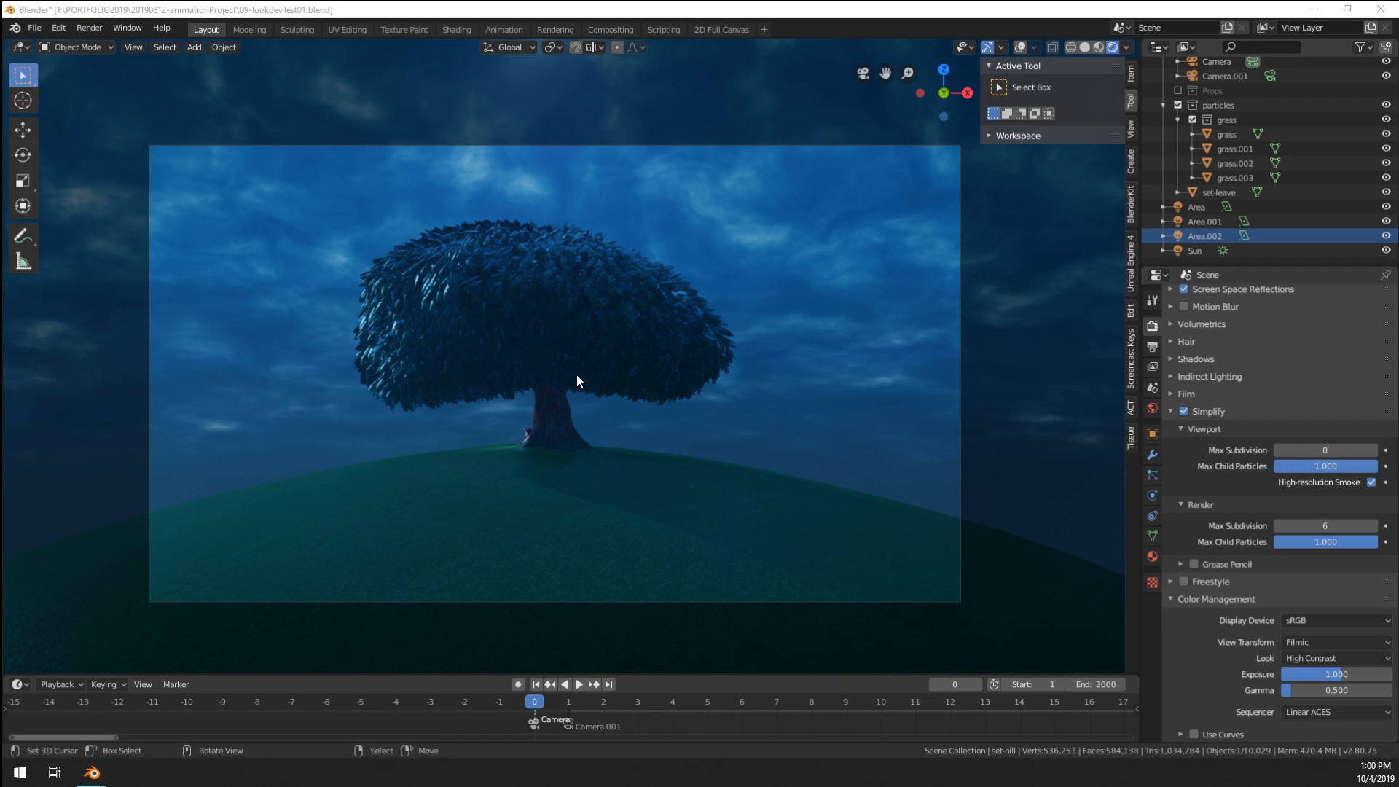
- Detach the RGB Curves node in the compositing node tree, delete it, and return to the Layout workspace
scroll(576, 375, "up", 2)
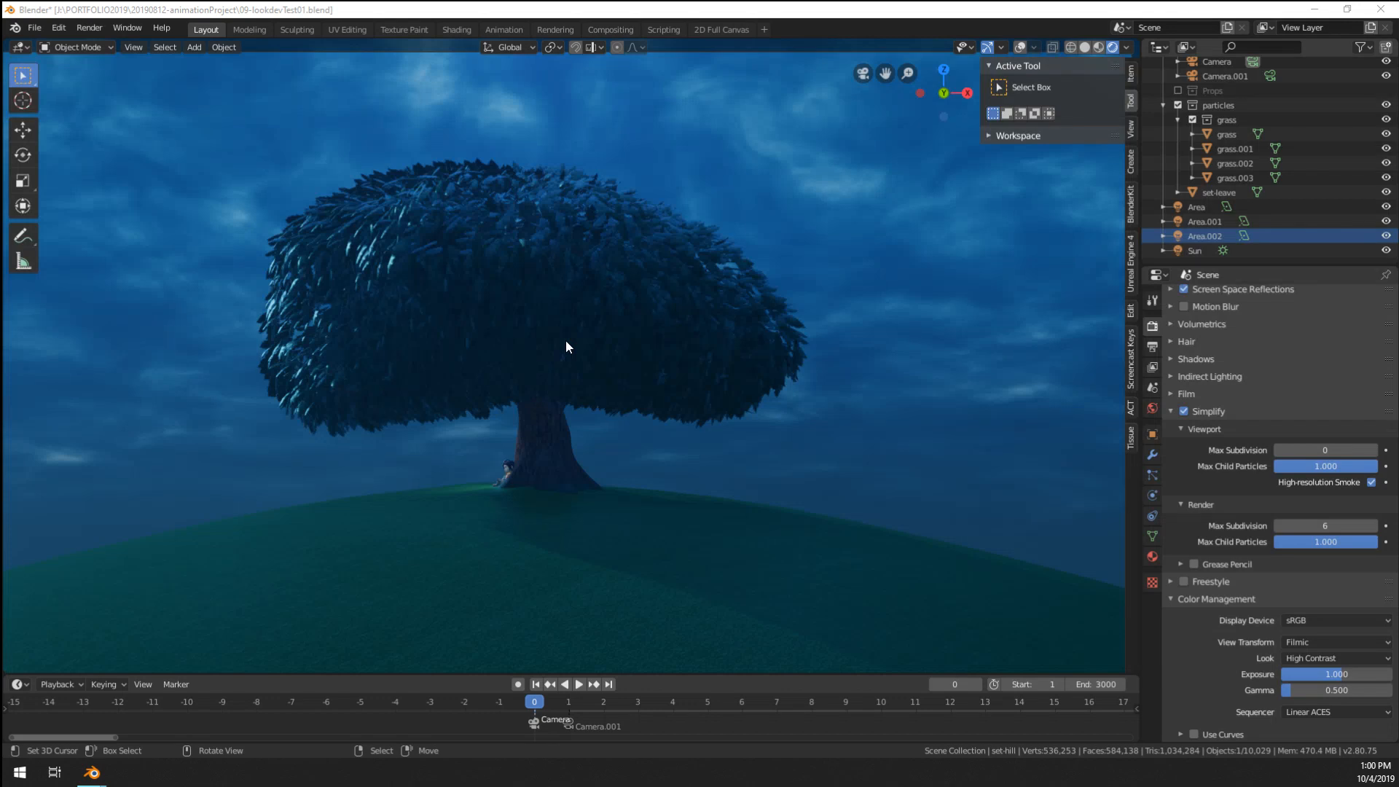
scroll(562, 337, "down", 2)
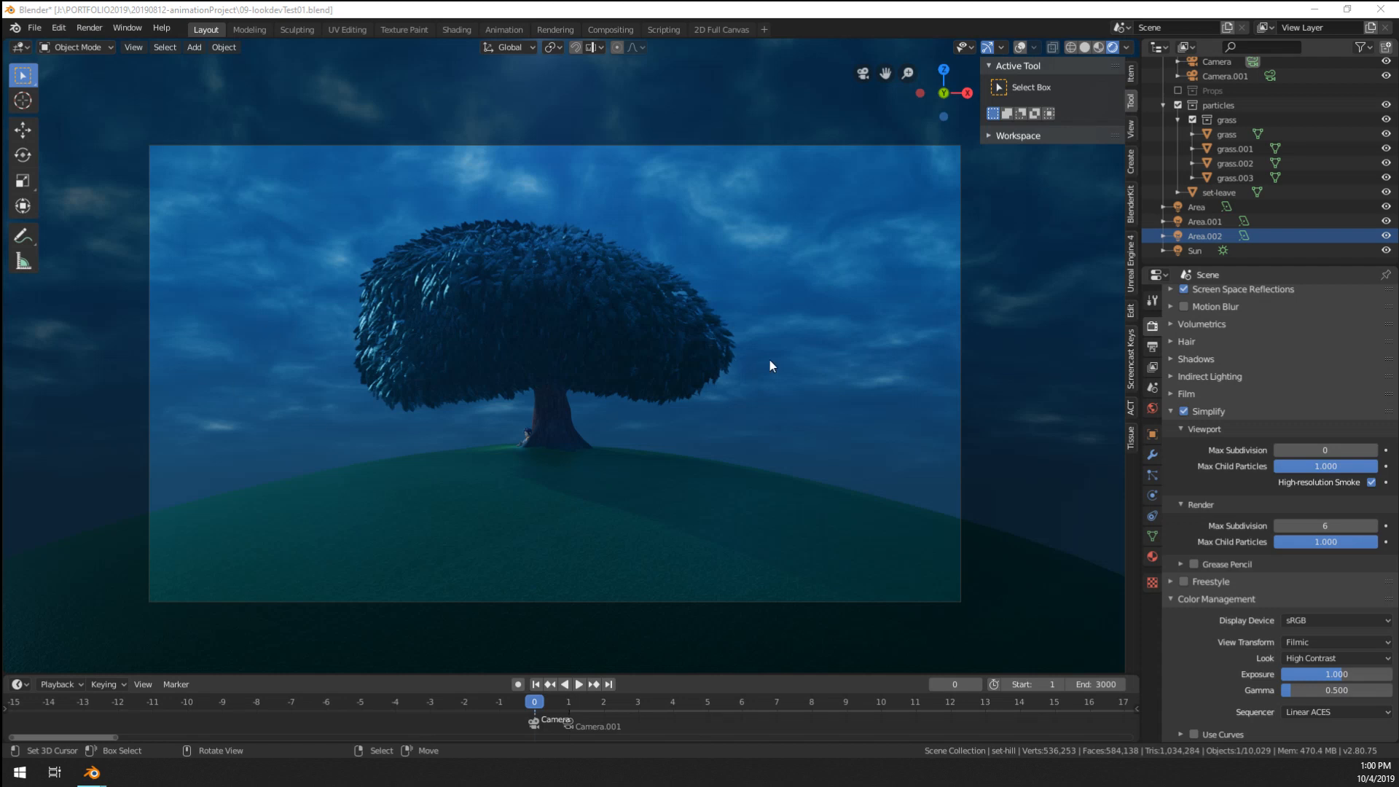
left_click(624, 29)
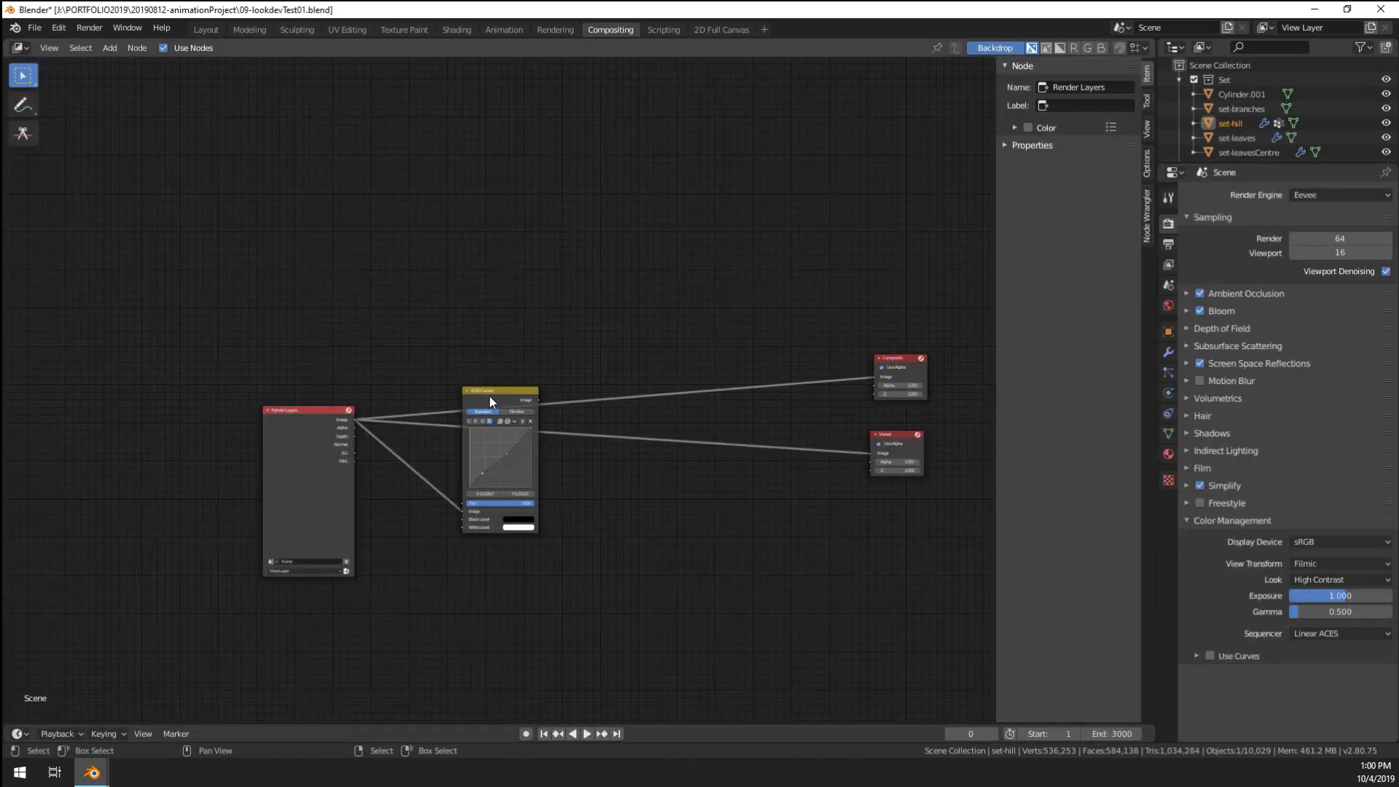
left_click_drag(488, 395, 430, 466, "alt")
key("x")
left_click(201, 29)
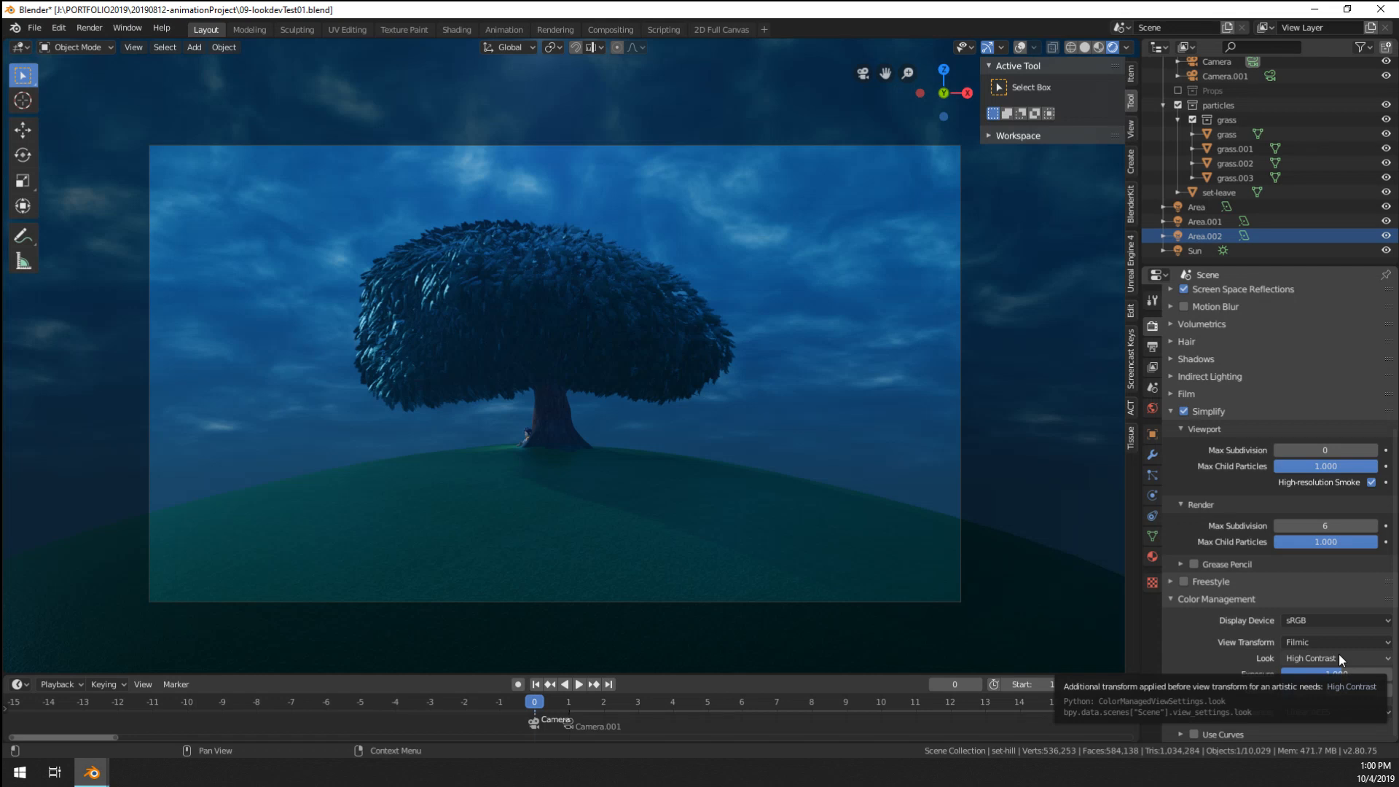
- Review the available Look and View Transform options in the scene's color management settings
left_click(1291, 654)
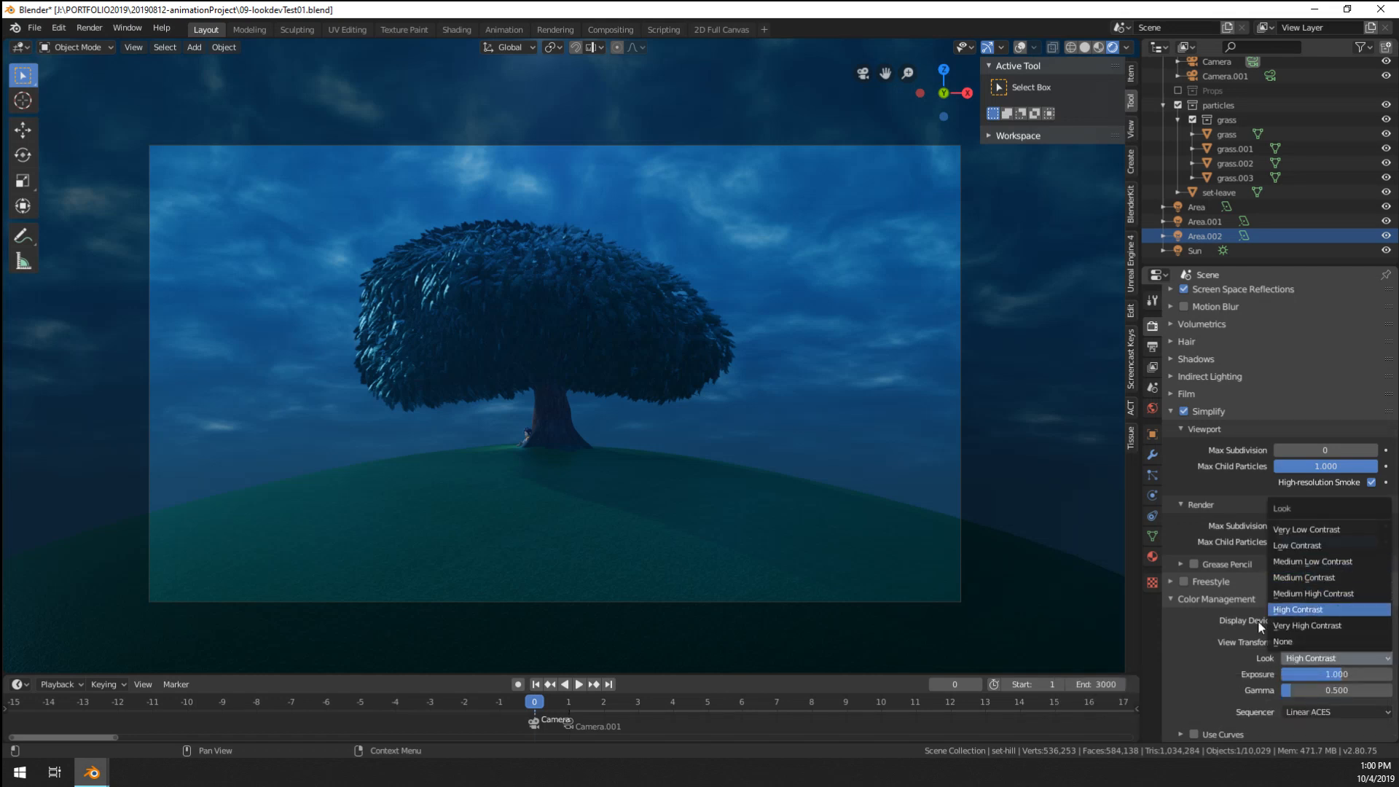
left_click(1322, 631)
left_click(1321, 636)
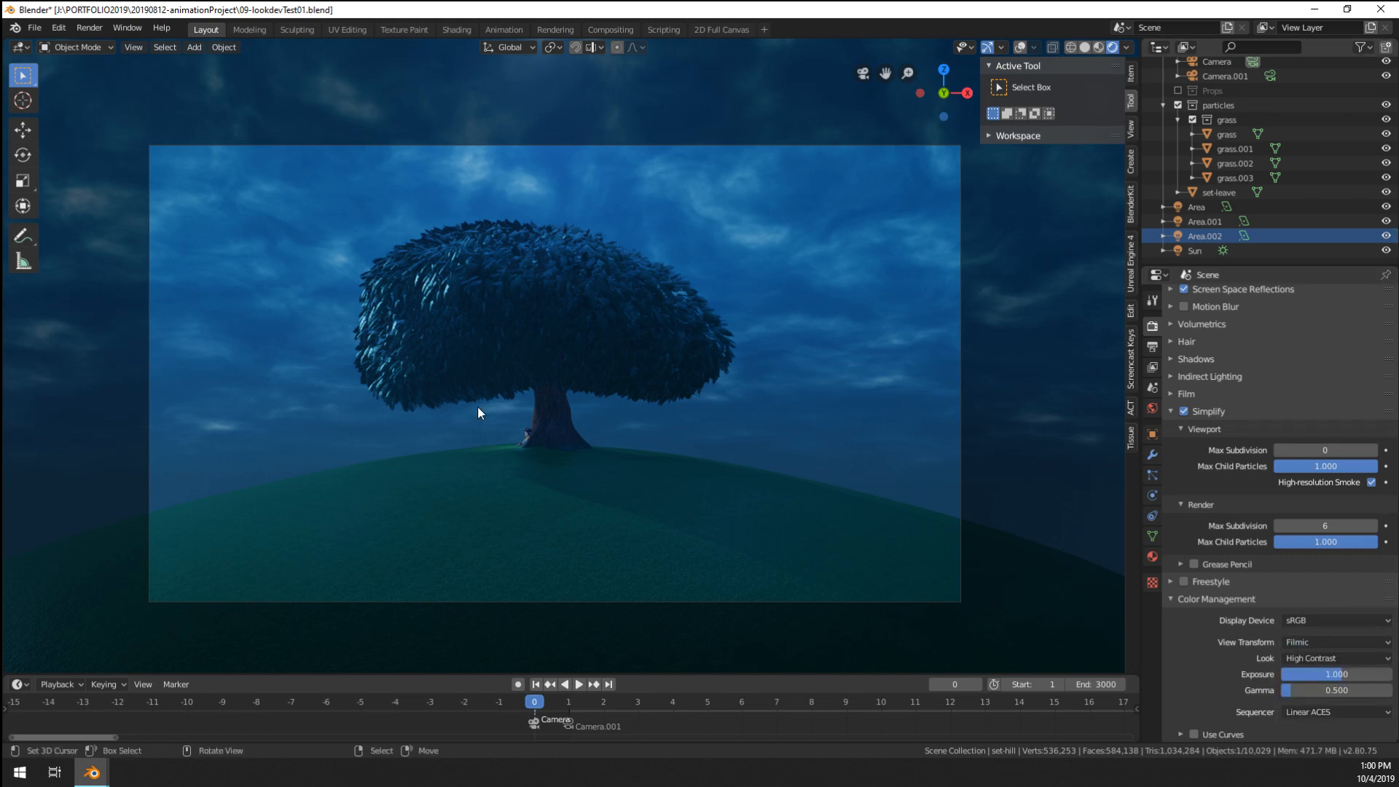
- Examine the child and dog characters sitting at the base of the tree on the hill
middle_click_drag(493, 412, 570, 412)
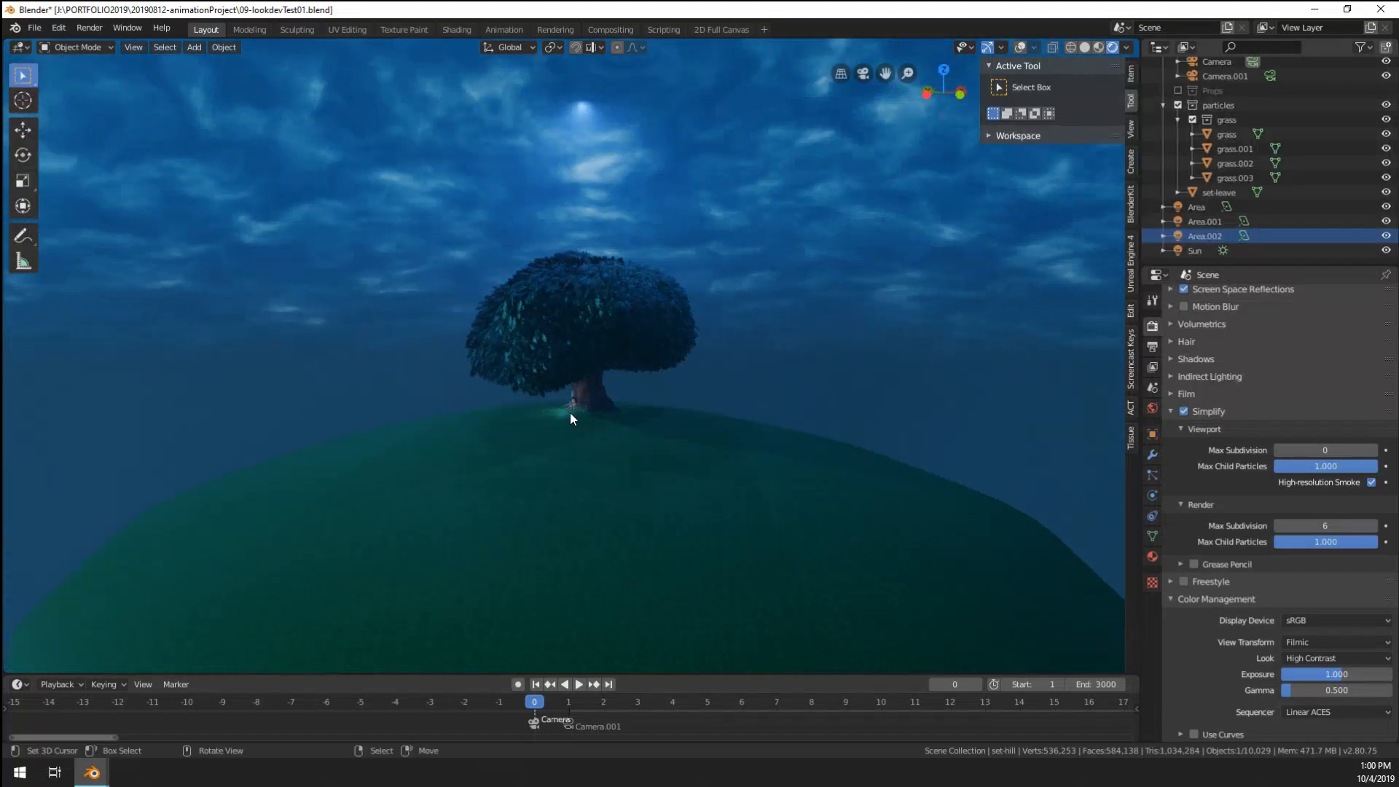
scroll(570, 412, "up", 10)
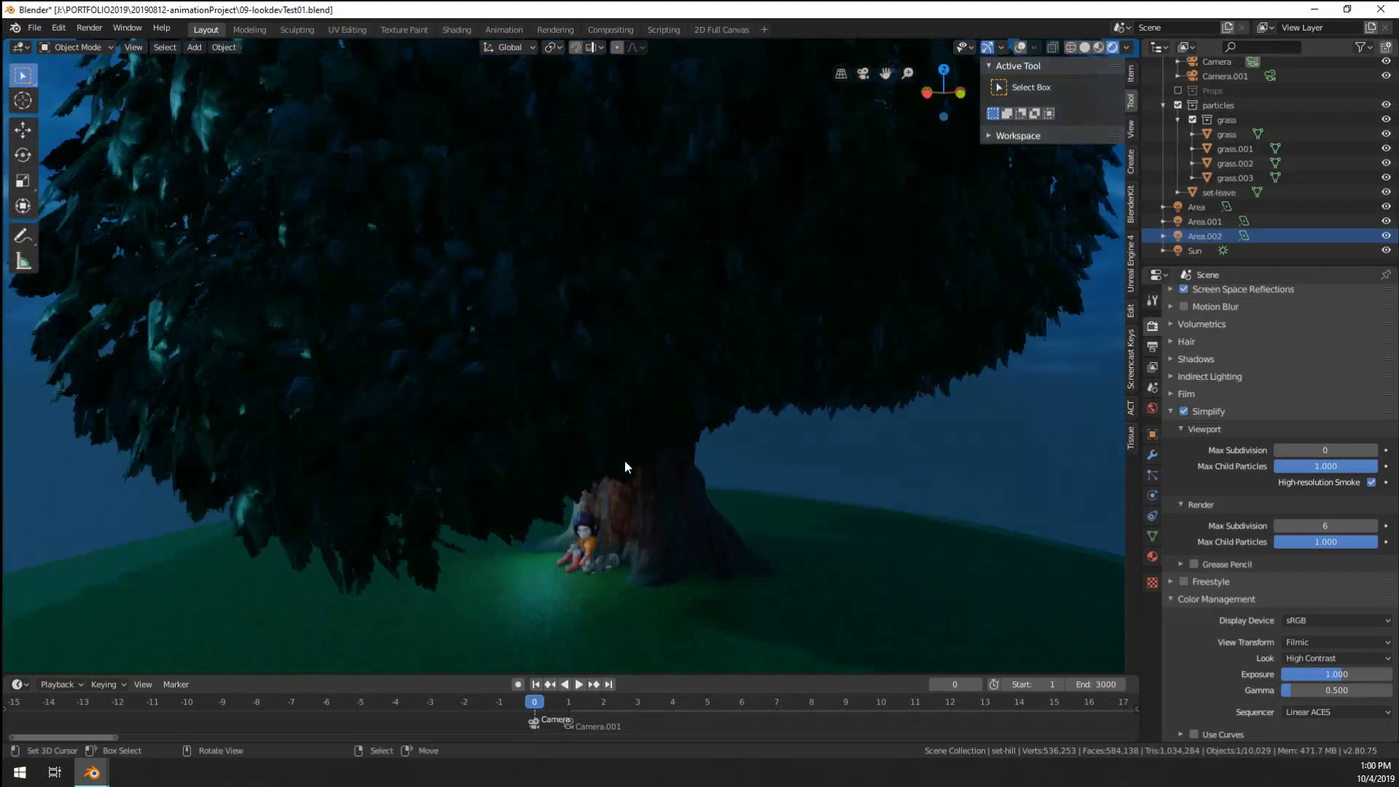
middle_click_drag(624, 461, 641, 278)
scroll(602, 385, "up", 8)
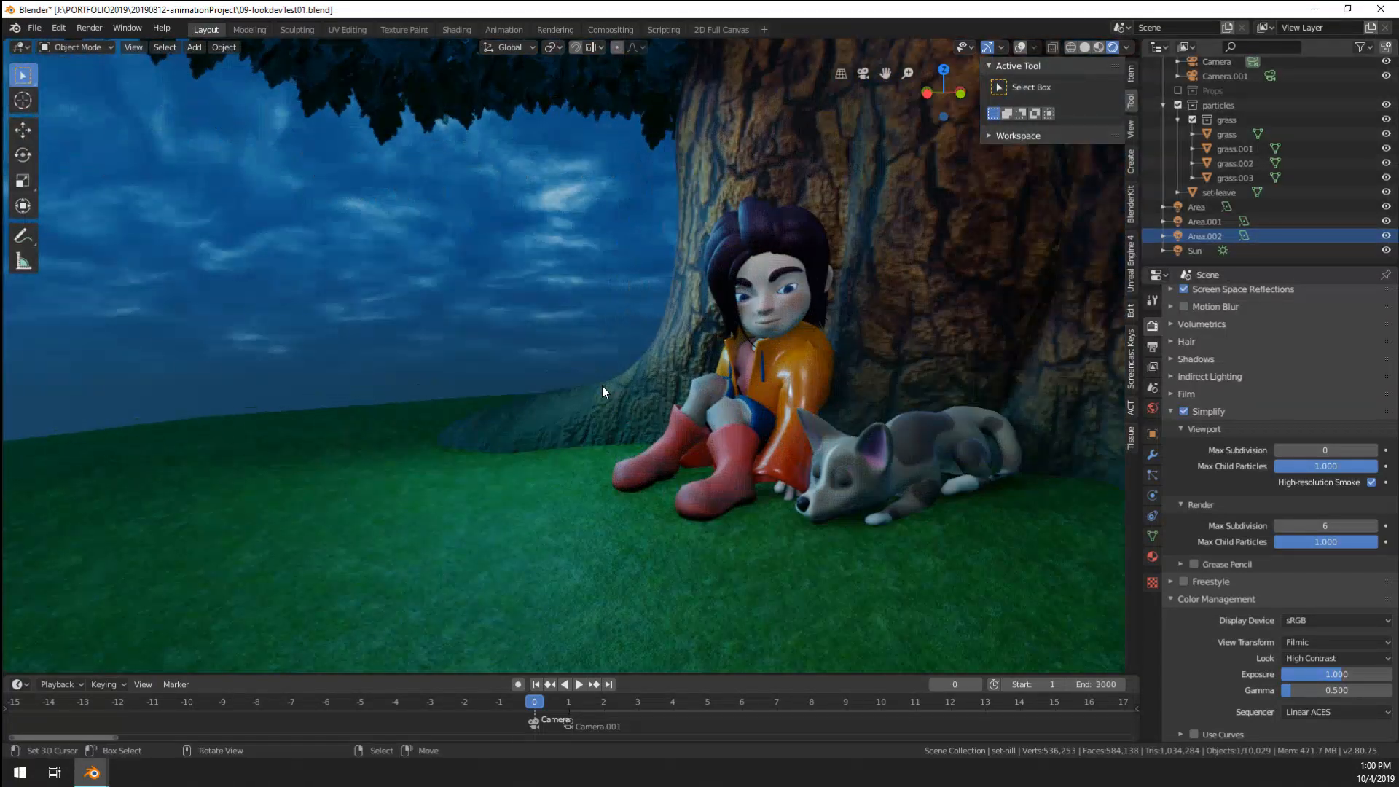
middle_click_drag(644, 427, 666, 277)
scroll(593, 377, "up", 5)
scroll(645, 371, "down", 3)
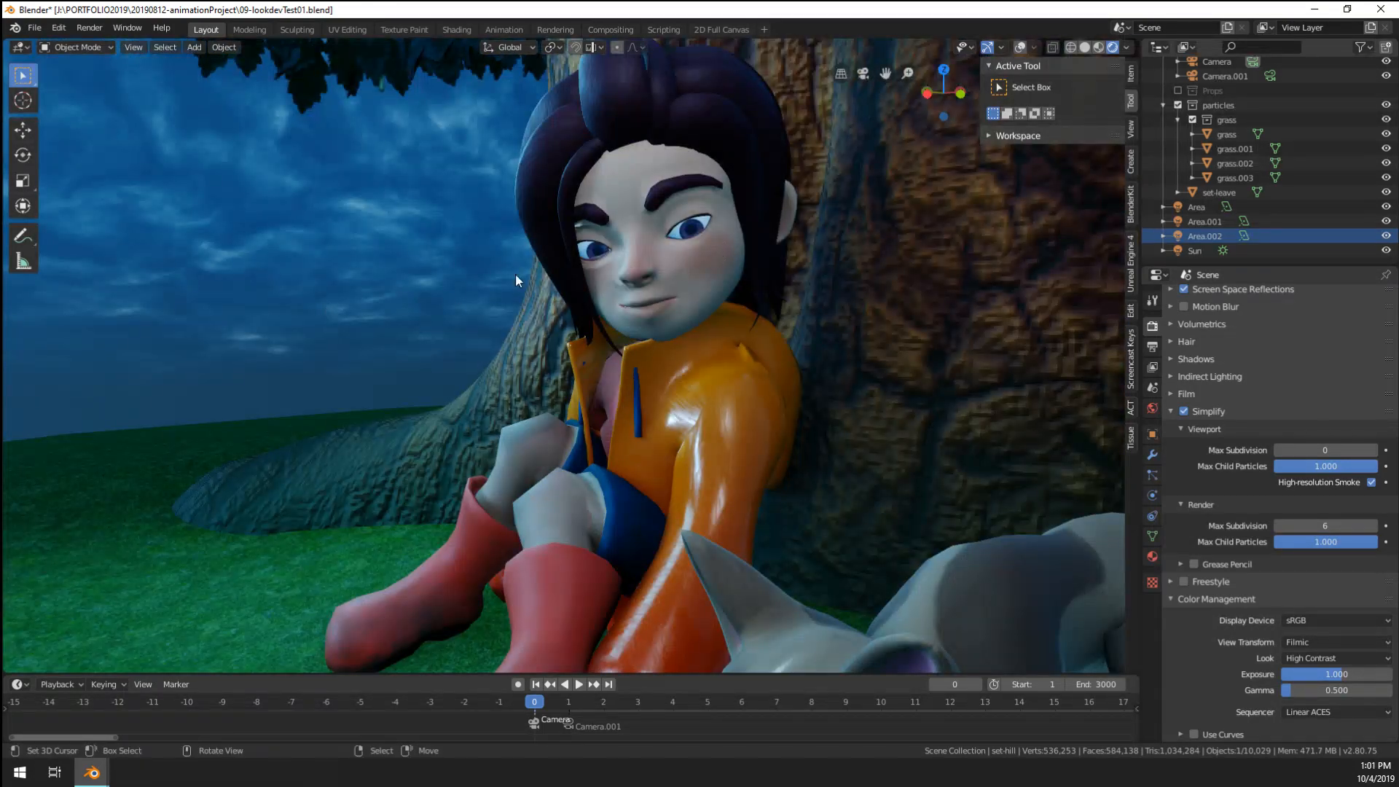
scroll(652, 335, "down", 5)
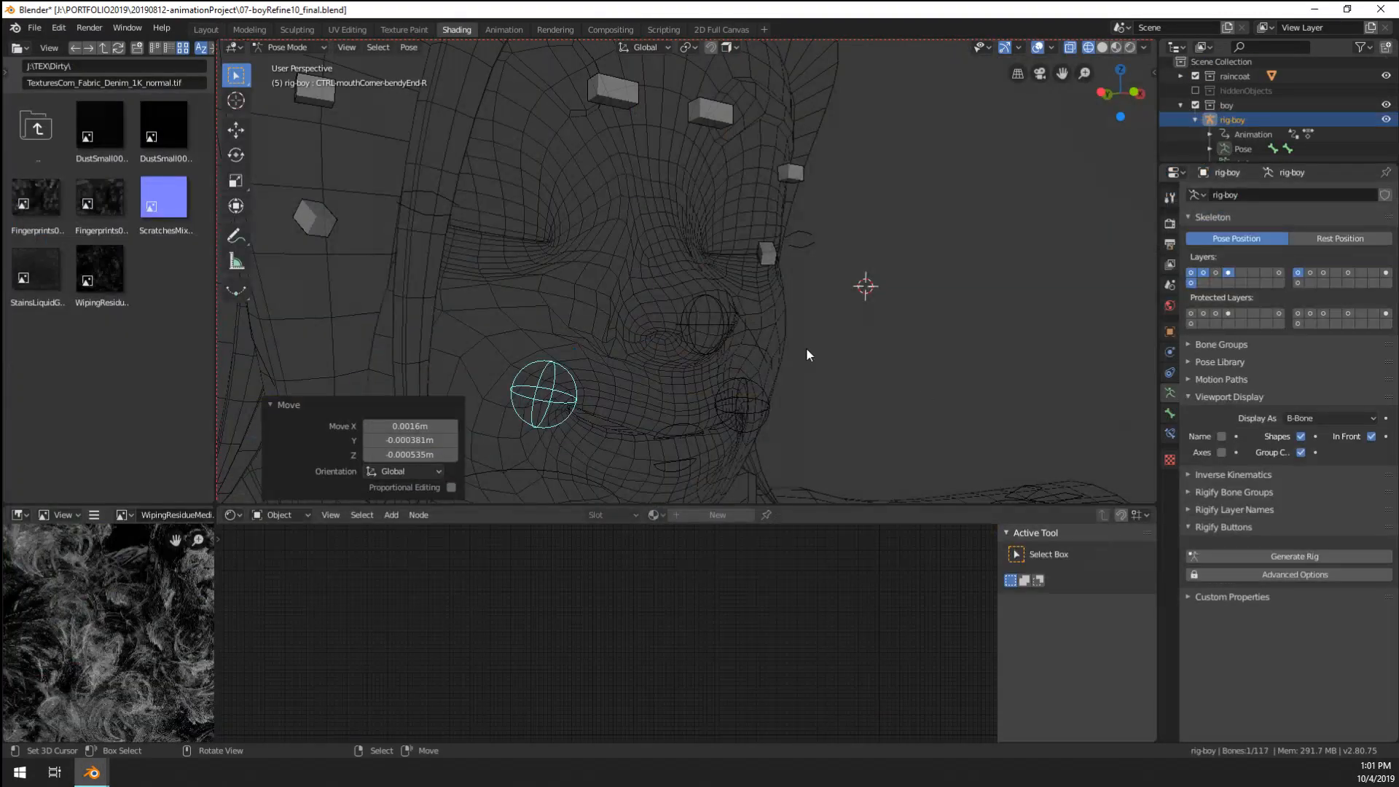
- Switch the face rig view to solid shading and try moving the R-side mouth-corner control
scroll(796, 343, "down", 2)
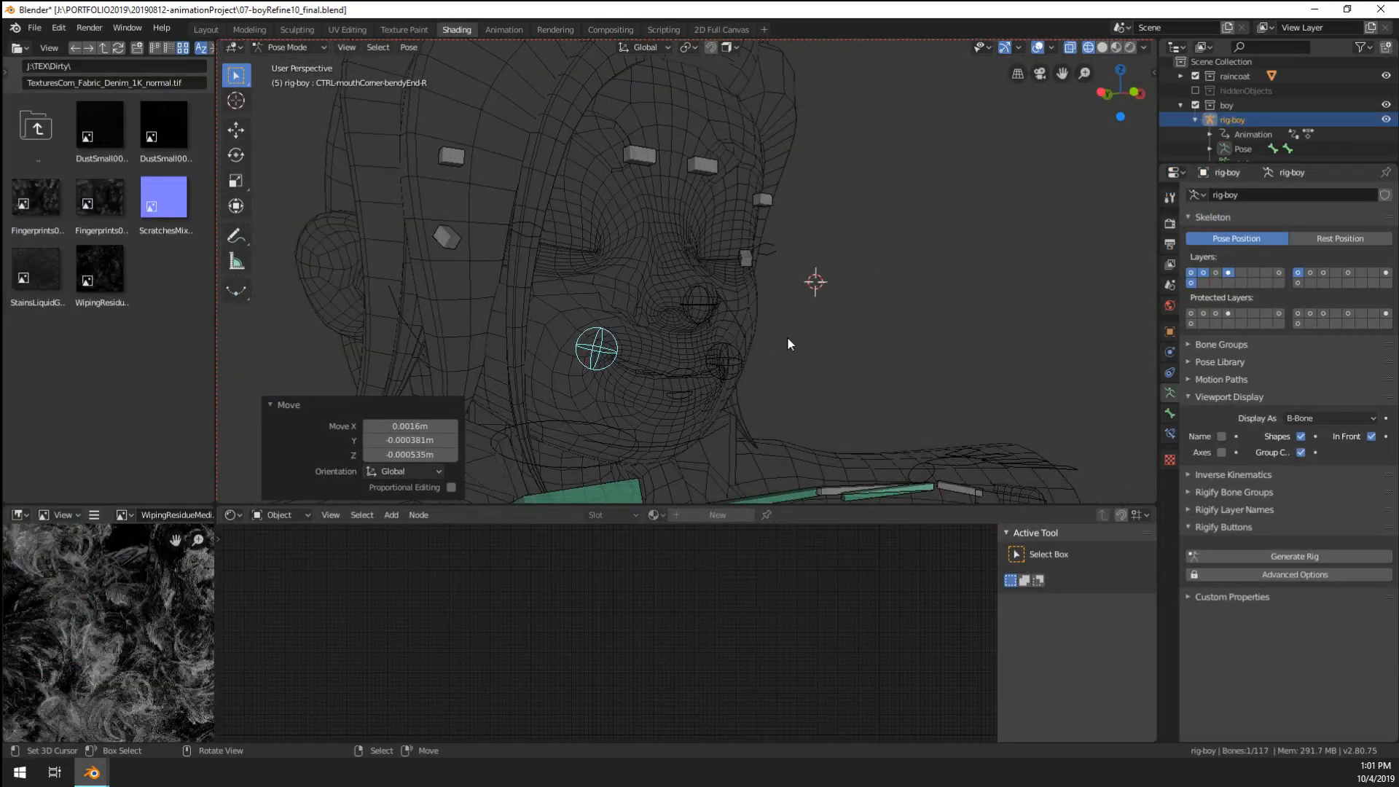
left_click(1103, 49)
middle_click_drag(709, 172, 720, 233)
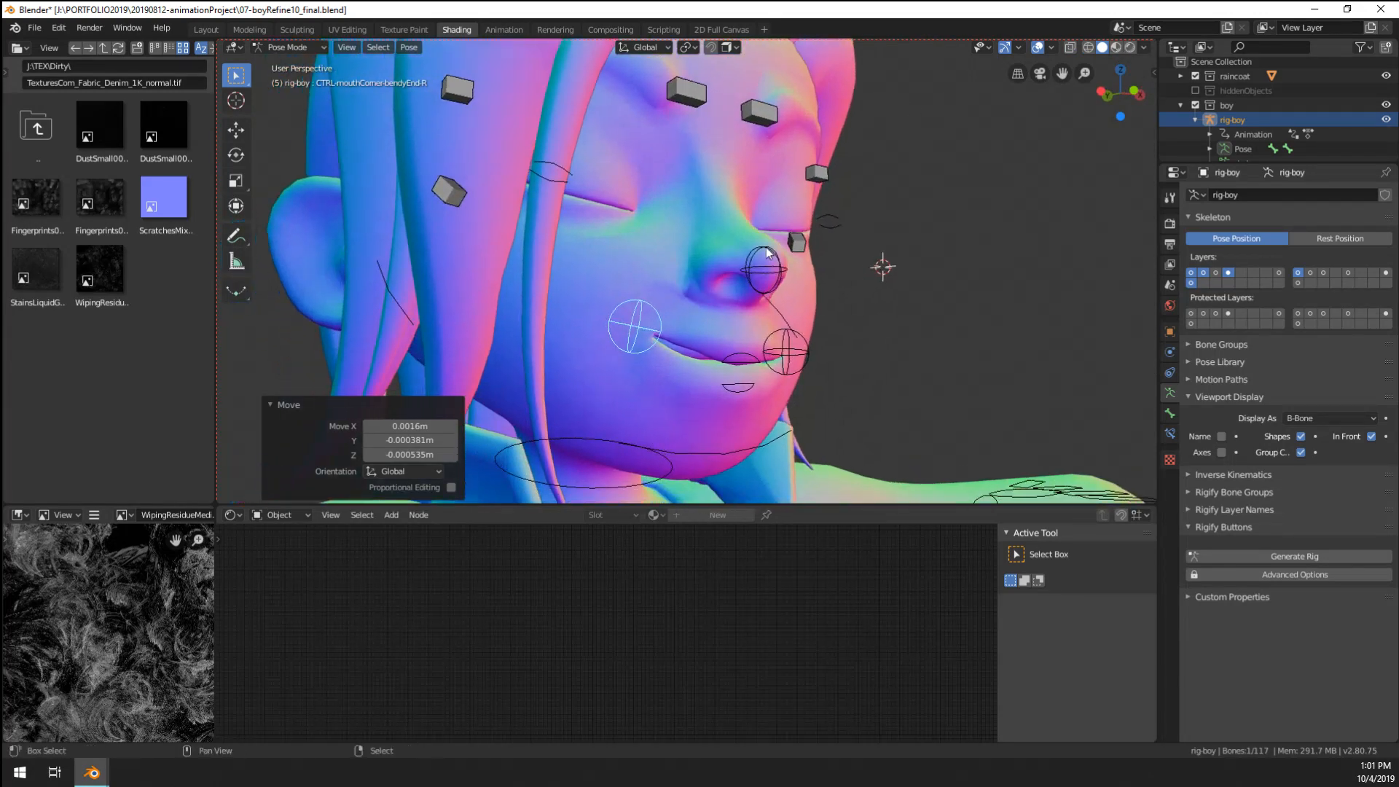
scroll(721, 236, "down", 4)
scroll(643, 267, "up", 5)
key("g")
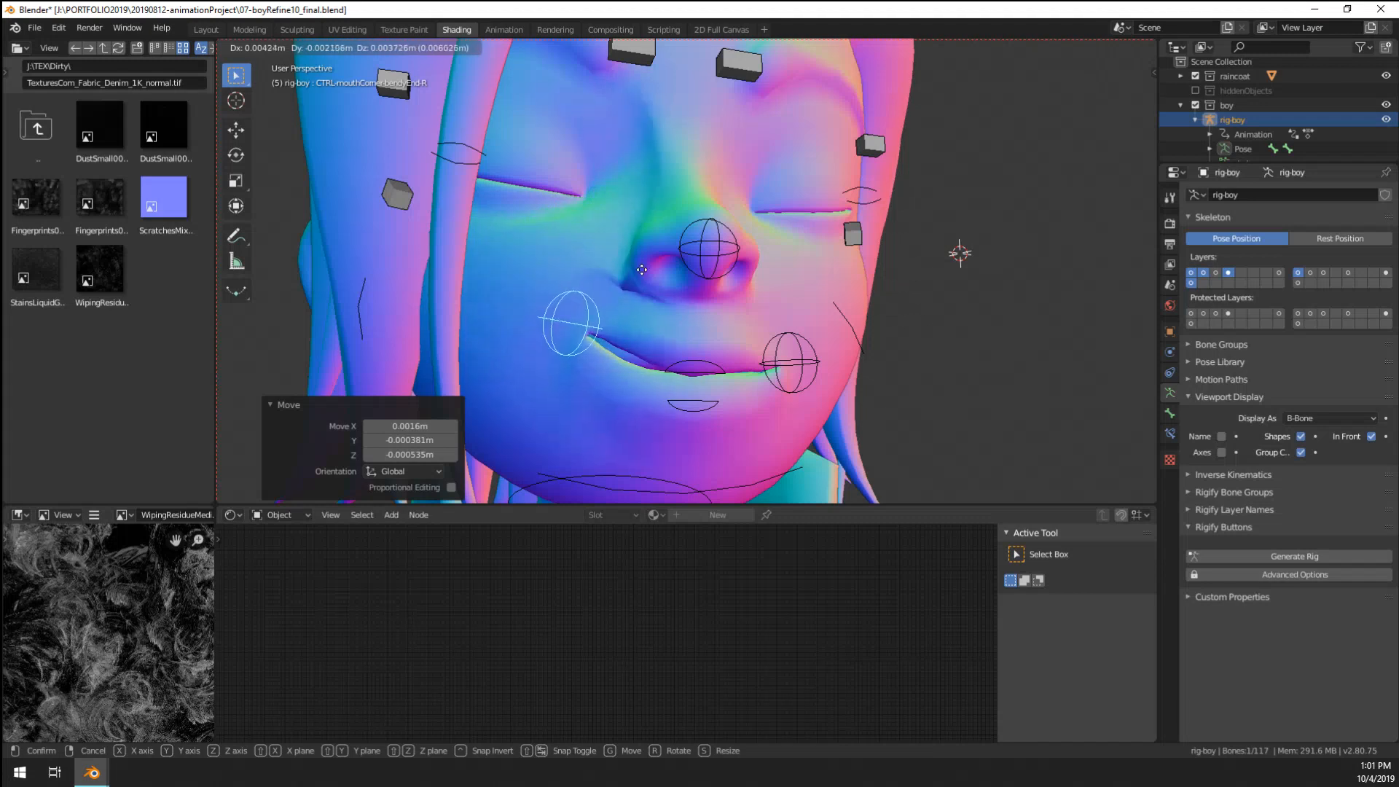
left_click(607, 284)
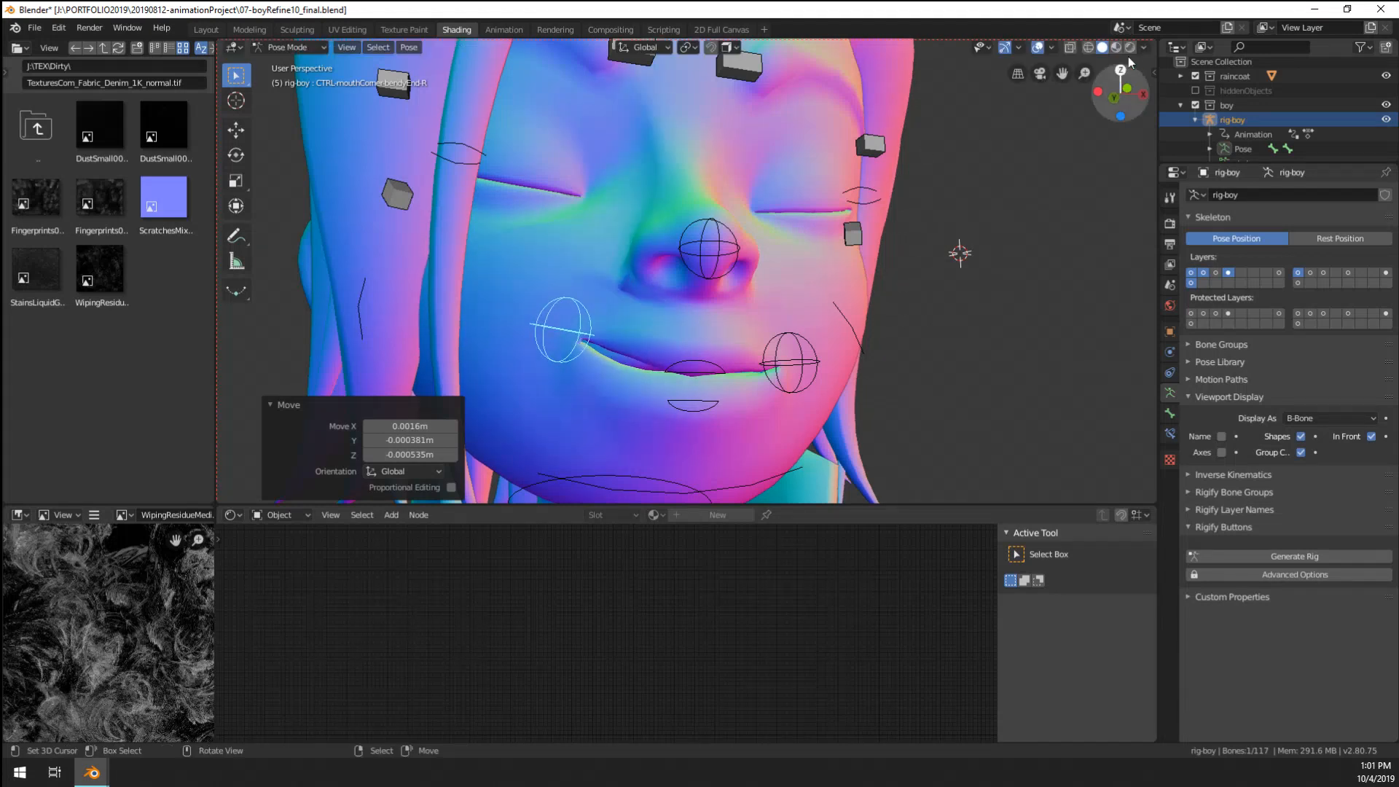
- In wireframe shading, move the R-side mouth-corner control by about -0.009 m in X, -0.005 m in Y and 0.034 m in Z
left_click(1088, 47)
mouse_move(554, 306)
middle_mouse_down()
mouse_move(575, 294)
mouse_move(666, 316)
mouse_move(684, 277)
mouse_move(665, 331)
middle_mouse_up()
scroll(614, 300, "up", 2)
key("g")
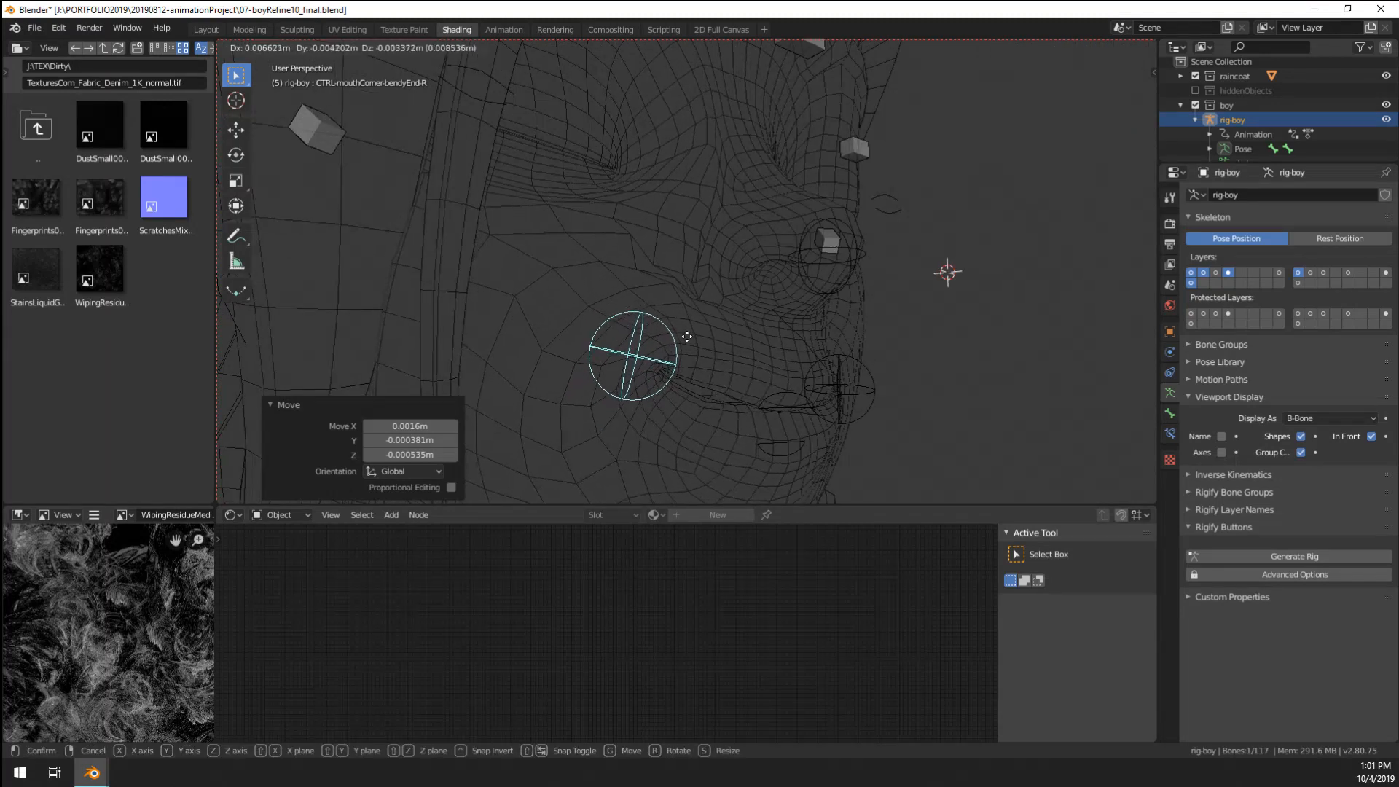
left_click(615, 370)
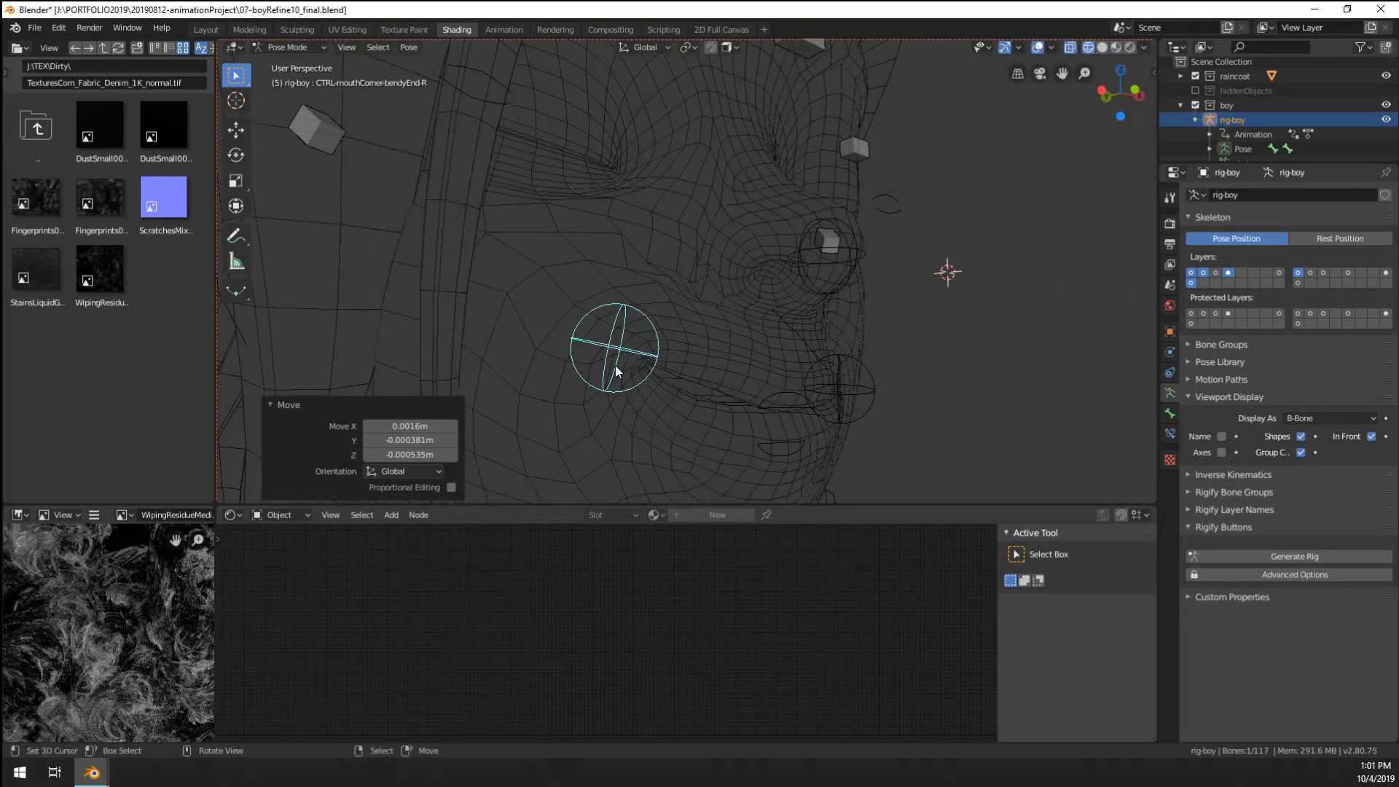
middle_click_drag(615, 365, 611, 369)
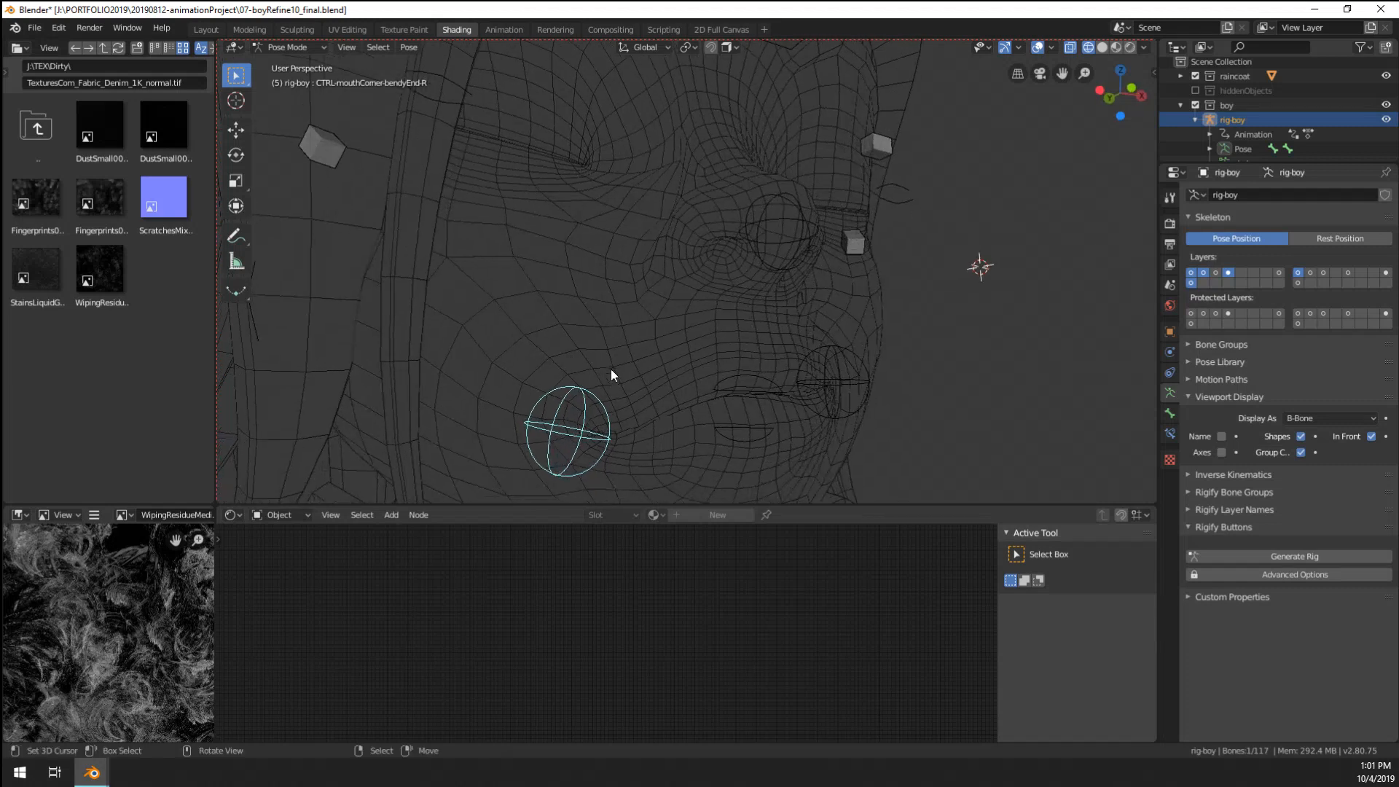
key("g")
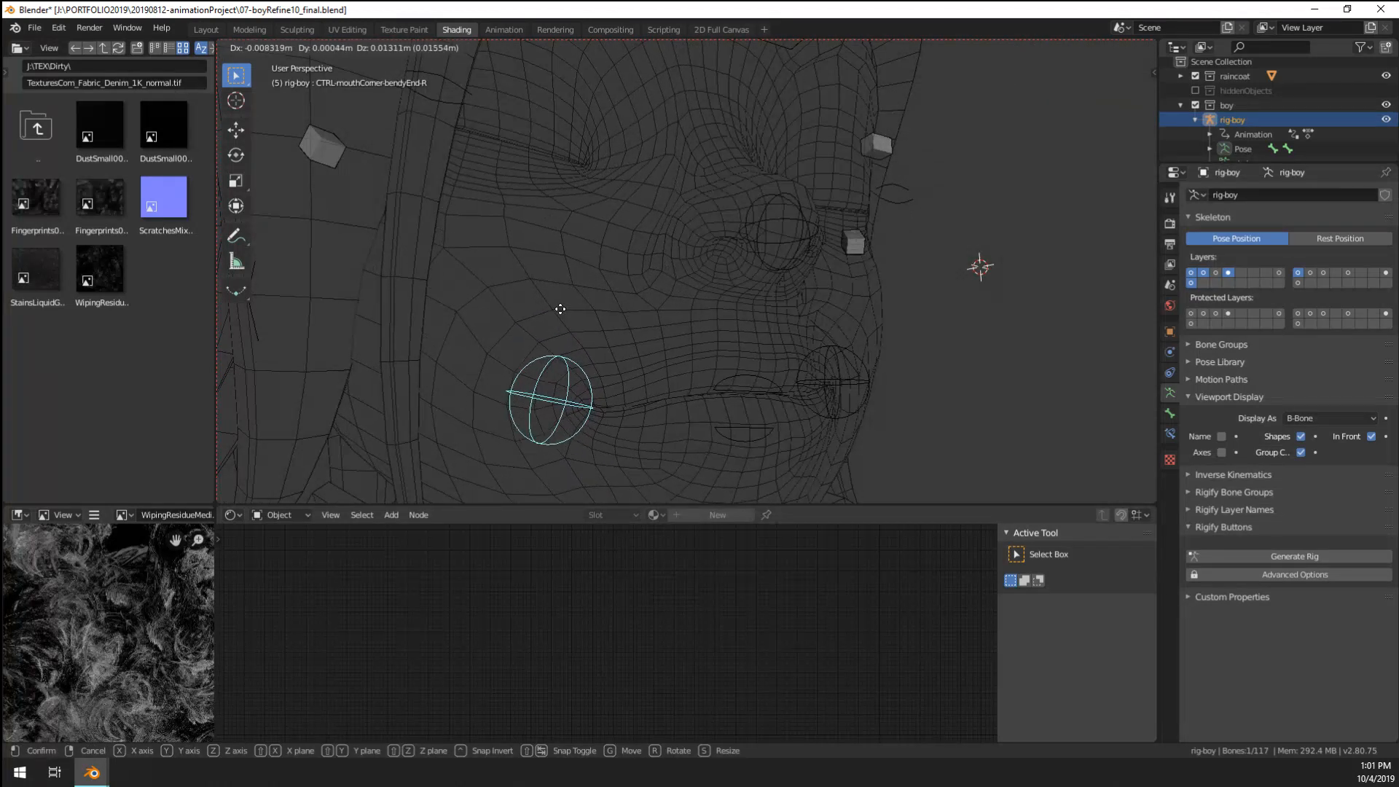
left_click(563, 259)
middle_click_drag(563, 259, 632, 284)
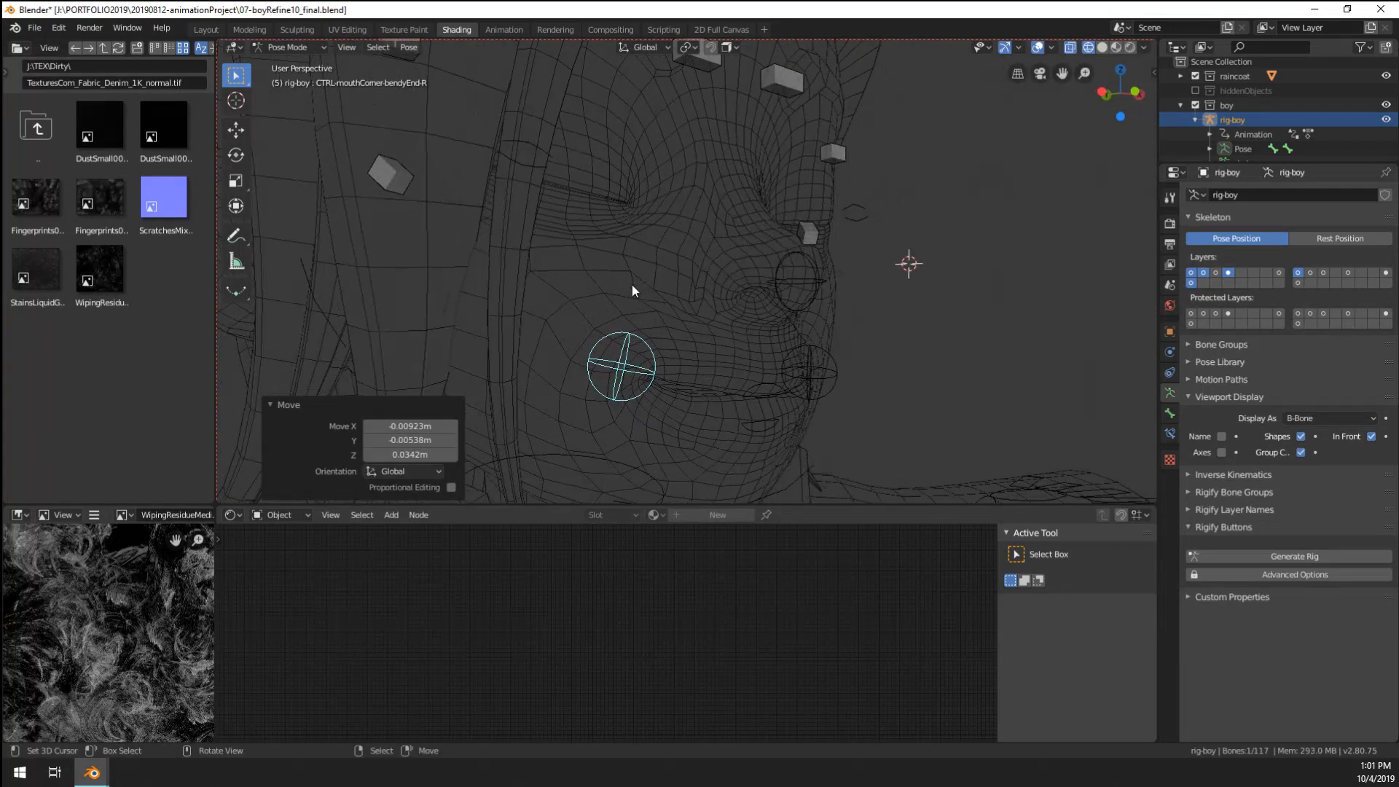
- Leave Pose Mode, select the boy-body mesh, enter Weight Paint mode and switch the viewport to solid shading
key("ctrl+Tab")
left_click(637, 286)
key("ctrl+Tab")
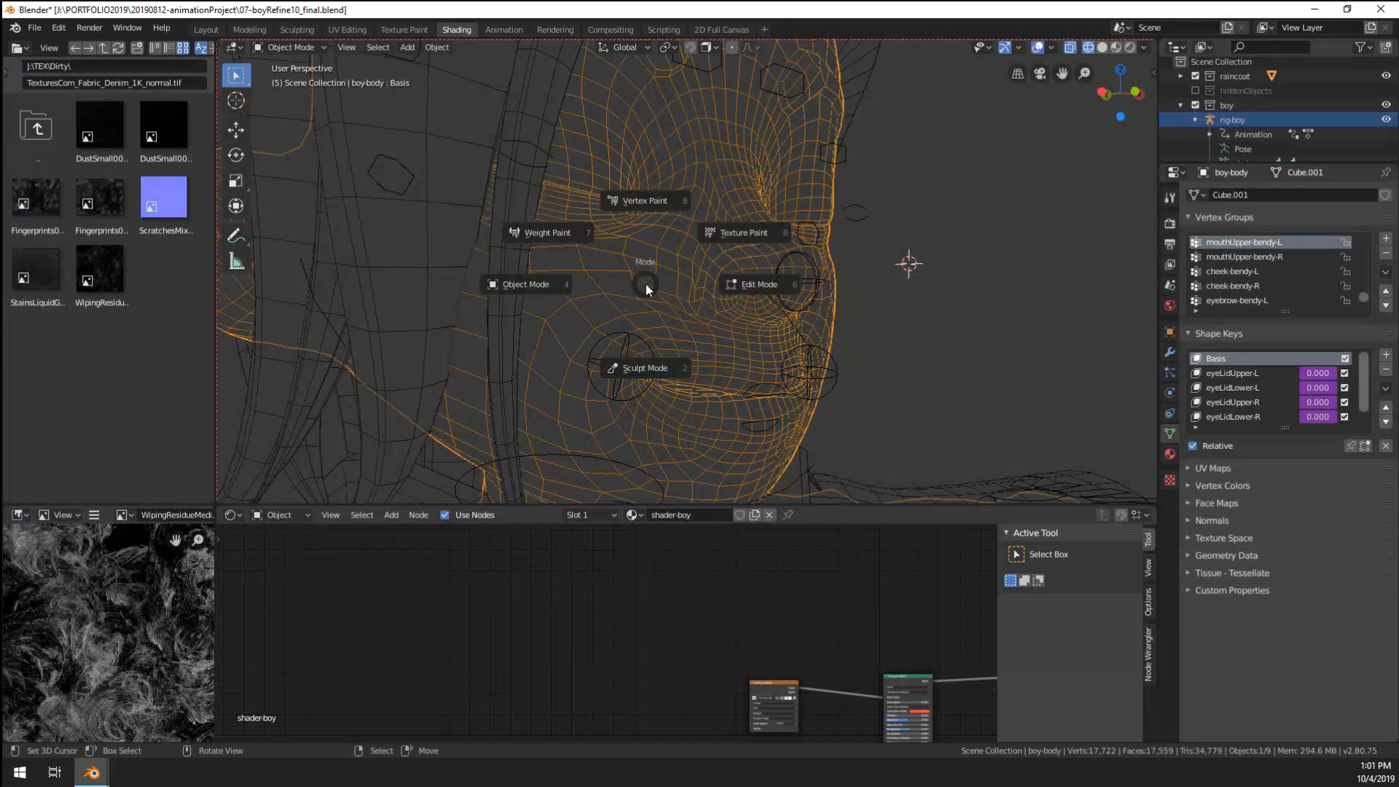
left_click(566, 247)
middle_click_drag(666, 323, 677, 321)
left_click(1101, 47)
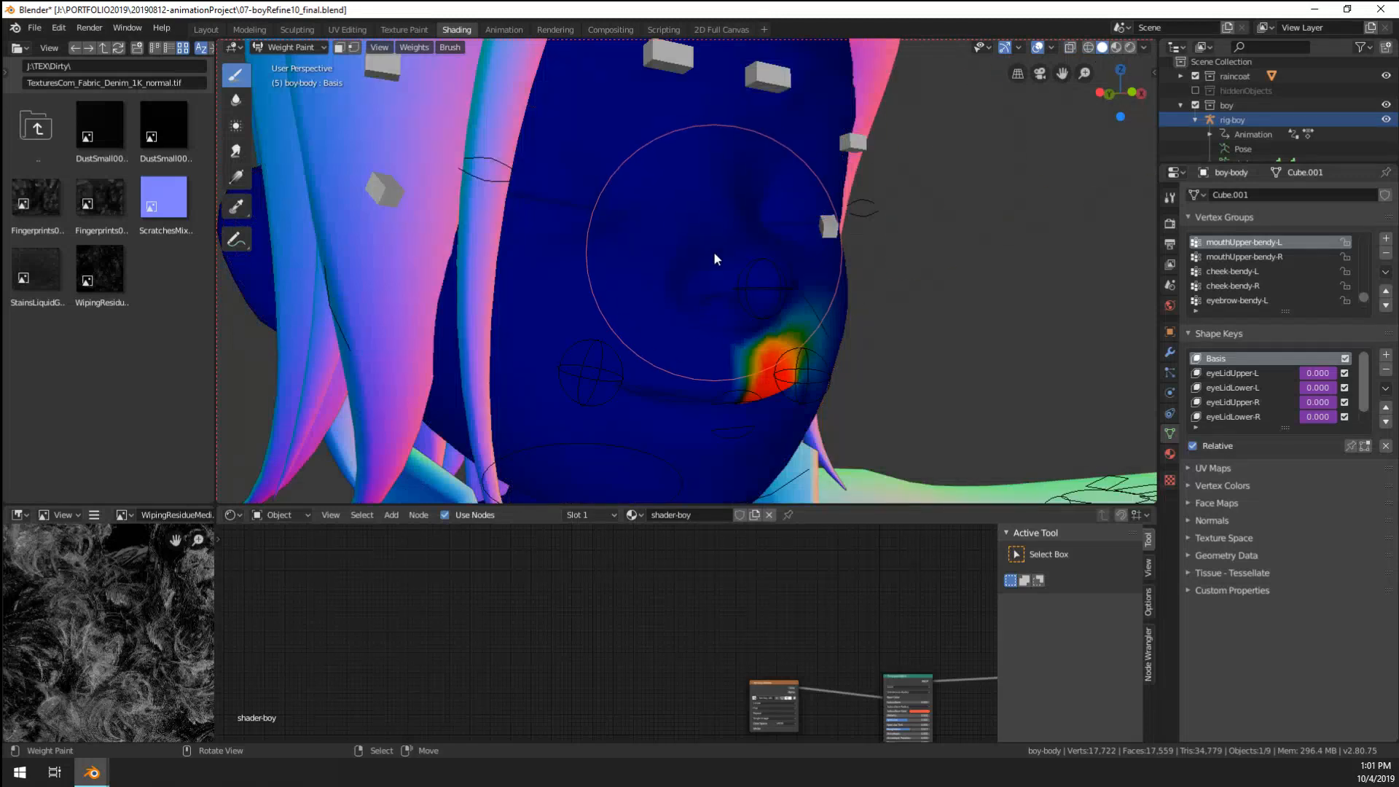
- Sample the weight groups beside the mouth and make the mouthUpper-bendy-R vertex group active
left_click(634, 343, "shift")
left_click(637, 340)
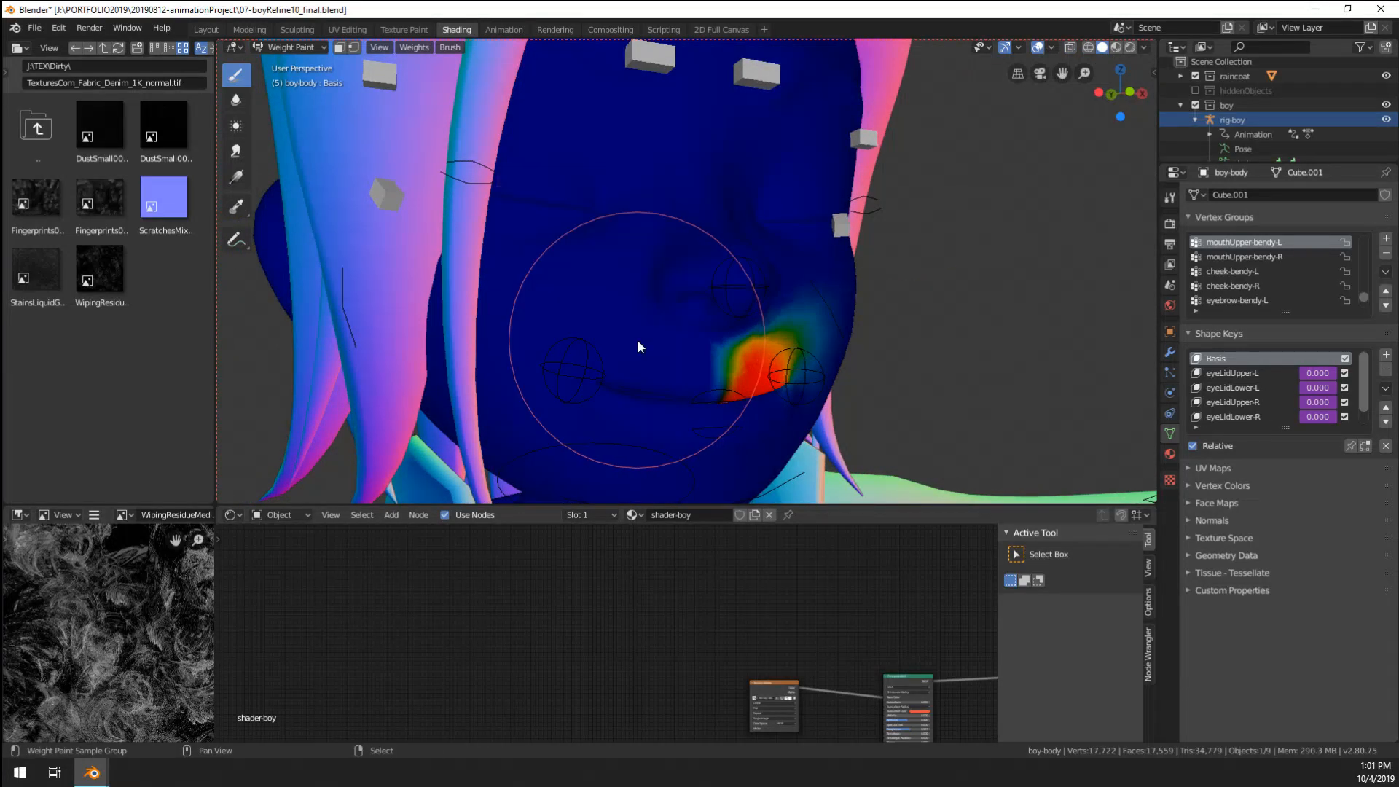
left_click(647, 355, "shift")
left_click(649, 357)
middle_click_drag(680, 353, 484, 212)
scroll(668, 337, "up", 3)
scroll(589, 295, "down", 2)
scroll(496, 213, "down", 3)
scroll(497, 207, "down", 1)
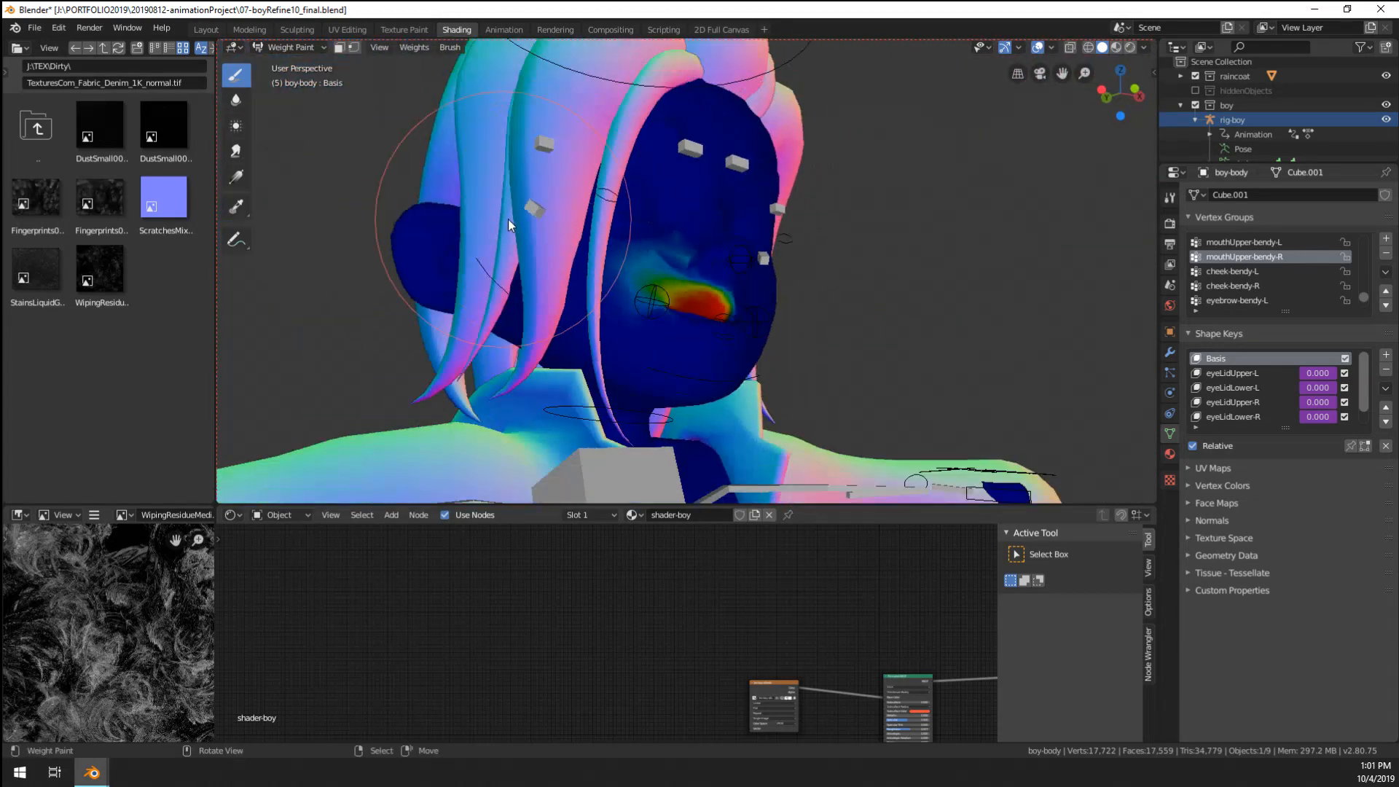
- Change the viewport's solid shading lighting to MatCap with a neutral light grey material
left_click(1144, 47)
left_click(1081, 117)
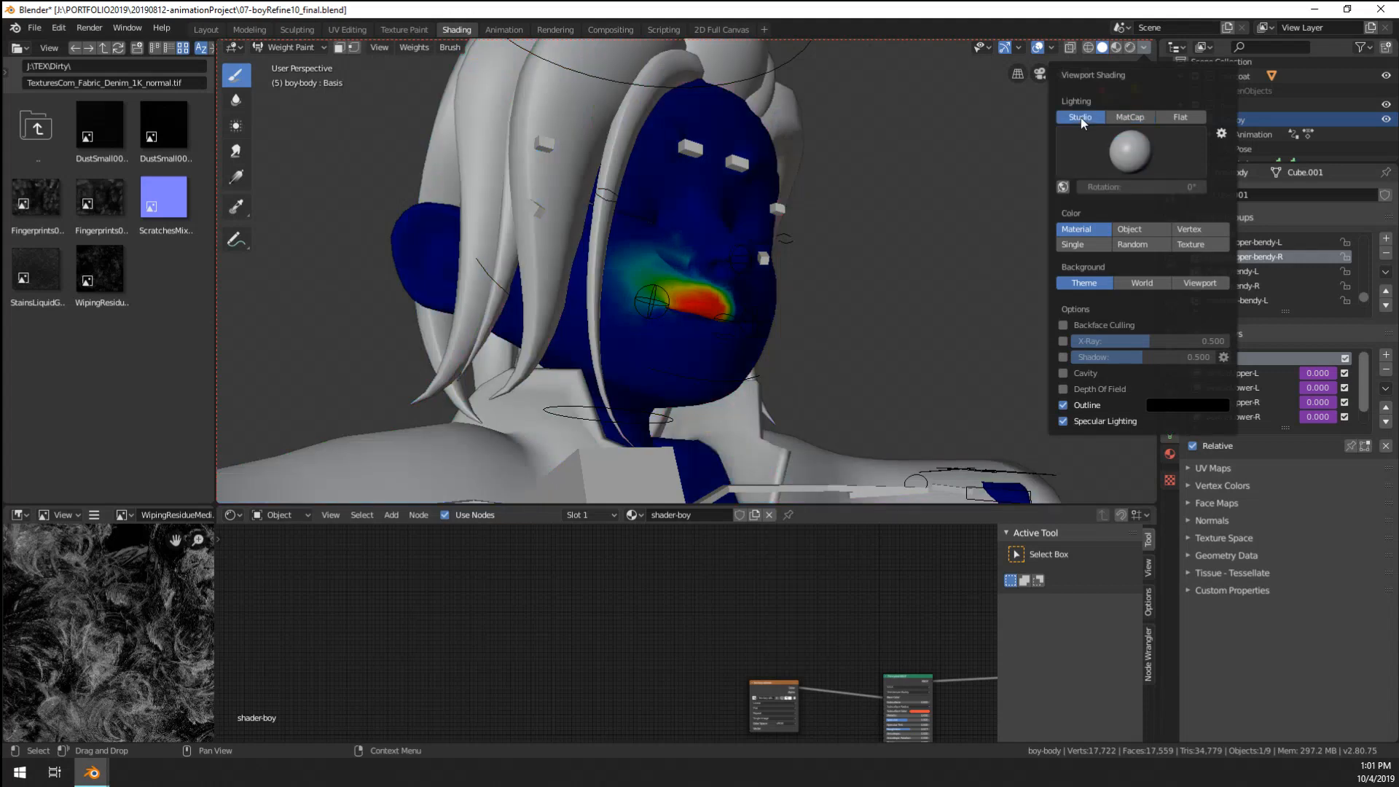
left_click(1130, 117)
left_click(1131, 152)
left_click(875, 203)
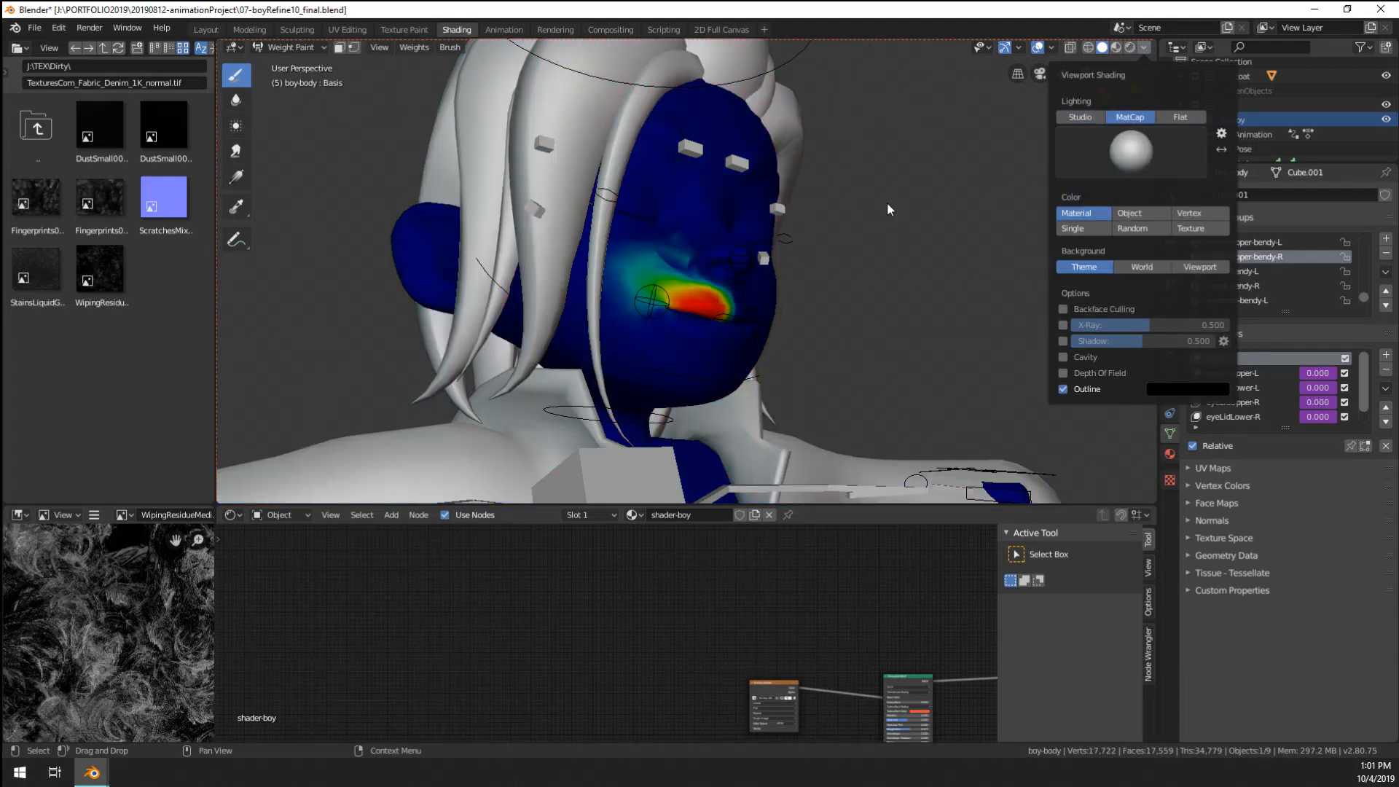
left_click(1131, 151)
- Blur the mouthUpper-bendy-R weights across the cheek and above the mouth corner, then return to the Draw brush
scroll(770, 252, "up", 2)
scroll(701, 257, "up", 4)
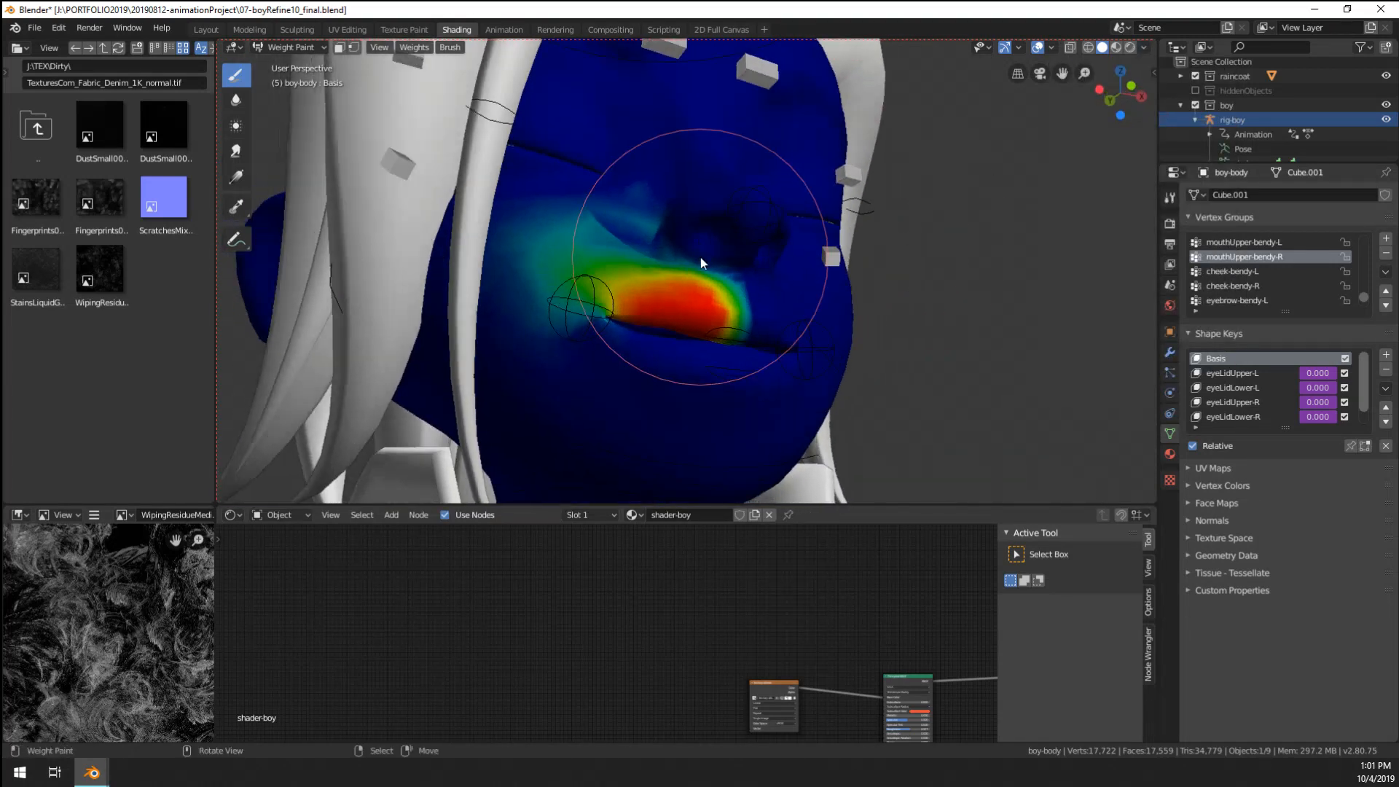
left_click(235, 102)
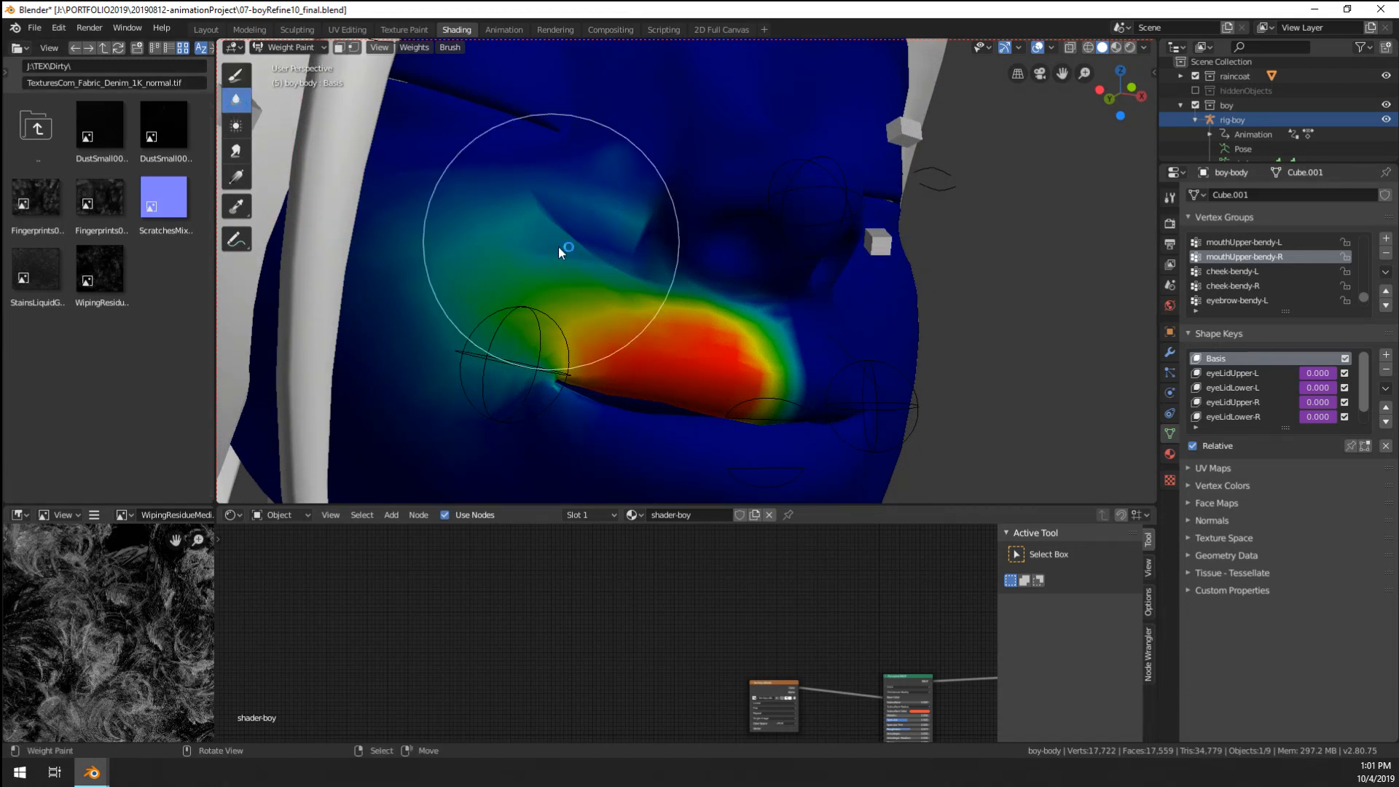
mouse_move(640, 249)
left_mouse_down()
mouse_move(593, 247)
mouse_move(590, 219)
left_mouse_up()
scroll(590, 219, "down", 3)
middle_click_drag(590, 218, 634, 209)
scroll(634, 210, "up", 5)
left_click_drag(586, 235, 437, 155)
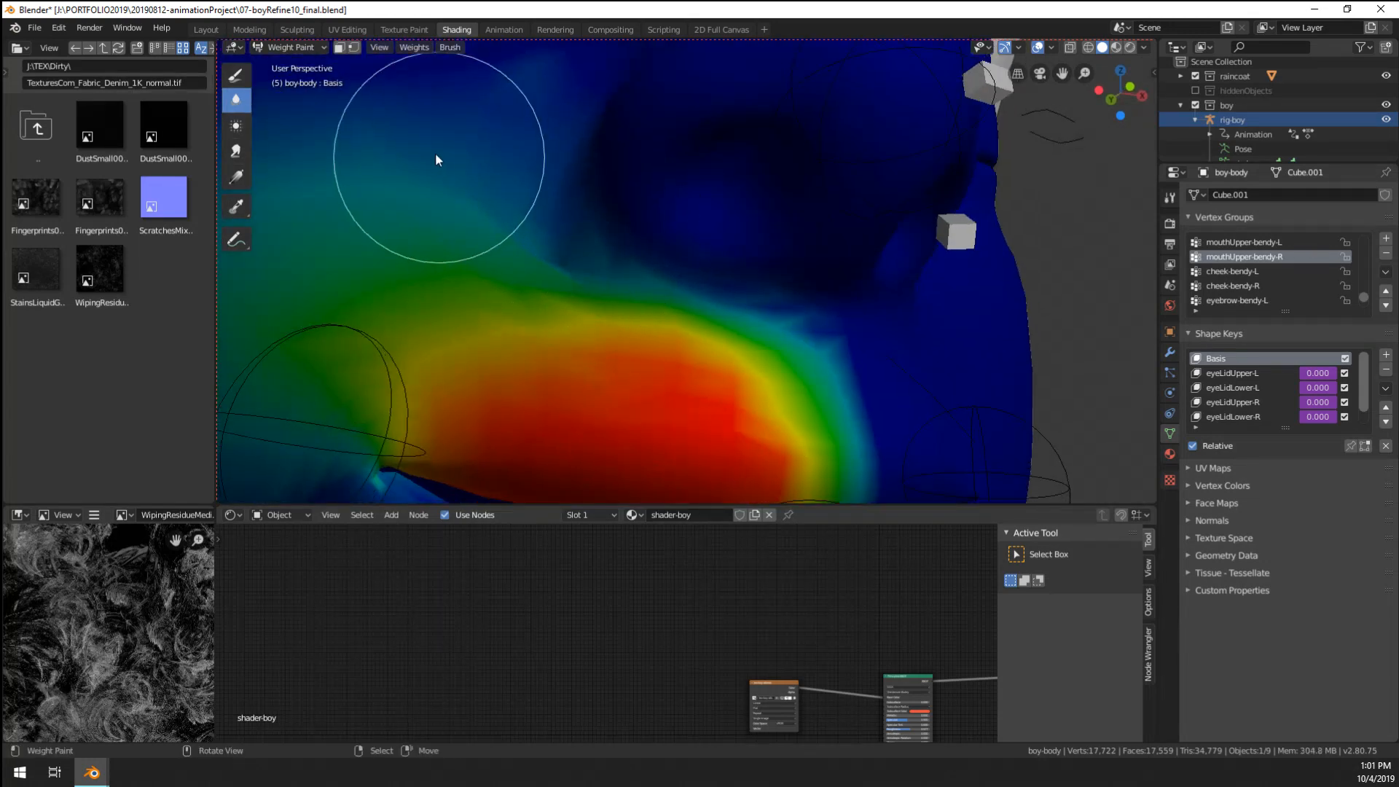
left_click(235, 73)
scroll(544, 231, "down", 3)
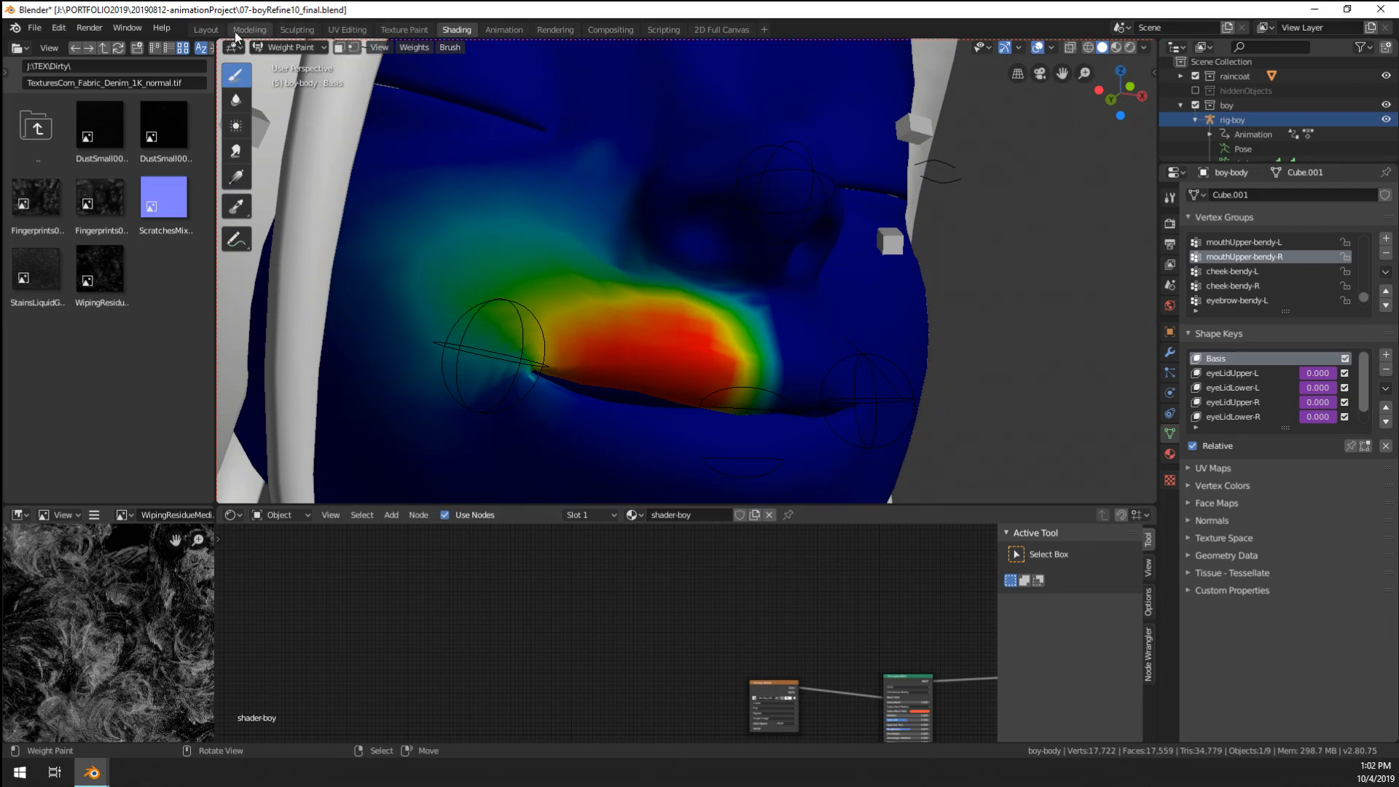
- In the Layout workspace, add rig-boy to the boy-body selection and isolate both in local view around the face
left_click(209, 29)
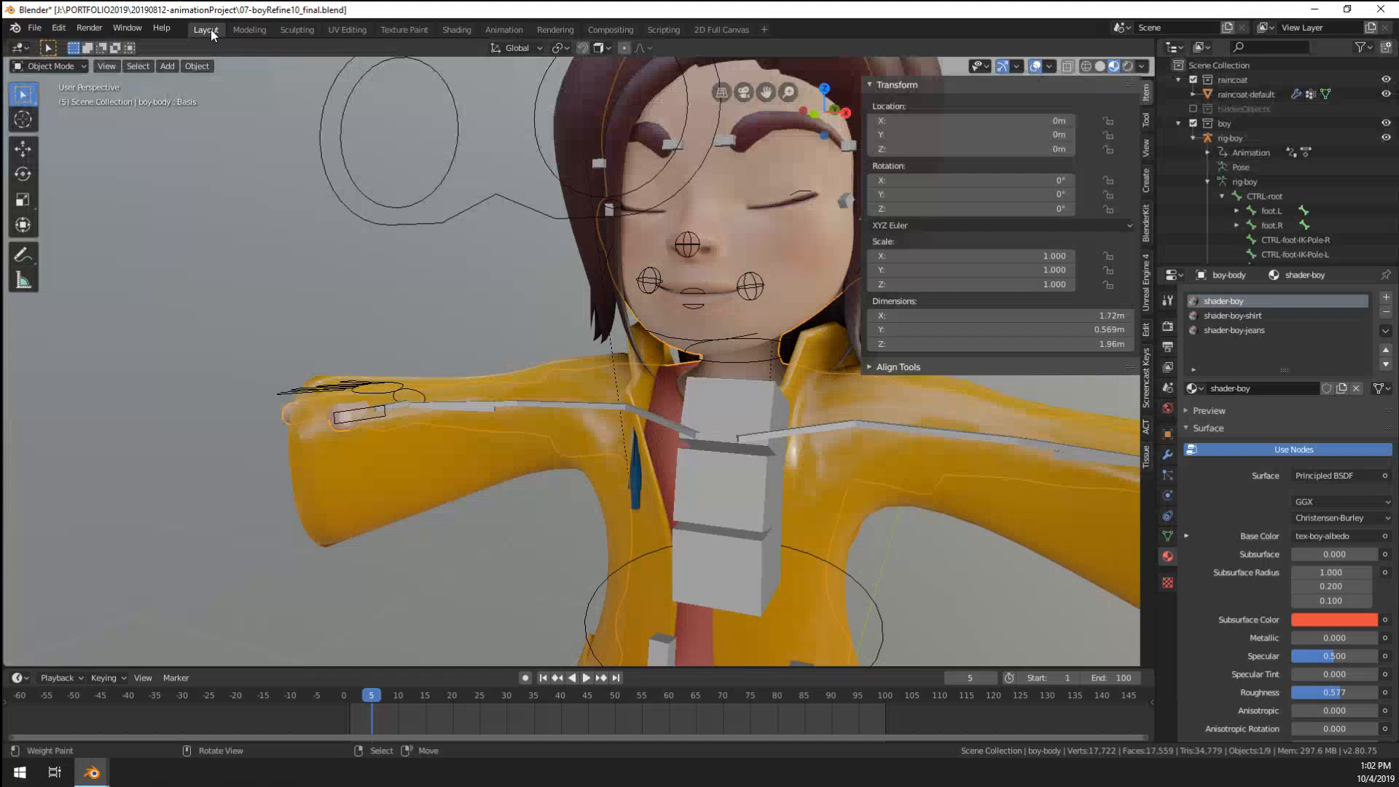
middle_click_drag(379, 117, 1021, 81)
middle_click_drag(384, 177, 431, 240)
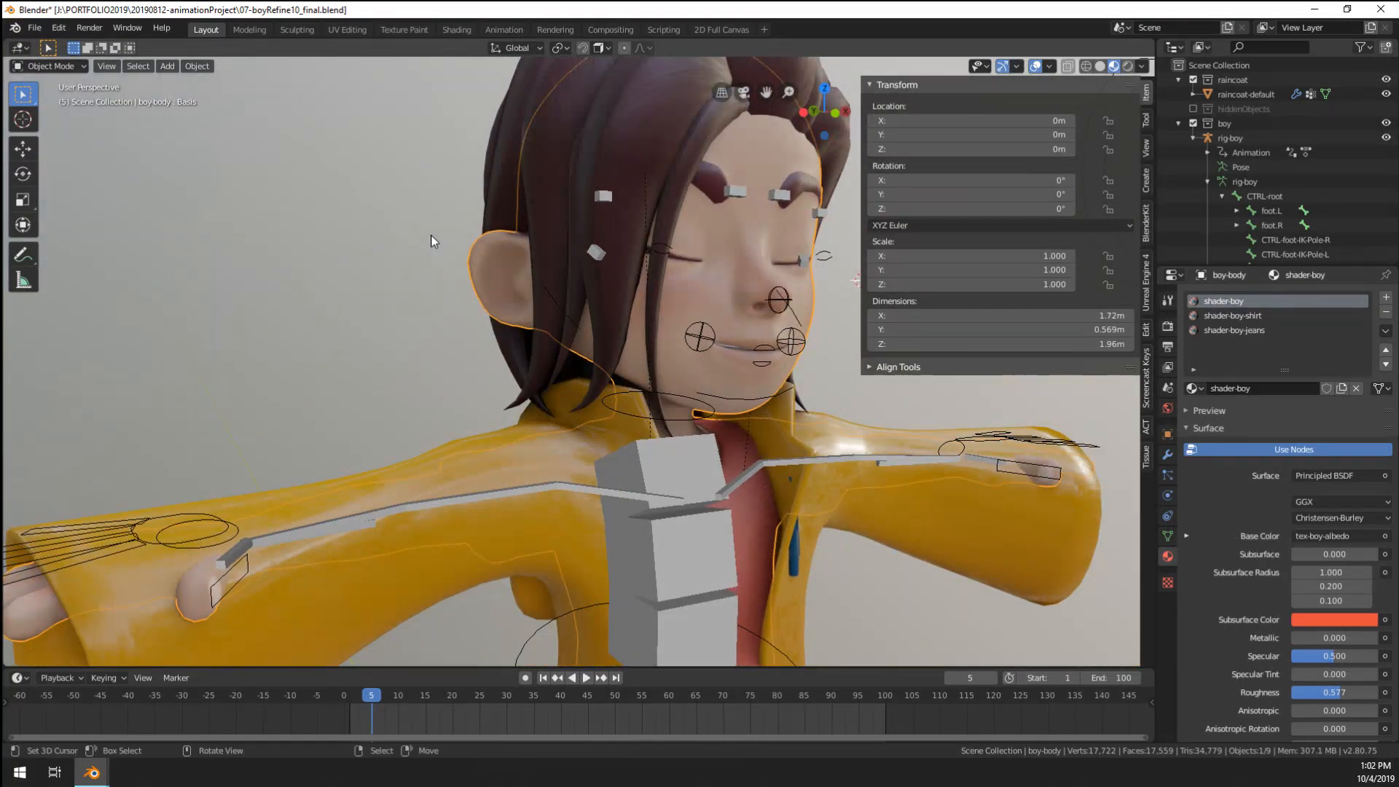
key("KP_Divide")
key("KP_Divide")
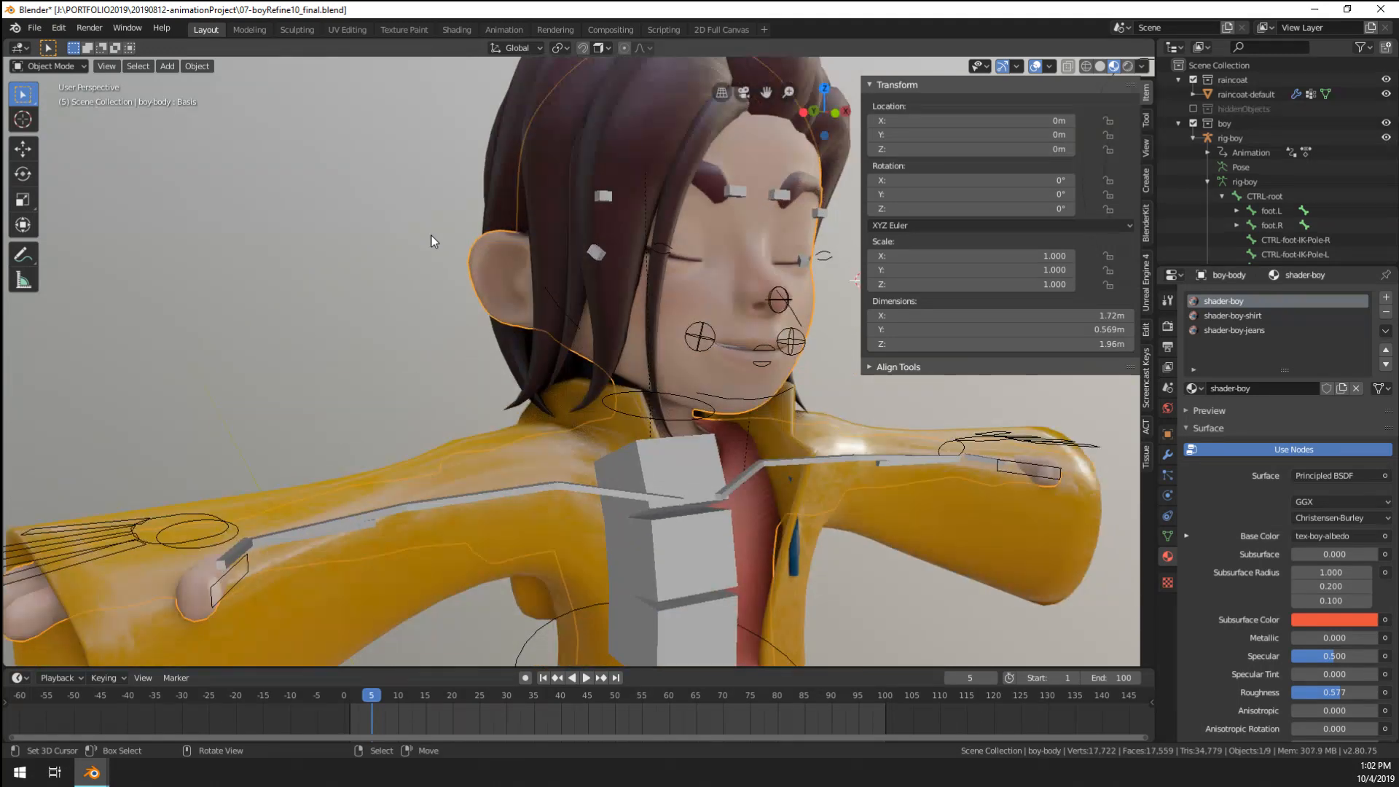
left_click(704, 341, "shift")
key("KP_Divide")
scroll(704, 341, "up", 6)
middle_click_drag(704, 341, 586, 430, "shift")
scroll(610, 383, "up", 3)
- In Pose Mode, move the R-side mouth-corner control by about -0.003 m in X, 0.001 m in Y and 0.016 m in Z
key("ctrl+Tab")
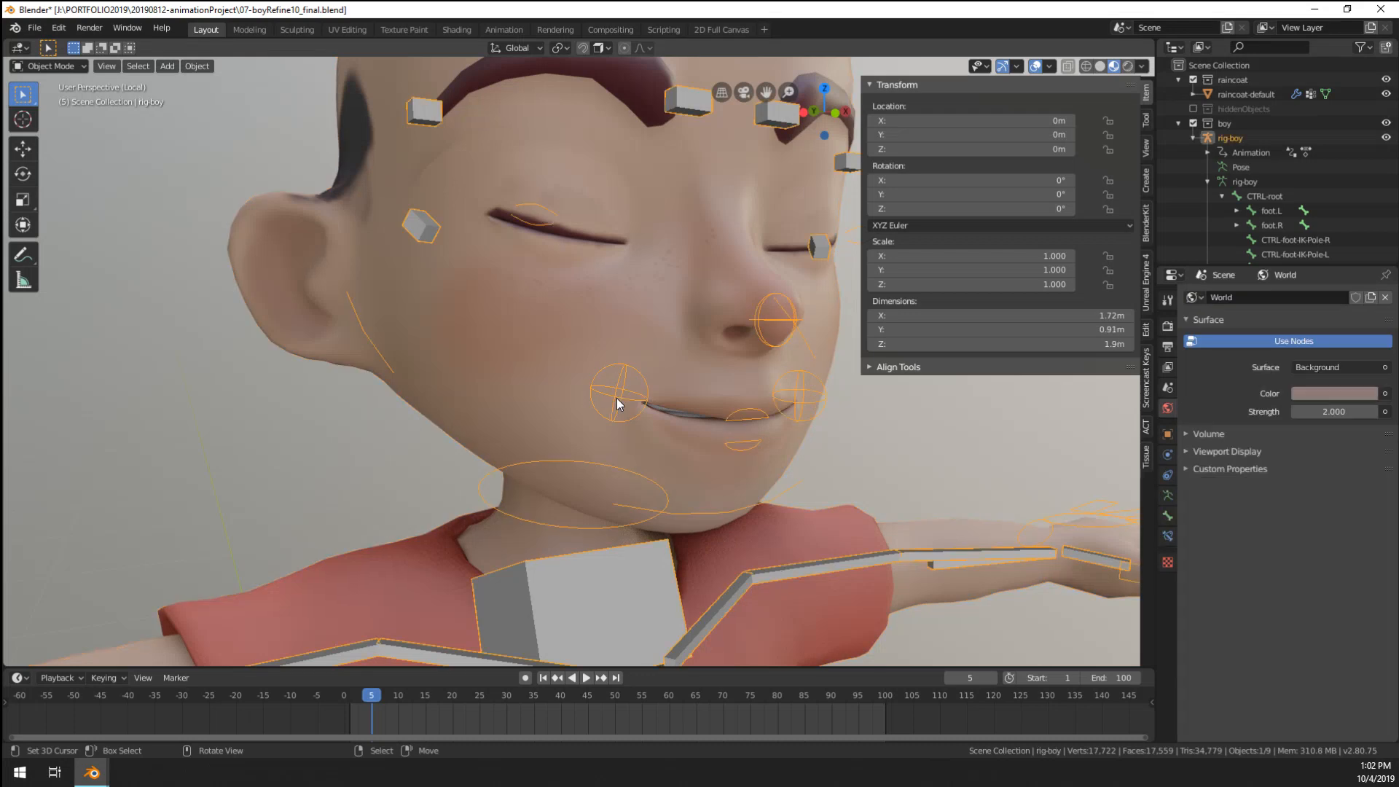
left_click(616, 398)
scroll(616, 398, "up", 1)
key("g")
left_click(609, 351)
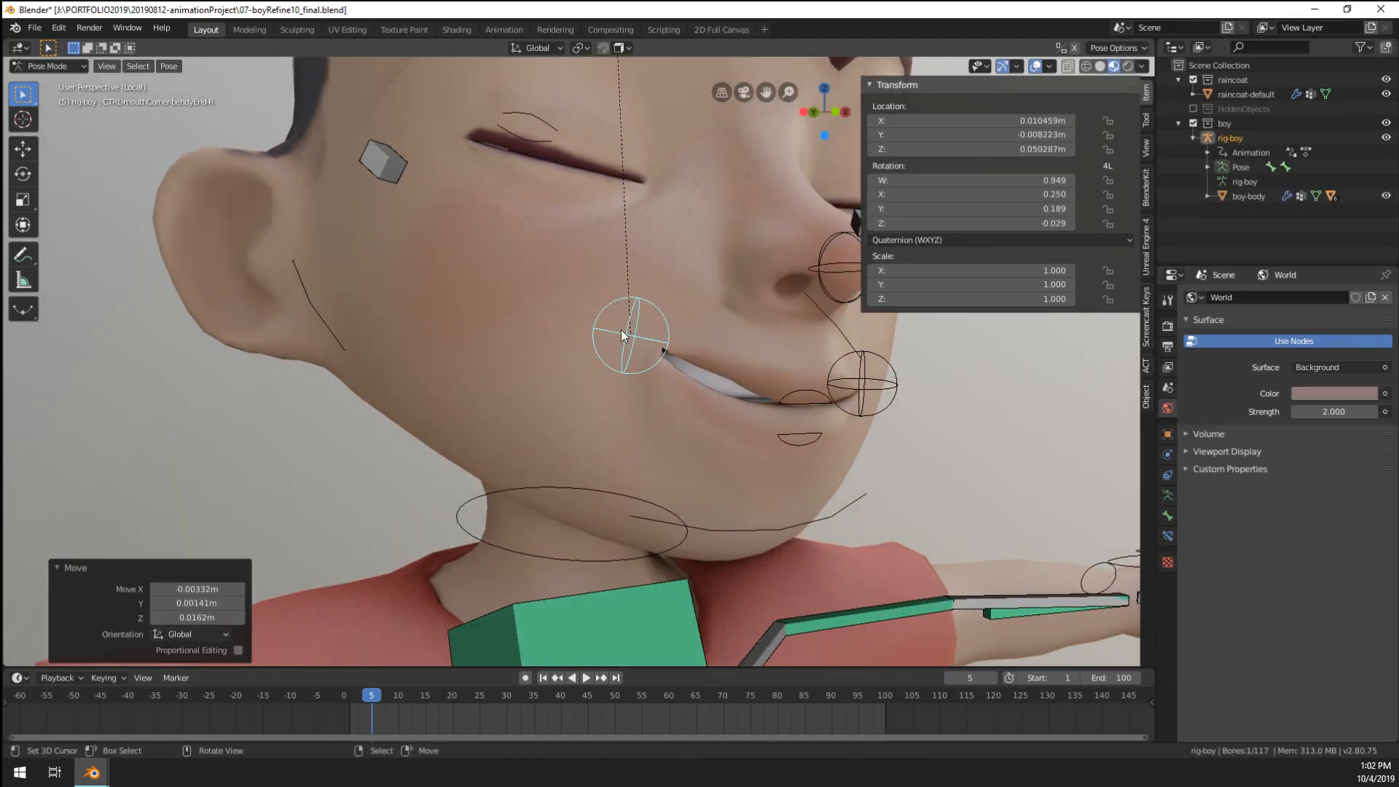
- Leave Pose Mode, select the boy-body mesh and switch it to Weight Paint mode
middle_click_drag(608, 351, 602, 360)
key("alt+a")
left_click(620, 308)
key("ctrl+Tab")
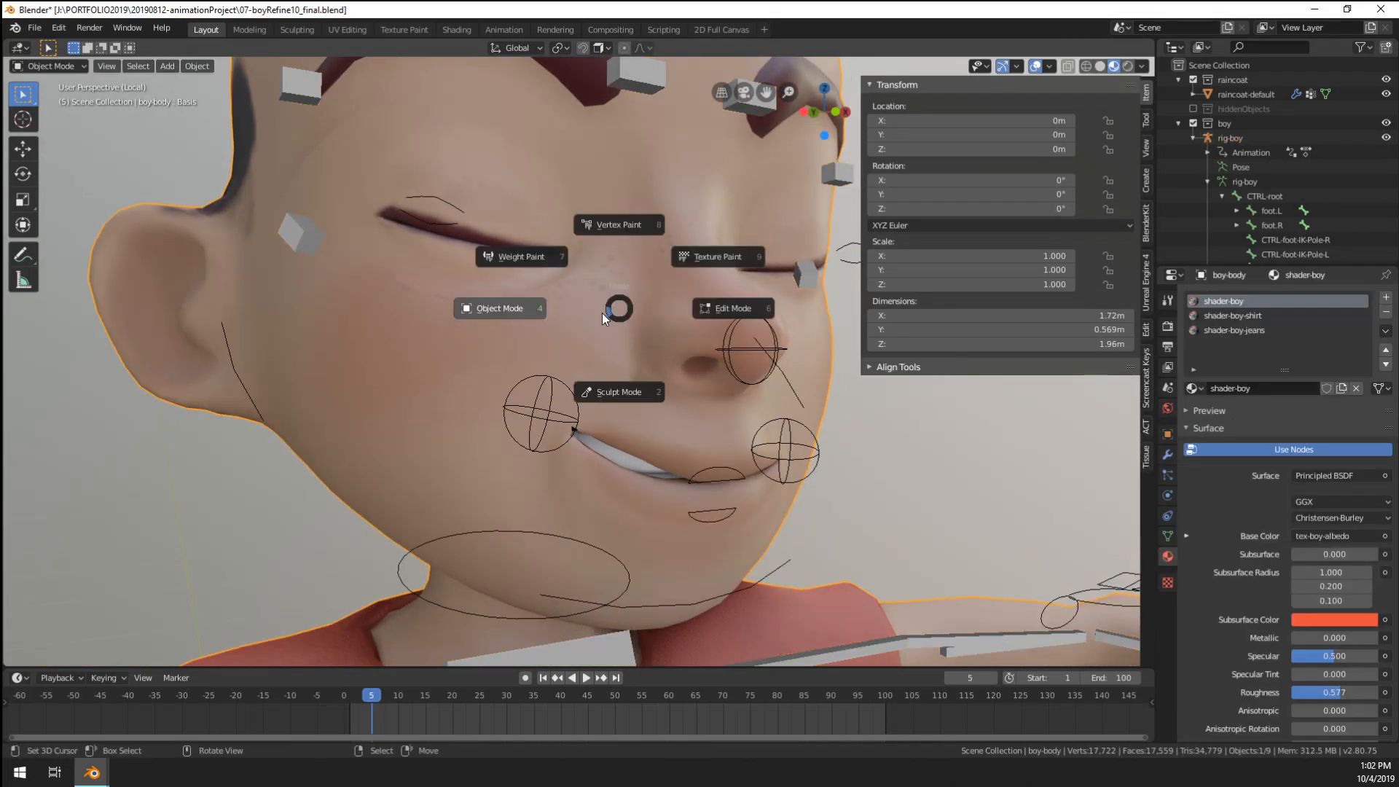
left_click(541, 252)
scroll(631, 407, "down", 1)
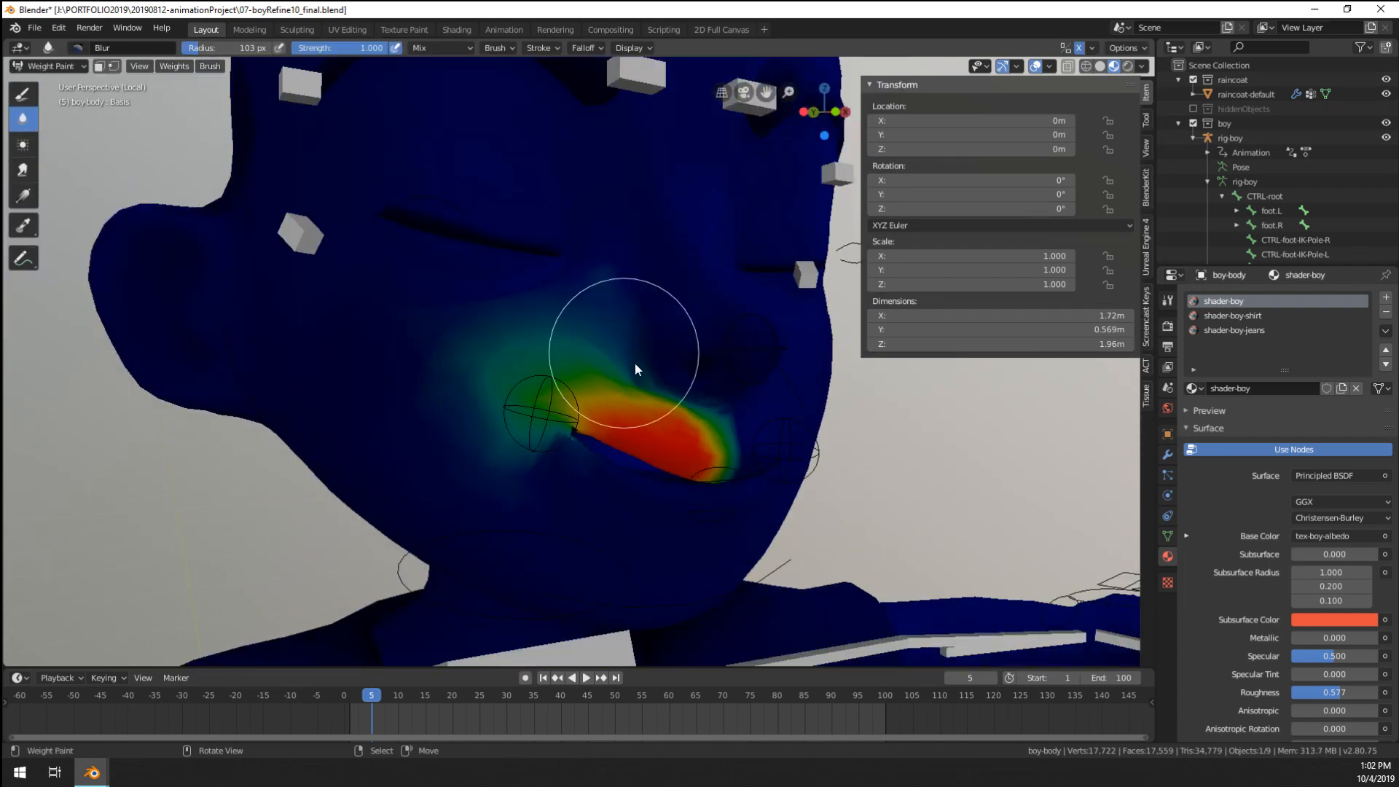
- Blur the mouthUpper-bendy-R weights on the cheek above the upper lip, with the Blur brush radius set to 107 px
scroll(612, 387, "up", 3)
left_click(22, 94)
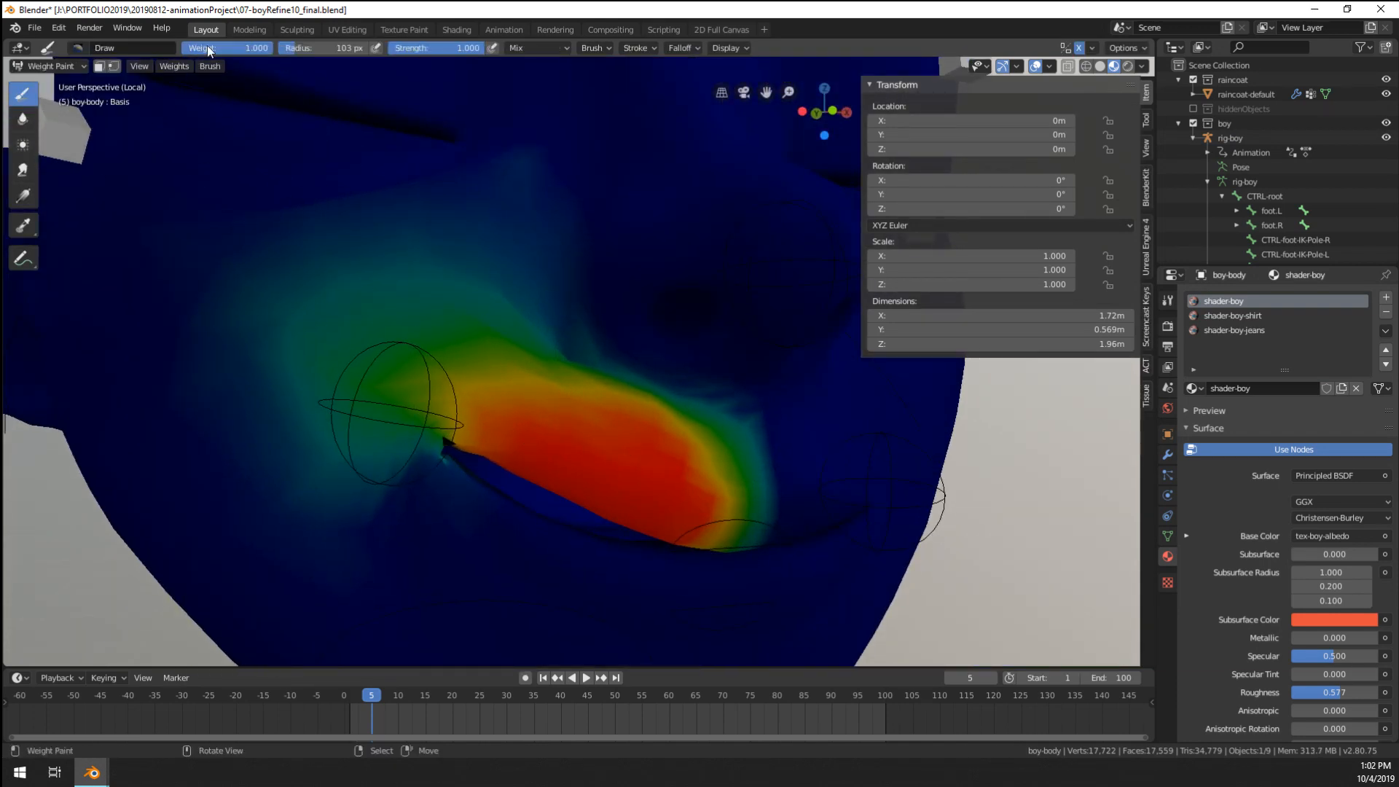
mouse_move(616, 364)
left_mouse_down()
mouse_move(591, 365)
mouse_move(634, 384)
mouse_move(647, 365)
mouse_move(610, 316)
mouse_move(690, 397)
mouse_move(563, 312)
left_mouse_up()
left_click(22, 121)
key("f")
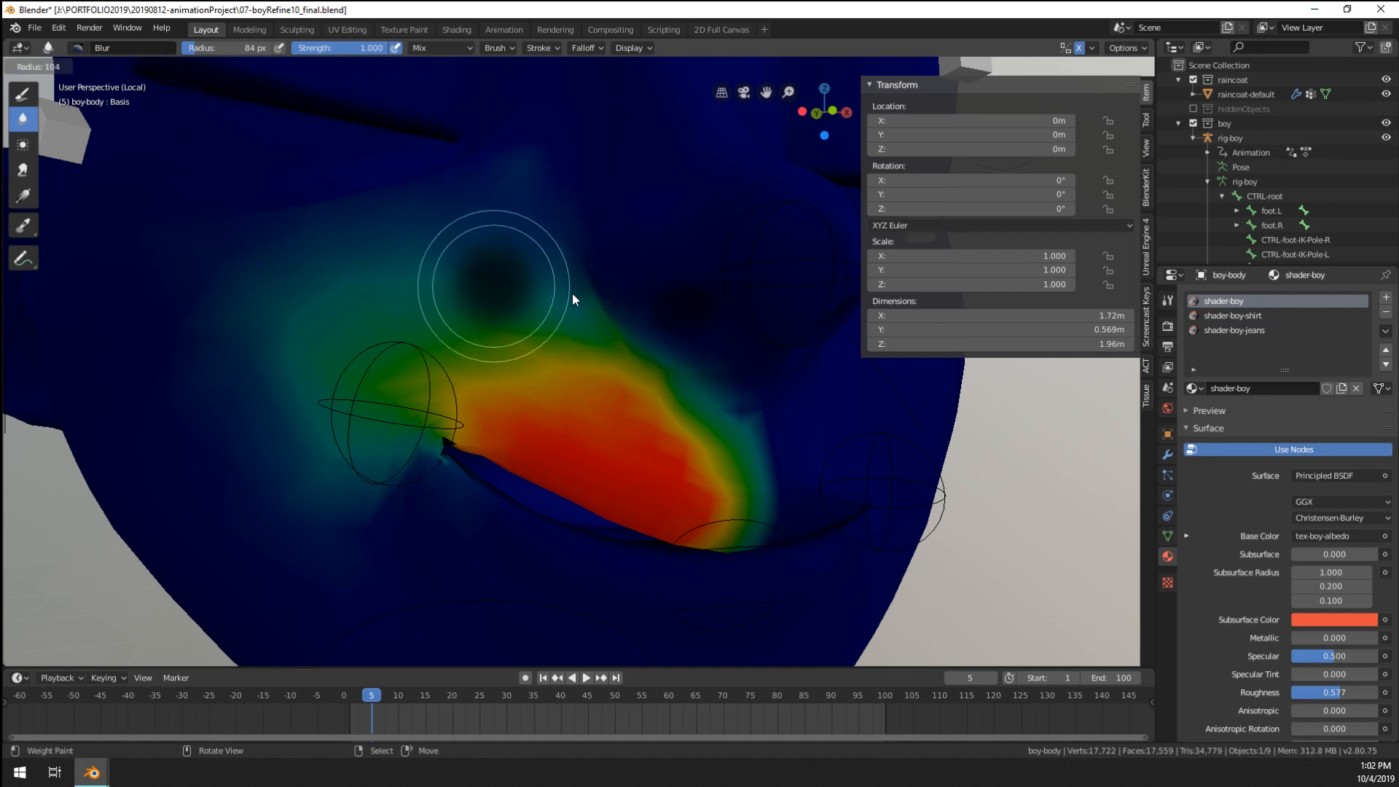
left_click(568, 292)
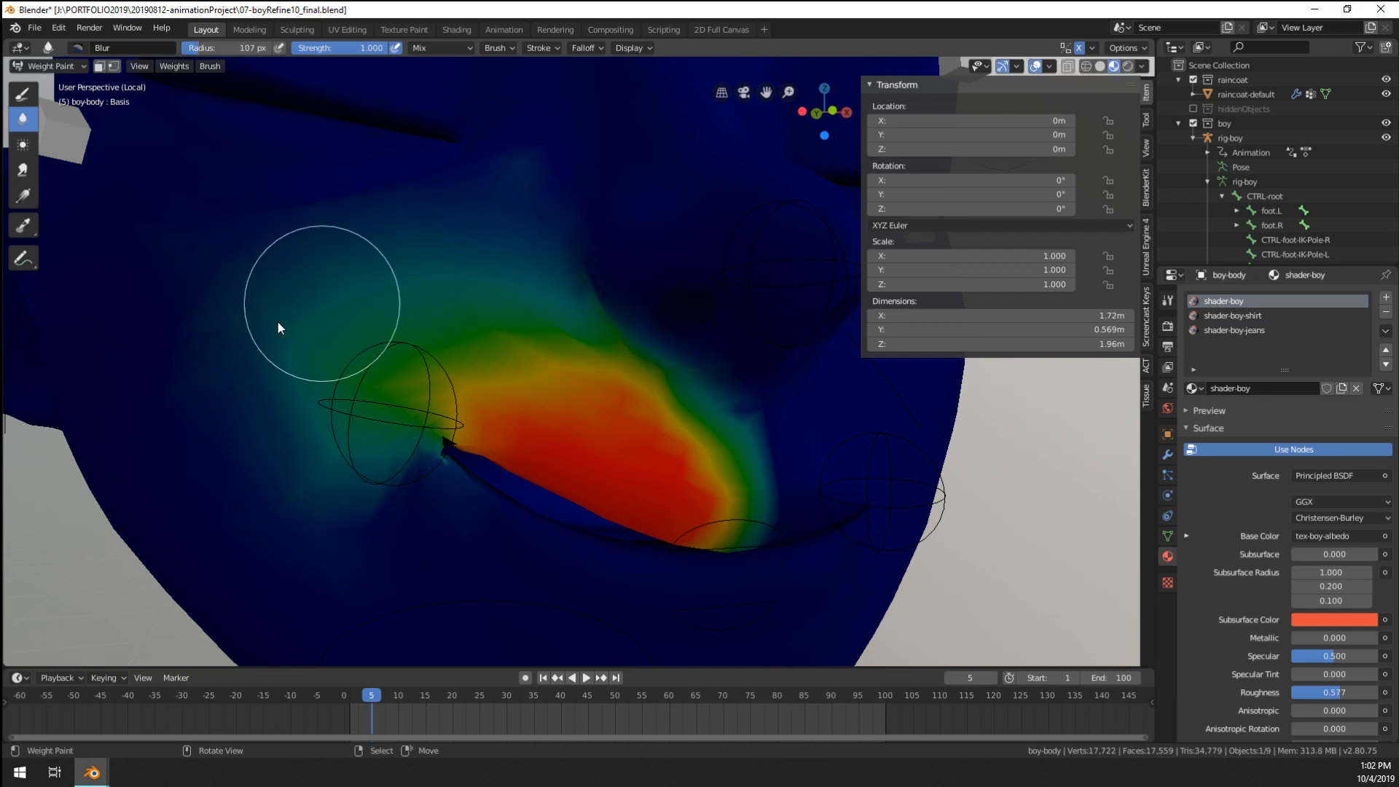
- Return to posing rig-boy and raise the R-side mouth-corner control for a stronger smile
middle_click_drag(350, 335, 525, 356)
key("ctrl+Tab")
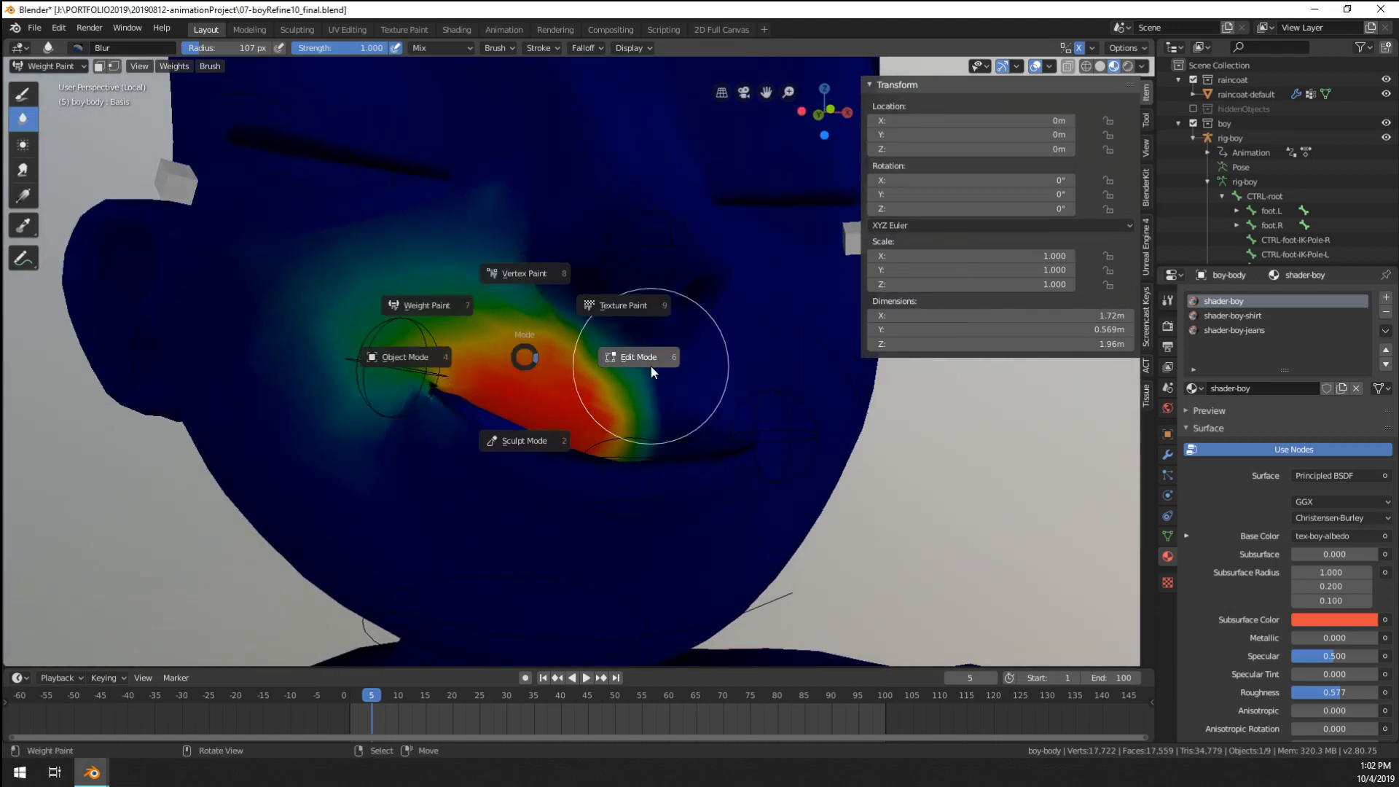
left_click(445, 362)
key("ctrl+Tab")
left_click(423, 373)
key("g")
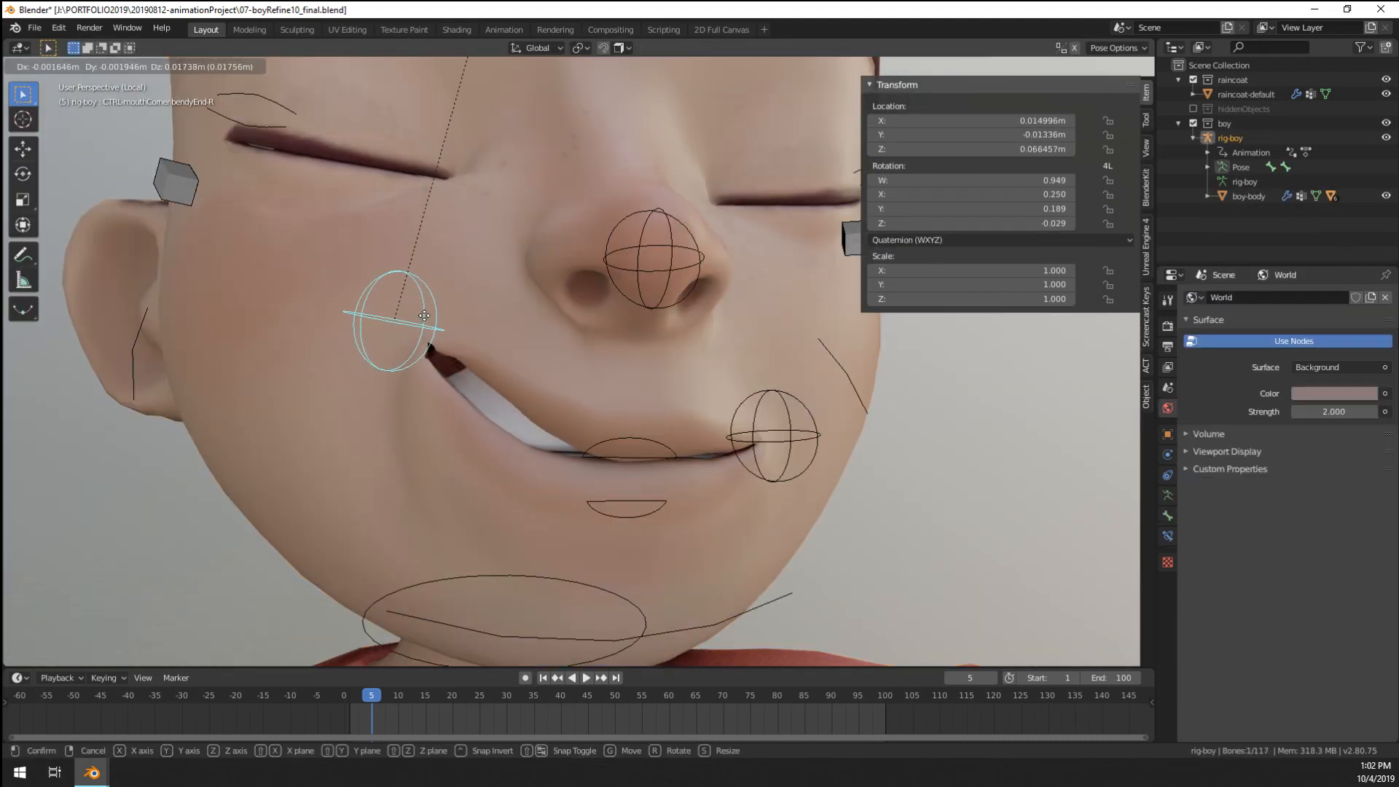
left_click(432, 358)
- Leave Pose Mode and put the boy-body mesh back into Weight Paint mode
key("ctrl+Tab")
mouse_move(433, 359)
middle_mouse_down()
mouse_move(483, 347)
mouse_move(469, 353)
middle_mouse_up()
left_click(482, 347)
key("ctrl+Tab")
left_click(400, 289)
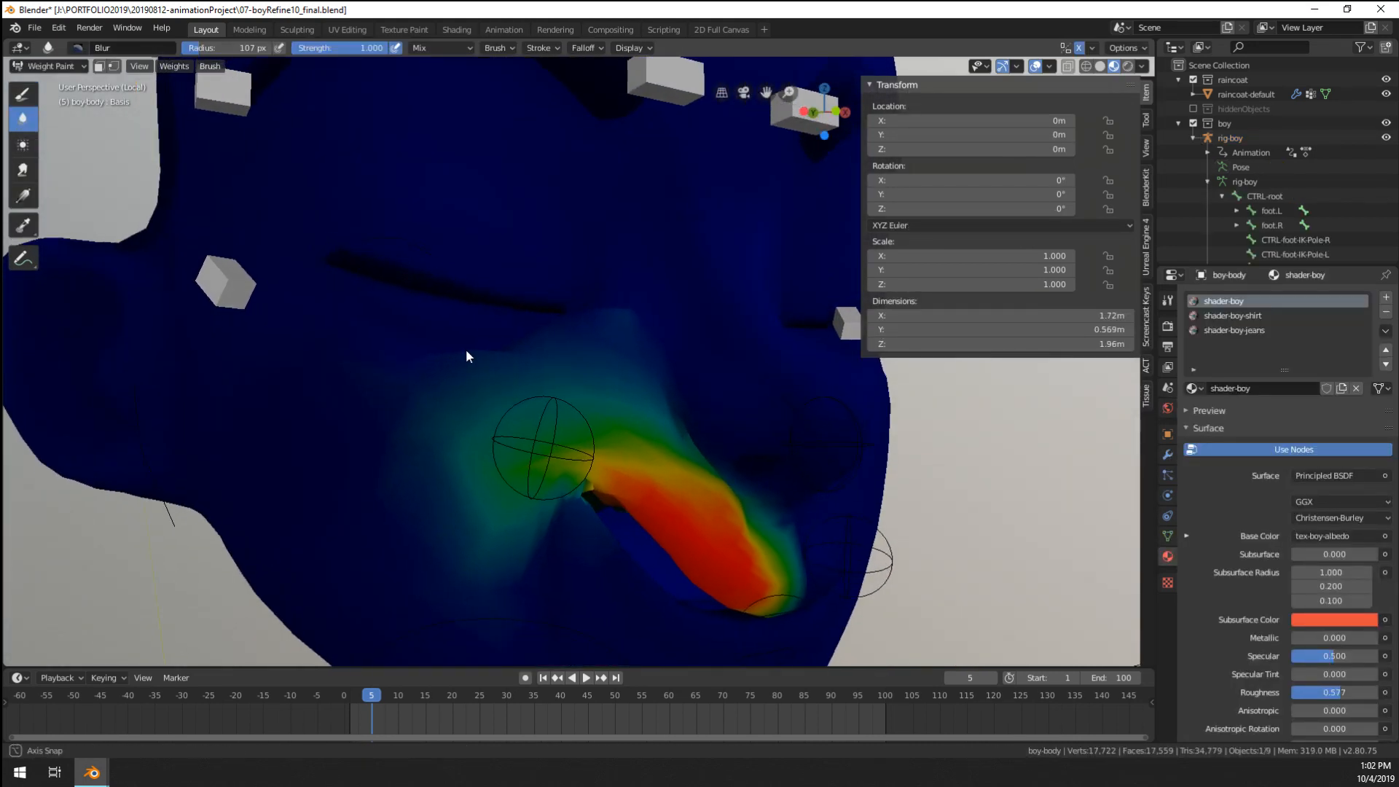
- Set the Draw brush weight to 0 and paint out the mouthUpper-bendy-R weights between the inner eye corner and the cheek
left_click(23, 93)
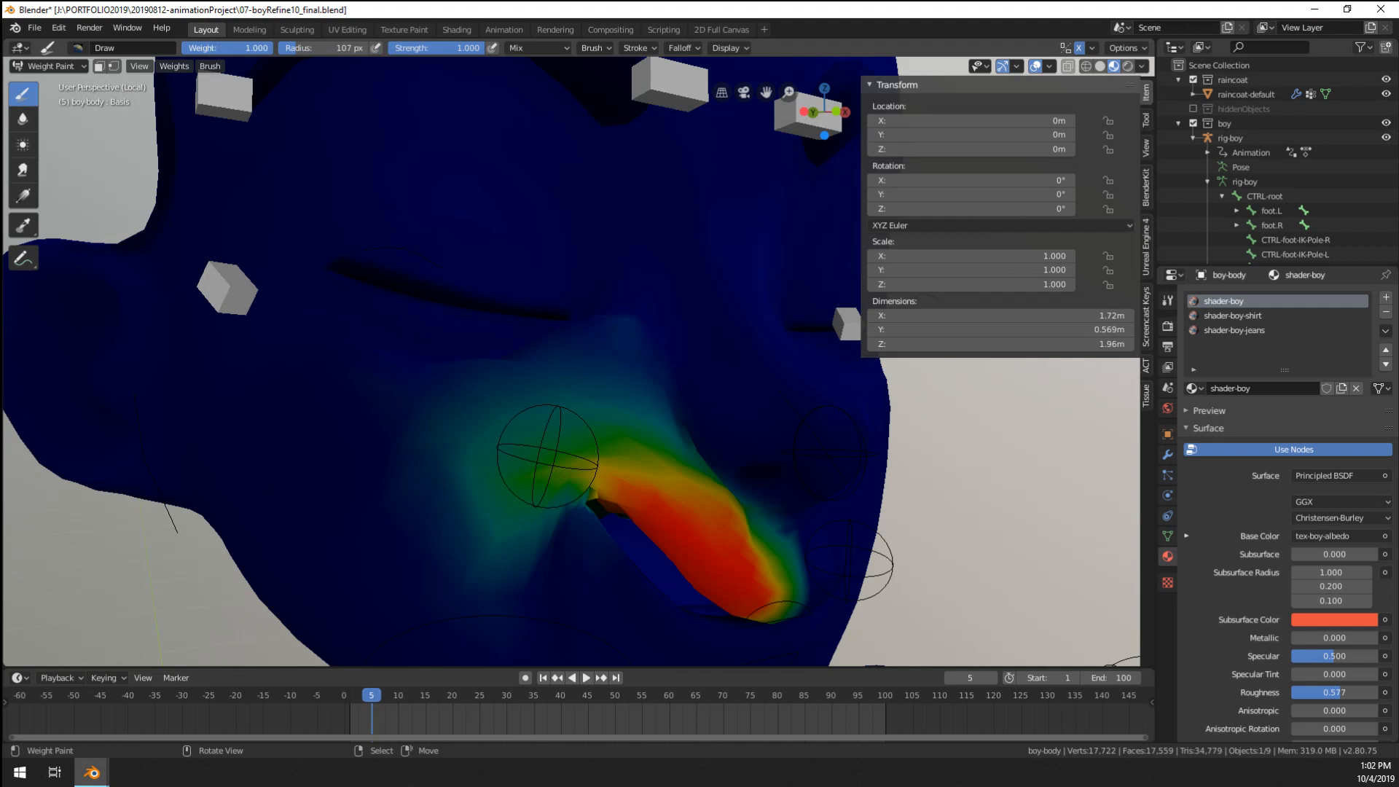
mouse_move(615, 313)
left_mouse_down()
mouse_move(533, 345)
mouse_move(602, 342)
mouse_move(600, 327)
mouse_move(556, 344)
left_mouse_up()
middle_click_drag(508, 353, 564, 378)
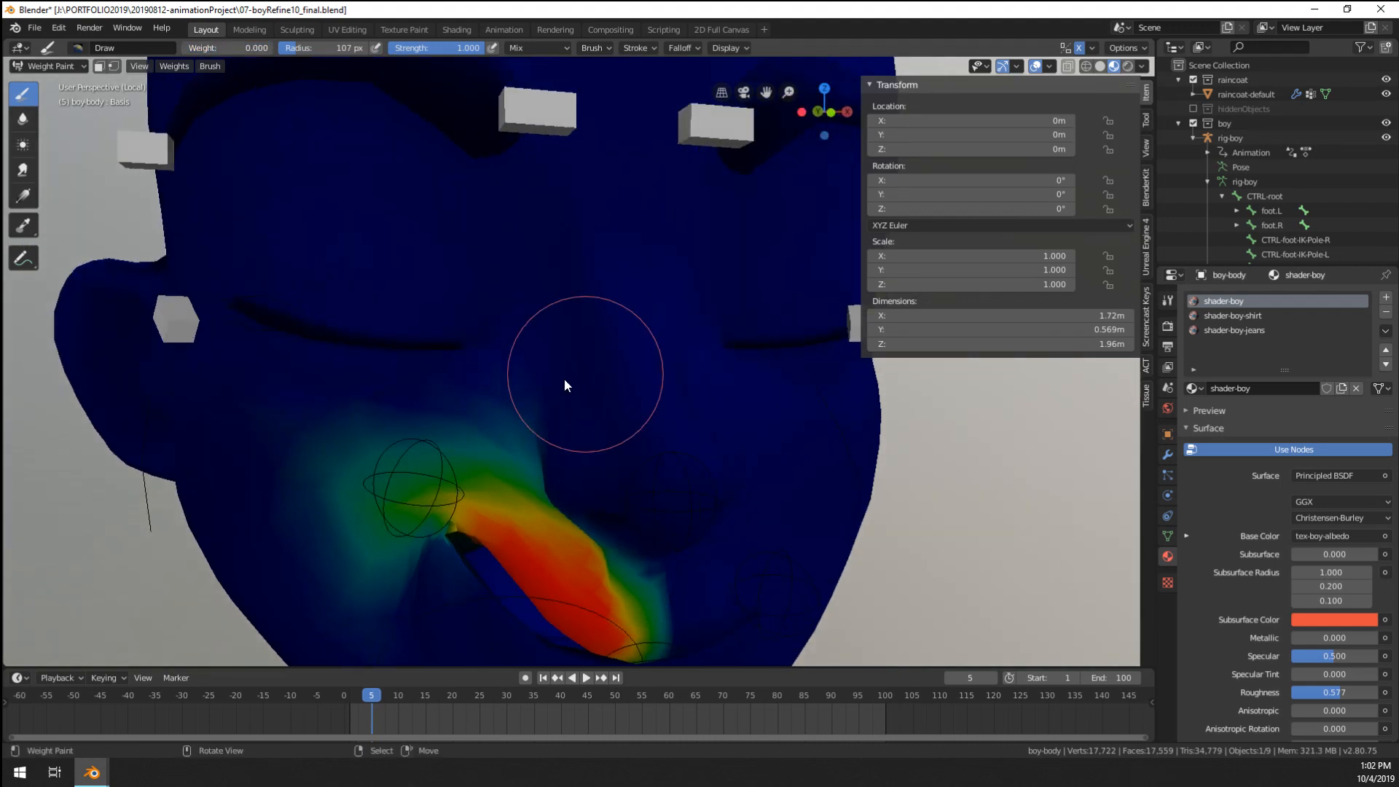
- Activate the faceSquish-bendy-R weight group and blur its weights beside the nose, enlarging the brush radius to 169 px
left_click(471, 394, "shift")
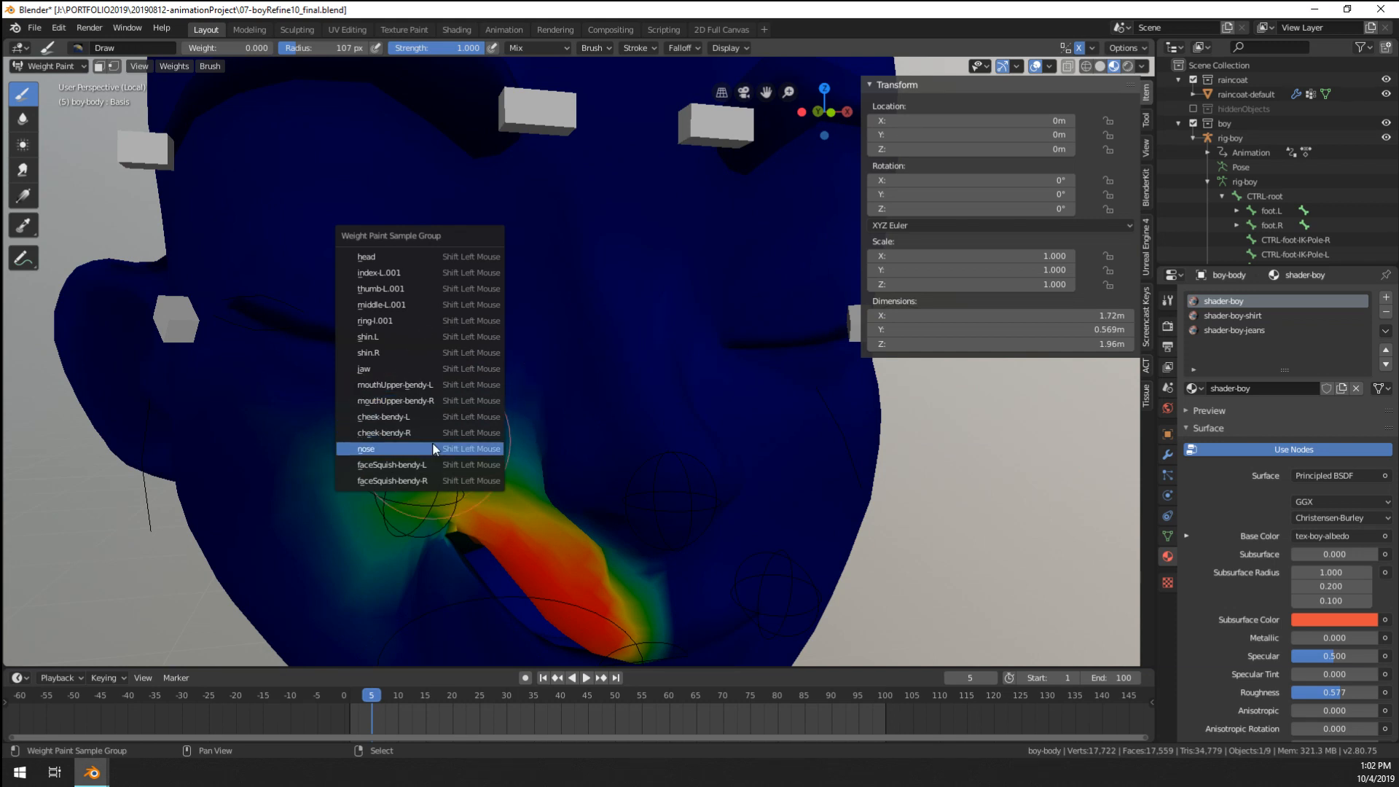
left_click(443, 478)
middle_click_drag(540, 459, 576, 453)
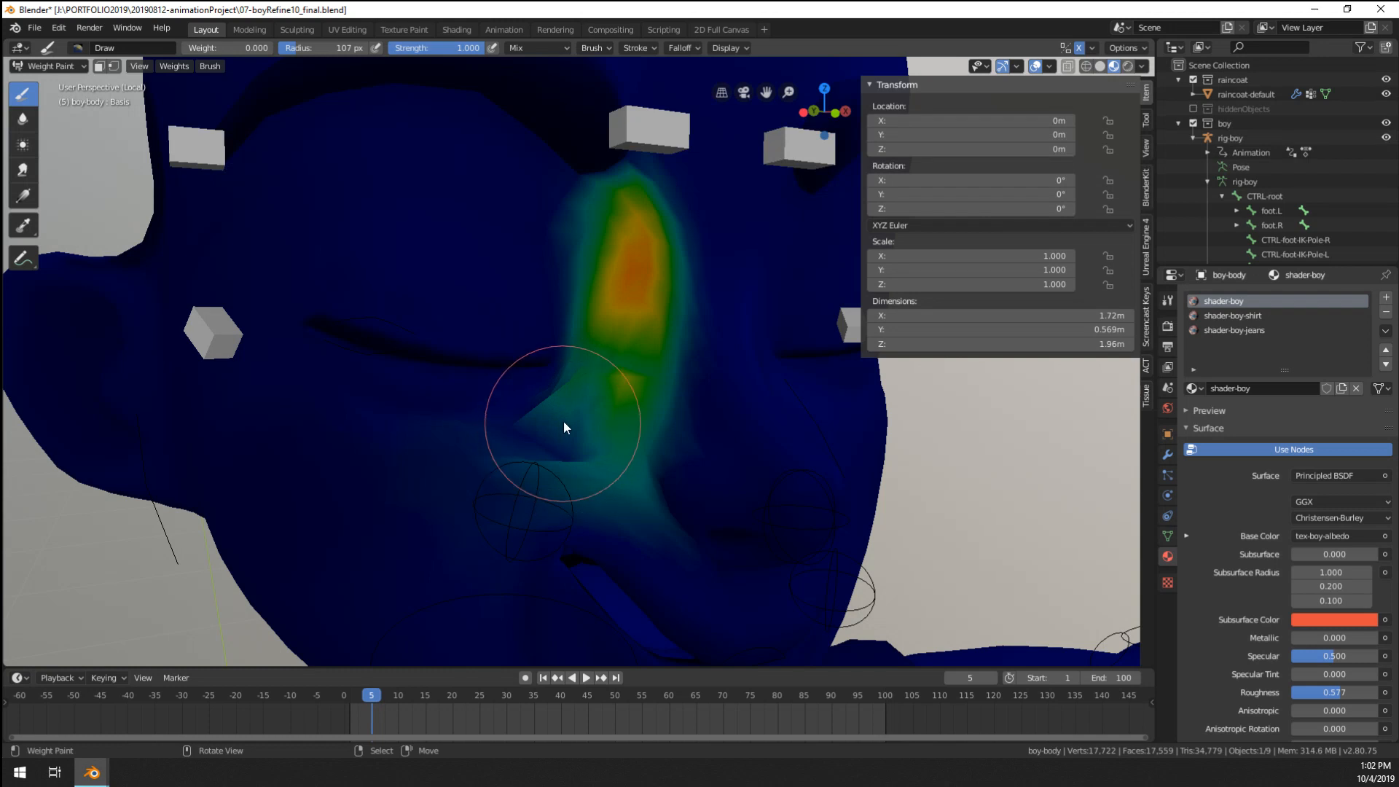
left_click(23, 119)
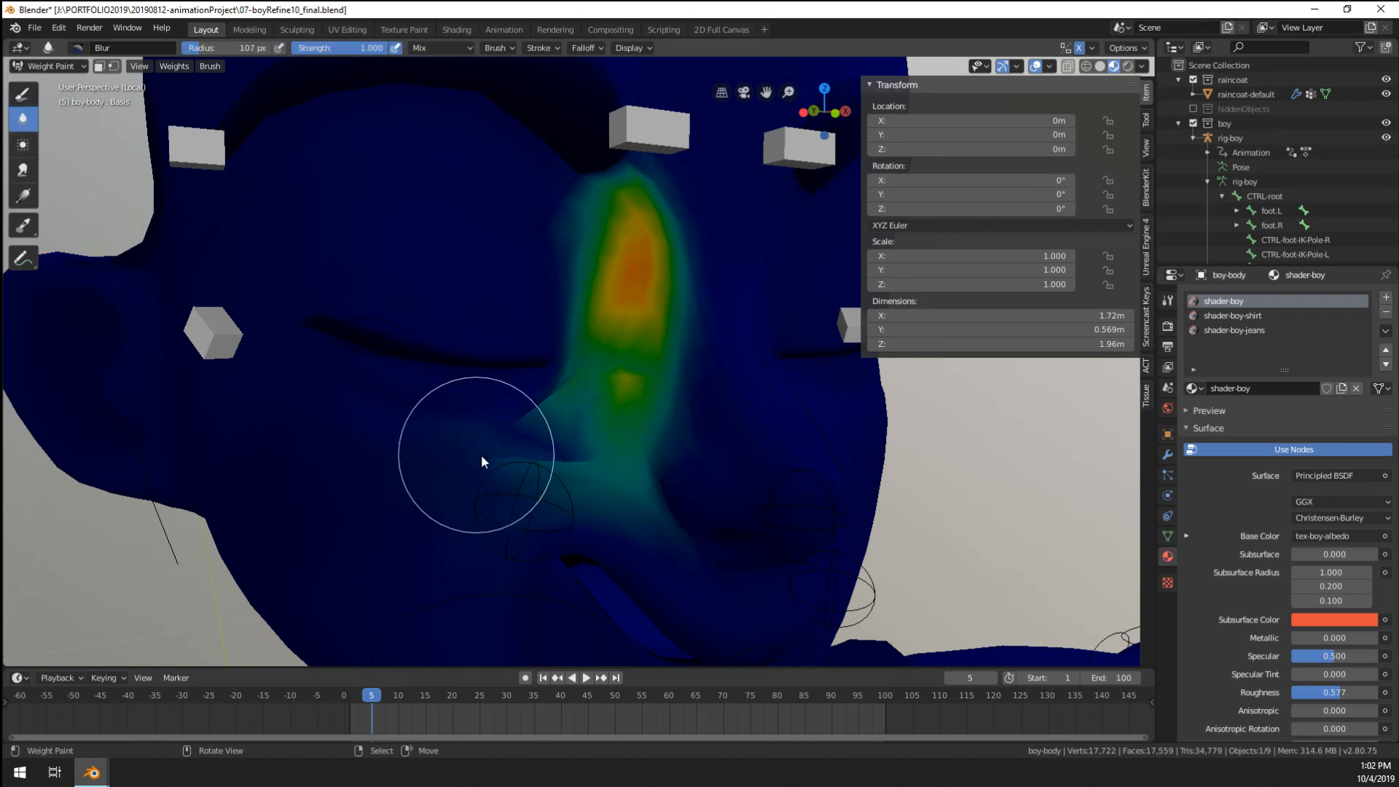
left_click_drag(588, 444, 586, 437)
key("f")
left_click(503, 439)
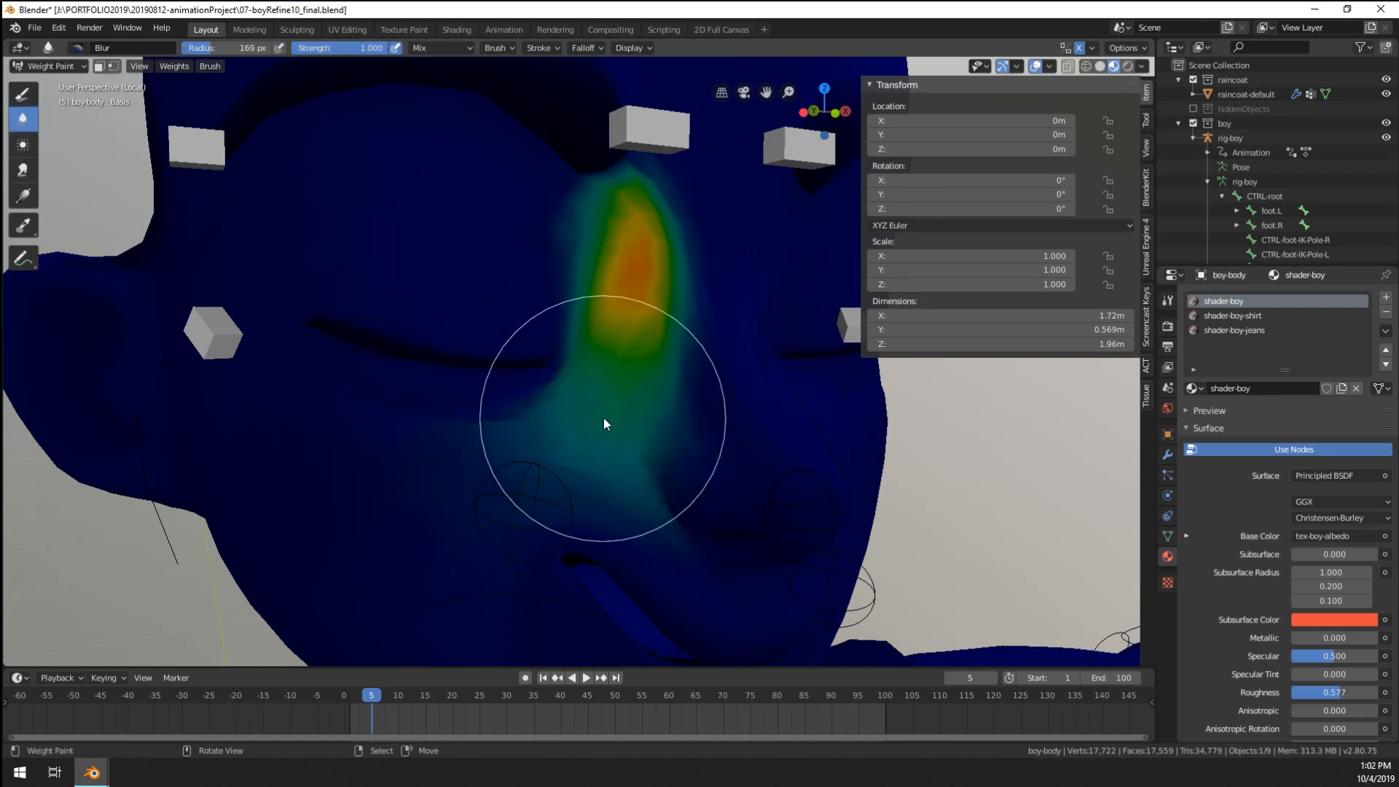
- Paint out the faceSquish-bendy-R weights beside the nostril and above the upper lip using the Draw brush at weight 0, radius 143 px
mouse_move(627, 401)
middle_mouse_down()
mouse_move(600, 422)
mouse_move(640, 391)
mouse_move(649, 415)
mouse_move(609, 415)
mouse_move(602, 396)
mouse_move(630, 399)
middle_mouse_up()
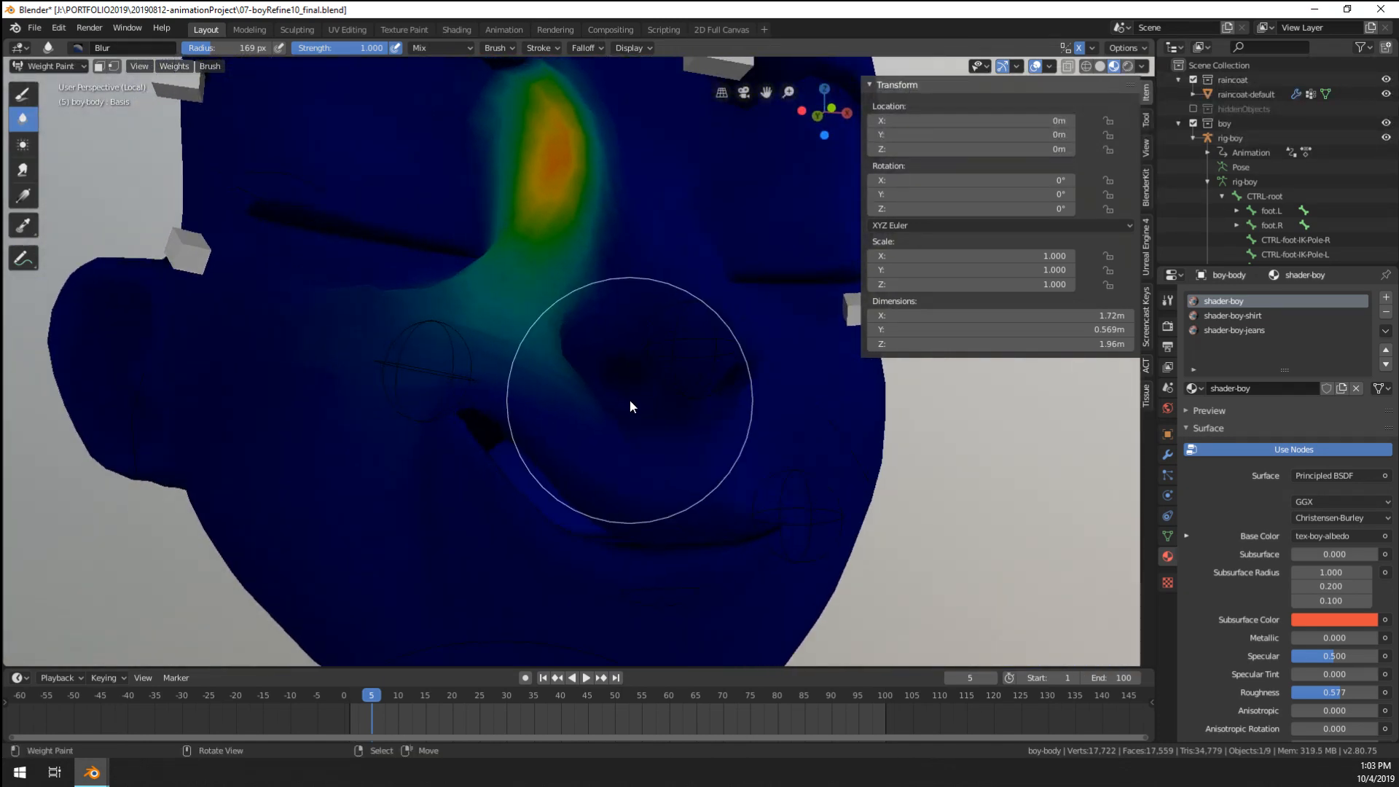
left_click(23, 93)
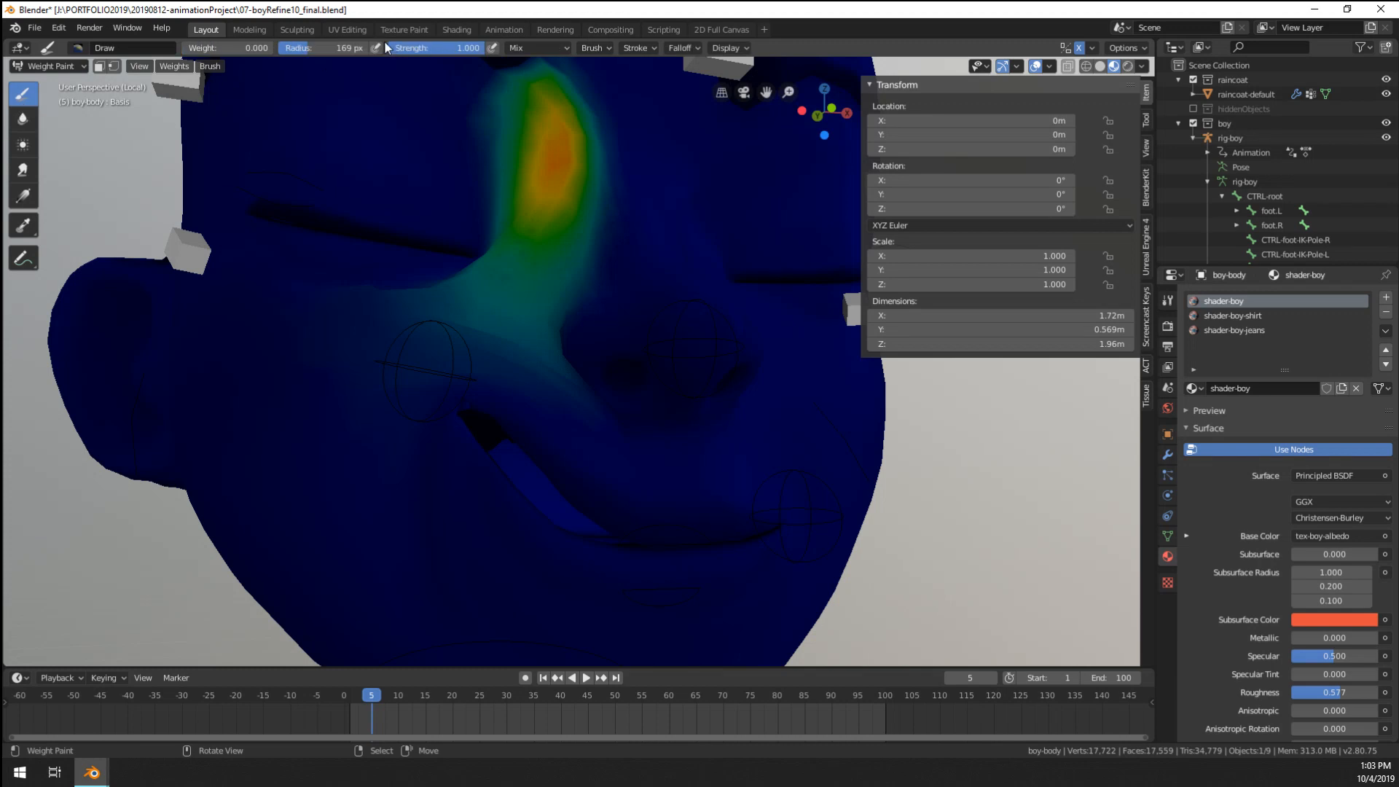
middle_click_drag(397, 218, 710, 401)
left_click_drag(709, 393, 750, 430)
key("f")
left_click(750, 430)
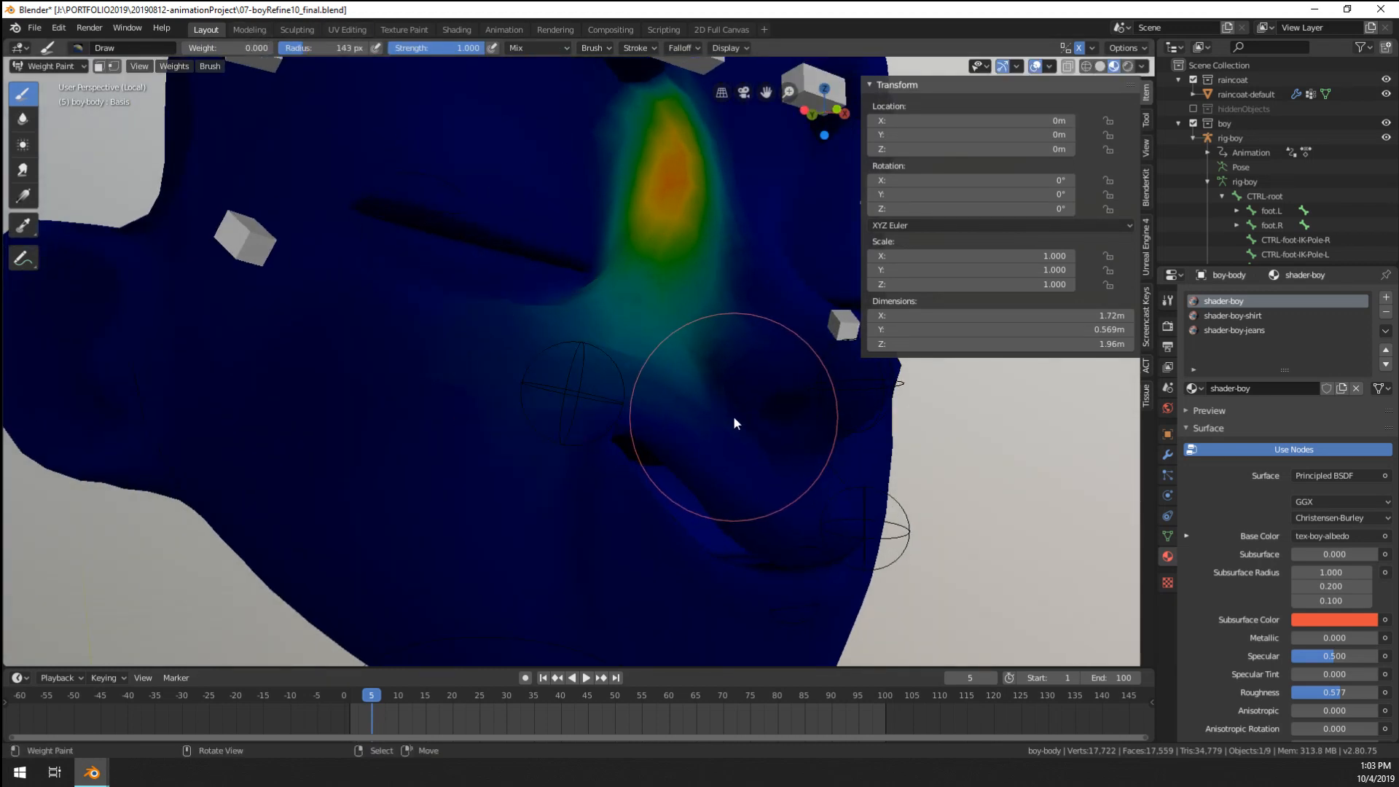
- Remove the faceSquish-bendy-R weights from the cheek and under the eye at weight 0, reducing the Draw brush radius to 107 px
middle_click_drag(662, 399, 628, 413)
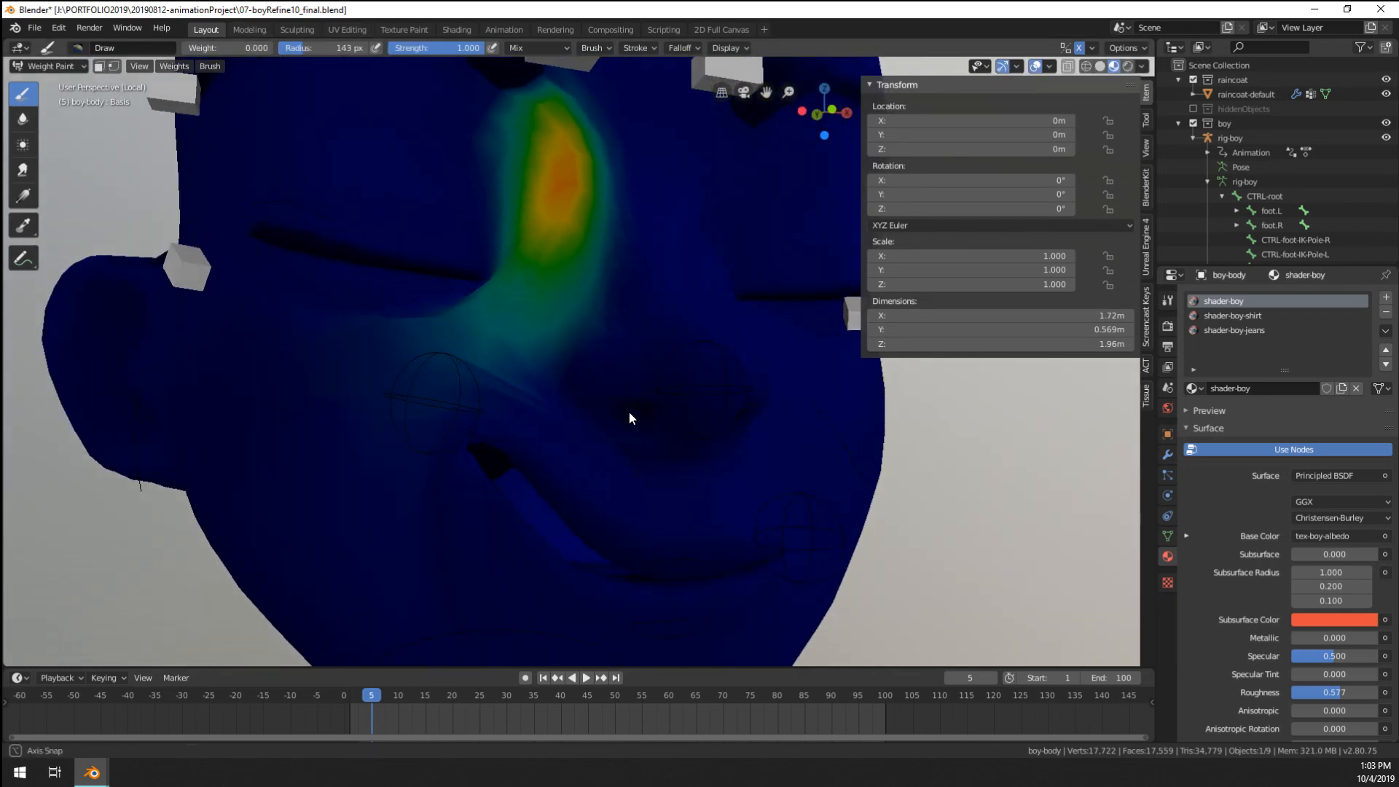
mouse_move(388, 363)
left_mouse_down()
mouse_move(375, 337)
mouse_move(465, 353)
left_mouse_up()
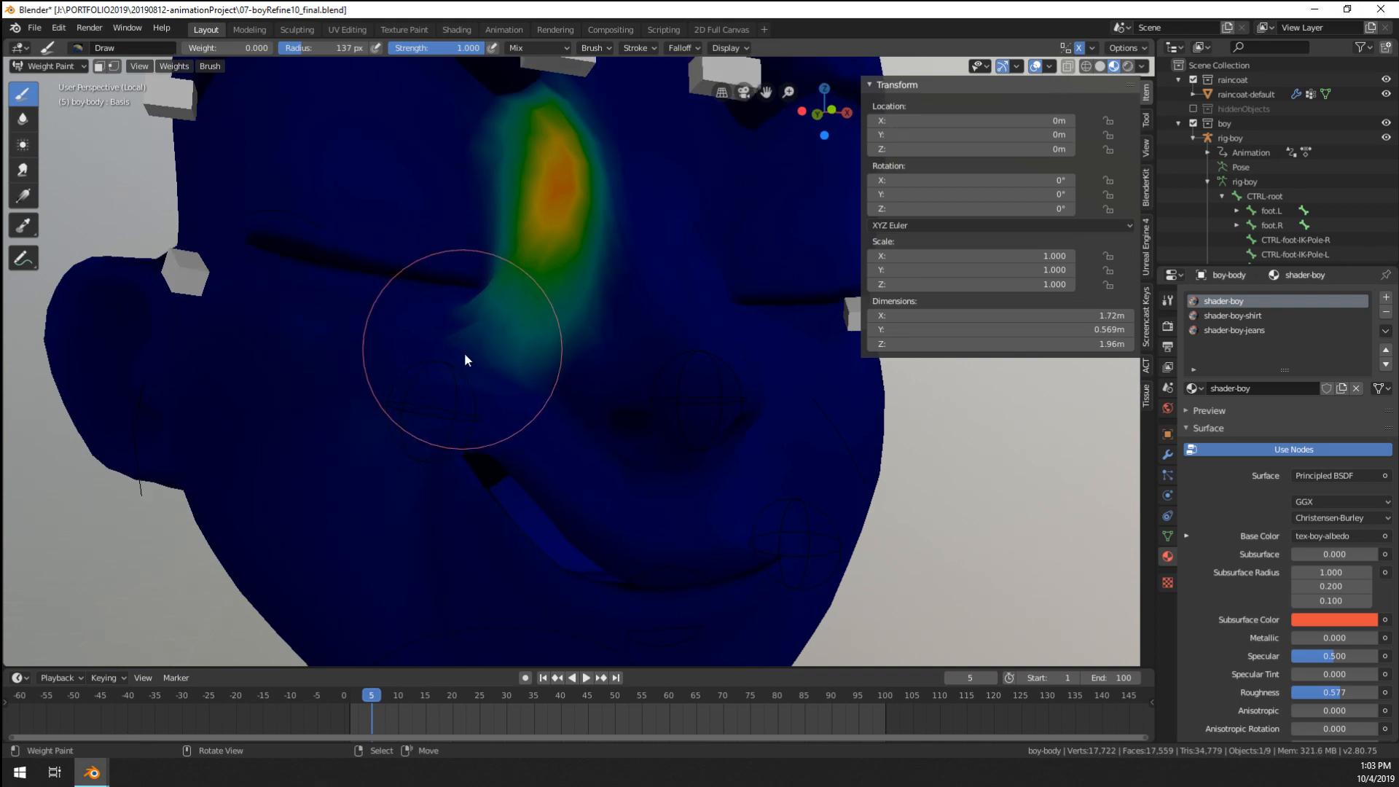
middle_click_drag(482, 371, 496, 383)
left_click_drag(515, 392, 555, 426)
key("f")
left_click(569, 441)
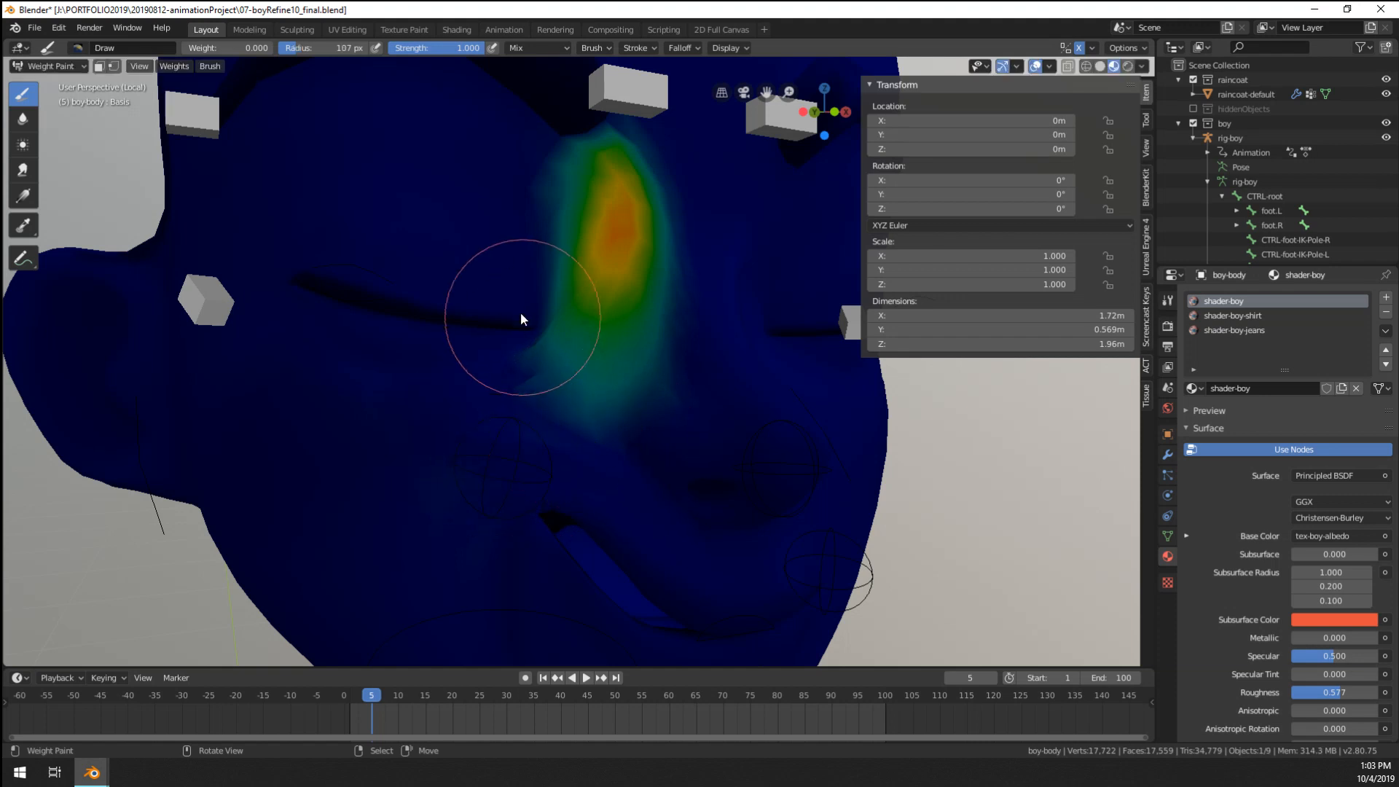
mouse_move(520, 312)
left_mouse_down()
mouse_move(524, 373)
mouse_move(540, 387)
mouse_move(534, 338)
left_mouse_up()
mouse_move(563, 430)
middle_mouse_down()
mouse_move(503, 416)
mouse_move(557, 420)
middle_mouse_up()
scroll(550, 422, "down", 3)
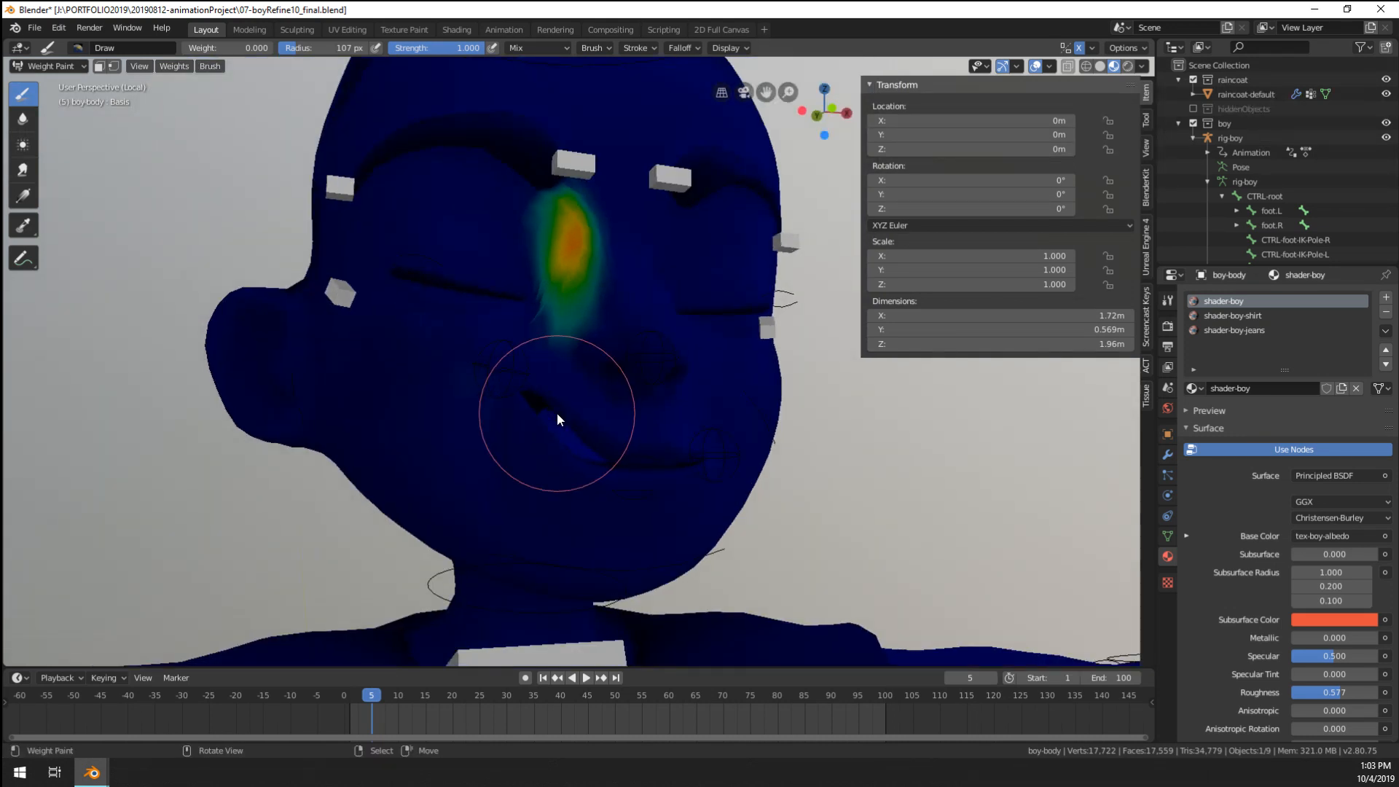
- Blur the lower edge of the faceSquish-bendy-R weights beside the nose with a 107 px radius
scroll(557, 415, "up", 2)
left_click(22, 119)
left_click_drag(512, 341, 534, 313)
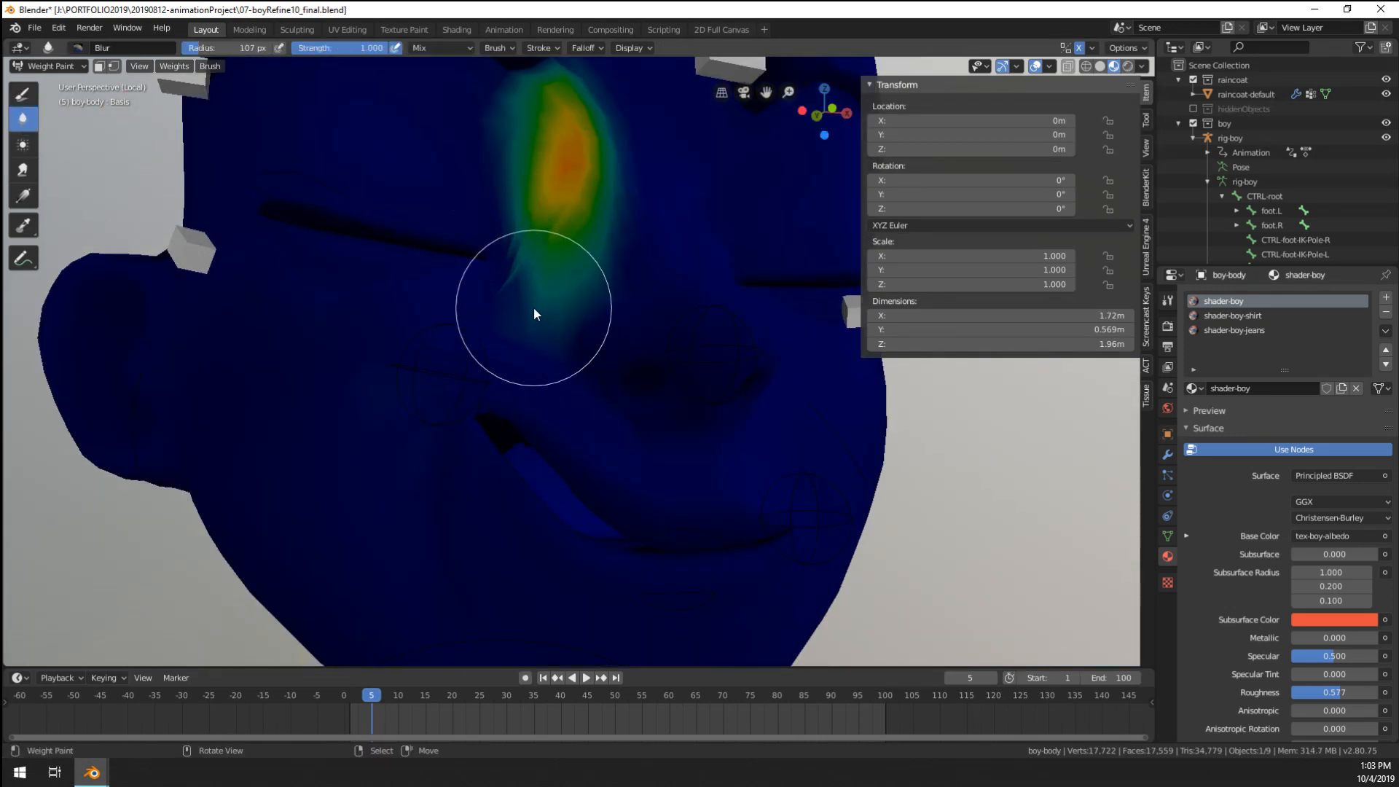
mouse_move(526, 296)
middle_mouse_down()
mouse_move(575, 353)
mouse_move(478, 301)
mouse_move(475, 285)
middle_mouse_up()
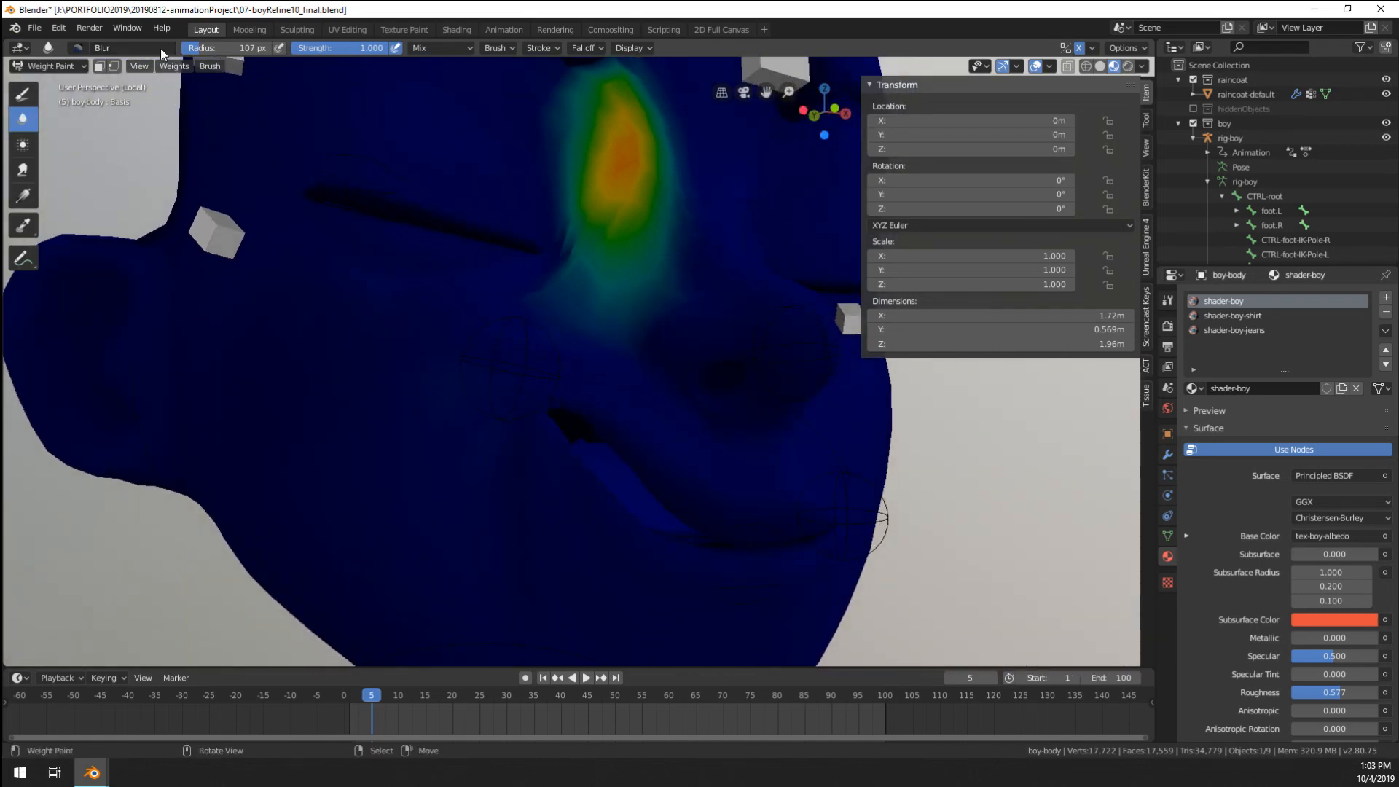
- In Pose Mode, move the R-side mouth-corner control by about 0.003 m in X, 0.005 m in Y and -0.024 m in Z
left_click(63, 67)
left_click(55, 83)
middle_click_drag(589, 355, 535, 343)
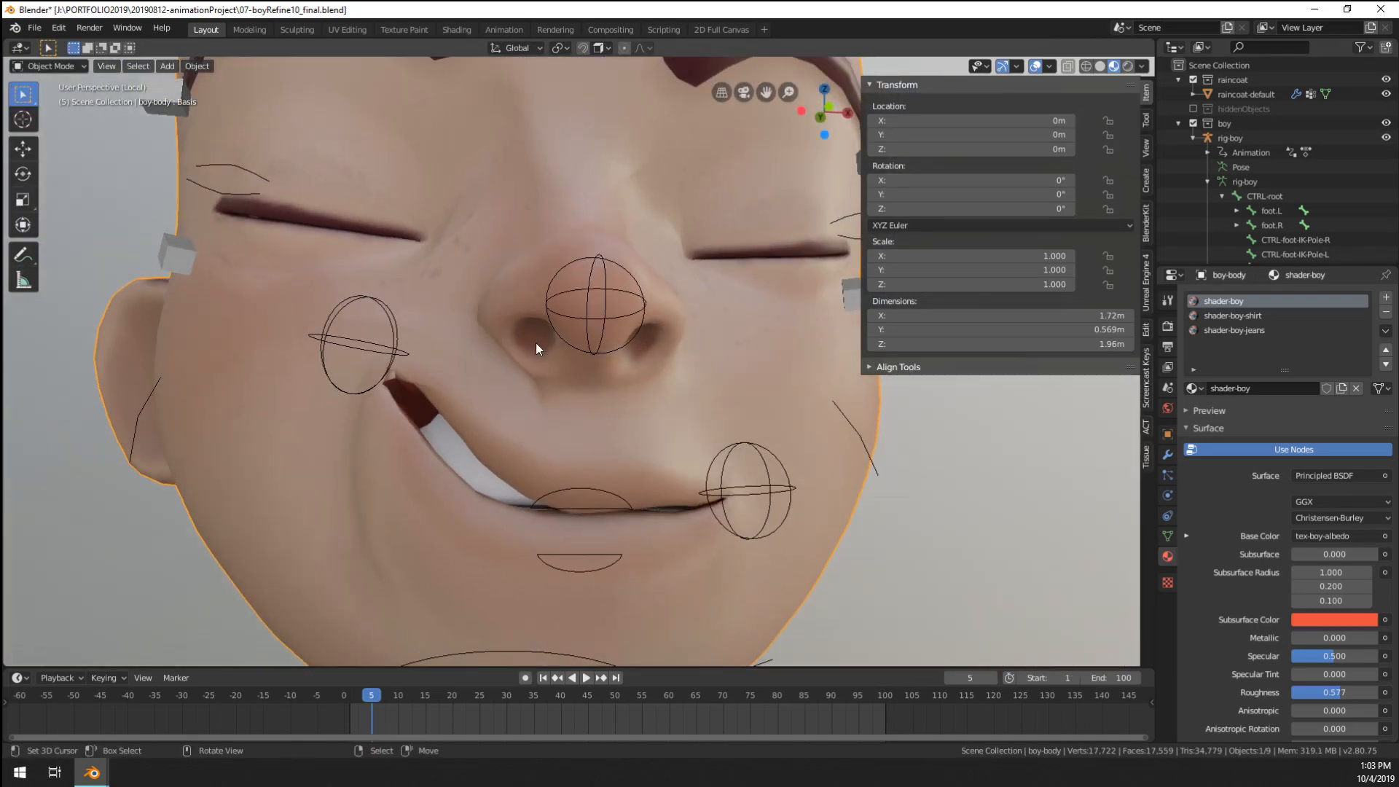
left_click(366, 343)
key("ctrl+Tab")
left_click(379, 354)
key("g")
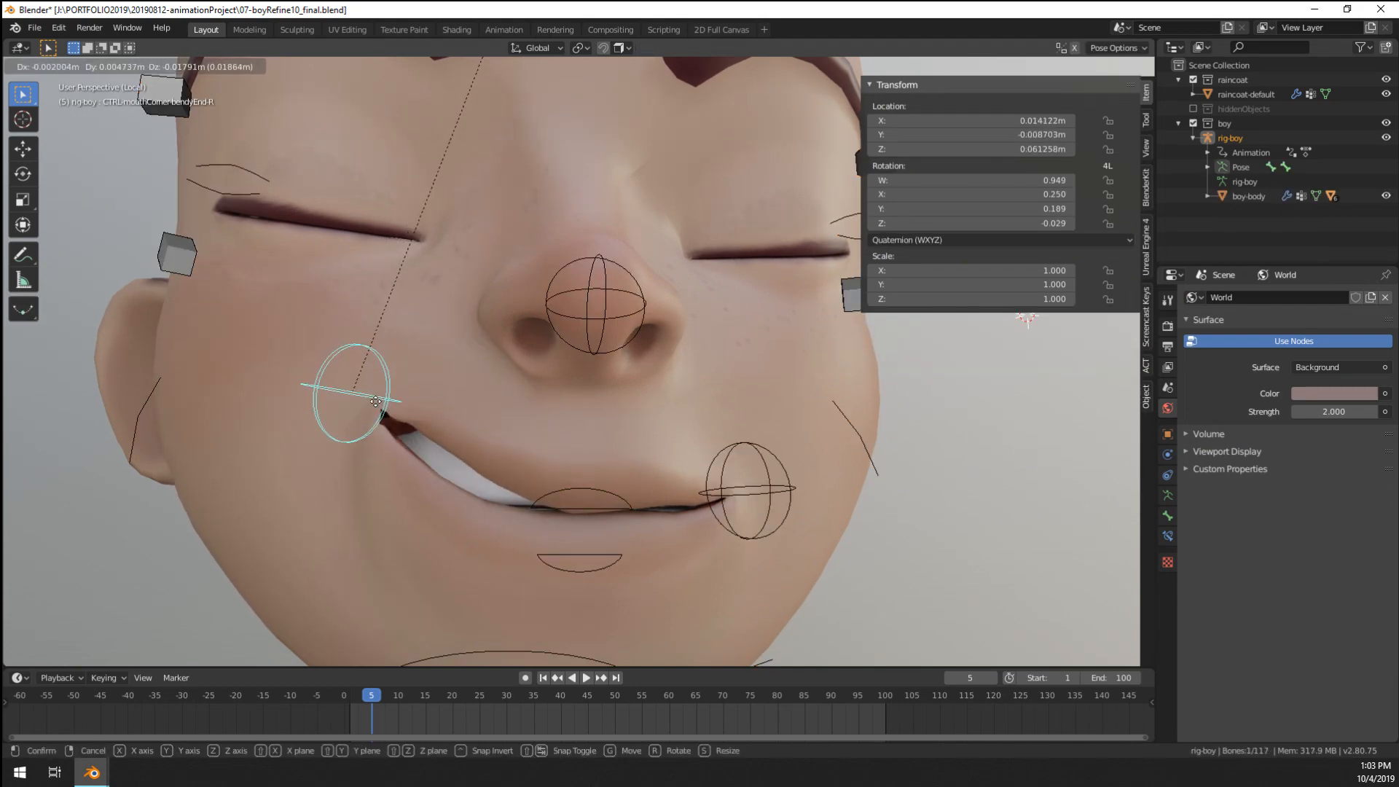
left_click(391, 421)
- Test the R-side mouth-corner control from the side, including a move of about -0.001 m in X, 0.001 m in Y and -0.014 m in Z
scroll(391, 422, "down", 3)
middle_click_drag(391, 421, 554, 448)
key("g")
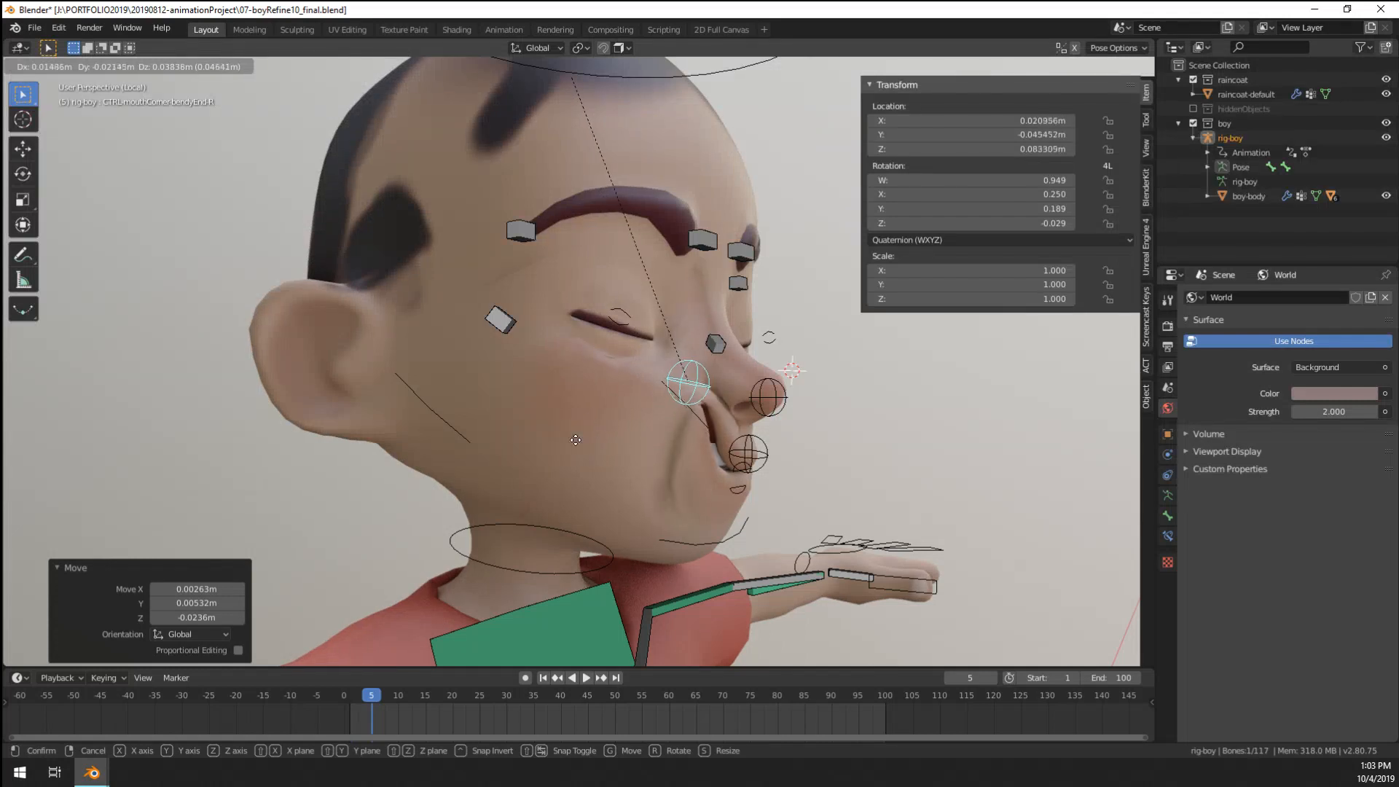
right_click(550, 467)
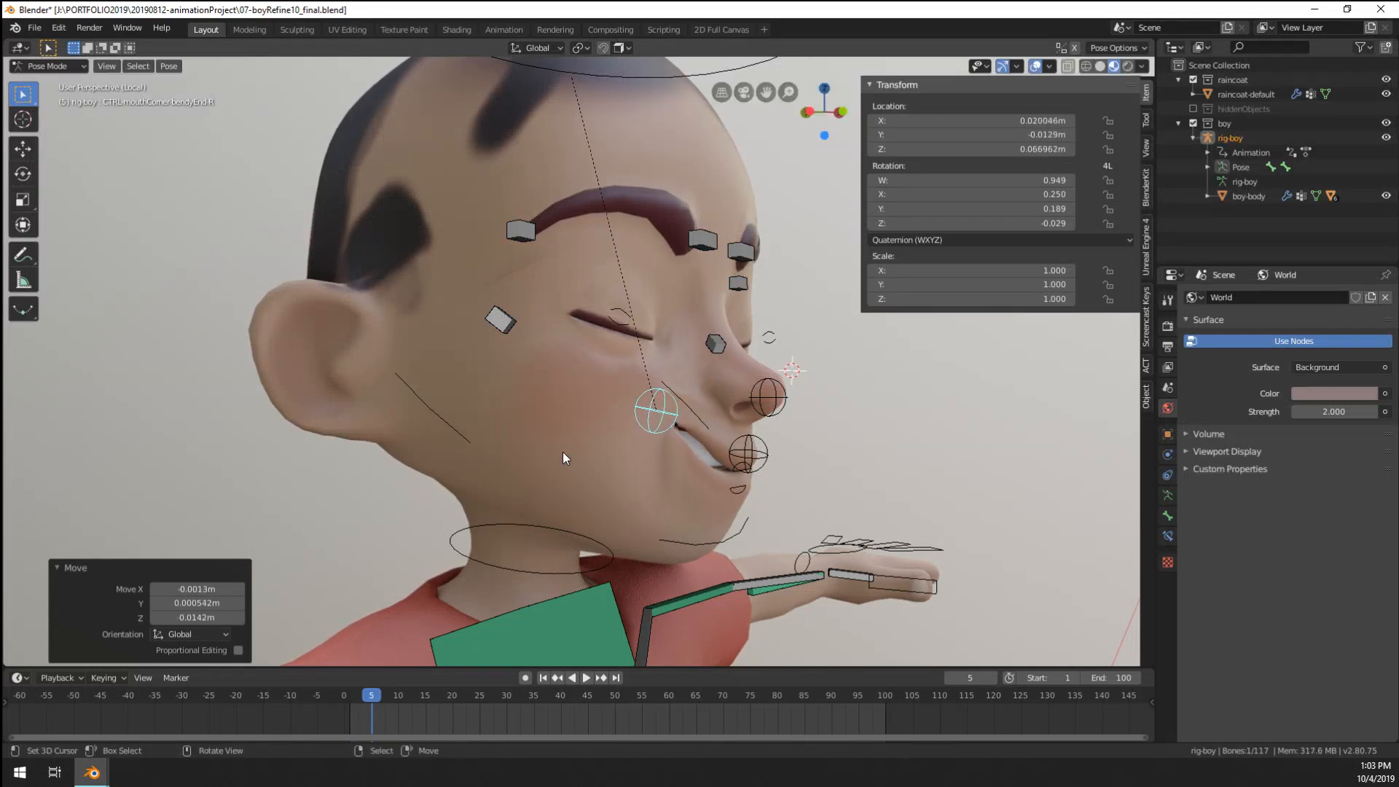
- Switch from posing the rig to Weight Paint mode on the boy-body mesh, framed on the cheek
scroll(562, 452, "up", 4)
key("ctrl+Tab")
left_click(467, 407)
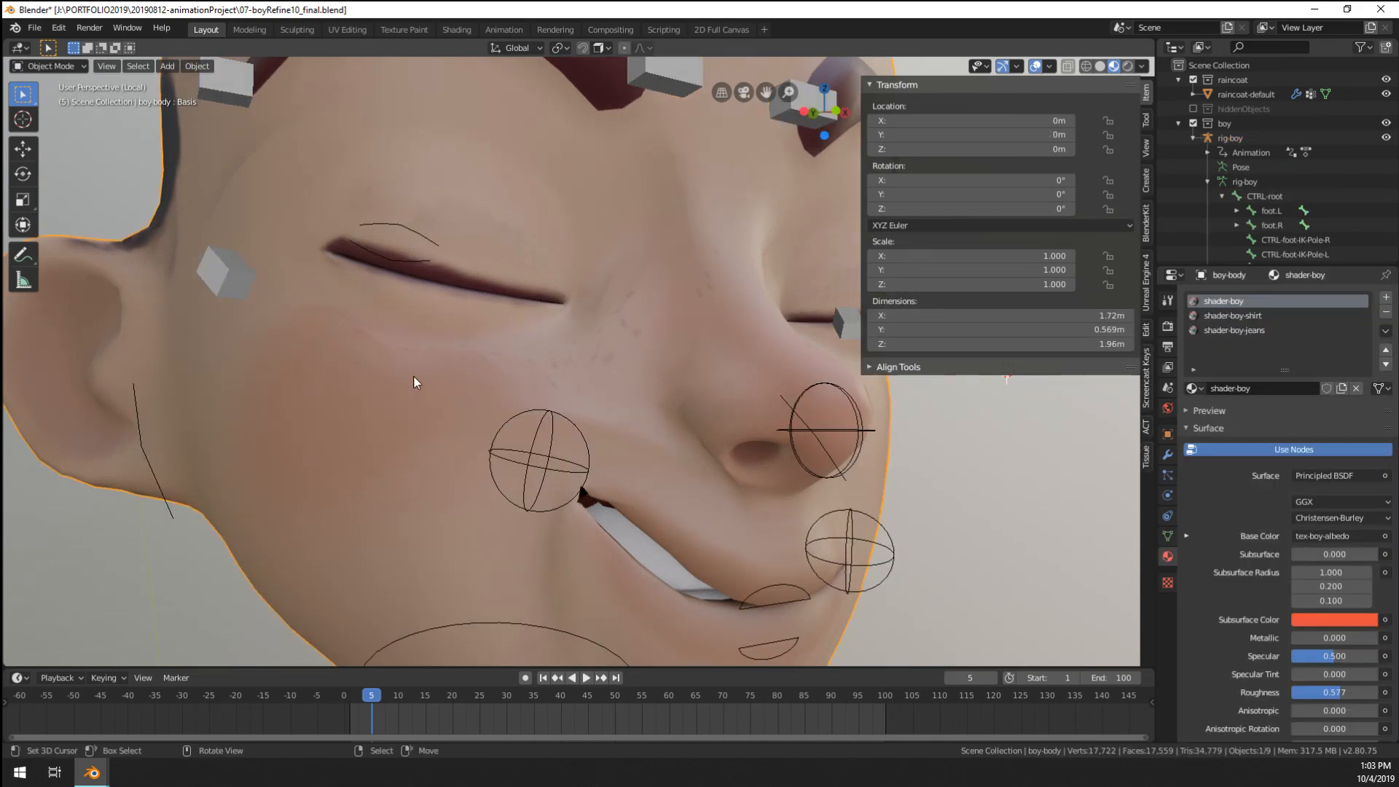
key("ctrl+Tab")
left_click(295, 328)
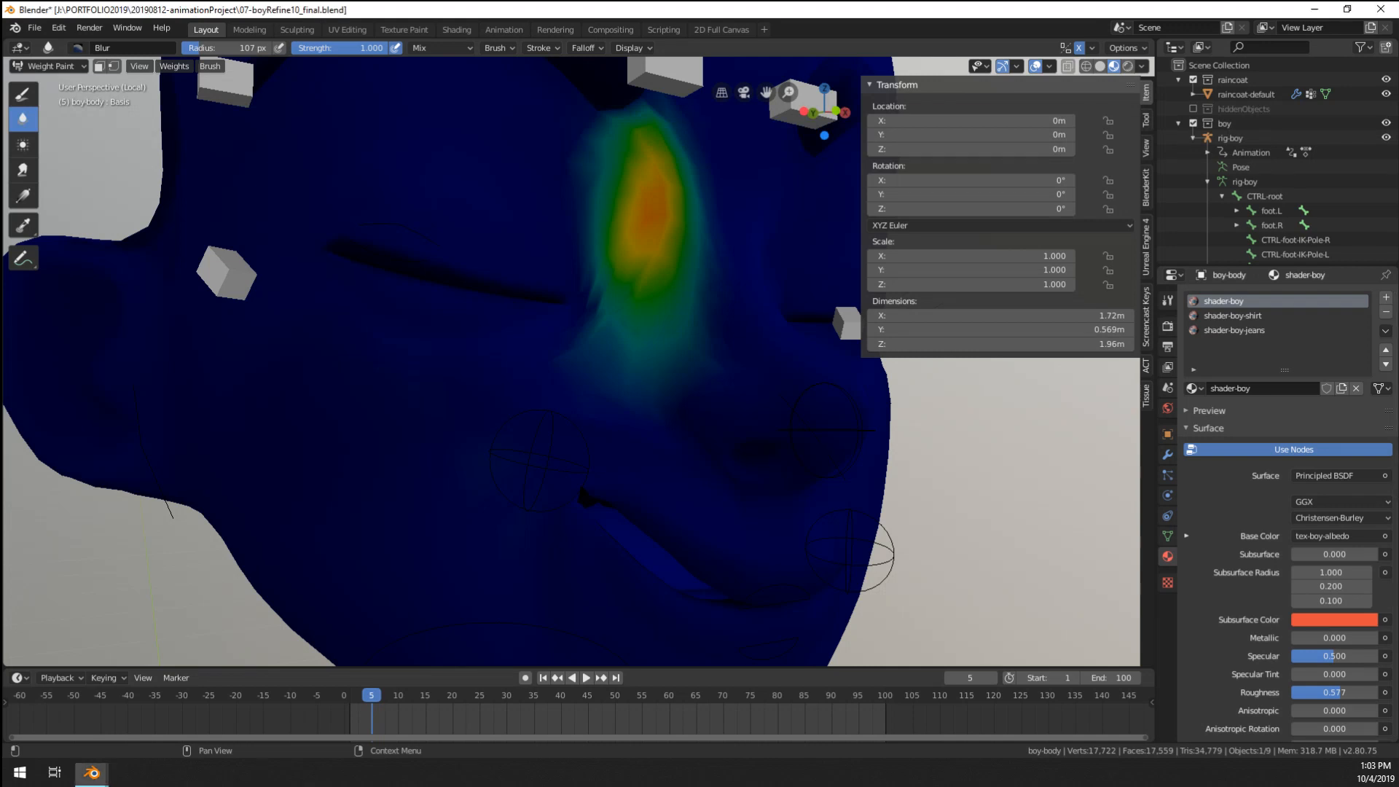
- Sample the weight groups influencing the cheek below the eye and inspect them, including mouthUpper-bendy-R
mouse_move(592, 298)
middle_mouse_down()
mouse_move(557, 369)
mouse_move(589, 377)
mouse_move(571, 348)
middle_mouse_up()
right_click(572, 348, "ctrl+shift")
left_click(574, 326)
right_click(579, 340, "ctrl+shift")
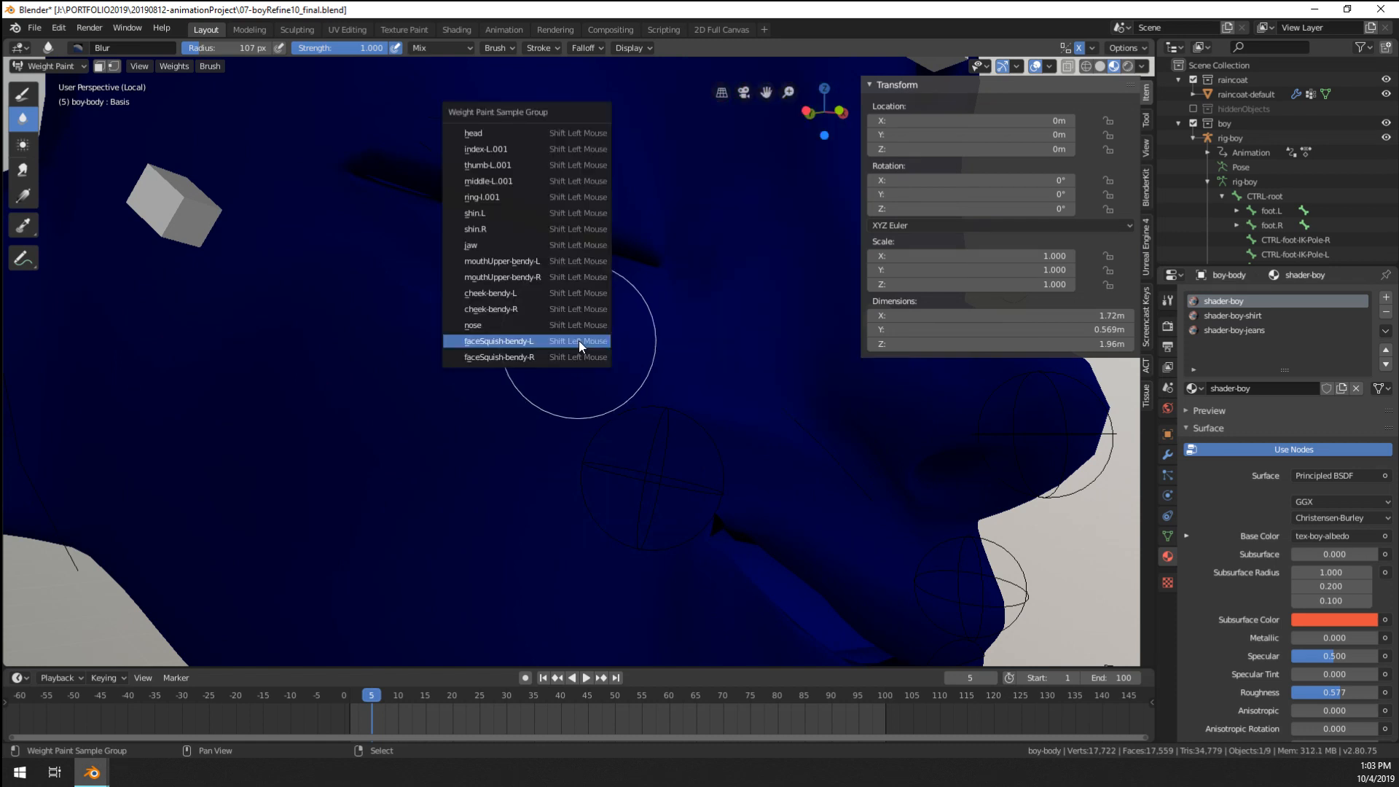
left_click(569, 295)
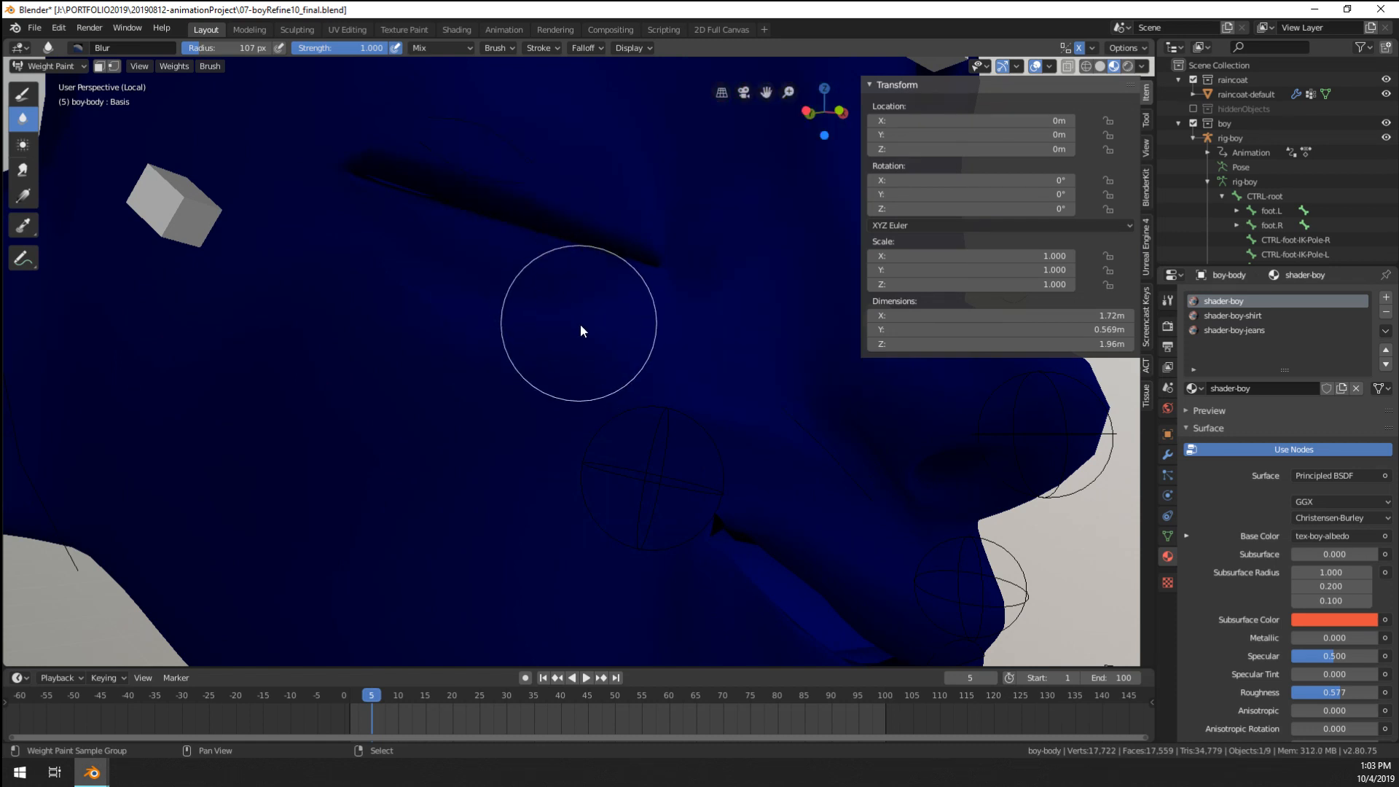
right_click(574, 333, "ctrl+shift")
left_click(571, 319)
middle_click_drag(573, 326, 565, 373)
scroll(571, 367, "down", 5)
scroll(566, 373, "up", 2)
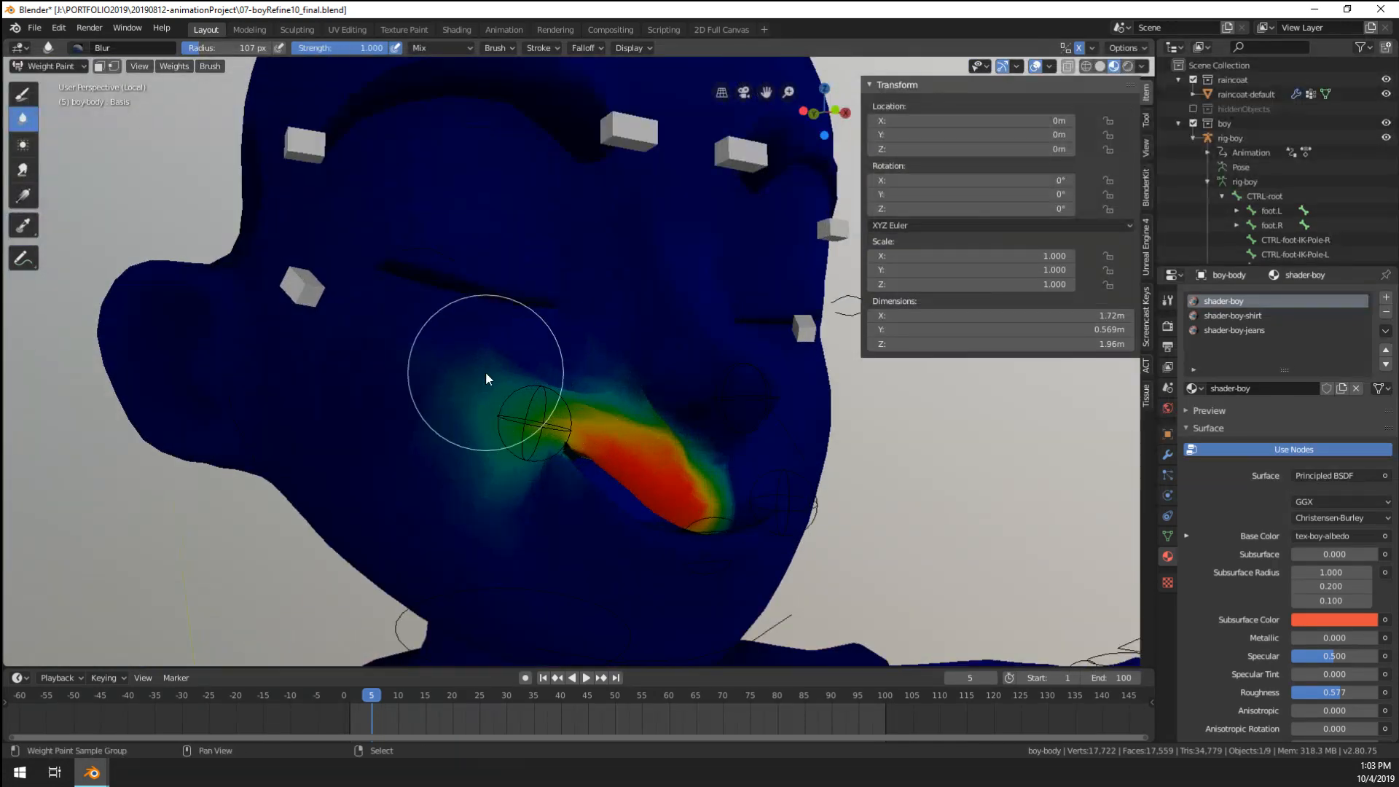
- Activate the cheek-bendy-R weight group and paint out its weights beside the nose with the Draw brush at weight 0
right_click(486, 373, "ctrl+shift")
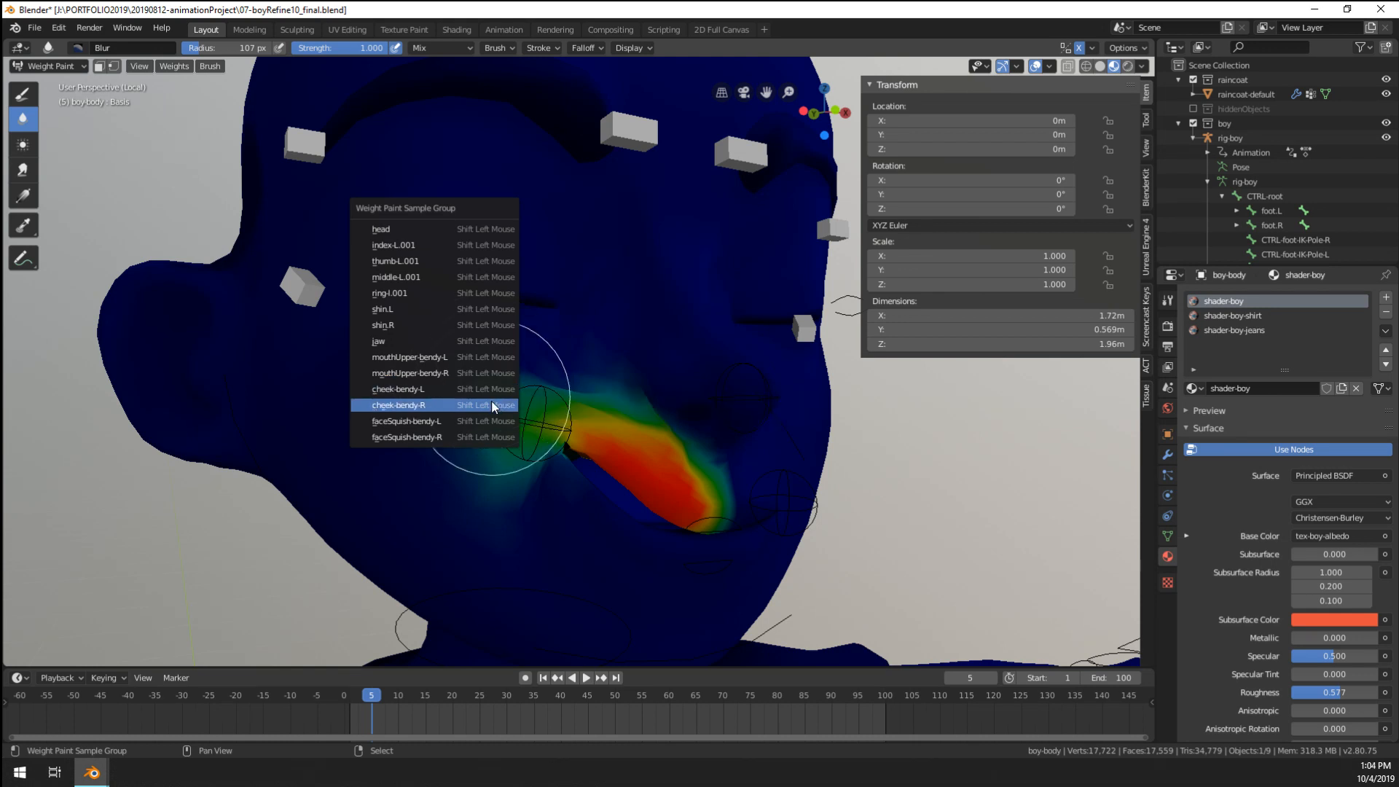
left_click(490, 404)
middle_click_drag(491, 400, 444, 380)
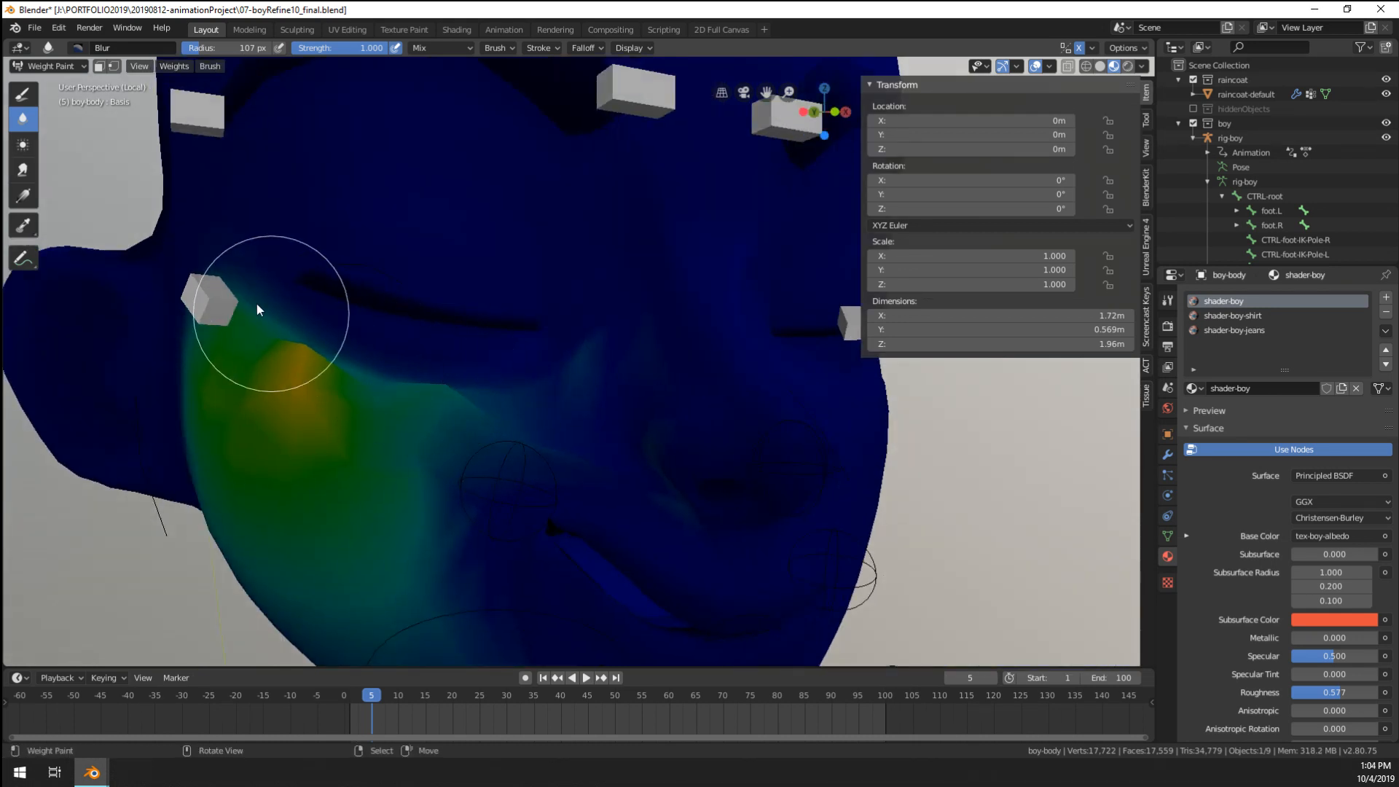
left_click(24, 102)
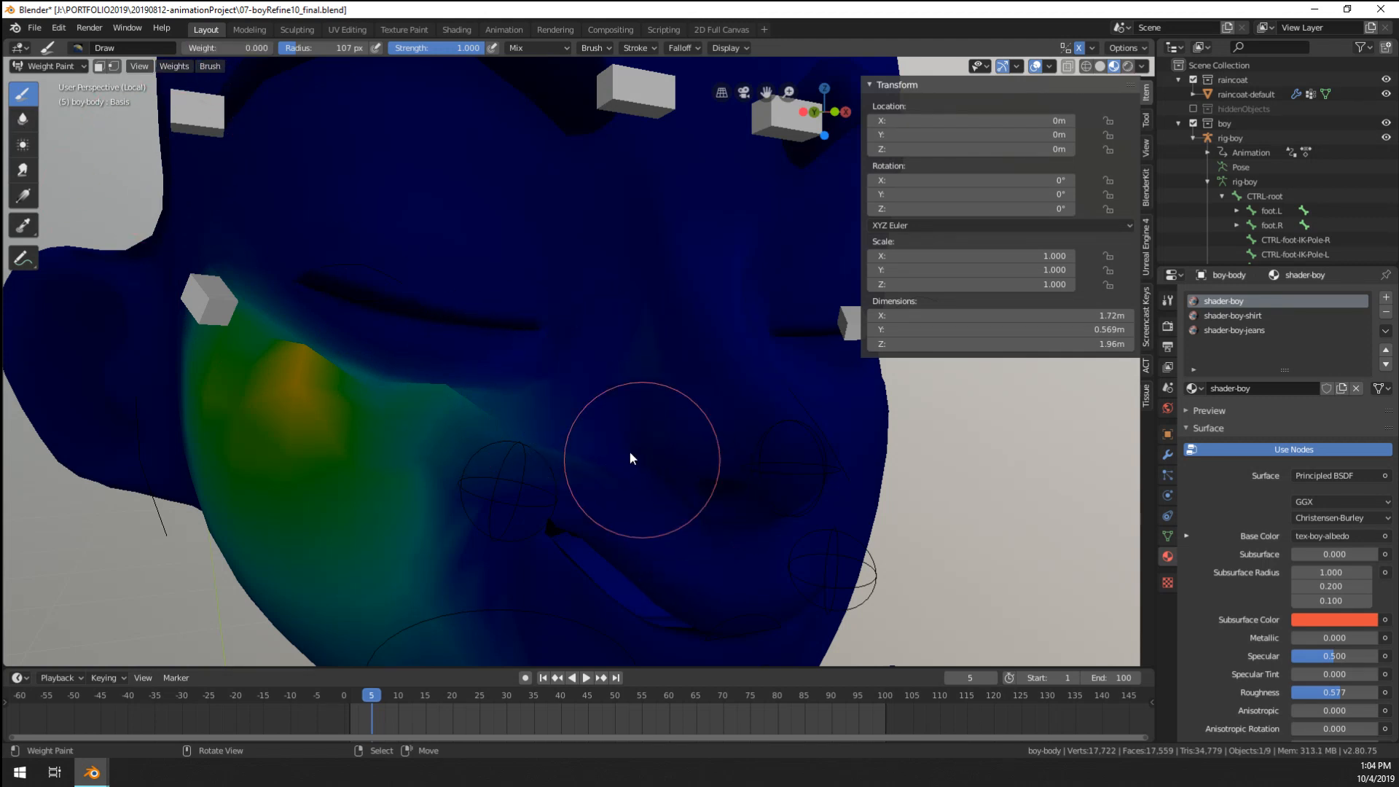
- Paint out the remaining cheek-bendy-R weights beside the nose, and smooth the cheek's weights with the Blur brush at strength 1
mouse_move(539, 431)
left_mouse_down()
mouse_move(446, 406)
mouse_move(215, 268)
mouse_move(342, 437)
left_mouse_up()
left_click(24, 119)
middle_click_drag(278, 440, 372, 397)
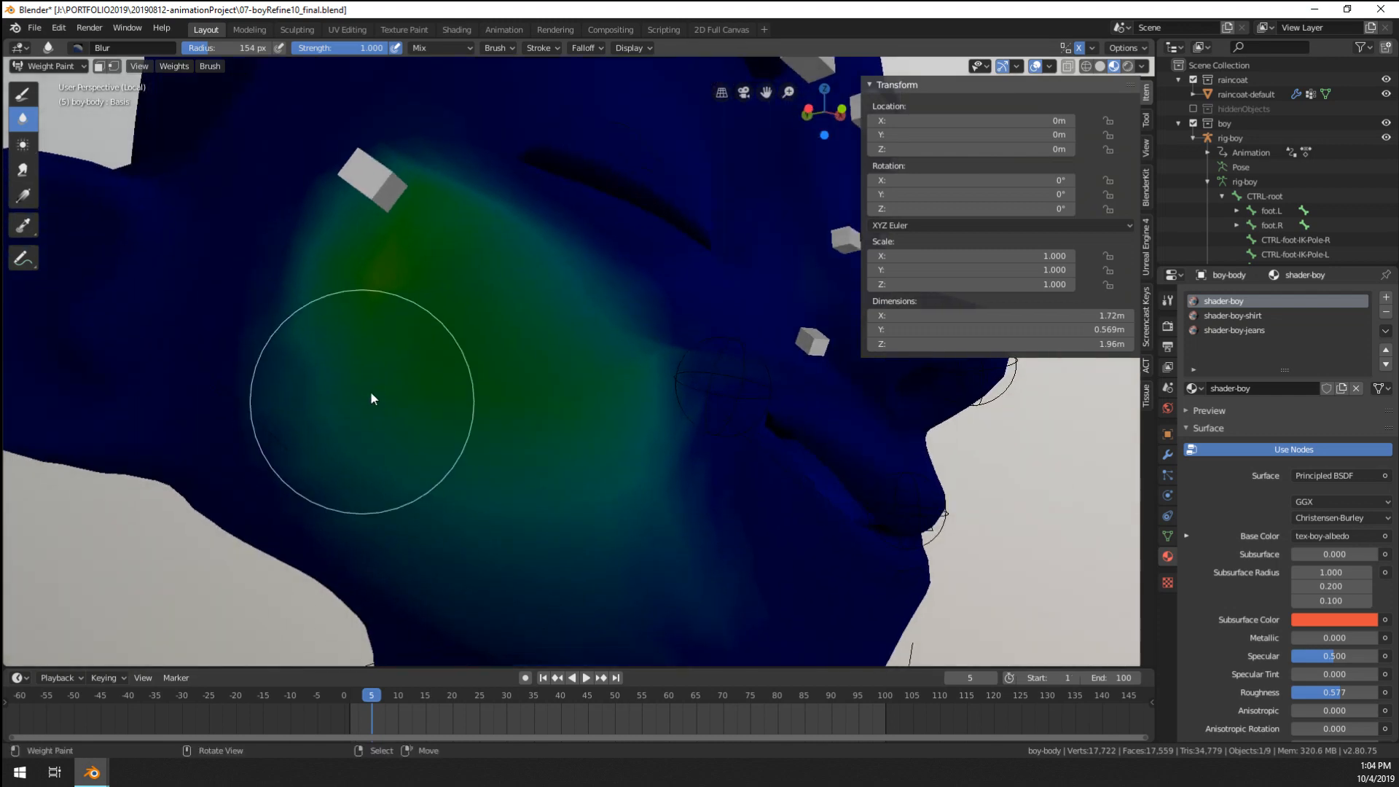
middle_click_drag(459, 335, 534, 422)
mouse_move(428, 447)
middle_mouse_down()
mouse_move(453, 425)
mouse_move(395, 462)
middle_mouse_up()
scroll(422, 461, "up", 2)
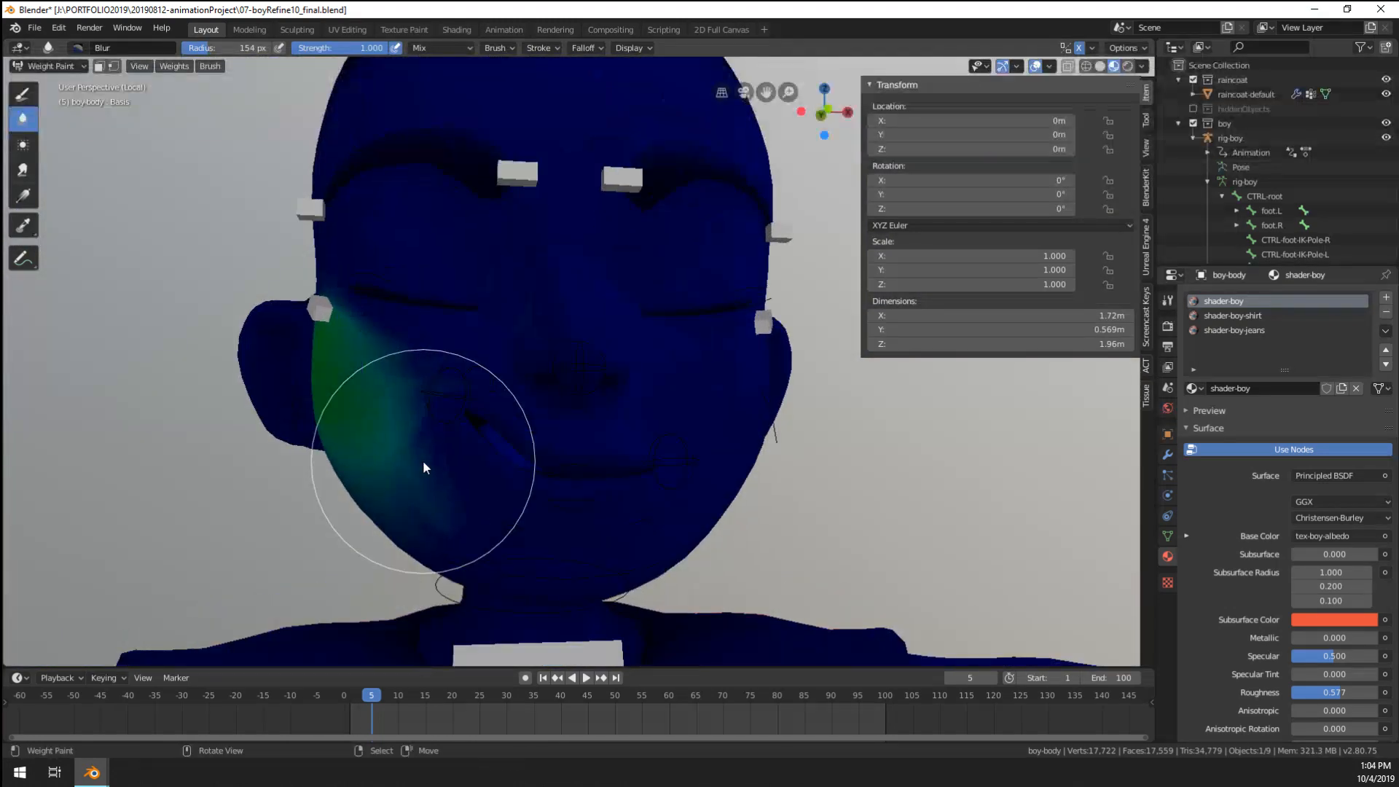
- Return from weight painting to posing the rig, and move the R-side mouth-corner control to test the cheek deformation
left_click(69, 66)
left_click(53, 85)
left_click(590, 428)
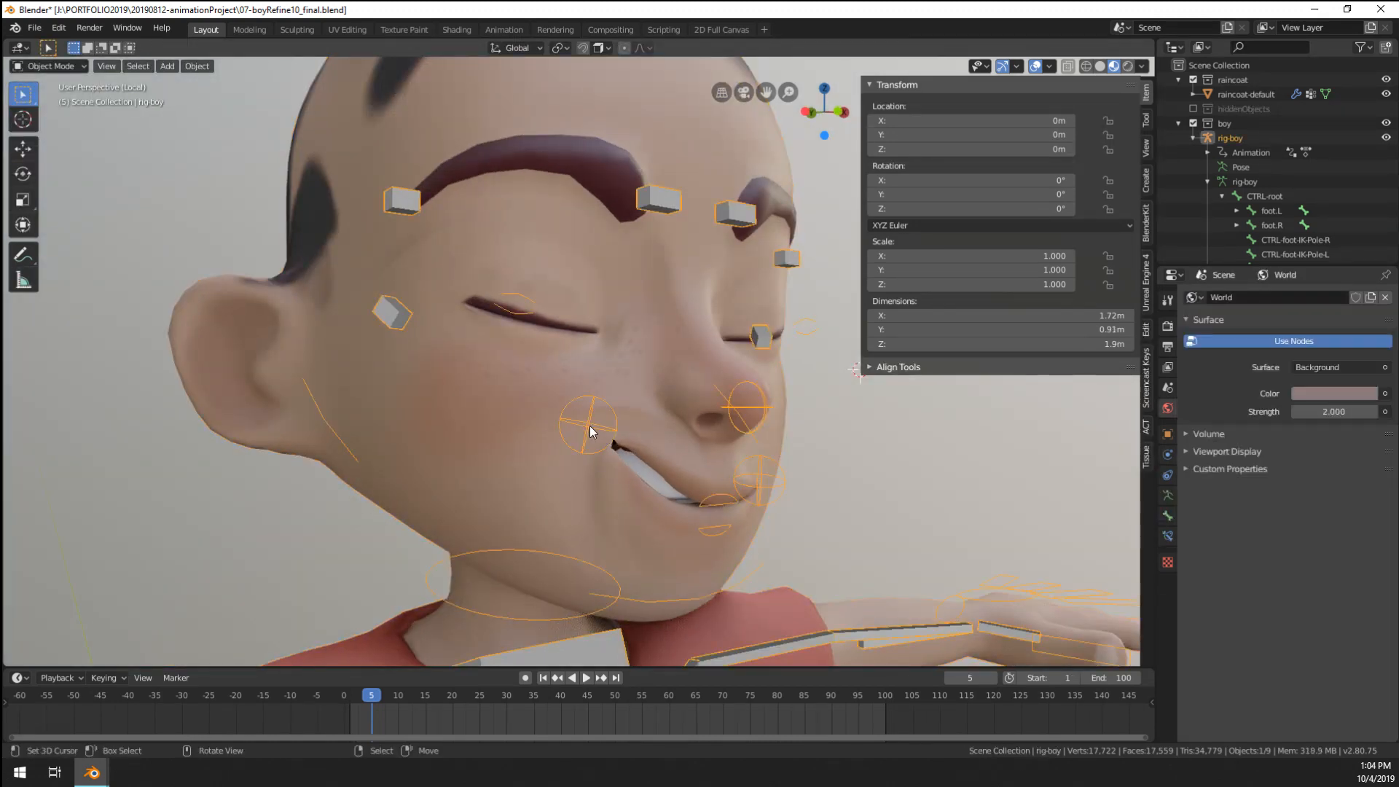
key("g")
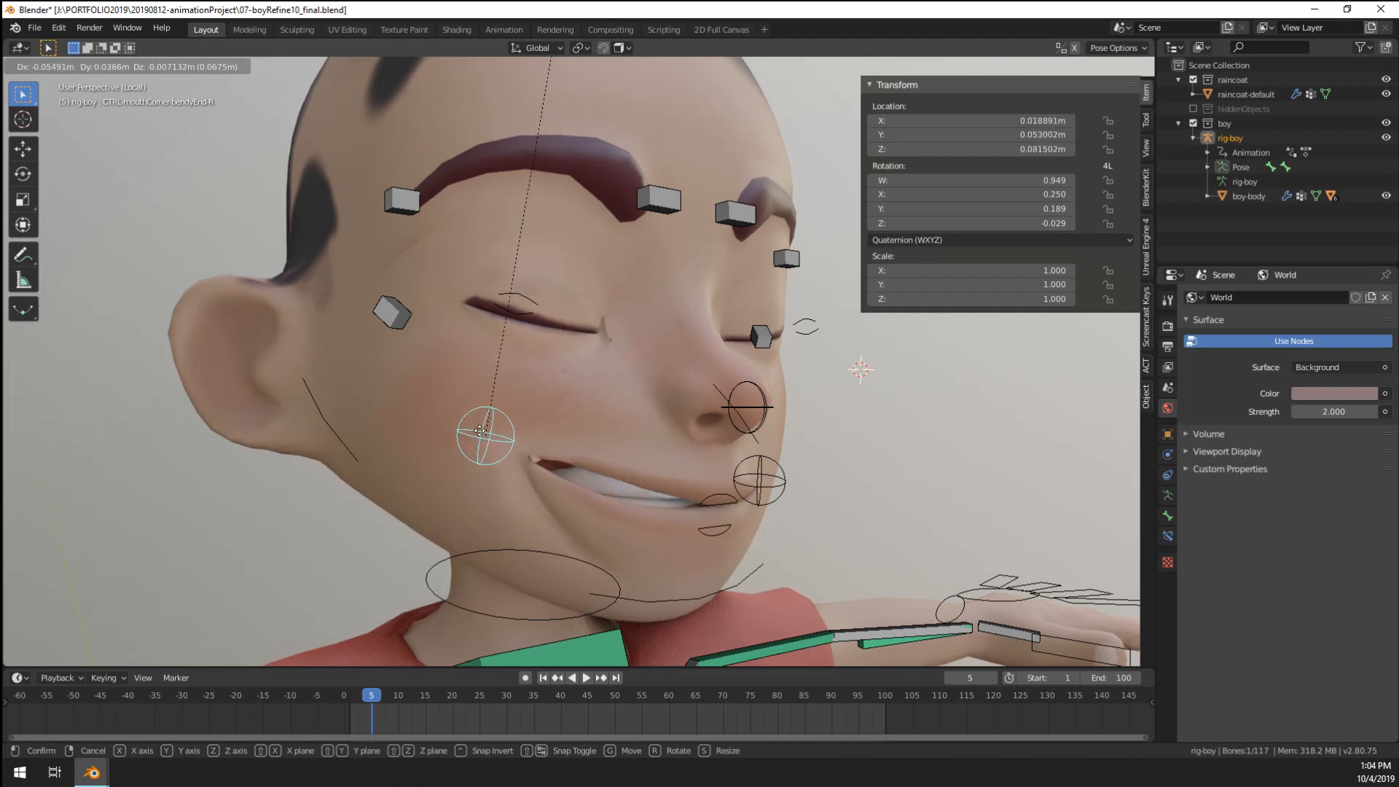
left_click(555, 468)
middle_click_drag(598, 393, 565, 346)
- Try deleting faceSquish-bendy-R and its mirrored bone from the rig in Edit Mode, with the bendy-bone layer shown only for the deletion
key("Tab")
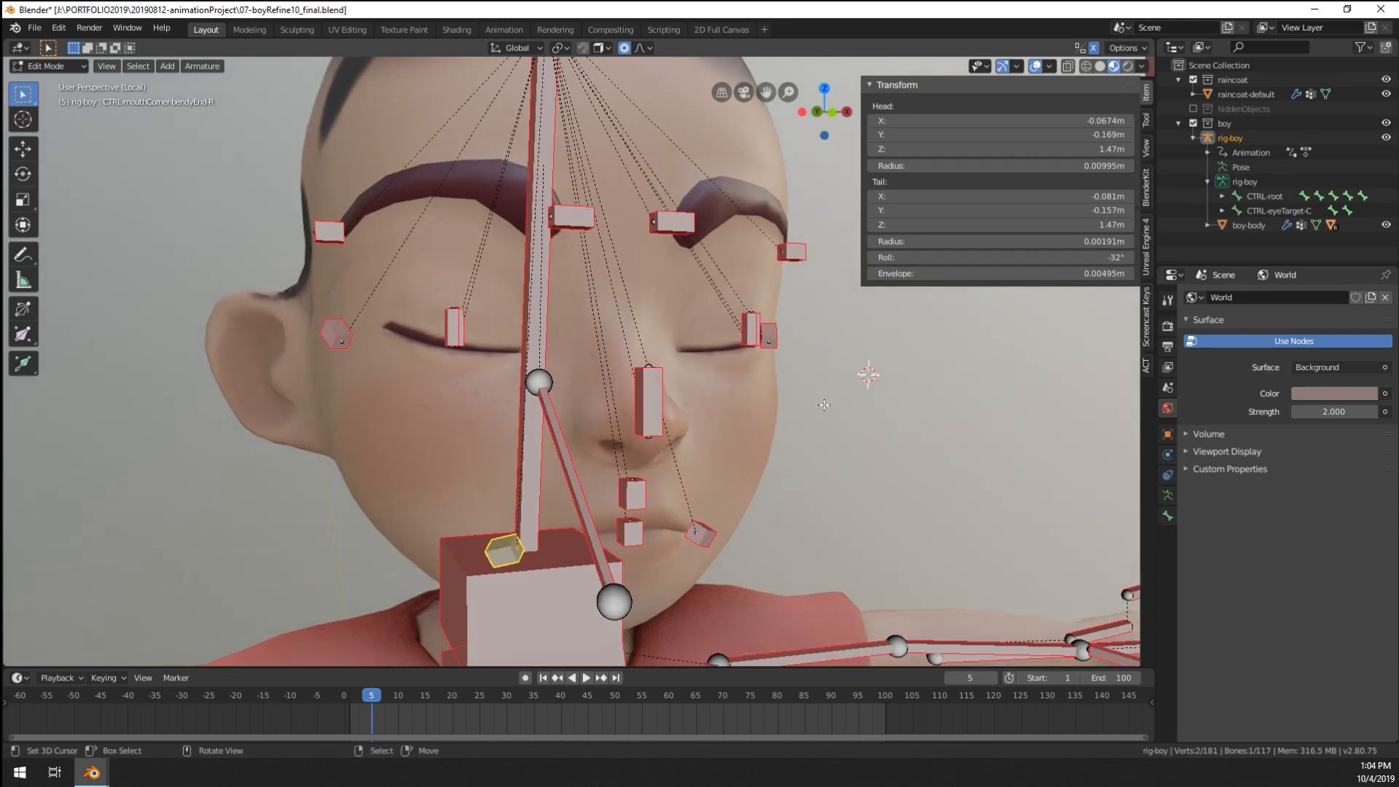
left_click(1168, 495)
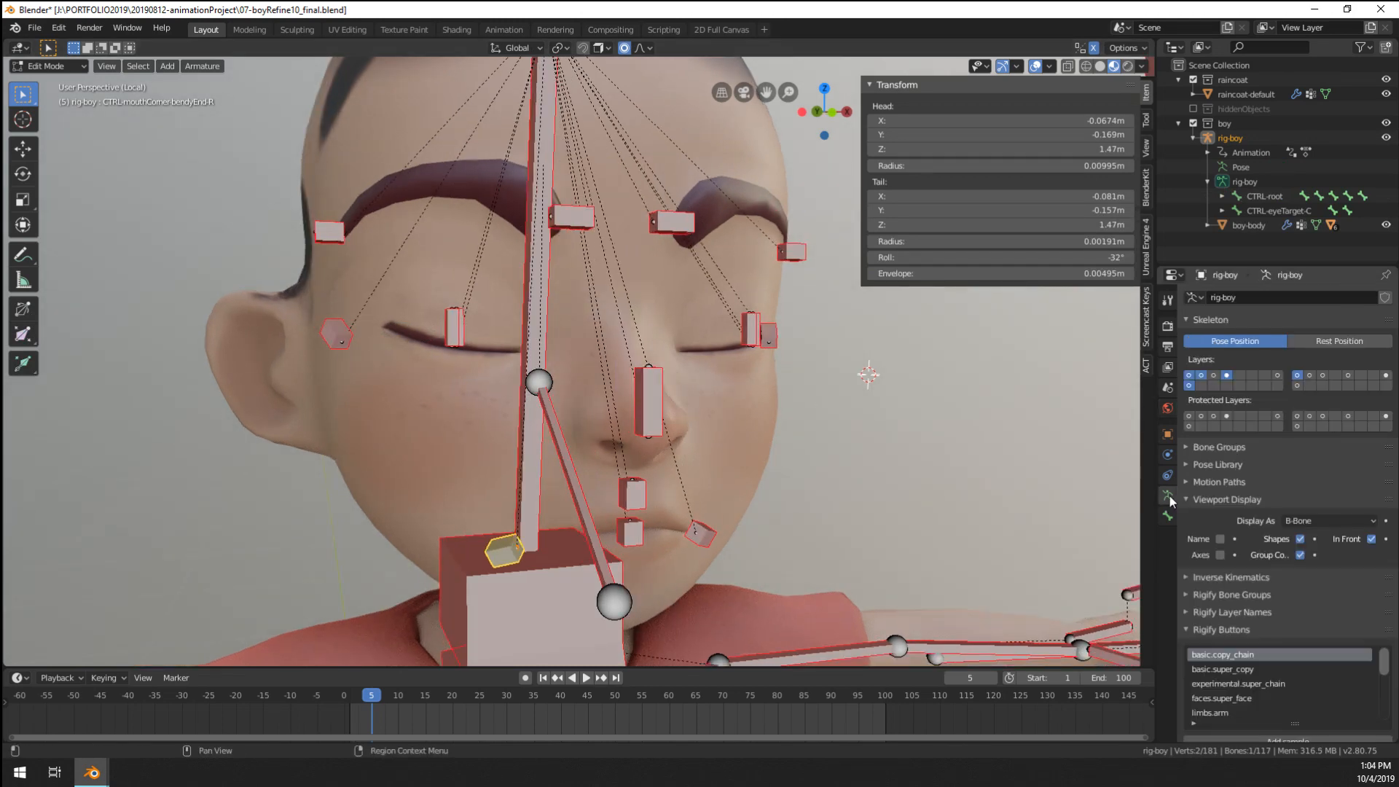
left_click(1278, 375, "shift")
left_click(558, 364)
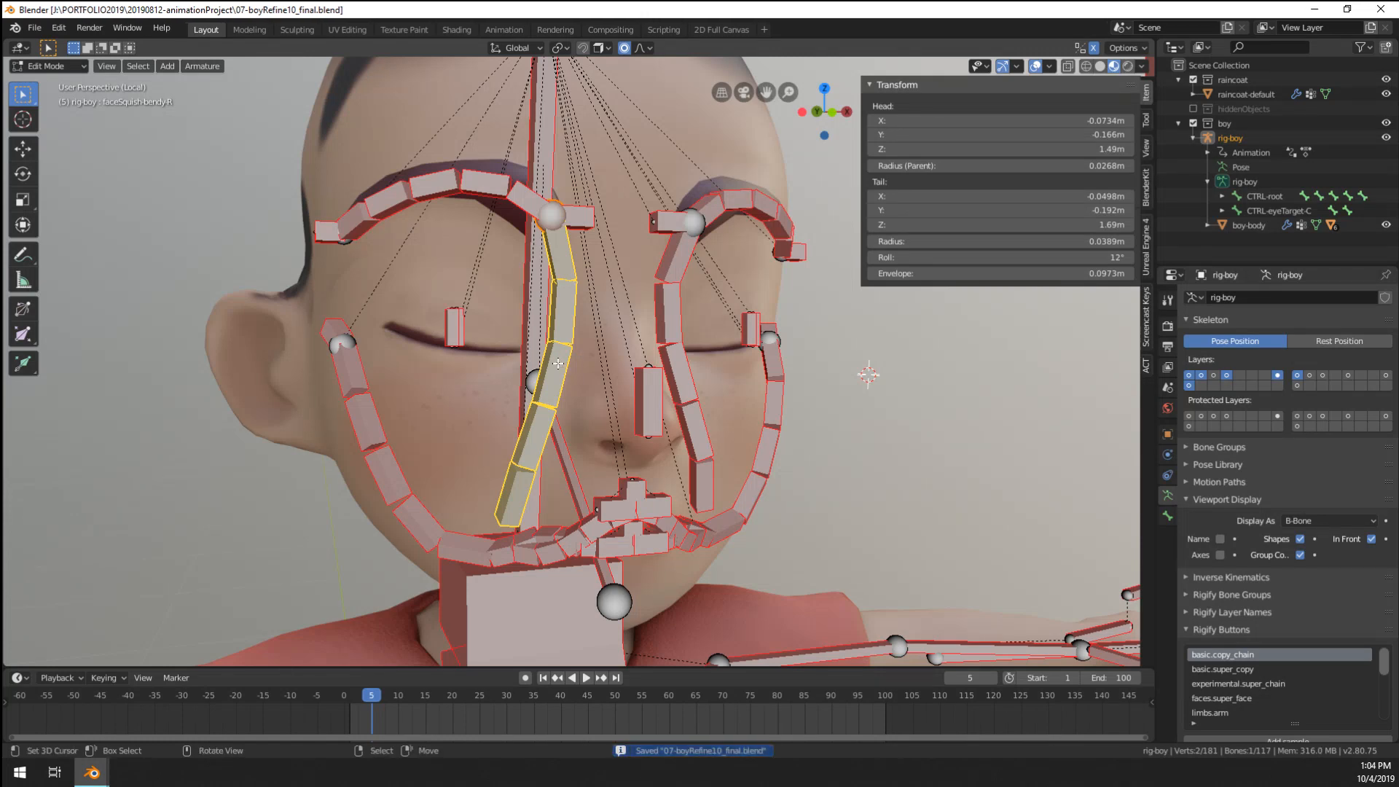
key("ctrl+Tab")
left_click(561, 380)
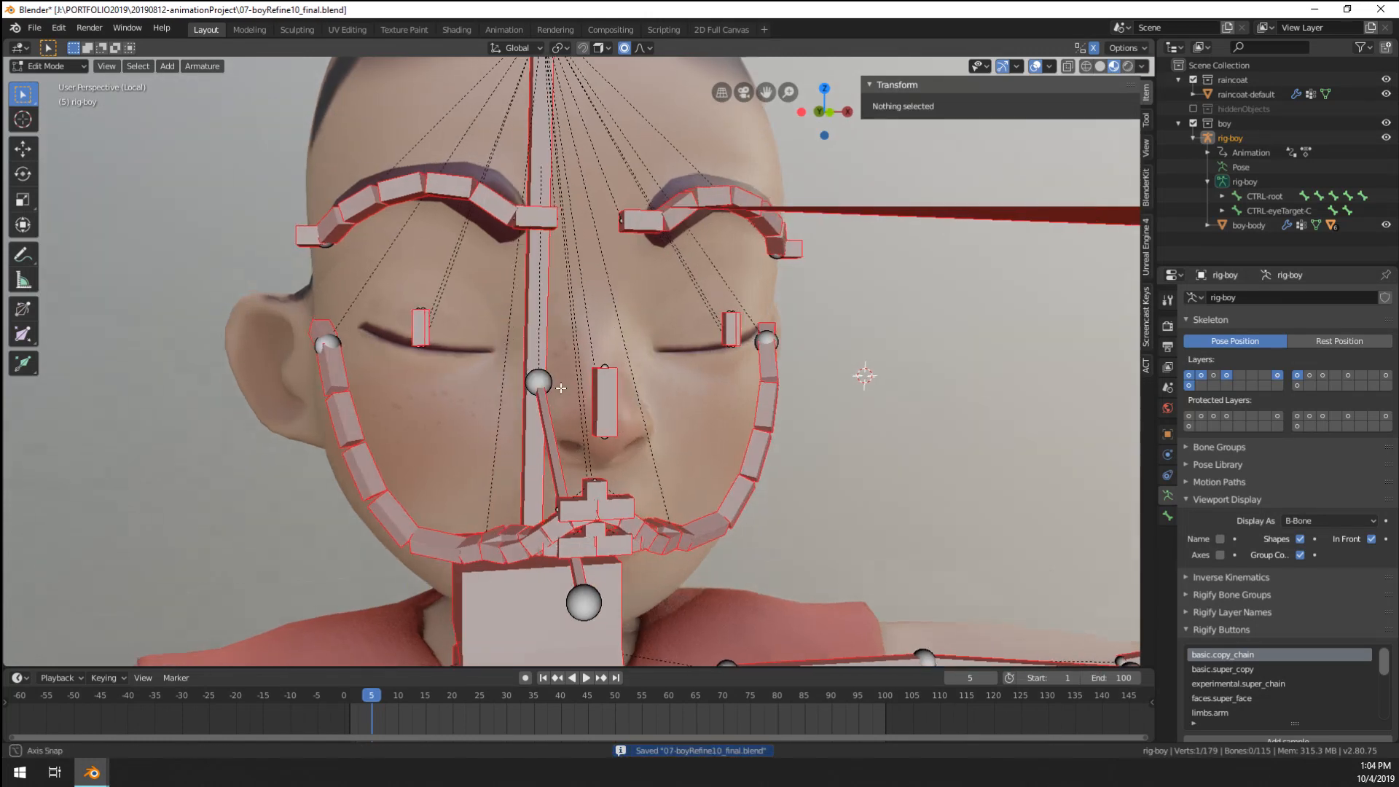
middle_click_drag(493, 457, 523, 453)
key("ctrl+Tab")
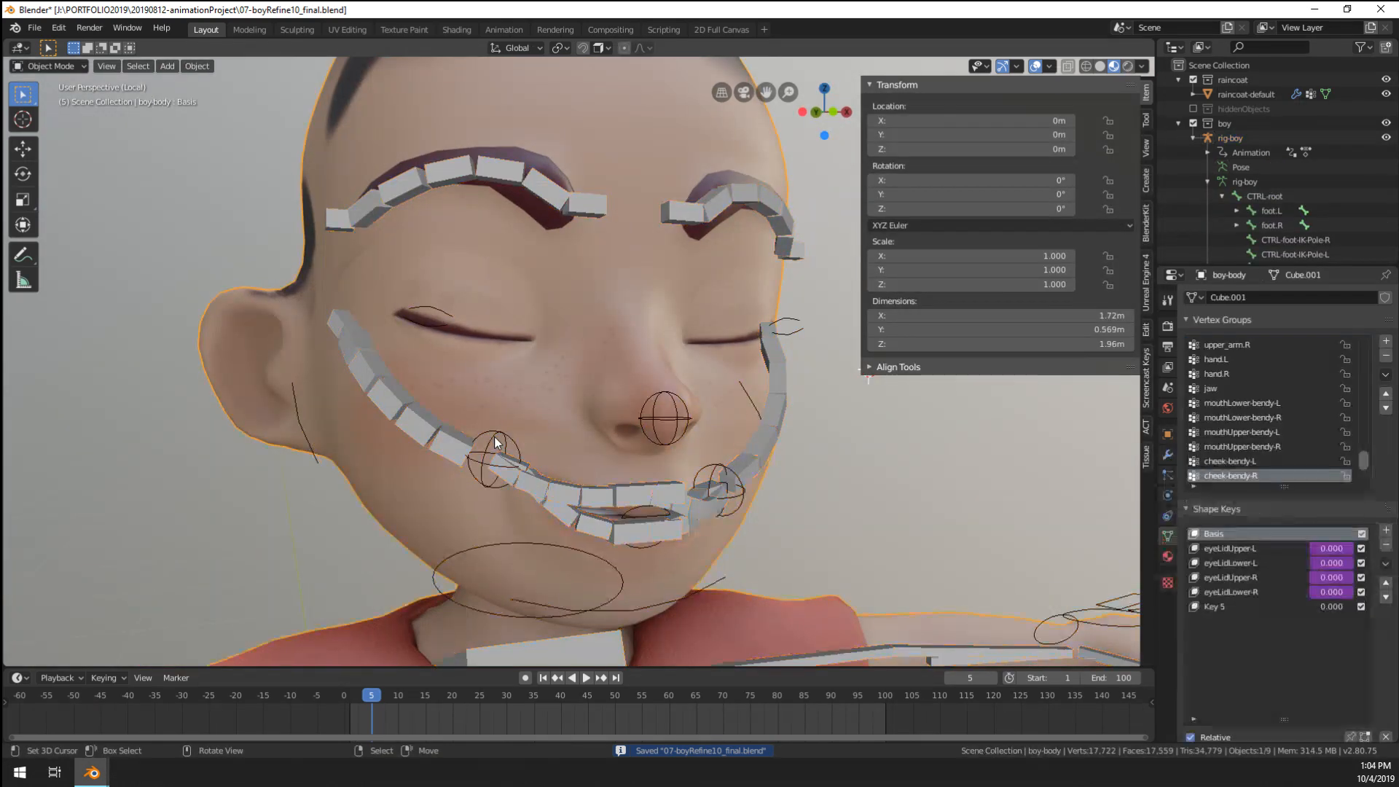
left_click(1278, 375)
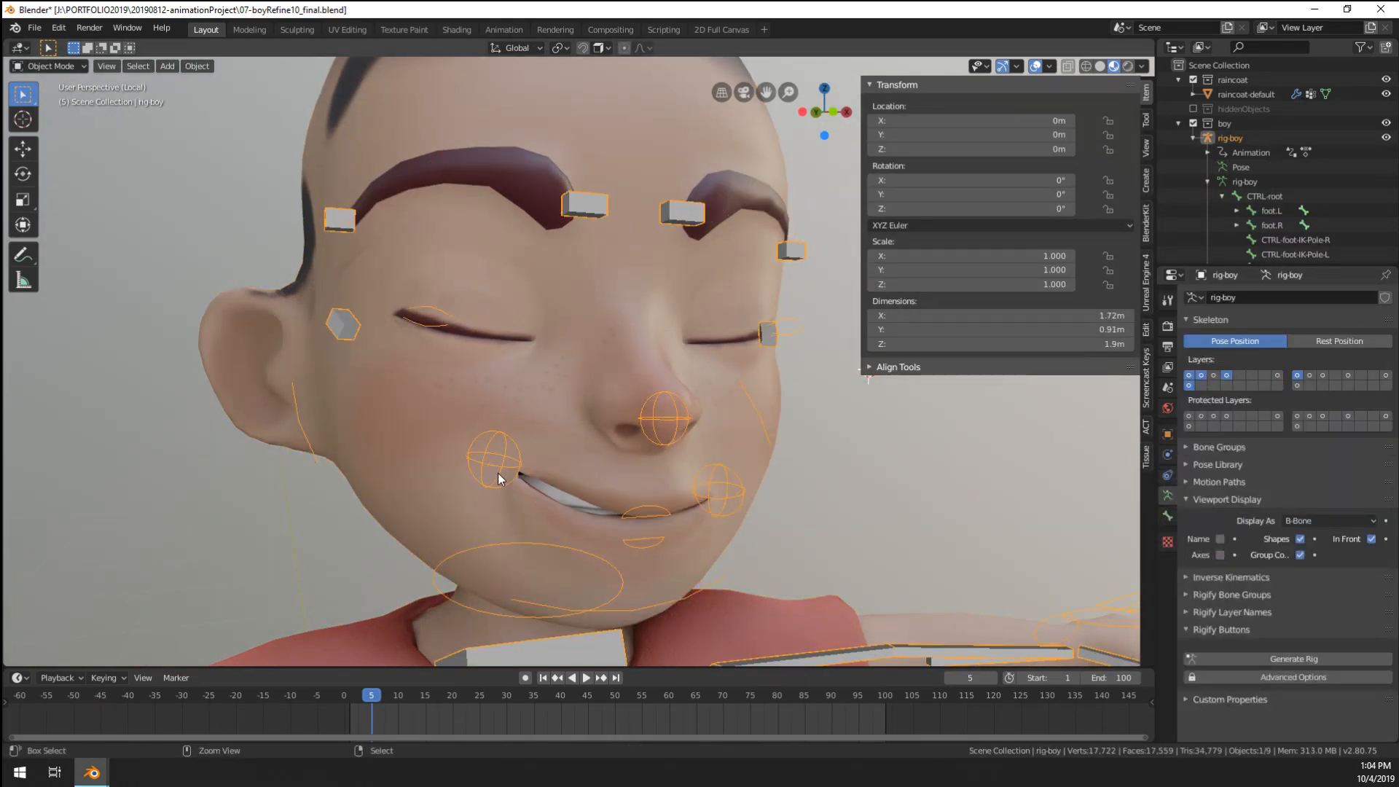
- Test the R-side mouth-corner control without the face-squish bones, including a move of about -0.006 m in X, 0.003 m in Y and 0.013 m in Z
key("ctrl+Tab")
left_click(490, 457)
key("g")
left_click(475, 439)
middle_click_drag(475, 439, 448, 413)
key("g")
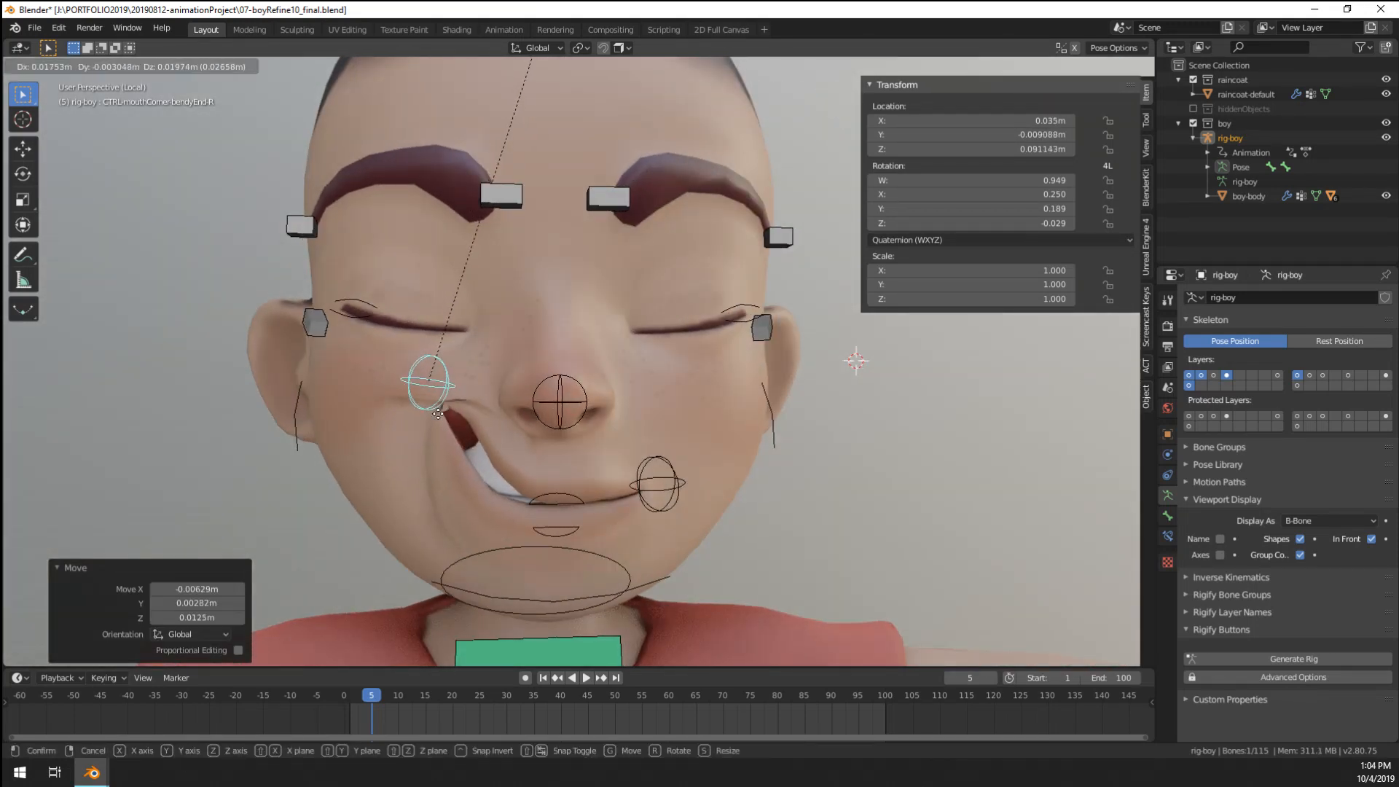
left_click(458, 378)
key("g")
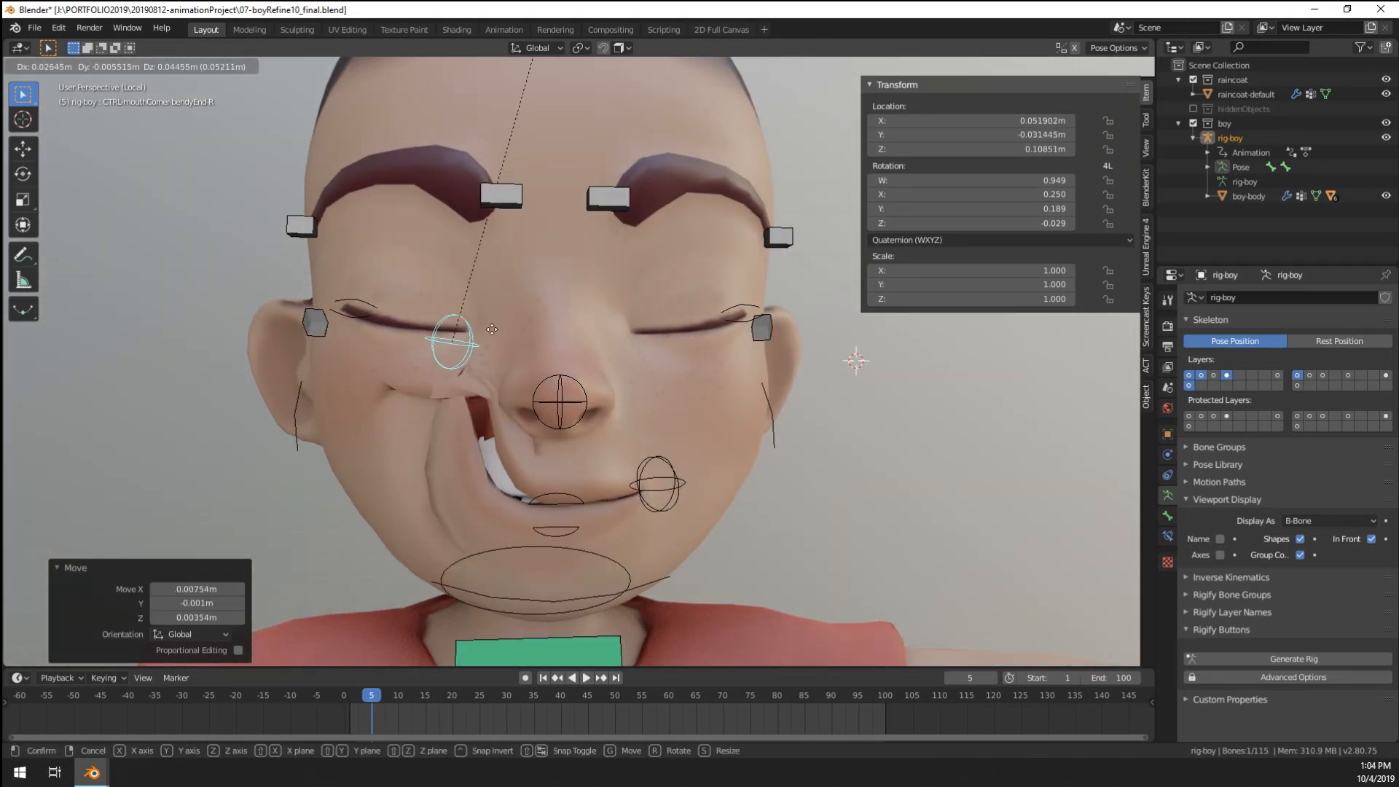
left_click(465, 387)
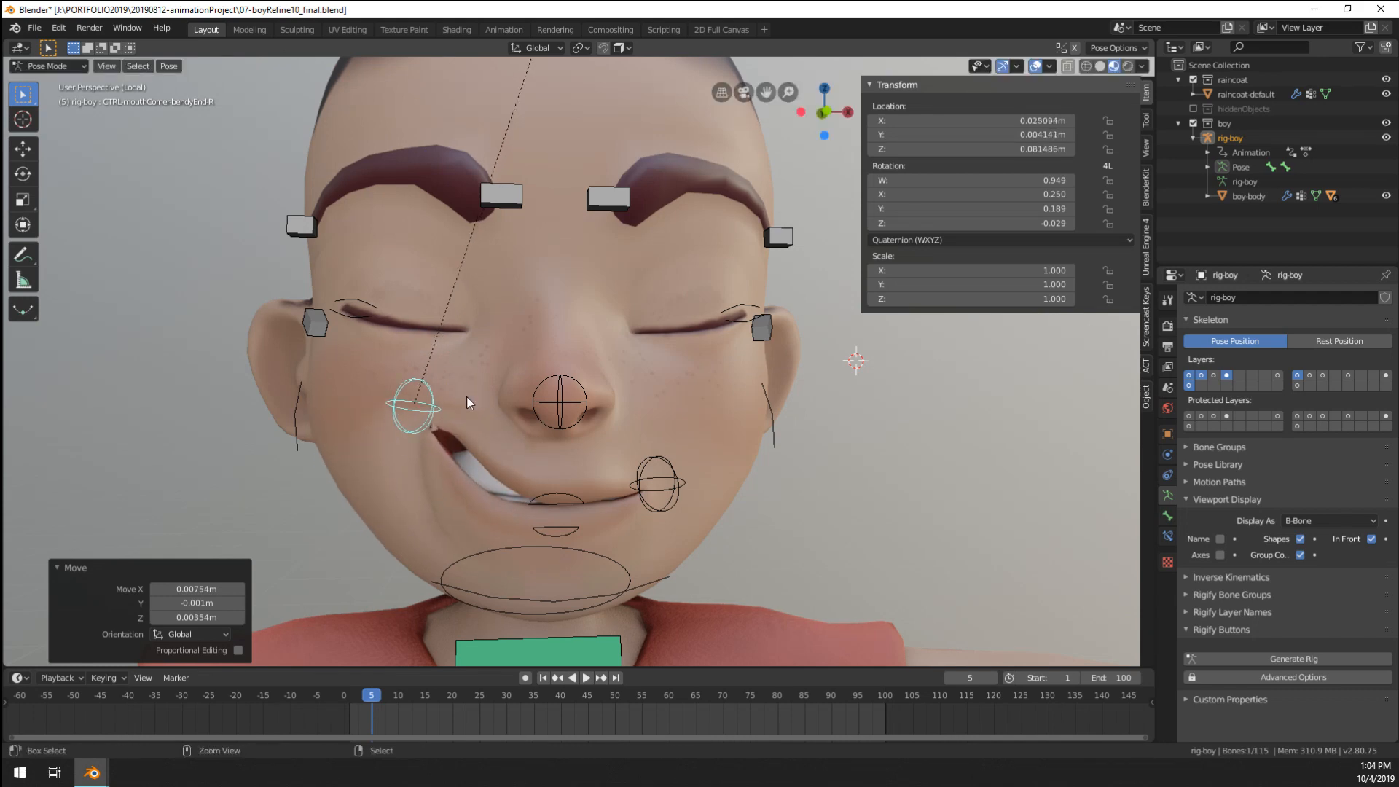
- Undo the mouth-corner test moves and the deletion of the face-squish bones
key("ctrl+z")
key("ctrl+z")
key("ctrl+z")
key("ctrl+z")
key("ctrl+z")
key("ctrl+z")
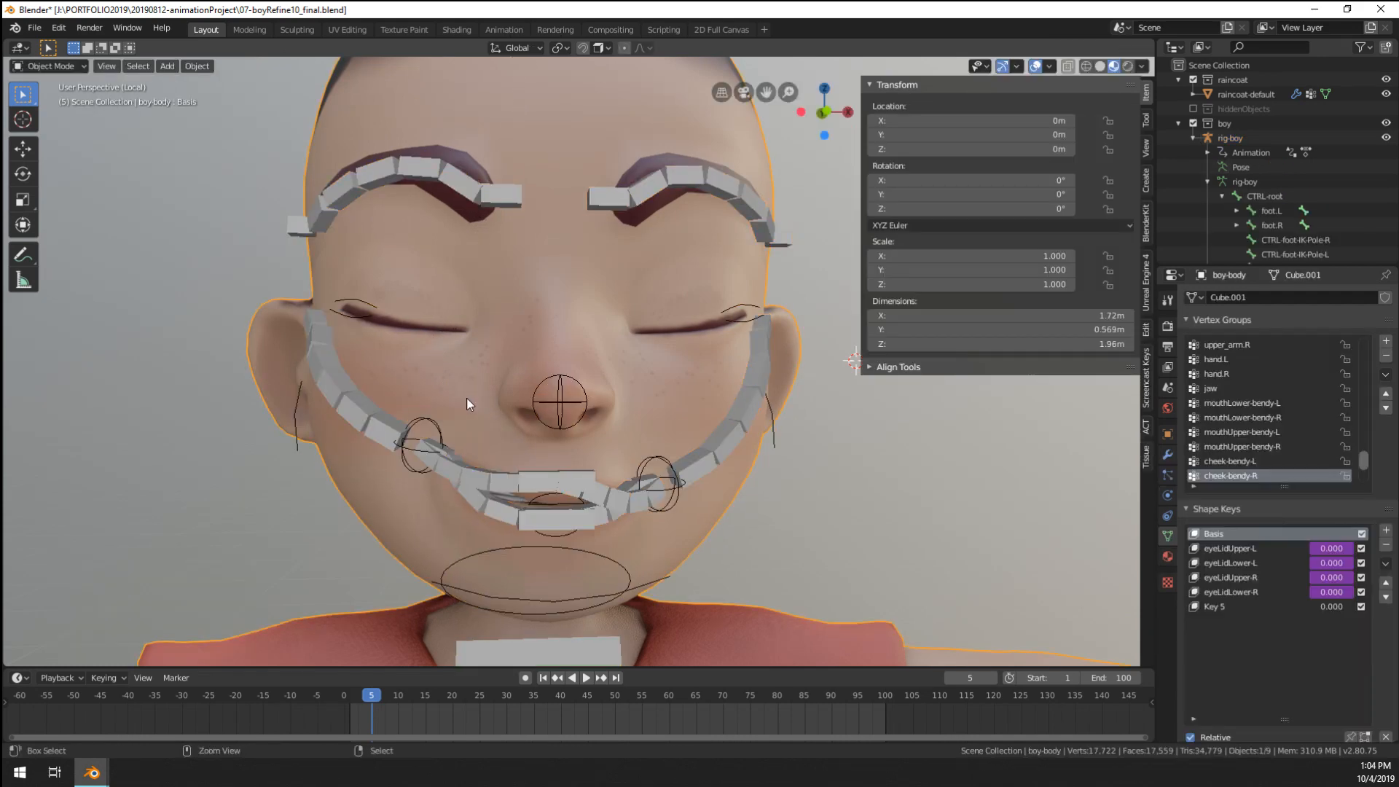
key("ctrl+z")
key("ctrl+z")
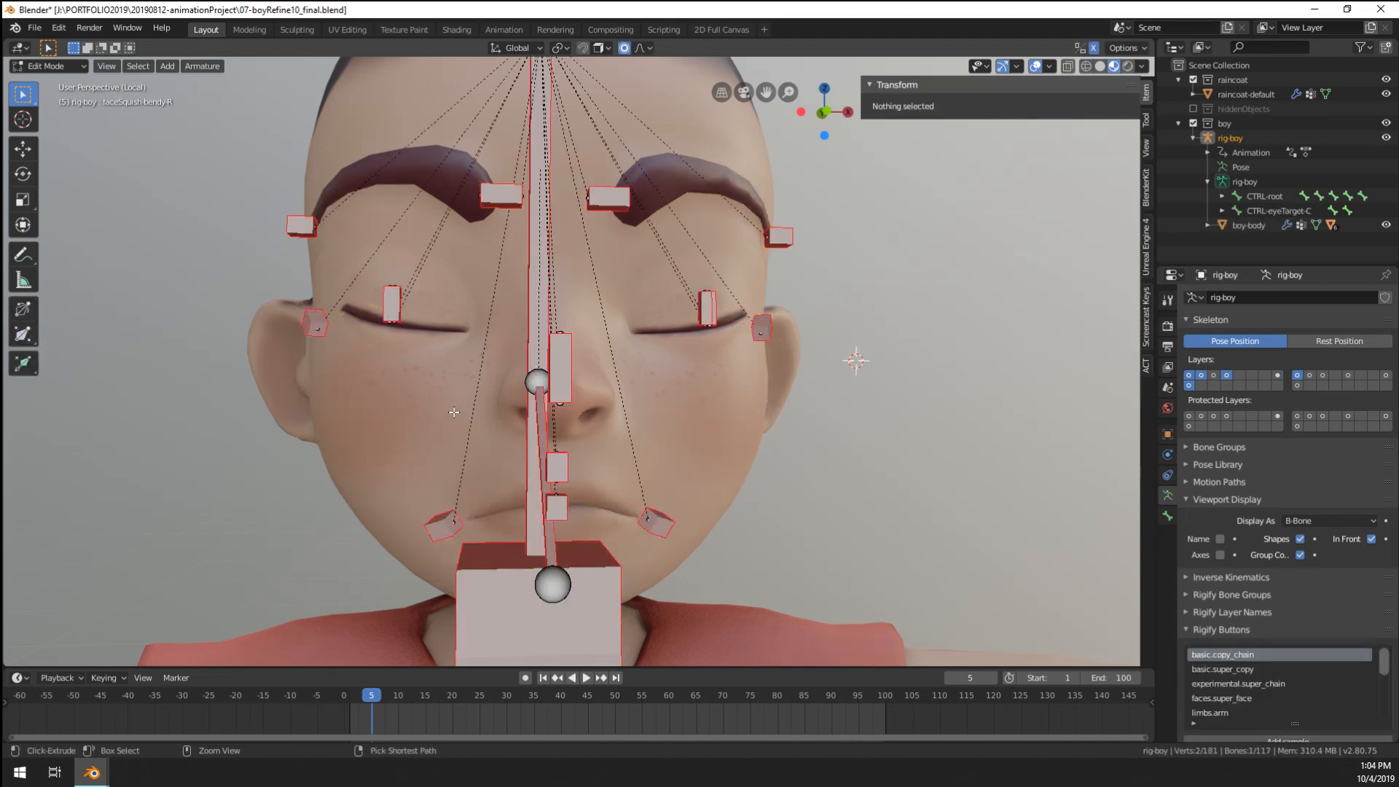
- Show the bendy-bone layer alongside the control layers and leave Edit Mode on the rig
left_click(1277, 375, "shift")
middle_click_drag(656, 438, 515, 508)
key("ctrl+Tab")
left_click(396, 508)
key("ctrl+Tab")
key("ctrl+Tab")
key("ctrl+Tab")
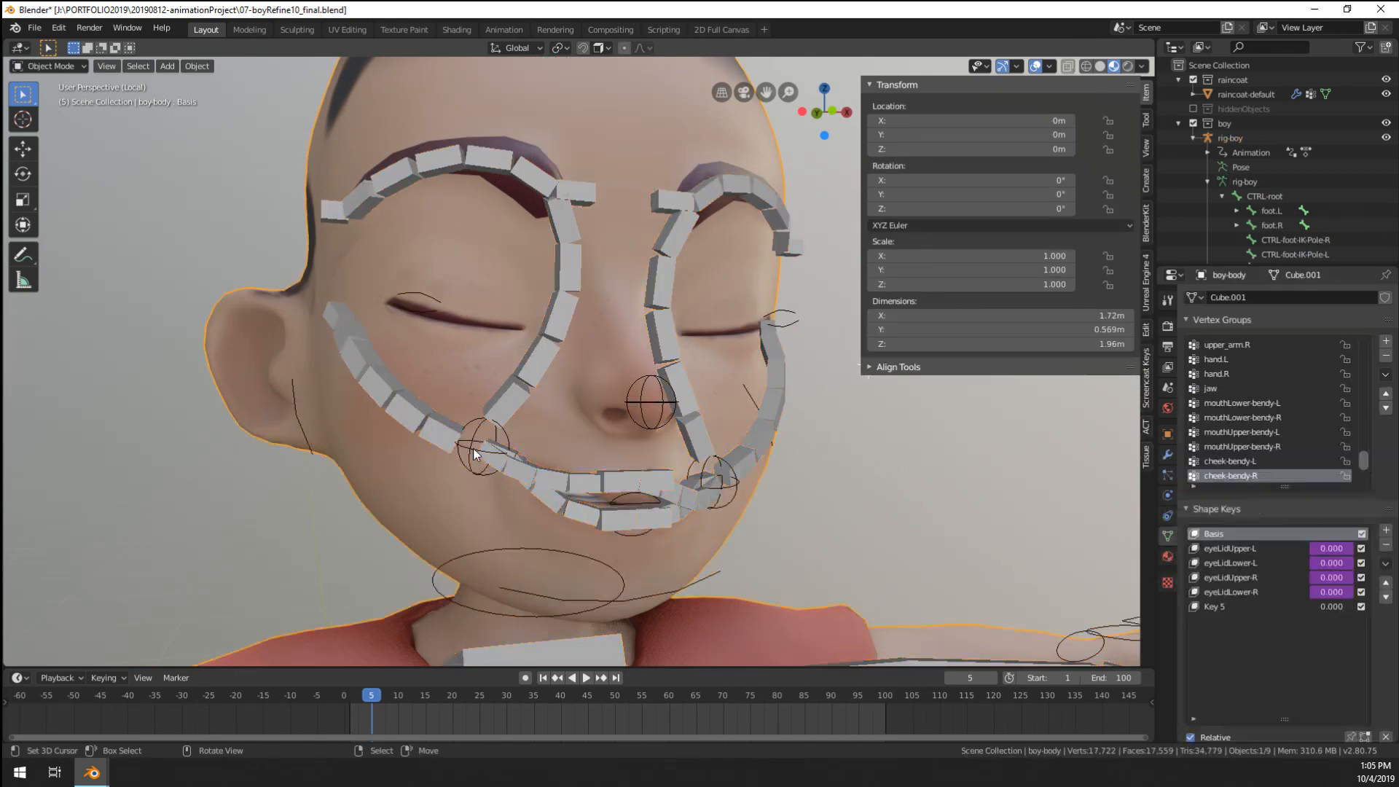
- Pose the R-side mouth-corner control up into a smile, at about X 0.006 m, Y -0.024 m and Z 0.055 m
left_click(470, 454)
key("g")
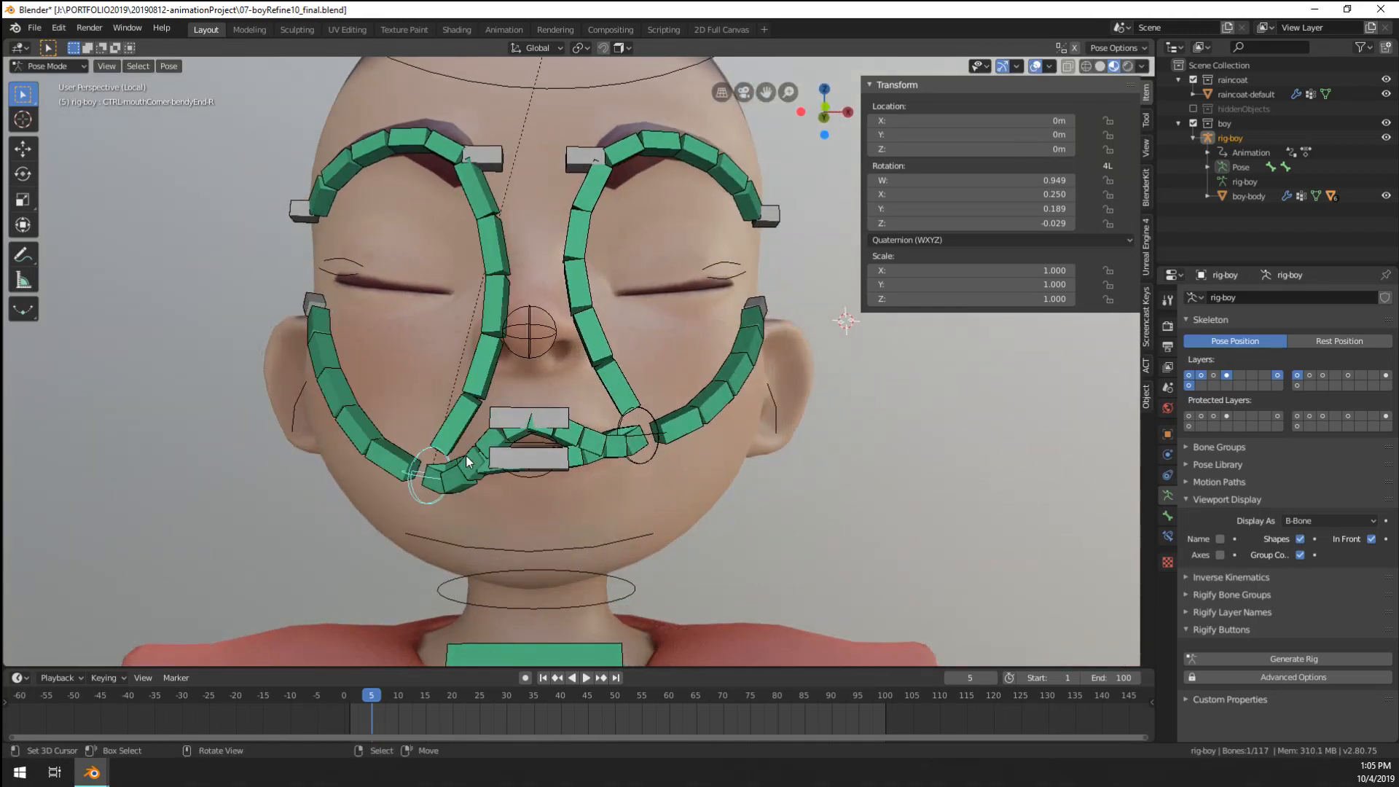
left_click(434, 379)
mouse_move(434, 379)
middle_mouse_down()
mouse_move(540, 408)
mouse_move(459, 387)
middle_mouse_up()
key("g")
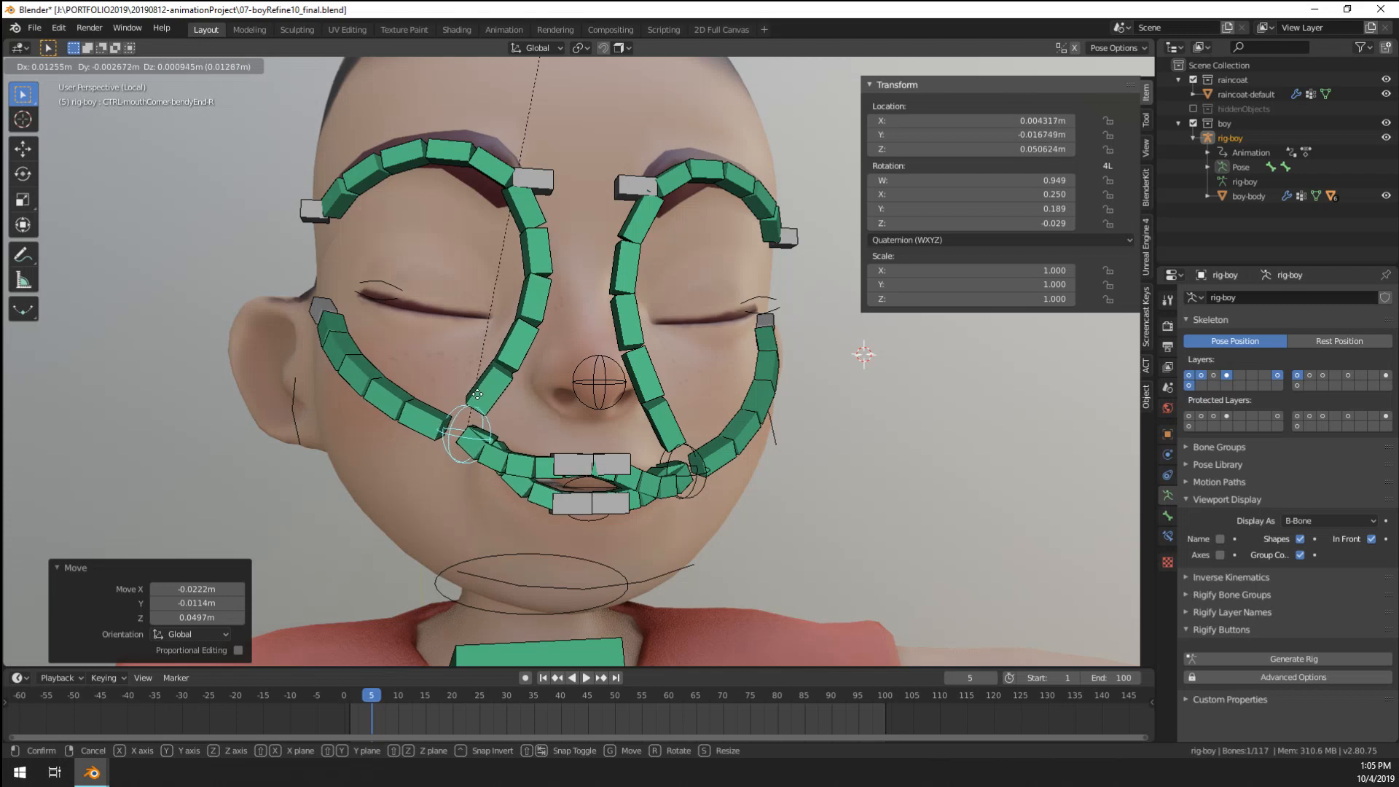
left_click(465, 400)
mouse_move(465, 399)
middle_mouse_down()
mouse_move(471, 340)
mouse_move(460, 388)
middle_mouse_up()
key("g")
left_click(465, 377)
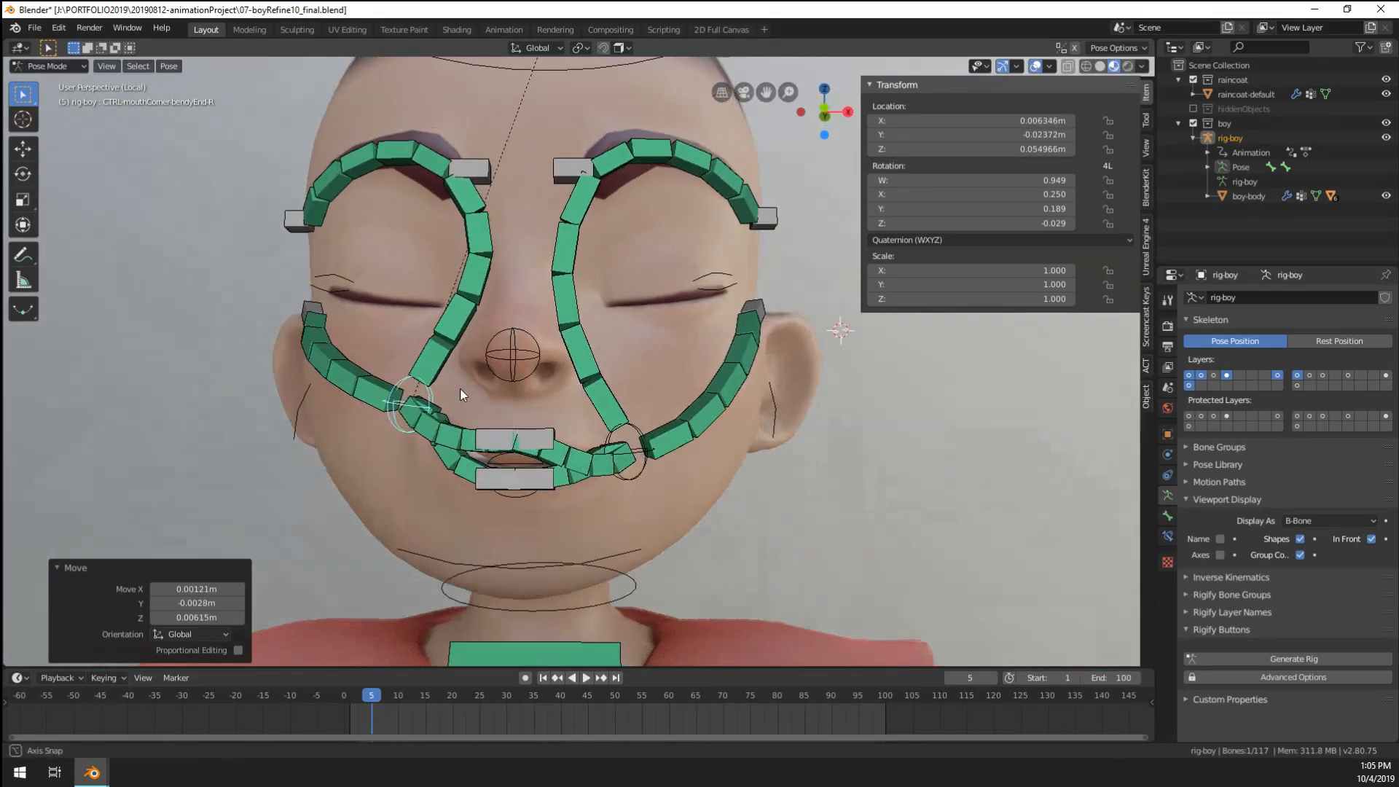
- Raise the L-side mouth-corner control to match the smile, at about X -0.012 m, Y -0.010 m and Z 0.056 m
left_click(641, 480)
key("g")
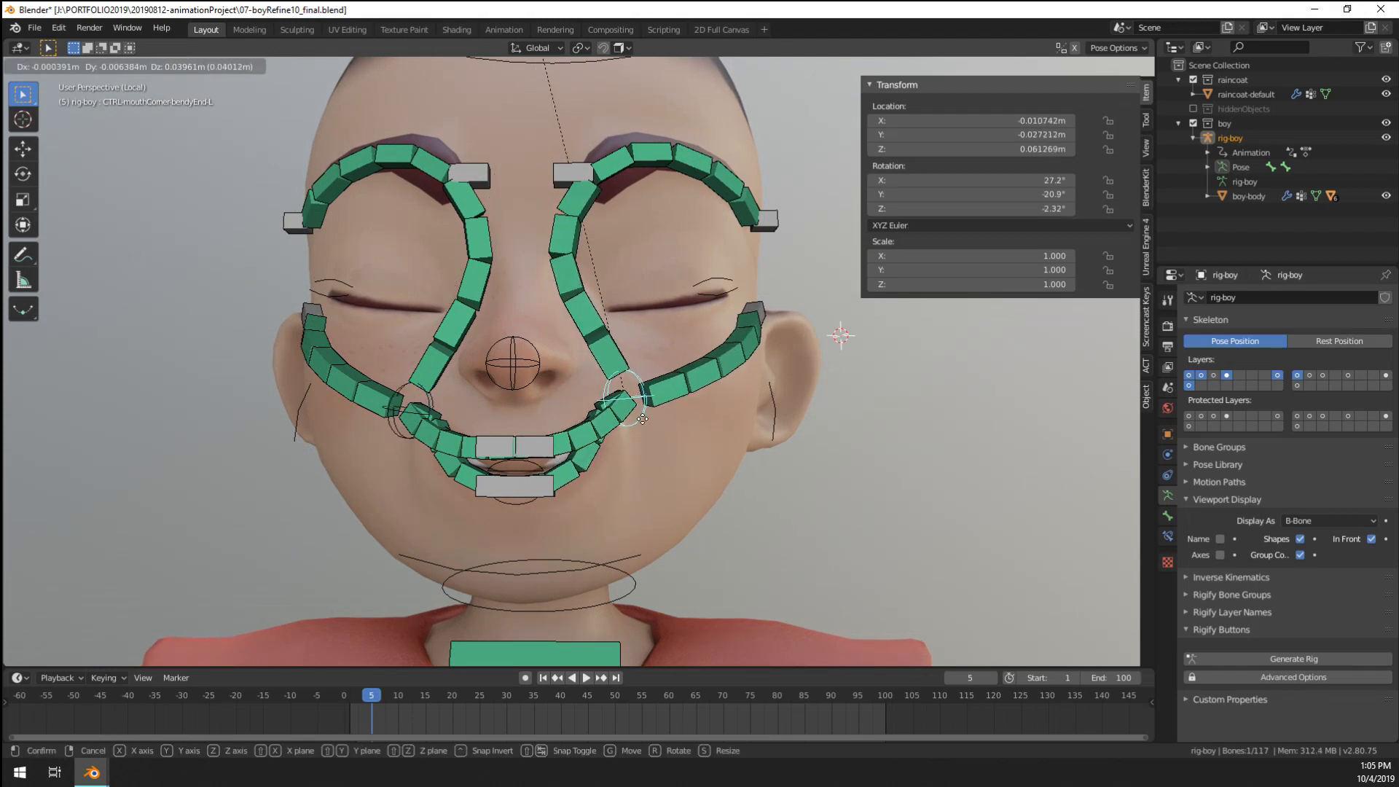
left_click(620, 436)
middle_click_drag(621, 436, 656, 431)
key("g")
left_click(591, 436)
key("g")
left_click(650, 430)
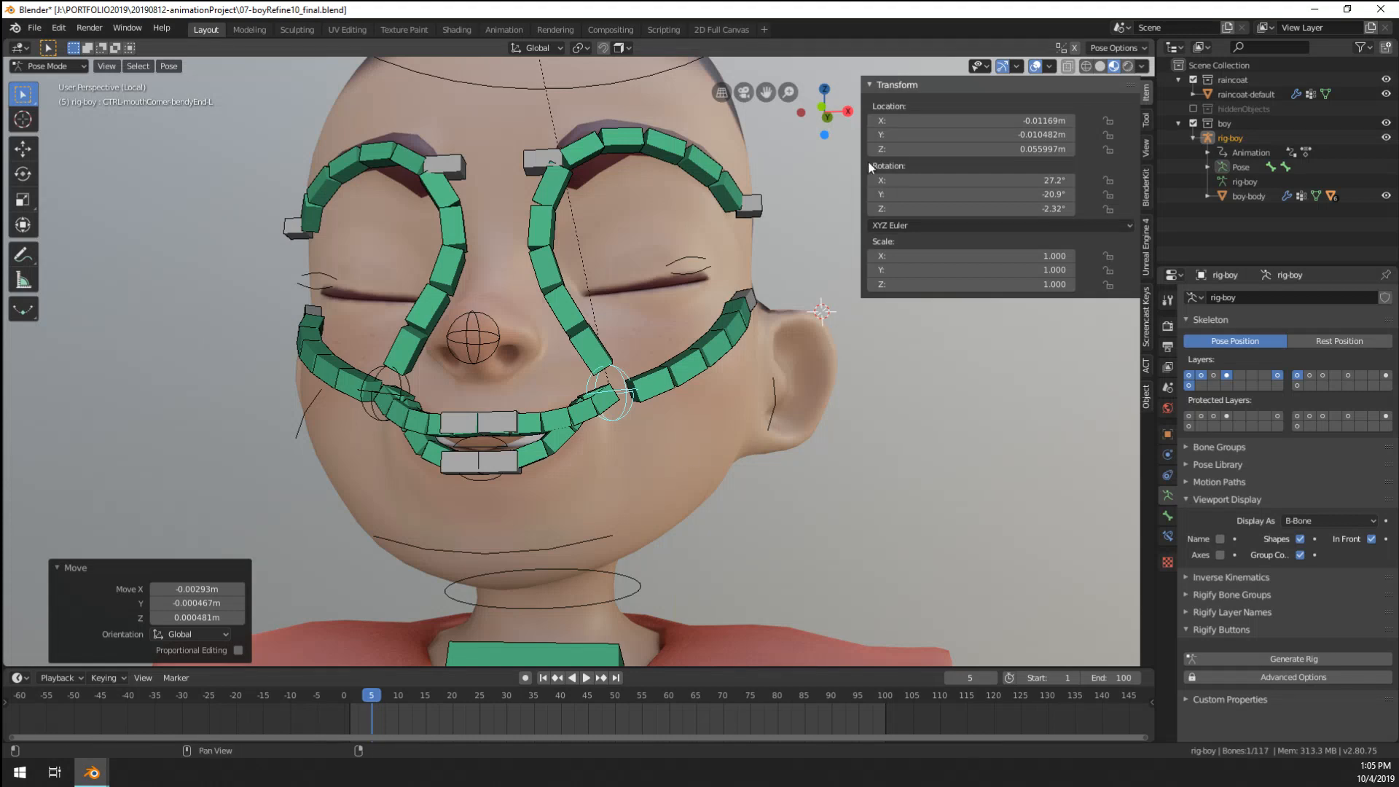
- Check the smile with viewport overlays off, restore the overlays, and hide the bendy-bone layer
left_click(1035, 66)
middle_click_drag(620, 455, 678, 448)
left_click(1035, 66)
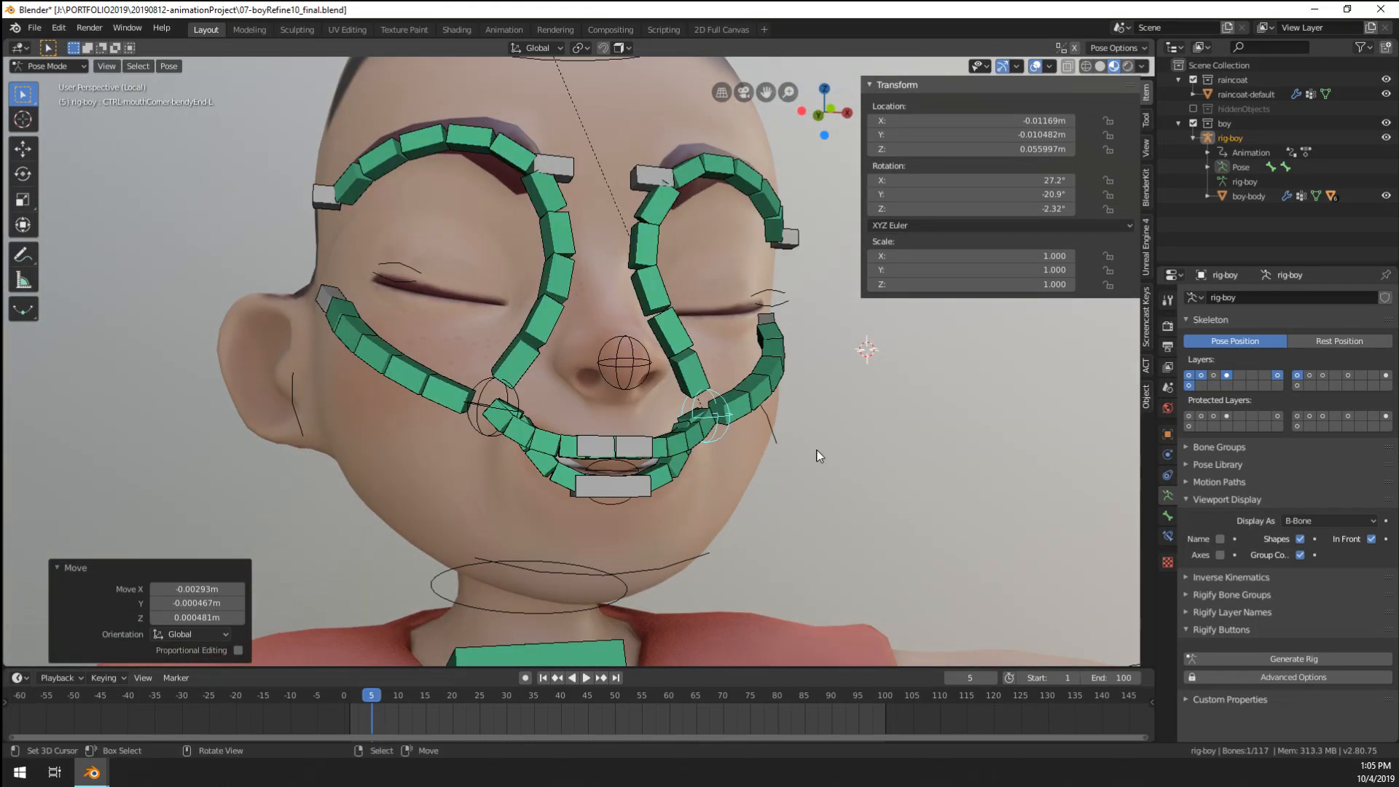
left_click(1278, 375)
left_click_drag(469, 412, 472, 433)
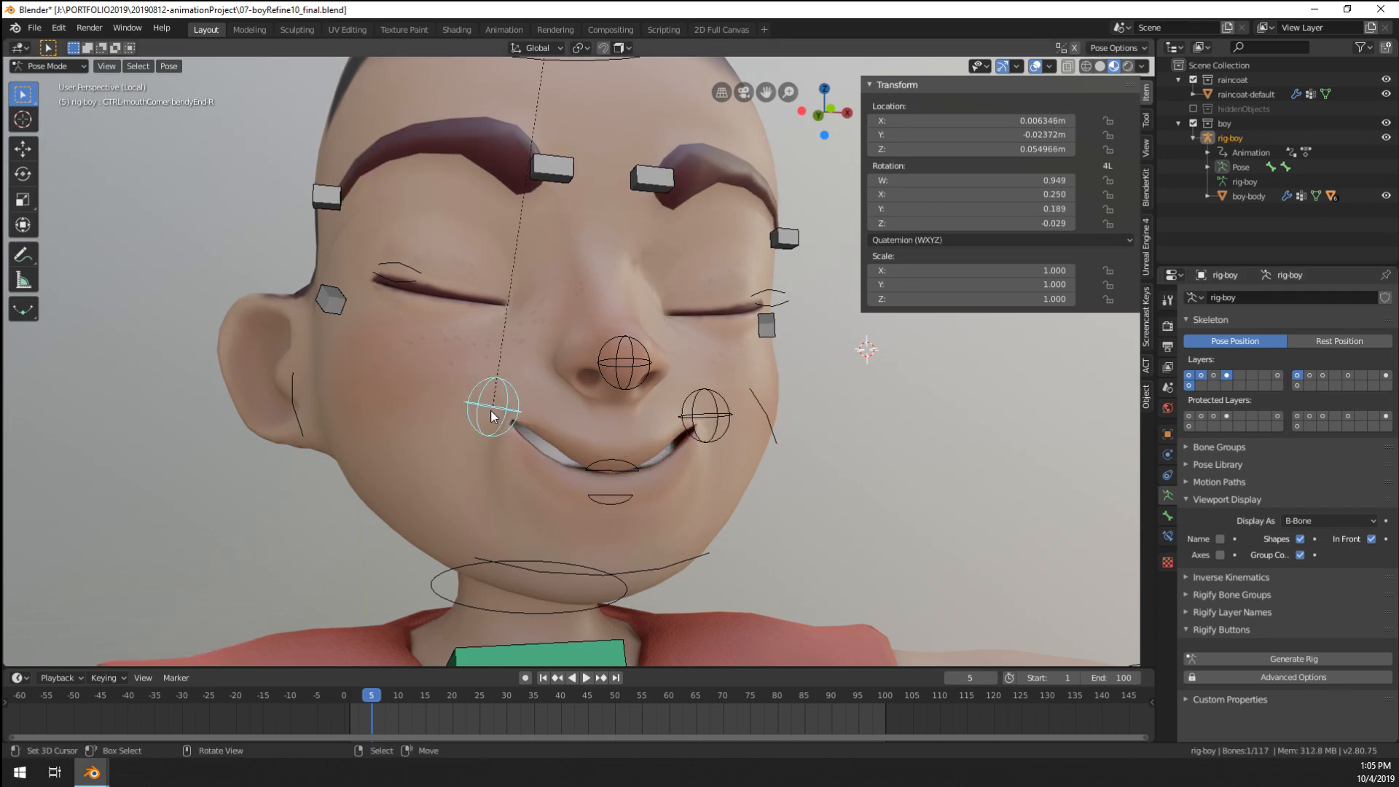
left_click(721, 424)
middle_click_drag(721, 424, 438, 460)
- Part the lips into a toothy smile by raising the upper-lip centre control and lowering the lower-lip centre control
right_click(472, 438)
key("g")
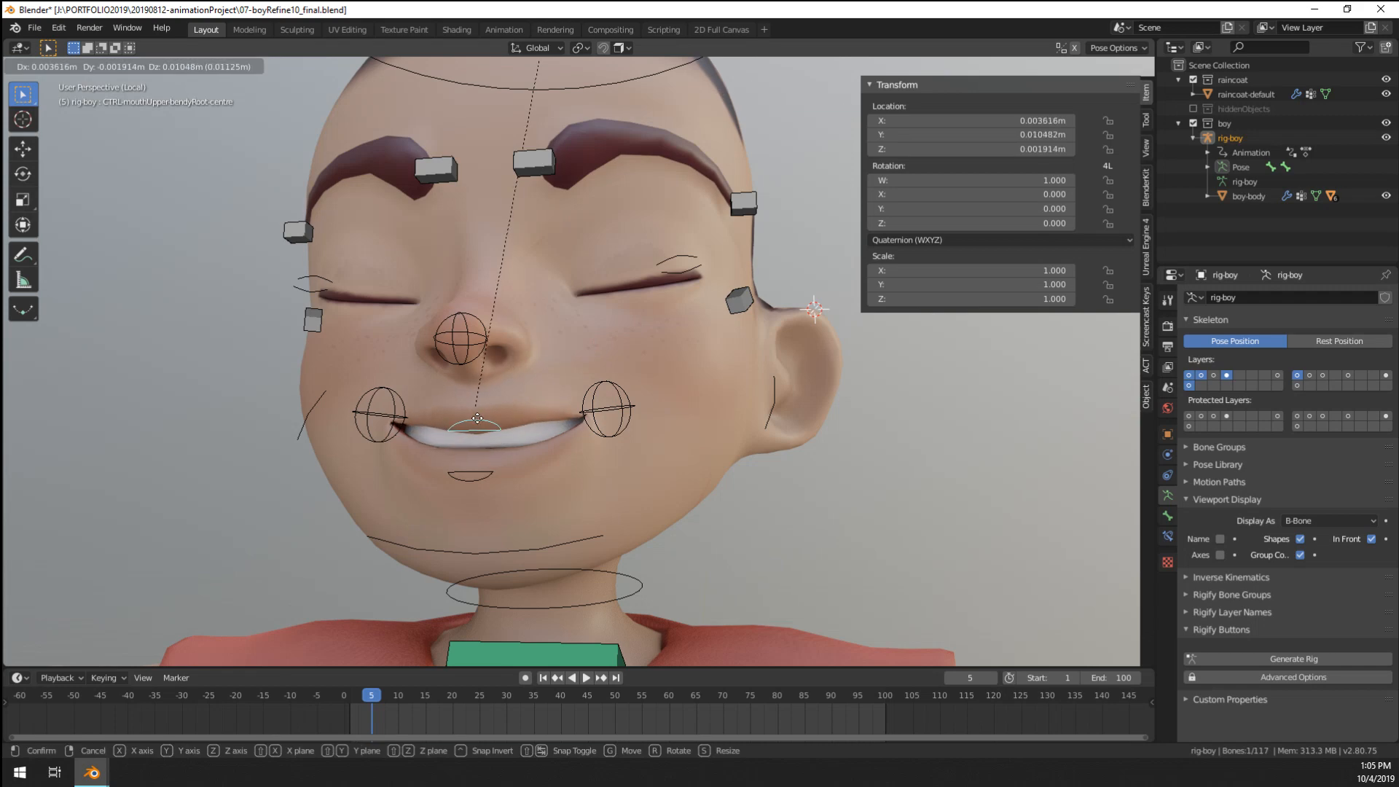
left_click(479, 420)
right_click(482, 481)
key("g")
left_click(485, 489)
middle_click_drag(485, 490, 589, 474)
scroll(588, 474, "up", 5)
- Test the R-side mouth-corner control by pulling it far up toward the eye, and settle it back at the smile
right_click(391, 392)
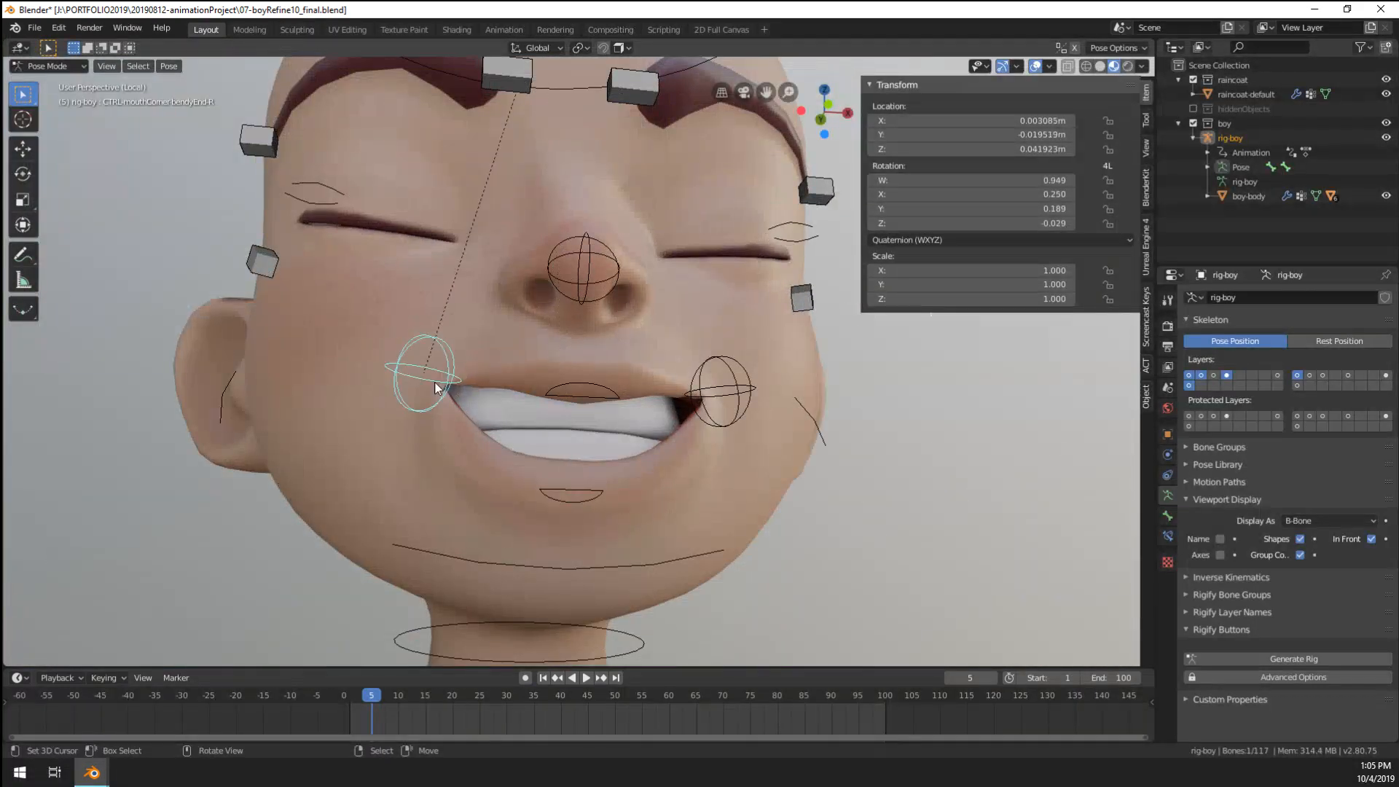
middle_click_drag(391, 392, 408, 291)
key("g")
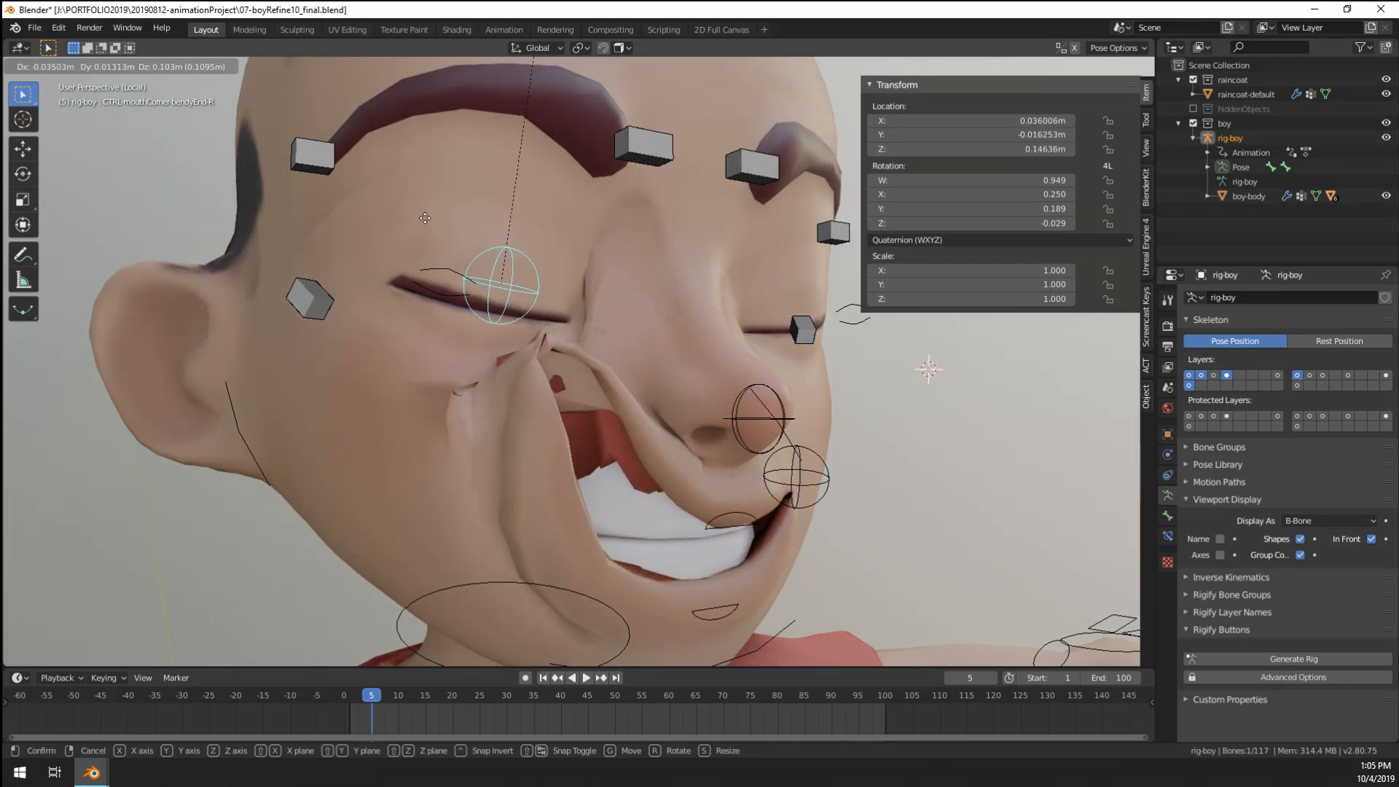
left_click(566, 405)
middle_click_drag(566, 406, 540, 502)
- Move the upper-lip centre control by about -0.001 m in X, -0.001 m in Y and 0.005 m in Z
left_click(470, 445)
key("g")
left_click(466, 430)
scroll(547, 453, "up", 5)
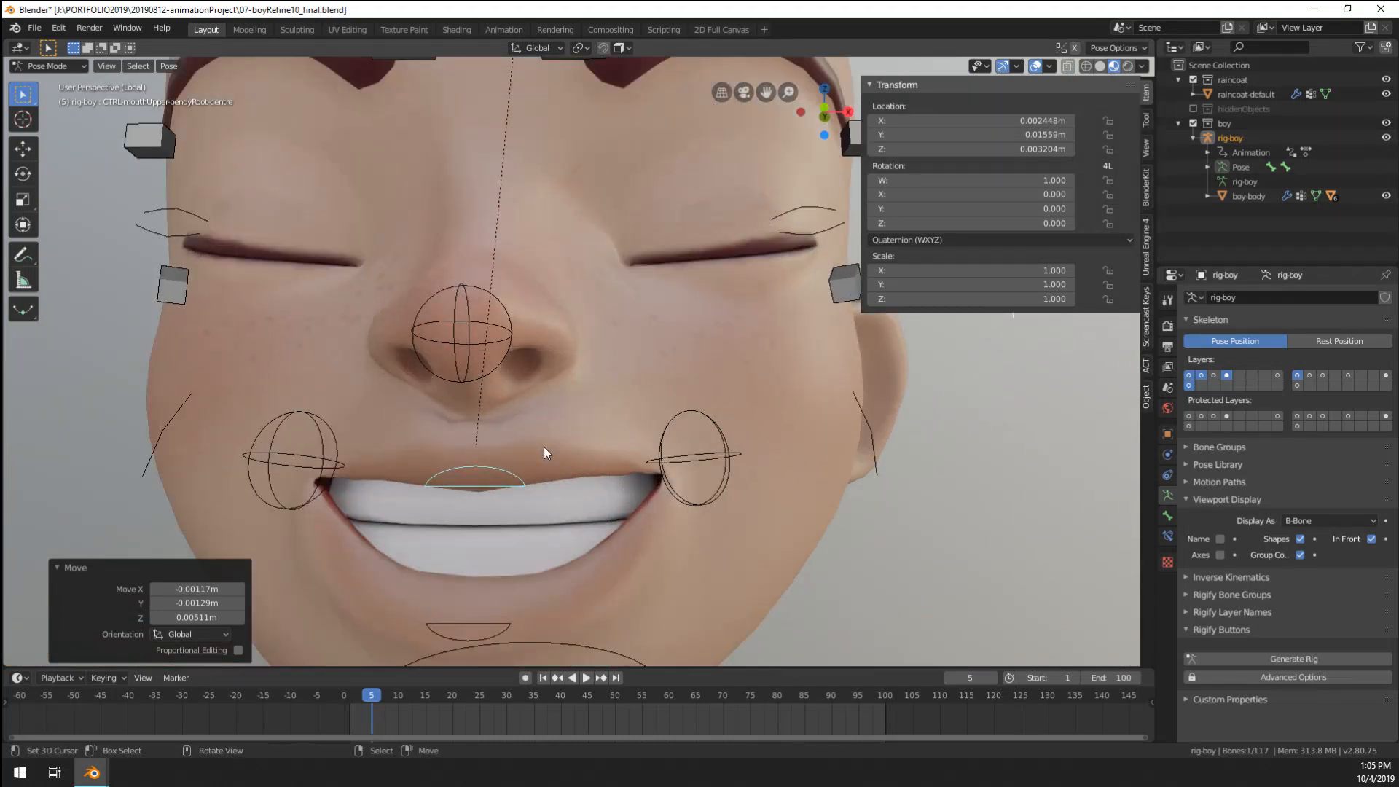
scroll(532, 485, "down", 4)
- Adjust the lower-lip centre control around a trial jaw rotation, including a move of about -0.002 m in Z
left_click(532, 483)
key("g")
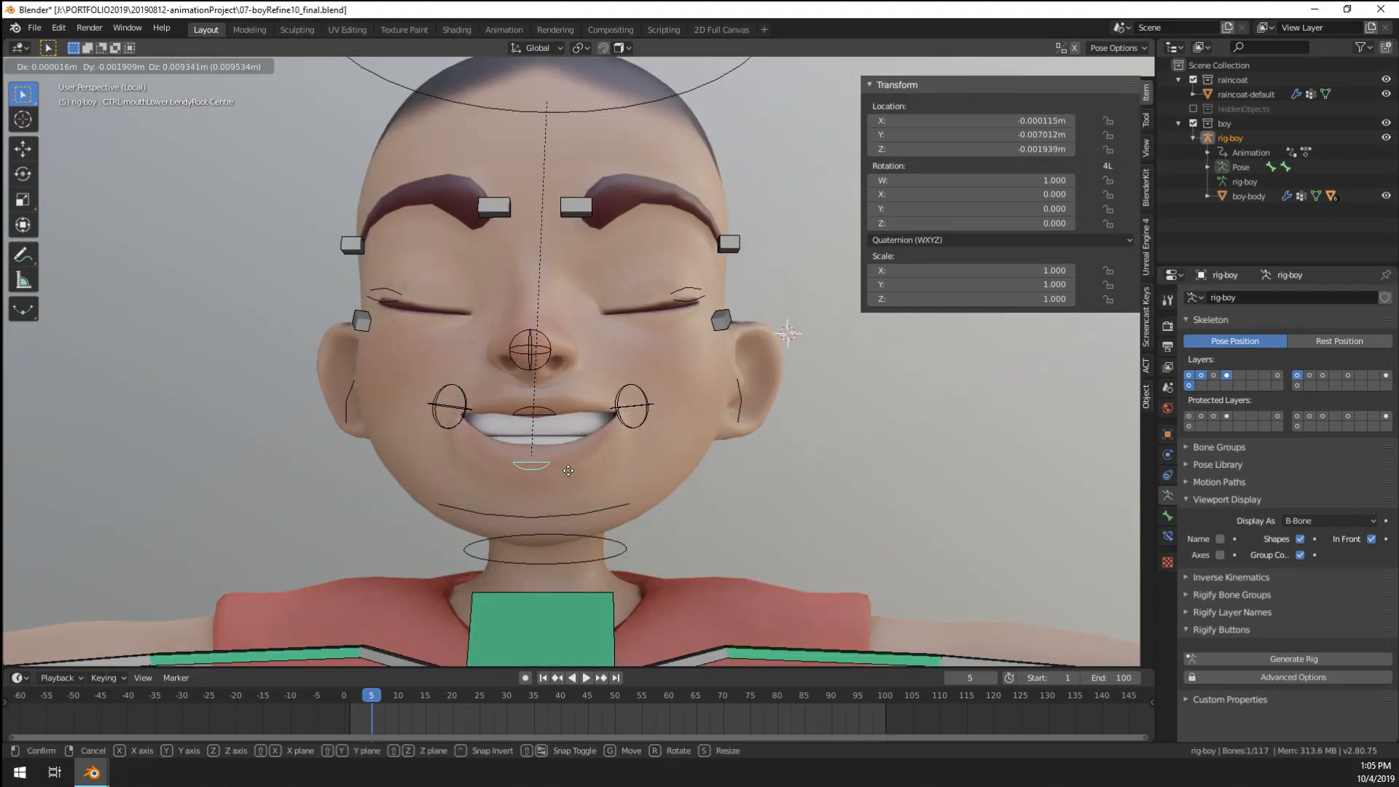
left_click(569, 508)
left_click(575, 513)
key("r")
key("r")
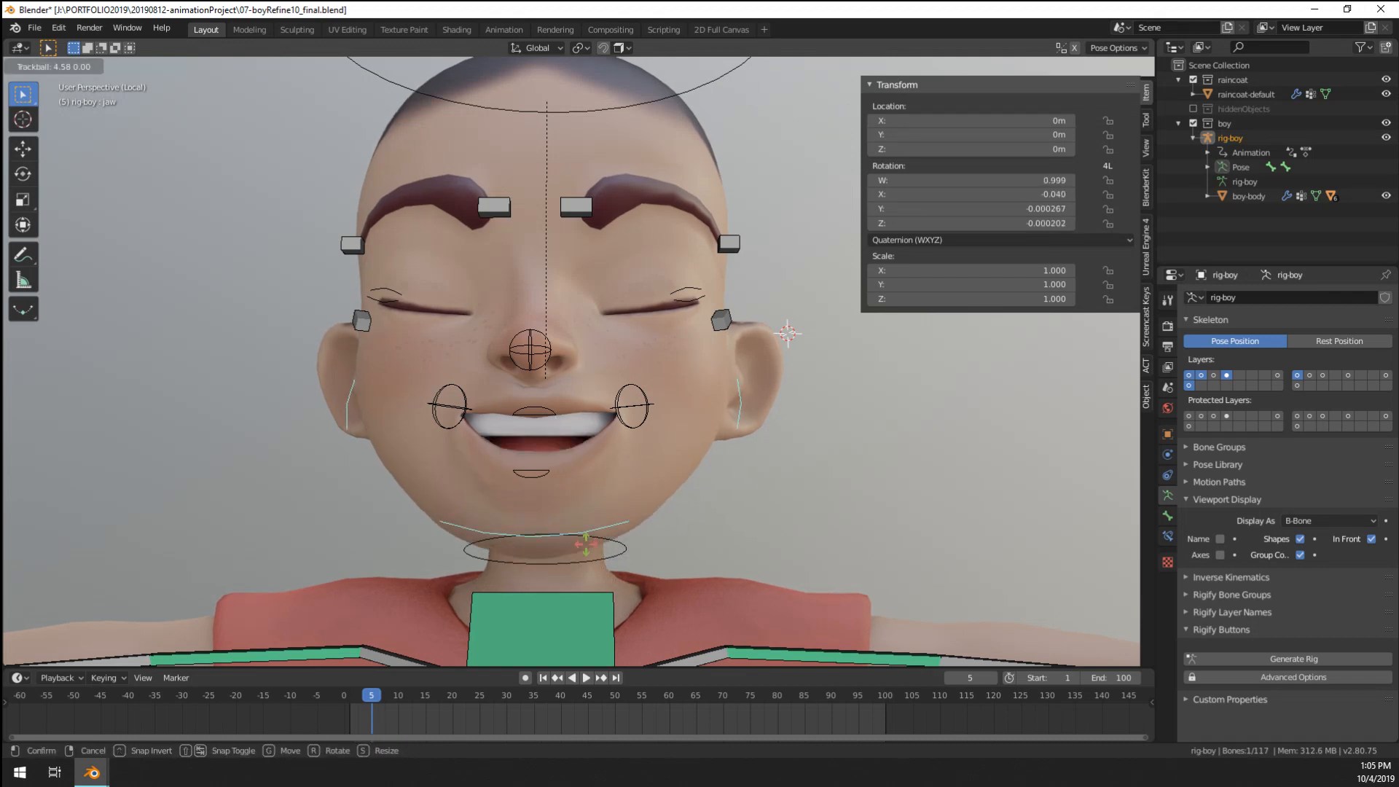
right_click(536, 491)
left_click(536, 480)
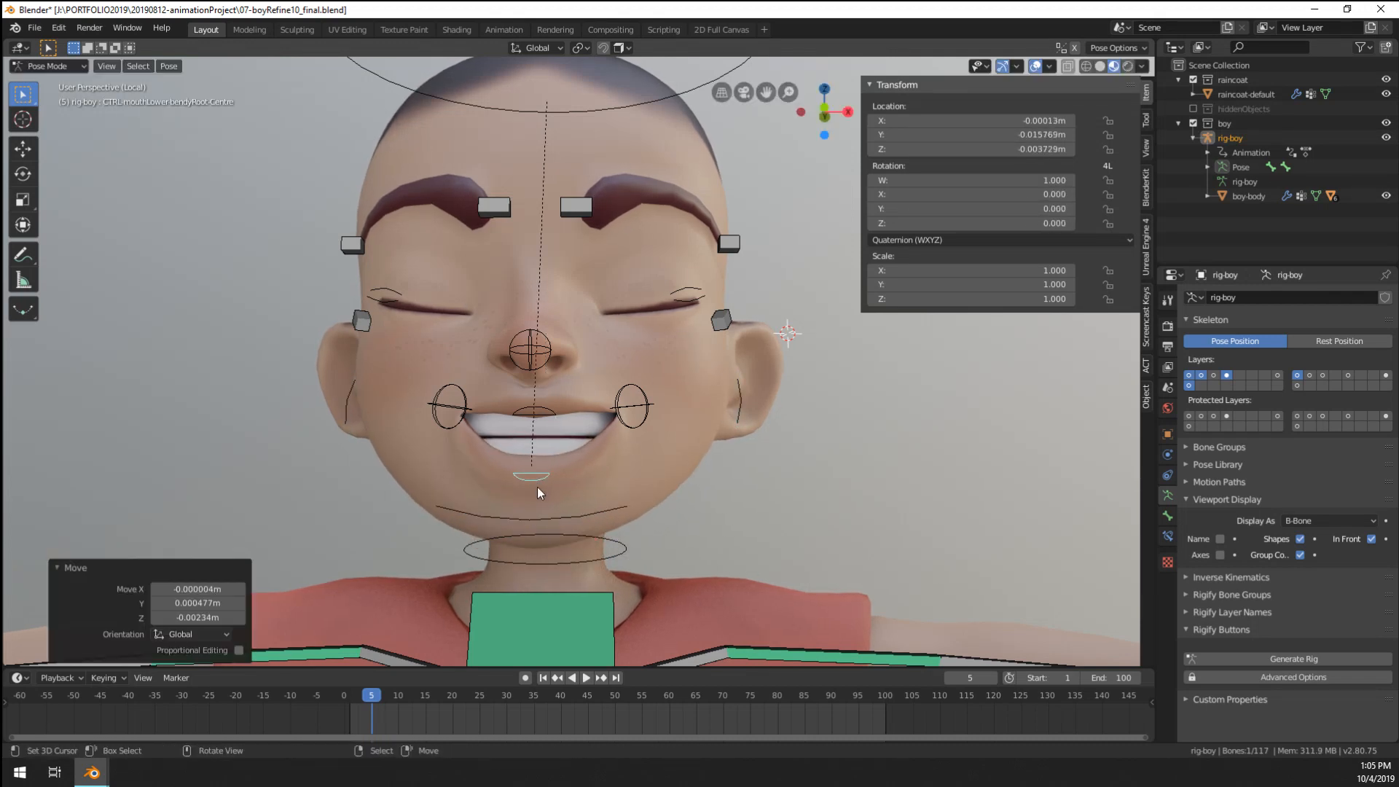
- Open the mouth by rotating the jaw bone about 4° in trackball mode, and inspect the smile from several distances
left_click(583, 519)
key("r")
key("r")
left_click(575, 514)
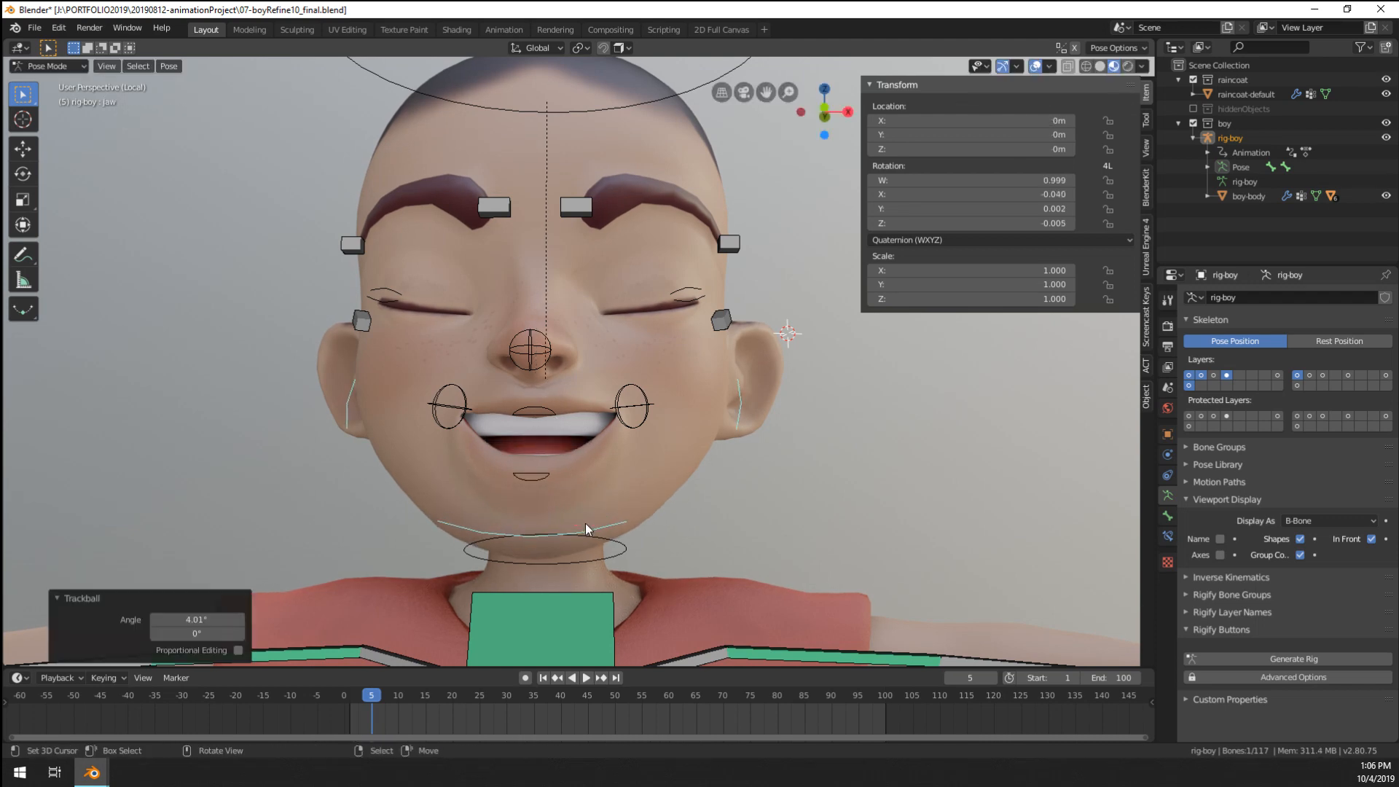
middle_click_drag(576, 514, 557, 411)
scroll(566, 434, "up", 5)
scroll(555, 419, "down", 8)
scroll(557, 419, "up", 3)
scroll(557, 418, "down", 1)
- Switch to the 09-lookdevTest01.blend window, view the character's face up close, and save the file
mouse_move(91, 772)
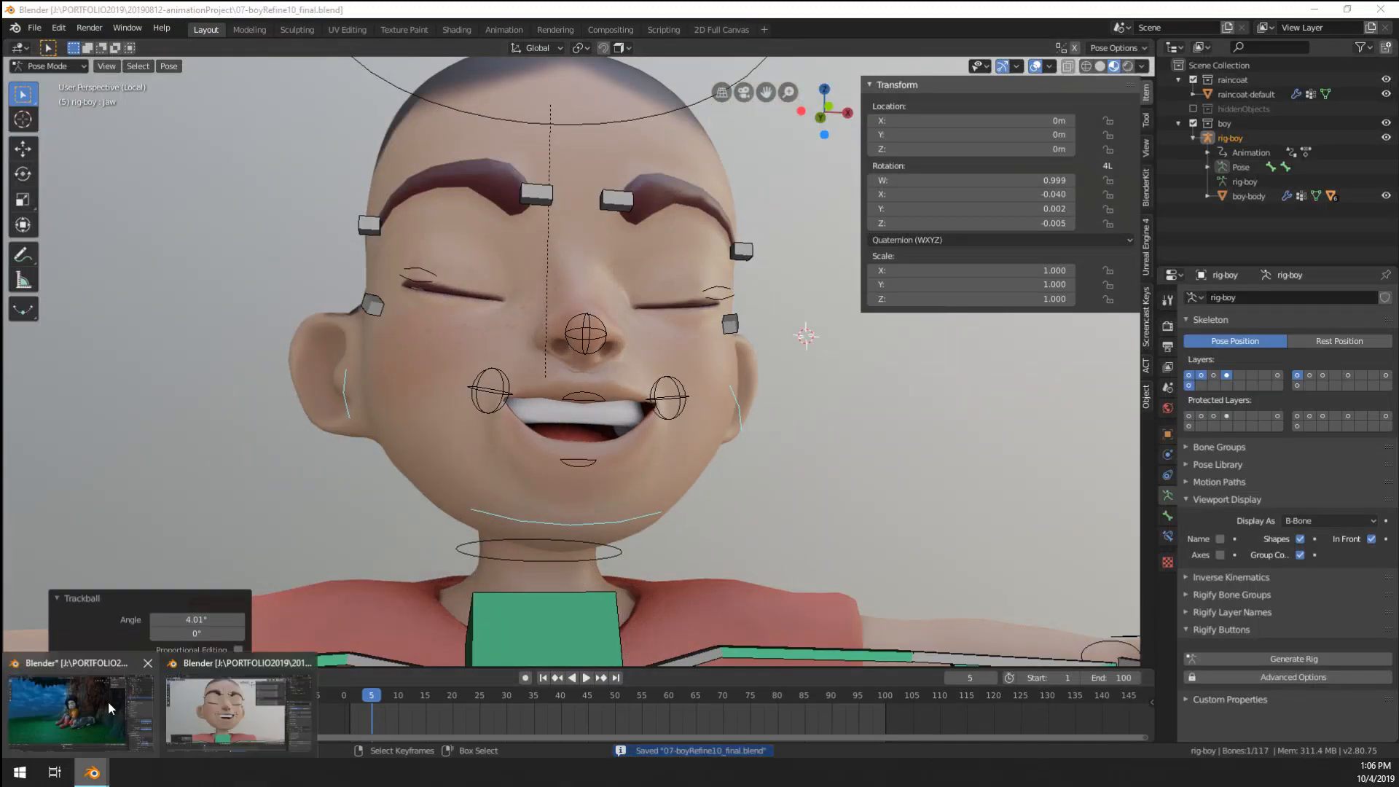
left_click(109, 701)
scroll(406, 489, "up", 8)
scroll(454, 465, "up", 3)
scroll(522, 455, "down", 3)
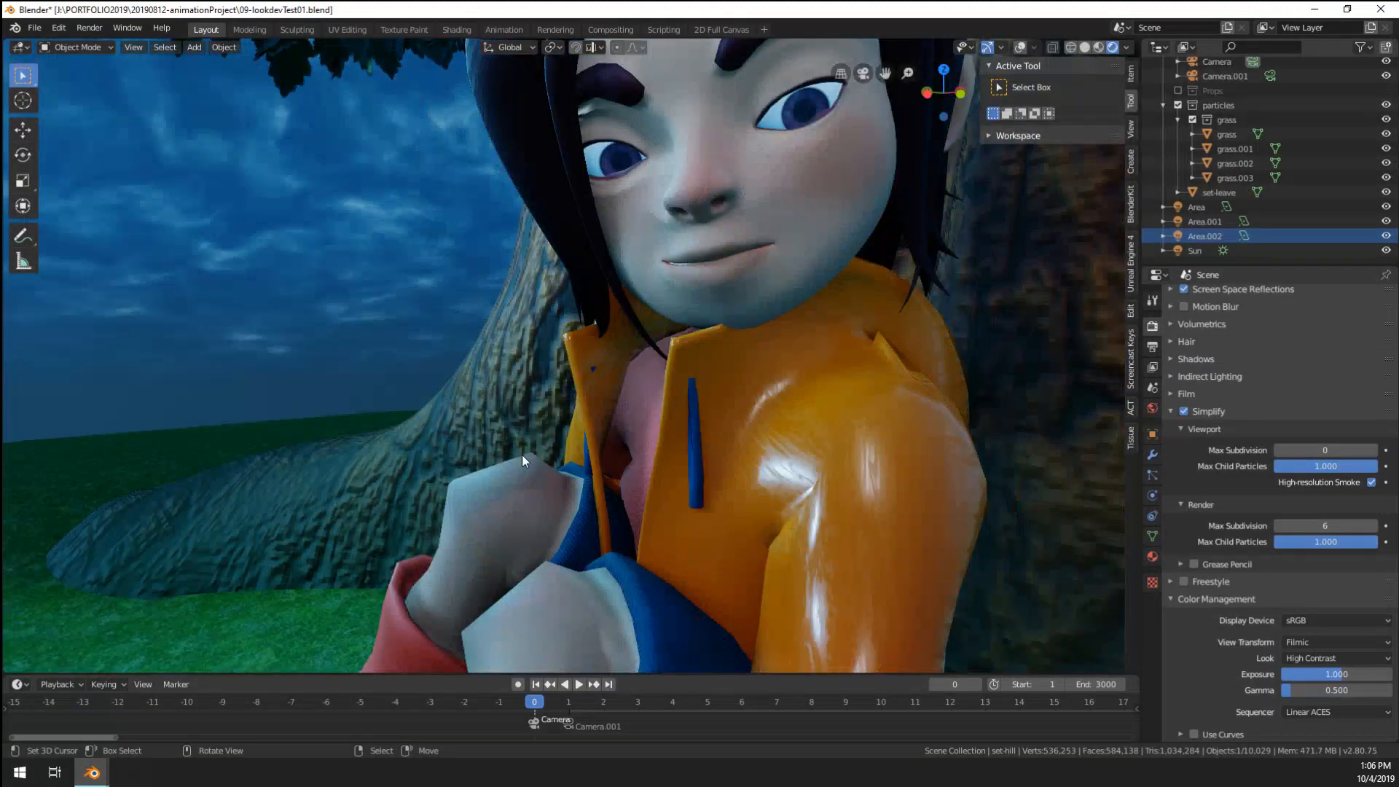
scroll(479, 466, "up", 2)
left_click(38, 28)
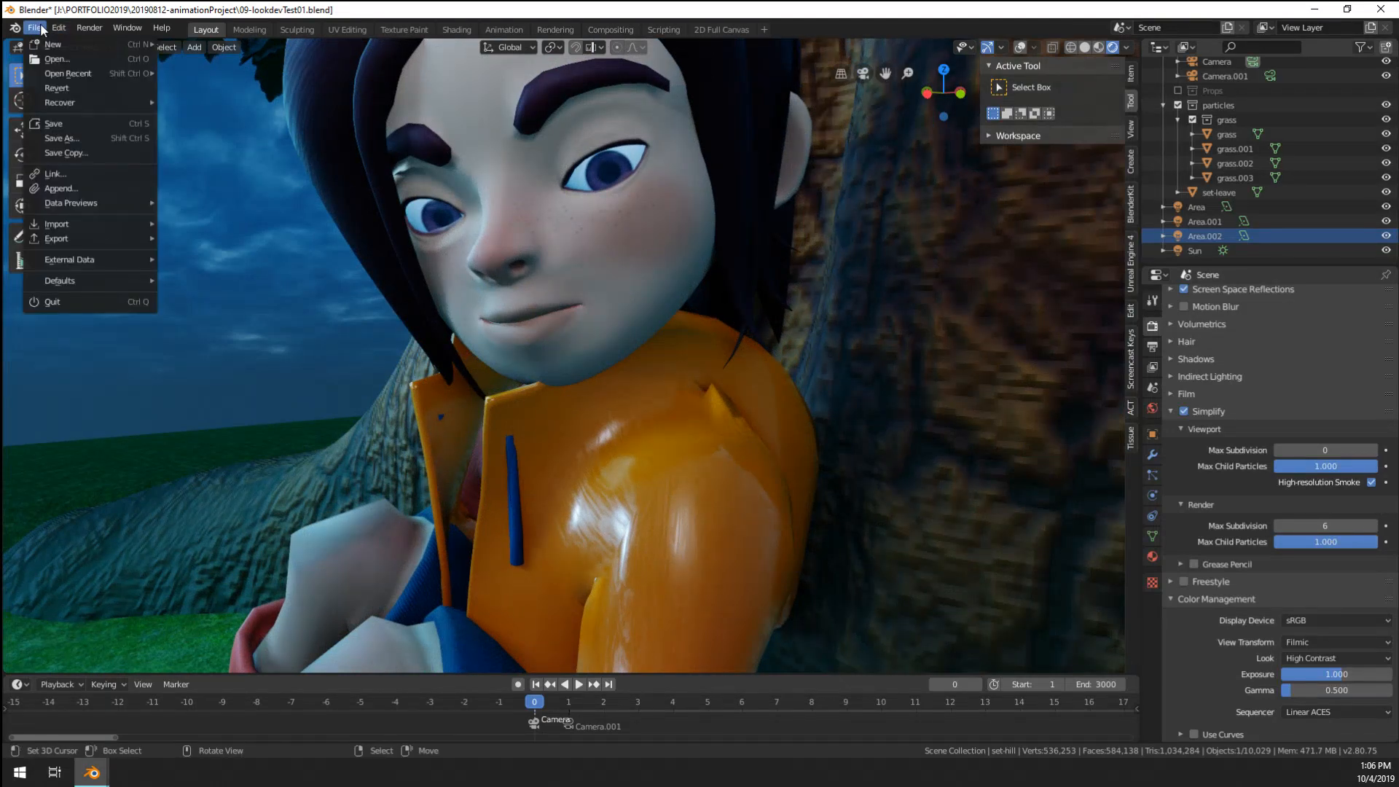
left_click(40, 29)
key("ctrl+s")
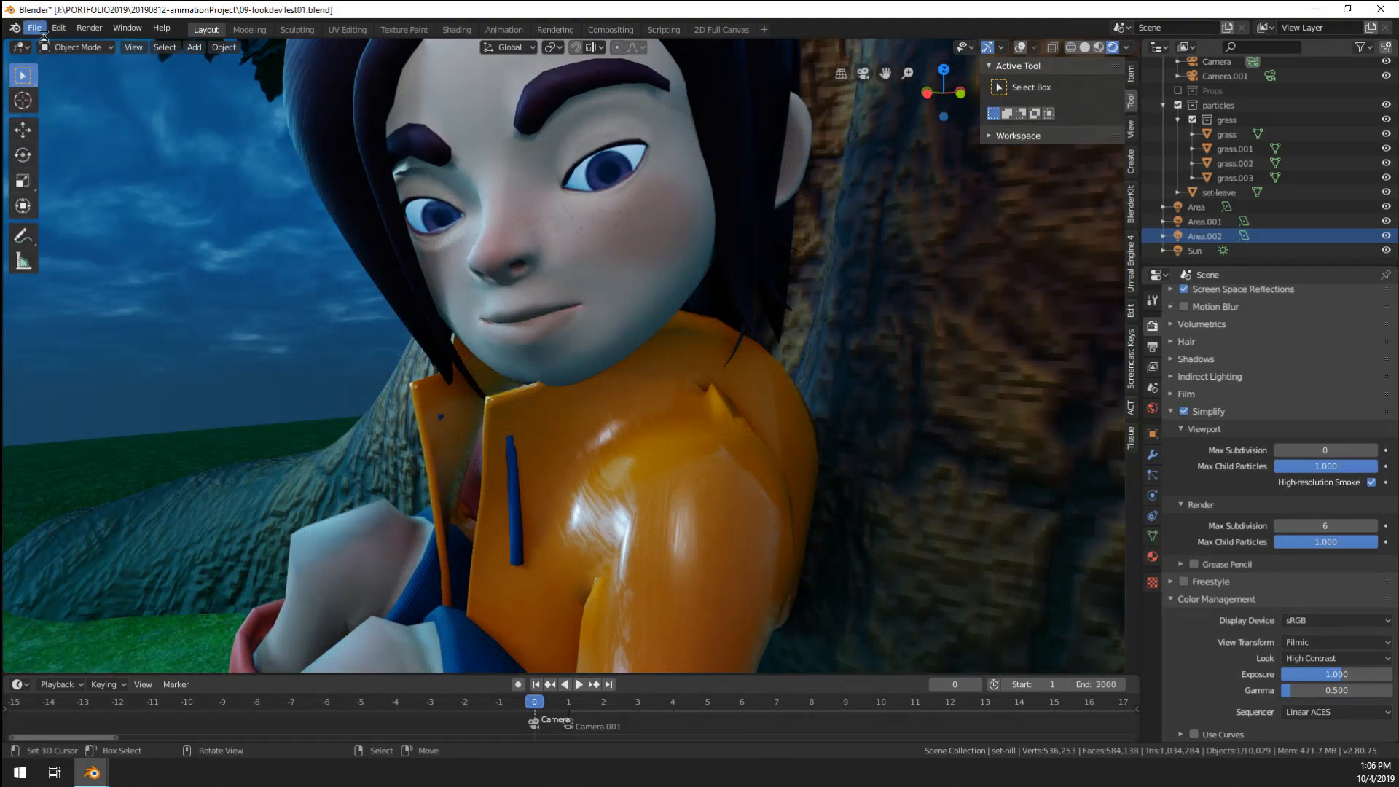
- Reopen the recent file 09-lookdevTest01.blend and show the character's face in LookDev shading
left_click(35, 29)
mouse_move(118, 76)
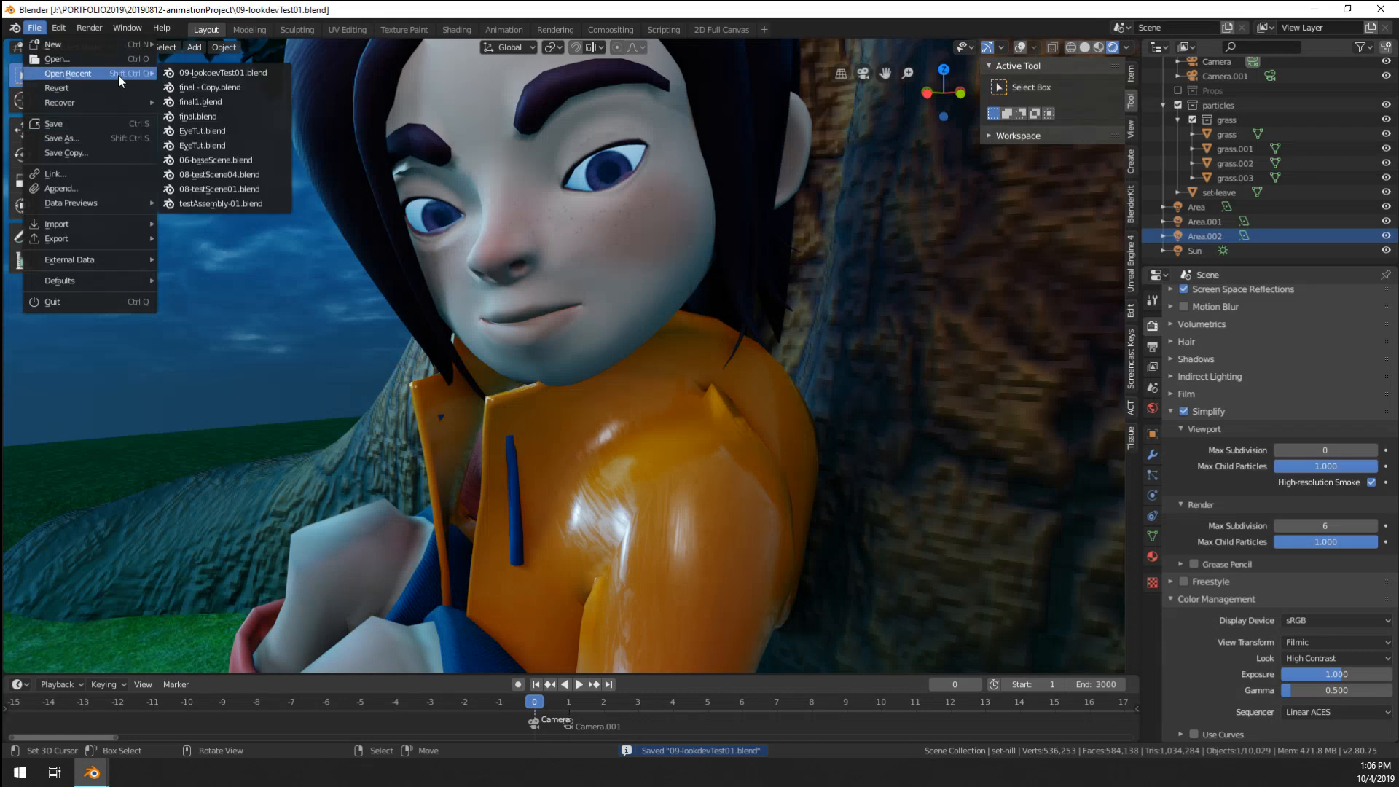
left_click(242, 72)
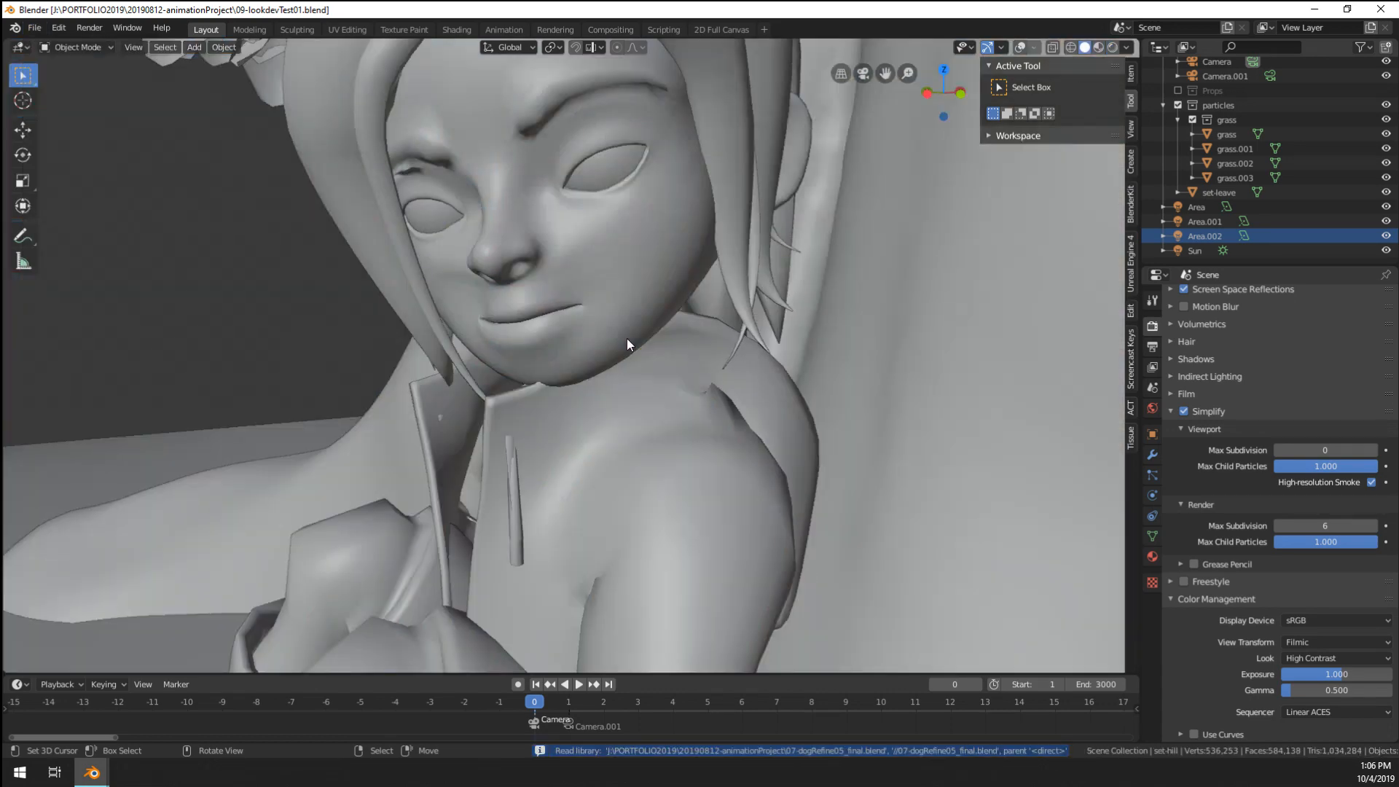
scroll(628, 337, "up", 5)
scroll(622, 331, "down", 5)
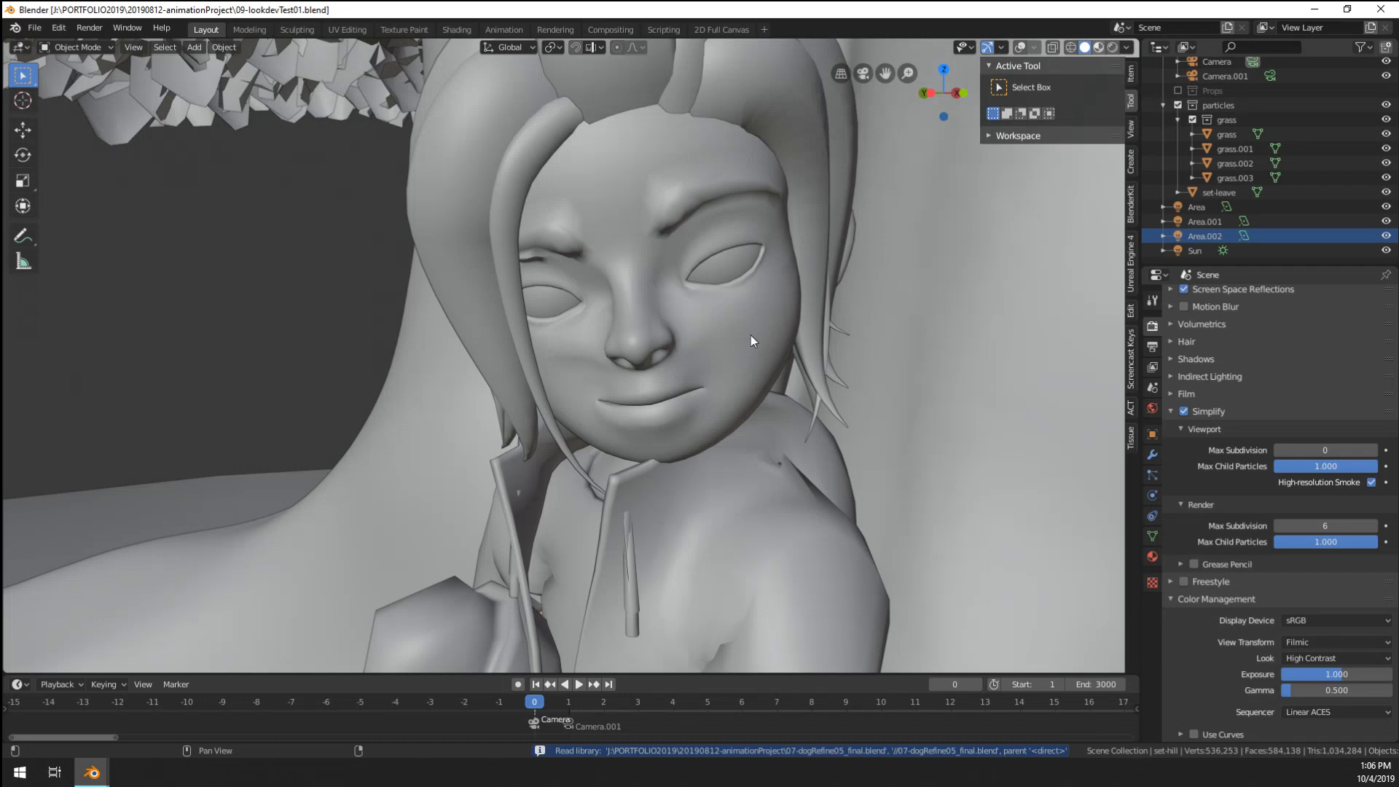
key("z")
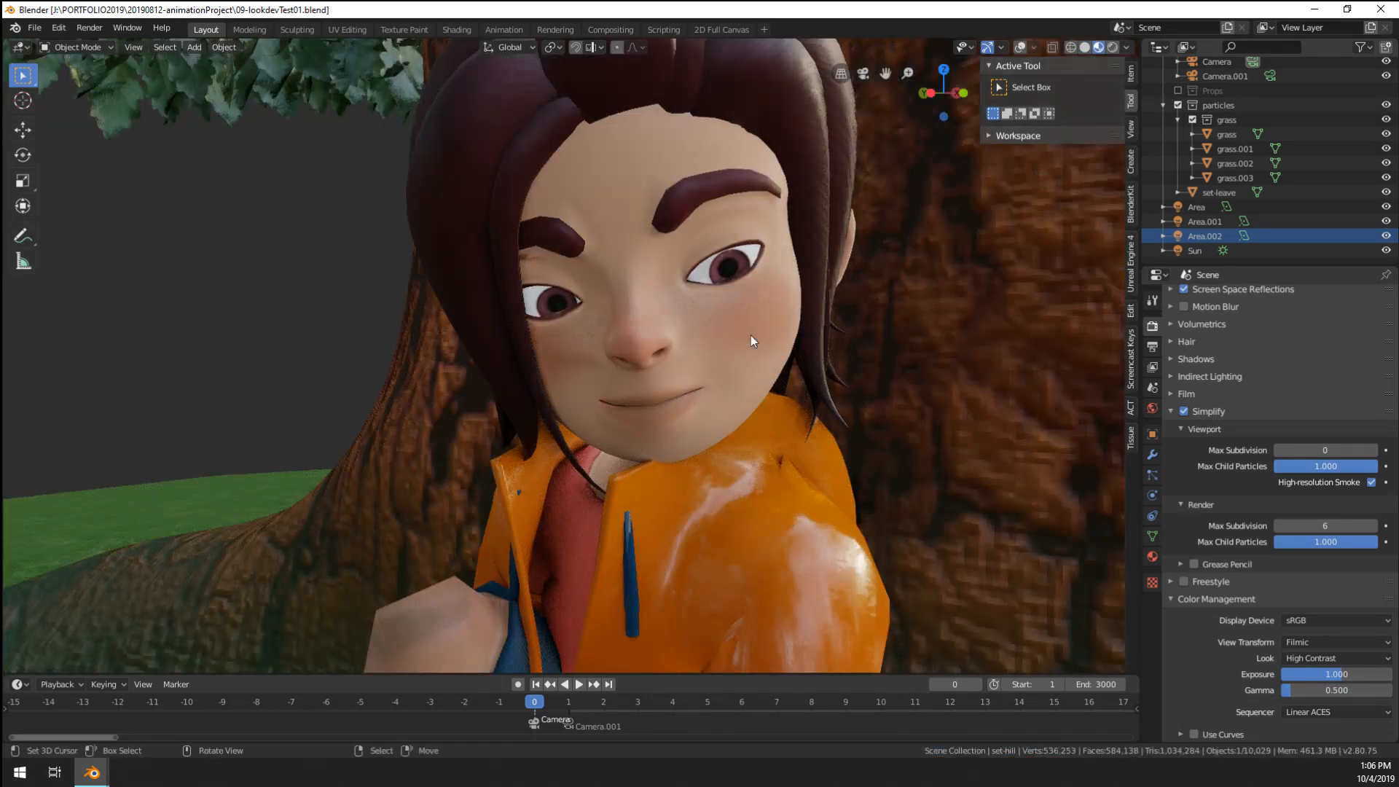
- Show the viewport overlays, put the boy's rig proxy in Pose Mode and move its right mouth-corner control
left_click(634, 366)
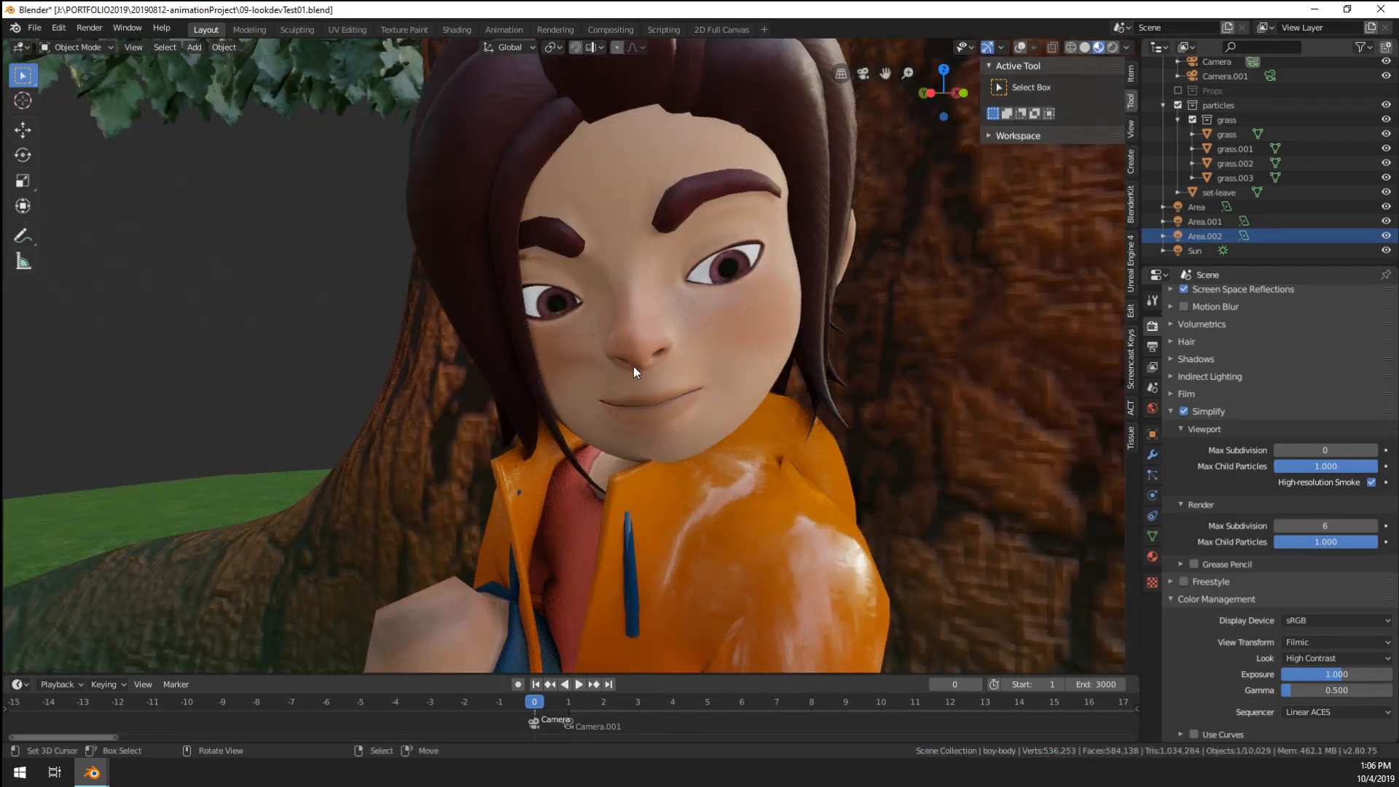
middle_click_drag(632, 365, 645, 388)
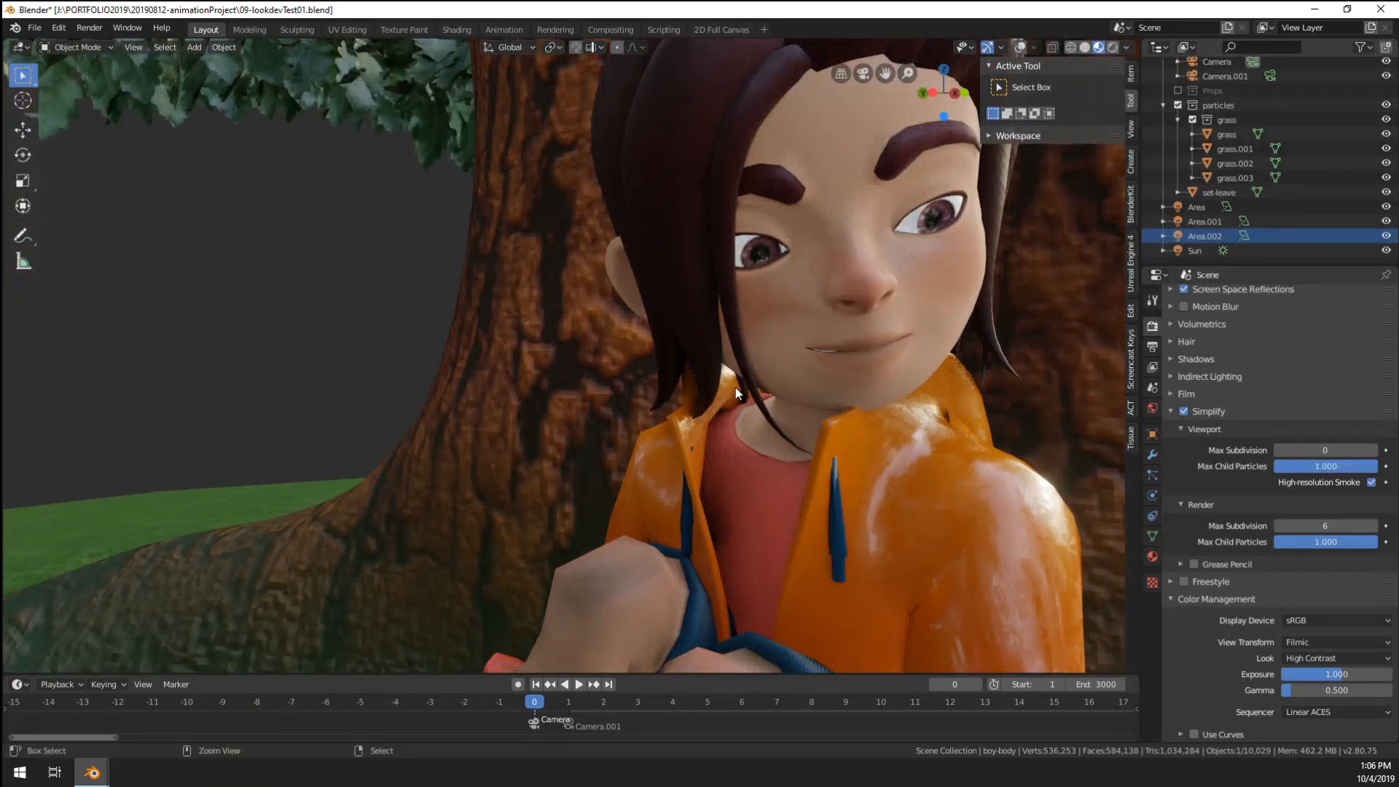
left_click(1020, 47)
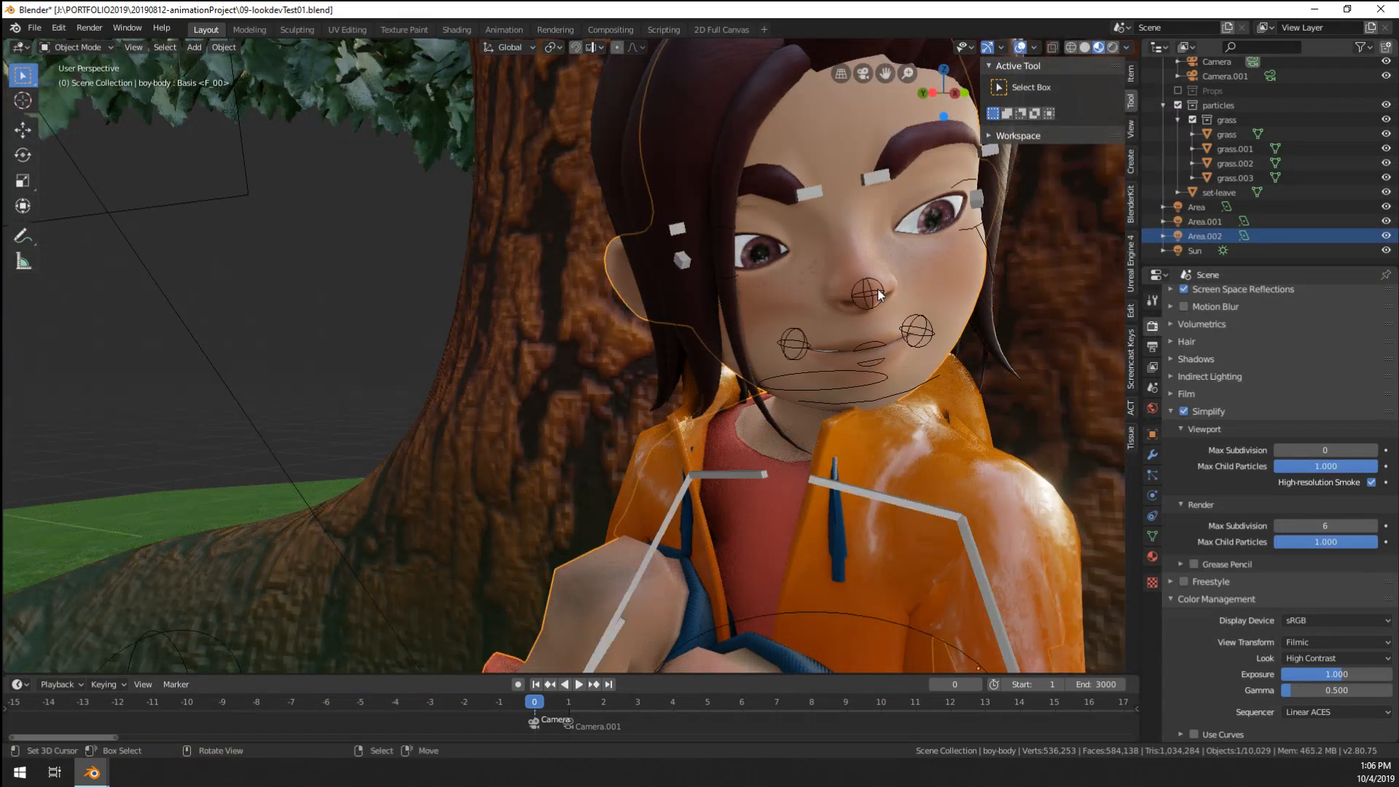
middle_click_drag(656, 379, 578, 440)
key("ctrl+Tab")
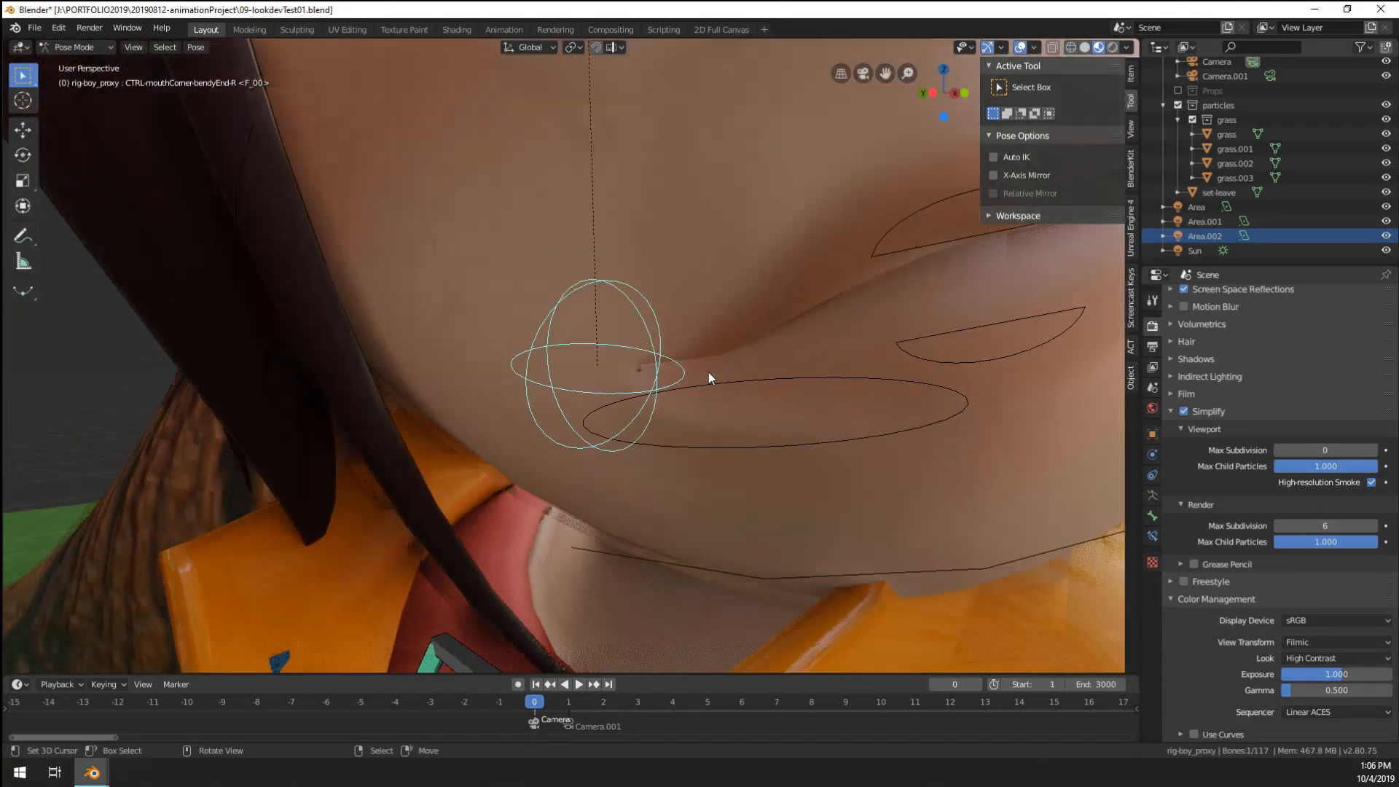
middle_click_drag(708, 373, 594, 357)
key("g")
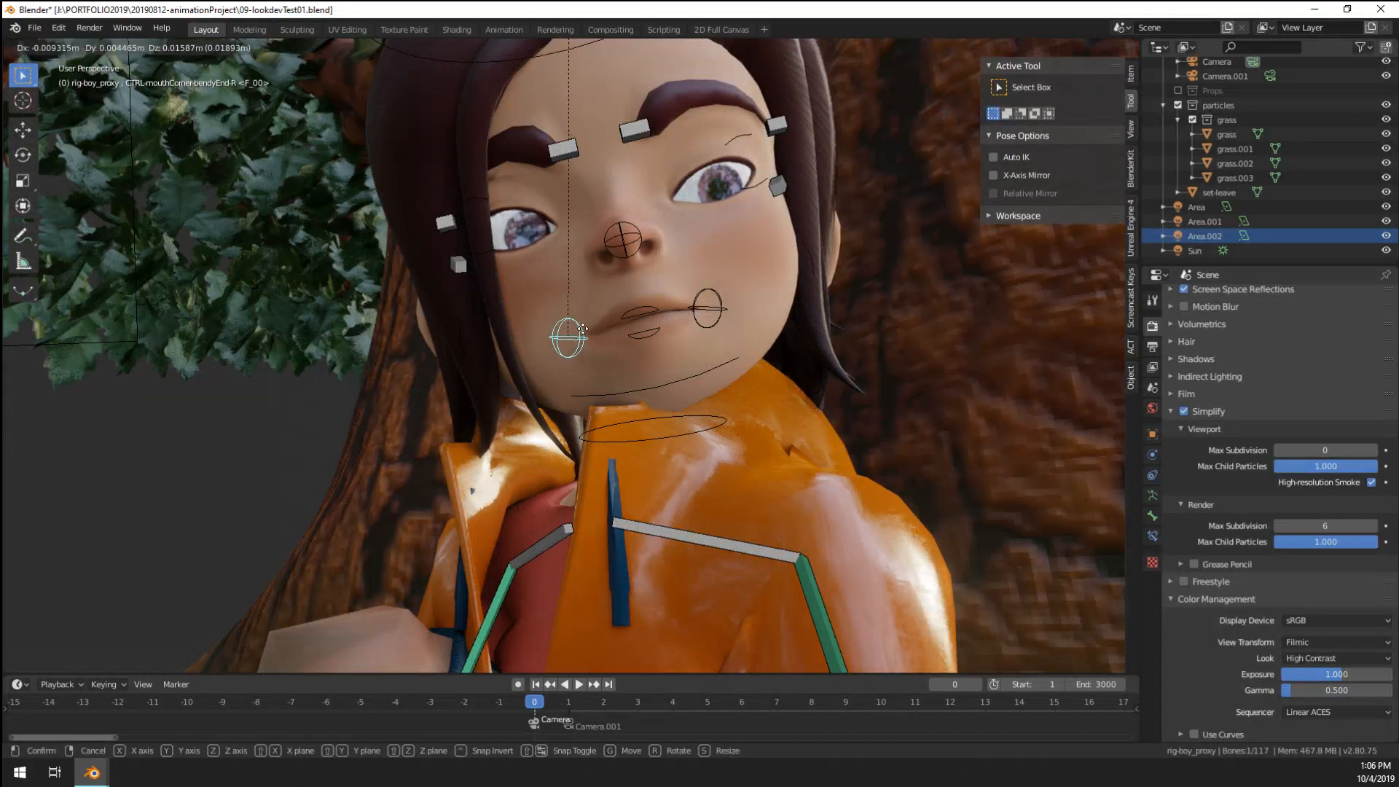
left_click(575, 362)
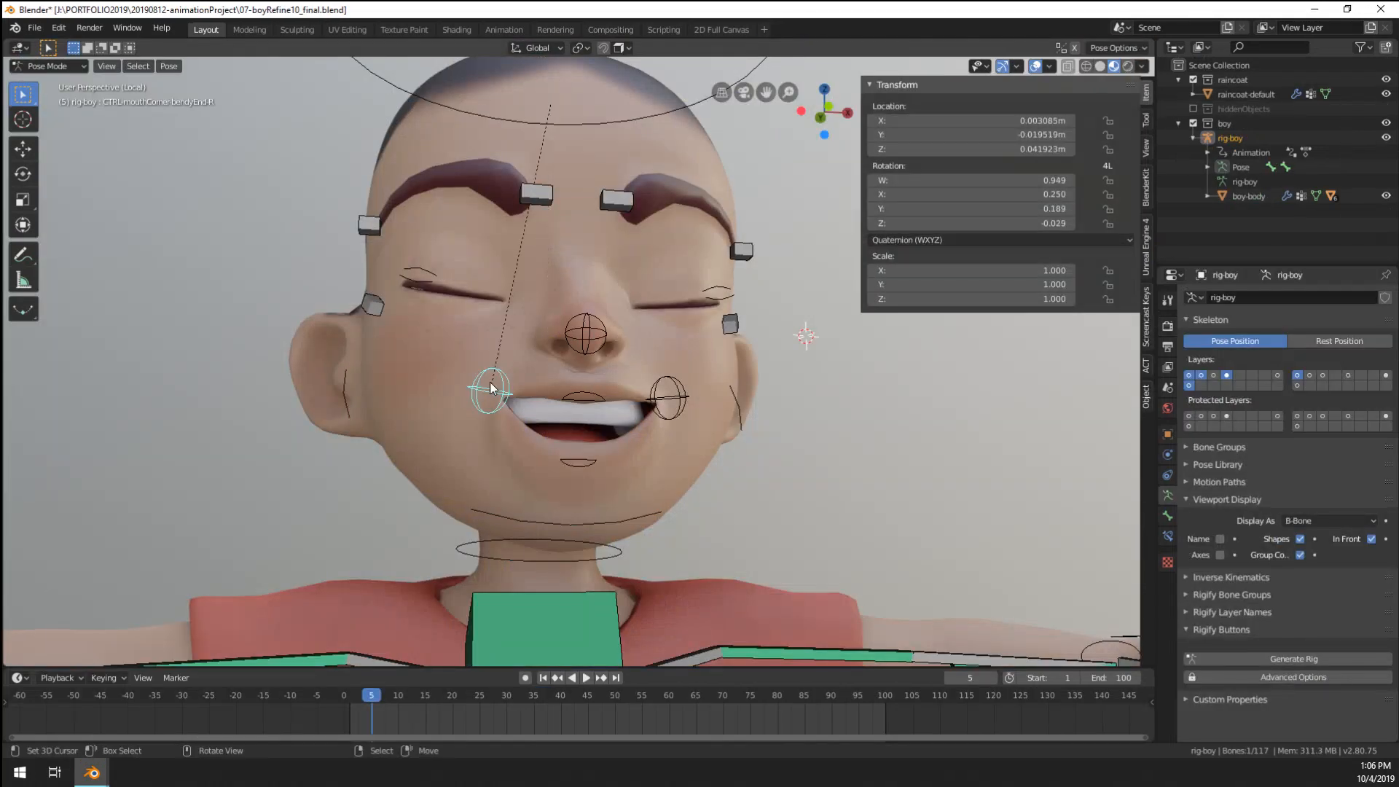
- In the 07-boyRefine10_final.blend window, stretch the right mouth-corner control outward by about -0.113 m in X and -0.007 m in Z
key("g")
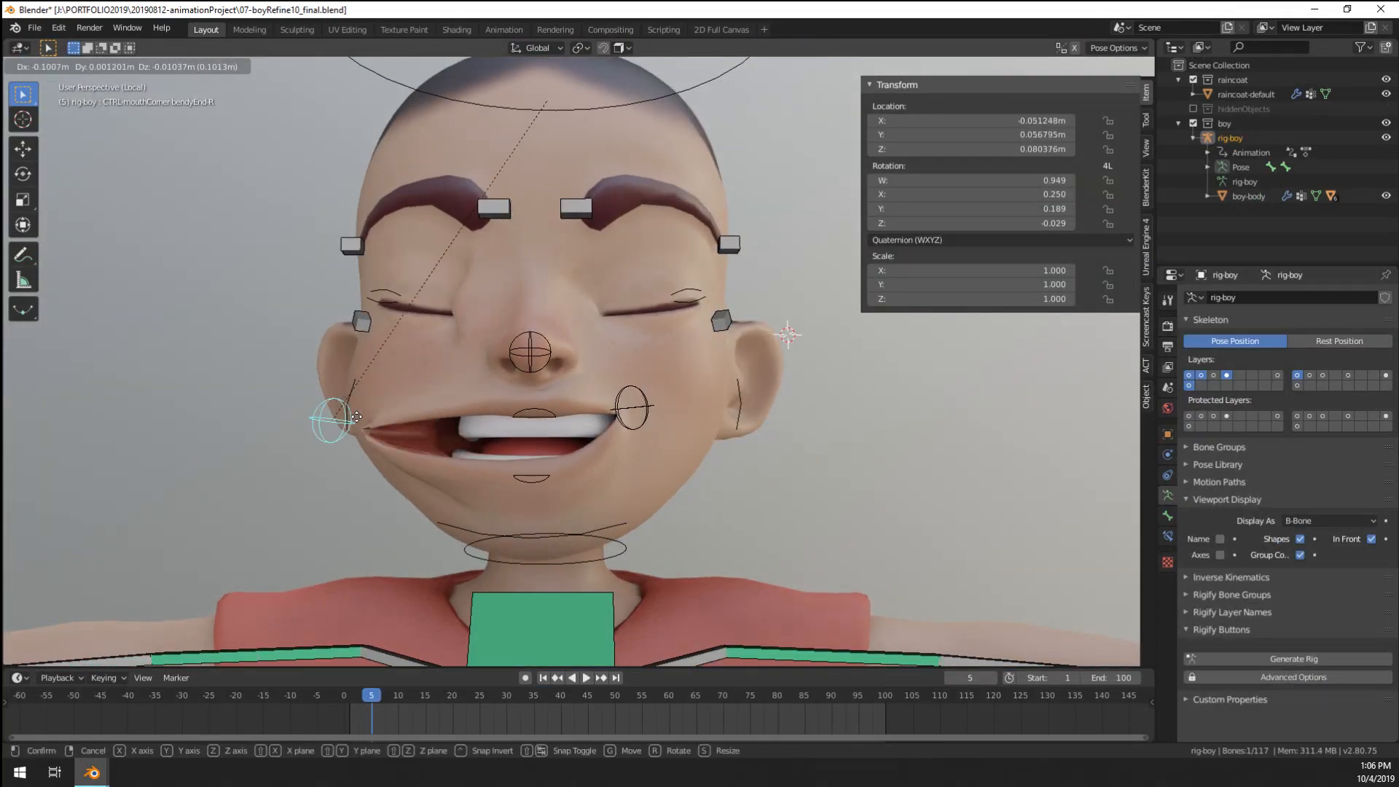
left_click(352, 413)
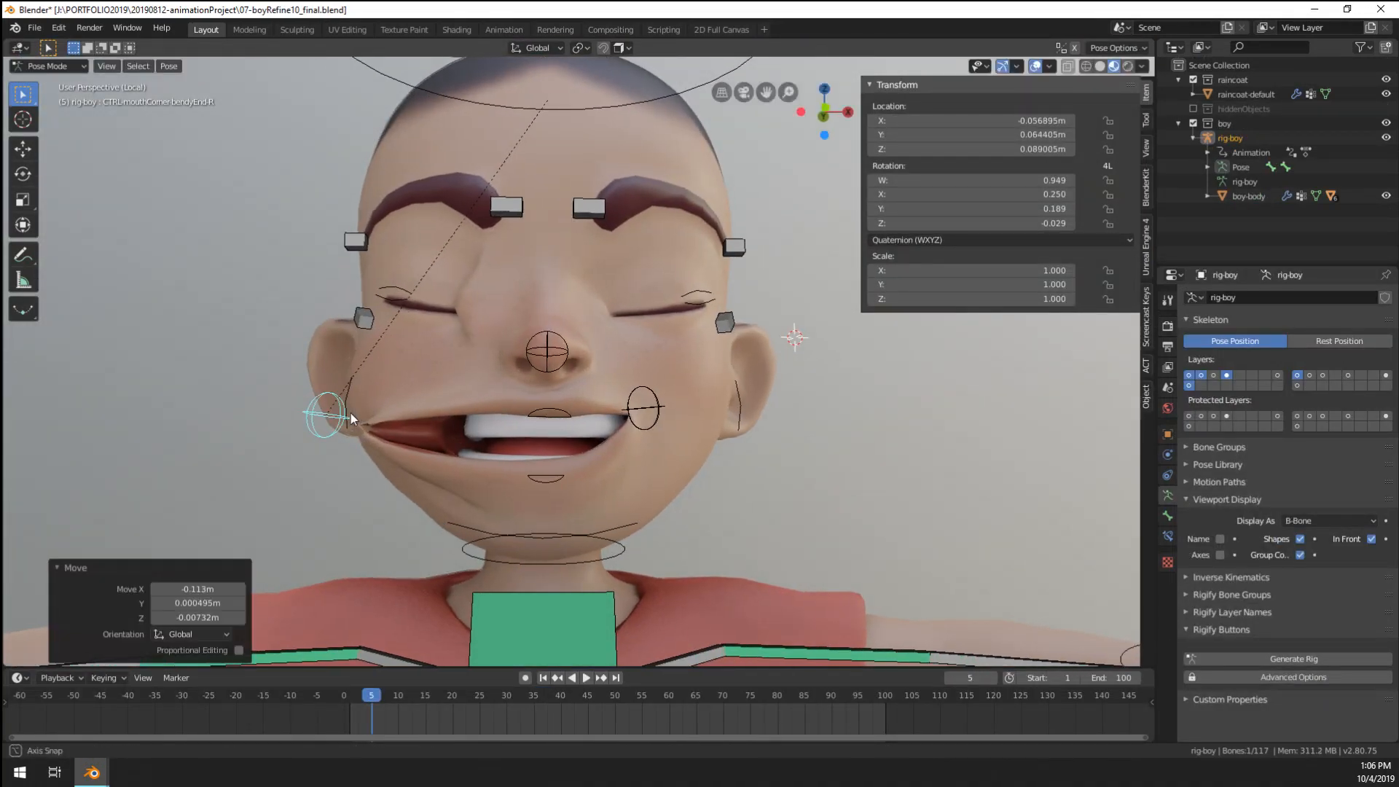
middle_click_drag(352, 412, 558, 291)
- Put the boy's body mesh in Weight Paint mode and sample the groups beside the nose bridge to activate faceSquish-bendy-R
key("ctrl+Tab")
left_click(558, 292)
key("ctrl+Tab")
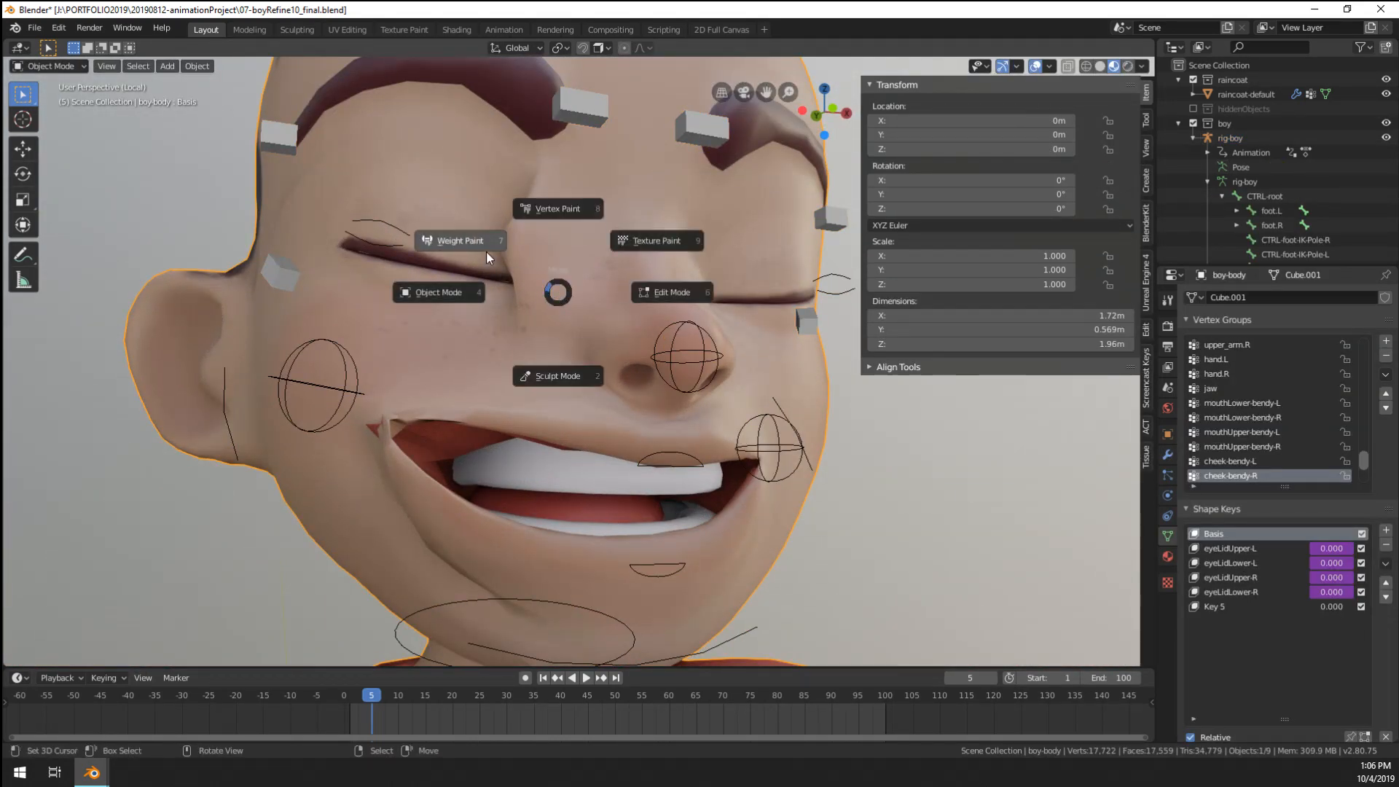
left_click(487, 252)
scroll(524, 309, "up", 1)
left_click(571, 288, "shift")
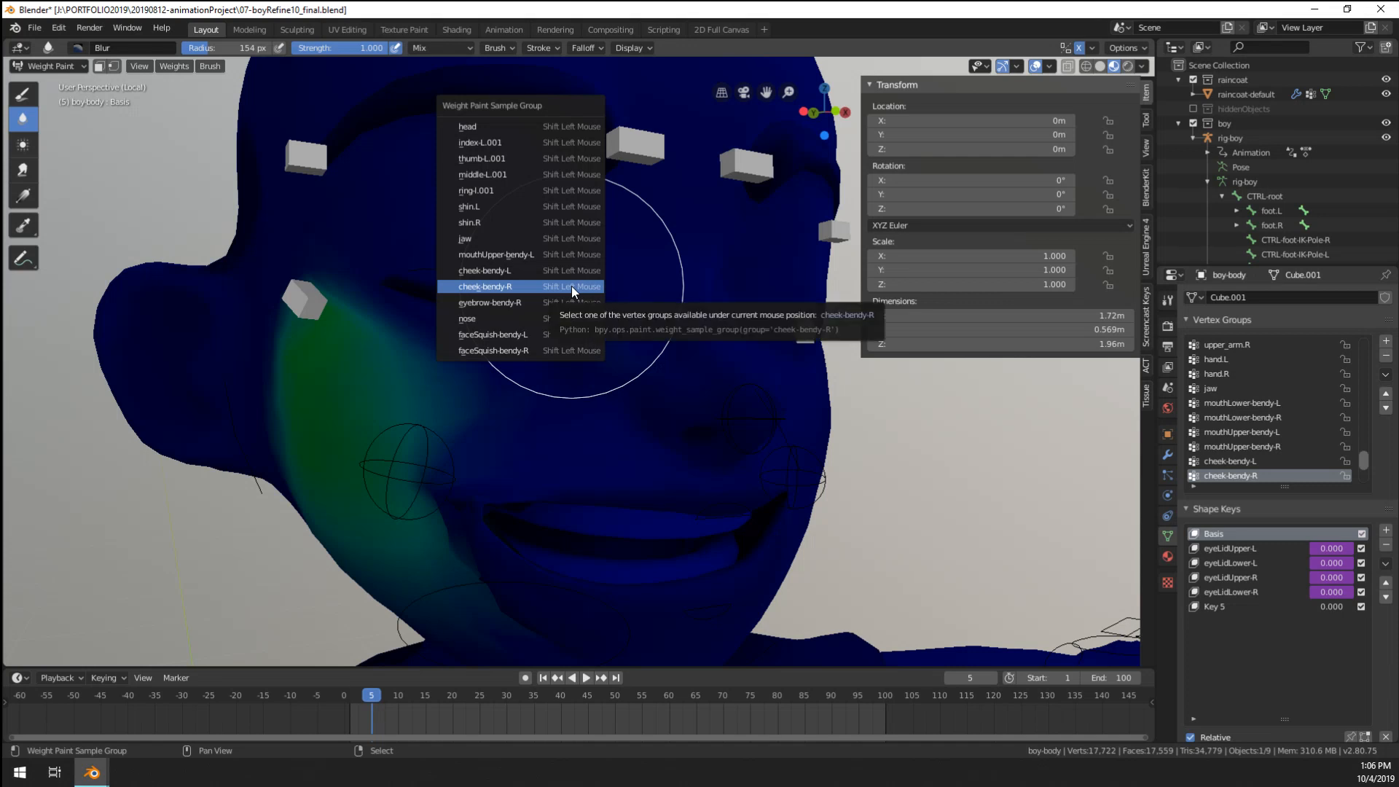
left_click(571, 286)
left_click(580, 303, "shift")
left_click(565, 279)
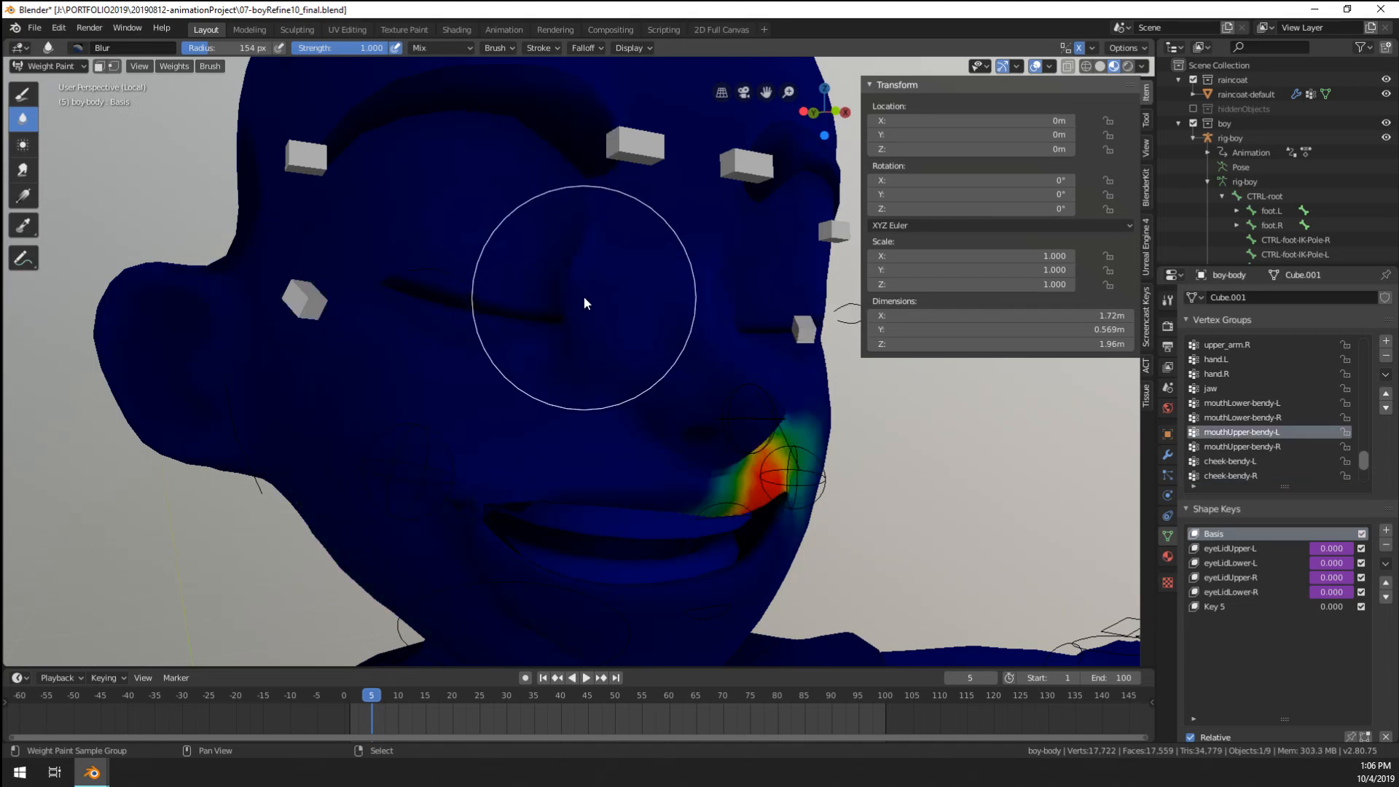
left_click(581, 296, "shift")
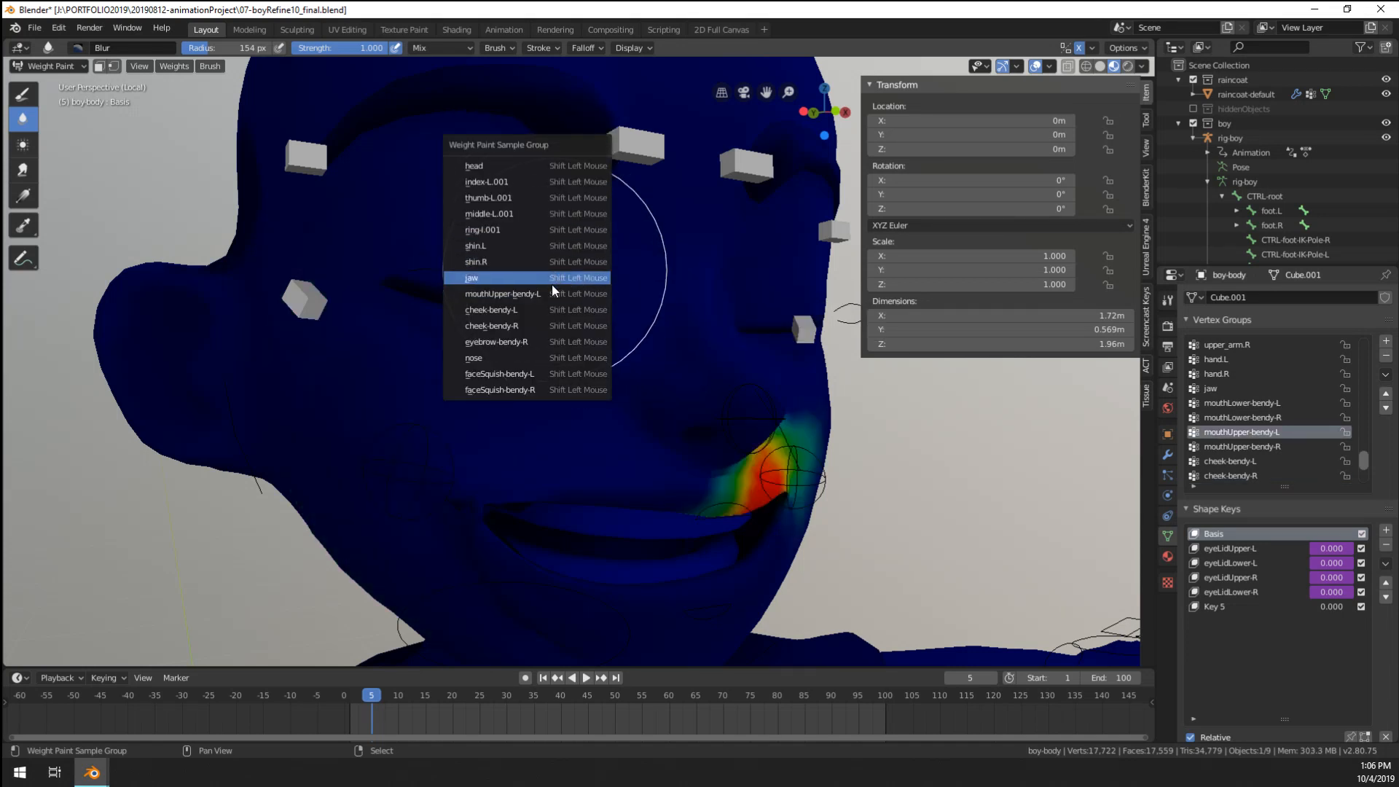
left_click(529, 392)
- Paint faceSquish-bendy-R at weight 0.531 from the nose bridge across the cheek to the mouth corner, enlarging the brush radius from 72 to 156 px
mouse_move(566, 397)
middle_mouse_down()
mouse_move(585, 406)
mouse_move(572, 400)
middle_mouse_up()
left_click(26, 98)
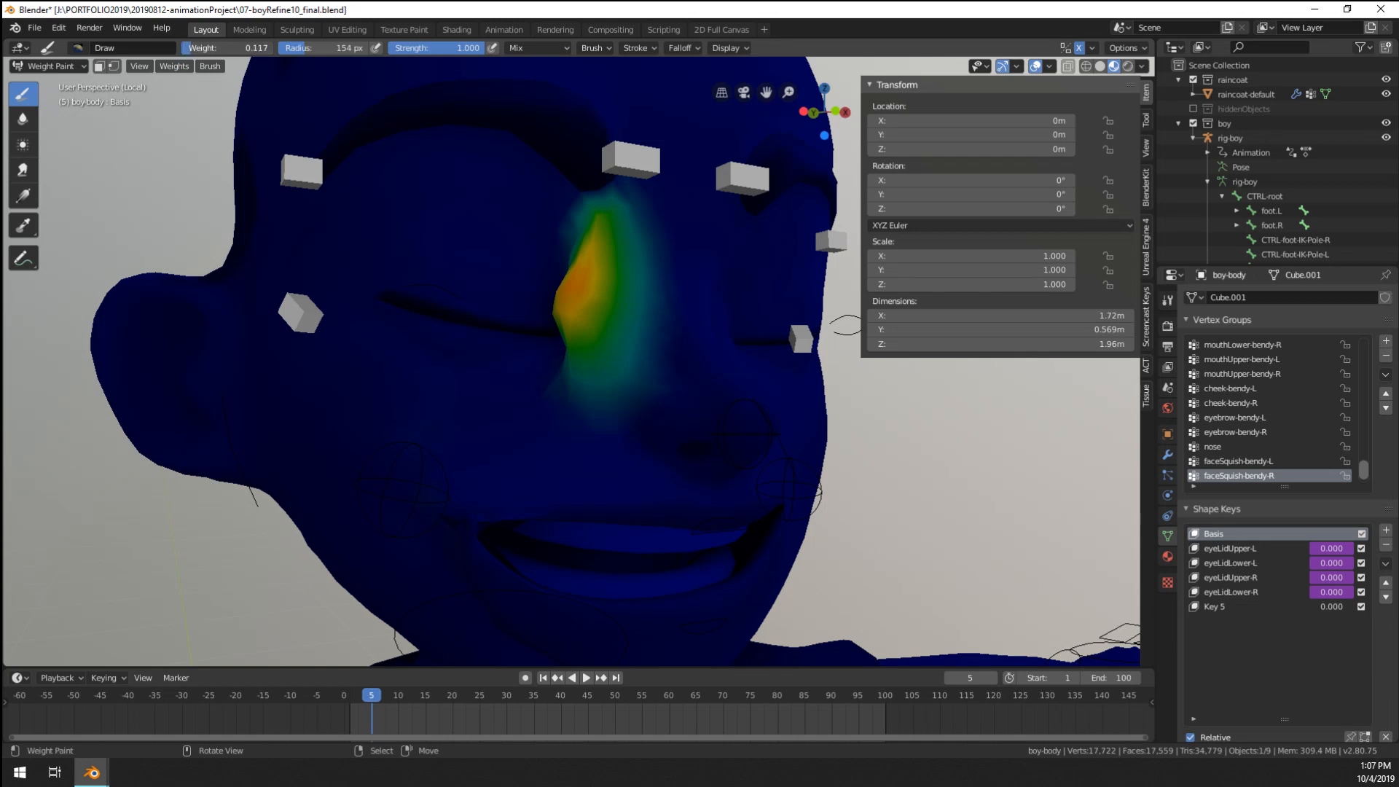
key("f")
left_click(631, 307)
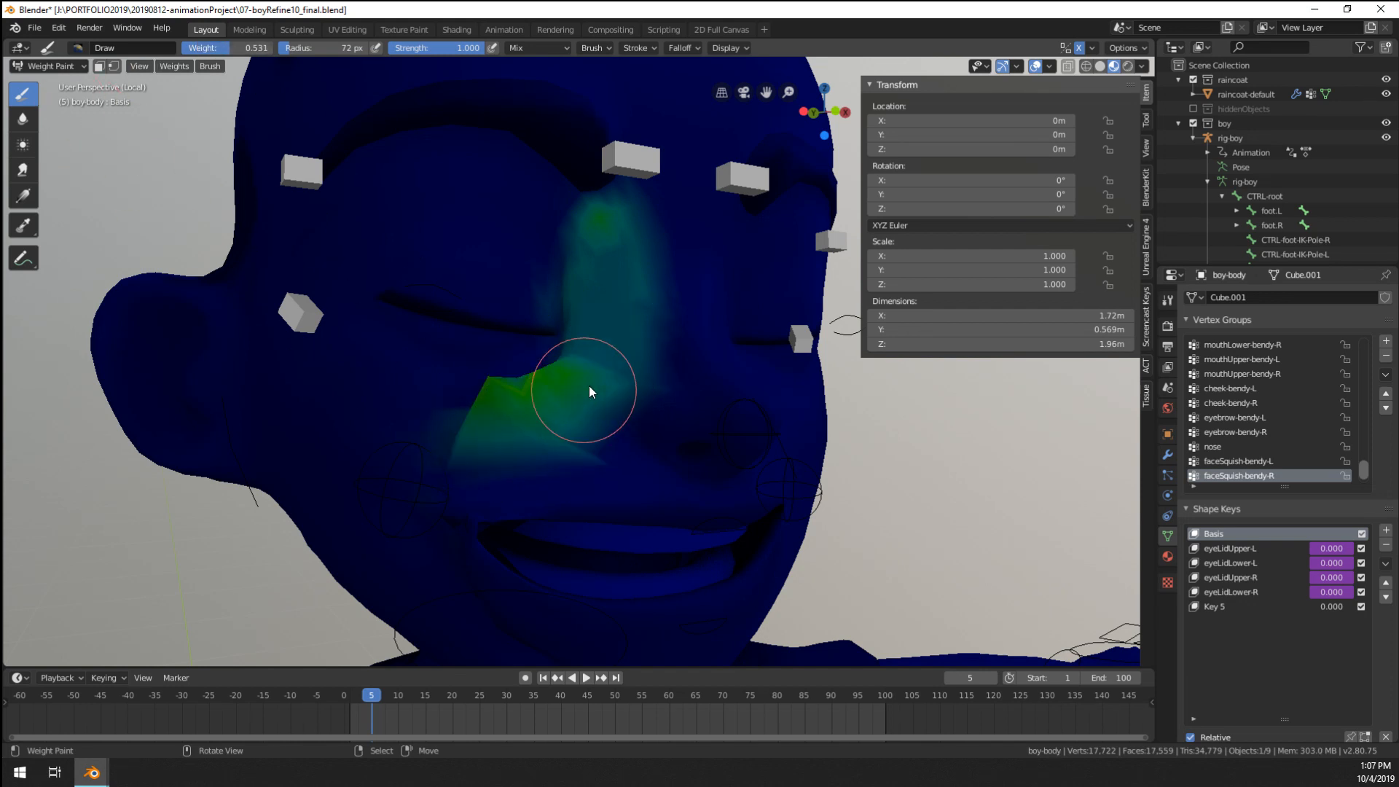
middle_click_drag(470, 422, 473, 391)
key("f")
left_click(510, 394)
mouse_move(466, 383)
left_mouse_down()
mouse_move(424, 388)
mouse_move(432, 405)
left_mouse_up()
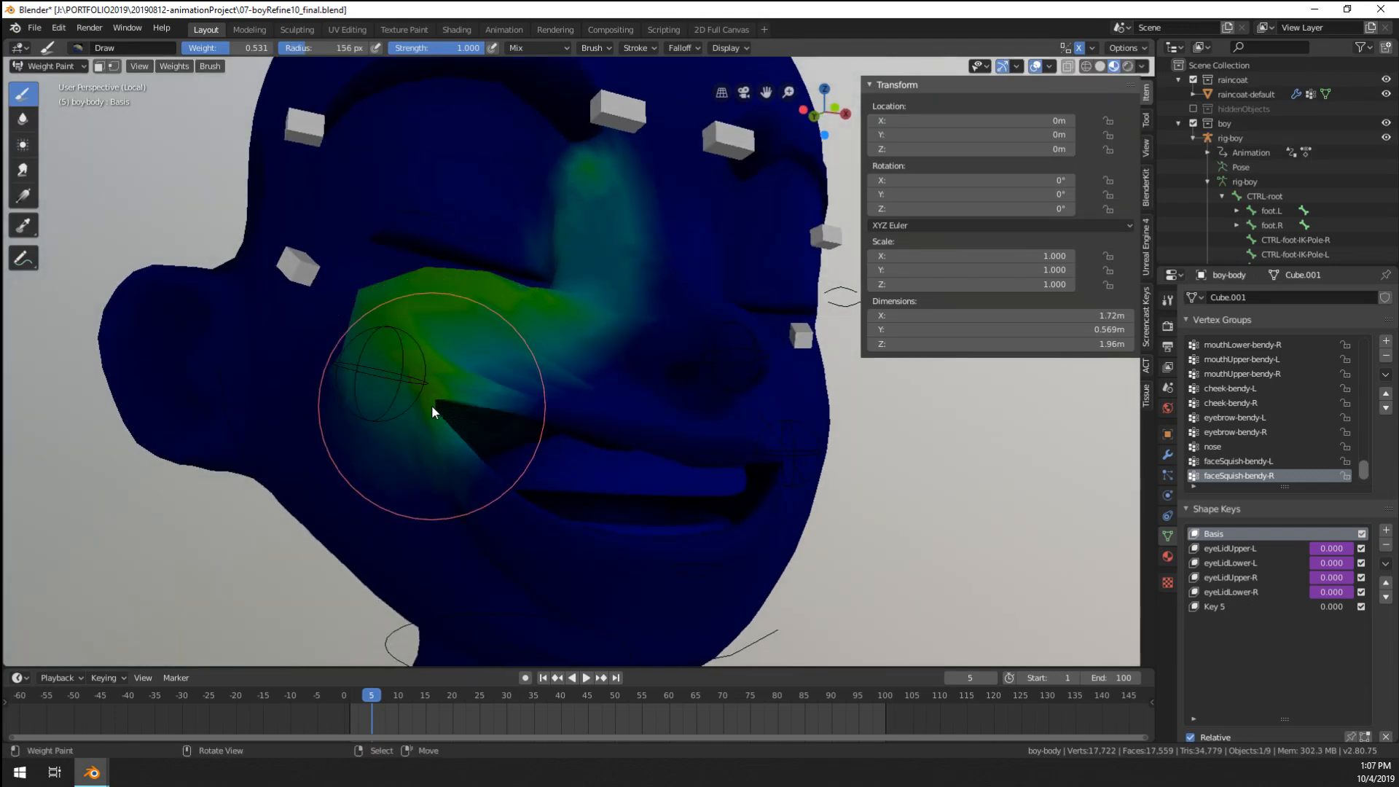
- Smooth the painted faceSquish-bendy-R weights on the cheek and nose side with the Blur brush, using radii of 198 and 173 px
mouse_move(431, 405)
middle_mouse_down()
mouse_move(388, 396)
mouse_move(356, 422)
mouse_move(368, 474)
mouse_move(466, 413)
mouse_move(126, 230)
middle_mouse_up()
left_click(23, 118)
mouse_move(218, 255)
middle_mouse_down()
mouse_move(443, 402)
mouse_move(535, 496)
middle_mouse_up()
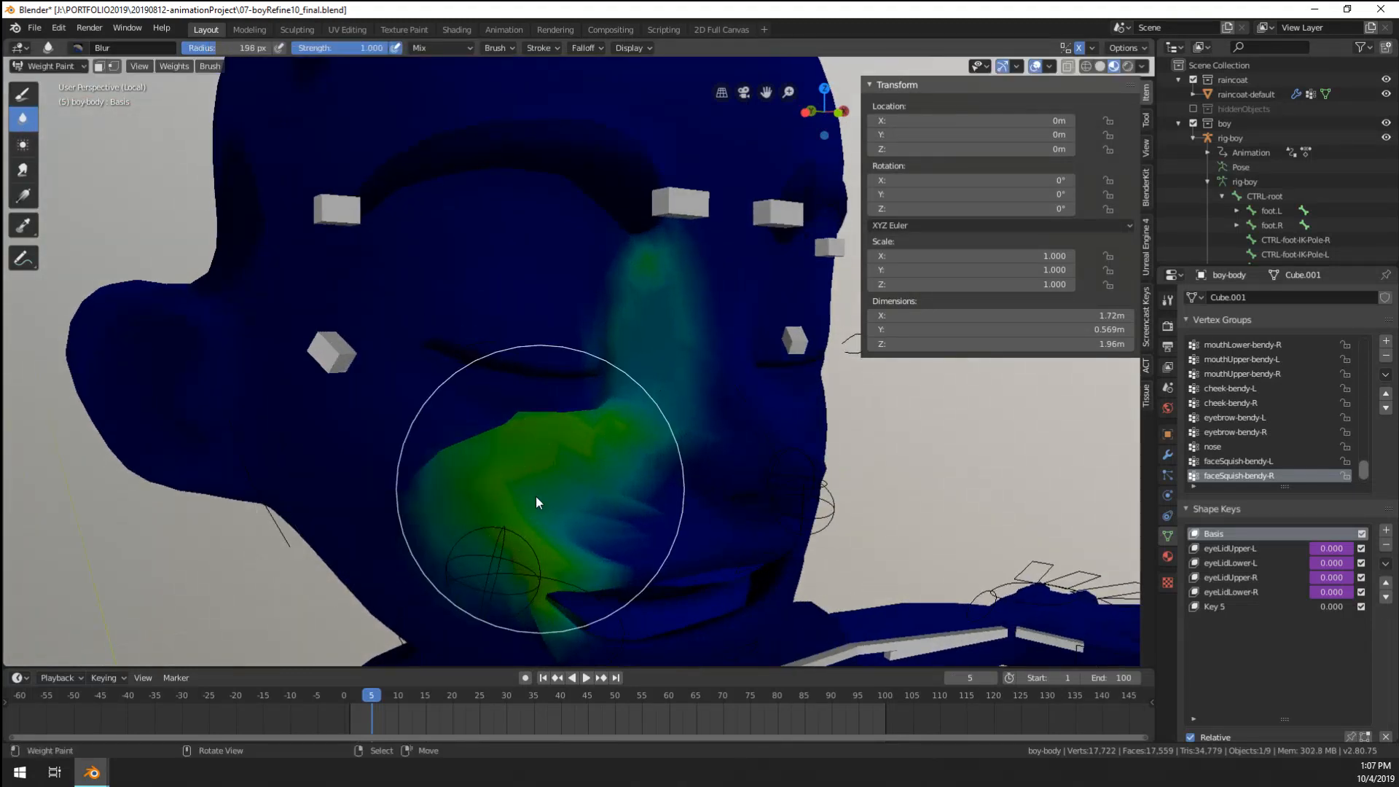
mouse_move(535, 497)
left_mouse_down()
mouse_move(523, 492)
mouse_move(593, 444)
mouse_move(537, 531)
left_mouse_up()
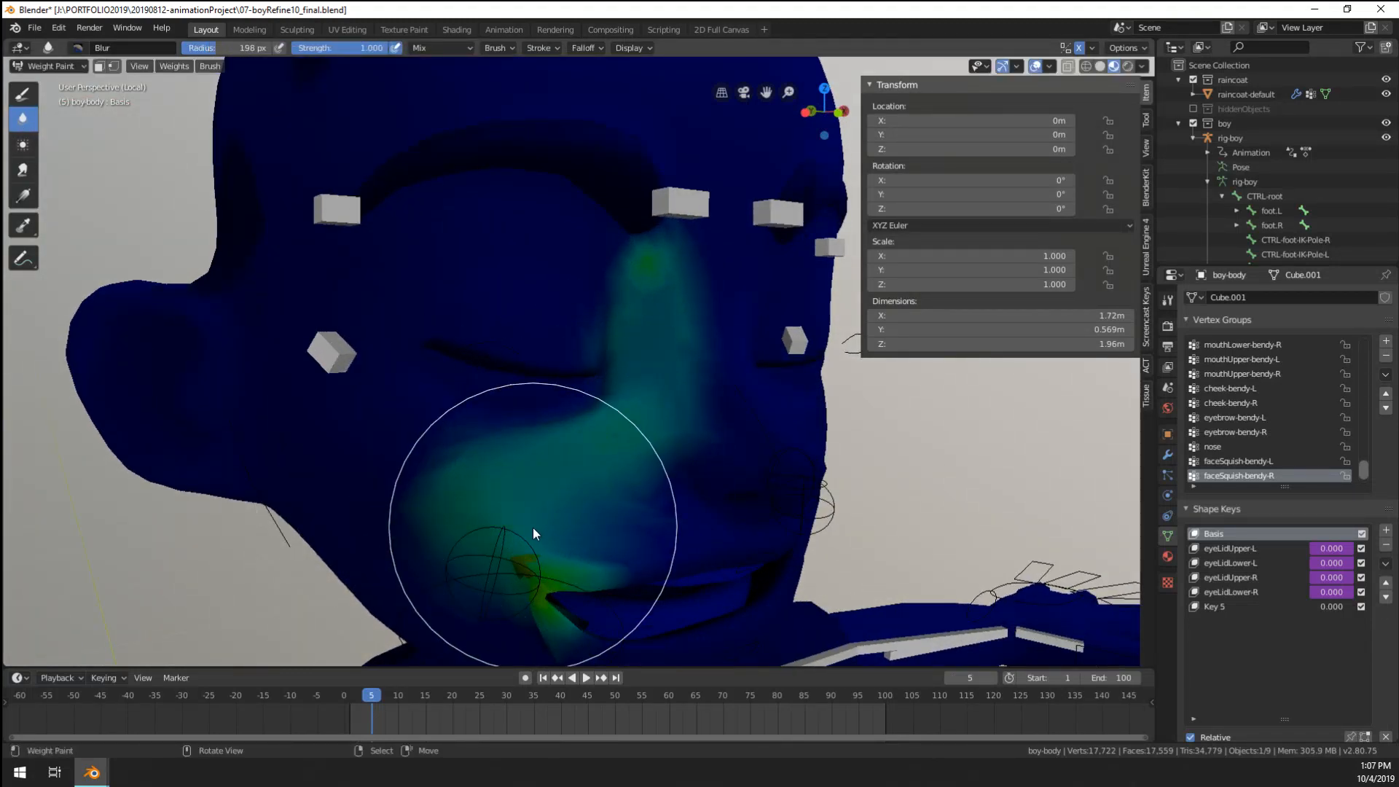
mouse_move(537, 531)
middle_mouse_down()
mouse_move(525, 491)
mouse_move(573, 338)
middle_mouse_up()
mouse_move(579, 281)
middle_mouse_down()
mouse_move(571, 343)
mouse_move(463, 368)
mouse_move(613, 297)
mouse_move(513, 334)
mouse_move(283, 239)
middle_mouse_up()
key("f")
left_click(595, 291)
left_click(601, 255)
- Return to posing the rig and move the right mouth-corner control by about 0.041 m in X, -0.009 m in Y and -0.012 m in Z
left_click(47, 66)
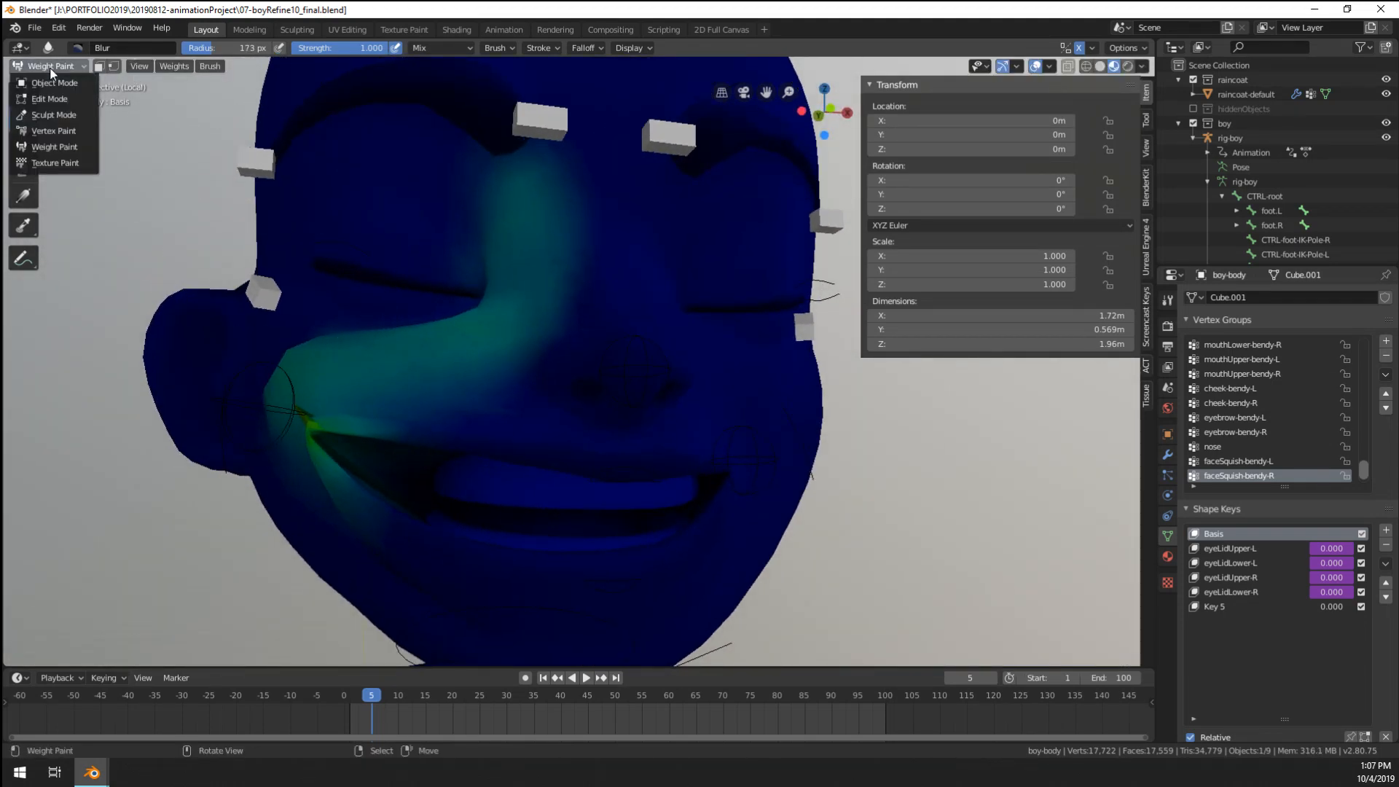
left_click(44, 81)
left_click(291, 407)
key("ctrl+Tab")
left_click(291, 407)
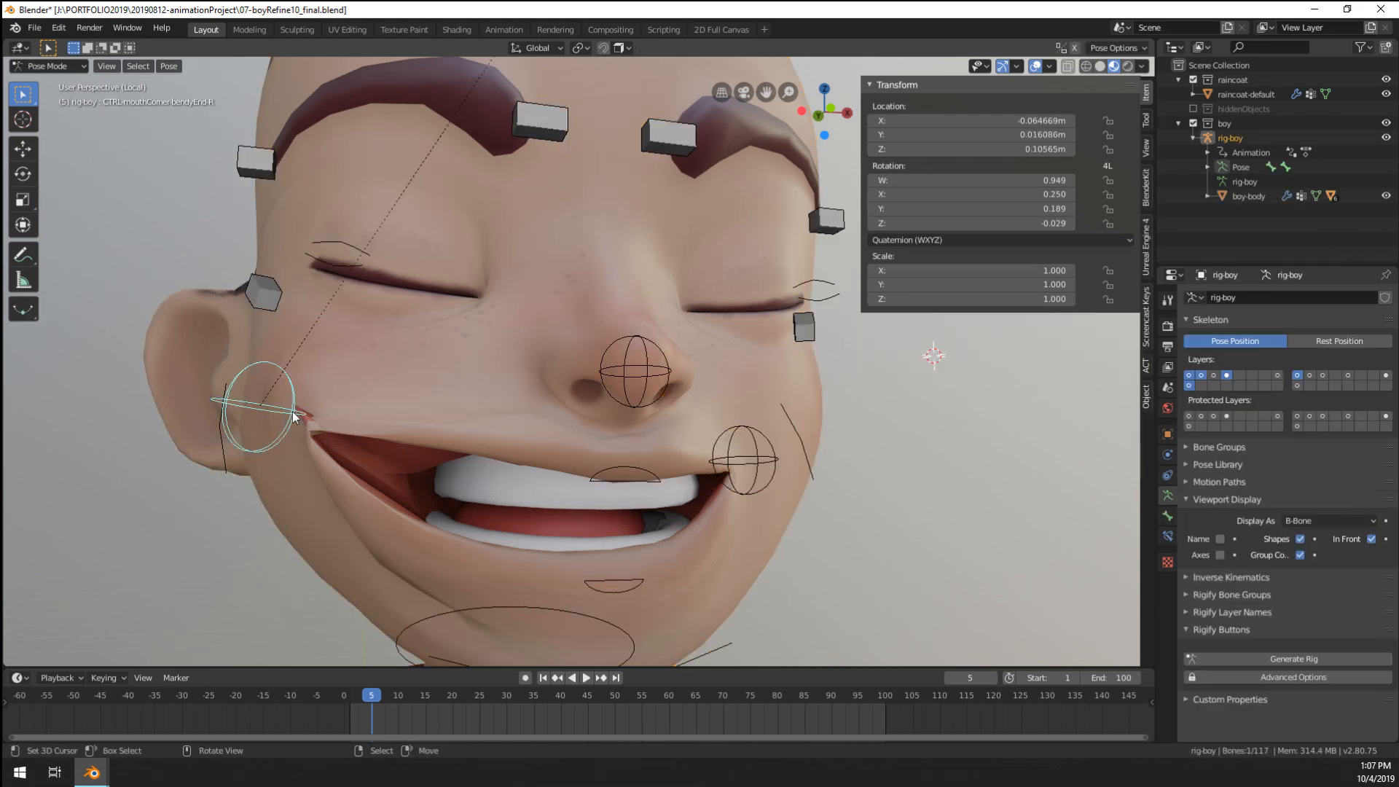
key("g")
left_click(465, 461)
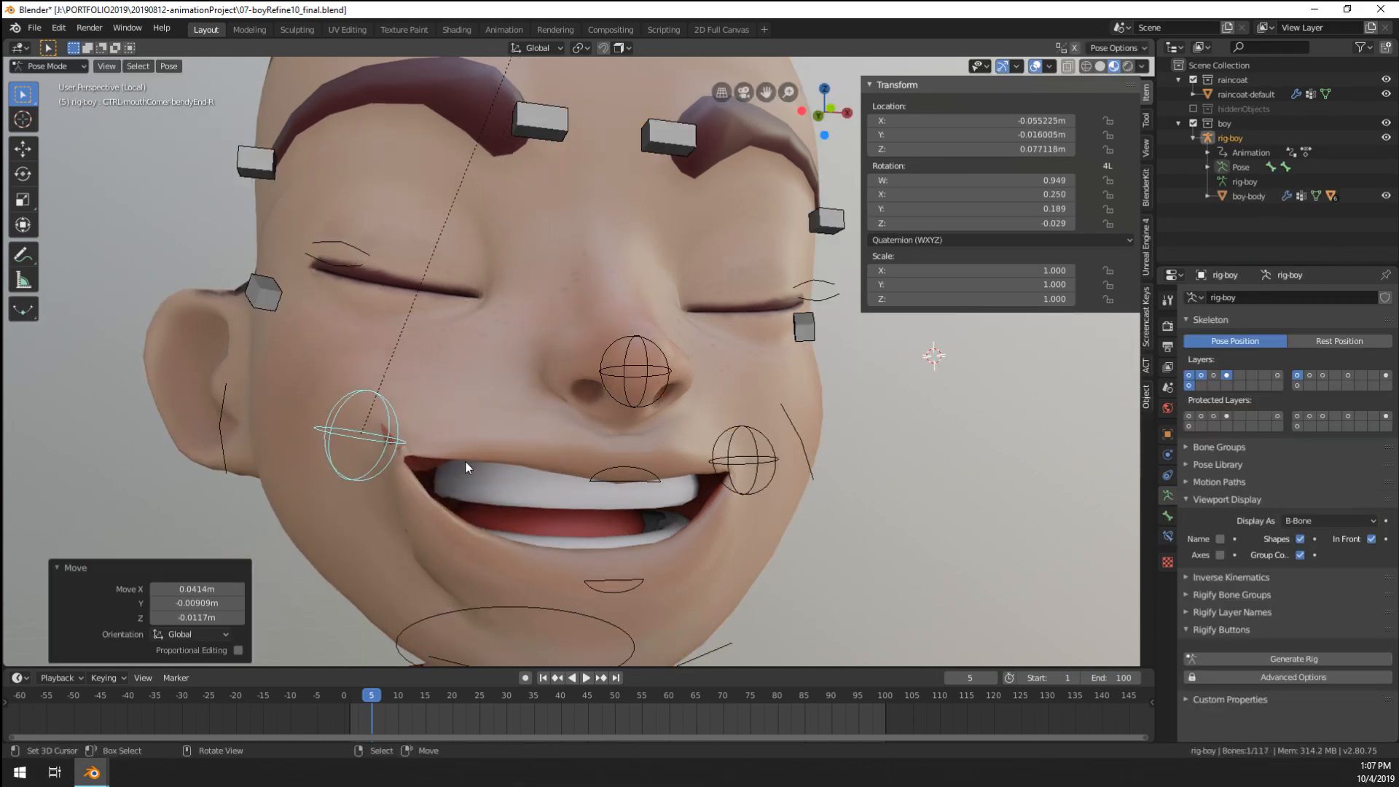
- Test the cheek deformation with repeated moves of the right mouth-corner control, including about 0.063 m in Z and -0.021 m in X
middle_click_drag(465, 461, 605, 346)
key("g")
left_click(503, 469)
key("g")
left_click(663, 481)
key("g")
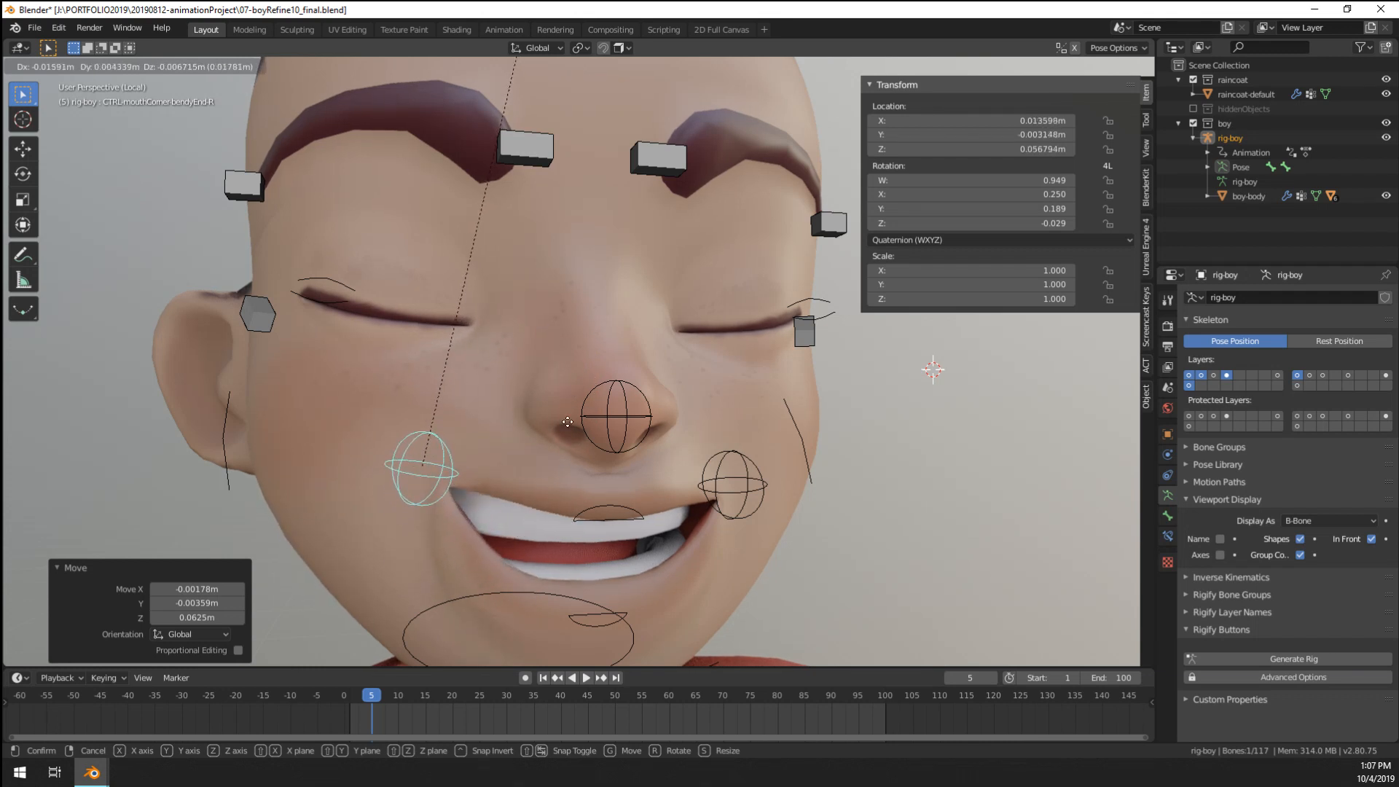
left_click(348, 383)
key("g")
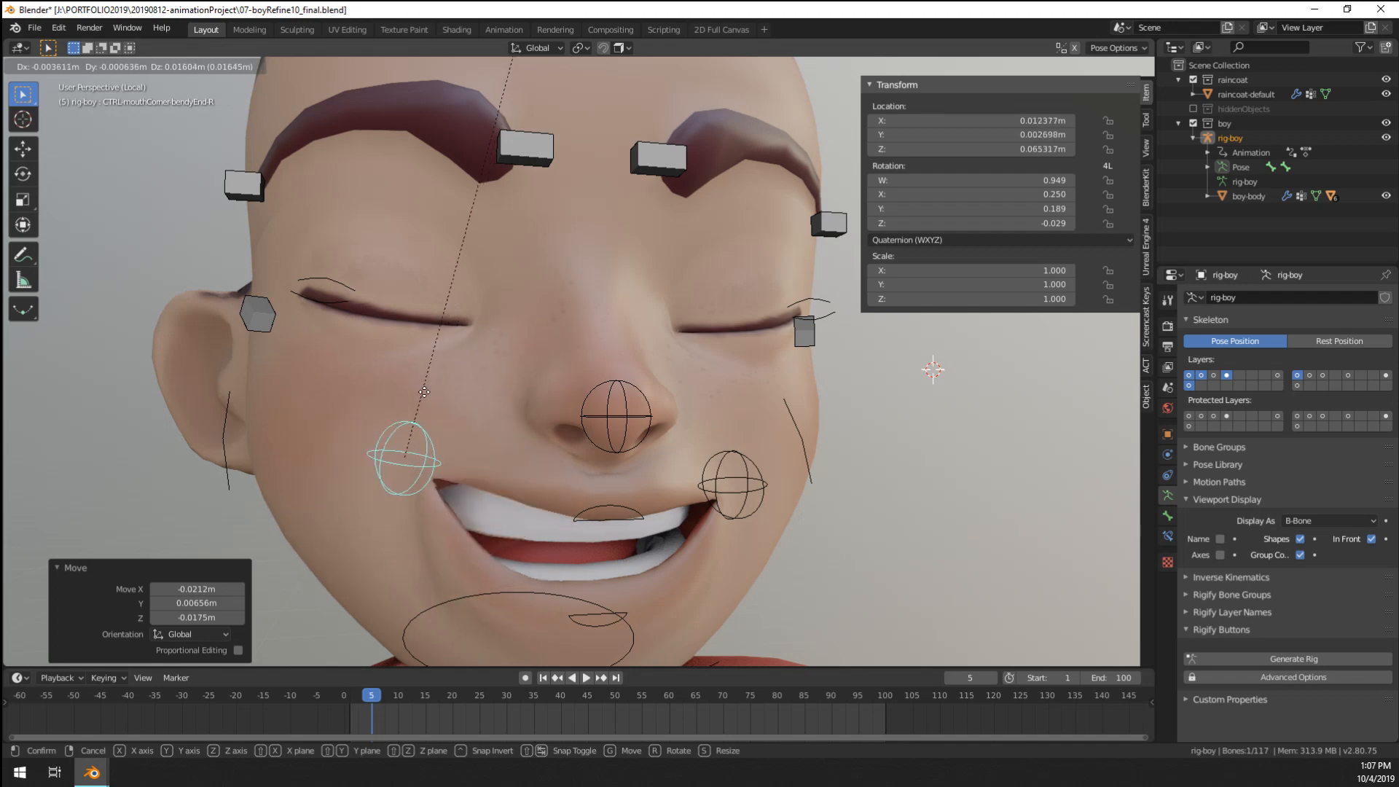
left_click(428, 499)
- Adjust the right mouth-corner control from the front and side, including a move of about 0.007 m in X and -0.006 m in Y
middle_click_drag(429, 498, 641, 408)
key("g")
left_click(583, 423)
key("g")
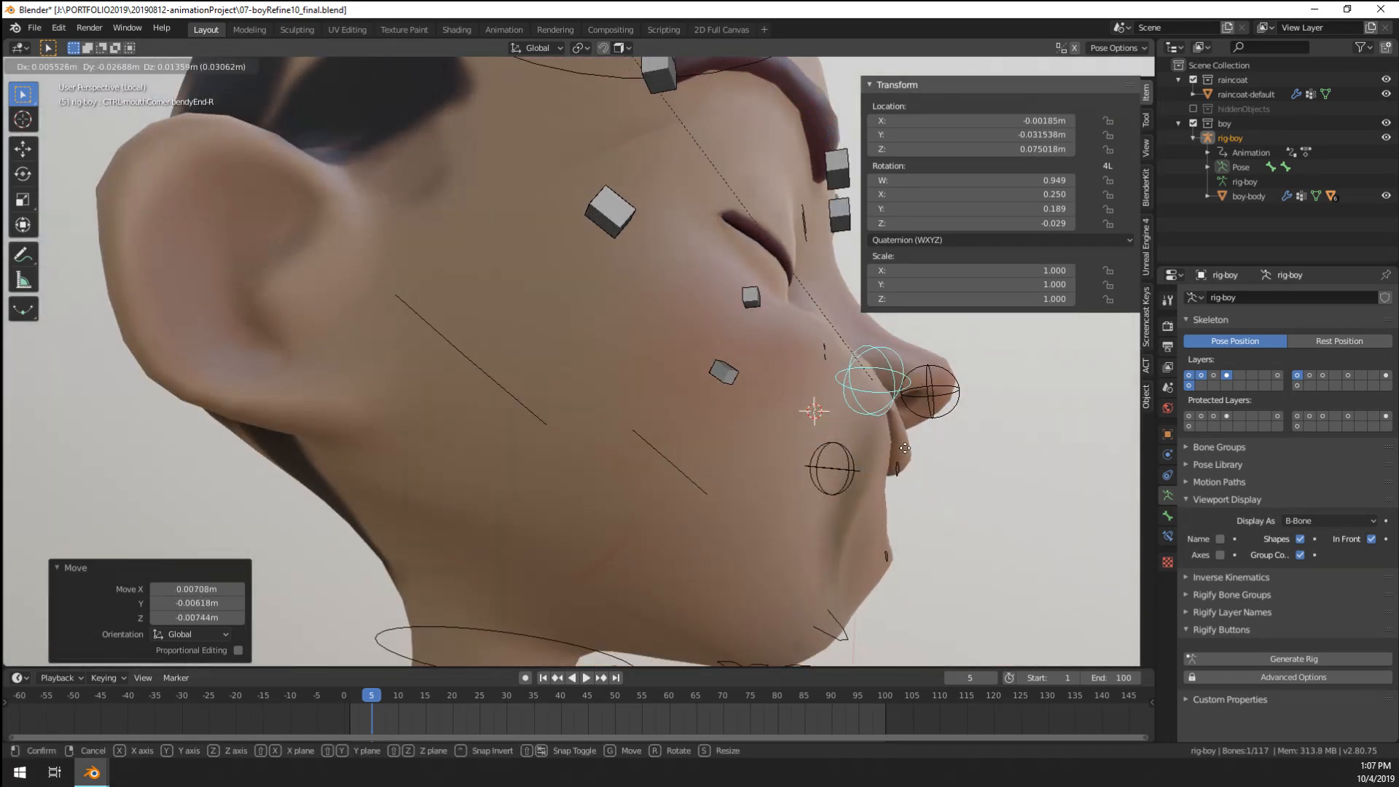
left_click(833, 499)
key("g")
mouse_move(832, 498)
middle_mouse_down()
mouse_move(620, 558)
mouse_move(623, 510)
mouse_move(549, 481)
middle_mouse_up()
left_click(627, 548)
- Put the boy's body mesh back in Weight Paint mode with the Smear brush and save the file
left_click(561, 448)
key("ctrl+Tab")
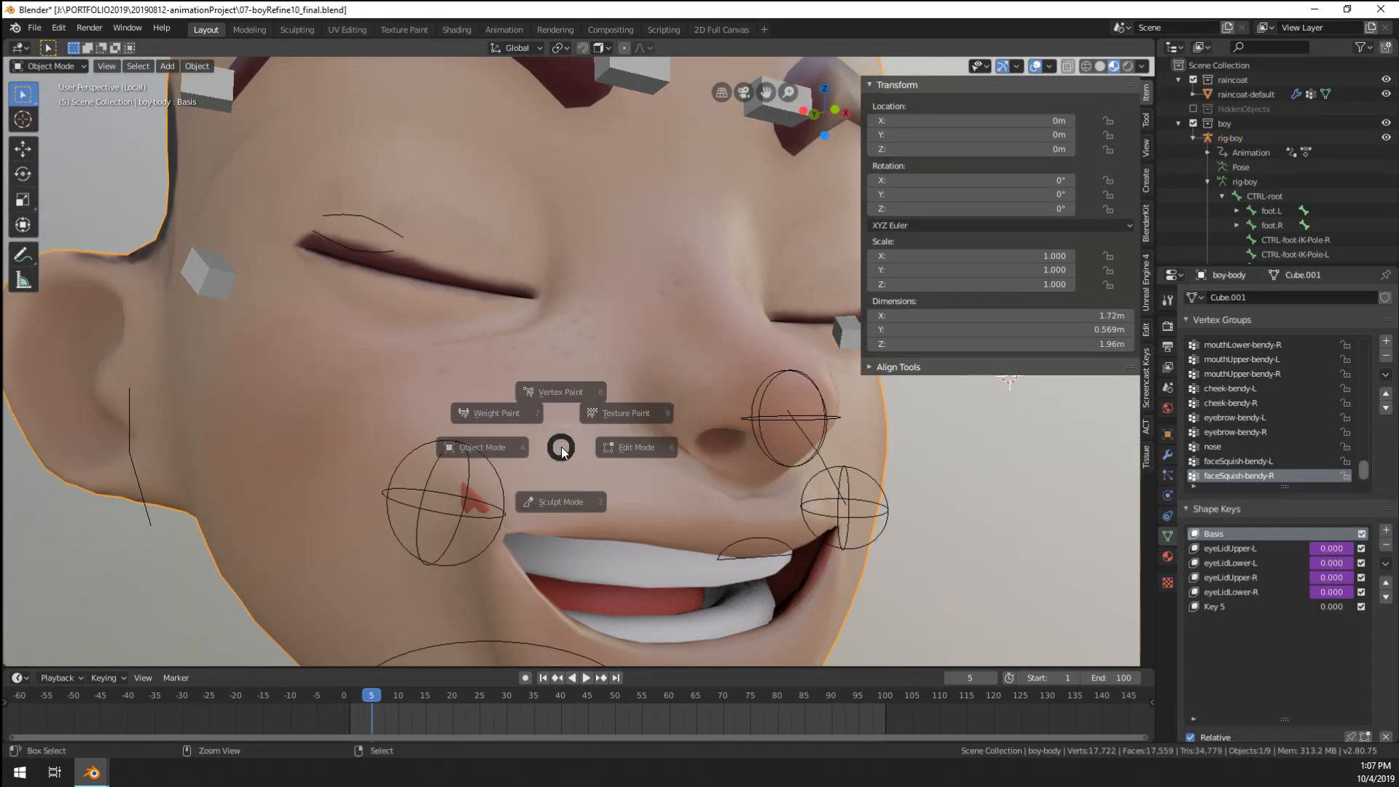
left_click(467, 407)
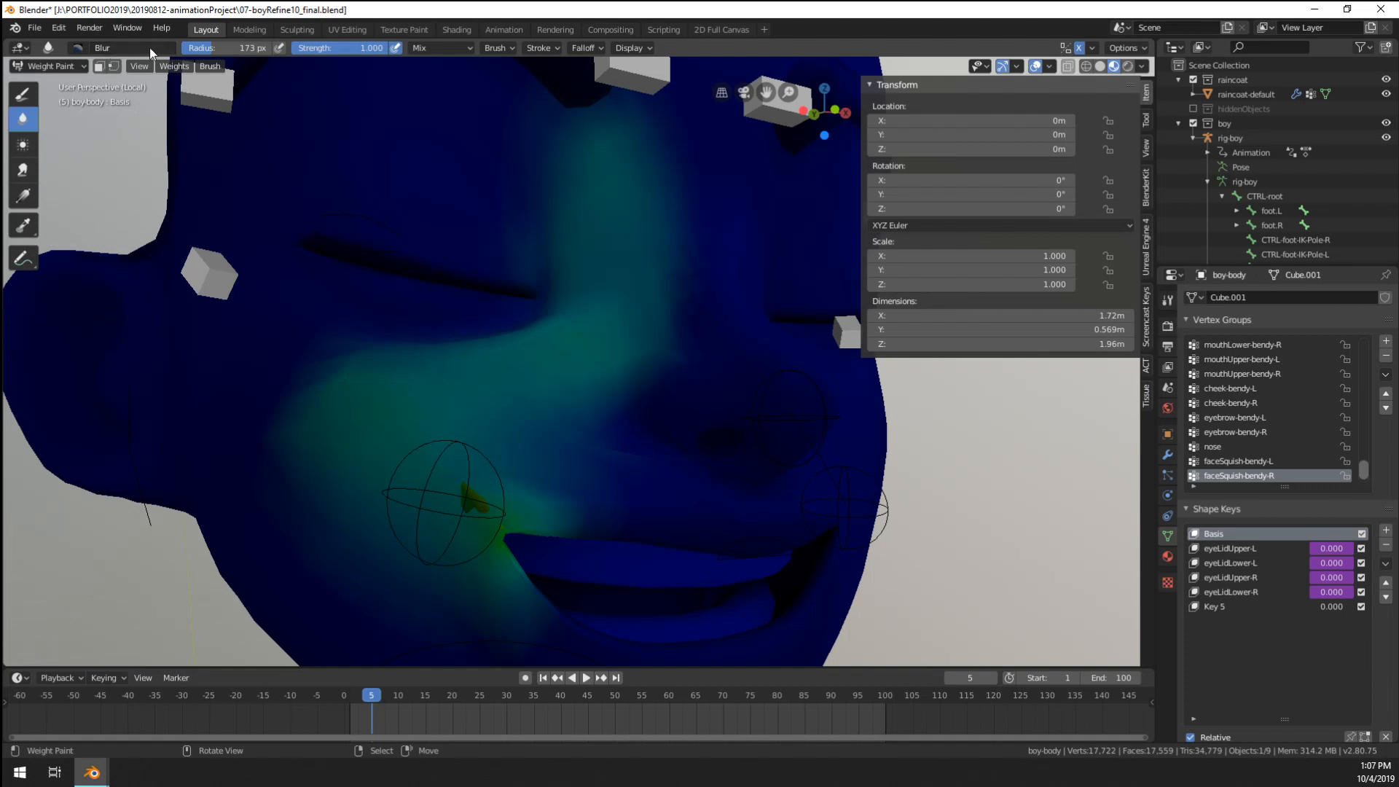
left_click(35, 192)
middle_click_drag(203, 331, 150, 245)
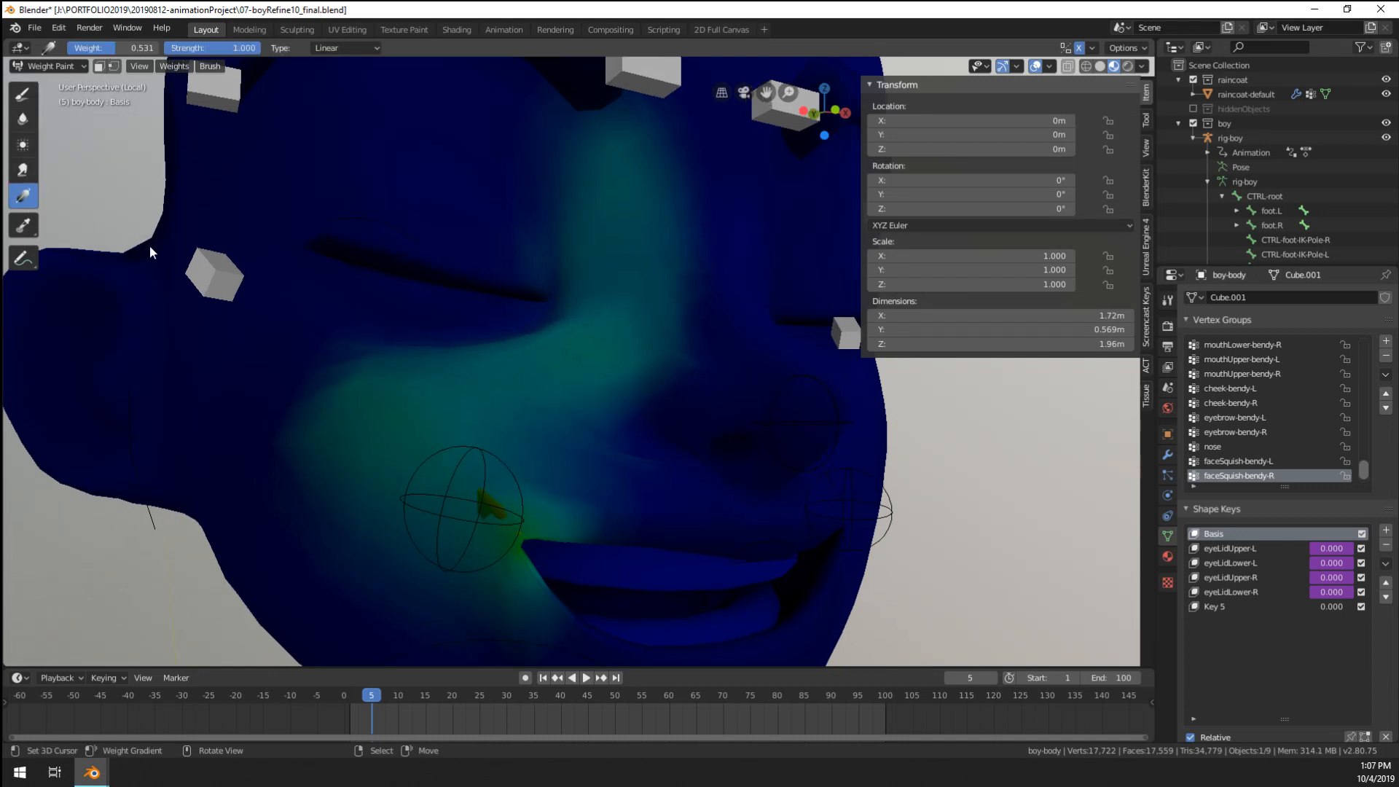
left_click(24, 170)
key("ctrl+s")
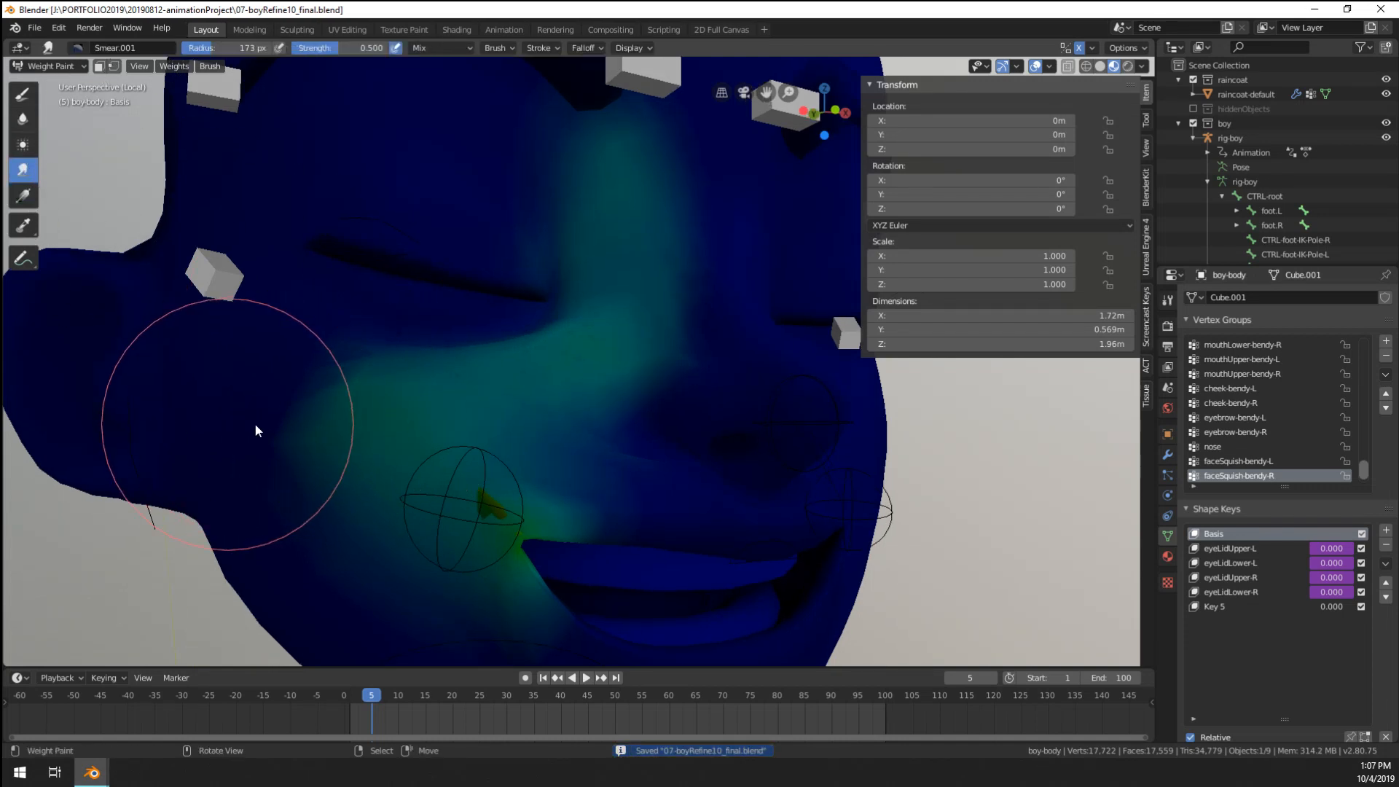
- Smear the faceSquish-bendy-R weights away from the outer cheek and right mouth corner at strength 0.500
left_click_drag(255, 426, 316, 435)
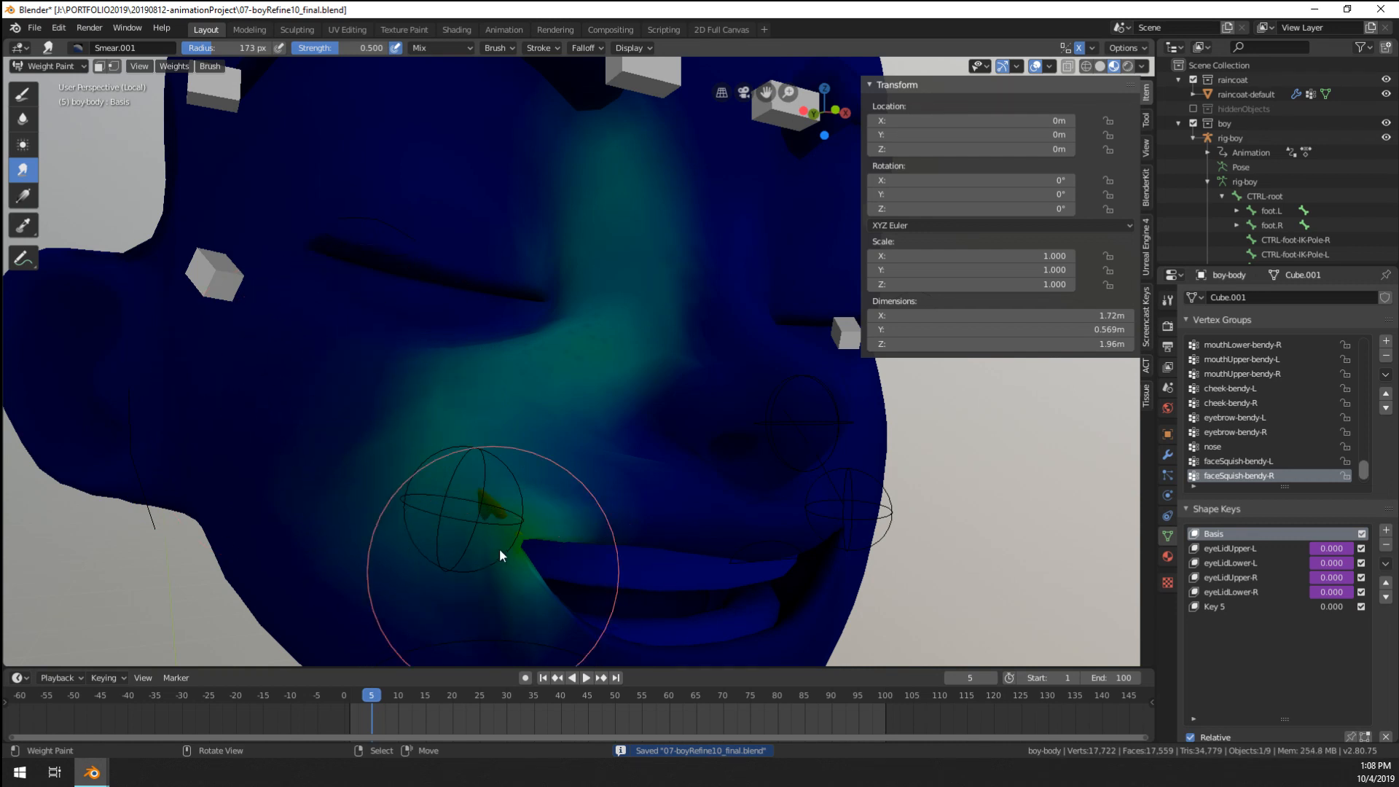
mouse_move(499, 555)
left_mouse_down()
mouse_move(509, 603)
mouse_move(490, 584)
mouse_move(557, 519)
left_mouse_up()
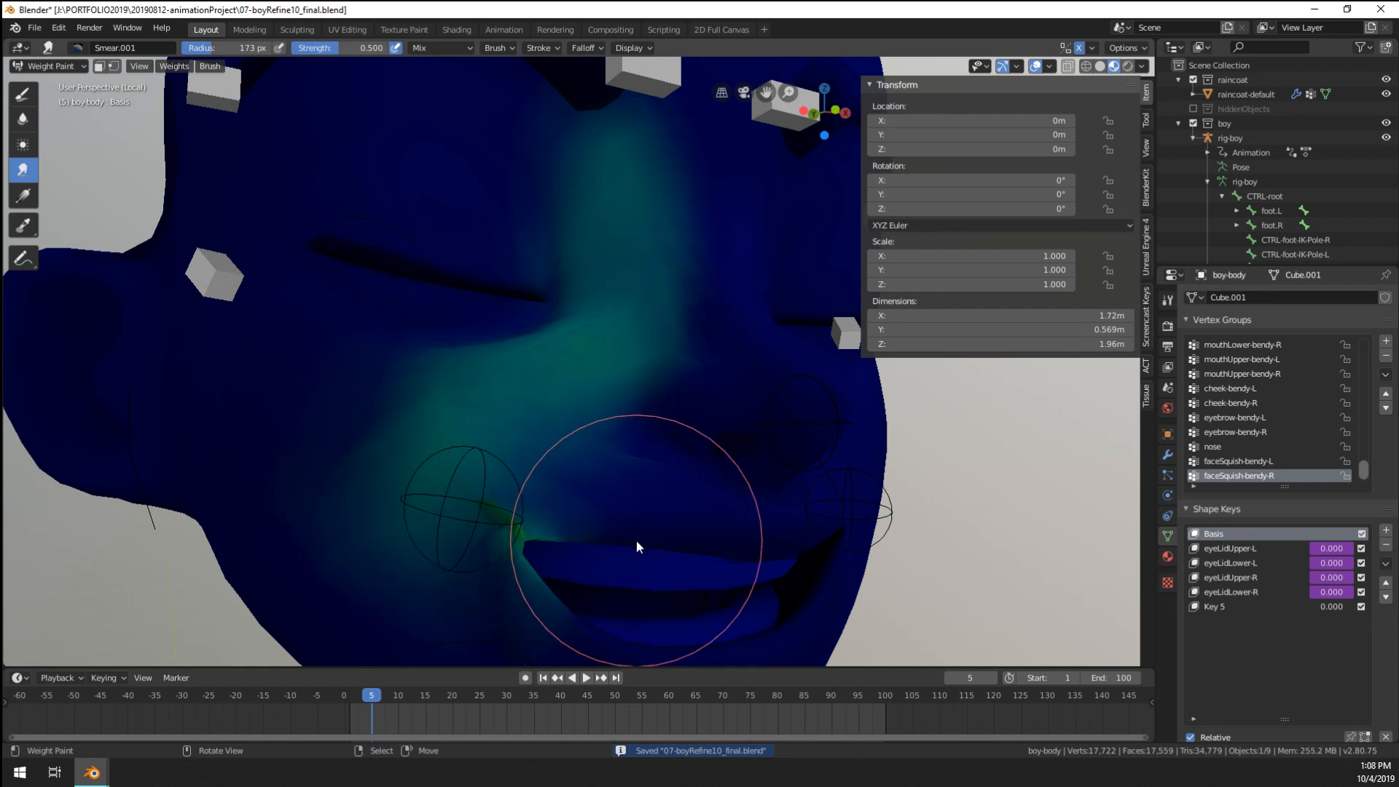
mouse_move(516, 592)
left_mouse_down()
mouse_move(501, 505)
mouse_move(449, 499)
left_mouse_up()
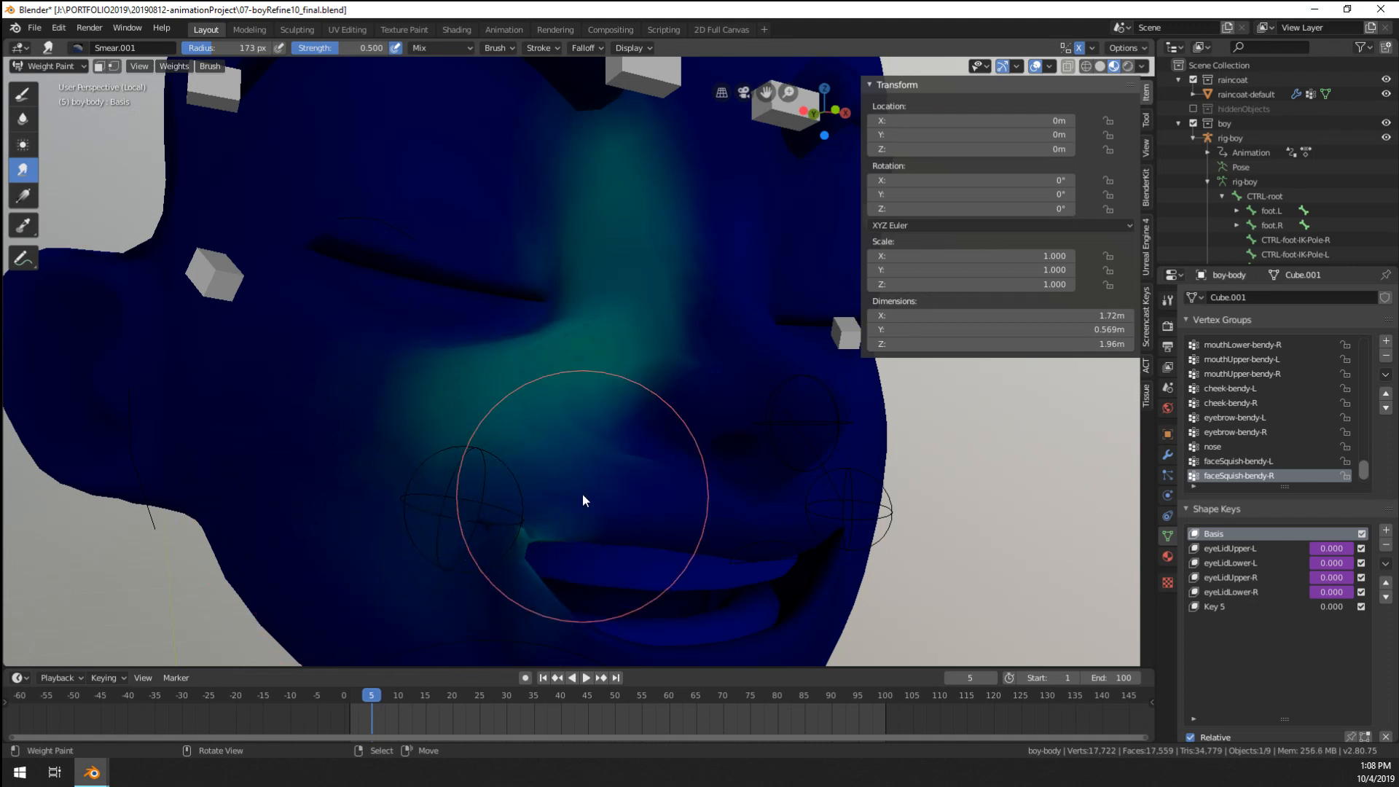
mouse_move(565, 447)
middle_mouse_down()
mouse_move(512, 444)
mouse_move(462, 480)
mouse_move(471, 469)
middle_mouse_up()
scroll(396, 459, "up", 2)
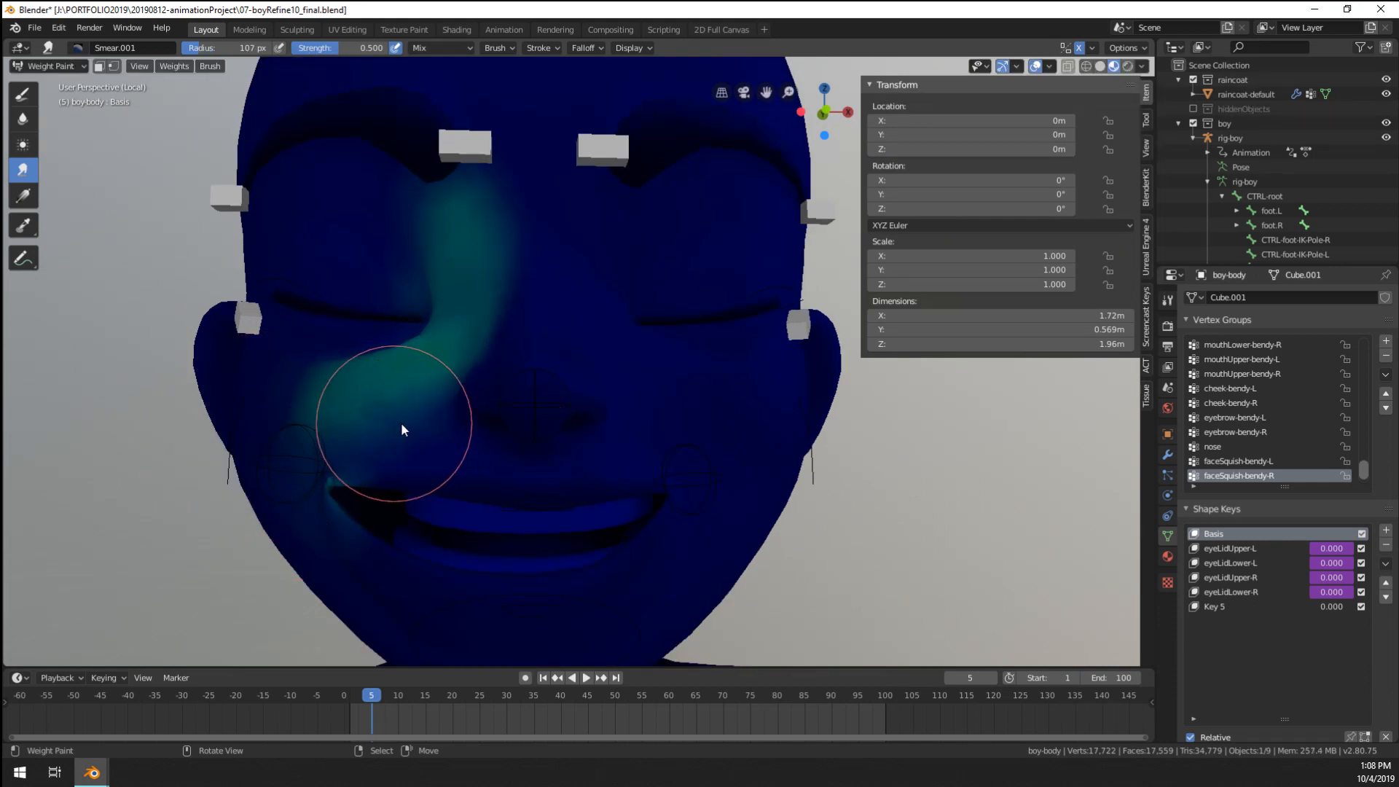
- Smear the faceSquish-bendy-R weights once more across the right cheek beside the nose
mouse_move(401, 429)
left_mouse_down()
mouse_move(381, 406)
mouse_move(490, 425)
mouse_move(470, 416)
mouse_move(484, 462)
mouse_move(381, 400)
left_mouse_up()
mouse_move(381, 400)
middle_mouse_down()
mouse_move(387, 443)
mouse_move(470, 526)
middle_mouse_up()
scroll(470, 526, "up", 1)
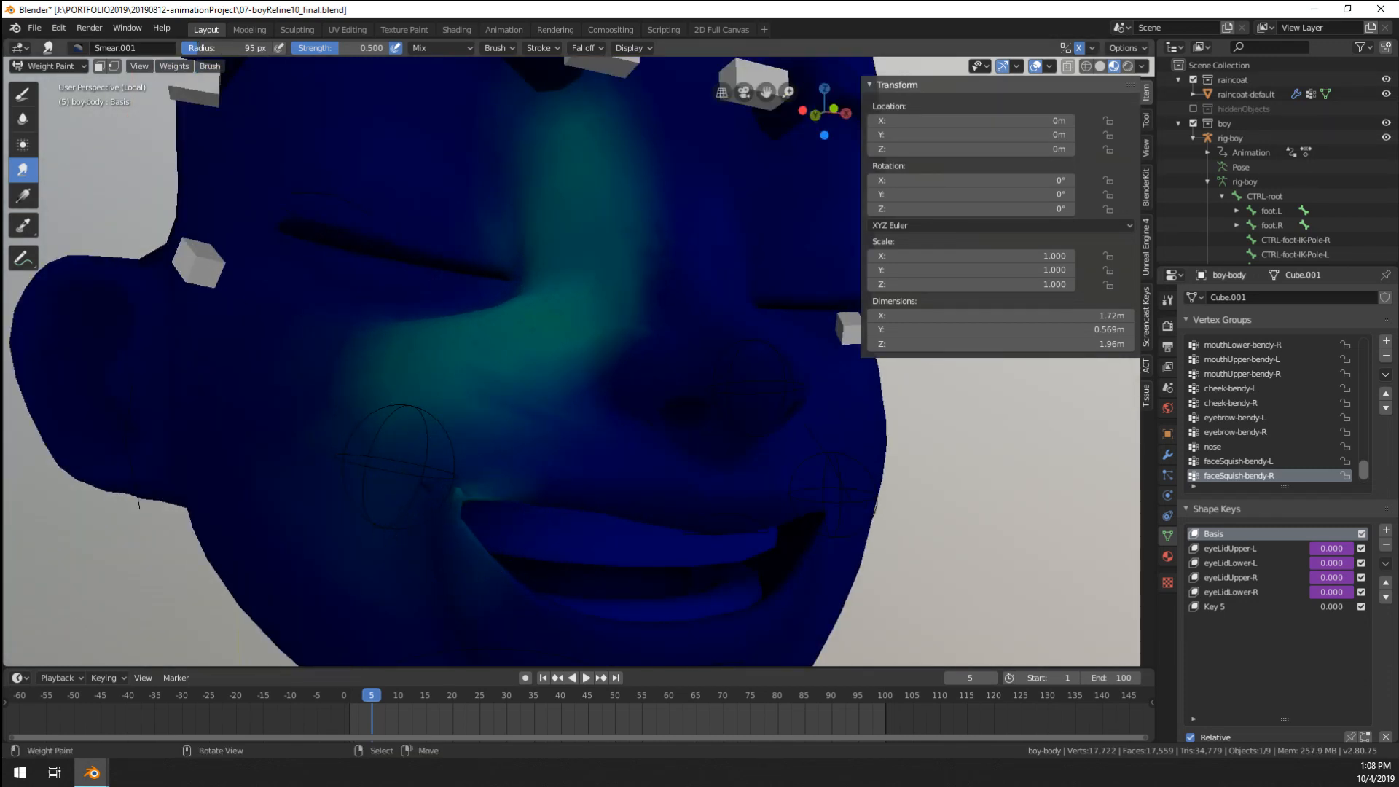
- Erase faceSquish-bendy-R weights at the right mouth corner with the Draw brush at weight 0.000, strength 1.000 and radius 67 px
left_click(24, 93)
mouse_move(219, 313)
middle_mouse_down()
mouse_move(269, 373)
mouse_move(182, 428)
mouse_move(120, 500)
middle_mouse_up()
key("f")
left_click(156, 527)
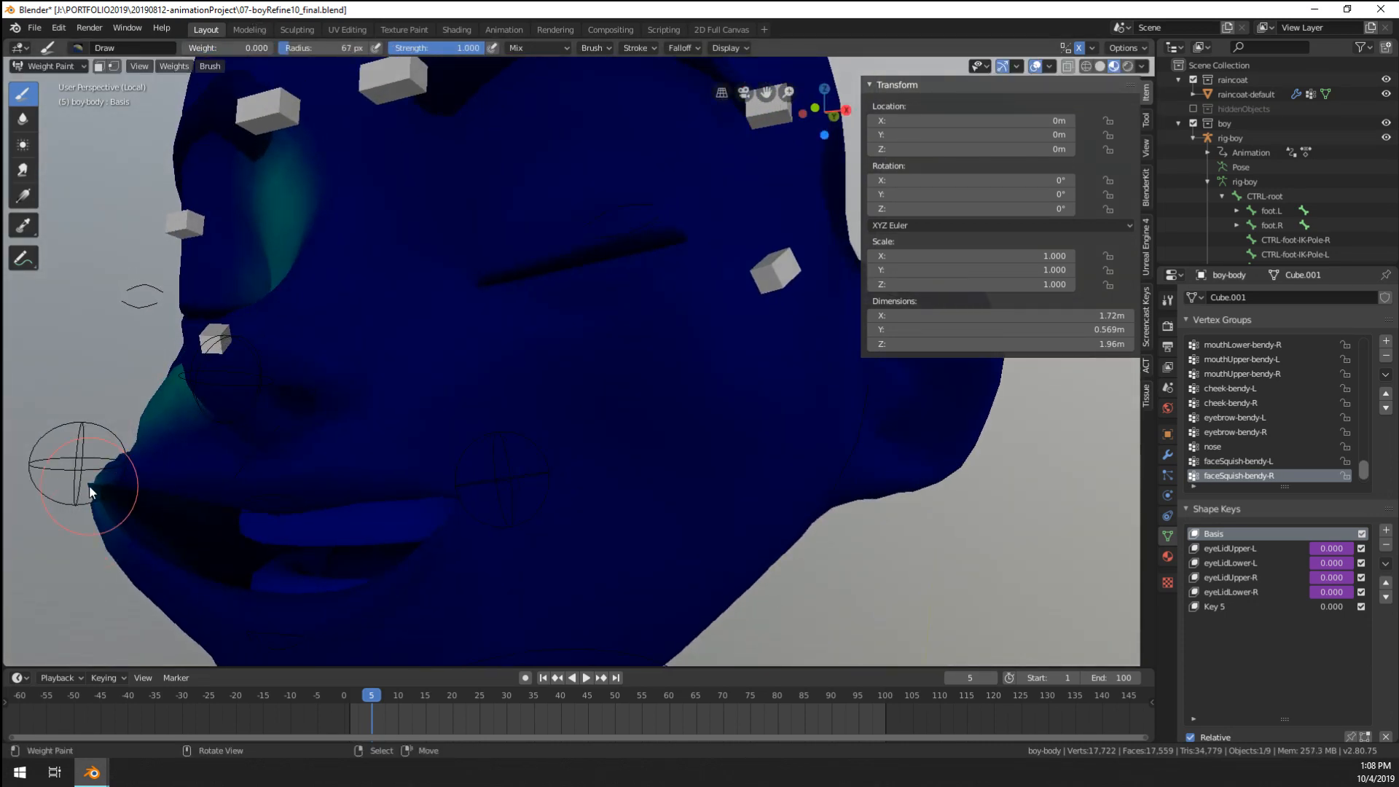
- Enlarge the Draw brush to 108 px and clear leftover faceSquish-bendy-R weights around the right mouth corner and lower cheek
left_click(1147, 312)
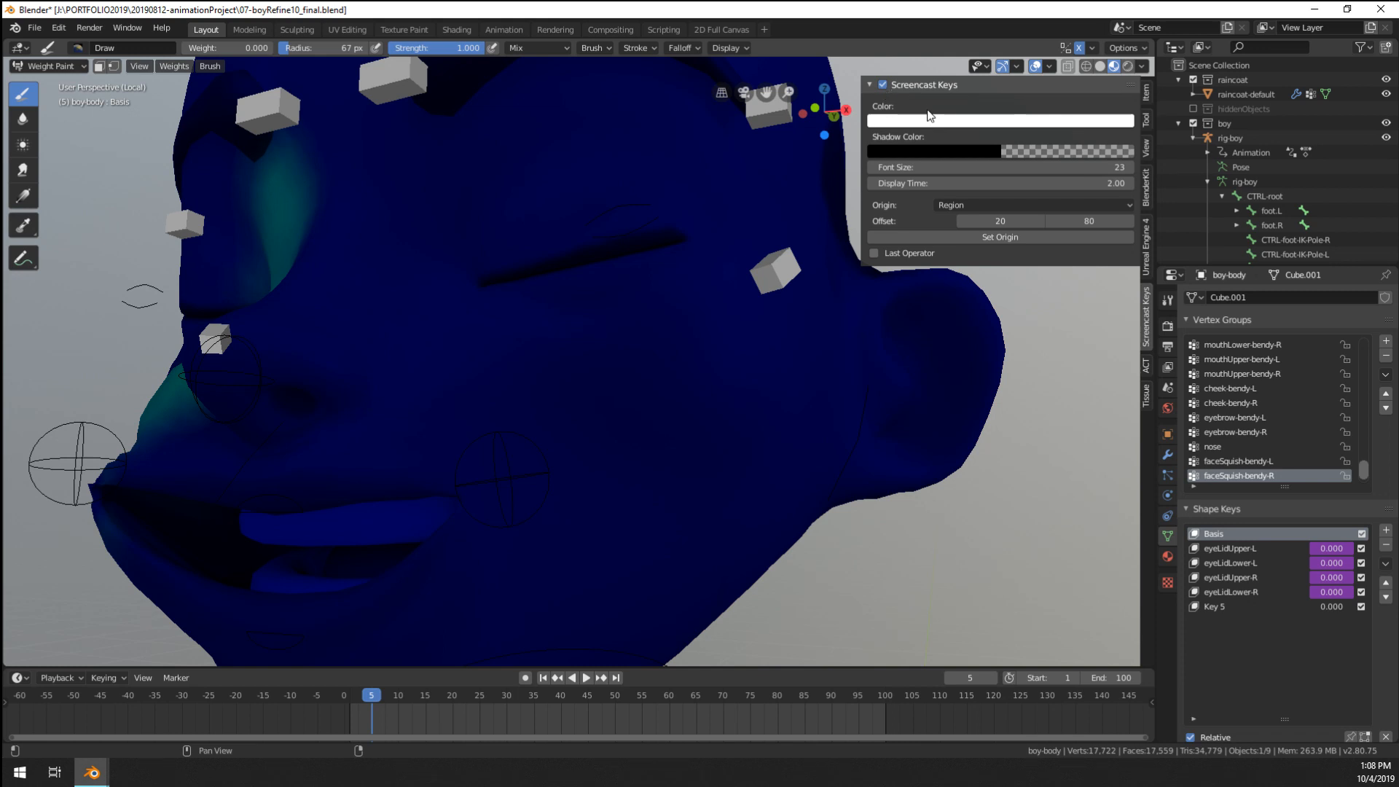
scroll(951, 254, "down", 1)
mouse_move(167, 437)
middle_mouse_down()
mouse_move(141, 457)
mouse_move(209, 500)
mouse_move(653, 578)
middle_mouse_up()
key("f")
left_click(103, 496)
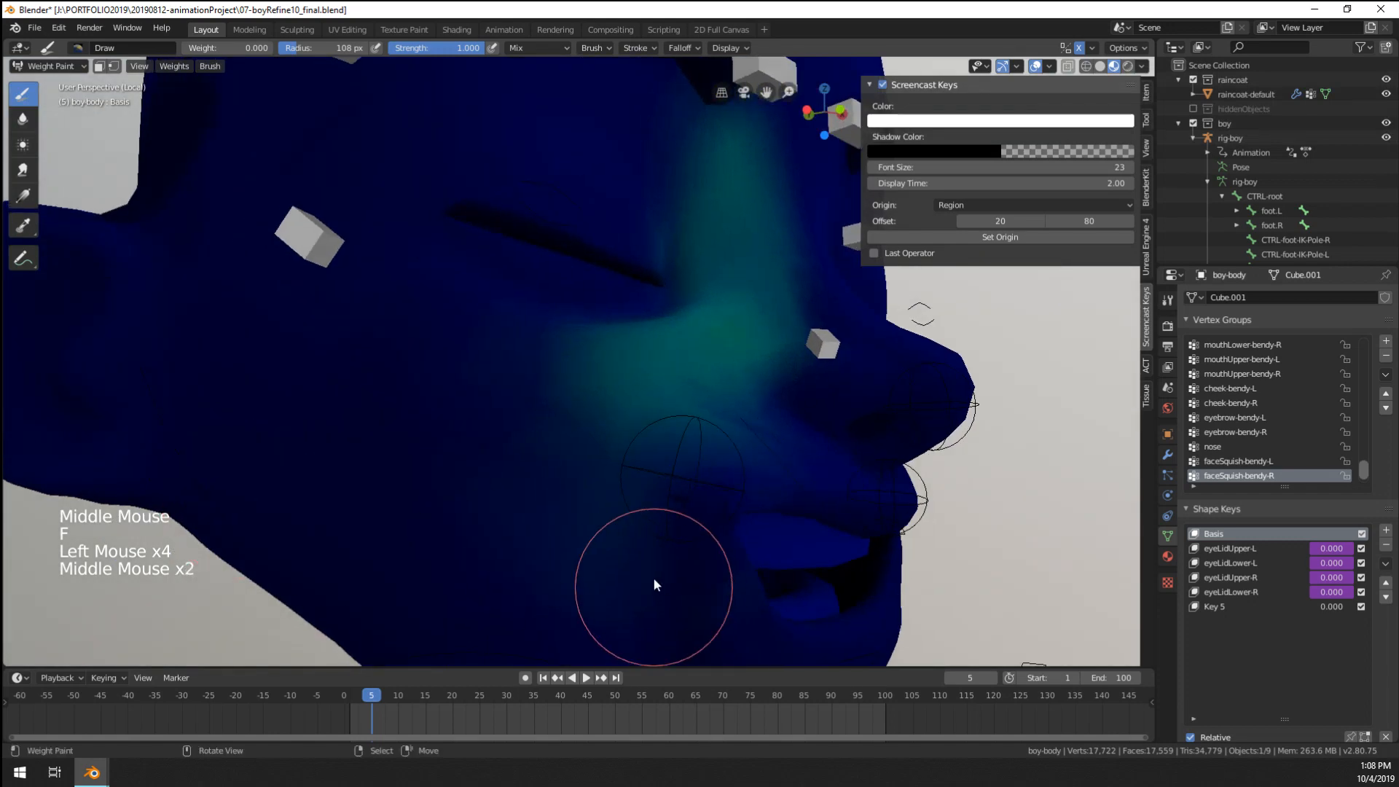
left_click(728, 529)
scroll(759, 475, "down", 3)
middle_click_drag(758, 475, 714, 477)
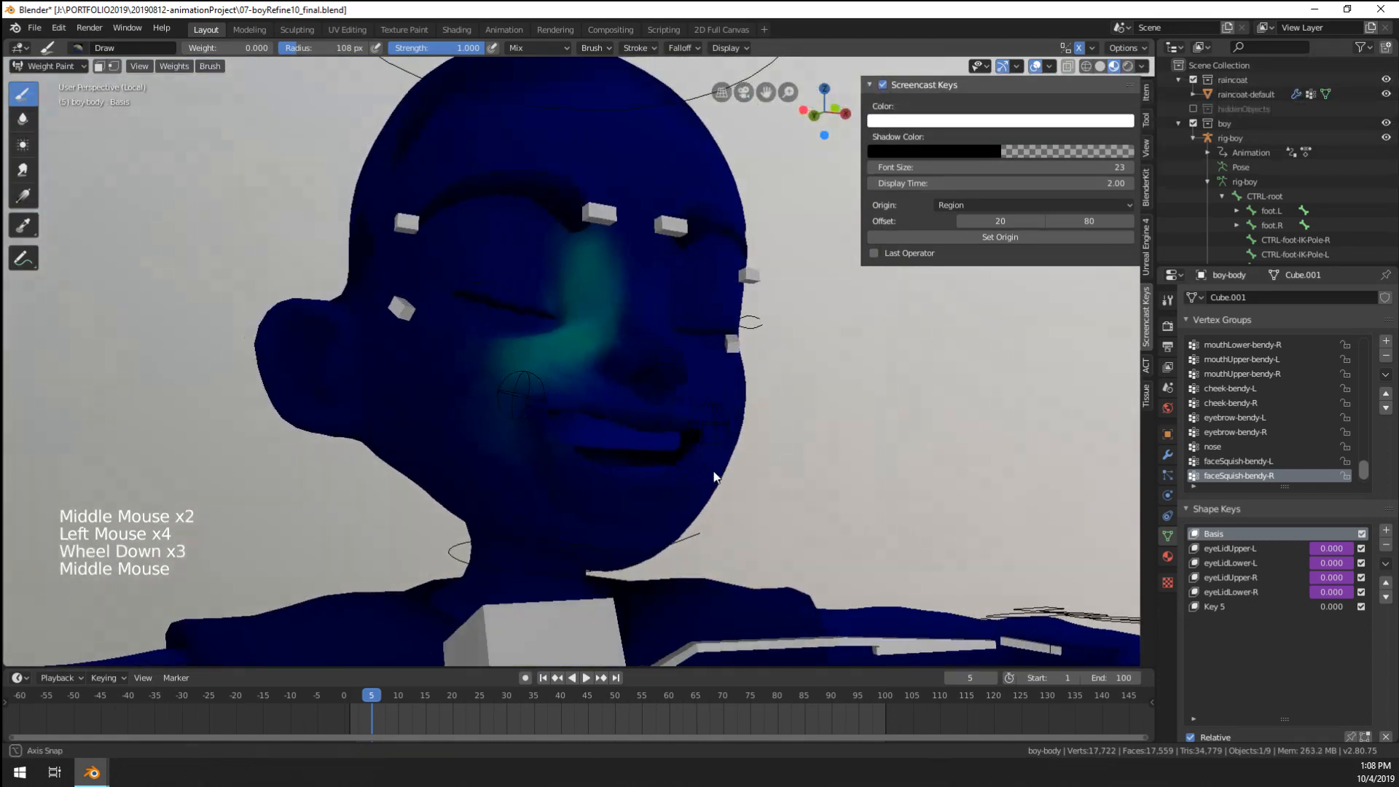
- Take the body mesh out of Weight Paint into Object Mode and put rig-boy in Pose Mode
left_click(1147, 95)
scroll(561, 456, "up", 3)
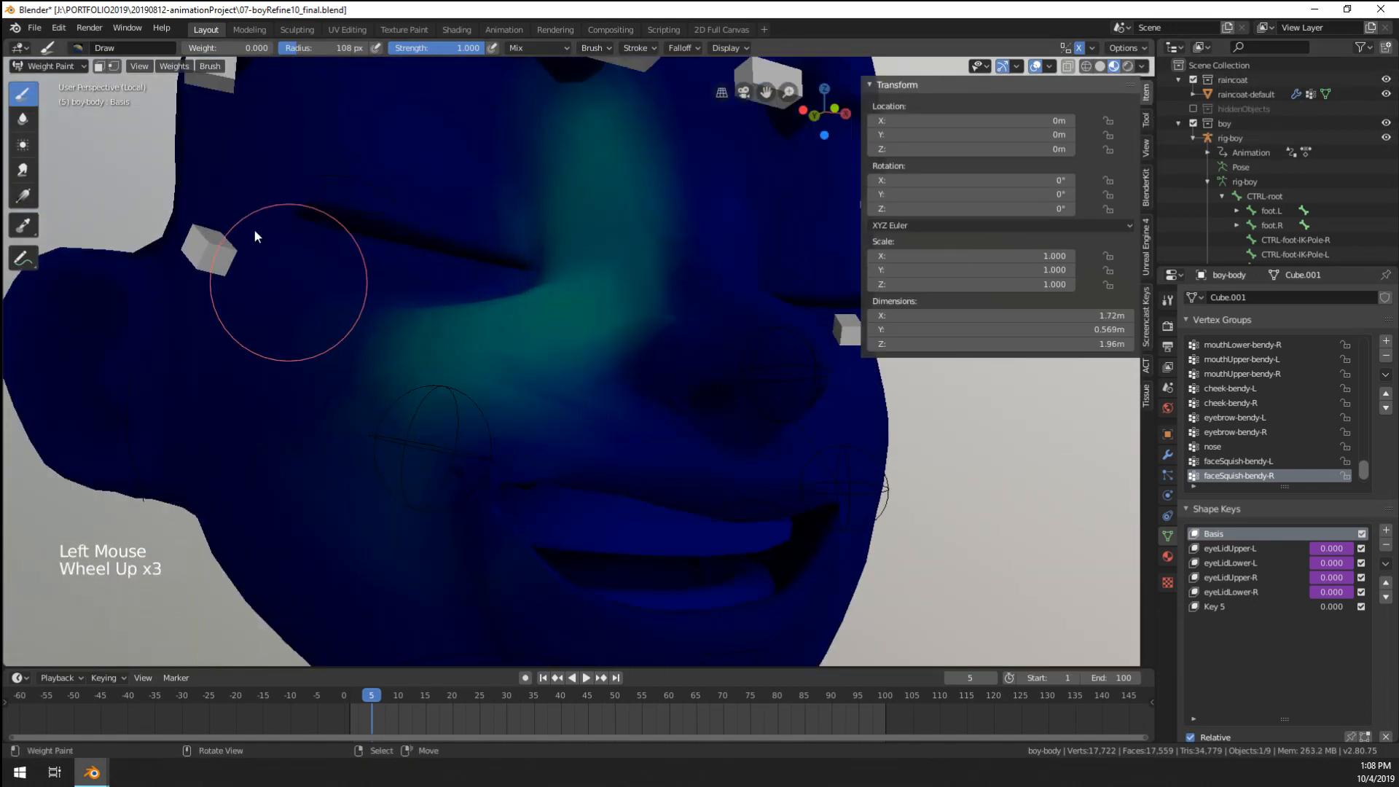
left_click(22, 149)
left_click(29, 89)
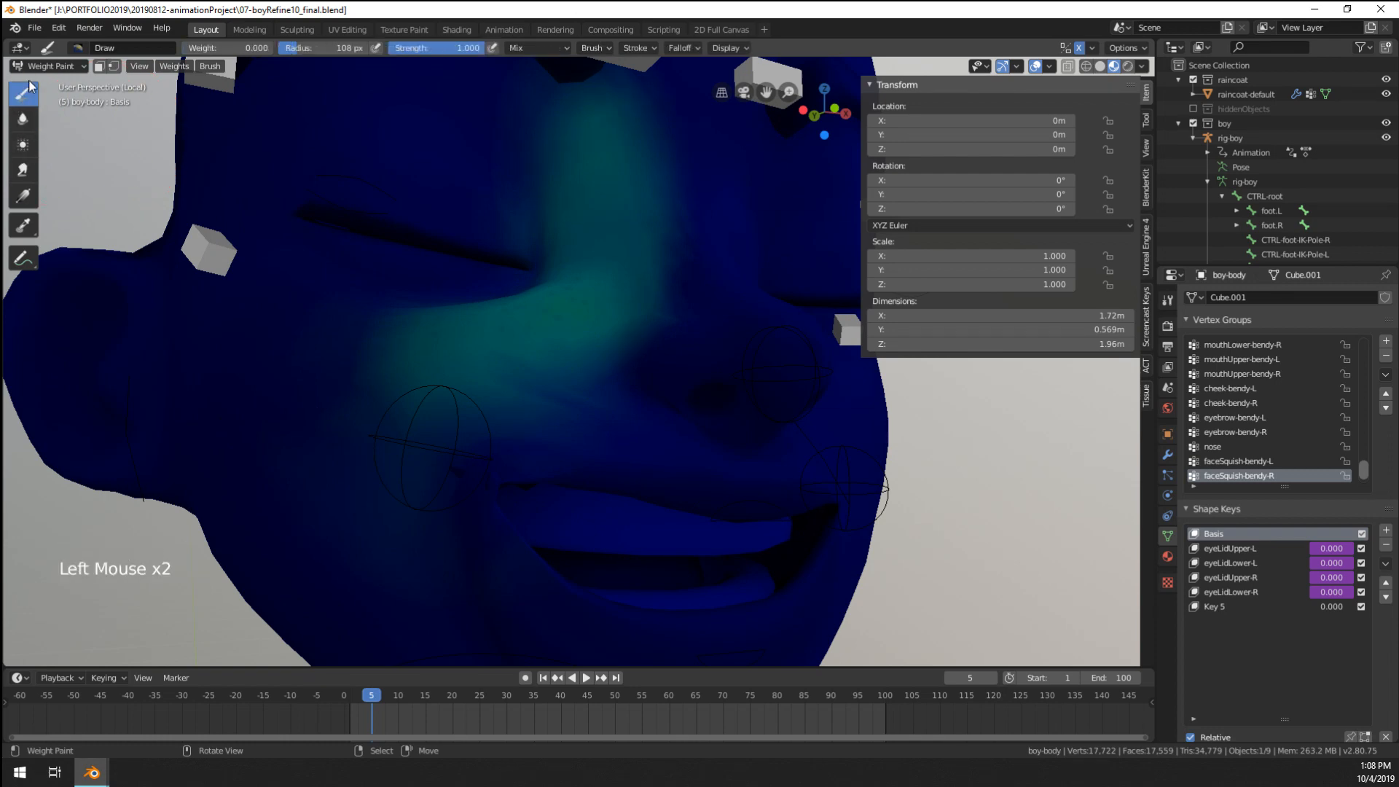
left_click(55, 66)
left_click(51, 82)
right_click(463, 453)
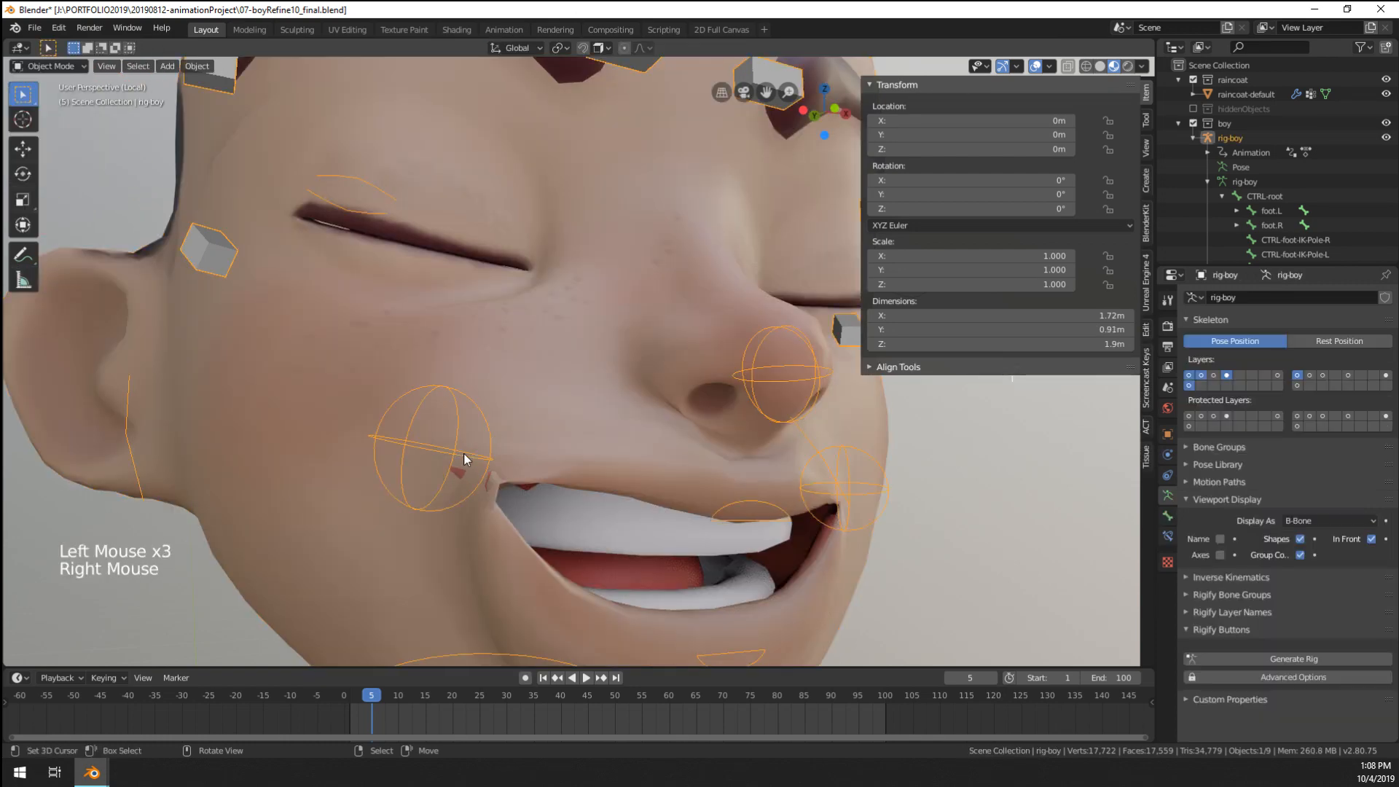
key("ctrl+Tab")
- Clear the location of the right mouth-corner control and reposition it to test the cheek deformation
right_click(463, 459)
middle_click_drag(463, 459, 448, 354)
key("alt+g")
key("g")
left_click(417, 317)
scroll(403, 317, "down", 4)
key("g")
left_click(452, 438)
- Reposition the left mouth-corner control to balance the smile
scroll(444, 400, "up", 2)
scroll(652, 393, "up", 1)
right_click(699, 371)
key("g")
middle_click_drag(700, 372, 480, 585)
left_click(547, 474)
- Move the lower-lip centre control down about 0.0115 m in Z and shift it sideways towards the left mouth corner
right_click(448, 567)
key("g")
left_click(434, 592)
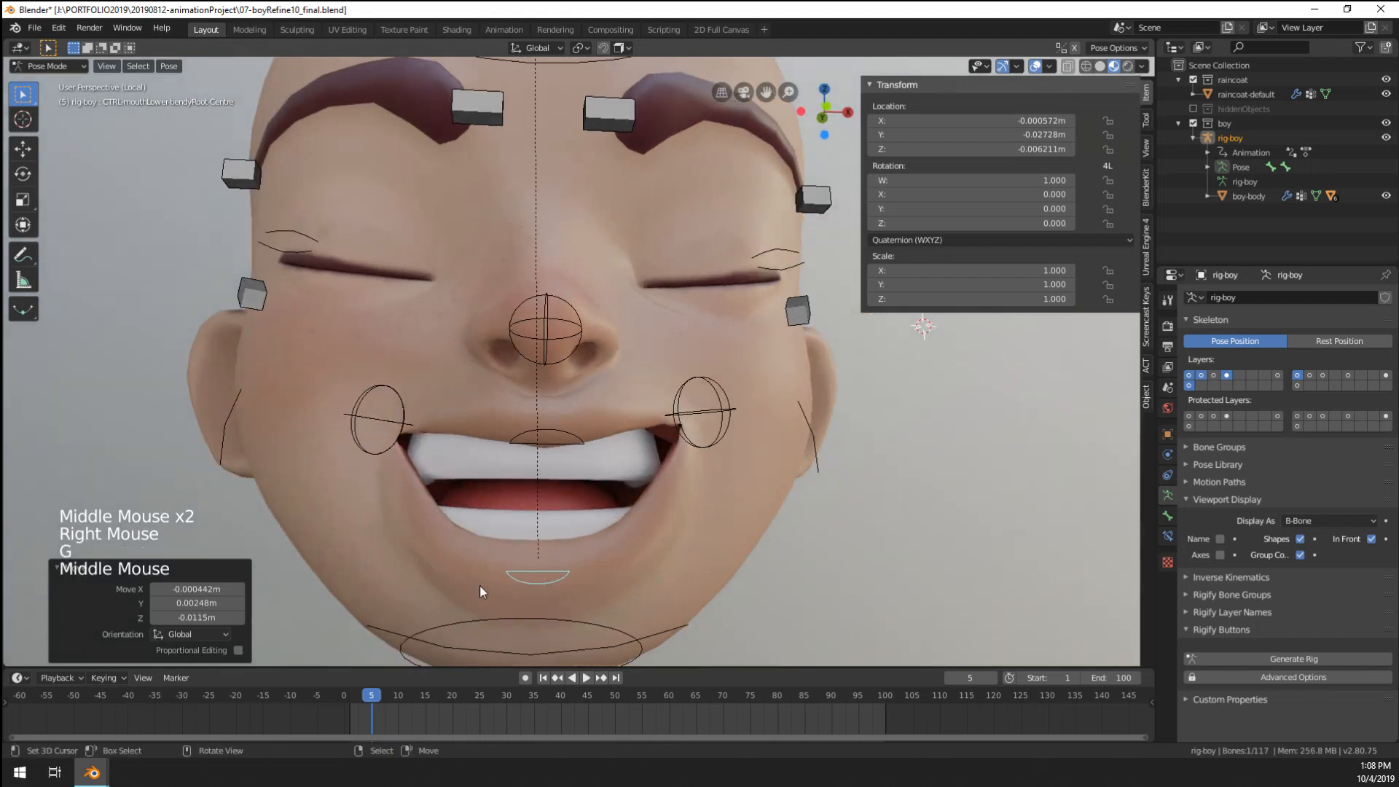
scroll(480, 585, "down", 2)
key("g")
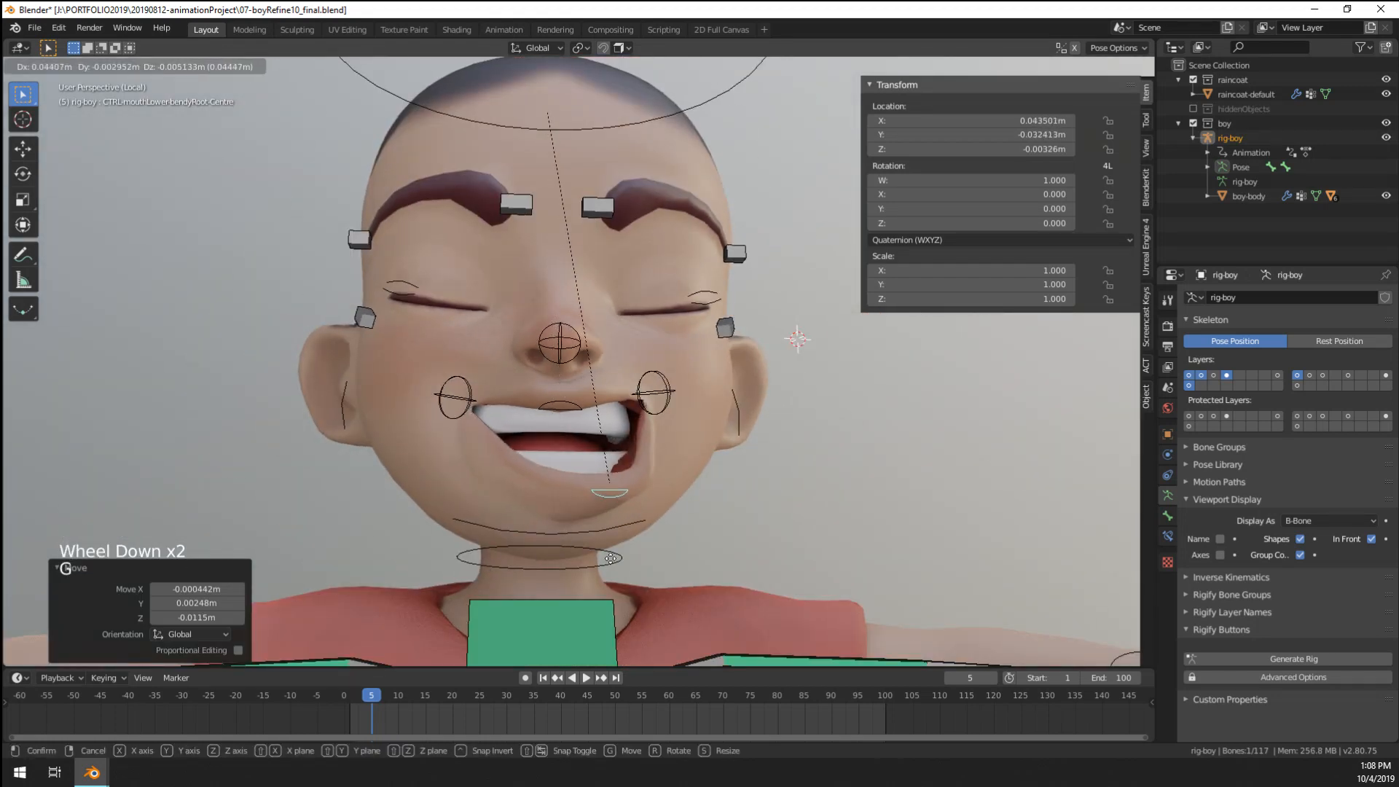
left_click(576, 417)
- Move the upper-lip centre control about 0.0425 m in X, and the right mouth-corner control about -0.0134 m in Z
right_click(572, 405)
key("g")
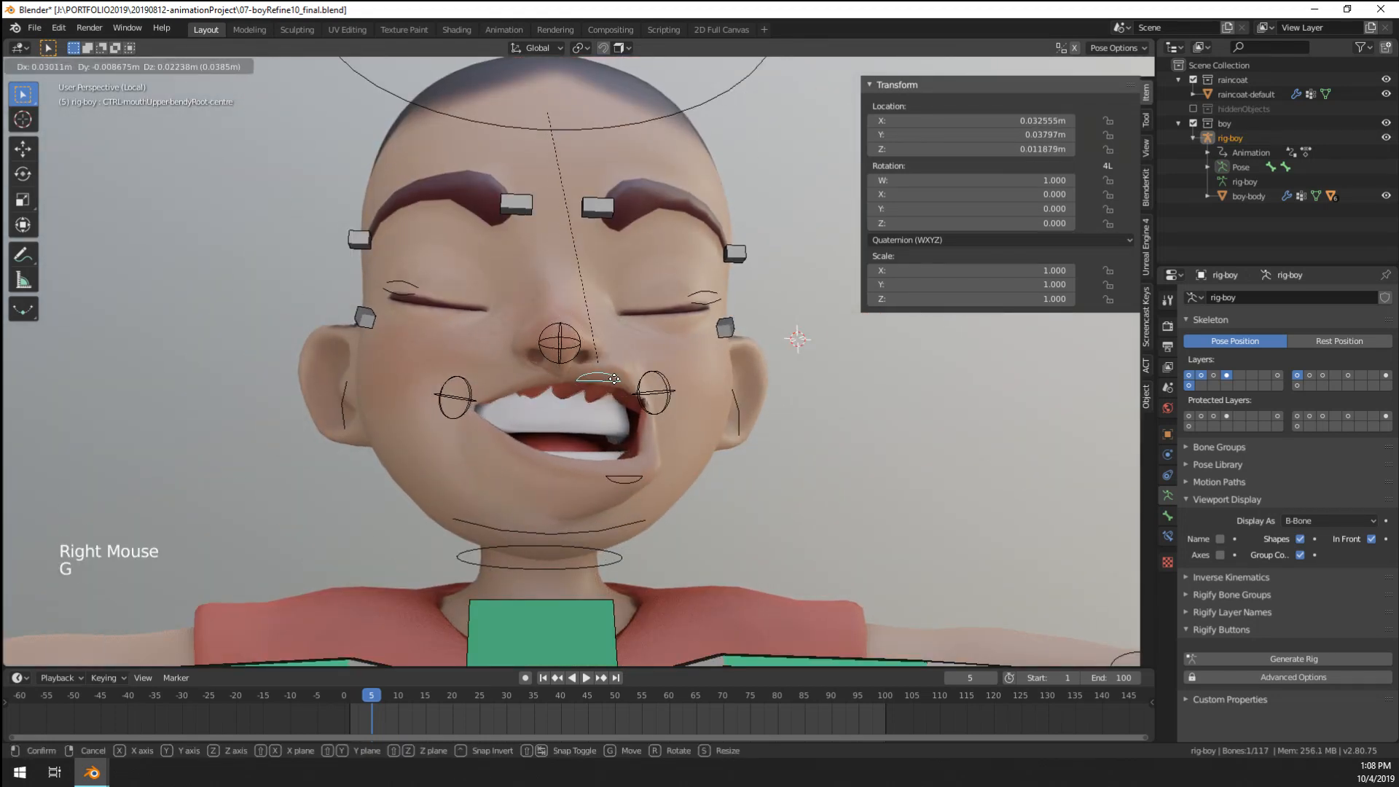
left_click(628, 416)
middle_click_drag(632, 430, 498, 439)
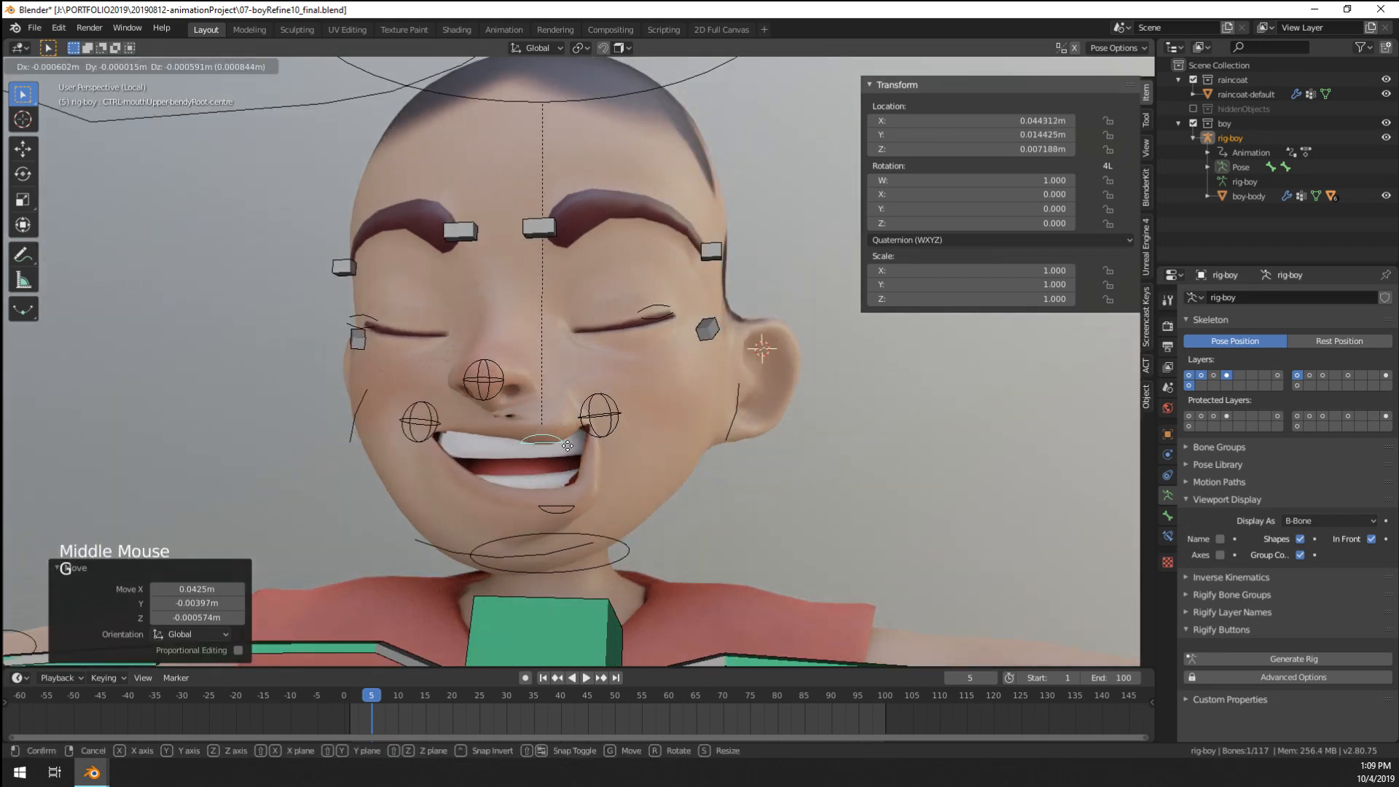
key("g")
left_click(428, 451)
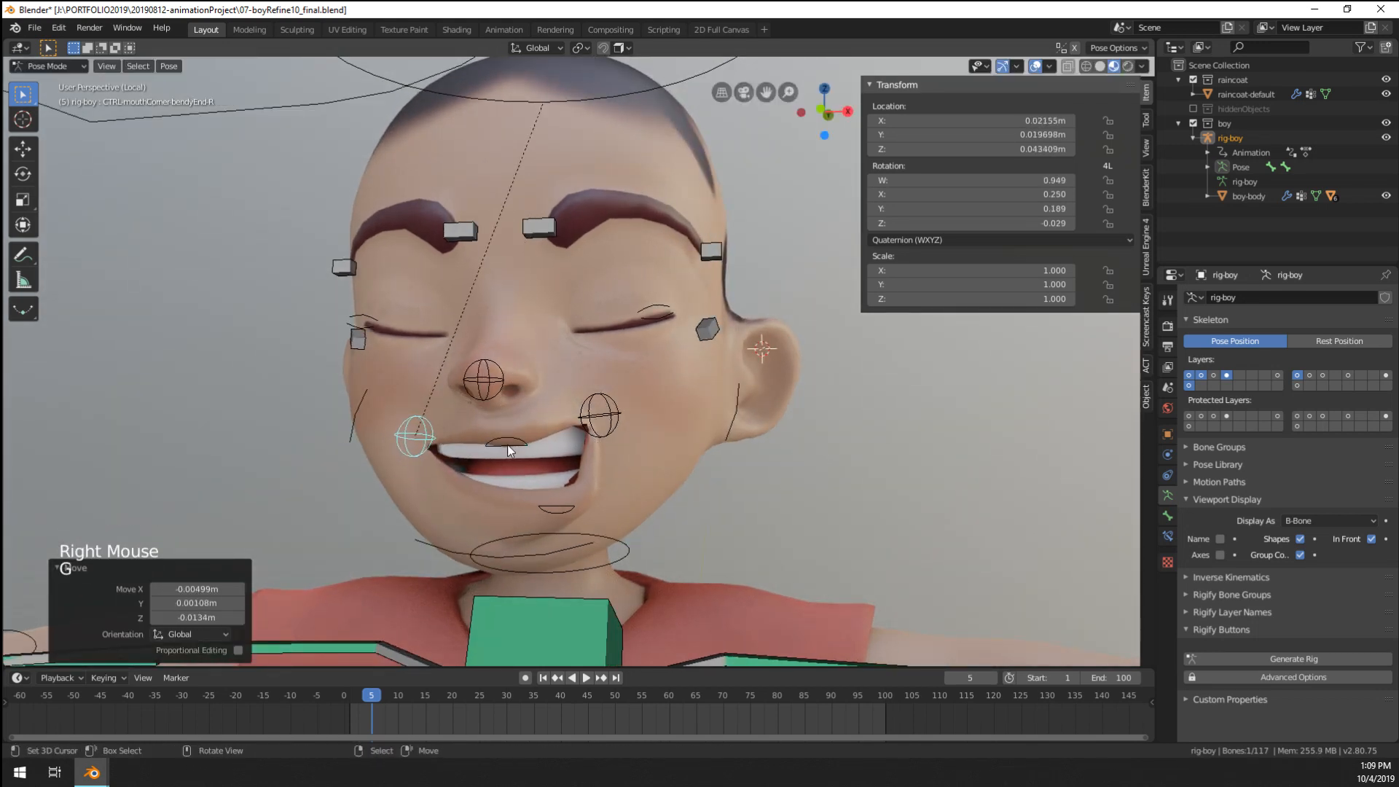
- Rotate and reposition the upper-lip centre control to shape a lopsided smile
right_click(535, 442)
key("r")
left_click(563, 413)
key("g")
left_click(578, 443)
- Rotate and reposition the lower-lip centre control, and move the left mouth-corner control about 0.0074 m in X and 0.0055 m in Z
right_click(557, 506)
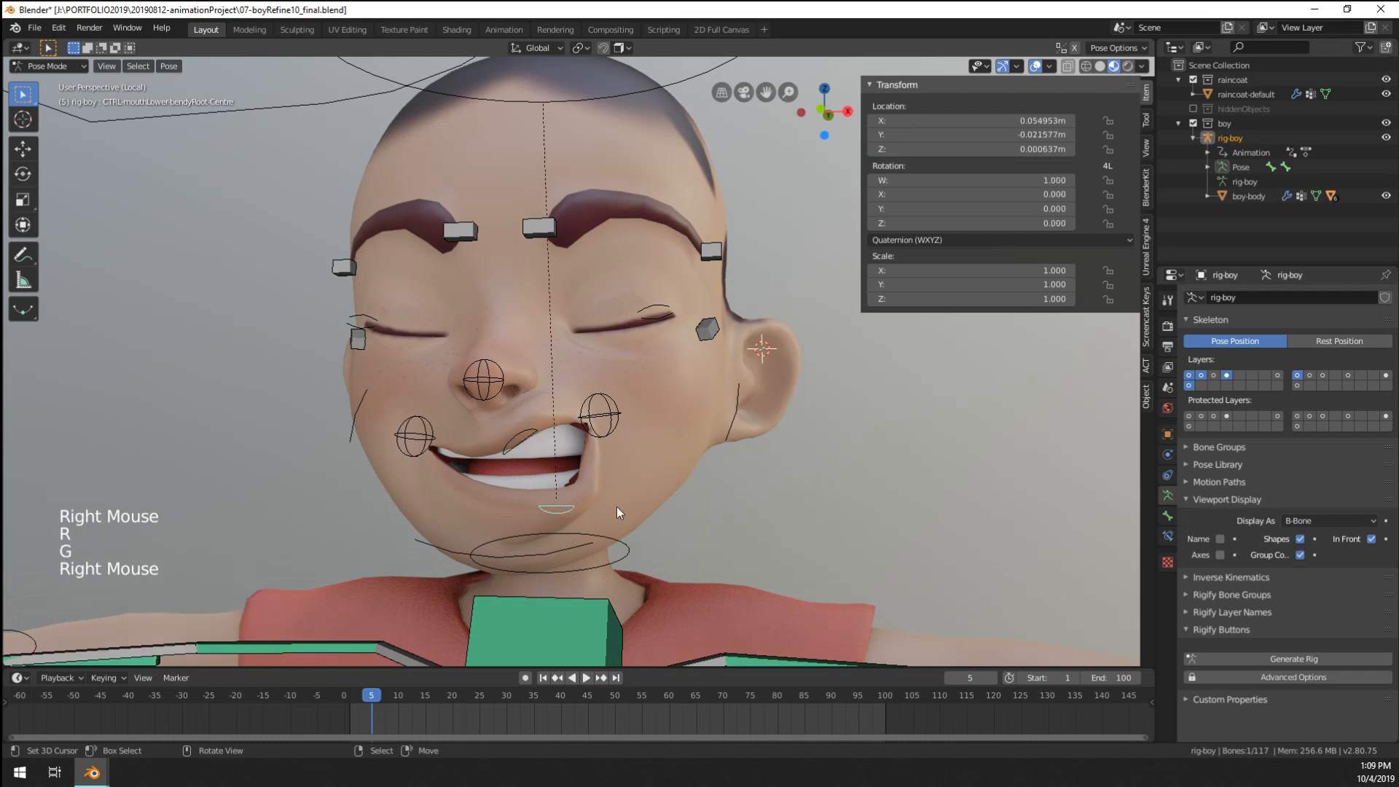
key("r")
left_click(616, 506)
key("g")
left_click(617, 436)
middle_click_drag(617, 436, 659, 327)
right_click(561, 397)
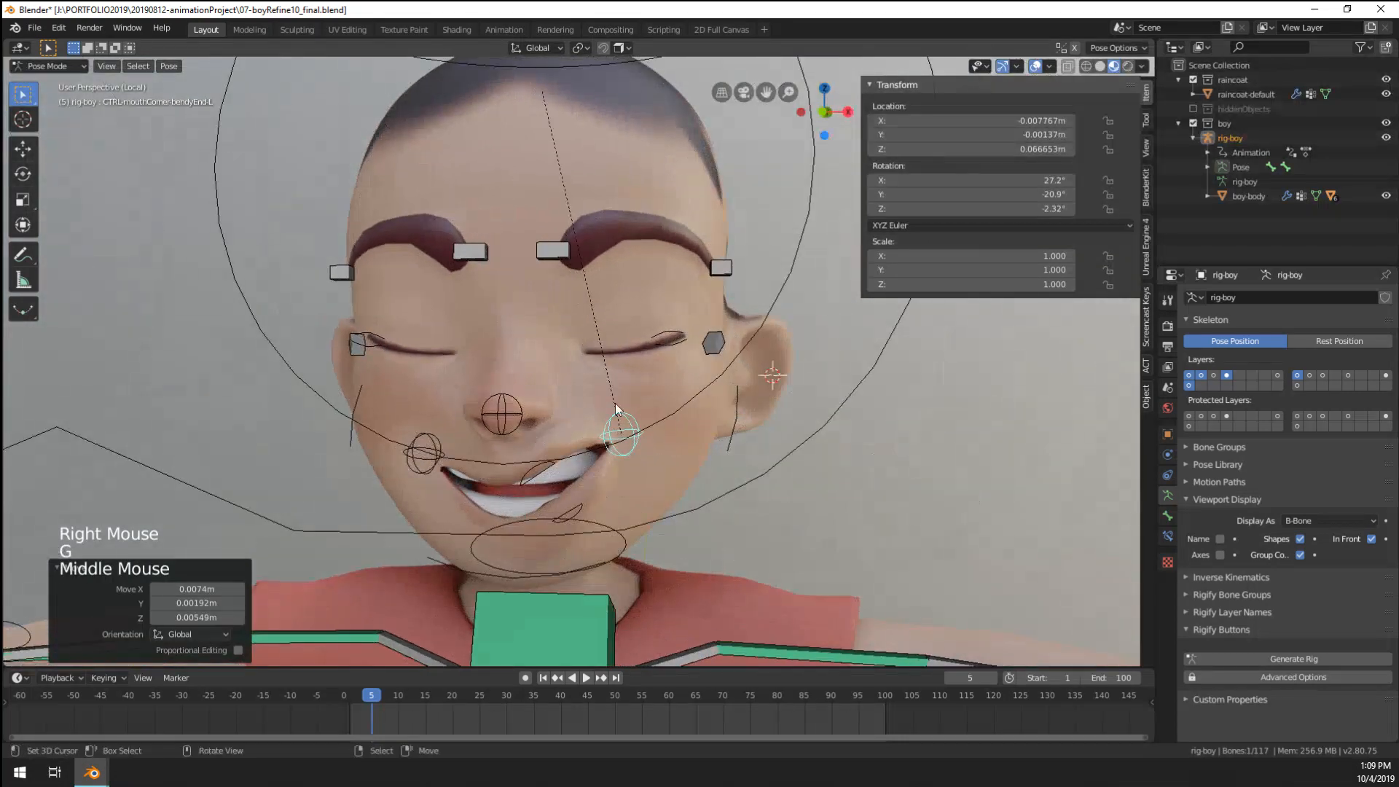
- Test the left upper eyelid control by raising it about 0.071 m in Z and lowering it again about 0.082 m
right_click_drag(667, 317, 667, 249)
middle_click_drag(672, 357, 628, 353)
scroll(616, 360, "up", 7)
scroll(617, 361, "down", 7)
key("g")
left_click(631, 342)
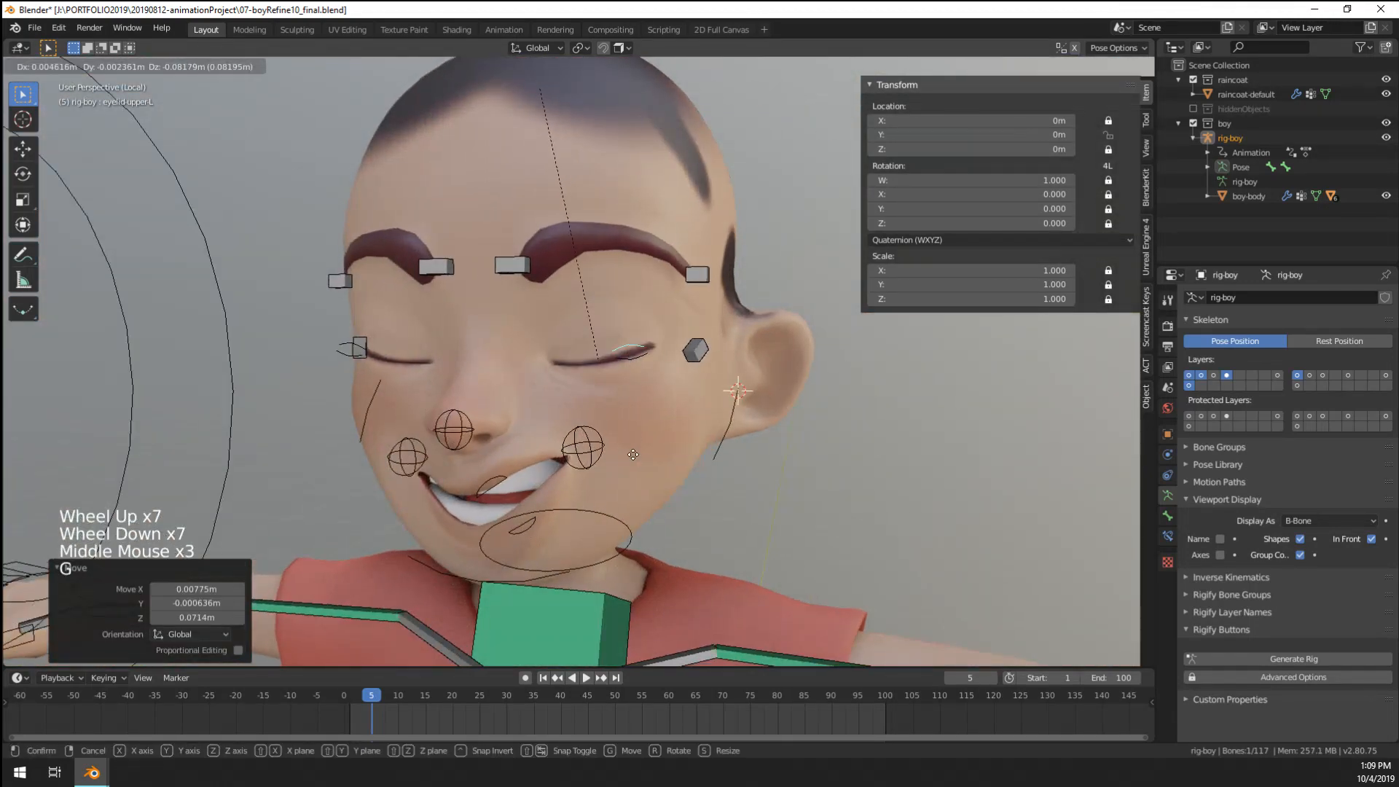
- Raise the left cheek control about 0.0244 m in Z
scroll(632, 453, "up", 3)
middle_click_drag(632, 453, 634, 446)
scroll(634, 446, "down", 3)
right_click(683, 333)
key("g")
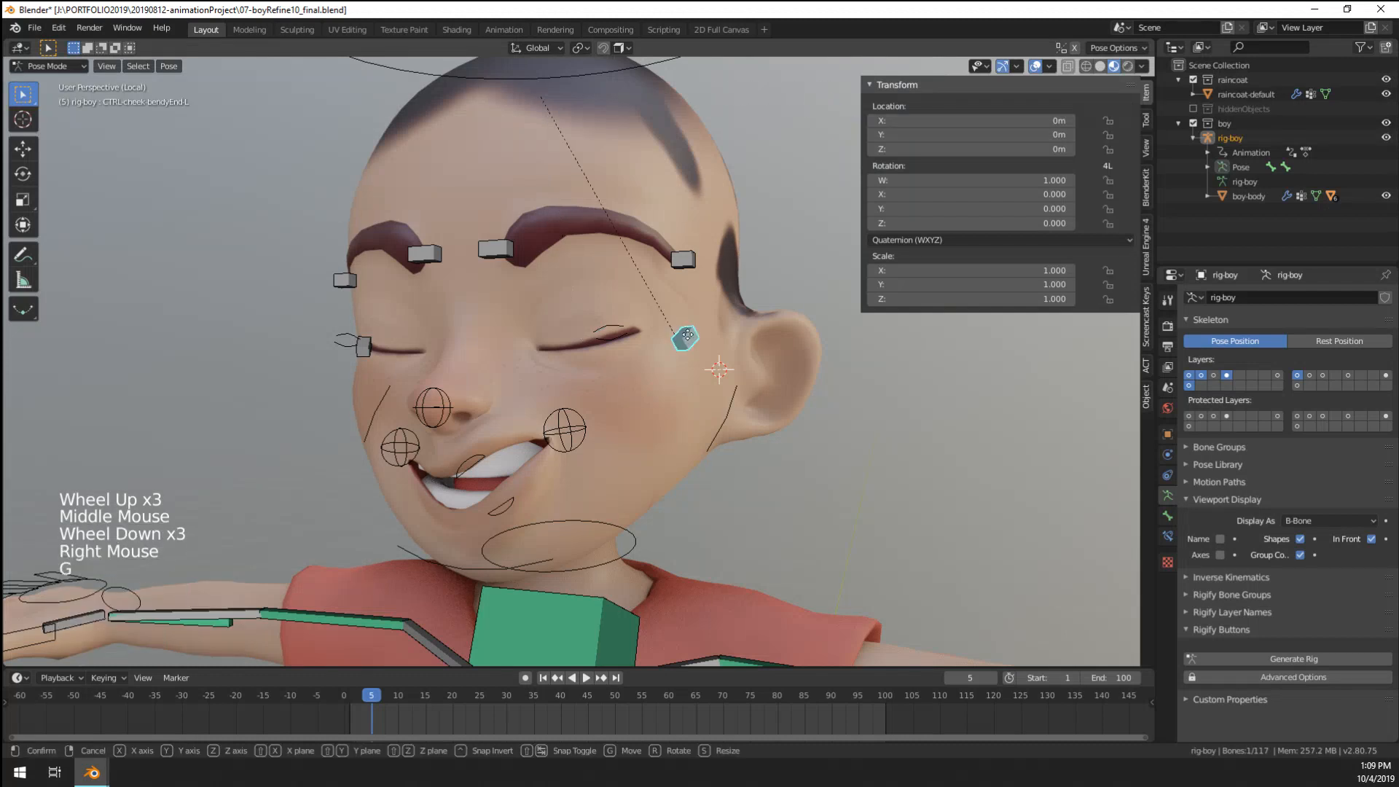
right_click(700, 323)
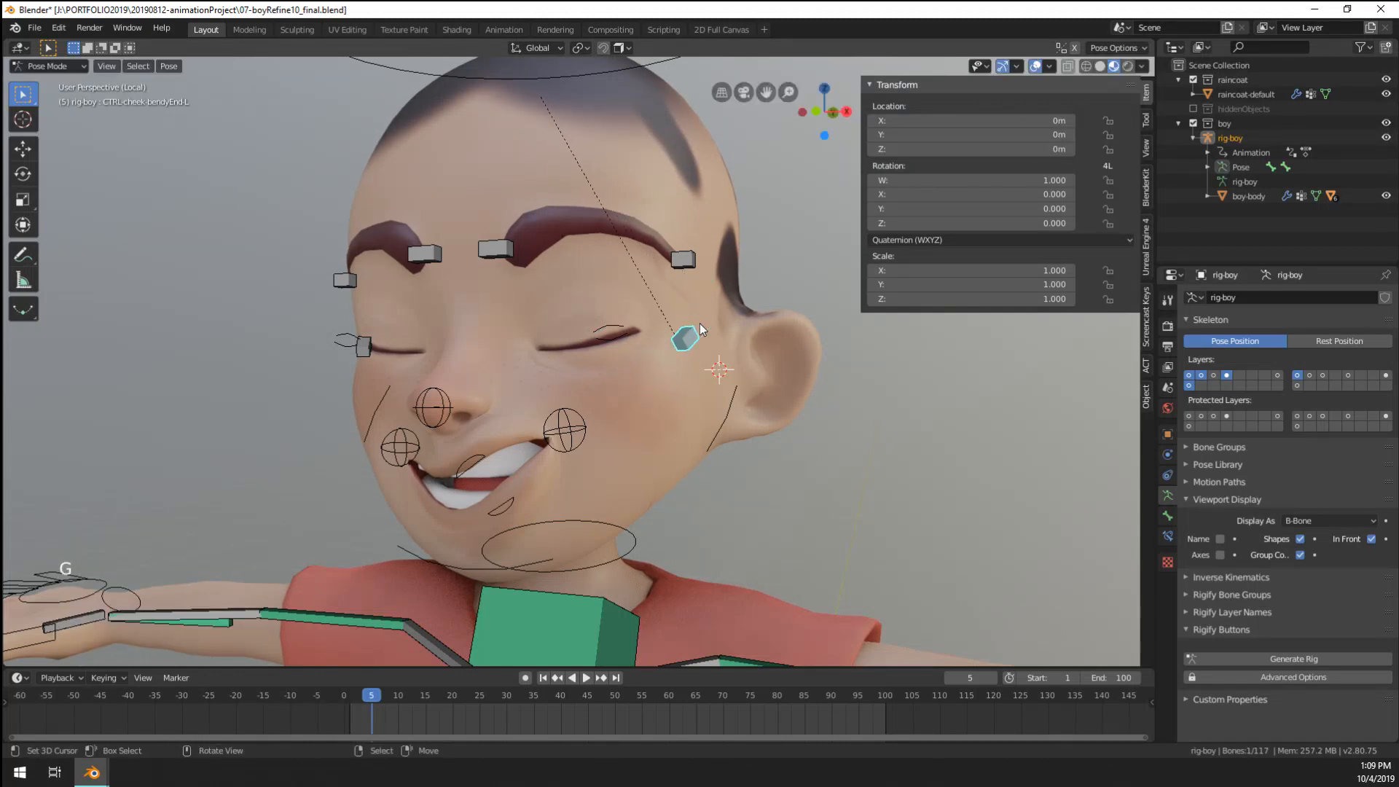
key("g")
left_click(692, 271)
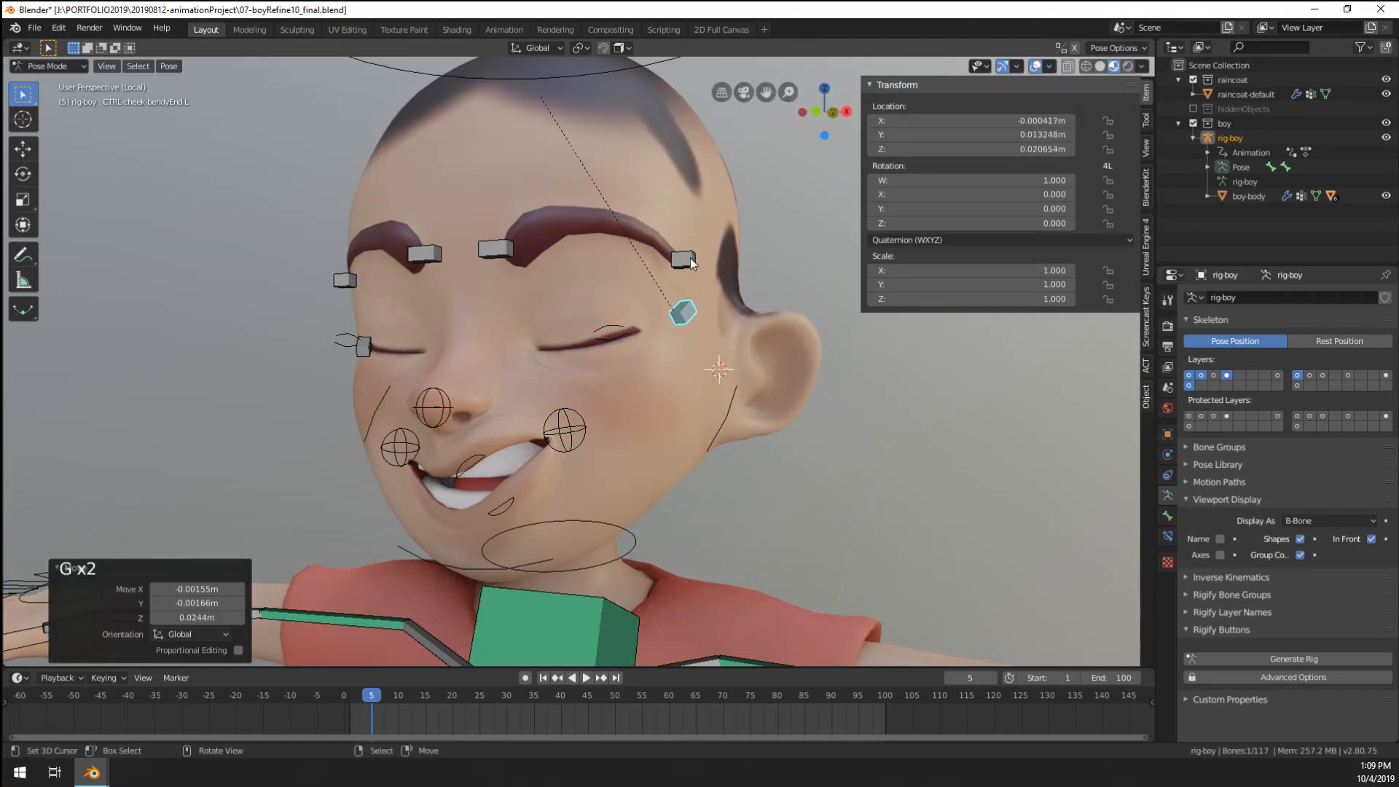
- Lower the left eyebrow's outer control, move its inner control about -0.0523 m in Z, and check the face in the lookdev scene
right_click(495, 250)
key("g")
right_click(487, 256)
key("g")
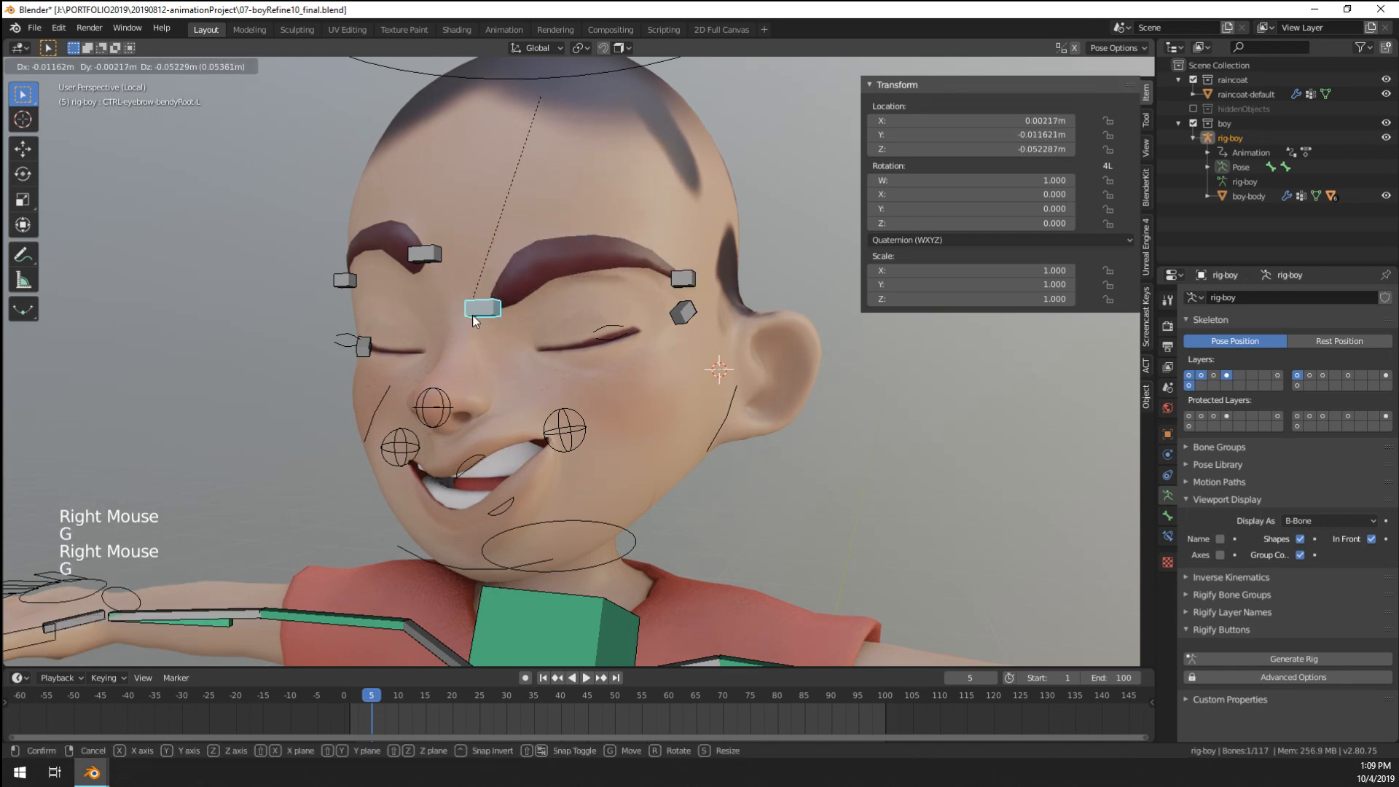
right_click(474, 321)
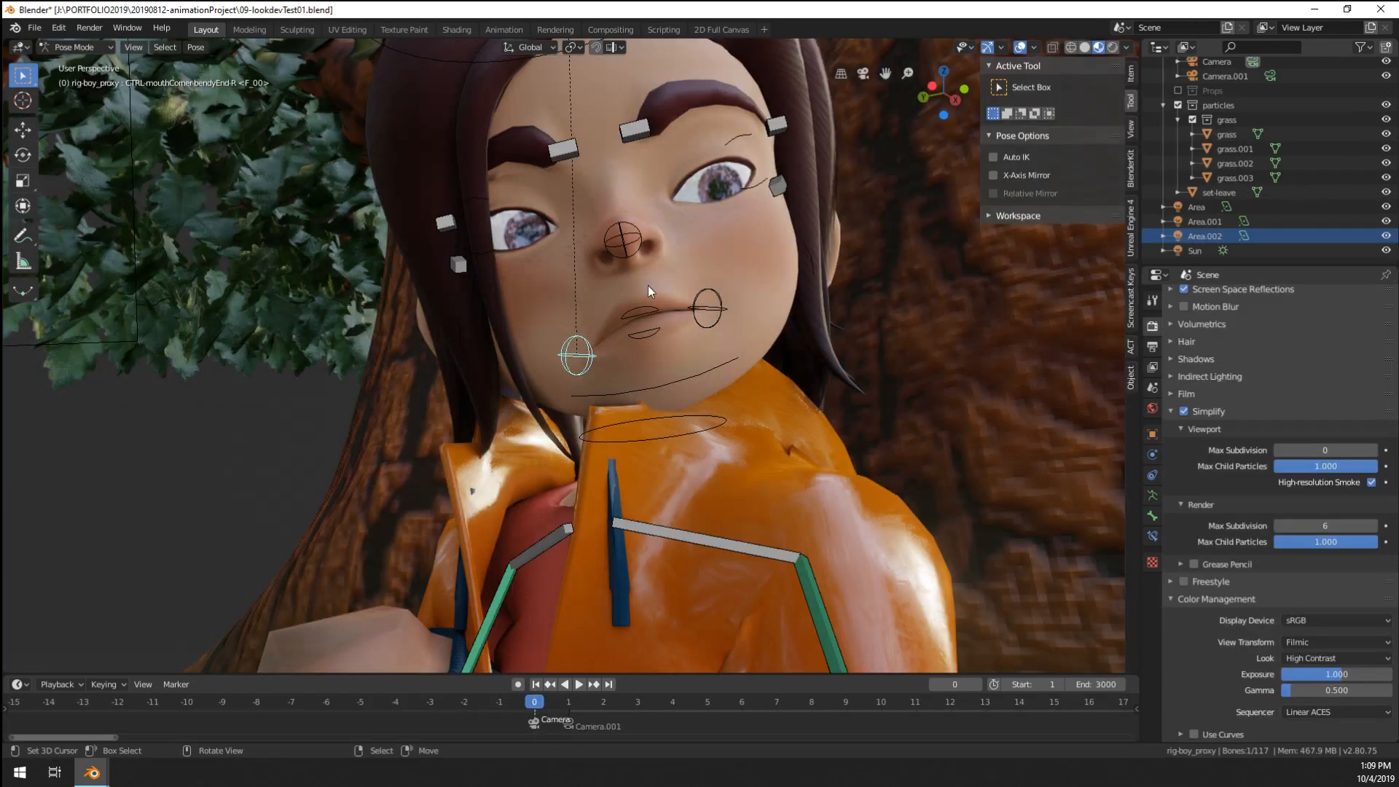
middle_click_drag(649, 251, 589, 323)
scroll(563, 322, "up", 2)
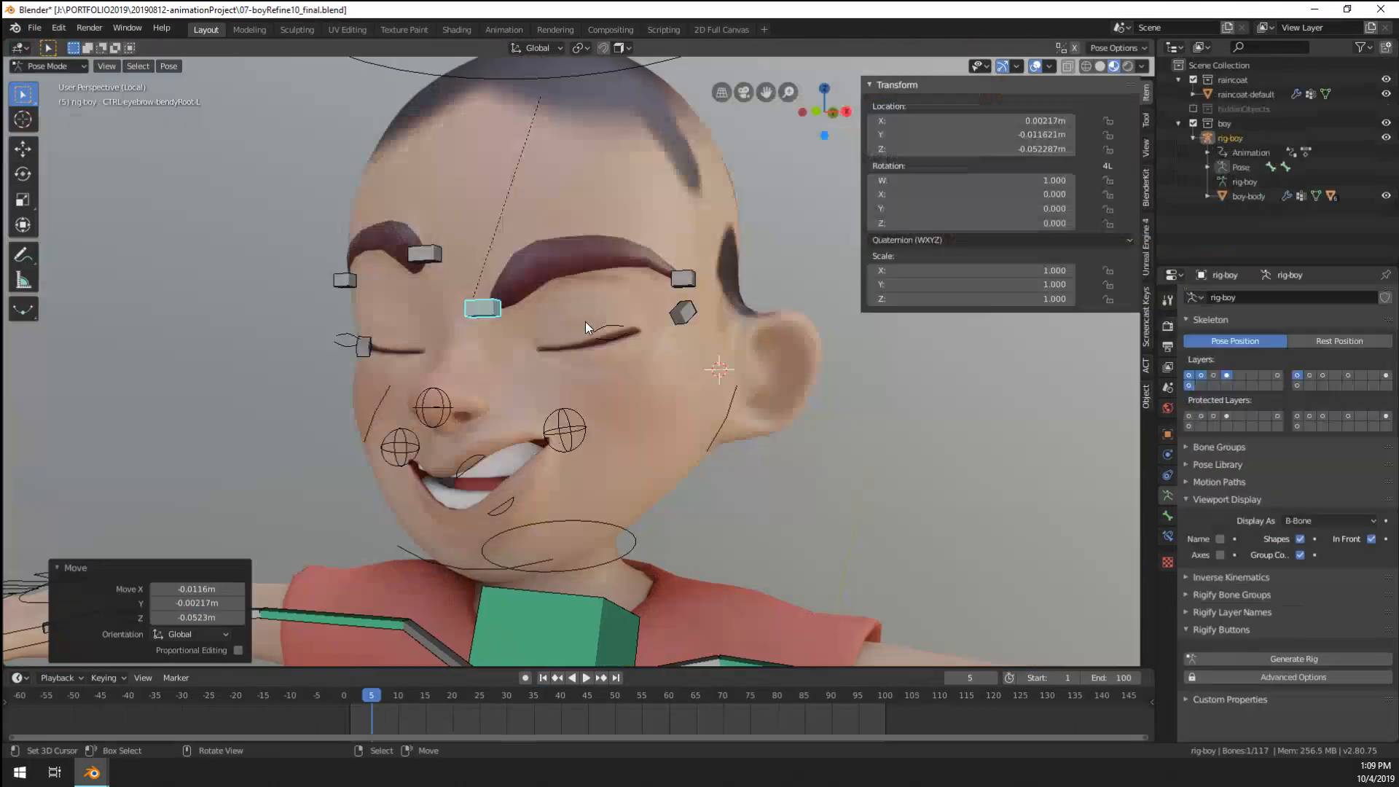
- Try raising the right upper eyelid control and moving the right cheek control
middle_click_drag(448, 346, 519, 326)
scroll(470, 339, "up", 2)
right_click(456, 311)
key("g")
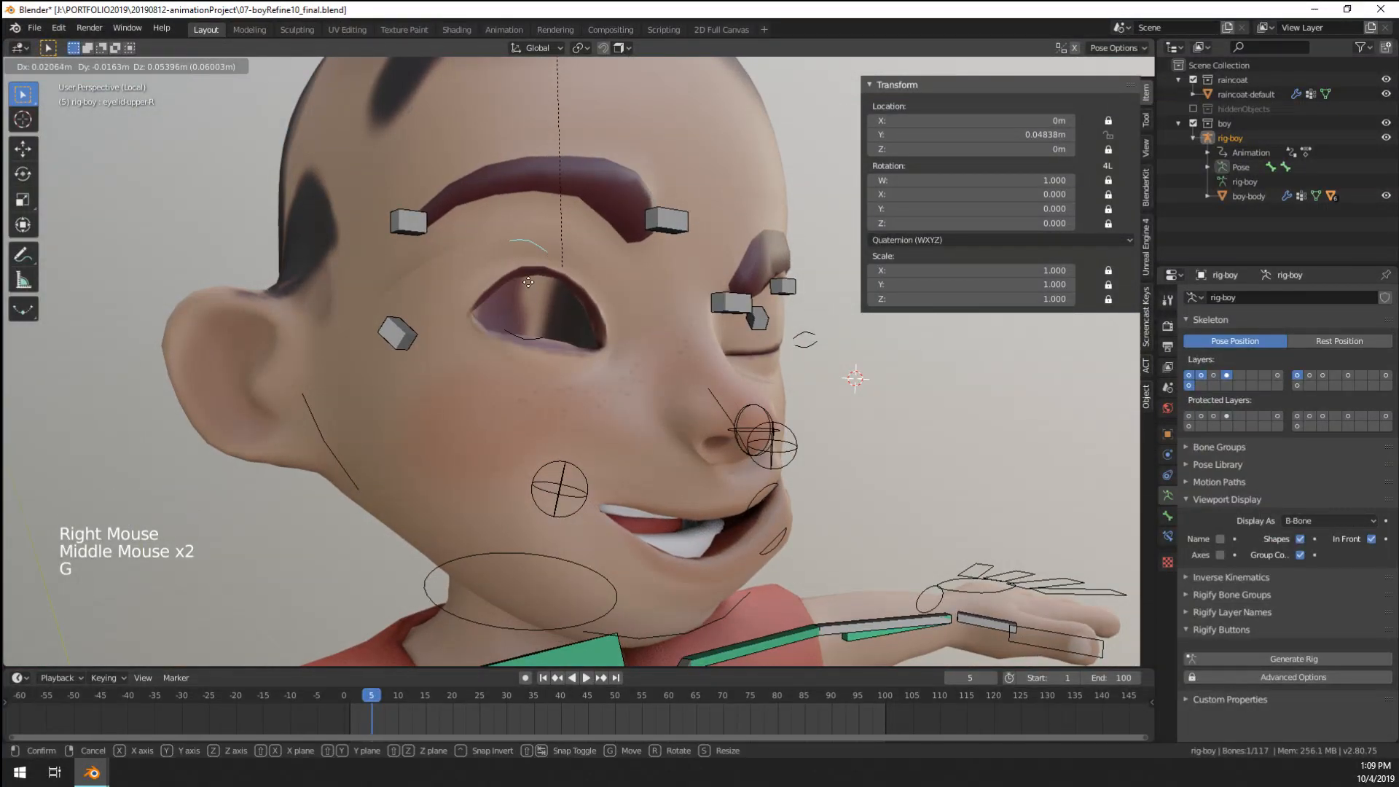
right_click(376, 335)
right_click(376, 335)
key("g")
- Lower the right eyebrow's outer control about 0.0164 m in Z
right_click(409, 231)
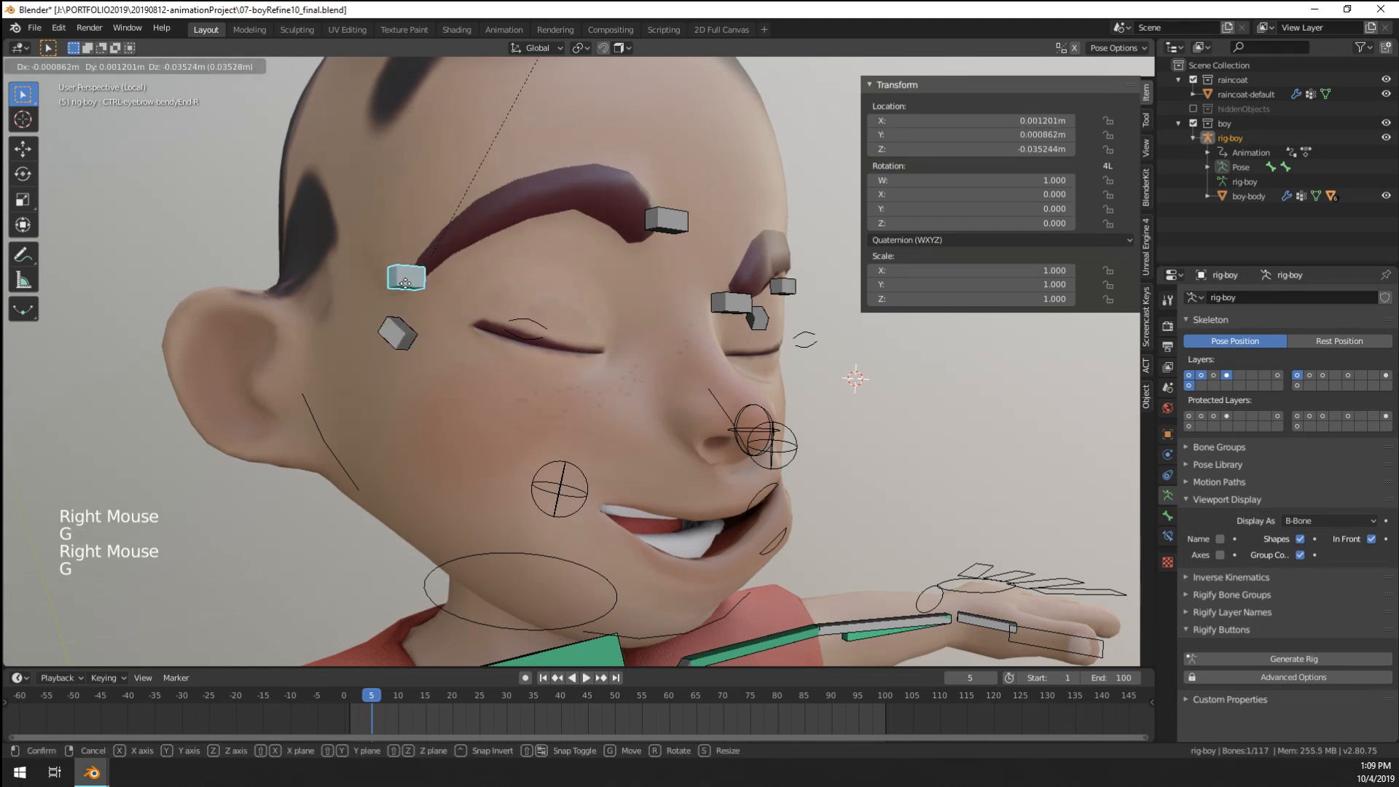
key("g")
left_click(505, 247)
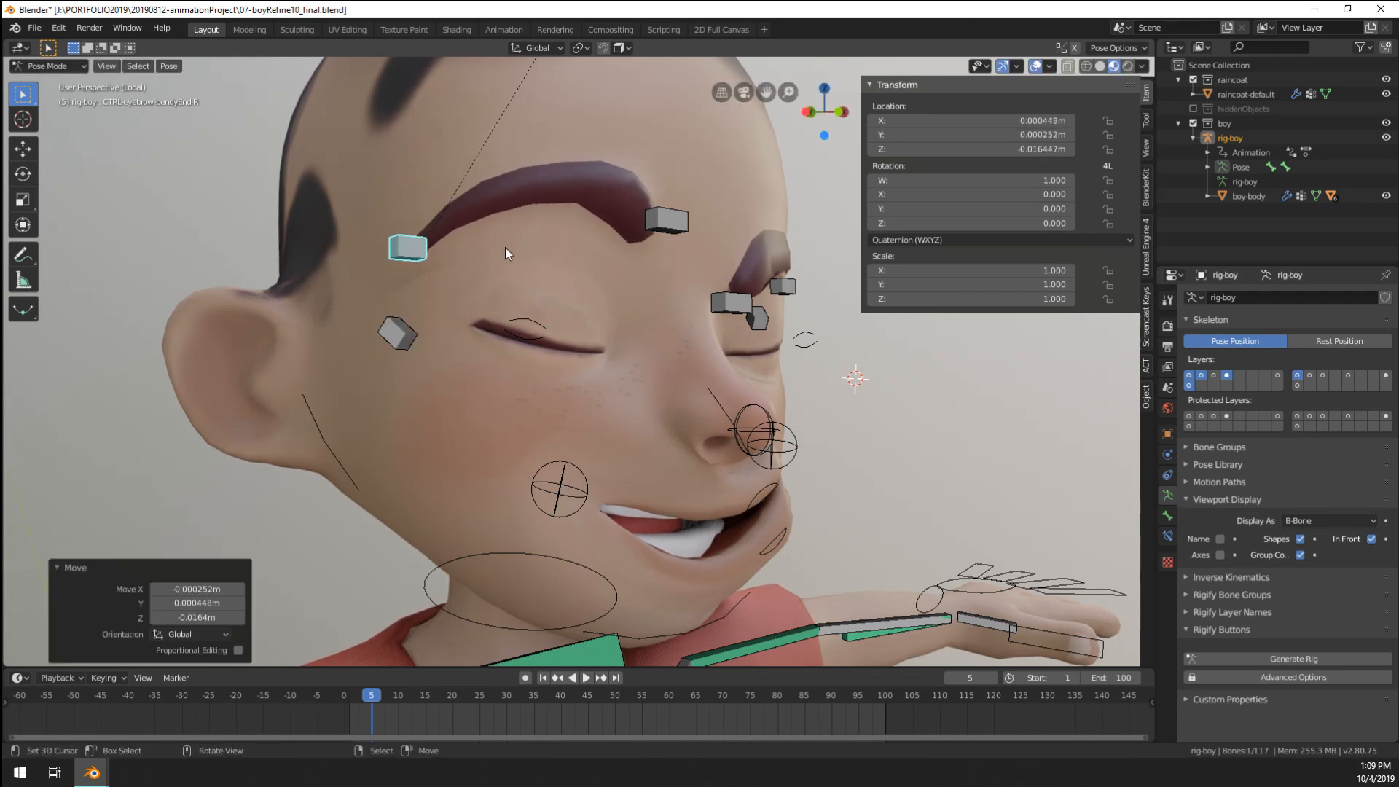
- Lower the right eyebrow's inner control about 0.0336 m in Z and a further 0.0117 m from the front
right_click(663, 230)
key("g")
left_click(638, 281)
middle_click_drag(638, 281, 583, 288)
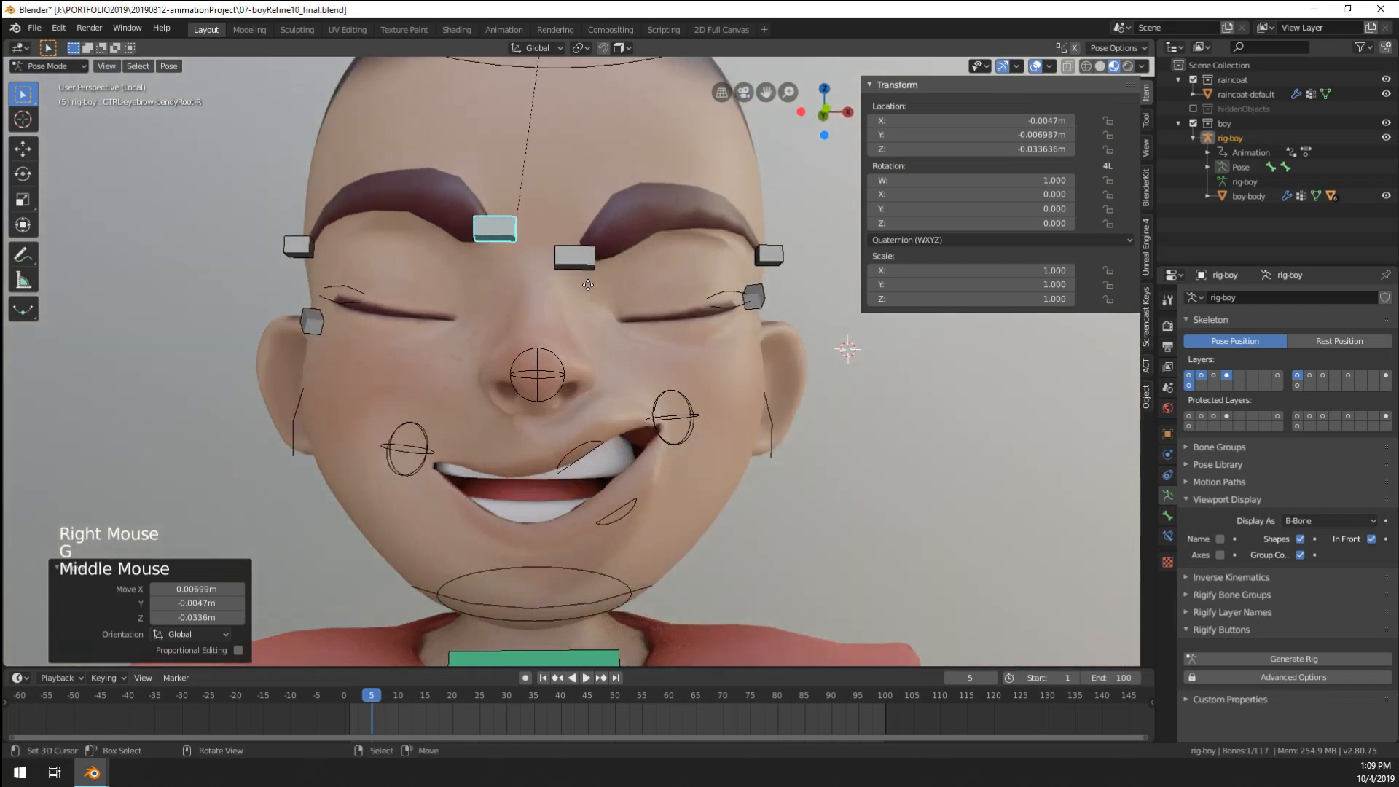
key("g")
left_click(591, 295)
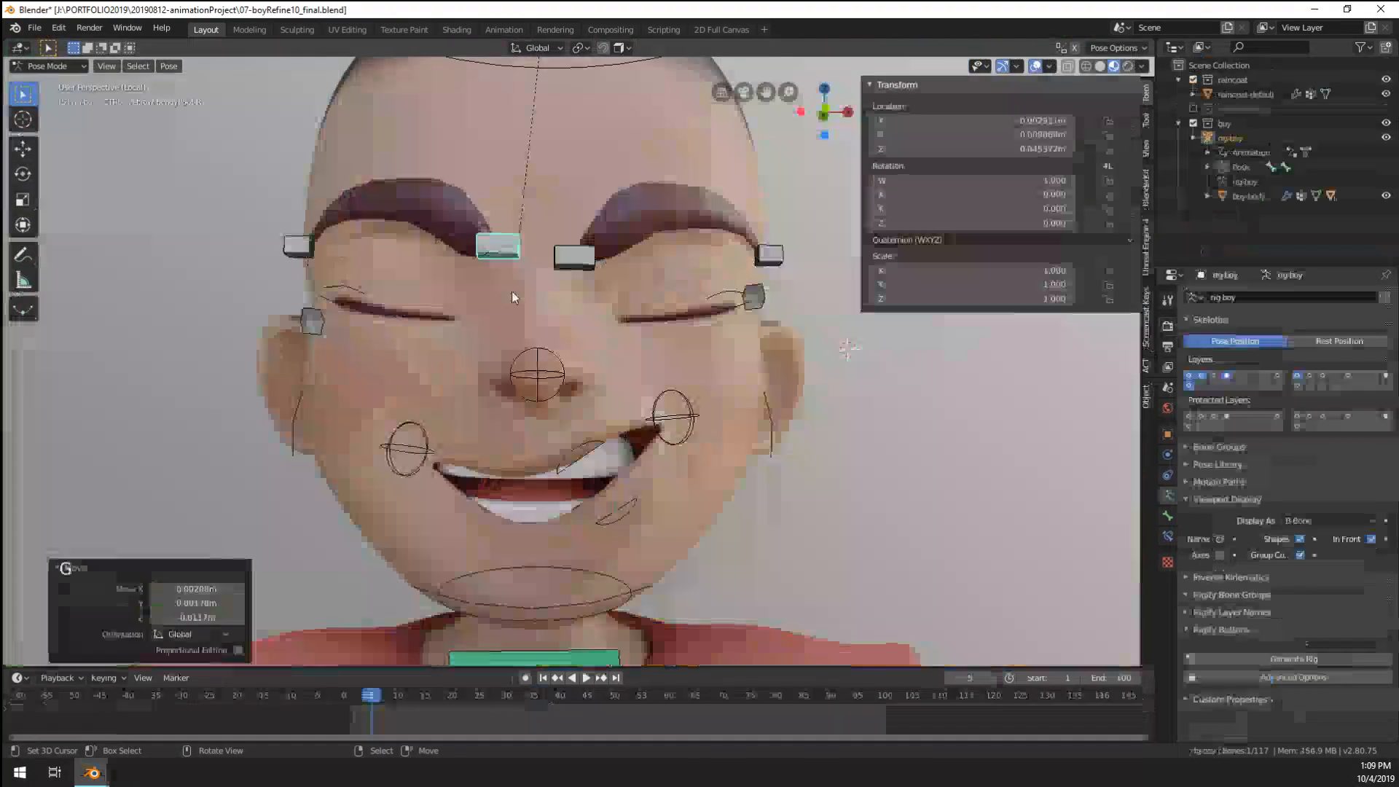
- Readjust the right eyebrow's inner control from a three-quarter angle to inspect the brow deformation
scroll(512, 290, "up", 2)
middle_click_drag(512, 291, 576, 255)
key("g")
key("g")
right_click(609, 247)
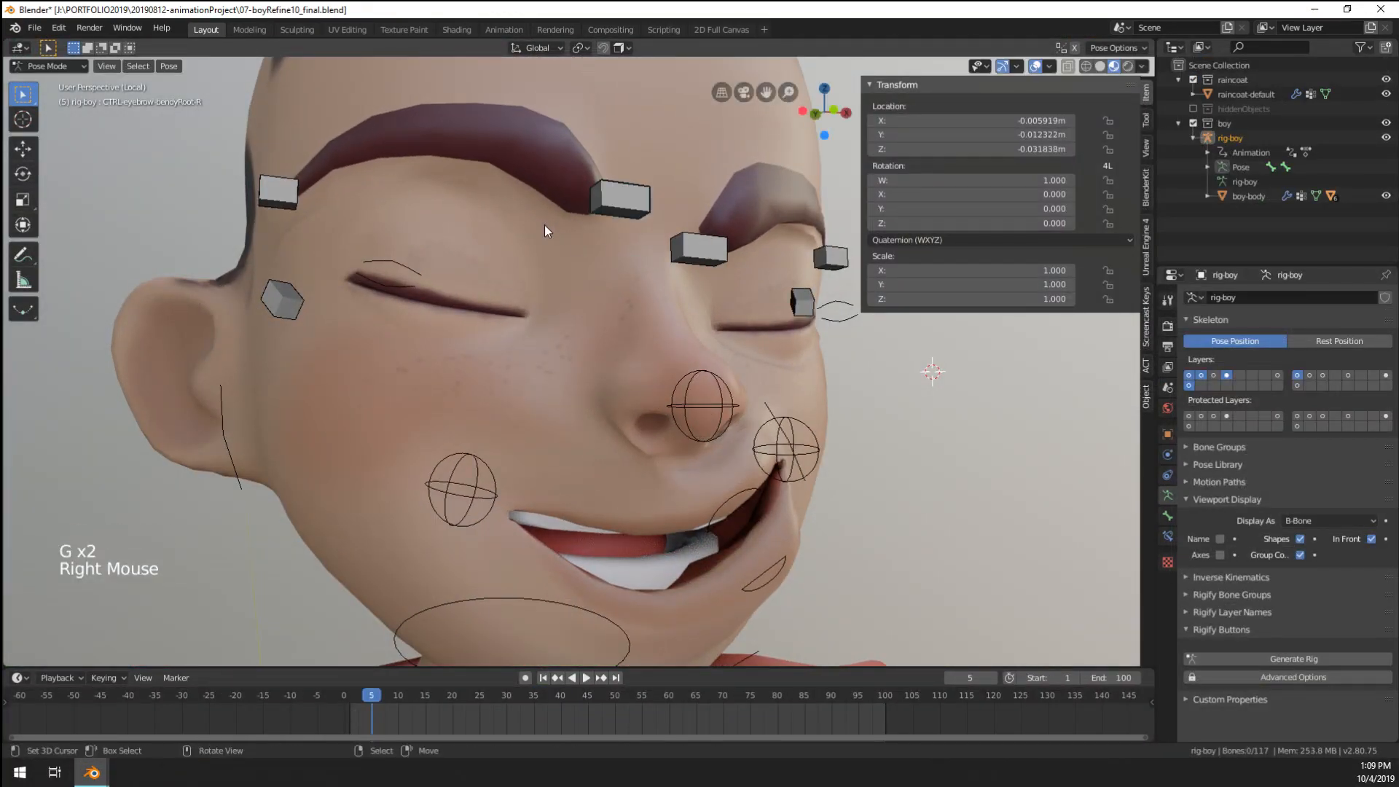
- Put the boy's body mesh in Weight Paint mode and sample the eyebrow-bendy-R group from the right brow
key("ctrl+Tab")
right_click(567, 245)
key("ctrl+Tab")
left_click(461, 220)
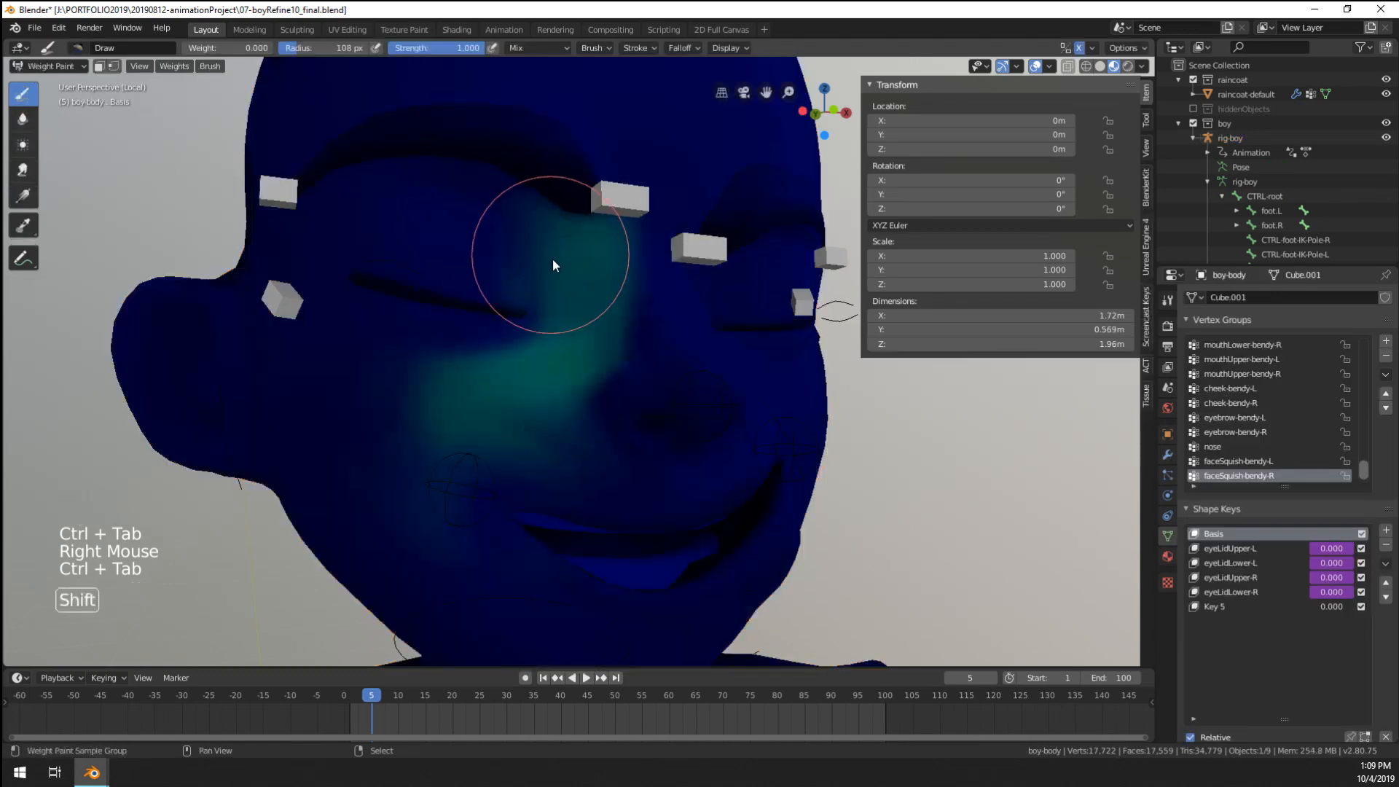
middle_click_drag(552, 258, 519, 342, "shift")
left_click(516, 342, "shift")
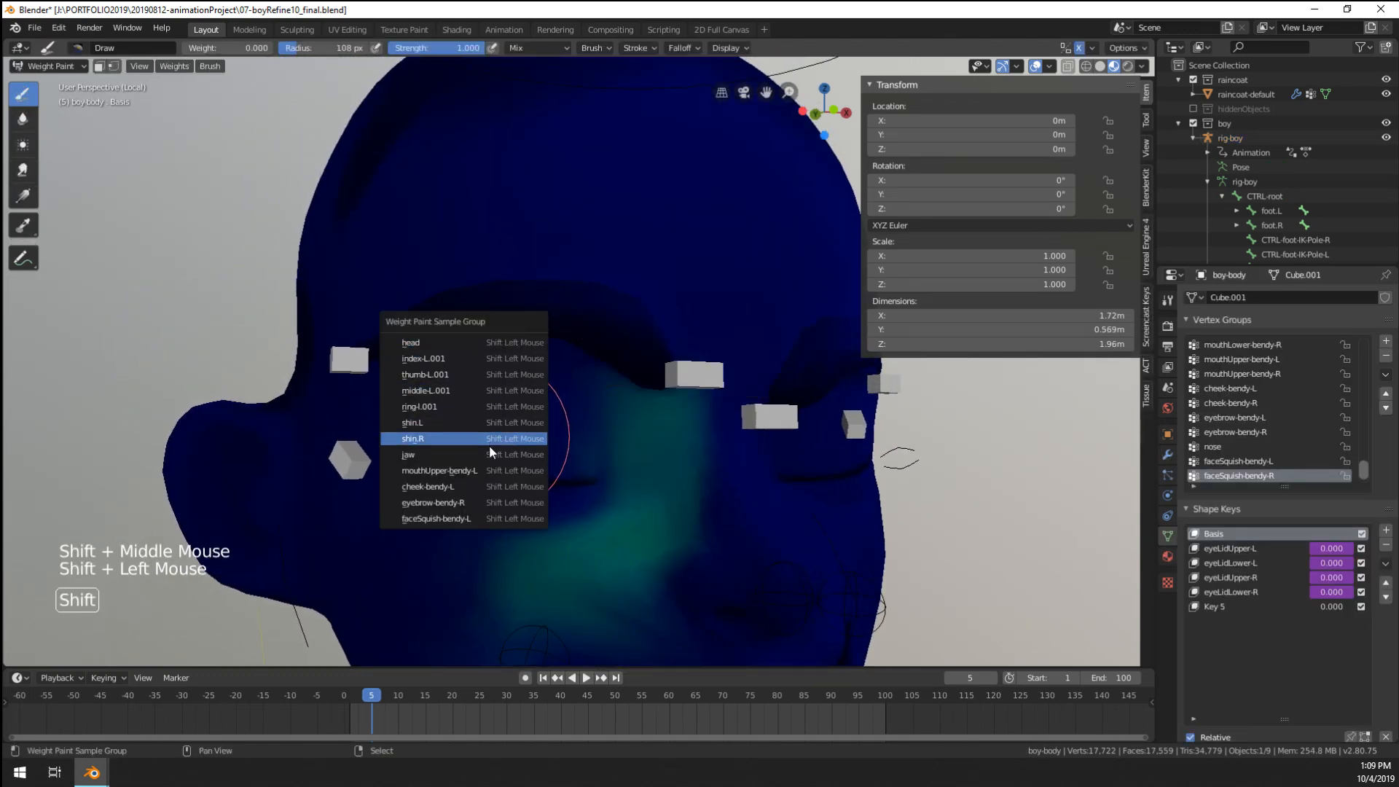
left_click(479, 505)
- Soften the lower edge of the eyebrow-bendy-R weights with the Blur brush at radius 50 px and strength 1.000
middle_click_drag(562, 390, 184, 231)
scroll(184, 230, "up", 2)
left_click(22, 119)
key("f")
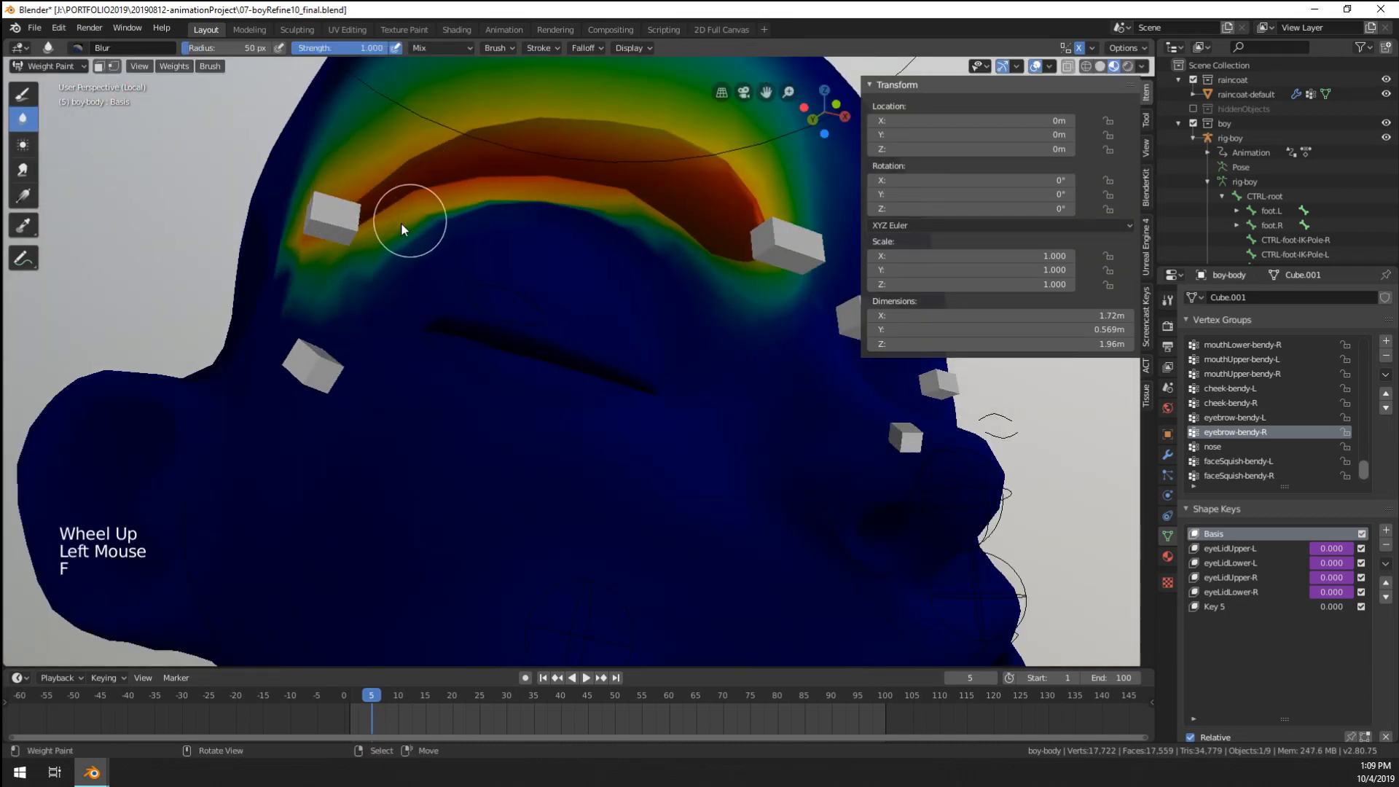
left_click(569, 204)
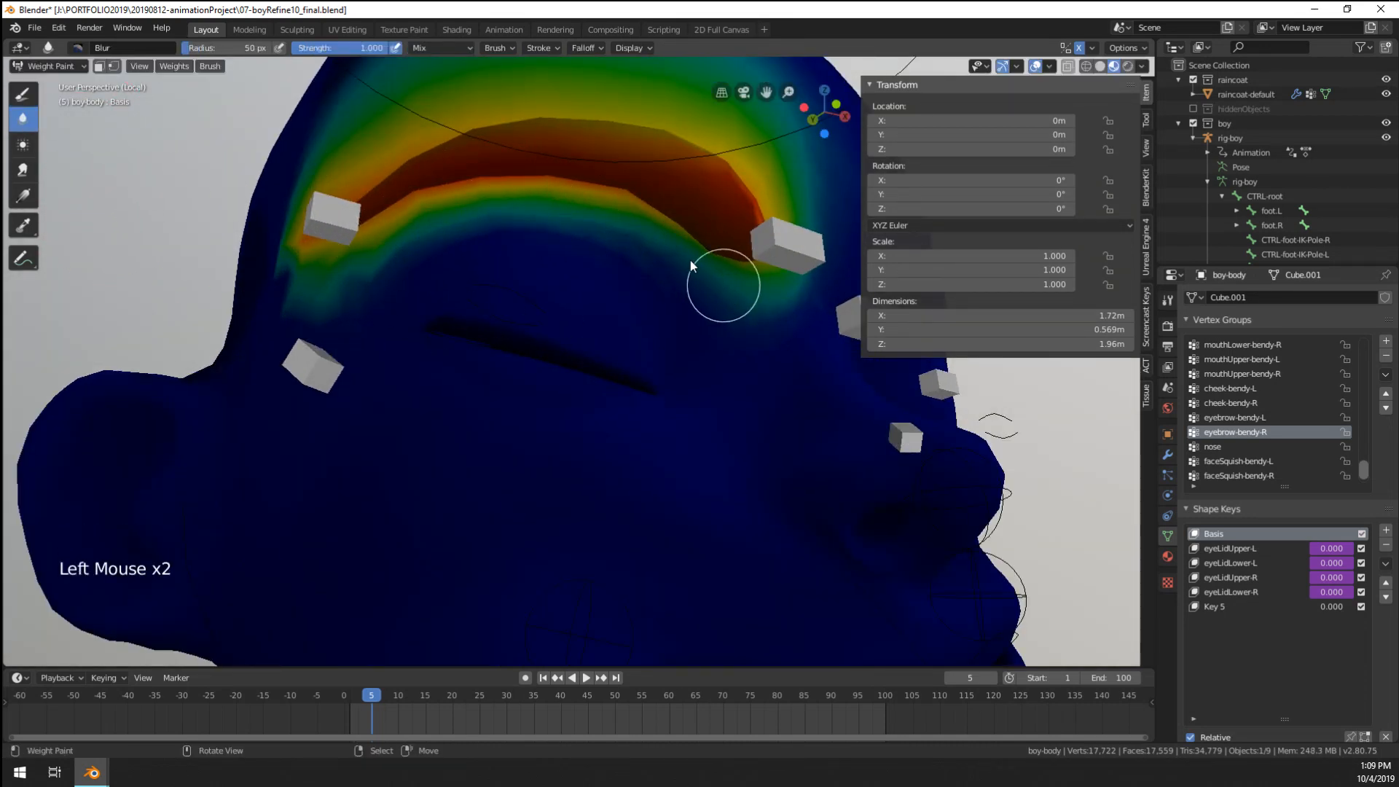
scroll(317, 287, "down", 2)
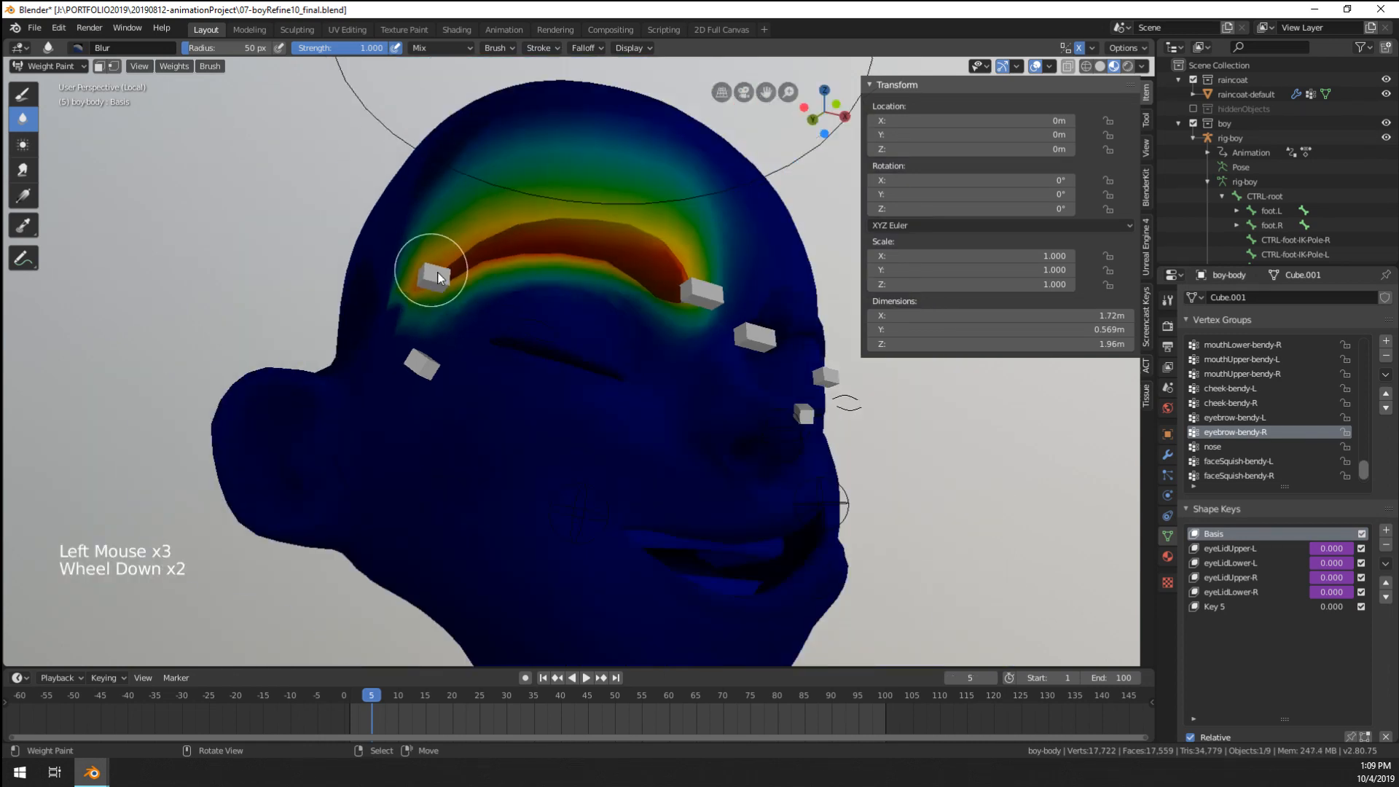
- Return the rig to Pose Mode and reposition the right eyebrow's inner control to test the blurred weights
middle_click_drag(437, 273, 408, 311)
key("ctrl+Tab")
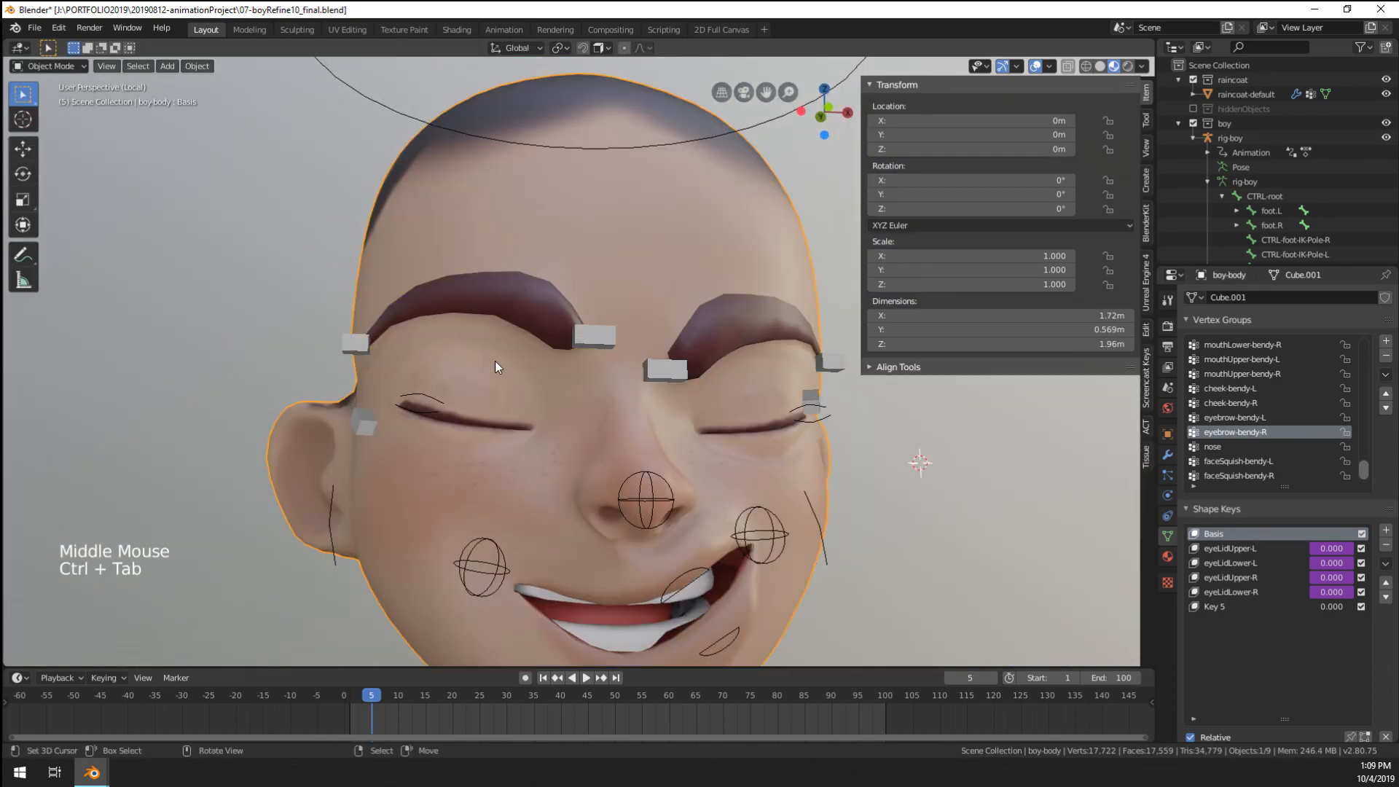
right_click(502, 357)
middle_click_drag(554, 357, 588, 364)
right_click(562, 357)
key("g")
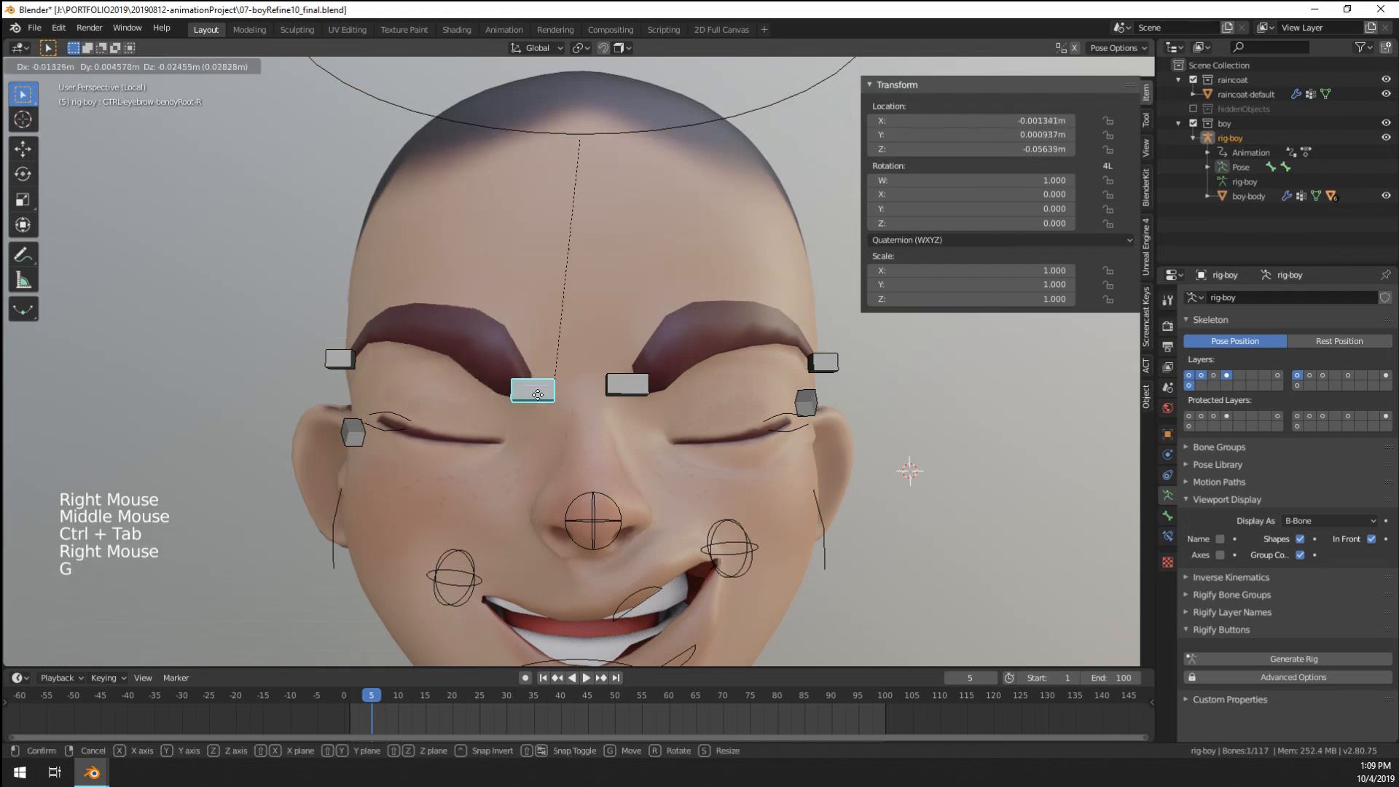
left_click(507, 379)
key("g")
middle_click_drag(507, 379, 545, 371)
left_click(570, 374)
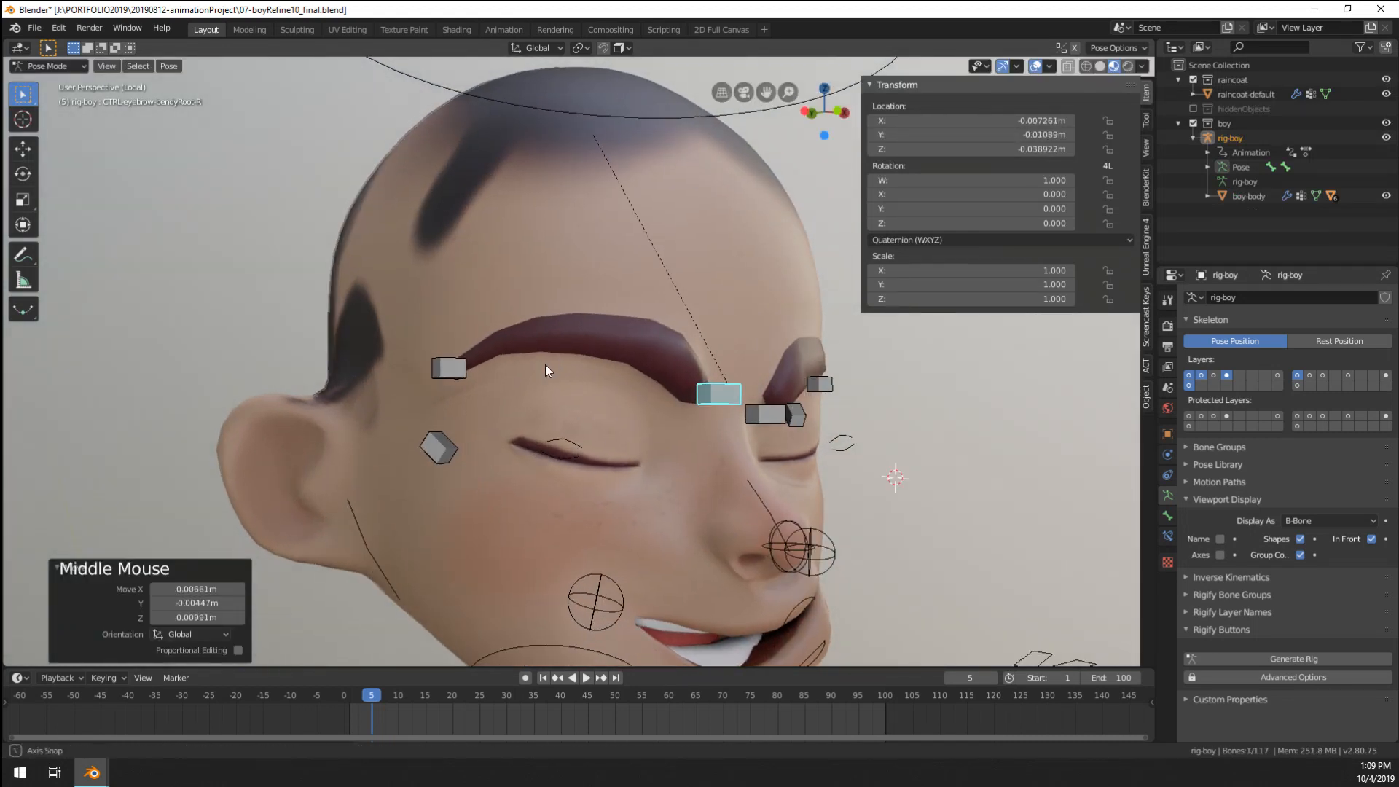
- Display the rig layer with the facial bendy bones as well and try moving the right eyebrow's inner control
left_click(1277, 375, "shift")
scroll(598, 390, "up", 2)
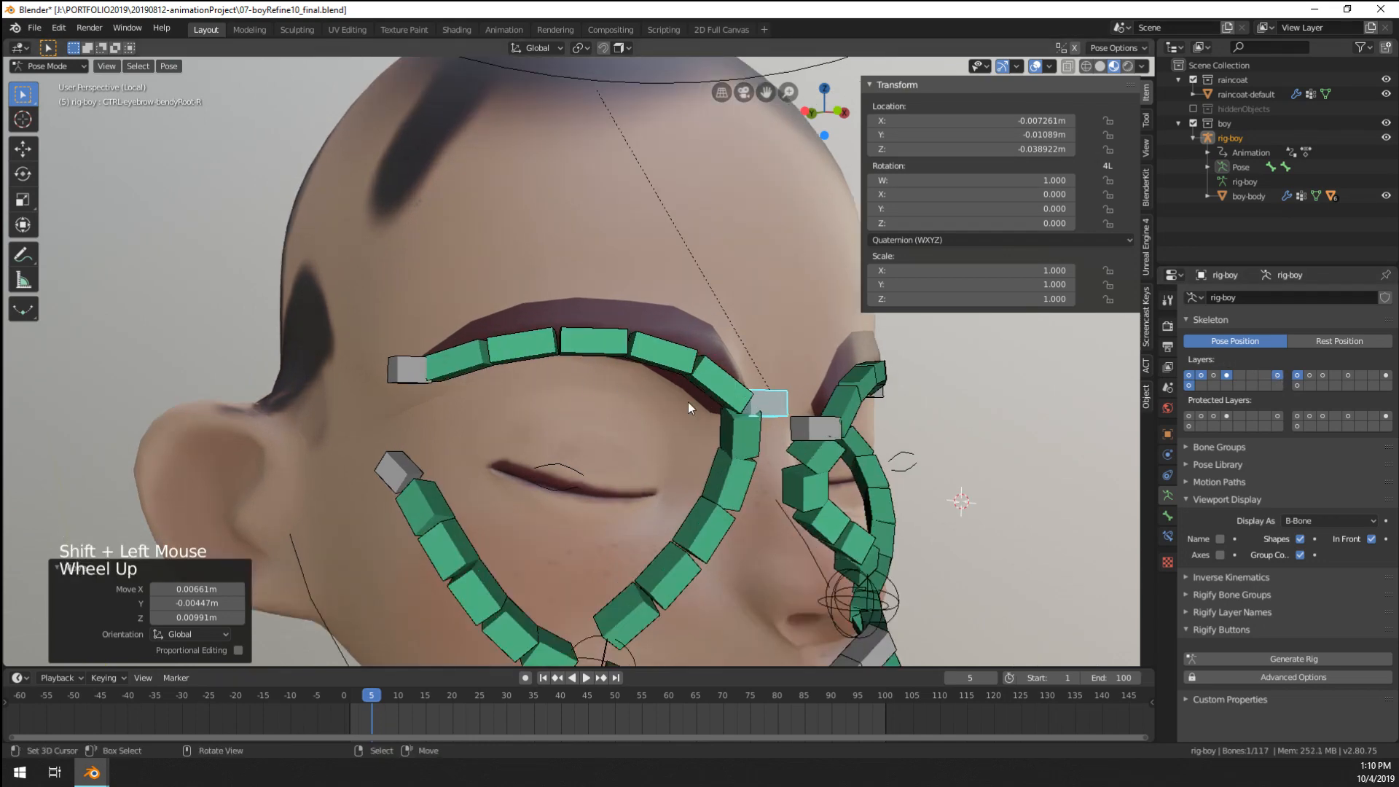
key("g")
right_click(351, 233)
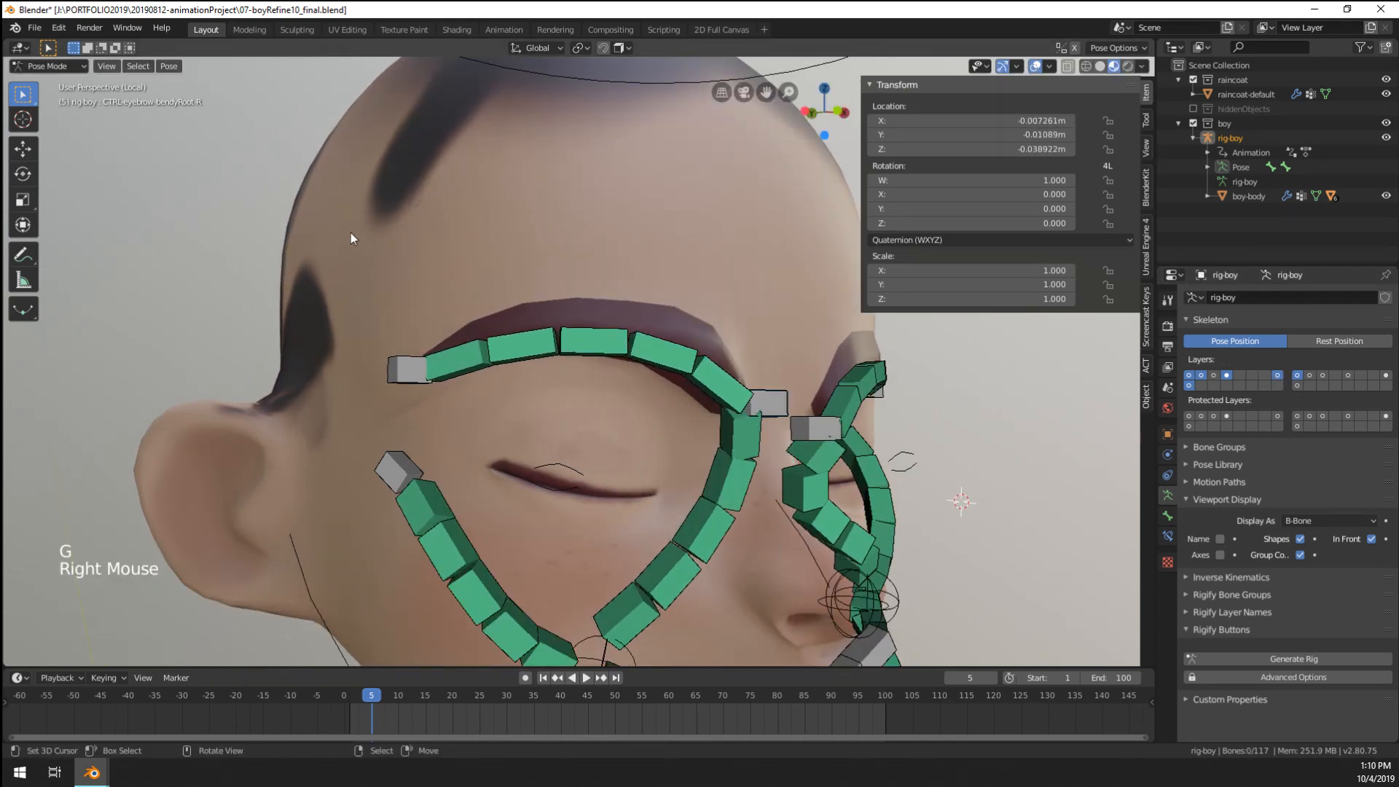
- Put the body mesh in Weight Paint mode and smear the outer end of the eyebrow-bendy-R weights inward at radius 152 px, strength 0.500
key("ctrl+Tab")
right_click(404, 299)
key("ctrl+Tab")
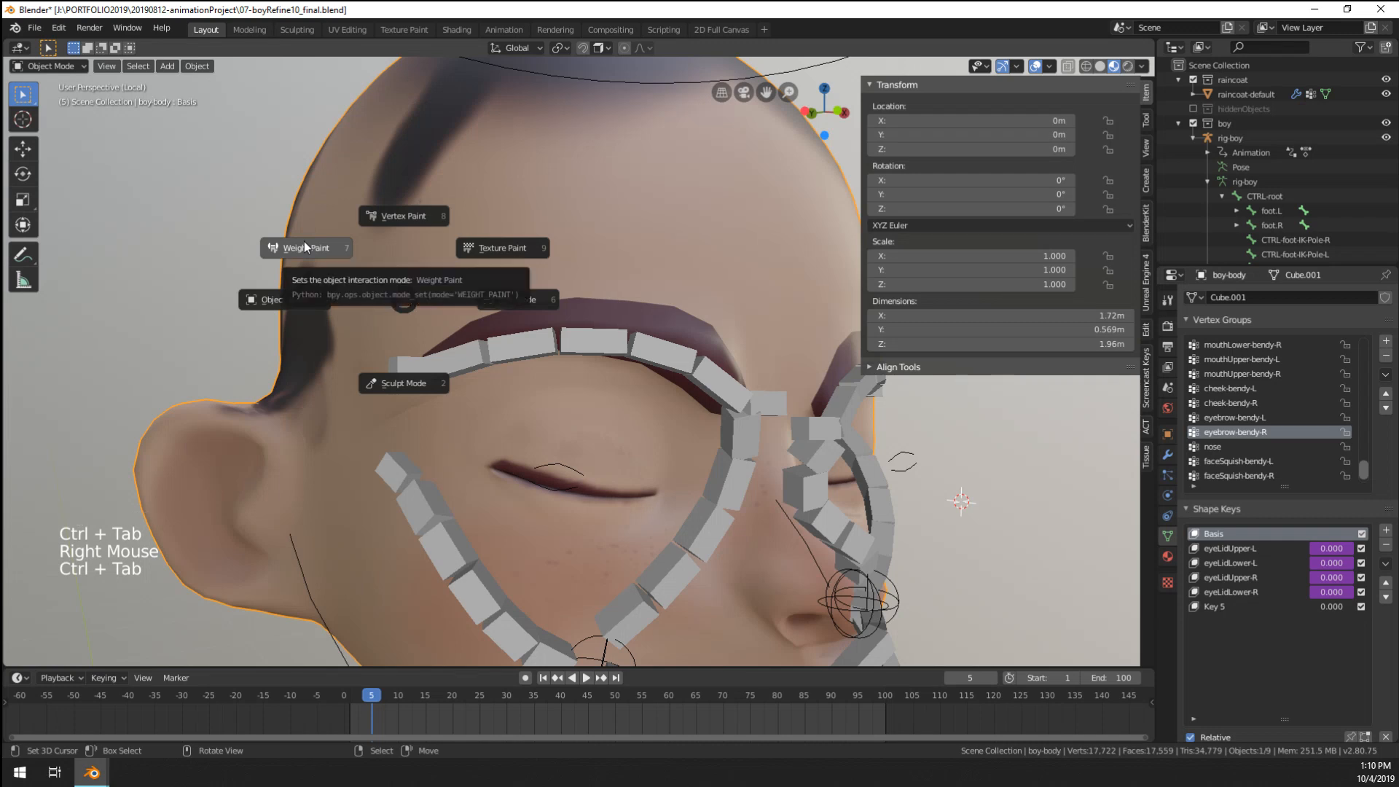
mouse_move(304, 242)
middle_mouse_down()
mouse_move(427, 291)
mouse_move(418, 329)
middle_mouse_up()
key("f")
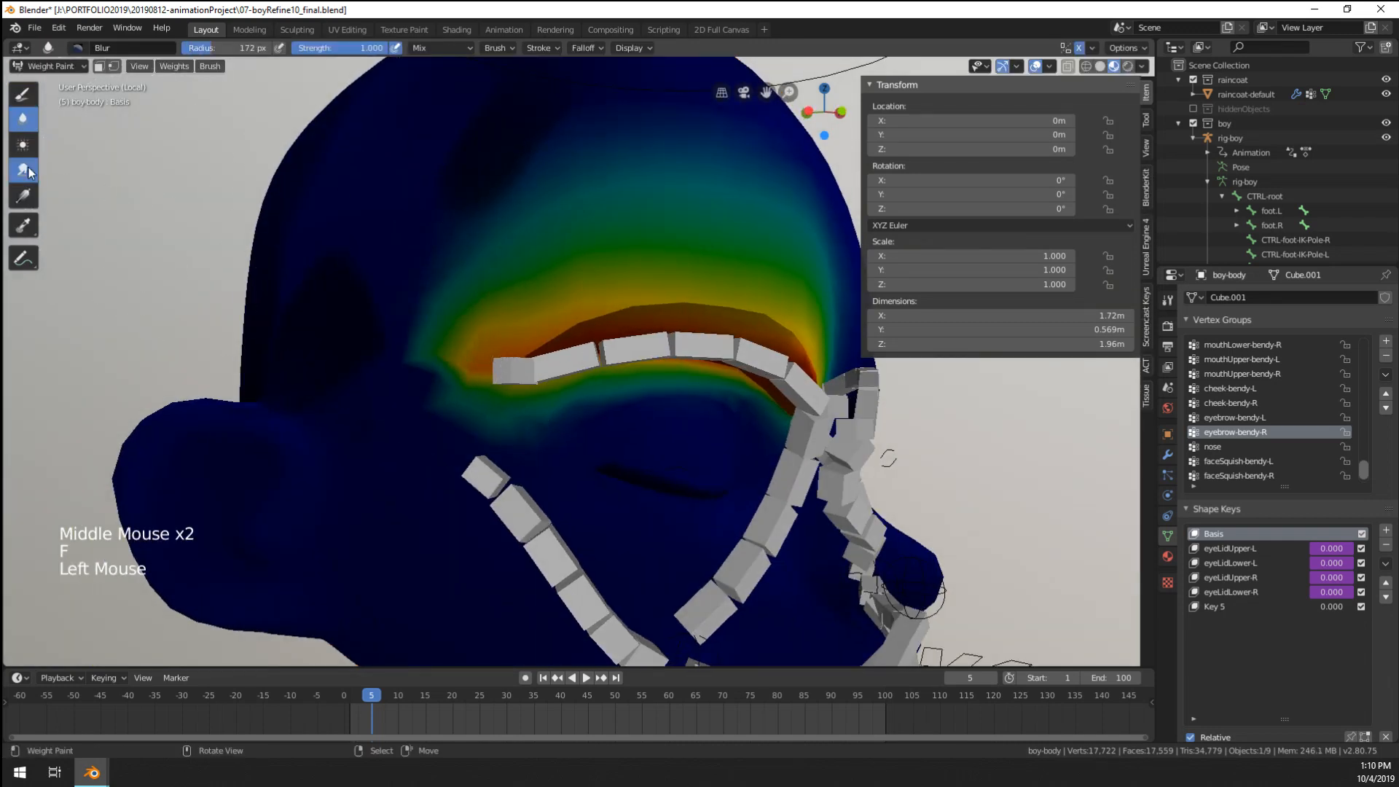
left_click(29, 172)
key("f")
left_click(438, 346)
left_click(444, 328)
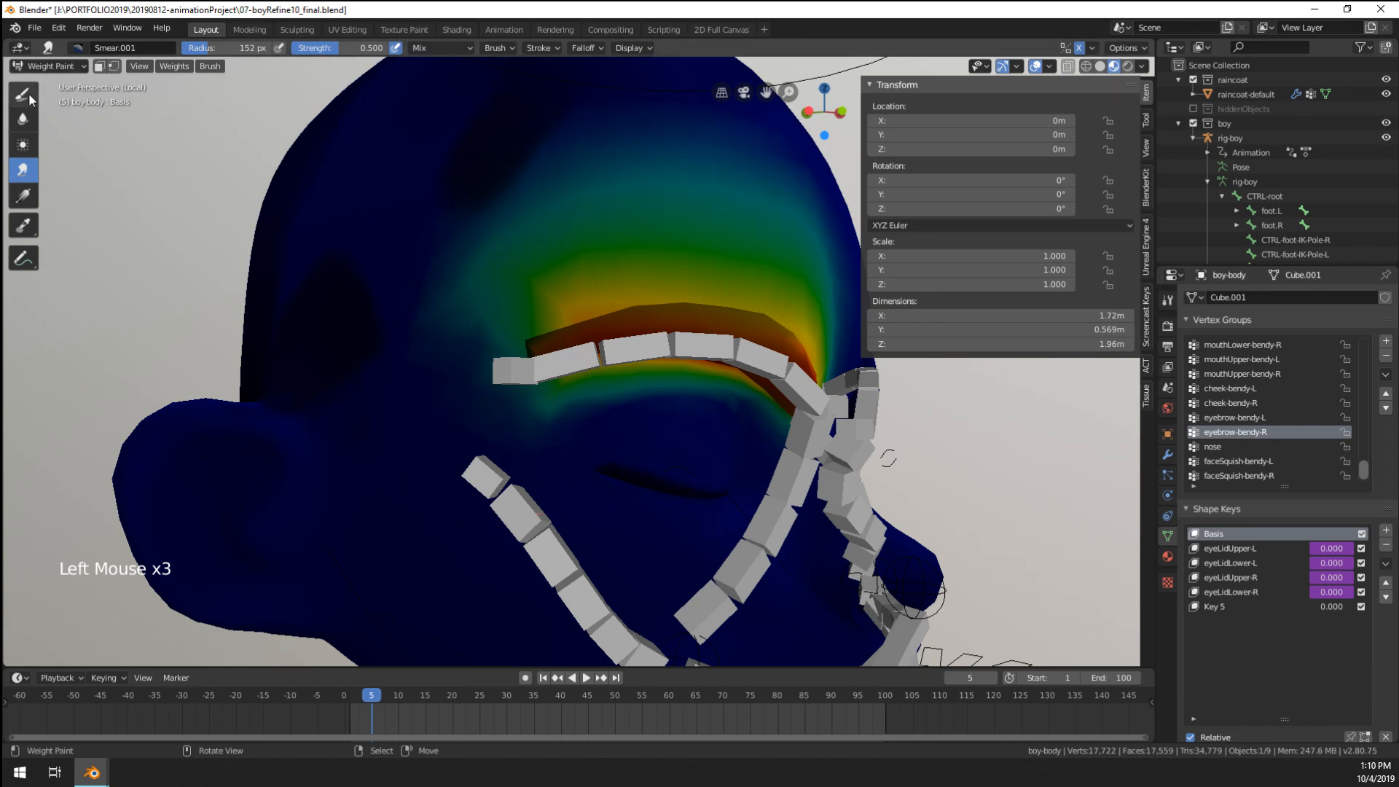
- Return the rig to Pose Mode and raise the right eyebrow's inner control about 0.0276 m in Z to test the smeared weights
left_click_drag(48, 66, 45, 81)
mouse_move(540, 307)
middle_mouse_down()
mouse_move(527, 298)
mouse_move(563, 299)
mouse_move(555, 314)
mouse_move(628, 345)
middle_mouse_up()
right_click(701, 356)
key("ctrl+Tab")
right_click(679, 372)
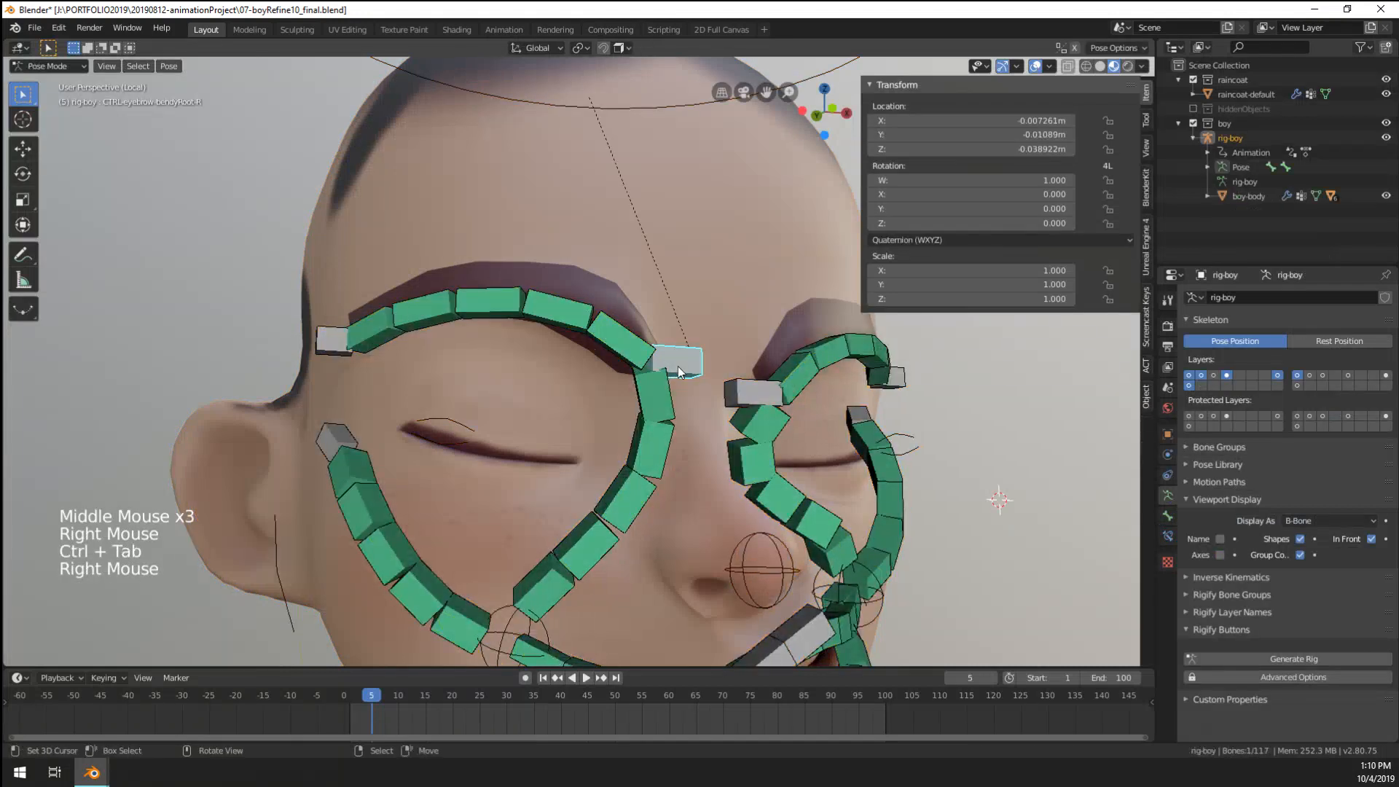
key("g")
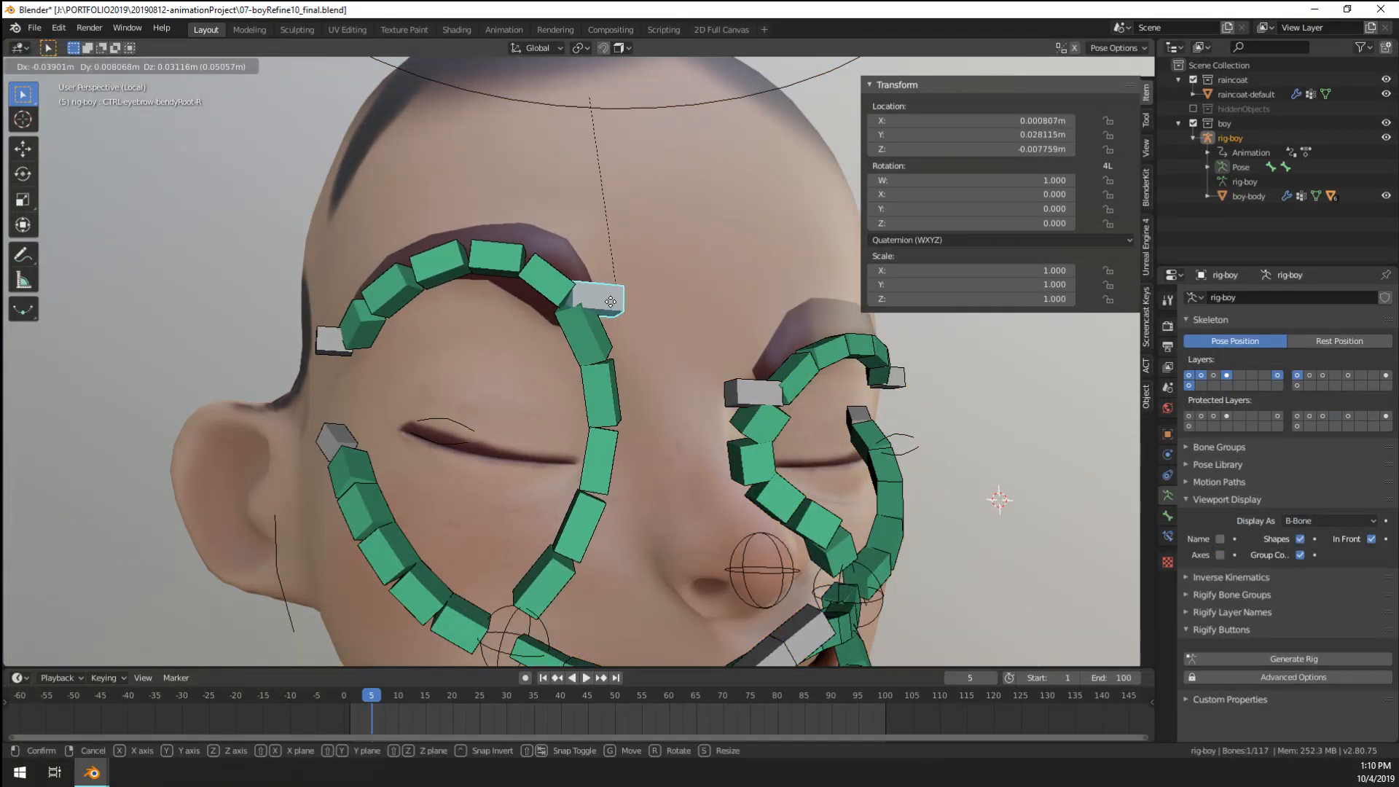
left_click(578, 291)
middle_click_drag(578, 290, 578, 274)
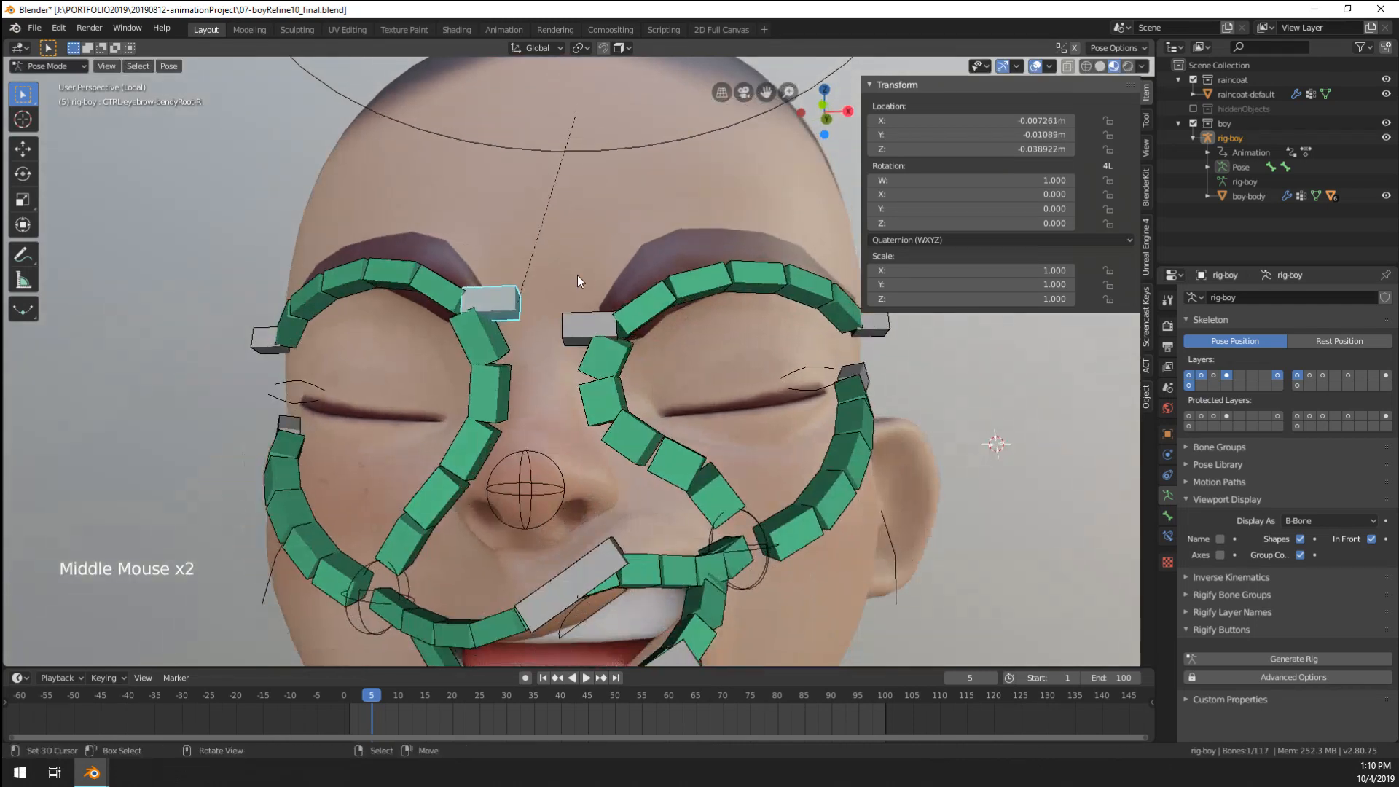
key("g")
right_click(442, 528)
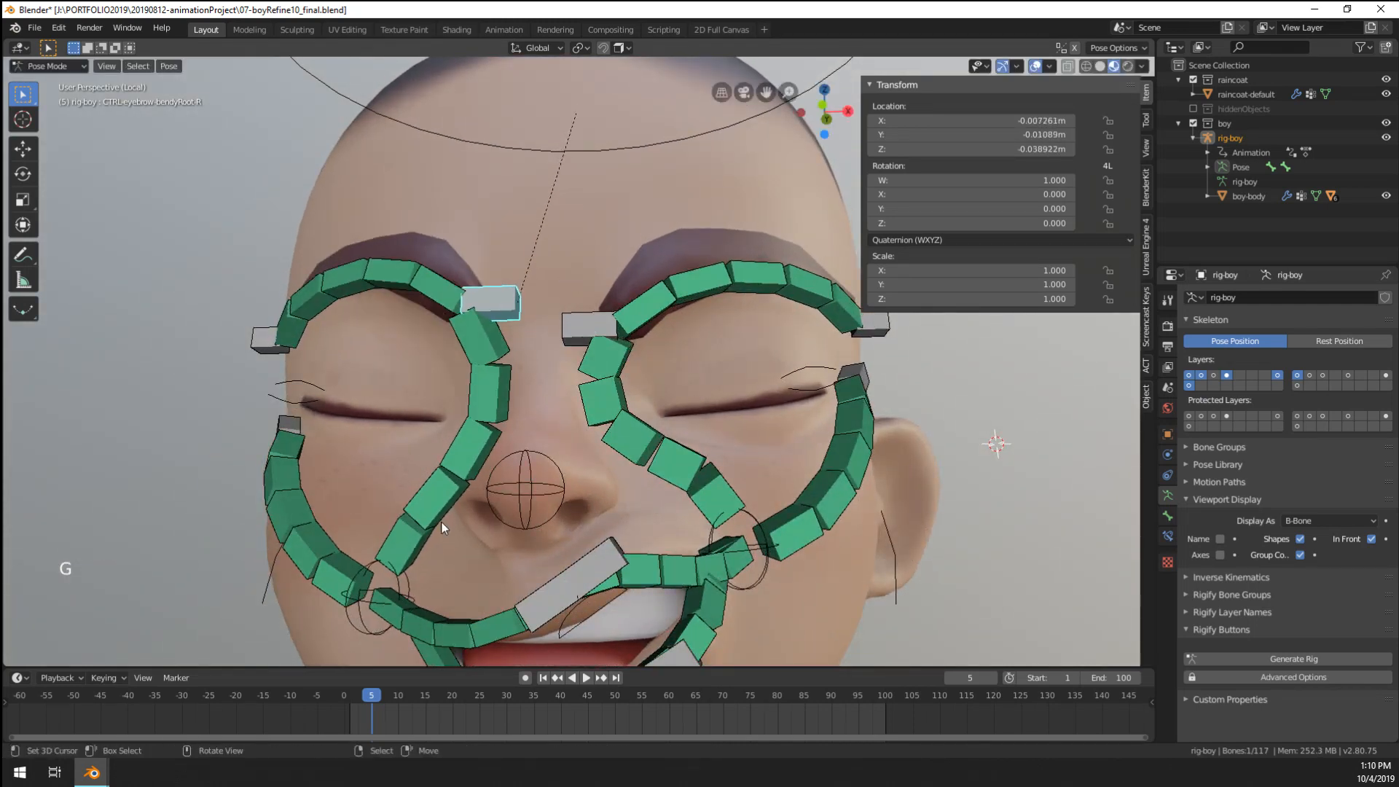
key("g")
left_click(503, 502)
- Limit the visible armature layers to the one holding the facial controls
middle_click_drag(503, 503, 1255, 270)
scroll(554, 466, "down", 2)
left_click(1279, 376)
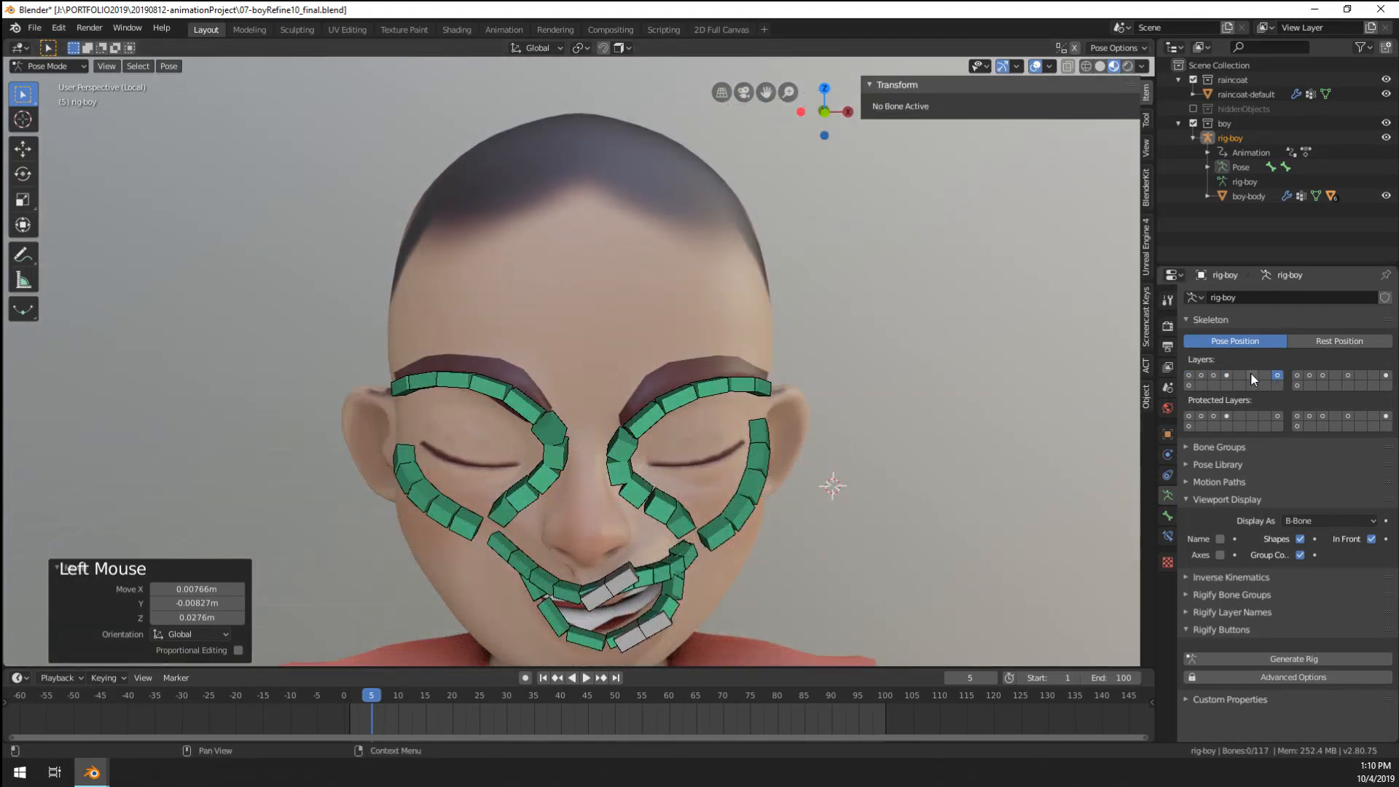
left_click(1227, 374)
middle_click_drag(619, 408, 637, 391)
scroll(634, 390, "up", 2)
- Raise the right mouth-corner control and lower the right eyebrow's inner control
key("g")
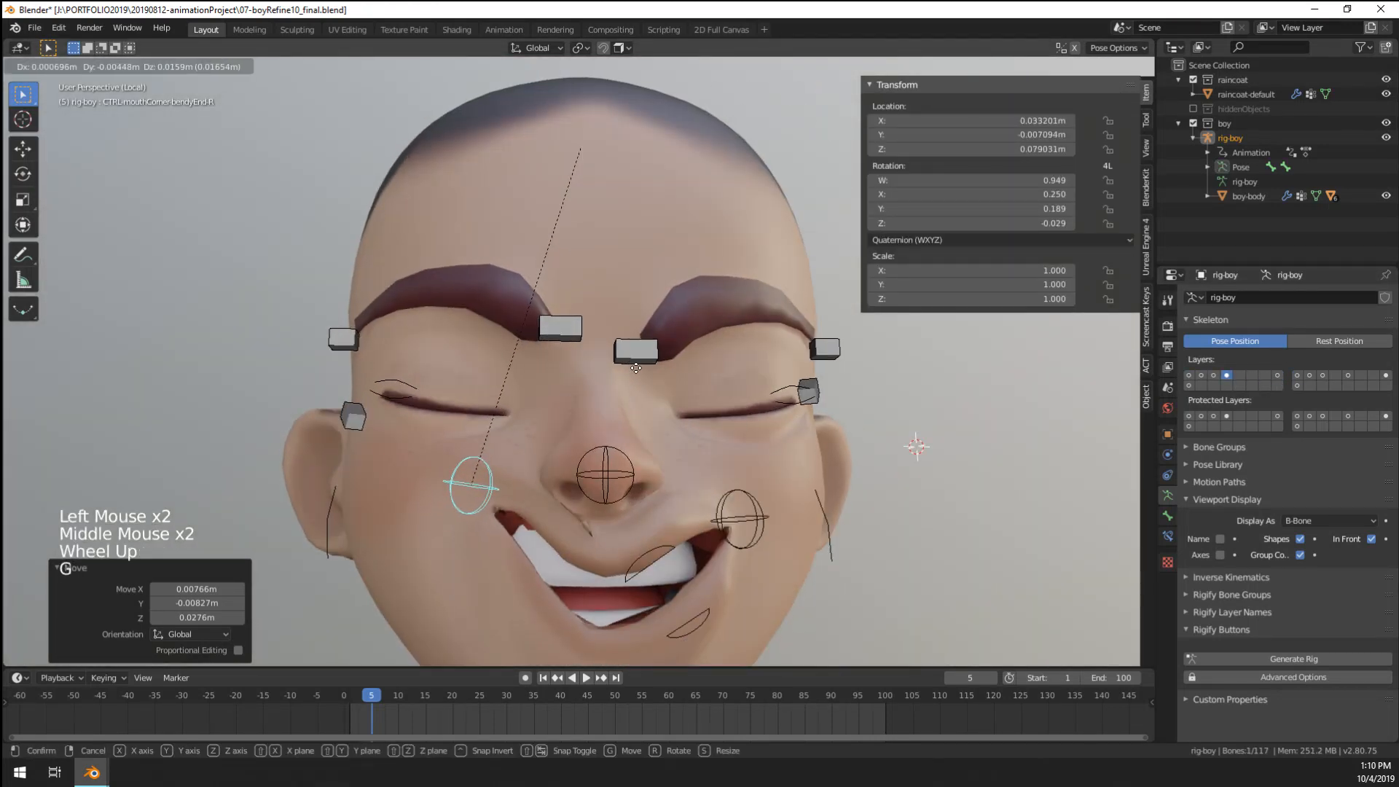
left_click(640, 374)
right_click(551, 337)
key("g")
left_click(539, 368)
- Lower the right eyebrow's outer control and nudge the control beside the right eye slightly upward
right_click(345, 340)
key("g")
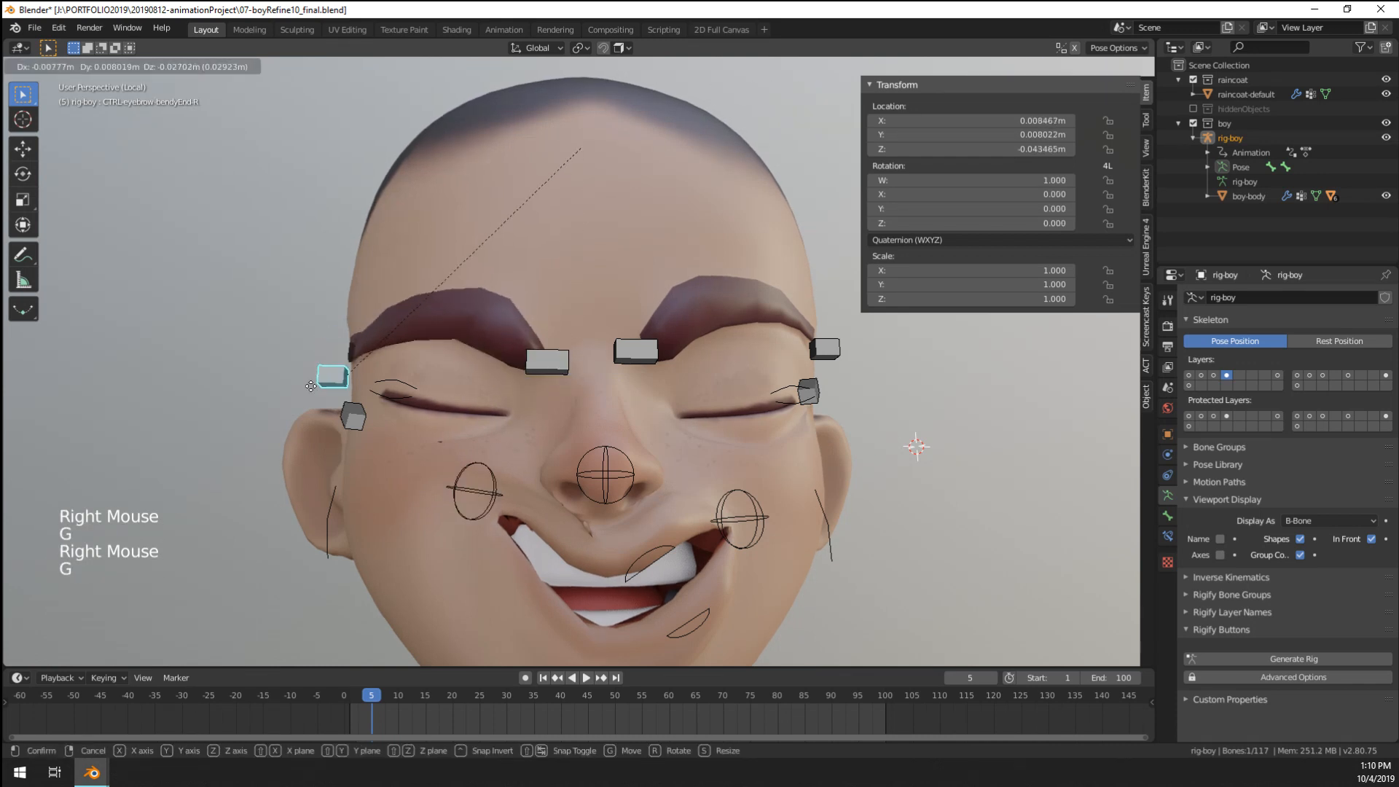
left_click(318, 383)
right_click(349, 409)
key("g")
left_click(353, 398)
- Pull the right mouth-corner control up toward the eye, and settle it about 0.0178 m lower in Z
right_click(491, 465)
key("g")
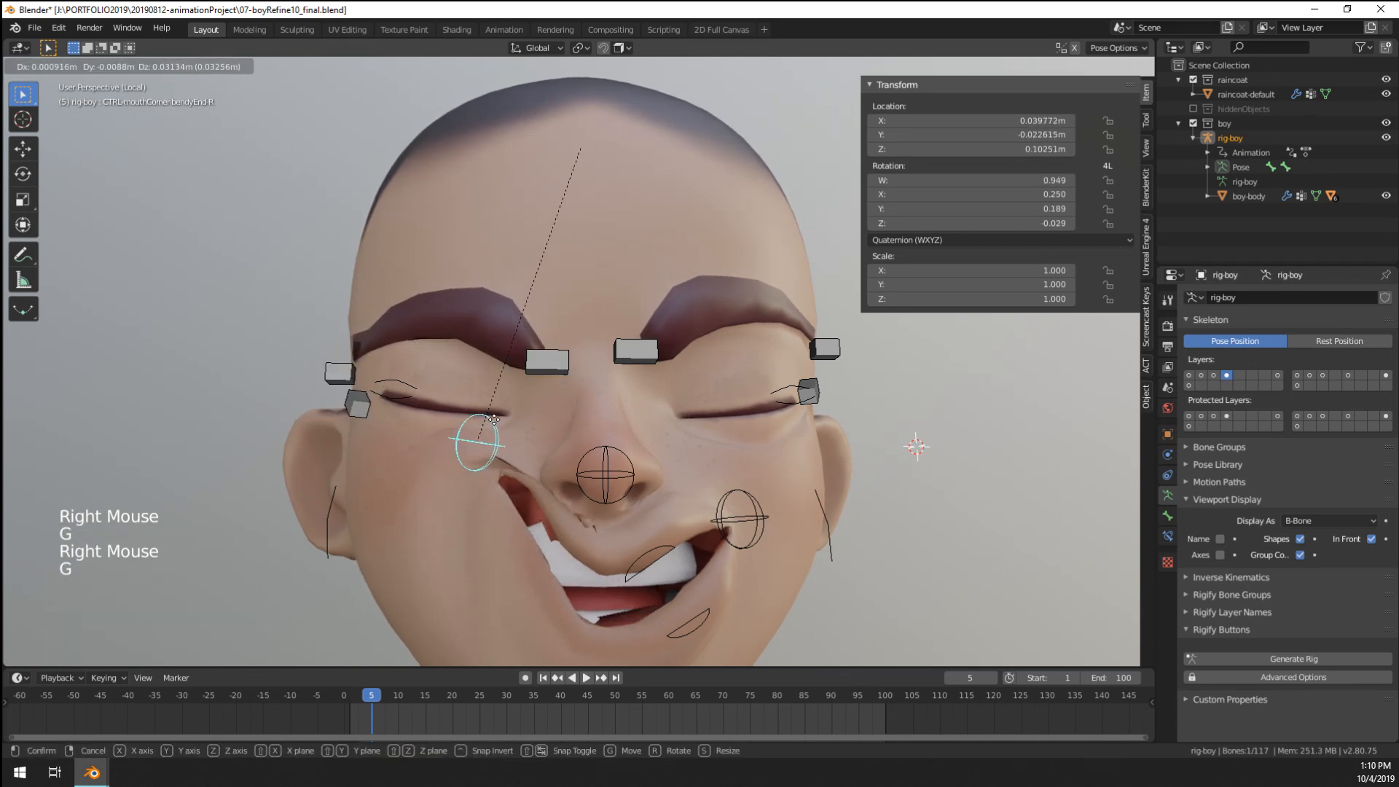
key("g")
left_click(503, 437)
- Move the upper-lip centre control about -0.0127 m in X and 0.0222 m in Z, rotate it level and readjust its position
middle_click_drag(576, 559, 566, 478, "shift")
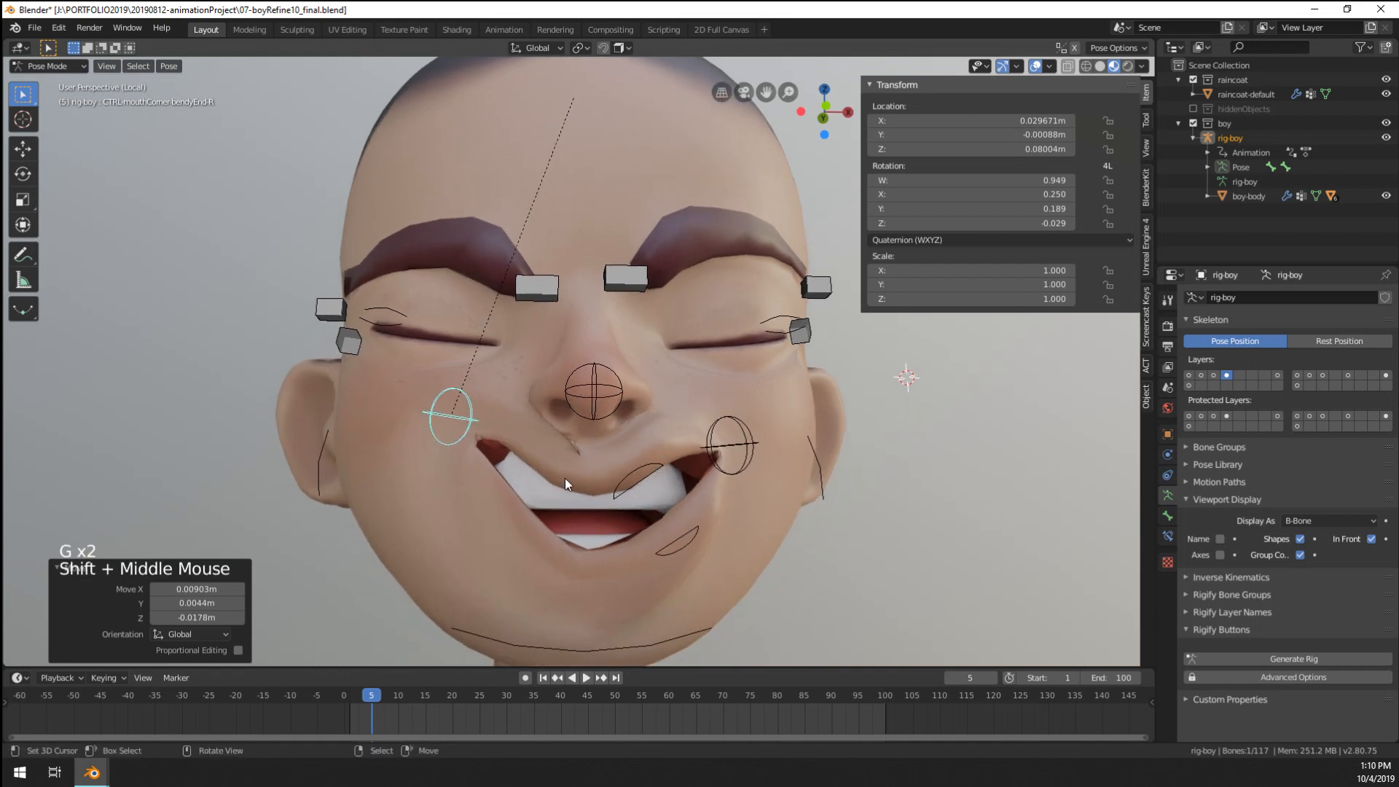
right_click(612, 488)
key("g")
left_click(693, 407)
key("r")
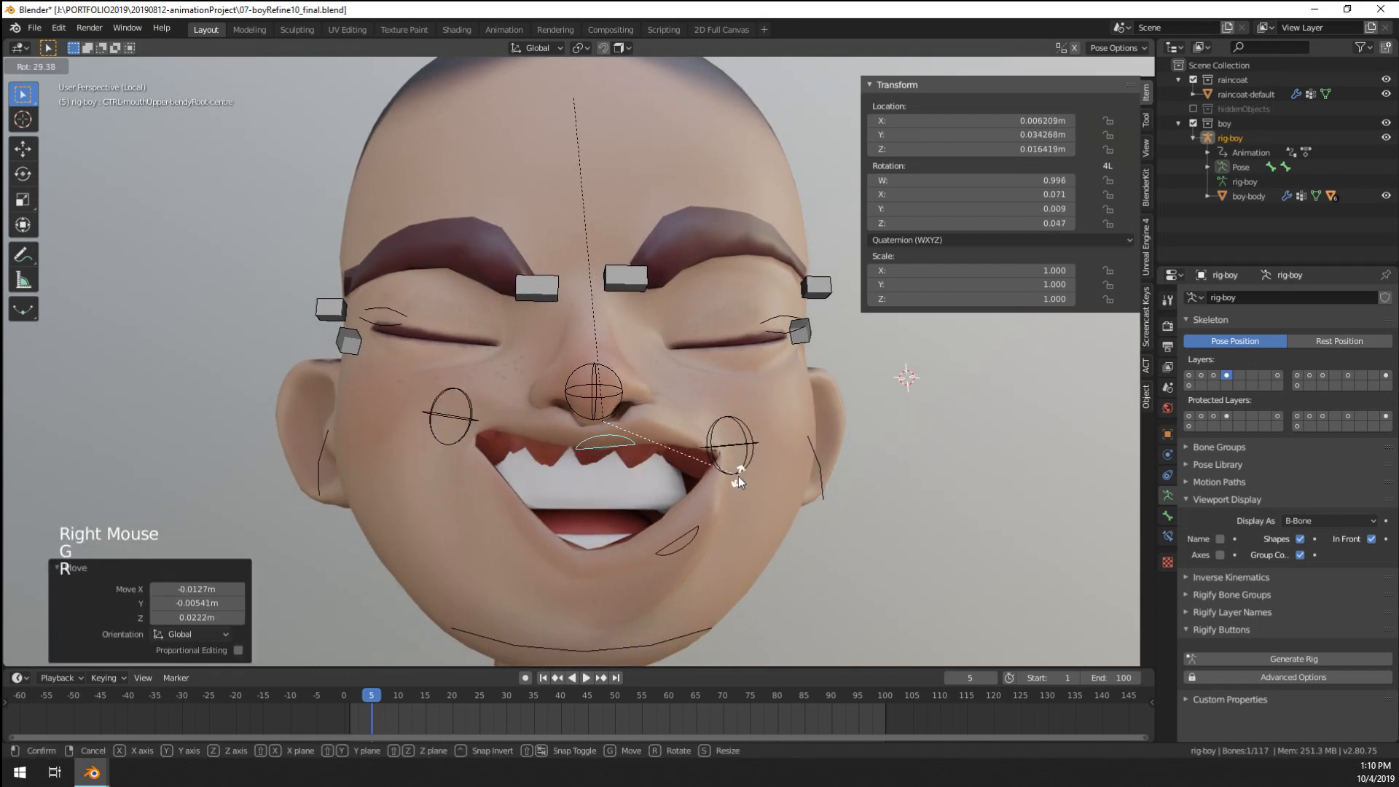
key("g")
- Raise the nose control about 0.0106 m in Z and fine-tune its position from another angle
right_click(623, 411)
left_click(597, 374)
key("g")
left_click(644, 369)
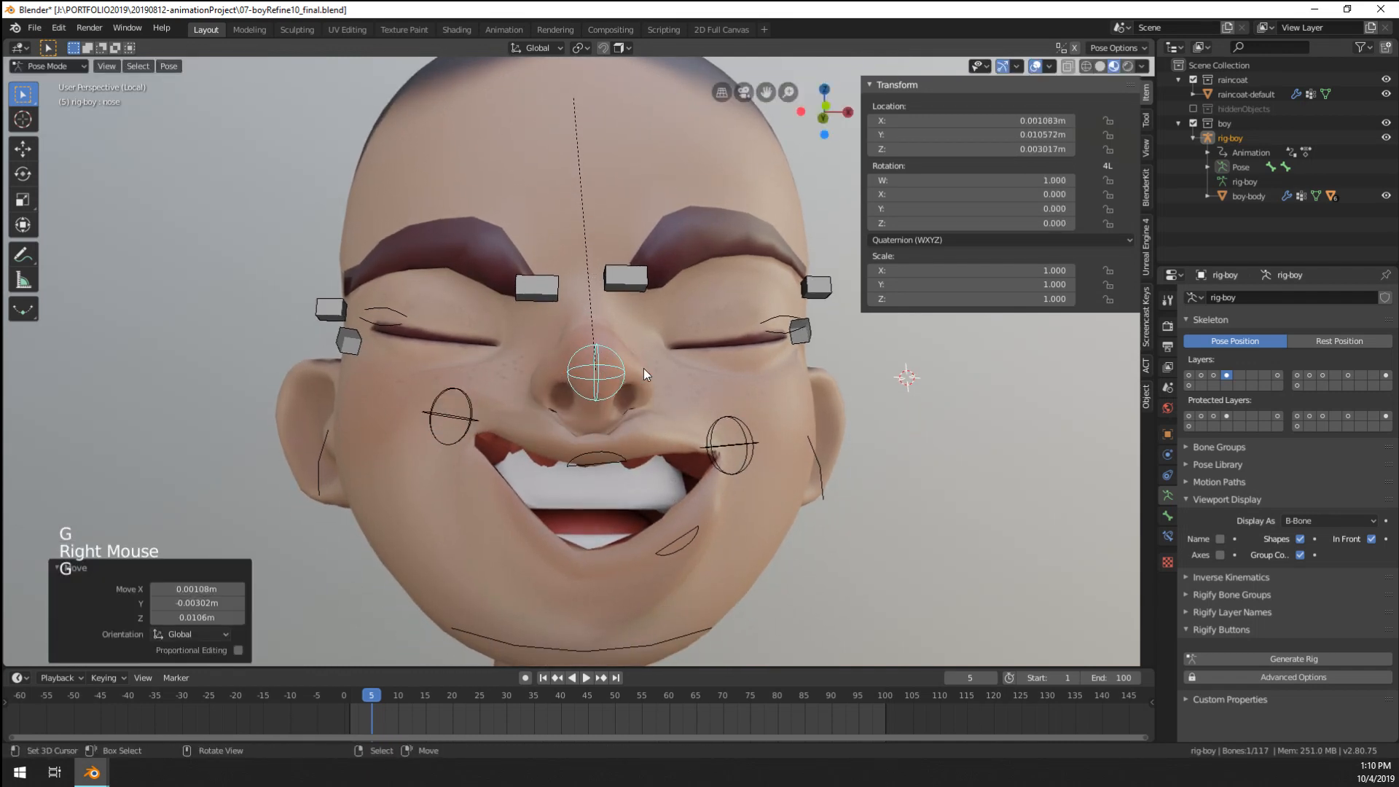
middle_click_drag(644, 369, 715, 373)
key("g")
left_click(715, 436)
middle_click_drag(715, 436, 619, 440)
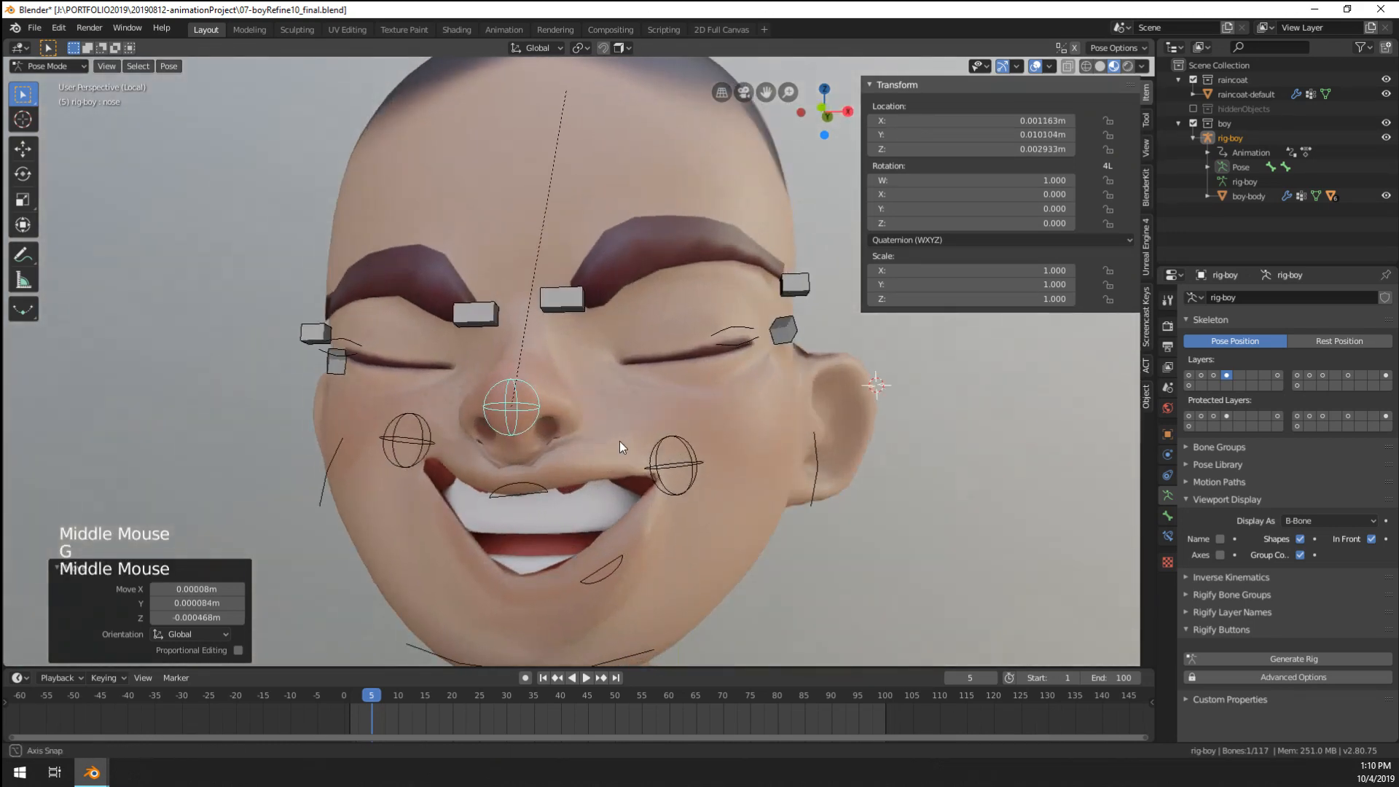
- Move the left mouth-corner control about 0.0157 m in X and -0.0133 m in Z
right_click(672, 453)
key("g")
scroll(525, 616, "down", 2)
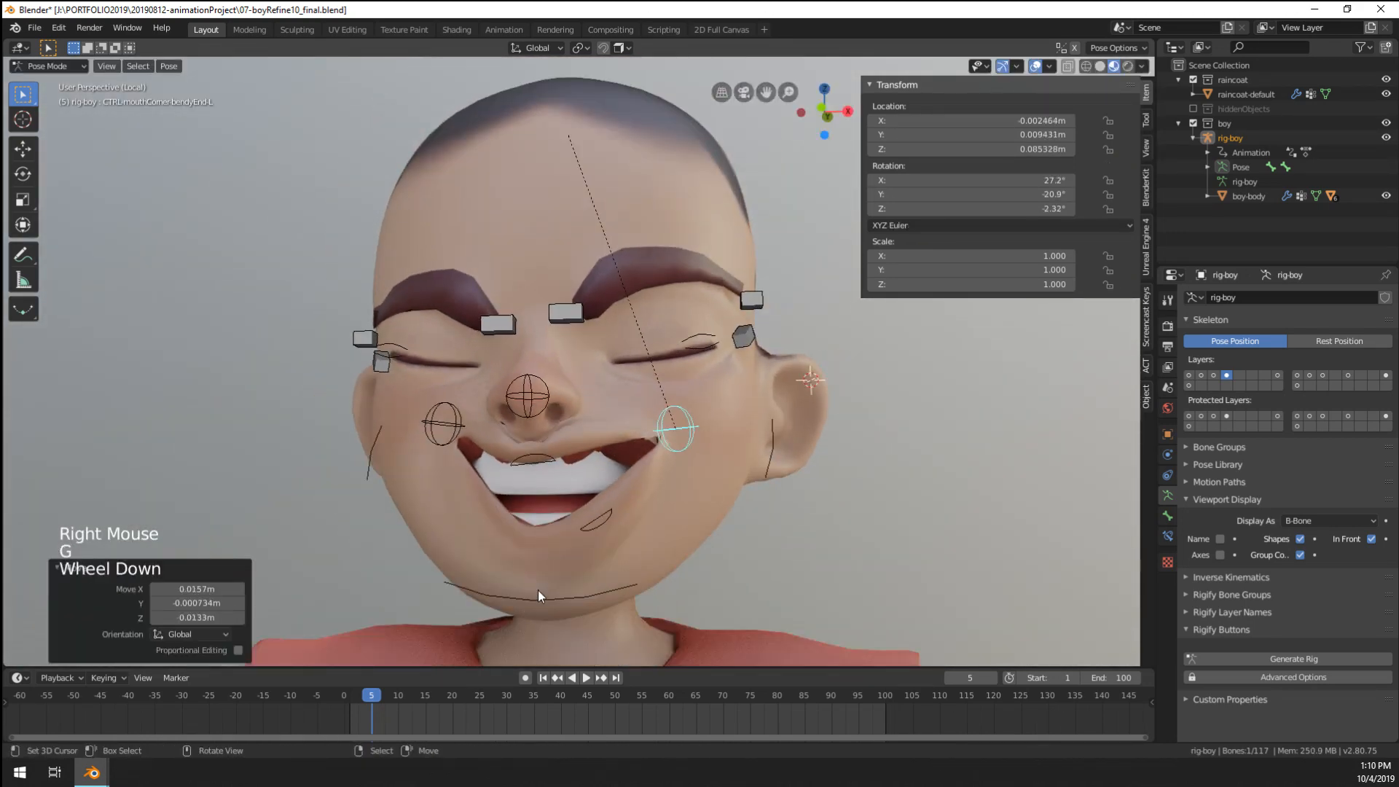
- Rotate the jaw control freely with trackball rotation to close the mouth slightly
right_click(538, 590)
key("r")
key("r")
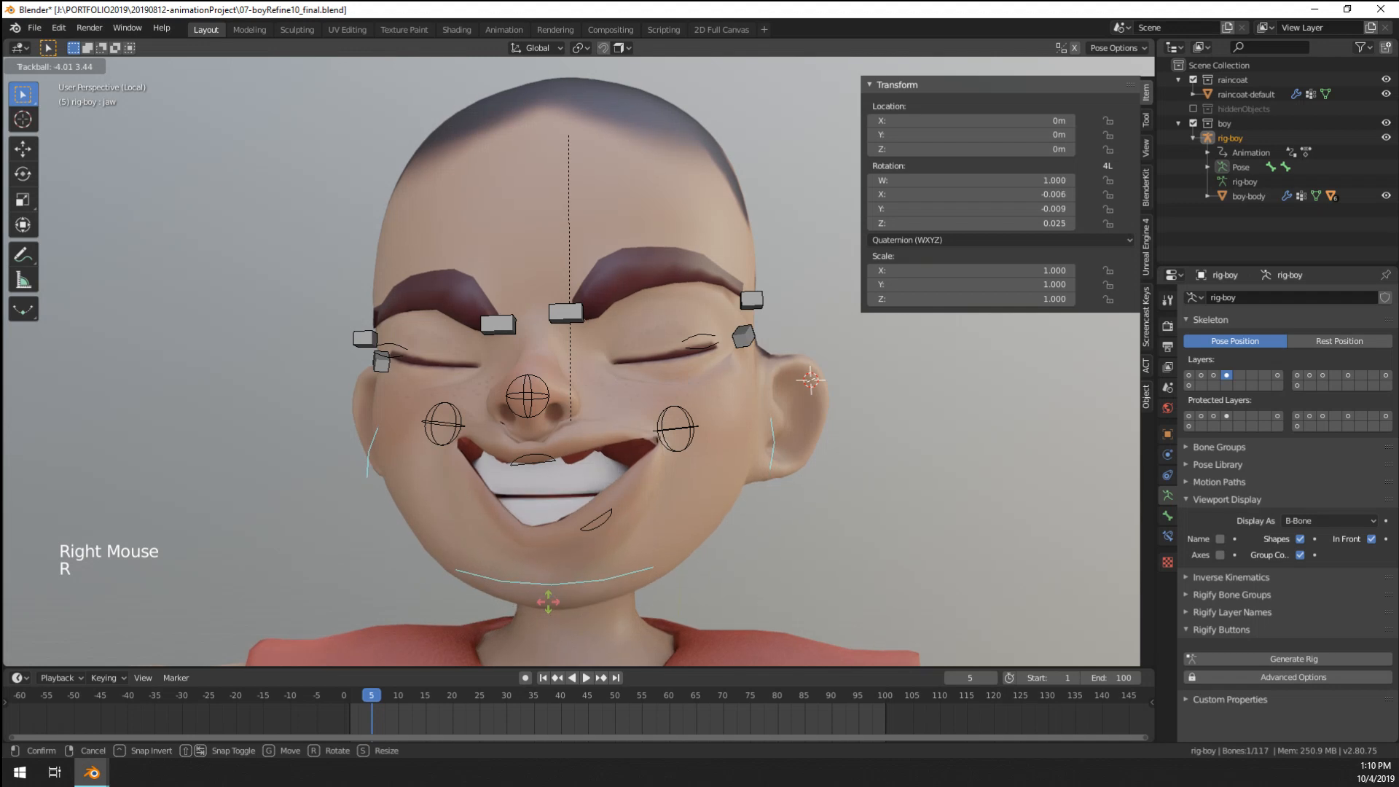
left_click(585, 538)
- Centre the lower-lip control under the mouth, rotating it 35° and raising it toward the upper lip
right_click(609, 509)
key("g")
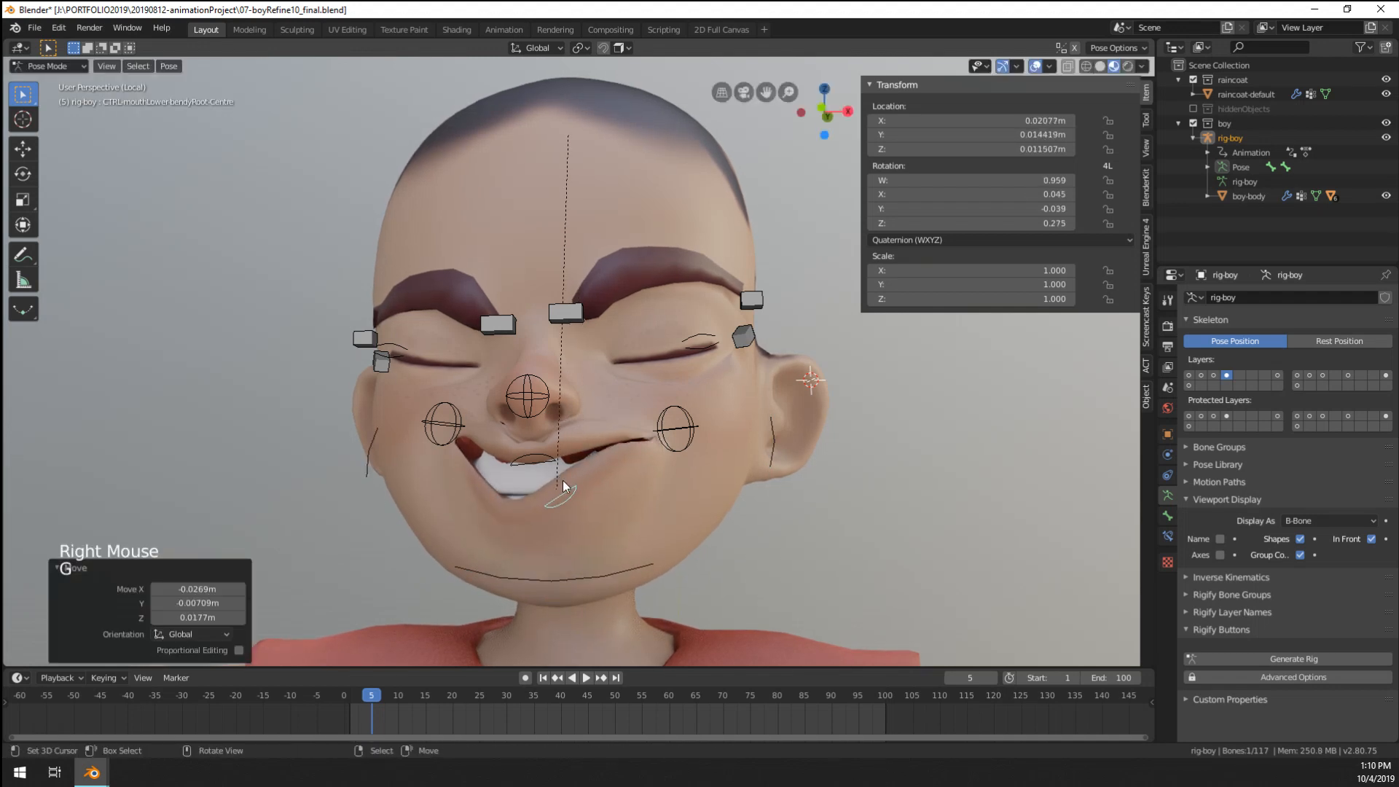
key("r")
key("g")
left_click(599, 480)
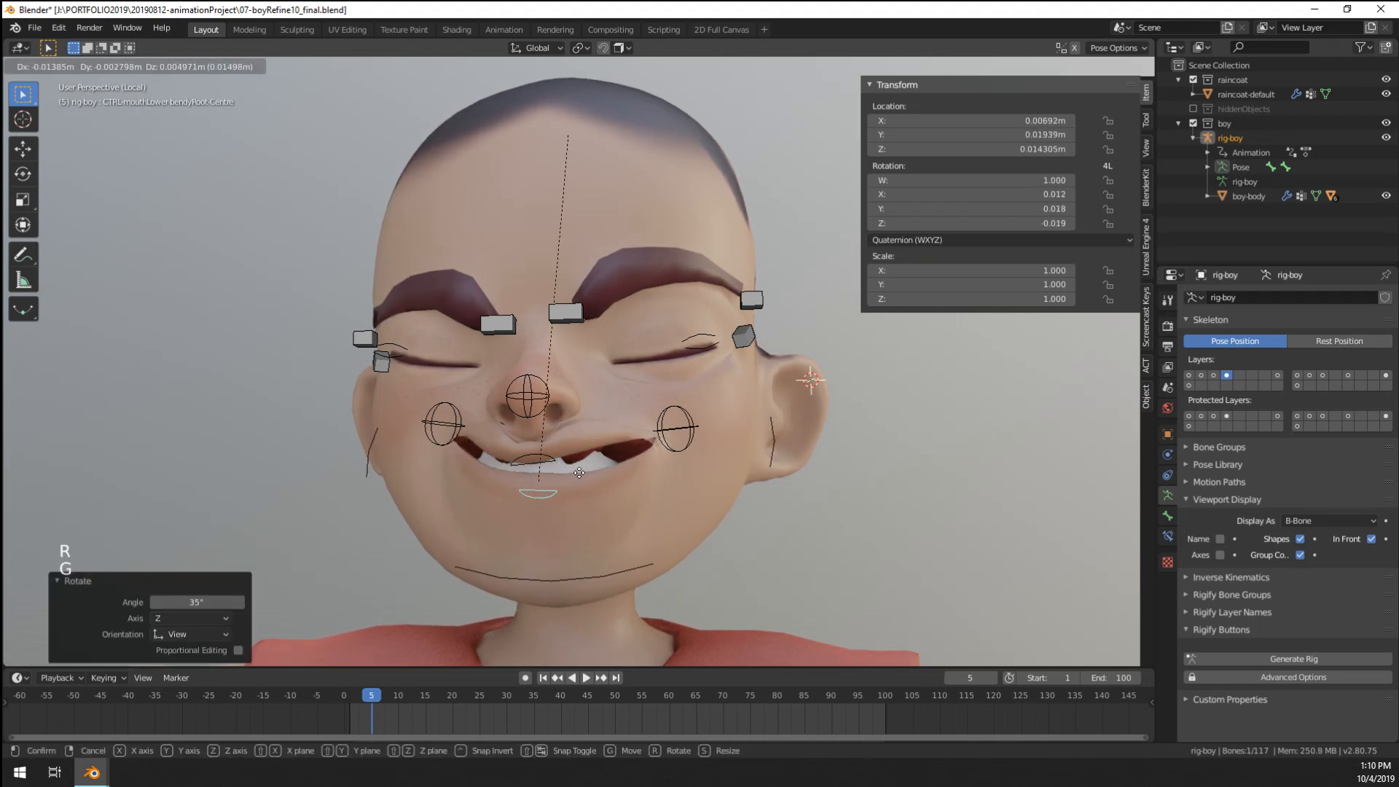
middle_click_drag(599, 480, 628, 447)
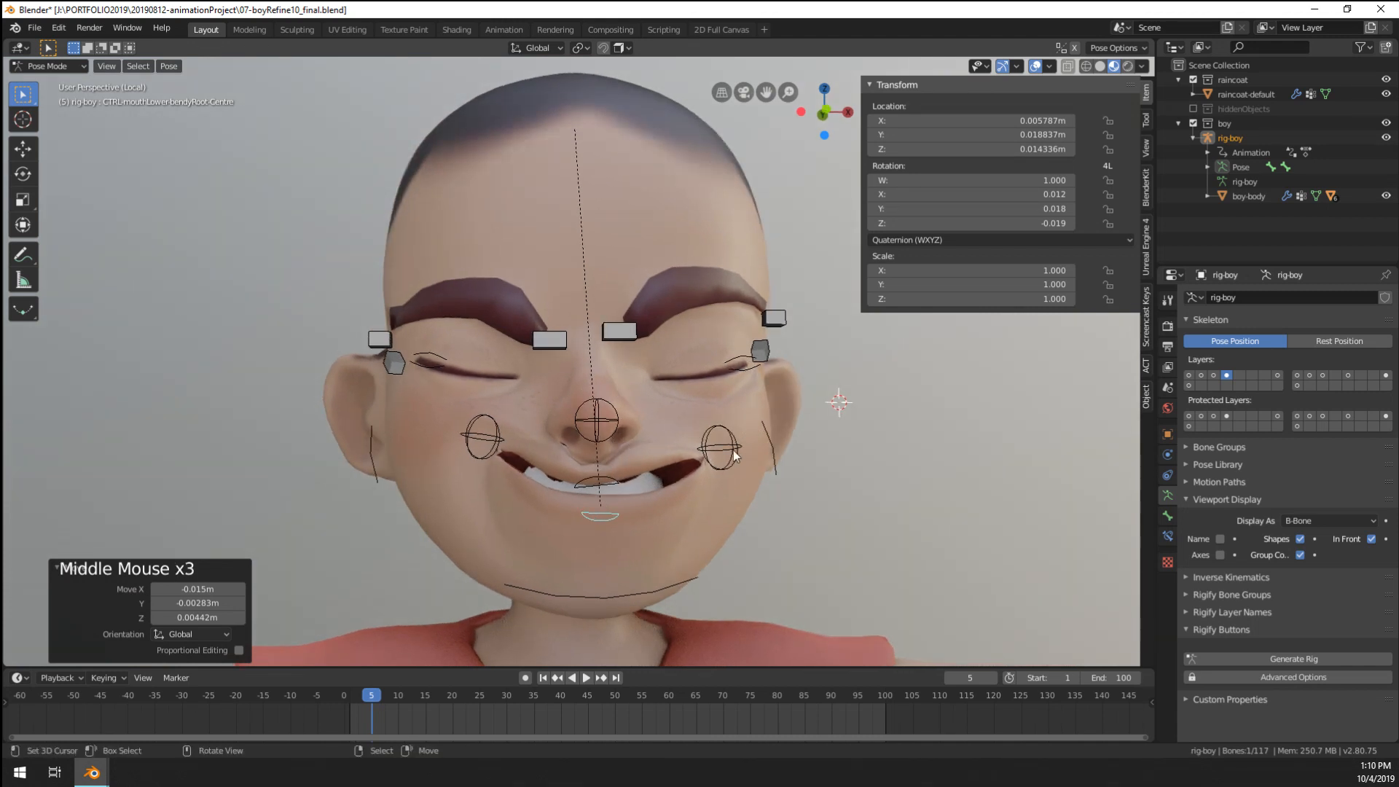
key("g")
- Rotate the right mouth-corner control in two passes, the second by 6.1°, and shift it slightly outward and up
right_click(554, 444)
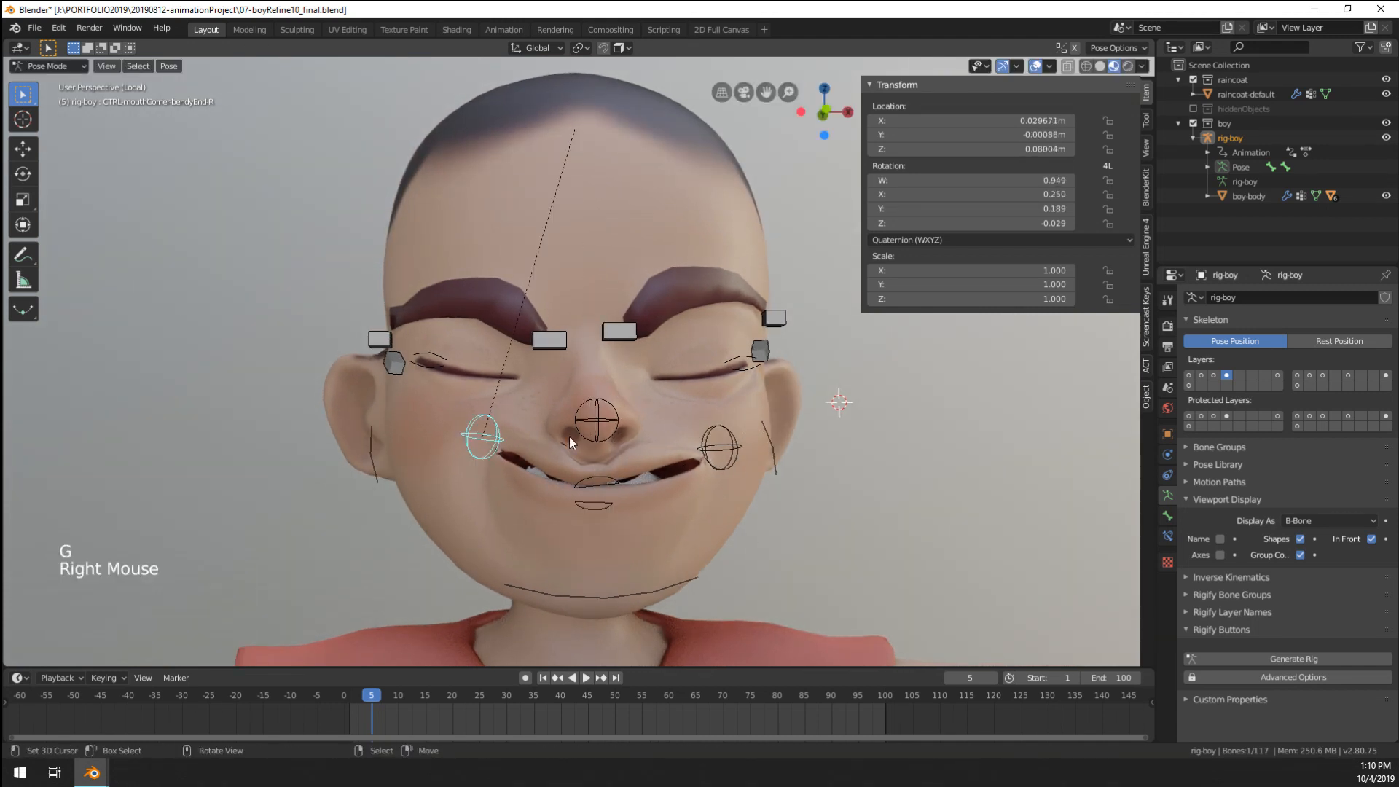
key("r")
left_click(594, 511)
key("g")
left_click(602, 513)
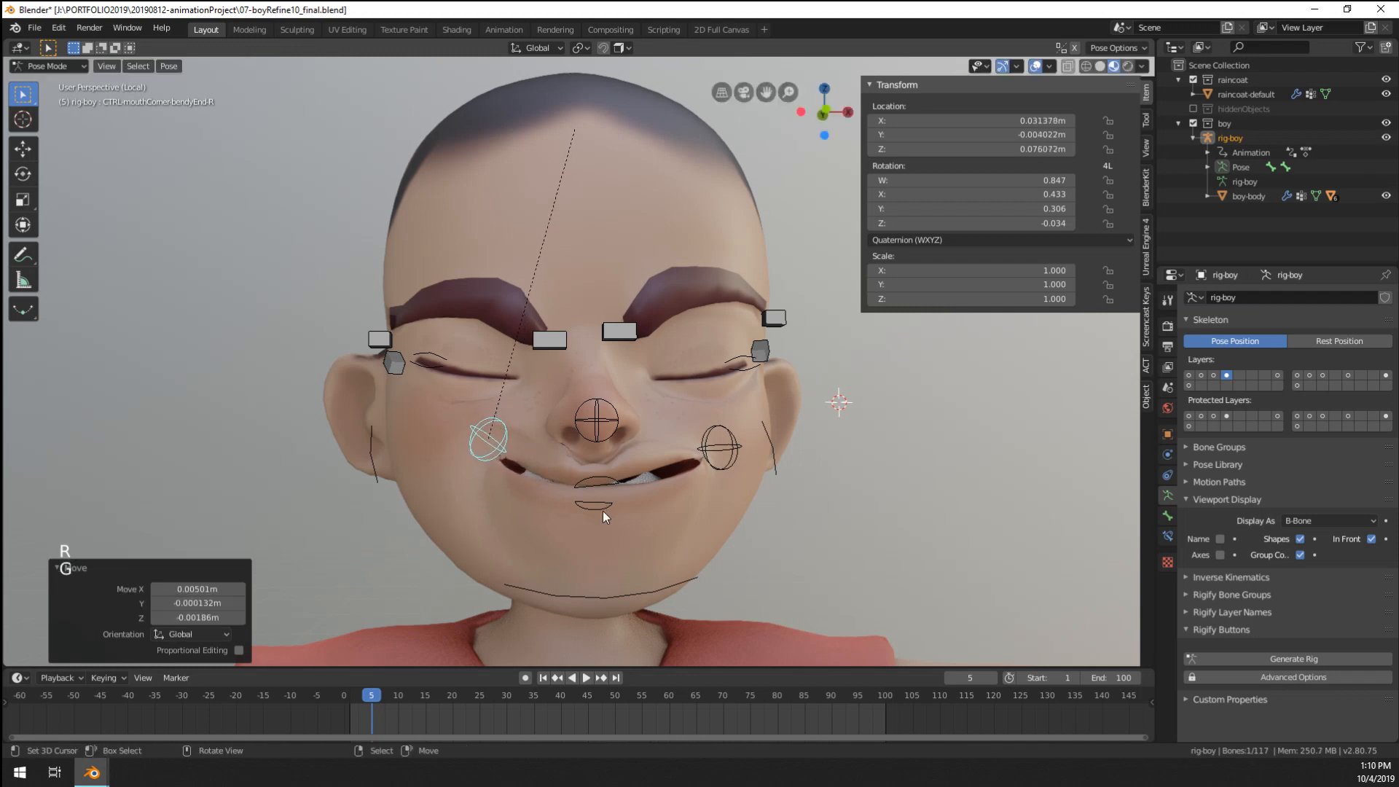
key("r")
left_click(573, 399)
key("g")
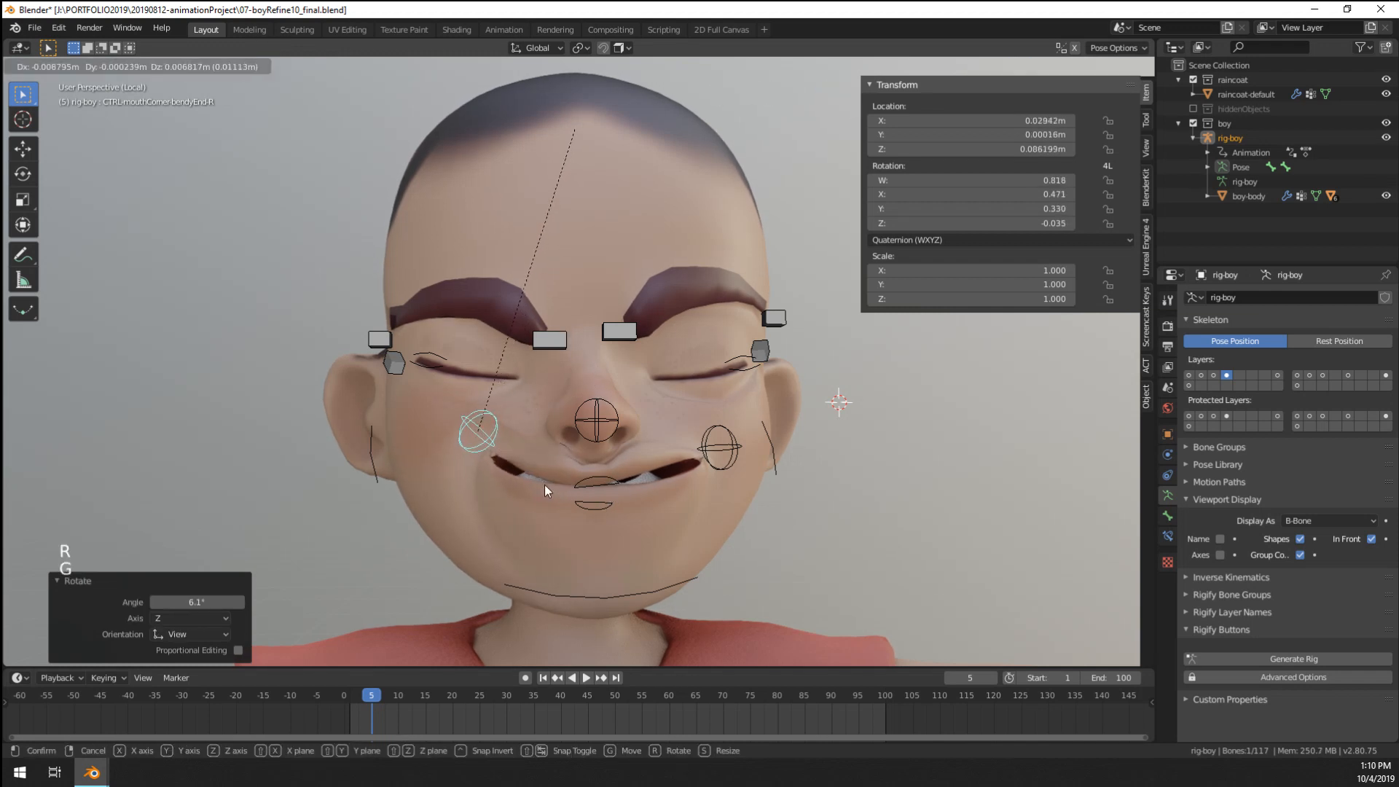
left_click(545, 484)
- Lower the lower-lip centre control about 0.0068 m in Z and pull the right mouth-corner control inward and down
right_click(615, 492)
key("g")
left_click(602, 518)
right_click_drag(478, 433, 503, 459)
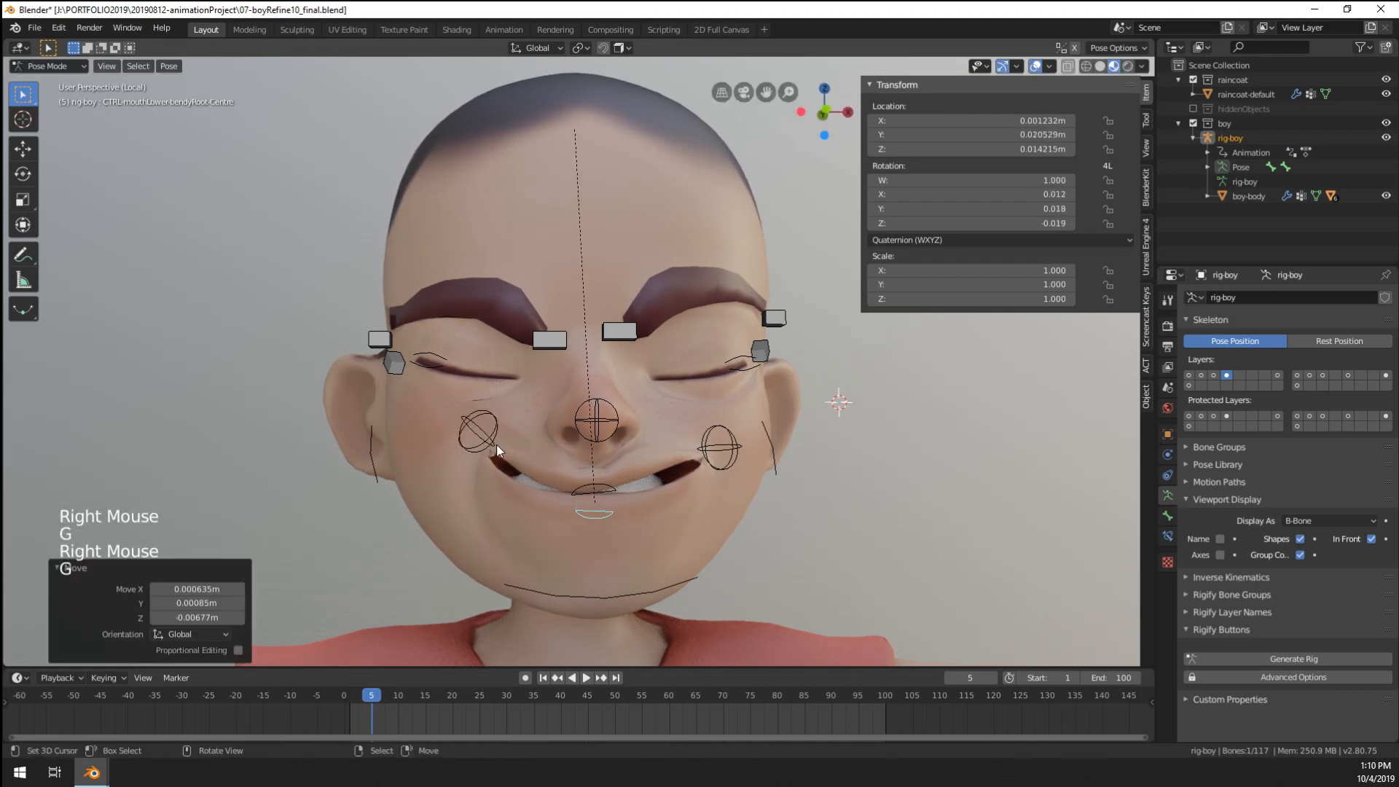
key("g")
left_click(507, 468)
- Move the left mouth-corner control inward and down and rotate it to match the right side of the smile
right_click_drag(710, 461, 685, 482)
key("g")
key("r")
left_click(755, 441)
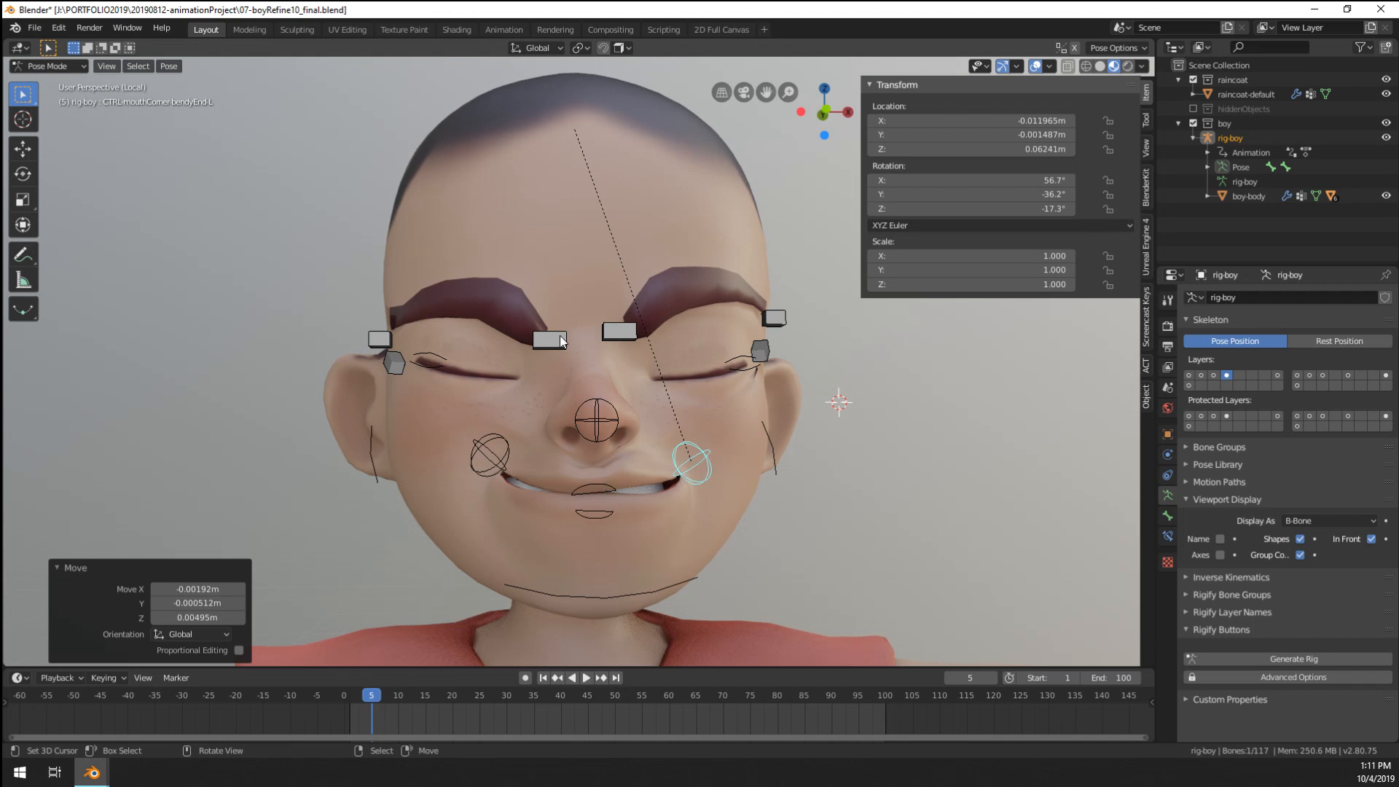
- Clear the rotation and location of all facial controls to reset the pose
middle_click_drag(475, 342, 763, 419, "shift")
key("a")
key("alt+r")
key("alt+g")
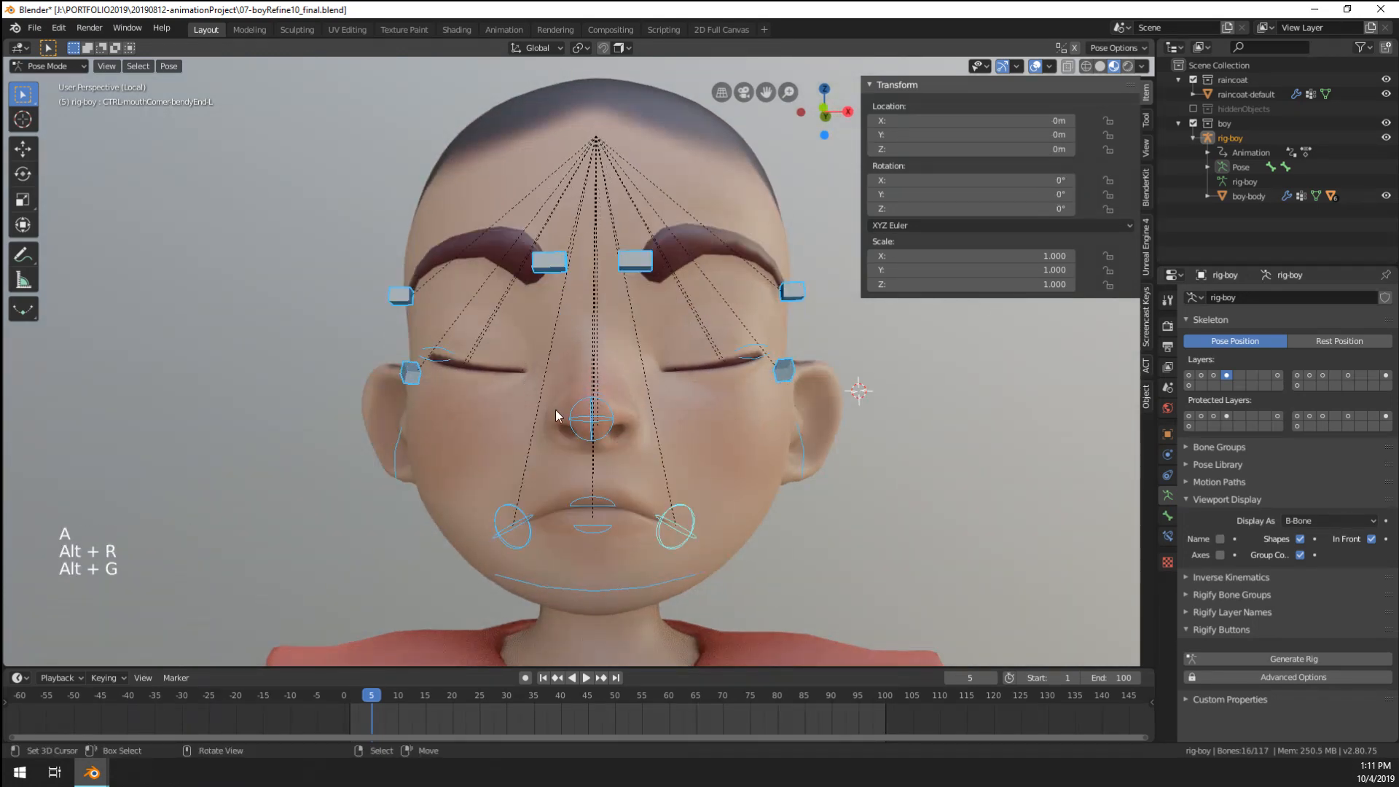
- Raise the right eyebrow's inner and outer controls together
scroll(531, 236, "up", 1)
right_click(537, 231)
scroll(468, 310, "down", 3)
middle_click_drag(469, 309, 469, 319)
right_click(467, 314, "shift")
key("g")
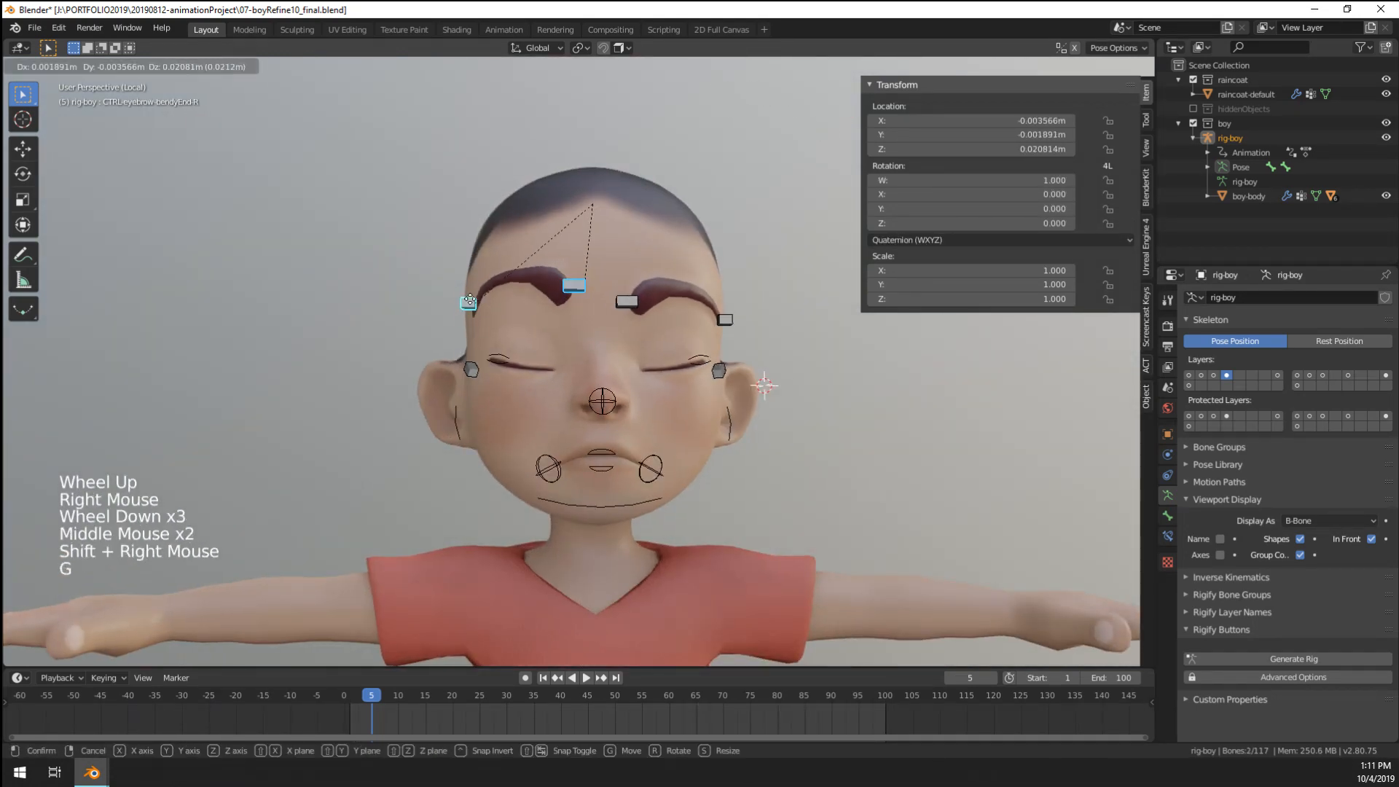
left_click(470, 301)
- Raise the left eyebrow's inner control about 0.0432 m in Z
right_click(636, 306)
key("g")
left_click(615, 321)
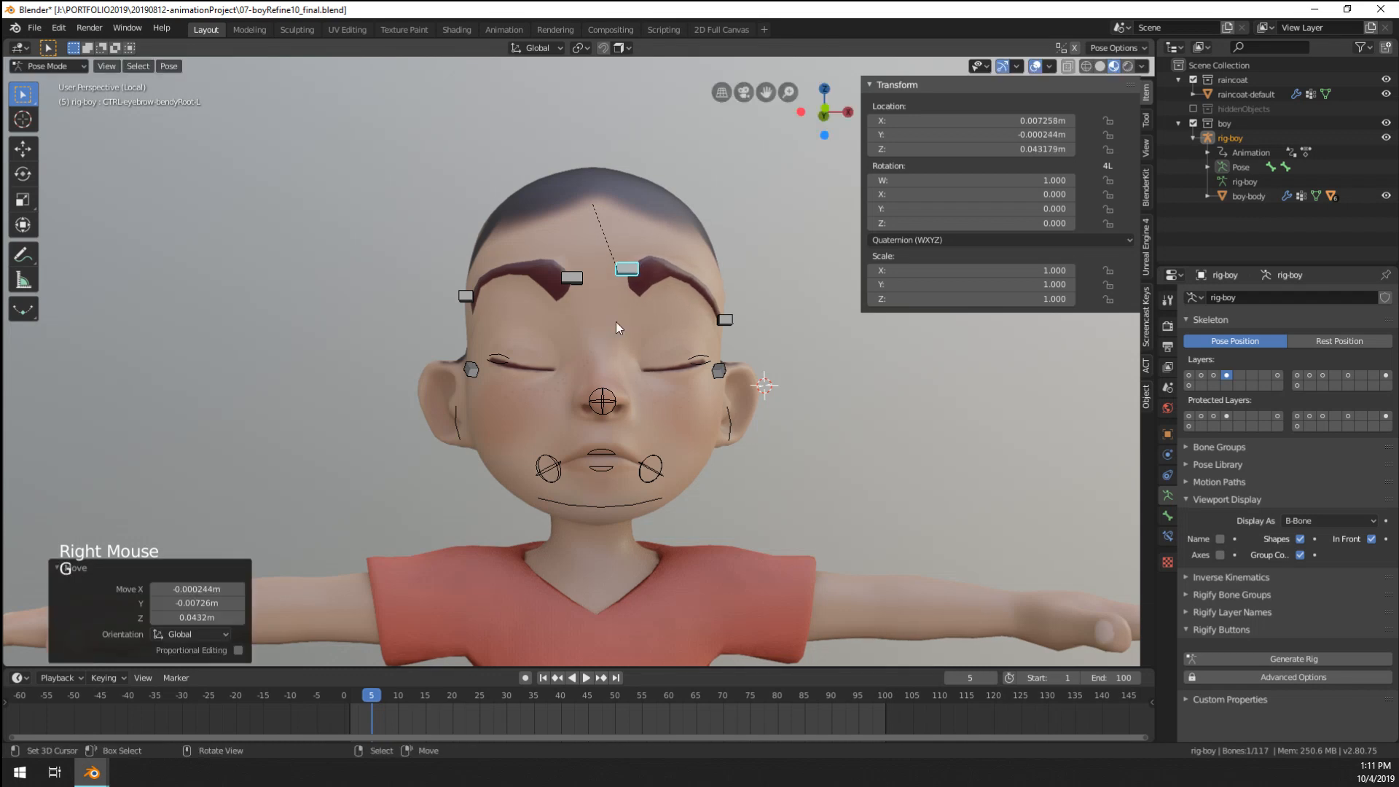
- Lower the left mouth-corner control about 0.0158 m in Z to start a frown
middle_click(654, 419)
scroll(653, 419, "up", 1)
right_click(669, 467)
key("g")
left_click(669, 484)
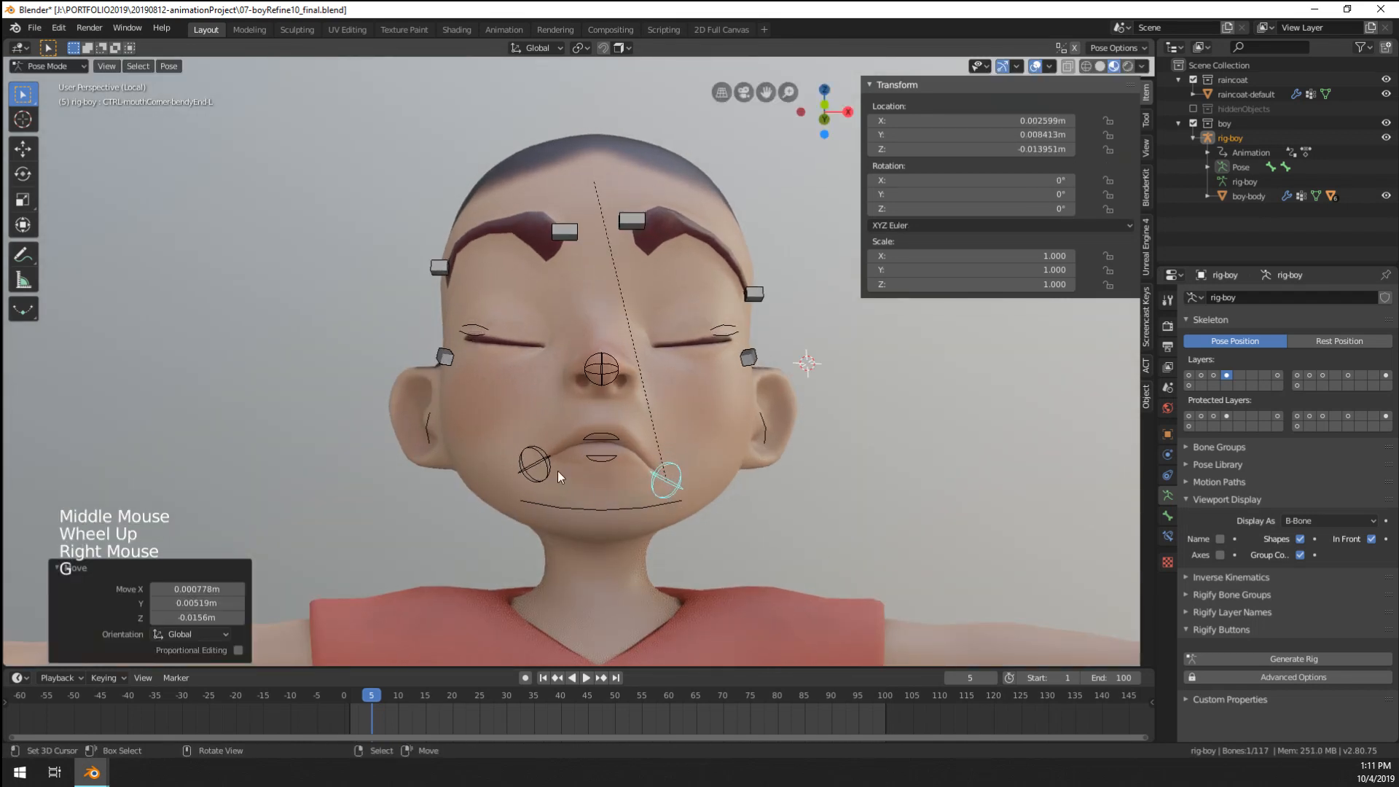
- Lower the right mouth-corner control and rotate it to shape the other side of the frown
right_click(540, 466)
key("g")
left_click(543, 477)
key("r")
left_click(639, 450)
- Lower the upper and lower lip centre controls together to settle the mouth into the frown
right_click(601, 458)
right_click(602, 437, "shift")
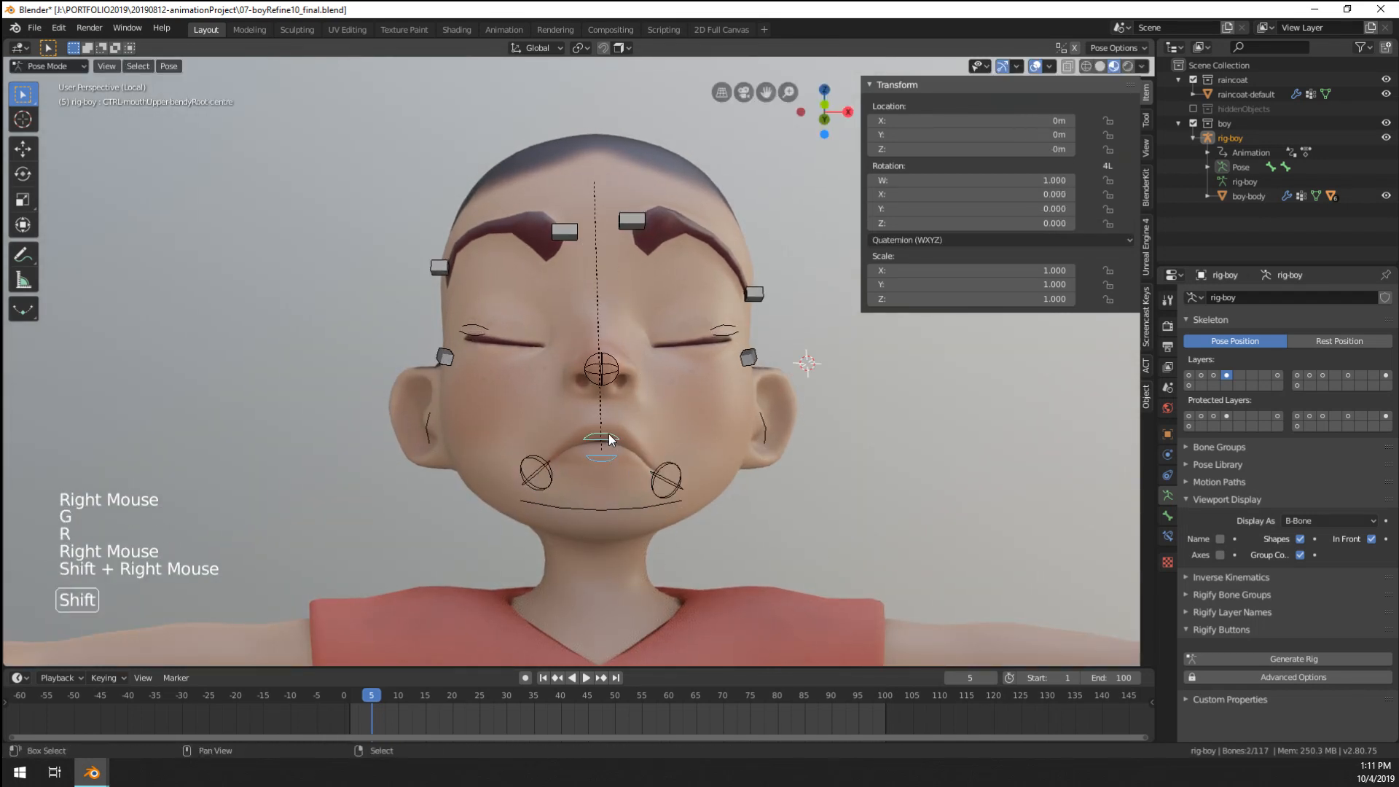
key("g")
left_click(612, 461)
right_click(593, 384)
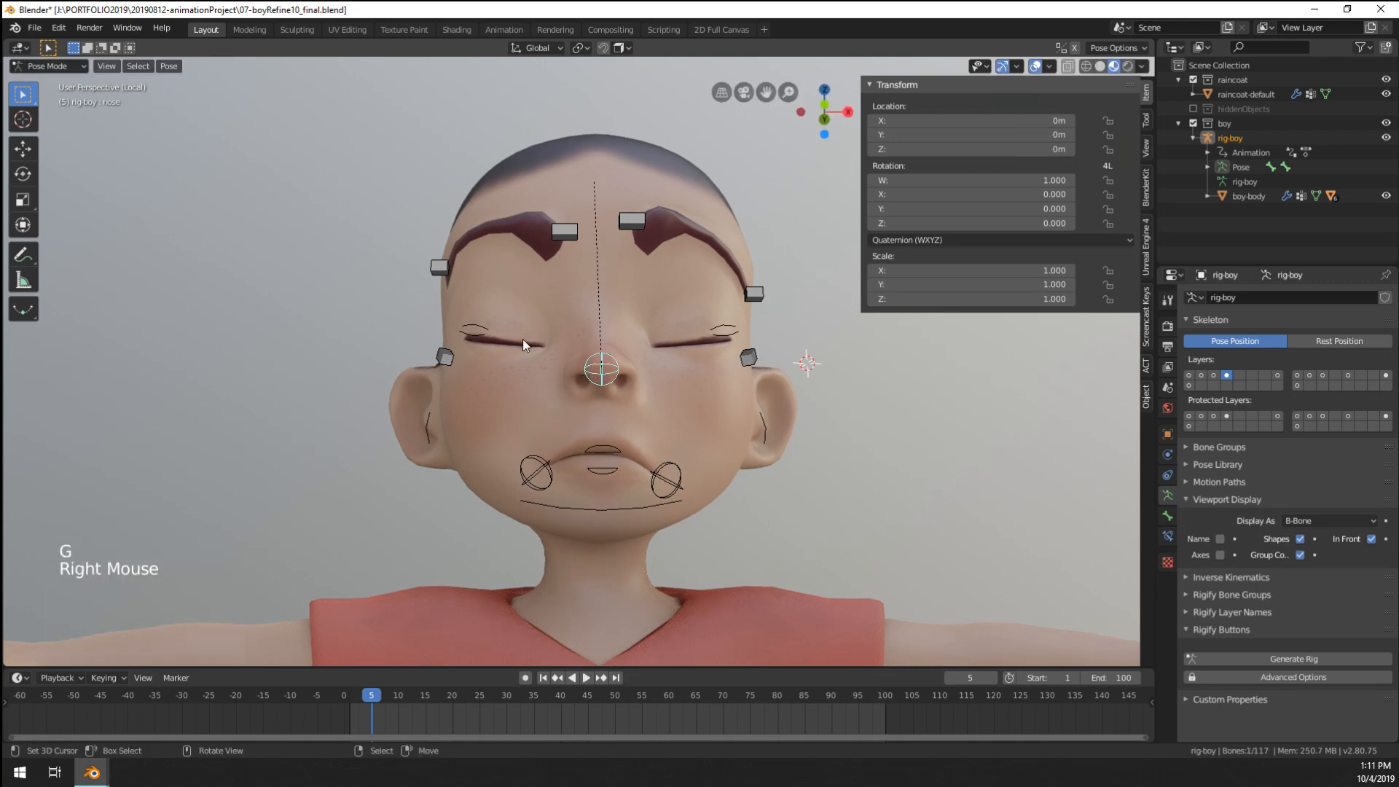
scroll(478, 332, "up", 2)
middle_click_drag(478, 333, 567, 365)
scroll(566, 362, "down", 2)
scroll(565, 360, "up", 1)
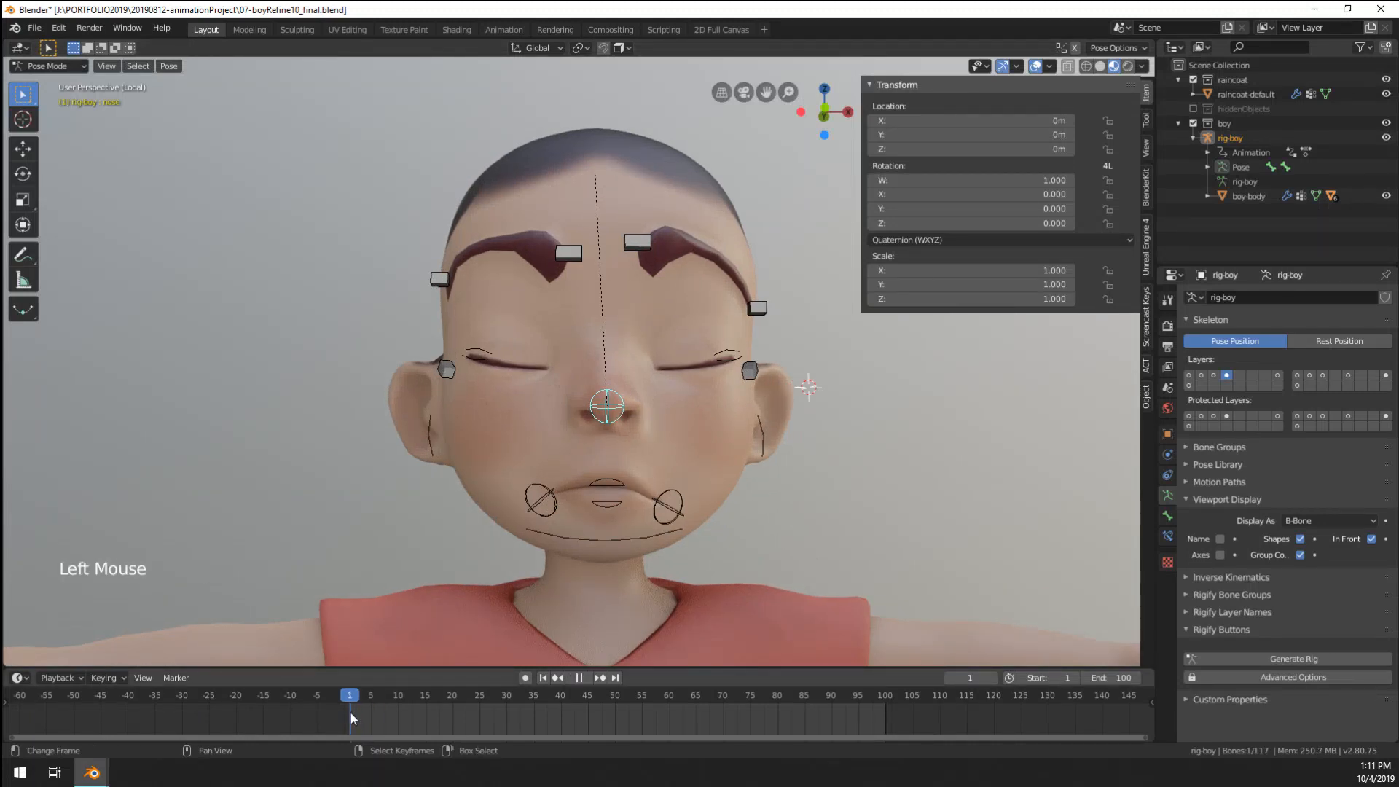
- Insert LocRot keyframes at frame 1 for both mouth-corner controls and all four eyebrow controls
right_click(666, 505, "shift")
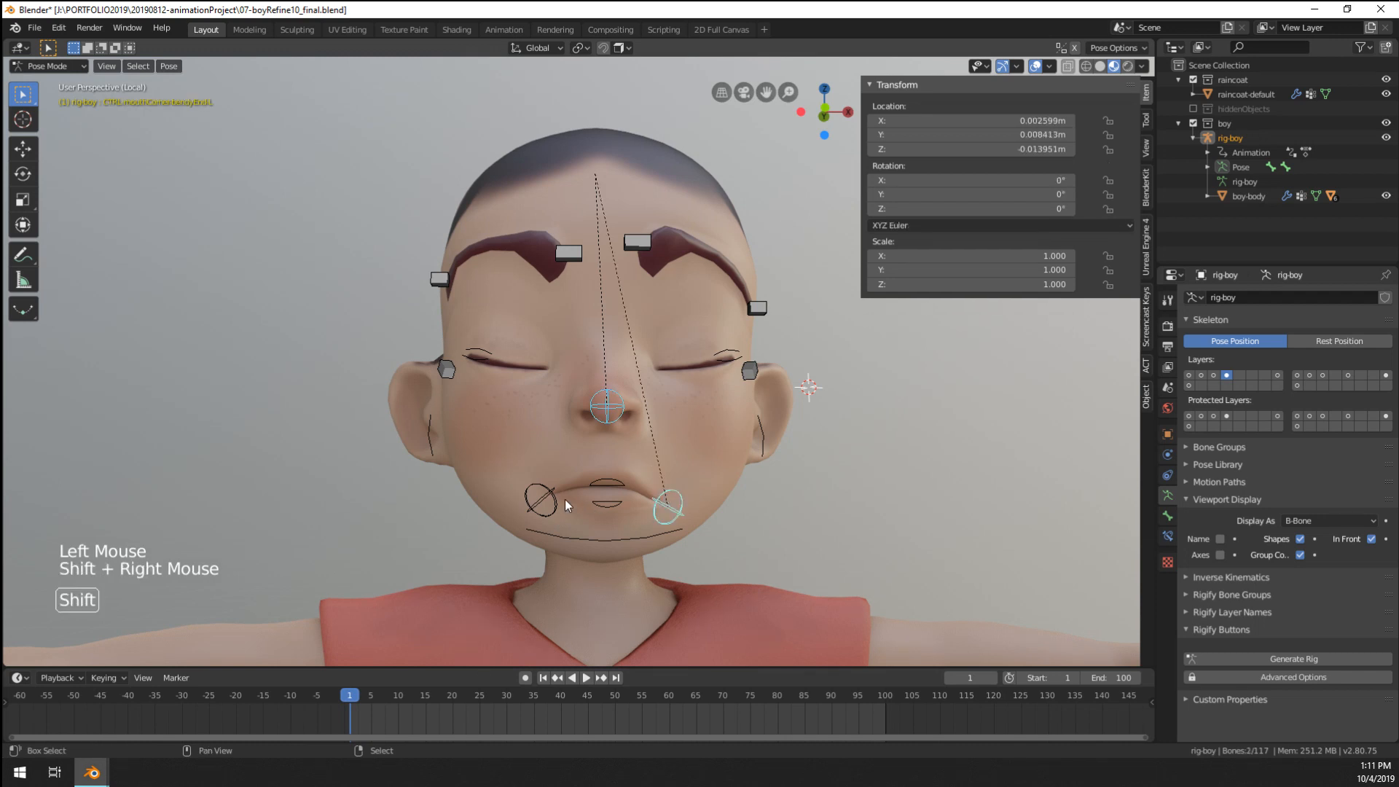
right_click(618, 421)
right_click(649, 497)
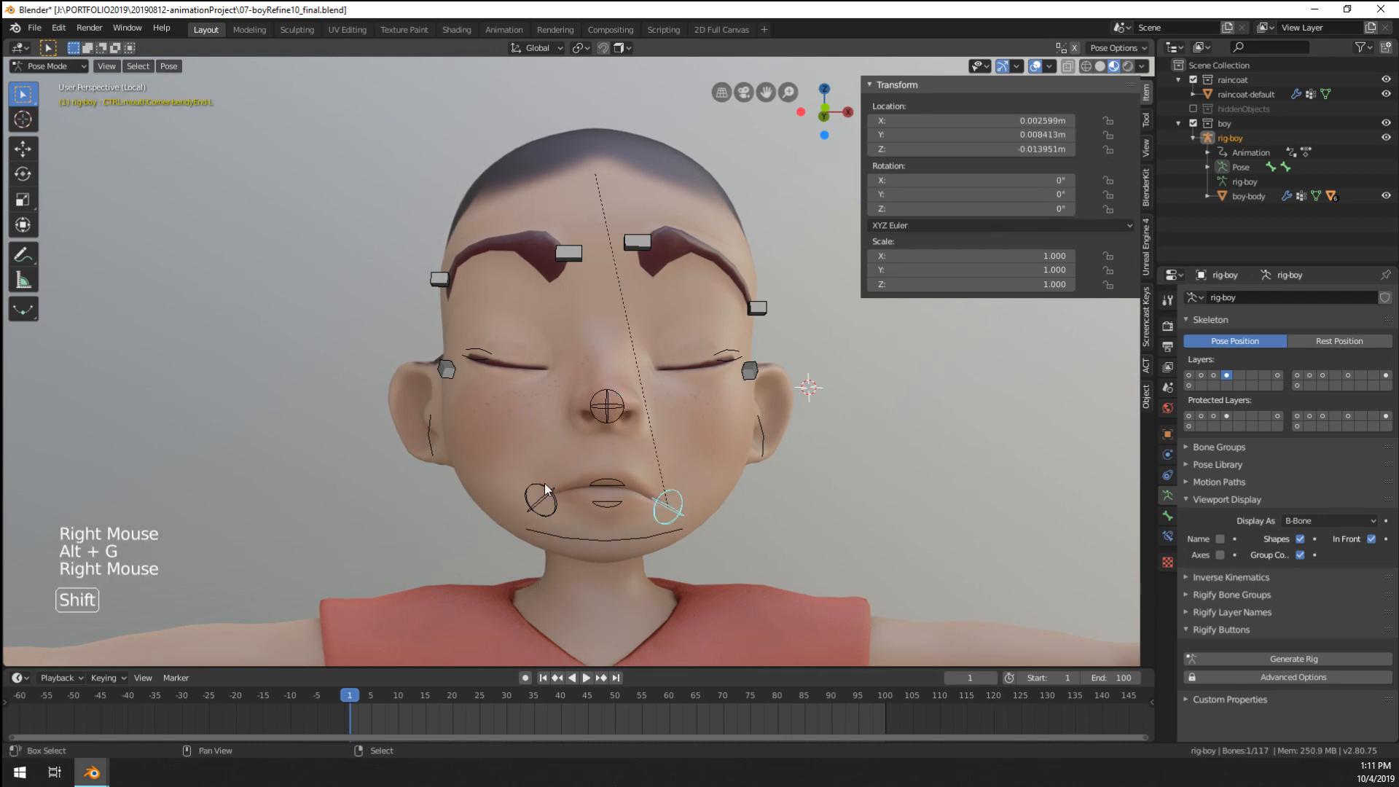
right_click(543, 501, "shift")
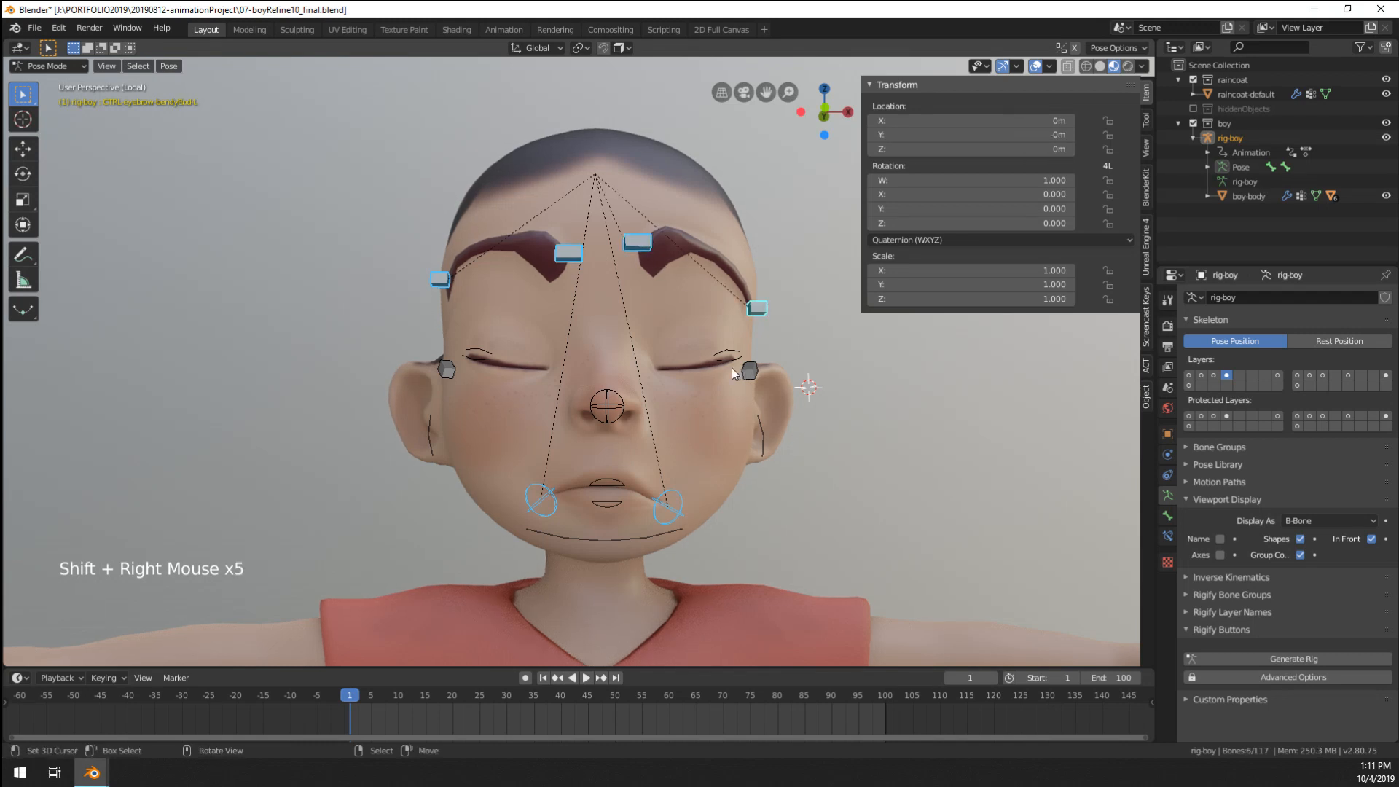
key("i")
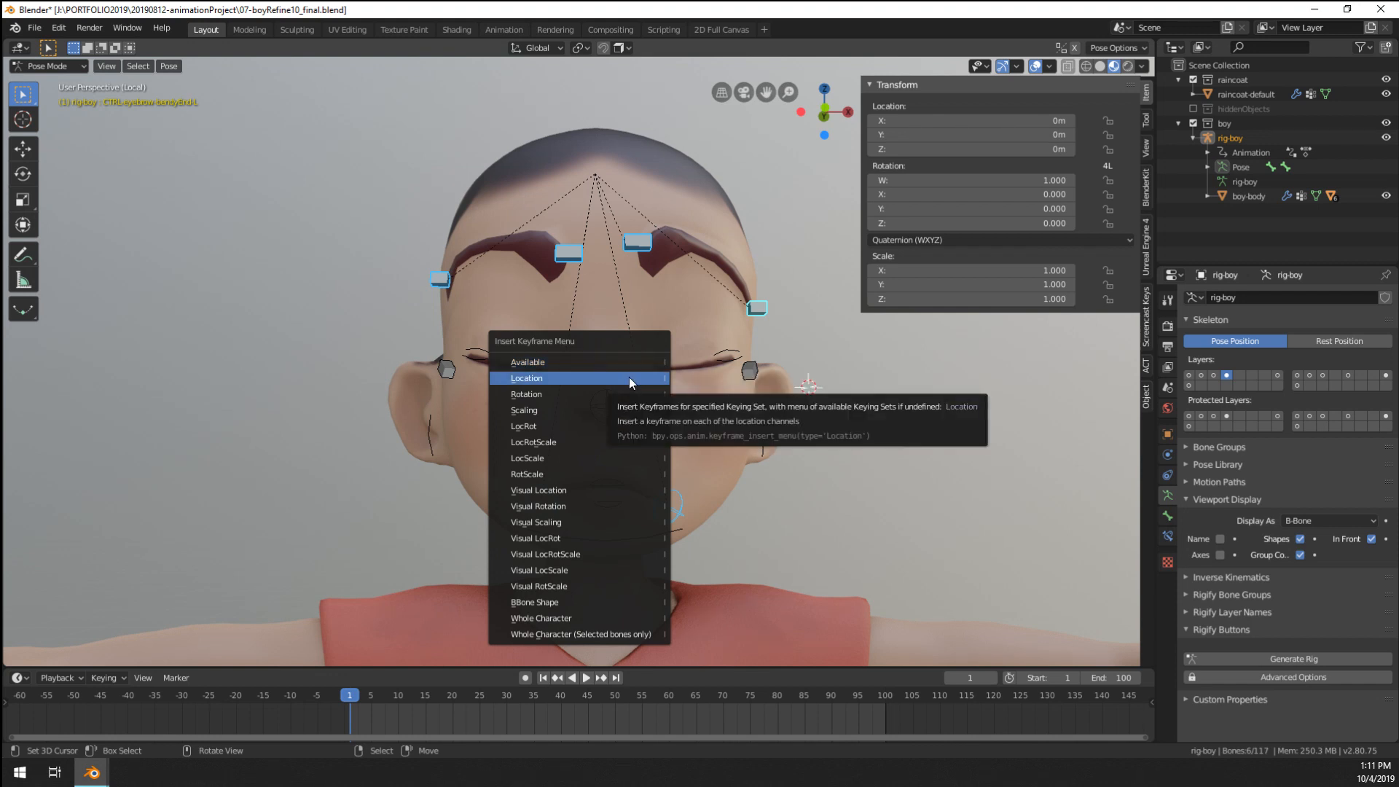
left_click(593, 431)
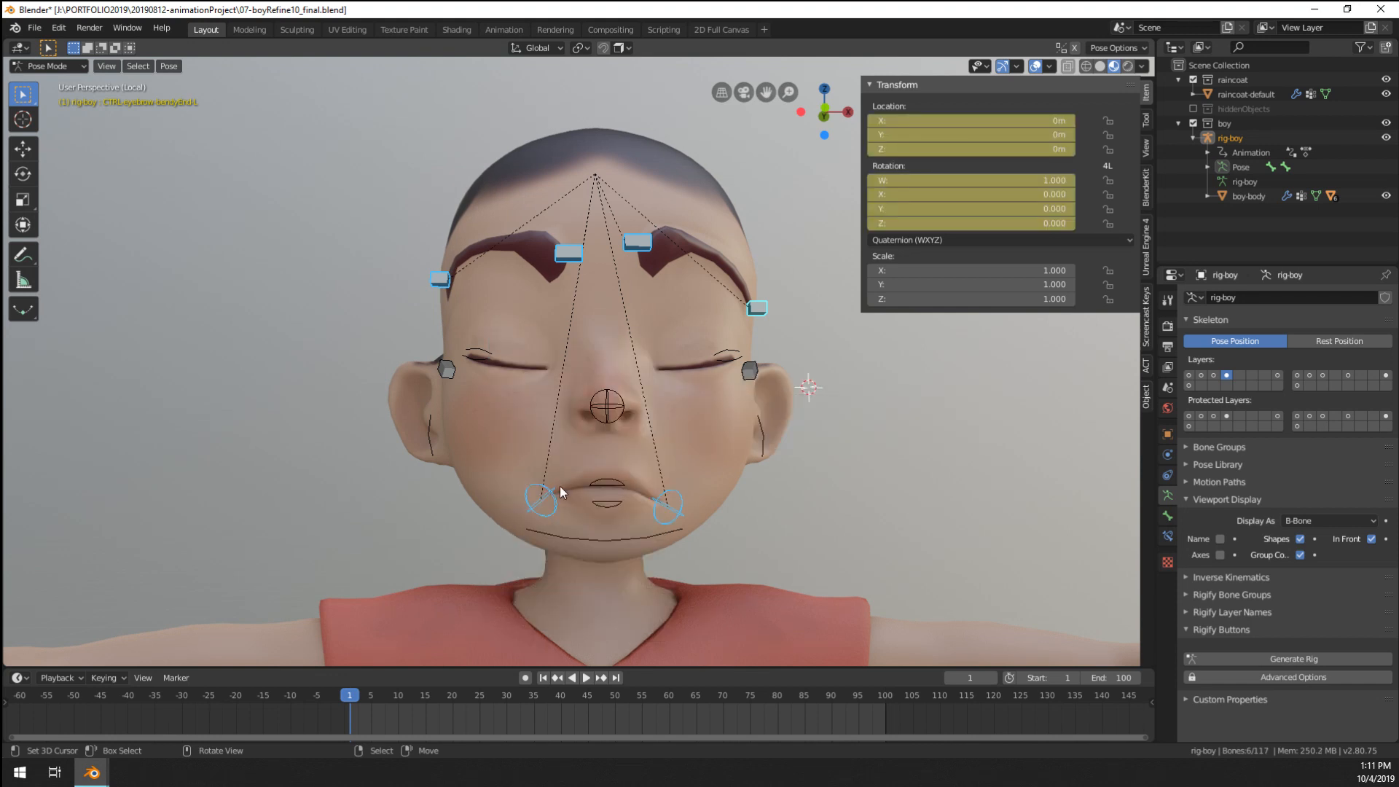
- Go to frame 20 and lower the right eyebrow's inner control about 0.069 m in Z
left_click_drag(398, 701, 454, 712)
right_click_drag(567, 261, 568, 328)
key("g")
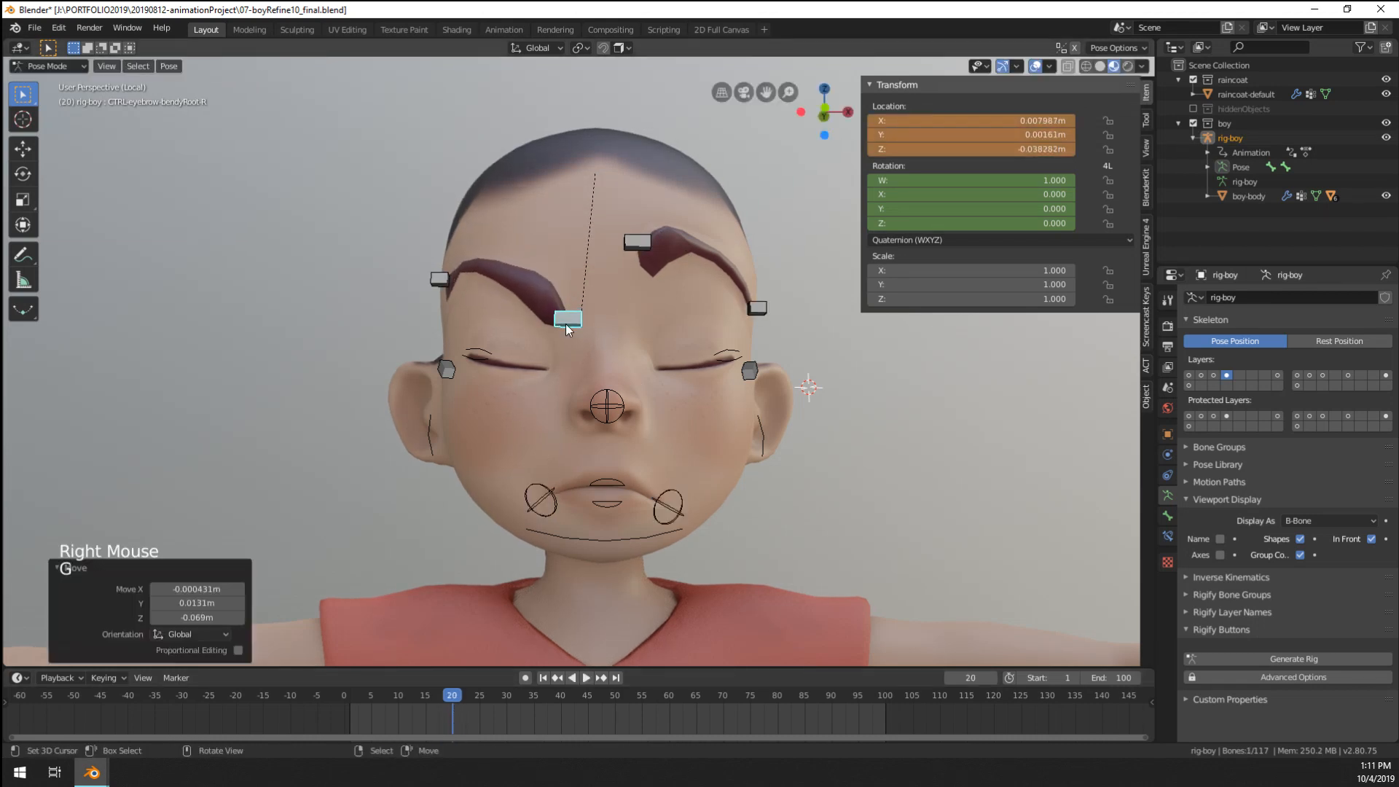
- Lower the right eyebrow's outer control, resetting its location once and repositioning it just above the eye
right_click(440, 278)
key("g")
left_click(441, 301)
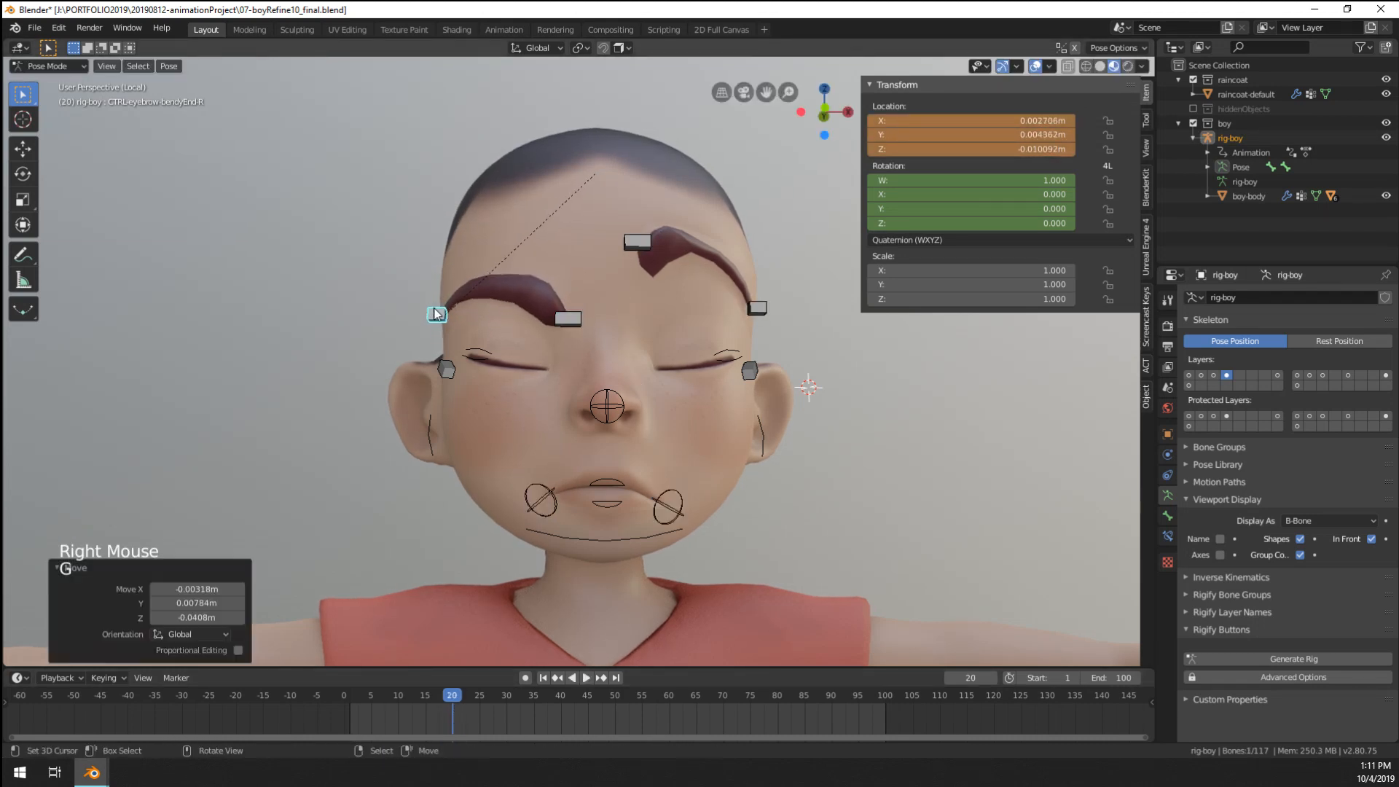
middle_click_drag(459, 306, 482, 312)
key("alt+g")
key("g")
key("g")
left_click(492, 338)
- Lower the right eyebrow's inner control another 0.0253 m or so in Z and rotate it into an angry slant
right_click(580, 319)
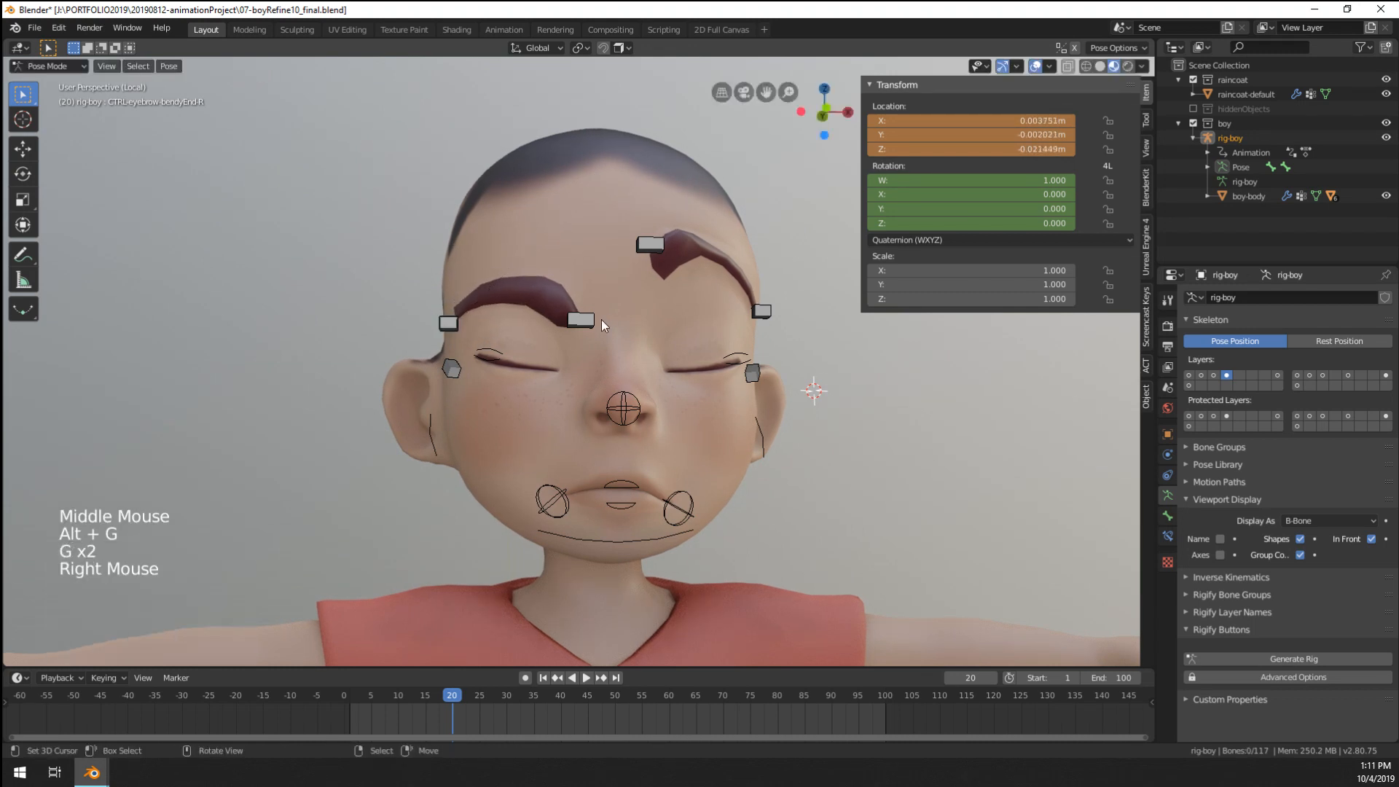
right_click(583, 321)
key("g")
left_click(602, 339)
key("r")
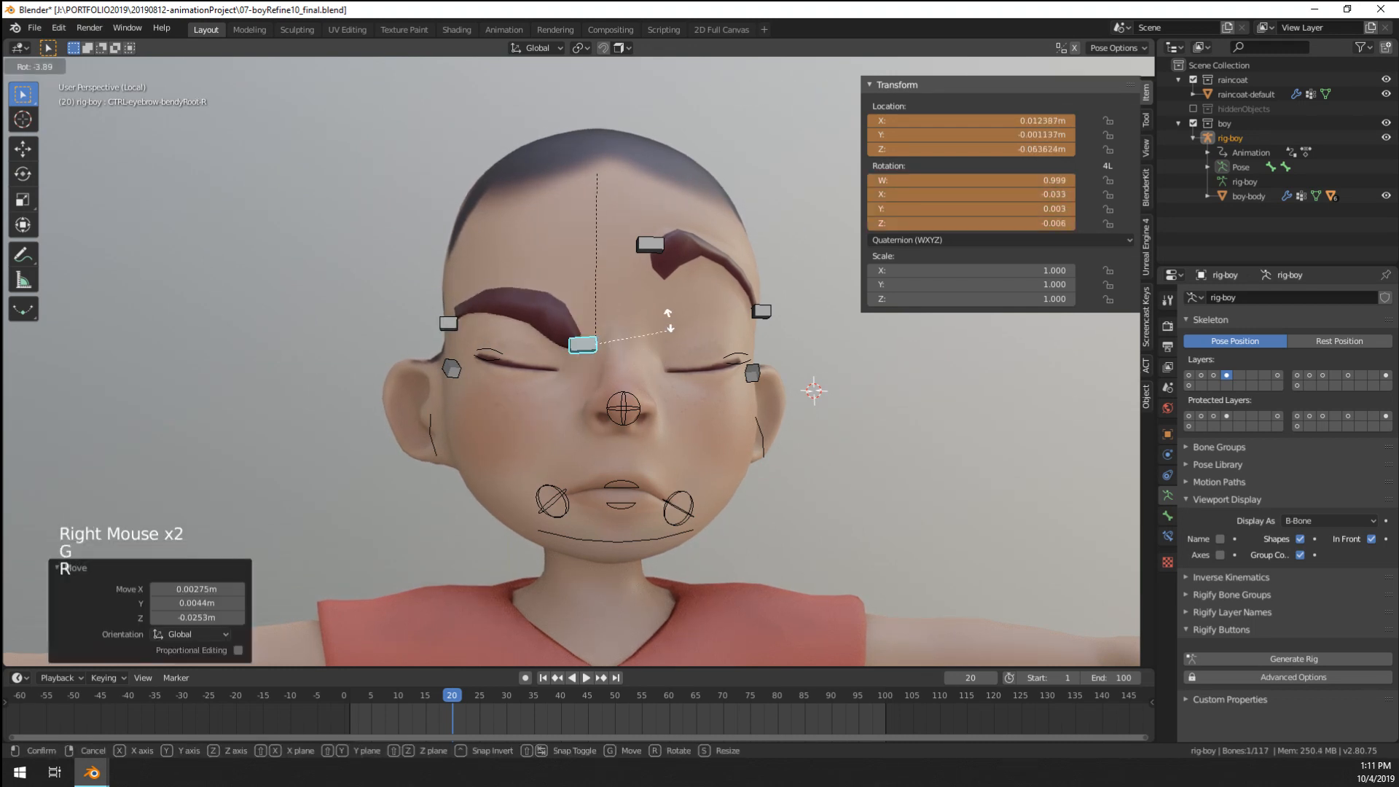
key("g")
left_click(670, 310)
- Lower the left eyebrow's inner control and rotate it to mirror the right eyebrow's angry slant
right_click(649, 245)
key("g")
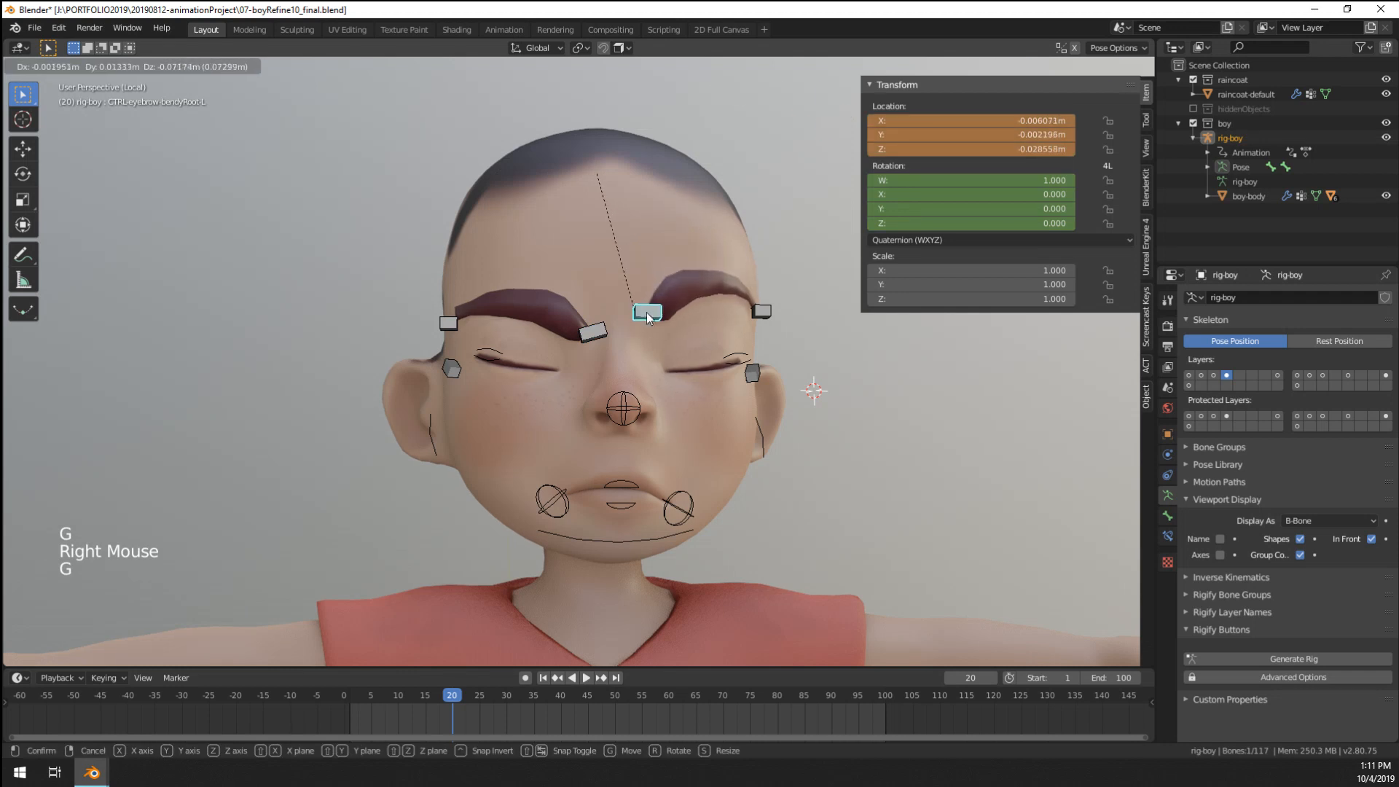
left_click(646, 315)
key("r")
left_click(761, 368)
key("g")
left_click(763, 376)
- Lower the left eyebrow's outer control about 0.0237 m in Z and rotate it about 16.1°
middle_click_drag(763, 374, 731, 315)
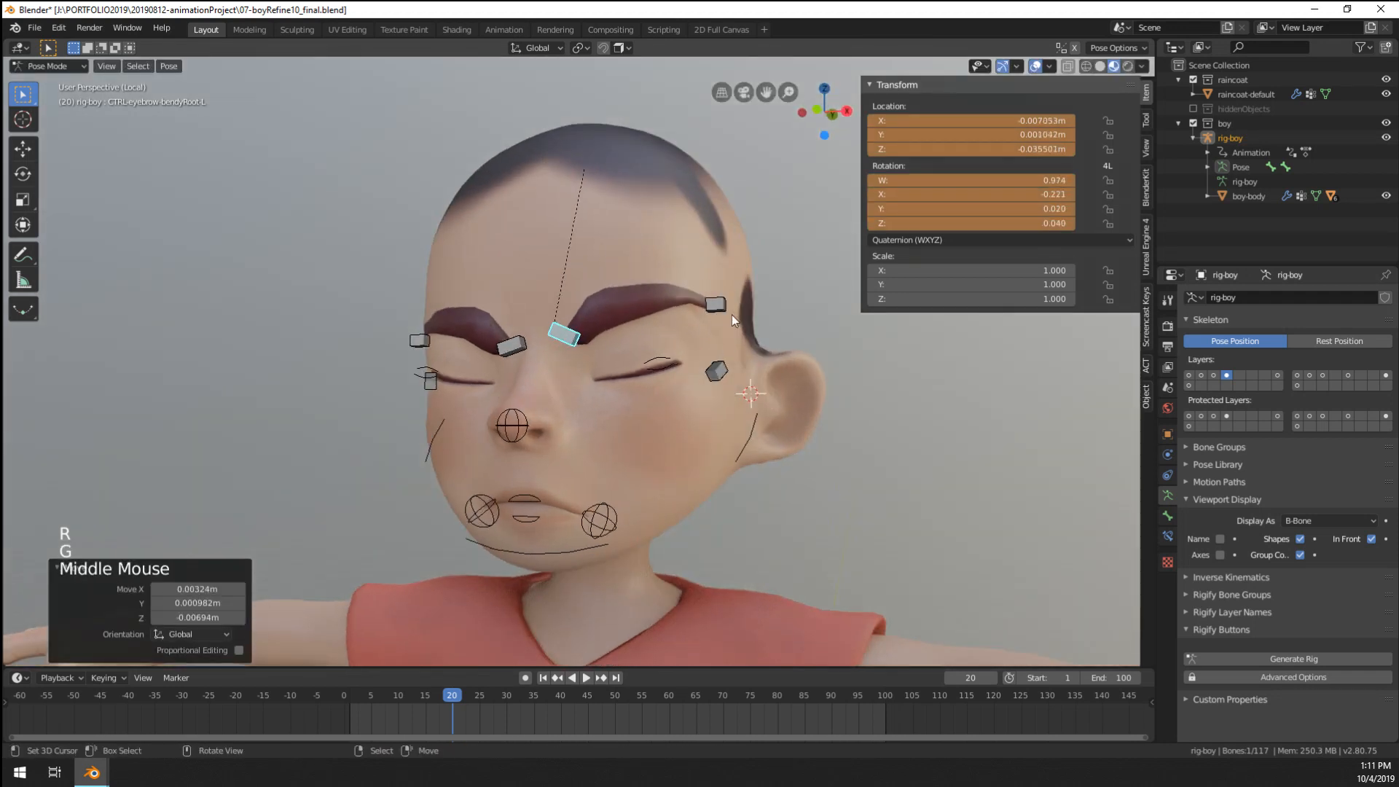
right_click(732, 315)
key("g")
left_click(754, 348)
key("r")
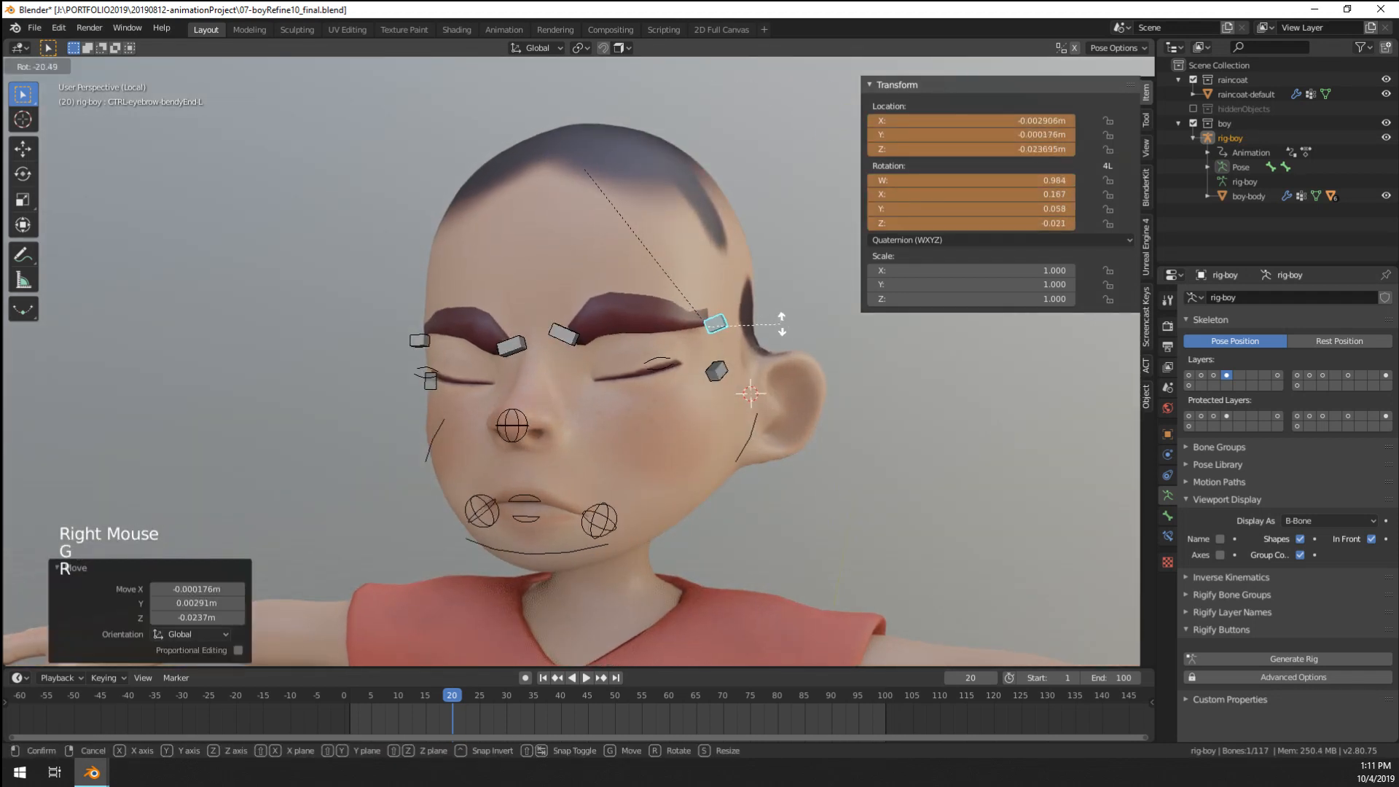
left_click(776, 376)
middle_click_drag(776, 376, 652, 368)
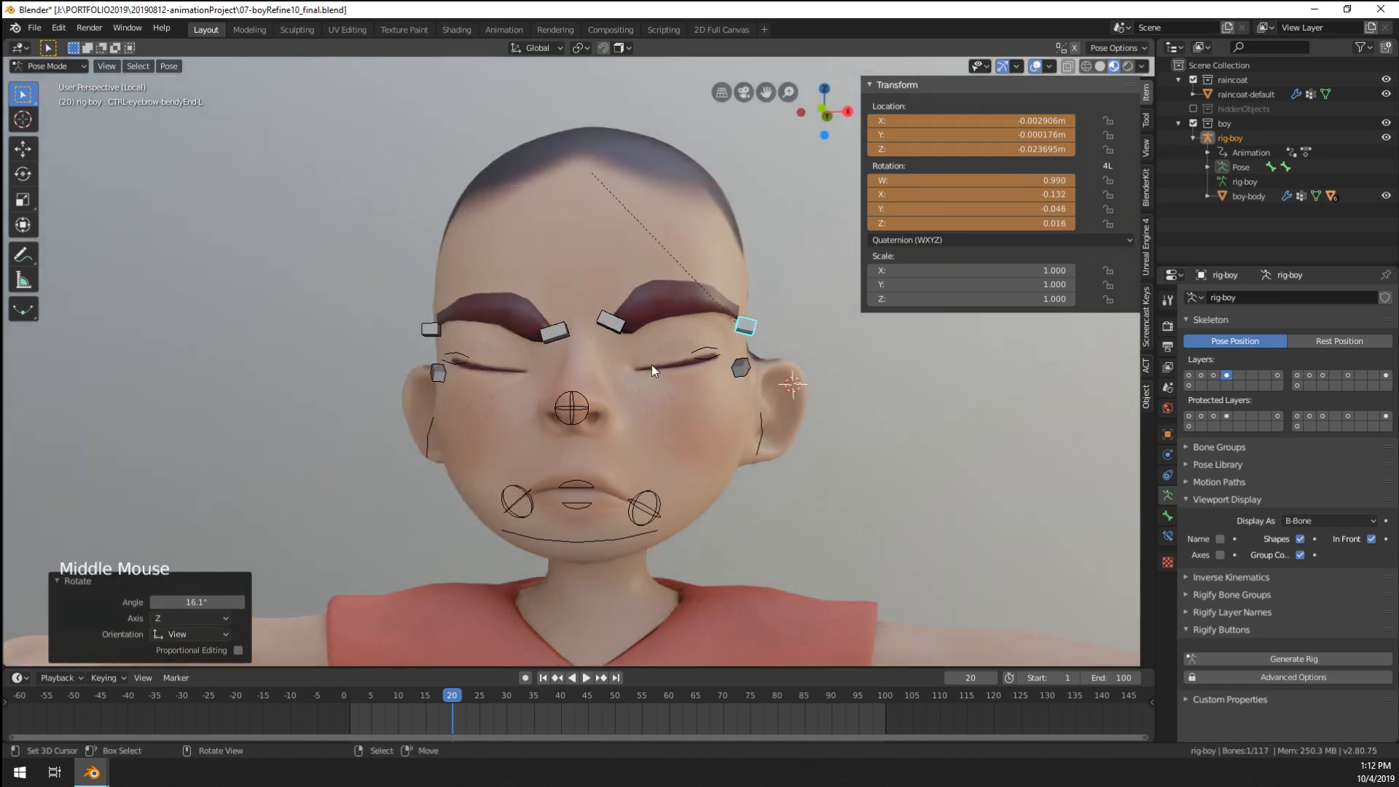
- Raise both mouth-corner controls into a smile, moving the right one about 0.044 m up in Z
right_click(633, 517)
key("g")
left_click(645, 455)
right_click(517, 501)
key("g")
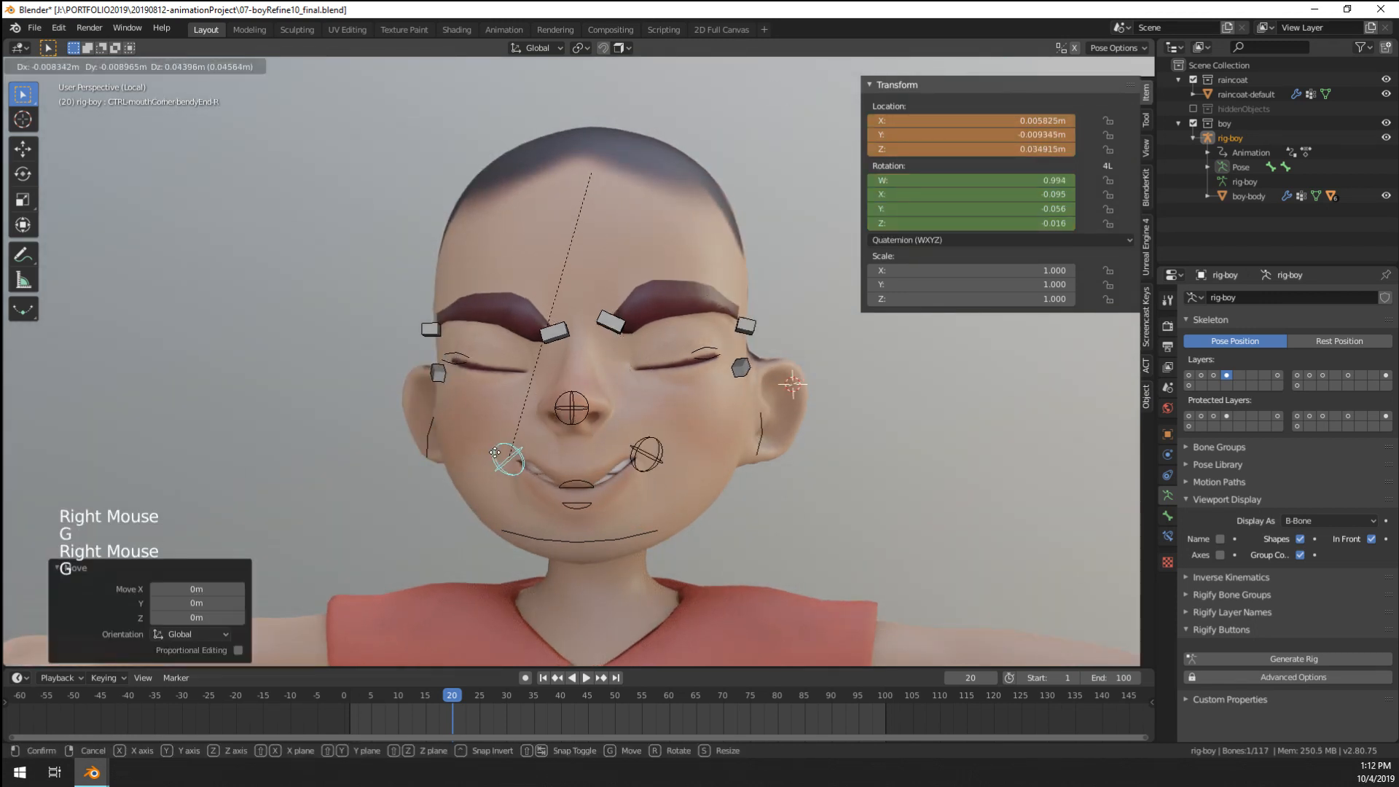
left_click(494, 452)
- Raise the upper and lower lip centre controls together to close the mouth between the corners
right_click(575, 461)
right_click(576, 483, "shift")
key("g")
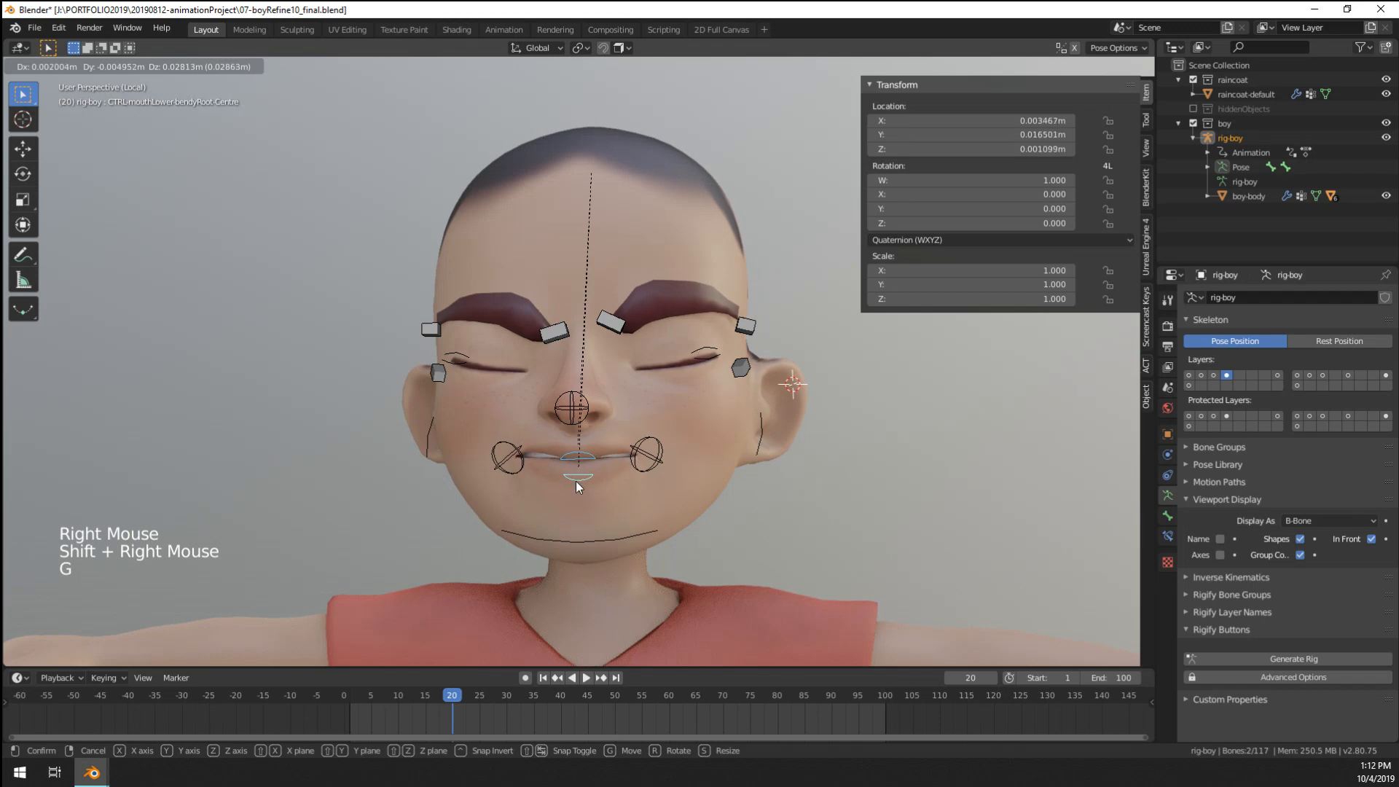
left_click(577, 487)
- Lower both mouth-corner controls to flatten the mouth line, moving the left one about 0.0149 m down in Z
right_click(646, 454)
key("g")
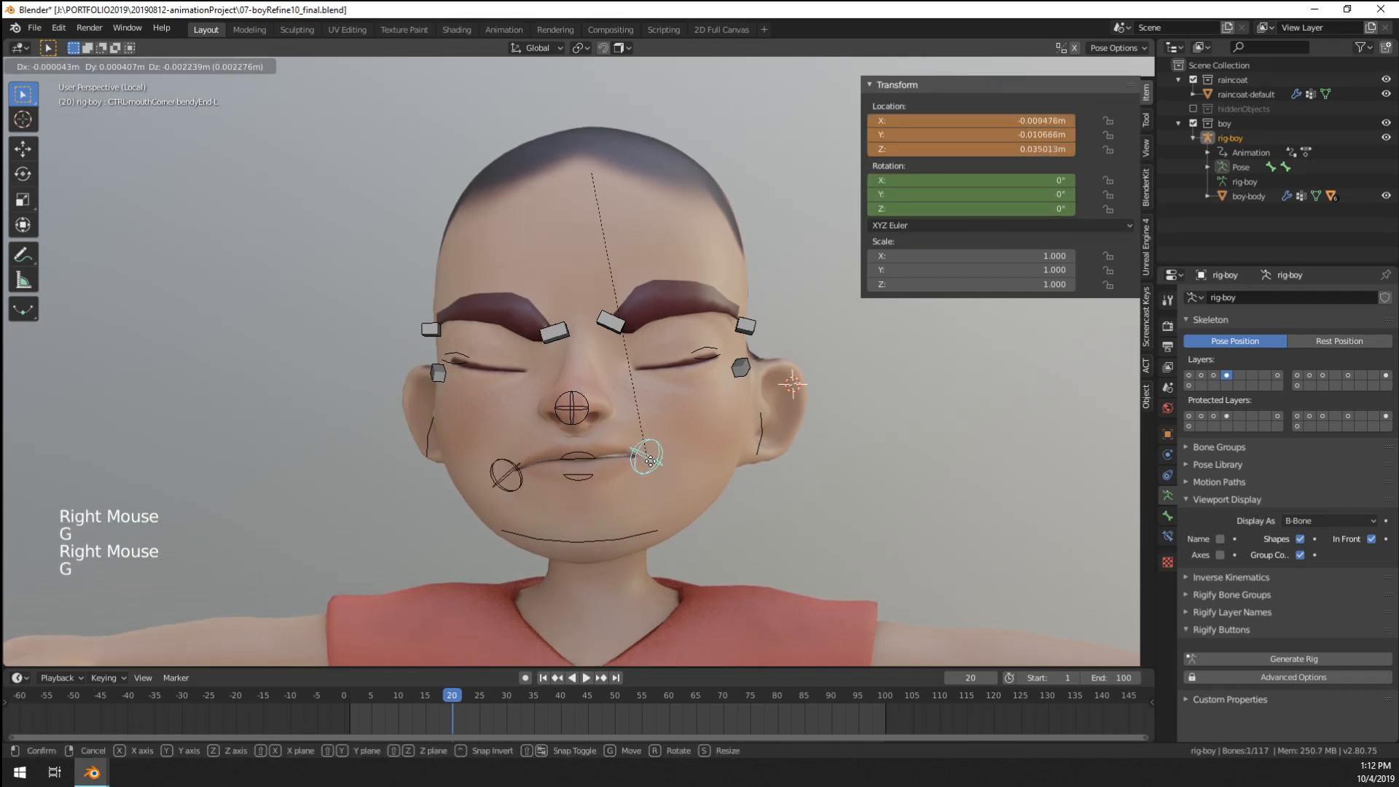
left_click(650, 460)
middle_click_drag(650, 462, 585, 472)
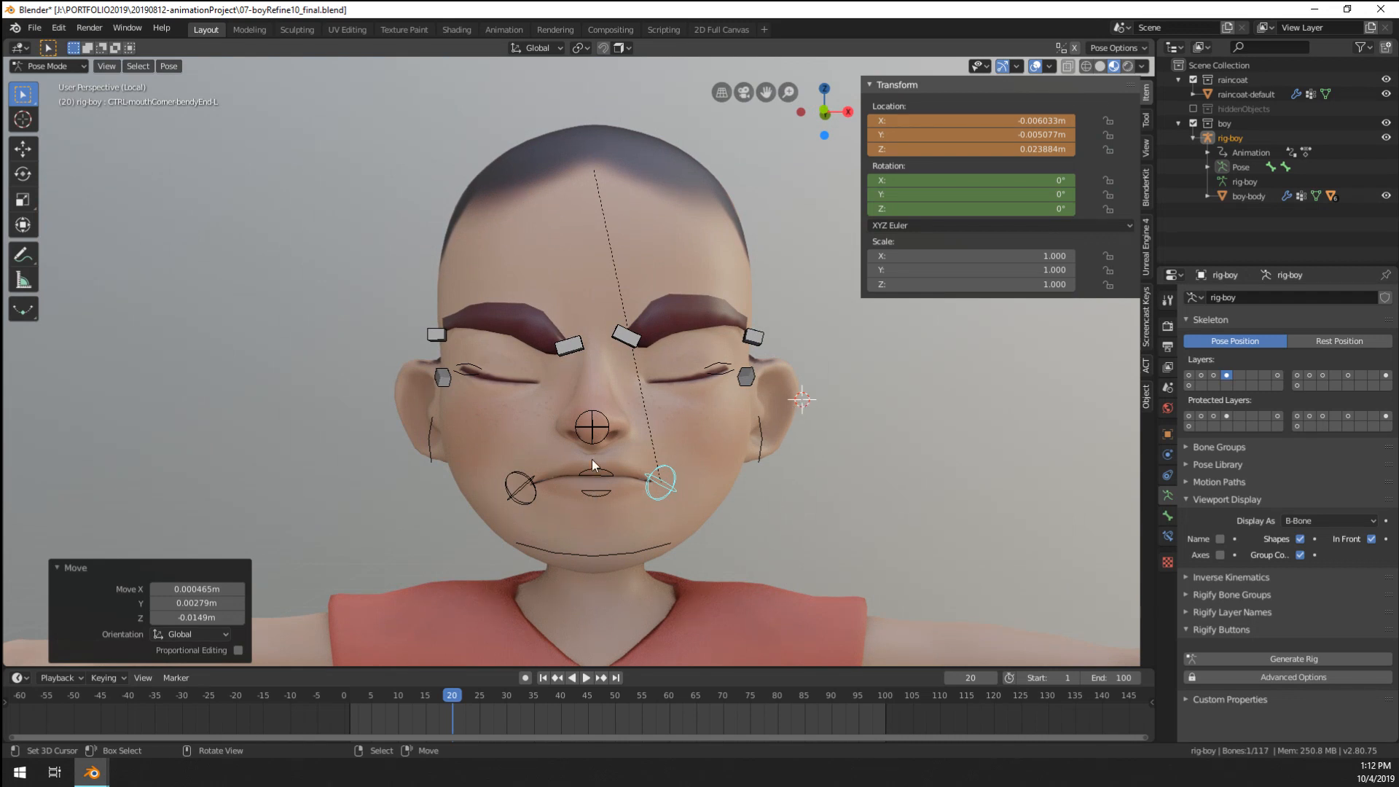
- Insert LocRot keyframes at frame 20 for both mouth-corner controls and all four eyebrow controls
right_click(518, 494, "shift")
right_click(436, 334, "shift")
right_click(569, 345, "shift")
right_click(630, 338, "shift")
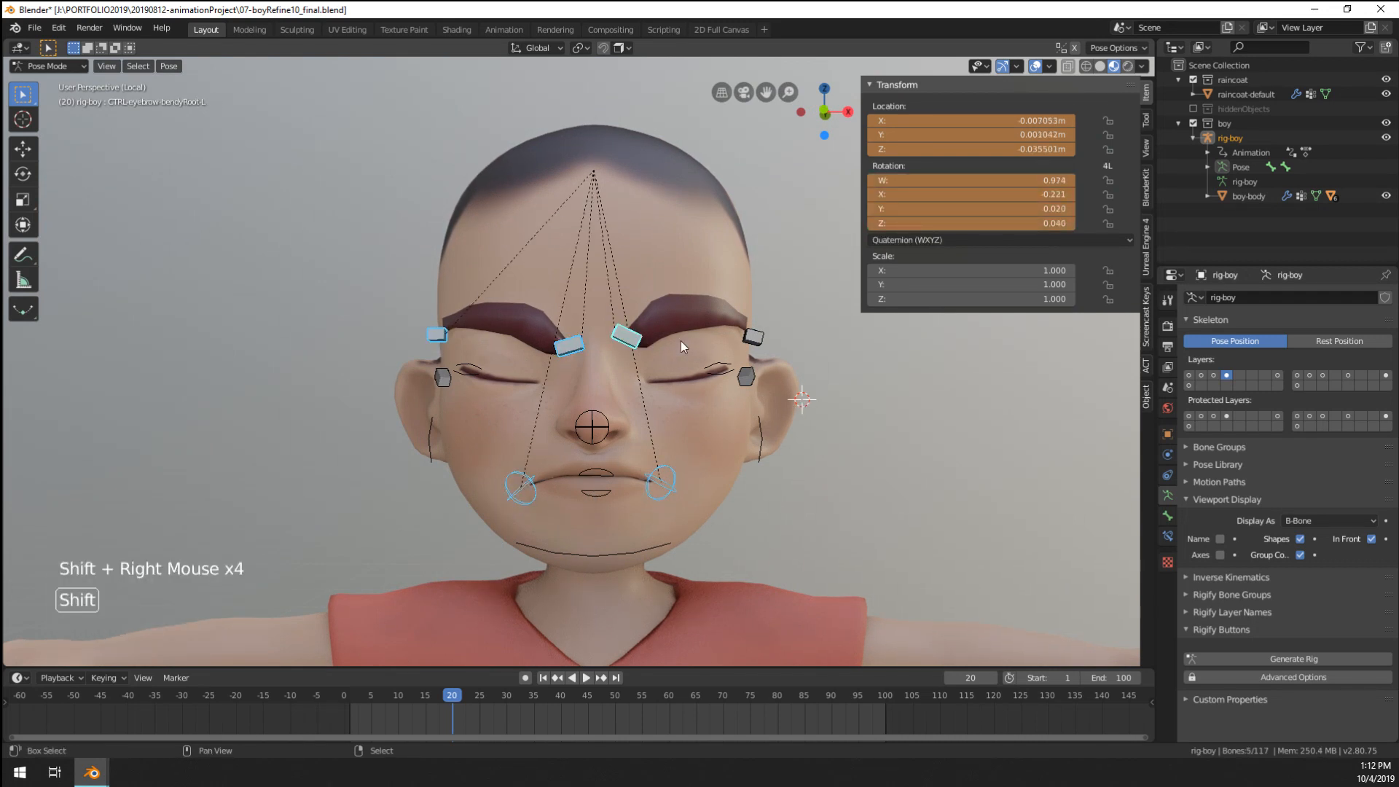
right_click(754, 336, "shift")
key("i")
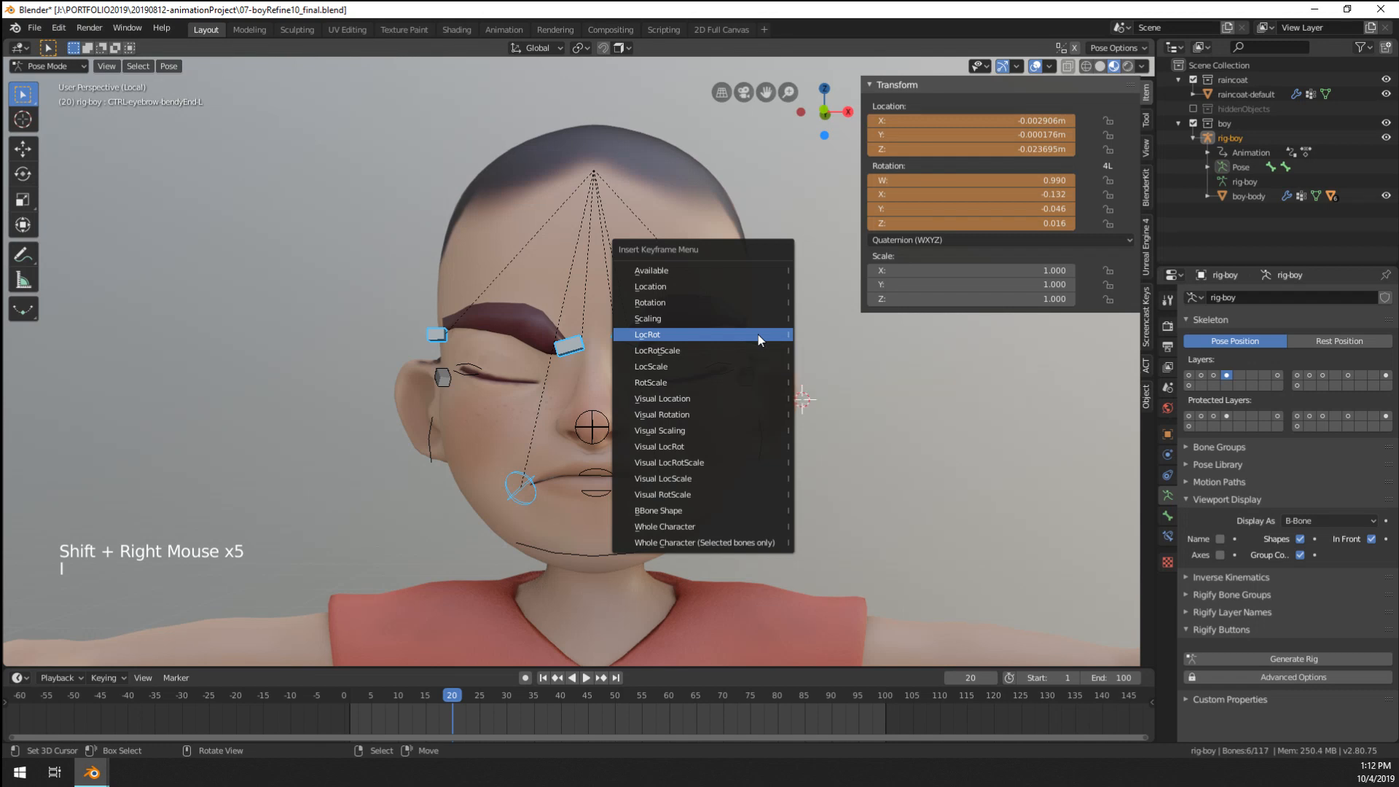
left_click(758, 334)
- Play the transition from the frame 1 frown to the frame 20 pose several times, returning to frame 1
left_click_drag(445, 721, 344, 714)
key("space")
key("space")
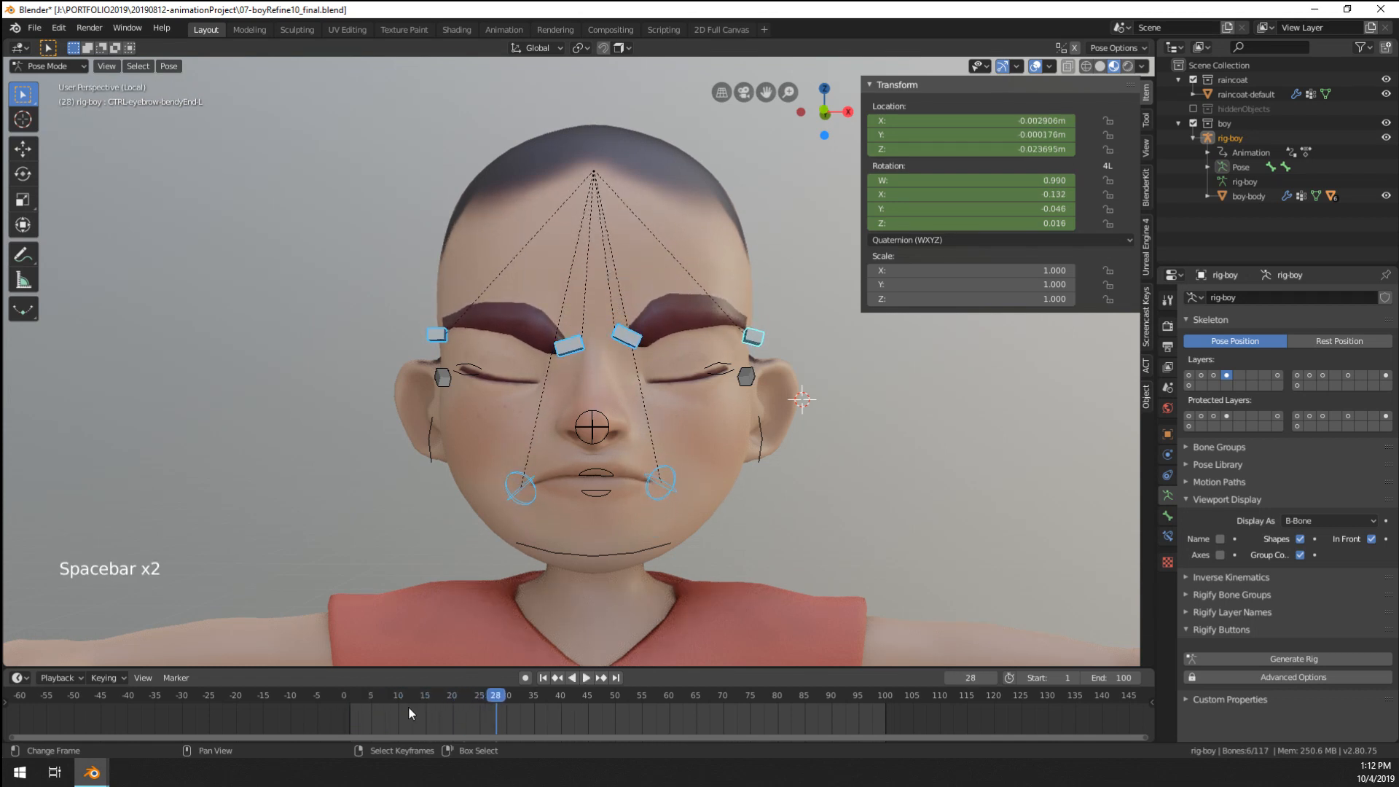
left_click(367, 715)
key("space")
key("space")
left_click(342, 711)
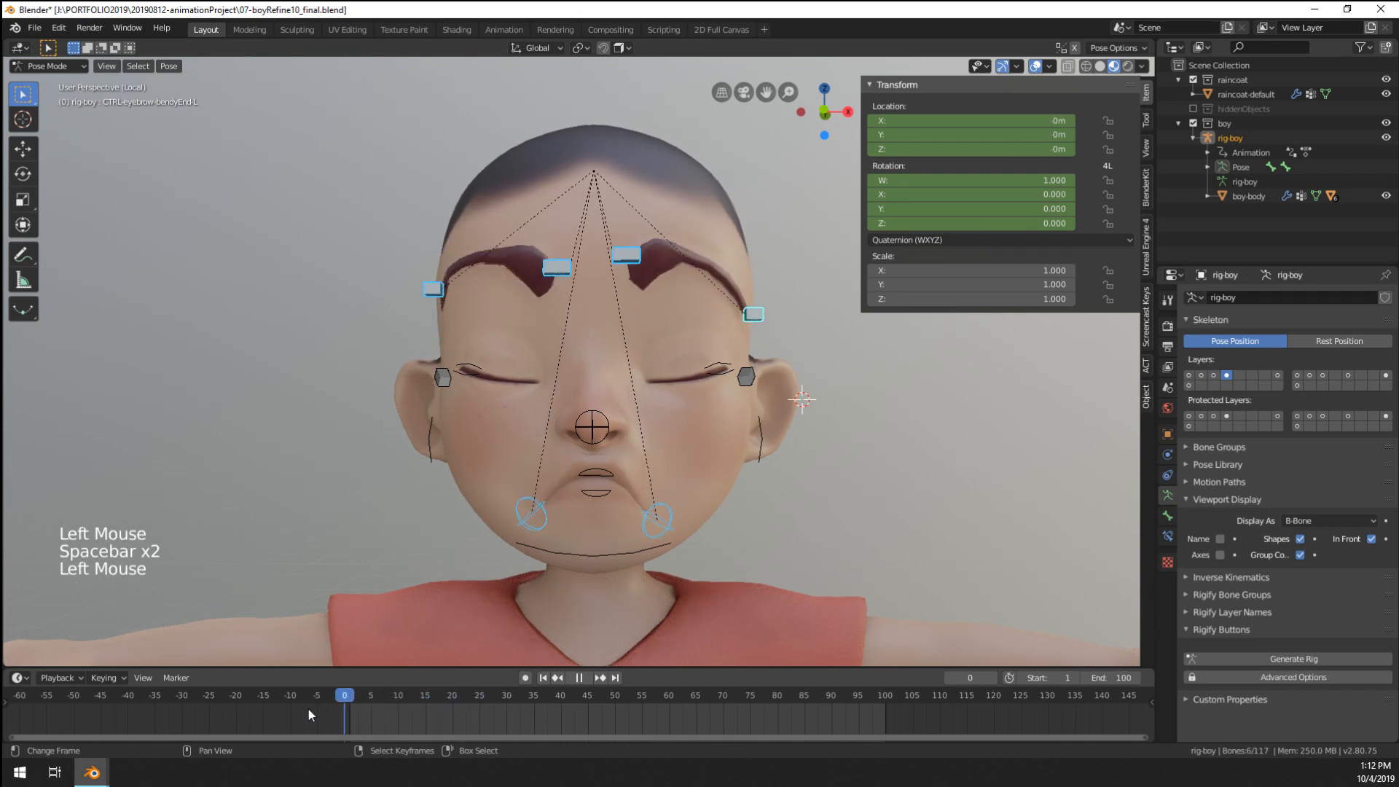
key("space")
key("space")
left_click(353, 723)
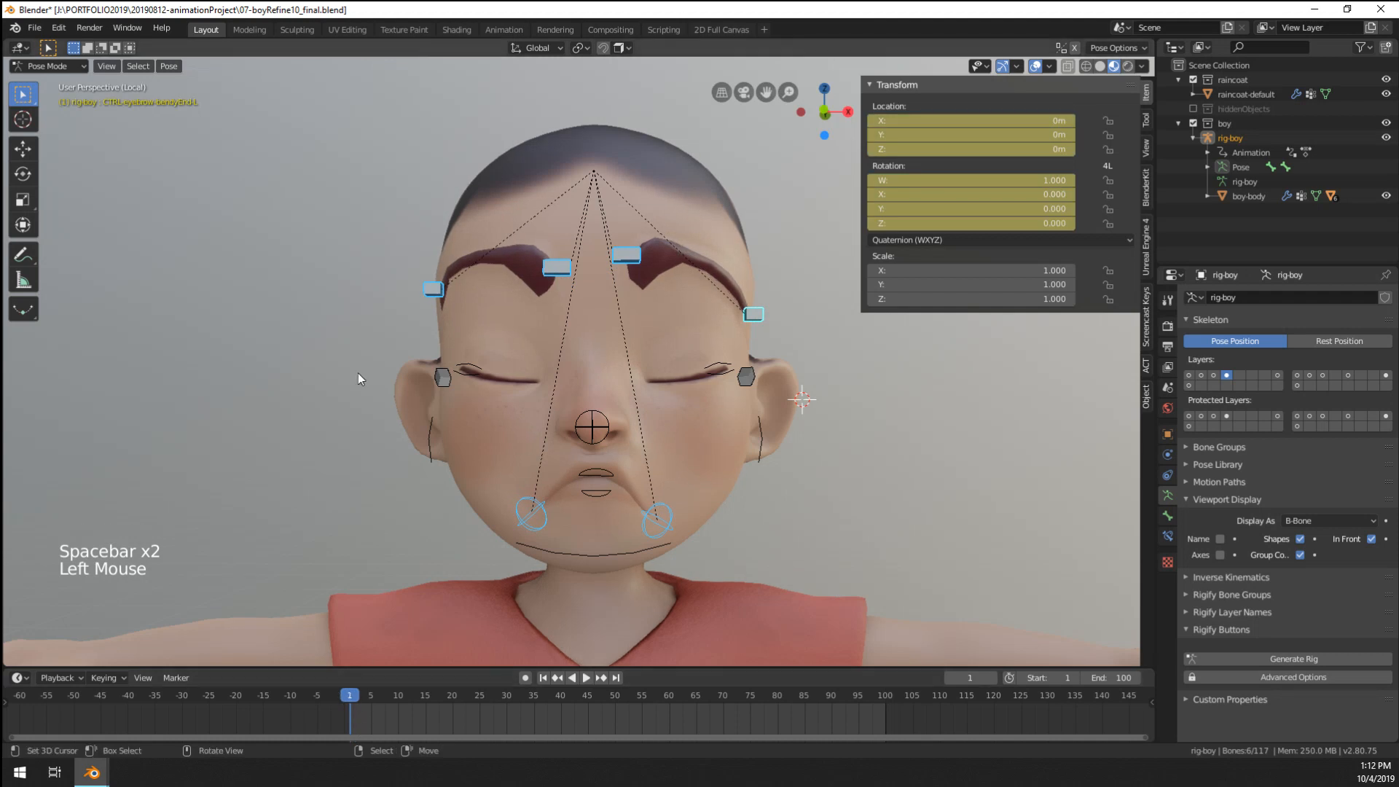
- Switch the timeline area to the Graph Editor and set all keyframes of the selected controls to Back interpolation
left_click(19, 678)
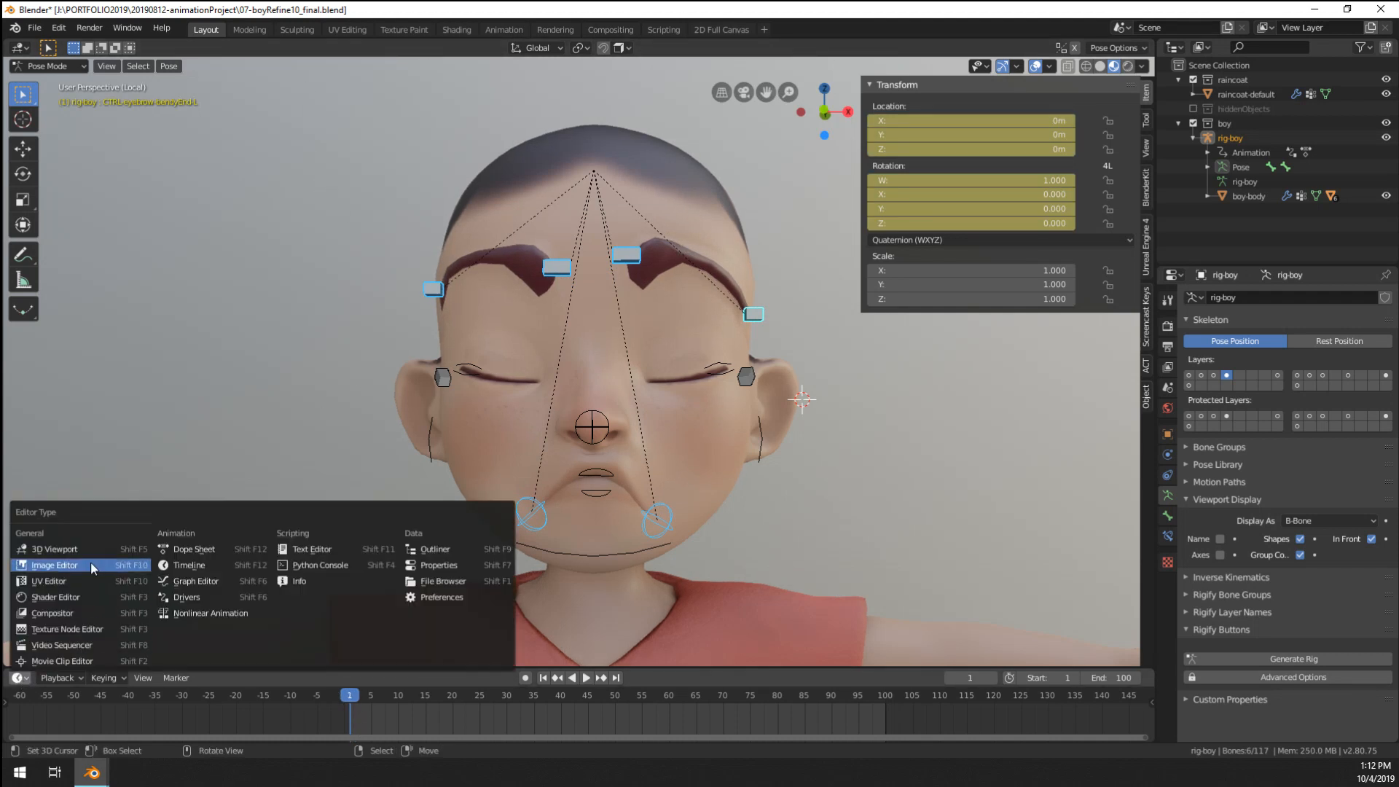
left_click(194, 586)
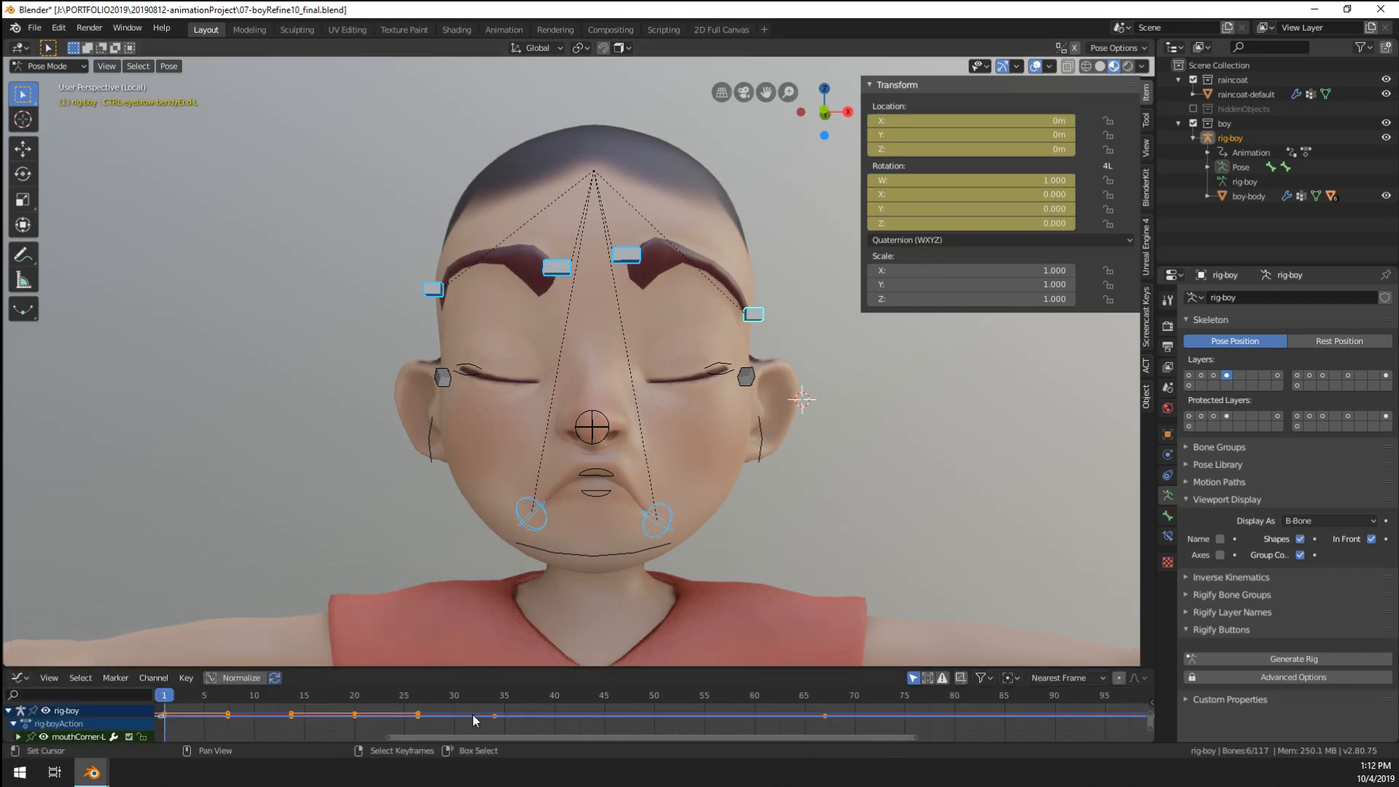
scroll(449, 722, "down", 6)
key("a")
key("v")
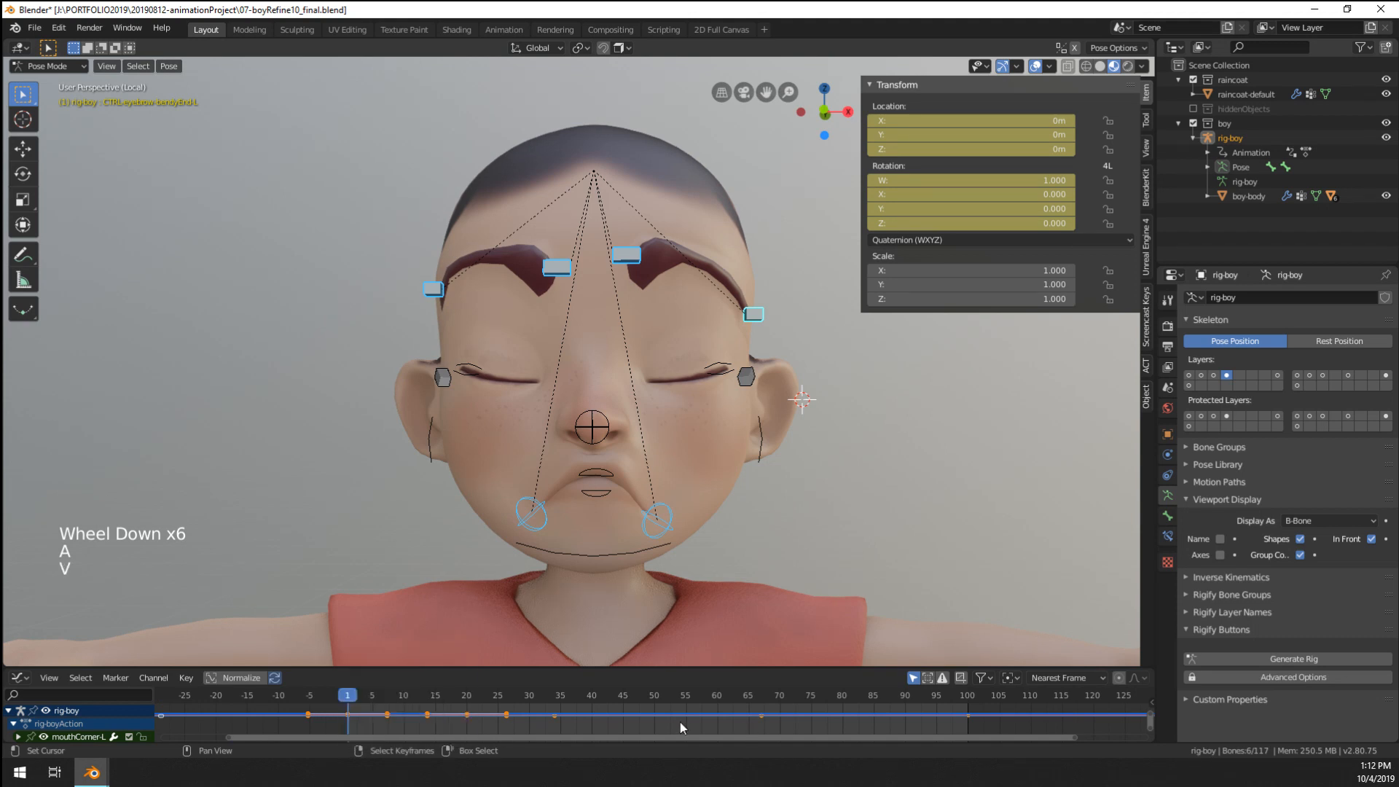
key("t")
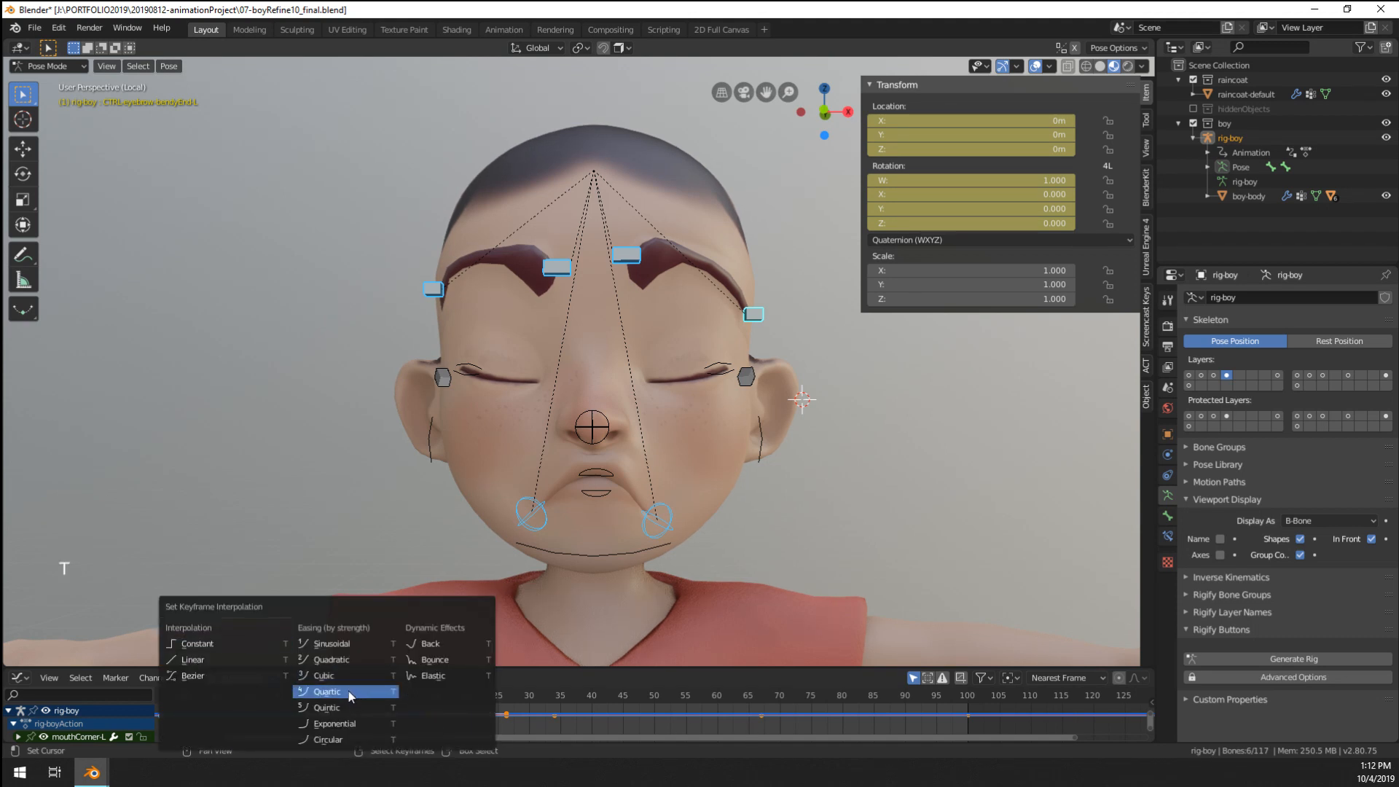
left_click(441, 644)
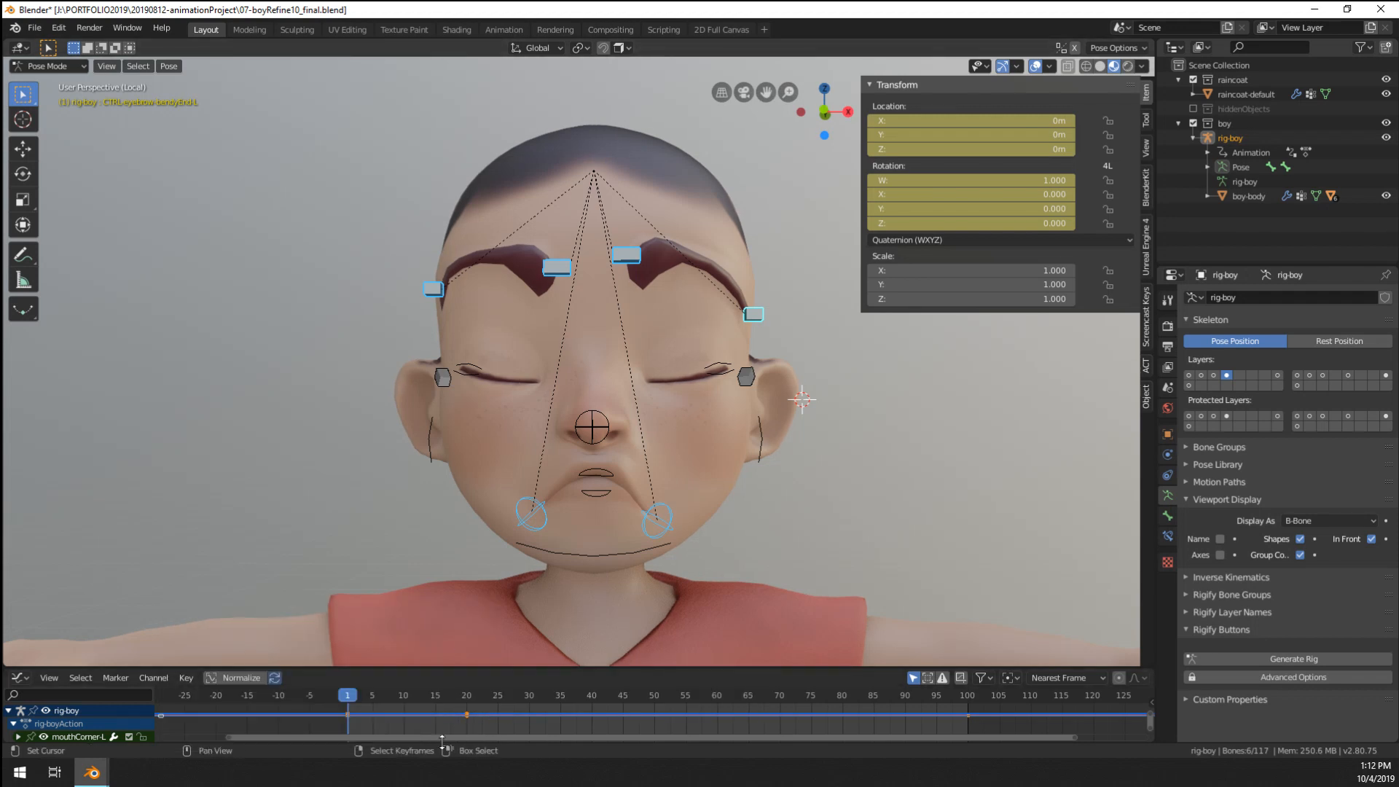
- Play the facial animation repeatedly to examine the overshooting motion between the two poses, stopping at frame 5
key("space")
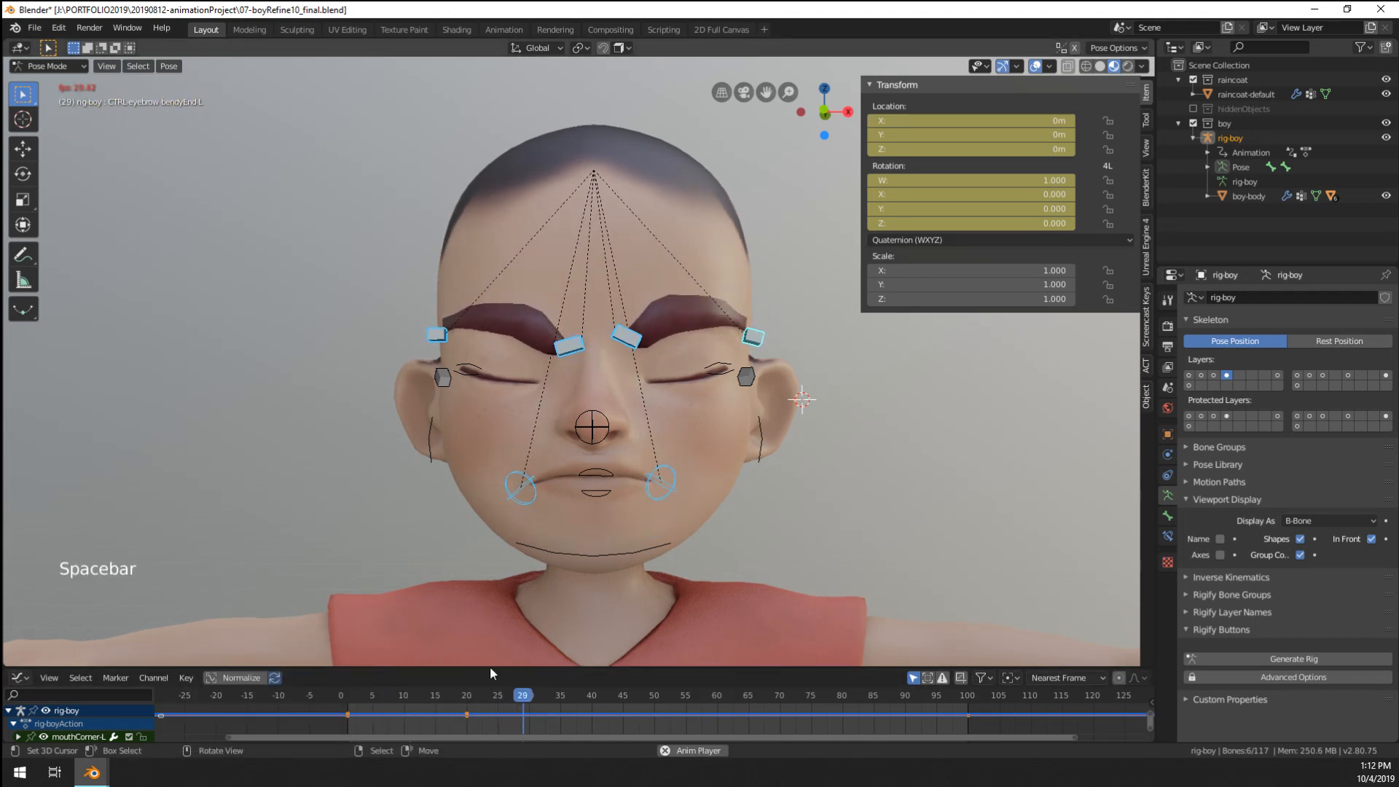
key("space")
left_click(378, 696)
key("space")
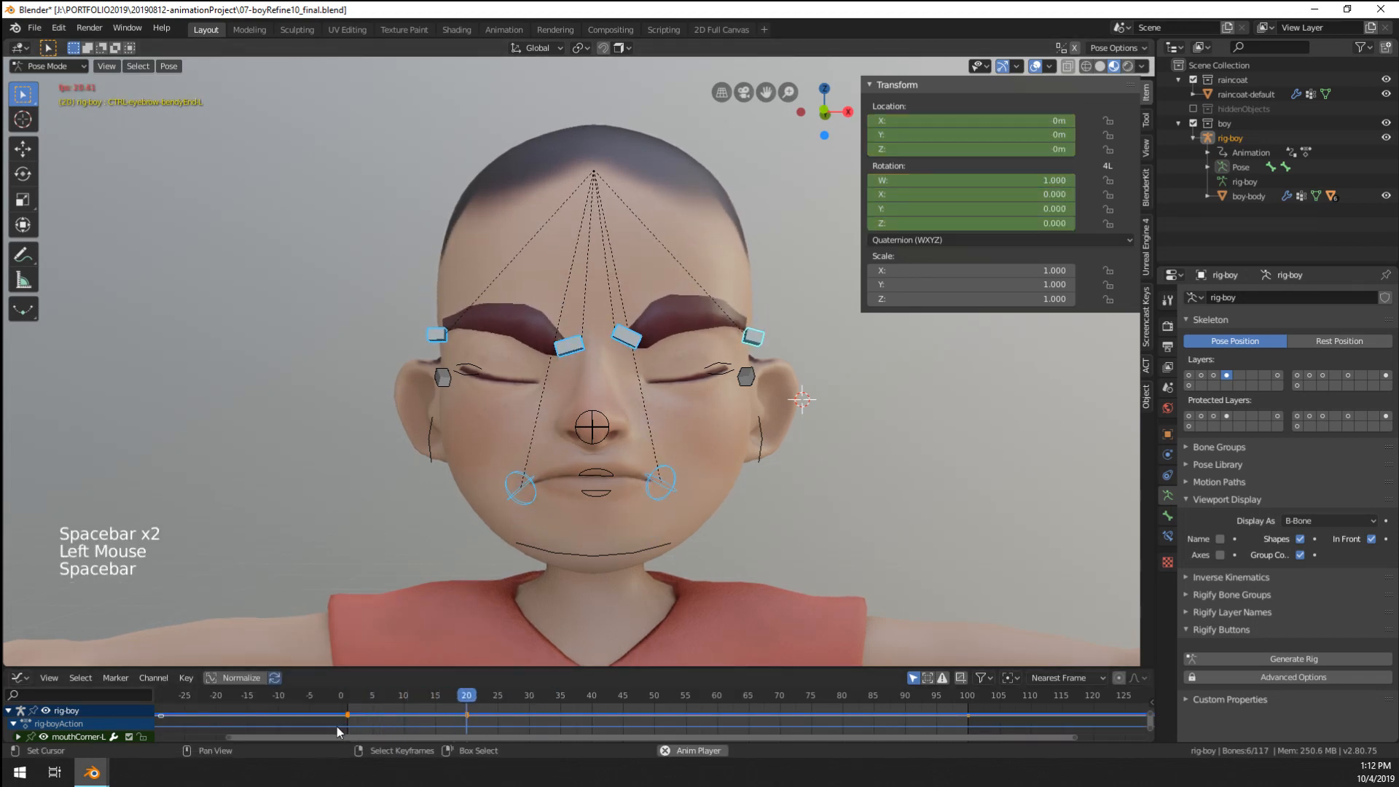
key("space")
left_click(373, 728)
- Change the selected keyframes' interpolation to Bounce
key("i")
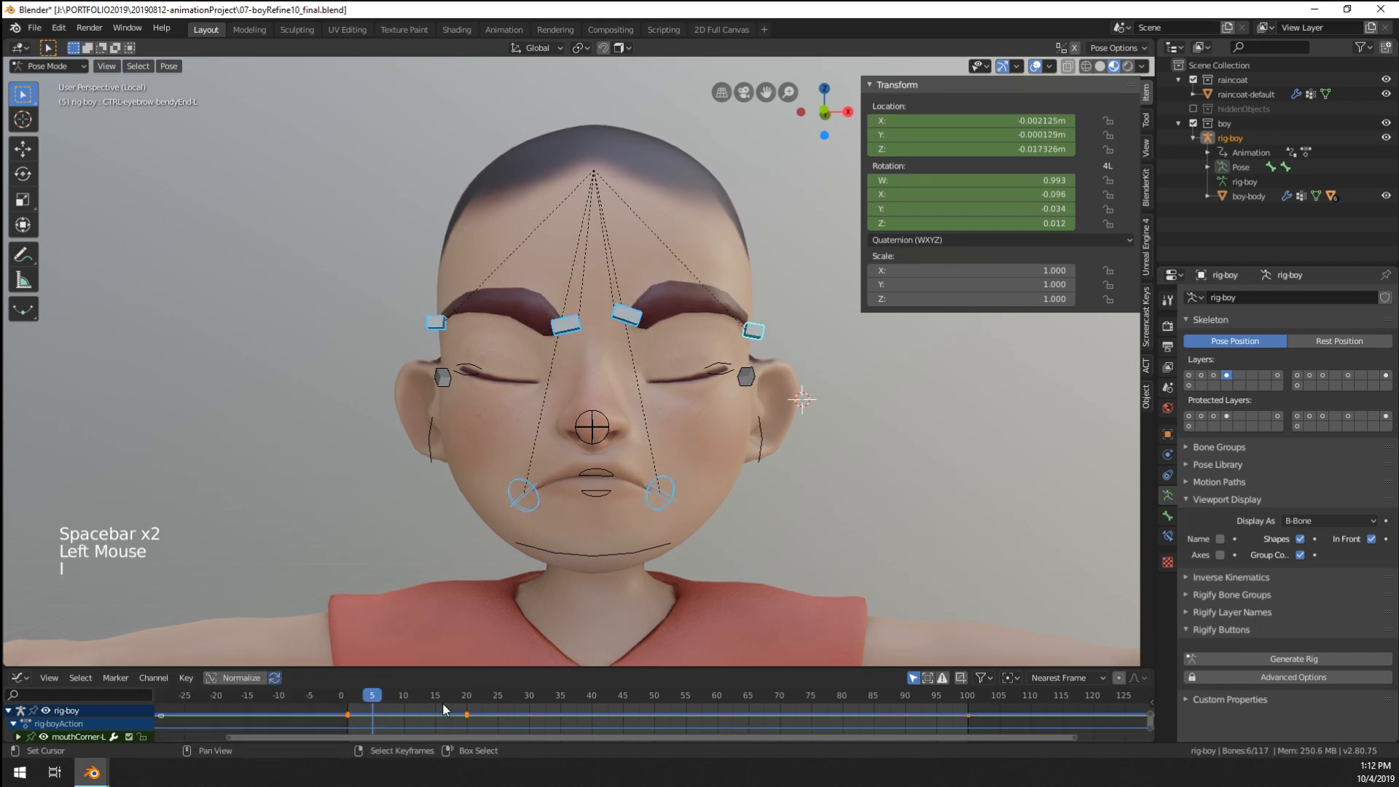
key("r")
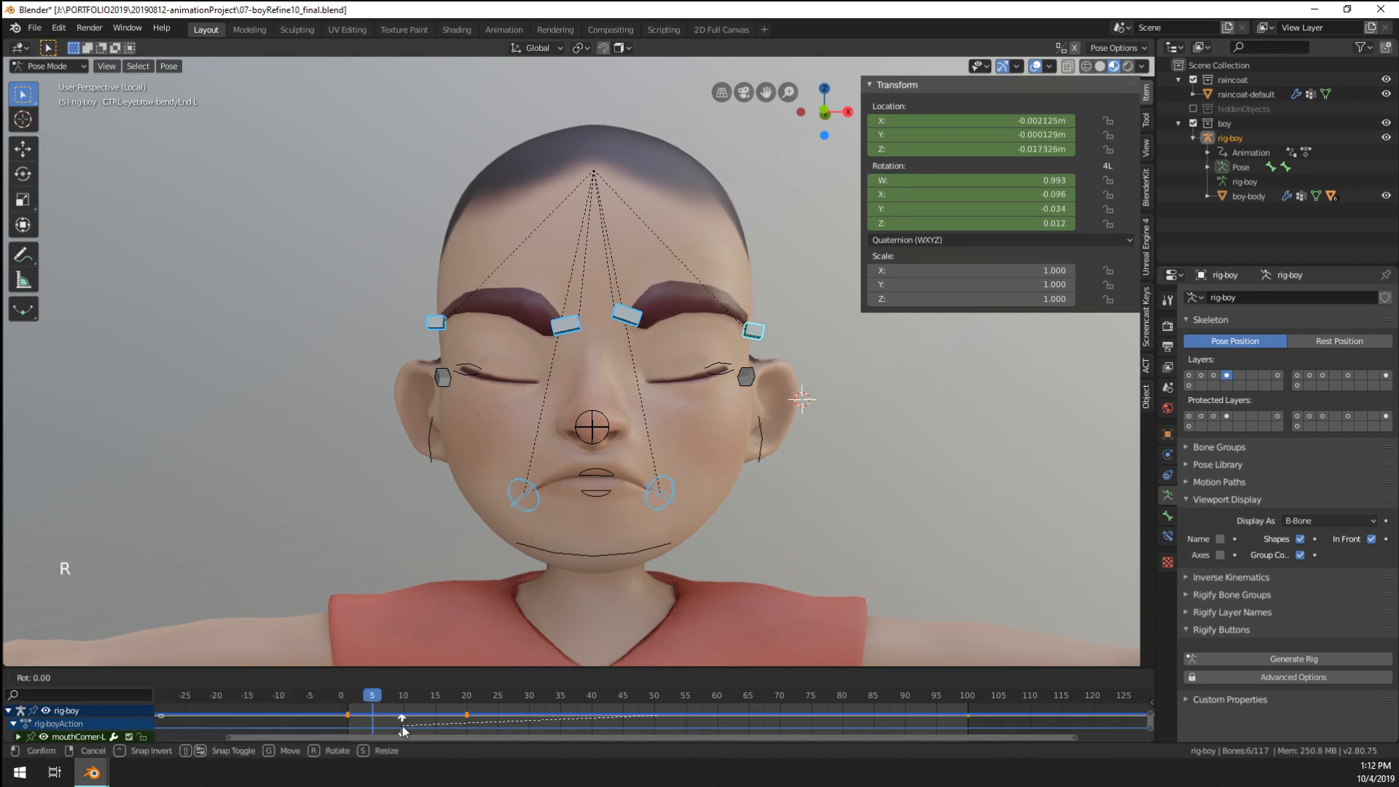
key("t")
left_click(378, 658)
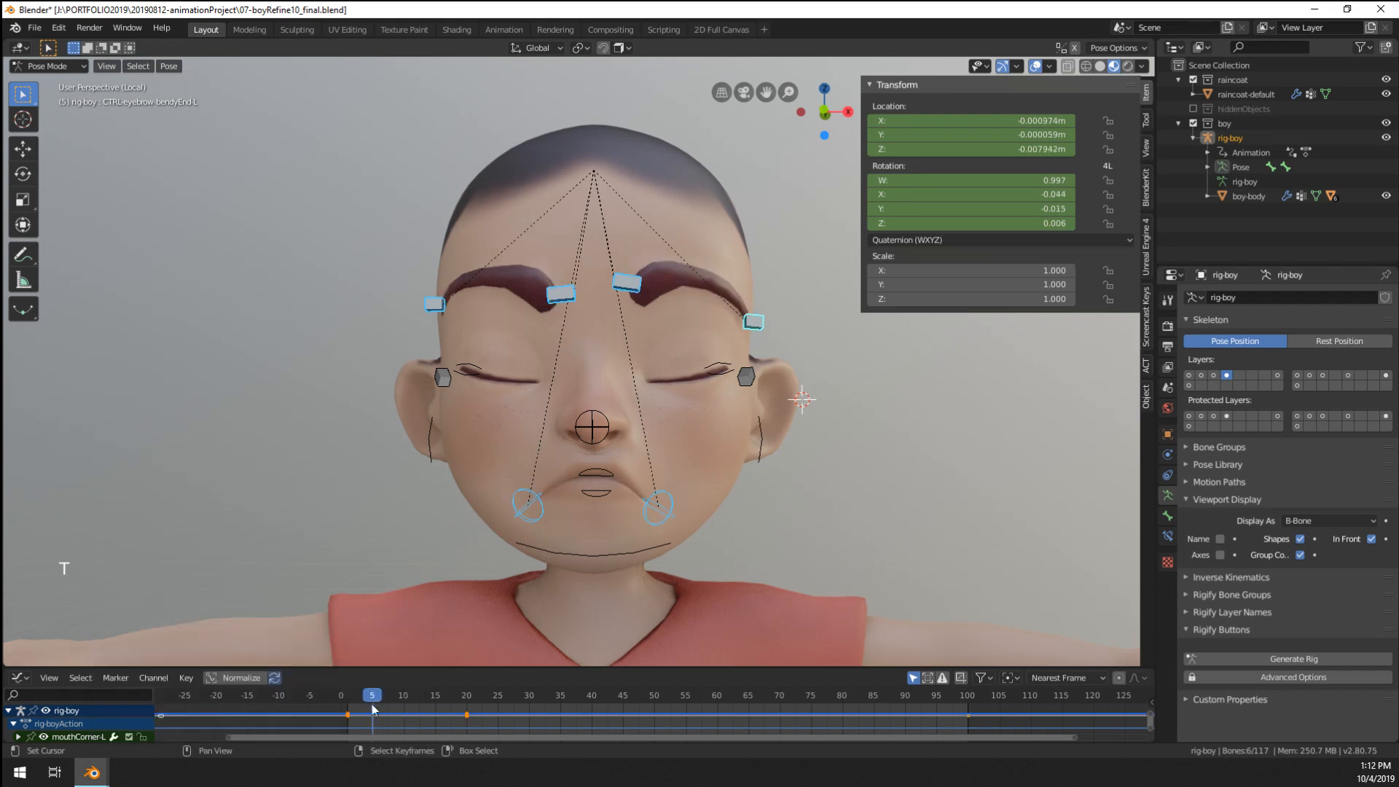
- Play the facial transition from frame 1 with Bounce interpolation, then stop and return to frame 5
left_click(345, 732)
key("space")
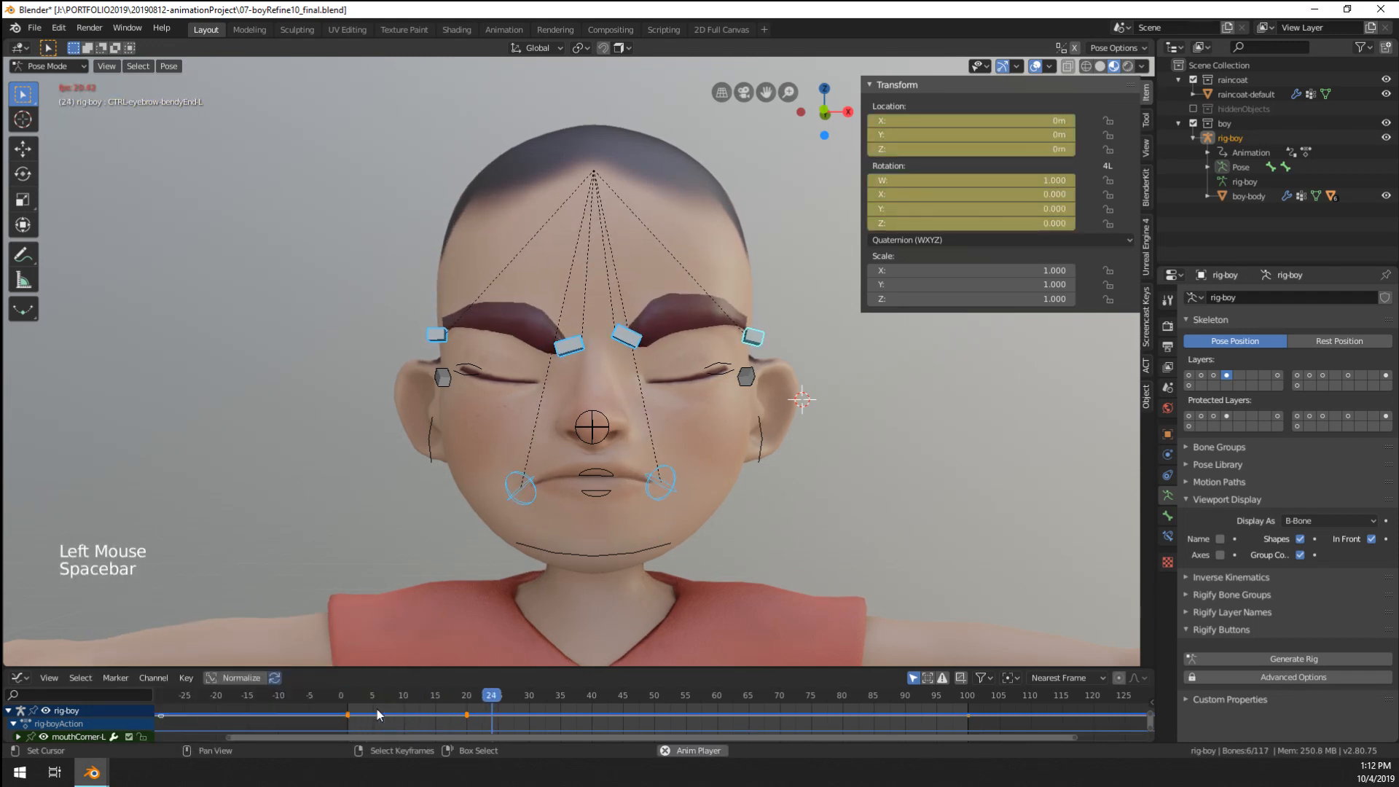
key("space")
left_click(372, 724)
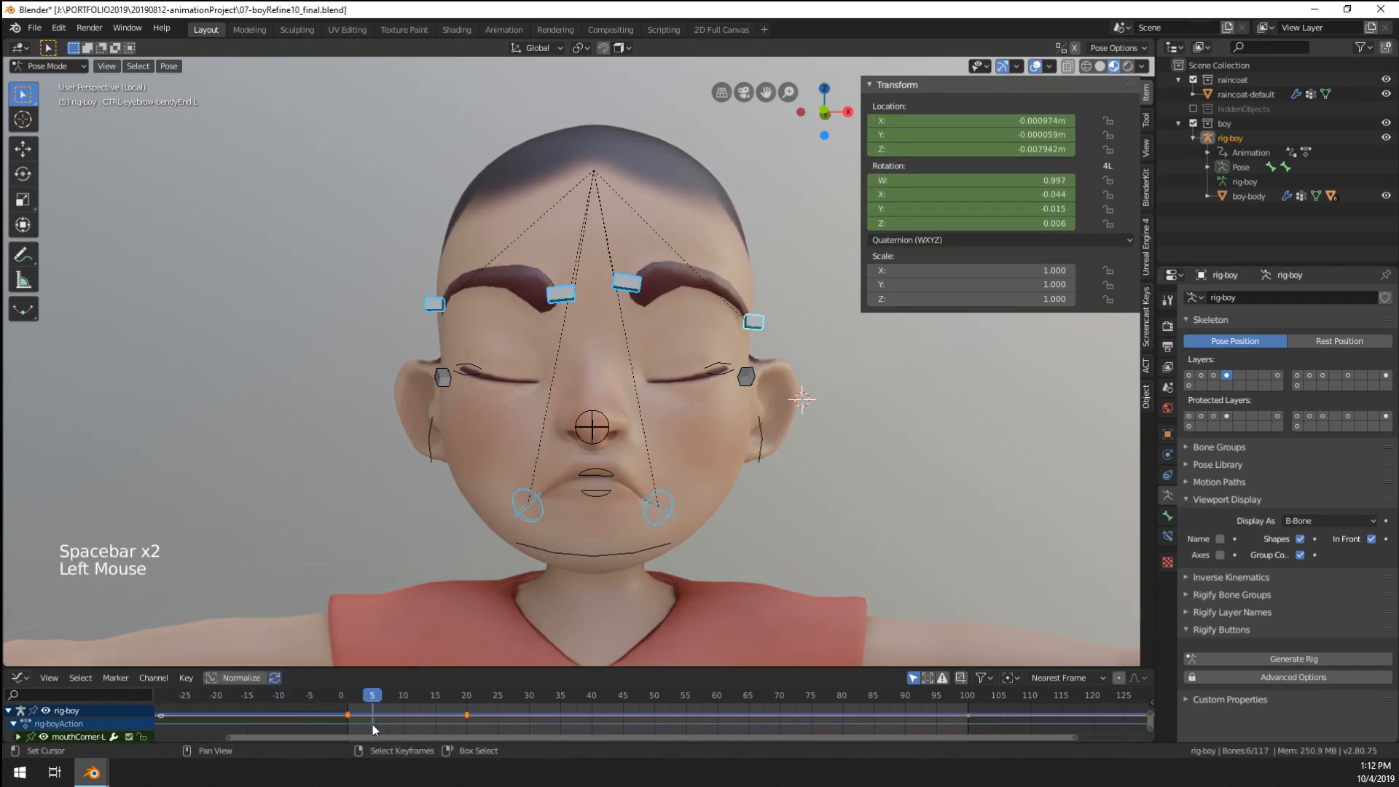
- Try Elastic interpolation on the selected keyframes, playing the transition from frame 1 and scrubbing to frame 7
key("t")
left_click(351, 676)
left_click(349, 724)
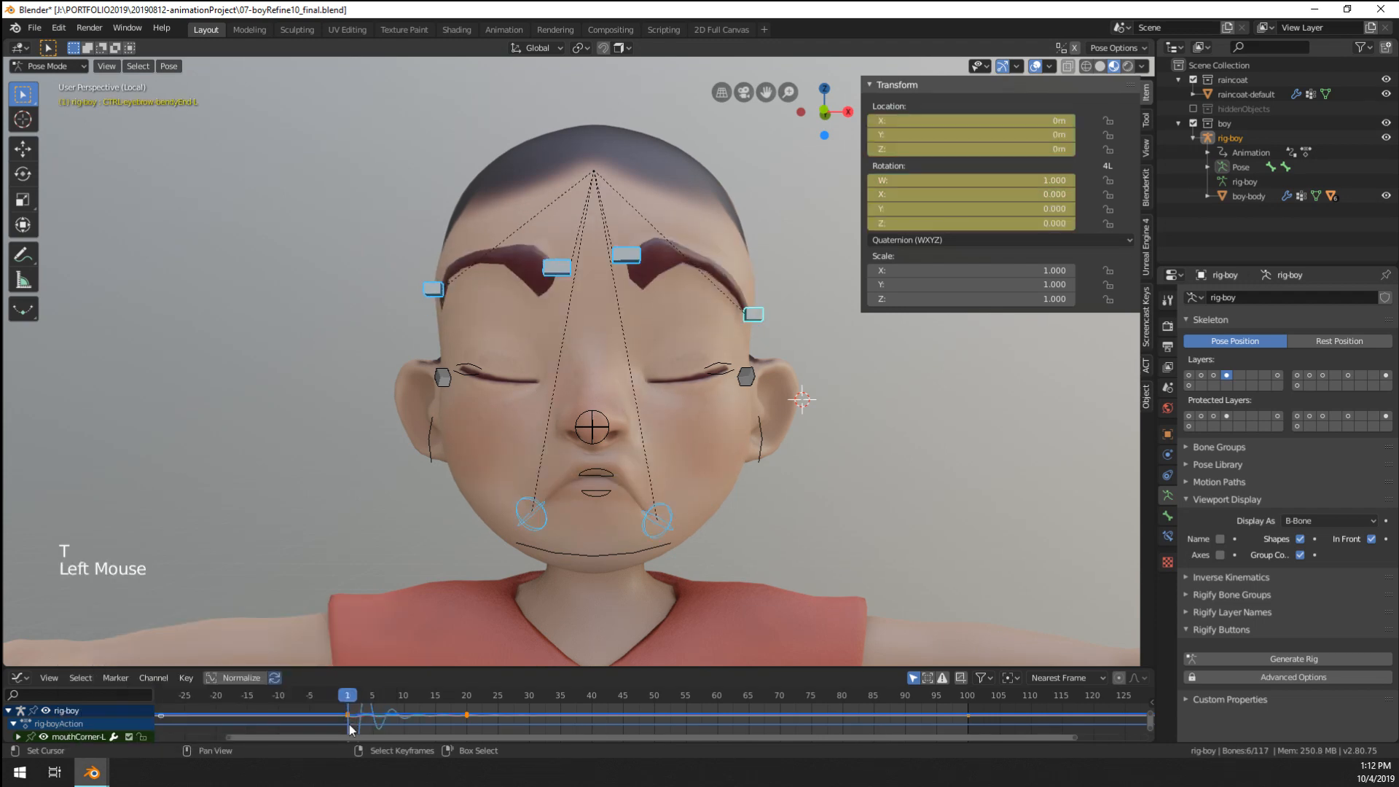
key("space")
key("space")
left_click_drag(360, 721, 386, 728)
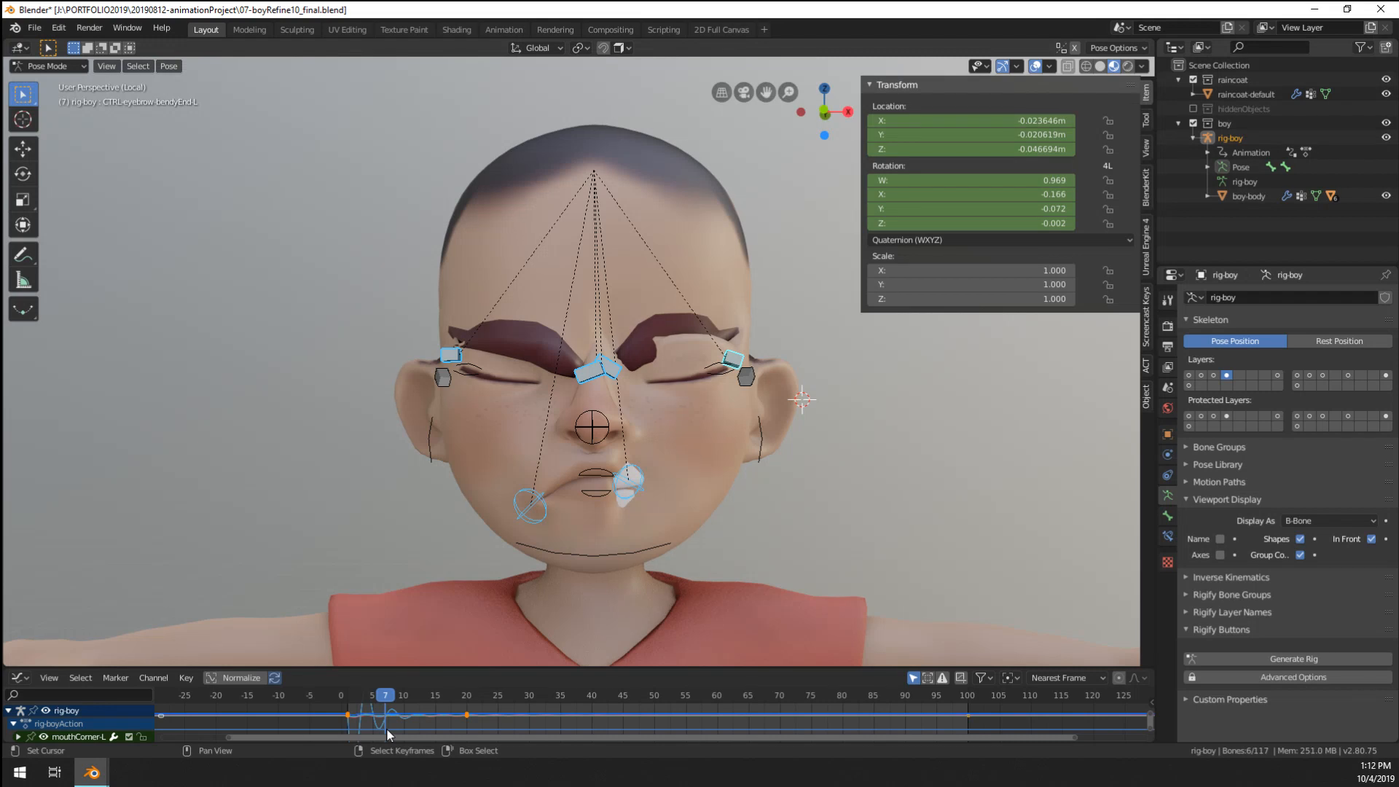
- Try Quintic interpolation on the selected keyframes and play the facial transition from frame 1
key("t")
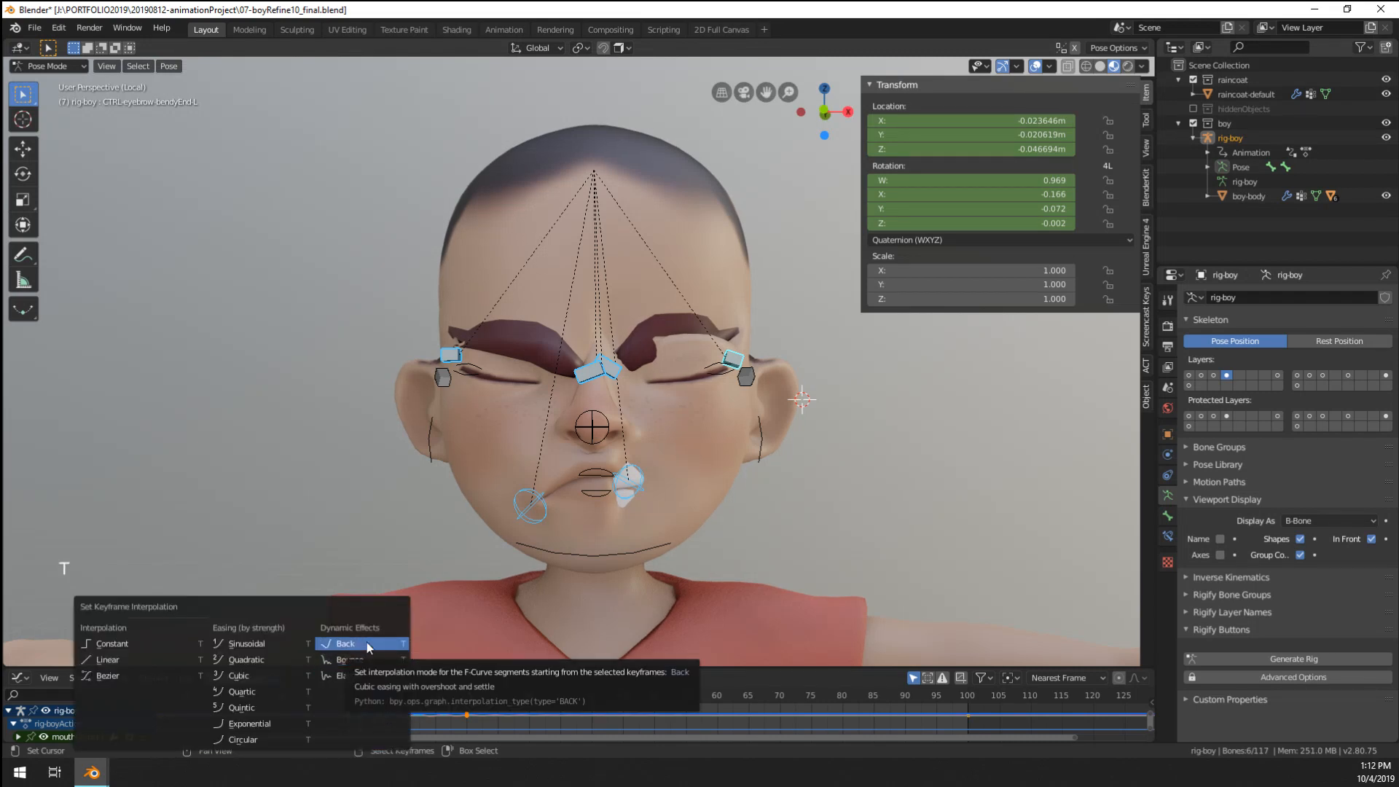
left_click(295, 708)
left_click(350, 725)
key("space")
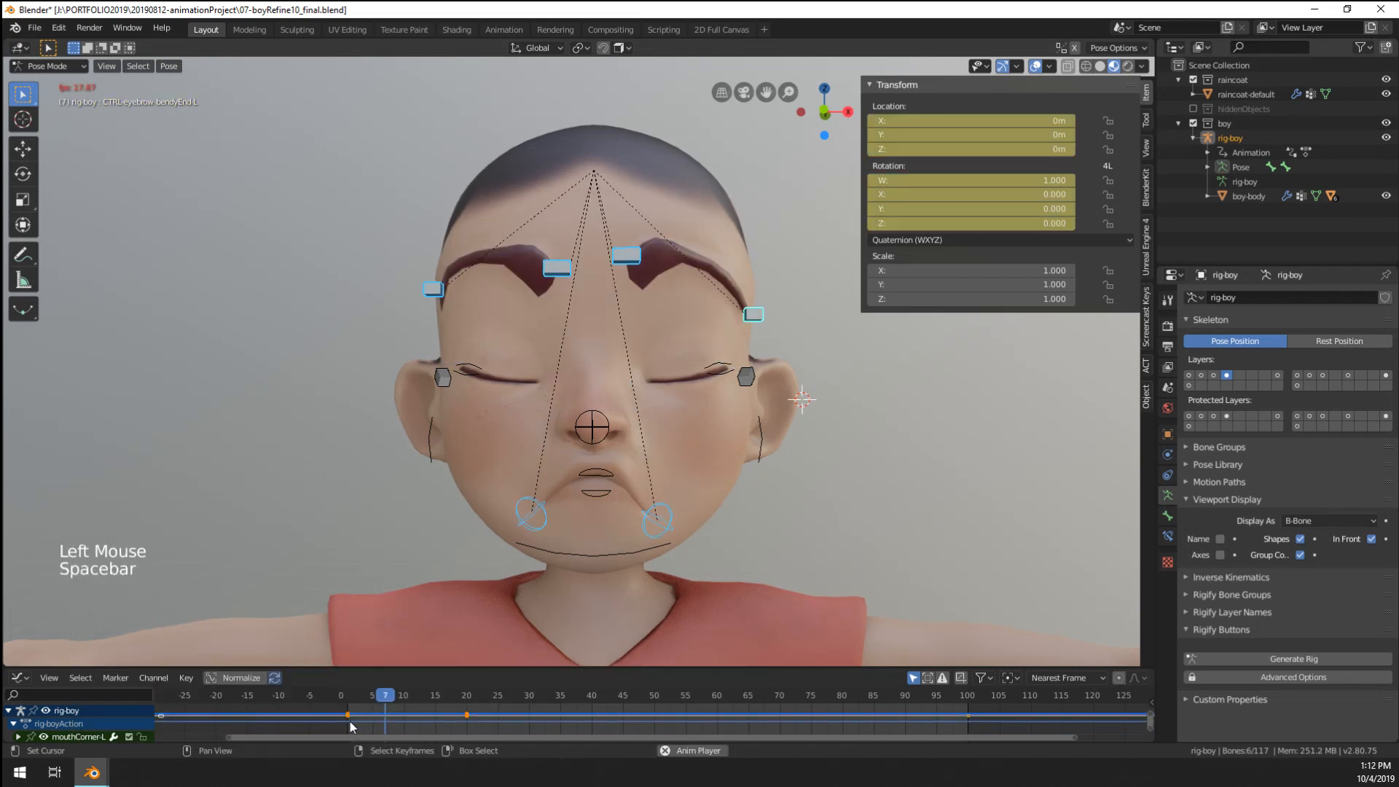
key("space")
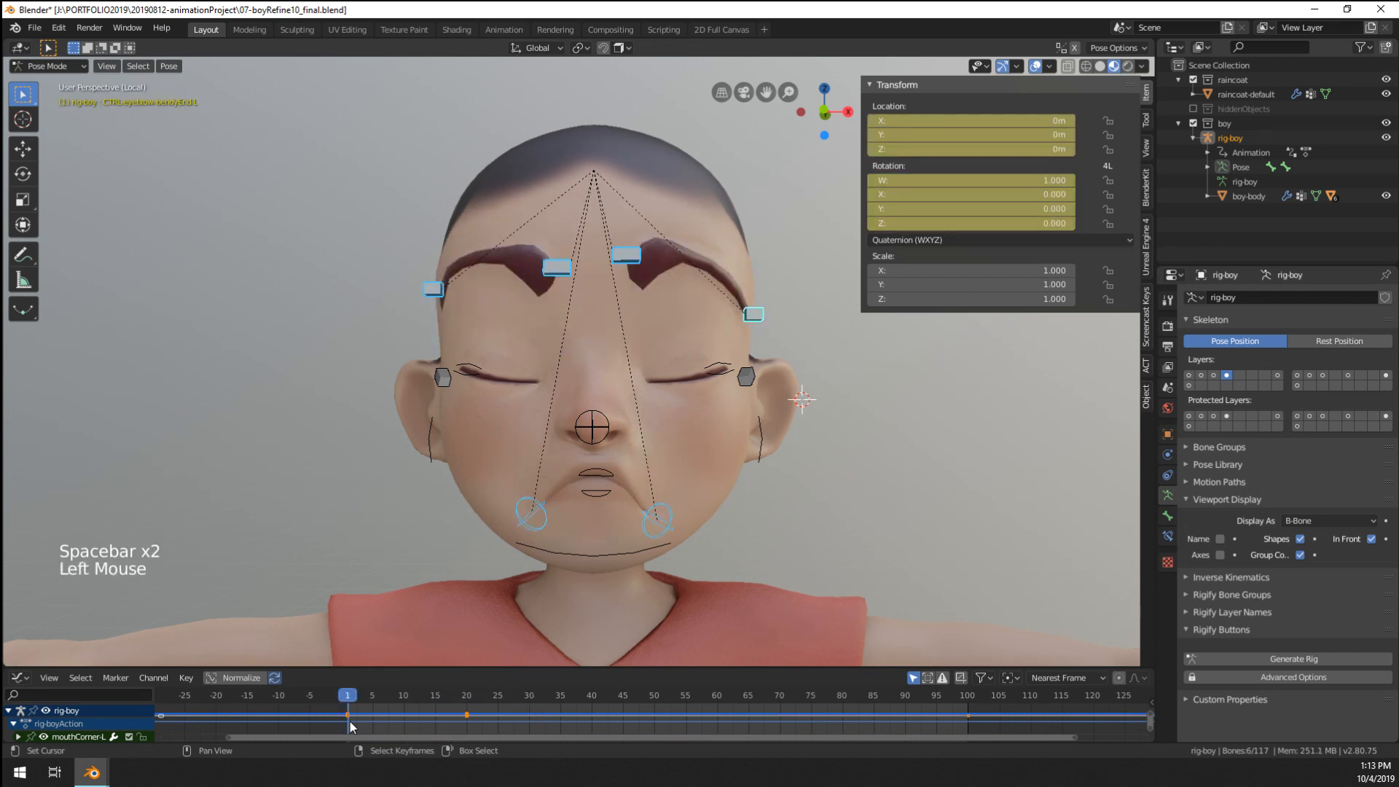
- Try Exponential interpolation on the selected keyframes and play the facial transition
key("t")
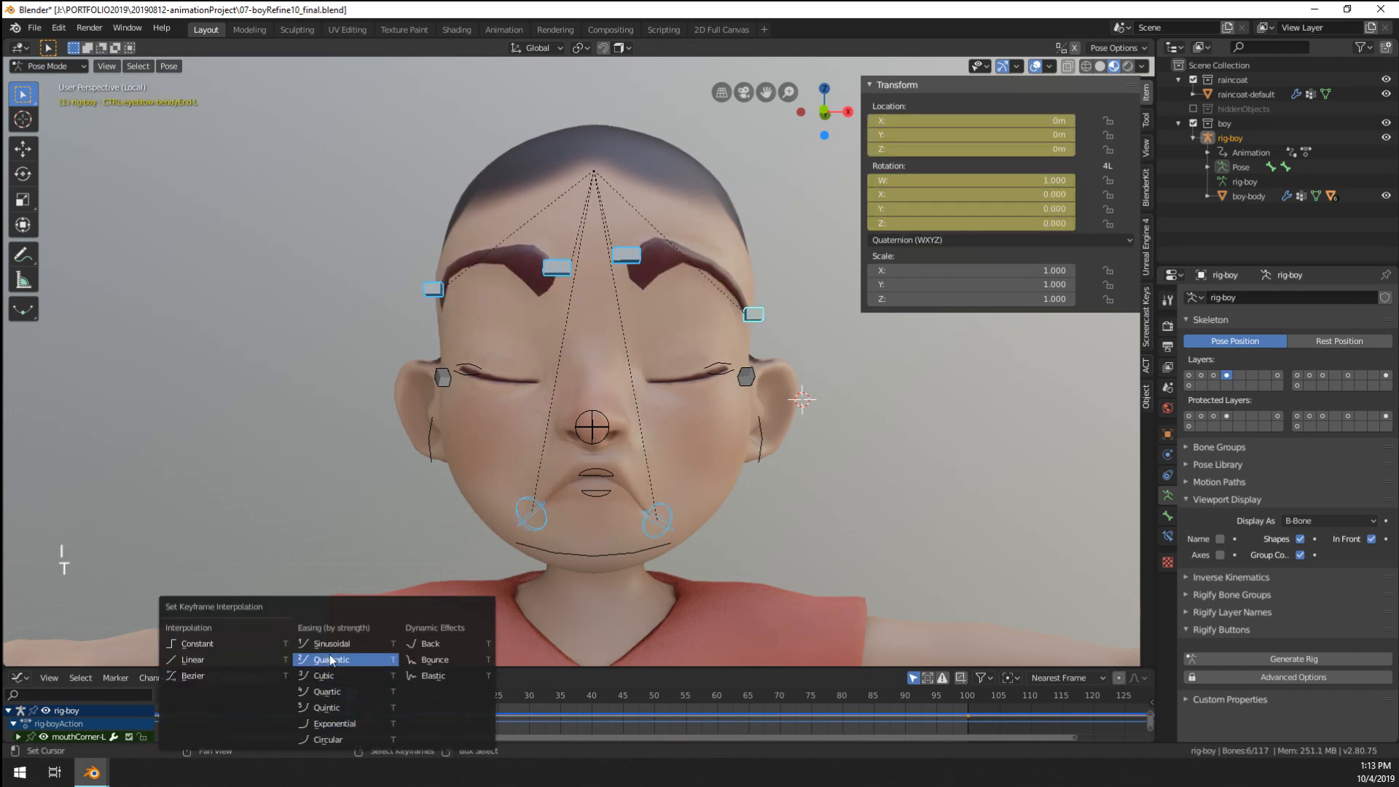
left_click(360, 724)
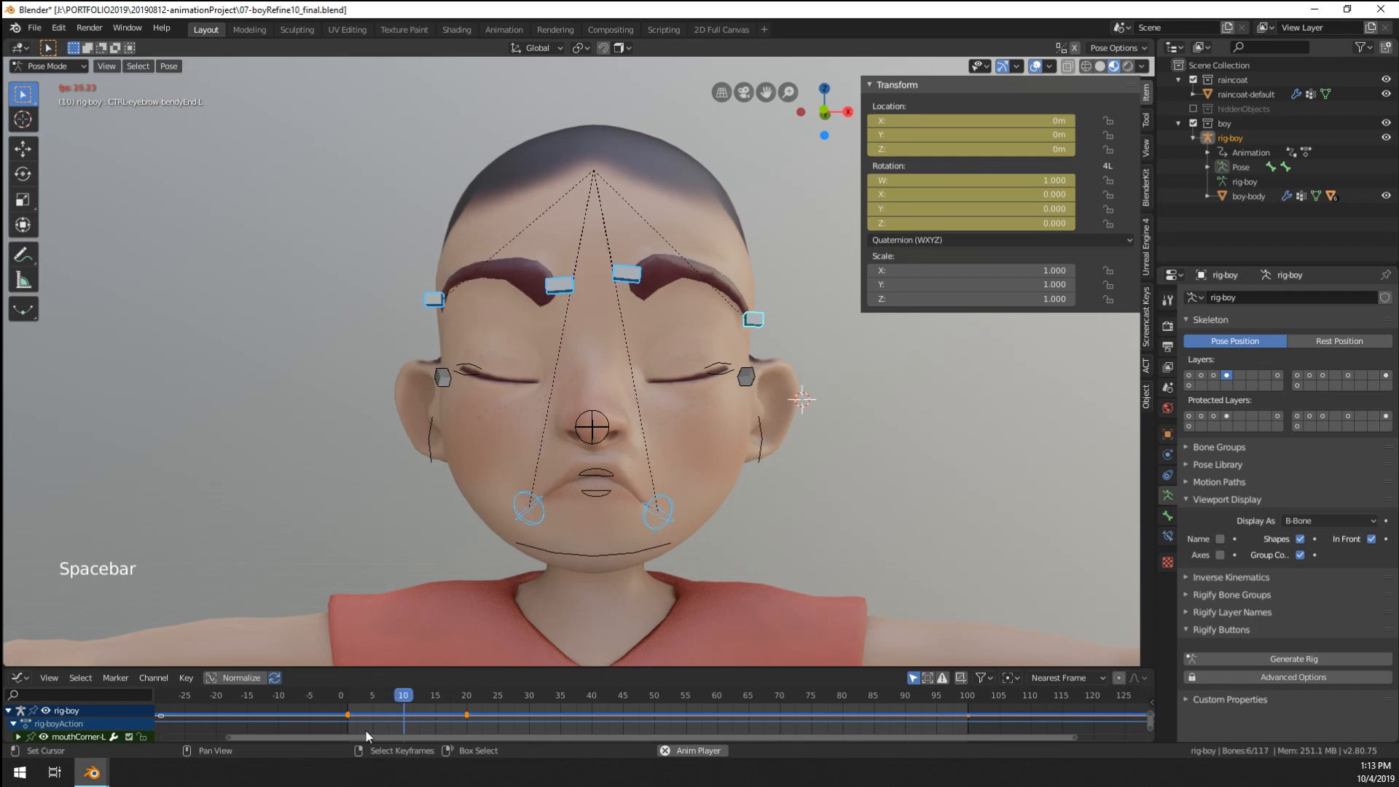
key("space")
- Try Circular interpolation on the selected keyframes and play the facial transition
key("t")
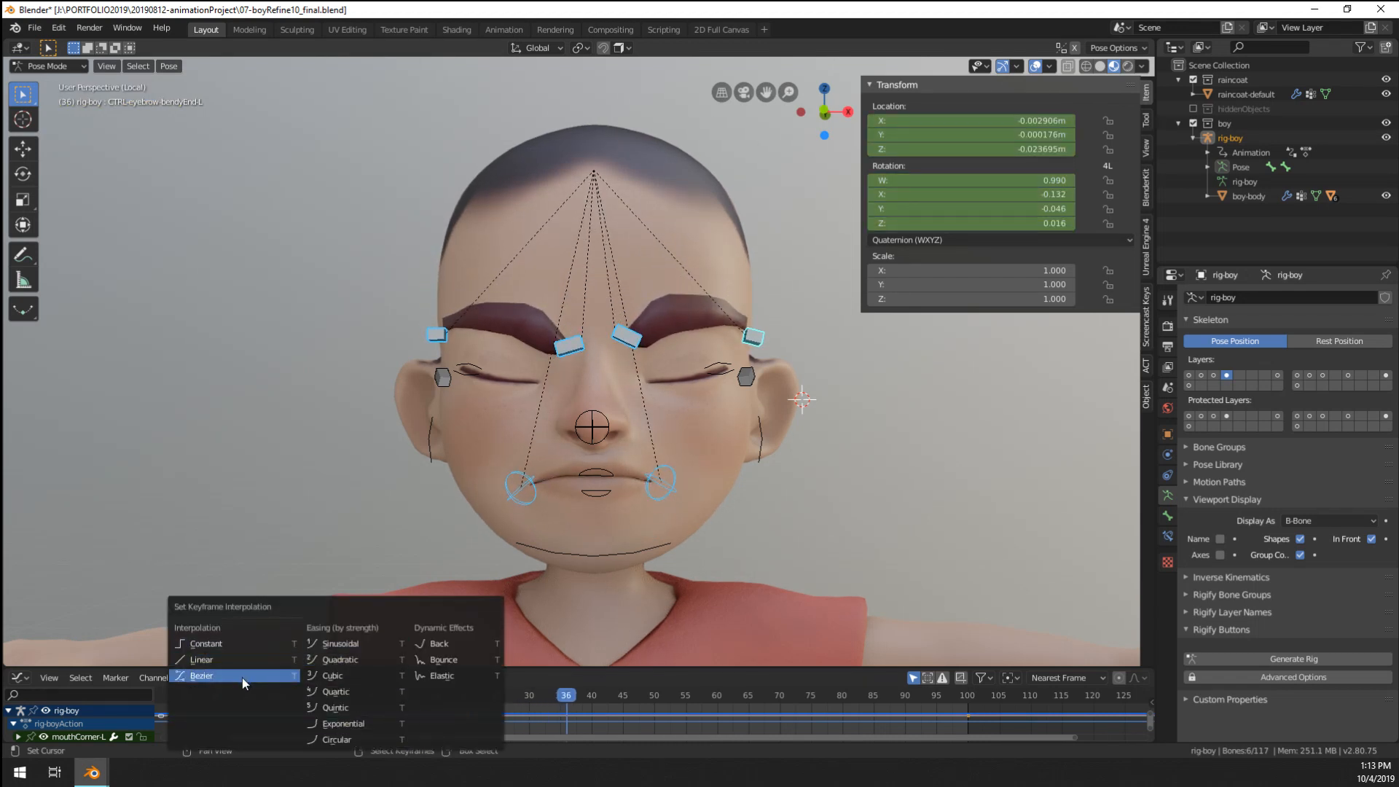
left_click(355, 740)
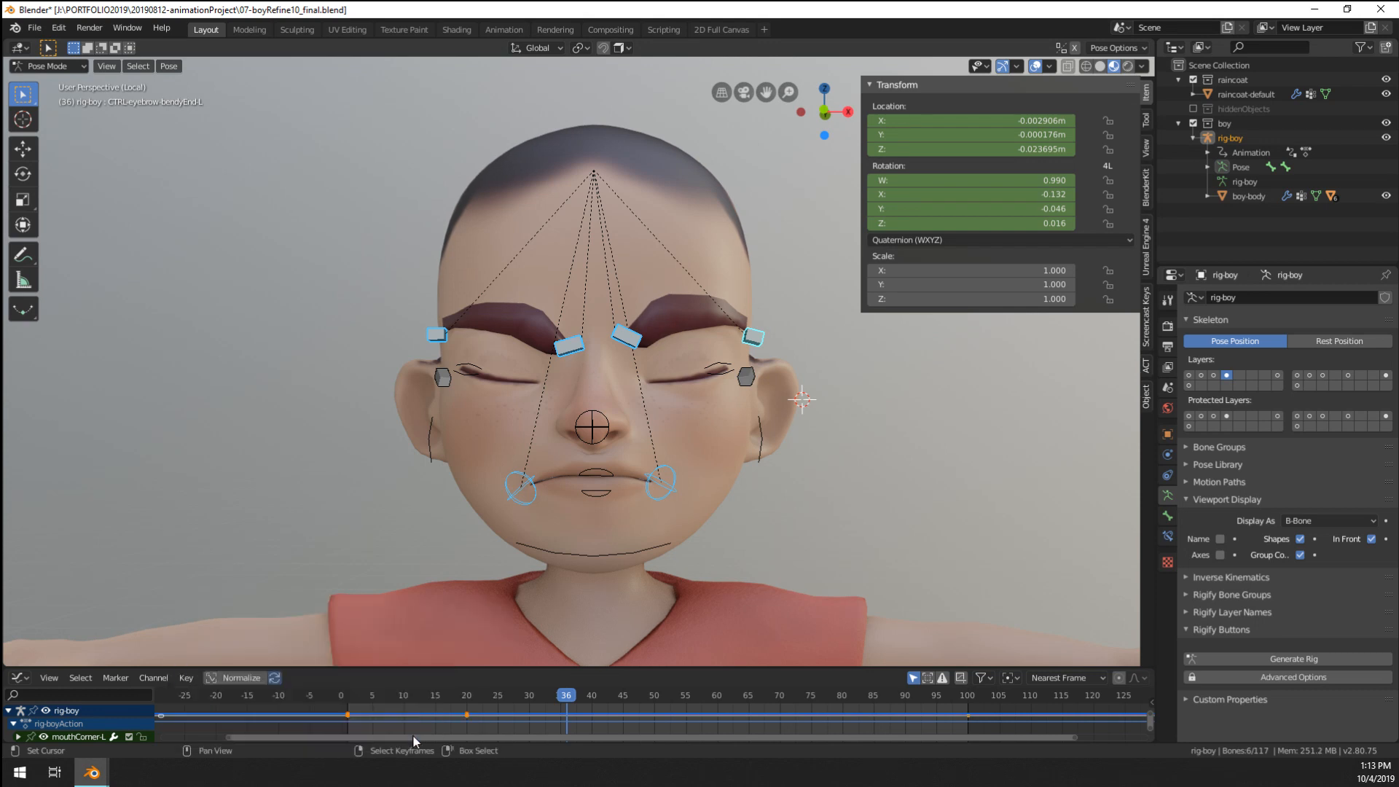
left_click(365, 718)
key("space")
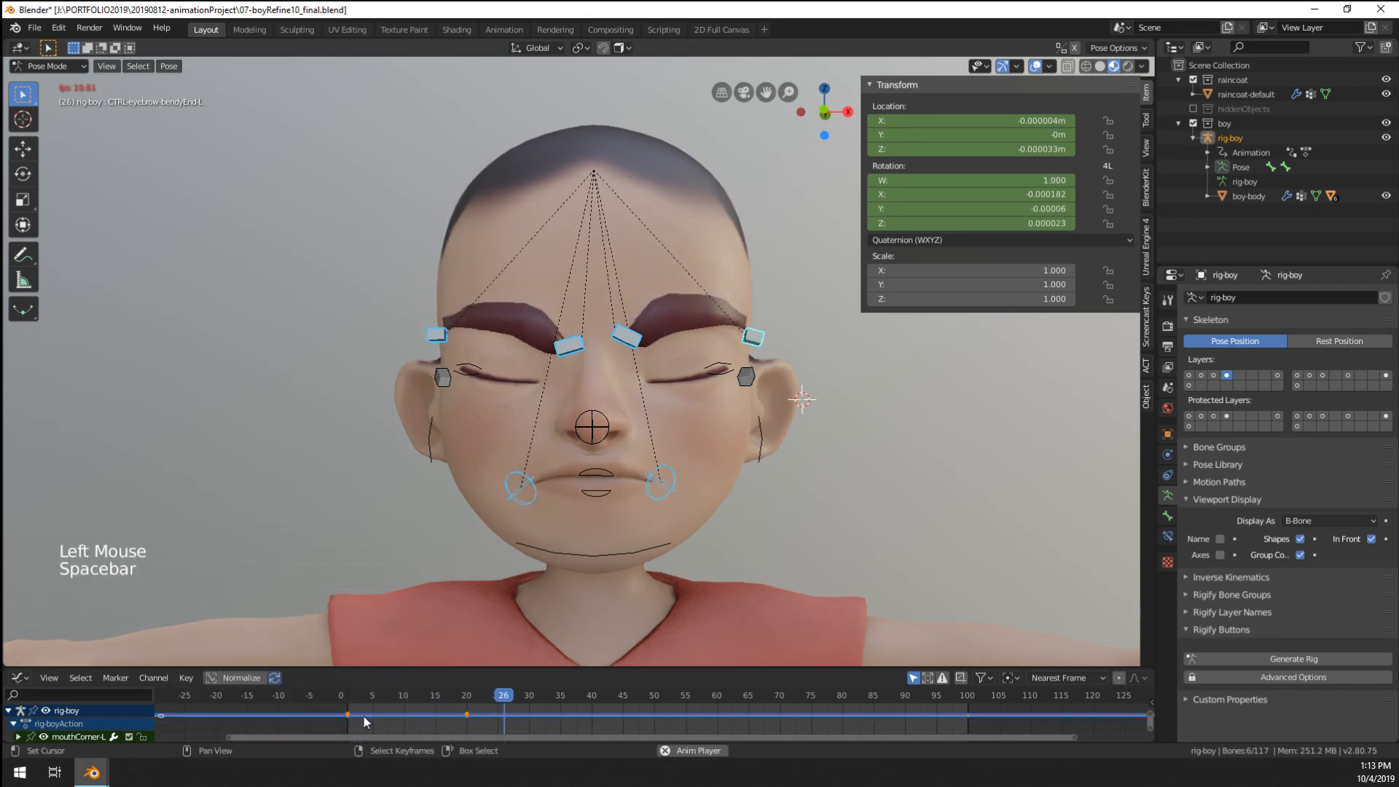
key("space")
- Set the selected keyframes back to Back interpolation and play the transition between the two expressions
left_click(373, 721)
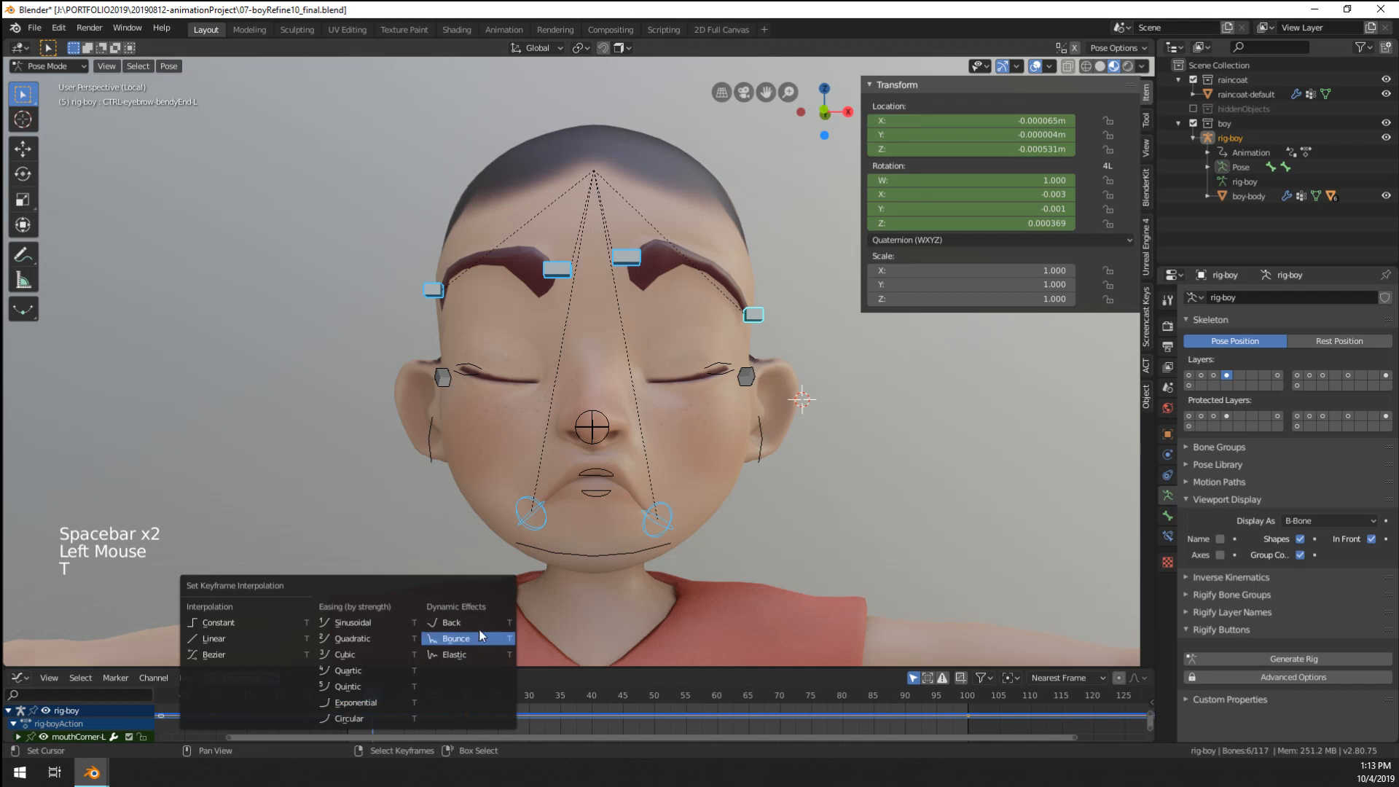
left_click(478, 632)
key("space")
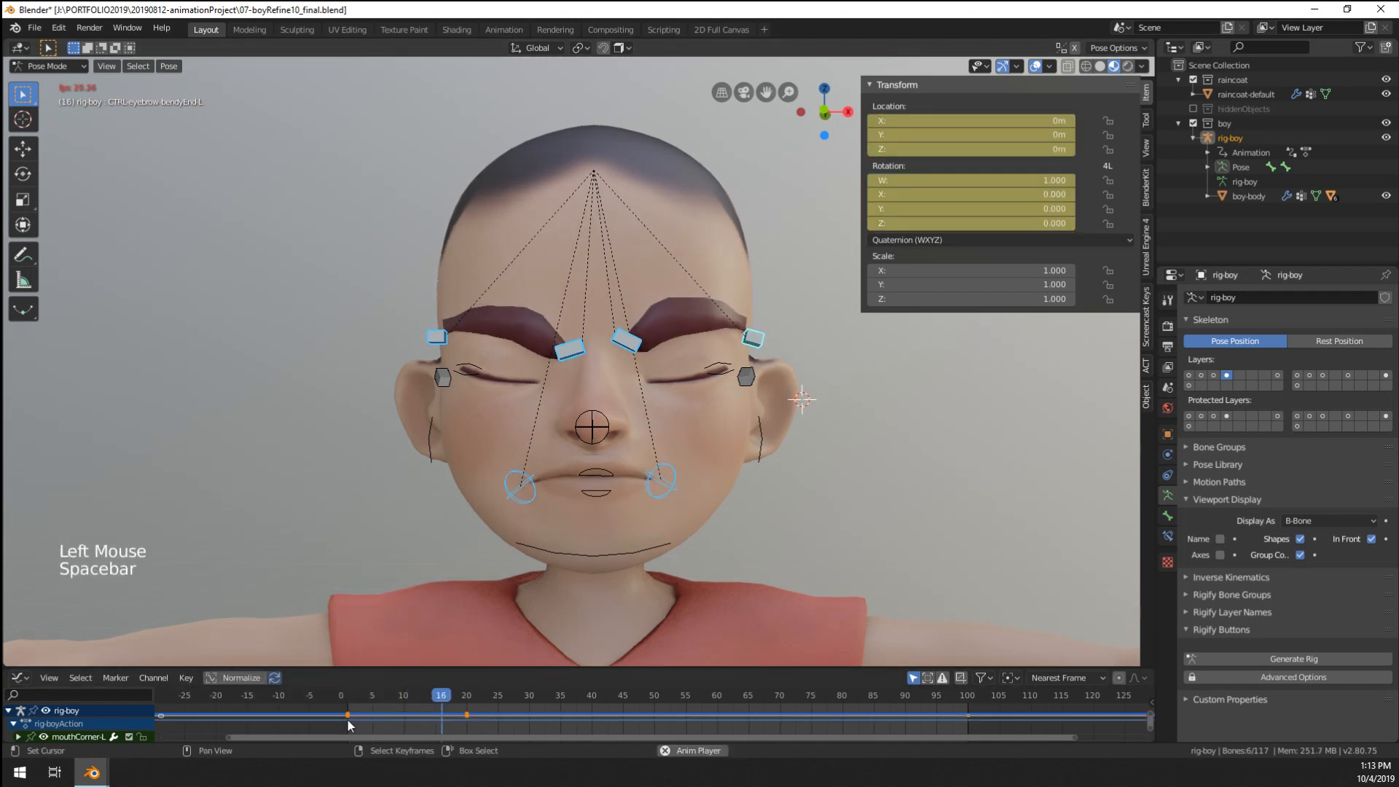
key("space")
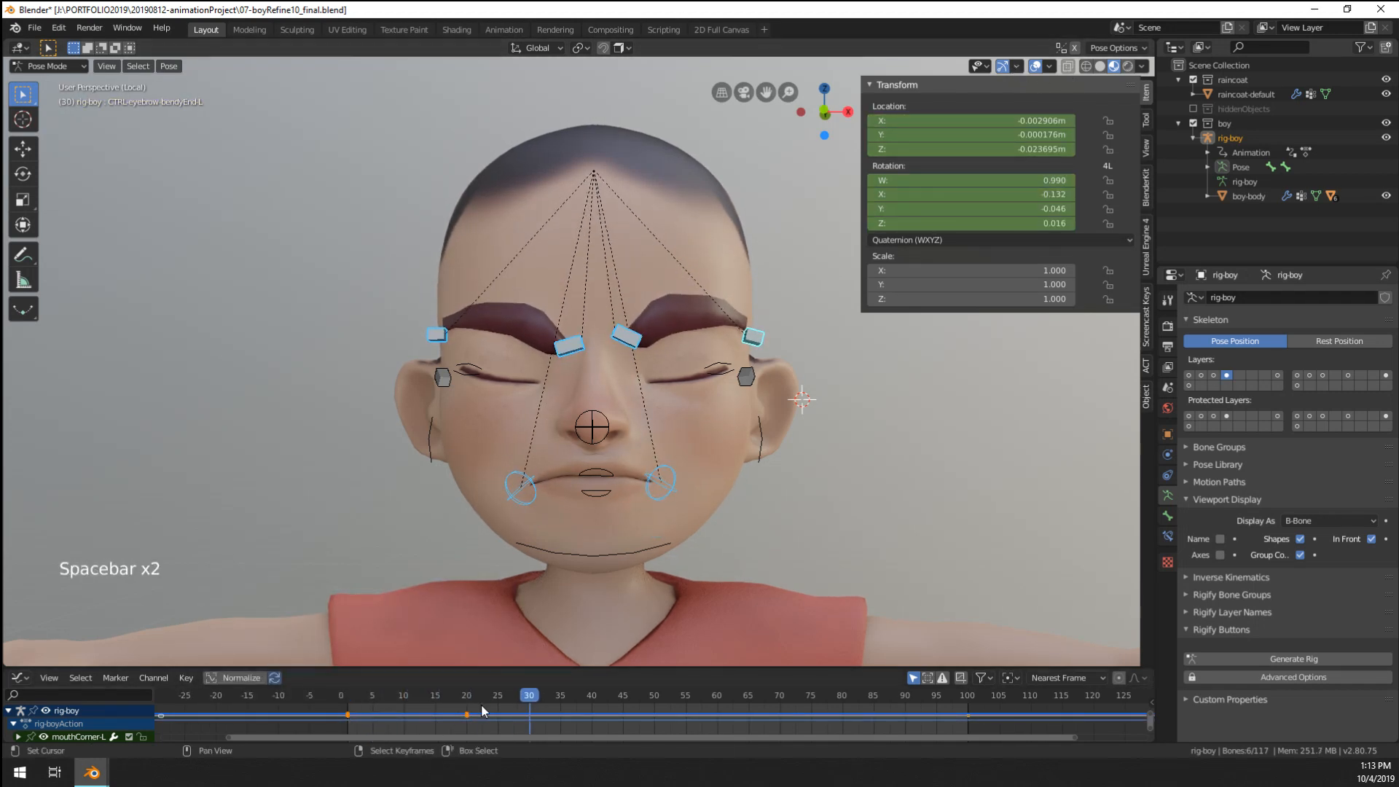
- Scrub to frame 27, switch the animation area to the Timeline editor and set the end frame to 27
left_click_drag(481, 722, 511, 720)
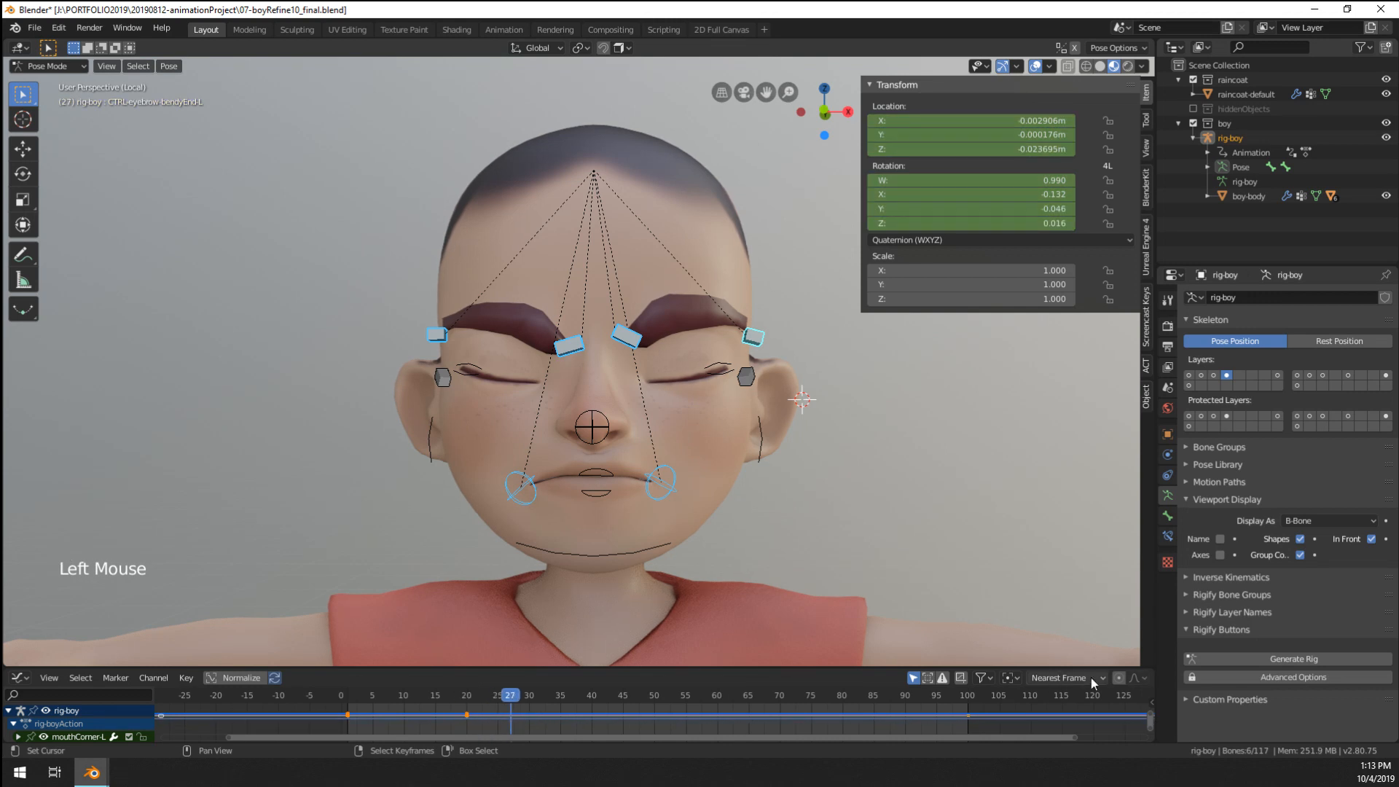
left_click(20, 679)
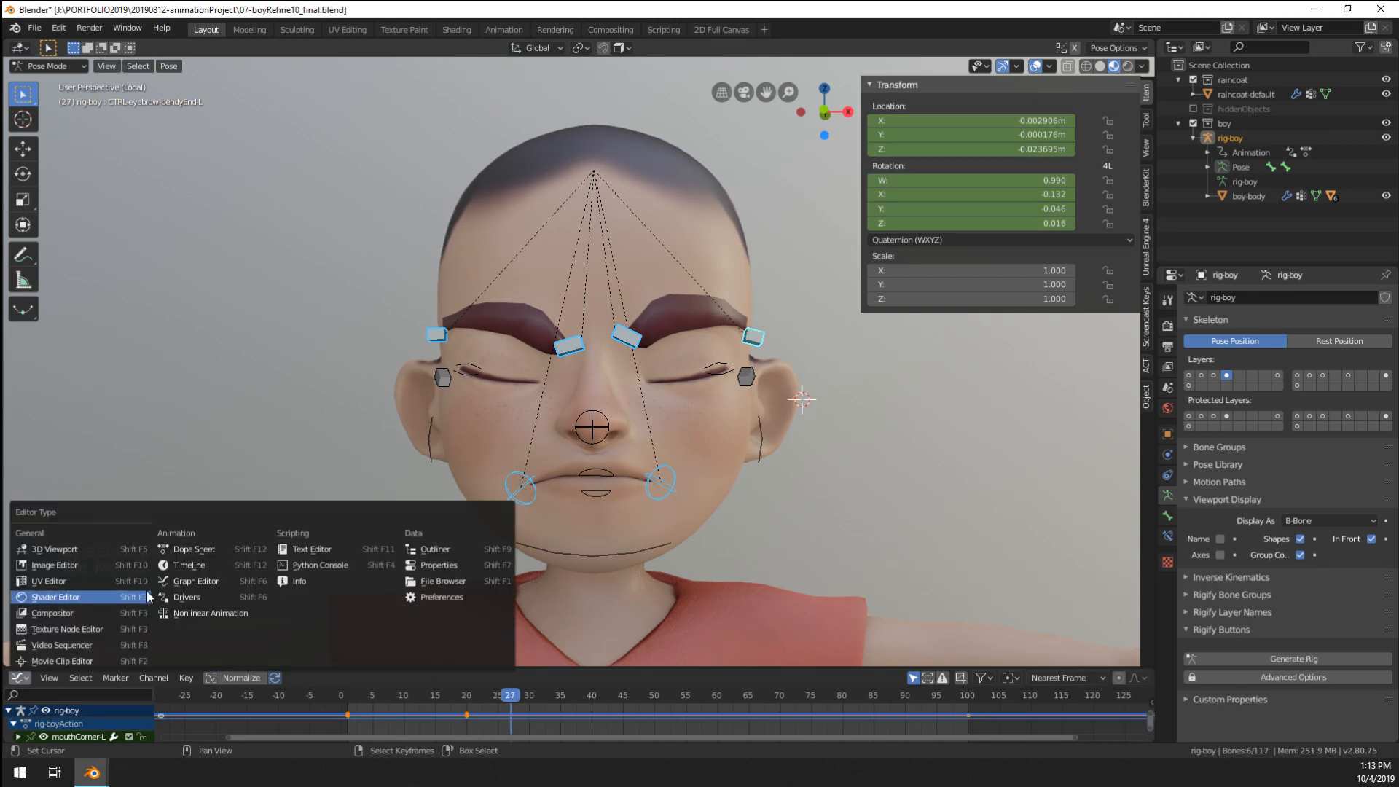
left_click(208, 562)
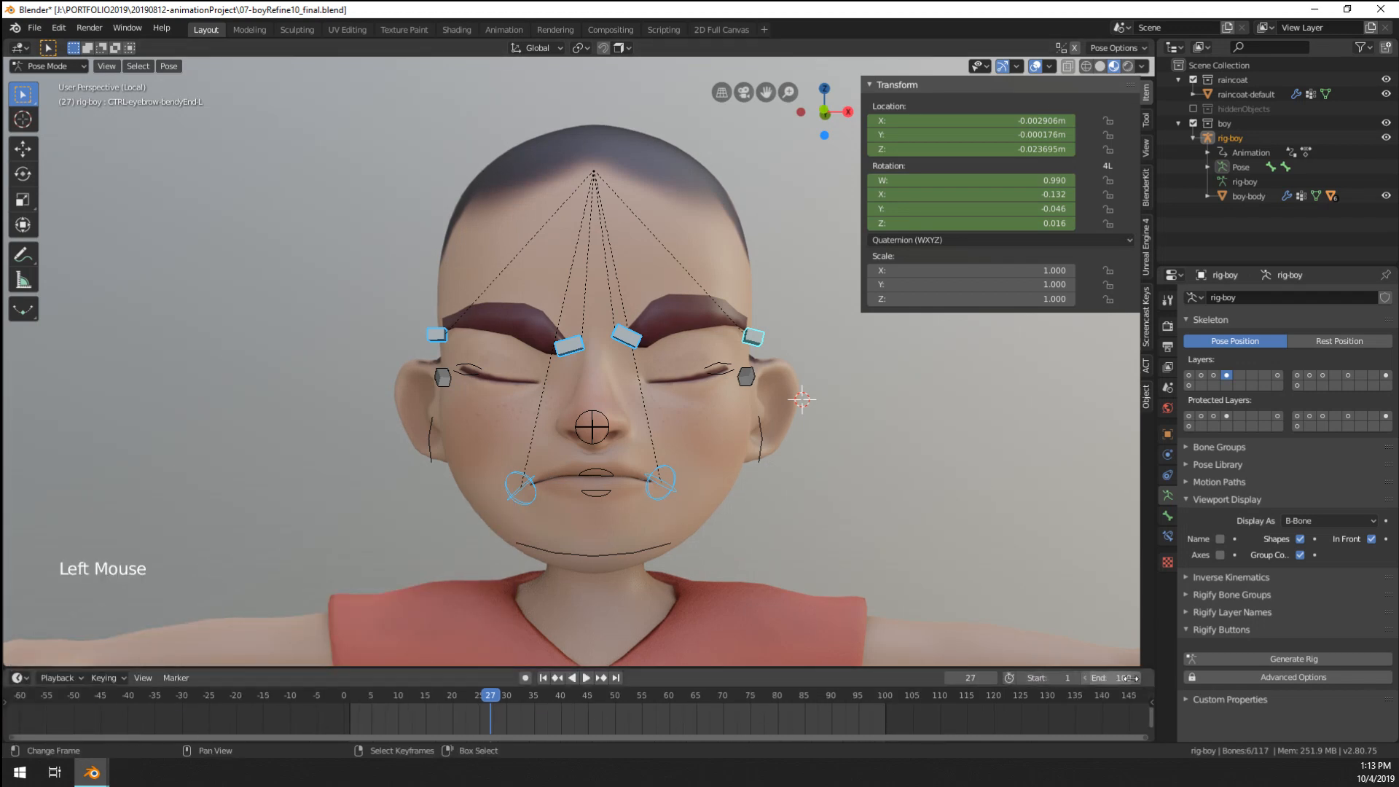
- Hide the viewport overlays and loop the facial animation, examining the face from both sides
left_click(1036, 67)
key("space")
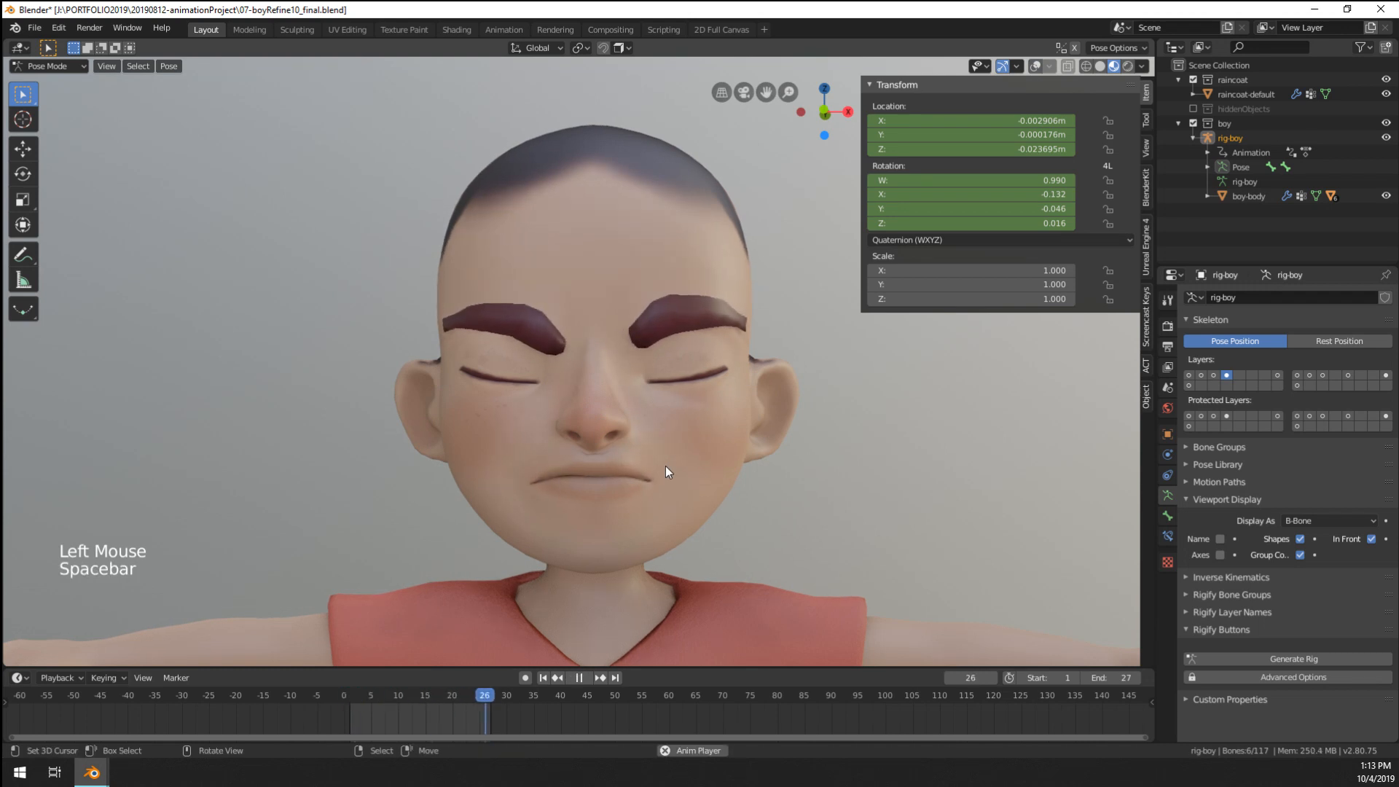
middle_click_drag(666, 466, 590, 470)
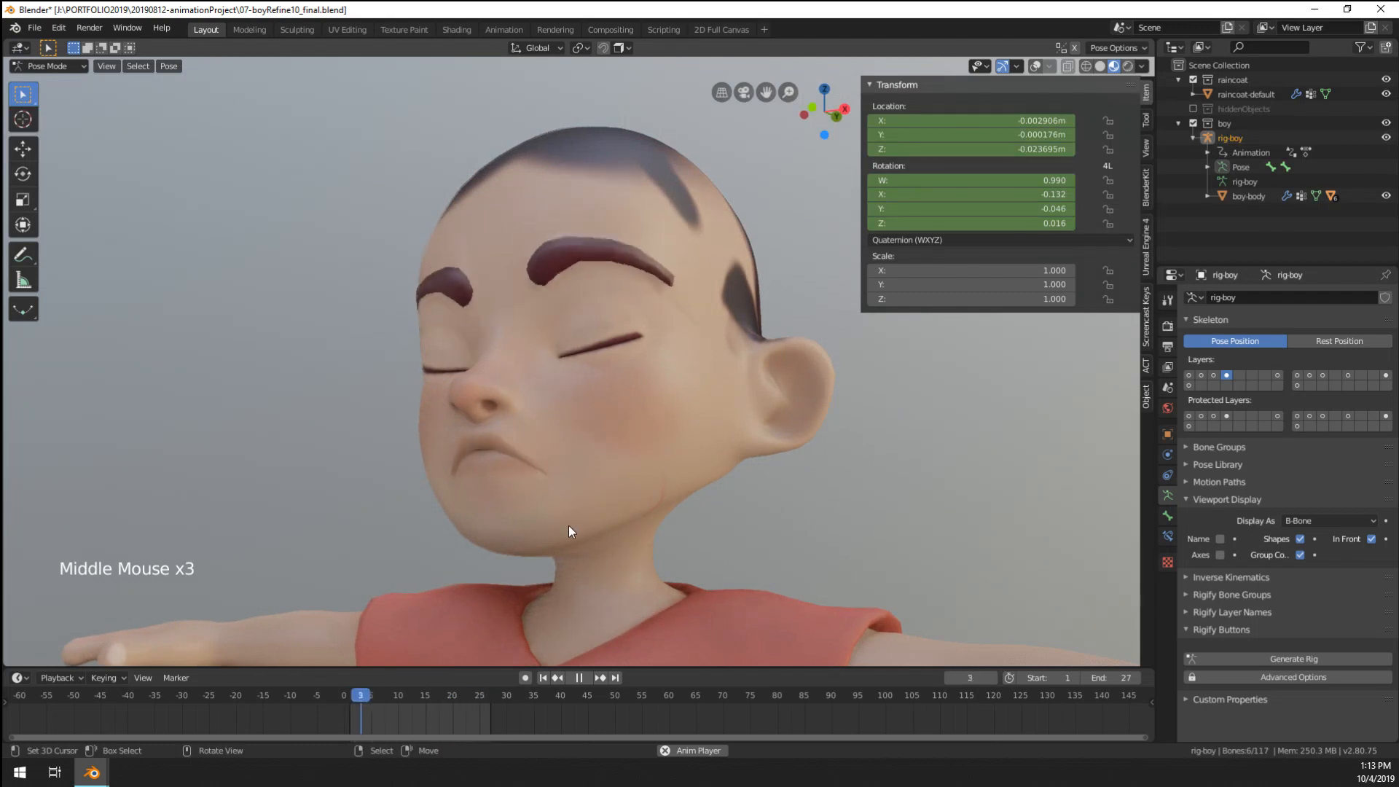
middle_click_drag(568, 527, 452, 561)
scroll(510, 527, "down", 2)
- Leave local view to bring back the hair and raincoat, and frame the face from the front
key("alt+h")
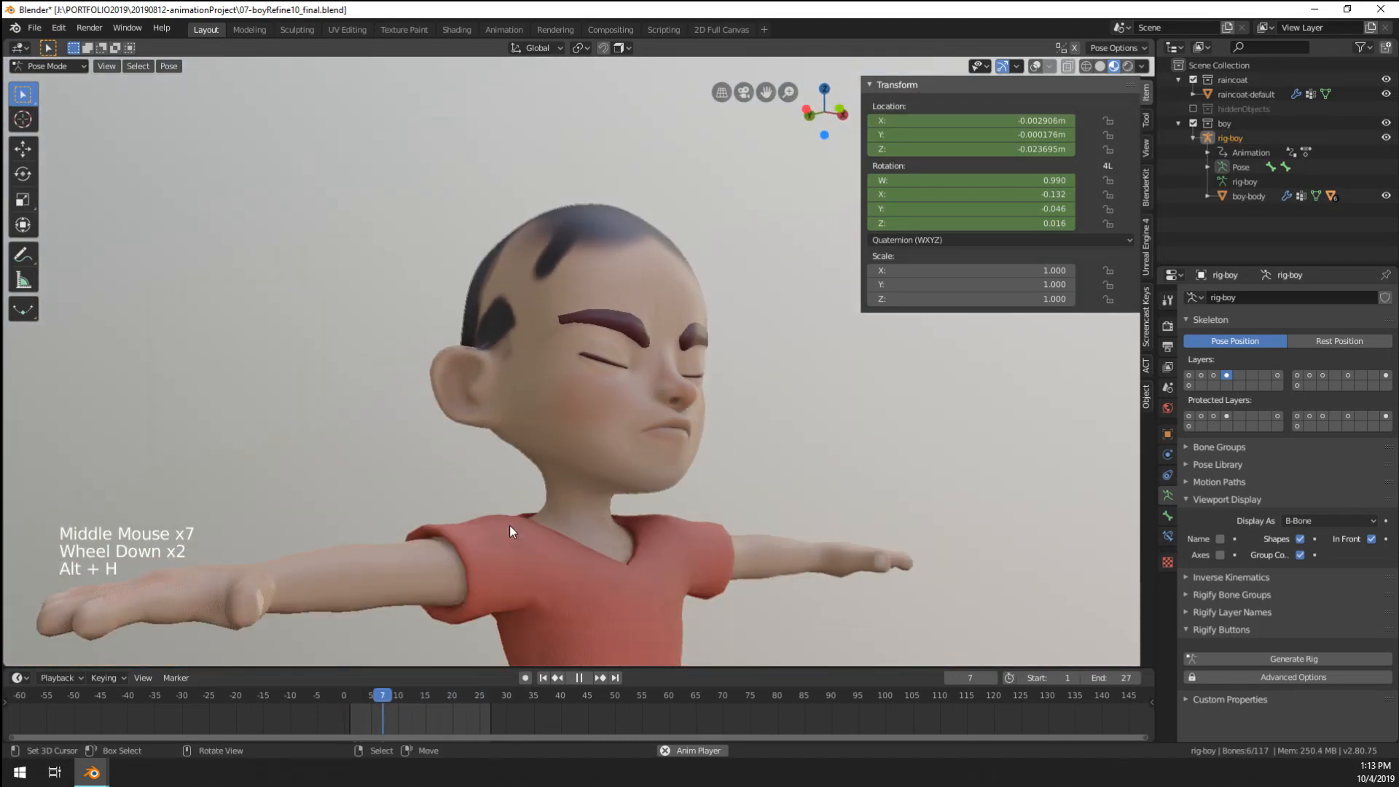
key("KP_Divide")
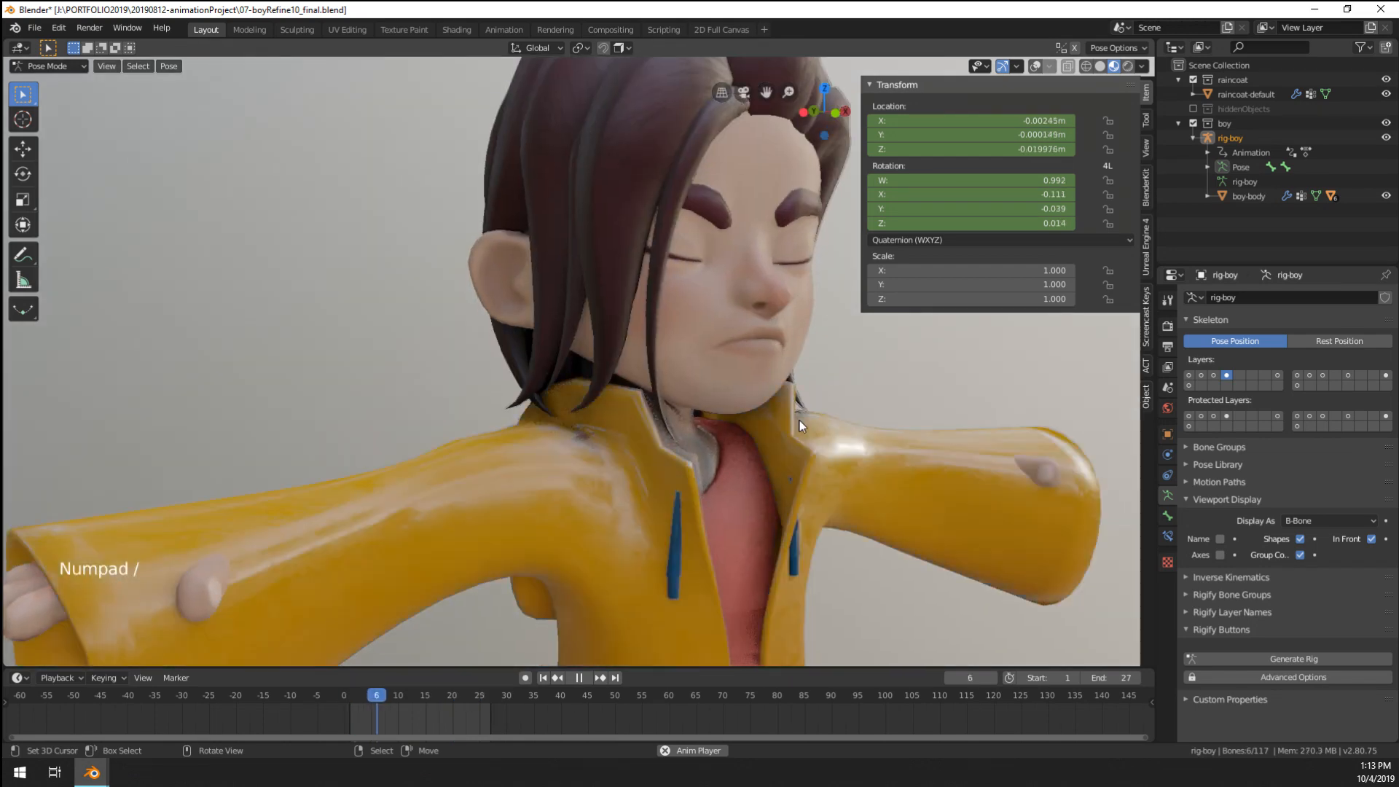
middle_click_drag(799, 421, 783, 408)
middle_click_drag(783, 408, 717, 466)
scroll(679, 445, "up", 2)
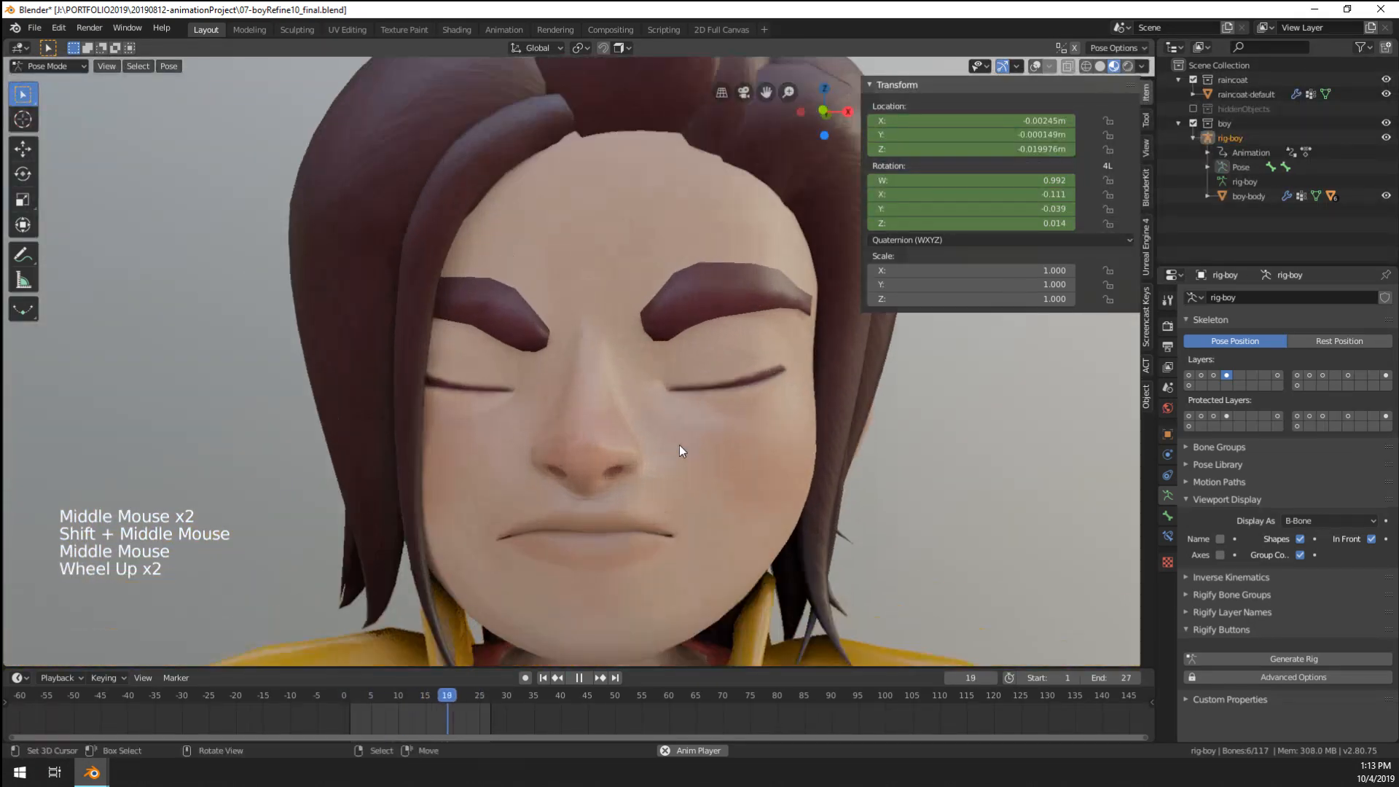
- Show the viewport overlays and open the character's left eye by raising its upper eyelid control and lowering the lower one
left_click(1037, 67)
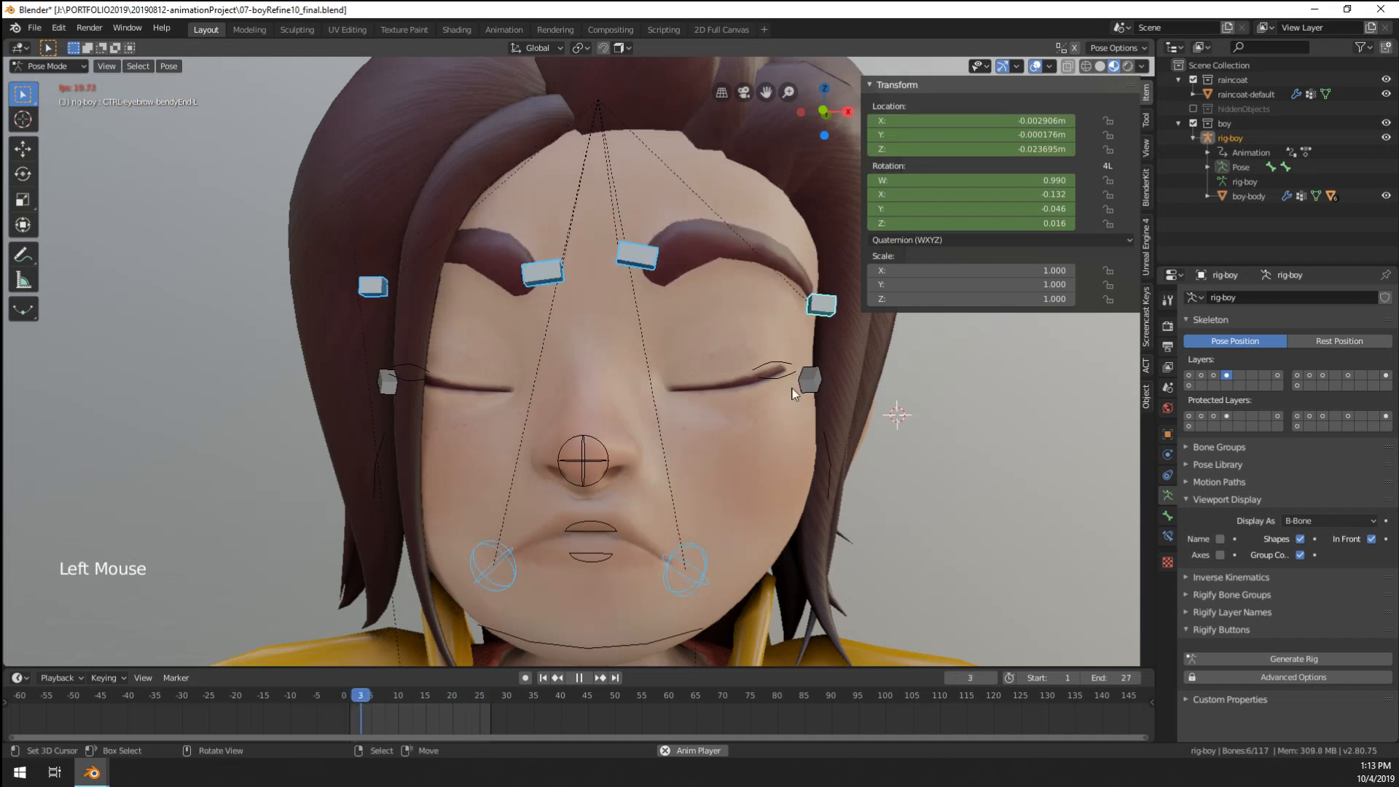
right_click(781, 371)
right_click(781, 360)
key("g")
left_click(781, 295)
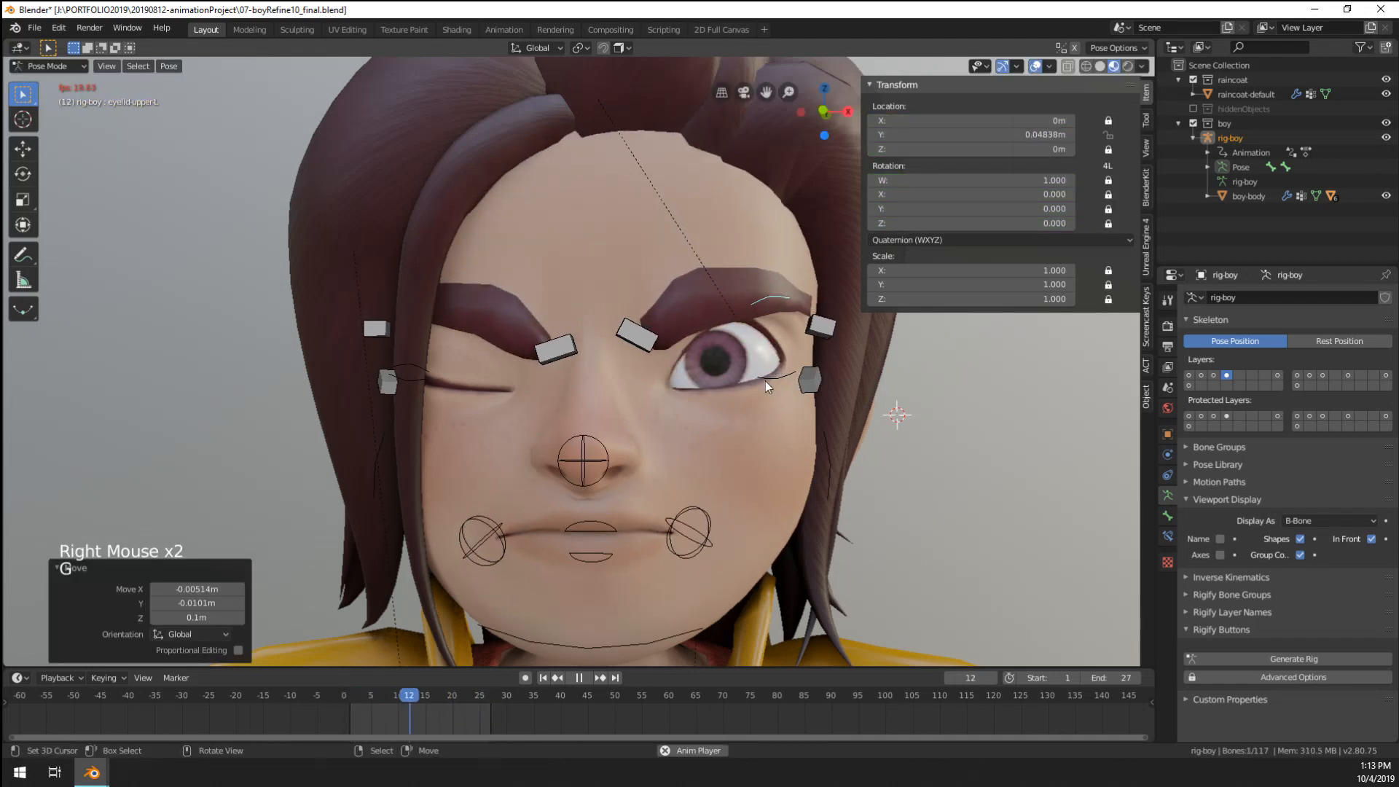
right_click(767, 380)
key("g")
left_click(770, 406)
- Open the character's right eye by raising the upper eyelid control and moving the lower one to about -0.018 m in Y
right_click(449, 363)
key("g")
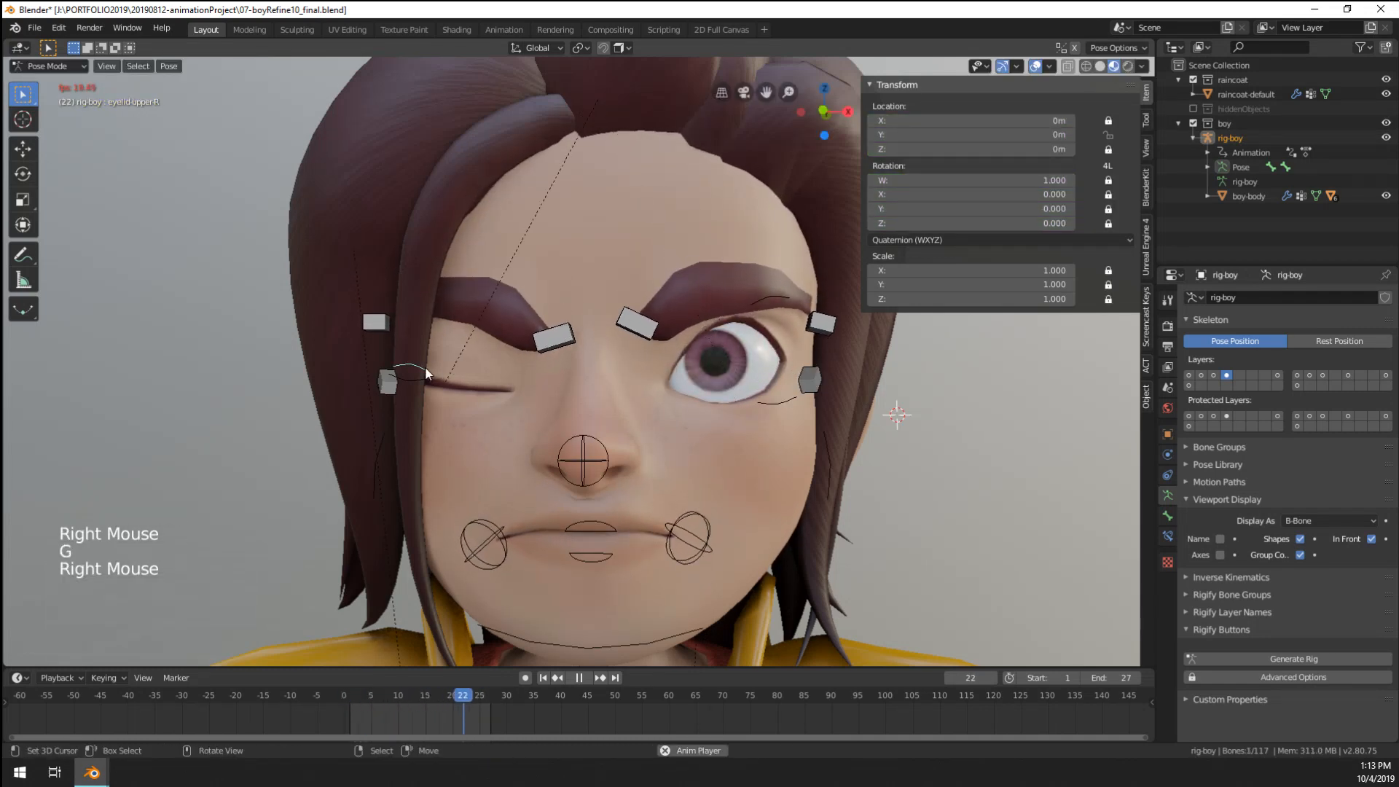
left_click(419, 306)
right_click(415, 385)
key("g")
left_click(417, 416)
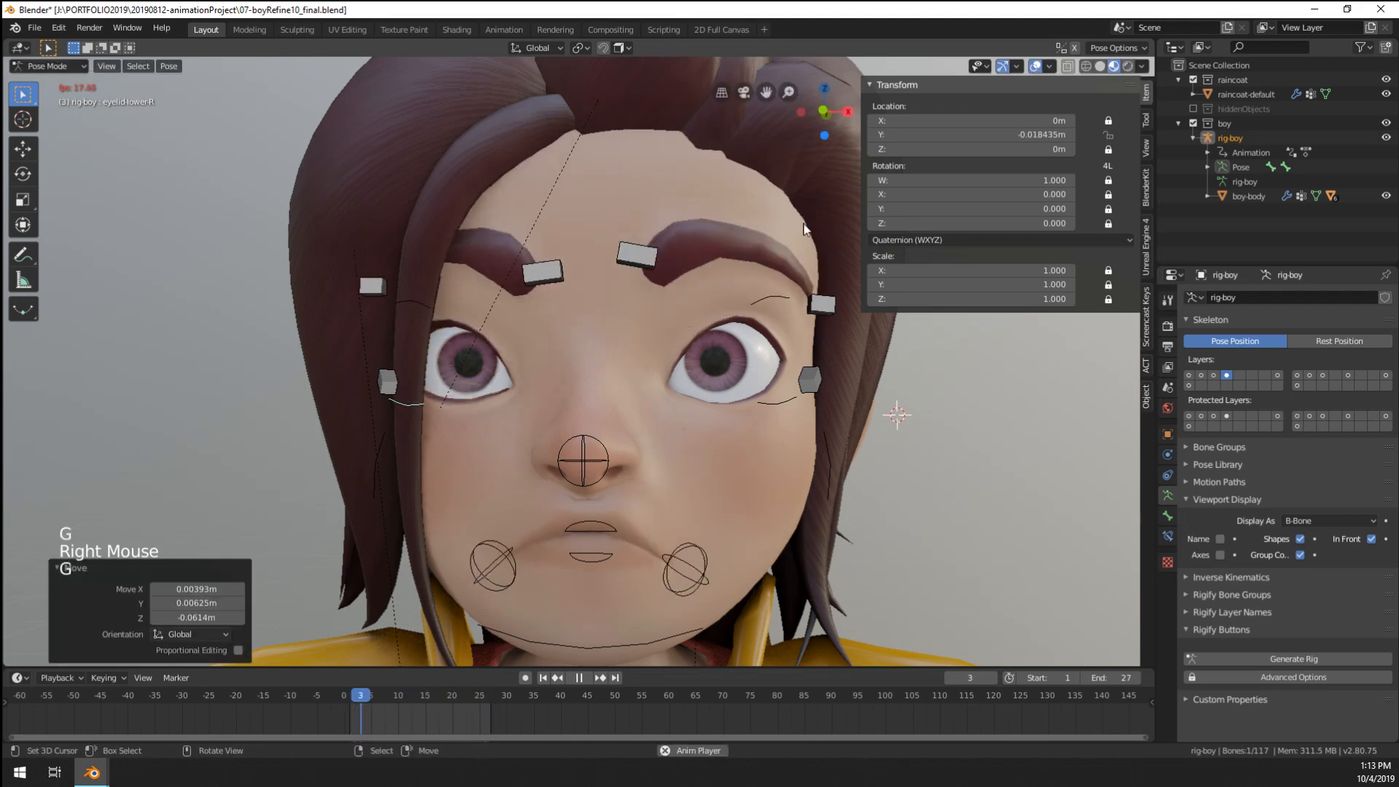
- Hide the overlays and examine the looping open-eyed expression at several distances, then stop playback at frame 5
left_click(1035, 66)
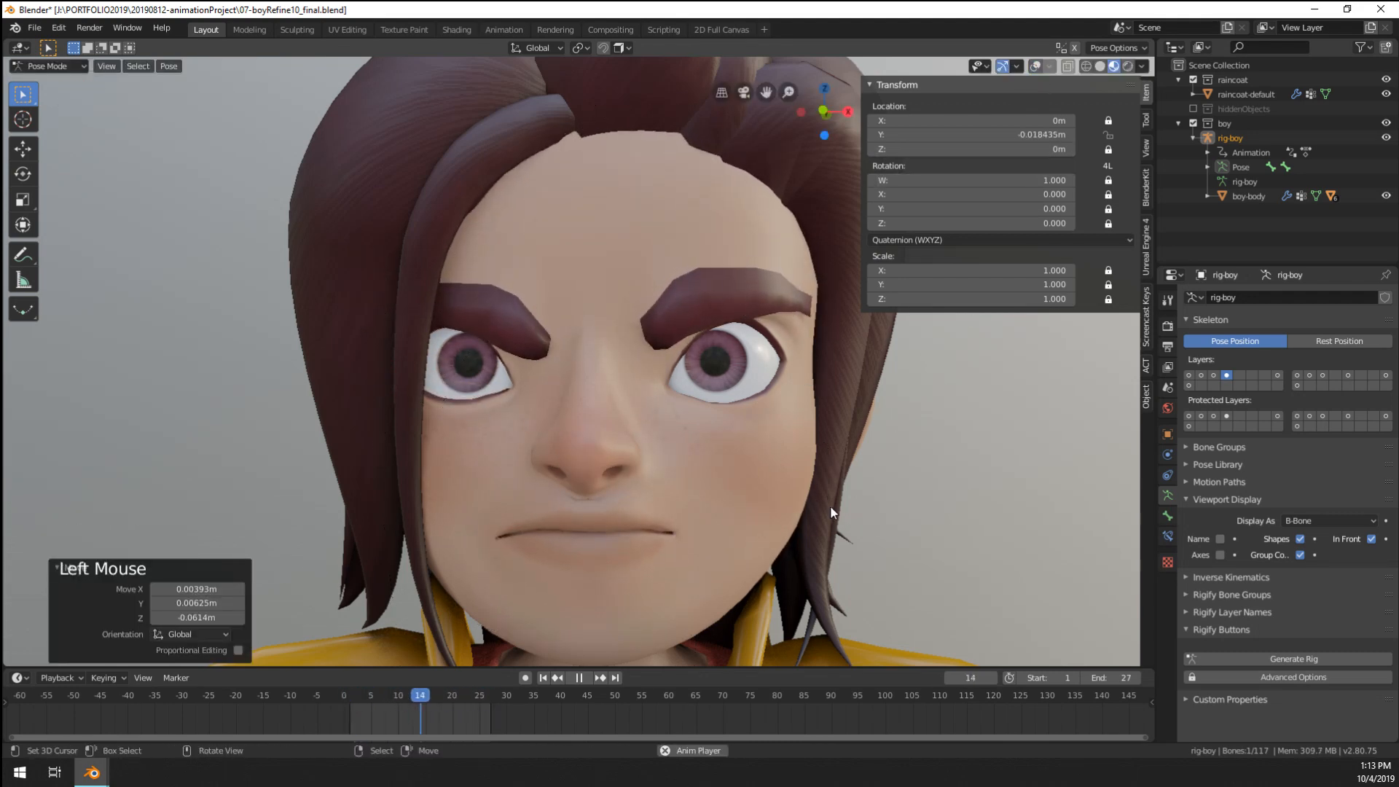
middle_click_drag(828, 509, 749, 543)
scroll(802, 515, "down", 1)
scroll(700, 528, "down", 2)
scroll(786, 548, "down", 3)
scroll(756, 558, "up", 2)
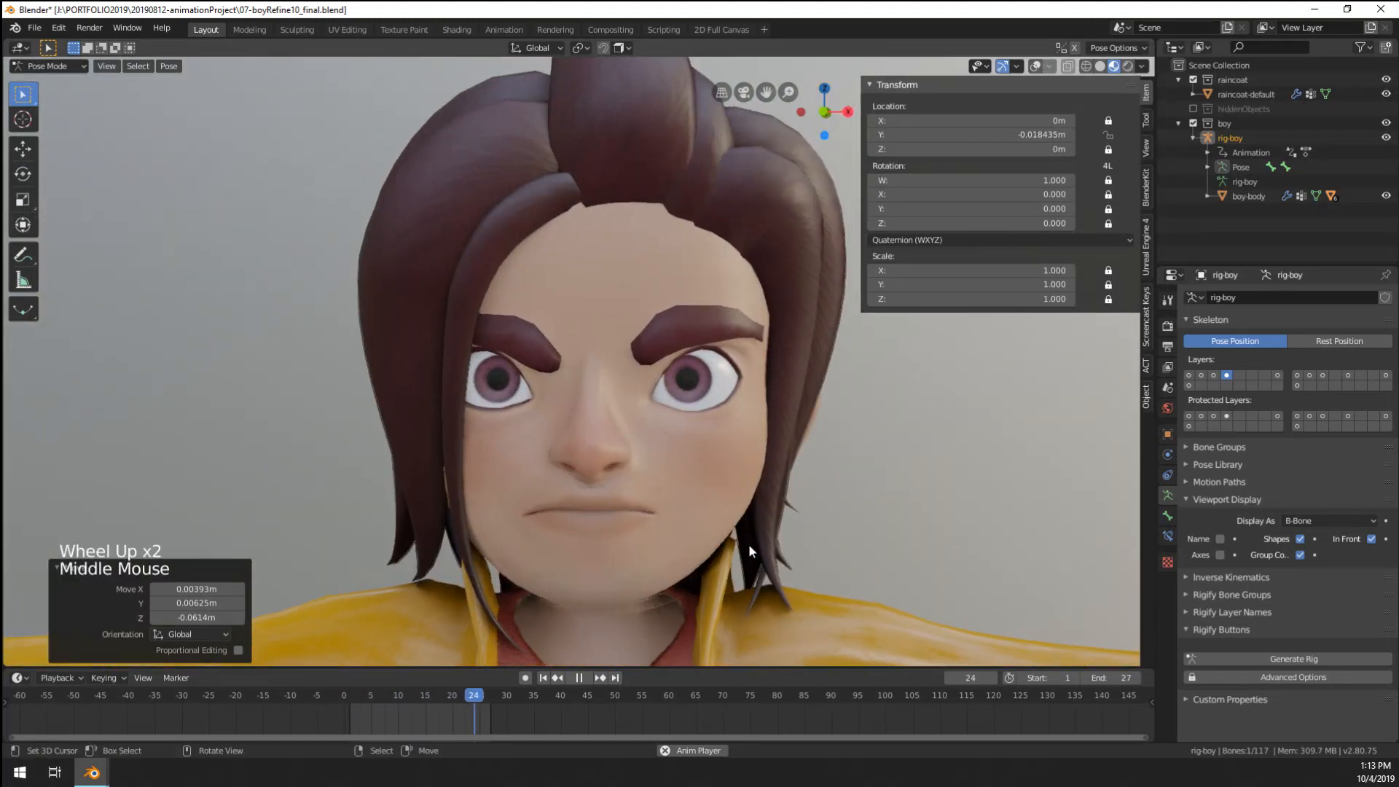
scroll(749, 544, "down", 2)
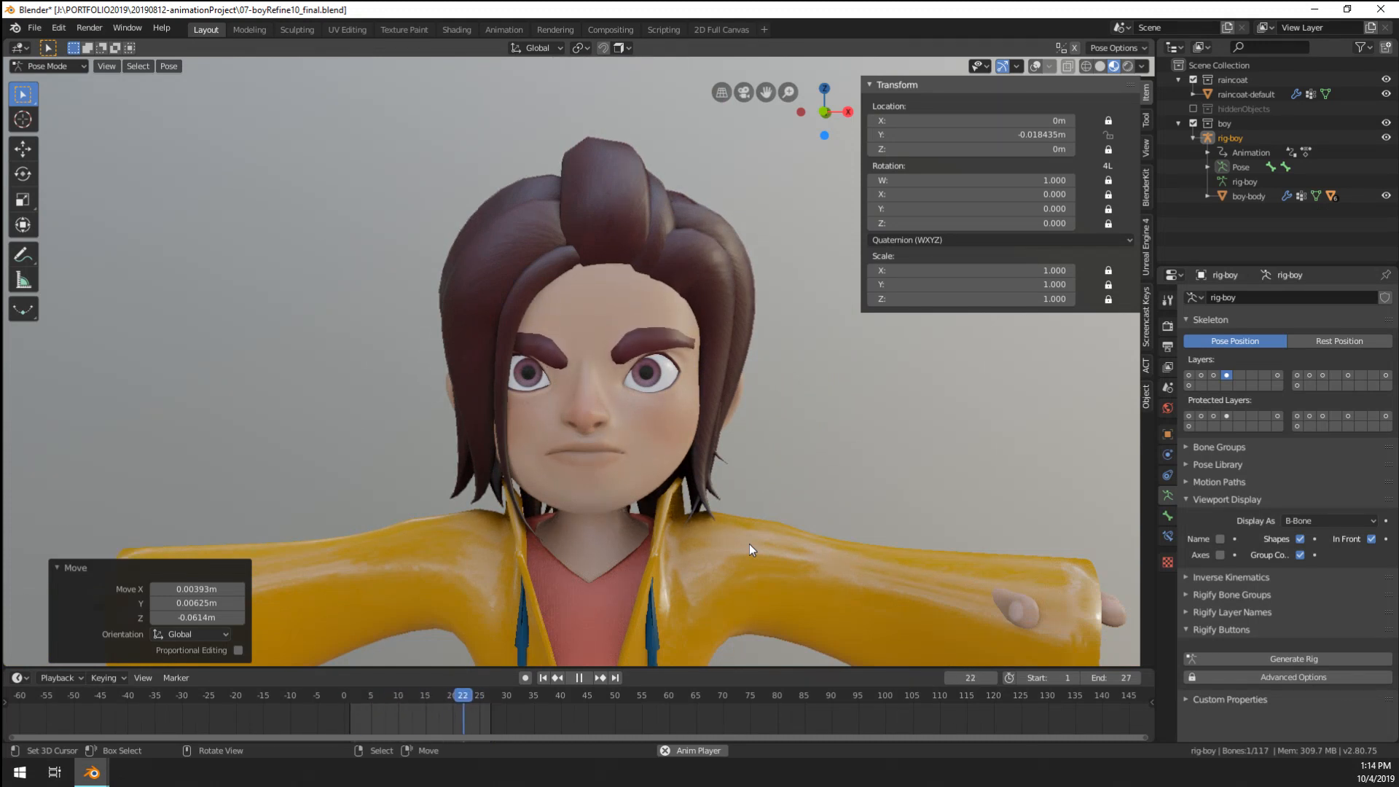
key("space")
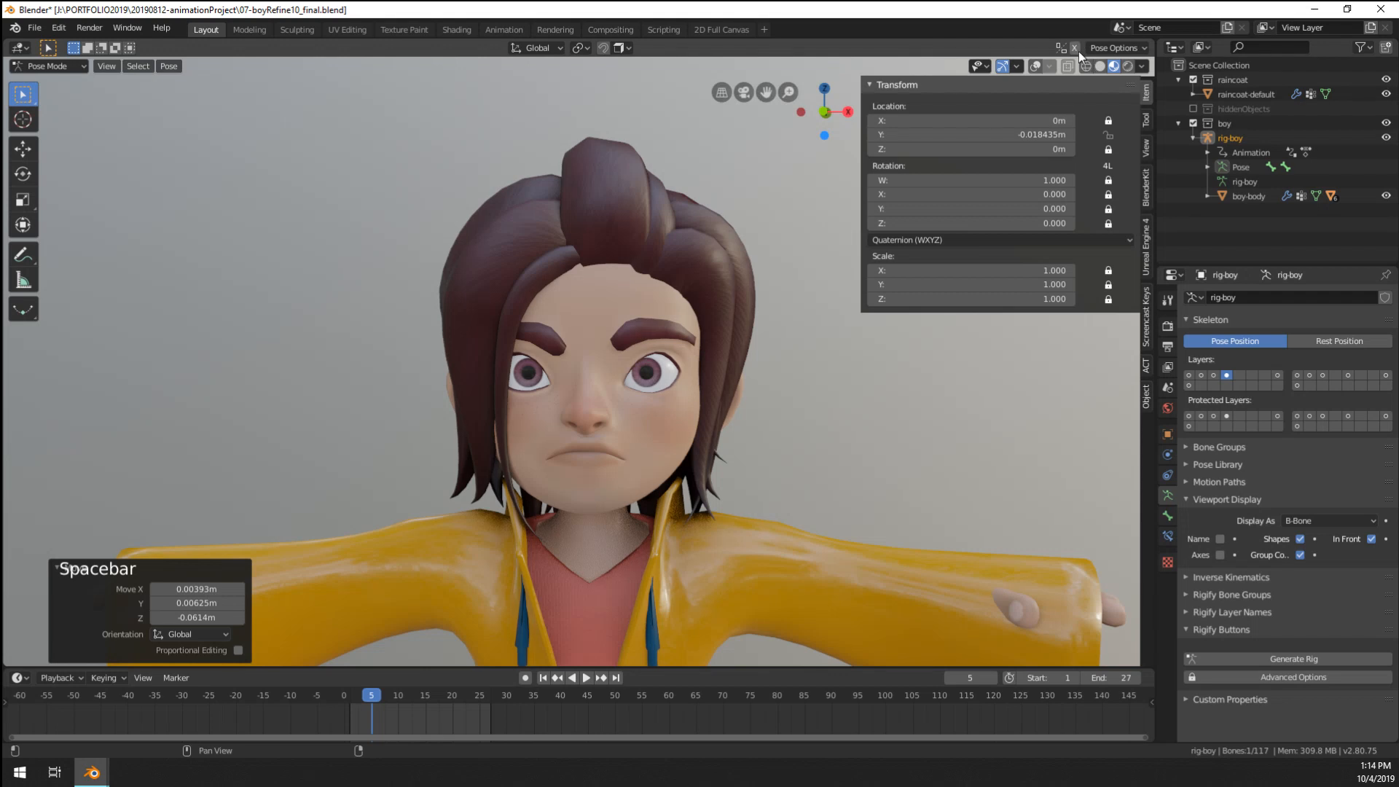
- Show the viewport overlays again and select all of the visible facial control bones
left_click(1035, 66)
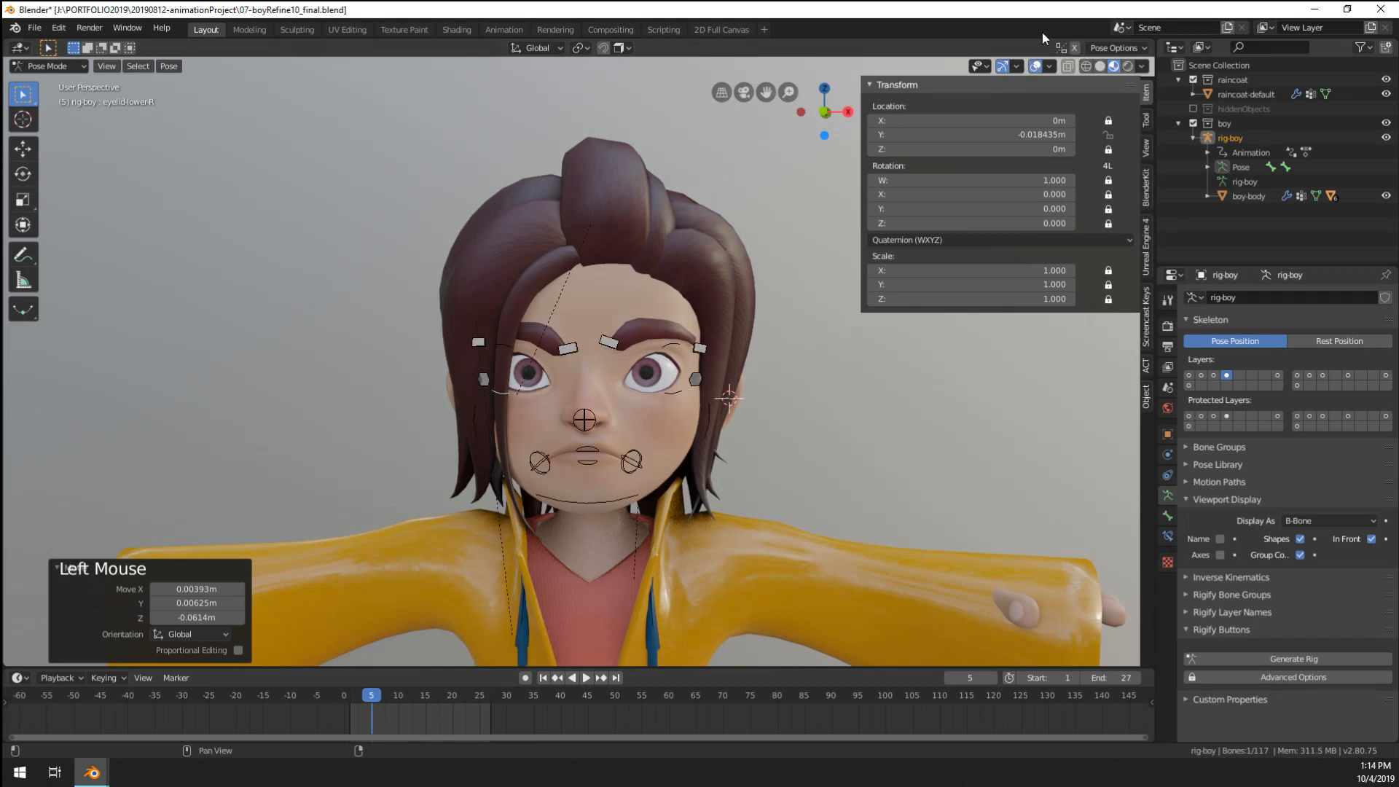
scroll(623, 489, "up", 2)
scroll(548, 498, "down", 2)
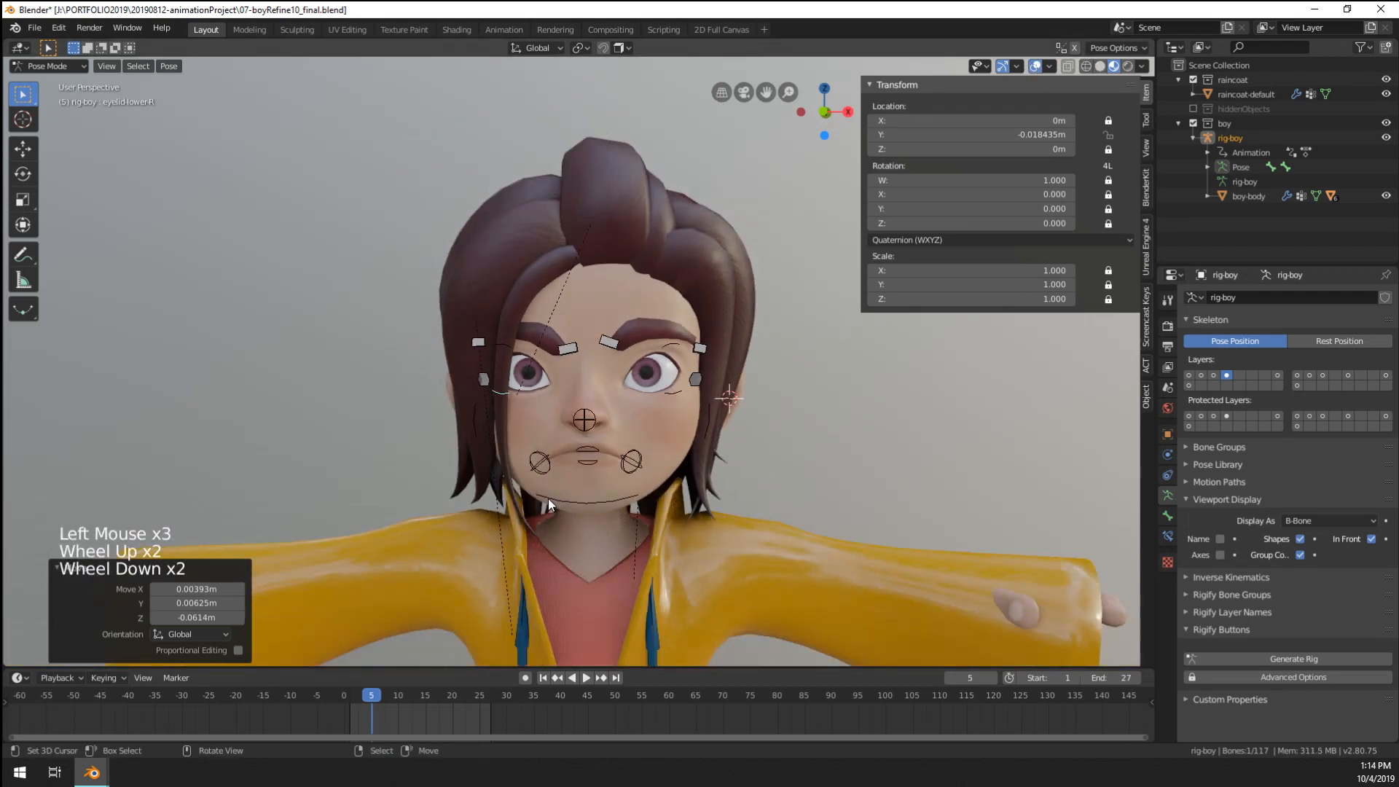
key("a")
scroll(560, 504, "up", 2)
scroll(560, 505, "down", 2)
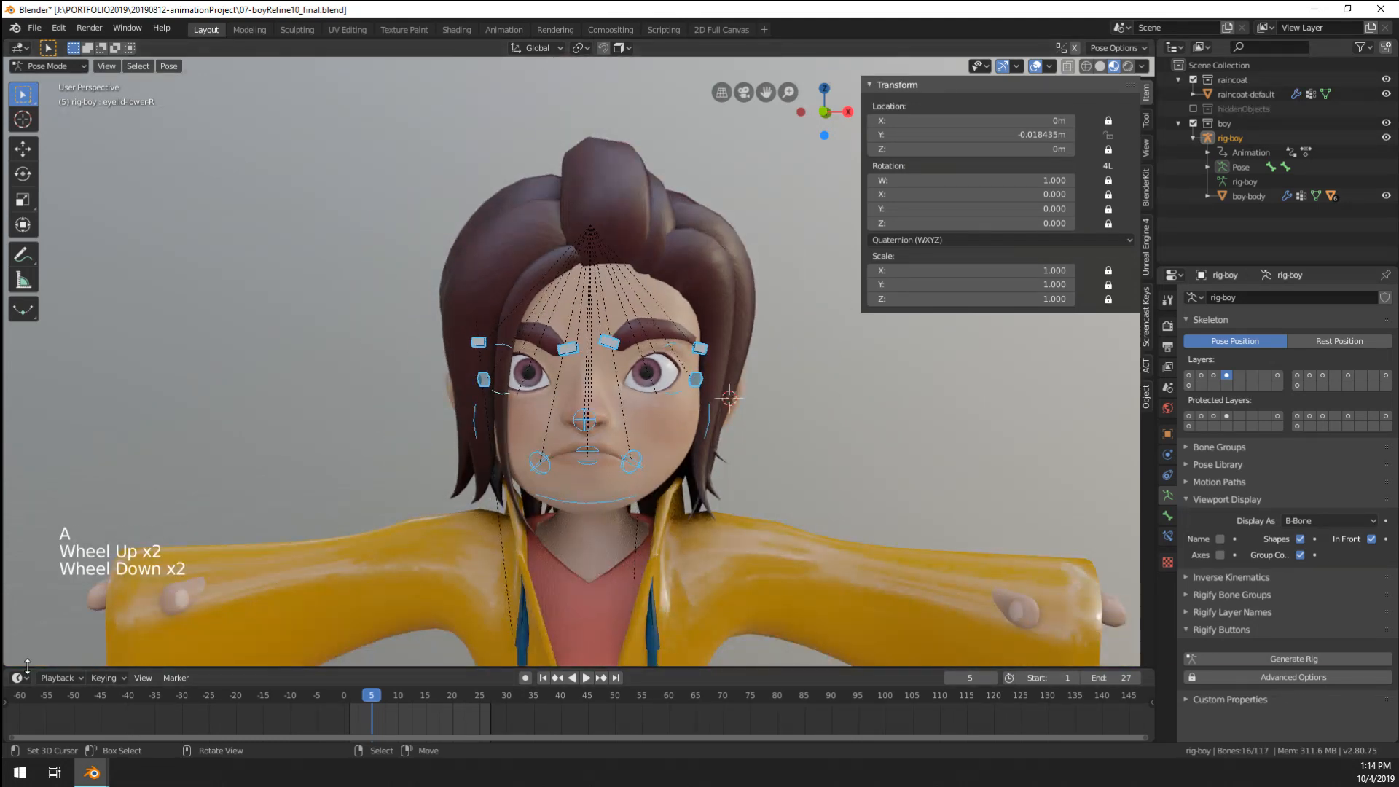
- Split the timeline area and turn the upper part into a Graph Editor
mouse_move(14, 666)
left_mouse_down()
mouse_move(13, 596)
mouse_move(14, 652)
left_mouse_up()
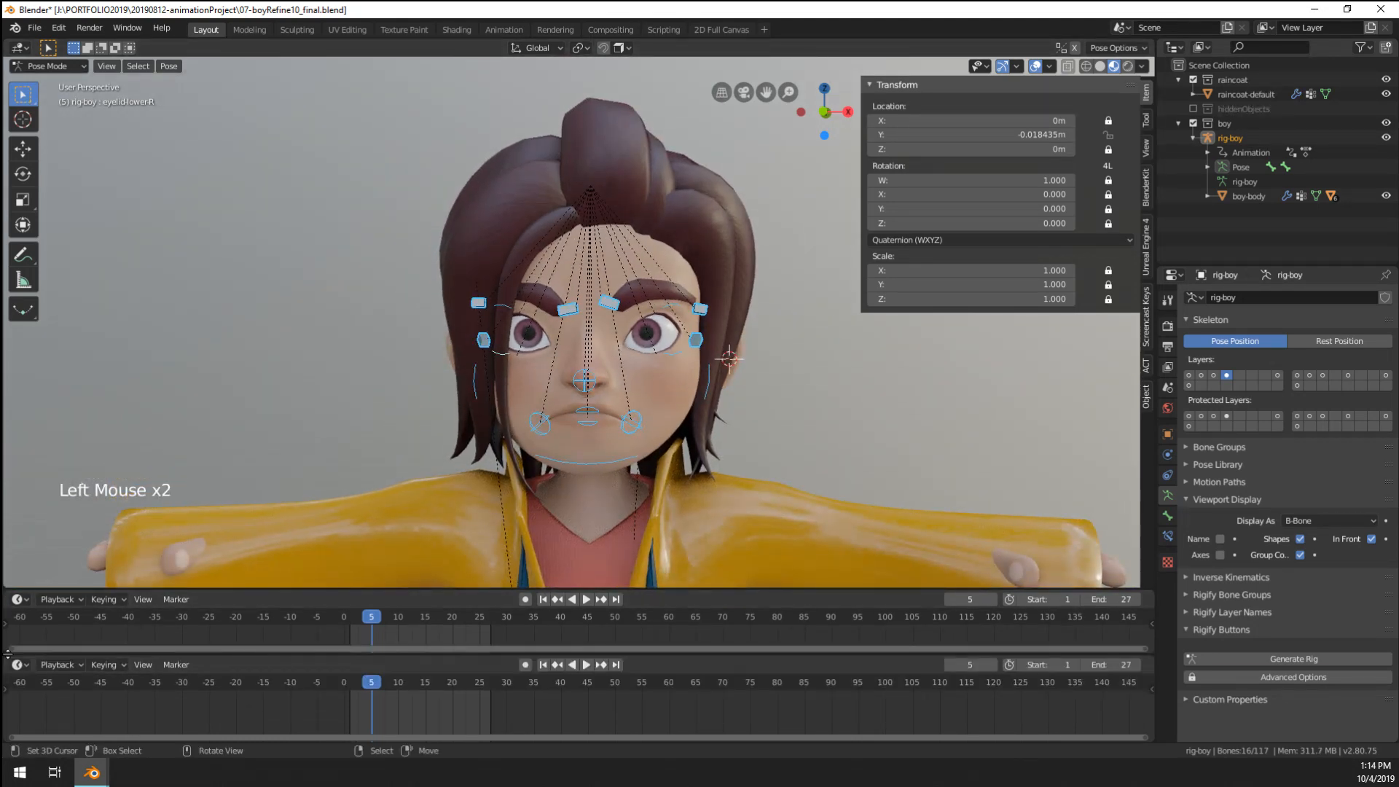
left_click(17, 599)
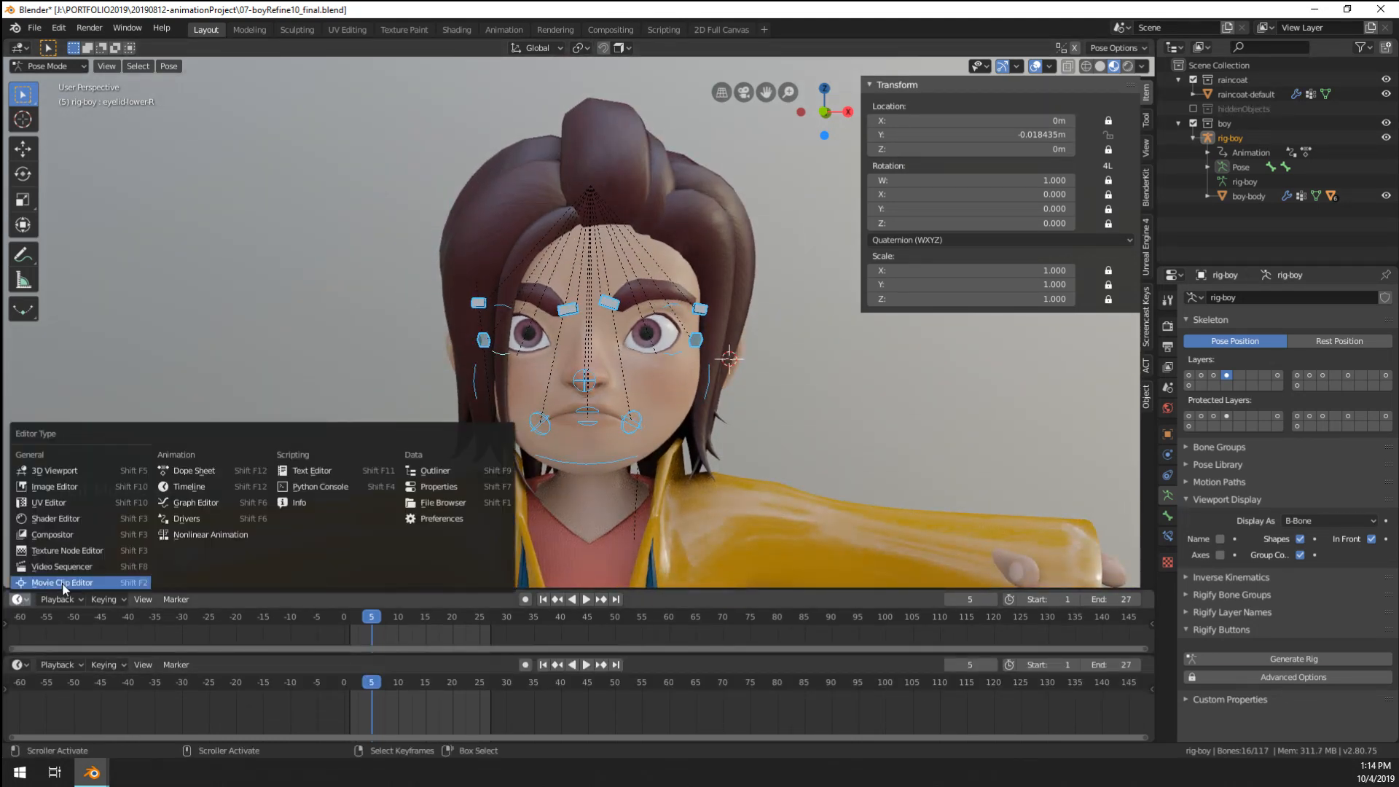
left_click(202, 505)
- Set the animation's end frame to 45 and move the playhead to frame 35
left_click(546, 635)
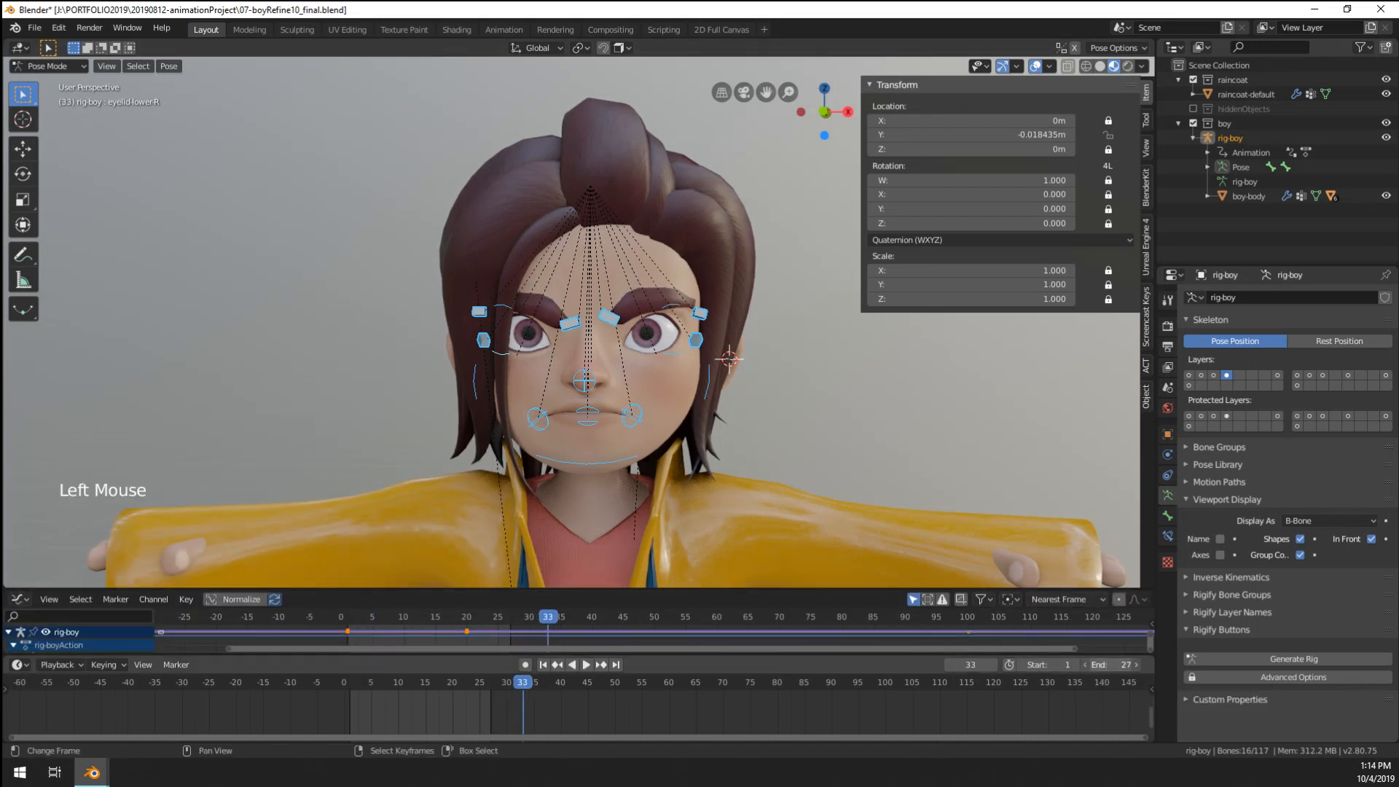
type("45")
key("Return")
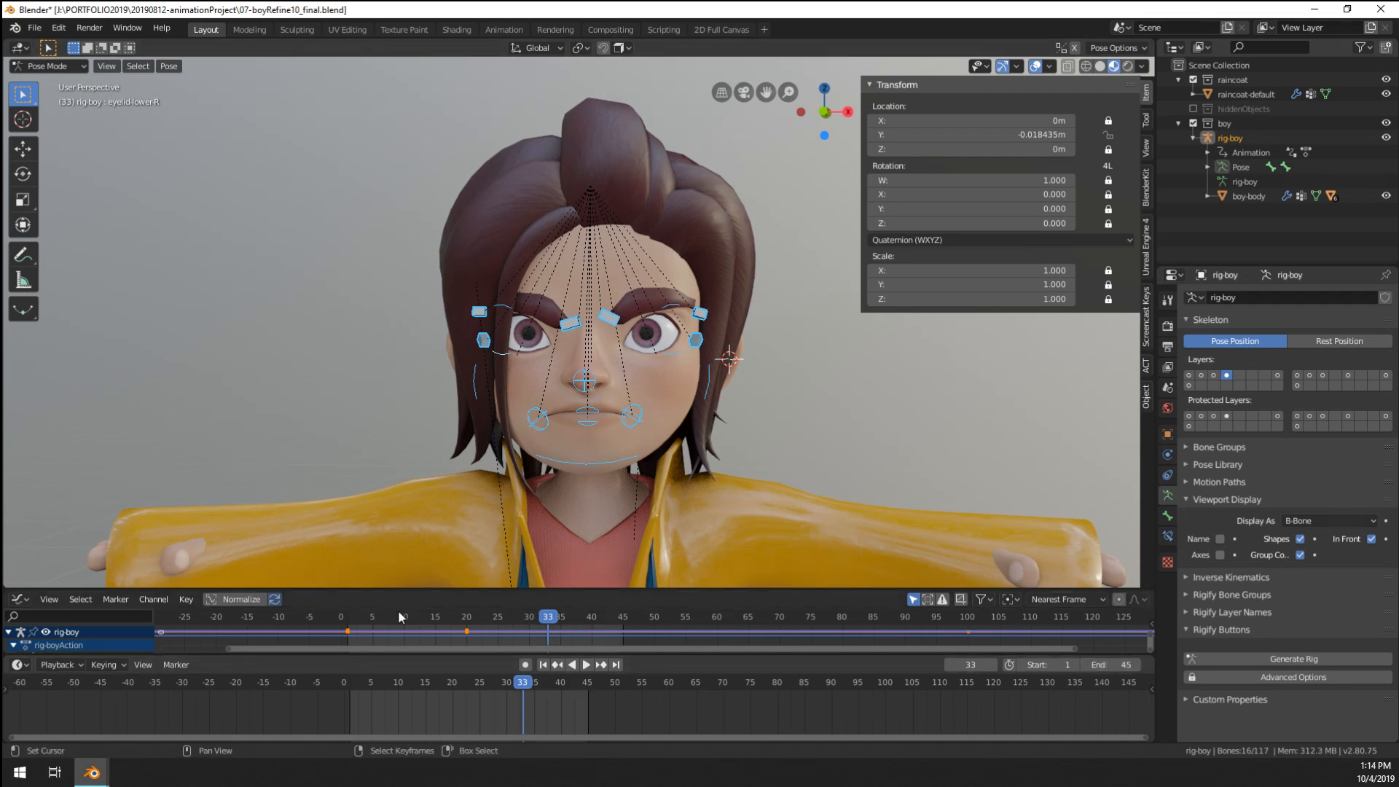
left_click(562, 636)
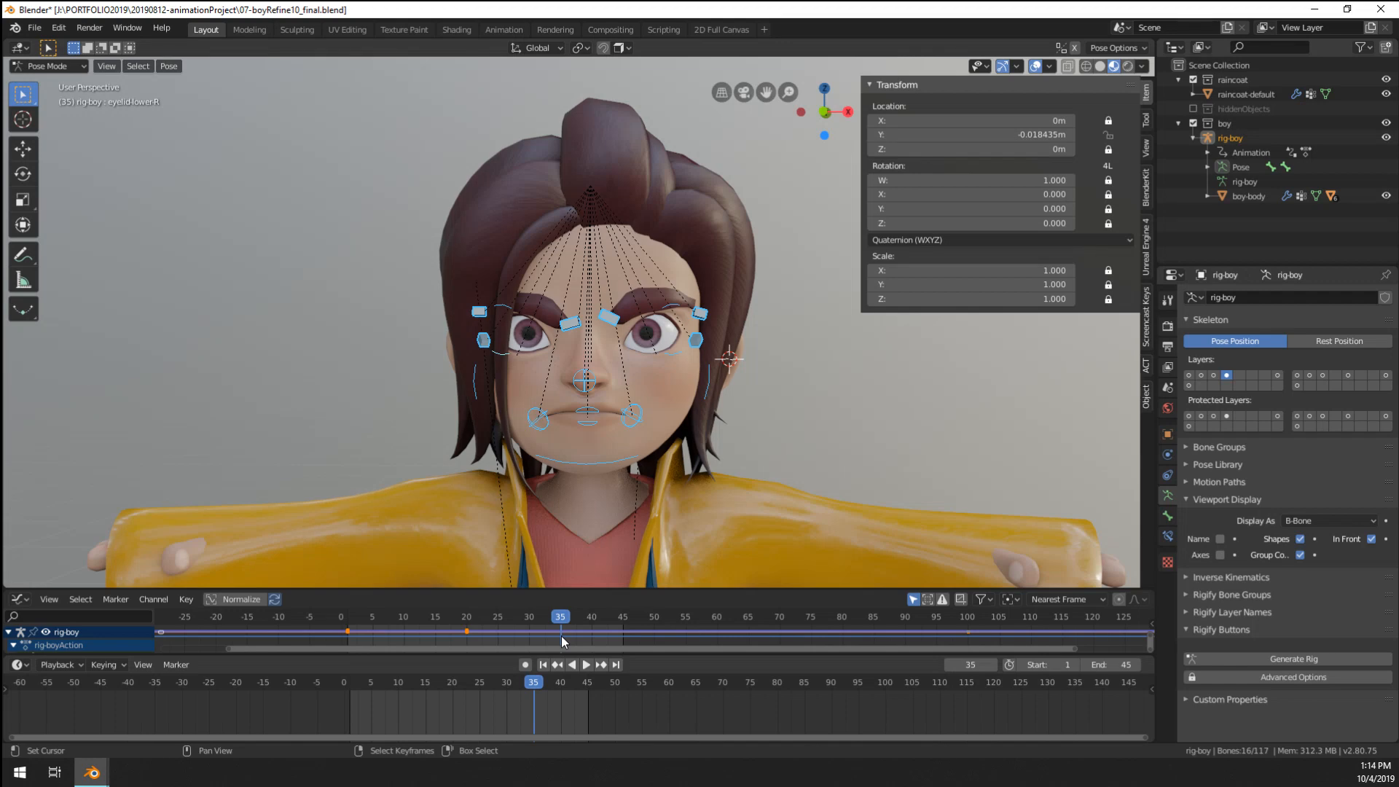
- Raise the inner controls of both eyebrows to lift the frown at frame 35
scroll(588, 384, "up", 3)
scroll(588, 383, "down", 2)
right_click(630, 318)
middle_click(631, 320)
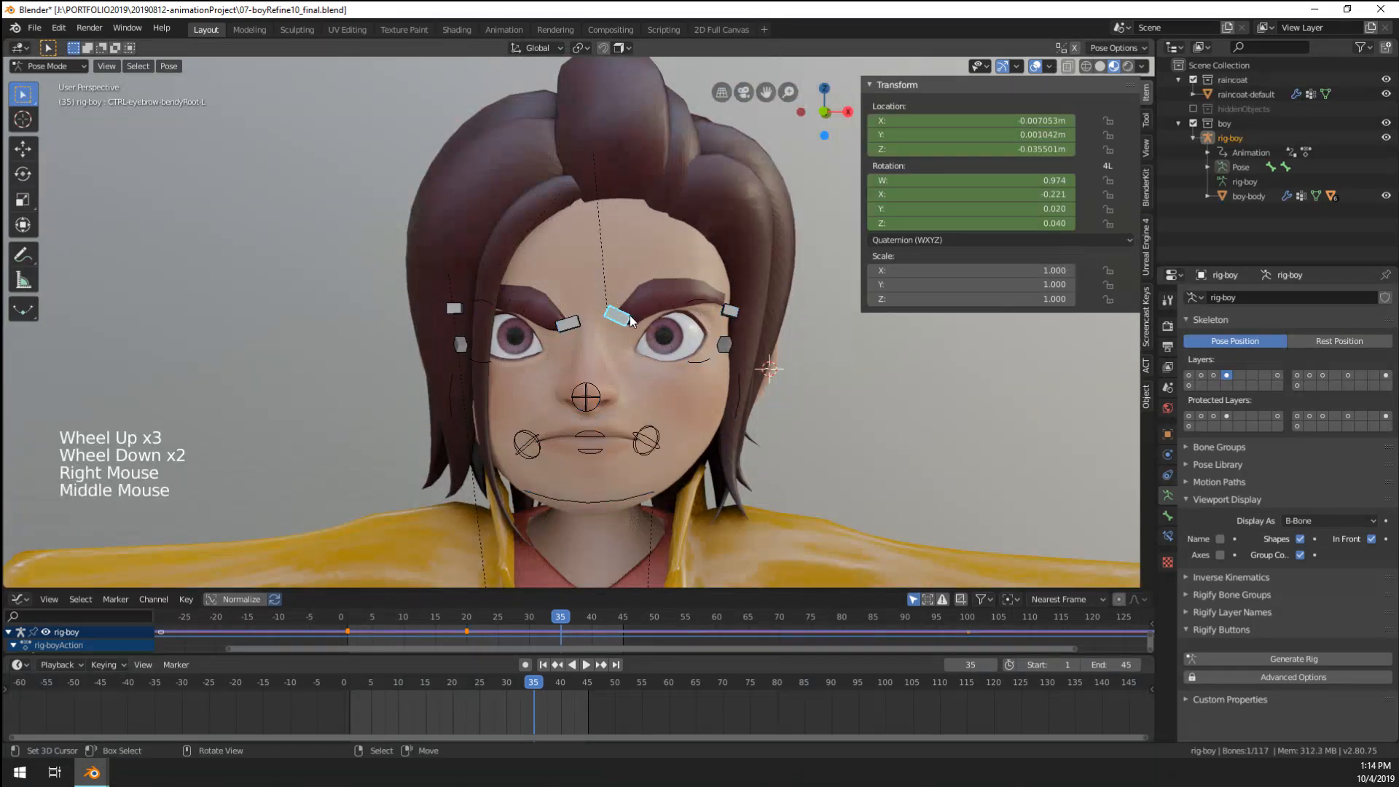
scroll(631, 320, "up", 2)
key("g")
right_click(558, 334)
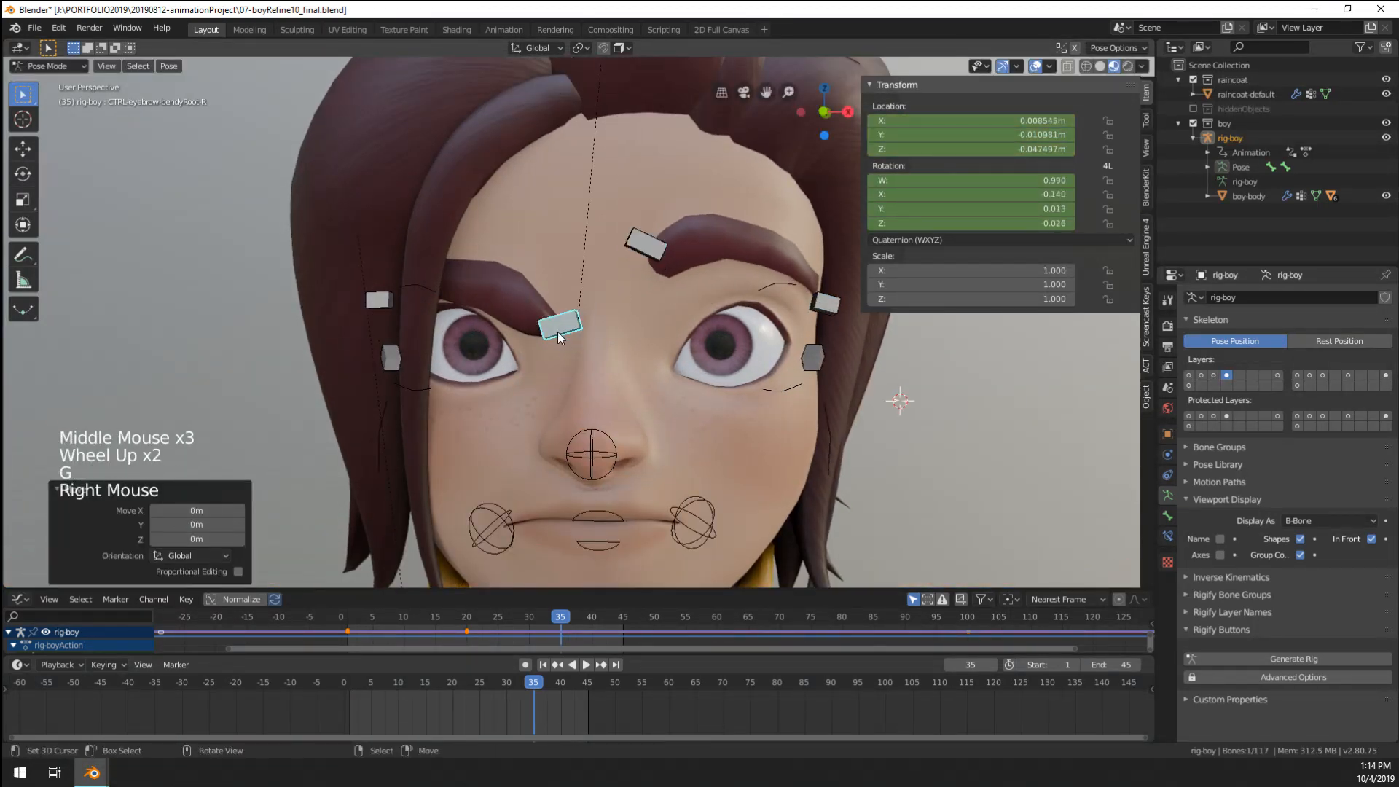
key("g")
key("g")
scroll(660, 498, "down", 1)
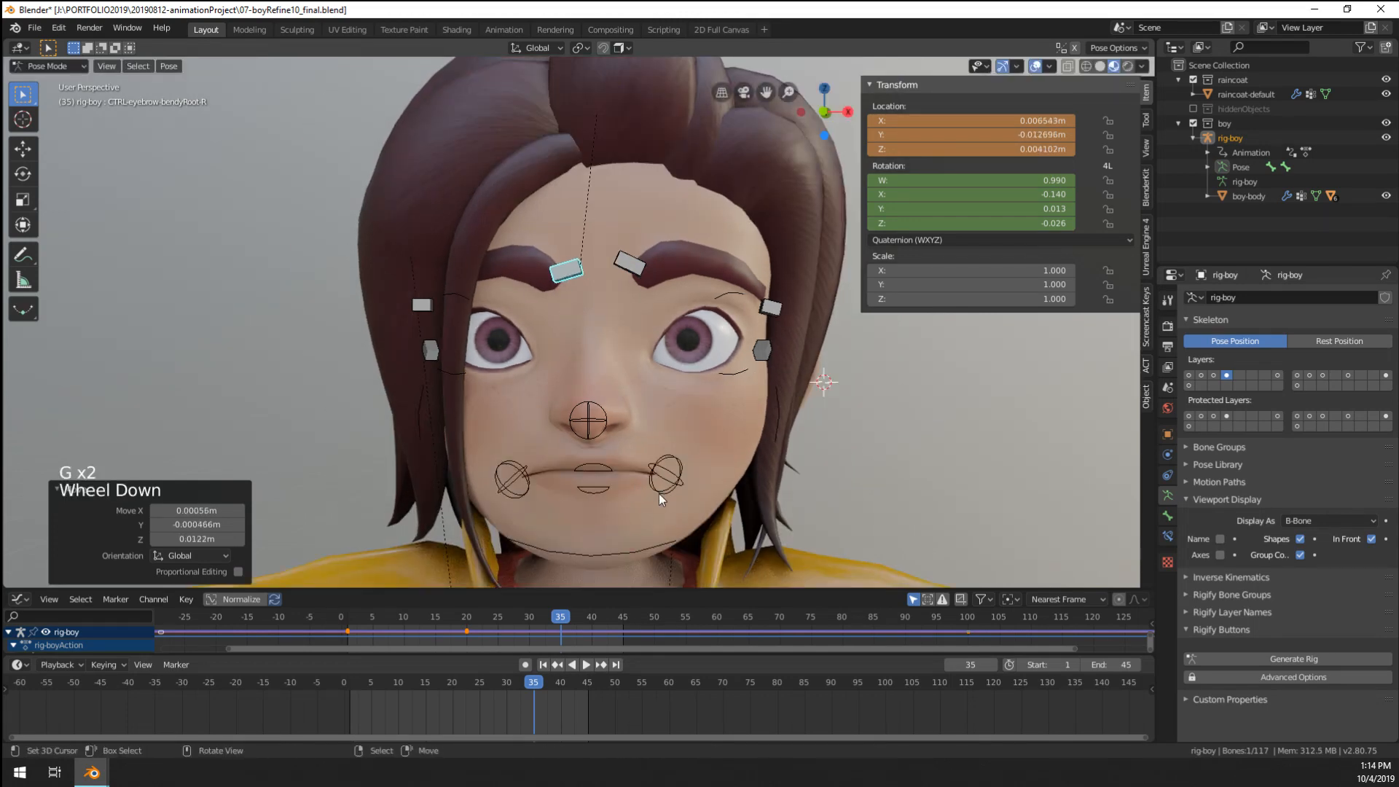
- Rotate the character's left mouth corner control and raise it about 0.023 m into a smile
right_click(662, 484)
middle_click_drag(661, 484, 703, 453)
key("r")
key("g")
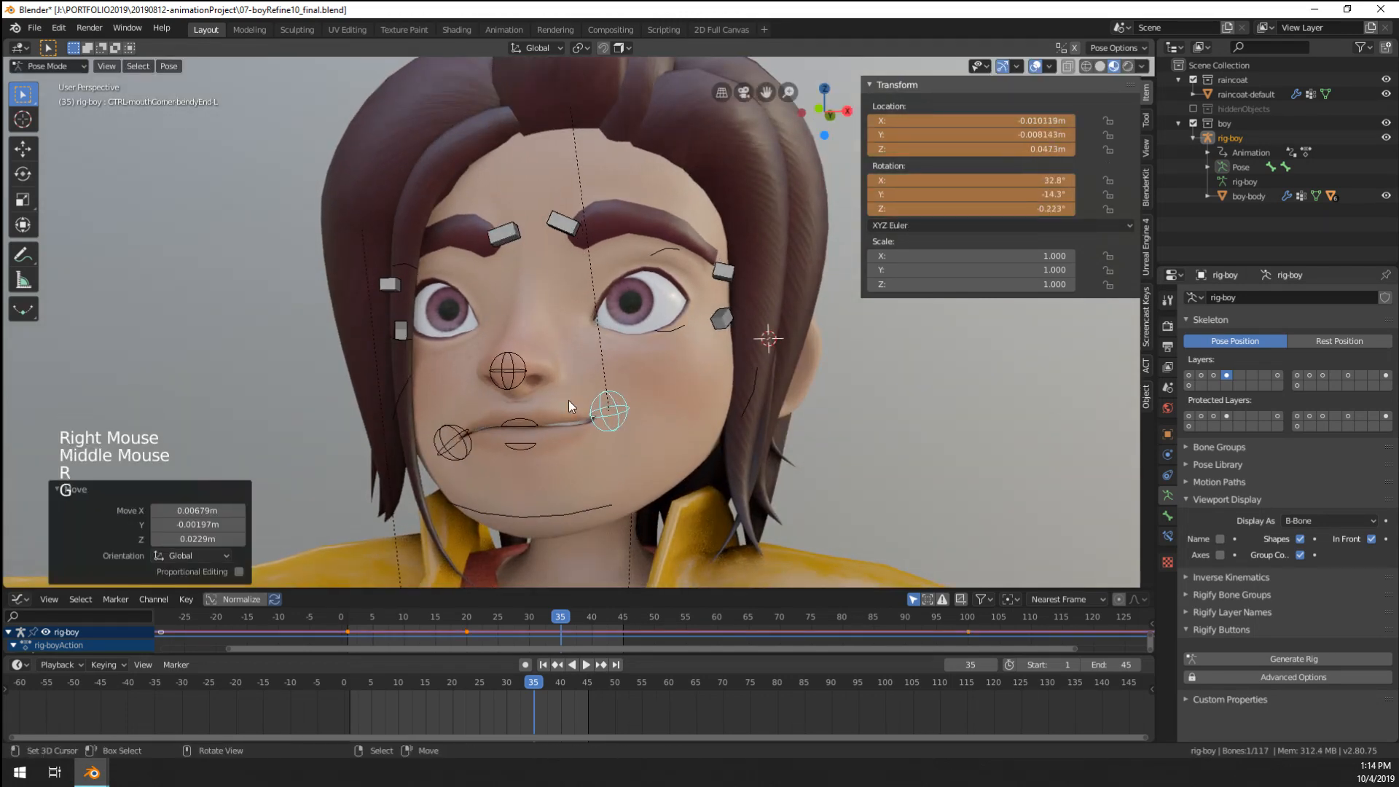
- Rotate the character's right mouth corner control and raise it to match the smiling left side
right_click(466, 442)
middle_click_drag(469, 443, 702, 452)
key("r")
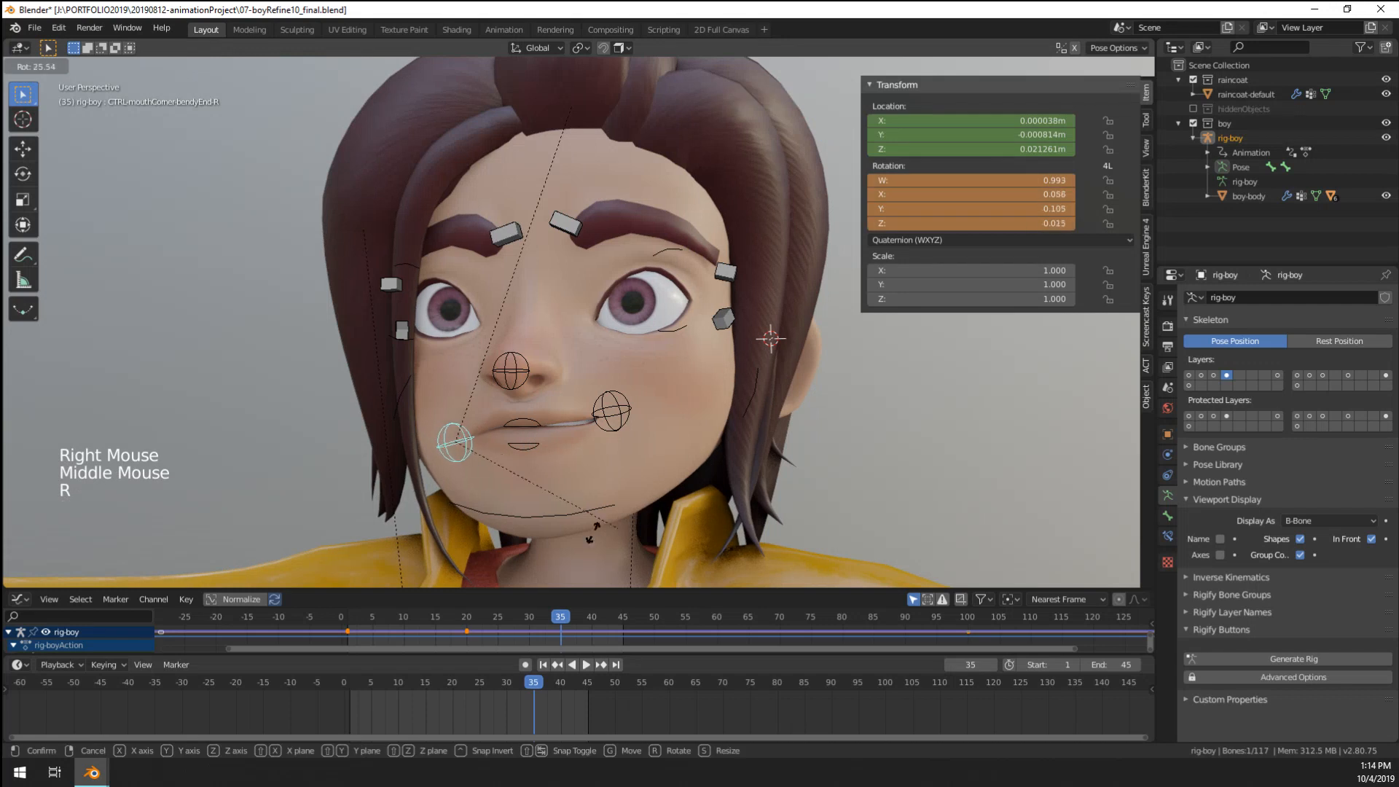
left_click(593, 526)
key("g")
left_click(520, 509)
key("g")
left_click(526, 484)
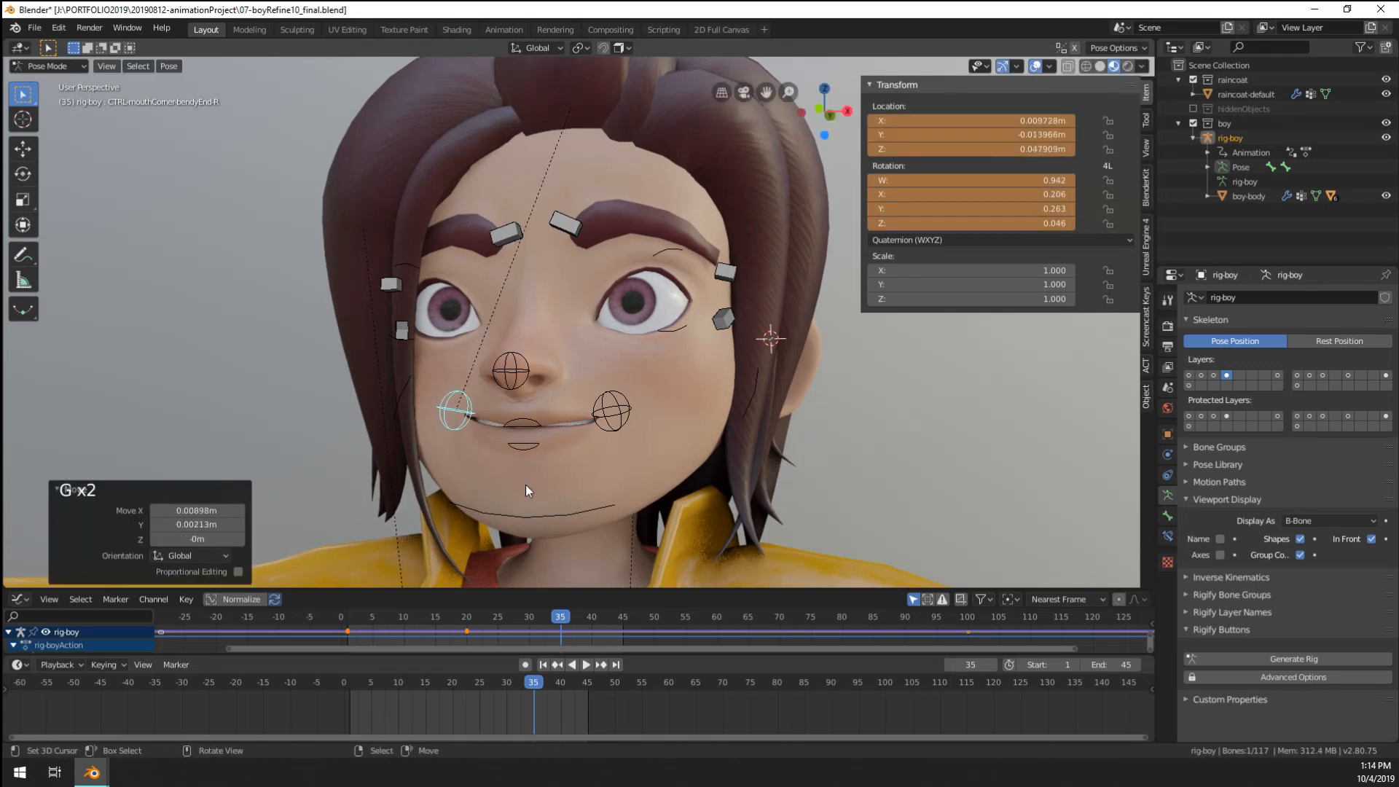
- Lower the lower lip's center control about 0.03 m to open the smile and expose the teeth
right_click(526, 445)
key("g")
left_click(526, 484)
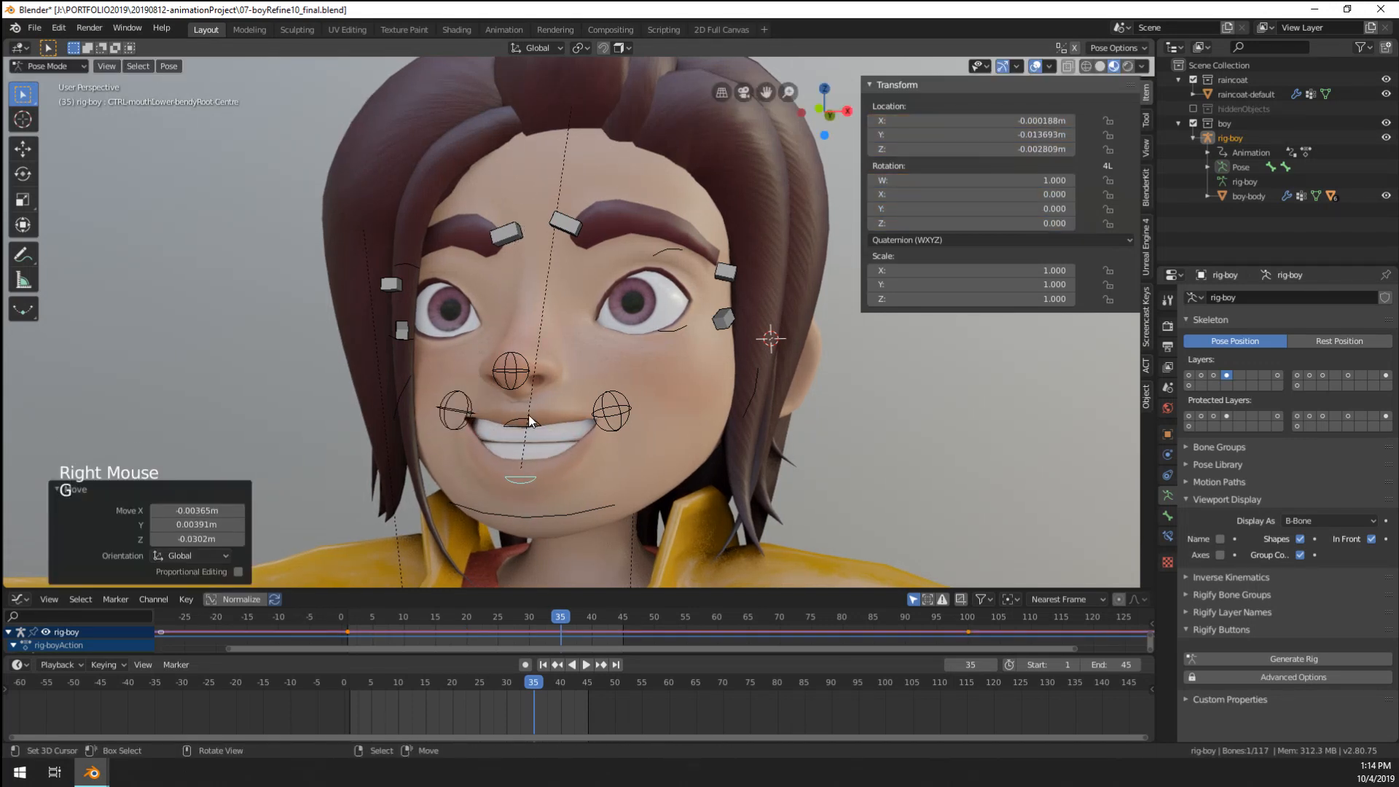
- Fine-tune the right mouth corner control's position, lowering it slightly to about 0.042 m in Z
right_click(455, 423)
key("g")
left_click(455, 427)
middle_click_drag(455, 427, 654, 464)
key("g")
left_click(589, 447)
scroll(676, 432, "up", 1)
scroll(678, 433, "down", 2)
scroll(653, 462, "up", 1)
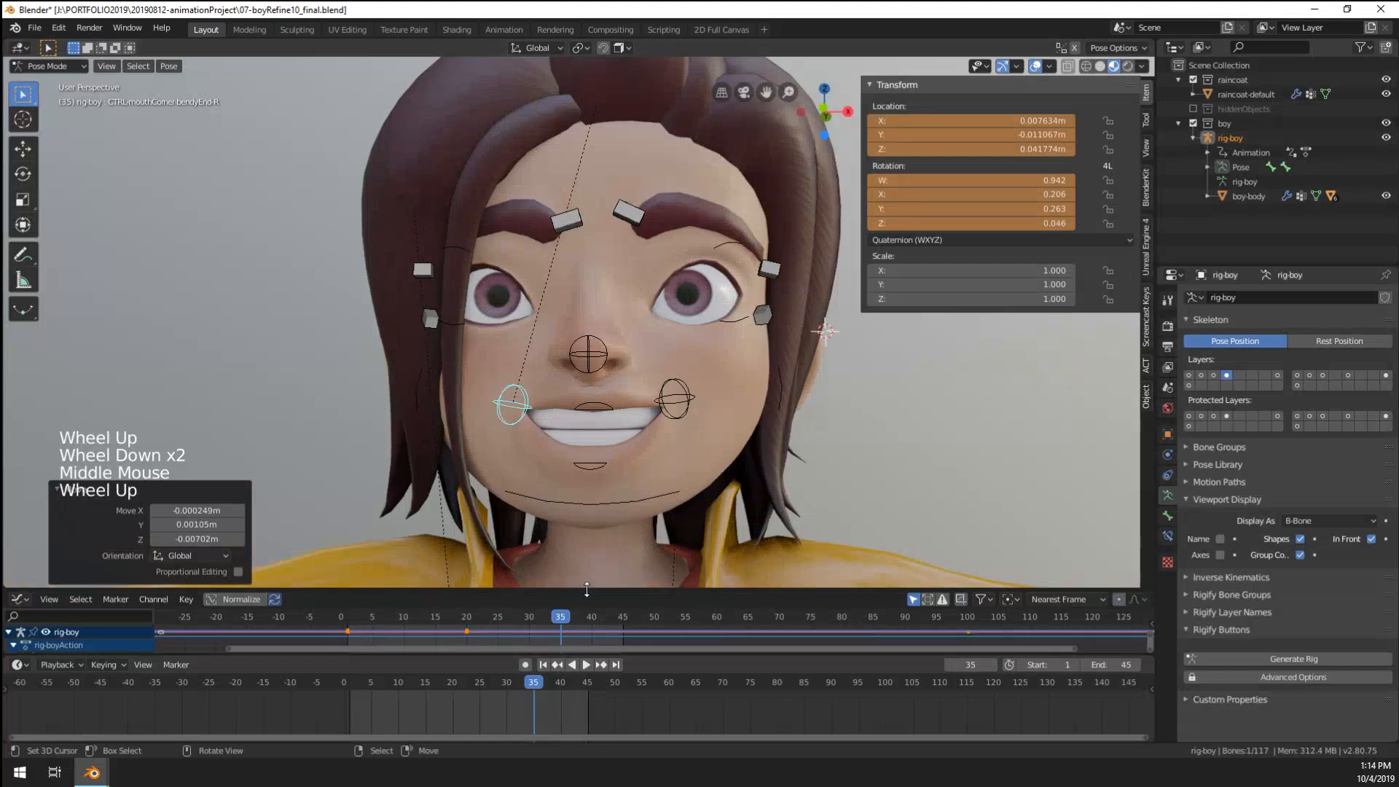
- Select both mouth corner controls and all four eyebrow controls and keyframe them at frame 35
right_click(678, 399, "shift")
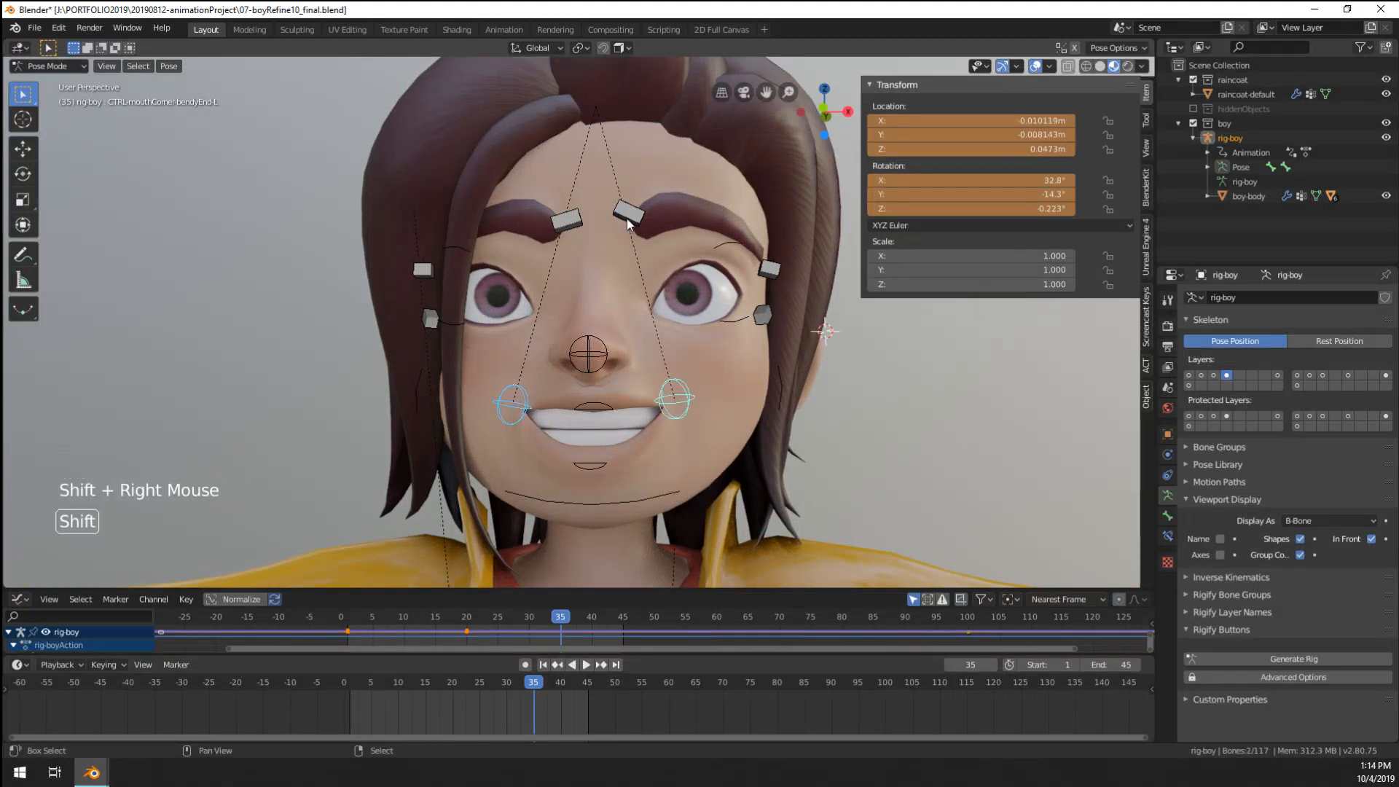
right_click(627, 219, "shift")
right_click(435, 274, "shift")
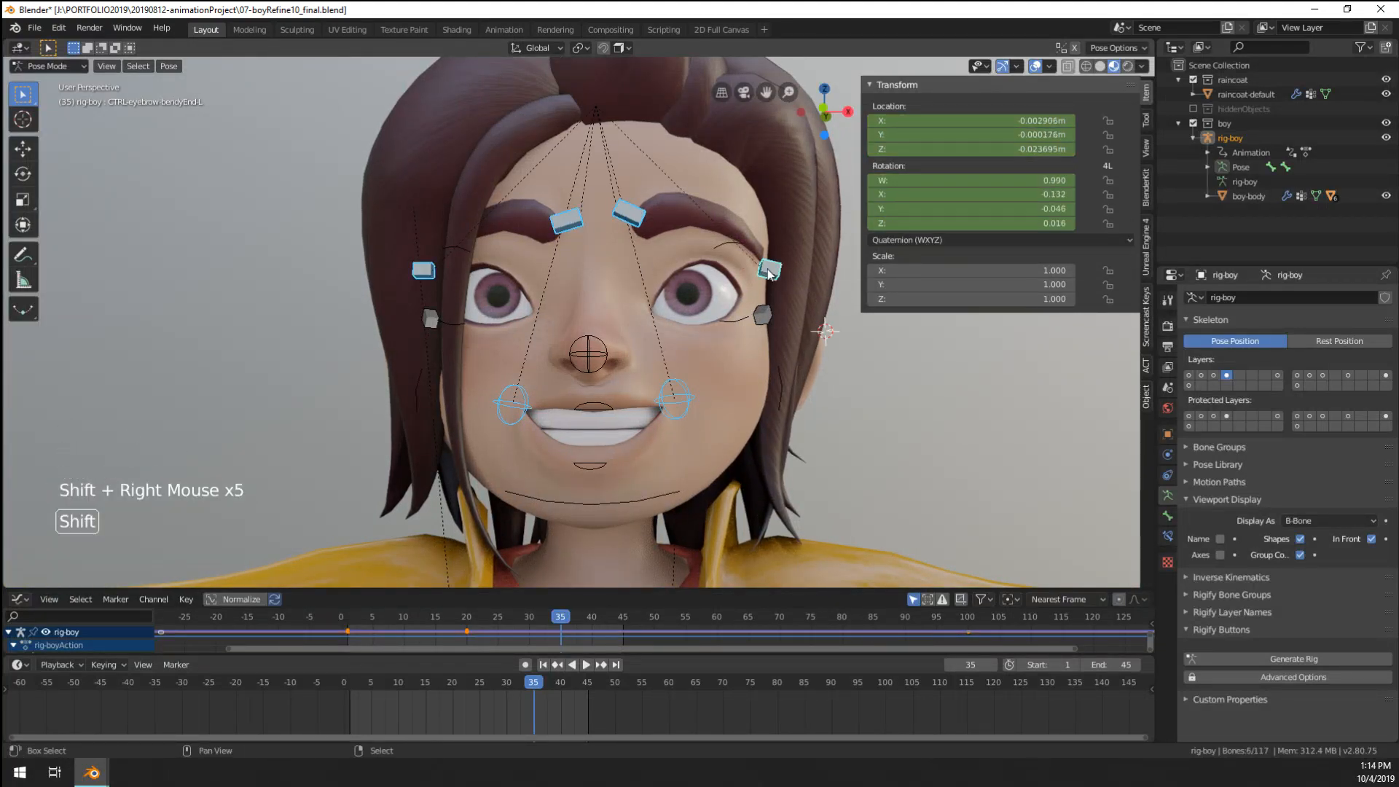
key("i")
left_click(767, 271)
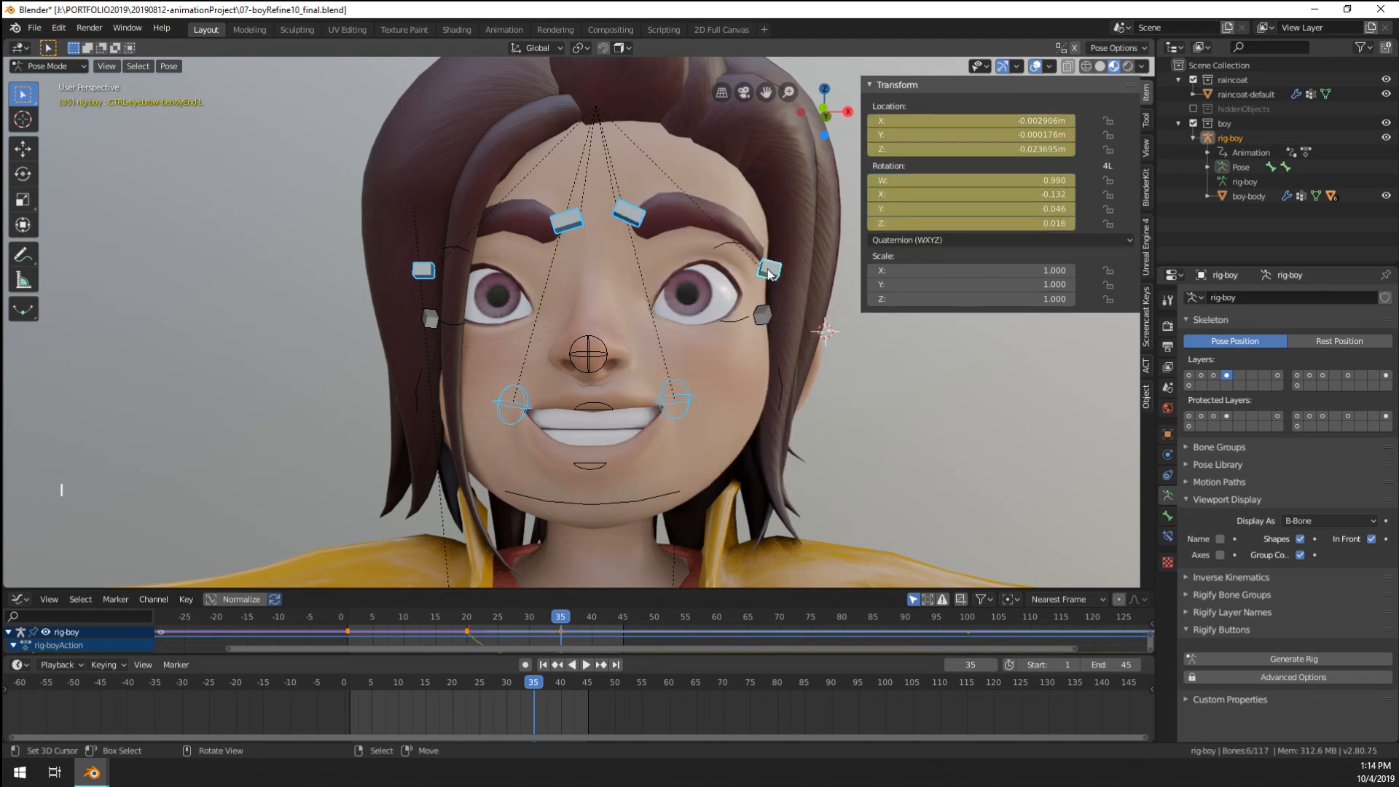
- Select the upper and lower lip center controls and keyframe them at frame 35
right_click(585, 406)
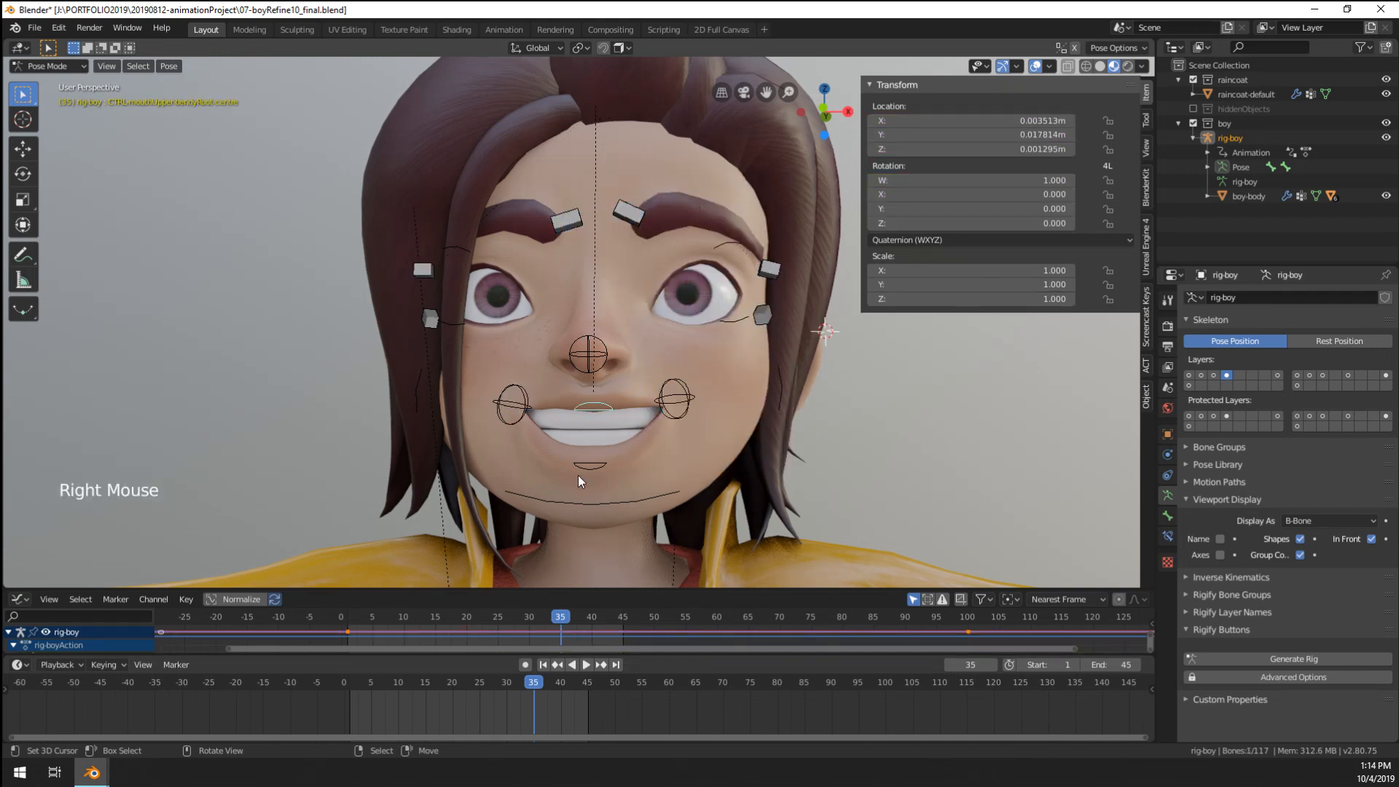
right_click(589, 470, "shift")
key("i")
left_click(594, 468)
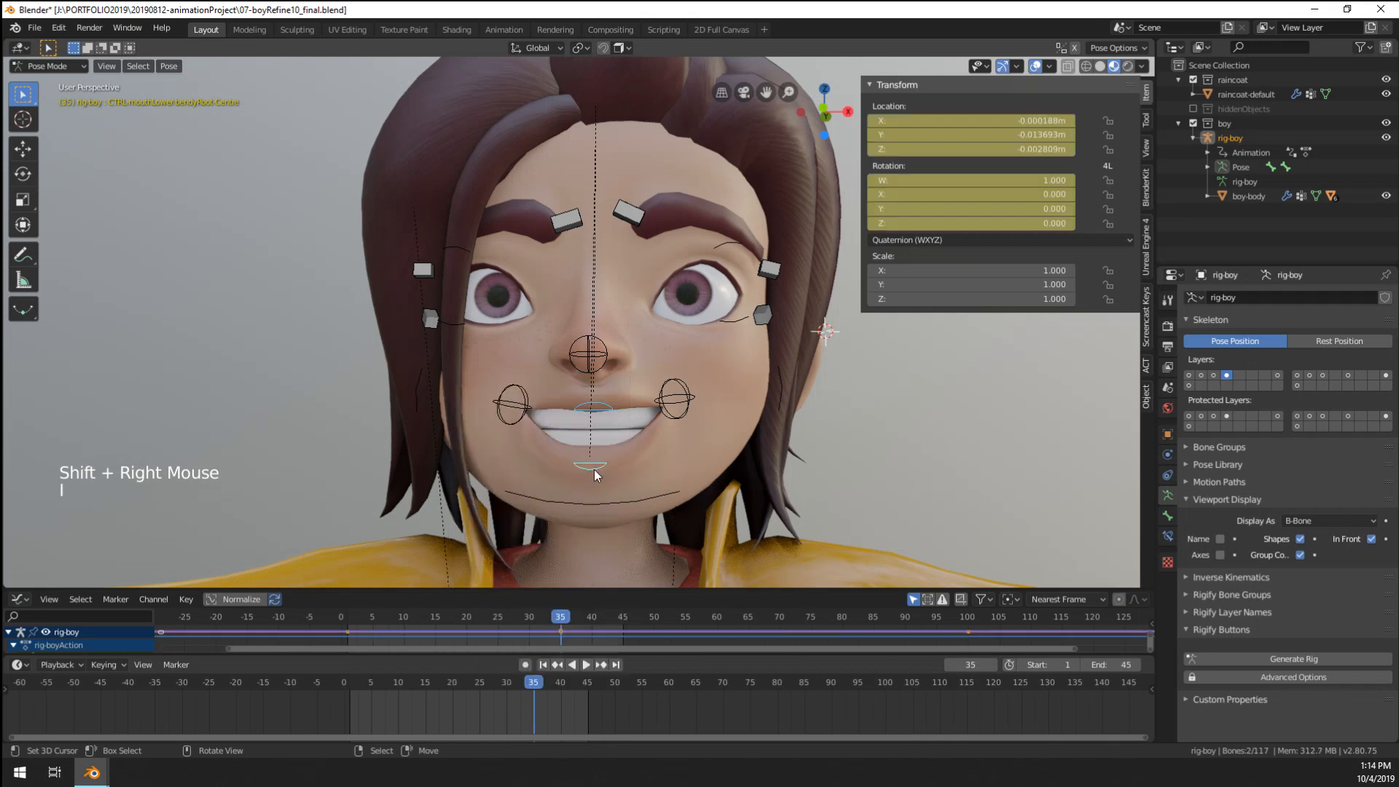
- At frame 19, clear both lip controls' location, raise them about 0.0155 m with the mouth closed, and keyframe them
left_click_drag(487, 702, 449, 731)
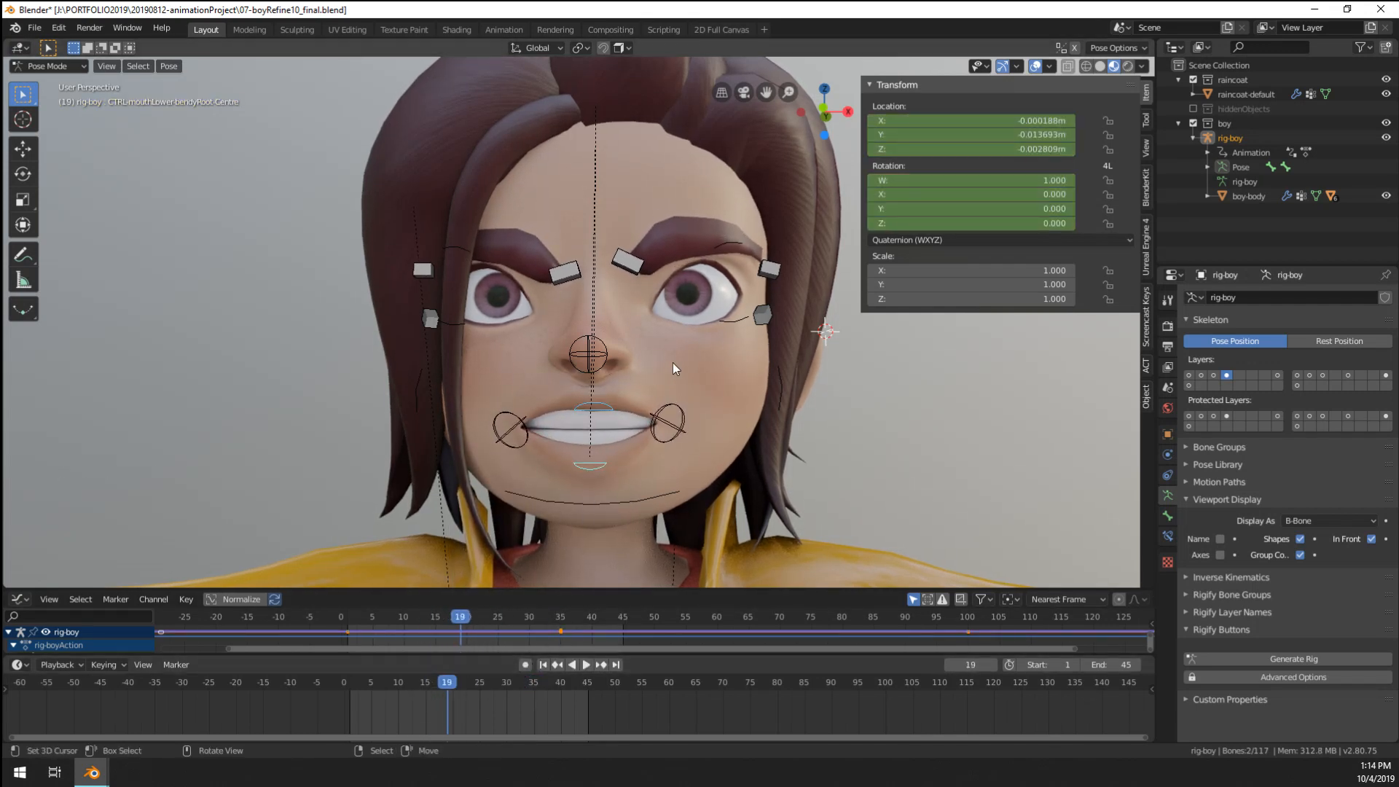
key("alt+g")
key("g")
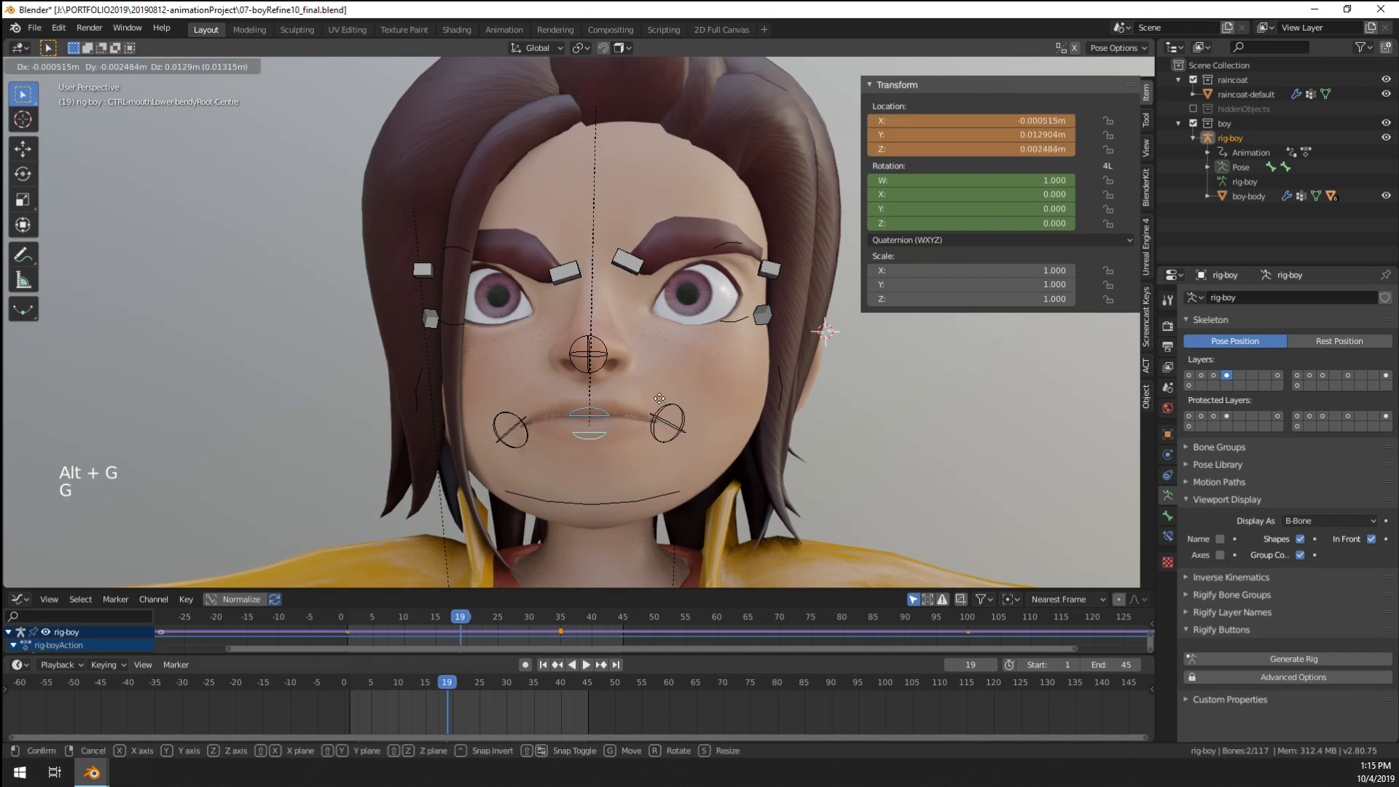
left_click(658, 403)
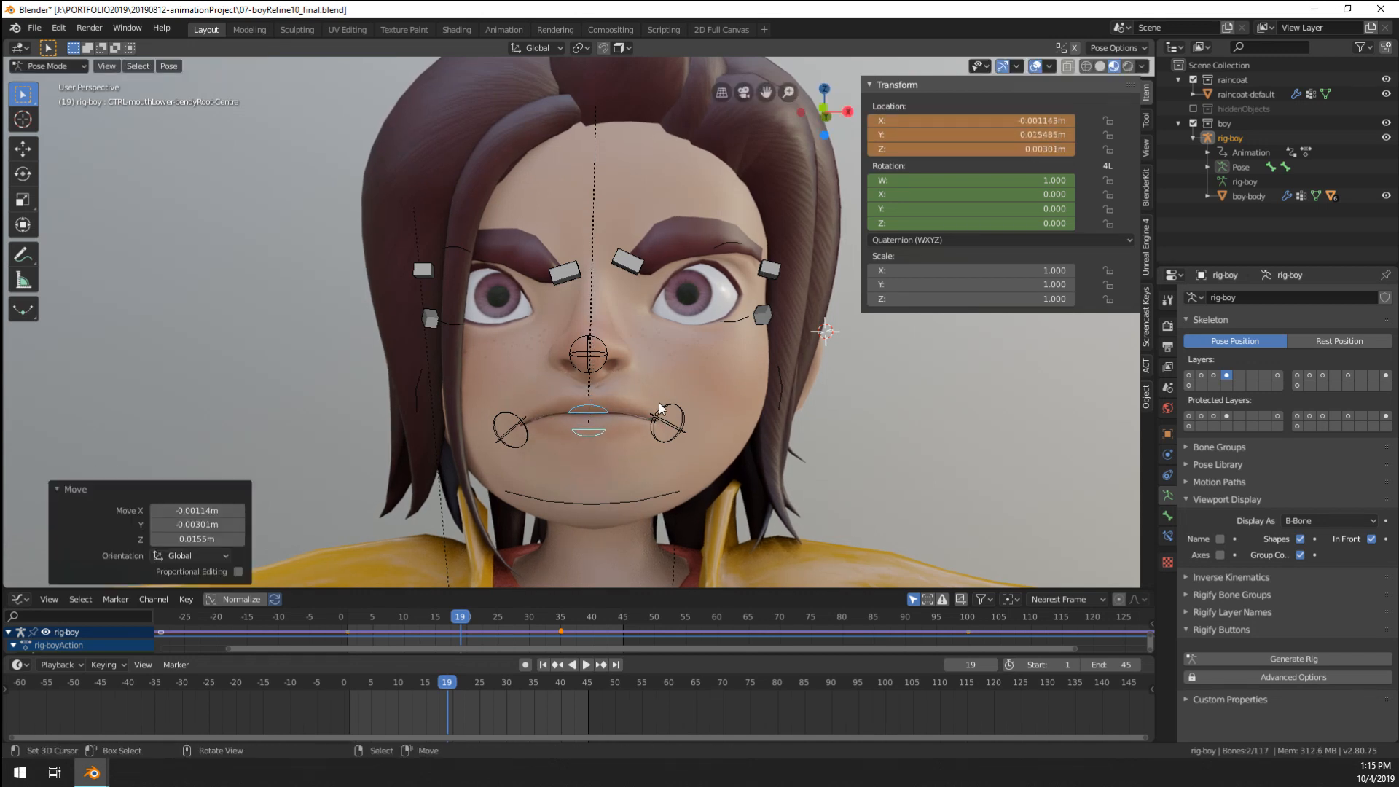
key("i")
left_click(659, 402)
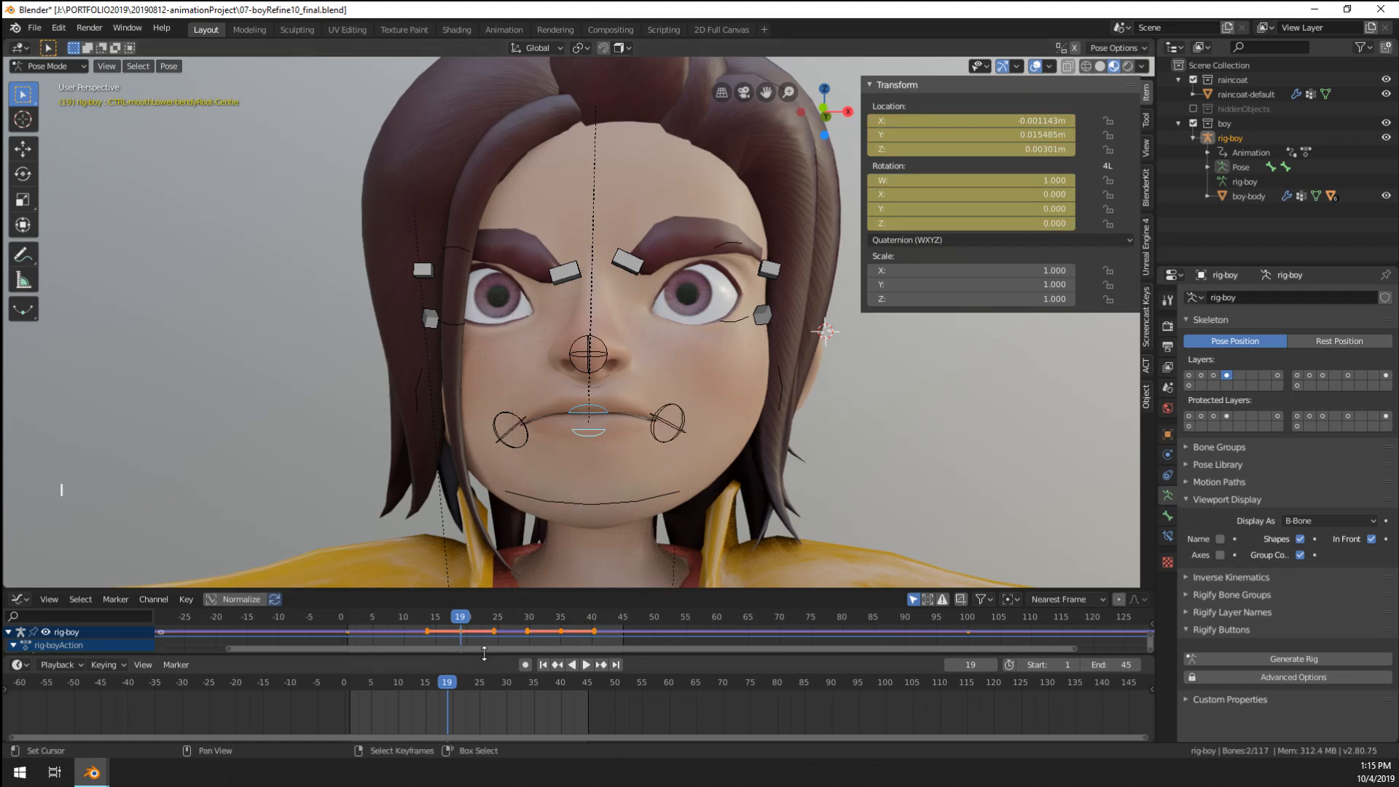
- At frame 1, clear the location of both lip controls and insert a LocRot keyframe
left_click_drag(428, 718, 350, 718)
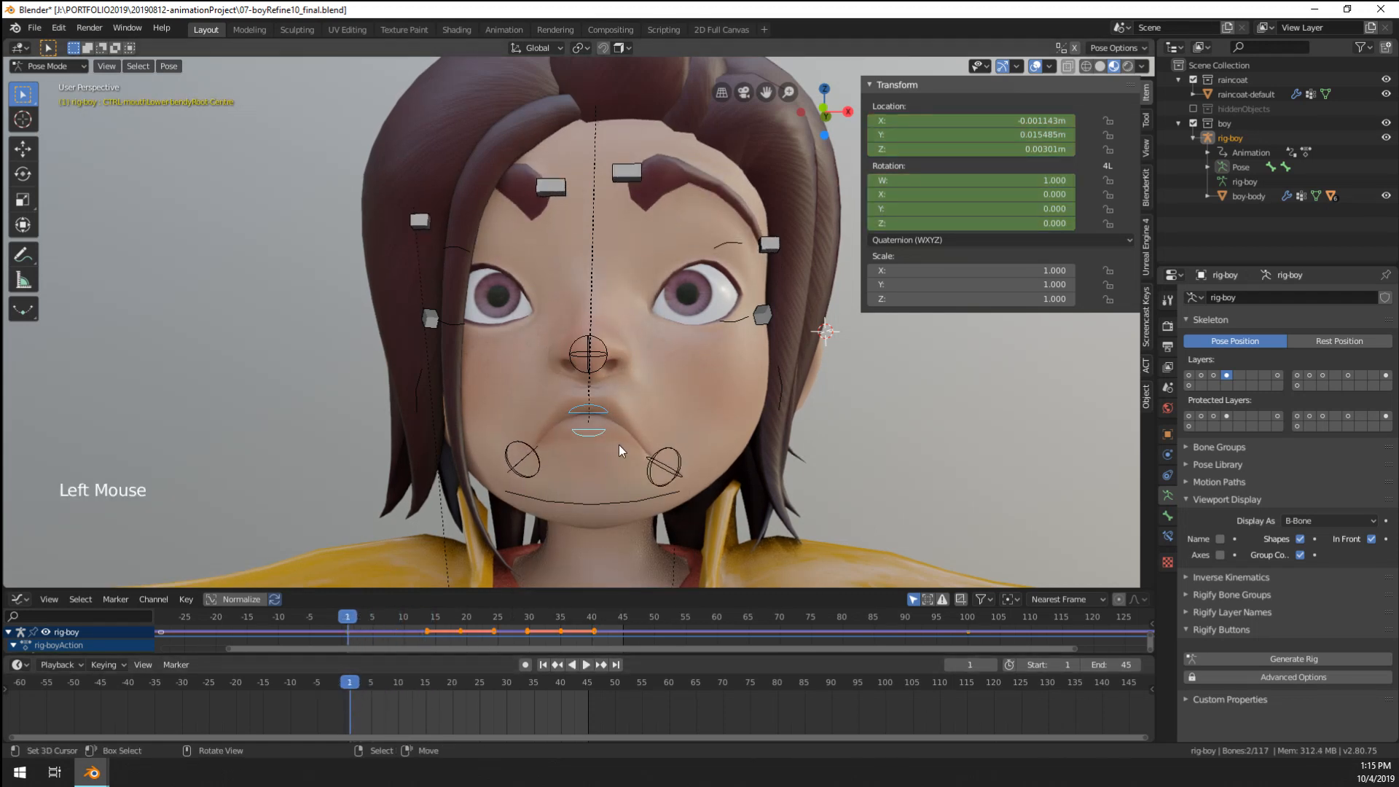
key("alt+g")
key("i")
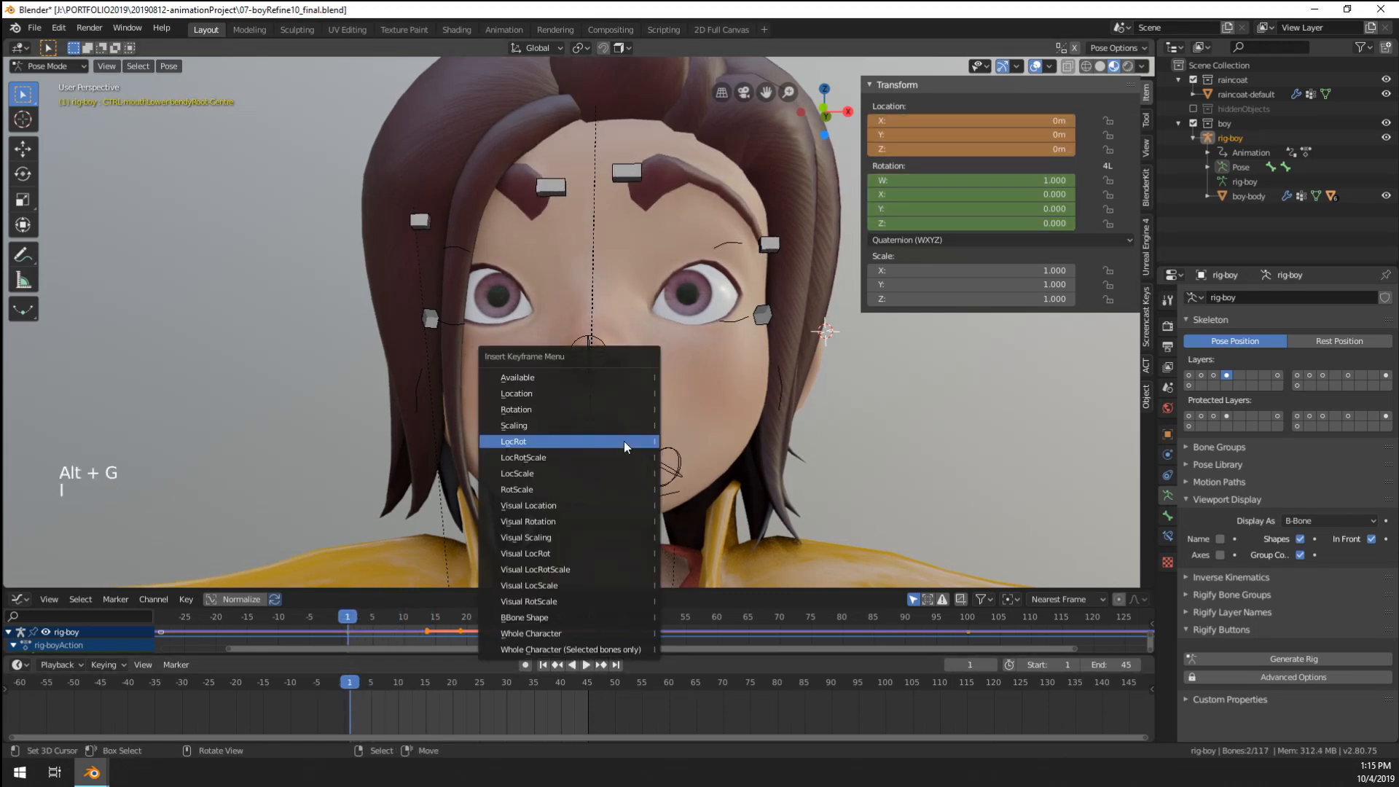
left_click(625, 443)
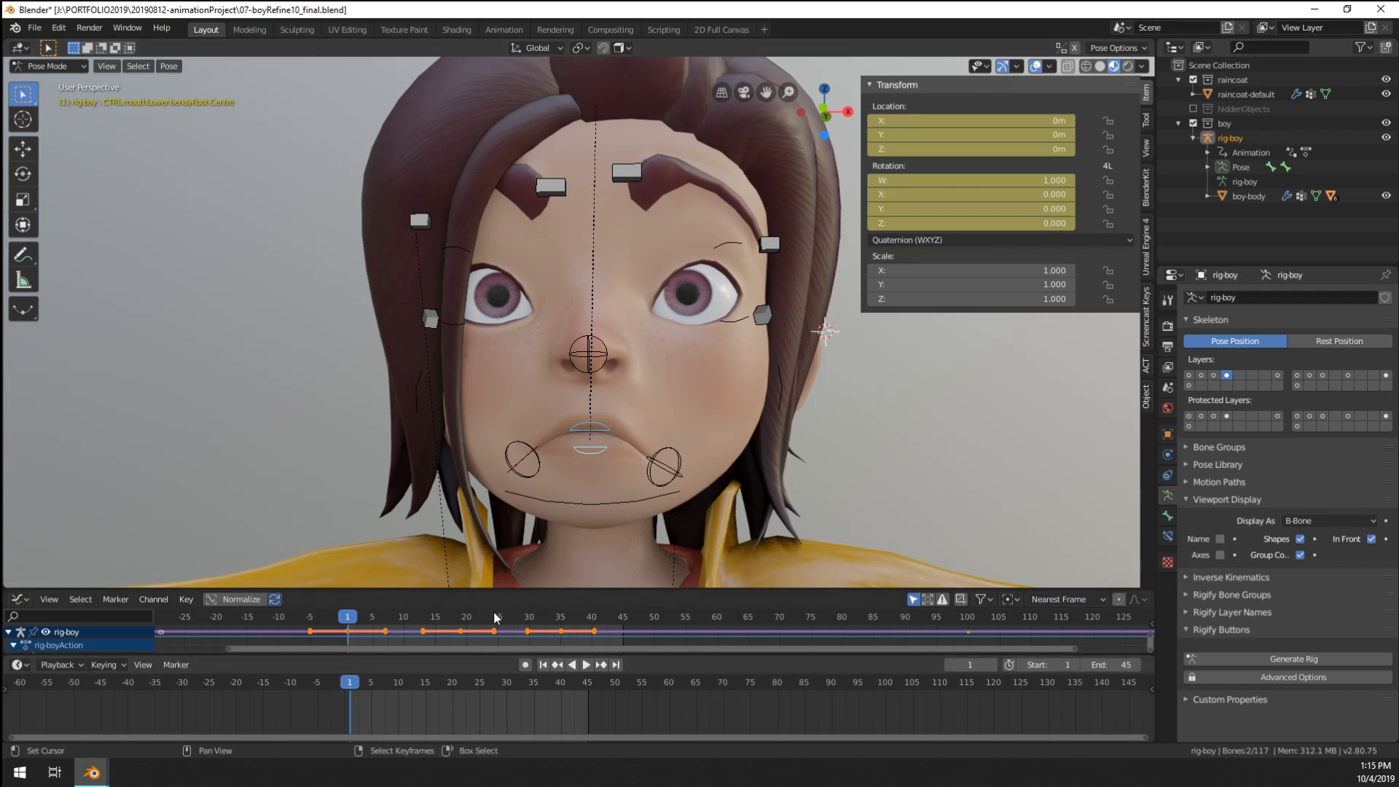
- Set the interpolation of the lip controls' keyframes to Back and play the animation
key("t")
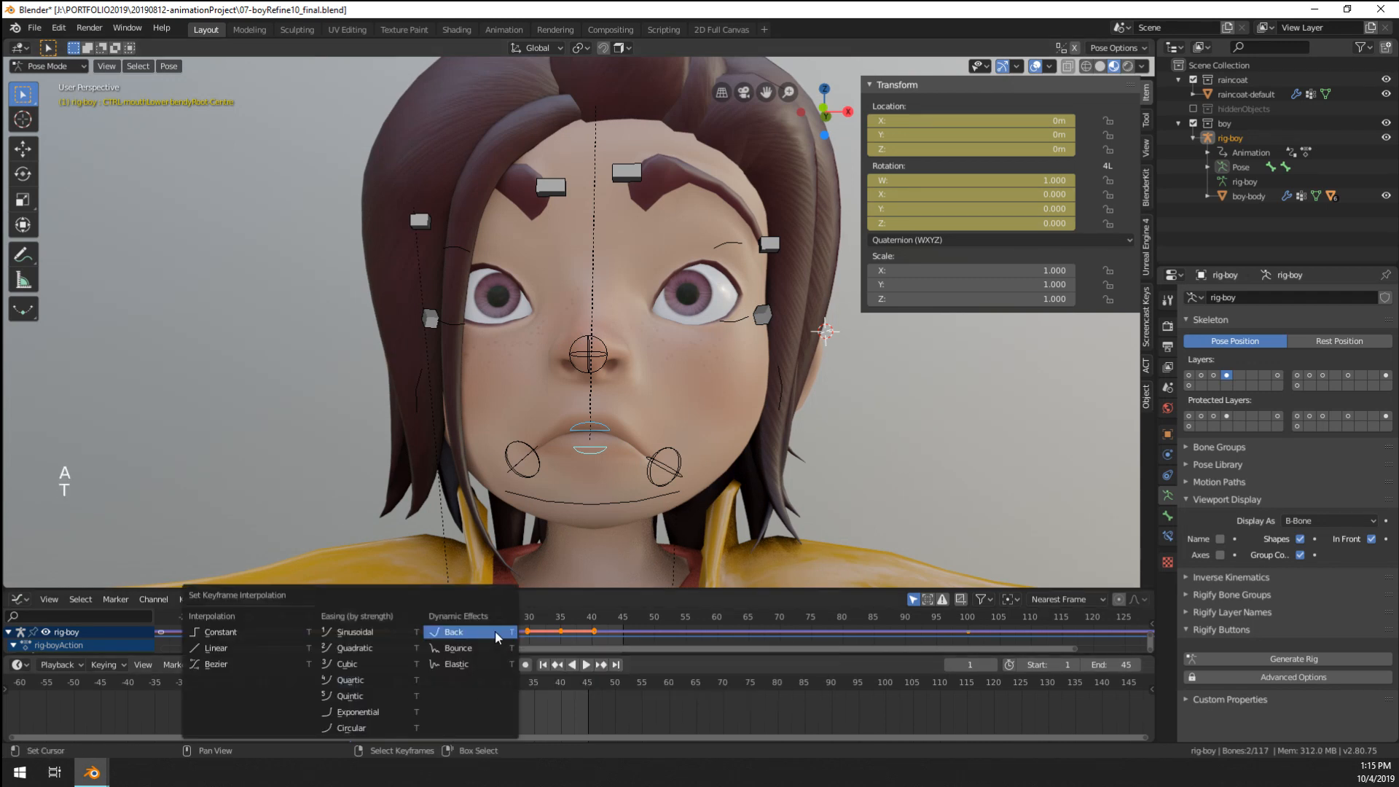
left_click(495, 631)
key("space")
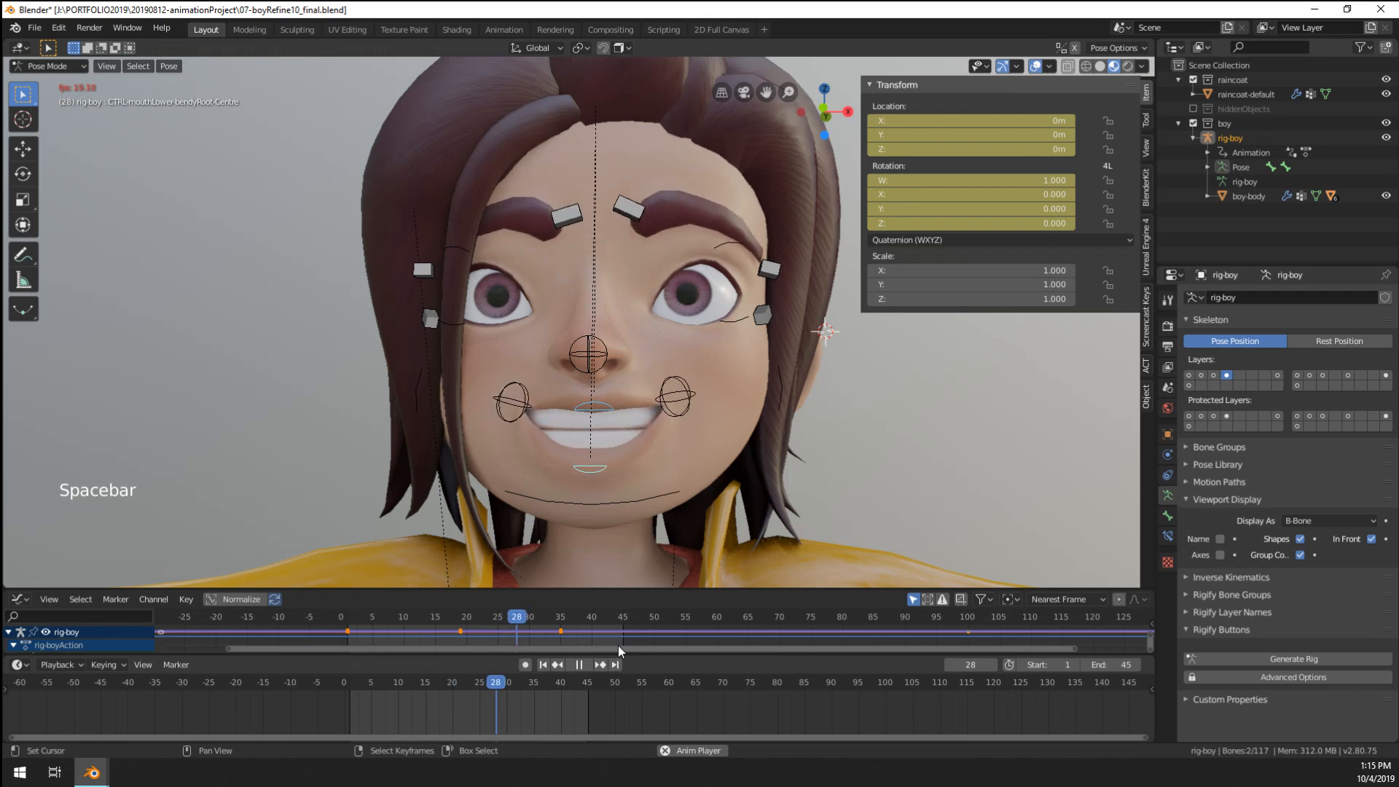
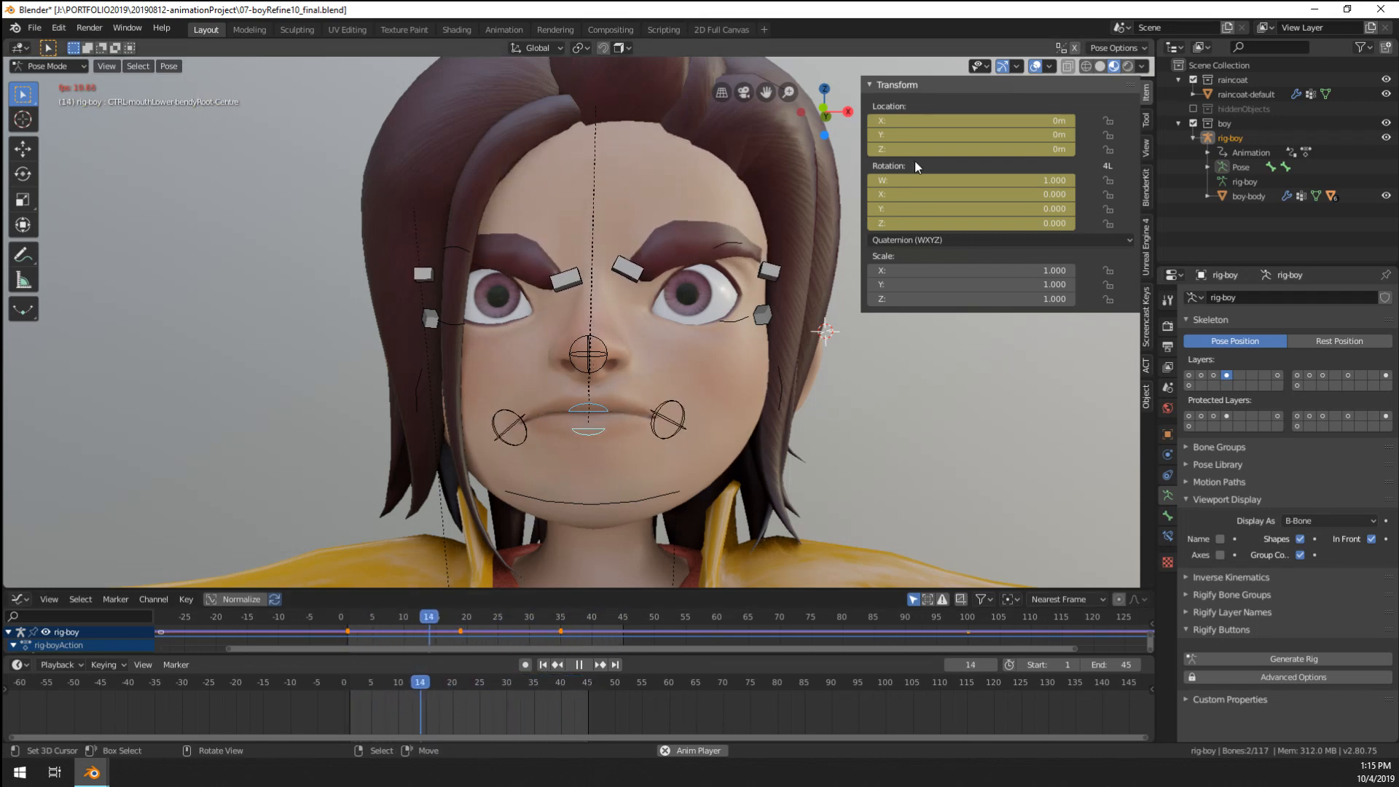
- Examine the looping expressions from several angles and distances with overlays hidden, then stop playback and show the overlays again
left_click(714, 343)
scroll(714, 343, "down", 1)
middle_click_drag(715, 344, 627, 405)
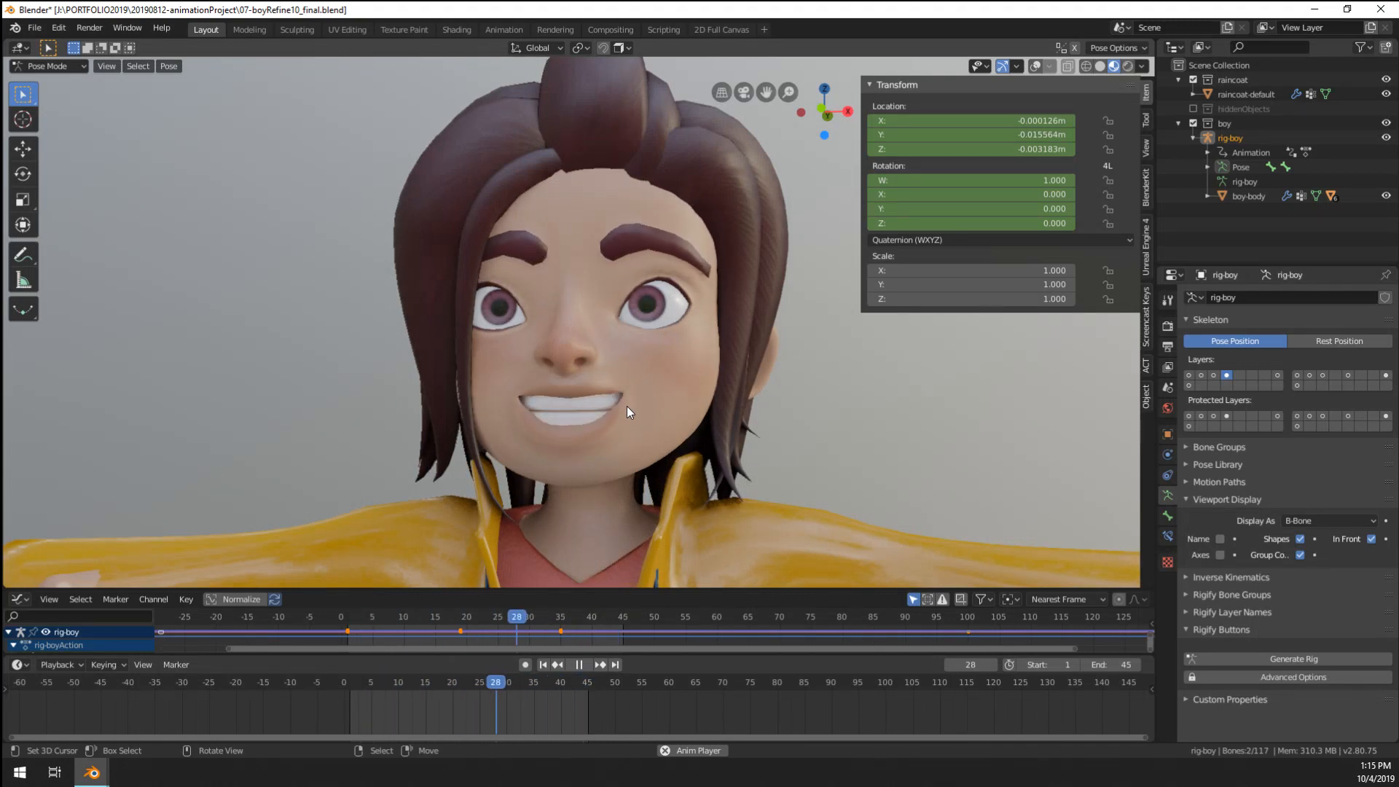
scroll(627, 405, "down", 6)
scroll(624, 402, "up", 3)
scroll(667, 305, "up", 3)
middle_click_drag(668, 305, 960, 82)
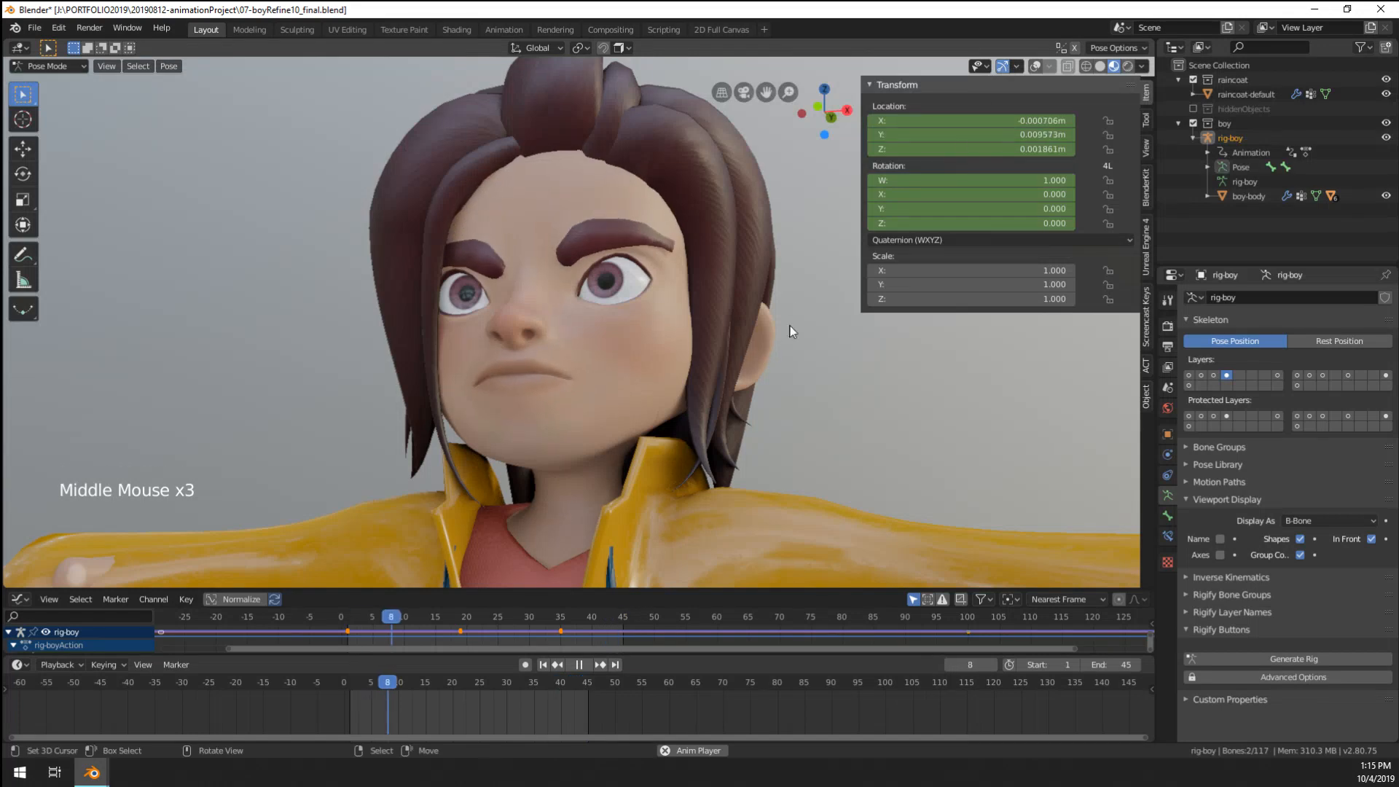
key("space")
left_click(1034, 66)
- Extend the animation's end frame to 62 and move the playhead to frame 46
scroll(510, 382, "up", 2)
middle_click_drag(510, 382, 519, 425)
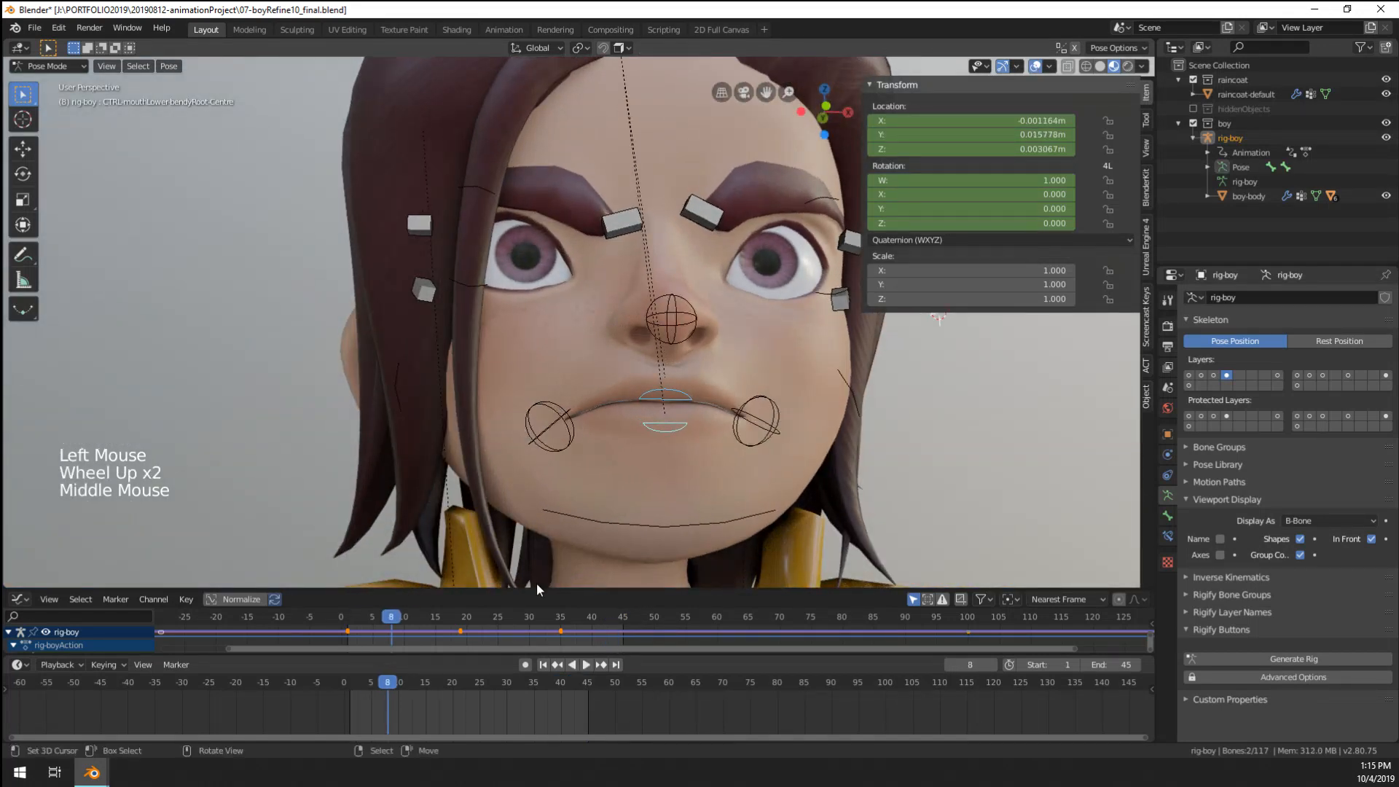
left_click_drag(628, 631, 632, 636)
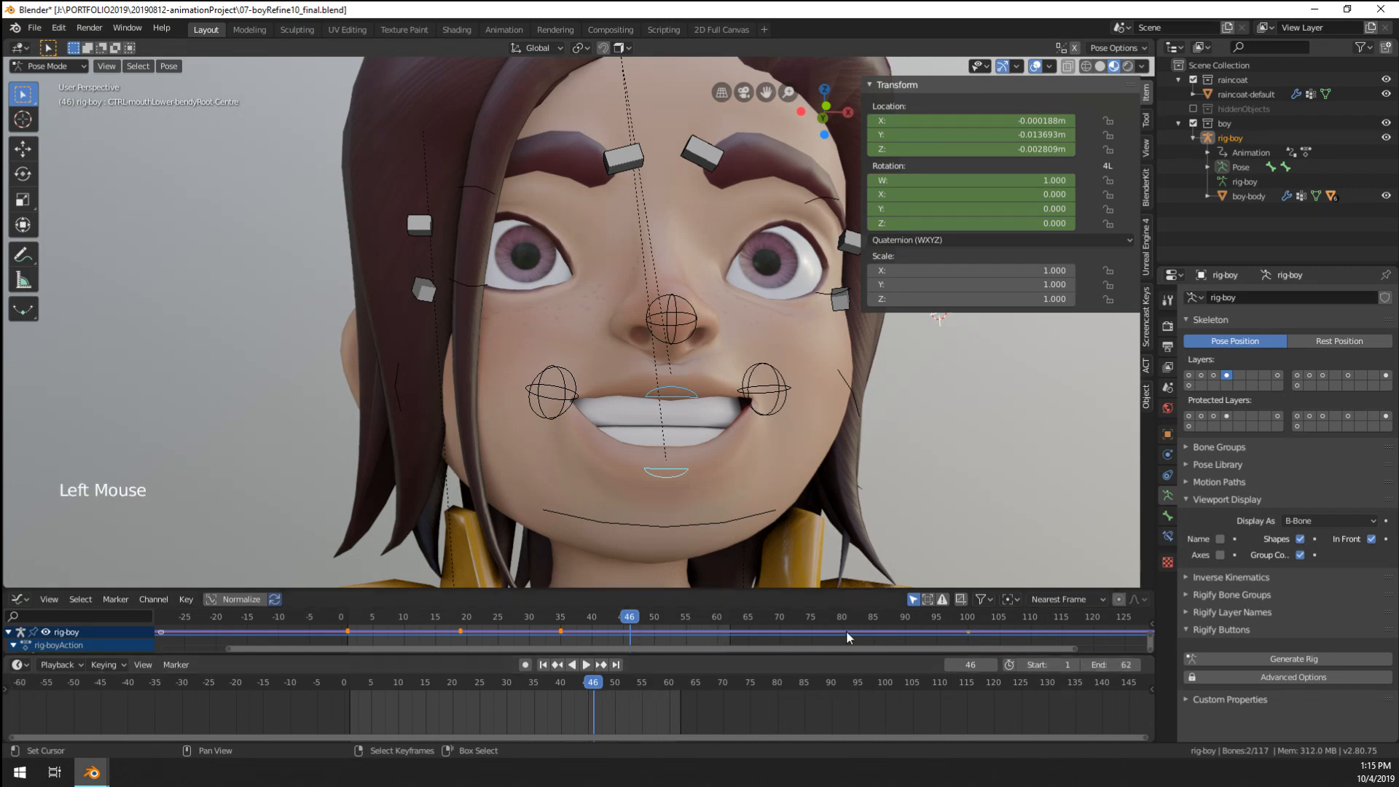
- Rotate the character's right mouth corner control out of the smile and clear its location
scroll(594, 457, "down", 1)
right_click(561, 375)
middle_click_drag(563, 379, 571, 413)
key("r")
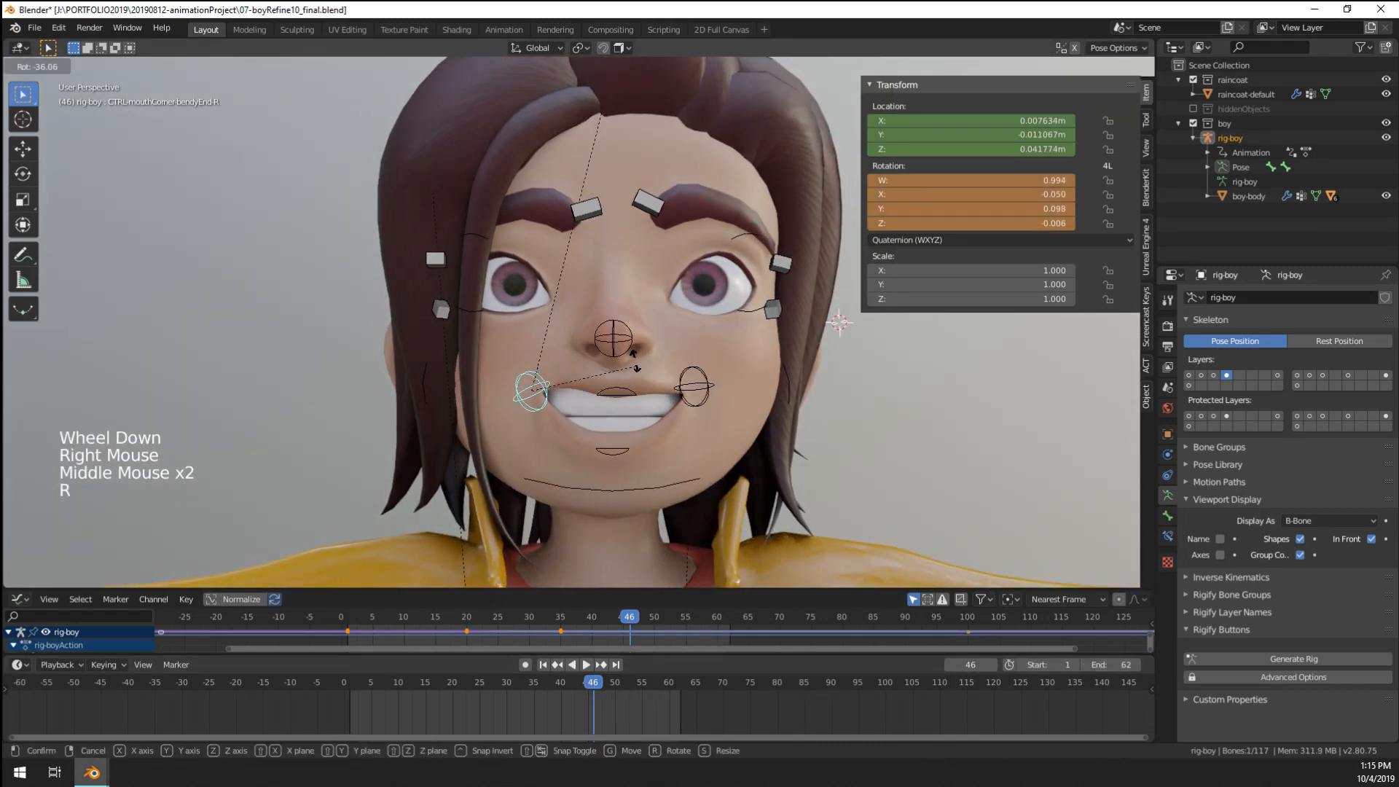
key("alt+g")
- Clear the left mouth corner control's location, rotate it 50° and reposition it into a downturned shape
right_click(699, 399)
key("alt+g")
key("r")
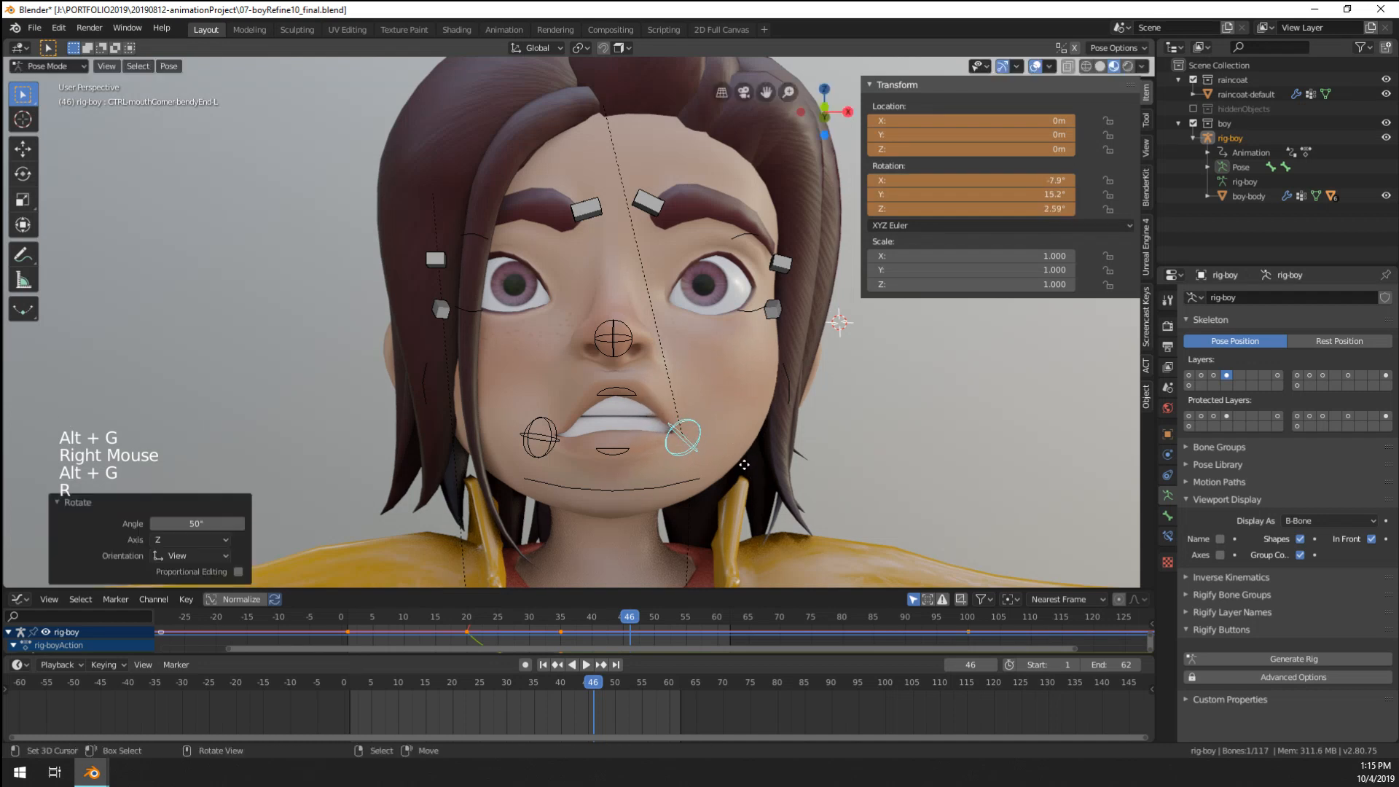
key("g")
- Rotate the right mouth corner control further and raise it about 0.004 m to match the left corner
right_click(539, 438)
key("r")
key("g")
left_click(634, 431)
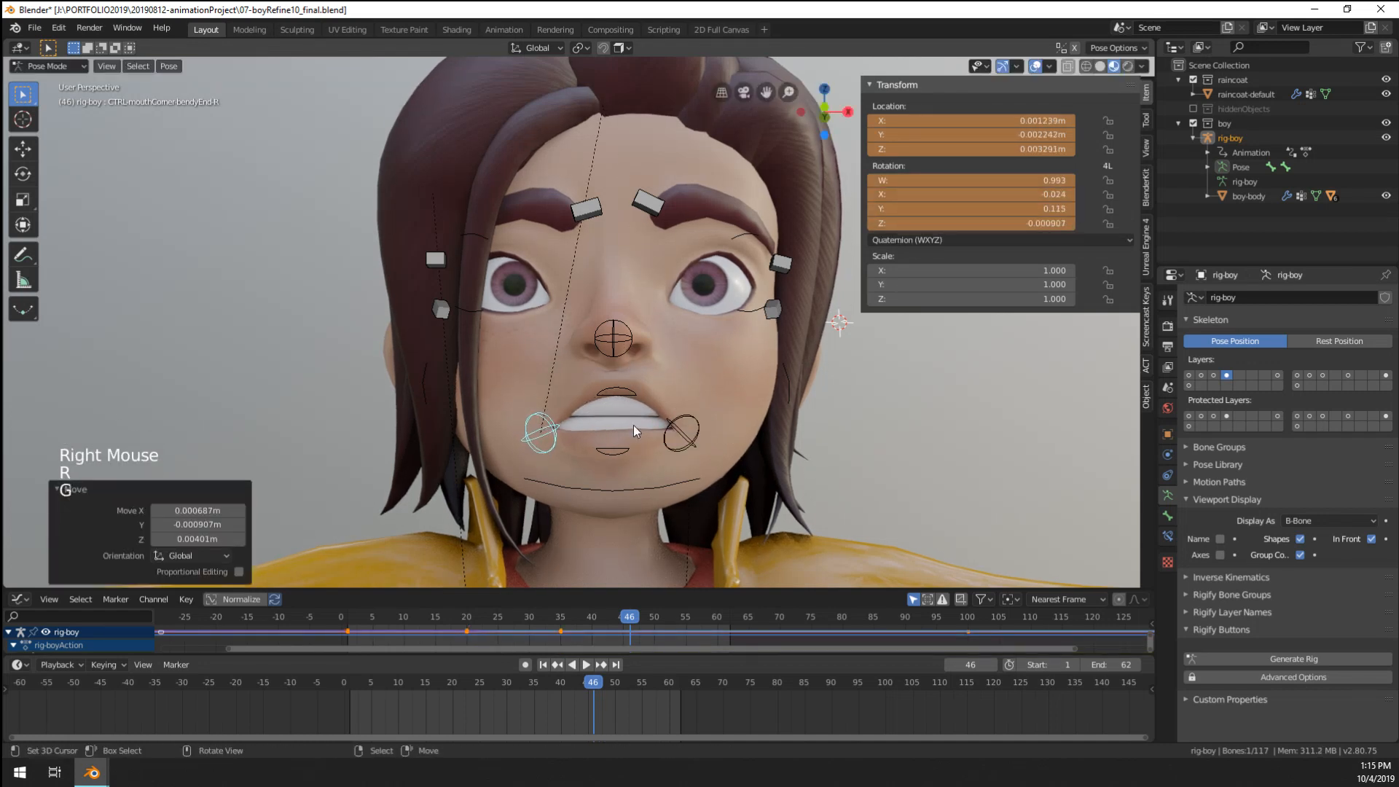
- Keyframe the jaw control's location and rotation at frame 35 using LocRot
right_click(631, 489)
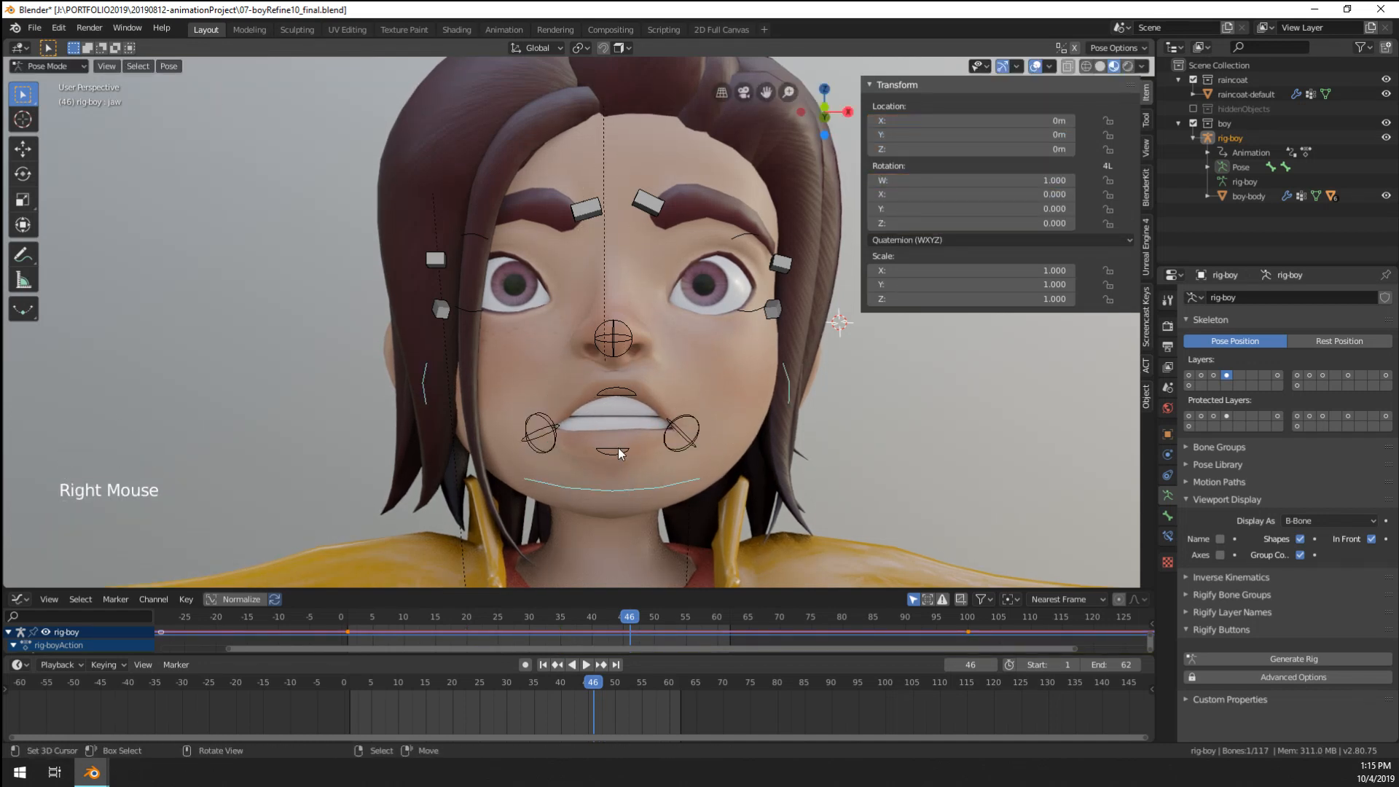
right_click(696, 438)
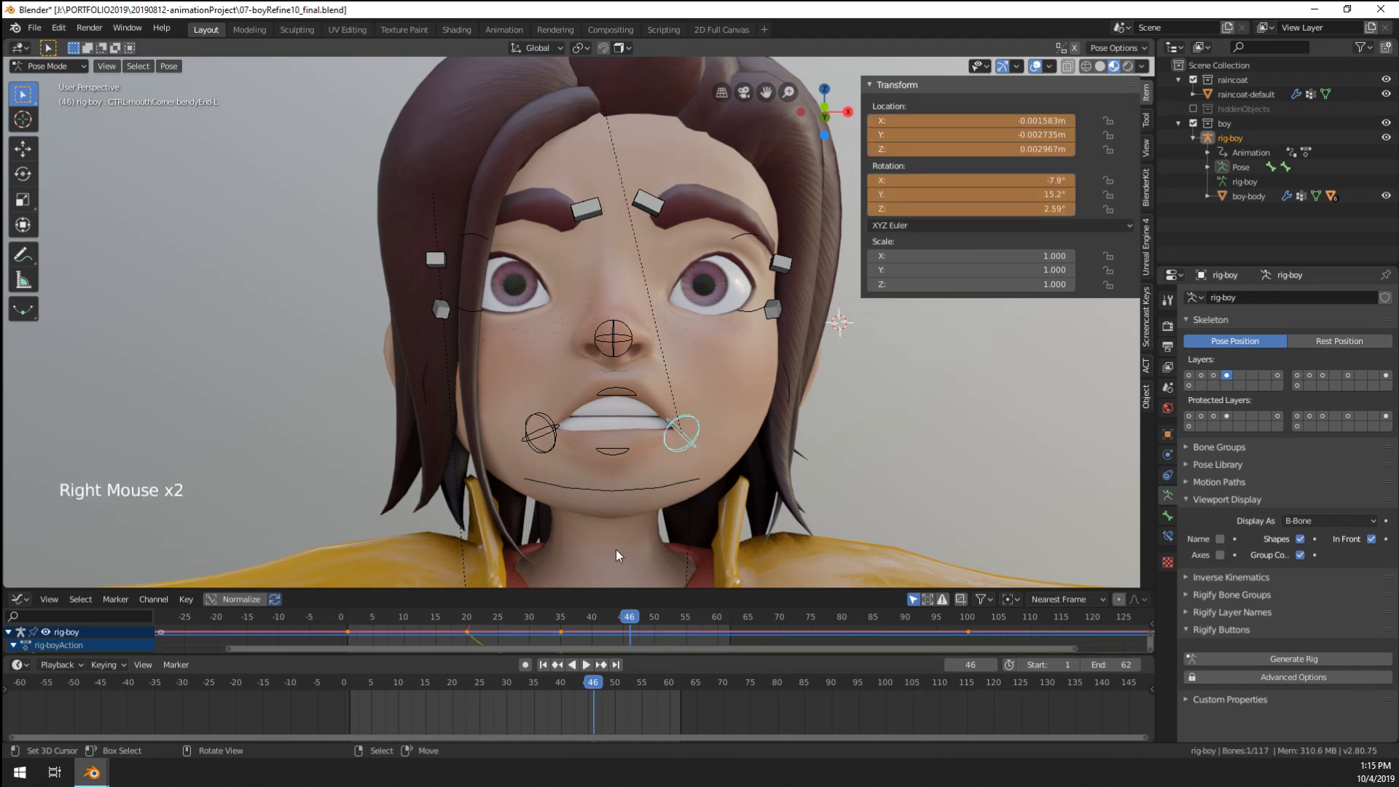
left_click(561, 639)
right_click(633, 494)
key("i")
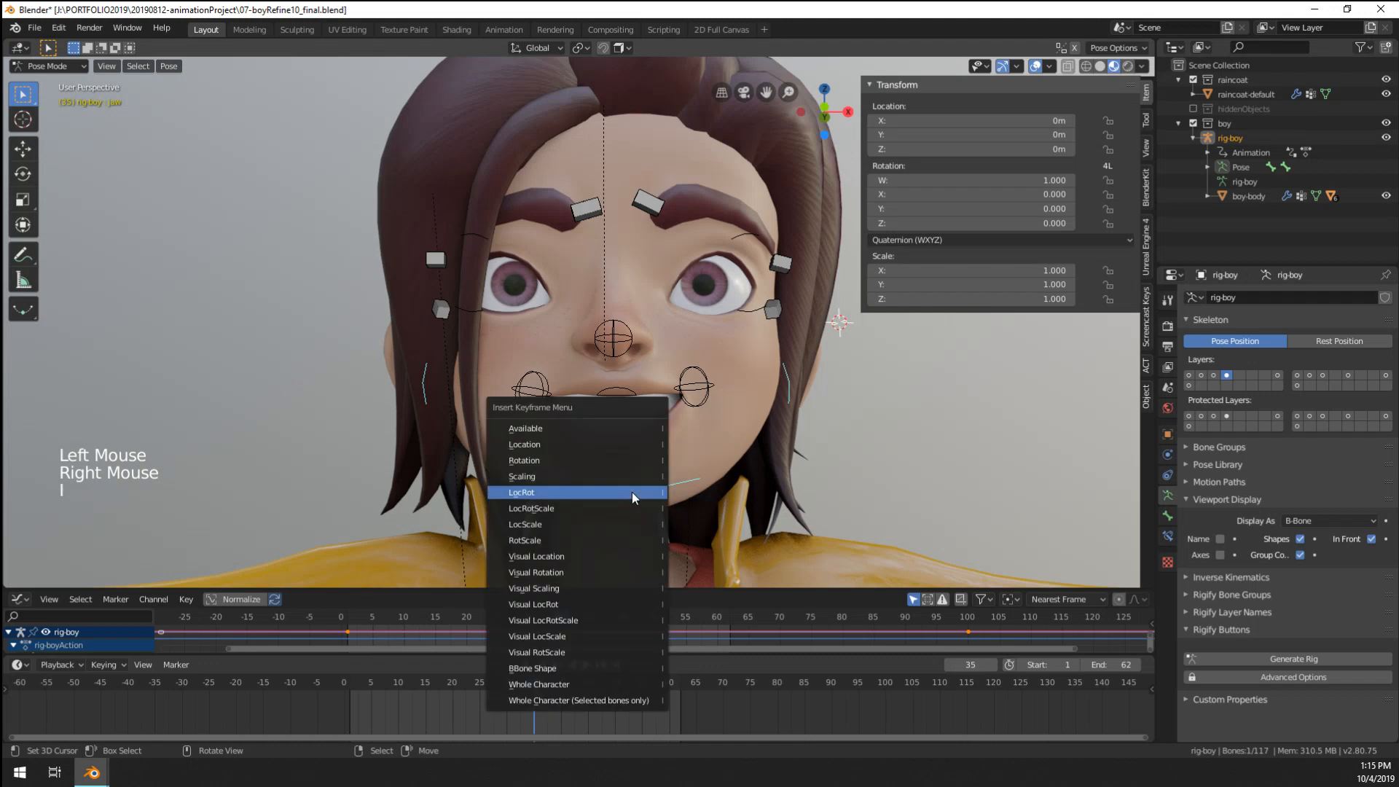
left_click(633, 499)
- Move the playhead to frame 49 and clear the location and rotation of both mouth corner controls
left_click_drag(599, 718, 615, 718)
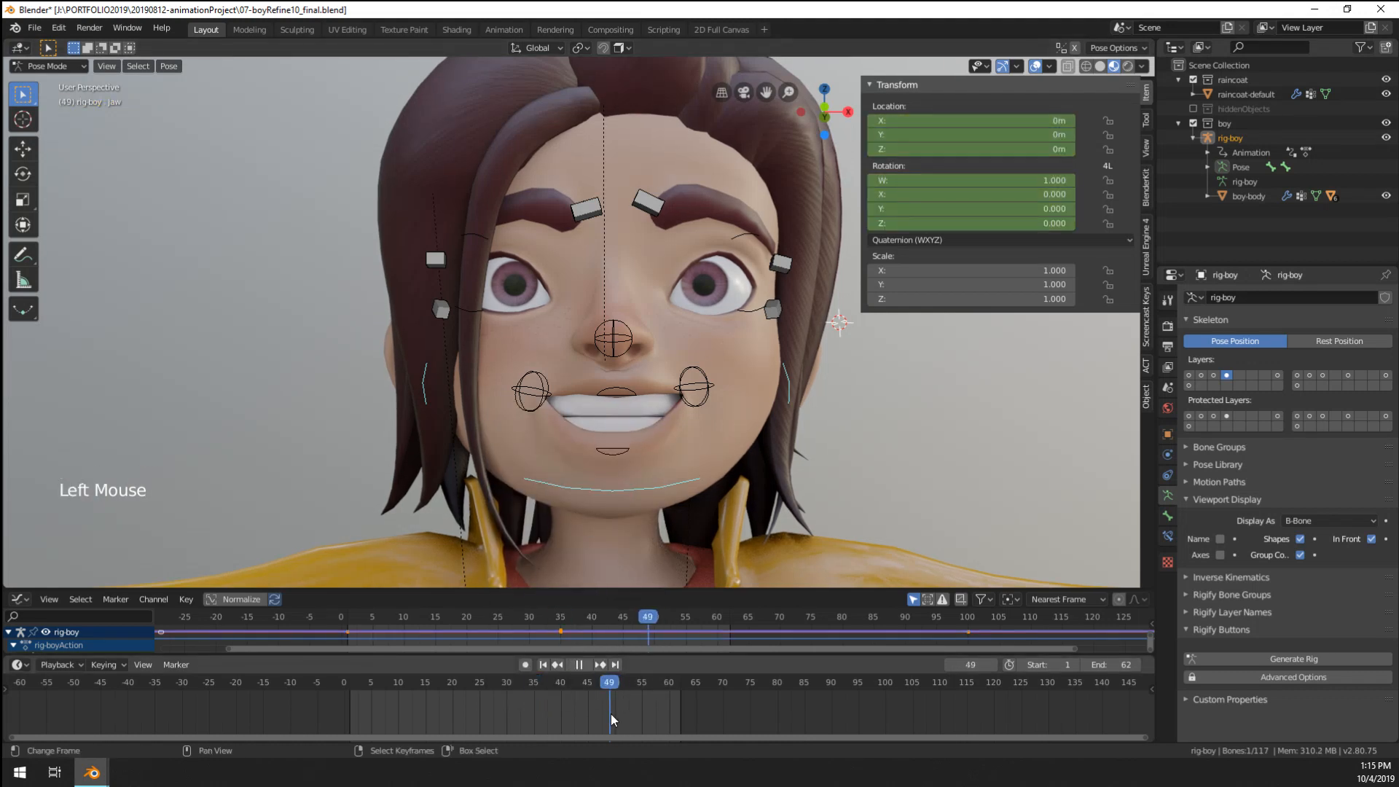
right_click(517, 387)
key("alt+g")
key("alt+r")
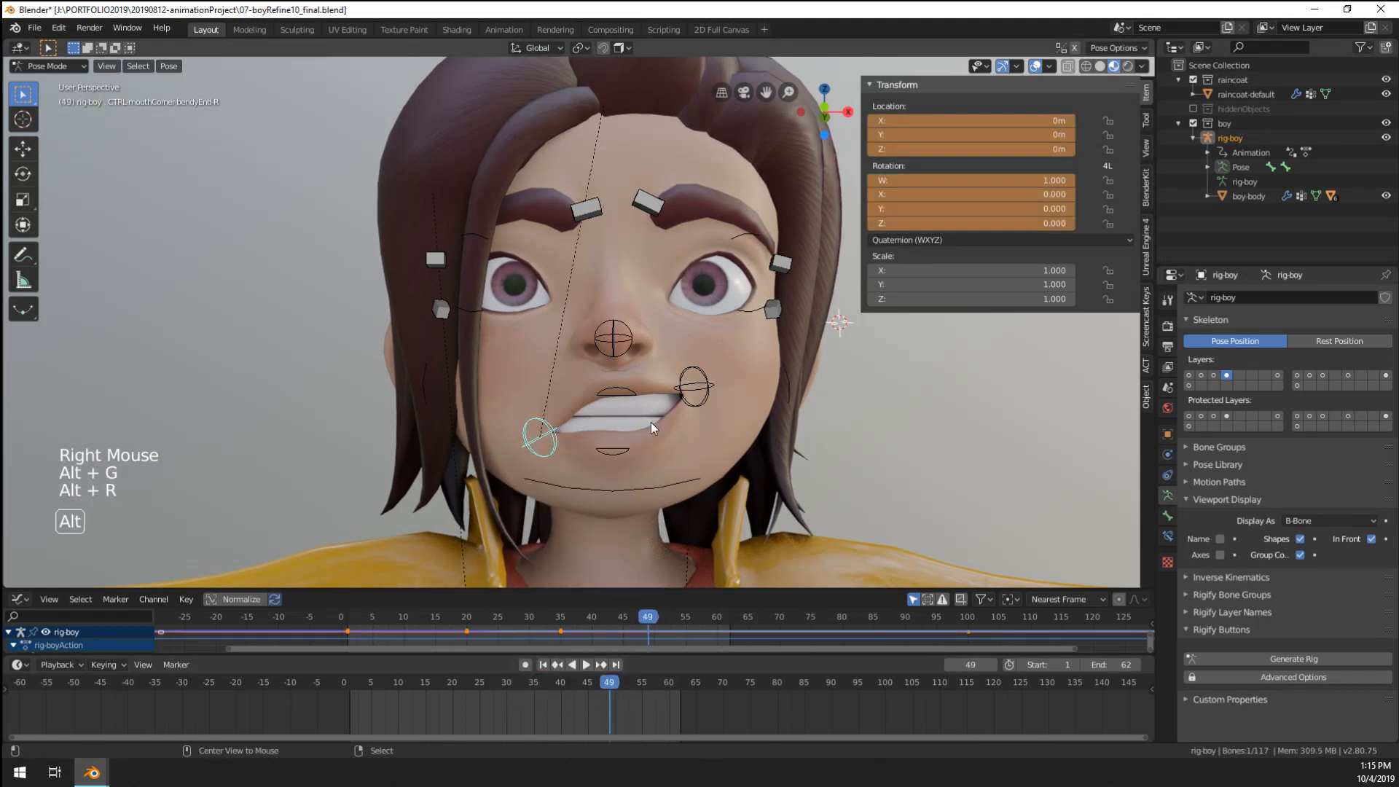
right_click(709, 398)
key("alt+g")
key("alt+r")
- Raise the left mouth corner control about 0.01 m and the right one to a matching height
key("g")
left_click(729, 418)
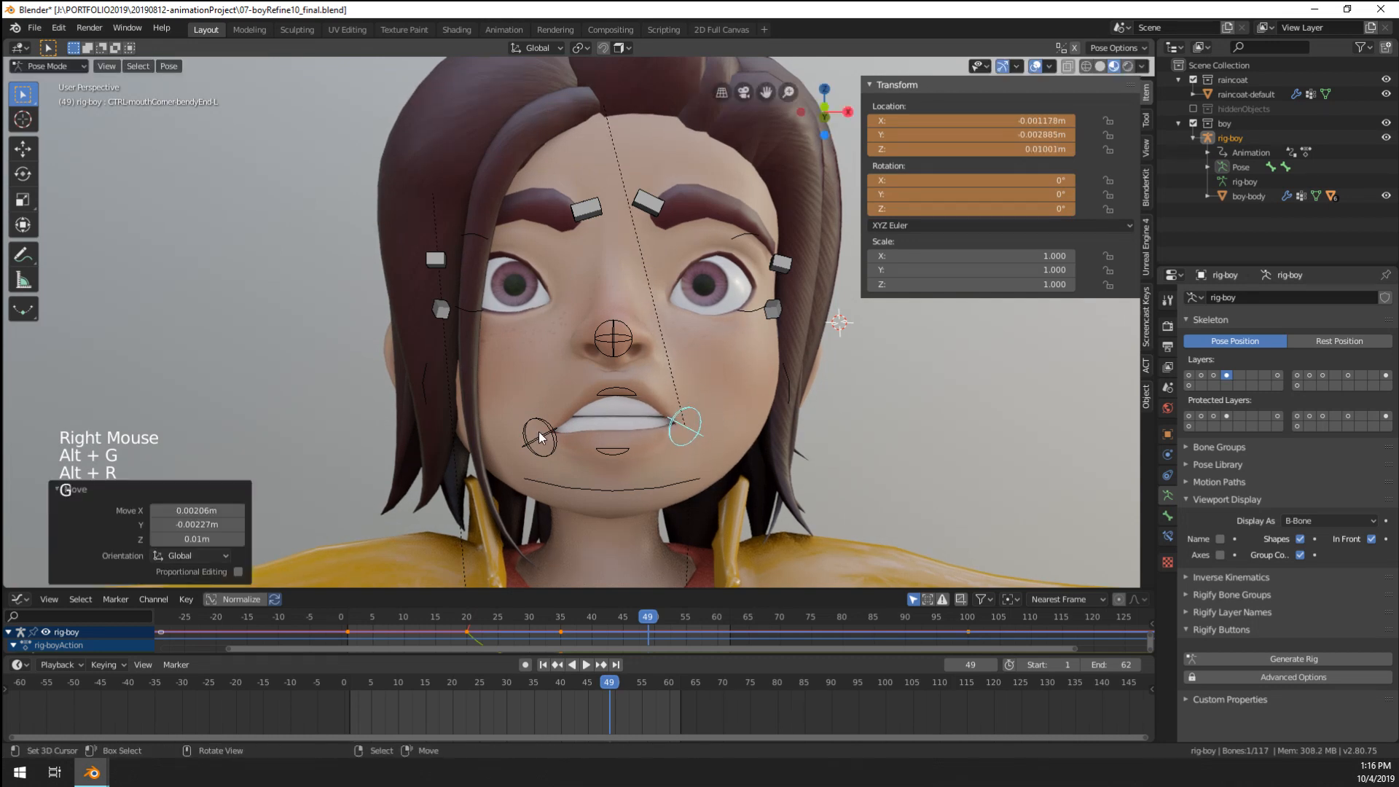
right_click(612, 450)
key("g")
- Rotate the jaw control to open the mouth and pull the lower lip's centre control down
right_click(626, 464)
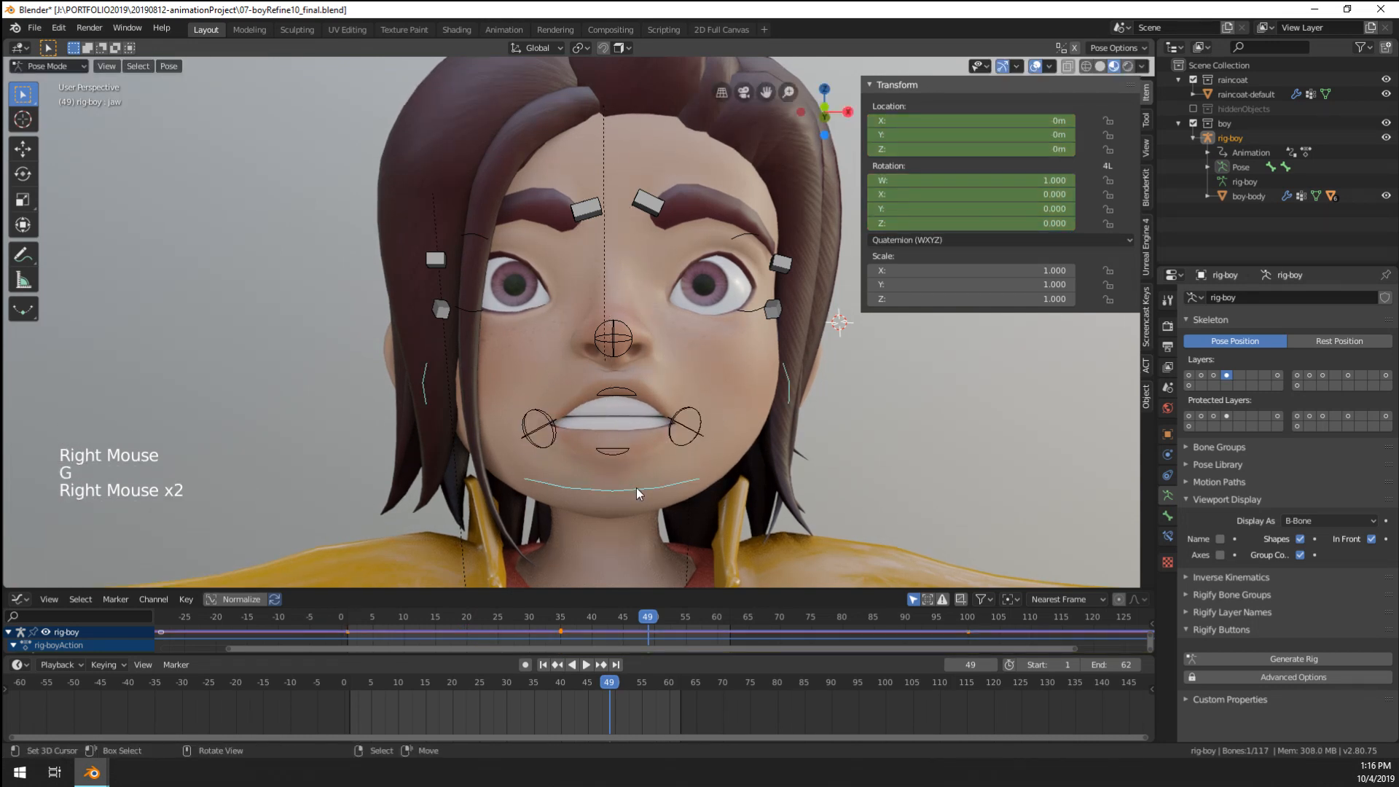
key("r")
right_click(613, 466)
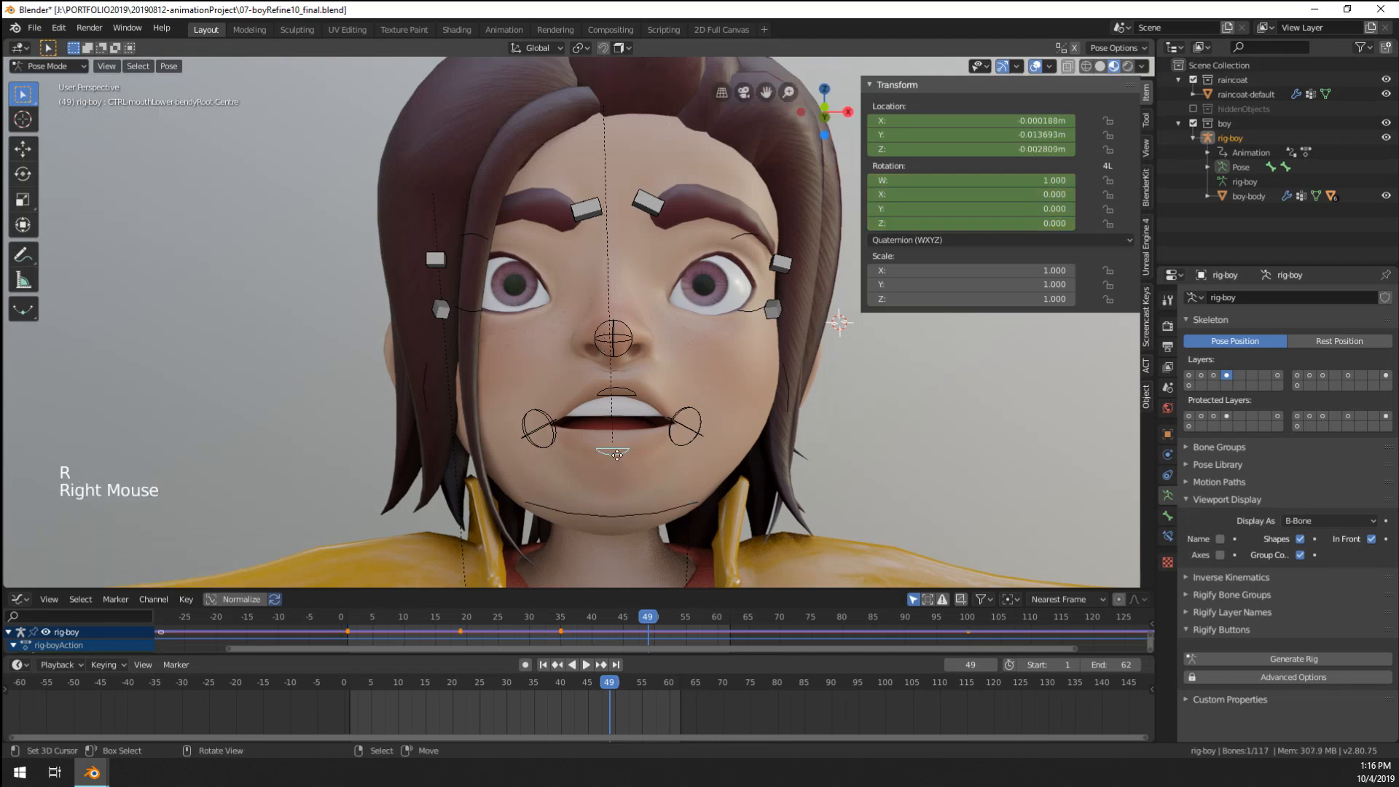
key("g")
right_click(618, 471)
- Nudge the upper lip's centre control slightly upward
right_click(602, 392)
key("g")
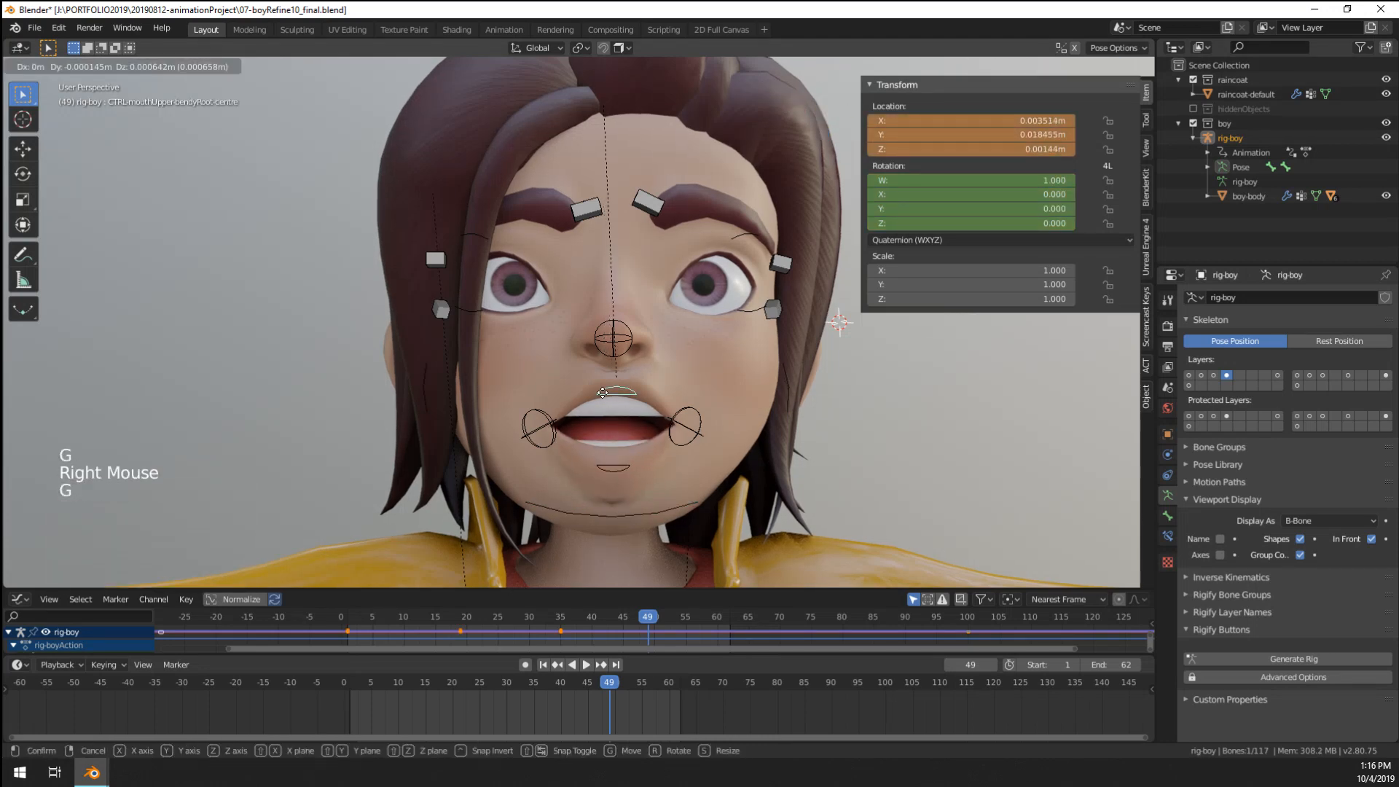
right_click(602, 394)
- Pull both mouth corner controls down to shape the open mouth, lowering the left one about 0.016 m
middle_click_drag(602, 394, 554, 415)
right_click(502, 432)
key("g")
right_click(441, 399)
key("g")
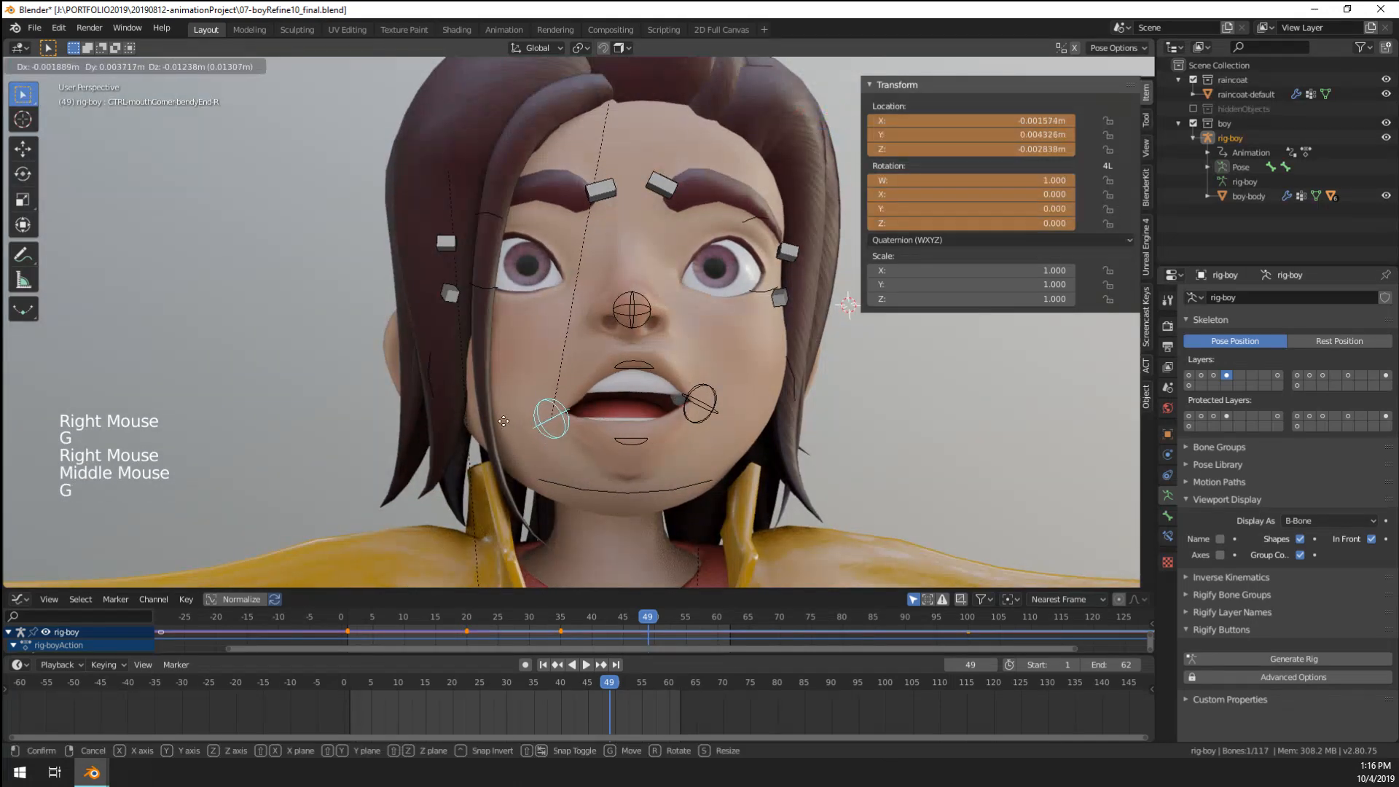
left_click(674, 416)
right_click(697, 419)
key("g")
left_click(700, 428)
- Raise the left eyebrow's inner control, and raise its outer control about 0.006 m
middle_click_drag(699, 428, 602, 286)
scroll(490, 309, "up", 1)
scroll(491, 302, "down", 1)
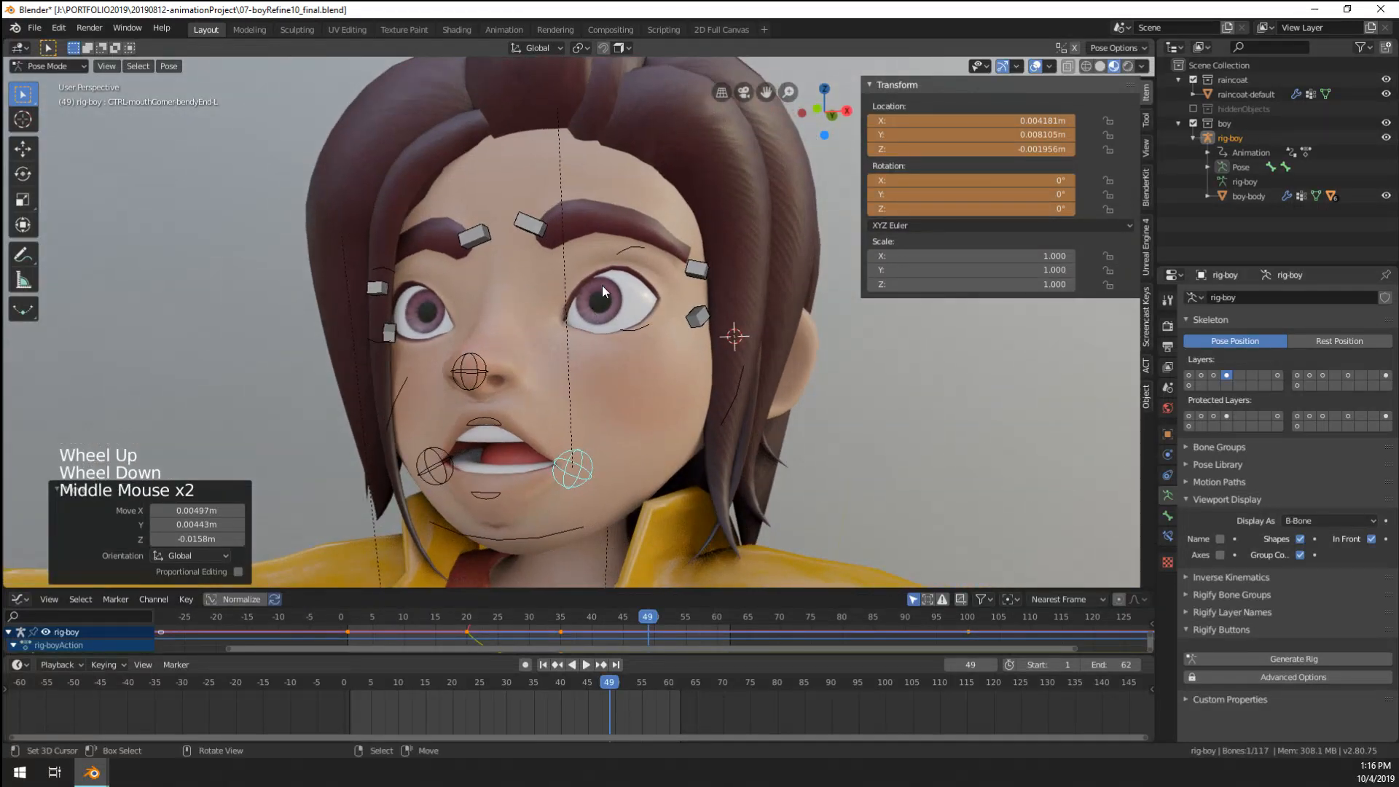
scroll(607, 302, "up", 1)
right_click(518, 191)
key("g")
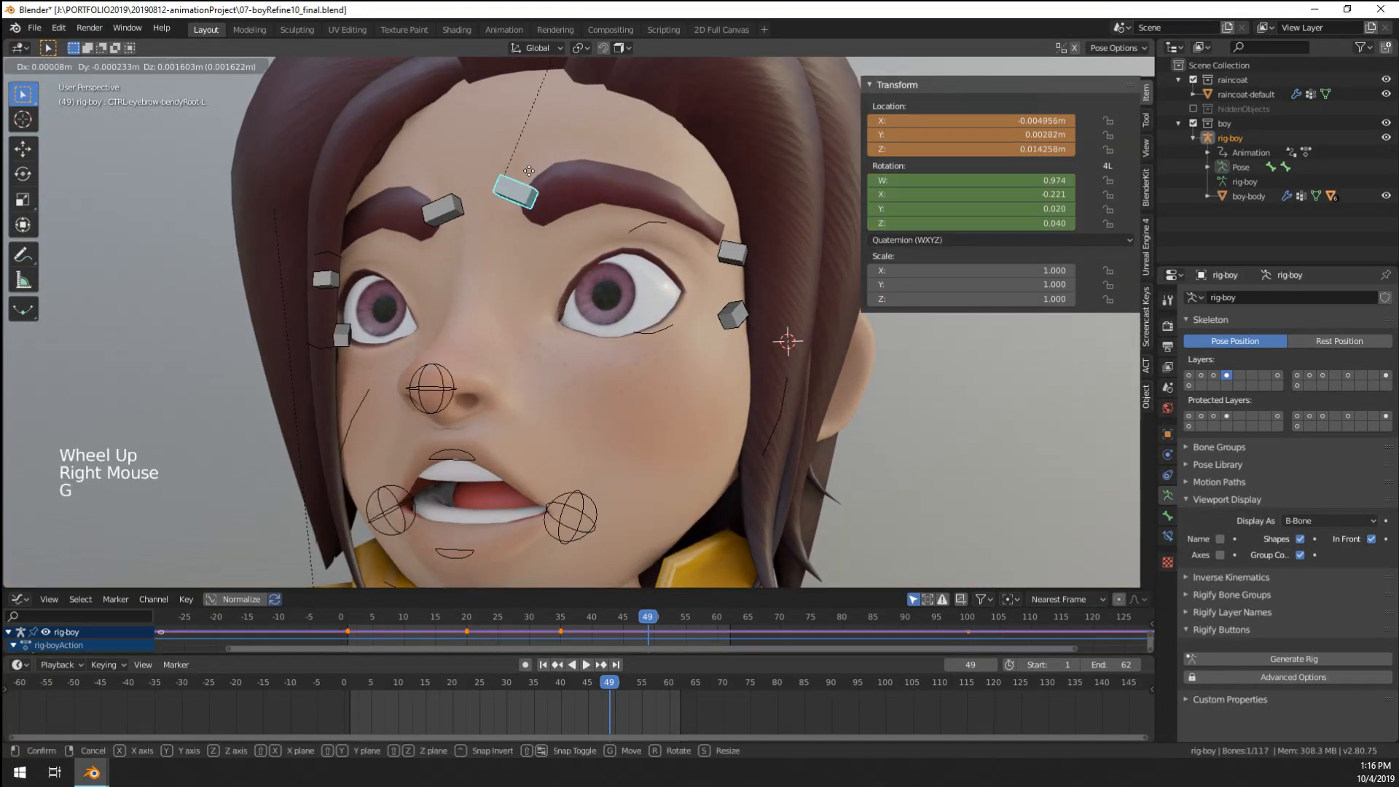
left_click(548, 158)
right_click(742, 259)
key("g")
left_click(728, 242)
- Raise the right eyebrow's inner control to match the left, and raise its outer control about 0.0095 m
middle_click_drag(728, 242, 711, 234)
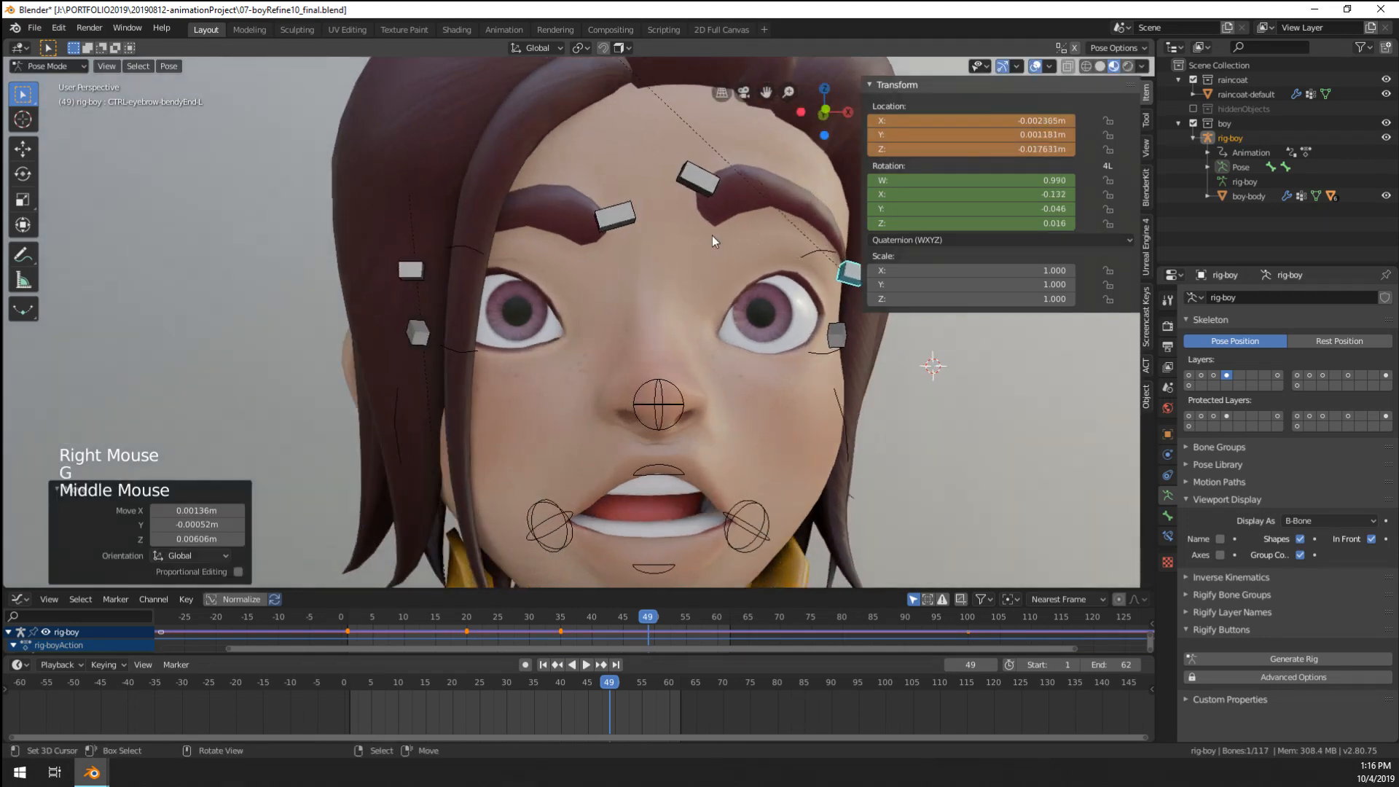
right_click(607, 186)
key("g")
right_click(407, 271)
key("g")
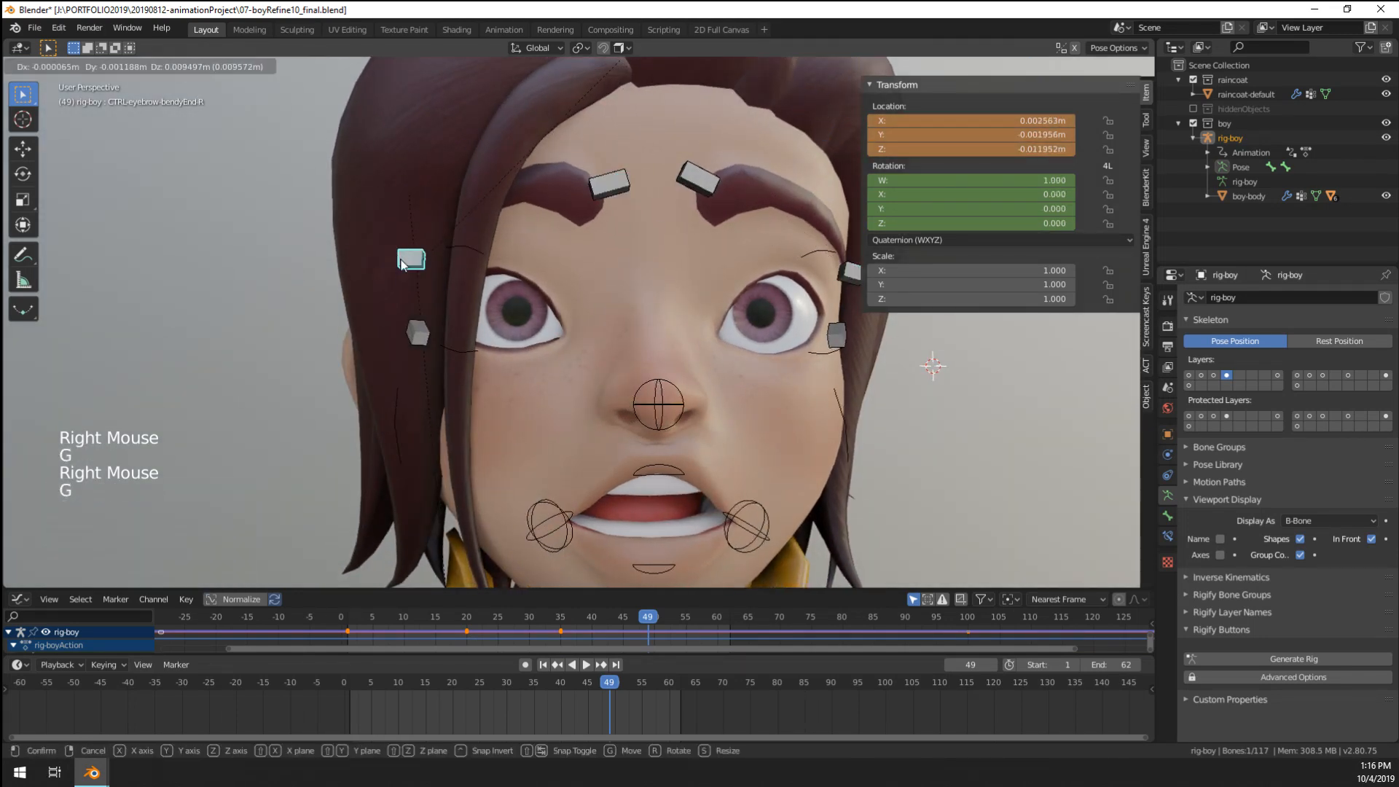
left_click(403, 271)
- Select the four eyebrow controls plus the mouth corner, lip and jaw controls, and keyframe their location and rotation at frame 49
scroll(691, 403, "down", 1)
middle_click_drag(691, 403, 673, 405)
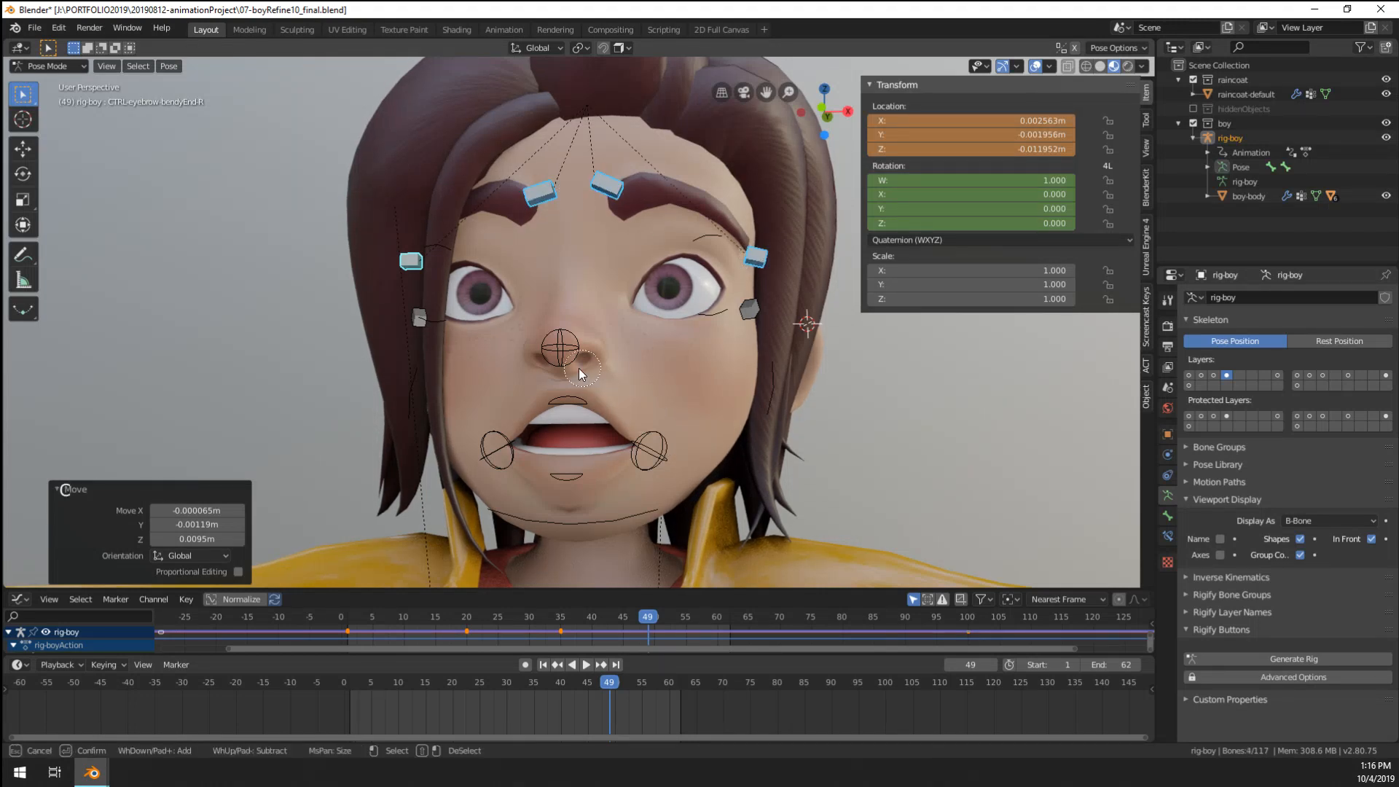
mouse_move(580, 374)
left_mouse_down()
mouse_move(525, 503)
mouse_move(586, 492)
left_mouse_up()
right_click(652, 453)
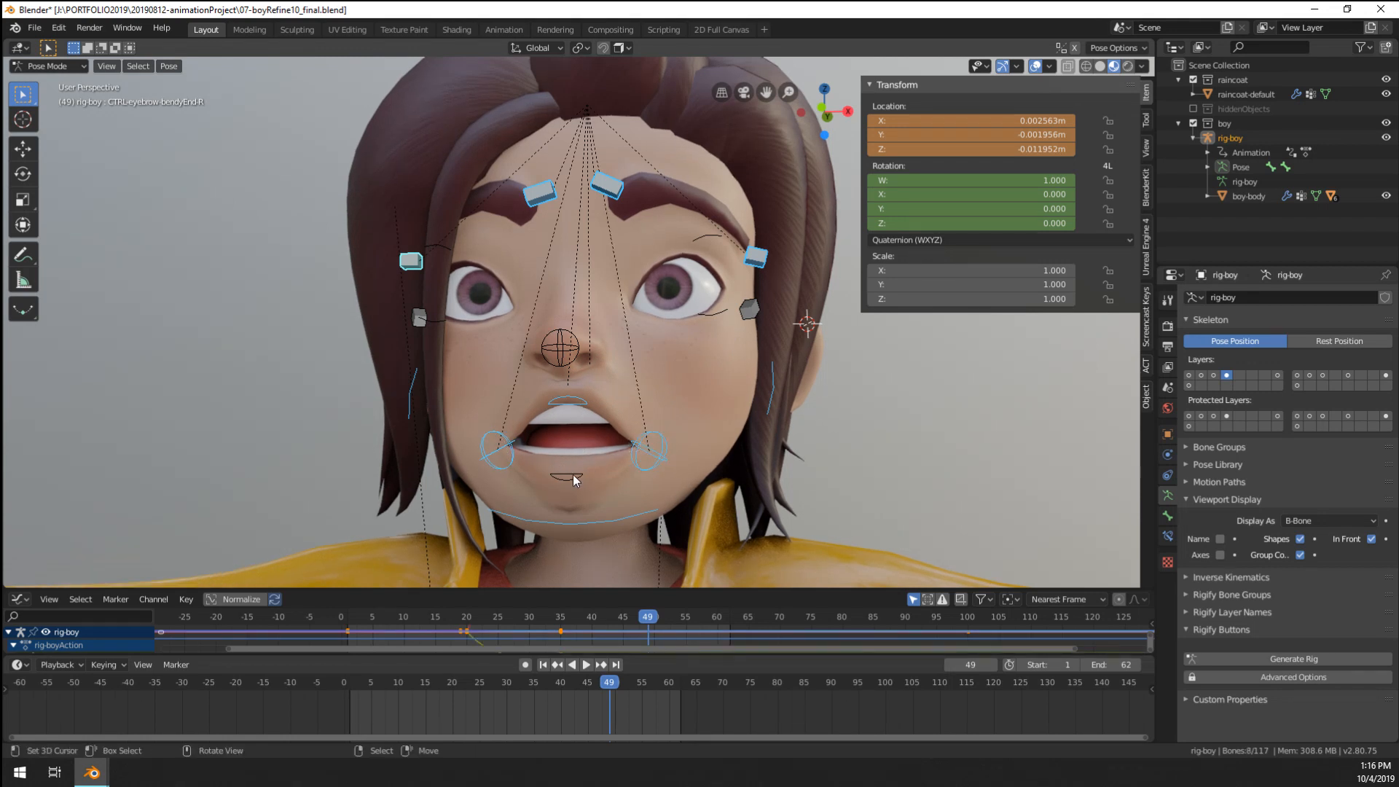
right_click(646, 454, "shift")
key("i")
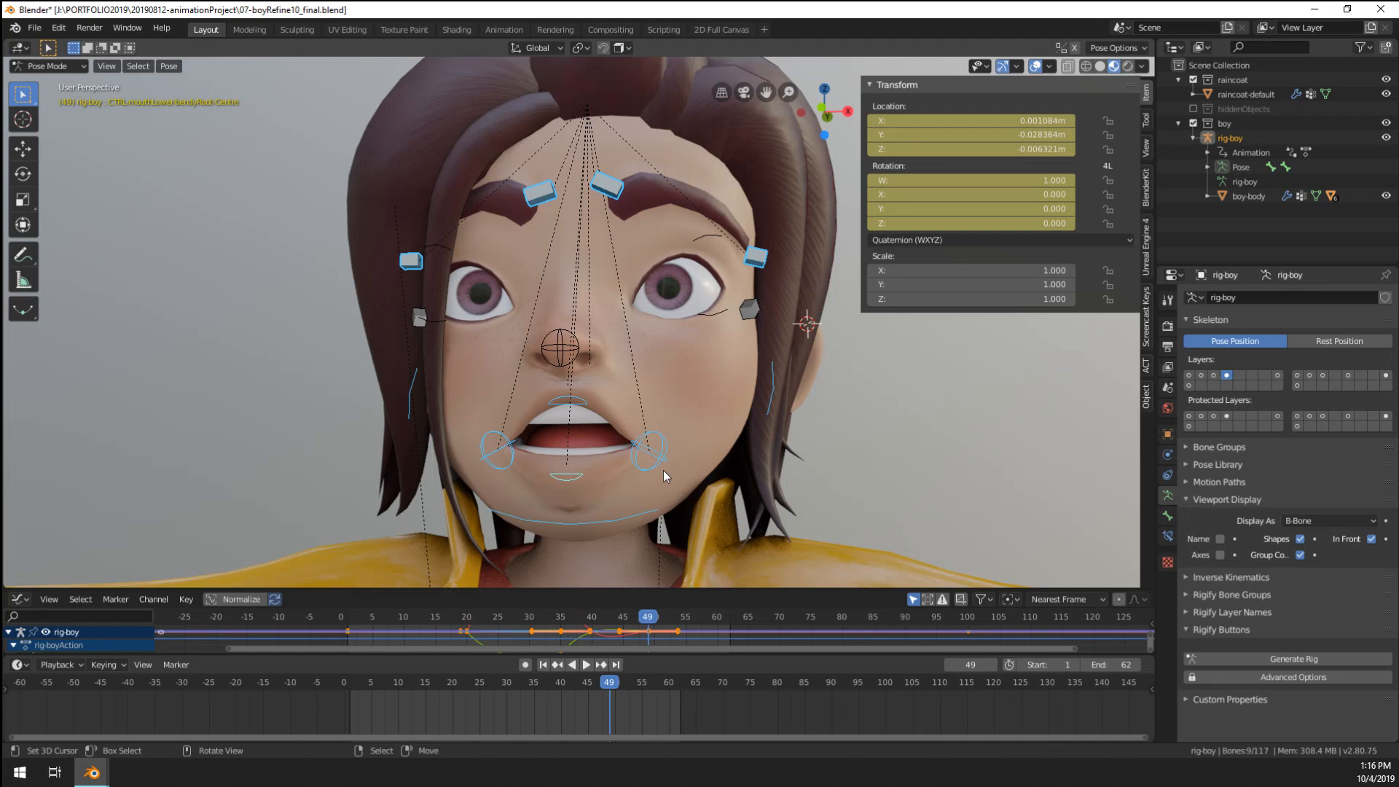
- Play back the animation to review the brow and mouth transitions and scrub to frame 39
left_click_drag(604, 708, 538, 723)
key("space")
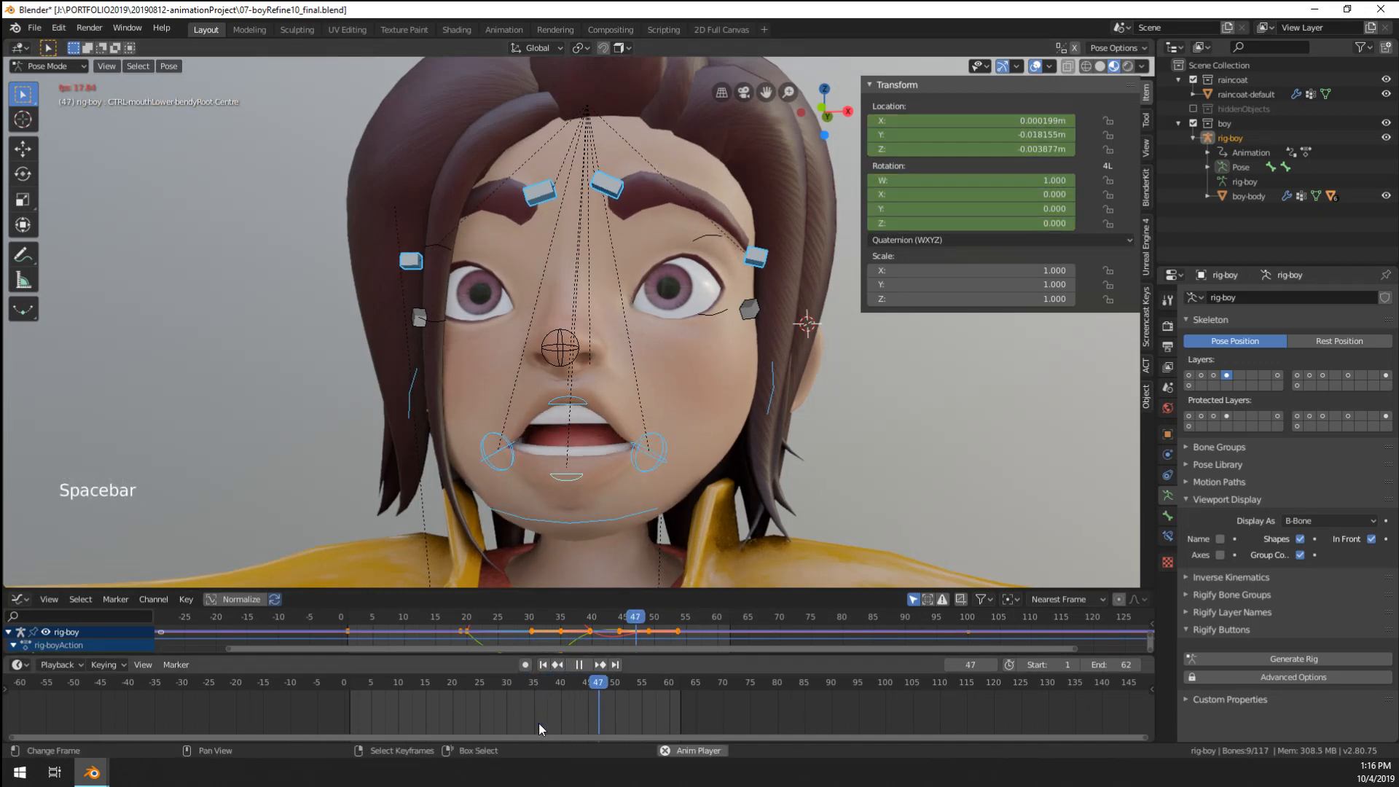
key("space")
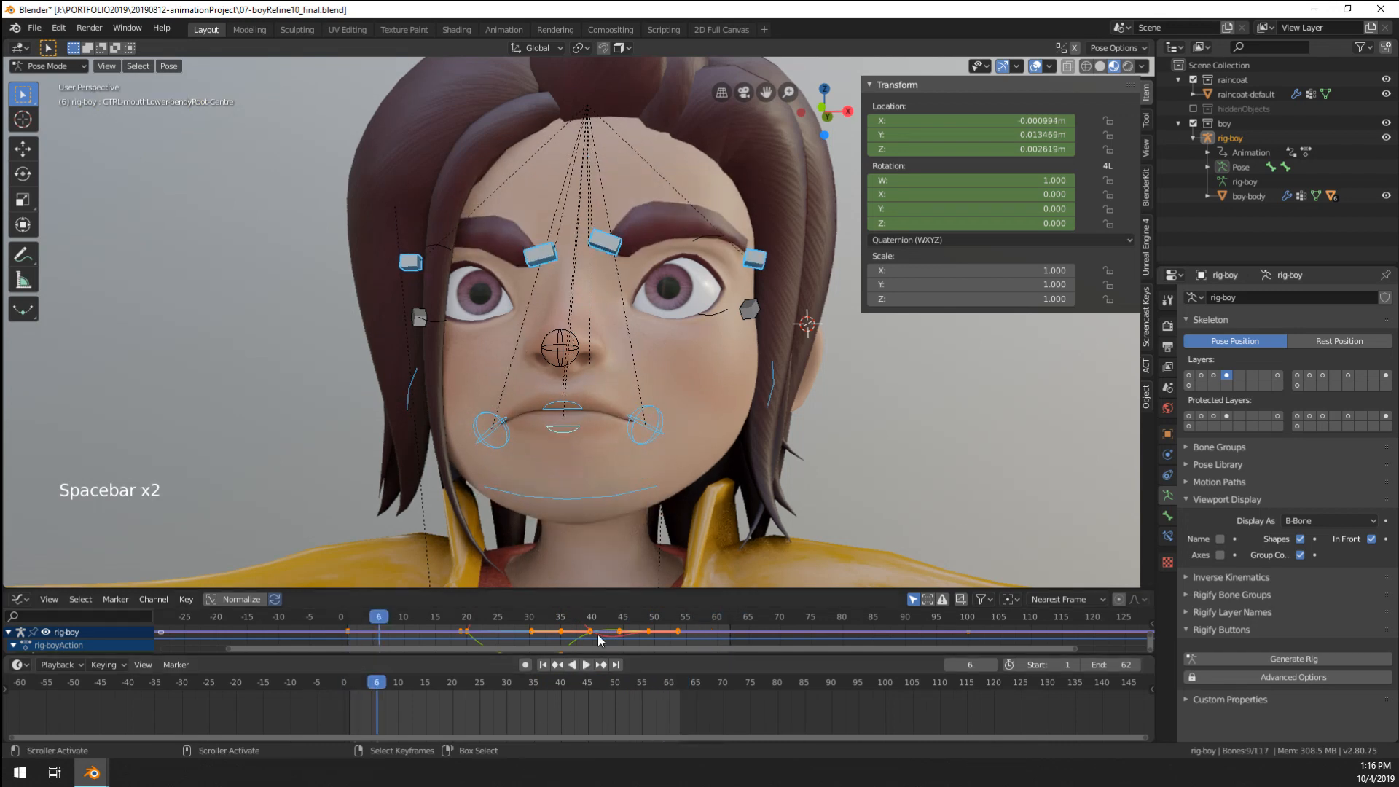
right_click(614, 495)
mouse_move(550, 724)
left_mouse_down()
mouse_move(527, 719)
mouse_move(554, 714)
left_mouse_up()
key("space")
key("space")
- Select all face controls and set the interpolation of all their keyframes to Back
key("a")
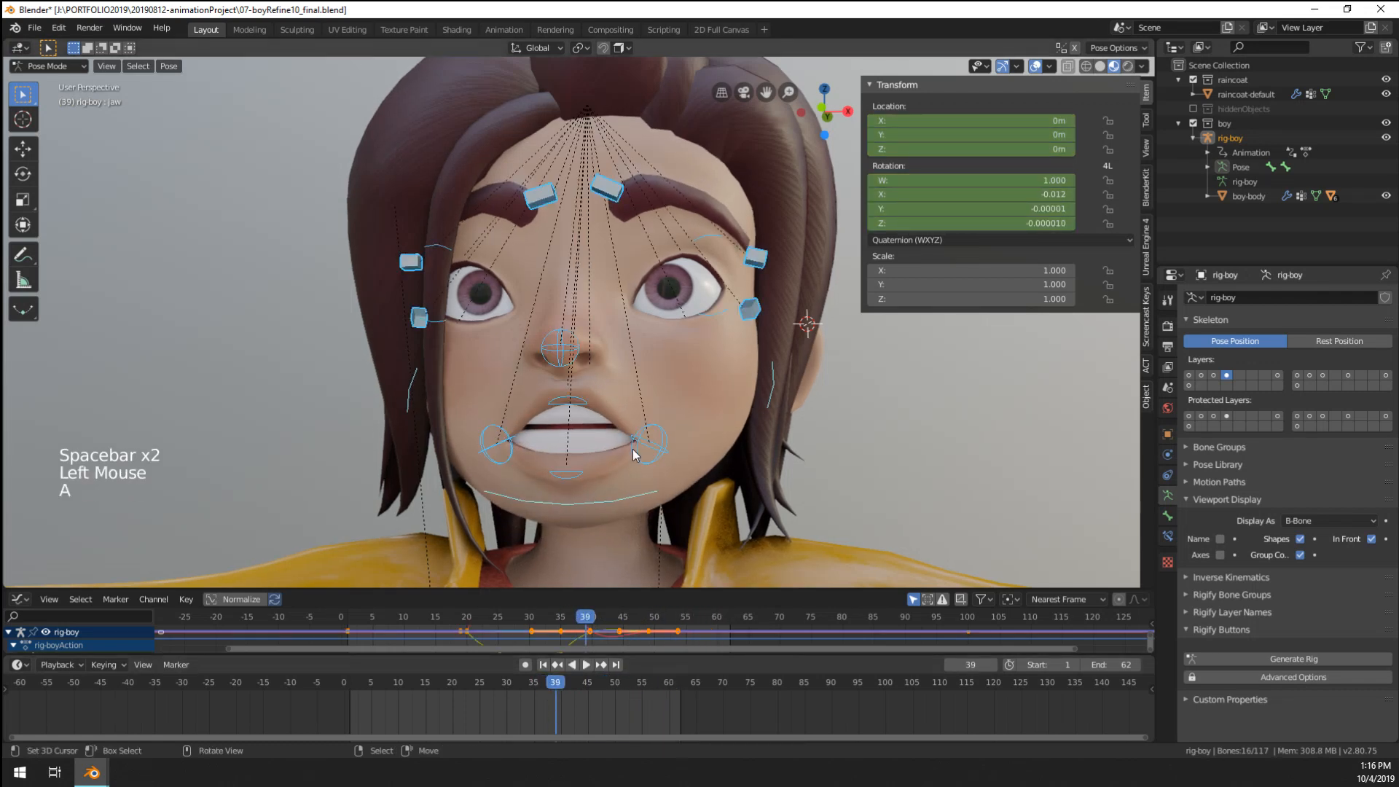
key("t")
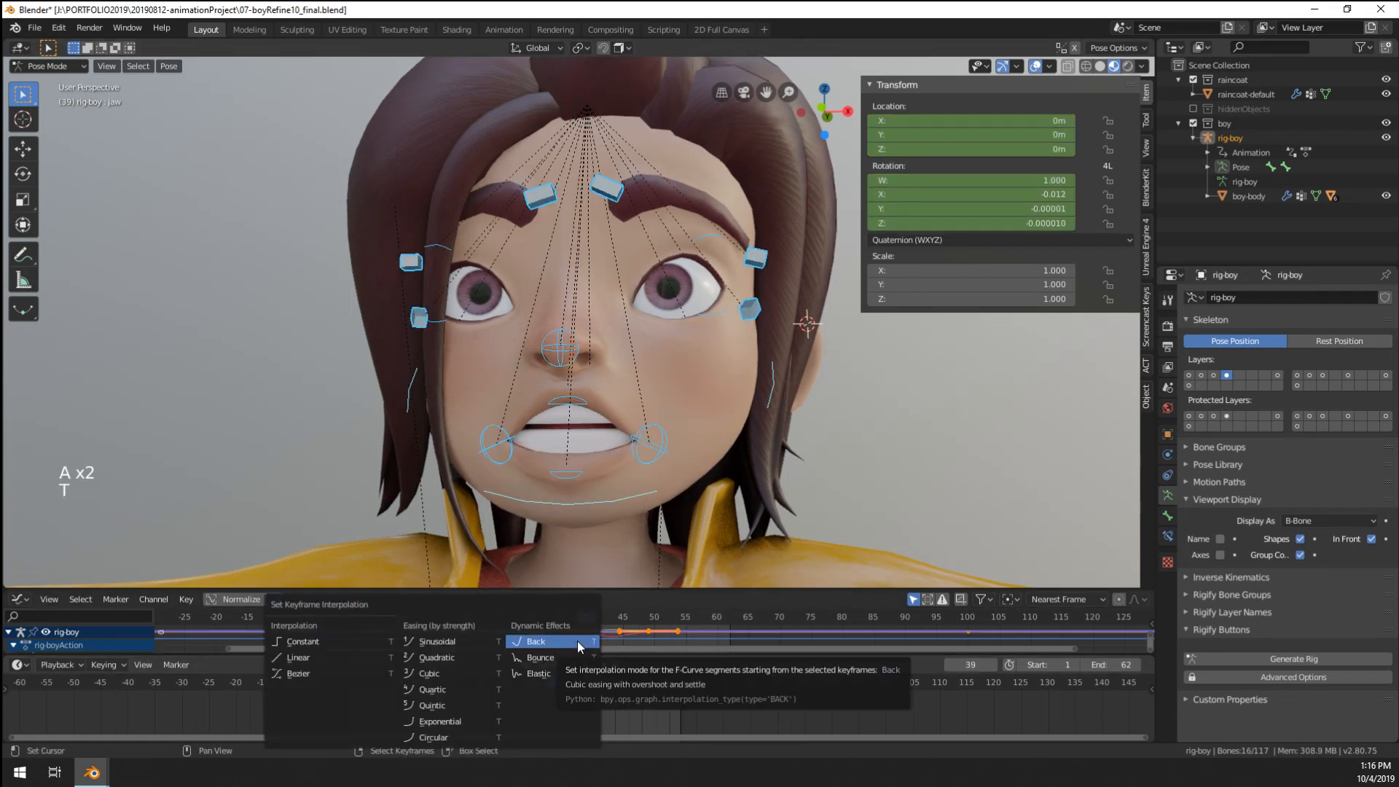
left_click(572, 647)
- Play the animation with the viewport overlays hidden and examine the facial deformation from below the chin
key("space")
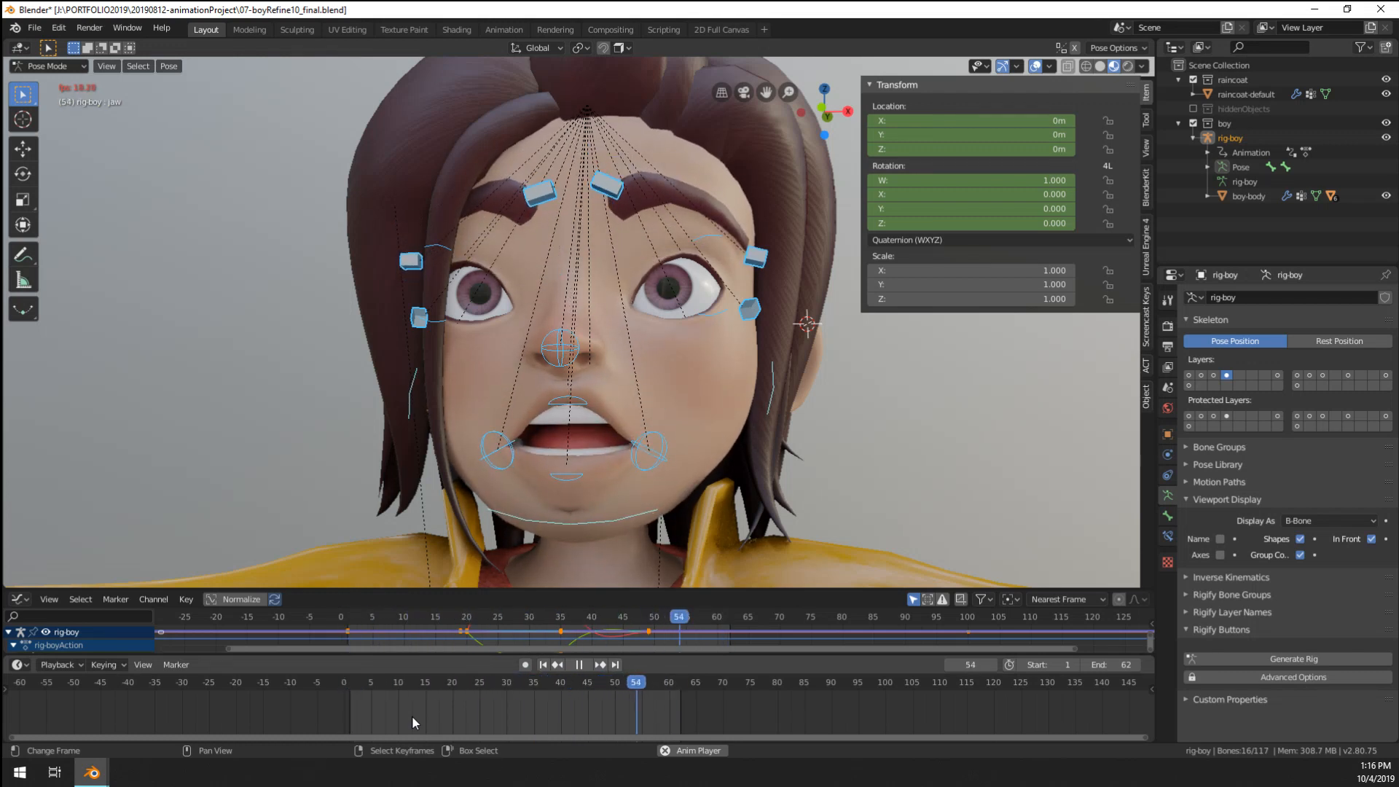
left_click(1035, 66)
scroll(695, 341, "down", 2)
middle_click_drag(688, 348, 513, 446)
scroll(590, 426, "up", 2)
- Switch the rig to Object Mode, select the boy-body mesh and enter Weight Paint mode
right_click(588, 455)
key("ctrl+Tab")
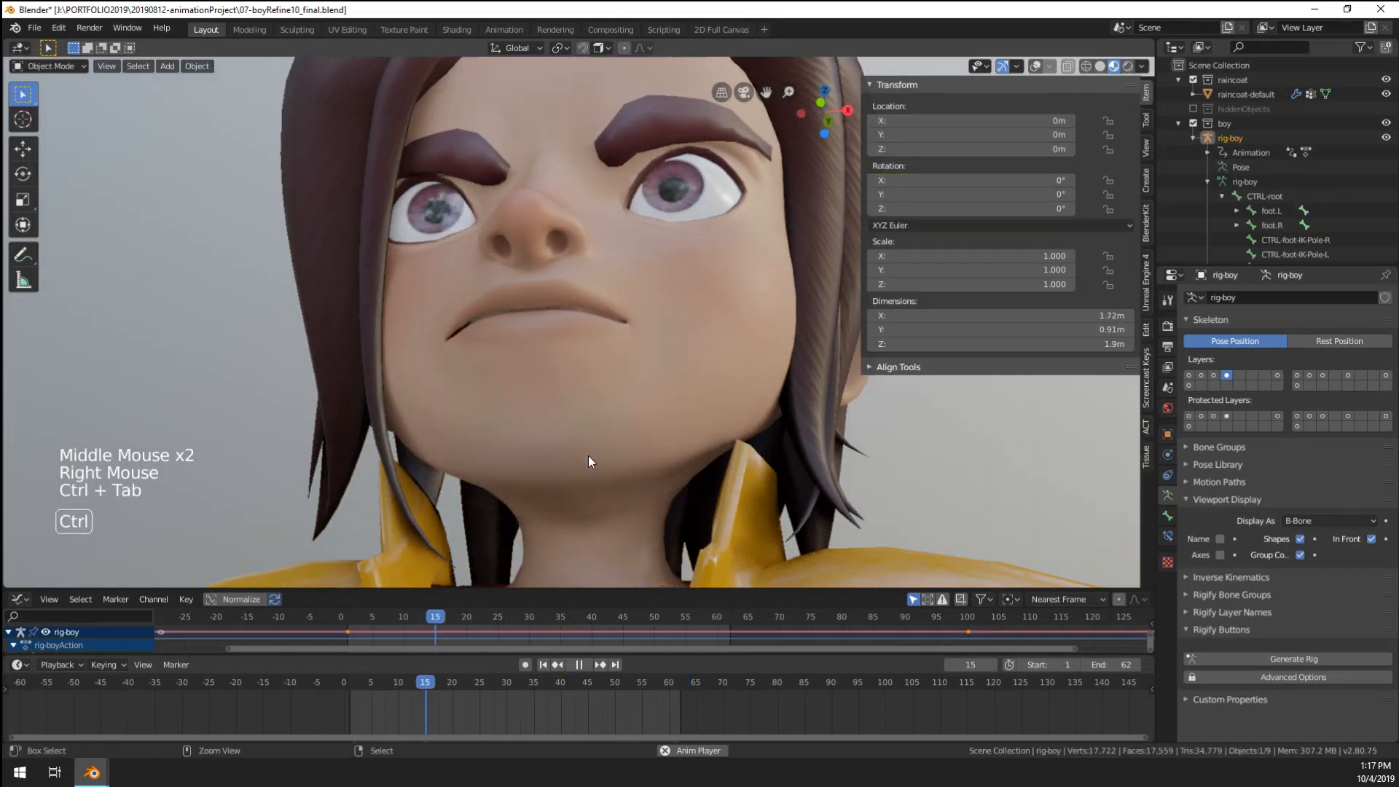
right_click(589, 456)
key("ctrl+Tab")
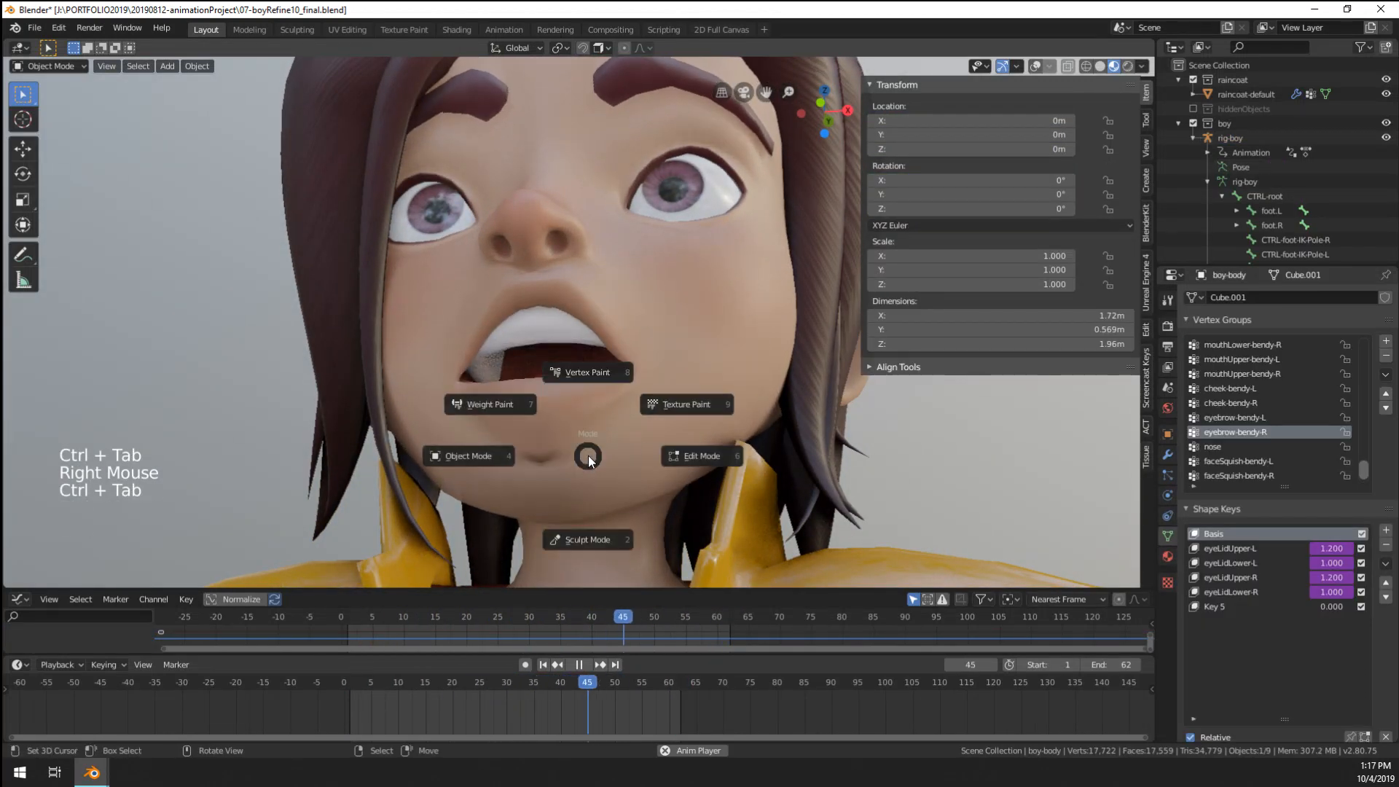
left_click(506, 456)
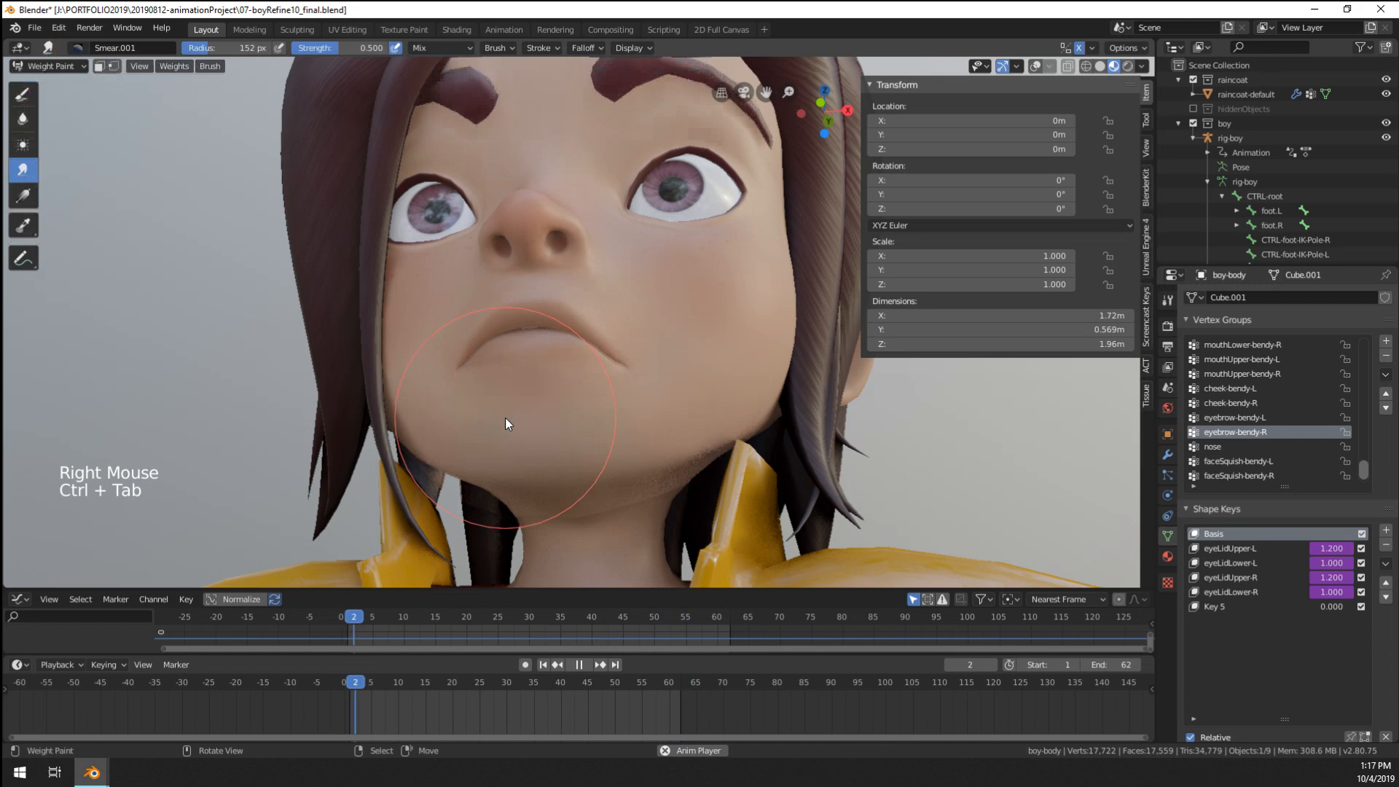
- Display the character in Solid shading and return the body mesh to Object Mode
left_click(1101, 65)
key("ctrl+Tab")
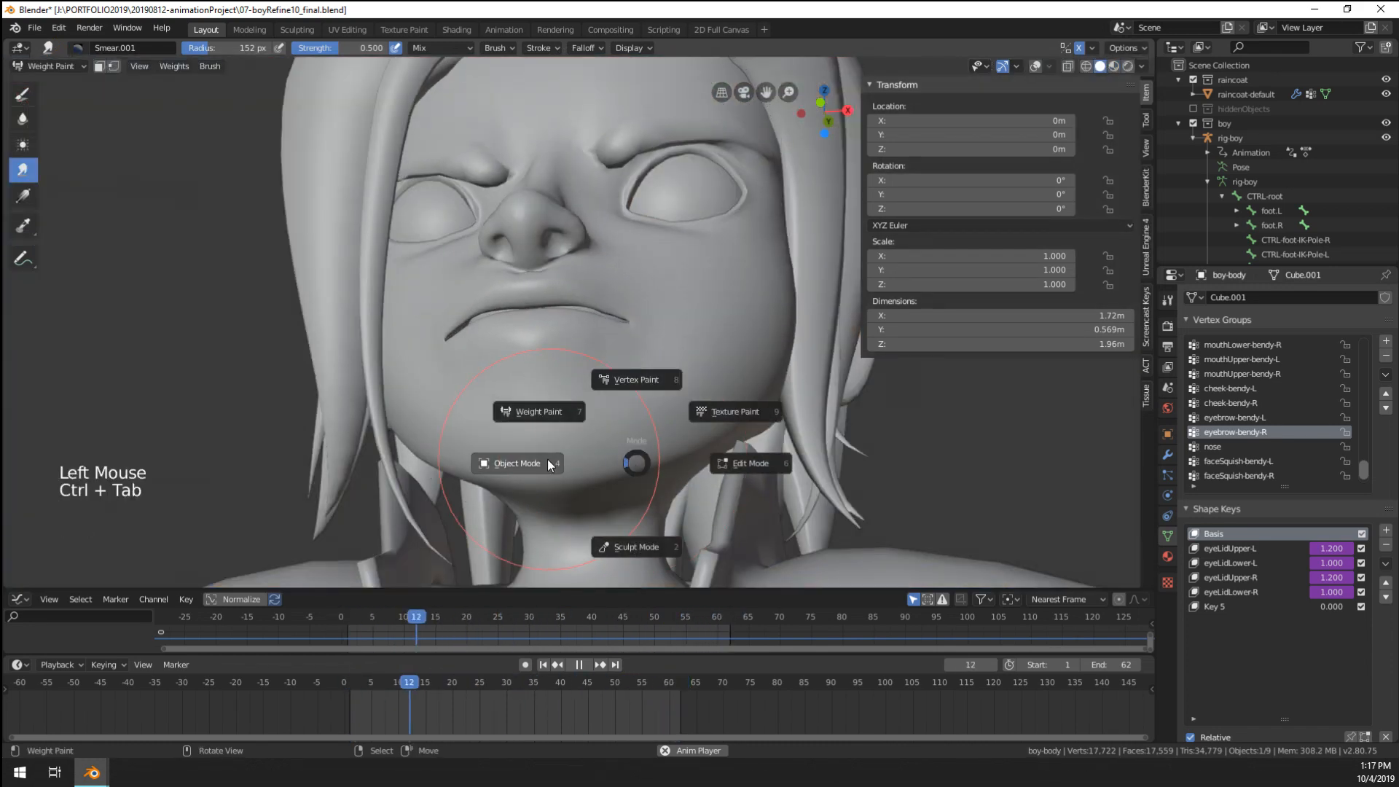
right_click(654, 447)
scroll(655, 452, "down", 2)
scroll(619, 422, "down", 8)
scroll(602, 413, "up", 4)
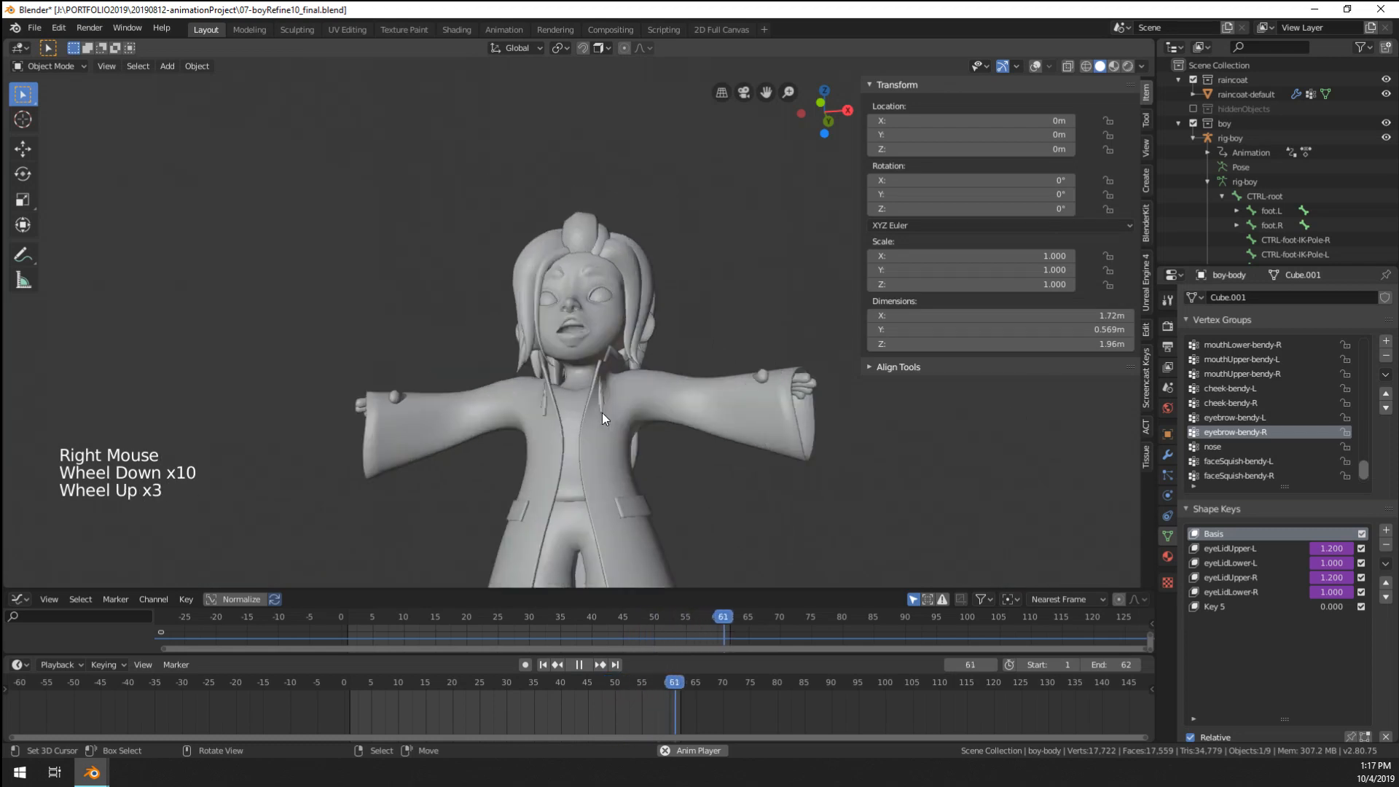
key("g")
scroll(583, 371, "up", 5)
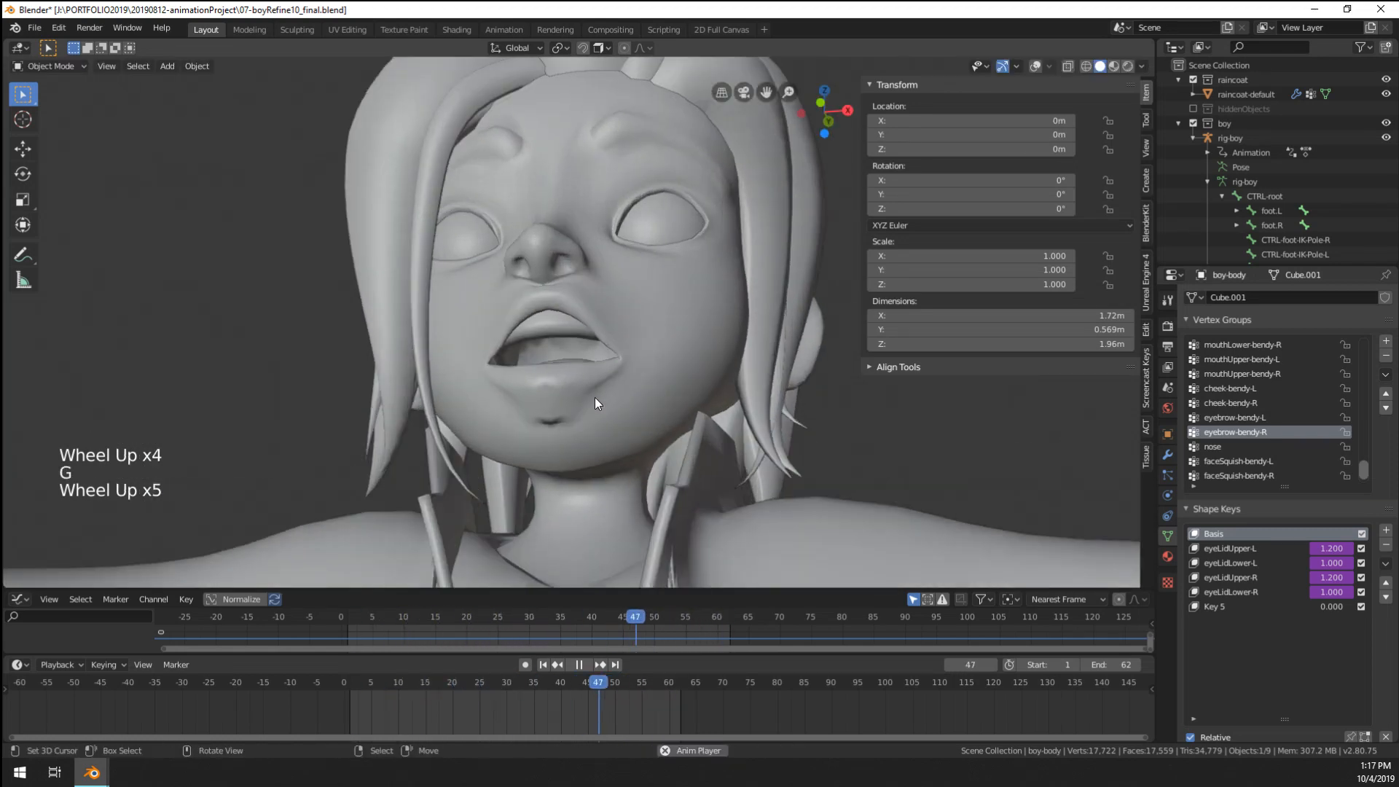
key("g")
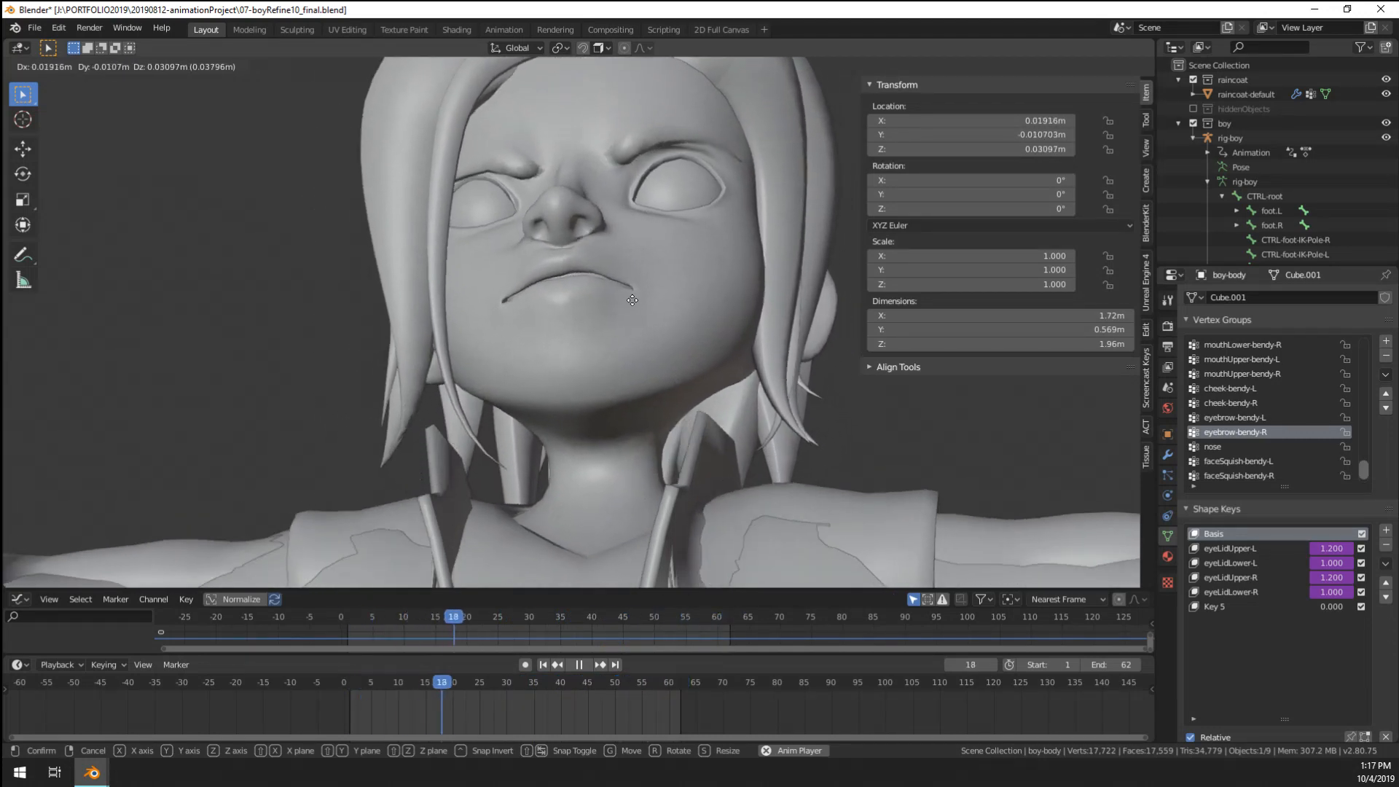
key("Escape")
- Switch the boy's body mesh to Weight Paint mode and turn on the viewport overlays with the animation playing
scroll(616, 419, "up", 2)
key("ctrl+Tab")
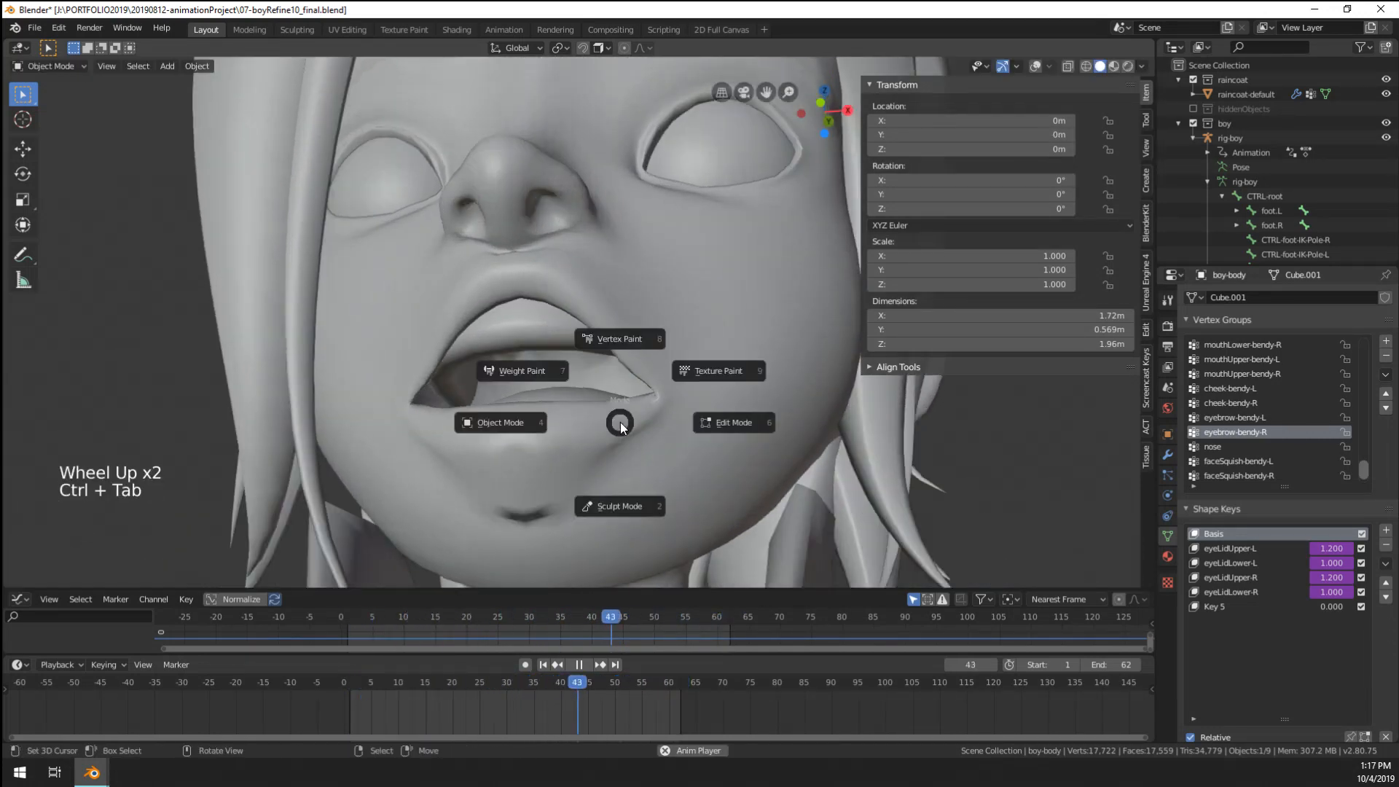
left_click(539, 371)
scroll(601, 416, "down", 4)
scroll(602, 411, "up", 1)
key("space")
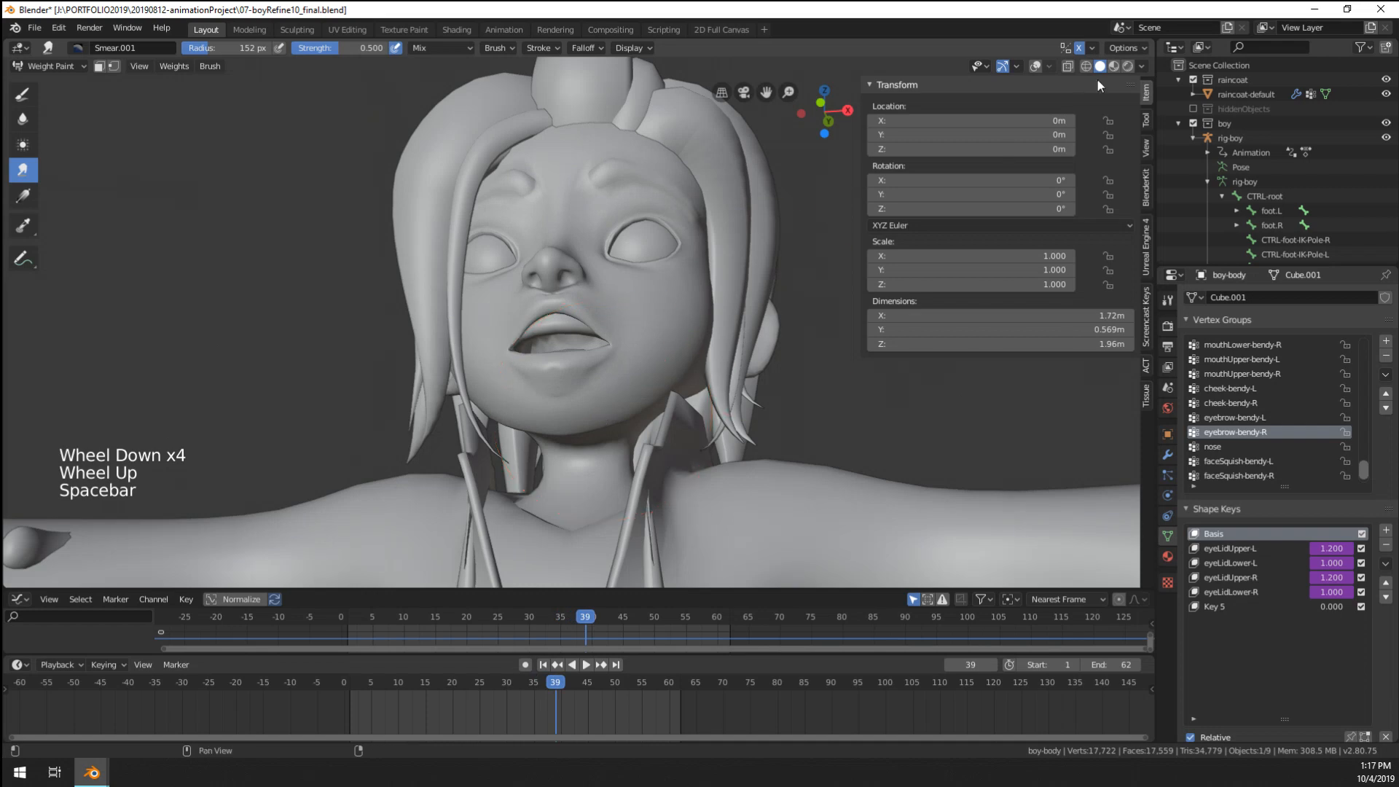
left_click(1035, 67)
scroll(551, 364, "up", 1)
scroll(649, 412, "up", 1)
key("space")
- Sample the vertex groups below the mouth, viewing head first, and make mouthLower-bendy-L the active group
mouse_move(649, 412)
middle_mouse_down()
mouse_move(663, 415)
mouse_move(595, 363)
middle_mouse_up()
left_click(576, 328, "shift")
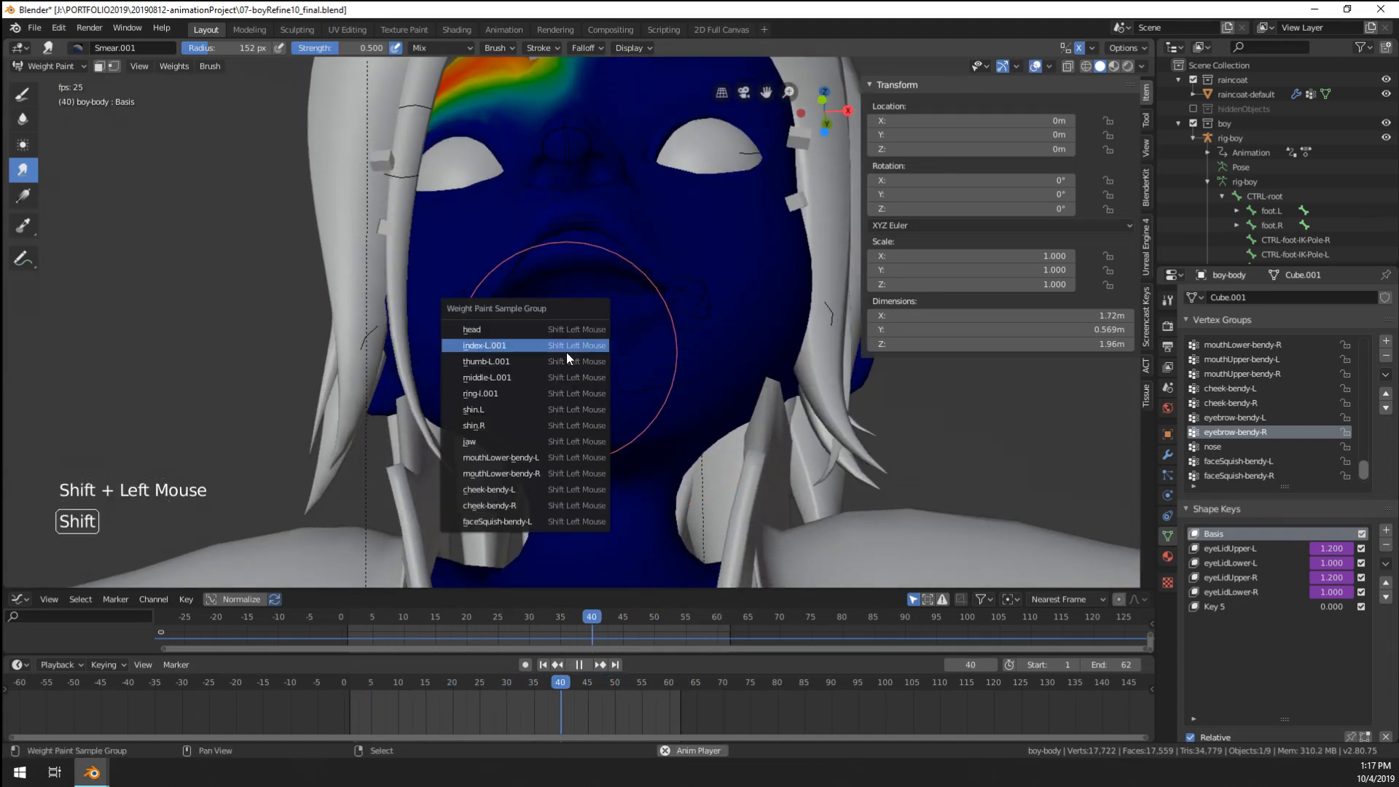
left_click(562, 327)
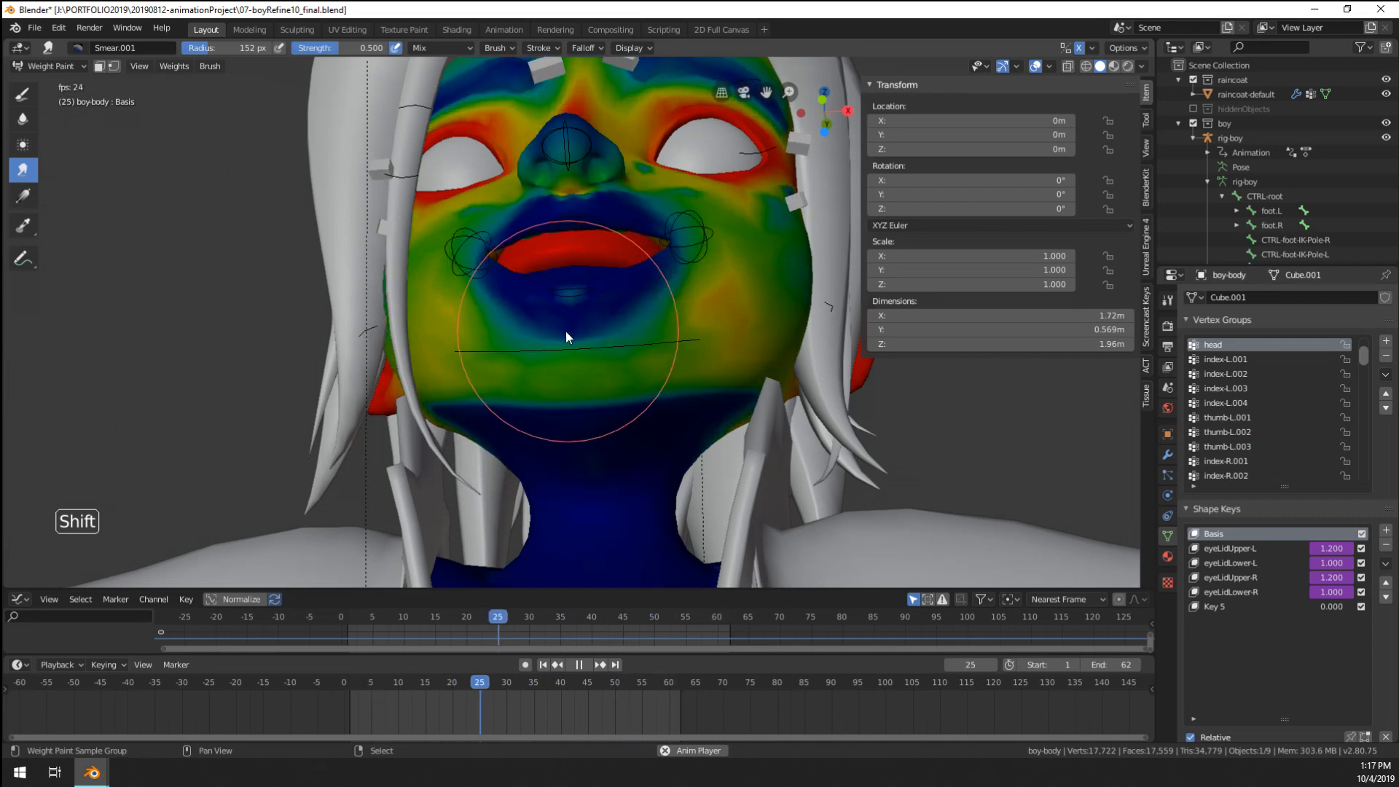
left_click(566, 335, "shift")
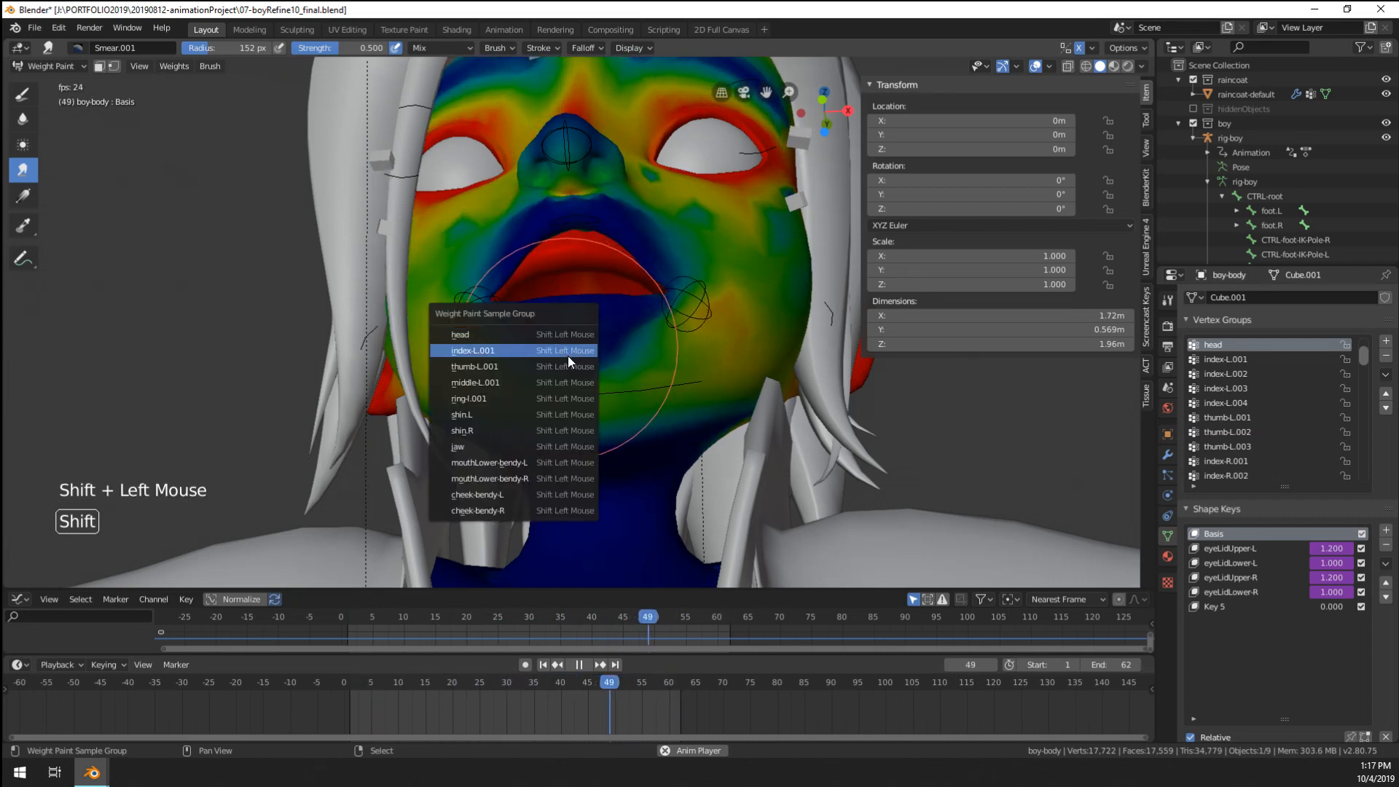
left_click(539, 463)
scroll(597, 377, "up", 3)
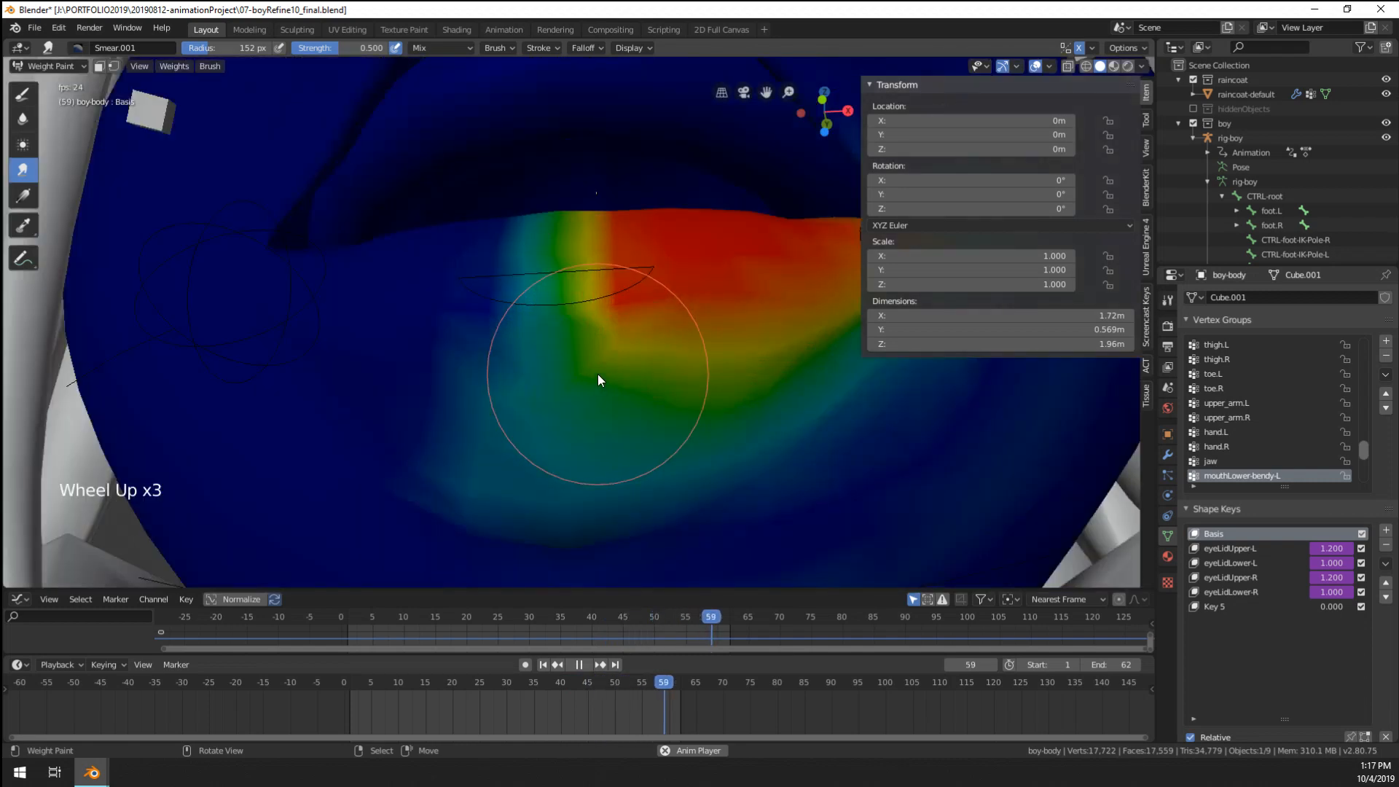
- Save the file and erase the stray mouthLower-bendy-L weights on the chin with a 119 px Draw brush at weight 0
scroll(601, 373, "down", 2)
middle_click_drag(601, 373, 599, 376)
middle_click_drag(599, 376, 540, 387)
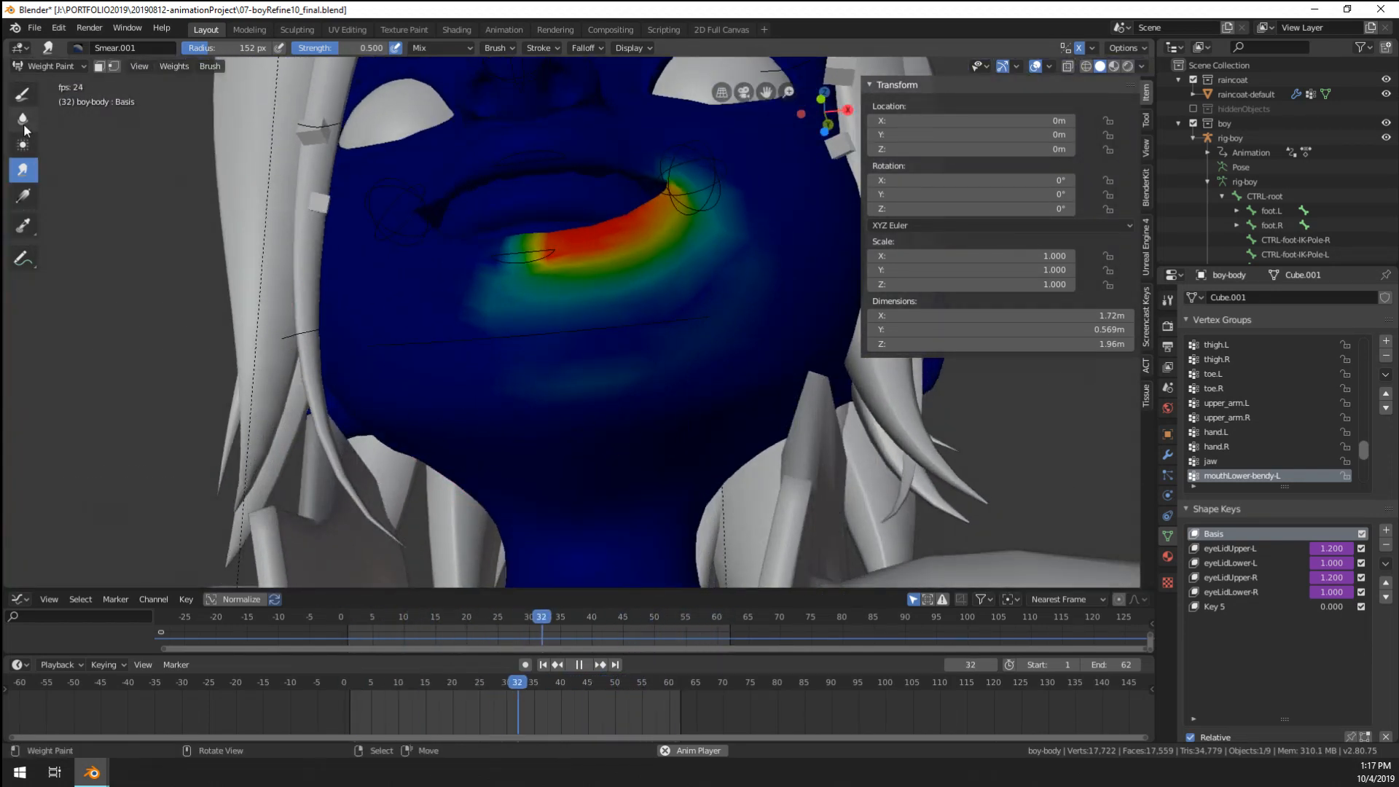
left_click(23, 93)
key("ctrl")
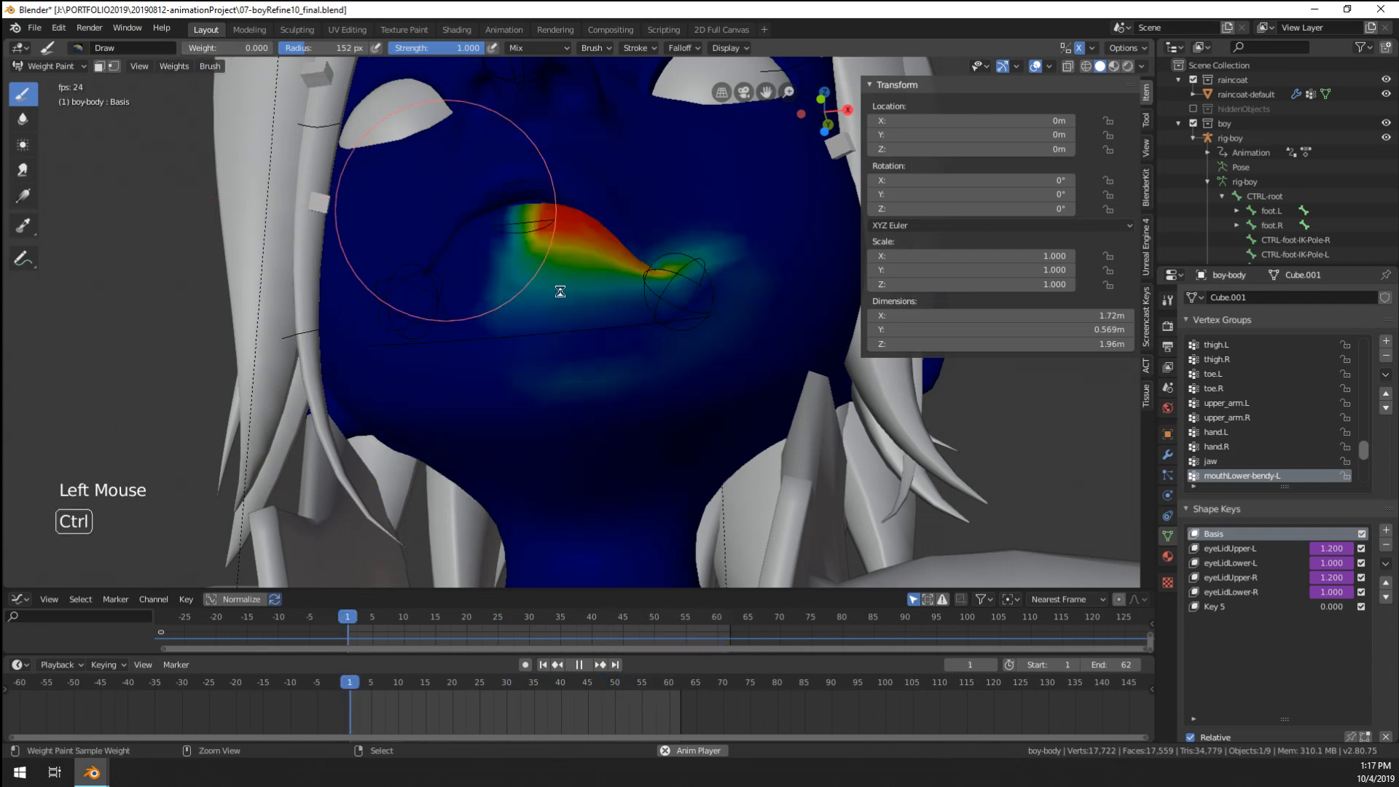
key("ctrl+s")
middle_click_drag(565, 294, 563, 333)
key("f")
left_click(456, 352)
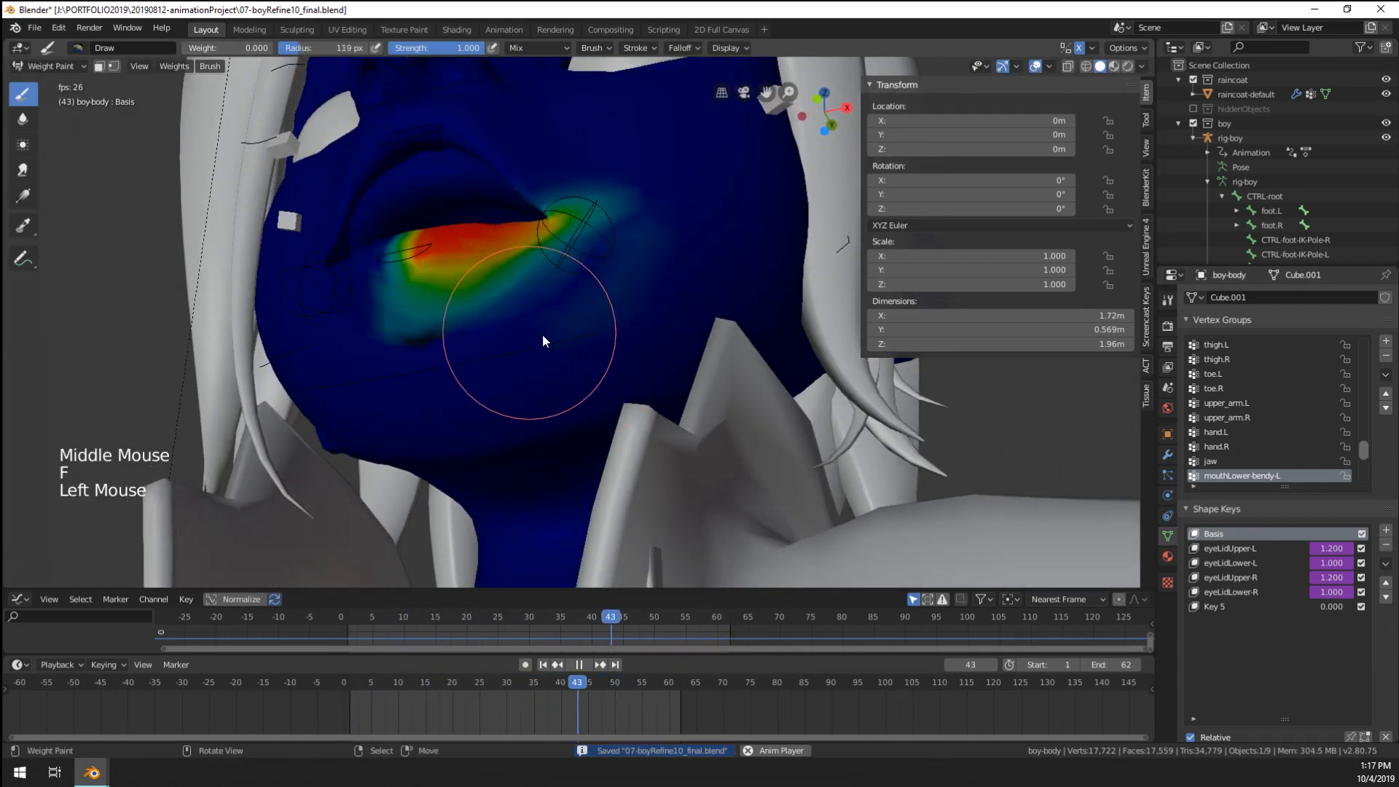
middle_click_drag(653, 292, 370, 204)
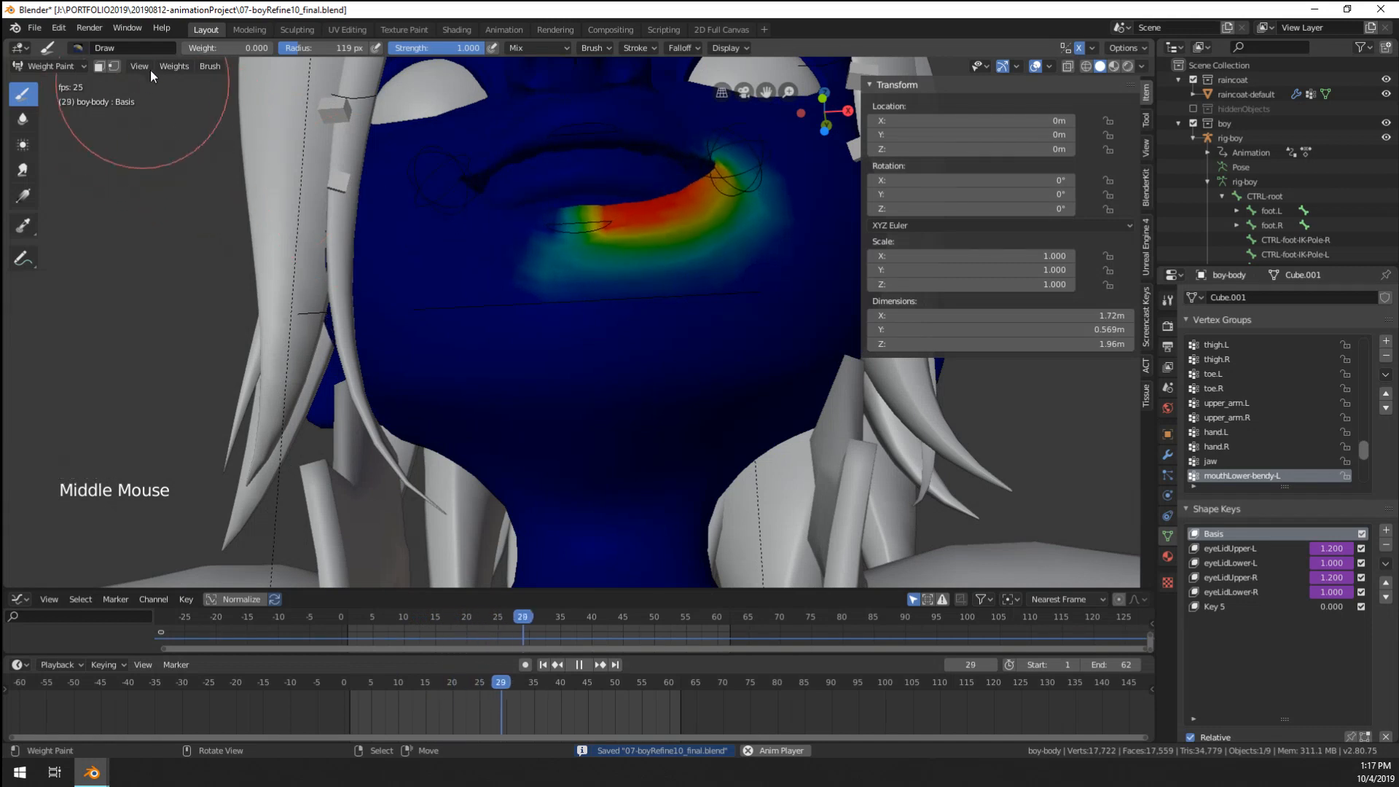
- Blur the mouthLower-bendy-L weights below the middle of the lower lip with the 119 px brush at strength 1.000
left_click(23, 119)
left_click_drag(587, 313, 578, 211)
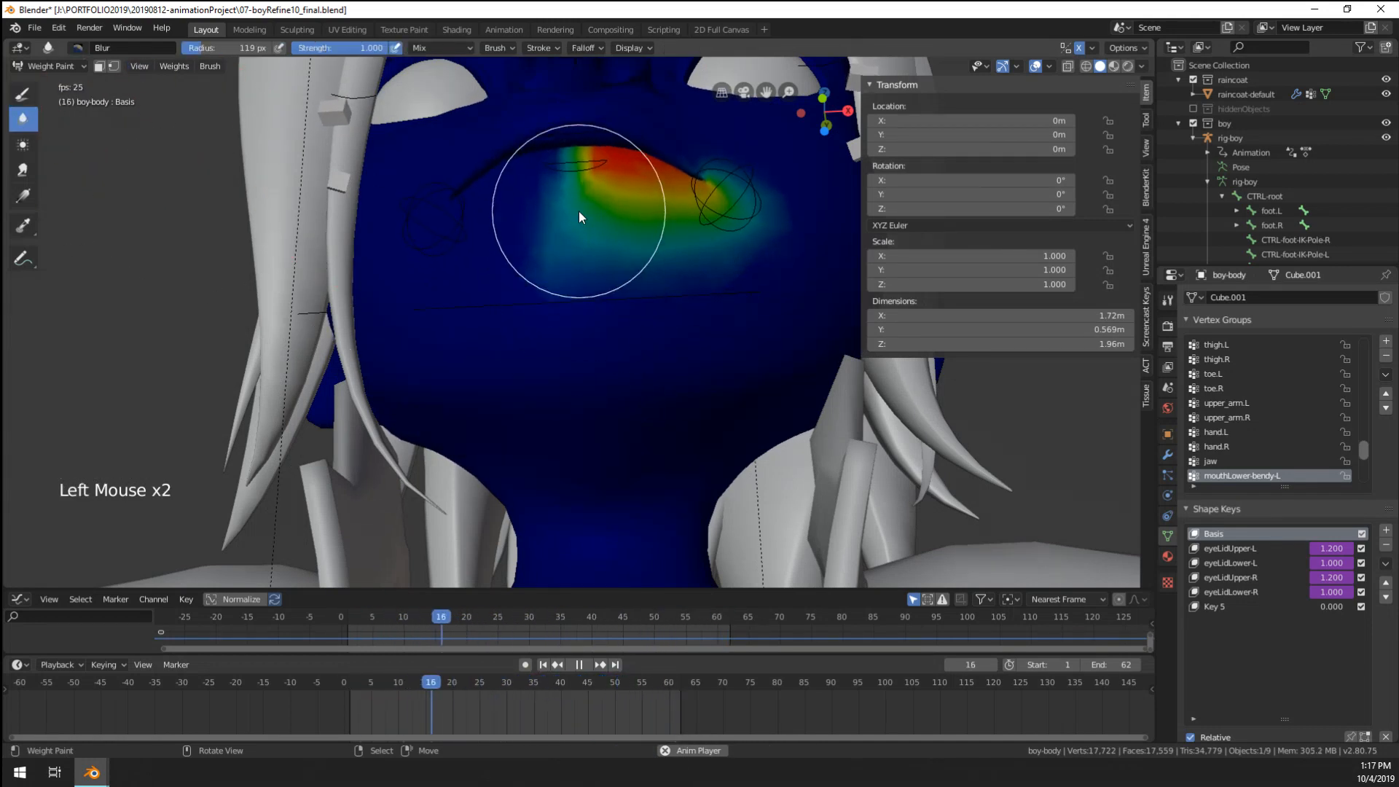
left_click(593, 268)
left_click_drag(592, 295, 597, 337)
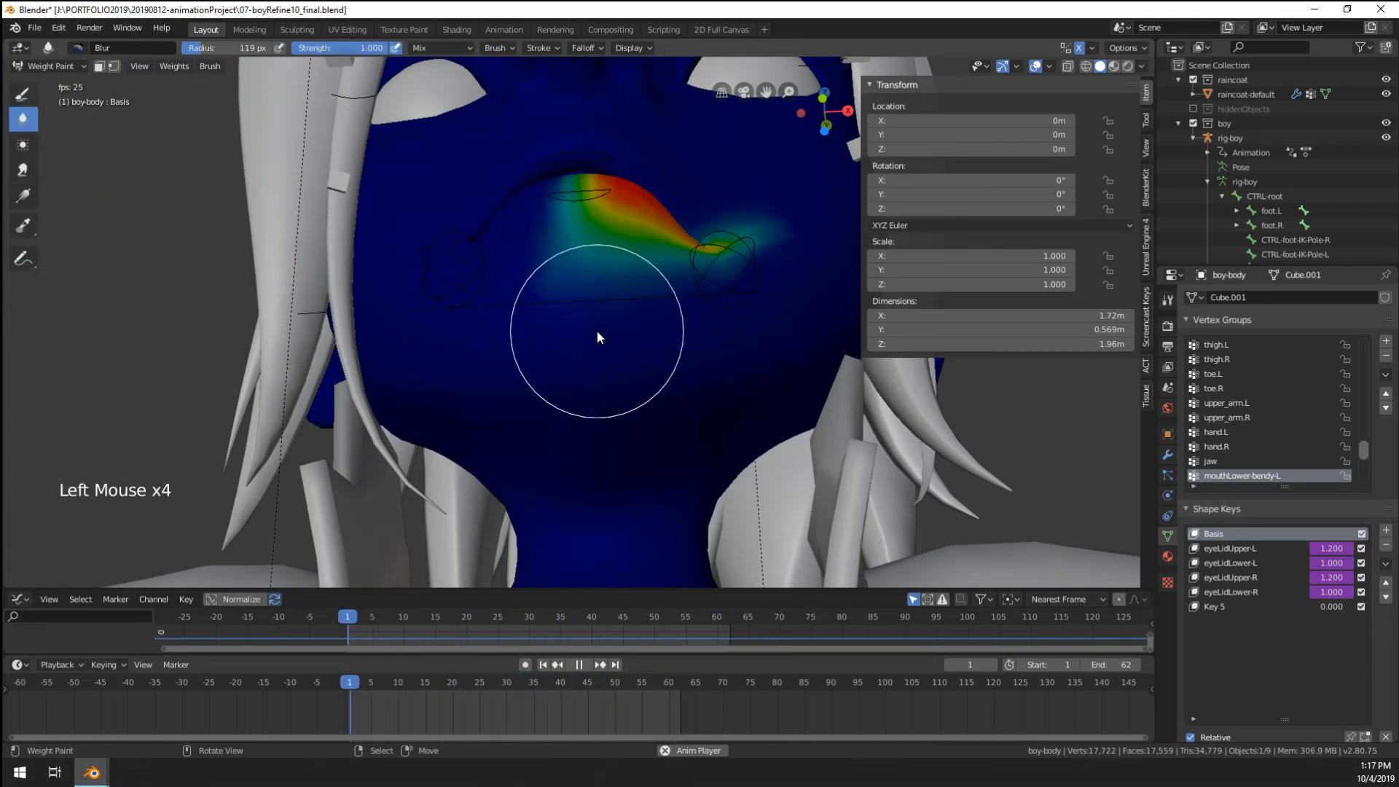
left_click(591, 313)
left_click(571, 267)
left_click(577, 284)
left_click(588, 309)
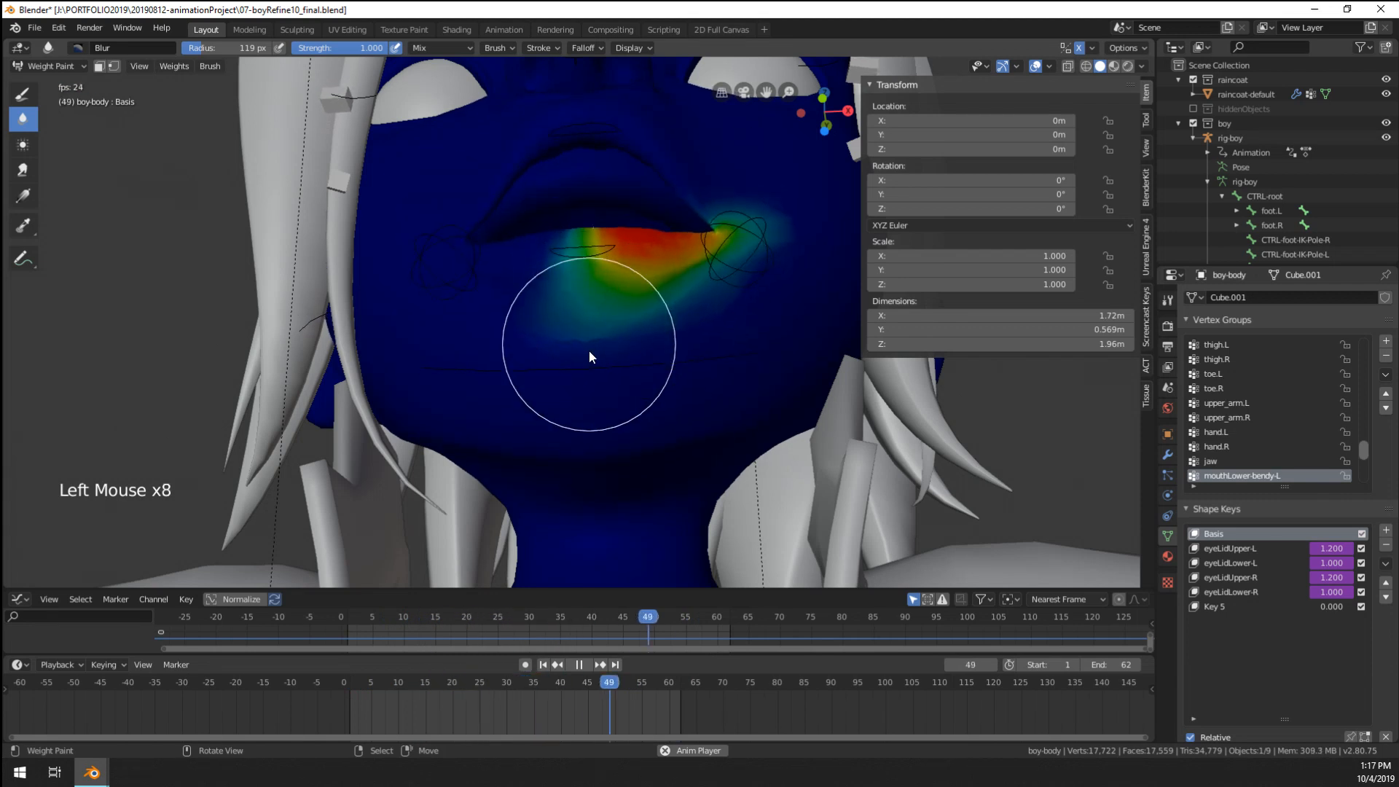
- Inspect the mouthLower-bendy-R and cheek-bendy-L weights around the mouth and pause the animation at frame 40
left_click(582, 341, "shift")
left_click(583, 347)
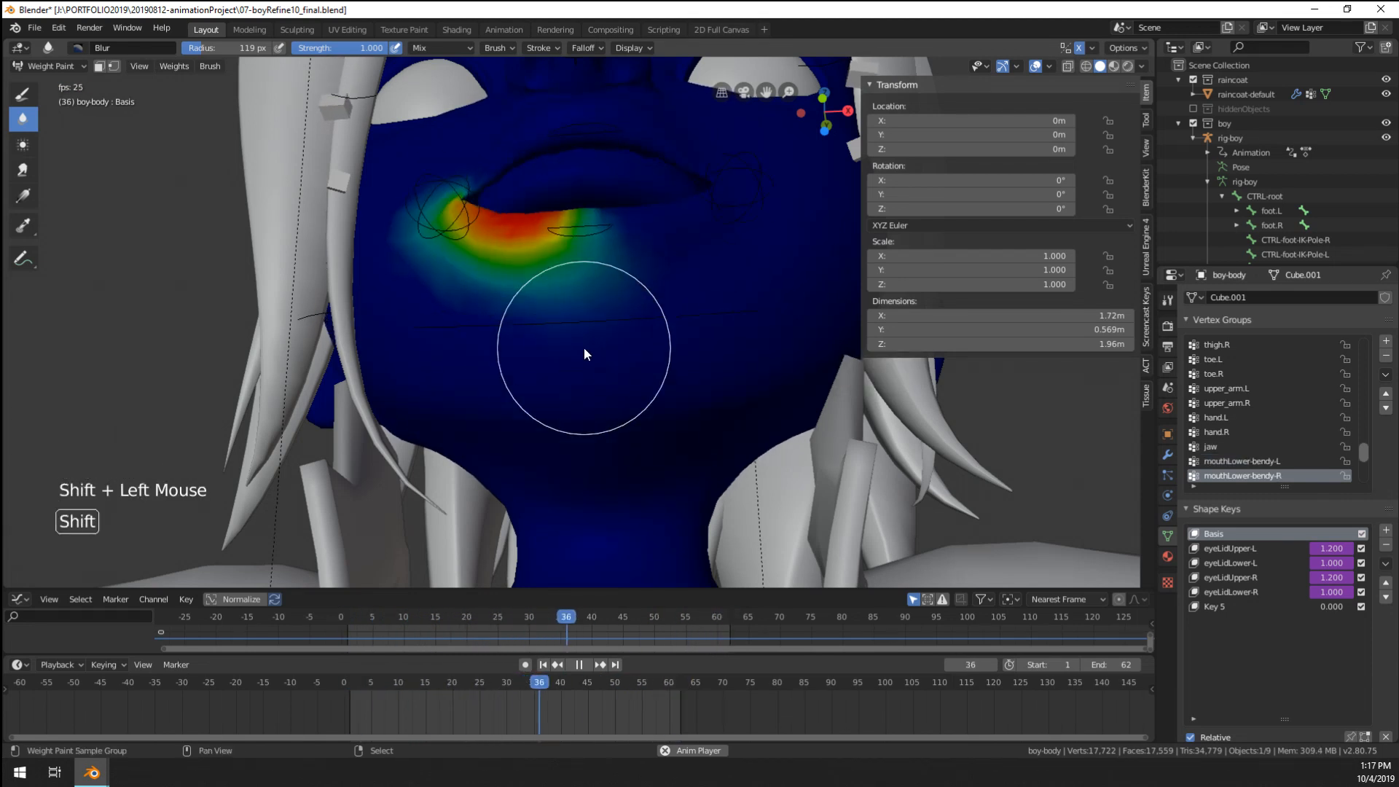
left_click(591, 353, "shift")
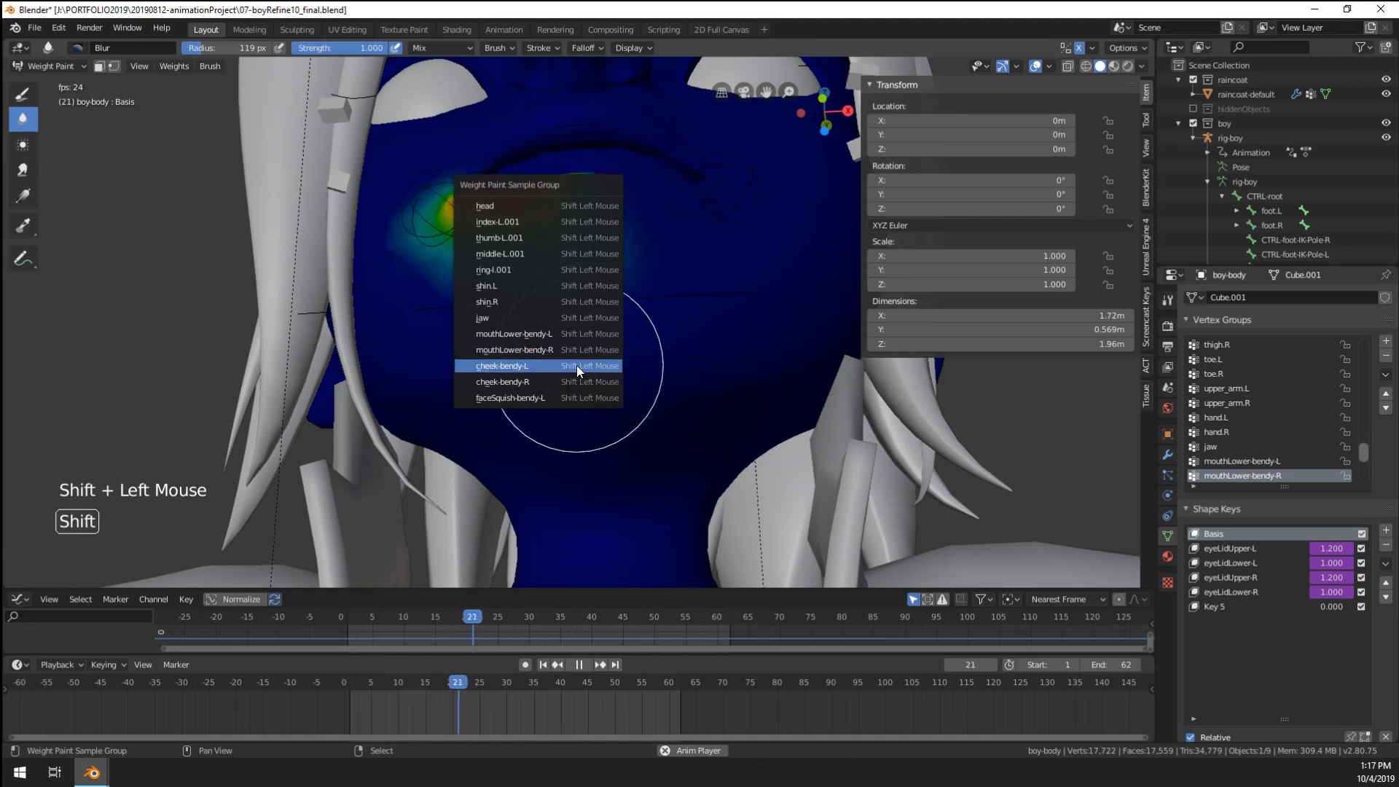
left_click(576, 365)
key("space")
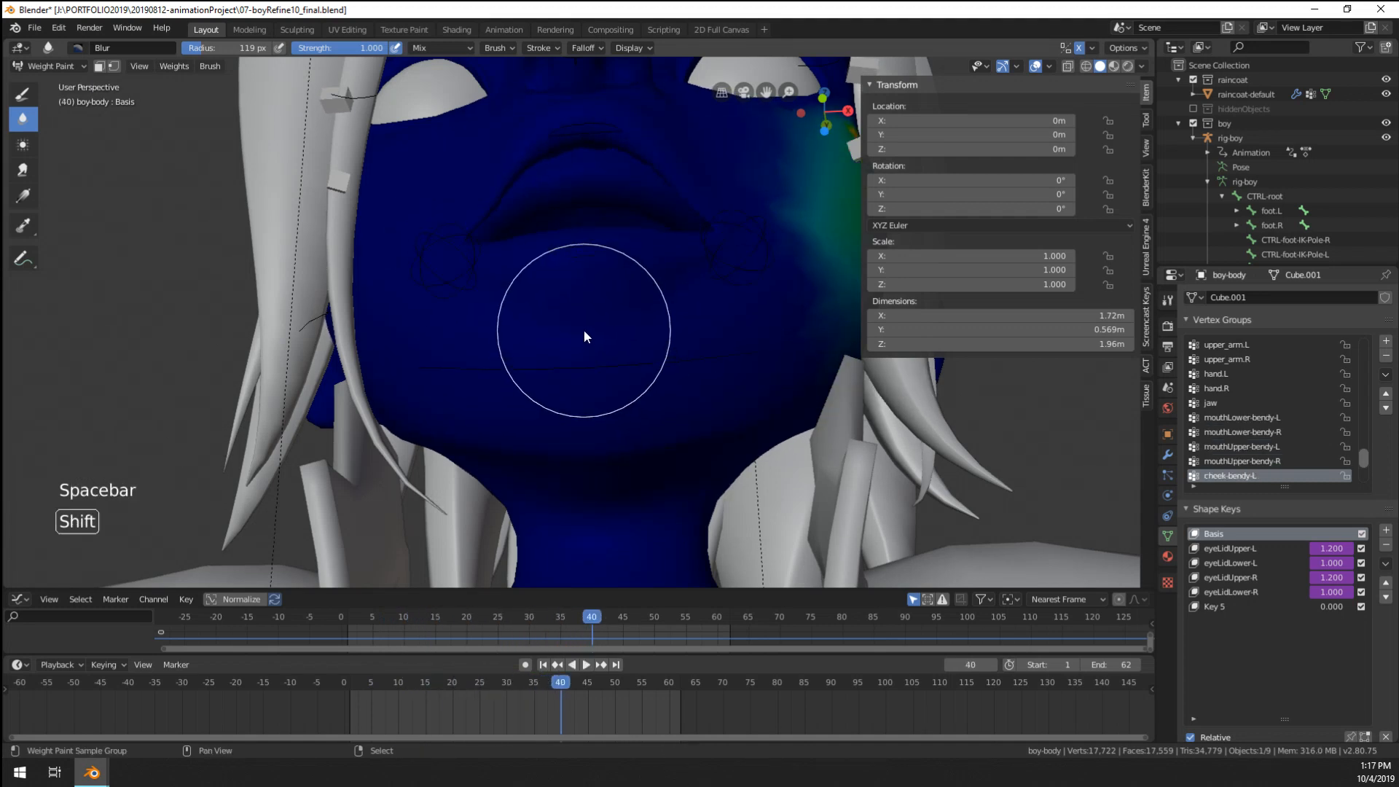
- Make mouthLower-bendy-L the active group again and blur the hard edge of its weights on the chin
left_click(584, 335, "shift")
left_click(591, 310, "shift")
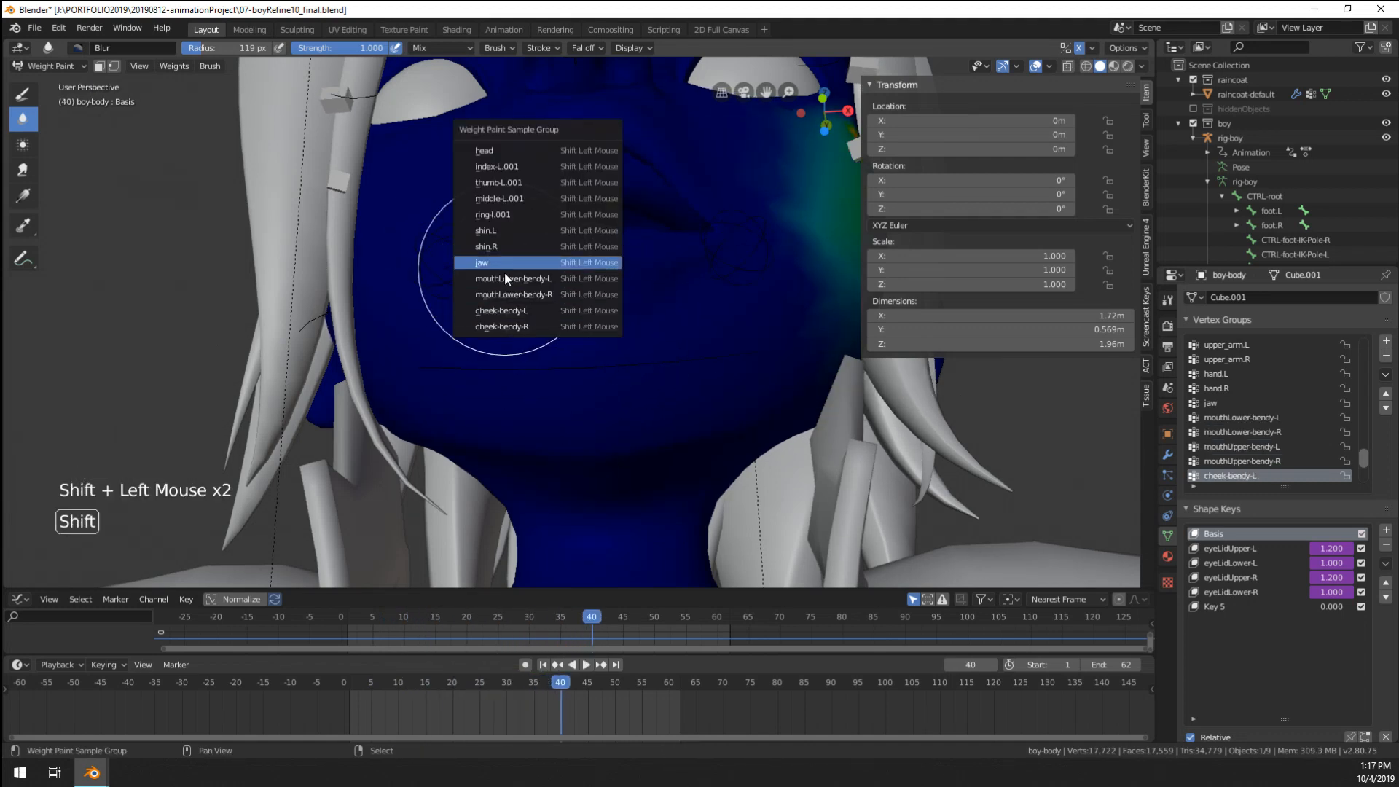
left_click(510, 277)
left_click(592, 339)
scroll(592, 339, "up", 2)
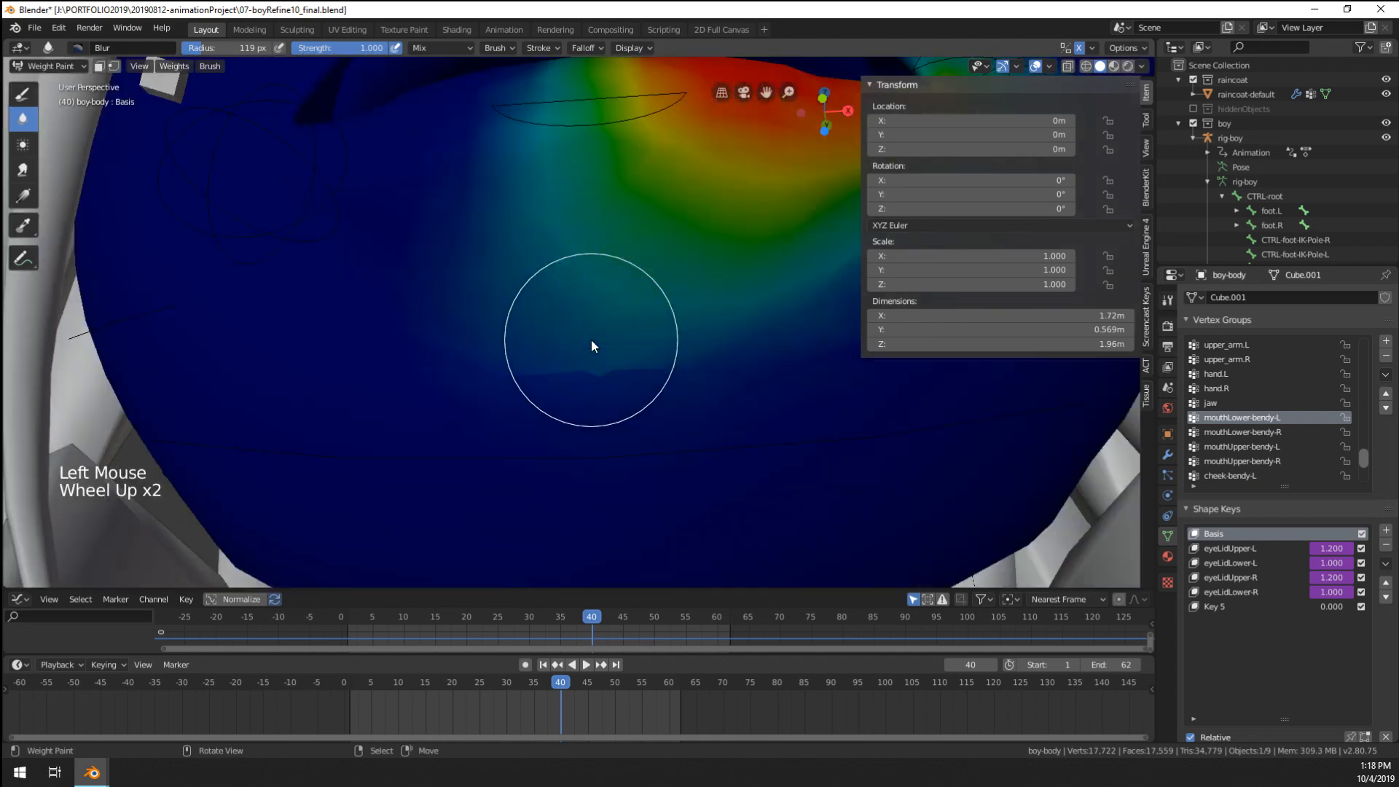
left_click(586, 377)
left_click(594, 378)
left_click(601, 378)
left_click(600, 377)
left_click(599, 377)
left_click(597, 376)
left_click(597, 376)
- Enlarge the Blur brush to 167 px and smooth the lower edge of the mouthLower-bendy-L weights across the chin
key("f")
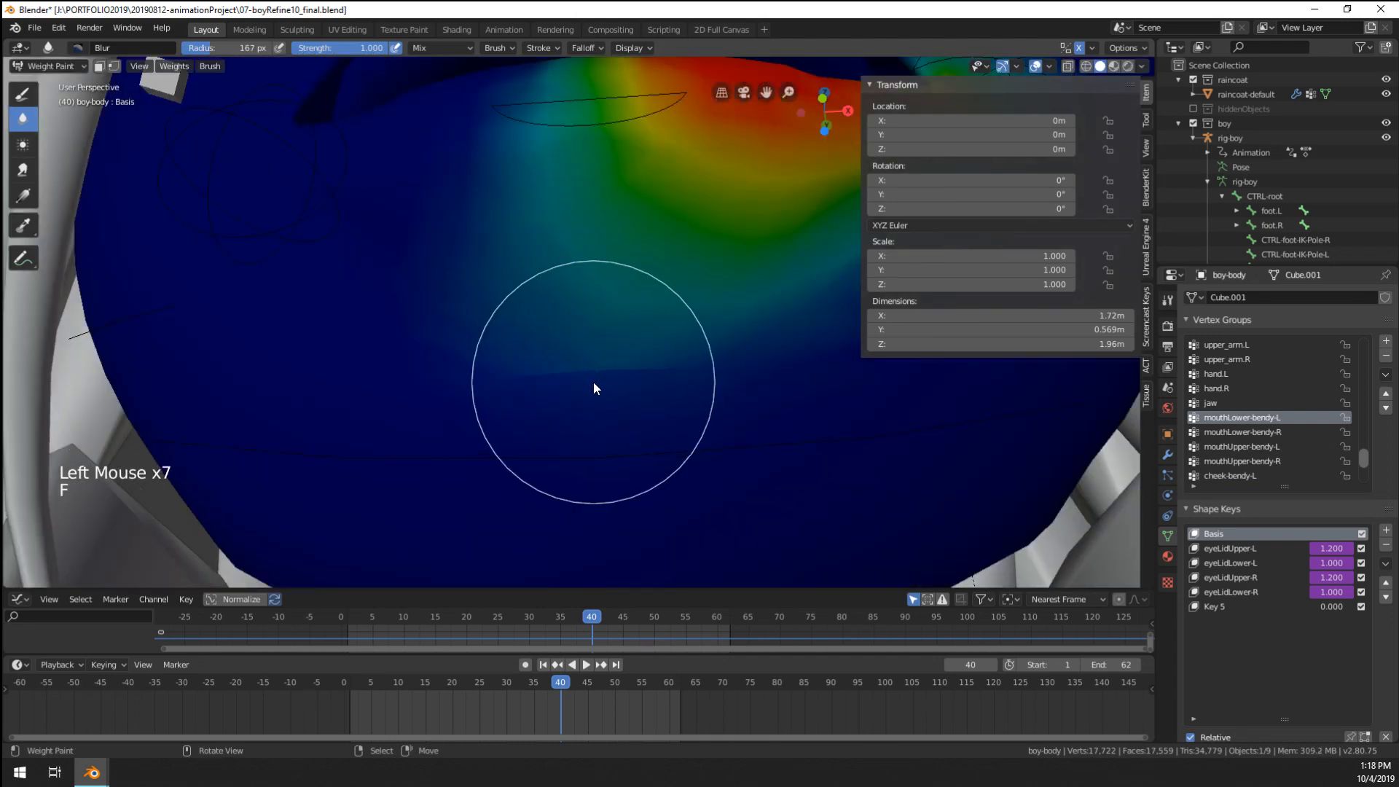
left_click(637, 367)
left_click(587, 374)
left_click(605, 377)
left_click_drag(604, 376, 740, 378, "shift")
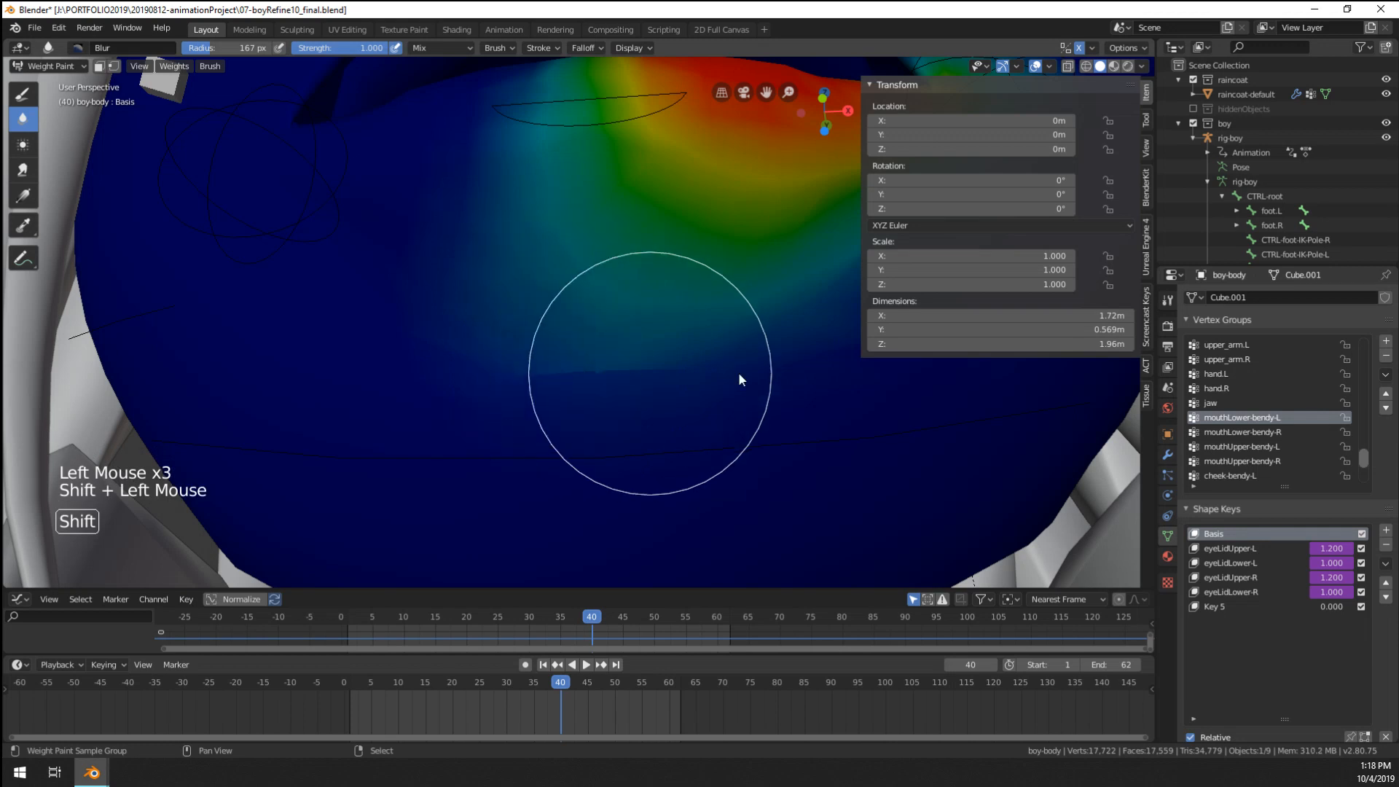
scroll(640, 347, "down", 1)
- Stop the animation at frame 29 and blur the mouthLower-bendy-L weights below the closed lower lip
left_click(571, 665)
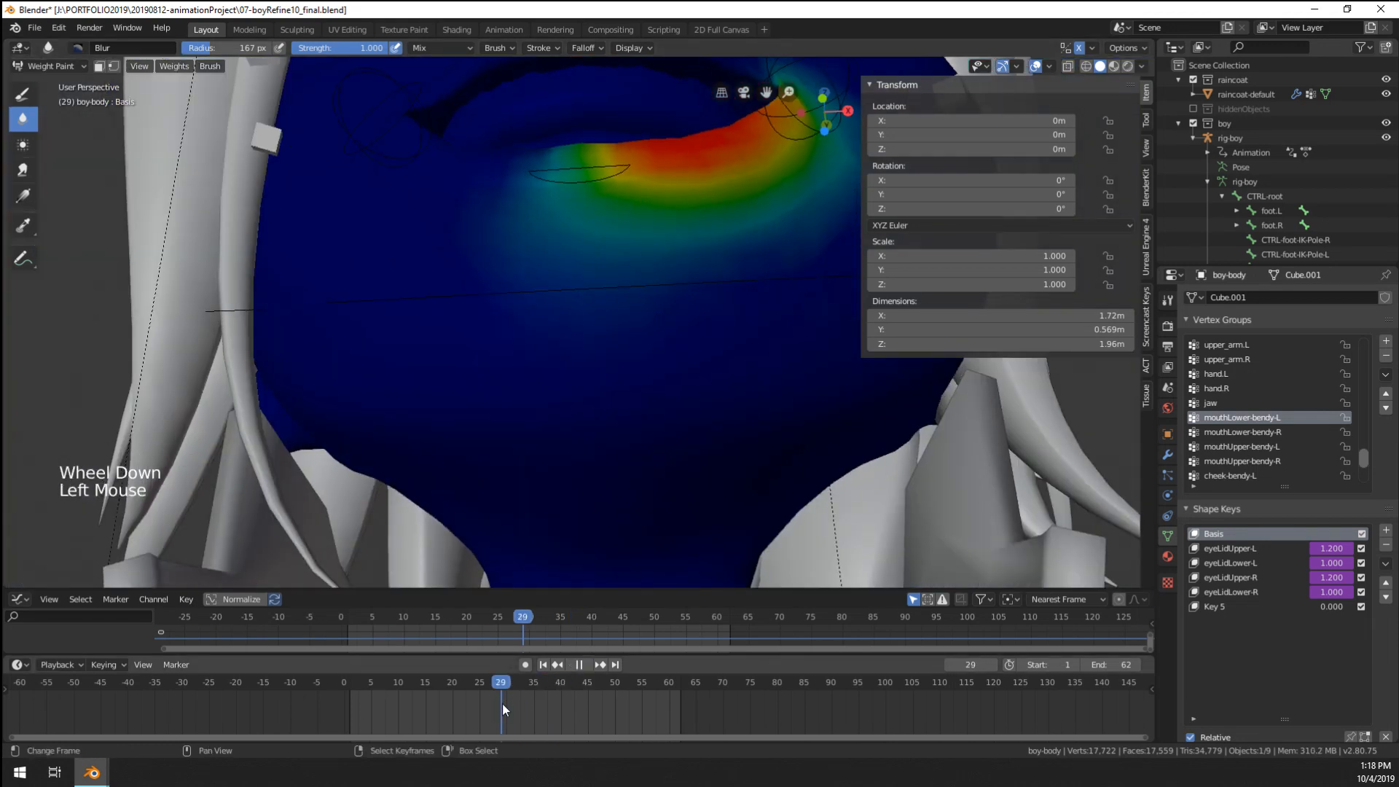
left_click(501, 702)
left_click(588, 309)
left_click(589, 315)
left_click(589, 321)
- At frame 45, make jaw the active group and blur its weights across the chin and below the mouth with a 137 px brush
left_click_drag(519, 683, 590, 689)
left_click(605, 361, "shift")
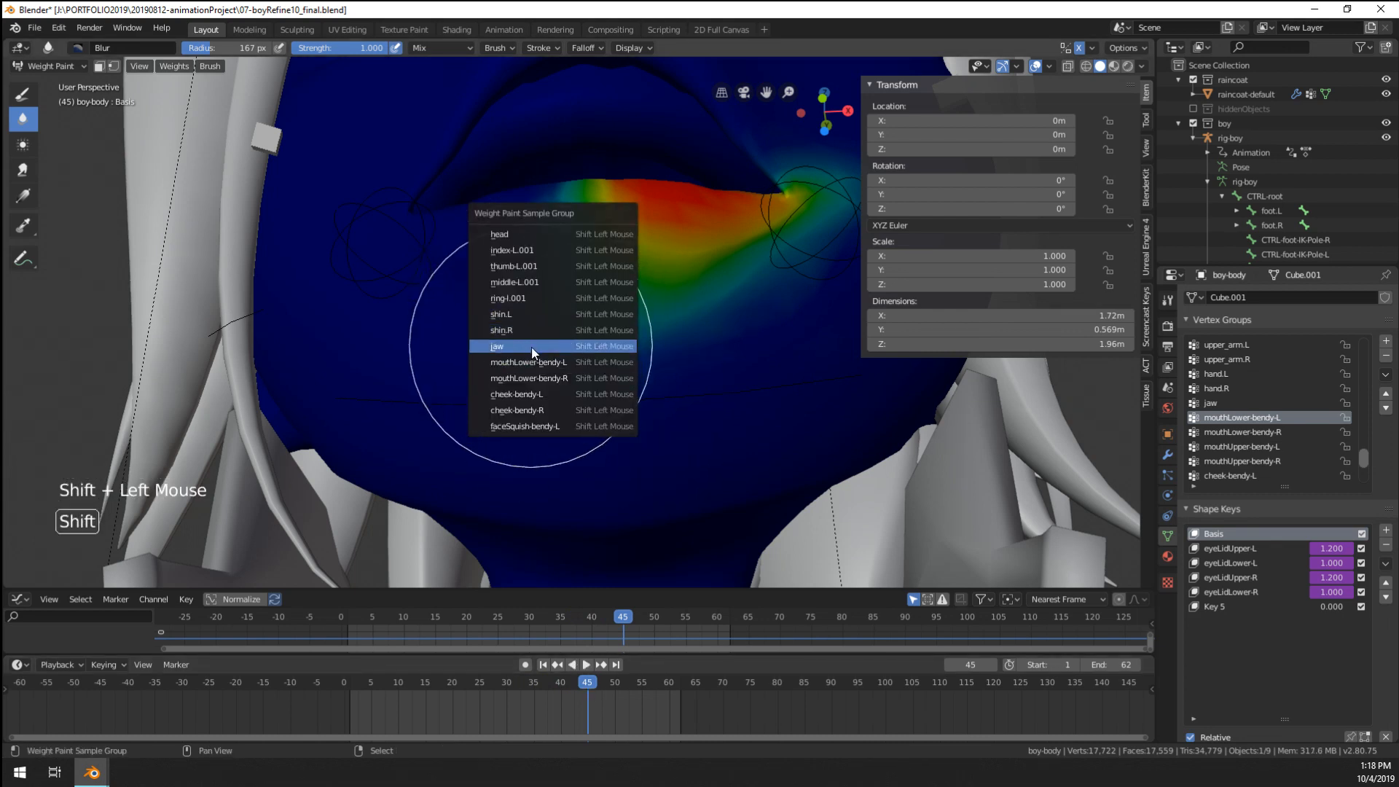
left_click(497, 346)
key("f")
left_click(649, 365)
left_click(580, 367)
left_click(602, 356)
left_click(602, 357)
left_click(552, 352)
left_click(501, 347)
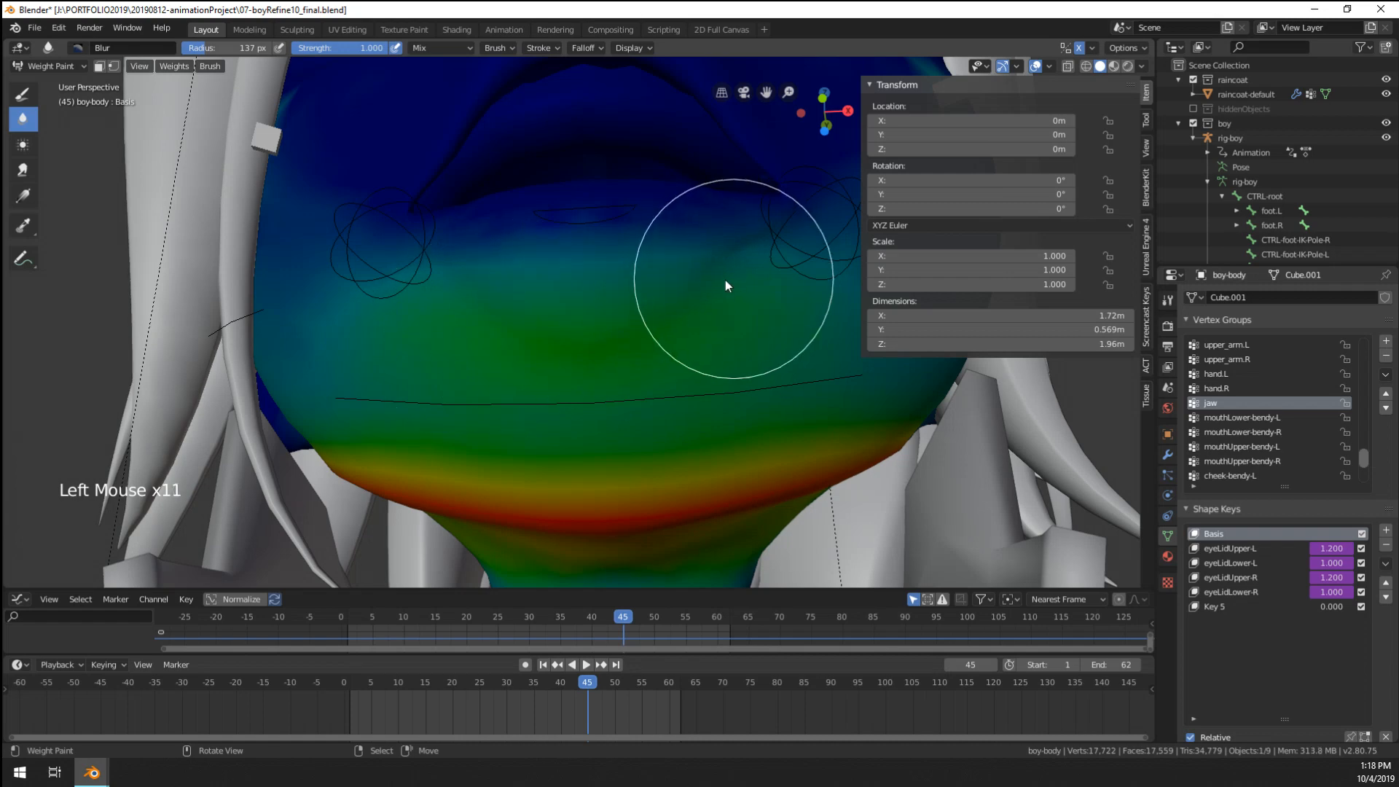
left_click(429, 321)
- Play the animation from frame 55 and examine the jaw weights on the side of the face and the cheek
left_click_drag(609, 705, 642, 714)
key("space")
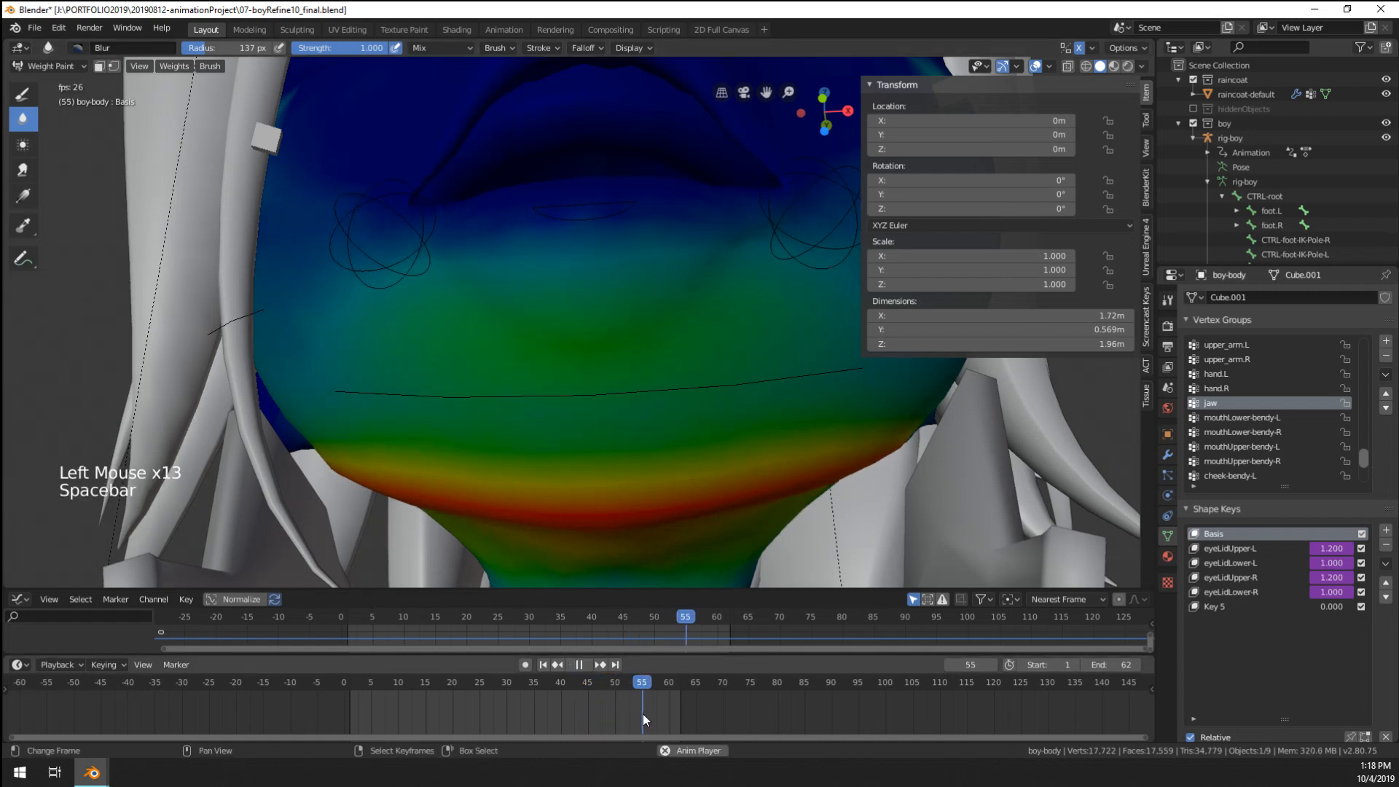
scroll(649, 496, "down", 3)
middle_click_drag(660, 447, 605, 493)
scroll(569, 360, "up", 1)
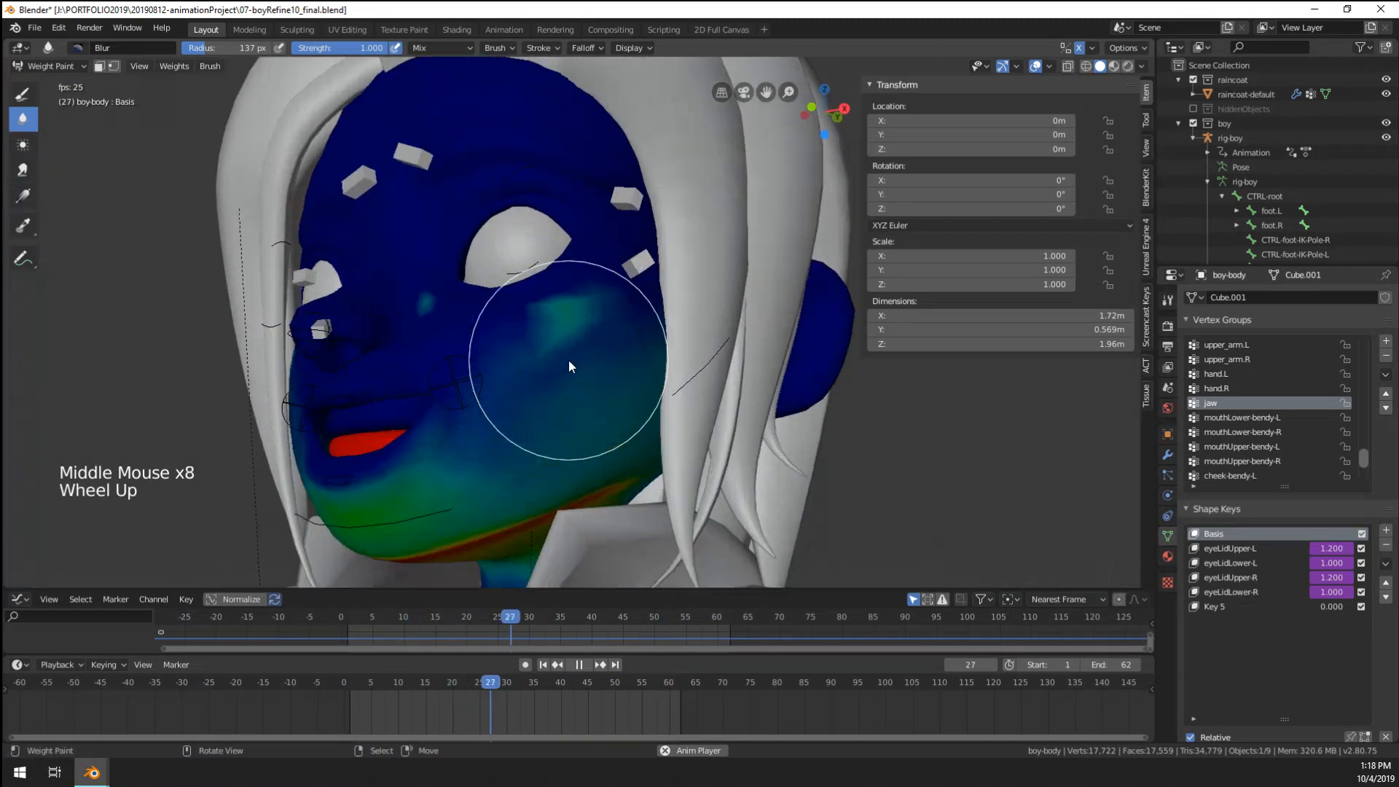
middle_click_drag(567, 348, 483, 296)
scroll(482, 296, "up", 1)
- Erase the stray jaw weights beside the nose and on the upper cheek with a 117 px Draw brush at weight 0
left_click(23, 93)
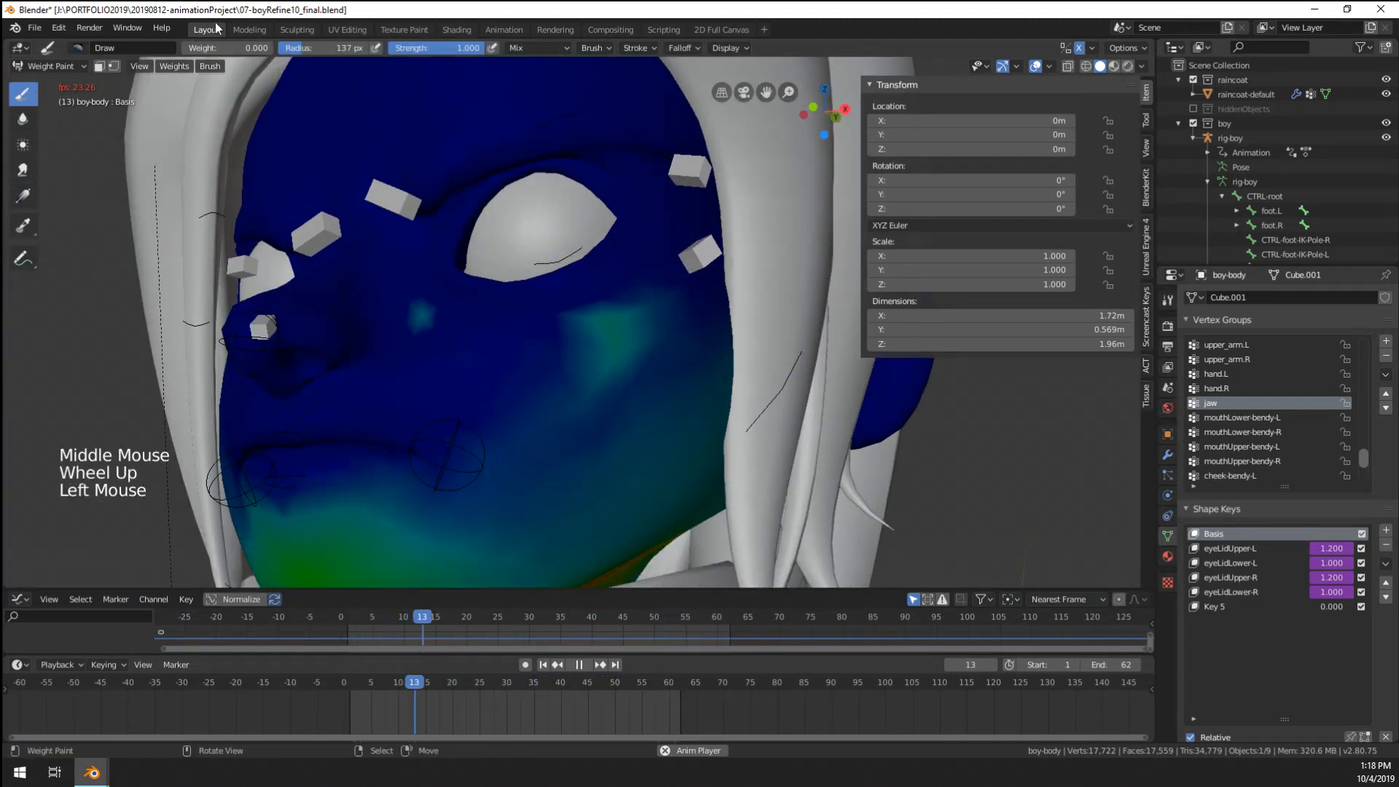
key("f")
double_click(462, 338)
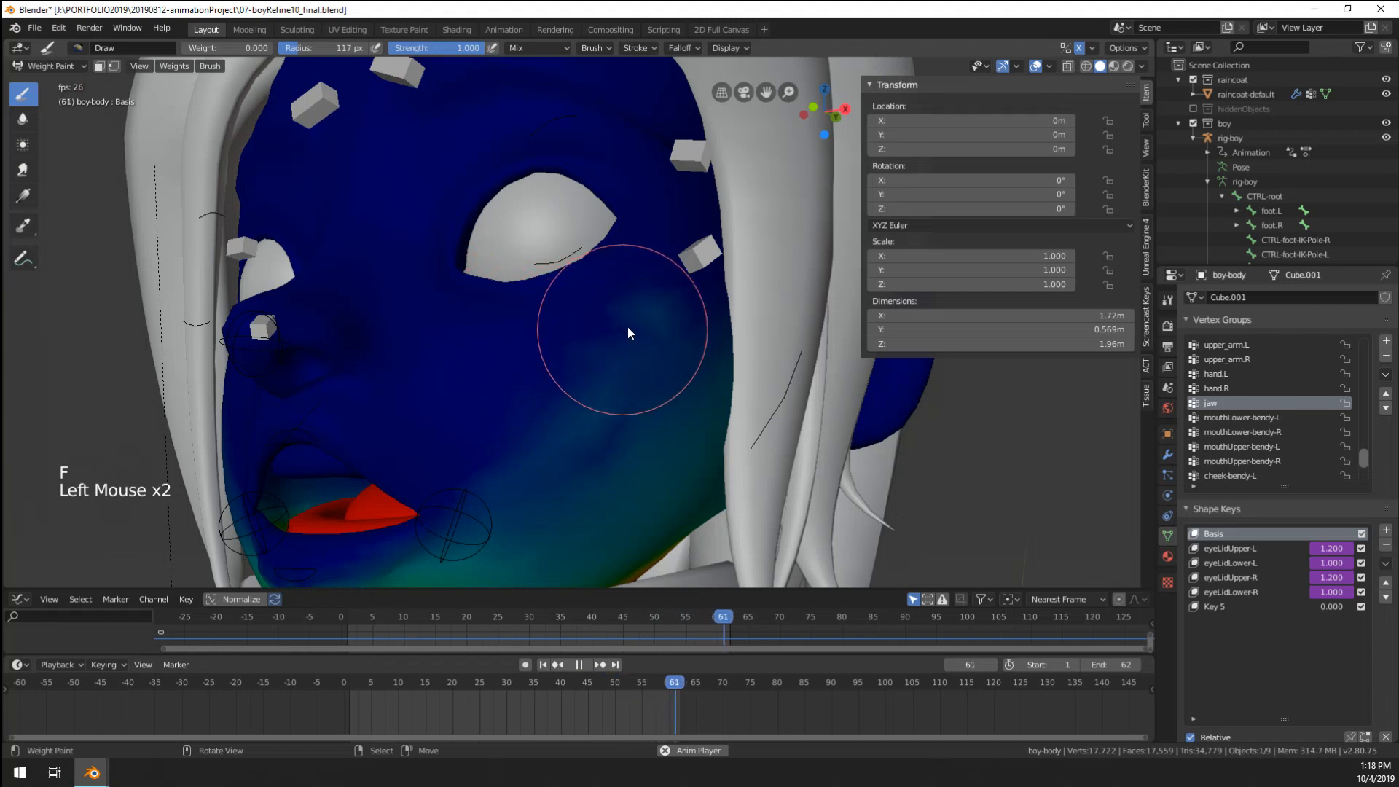
middle_click_drag(509, 406, 650, 357)
left_click(693, 413)
scroll(732, 340, "down", 2)
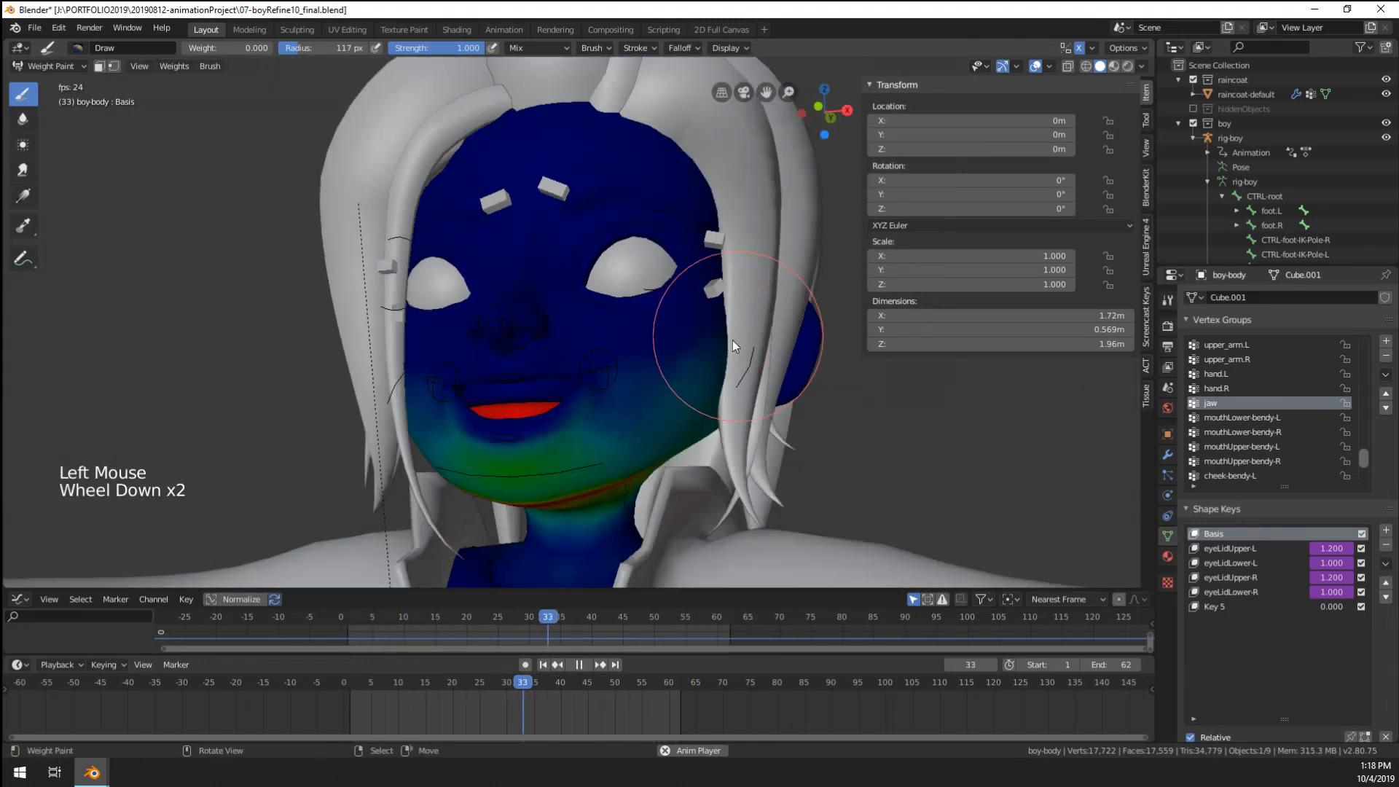
mouse_move(732, 340)
middle_mouse_down()
mouse_move(746, 379)
mouse_move(733, 383)
mouse_move(720, 359)
mouse_move(667, 339)
middle_mouse_up()
scroll(731, 364, "down", 1)
scroll(669, 328, "up", 1)
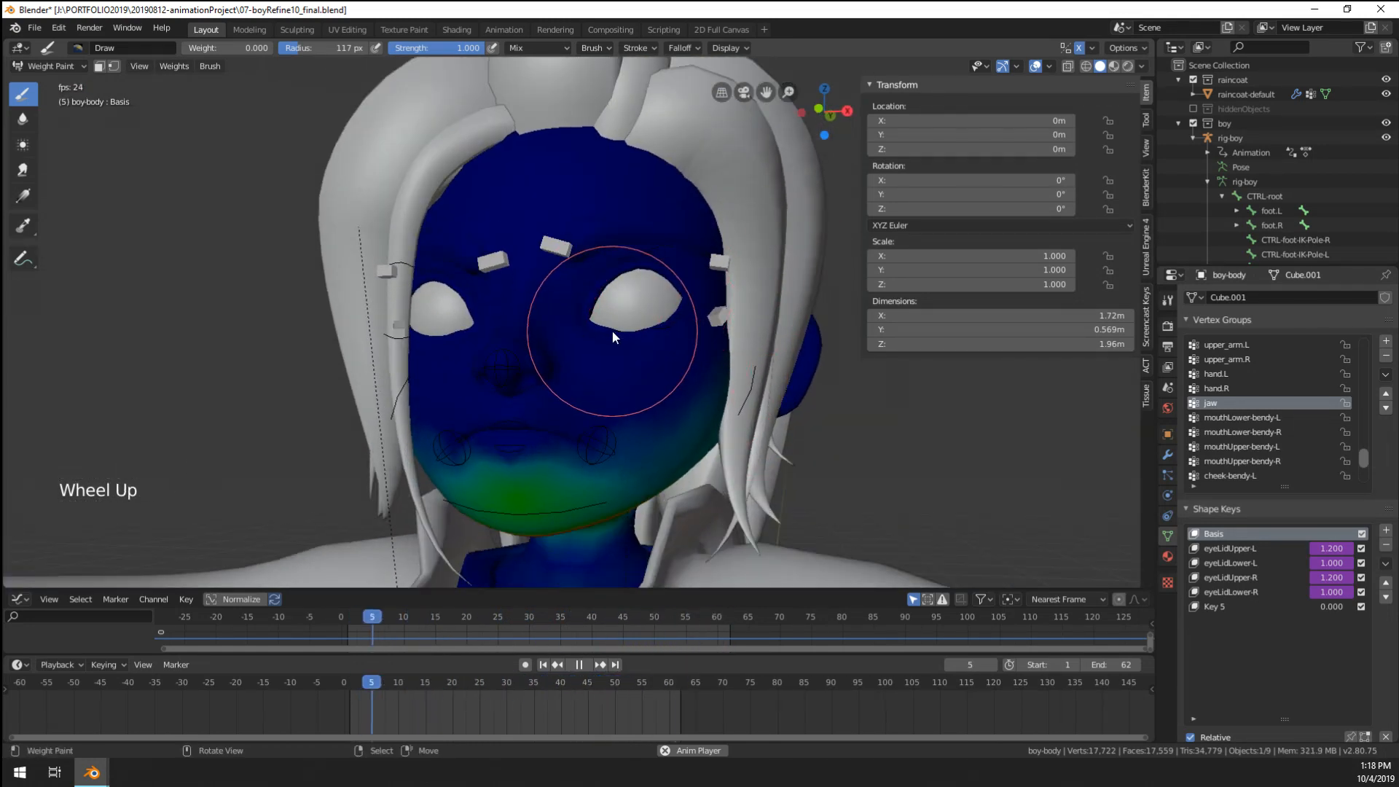
- Return the body to Object Mode and preview the animated face in Look Dev shading
key("z")
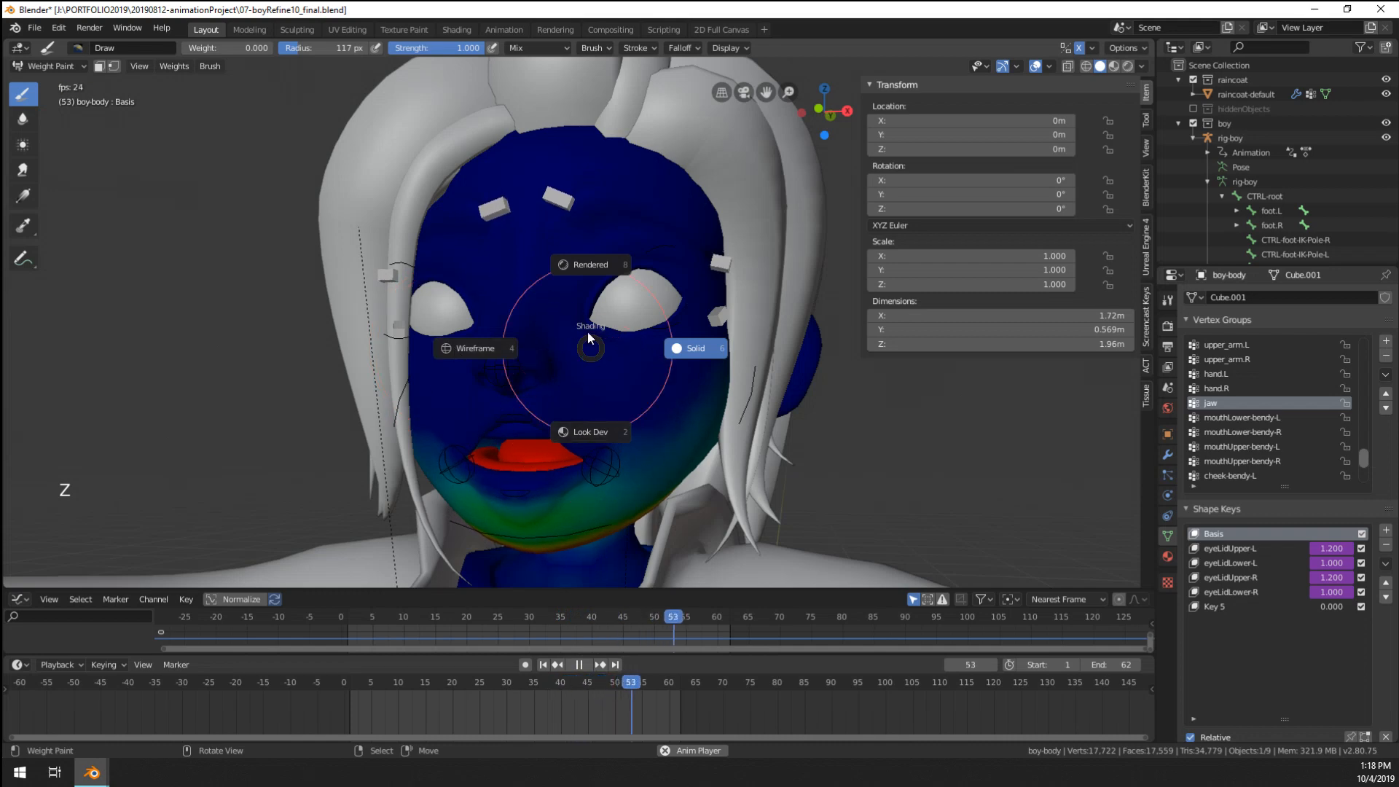
key("Escape")
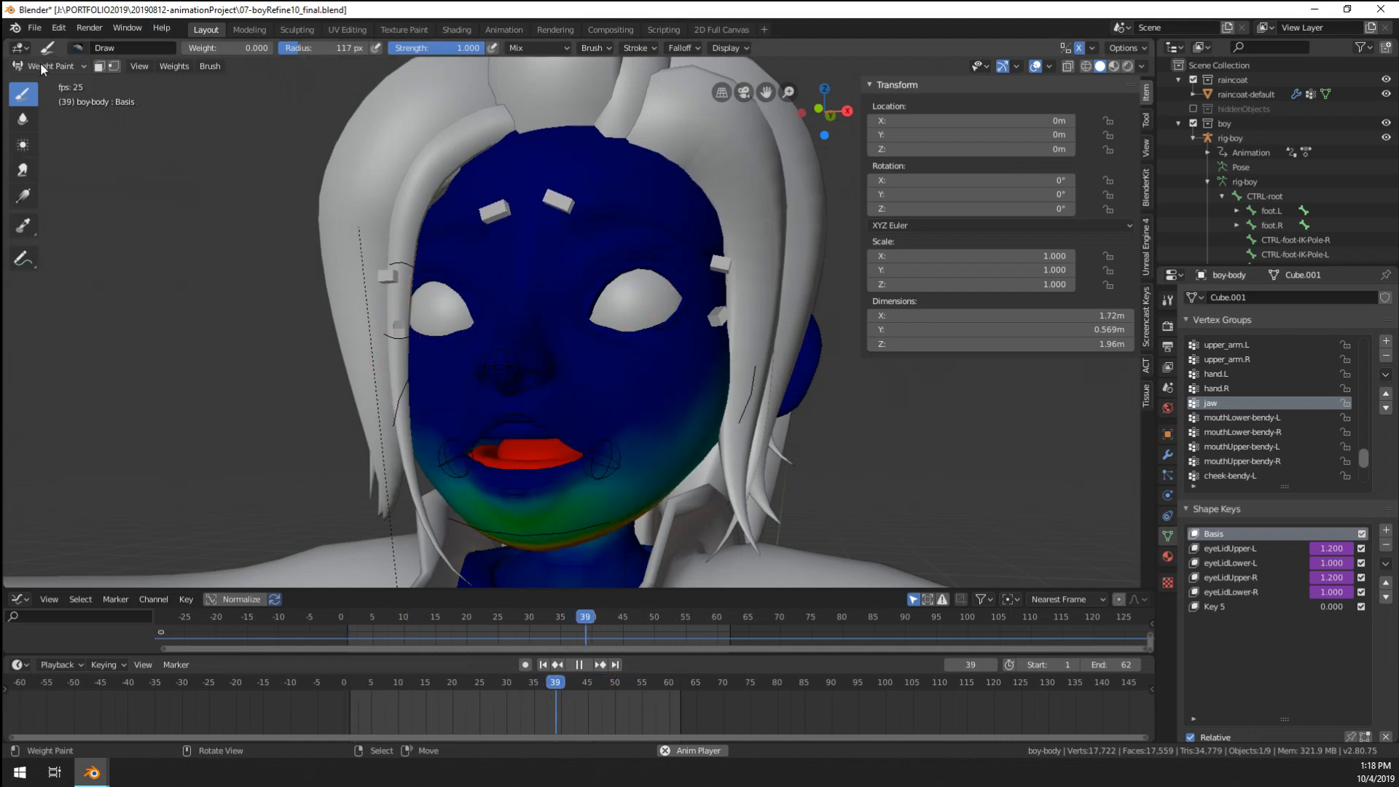
left_click(41, 66)
left_click(43, 83)
middle_click(578, 301)
left_click(1113, 66)
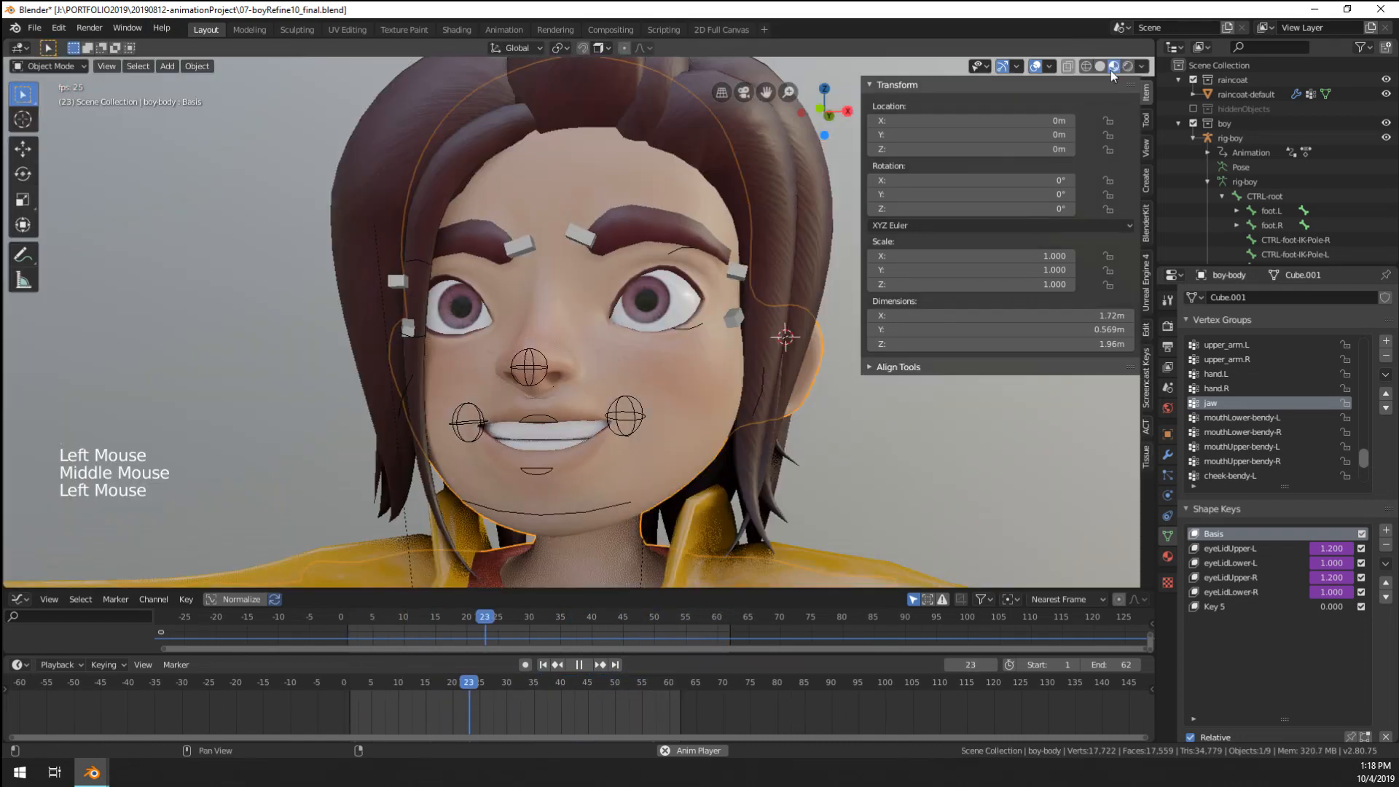
scroll(561, 386, "down", 2)
middle_click_drag(561, 386, 678, 359)
scroll(711, 401, "up", 2)
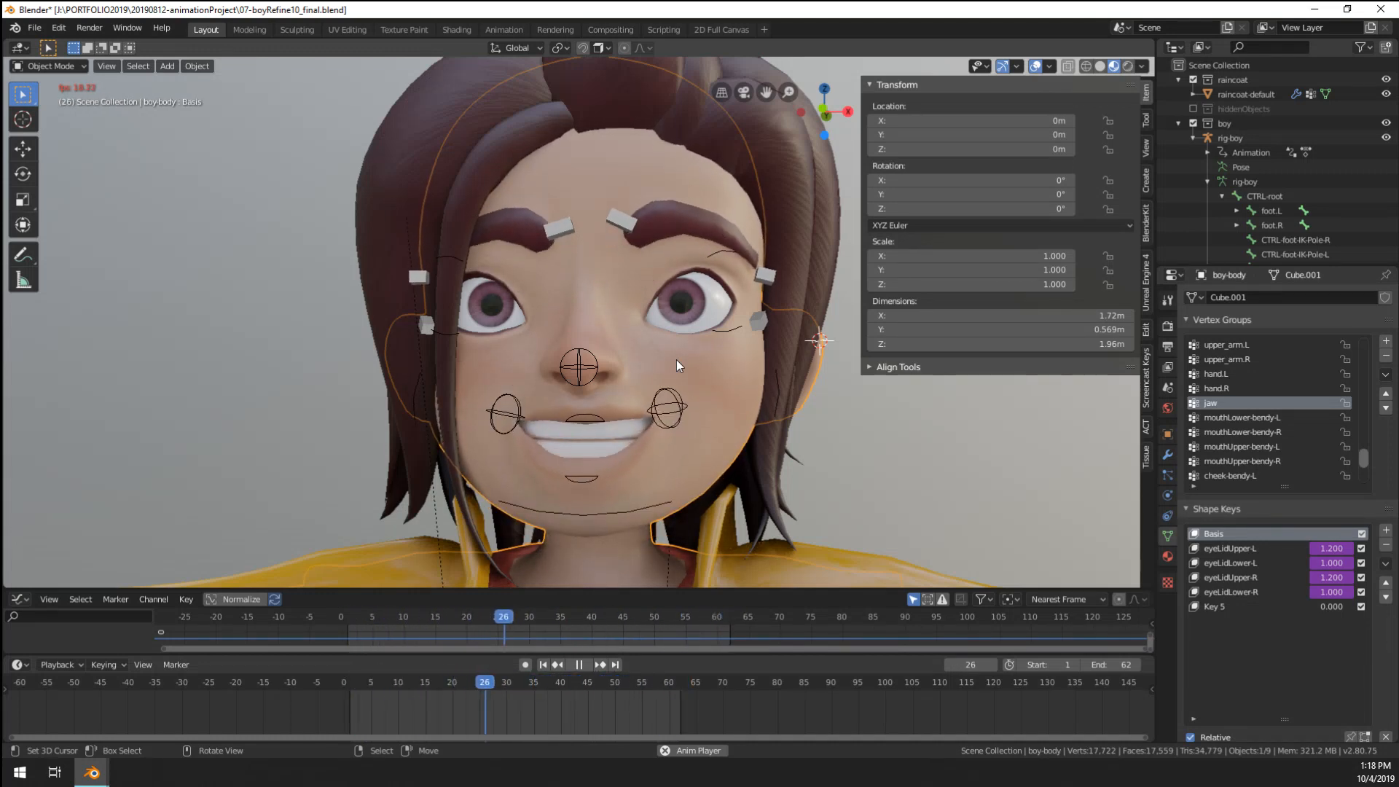
- Examine the playing face animation from the front and a three-quarter view, stopping playback at frame 53
scroll(710, 396, "down", 5)
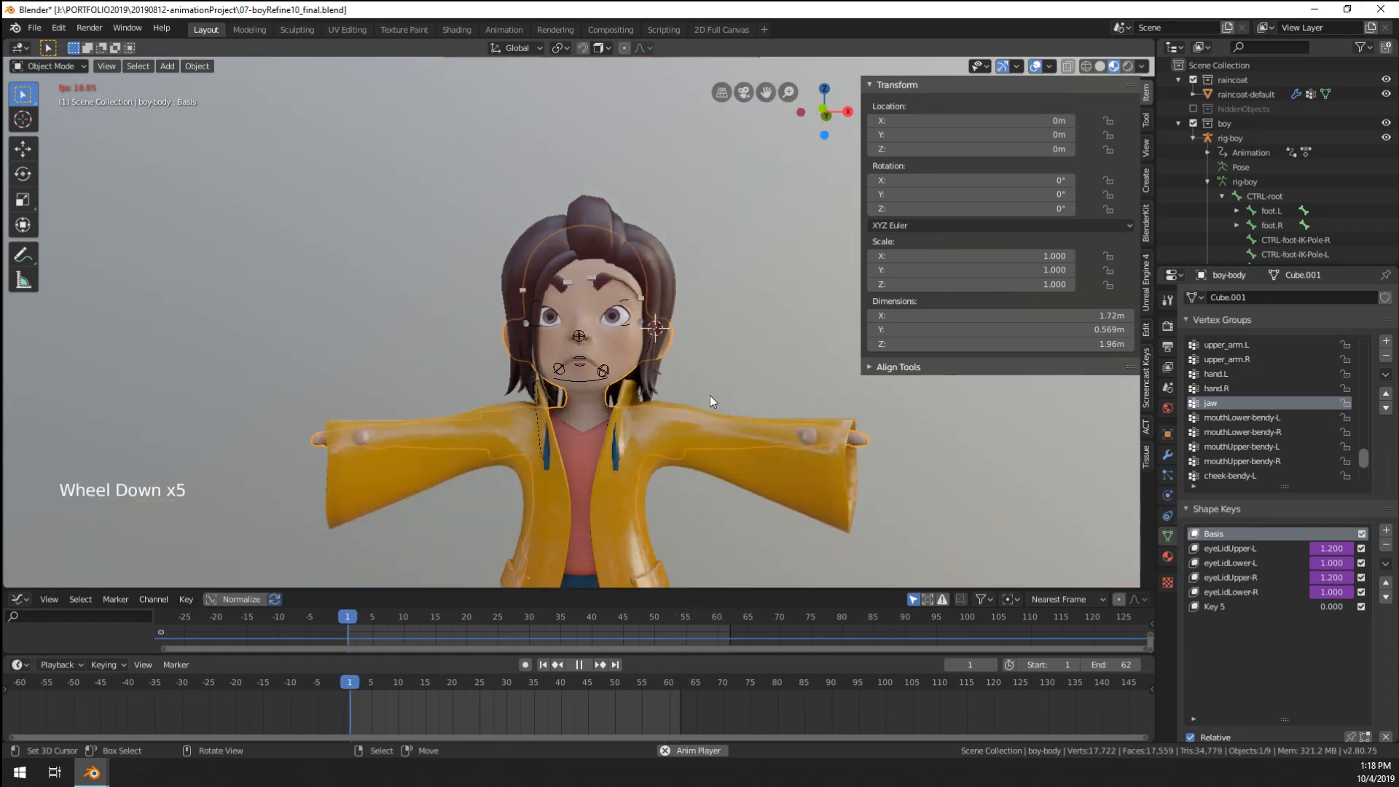
middle_click_drag(709, 395, 619, 388)
scroll(658, 380, "up", 4)
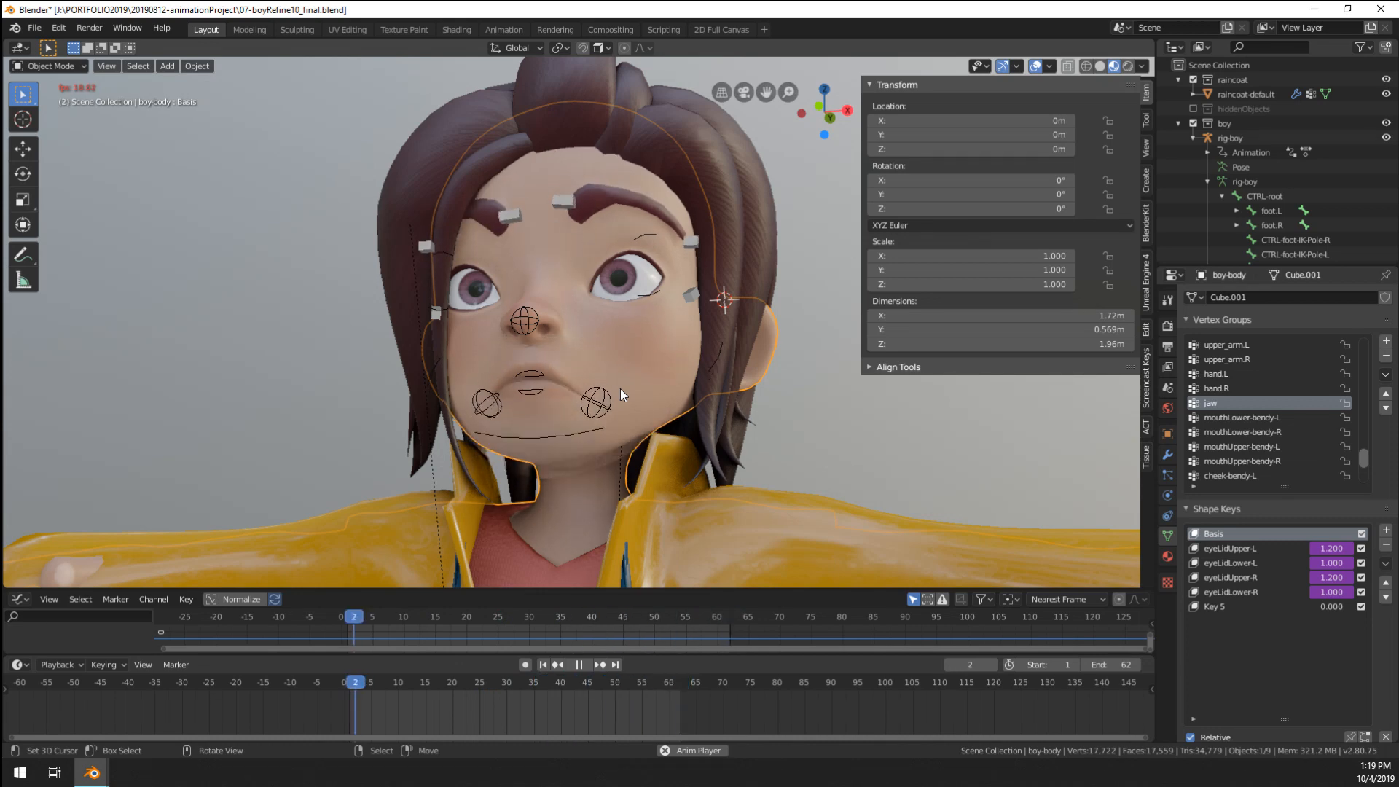
scroll(539, 399, "up", 3)
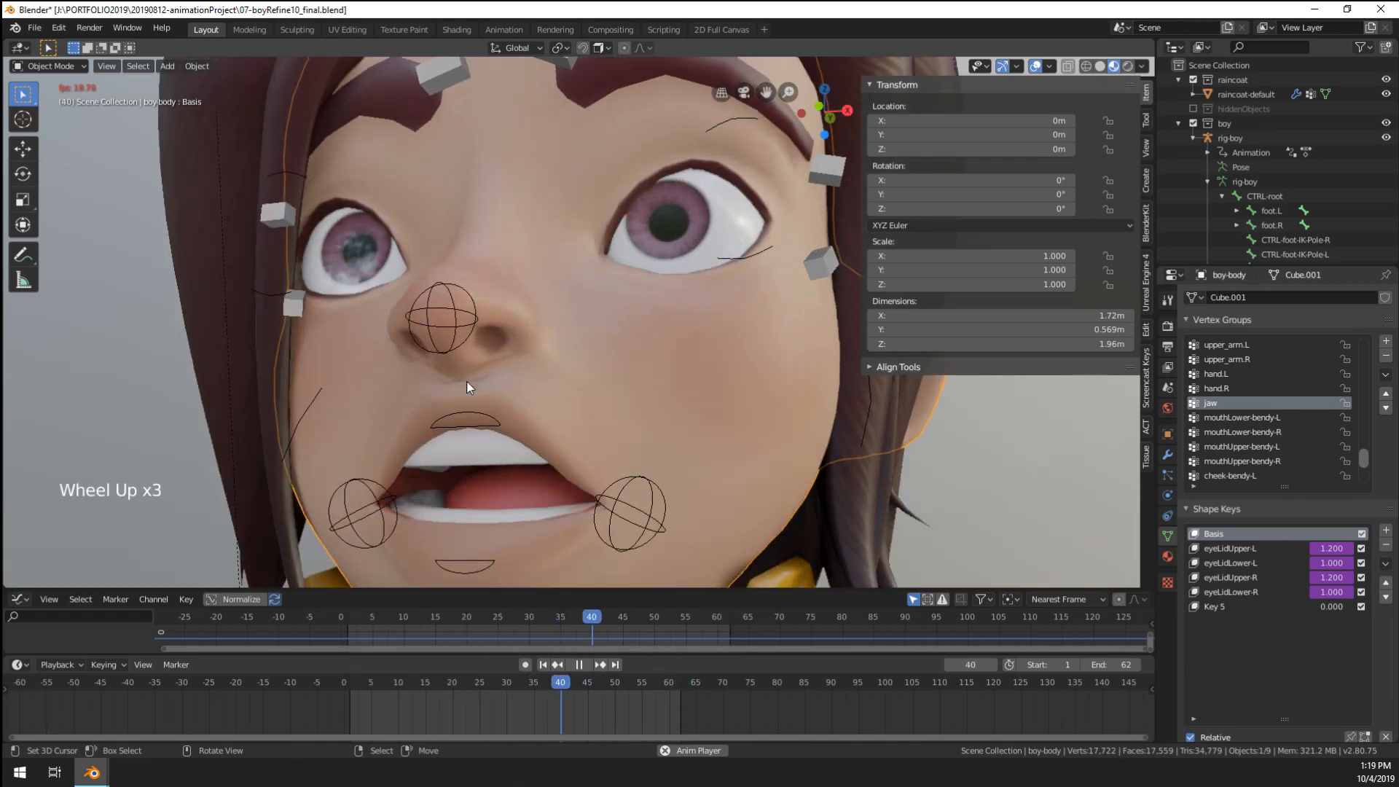
key("space")
left_click(1169, 456)
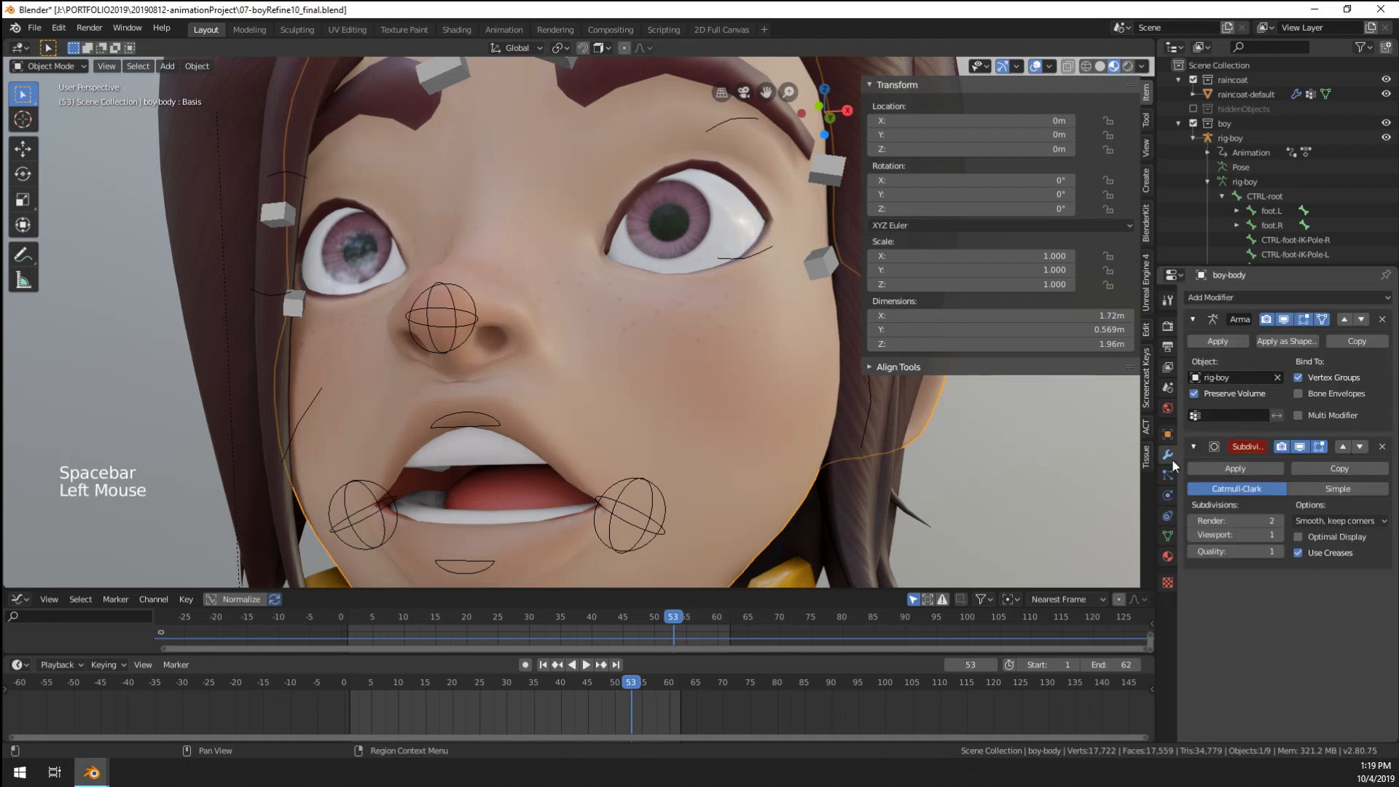
left_click(1168, 327)
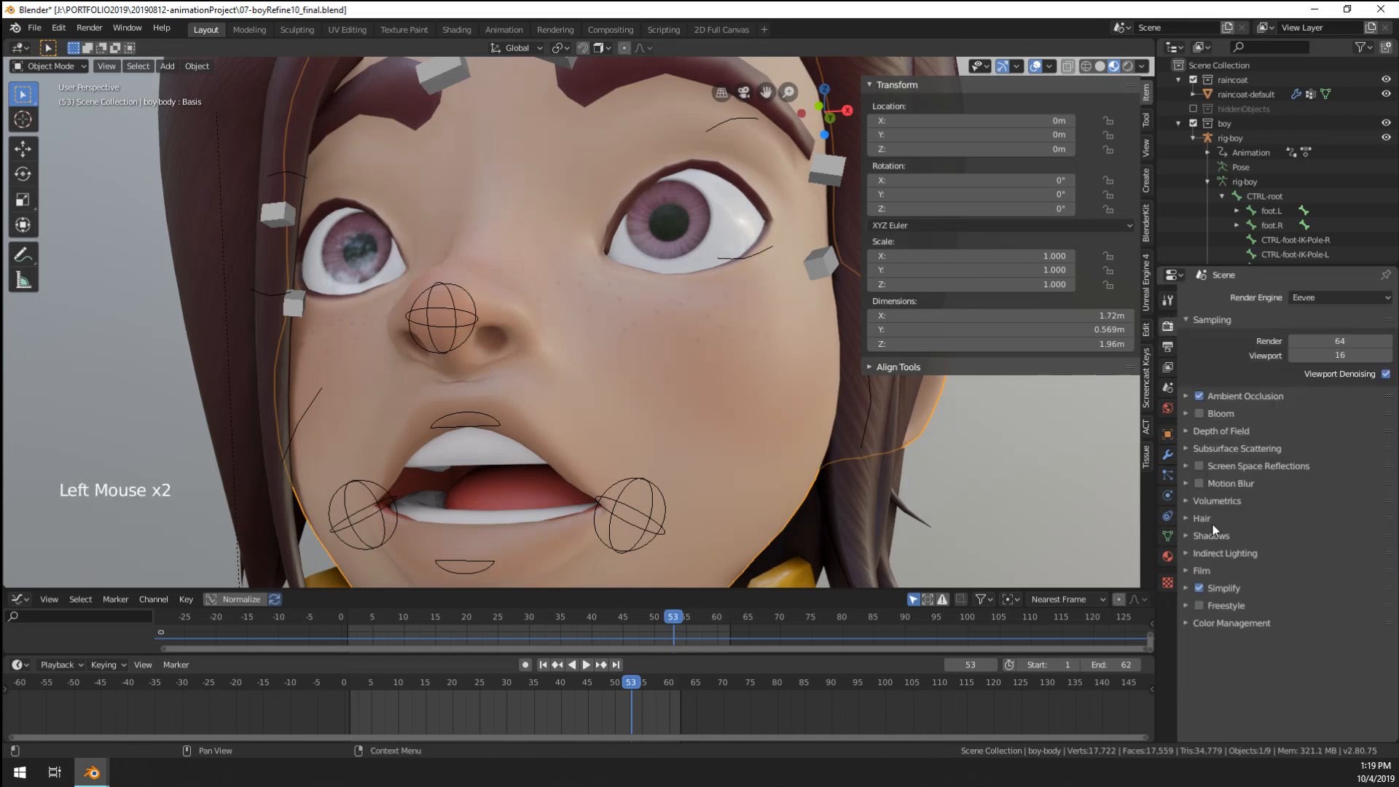
left_click(1169, 300)
left_click(1169, 347)
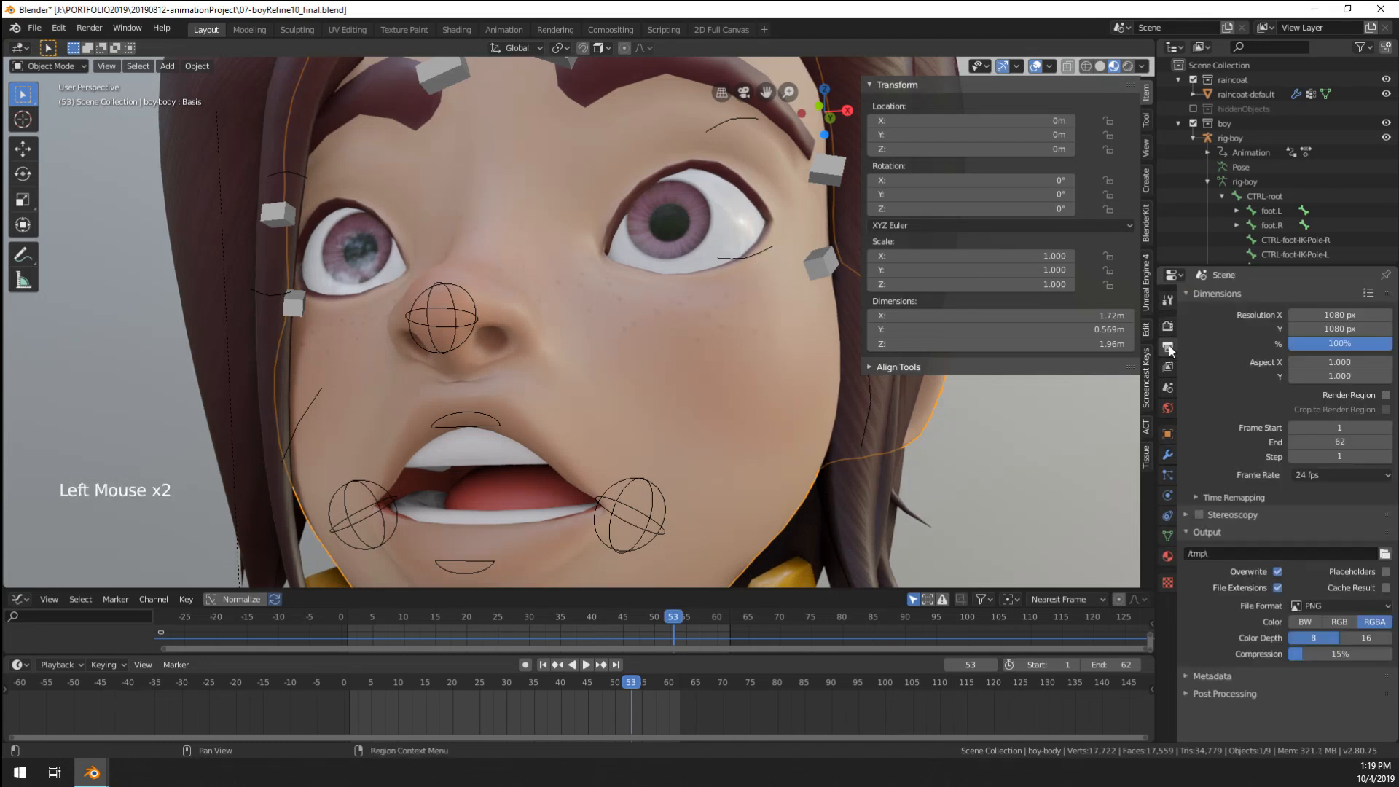
left_click(1168, 367)
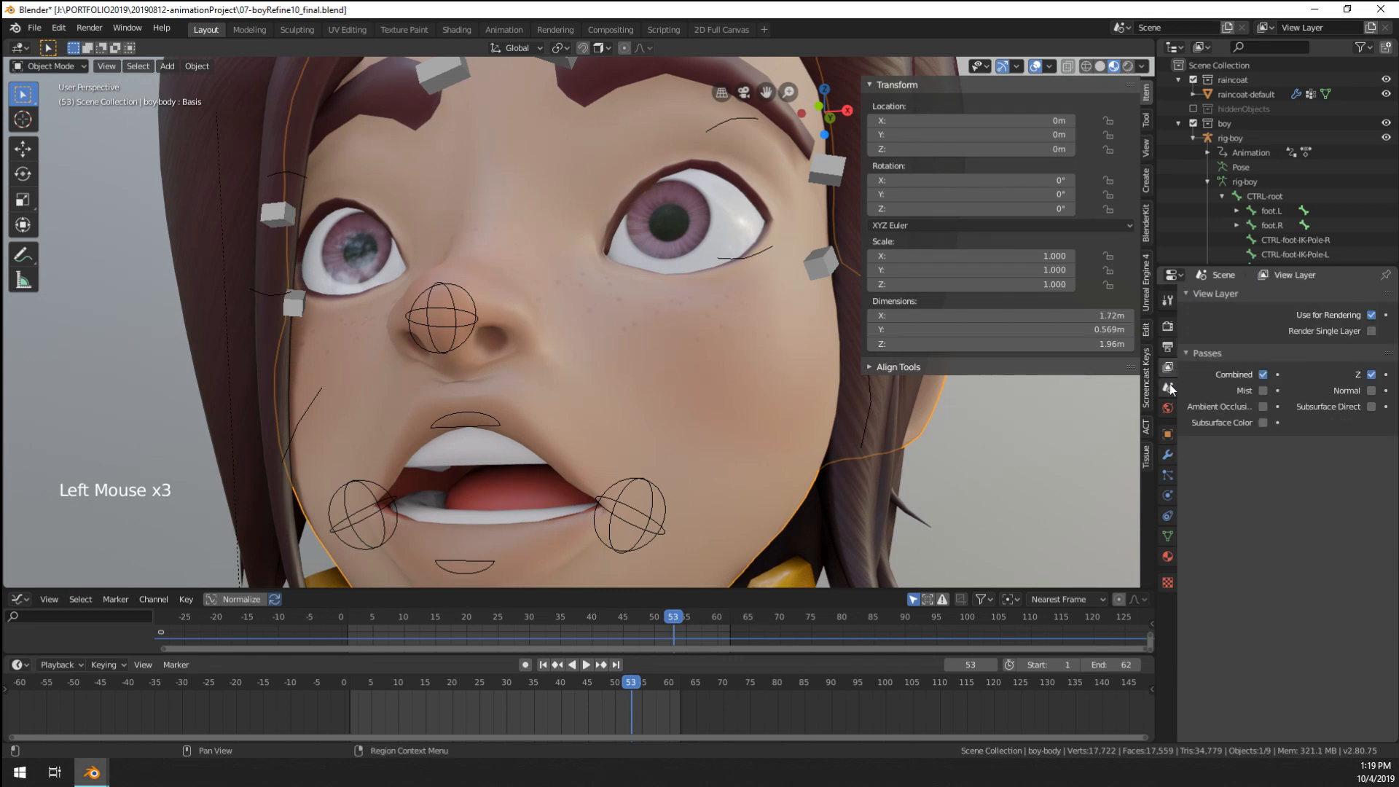
left_click(1169, 388)
left_click(1169, 410)
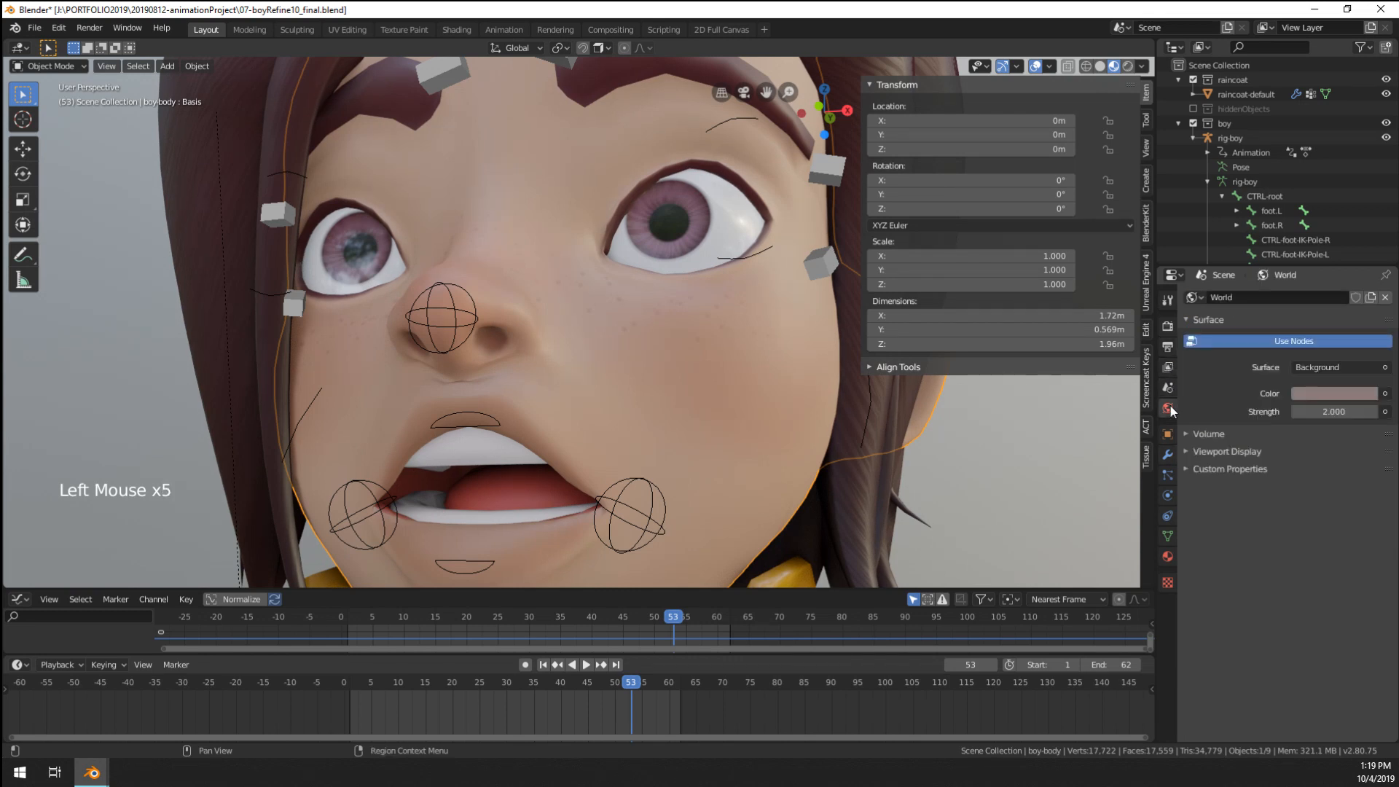
left_click(1168, 299)
left_click(1168, 330)
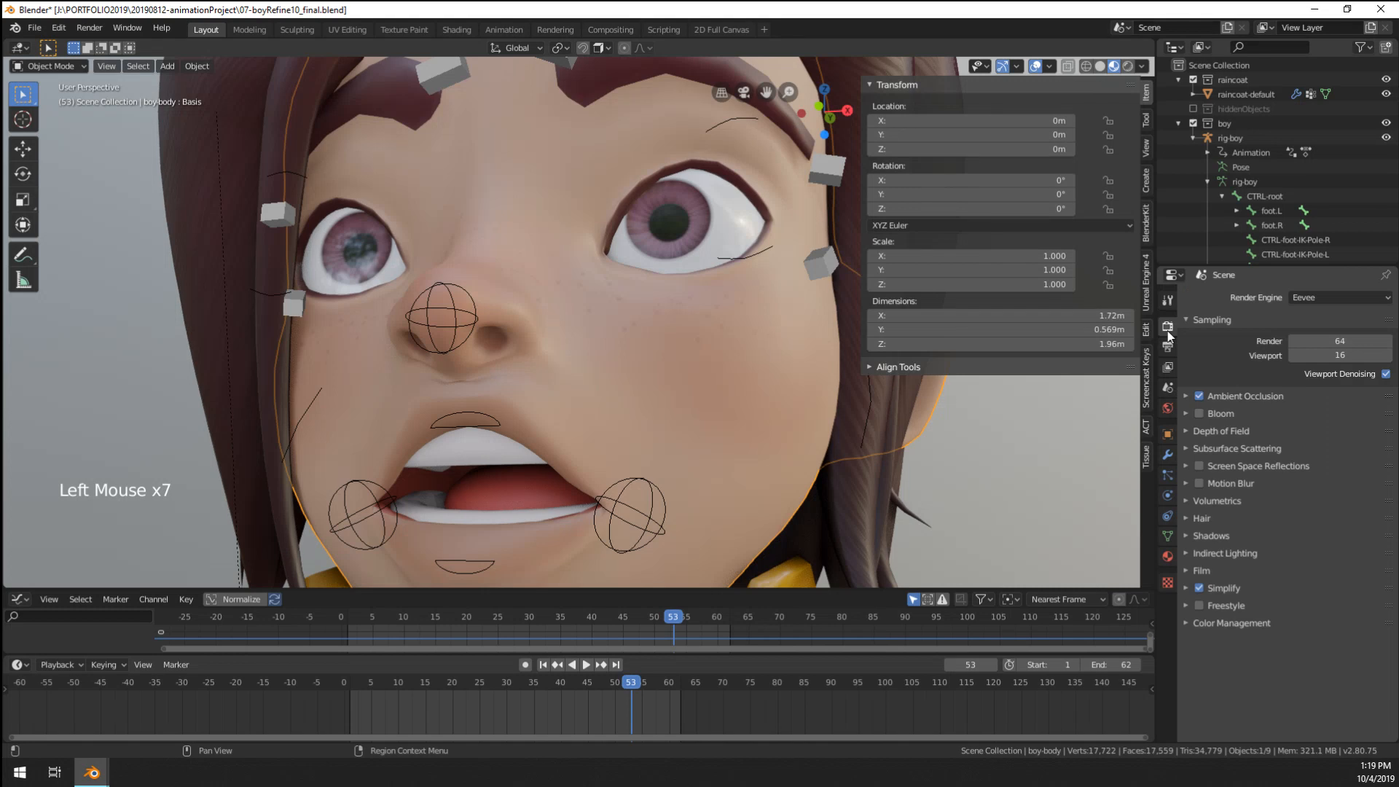
left_click(1168, 348)
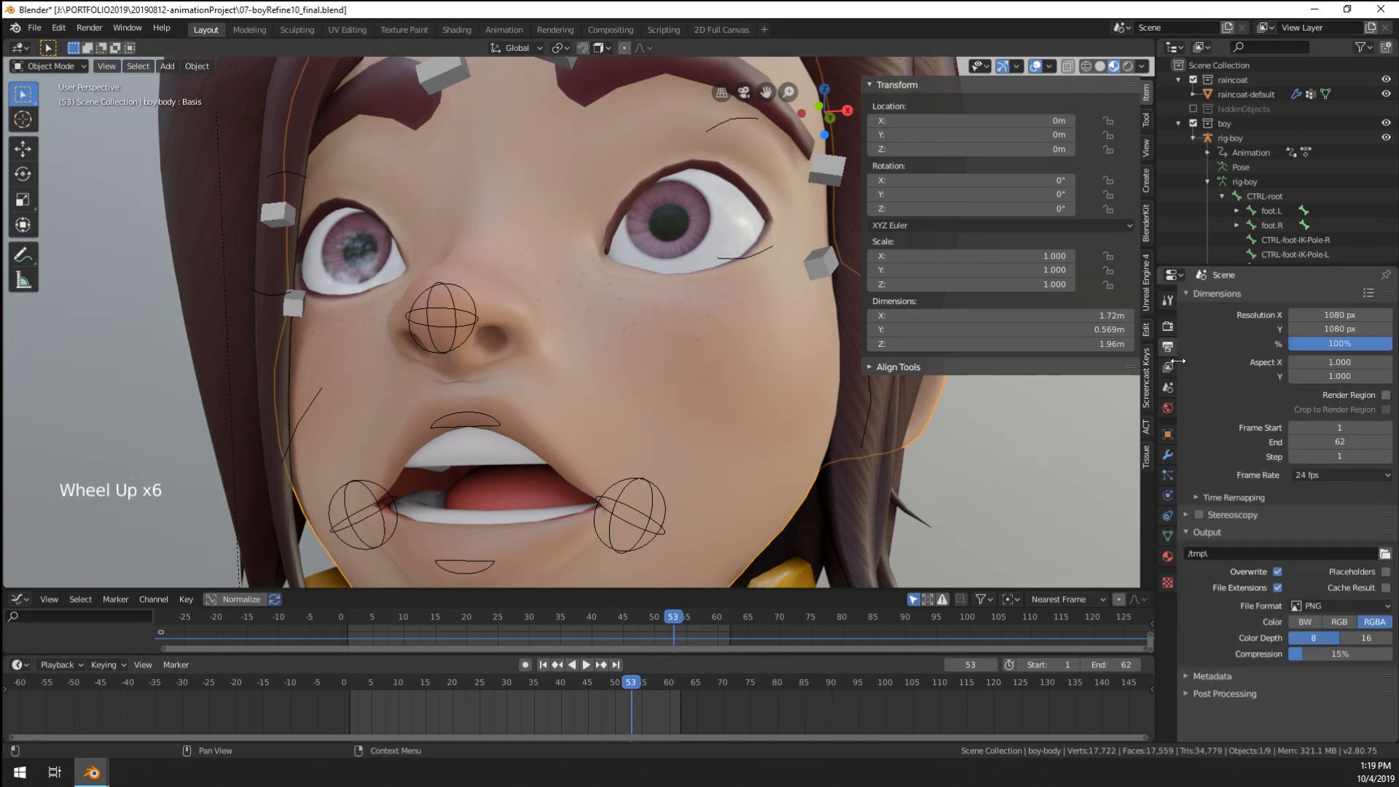
left_click(1168, 368)
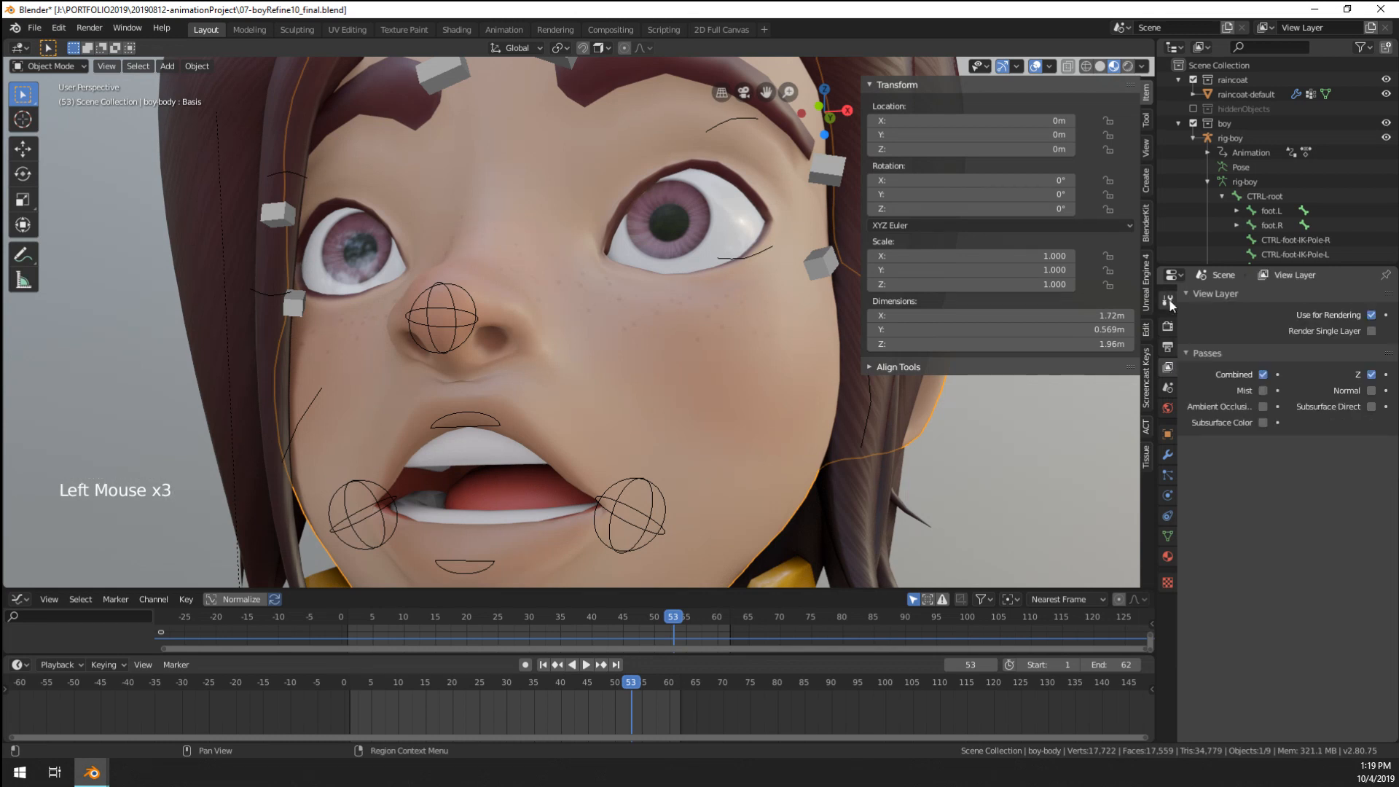
left_click(1168, 300)
left_click(1168, 348)
- Turn off Simplify in the scene's render settings
left_click(1168, 328)
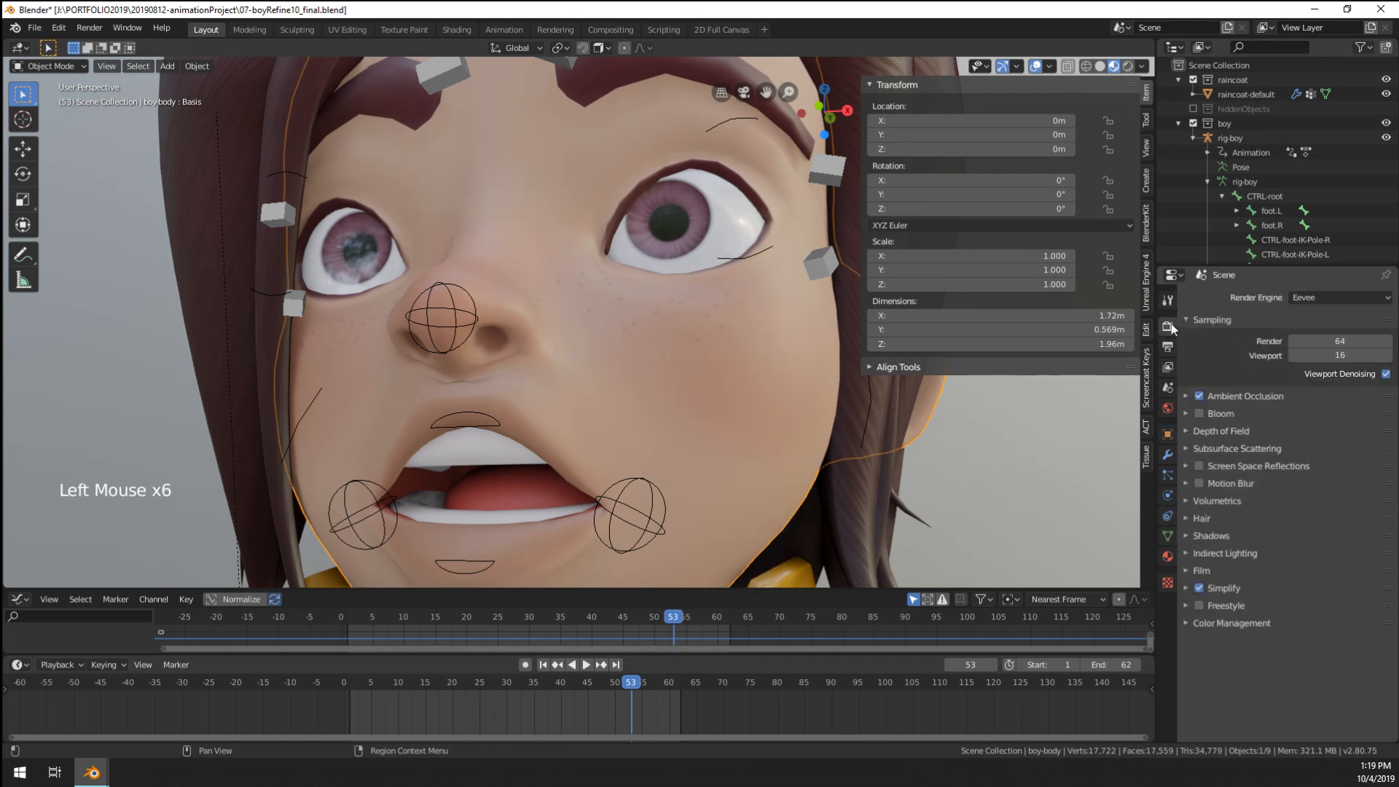
left_click(1230, 589)
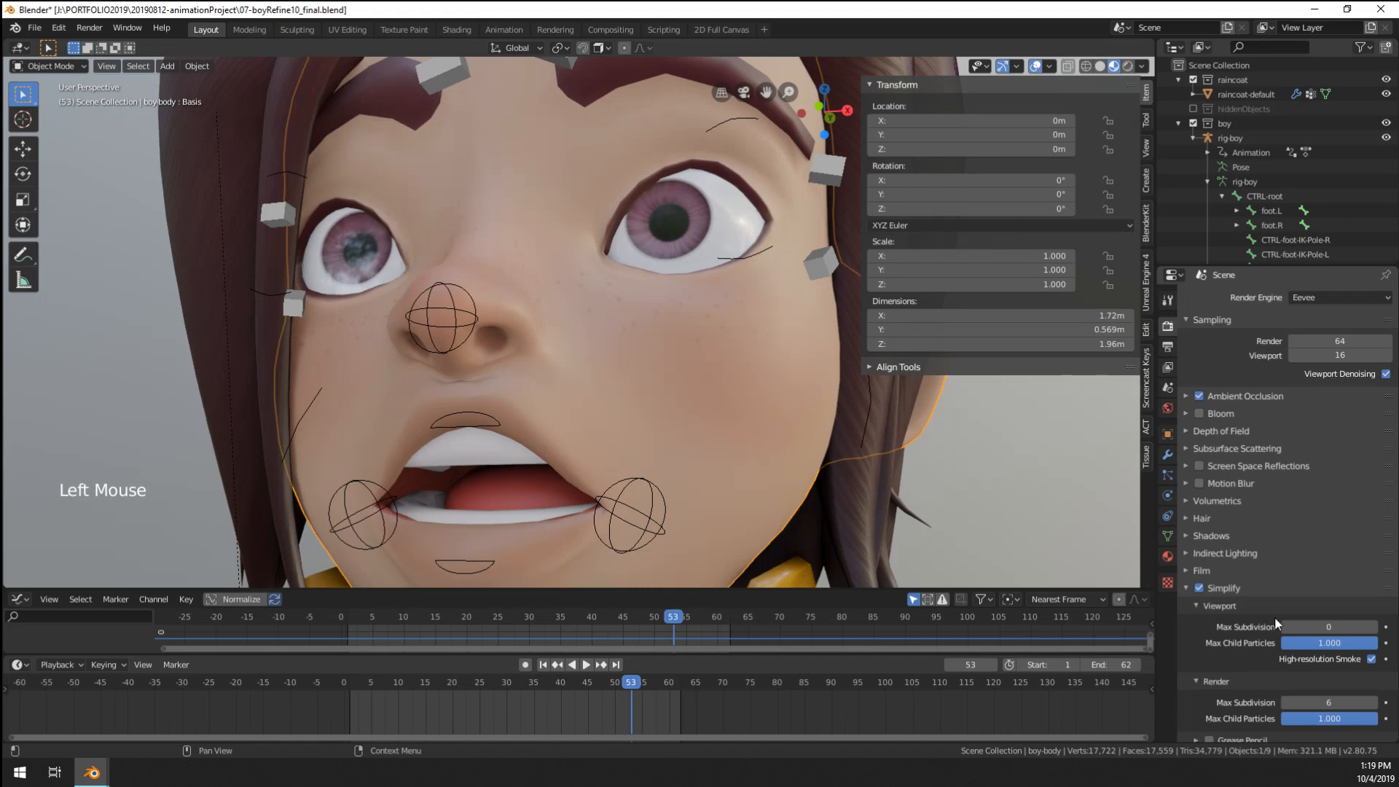
scroll(1274, 616, "down", 1)
left_click(1199, 558)
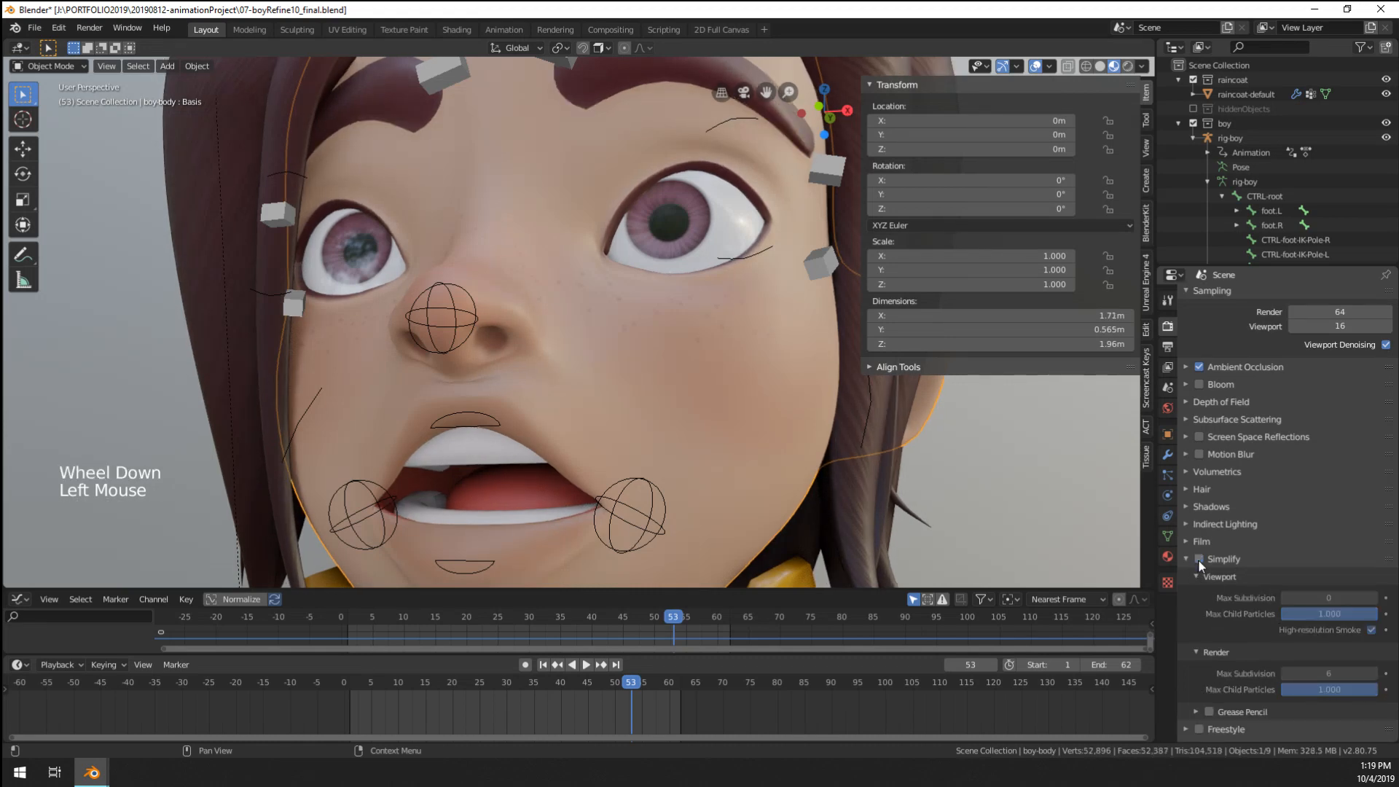
- Examine the boy's unsimplified face and mouth at frame 53 from the side, the front and further away
scroll(509, 461, "up", 3)
middle_click_drag(509, 461, 236, 421)
scroll(236, 421, "down", 5)
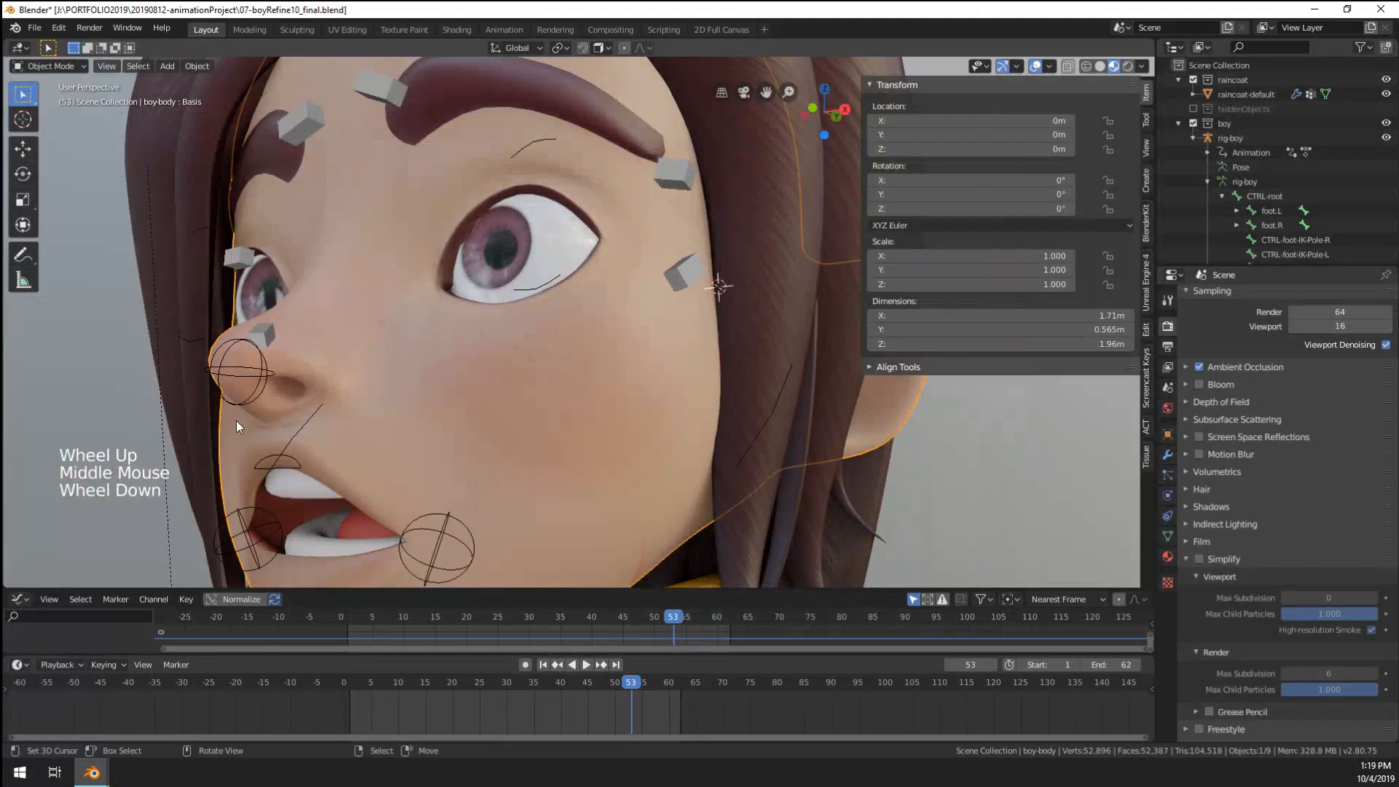
middle_click_drag(452, 426, 510, 440)
scroll(541, 443, "down", 2)
scroll(513, 418, "up", 5)
scroll(461, 414, "down", 1)
scroll(514, 441, "down", 1)
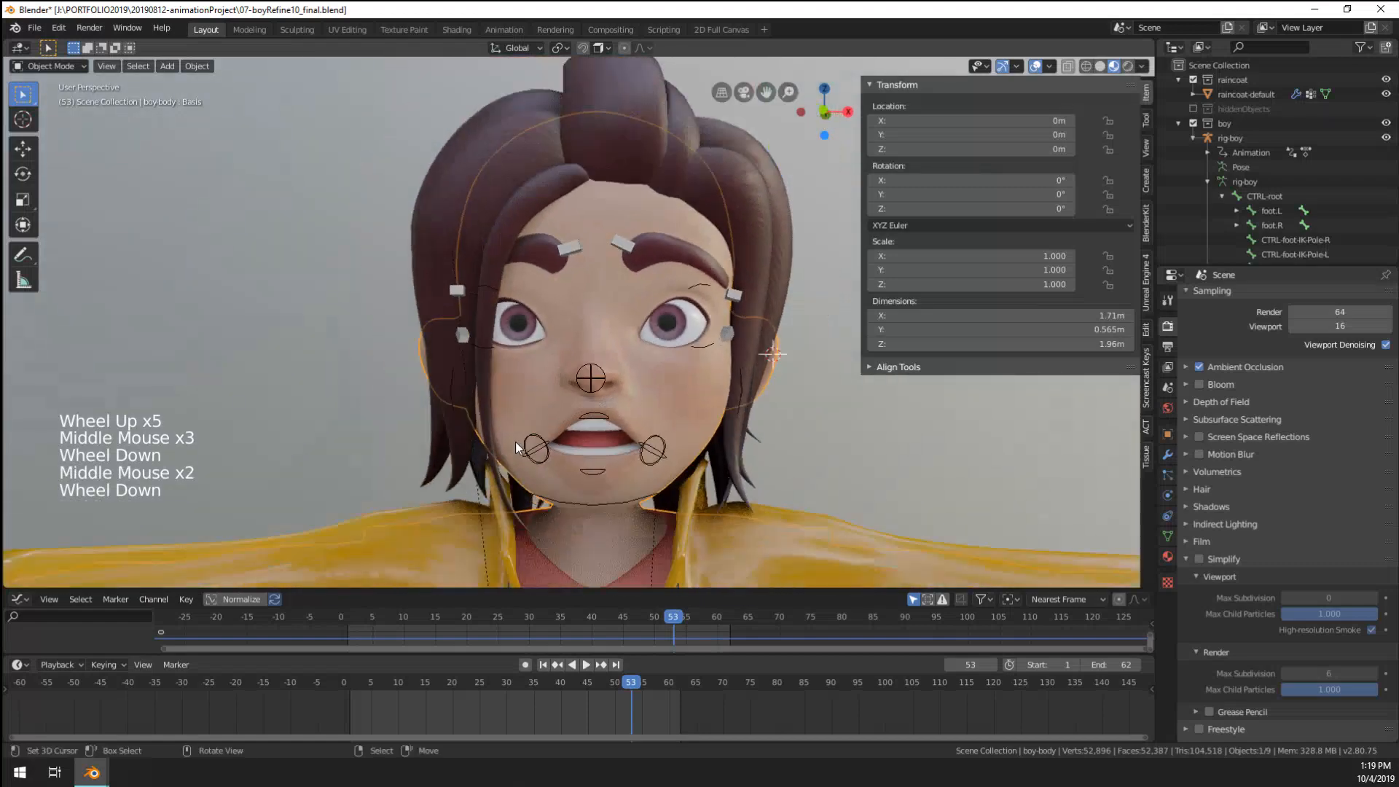
scroll(514, 441, "down", 2)
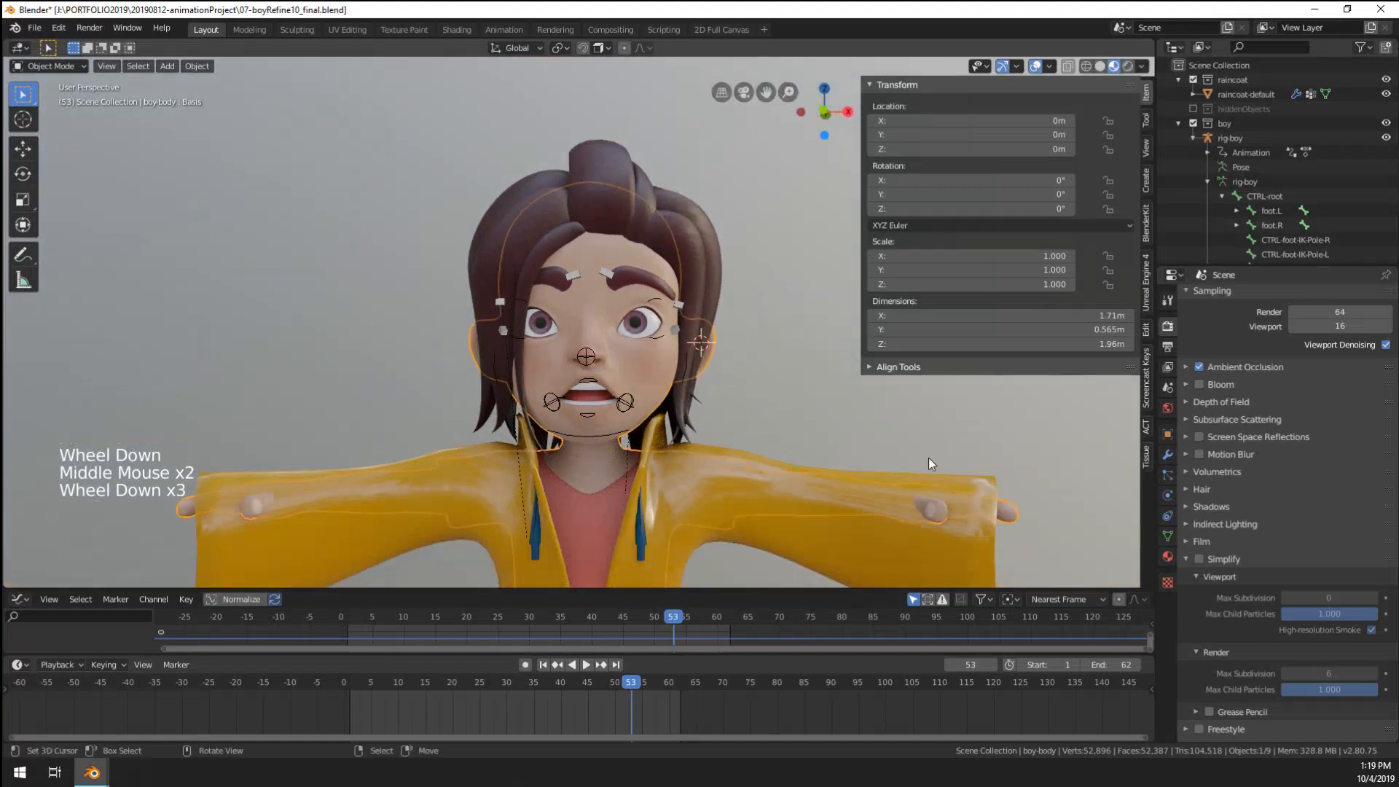
- Toggle Simplify to compare the character with and without it, leaving it enabled
left_click(1200, 558)
left_click(1199, 557)
left_click(1200, 556)
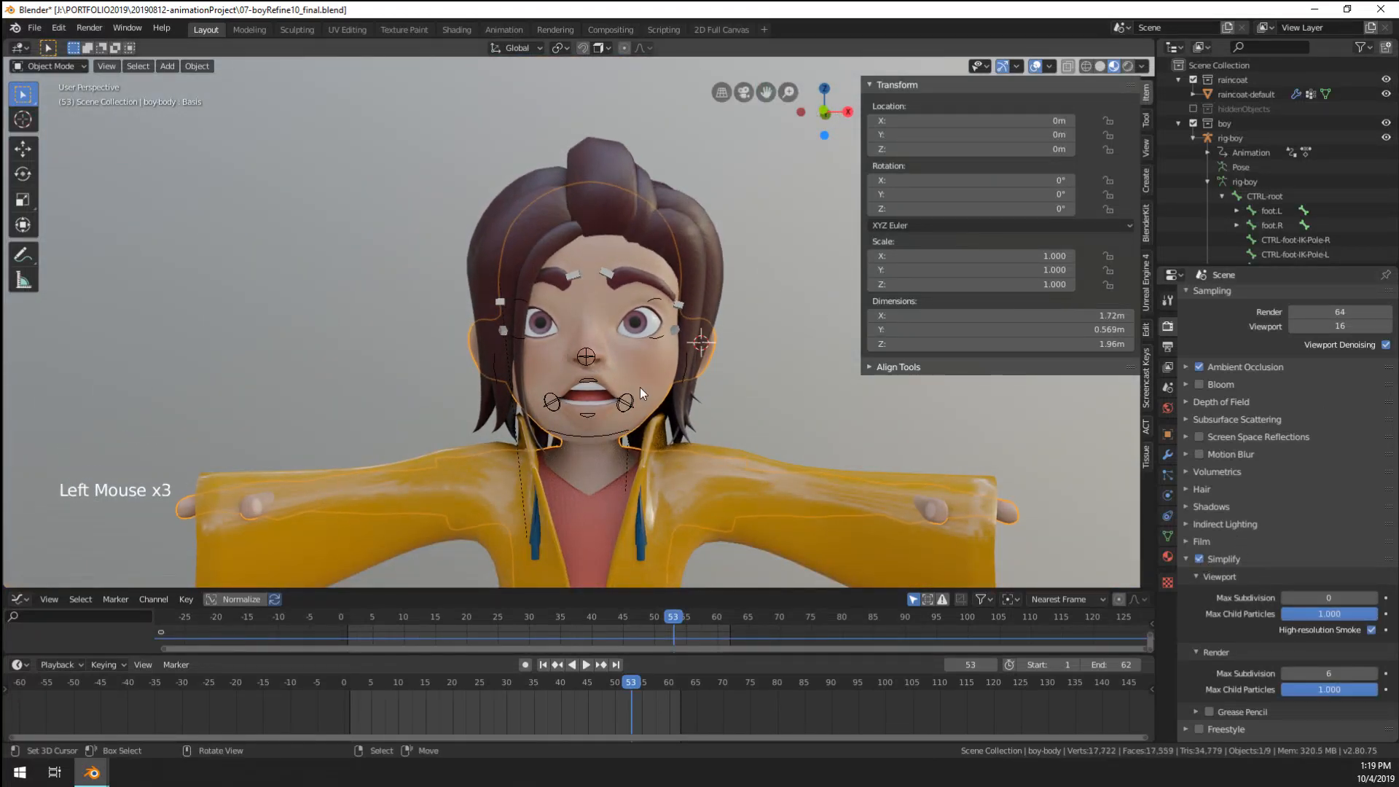
- Play the facial animation from a three-quarter view, stop at frame 33 and examine the smiling face
middle_click_drag(640, 387, 597, 373)
key("space")
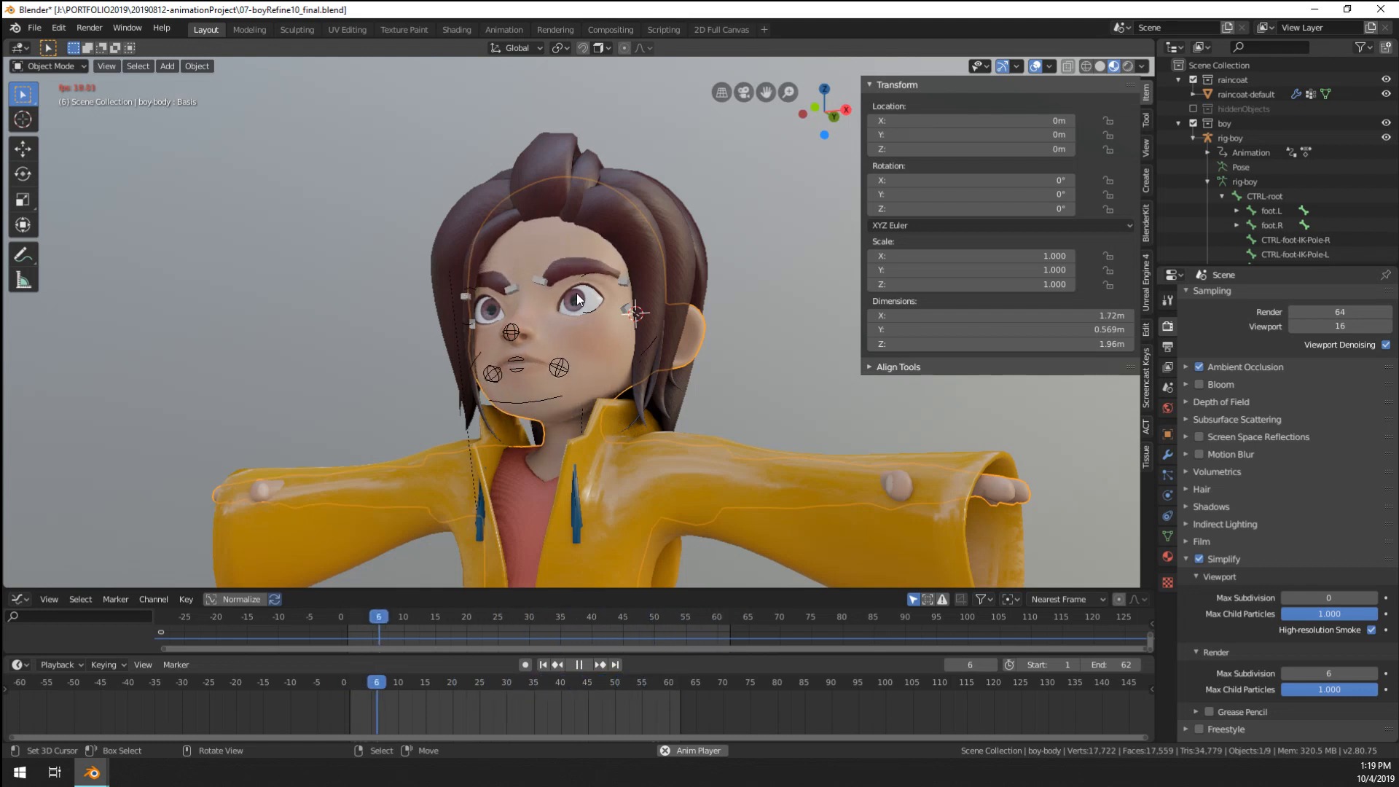
key("space")
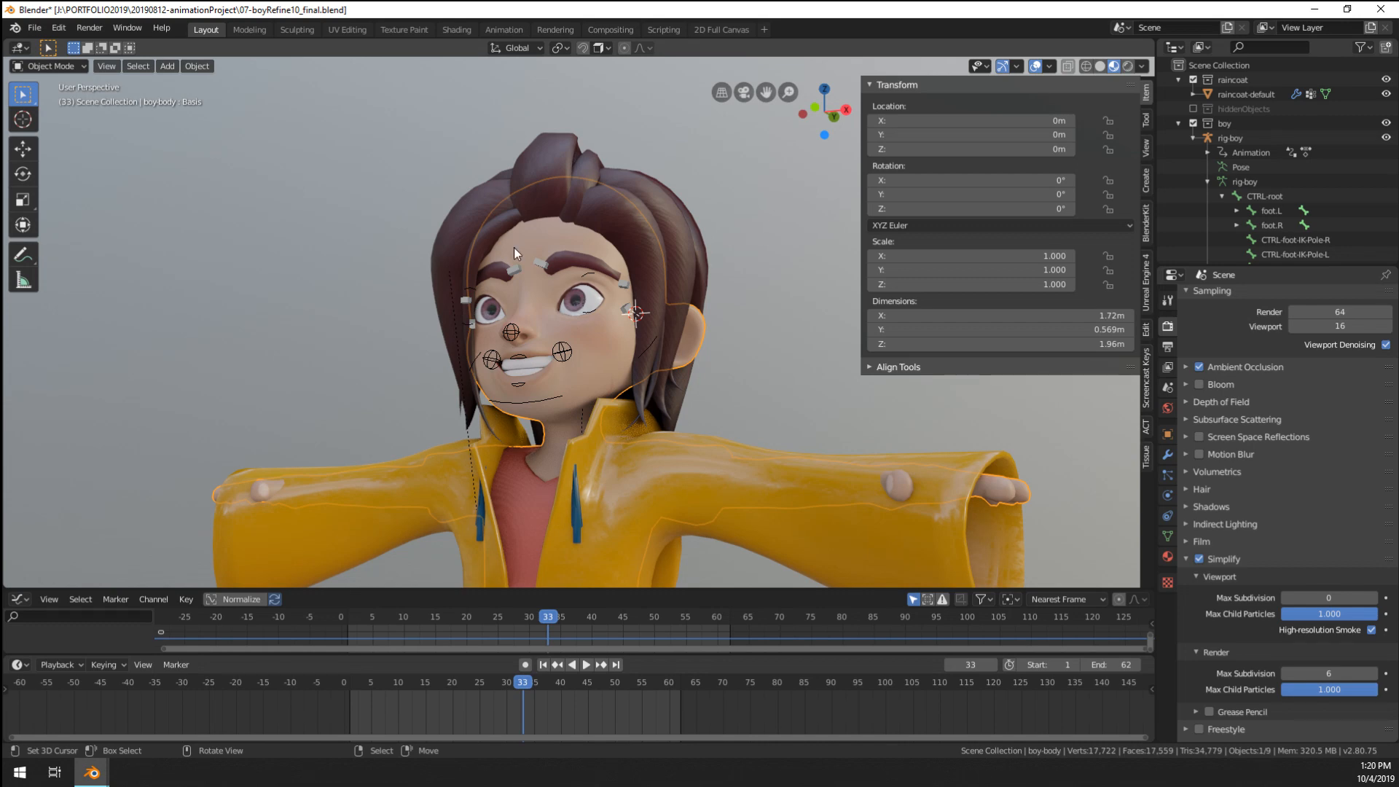
middle_click_drag(392, 451, 587, 439)
scroll(535, 318, "down", 2)
scroll(470, 357, "up", 3)
middle_click_drag(587, 439, 579, 419, "shift")
scroll(580, 419, "down", 1)
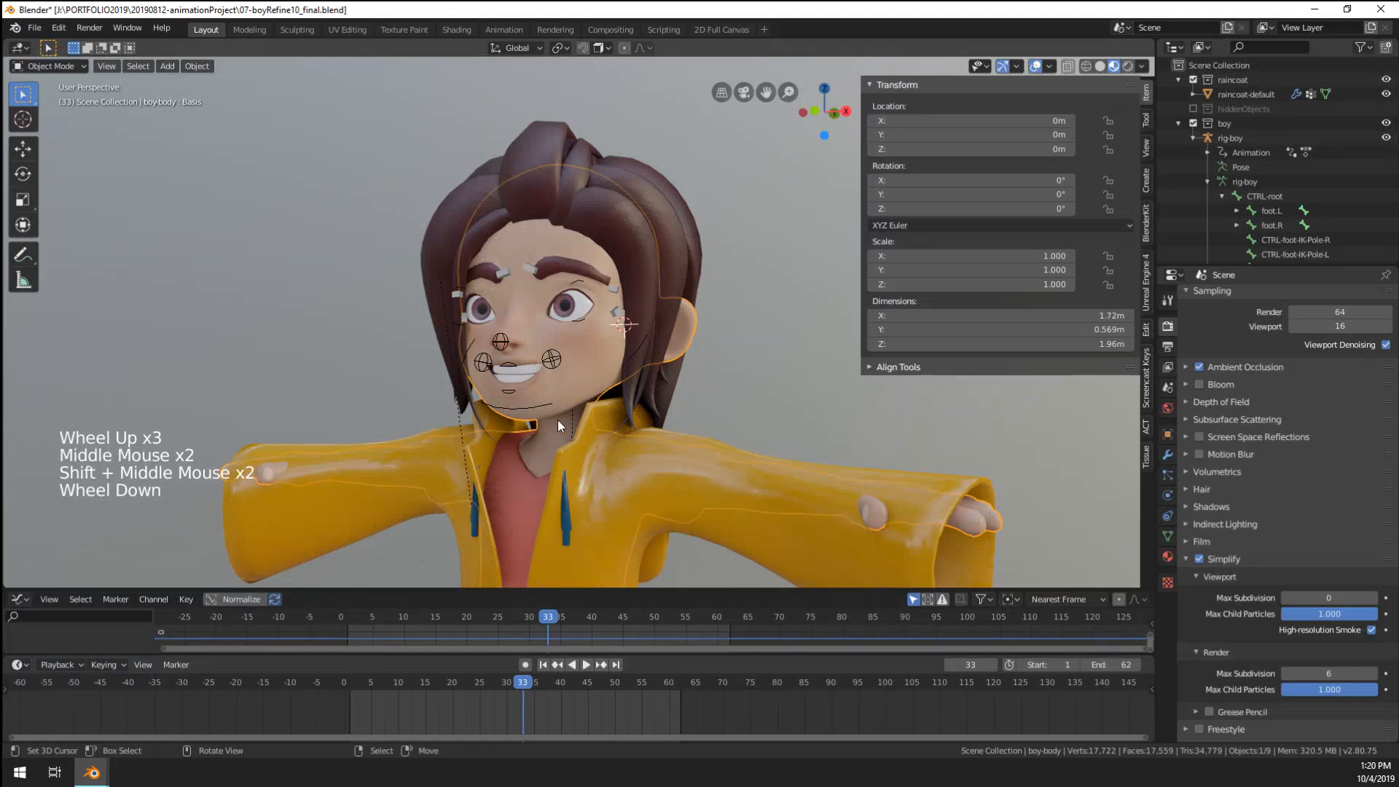
- Save 07-boyRefine10_final.blend and switch to the Blender window with 09-lookdevTest01.blend
key("ctrl+s")
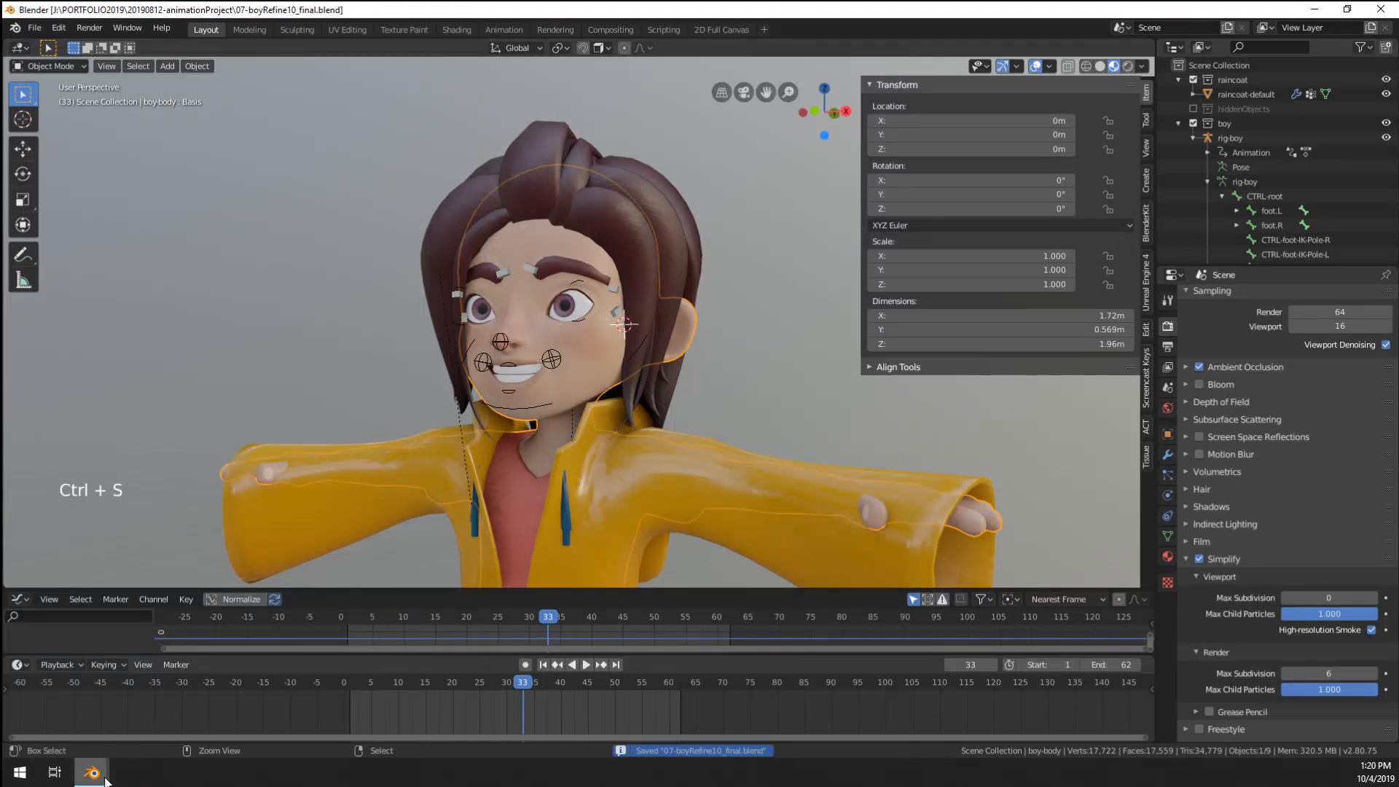
mouse_move(91, 772)
left_click(123, 723)
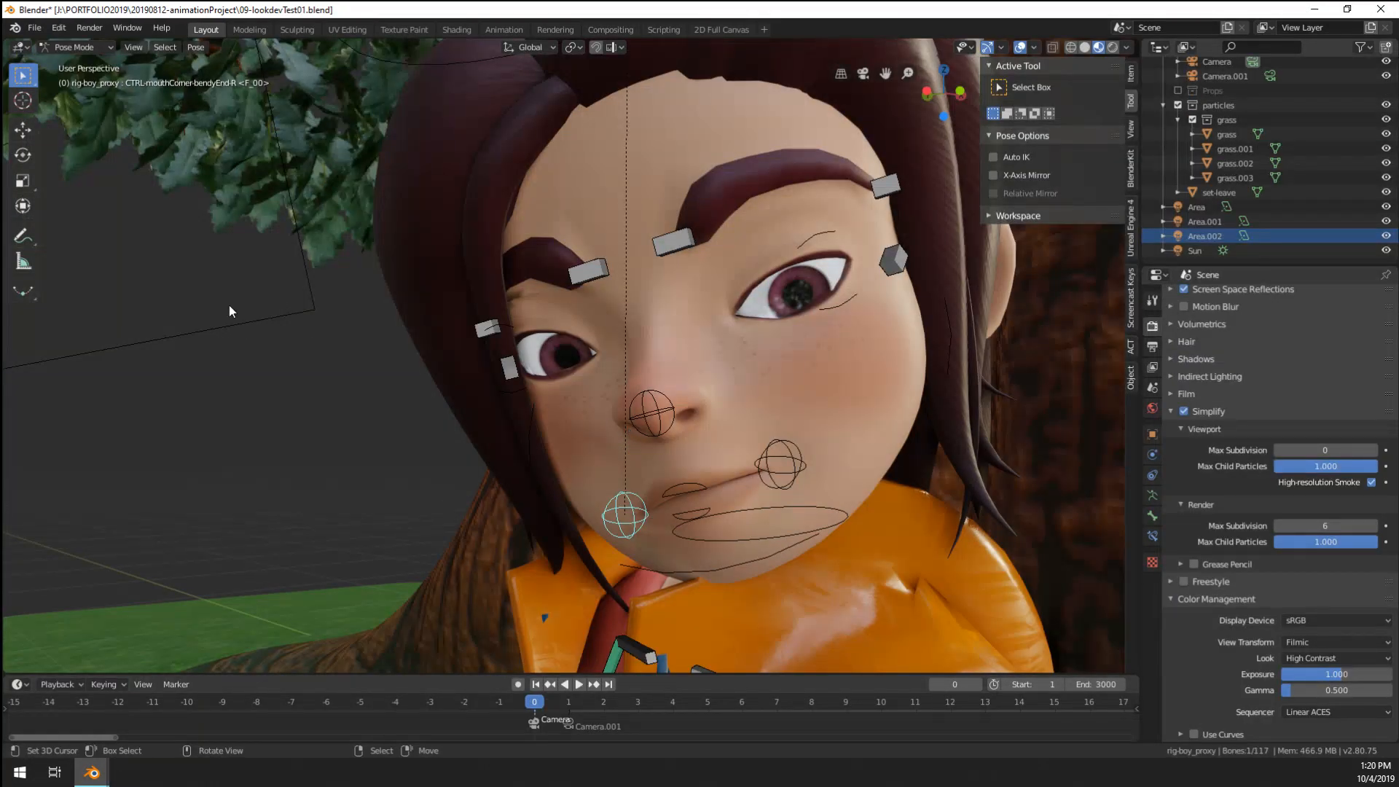
- Save 09-lookdevTest01.blend and reopen it from the recent files to reload its linked characters
key("ctrl+s")
left_click(29, 30)
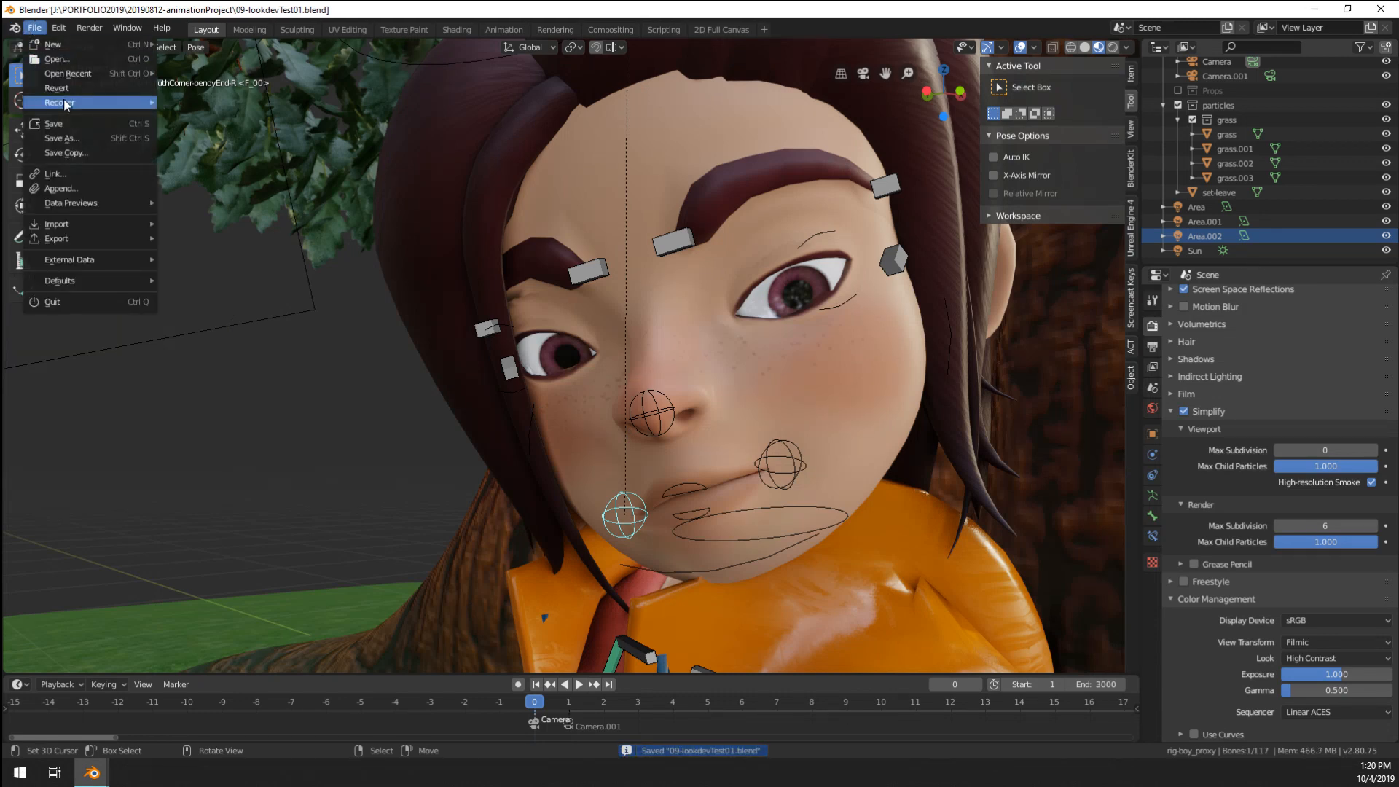
mouse_move(111, 76)
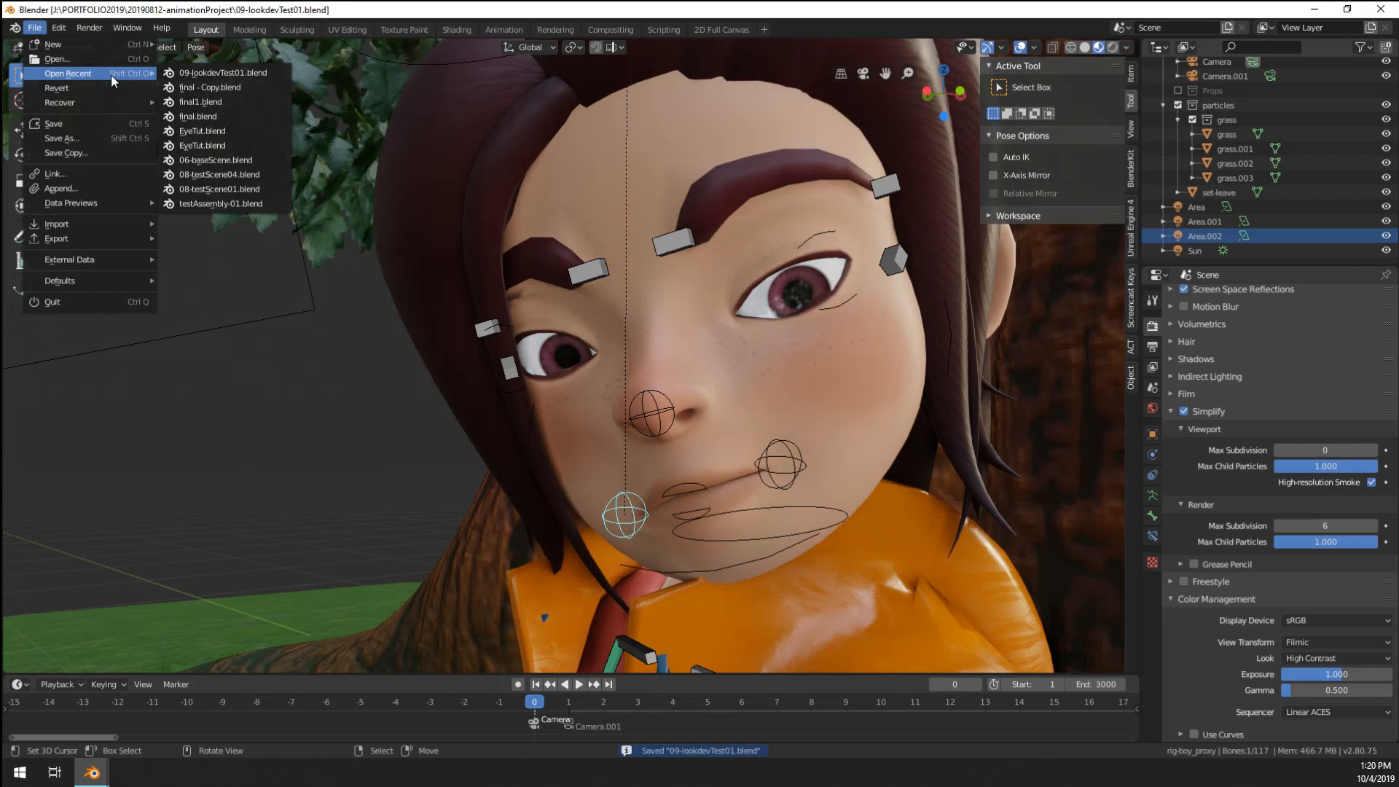
left_click(255, 76)
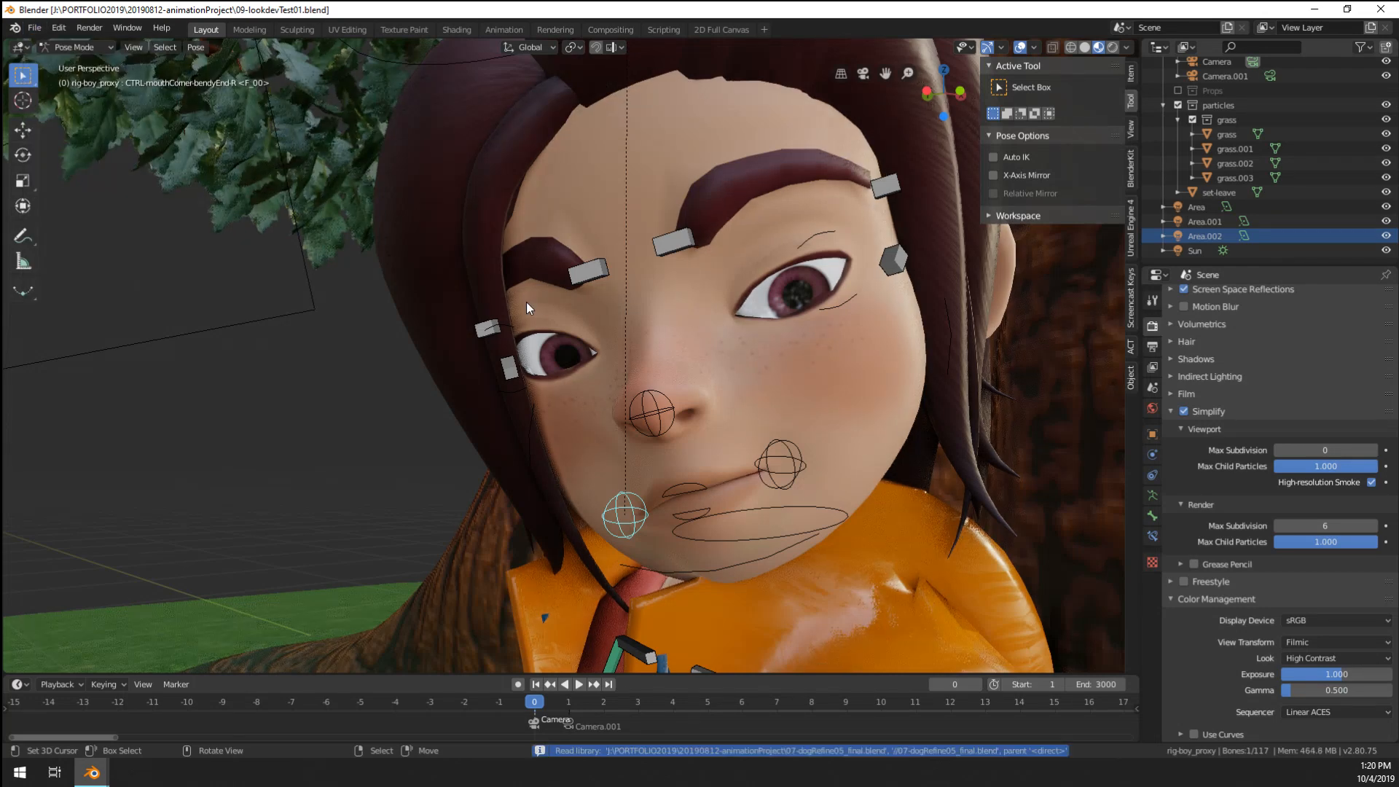
- Examine the reloaded boy's face and his seated pose under the tree
middle_click_drag(526, 302, 586, 456)
scroll(586, 456, "up", 5)
scroll(586, 456, "down", 2)
scroll(627, 500, "down", 3)
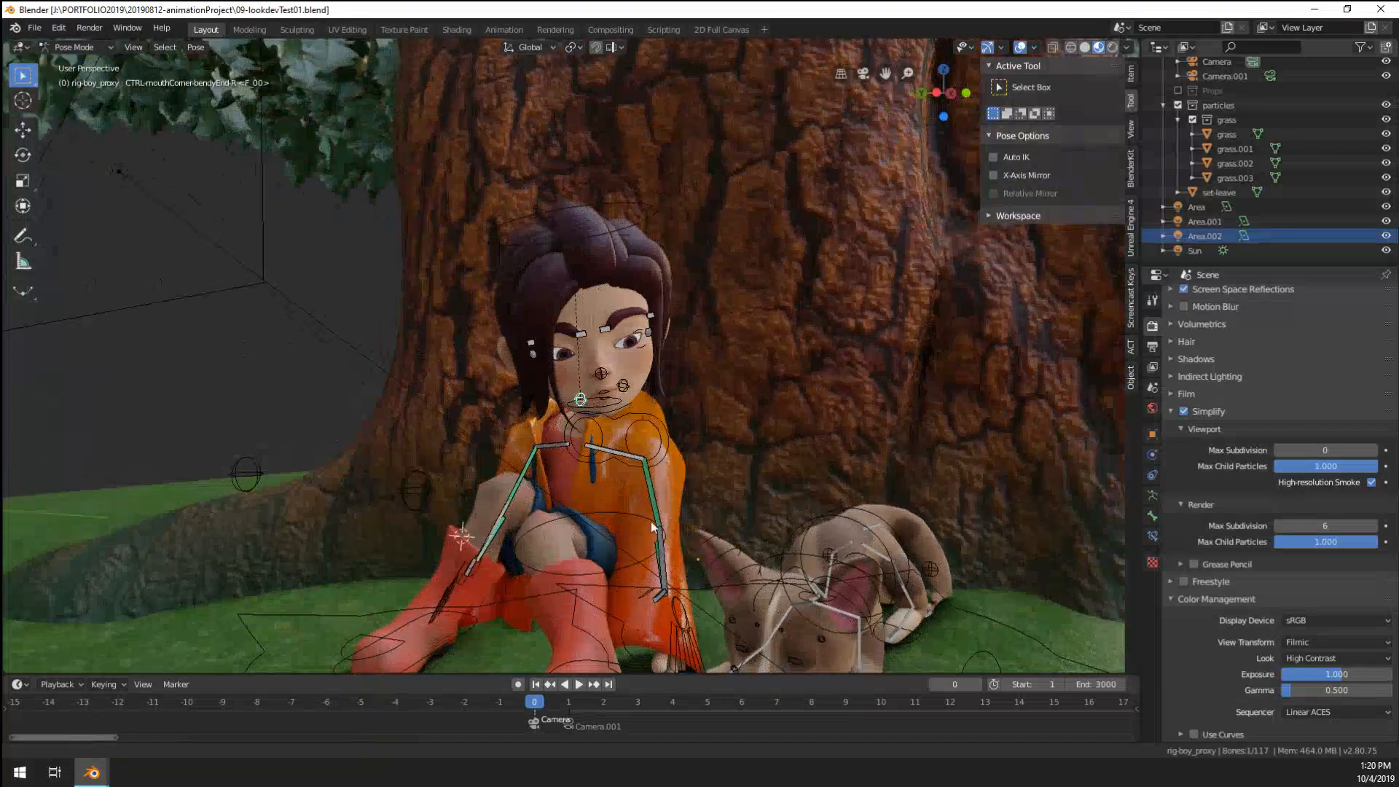
middle_click_drag(627, 500, 651, 459)
- Look through the scene camera, advance to frame 1 for the Camera.001 shot and examine the boy's face
key("KP_0")
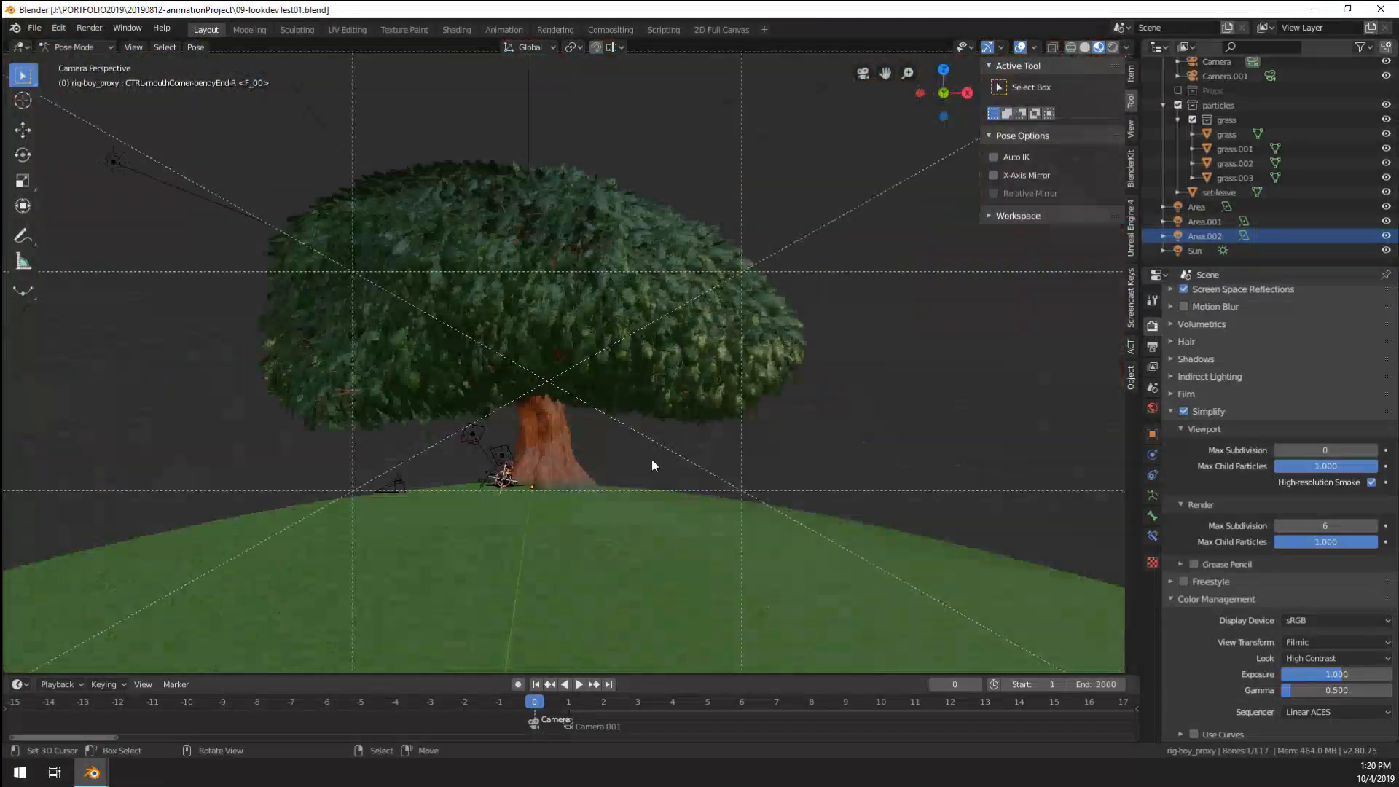
scroll(651, 459, "up", 4)
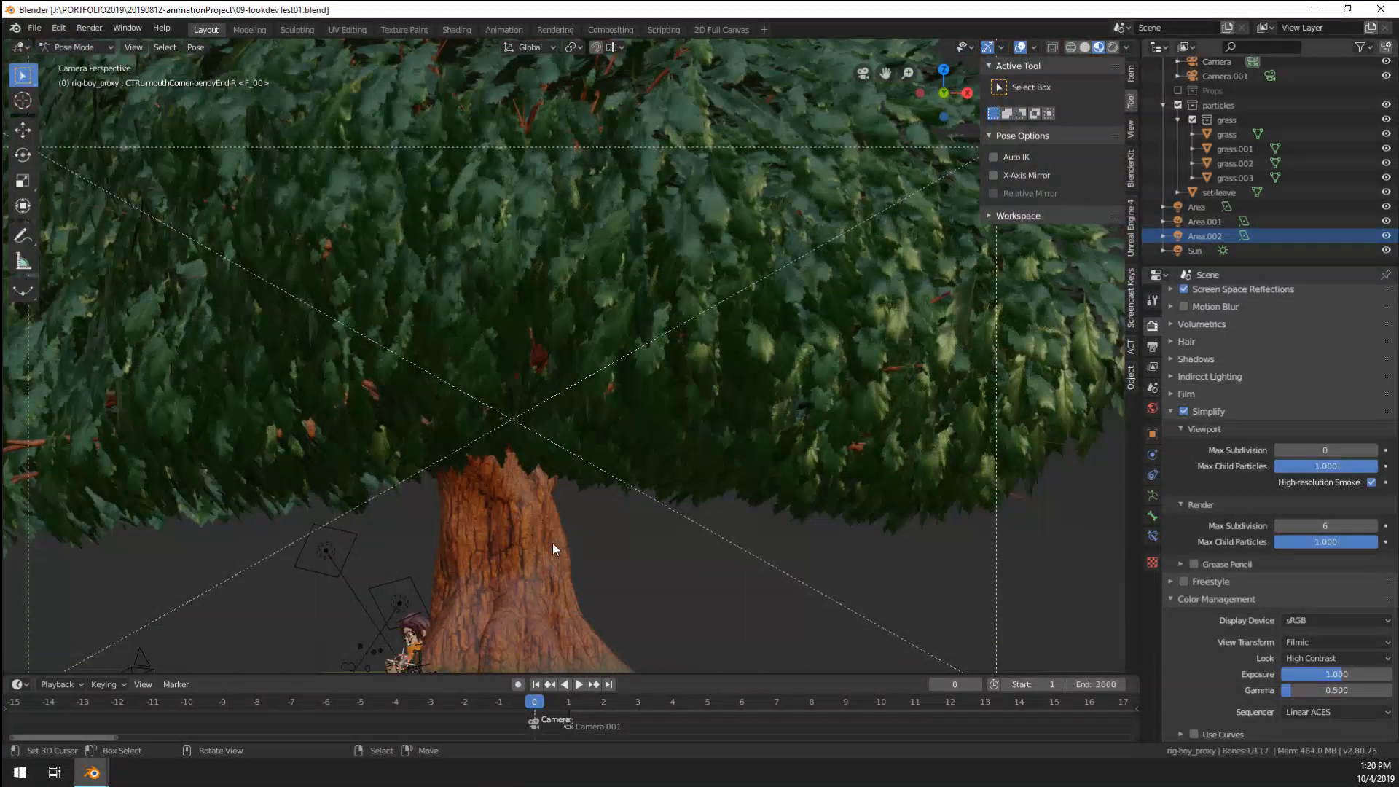
key("Right")
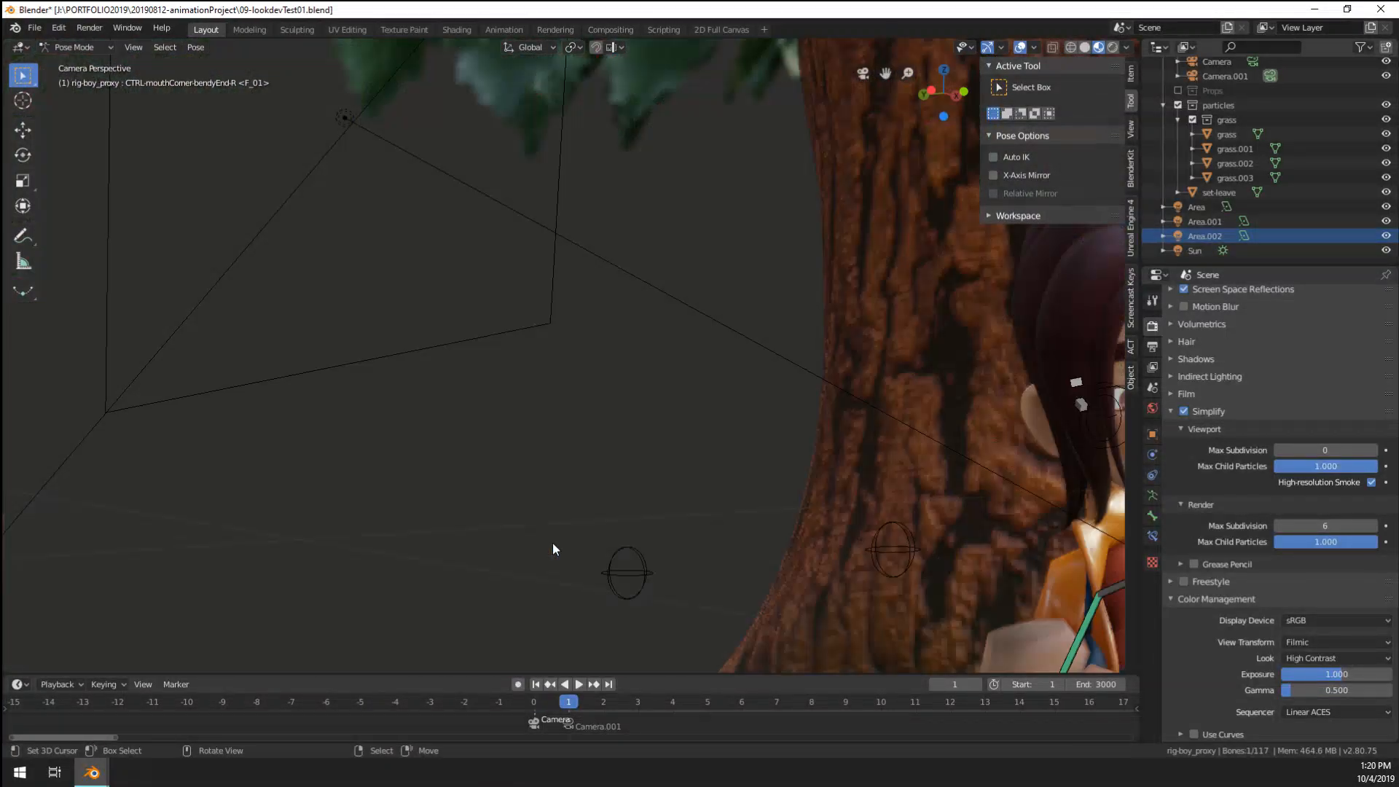
scroll(649, 365, "up", 6)
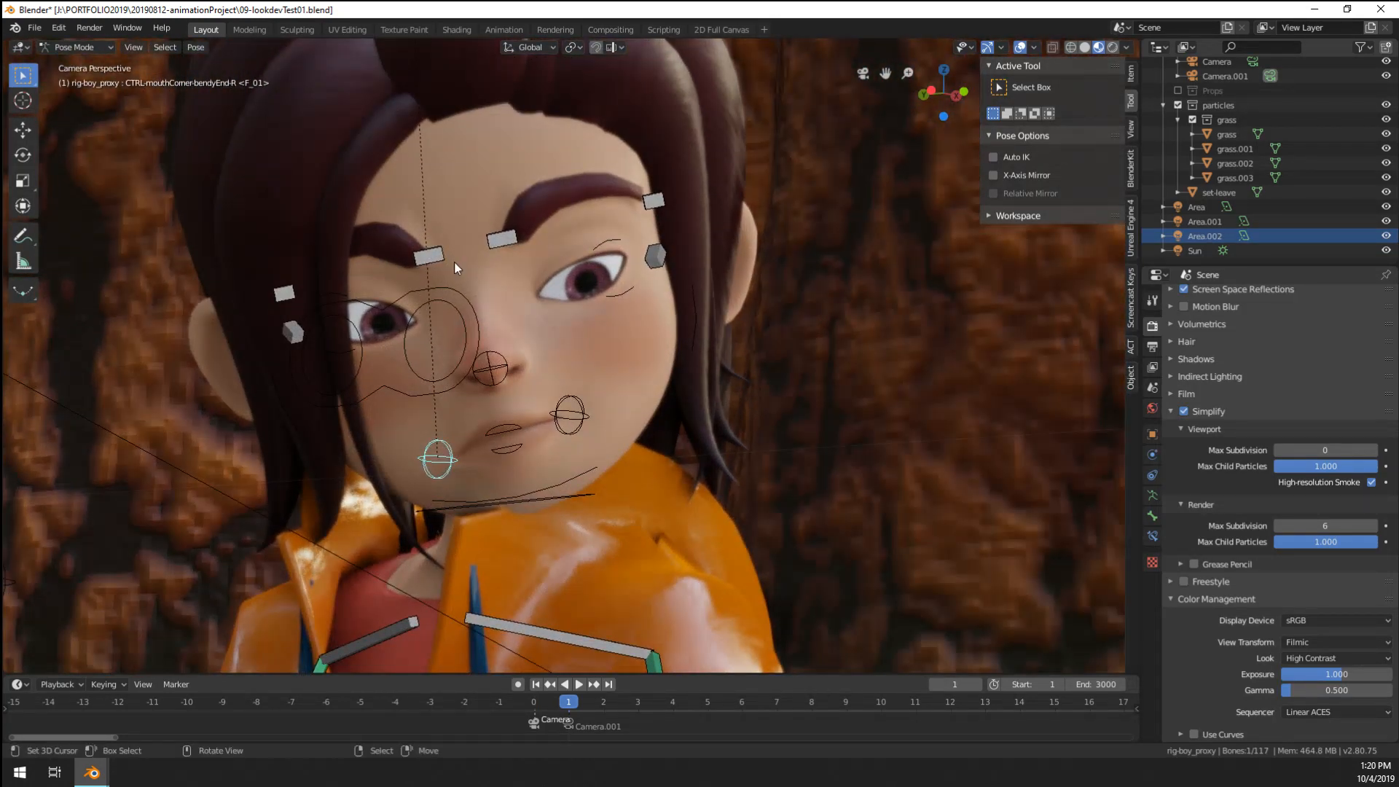
scroll(473, 266, "up", 2)
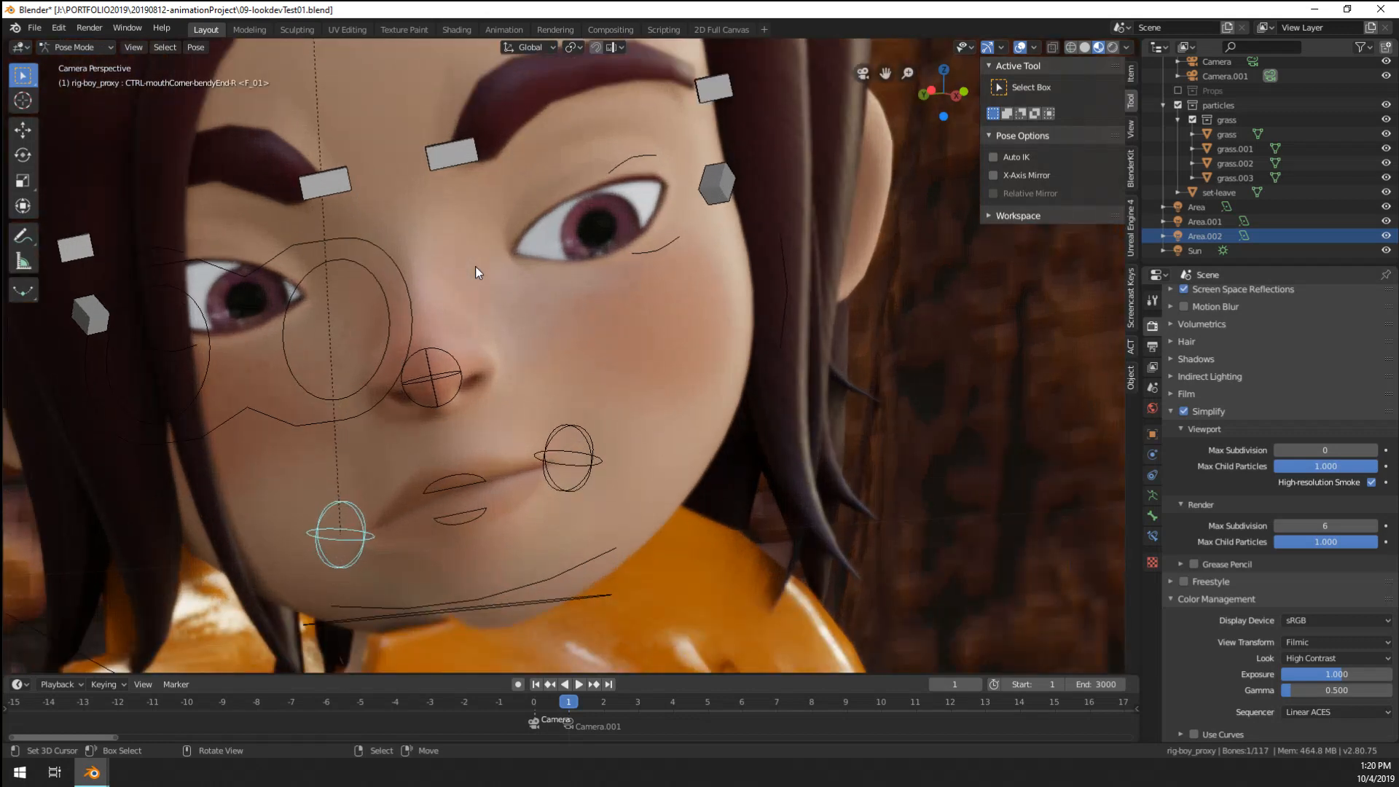
scroll(475, 267, "down", 6)
scroll(488, 294, "up", 8)
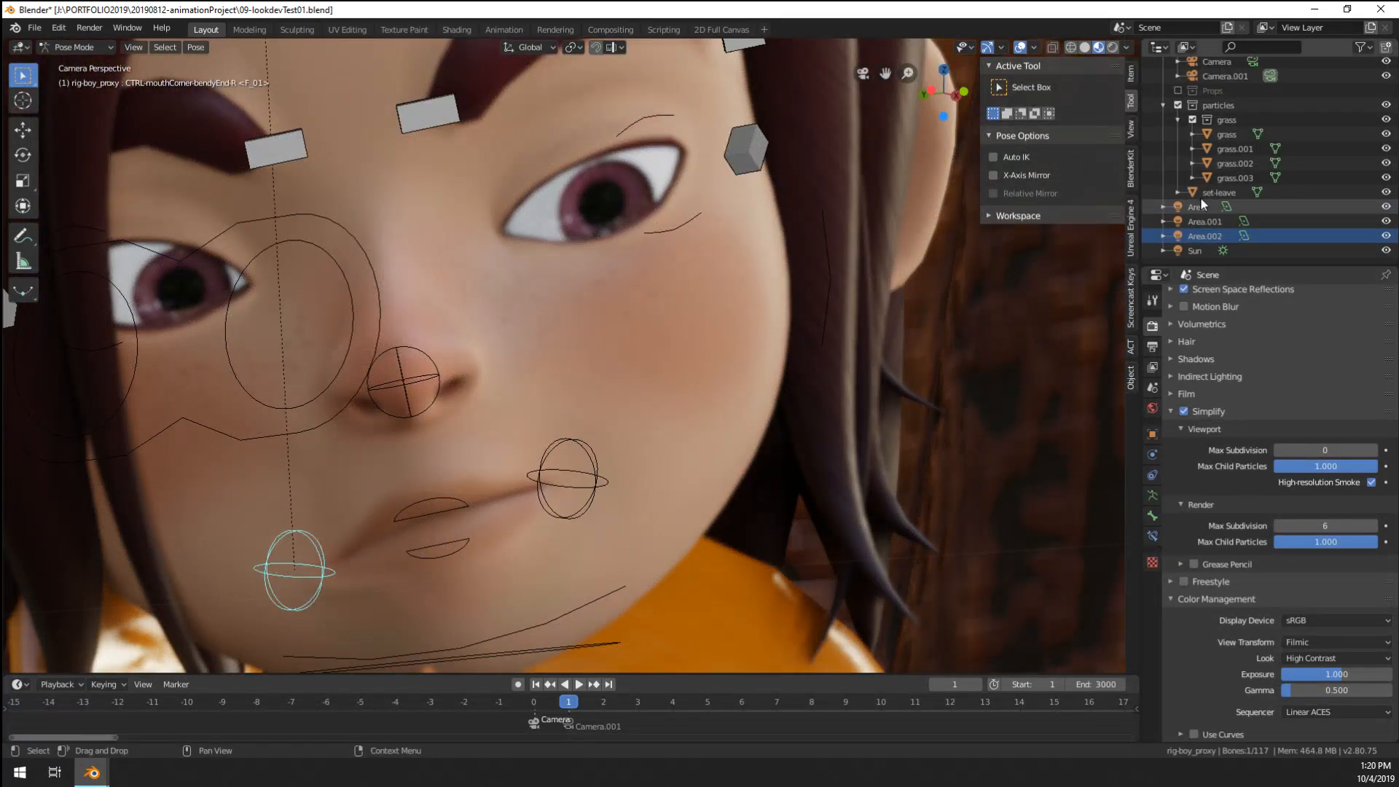
- Leave pose mode on the boy's rig, select Camera.001 and show its lens and depth of field settings
scroll(1230, 124, "up", 2)
left_click(1239, 103)
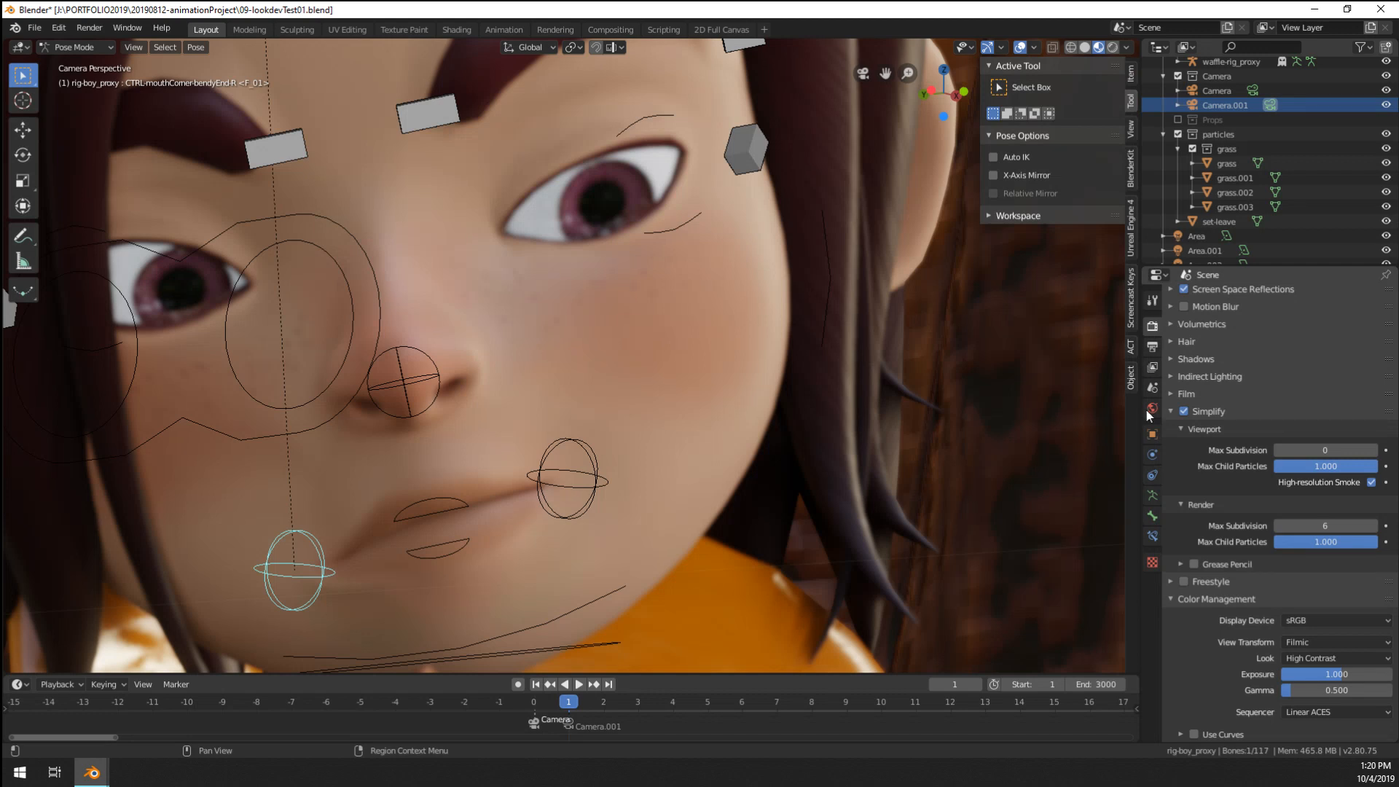
right_click(1197, 105)
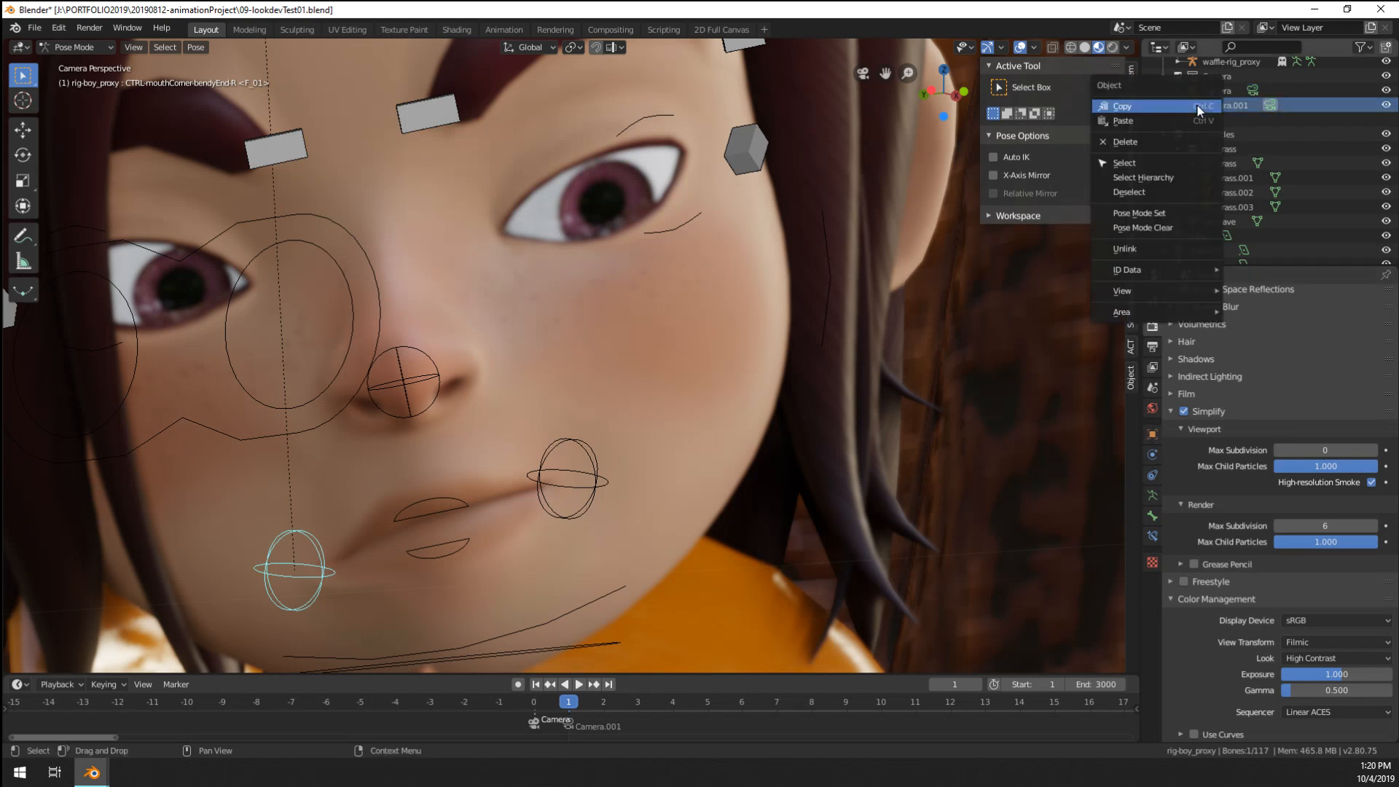
left_click(1197, 107)
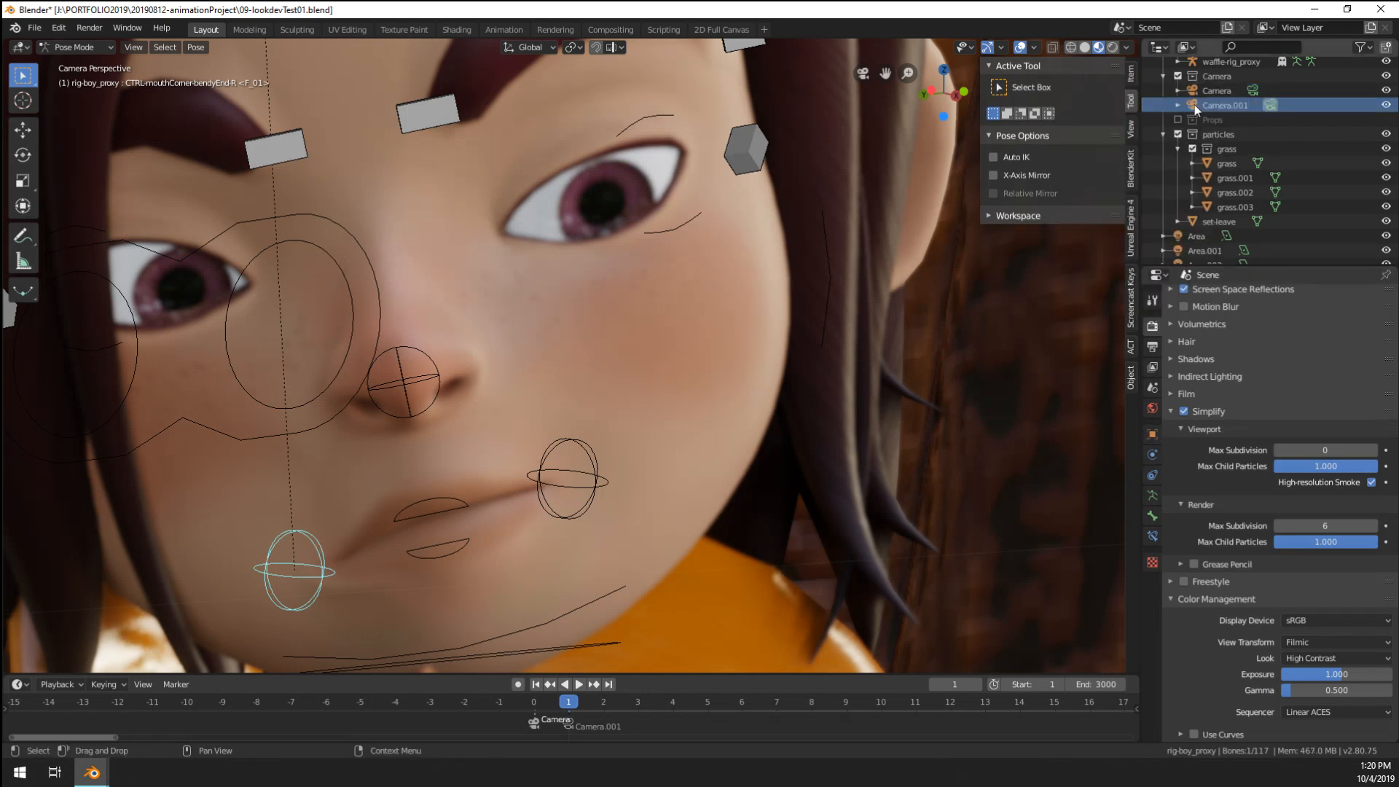
scroll(602, 383, "down", 15)
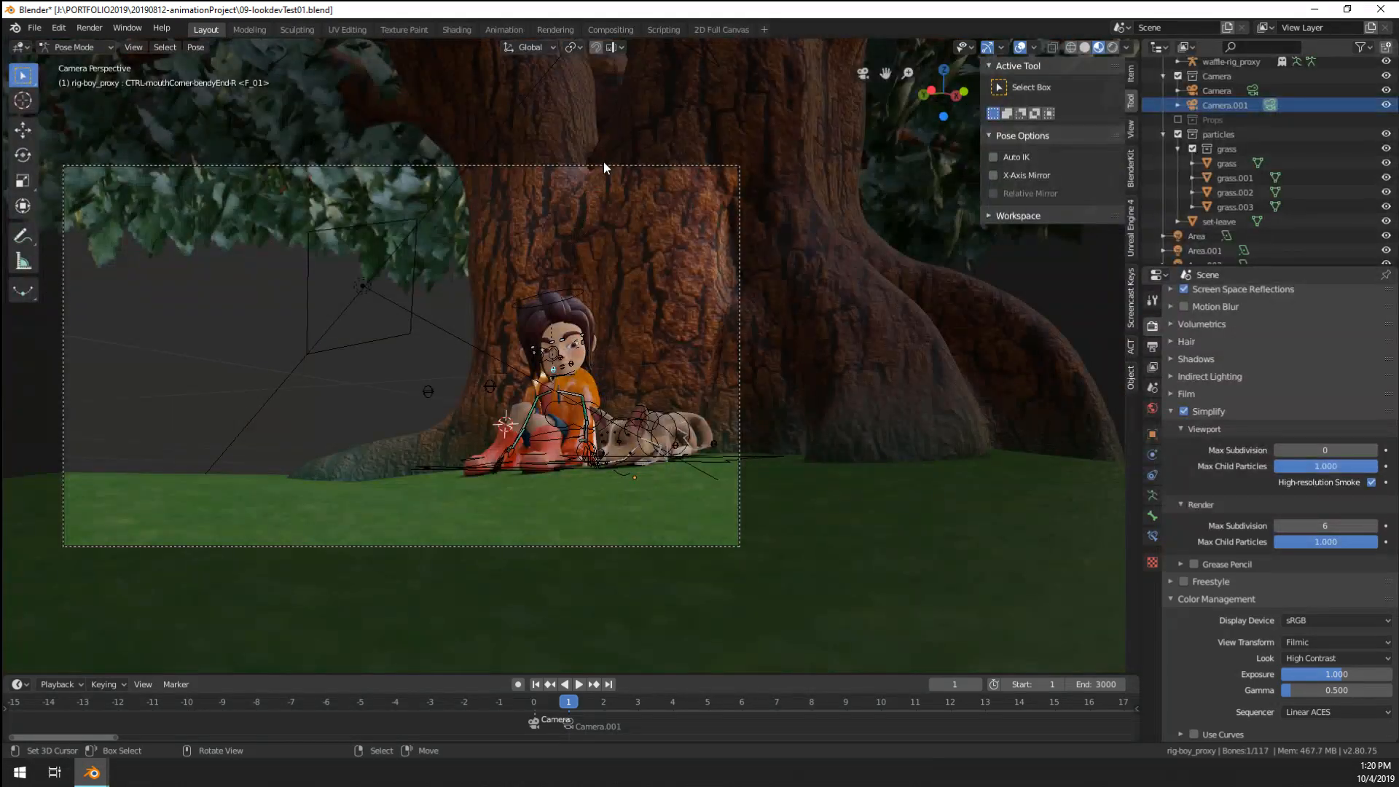
left_click(562, 303)
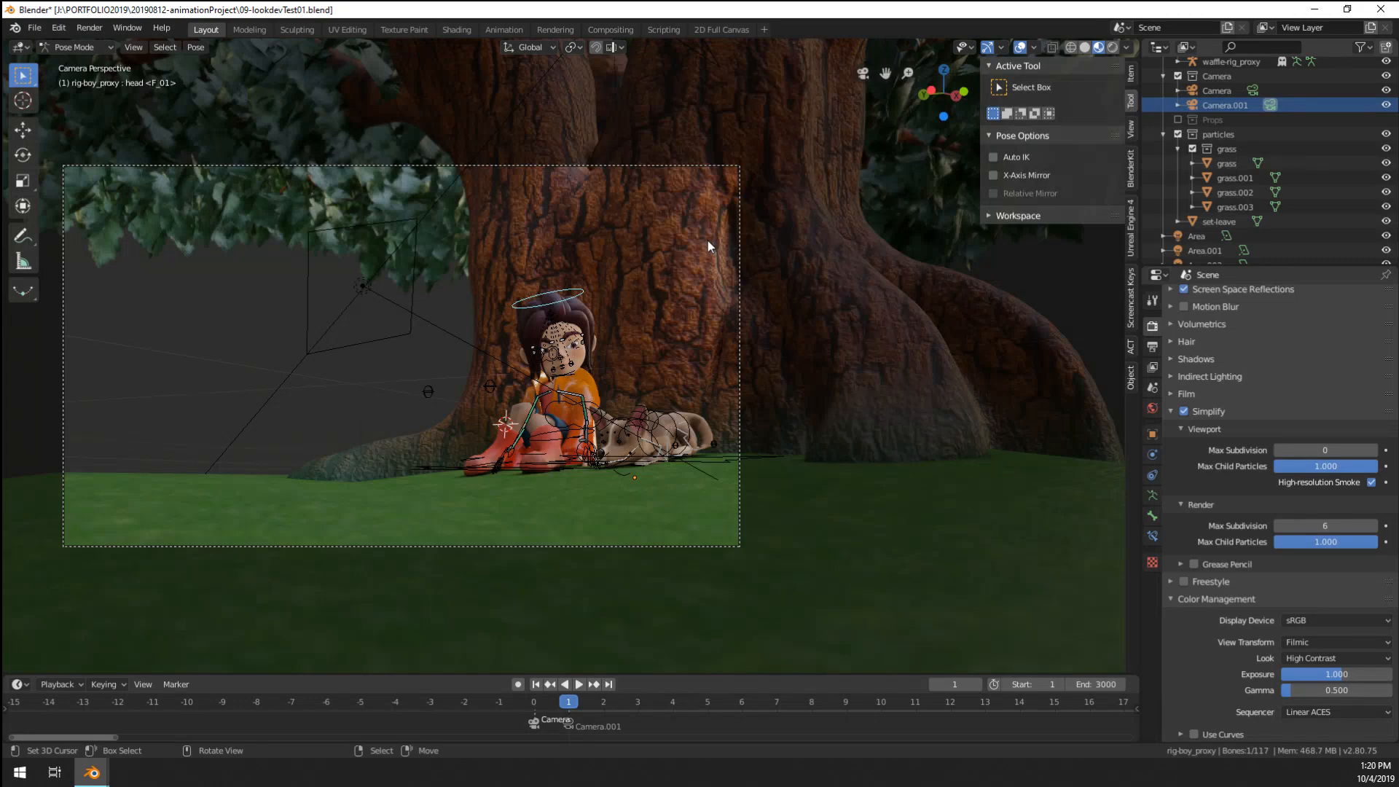
key("ctrl+Tab")
left_click(693, 166)
scroll(586, 305, "up", 12)
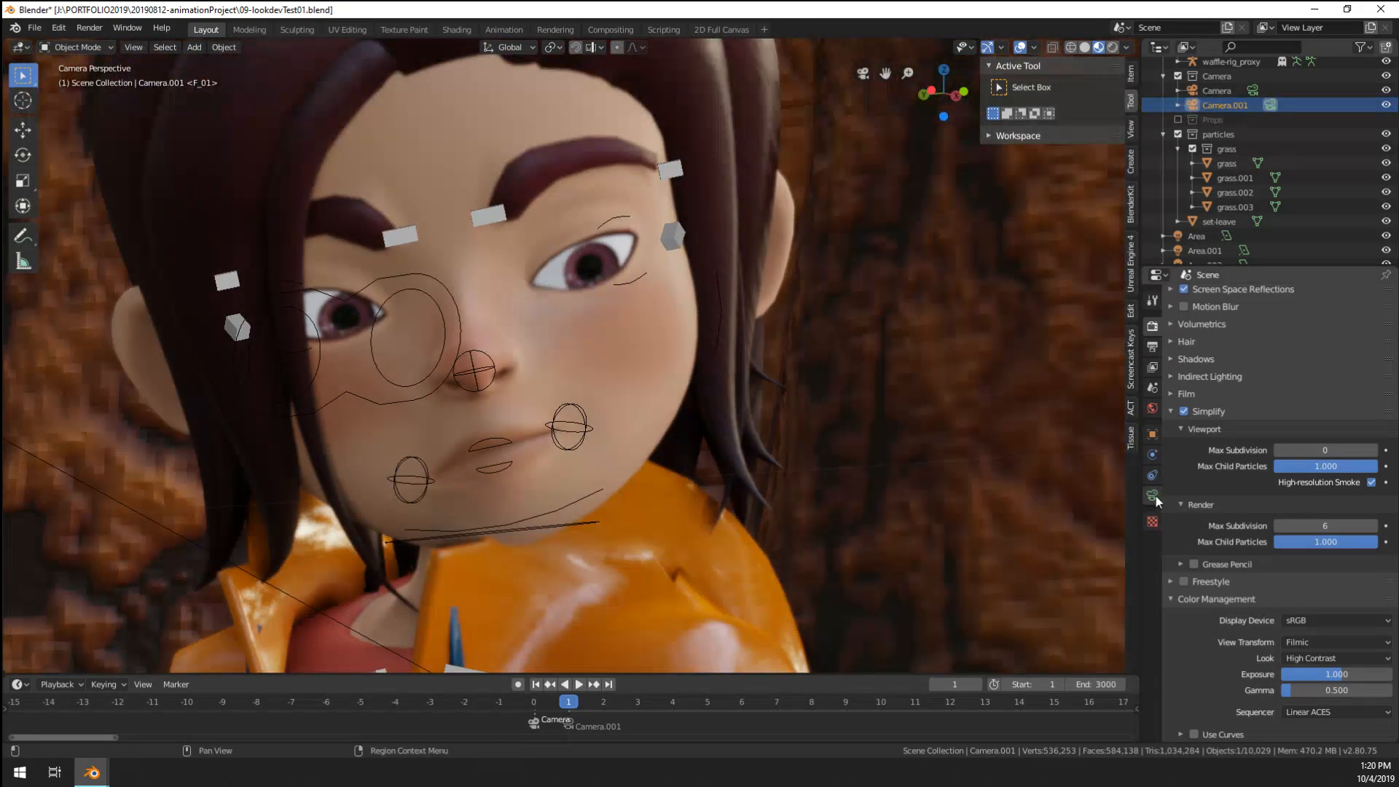
left_click(1152, 495)
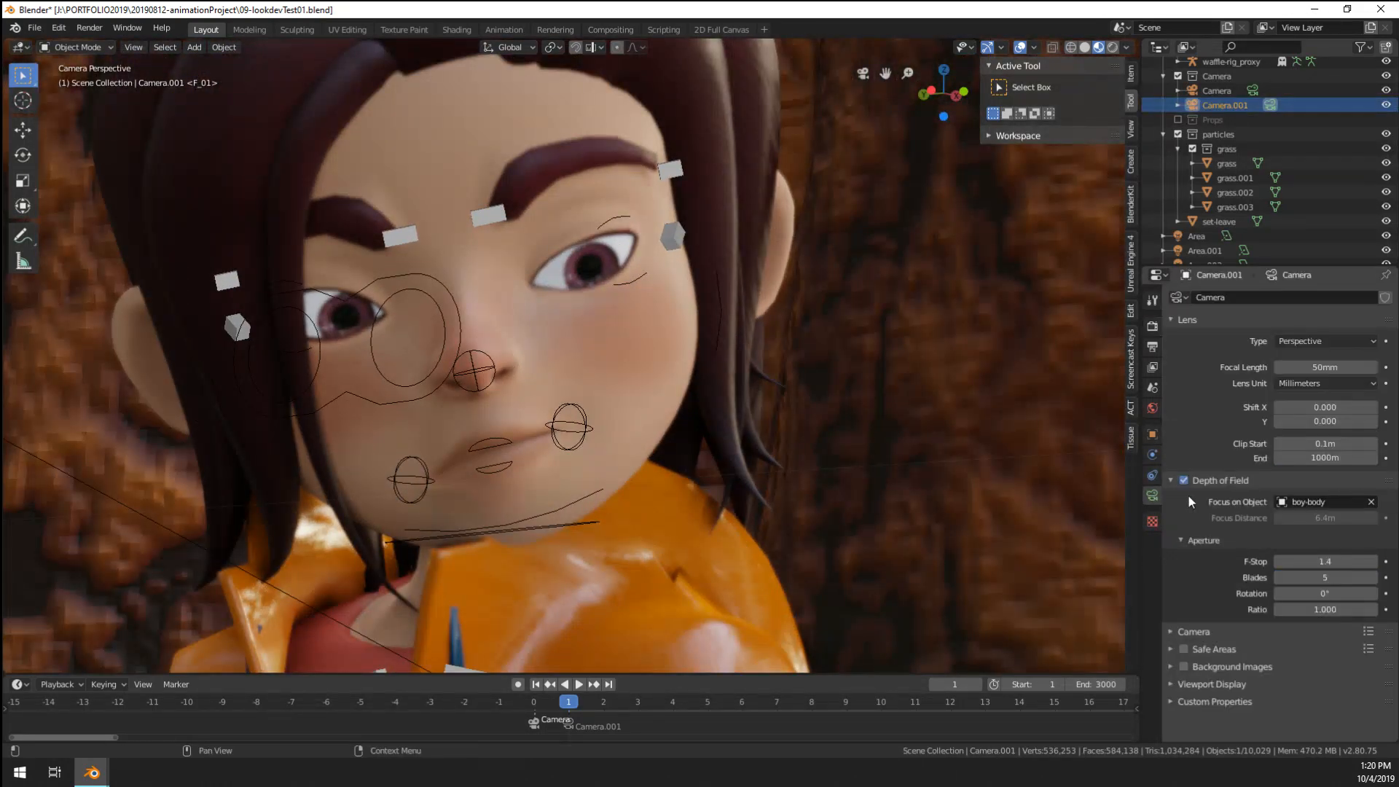
- Replace Camera.001's depth of field focus object with the boy's eyeOuter and check the focus on his face
left_click(1372, 502)
scroll(813, 414, "down", 10)
scroll(787, 410, "up", 9)
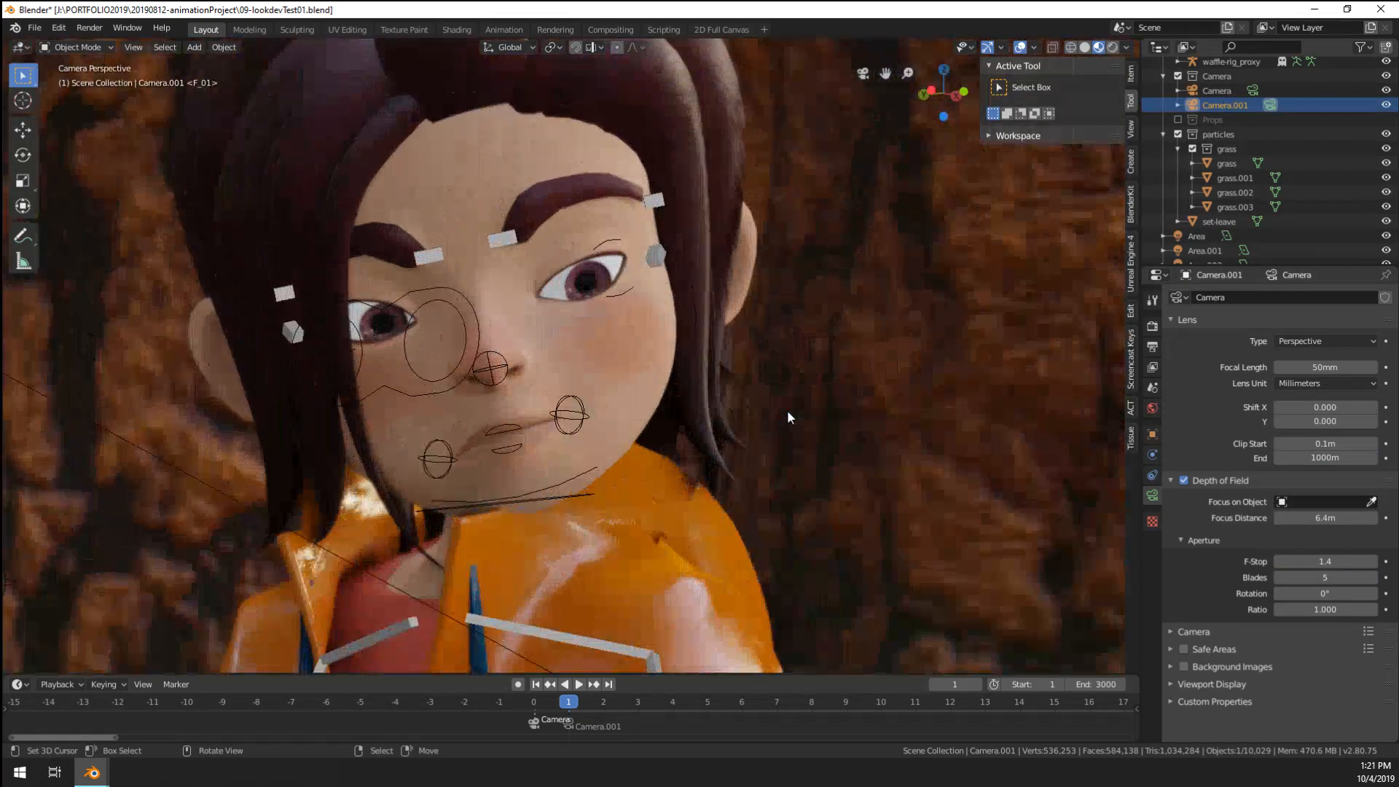
left_click(1371, 502)
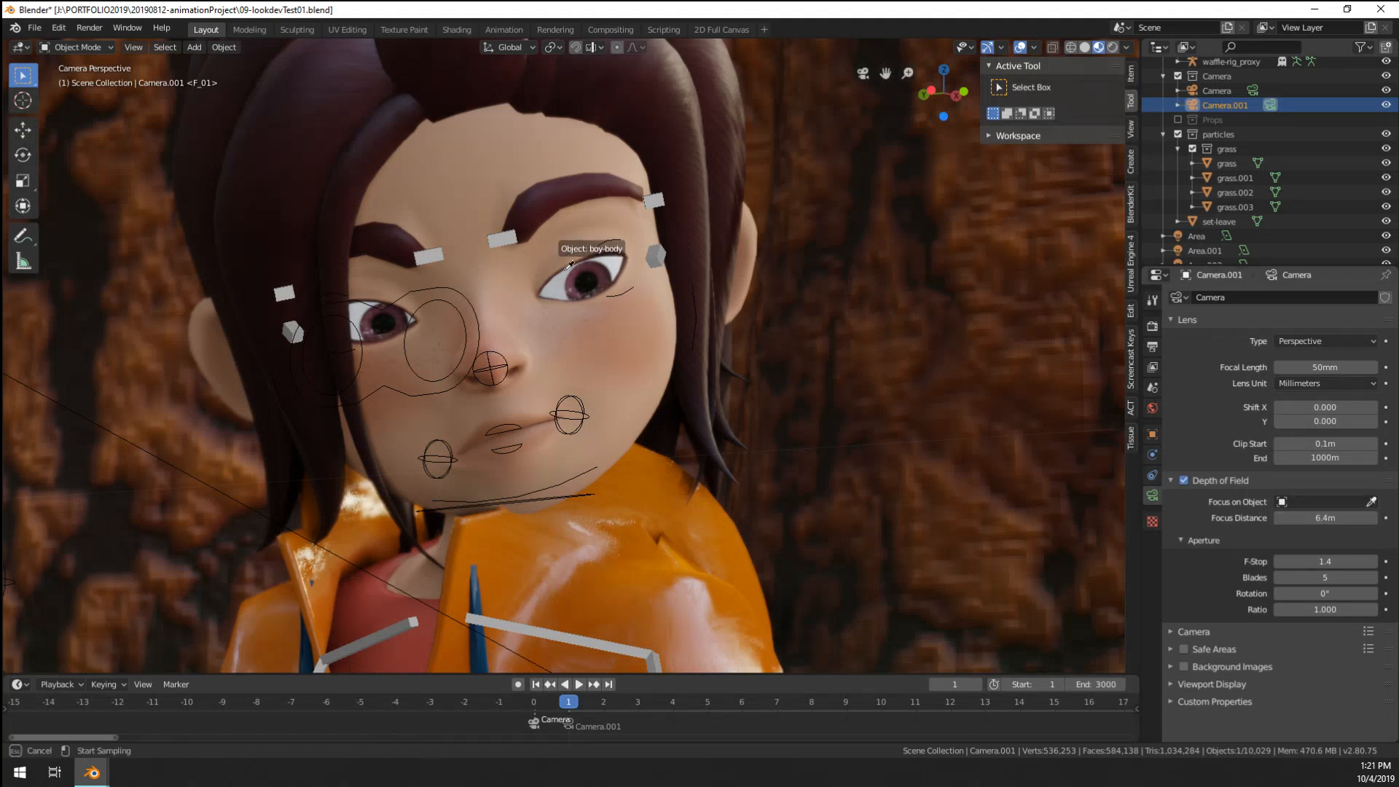
left_click(580, 290)
scroll(681, 370, "up", 4)
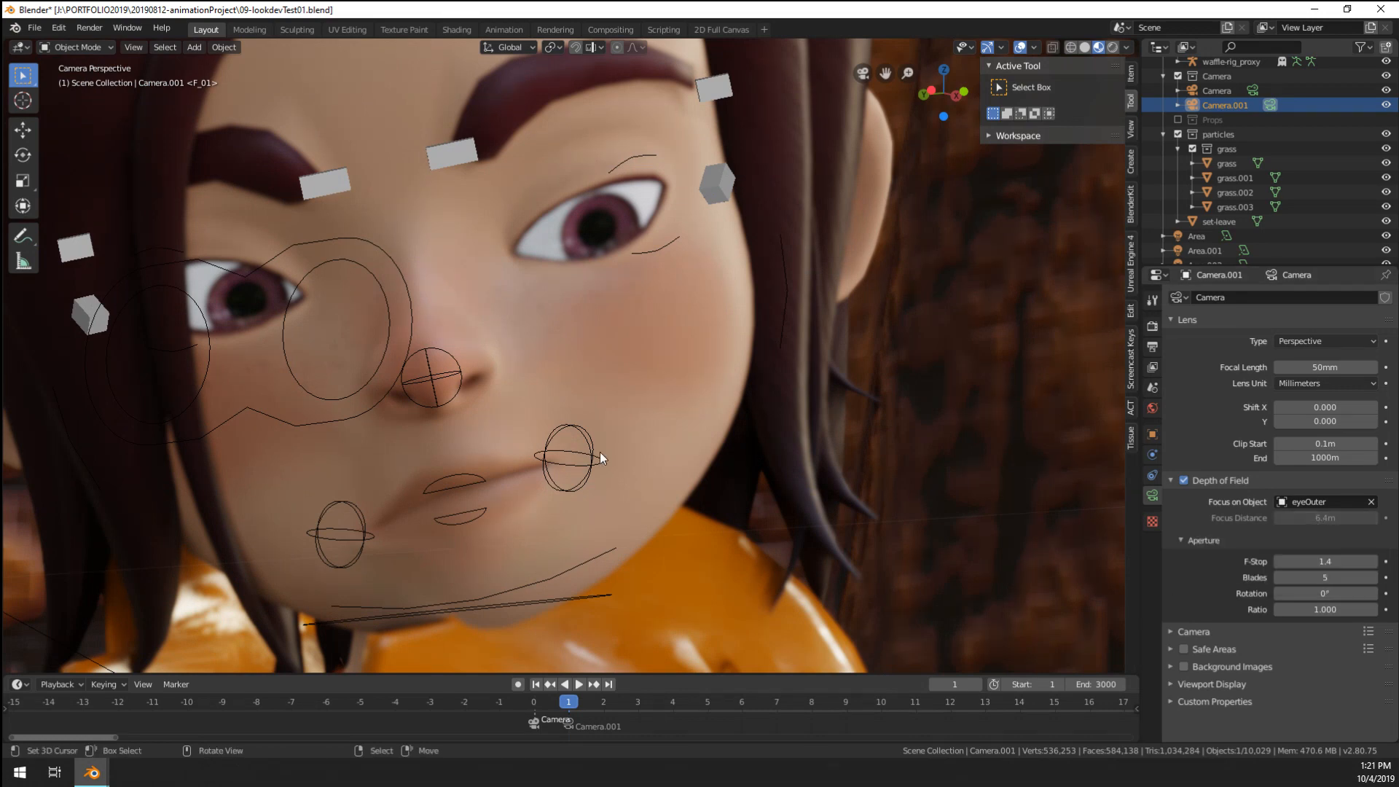
scroll(600, 452, "down", 5)
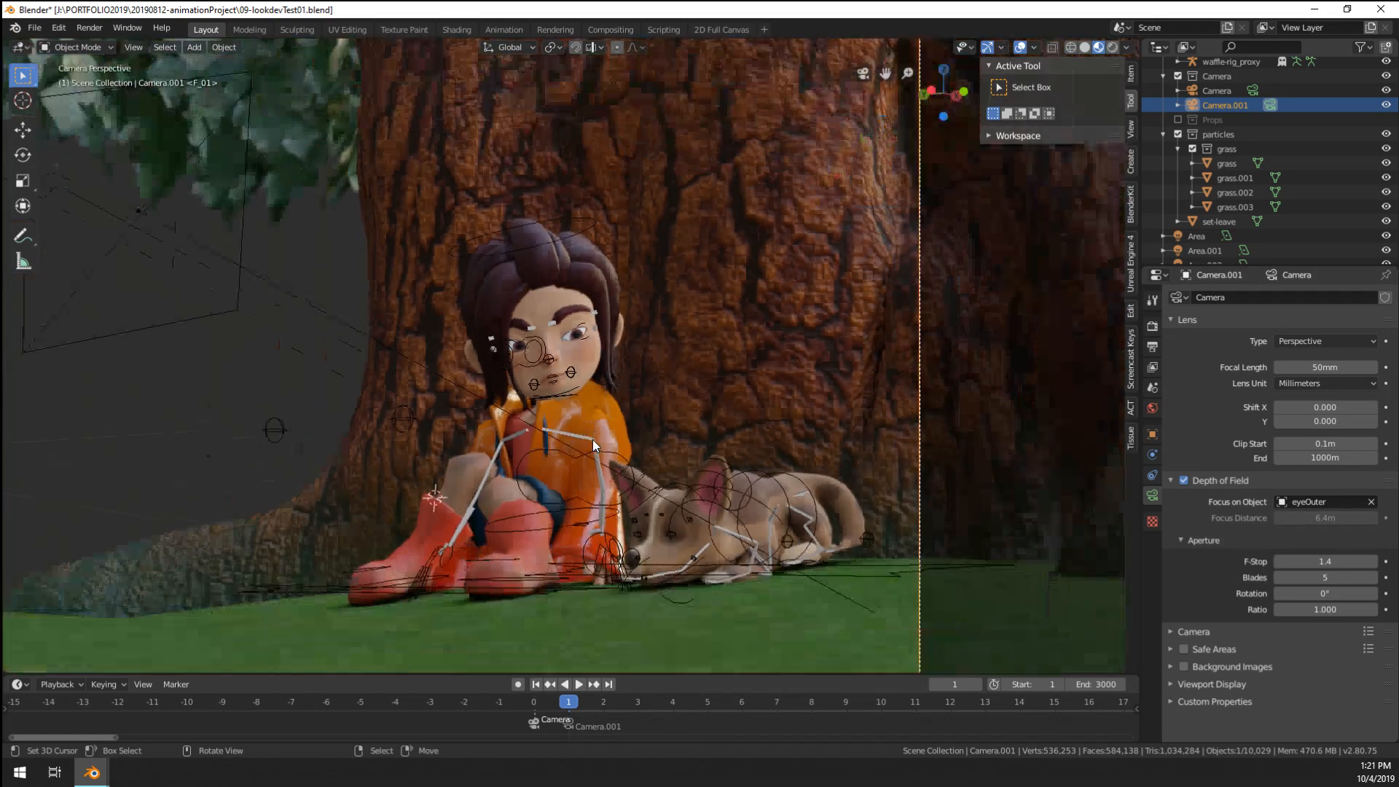
scroll(592, 440, "up", 5)
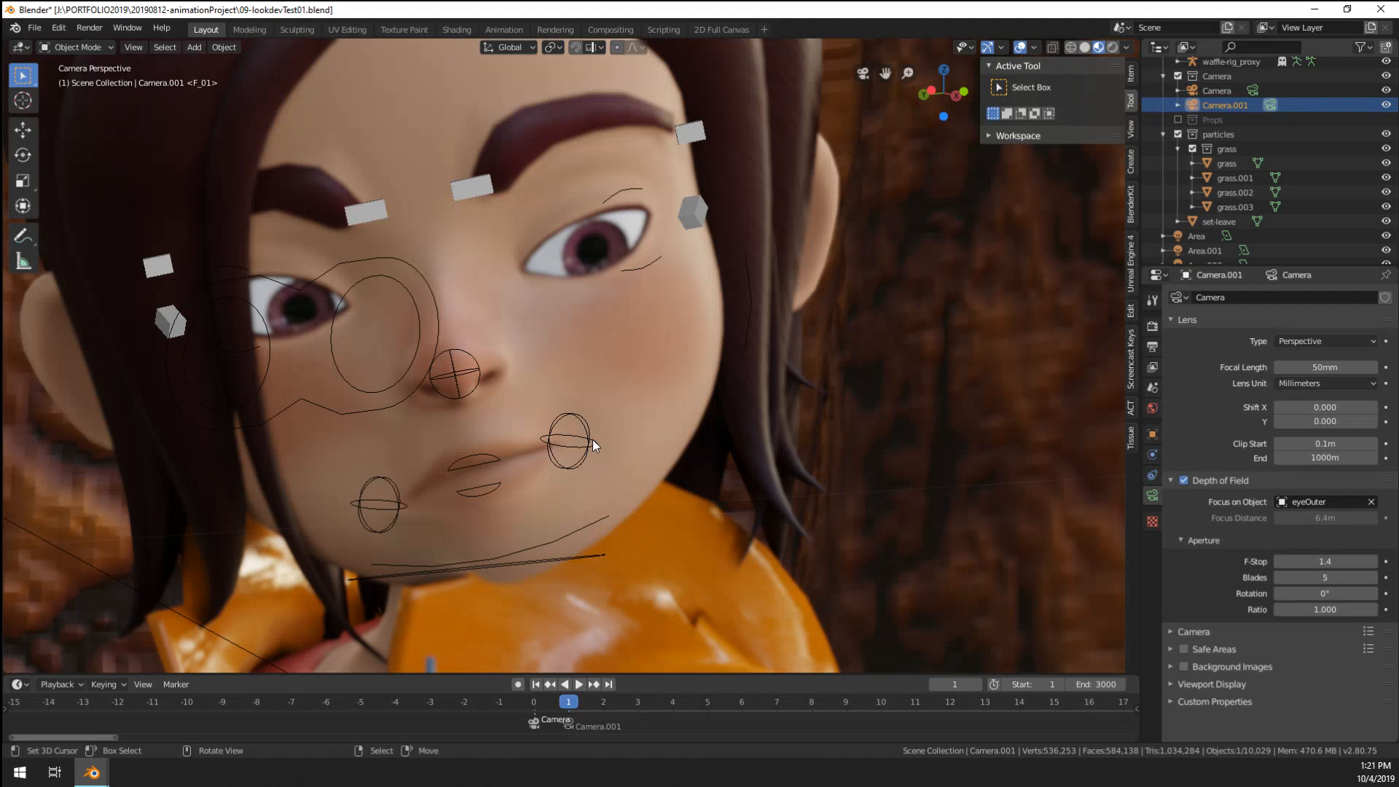
- Clear Camera.001's focus object, set the focus distance to 6.8 m and check the sharpness of the boy's face
left_click(1371, 502)
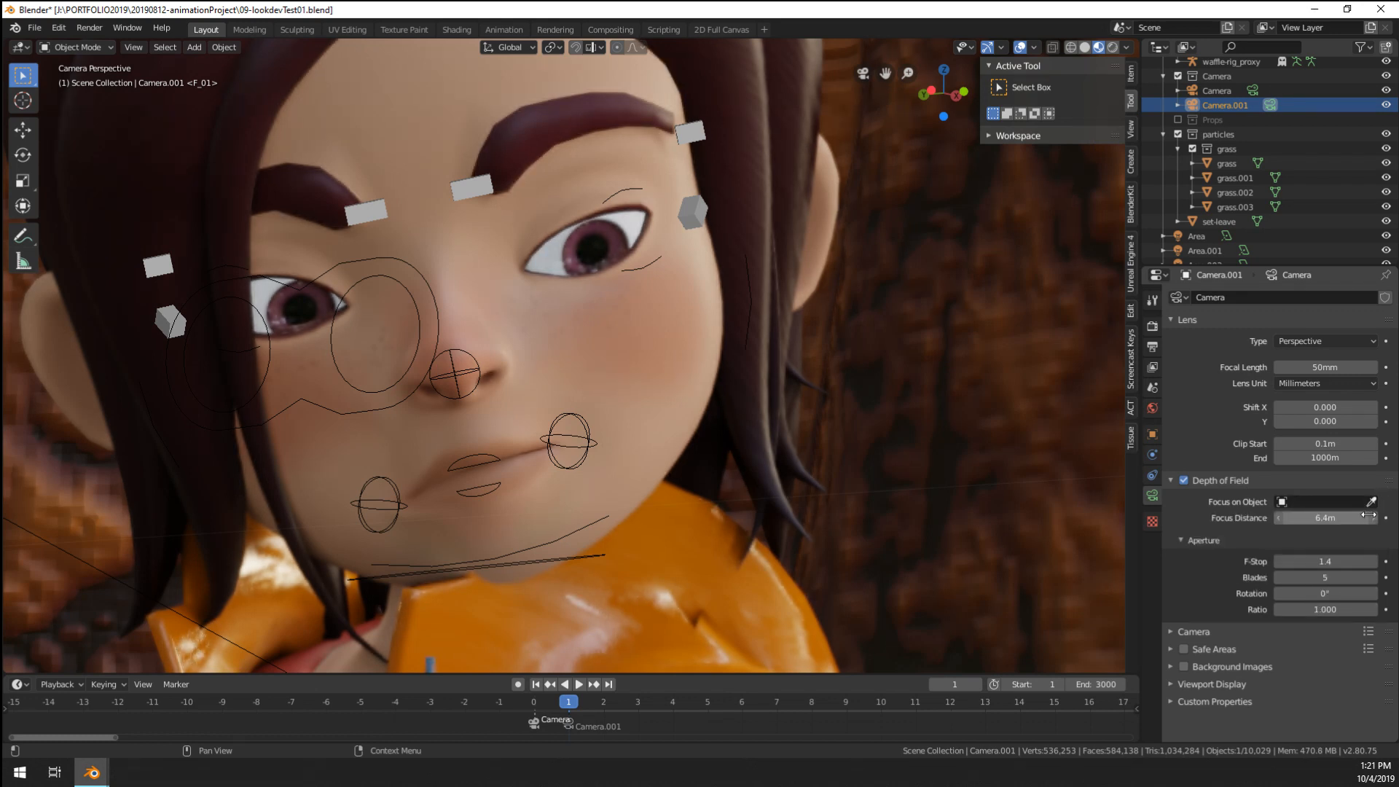
left_click_drag(1320, 517, 1333, 517)
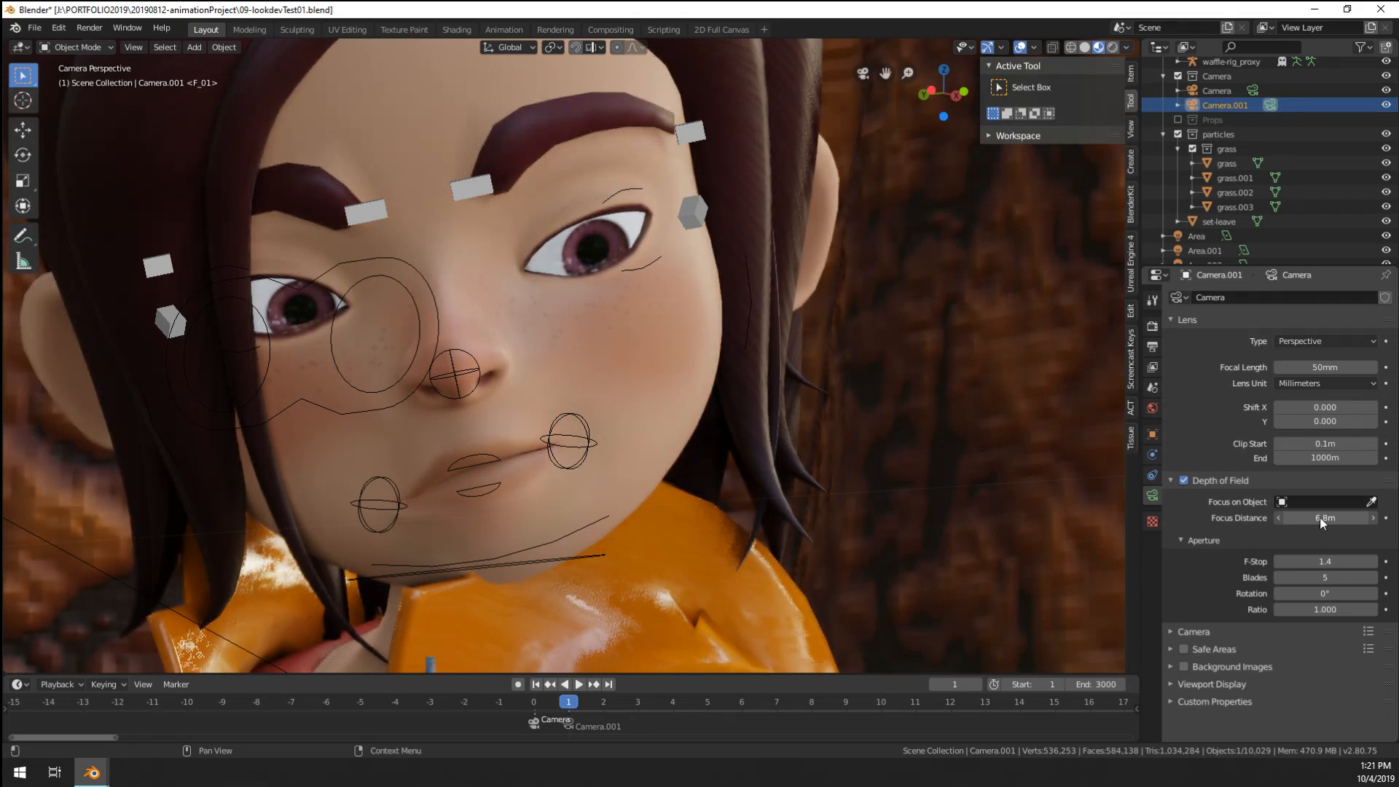
scroll(732, 431, "down", 5)
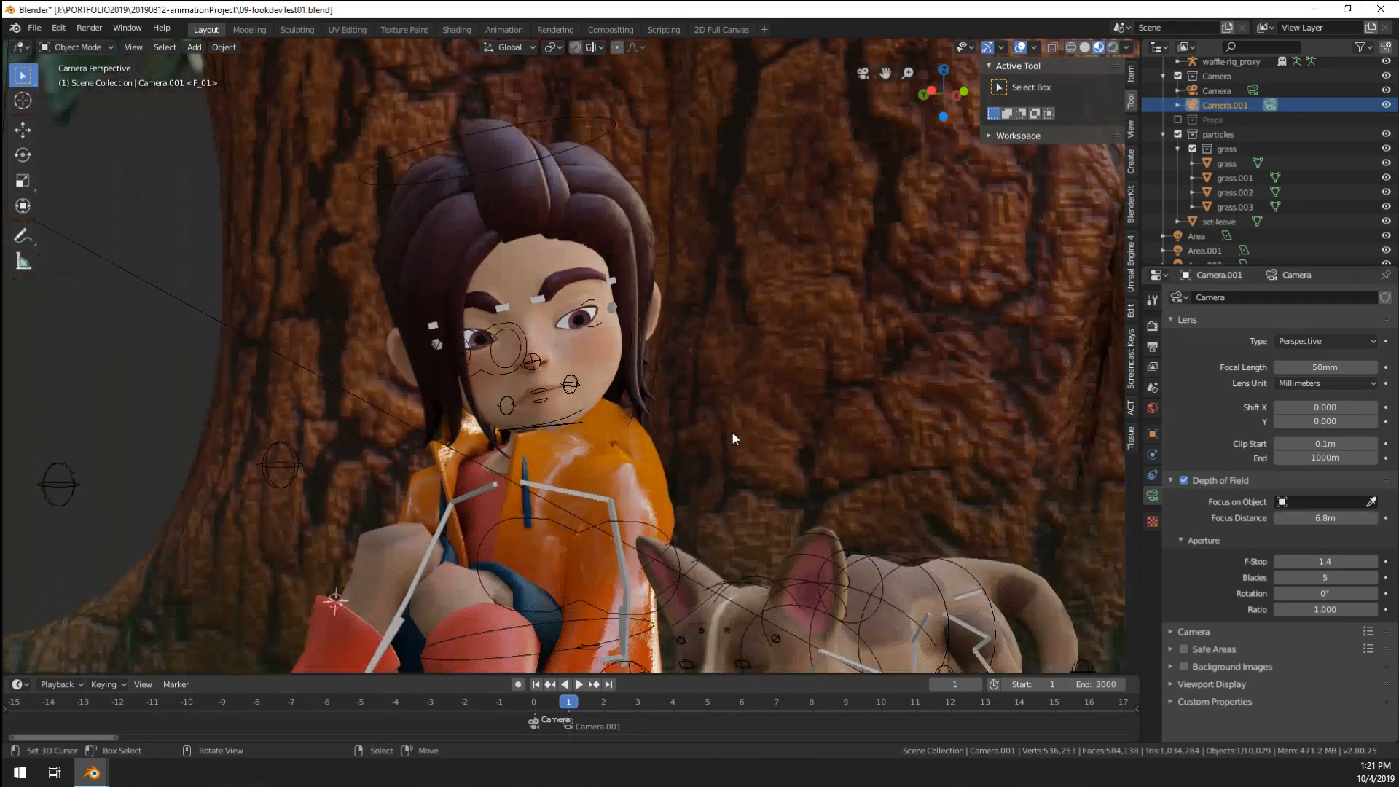
scroll(732, 431, "up", 4)
scroll(732, 431, "down", 6)
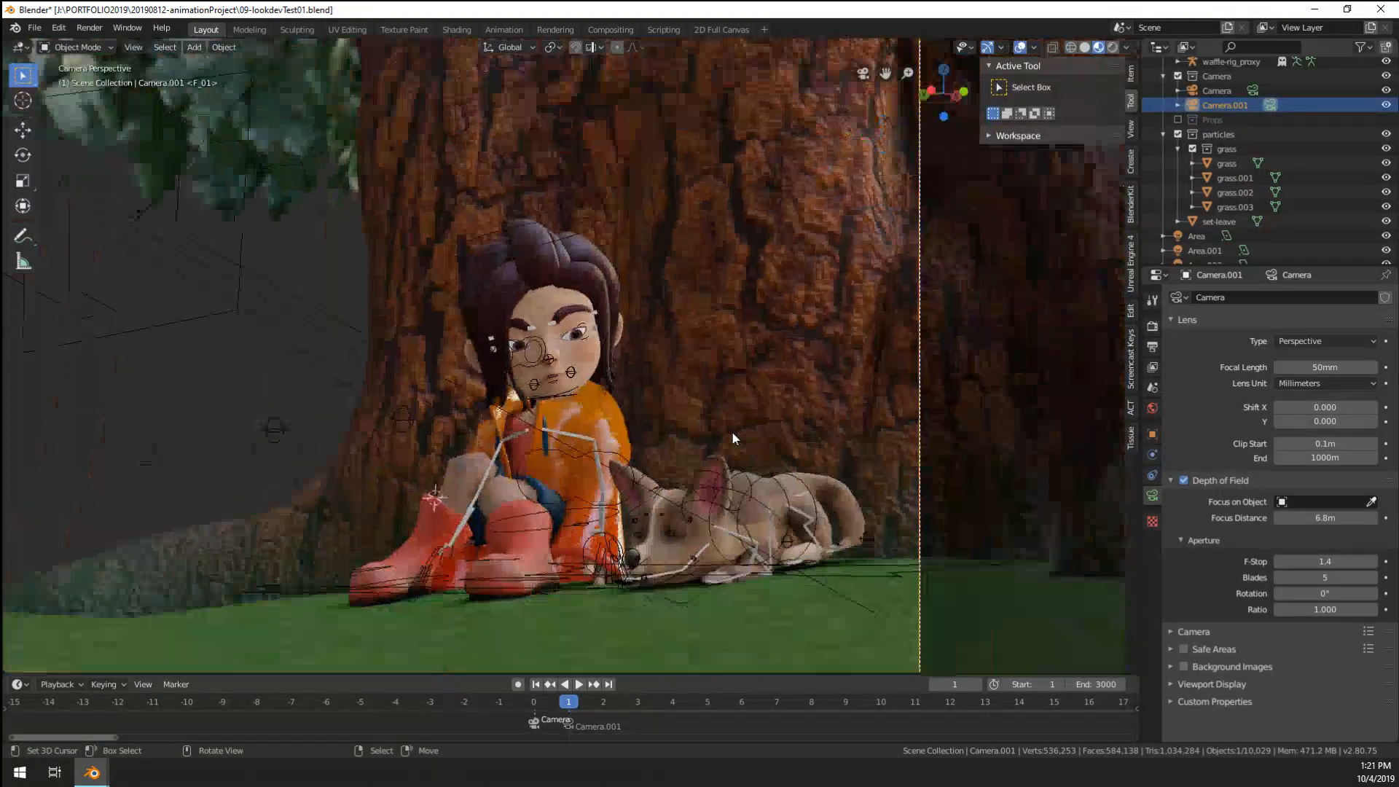
scroll(732, 431, "up", 9)
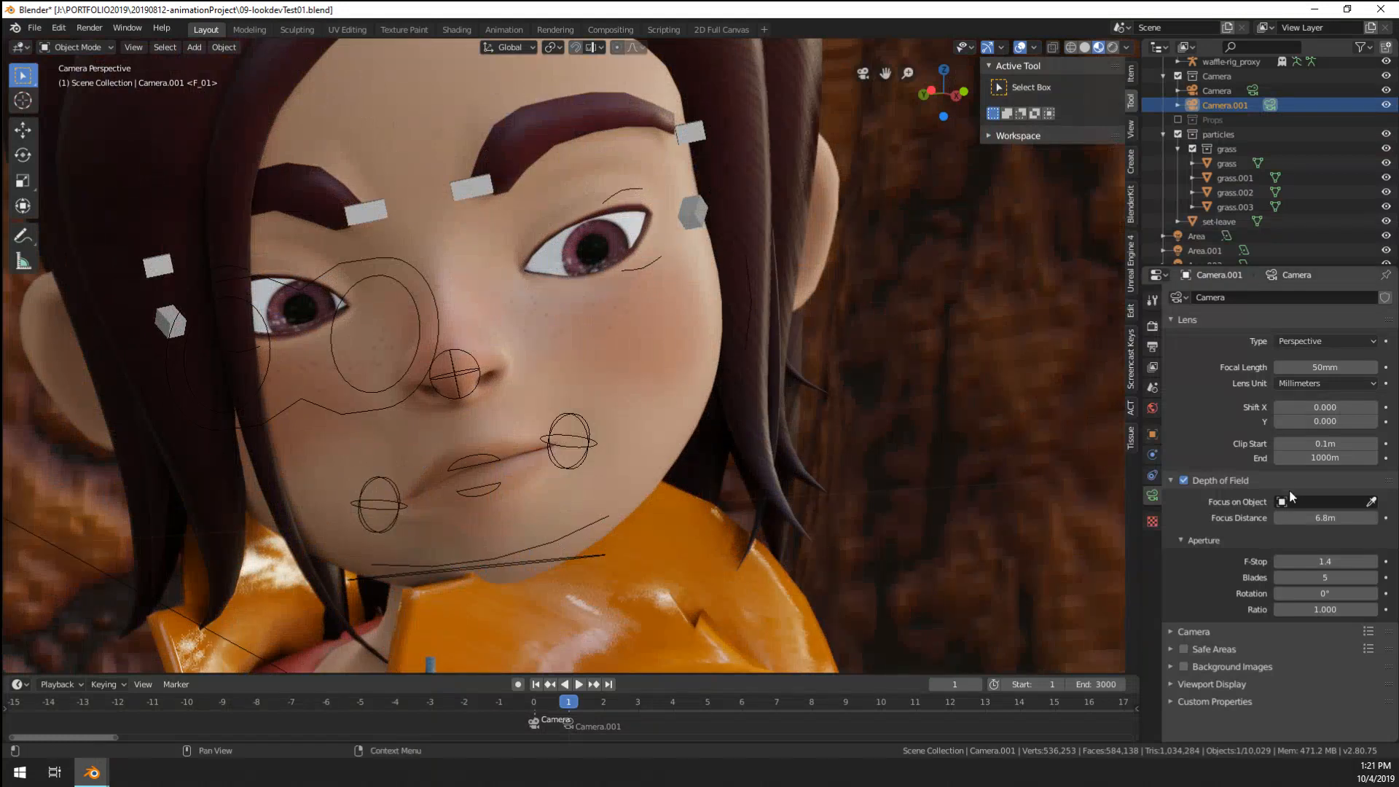
- Set the focus distance to 6.1 m and make eyeOuter the focus object again
left_click_drag(1319, 518, 1286, 517)
left_click(1371, 501)
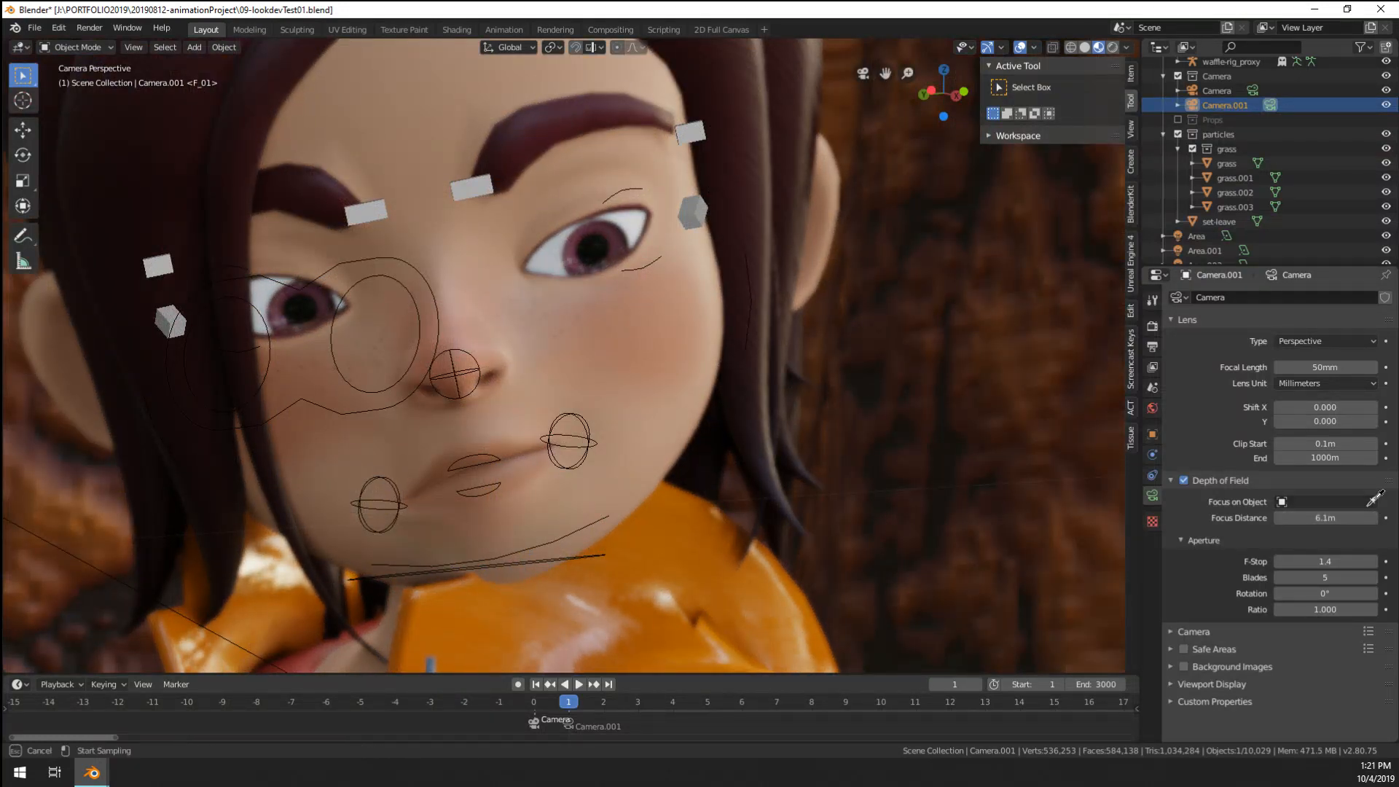
left_click(635, 223)
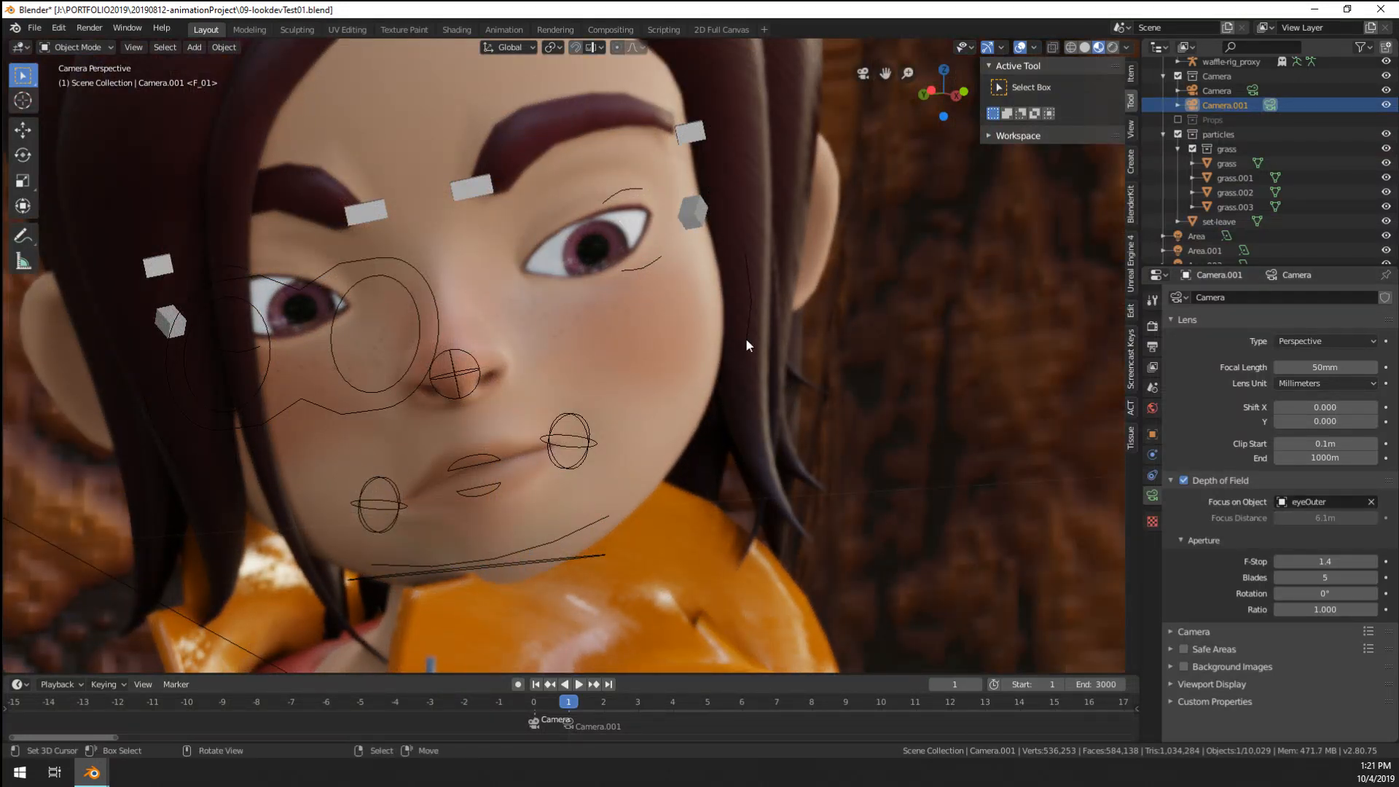
- Remove eyeOuter as the focus object and set Camera.001's focus distance to 6.9 m
left_click(1372, 502)
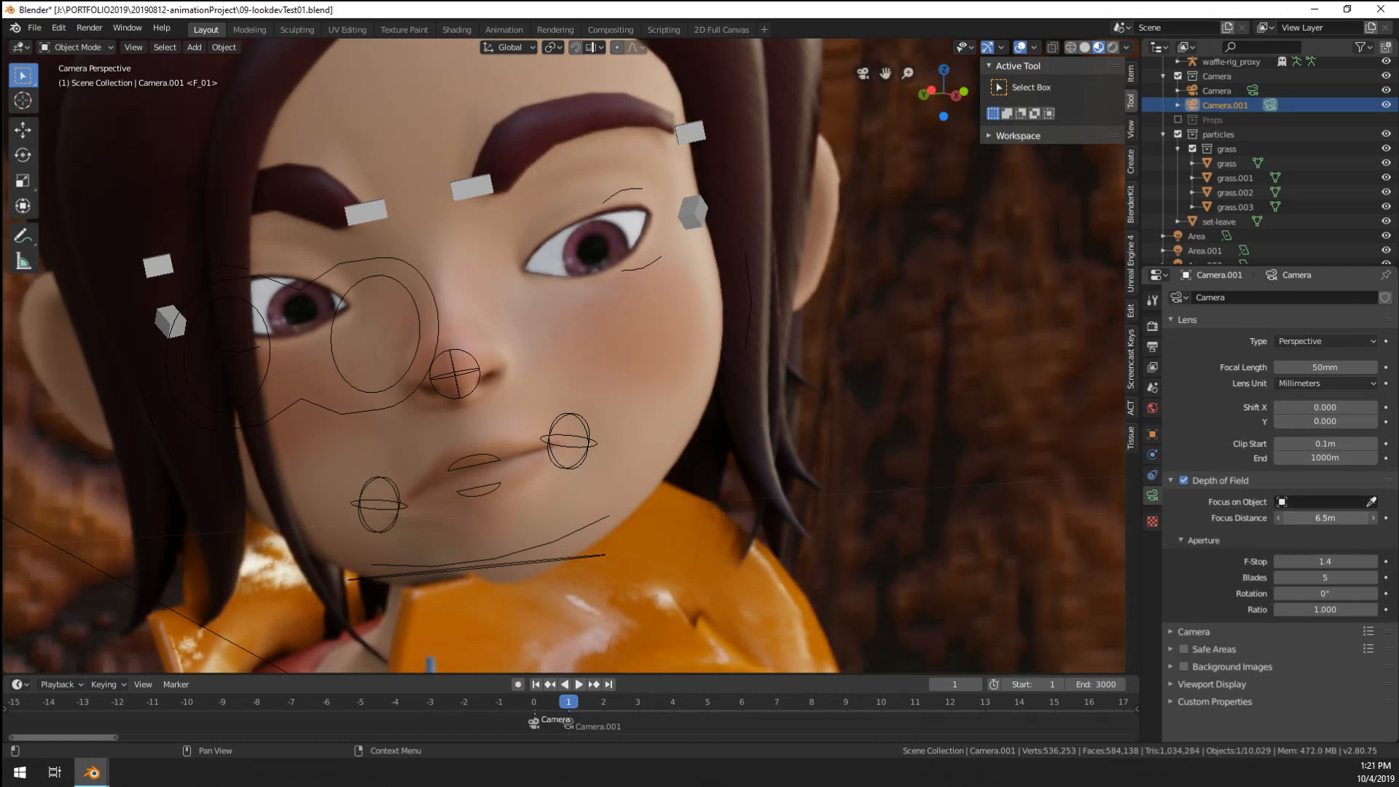
left_click_drag(1325, 517, 1305, 517)
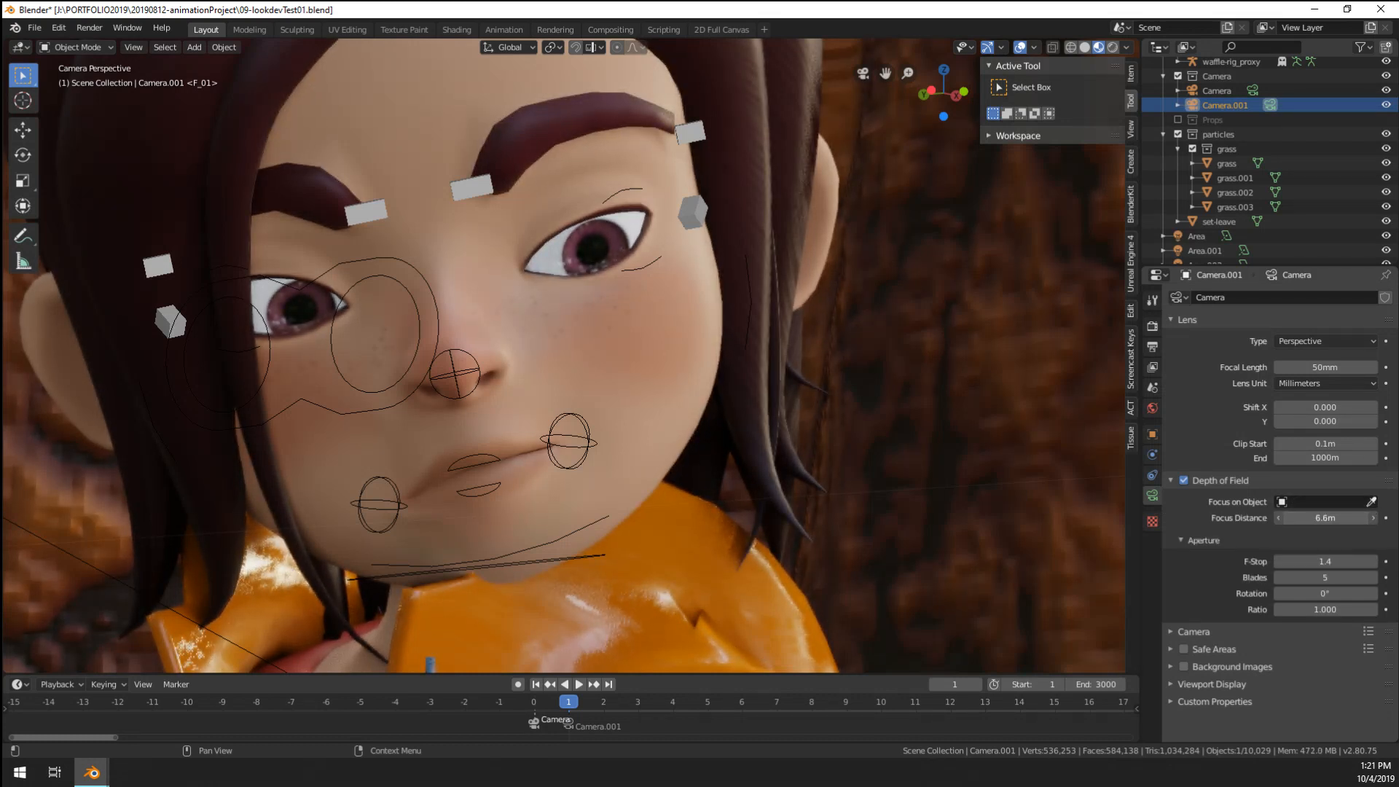
key("Escape")
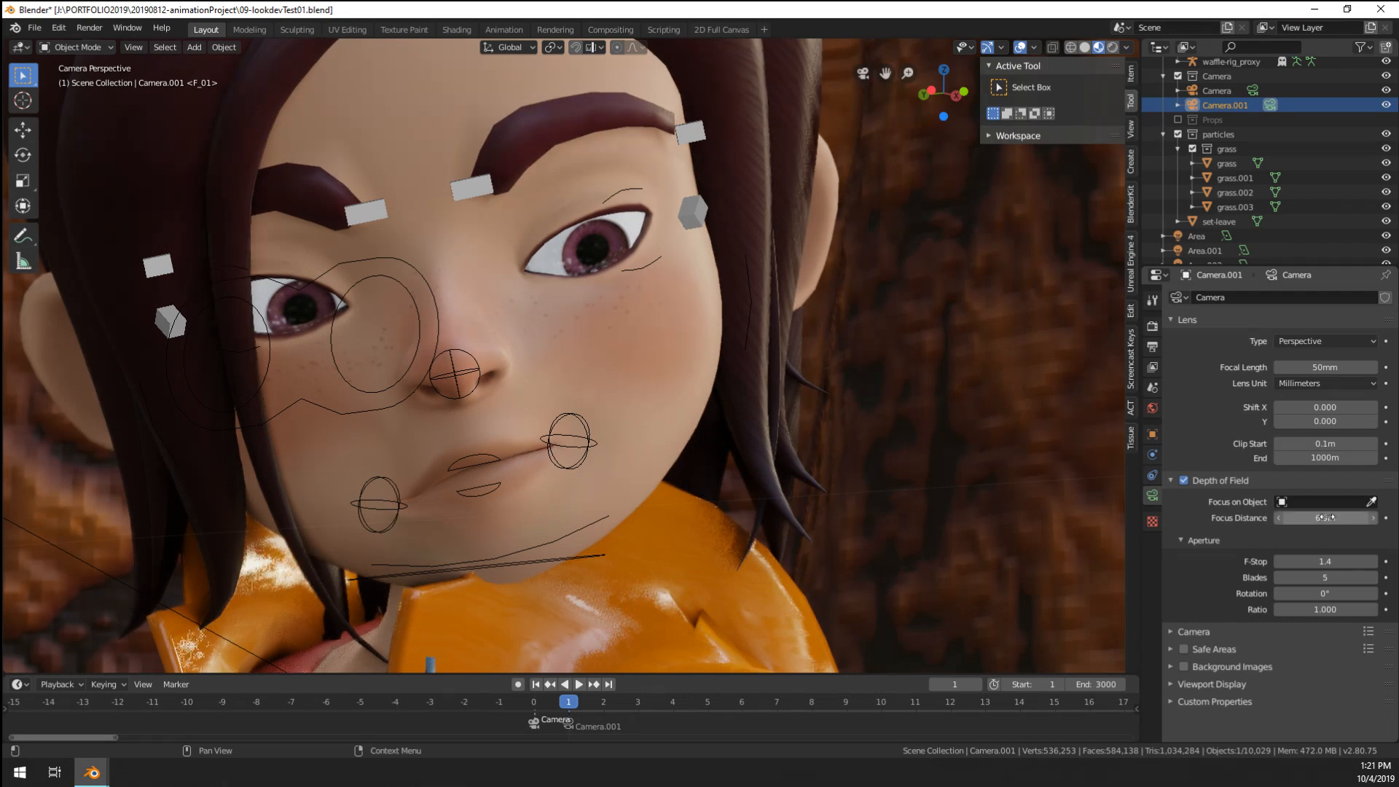
- Set Camera.001's aperture F-Stop to 2.8 and check the shot of the boy and dog
left_click(1324, 562)
type("2.8")
key("Return")
scroll(867, 407, "down", 8)
scroll(846, 550, "down", 3)
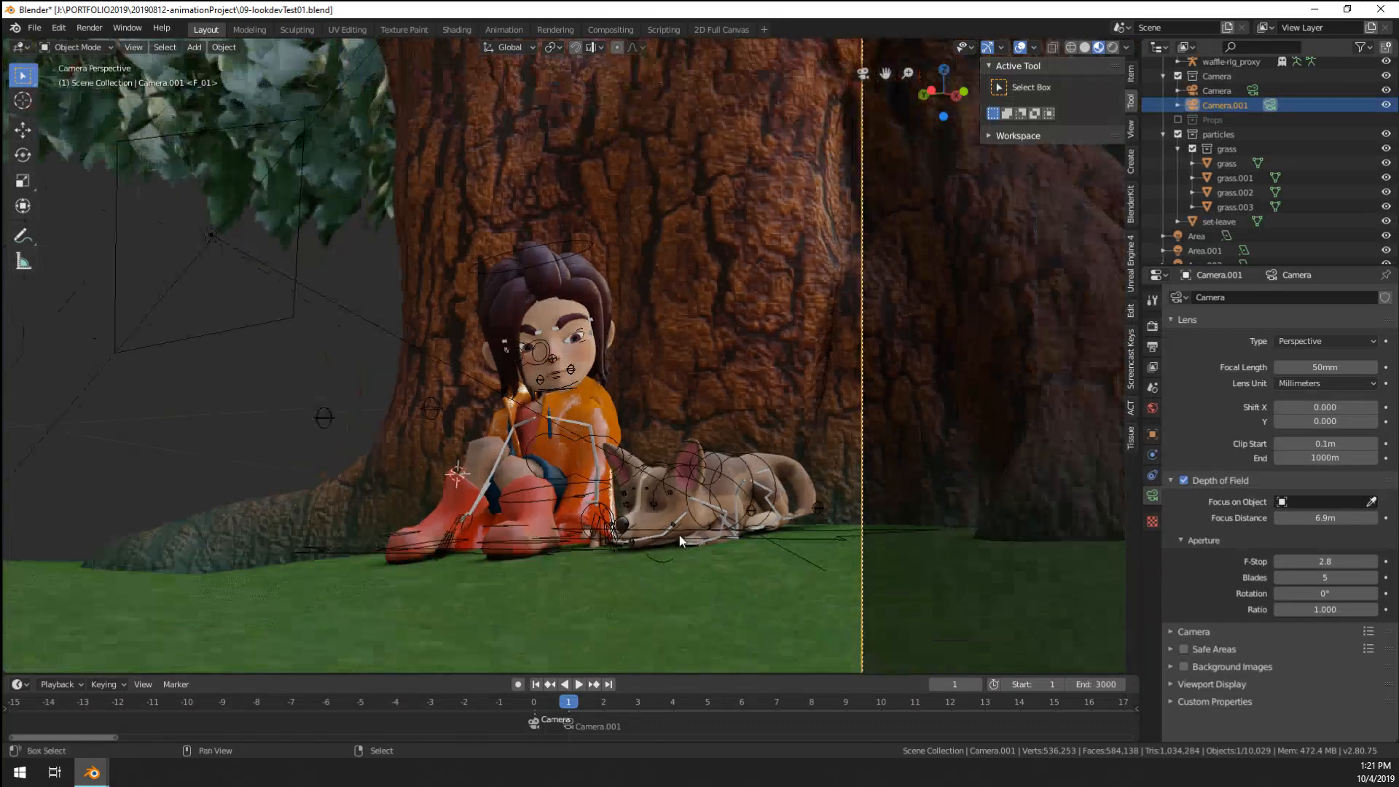
middle_click_drag(679, 535, 767, 484, "shift")
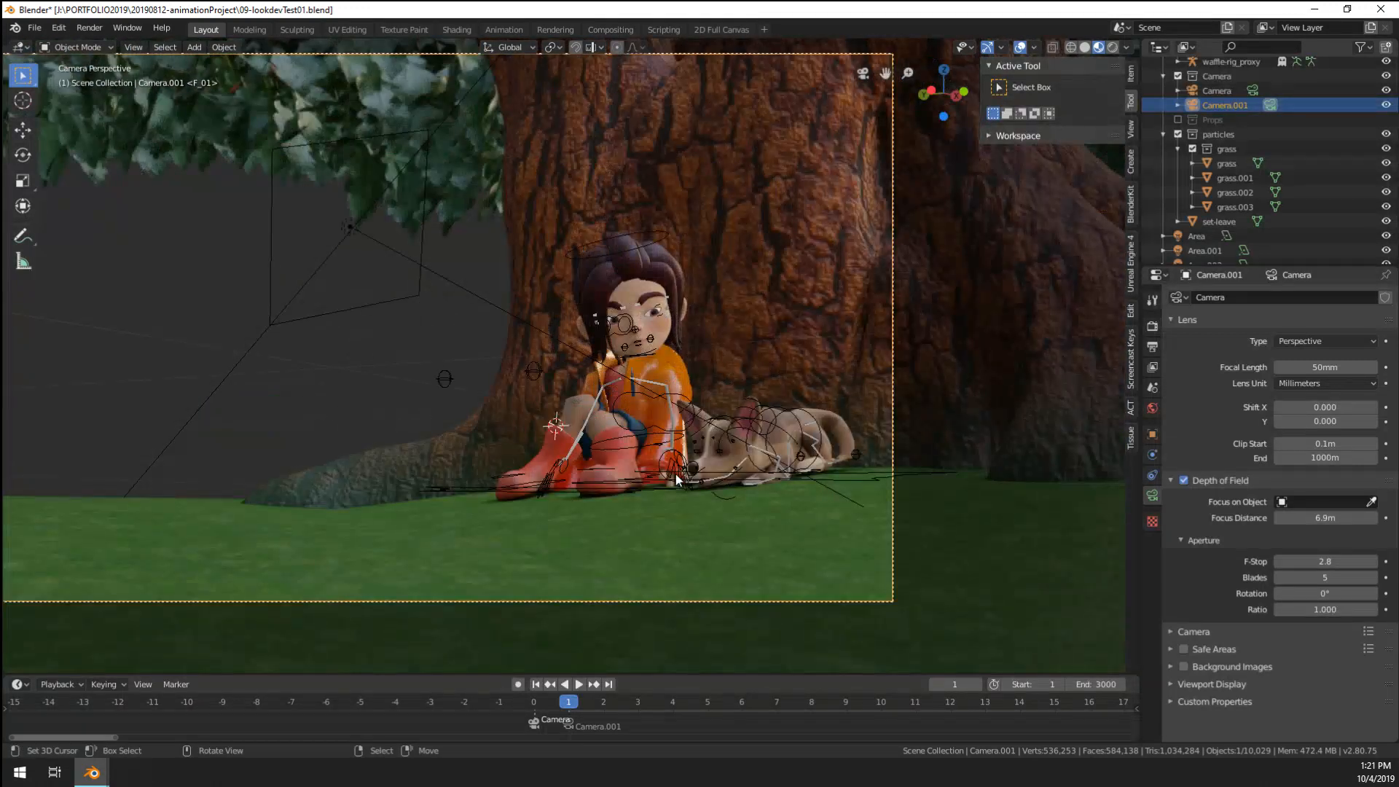
key("Home")
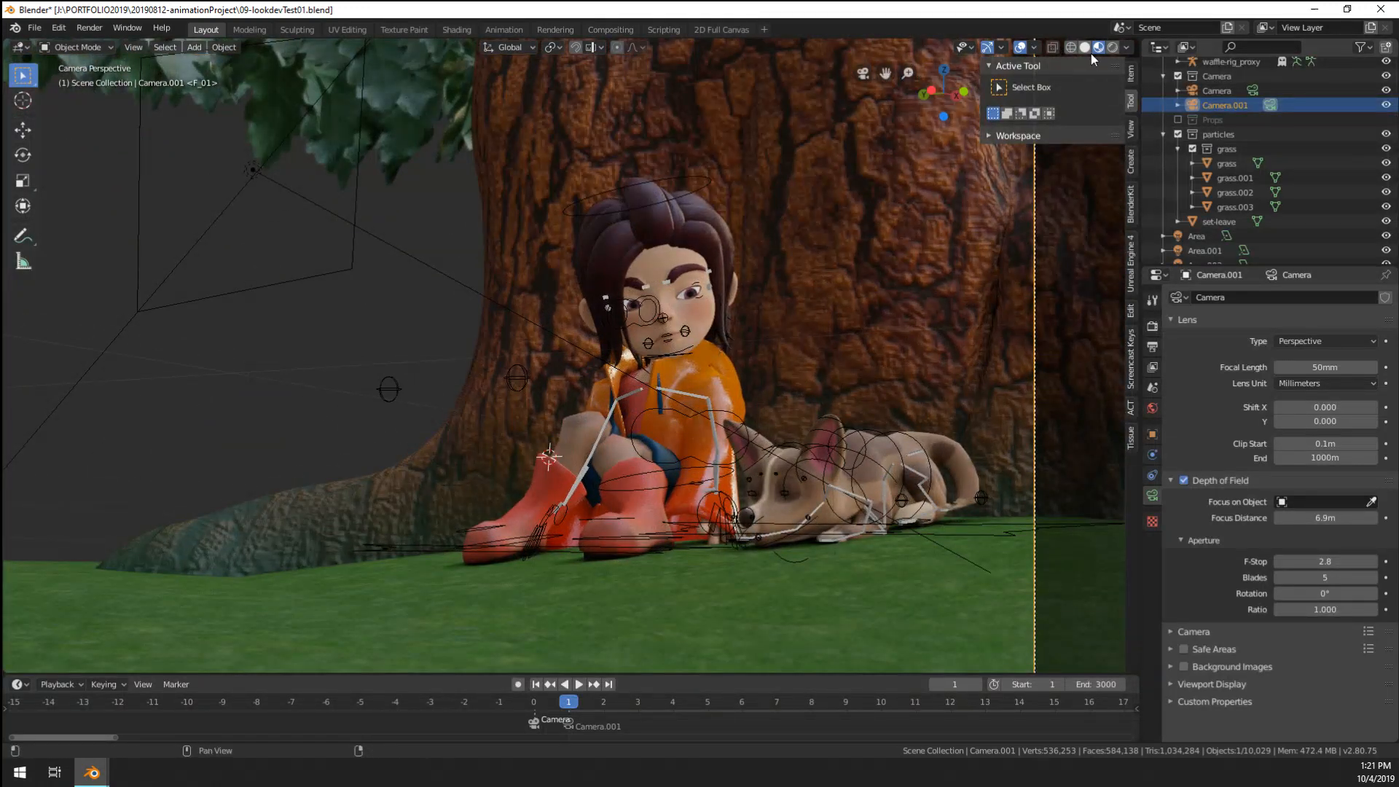
- Switch the viewport to rendered shading and examine the lighting in the camera shot
left_click(1112, 46)
scroll(601, 285, "down", 5)
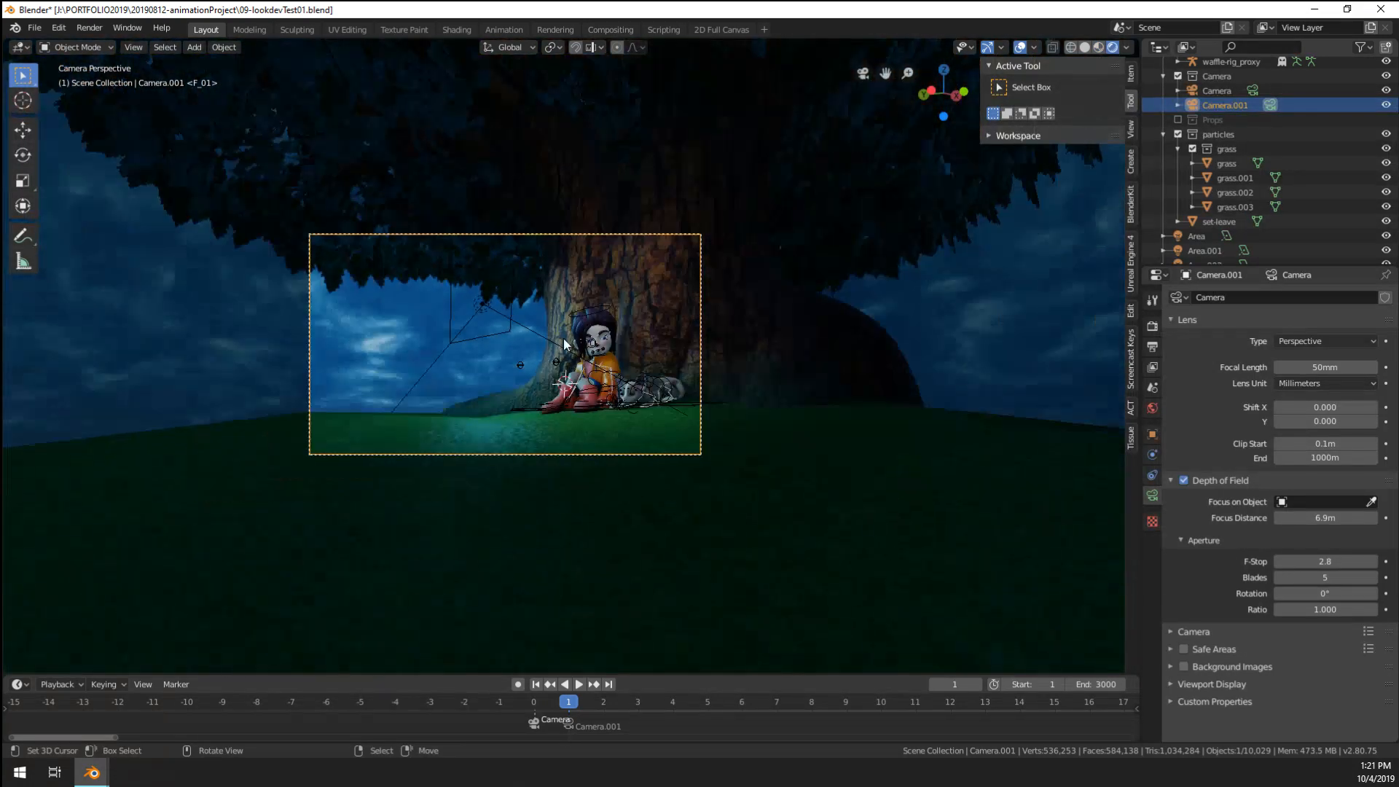
scroll(567, 344, "up", 6)
scroll(544, 397, "down", 3)
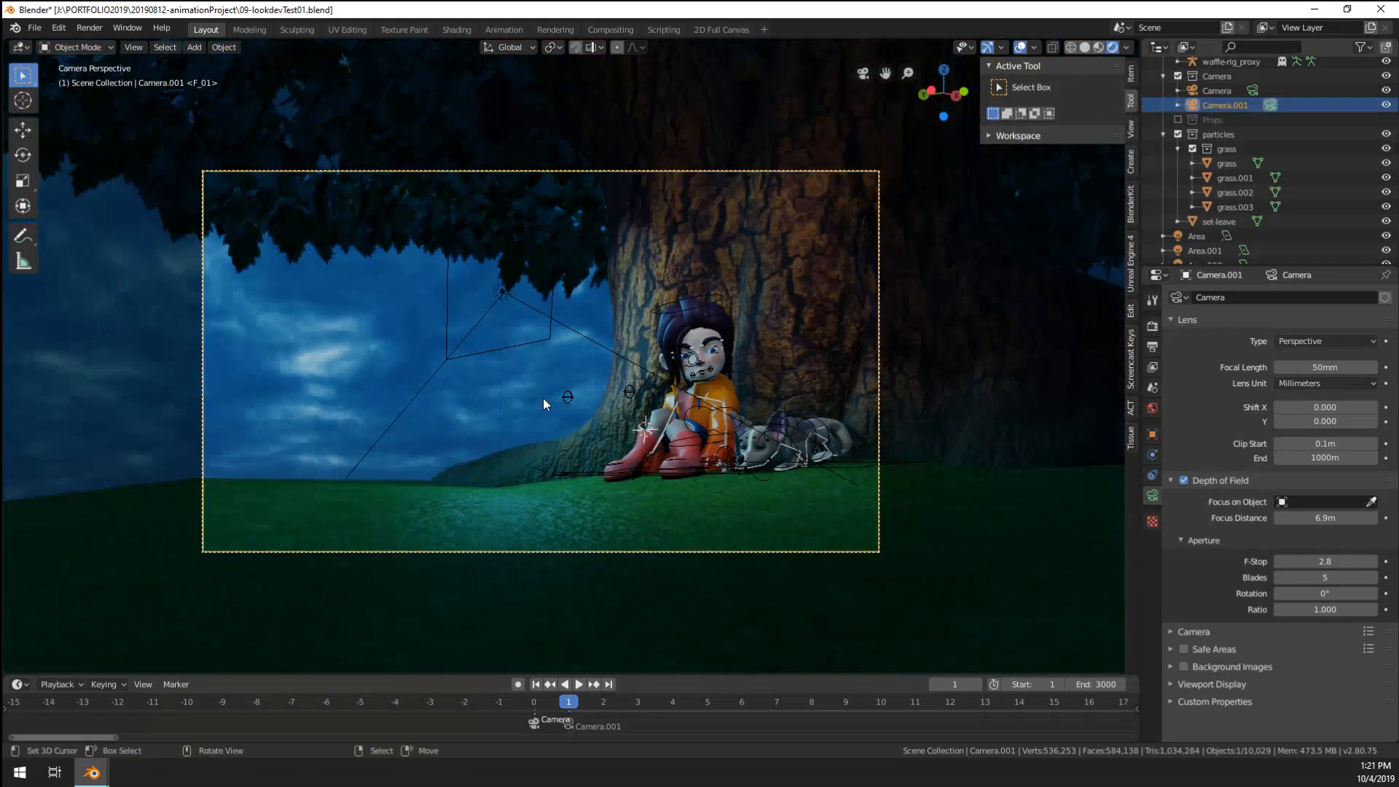
scroll(1275, 207, "down", 2)
- Delete the Area, Area.001 and Area.002 lights from the scene and check the remaining lighting on the characters
left_click(1163, 106)
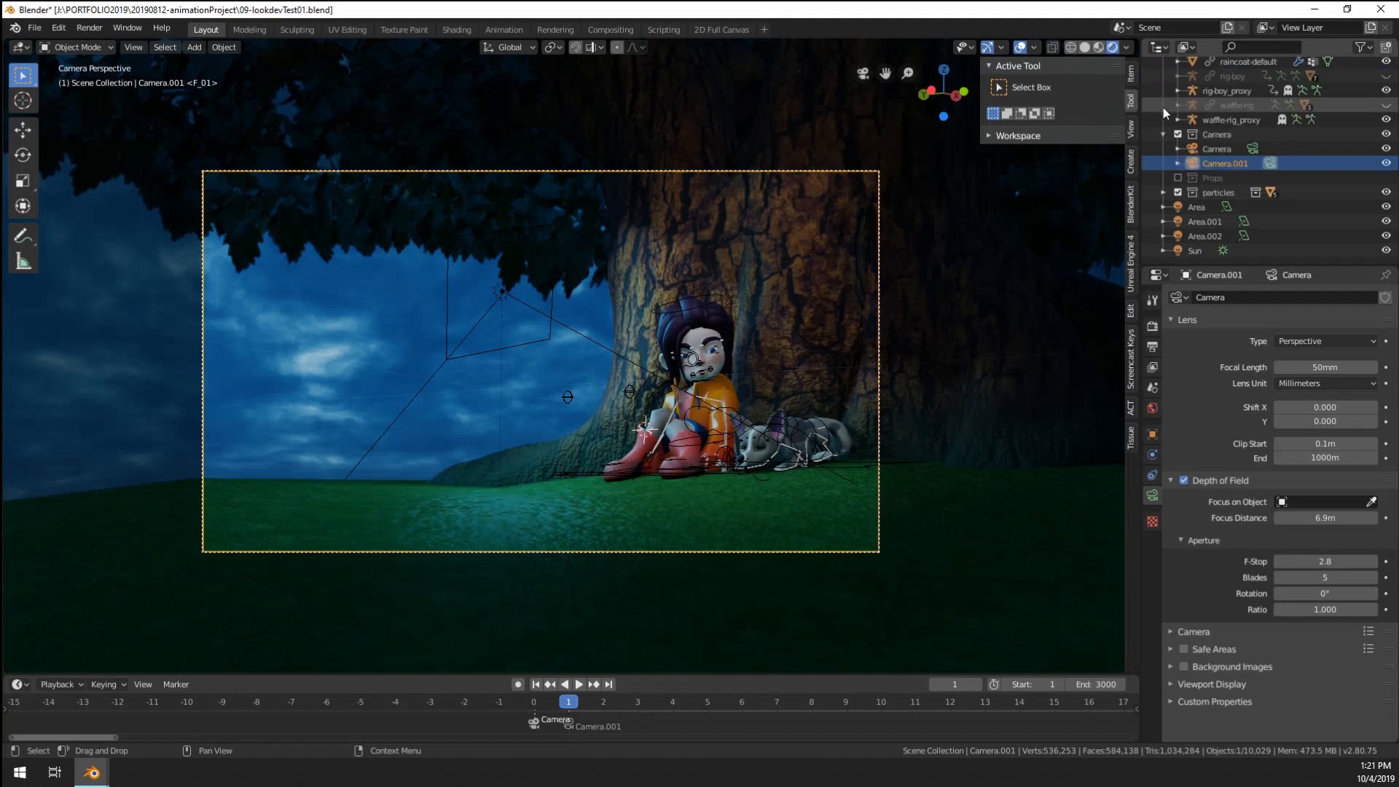
left_click(1198, 208)
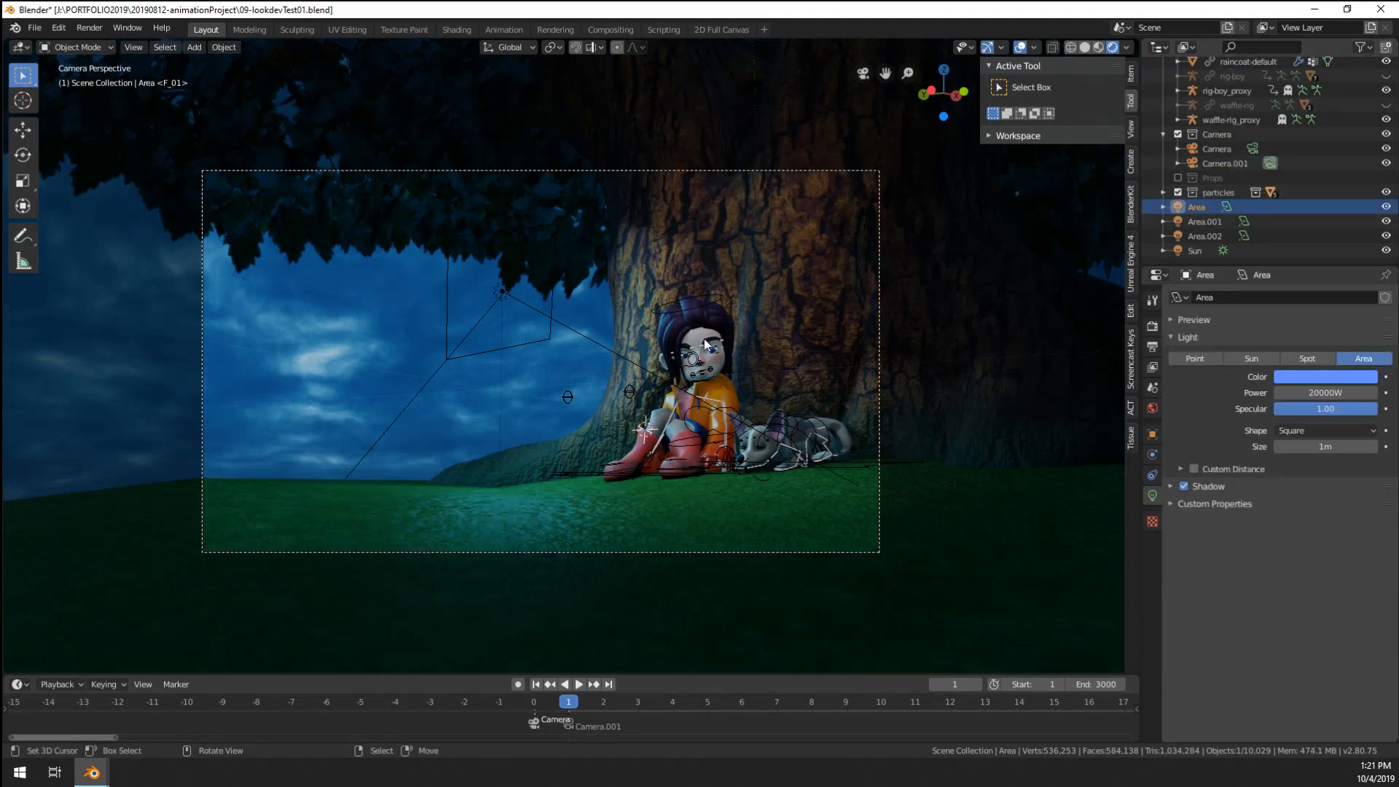
scroll(704, 341, "down", 2)
key("x")
left_click(703, 340)
left_click(1199, 222)
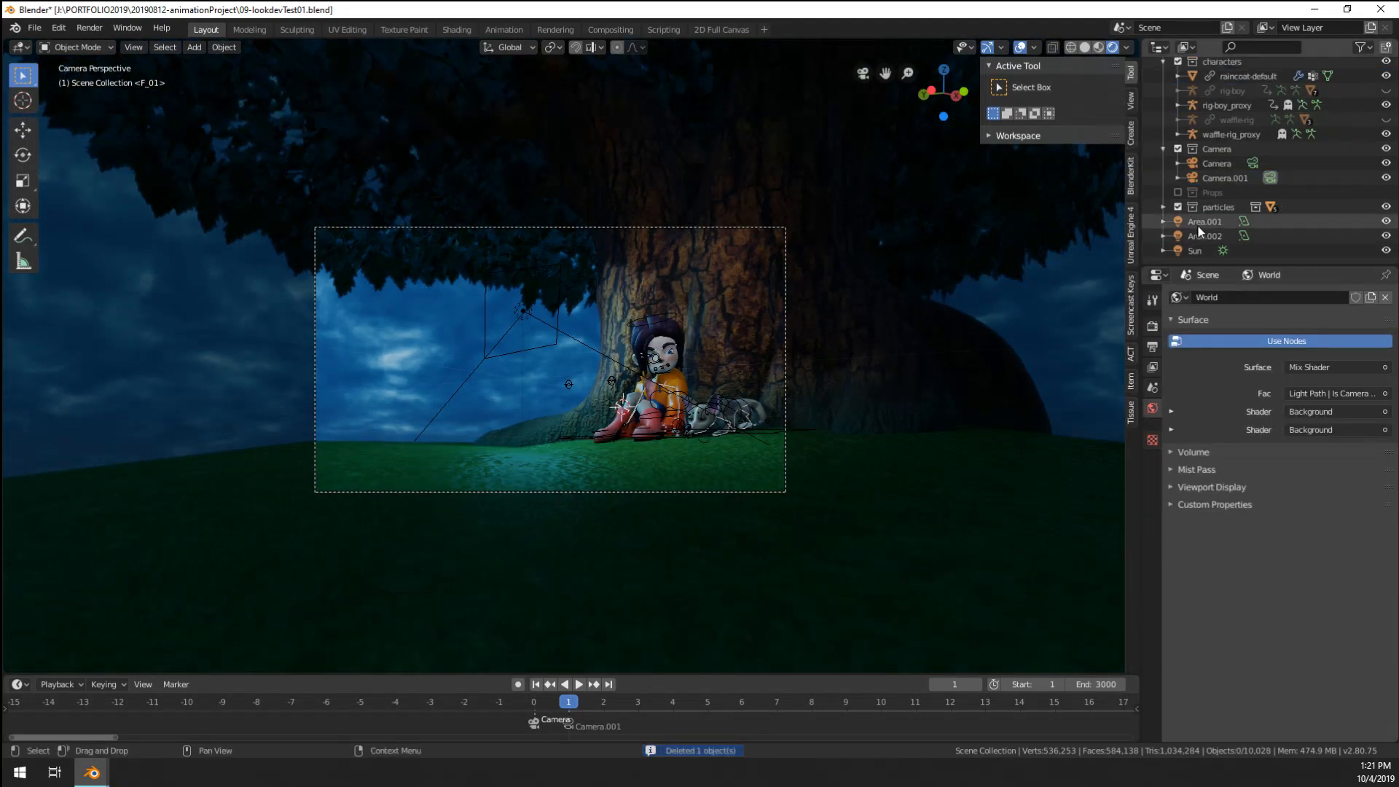
key("x")
key("Return")
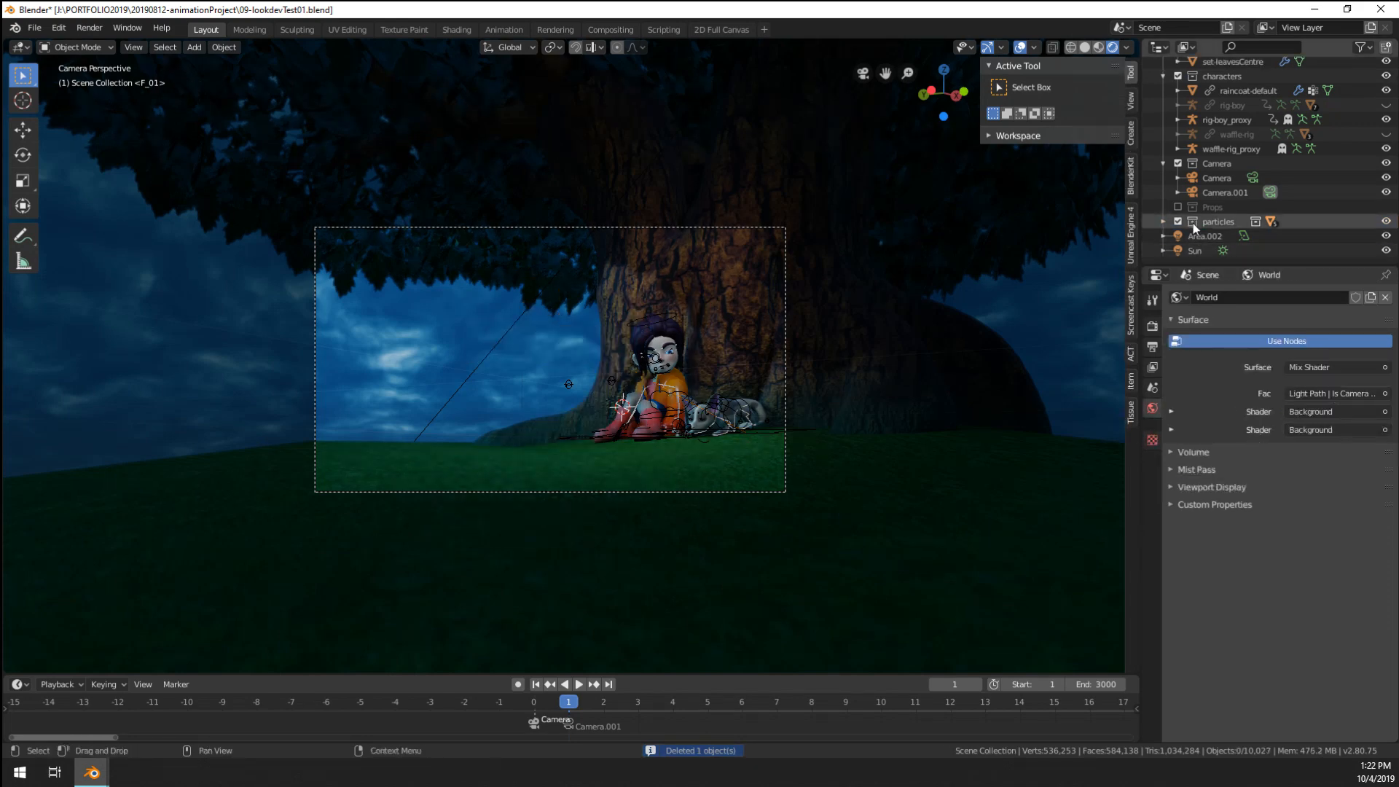
left_click(1195, 222)
key("x")
left_click(592, 396)
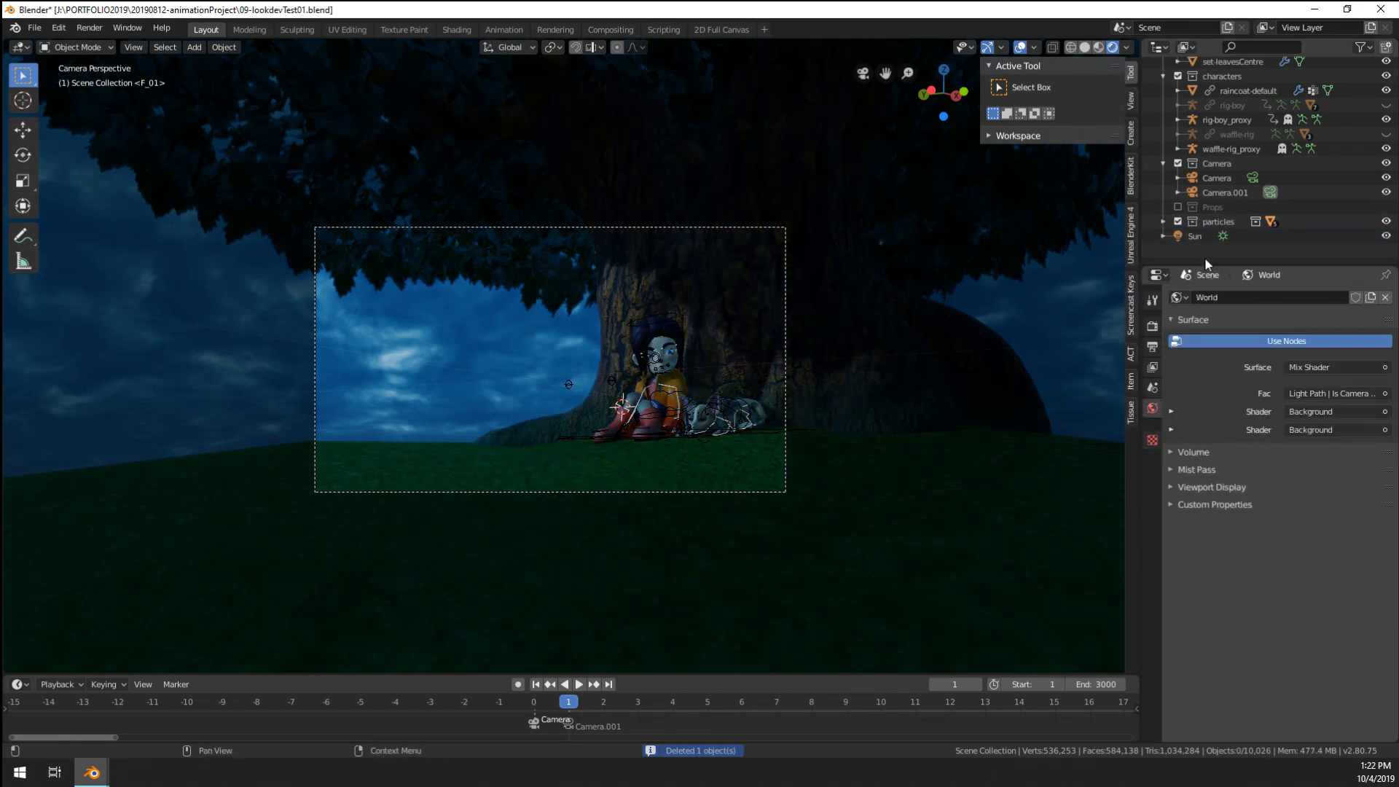
left_click(1219, 235)
scroll(723, 369, "up", 5)
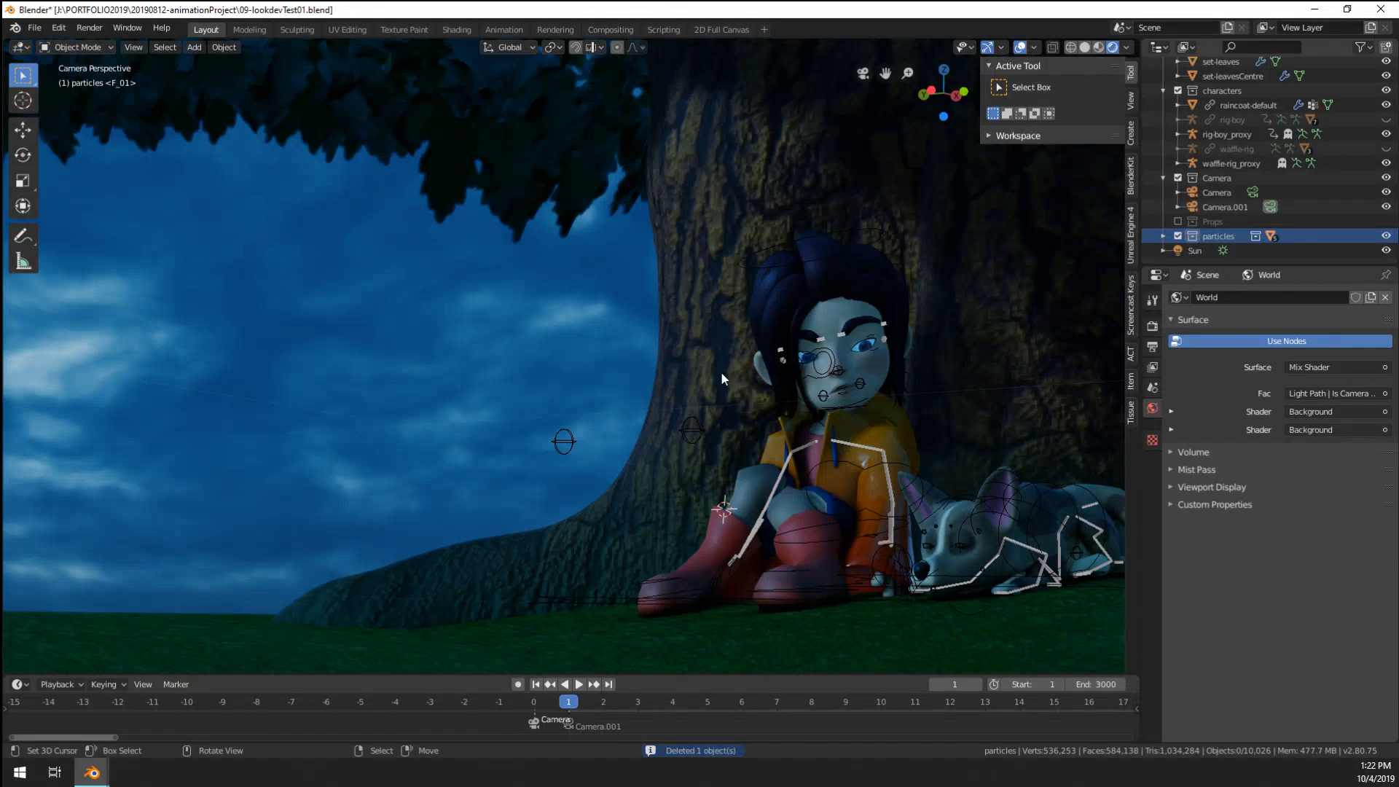
- Try the Medium Contrast, Very Low Contrast and Very High Contrast looks in the scene's color management
left_click(1153, 325)
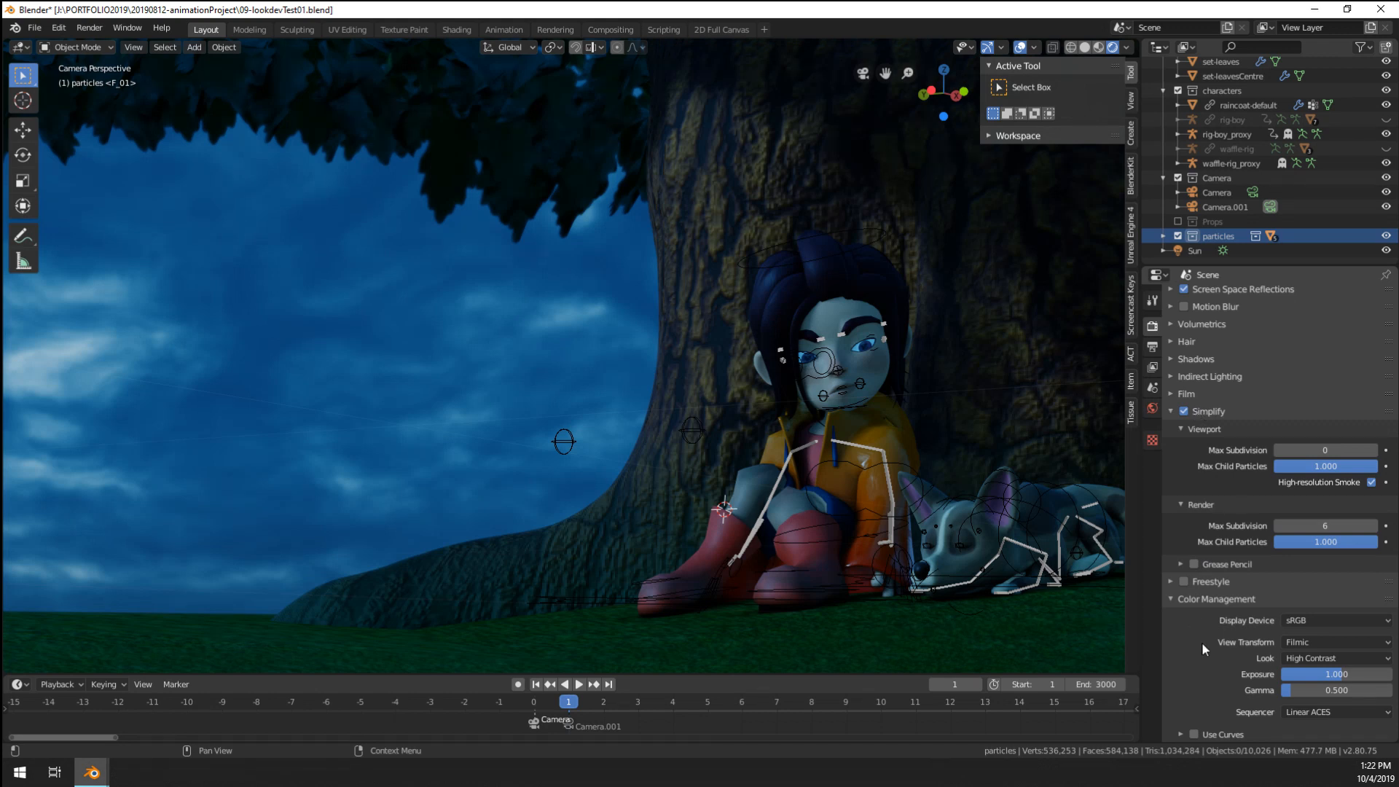
left_click(1335, 654)
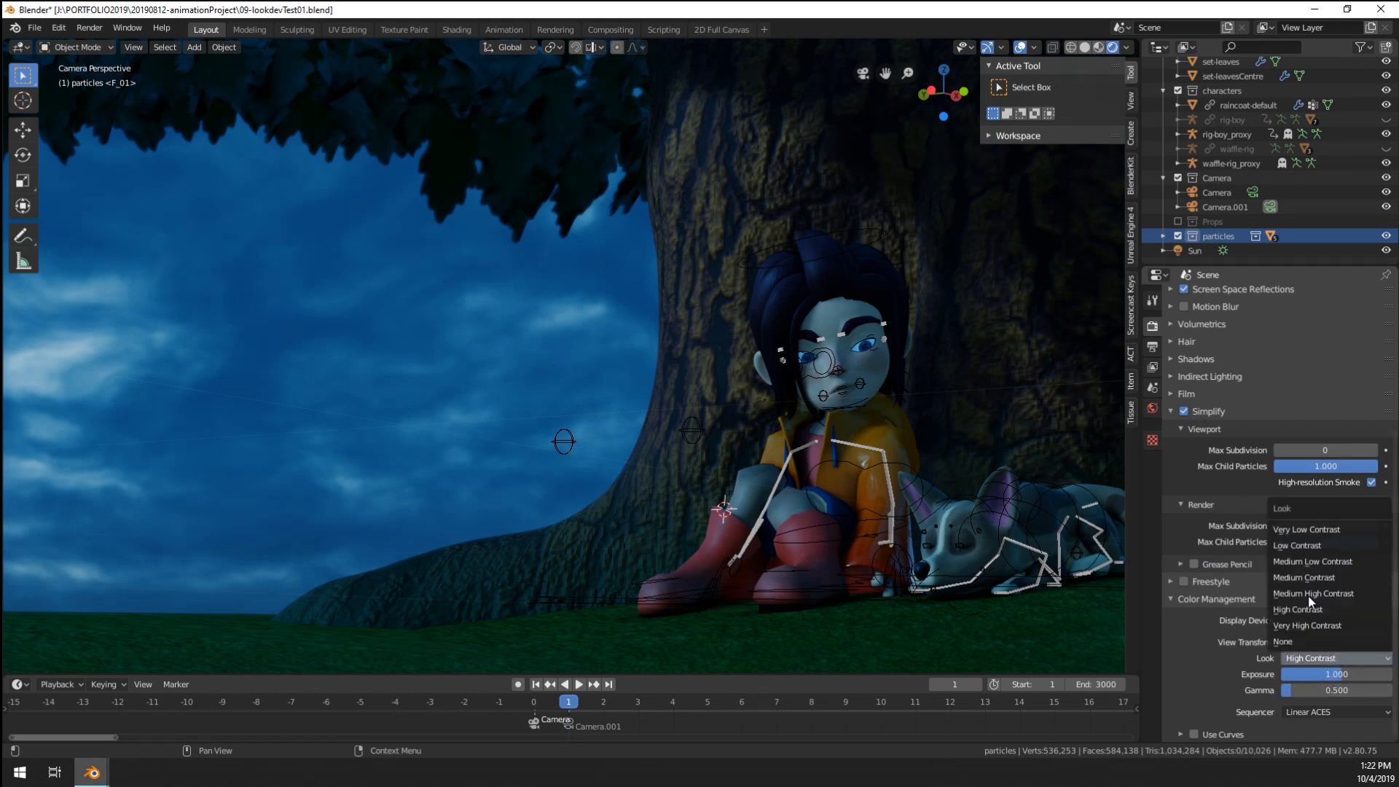
left_click(1334, 572)
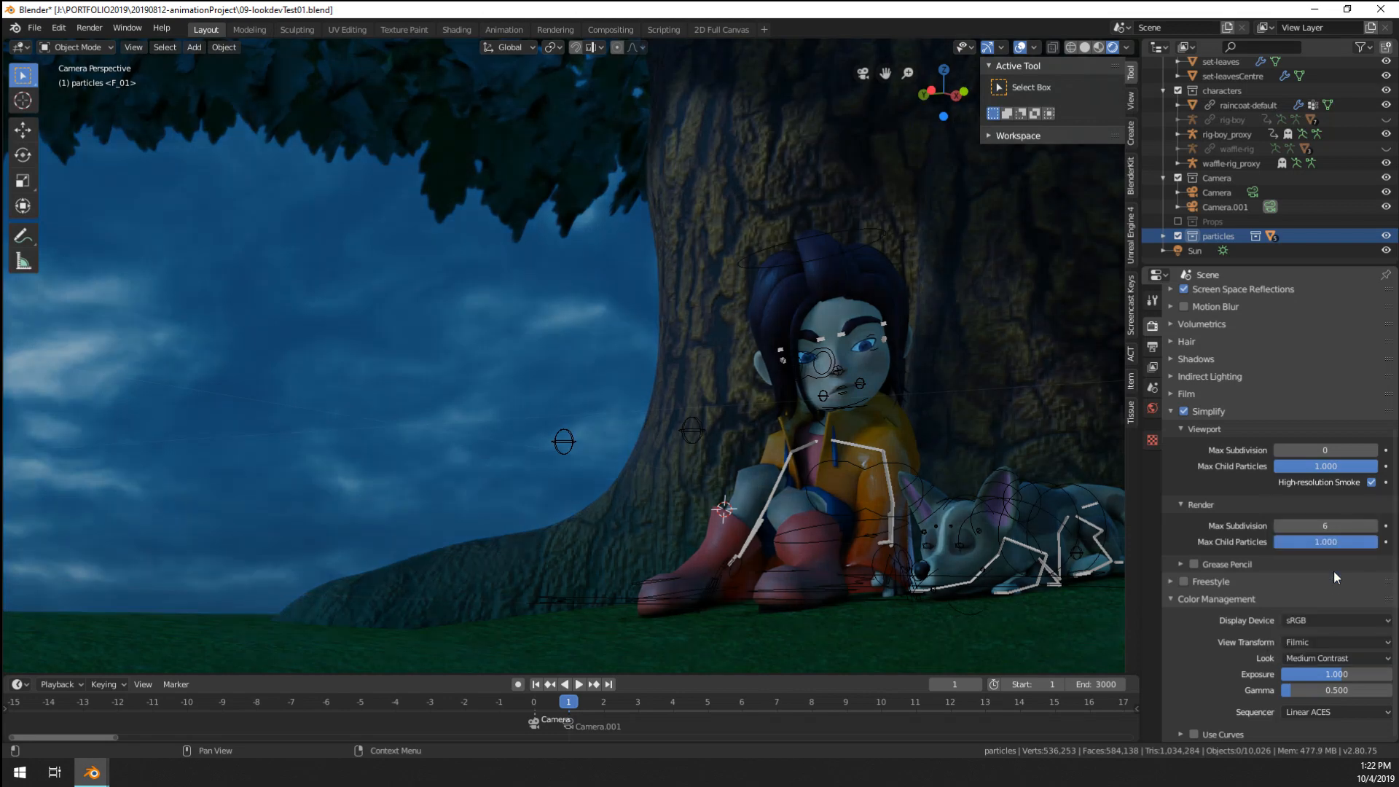
left_click(1309, 657)
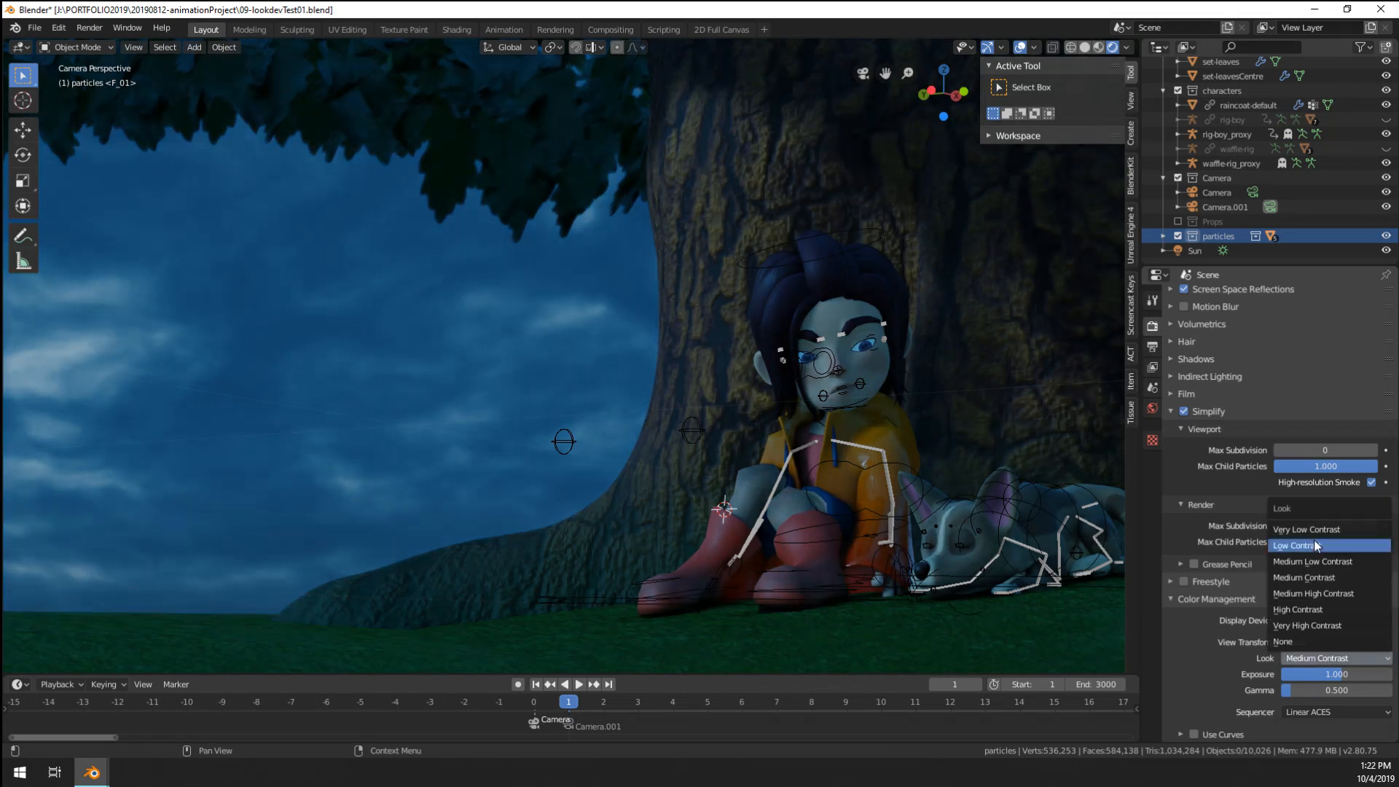
left_click(1312, 530)
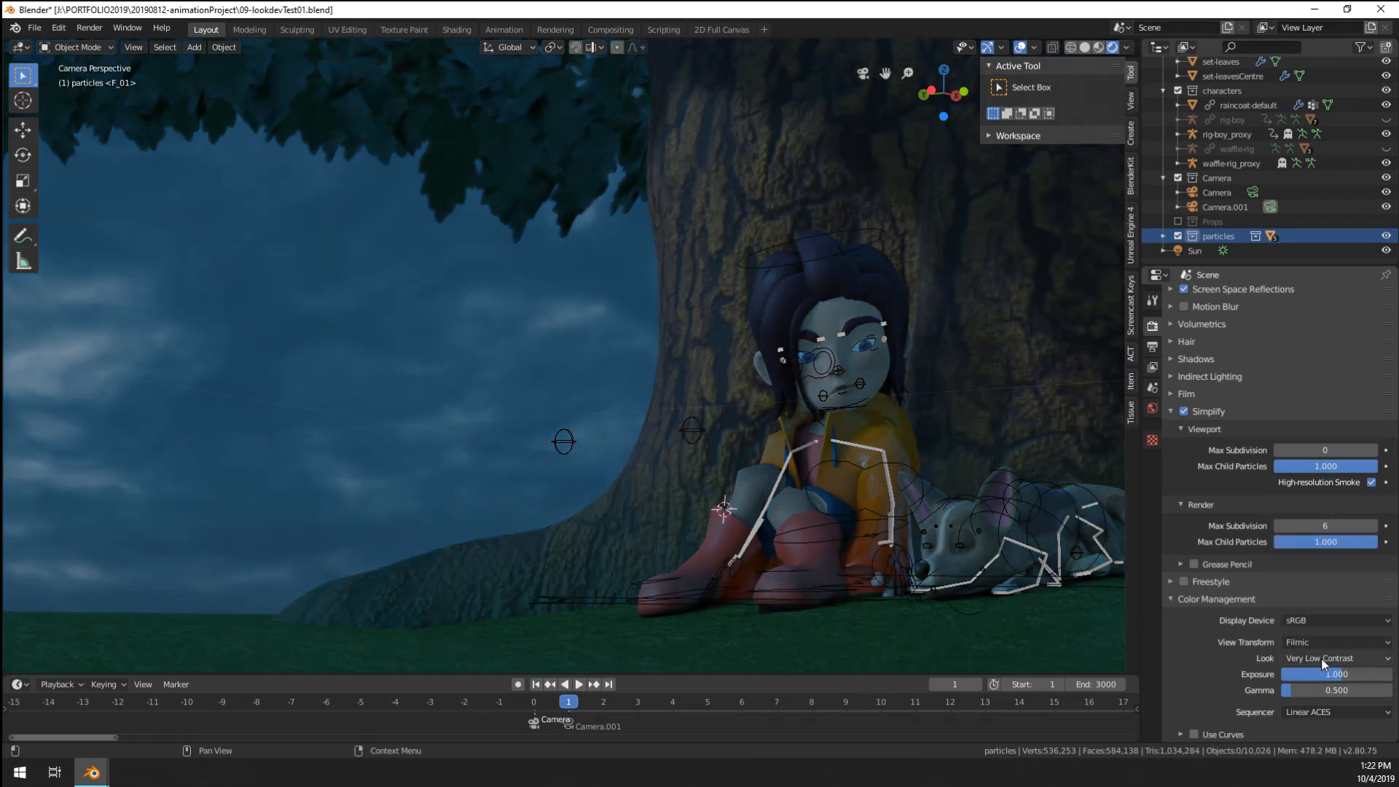
left_click(1321, 658)
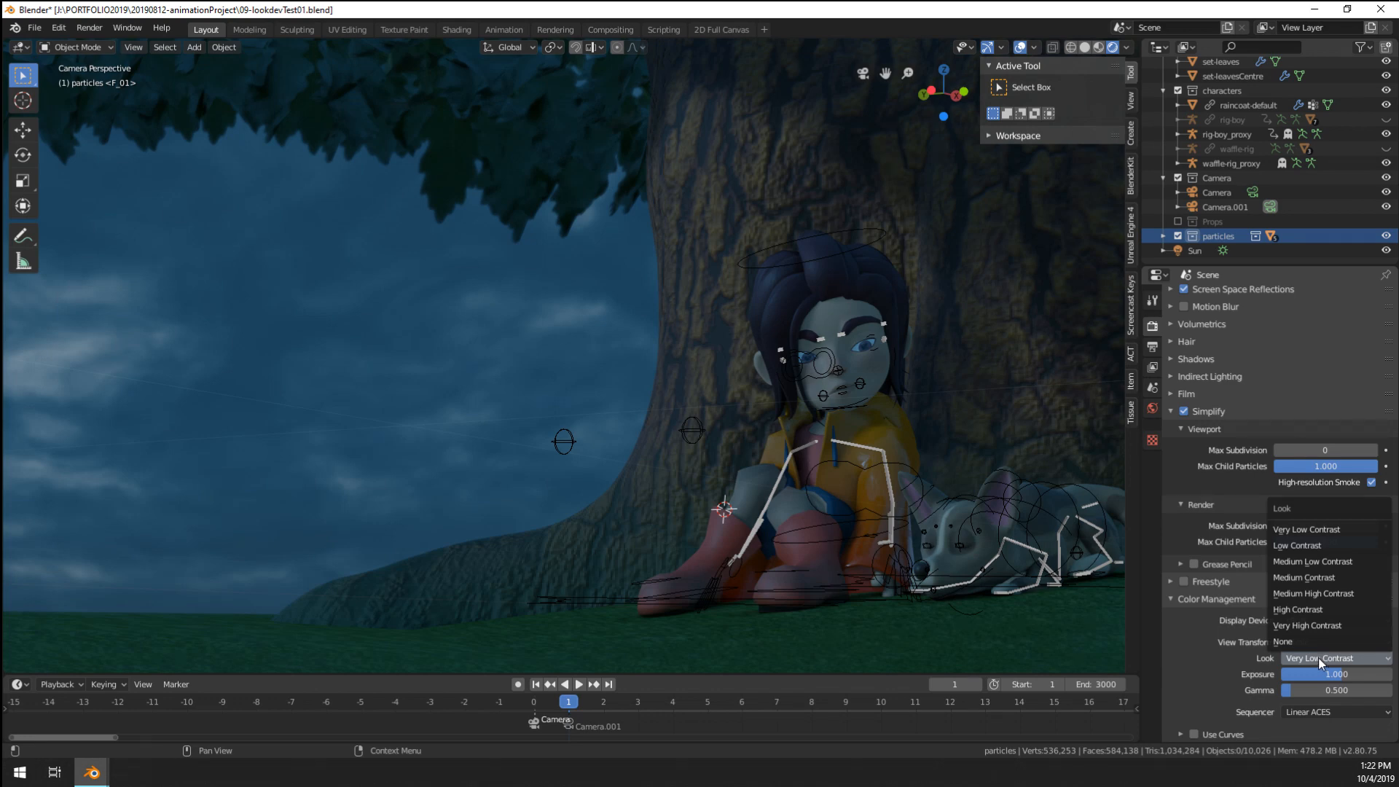
left_click(1303, 624)
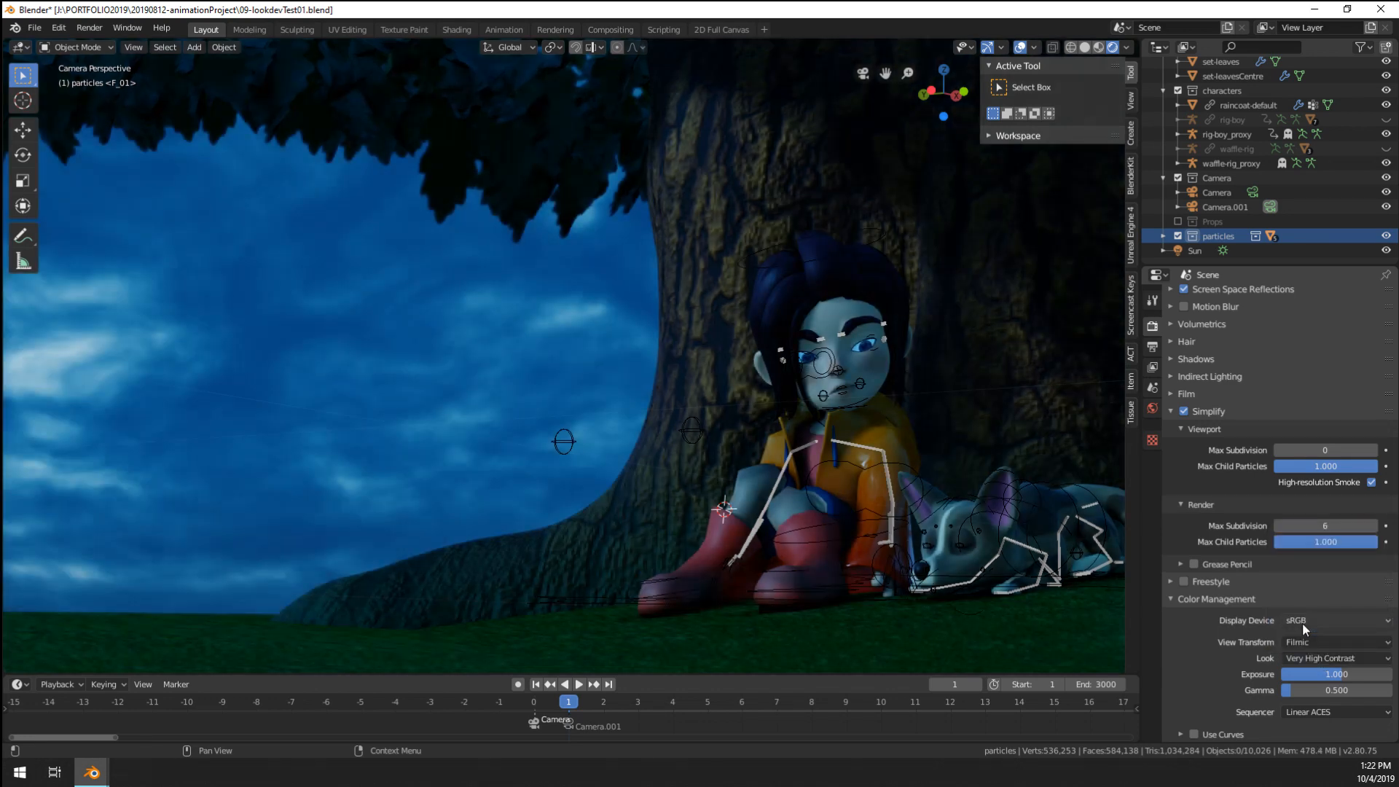
- Set the color management look to Very Low Contrast and check the full camera frame
left_click(1317, 658)
left_click(1296, 530)
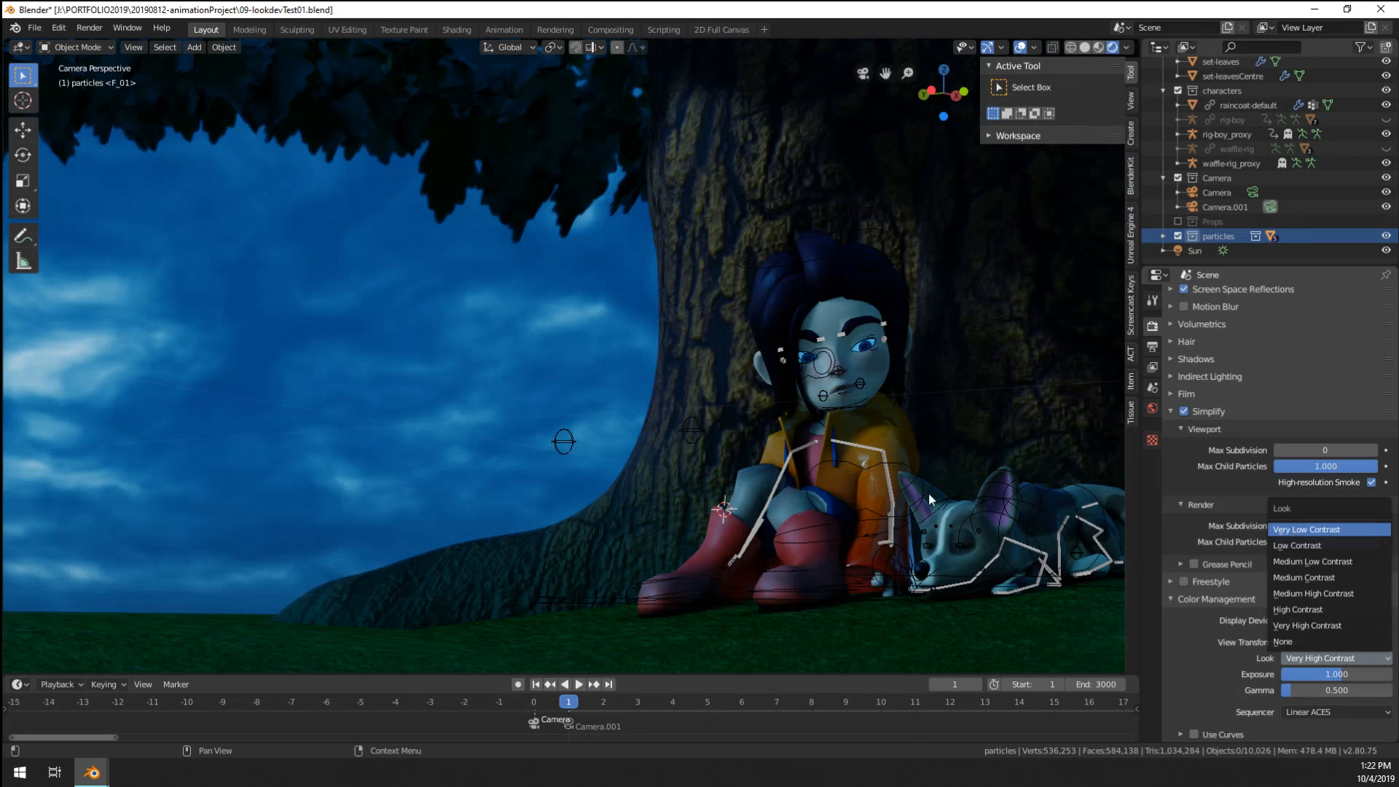
scroll(628, 405, "down", 3)
scroll(628, 406, "up", 4)
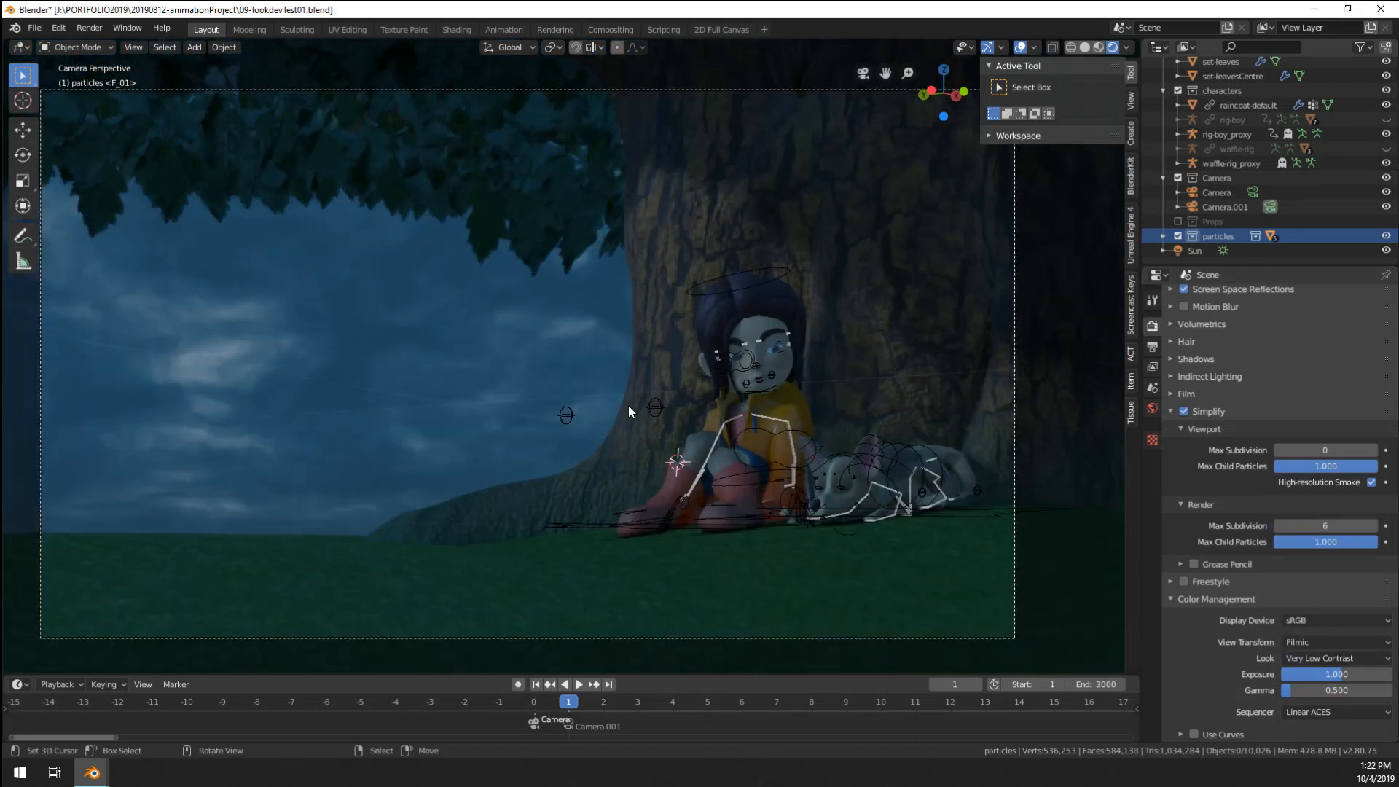
scroll(645, 488, "down", 4)
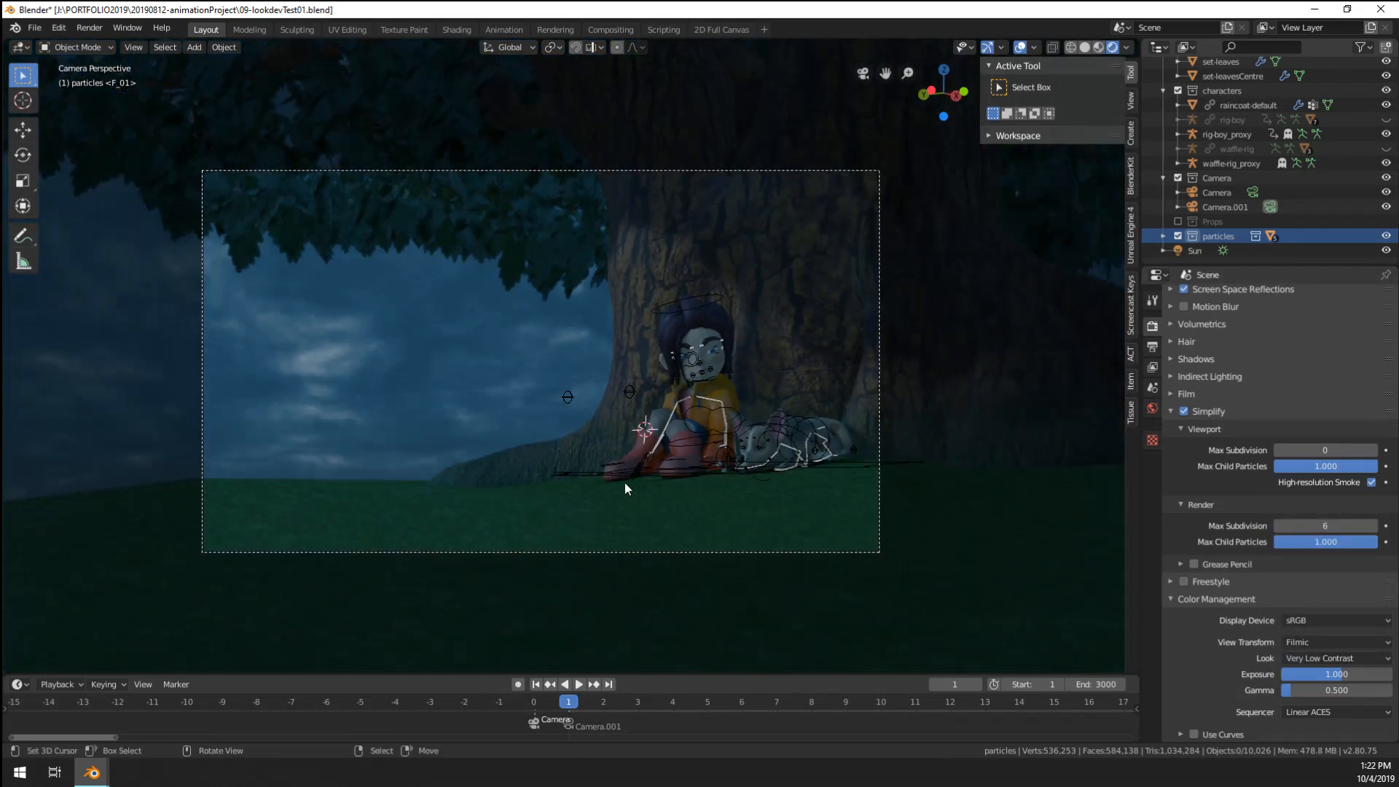
scroll(625, 486, "up", 4)
- Add a point light above the boy's head and set its power to 50 W
key("shift+a")
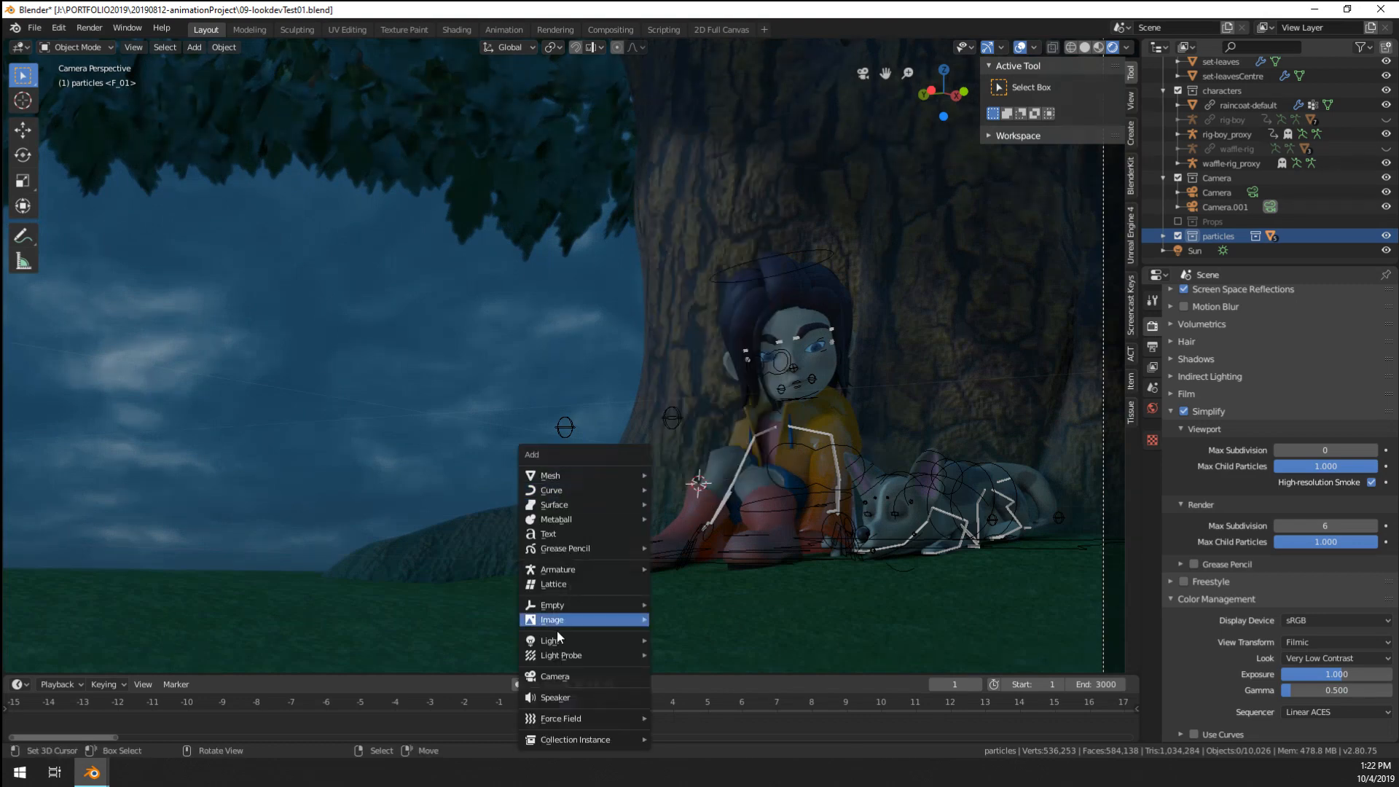
mouse_move(561, 641)
left_click(699, 641)
key("g")
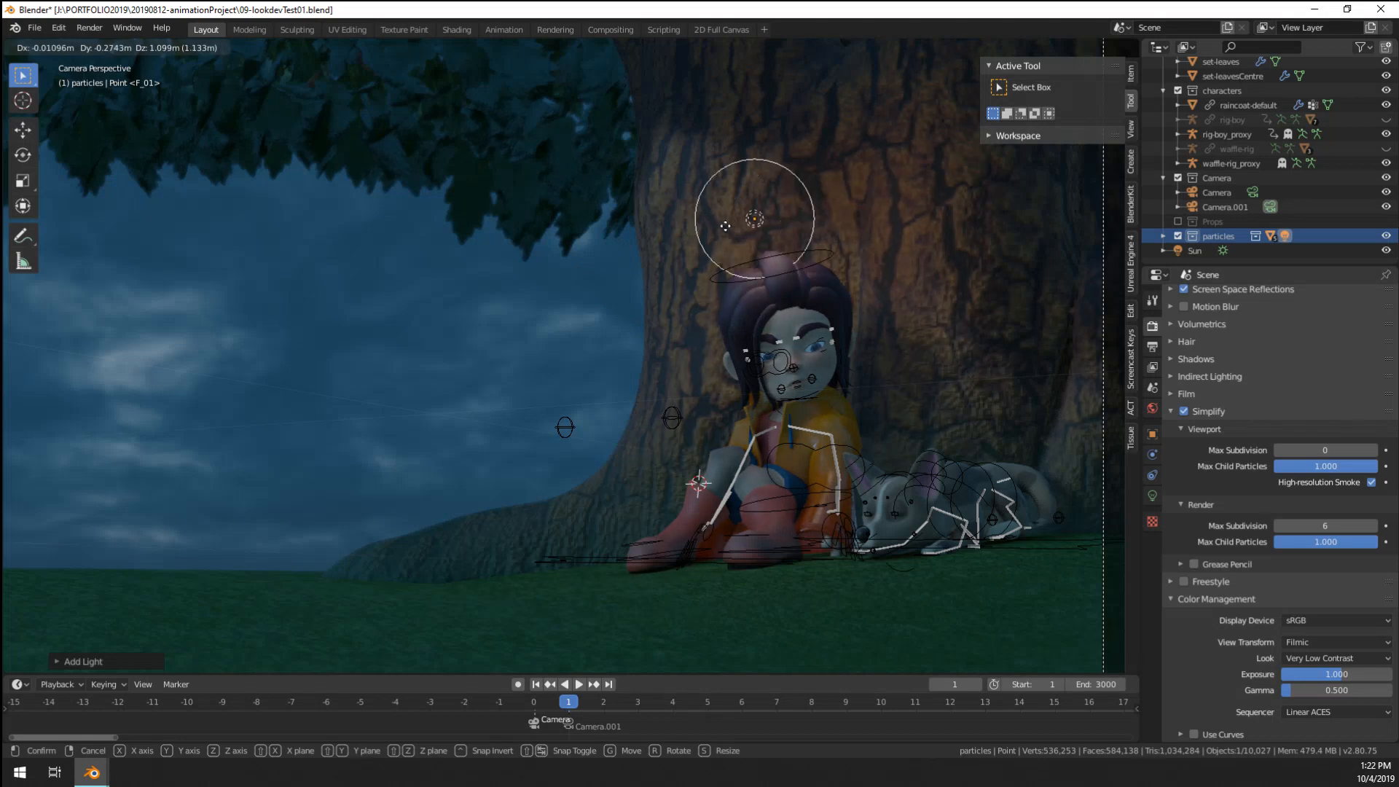
left_click(731, 215)
left_click(1153, 494)
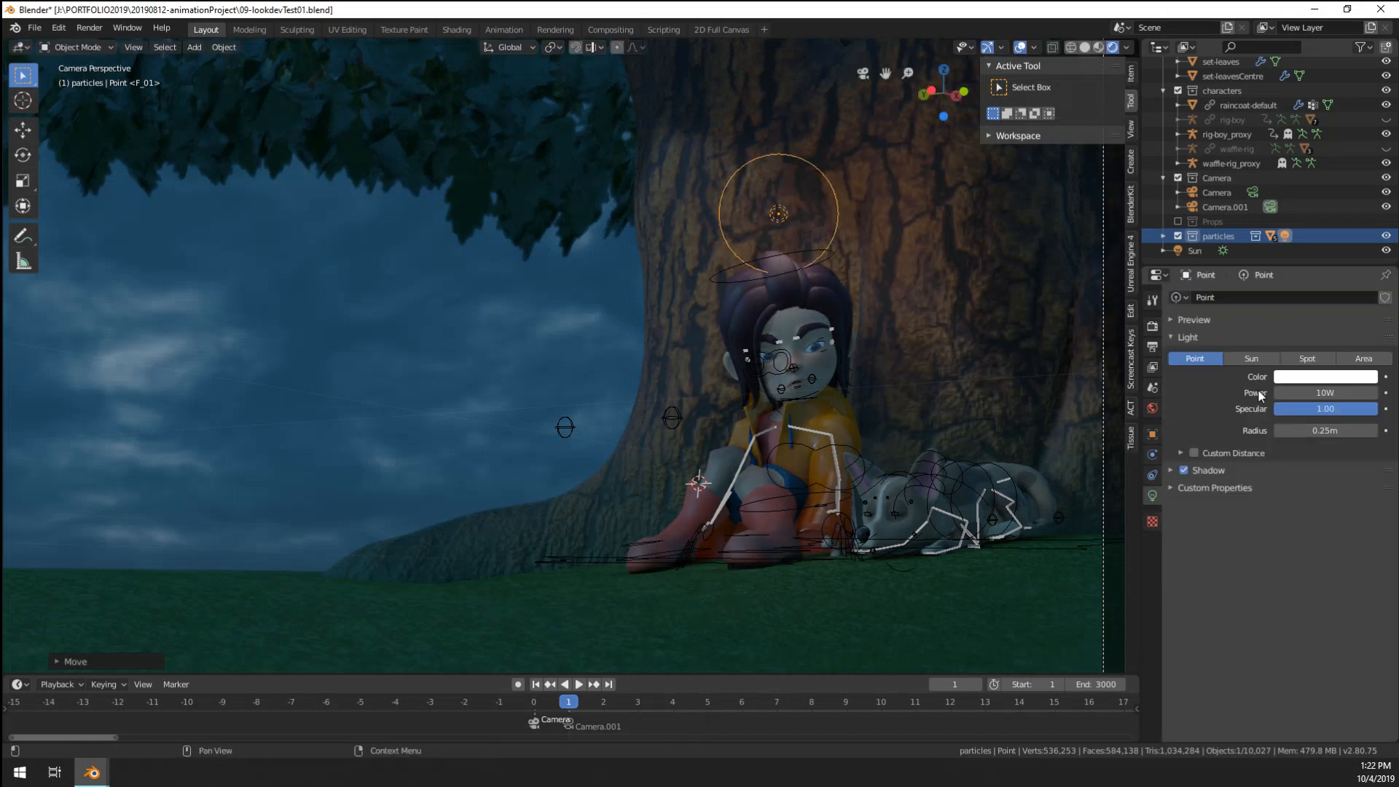
left_click(1320, 392)
type("50")
key("Return")
- Try the point light above the dog and near the leaves over the sky, and delete it from the scene
key("g")
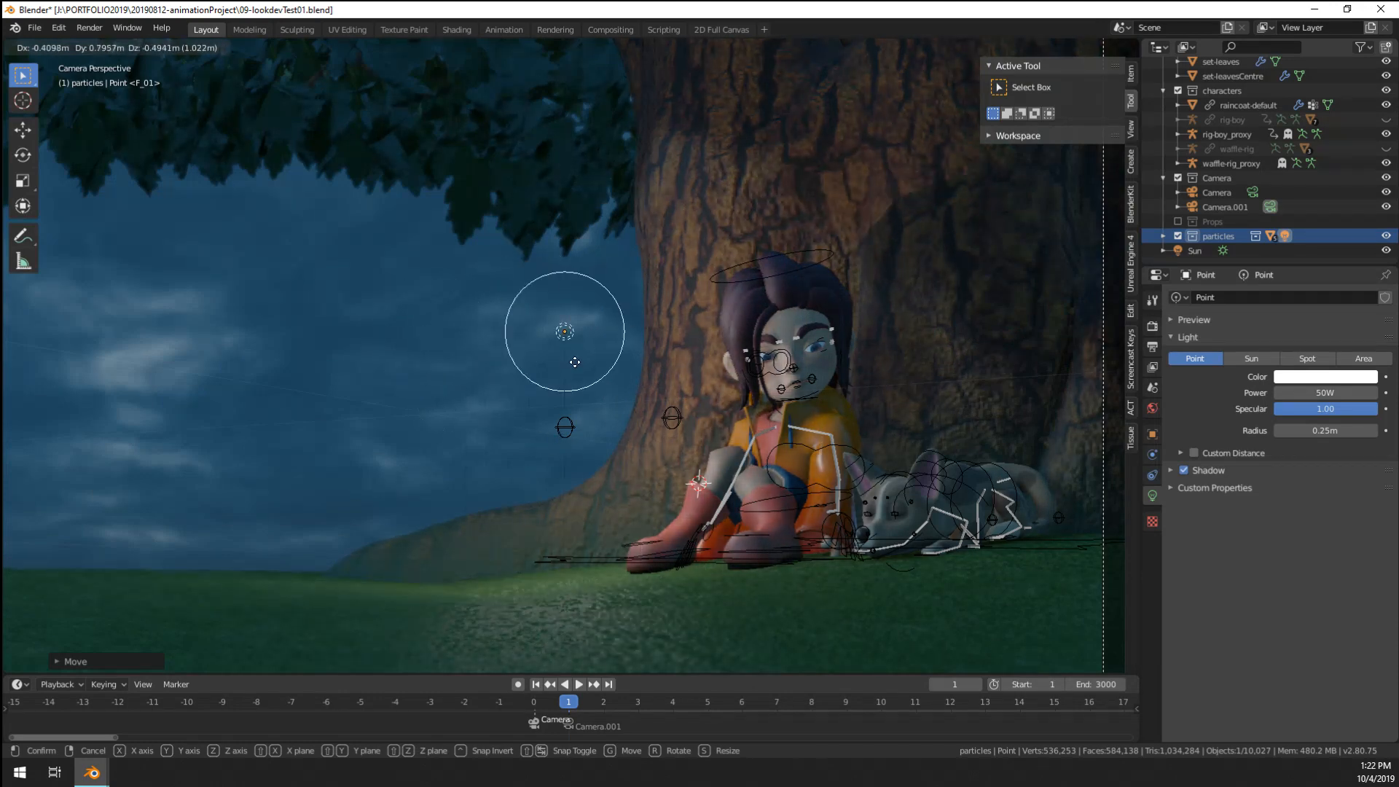
middle_click_drag(574, 361, 745, 424)
left_click(746, 424)
key("KP_0")
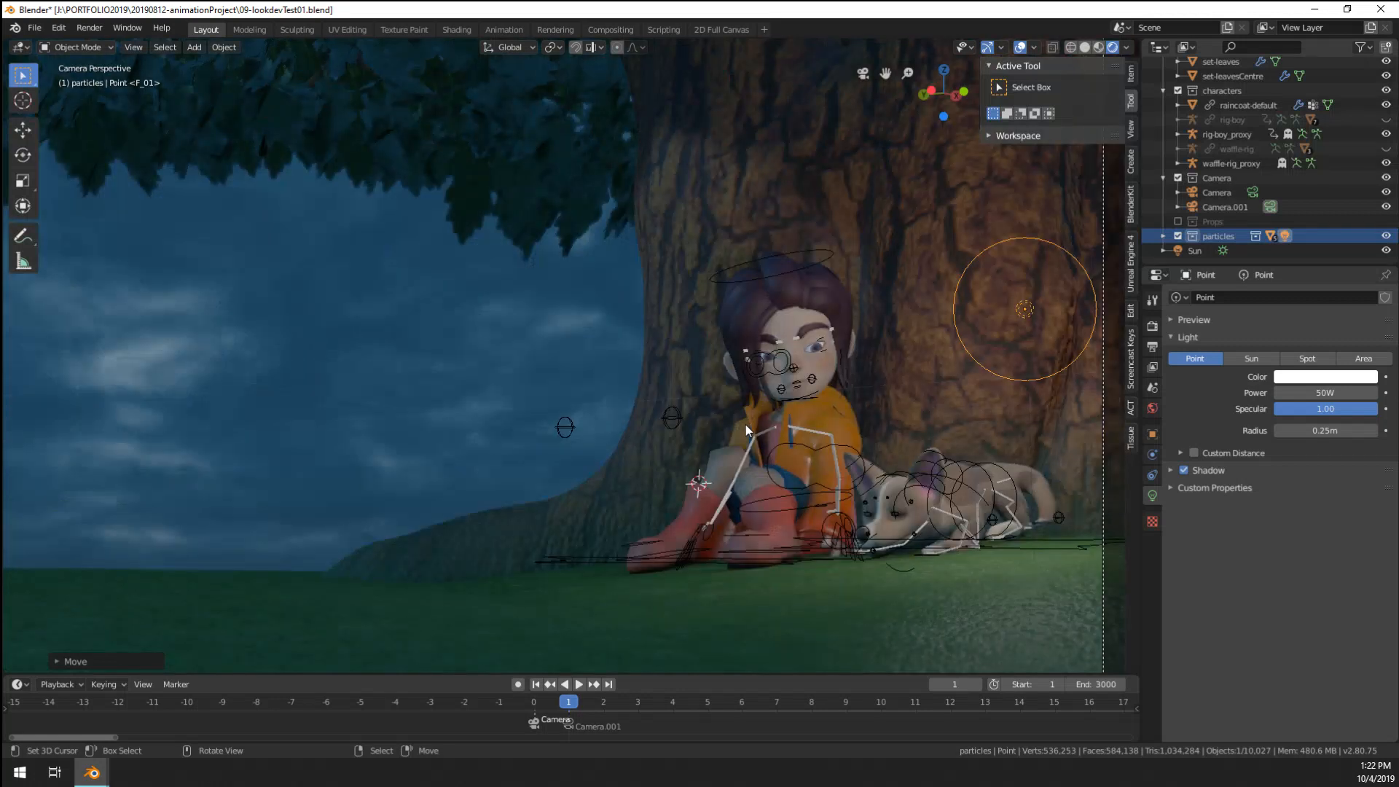
scroll(501, 478, "down", 3)
key("g")
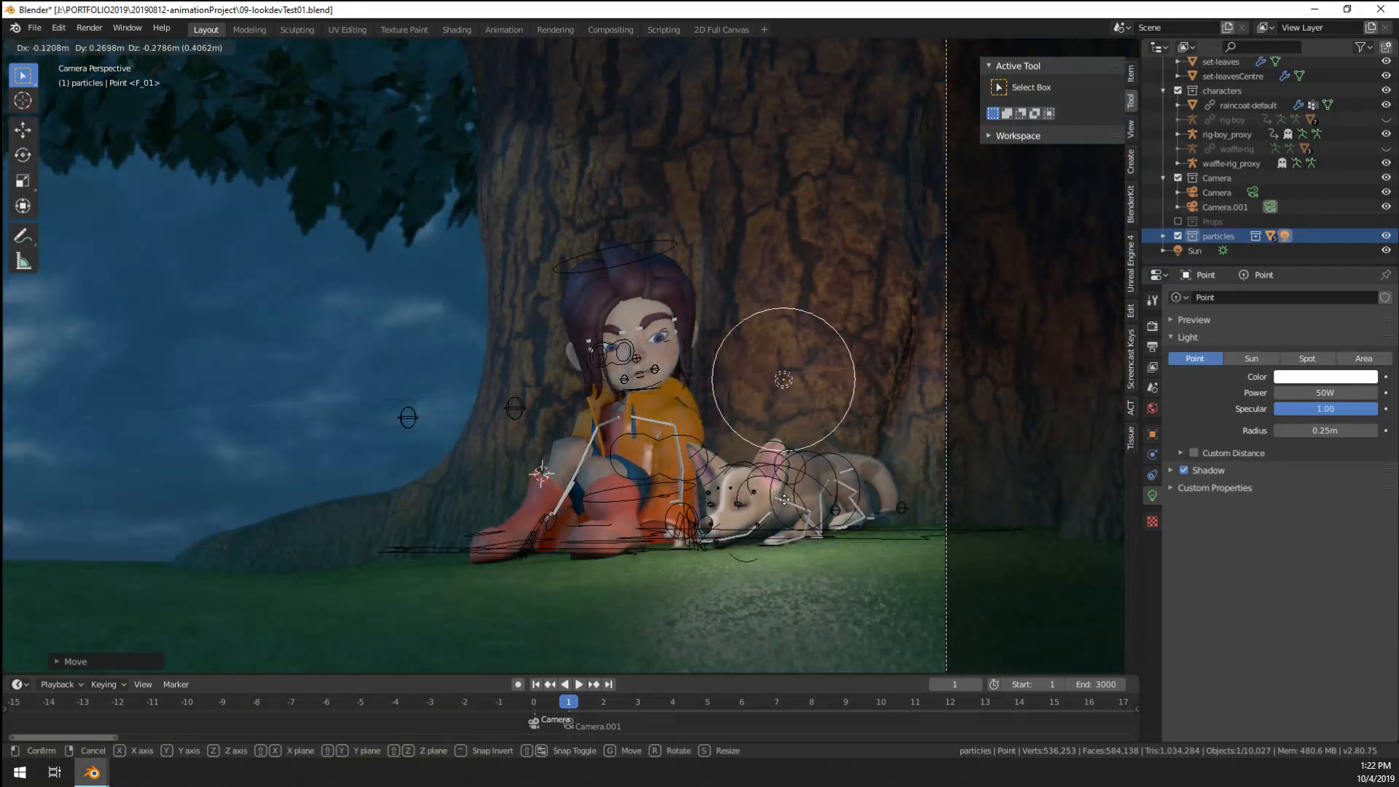
scroll(666, 503, "down", 3)
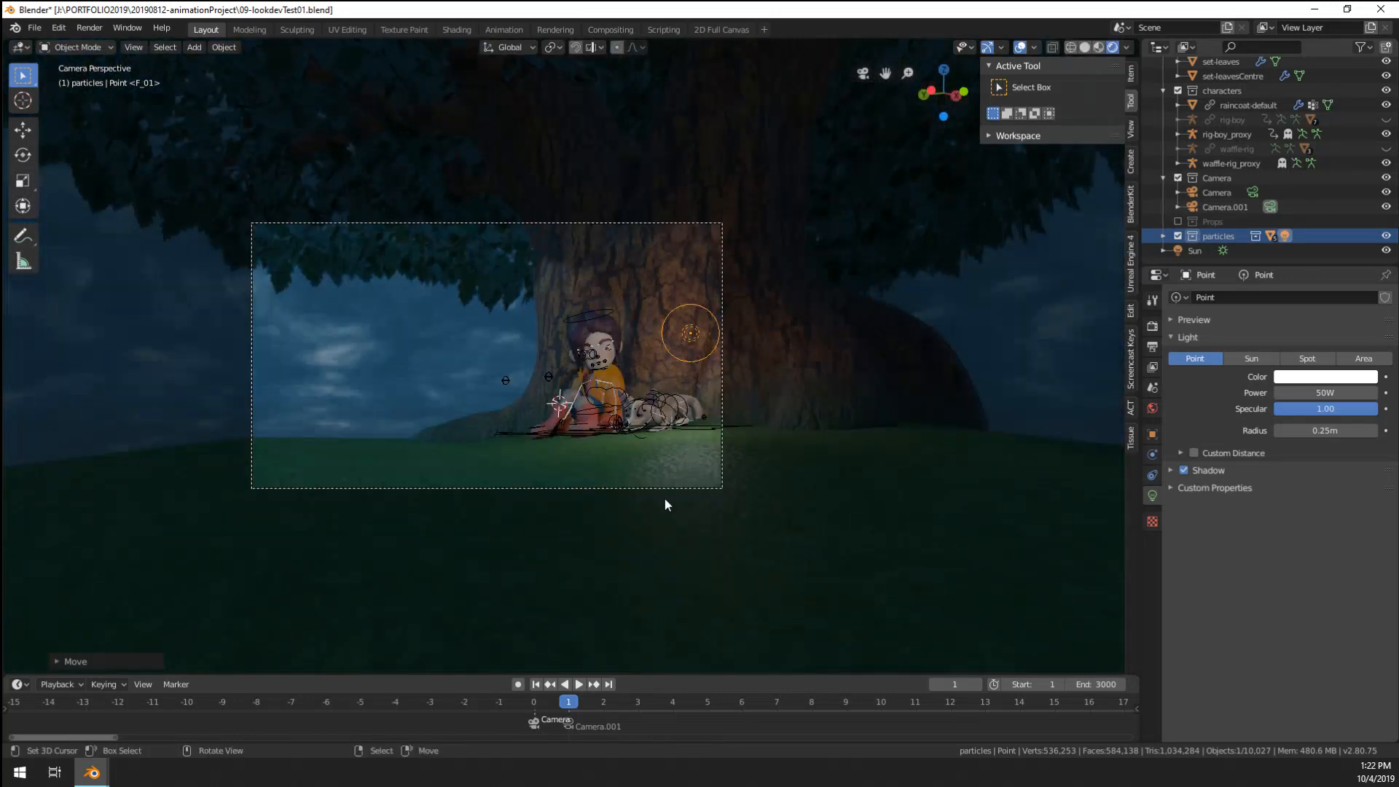
left_click(399, 400)
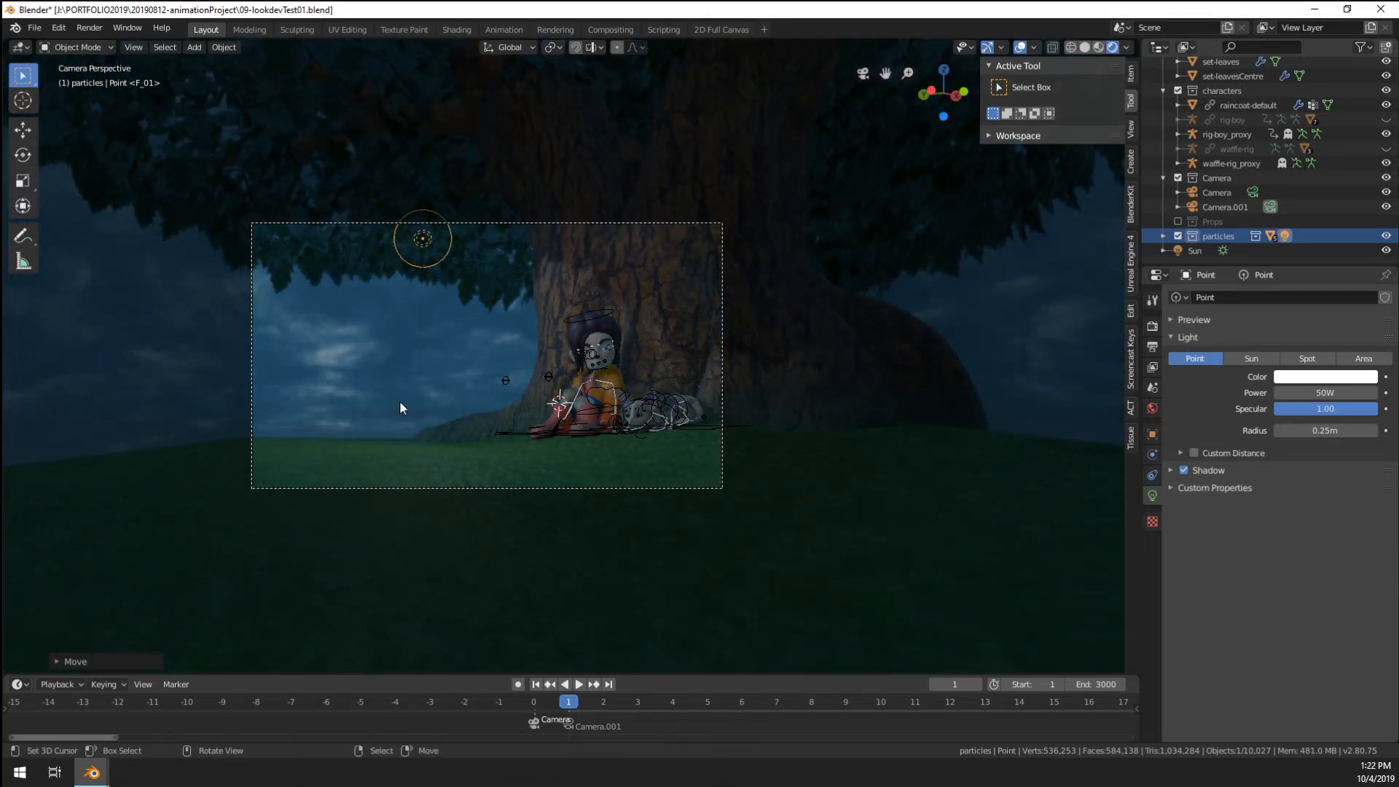
key("x")
key("Return")
- Hide the viewport overlays and examine the lighting on the full shot and the boy's face
scroll(532, 417, "up", 3)
scroll(532, 417, "up", 3)
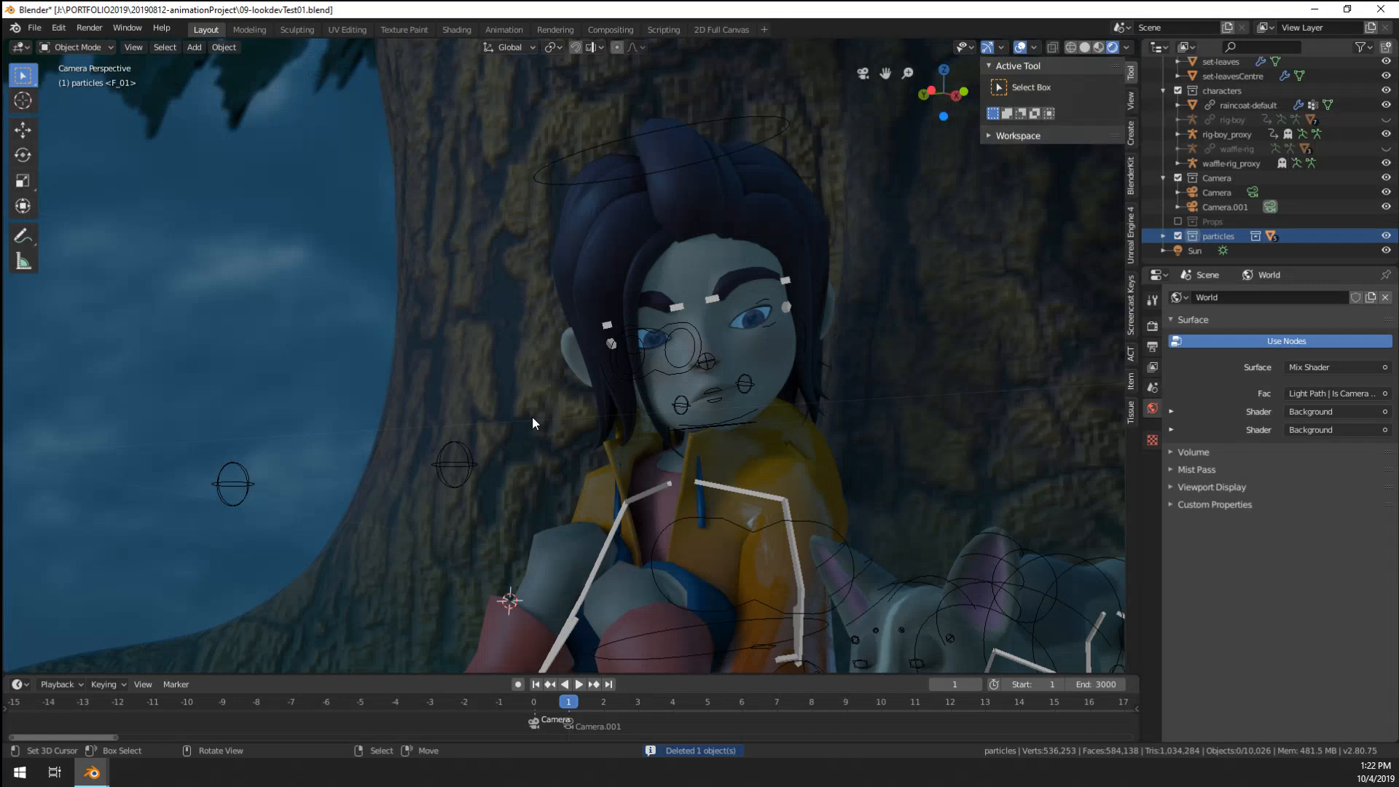
scroll(532, 416, "down", 5)
scroll(458, 445, "up", 2)
middle_click_drag(428, 474, 513, 455, "shift")
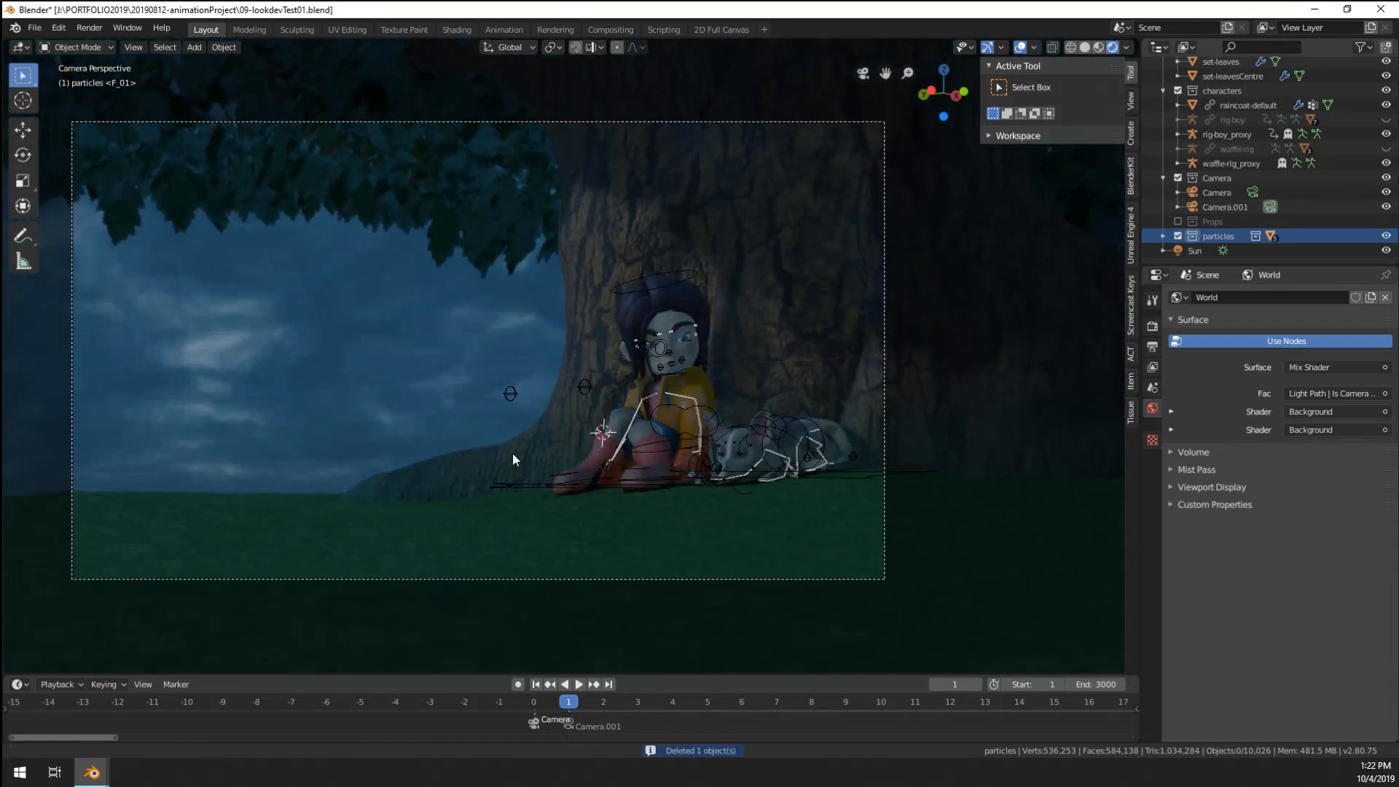
scroll(613, 420, "up", 3)
left_click(1020, 47)
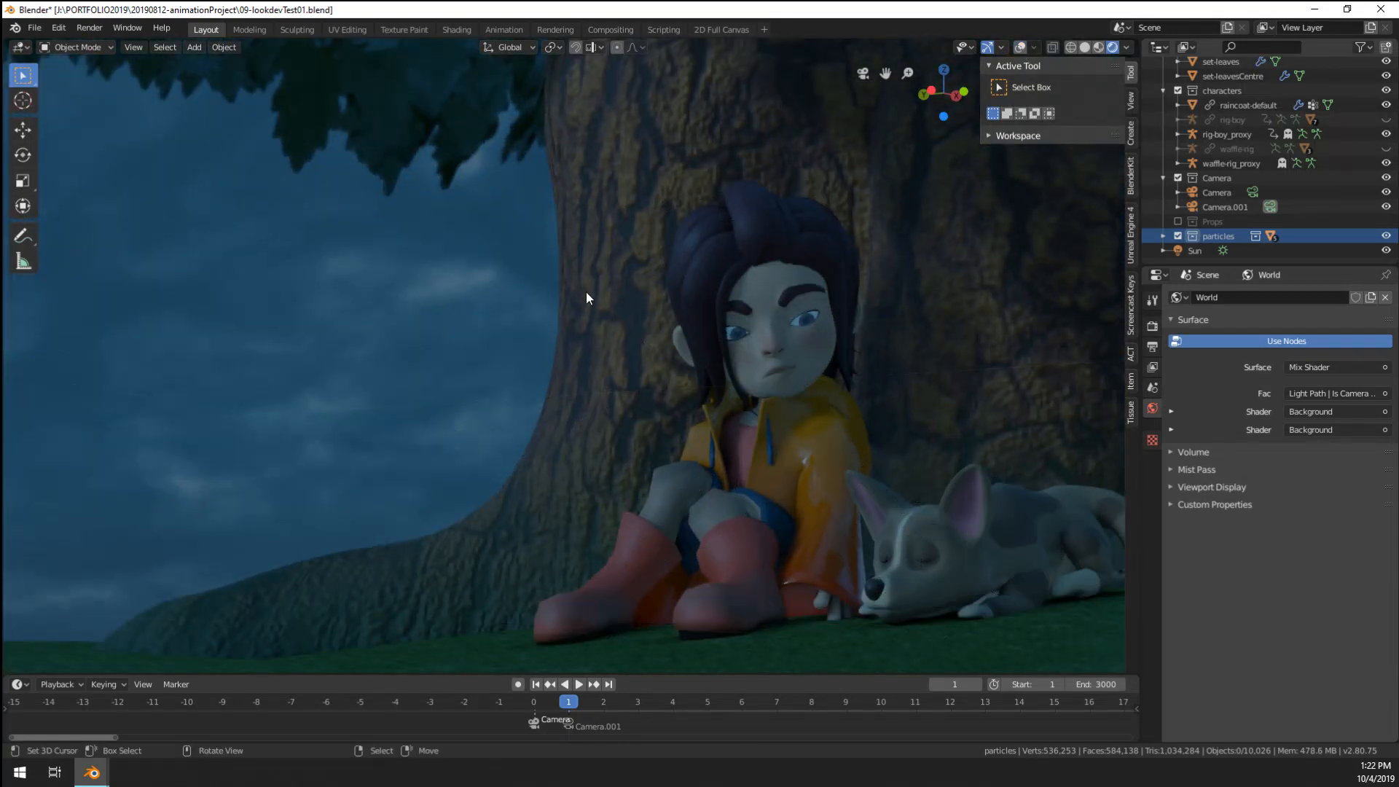
scroll(504, 403, "down", 4)
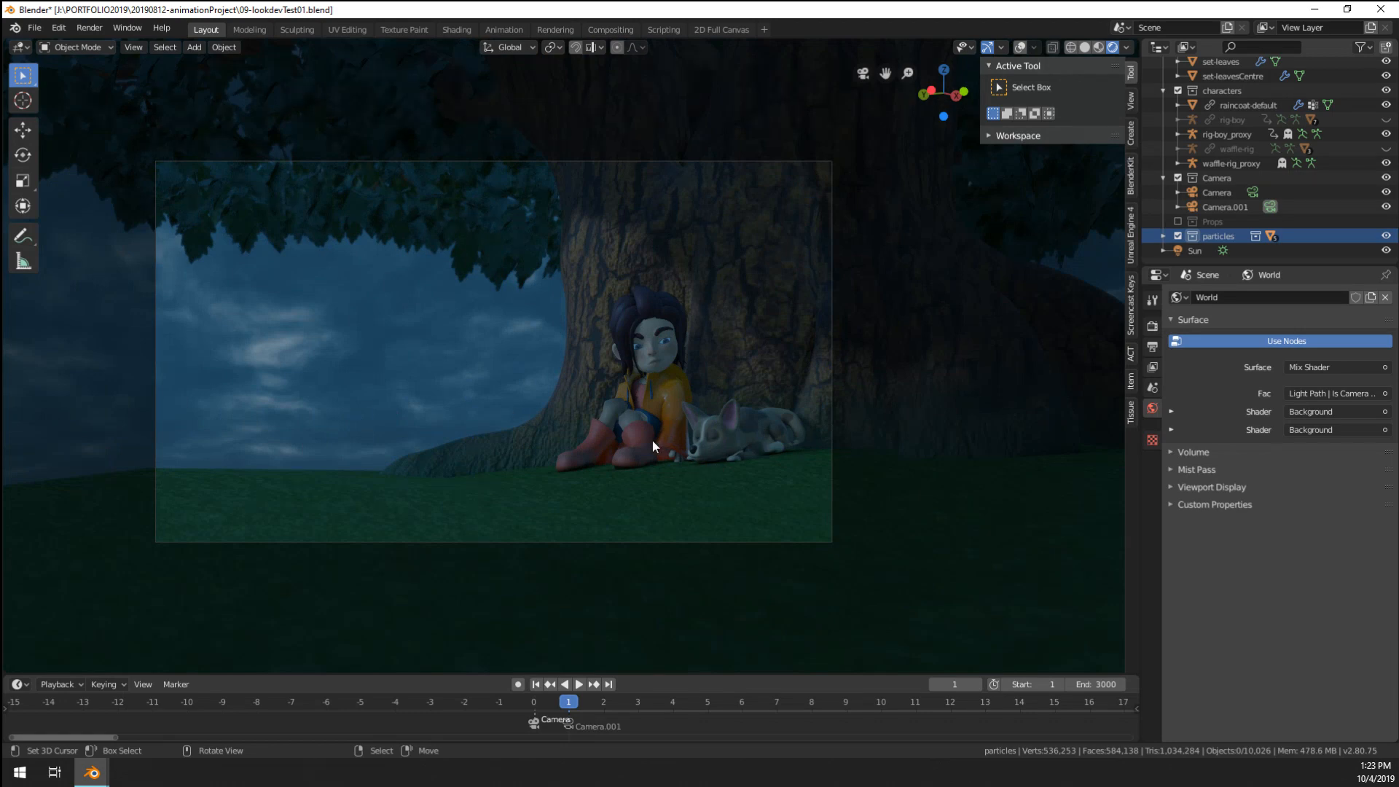
middle_click_drag(693, 447, 599, 451, "shift")
scroll(597, 456, "up", 6)
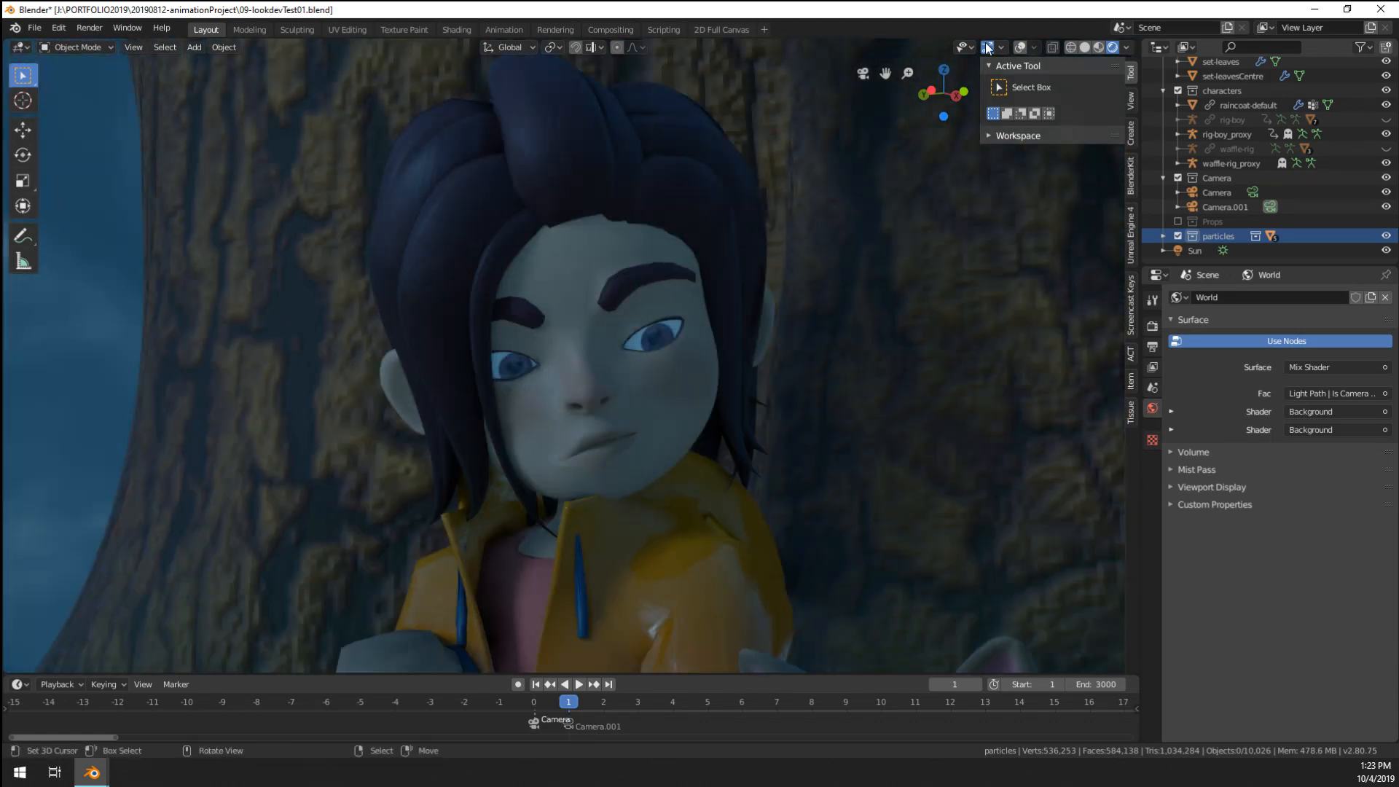
- Show the overlays again and, with rig-boy_proxy in Pose Mode, raise the boy's left mouth-corner control
left_click(1020, 46)
scroll(680, 447, "up", 2)
left_click(678, 465)
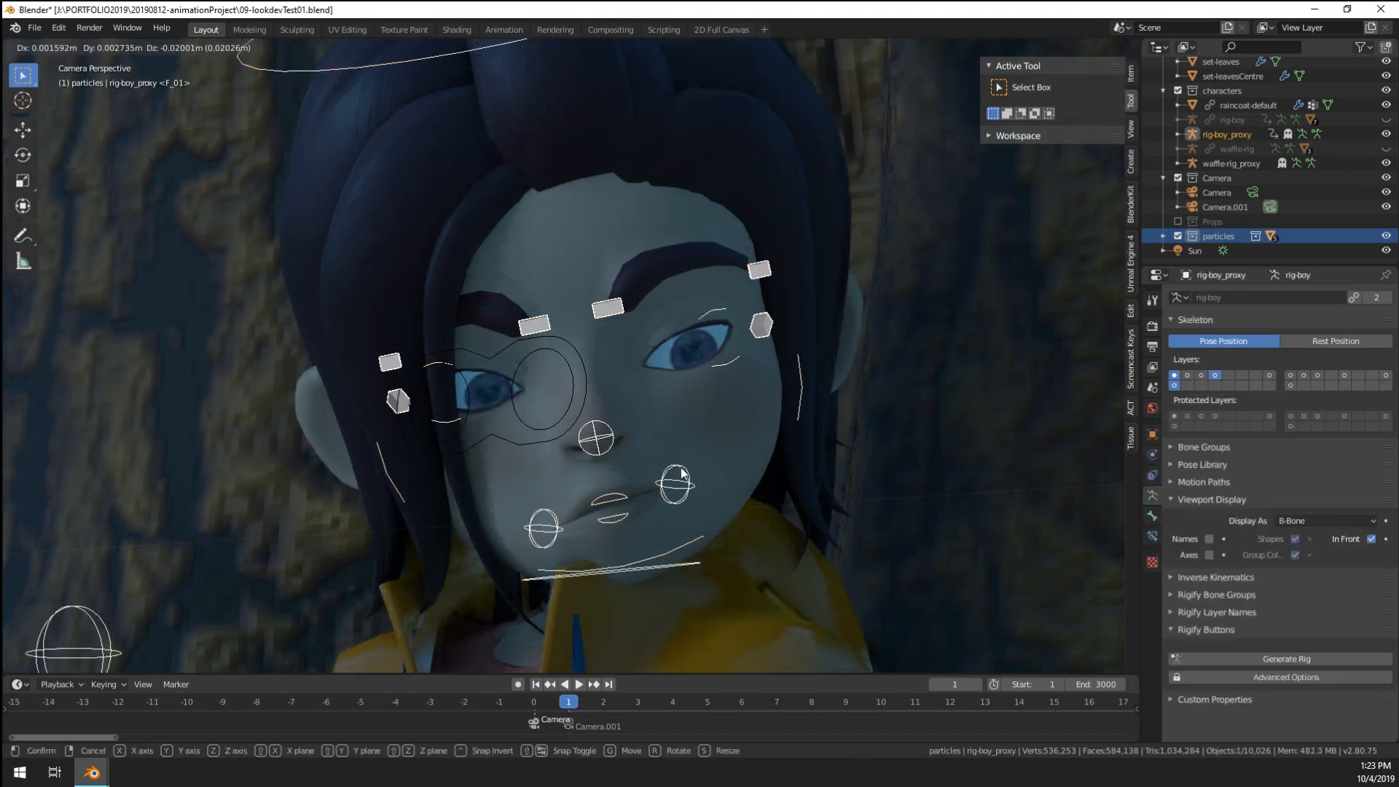
key("ctrl+Tab")
left_click(684, 468)
key("g")
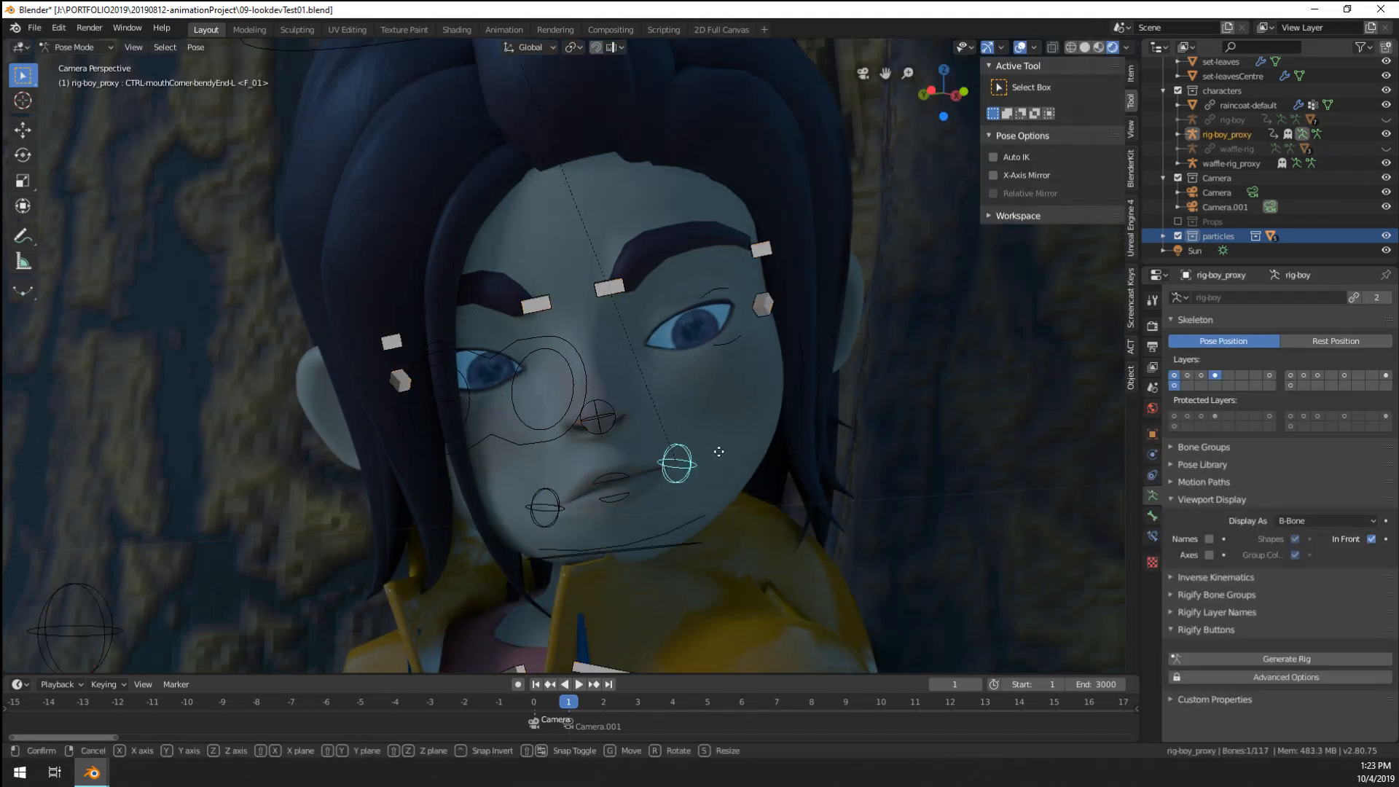
left_click(716, 434)
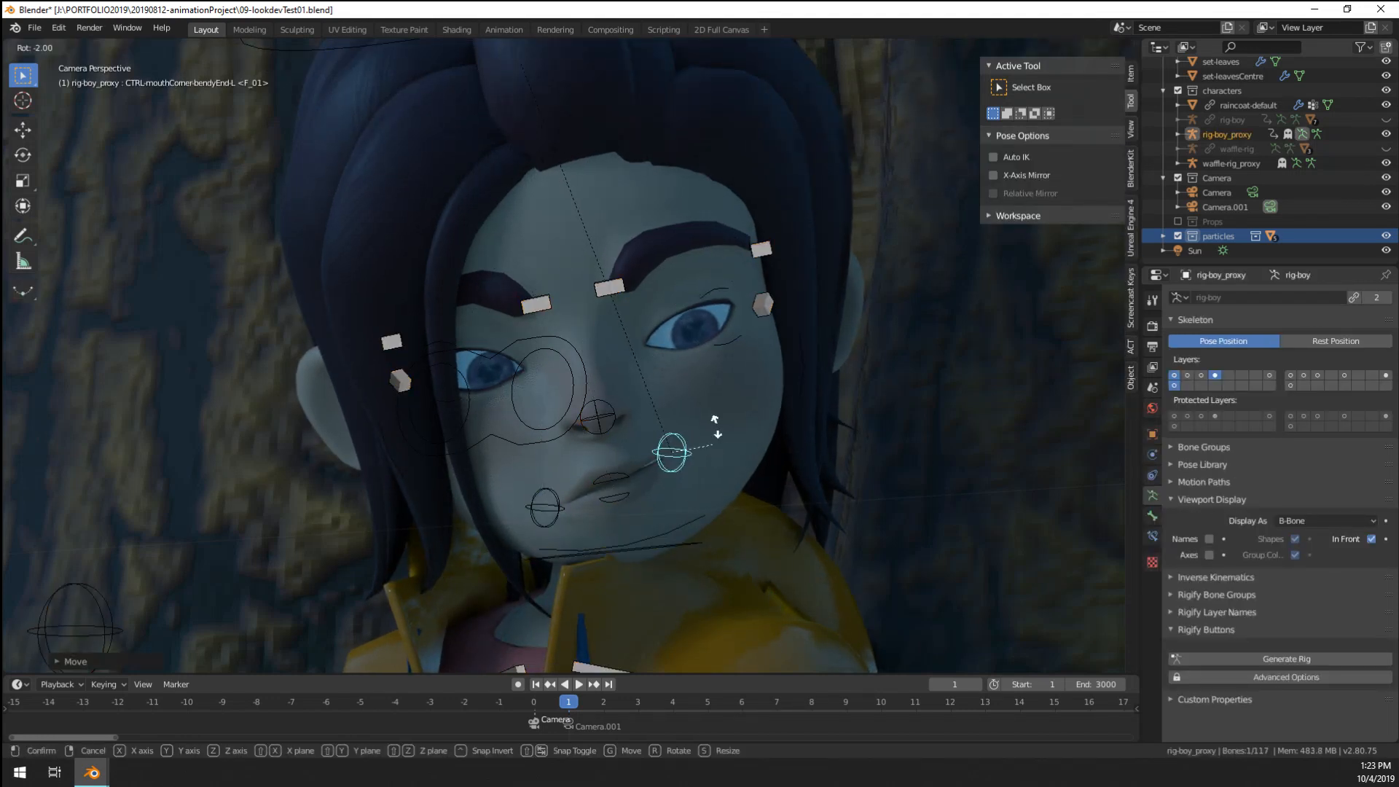
- Move and rotate the boy's right mouth-corner control to shape a slight smile
left_click(548, 501)
key("g")
key("r")
left_click(665, 484)
key("g")
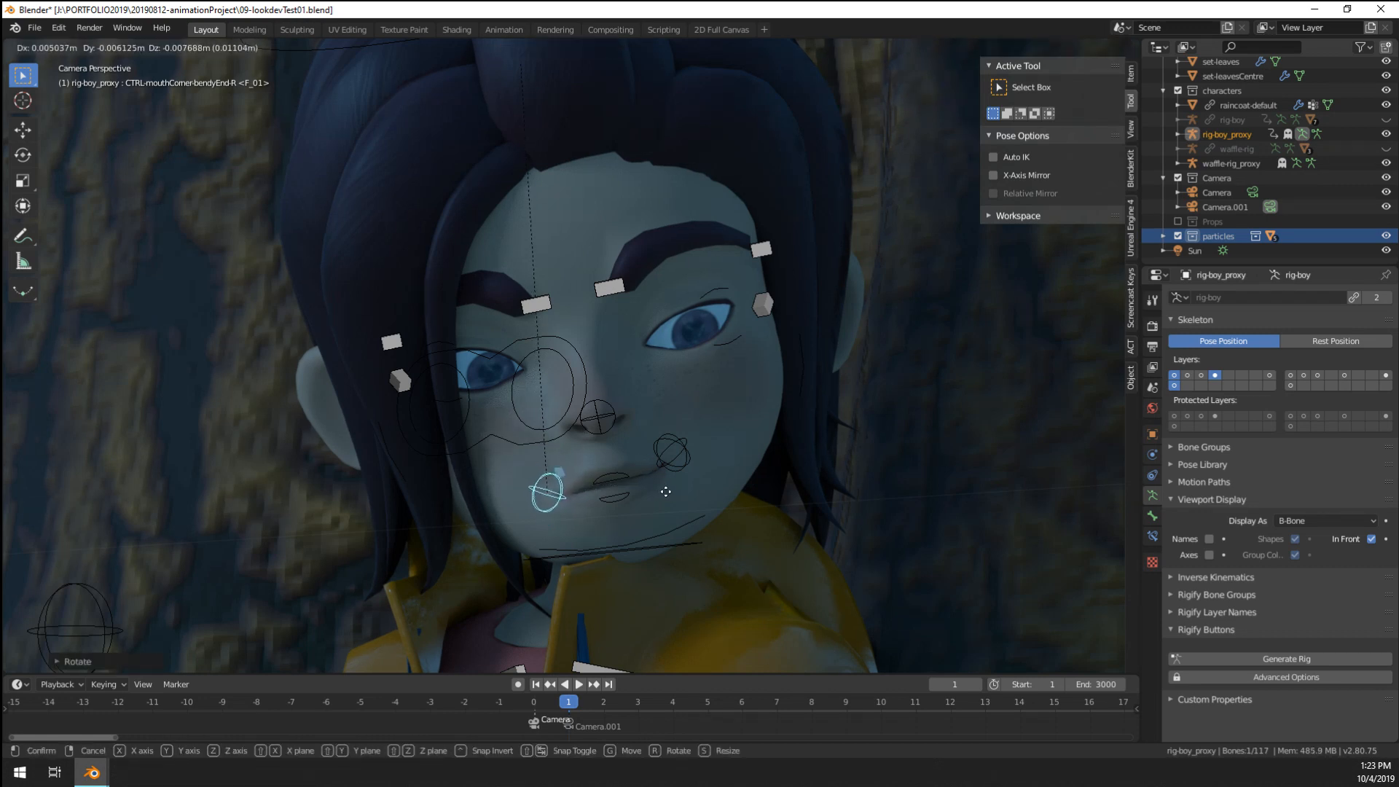
left_click(663, 499)
- Lower the inner control of the boy's left eyebrow and adjust the outer one slightly
right_click(607, 292)
key("g")
left_click(718, 286)
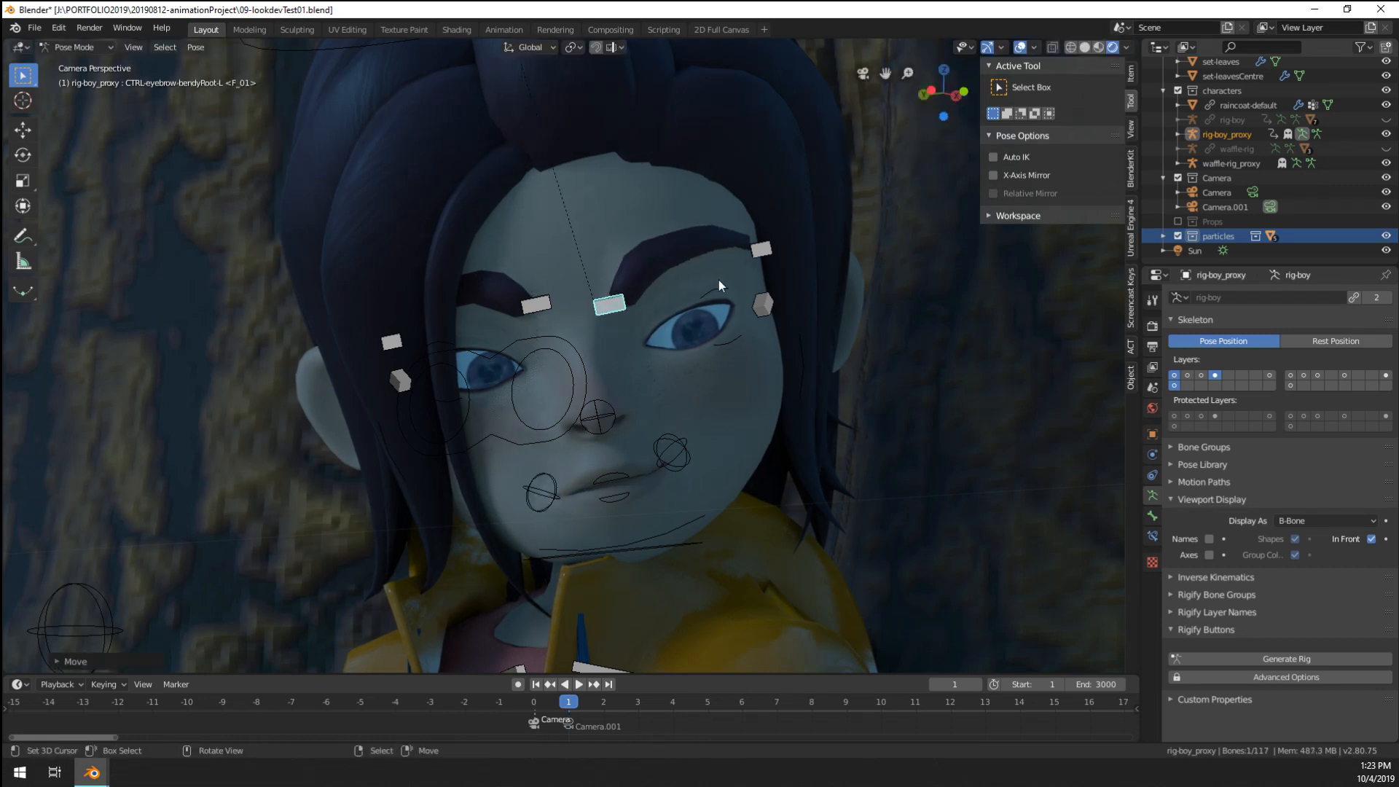
right_click(760, 252)
key("g")
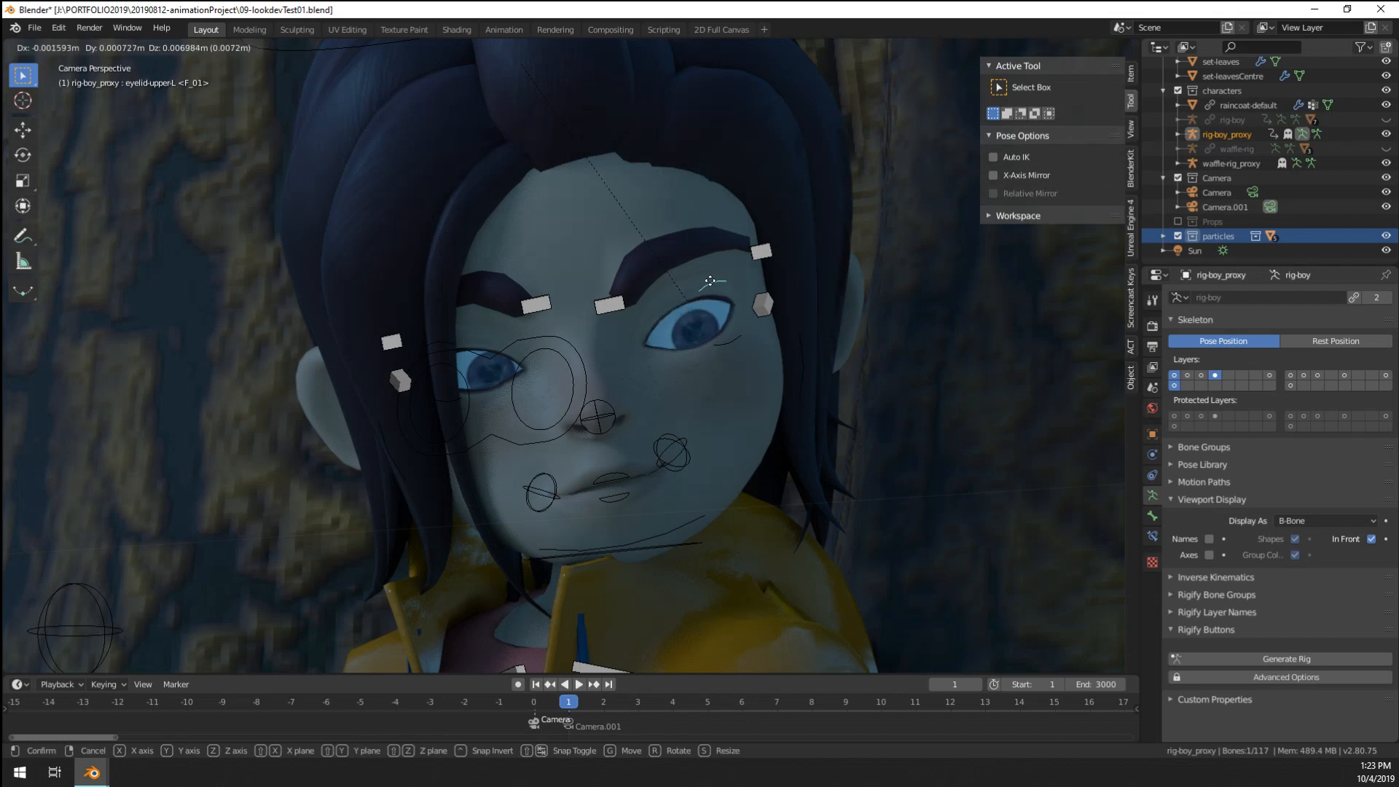
- Raise the boy's left and right upper eyelid controls slightly to open the eyes wider
left_click(711, 282)
left_click(437, 336)
key("g")
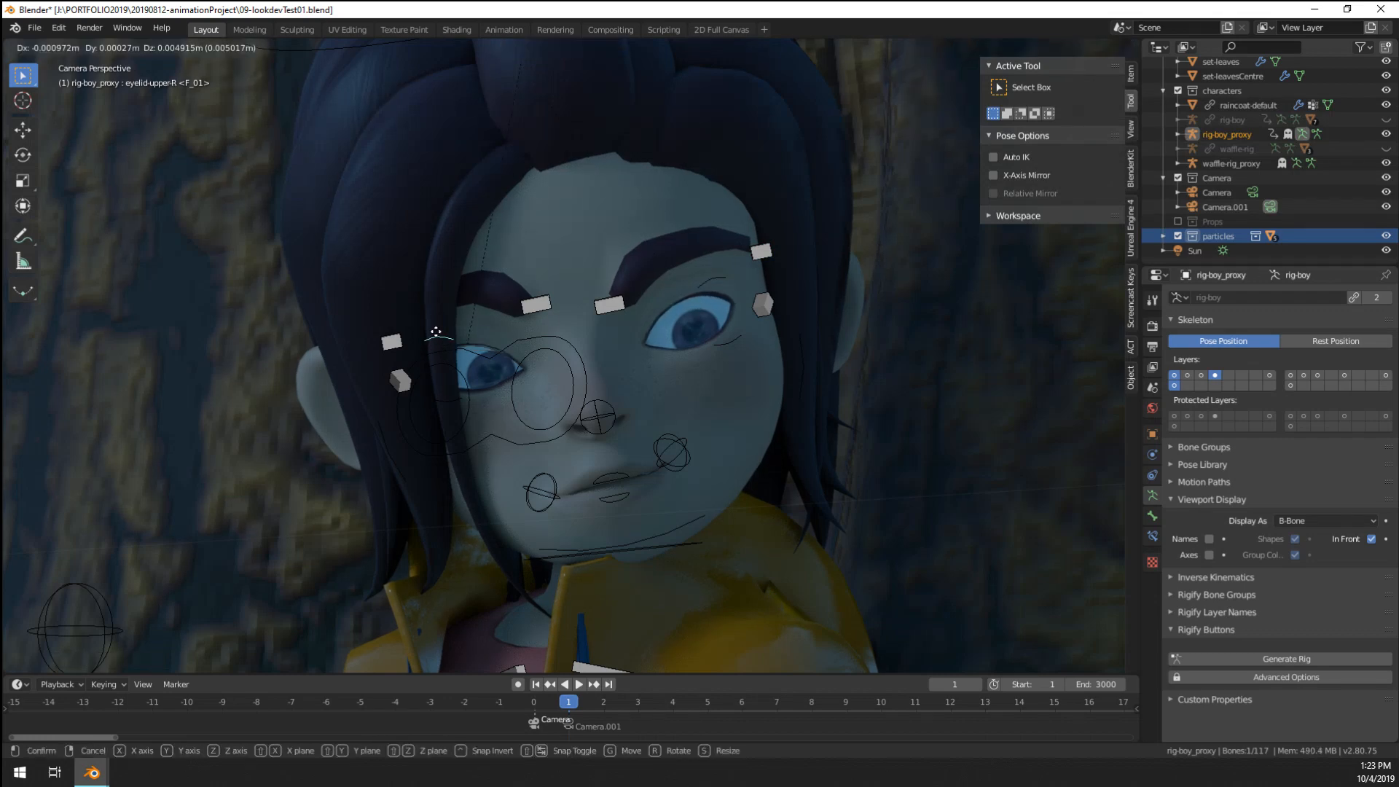
left_click(435, 333)
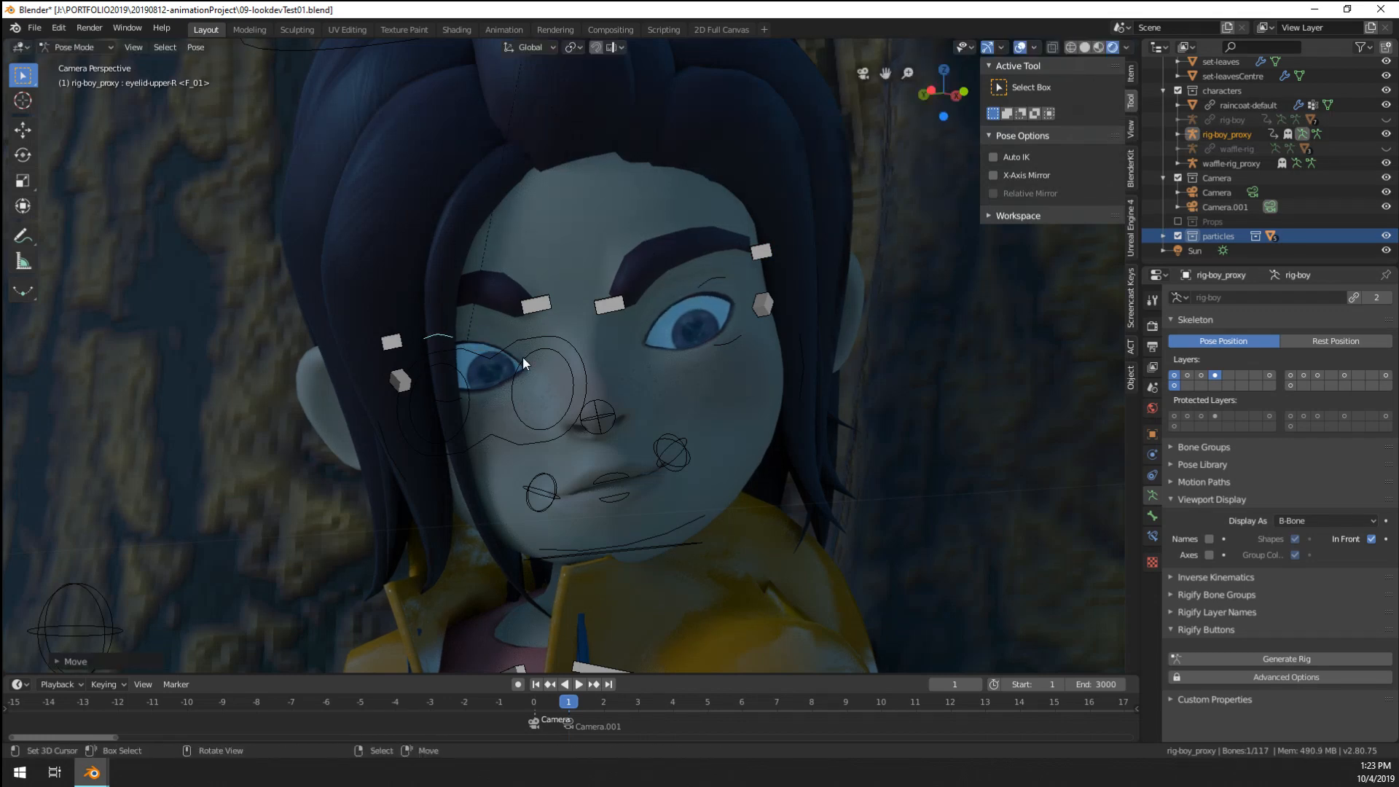
- Return the rig to Object Mode, hide the overlays and check the boy's new expression in the camera shot
key("Home")
key("ctrl+Tab")
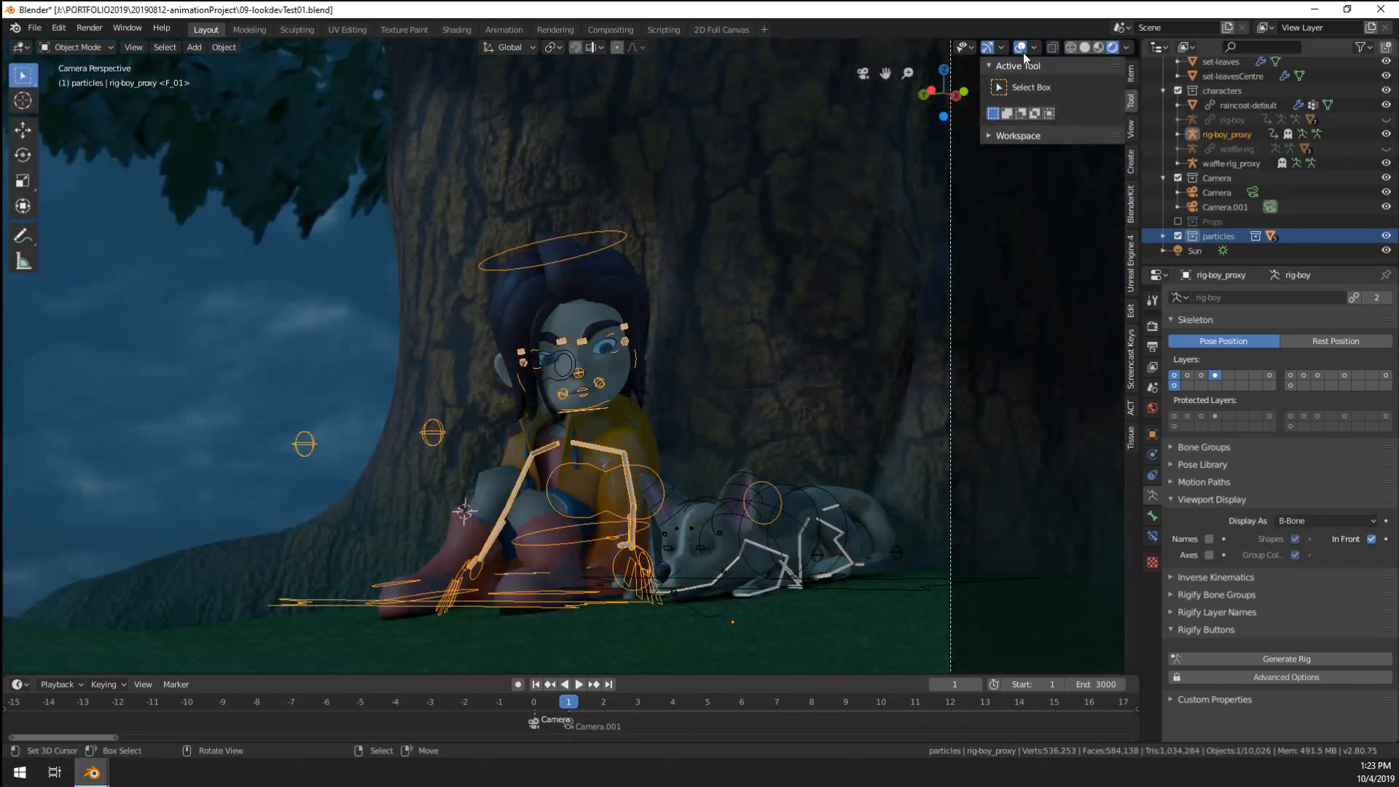
left_click(1020, 47)
scroll(699, 342, "down", 2)
middle_click_drag(662, 388, 671, 387, "shift")
key("KP_0")
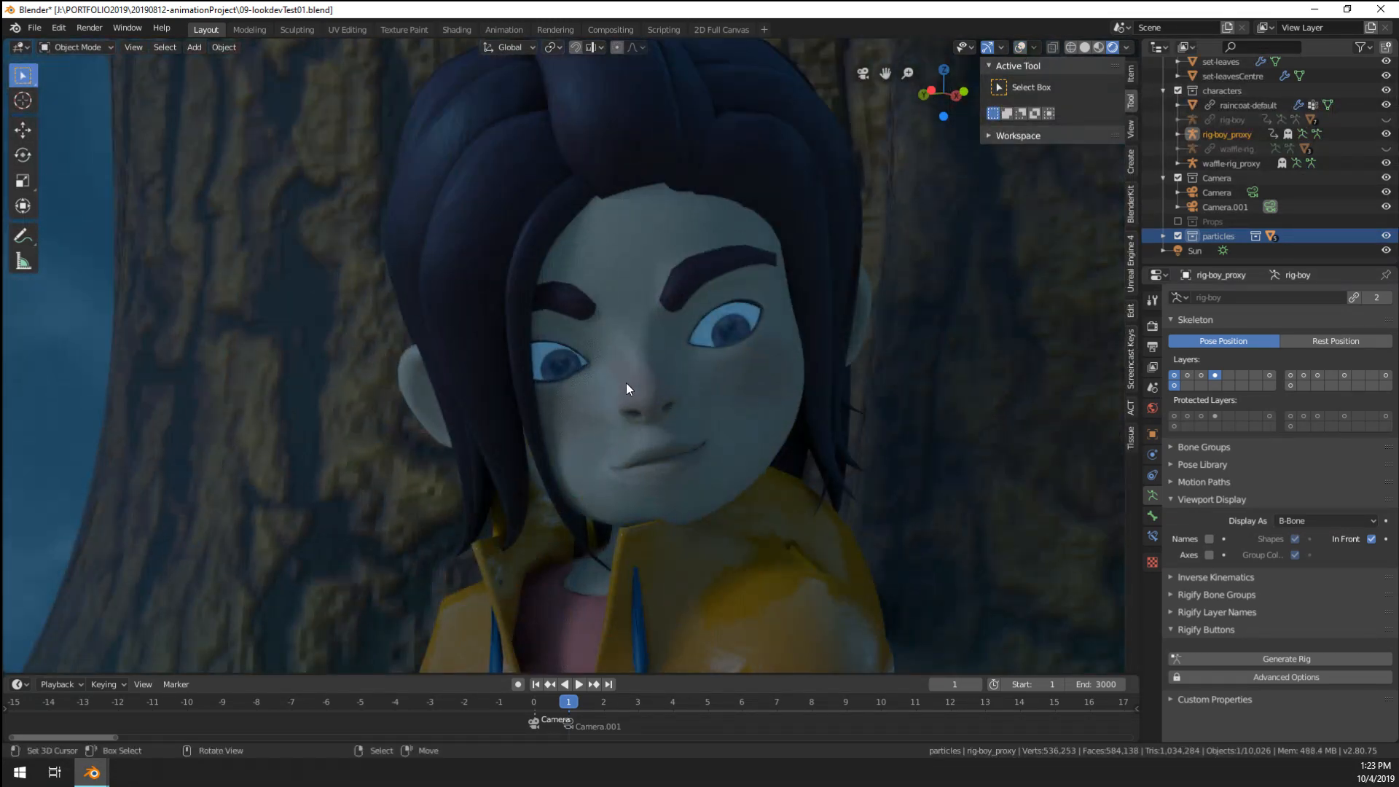
key("KP_0")
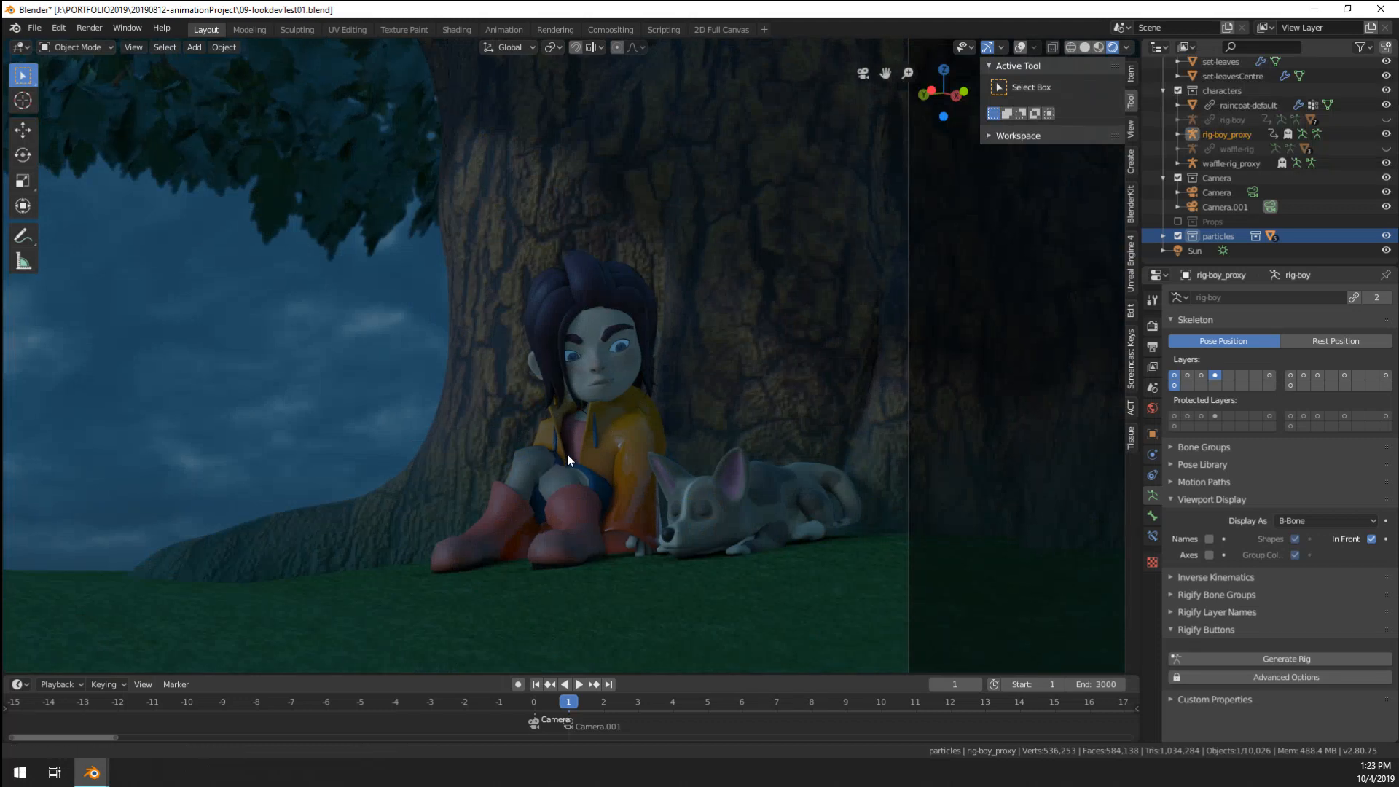
scroll(513, 462, "down", 2)
middle_click_drag(513, 463, 513, 463, "shift")
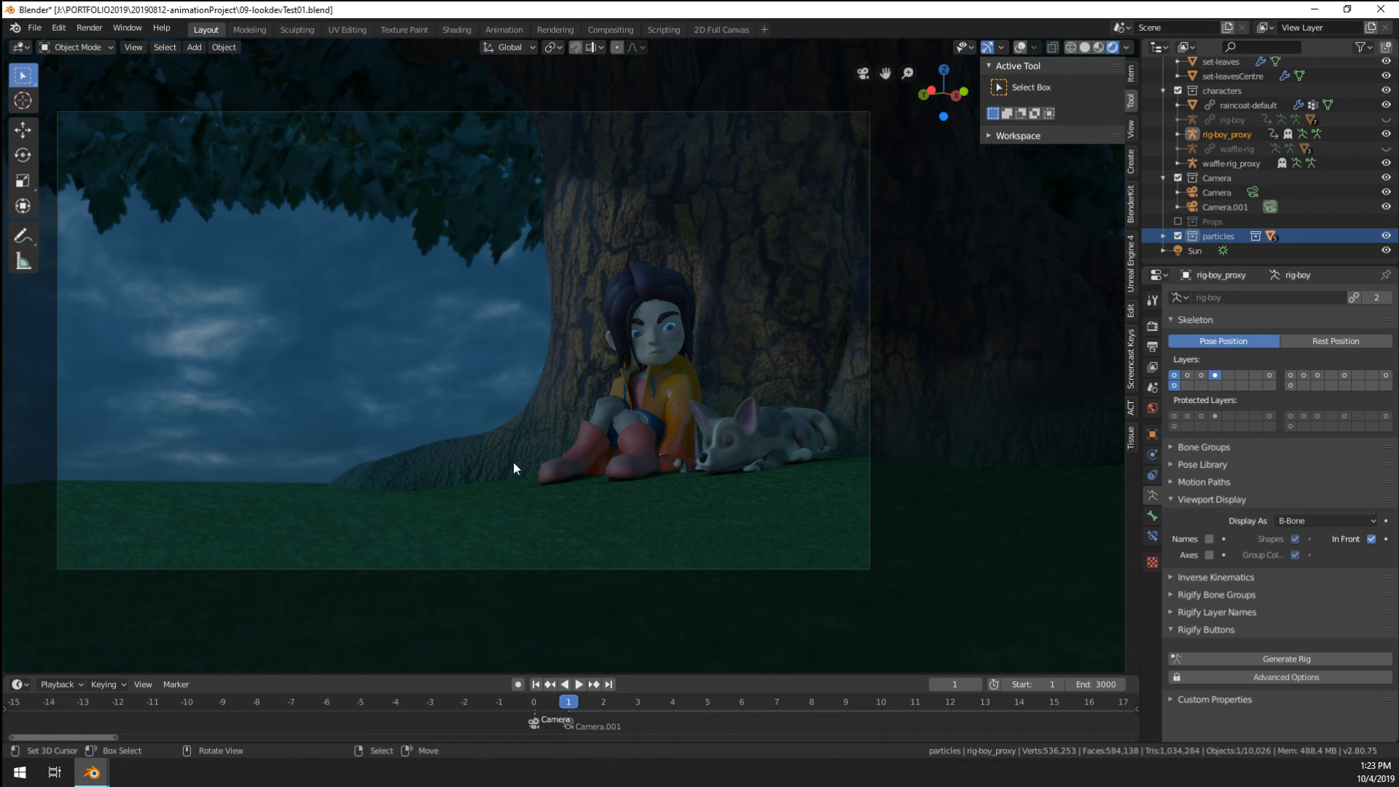
- Open the image reference board, examine the starry night-sky references for color and mood, and close the board
right_click(234, 782)
left_click(154, 771)
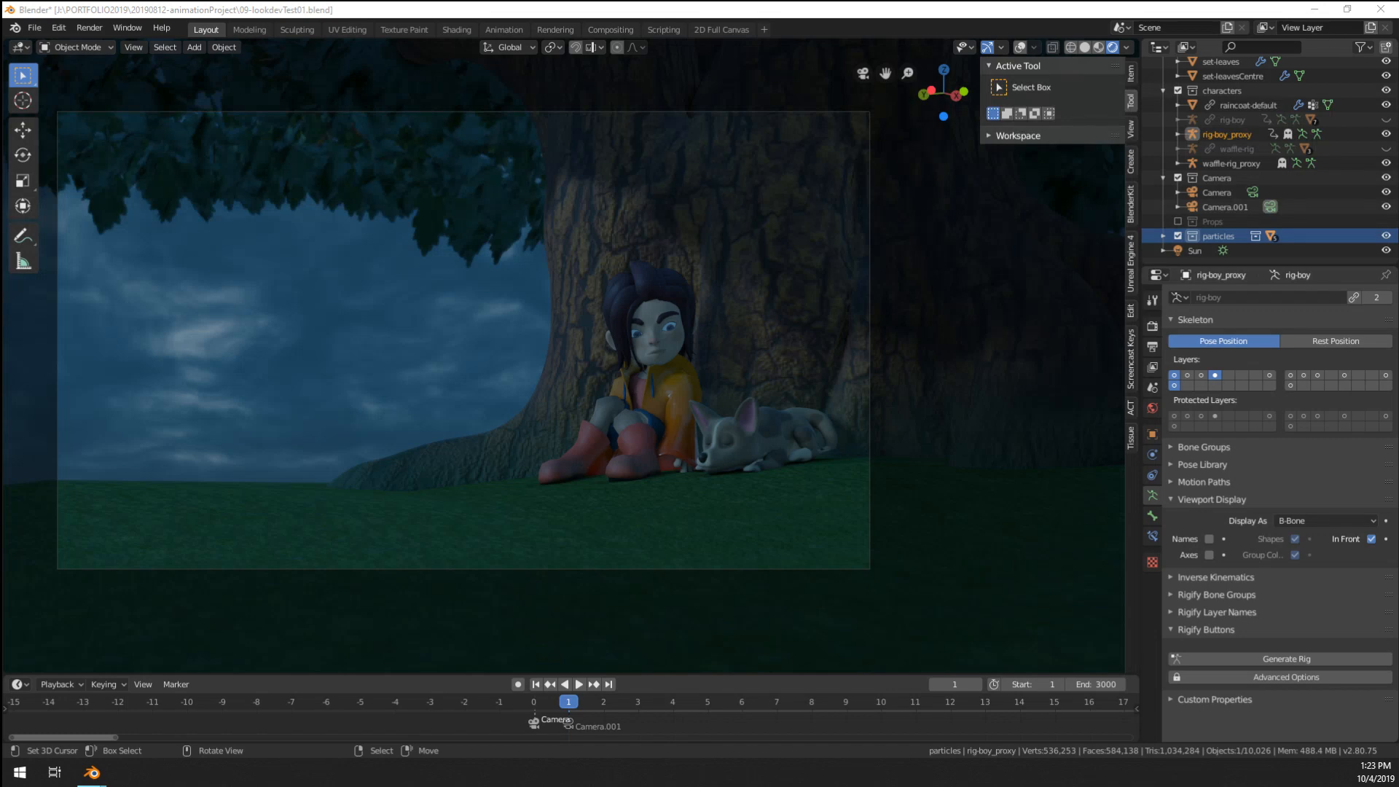
right_click_drag(1398, 419, 764, 369)
scroll(615, 303, "up", 8)
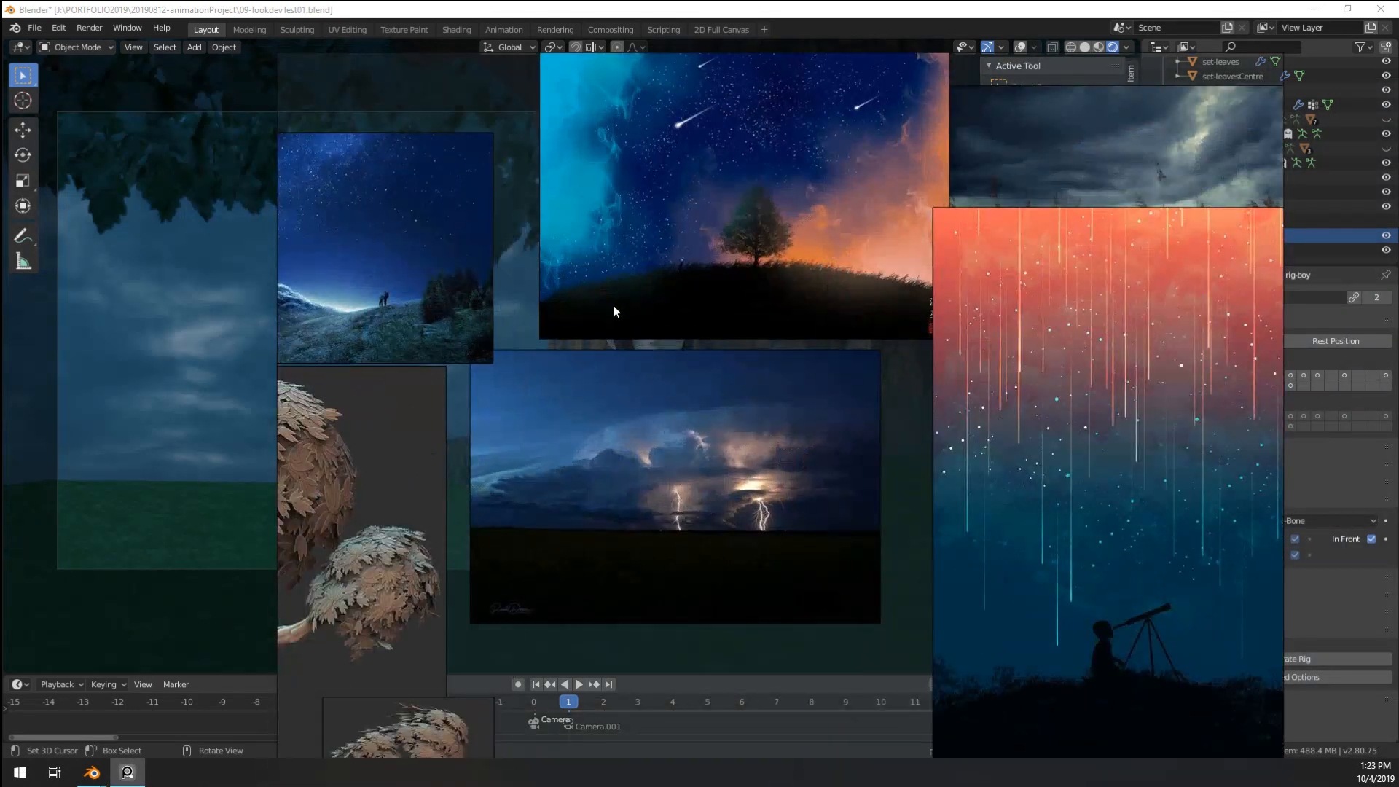
middle_click_drag(562, 338, 699, 409)
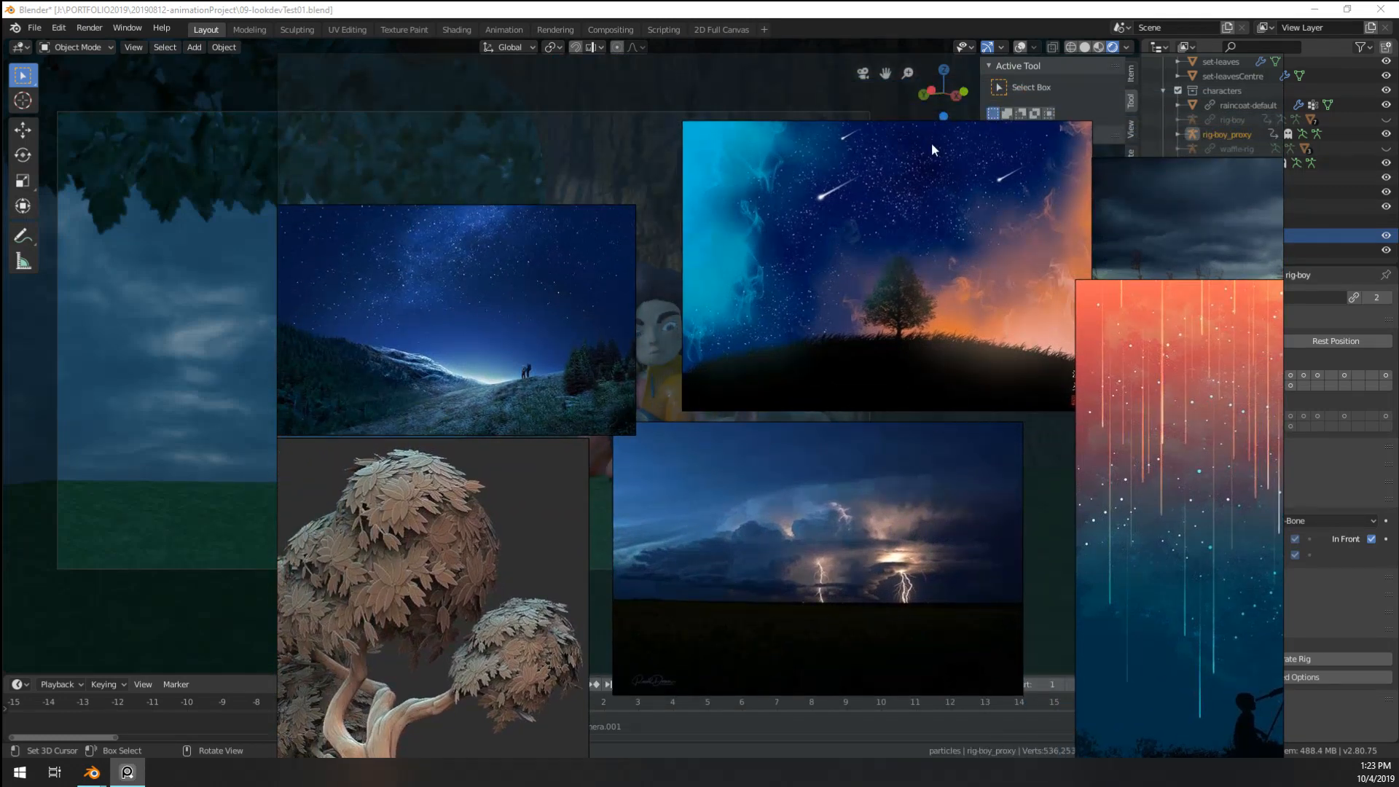
scroll(548, 316, "down", 1)
middle_click_drag(548, 316, 701, 388)
scroll(677, 362, "up", 5)
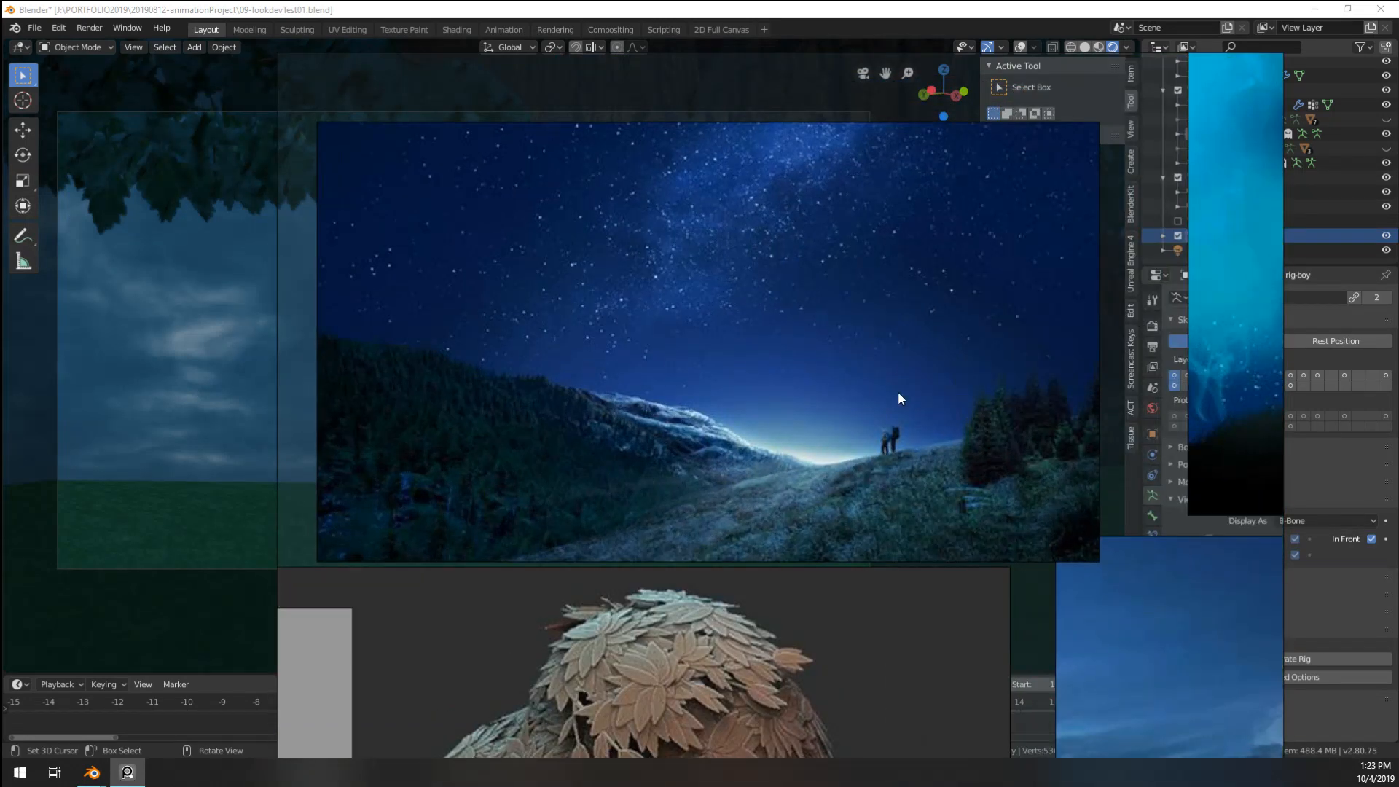
scroll(652, 296, "down", 5)
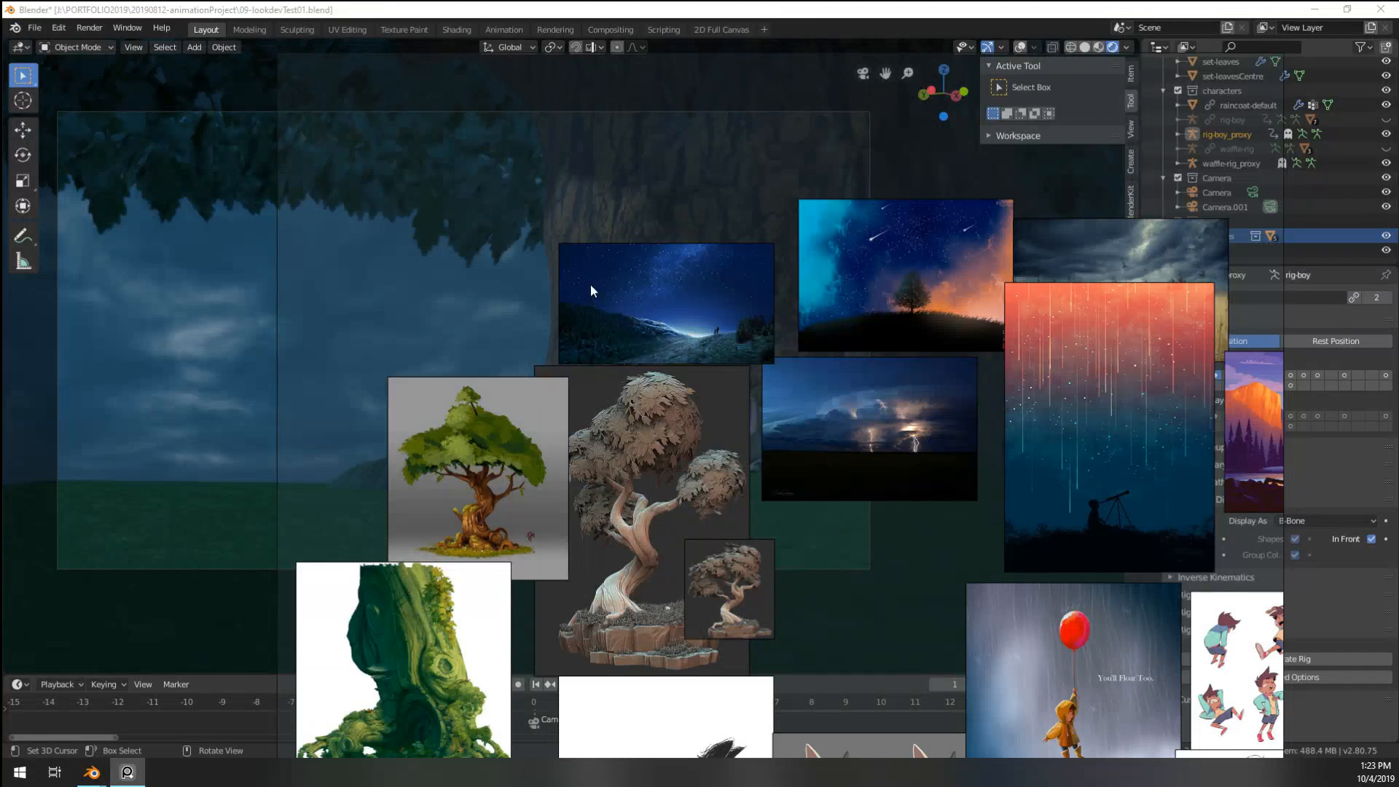
scroll(581, 292, "down", 4)
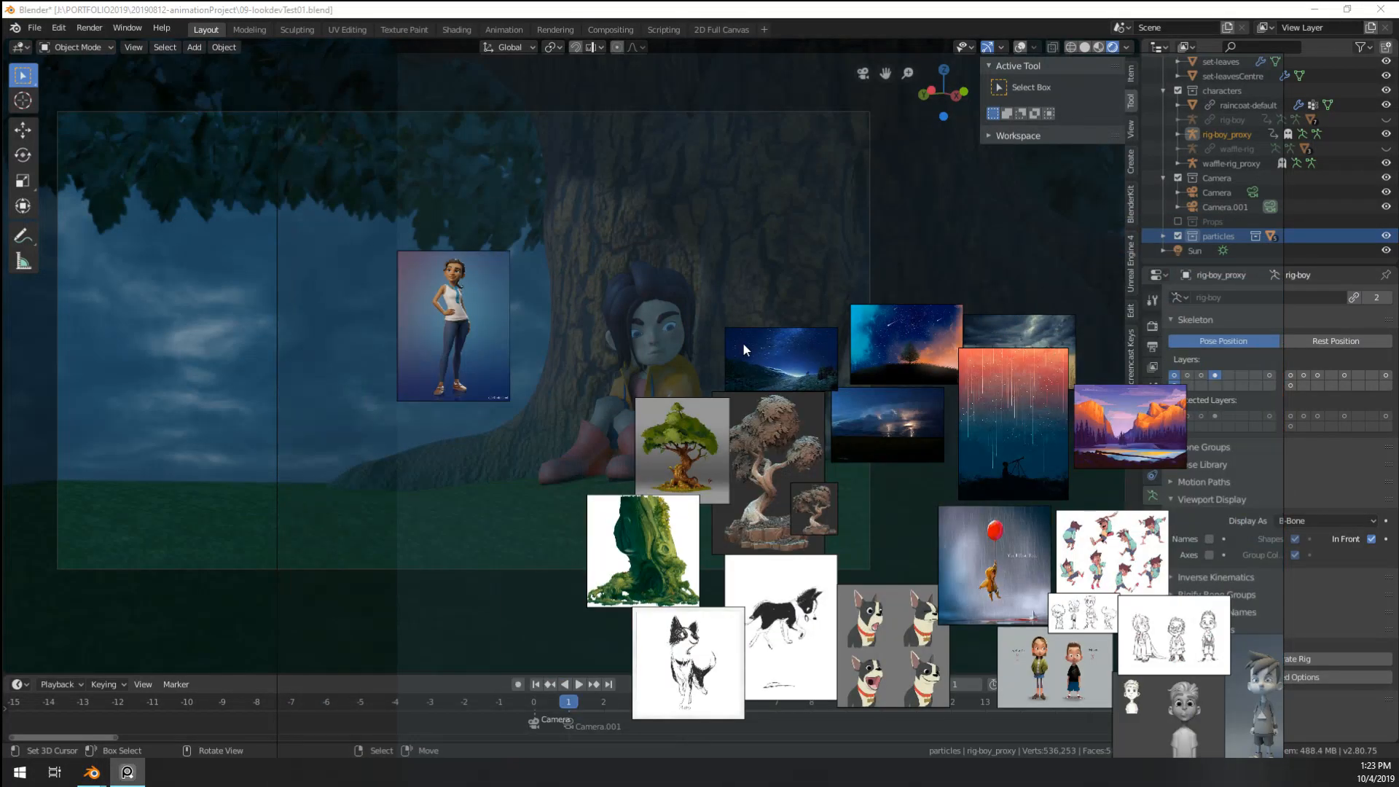
middle_click_drag(768, 378, 708, 350)
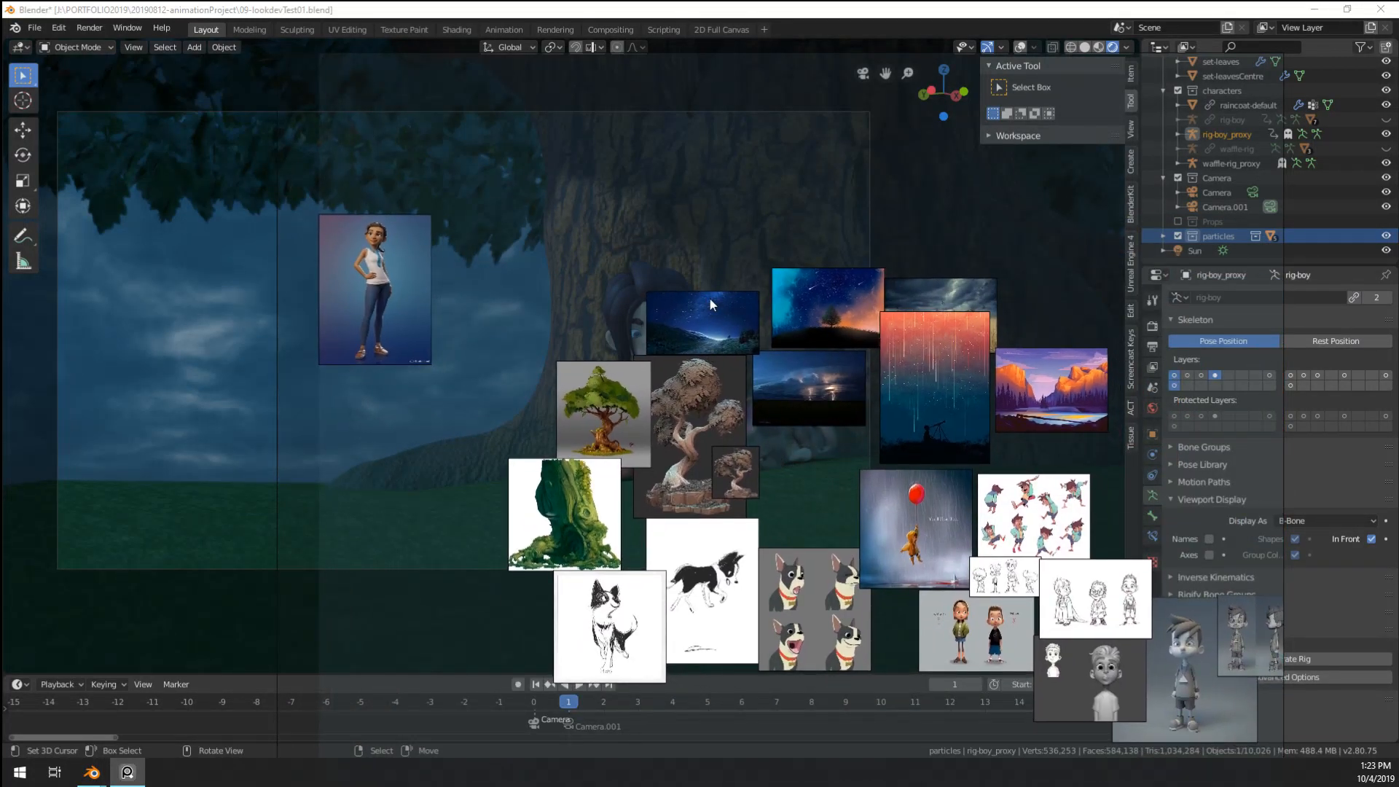
scroll(791, 338, "up", 5)
scroll(537, 269, "up", 3)
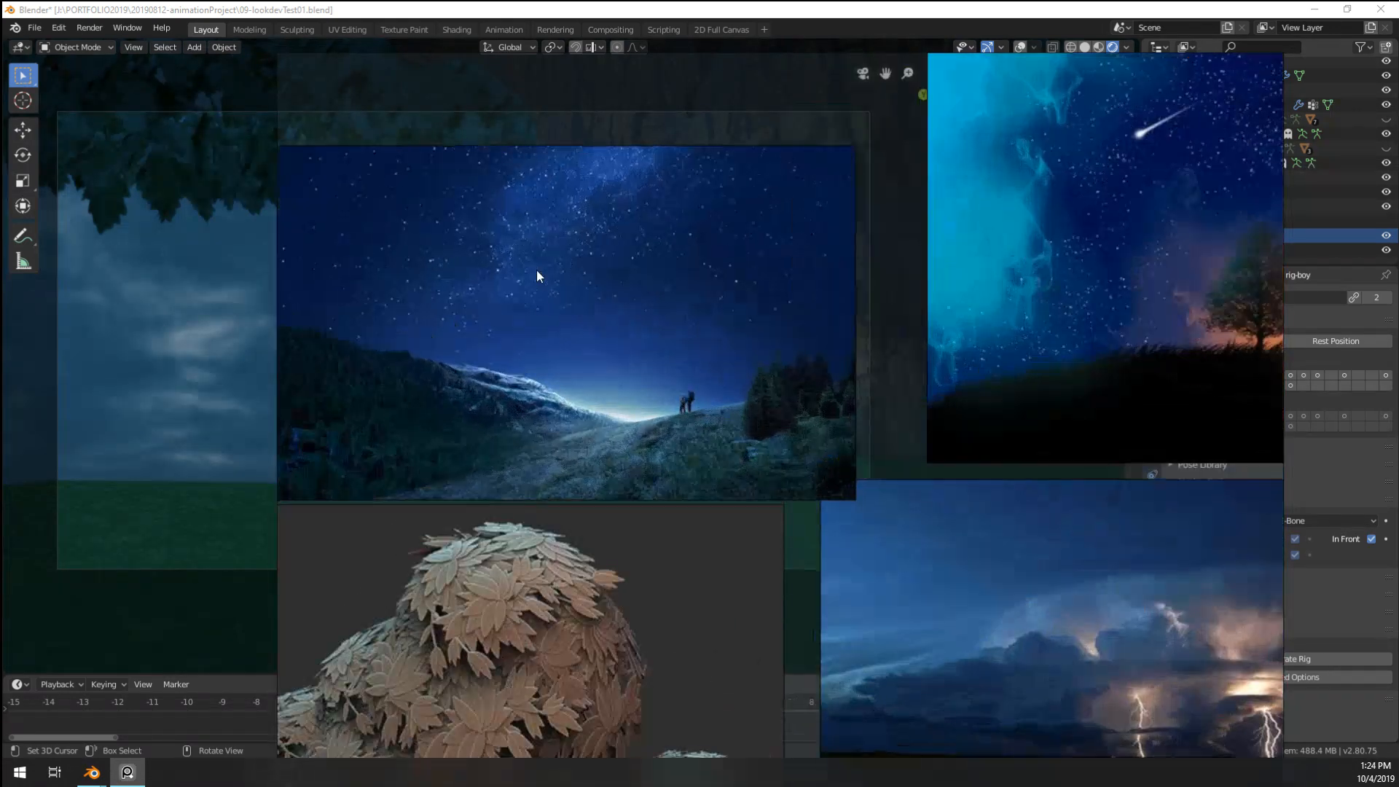
scroll(538, 274, "down", 1)
middle_click_drag(581, 308, 614, 320)
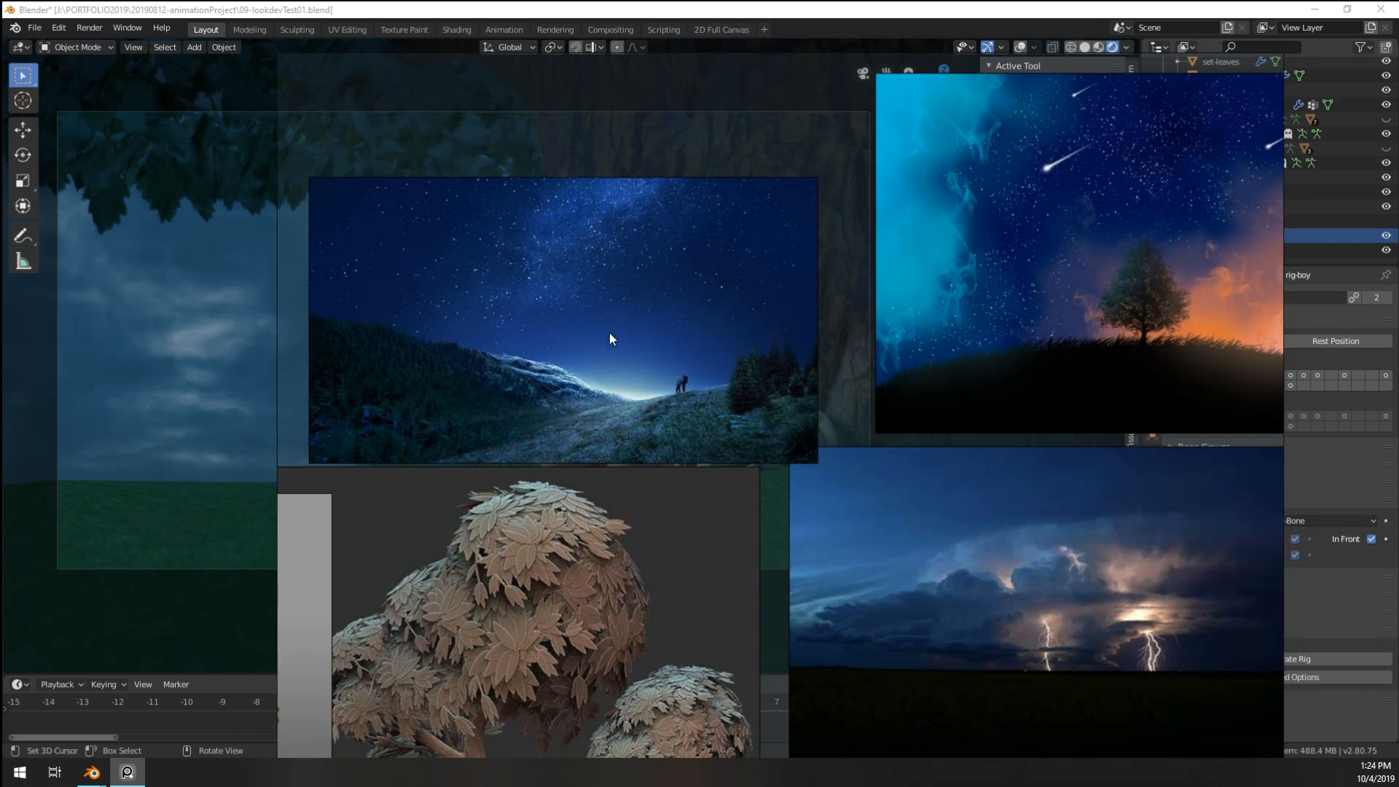
middle_click_drag(610, 333, 787, 409)
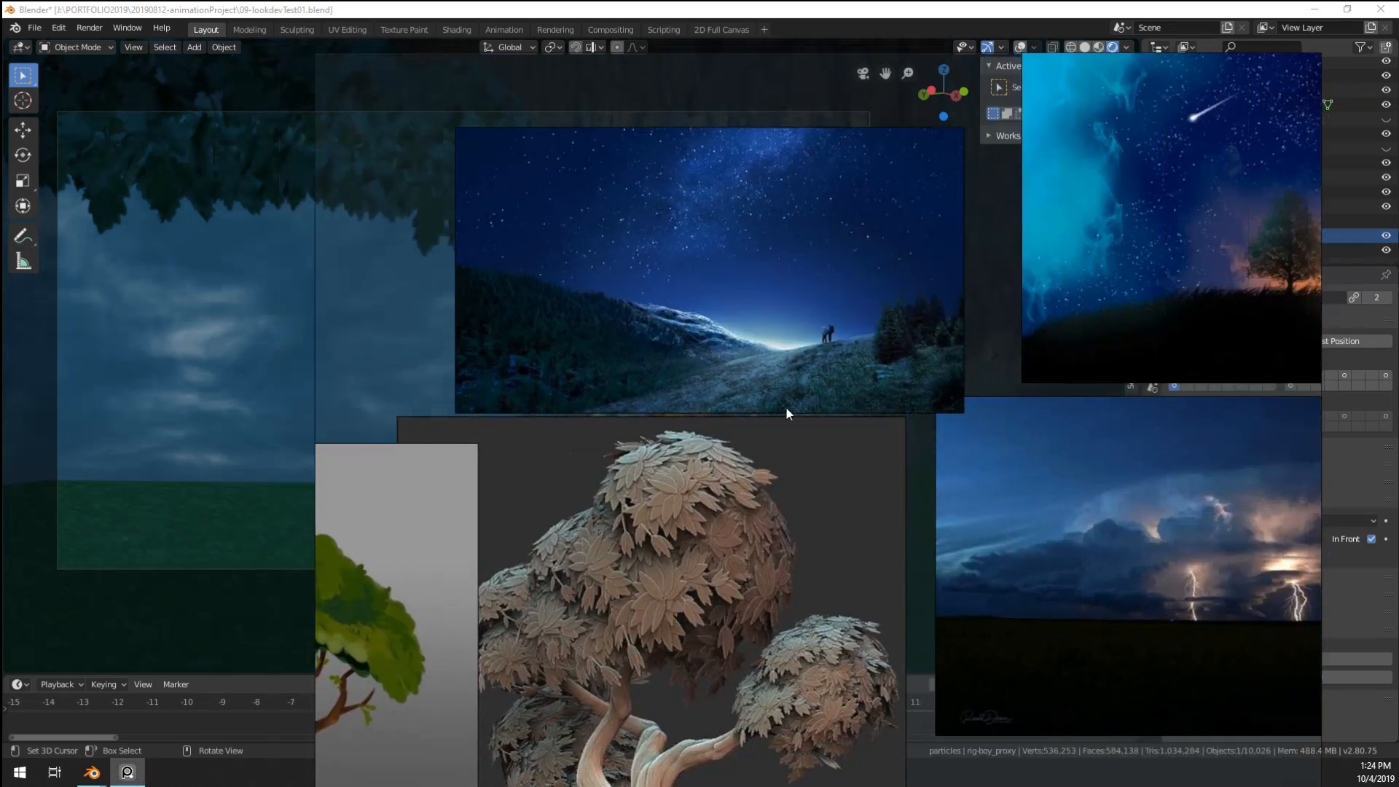
key("alt+F4")
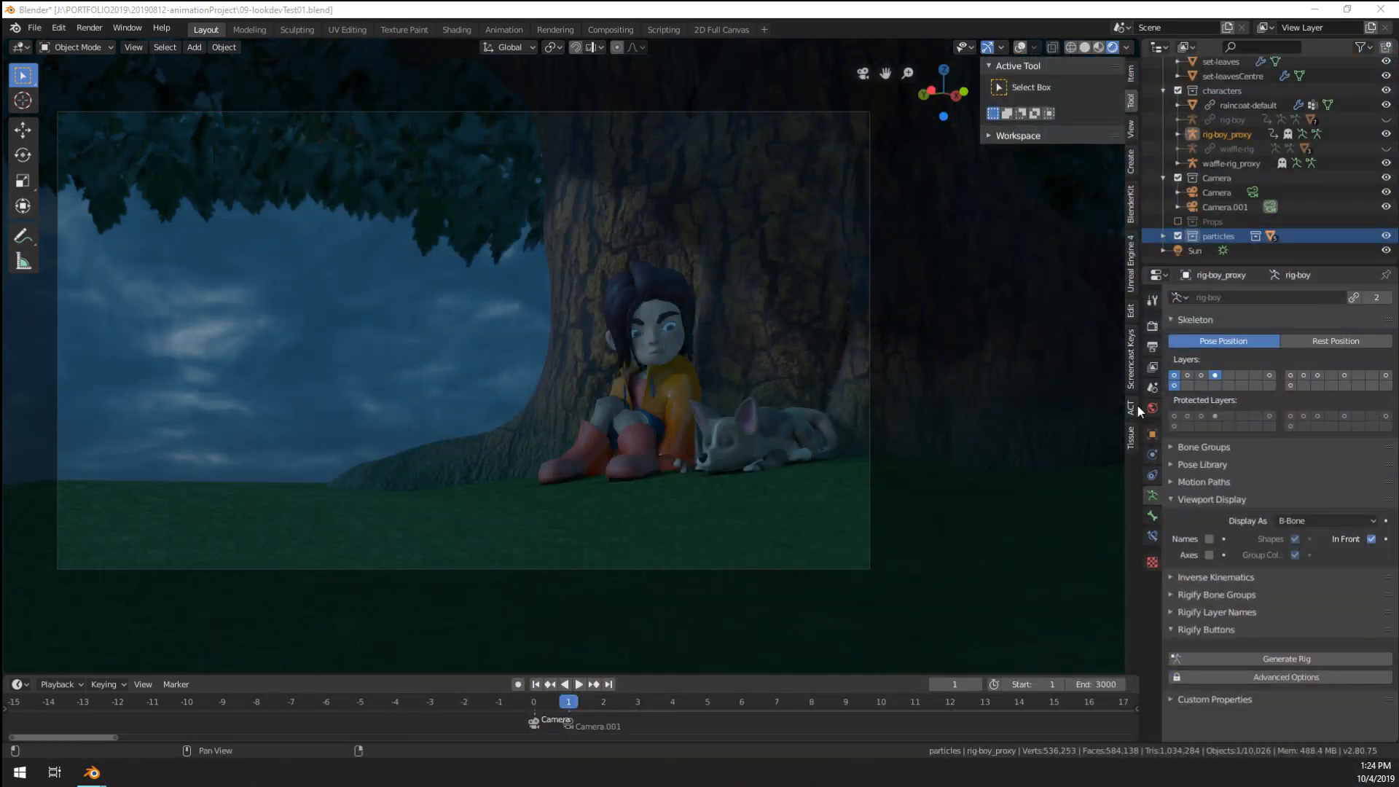
- Switch to the Shading workspace, preview the shot with rendered shading and hide the viewport overlays
left_click(457, 29)
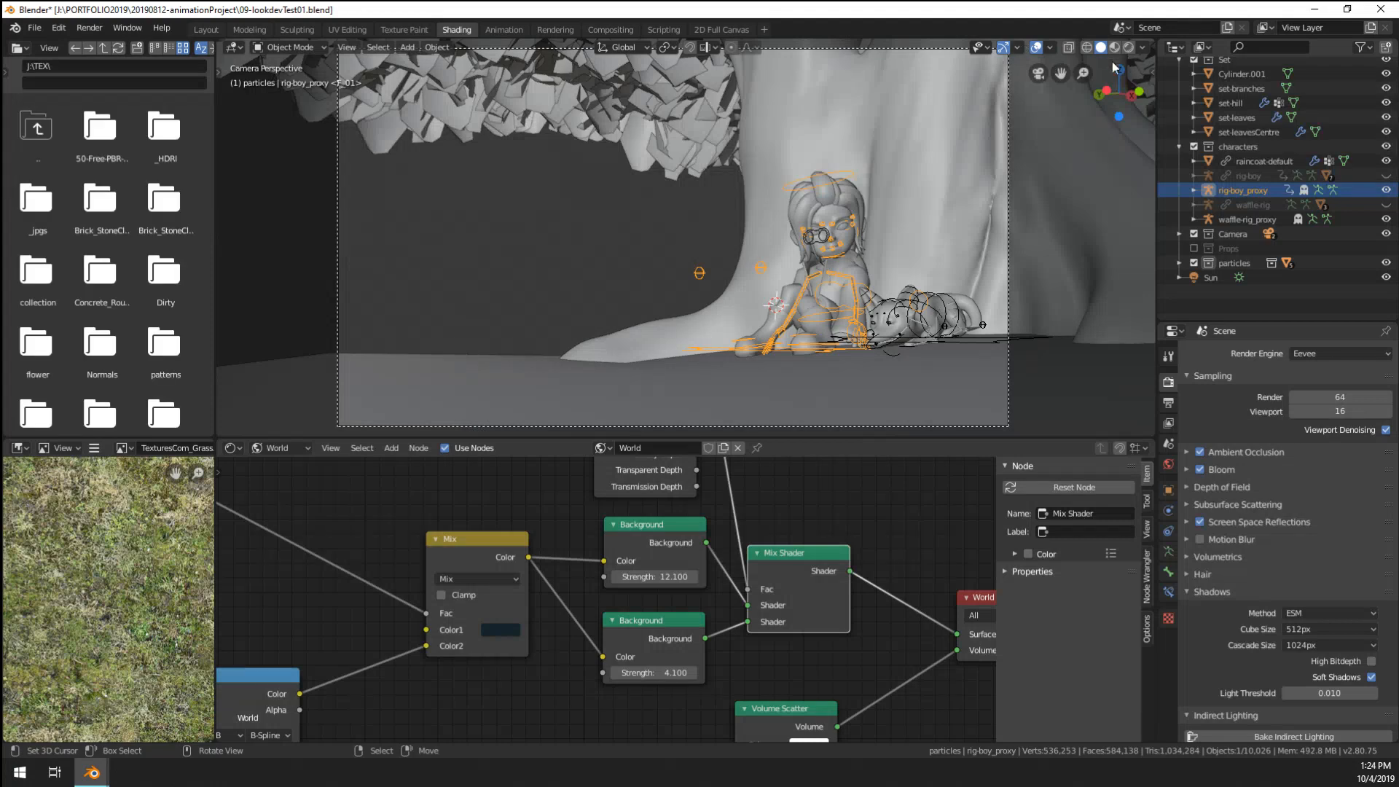
left_click(1128, 46)
left_click(330, 448)
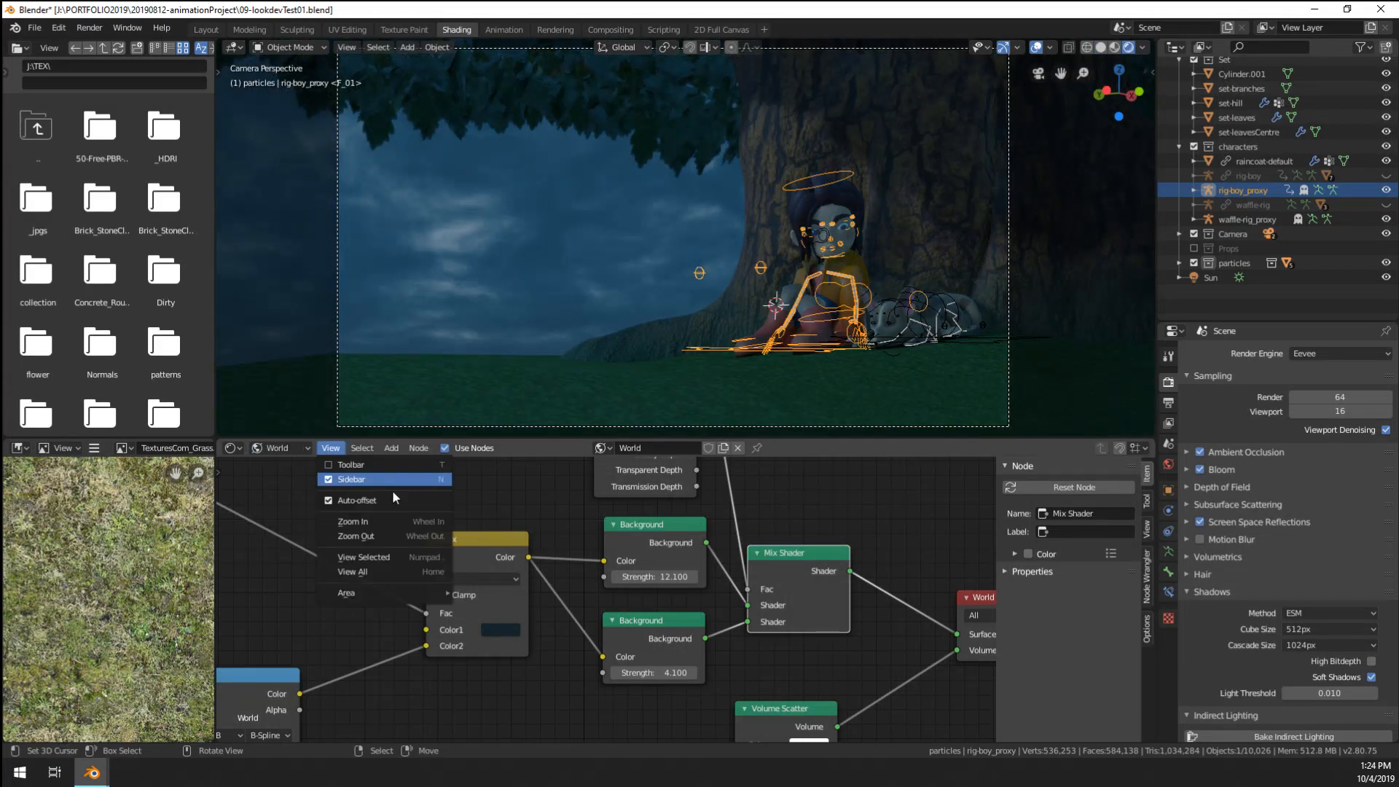
left_click(1036, 47)
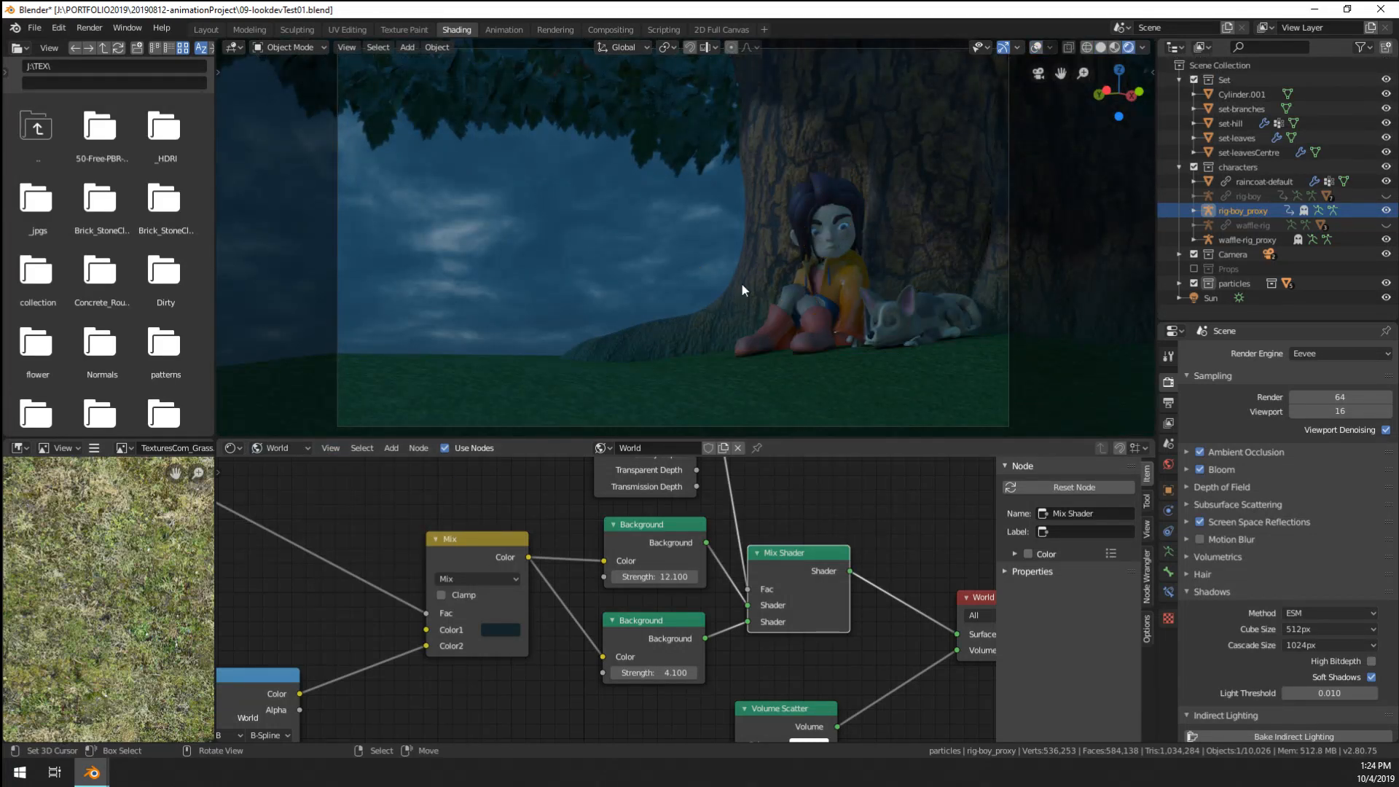
- Shift the middle stop of the world's blue sky ColorRamp to a richer, brighter blue with H 0.571, S 0.793 and V 0.535
scroll(565, 662, "down", 8)
middle_click_drag(544, 660, 623, 622)
scroll(619, 624, "up", 7)
middle_click_drag(536, 632, 604, 645)
scroll(605, 645, "up", 1)
left_click(424, 658)
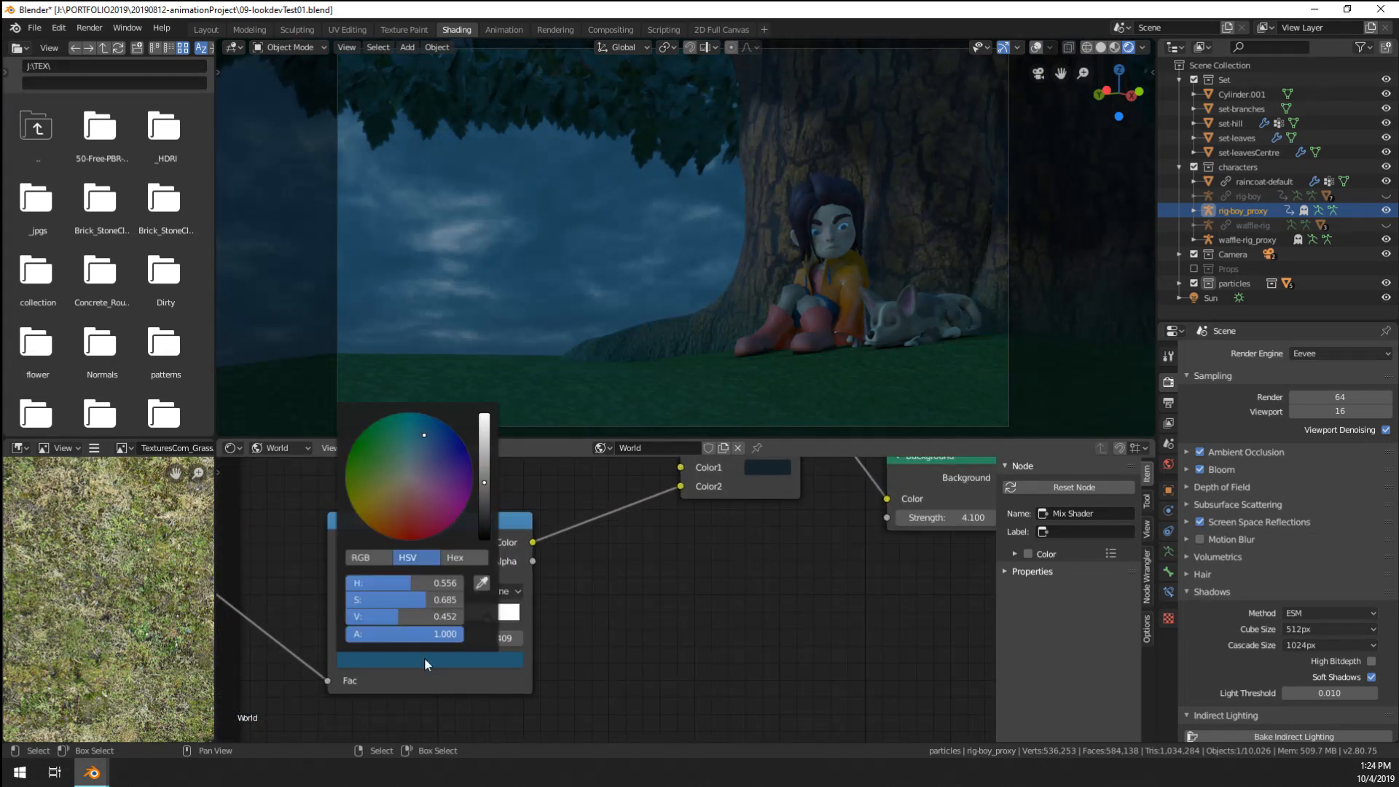
left_click_drag(424, 435, 431, 431)
left_click_drag(484, 480, 484, 469)
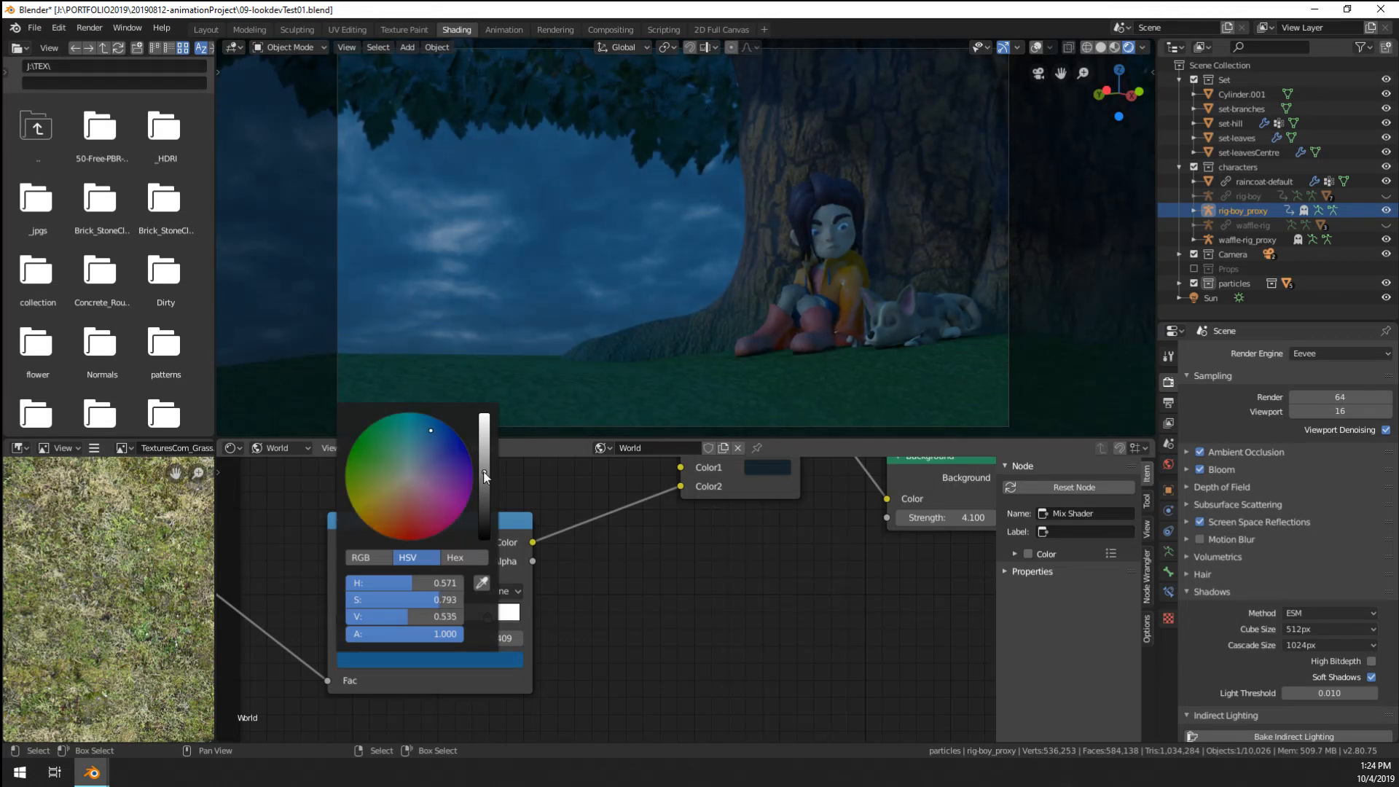
mouse_move(487, 618)
left_mouse_down()
mouse_move(435, 621)
mouse_move(493, 622)
left_mouse_up()
- Set the first, dark navy stop of the blue sky ColorRamp to position 0.014
scroll(839, 529, "down", 4)
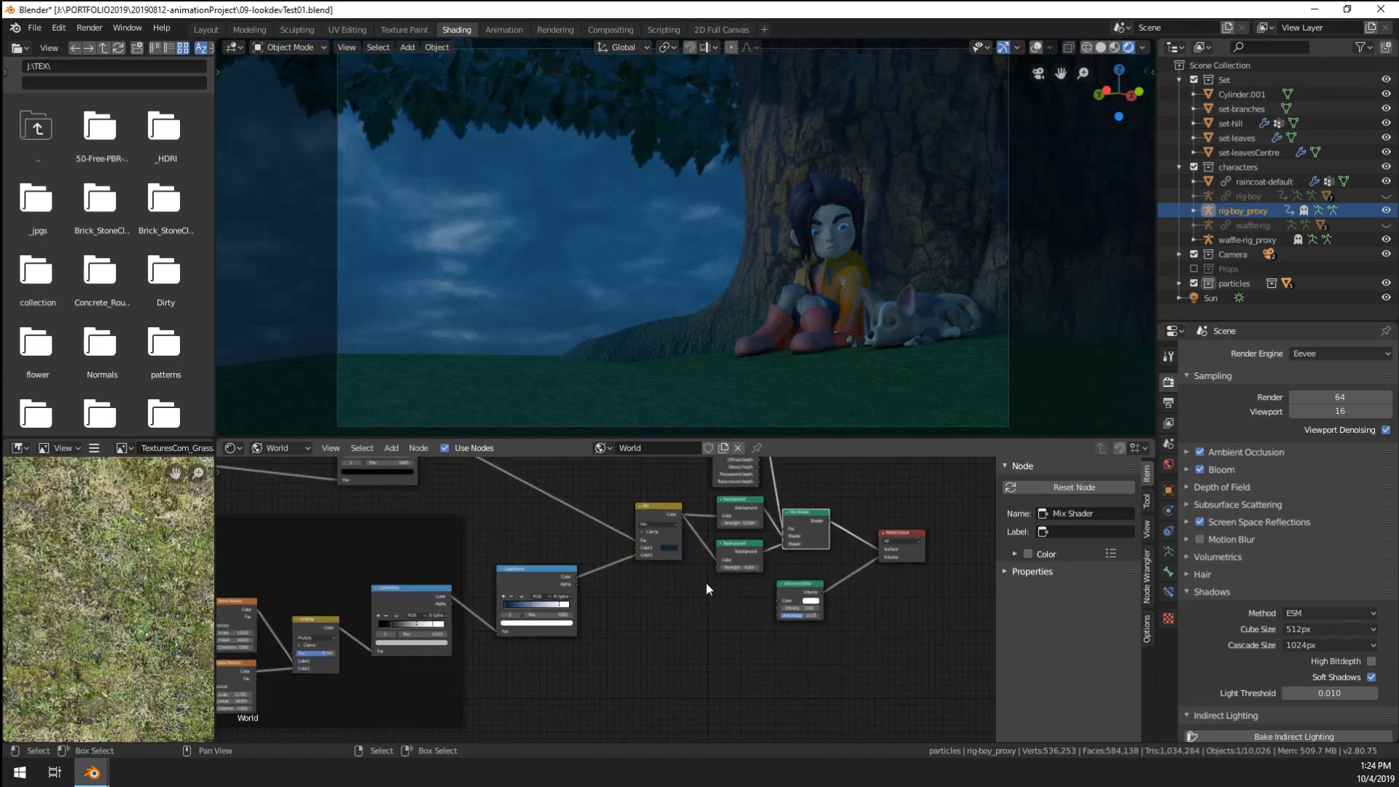
middle_click_drag(706, 583, 706, 597)
scroll(490, 642, "up", 5)
left_click(440, 655)
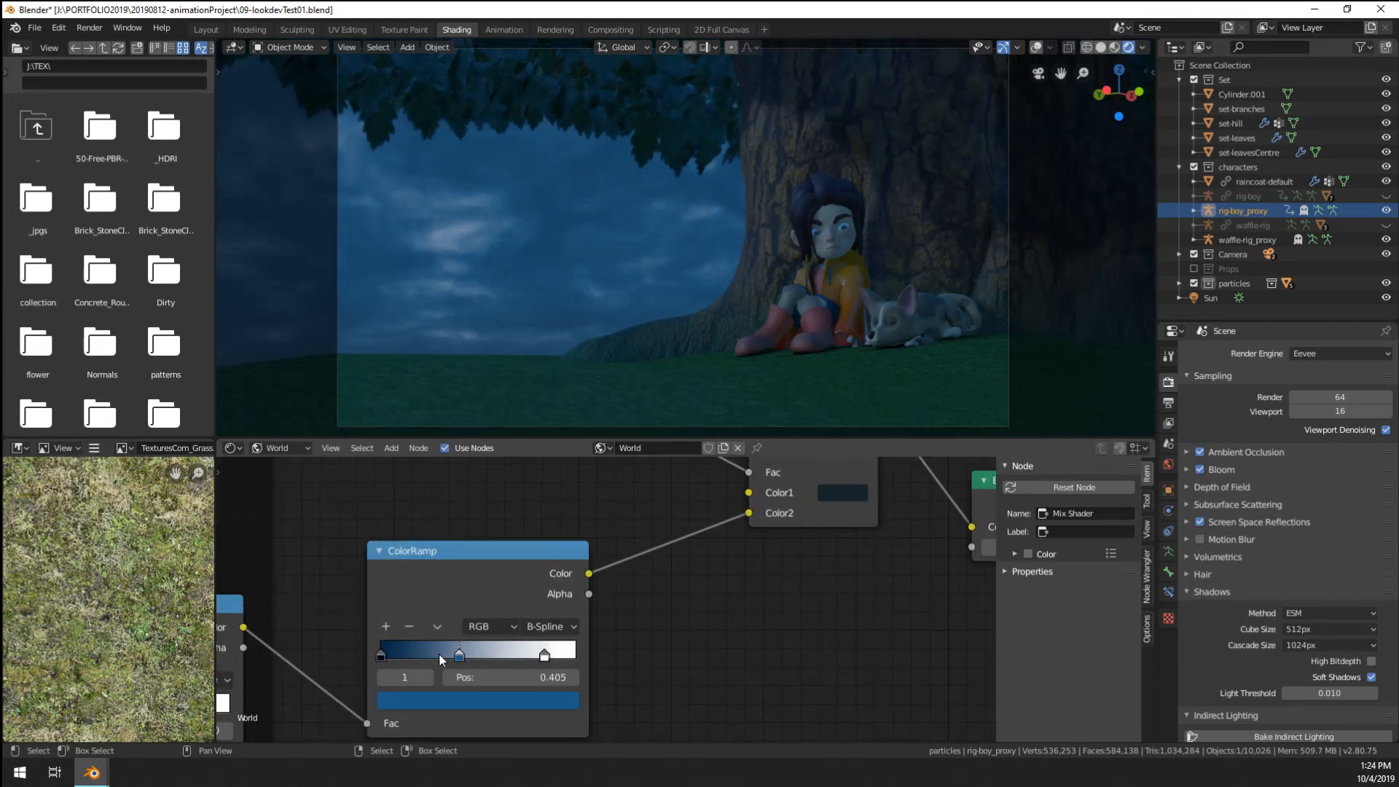
left_click_drag(438, 658, 390, 655)
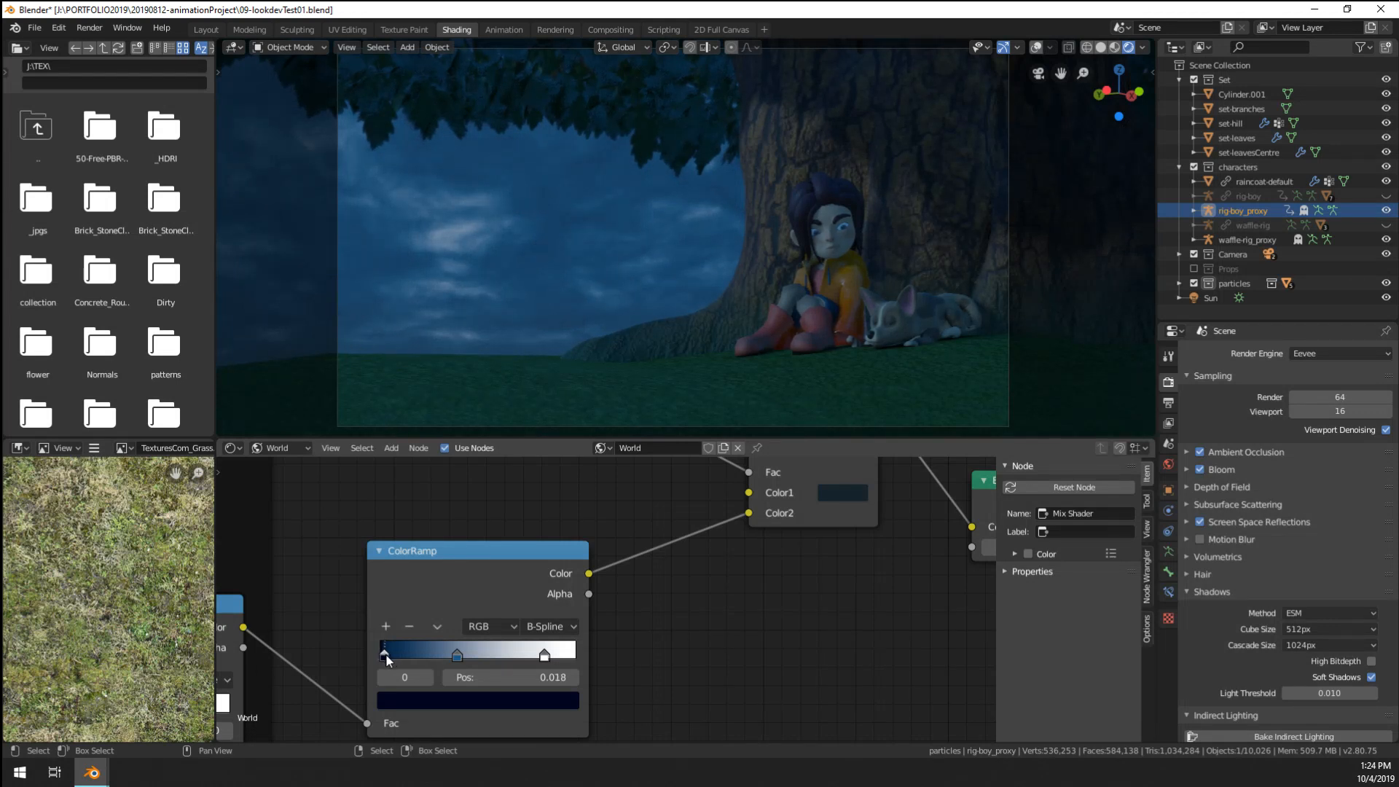
left_click_drag(386, 654, 385, 654)
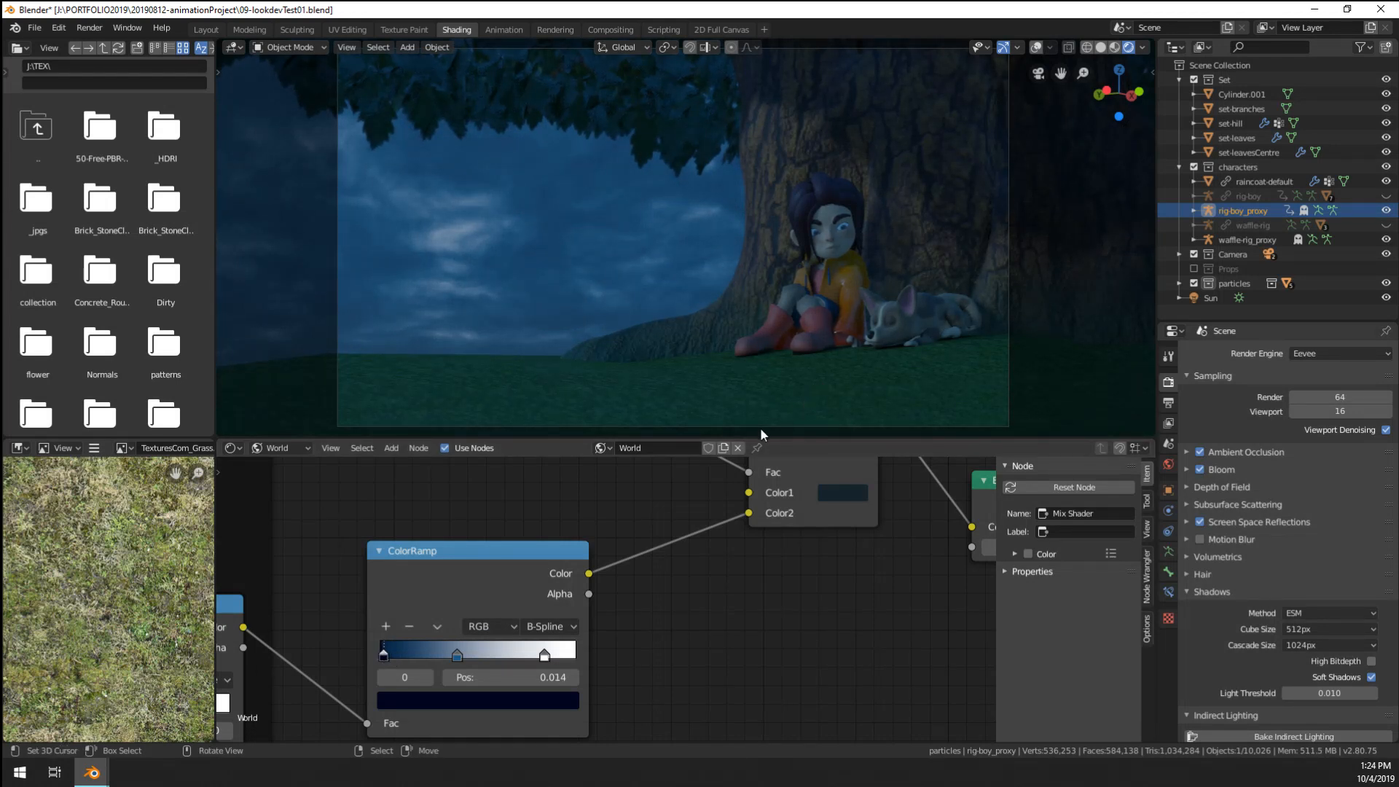
- Adjust the second stop of the grayscale cloud ColorRamp, set its first stop to position 0.264 and darken that stop to V 0.026
scroll(631, 515, "down", 3)
middle_click_drag(441, 590, 627, 502)
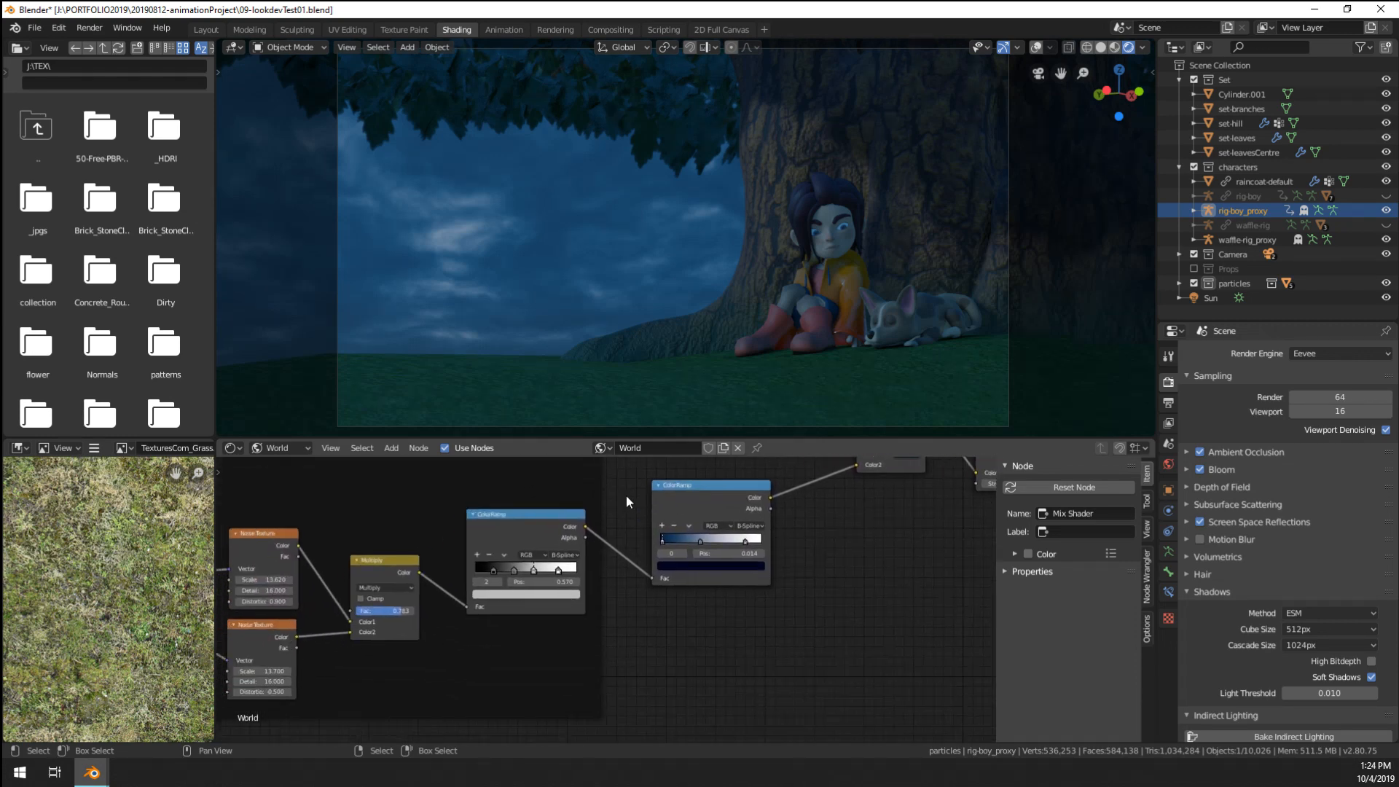
scroll(609, 597, "up", 2)
left_click_drag(410, 548, 457, 548)
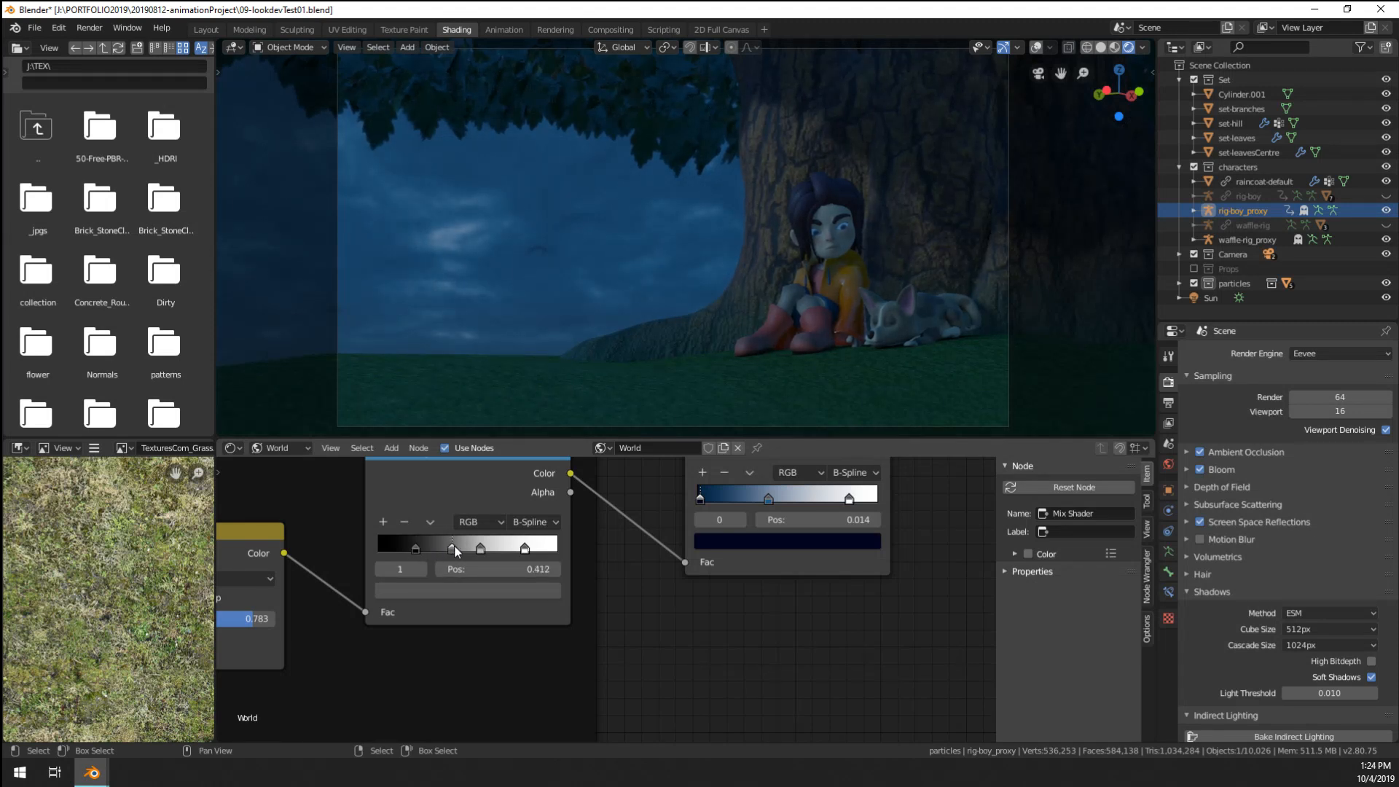
left_click_drag(415, 548, 427, 561)
left_click(431, 590)
left_click_drag(522, 460, 522, 467)
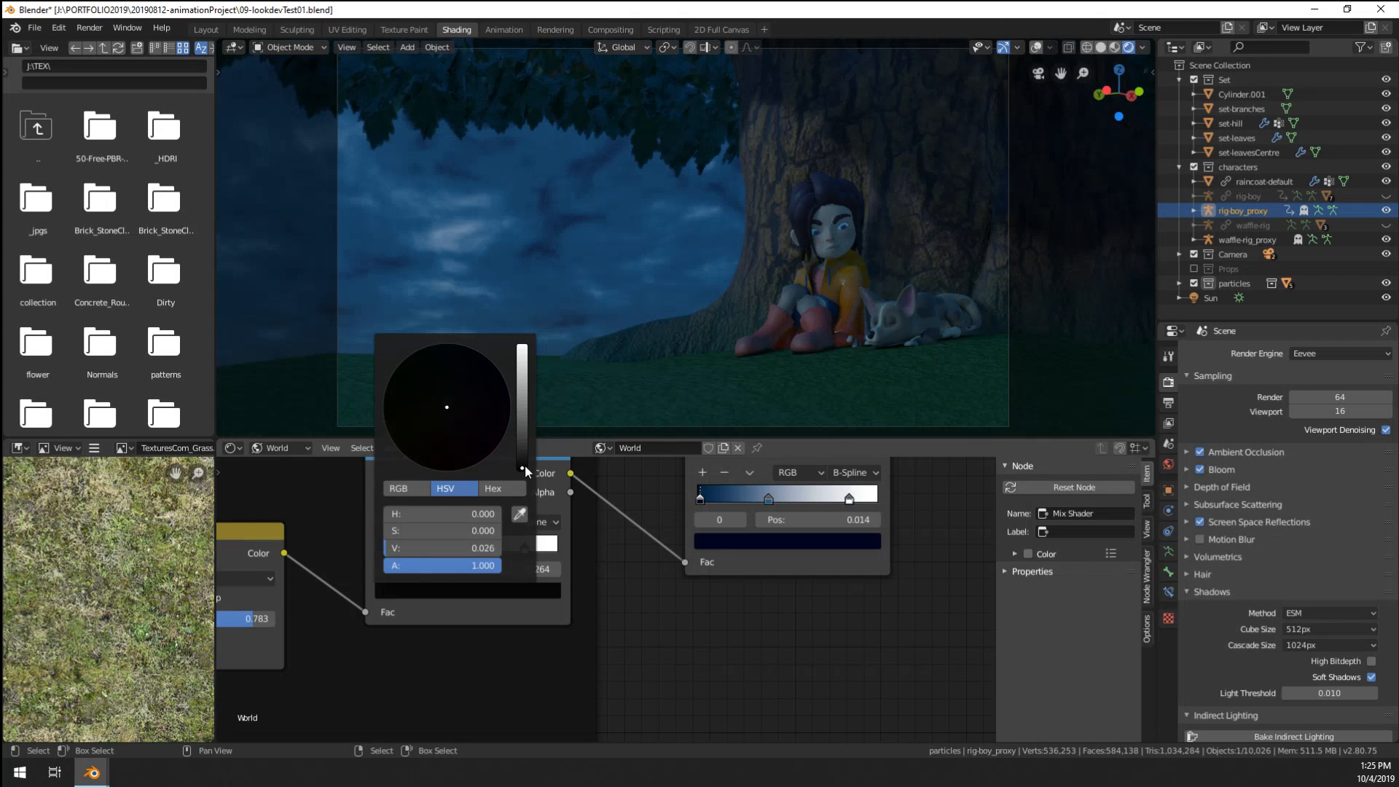
- Try a brighter saturated blue on the first stop of the blue sky ColorRamp, and undo the color change
left_click_drag(701, 496, 701, 500)
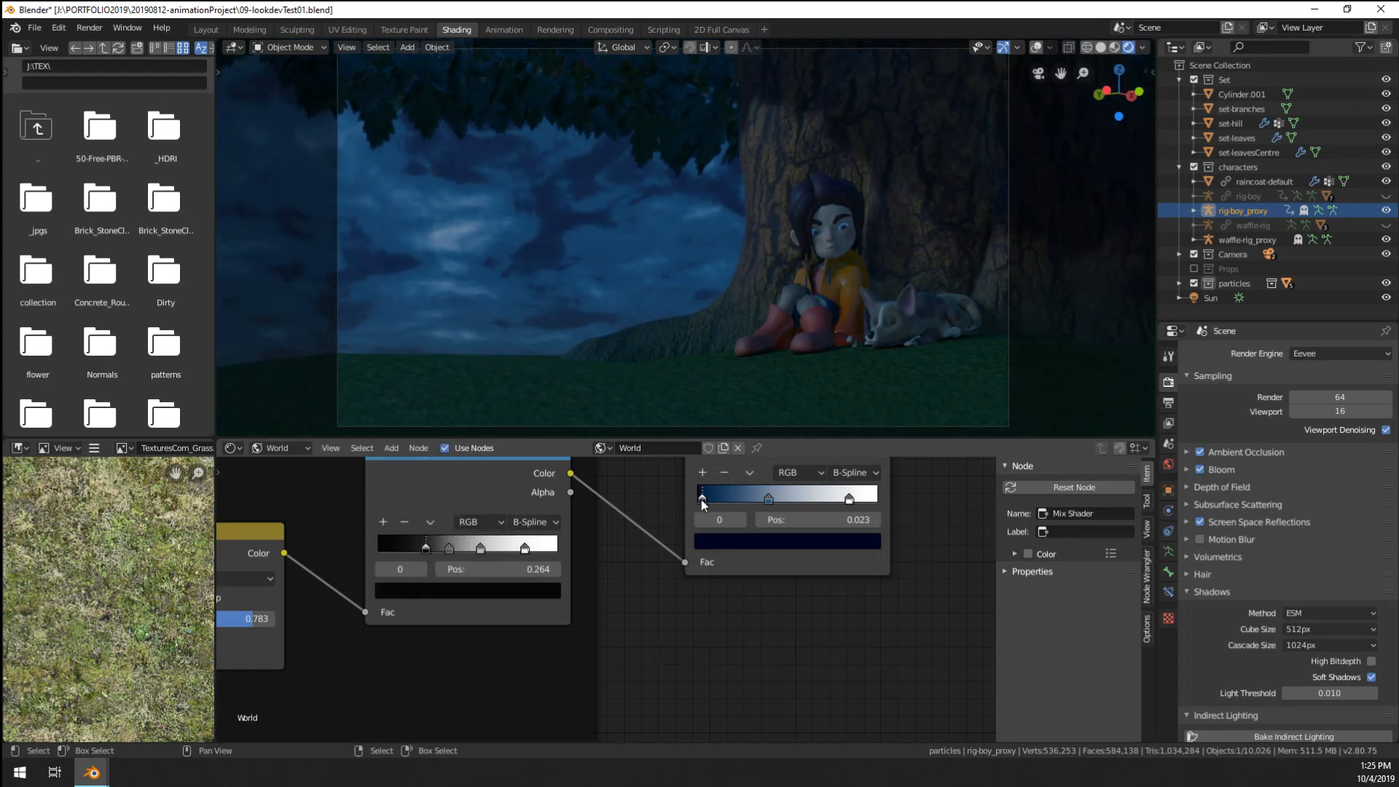
left_click(710, 539)
left_click_drag(845, 400, 805, 325)
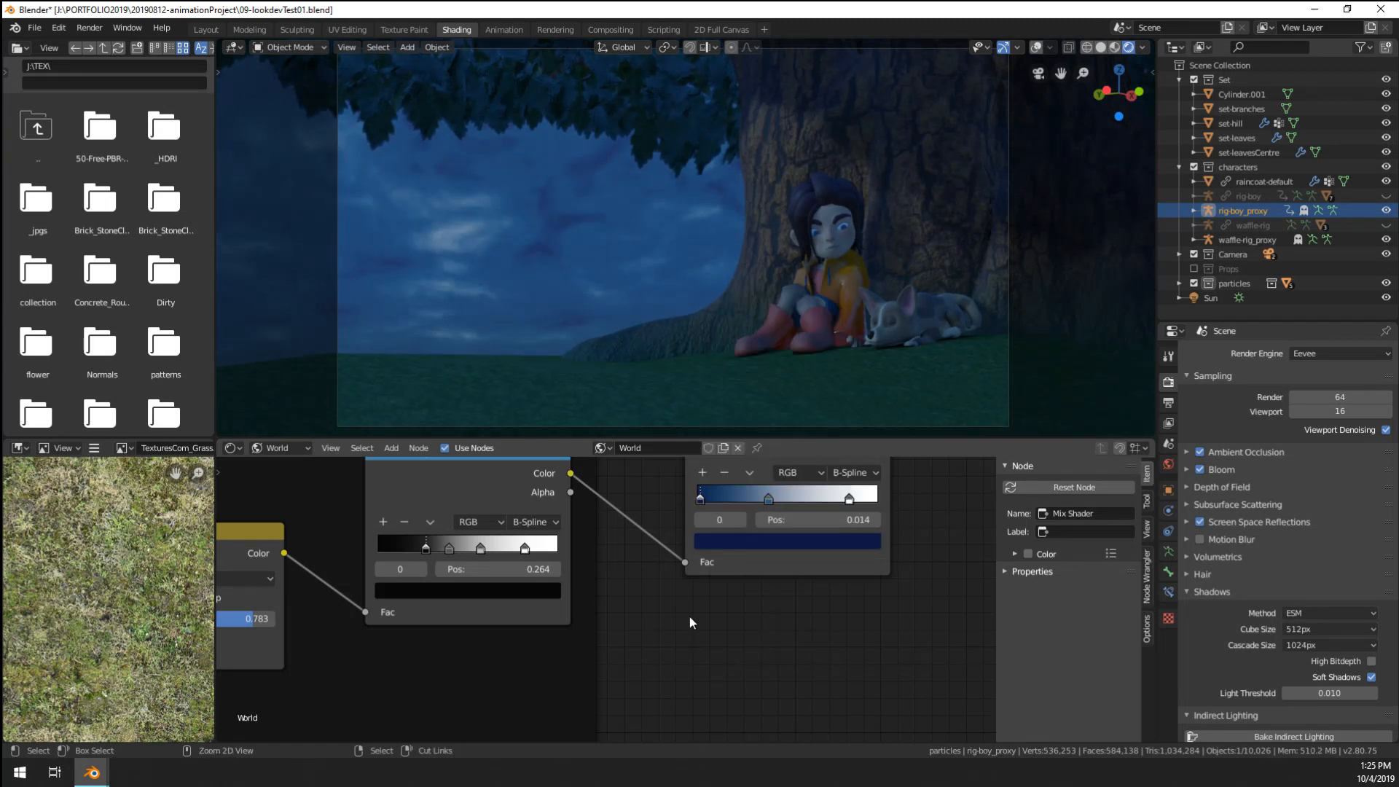
key("ctrl+z")
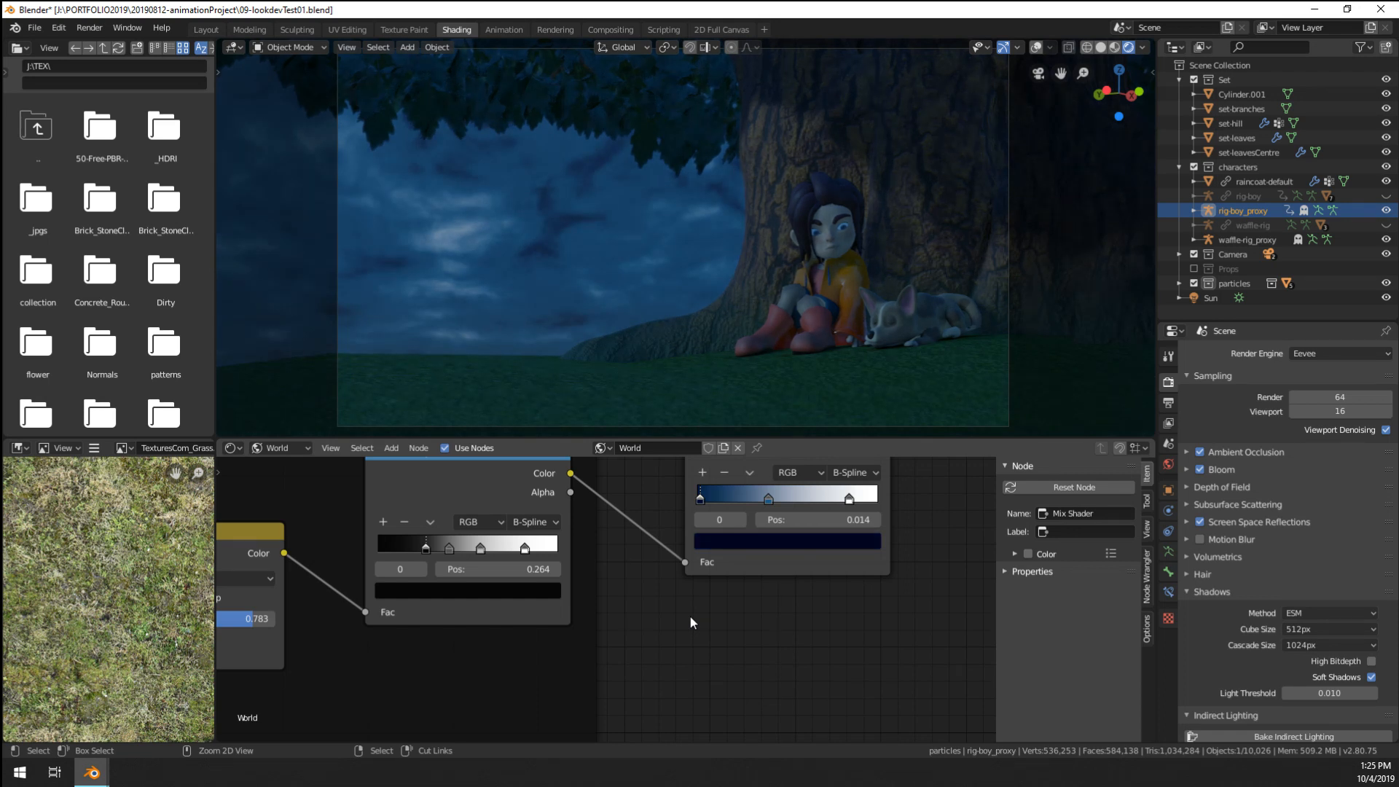
- Lighten the first stop of the blue sky ColorRamp to a slightly brighter navy and set its middle stop to position 0.495
left_click(721, 542)
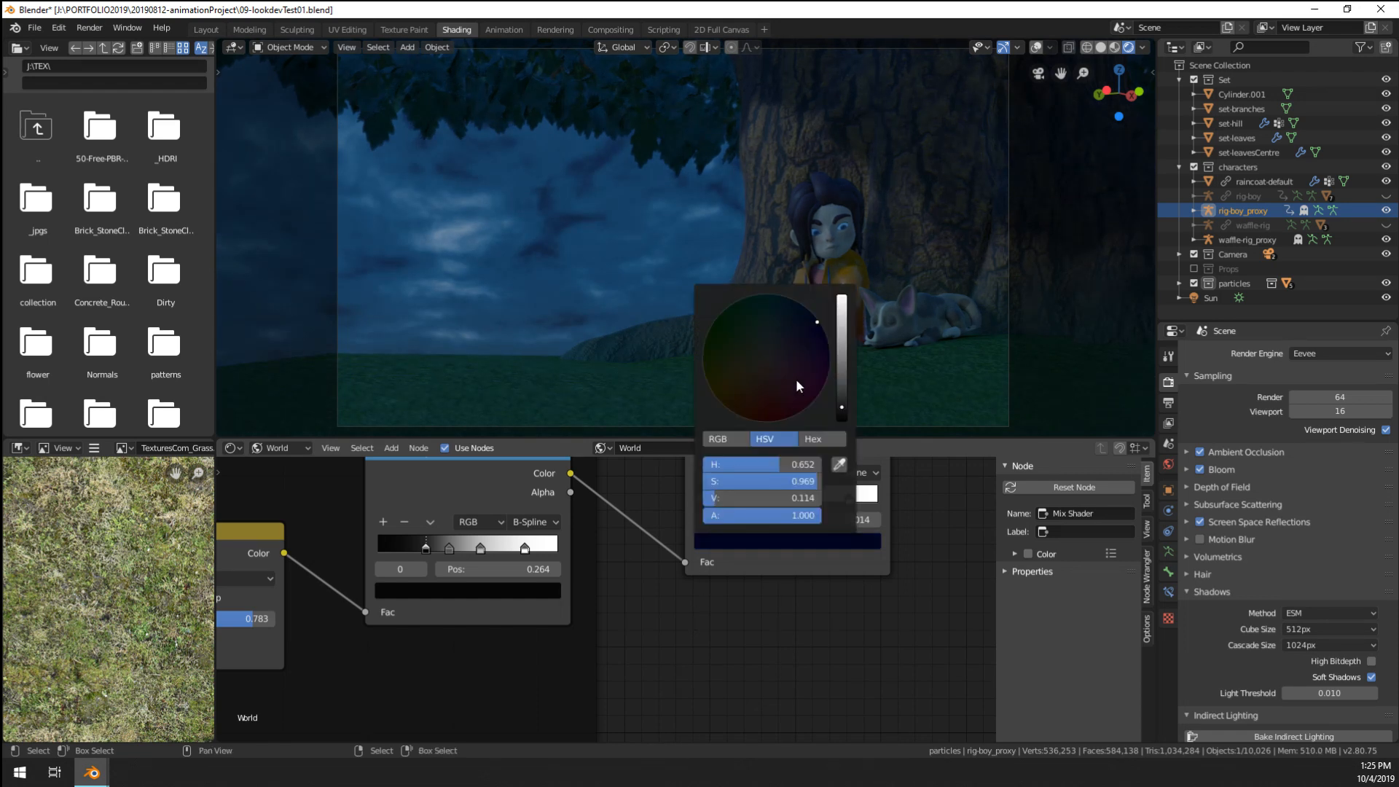
left_click(809, 324)
left_click(843, 397)
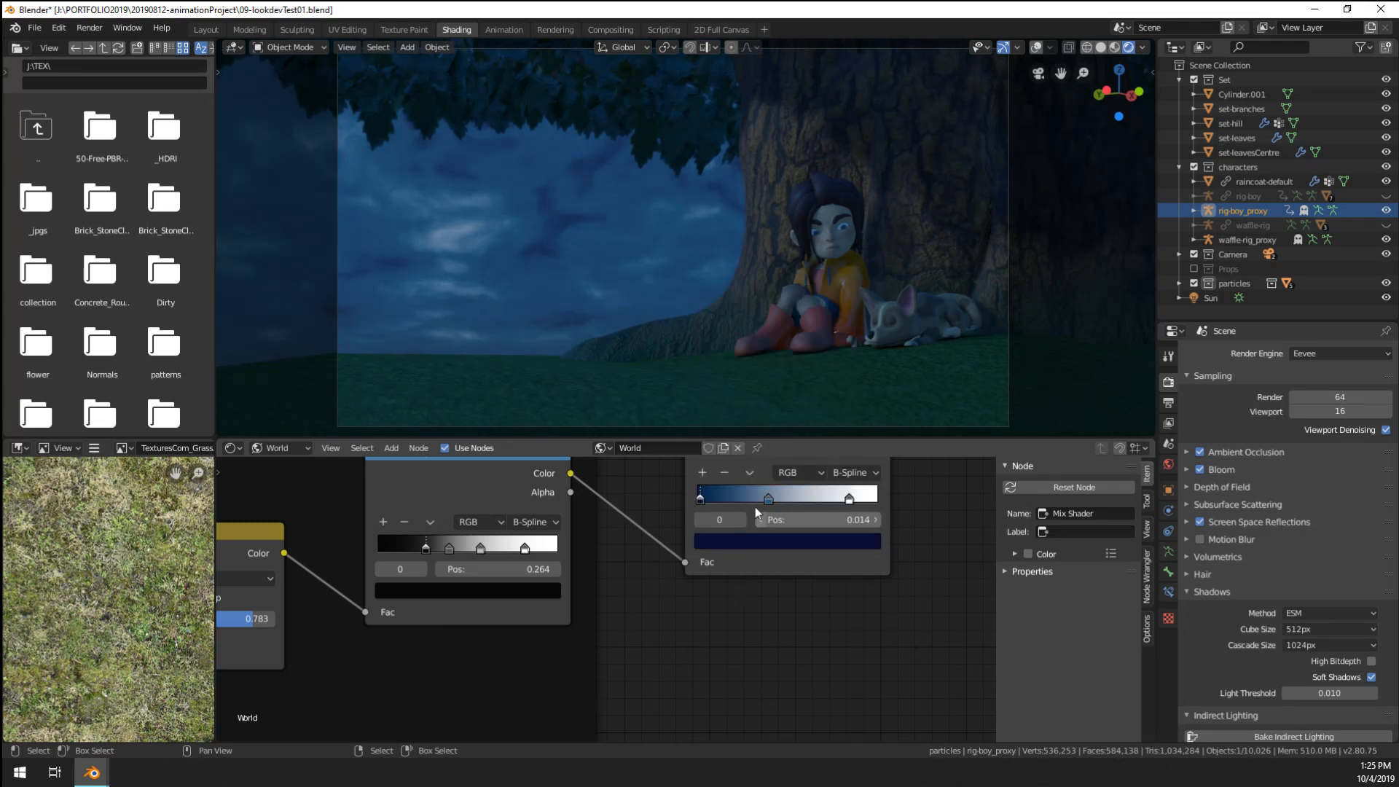
left_click(774, 501)
left_click_drag(778, 498, 791, 497)
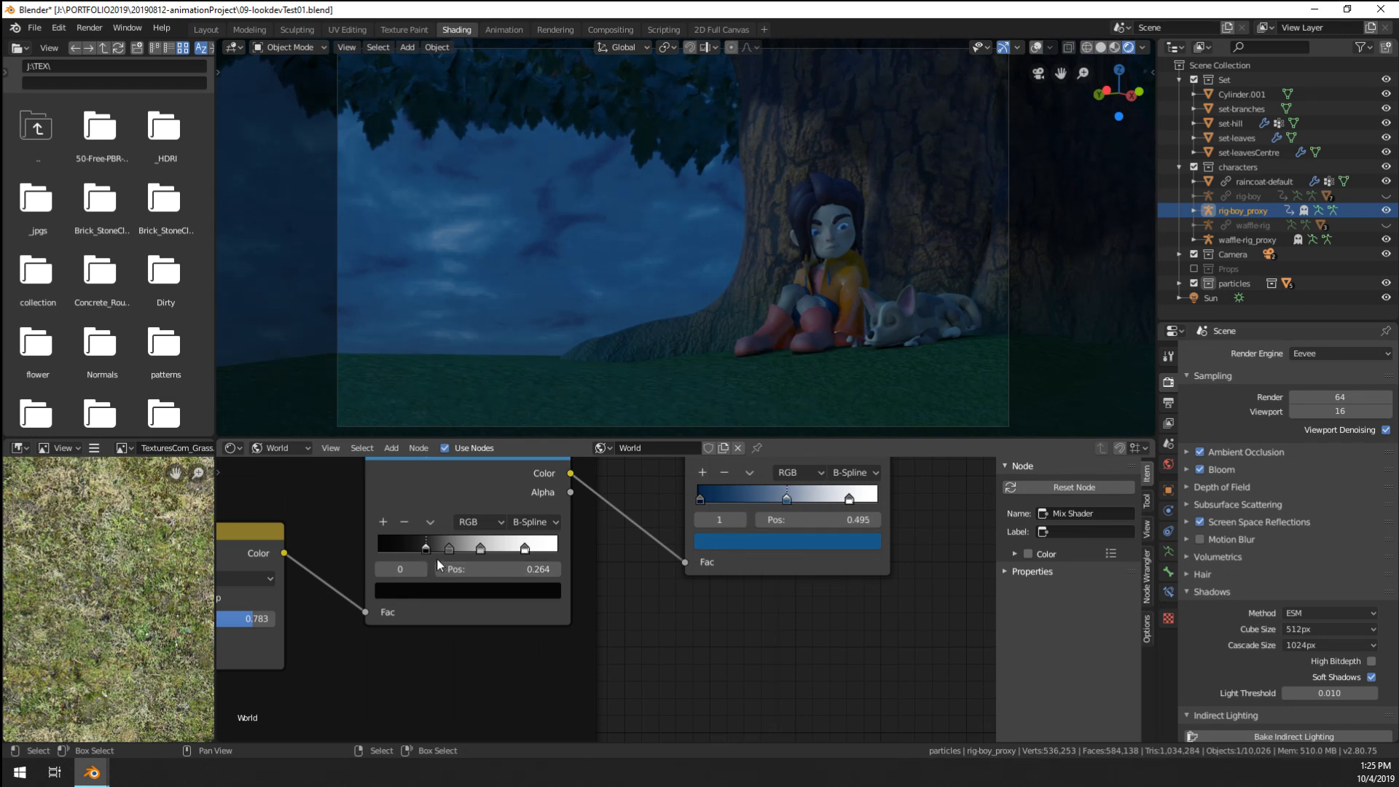
- Set the grayscale cloud ColorRamp's first stop to position 0.232 and its second stop to 0.362
left_click_drag(426, 547, 419, 547)
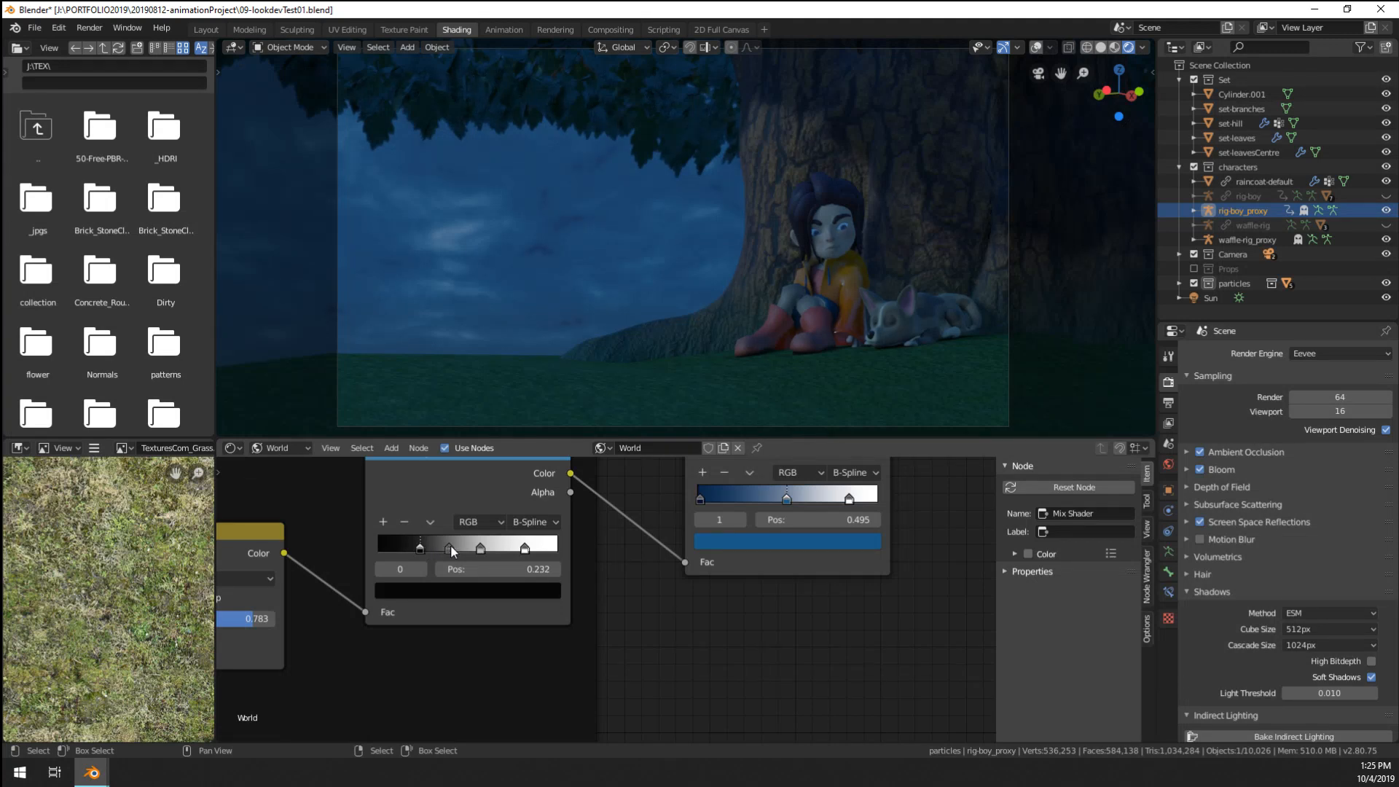
left_click(451, 546)
left_click_drag(446, 549, 445, 548)
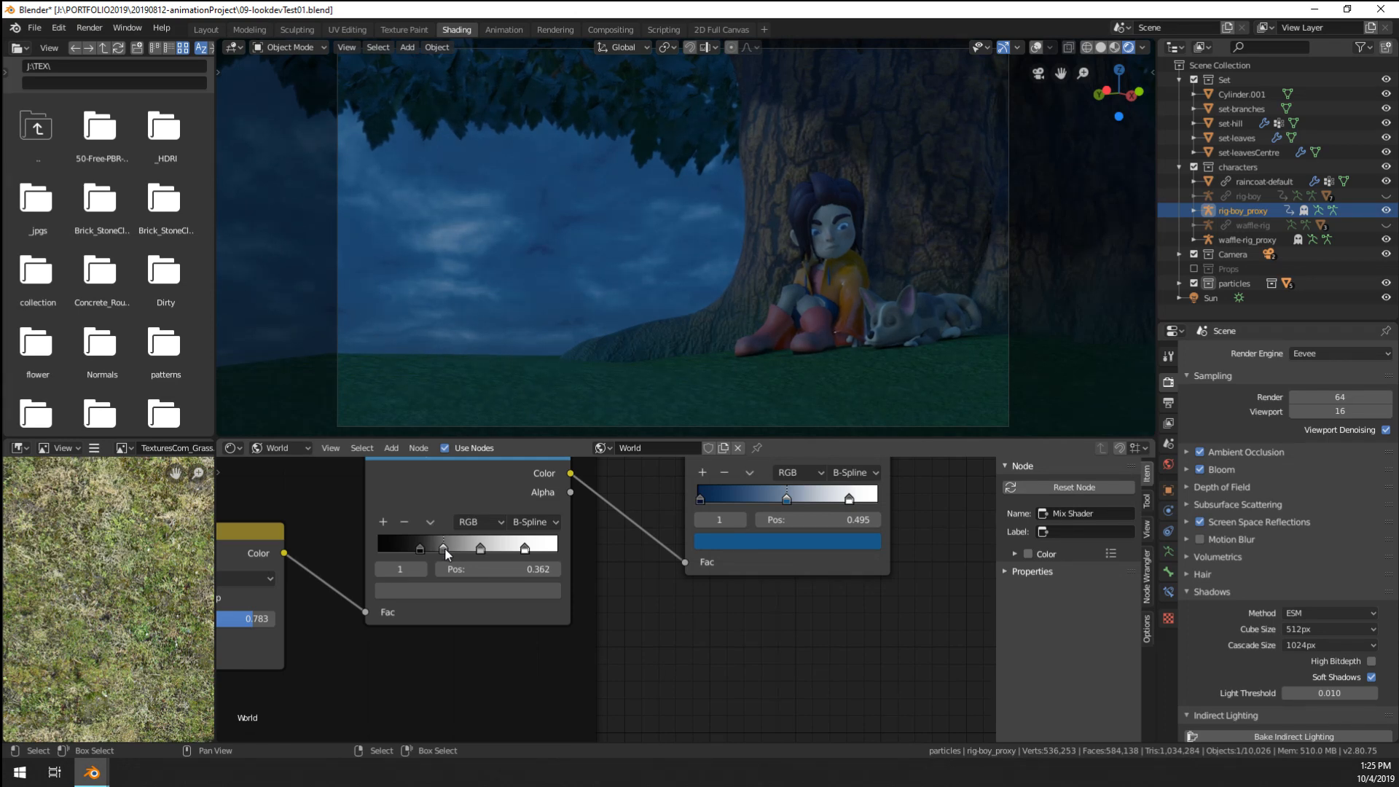
- Check the clouds around the whole tree, set the cloud ColorRamp's first stop to position 0.168 and return to the camera view
scroll(536, 281, "down", 6)
middle_click_drag(546, 284, 756, 348)
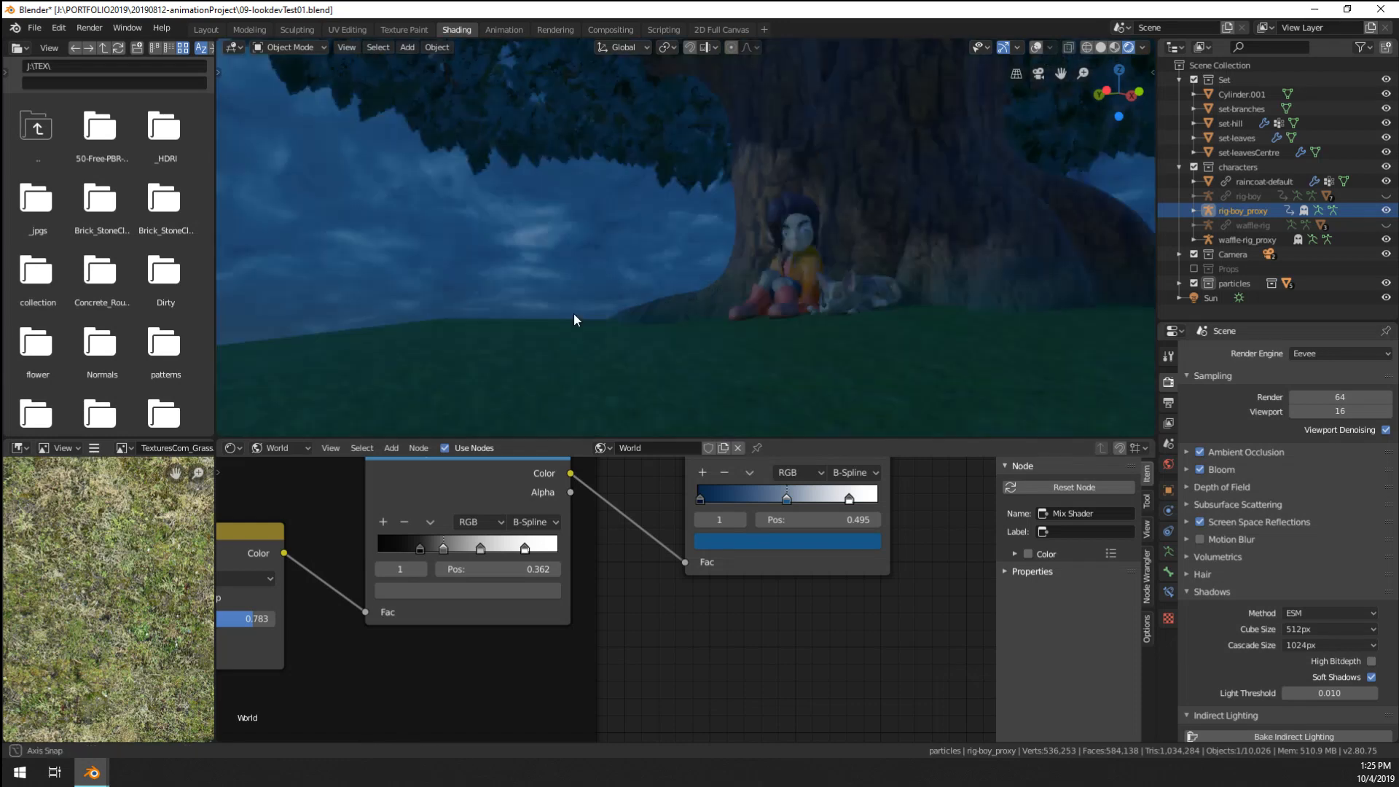
scroll(682, 309, "down", 8)
scroll(756, 348, "up", 3)
left_click(416, 547)
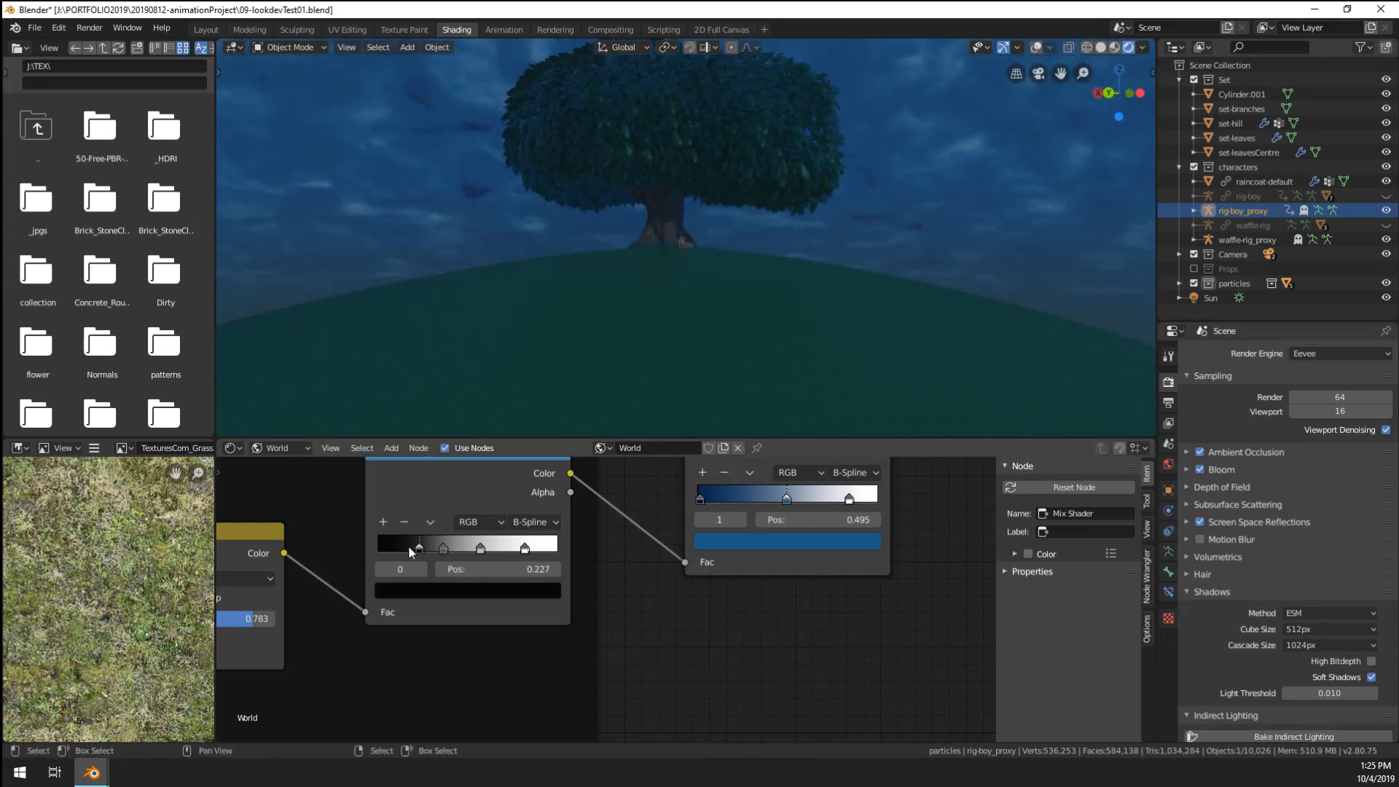
left_click_drag(410, 552, 405, 547)
middle_click_drag(513, 361, 734, 274)
key("KP_0")
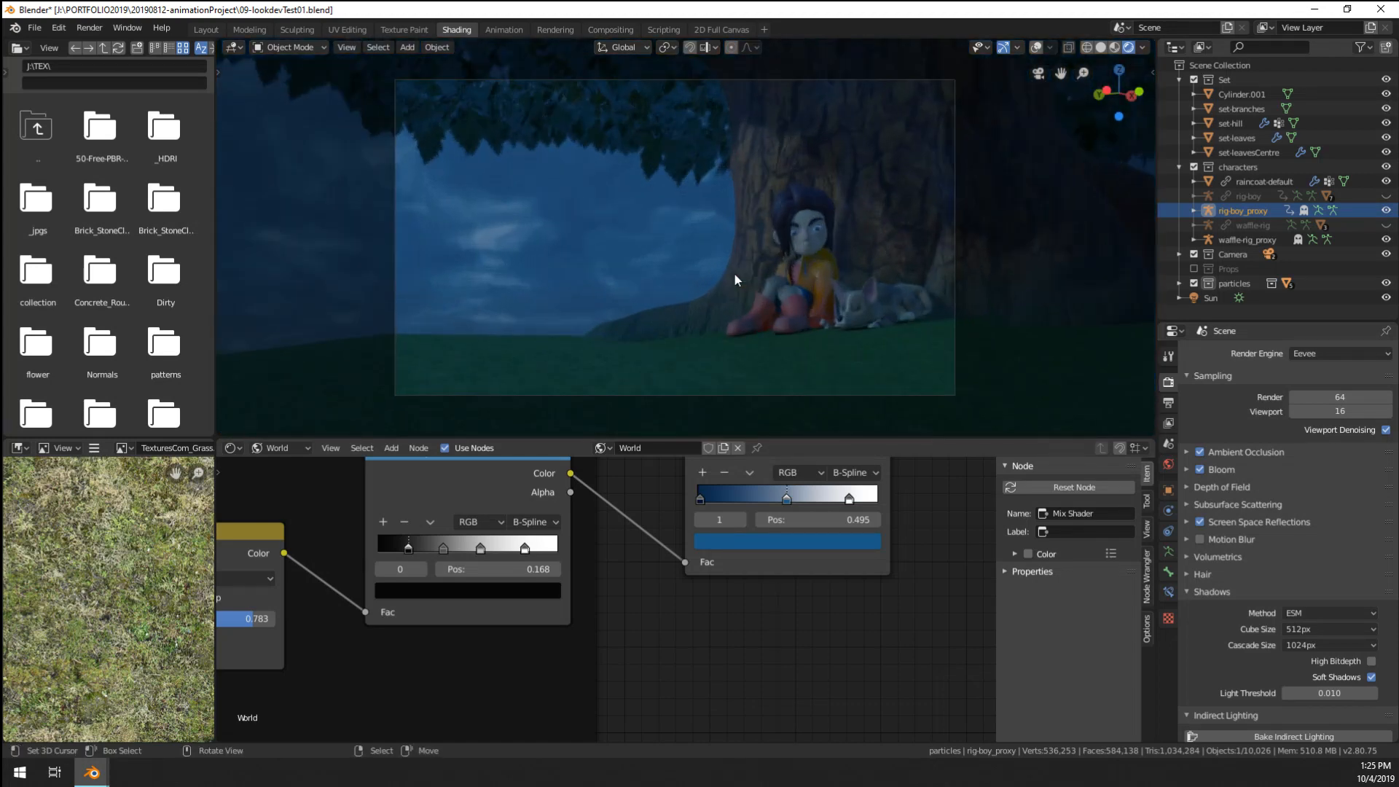
scroll(735, 274, "up", 2)
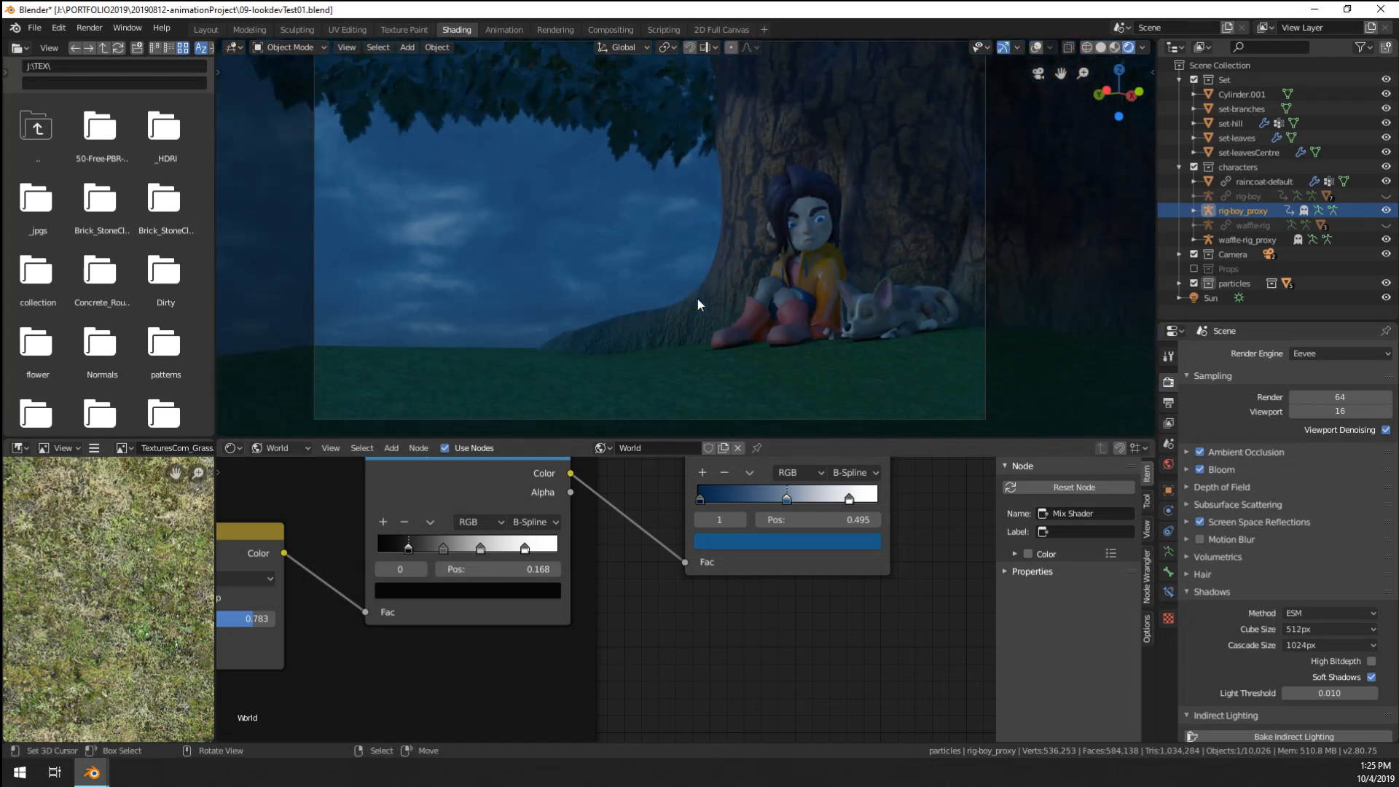
- Try different rotations of the Sun light in the camera view and set its strength to 5
left_click(1211, 297)
key("r")
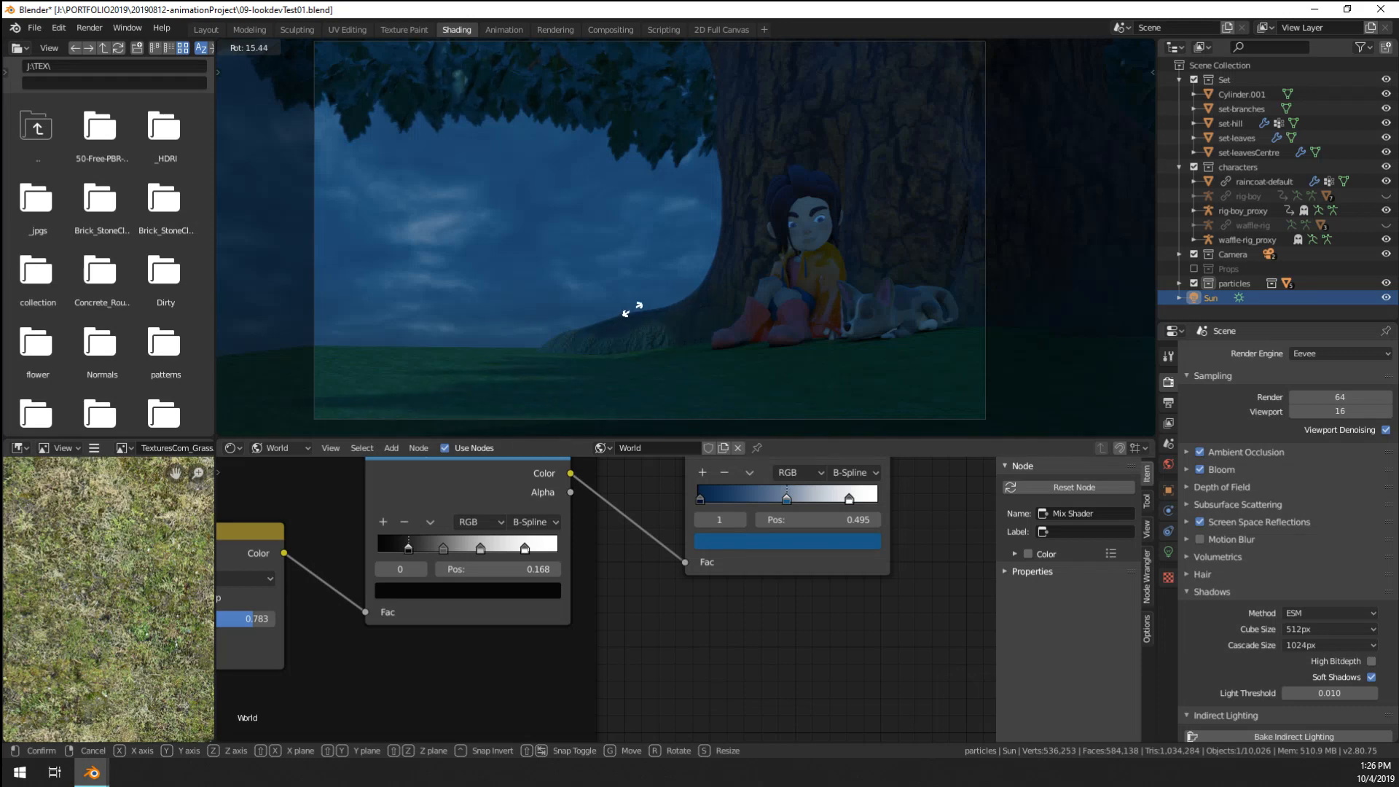
left_click(705, 271)
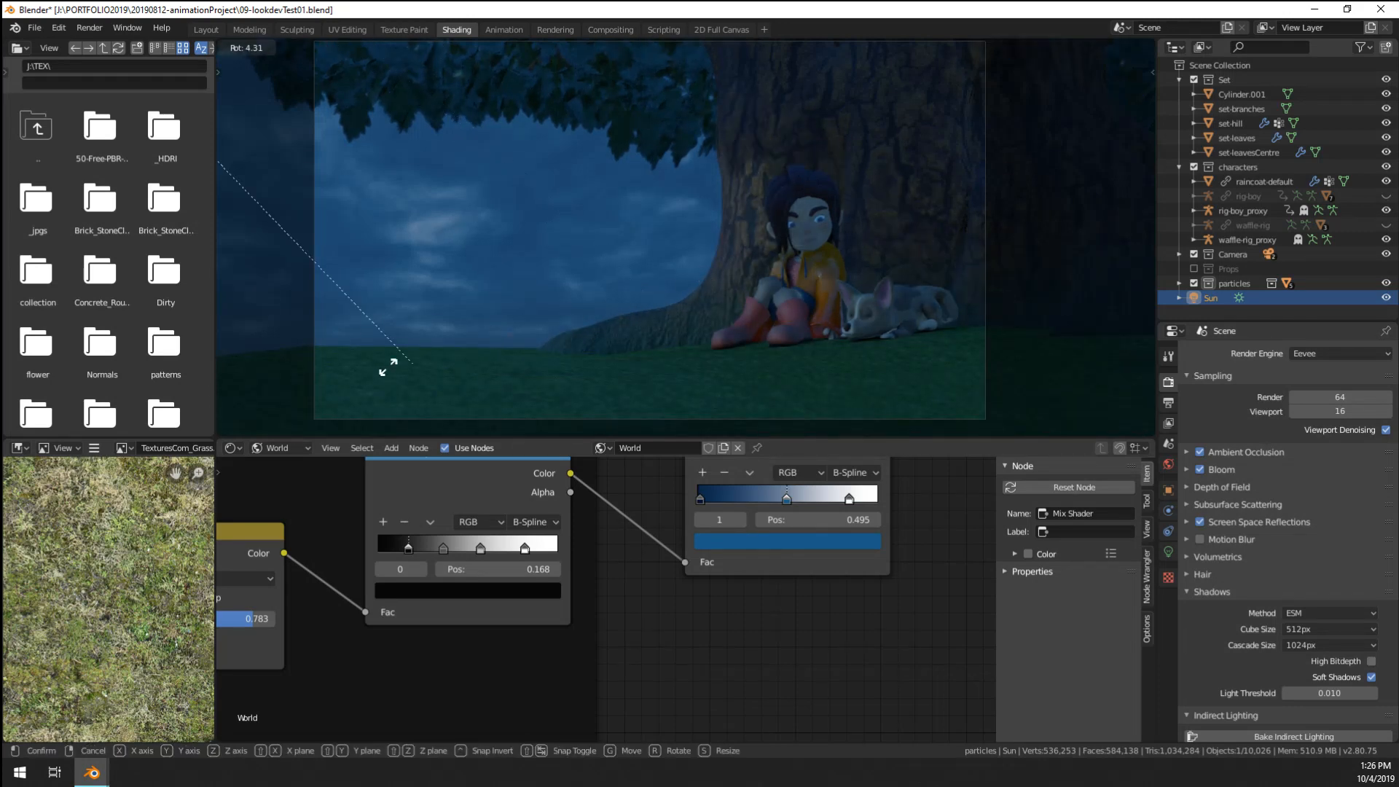
left_click(1169, 552)
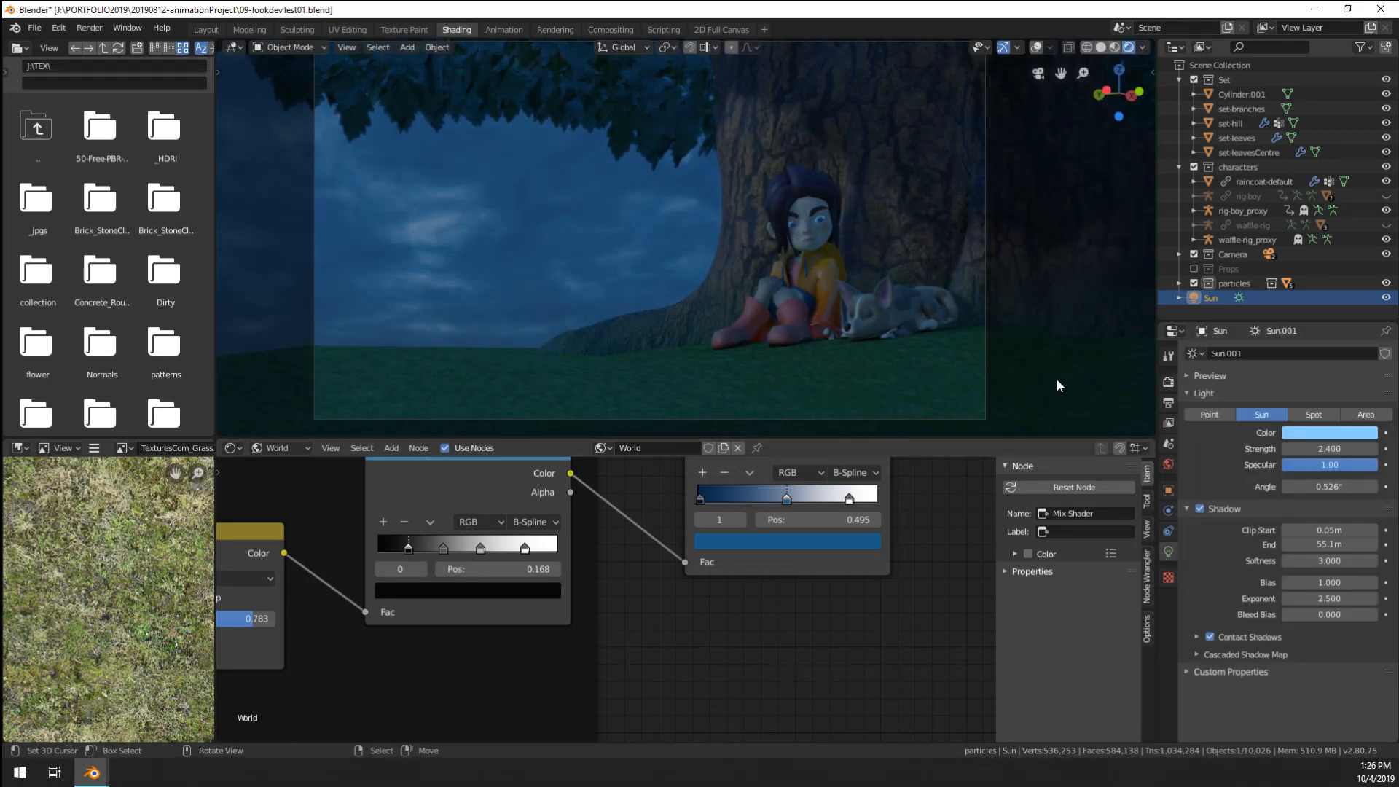
left_click(1319, 449)
type("5")
key("Return")
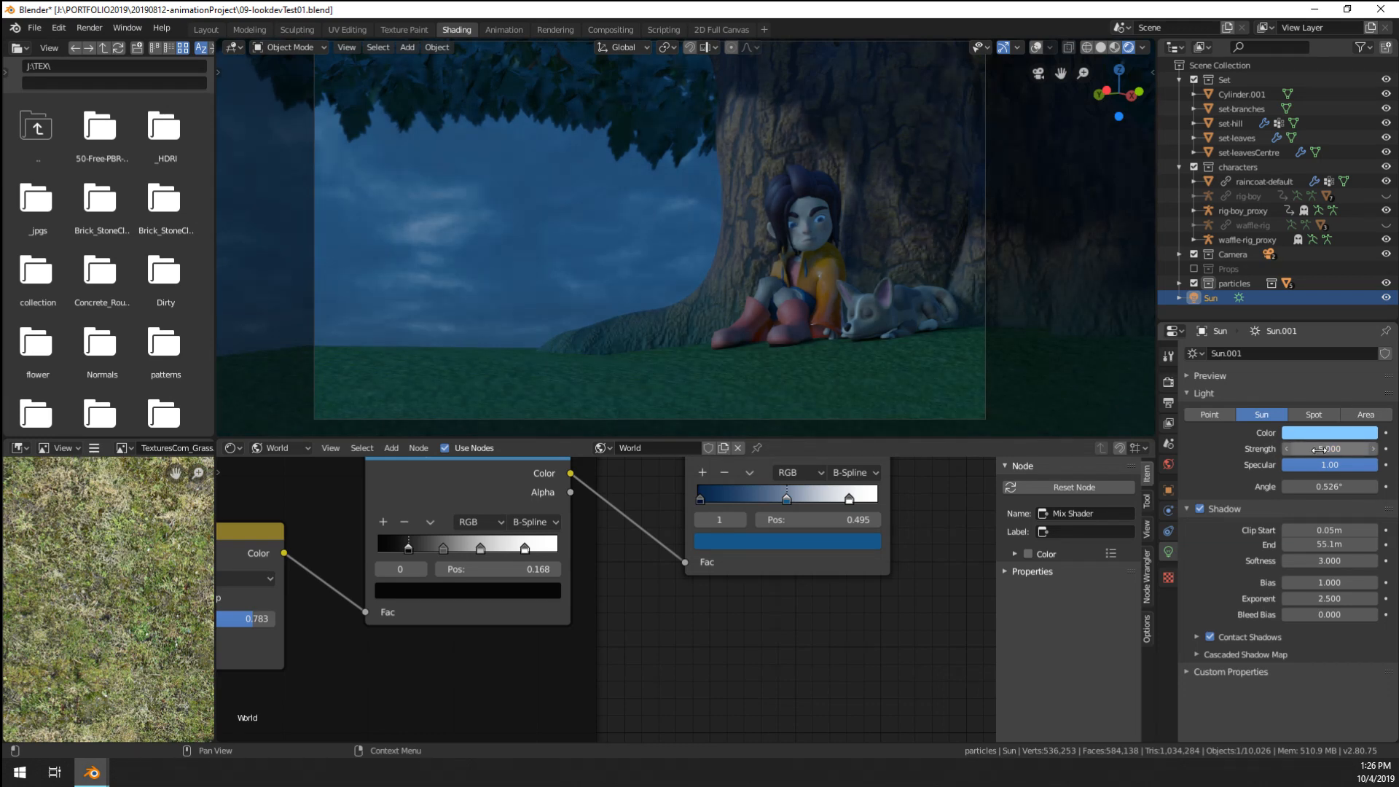
key("r")
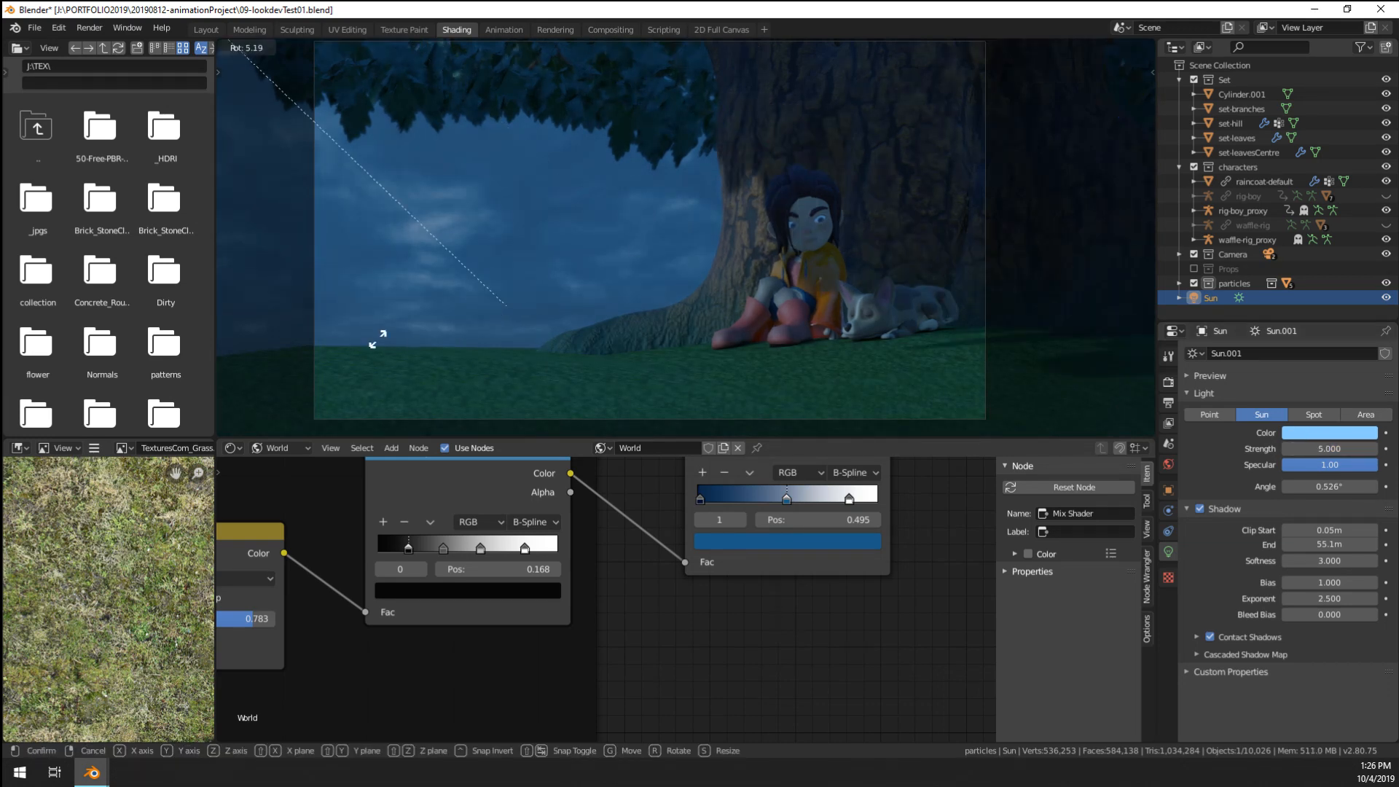
right_click(849, 305)
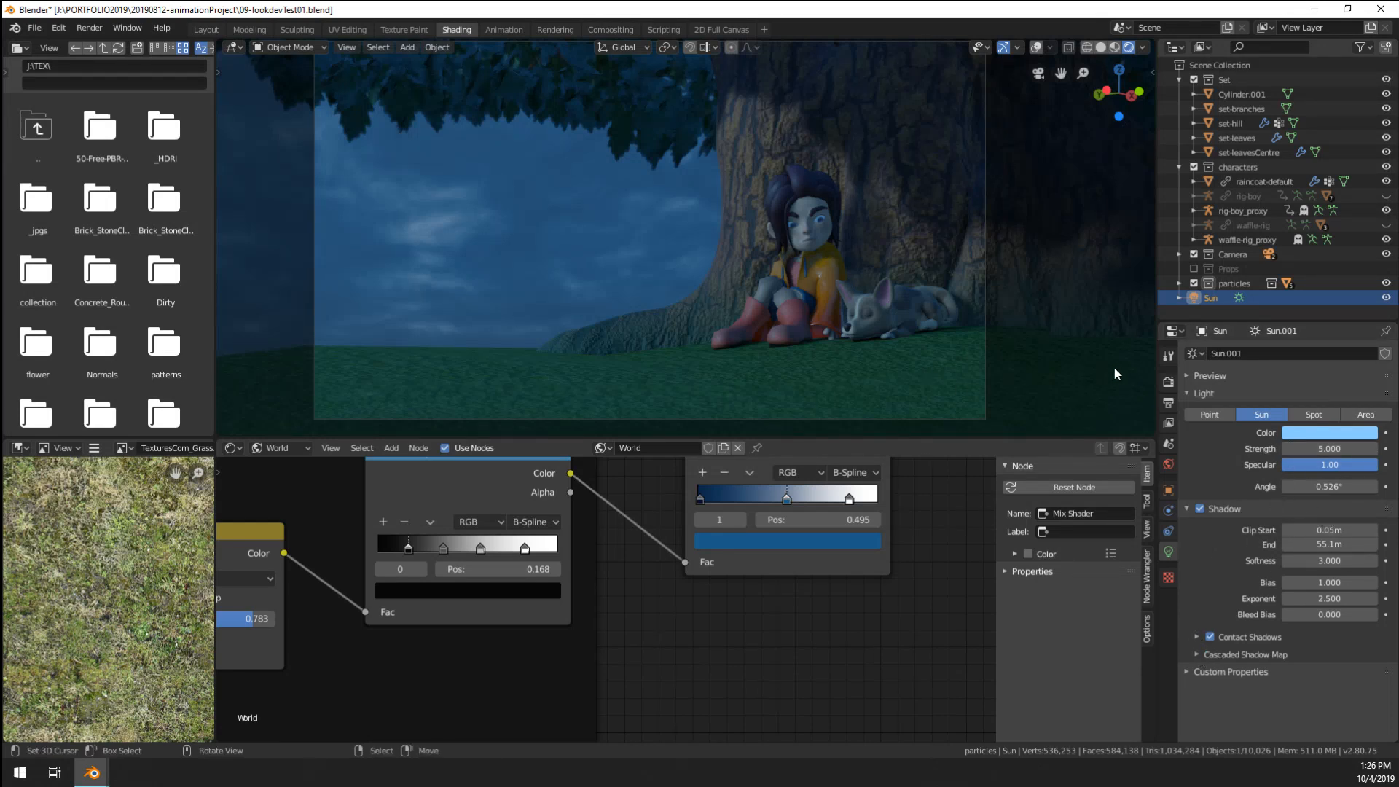
- Set the Sun light's angle to 30°
left_click(1168, 382)
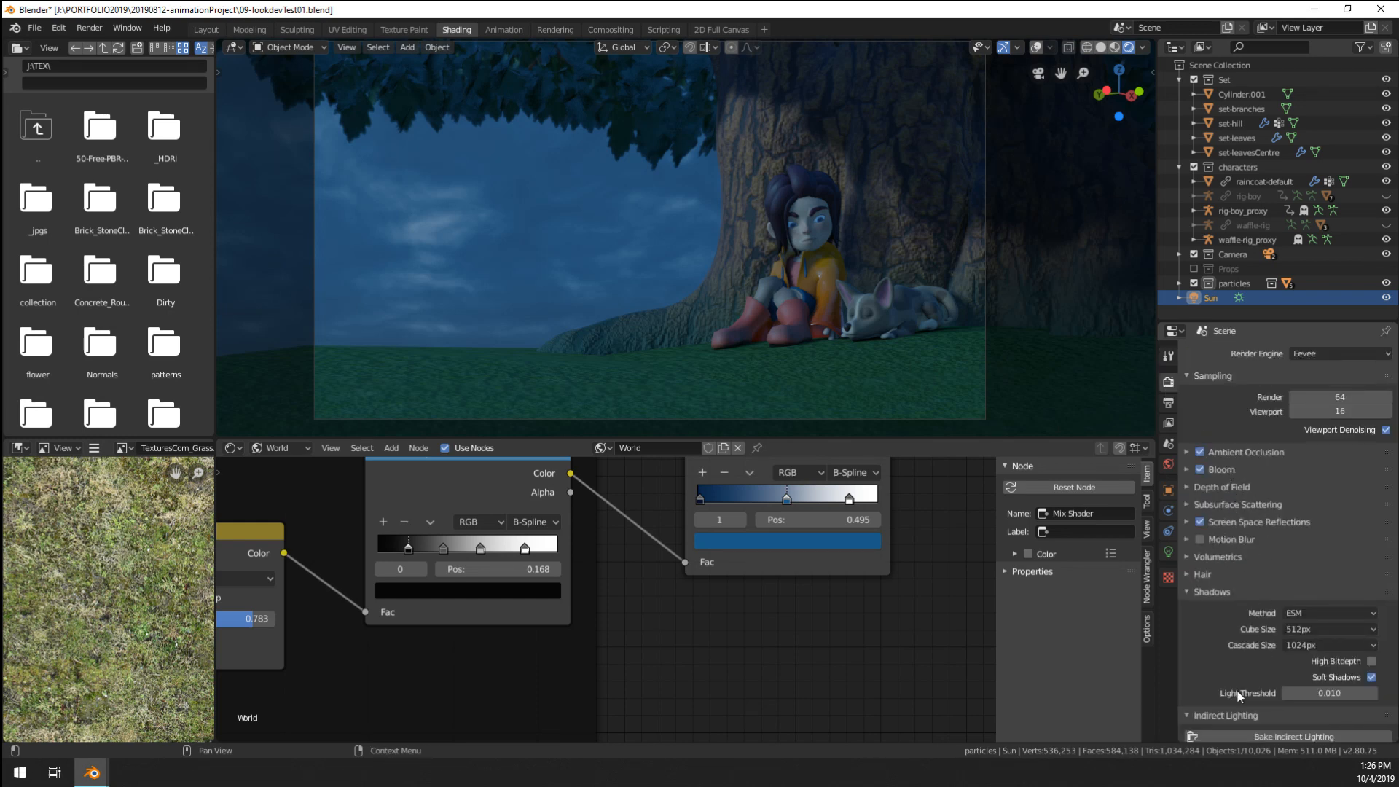
left_click(1167, 550)
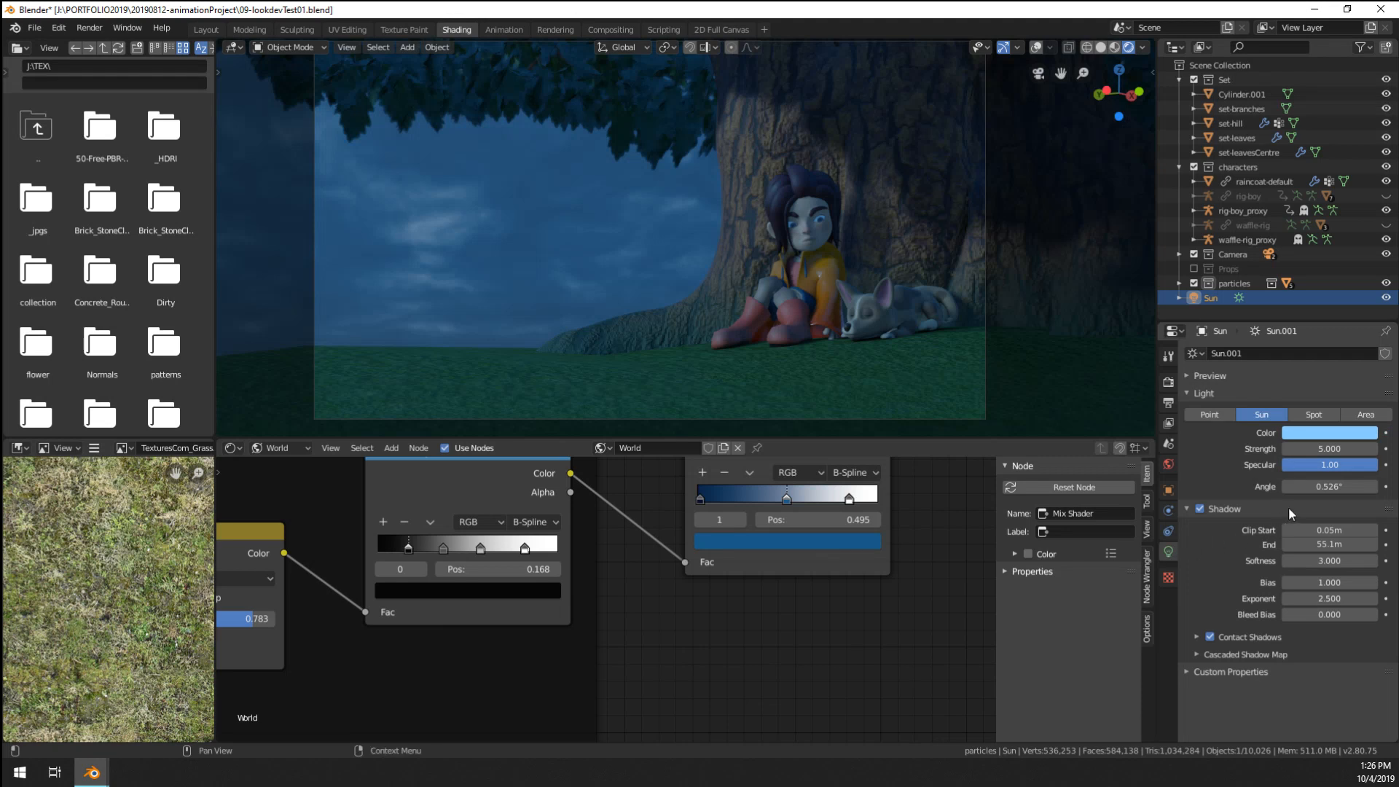
mouse_move(1329, 486)
left_mouse_down()
mouse_move(1381, 486)
mouse_move(1321, 499)
left_mouse_up()
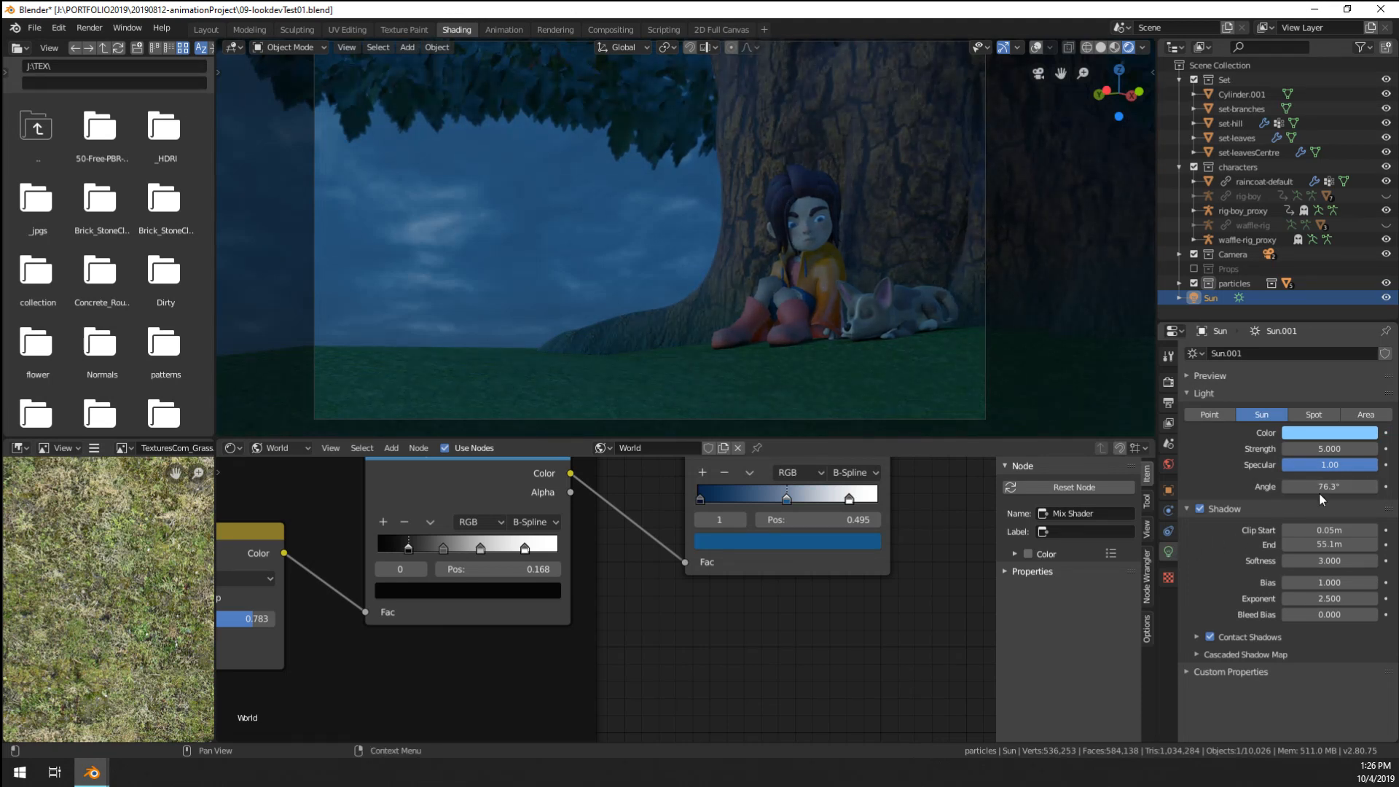
key("BackSpace")
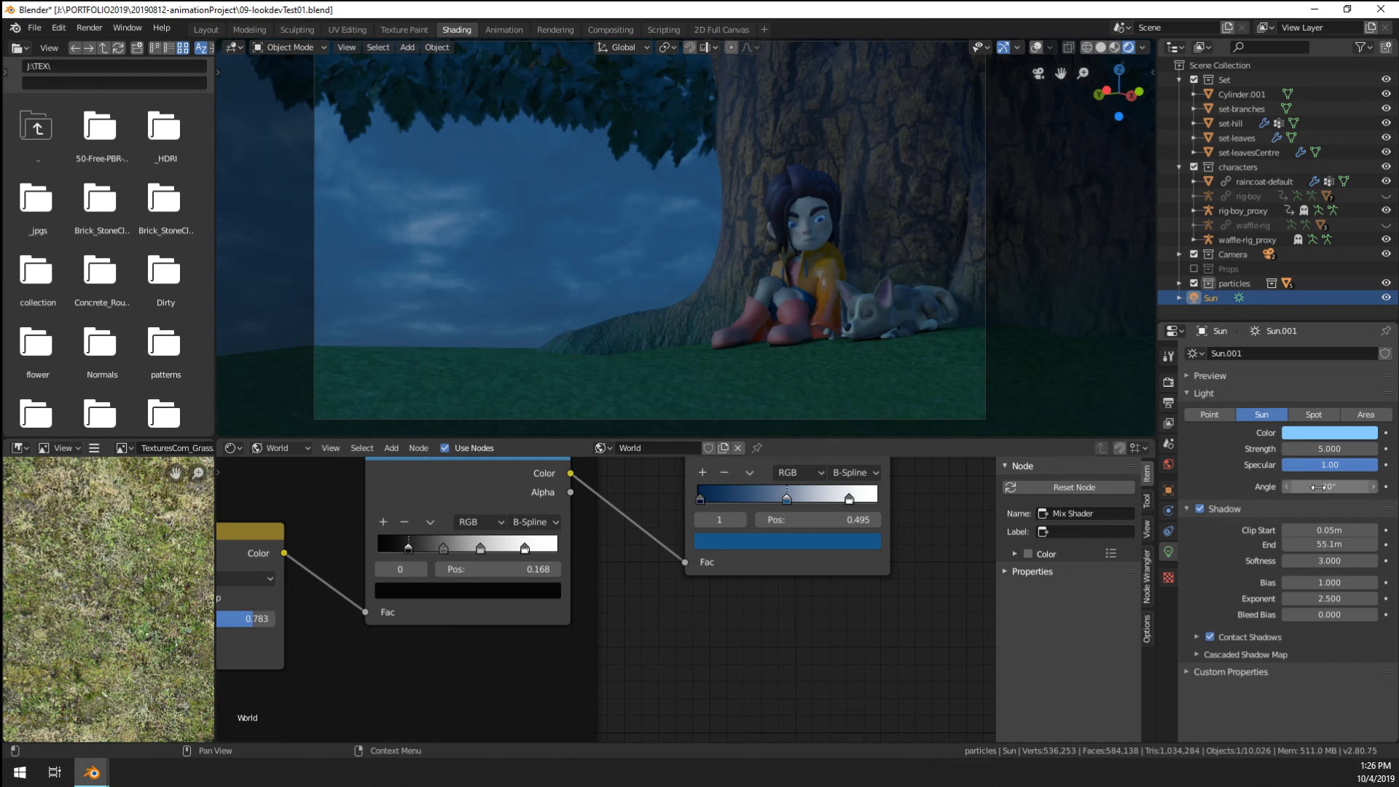
- Examine the sun's lighting on the boy's face up close and in the full camera frame
scroll(719, 177, "down", 2)
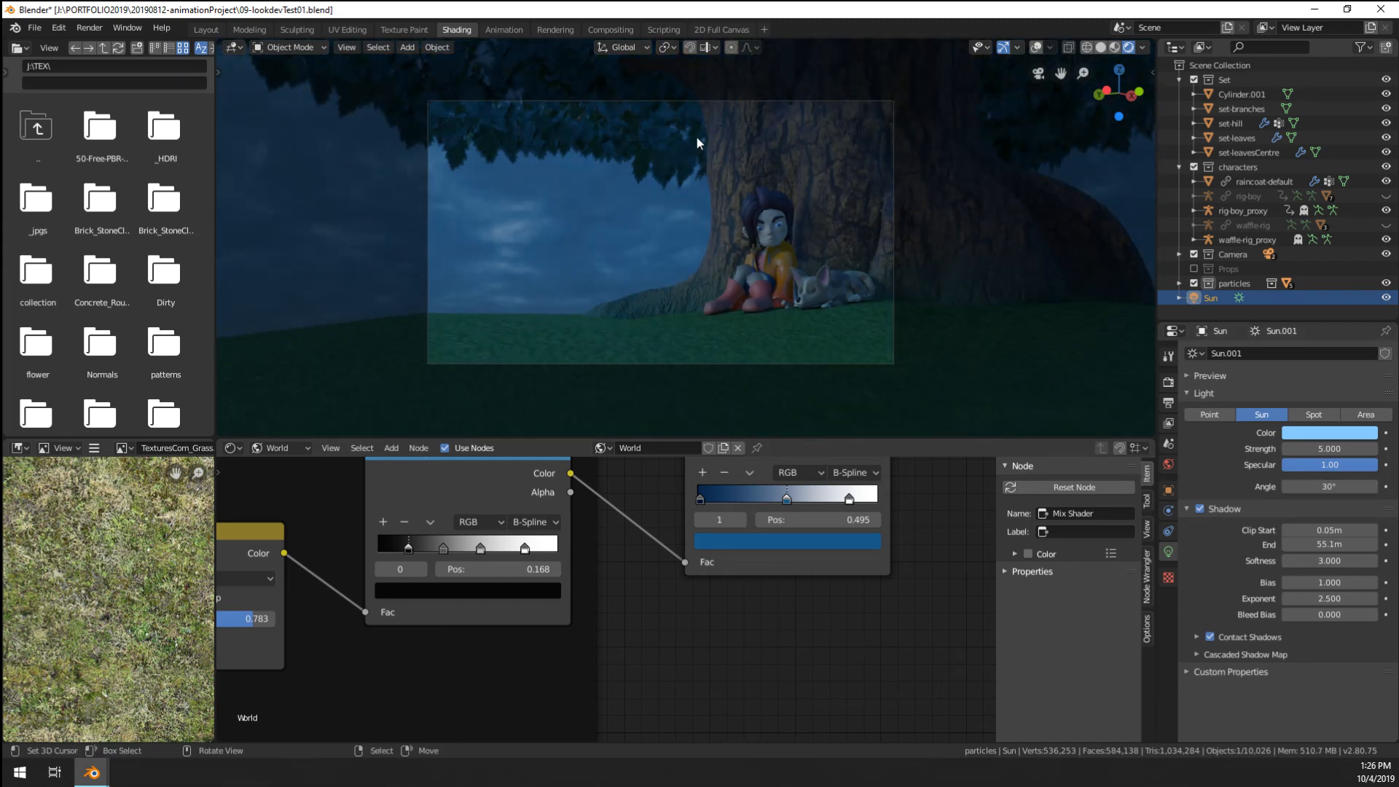
scroll(834, 256, "up", 5)
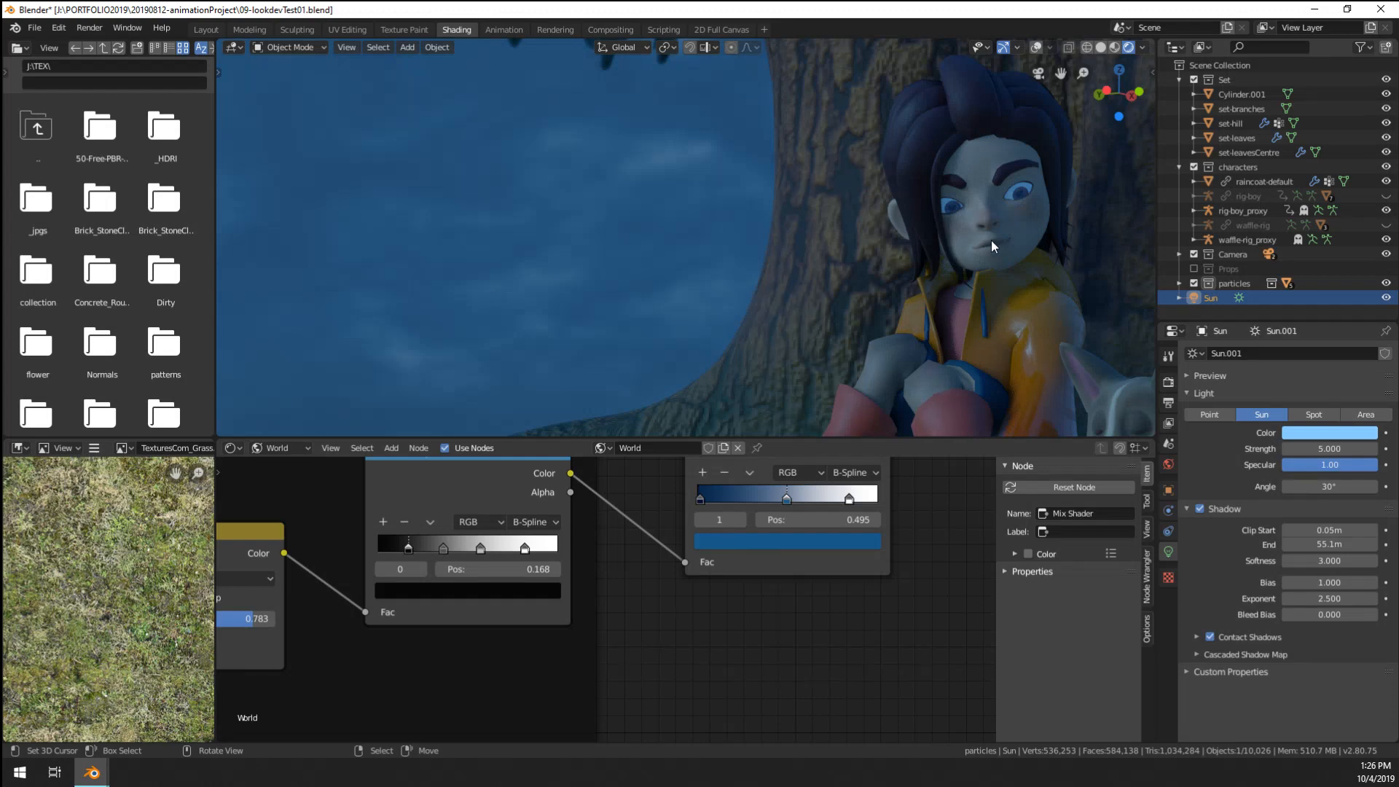
middle_click_drag(991, 239, 803, 251)
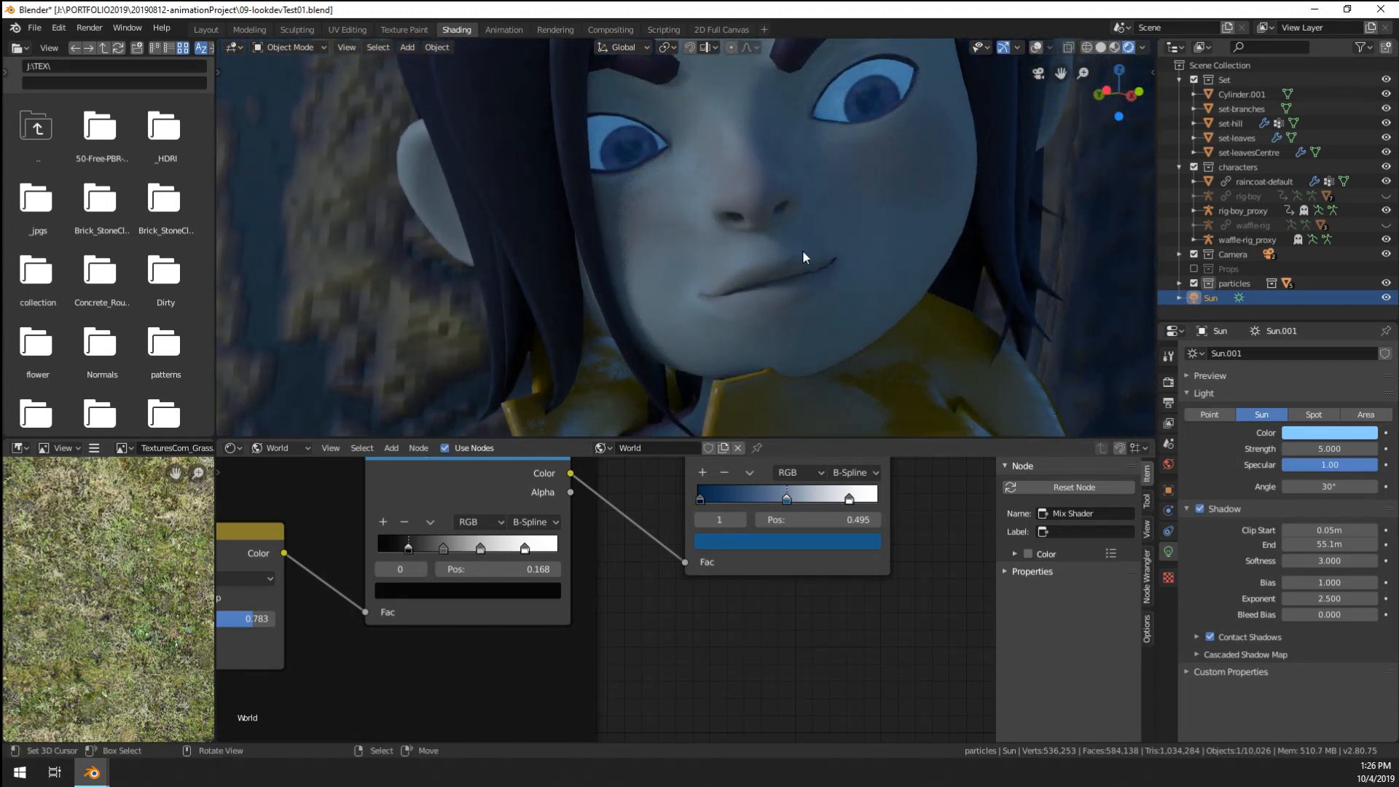
key("KP_0")
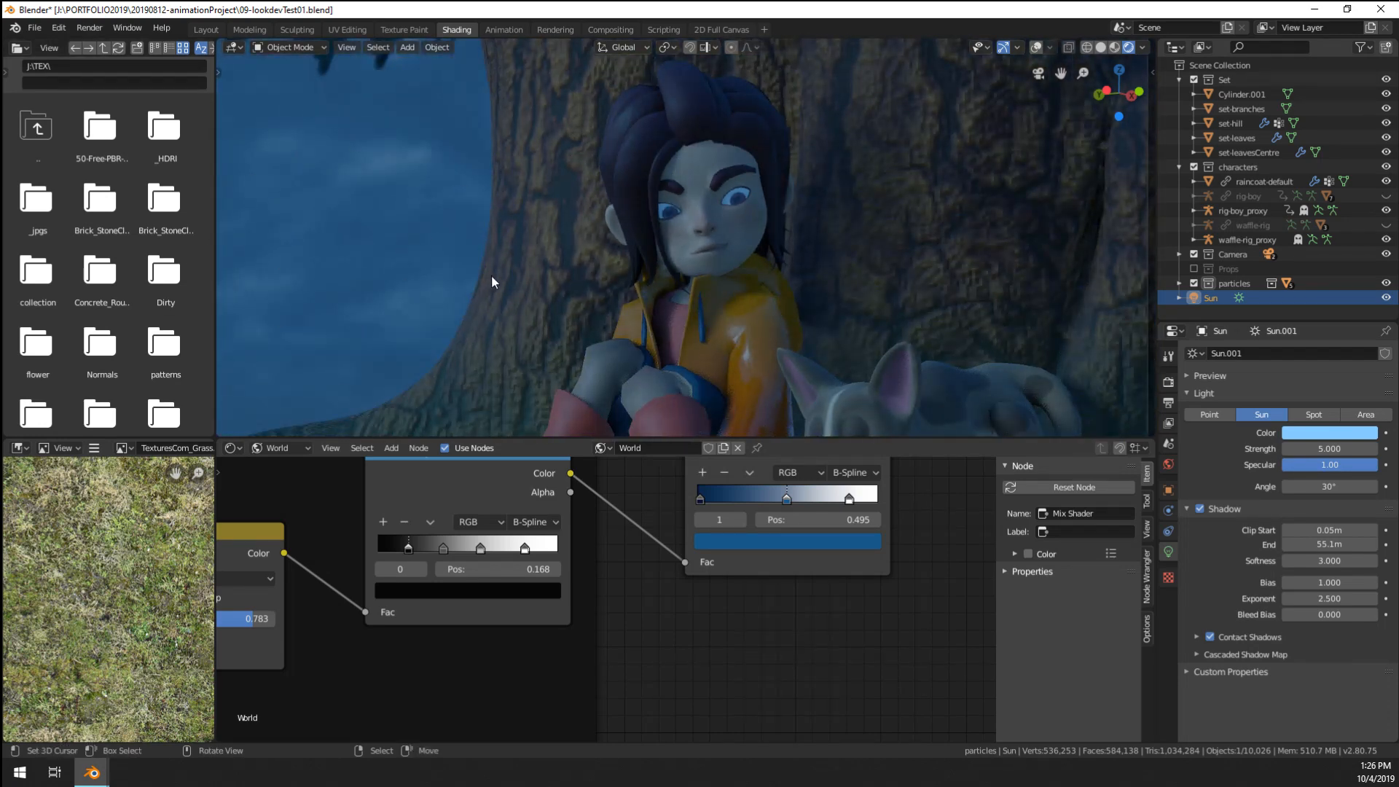
key("KP_0")
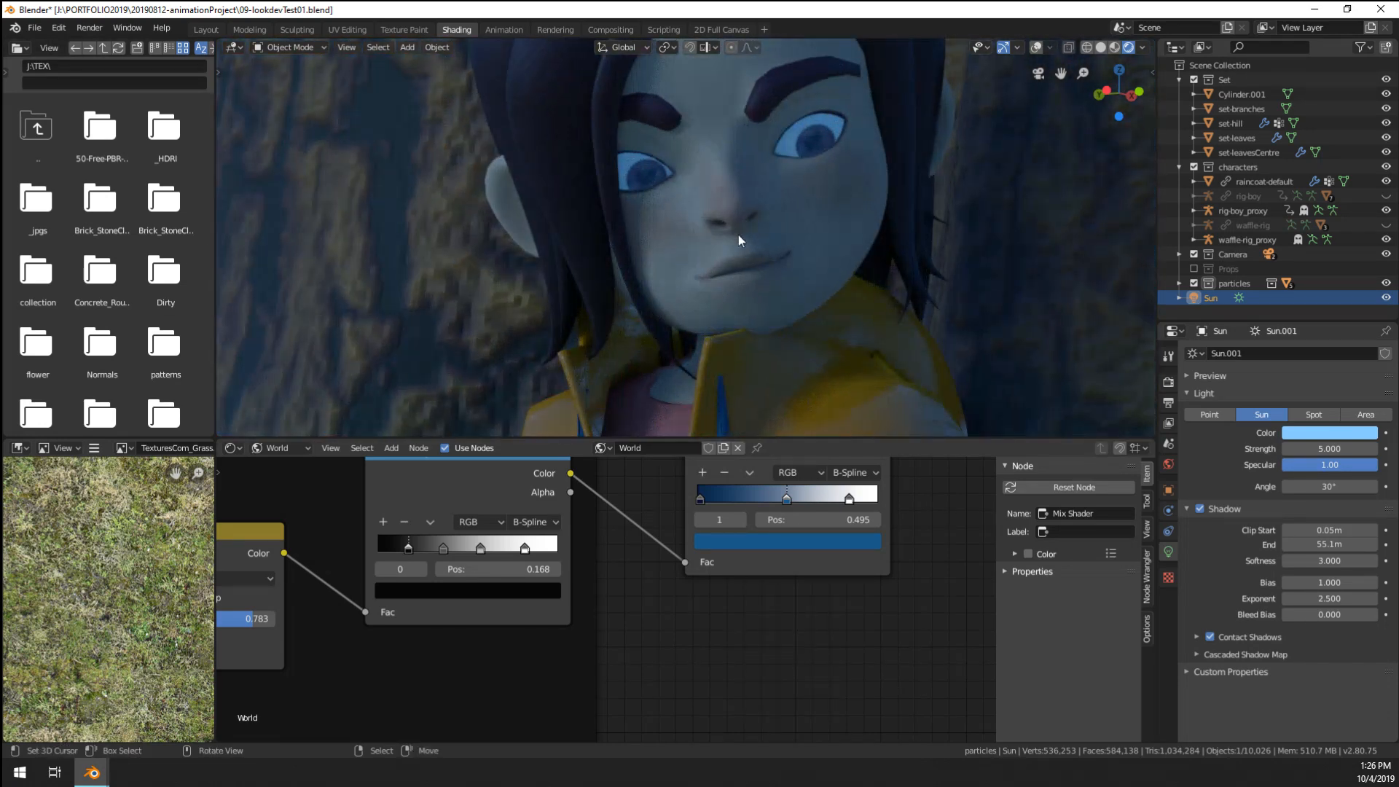
middle_click_drag(886, 294, 687, 234)
middle_click_drag(815, 254, 679, 317)
scroll(720, 344, "down", 5)
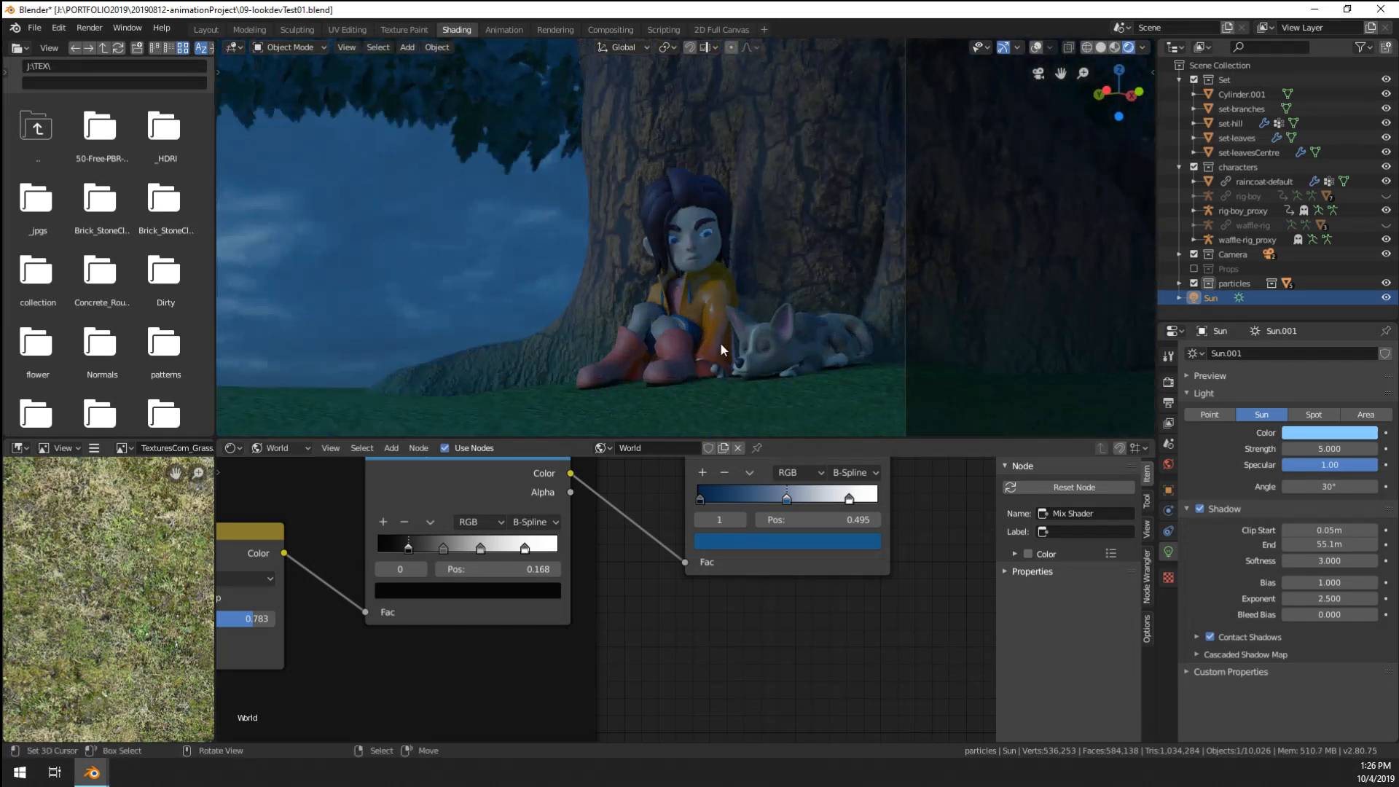
scroll(701, 290, "up", 10)
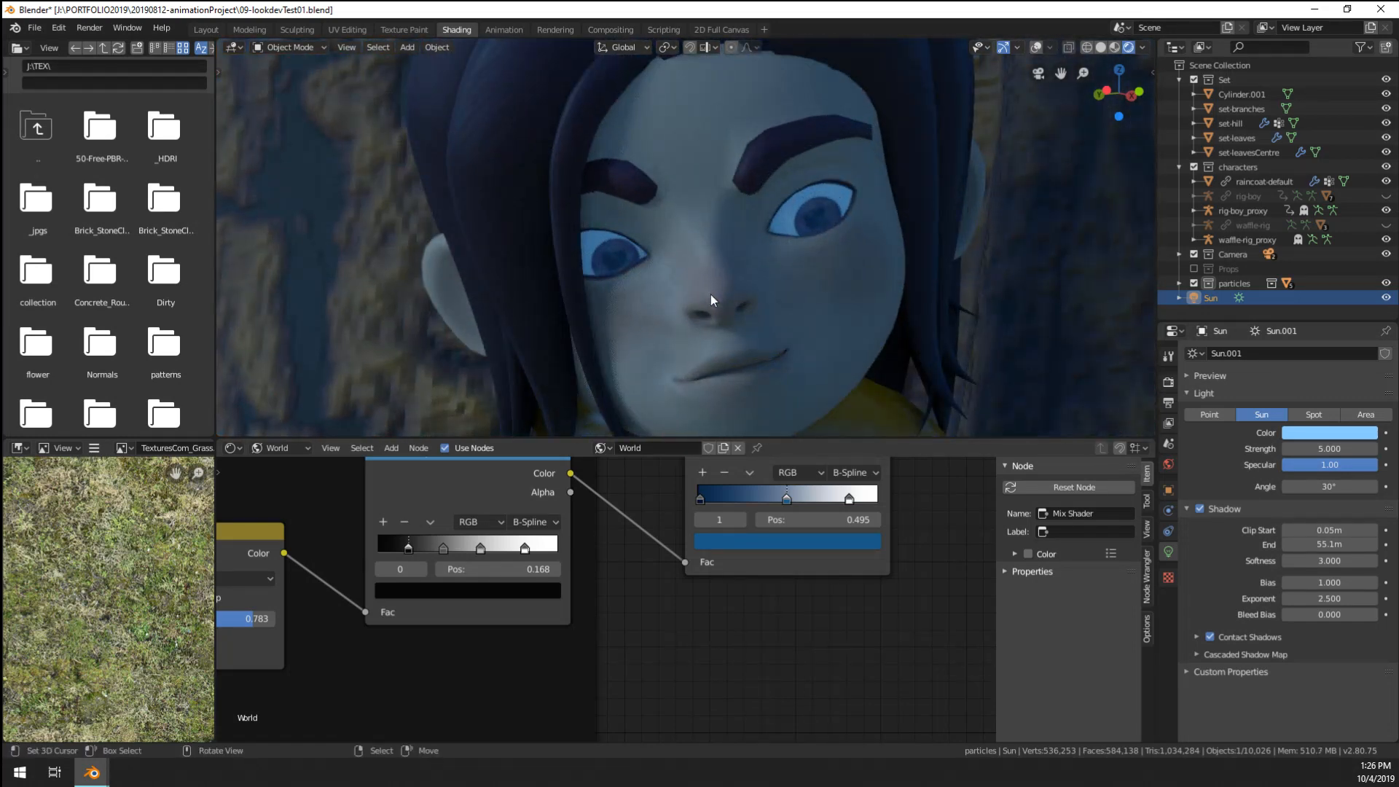
key("KP_0")
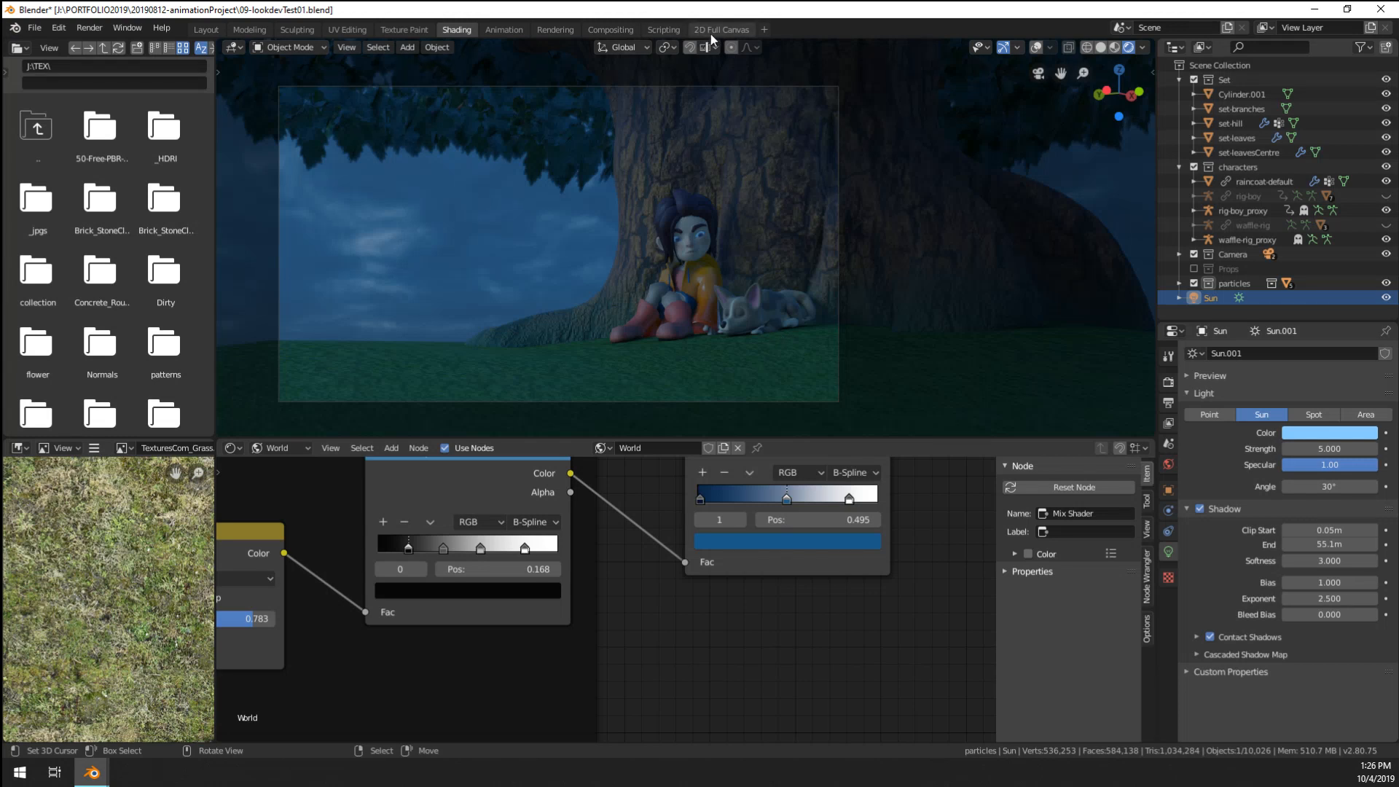
- Add a layout workspace named lighting and show its viewport in rendered shading
left_click(768, 29)
mouse_move(725, 57)
left_click(846, 87)
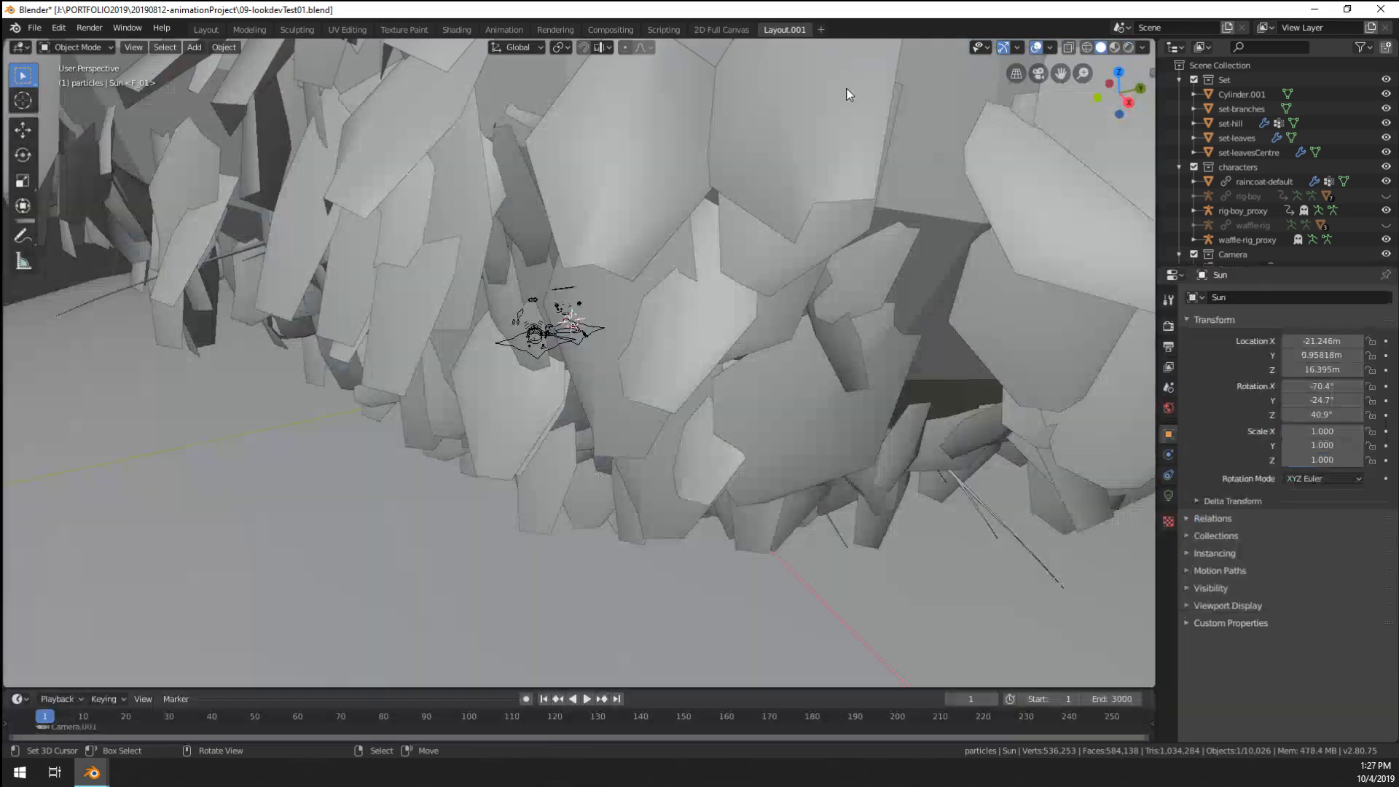
type("lighting")
key("Return")
left_click(1124, 47)
- Place the 3D cursor on the grass beside the dog
mouse_move(619, 212)
middle_mouse_down()
mouse_move(613, 306)
mouse_move(508, 376)
mouse_move(648, 356)
mouse_move(855, 434)
middle_mouse_up()
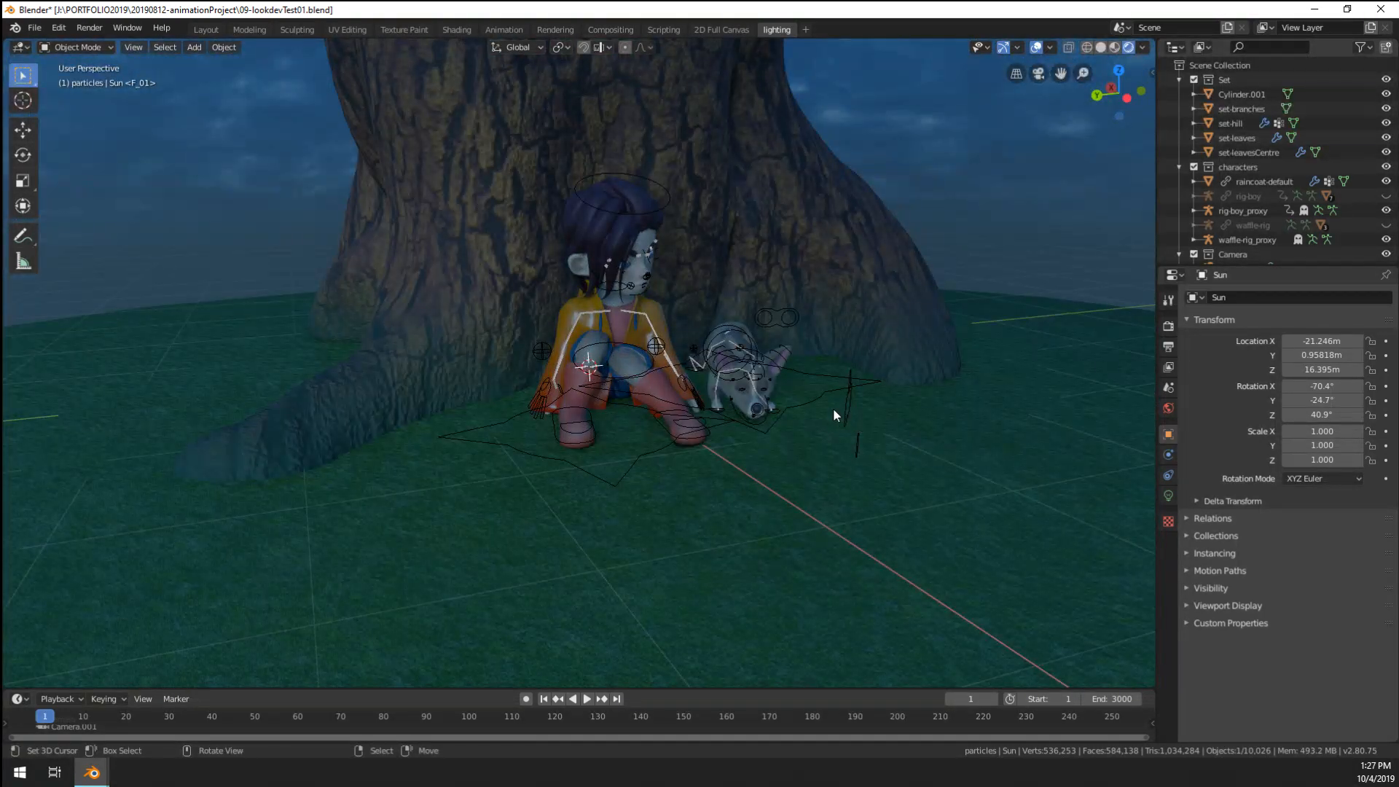
right_click(833, 408, "shift")
middle_click_drag(751, 348, 578, 389)
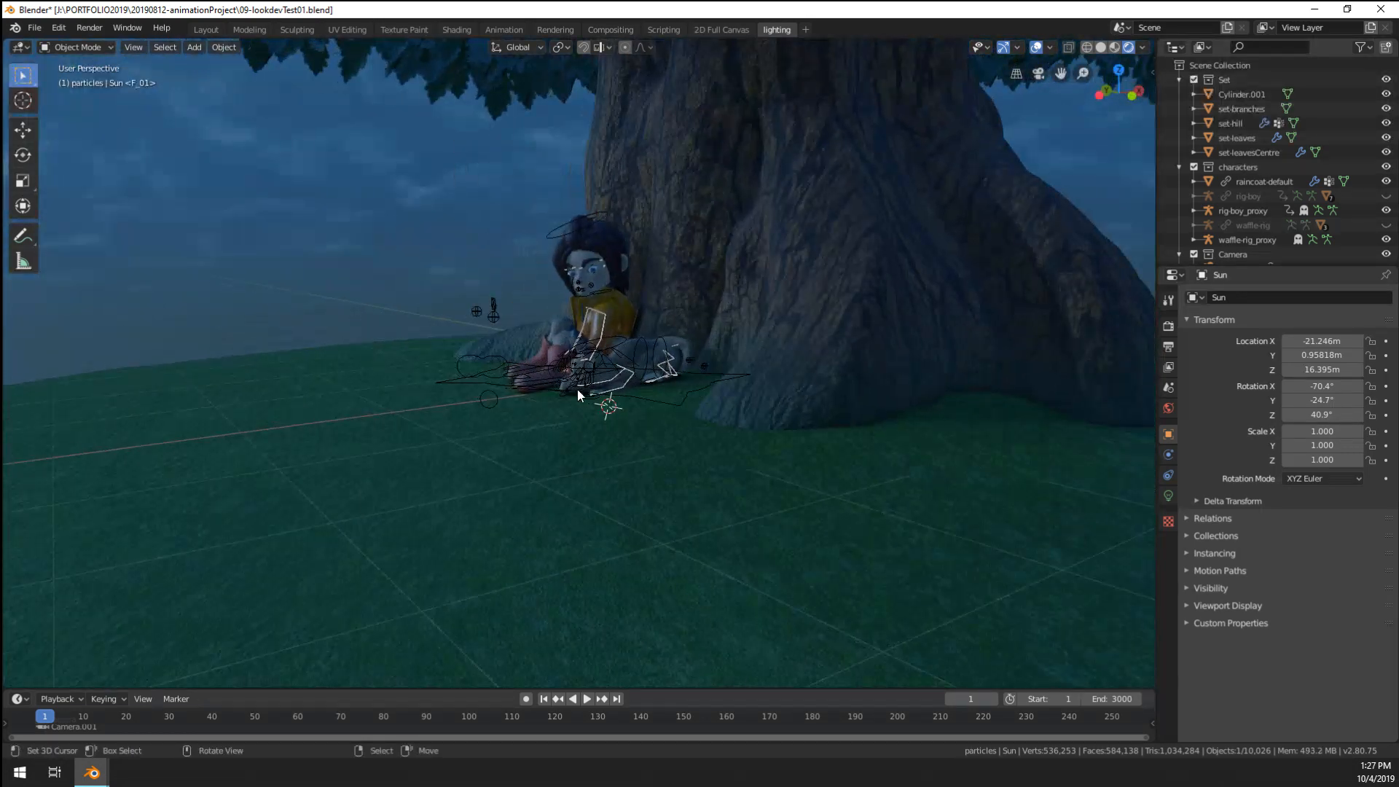
- Examine the lighting on the boy, dog and tree trunk through the camera and from a slightly different angle
key("KP_0")
scroll(577, 389, "down", 3)
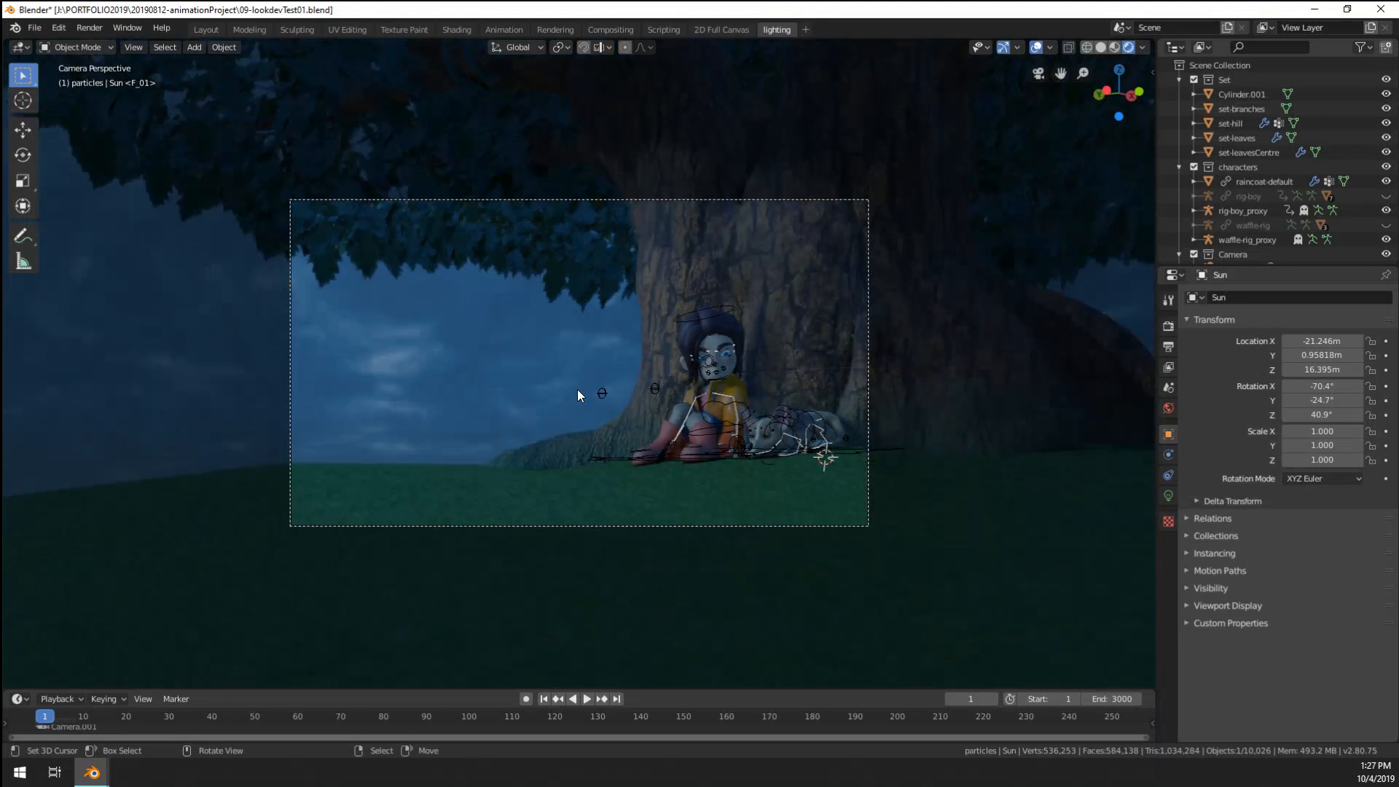
scroll(577, 390, "up", 2)
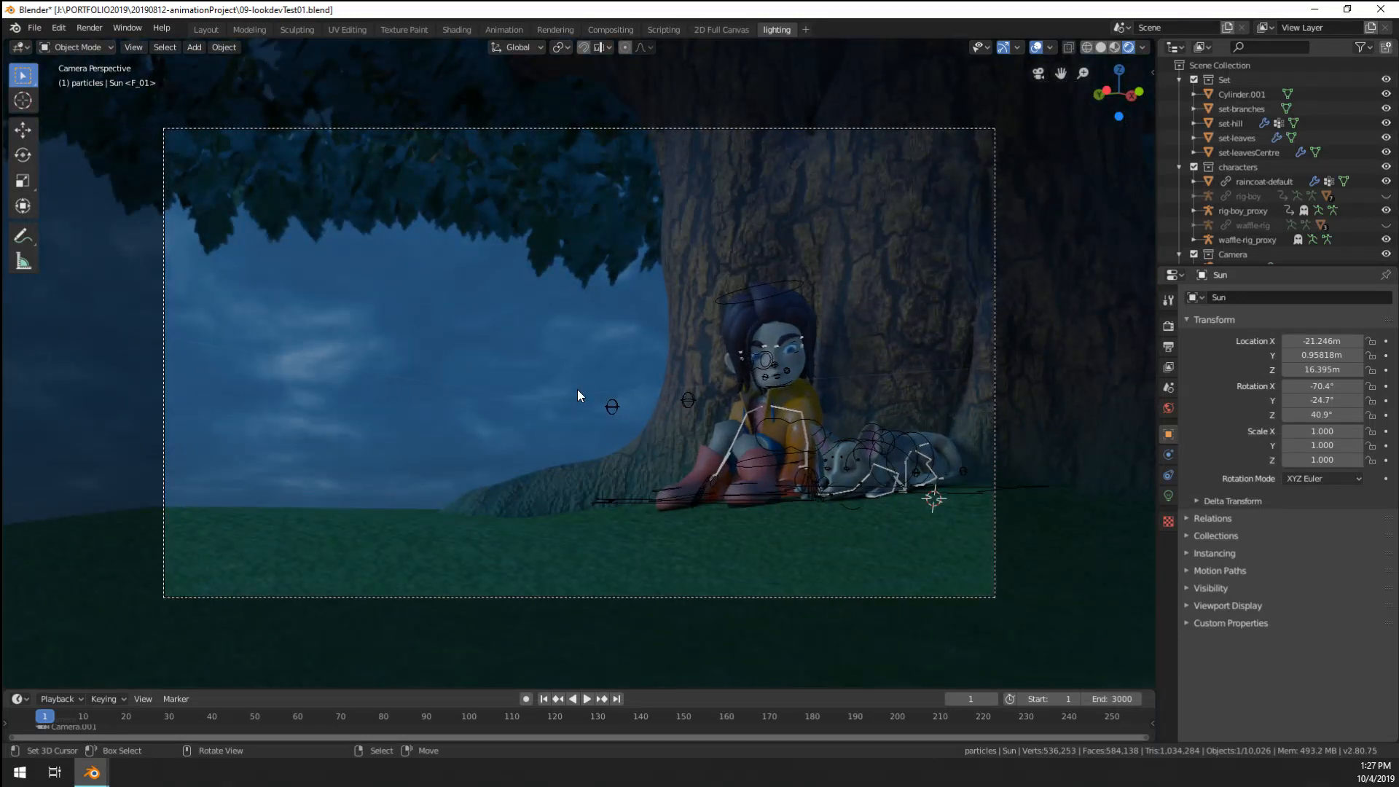
scroll(578, 391, "up", 2)
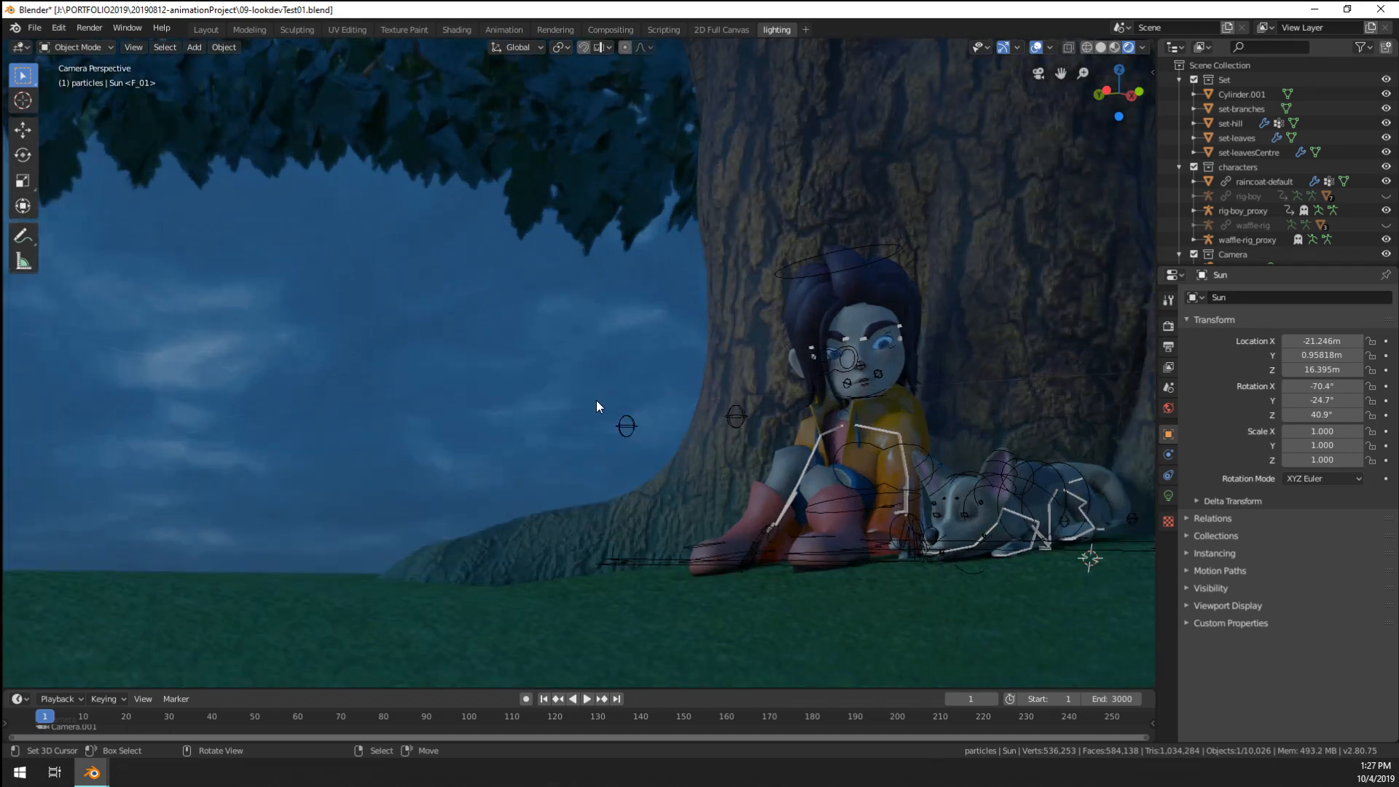
middle_click_drag(600, 406, 469, 387, "shift")
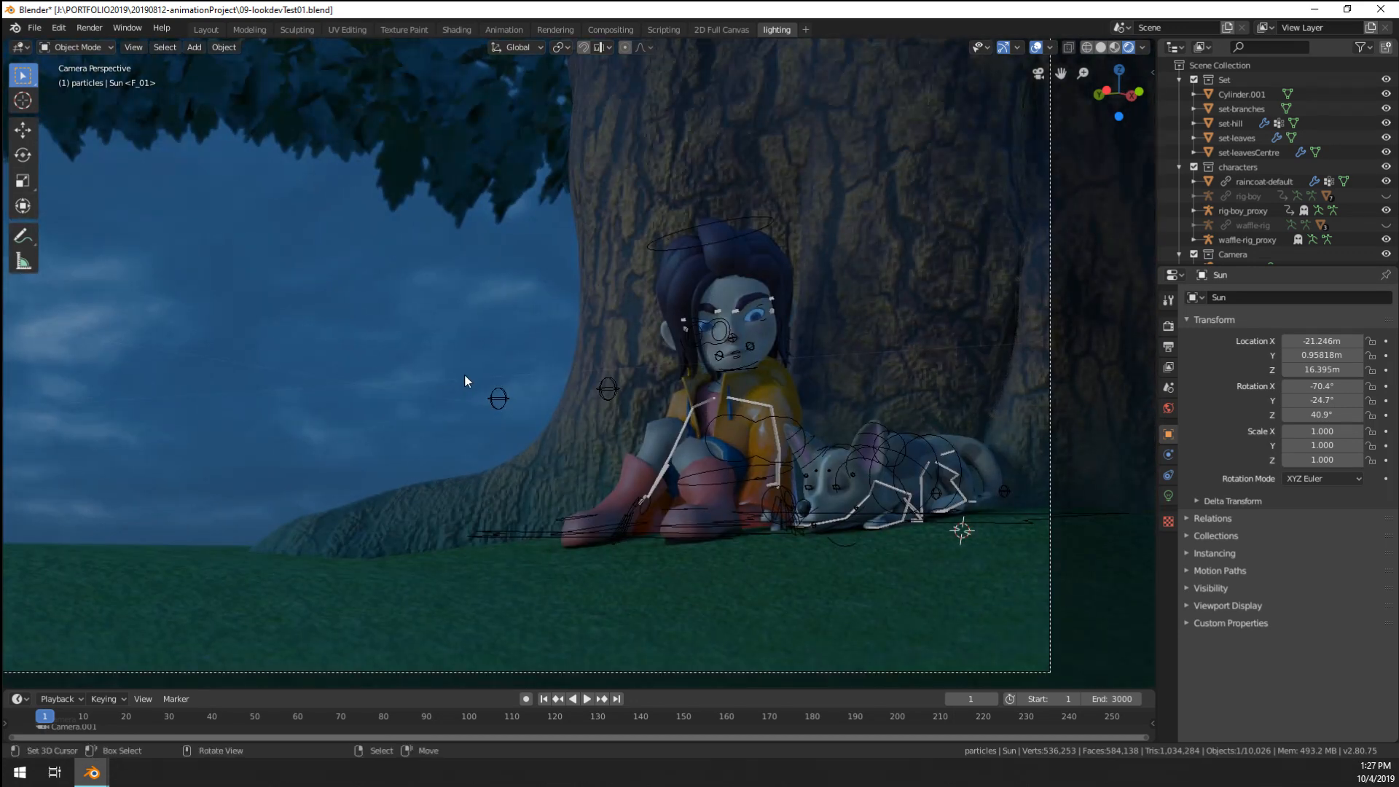
scroll(464, 375, "down", 8)
middle_click_drag(465, 375, 504, 392)
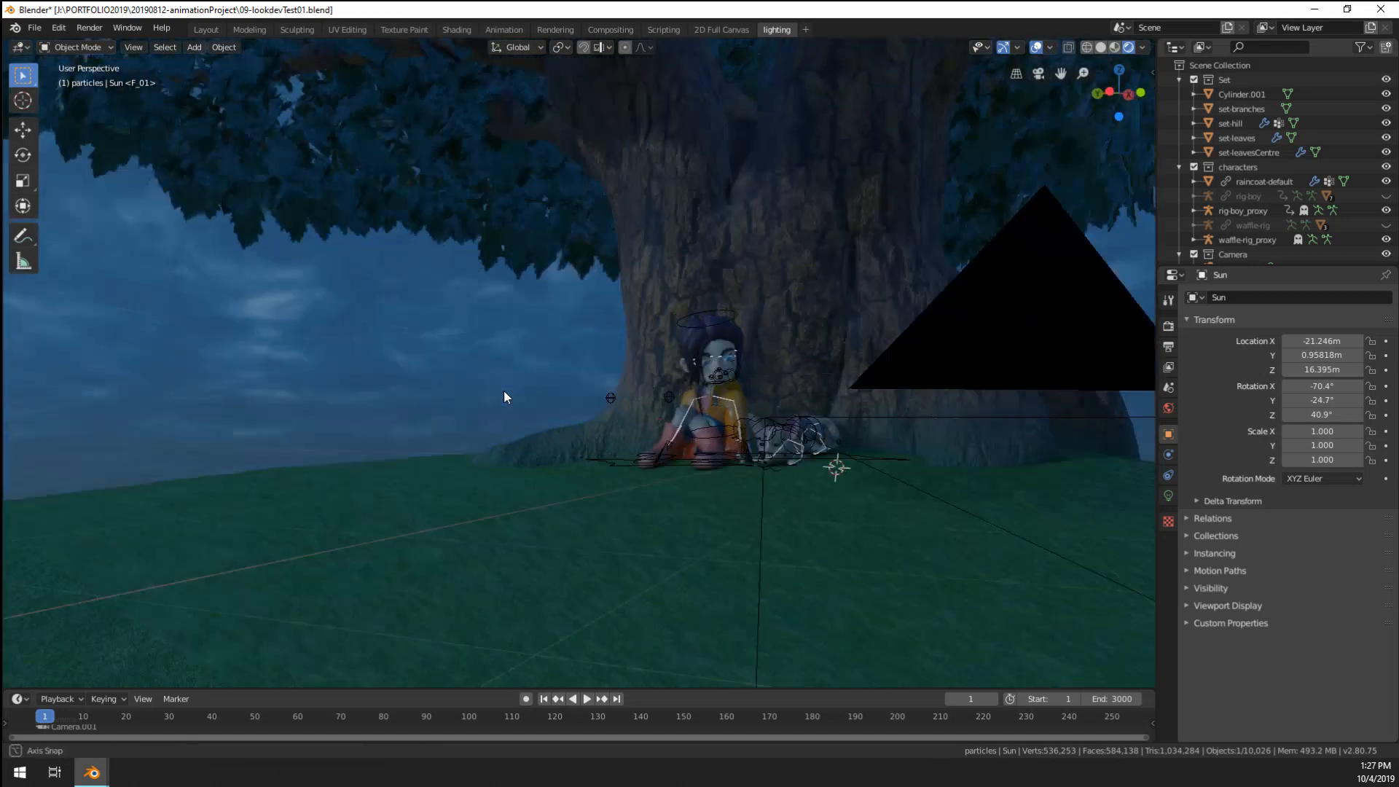
key("KP_0")
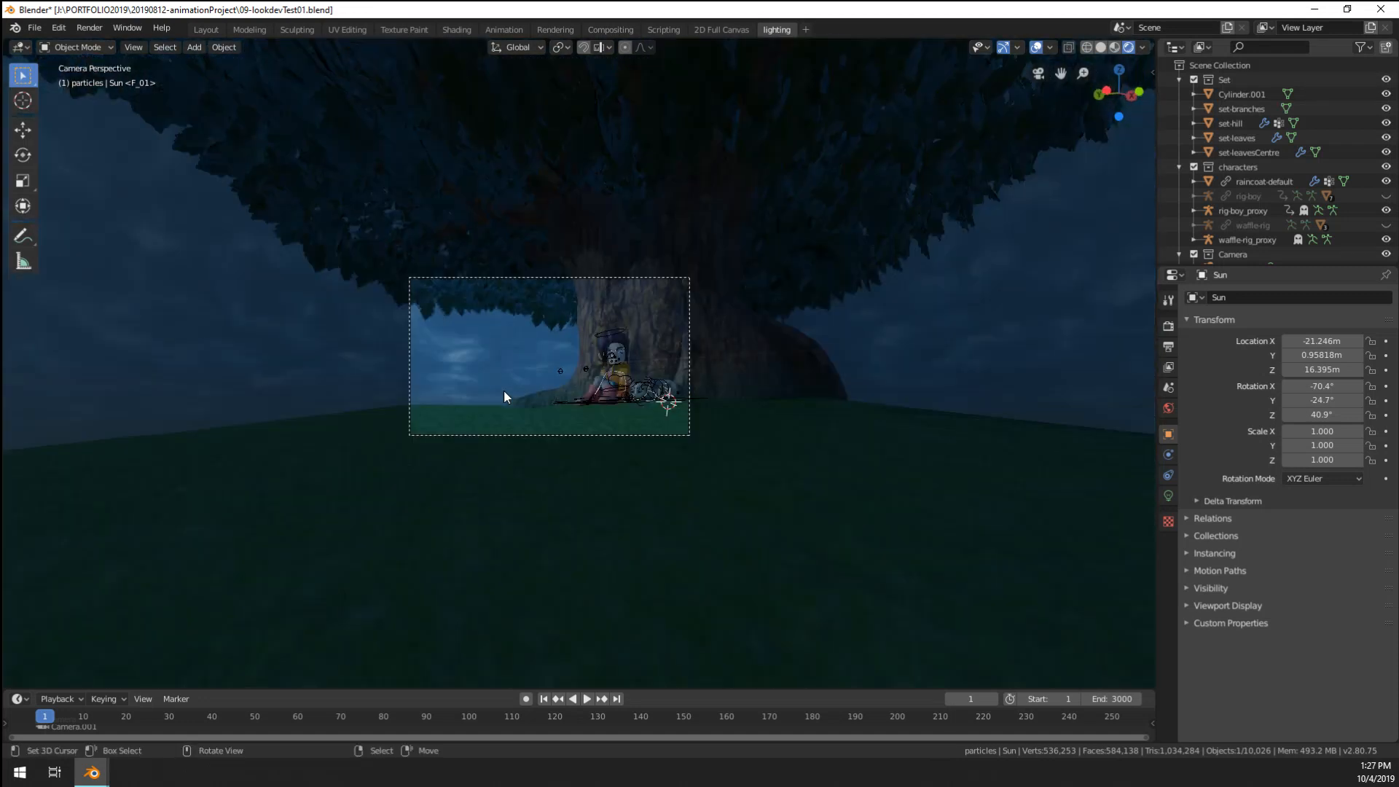
- Go to frame 0 with the wide tree shot and set the world Volume Scatter density to 0.001
key("Left")
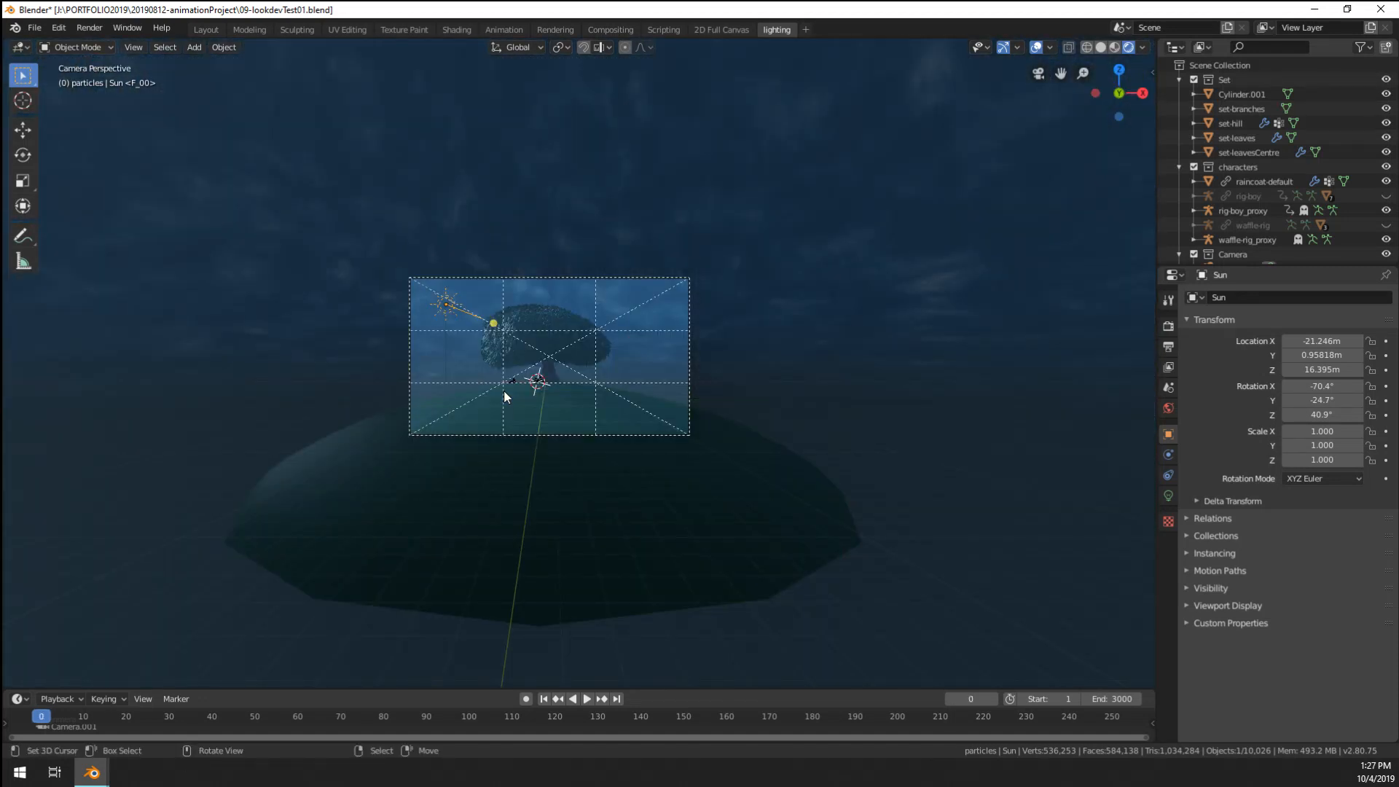
key("Home")
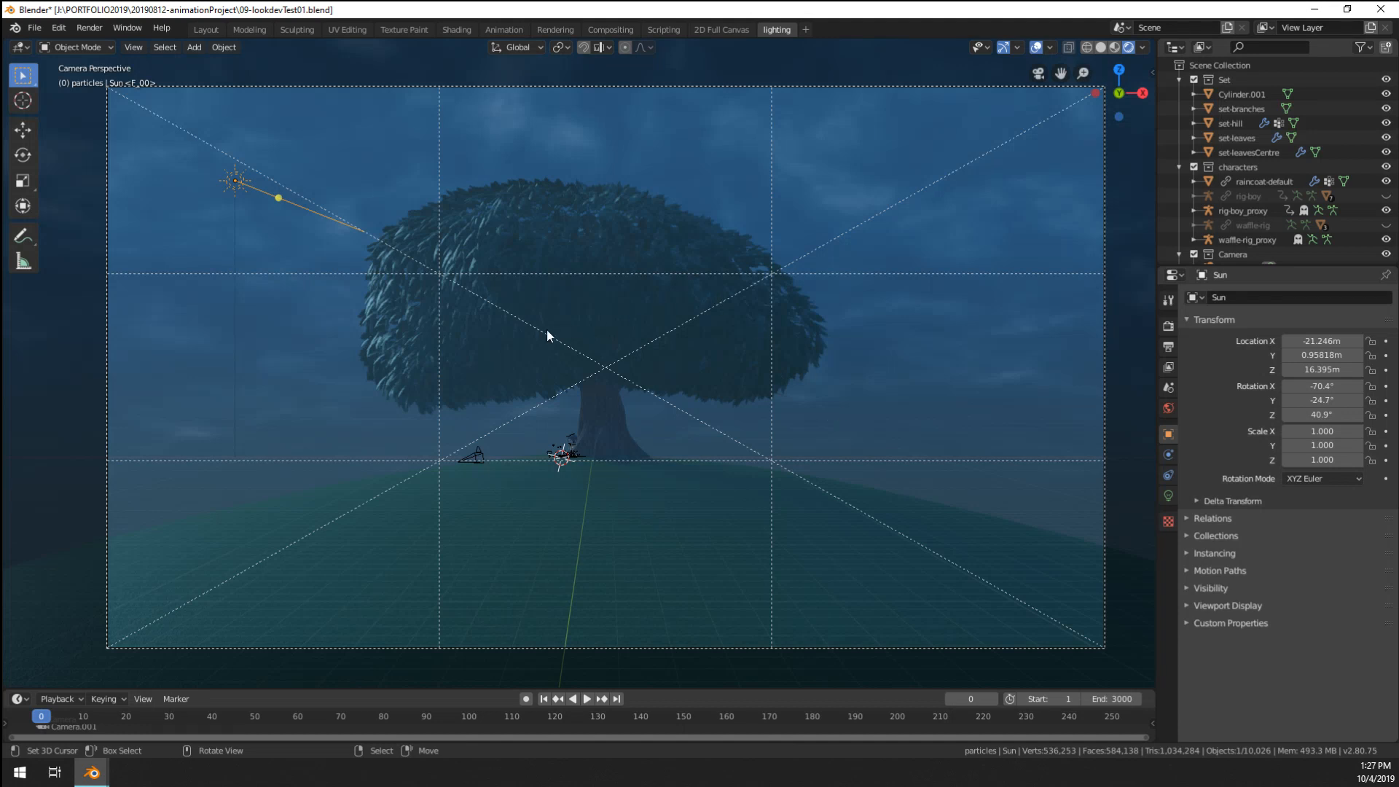
left_click(1168, 409)
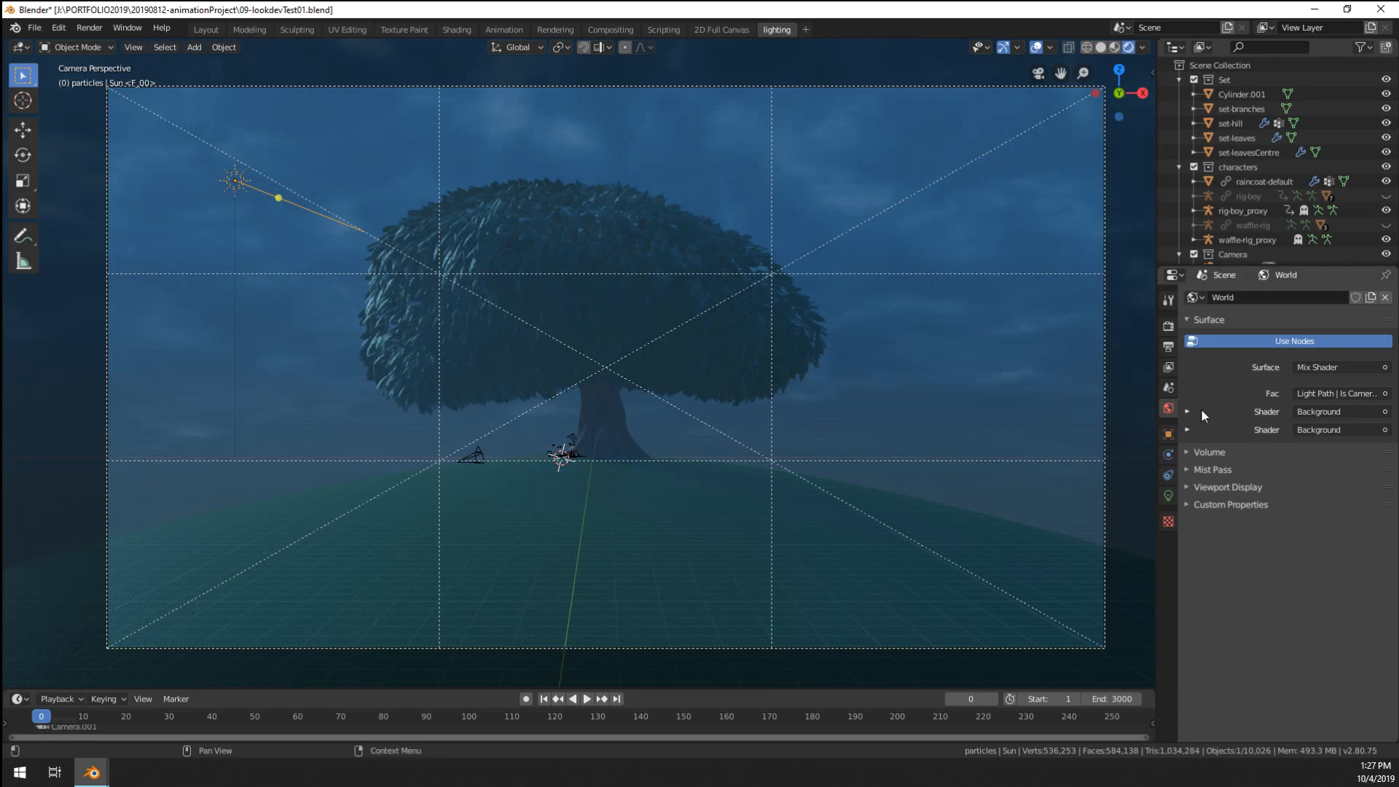
left_click(1185, 457)
left_click(1337, 535)
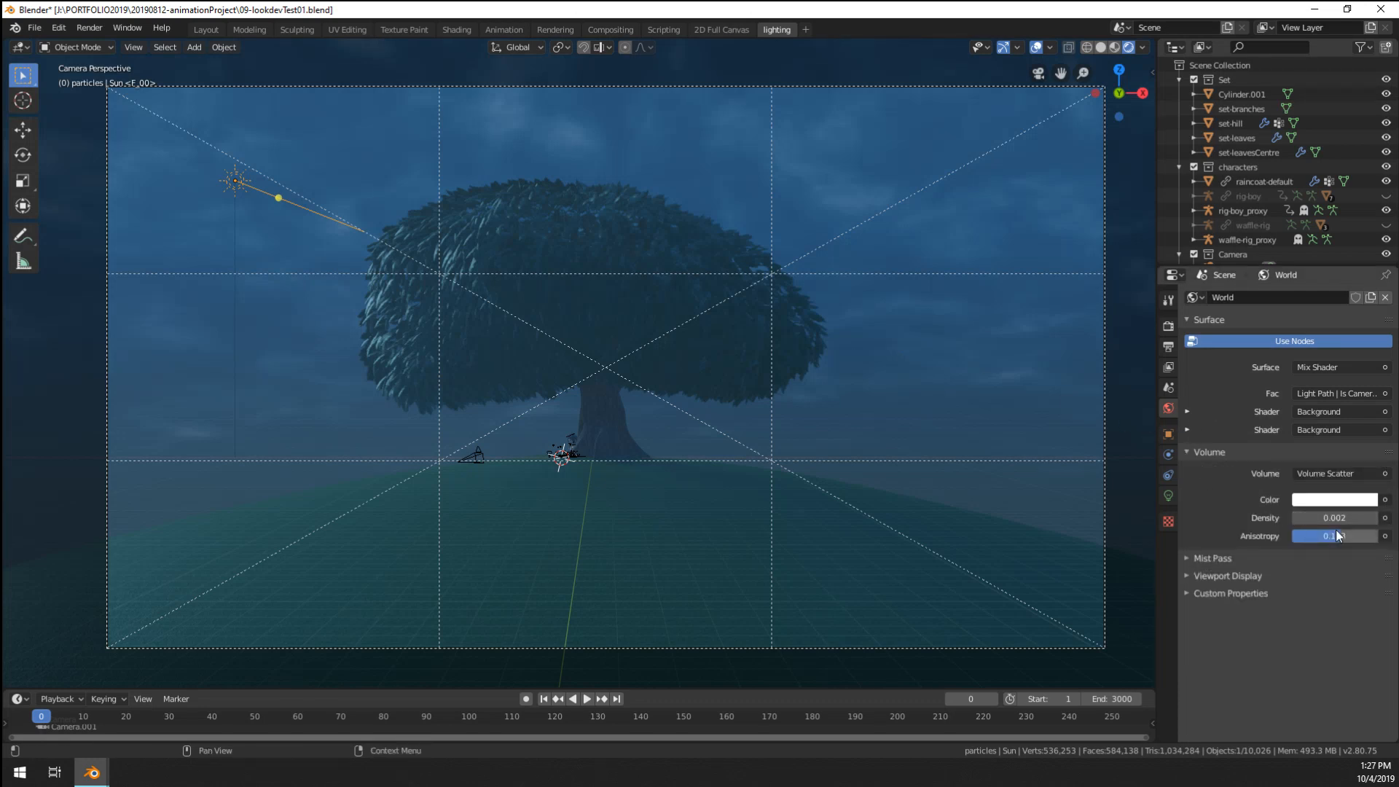
left_click(1334, 519)
type(".000")
key("Return")
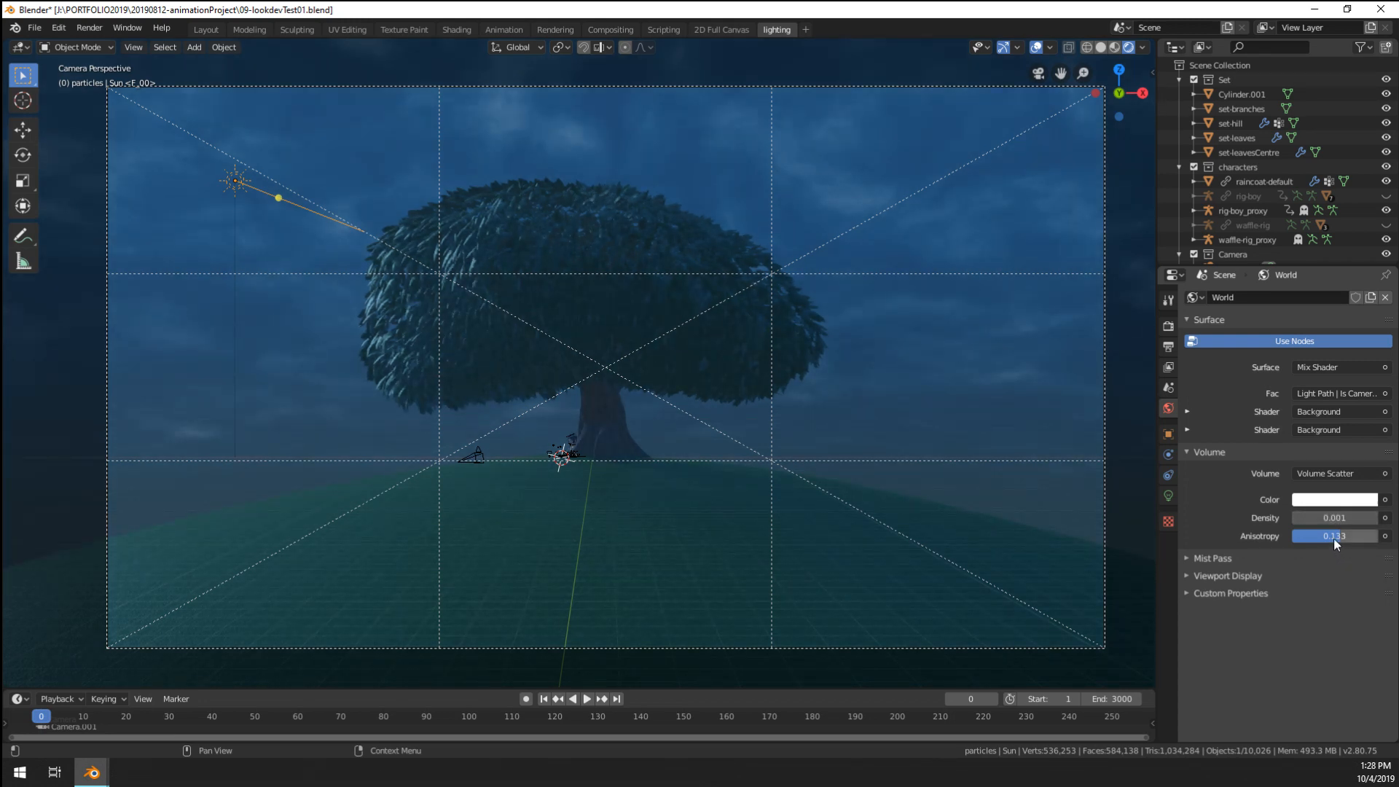
- Darken the world Volume Scatter color from white to mid grey and compare the shots at frames 0 and 1
left_click(1334, 500)
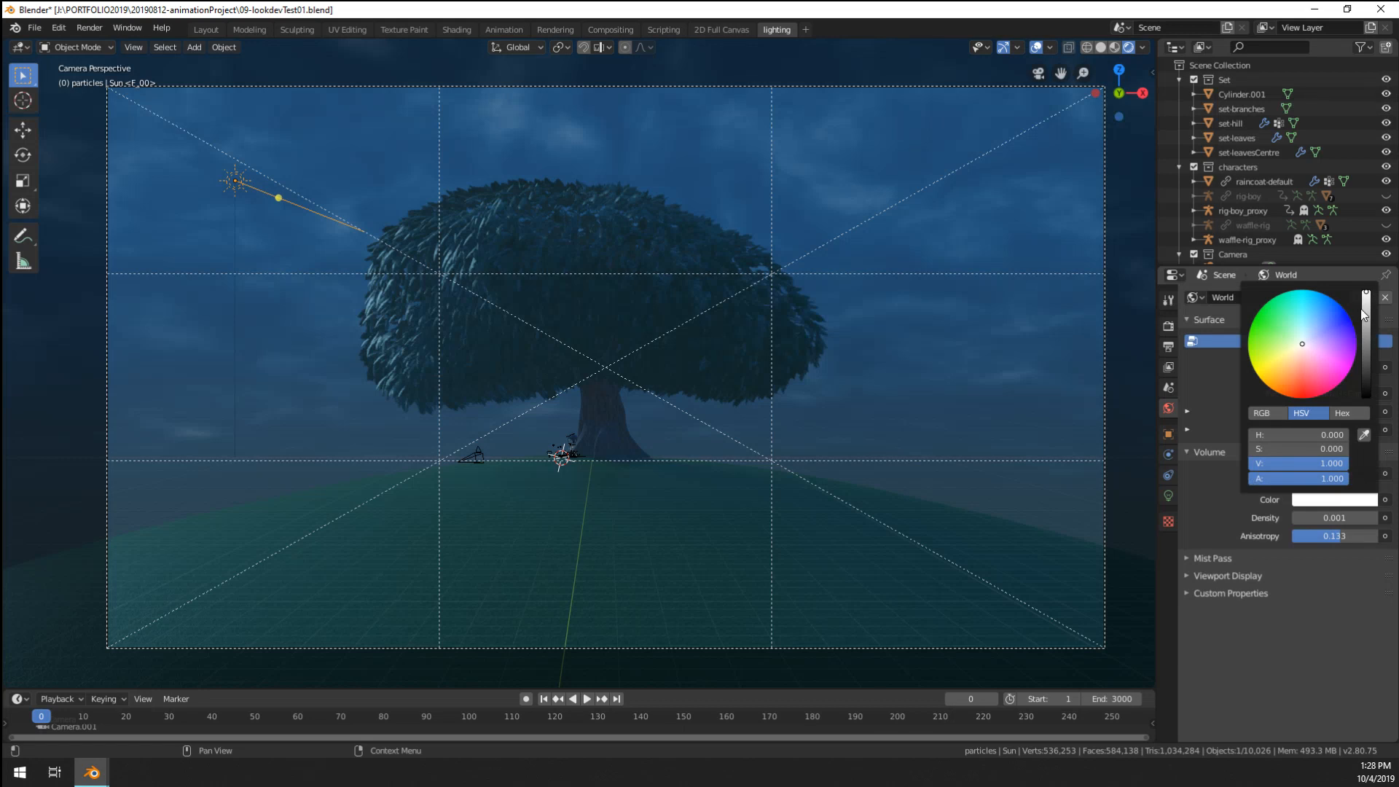
mouse_move(1366, 310)
left_mouse_down()
mouse_move(1367, 379)
mouse_move(1366, 338)
left_mouse_up()
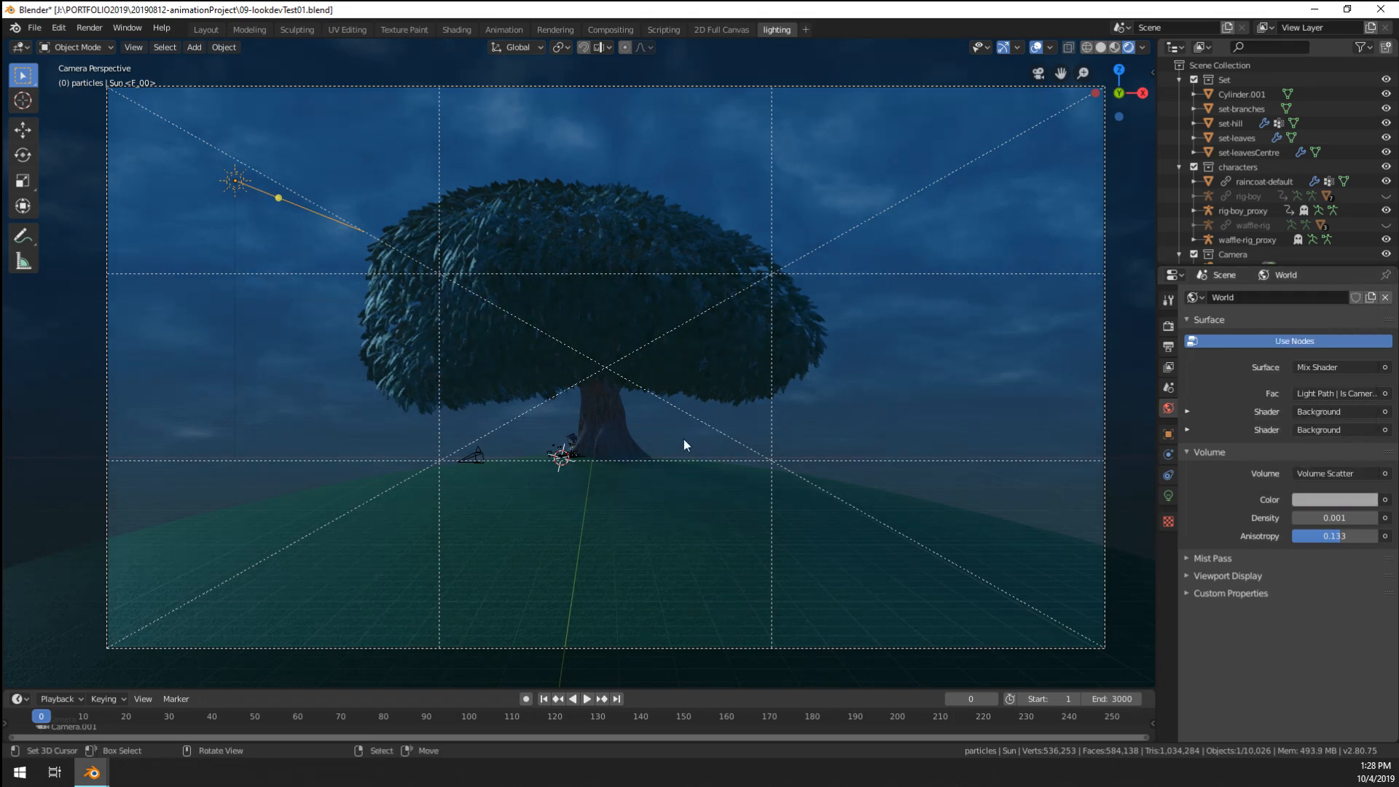
key("Right")
key("Left")
key("Right")
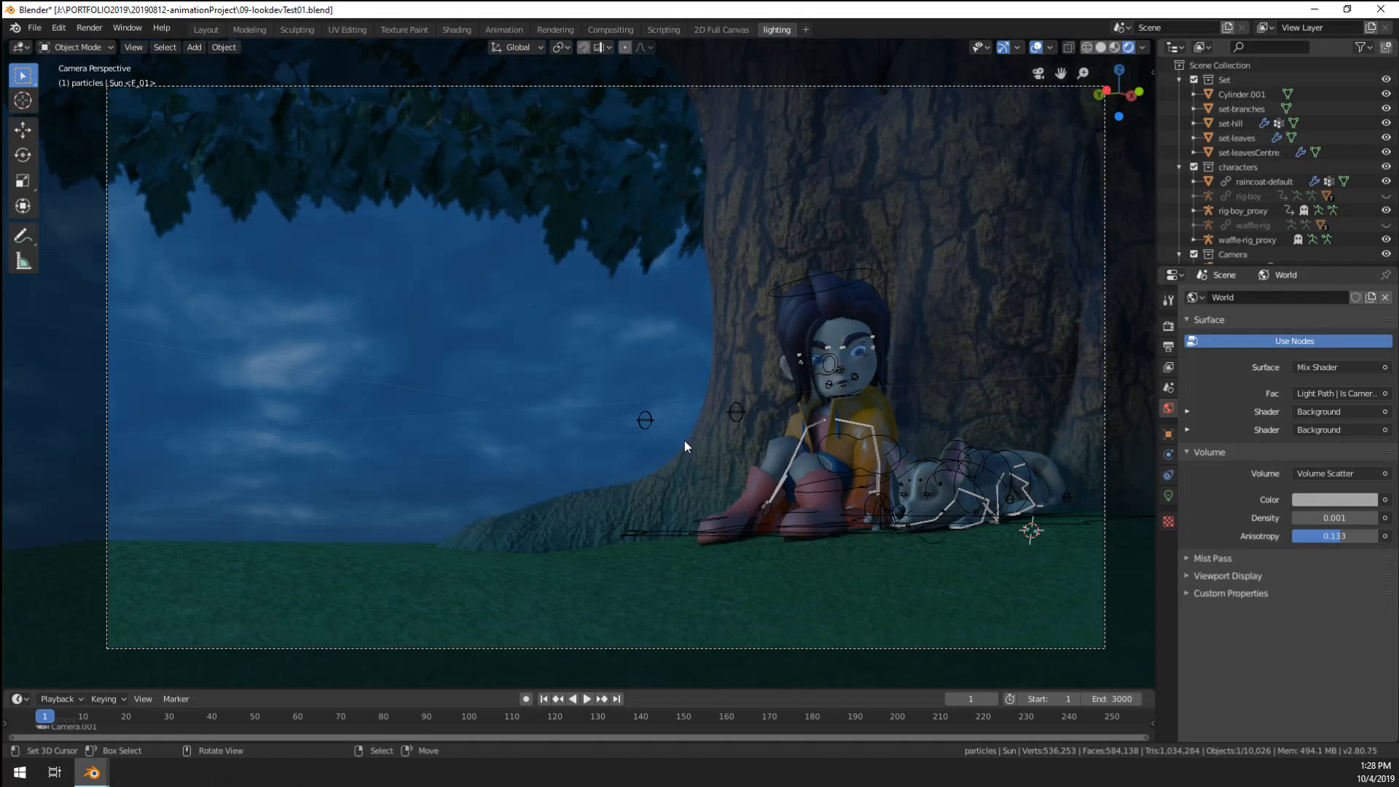
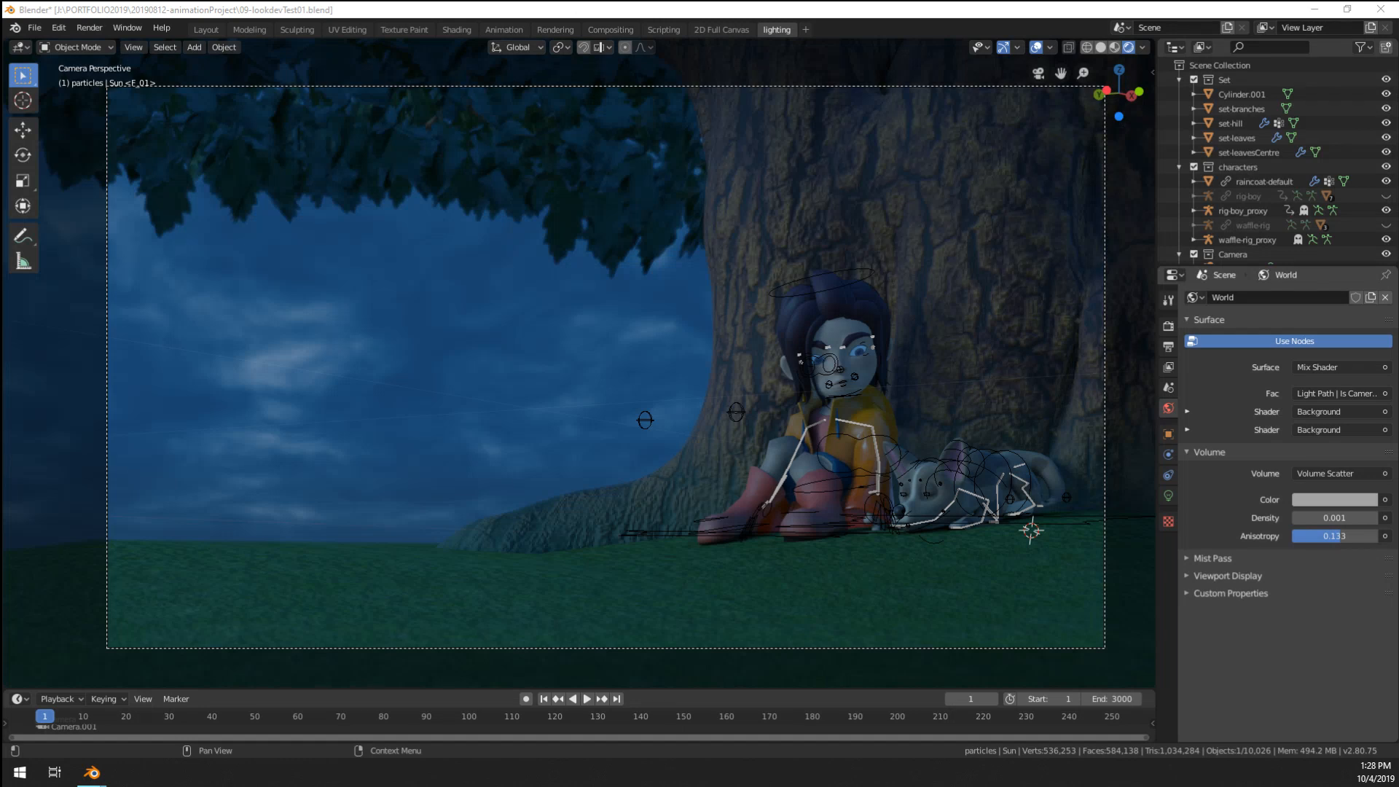
- Add an area light at the 3D cursor on the grass near the tree
key("alt+Tab")
middle_click_drag(506, 513, 643, 471)
scroll(666, 460, "up", 5)
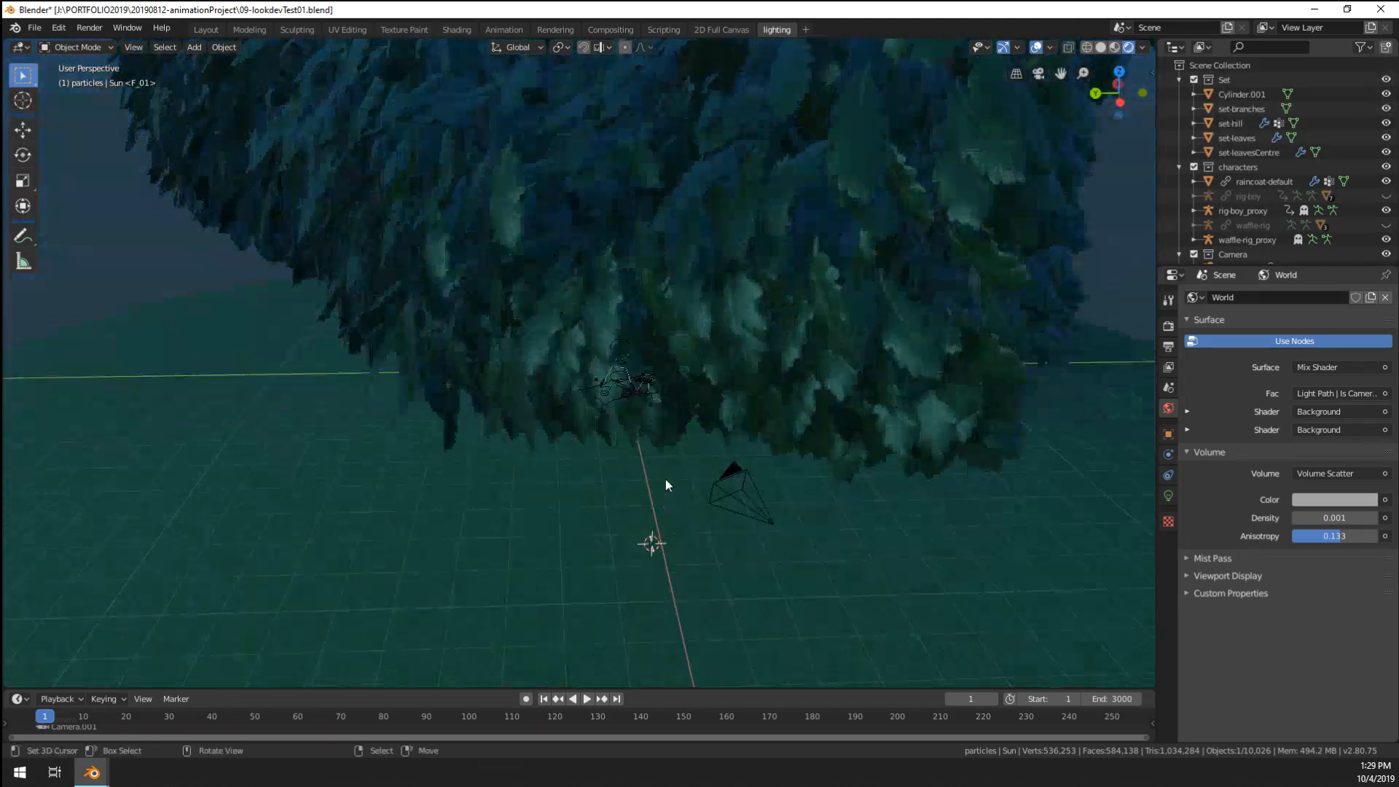
key("shift+a")
mouse_move(654, 481)
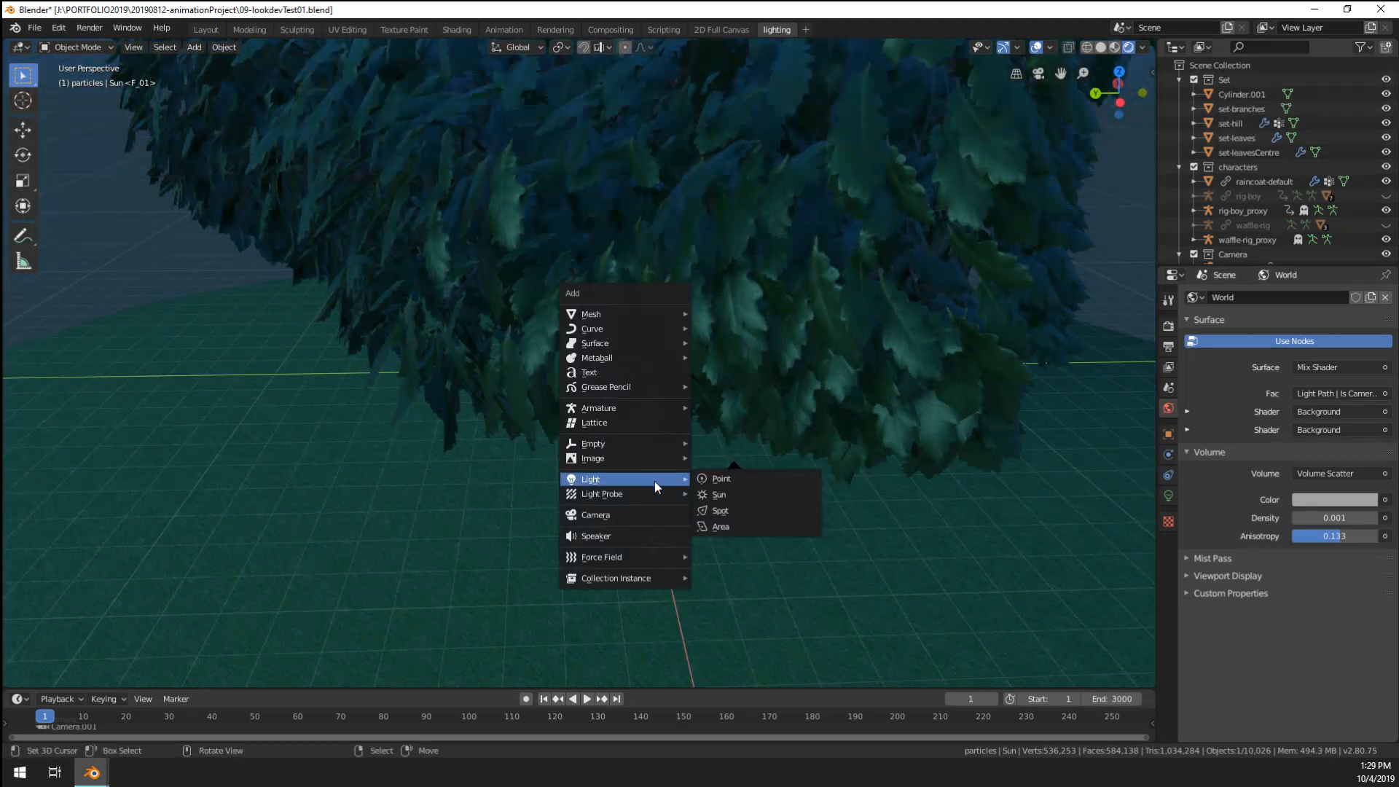
left_click(752, 528)
- Raise the new area light above the grass and rotate it to point down towards the boy and dog
scroll(603, 502, "down", 5)
key("g")
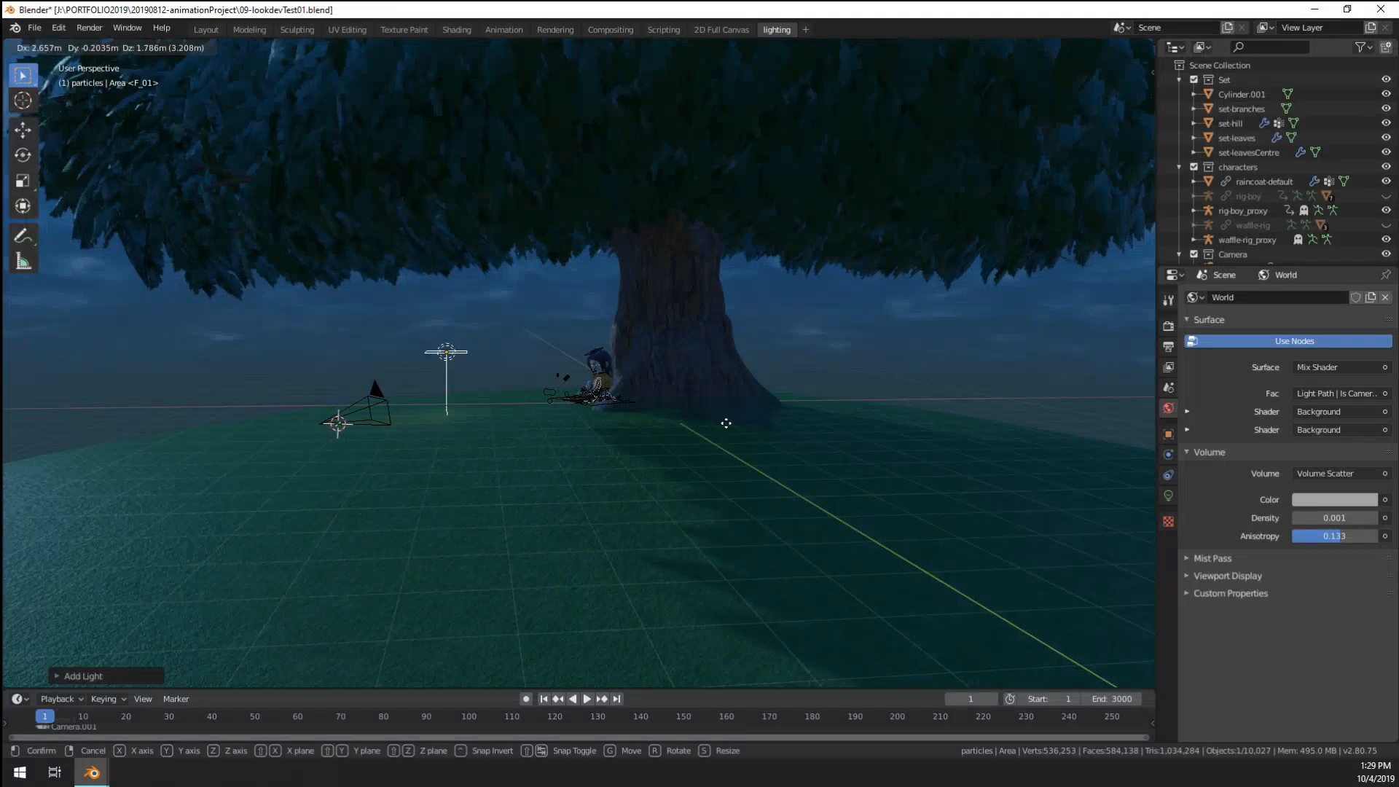
left_click(793, 427)
key("r")
left_click(755, 221)
key("KP_0")
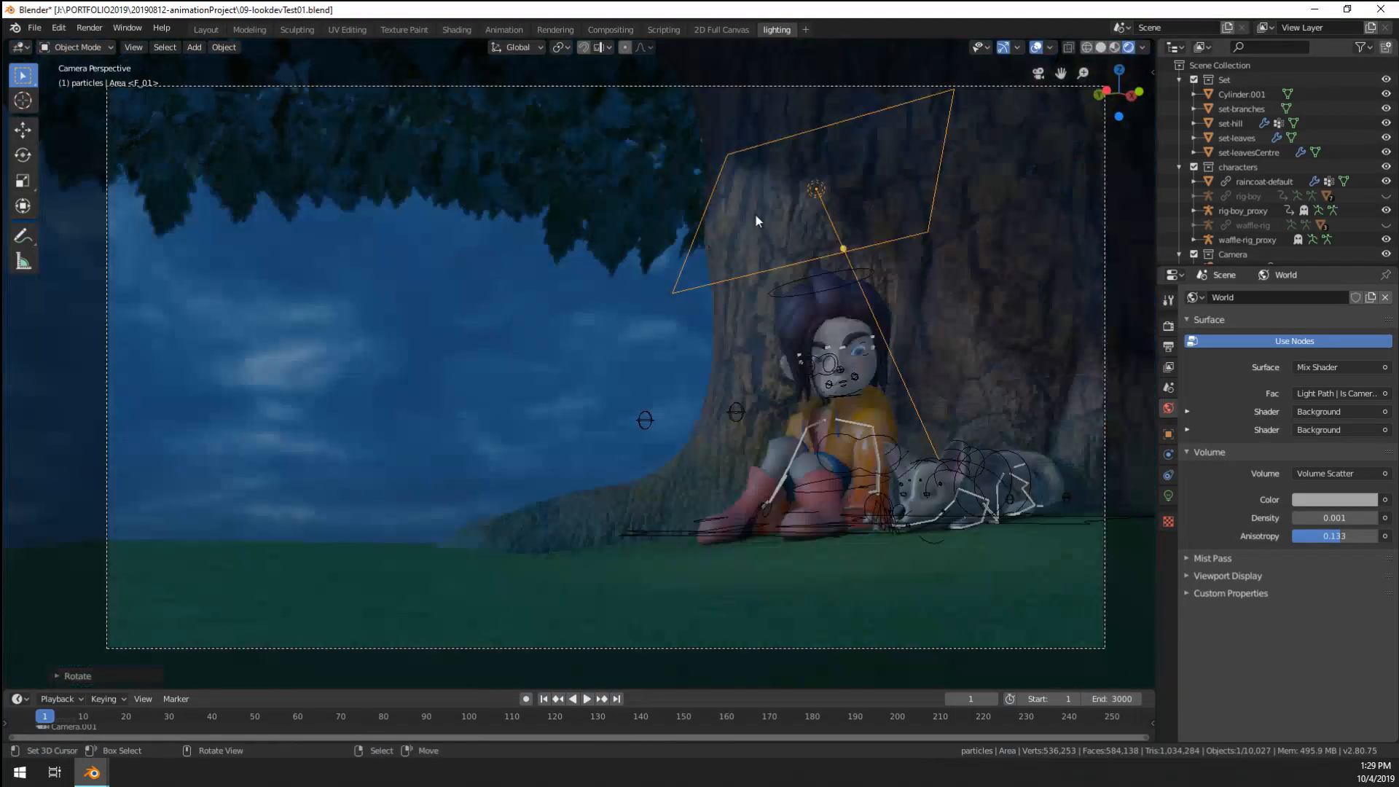
- Shift the area light over to the open-sky side of the boy and enlarge it slightly
key("g")
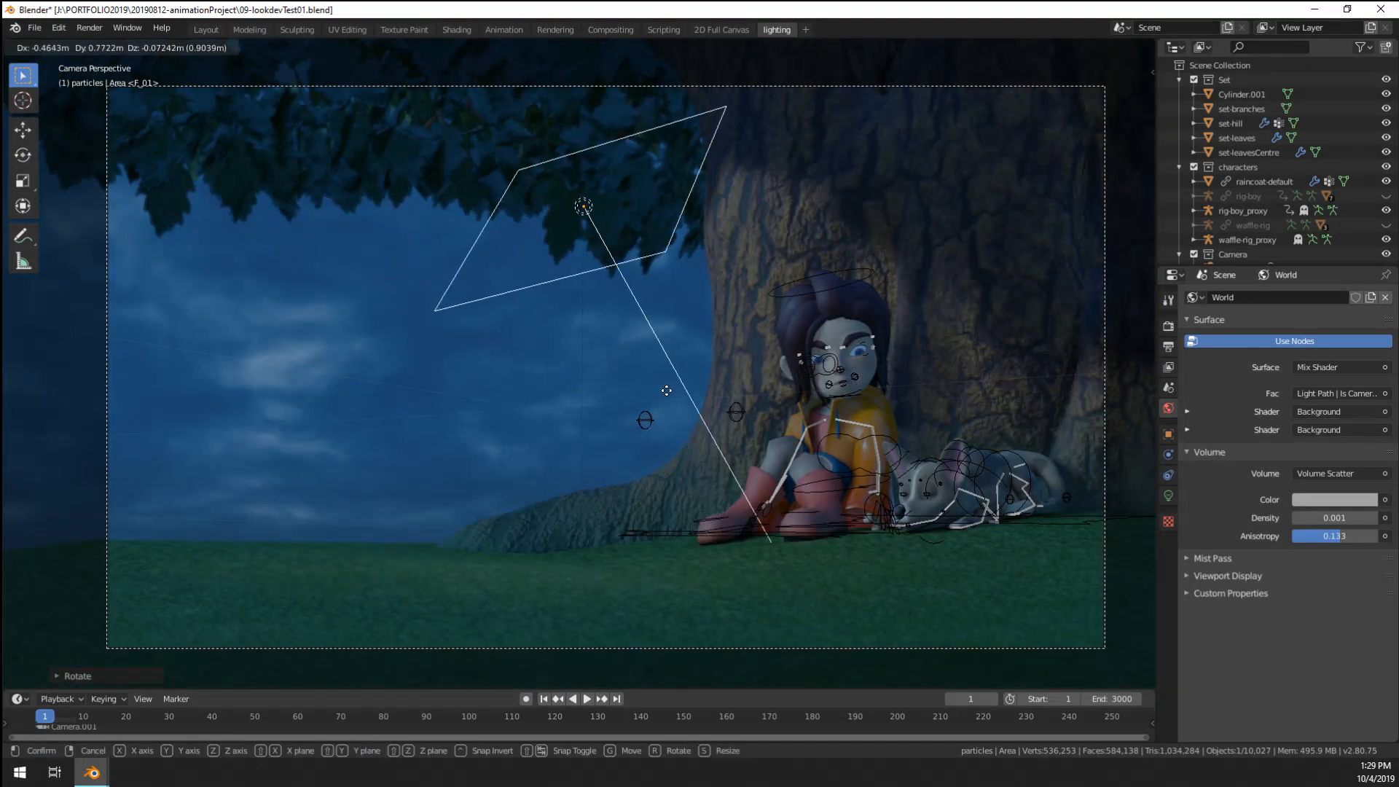
left_click(671, 405)
scroll(687, 417, "up", 2)
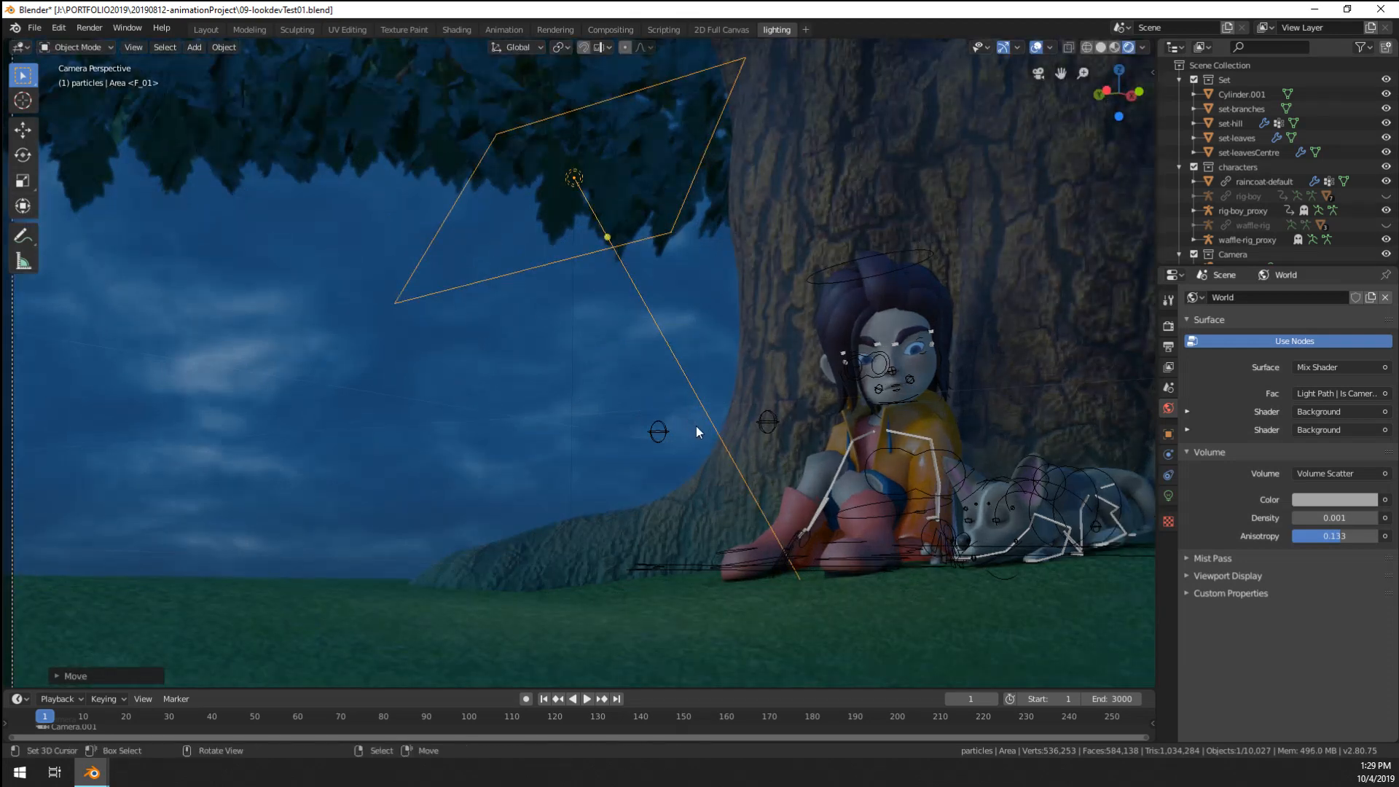
key("s")
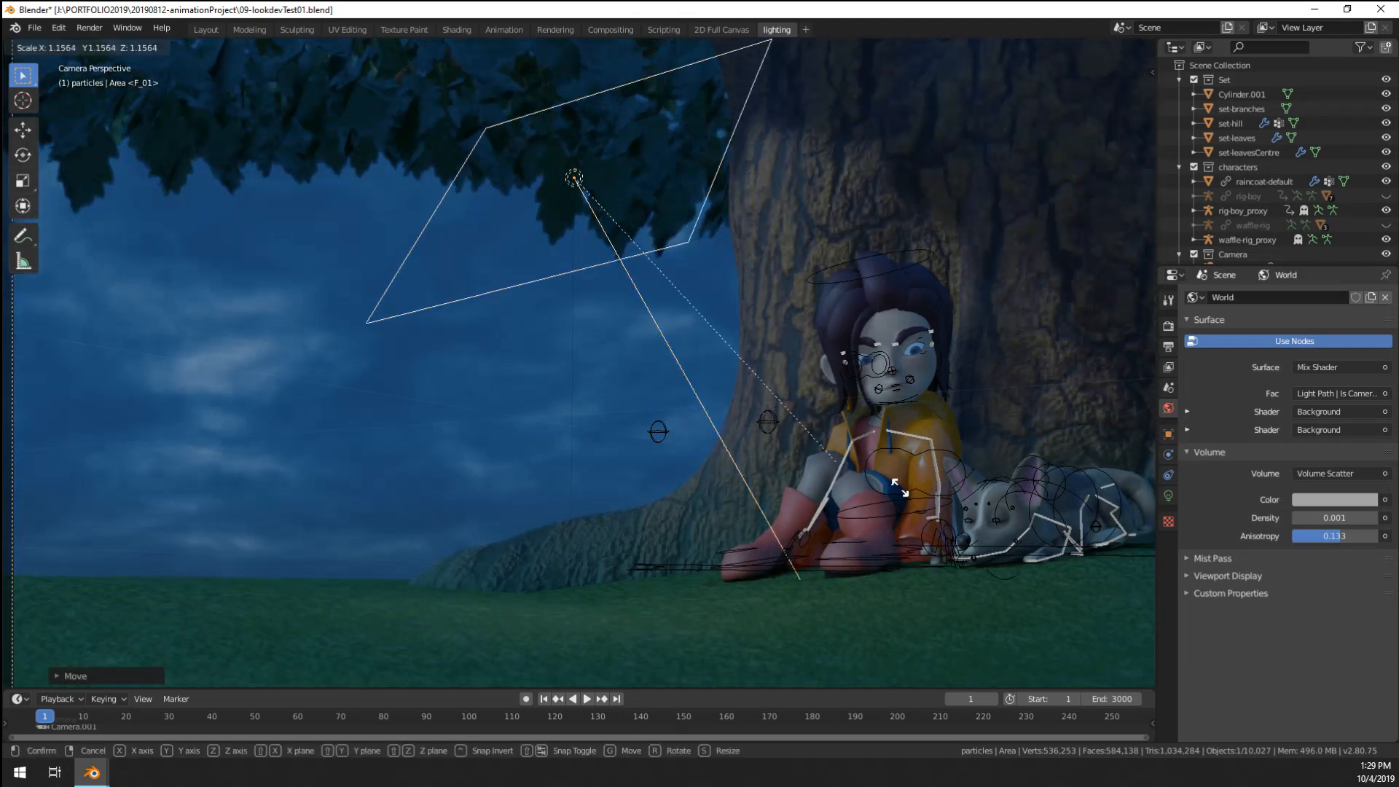
left_click(729, 437)
key("g")
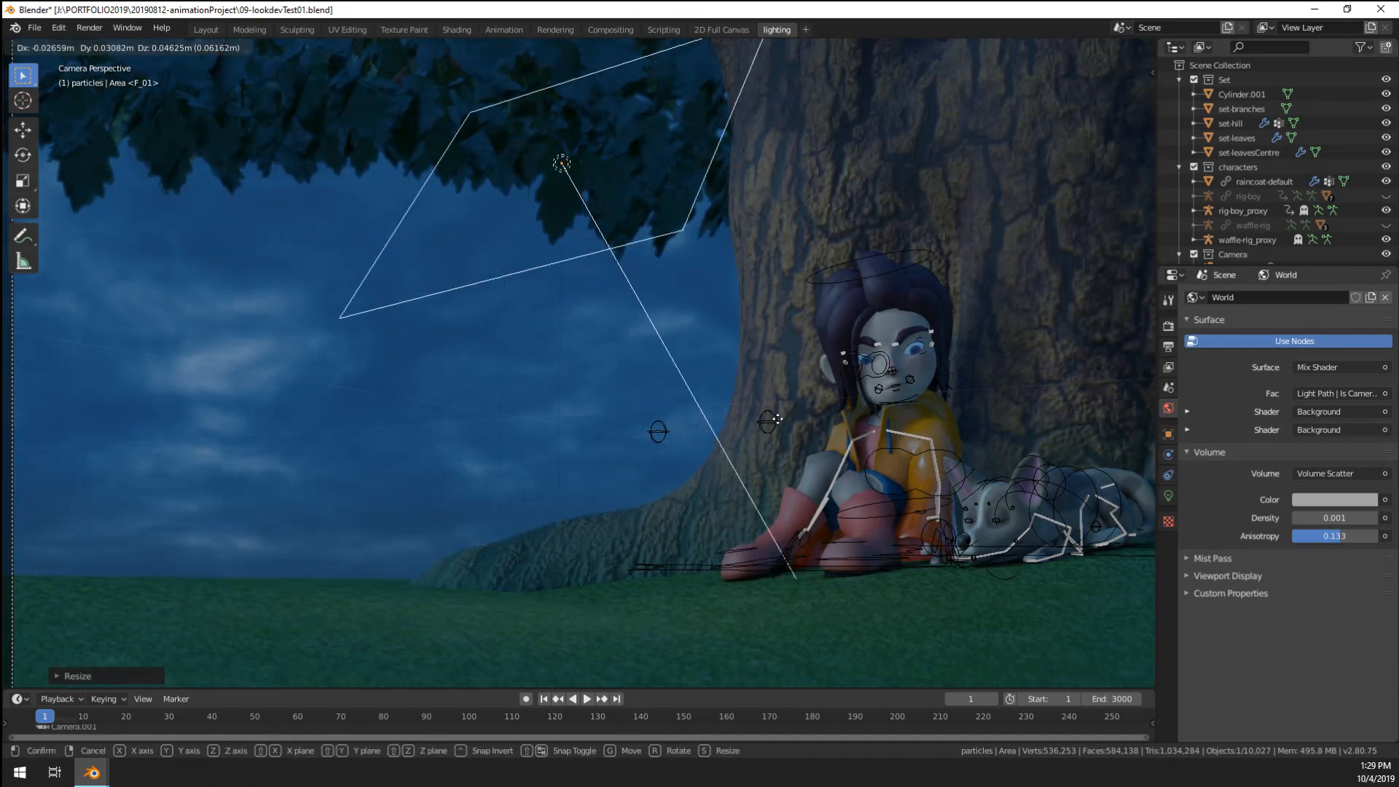
left_click(793, 424)
scroll(795, 435, "down", 2)
scroll(693, 409, "down", 2)
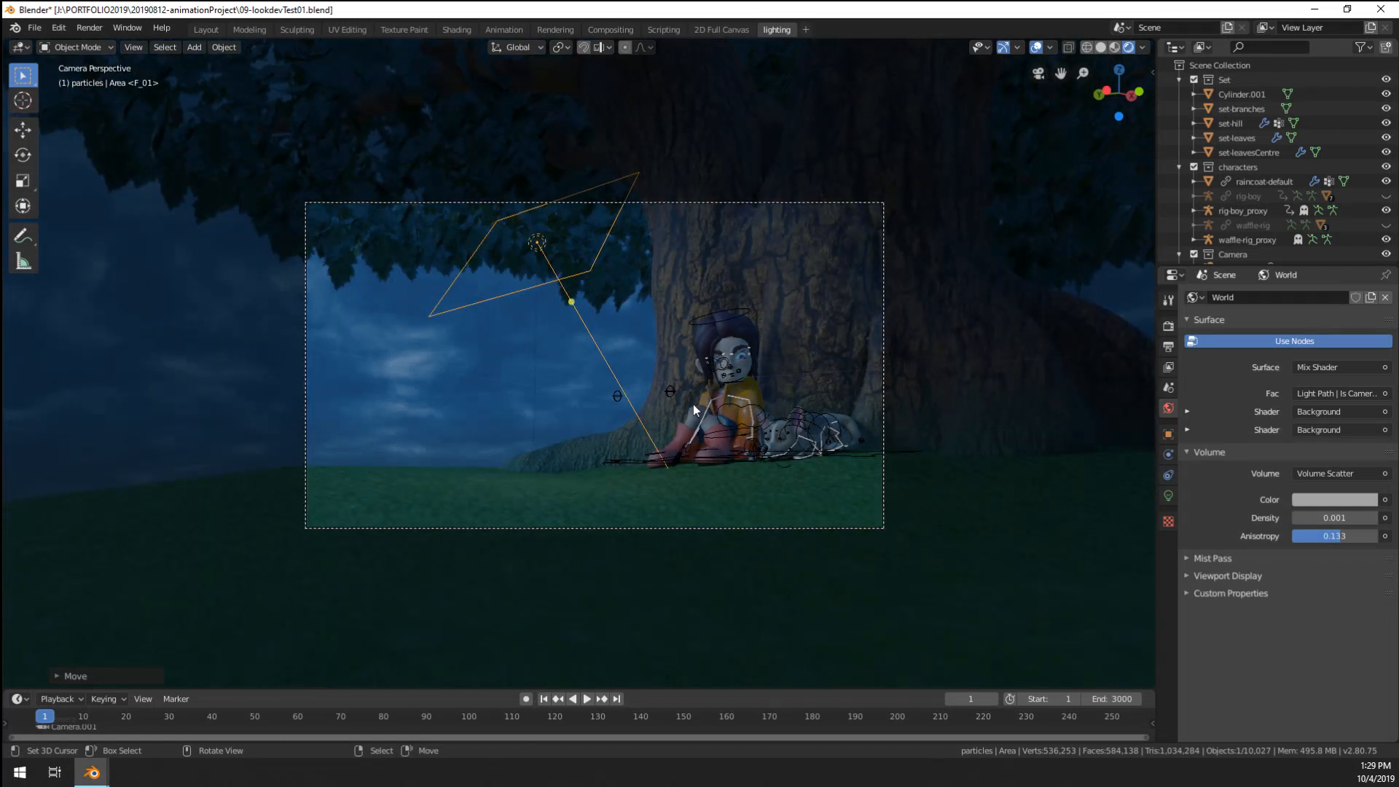
- Duplicate the area light and swing the copy over to the dog's side of the trunk
key("shift+d")
key("r")
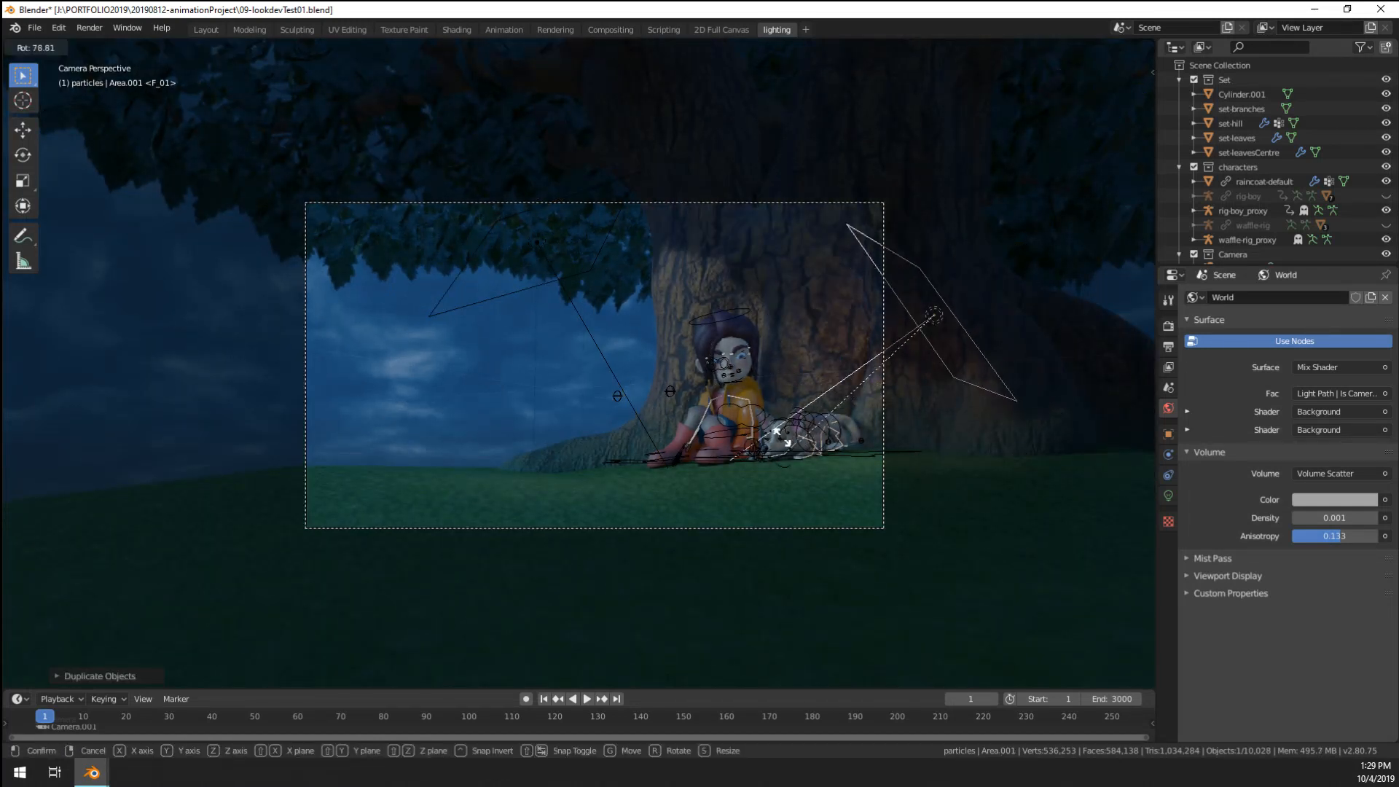
left_click(815, 387)
middle_click_drag(815, 387, 706, 444)
- Rotate the duplicated area light freely from several angles so it aims back at the boy and dog
key("r")
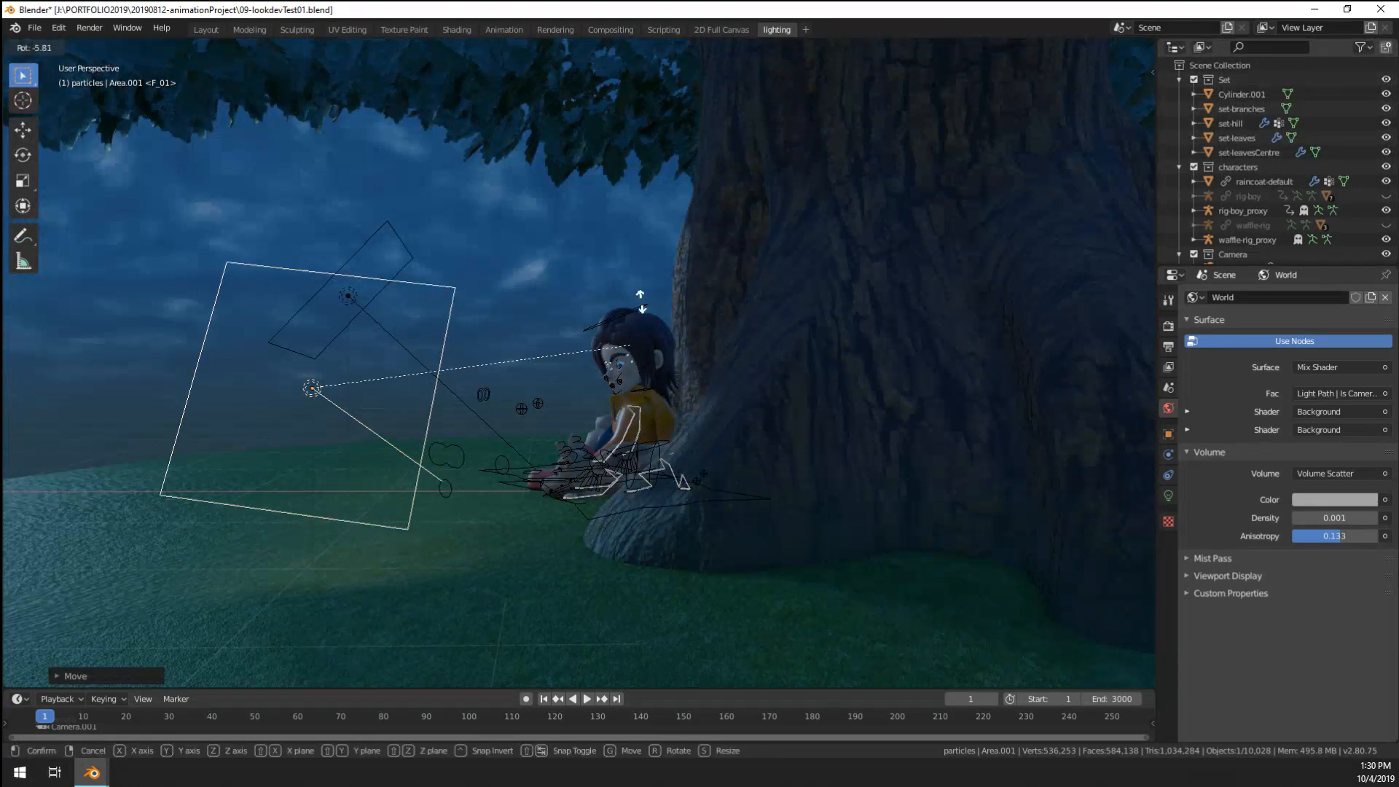
key("r")
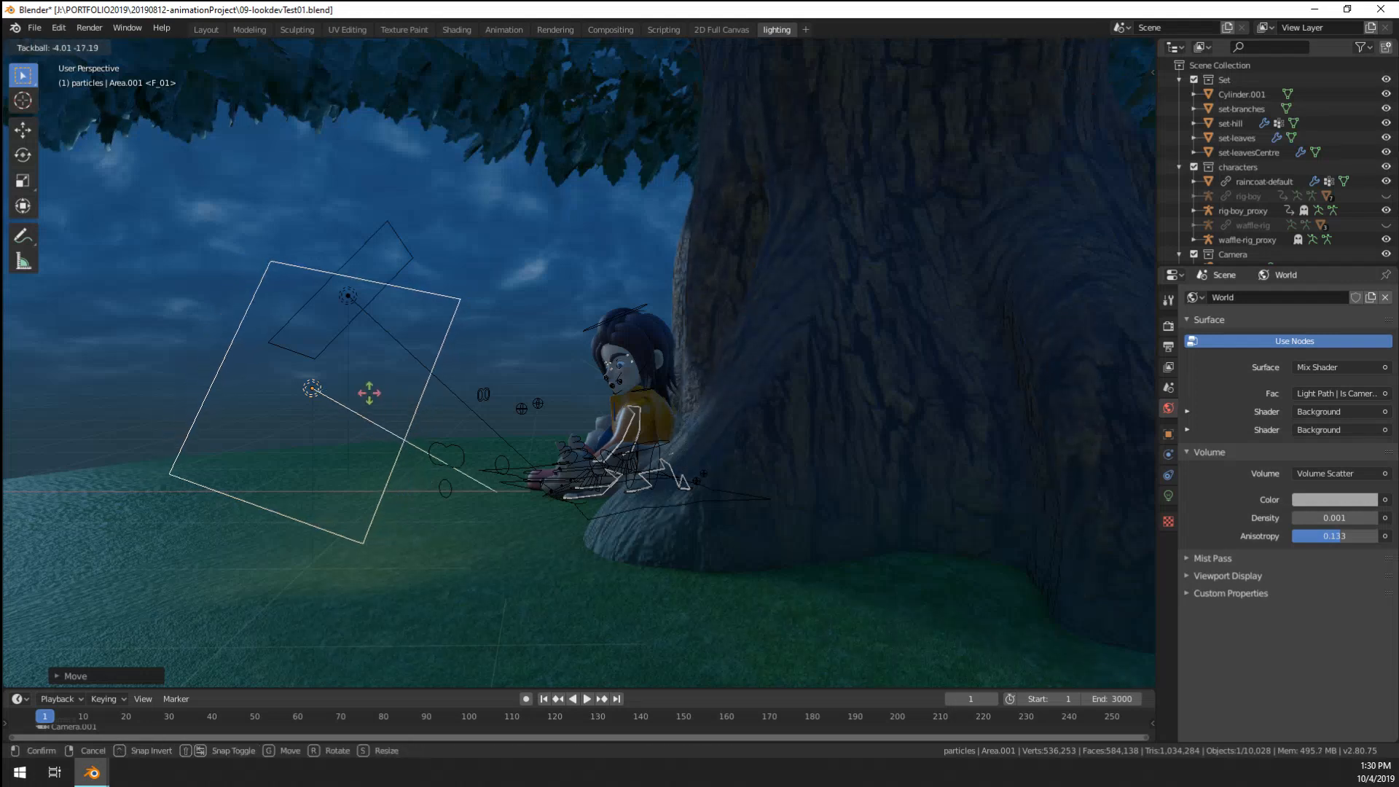
left_click(315, 387)
middle_click_drag(316, 387, 871, 491)
key("r")
key("r")
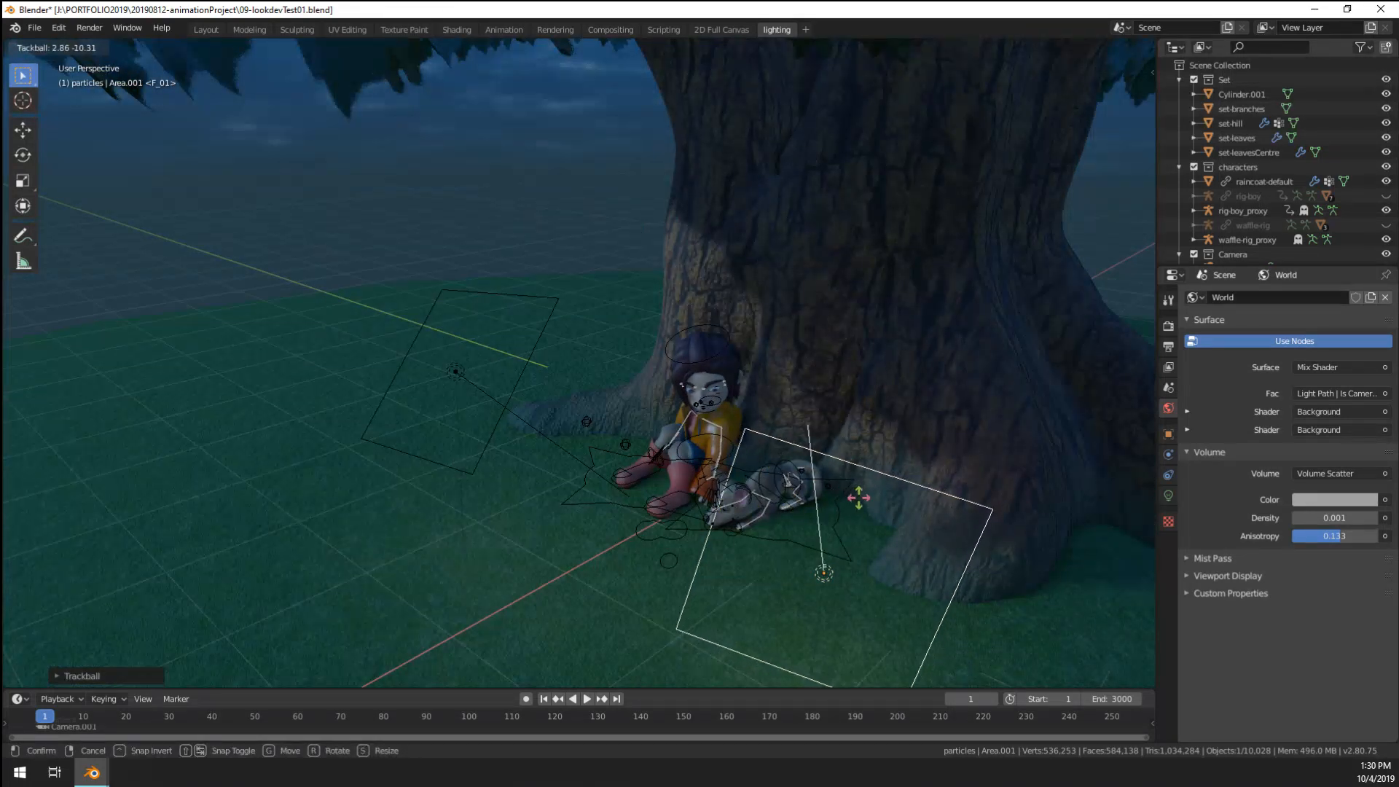
left_click(899, 487)
key("KP_0")
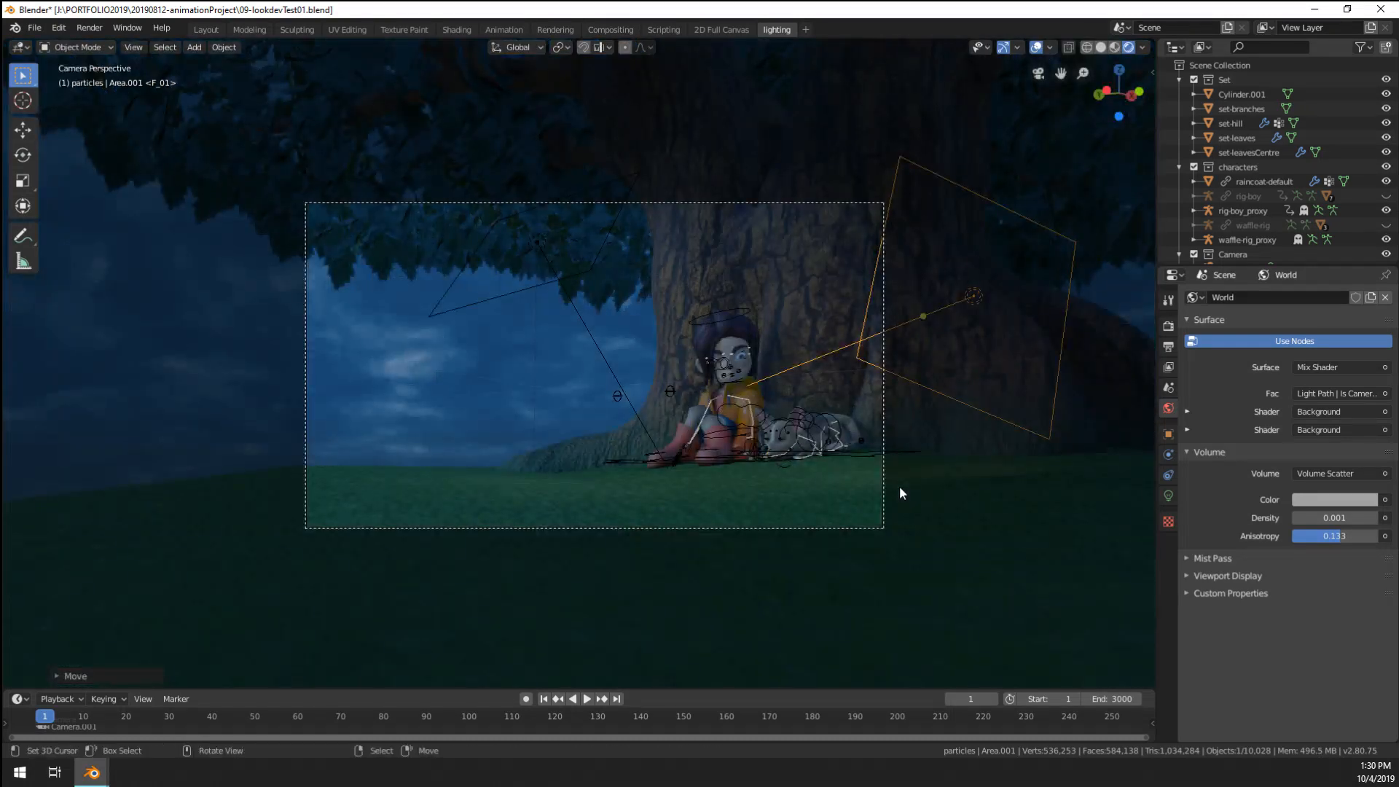
scroll(900, 488, "up", 3)
scroll(931, 502, "down", 3, "ctrl")
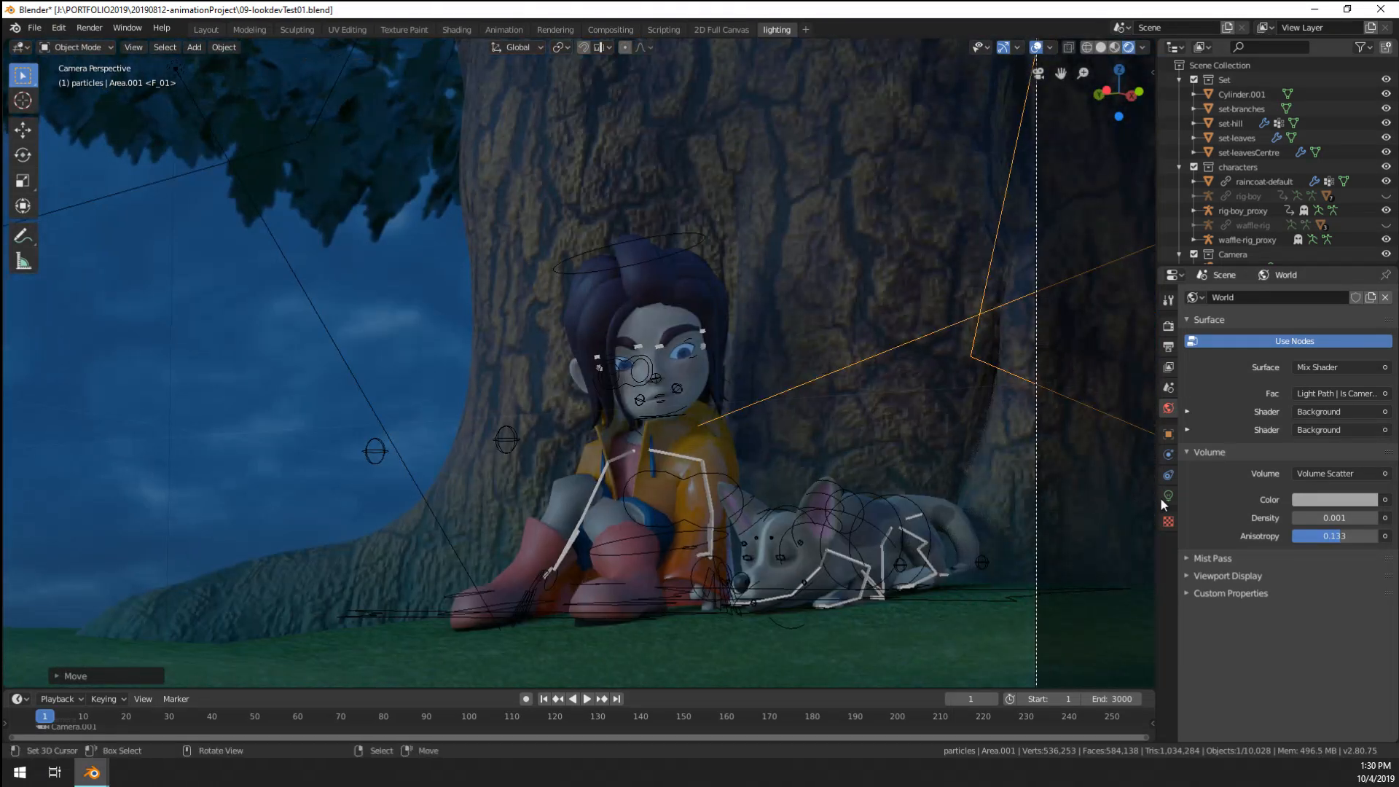
- Move both area lights into a new collection named "lights"
scroll(1238, 161, "down", 6)
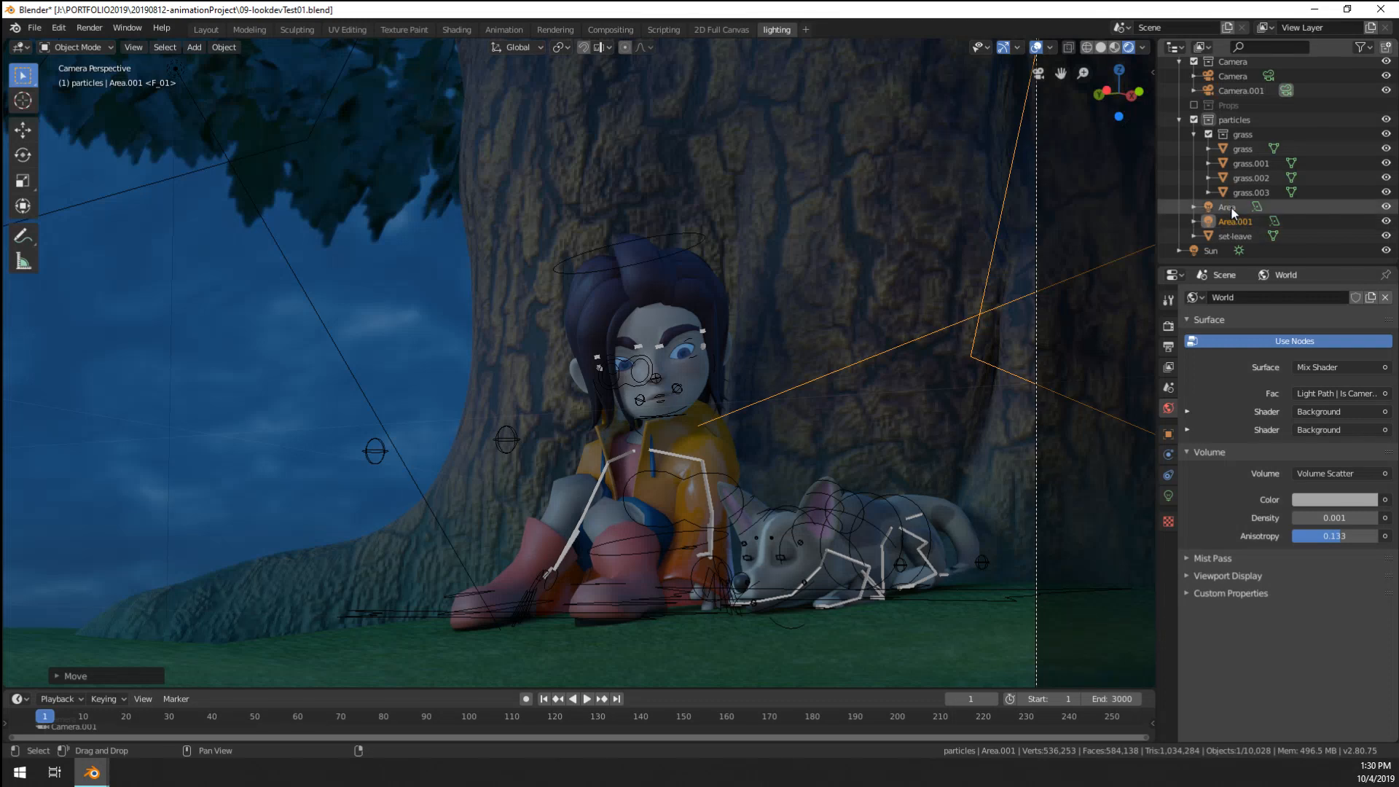
left_click(1231, 207)
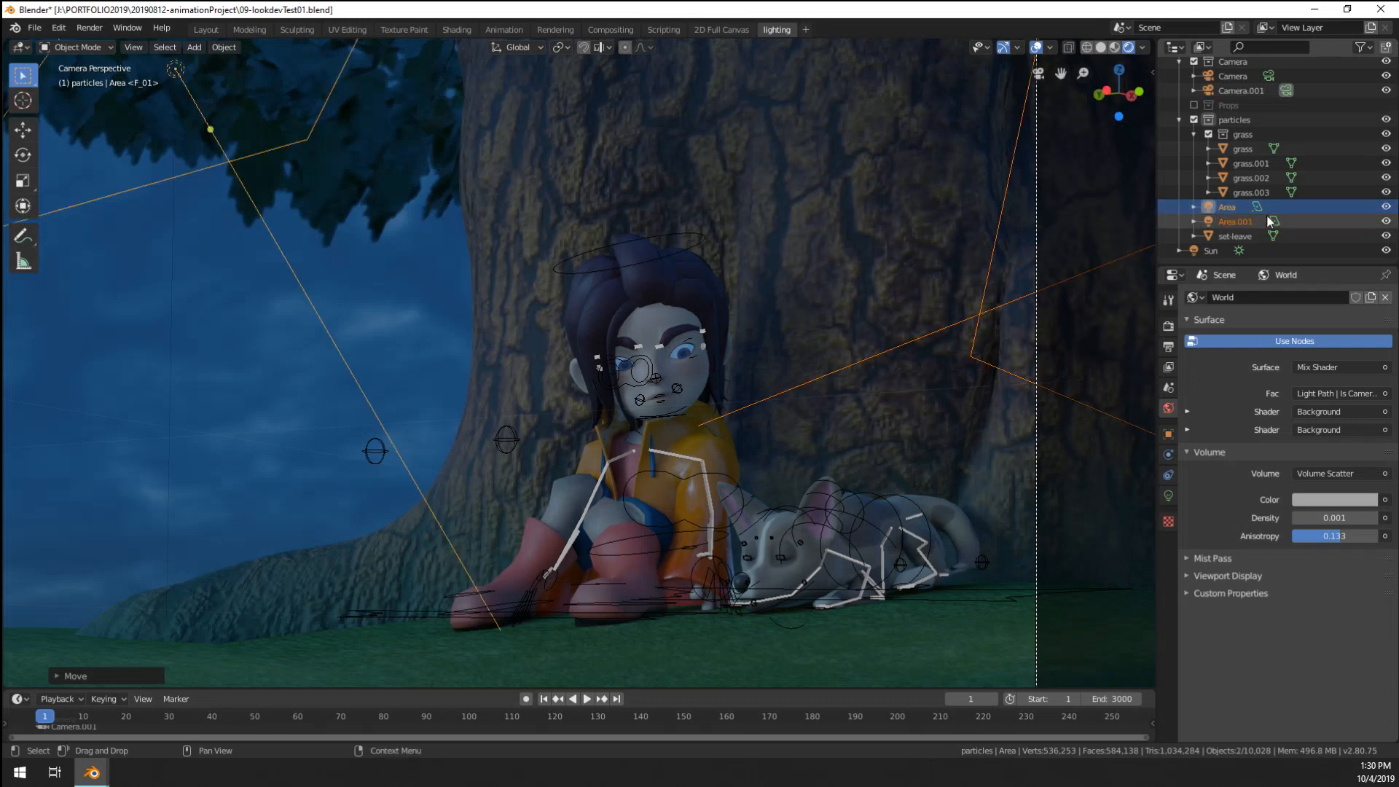
key("m")
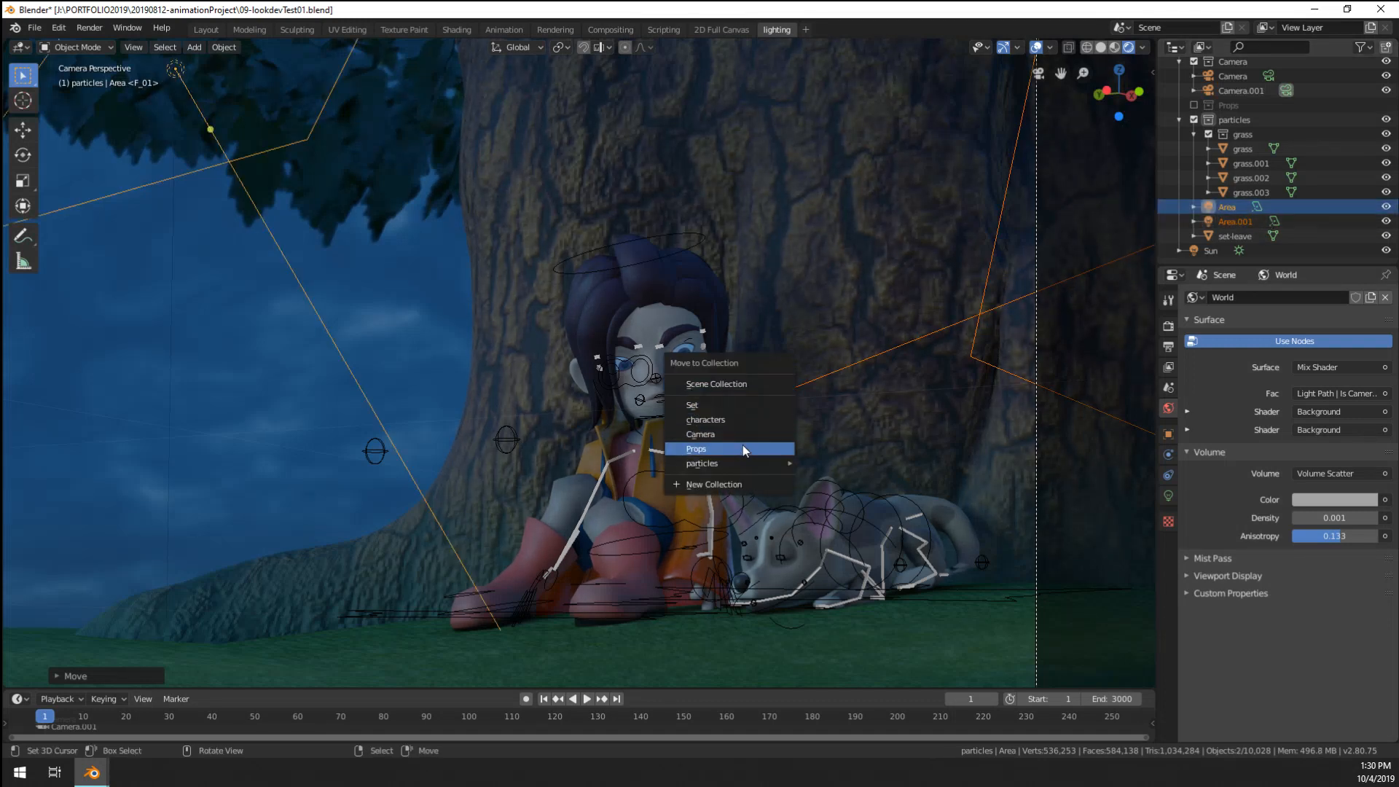
left_click(731, 482)
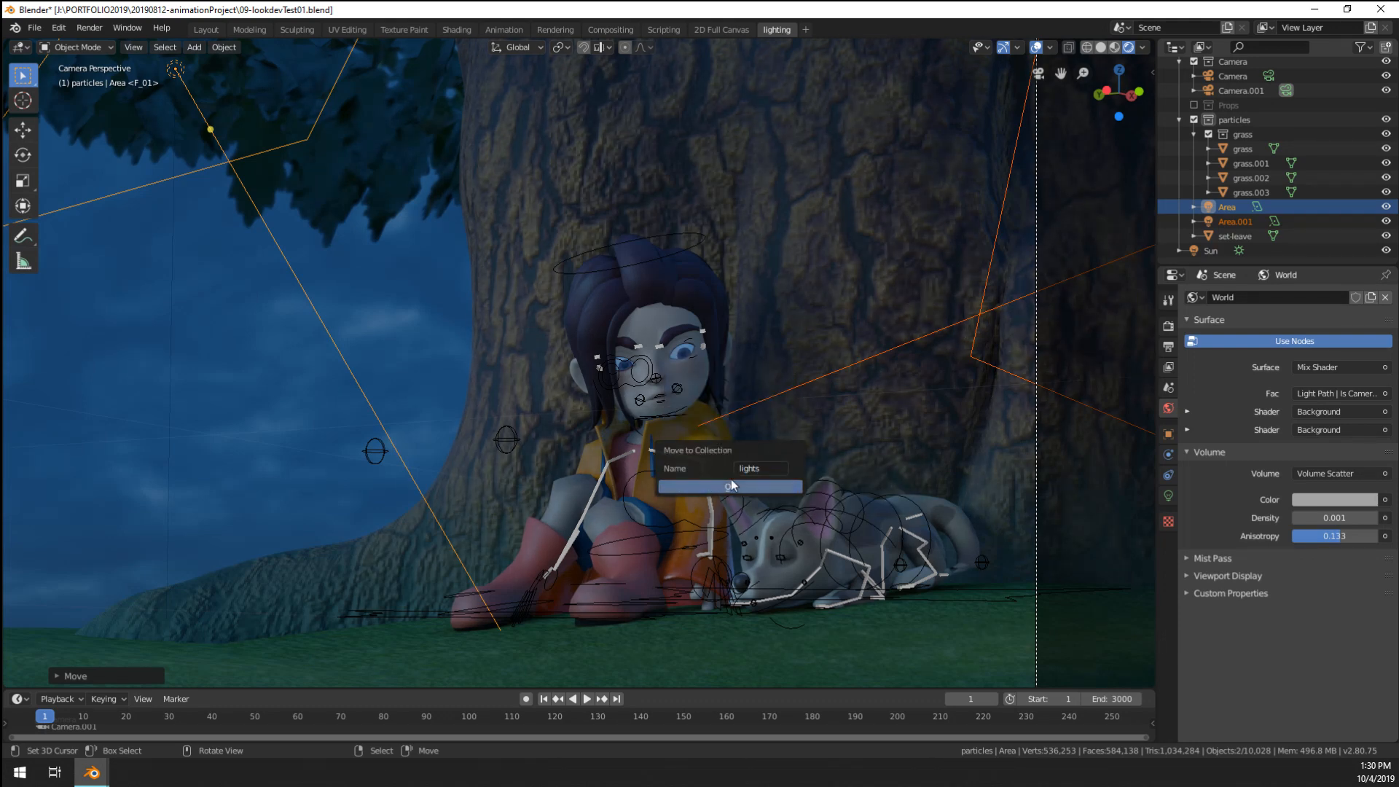
left_click(732, 479)
scroll(1205, 229, "down", 1)
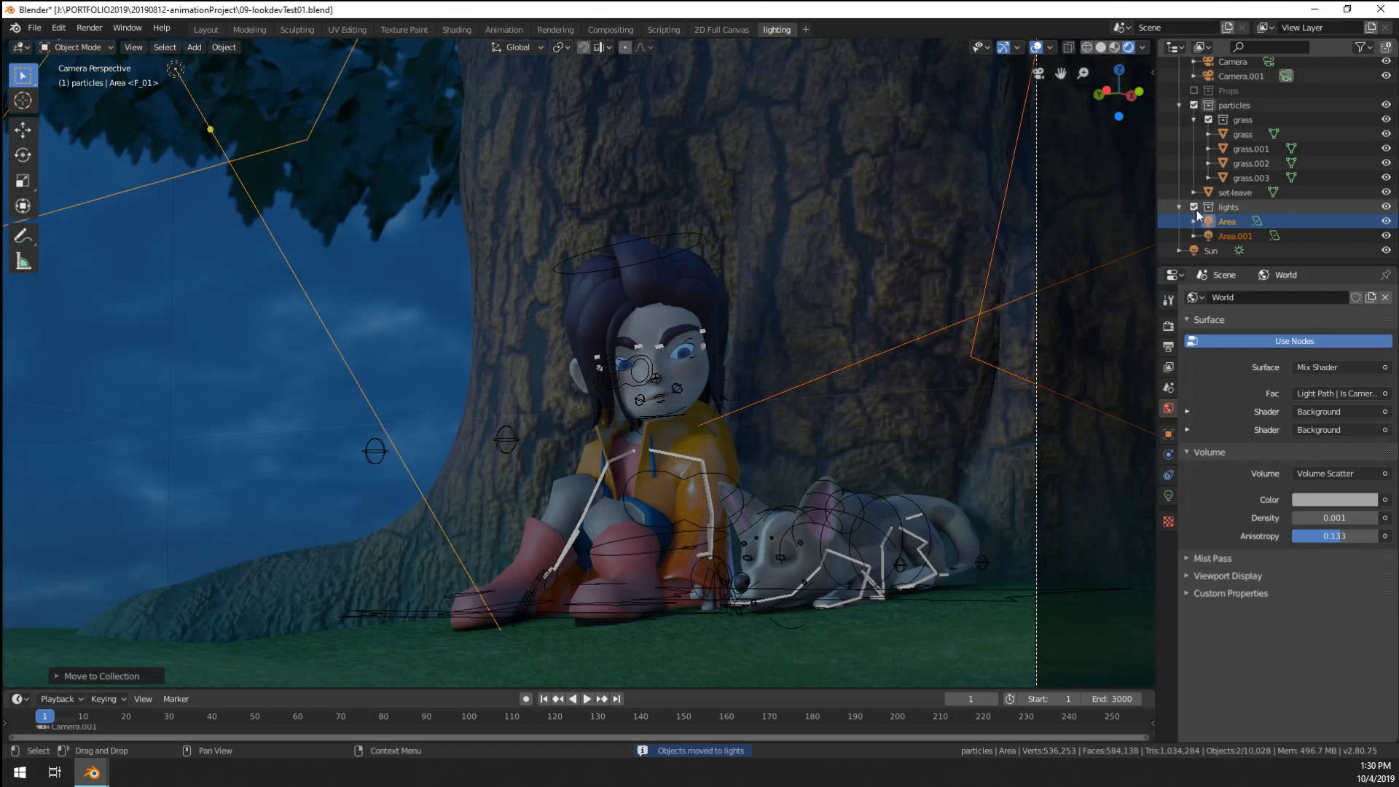
- Hide the viewport overlays and compare the shot with the lights collection excluded and included
left_click(1196, 209)
left_click(1196, 208)
left_click(1036, 46)
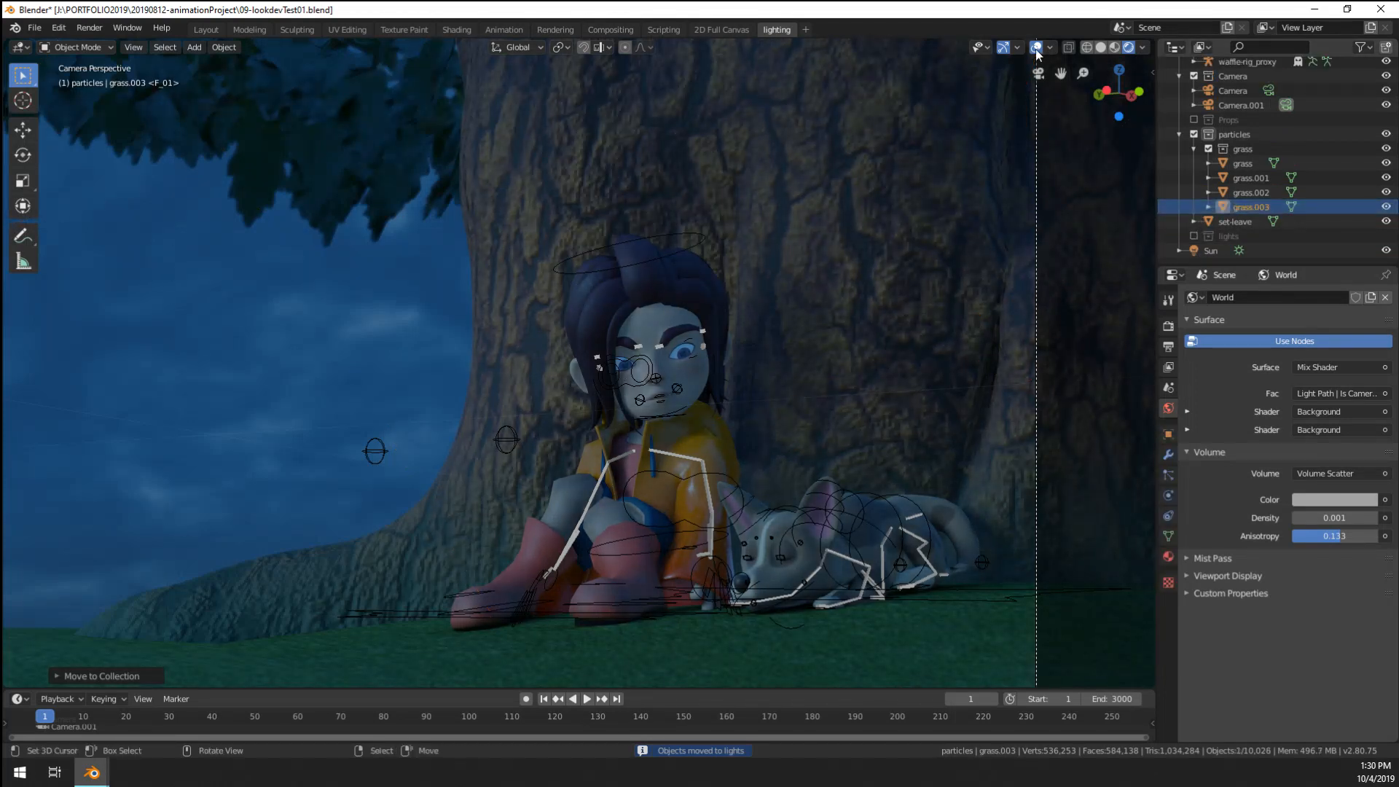
left_click(1196, 234)
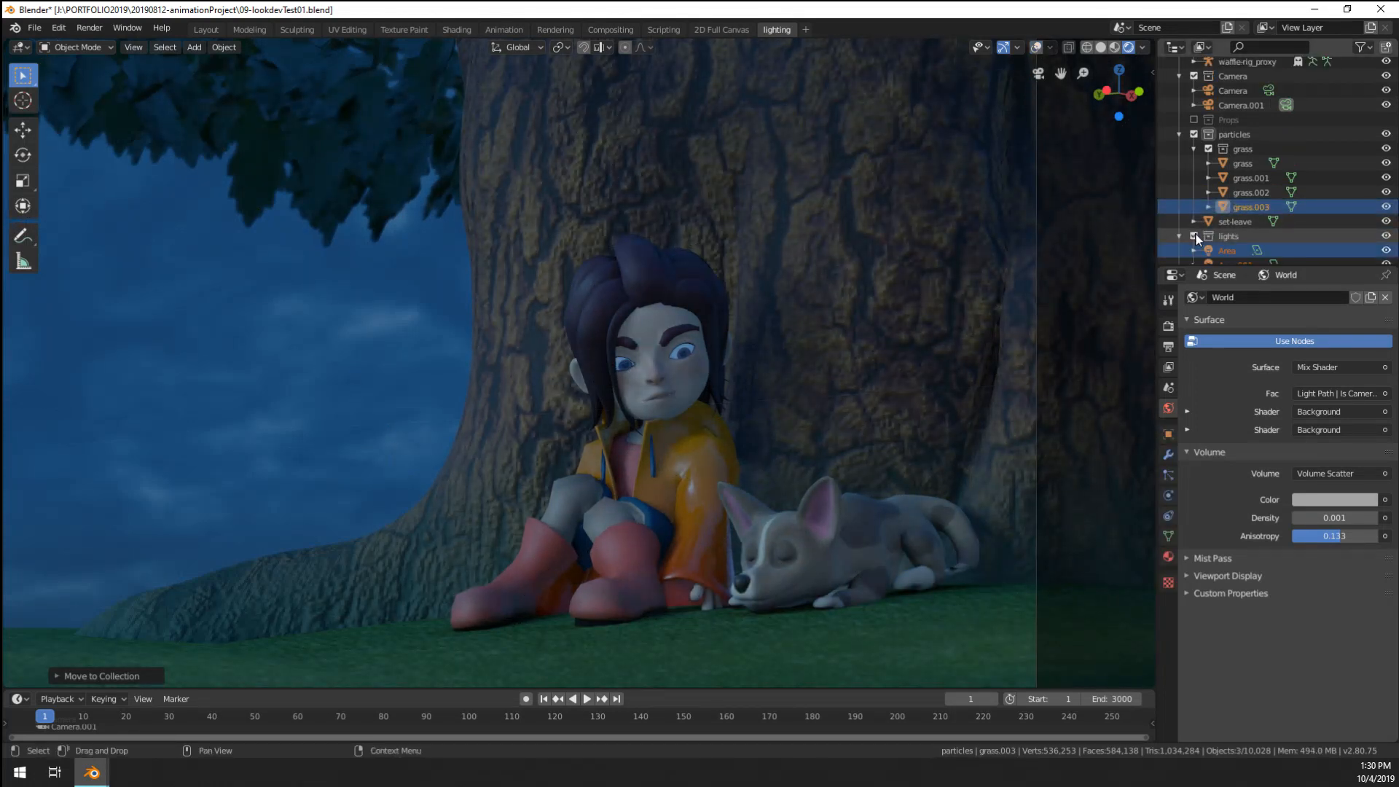
left_click(1196, 235)
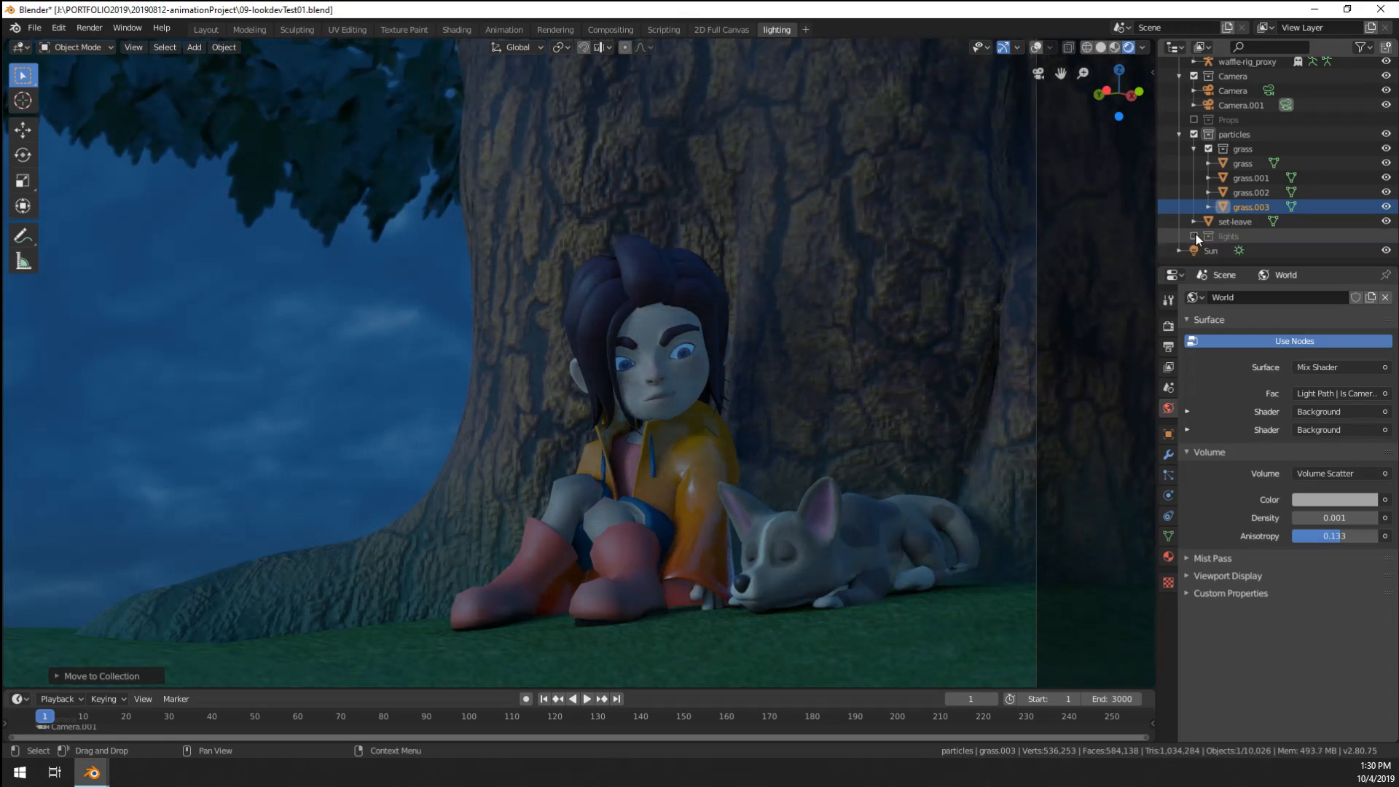
left_click(1196, 235)
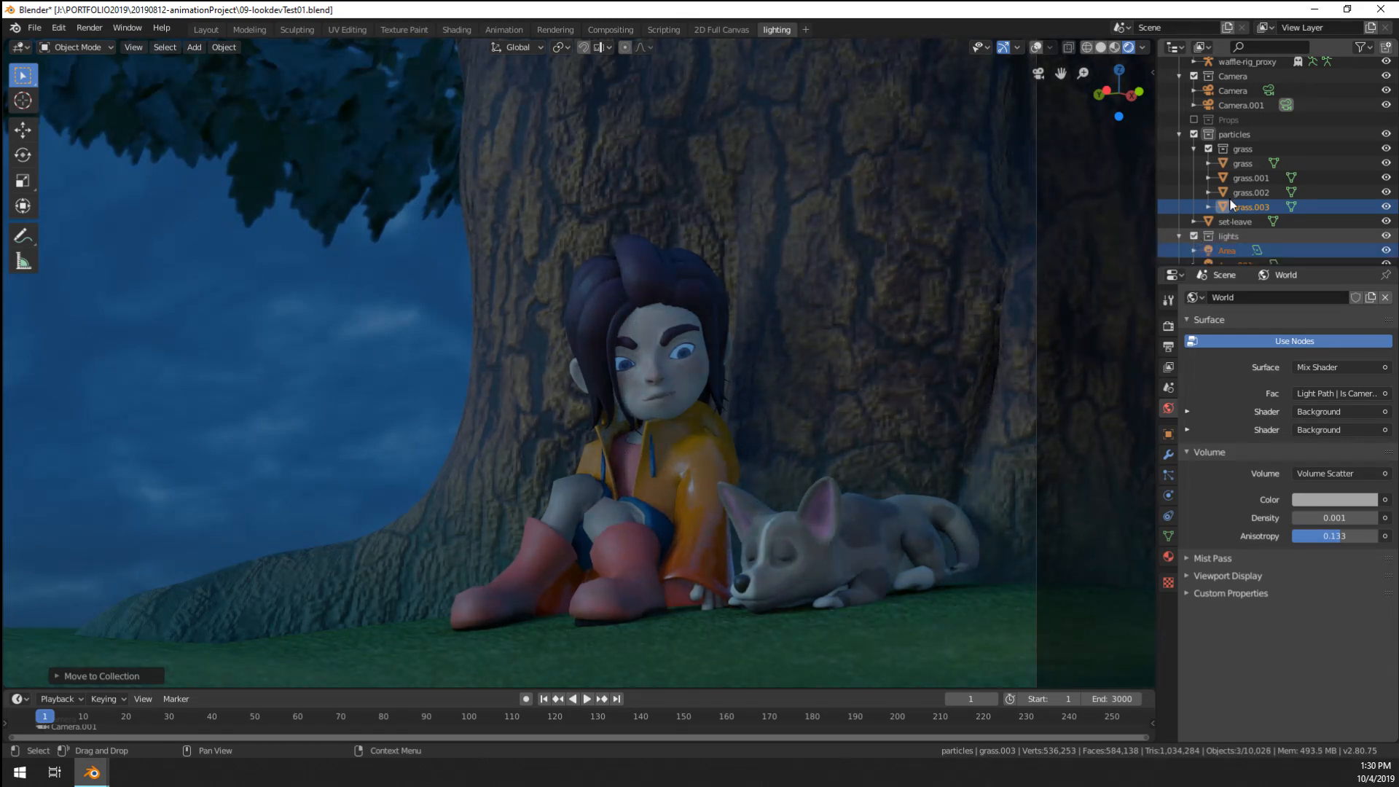
- Set the first area light's power to 20 W
left_click(1180, 236)
left_click(1231, 223)
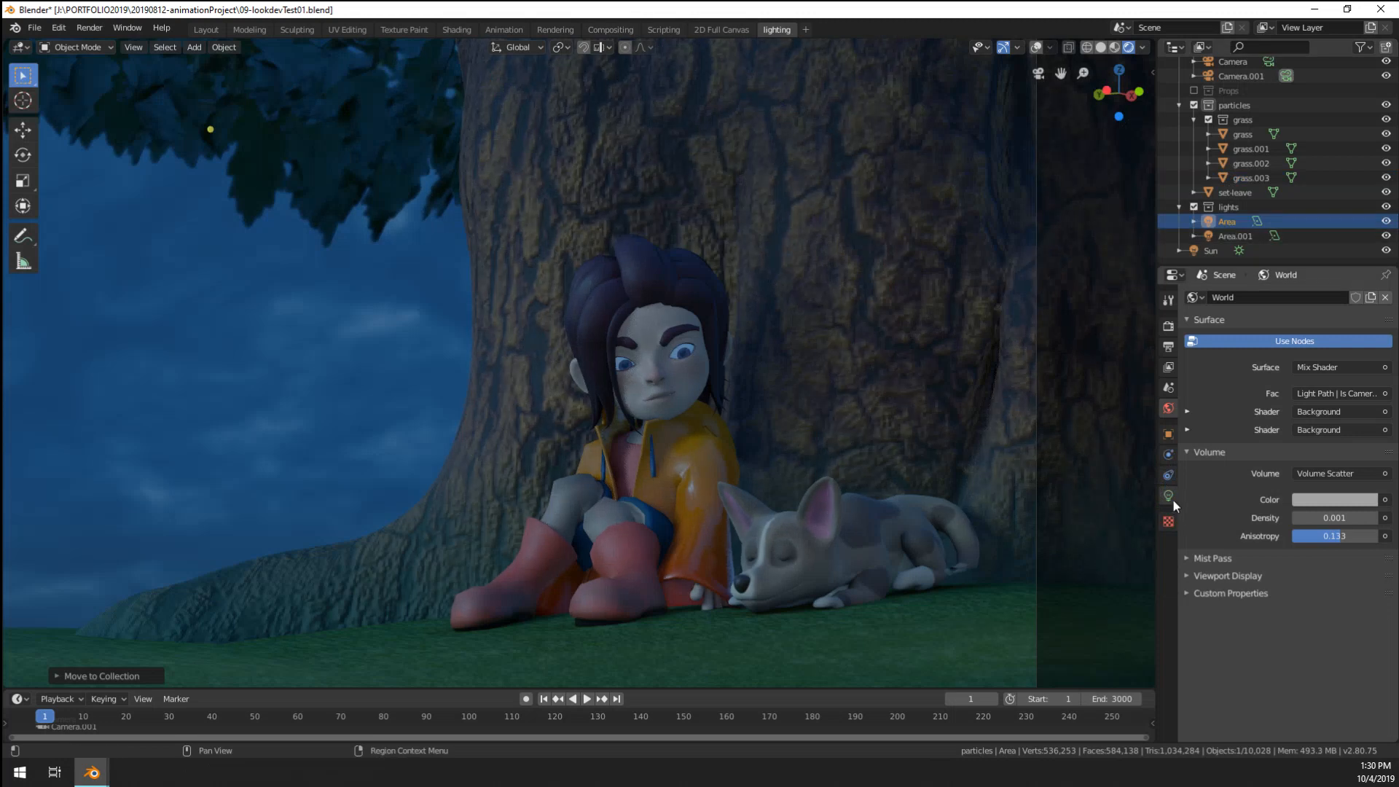
left_click(1168, 496)
left_click(1334, 389)
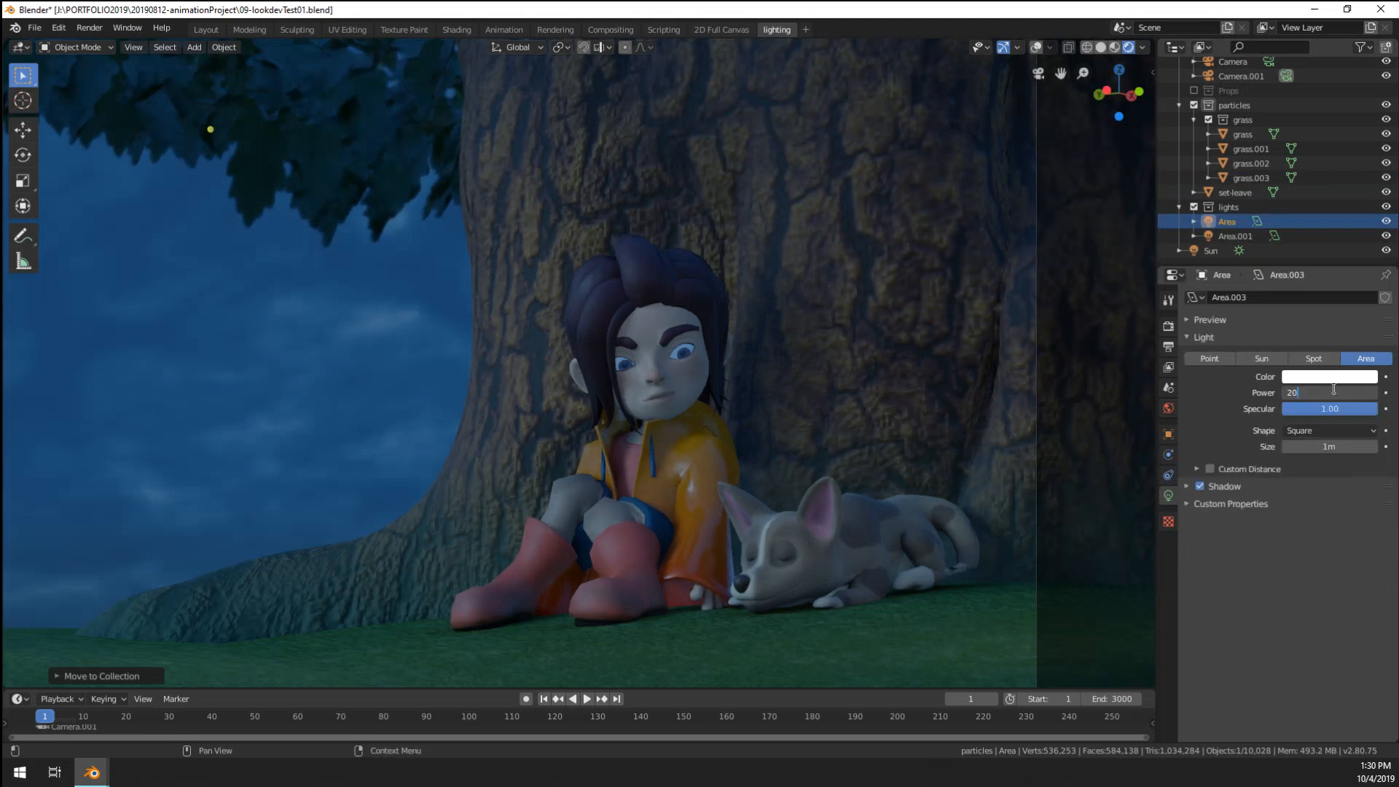
key("Return")
- Tint the first area light pale violet with hue 0.744 and saturation 0.347
left_click(1331, 377)
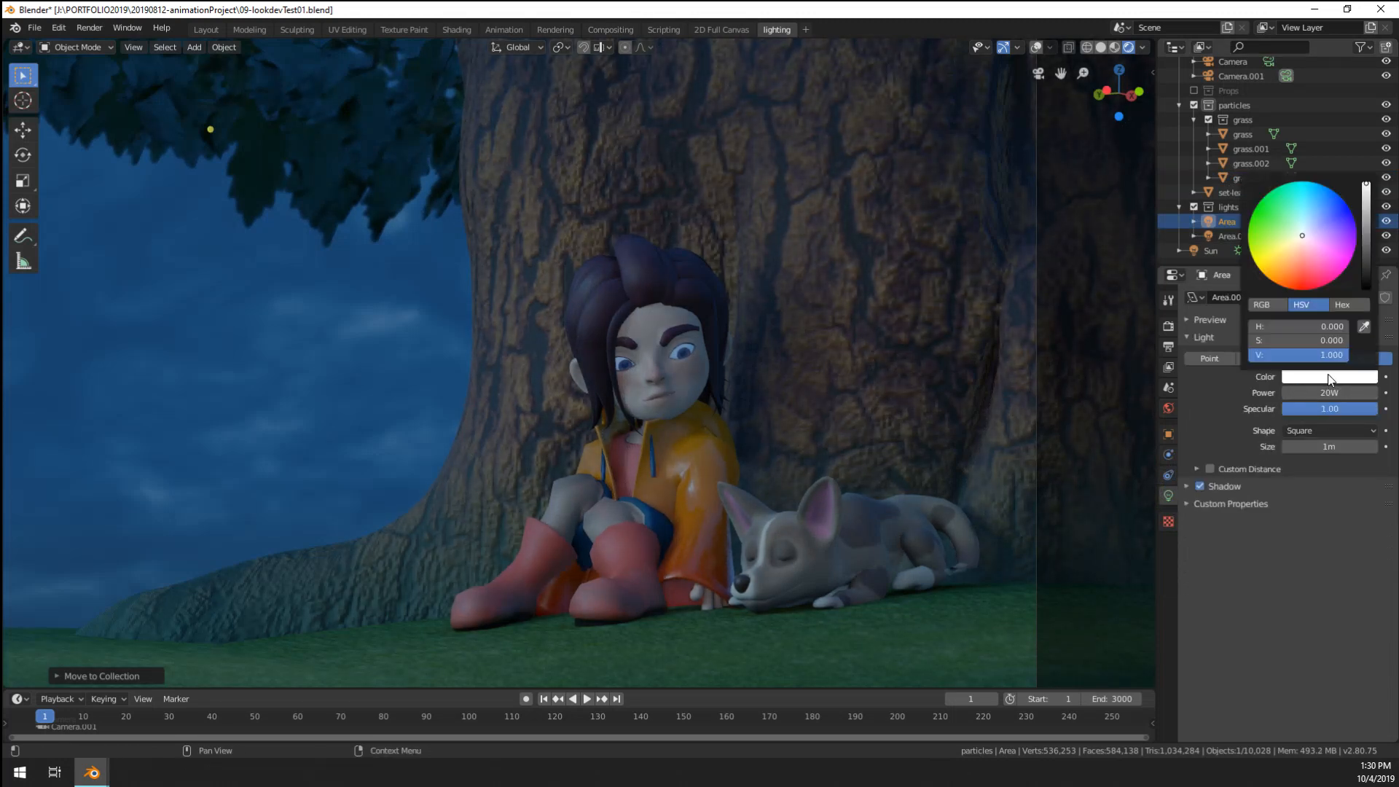
left_click_drag(1314, 233, 1298, 220)
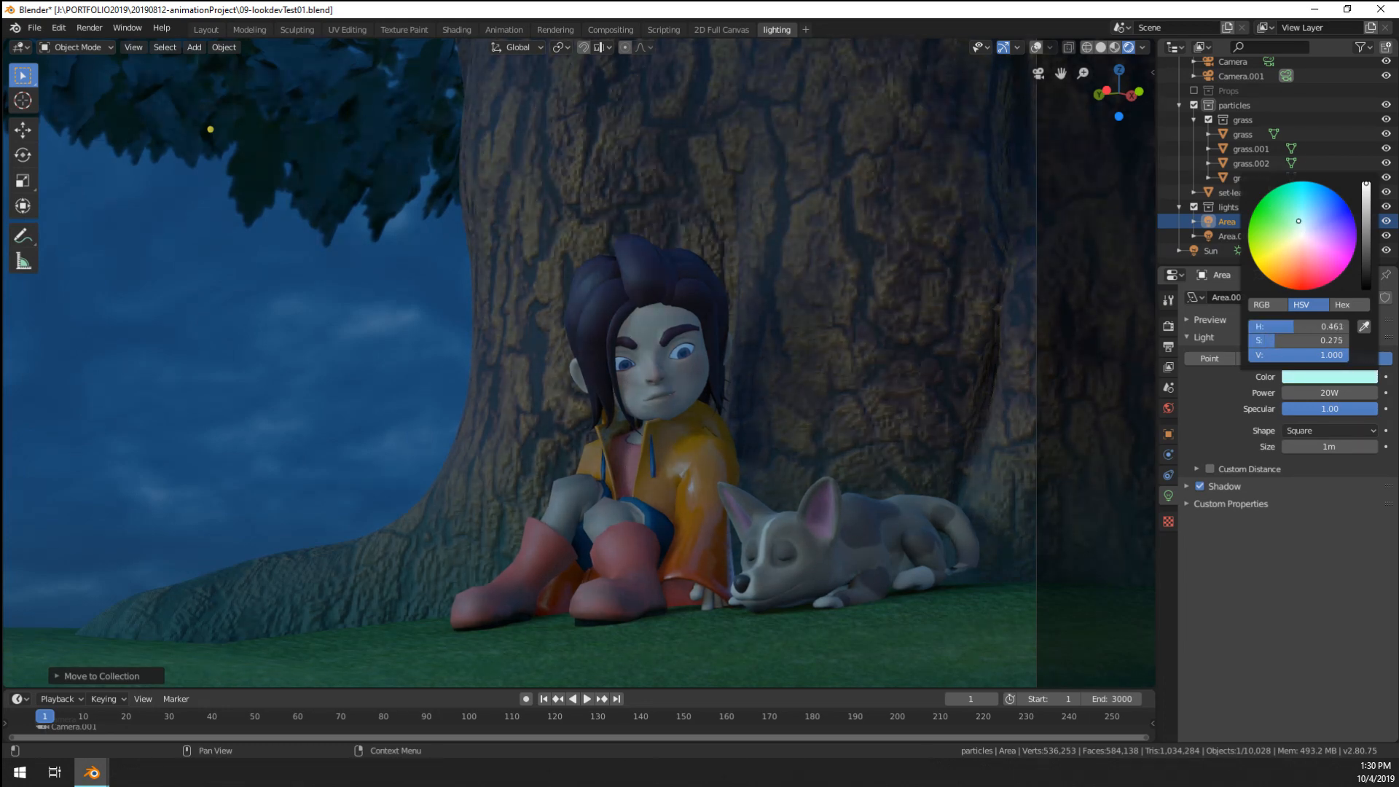
left_click(1321, 234)
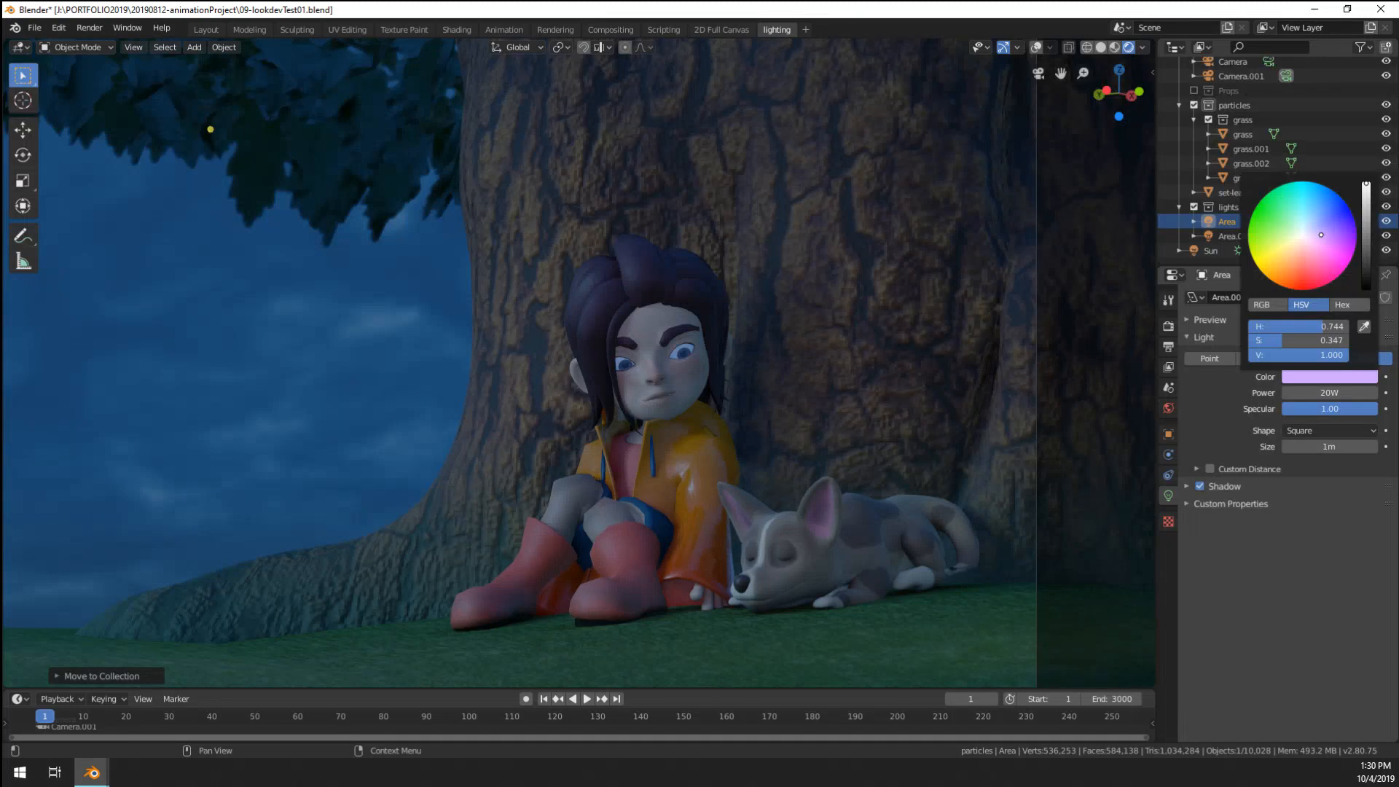
- Set the power of the duplicated light, Area.001, to 20 W
left_click(1228, 239)
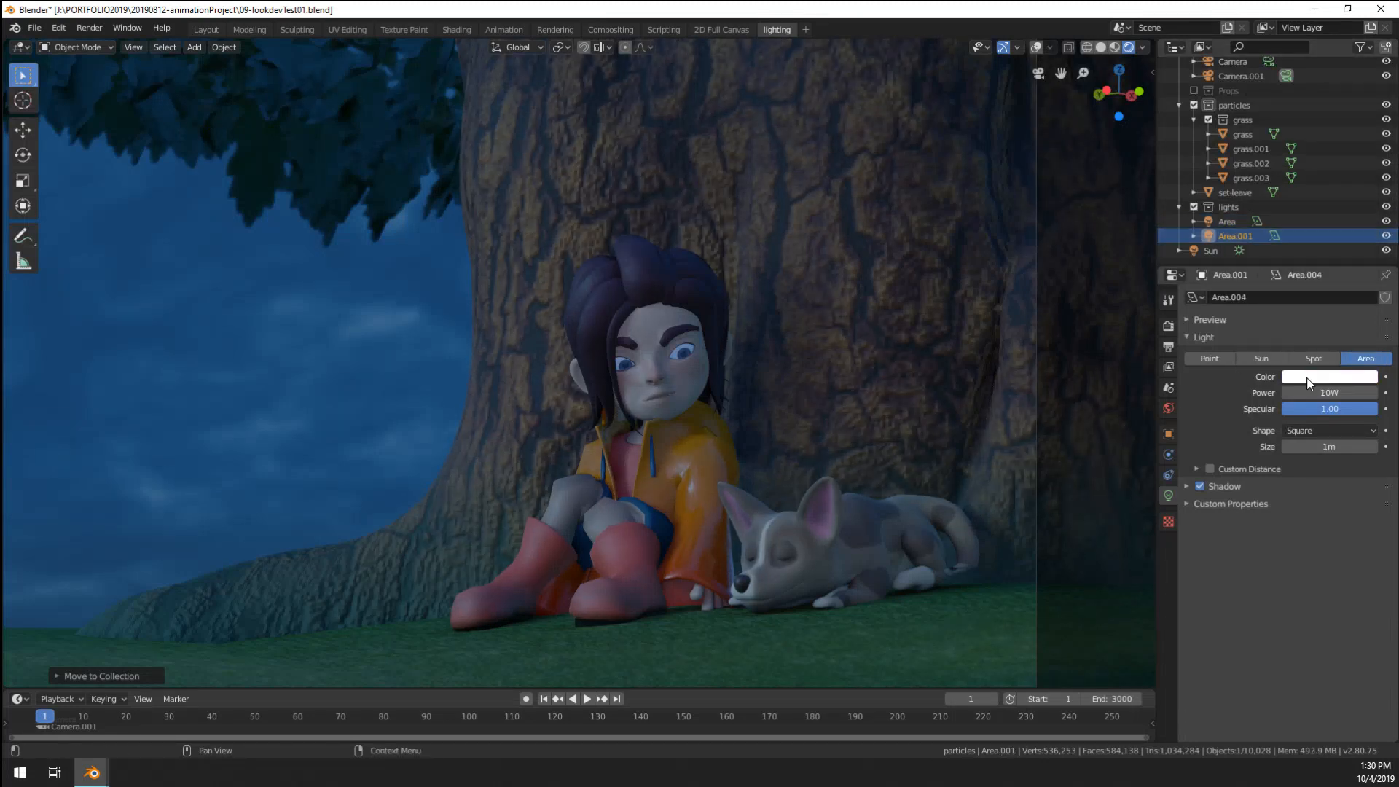
left_click(1316, 392)
type("20")
key("Return")
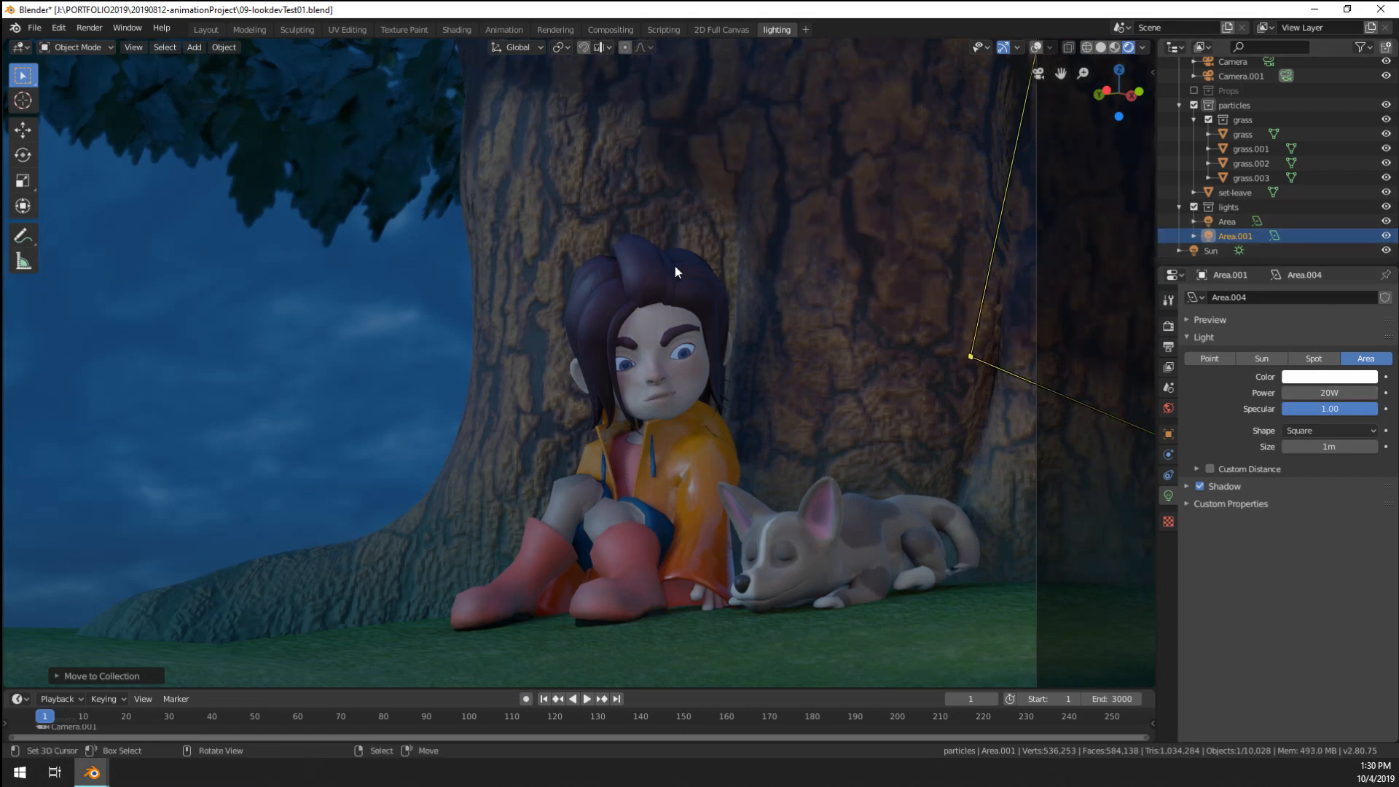
- Move Area.001 up beside the tree trunk and turn the viewport overlays back on
scroll(674, 265, "down", 3)
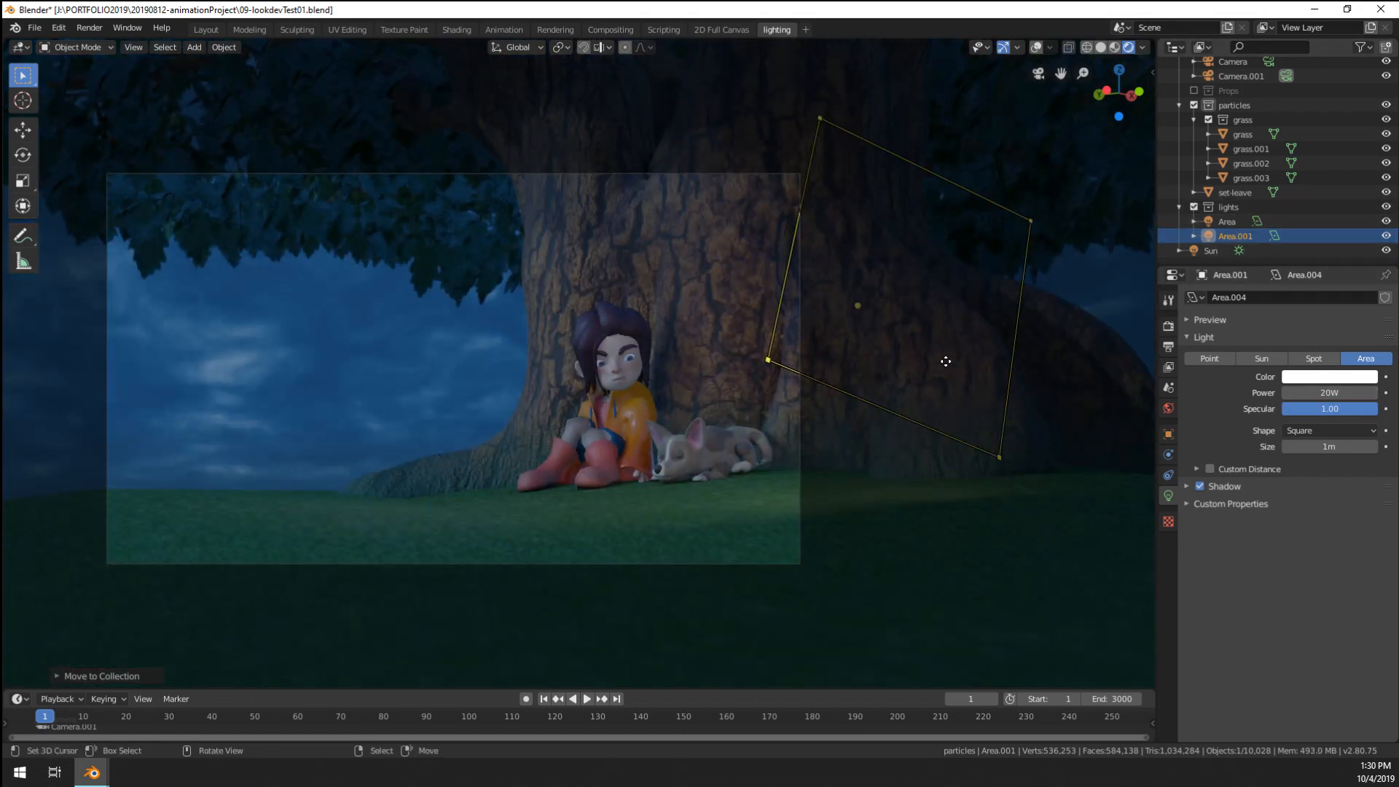
key("g")
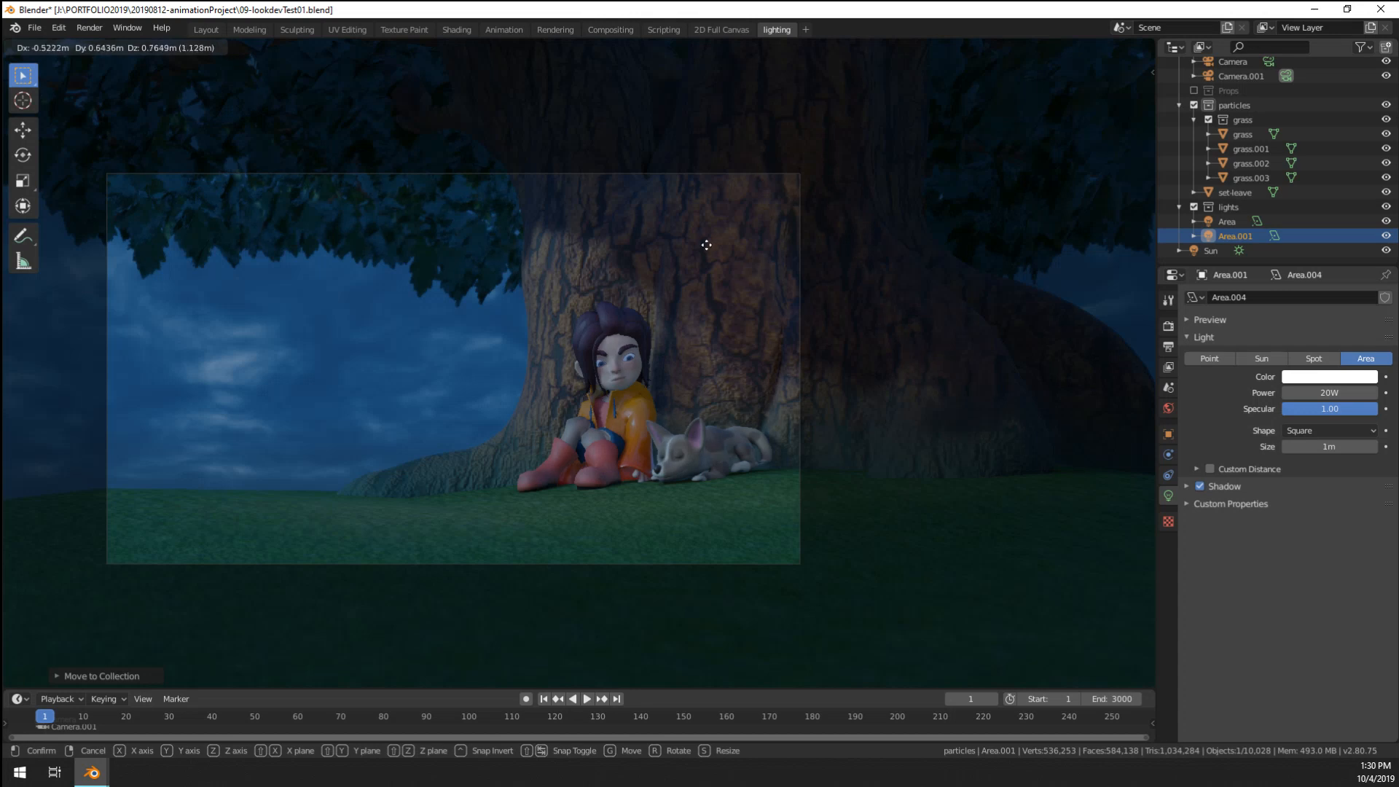
left_click(778, 240)
middle_click_drag(778, 241, 938, 358)
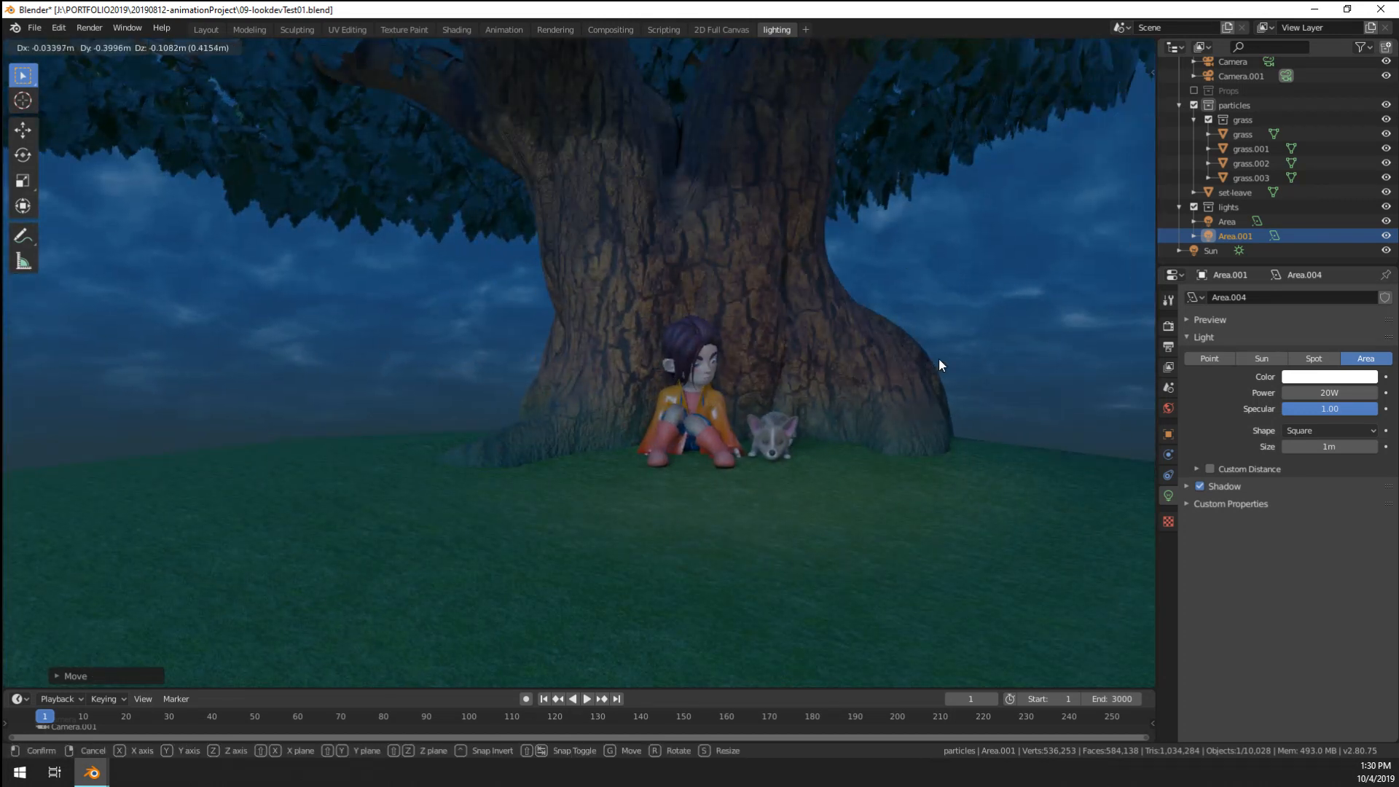
left_click(1033, 48)
left_click(1050, 47)
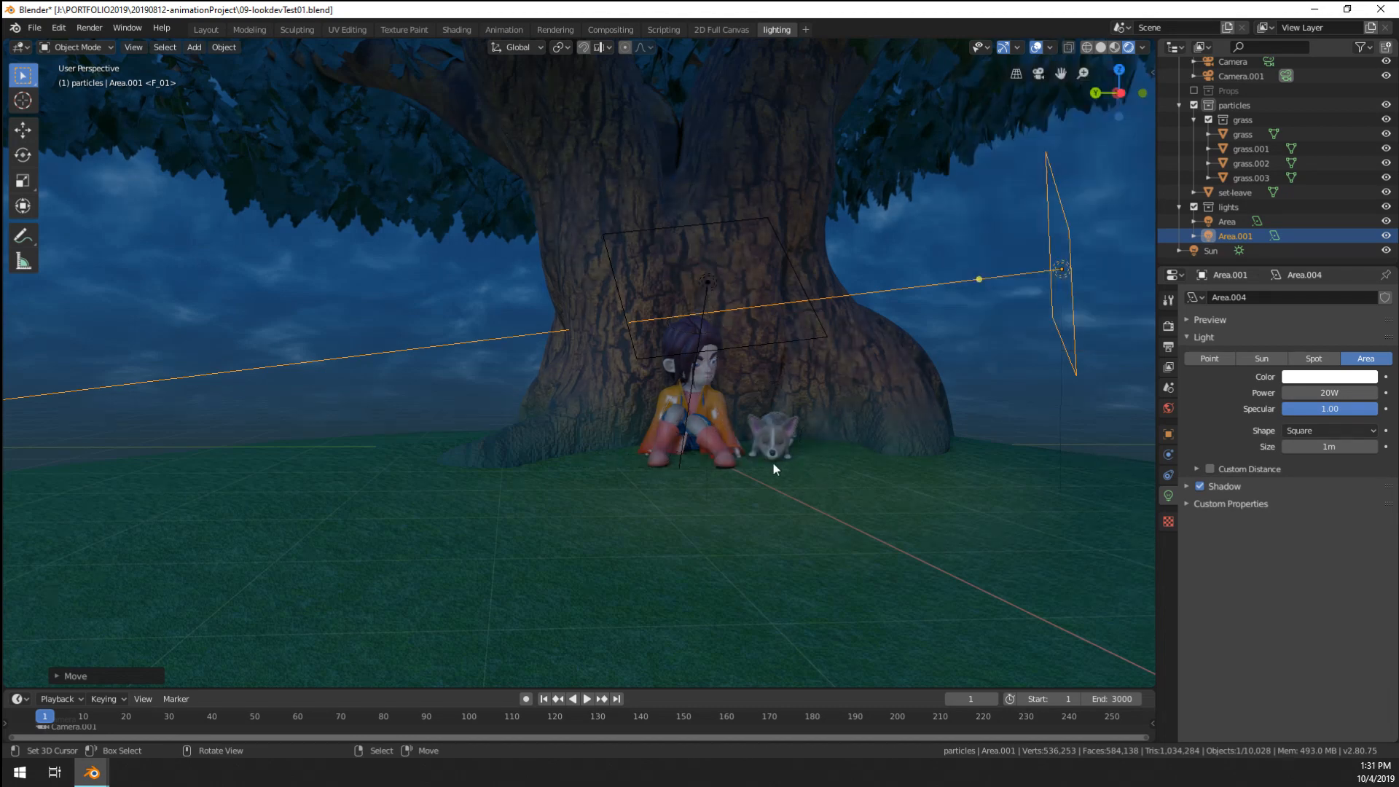
- Reposition Area.001 high on the dog's side of the tree, adjusting its placement in both perspective and camera views
scroll(884, 400, "up", 3)
key("g")
left_click(947, 315)
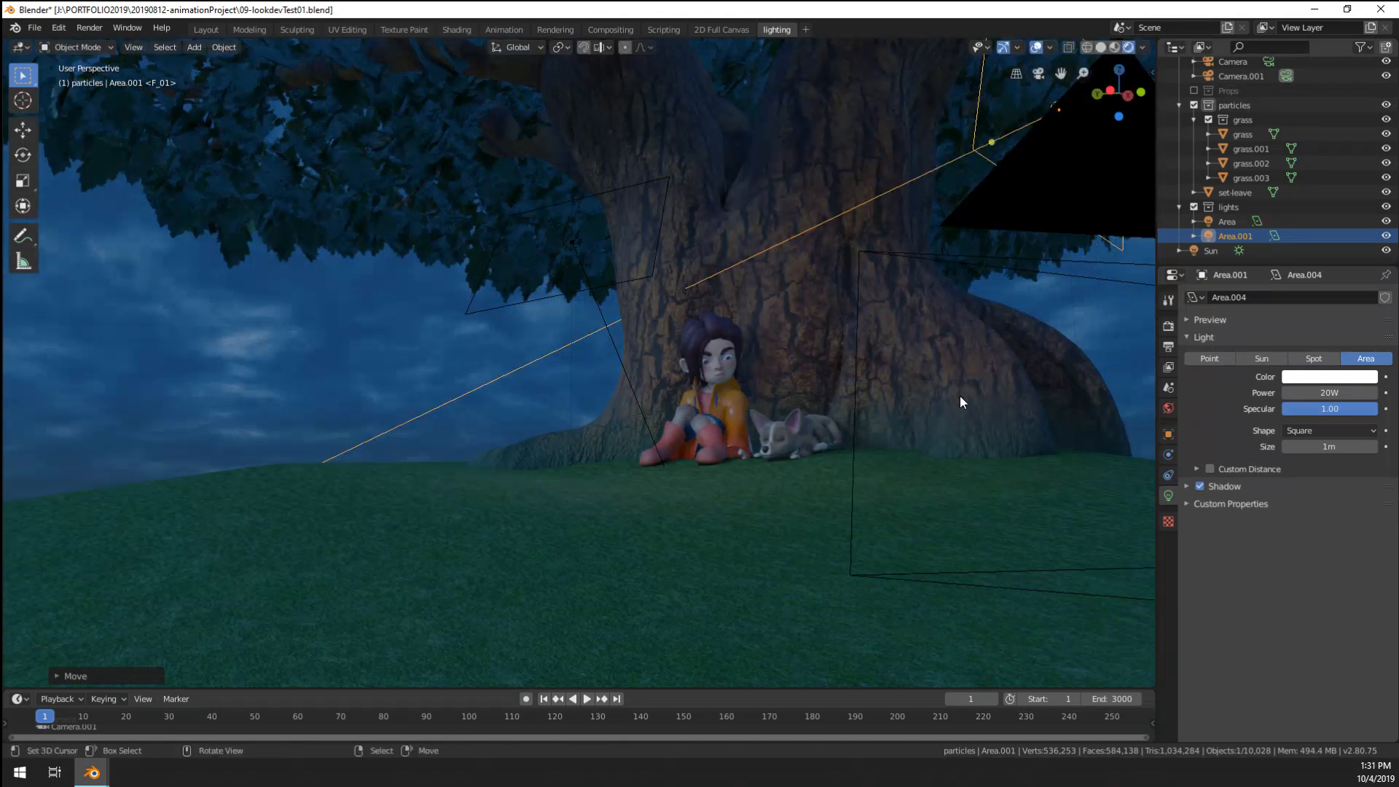
middle_click_drag(960, 396, 666, 325)
key("KP_0")
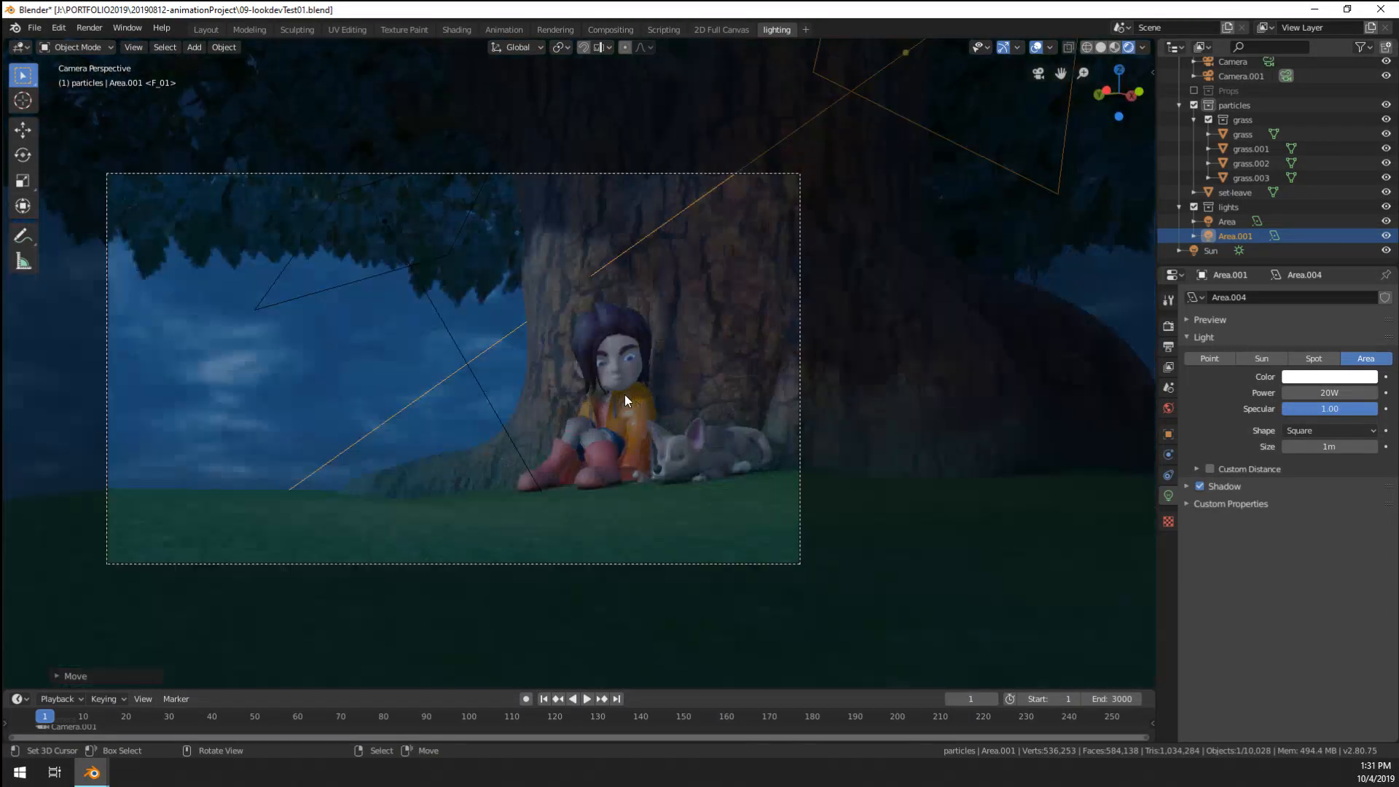
key("g")
left_click(808, 403)
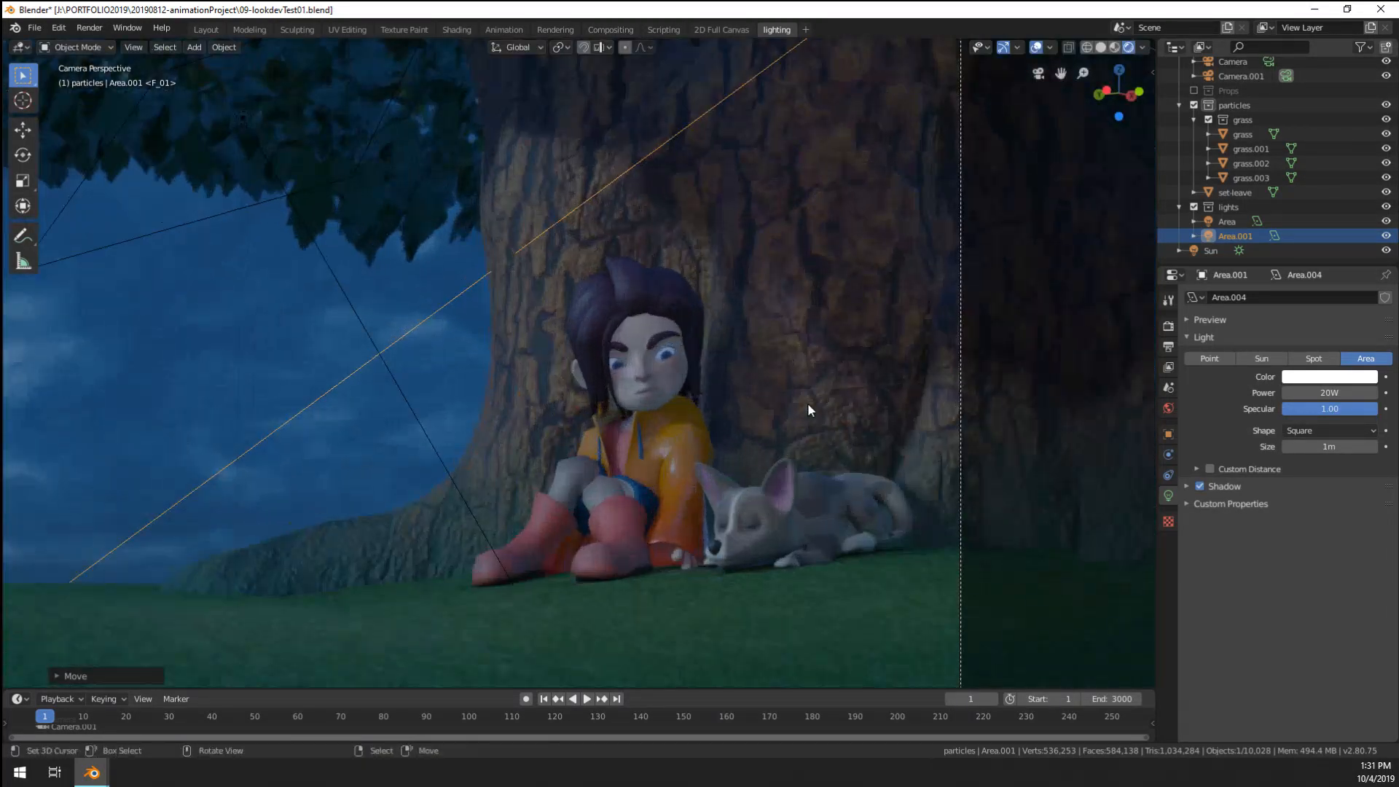
- Rotate Area.001 freely so its beam points down at the boy and dog
scroll(808, 403, "up", 6)
scroll(807, 403, "down", 5)
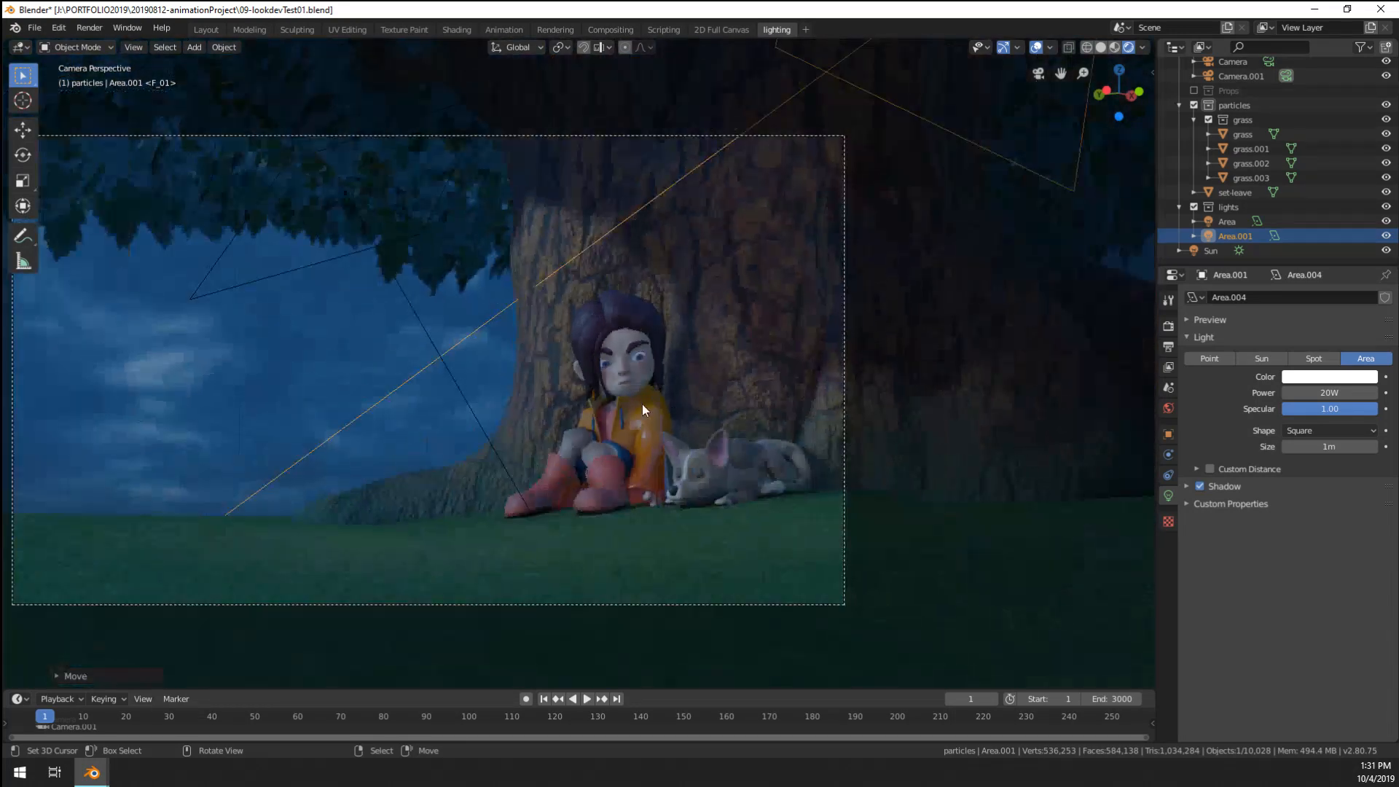
key("r")
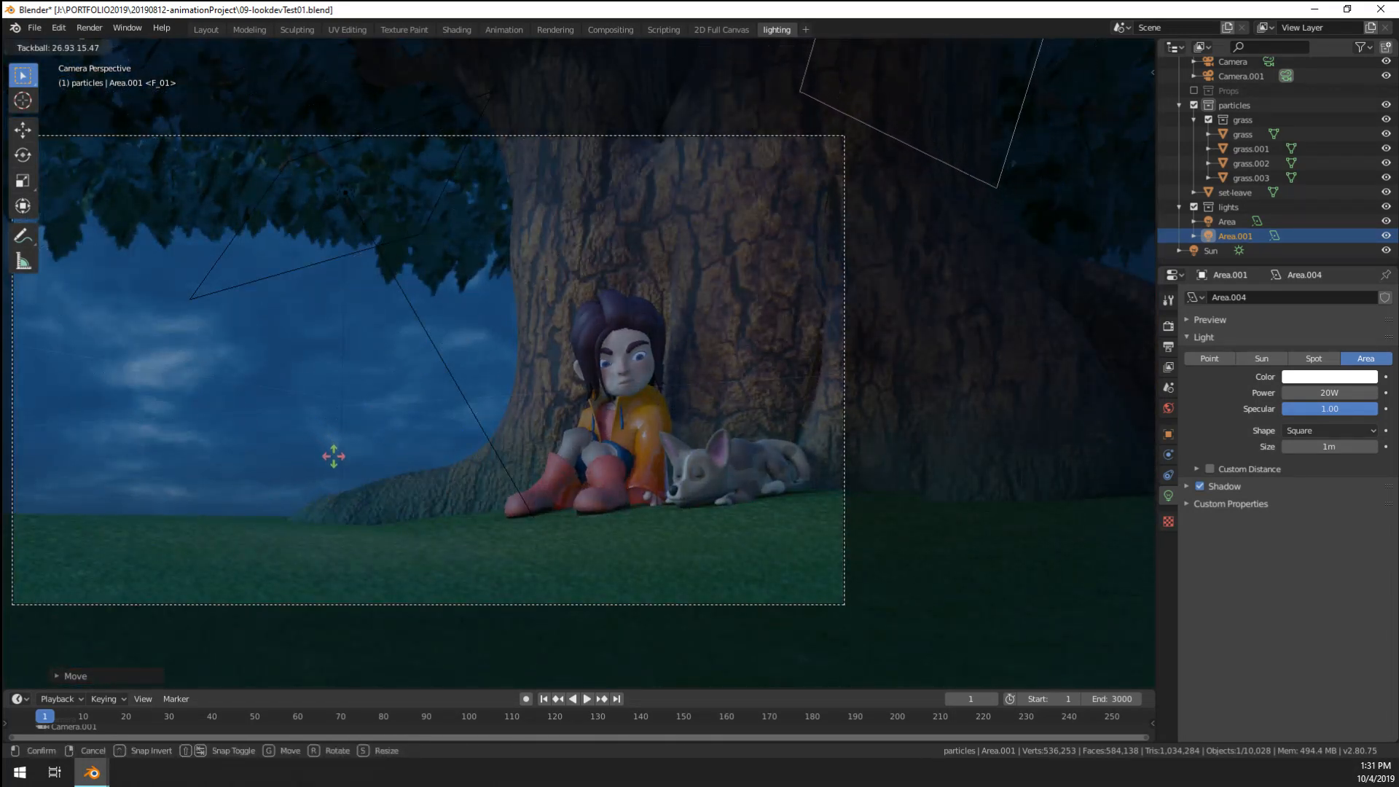
left_click(521, 565)
- Examine the lighting on the boy, dog and trunk, both up close and across the full camera frame
scroll(657, 515, "up", 6)
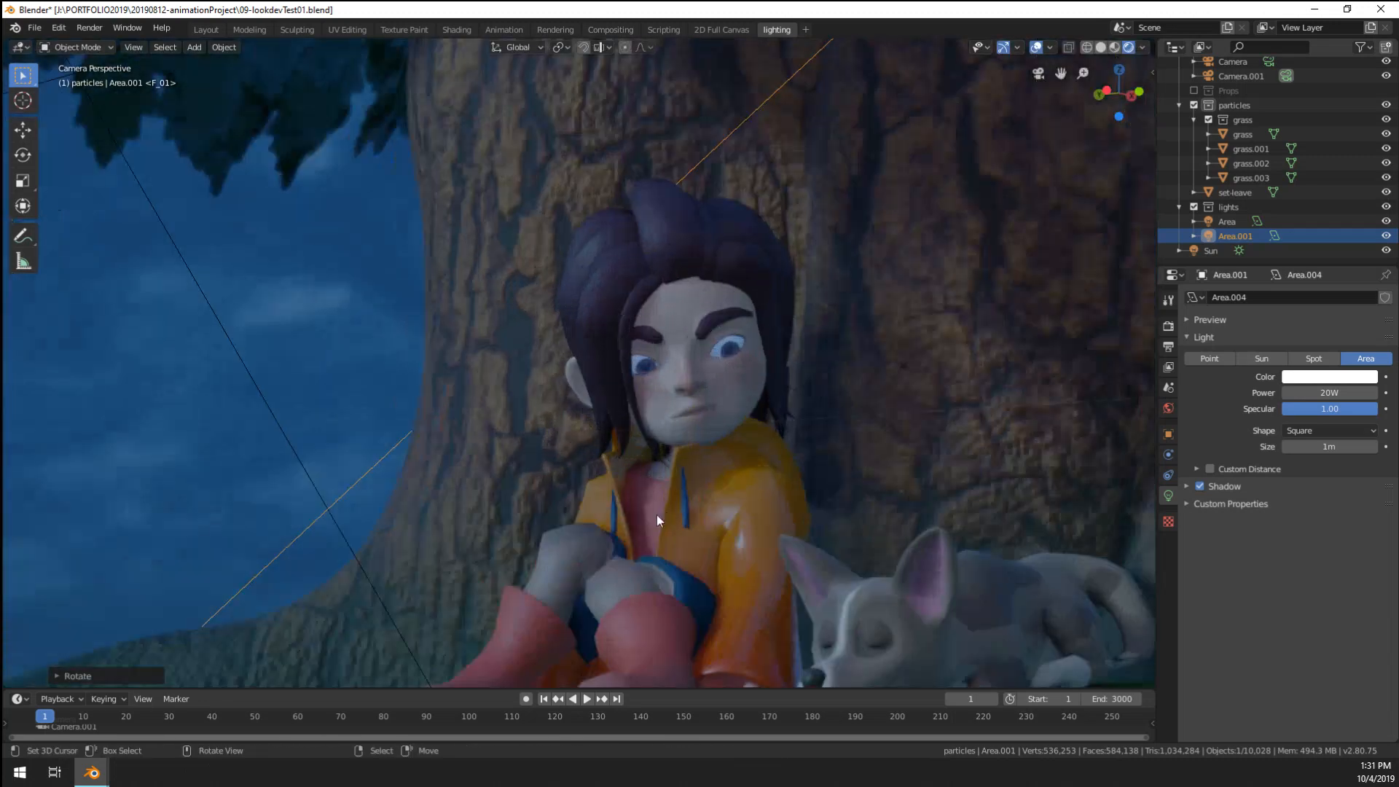
scroll(762, 488, "down", 7)
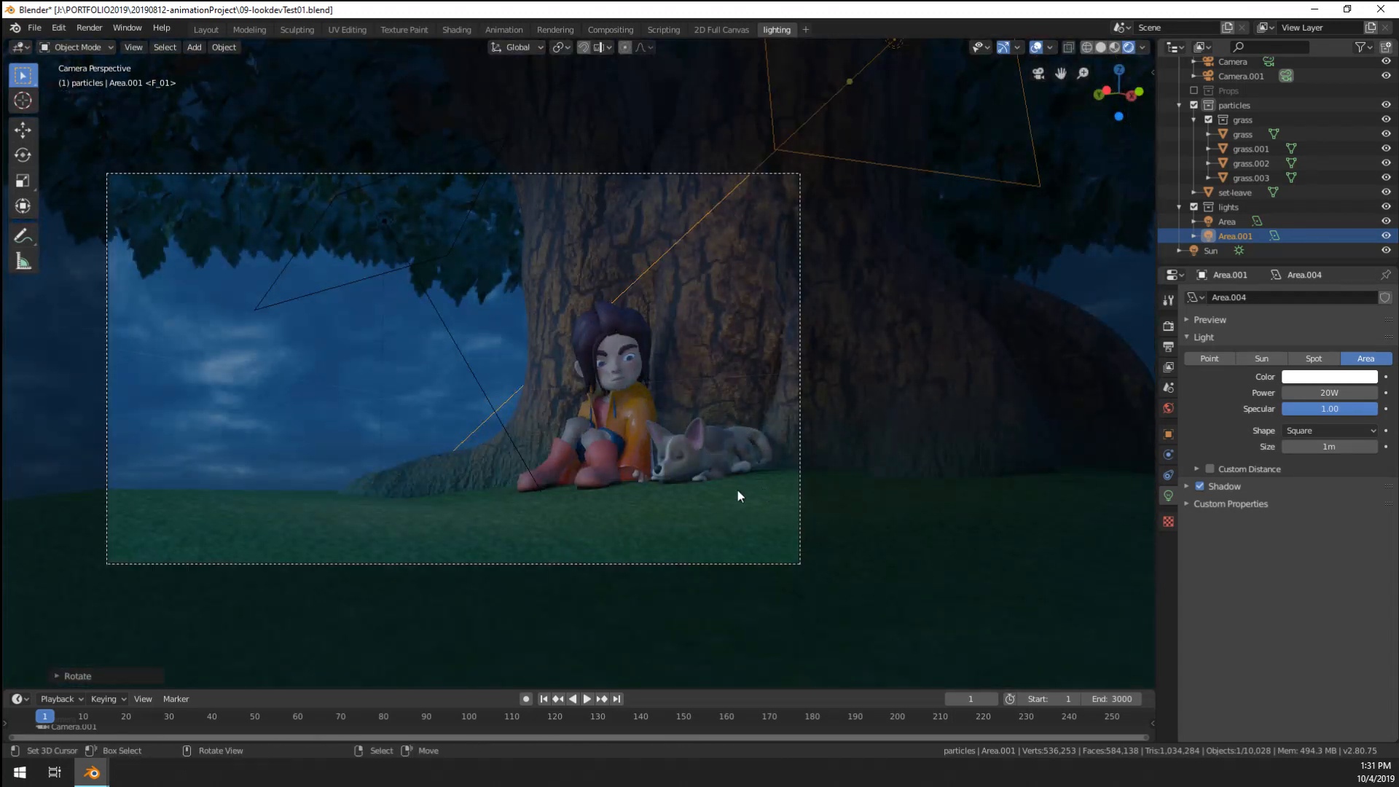
scroll(705, 489, "up", 3)
scroll(706, 490, "up", 2)
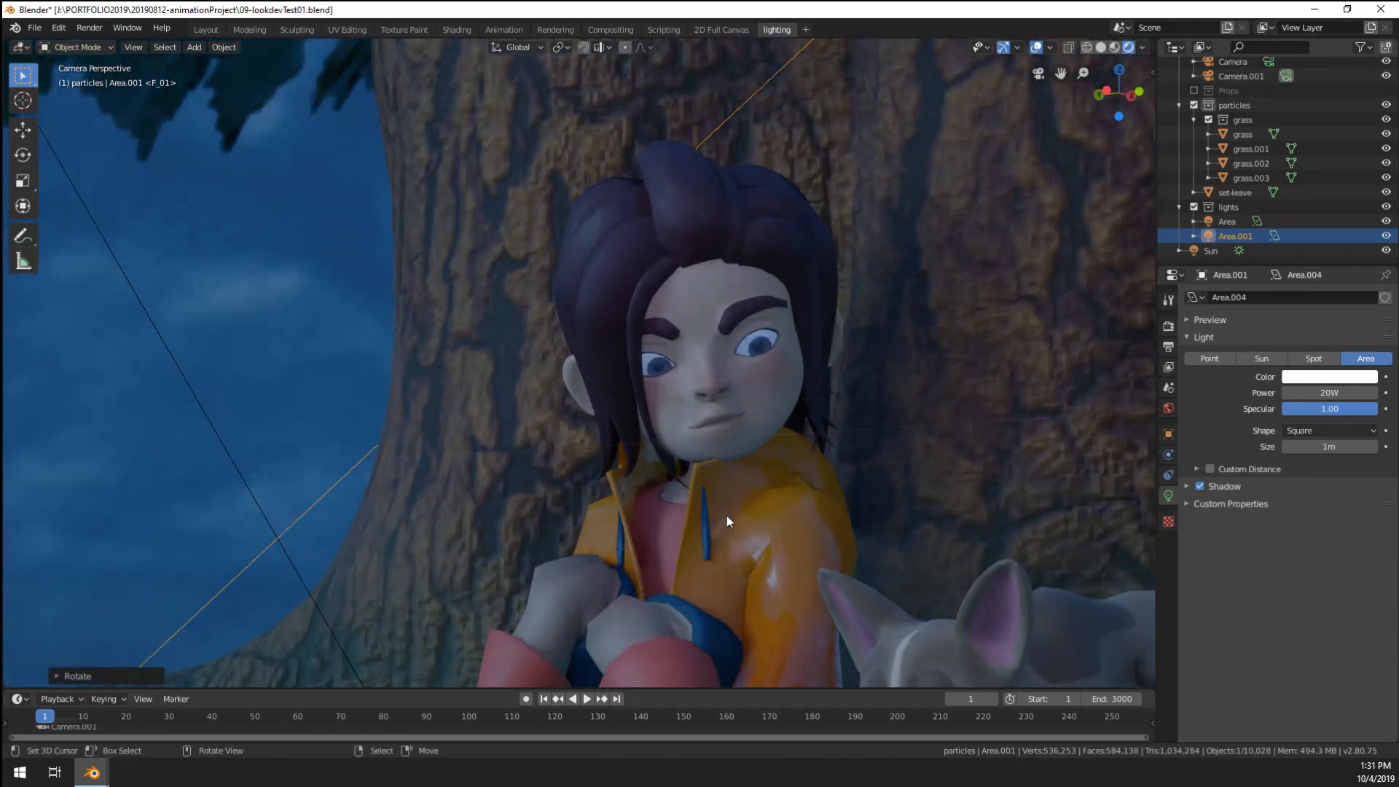
scroll(634, 496, "up", 2)
scroll(634, 497, "down", 7)
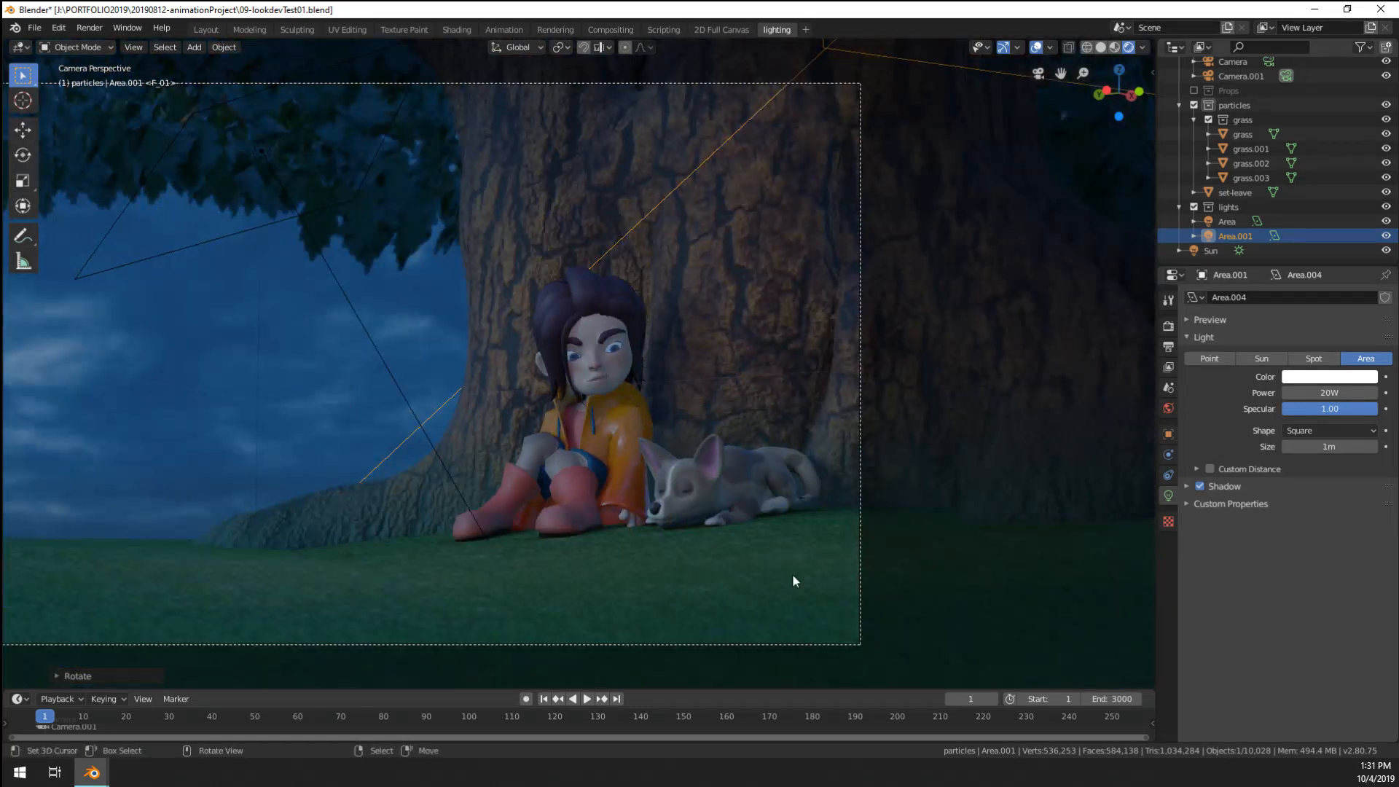
scroll(642, 532, "down", 2)
middle_click_drag(400, 556, 581, 562, "shift")
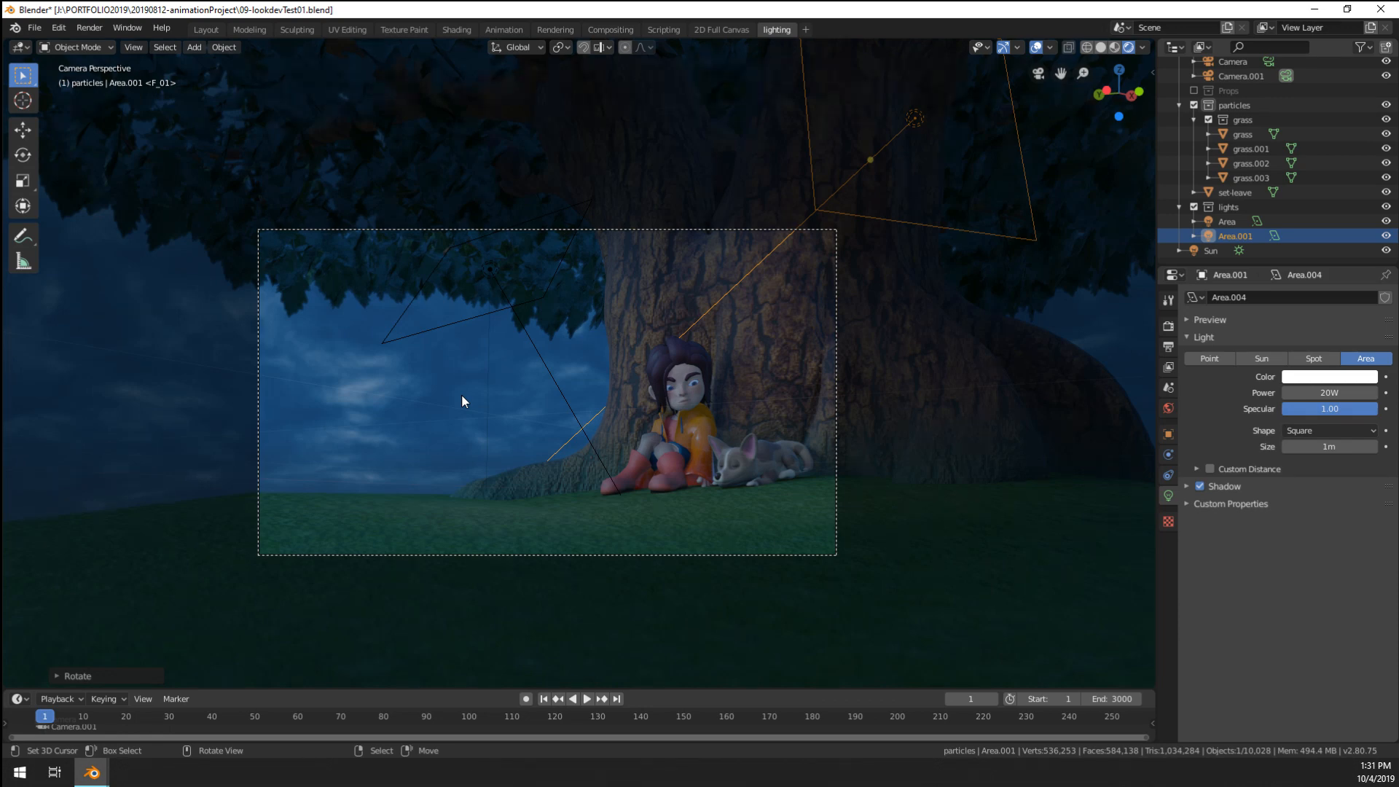
scroll(462, 396, "up", 4)
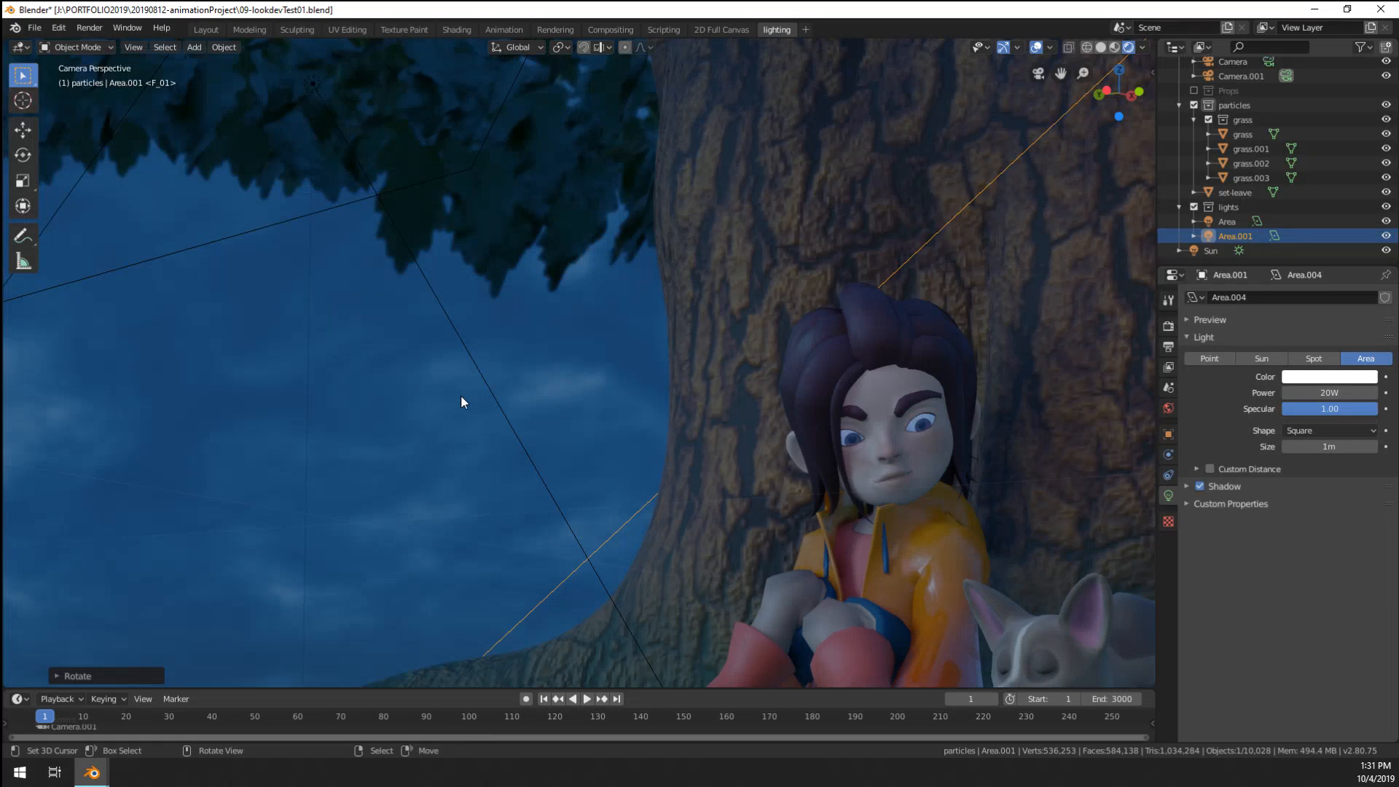
scroll(460, 396, "down", 1)
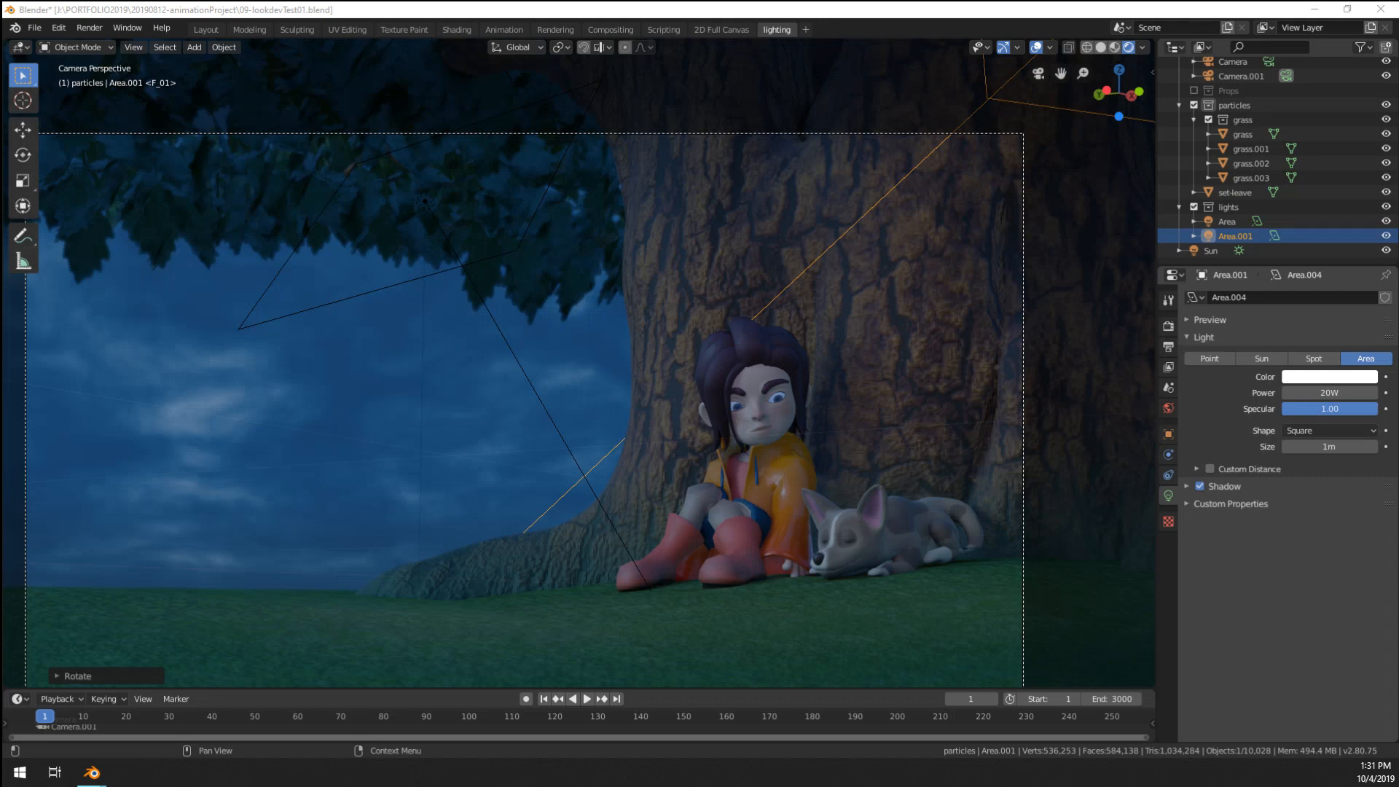
scroll(802, 525, "down", 2)
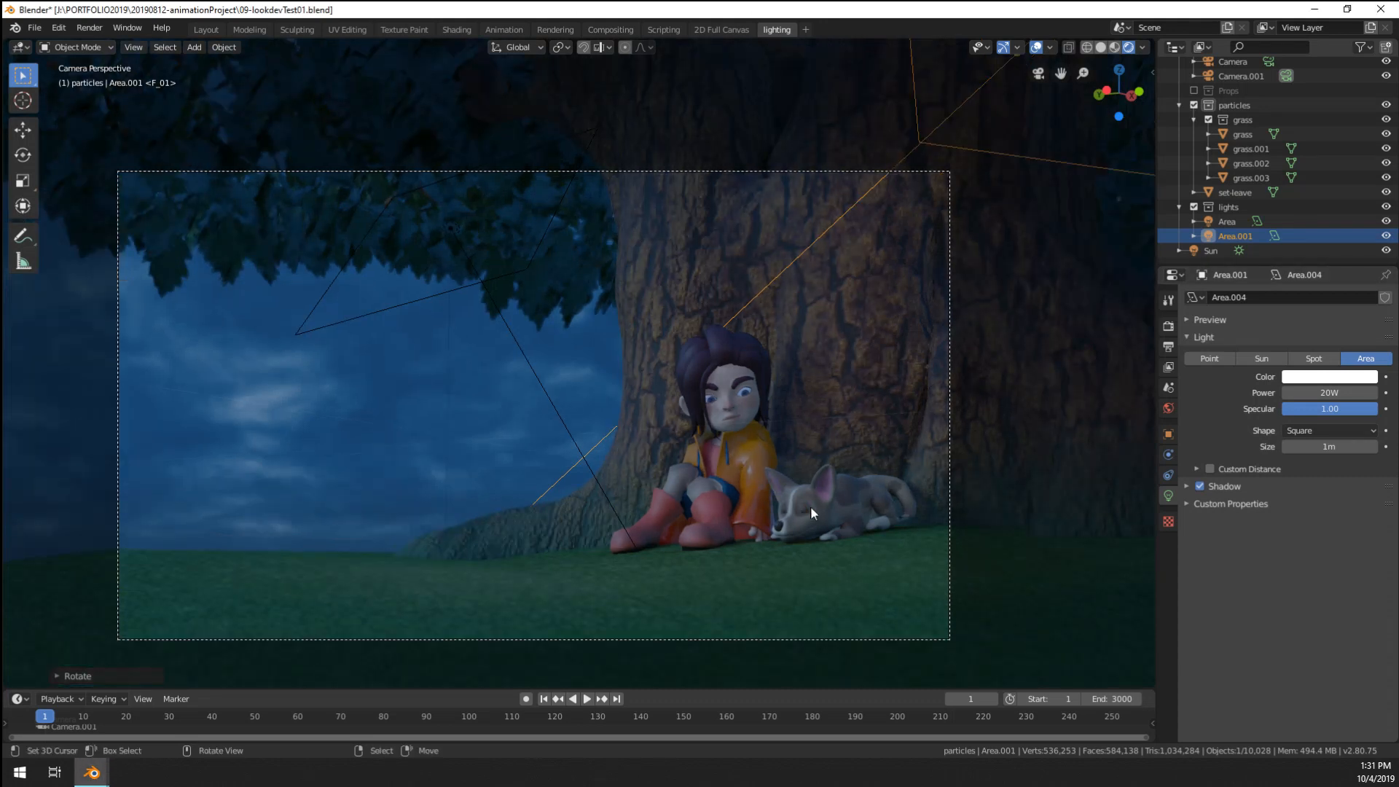
scroll(811, 505, "up", 2)
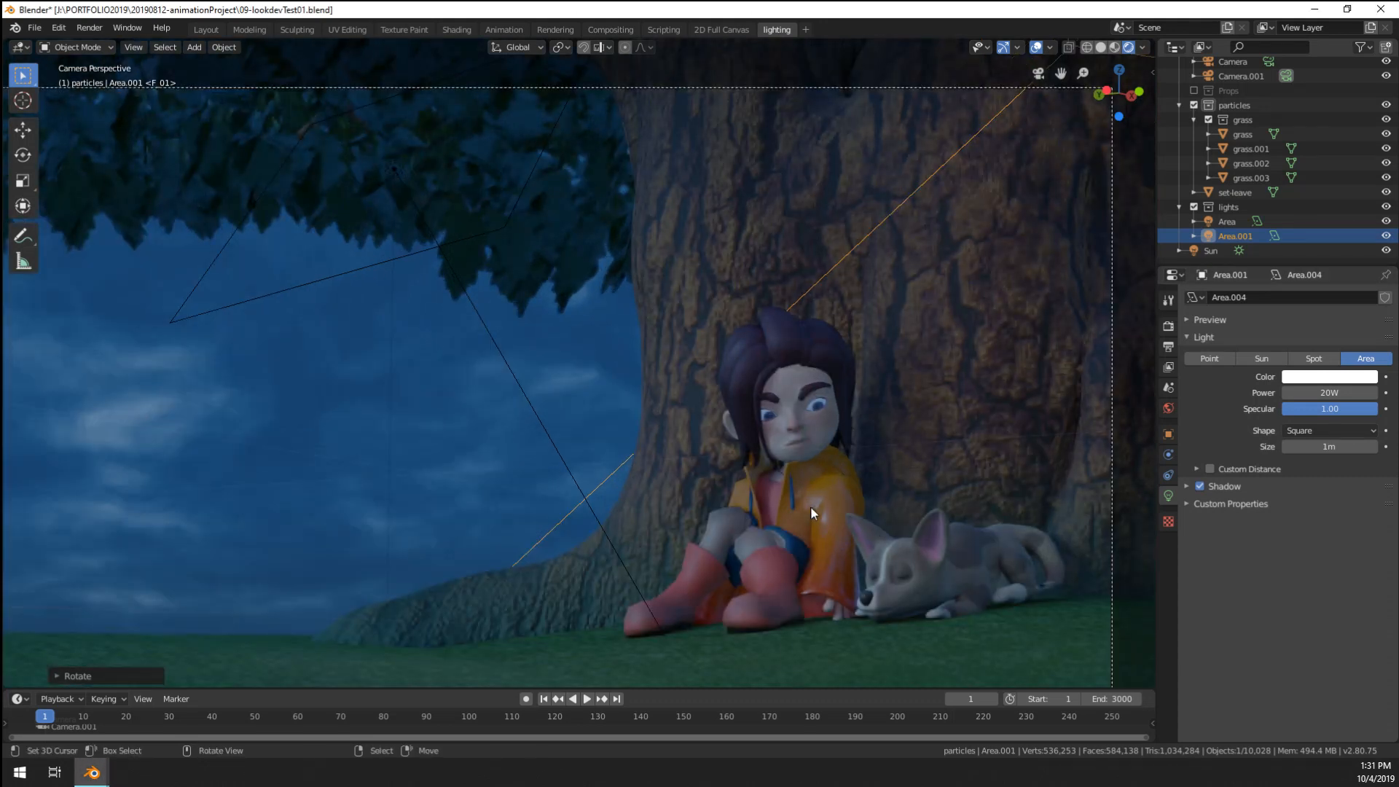
- Set Area.001's specular to 0.5
left_click(1296, 409)
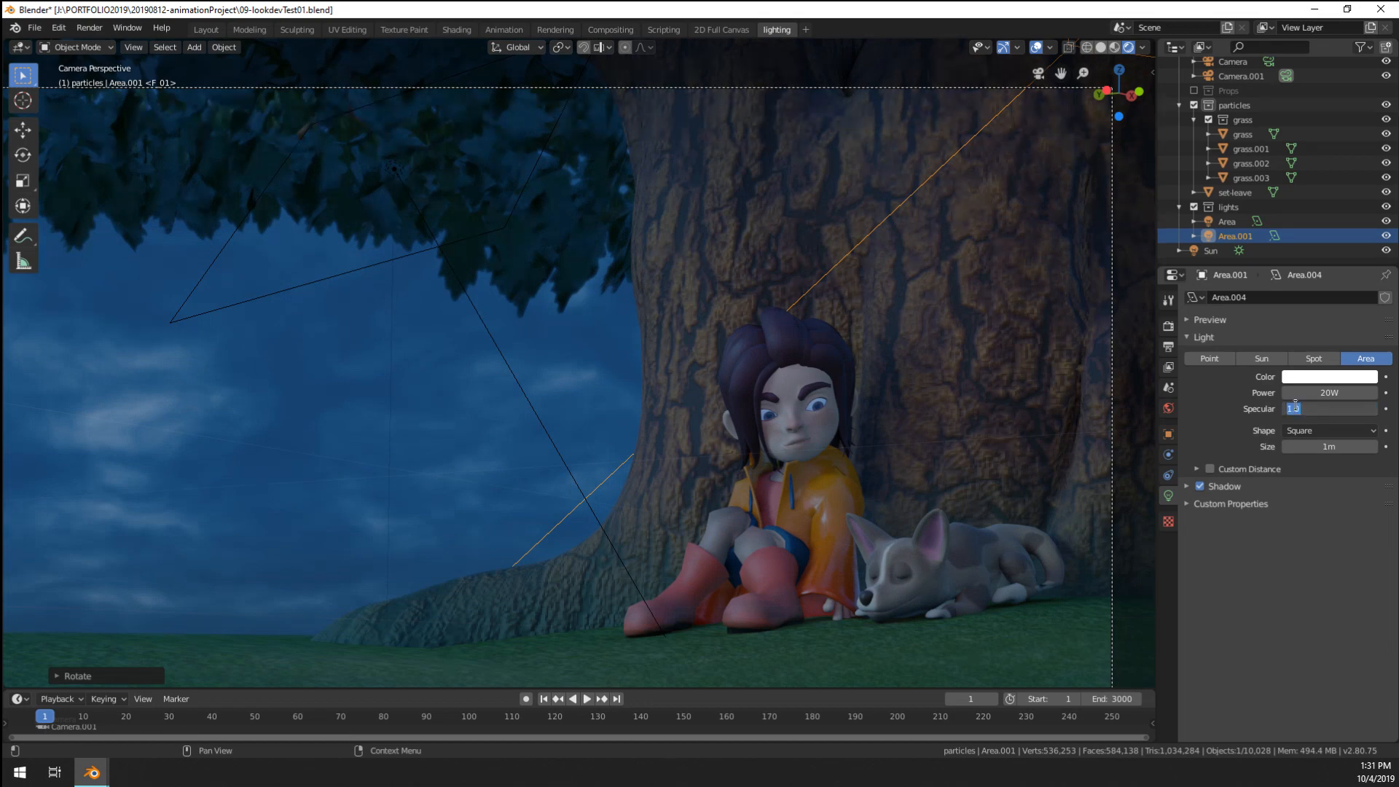
type("0.5")
key("Return")
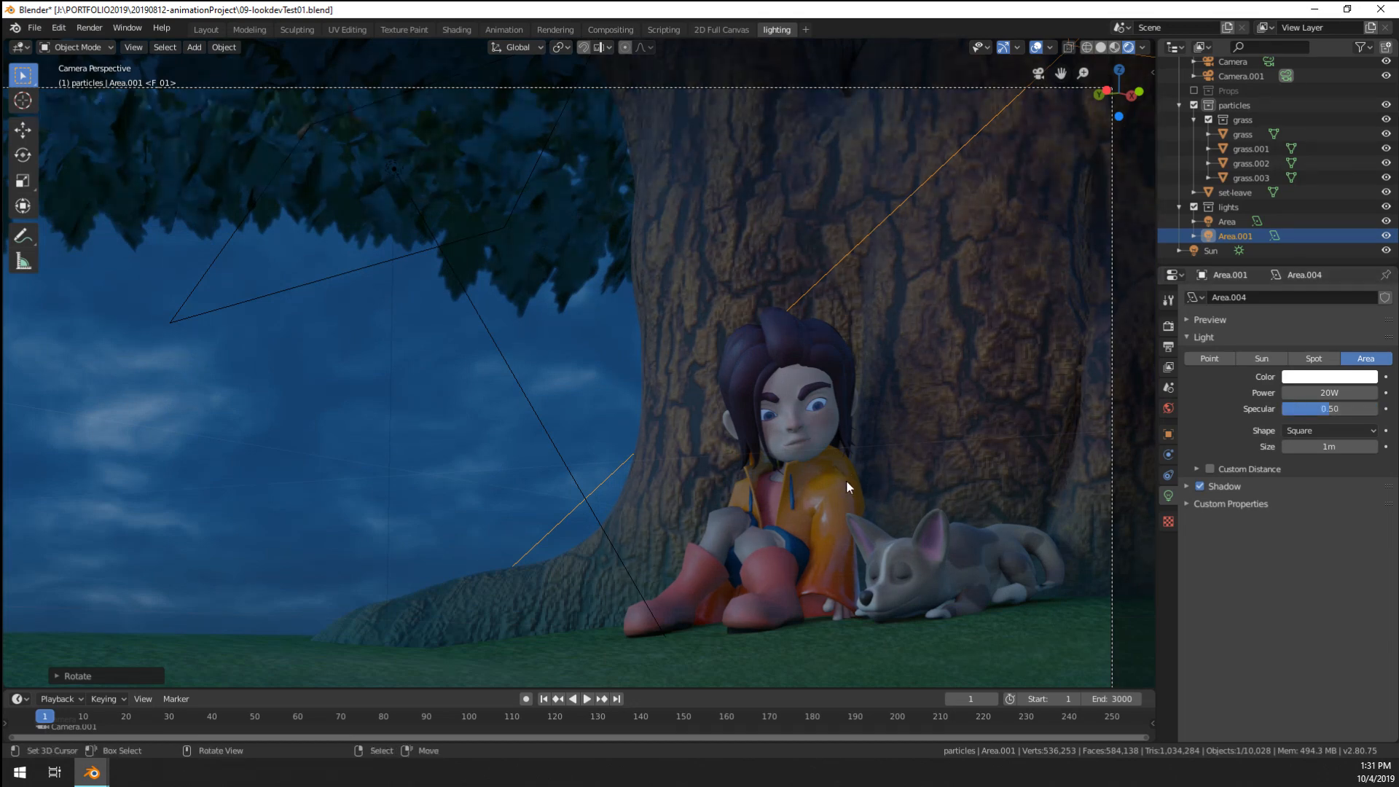
- Duplicate Area.001 and place the copy on the opposite side of the boy, turned to face him
middle_click_drag(847, 485, 756, 388)
key("shift+d")
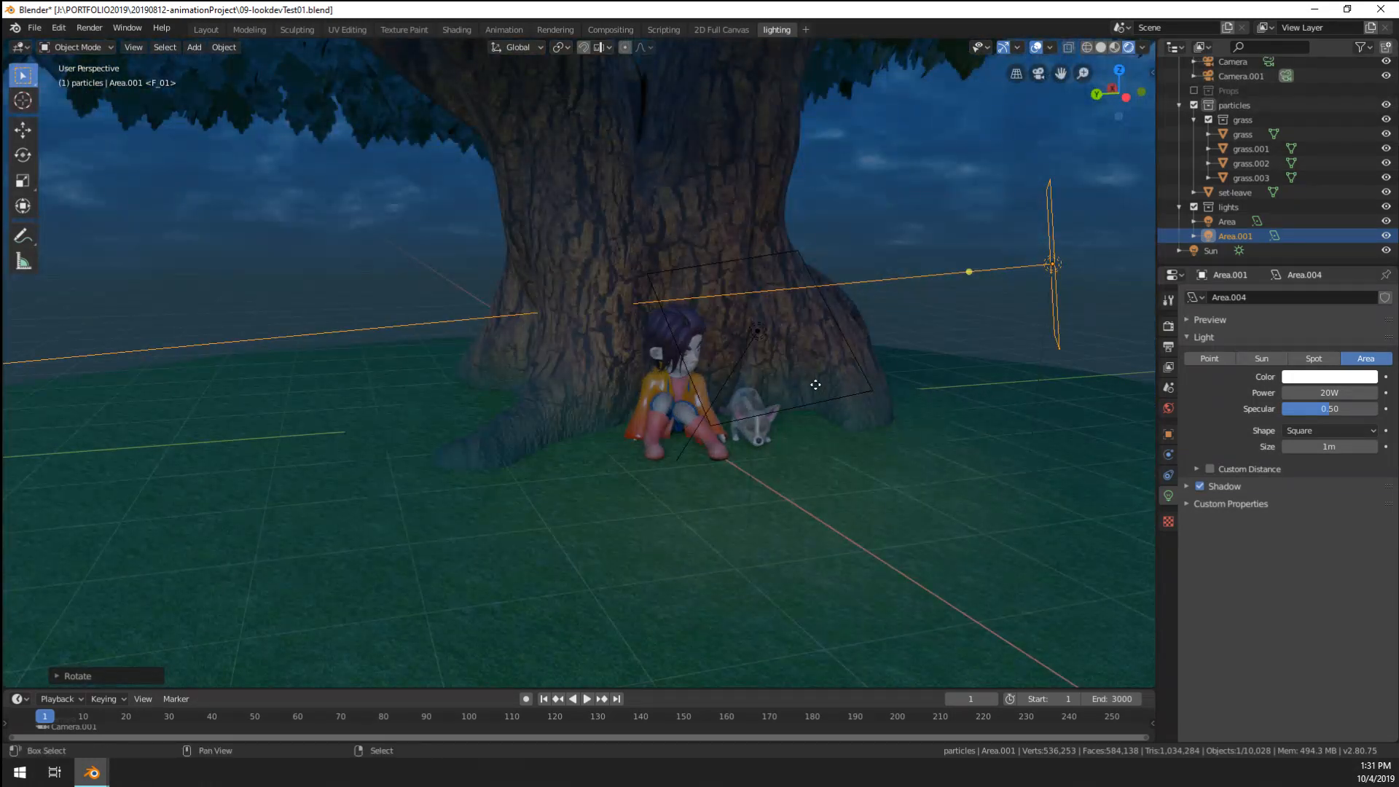
left_click(535, 408)
key("g")
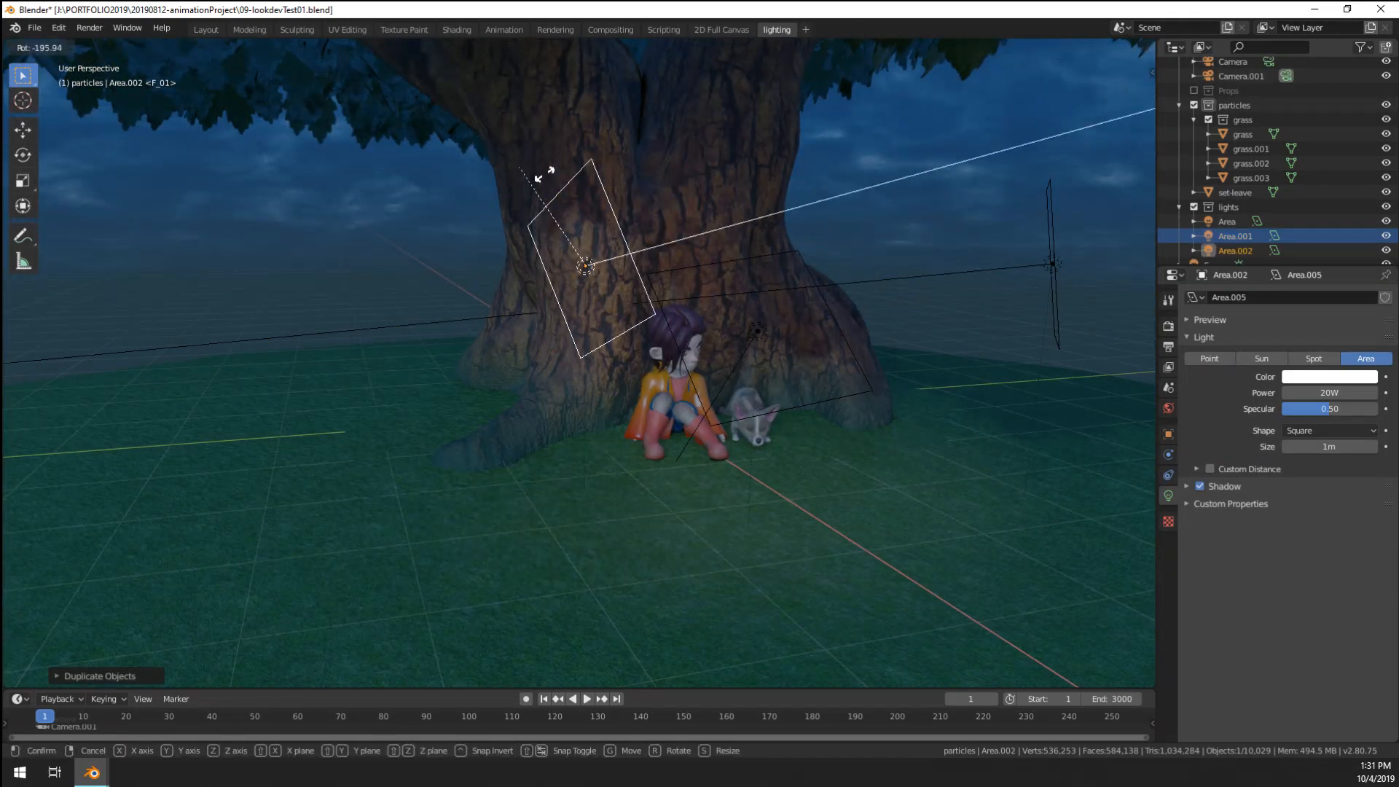
left_click(532, 250)
key("KP_0")
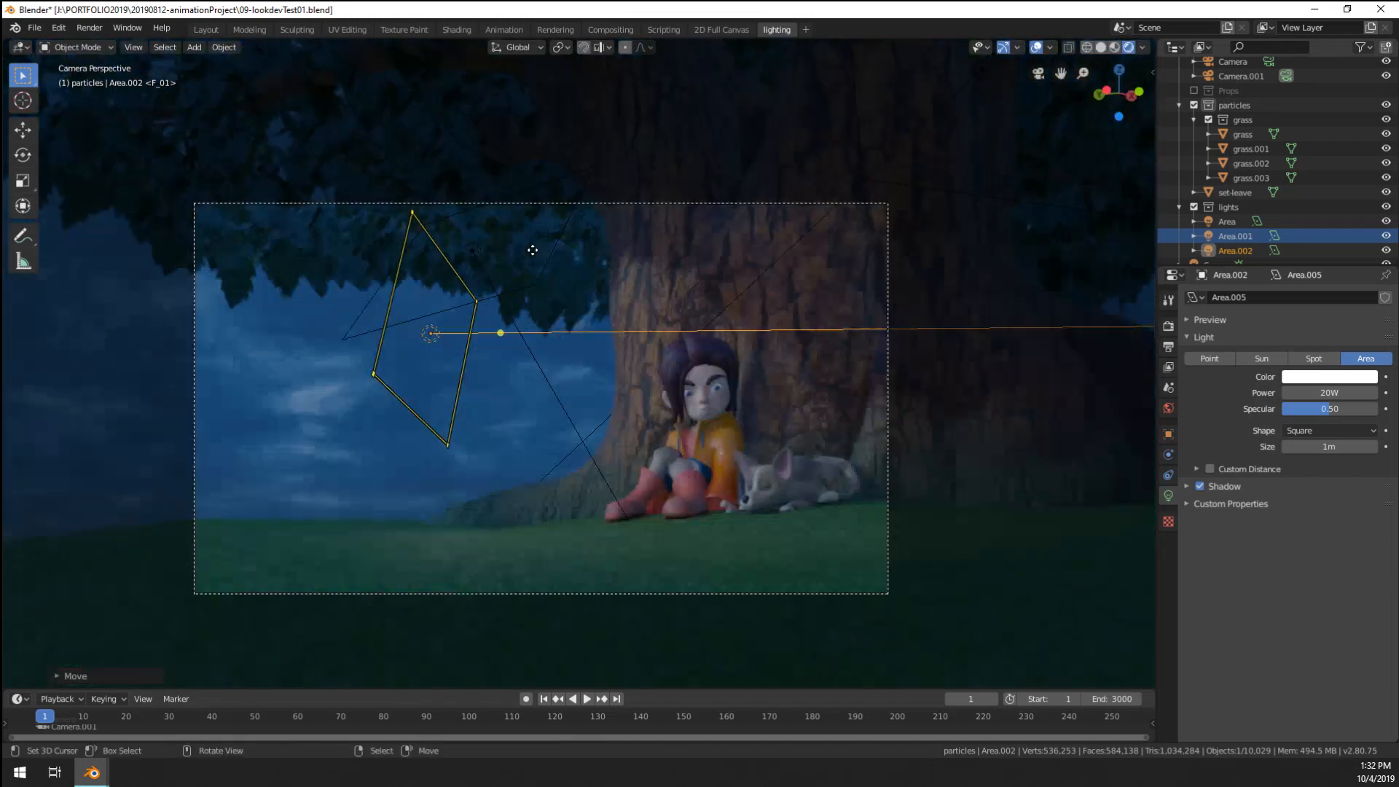
- Rotate Area.002 around the Z axis and move it out in front of the trunk on the boy's side
key("g")
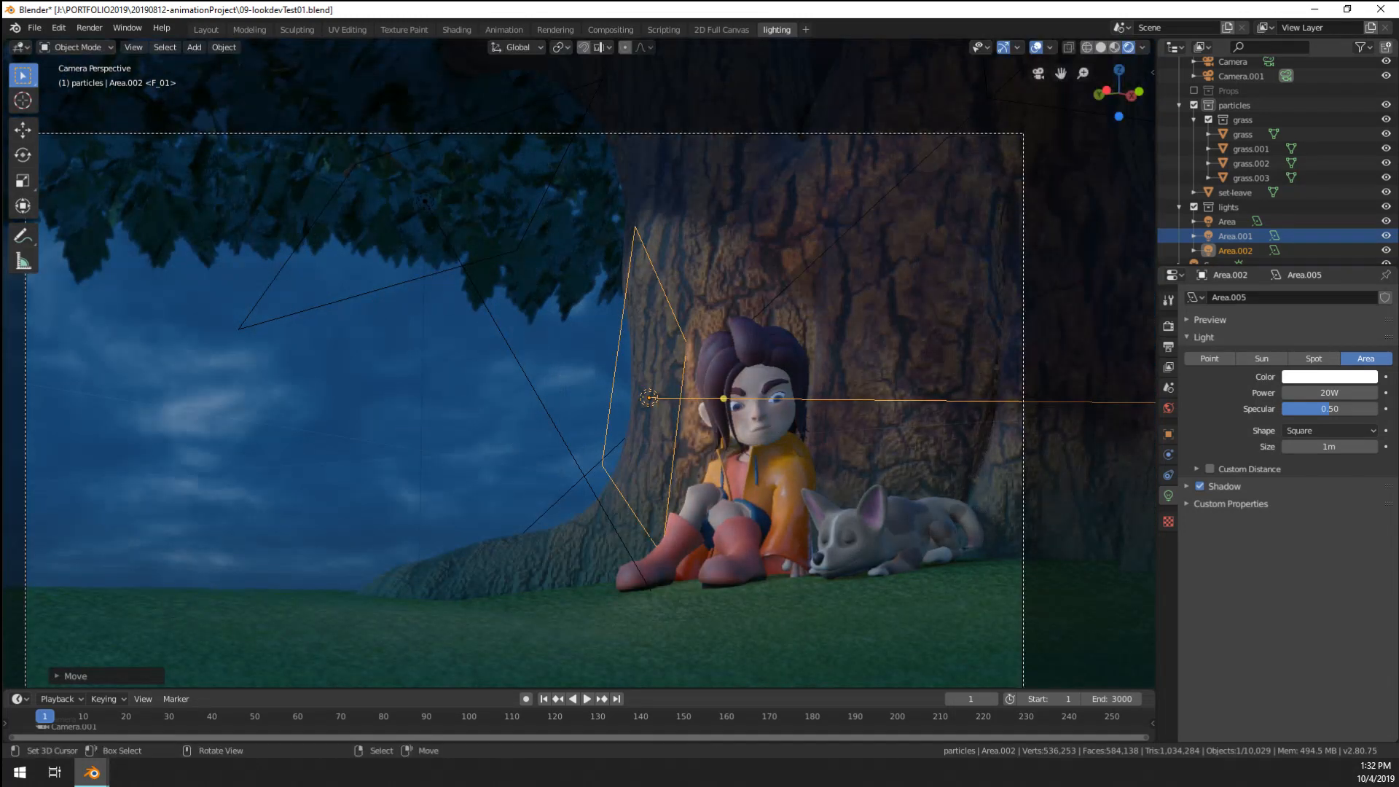
key("r")
key("z")
left_click(637, 435)
key("KP_0")
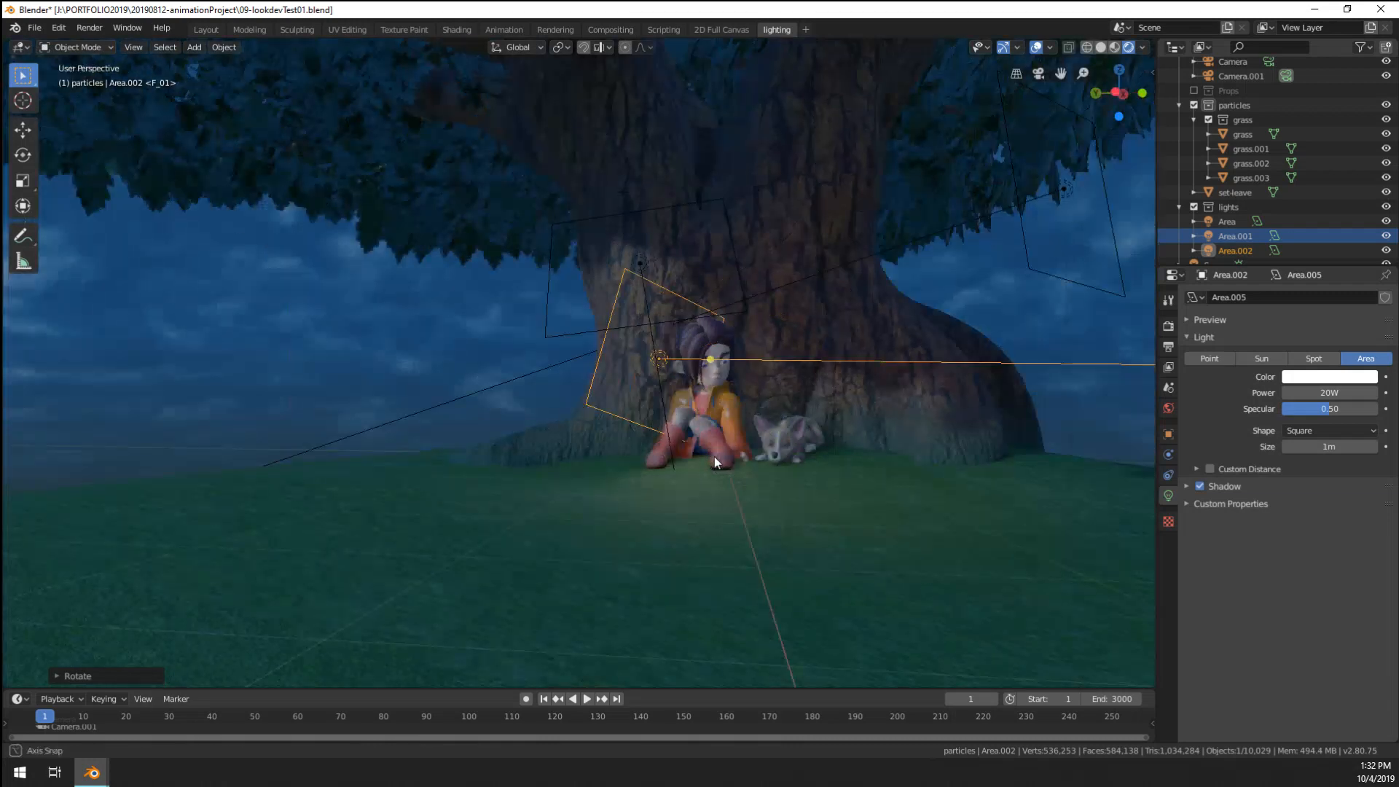
key("g")
left_click(555, 425)
key("KP_0")
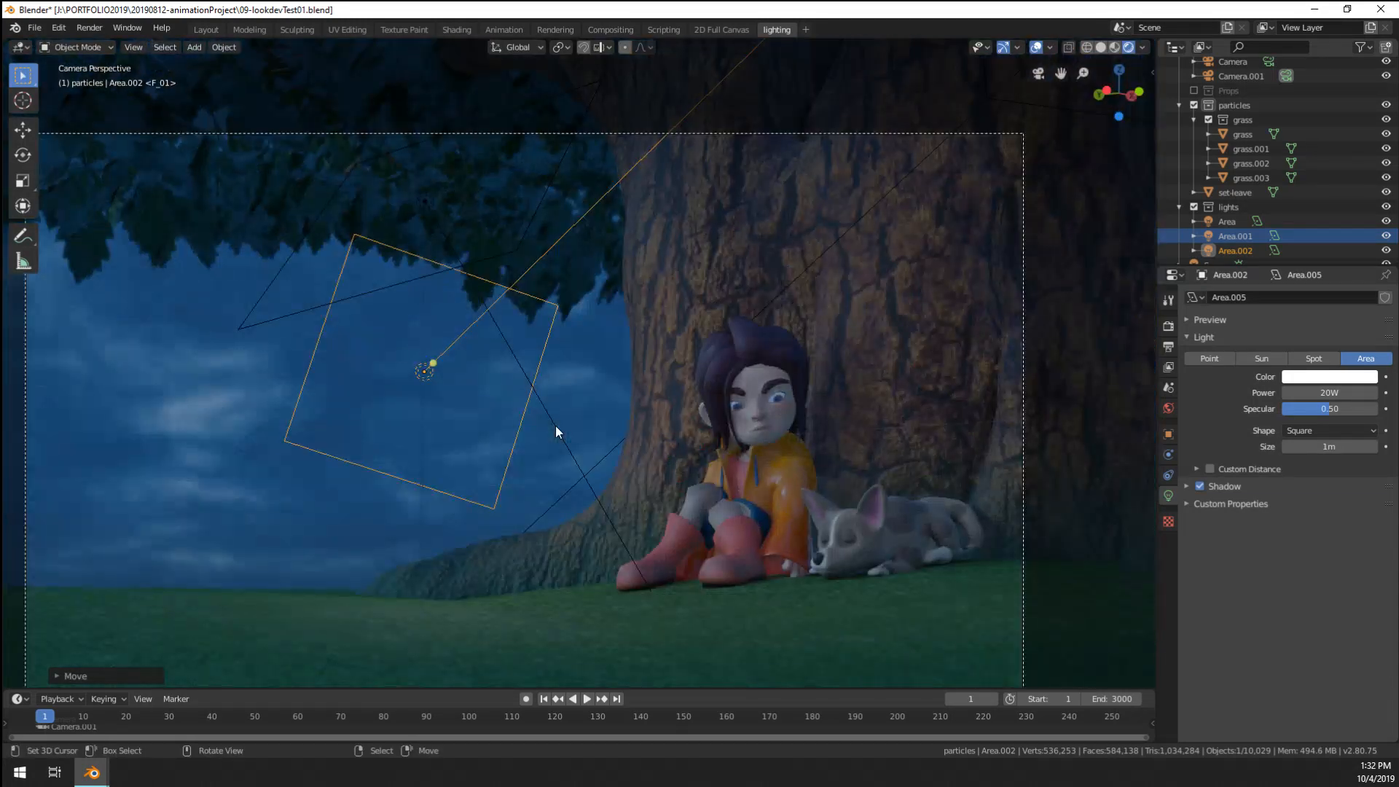
- Readjust Area.002's position and Z rotation so it shines across the trunk from the open-sky side
key("g")
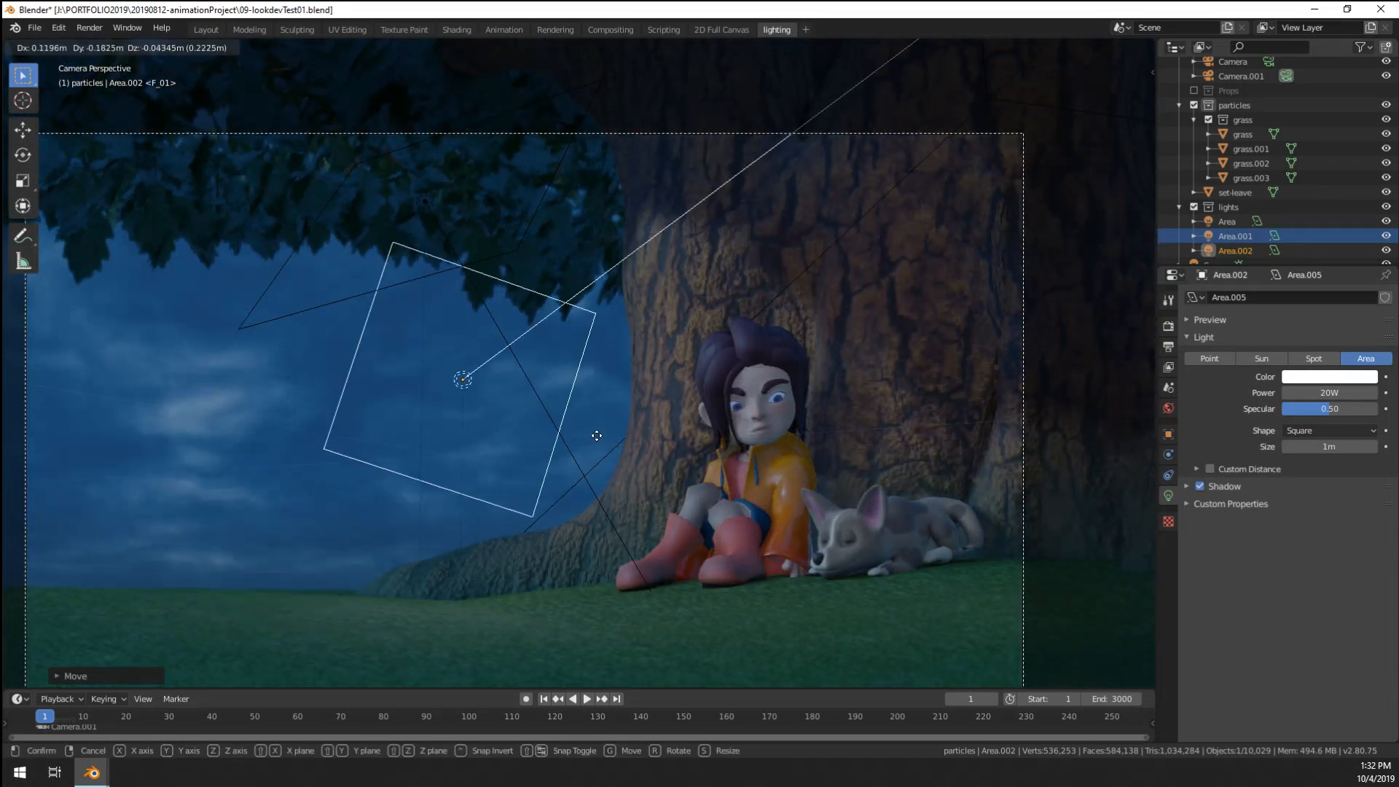
key("r")
key("z")
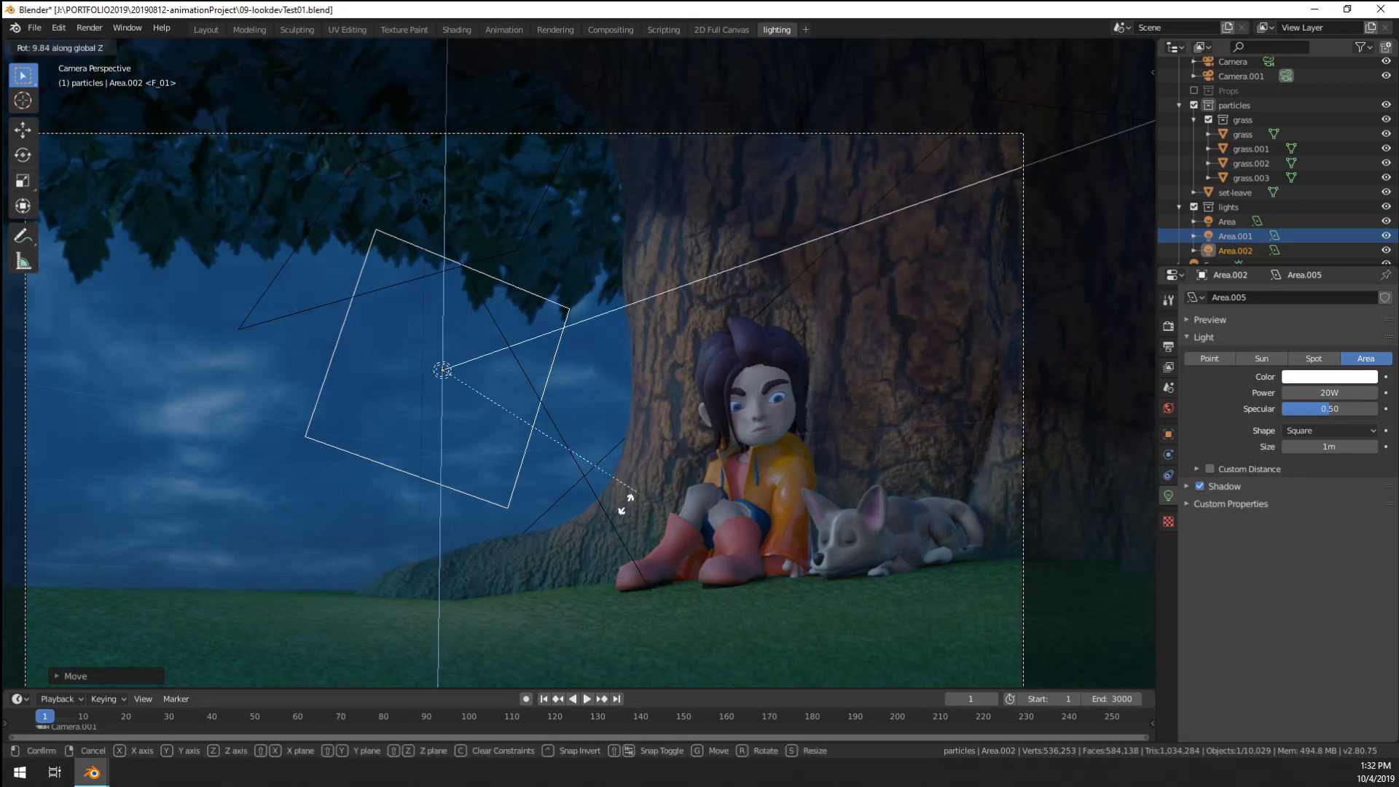
left_click(600, 528)
key("g")
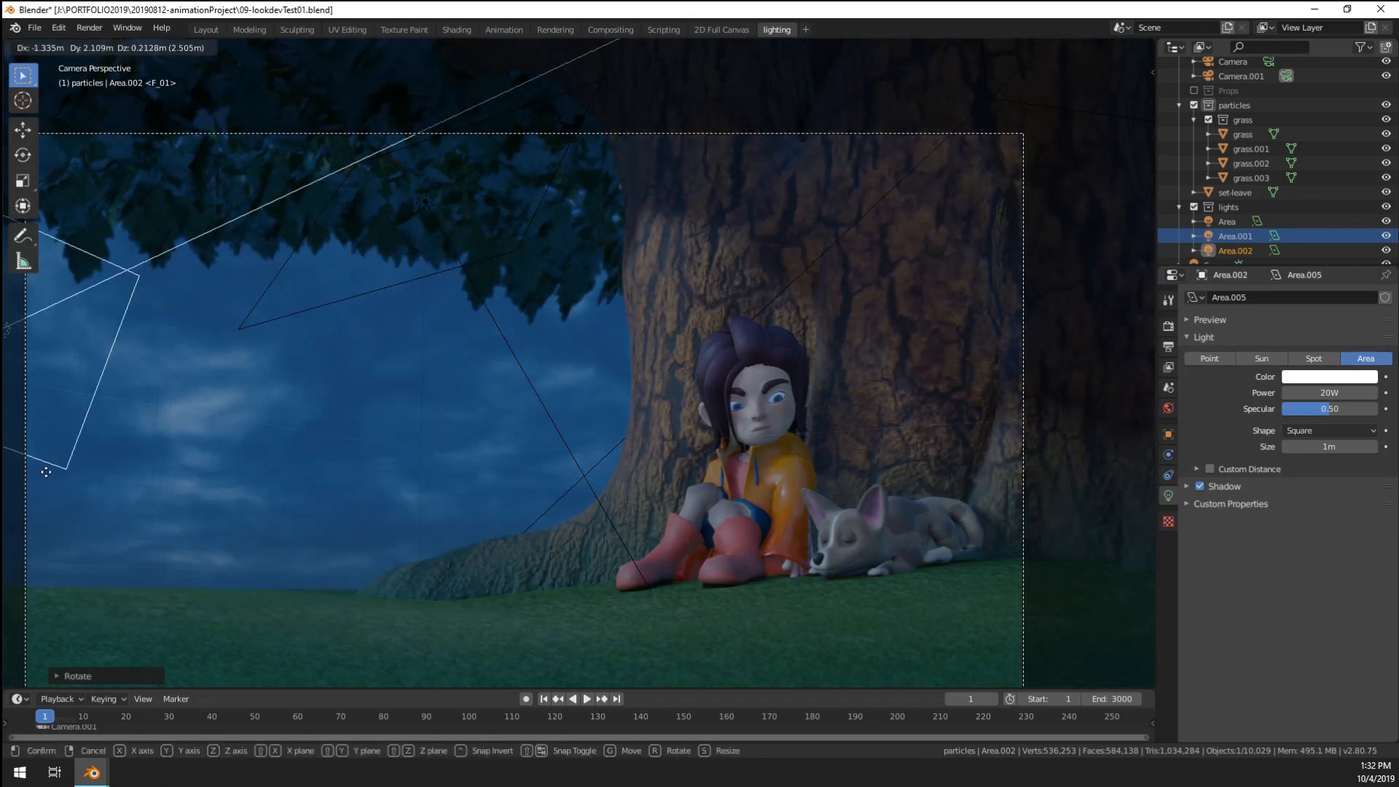
left_click(702, 474)
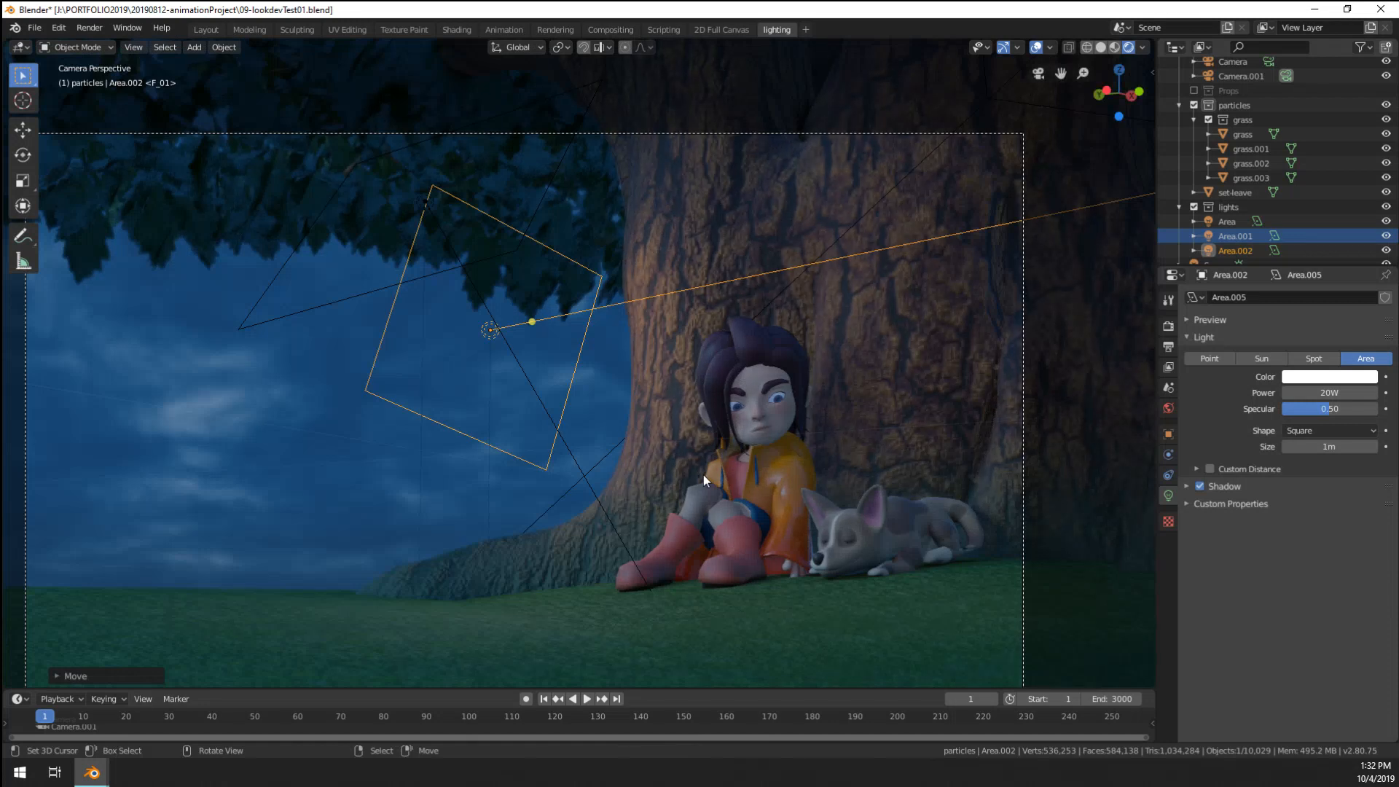
- Nudge and tilt Area.002 down slightly toward the boy and set its power to 40 W
key("g")
key("r")
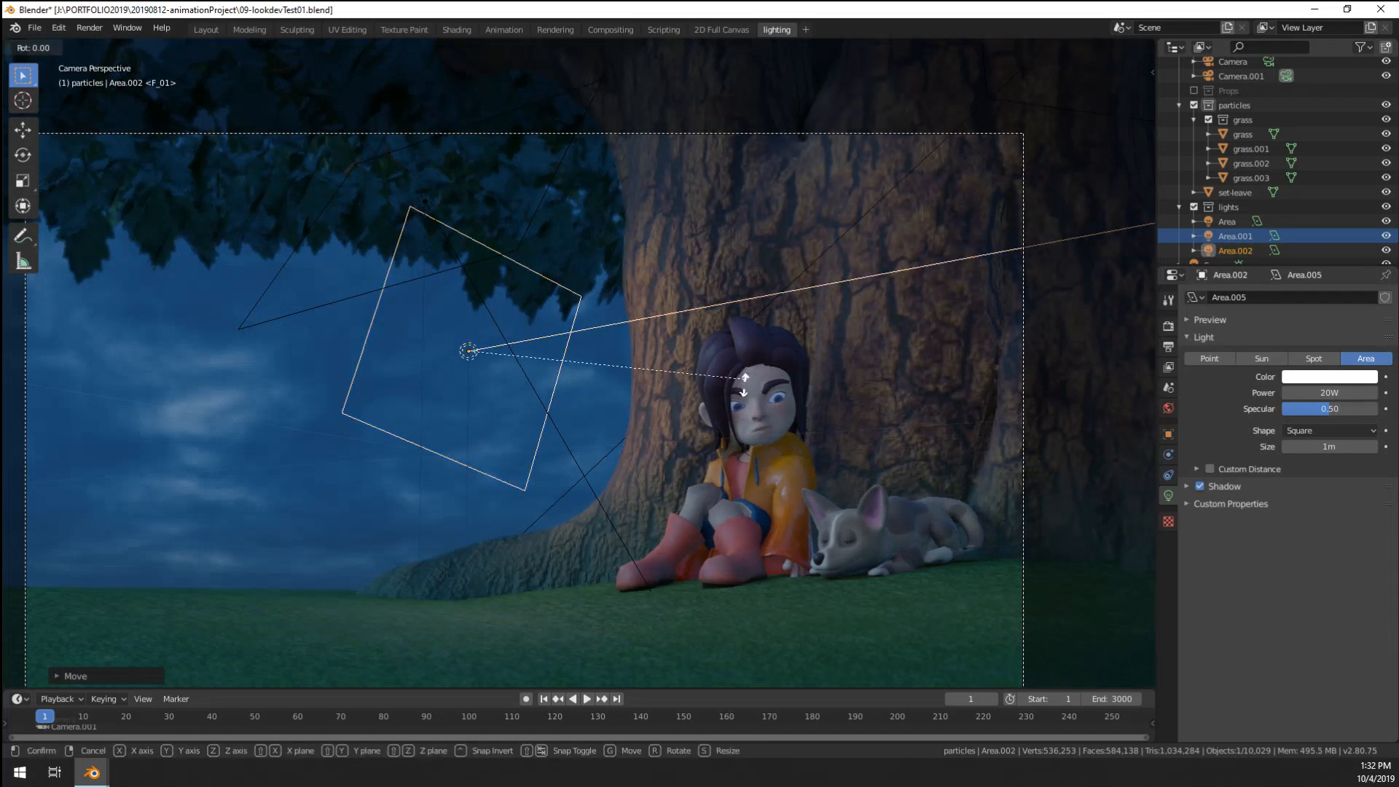
left_click(744, 408)
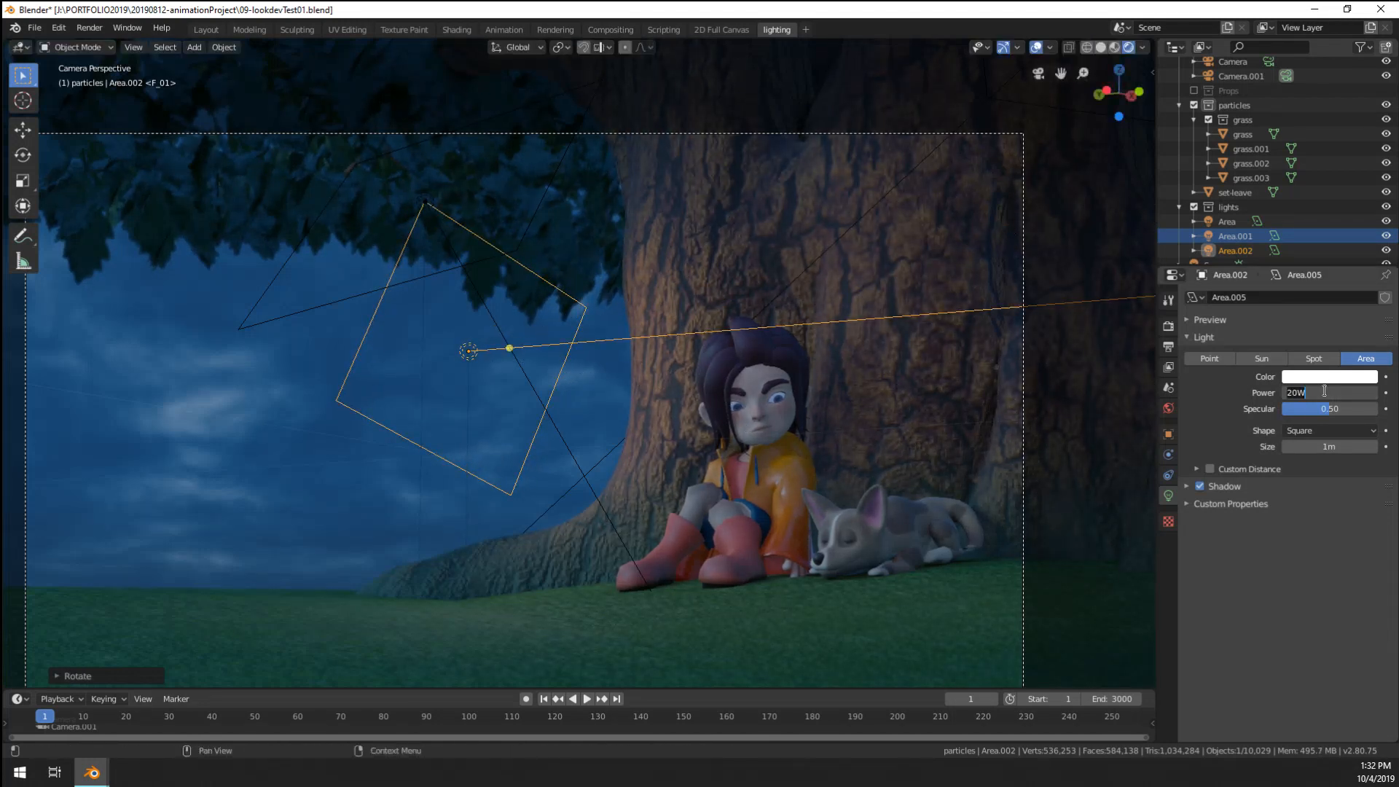
- Move Area.002 slightly farther from the trunk and tint it blue with hue 0.625 and saturation 0.641
key("g")
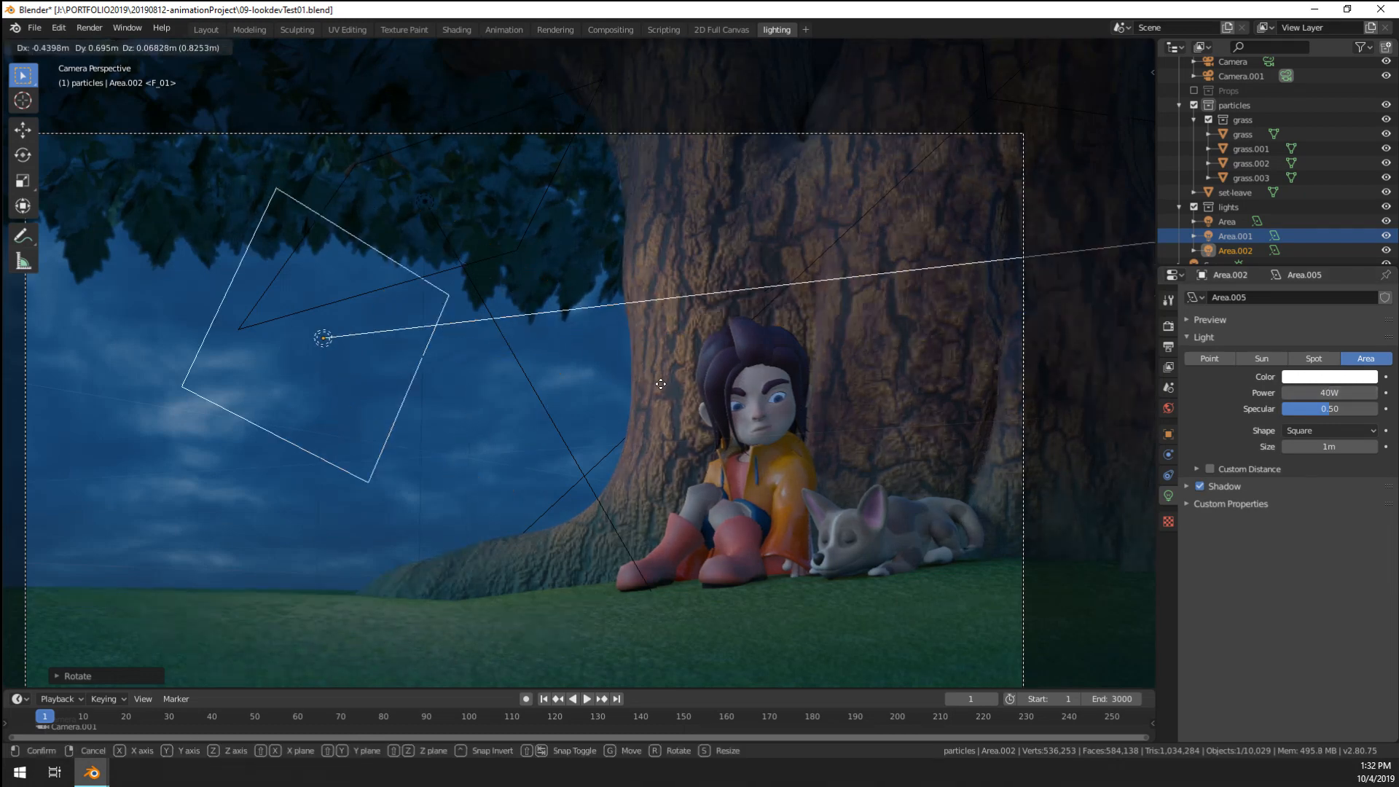
left_click(1351, 395)
left_click(1322, 377)
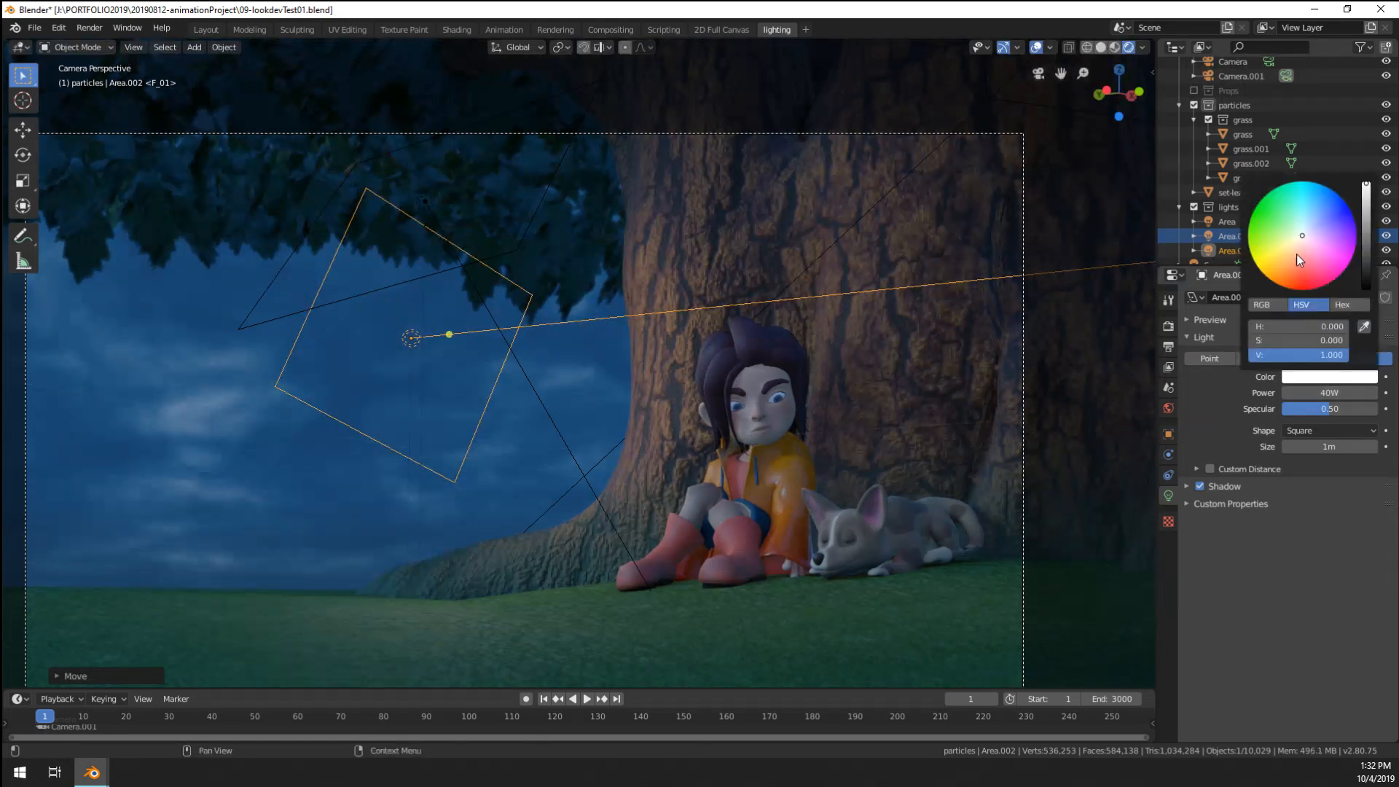
left_click_drag(1302, 236, 1326, 210)
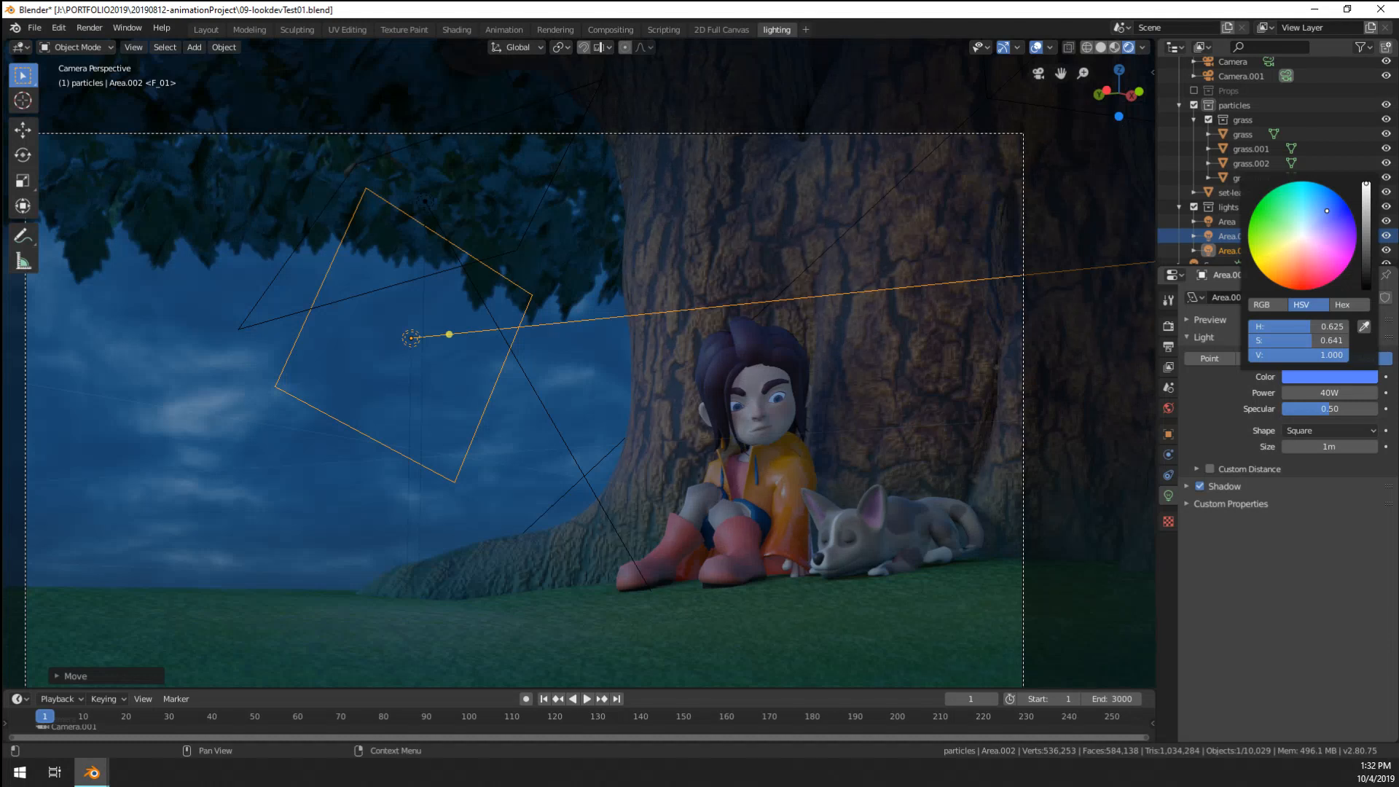
- Move Area.002 slightly closer to the trunk and re-enter its power as 40 W
key("g")
left_click(689, 392)
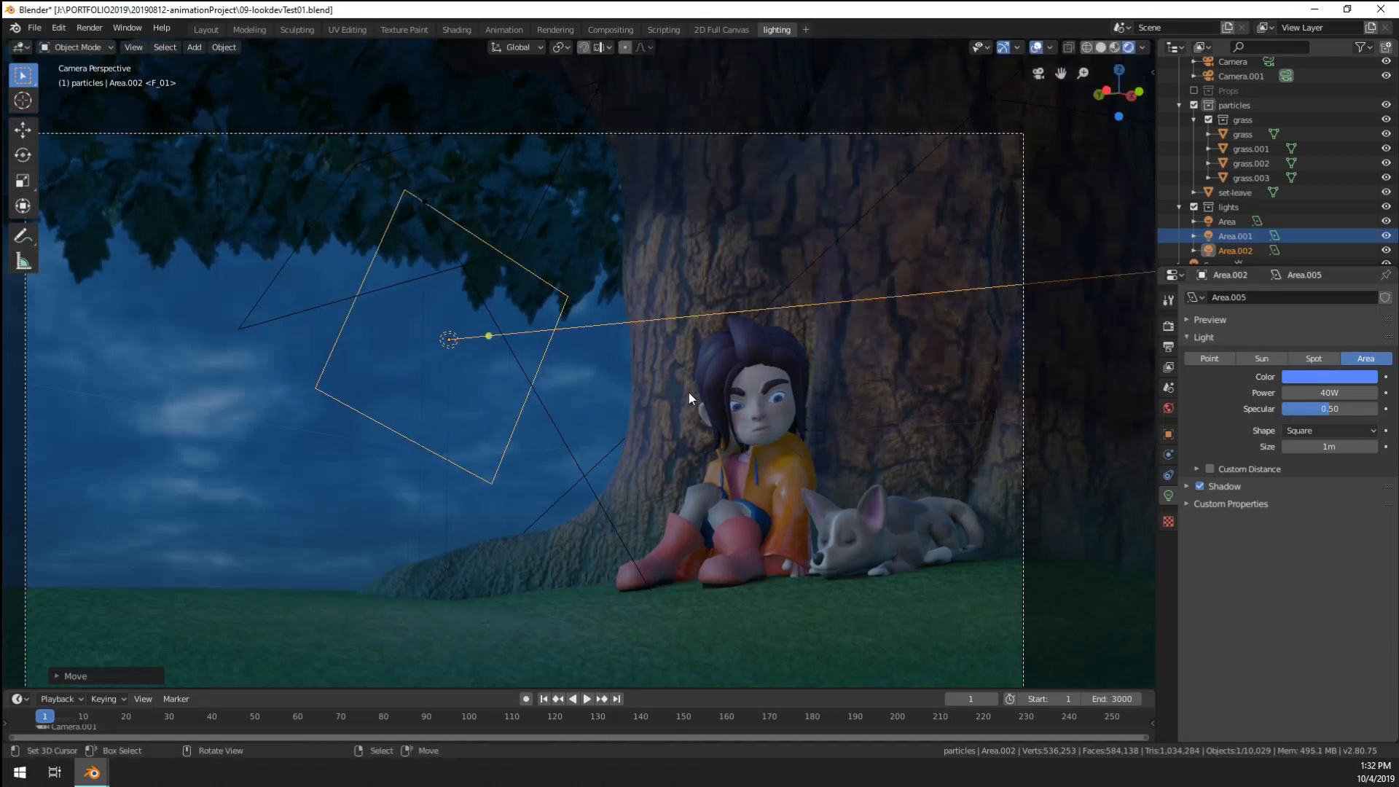
left_click(1321, 392)
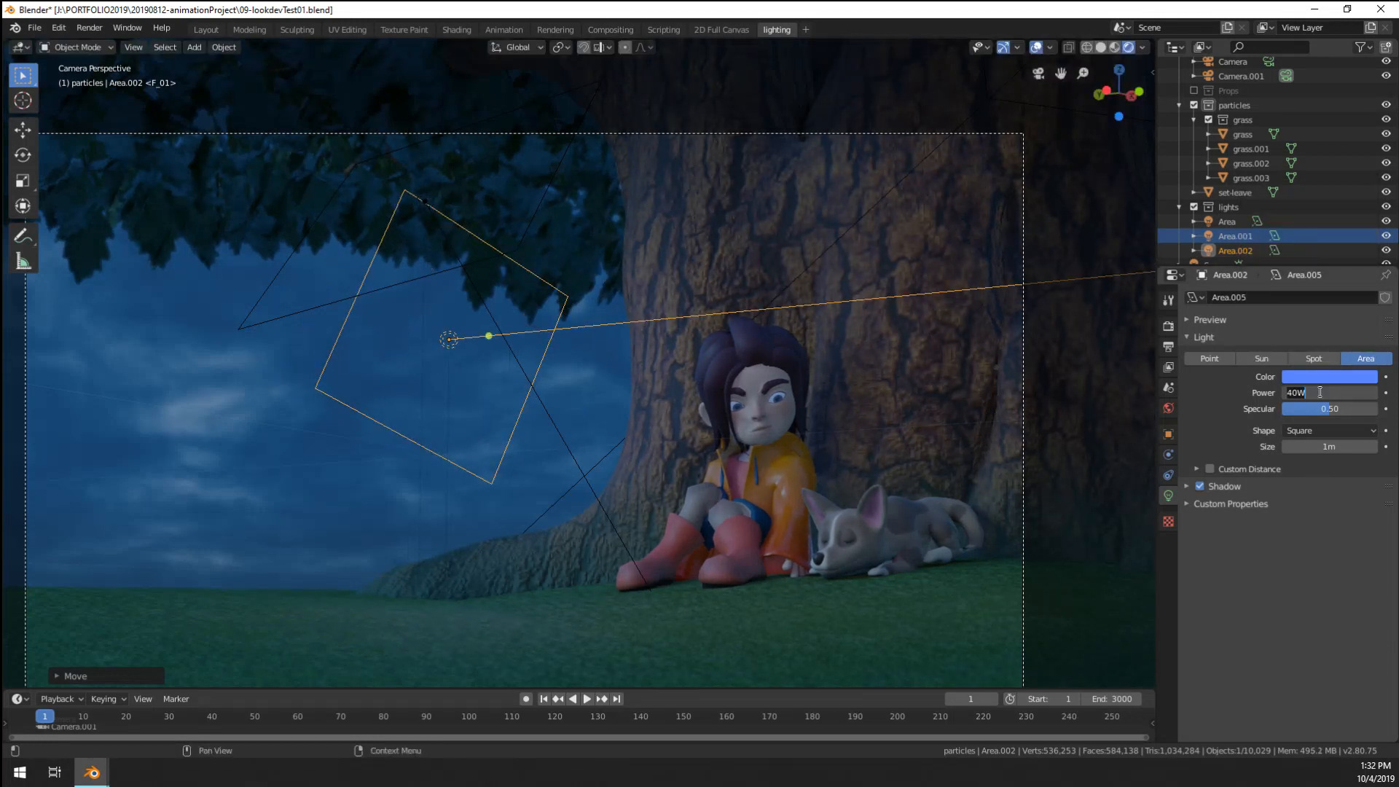
type("0W")
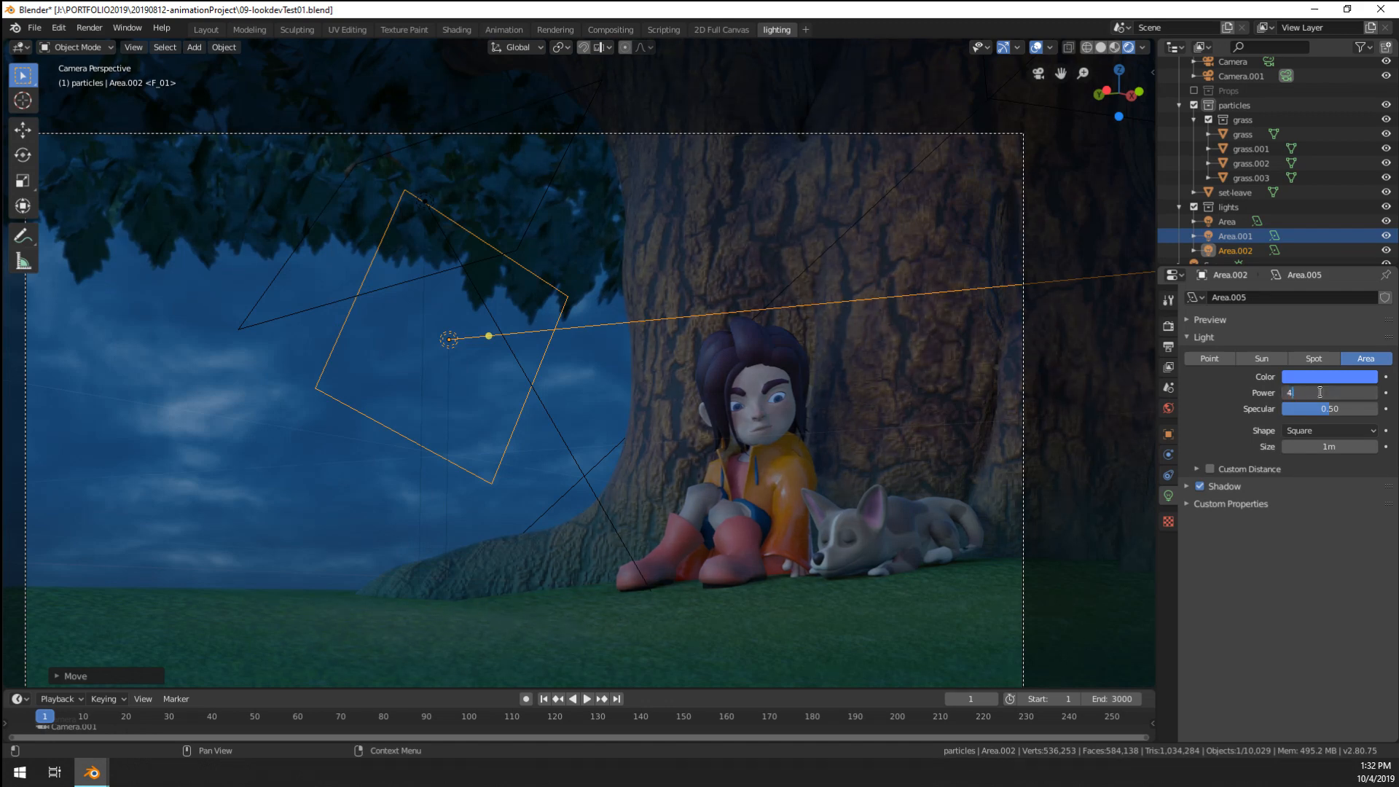
key("Return")
scroll(760, 387, "up", 5)
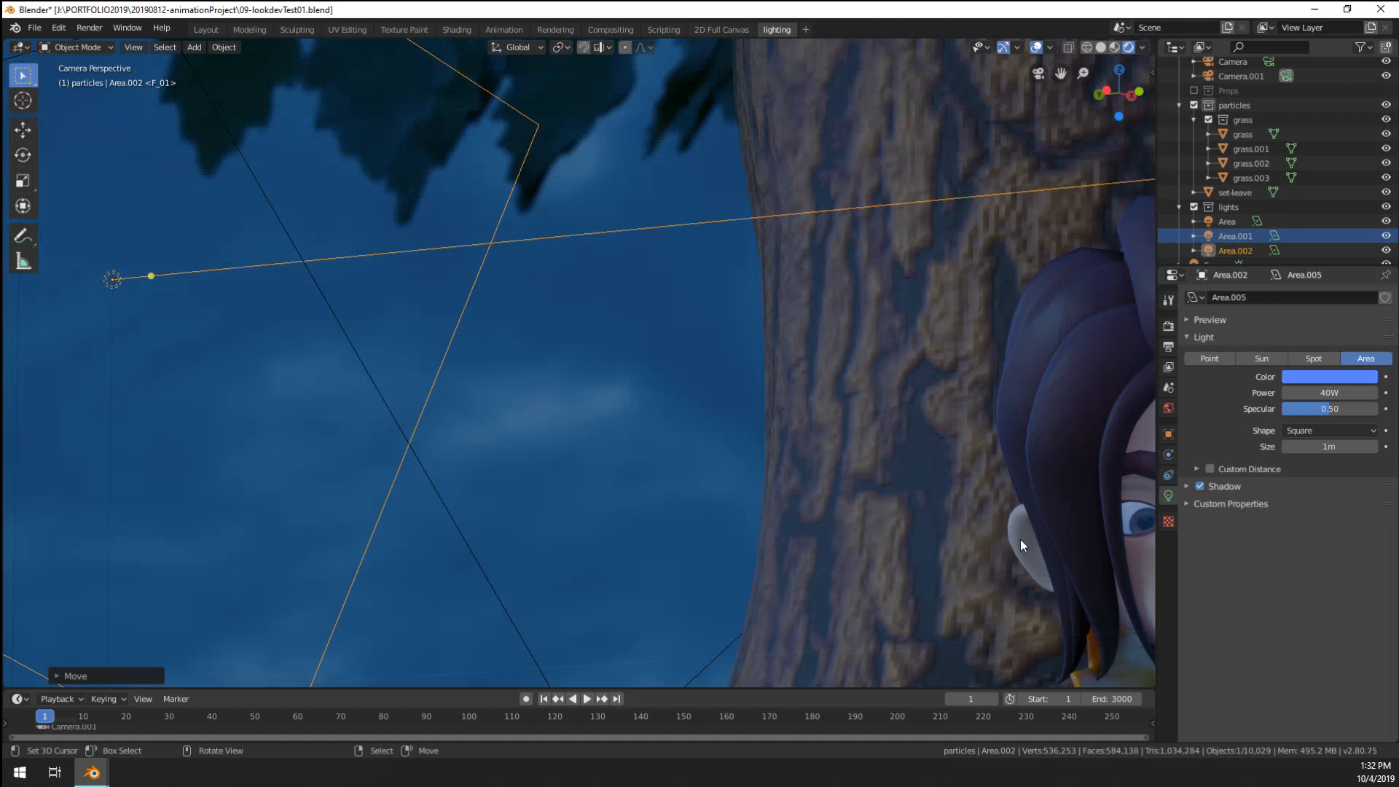
scroll(803, 386, "down", 5)
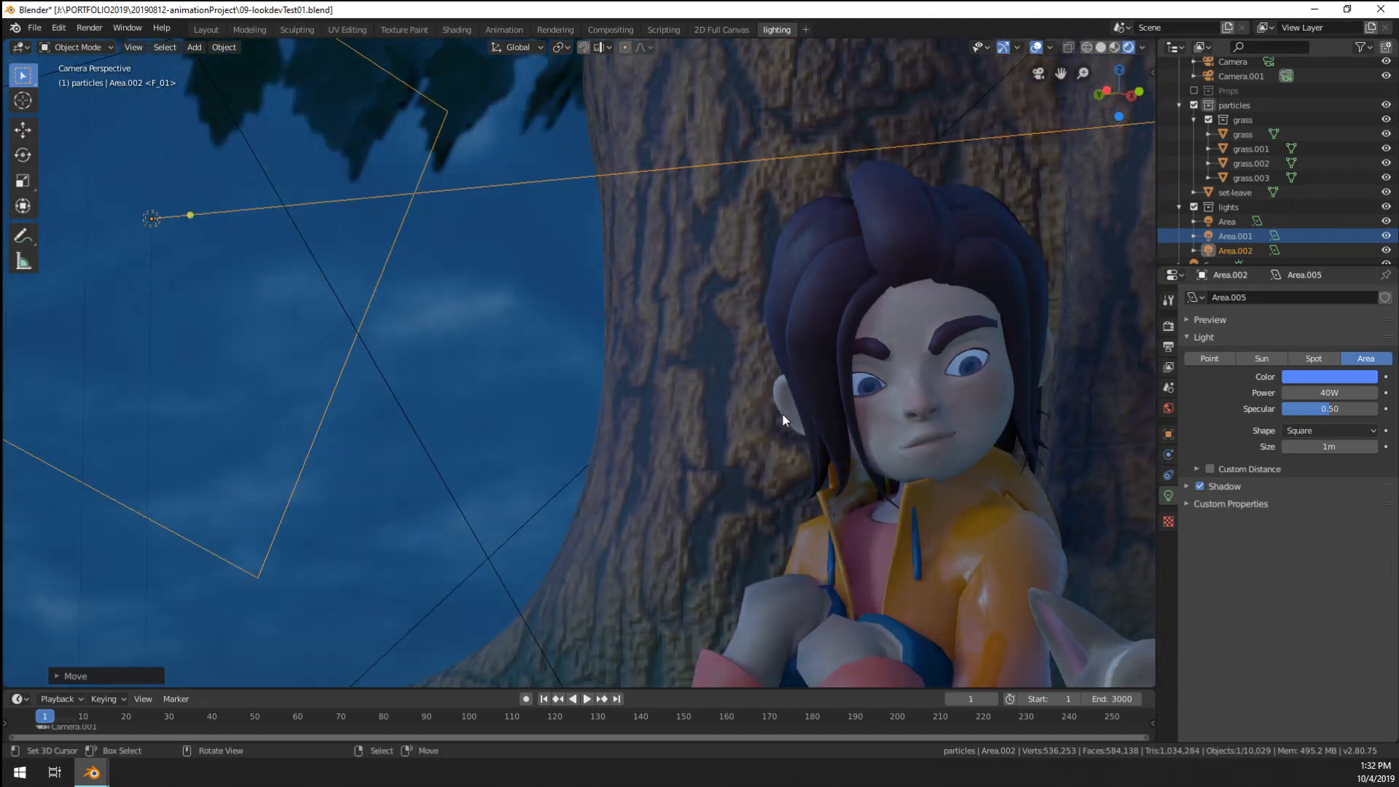
scroll(694, 445, "down", 5)
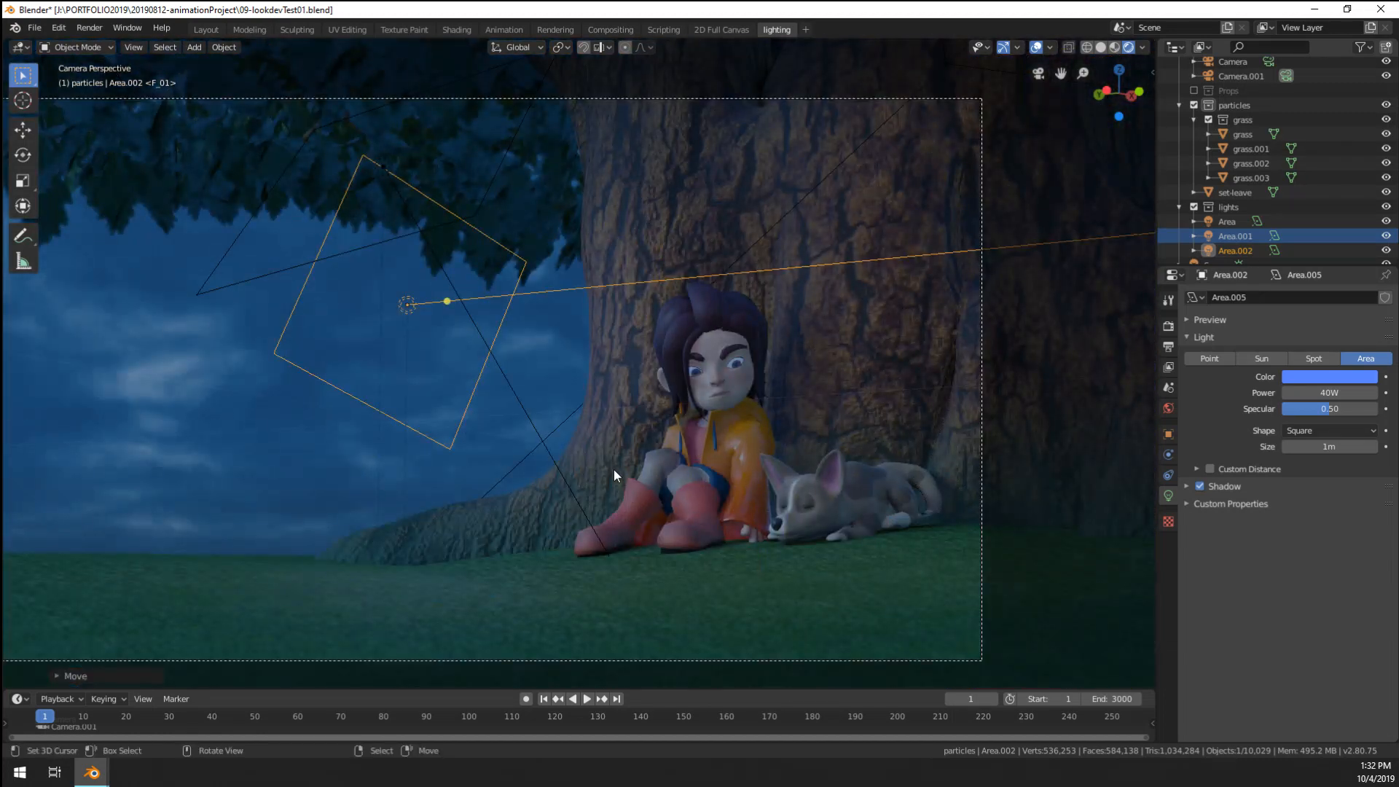
- Scale Area.002 up about 1.76 times and move it farther out from the trunk
key("s")
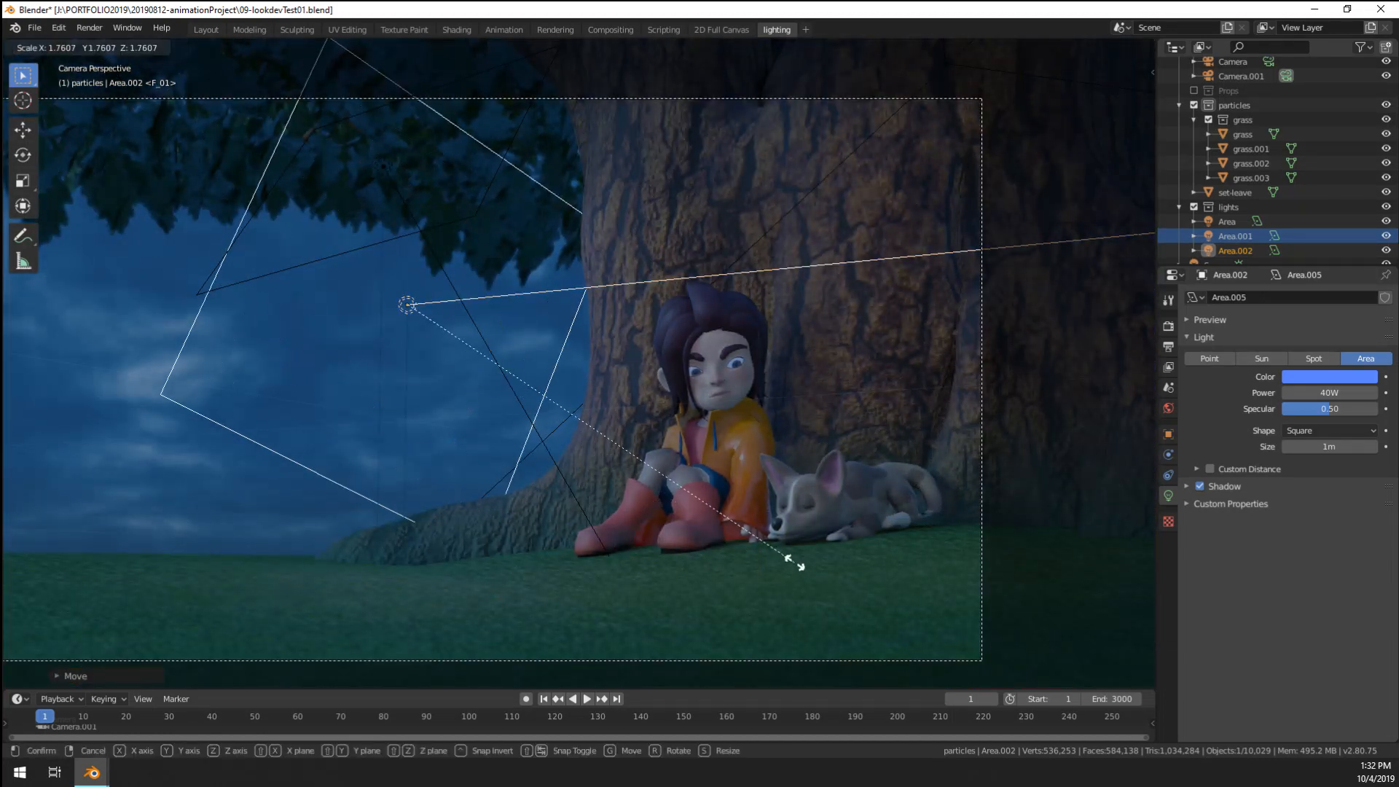
left_click(793, 564)
middle_click_drag(793, 564, 570, 480)
key("g")
left_click(475, 454)
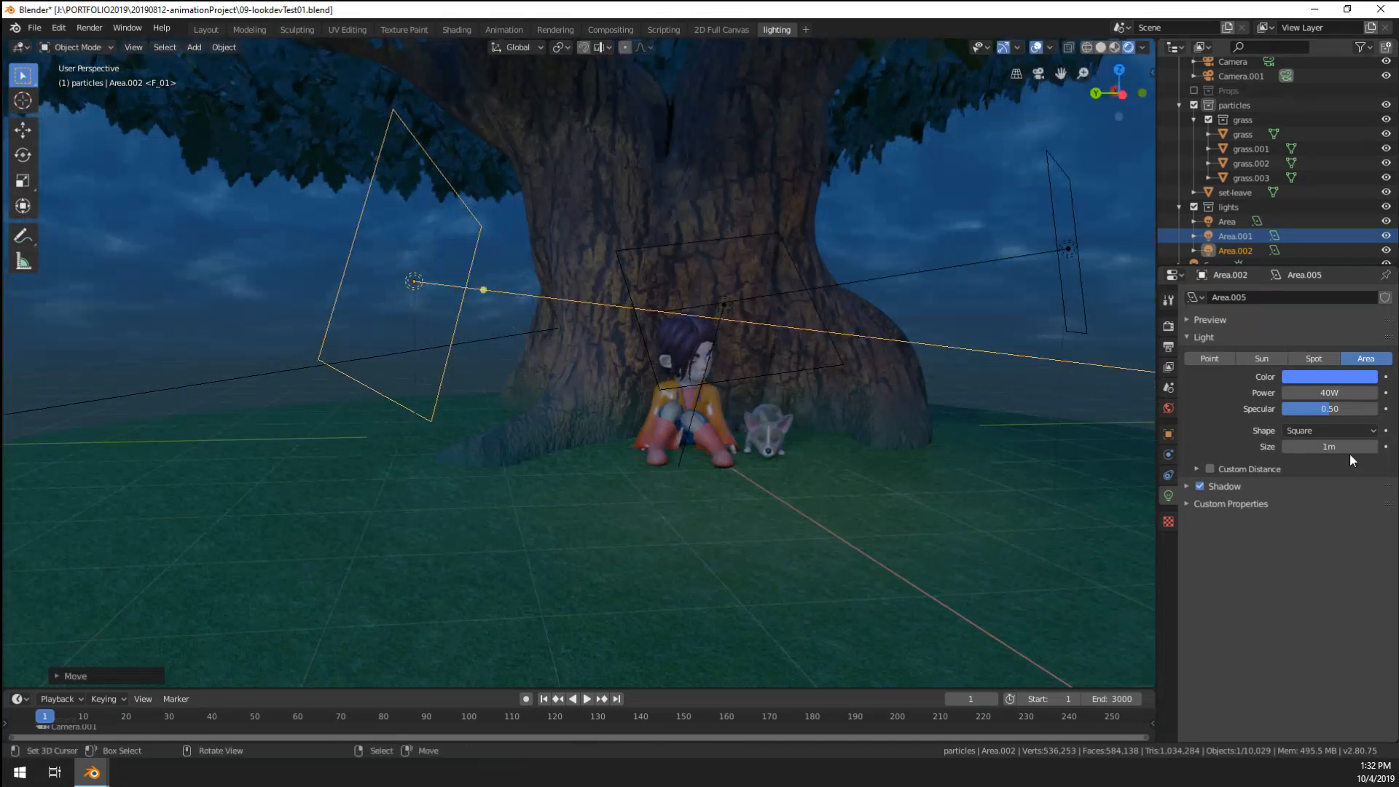
- Set Area.002's power to 80 W and check the shot through the camera
key("Return")
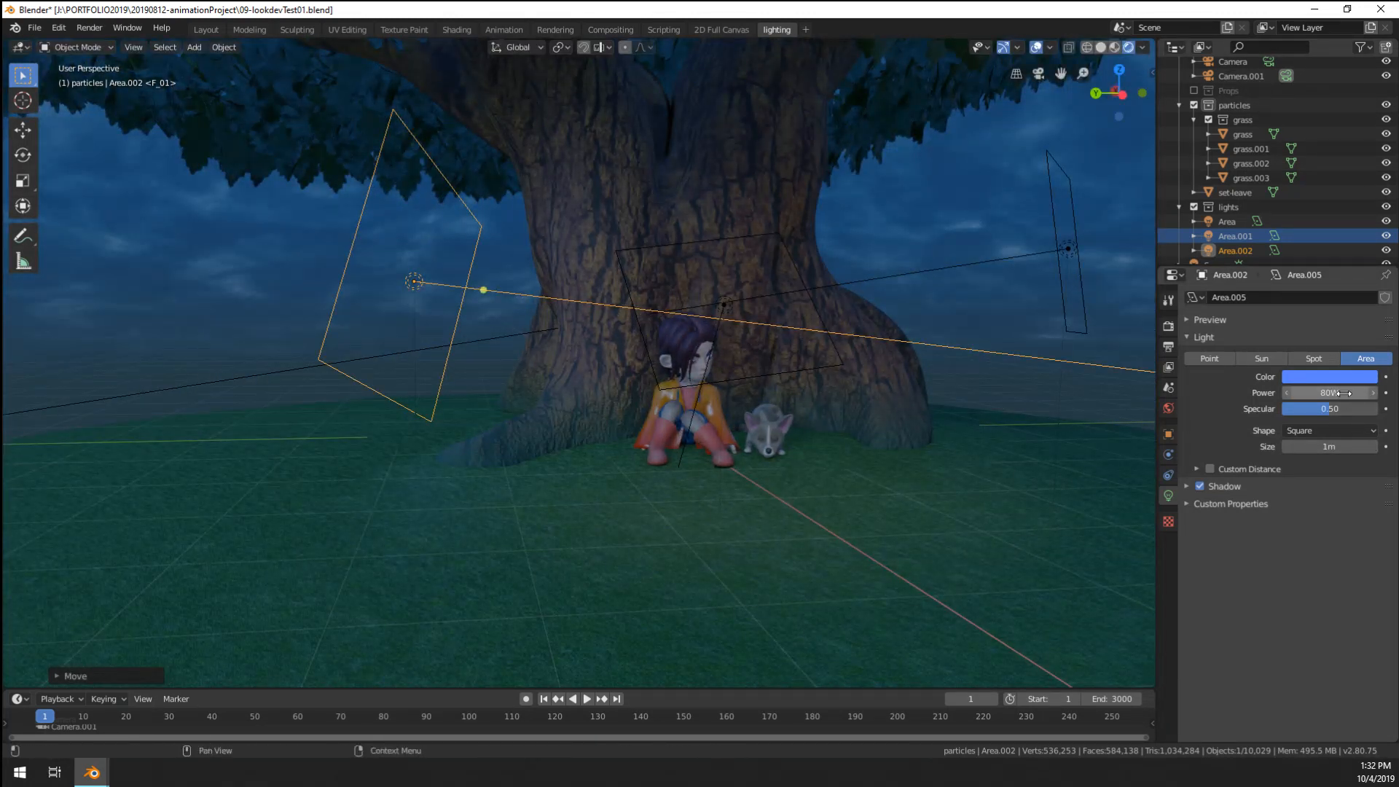
key("KP_0")
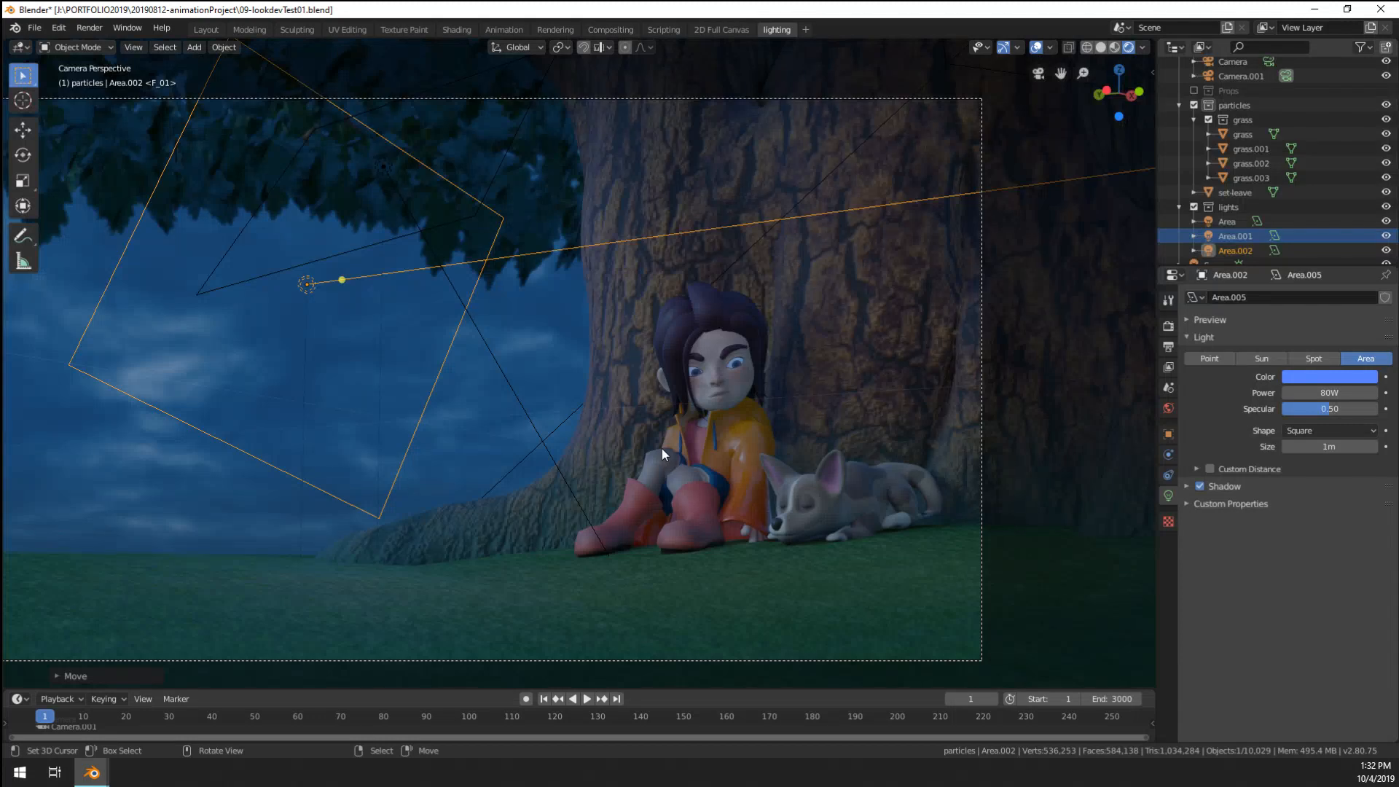
key("g")
key("Escape")
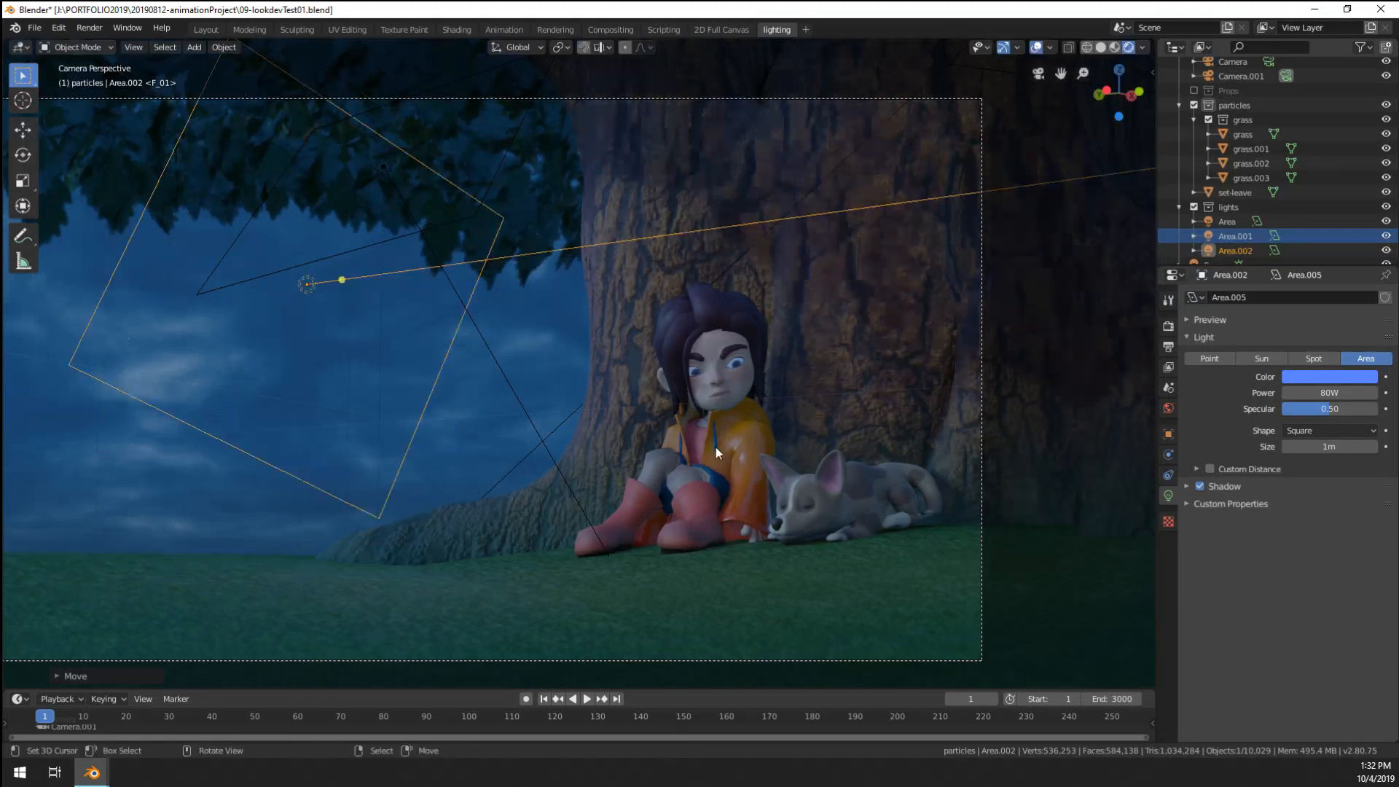
- Drop Area.002's power to 0 W for comparison, and set it to 120 W
left_click_drag(1329, 393, 1290, 392)
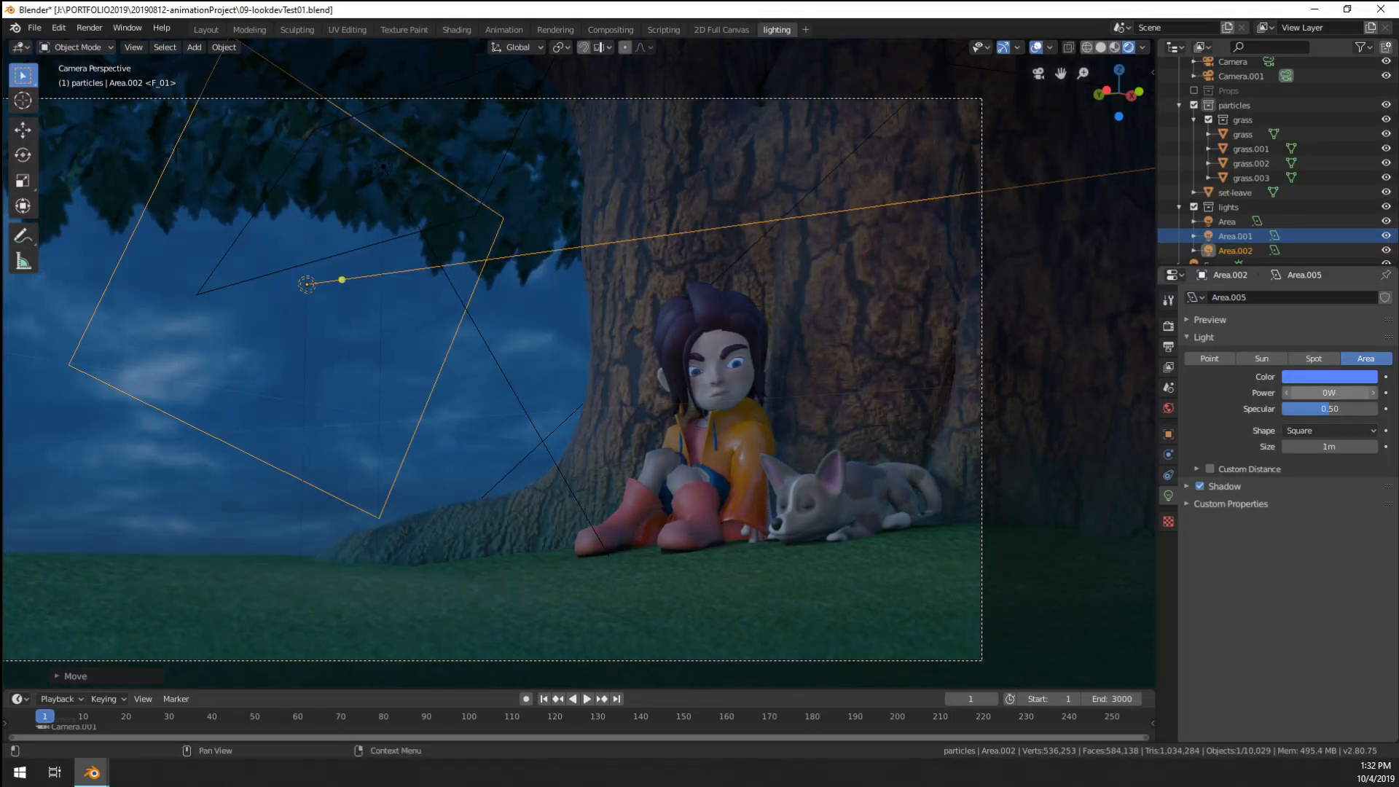
left_click(1334, 394)
type("12")
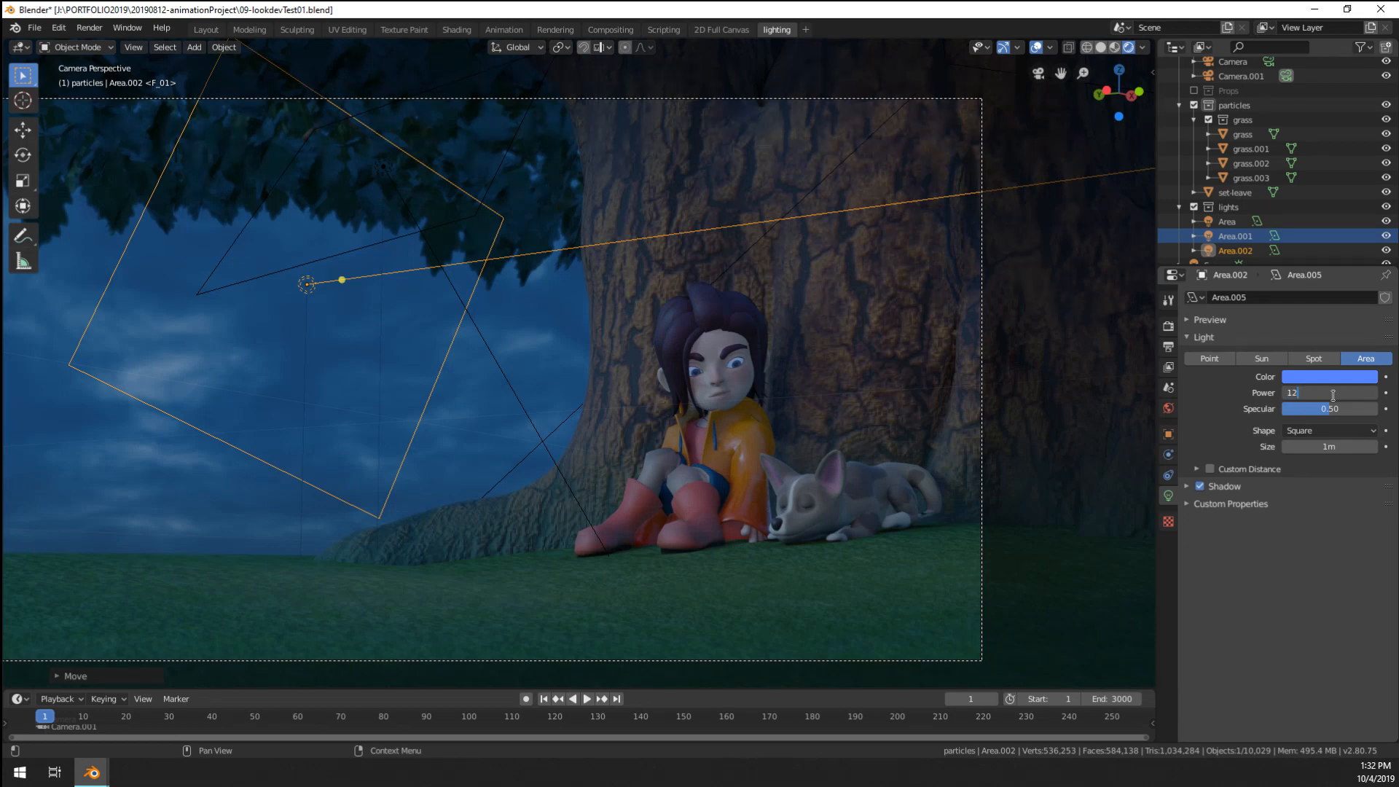
type("0")
key("Return")
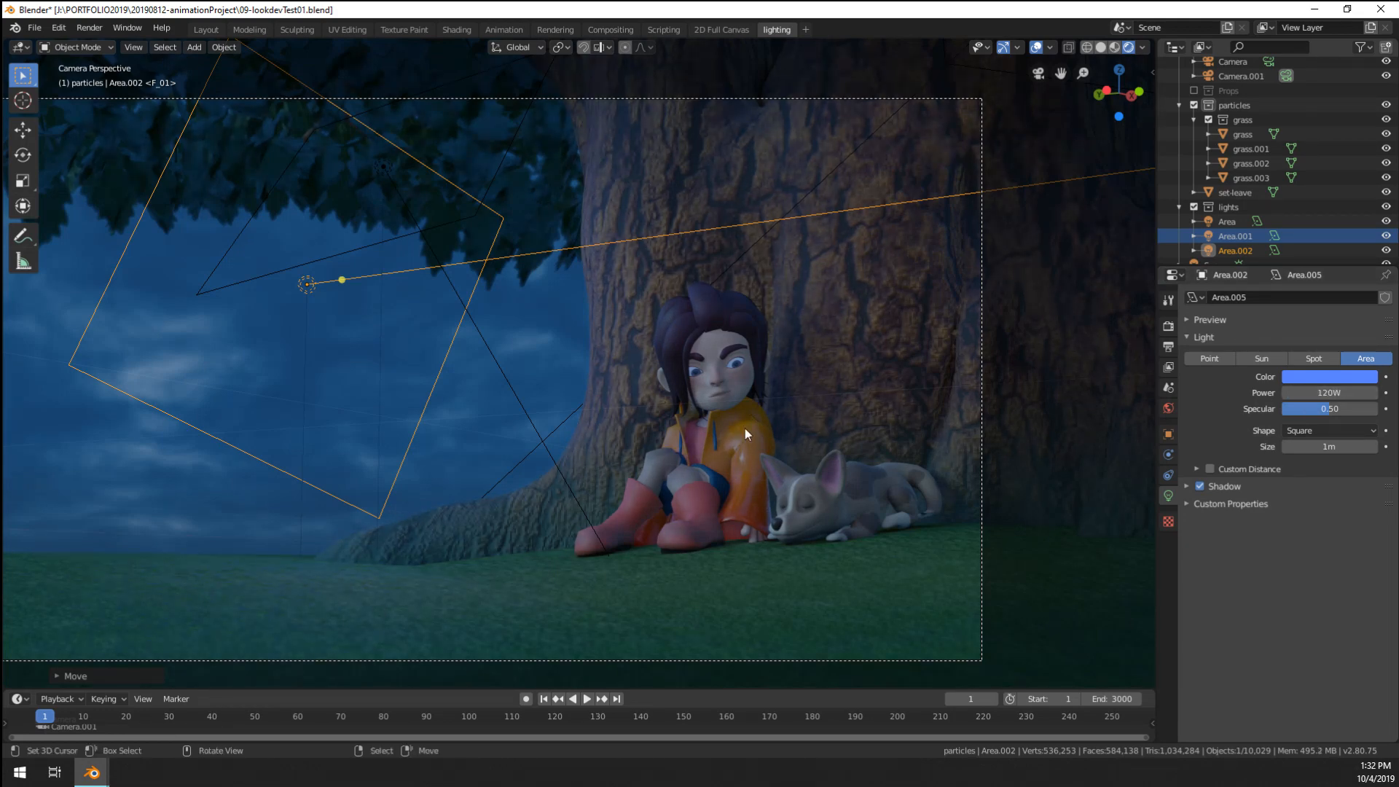
- Lighten Area.002's color to a paler, less saturated blue
scroll(745, 427, "up", 3)
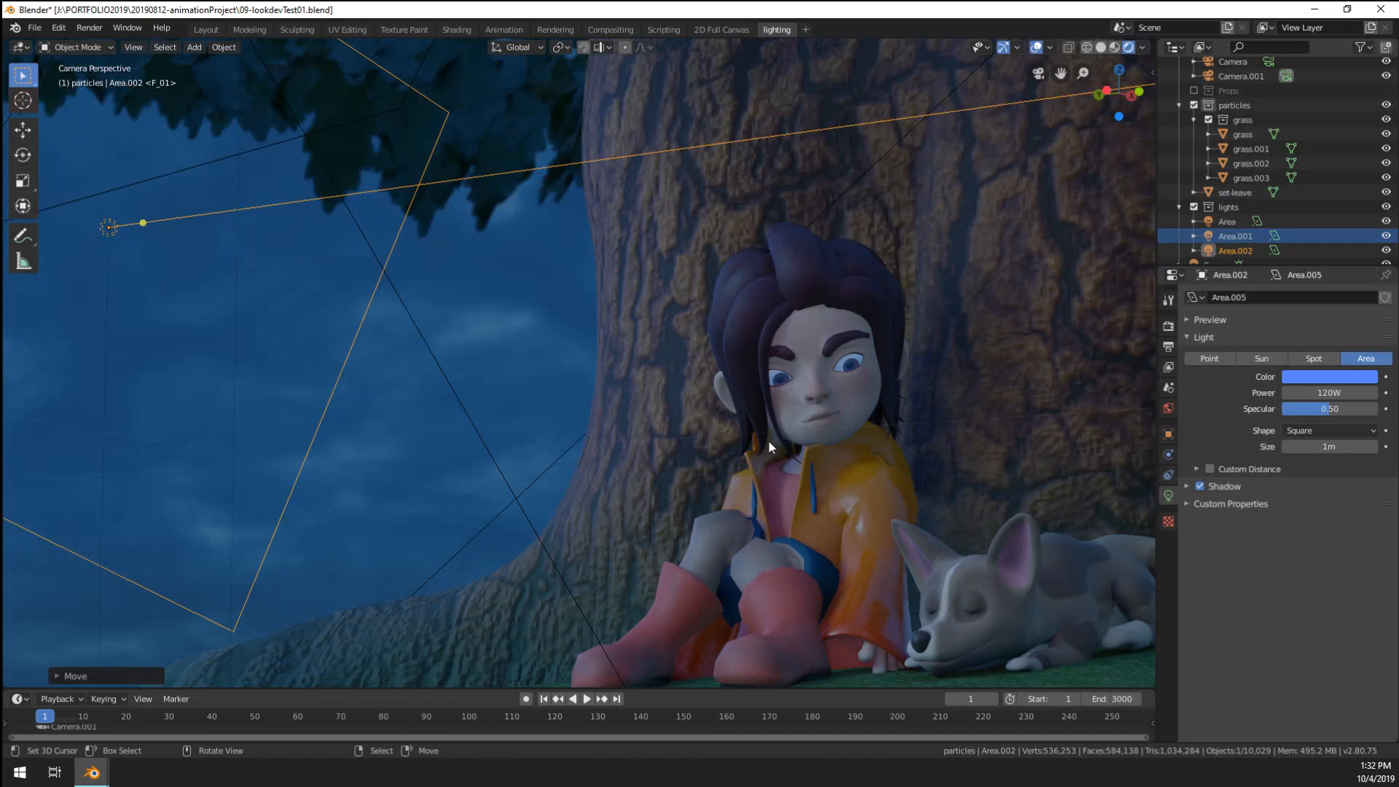
left_click(1340, 375)
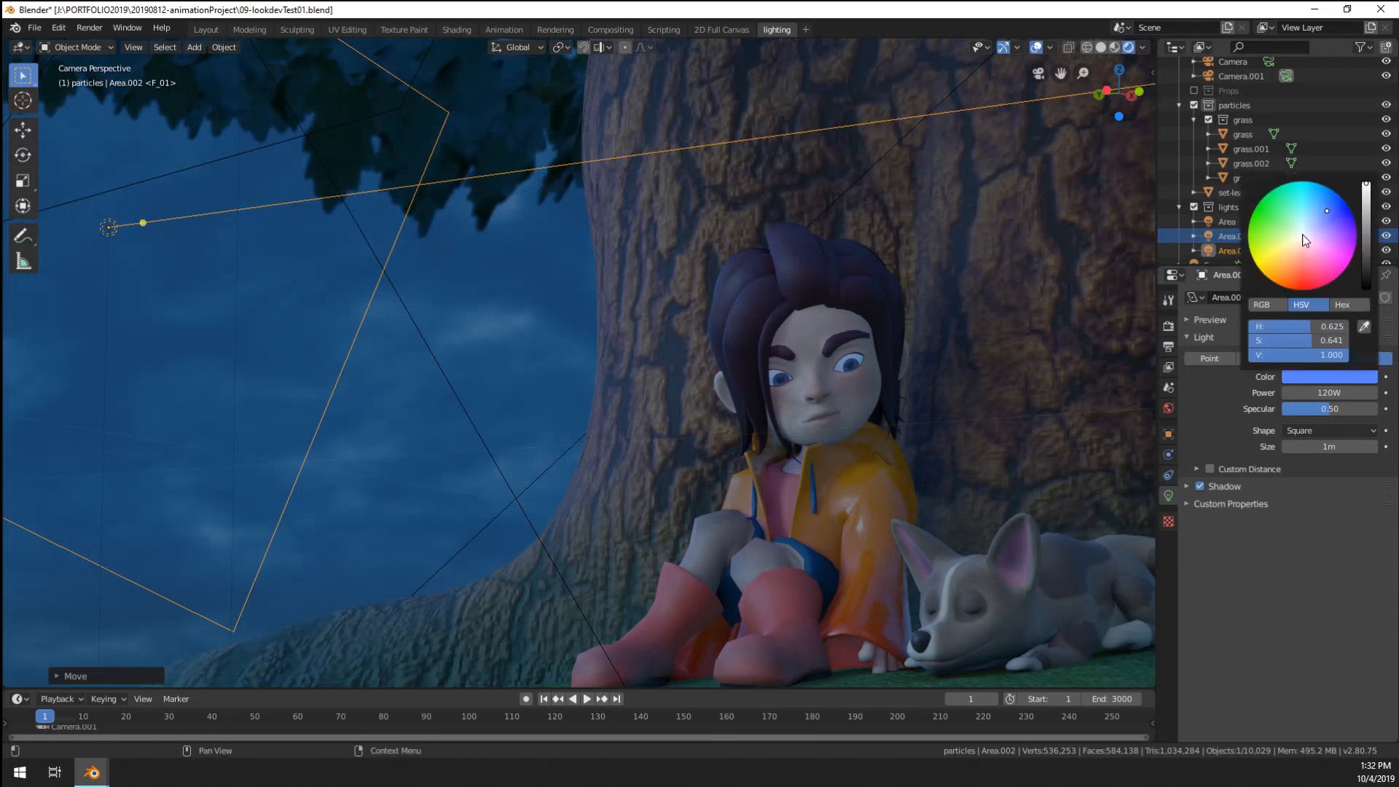
mouse_move(1319, 217)
left_mouse_down()
mouse_move(1340, 228)
mouse_move(1304, 190)
mouse_move(1318, 220)
left_mouse_up()
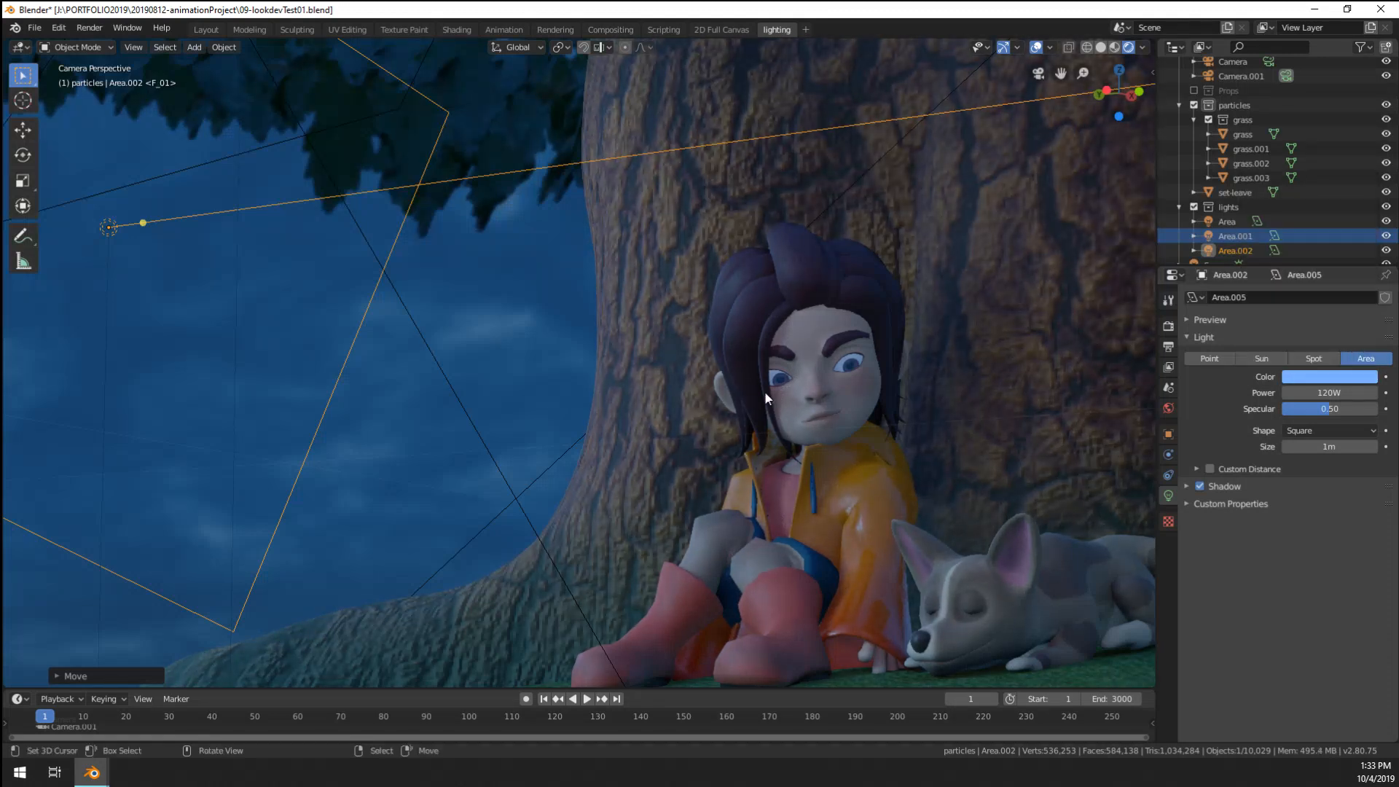
scroll(764, 391, "down", 3)
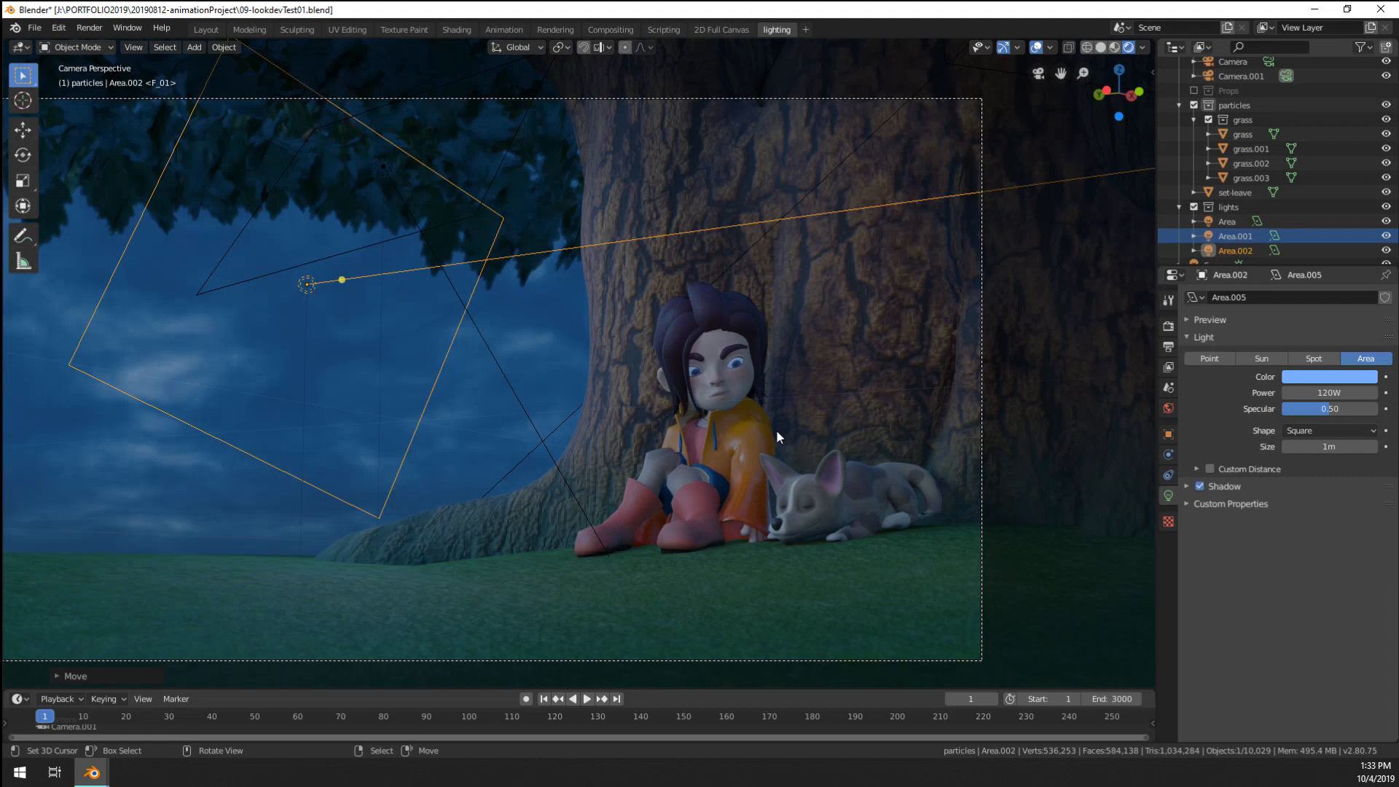
- Look through Area.002's transform values, the view settings and the World's surface and volume settings
key("n")
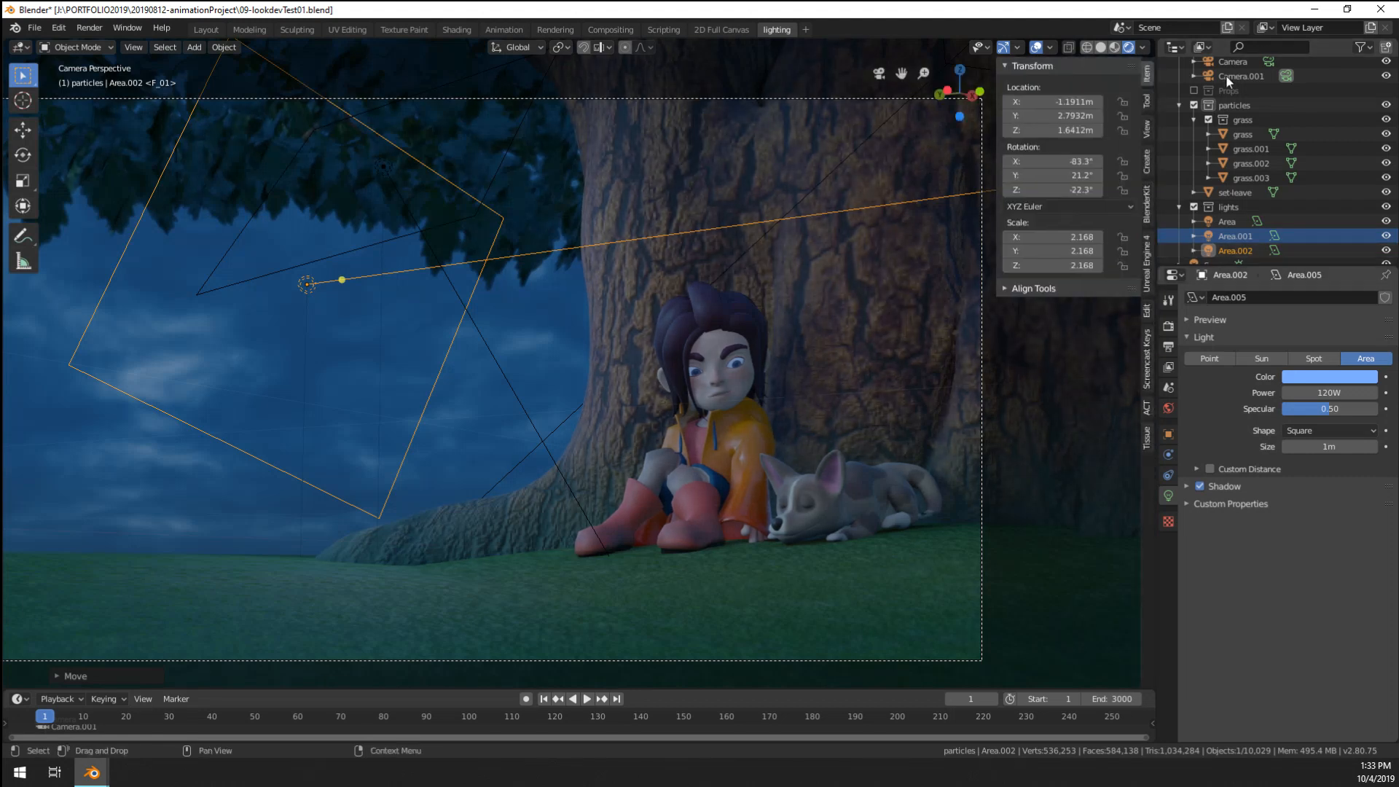
left_click(1148, 125)
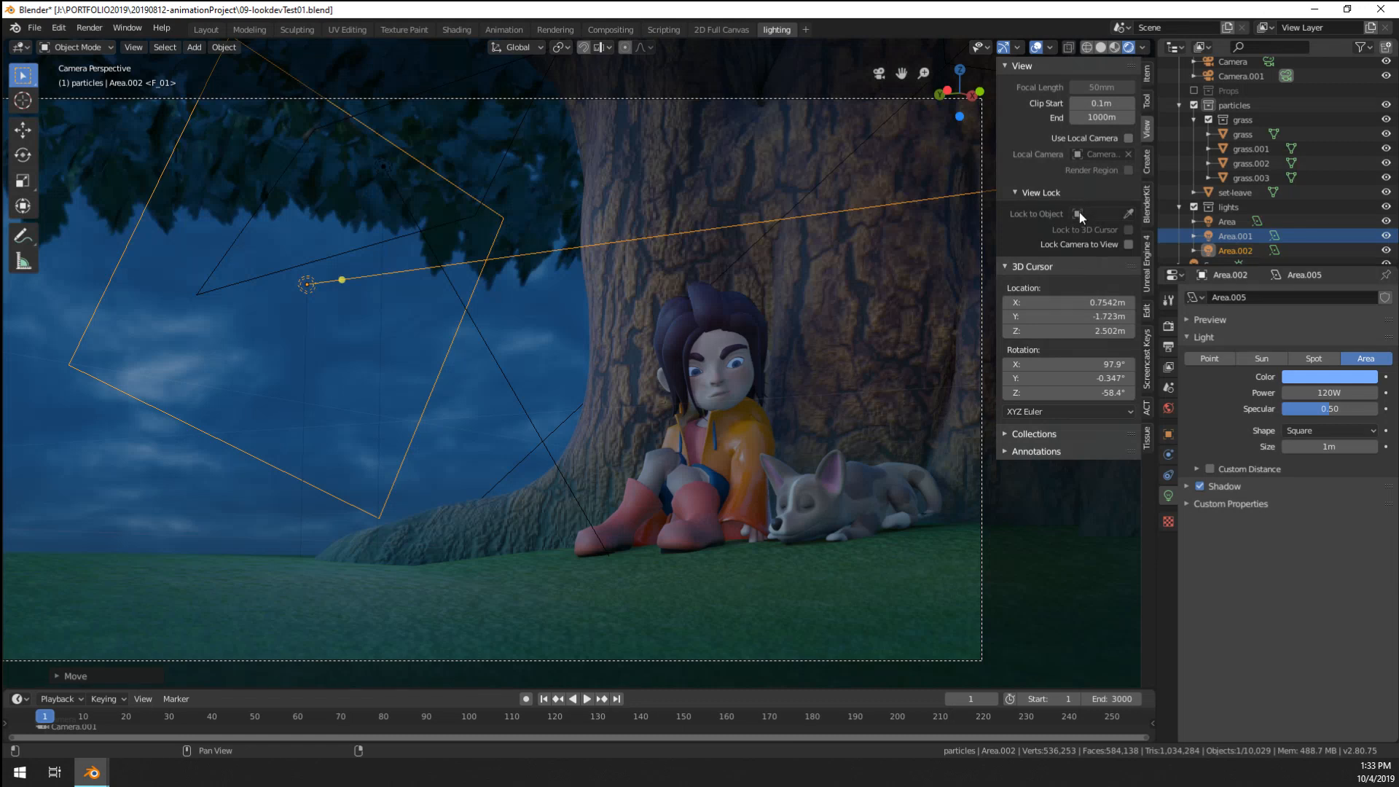
left_click(1147, 99)
left_click(1148, 133)
left_click(1147, 71)
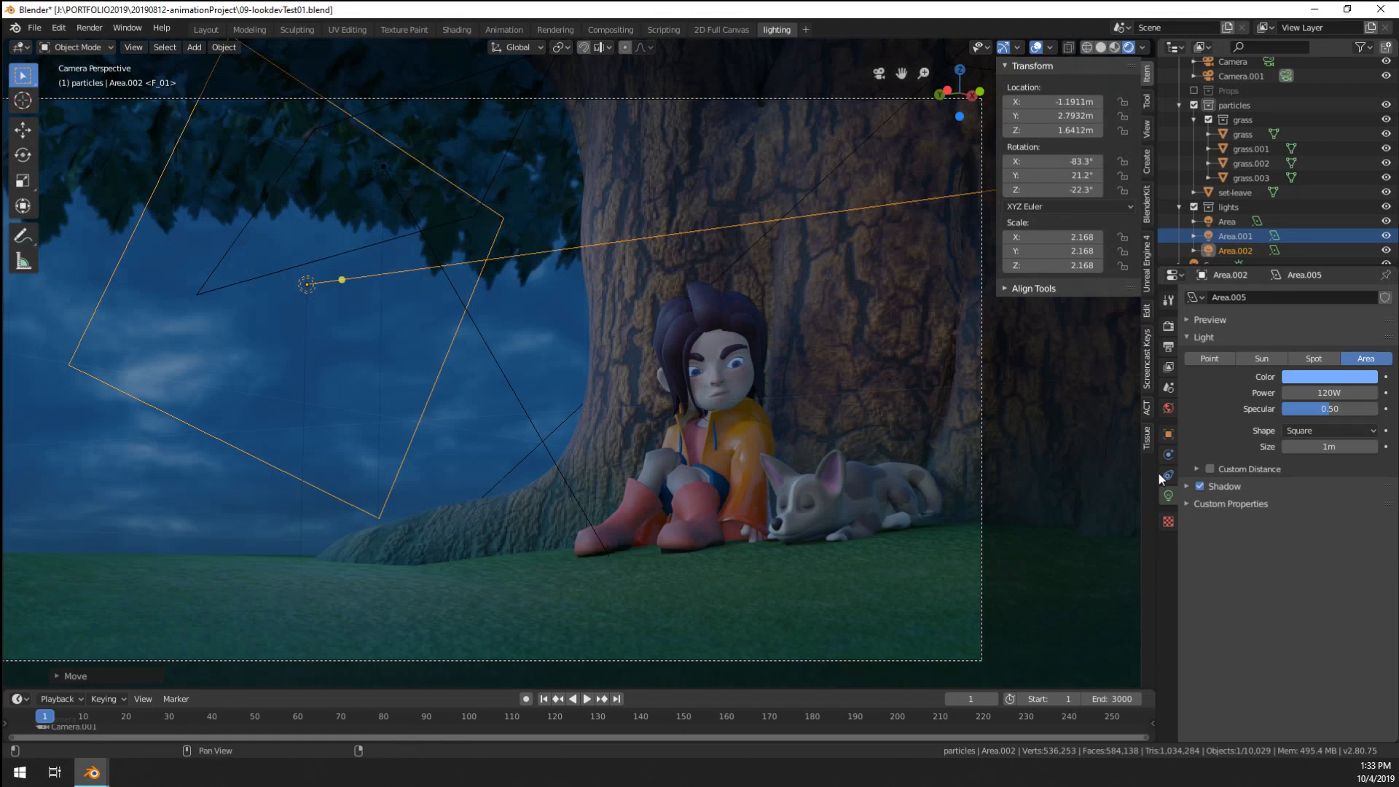
left_click(1169, 408)
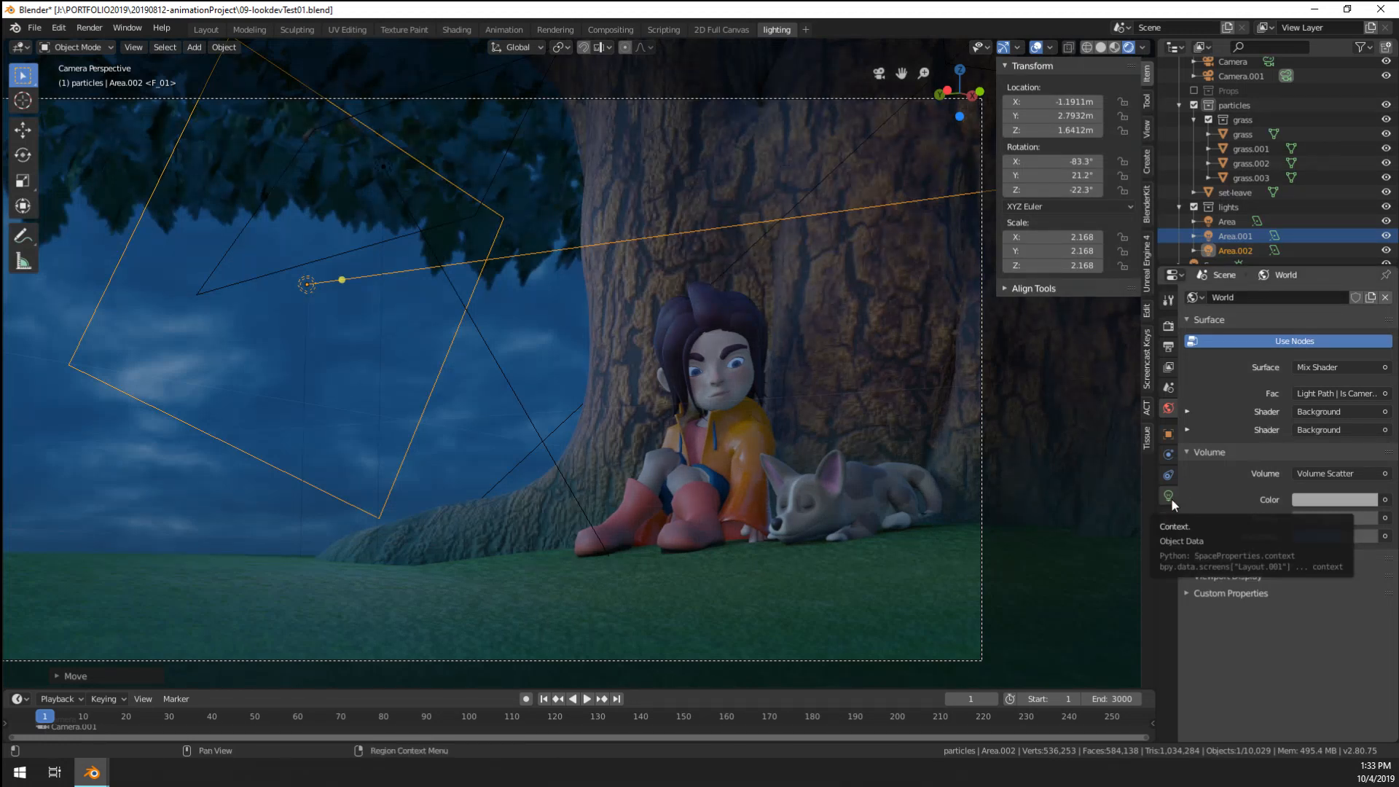
- Examine the lighting on the boy, dog and trunk through the camera and from around the tree
scroll(374, 428, "down", 4)
scroll(452, 416, "up", 2)
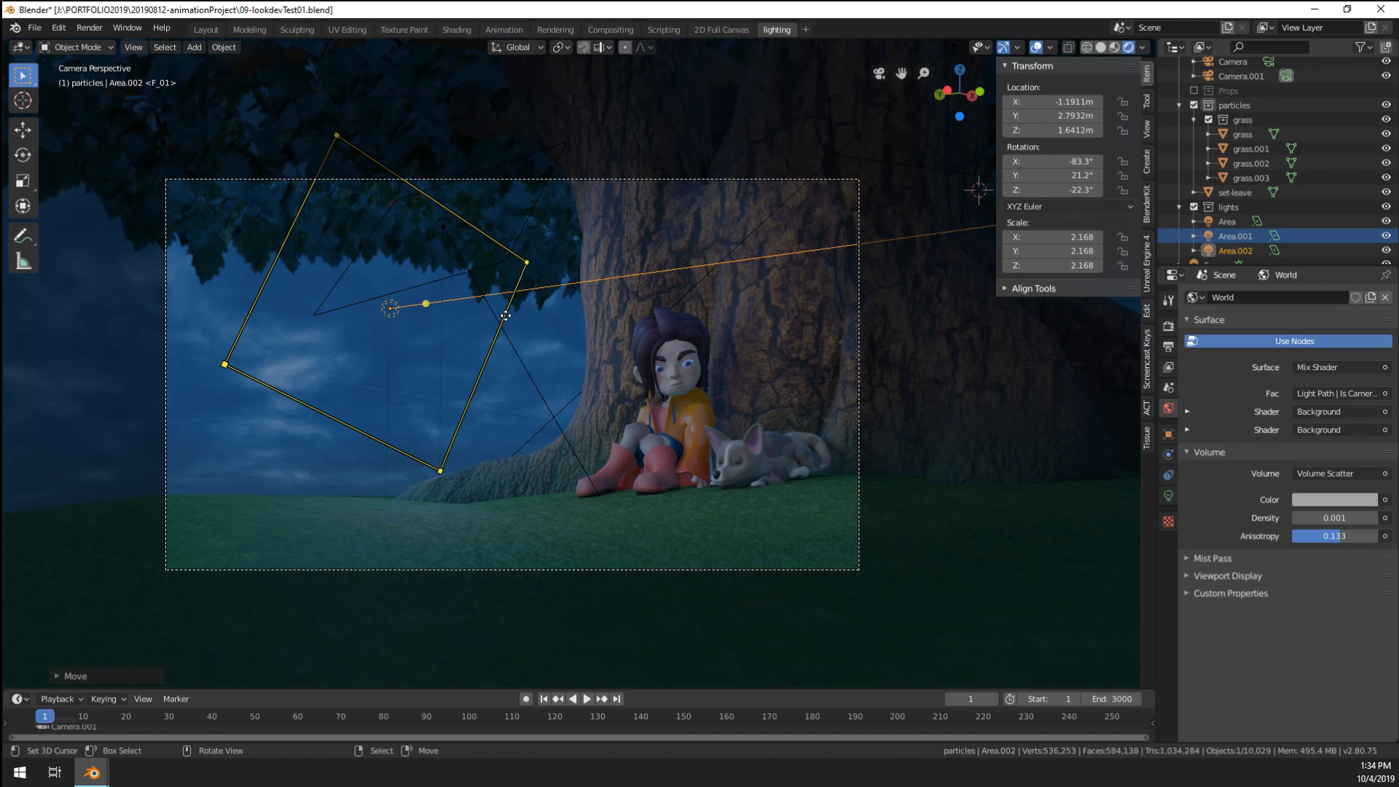
scroll(758, 356, "up", 3)
middle_click_drag(597, 398, 631, 416, "shift")
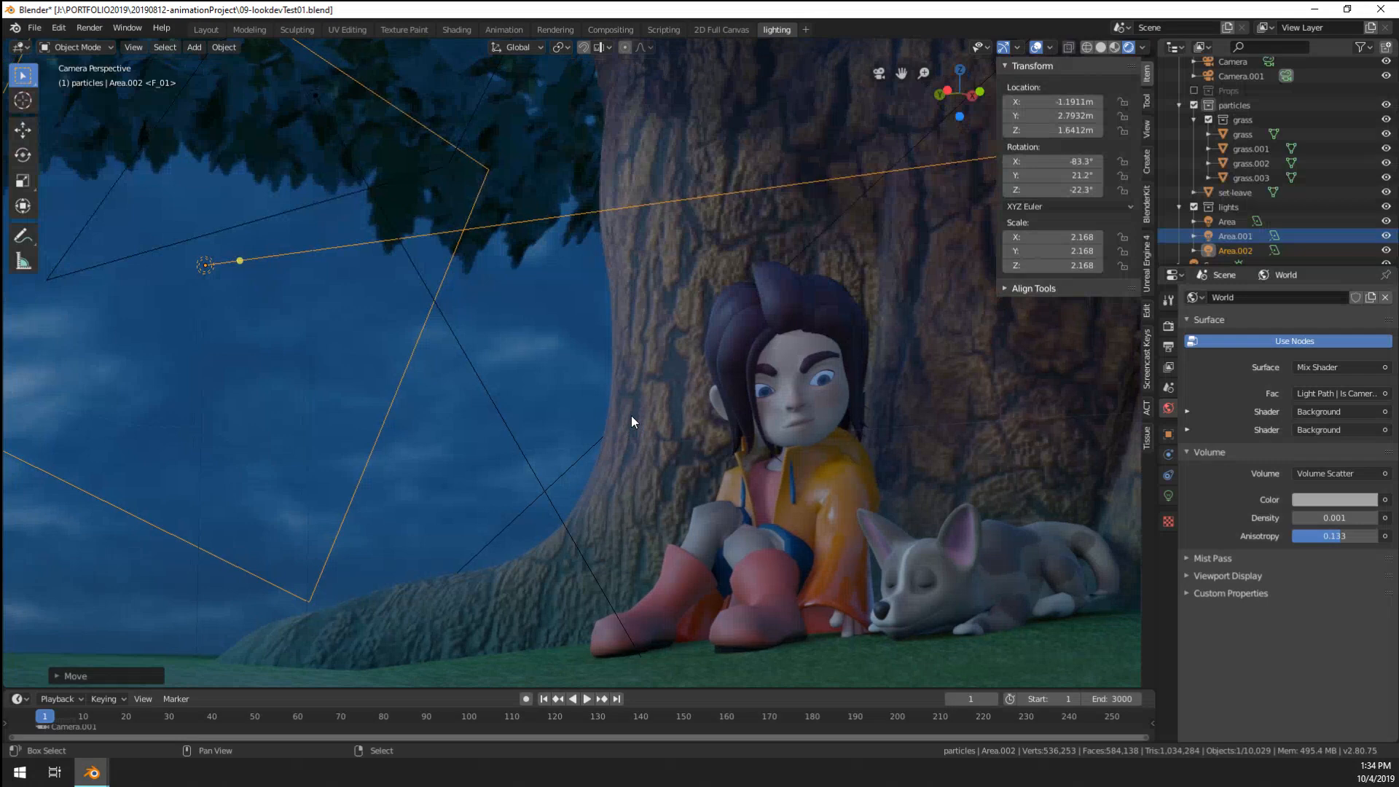
key("Home")
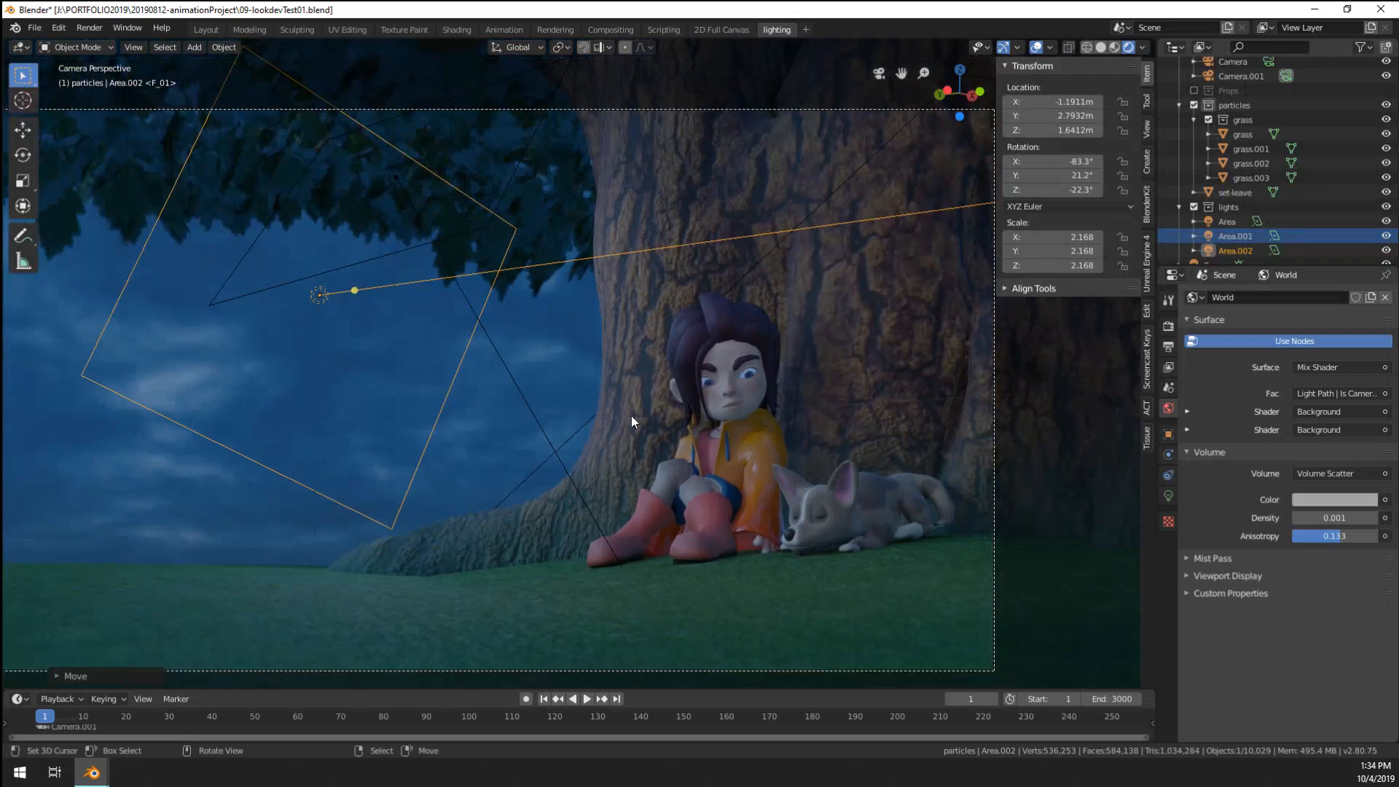
scroll(625, 398, "down", 1)
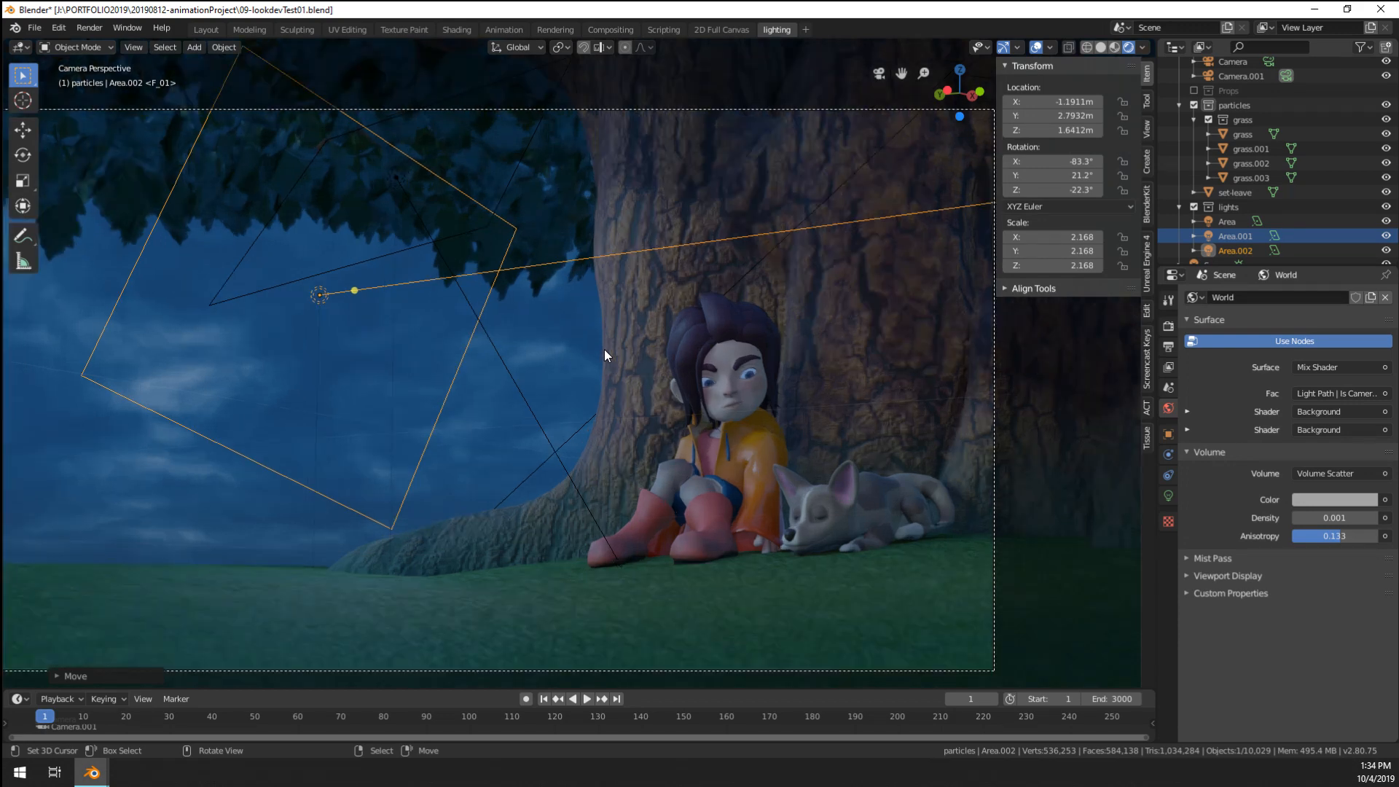
scroll(605, 355, "down", 2)
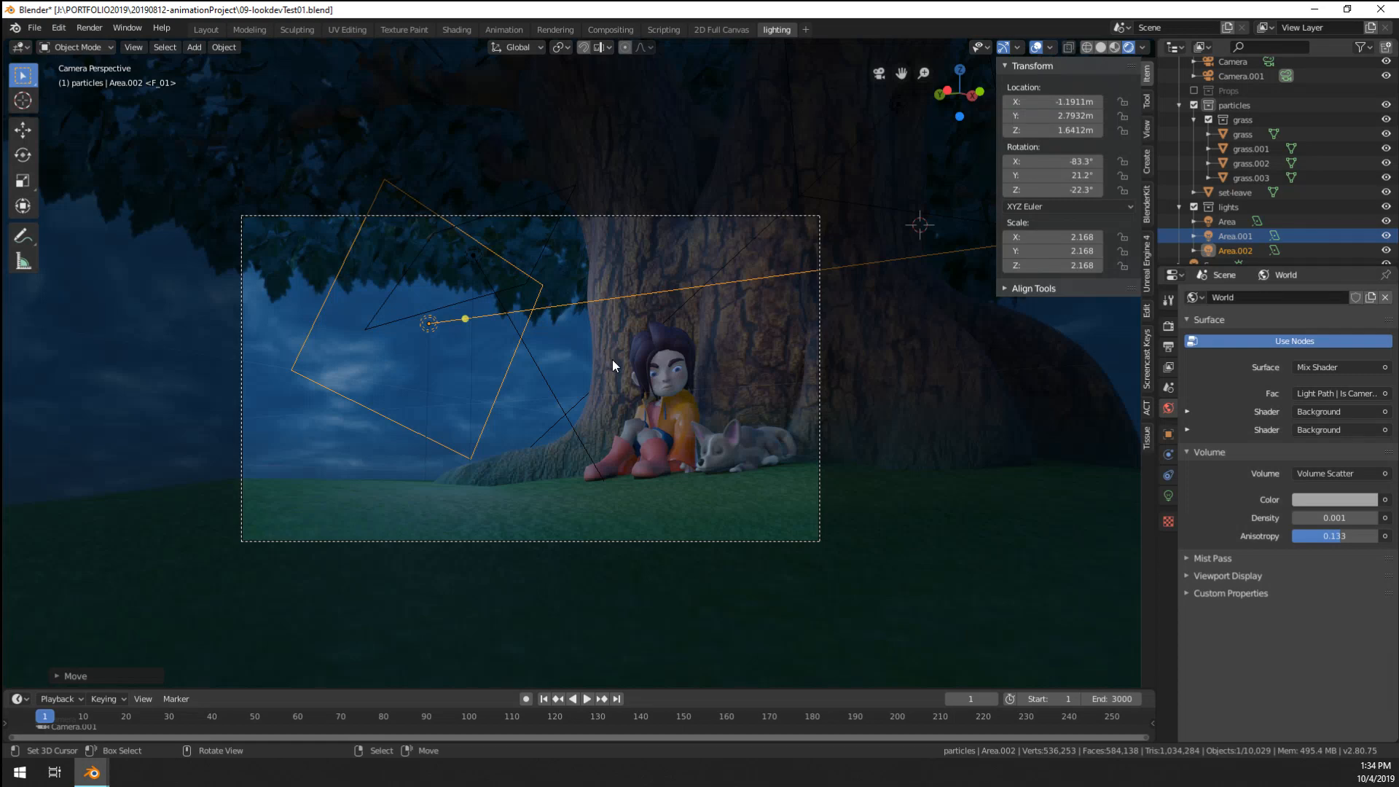
middle_click_drag(491, 431, 662, 462)
scroll(637, 466, "up", 4)
scroll(637, 467, "down", 2)
scroll(588, 466, "down", 4)
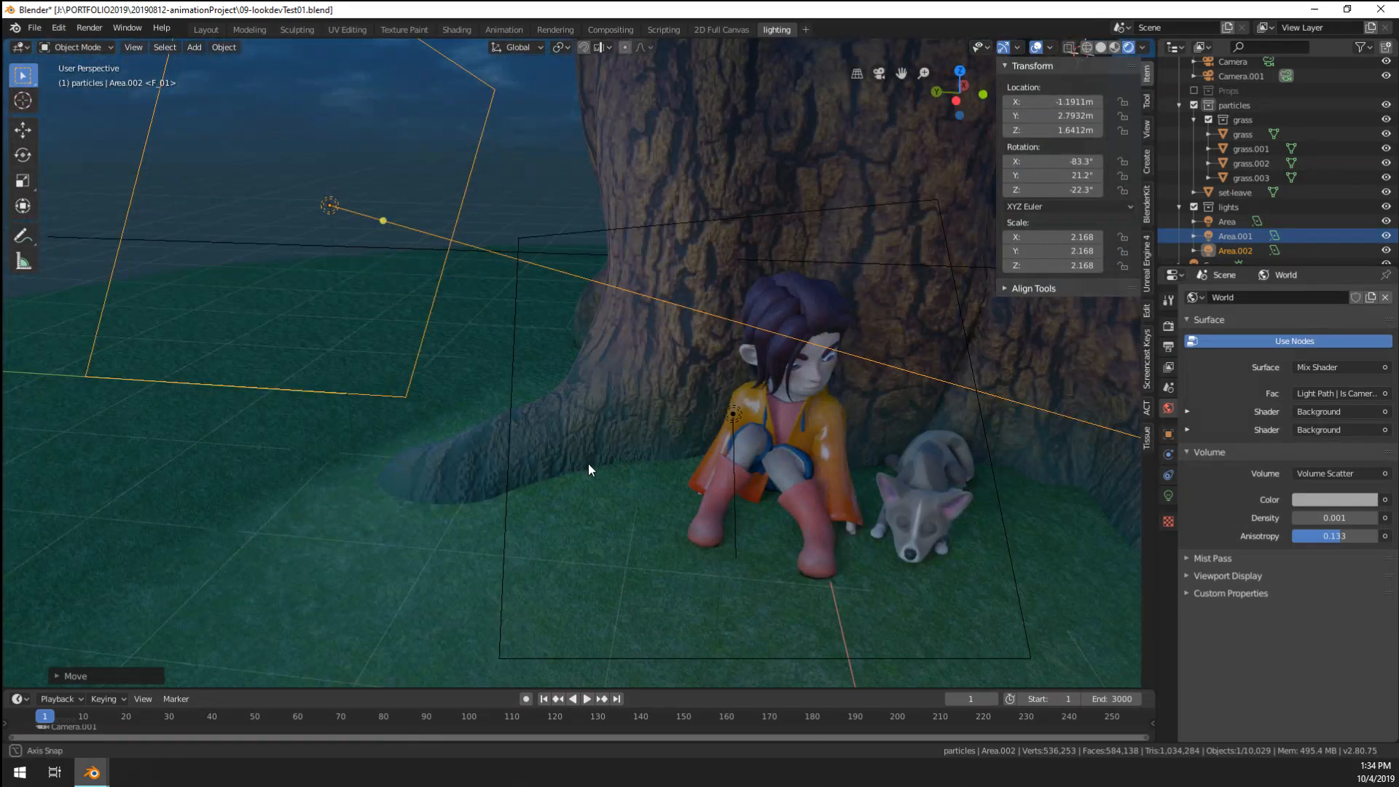
scroll(1234, 204, "down", 1)
- Rename the tree trunk object Cylinder.001 to set-trunk and collapse the Set collection
scroll(1210, 182, "up", 6)
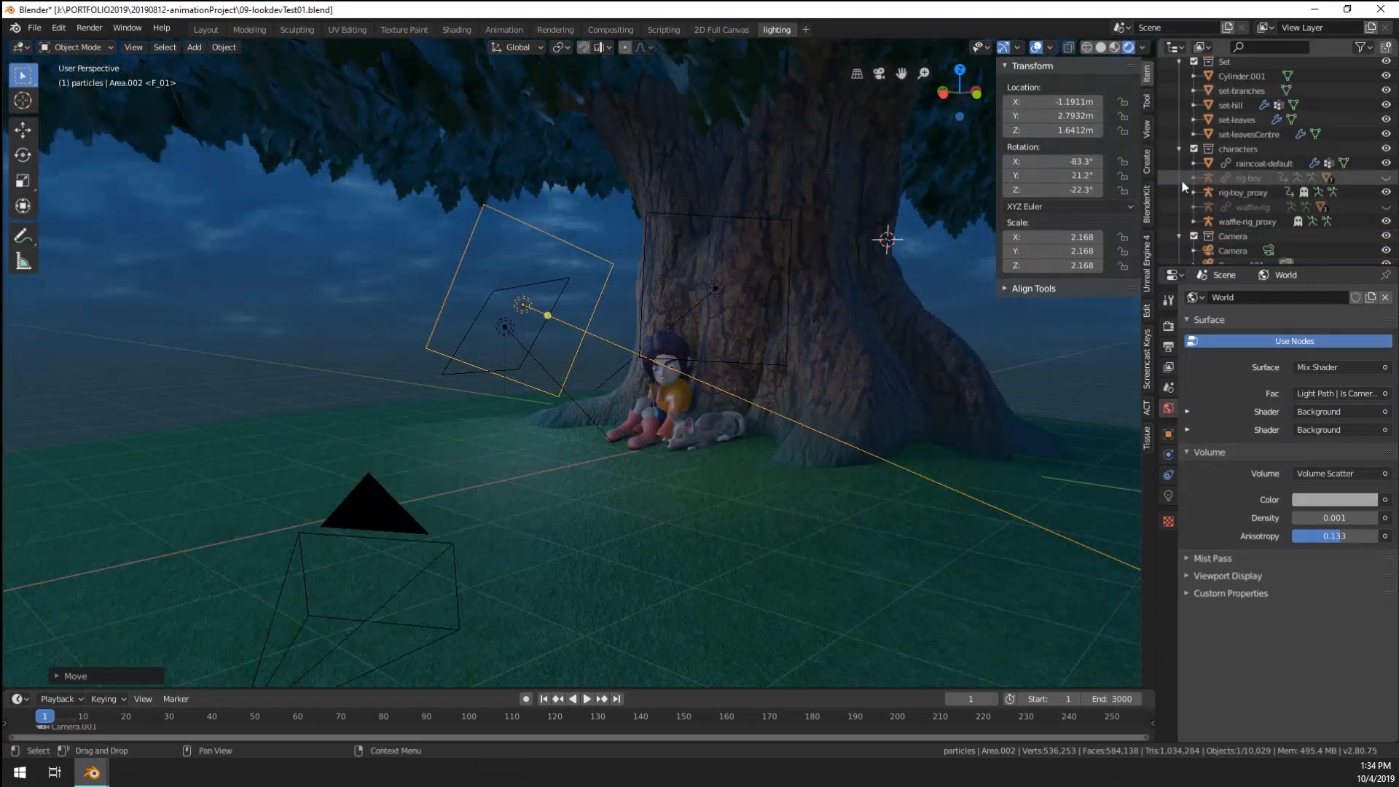
left_click(1211, 94)
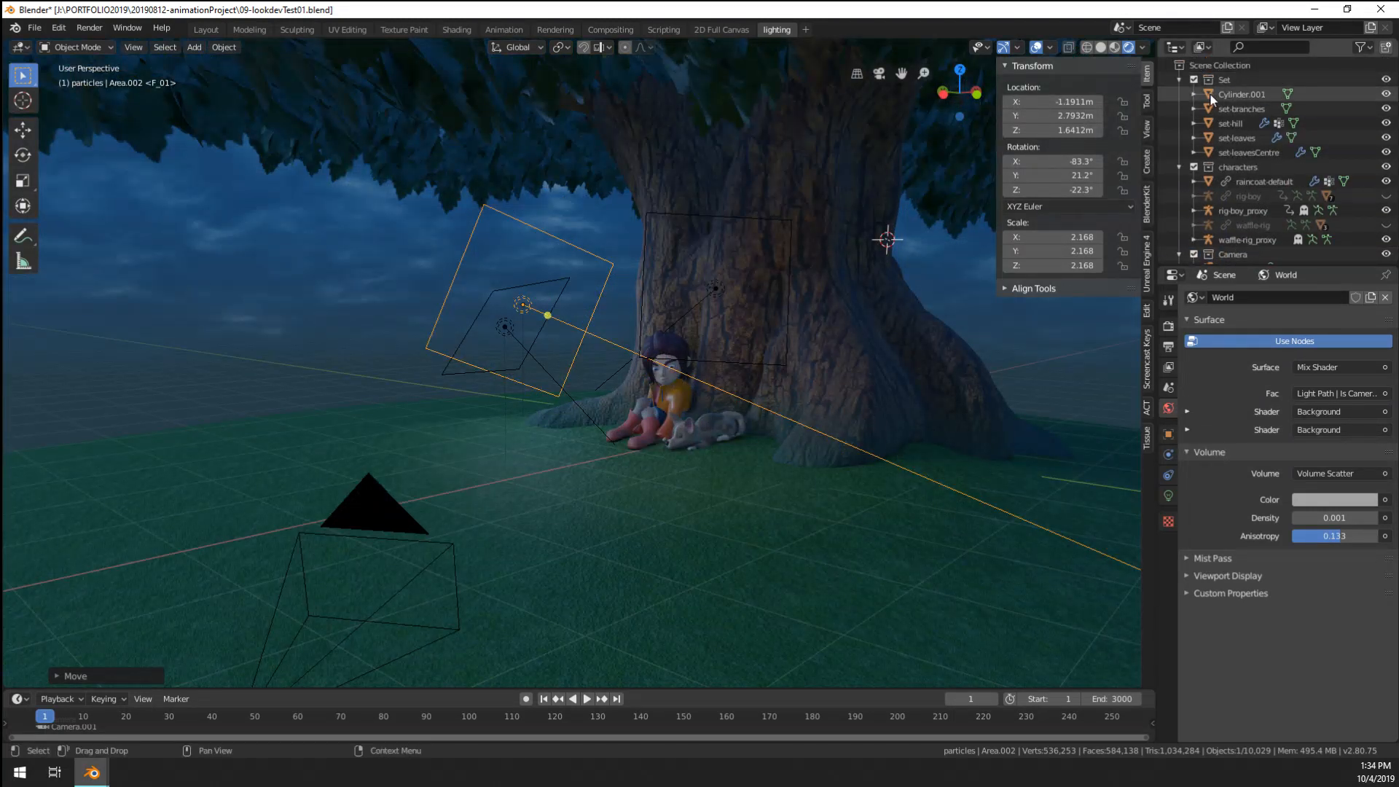
double_click(1245, 94)
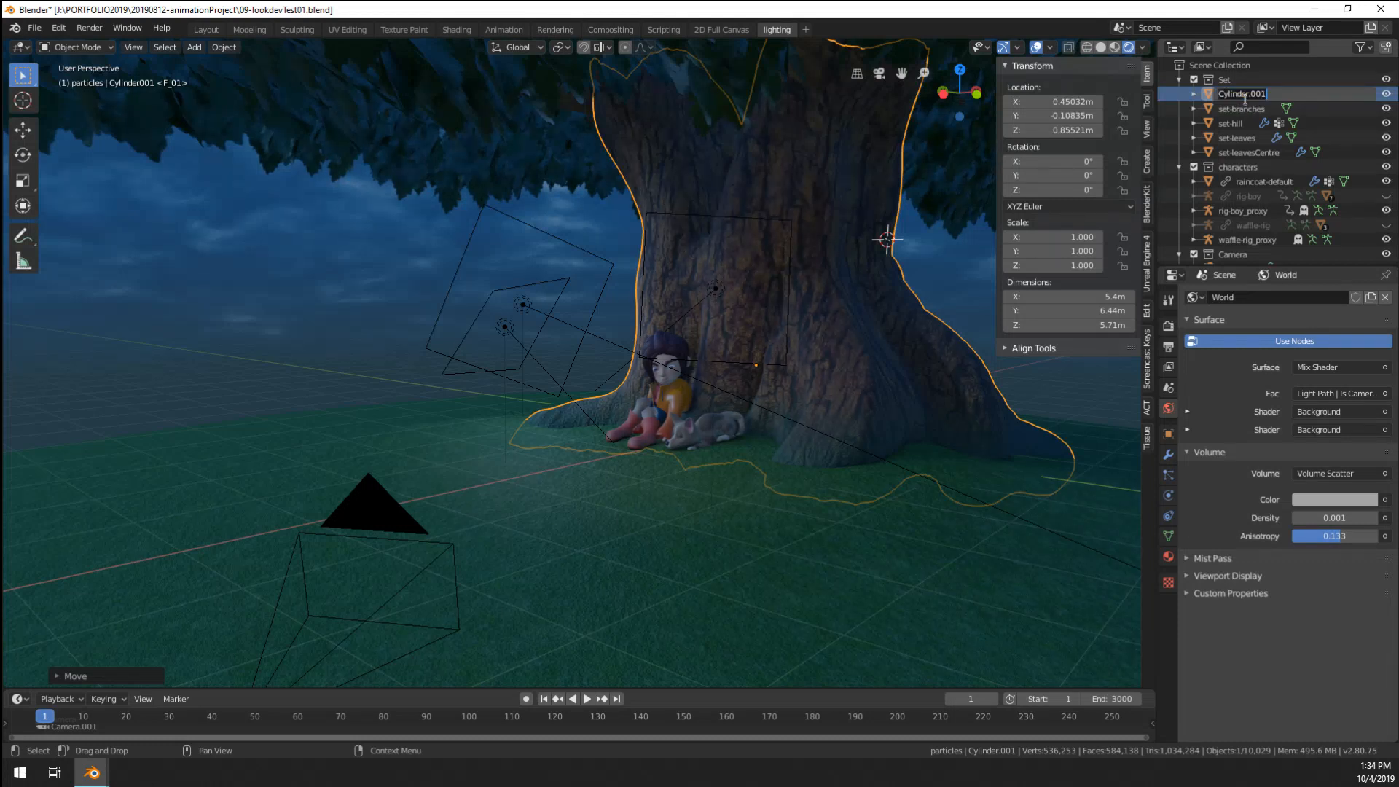
type("trunk")
key("Return")
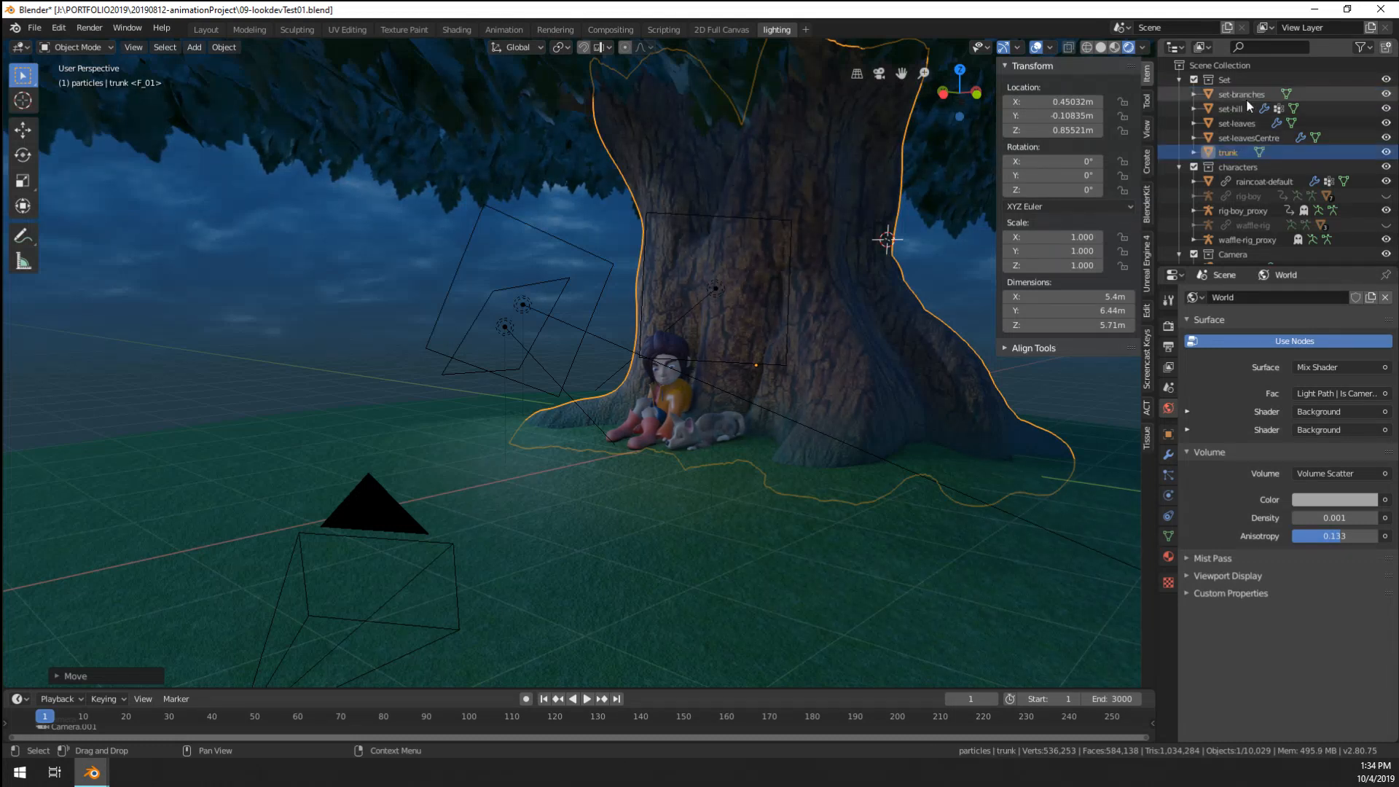
double_click(1237, 152)
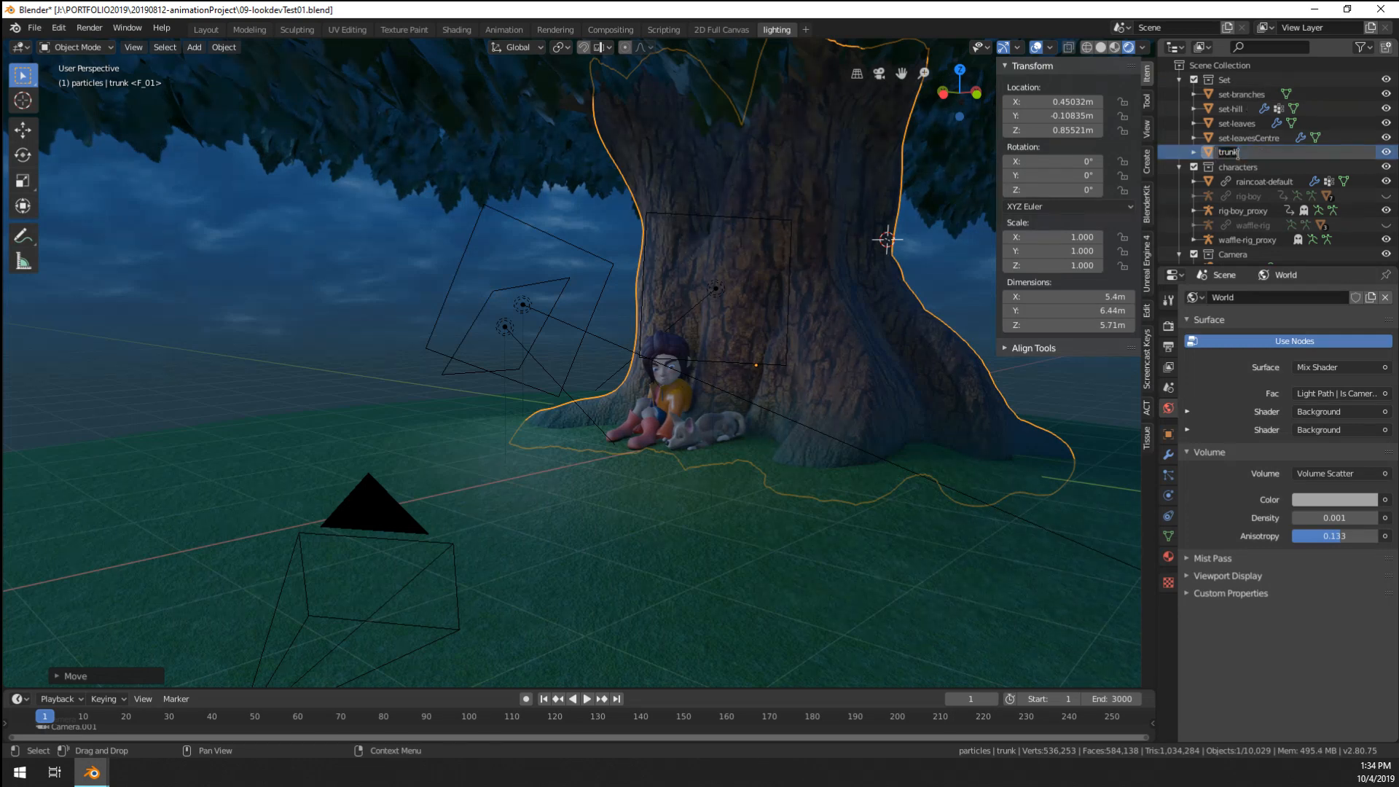
key("Home")
type("set-")
key("Return")
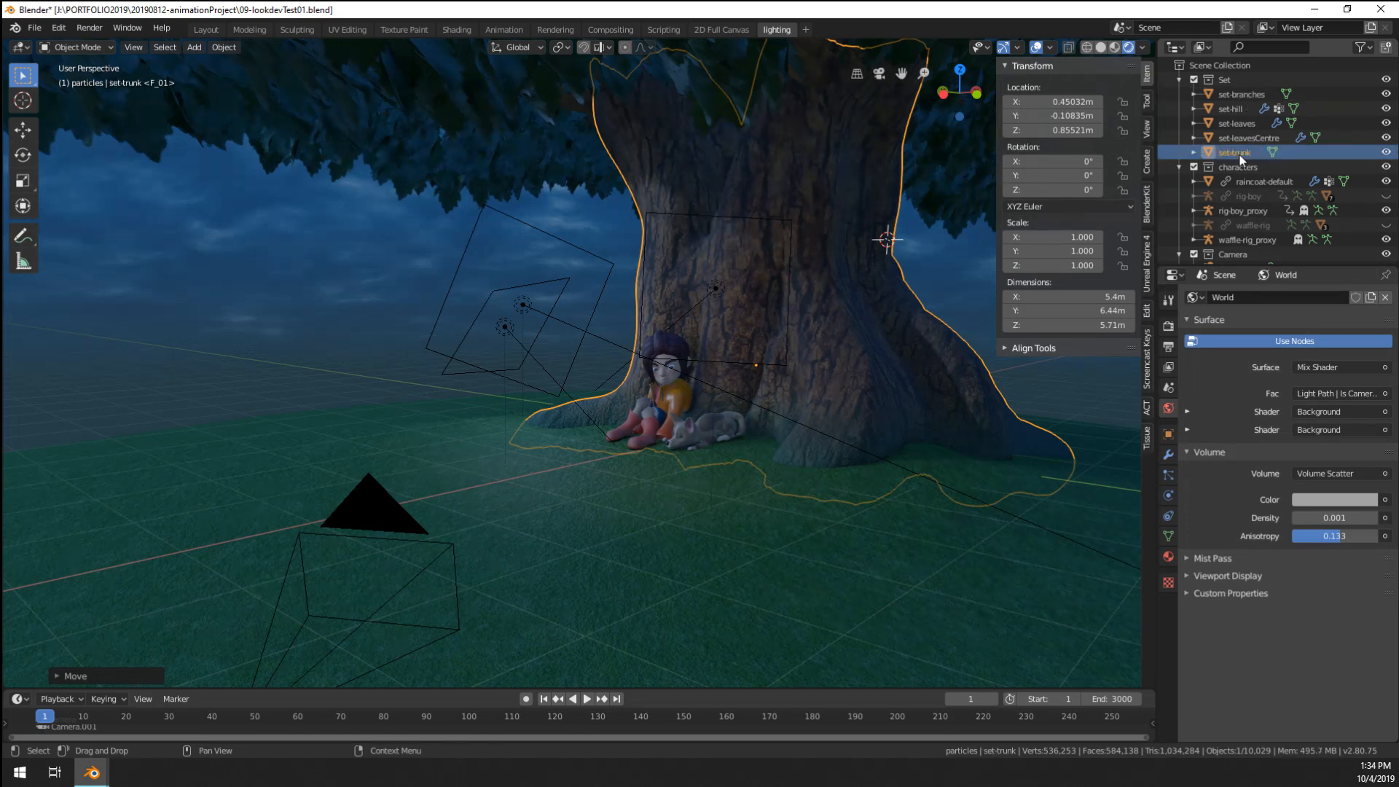
left_click(1179, 80)
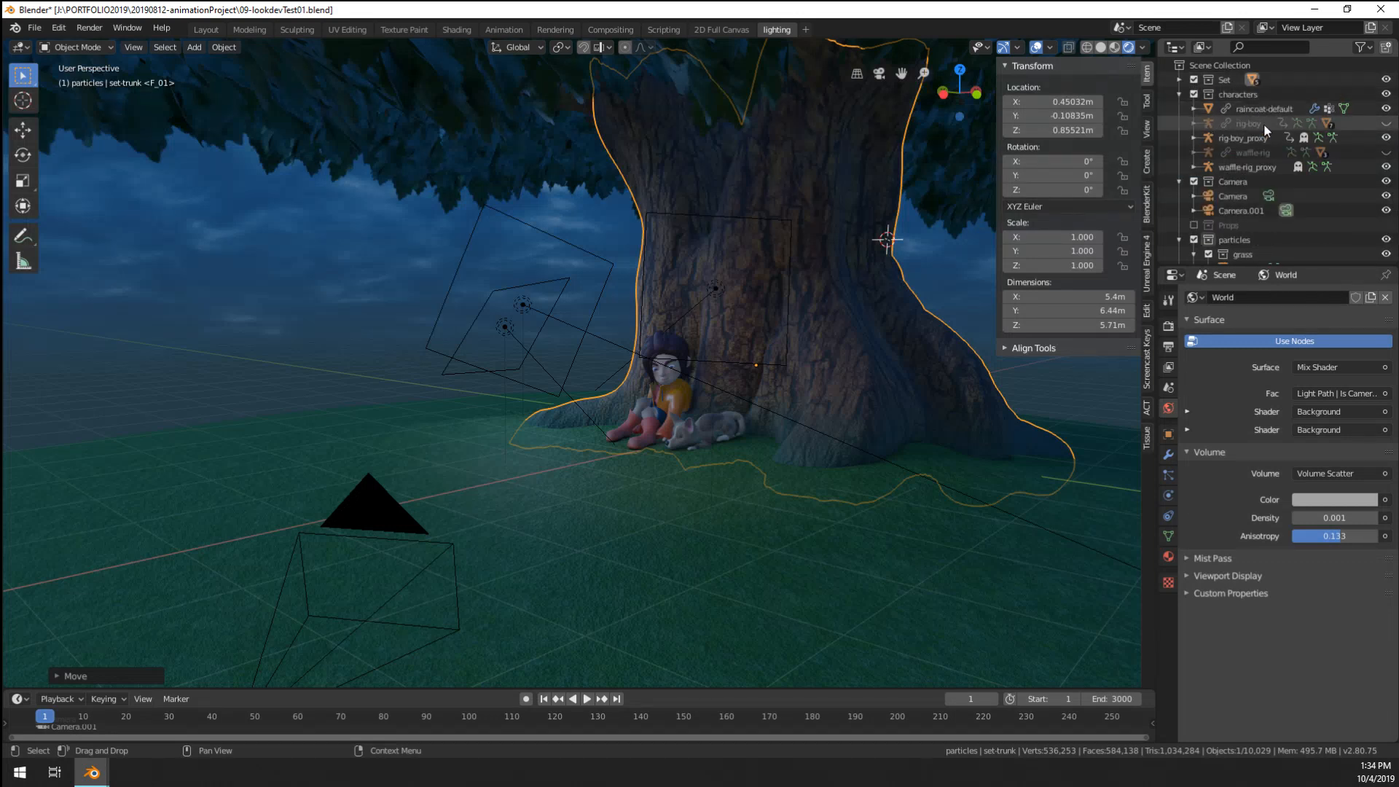
- Turn on the Props collection so the cup is included in the view layer
scroll(1230, 194, "down", 2)
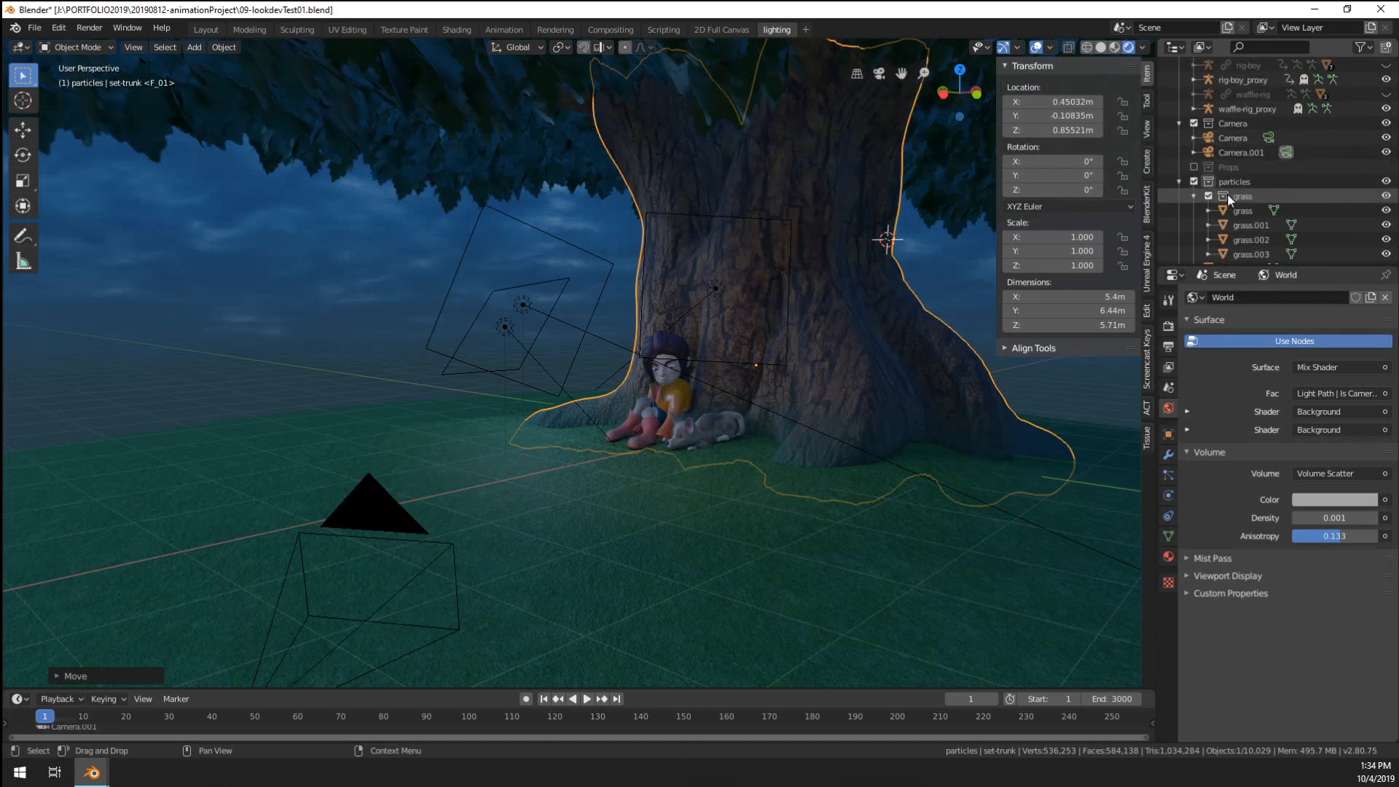
left_click(1194, 168)
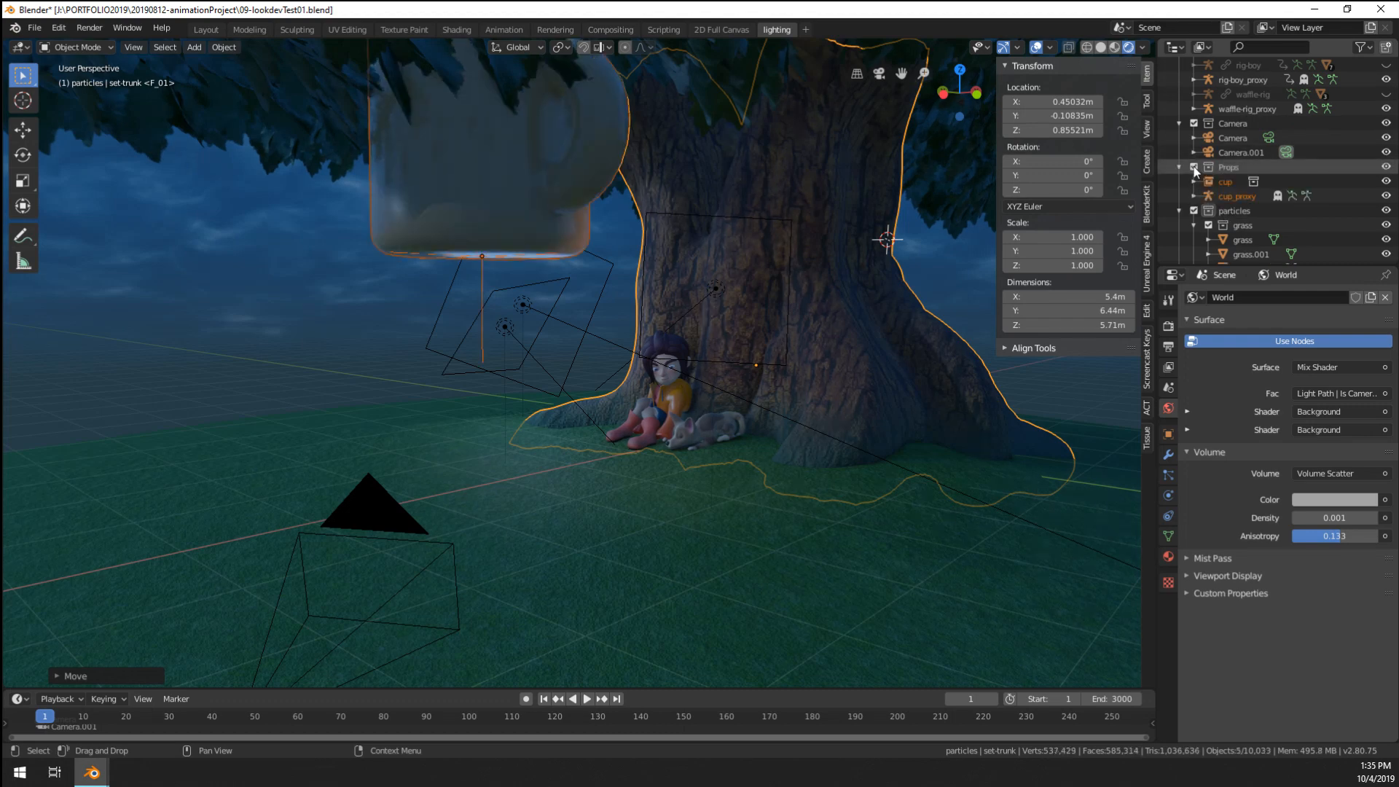
scroll(707, 198, "down", 3)
scroll(497, 243, "up", 2)
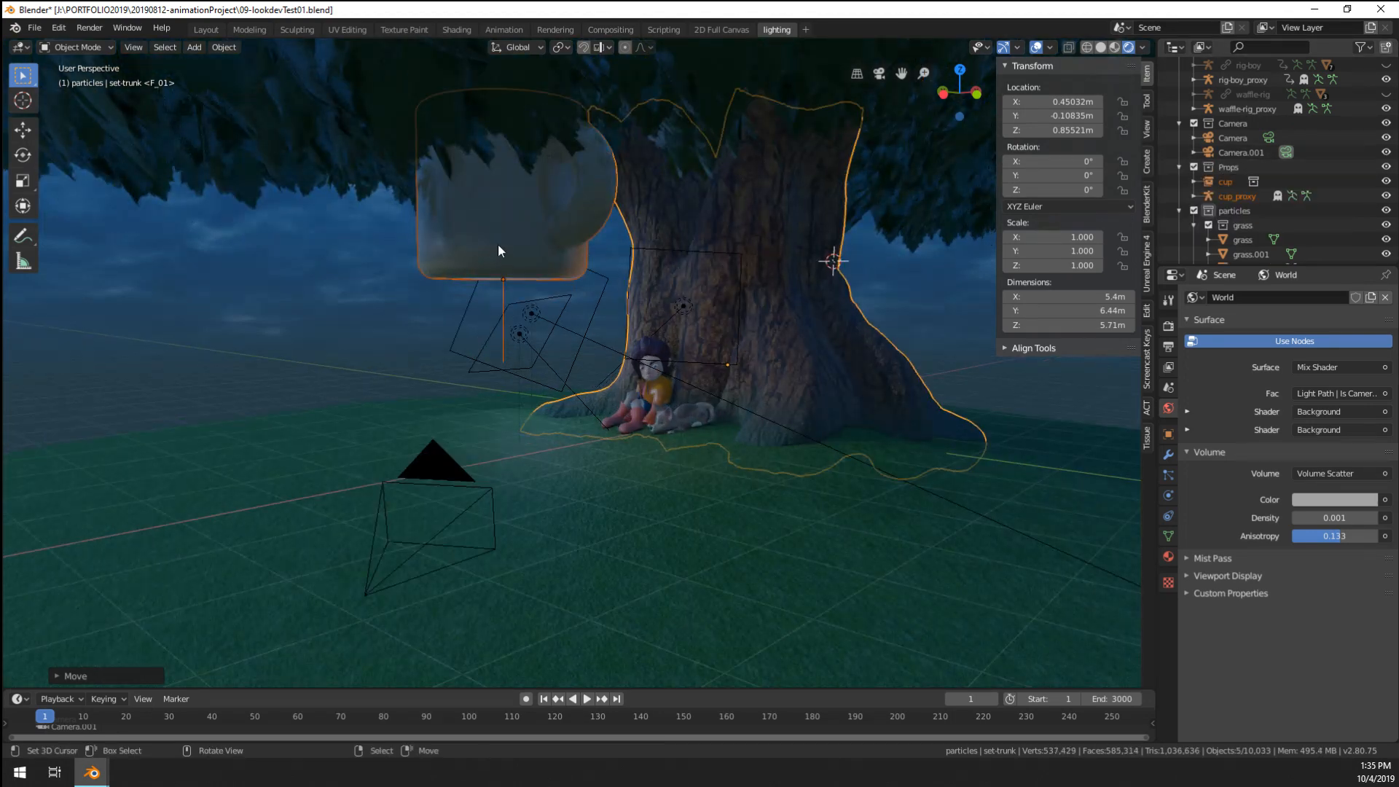
- Scale cup_proxy down to about 0.079 and move it beside the boy's head
left_click(505, 294)
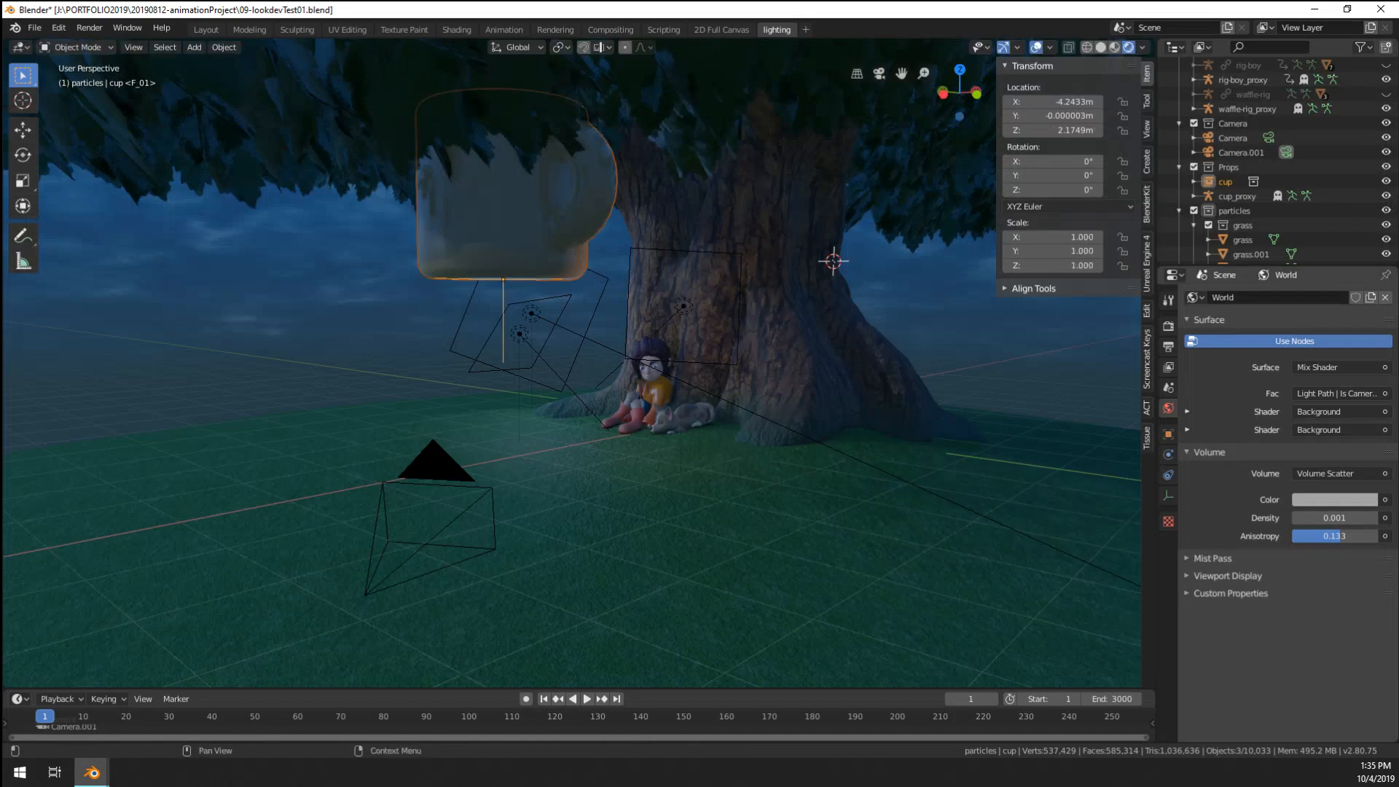
left_click(1236, 196)
key("s")
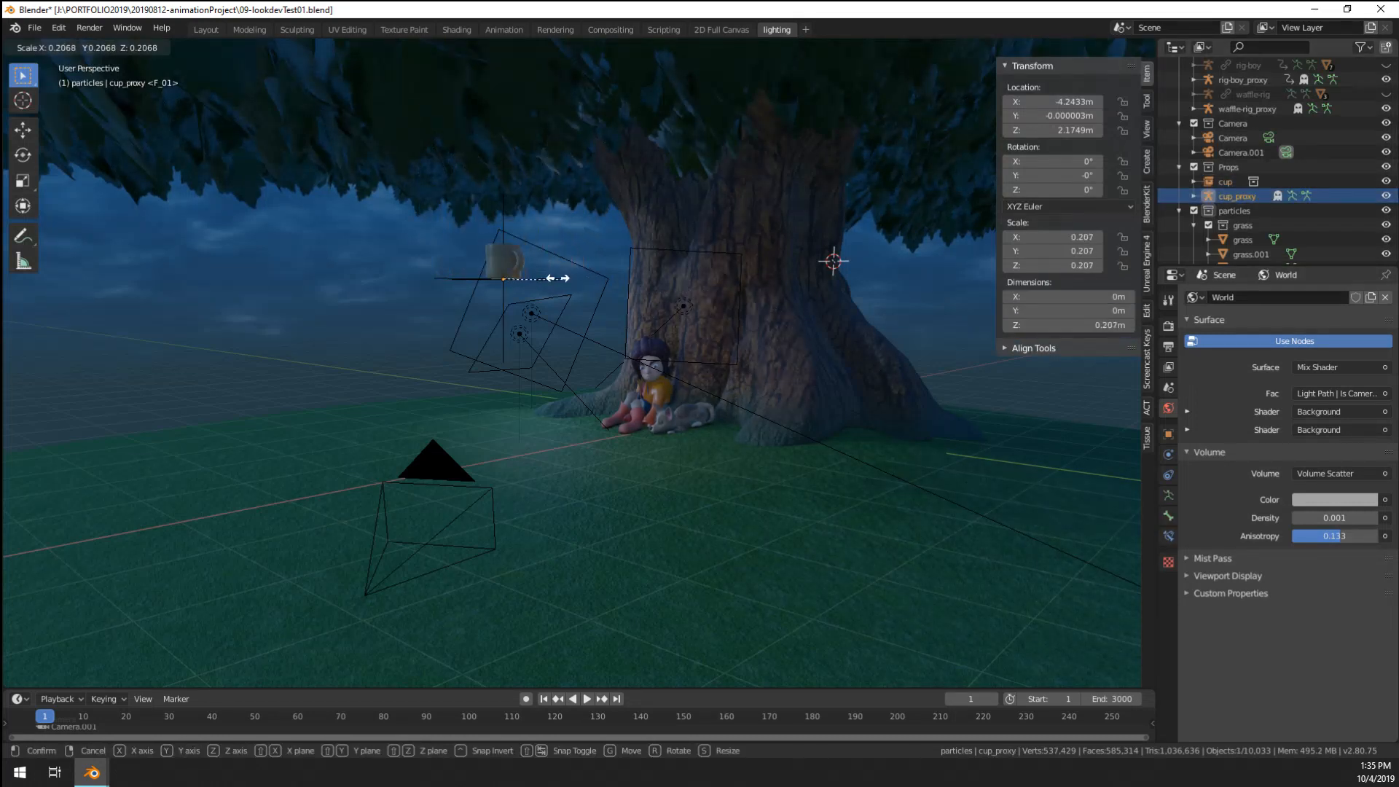
left_click(556, 275)
key("g")
left_click(620, 360)
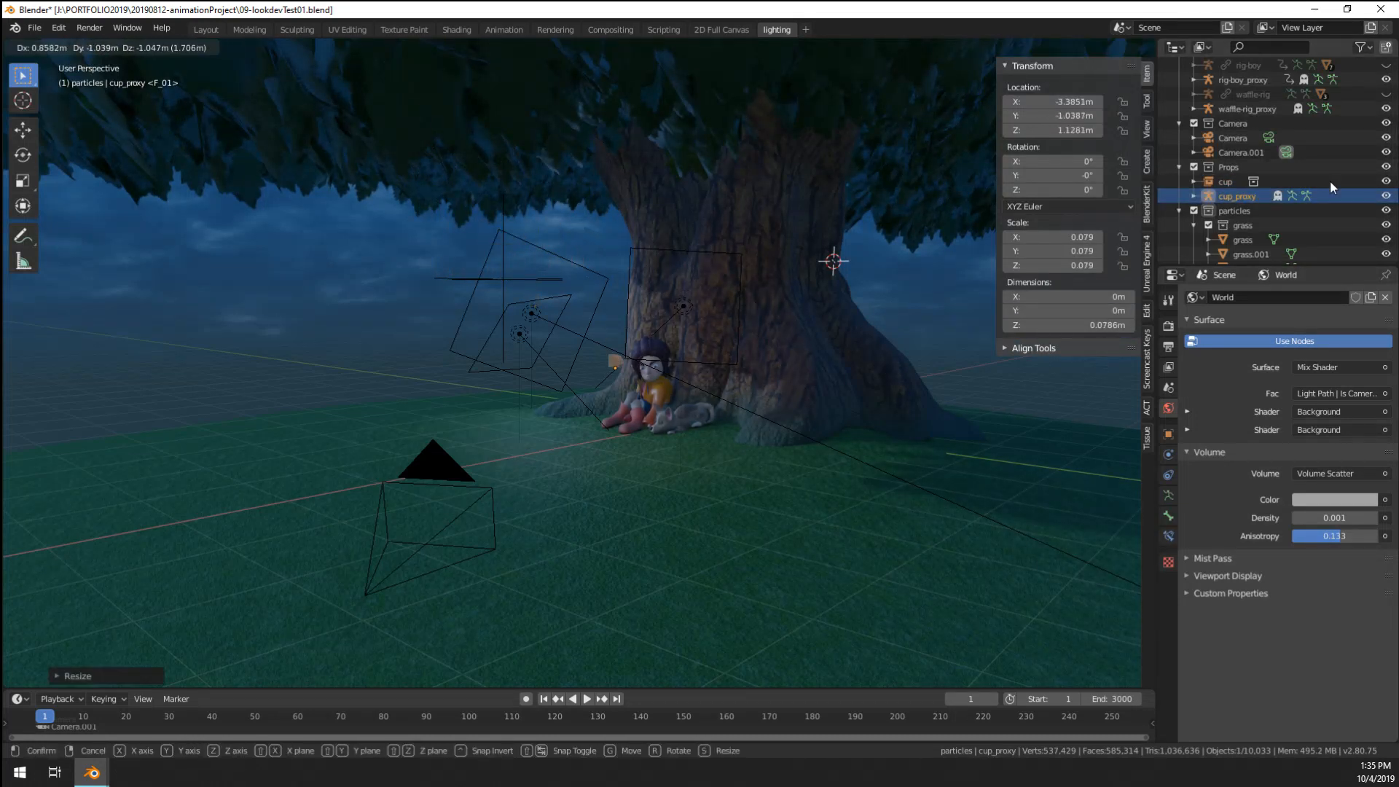
- Try scaling cup_proxy to about 0.224 with the cup hidden, and show the cup again
left_click(1386, 182)
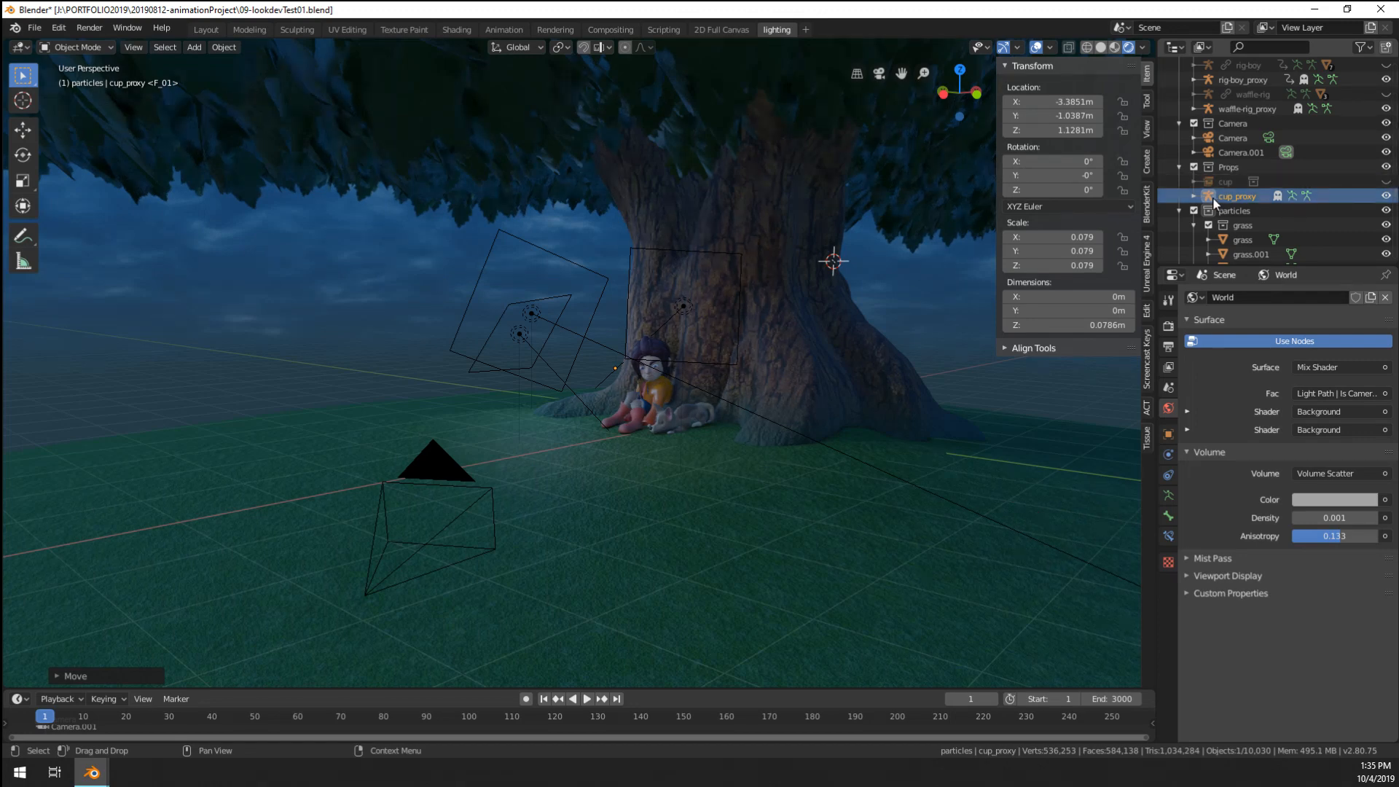
scroll(749, 291, "up", 2)
scroll(749, 291, "up", 2)
key("s")
left_click(947, 292)
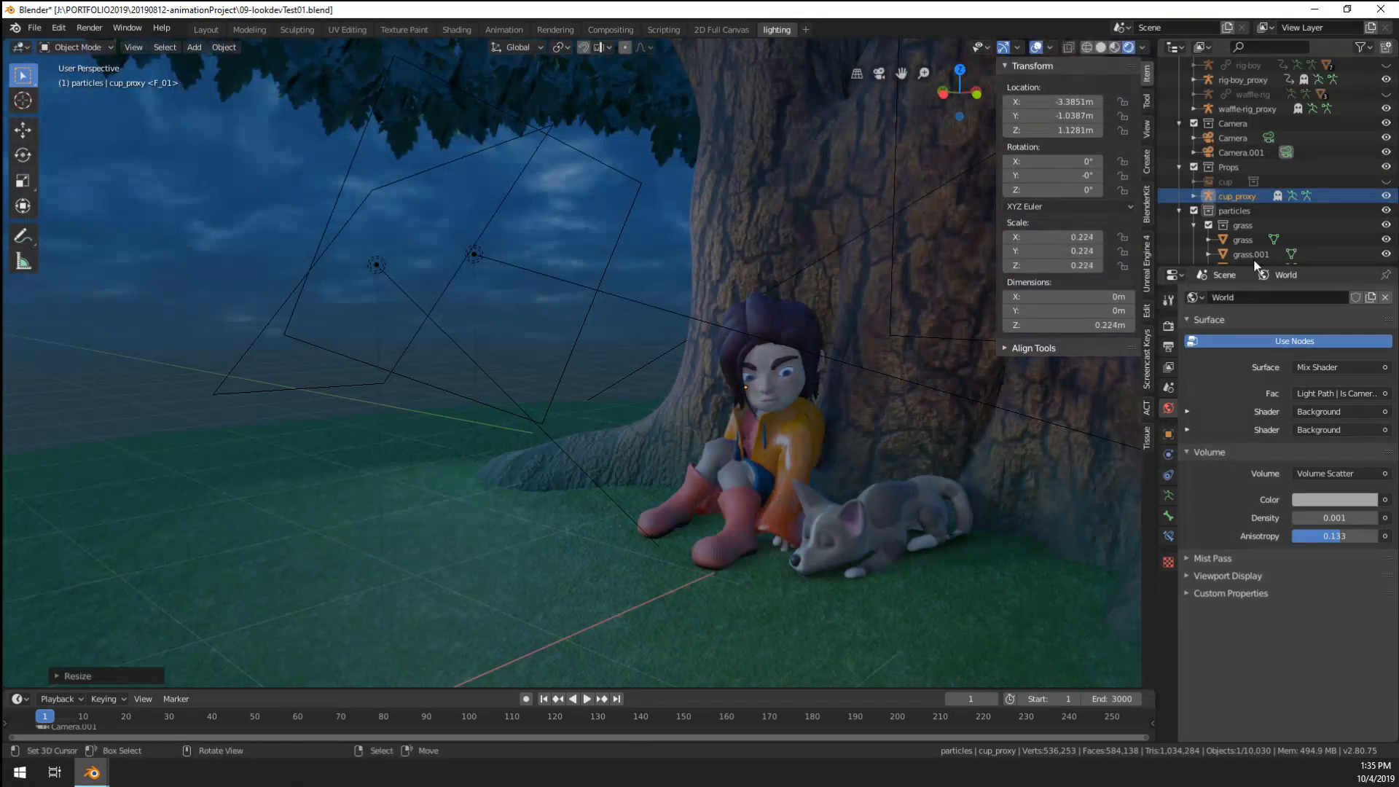
left_click(1224, 182)
left_click(1386, 182)
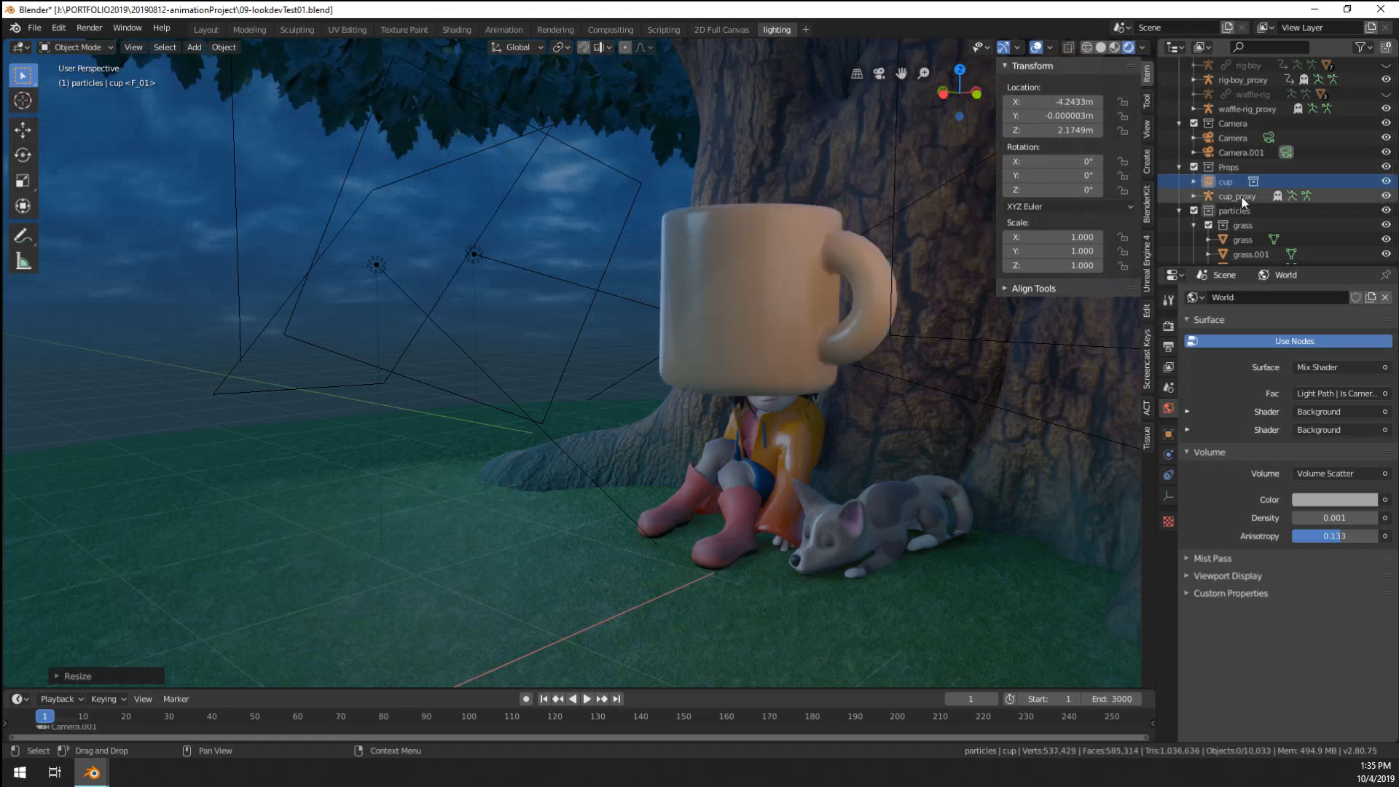
- Scale cup_proxy to about 0.122 to bring the mug closer to the boy's proportions
left_click(1241, 195)
key("s")
left_click(841, 328)
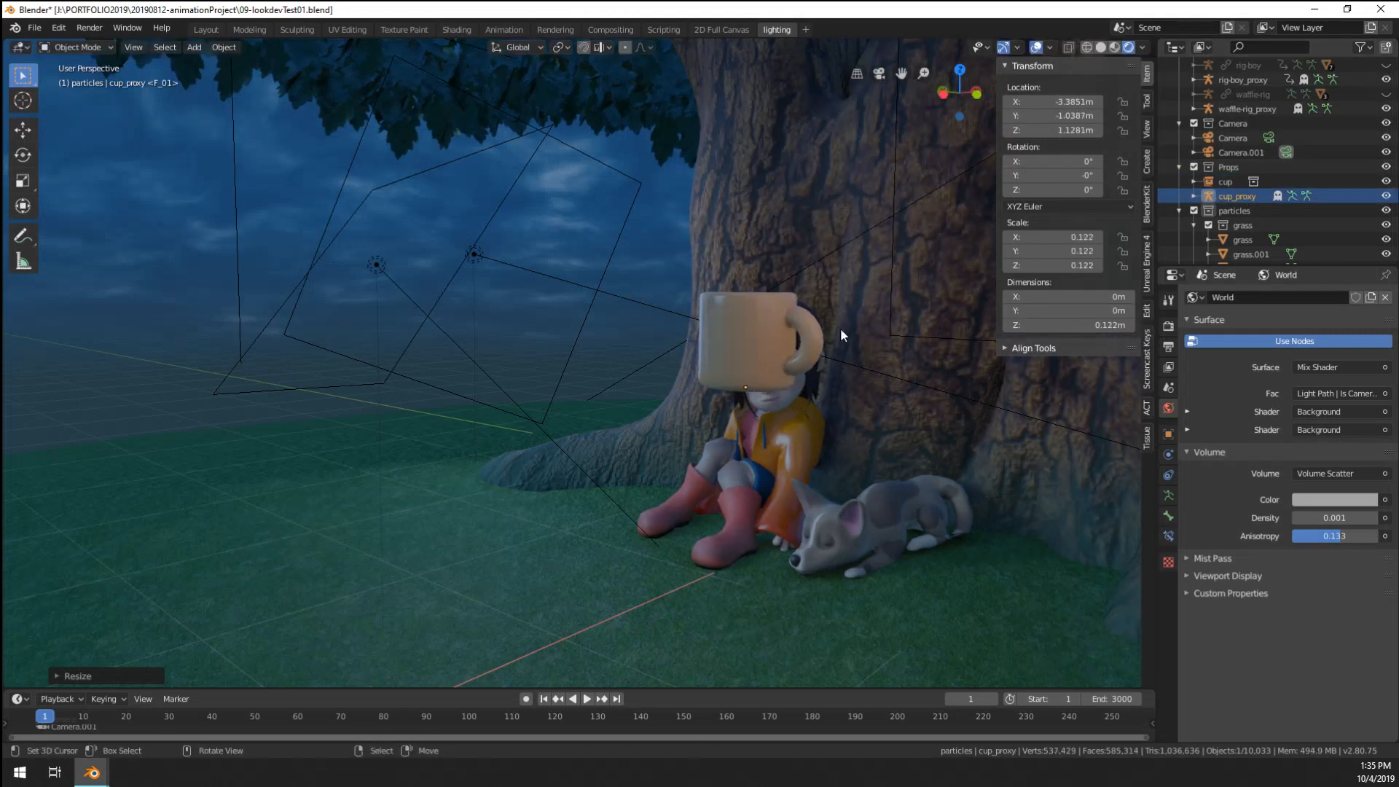
- Try hiding the cup's empty and bring it back into view
scroll(819, 223, "down", 6)
scroll(629, 258, "up", 2)
left_click(427, 222)
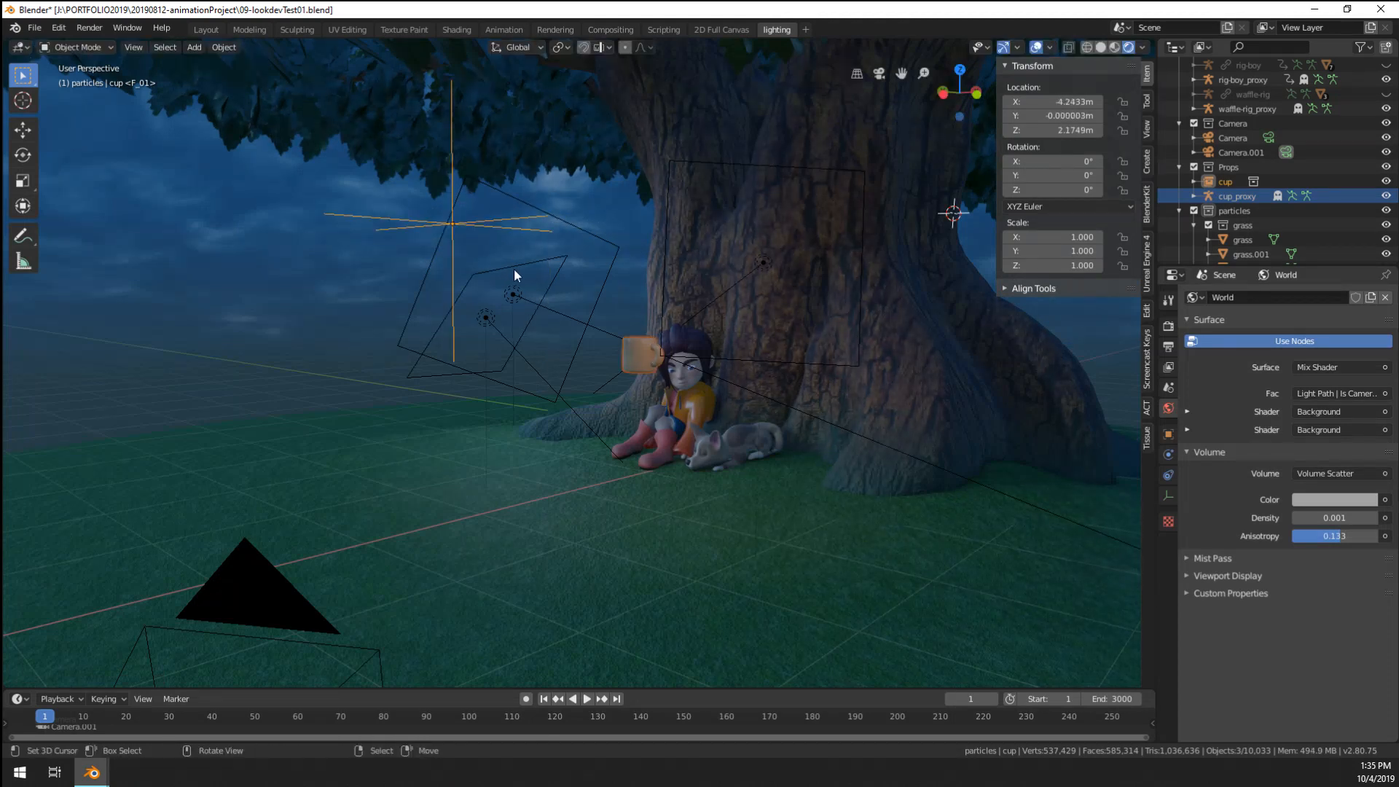
key("h")
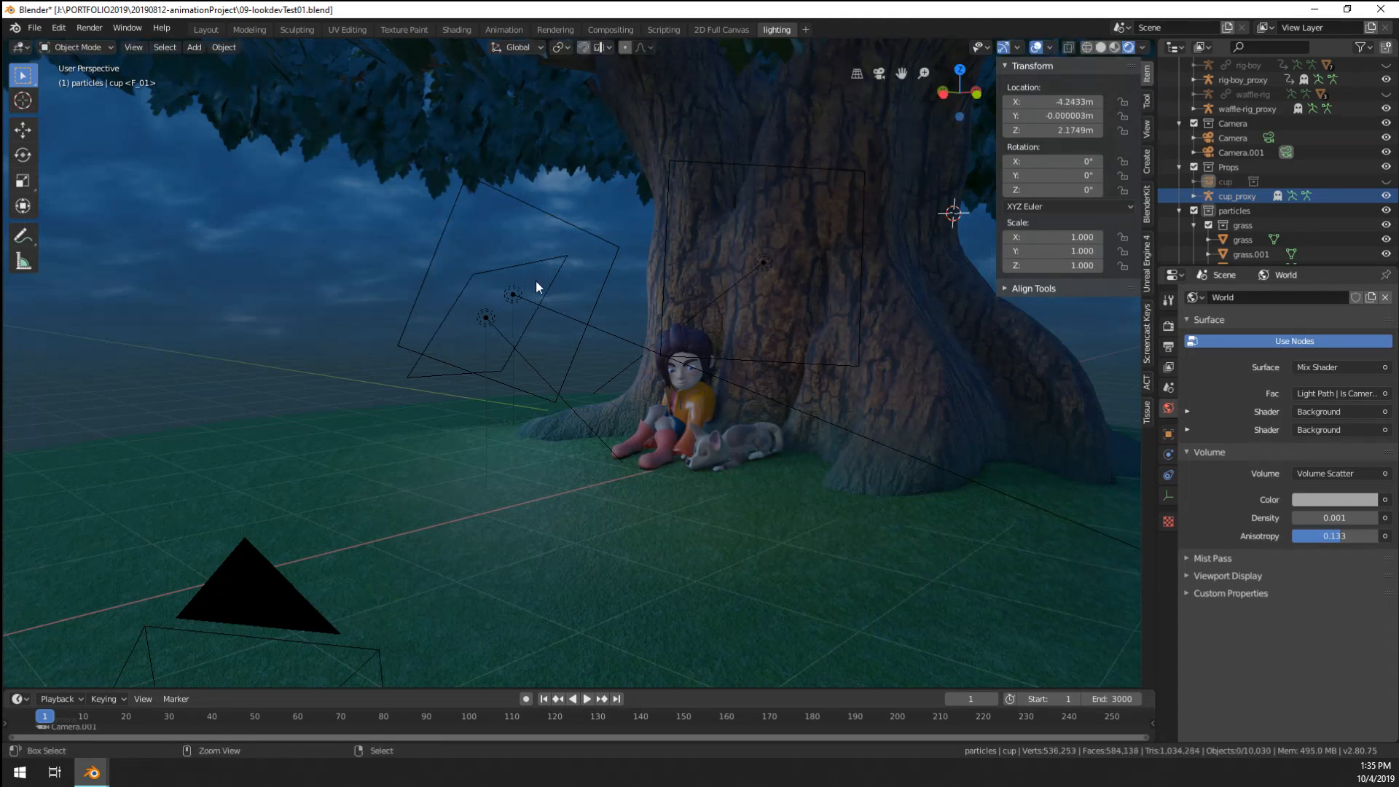
key("alt+h")
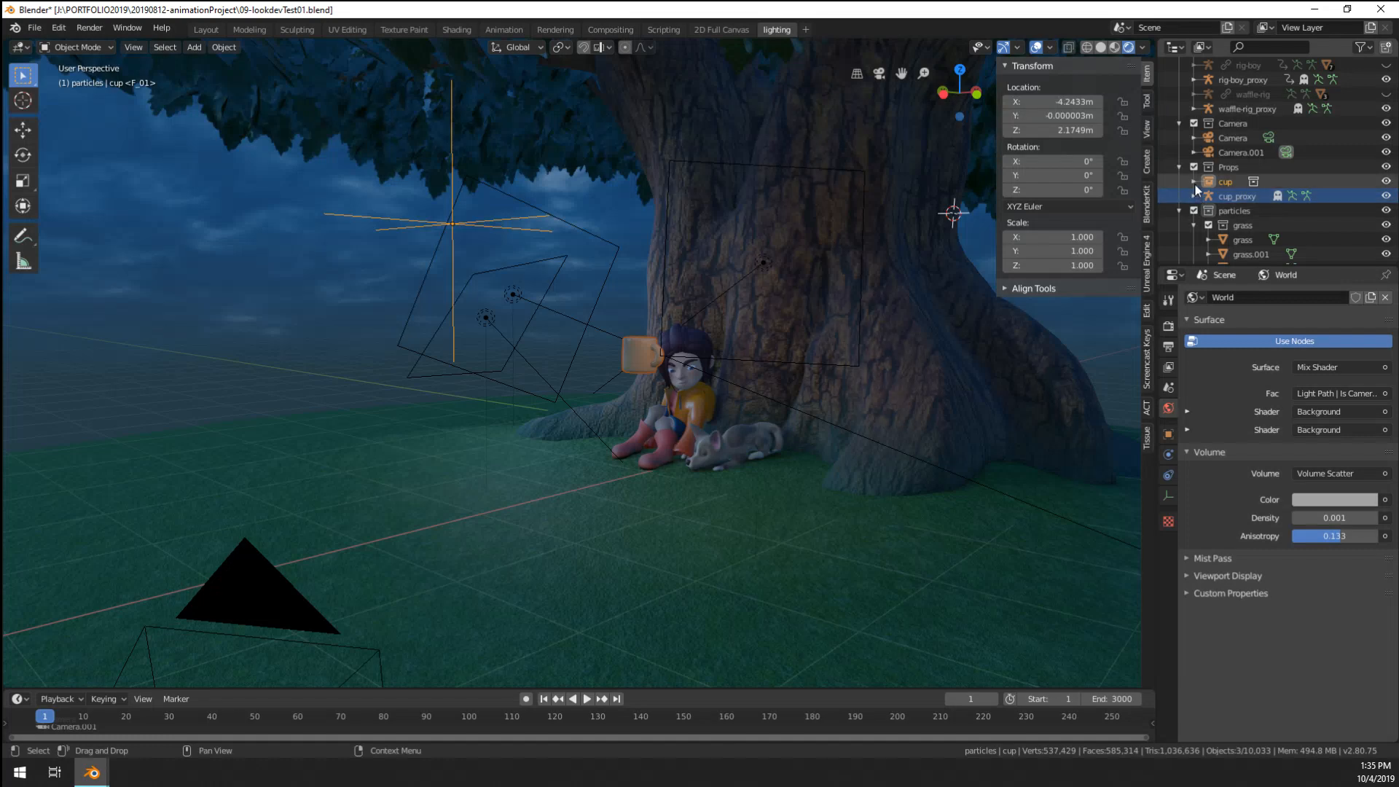
key("KP_Decimal")
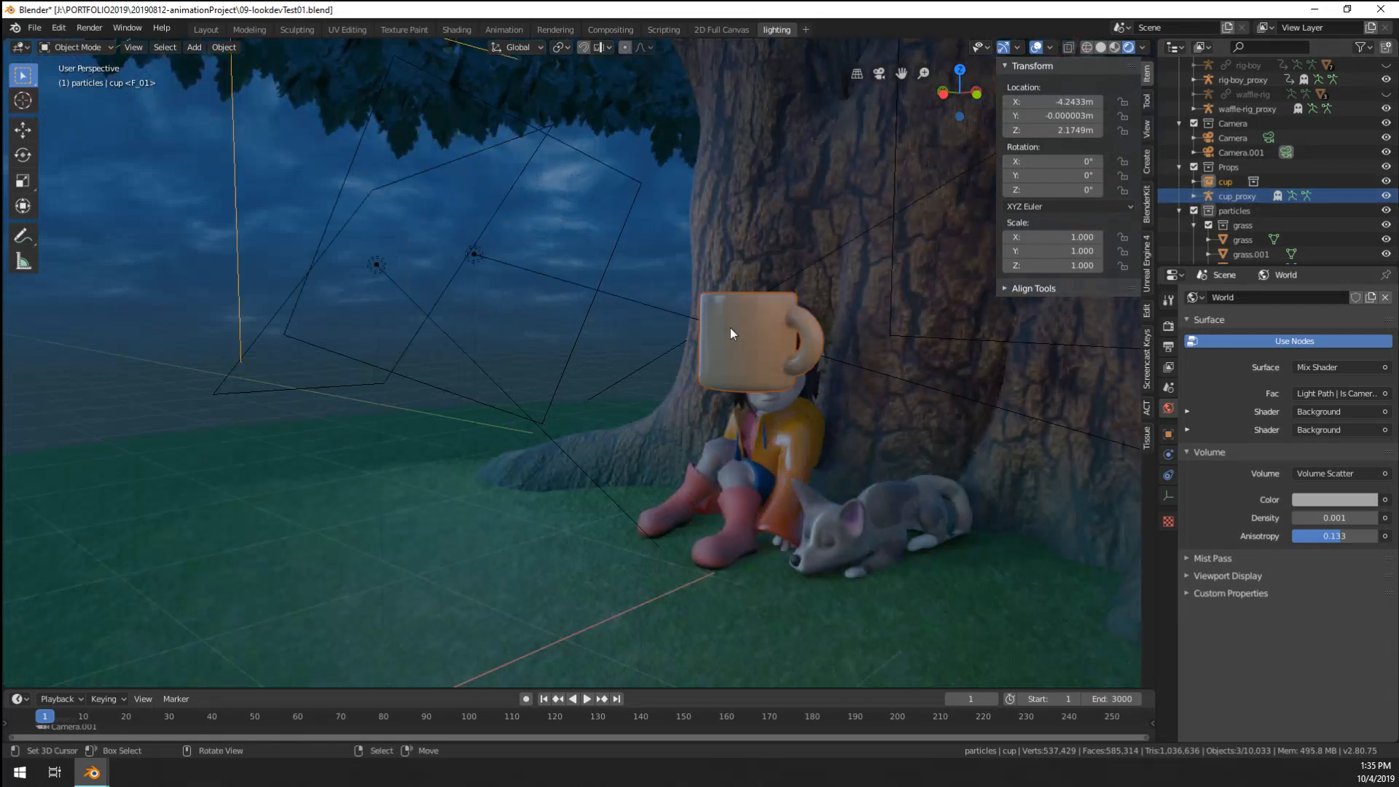
- Move cup_proxy down to the grass beside the seated boy, next to the tree root
scroll(730, 328, "down", 8)
middle_click_drag(705, 319, 612, 303)
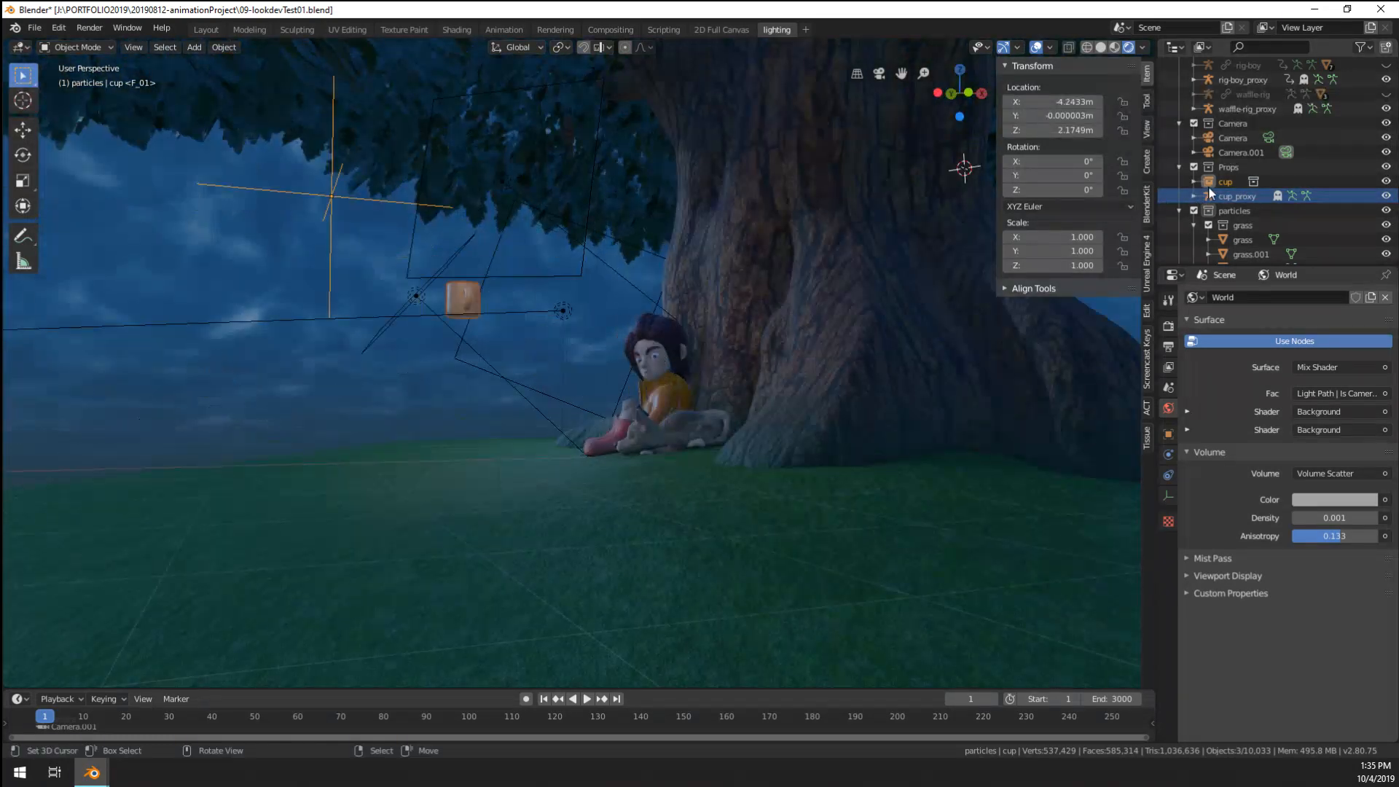
left_click(1236, 195)
key("g")
left_click(751, 445)
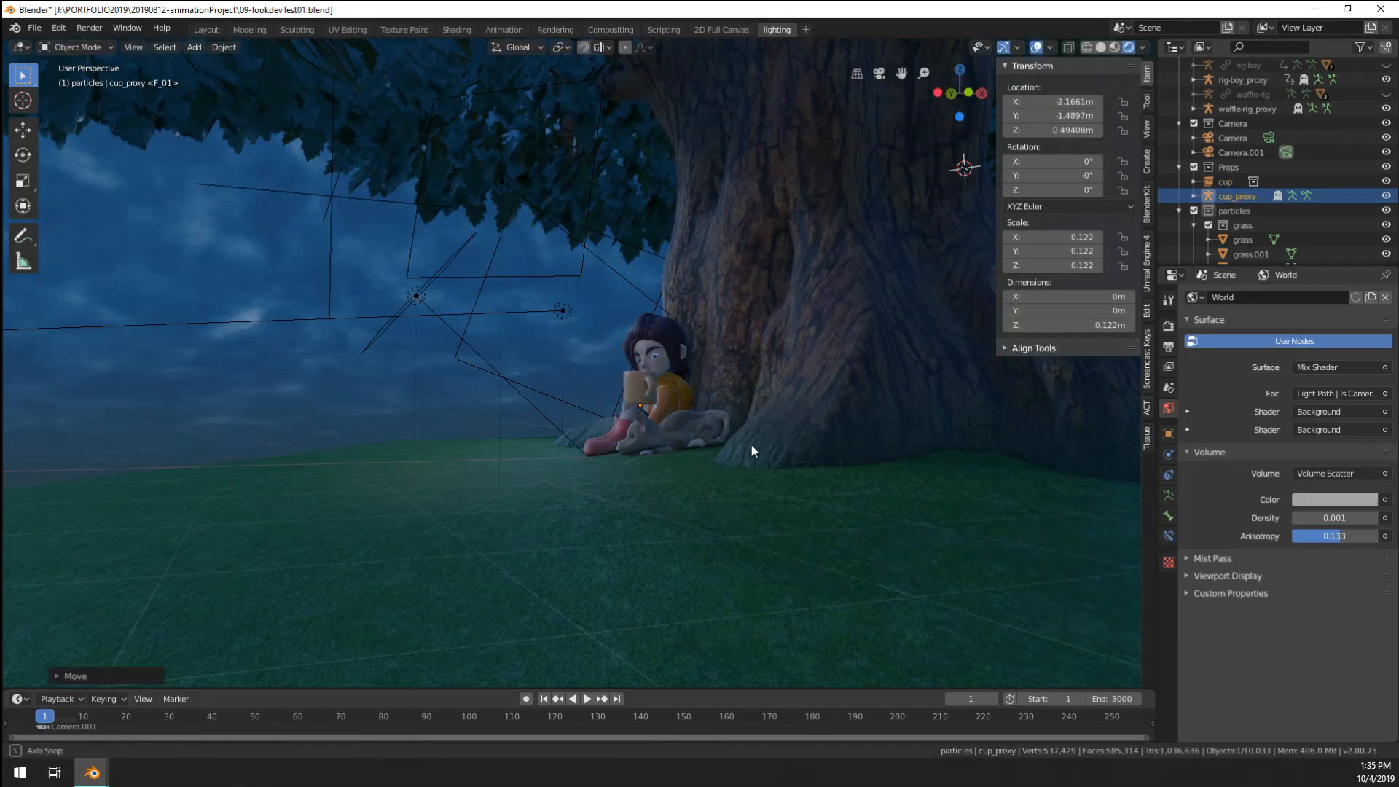
middle_click_drag(751, 444, 969, 441)
key("g")
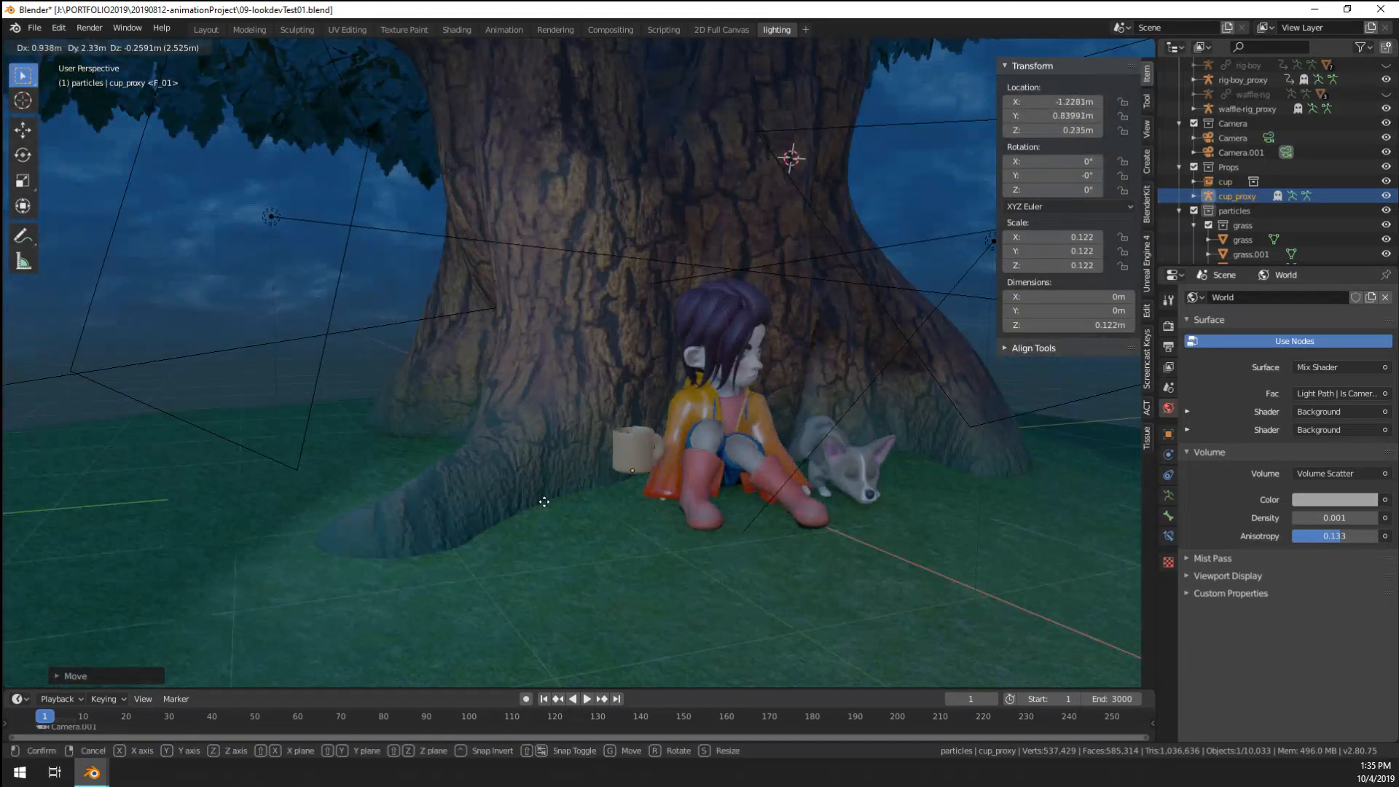
left_click(528, 523)
- Tilt the cup and spin it around its local Z axis to a rotation of about -20°, -23°, 110°
scroll(720, 475, "up", 4)
key("r")
left_click(719, 536)
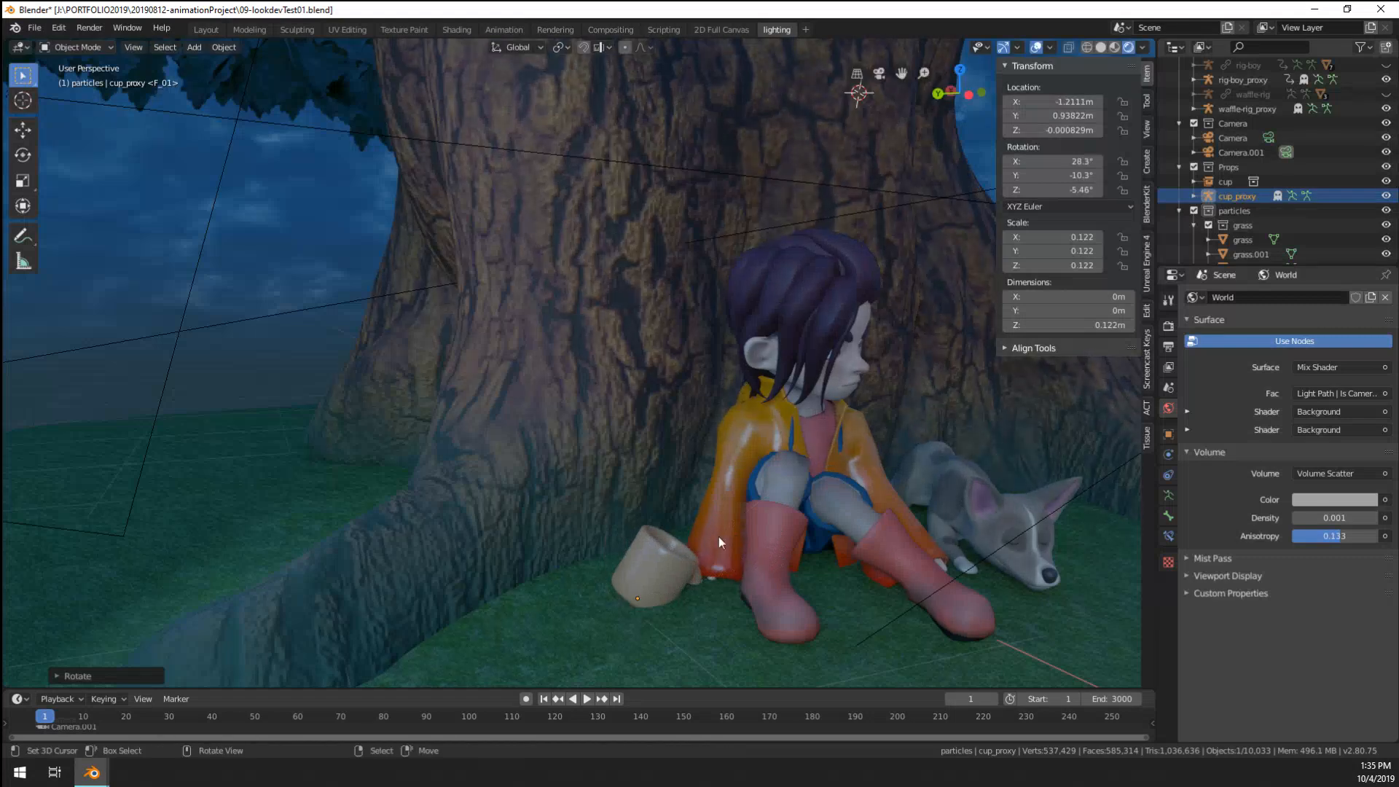
middle_click_drag(719, 536, 681, 552)
key("r")
key("z")
key("z")
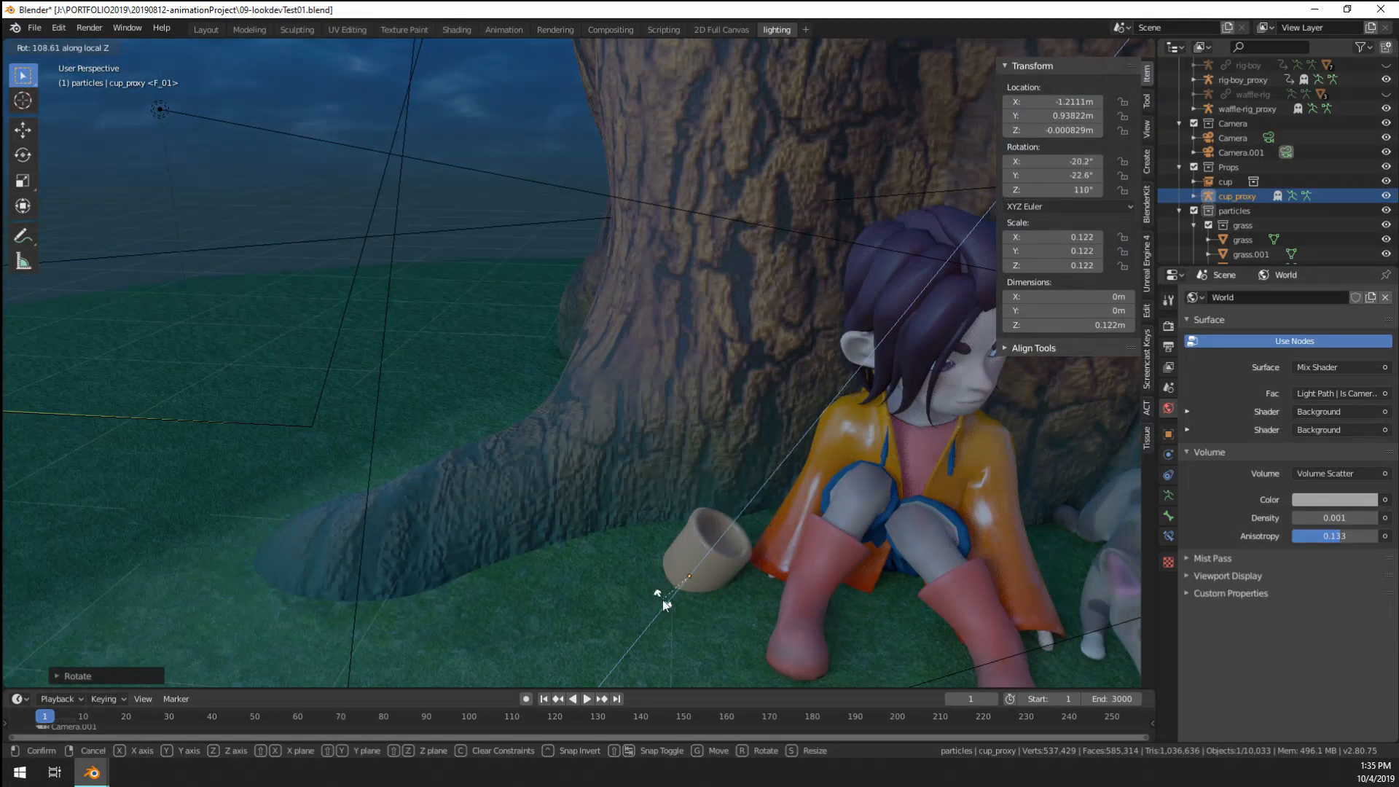
left_click(663, 600)
- Move the tilted cup closer to the trunk, to about X -1.02 m, Y 0.86 m, Z 0.10 m
middle_click_drag(663, 601, 562, 570)
scroll(558, 571, "up", 3)
key("g")
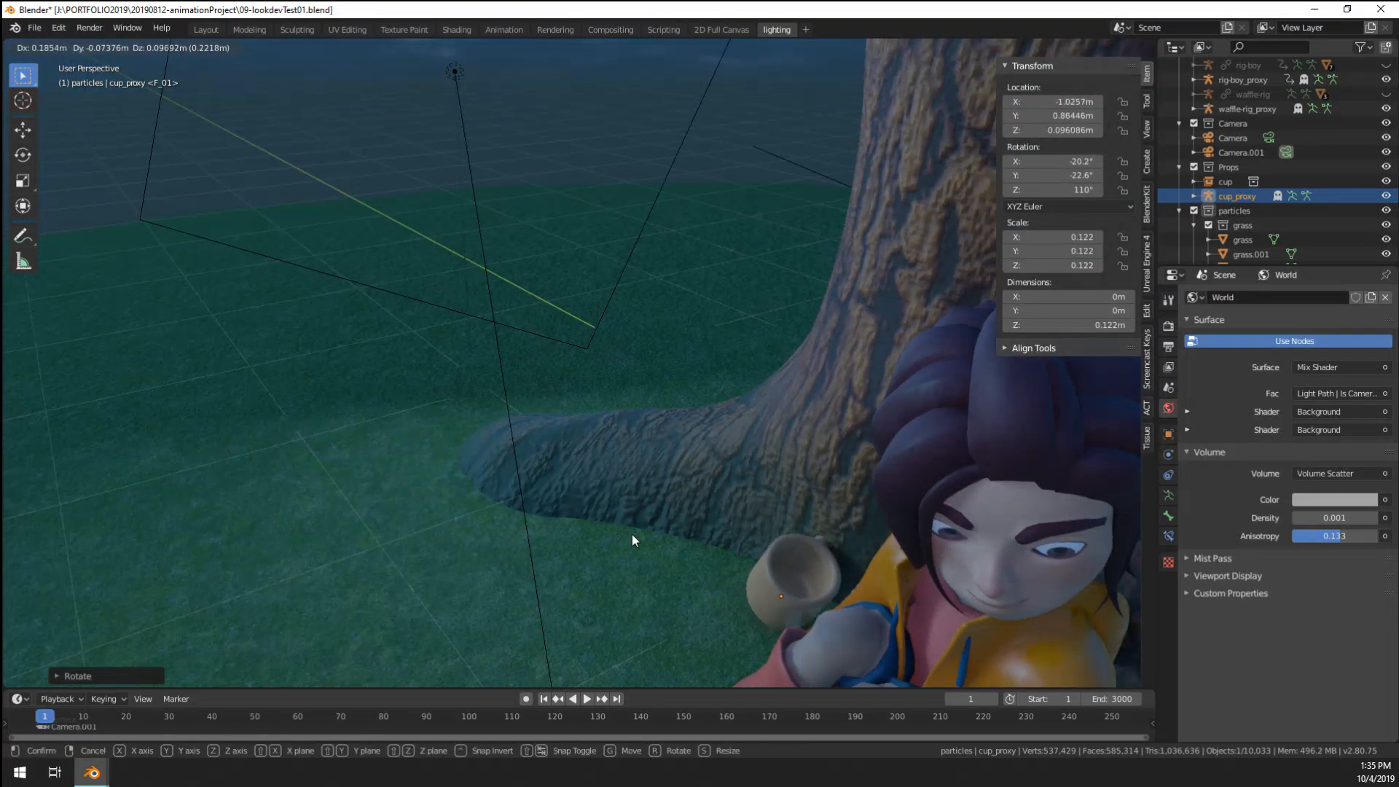
left_click(633, 539)
- Rotate the cup to about 28.5°, 15.5°, 204° with its handle facing away from the boy, and nudge it into place
middle_click_drag(632, 539, 790, 478)
key("r")
key("z")
key("z")
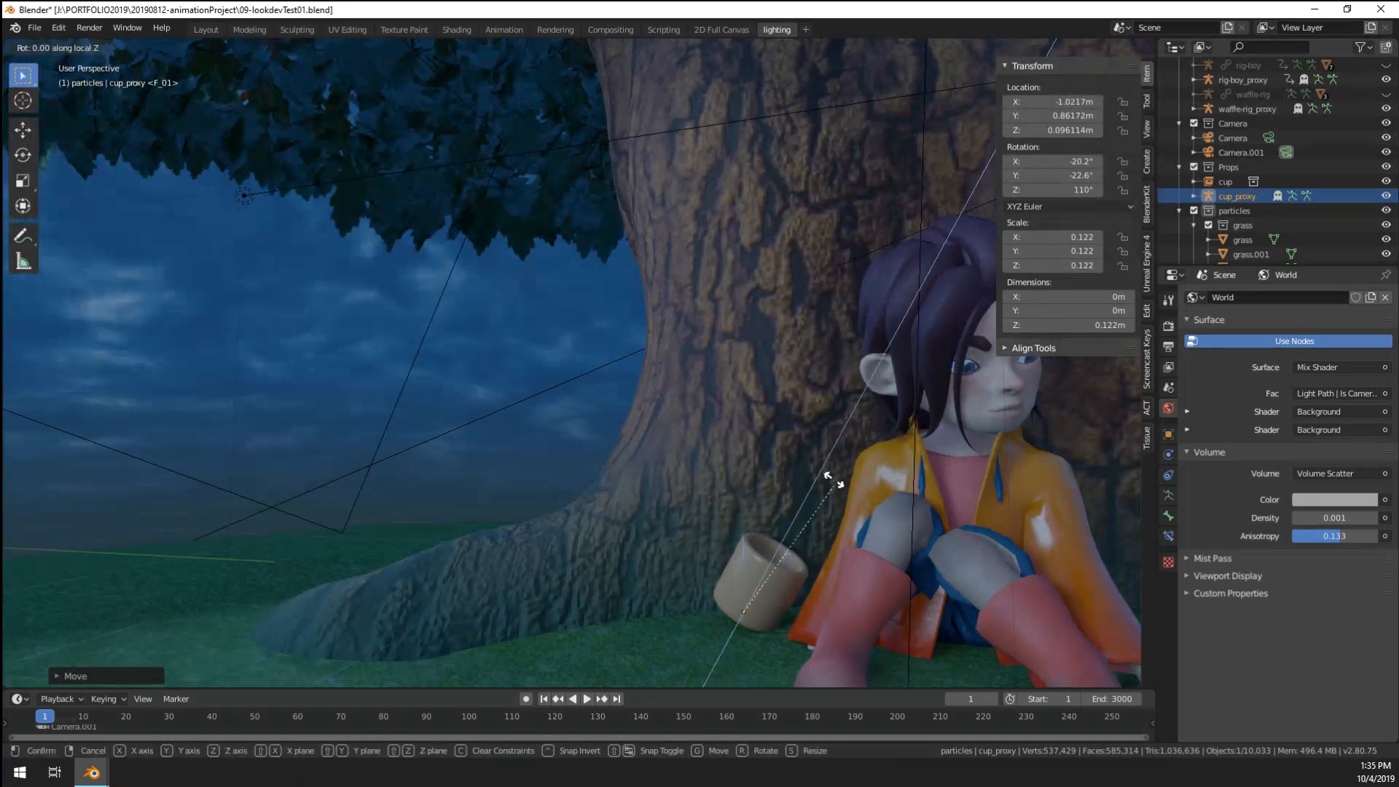
left_click(618, 506)
key("r")
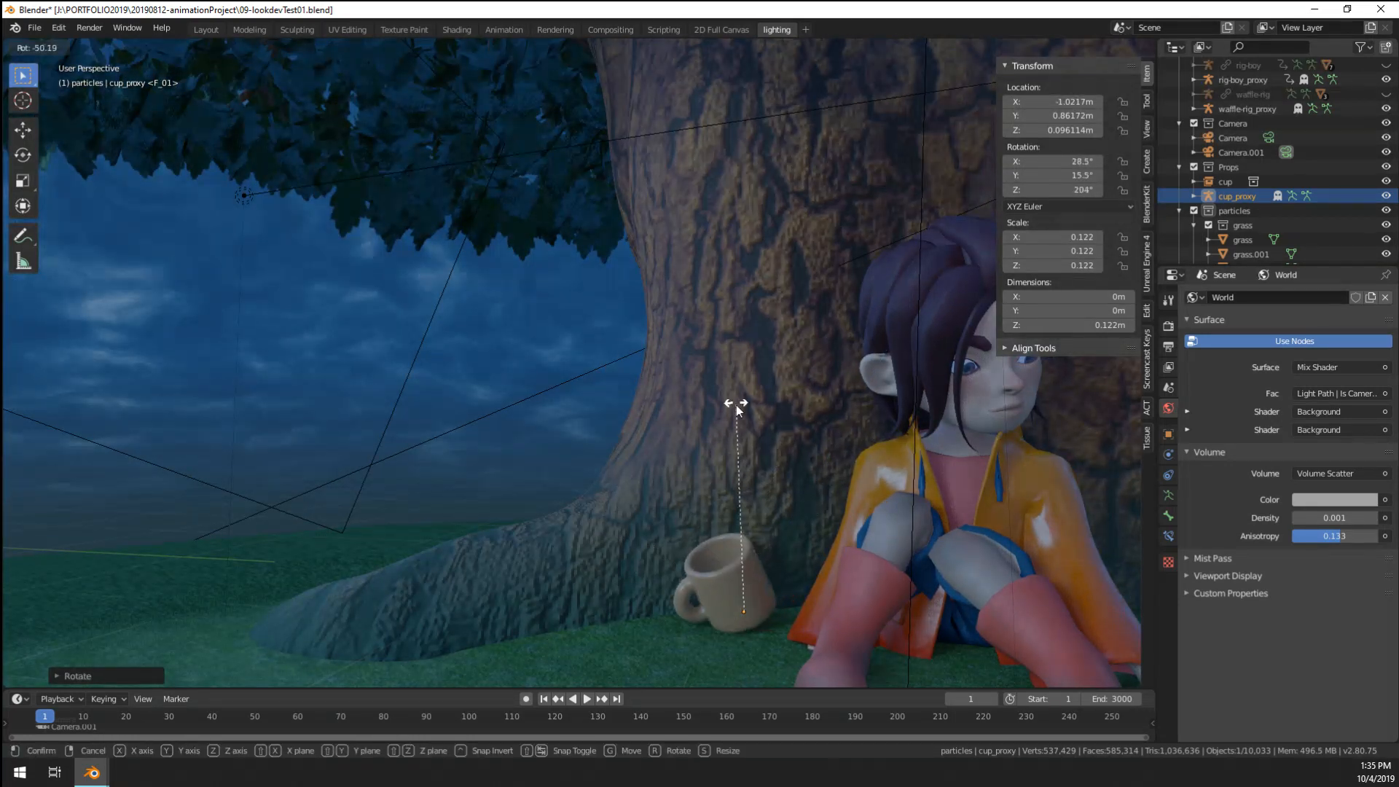
right_click(736, 408)
key("g")
left_click(731, 427)
- Add a mesh circle for the liquid surface inside the cup
middle_click_drag(732, 427, 571, 265)
scroll(673, 482, "up", 5)
key("shift+a")
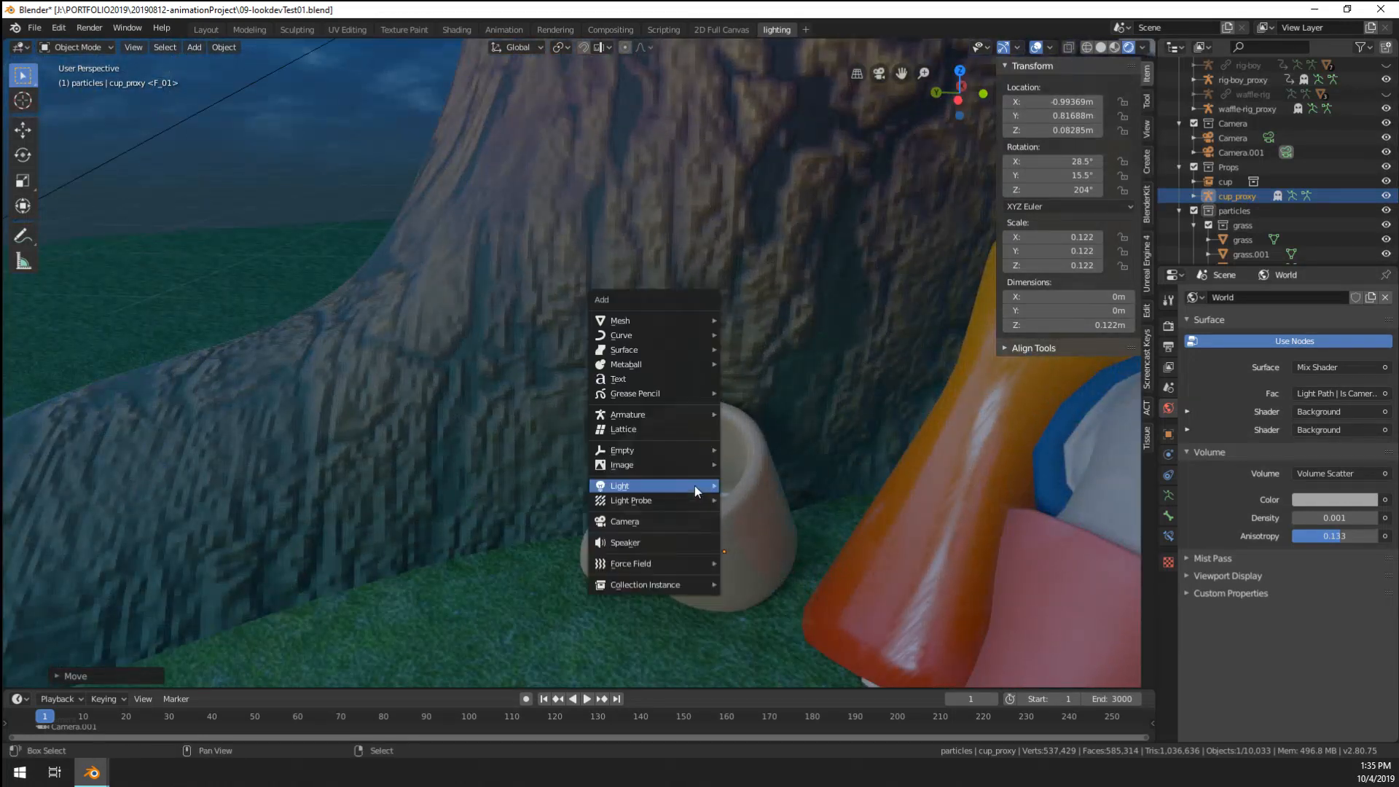
mouse_move(637, 321)
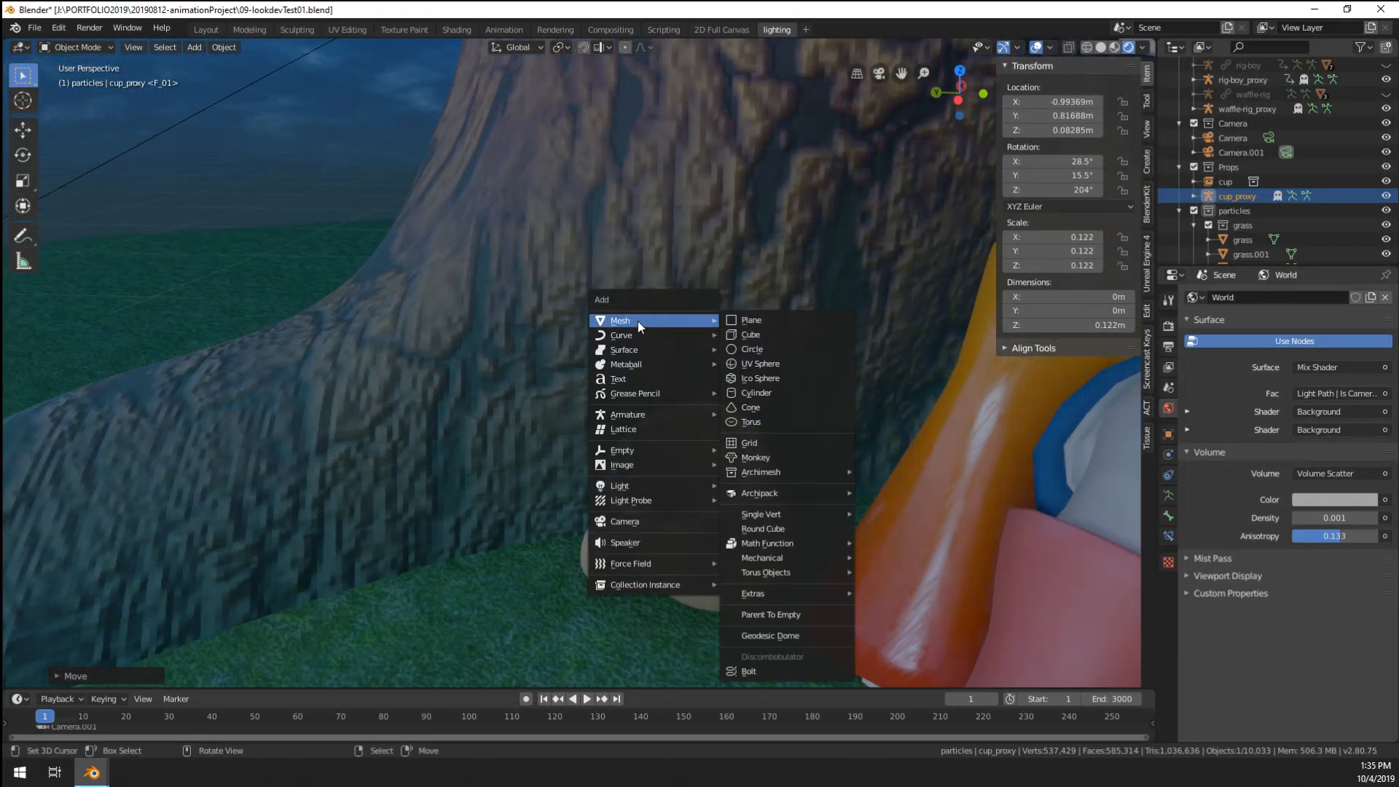
left_click(798, 349)
- Fill the new circle with a face in Edit Mode and return to Object Mode
scroll(669, 474, "down", 10)
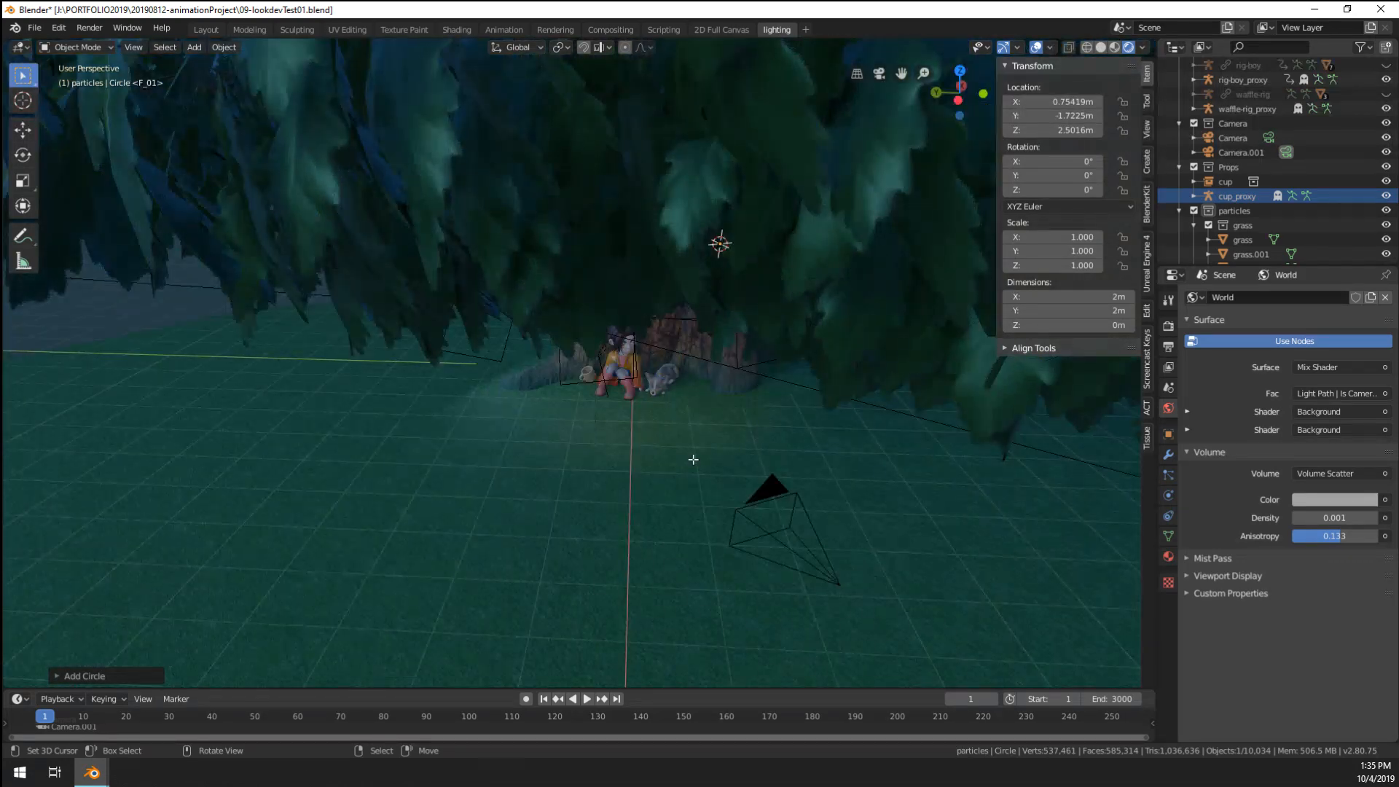
key("Tab")
middle_click_drag(747, 417, 750, 409)
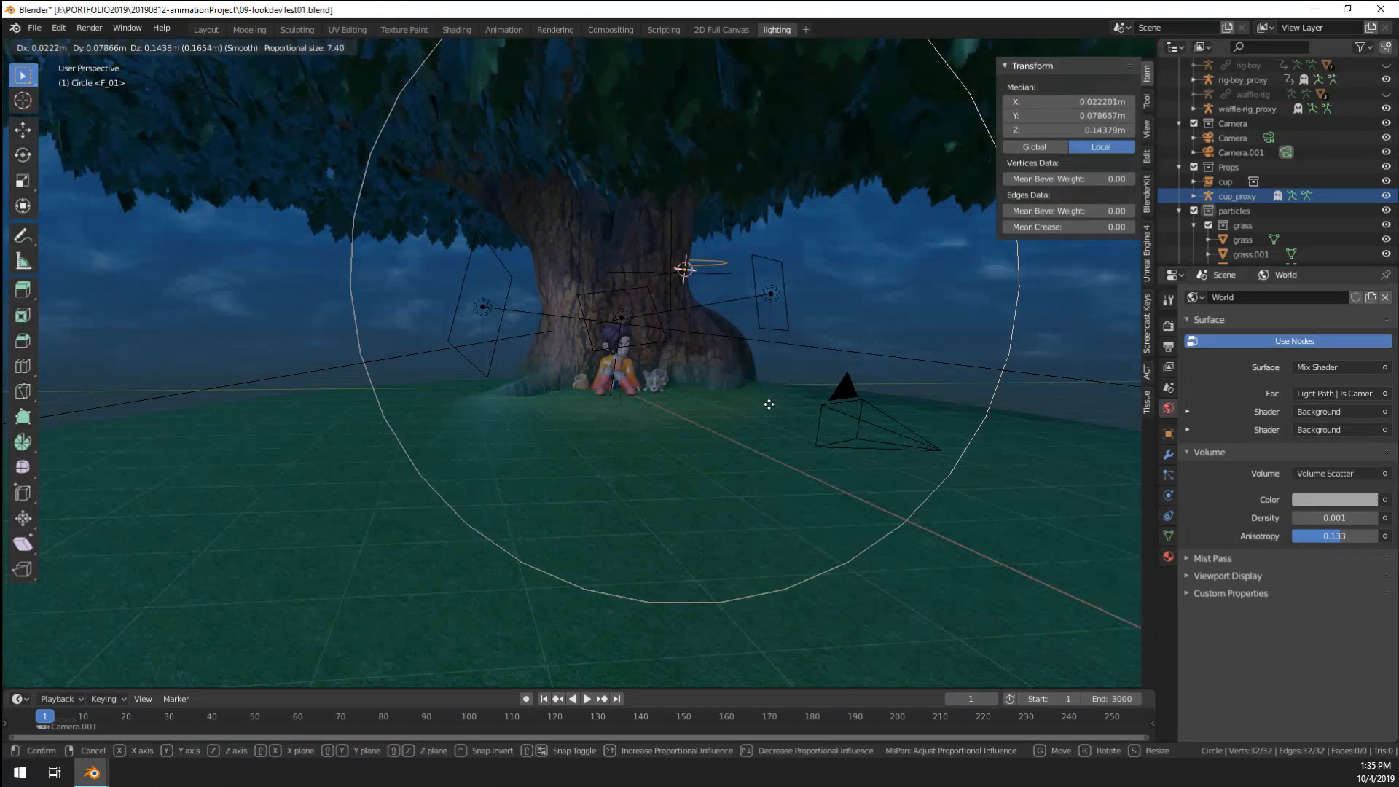
key("Tab")
key("Tab")
key("f")
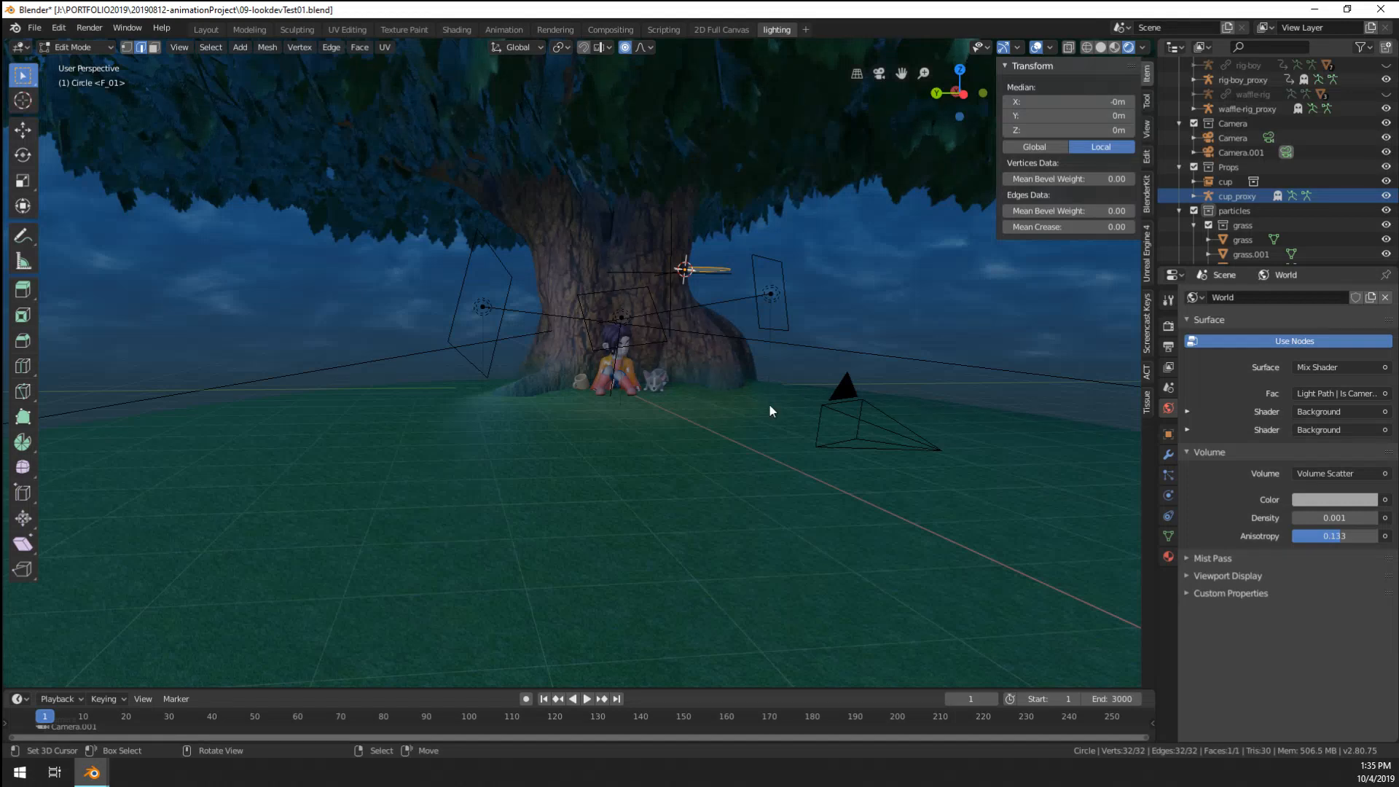
key("Tab")
- Move the filled circle down from beside the trunk to the area around the cup
key("g")
left_click(710, 439)
scroll(711, 445, "up", 8)
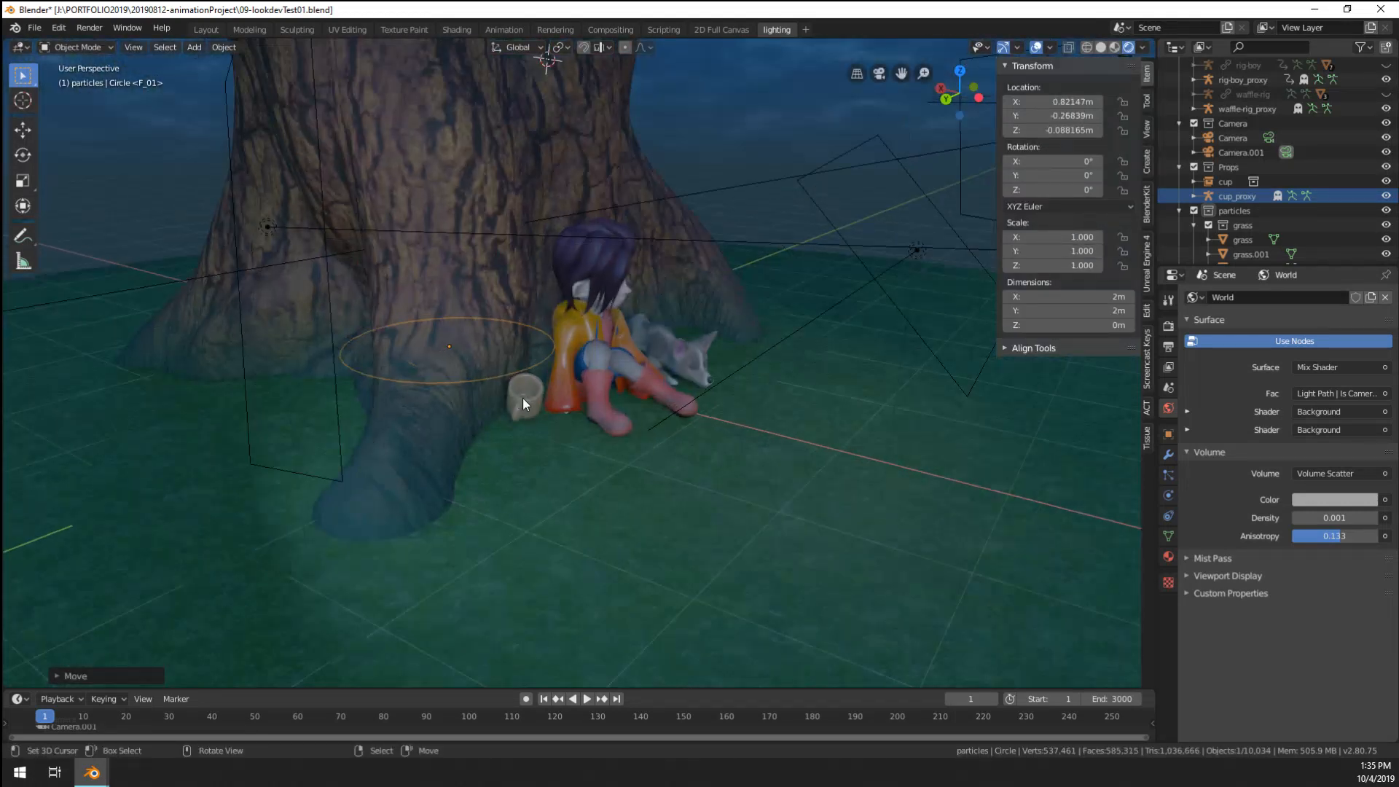
middle_click_drag(522, 398, 671, 354)
key("g")
left_click(940, 313)
middle_click_drag(940, 314, 381, 389)
- Scale the circle down to about 0.114 and position it over the cup's opening
key("s")
left_click(634, 422)
scroll(624, 413, "up", 3)
scroll(380, 389, "up", 2)
key("g")
left_click(533, 458)
middle_click_drag(533, 458, 490, 515)
key("s")
left_click(491, 484)
- Center the circle inside the cup and shrink it to fit within the walls as a level liquid surface
key("g")
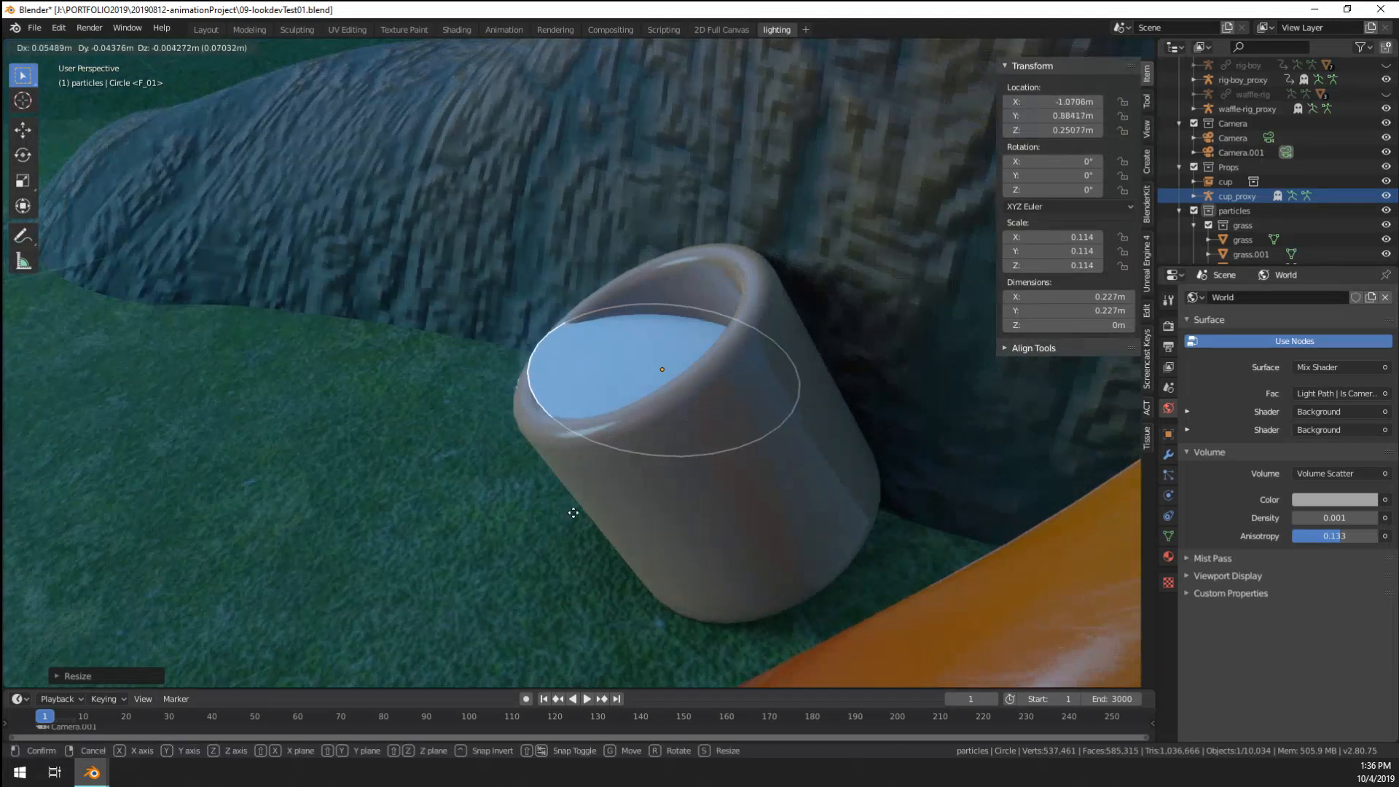
left_click(687, 525)
key("s")
left_click(728, 503)
middle_click_drag(729, 503, 627, 416)
middle_click_drag(352, 325, 562, 367)
left_click(562, 368)
scroll(563, 367, "down", 3)
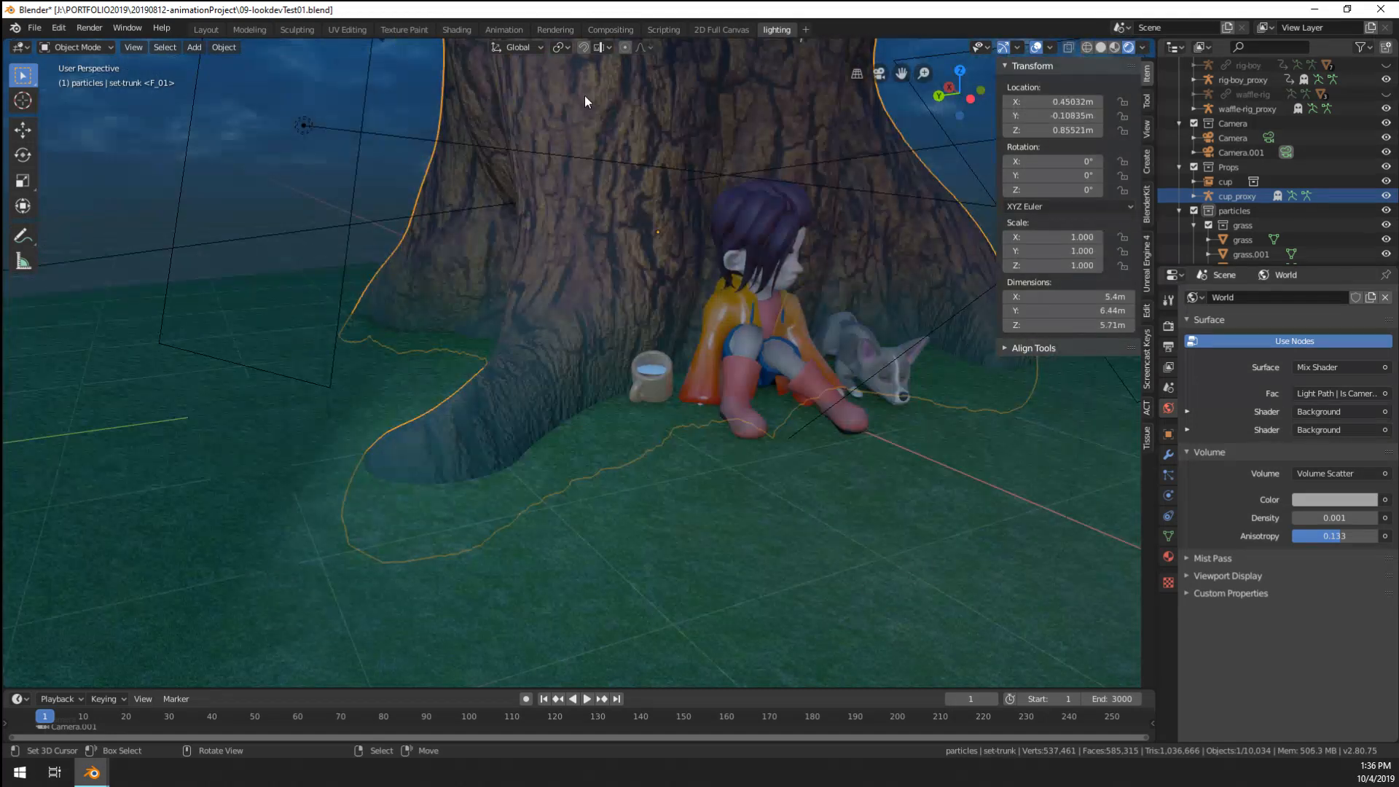
- Switch to the Shading workspace and display the tree trunk's wood material nodes instead of the World nodes
left_click(454, 28)
scroll(666, 627, "down", 3)
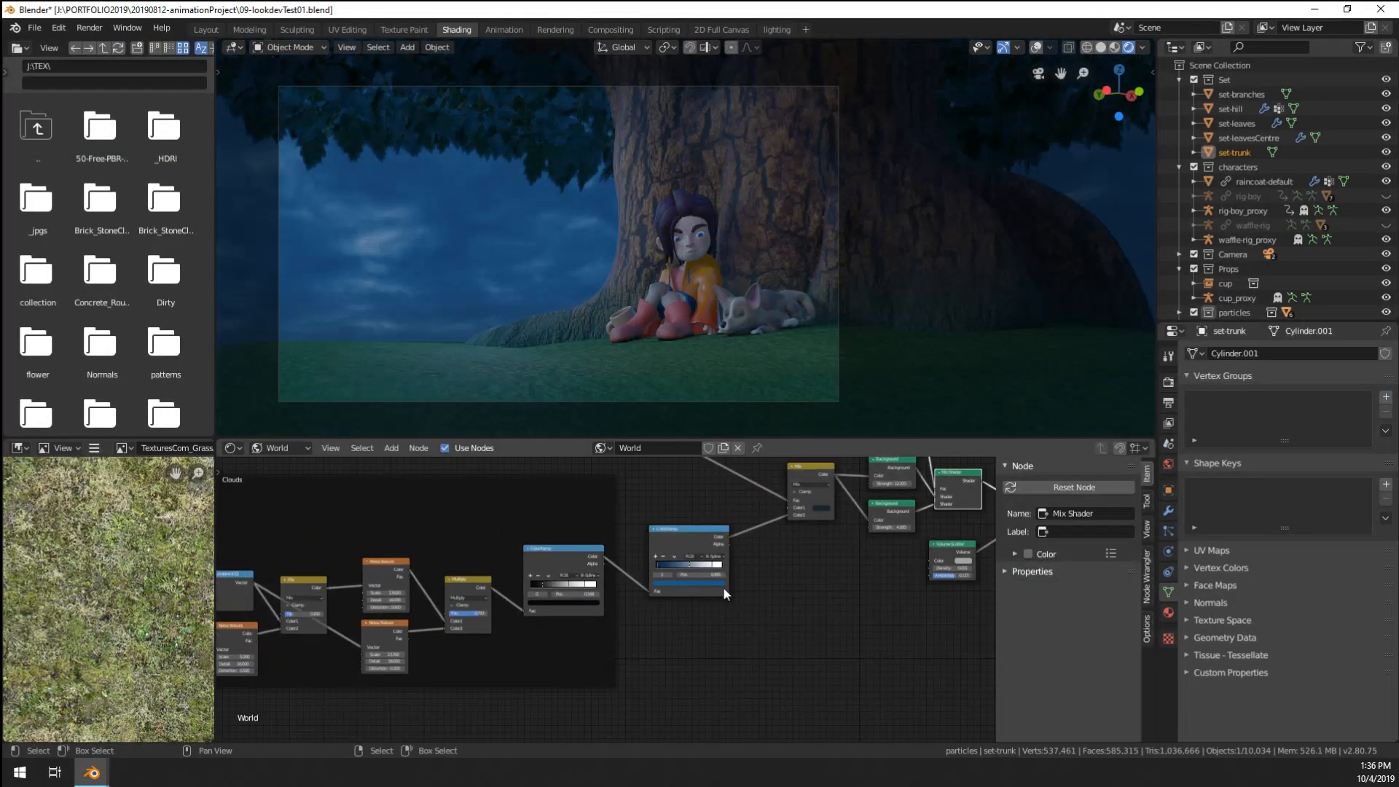
left_click(278, 447)
left_click(295, 467)
middle_click_drag(656, 576, 539, 572)
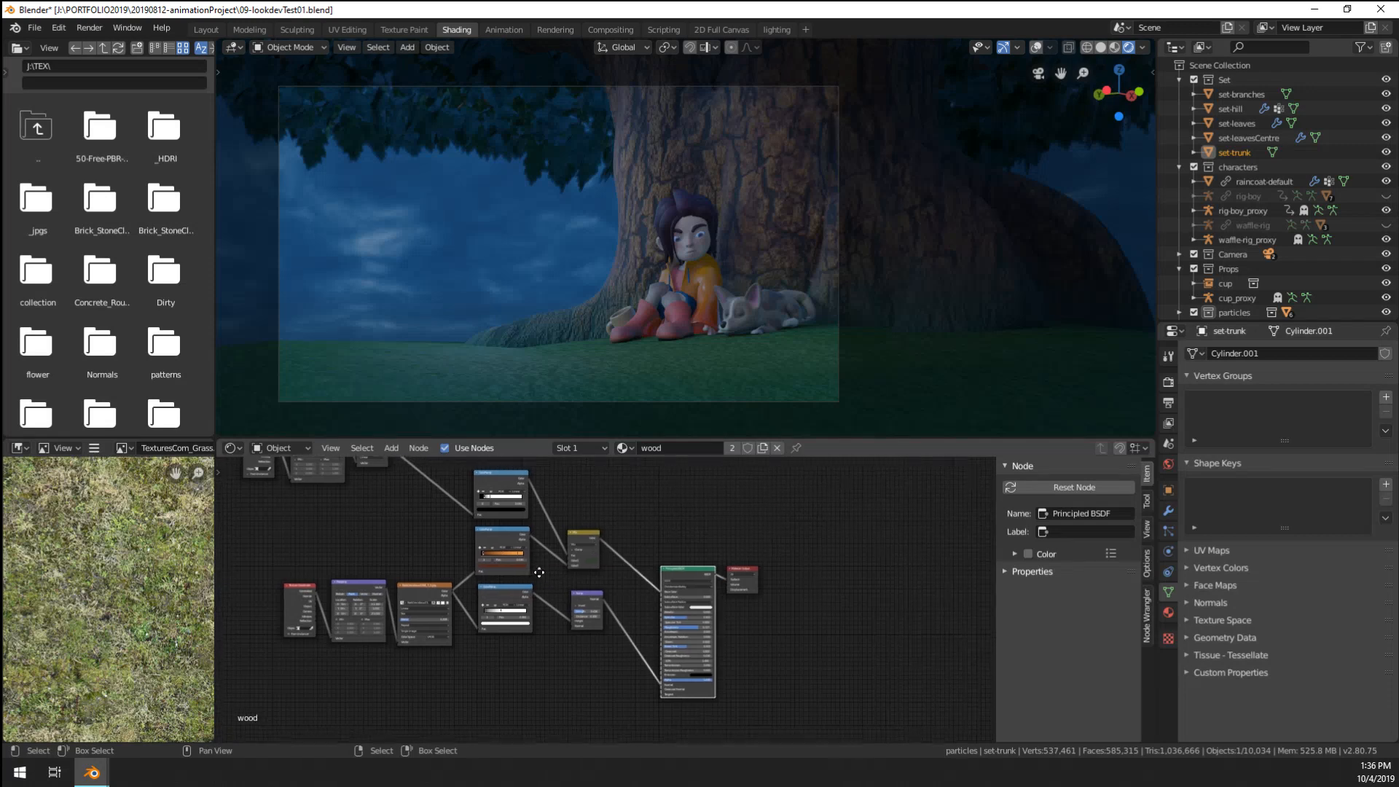
- Try Closest interpolation on the trunk's bark image texture
scroll(539, 572, "up", 8)
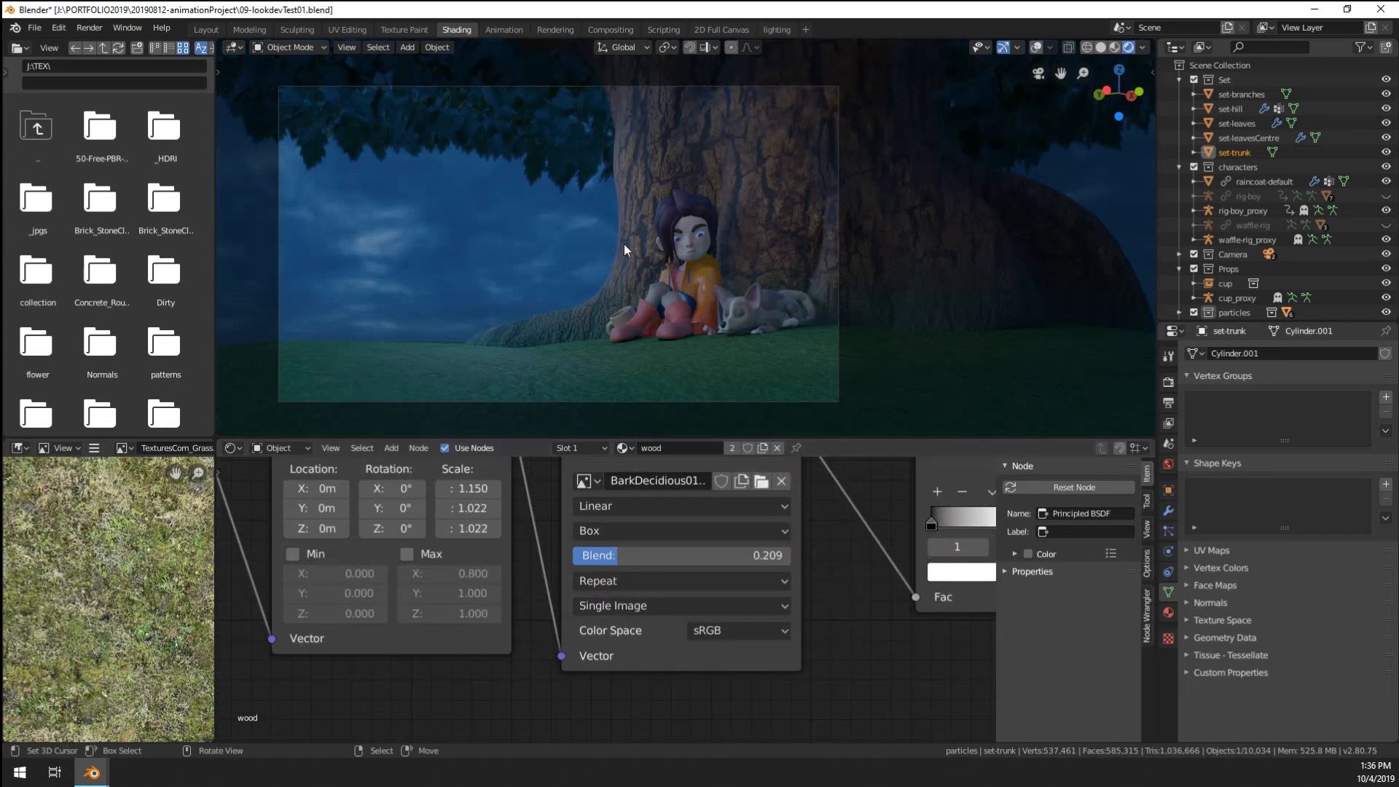
middle_click_drag(623, 244, 671, 269)
scroll(670, 269, "up", 6)
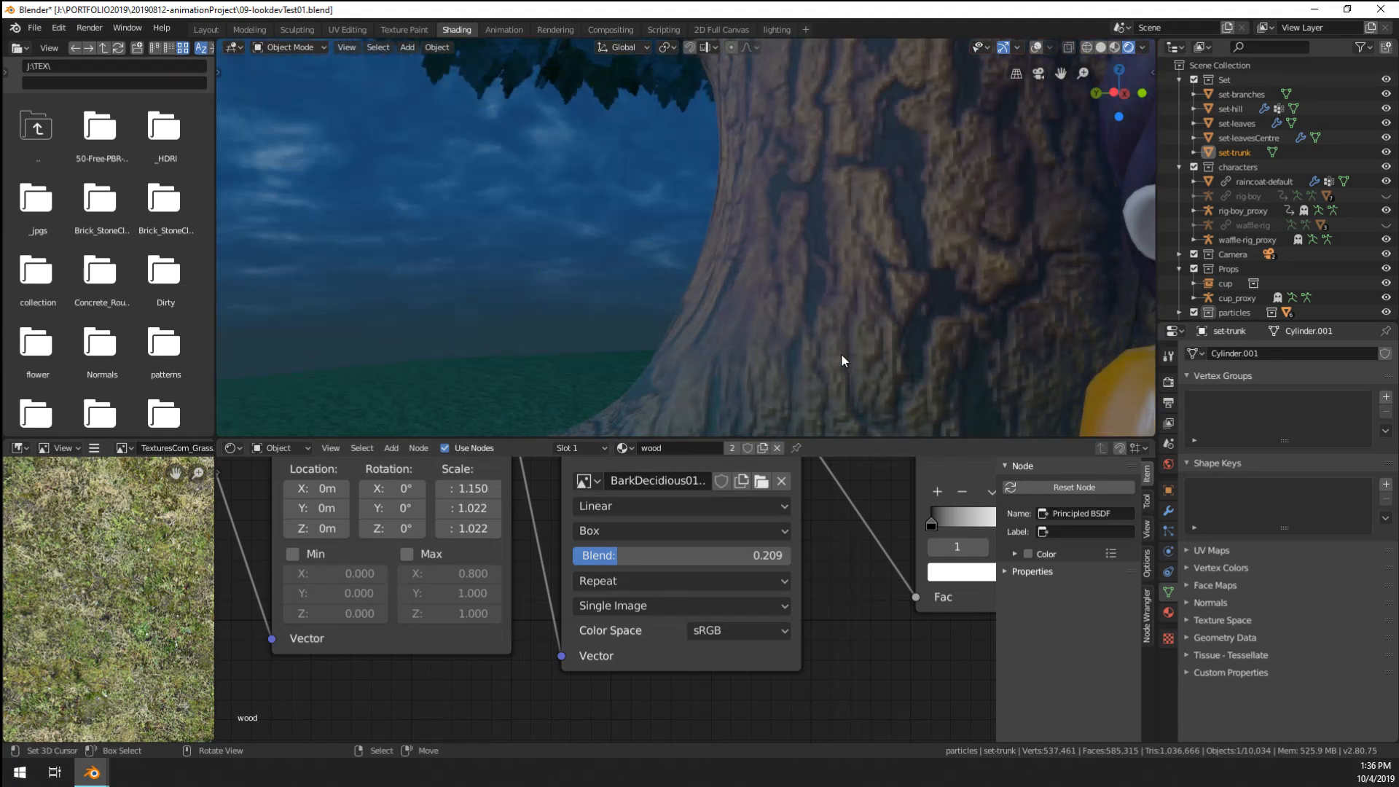
left_click(655, 583)
left_click(656, 583)
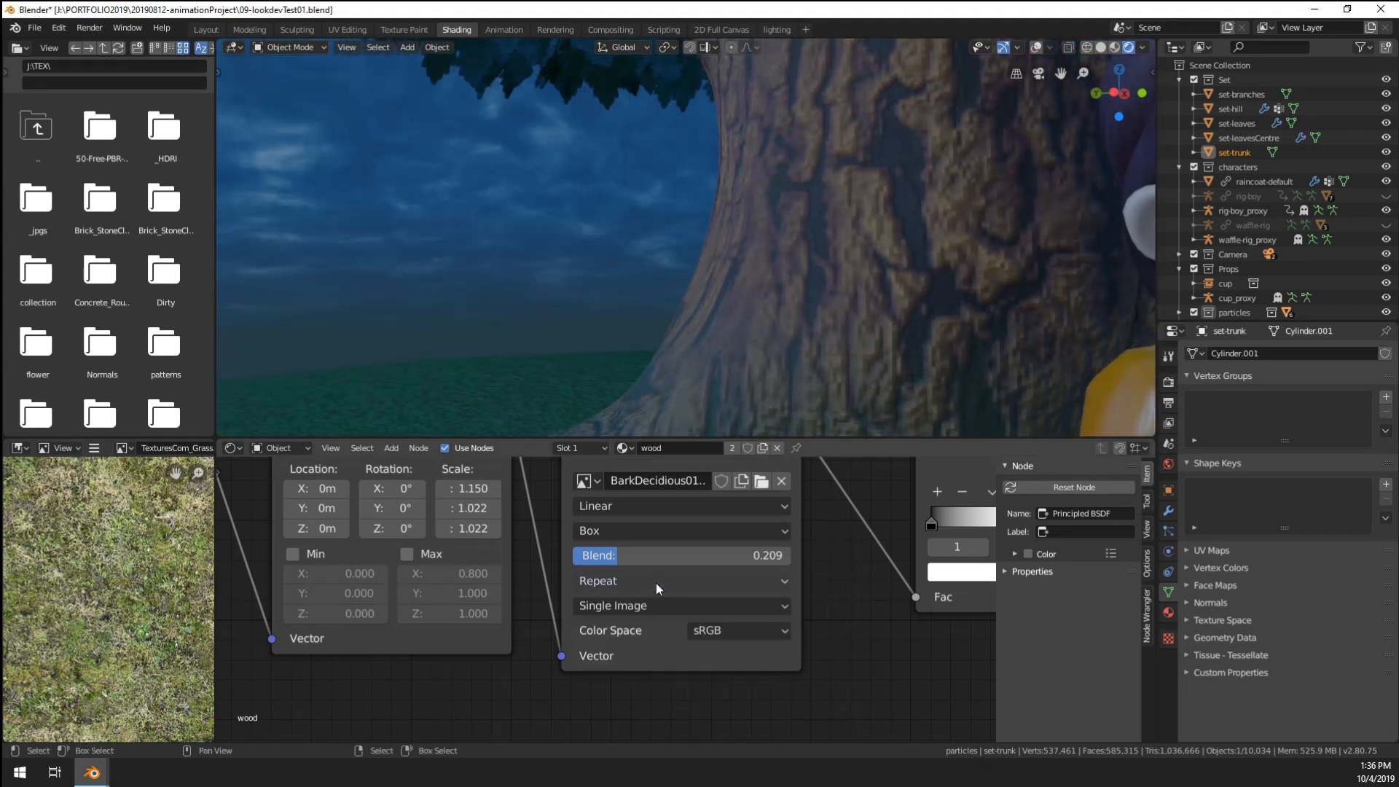
left_click(679, 531)
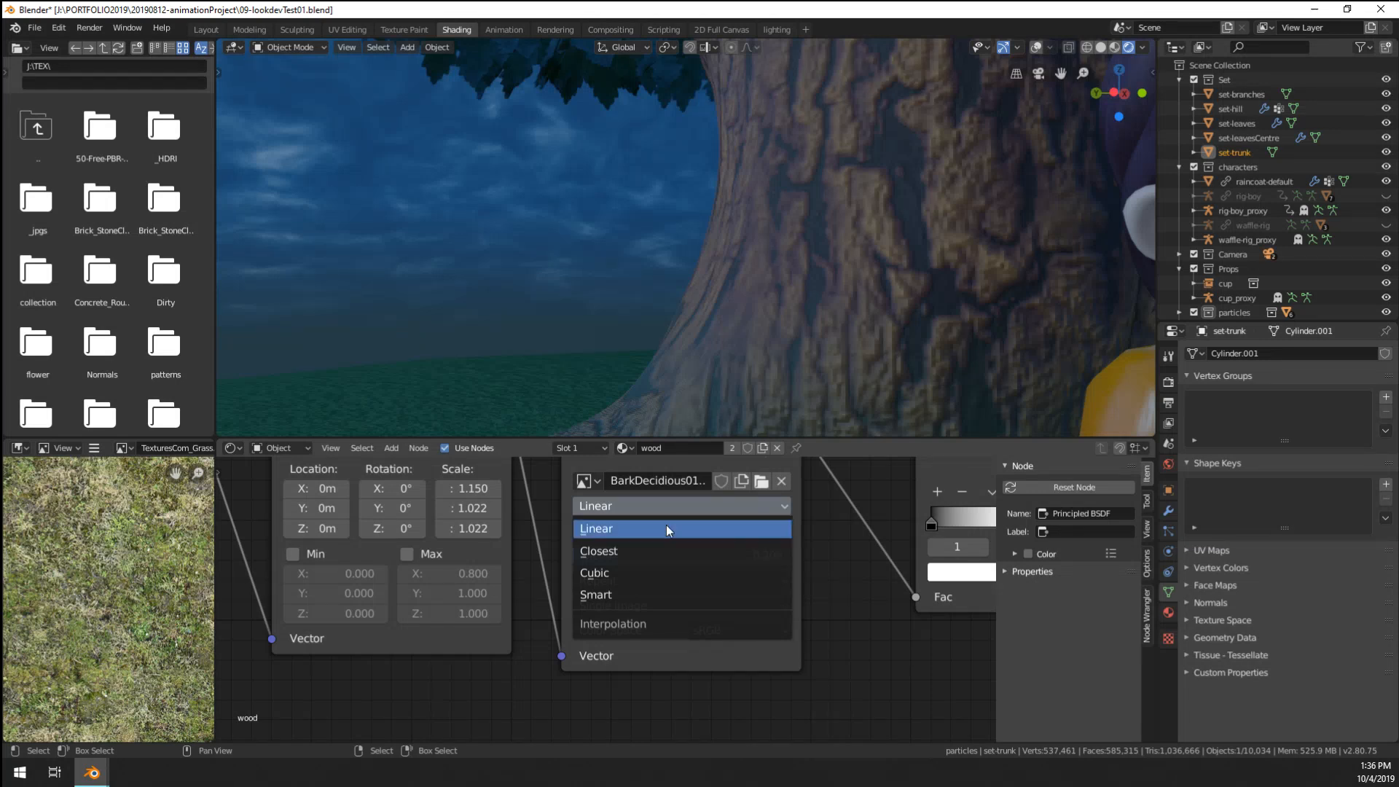
left_click(650, 556)
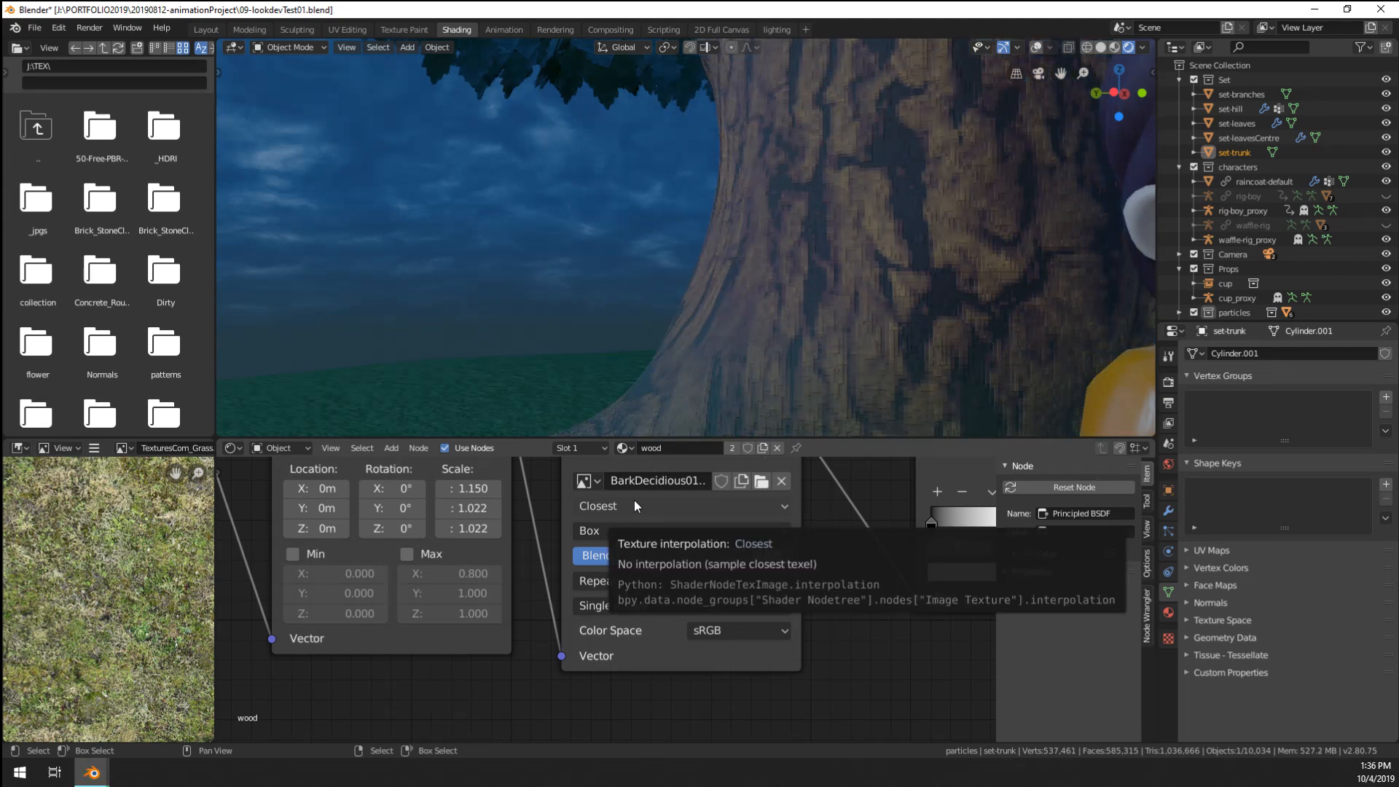
- Set the bark image texture's interpolation to Smart and check the trunk surface from close up and far away
left_click(634, 500)
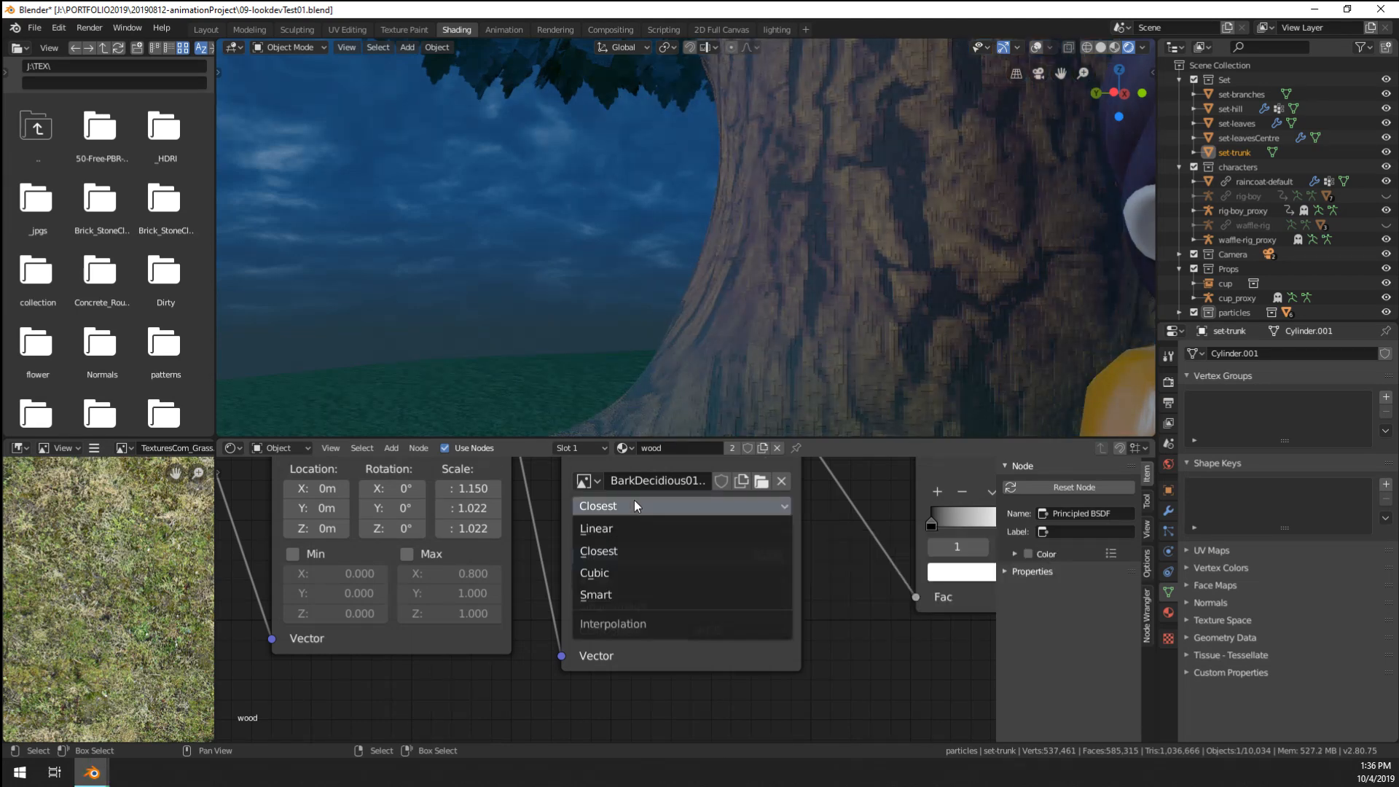
left_click(623, 594)
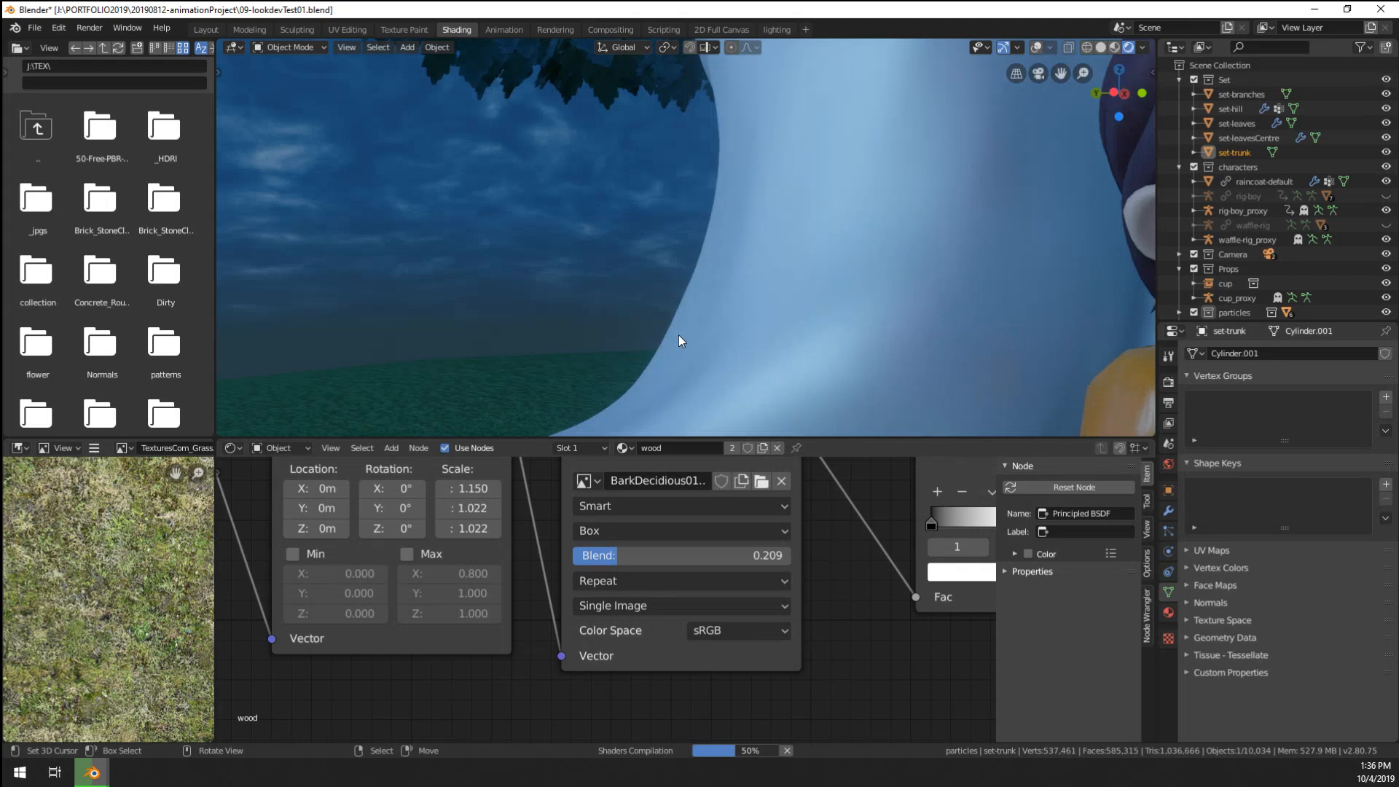
mouse_move(679, 335)
middle_mouse_down()
mouse_move(728, 351)
mouse_move(698, 347)
middle_mouse_up()
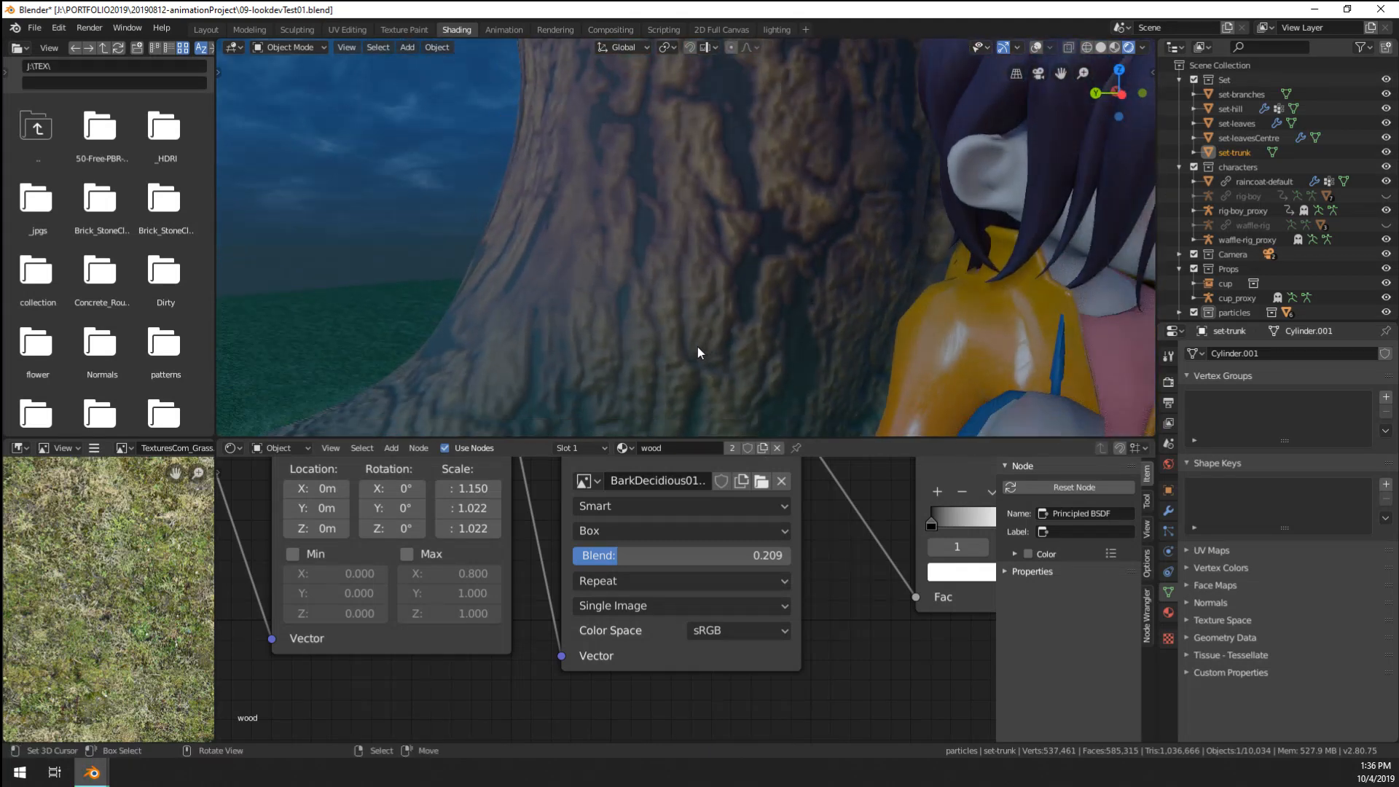
scroll(612, 344, "down", 13)
scroll(612, 344, "up", 20)
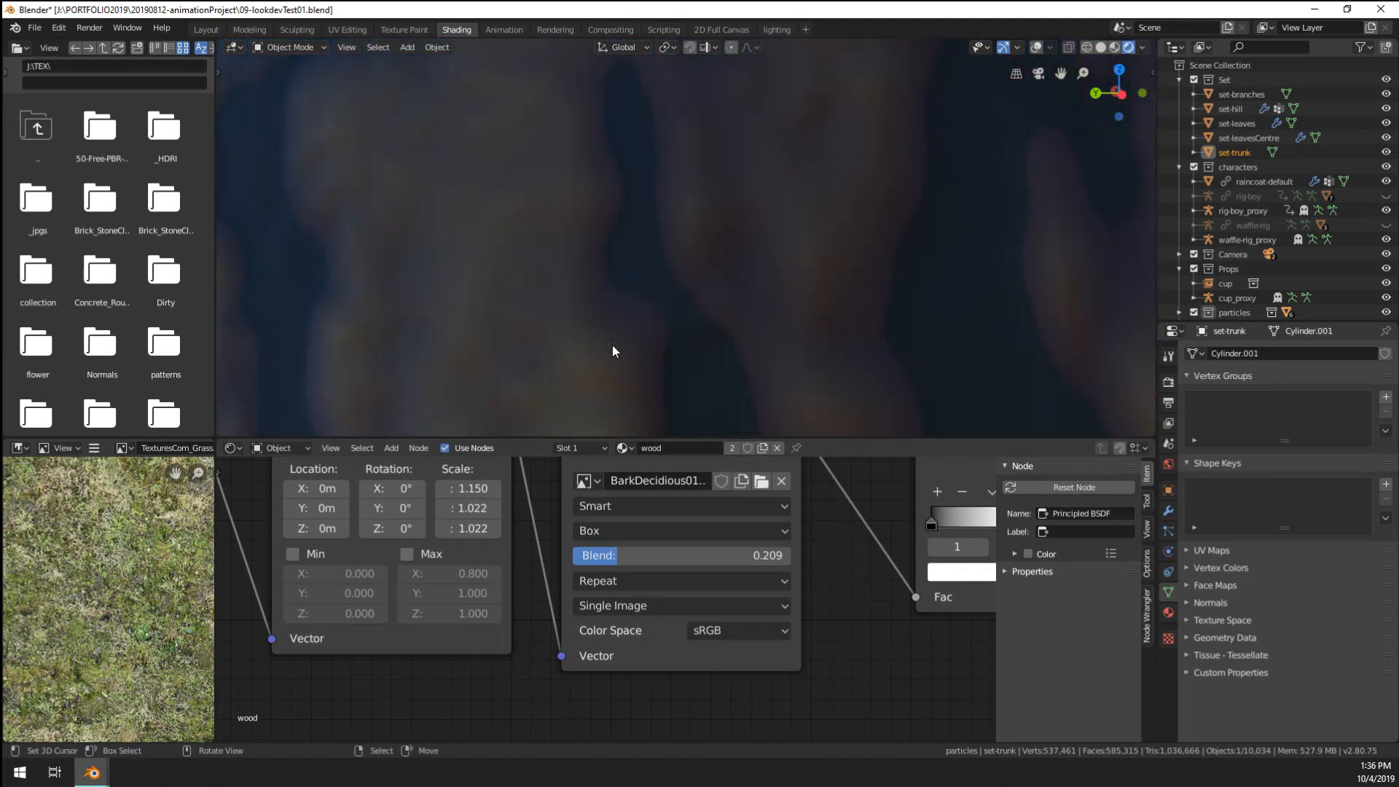
scroll(612, 344, "down", 5)
scroll(587, 339, "up", 6)
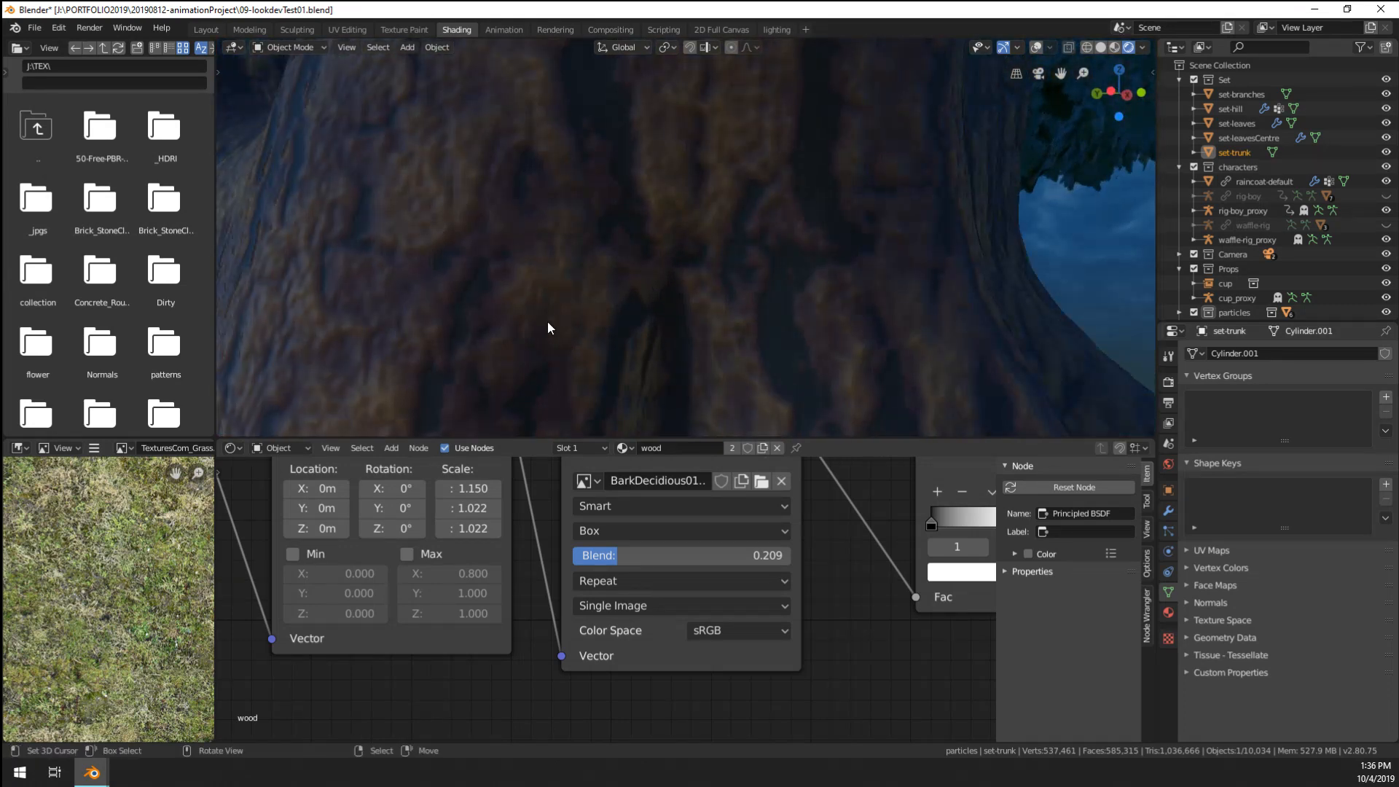
scroll(459, 290, "up", 2)
- Adjust the height of the water disc inside the mug along Z and rescale it to fit the opening
middle_click_drag(364, 309, 739, 358)
left_click(864, 353)
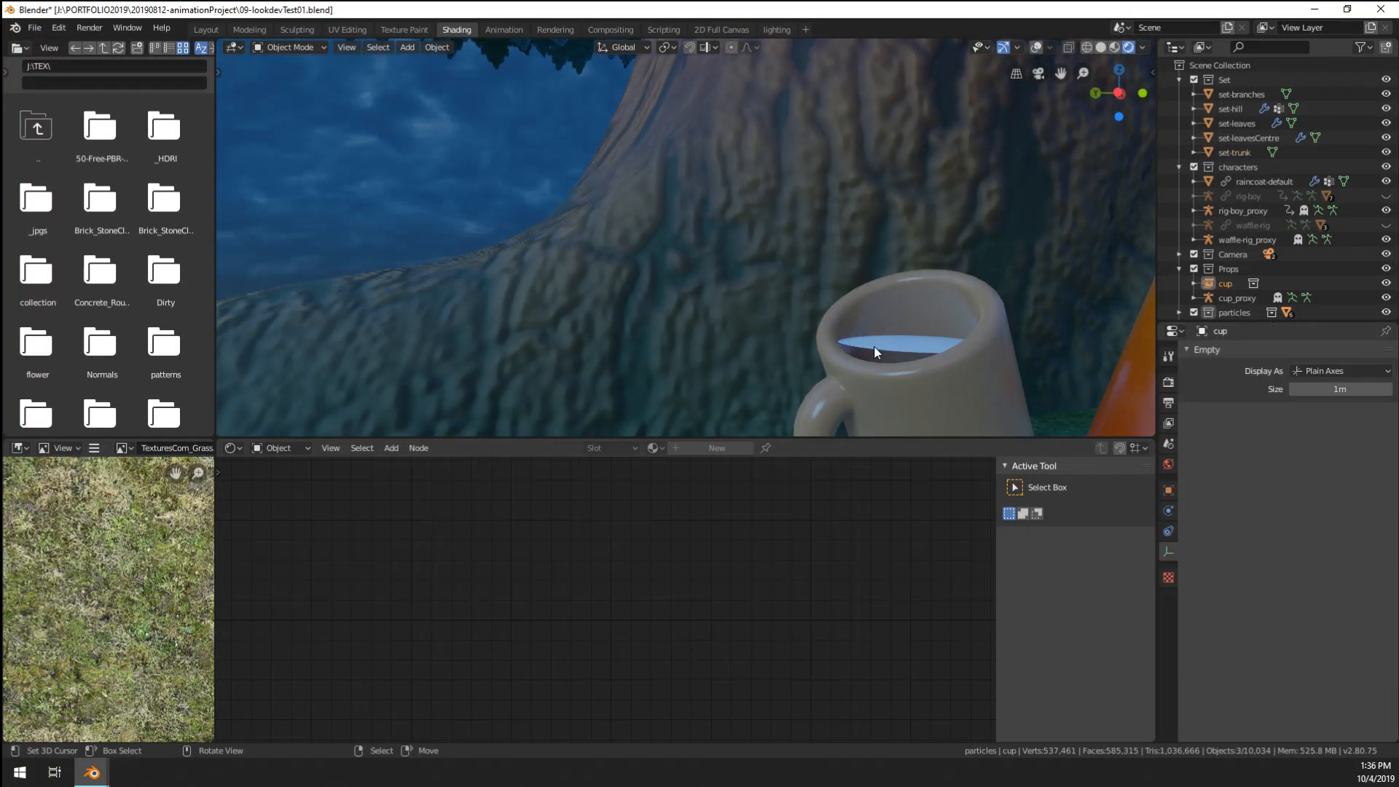
key("KP_Decimal")
scroll(711, 276, "down", 3)
middle_click_drag(710, 275, 673, 417)
key("g")
key("z")
left_click(679, 332)
key("s")
left_click(815, 414)
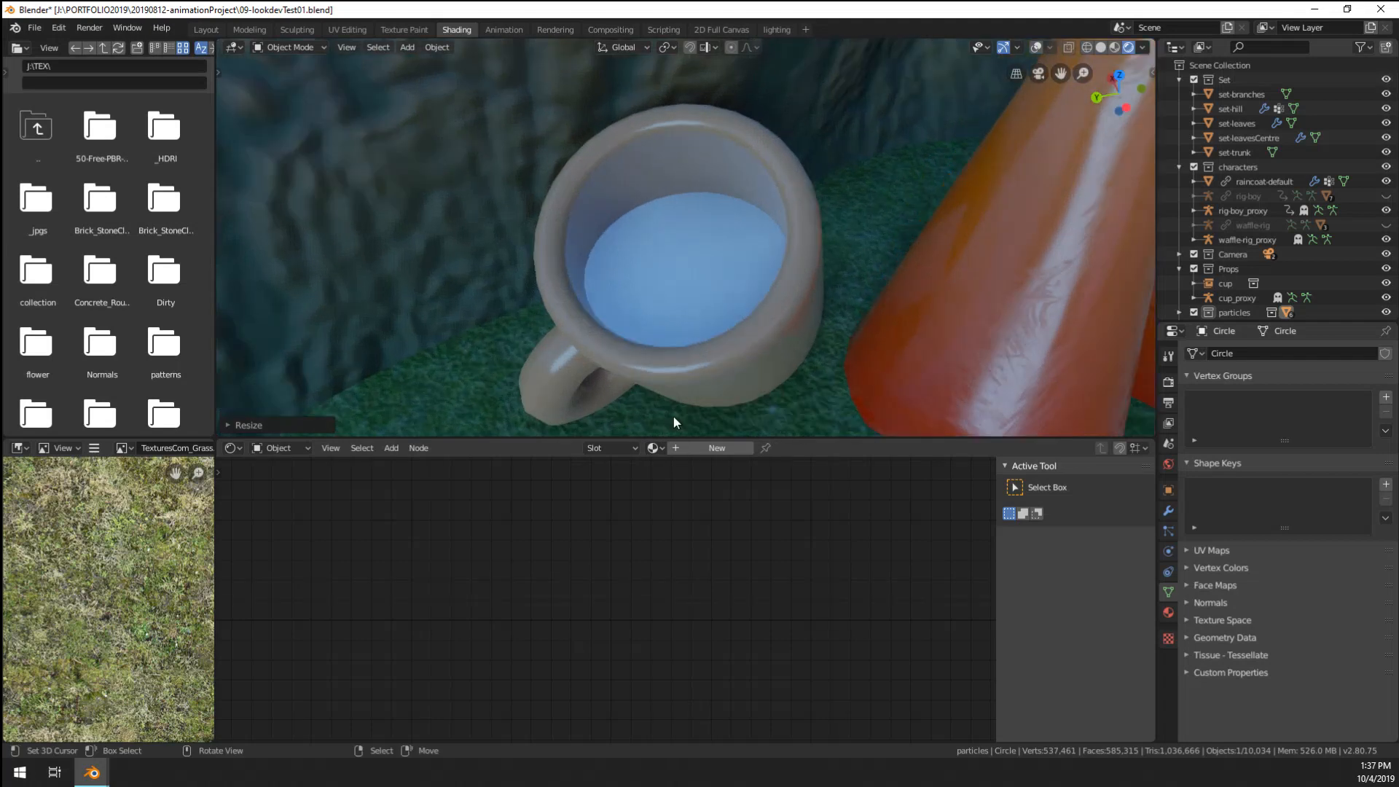
- Rename the Circle object in the particles collection to "water"
scroll(1231, 198, "down", 3)
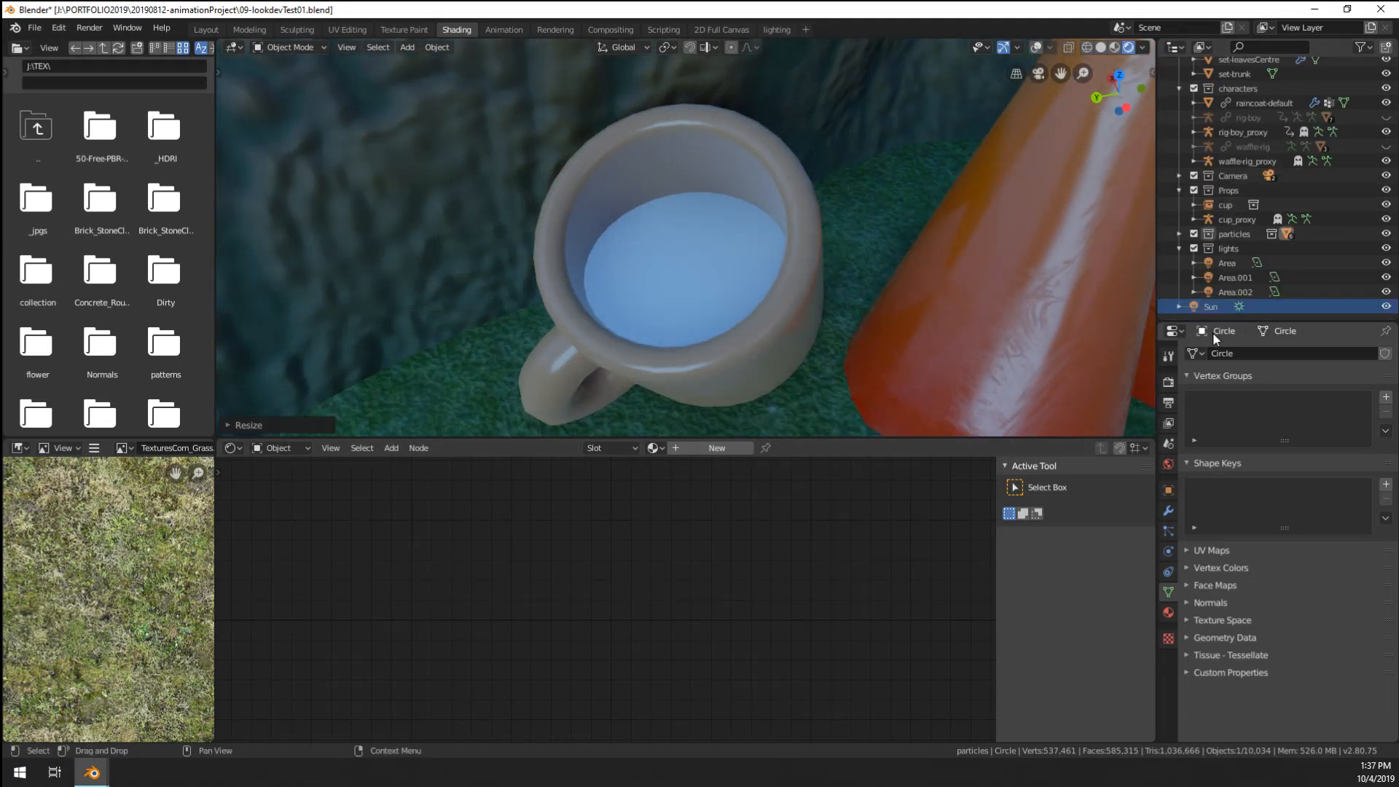
left_click(1215, 306)
left_click(738, 244)
scroll(1245, 229, "up", 2)
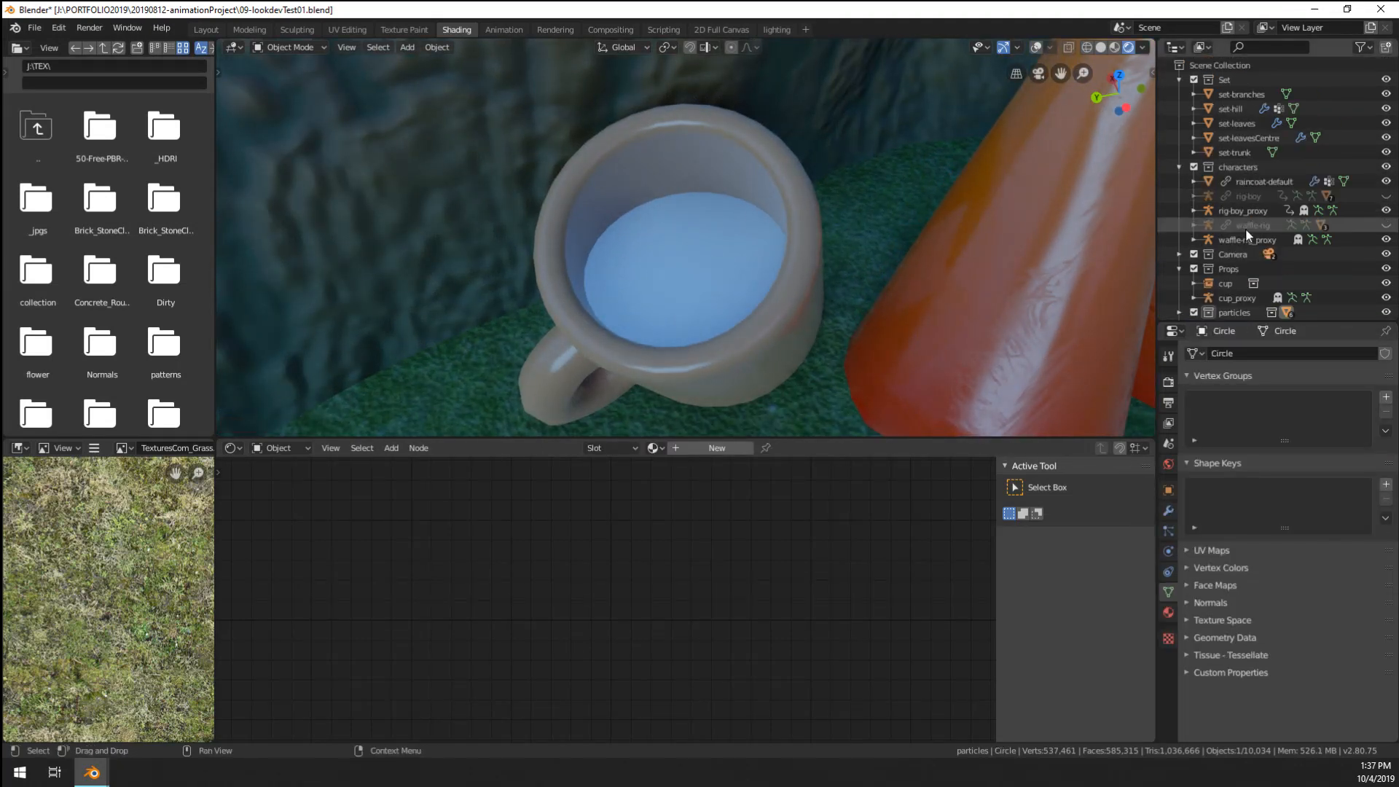
scroll(1244, 240, "down", 2)
left_click(1179, 234)
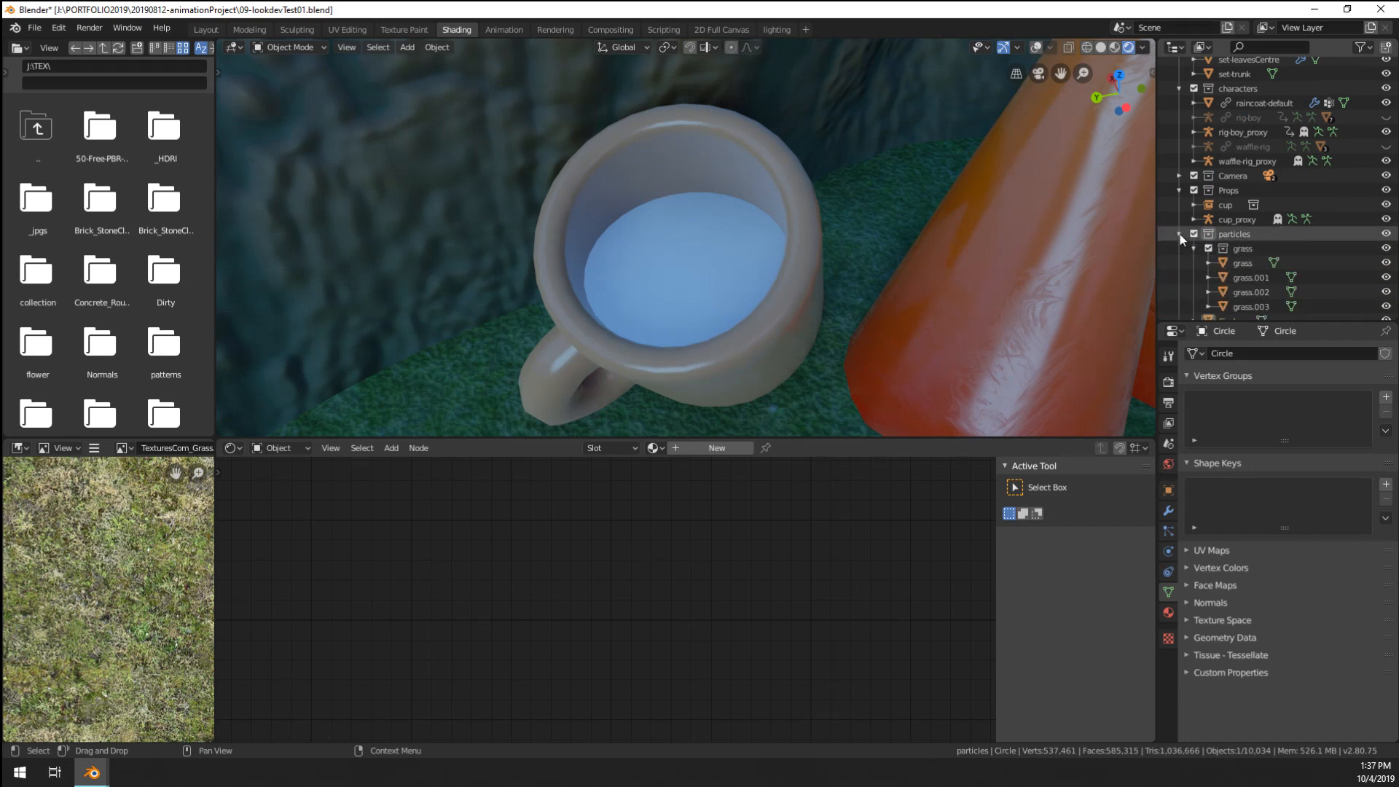
scroll(1235, 264, "down", 3)
double_click(1226, 218)
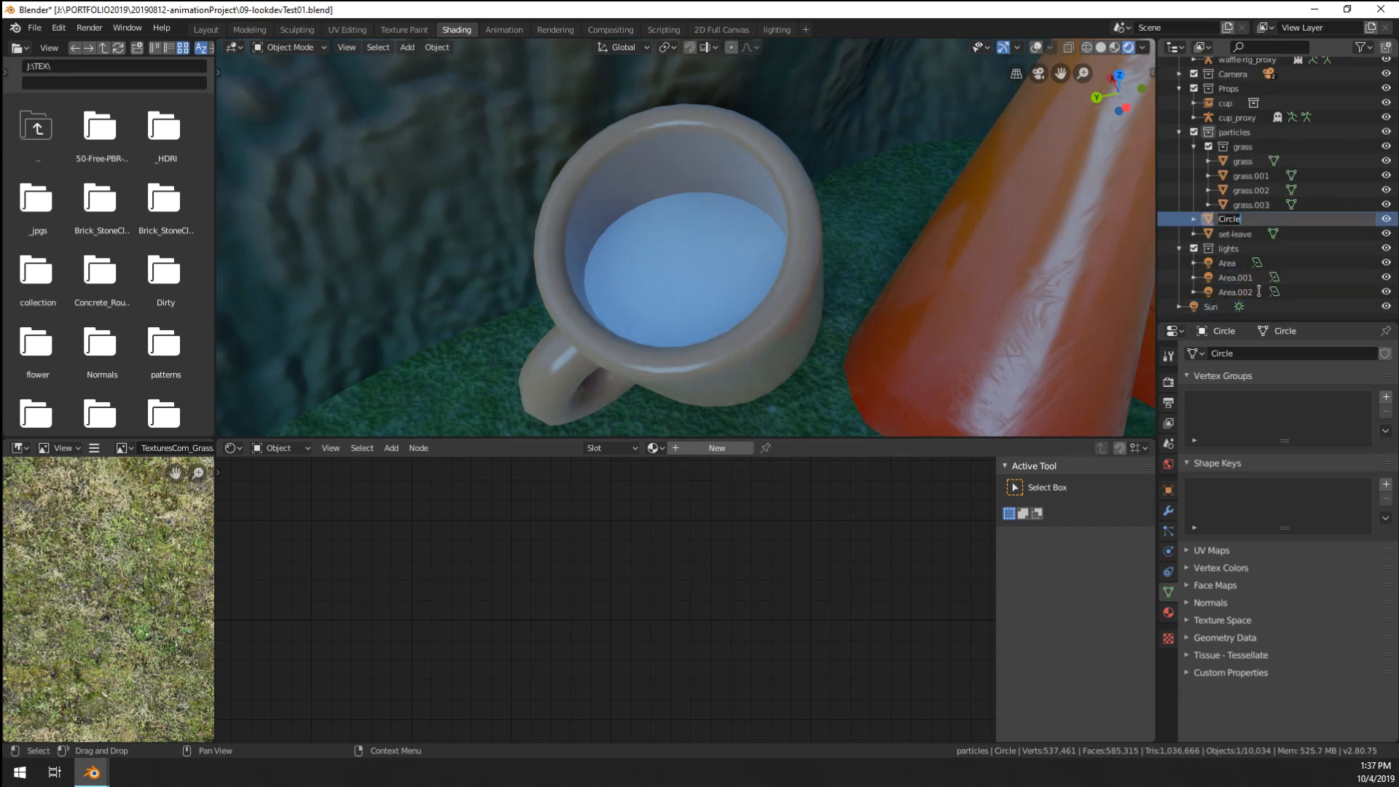
type("water")
key("Return")
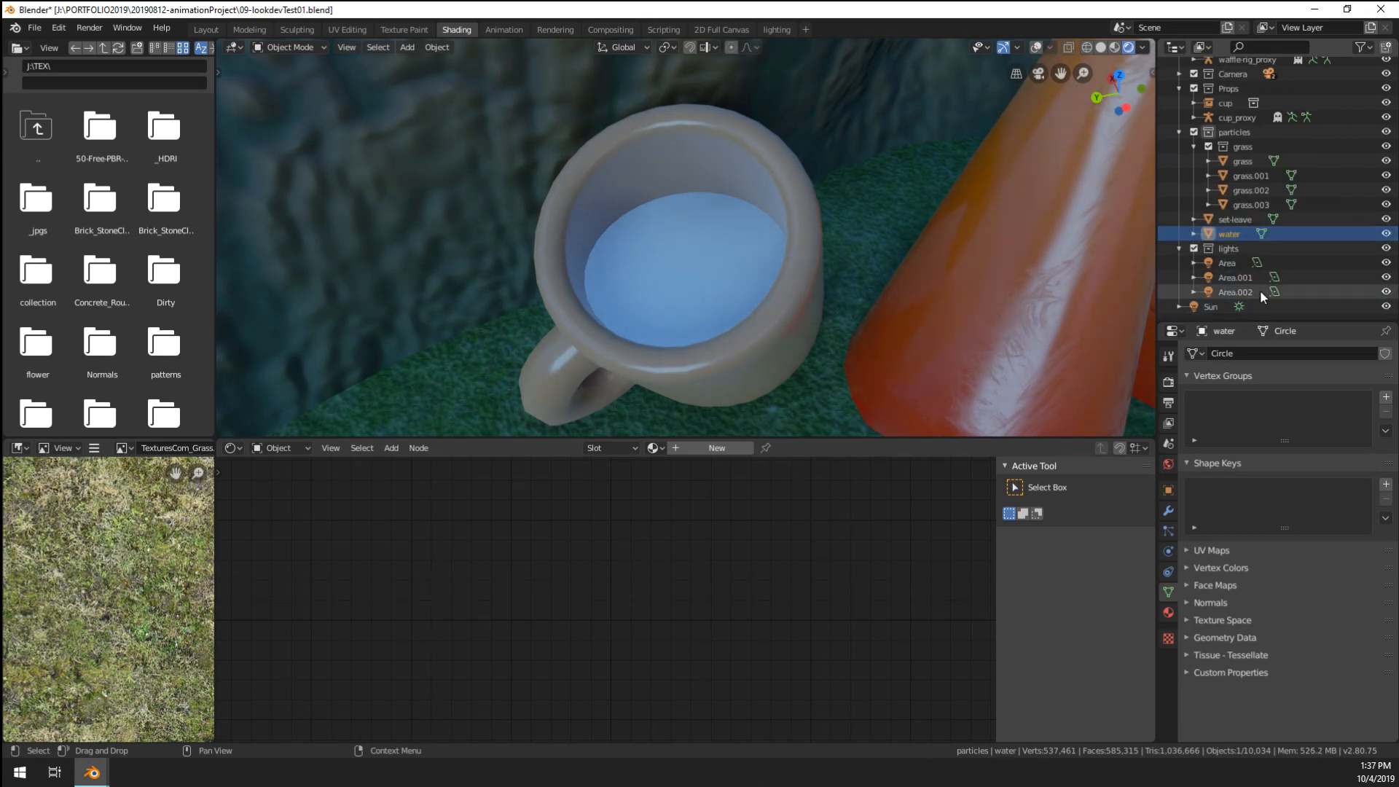
- Move the water object into a new collection named "fx"
key("m")
left_click(664, 368)
type("fx")
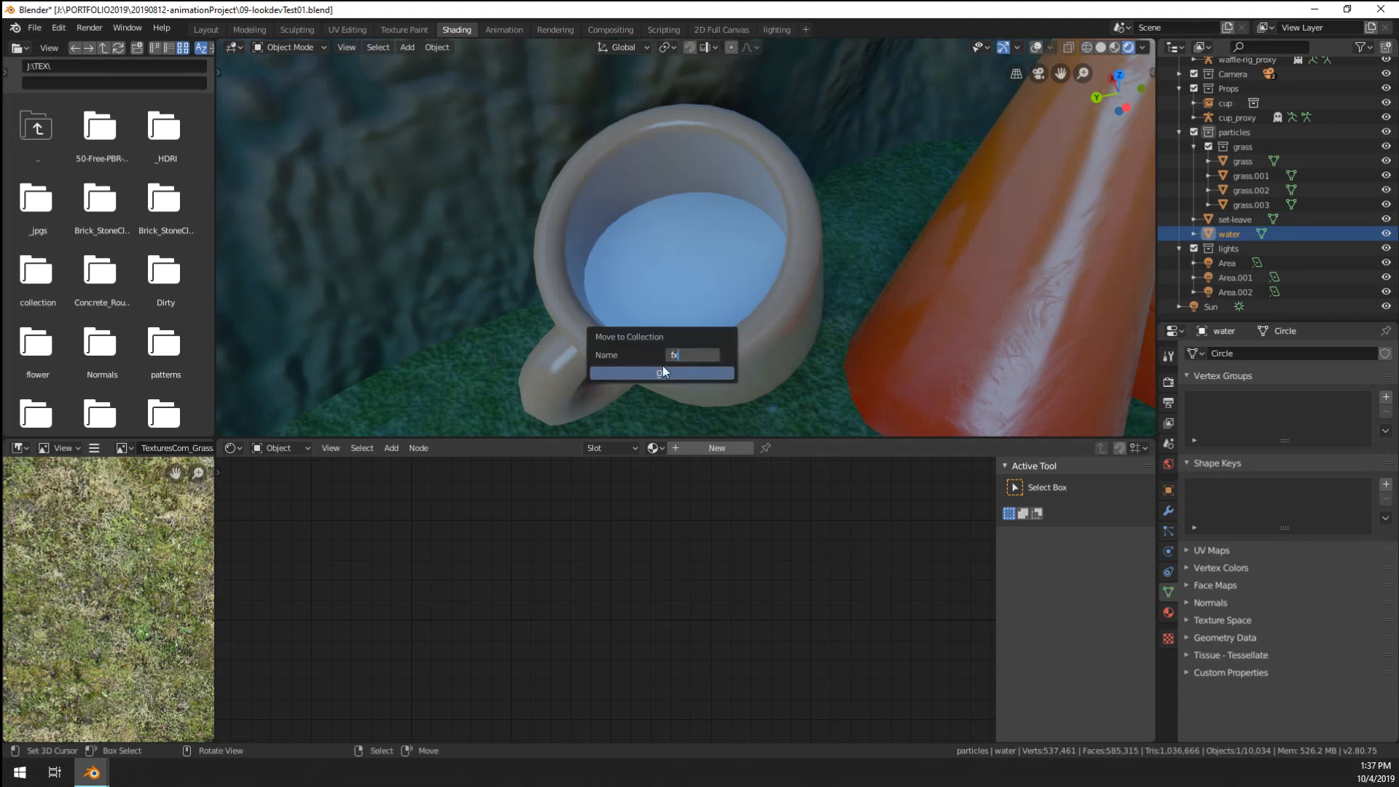
key("Return")
left_click(662, 368)
- Create a new material for the water with Metallic at 1.000 and Roughness at 0.131
left_click(701, 446)
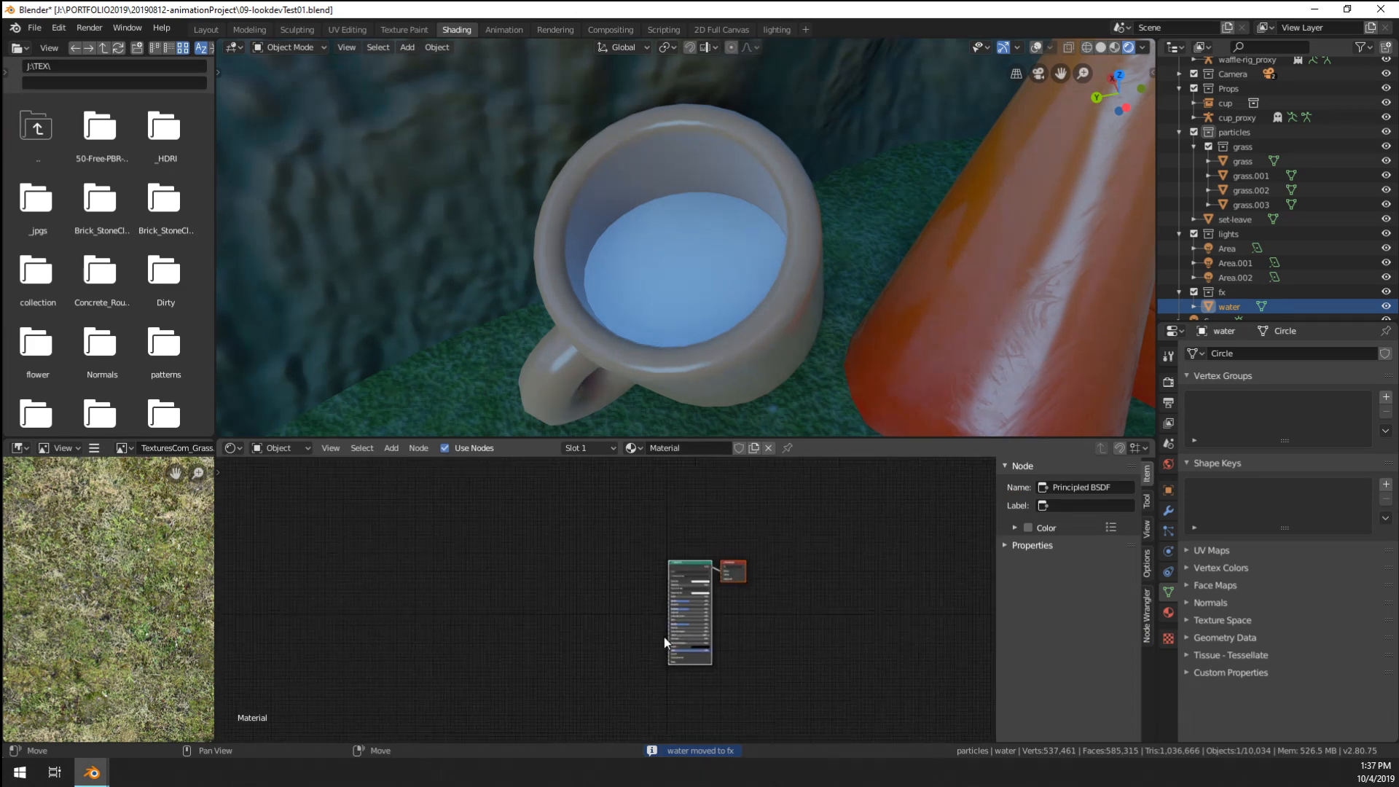
scroll(627, 623, "up", 5)
middle_click_drag(635, 623, 549, 555)
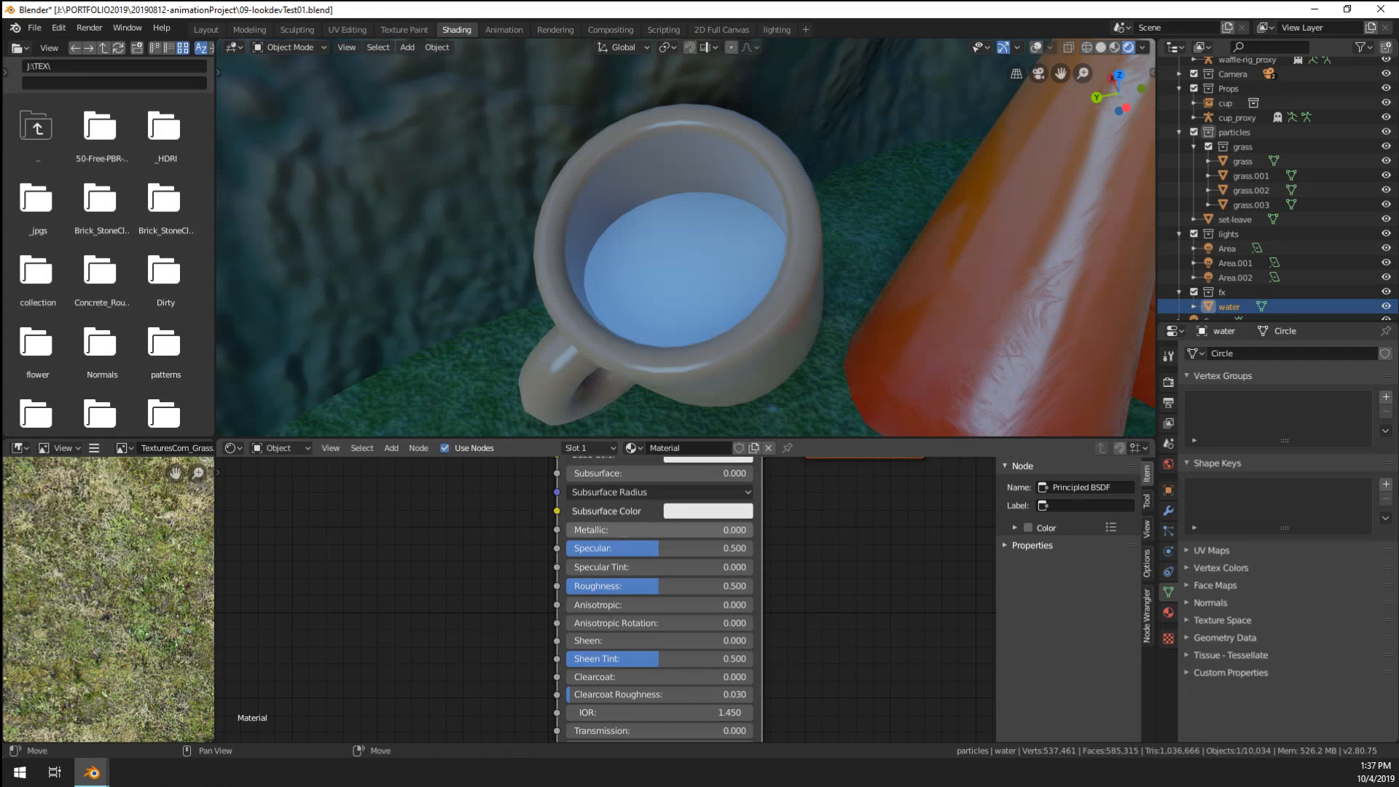
mouse_move(628, 537)
left_mouse_down()
mouse_move(684, 545)
mouse_move(568, 586)
left_mouse_up()
middle_click_drag(750, 330, 693, 415)
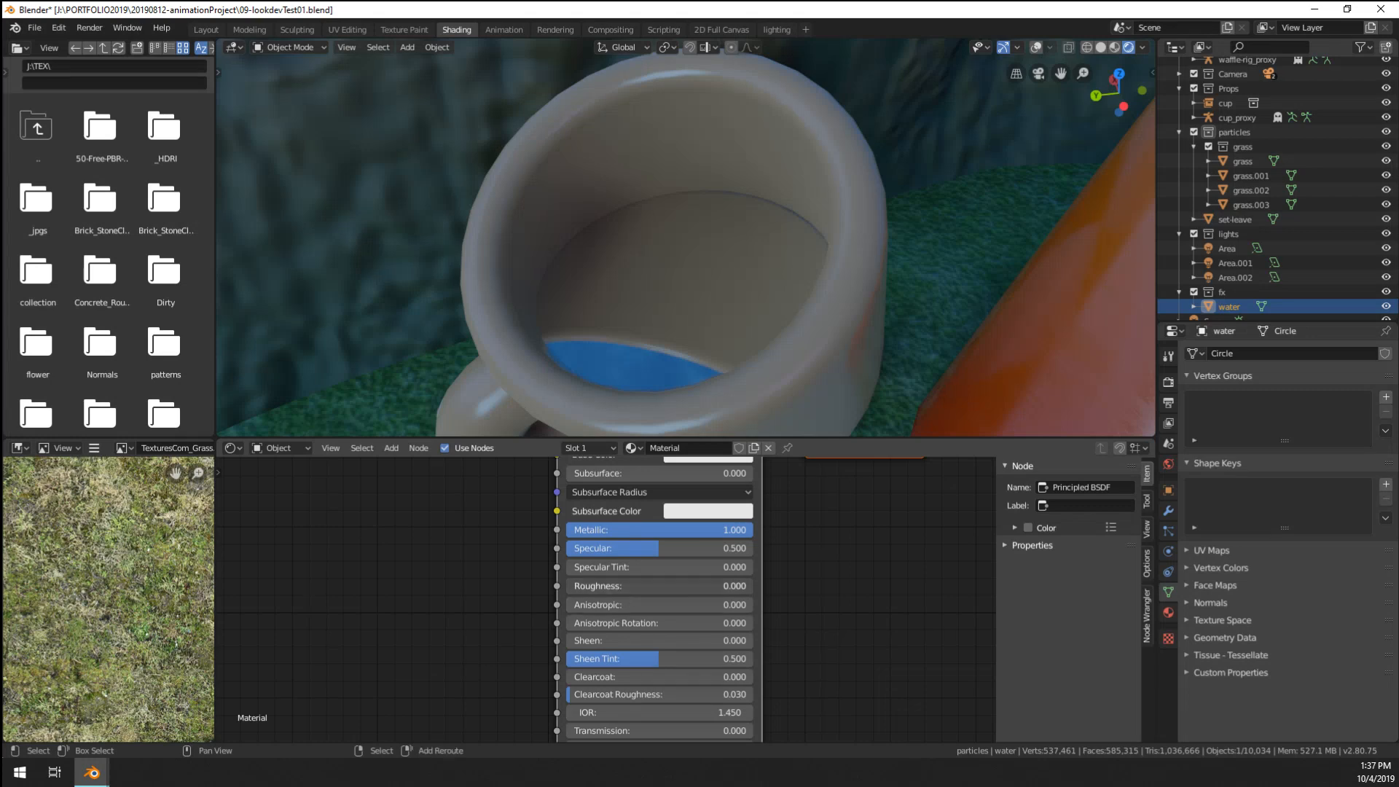
left_click_drag(567, 585, 590, 586)
scroll(524, 234, "down", 5)
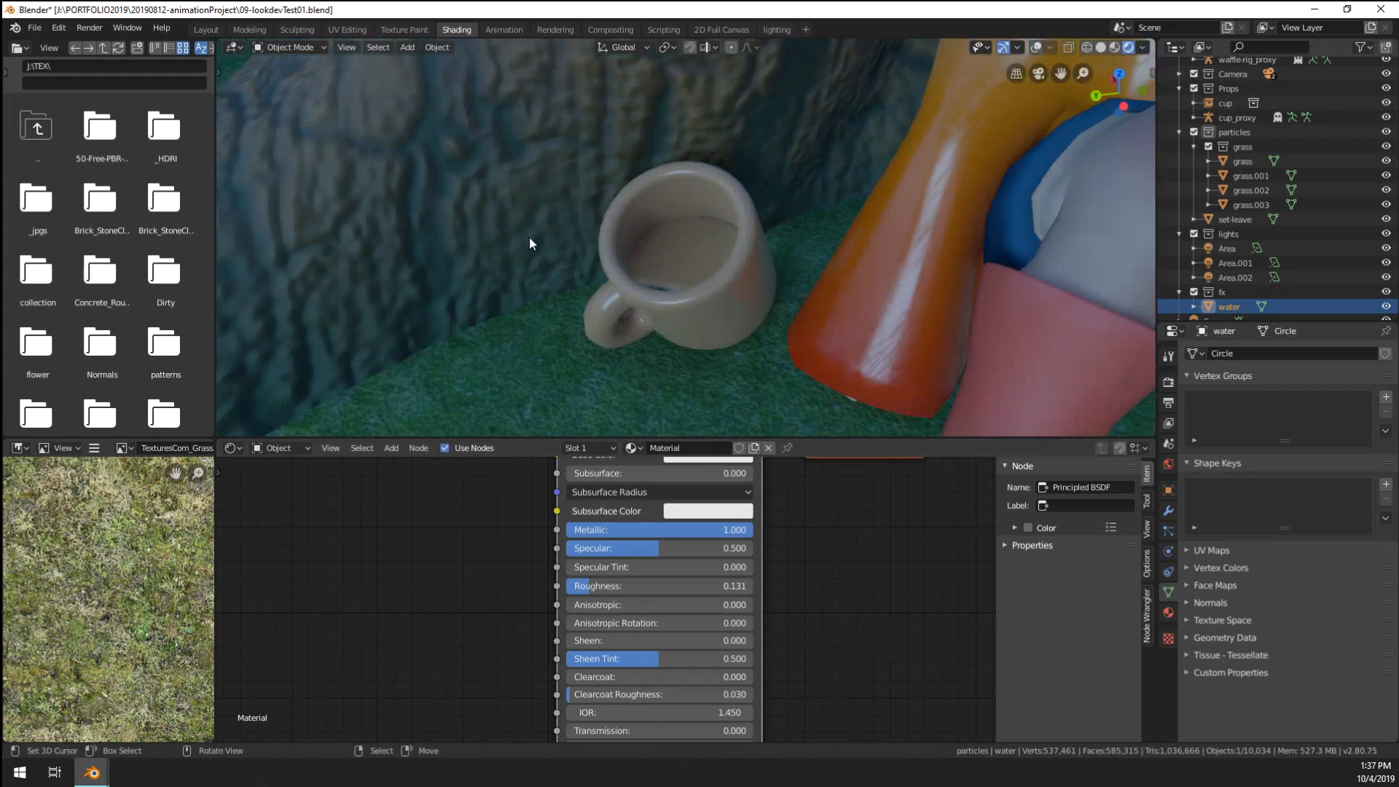
middle_click_drag(529, 236, 612, 211)
scroll(612, 209, "up", 4)
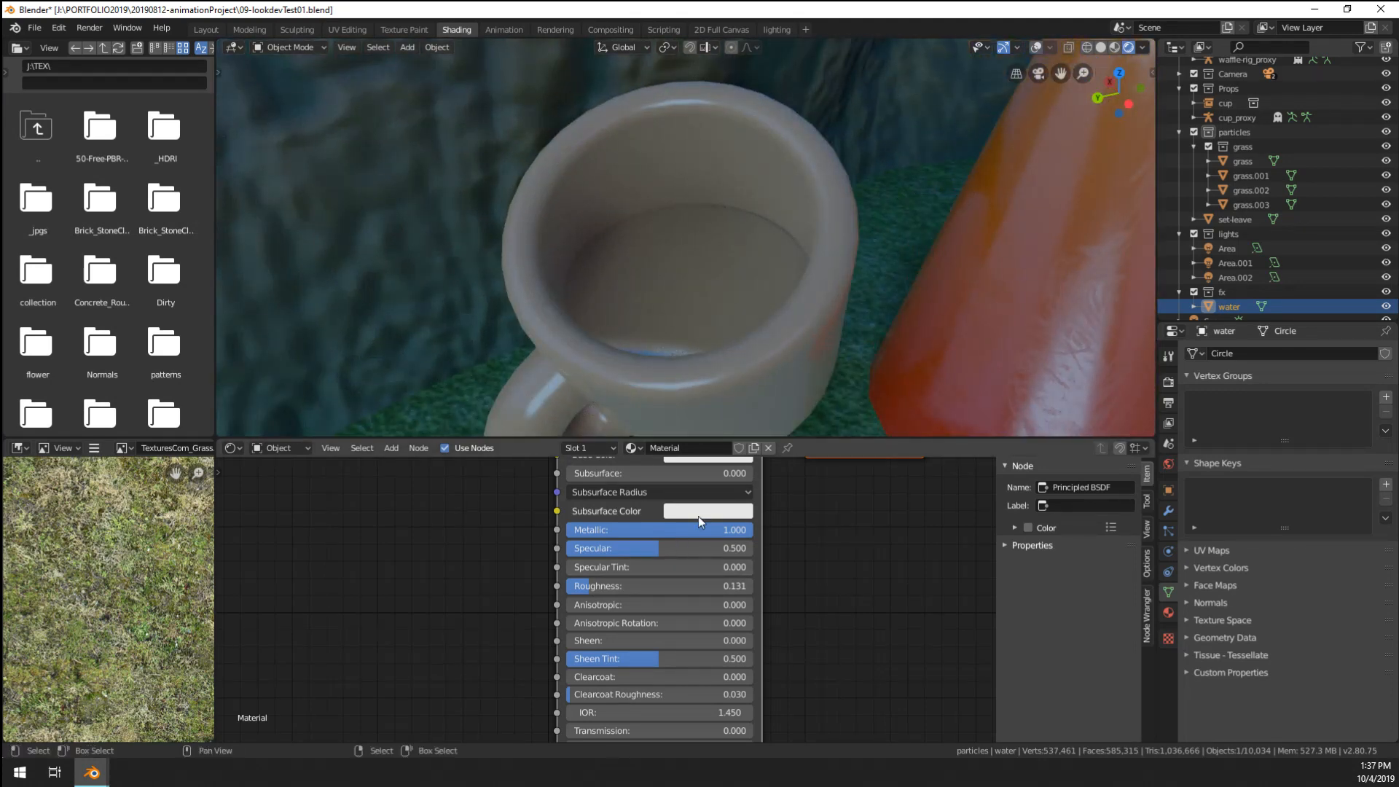
- Tint the water material's base color light blue with hue 0.589 and saturation 0.267, and check the mug from several distances
scroll(685, 475, "down", 1)
left_click(687, 471)
left_click(732, 290)
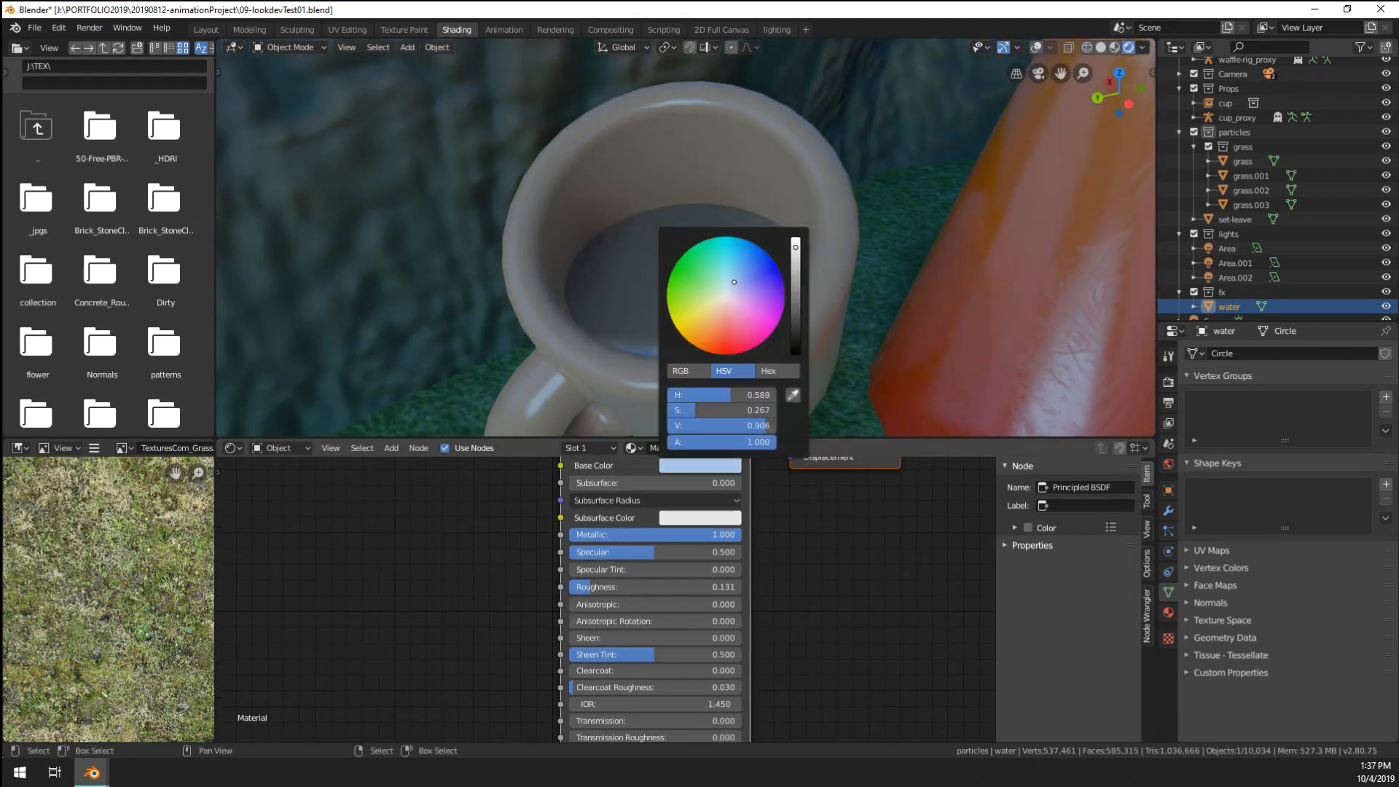
scroll(663, 306, "down", 5)
middle_click_drag(665, 312, 622, 308)
scroll(675, 353, "up", 5)
scroll(675, 348, "down", 5)
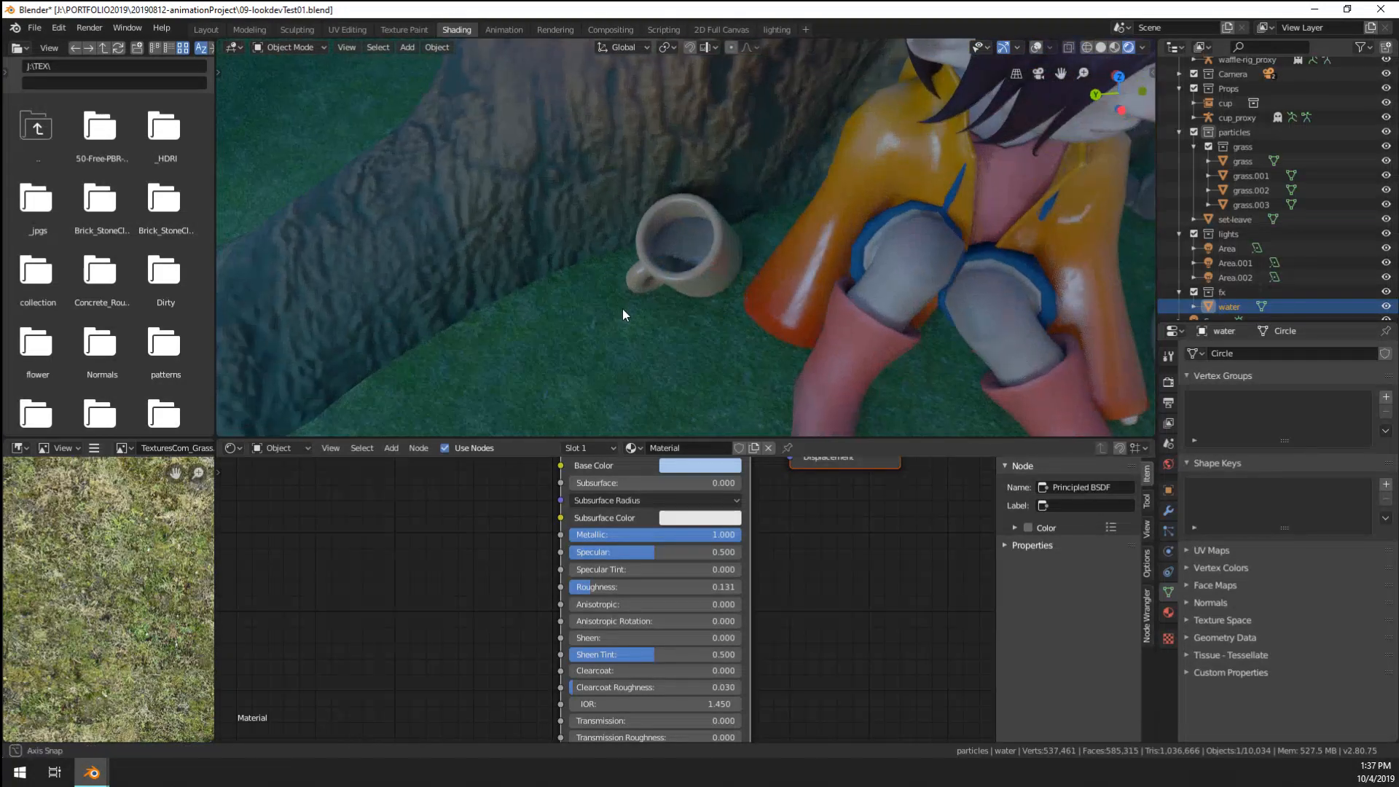
scroll(644, 326, "up", 3)
scroll(649, 344, "down", 3)
scroll(711, 332, "up", 5)
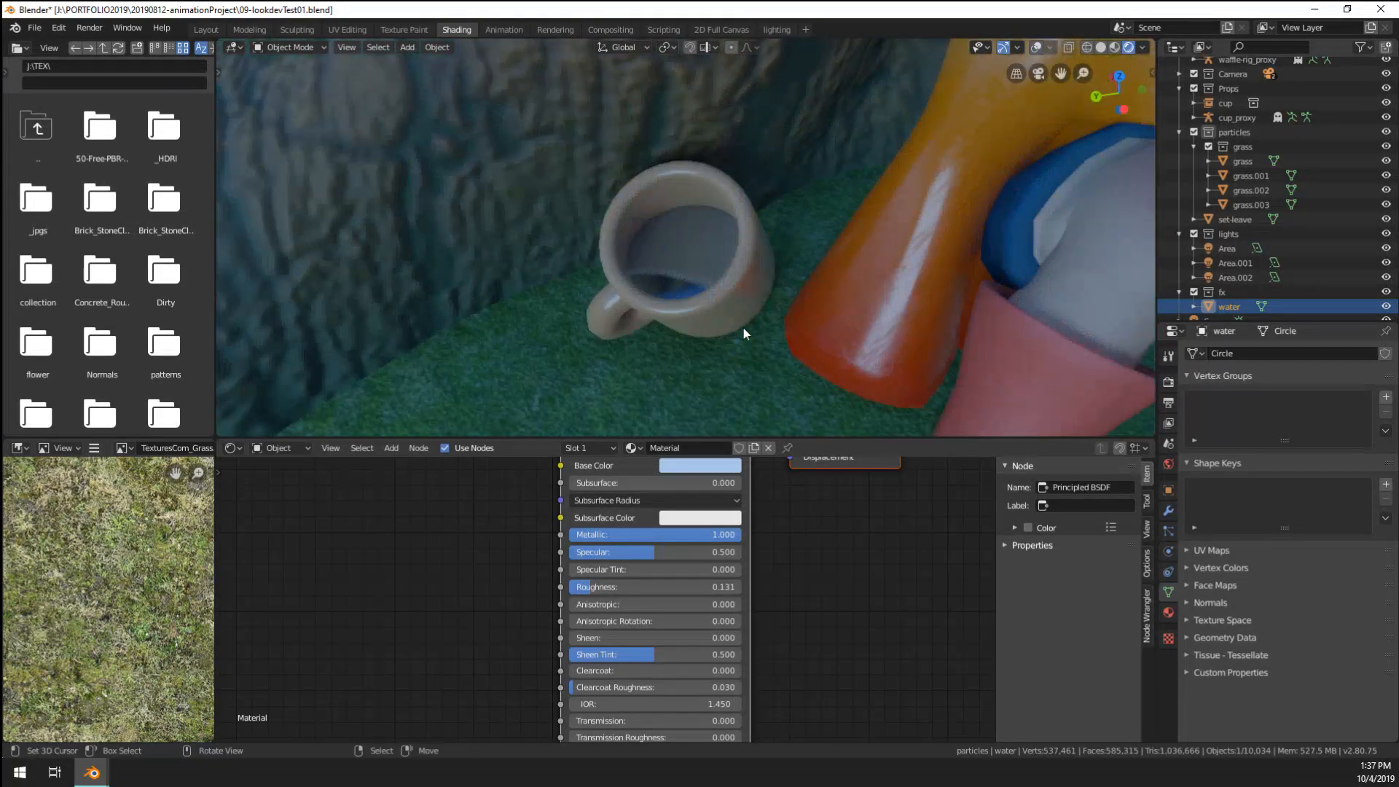
- Scale the water disc up slightly to meet the mug's inner wall and check the fit
key("s")
left_click(784, 337)
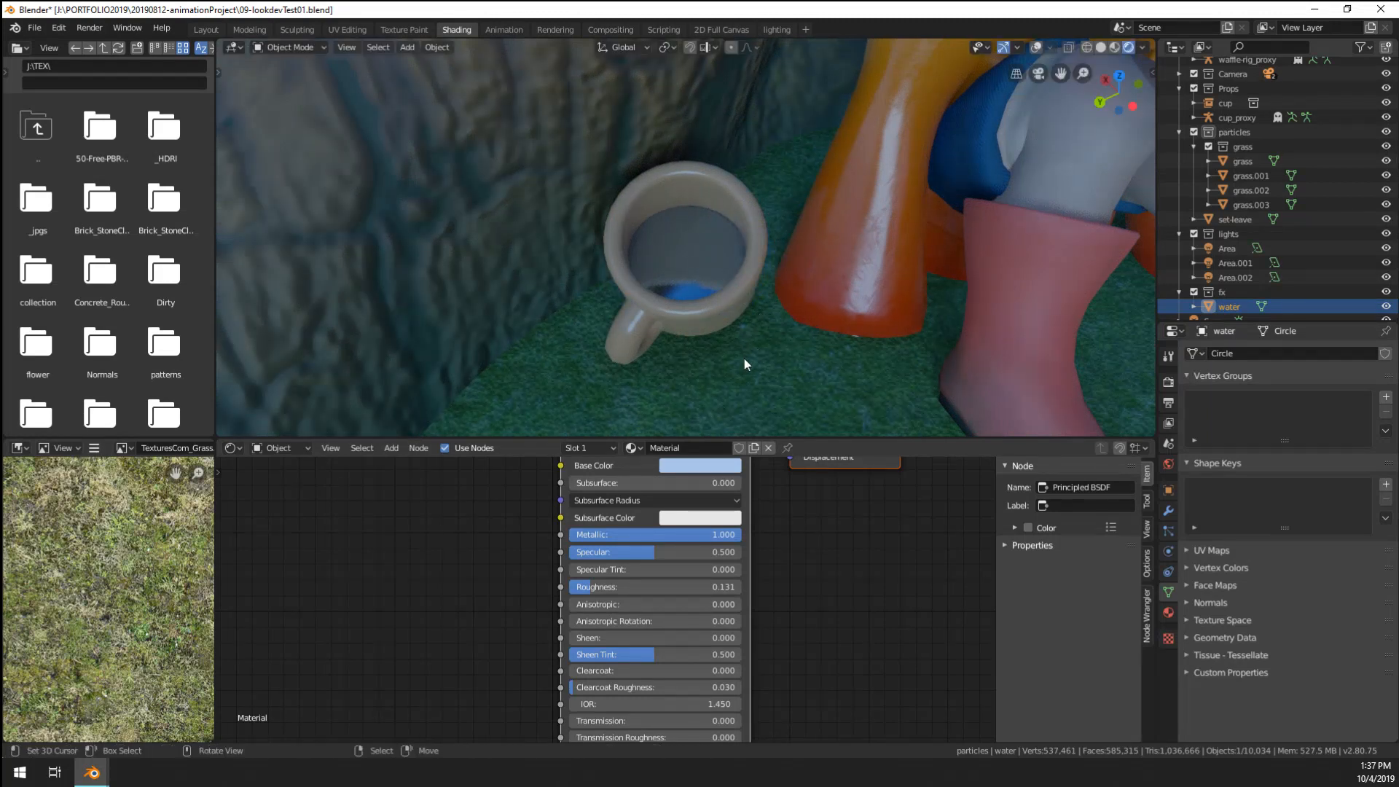
scroll(699, 335, "down", 3)
middle_click_drag(662, 313, 609, 290)
scroll(609, 291, "up", 2)
scroll(608, 286, "down", 5)
scroll(608, 286, "up", 7)
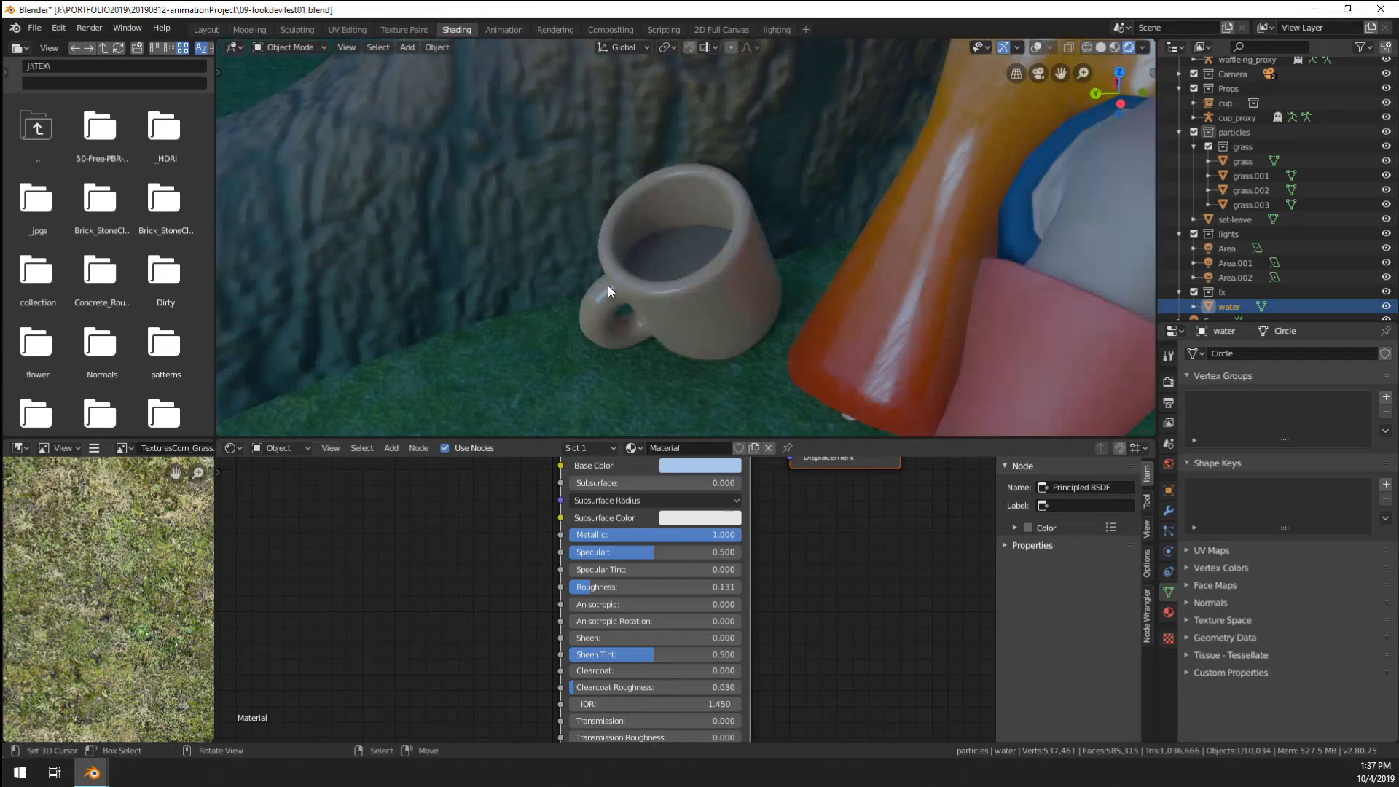
- Change the water material's base color to a more saturated blue and check it from close up and across the scene
left_click(677, 465)
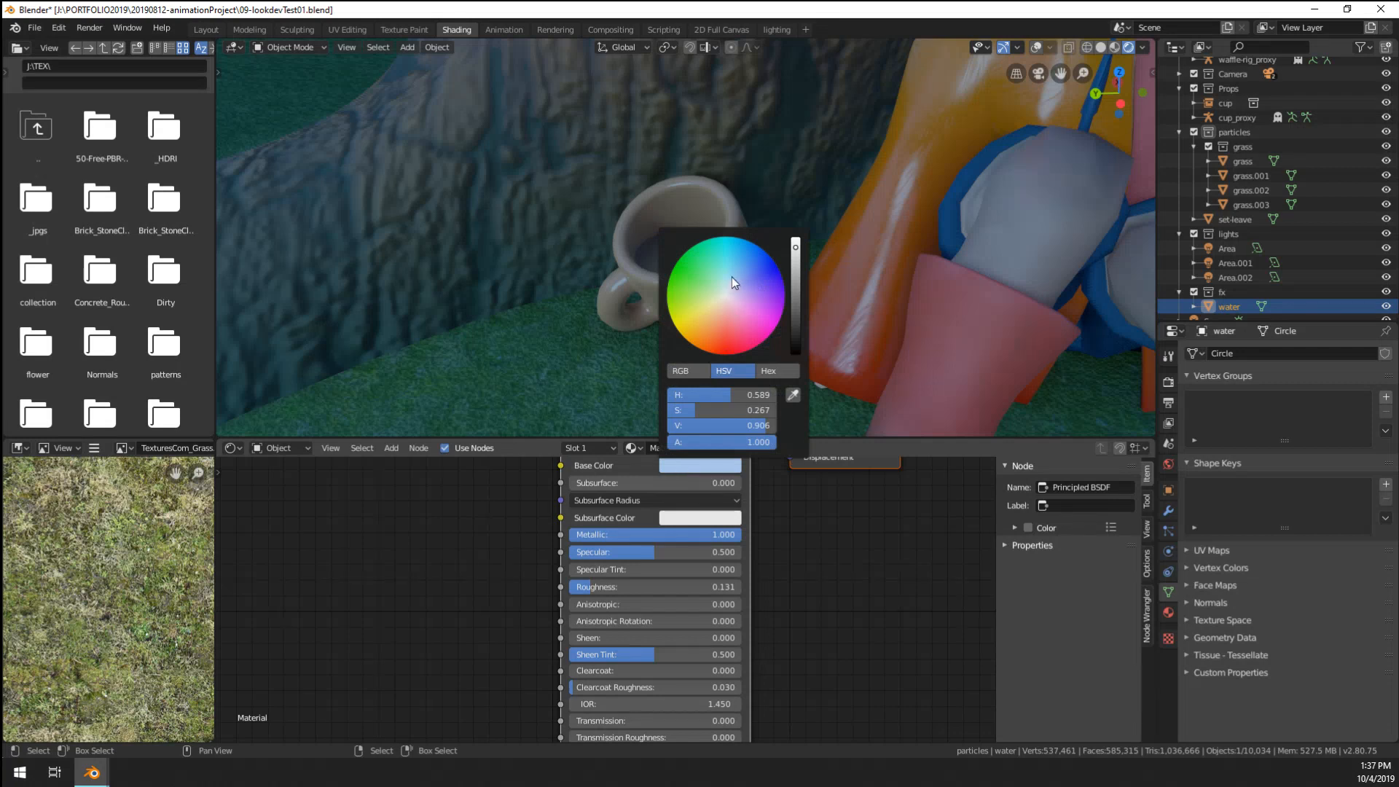
left_click_drag(731, 277, 739, 256)
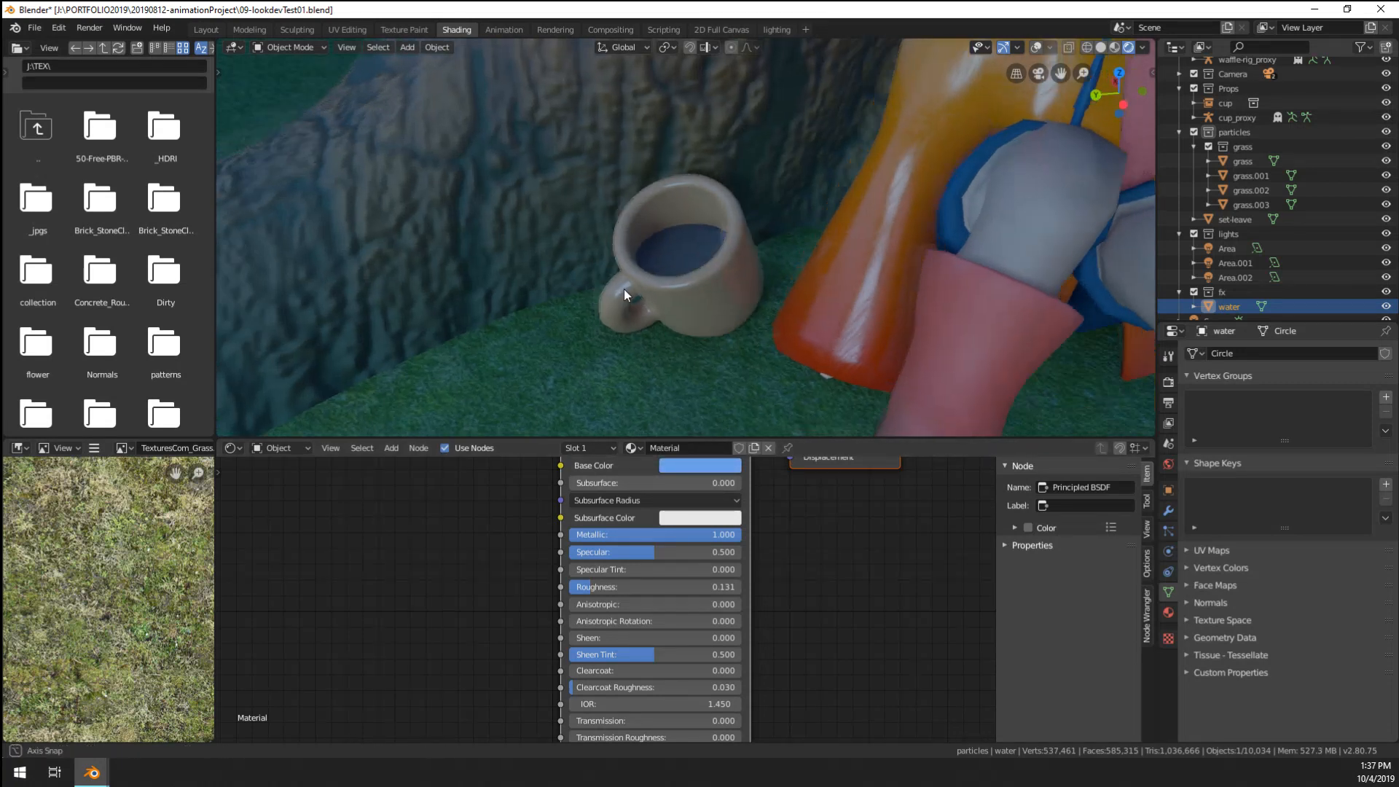
scroll(624, 295, "up", 4)
left_click(722, 465)
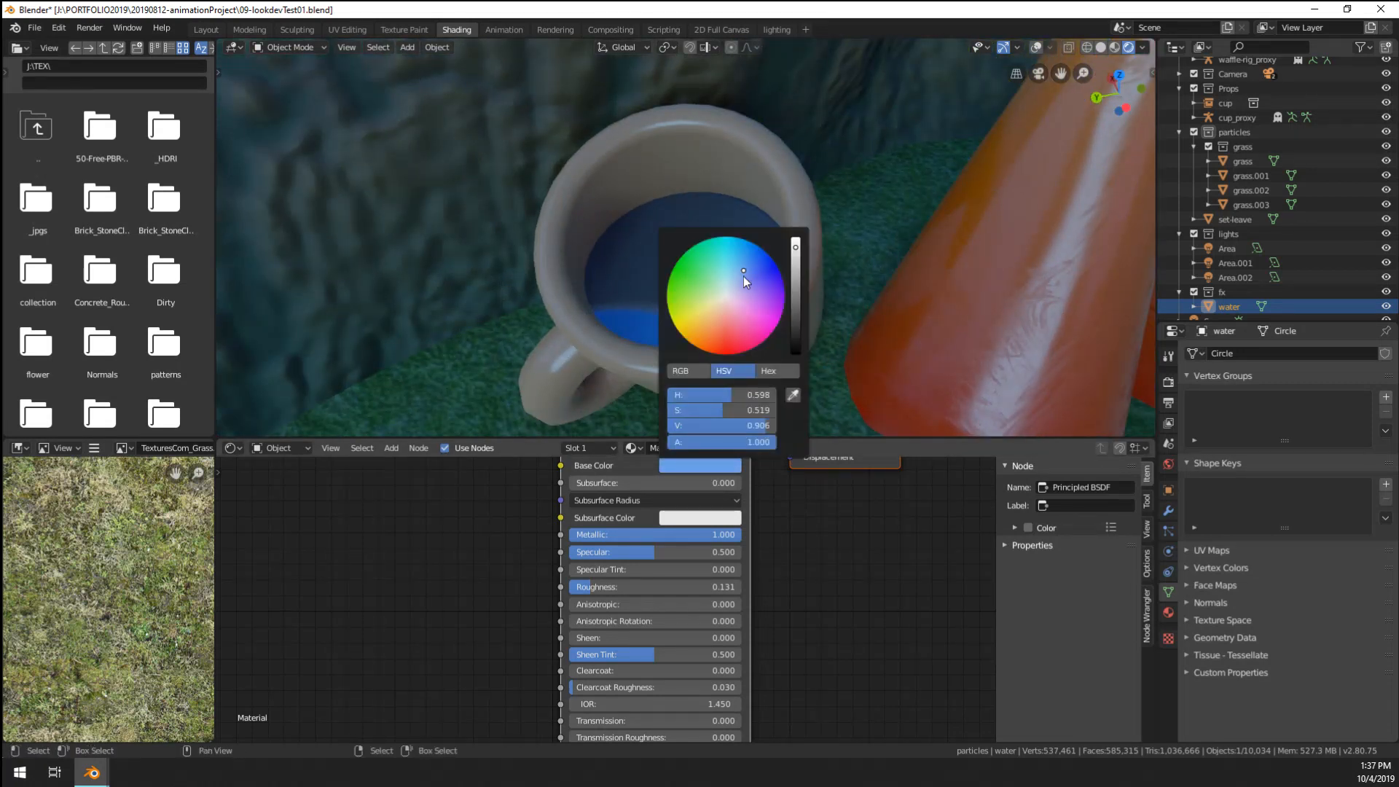
middle_click_drag(676, 277, 562, 328)
scroll(563, 328, "up", 5)
scroll(501, 335, "down", 3)
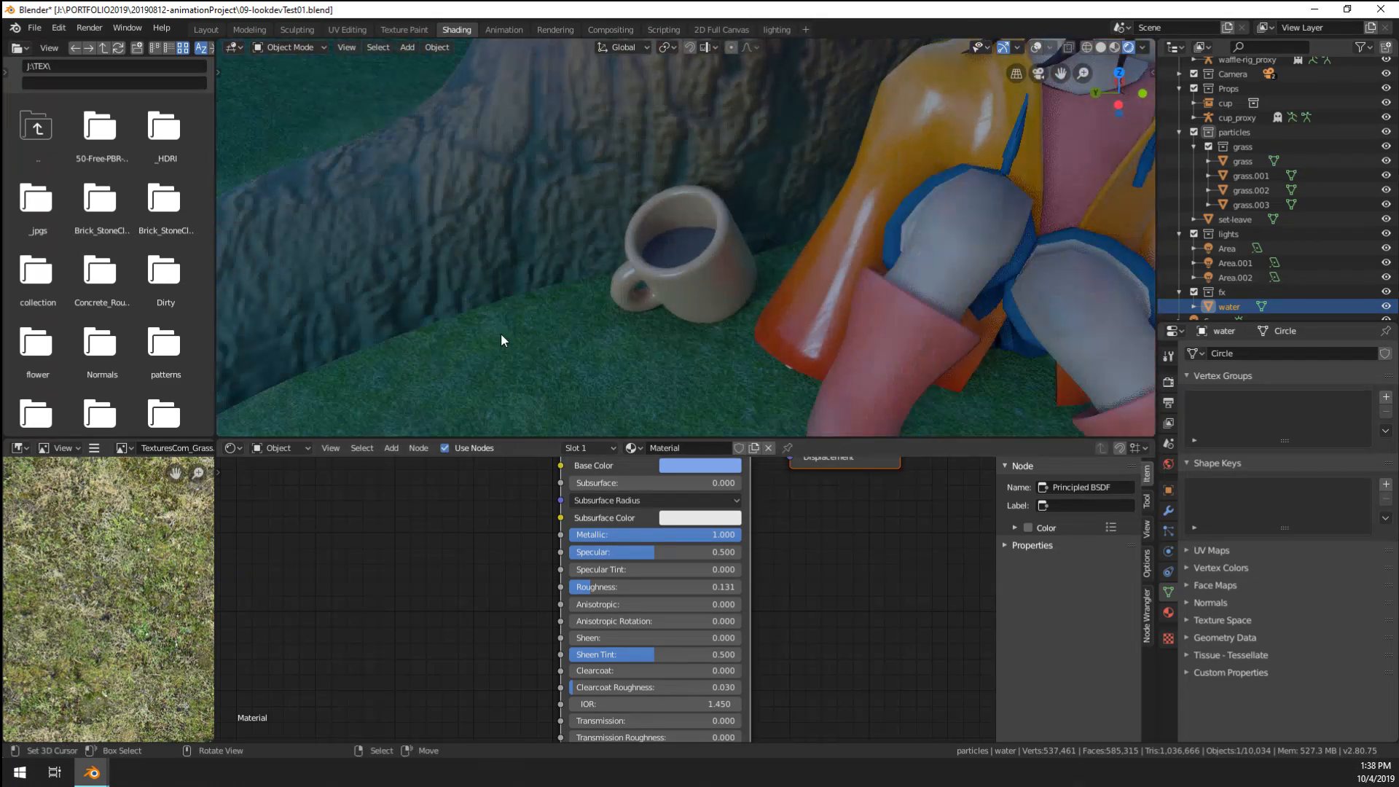
scroll(727, 197, "down", 10)
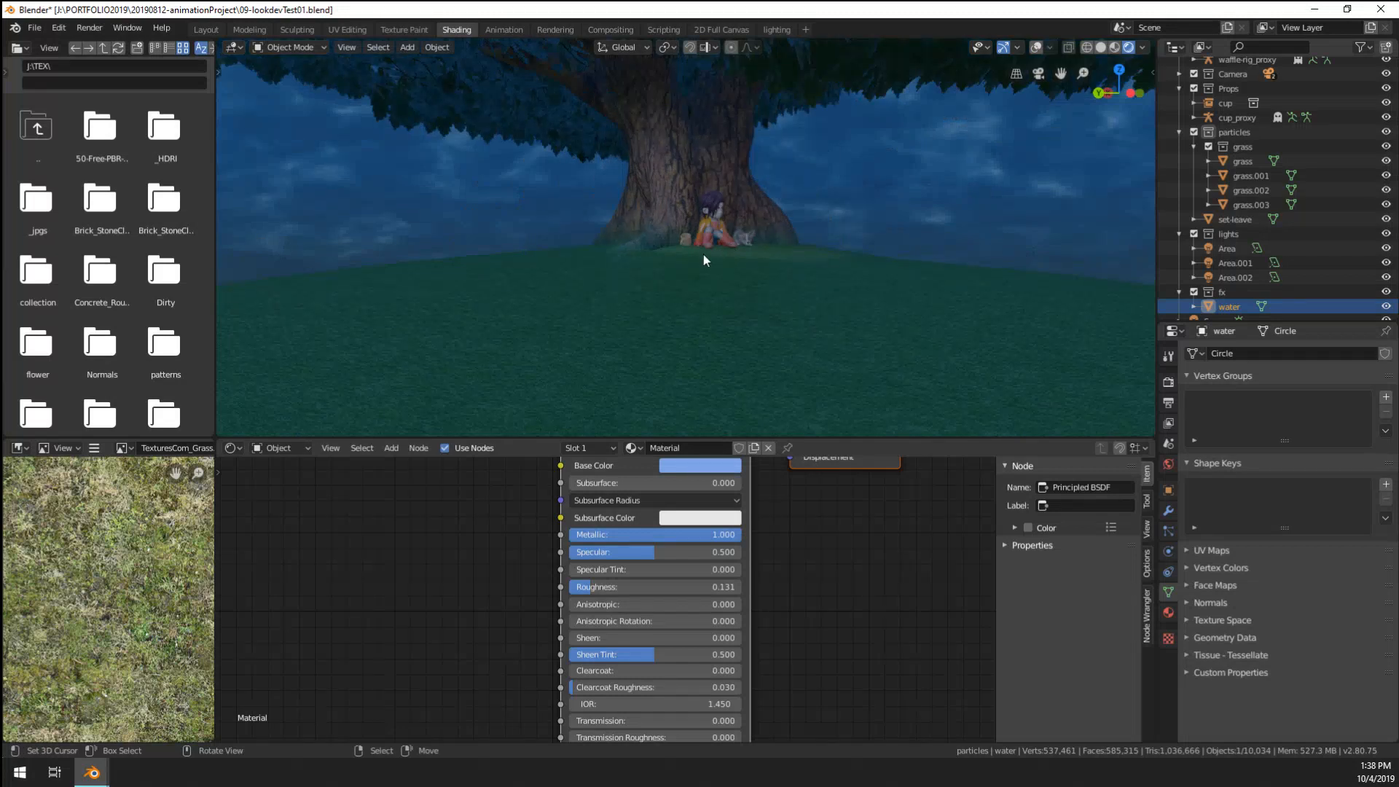
- Examine the night scene from near and far, including the shot through the scene camera
scroll(707, 229, "up", 4)
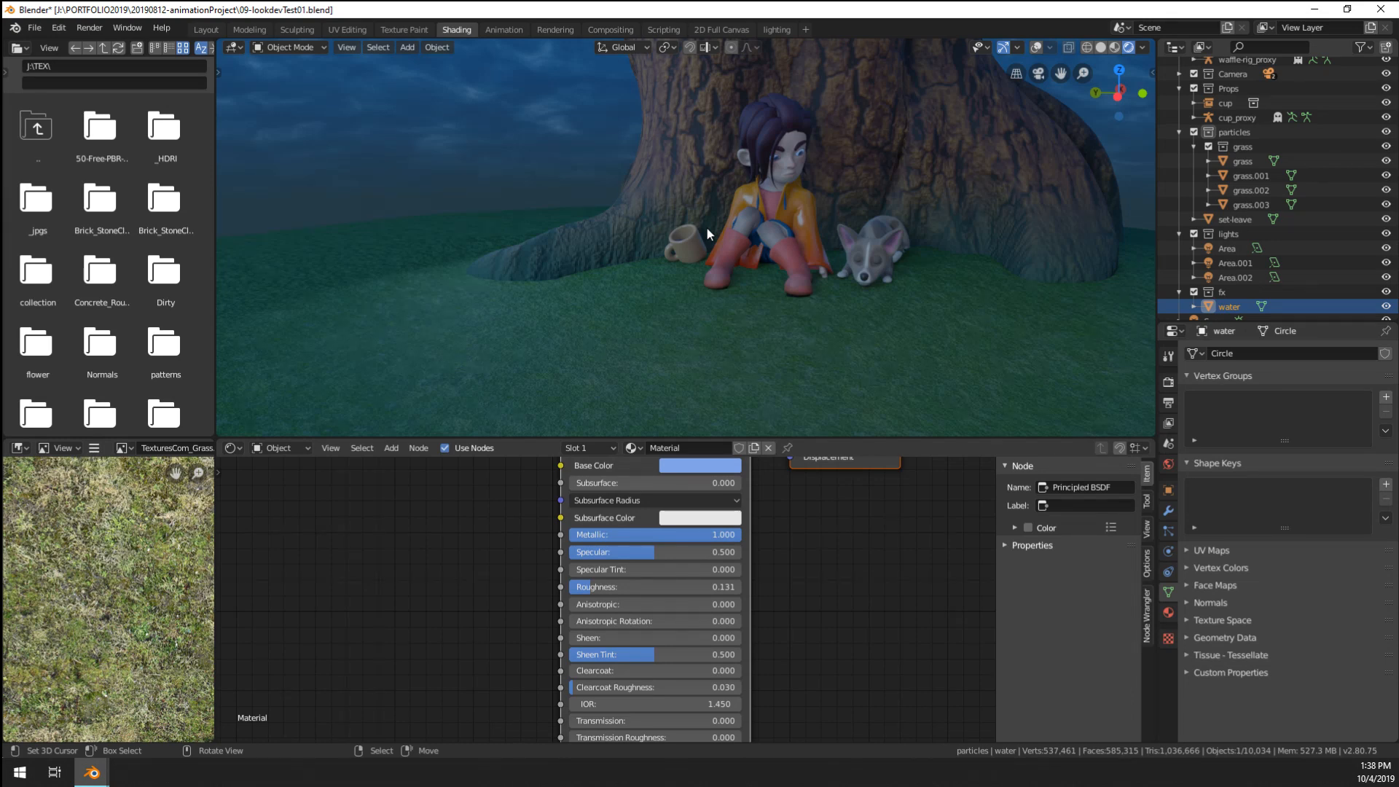
scroll(707, 229, "down", 6)
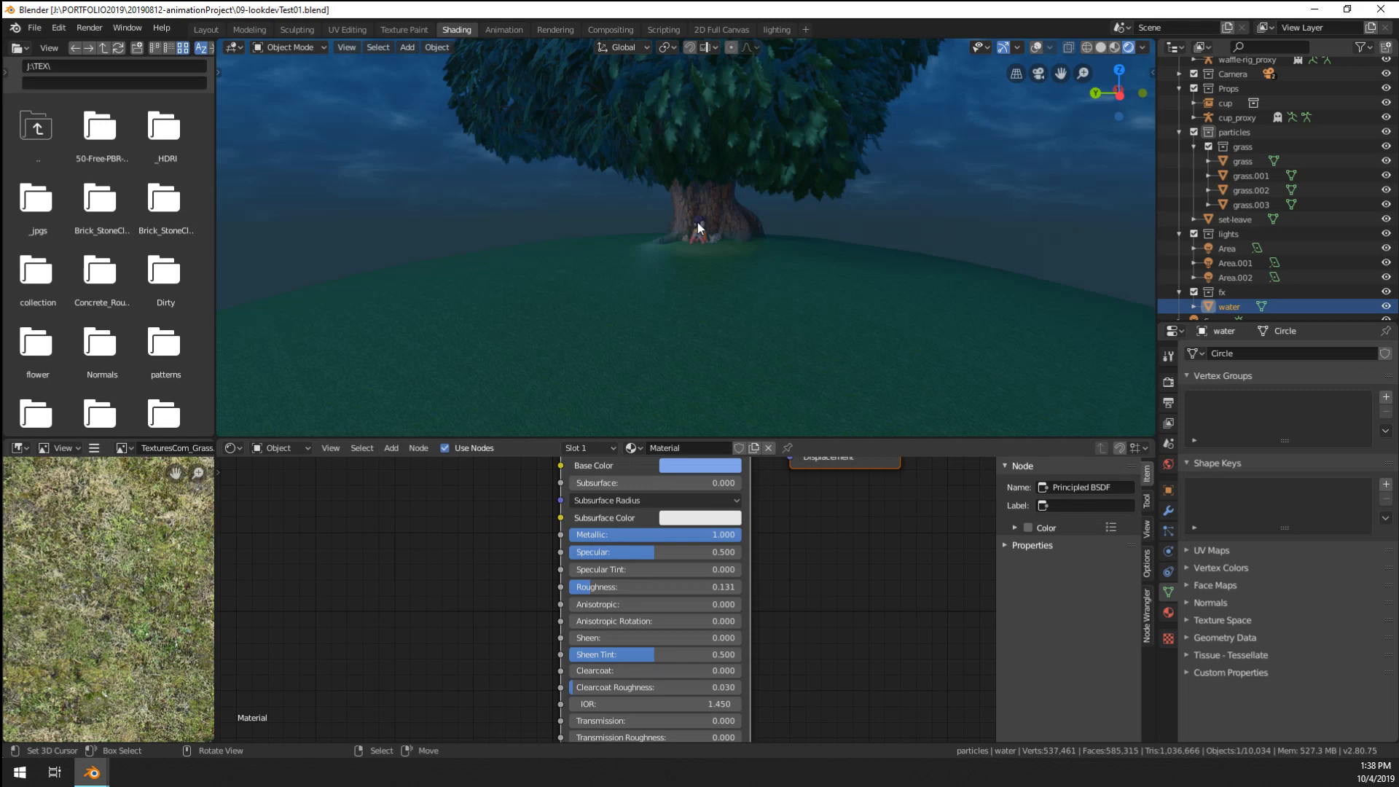
scroll(700, 226, "up", 5)
key("KP_0")
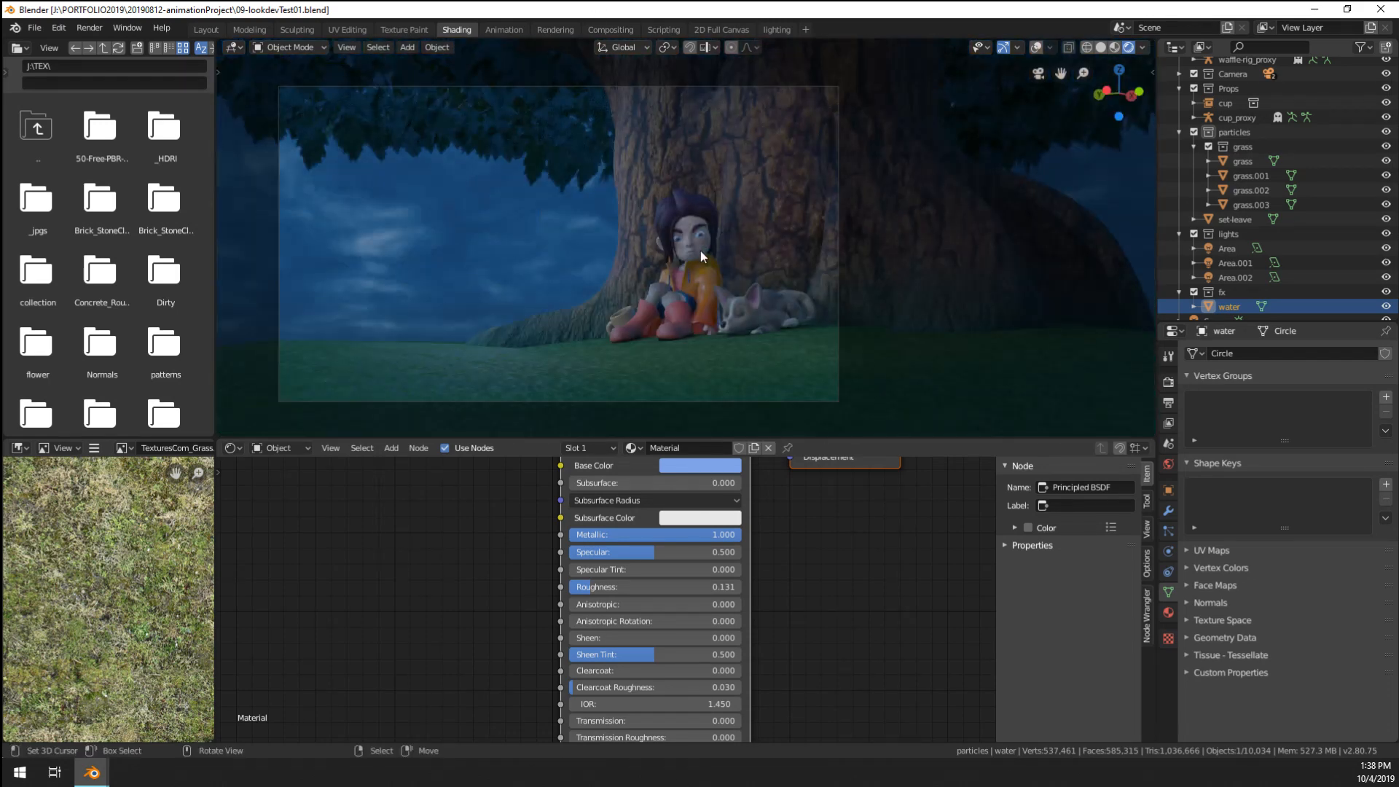
scroll(696, 252, "down", 6)
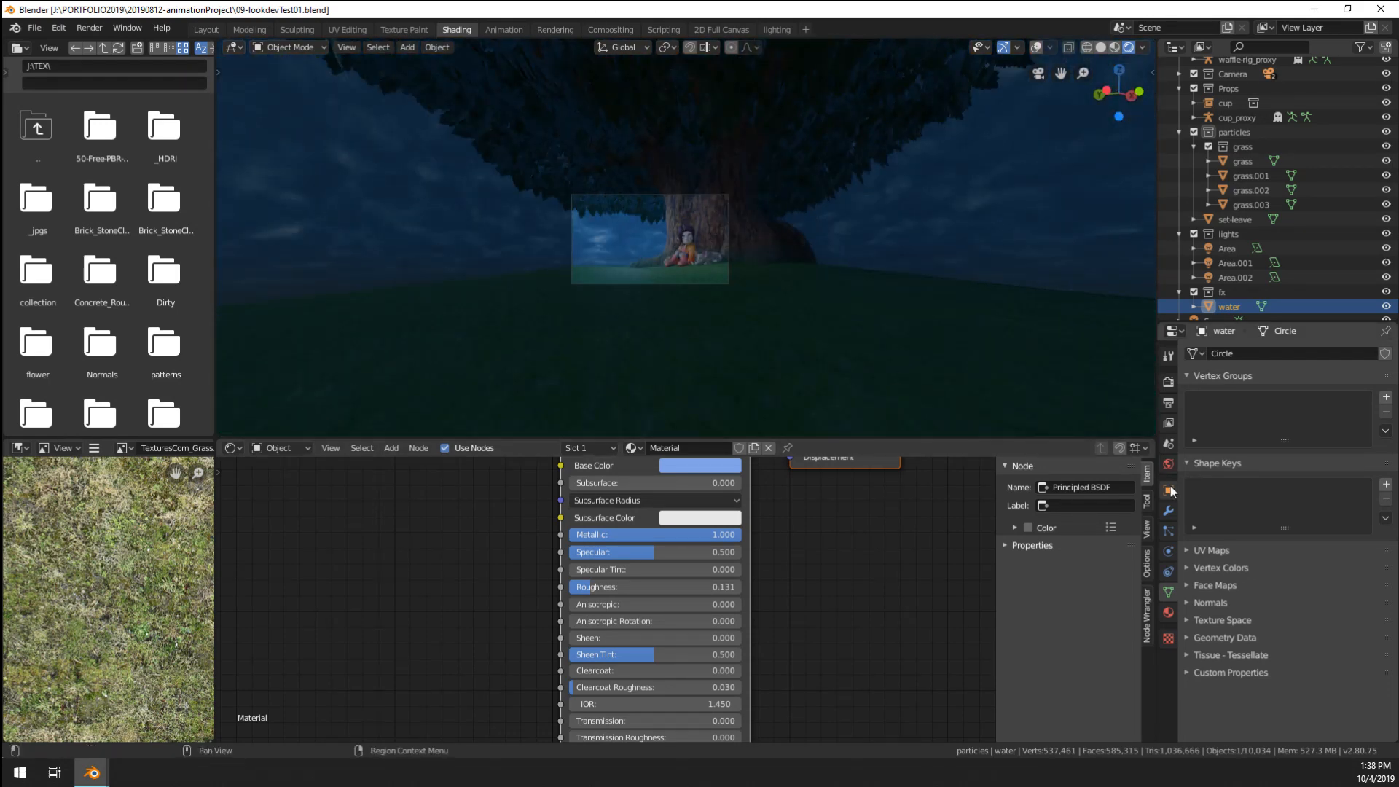
scroll(868, 355, "up", 4)
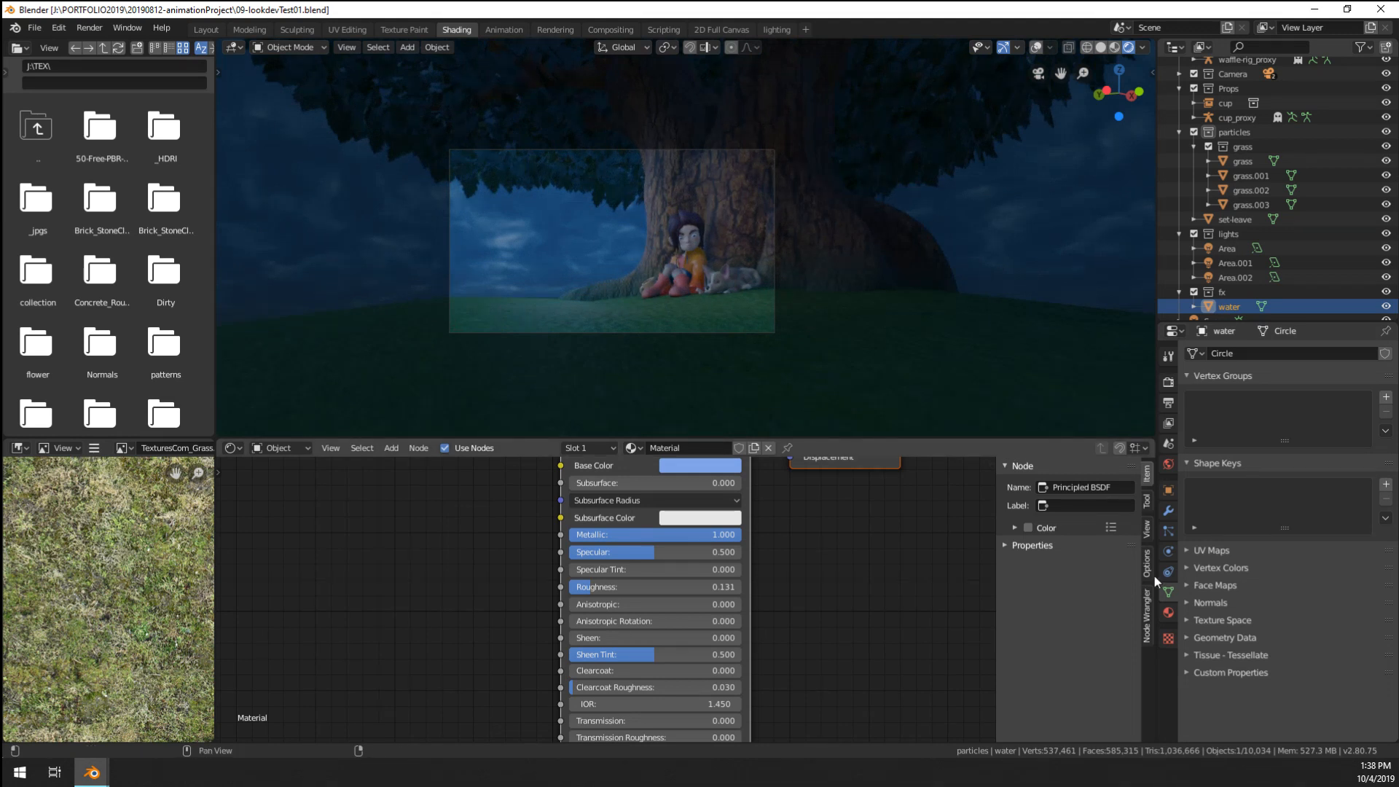
scroll(860, 320, "up", 2)
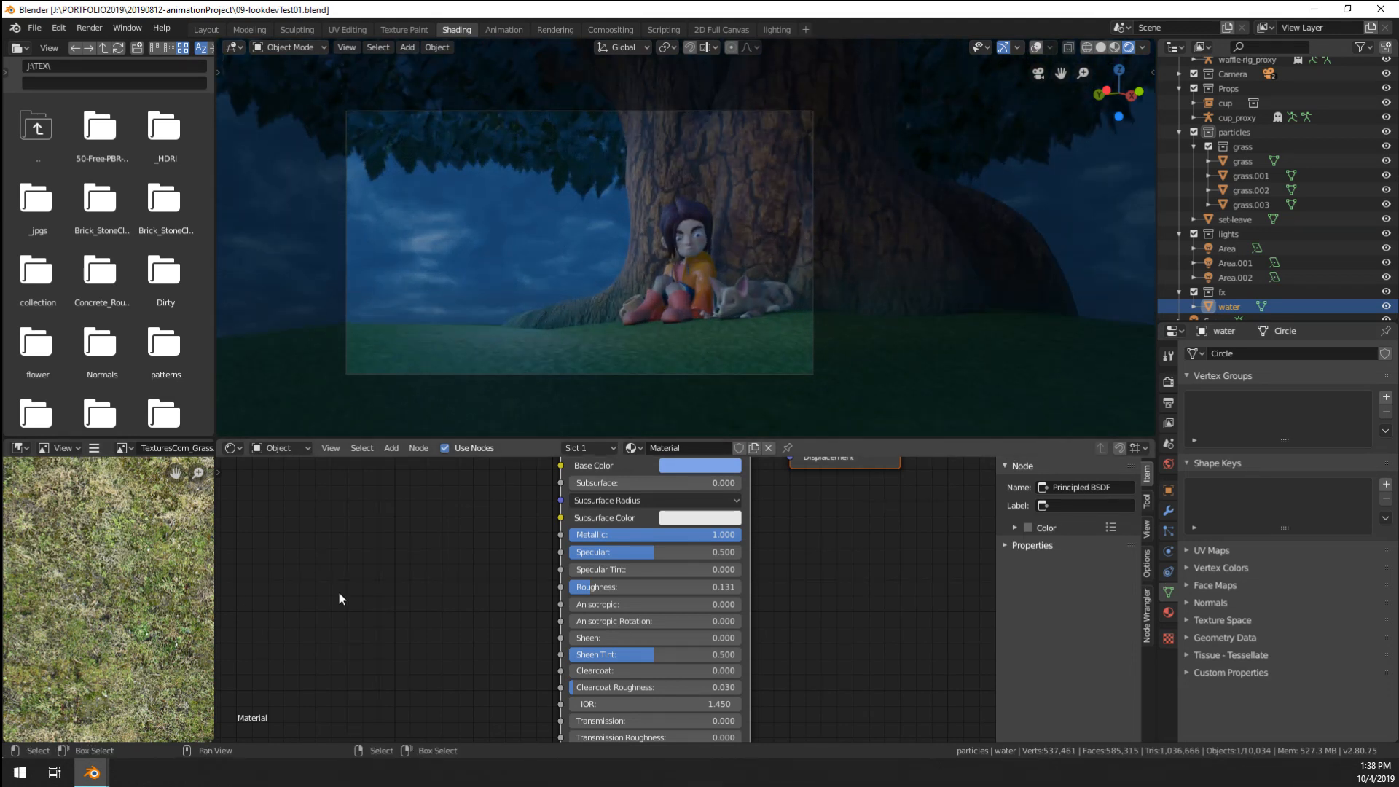
middle_click_drag(219, 479, 297, 484)
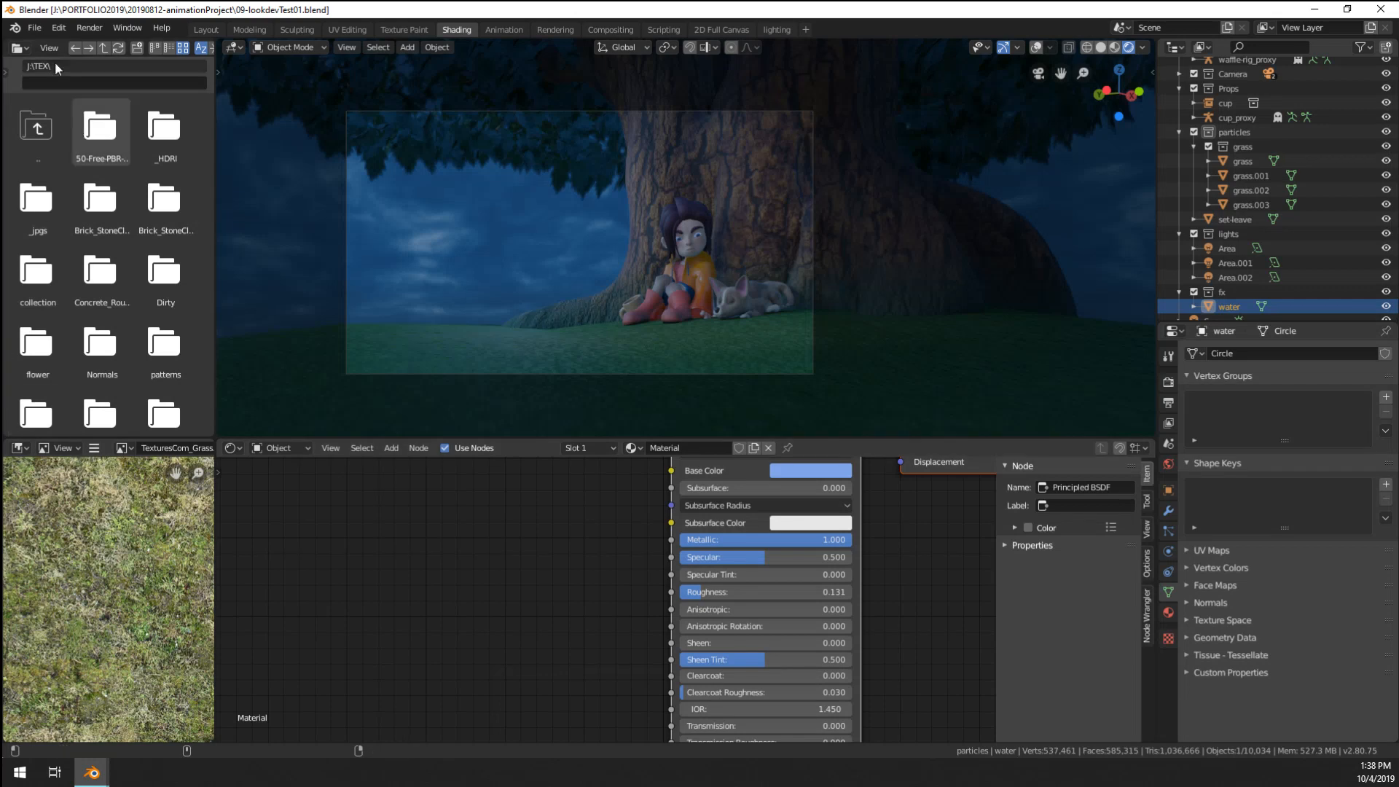
- Replace the file browser area with a widened Text Editor and start a new text
left_click(18, 48)
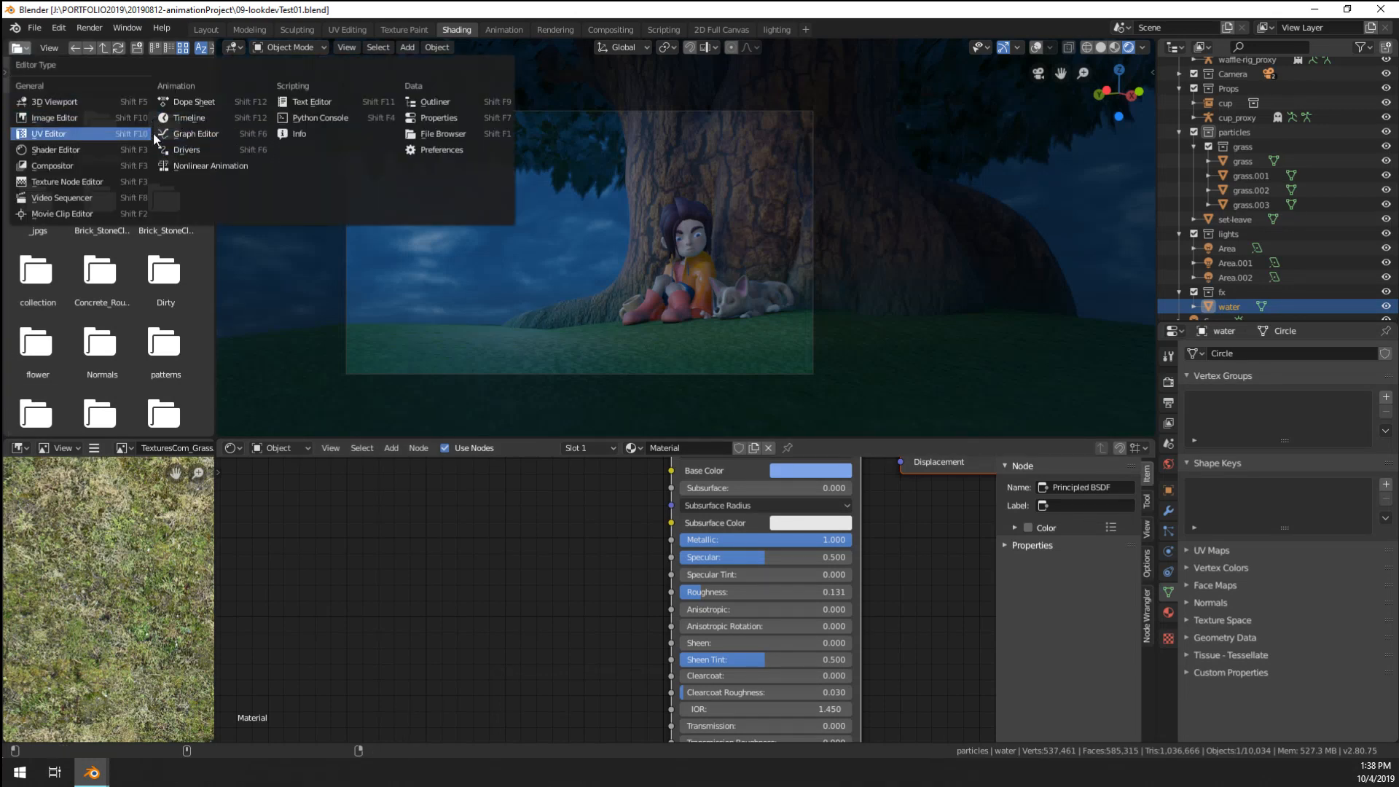
left_click(312, 102)
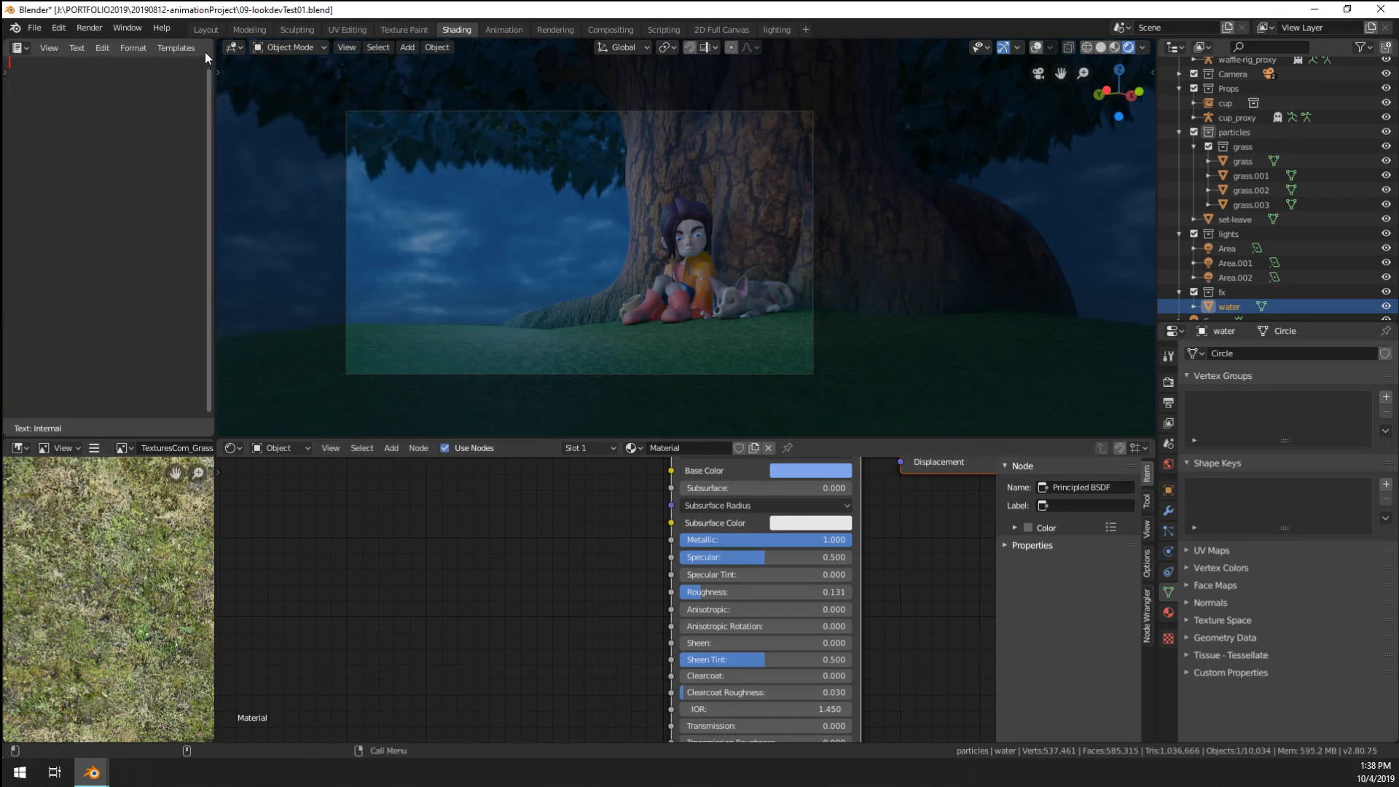
left_click_drag(214, 131, 283, 149)
key("Return")
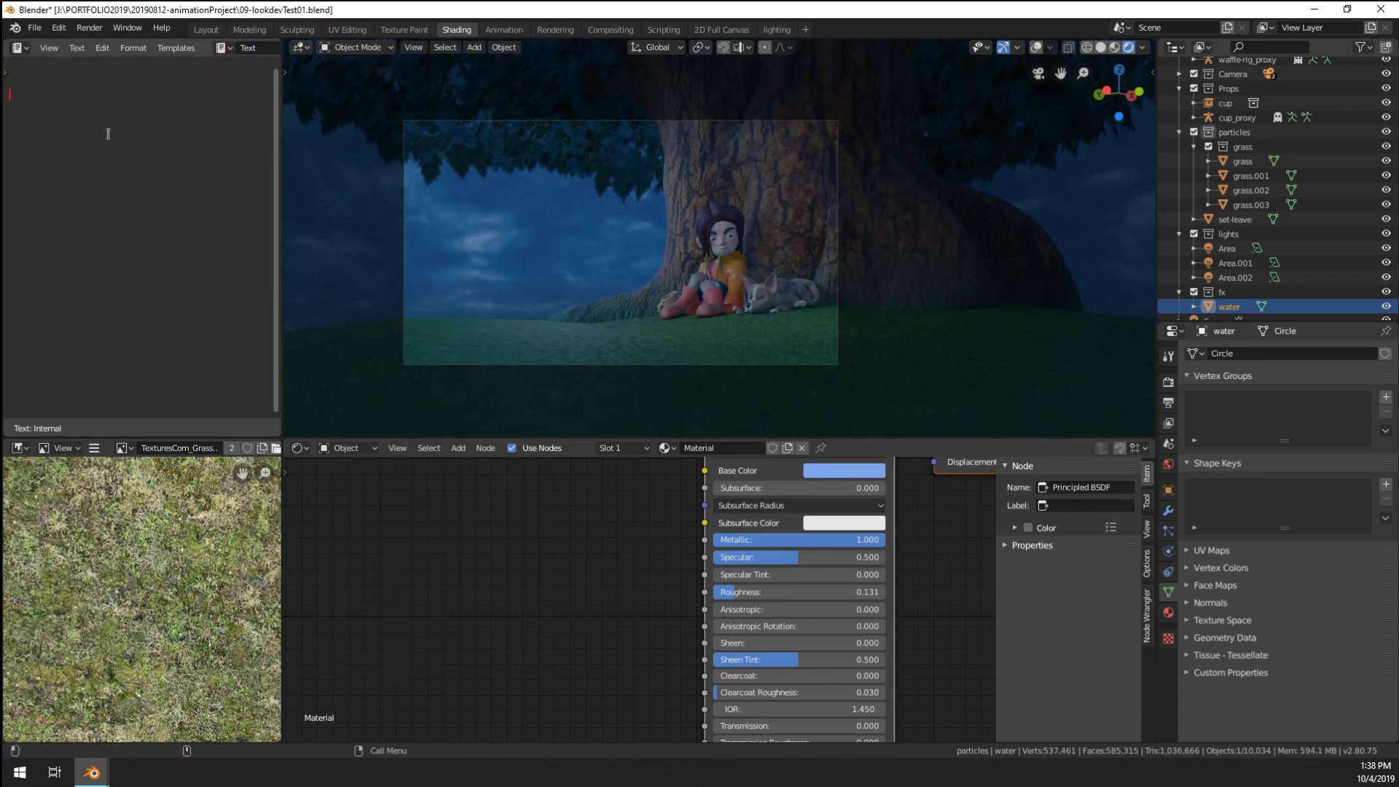
- Write the note lines "- fluid simulation" and "- particles simulation"
type("- fluid simultion")
key("BackSpace")
key("BackSpace")
key("BackSpace")
type("ation")
key("Return")
type("- particles simulation     ")
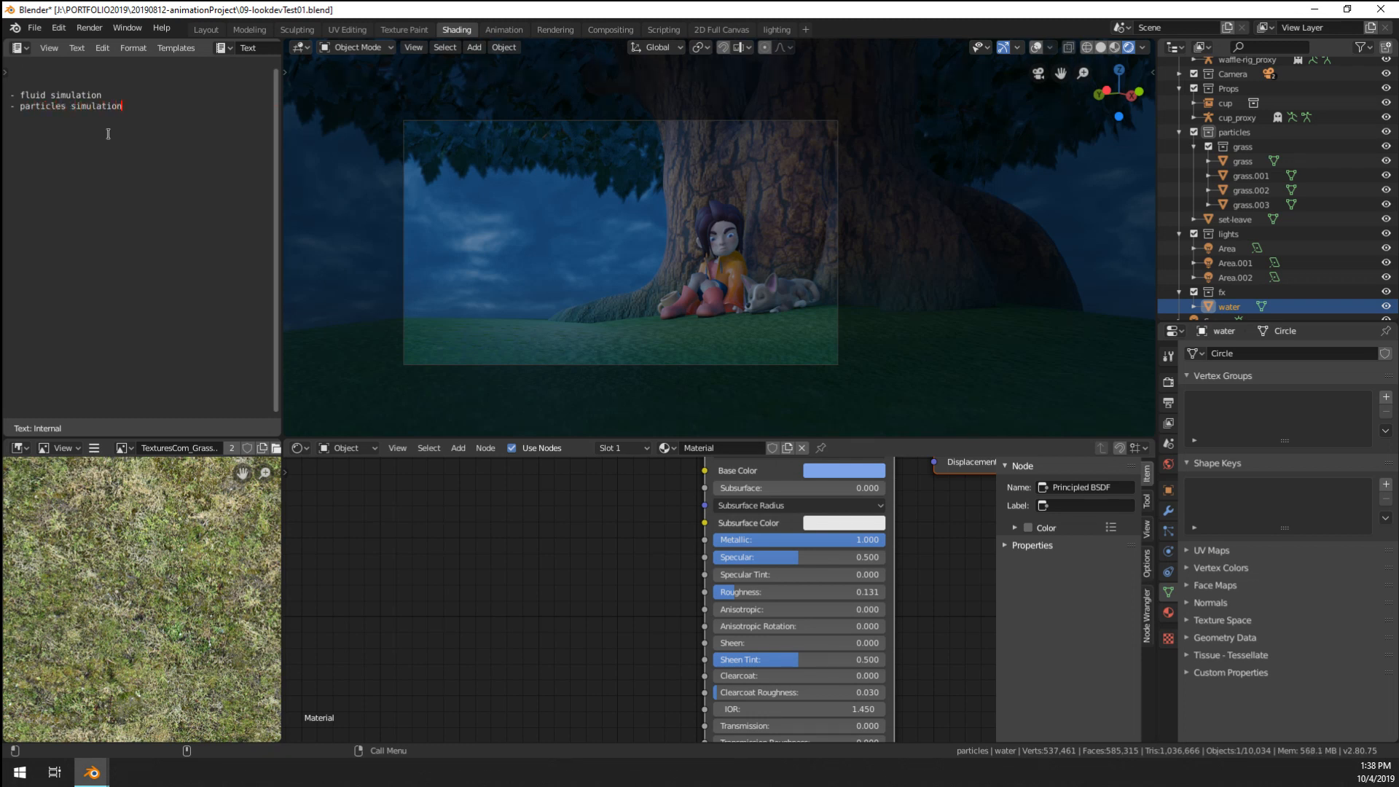
- Add indented sub-items "- real drops with motion blur" and "- fake drops" under the particles simulation note
type("-")
type(" real drops with ")
type("motion blur")
type("fake drops")
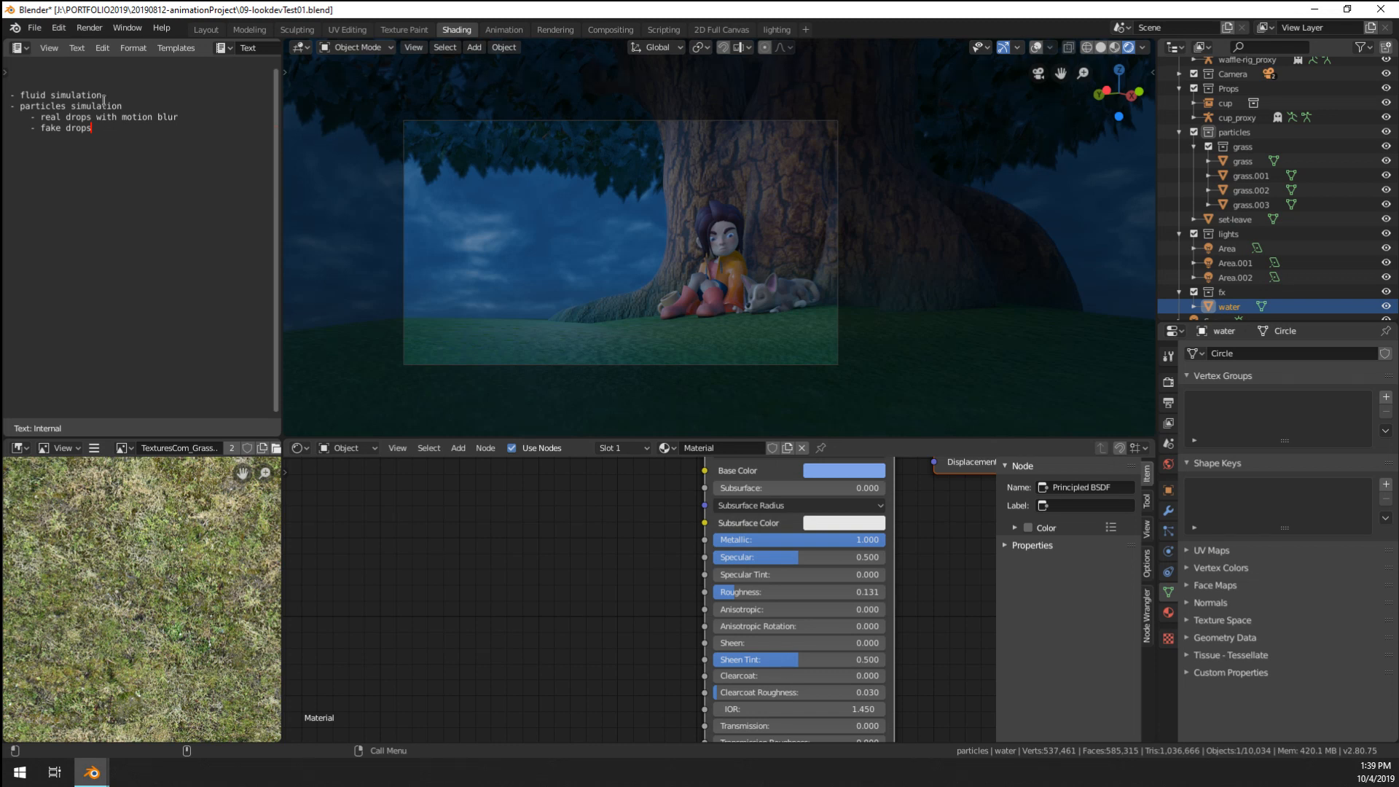
left_click(20, 95)
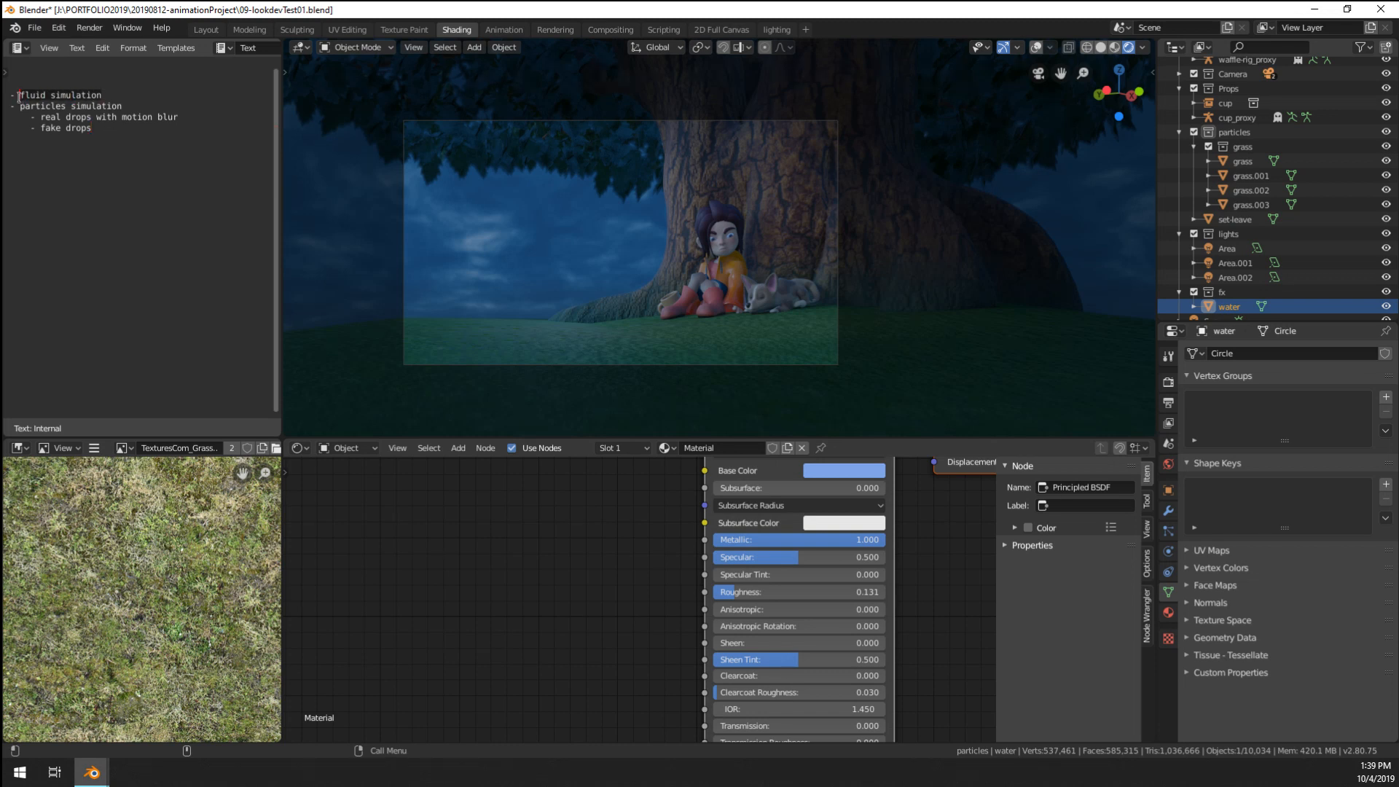
left_click(113, 131)
key("BackSpace")
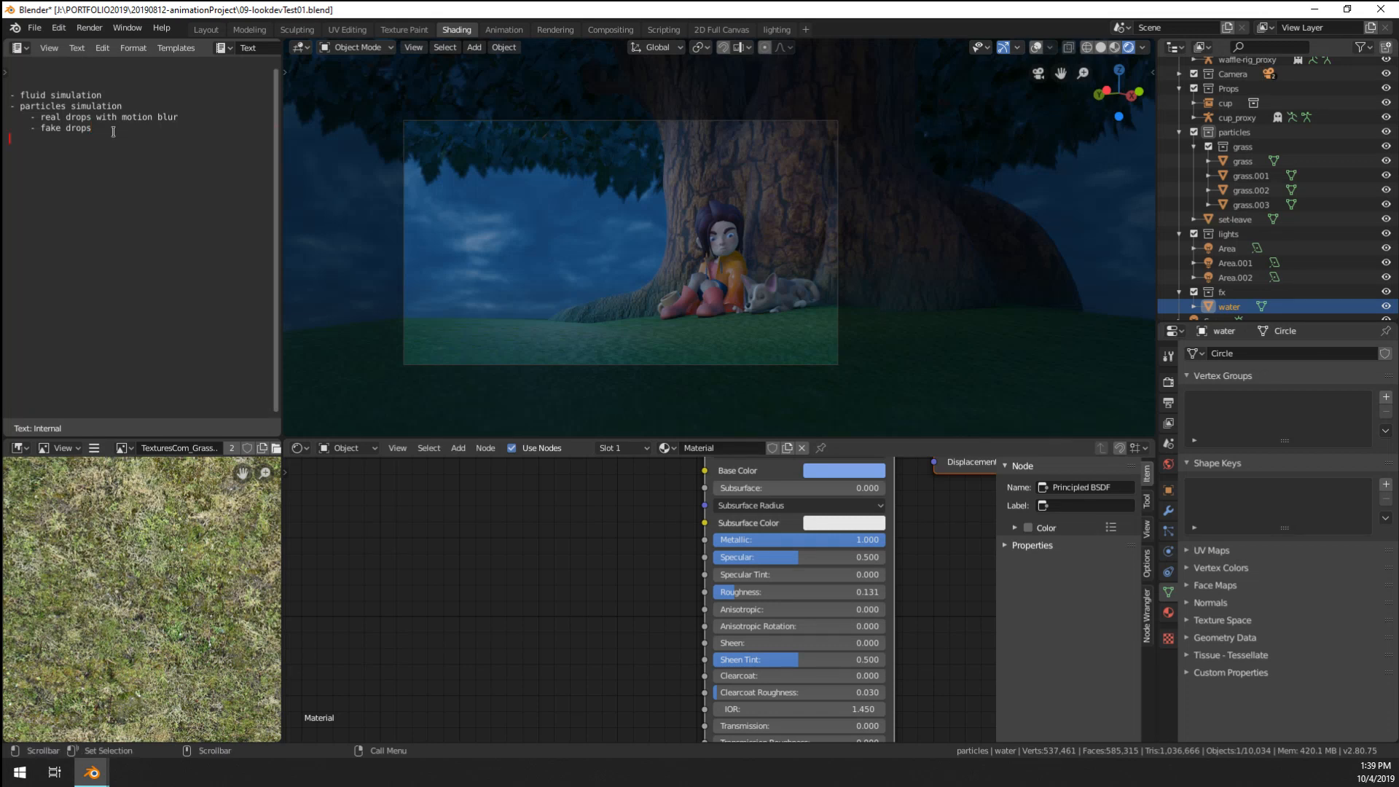
- Add a "- post FX" line to the notes and delete the whole list
type("- post processi")
key("BackSpace")
key("BackSpace")
key("BackSpace")
key("BackSpace")
key("BackSpace")
key("BackSpace")
key("BackSpace")
key("BackSpace")
type("FX")
key("Home")
key("End")
left_click_drag(65, 136, 2, 93)
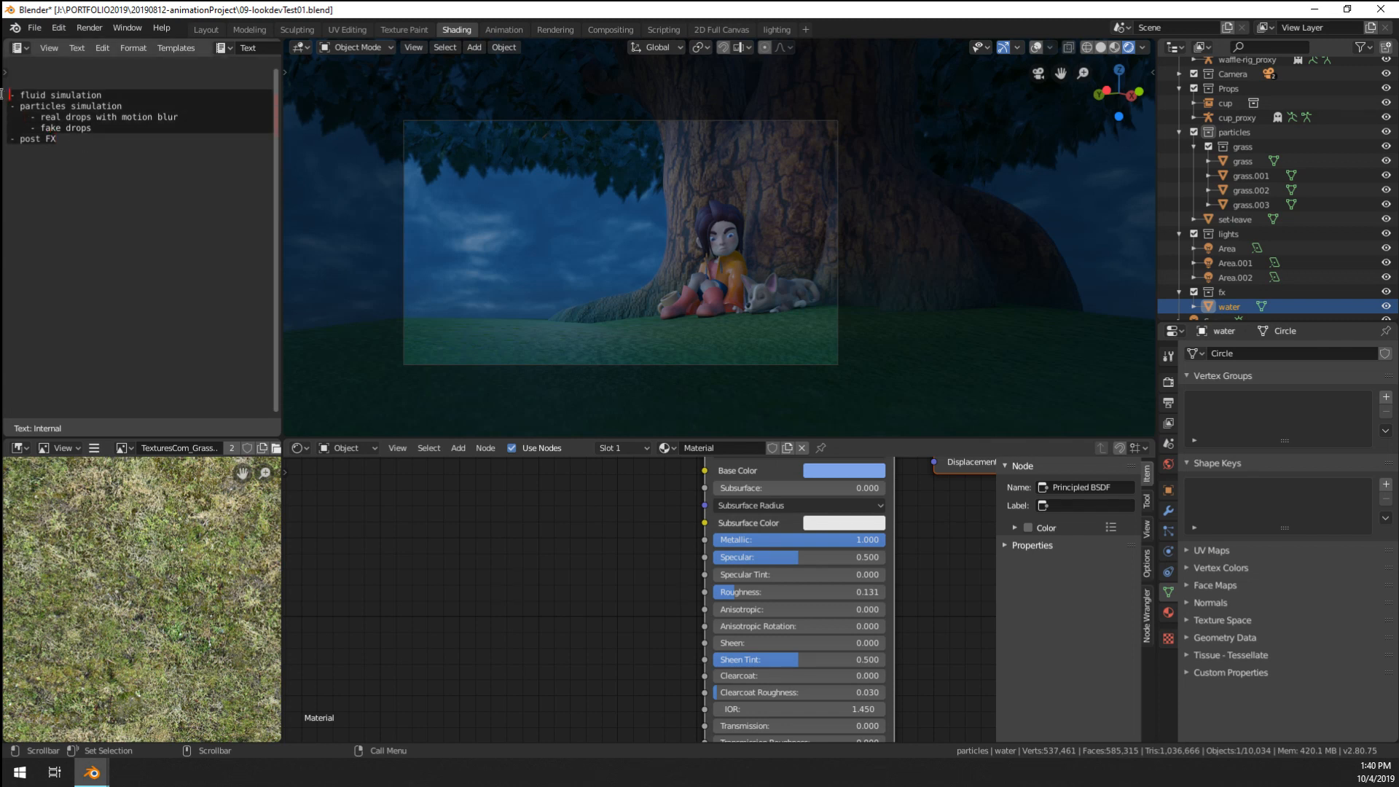
key("Delete")
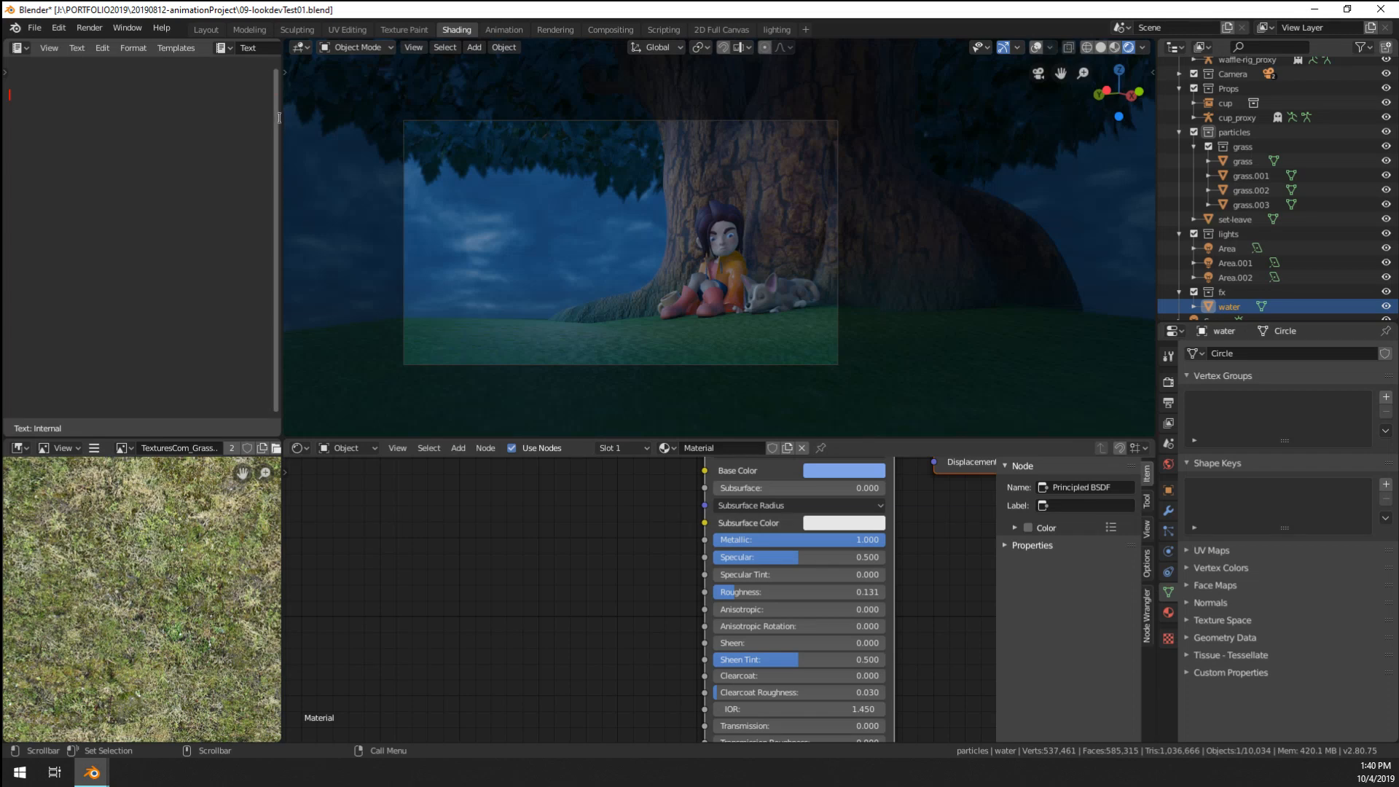
- Switch to the lighting workspace and add a mesh plane to the scene
left_click(777, 29)
scroll(636, 324, "down", 8)
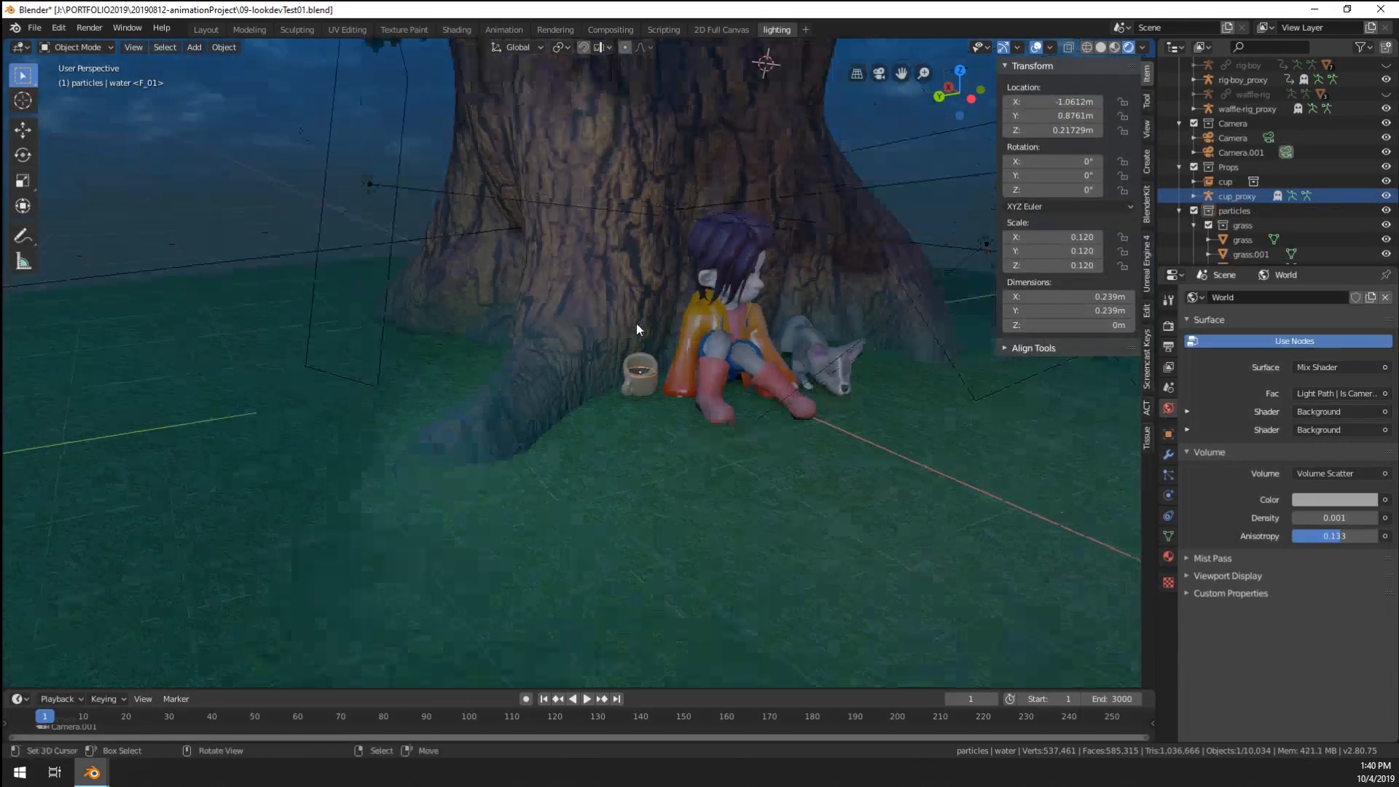
middle_click_drag(573, 330, 635, 339)
key("shift+a")
mouse_move(635, 338)
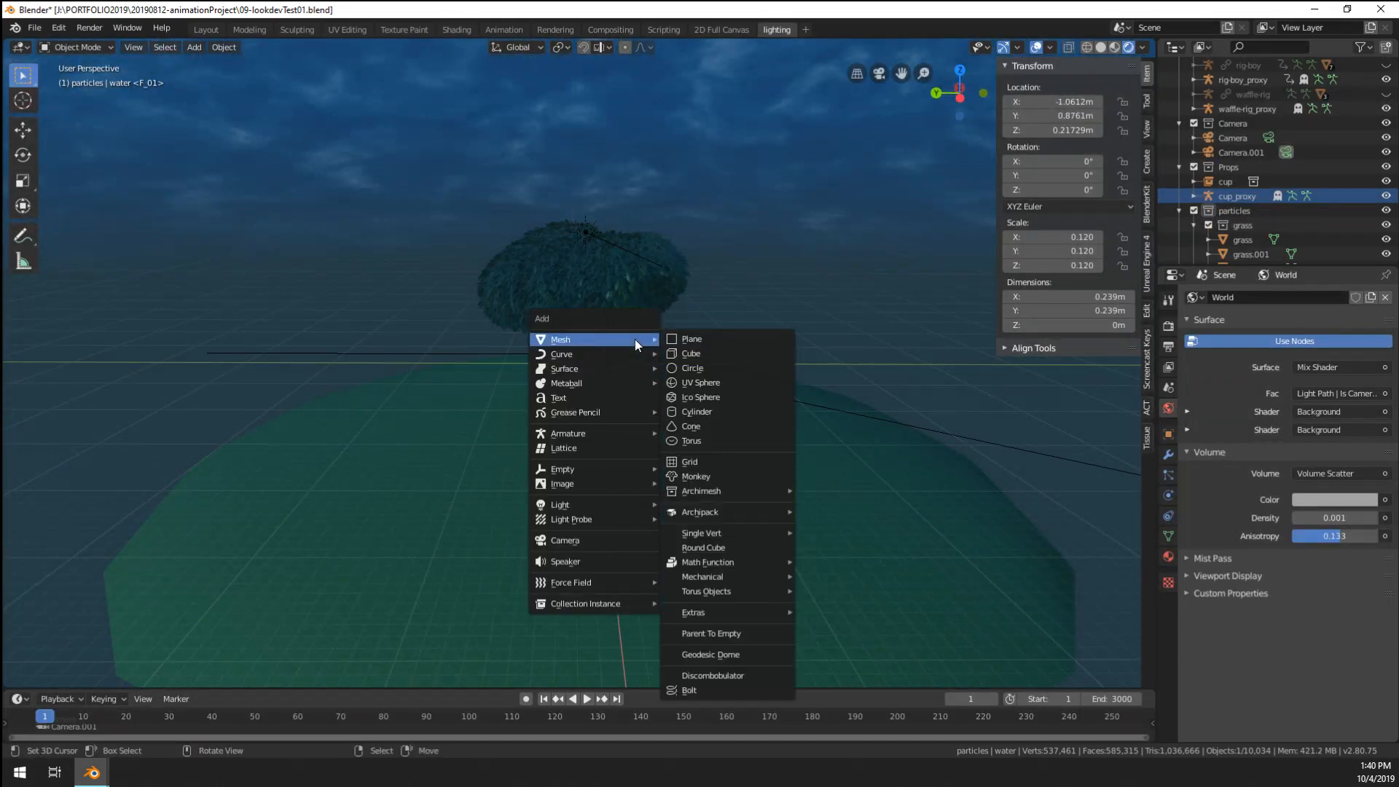
left_click(717, 343)
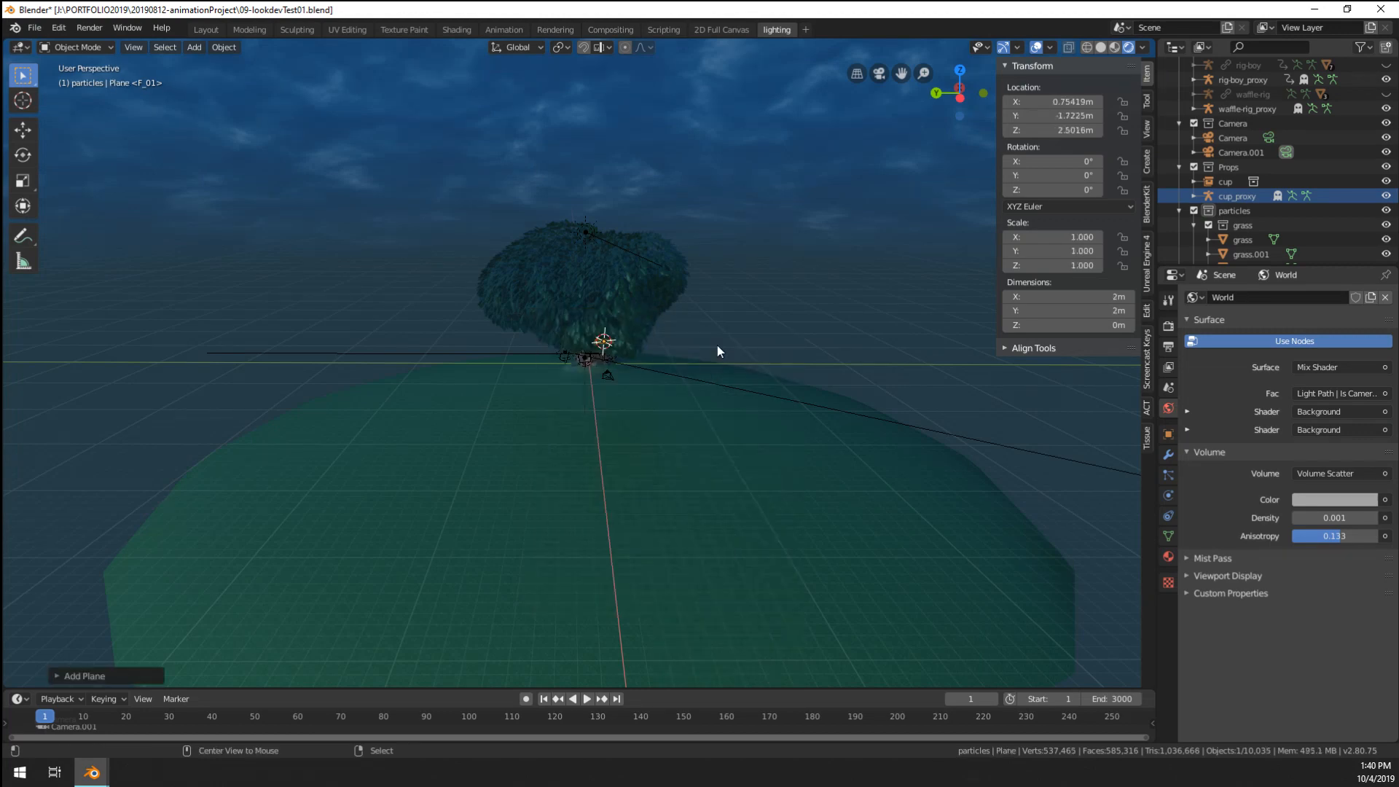
- Reset the plane's location to the origin and raise it to about 19.07 m in Z, above the tree
key("alt+g")
key("g")
key("z")
left_click(667, 316)
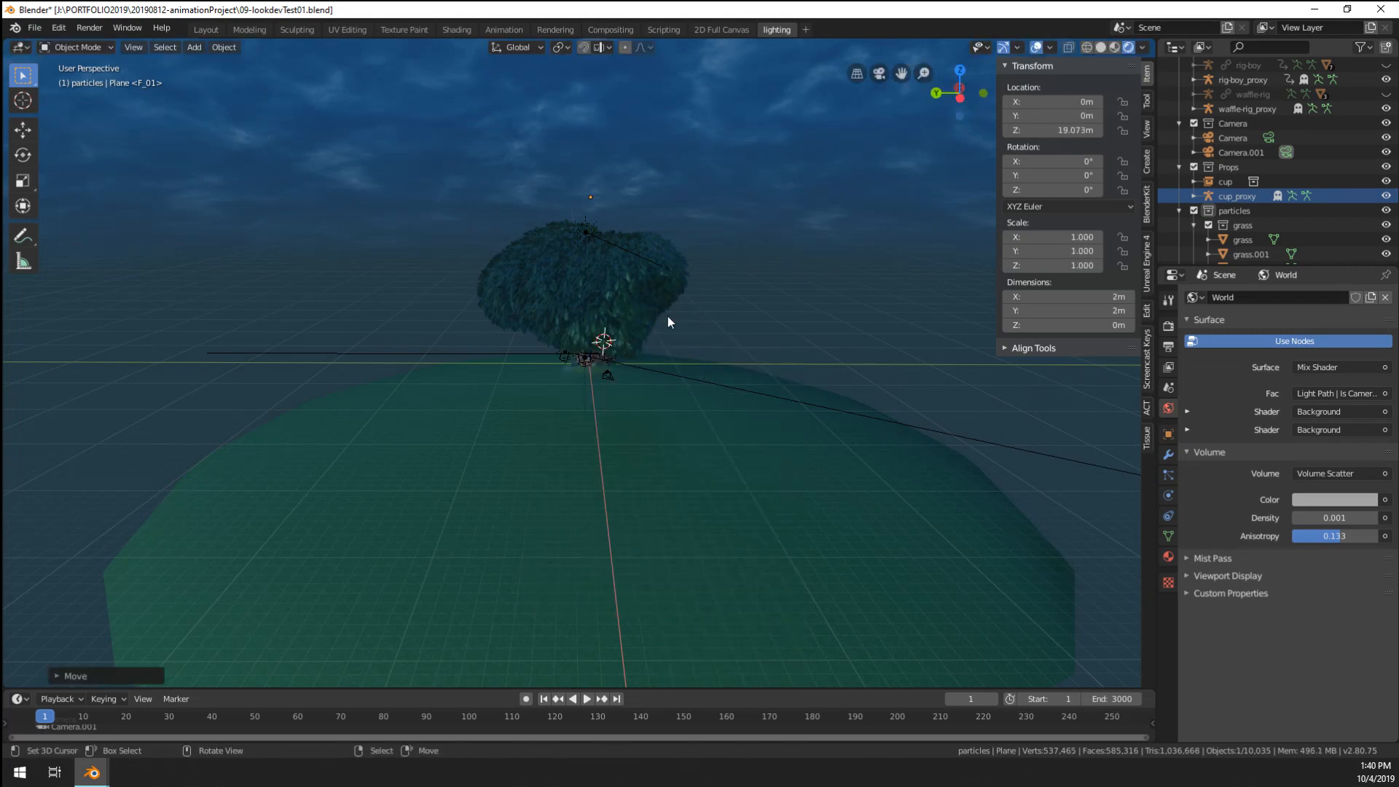
middle_click_drag(667, 316, 1059, 239)
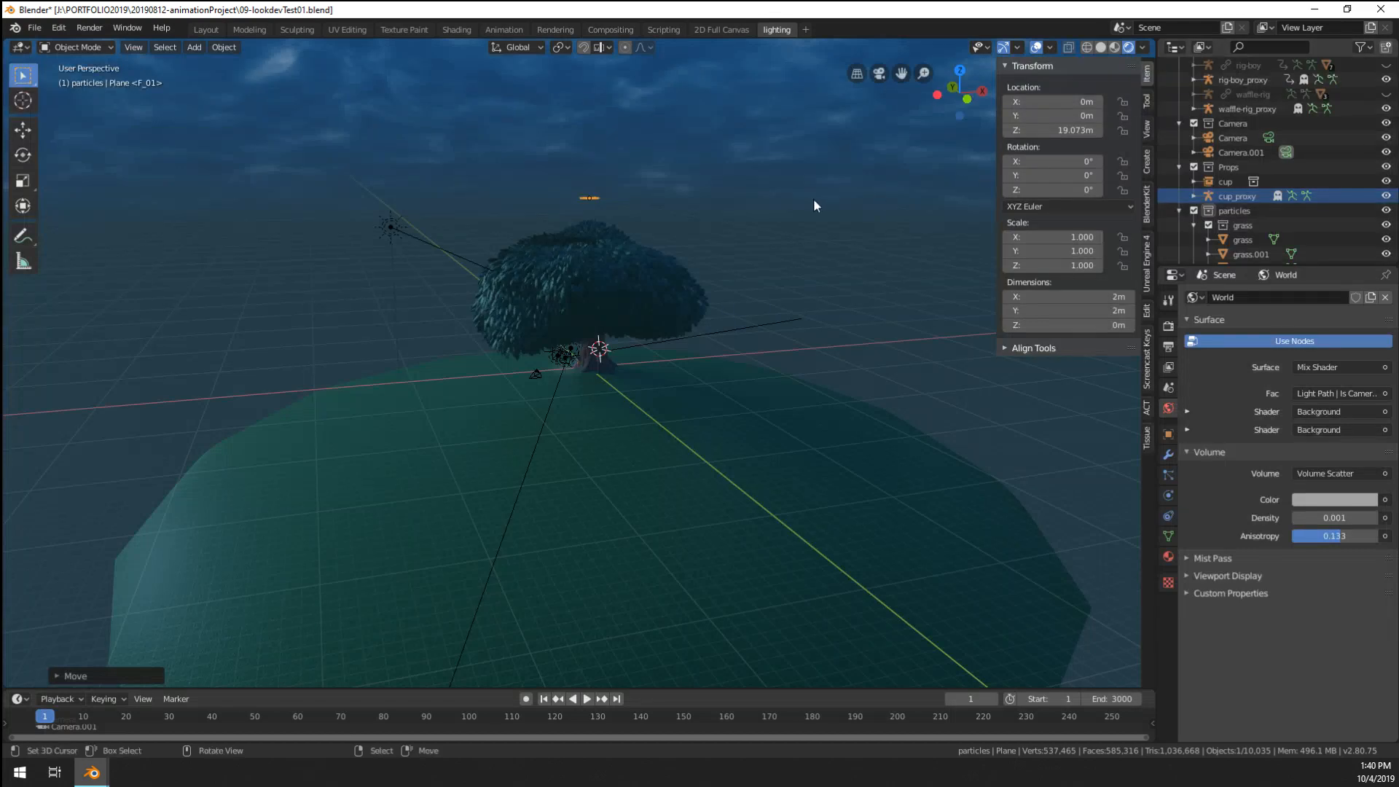
- Exclude the characters, Set and lights collections from the view layer
scroll(813, 198, "up", 3)
scroll(1336, 195, "up", 3)
left_click(1193, 94)
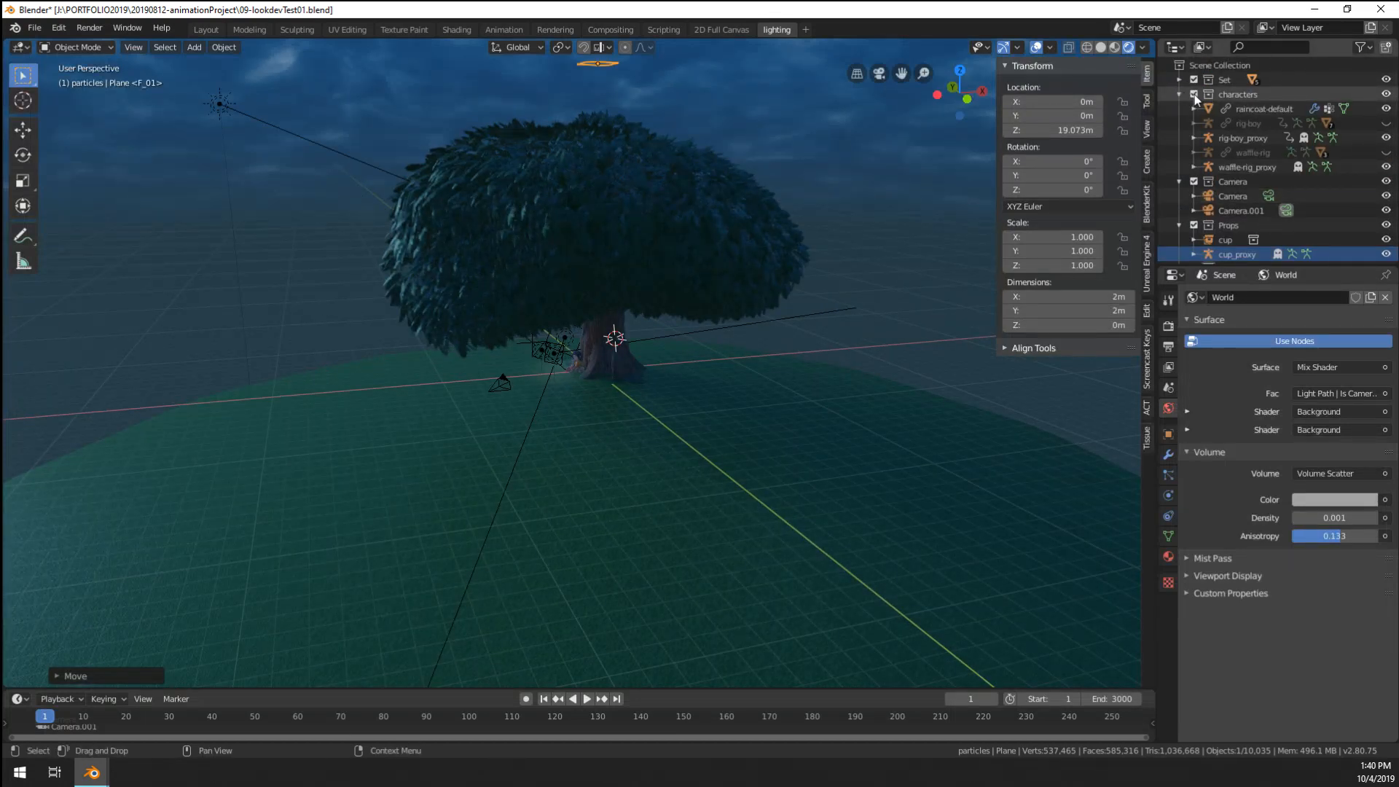
left_click(1194, 79)
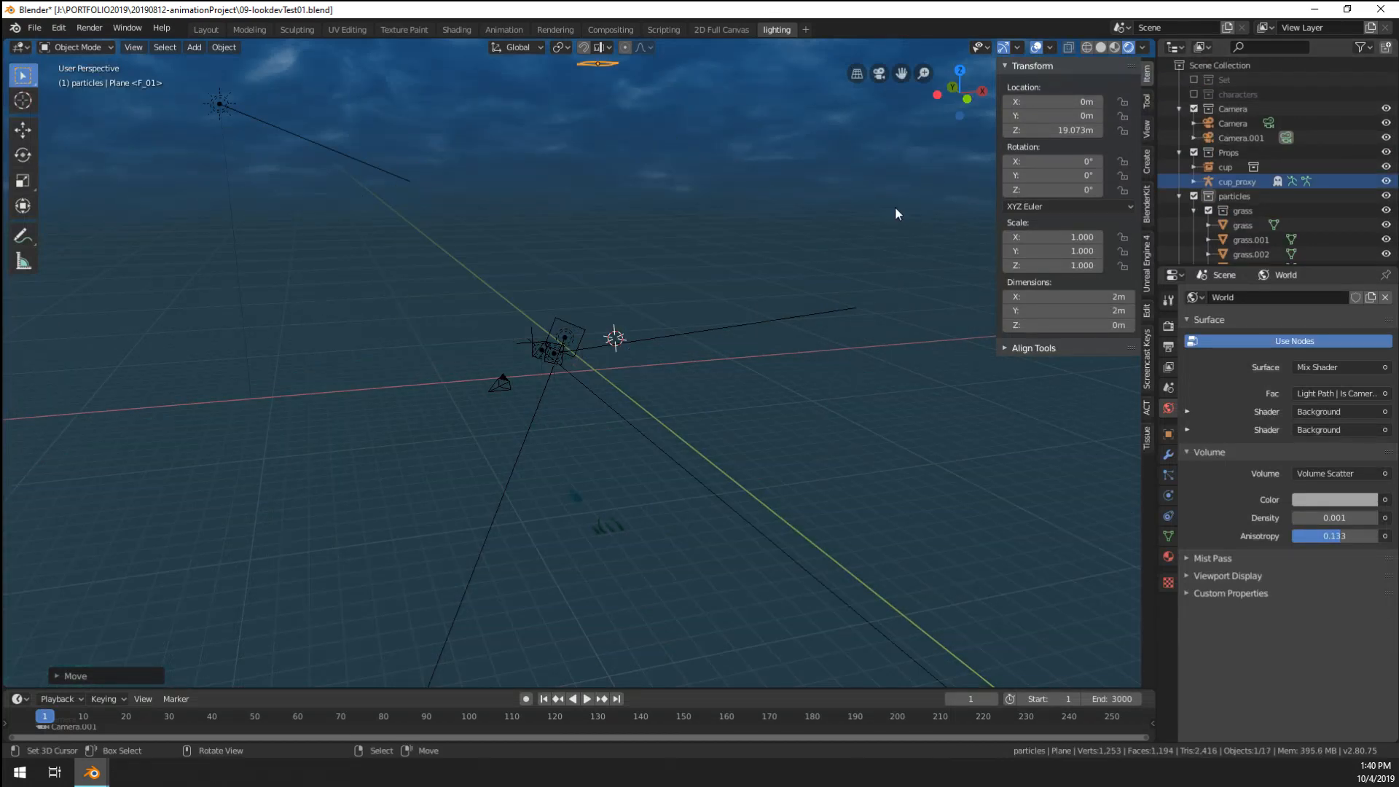
middle_click_drag(895, 207, 786, 281)
scroll(1241, 211, "down", 5)
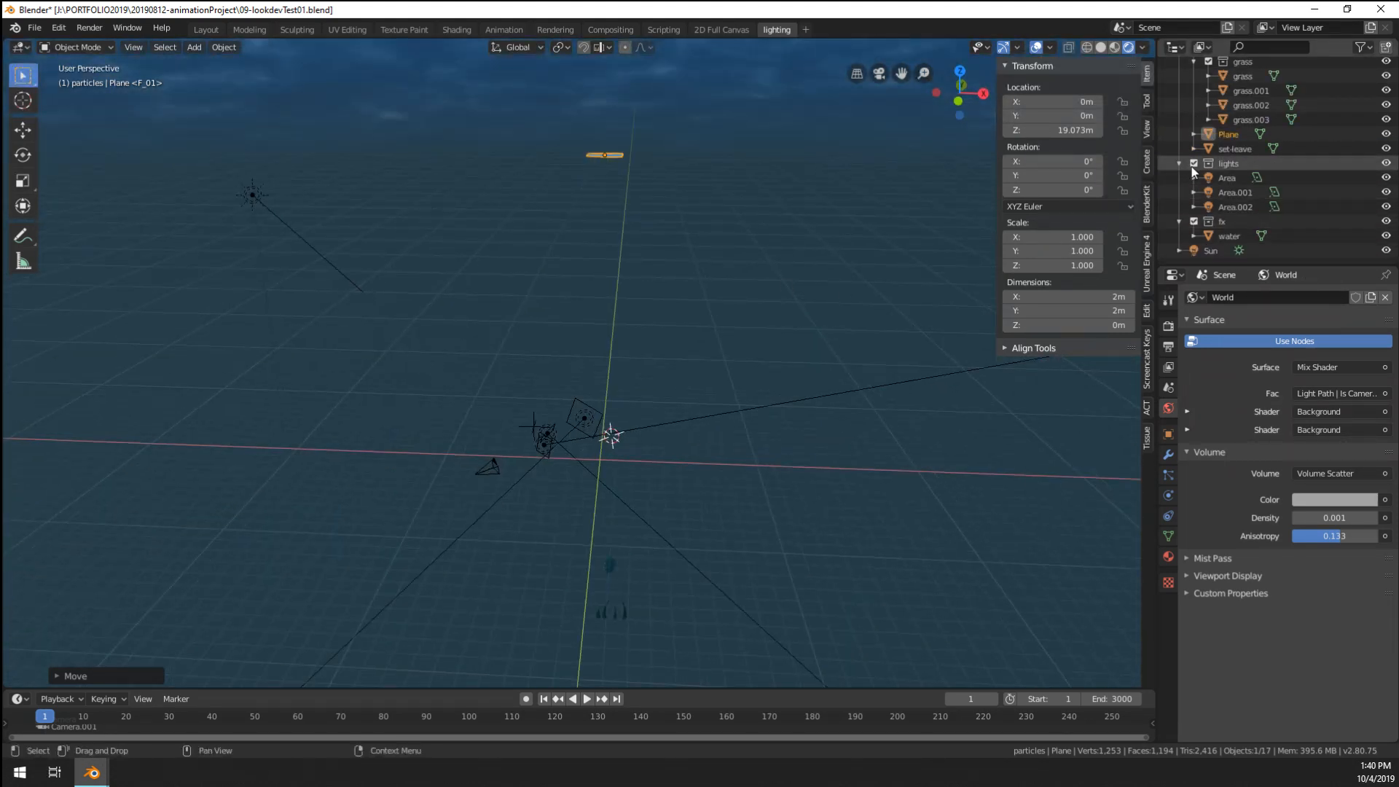
left_click(1194, 207)
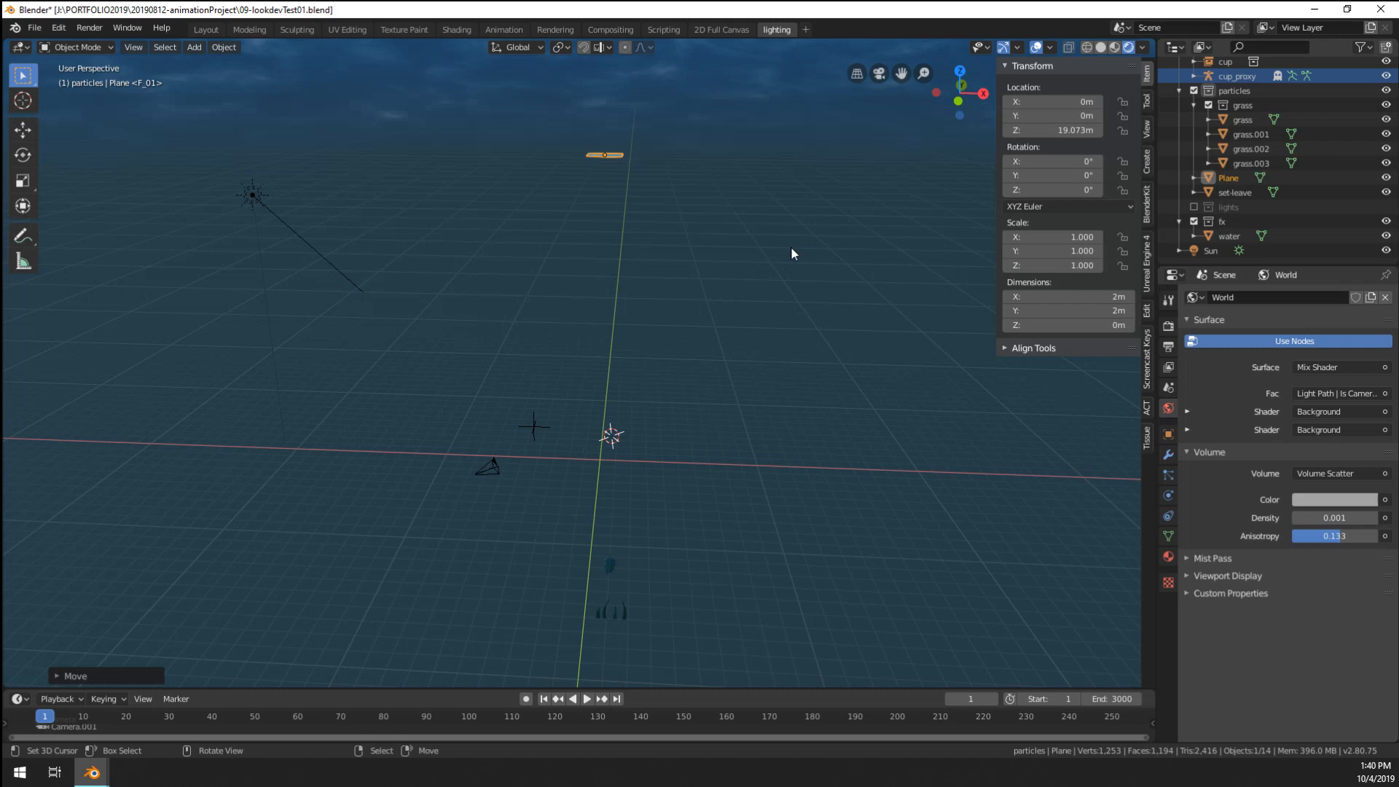
- Rename the lights collection as charLights
double_click(1238, 207)
type("char")
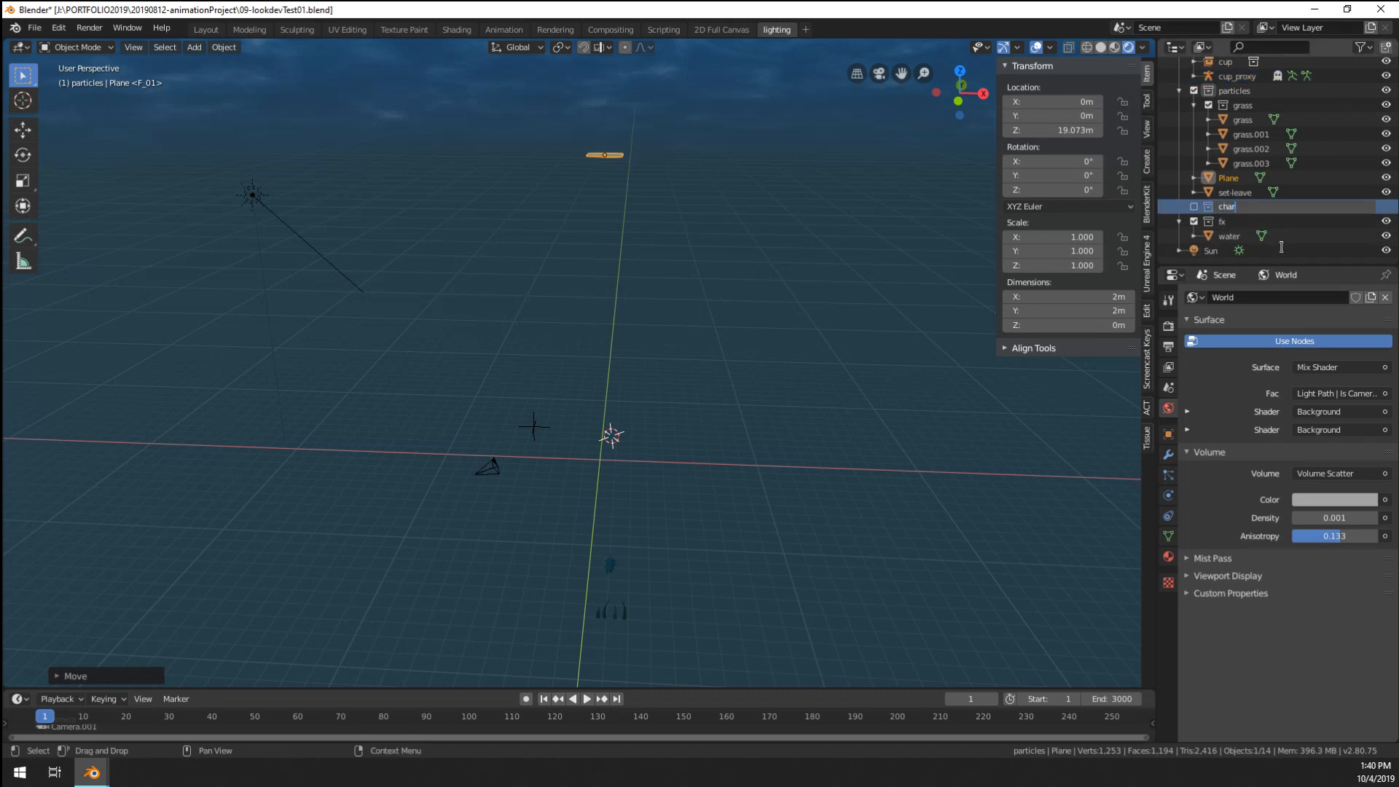
type("Lights")
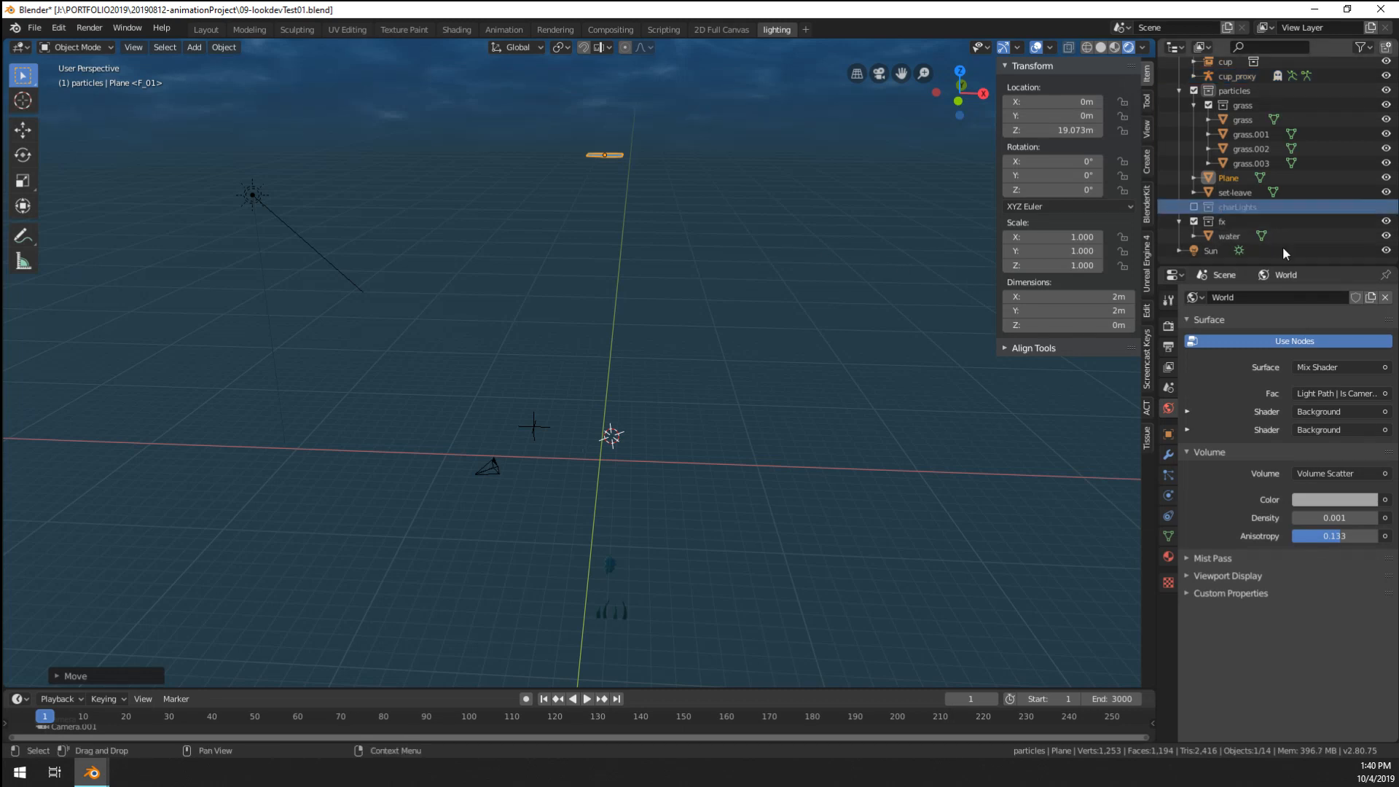
key("Return")
- Move the Sun light into a new collection named setLights
left_click(1252, 247)
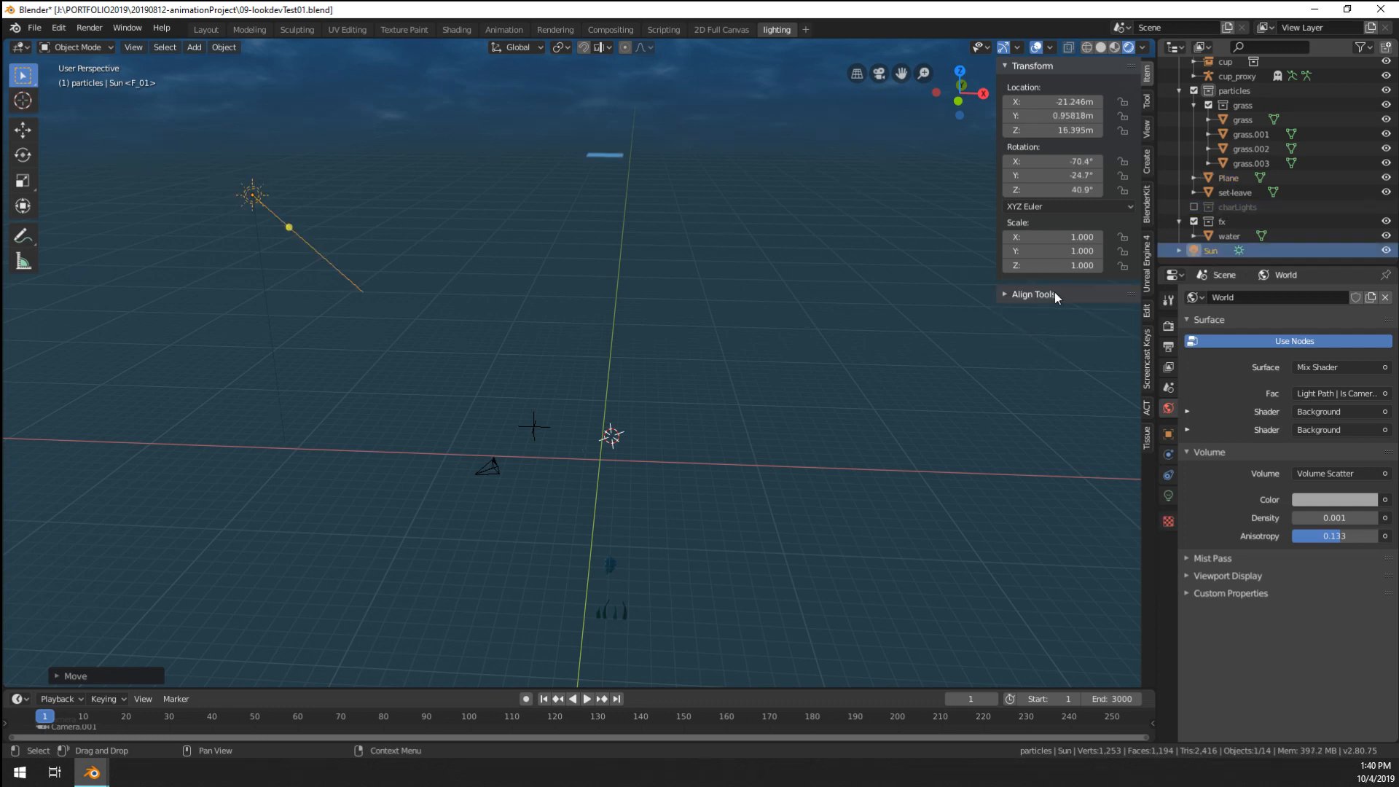
key("m")
left_click(863, 365)
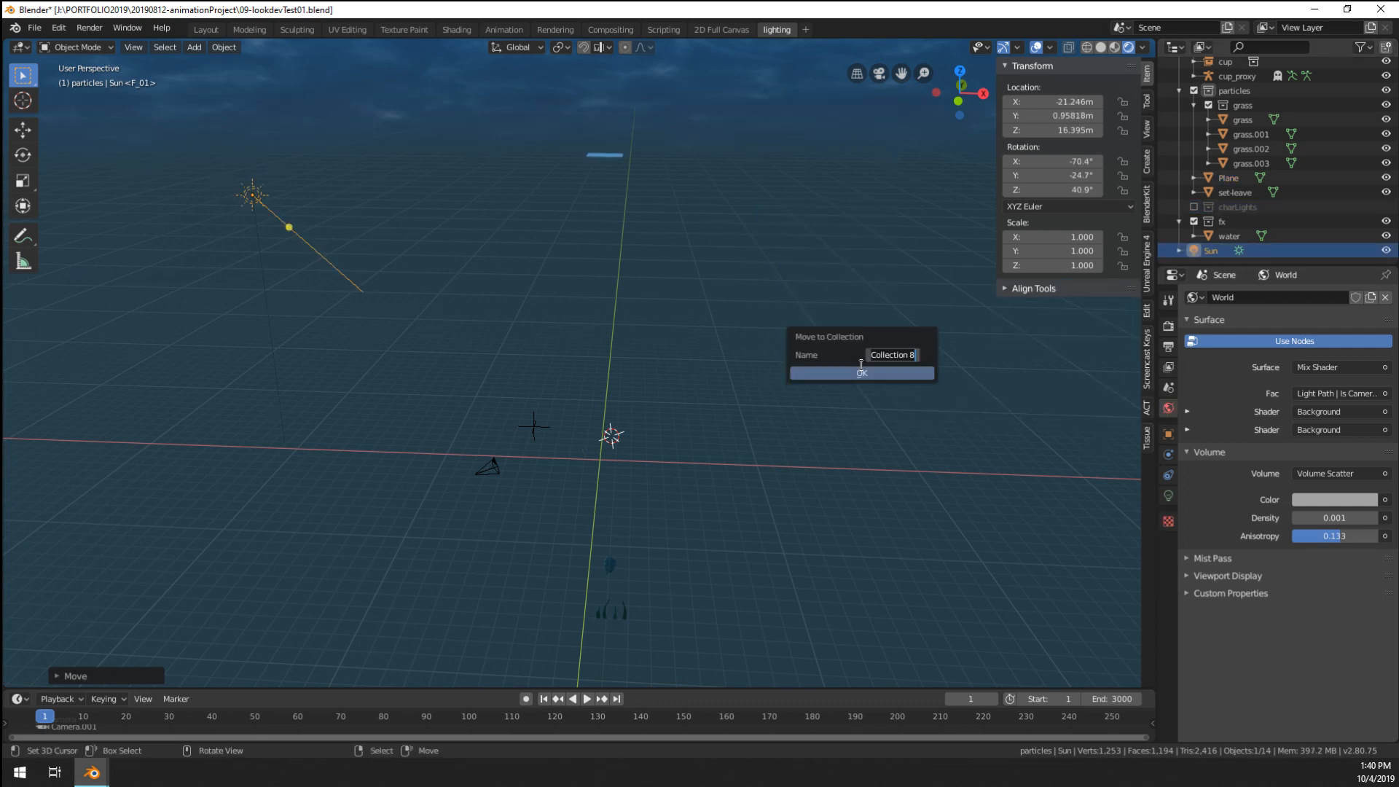
type("setLights")
key("Return")
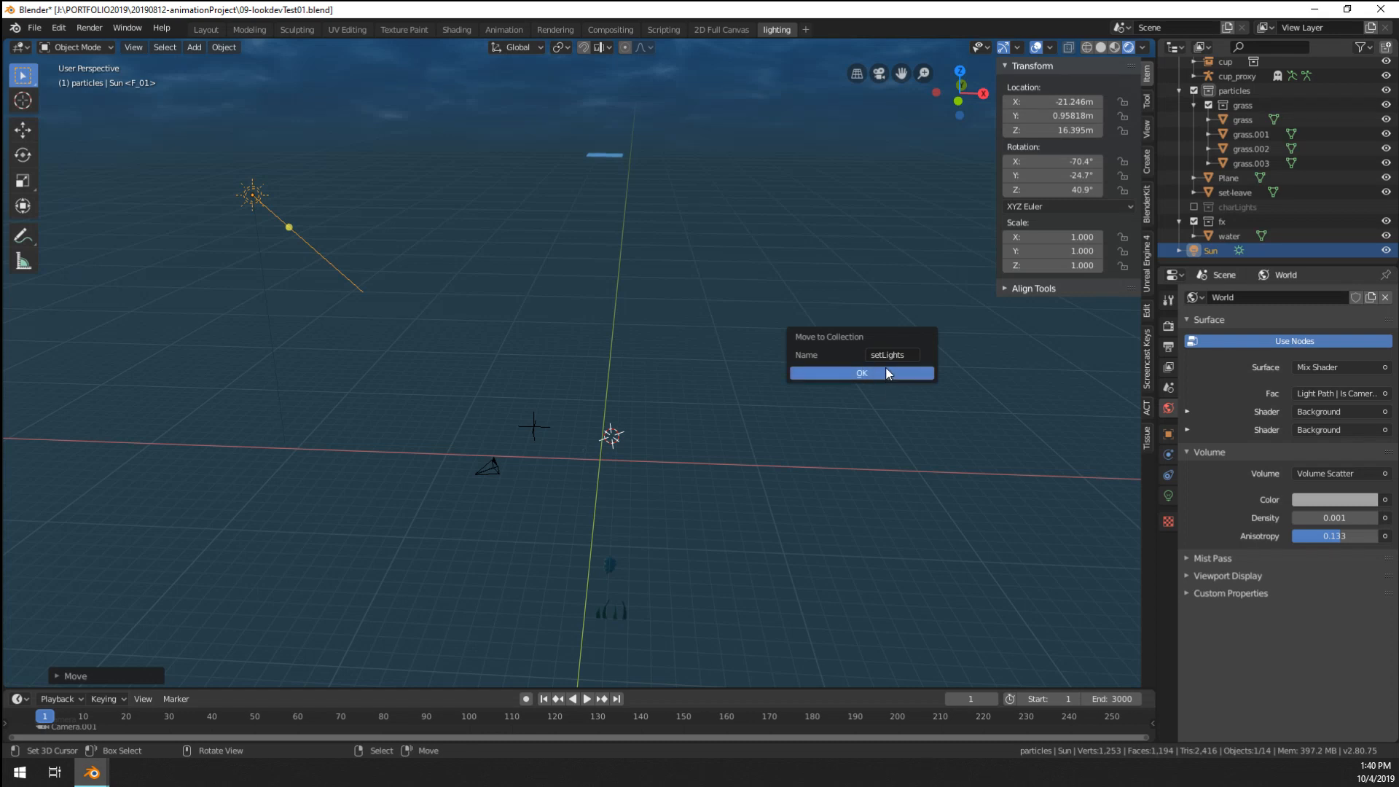
left_click(886, 374)
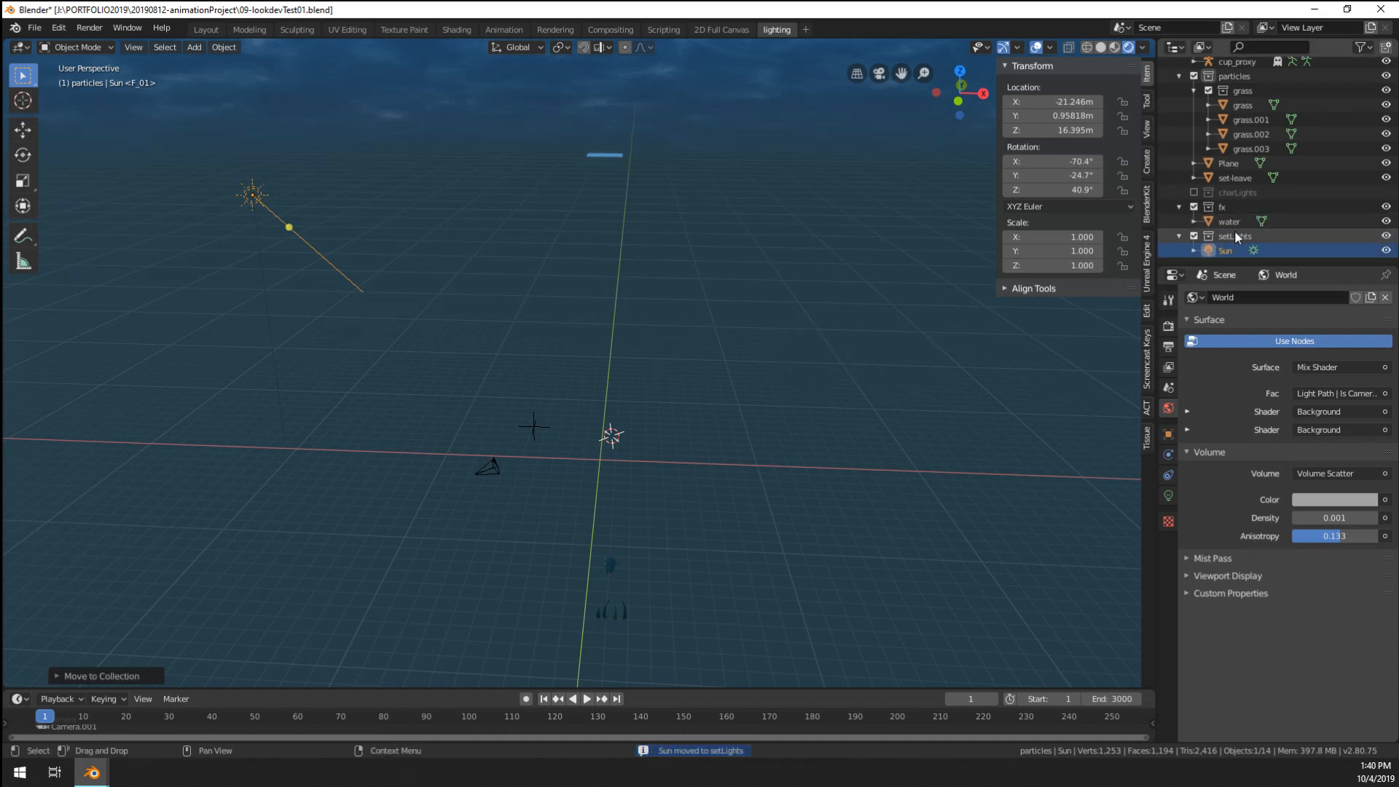
- Select the plane above the tree and include the Set collection in the view layer again
scroll(1235, 231, "up", 1)
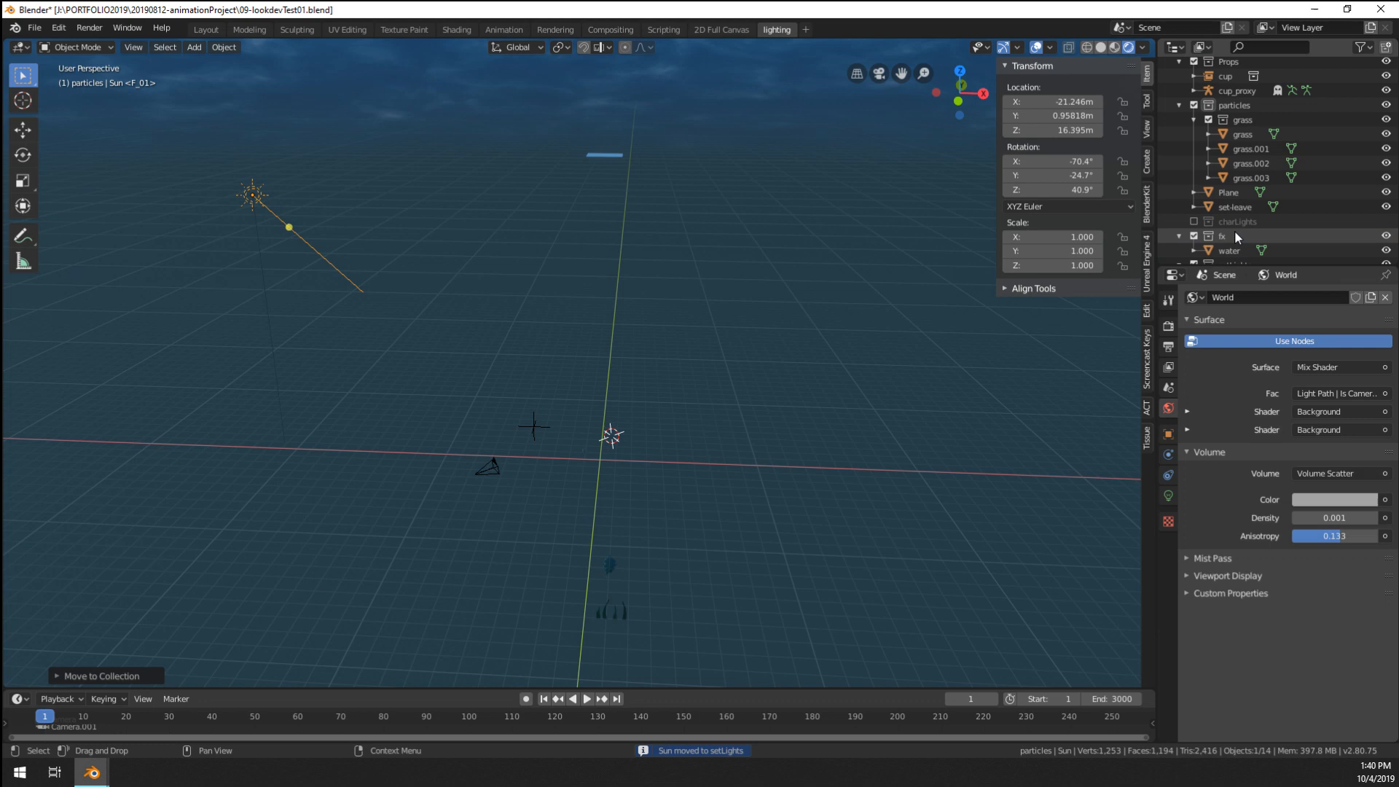
left_click(618, 156)
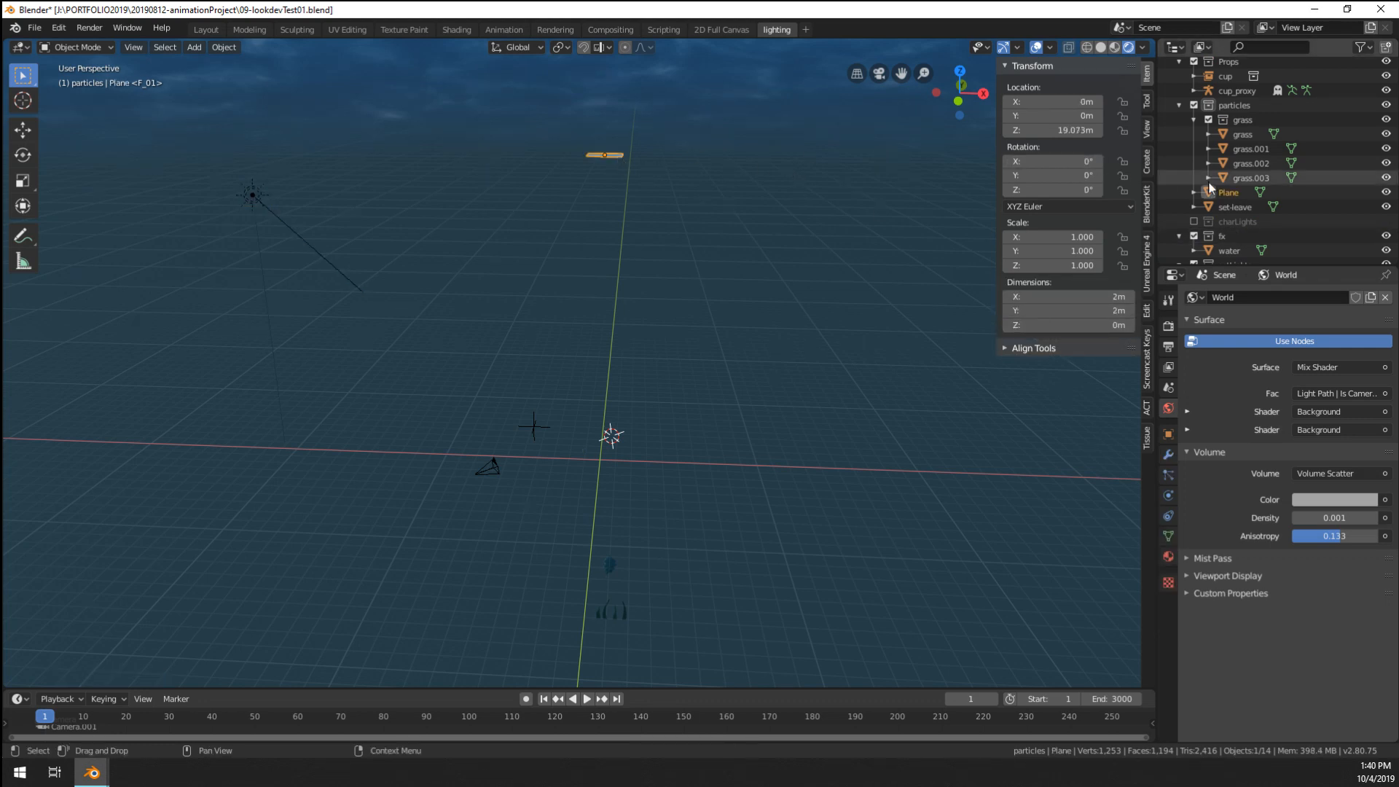
left_click(1237, 194)
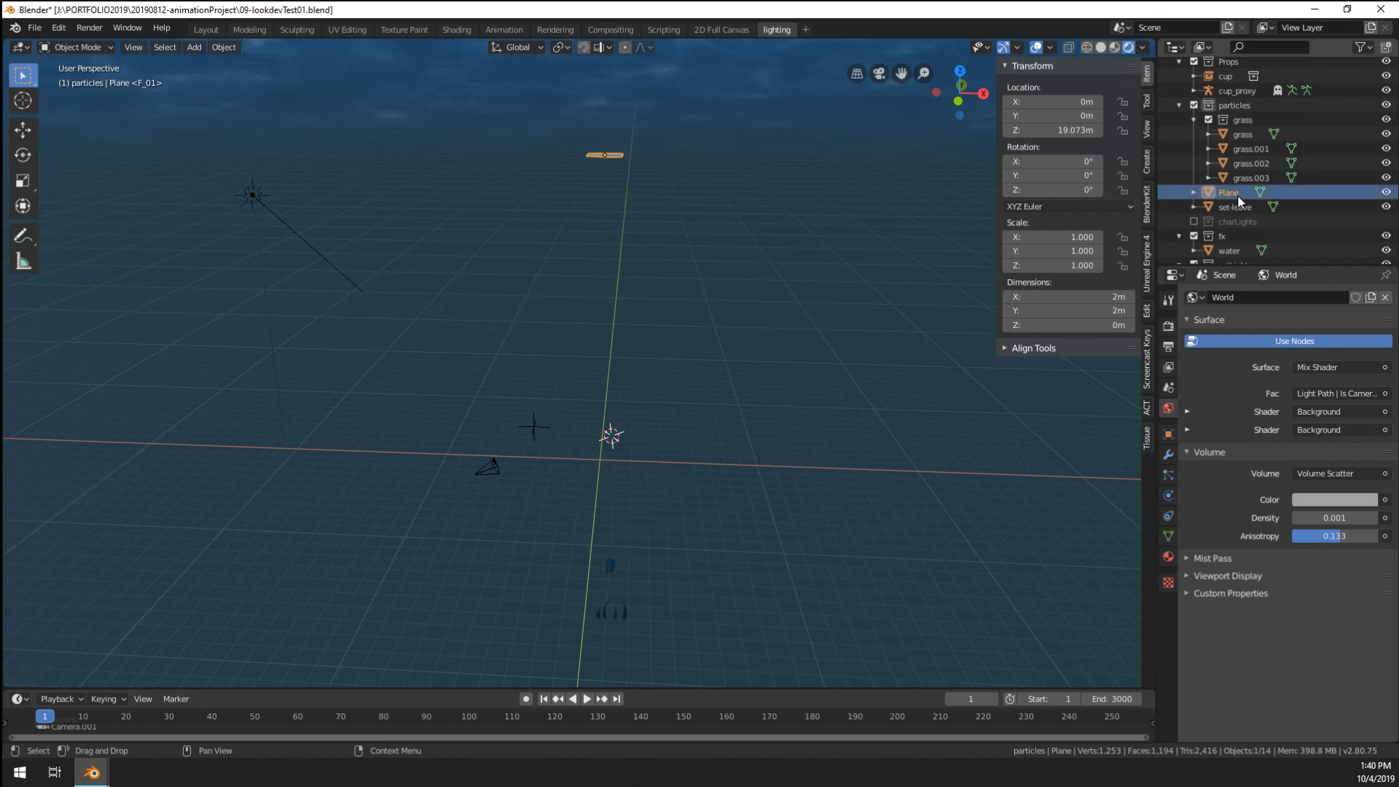
double_click(1237, 193)
key("Return")
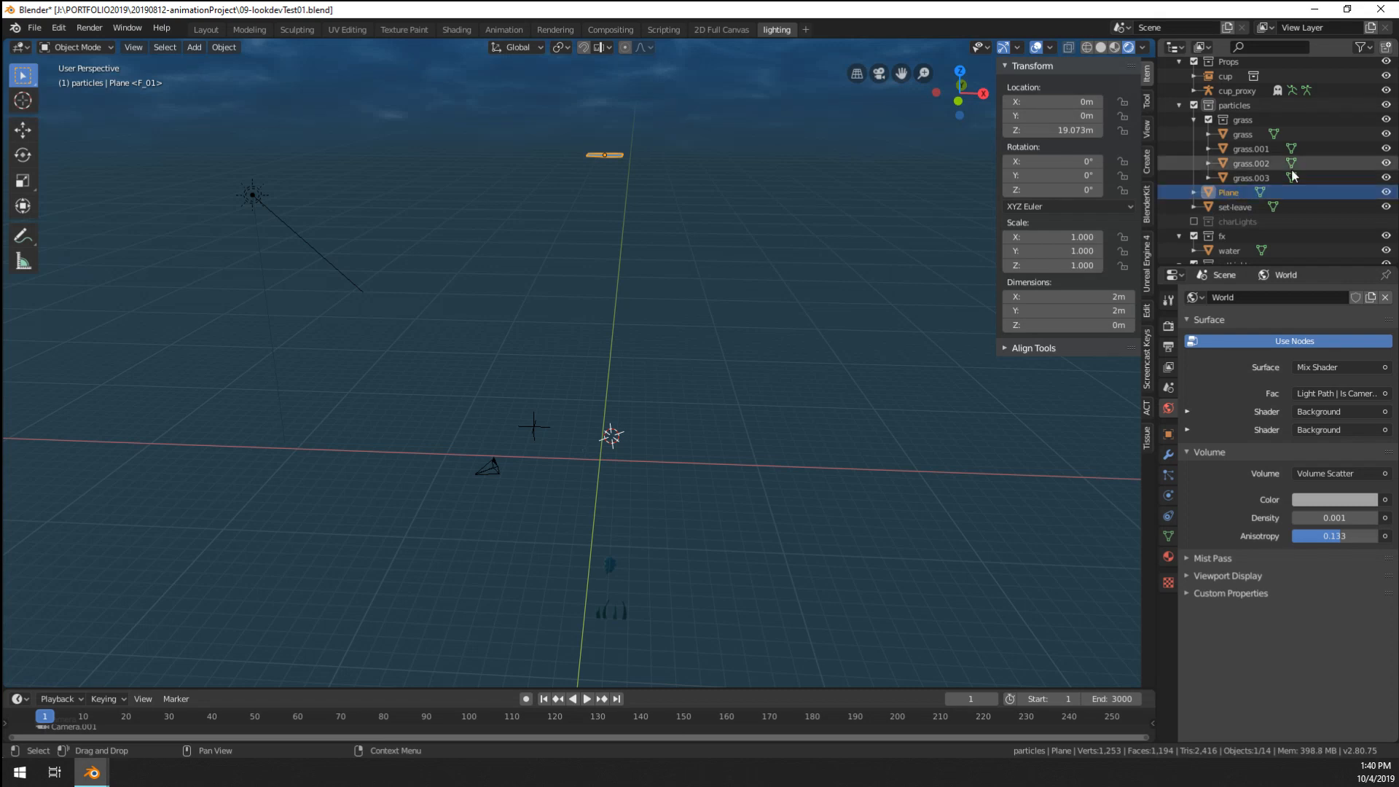
scroll(1291, 169, "down", 2)
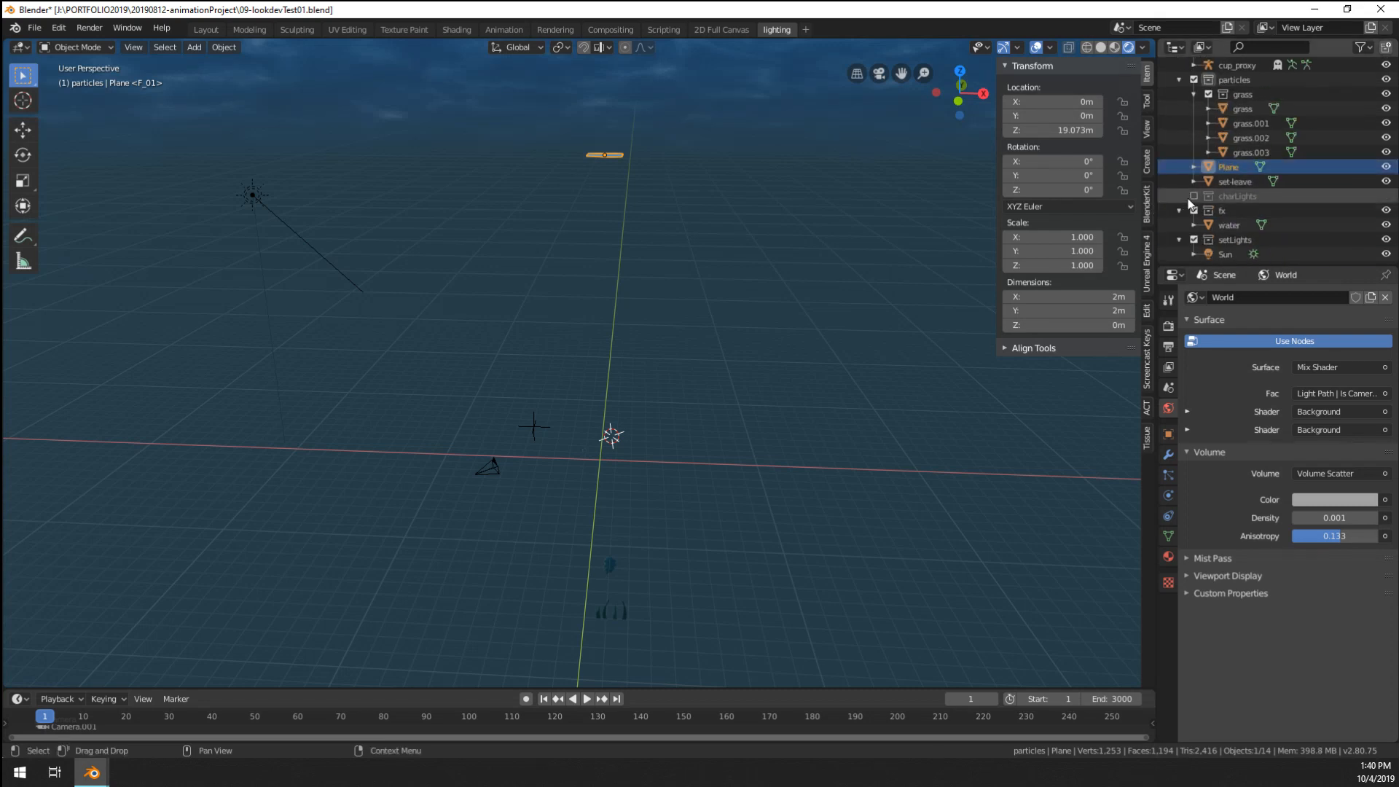
scroll(1188, 198, "up", 6)
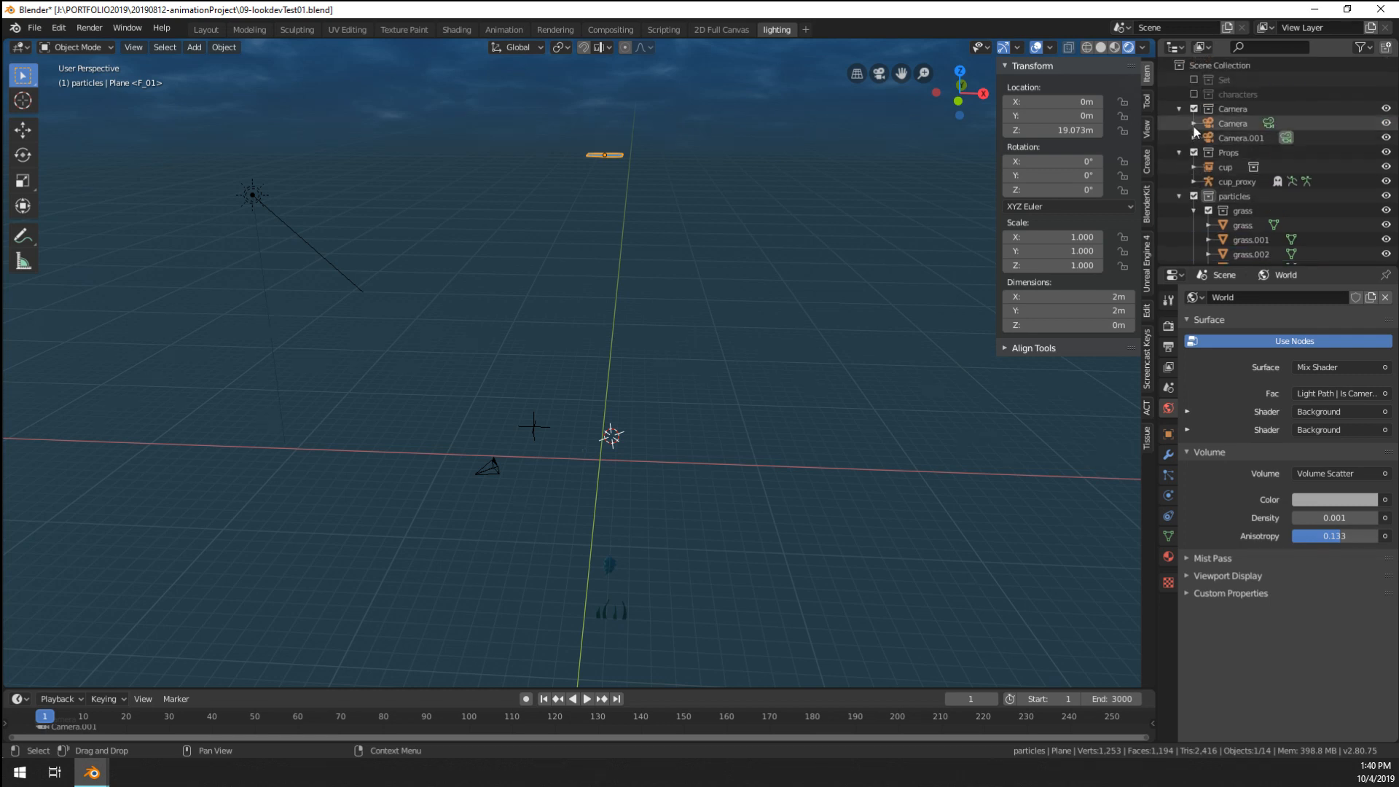
left_click(1194, 80)
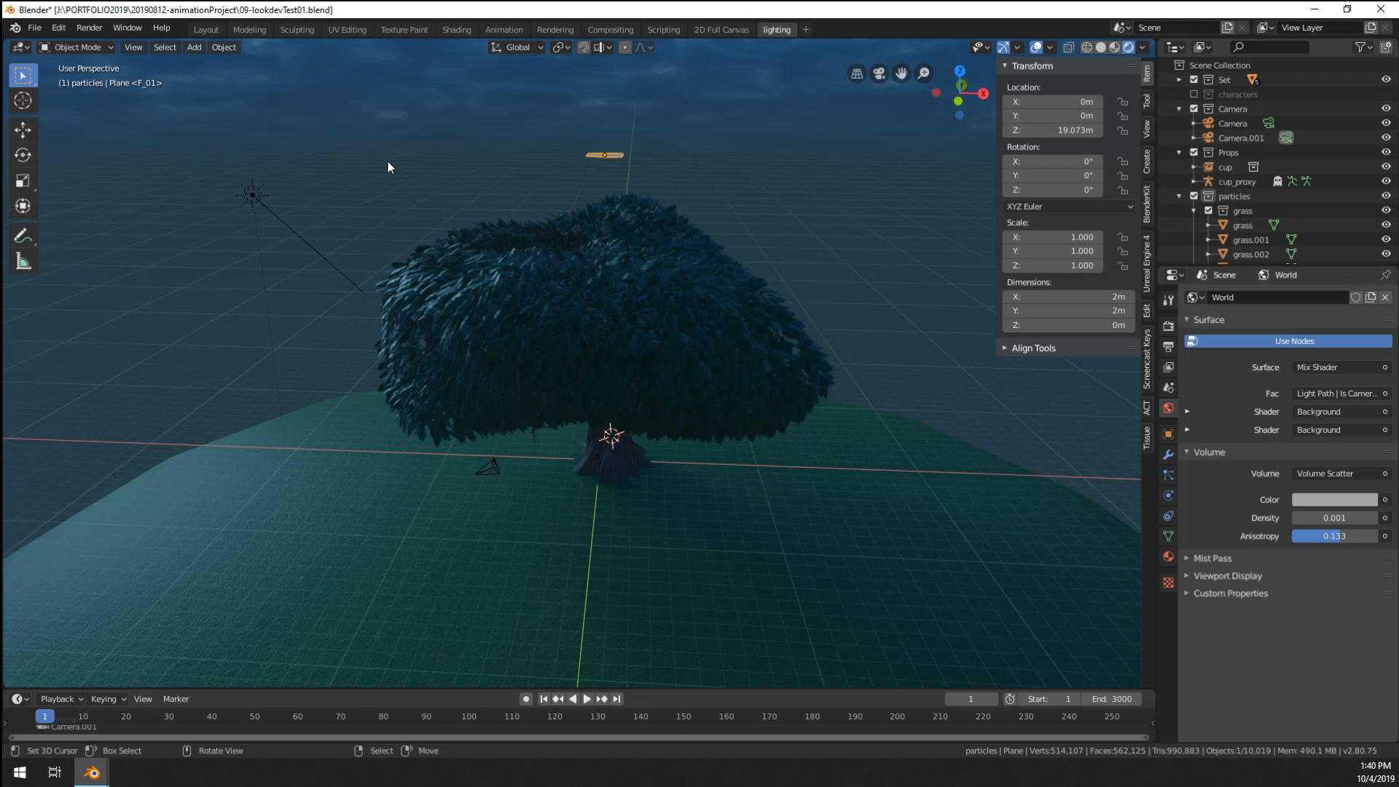
- At frame 0 in camera view, raise the plane above the camera frame to about 24.61 m in Z
middle_click_drag(431, 272, 454, 279)
key("Left")
key("KP_0")
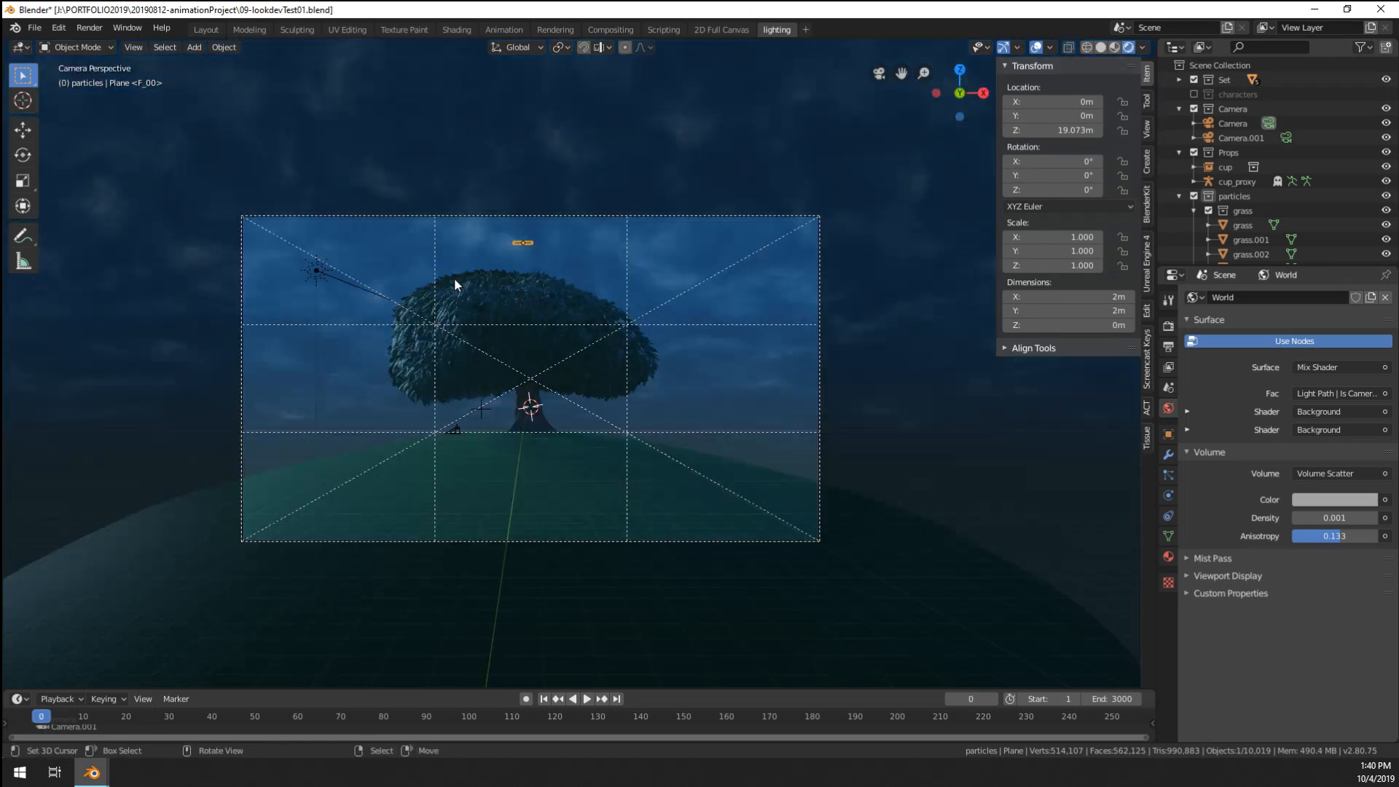
scroll(456, 278, "up", 5)
scroll(514, 242, "down", 6)
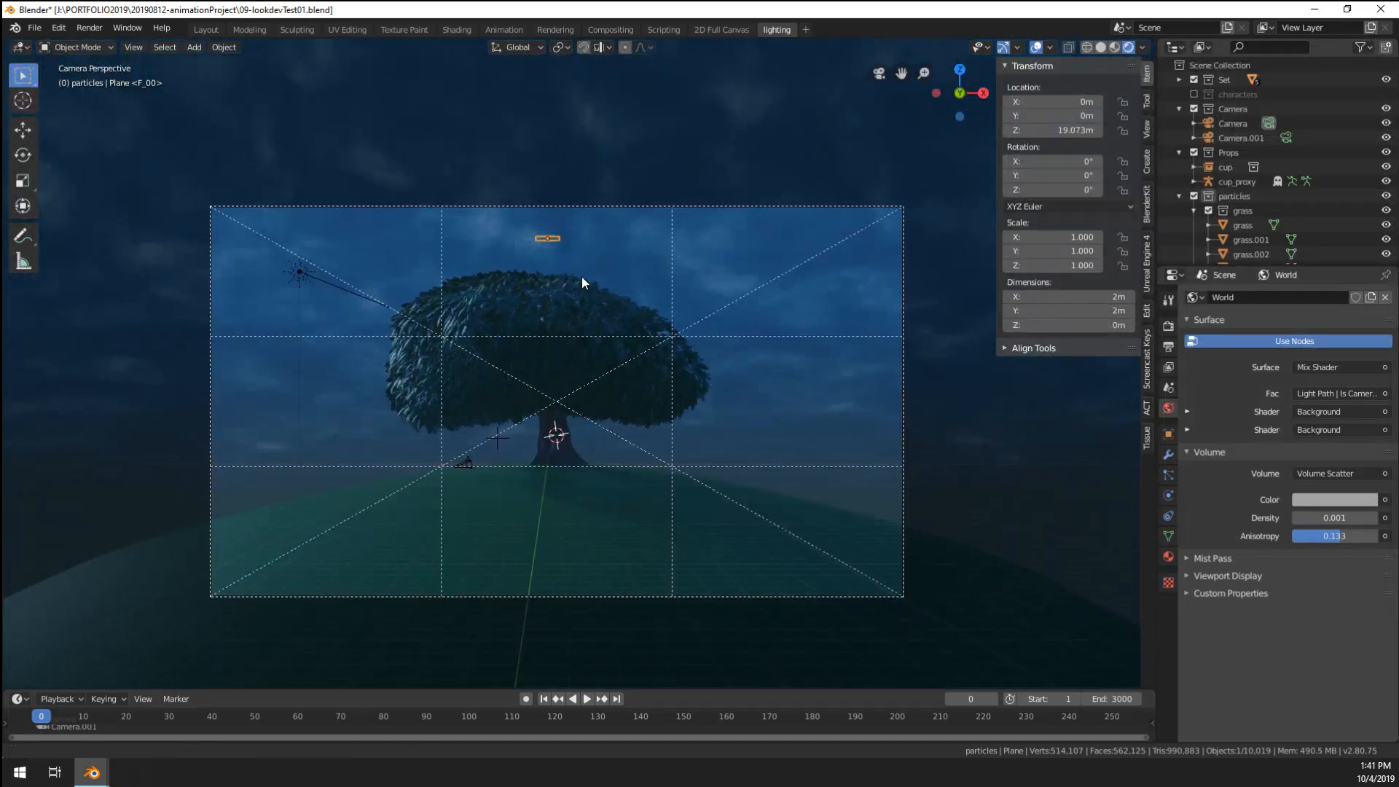
key("g")
key("z")
- Scale the plane along X and Y to about 67 m by 13.4 m so it spans beyond the camera frame's width
key("s")
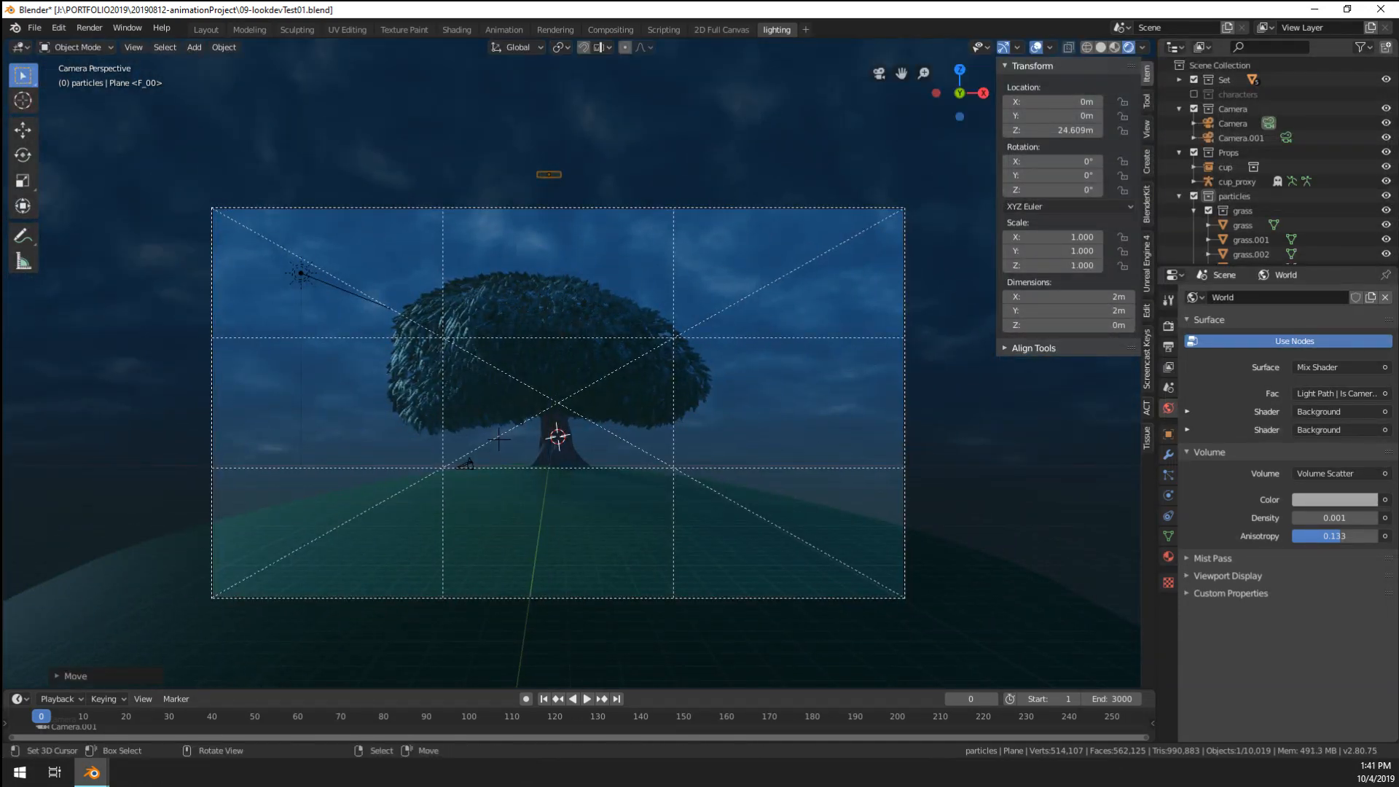
key("y")
key("x")
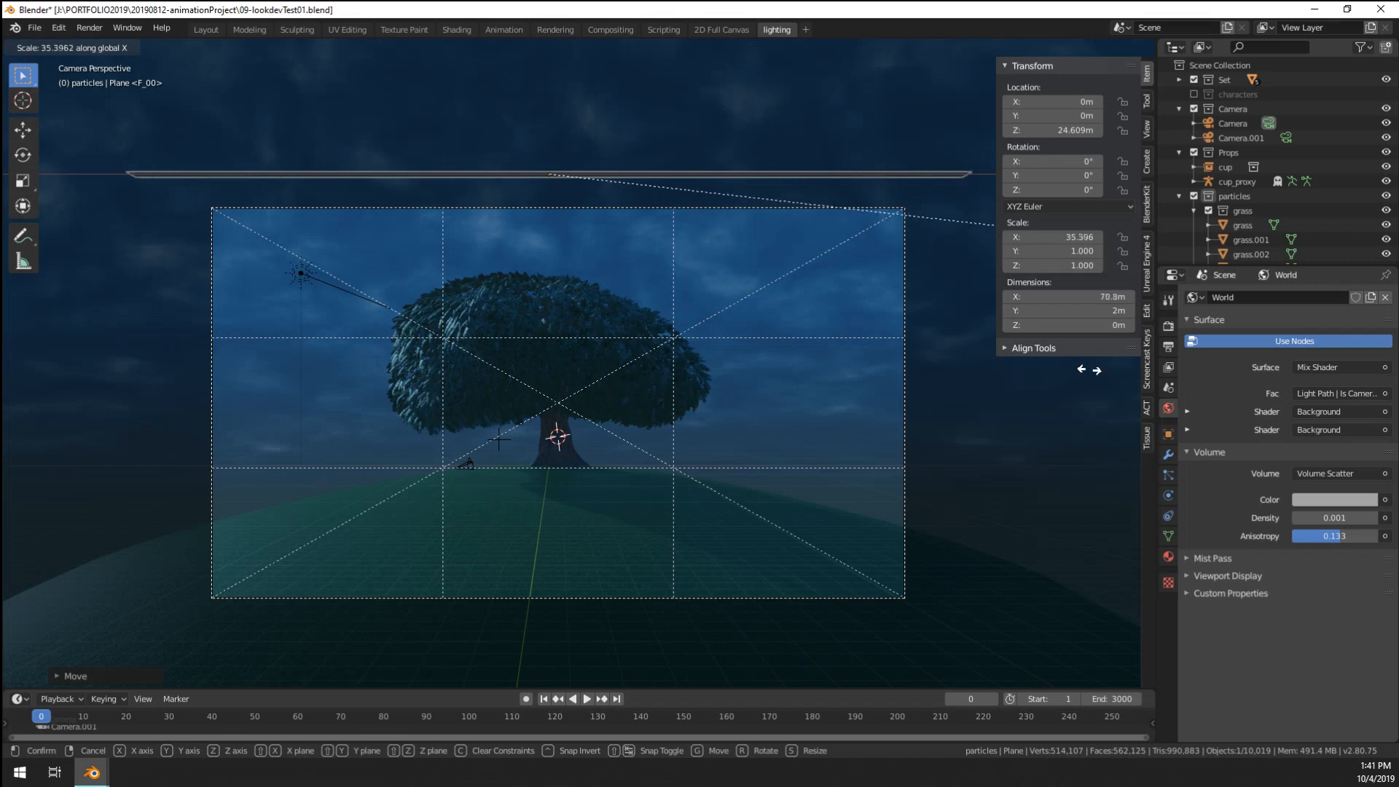
left_click(994, 376)
middle_click_drag(626, 316, 452, 419)
key("s")
key("y")
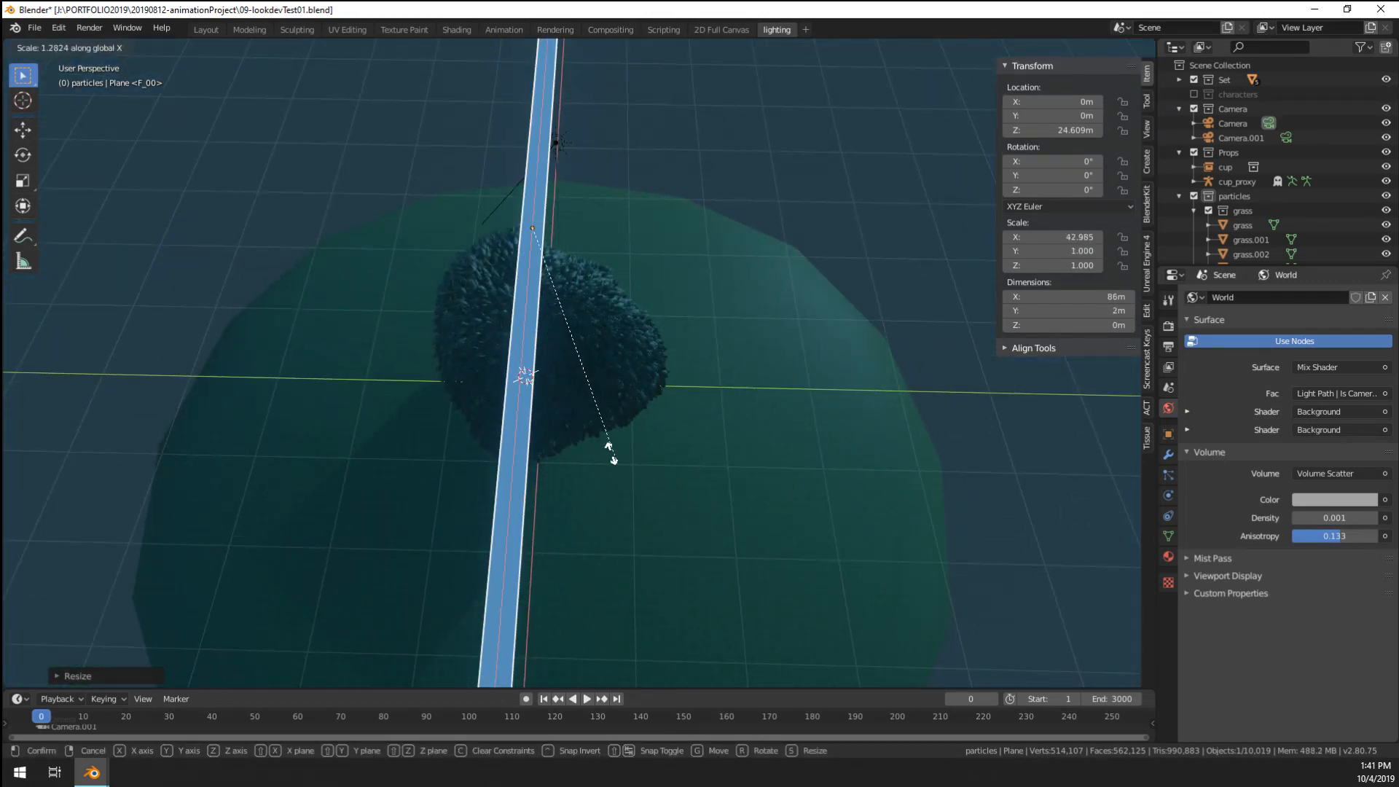
left_click(633, 540)
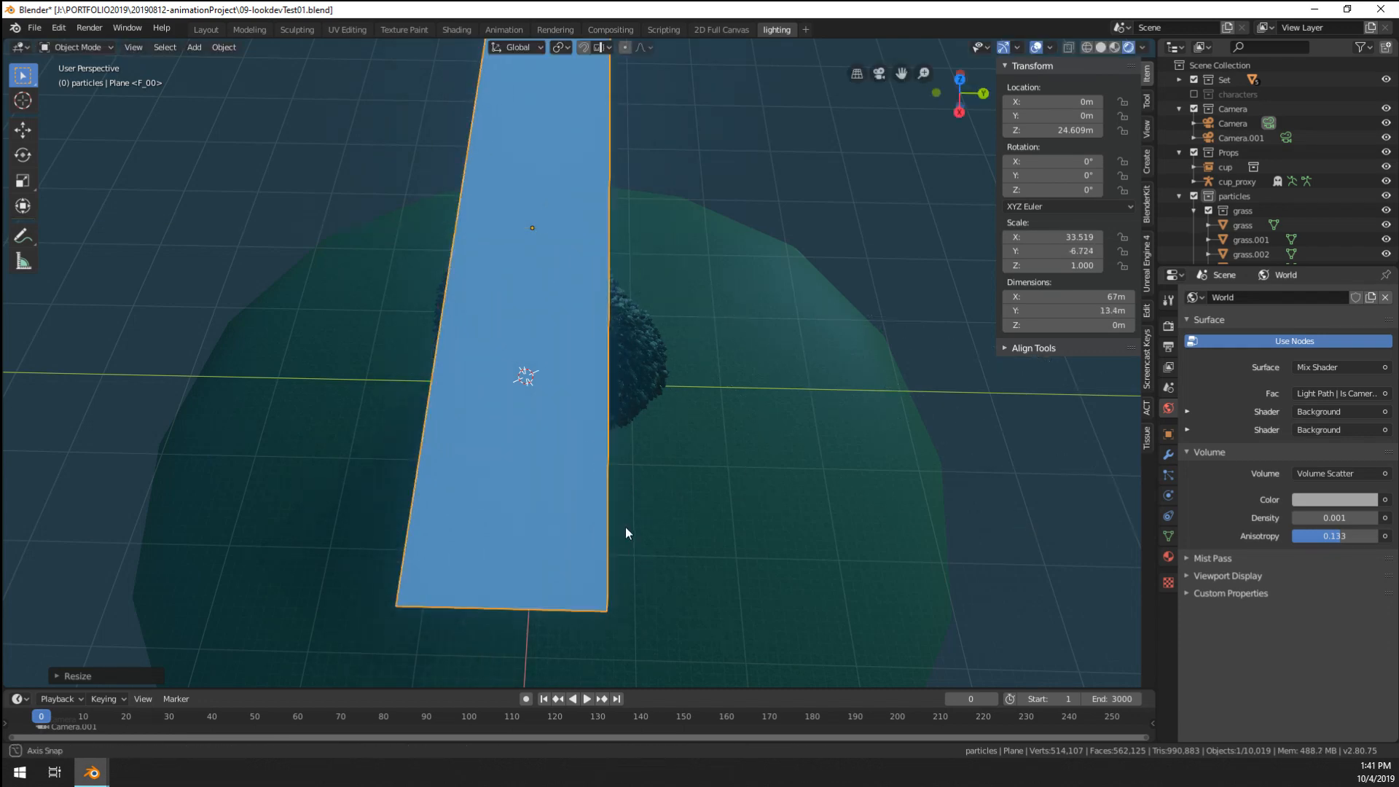
middle_click_drag(625, 527, 614, 527)
key("KP_0")
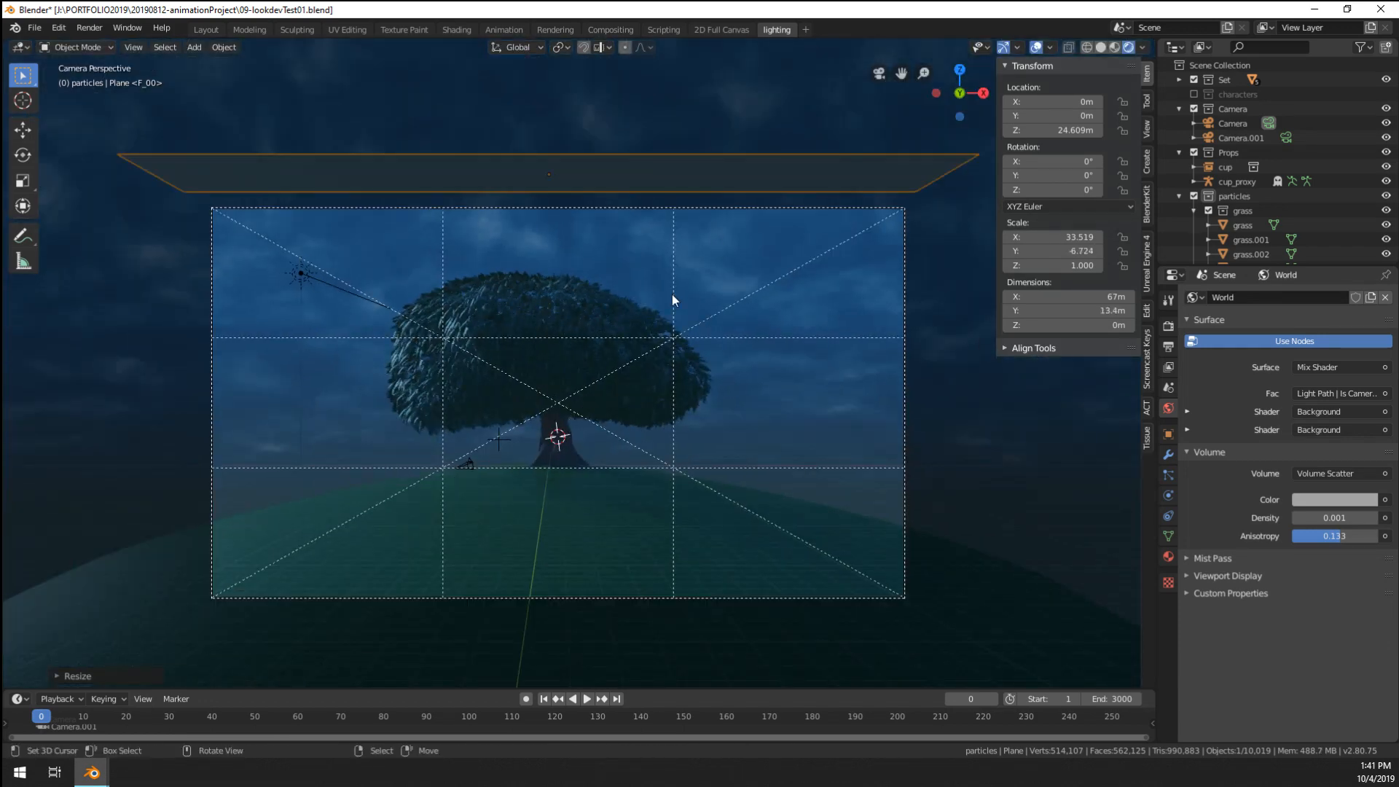
scroll(379, 471, "up", 1)
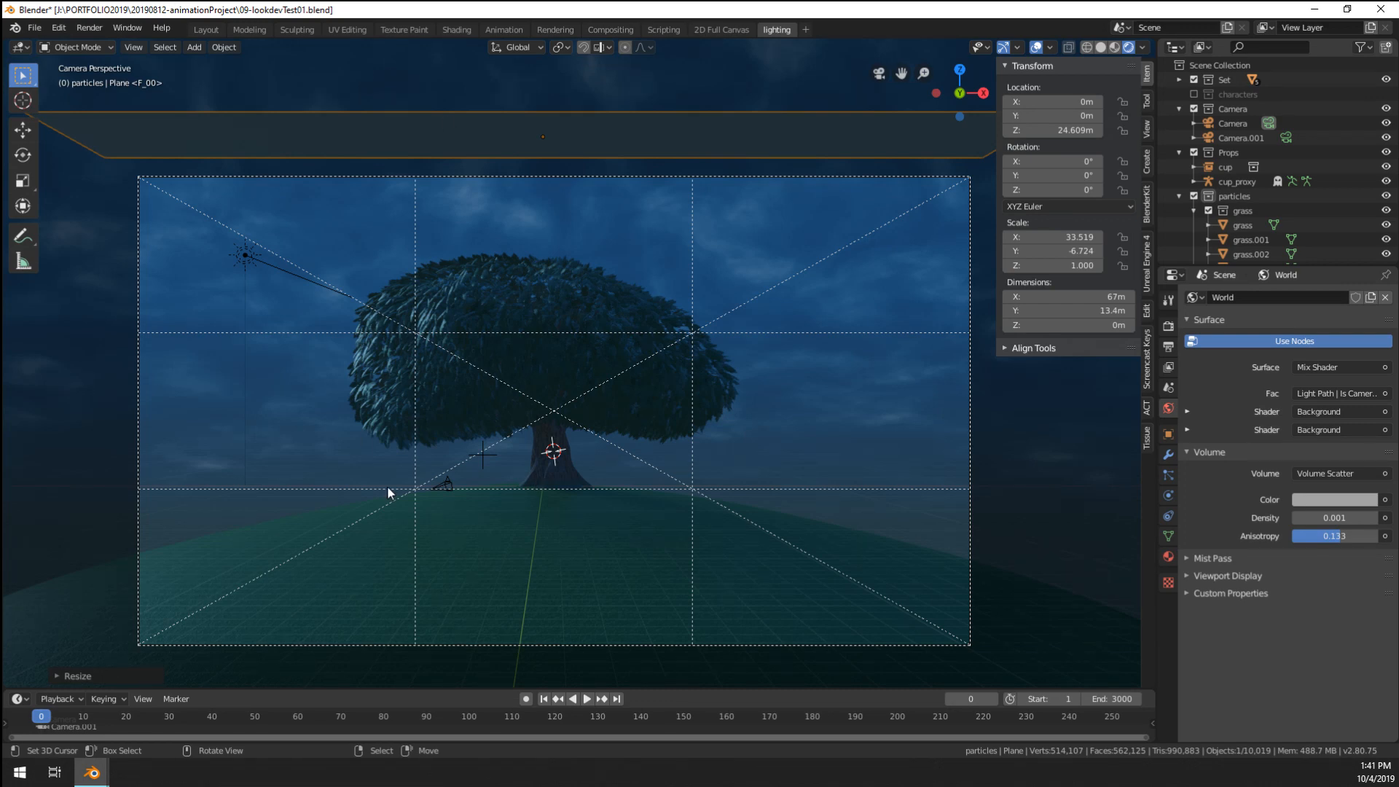
middle_click_drag(578, 427, 556, 484)
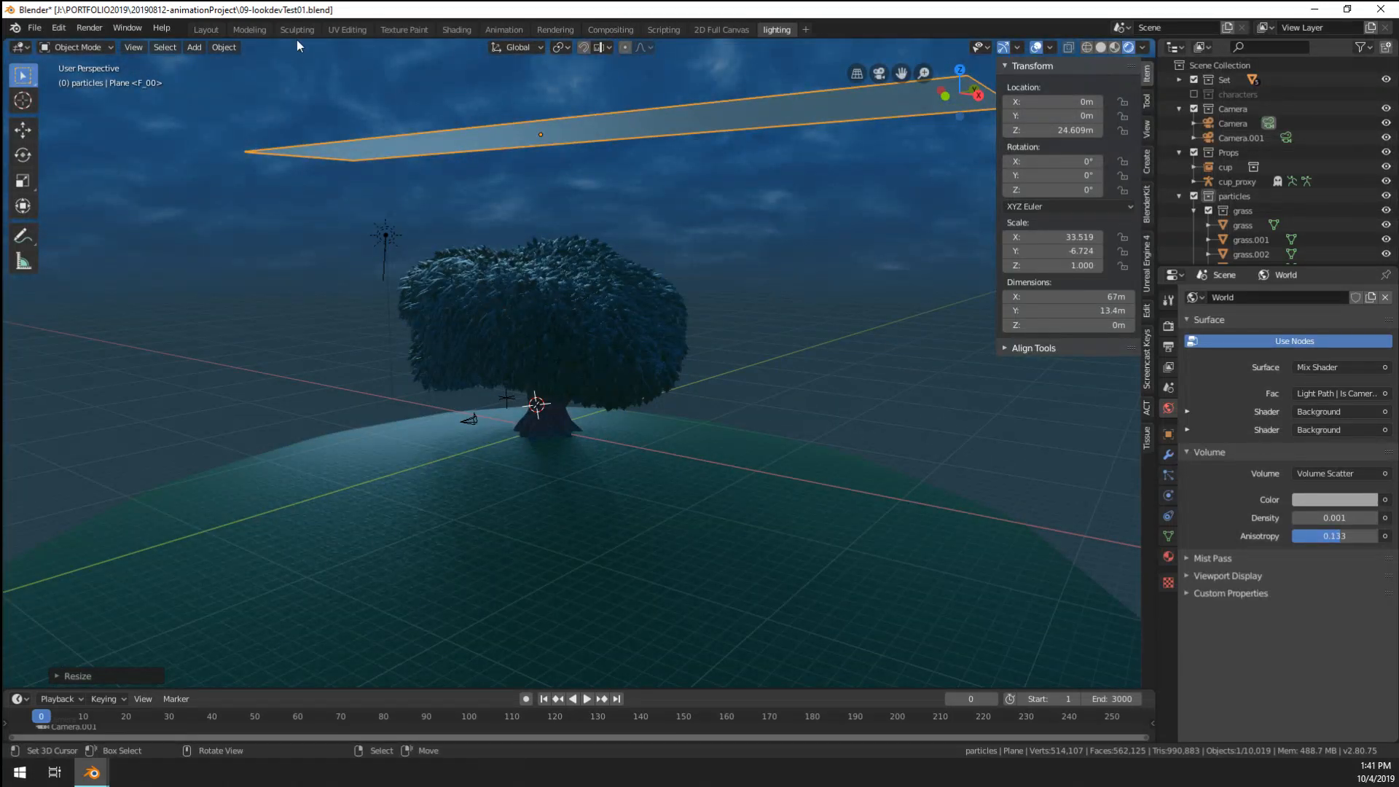
left_click(460, 29)
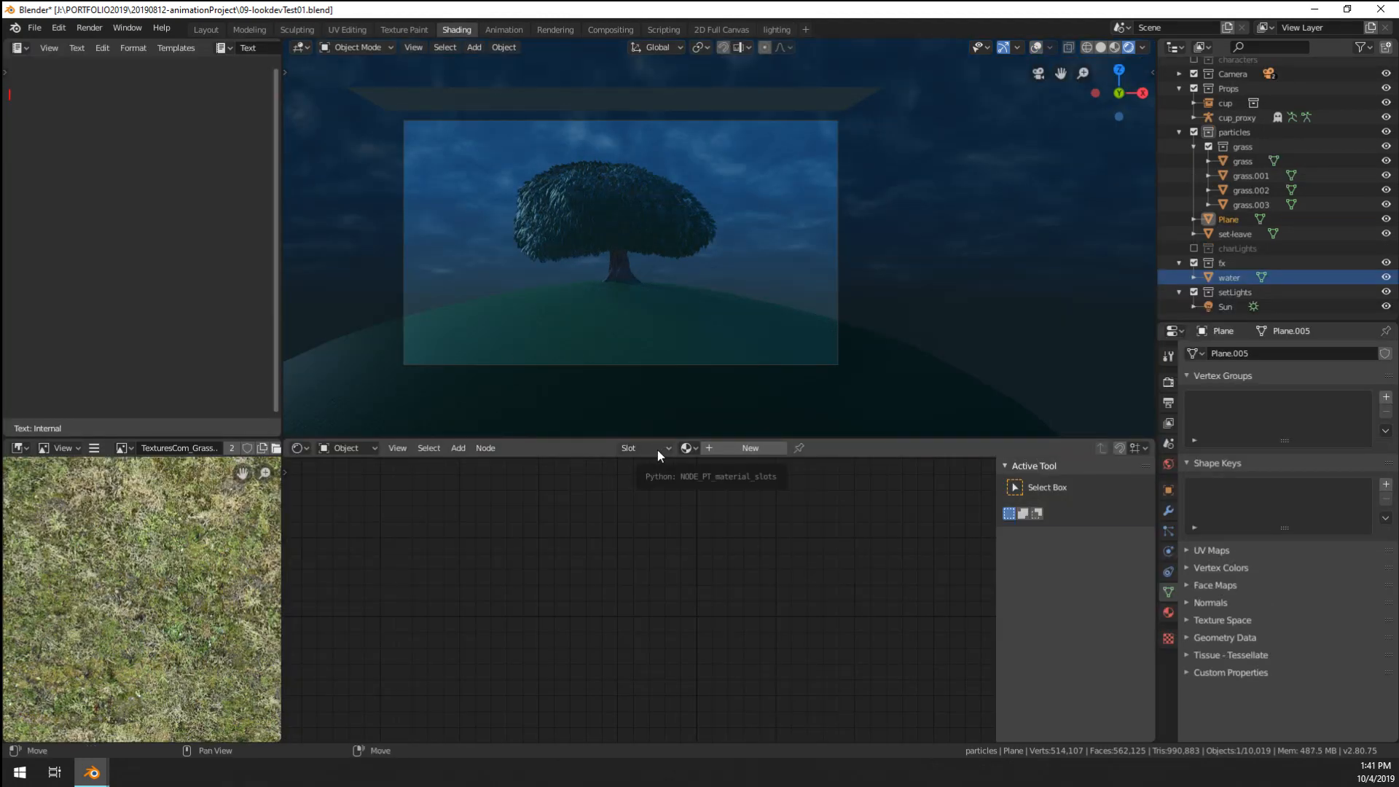
left_click(1168, 532)
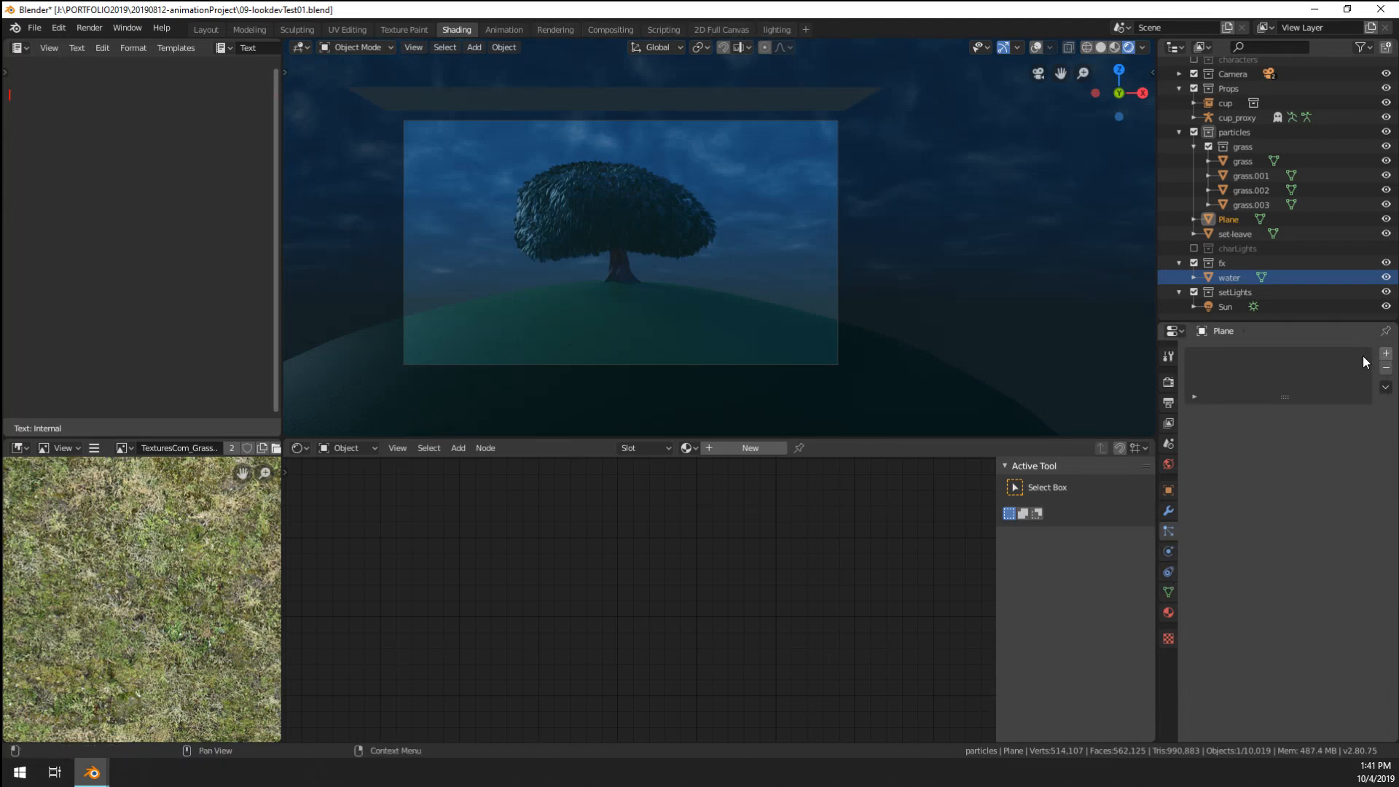
mouse_move(656, 262)
middle_mouse_down()
mouse_move(559, 233)
mouse_move(719, 132)
middle_mouse_up()
left_click(777, 29)
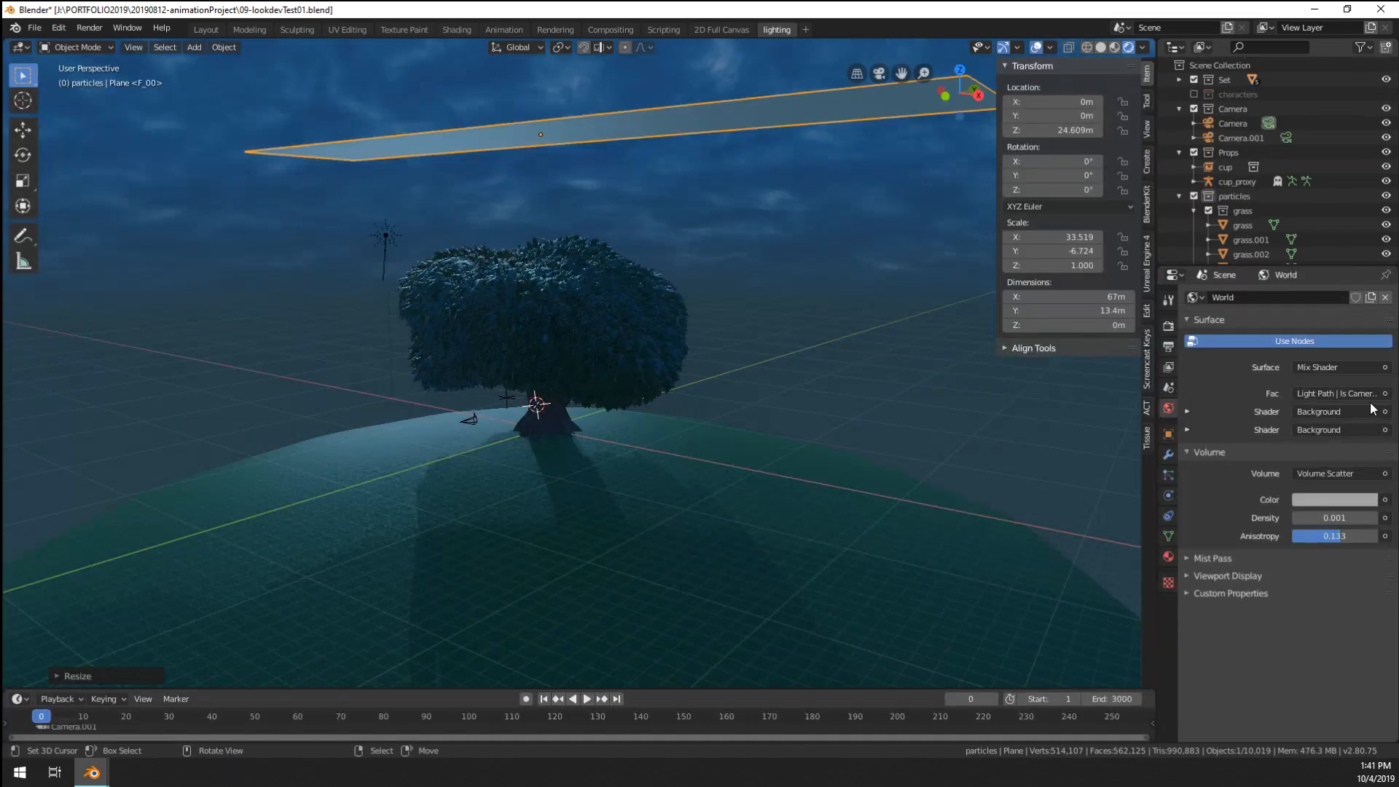
- Add an emitter particle system to the plane and turn off Show Emitter in its render settings
left_click(1168, 475)
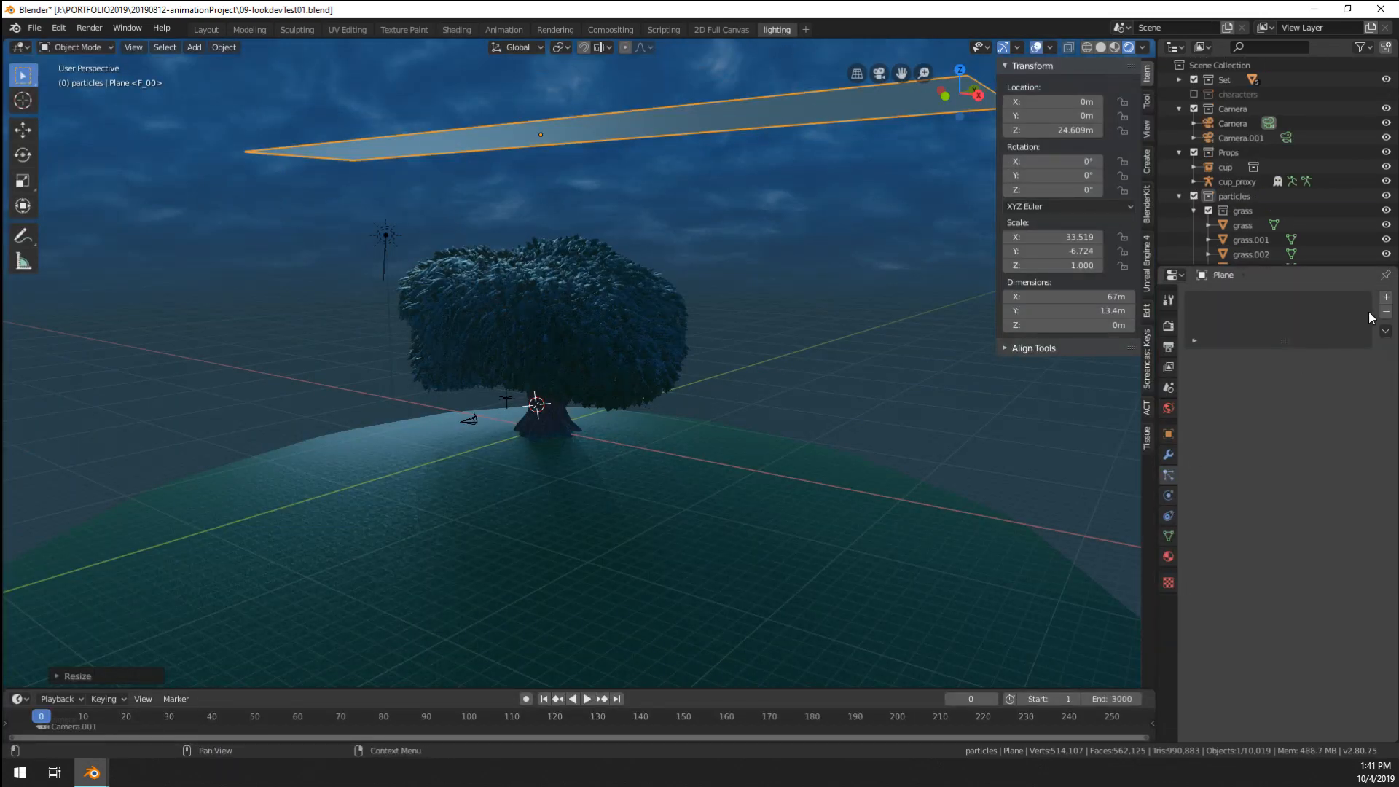
left_click(1386, 298)
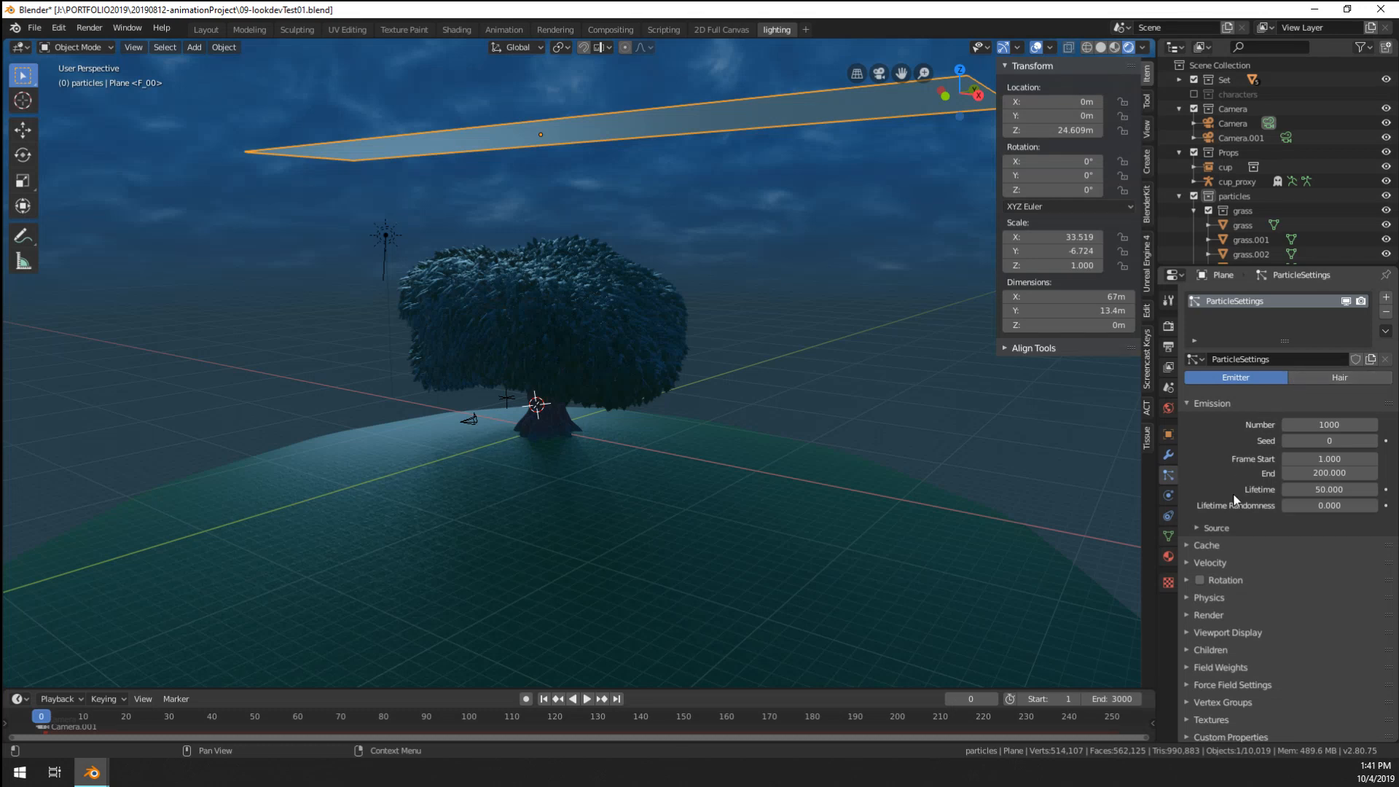
left_click(1209, 615)
scroll(1217, 615, "down", 2)
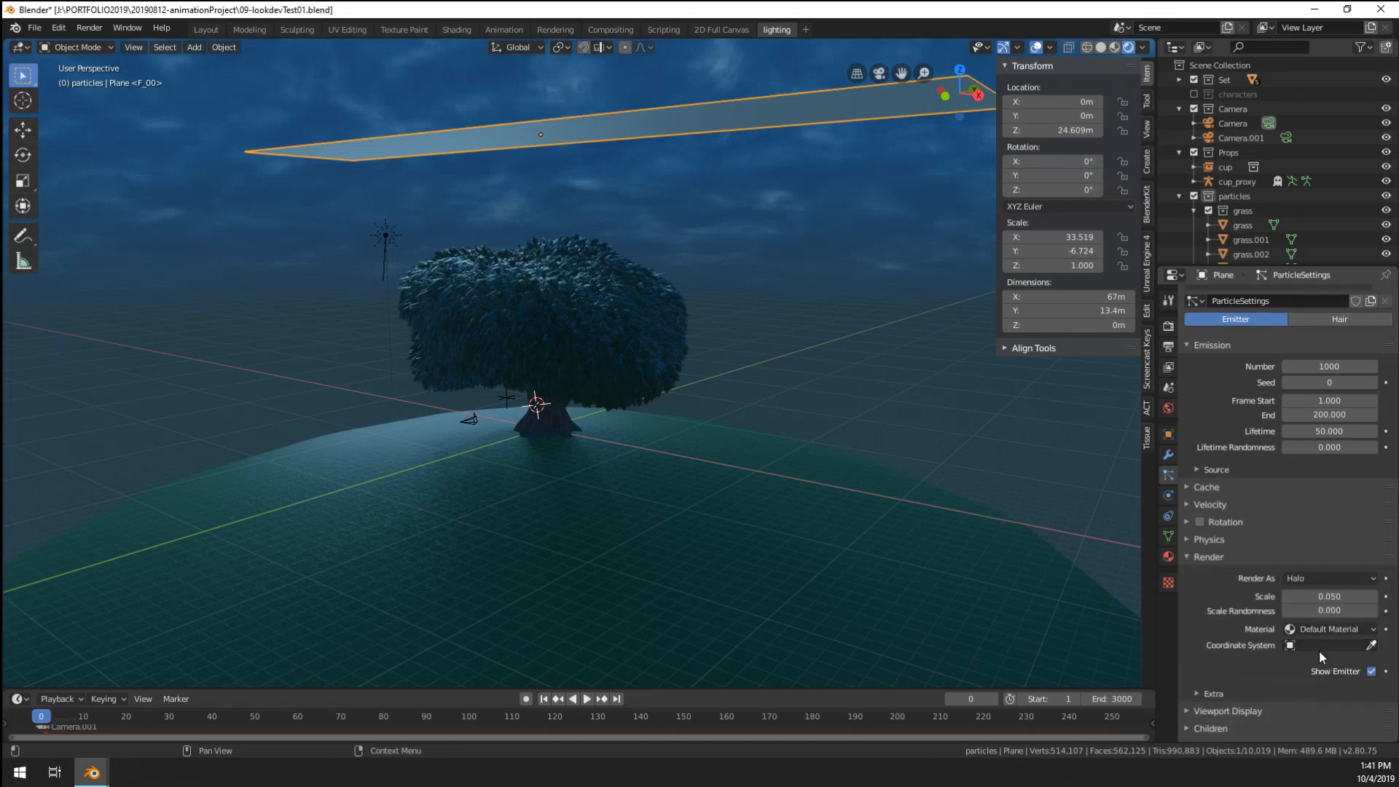
left_click(1372, 672)
- In camera view, lower the plane into the camera frame just above the tree, to about 17.26 m in Z
middle_click_drag(801, 364, 703, 341)
key("KP_0")
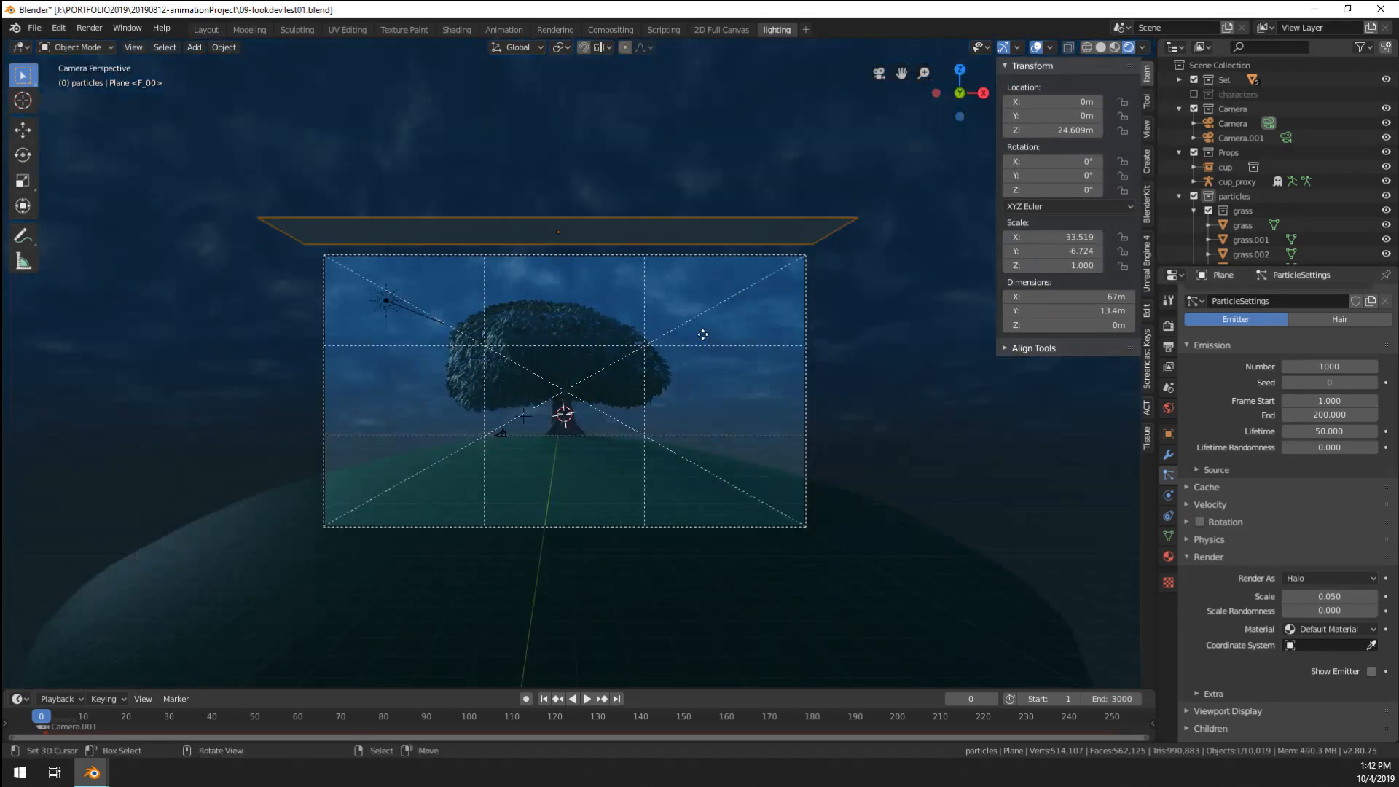
key("g")
left_click(704, 396)
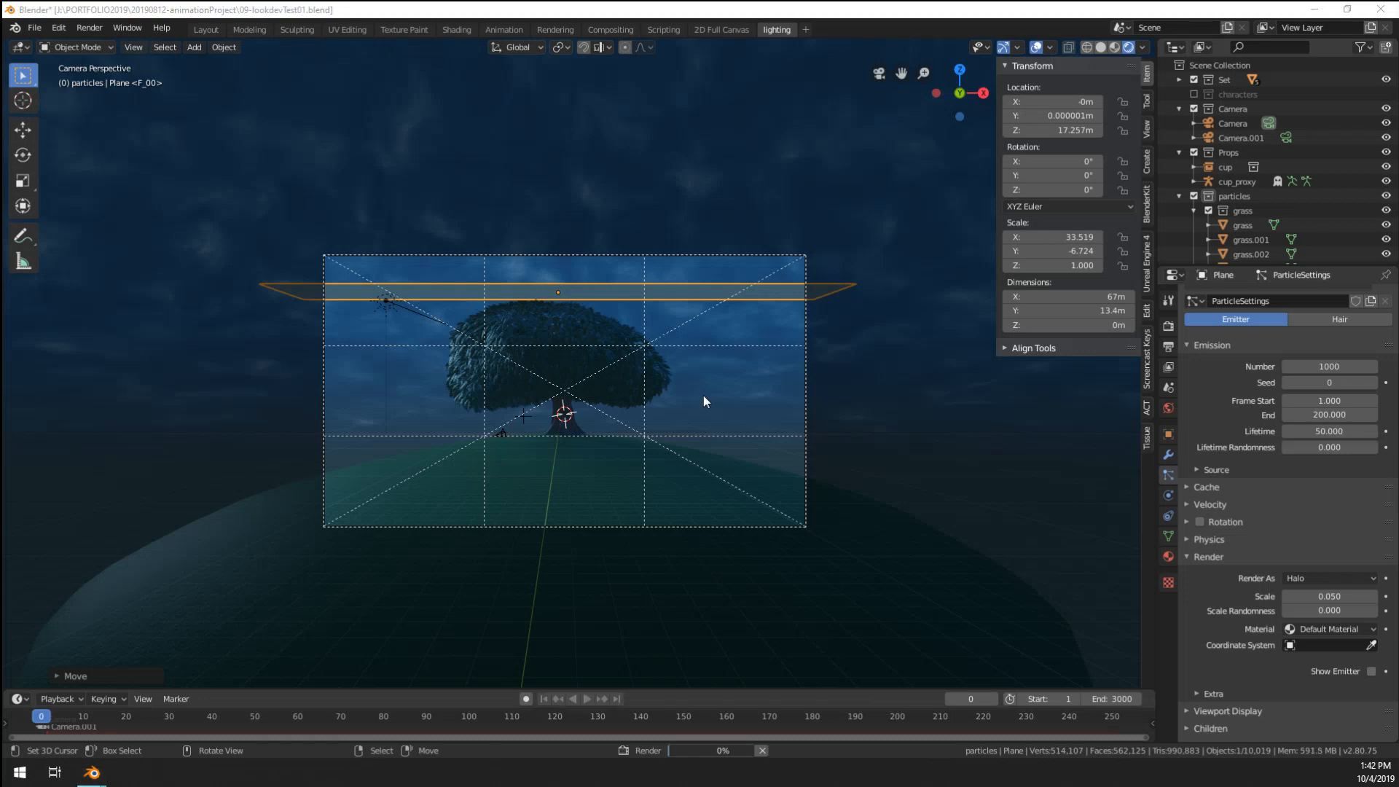
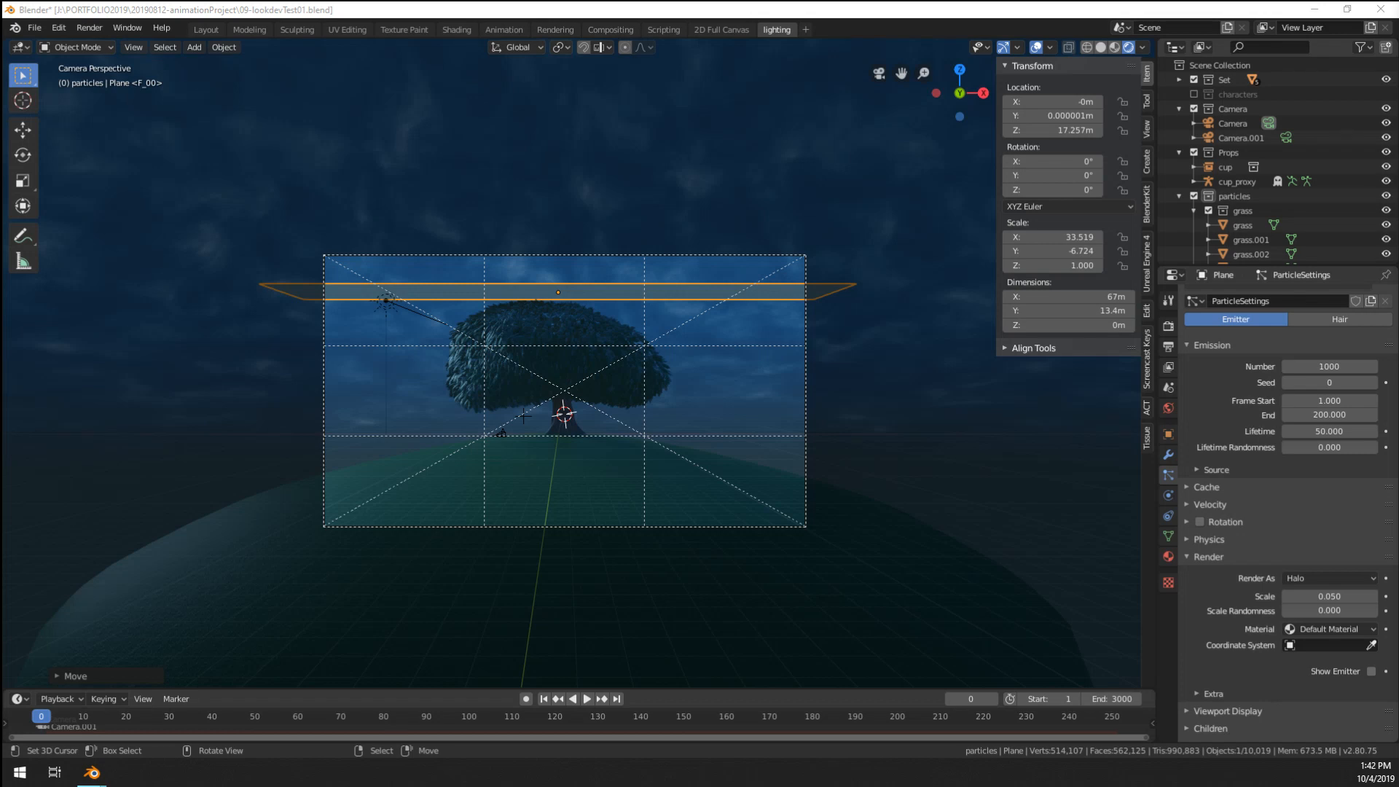
- Move the plane up out of the camera frame to about 25.32 m in Z
key("g")
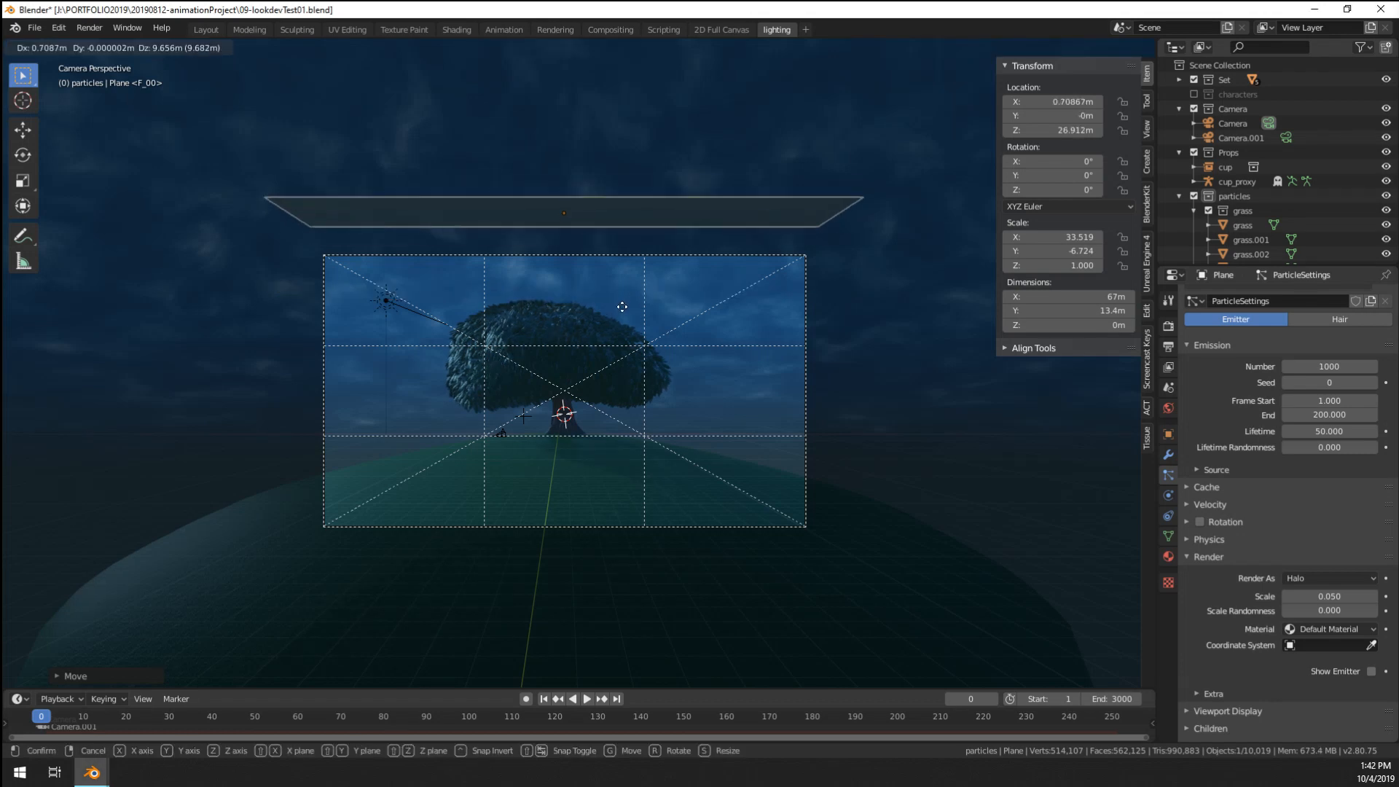
left_click(567, 472)
key("KP_0")
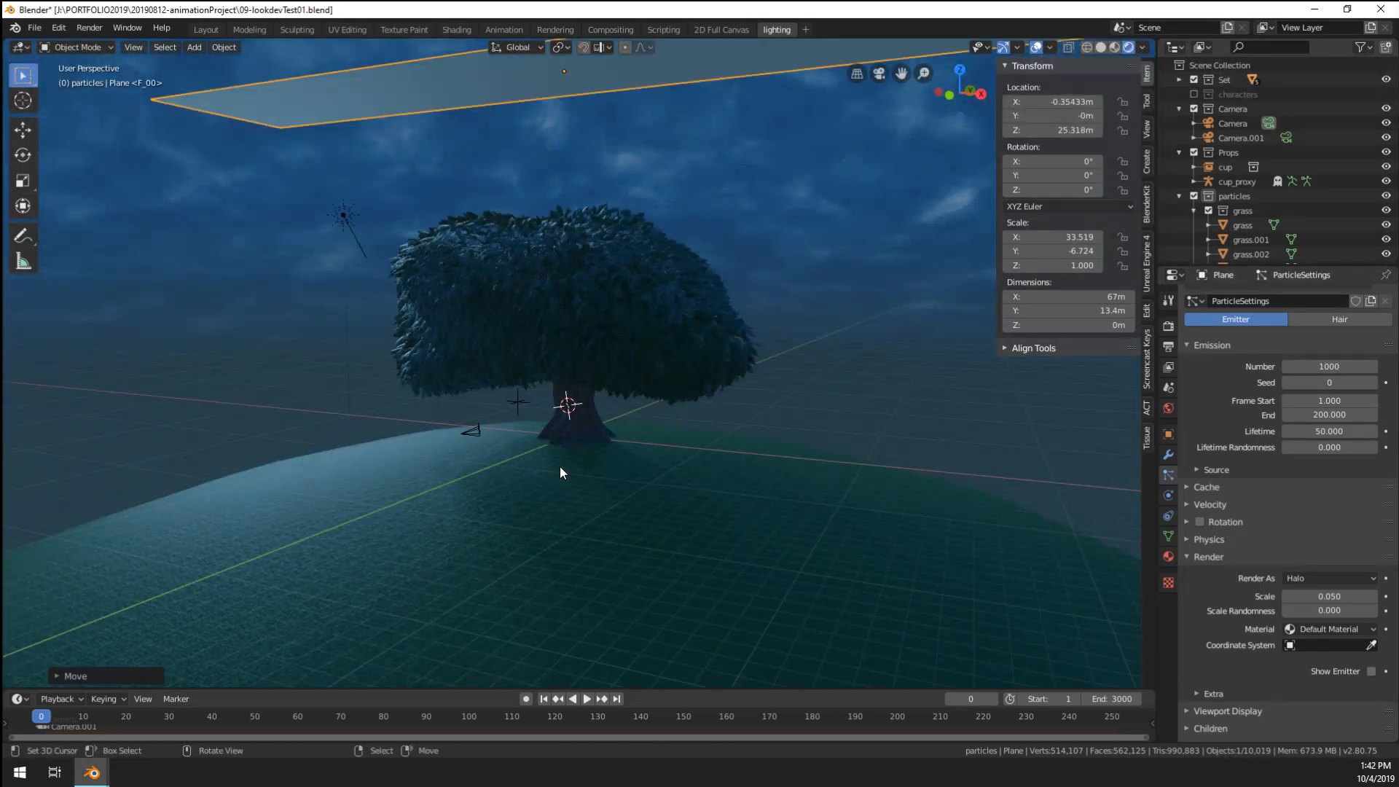
- Snap the 3D cursor to the active plane's origin
scroll(560, 467, "down", 3)
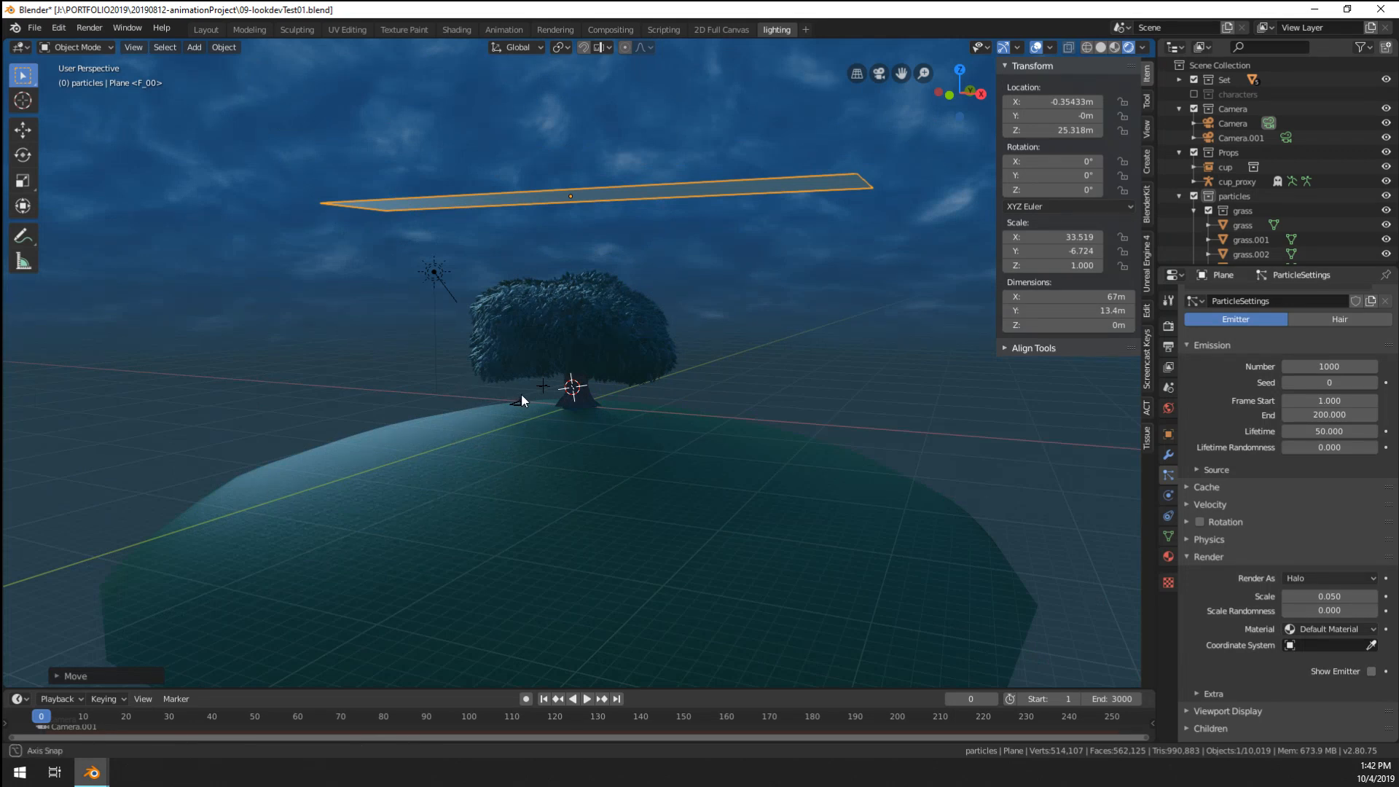
middle_click_drag(522, 395, 618, 232)
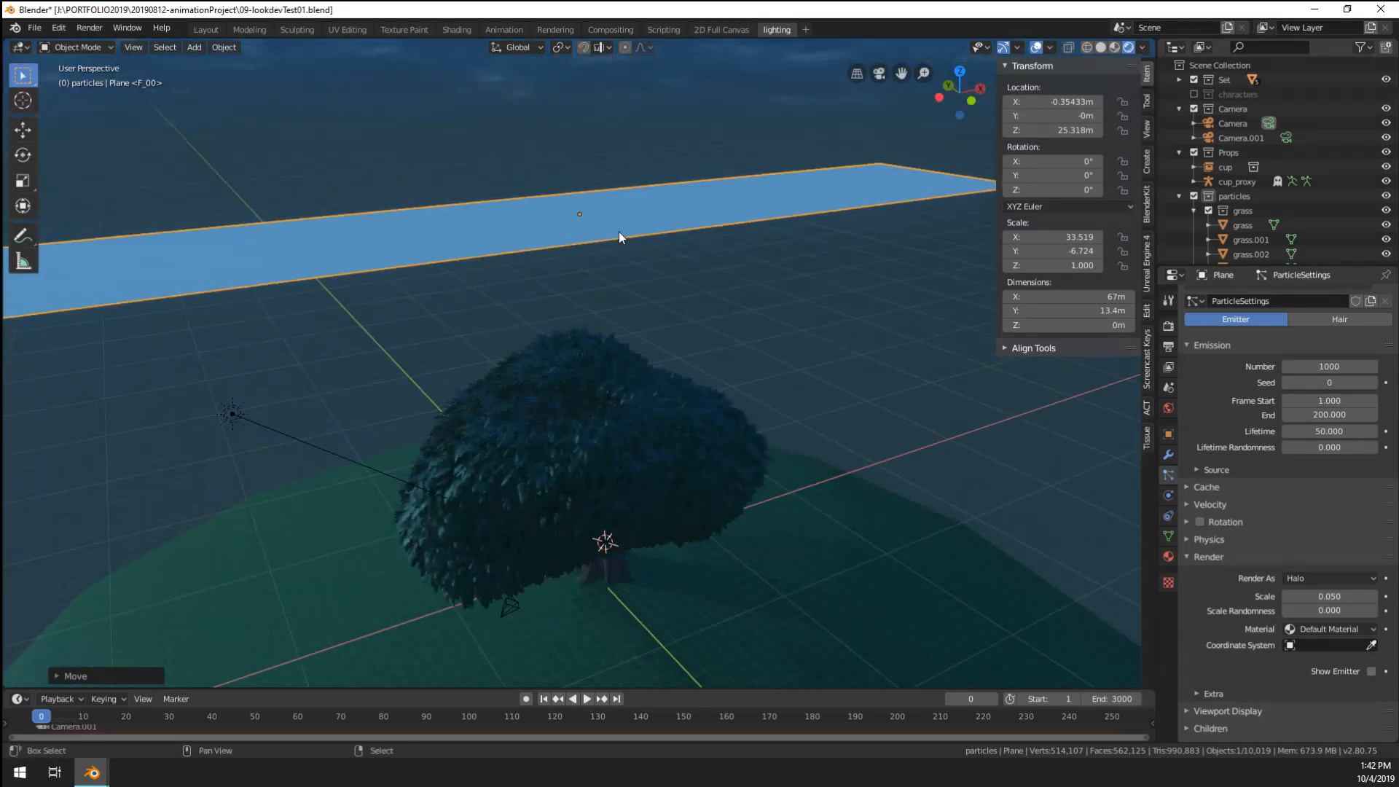
key("shift+s")
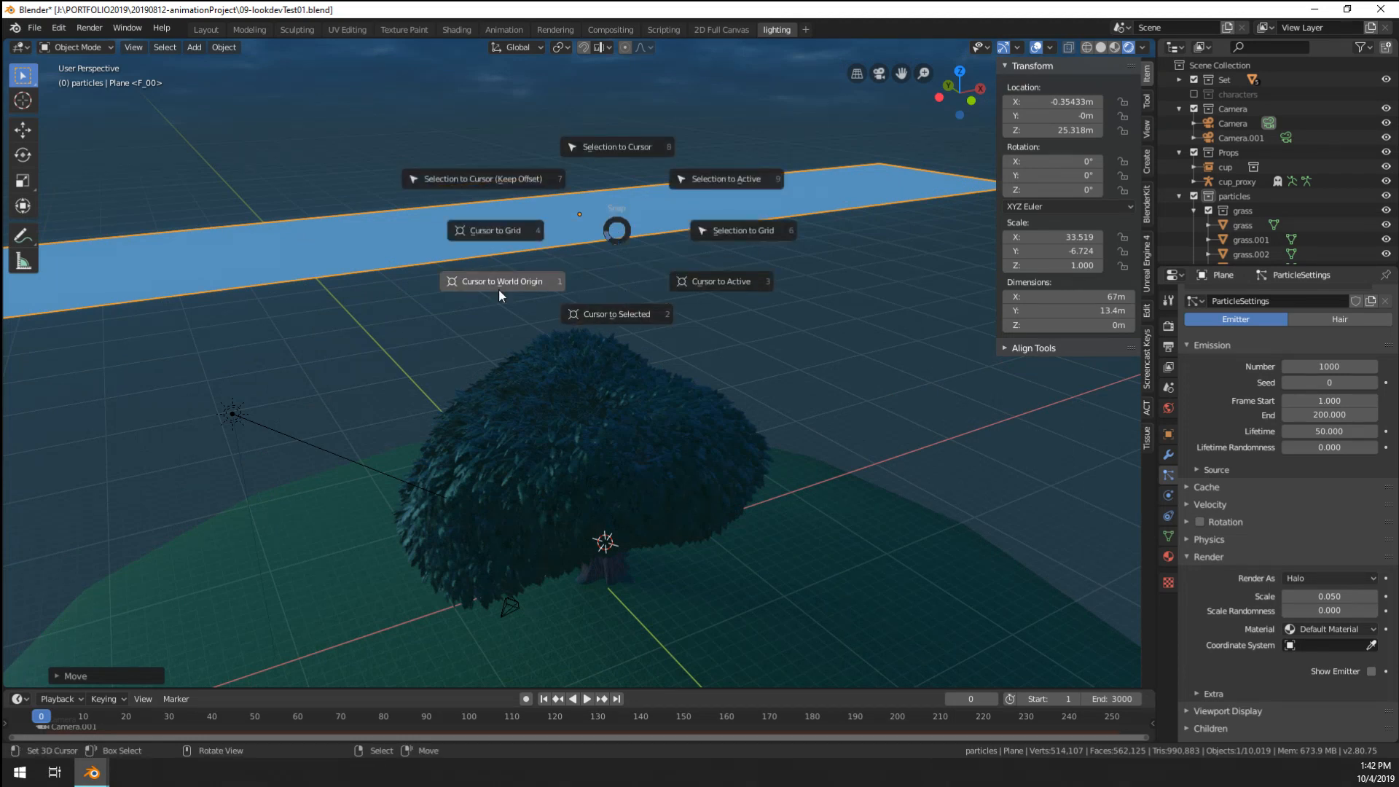
left_click(705, 286)
scroll(693, 357, "up", 4)
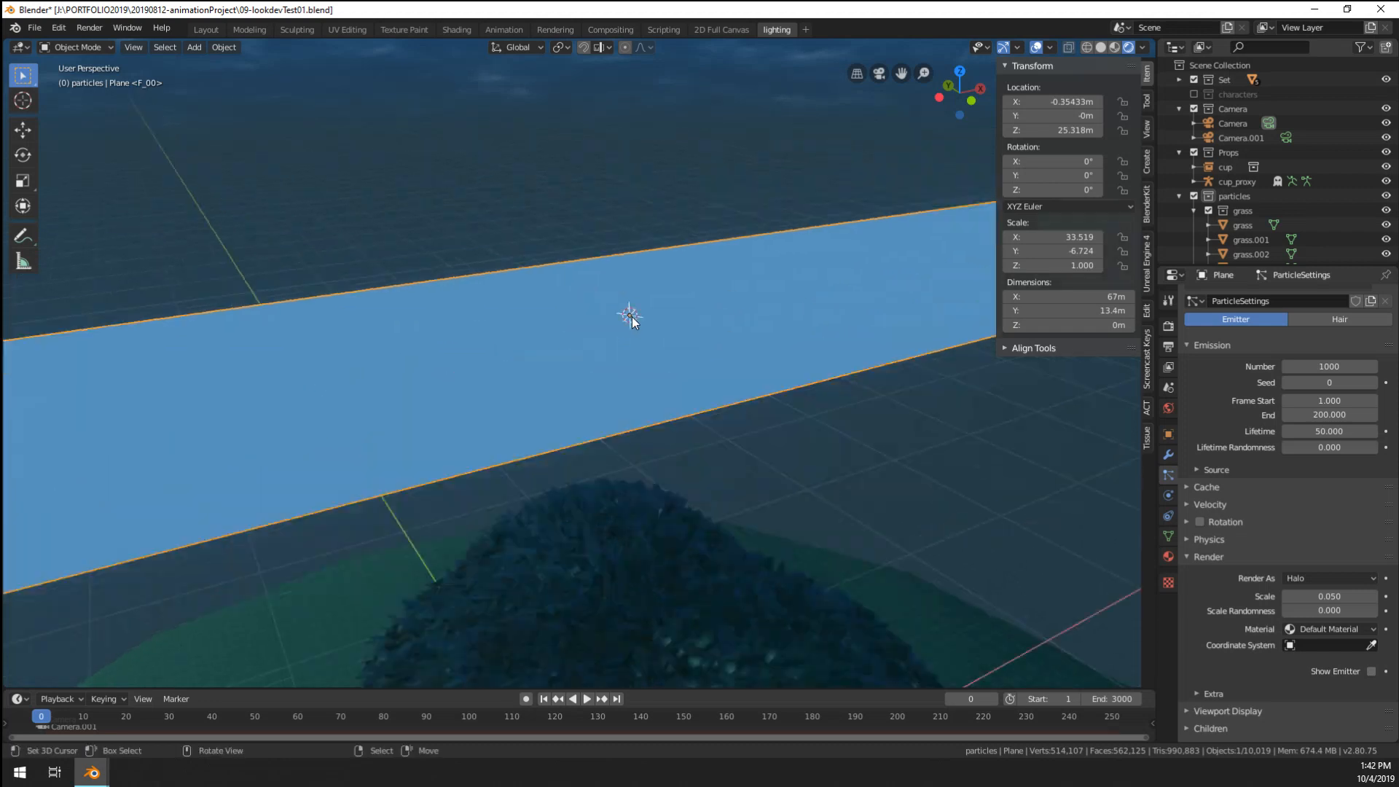
- Add a cube mesh near the plane and scale its geometry down to a small block in Edit Mode
key("shift+a")
mouse_move(632, 316)
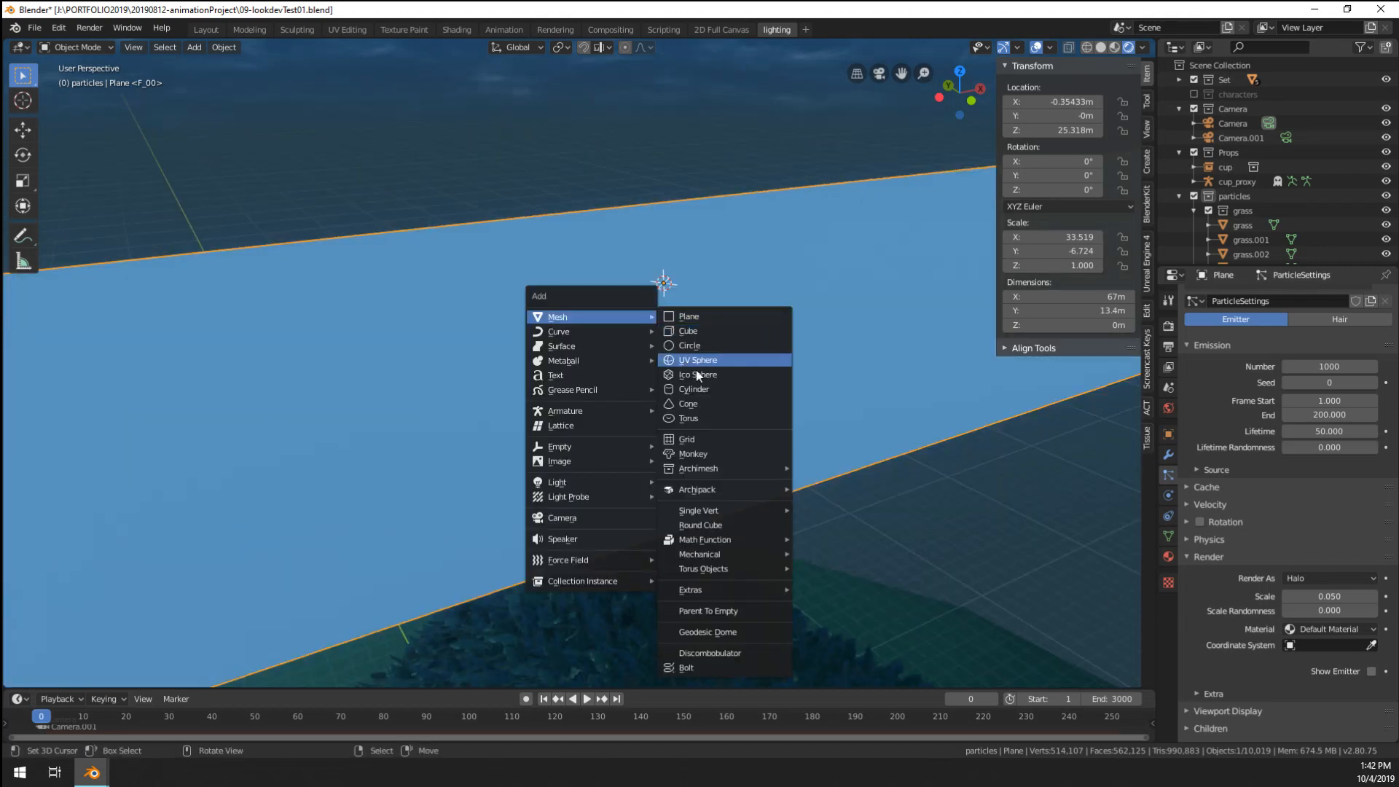
left_click(702, 331)
key("Tab")
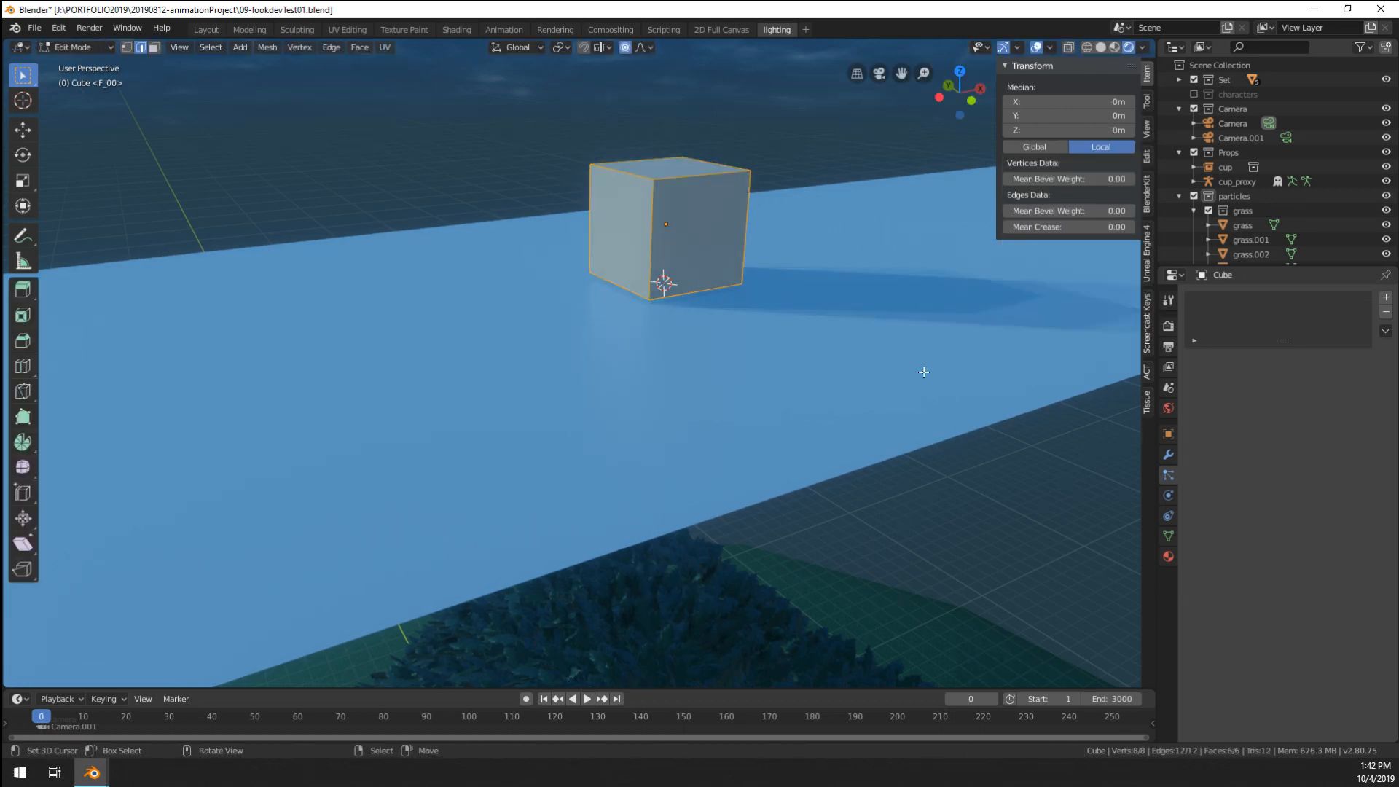
key("s")
left_click(693, 266)
- Stretch the cube's geometry along Z into a thin bar about 0.17 × 0.17 × 1.53 m and return to Object Mode
key("s")
key("z")
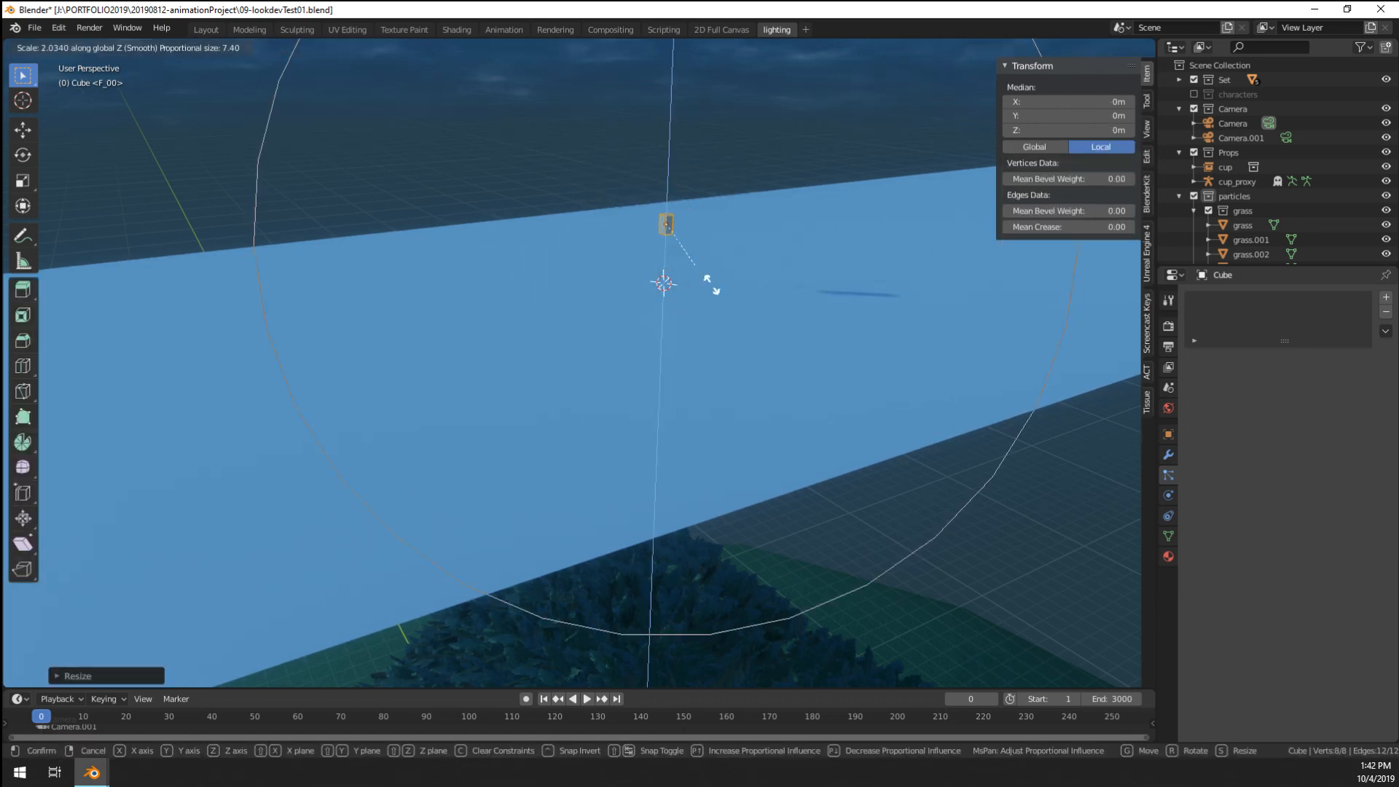
left_click(825, 363)
key("s")
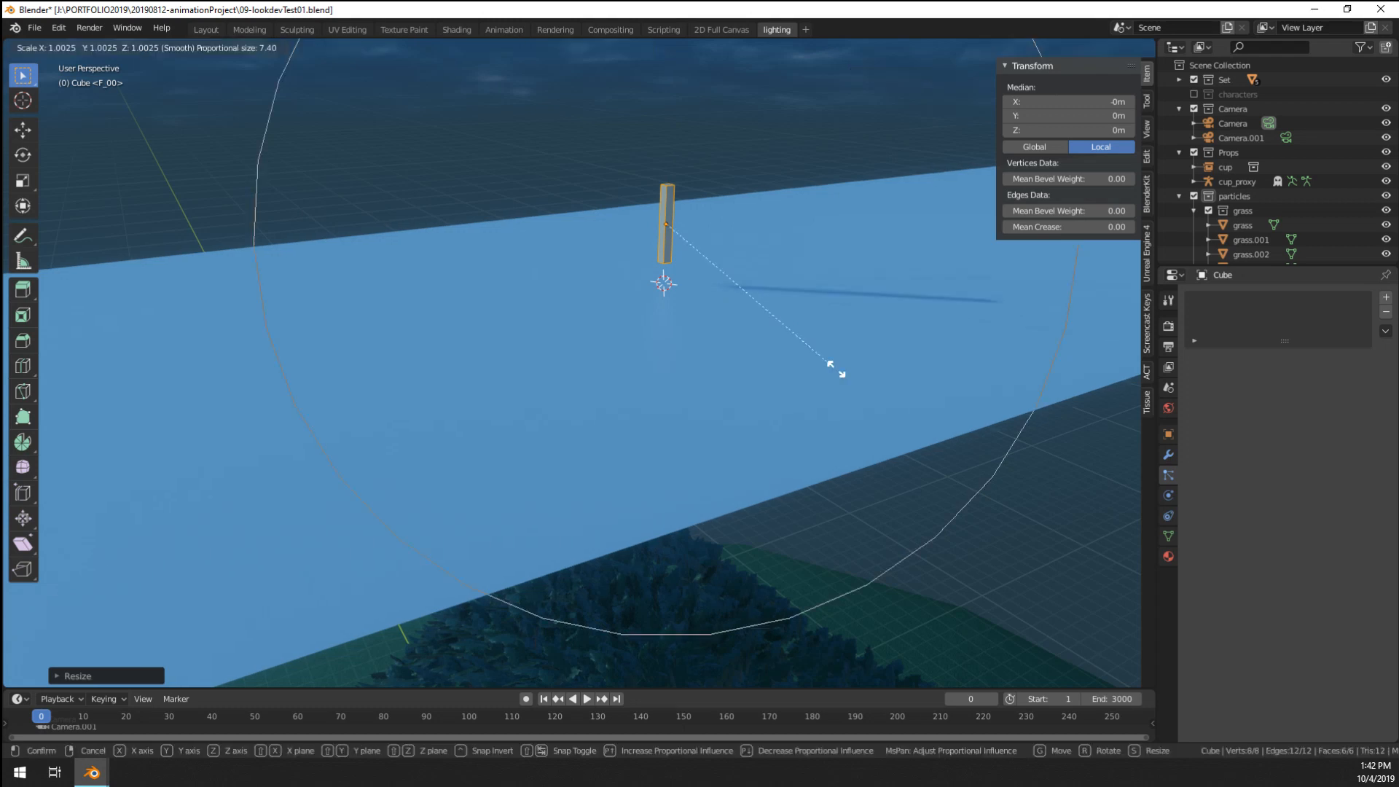
left_click(850, 381)
mouse_move(850, 381)
middle_mouse_down()
mouse_move(806, 400)
mouse_move(606, 316)
mouse_move(522, 381)
mouse_move(591, 341)
mouse_move(580, 352)
mouse_move(621, 361)
mouse_move(600, 374)
middle_mouse_up()
key("Tab")
- Scale the whole thin bar object down uniformly to about 0.495
right_click(578, 352)
left_click(579, 349)
scroll(609, 369, "up", 4)
scroll(635, 300, "down", 4)
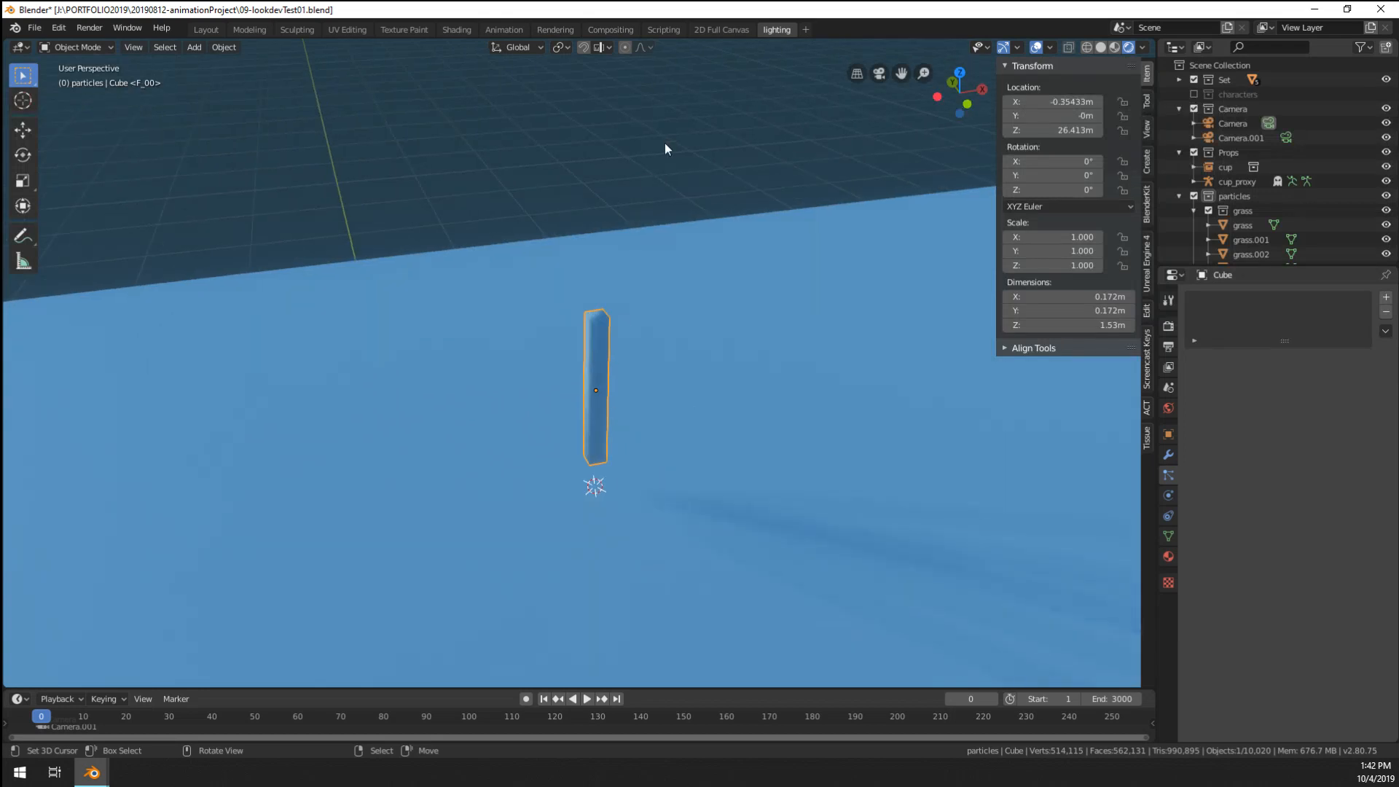
type("s.51")
key("Return")
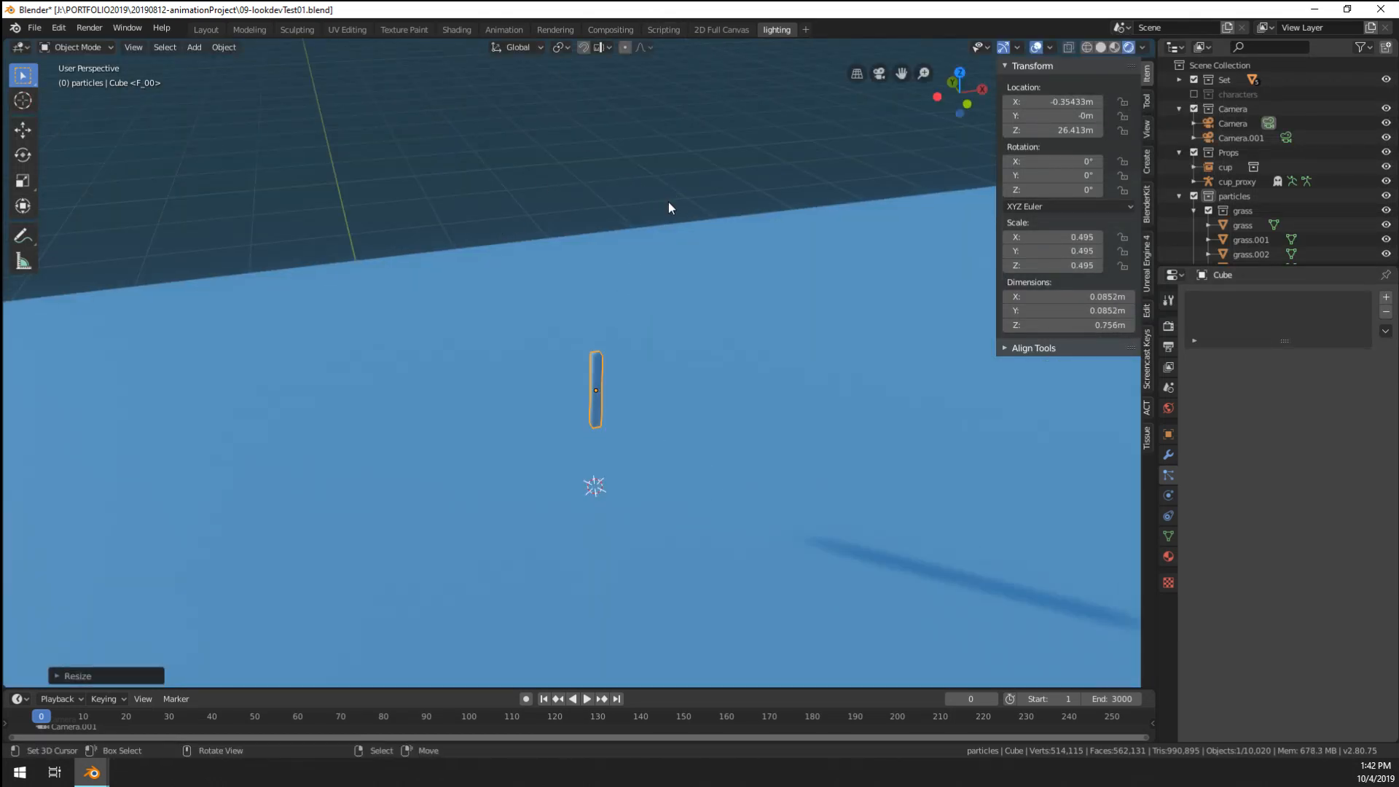
- In the Shading workspace, create a new material for the bar and delete its Principled BSDF node
left_click(457, 29)
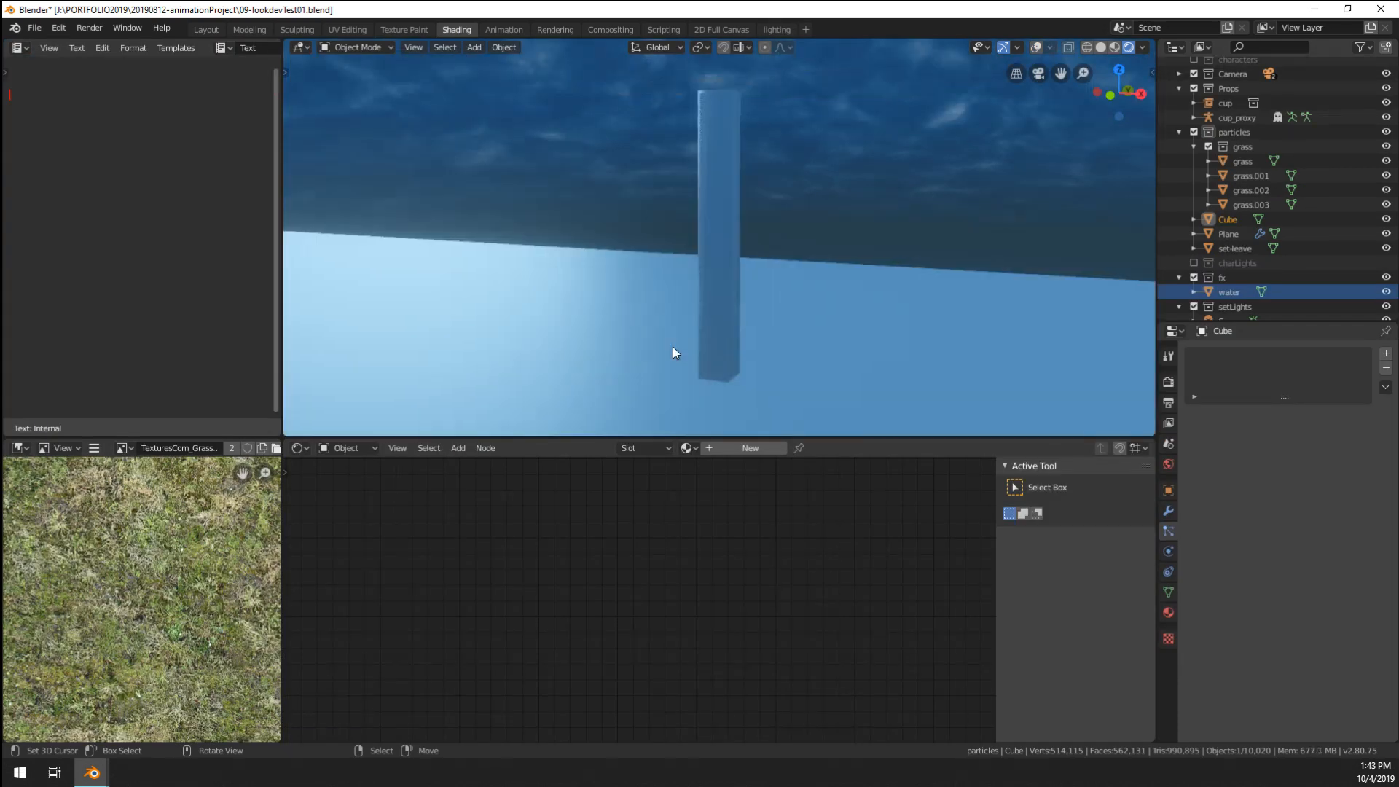
left_click(736, 447)
scroll(671, 544, "down", 4)
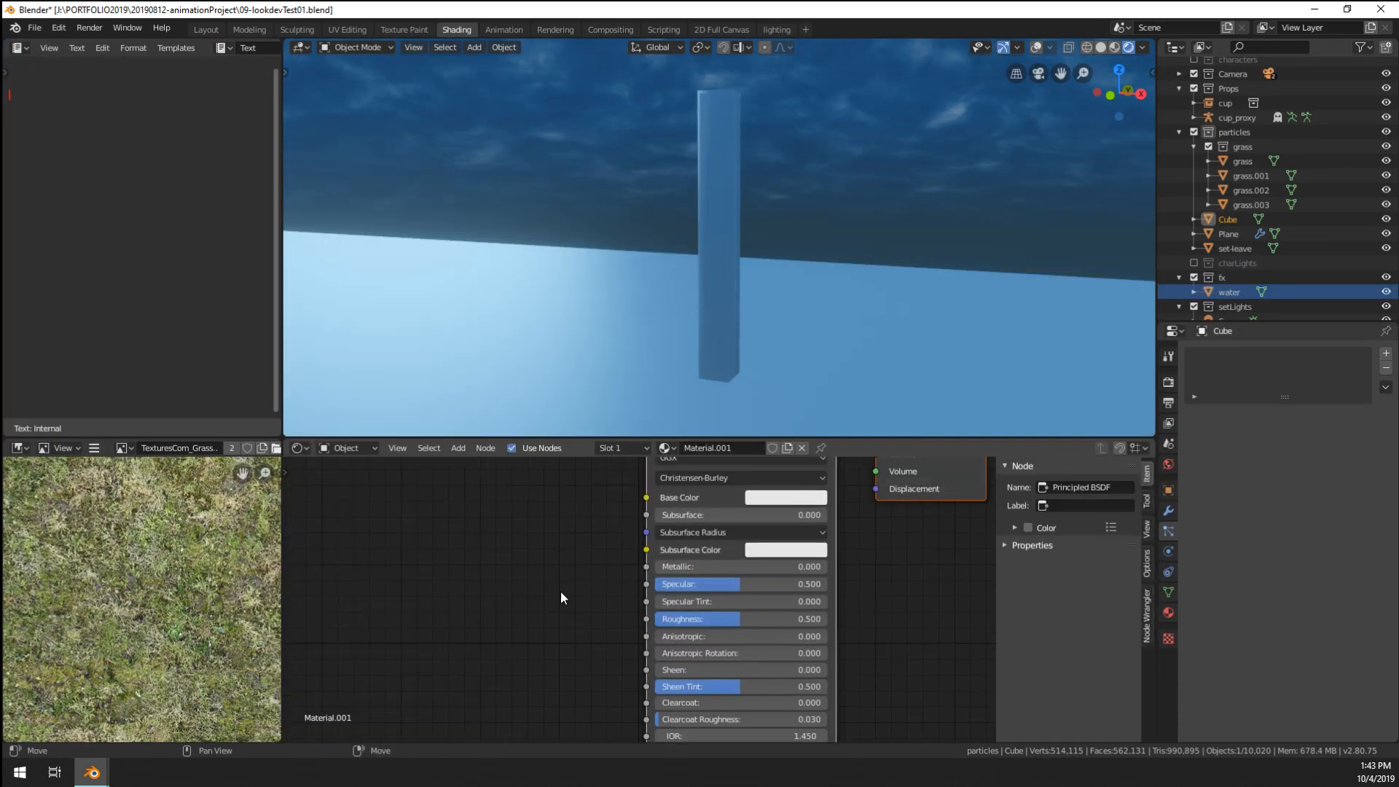
left_click(667, 518)
key("x")
- Add an Emission shader to the bar's material and connect it to the Material Output
key("shift+a")
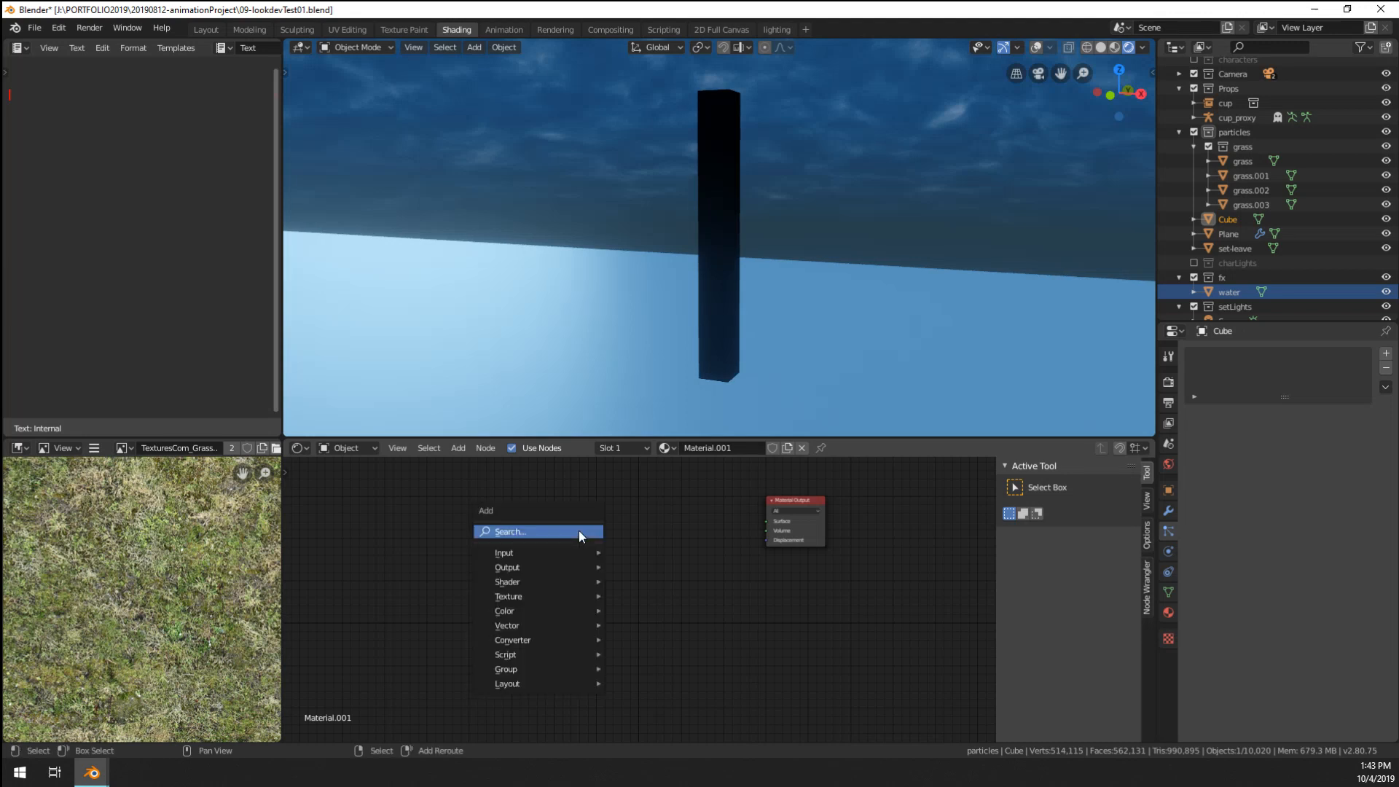
mouse_move(554, 581)
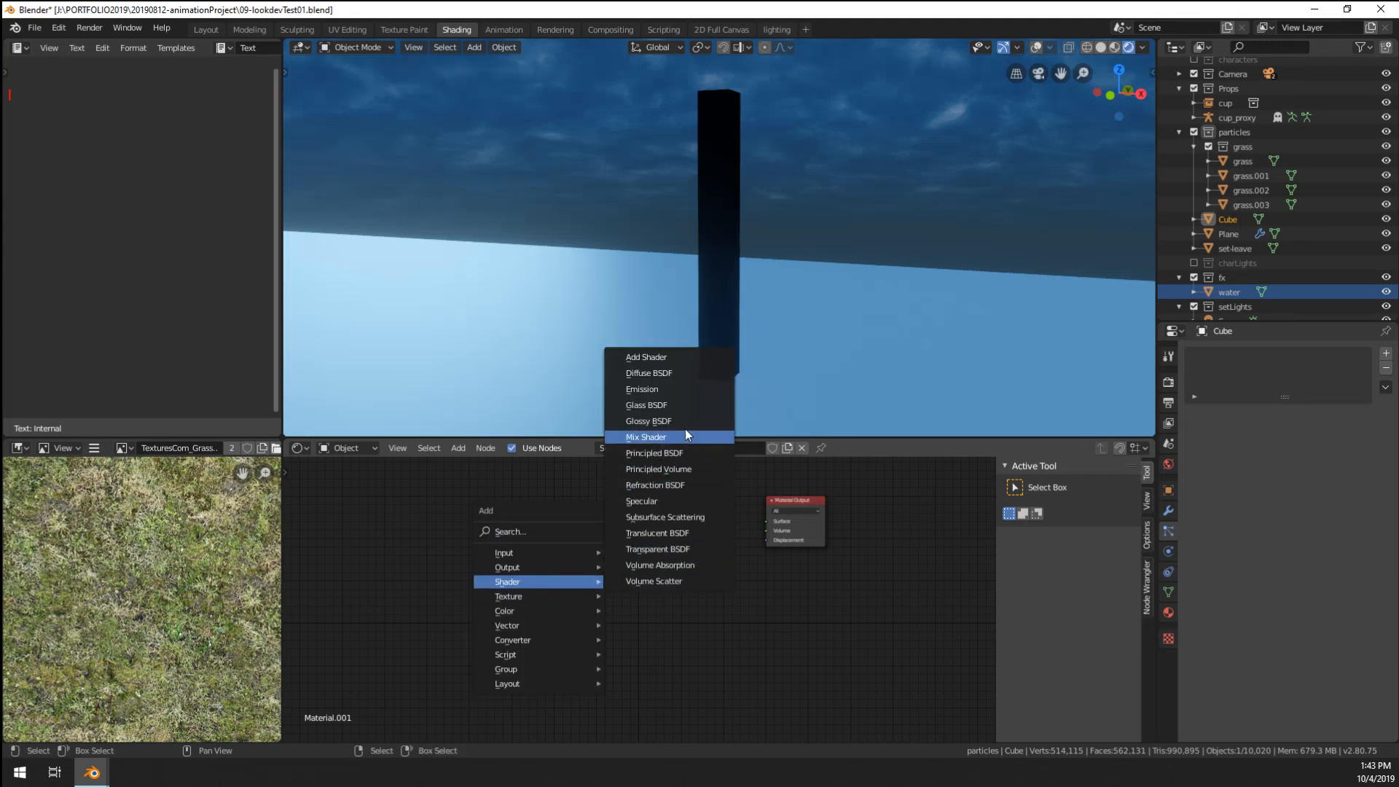
left_click(643, 389)
left_click(660, 530)
left_click(673, 529, "ctrl+shift")
scroll(724, 540, "up", 3)
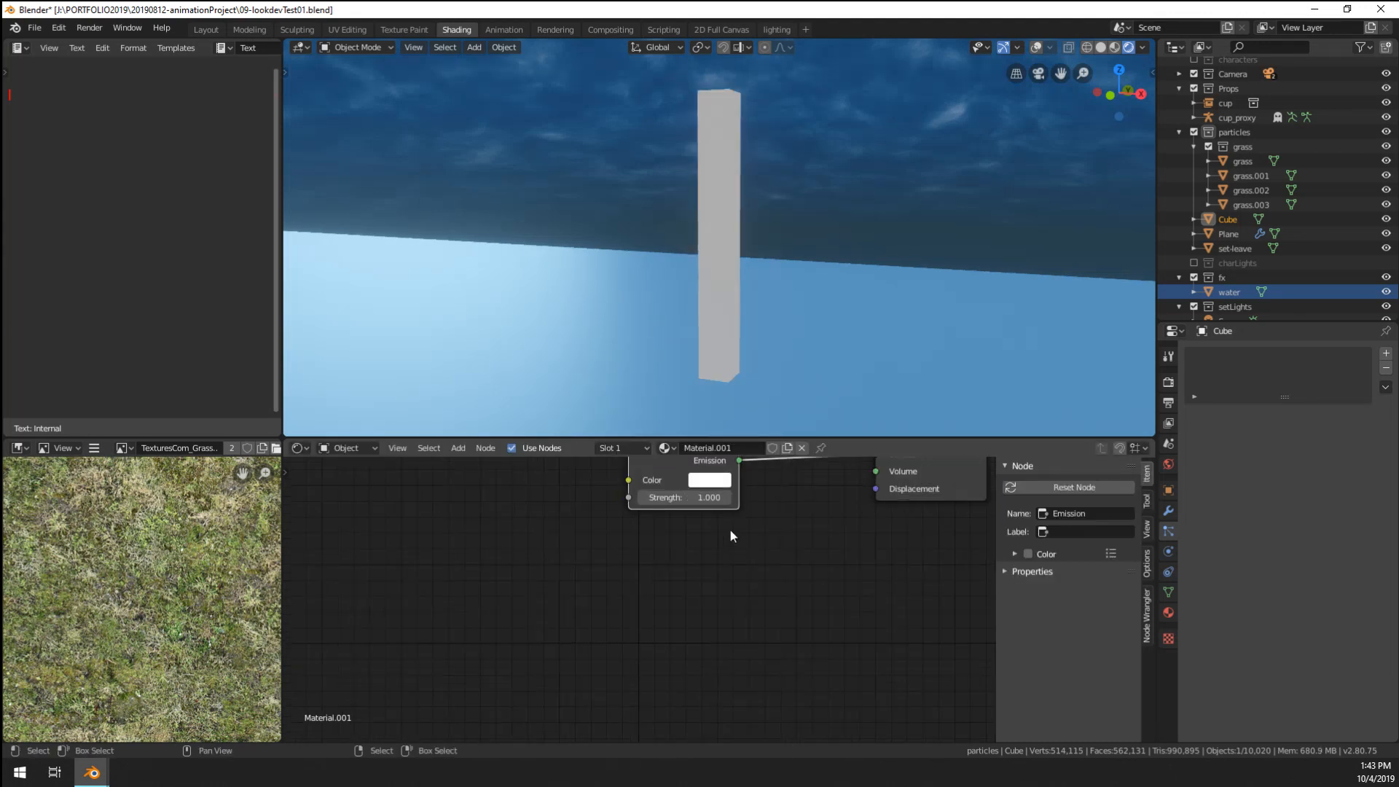
- Set the Emission strength to 4.3 and its color to light blue, with hue about 0.579 and saturation about 0.398
left_click_drag(685, 500, 725, 500)
left_click(709, 483)
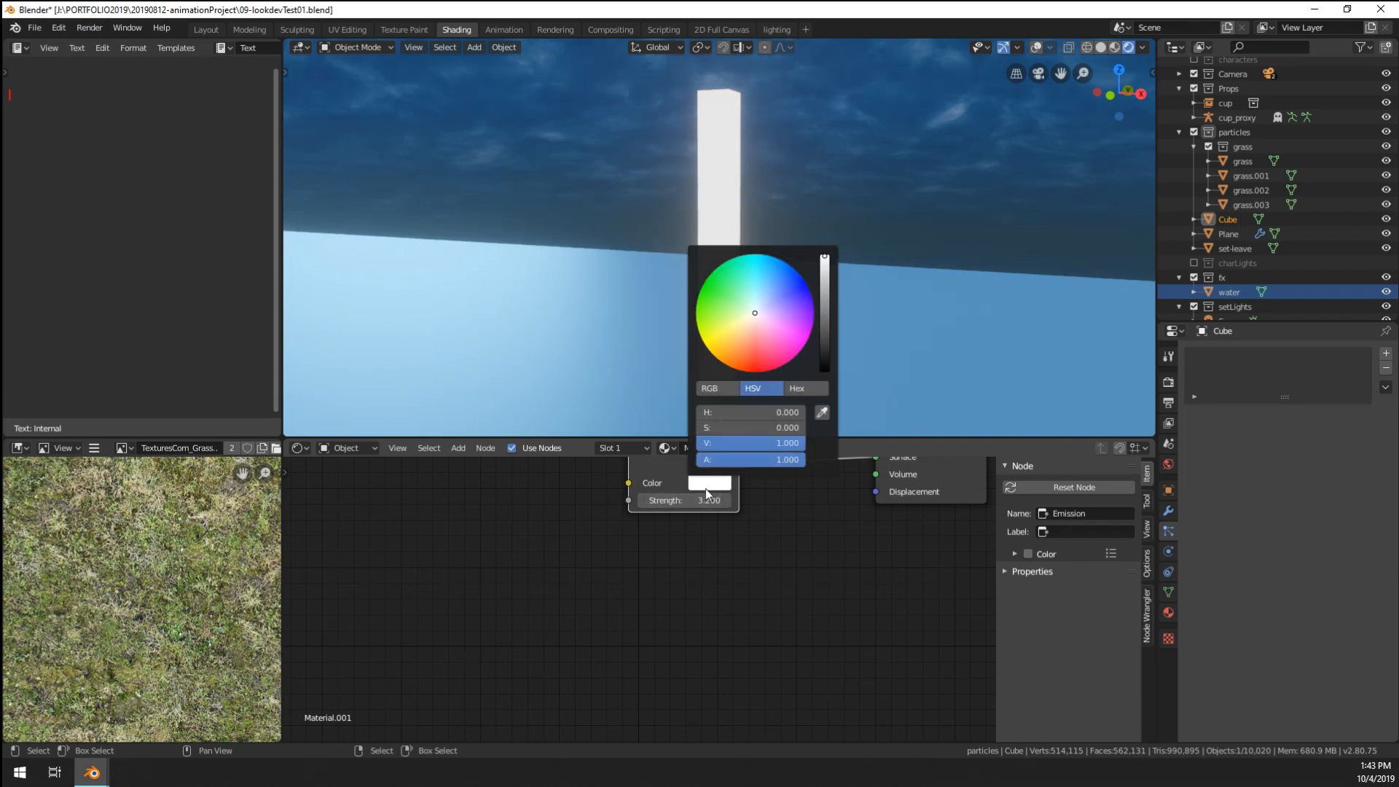
left_click(761, 295)
left_click_drag(764, 296, 762, 299)
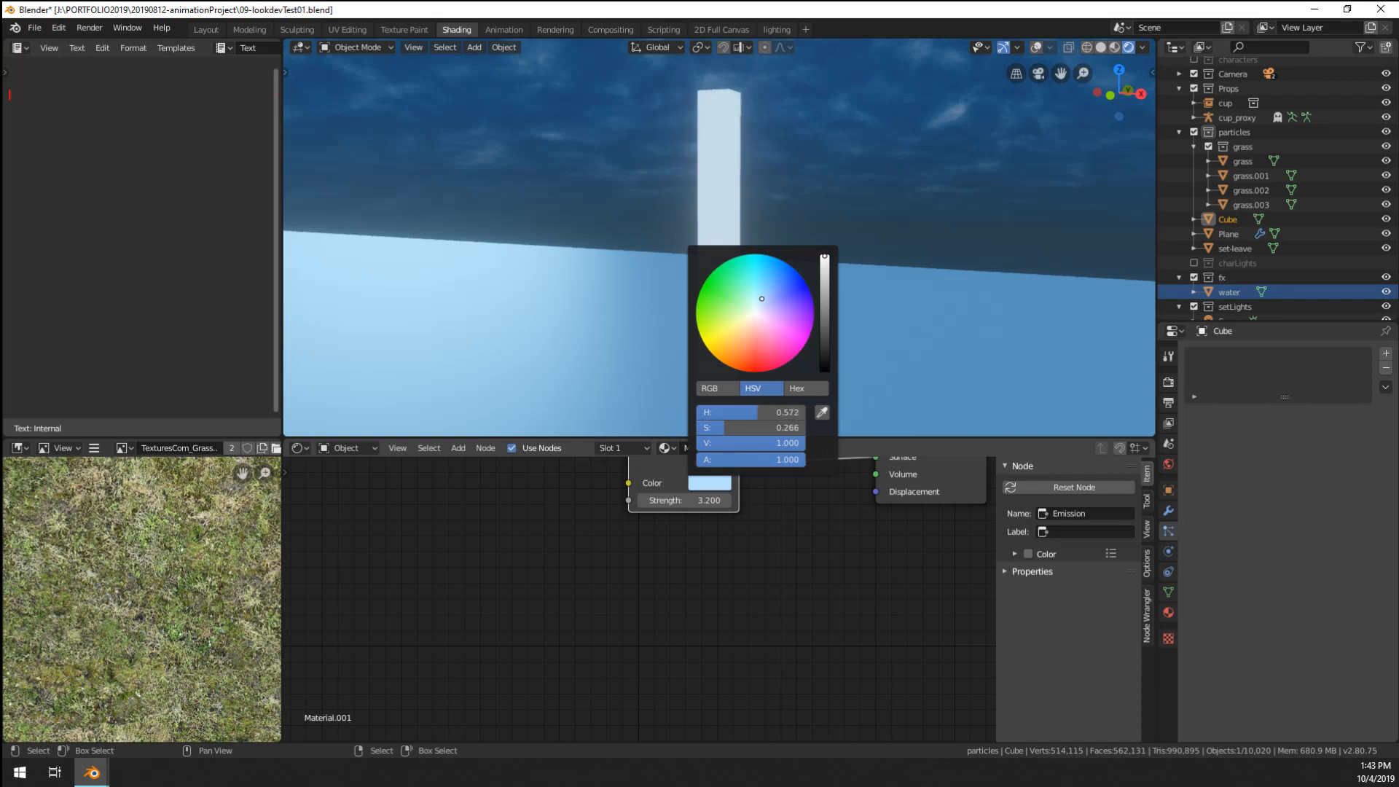
left_click_drag(693, 499, 711, 499)
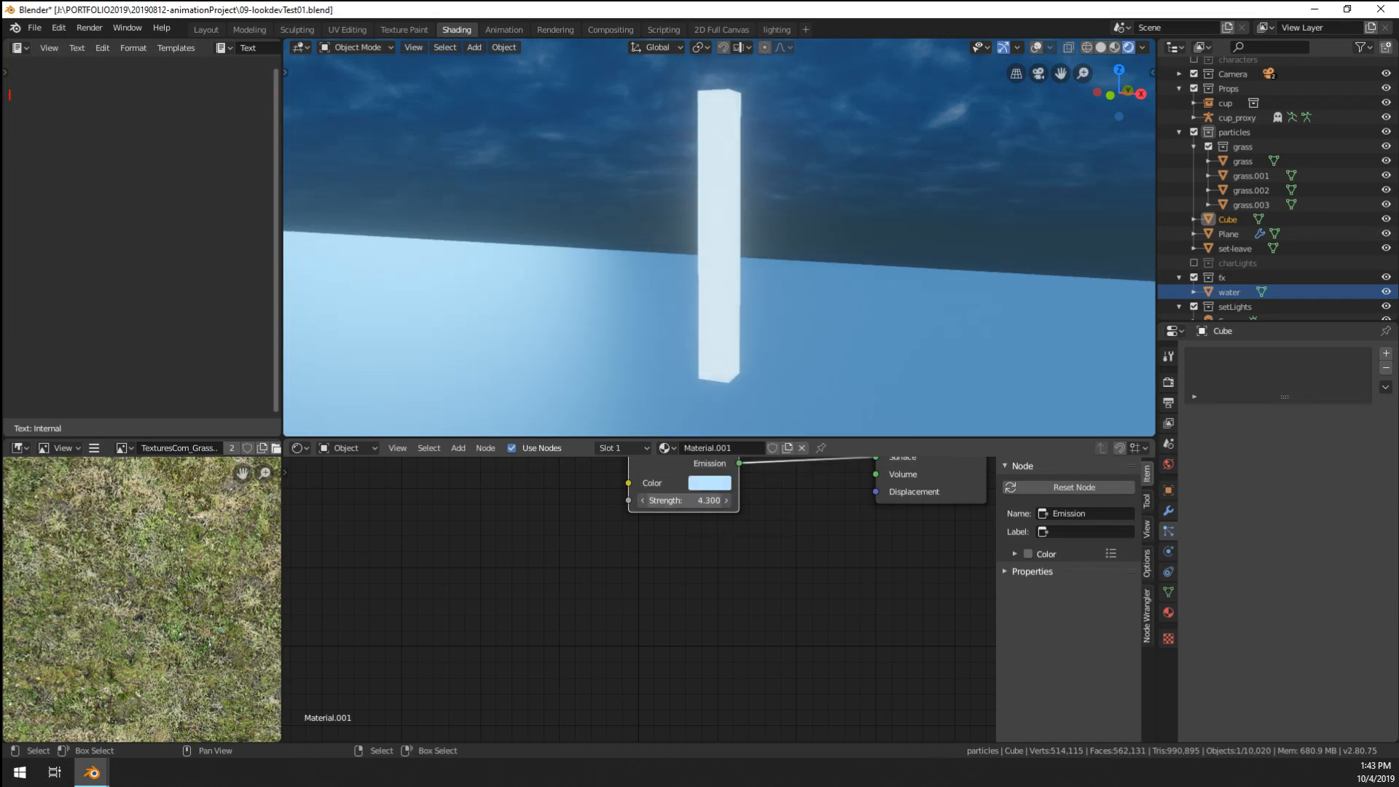
left_click(709, 483)
left_click(770, 293)
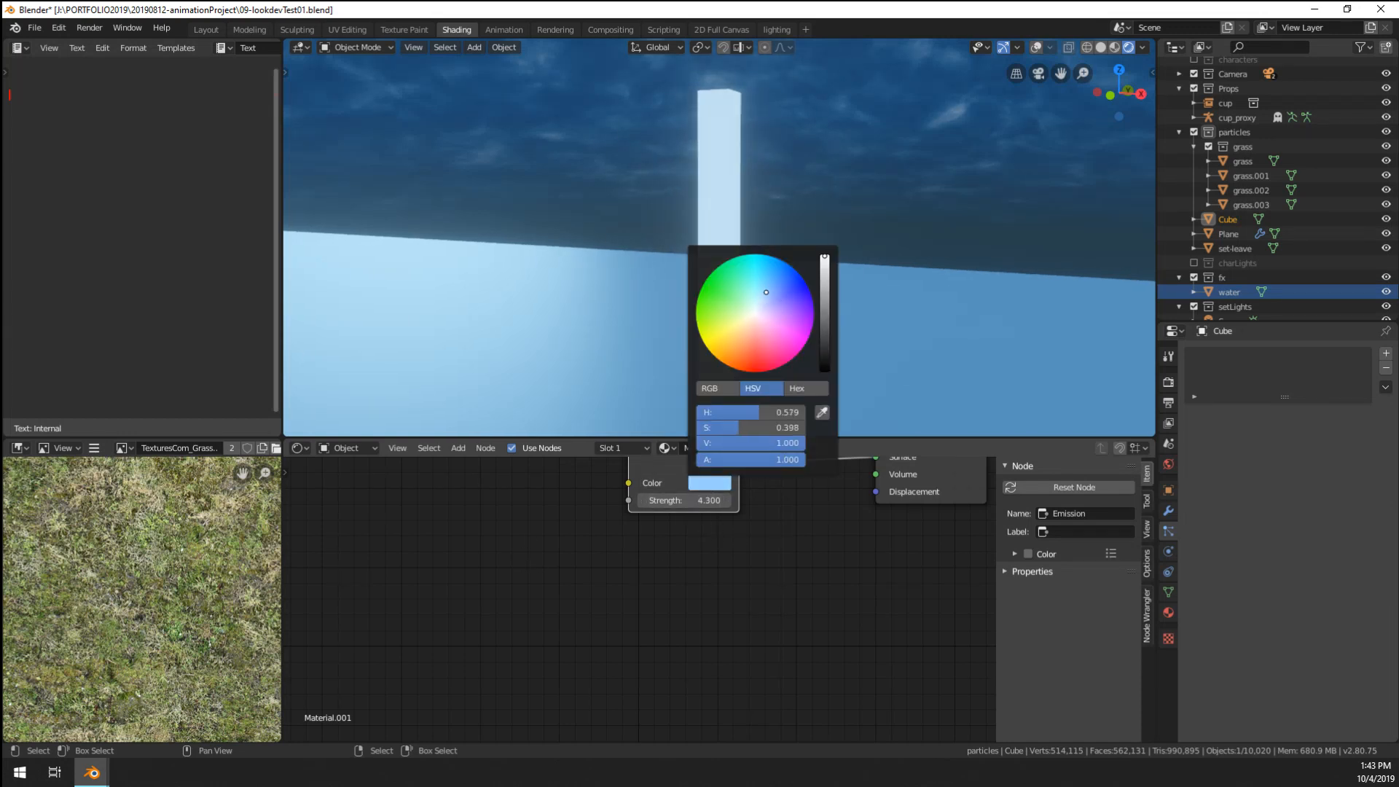
- Select the emitter plane and set its particle system to render as Object
scroll(568, 317, "down", 13)
left_click(656, 292)
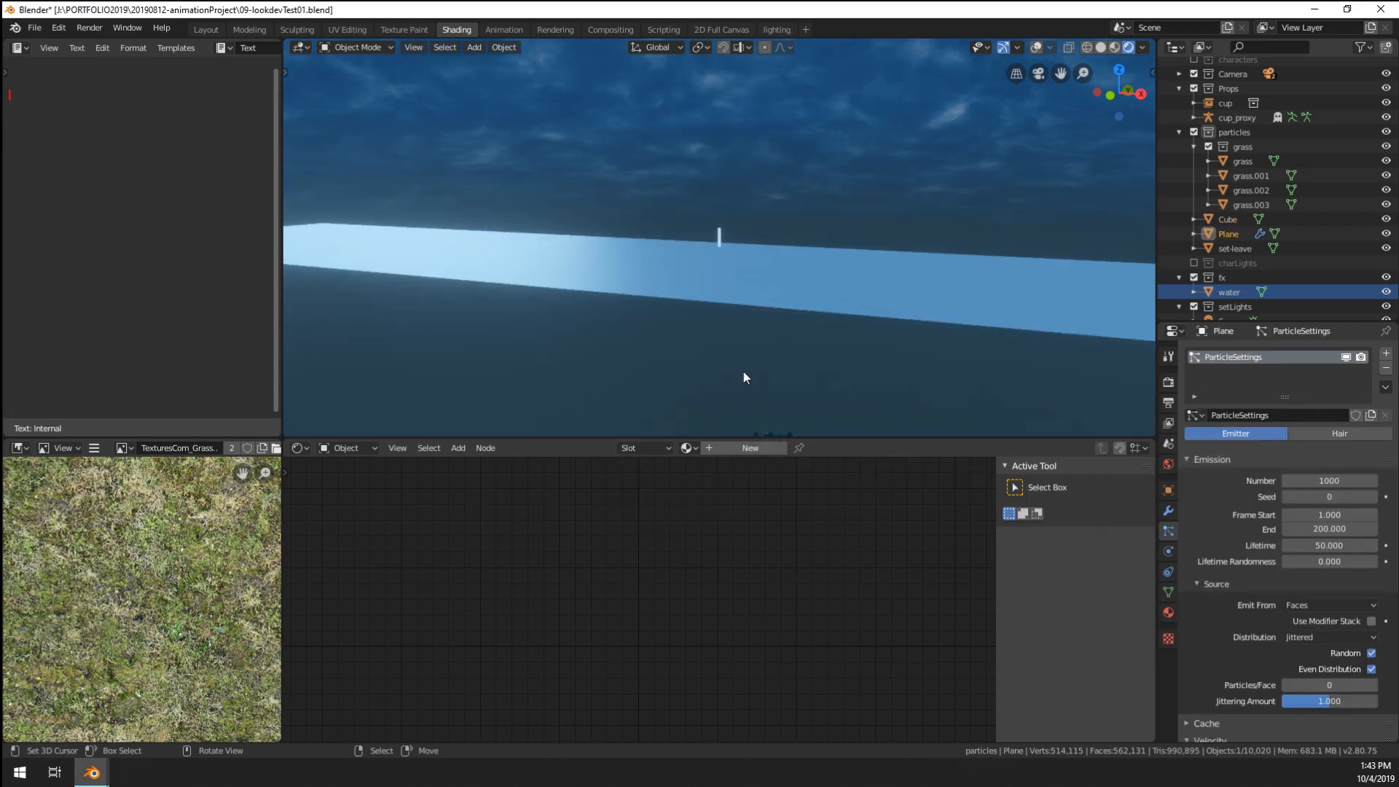
scroll(911, 383, "down", 3)
scroll(911, 386, "up", 3)
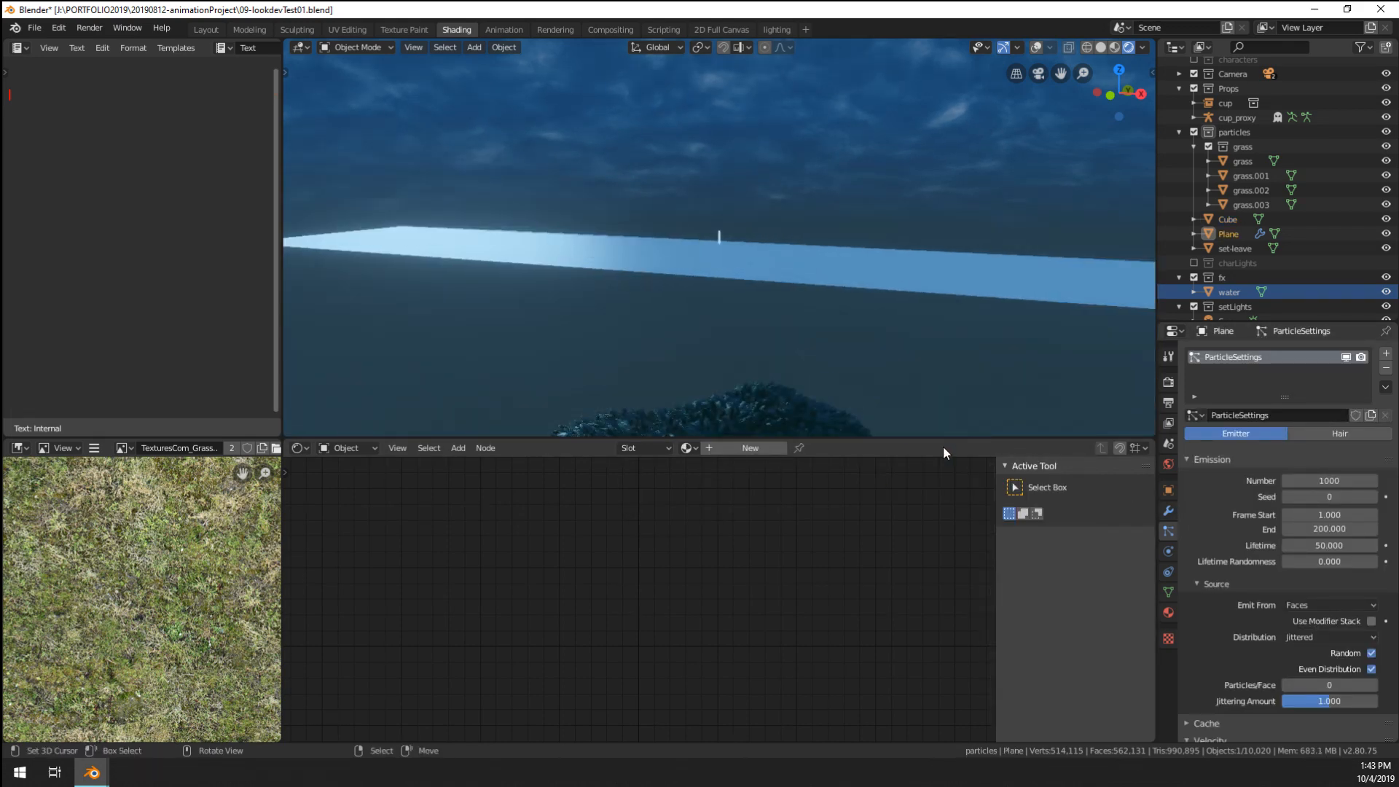
scroll(1196, 501, "down", 15)
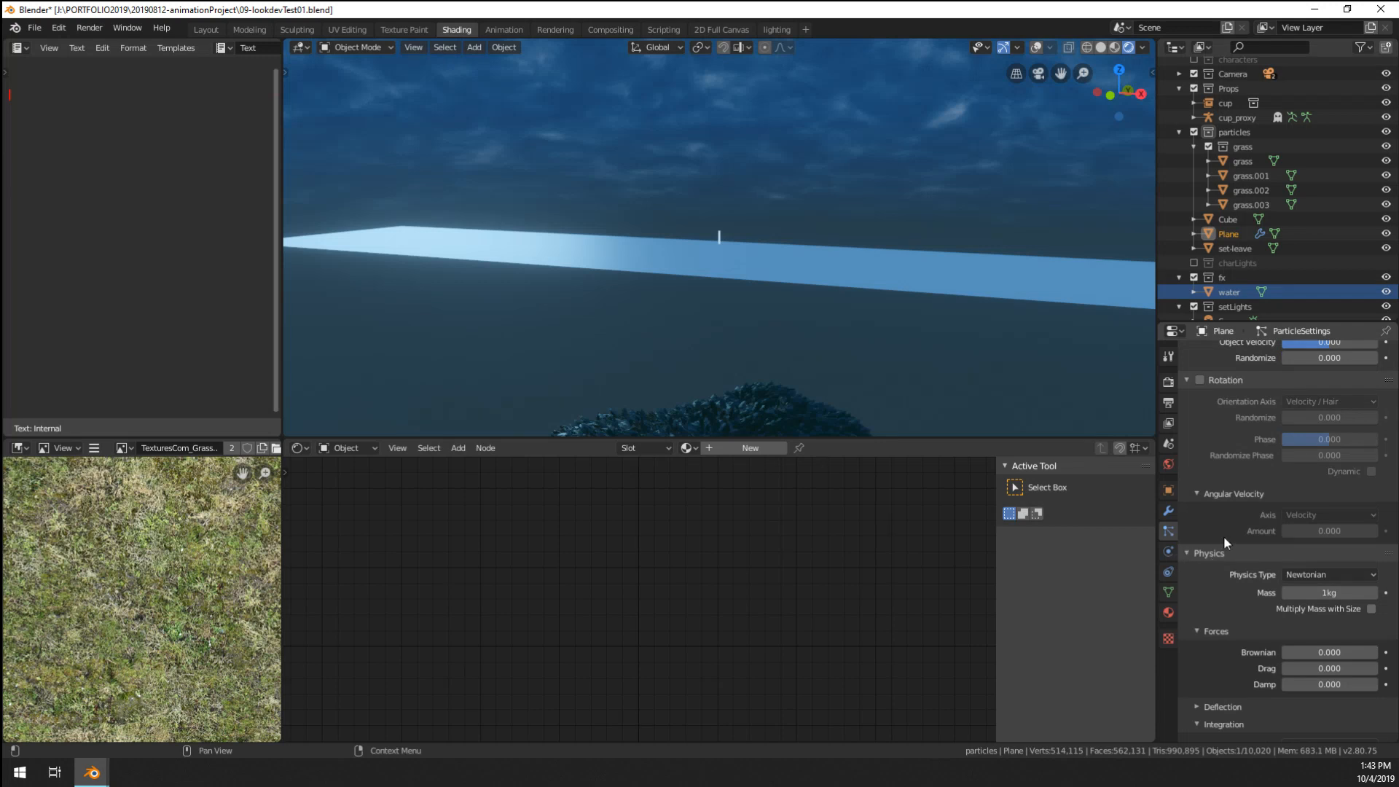
scroll(1286, 493, "up", 4)
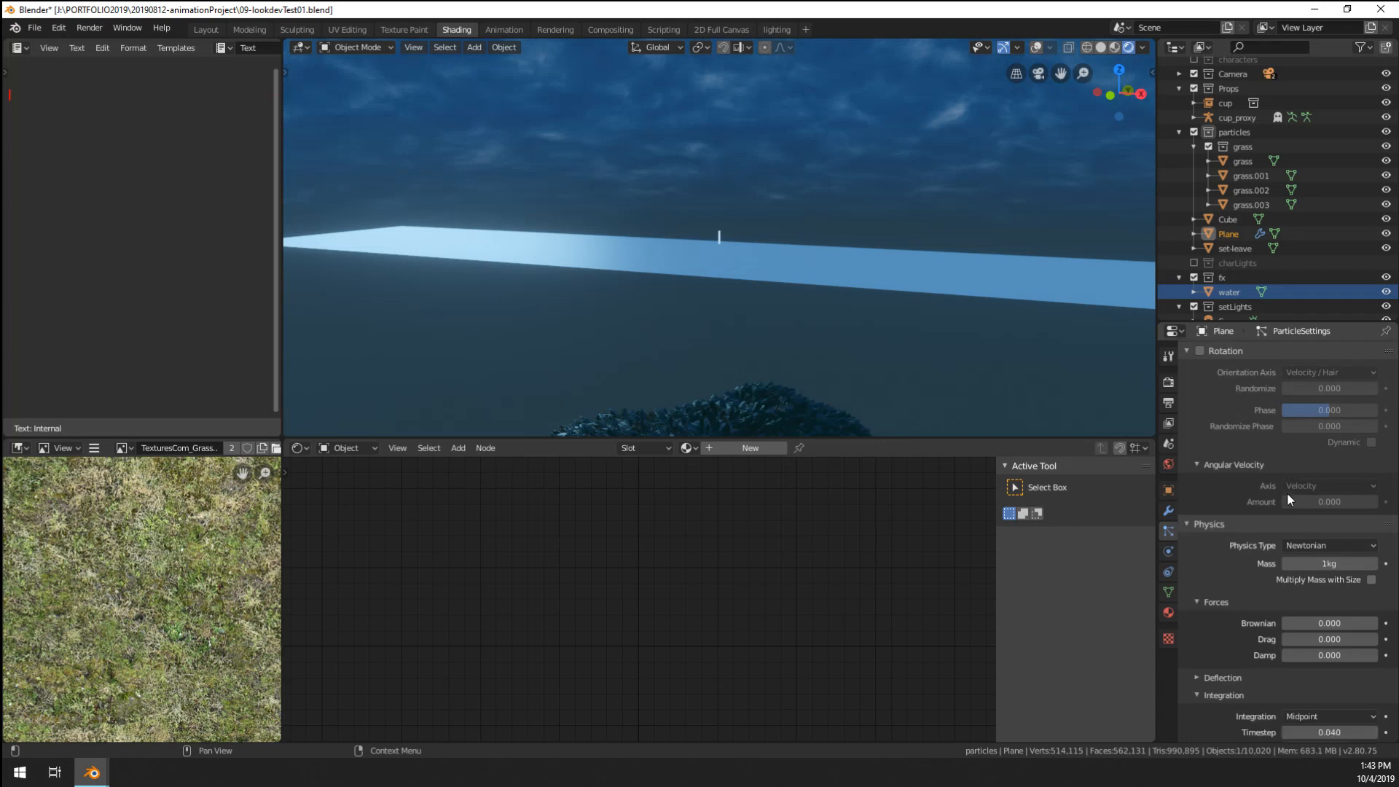
scroll(1287, 493, "down", 10)
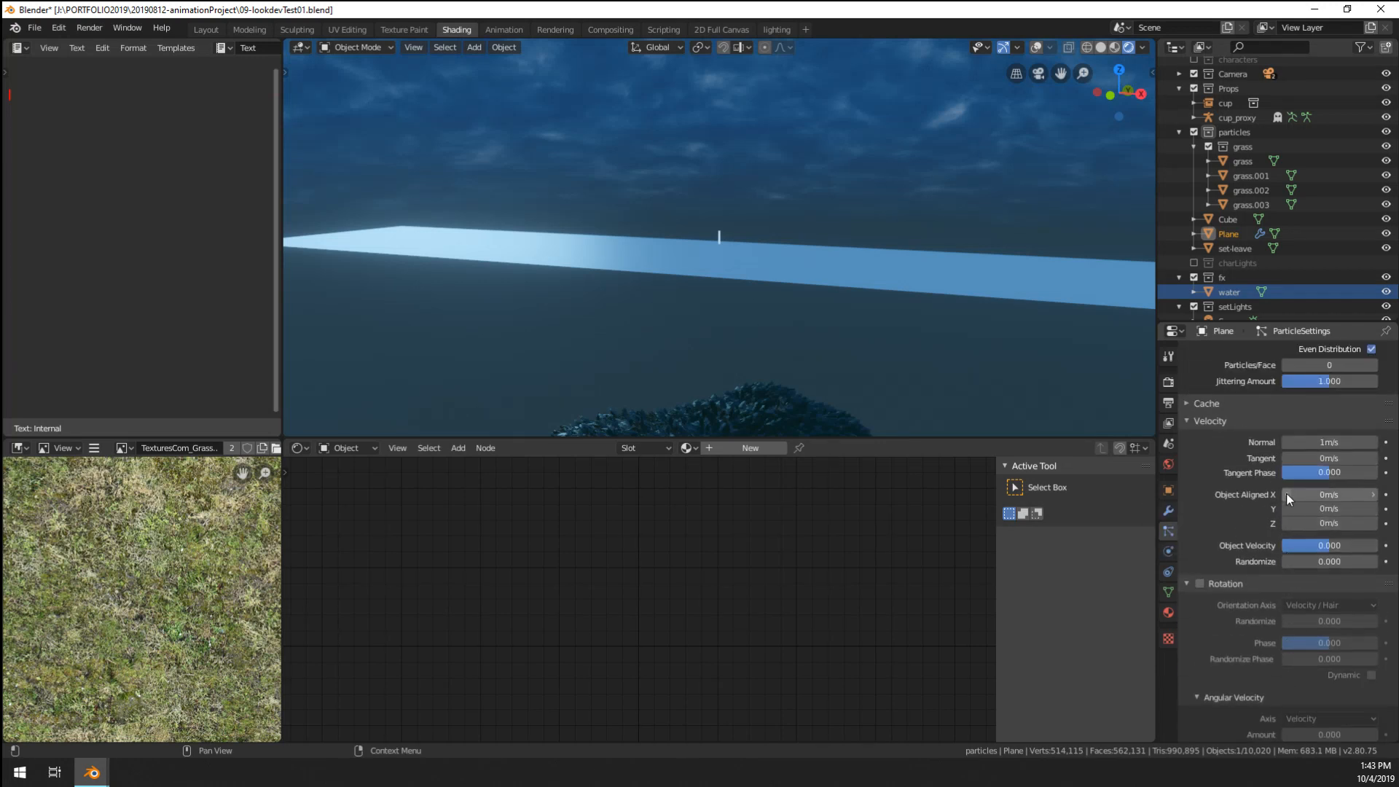
scroll(1286, 492, "down", 8)
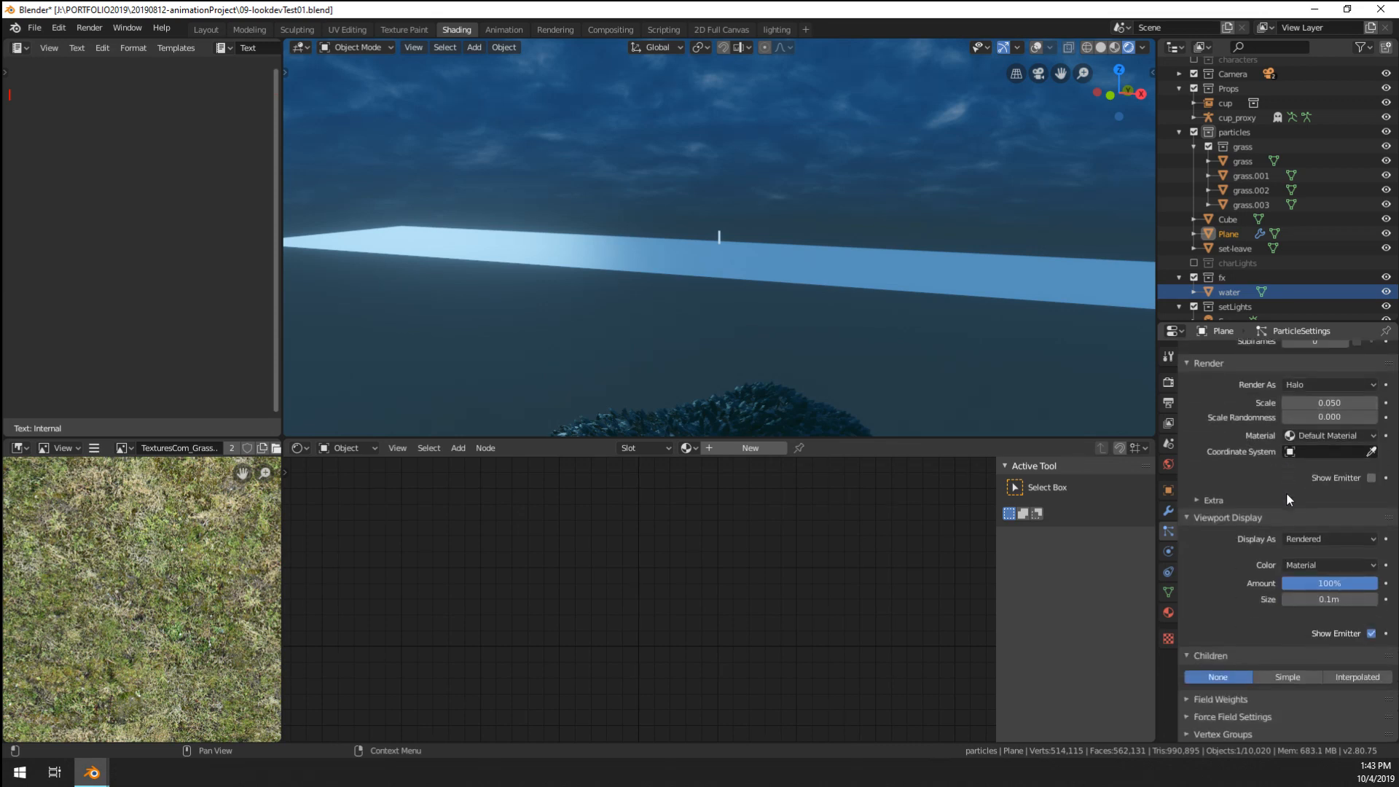
left_click(1330, 383)
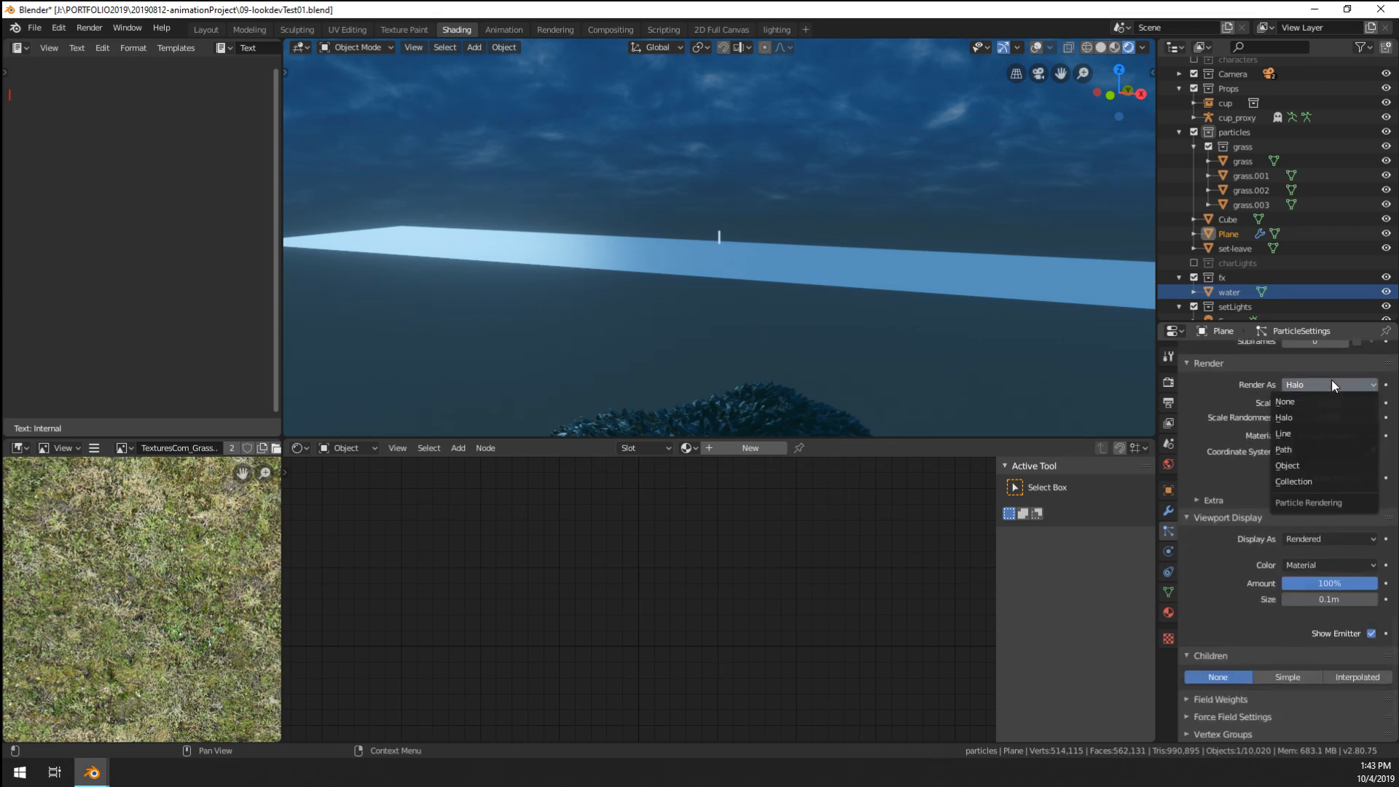
left_click(1310, 465)
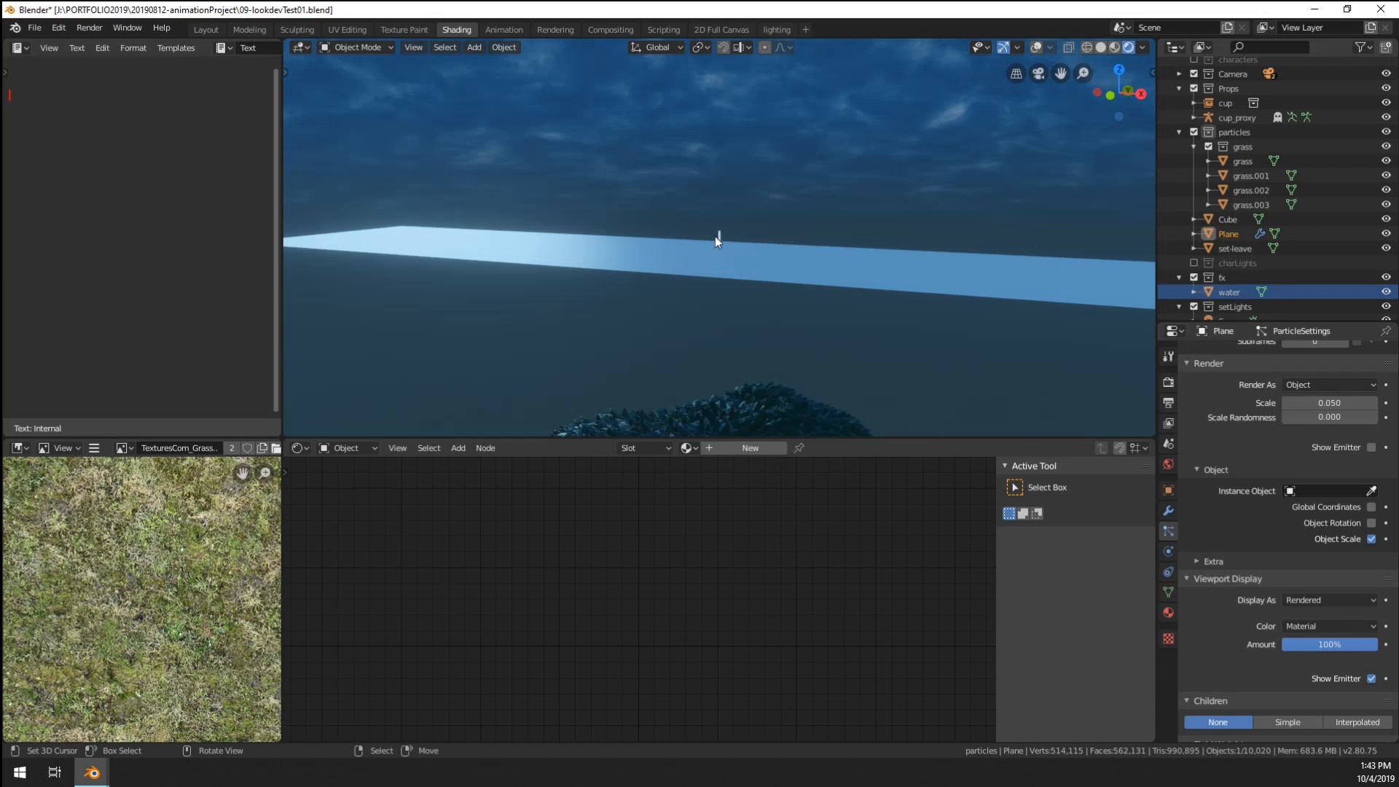
- Rename the emitter plane as rain-emitter
left_click(1221, 235)
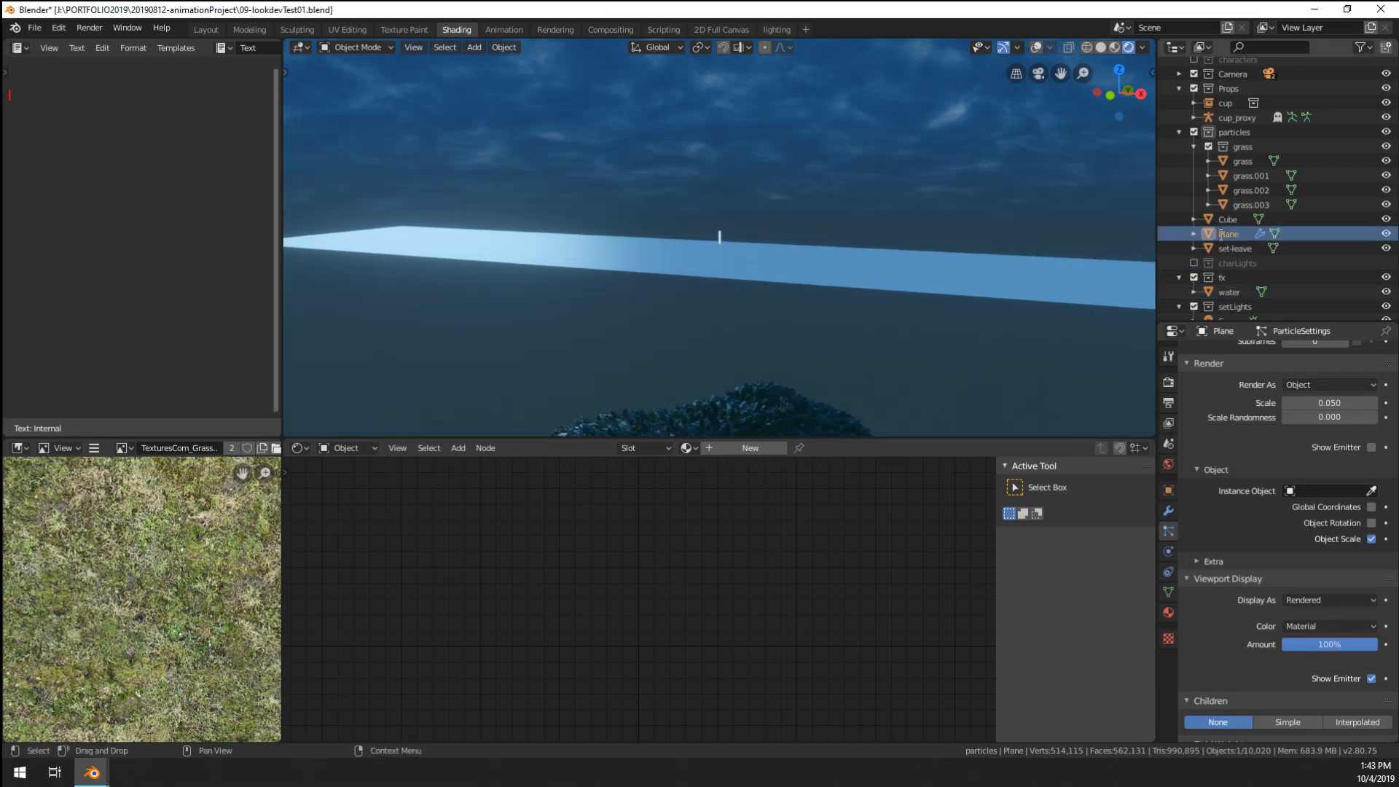
double_click(1222, 235)
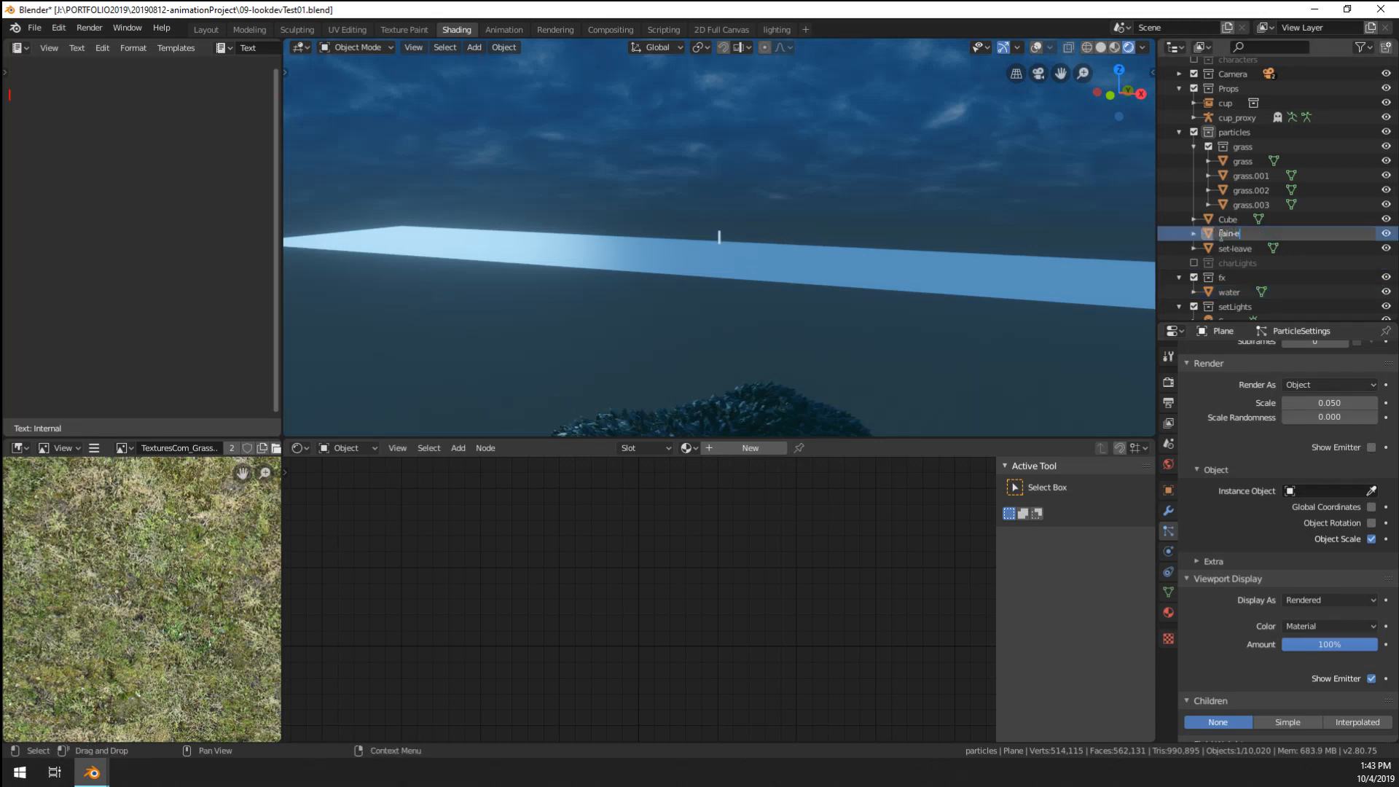
type("rain-emitter")
key("Return")
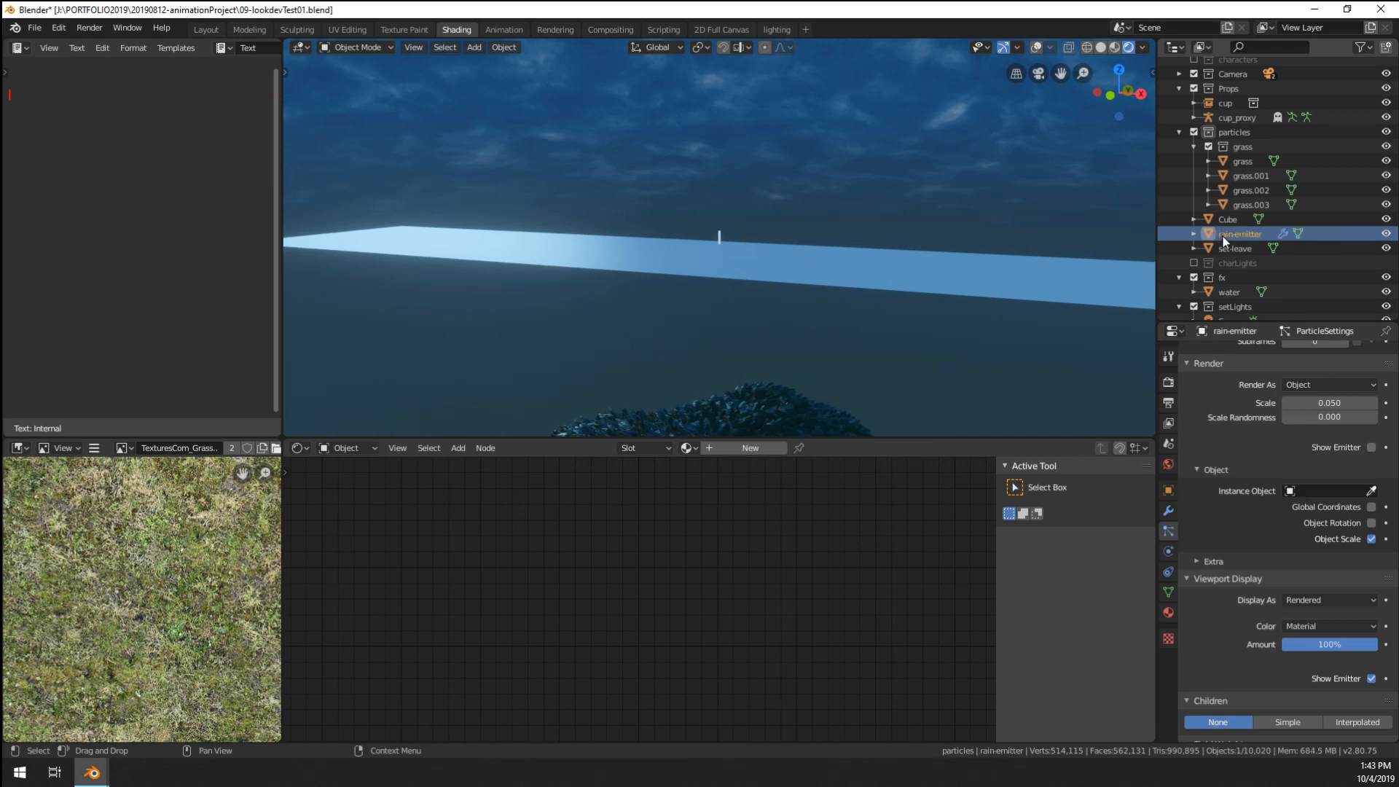
- Rename the thin cube as rain-Particle
left_click(1226, 220)
double_click(1226, 219)
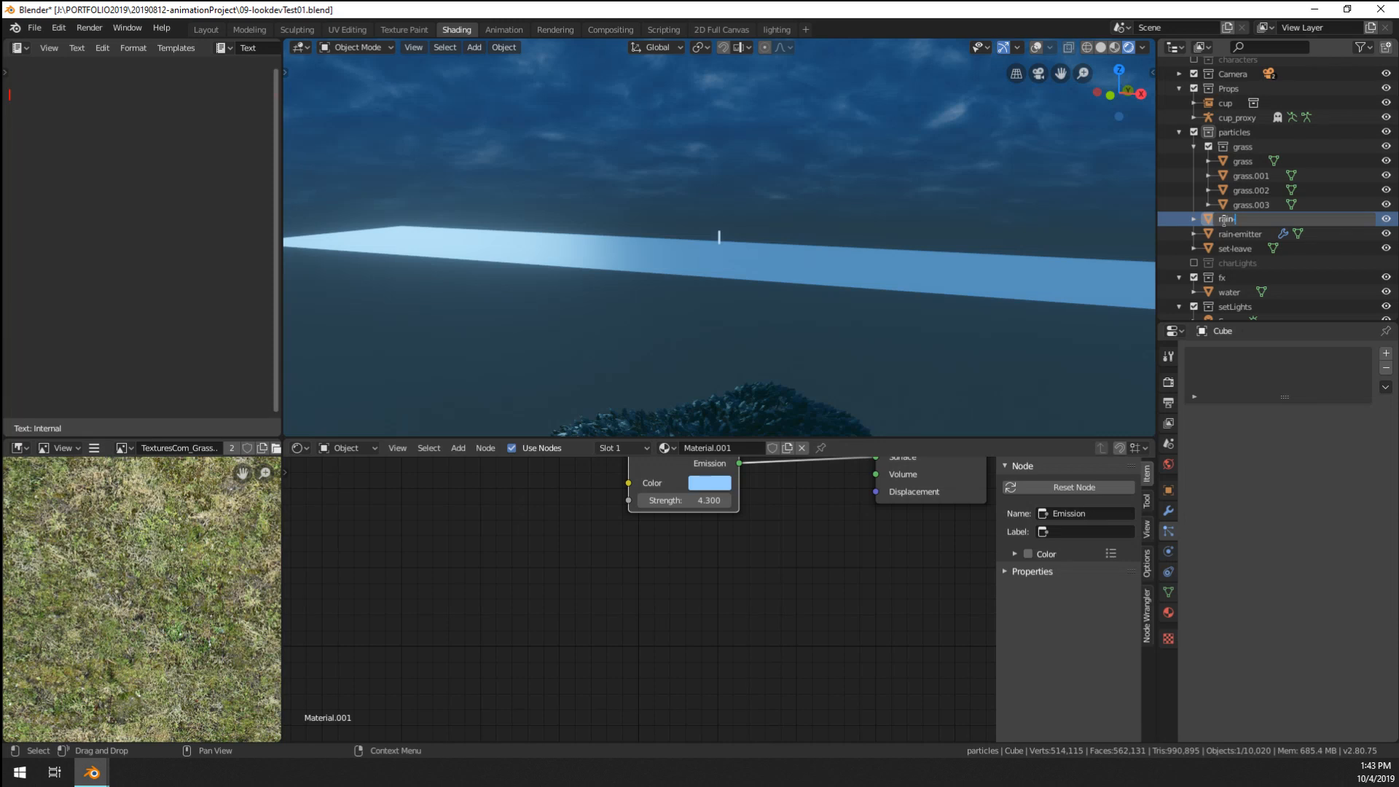
key("Return")
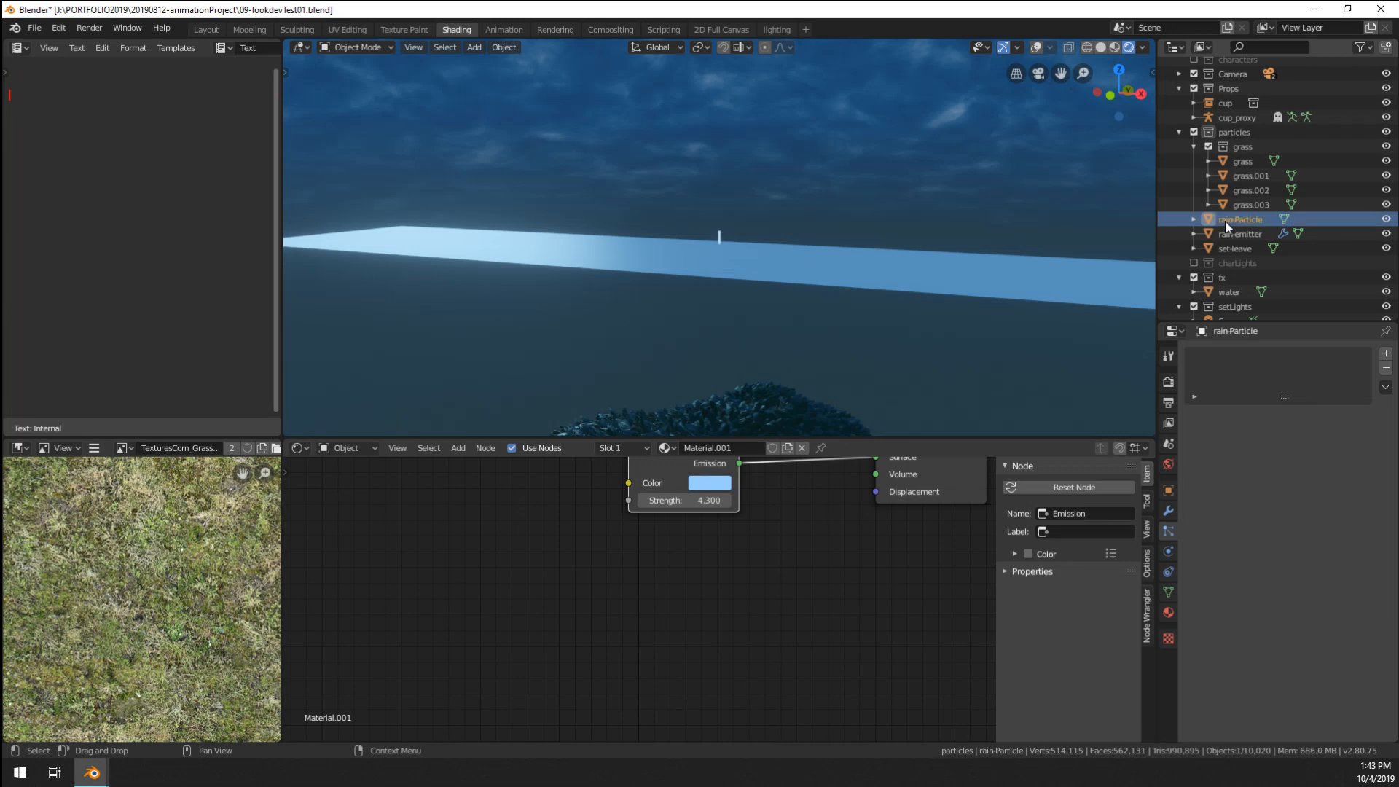
- Move rain-Particle and rain-emitter into a new collection named rain inside the particles collection
left_click(1239, 233, "ctrl")
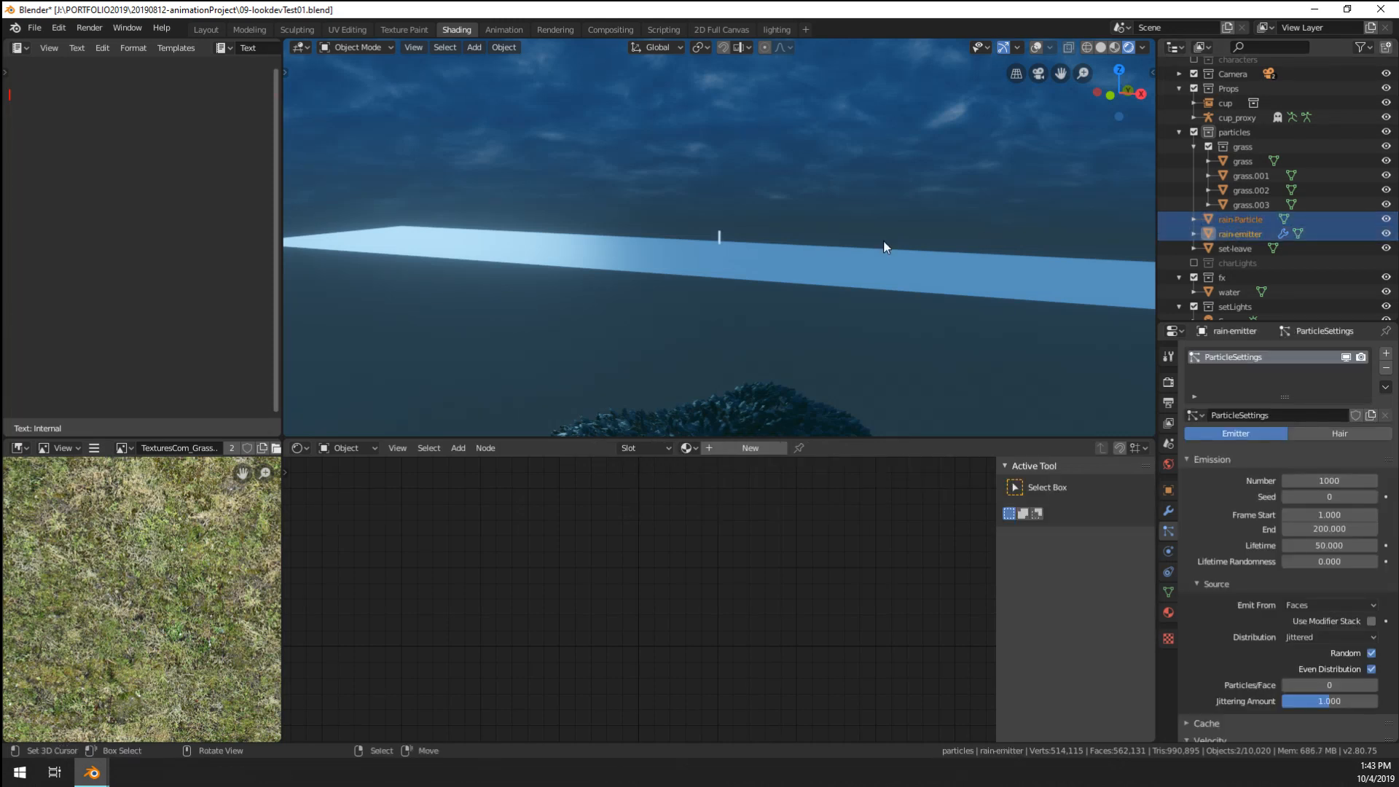
key("m")
mouse_move(820, 179)
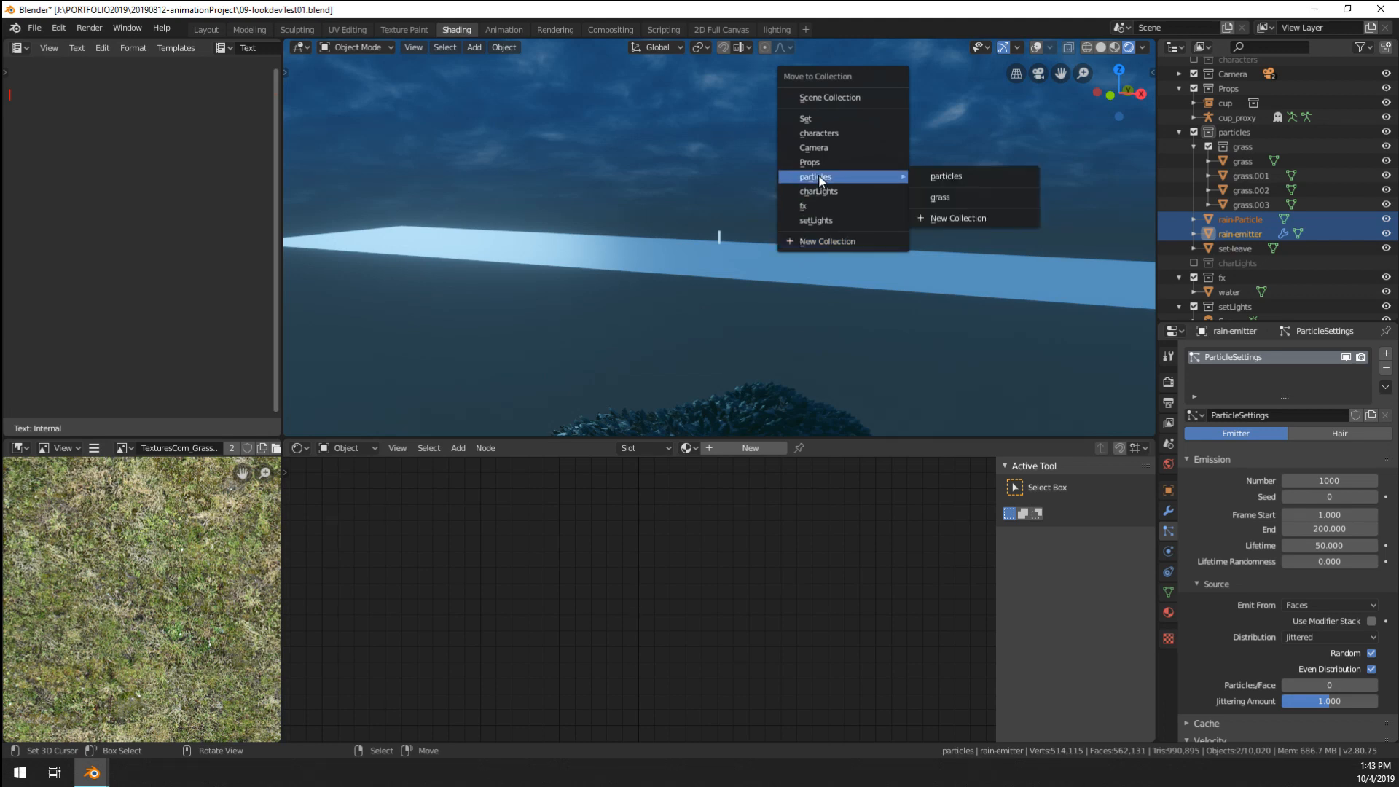
left_click(1021, 220)
type("rain")
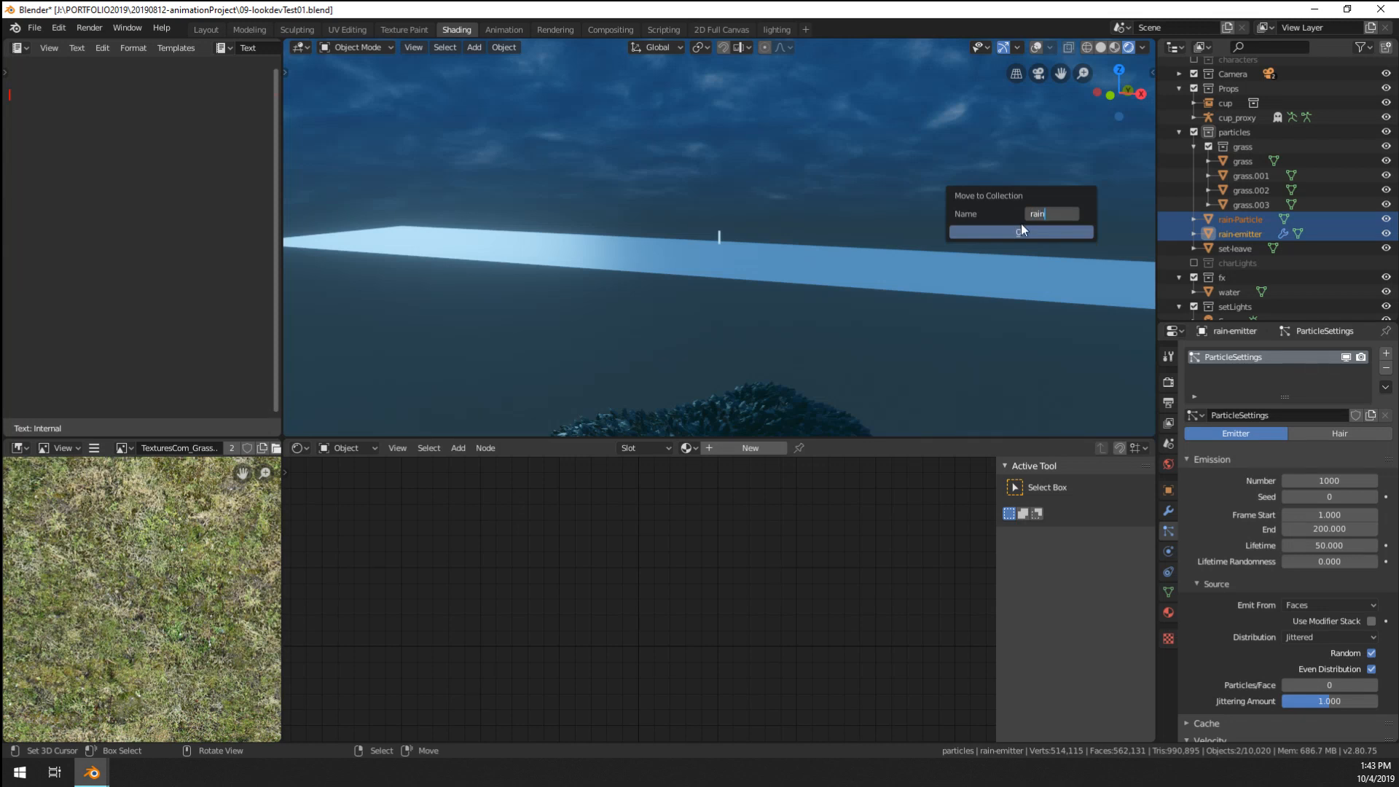
left_click(1029, 229)
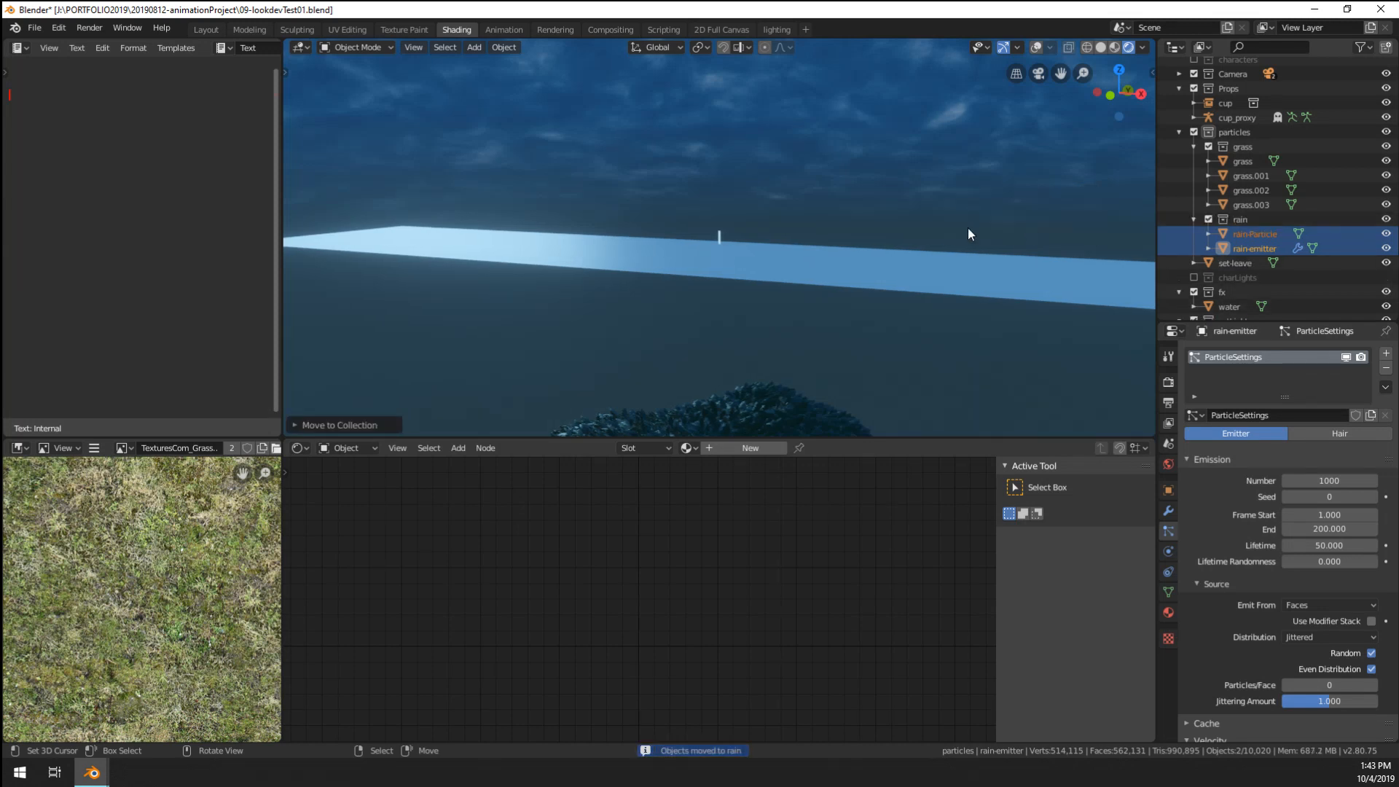
- Assign rain-Particle as the instance object of the rain emitter's particle system
middle_click_drag(720, 268, 823, 265)
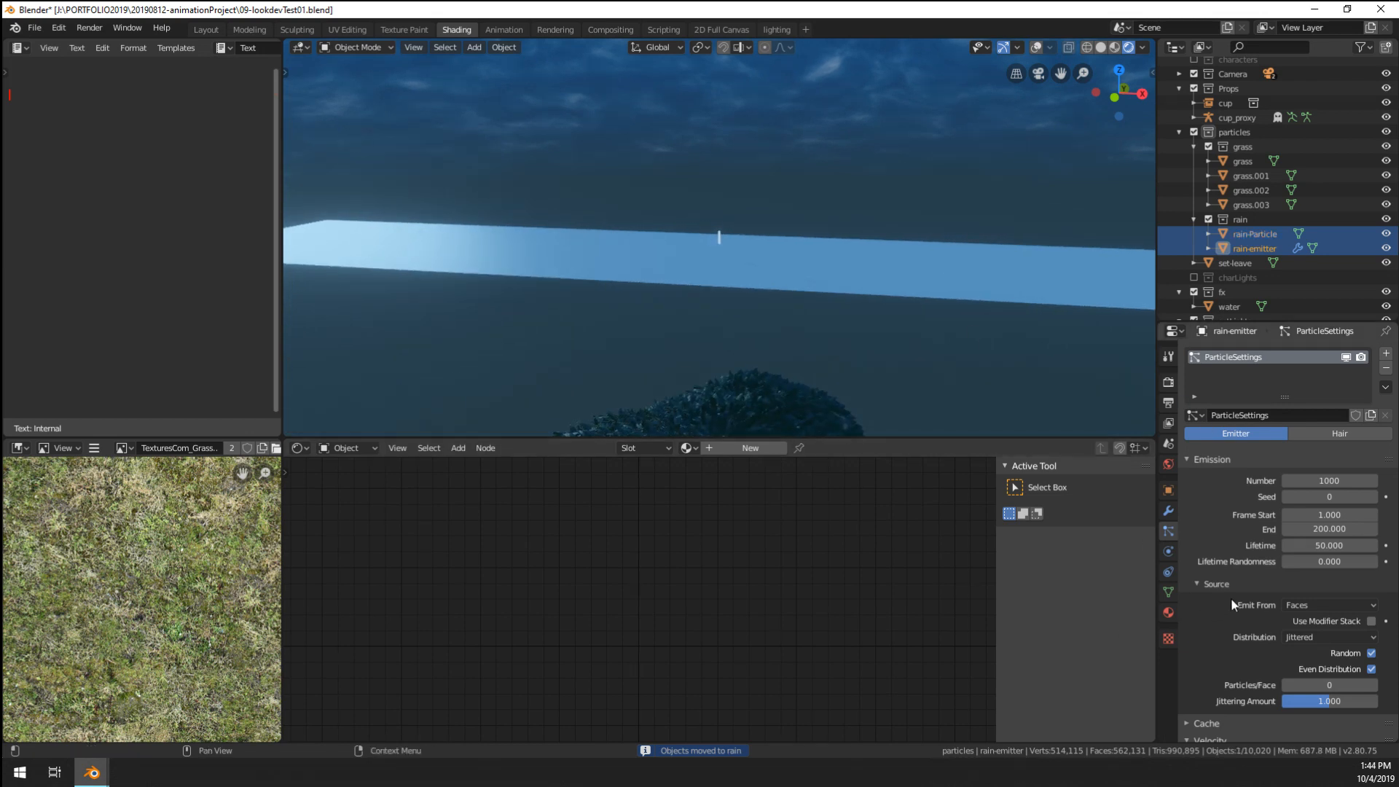
scroll(1323, 599, "down", 10)
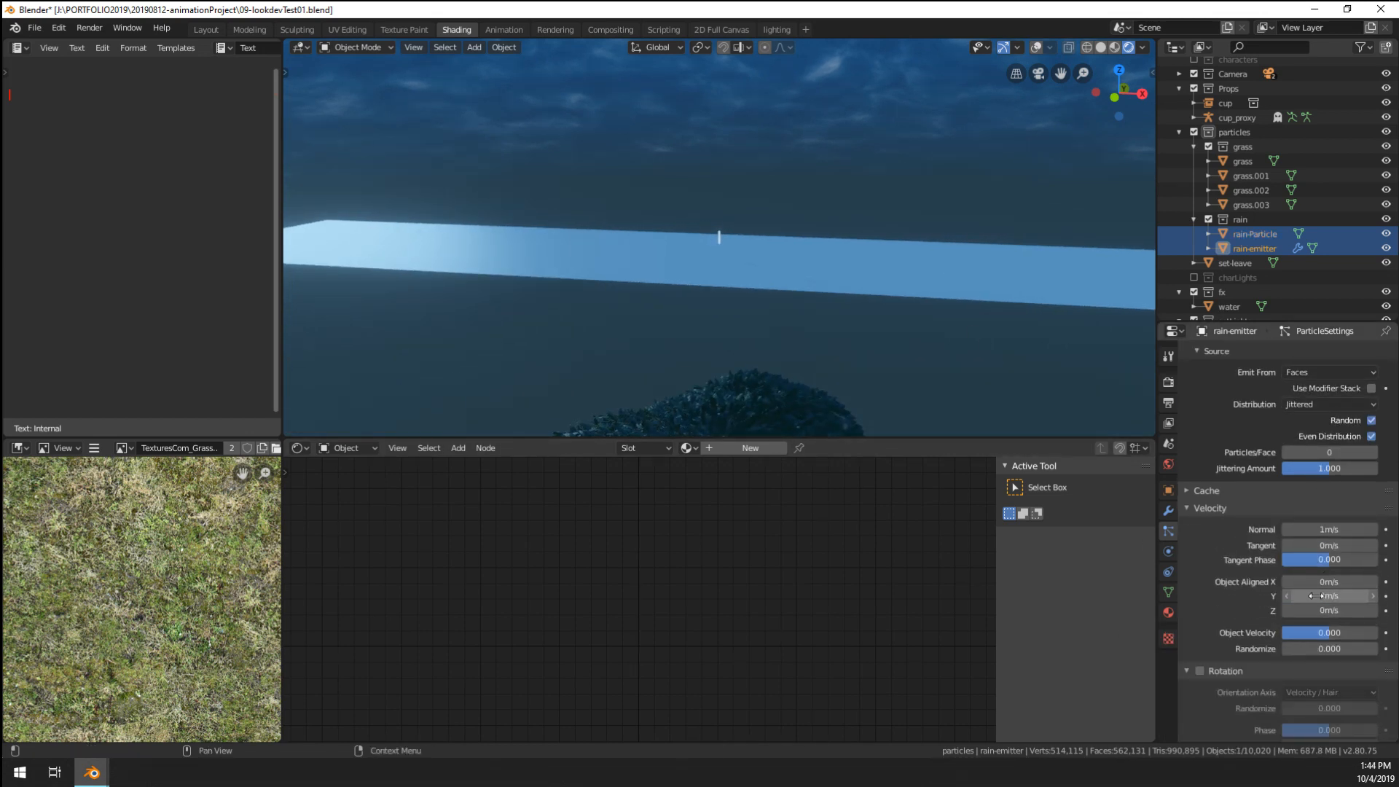
scroll(1316, 596, "down", 8)
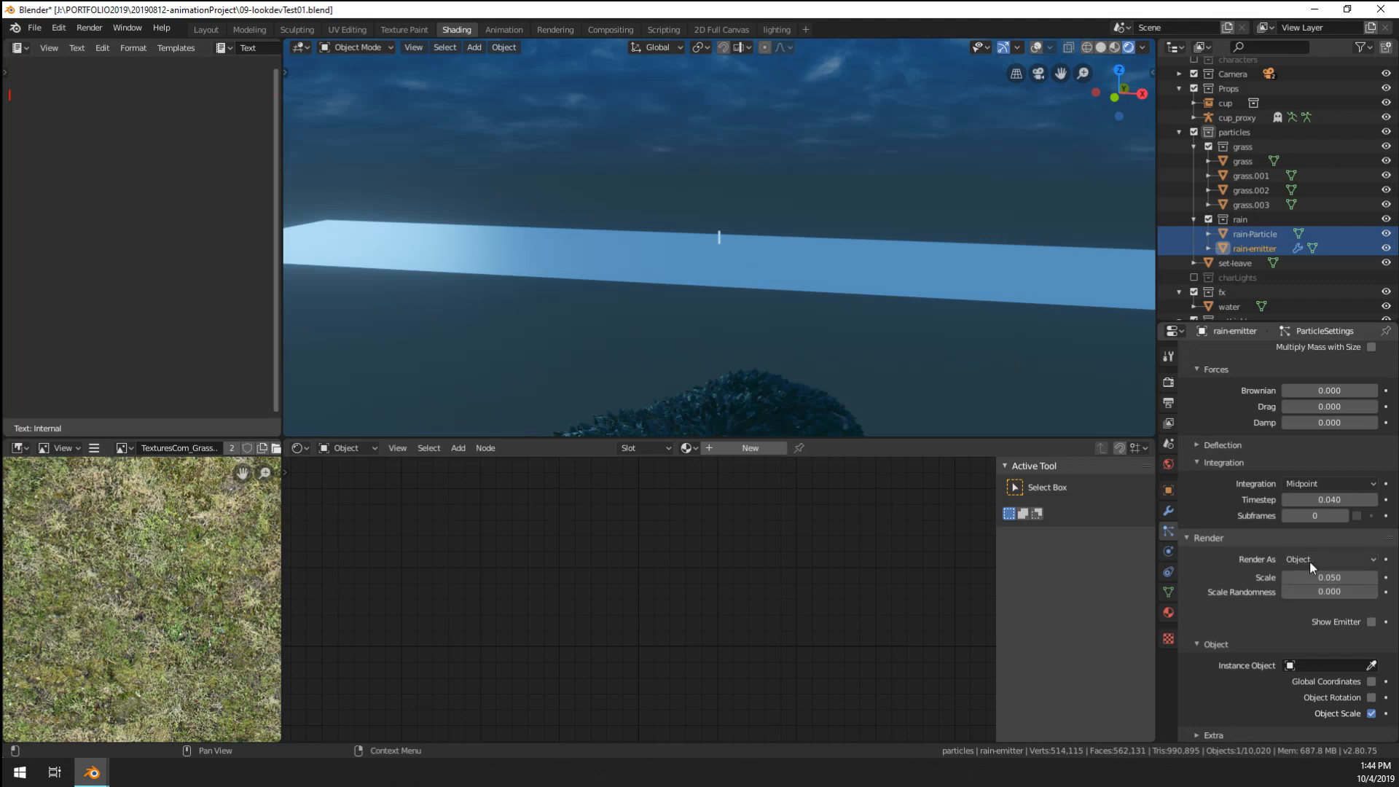
left_click(1354, 666)
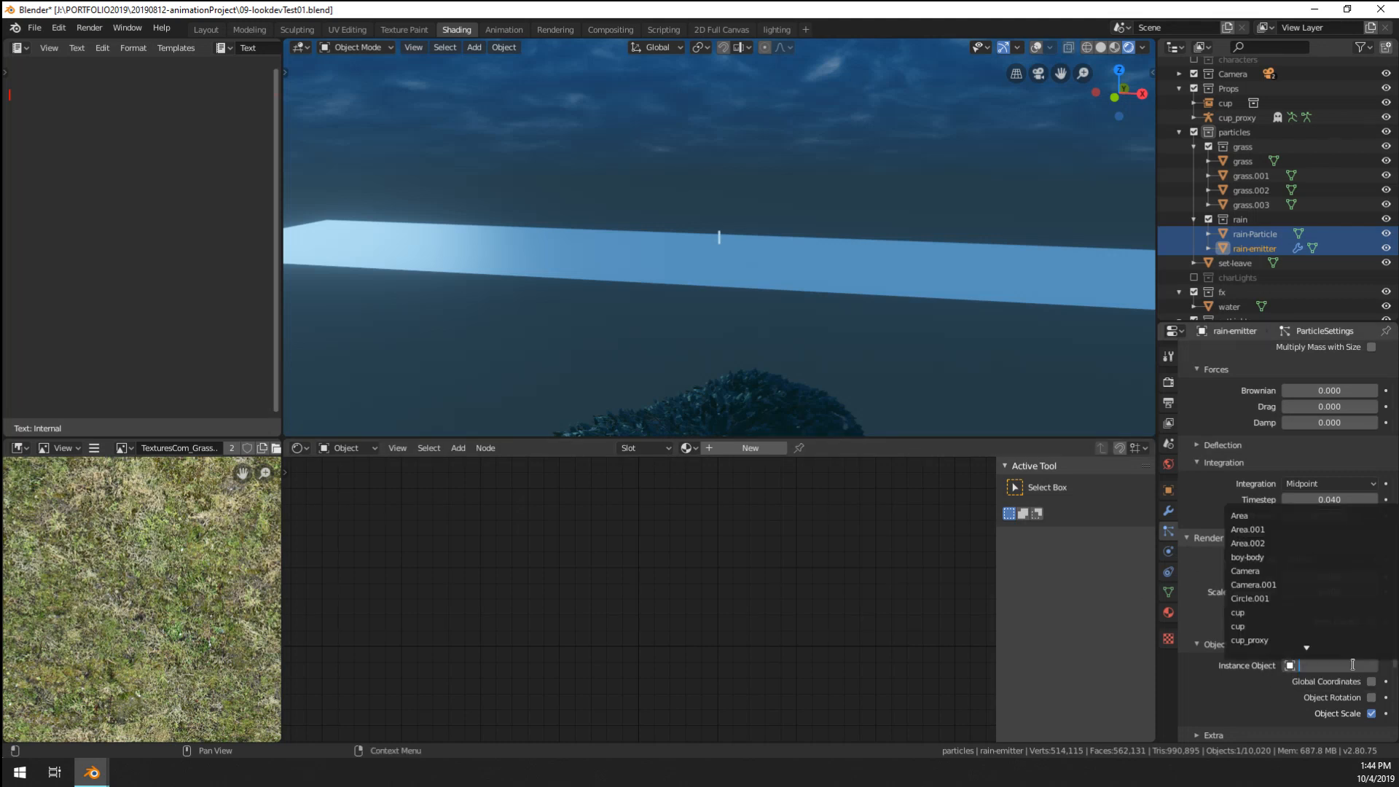
type("rain")
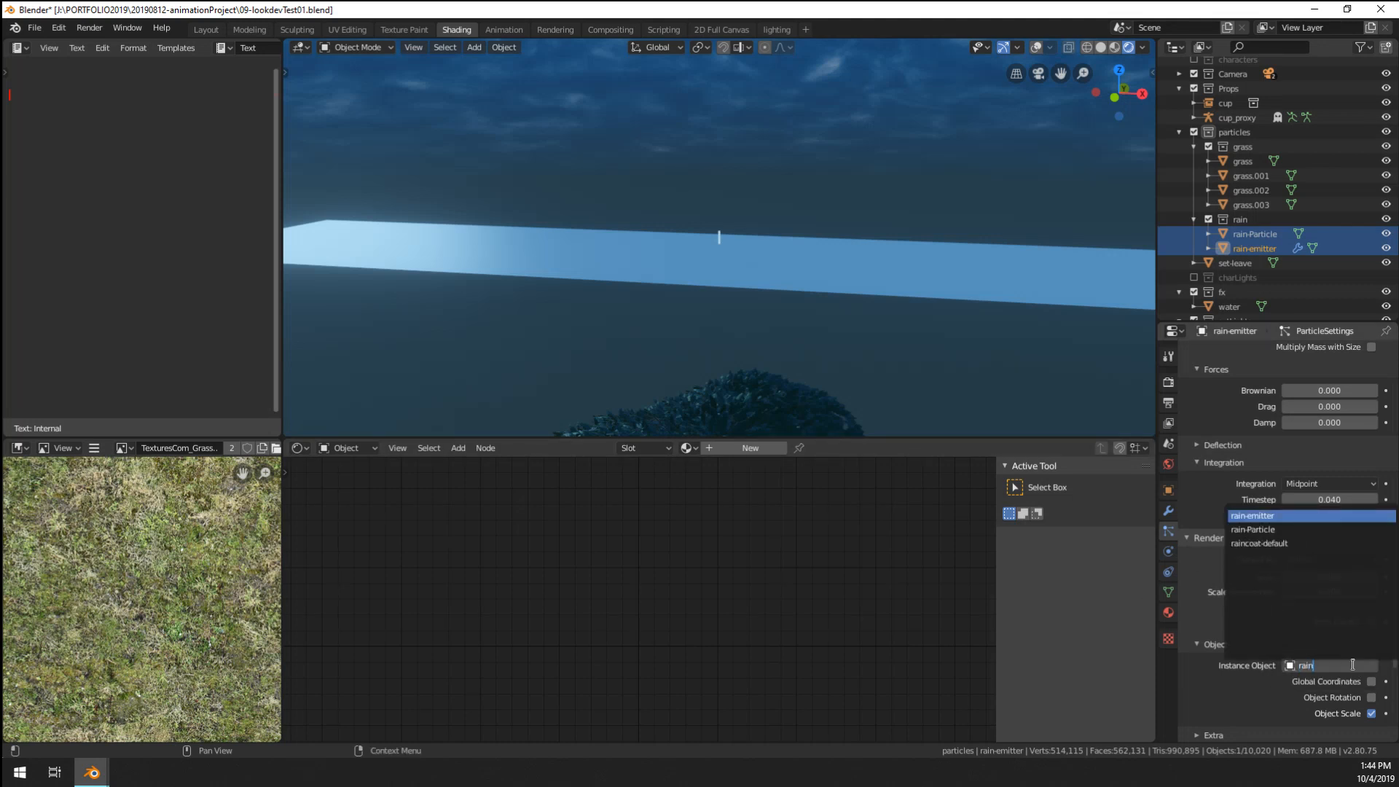
key("Return")
scroll(729, 284, "down", 3)
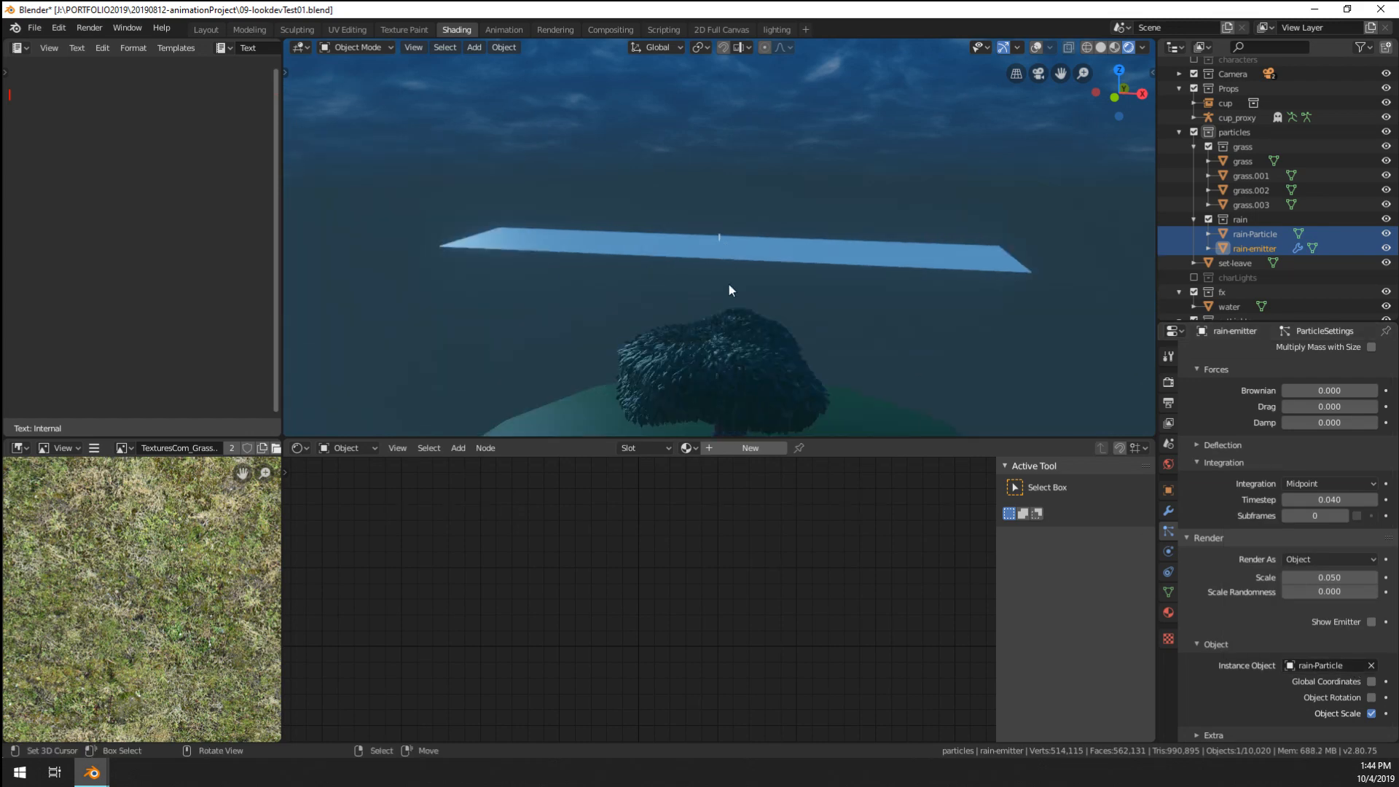
- Switch to the lighting workspace and play the animation to inspect the particles emitted above the tree
left_click(767, 29)
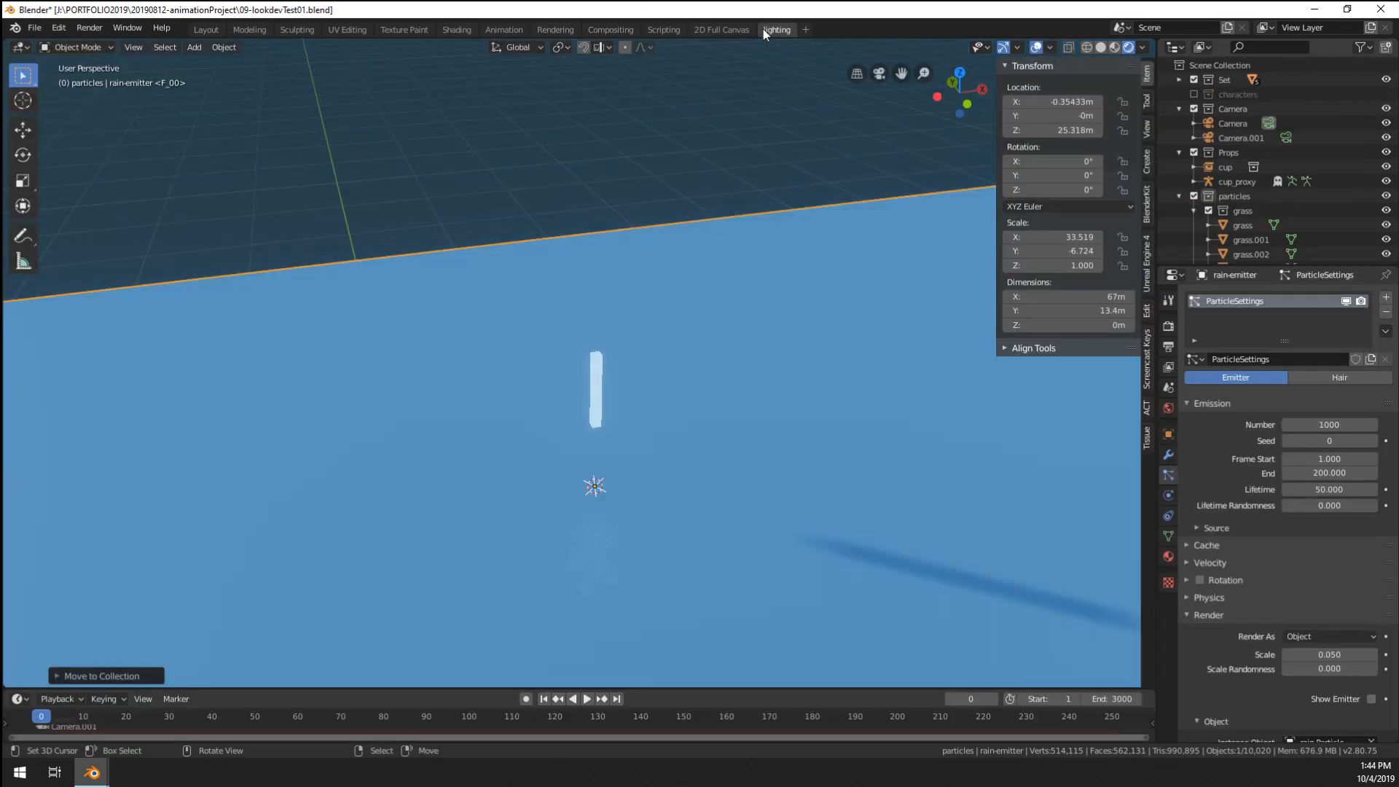
middle_click_drag(400, 503, 58, 723)
key("space")
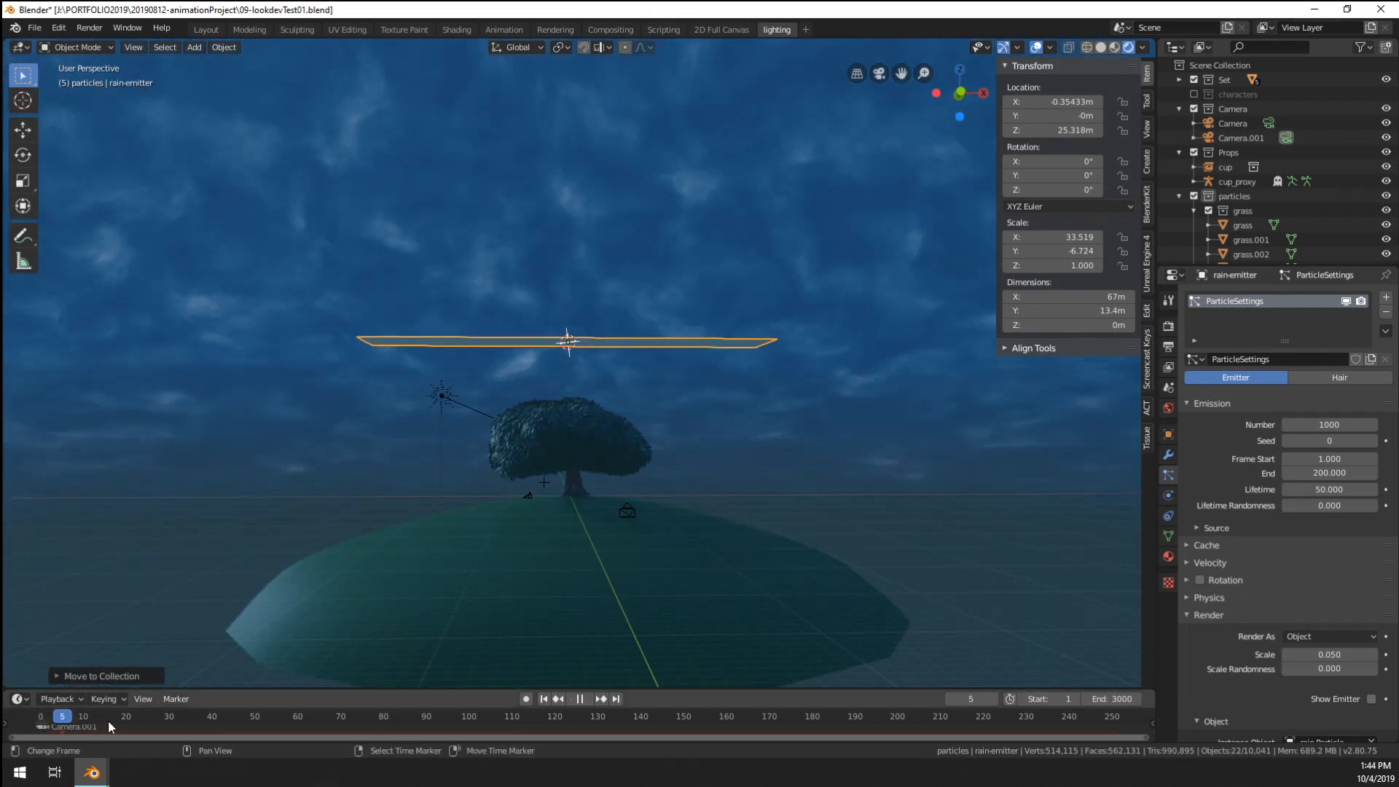
key("Escape")
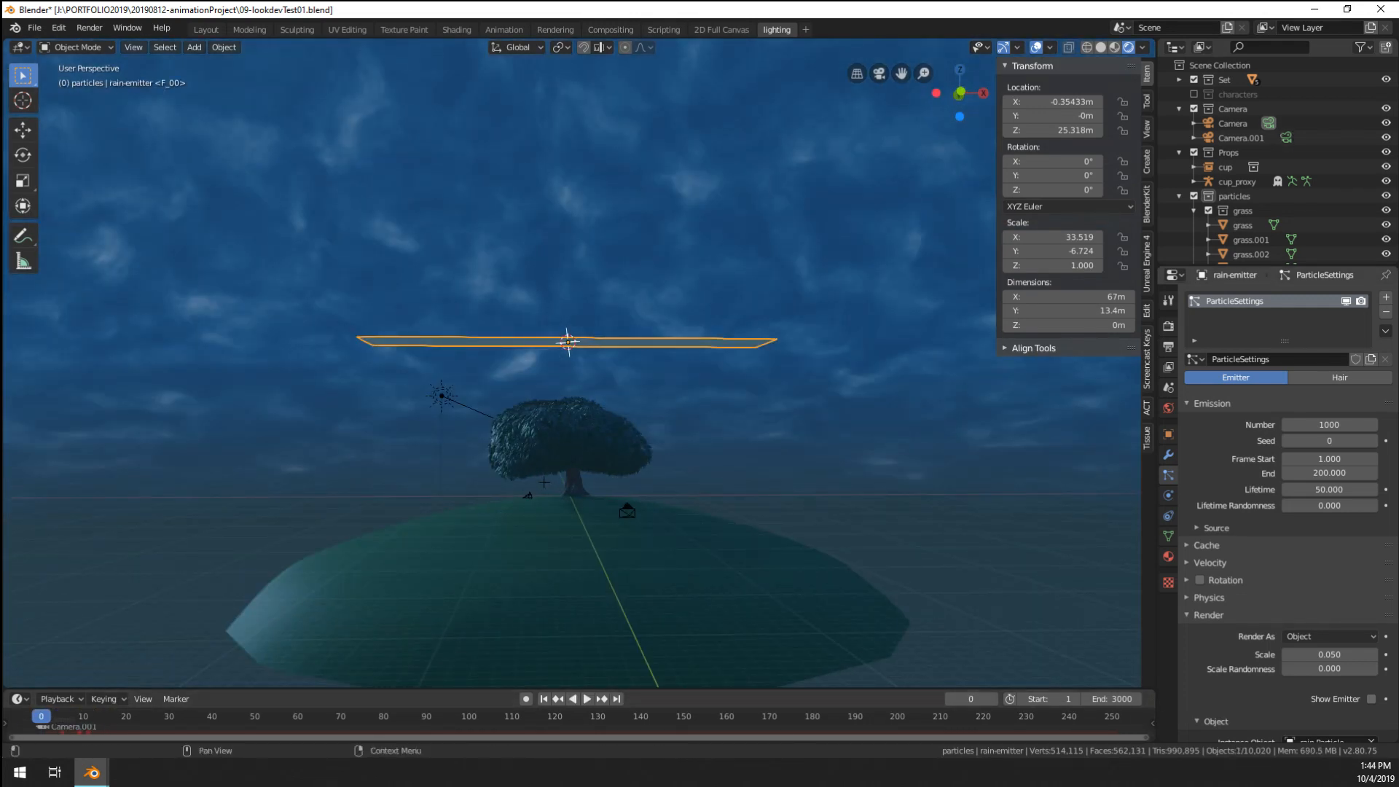
scroll(913, 431, "up", 2)
key("space")
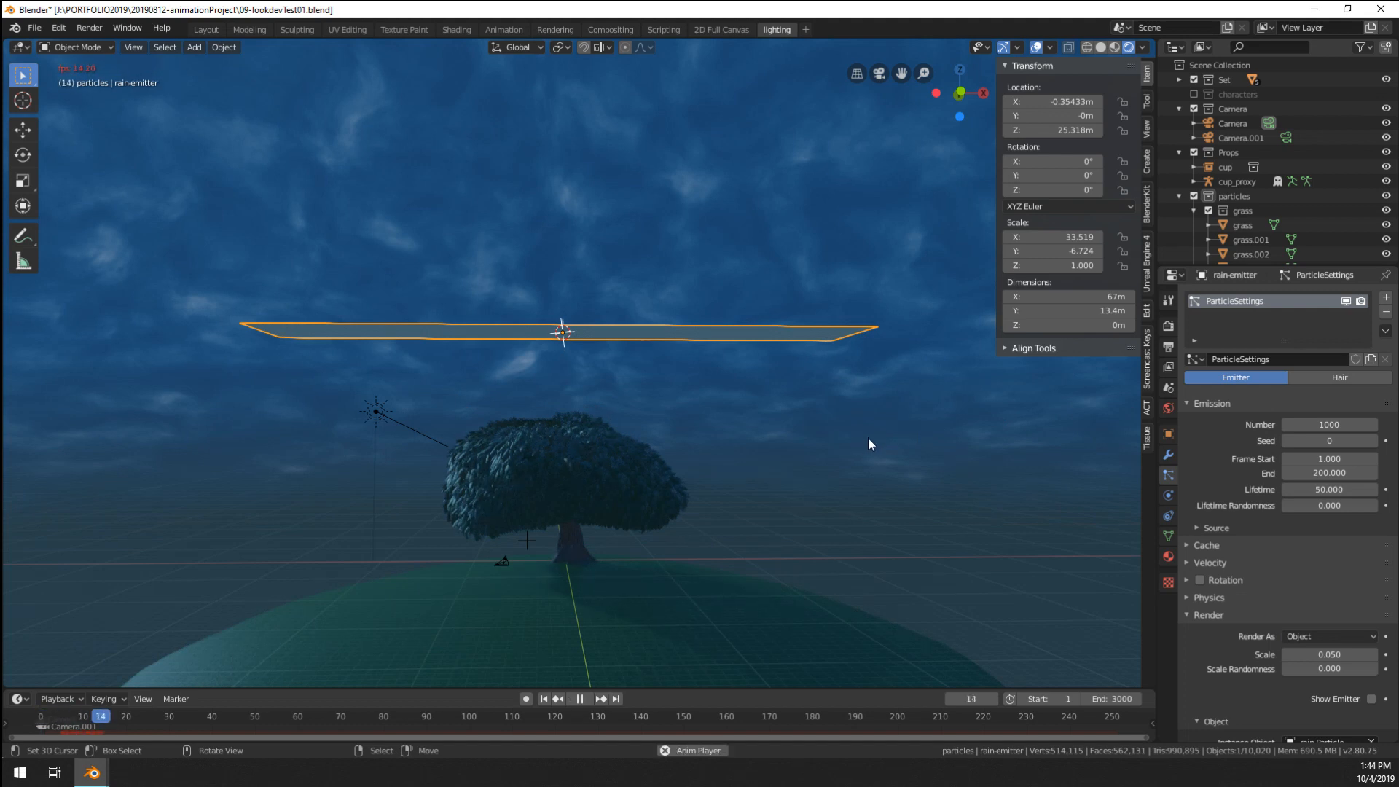
key("space")
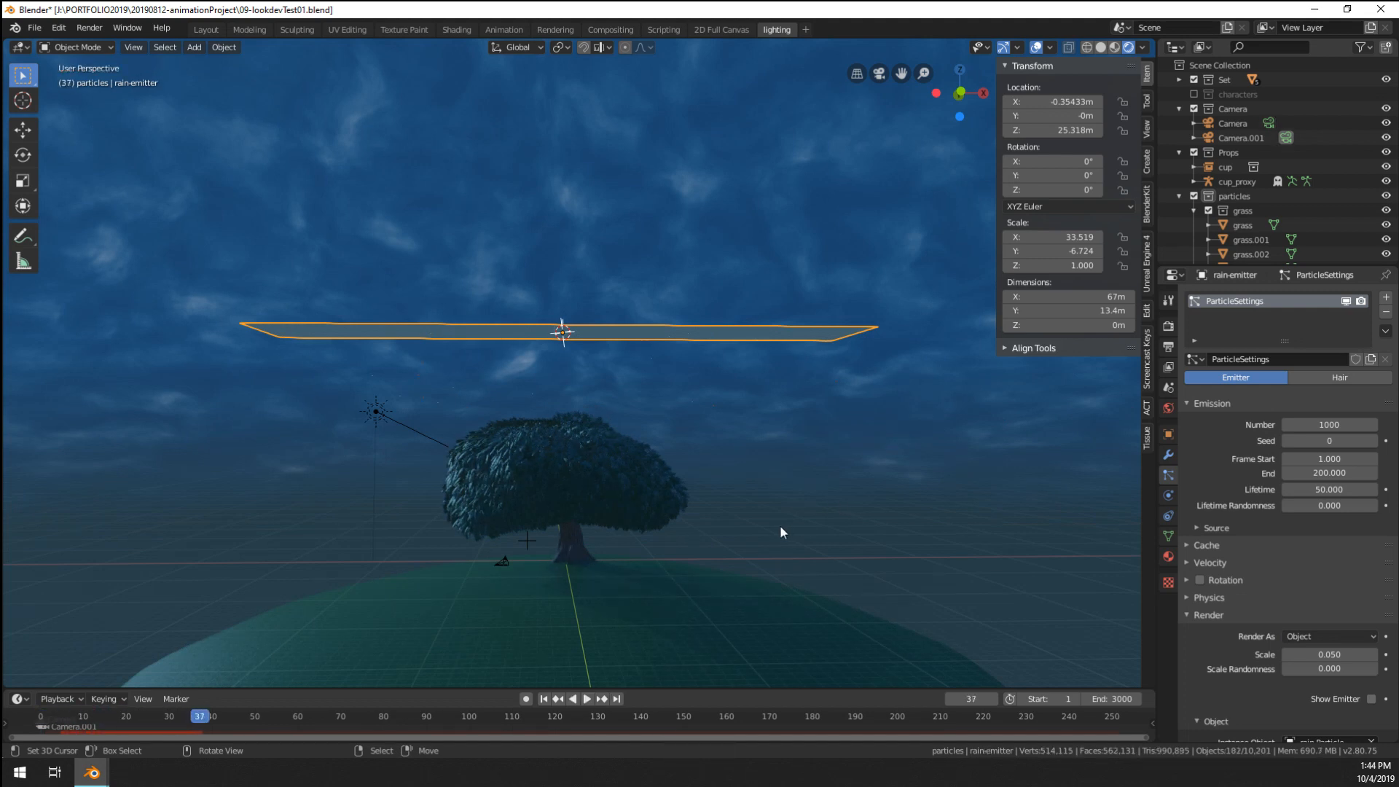
middle_click_drag(779, 528, 746, 516)
scroll(746, 510, "up", 4)
scroll(746, 509, "down", 1)
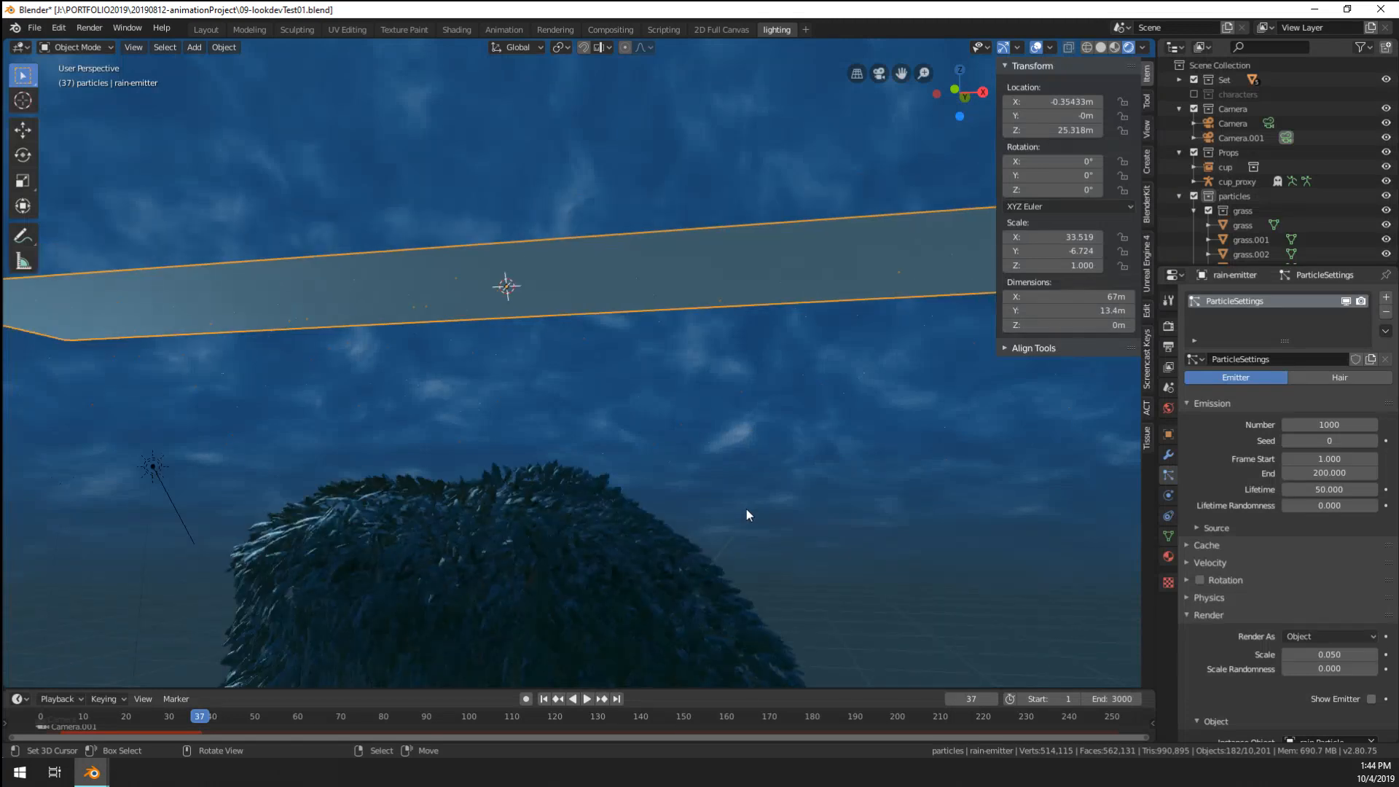
- Set the render scale of the rain emitter's particles to 1
scroll(1289, 566, "down", 4)
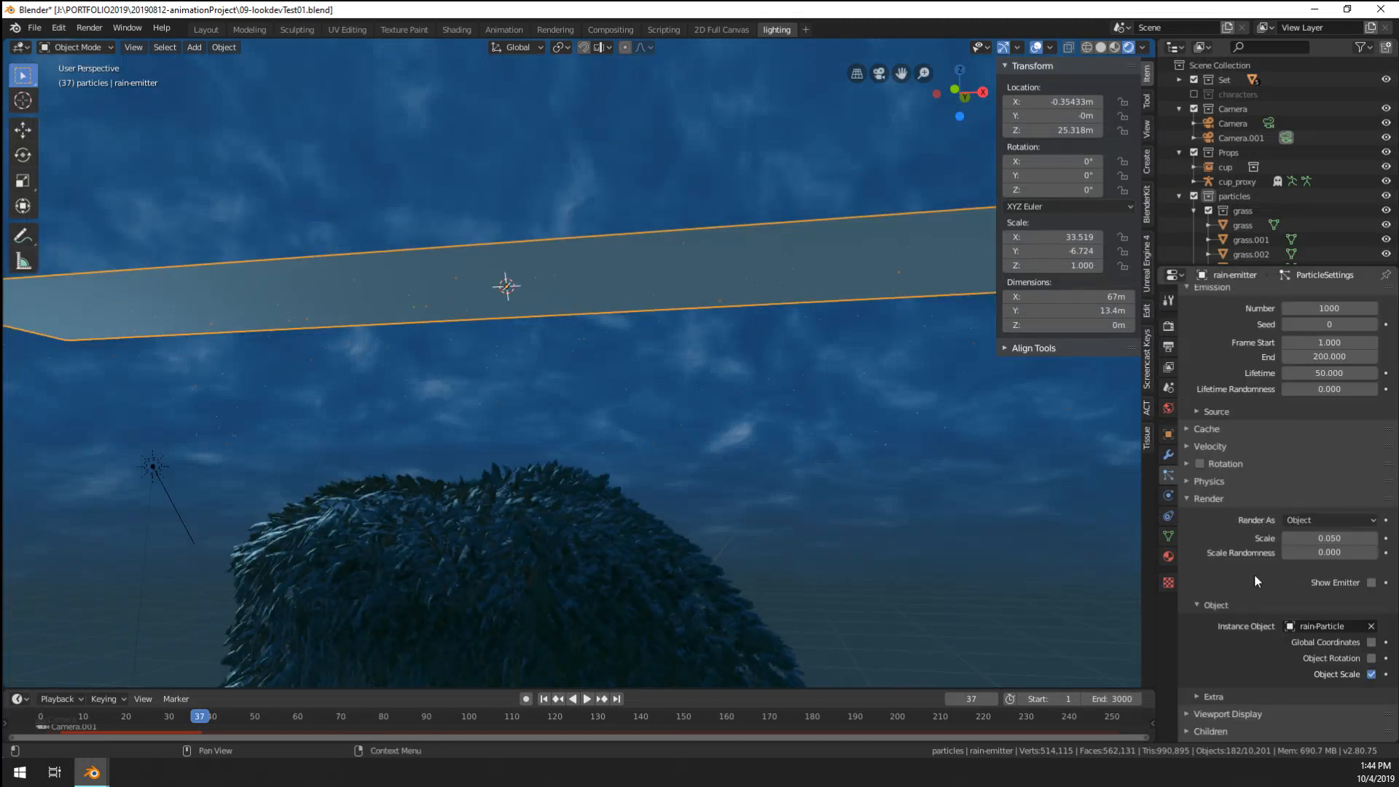
left_click(1320, 538)
type("1")
key("Return")
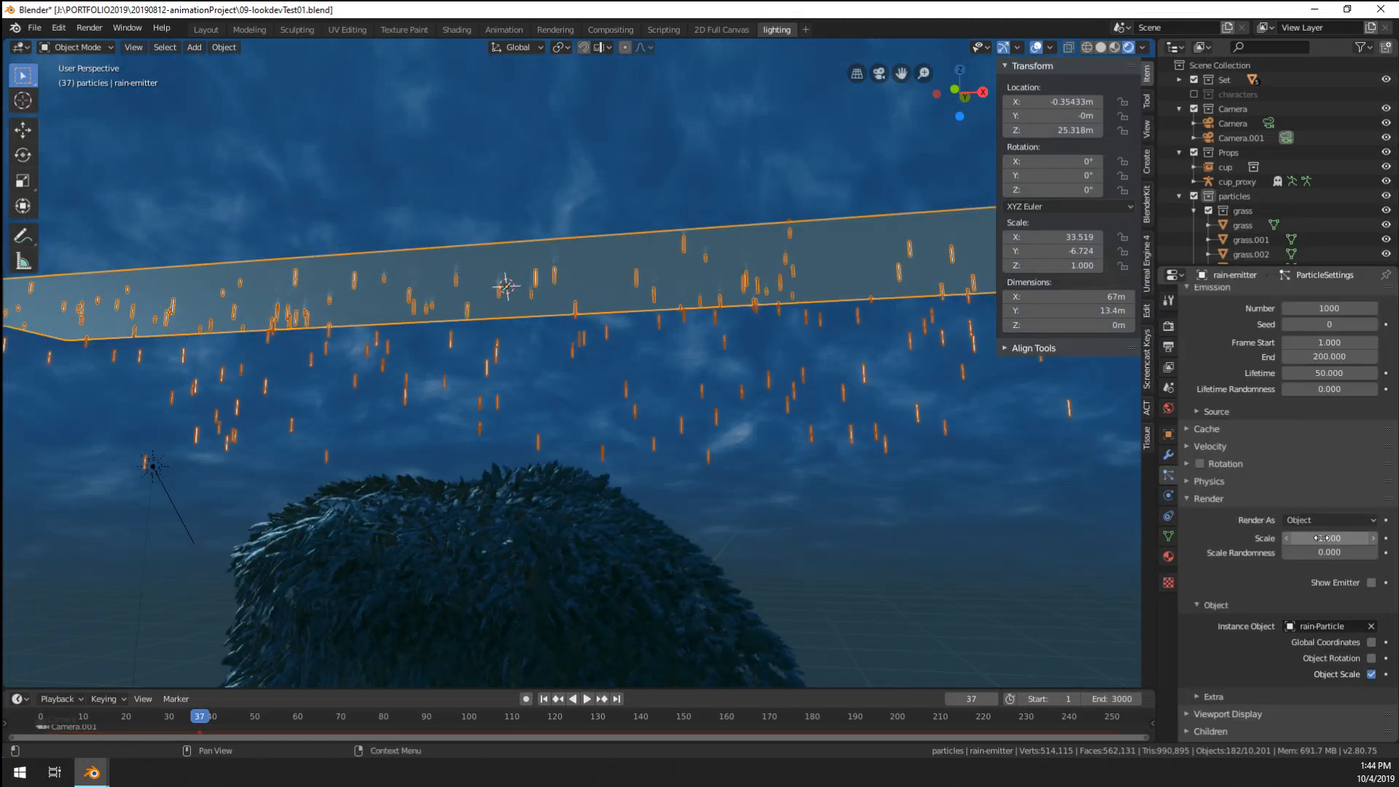
middle_click_drag(775, 584, 776, 605, "shift")
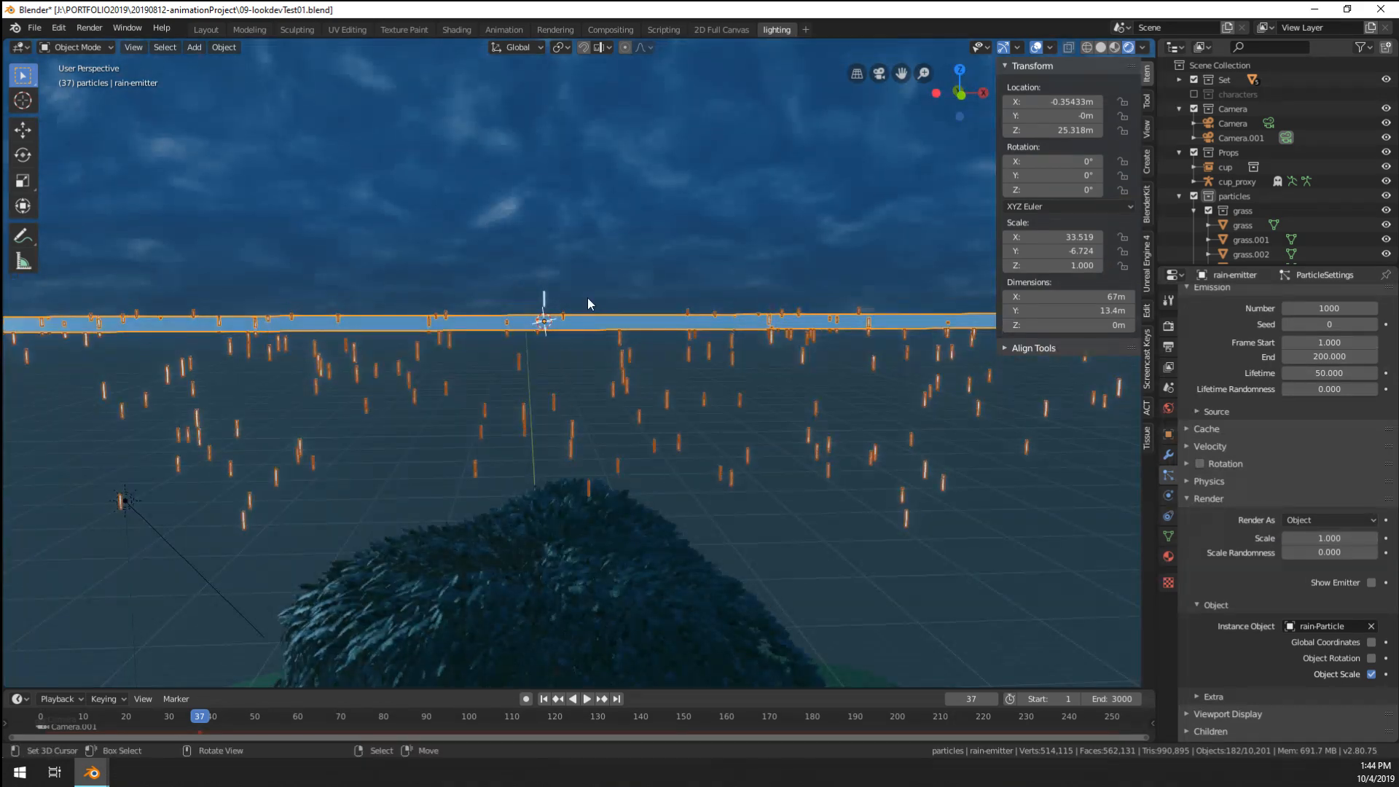
- Play the animation from the start to check how the enlarged raindrops fall over the tree
scroll(1268, 510, "up", 4)
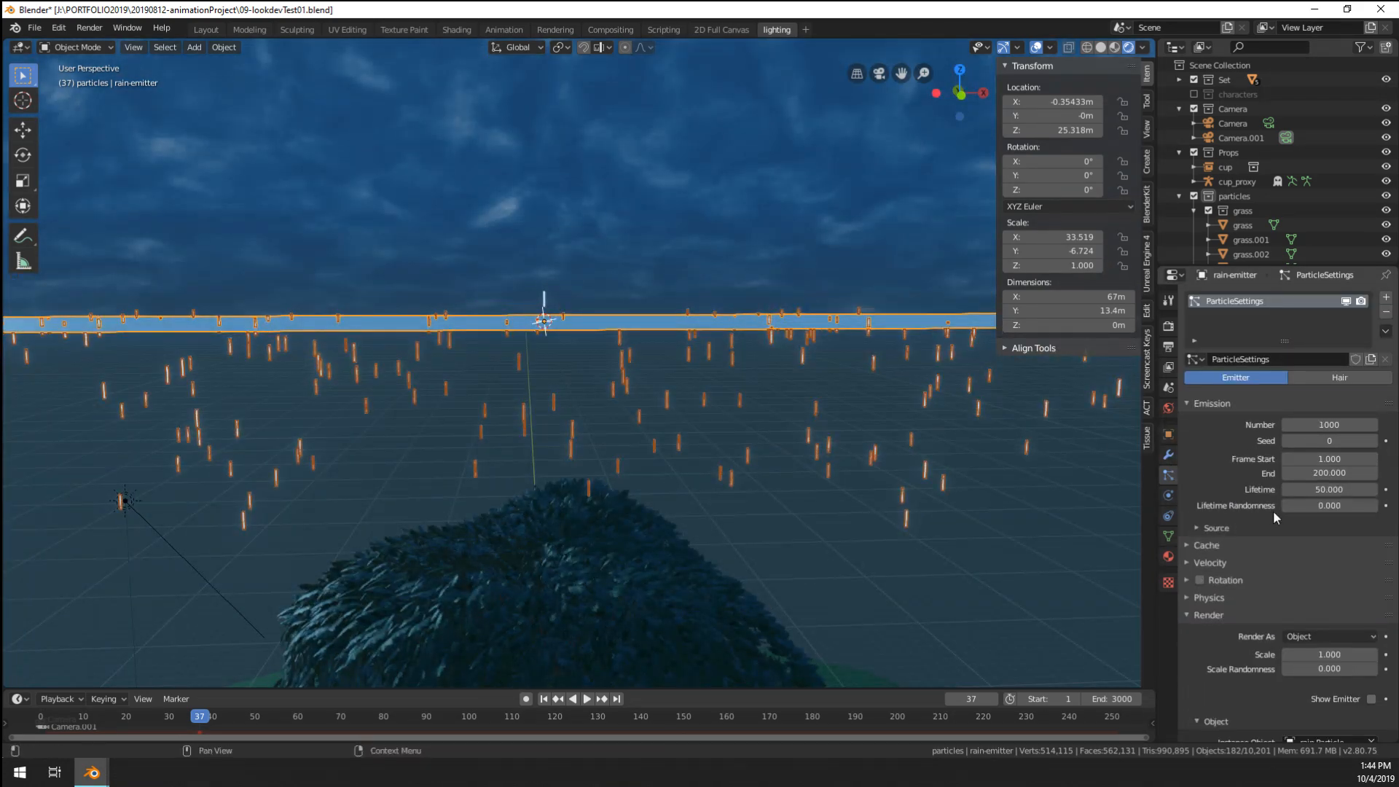
scroll(802, 510, "down", 5)
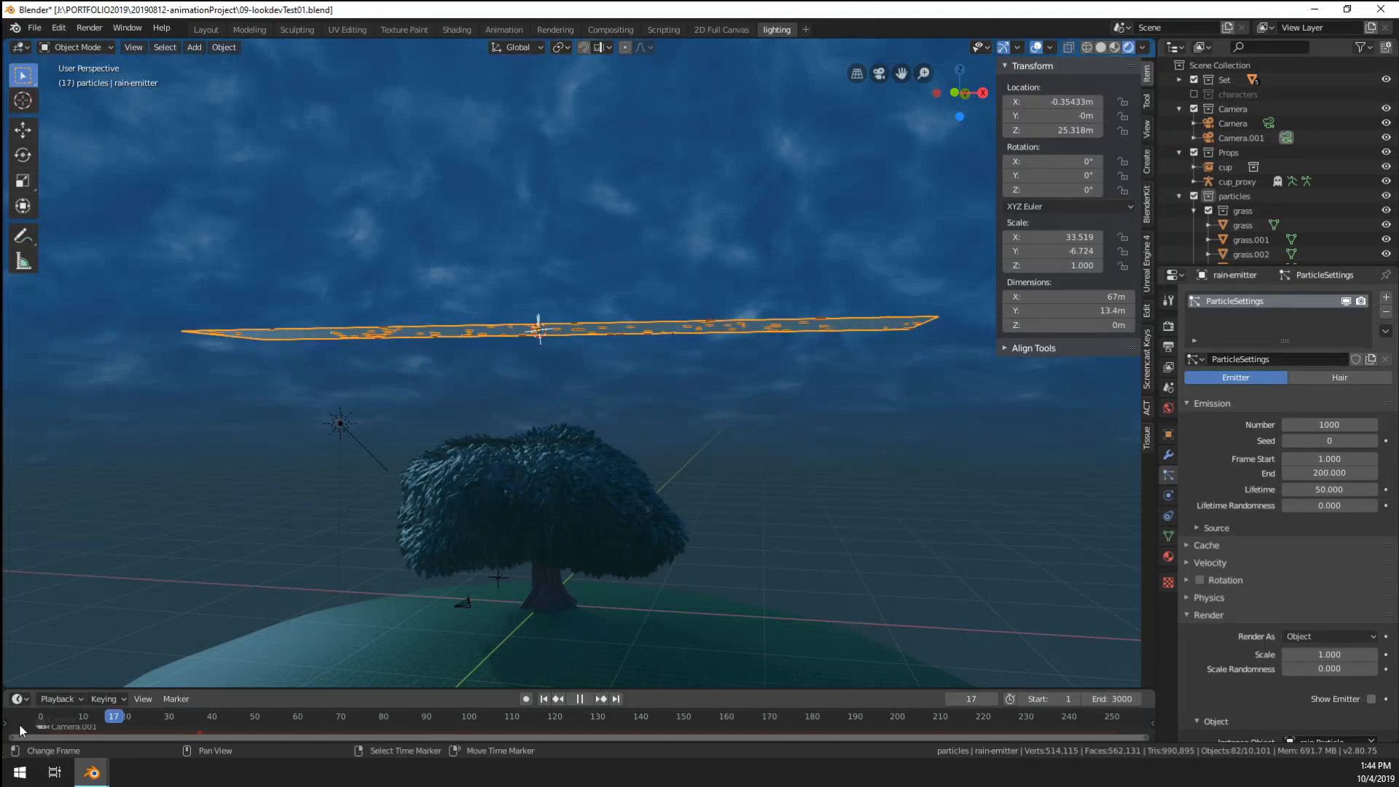
left_click(19, 724)
key("space")
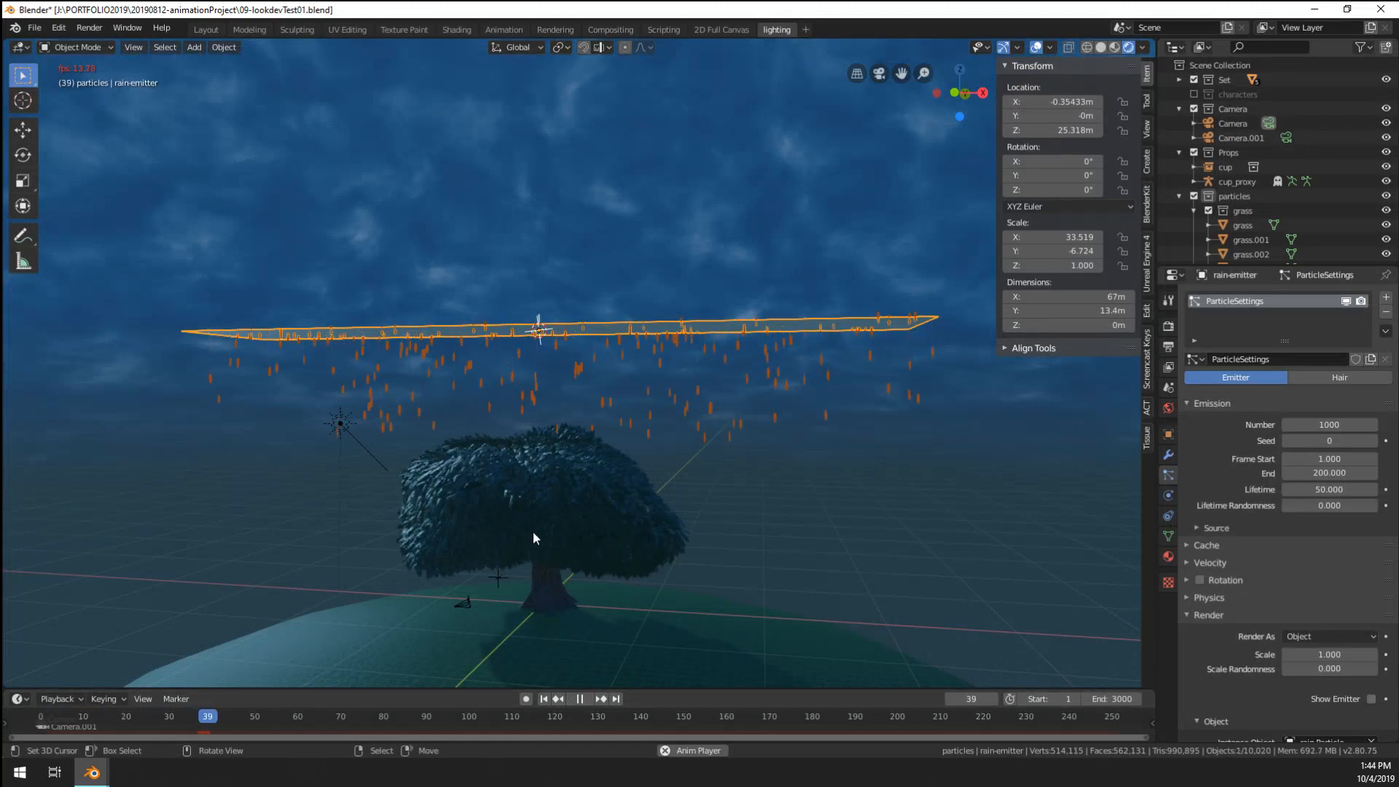
key("space")
- Test the rain playback with a particle mass of 0 kg and restore the mass to 1 kg
scroll(1266, 583, "down", 4)
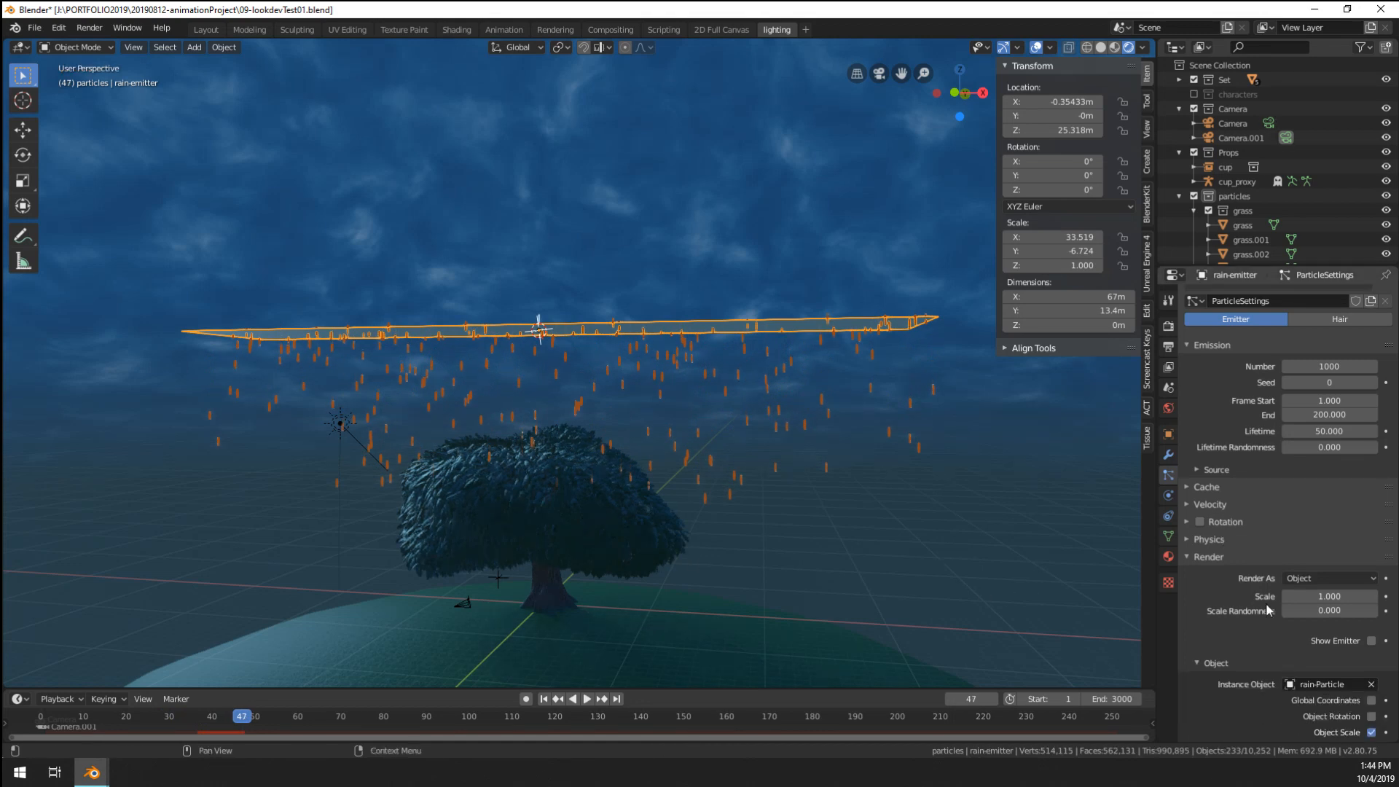
scroll(1265, 602, "down", 3)
scroll(1266, 602, "up", 6)
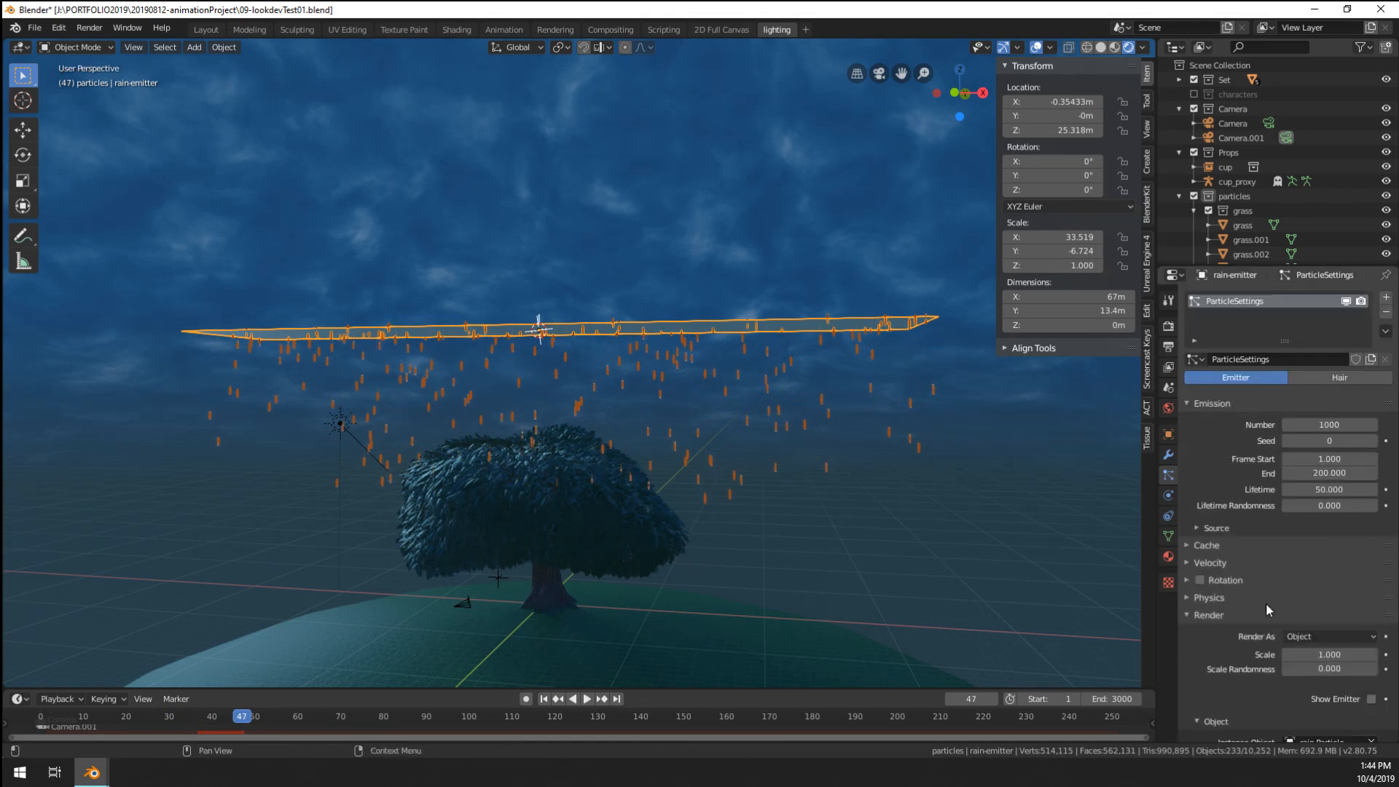
scroll(1268, 608, "down", 6)
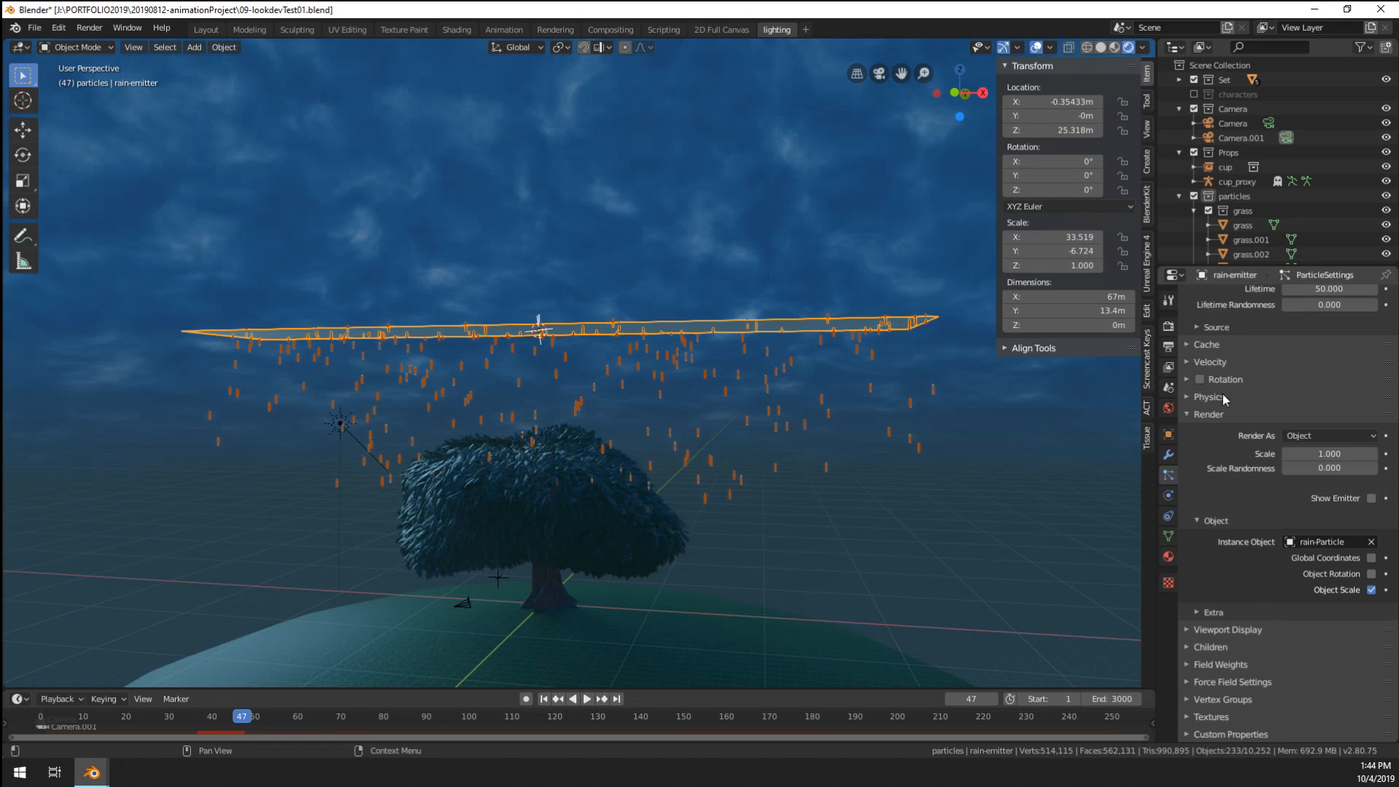
left_click(1209, 398)
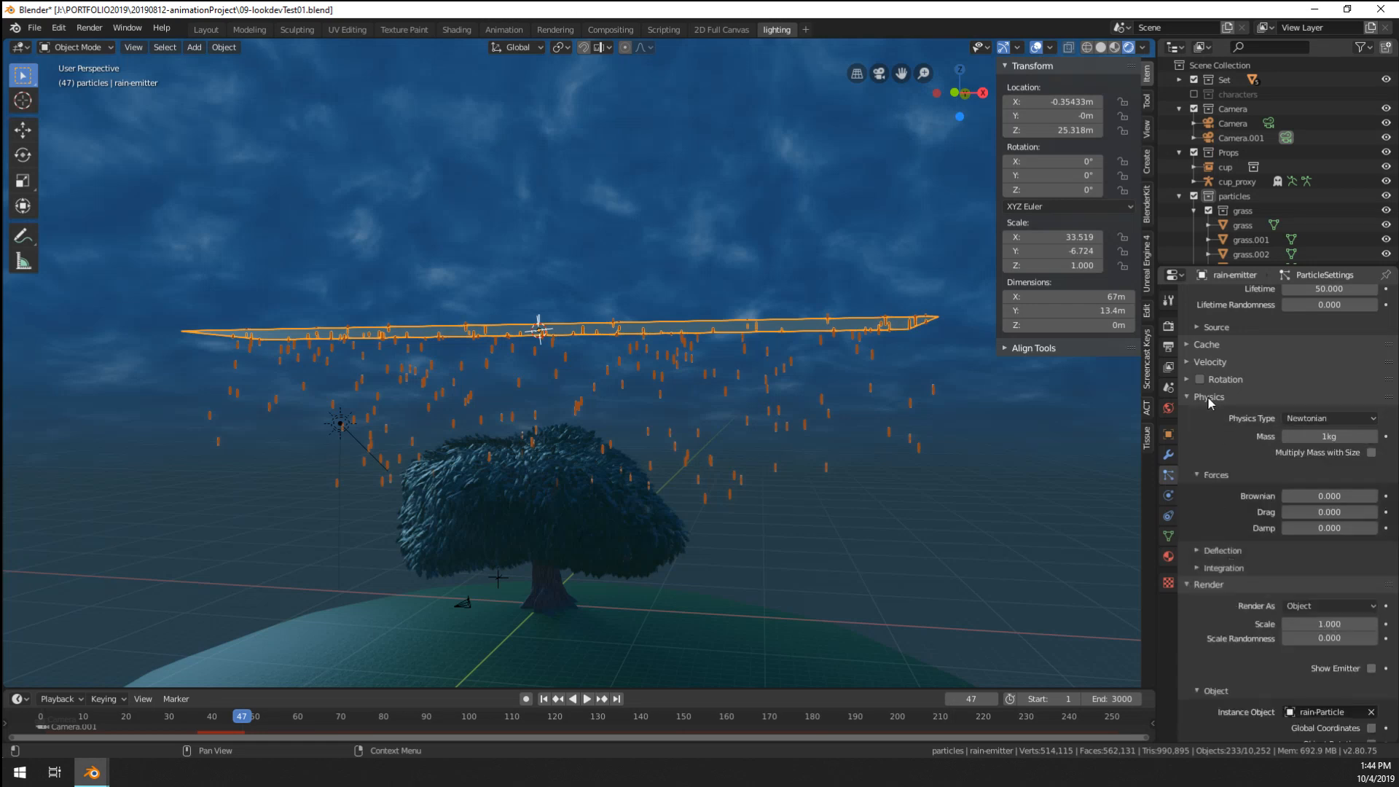
left_click(1340, 437)
key("Return")
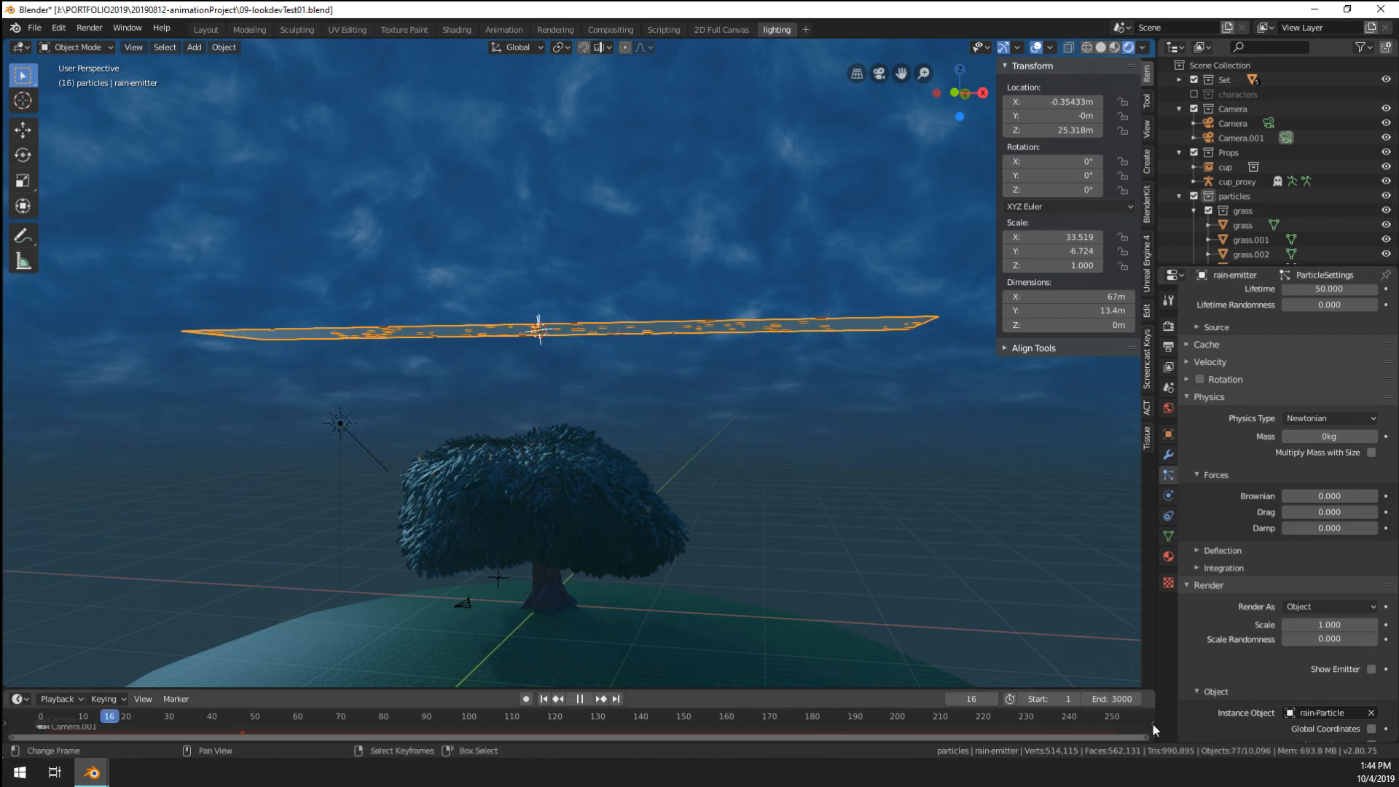
left_click(29, 720)
key("space")
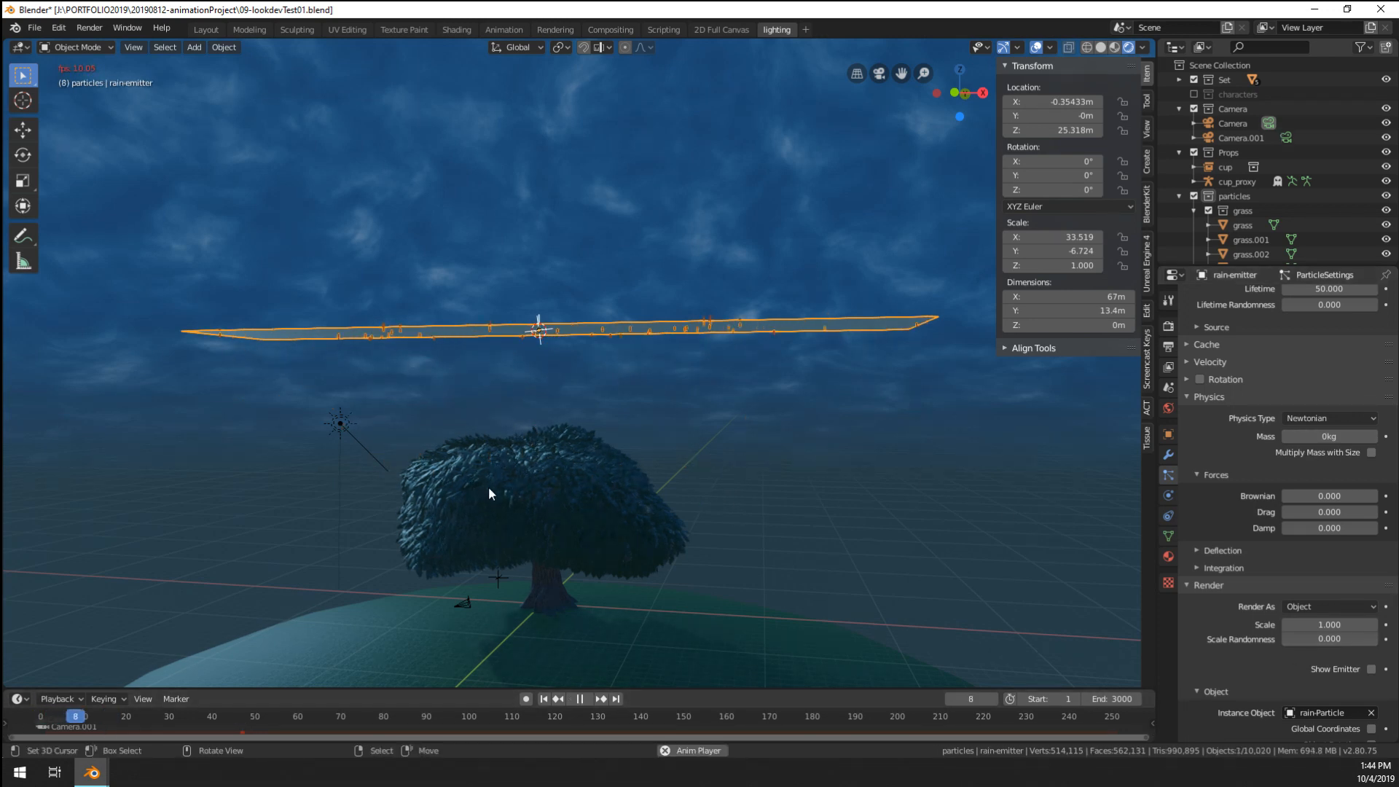
key("space")
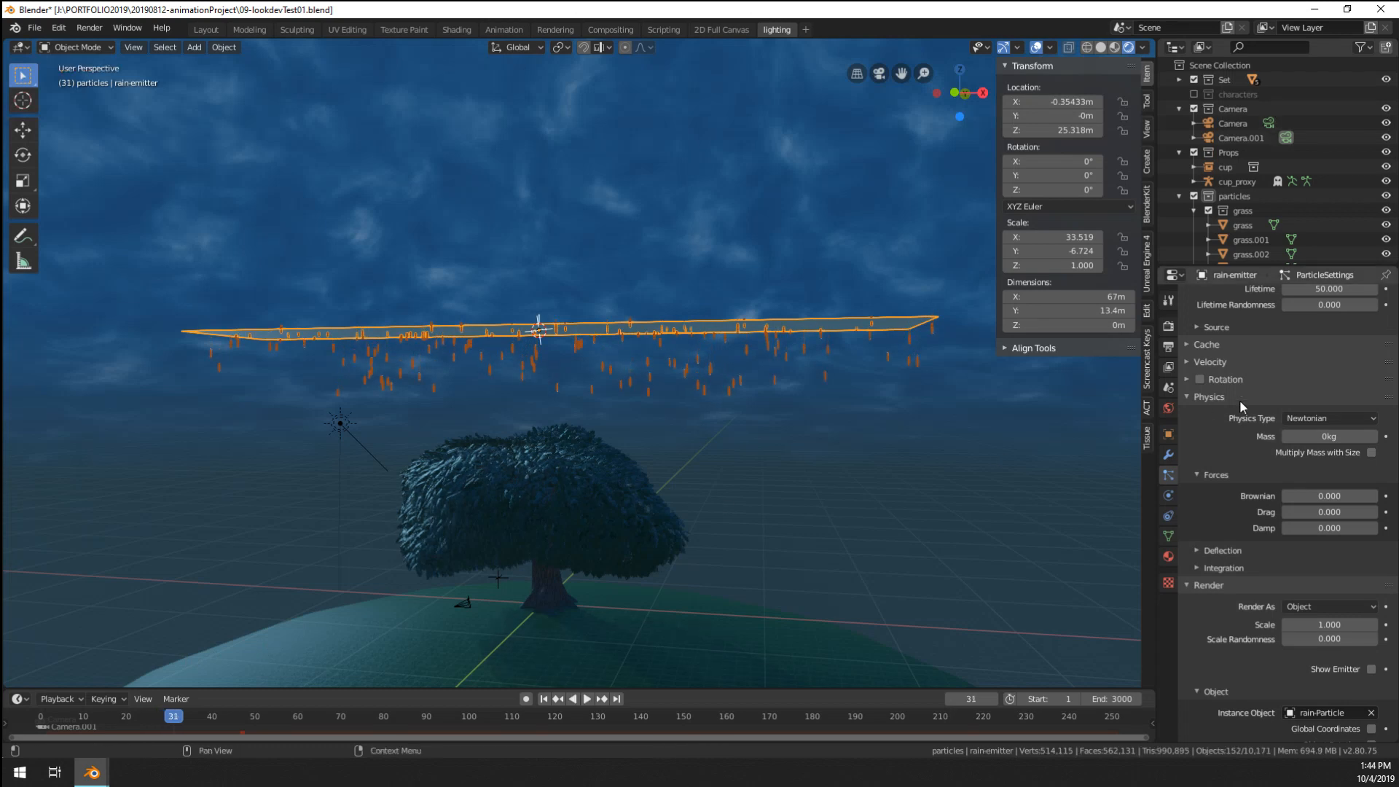
left_click(1329, 433)
key("Escape")
- Disable gravity in the scene settings
left_click(1168, 409)
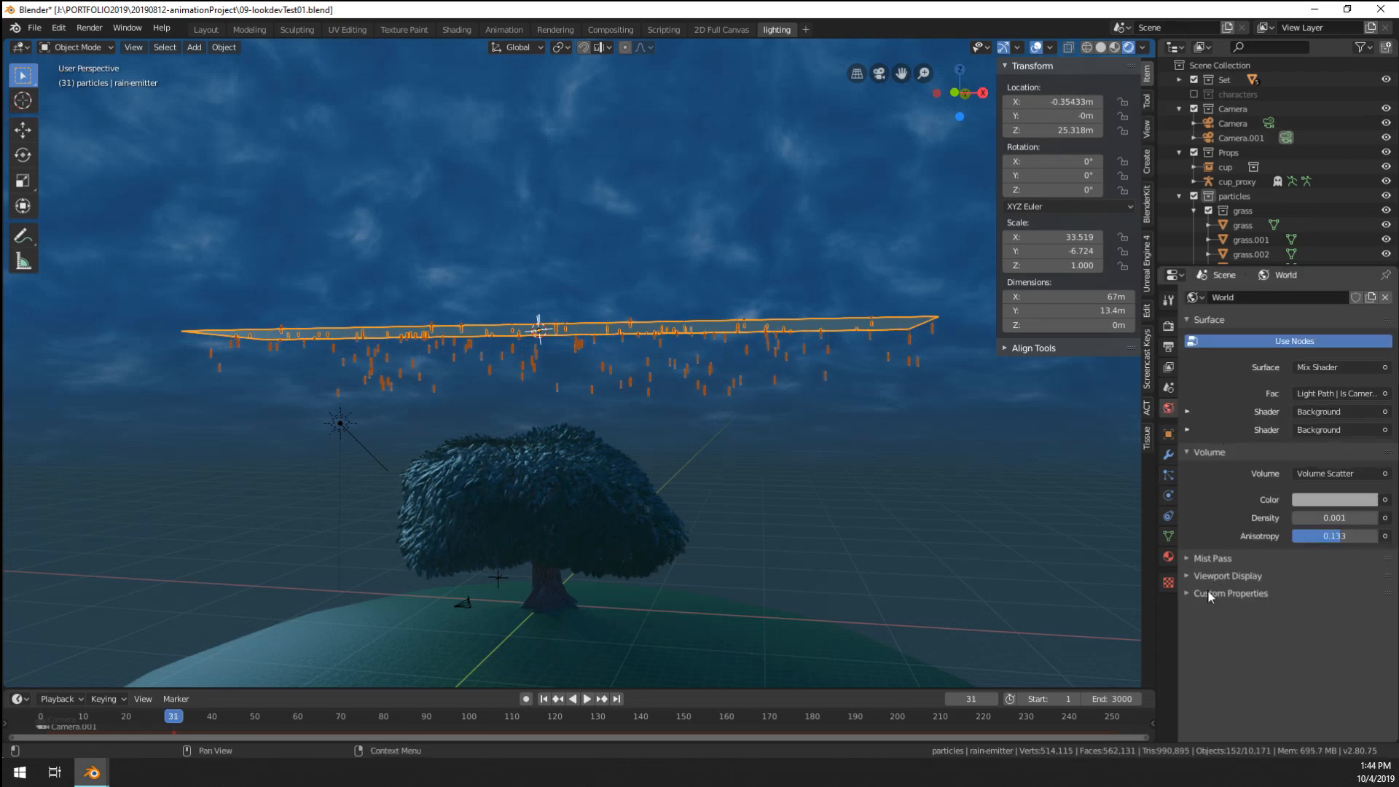
left_click(1169, 350)
left_click(1169, 368)
left_click(1170, 389)
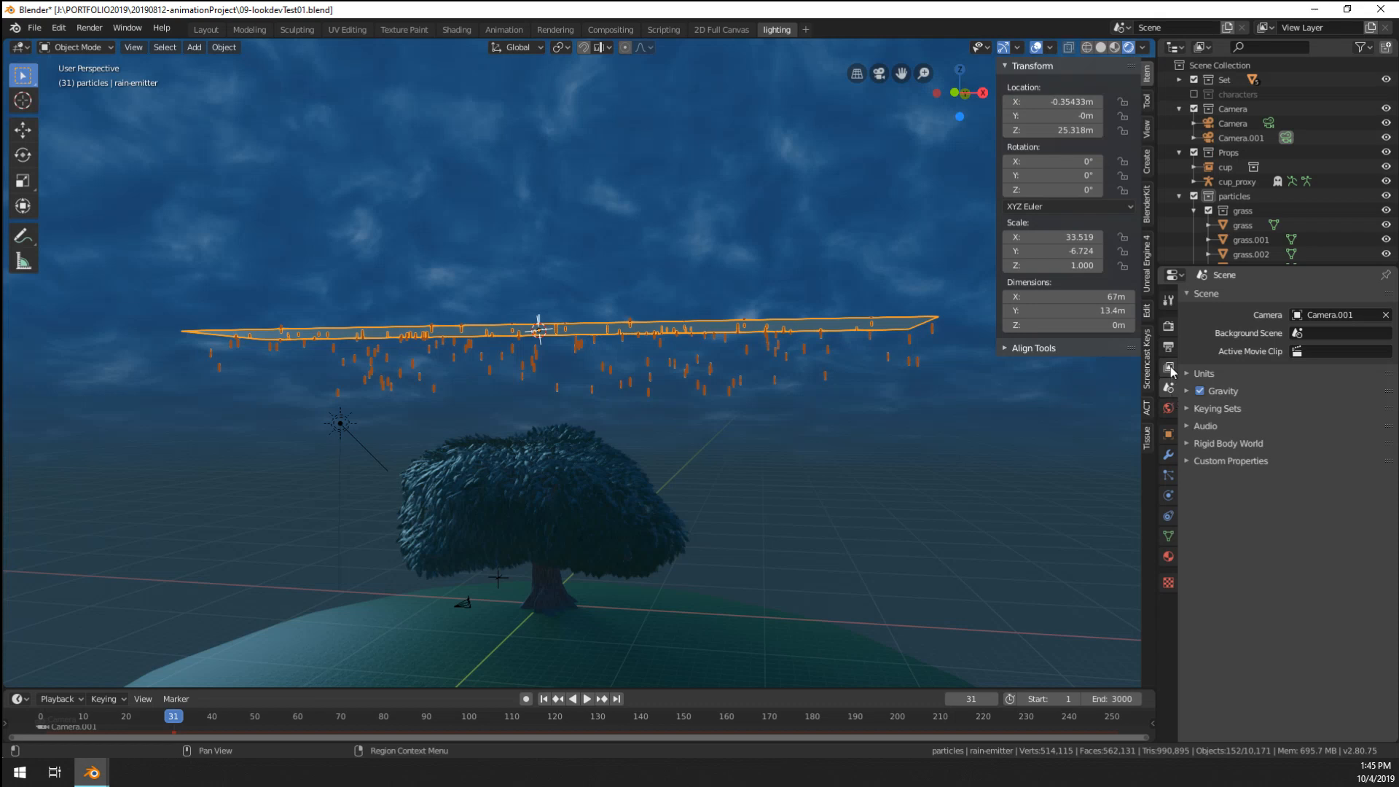
left_click(1187, 391)
left_click(1199, 391)
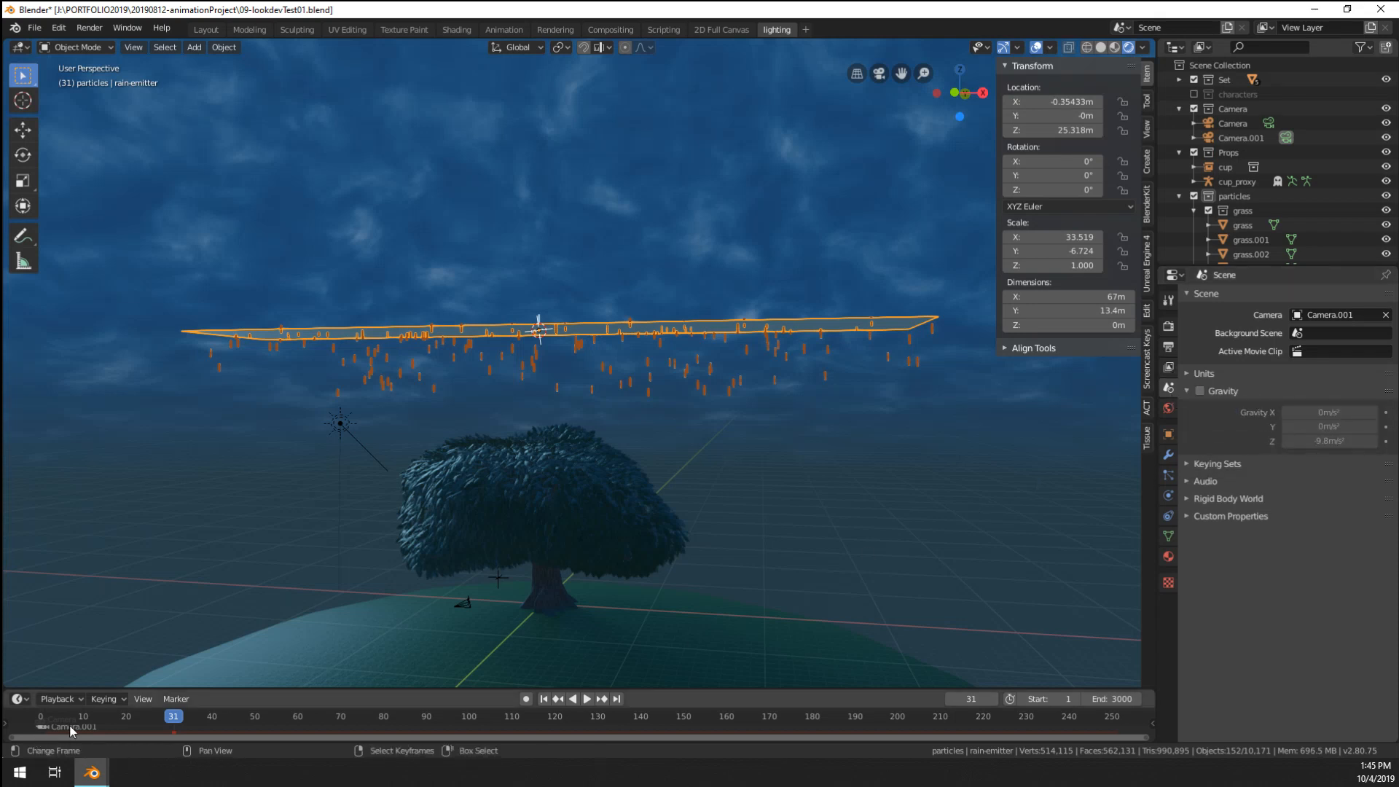
- Play the animation from frame 0 to check the particle motion without gravity
left_click_drag(70, 730, 39, 728)
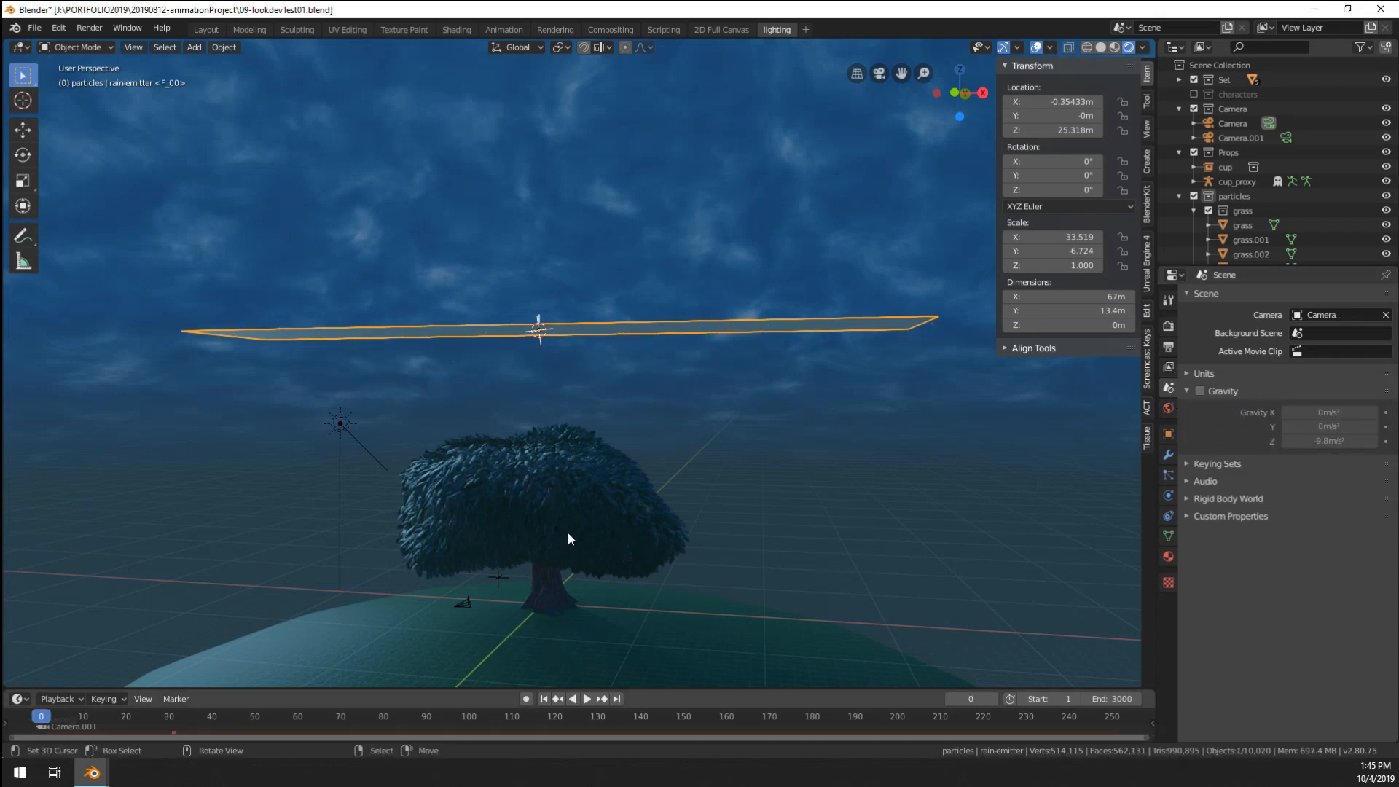
key("space")
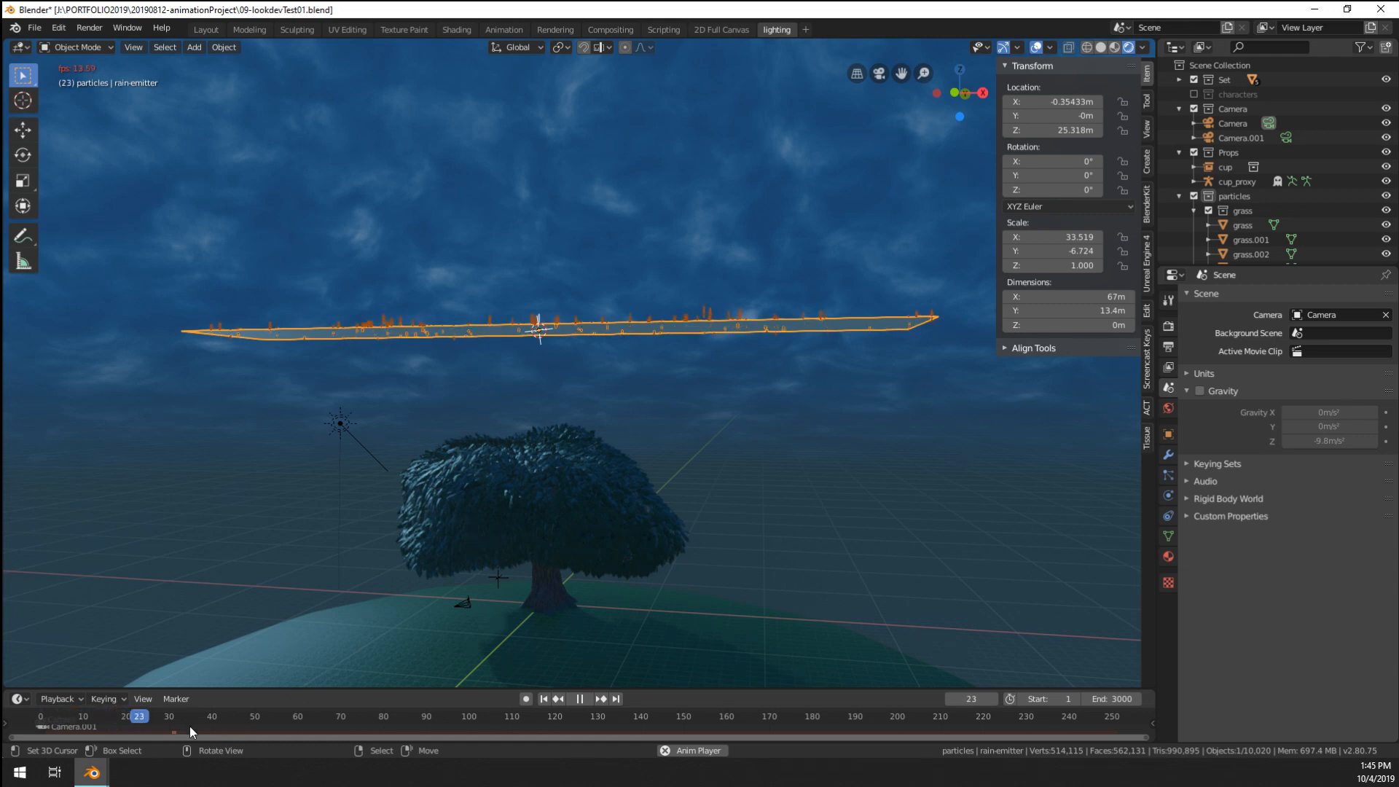
key("Escape")
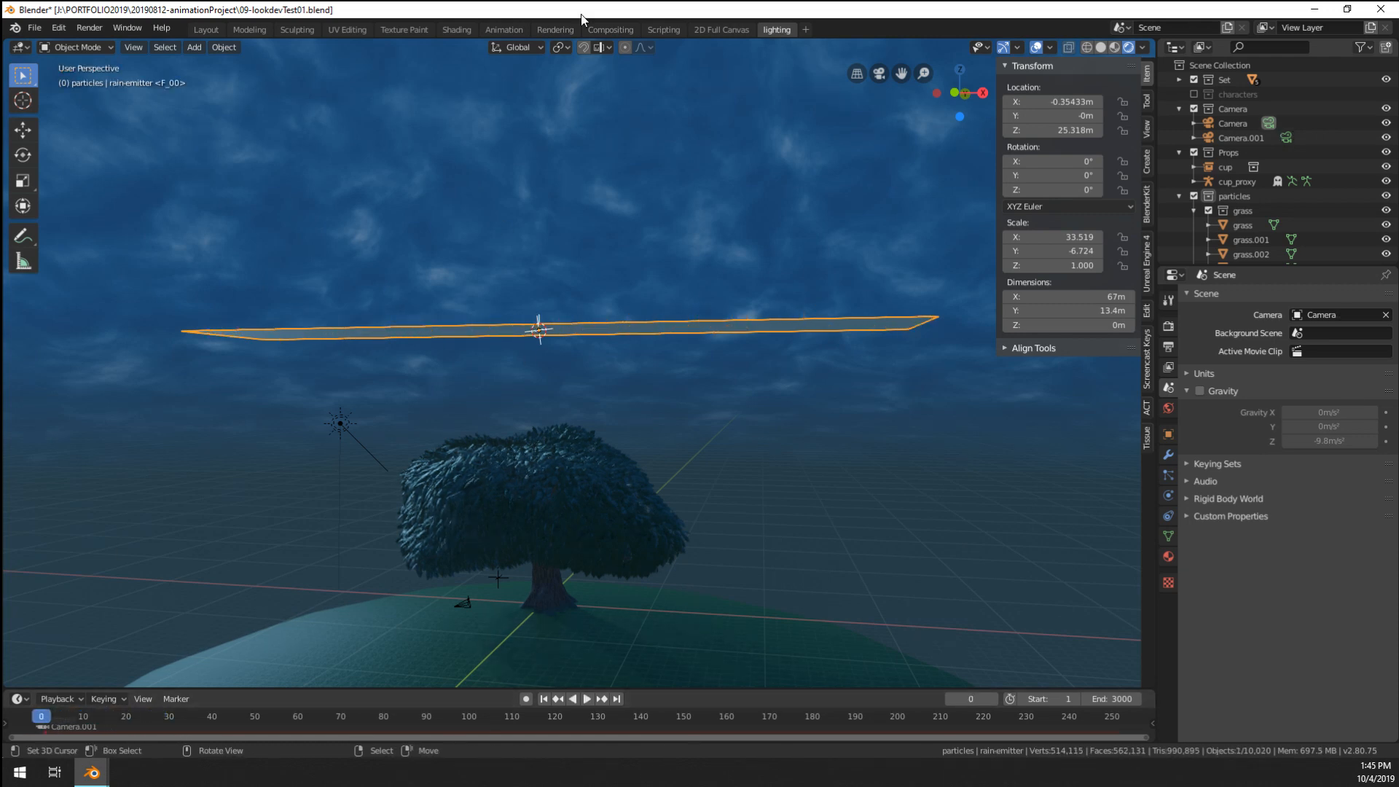
- Set the rain emitter's normal particle velocity to -40 m/s
left_click(1169, 327)
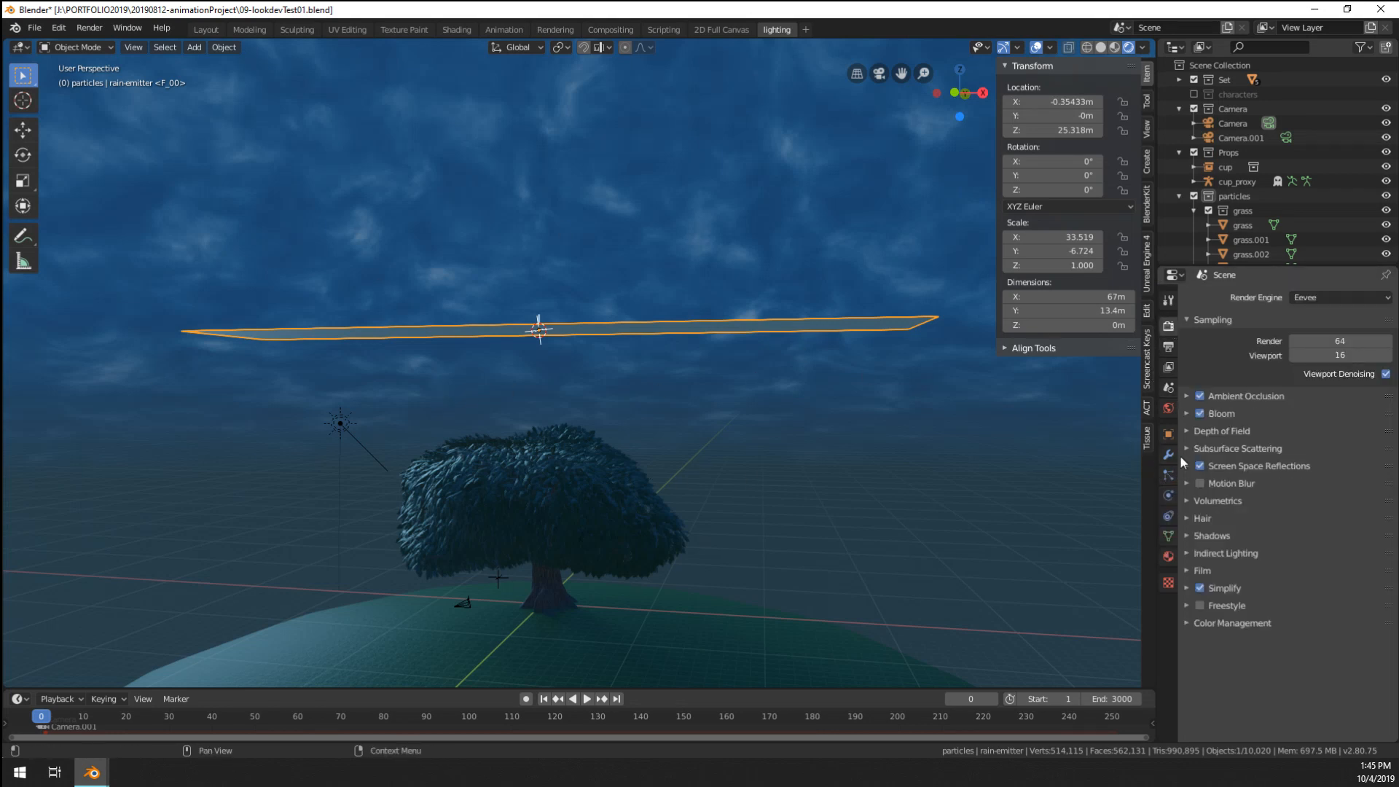
left_click(1168, 477)
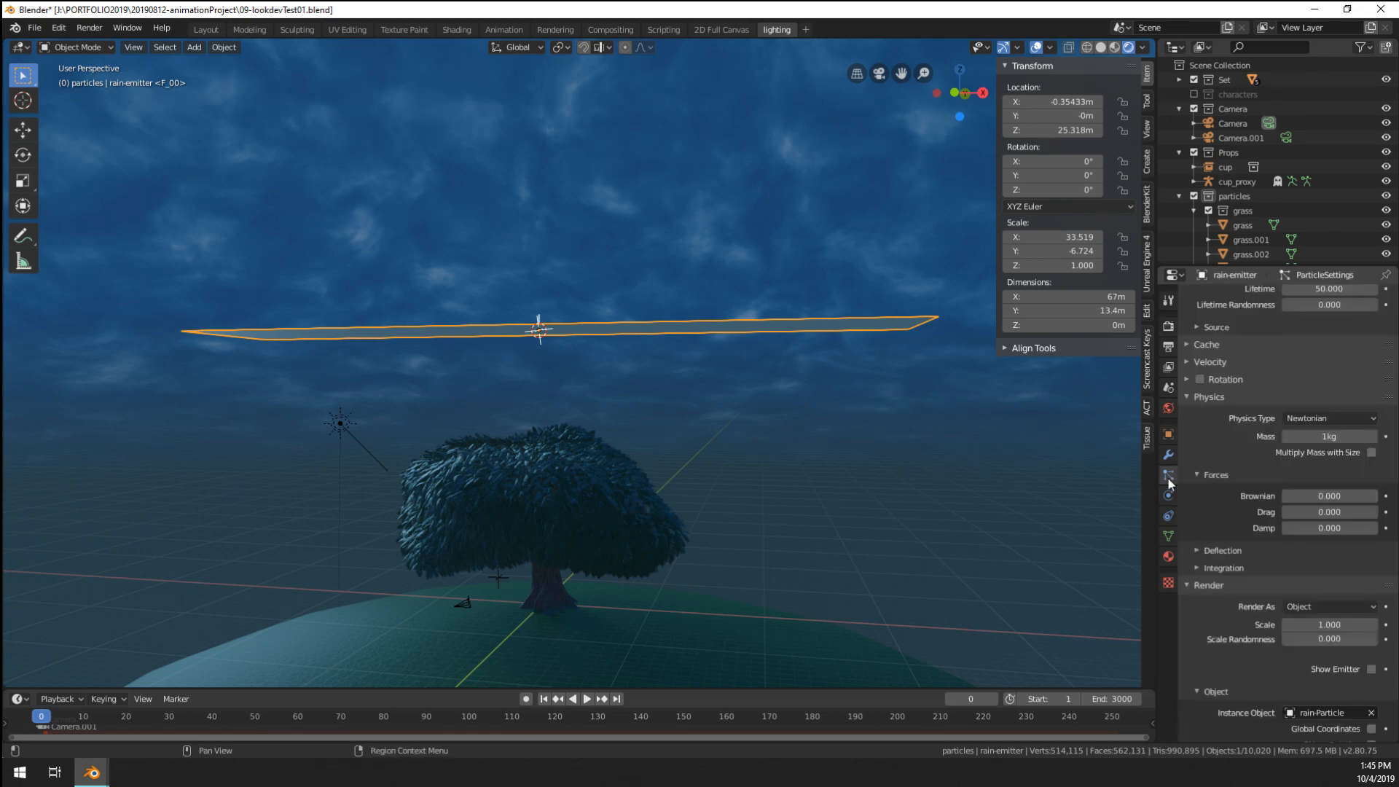
scroll(1242, 370, "up", 5)
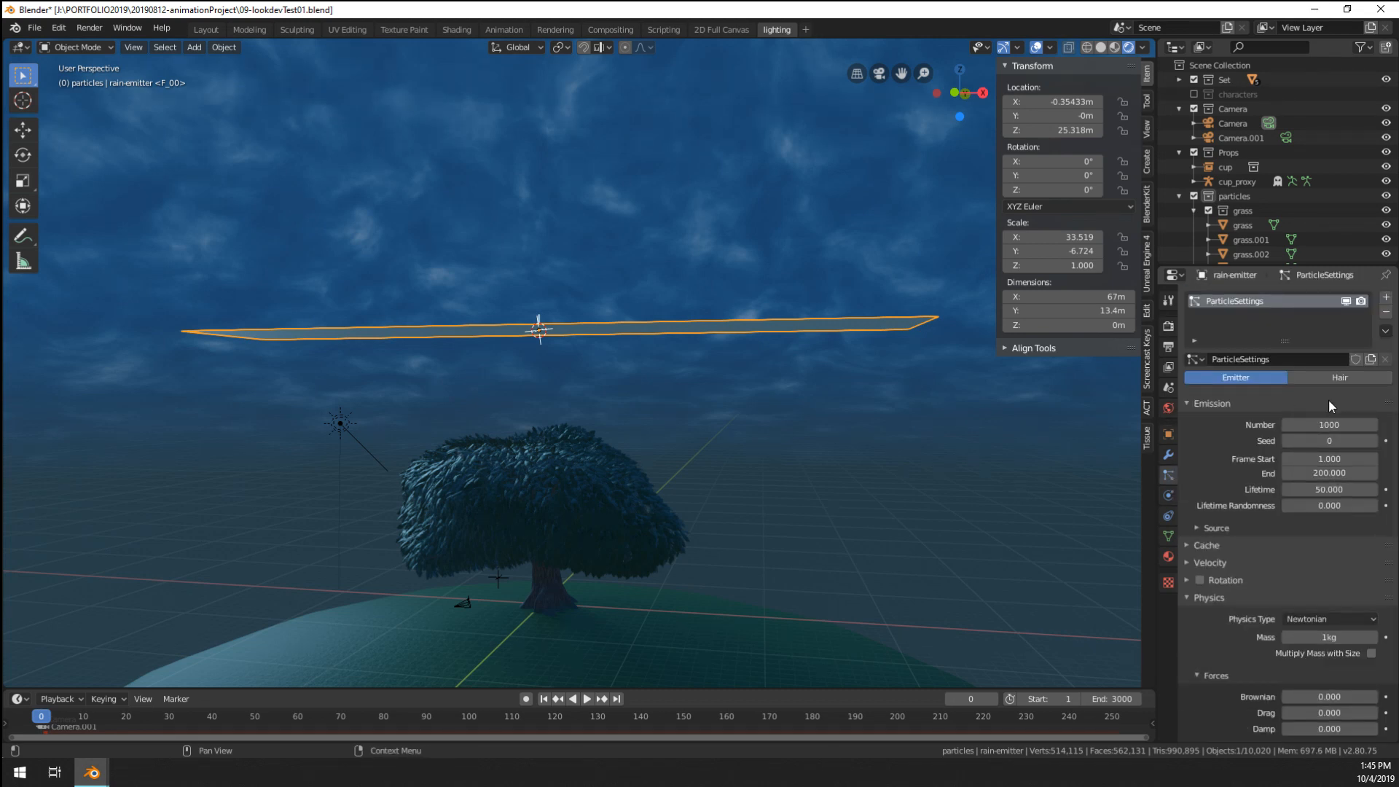
left_click(1216, 563)
scroll(1239, 524, "down", 3)
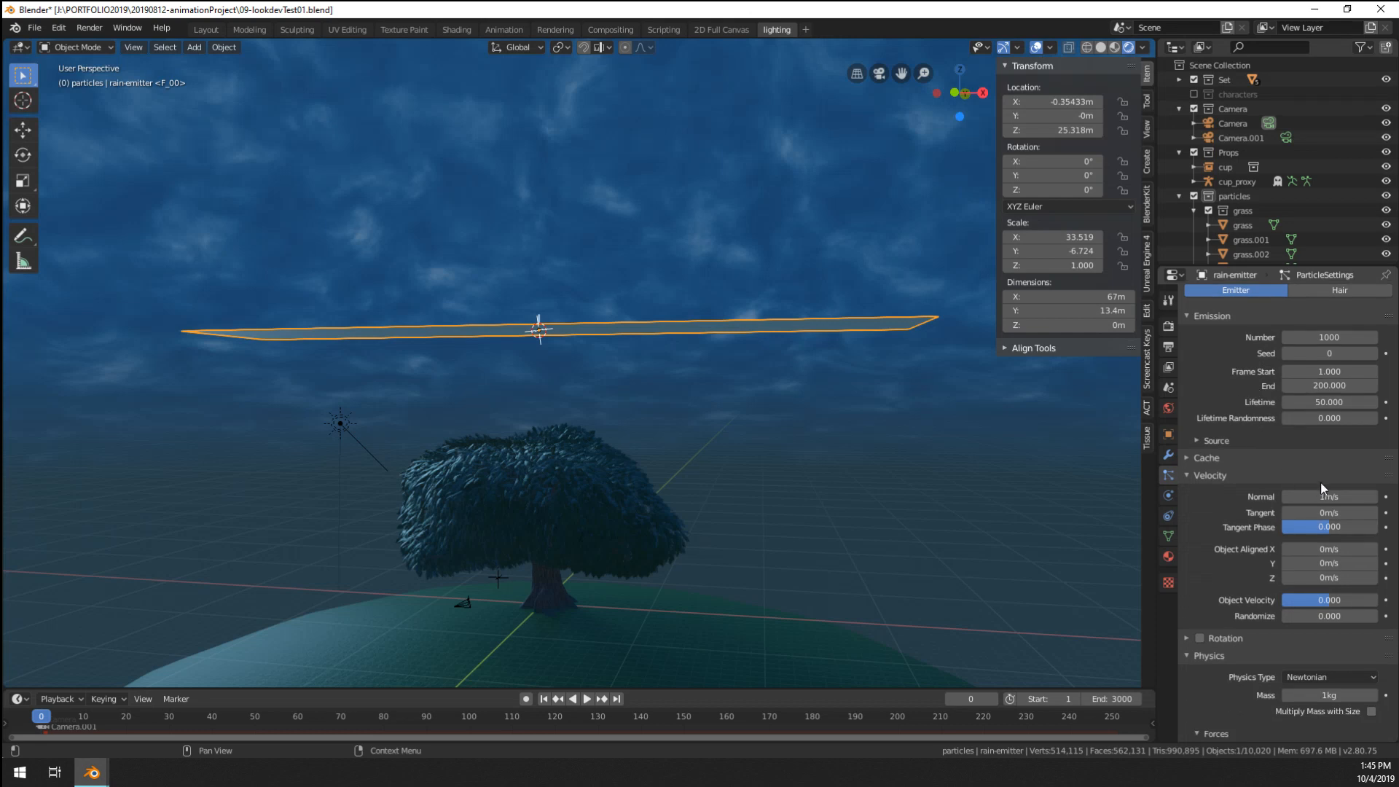
double_click(1316, 497)
- Play the rain with the new velocity, switch to the camera view during playback, and return to frame 0
key("space")
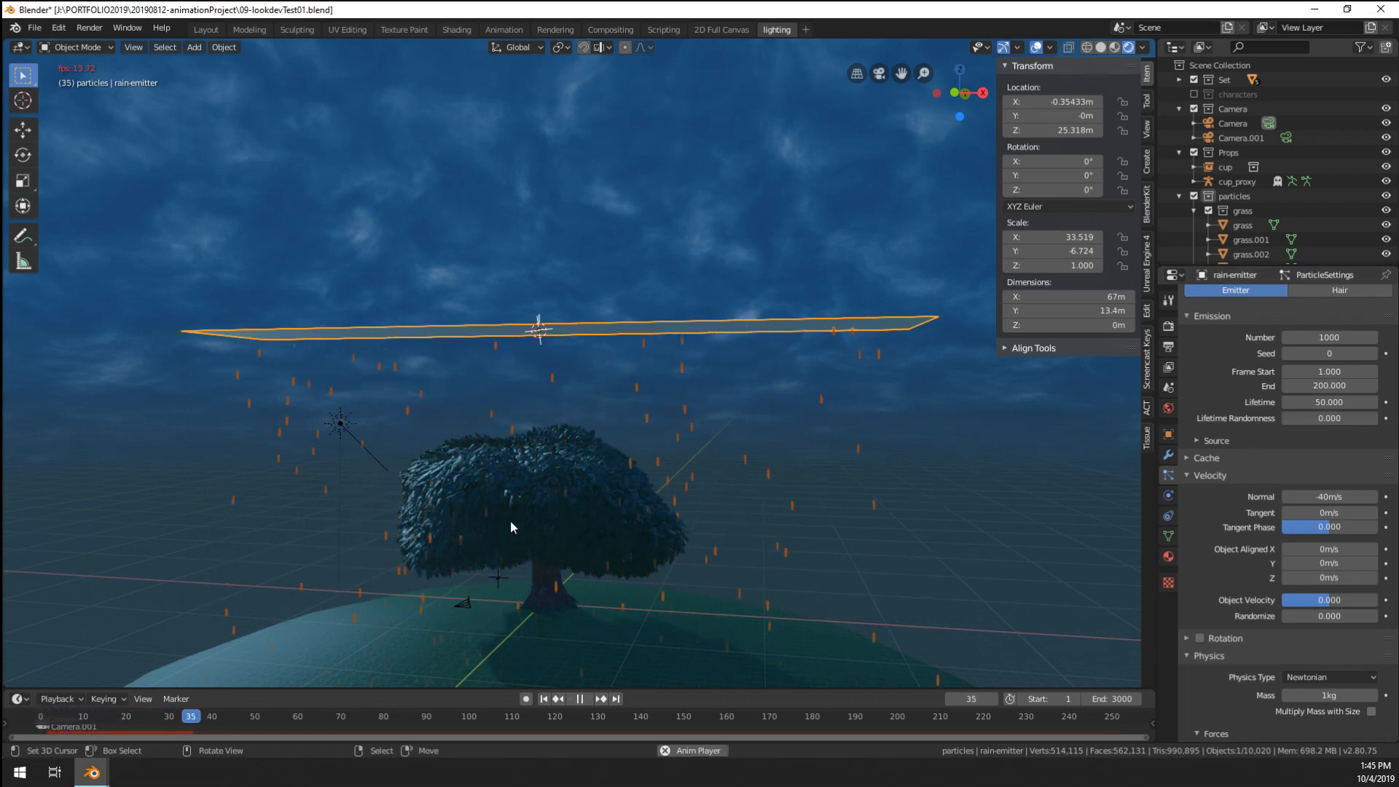
key("KP_0")
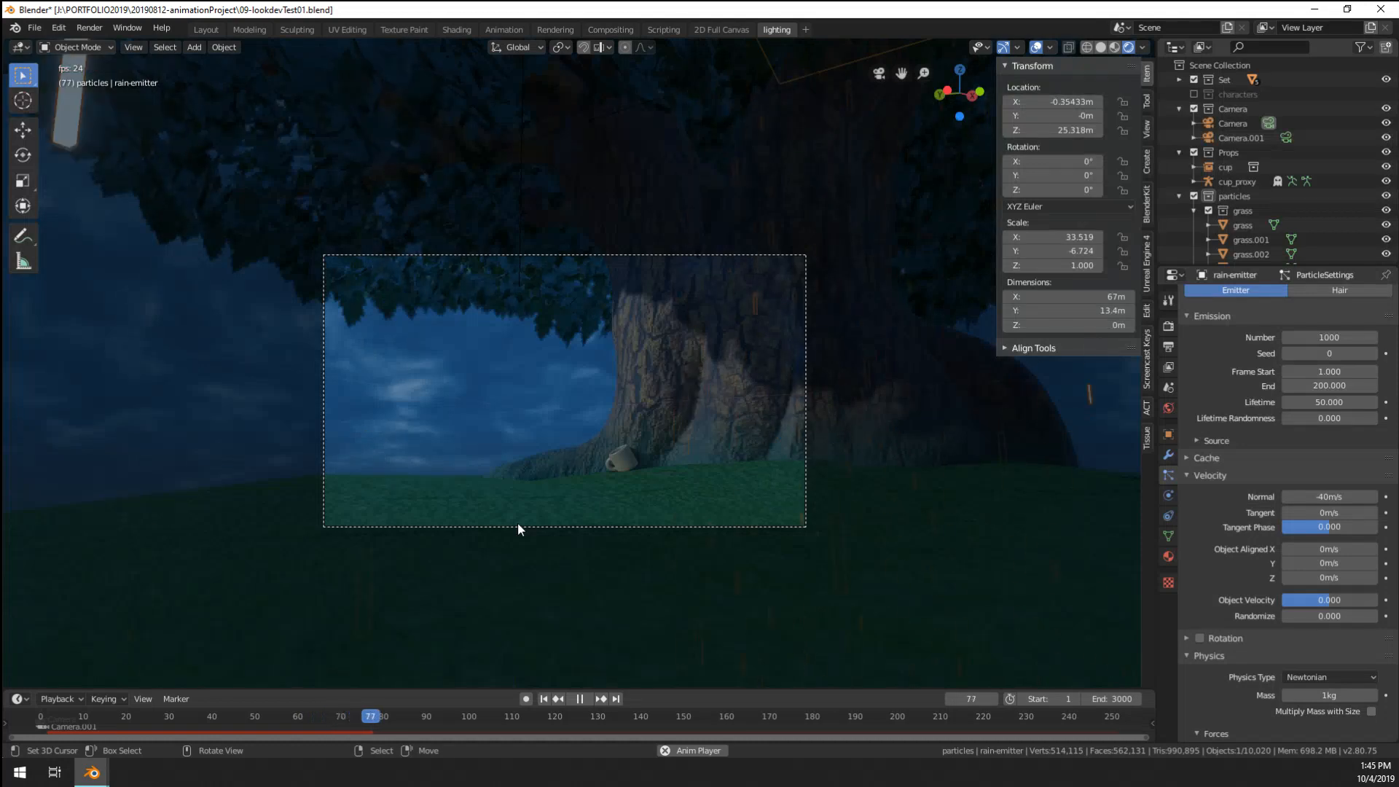
key("space")
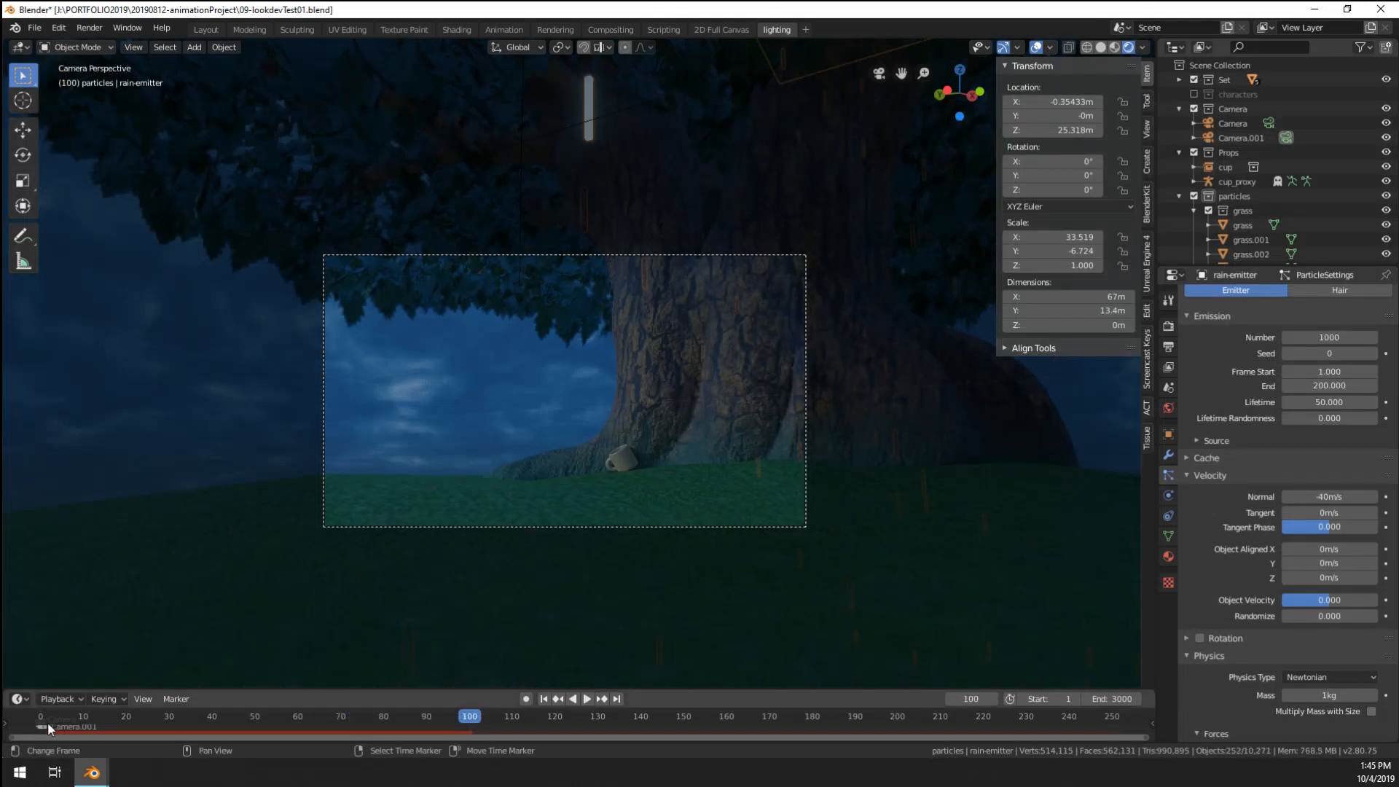
left_click(32, 724)
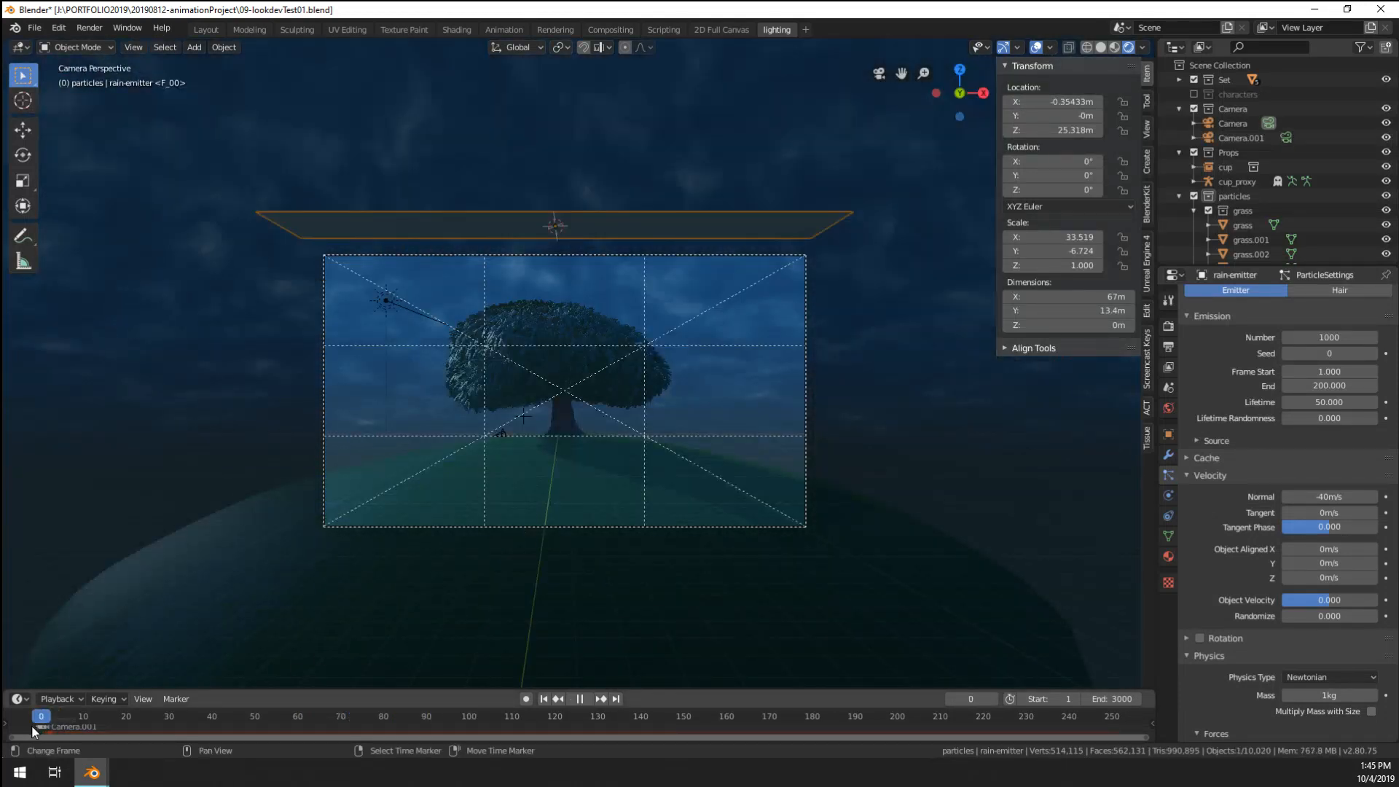
- Enlarge the timeline and move the Camera.001 marker to frame 140
left_click(478, 525)
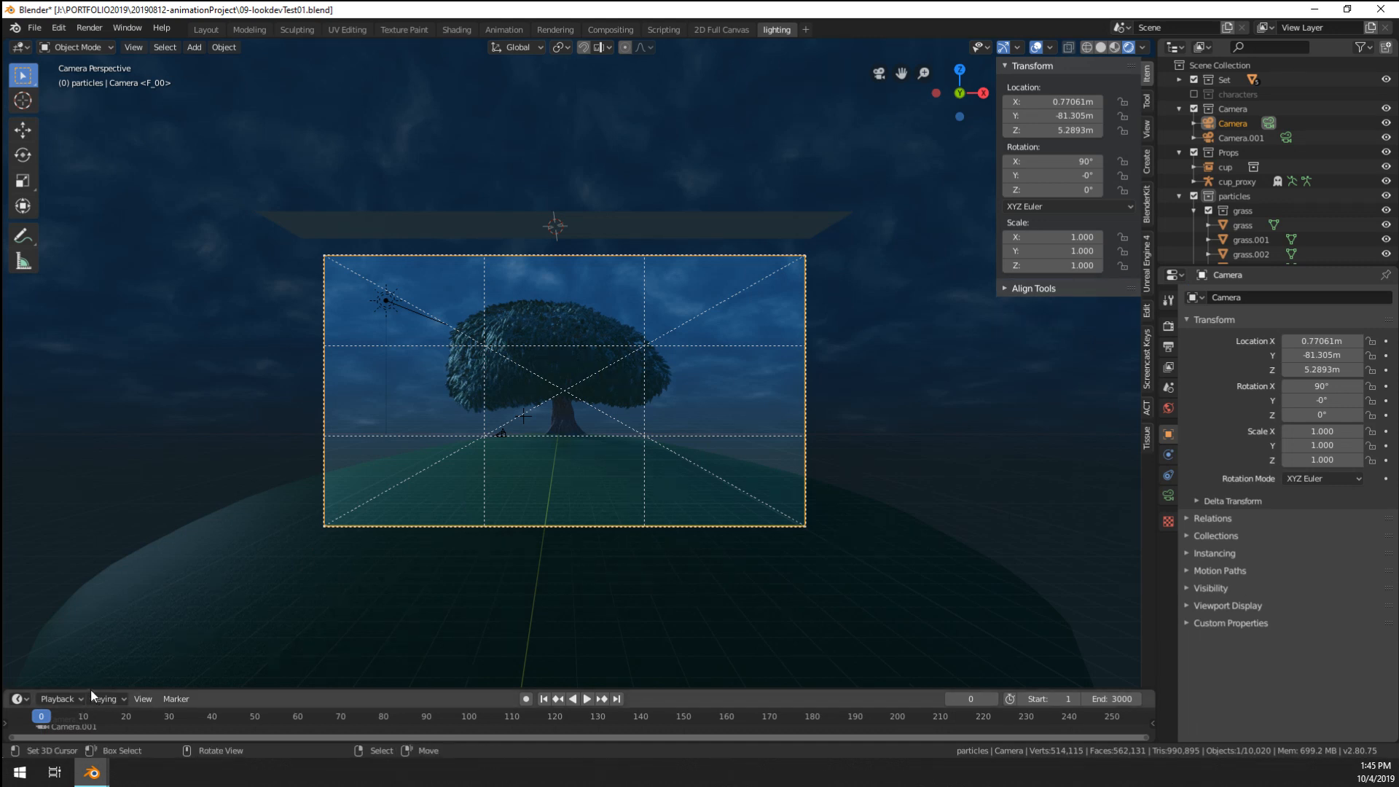
left_click_drag(90, 689, 93, 662)
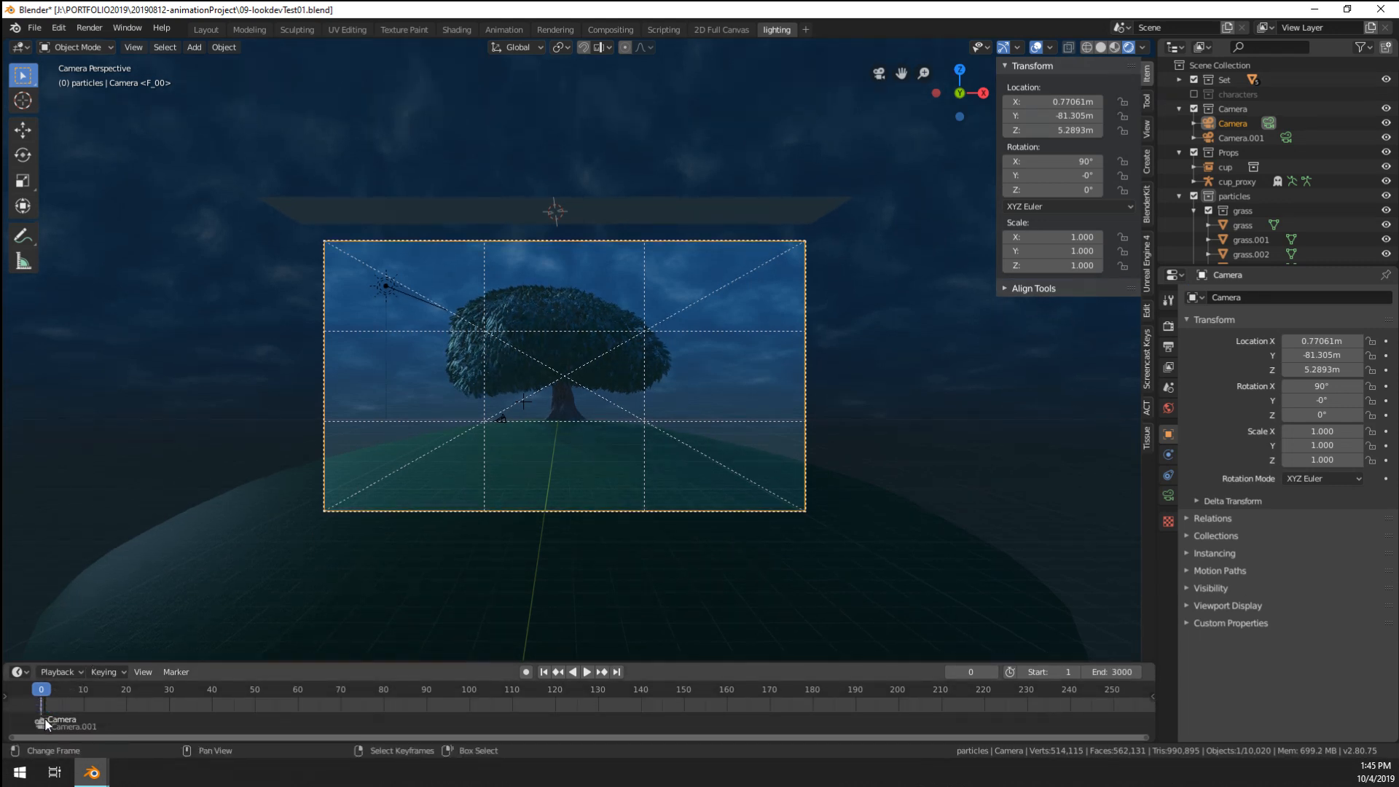
left_click(47, 721)
mouse_move(46, 725)
left_mouse_down()
mouse_move(593, 736)
mouse_move(645, 723)
left_mouse_up()
- Play the animation from frame 0 in the camera view to check the rain falling over the tree
scroll(532, 503, "up", 2)
key("space")
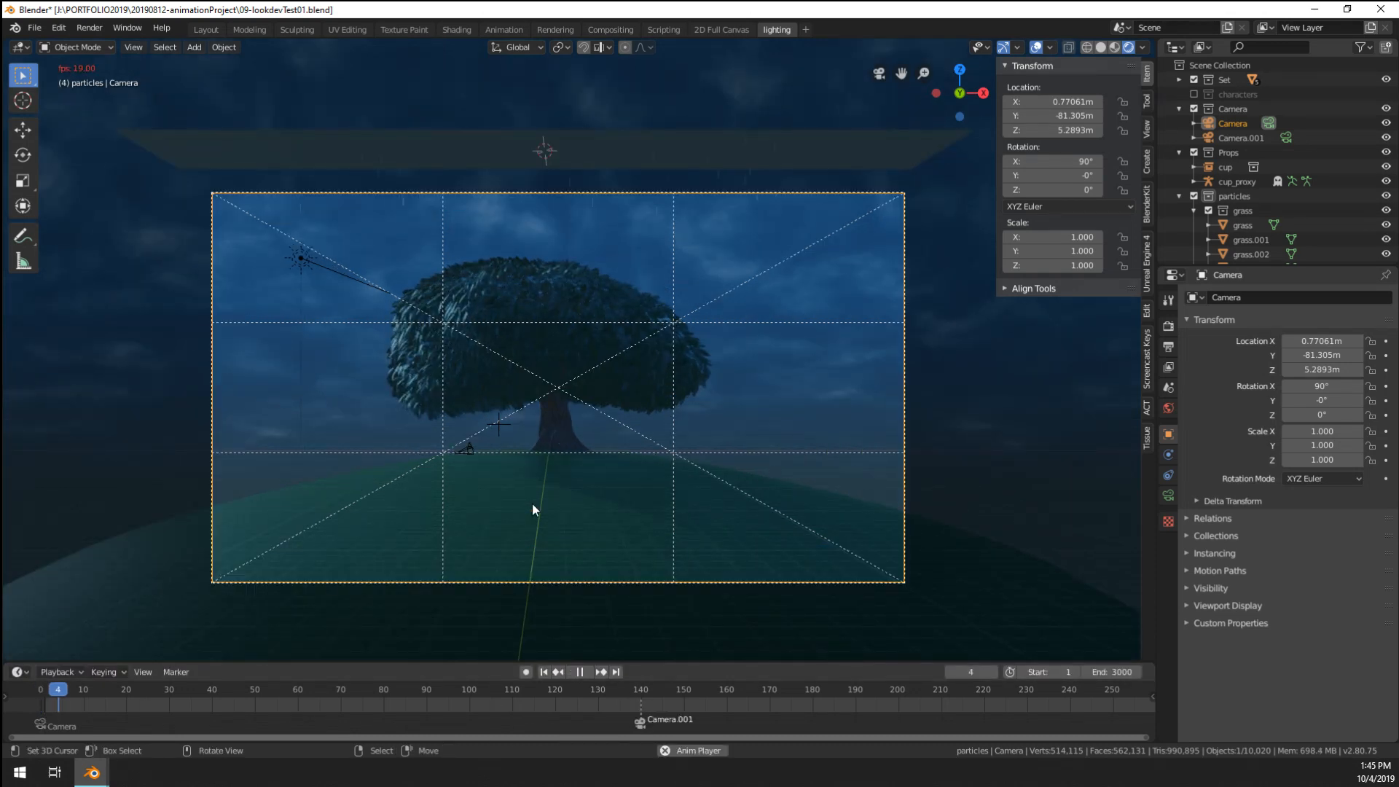
scroll(531, 503, "up", 2)
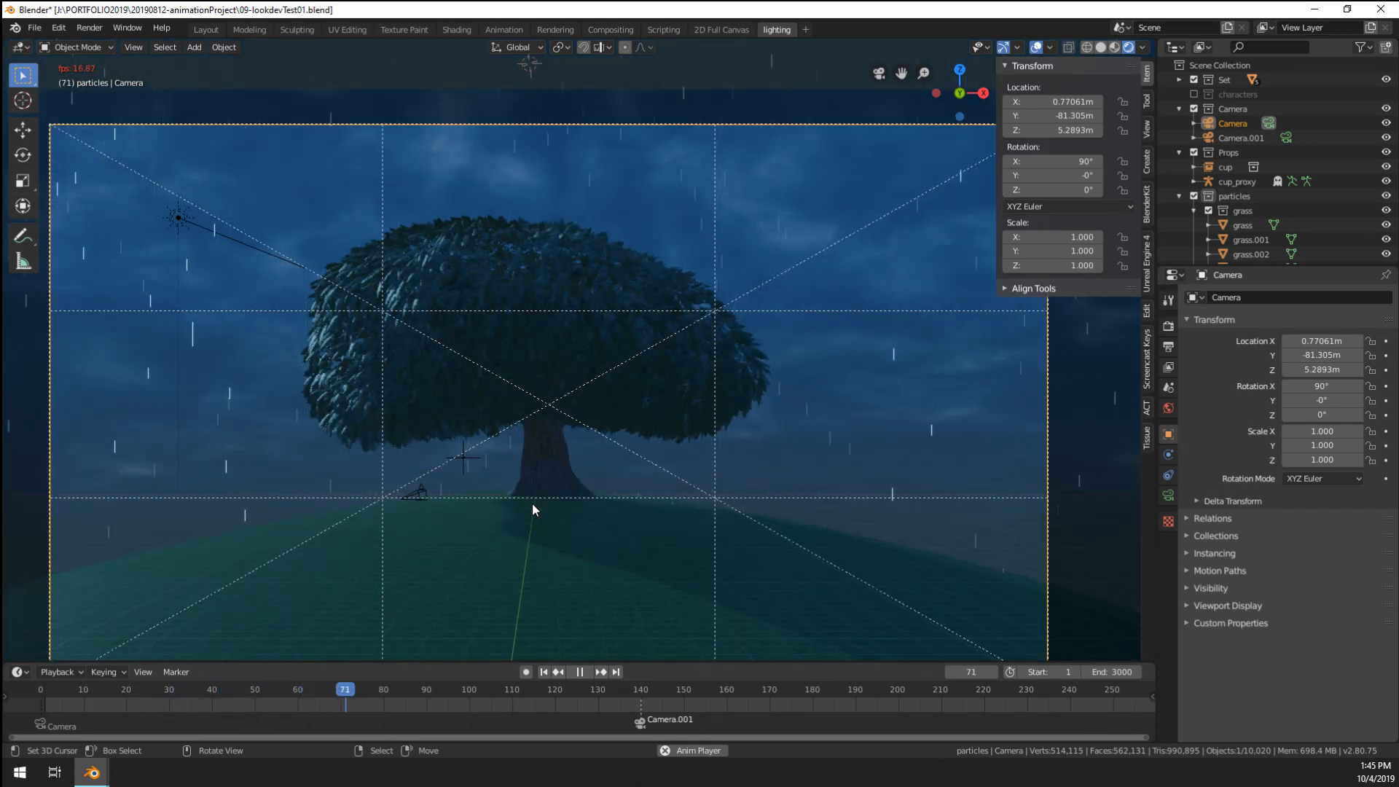
key("space")
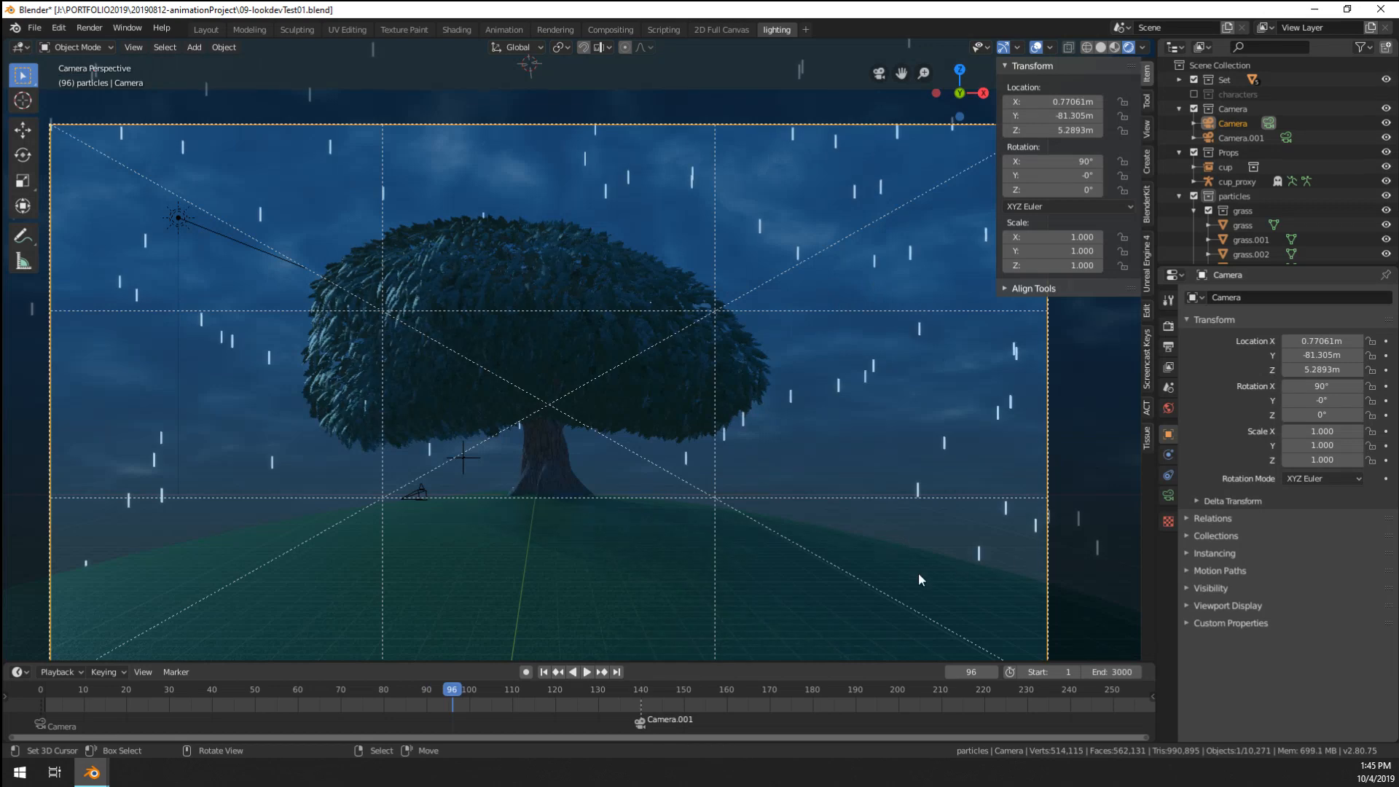
- Select the rain emitter and examine from below how far the drops fall beneath the hill
scroll(459, 264, "down", 4)
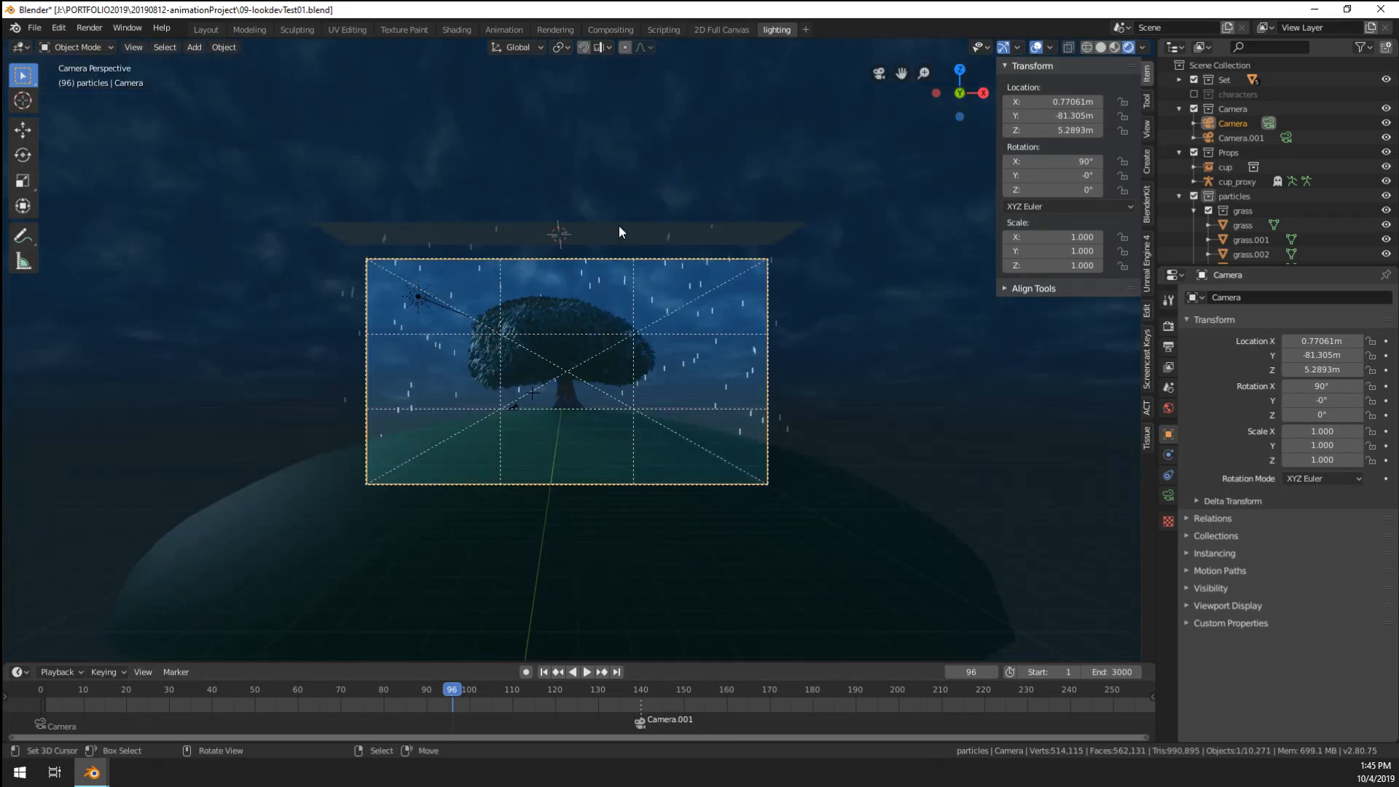
left_click(623, 390)
middle_click_drag(605, 465, 478, 488)
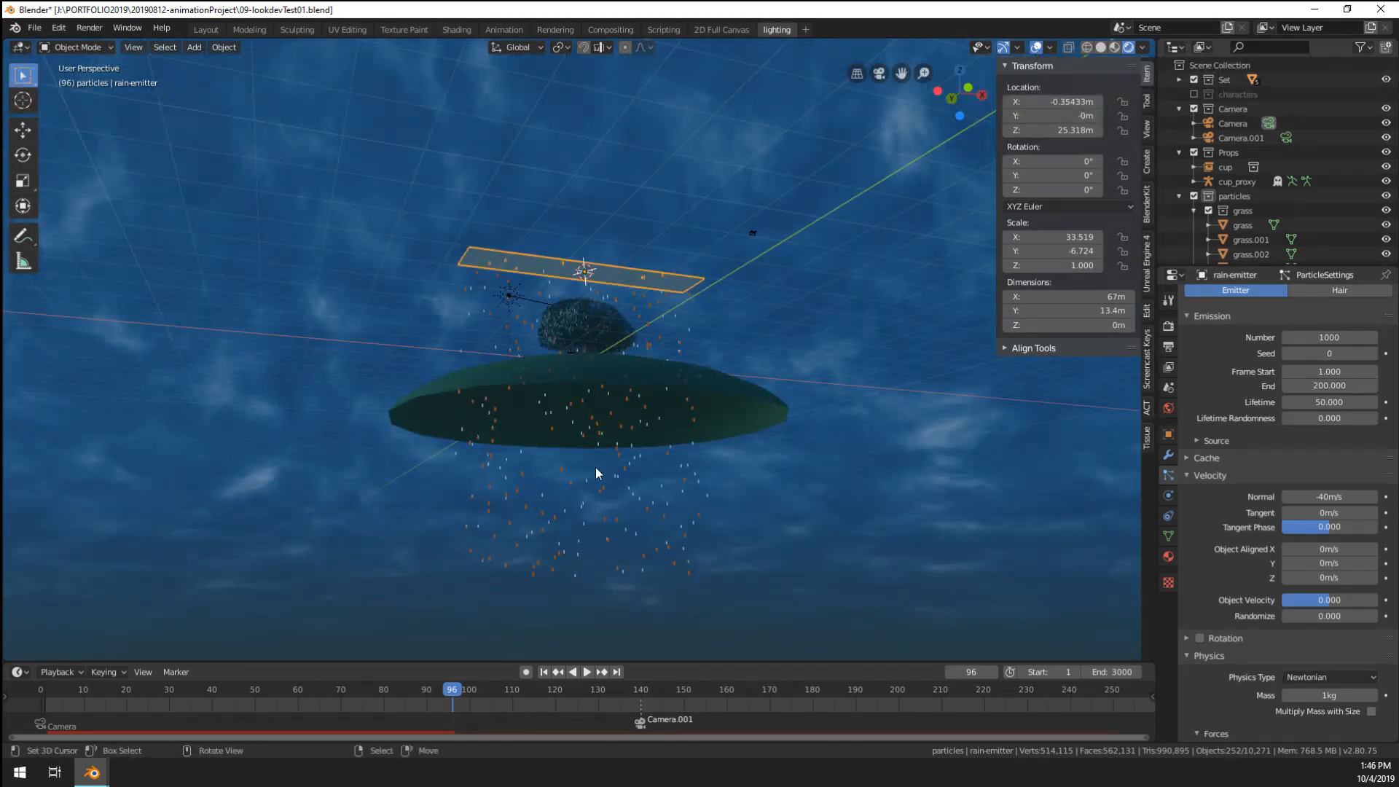
middle_click_drag(596, 466, 1076, 465)
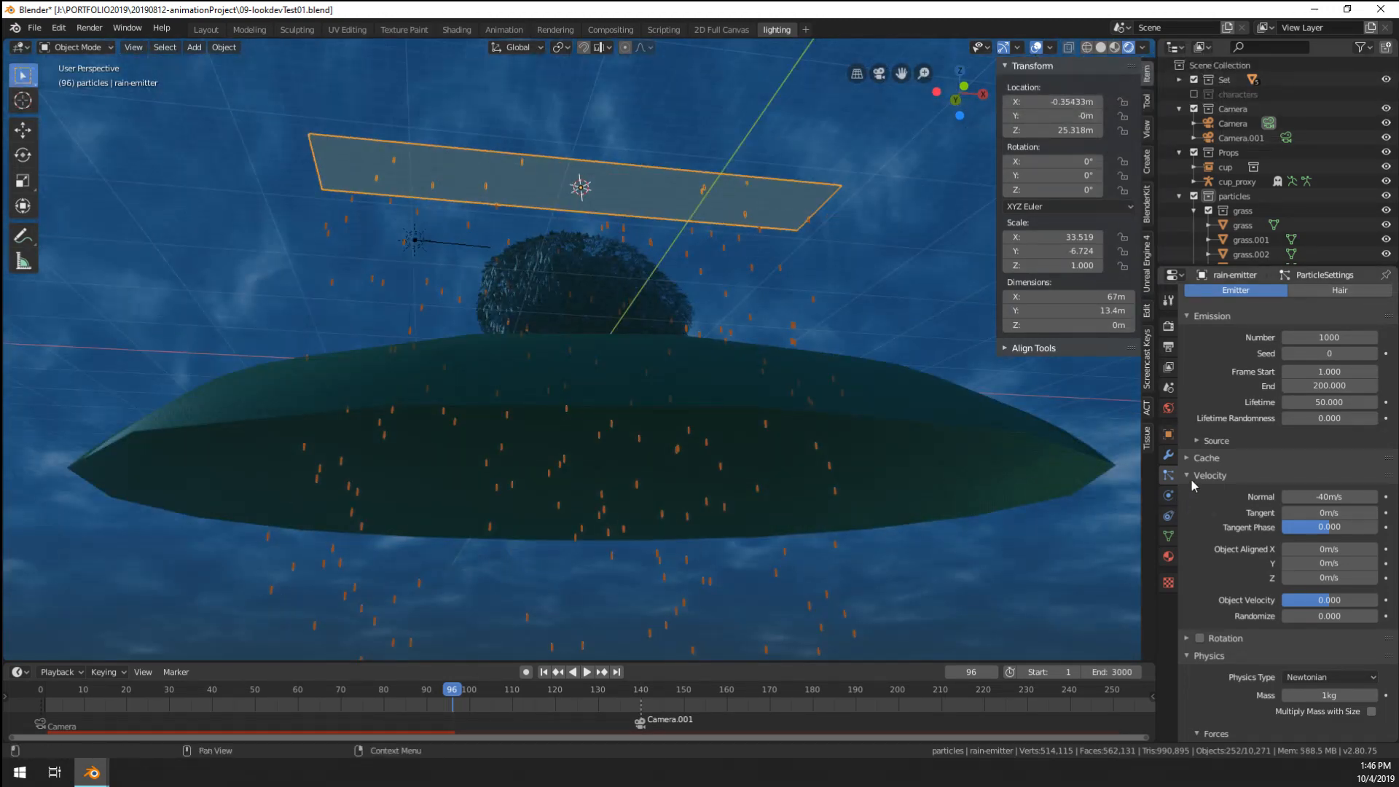
- Scrub through the animation's early frames to find when the raindrops pass through the hill
scroll(1191, 478, "up", 3)
left_click(1310, 472)
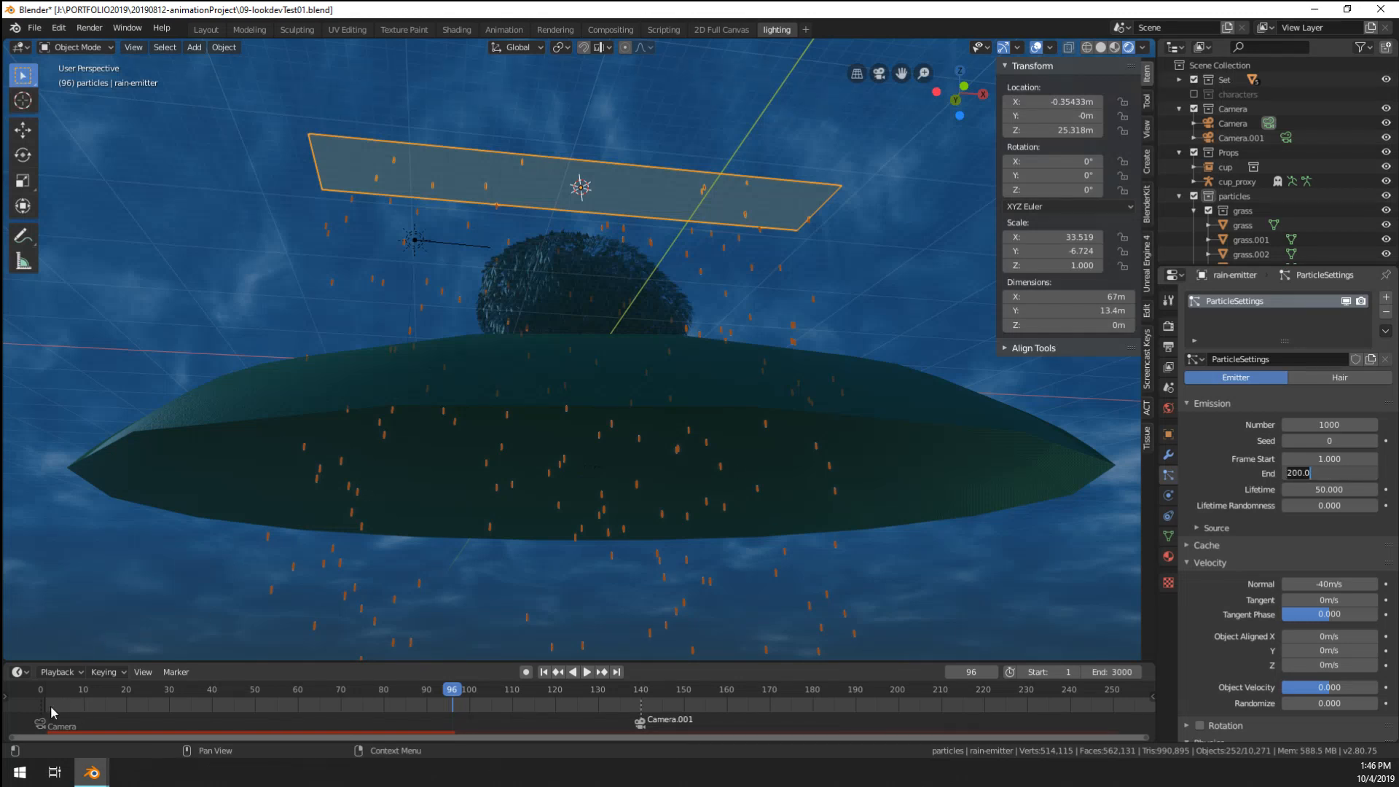
key("Return")
left_click(121, 711)
key("space")
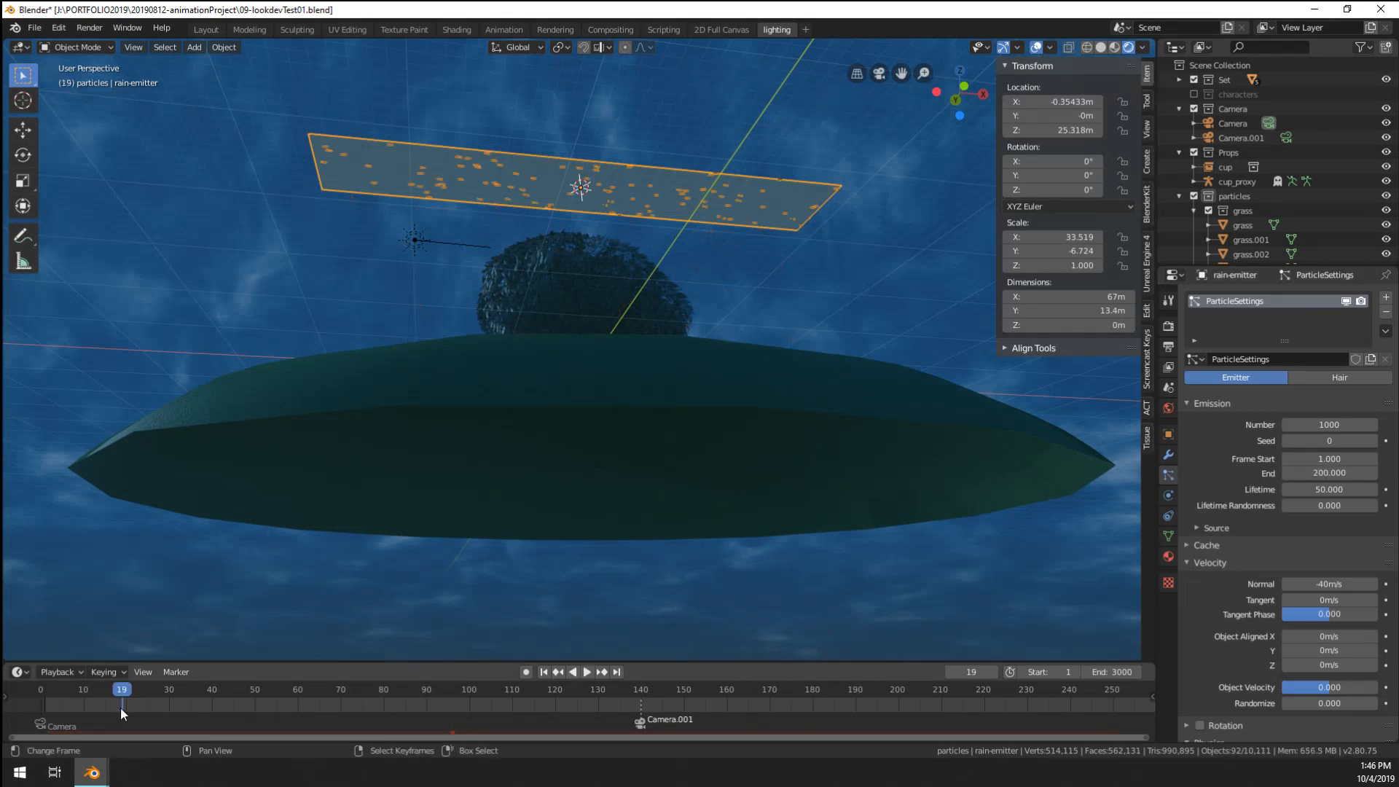
key("space")
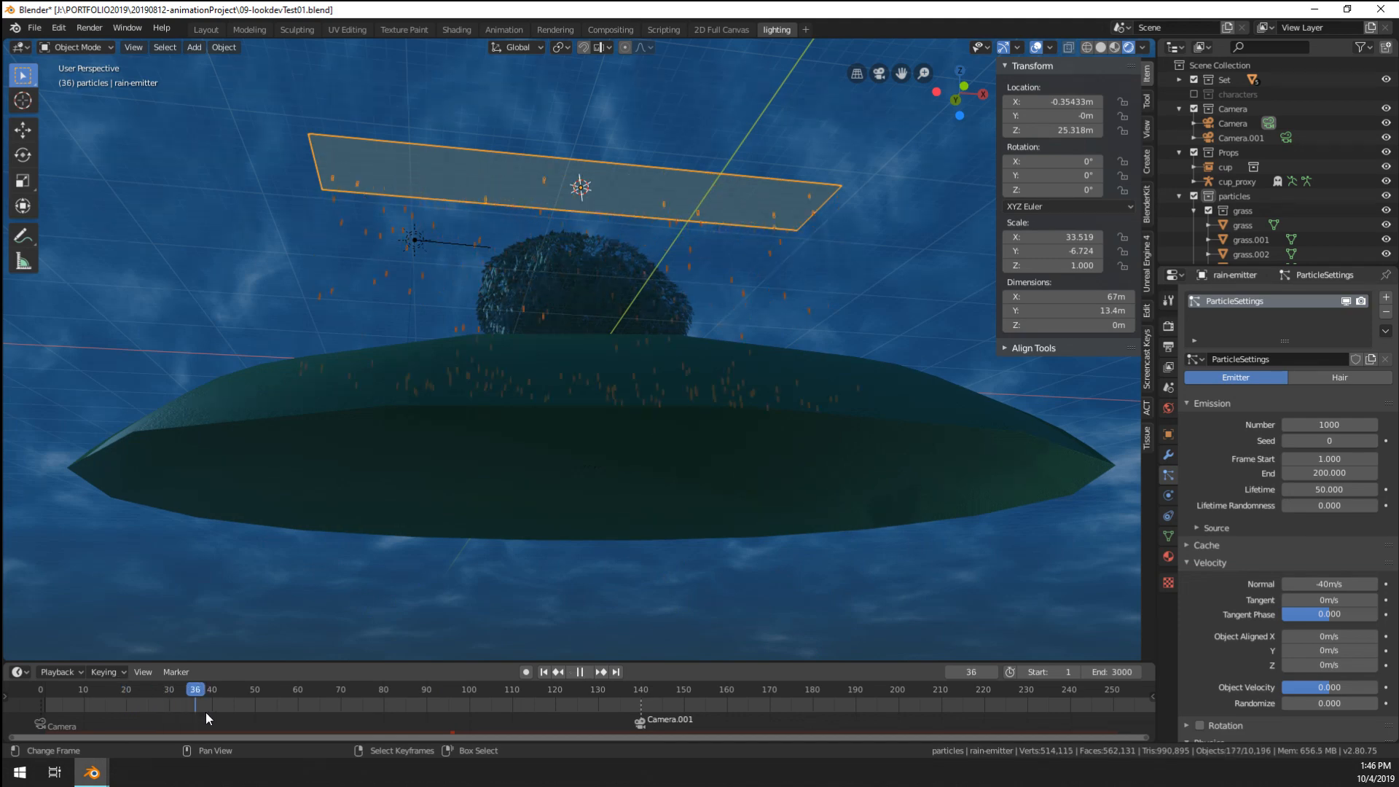
key("space")
middle_click_drag(565, 397, 502, 474)
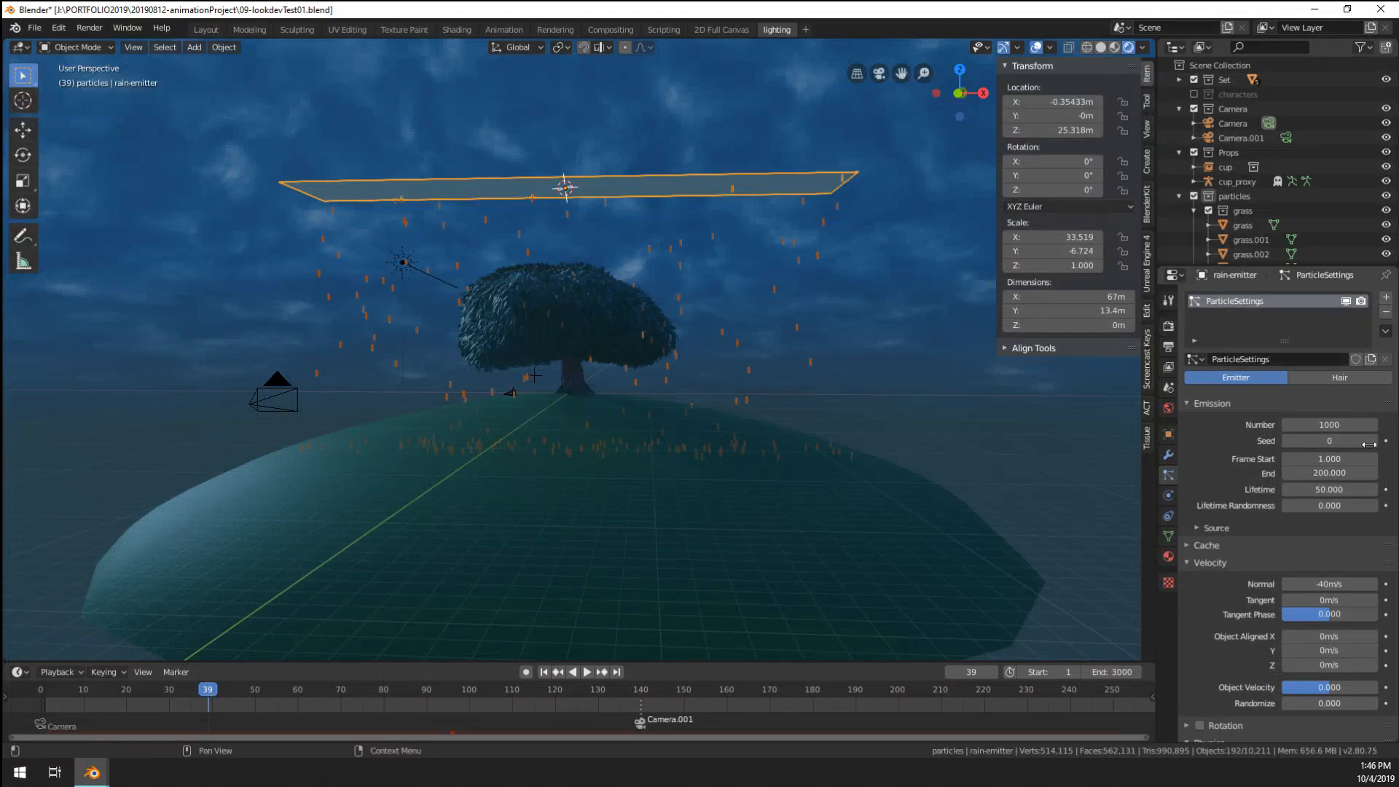
- Set the raindrop particle lifetime to 39 and replay the animation from frame 0 to check it
left_click(1343, 489)
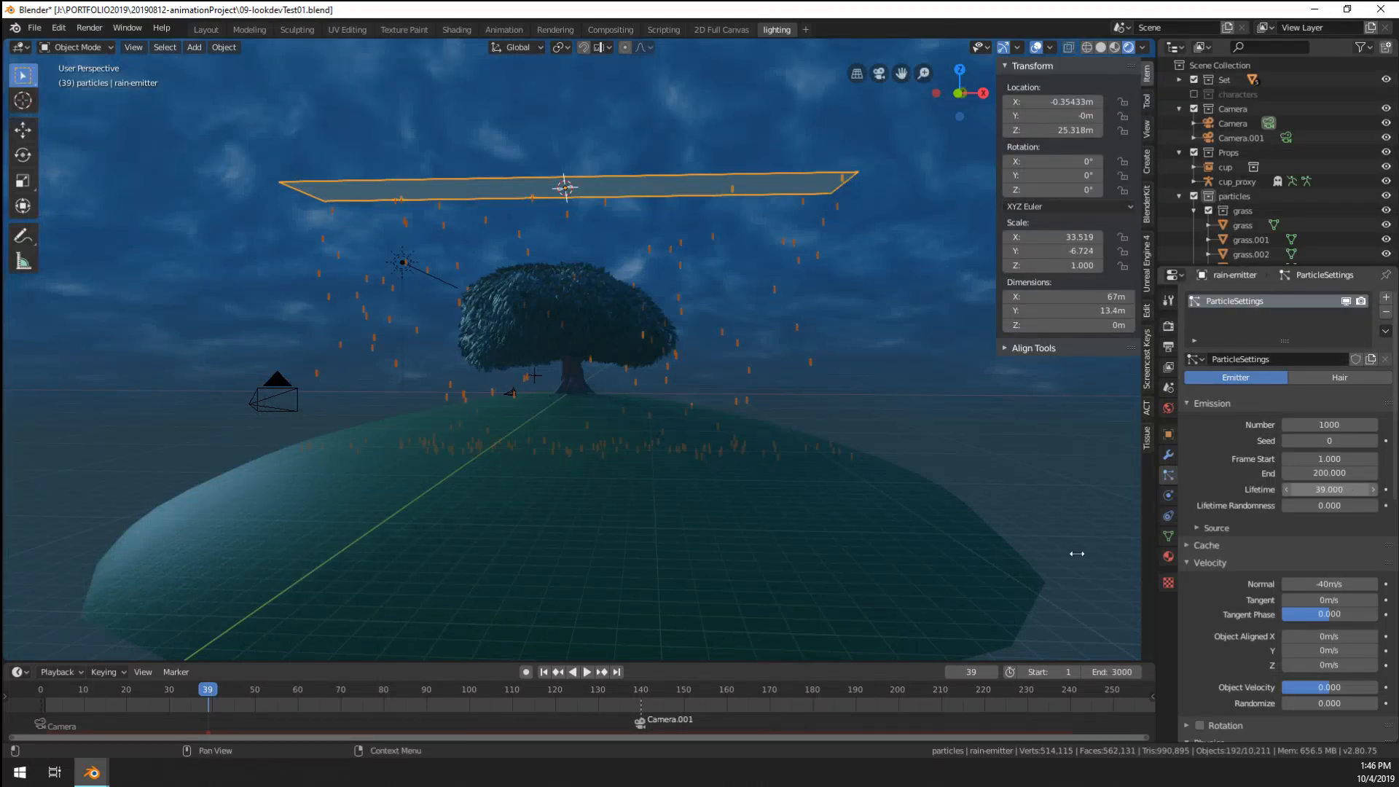
key("Return")
left_click(40, 703)
key("space")
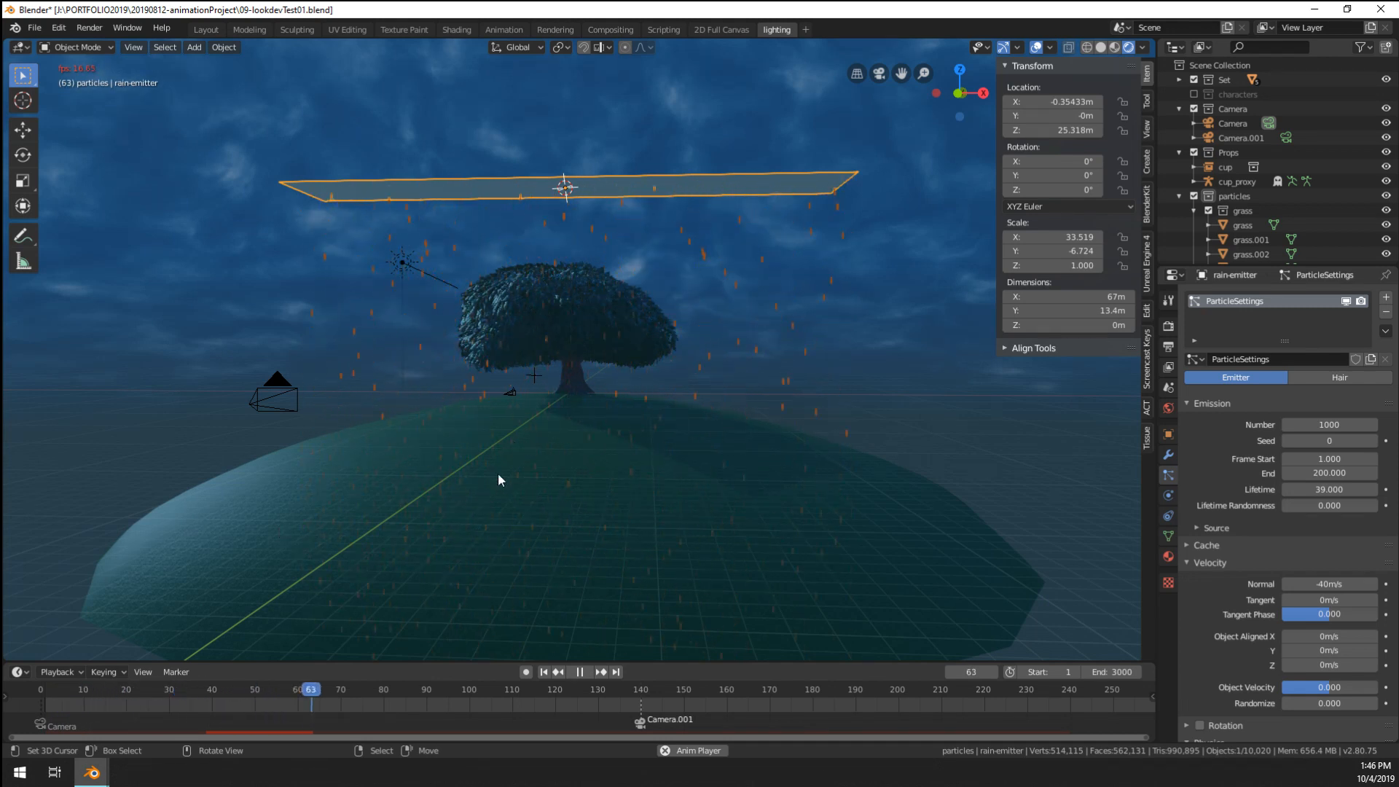
left_click_drag(120, 702, 20, 707)
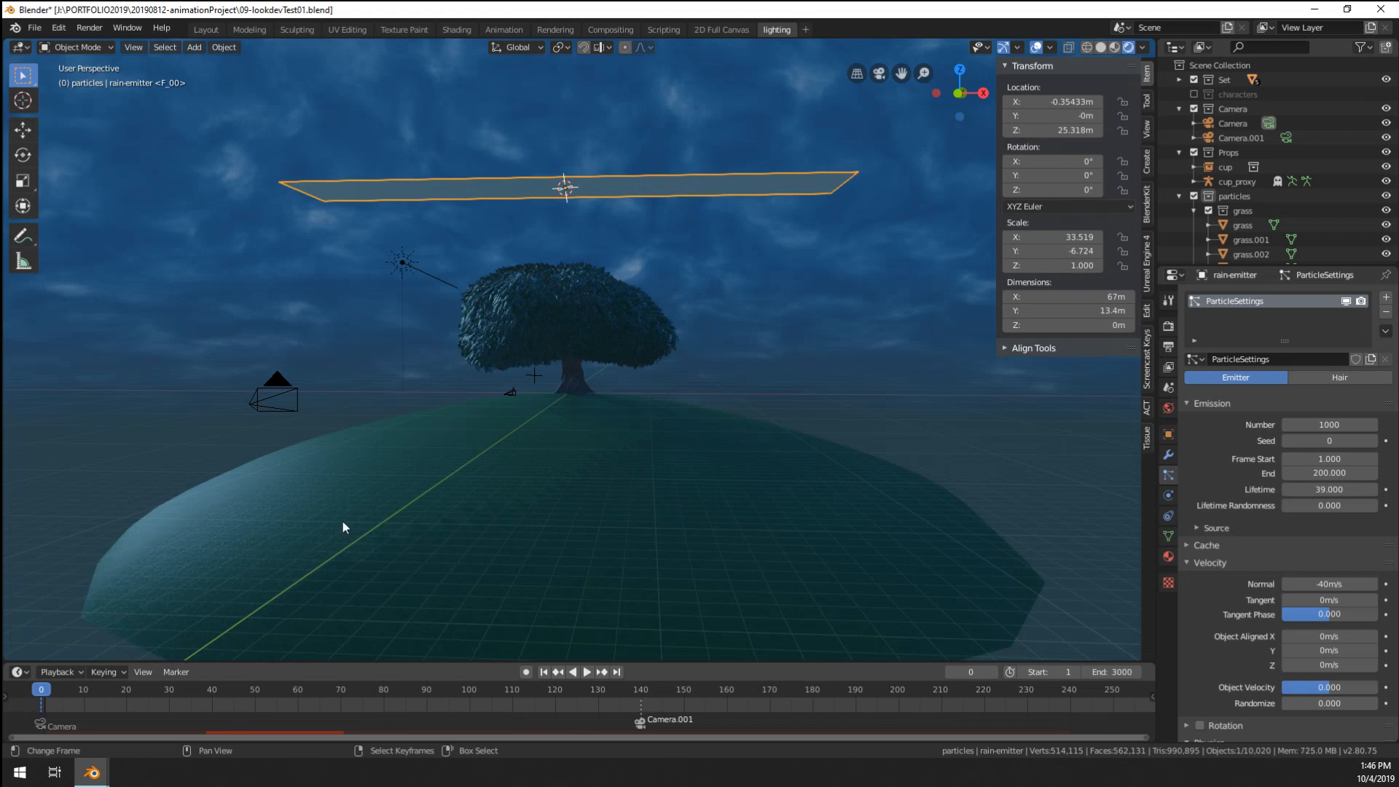
key("space")
left_click(37, 701)
key("space")
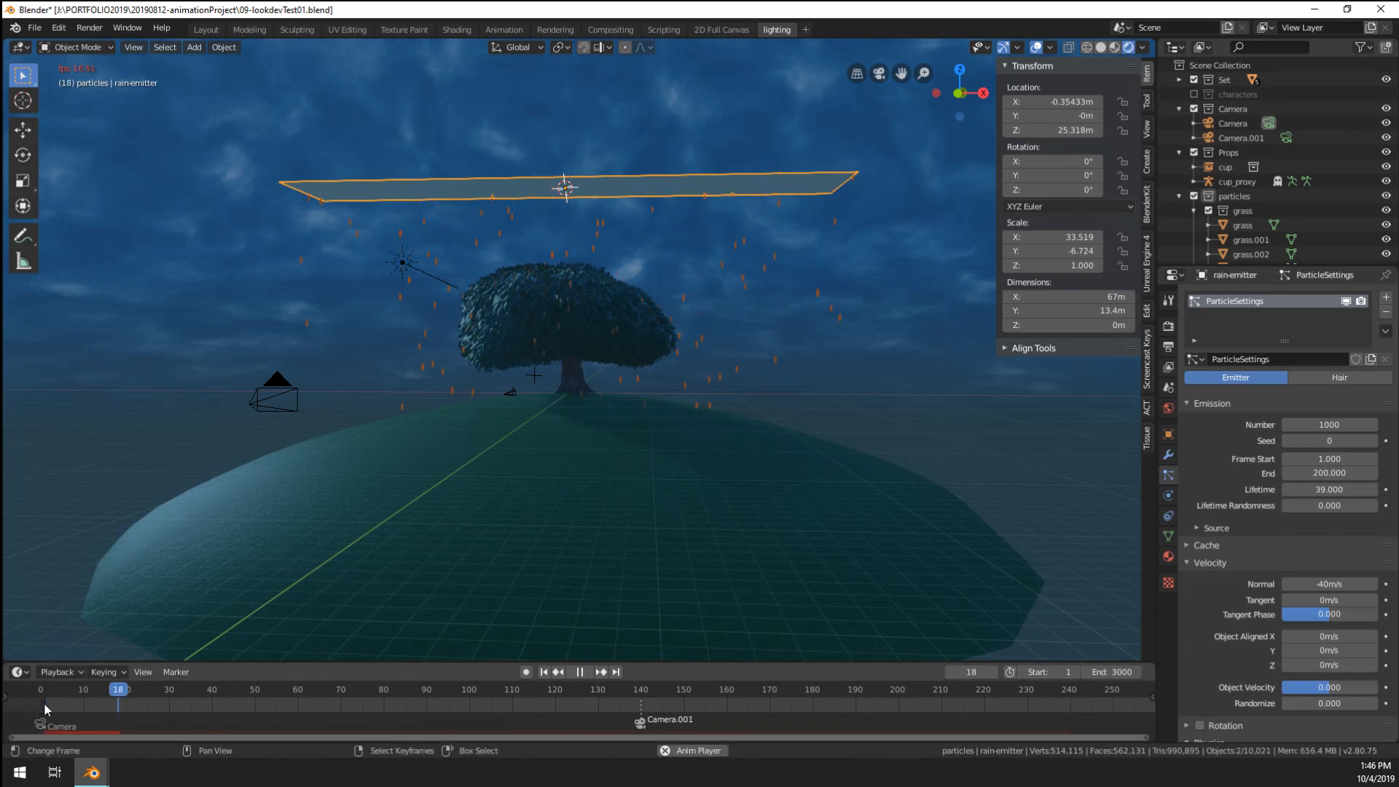
key("space")
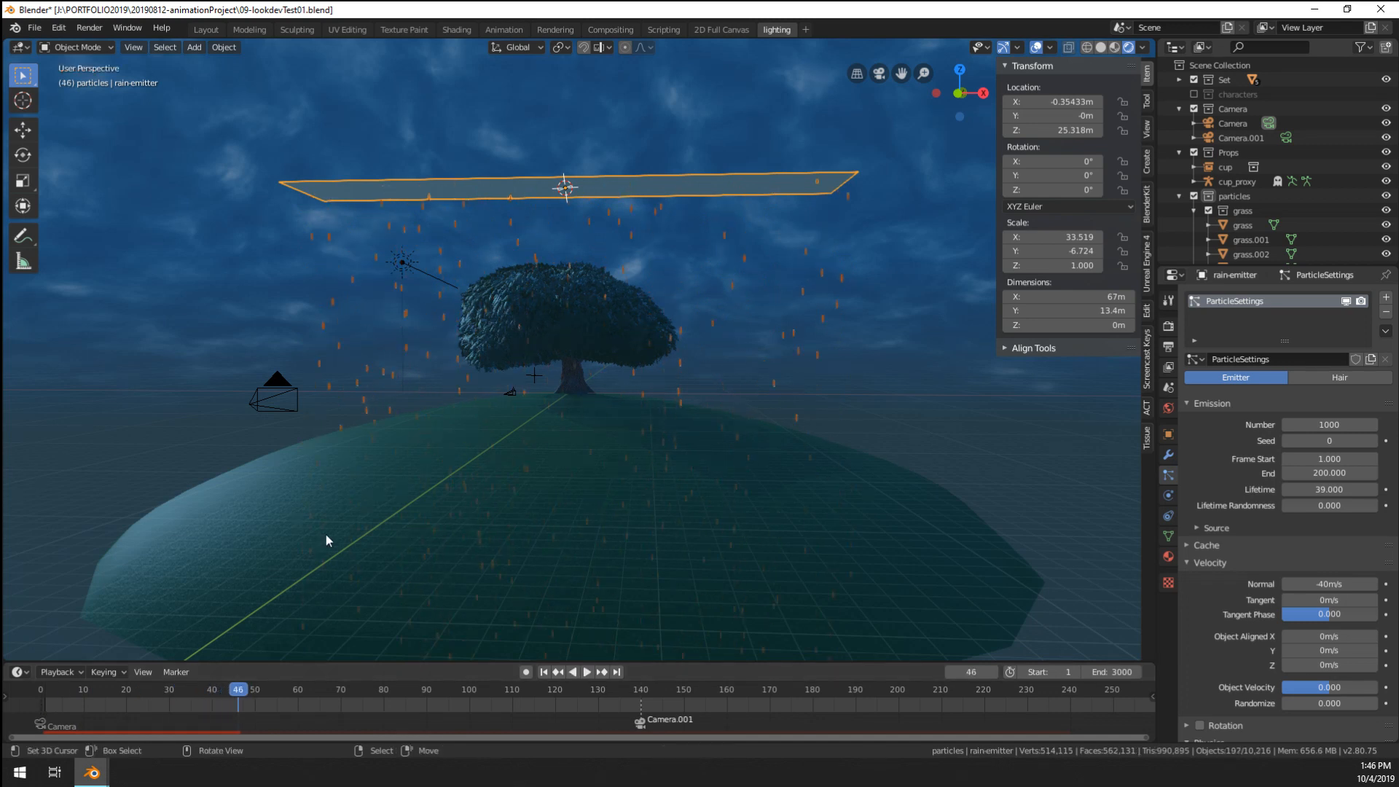
- Scrub to about frame 27 in a wider view to check when the drops reach the hill
scroll(335, 515, "down", 3)
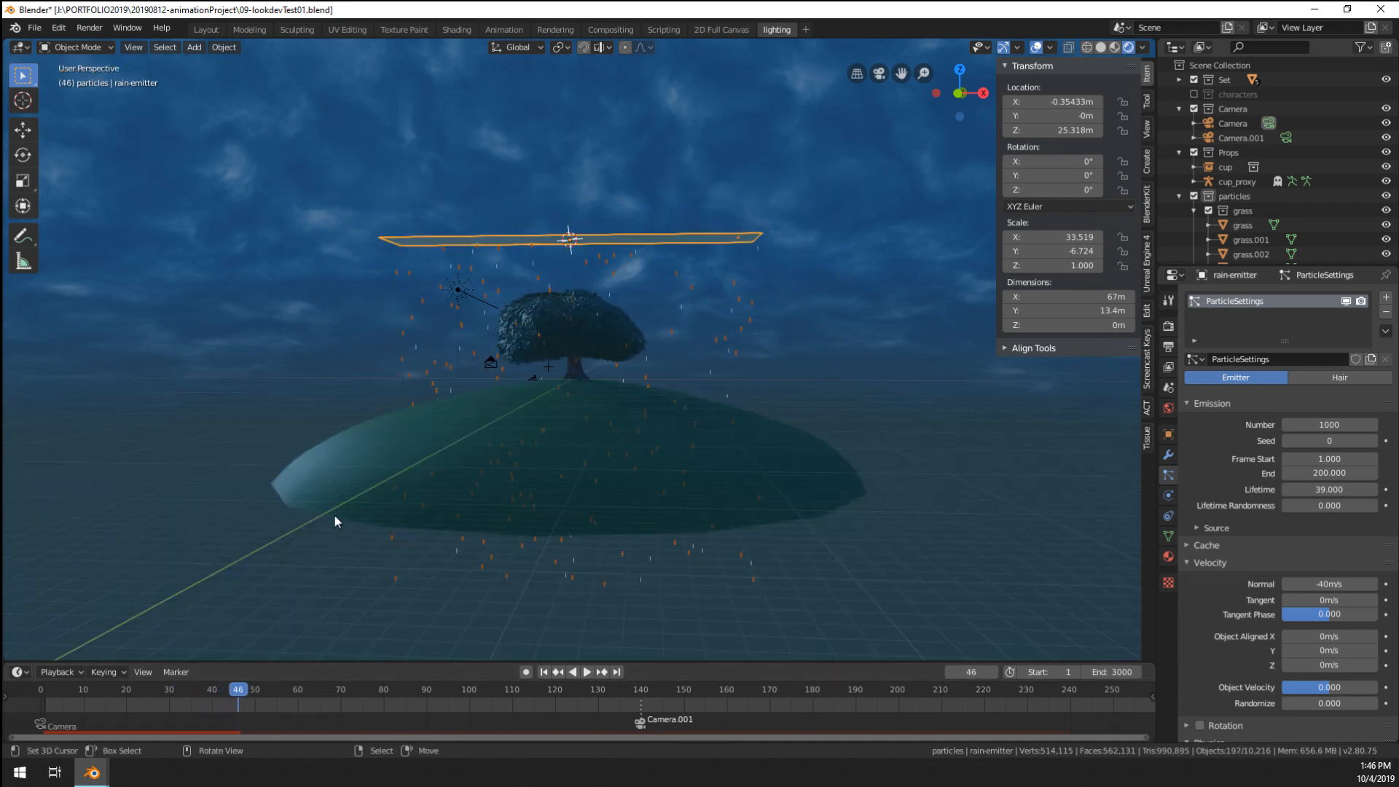
left_click(108, 707)
key("space")
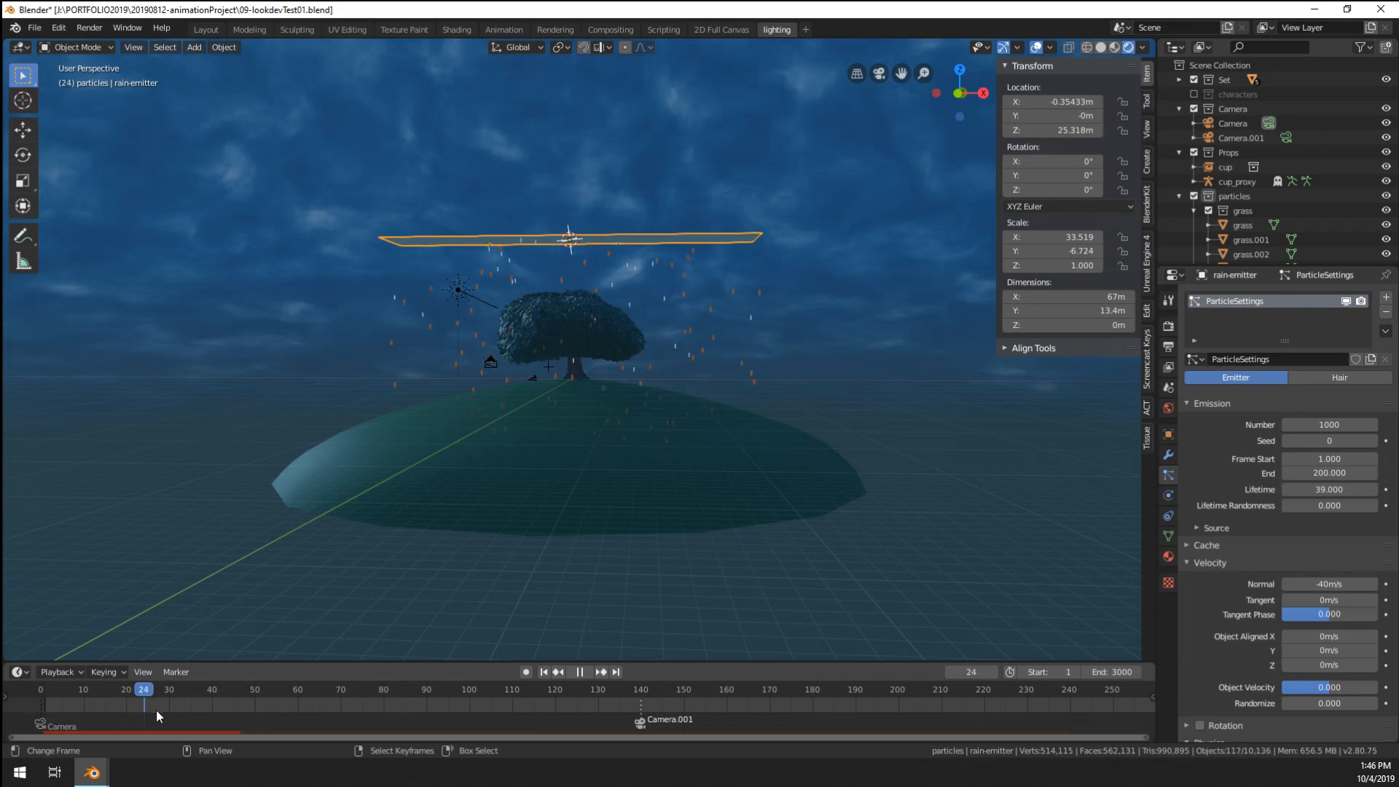
key("space")
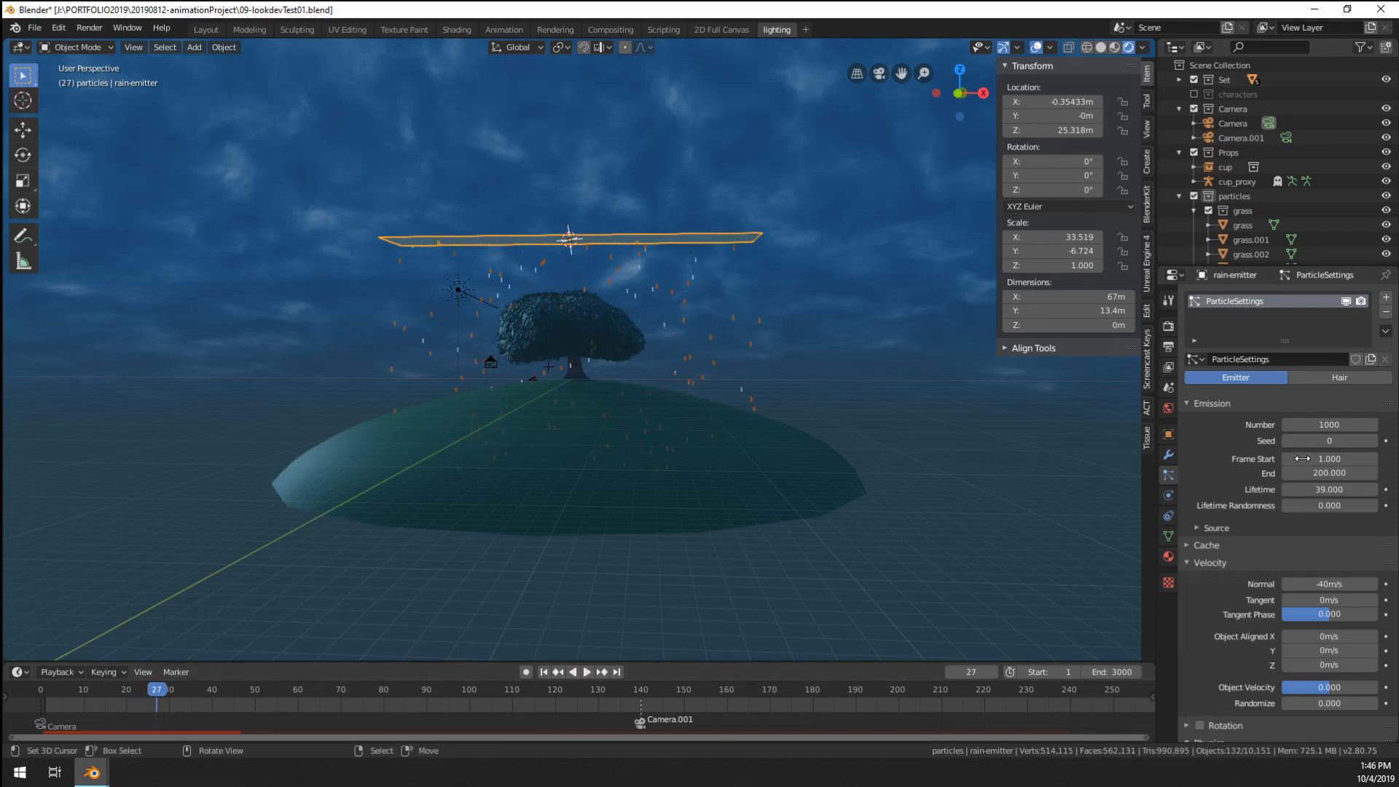
- Set the raindrop particle lifetime to 30 and the animation's end frame to 250
left_click(1326, 503)
key("Return")
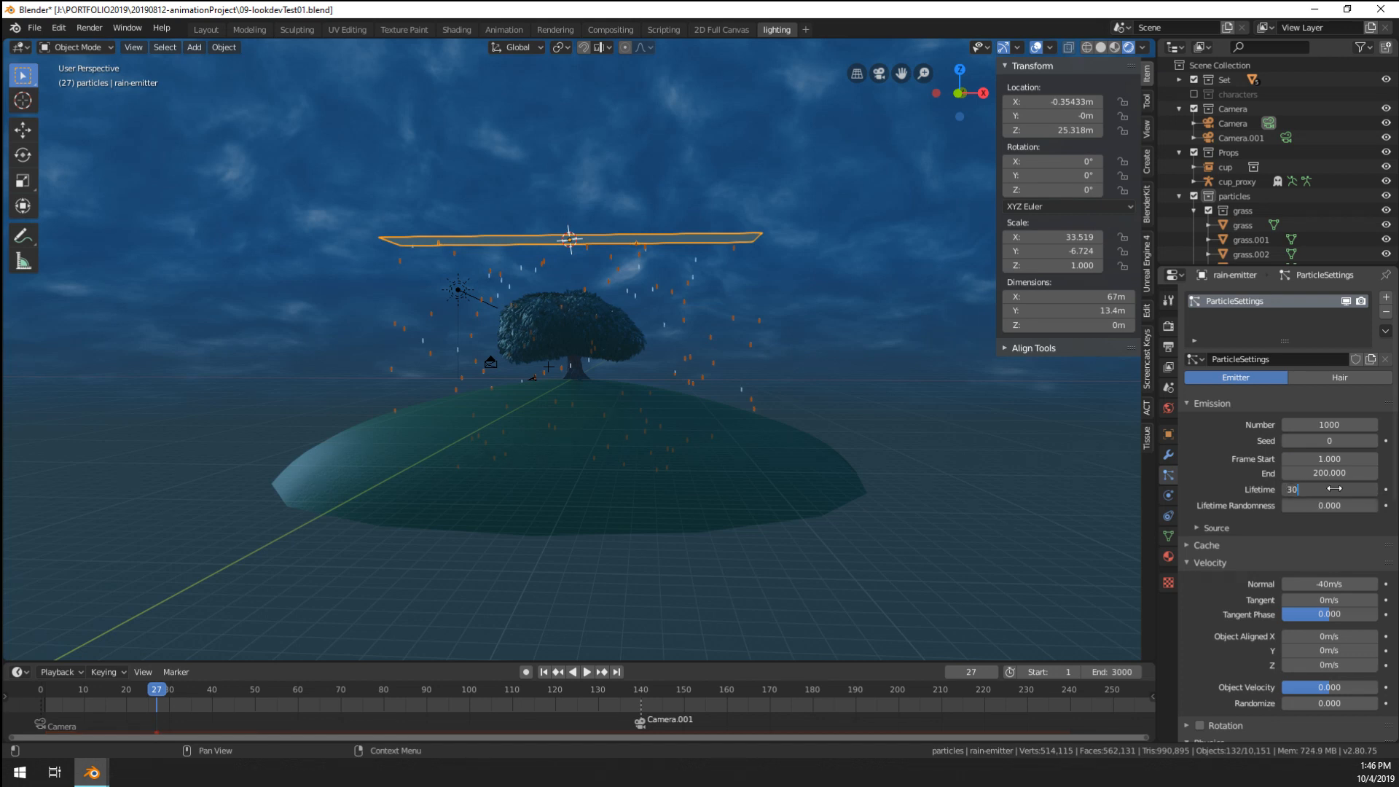
left_click(1329, 423)
key("Return")
left_click(1114, 671)
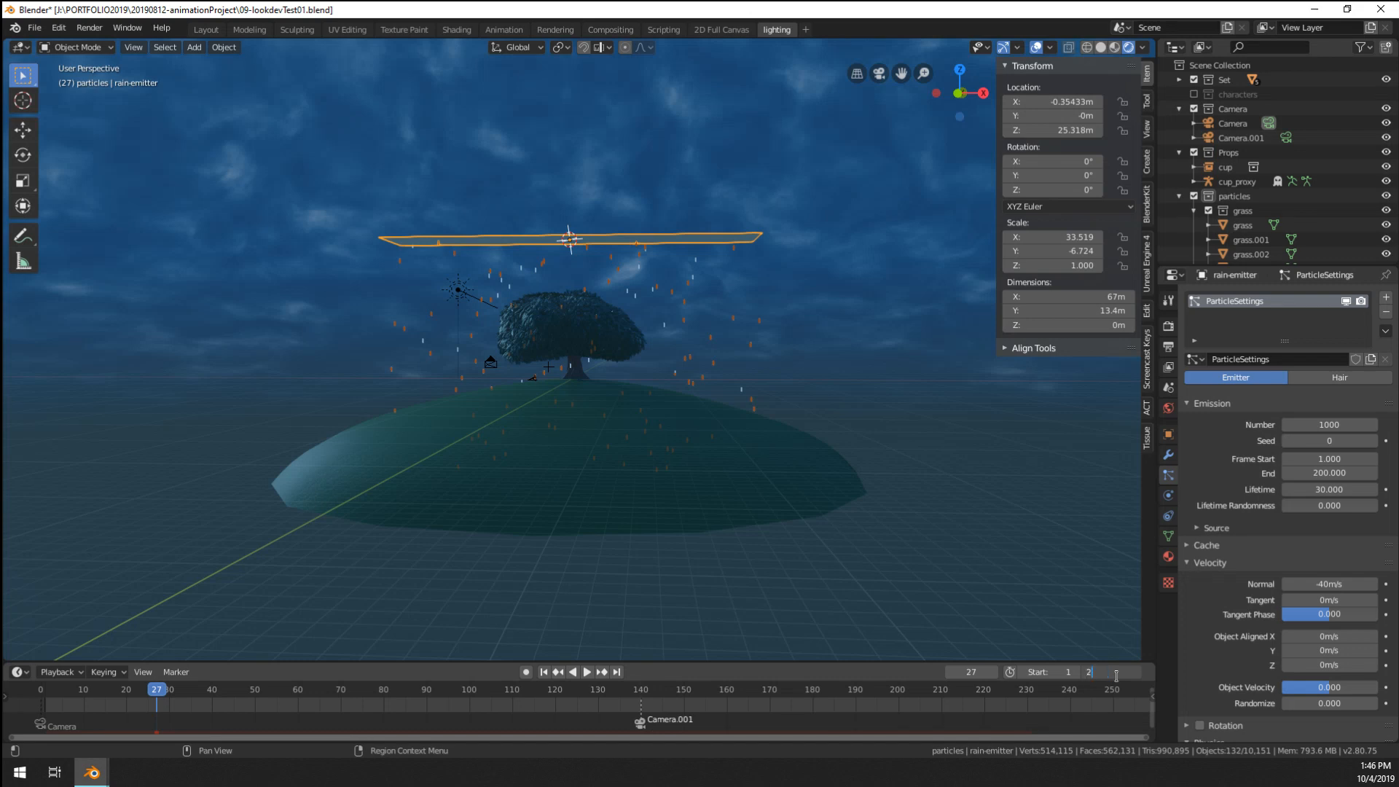
key("Escape")
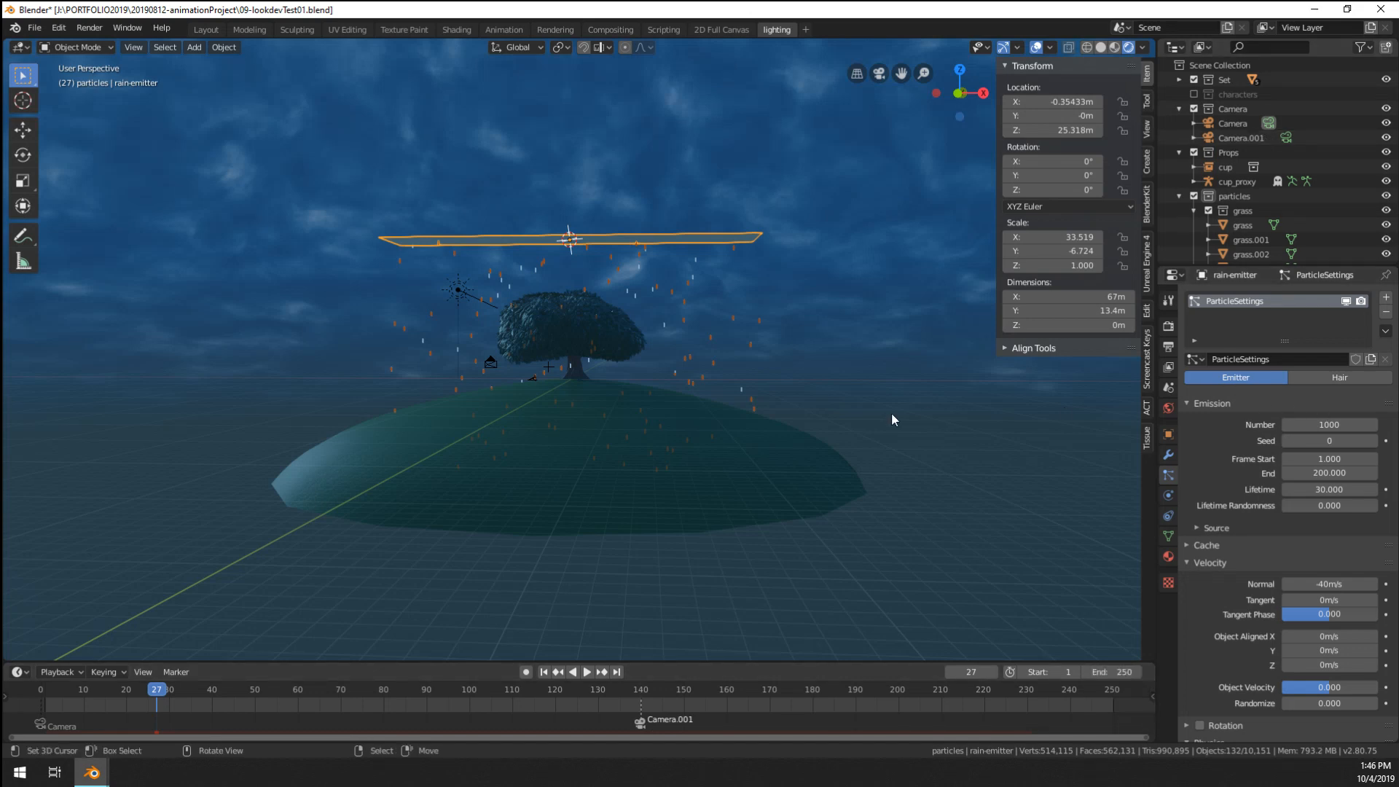
- Play the animation from the start to check the shorter particle lifetime, and return to the first frames
left_click(40, 703)
key("space")
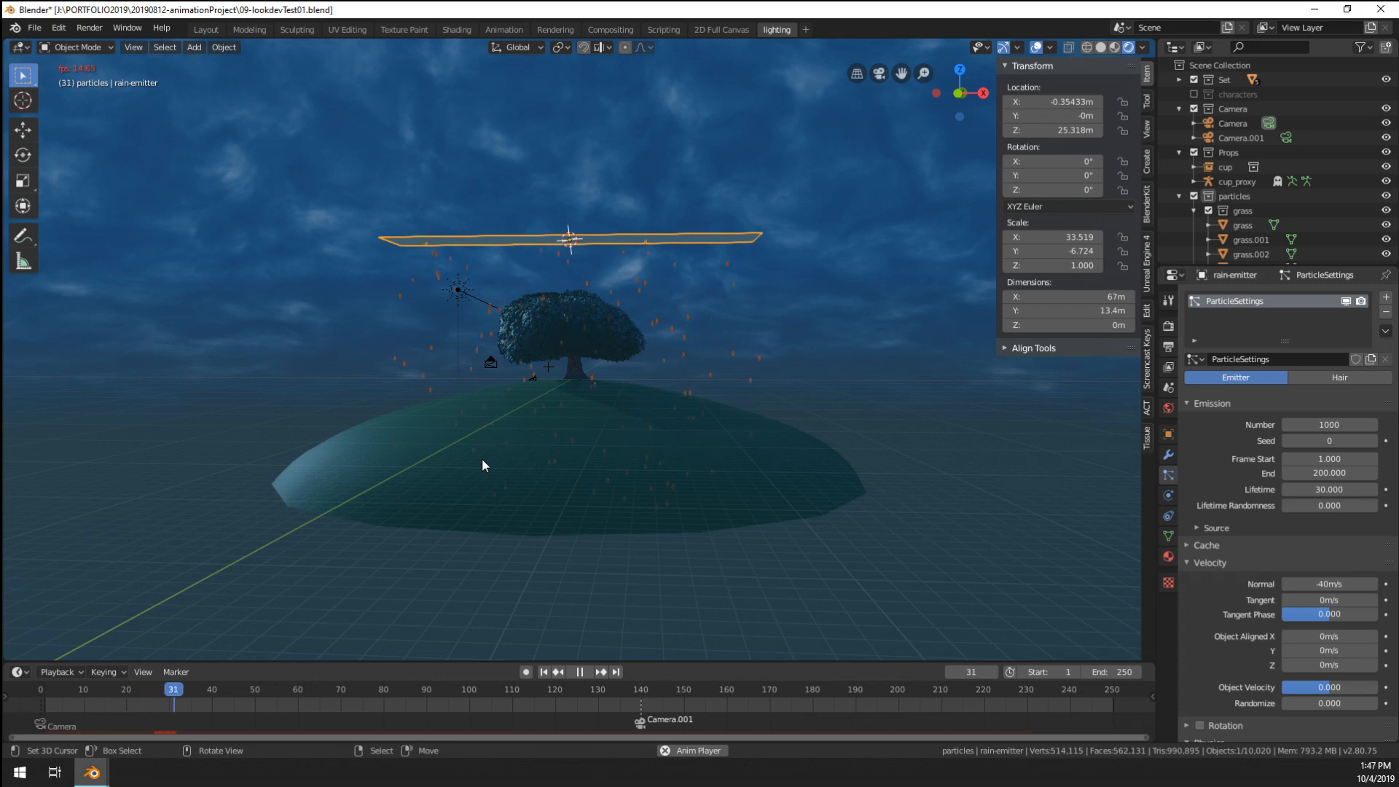
key("space")
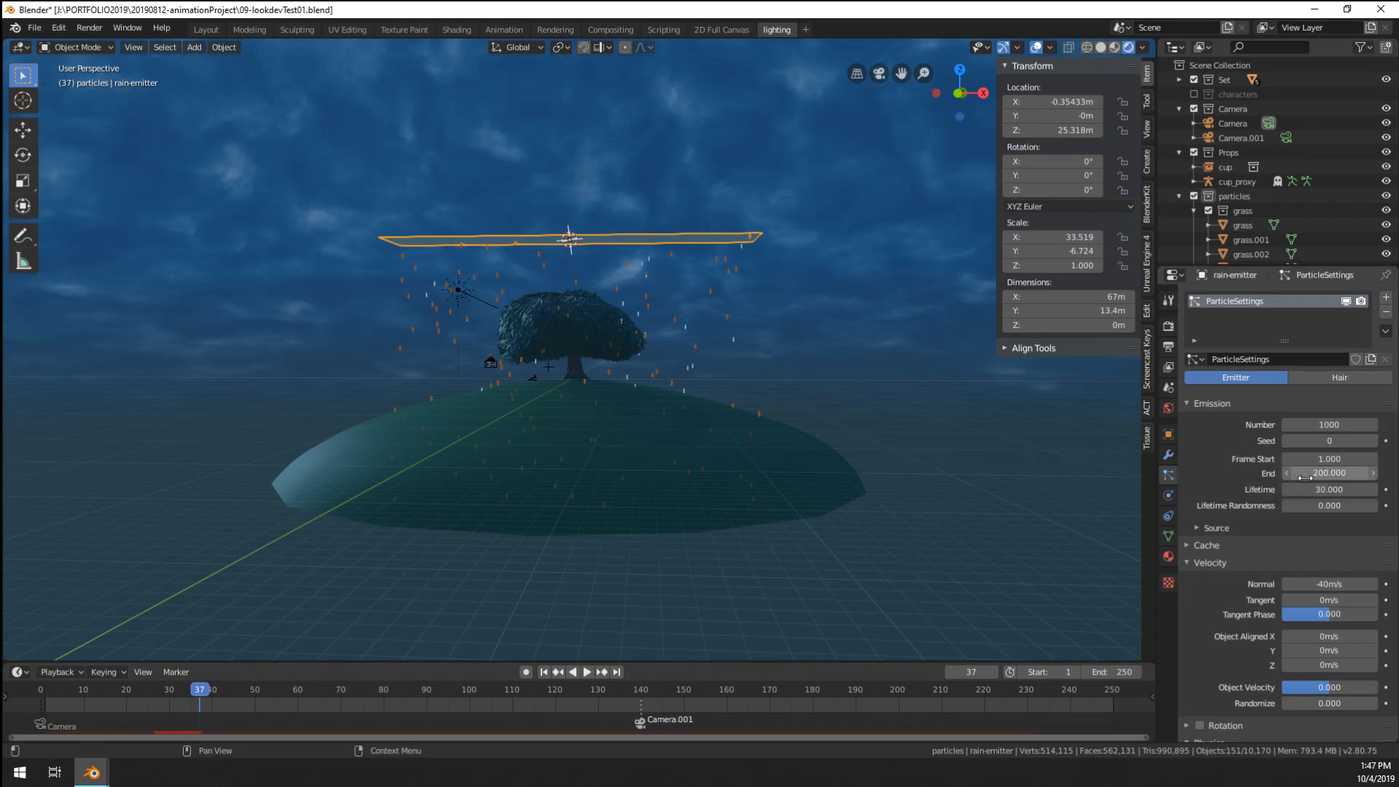
left_click_drag(121, 708, 42, 707)
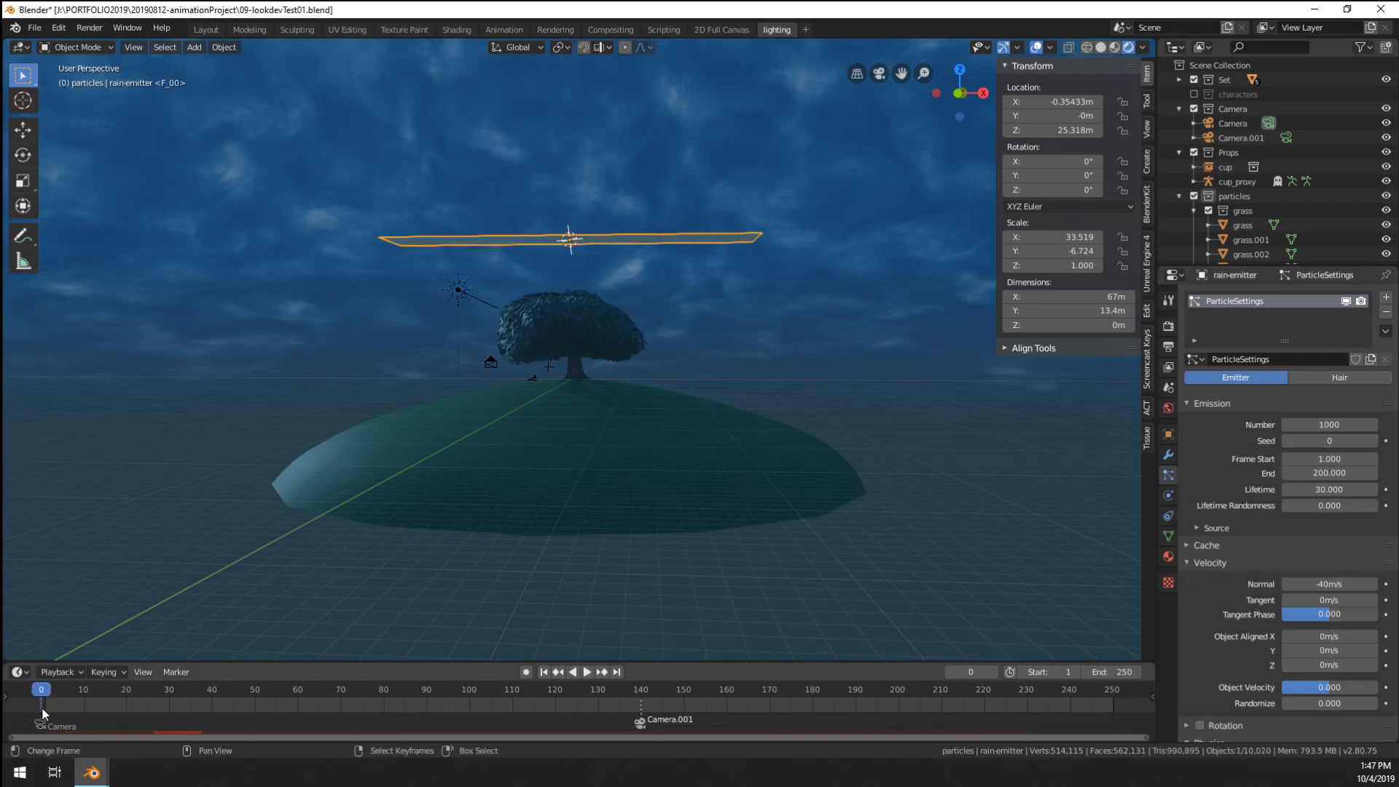
right_click(47, 707)
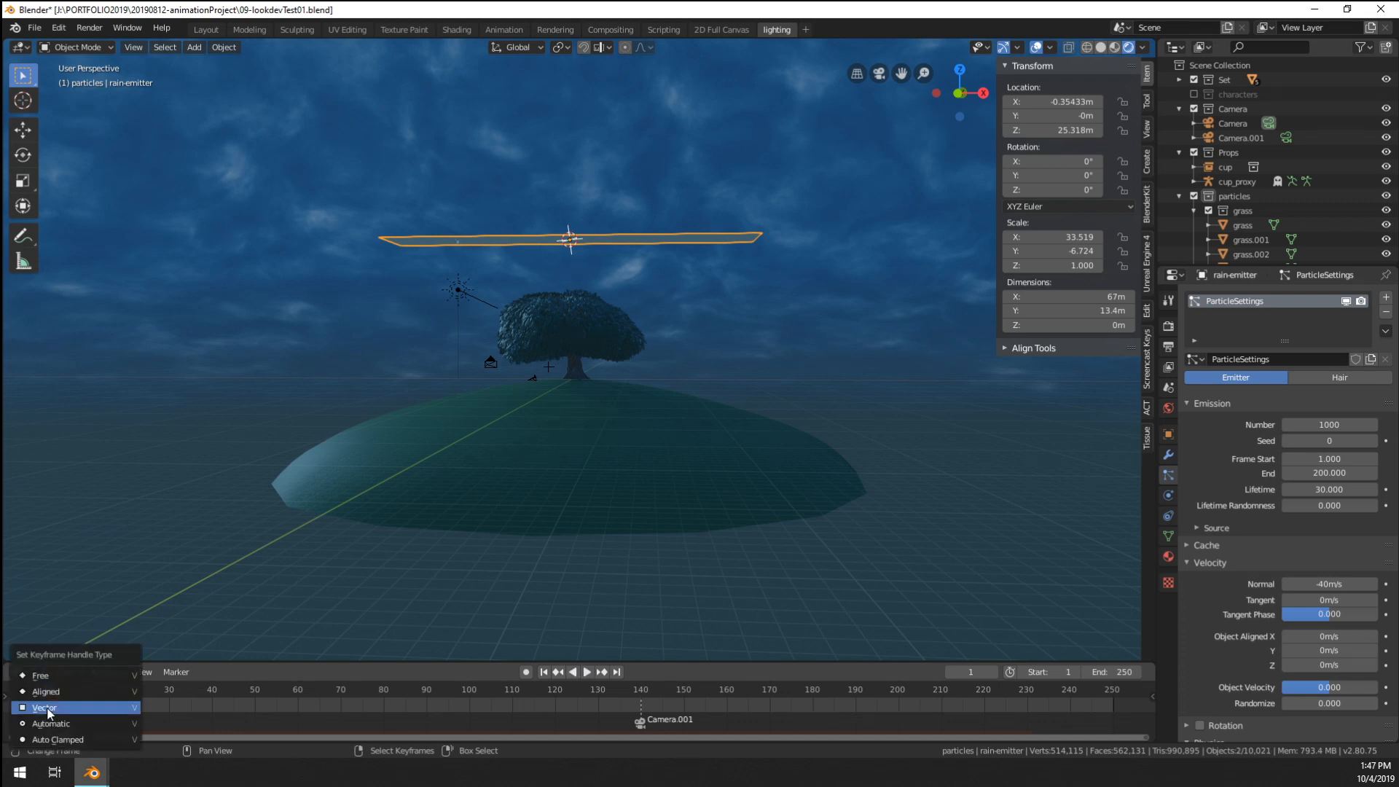
- Play the animation from frame 1 to check the falling drops, and return to frame 0
left_click(46, 707)
key("space")
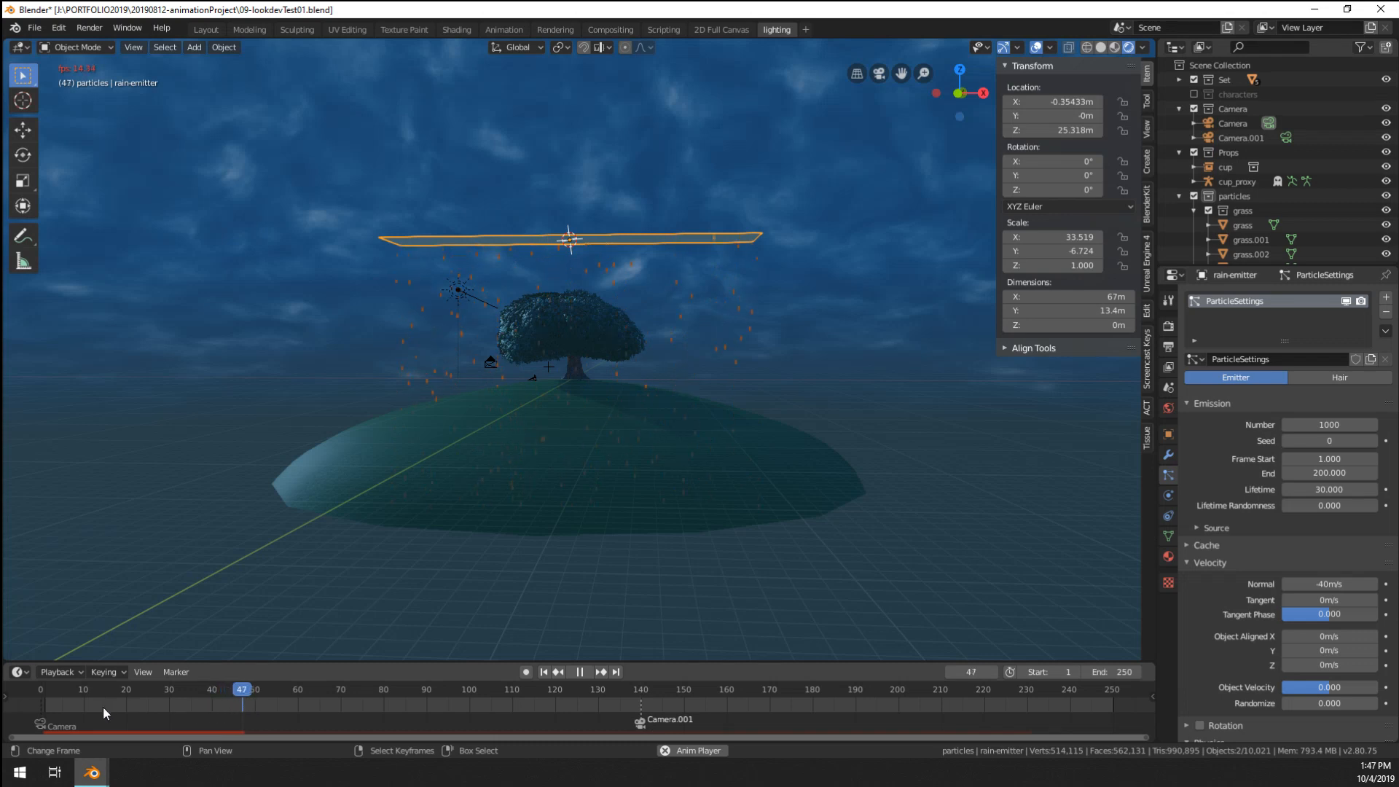
left_click(42, 707)
key("space")
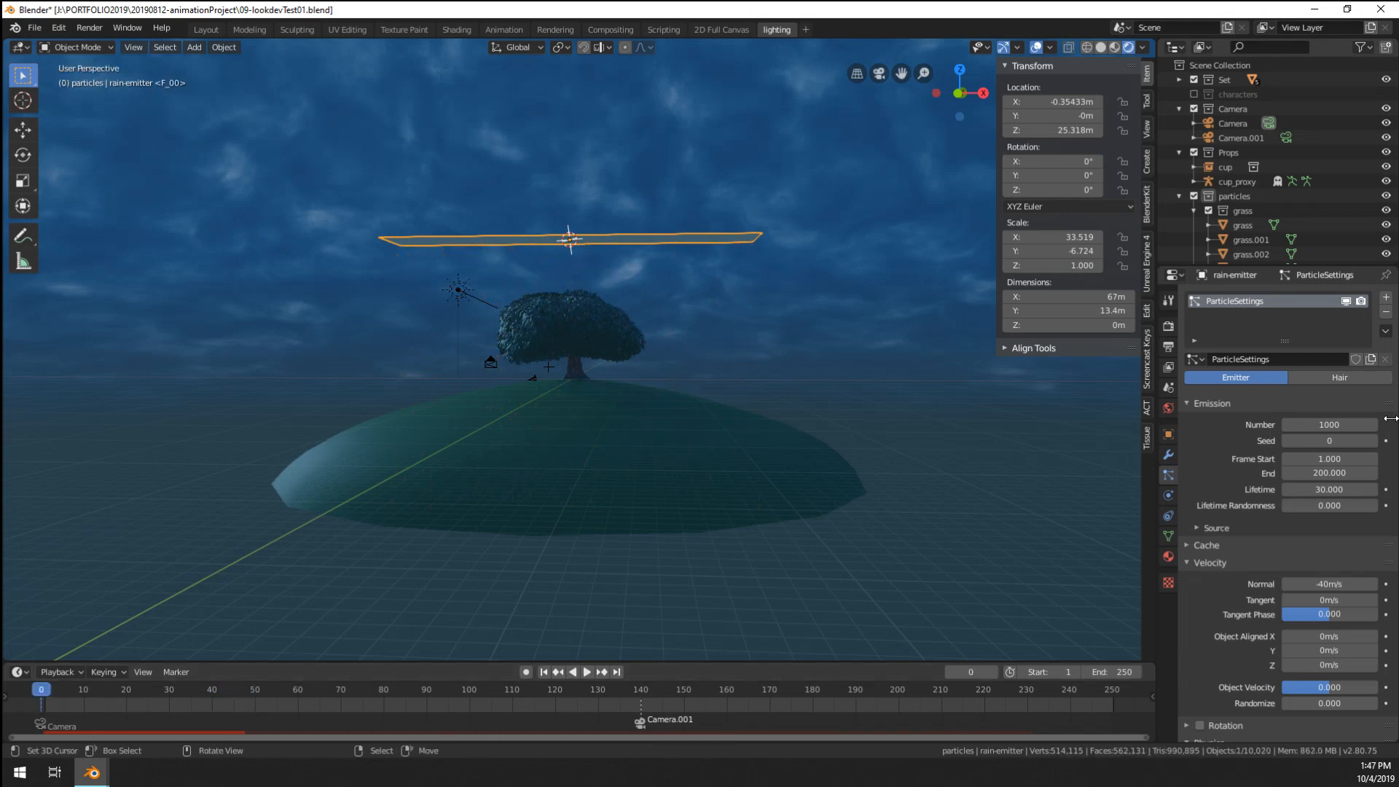
- Set the rain emitter's particle number to 5000
left_click(1319, 425)
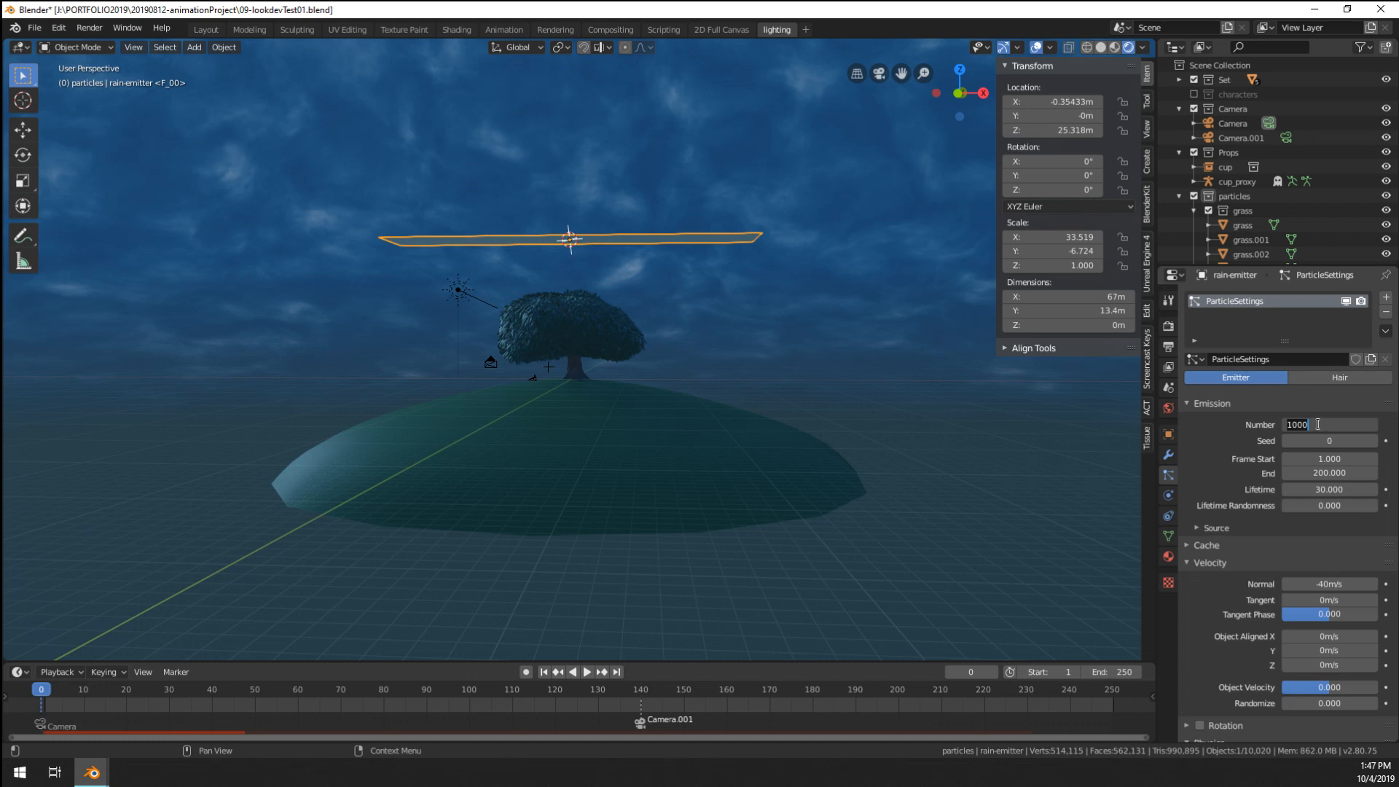
key("Return")
scroll(666, 291, "up", 3)
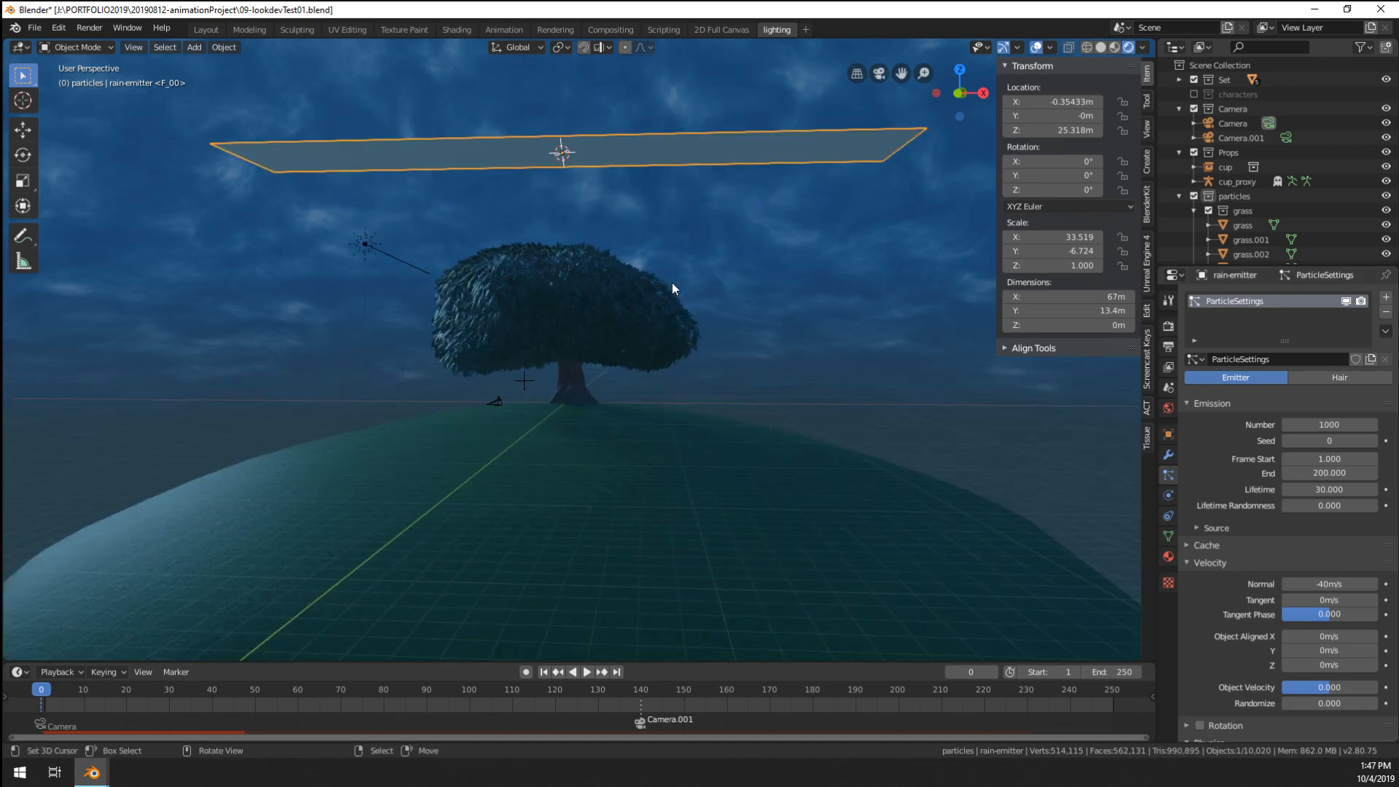
middle_click_drag(672, 282, 677, 386, "shift")
left_click(1334, 422)
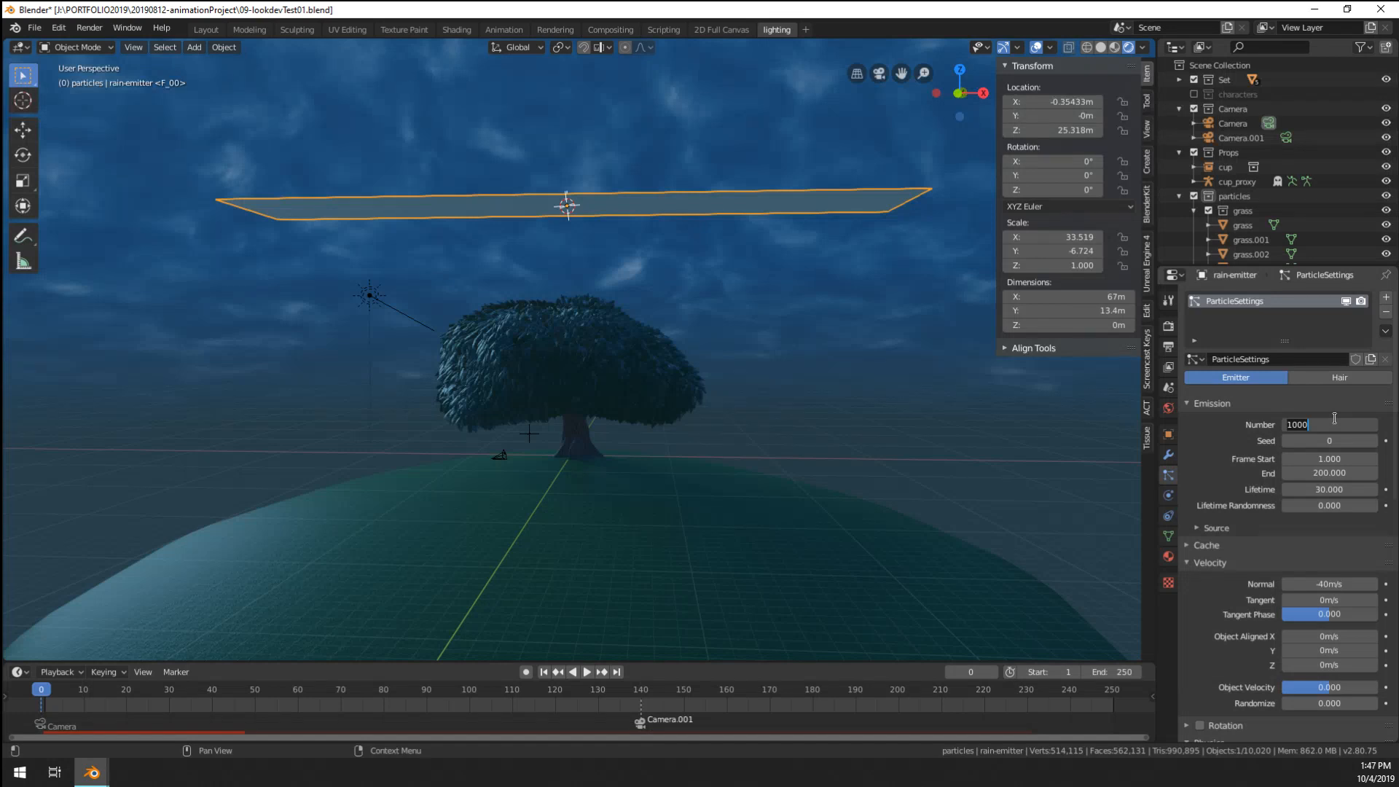
type("5000")
key("Return")
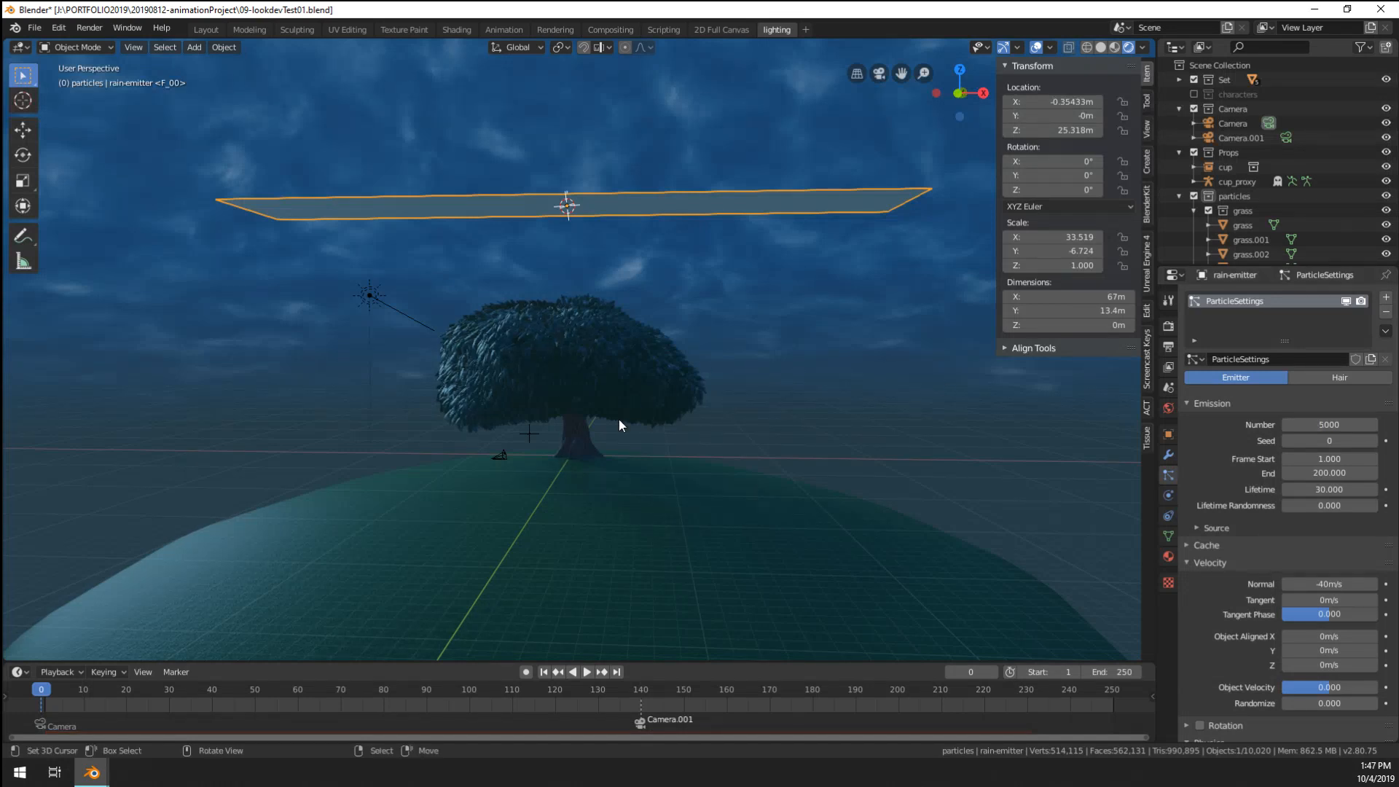
- Play the denser rain from frame 1, and view it through the scene camera with the viewport overlays hidden
left_click(45, 707)
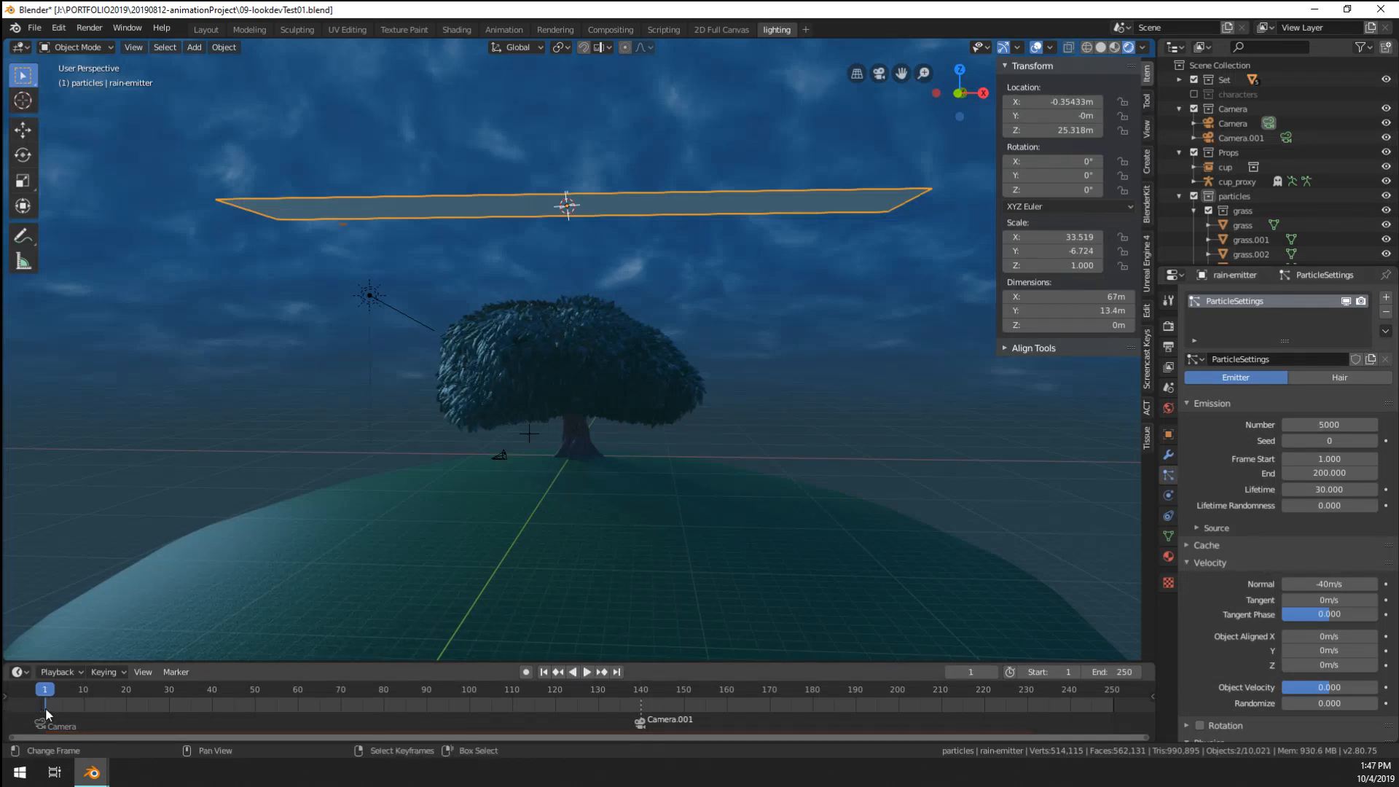
key("space")
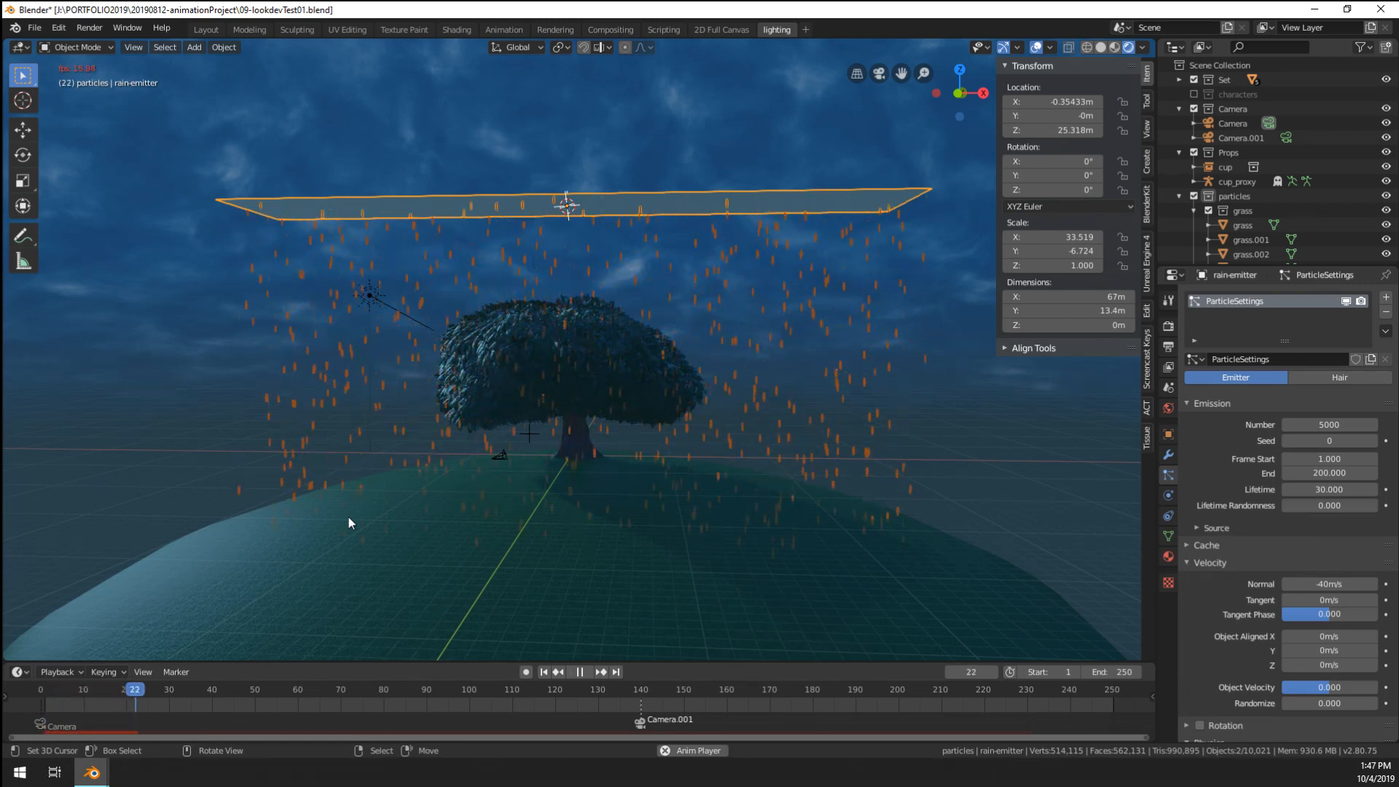
key("space")
key("KP_0")
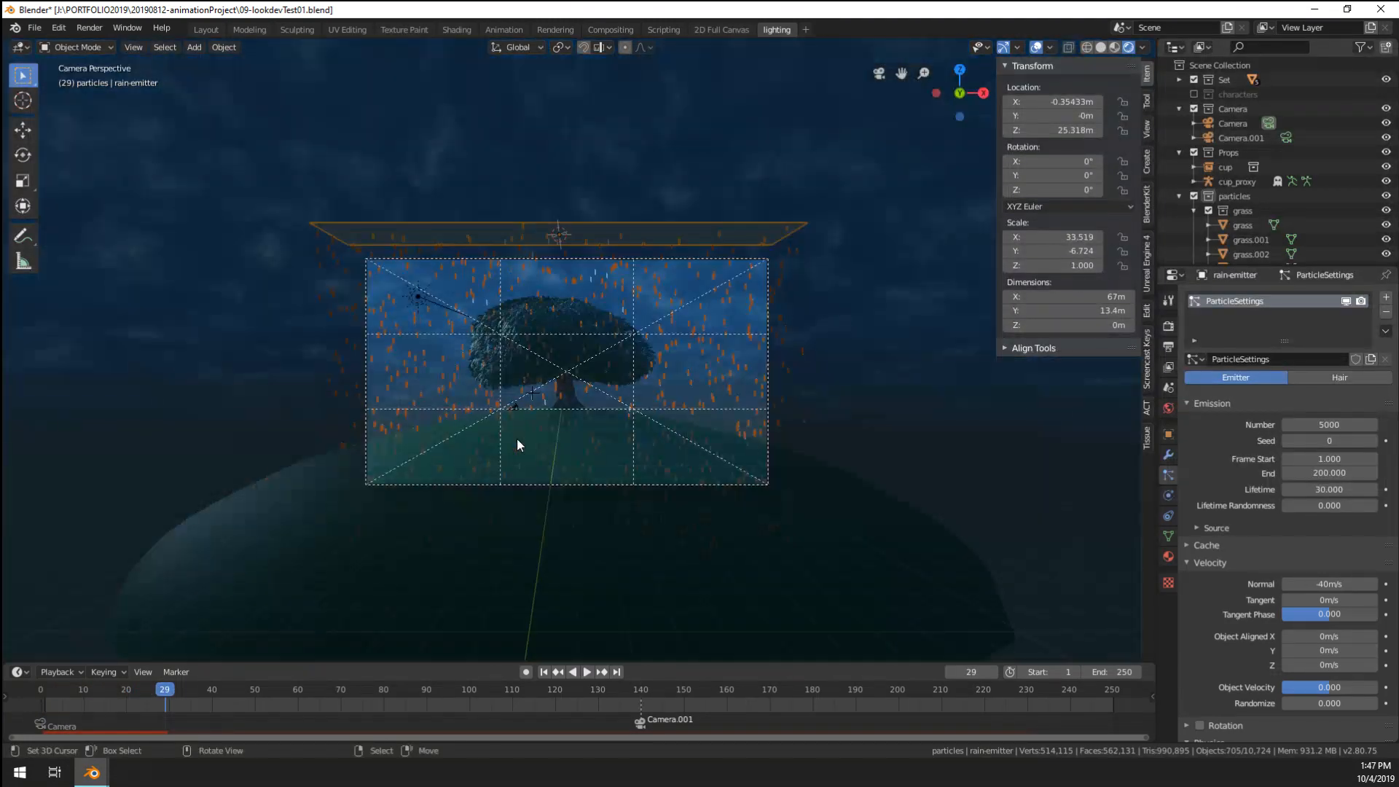
left_click(1035, 47)
scroll(804, 226, "up", 4)
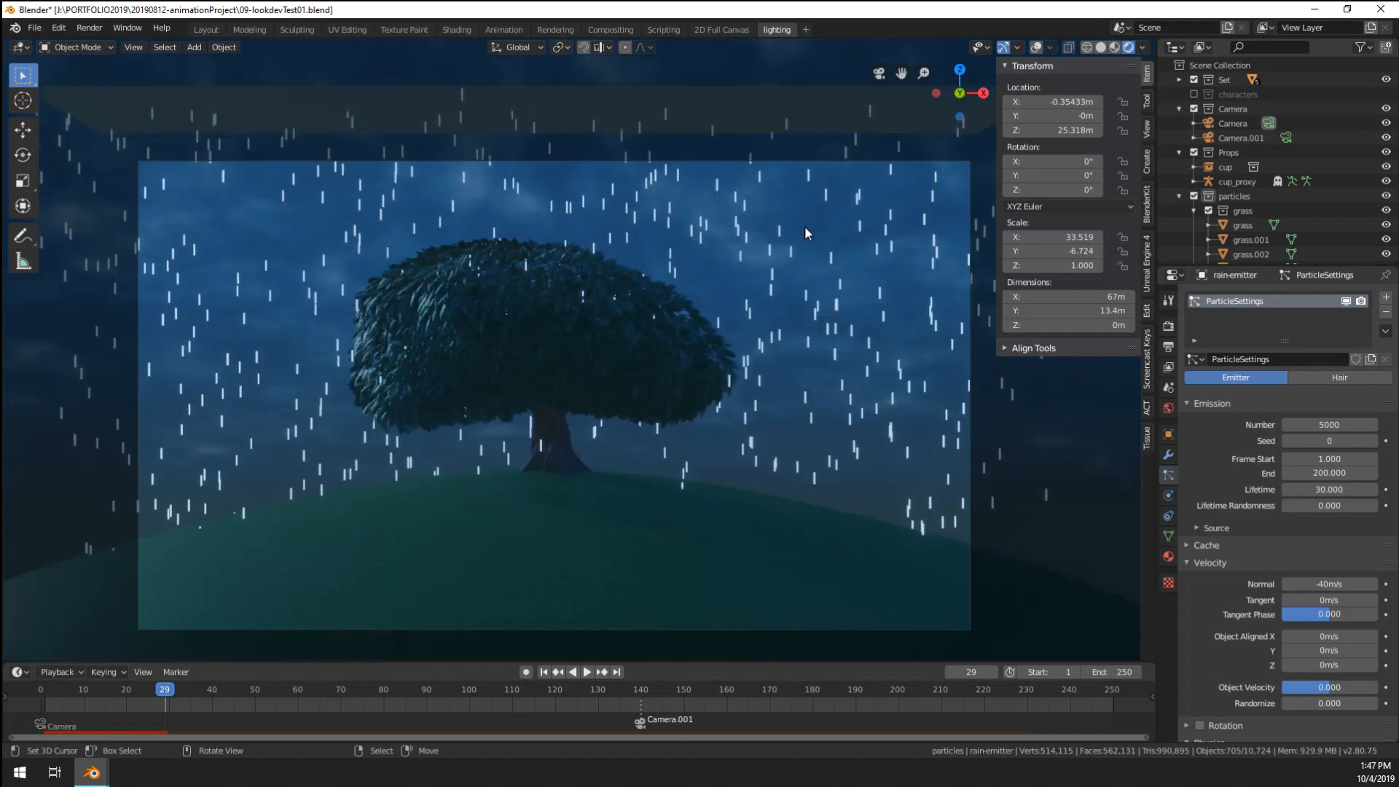
- Play the rain in camera view, replay it from the first frames to frame 27, and render that frame
key("space")
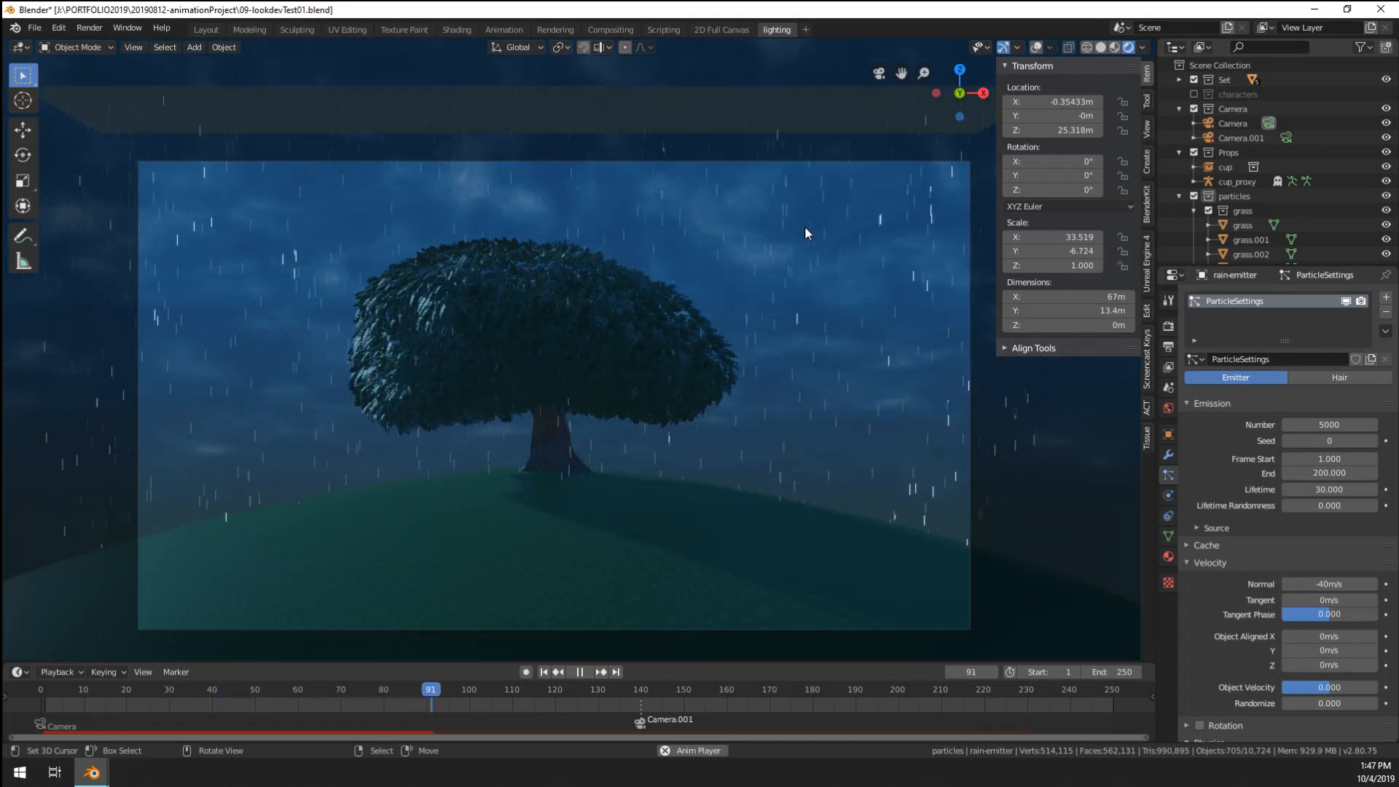
key("space")
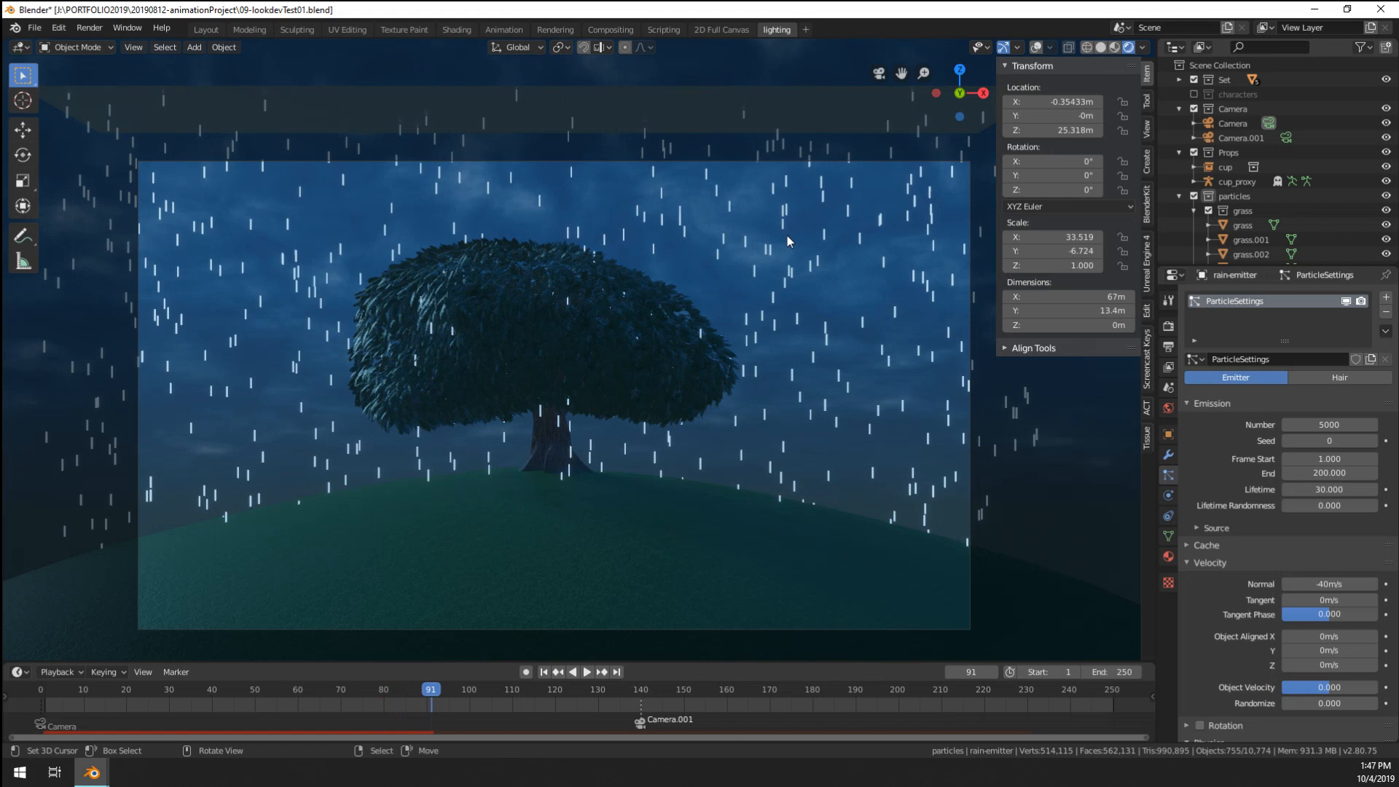
left_click(52, 703)
key("space")
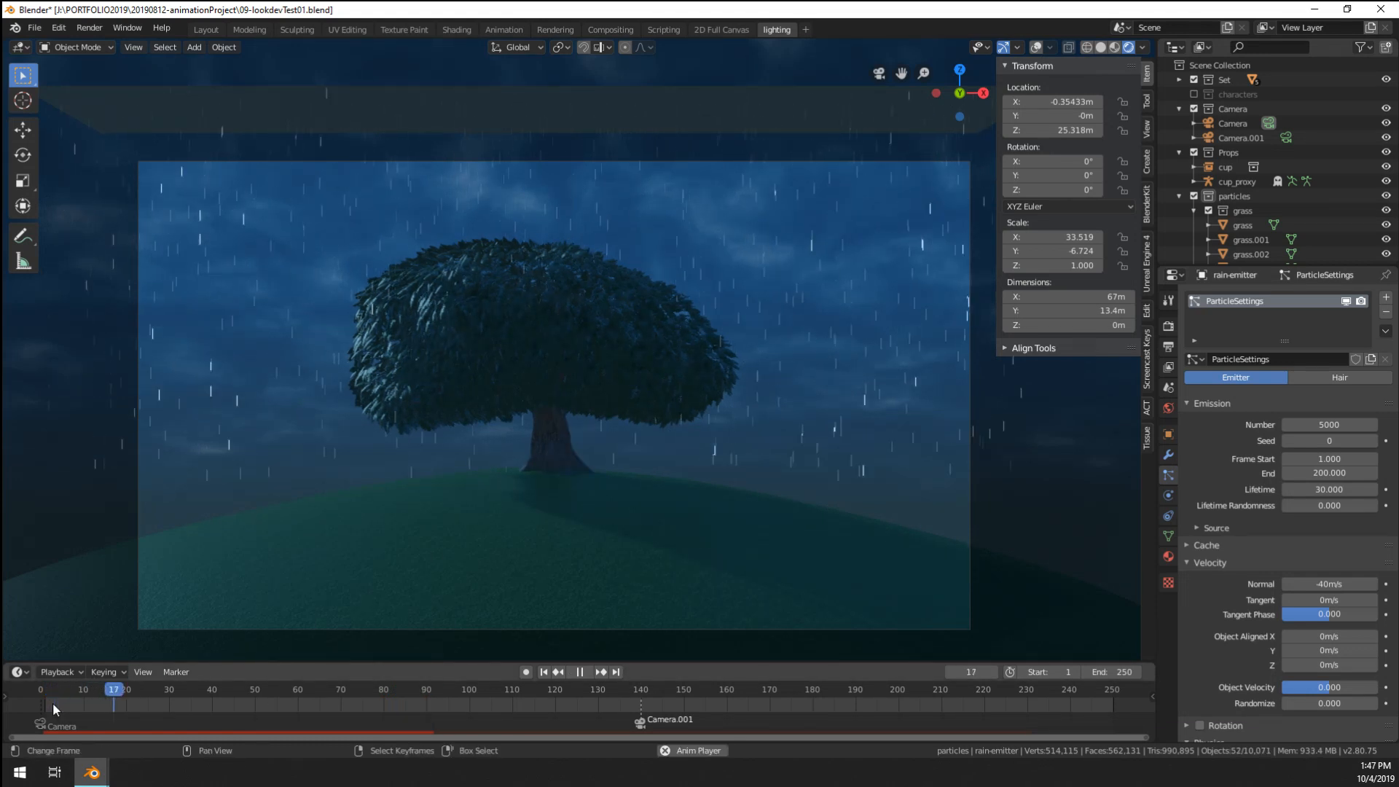
key("space")
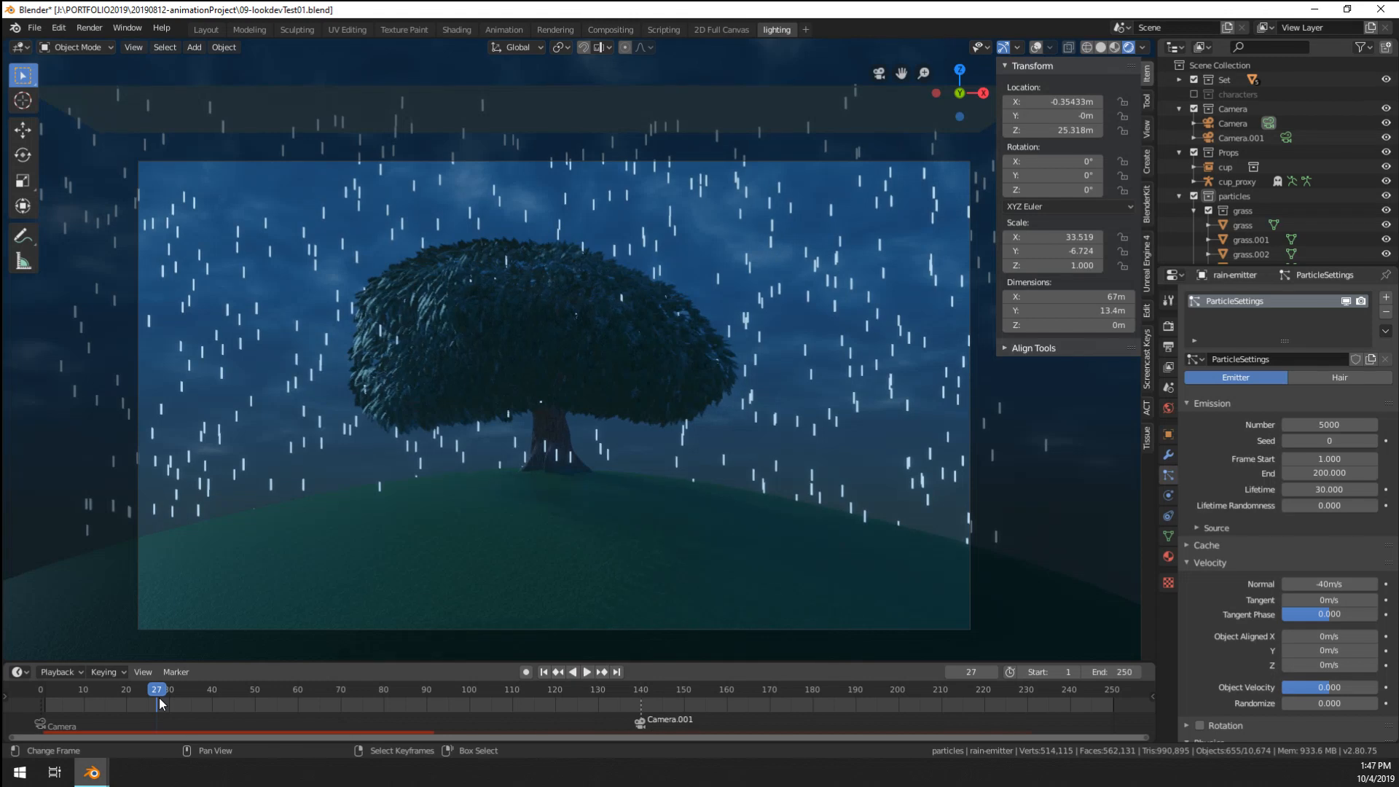
key("F12")
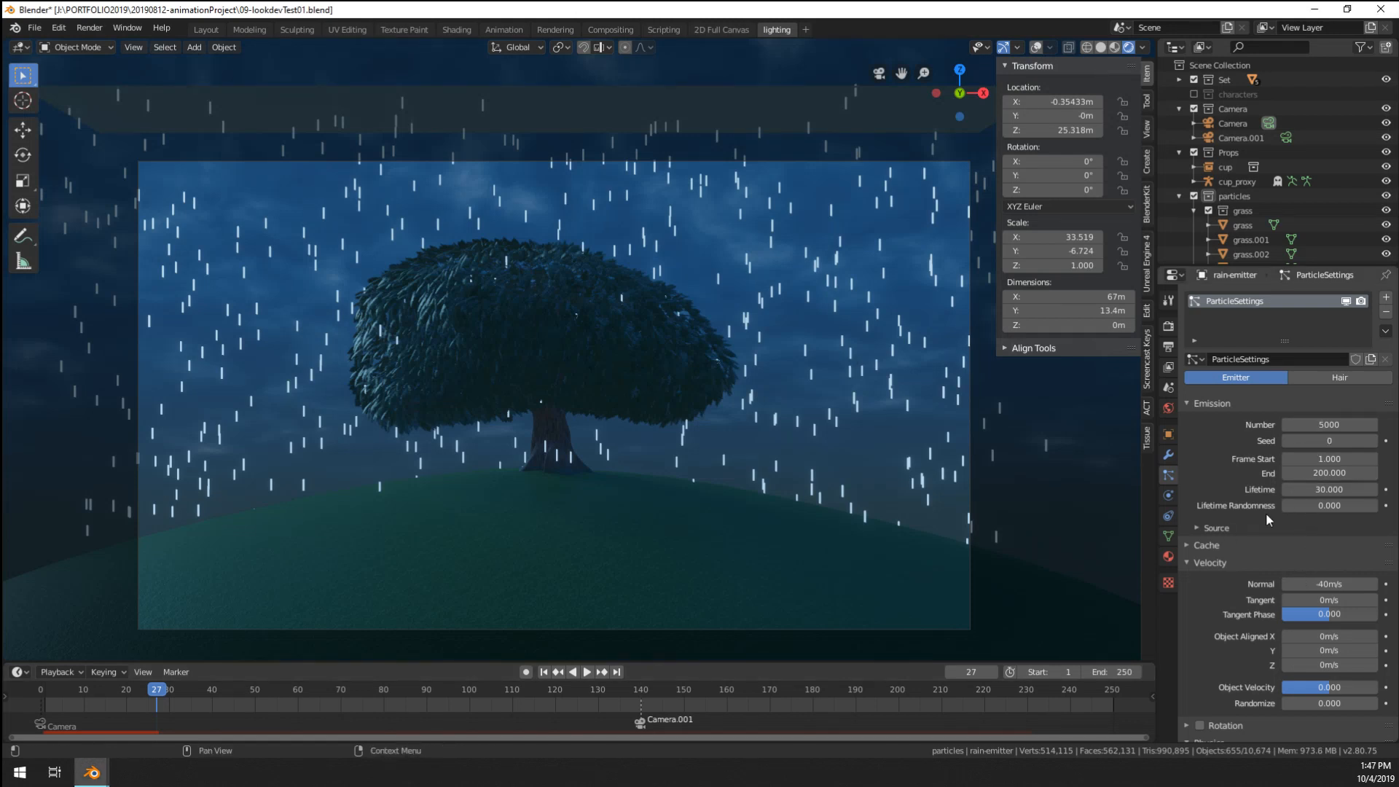
- Try reducing the render scale of the rain particles to about 0.309, and undo it
scroll(1266, 513, "down", 10)
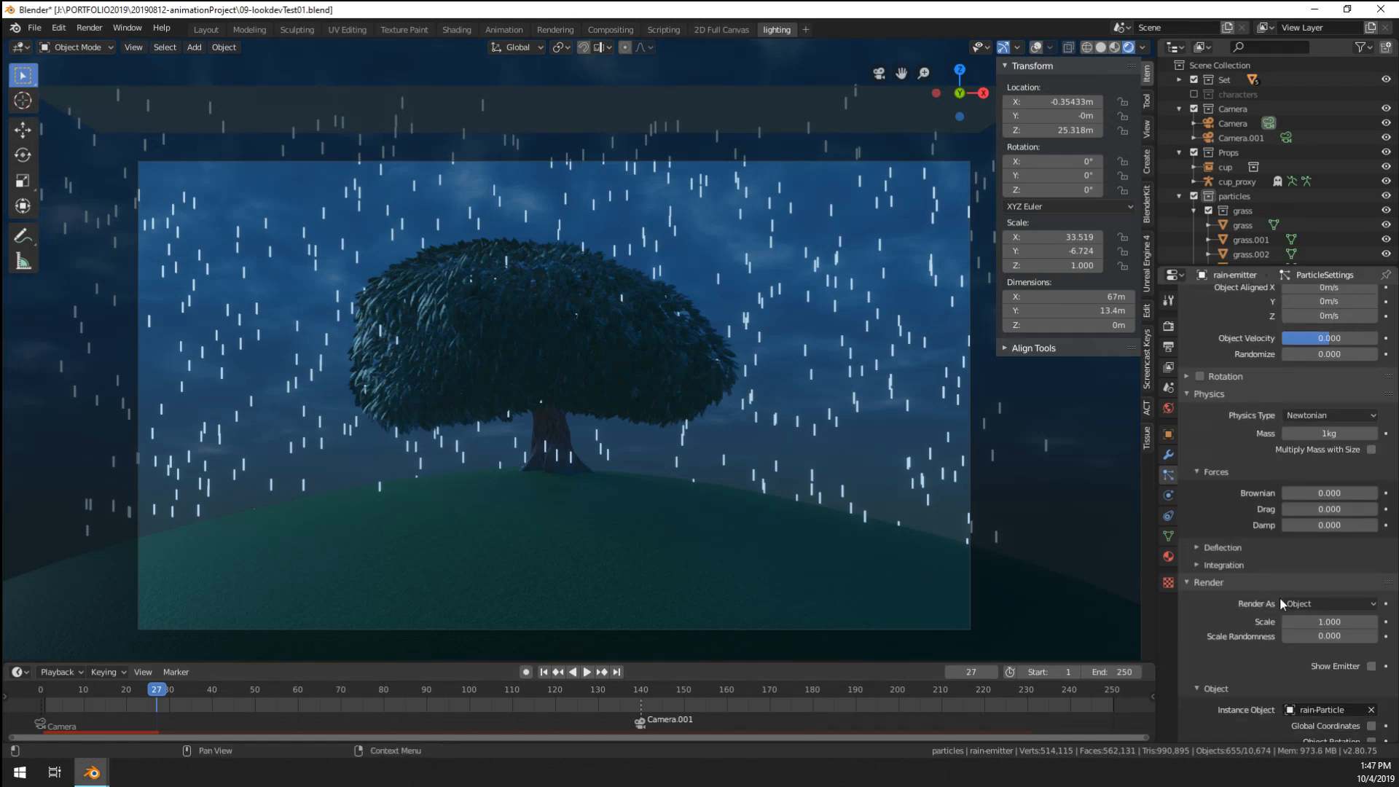
left_click_drag(1321, 622, 1268, 621)
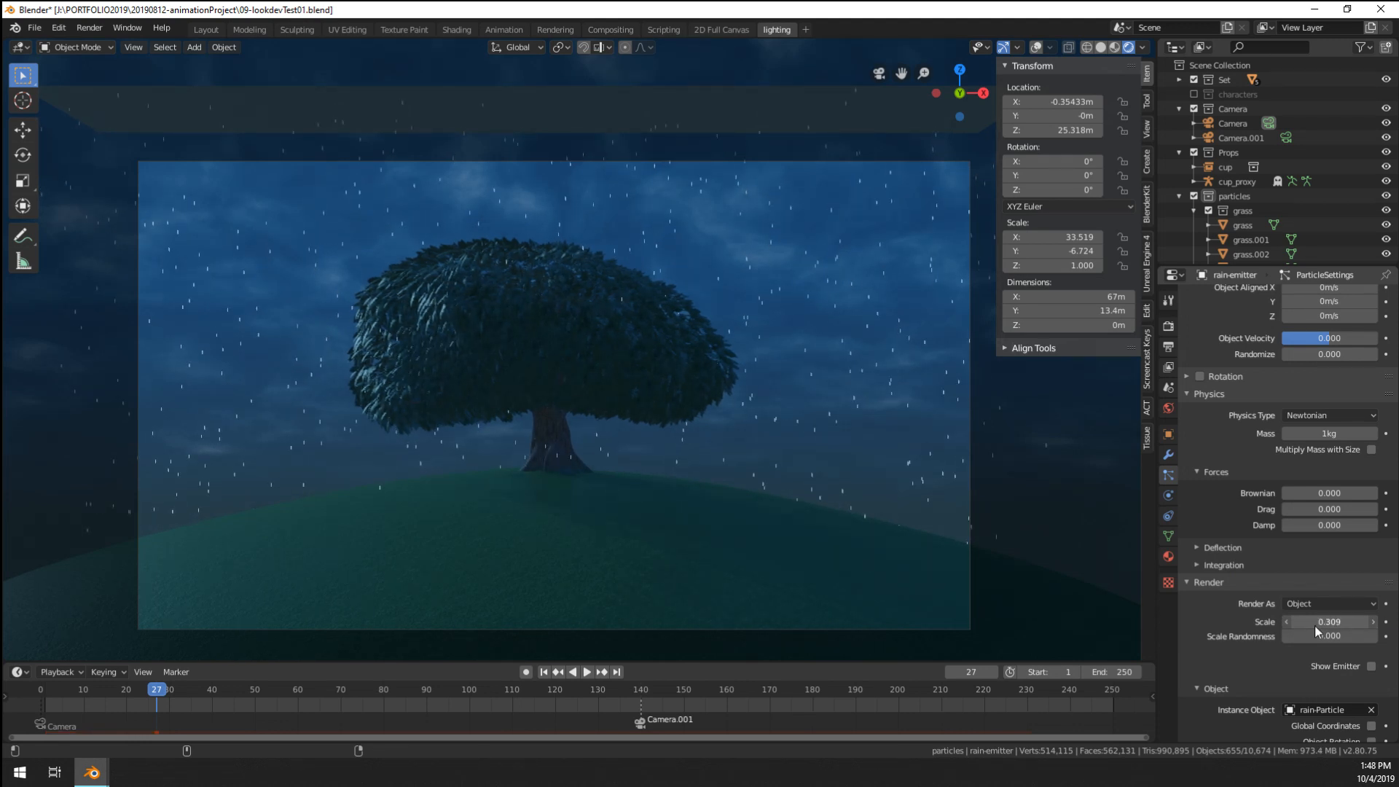
key("ctrl+z")
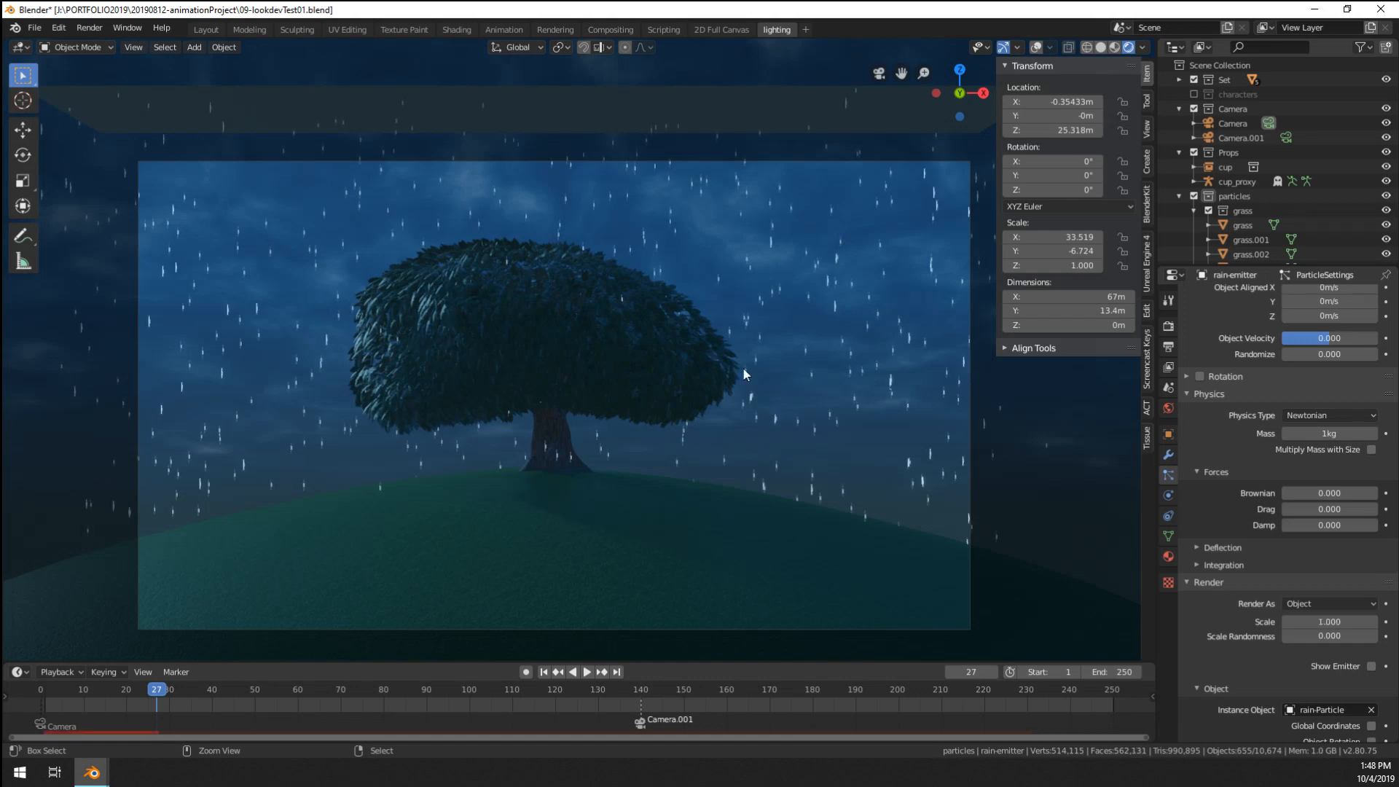
- Thin the whole rain-Particle mesh in Edit Mode with Shrink/Fatten, to a thickness of about 0.003 m
scroll(928, 395, "down", 4)
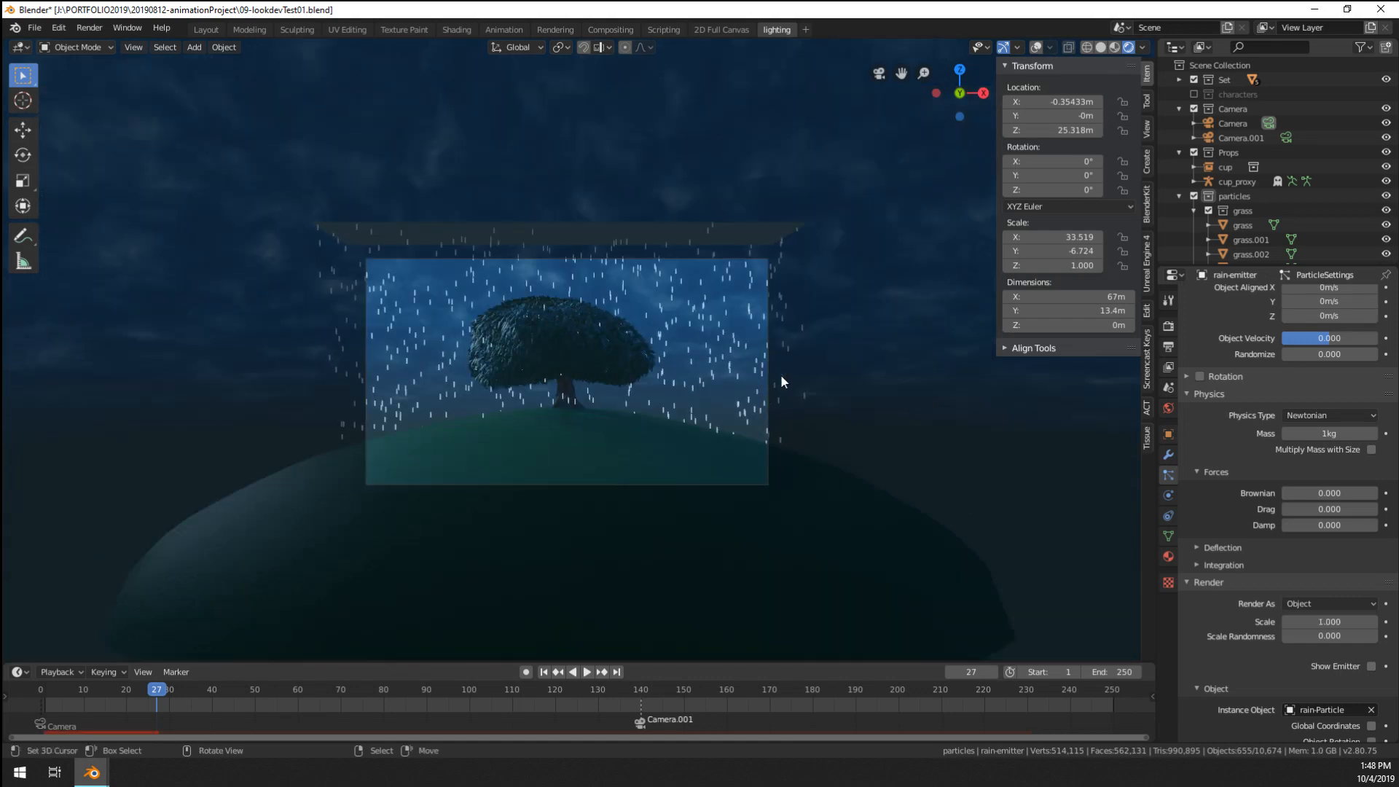
scroll(1232, 175, "down", 5)
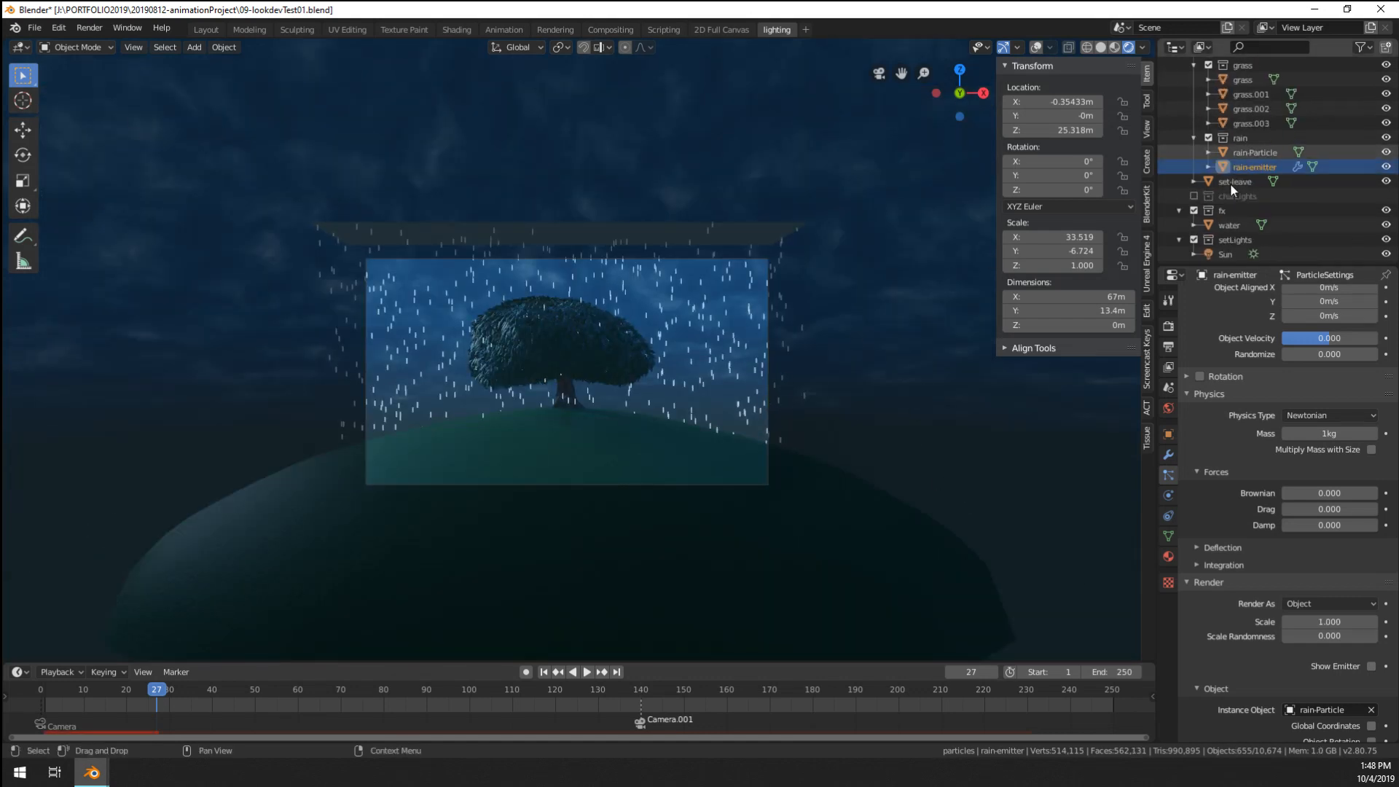
left_click(1253, 148)
scroll(699, 295, "up", 3)
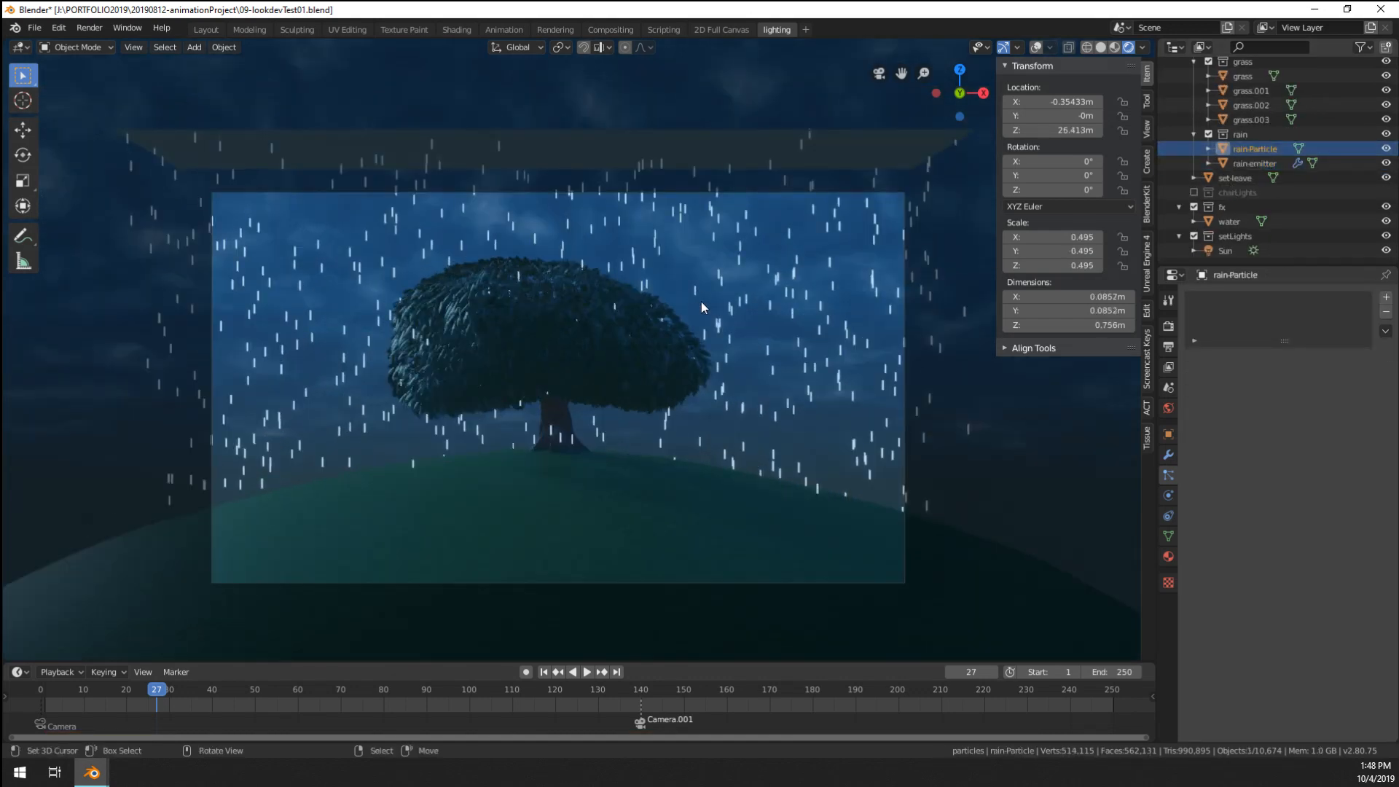
key("Tab")
scroll(706, 302, "up", 1)
scroll(705, 303, "up", 1)
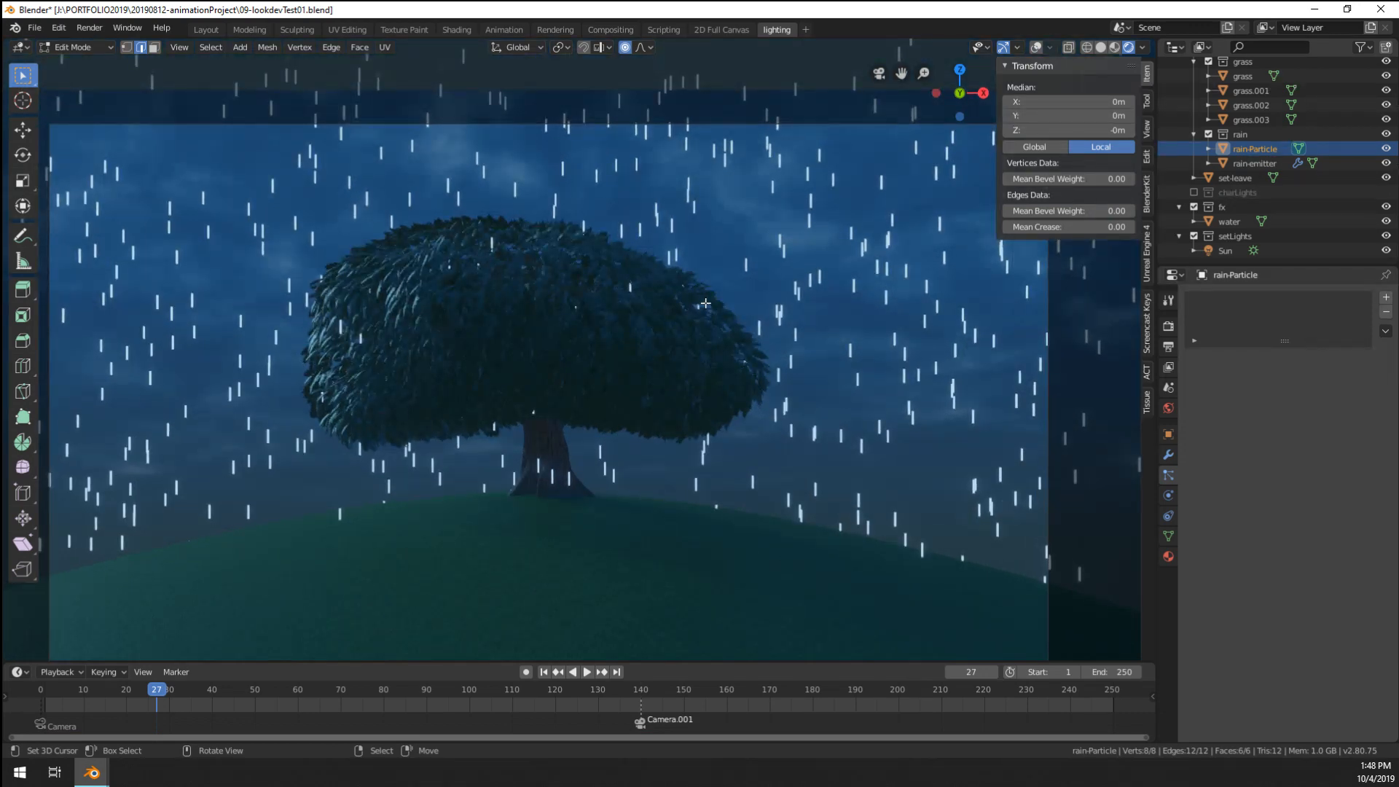
scroll(706, 302, "down", 1)
key("alt+s")
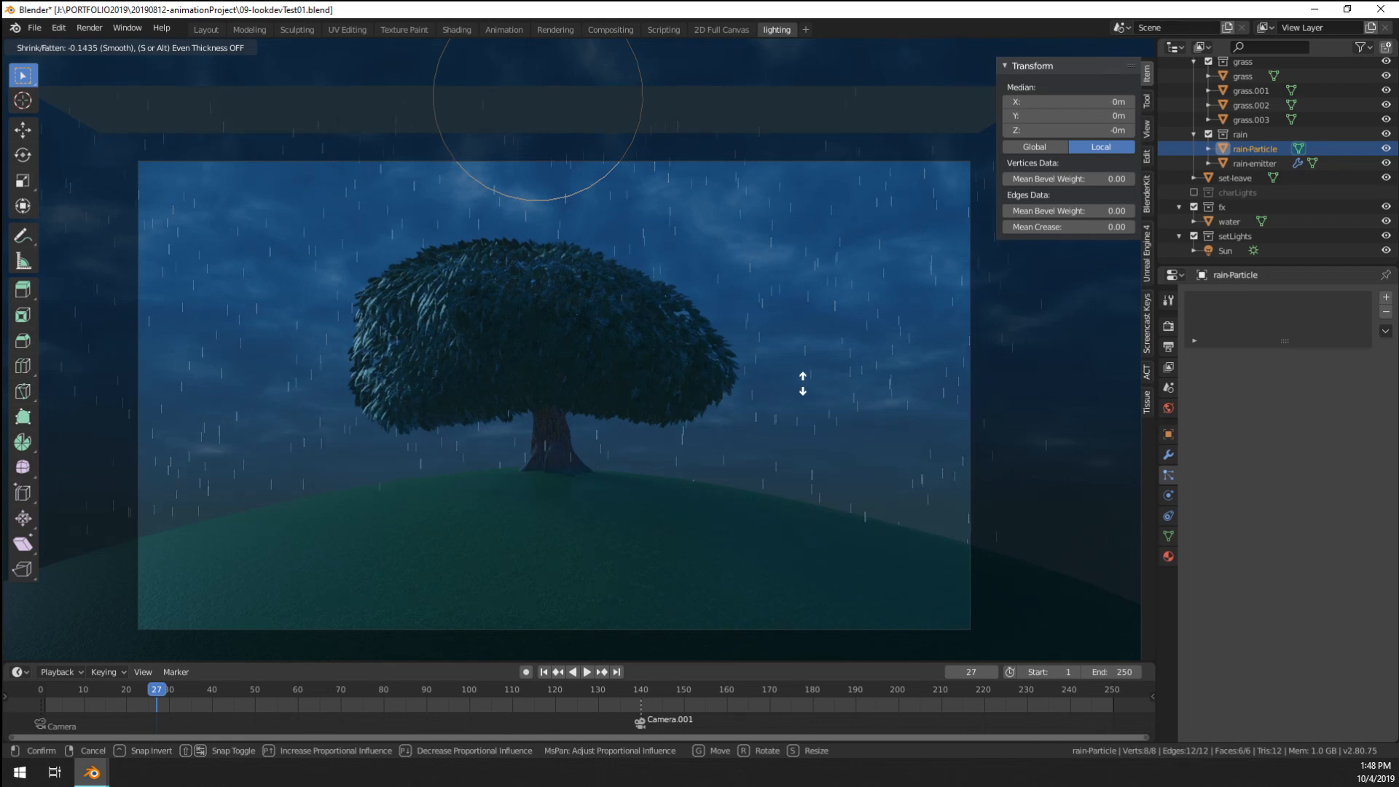
left_click(803, 383)
- Stretch the raindrop mesh along the global Z axis to about 1.06 m long and return to Object Mode
key("s")
key("z")
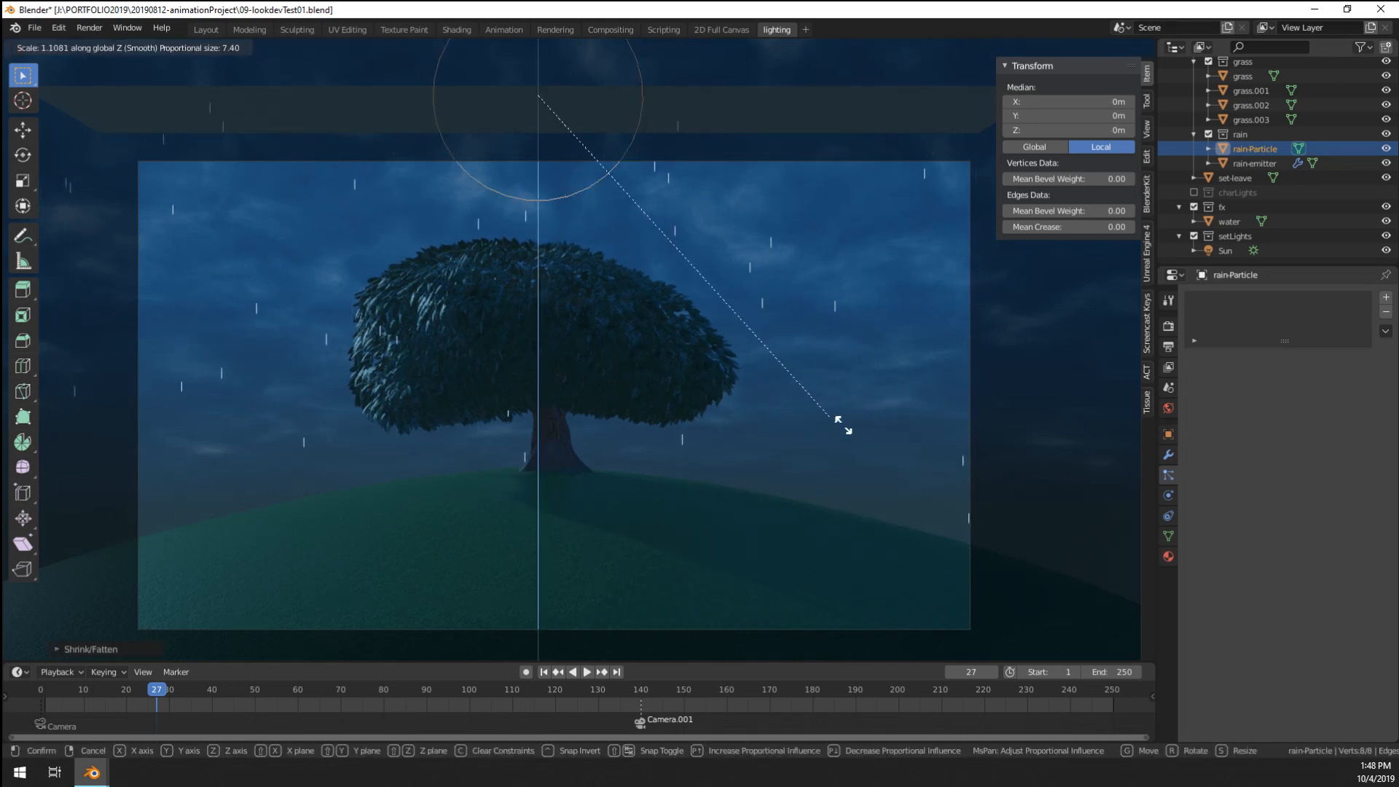
left_click(871, 369)
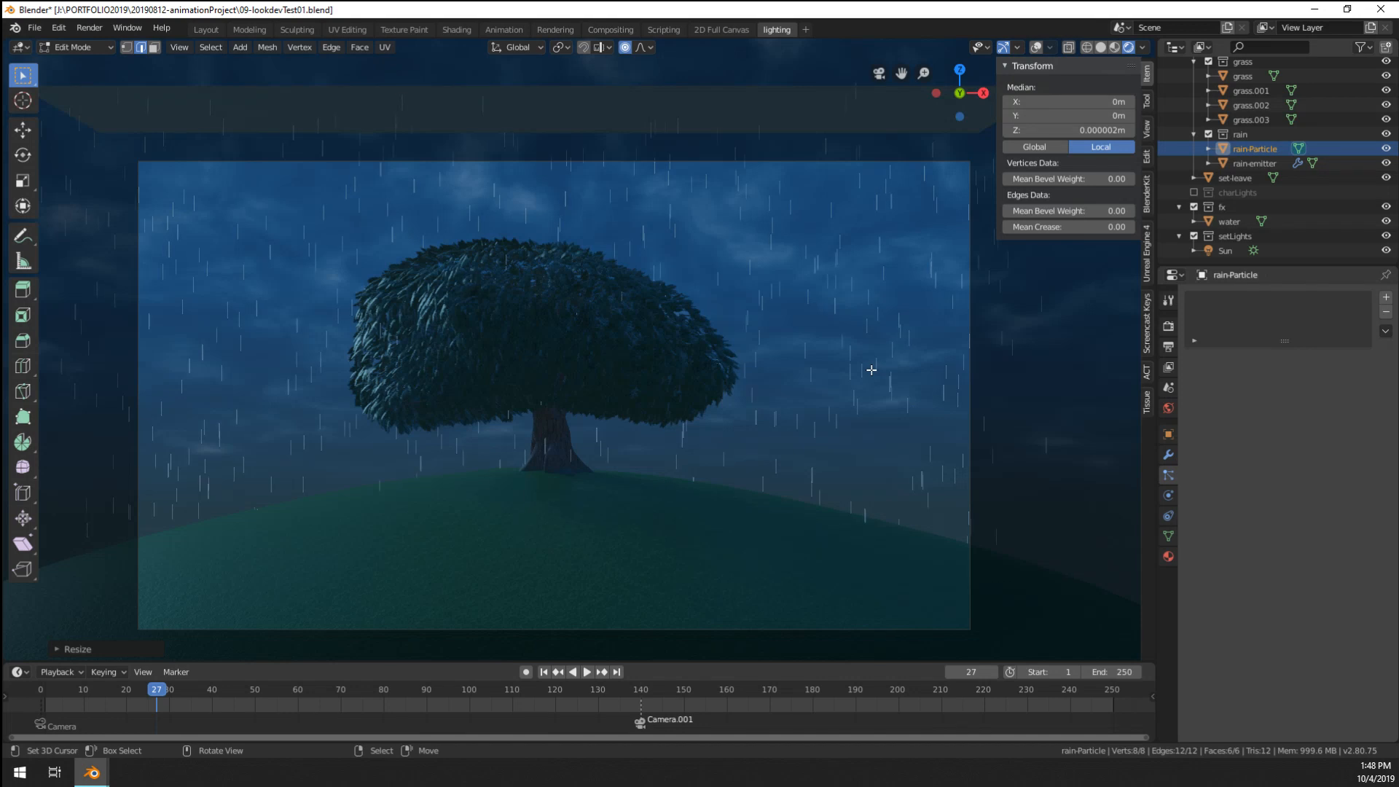
key("Tab")
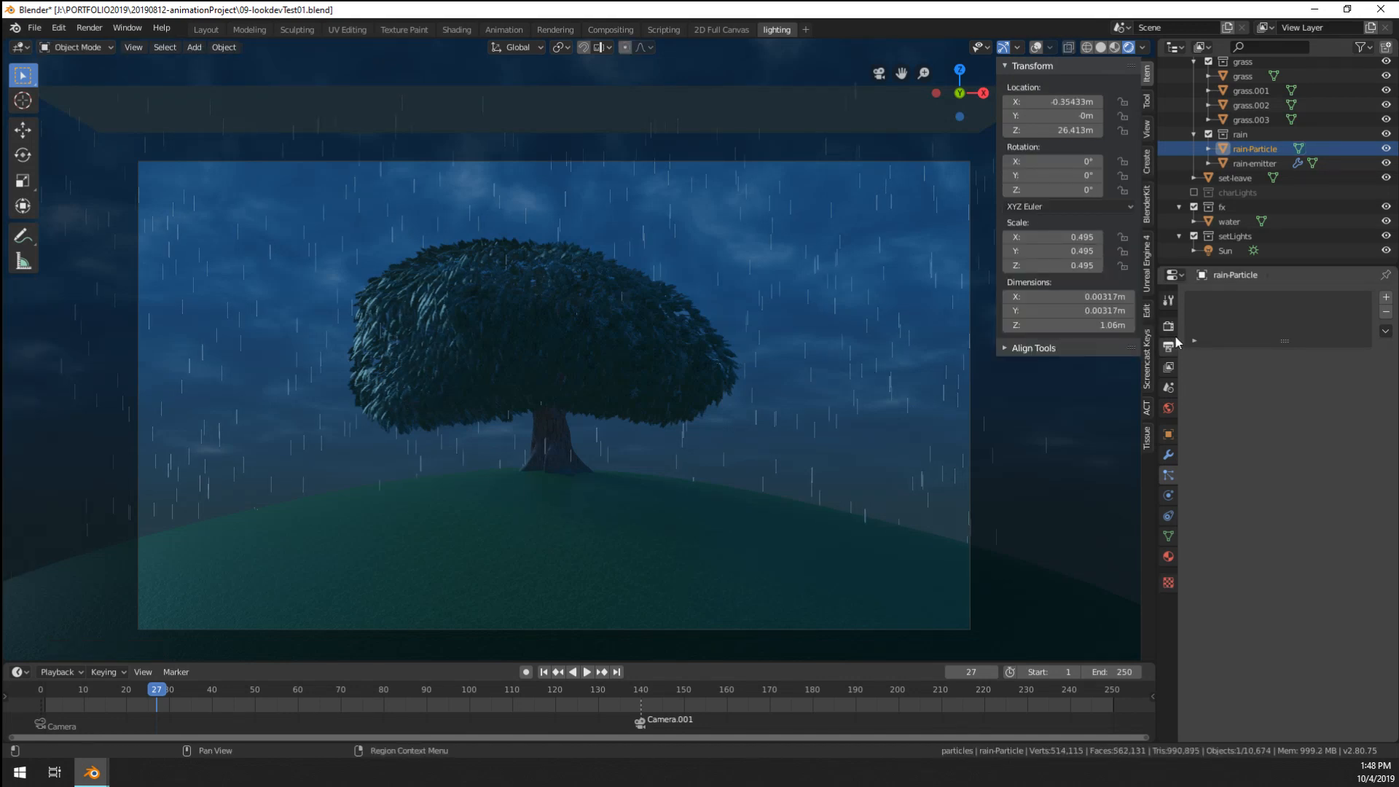
- Play the thinner rain, scrub back to frame 21, and render that frame
key("space")
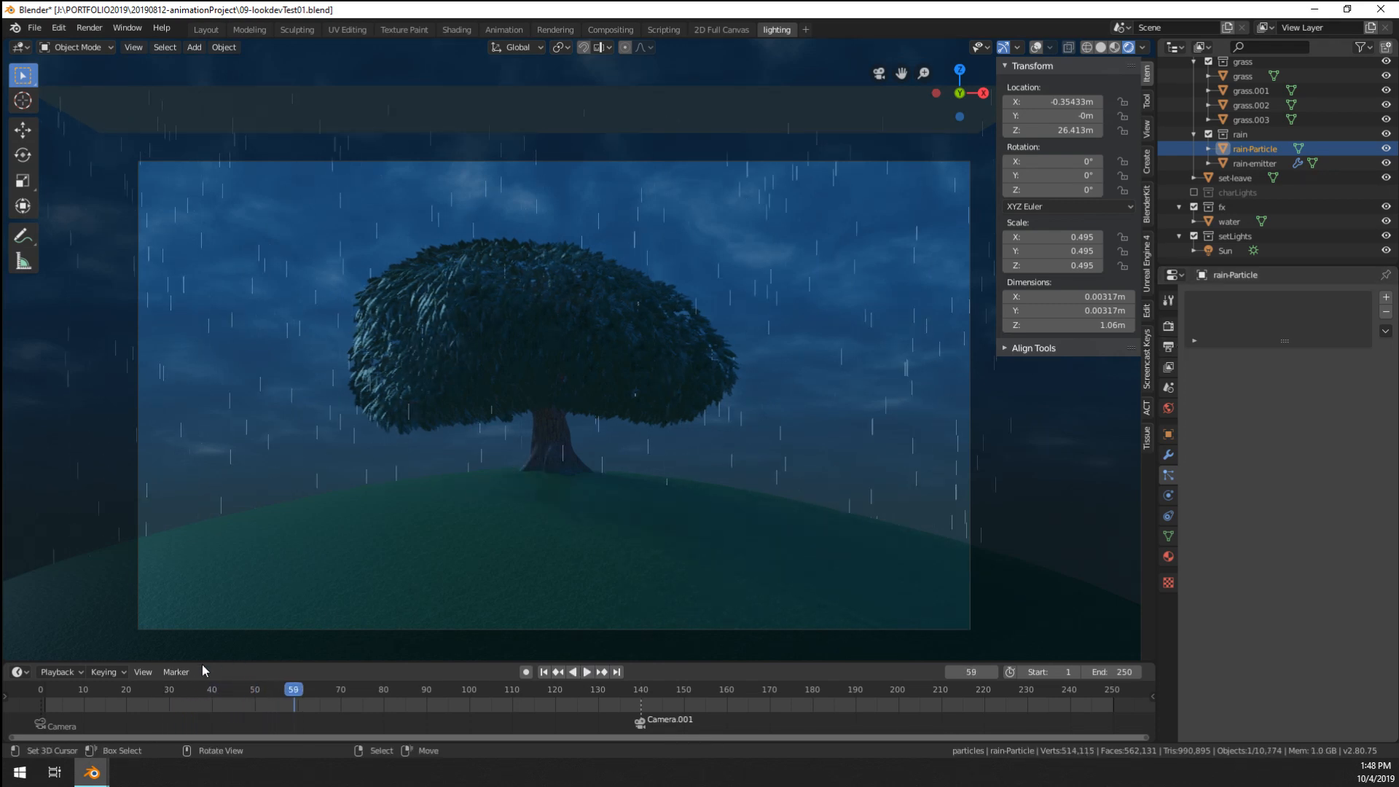
left_click(105, 698)
left_click(133, 702)
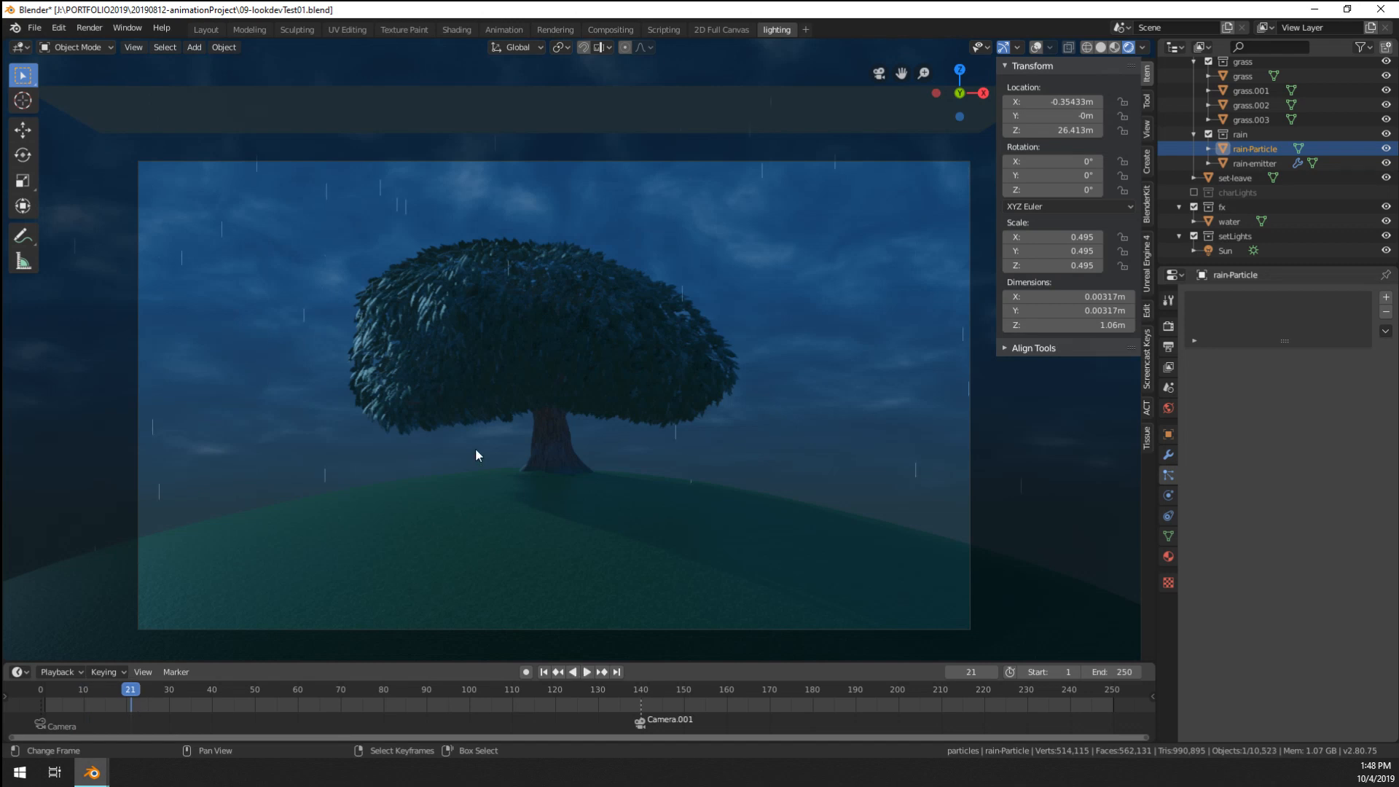
key("F12")
- Replay the animation several times from the first frame to judge the thinner, longer drops, ending on frame 1
left_click(46, 703)
key("space")
key("space")
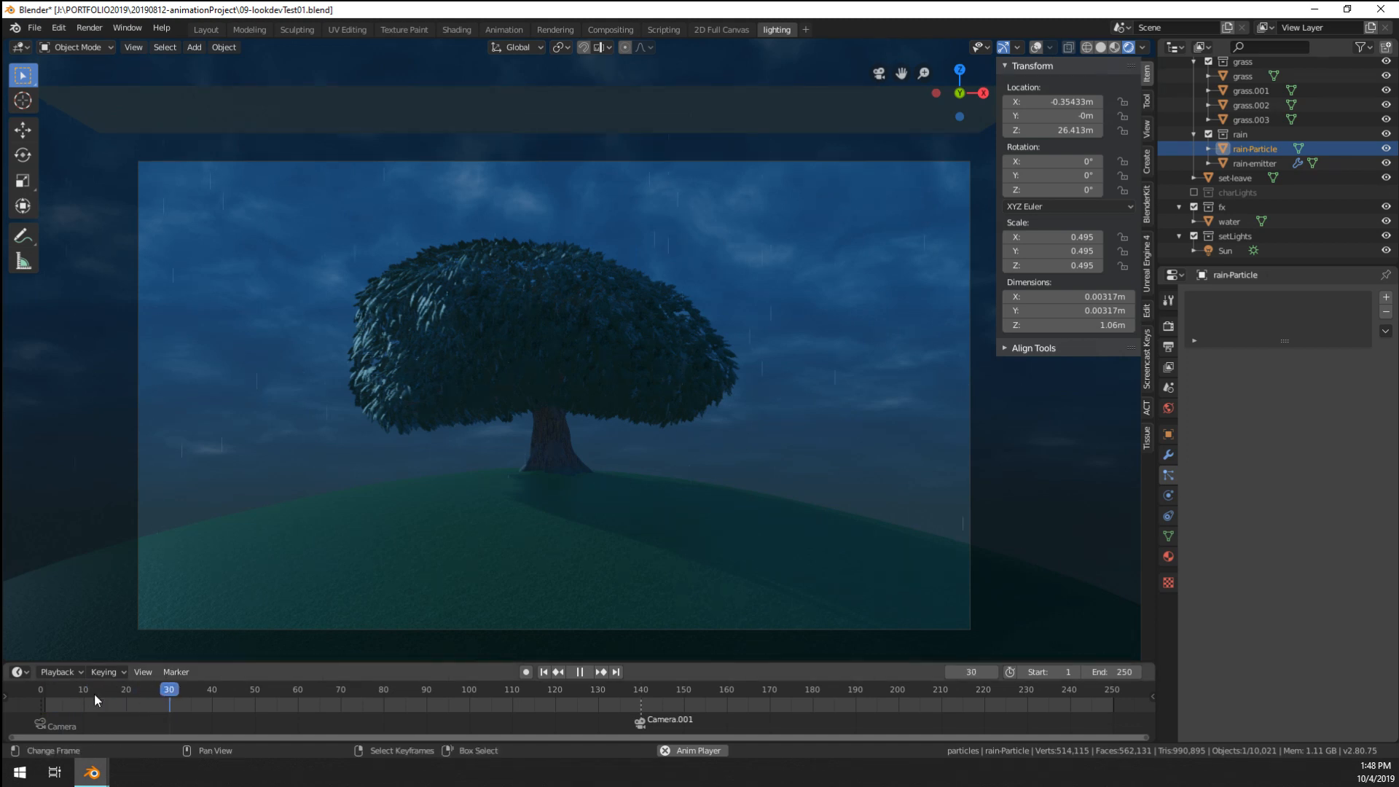
left_click(26, 709)
key("space")
left_click(46, 707)
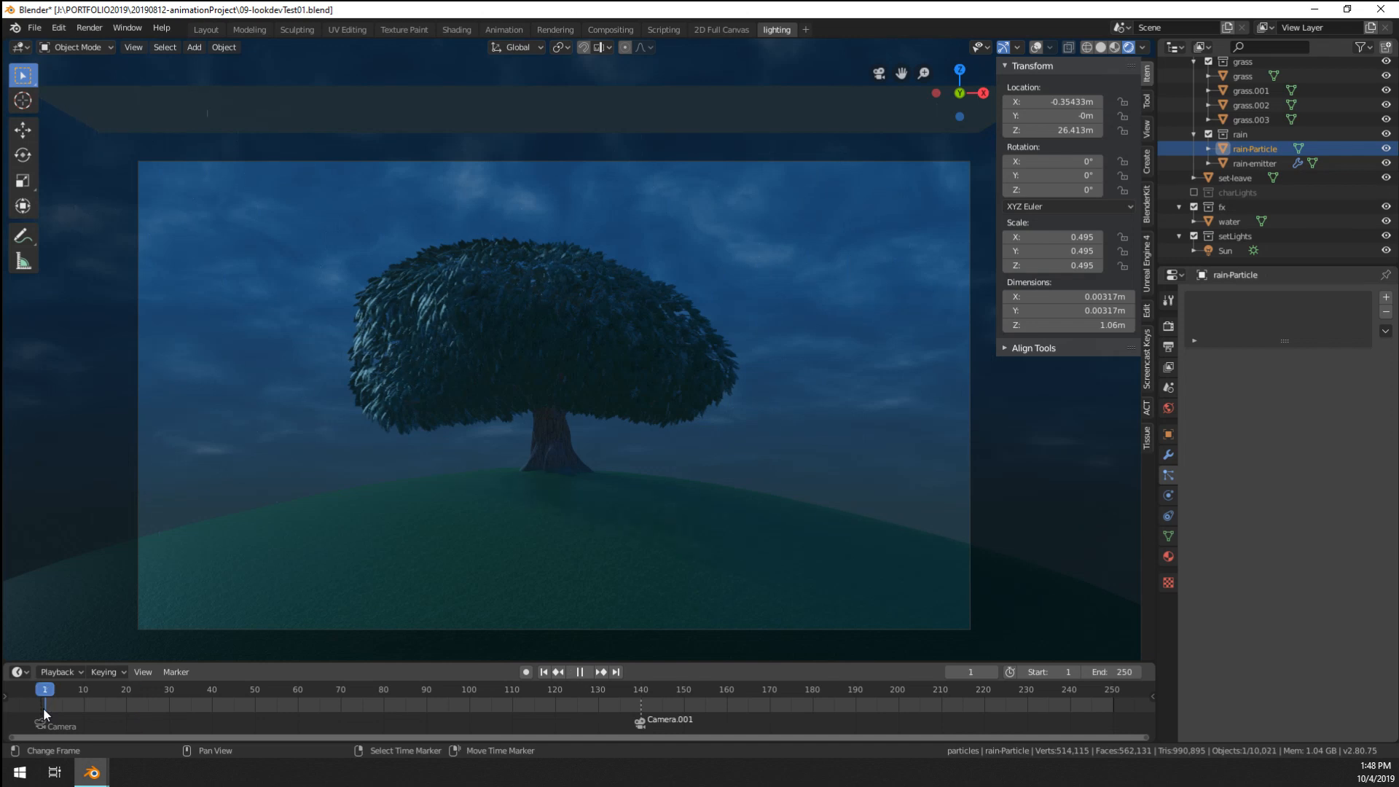
key("space")
key("space")
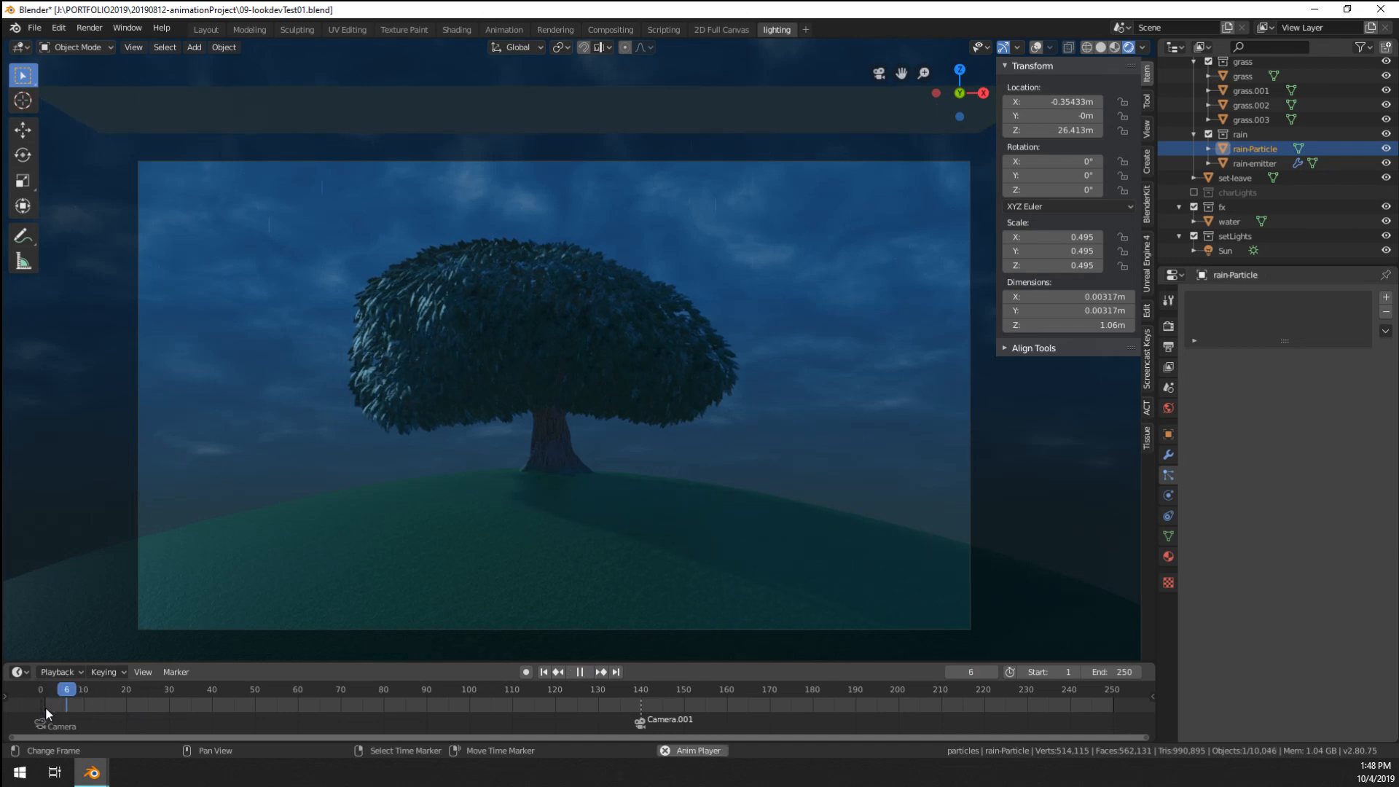
key("space")
left_click(45, 707)
- Look over the timeline's playback options, and play the rain from frame 1 to about frame 41
left_click(59, 672)
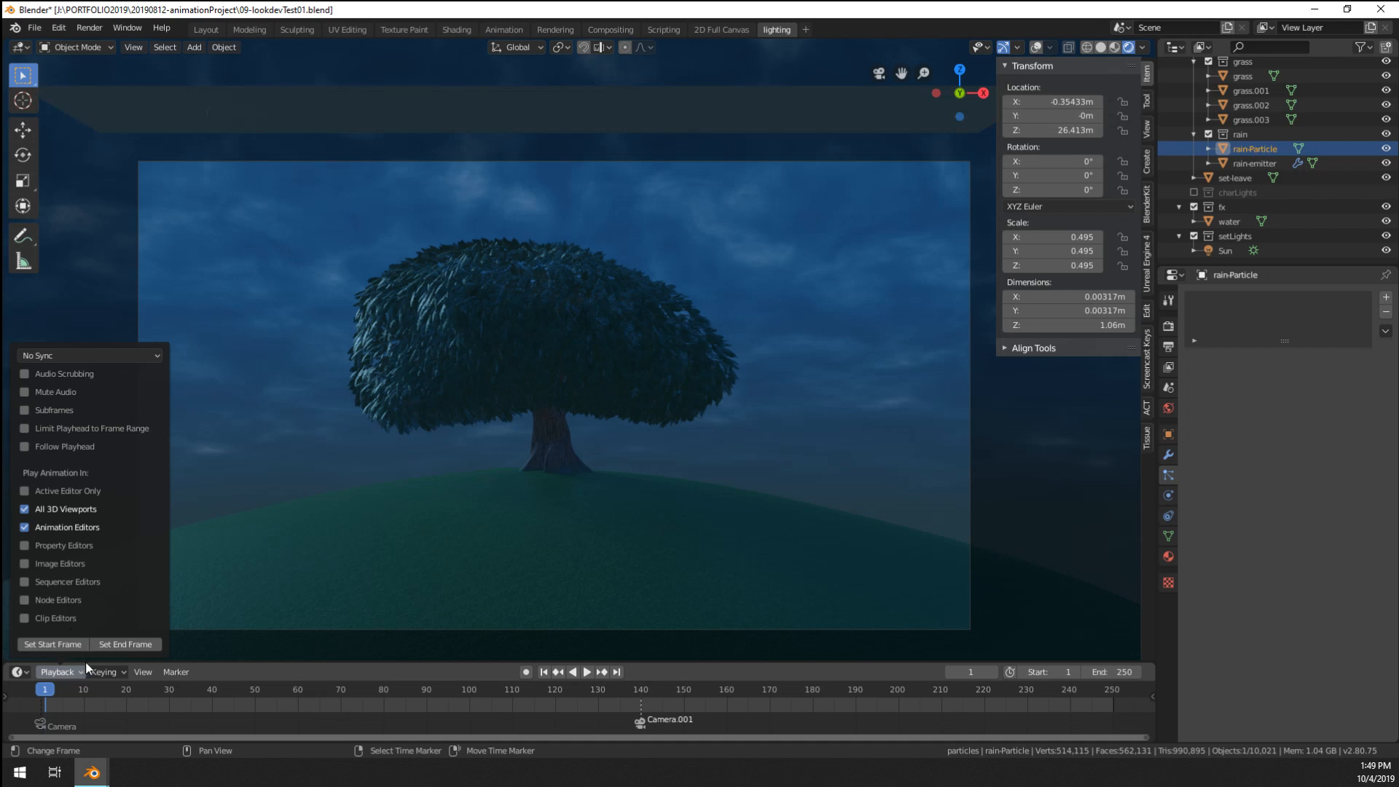
mouse_move(143, 672)
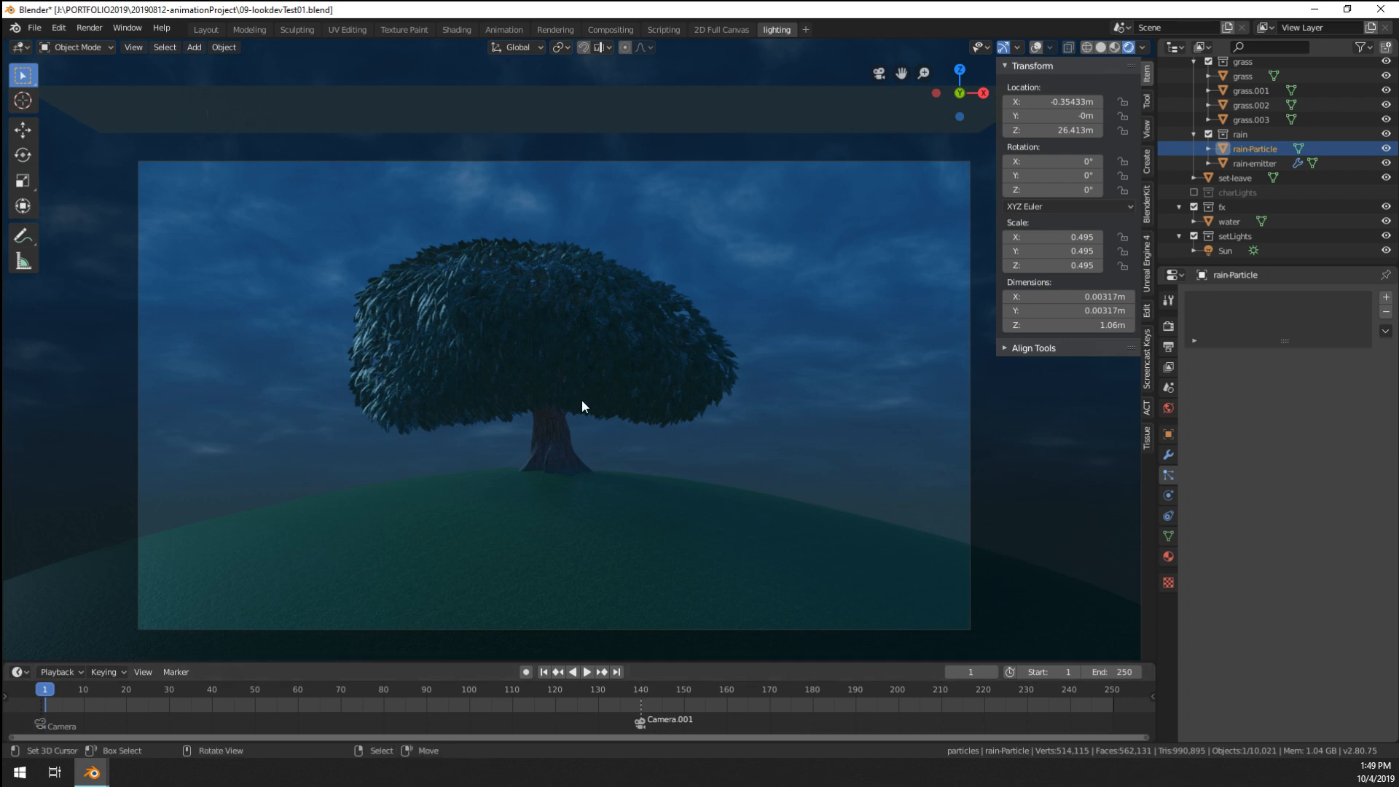
key("space")
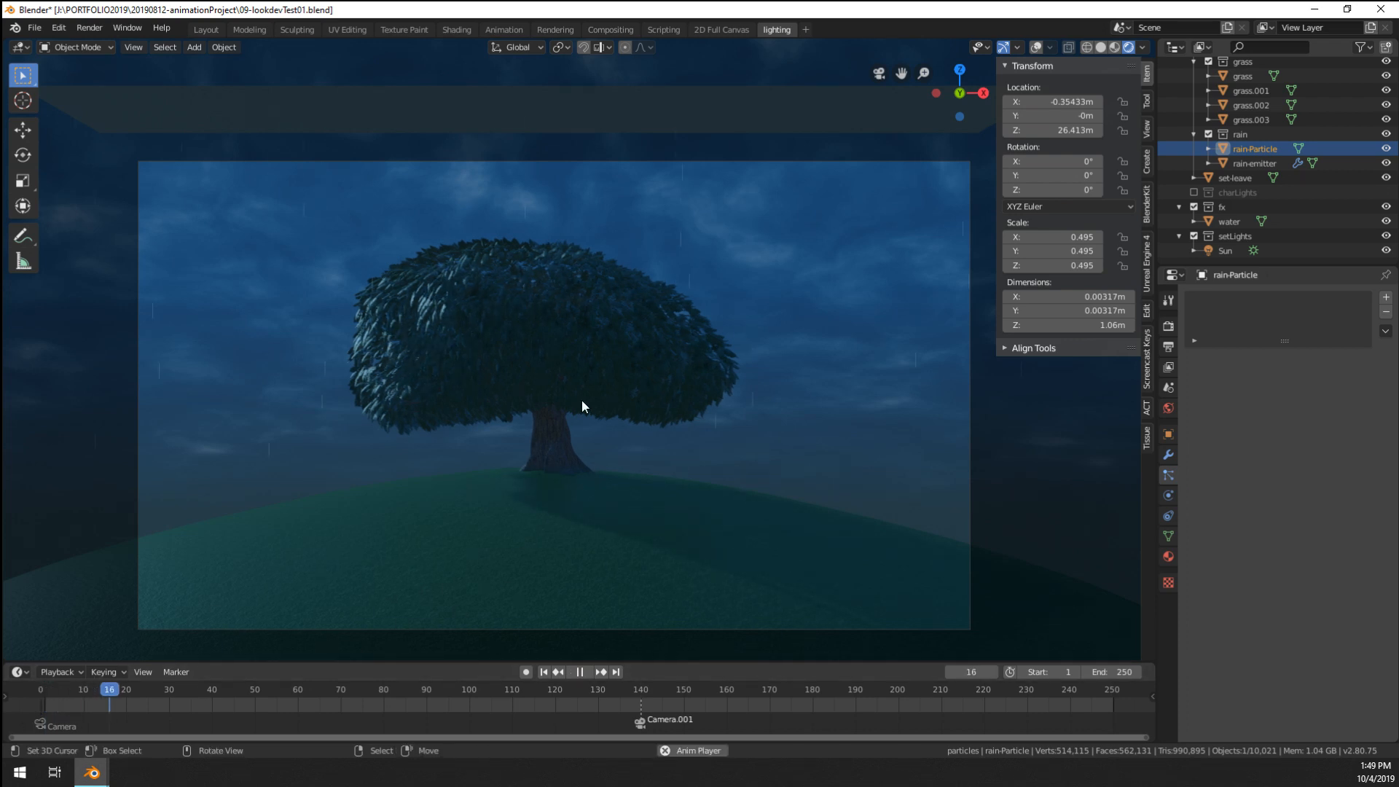
key("space")
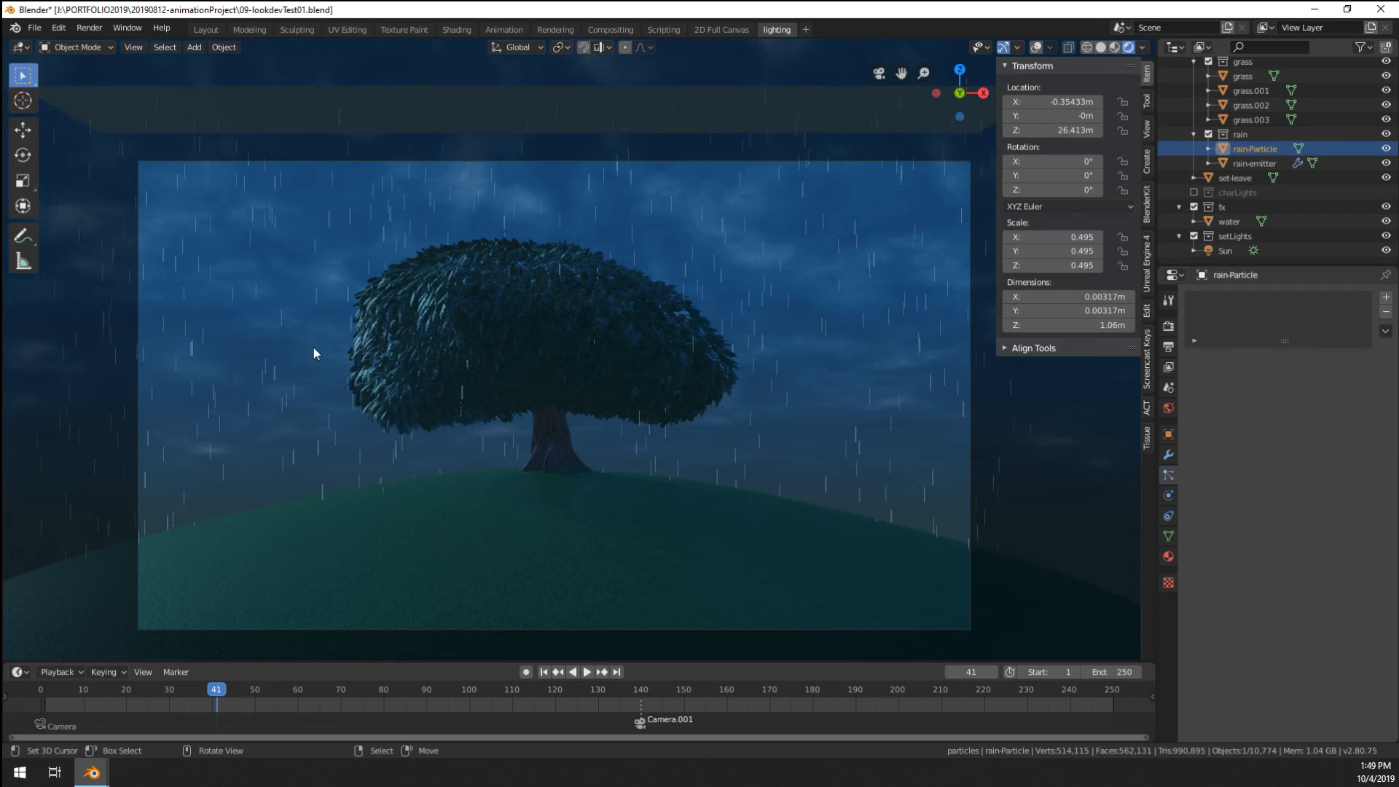
- Add a plane mesh to the scene and scale it uniformly to about 10.1 m square
middle_click_drag(313, 348, 588, 343)
scroll(589, 342, "up", 3)
key("shift+a")
mouse_move(589, 342)
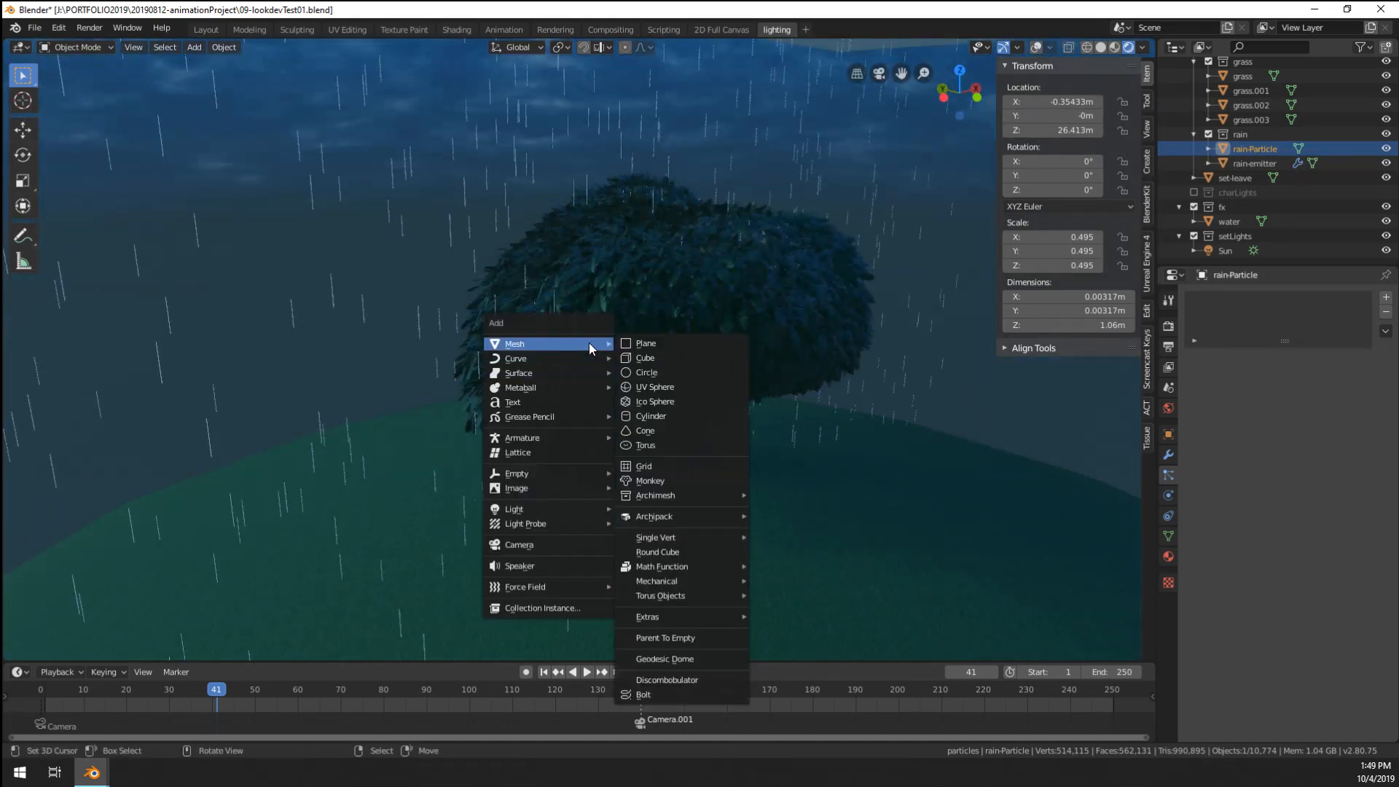
left_click(628, 341)
scroll(640, 351, "down", 5)
key("g")
key("z")
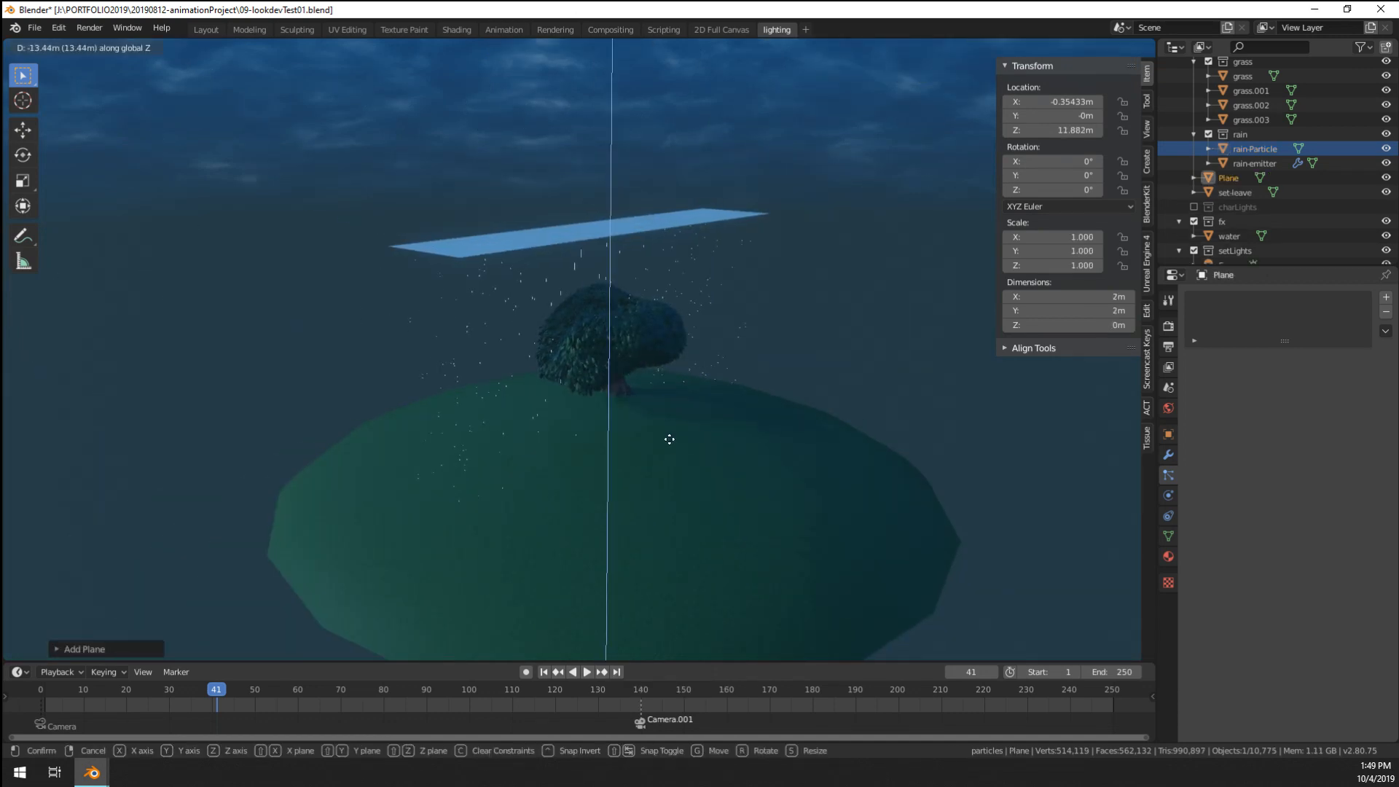
key("Escape")
key("s")
left_click(578, 526)
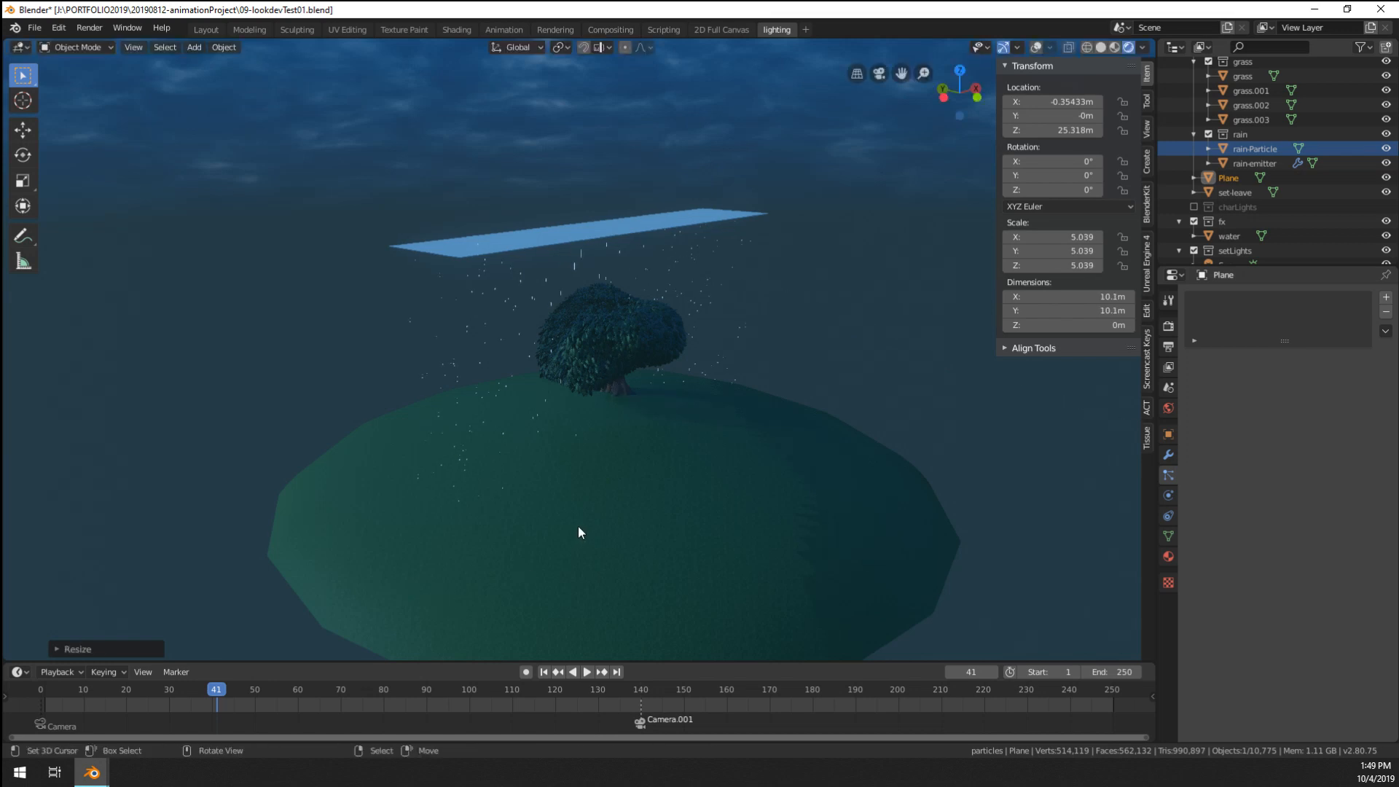
- Lower the new plane along the global Z axis to a height of about 12.7 m, near the tree crown
key("s")
key("z")
key("Escape")
key("g")
key("z")
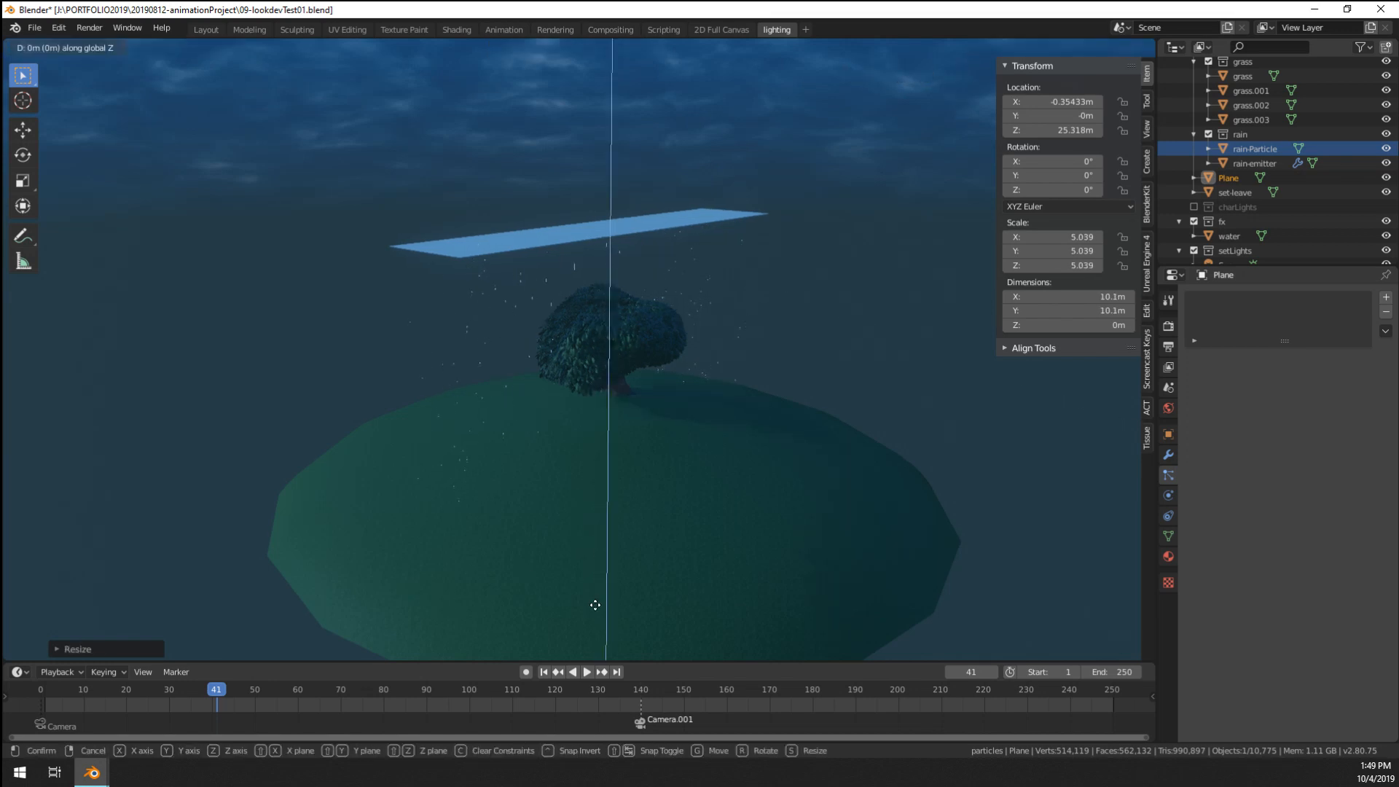
left_click(601, 71)
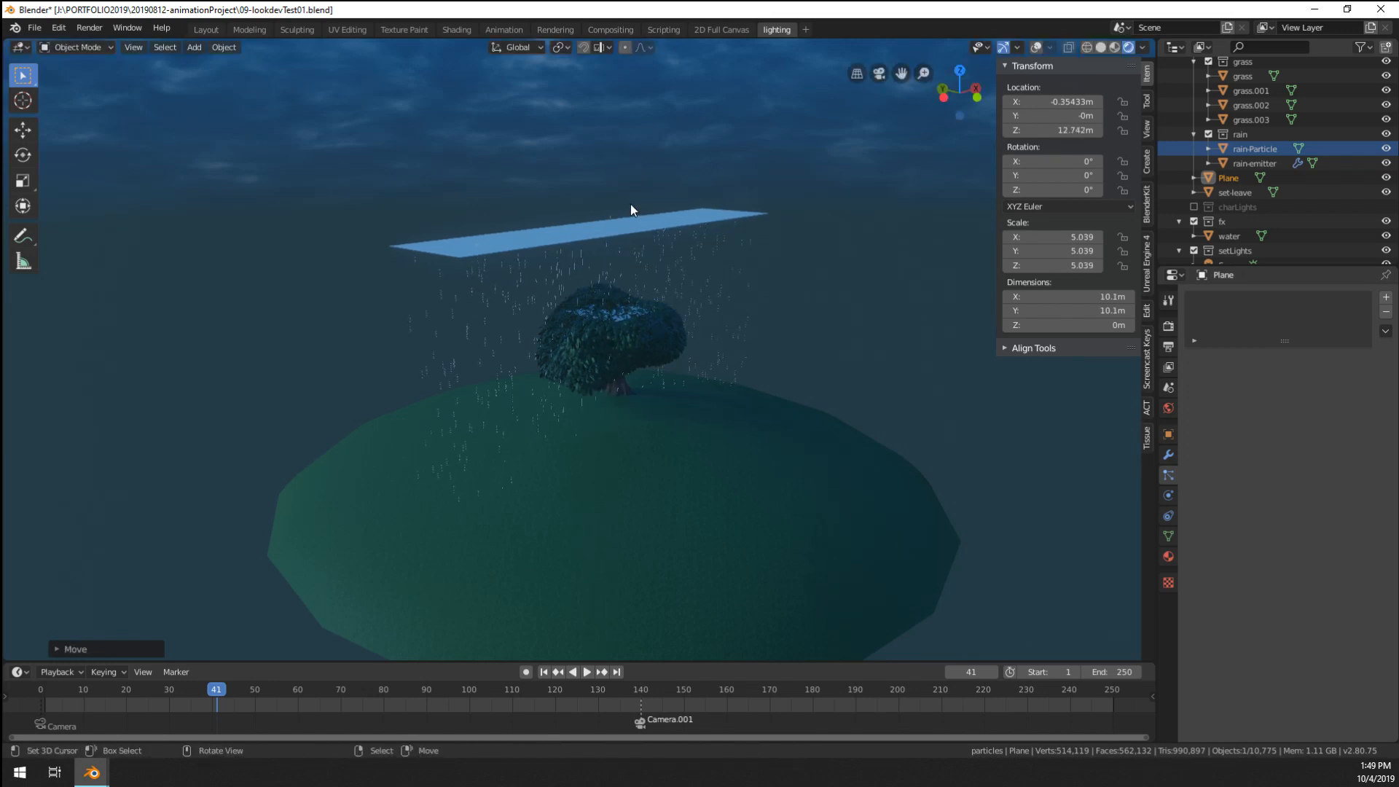
- In wireframe shading, move the plane down inside the crown to about Z 8.02 m and enlarge it to about 23.4 m square
mouse_move(631, 205)
middle_mouse_down()
mouse_move(752, 296)
mouse_move(759, 353)
mouse_move(665, 322)
middle_mouse_up()
key("z")
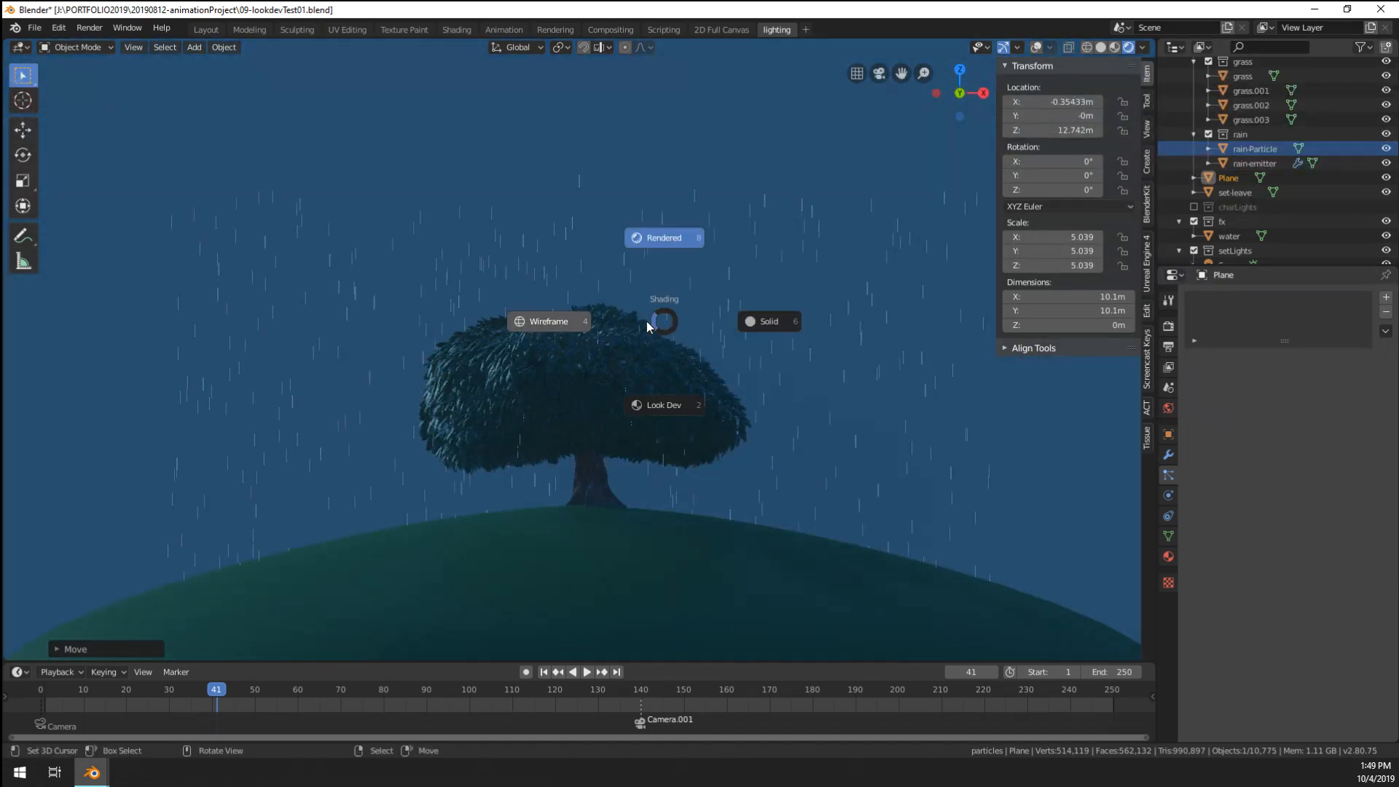
left_click(587, 335)
key("g")
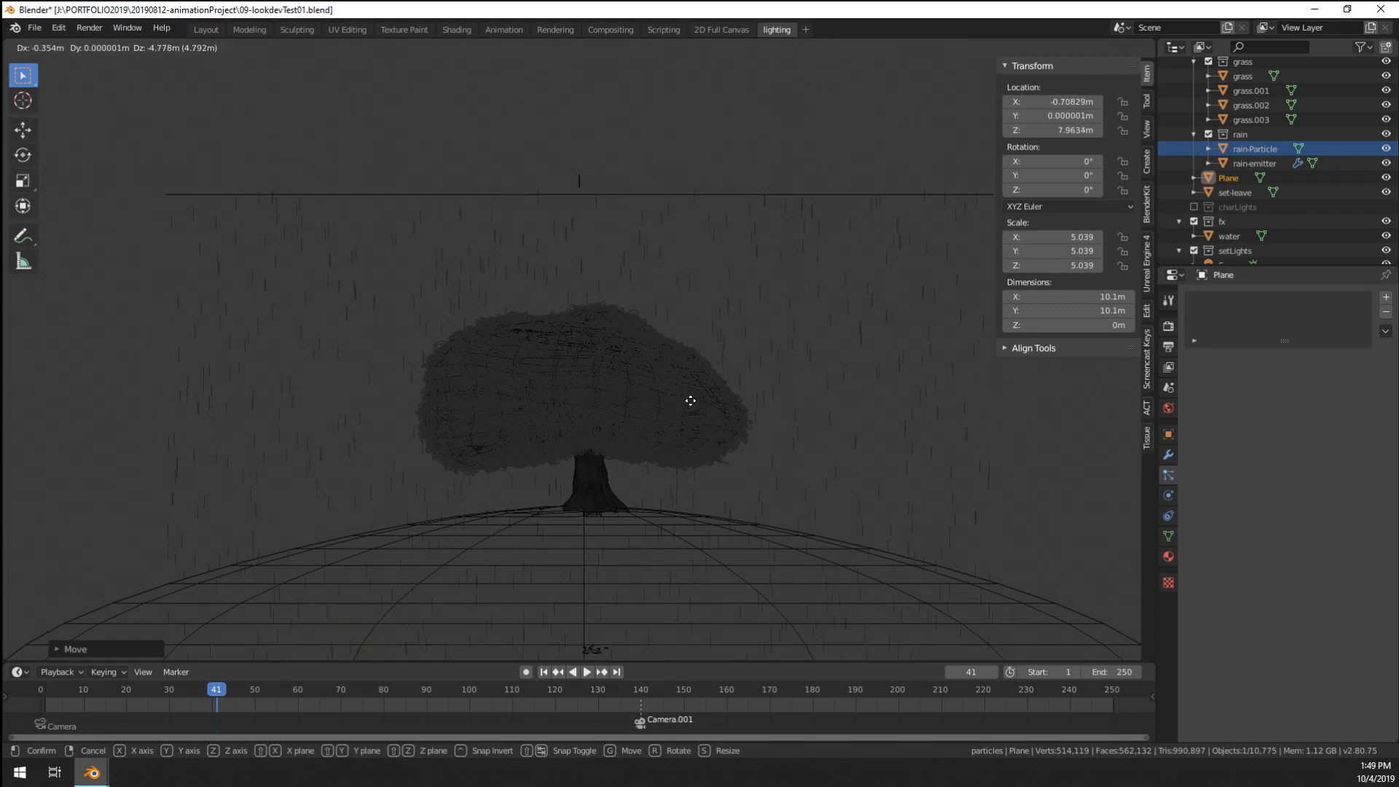
left_click(691, 401)
key("s")
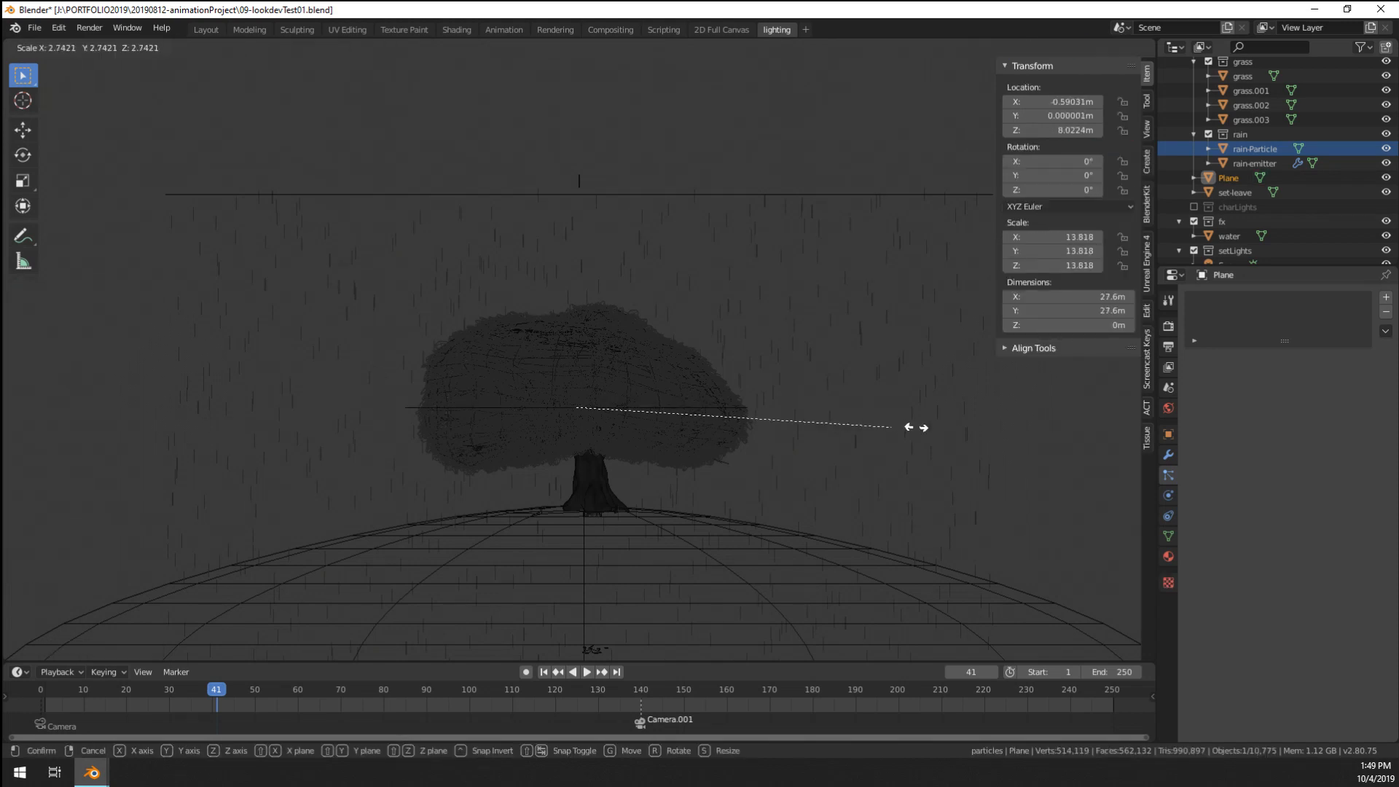
left_click(844, 429)
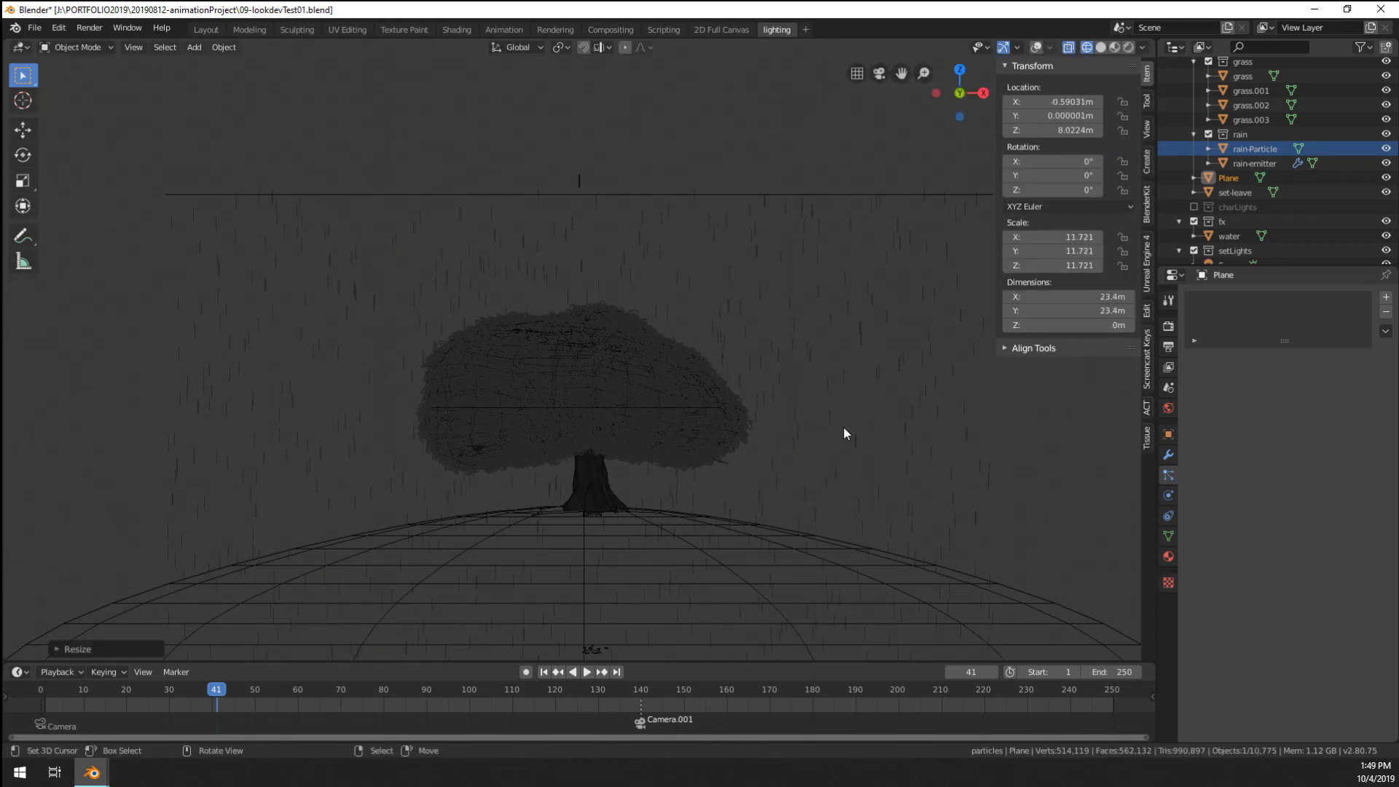
- Fit the plane to the crown in camera view, at about X 0.22 m and Z 8.36 m, and about 23.9 m square
middle_click_drag(581, 397, 693, 489)
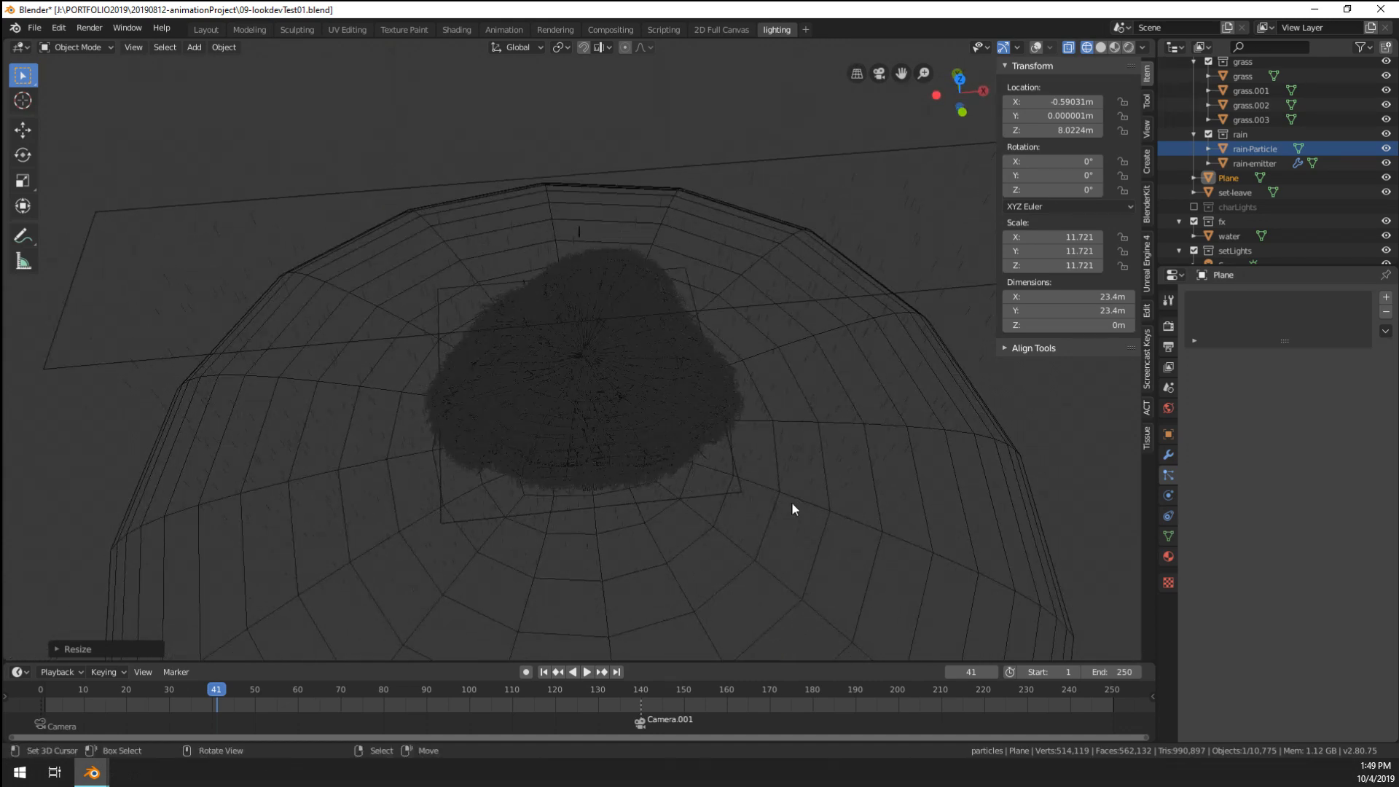
middle_click_drag(792, 503, 903, 493)
middle_click_drag(899, 520, 653, 333)
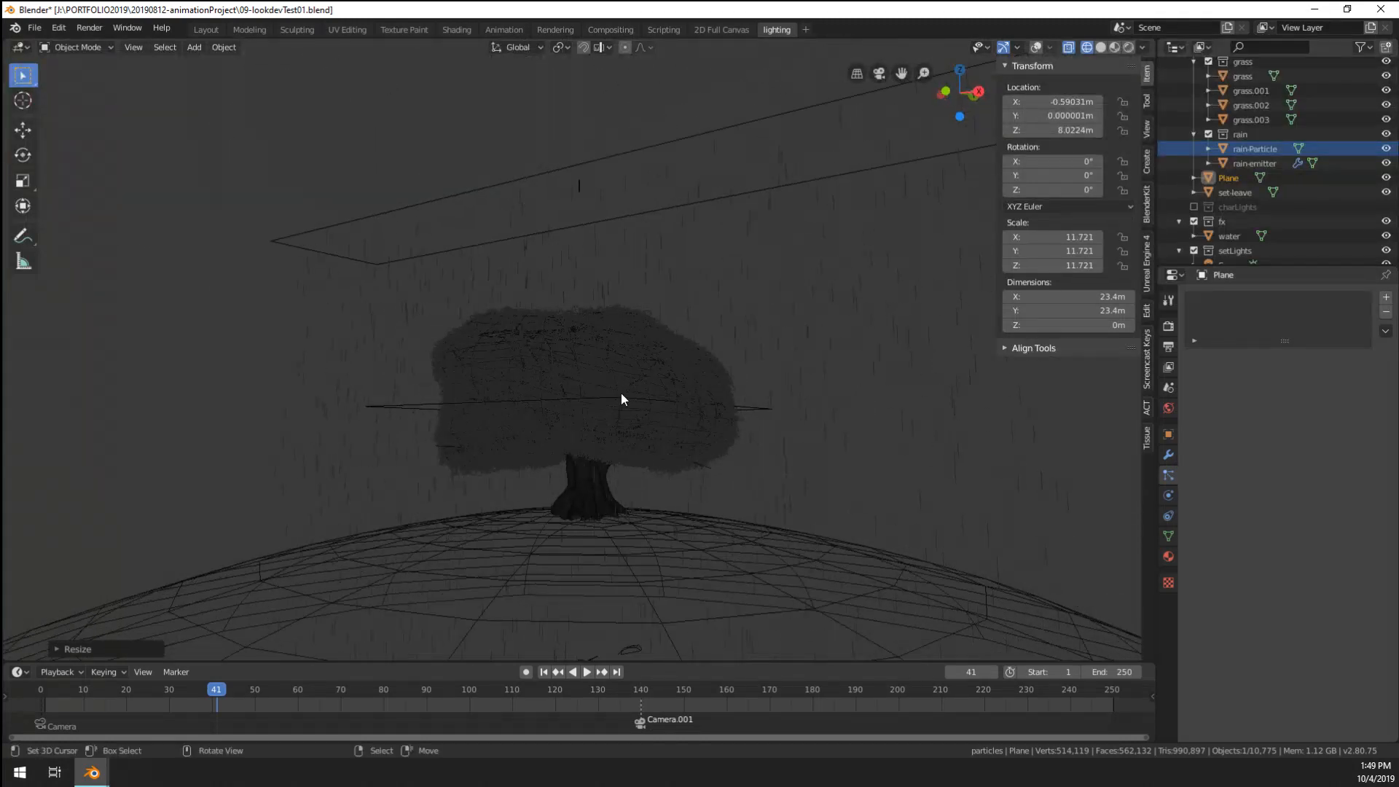
key("KP_0")
key("s")
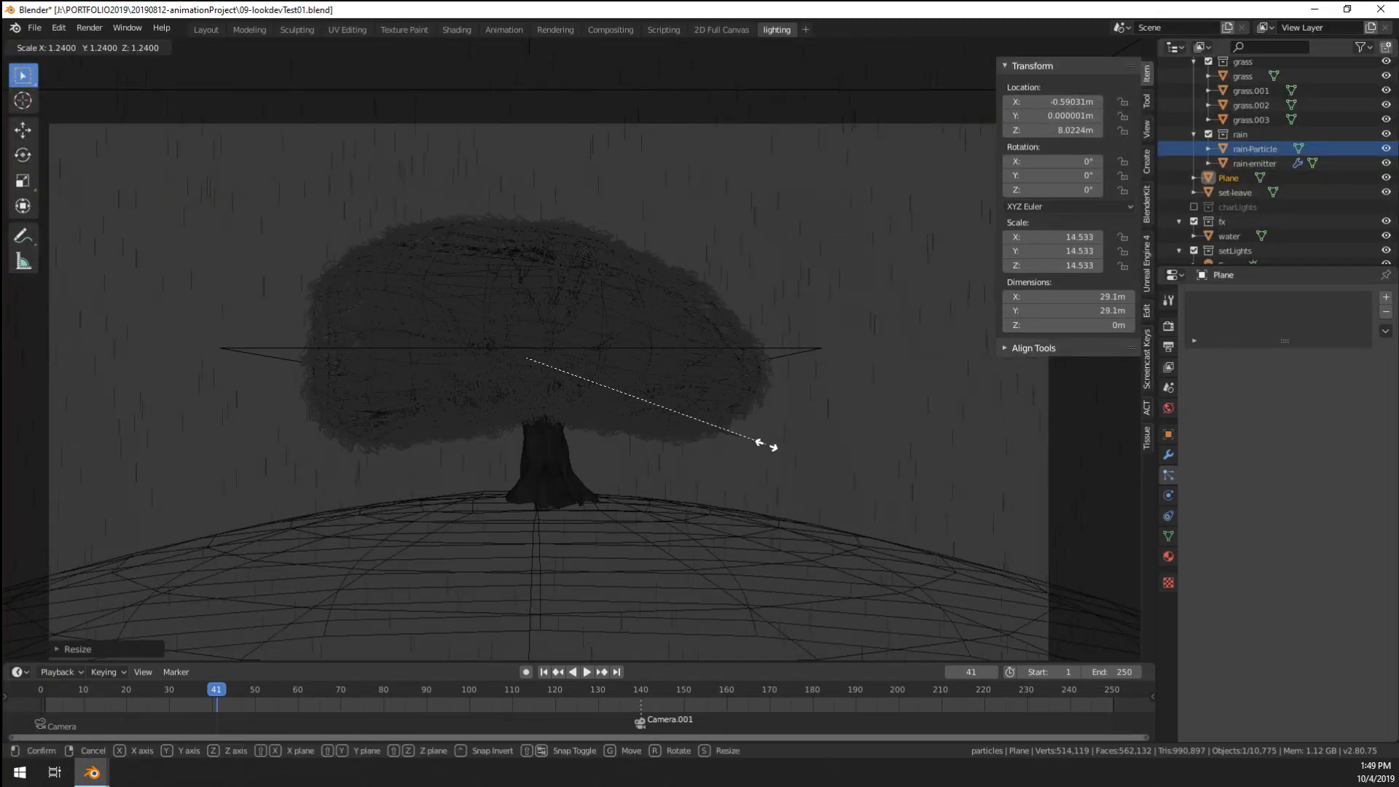
left_click(765, 444)
key("g")
left_click(778, 437)
key("s")
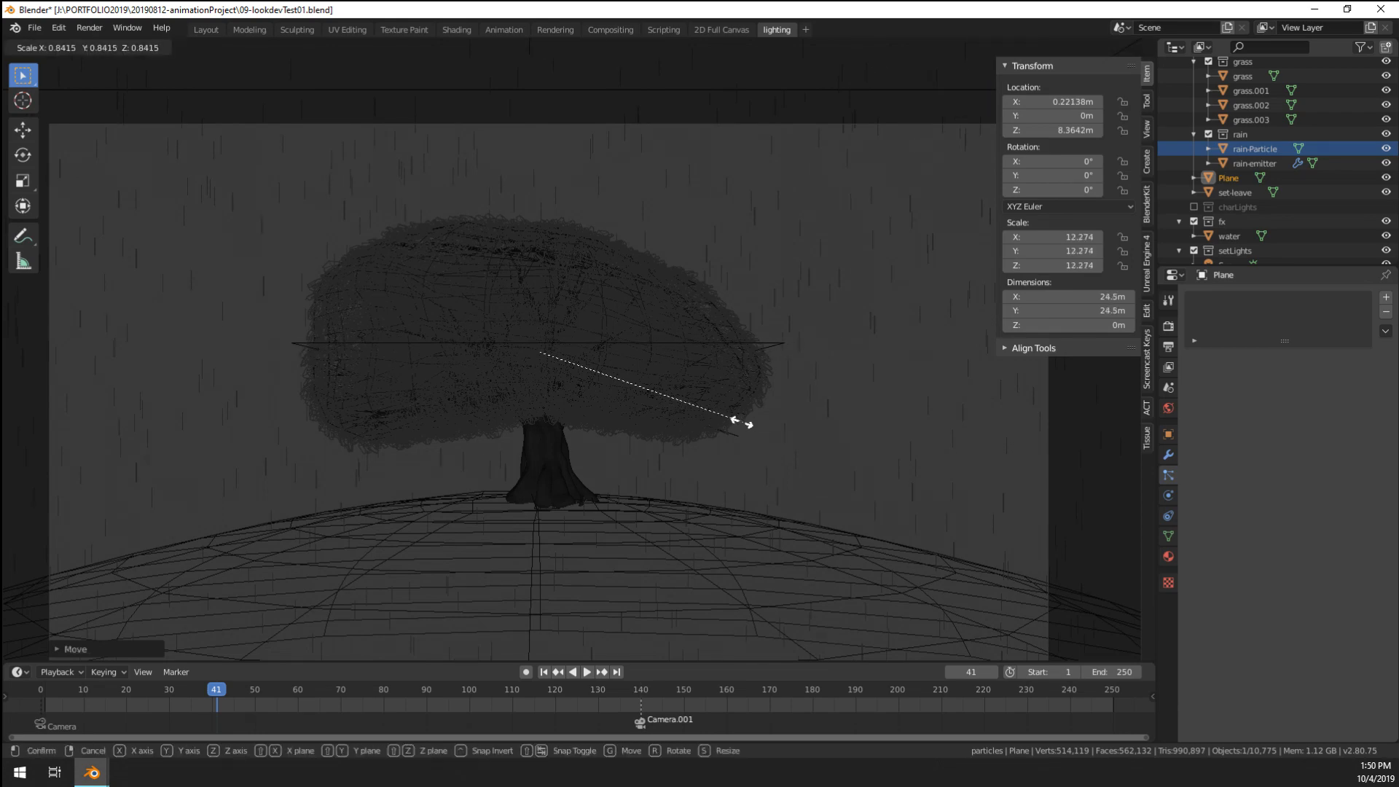
left_click(738, 421)
middle_click_drag(738, 421, 590, 537)
key("KP_0")
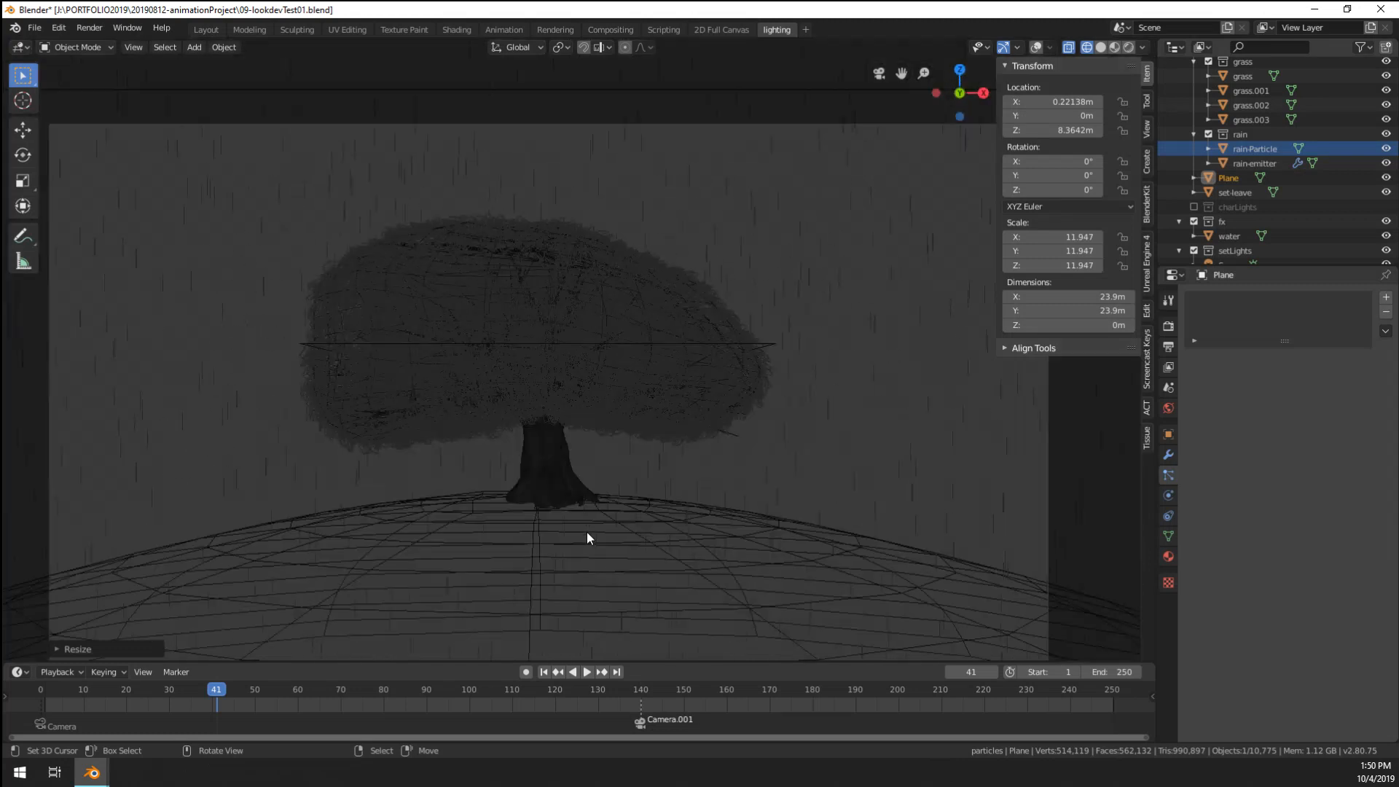
- Turn off Show in Renders in the plane's object visibility settings
left_click(1169, 535)
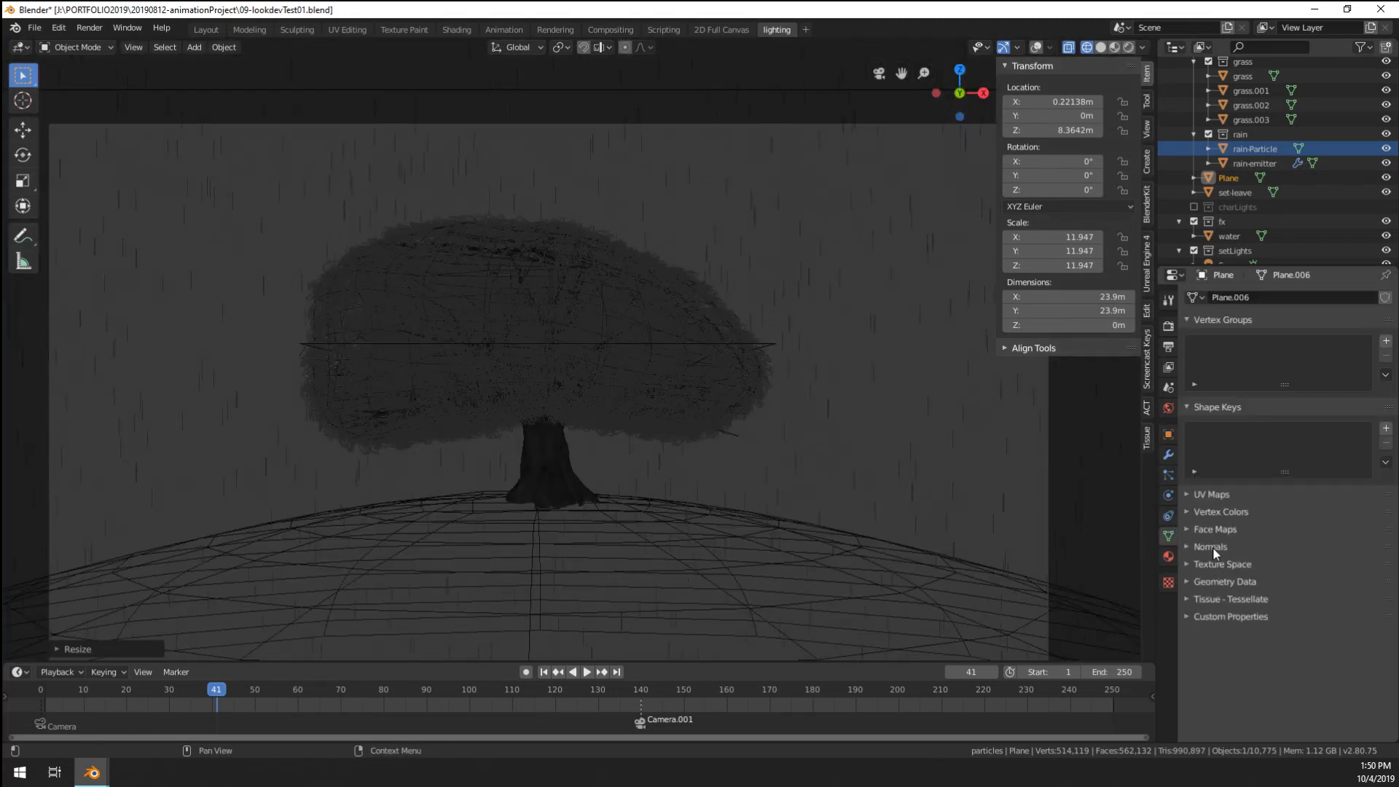
left_click(1168, 435)
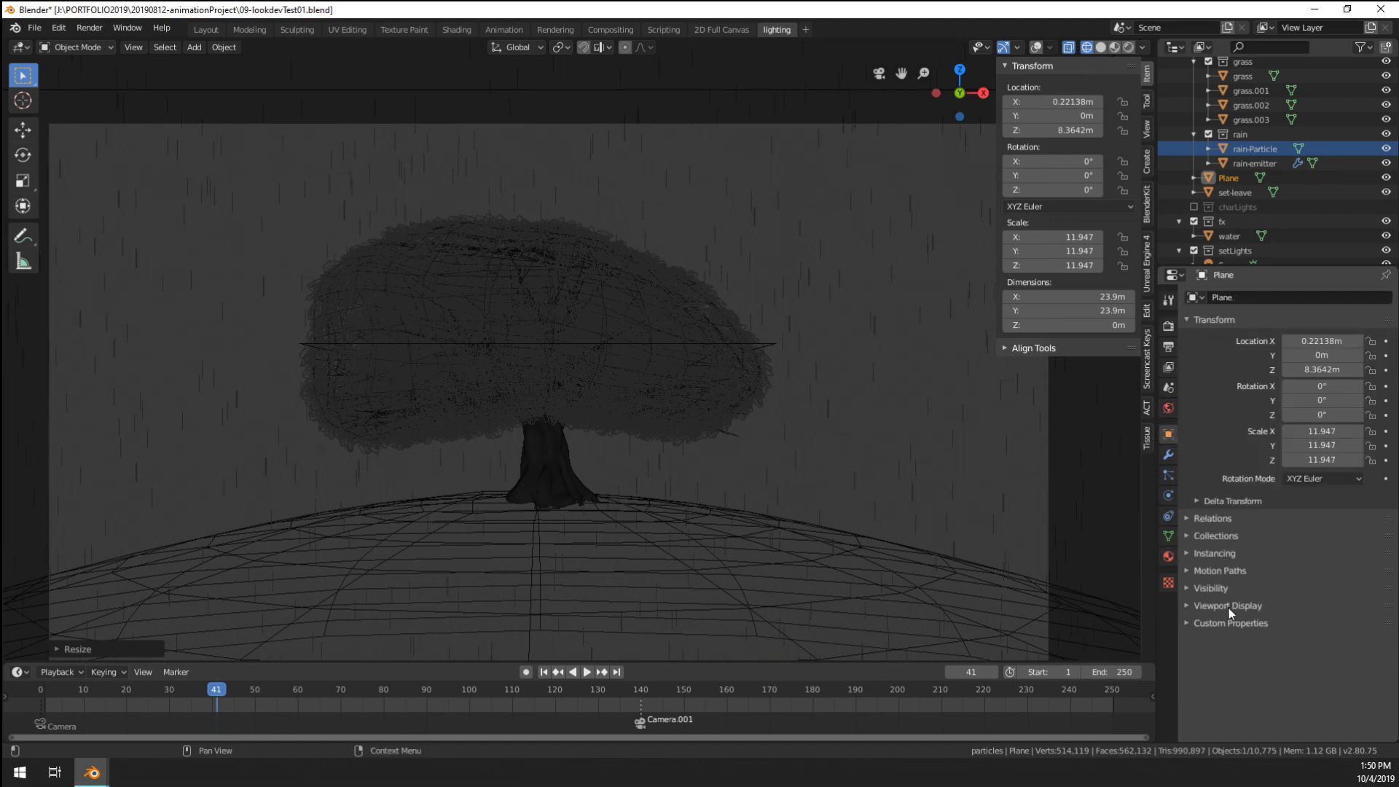
left_click(1217, 588)
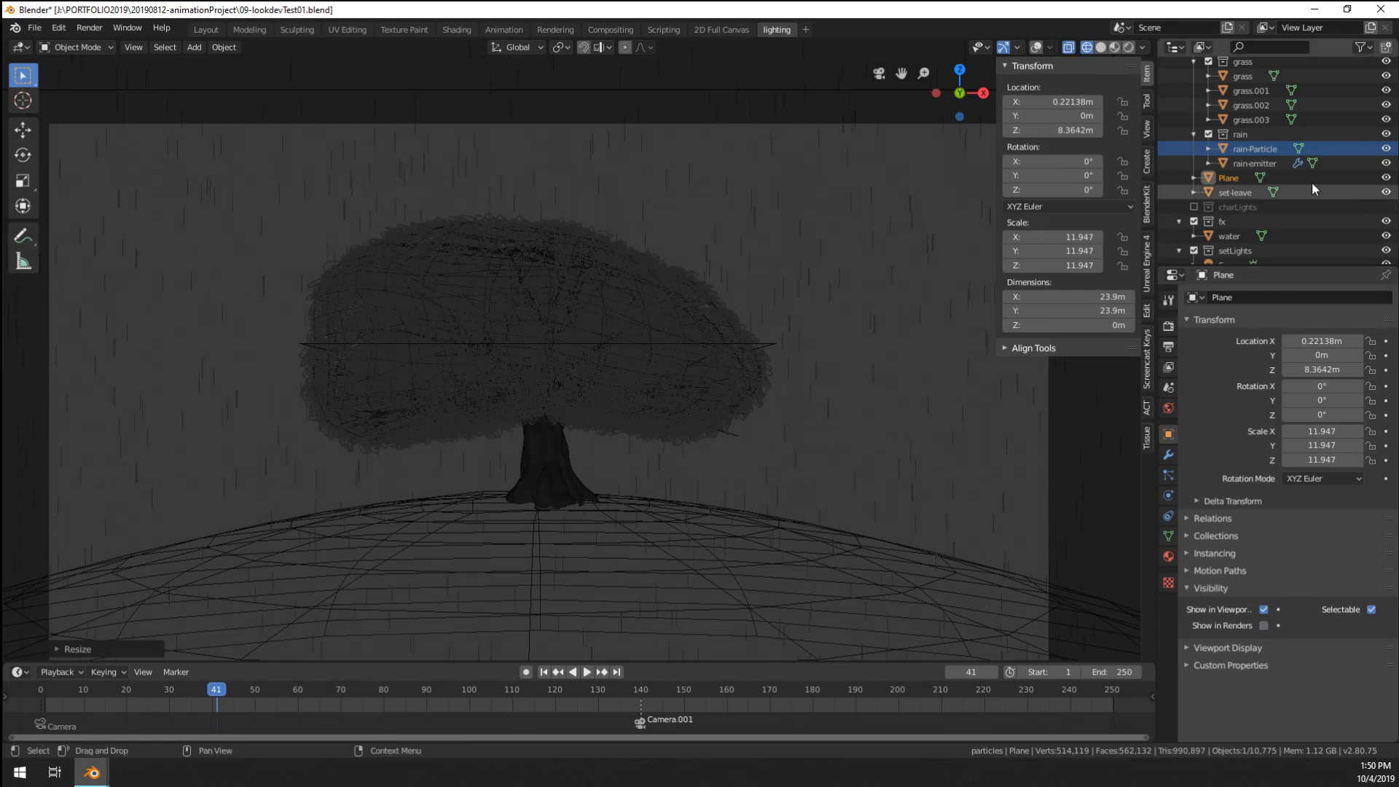
- Rename the plane as rainstopper and move it to the rain collection inside particles
double_click(1225, 178)
type("p")
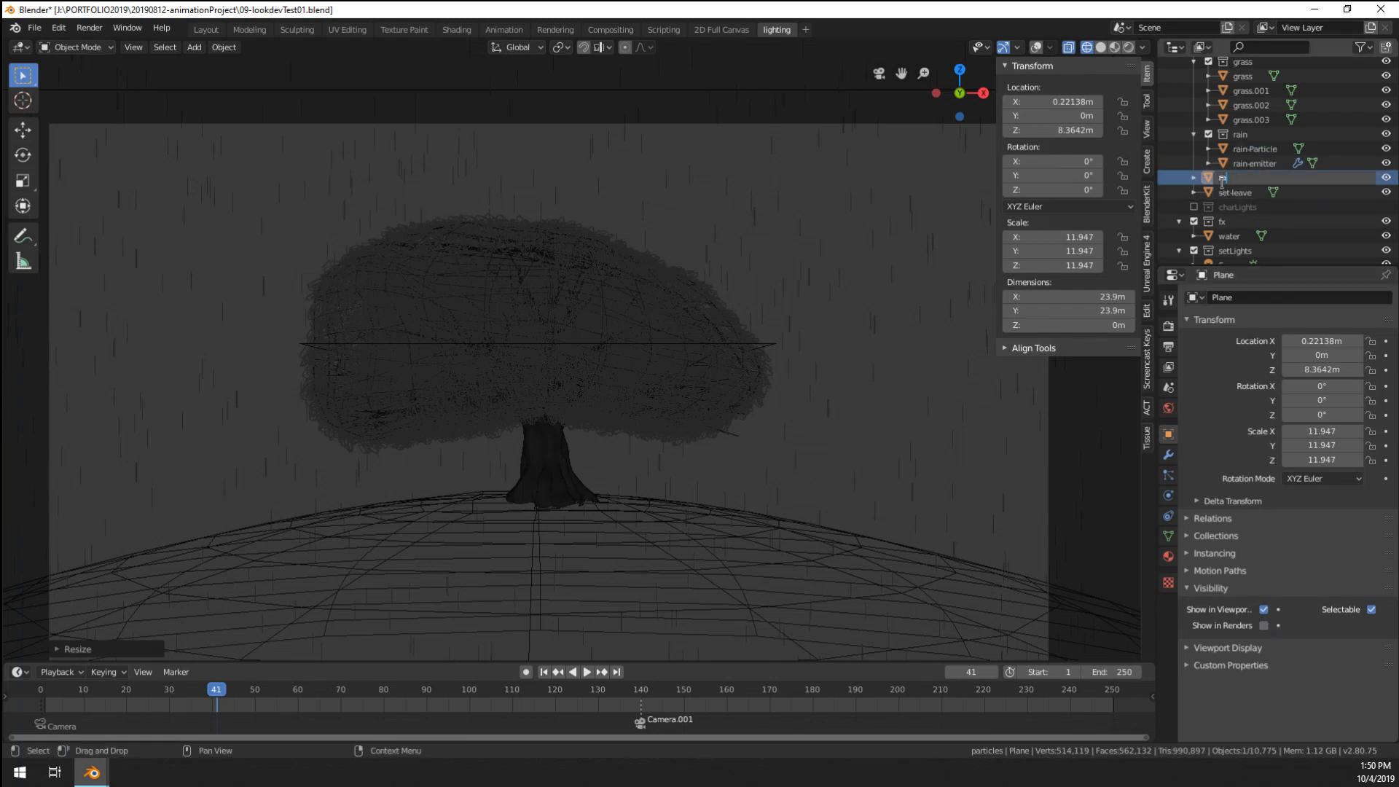
type("ainstopper")
key("Return")
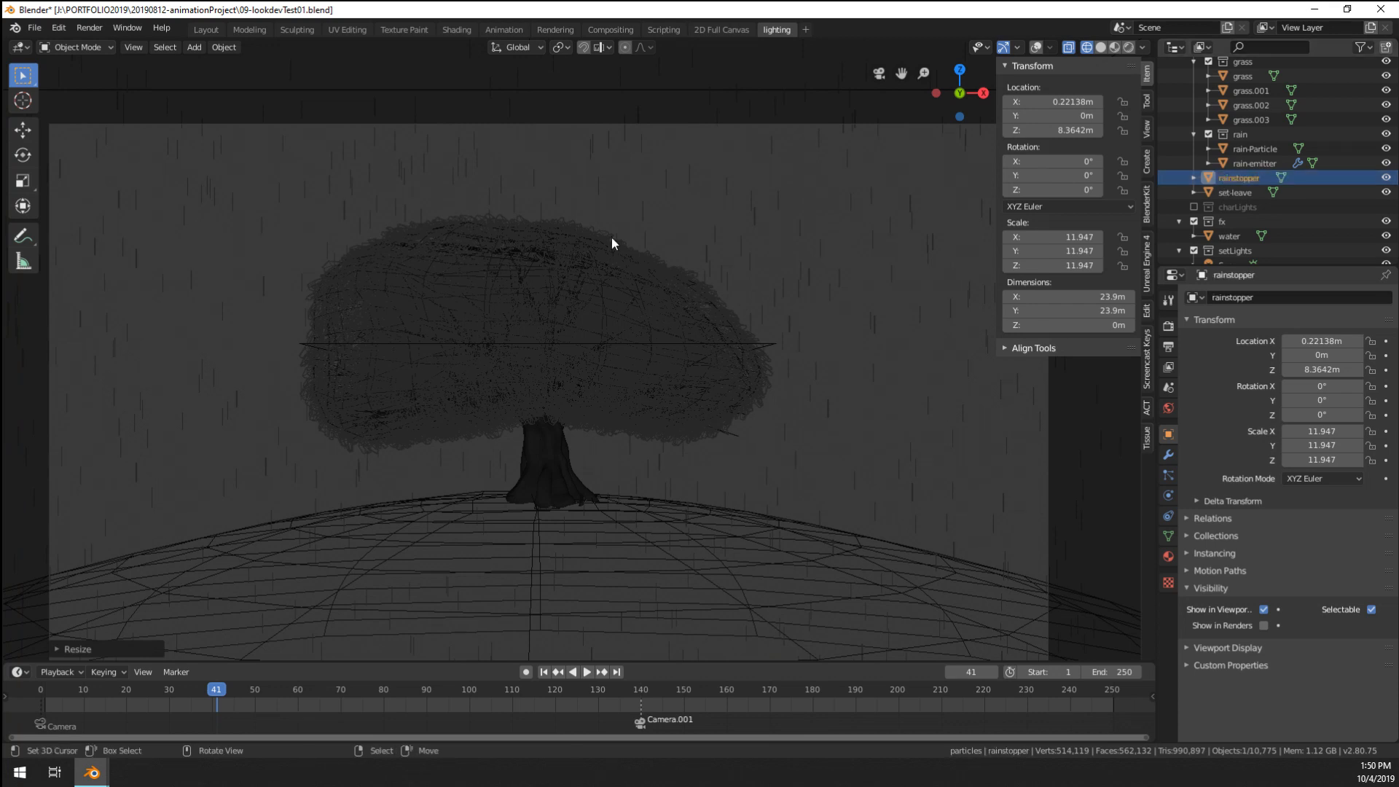
key("m")
mouse_move(611, 238)
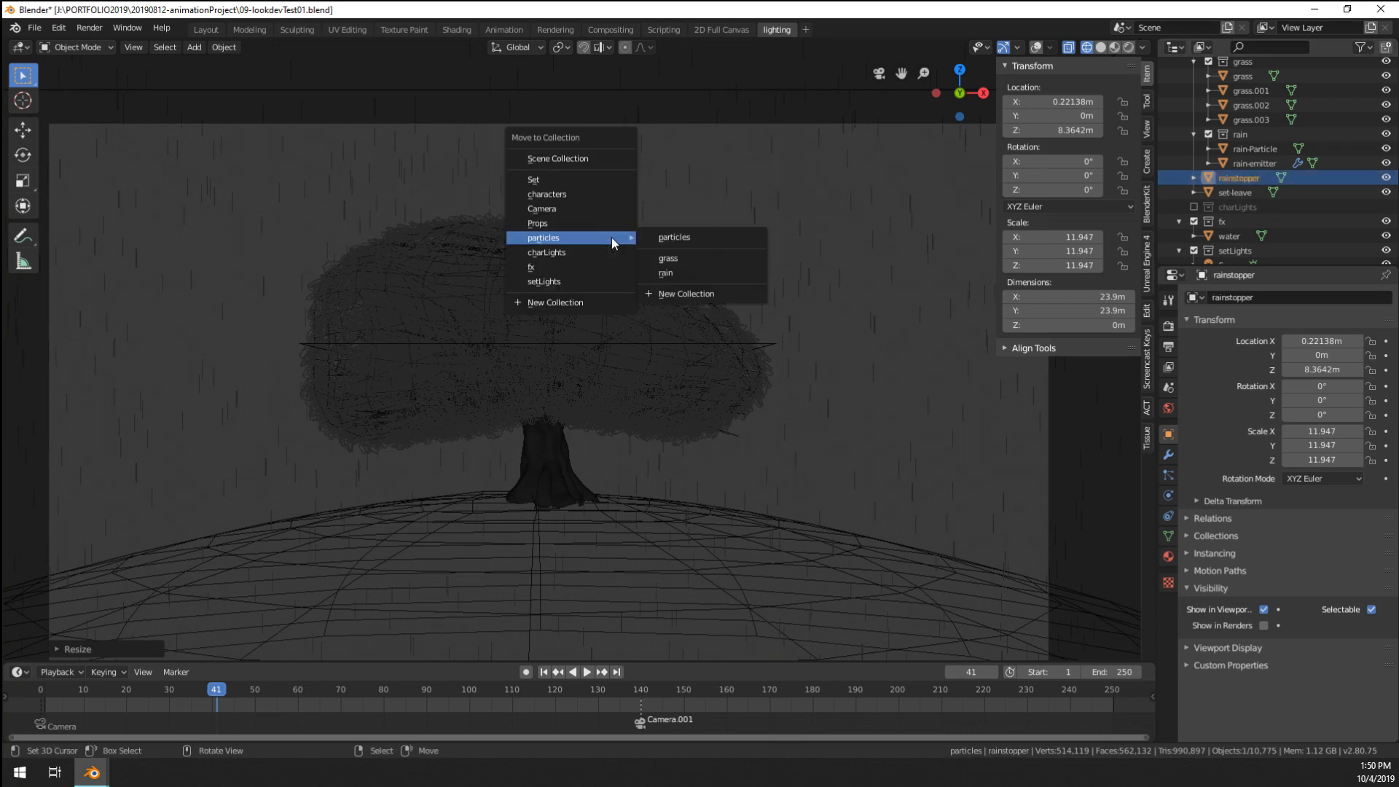
left_click(680, 276)
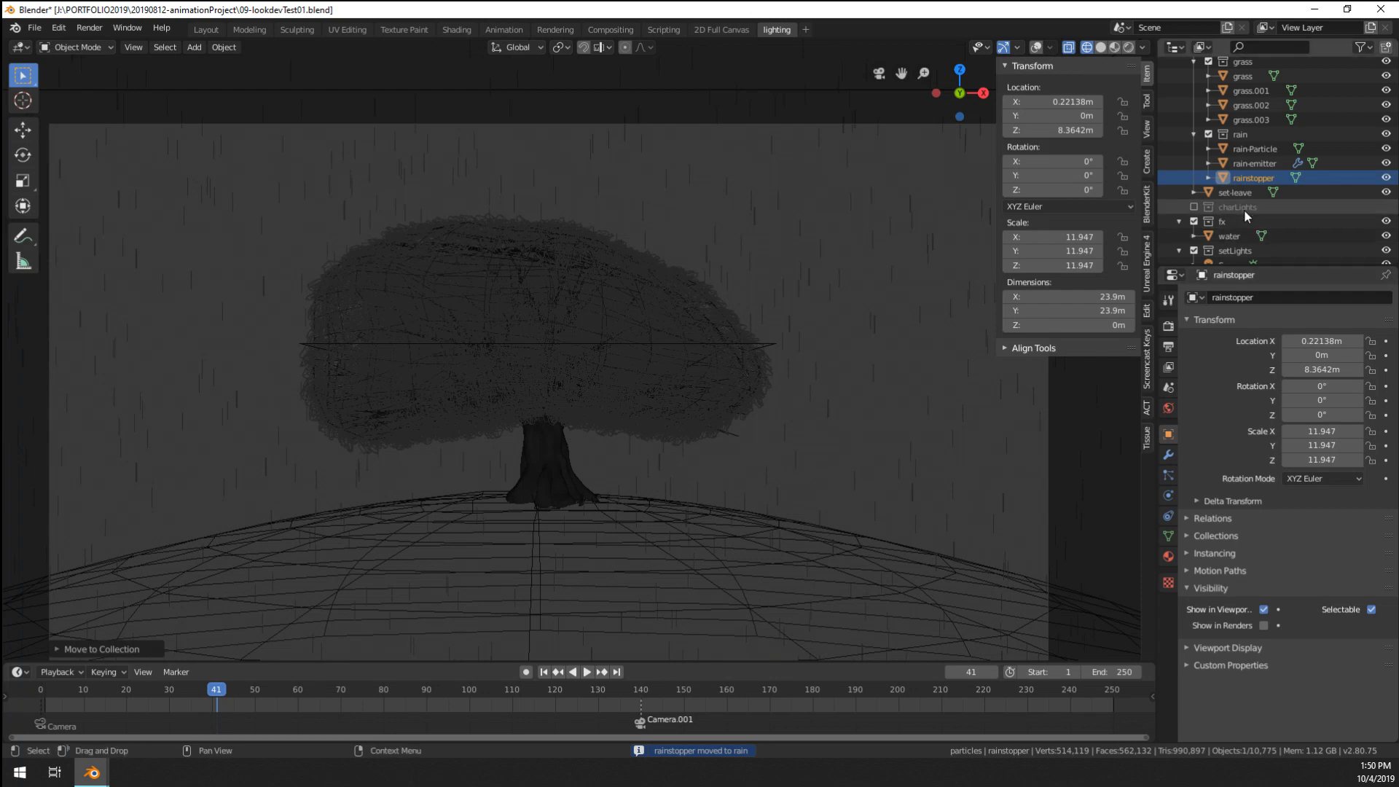
- Select rain-emitter and examine its particle physics settings, including Deflection
left_click(1255, 163)
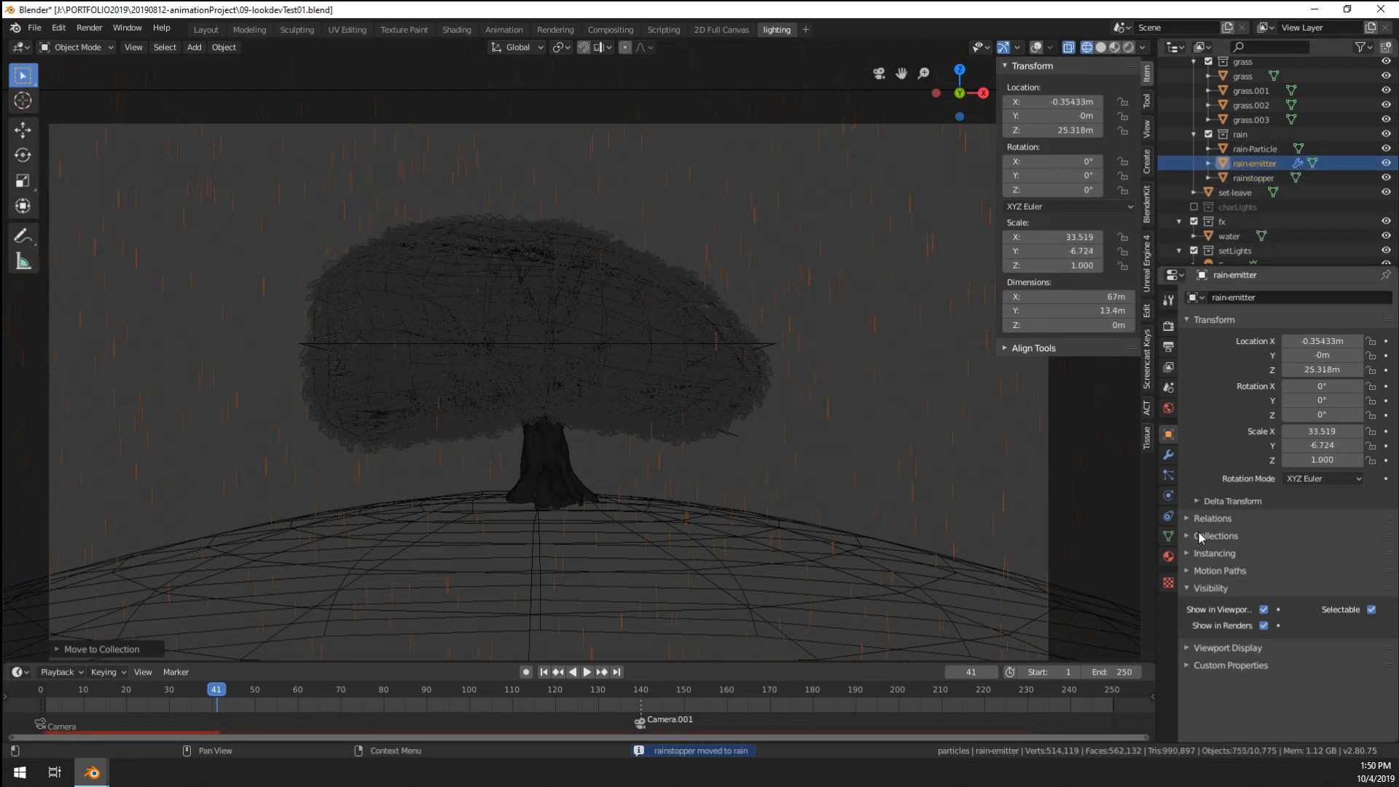
left_click(1171, 475)
scroll(1254, 540, "down", 10)
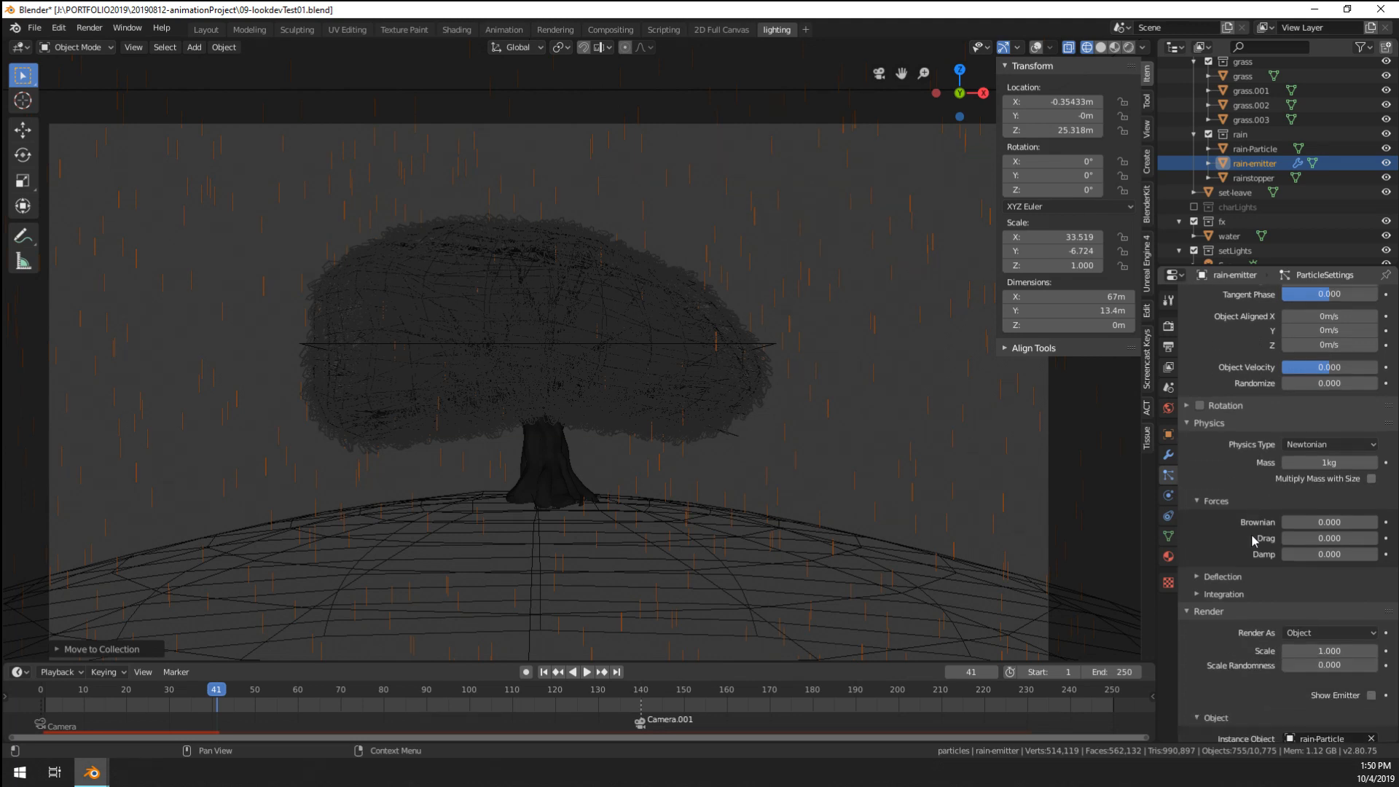
left_click(1239, 579)
left_click(1231, 583)
left_click(1225, 586)
left_click(1222, 580)
scroll(1224, 586, "down", 3)
scroll(1224, 586, "down", 4)
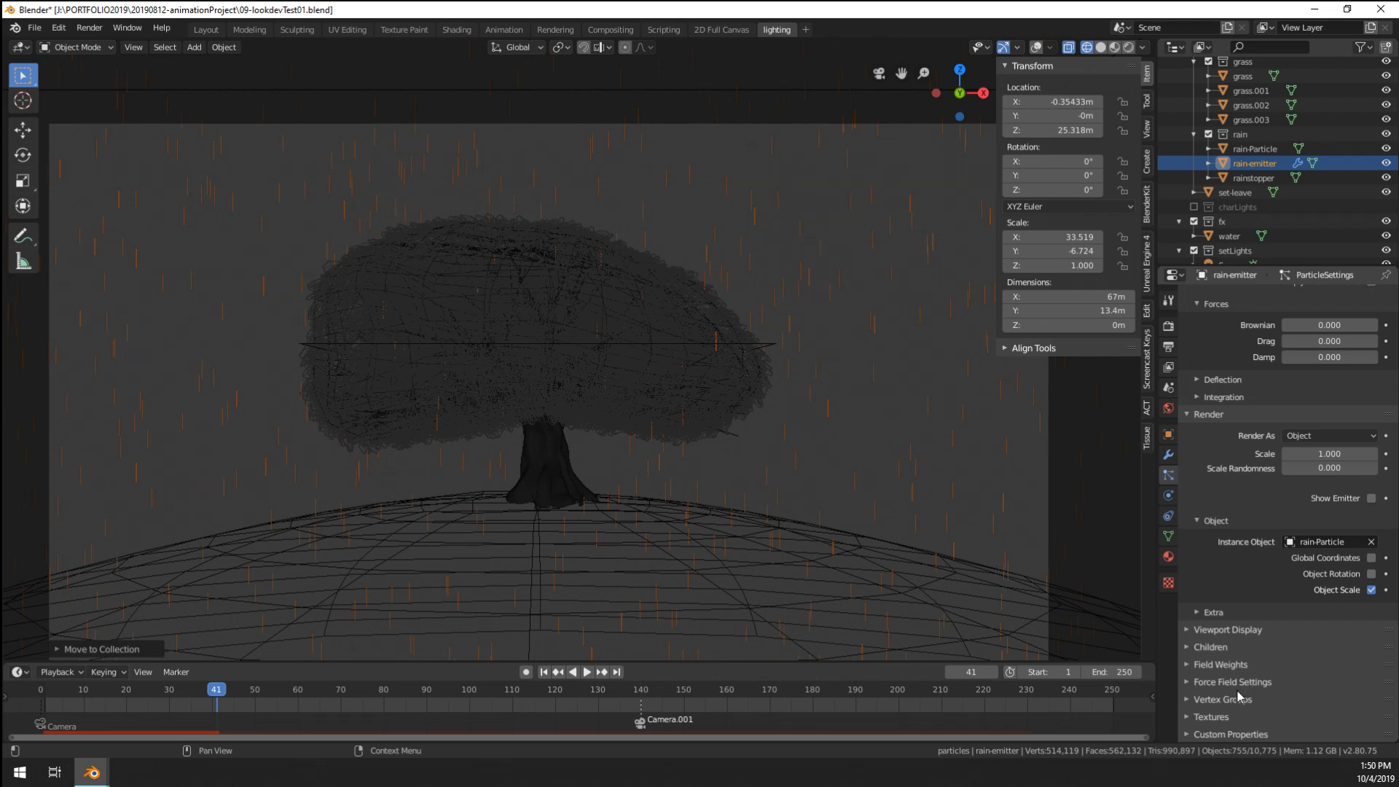
- Examine the rain particles' Field Weights and the force types available in Force Field Settings
left_click(1227, 664)
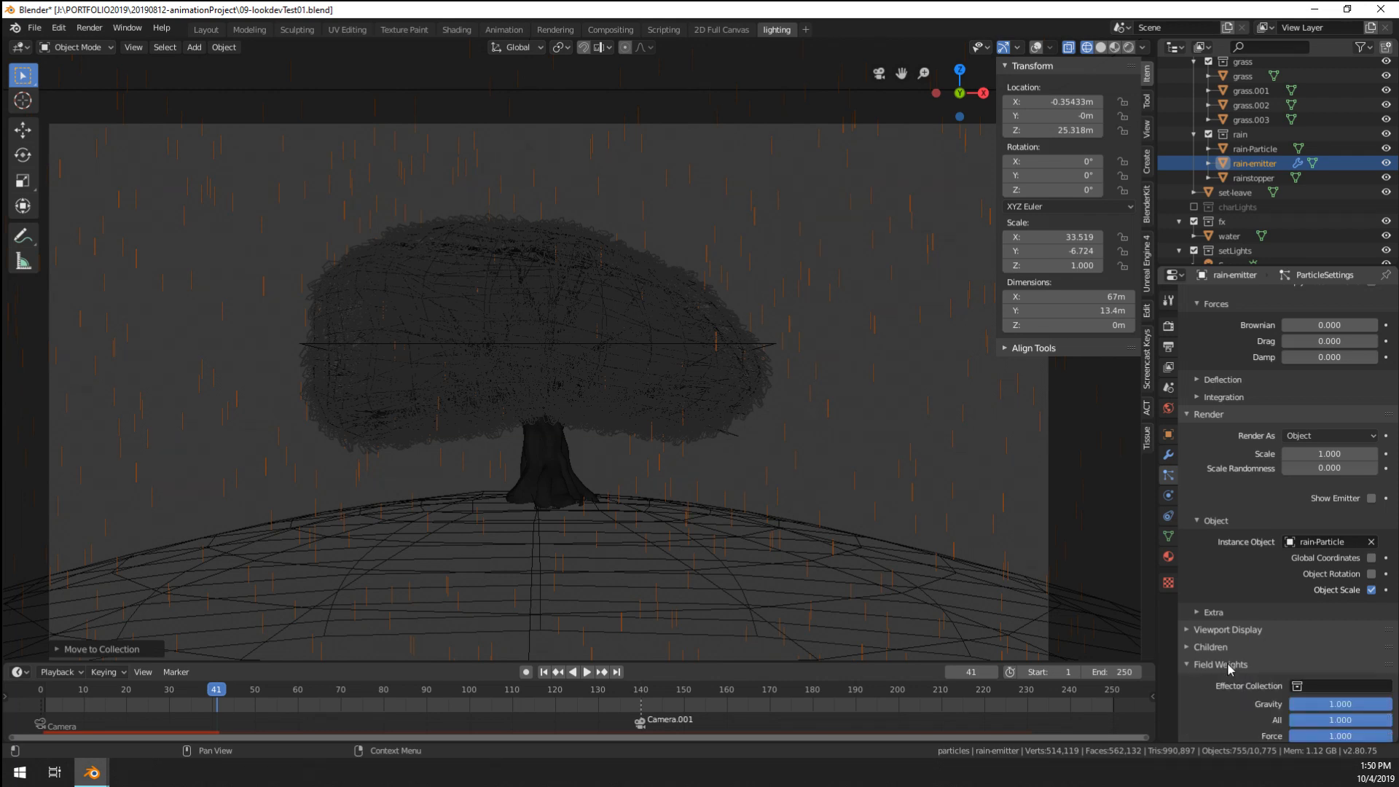
scroll(1229, 656, "down", 5)
left_click(1220, 518)
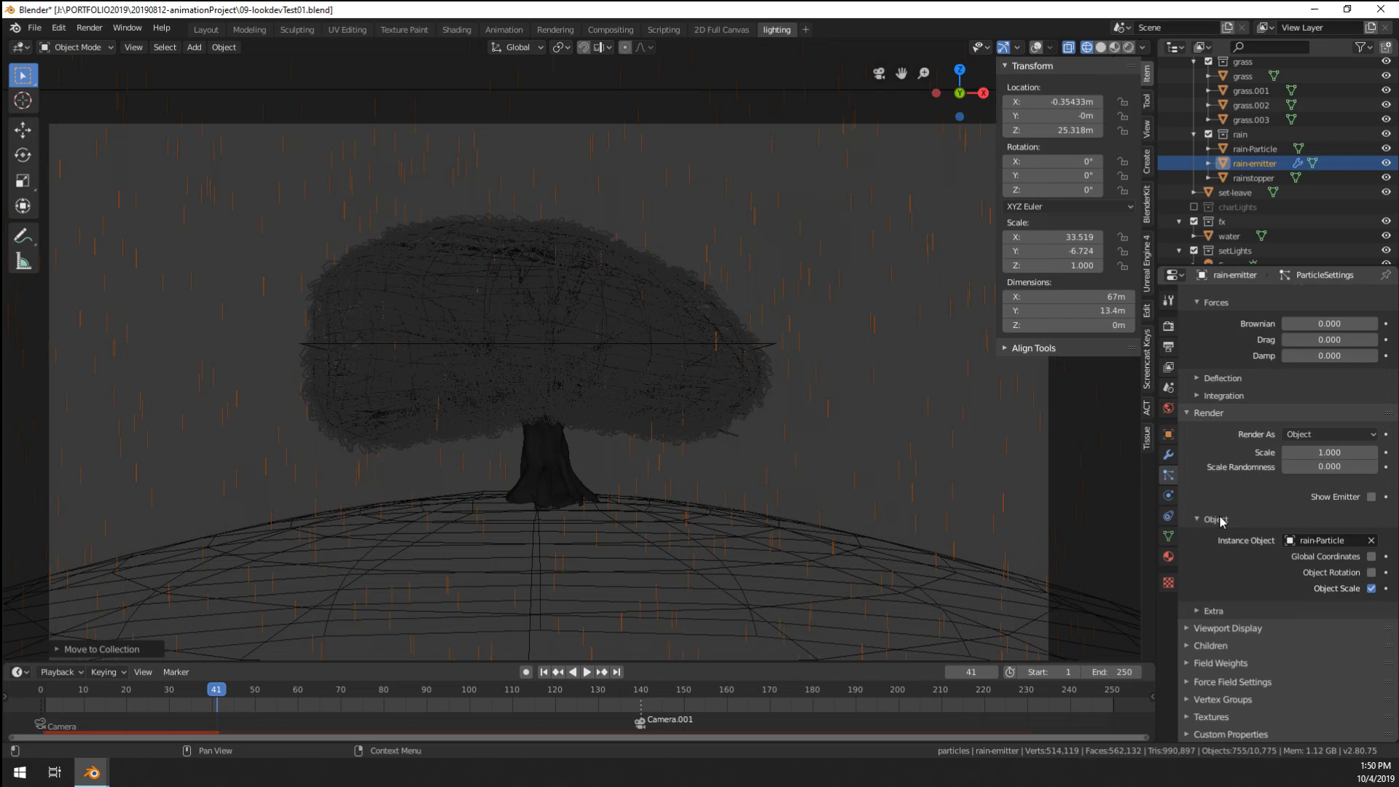
left_click(1224, 682)
scroll(1224, 548, "down", 5)
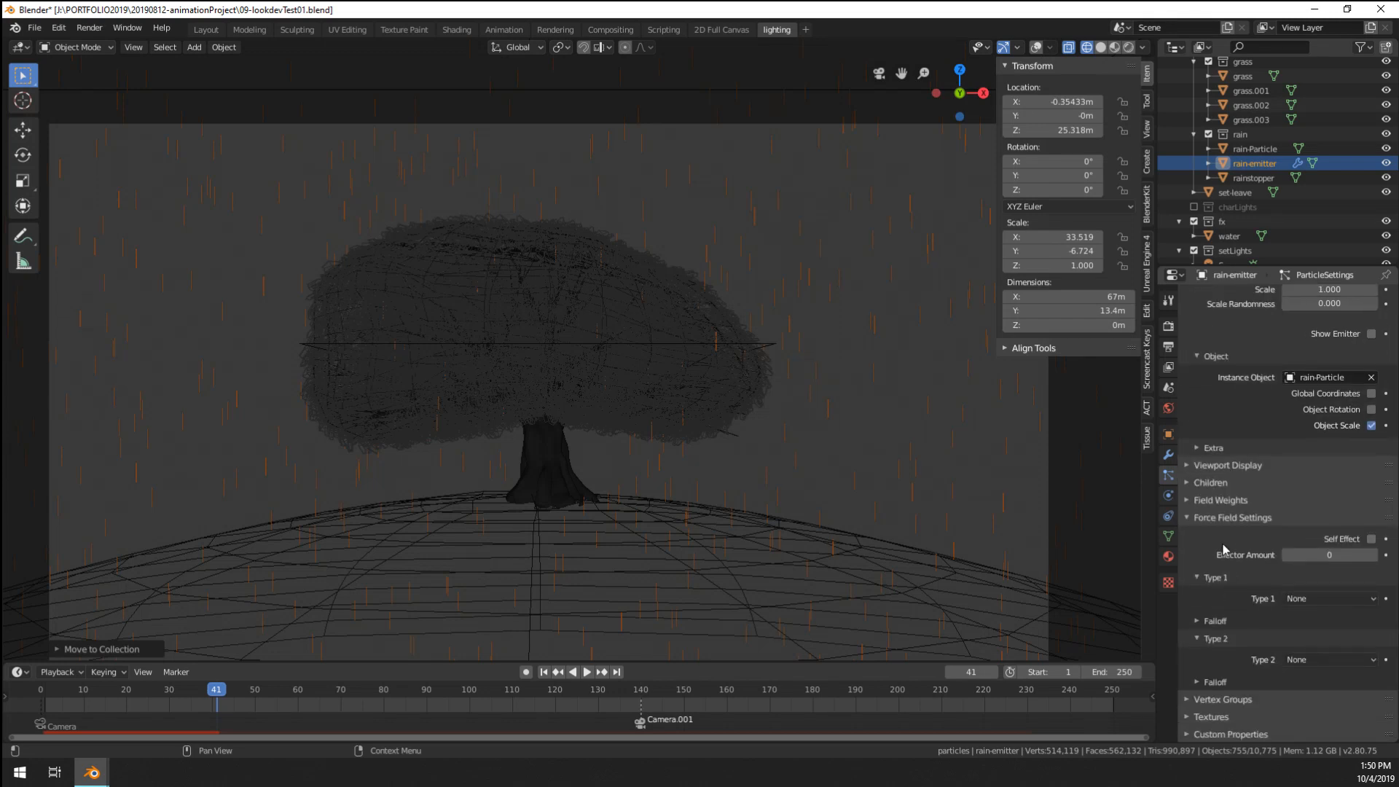
left_click(1291, 600)
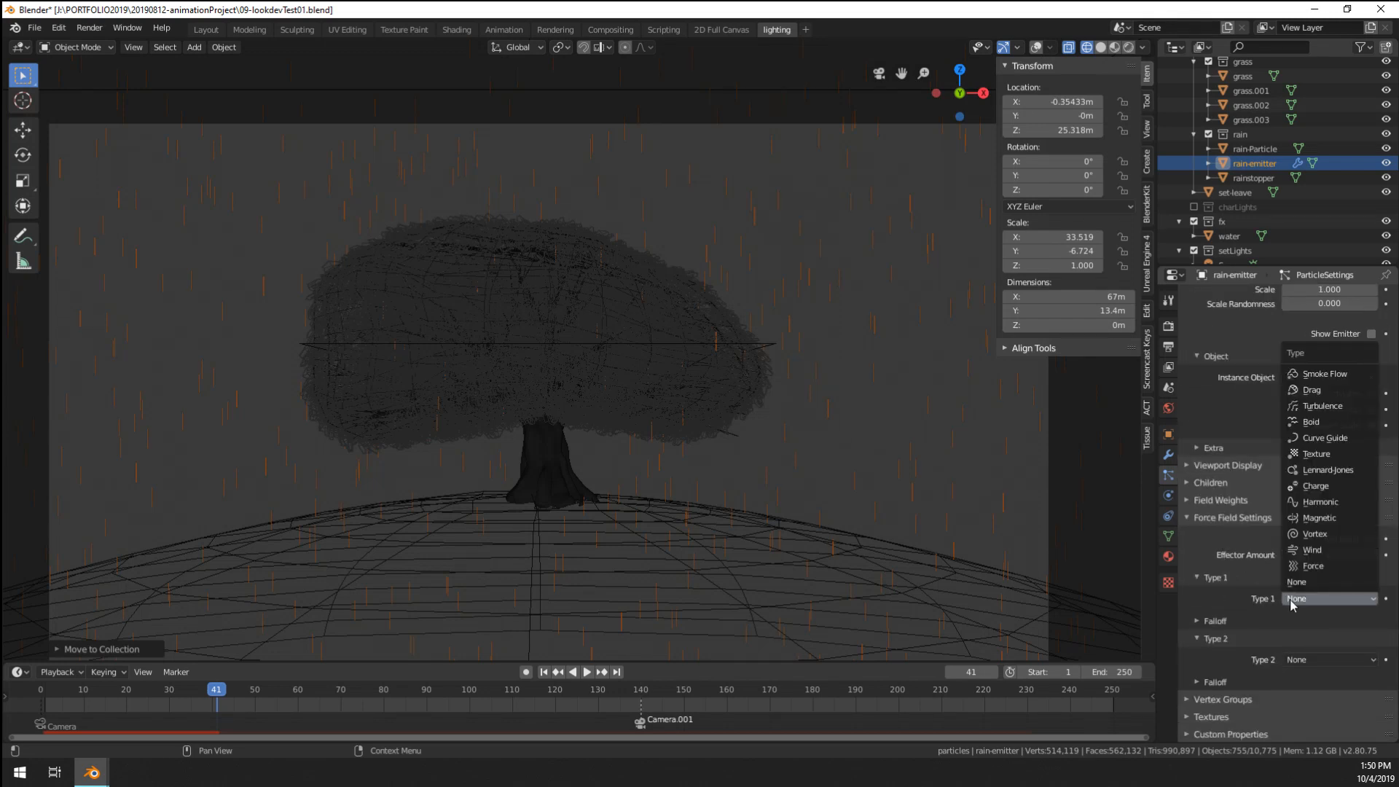
left_click(1202, 520)
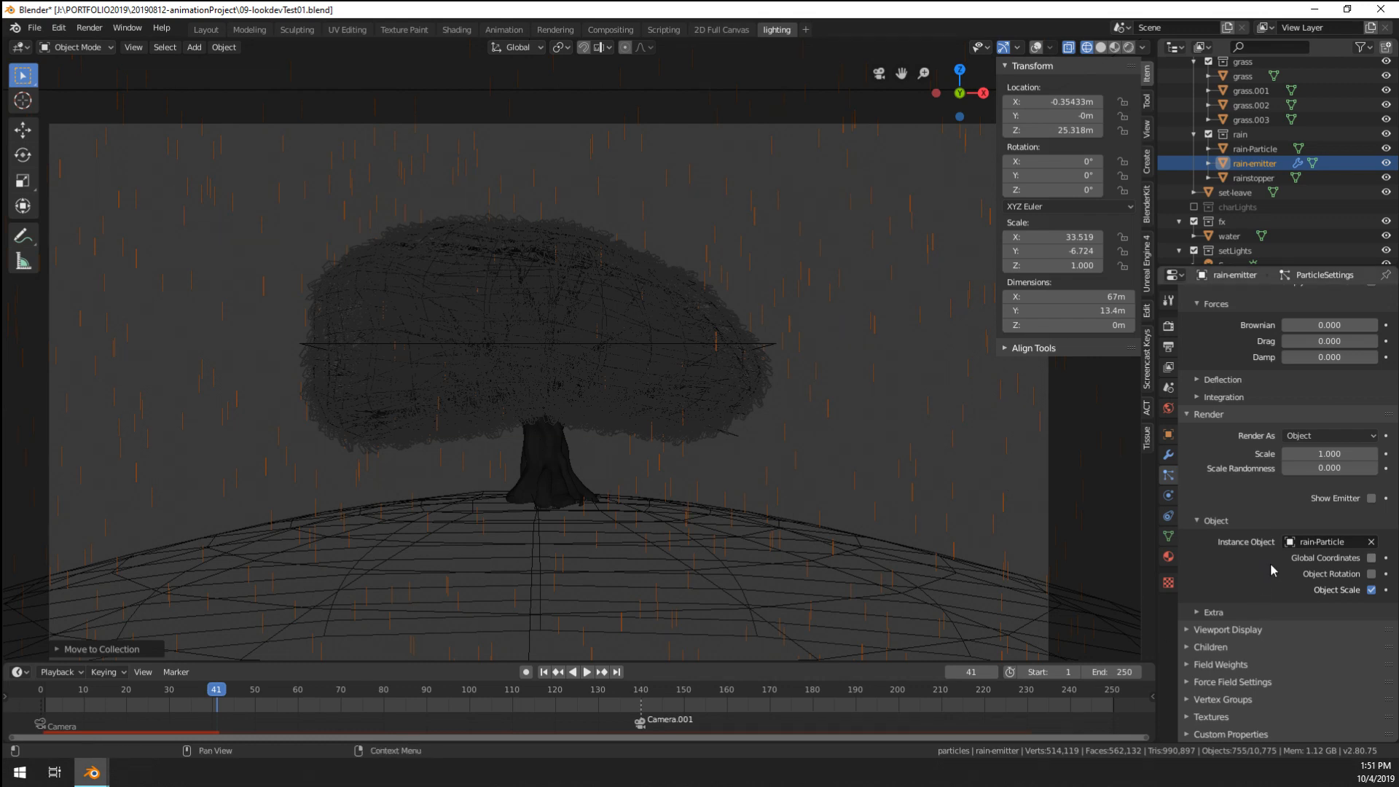
- Review the rain-emitter's emission, velocity, physics and render settings, and expand the extra render options
scroll(1274, 570, "up", 4)
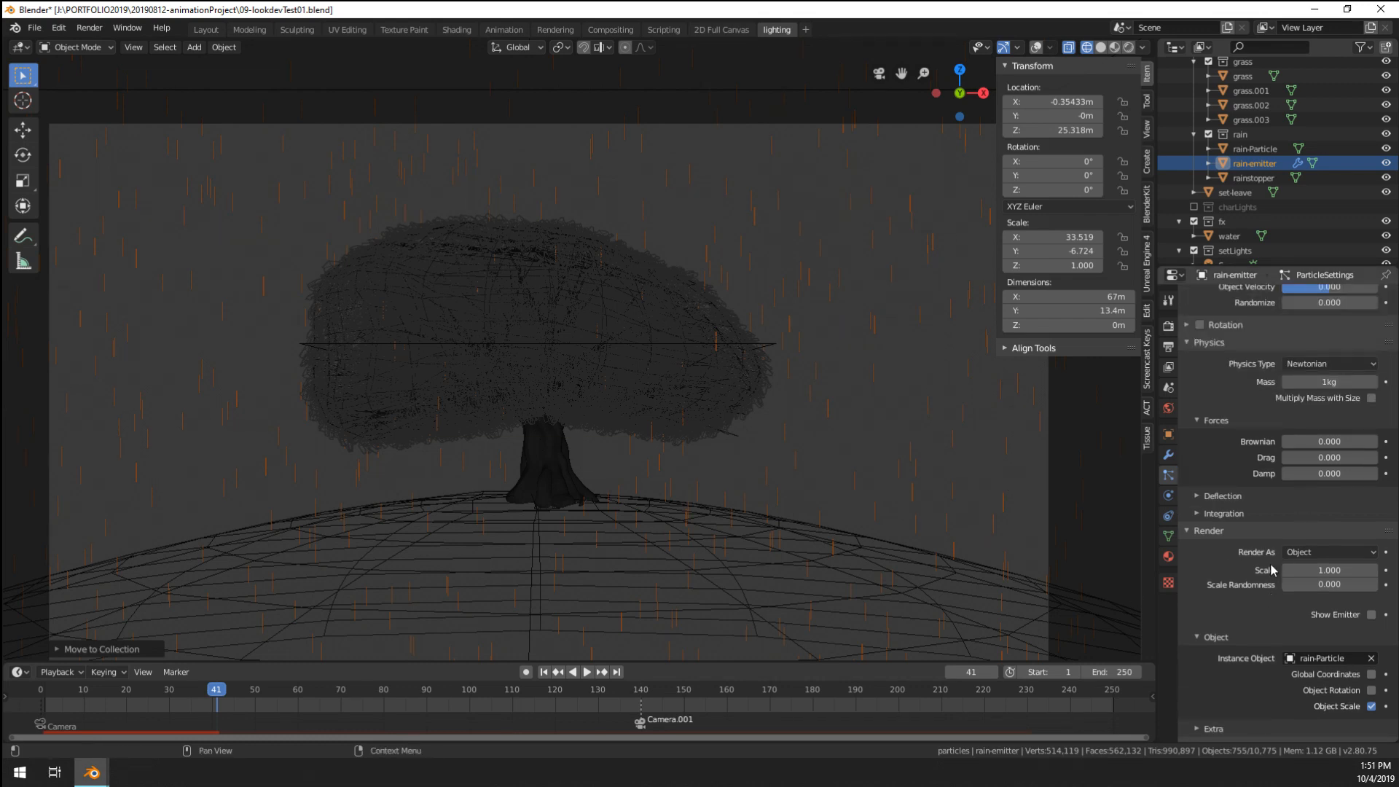
scroll(1271, 570, "up", 5)
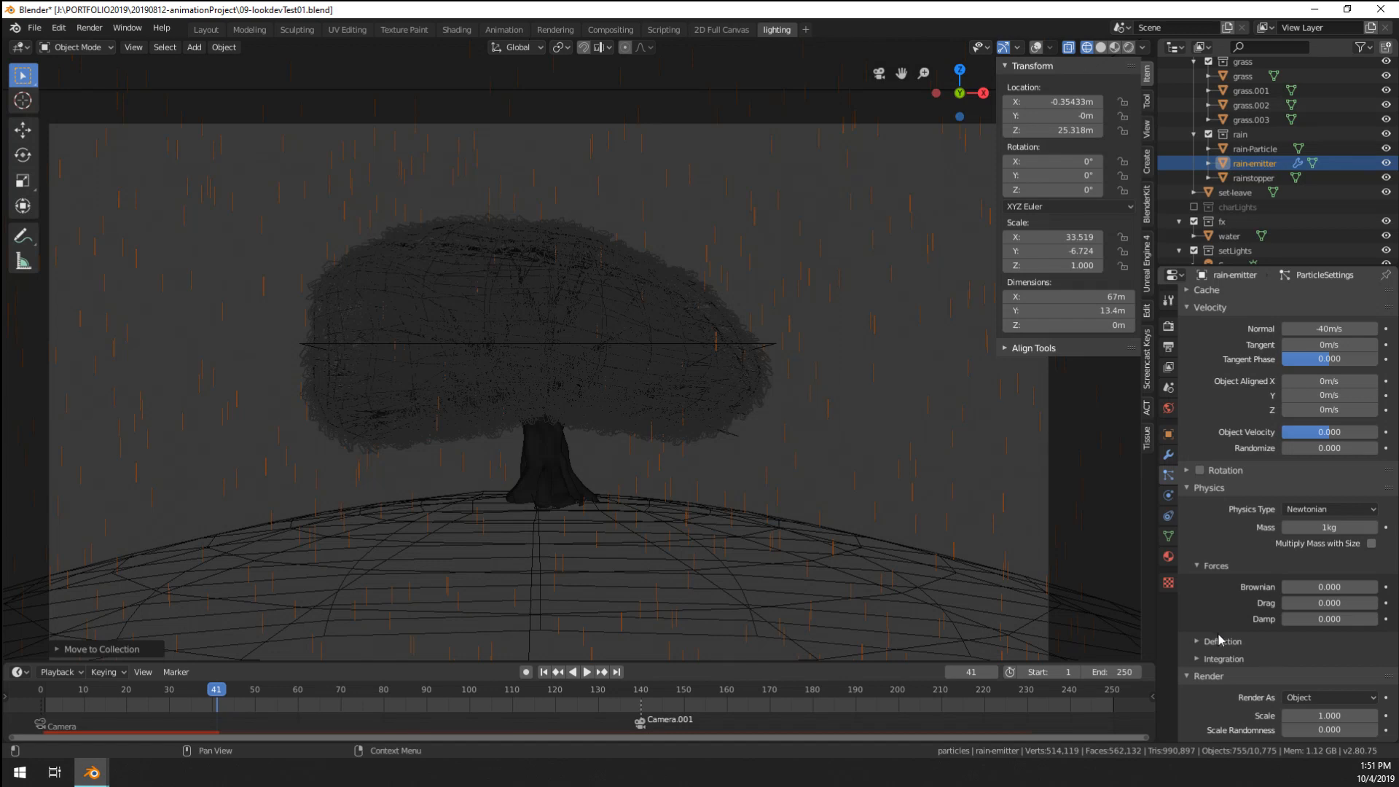
scroll(1232, 489, "up", 9)
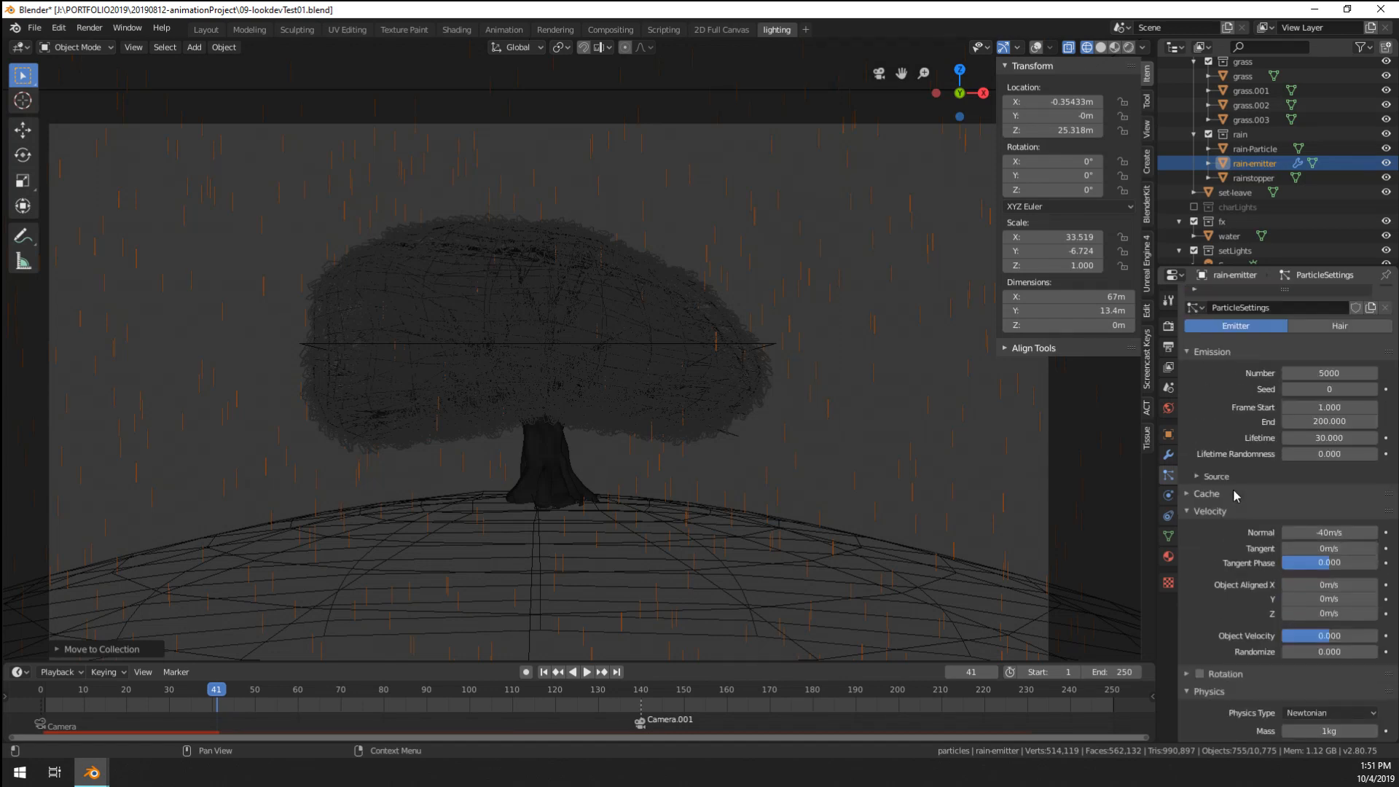
scroll(1233, 494, "down", 11)
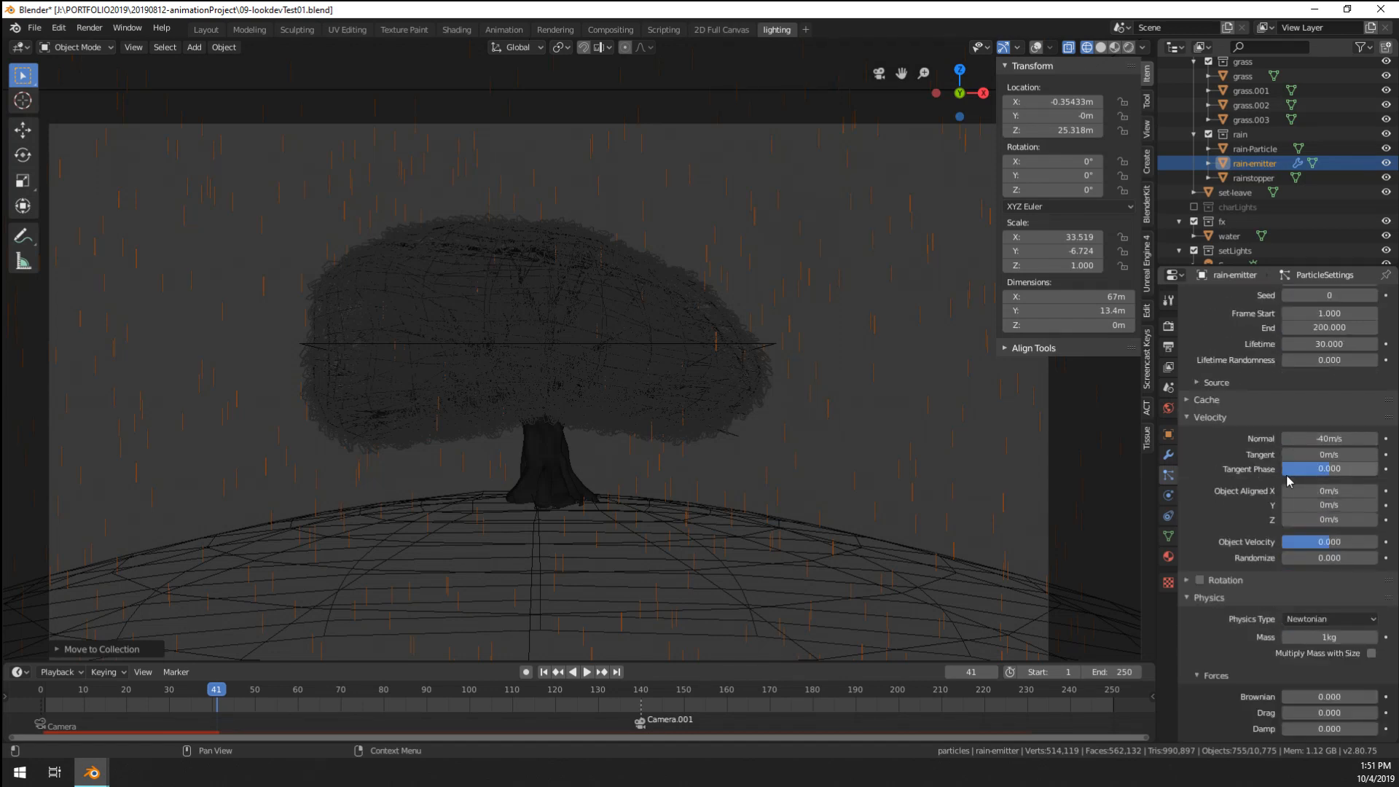
scroll(1286, 477, "down", 7)
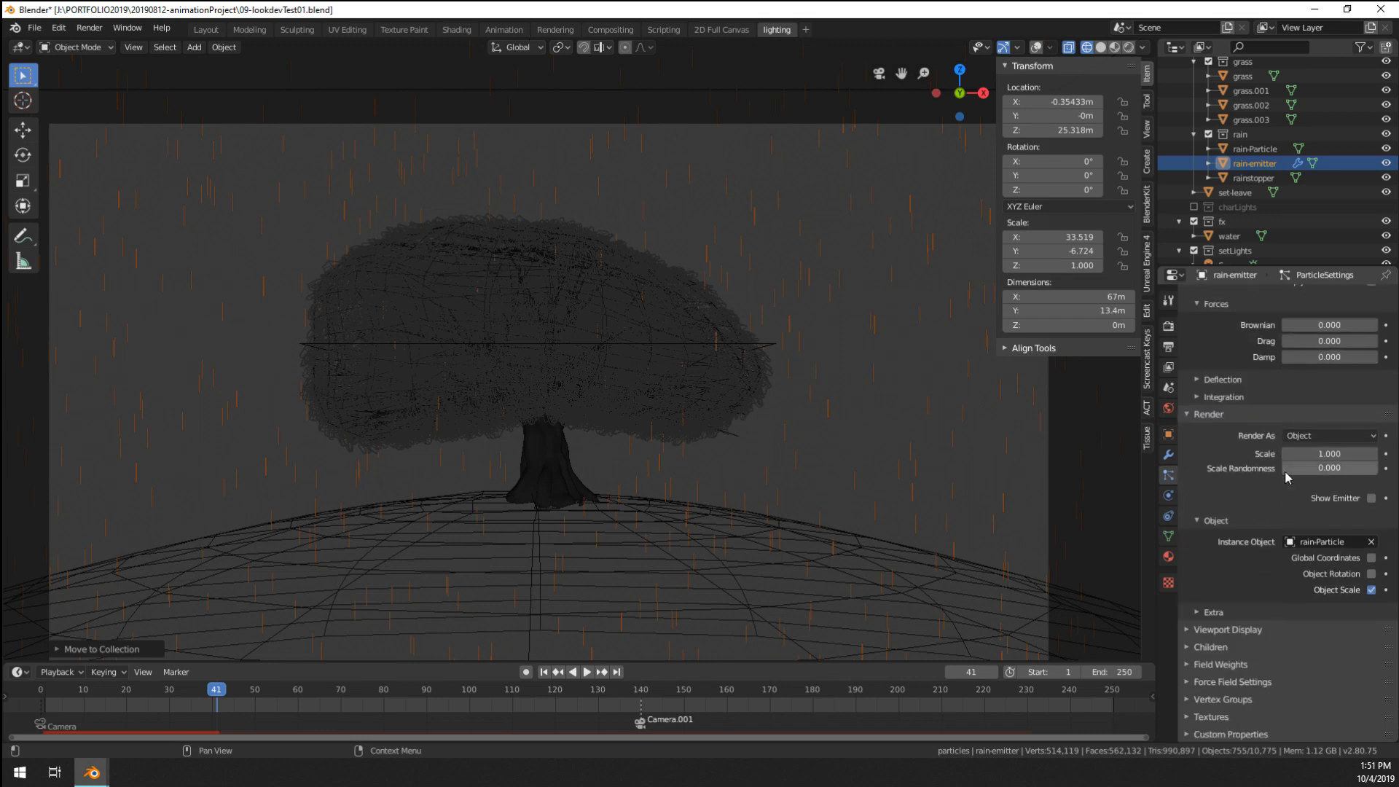
left_click(1213, 614)
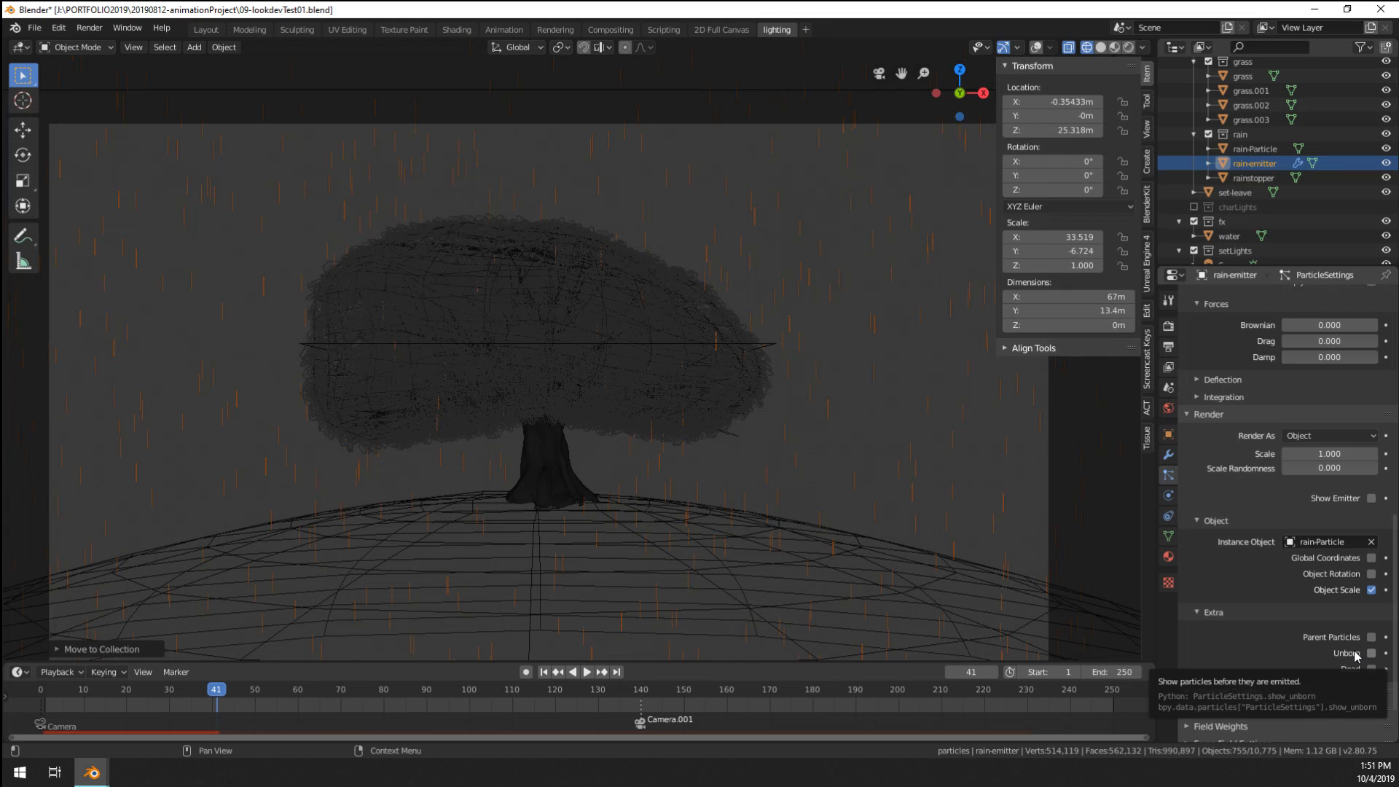
- Review the rain particles' Viewport Display settings and expand the Deflection settings
left_click(1213, 613)
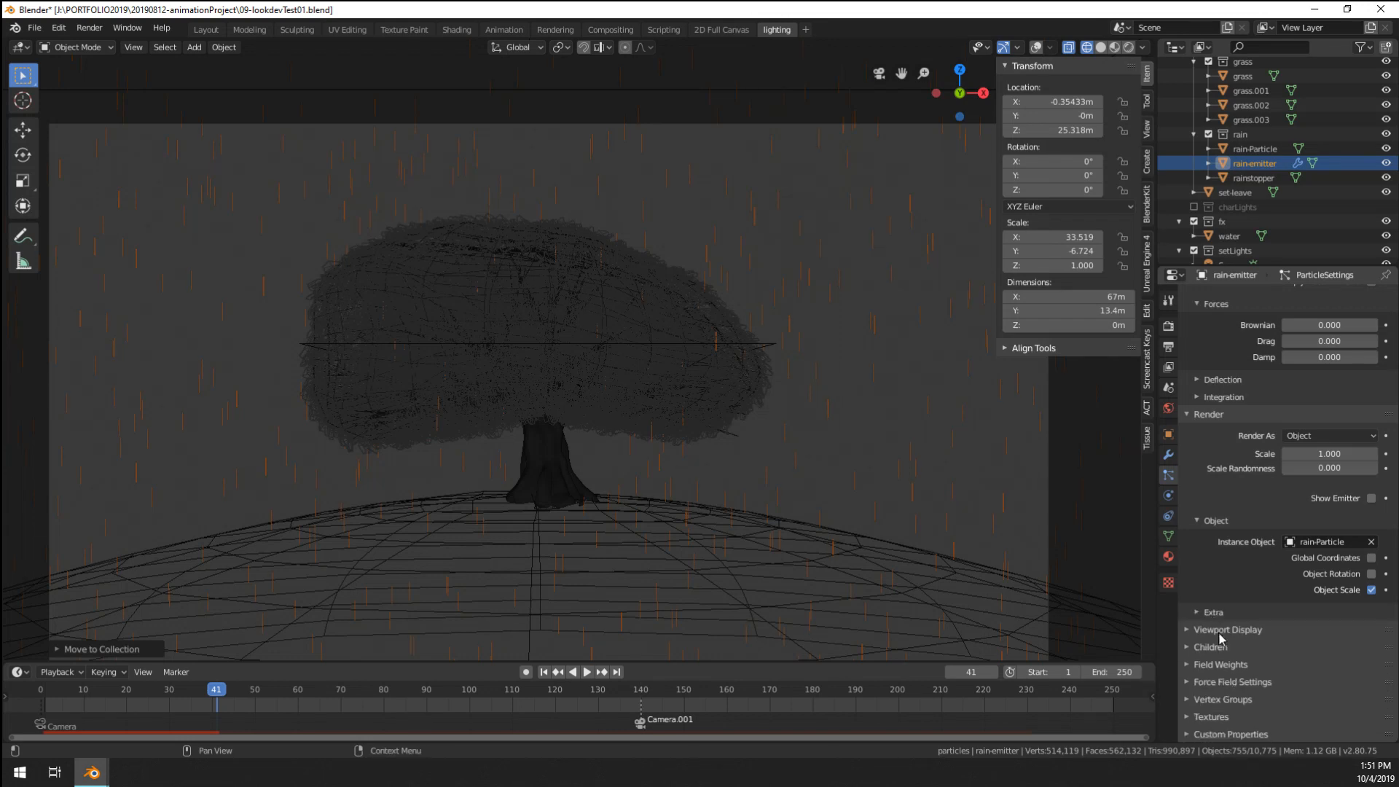
left_click(1222, 635)
scroll(1206, 616, "down", 3)
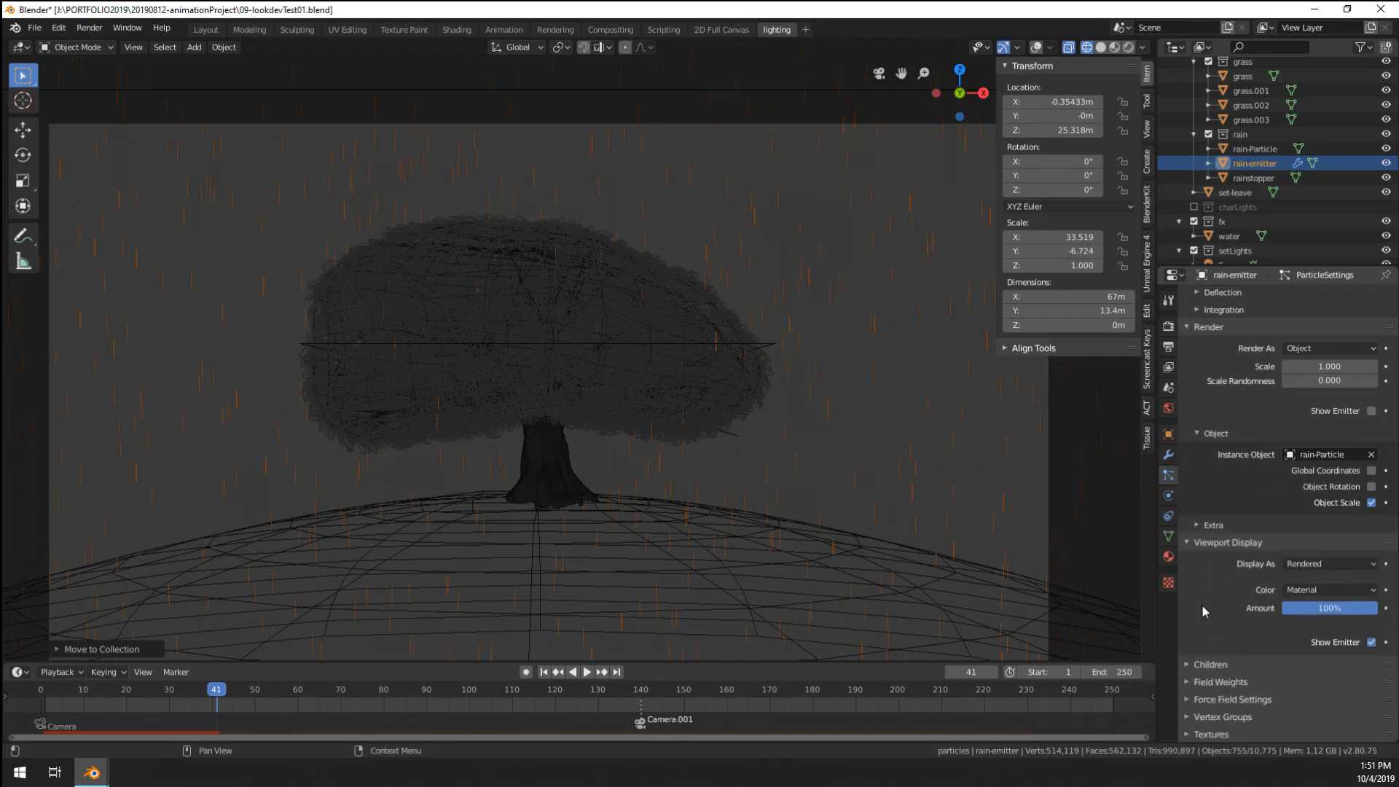
left_click(1232, 544)
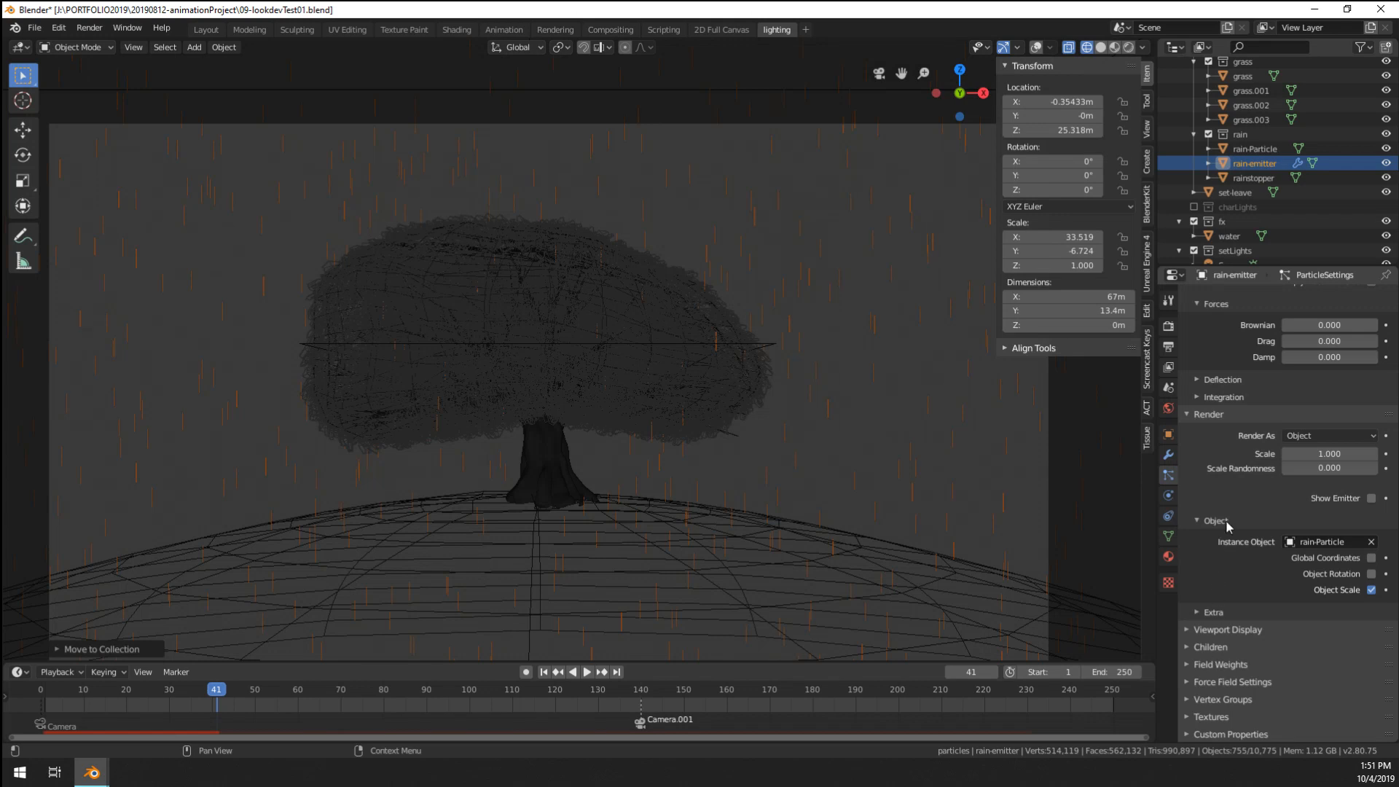
left_click(1224, 380)
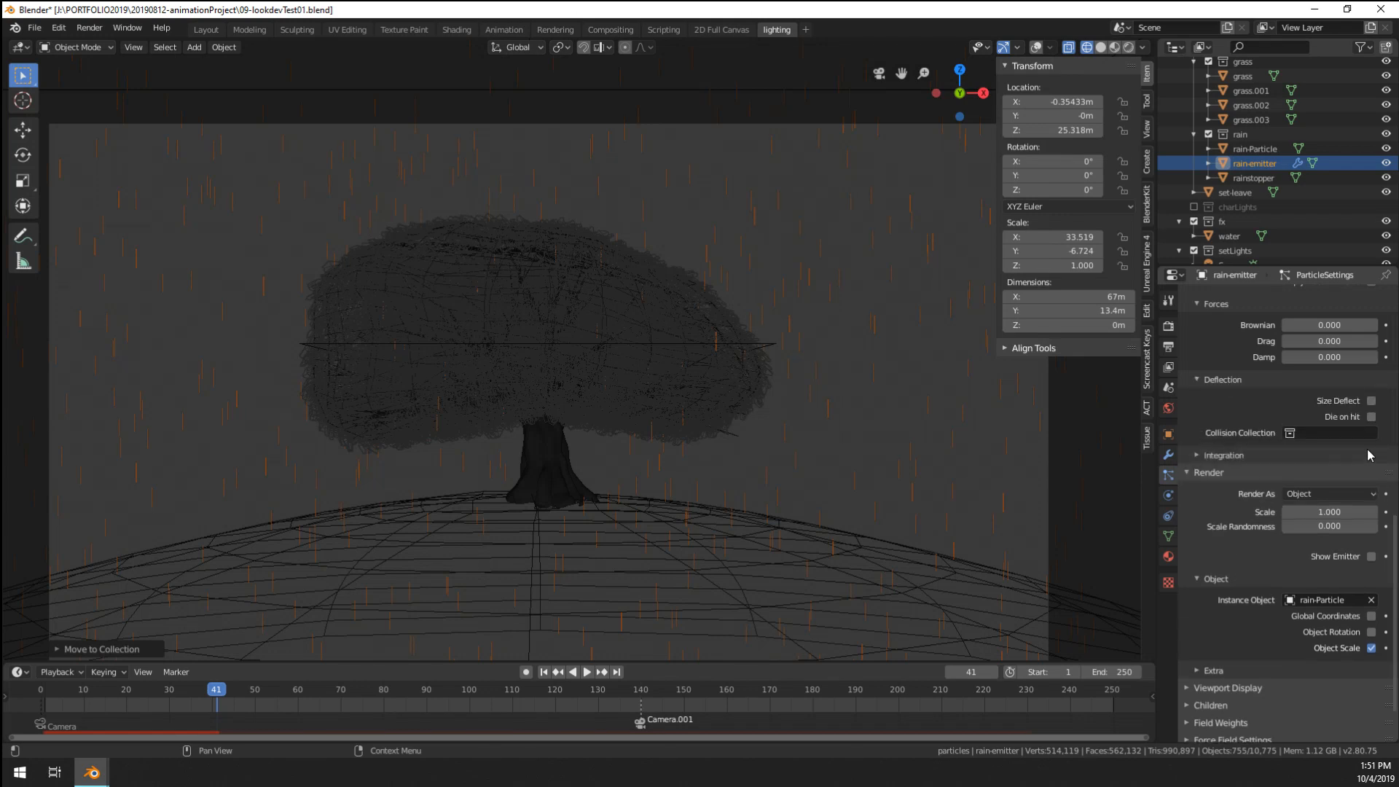
left_click(1334, 433)
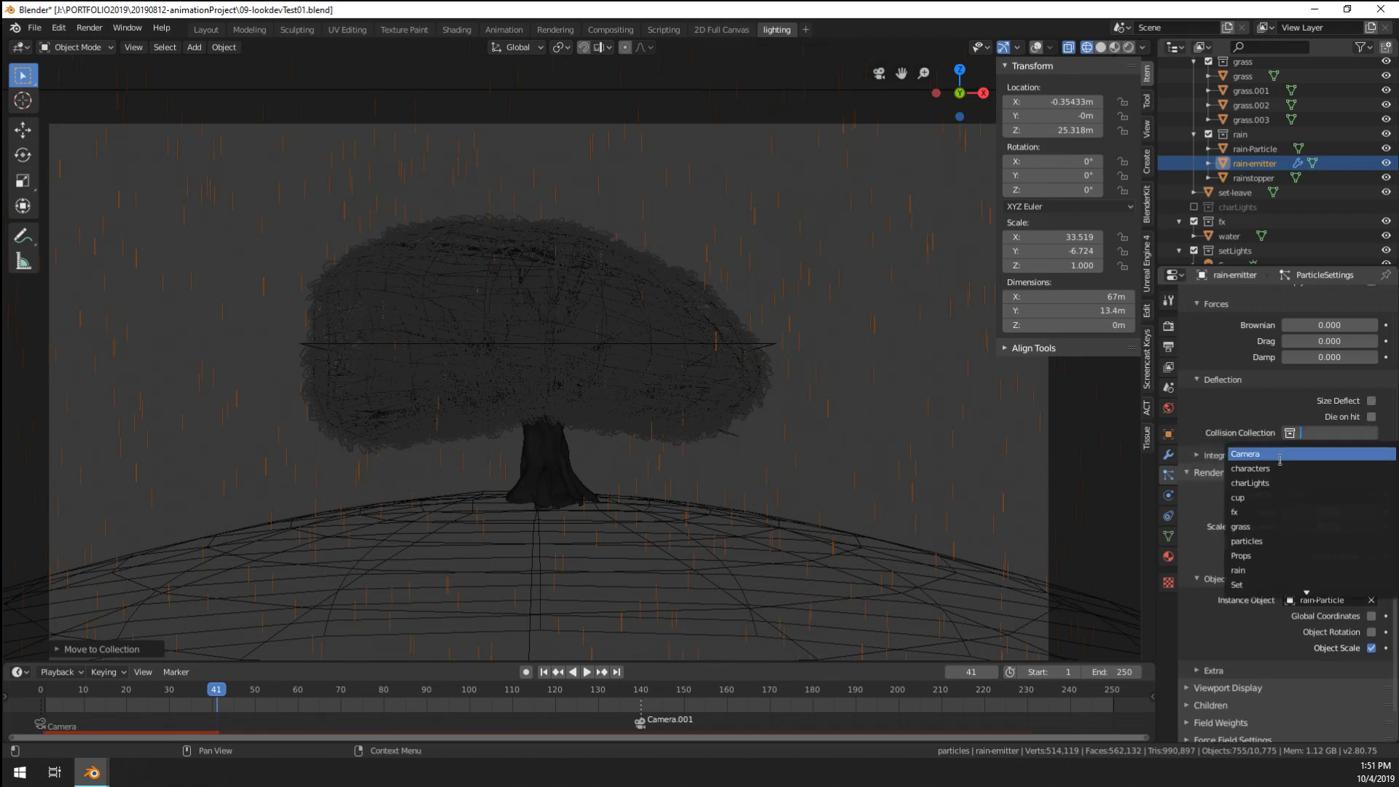
type("rain")
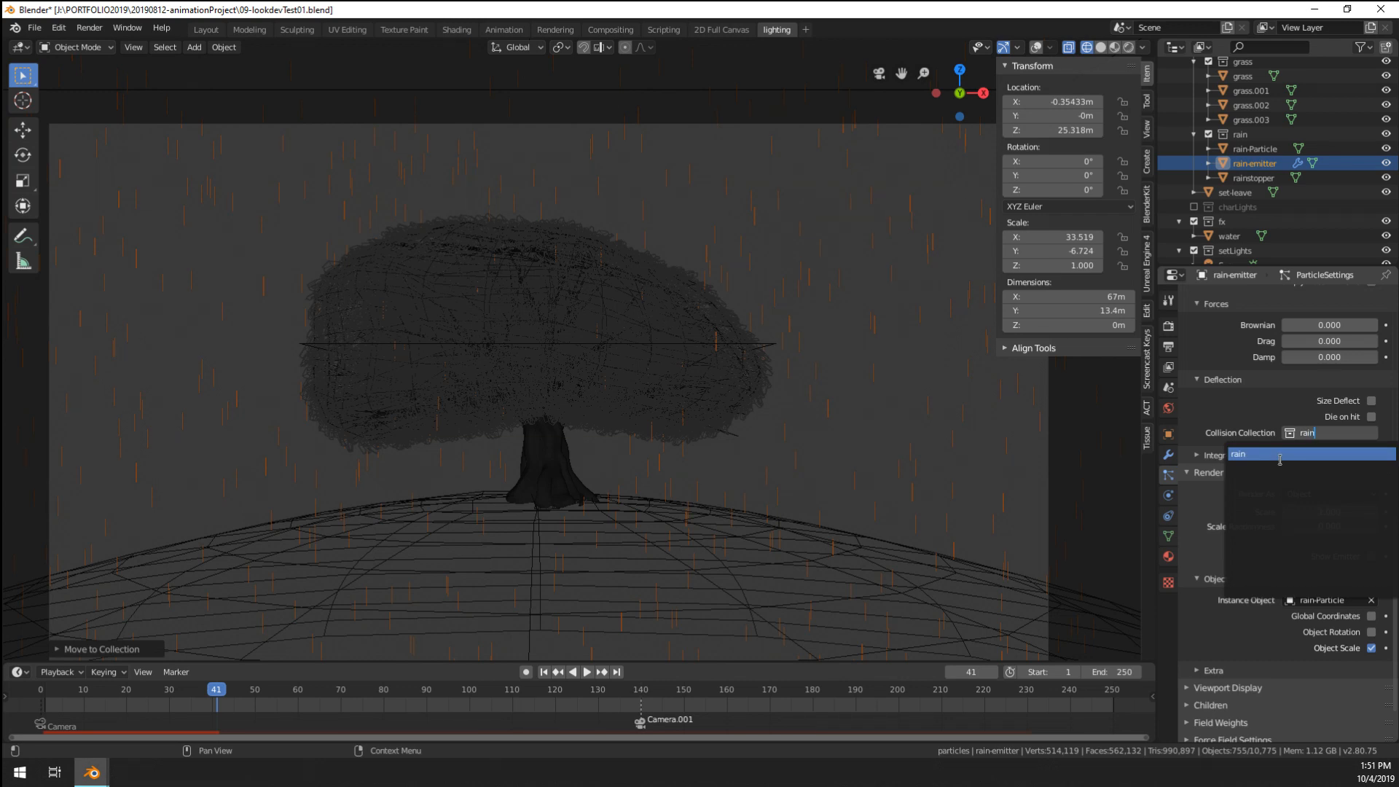
key("Escape")
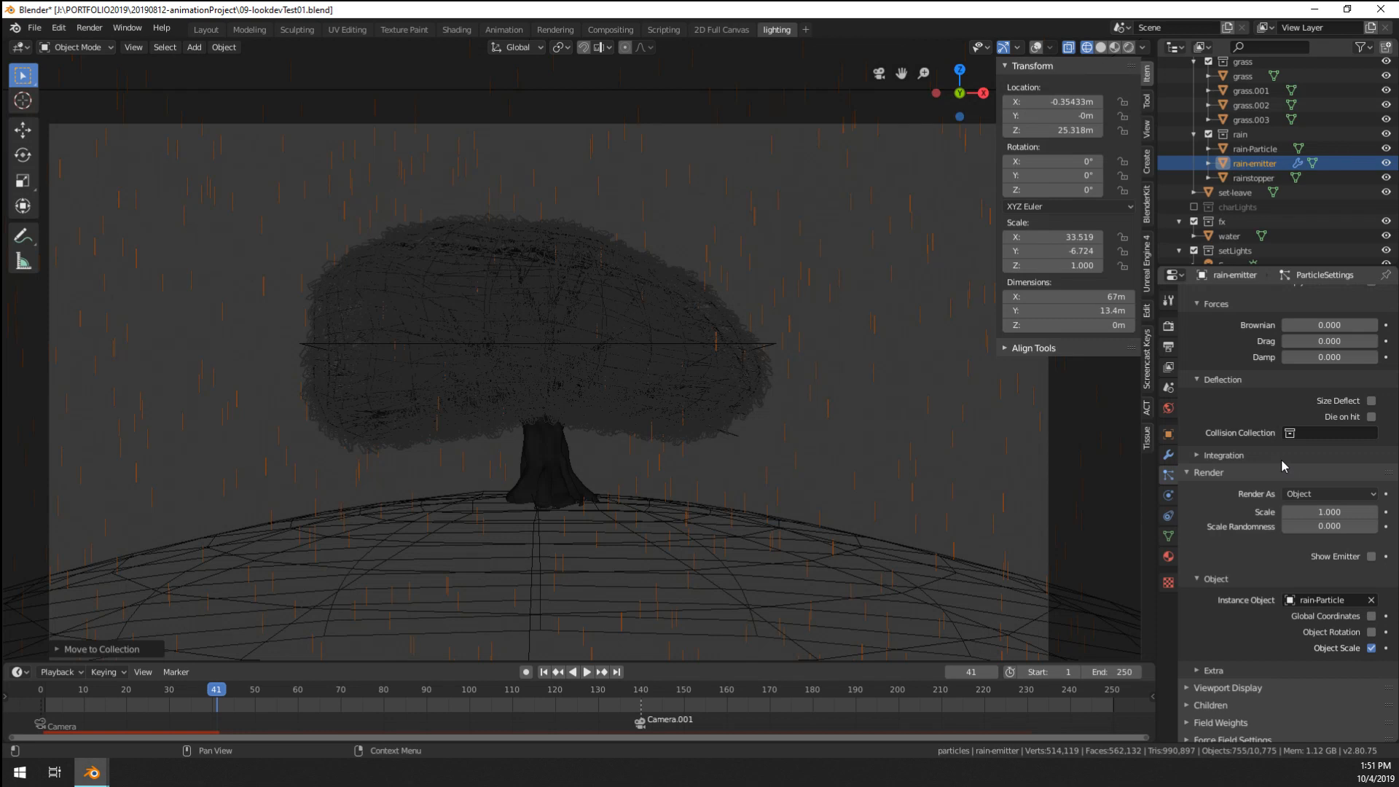
left_click(1266, 457)
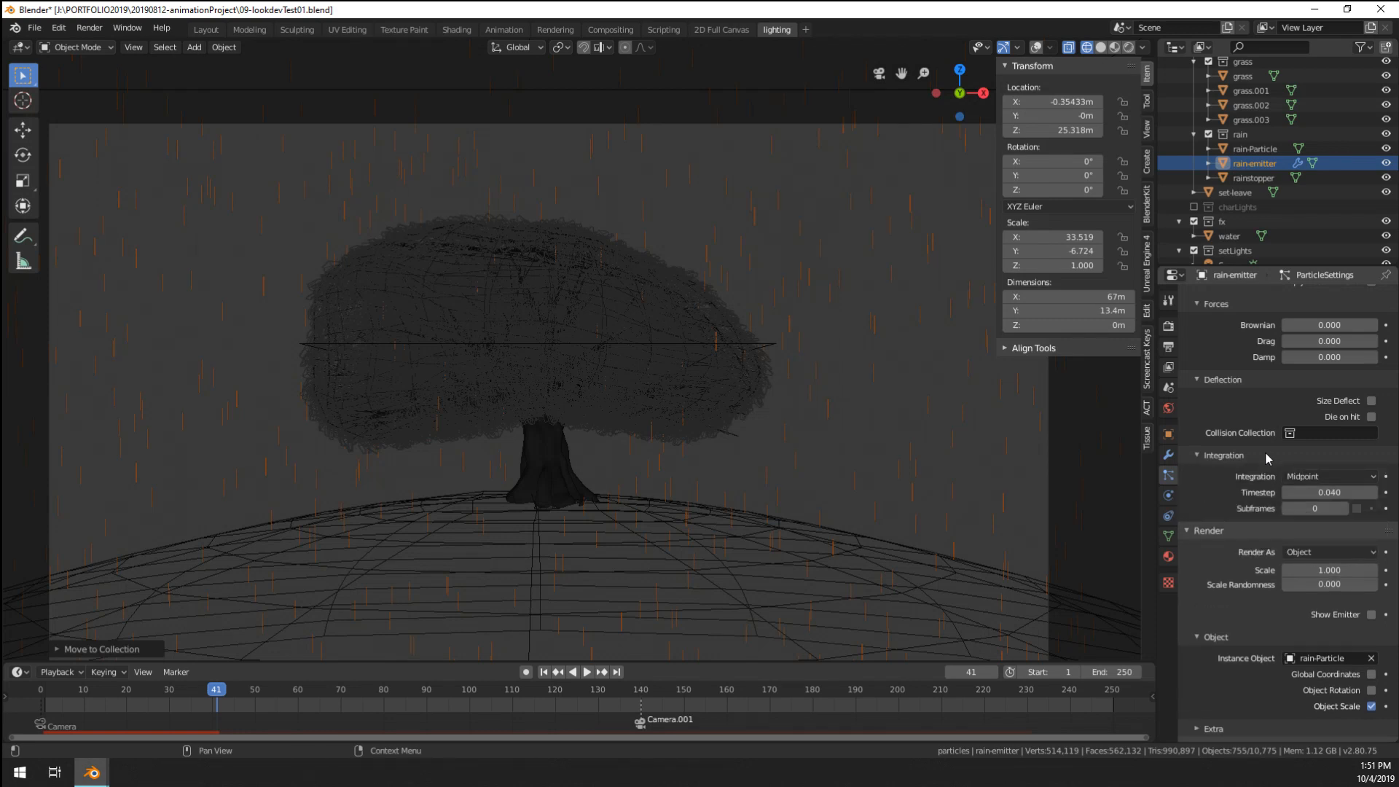
left_click(1267, 457)
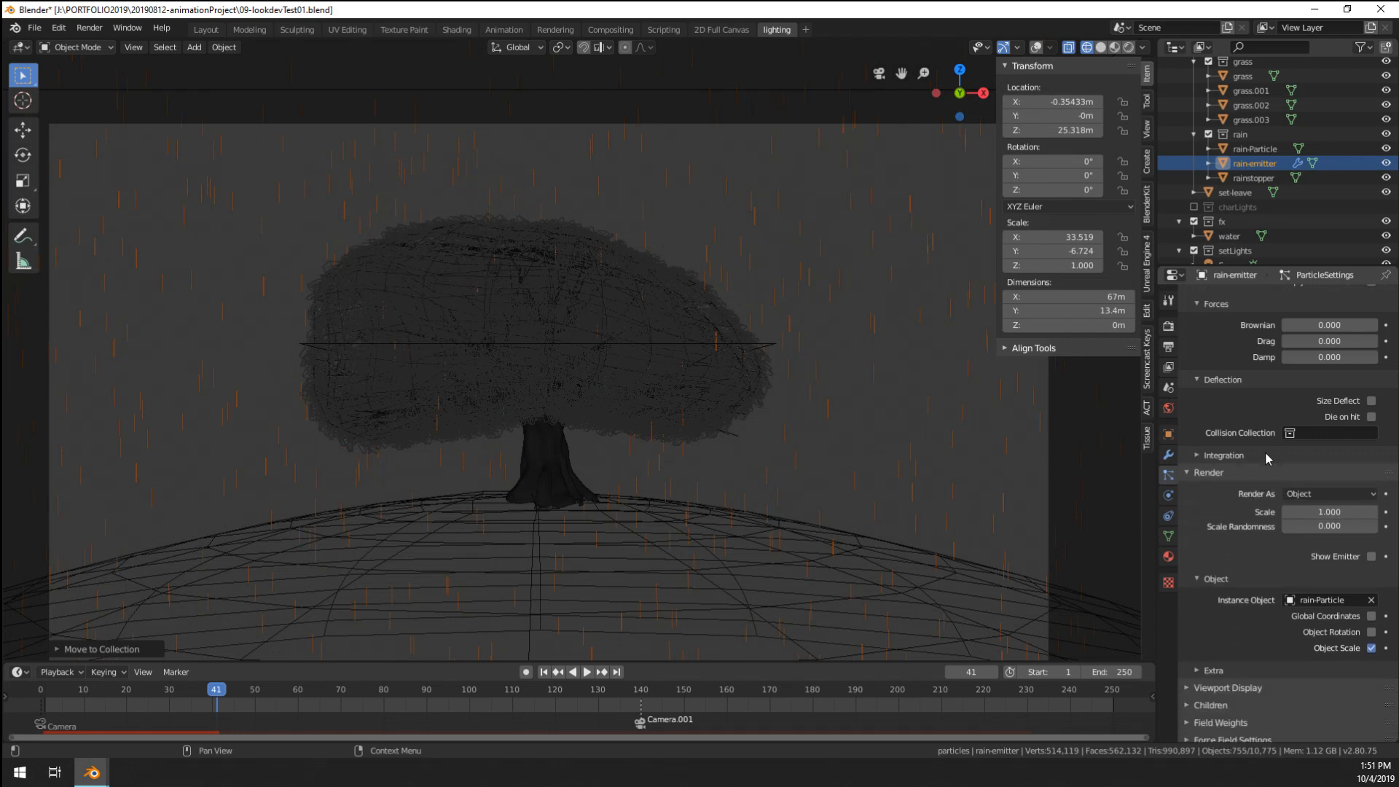
- Enable Die on hit in the rain-emitter's particle deflection settings
left_click(1337, 421)
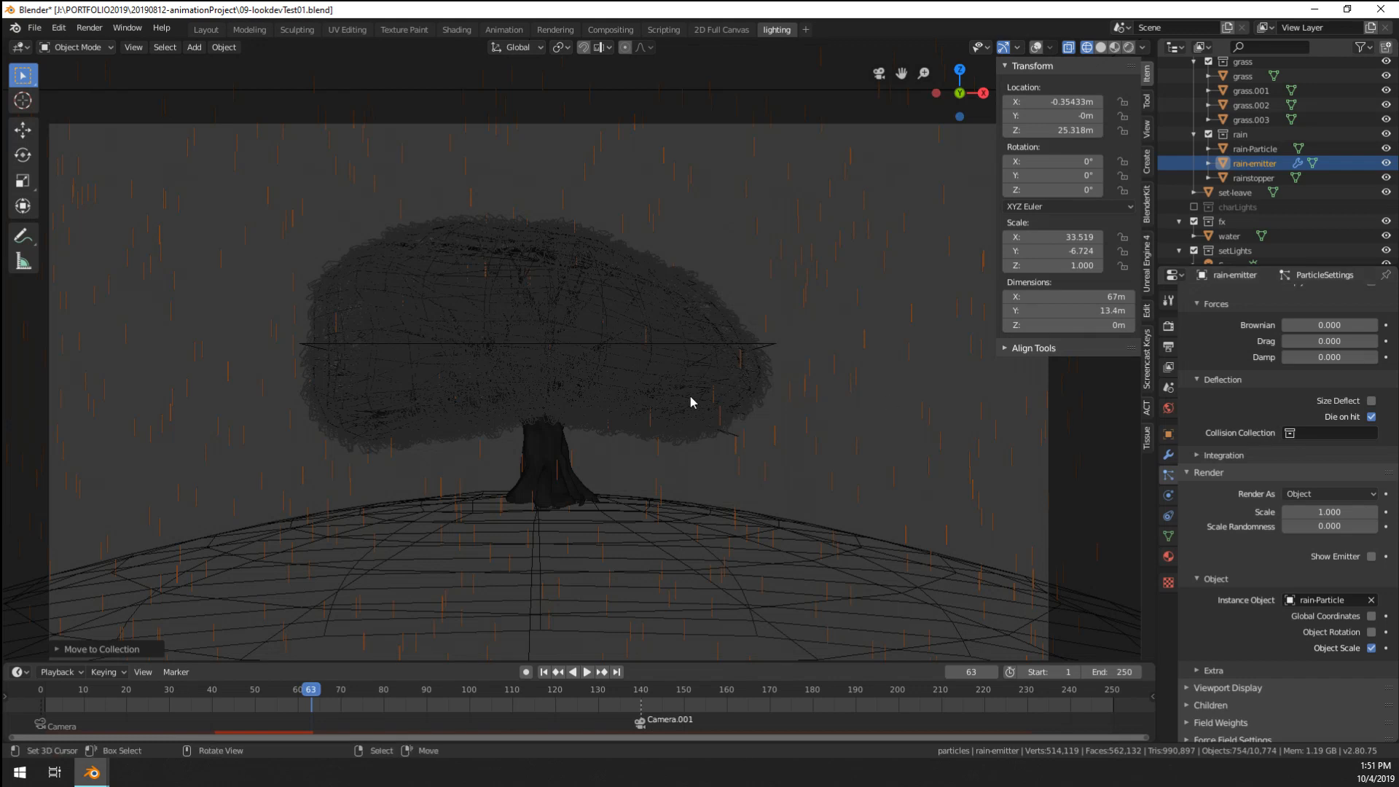
- Move rainstopper into a new collection named rainHitter inside the particles collection
left_click(1250, 178)
key("m")
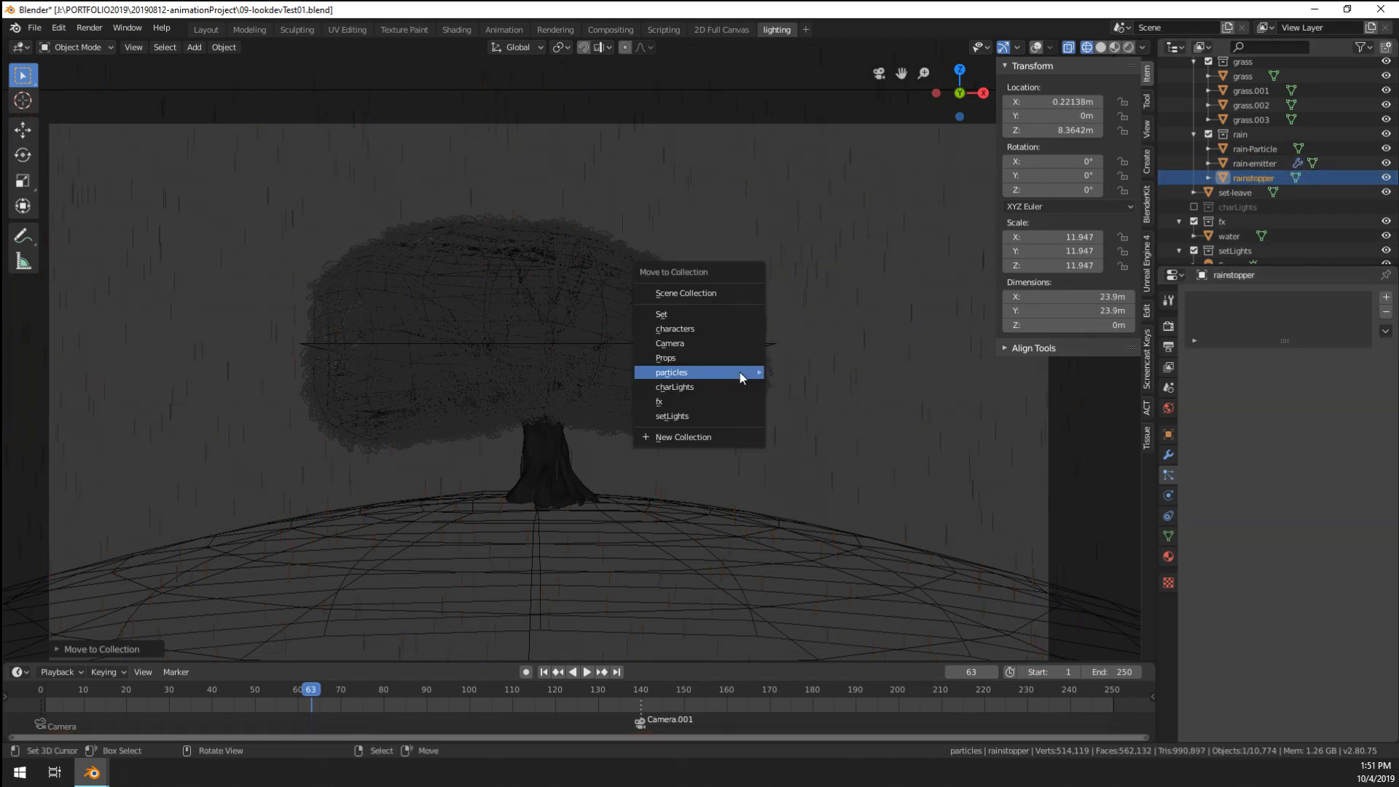
mouse_move(703, 372)
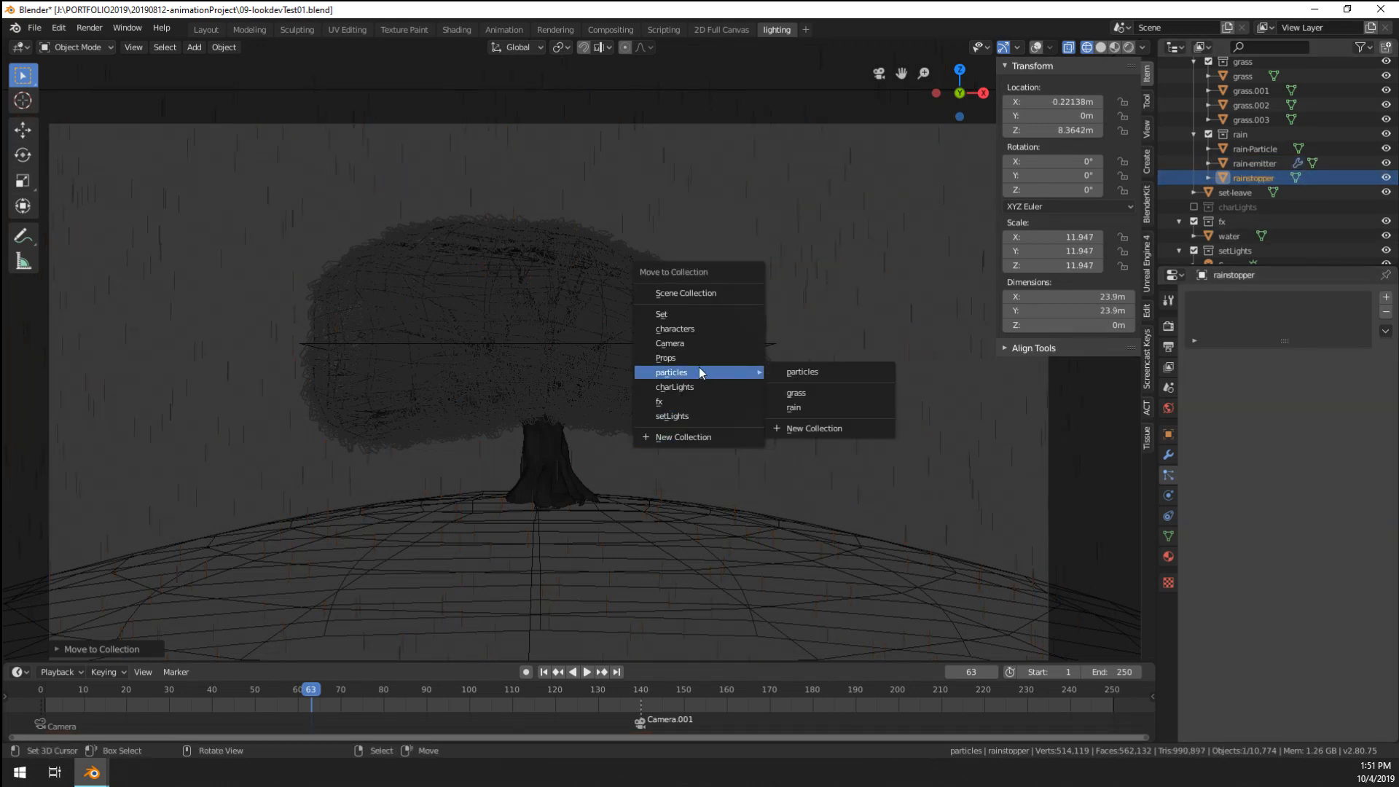
left_click(812, 428)
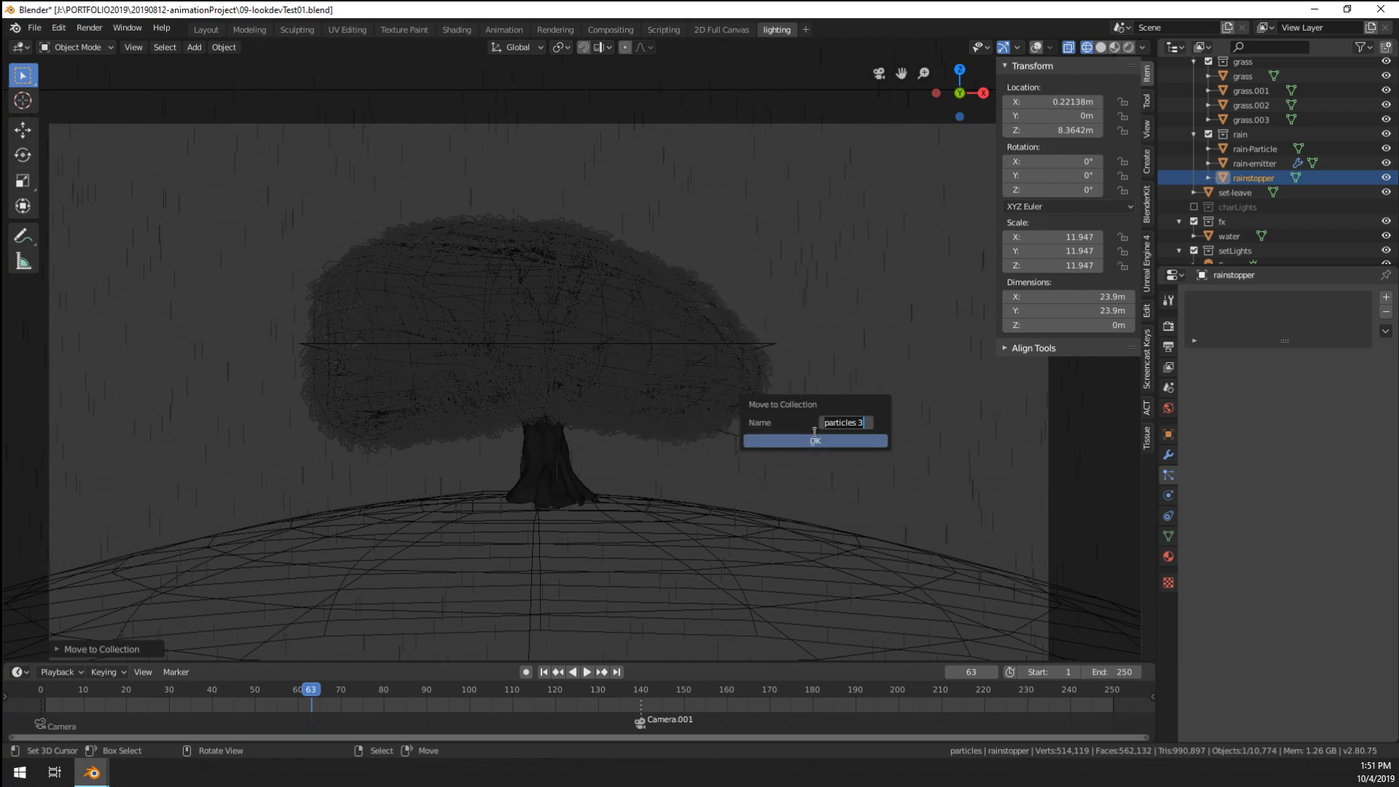
type("rainHitter")
left_click(842, 439)
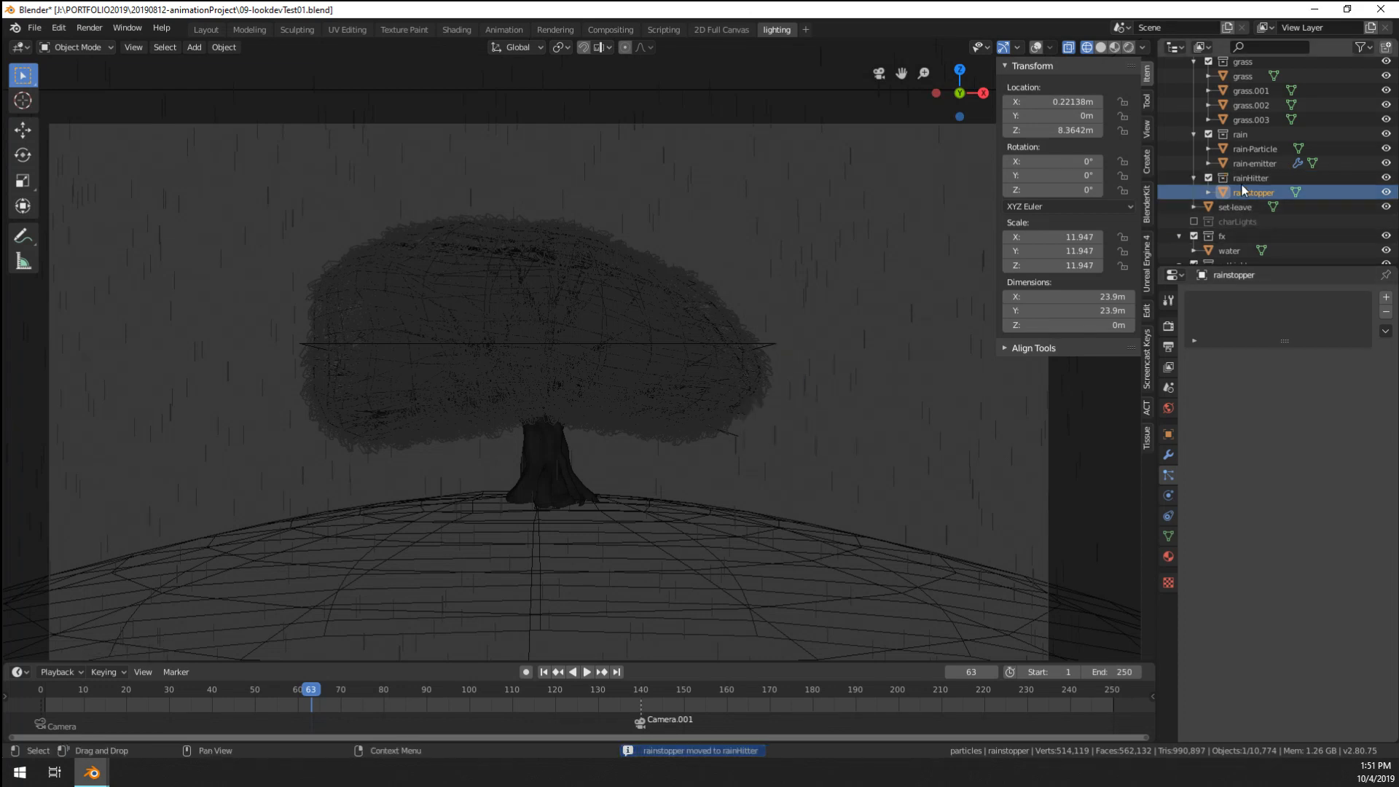
- Set rainHitter as the Collision Collection for the rain-emitter's particle deflection
left_click(1252, 164)
scroll(1348, 563, "down", 10)
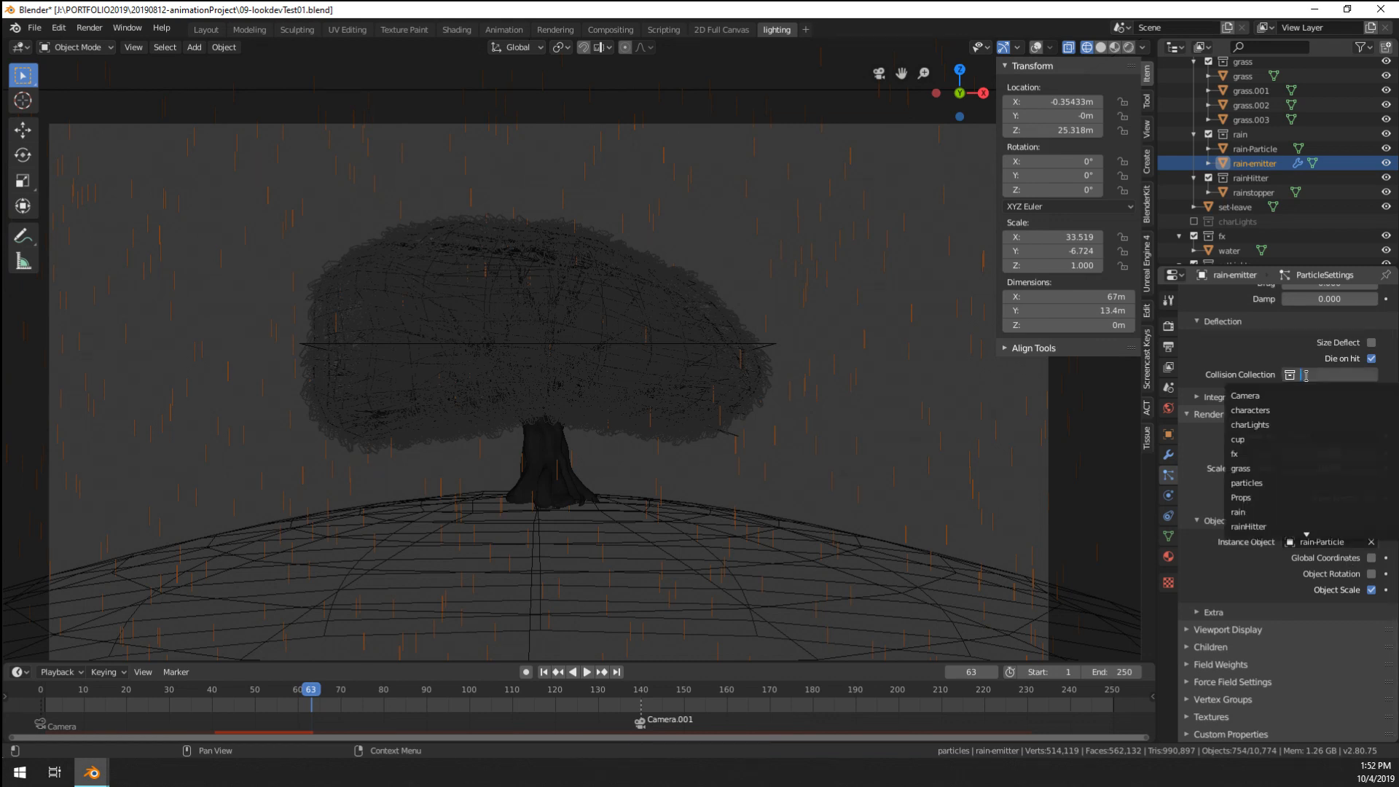
left_click(1305, 375)
type("rain")
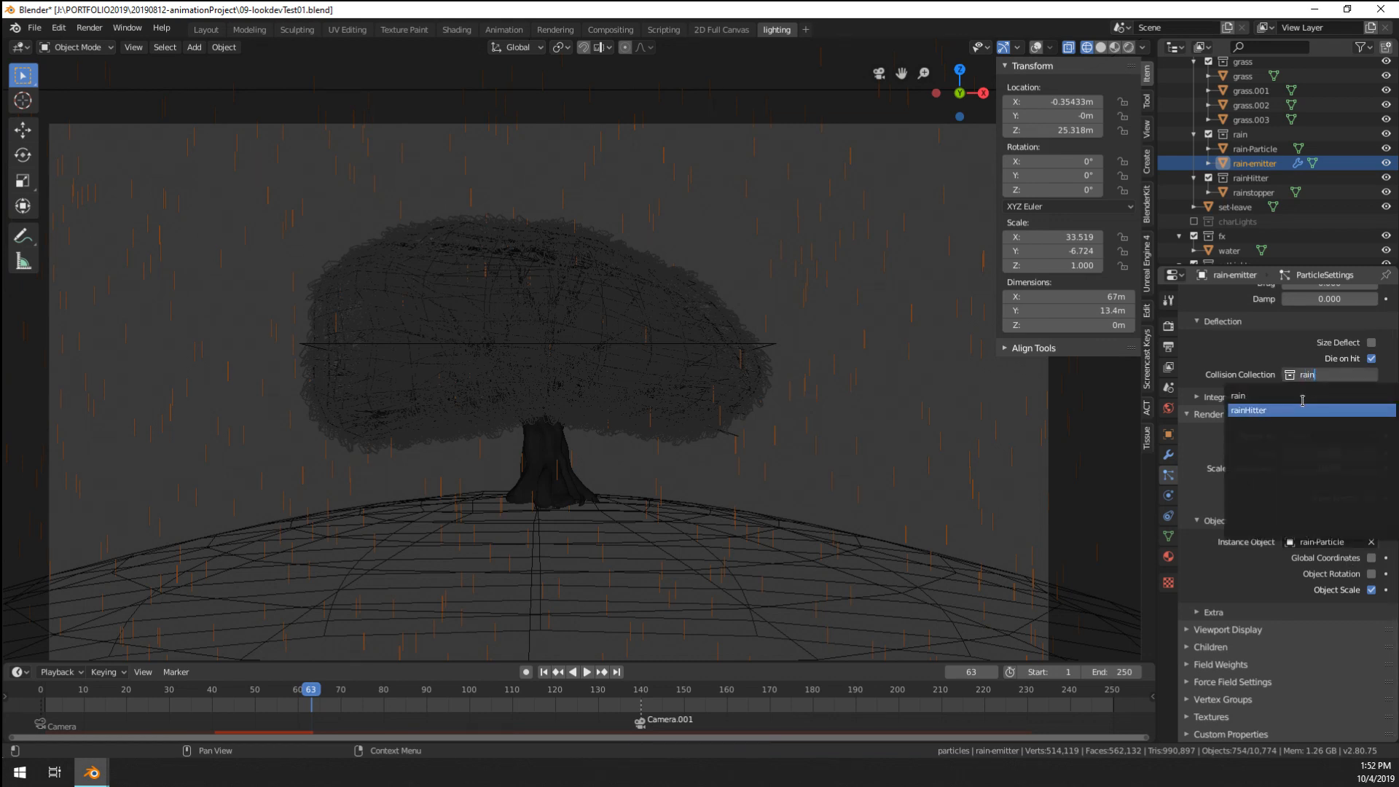
left_click(1304, 408)
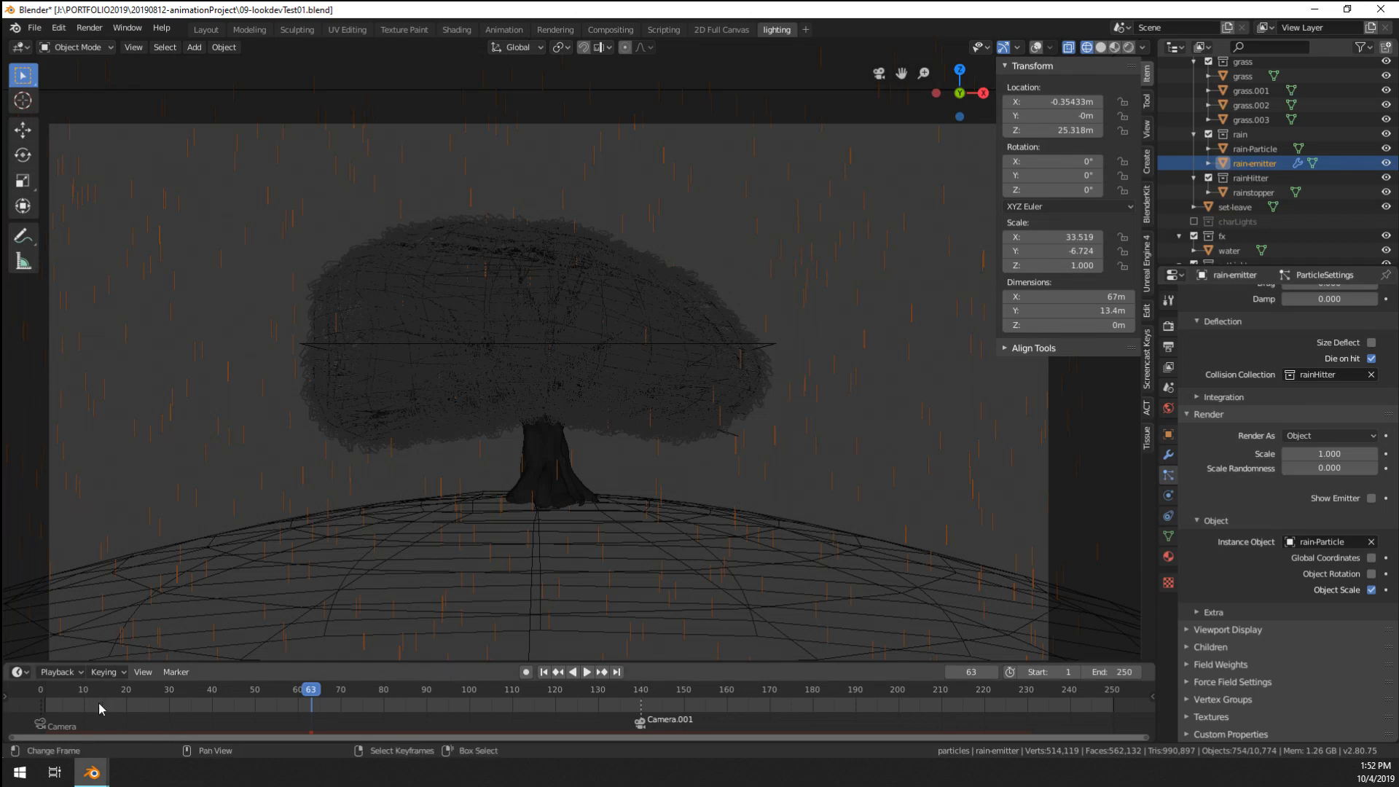
- Replay the animation from its beginning in wireframe to check how the rain meets the rainstopper plane
left_click(42, 701)
key("space")
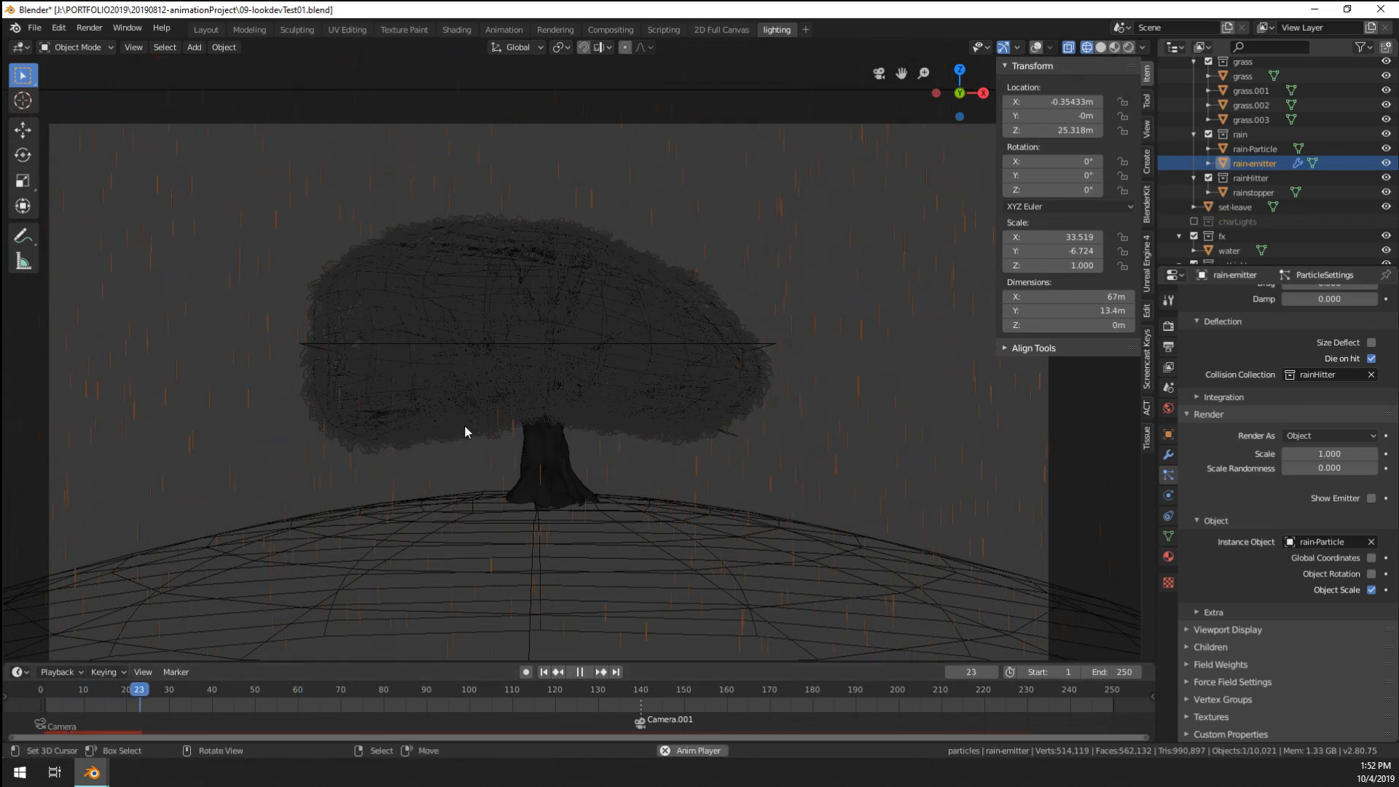
key("space")
mouse_move(40, 699)
left_mouse_down()
mouse_move(56, 700)
mouse_move(45, 700)
left_mouse_up()
key("space")
- Watch the rain in solid, material preview and rendered shading, replaying the animation from the start
key("z")
left_click(603, 369)
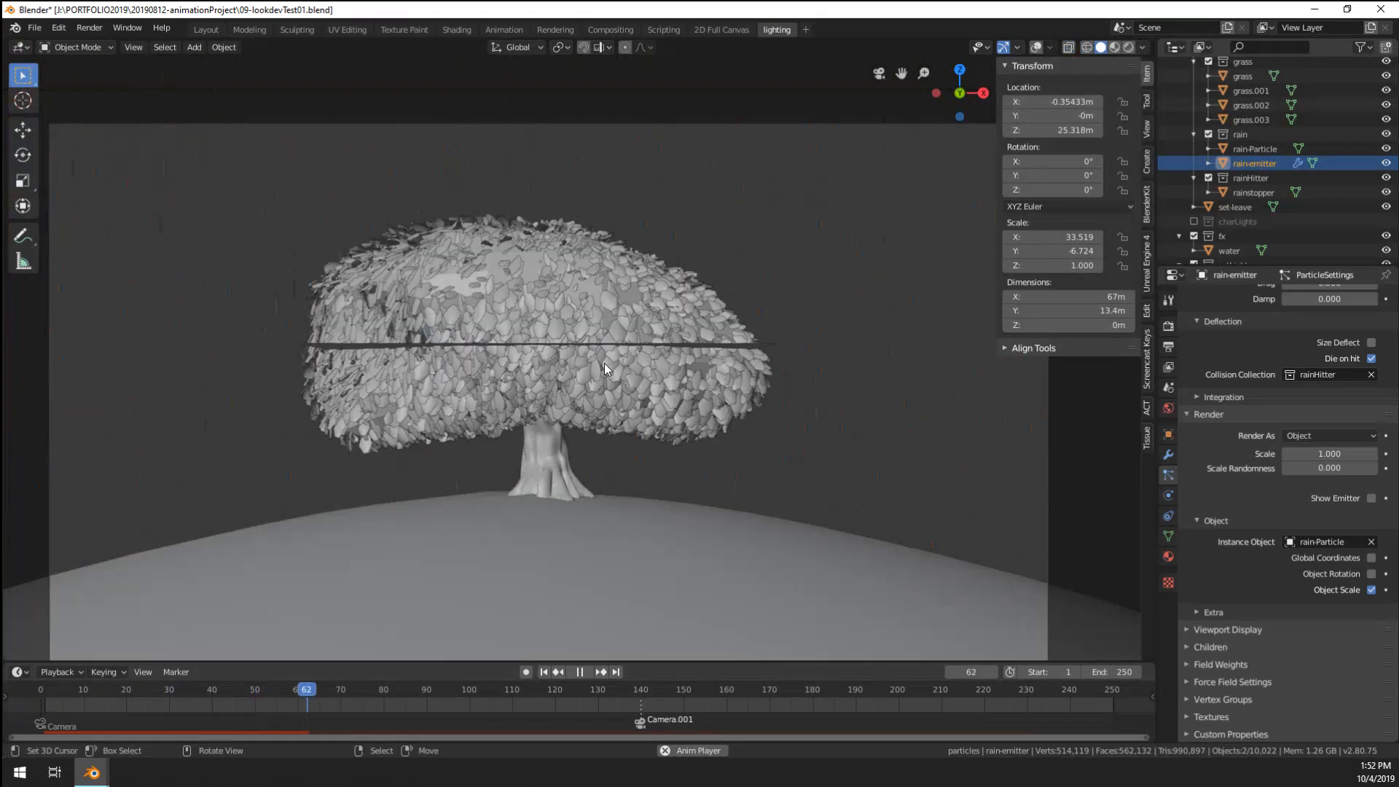
key("z")
left_click(594, 435)
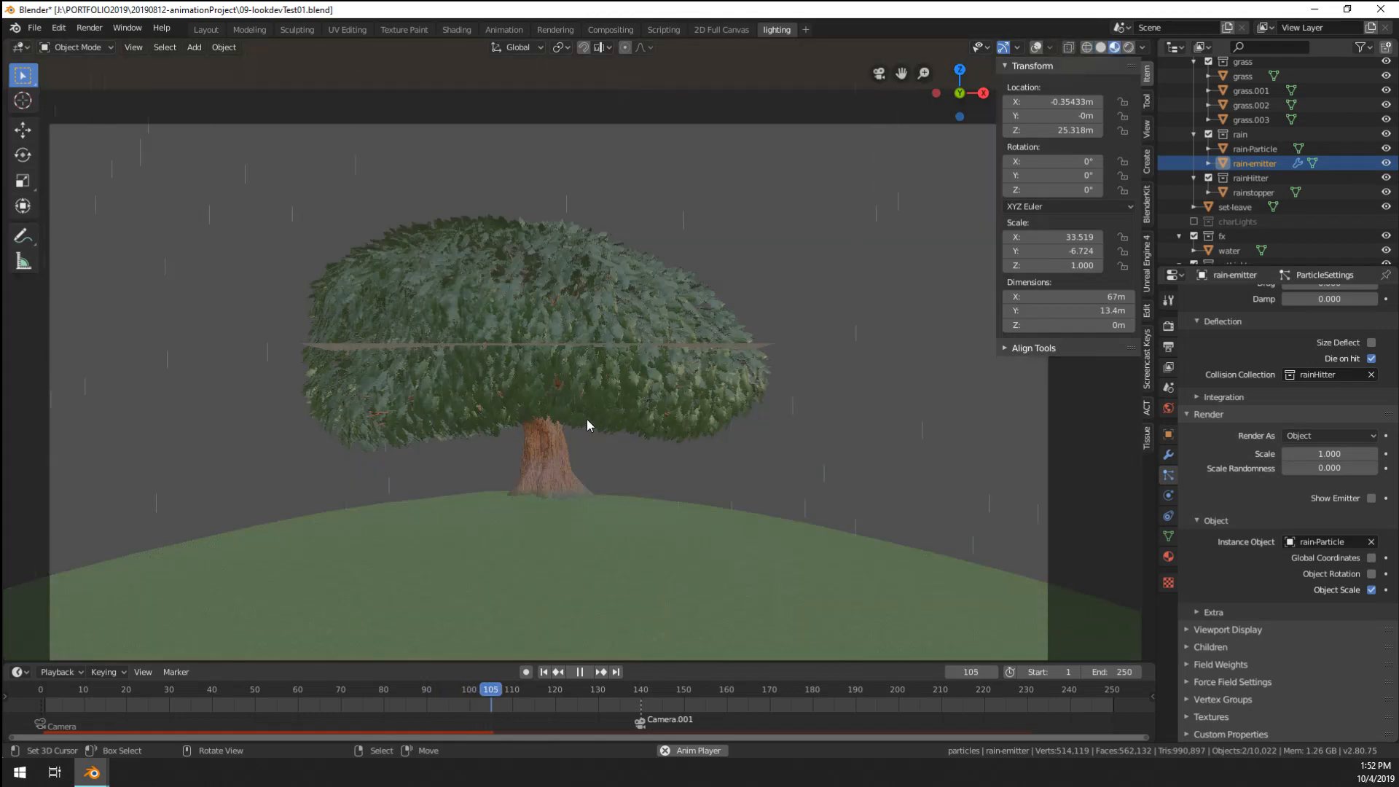
key("z")
left_click(585, 336)
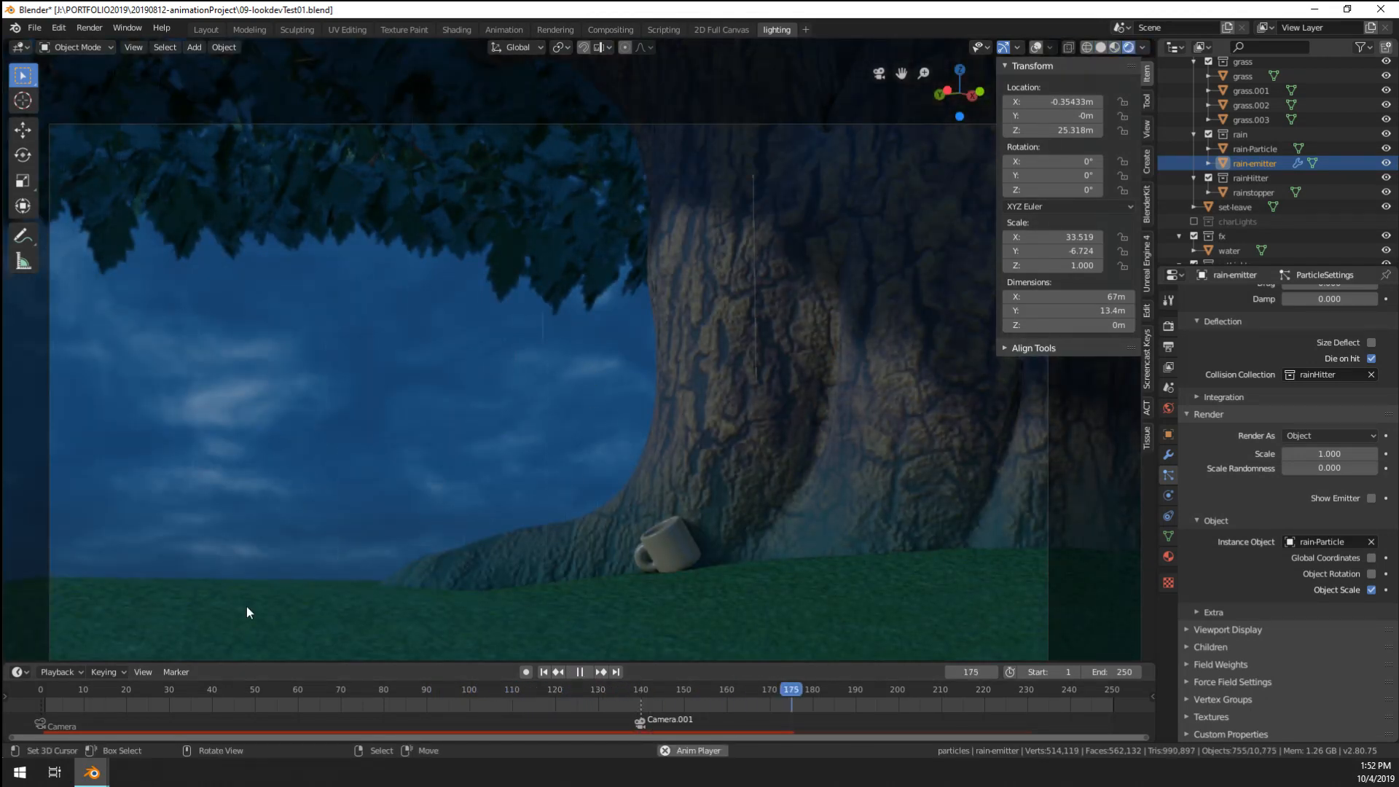
left_click(46, 708)
key("space")
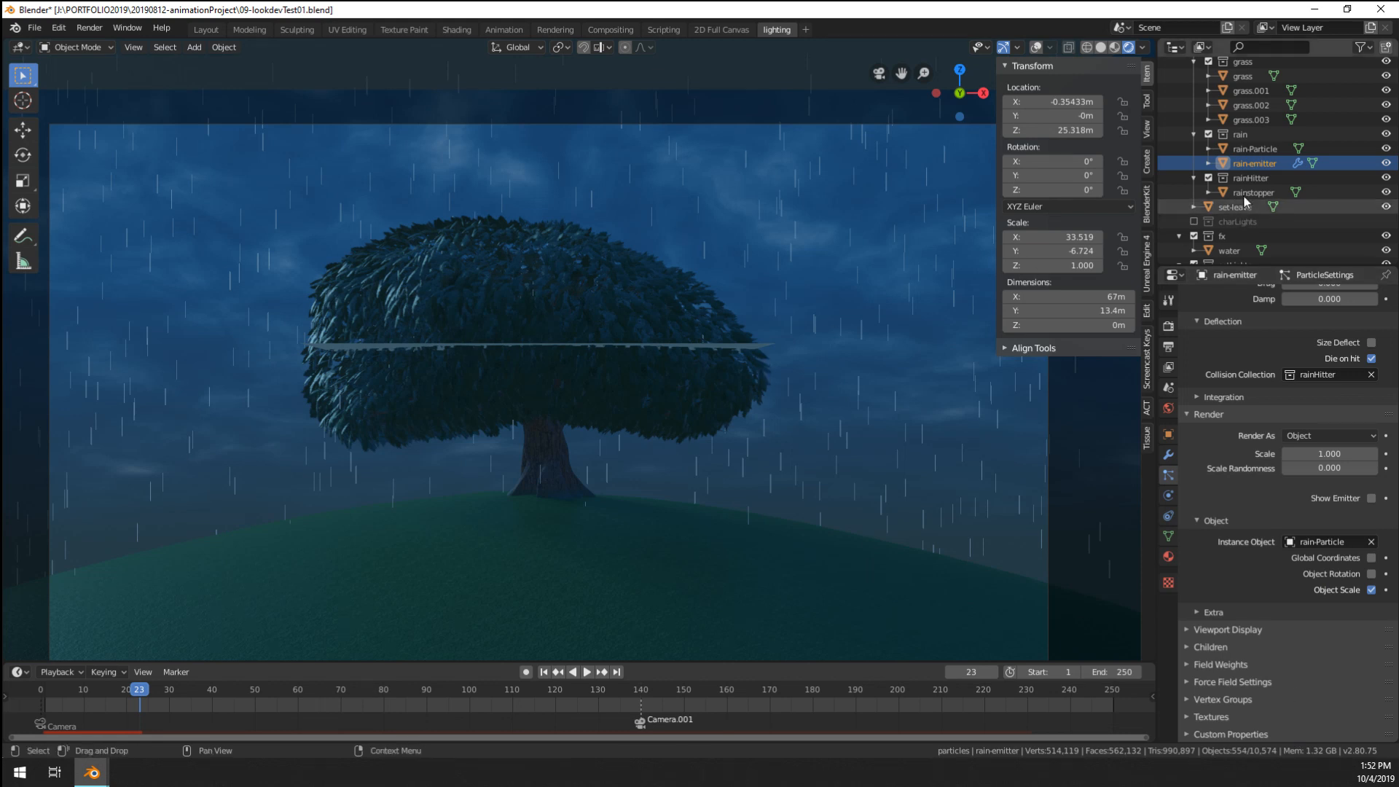
- Set the Integration timestep of the rain particles to 0.02
scroll(1274, 474, "up", 3)
scroll(1274, 474, "down", 3)
scroll(1274, 474, "up", 5)
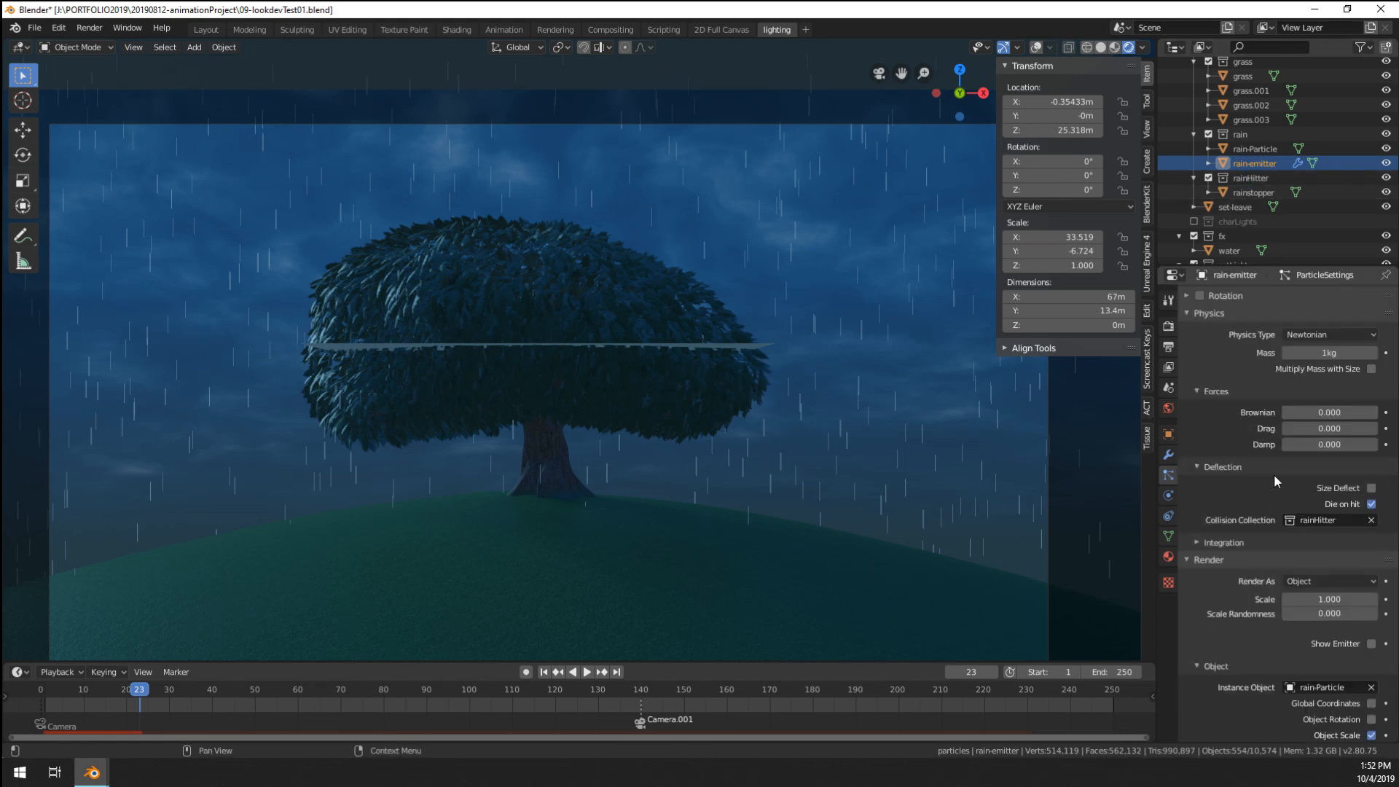
left_click(1222, 542)
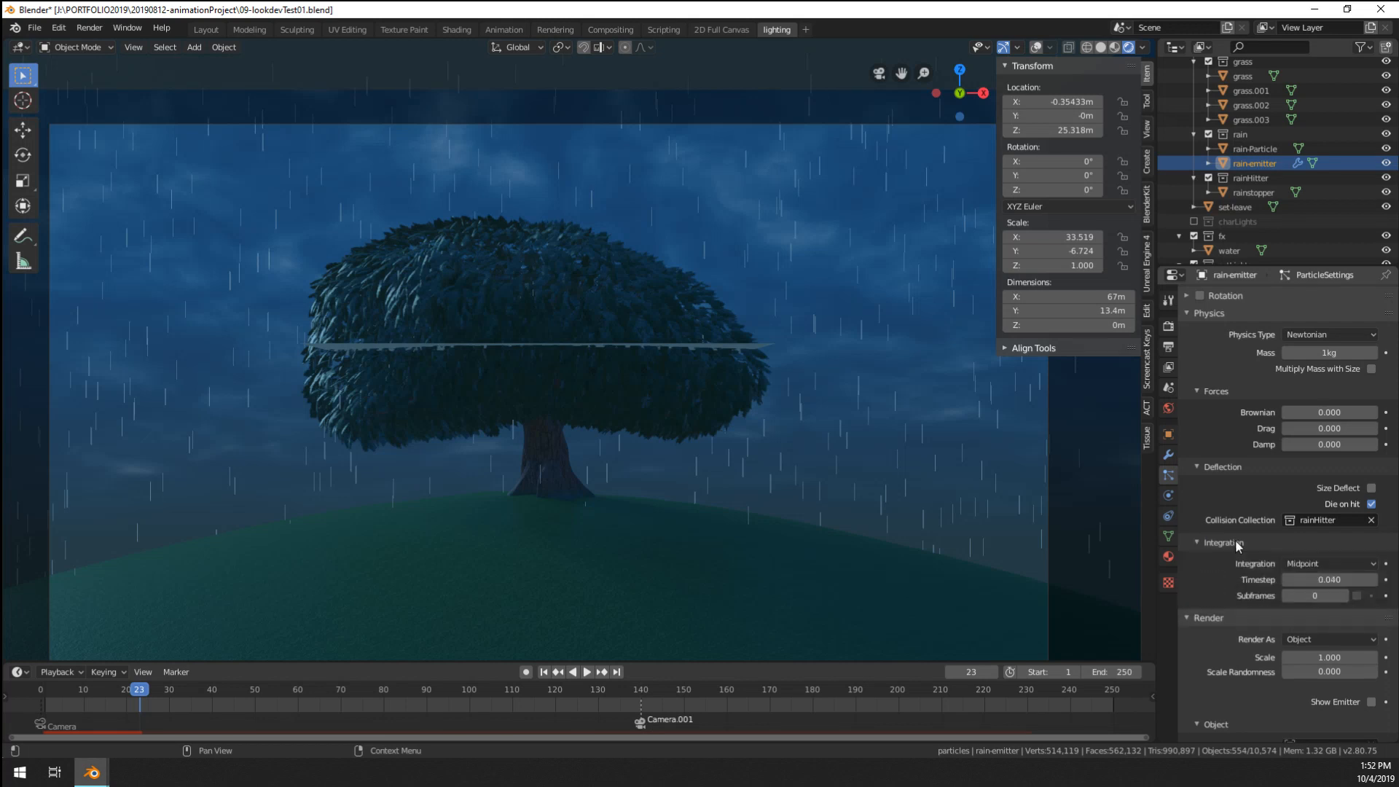
left_click(1312, 564)
left_click(1313, 563)
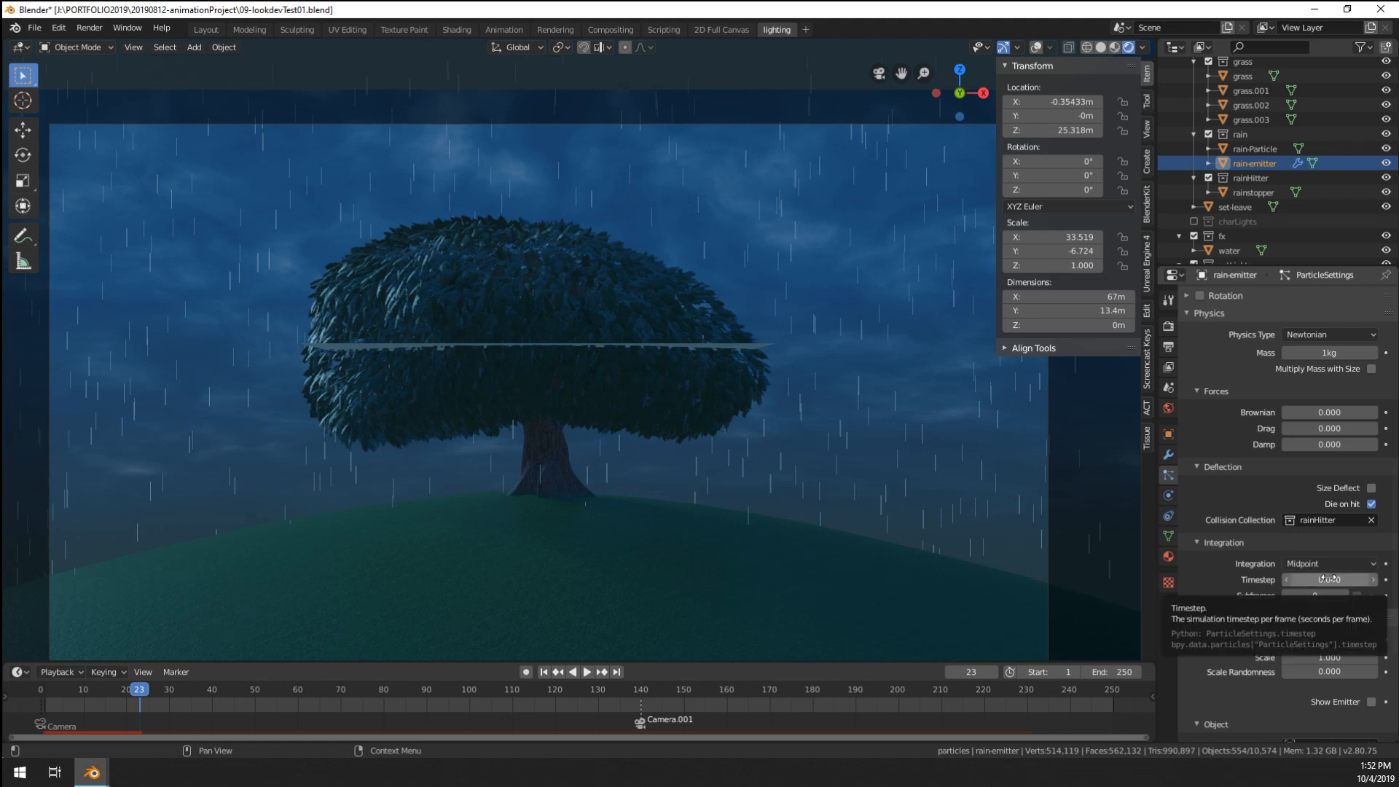
left_click(1329, 578)
left_click(1336, 579)
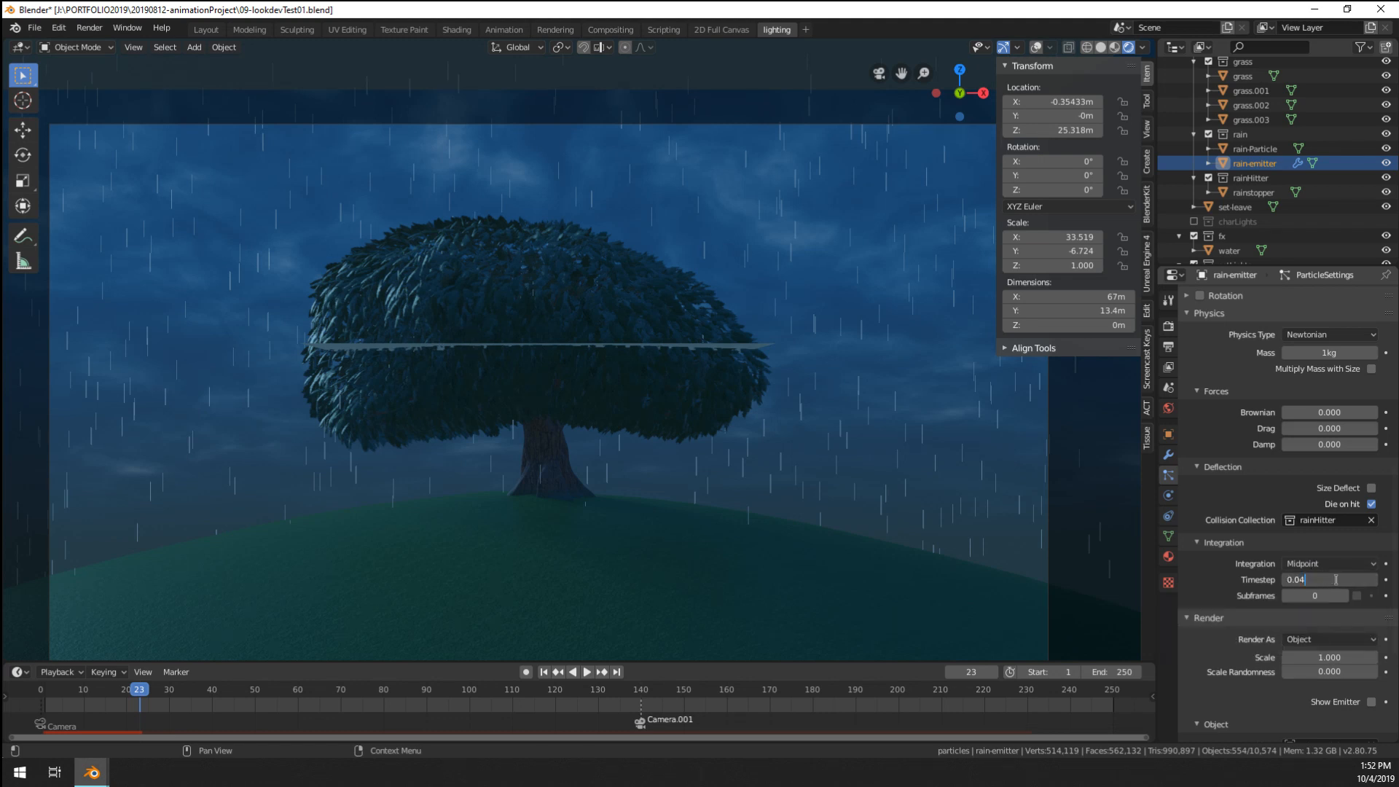
key("BackSpace")
type("2")
key("Return")
- Extrude the rainstopper plane upward into a slab about 2.32 m thick inside the tree crown
scroll(781, 336, "up", 3)
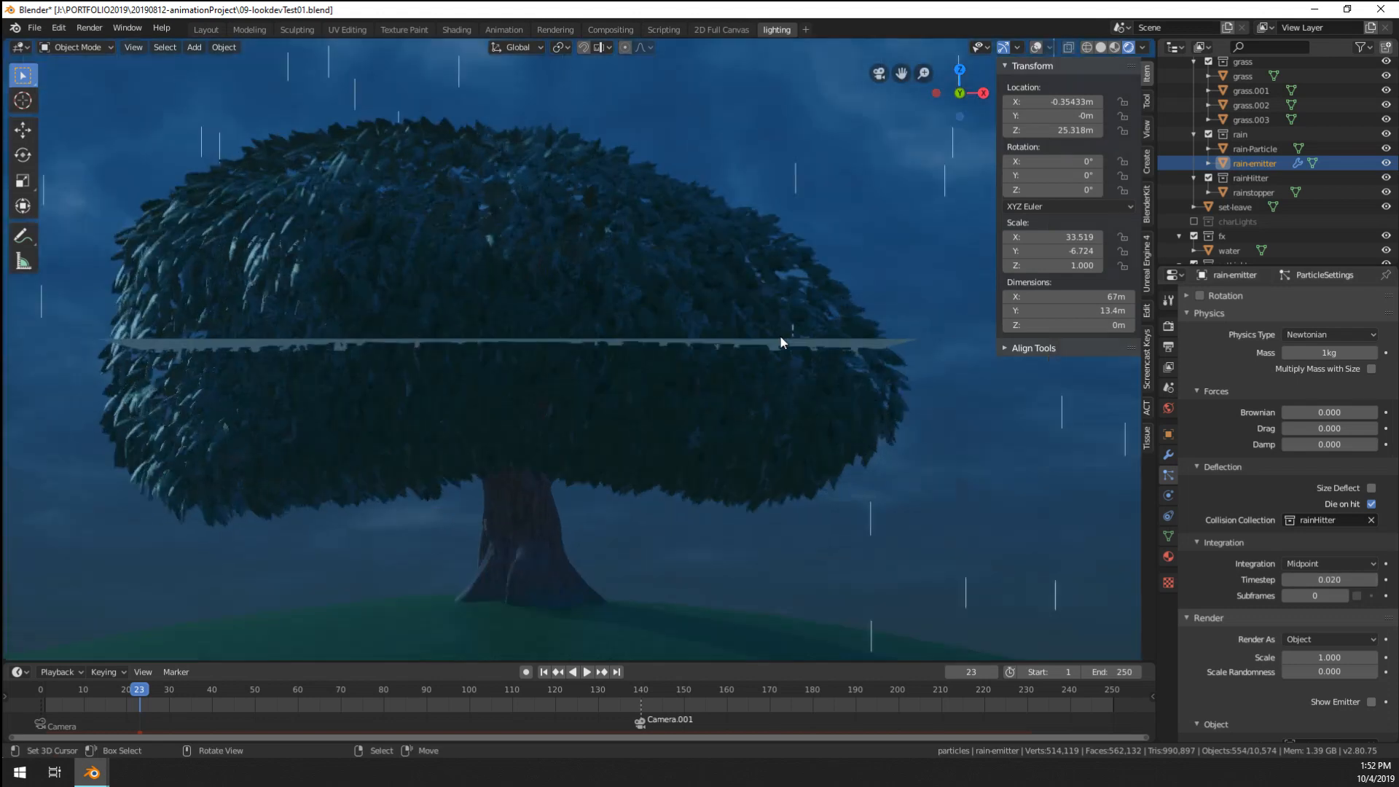
key("Tab")
key("Tab")
left_click(1254, 192)
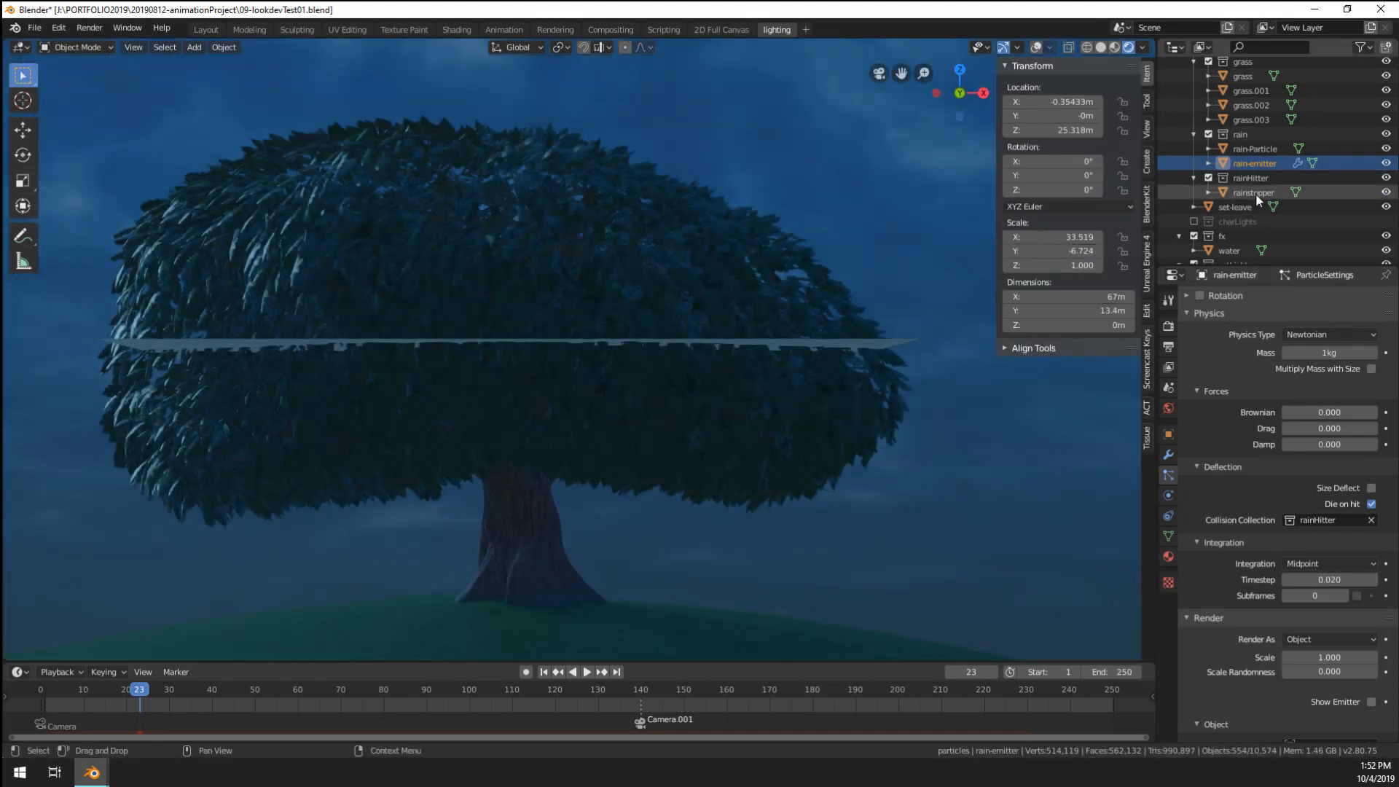
key("Tab")
key("e")
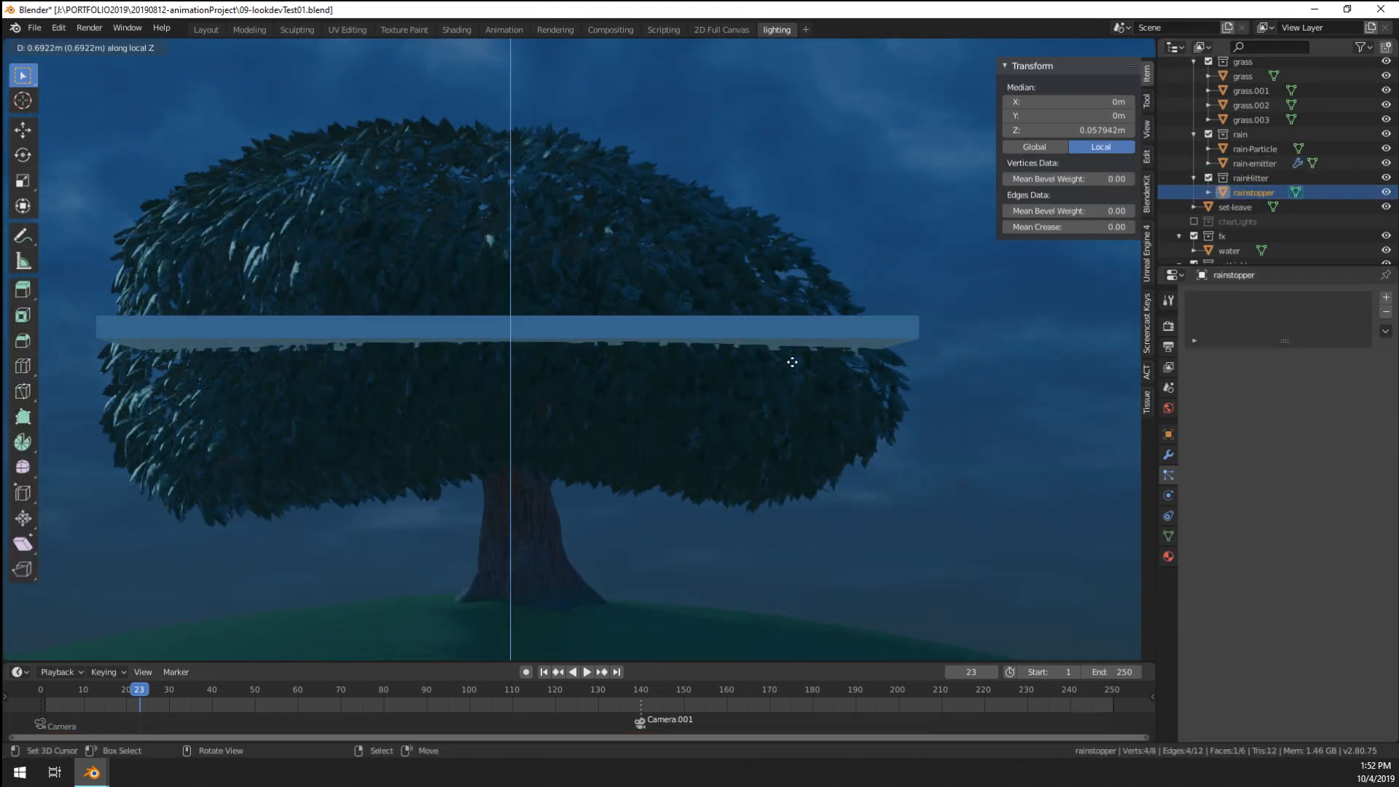
left_click(825, 386)
key("a")
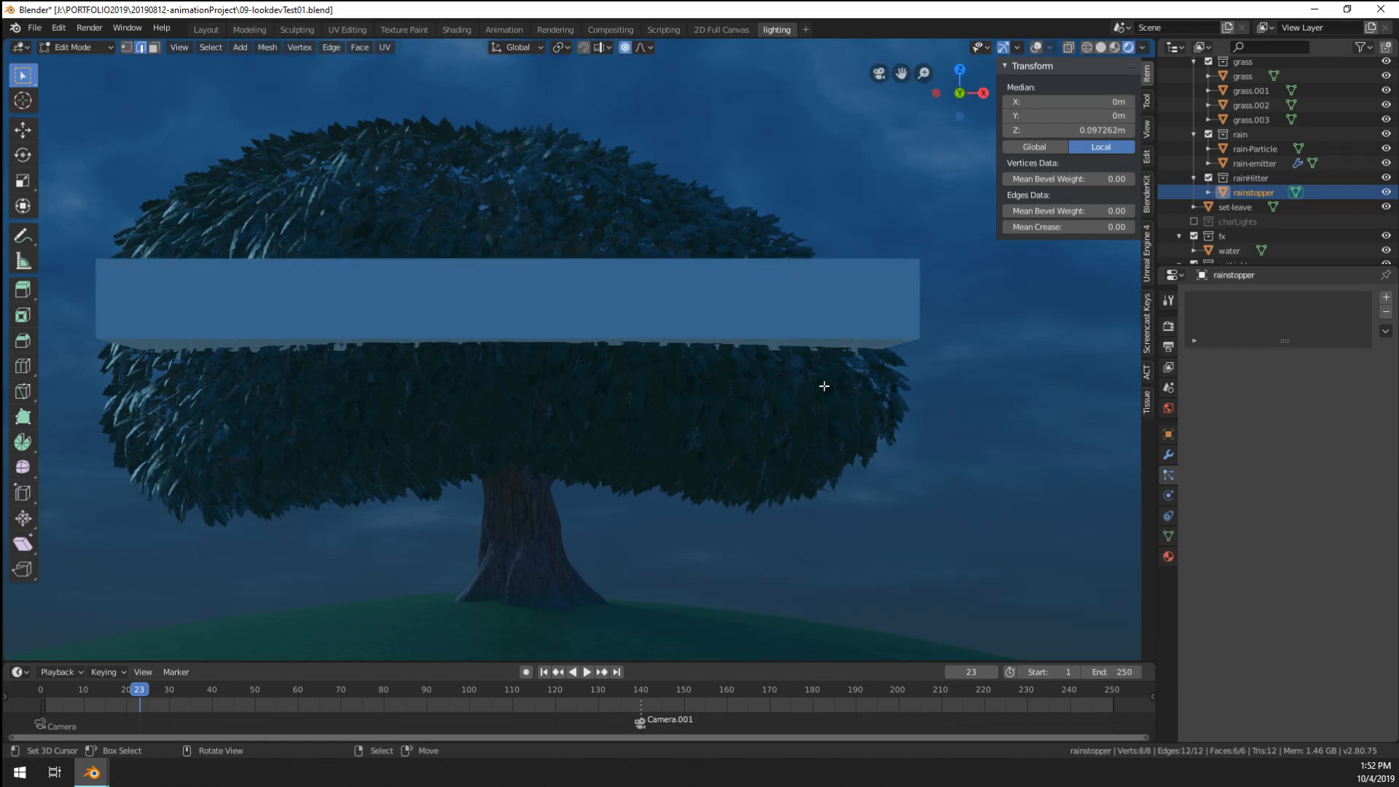
key("Tab")
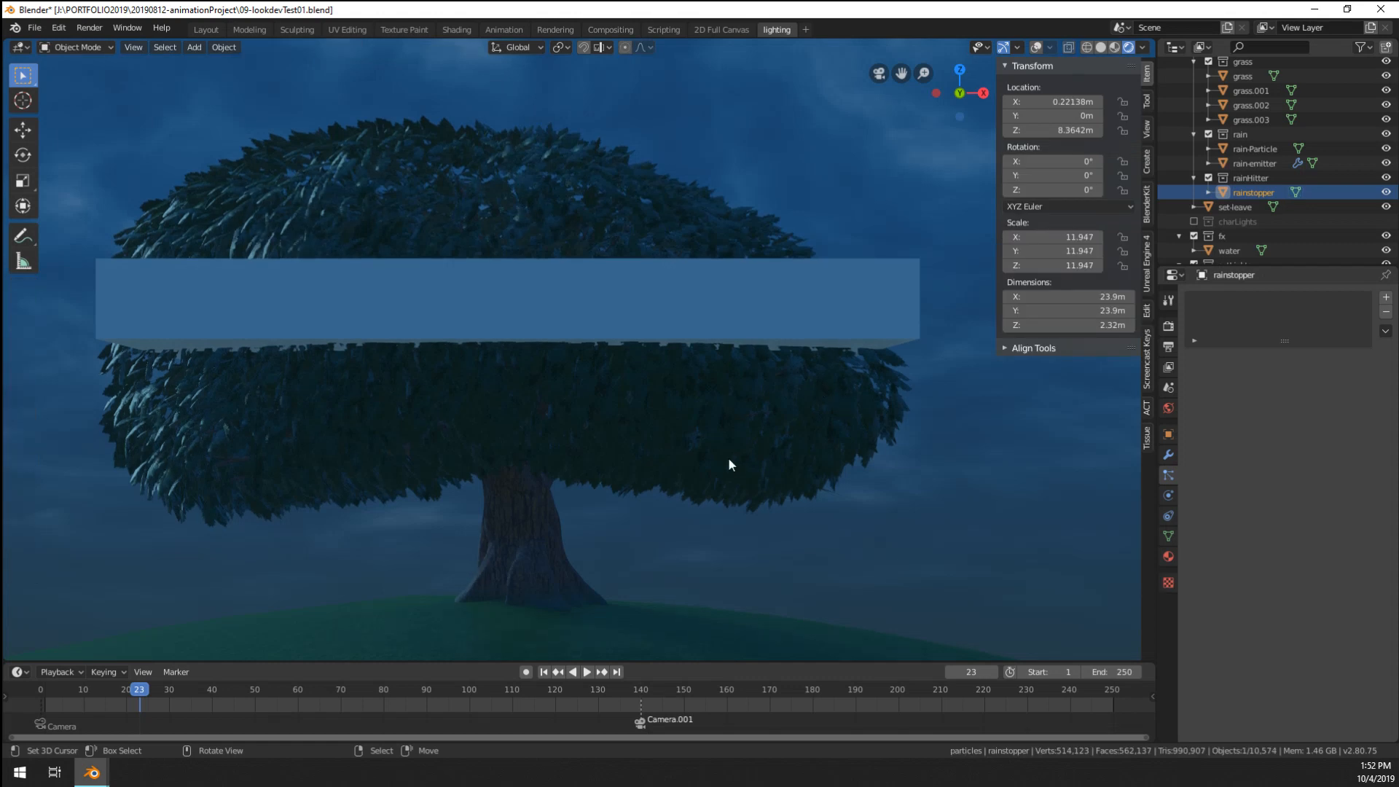
- Replay the rain from the start and inspect the thickened rainstopper and falling drops from below the crown
scroll(721, 444, "down", 5)
middle_click_drag(732, 430, 740, 431, "shift")
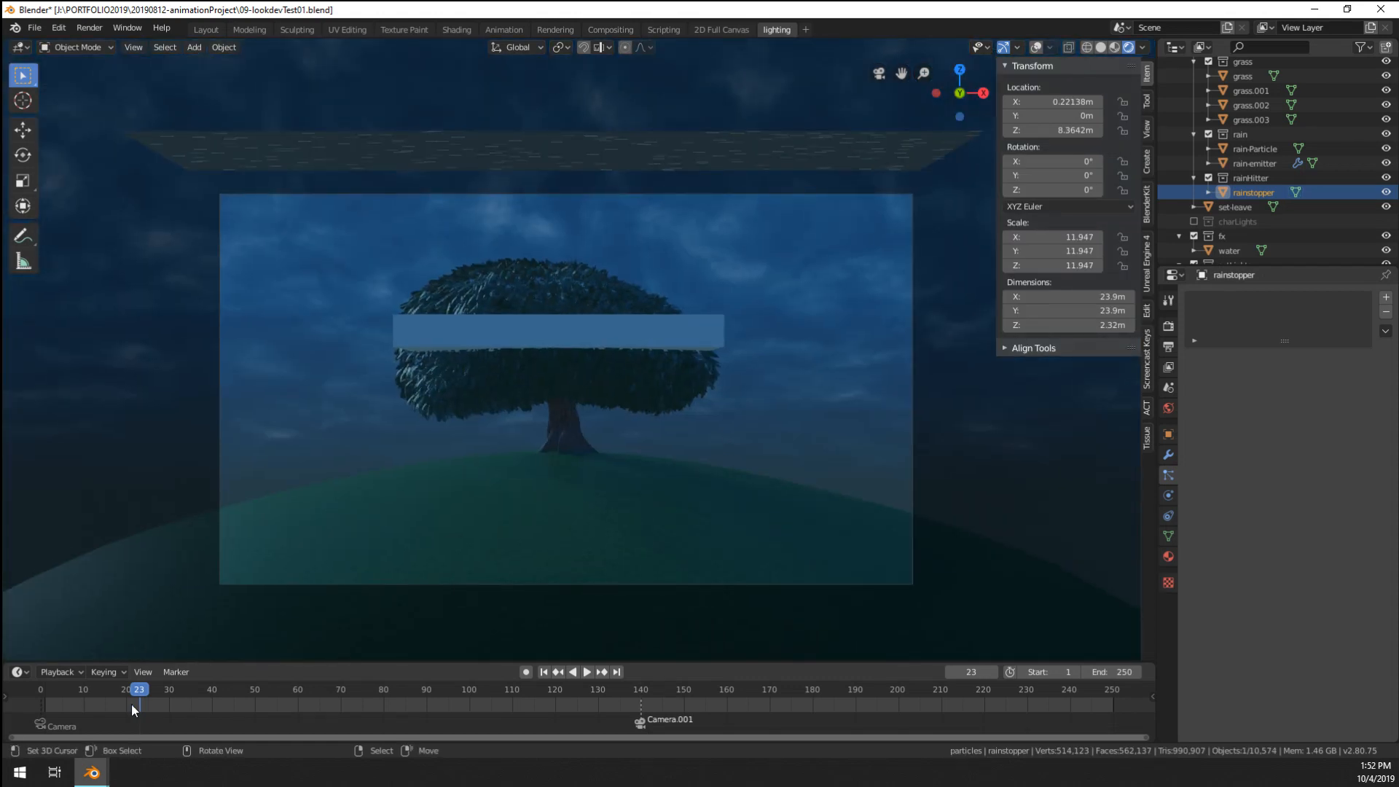
left_click(47, 702)
key("space")
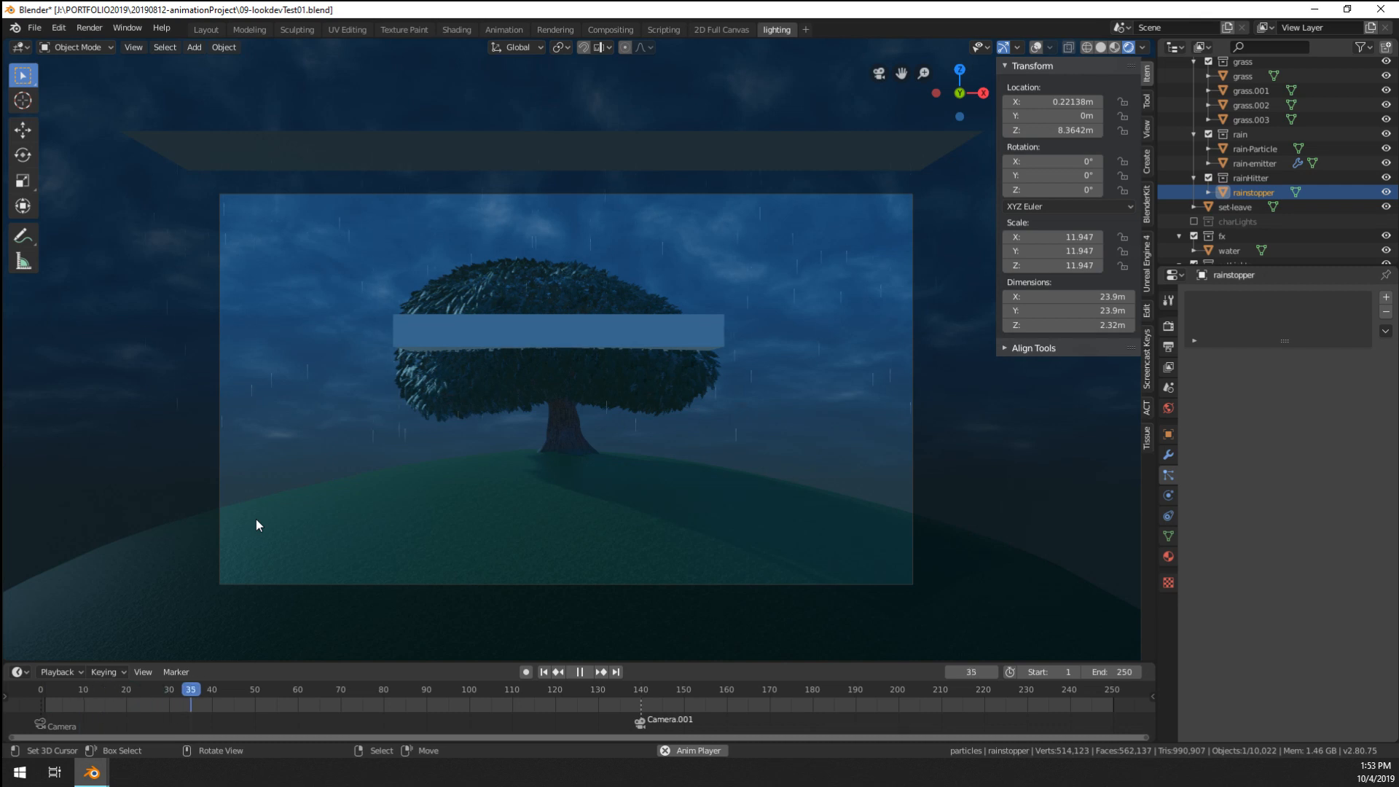
scroll(566, 383, "up", 2)
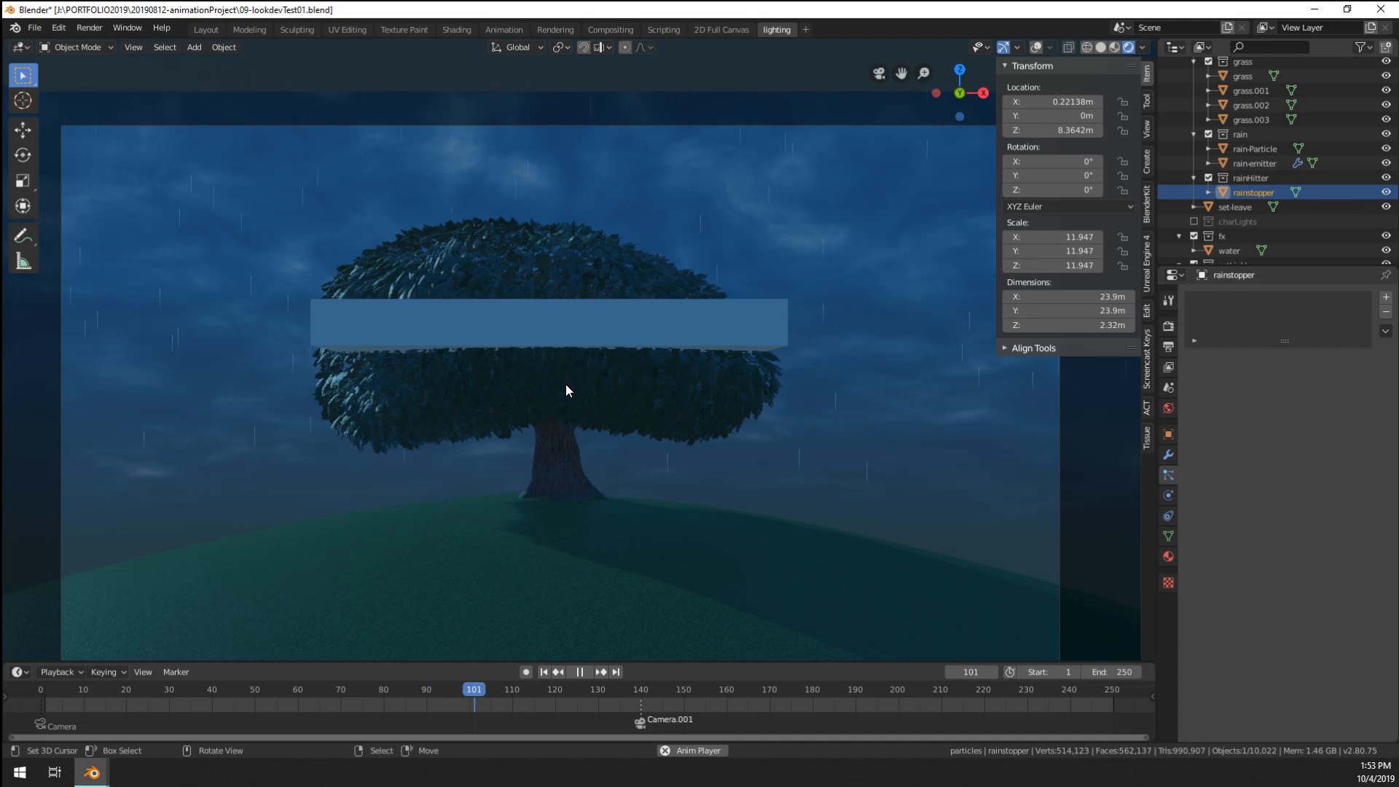
key("space")
middle_click_drag(579, 386, 500, 360)
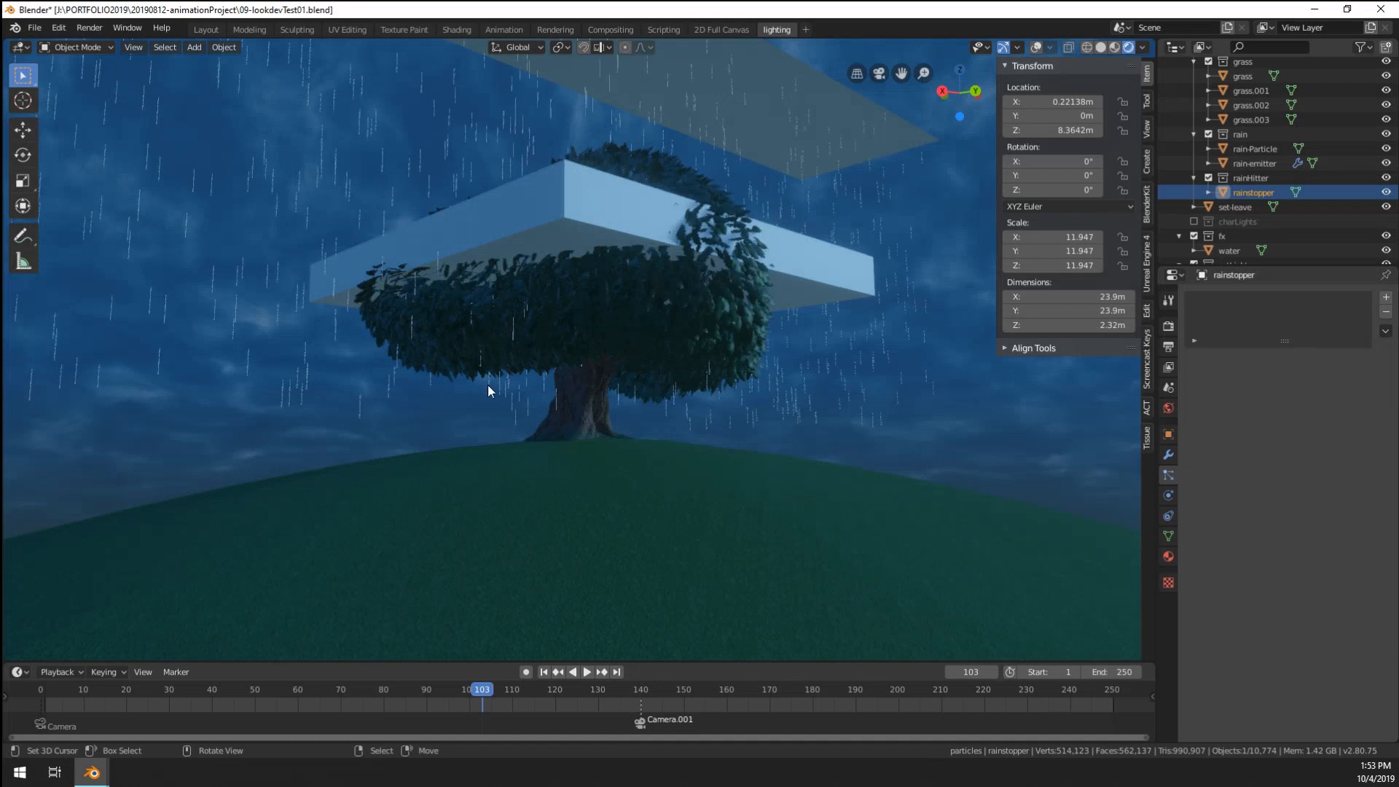
- Try to move the rain-emitter behind the tree, to about X 4.05 m, Y 21.1 m, Z 25.24 m
middle_click_drag(411, 420, 658, 440)
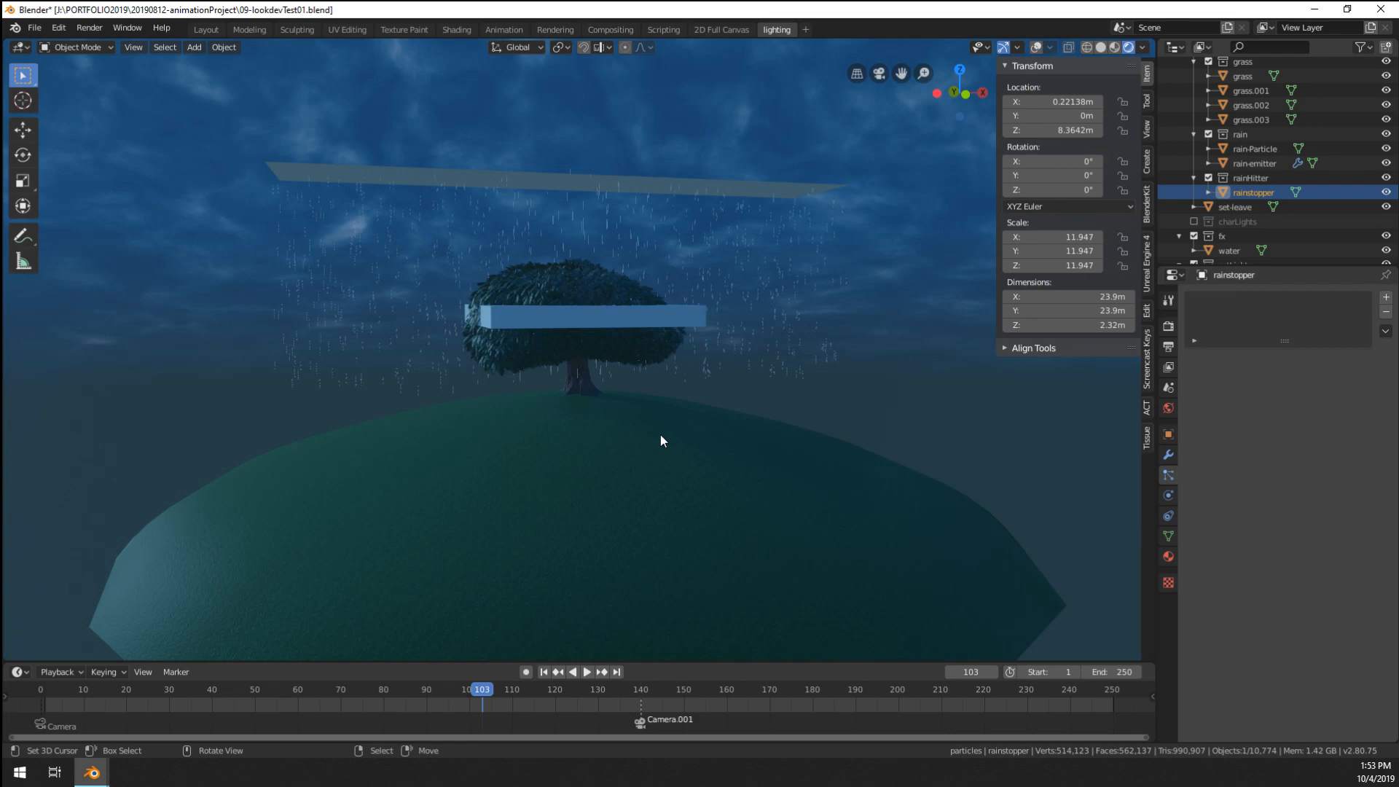
scroll(658, 394, "up", 5)
middle_click_drag(551, 308, 515, 246)
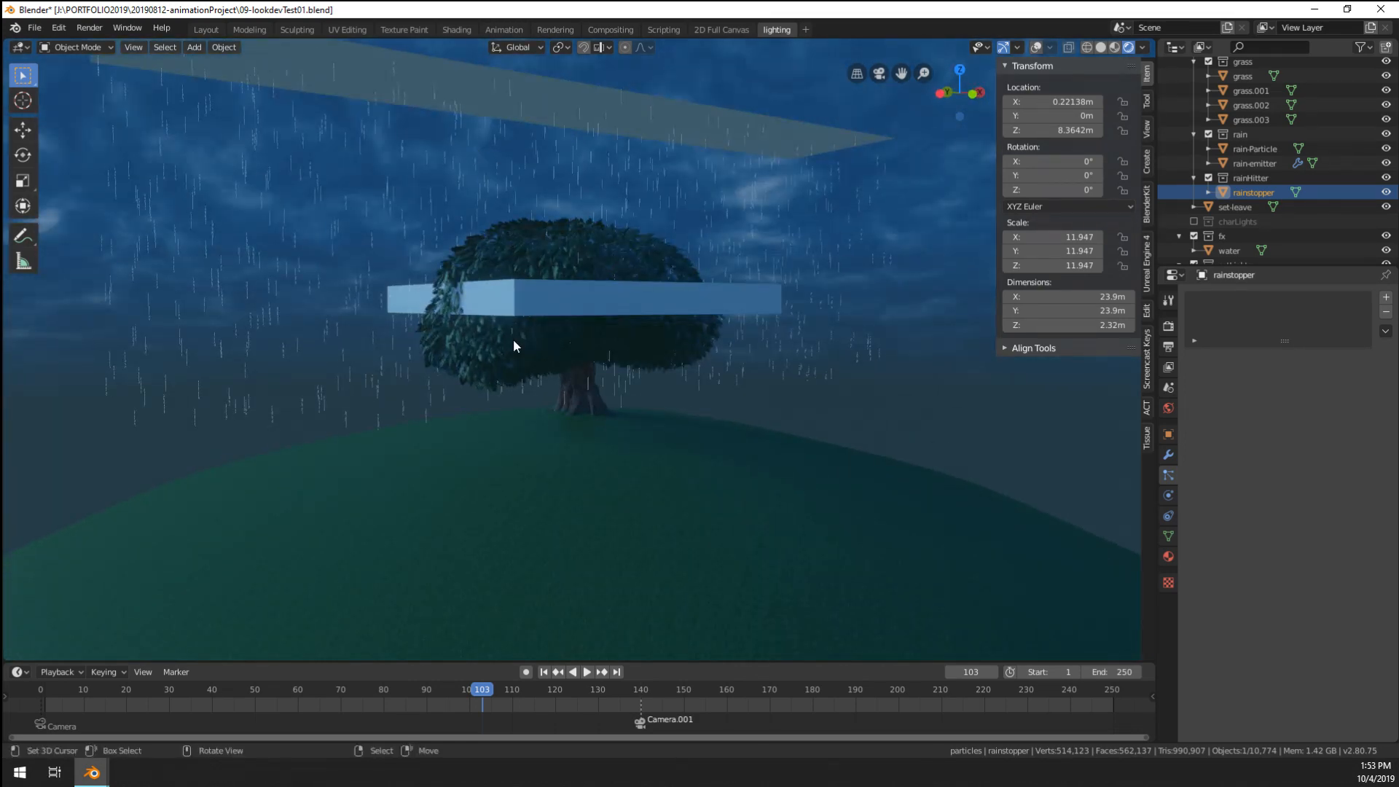
middle_click_drag(514, 341, 499, 434)
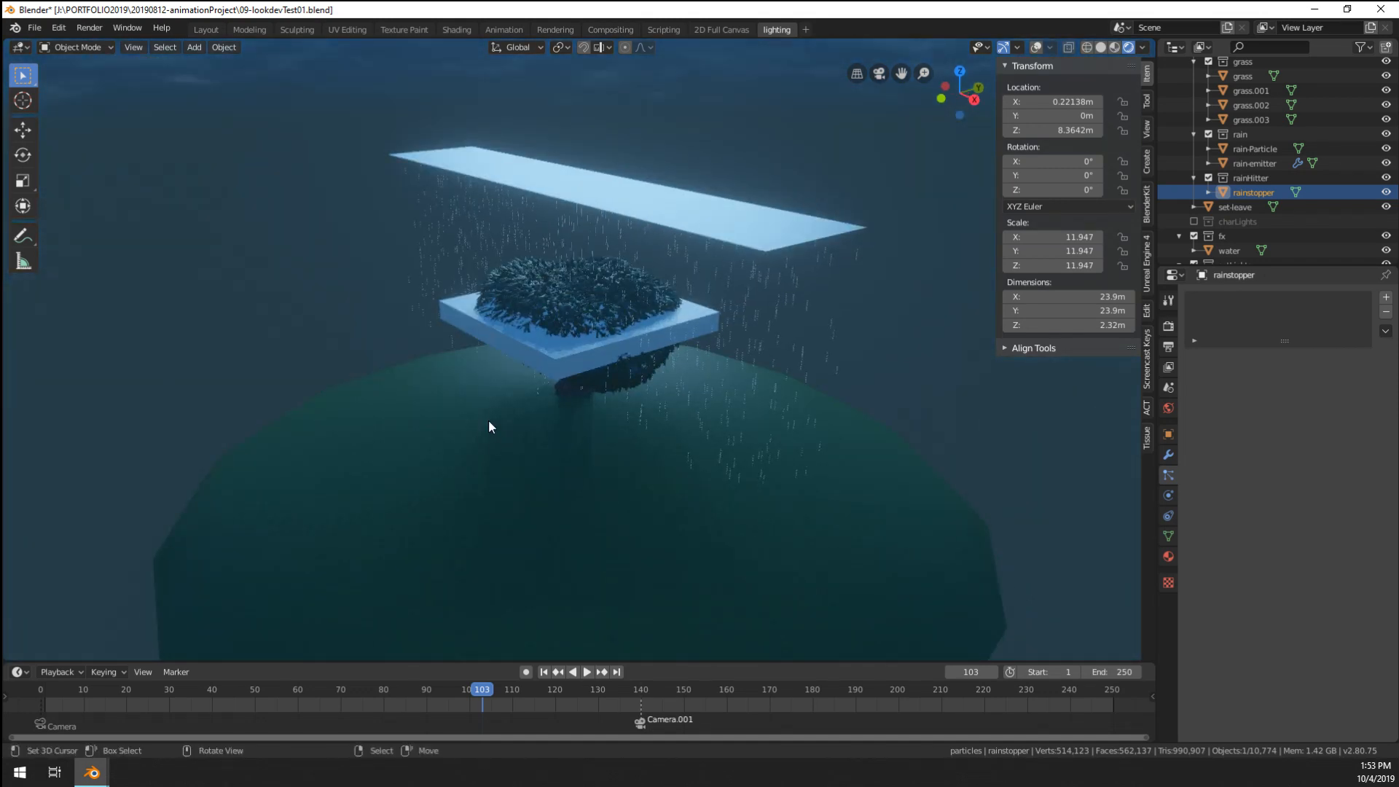
middle_click_drag(508, 324, 625, 315)
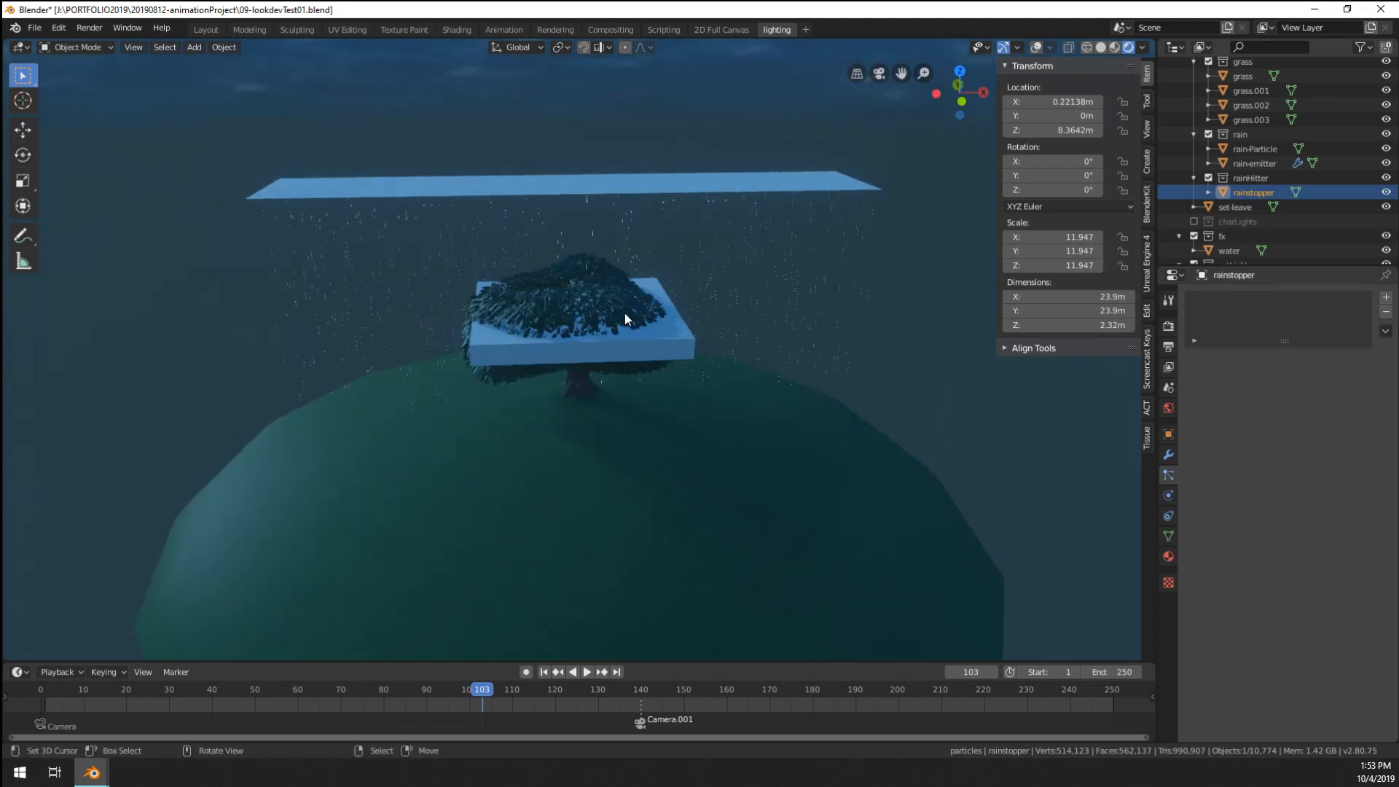
left_click(570, 233)
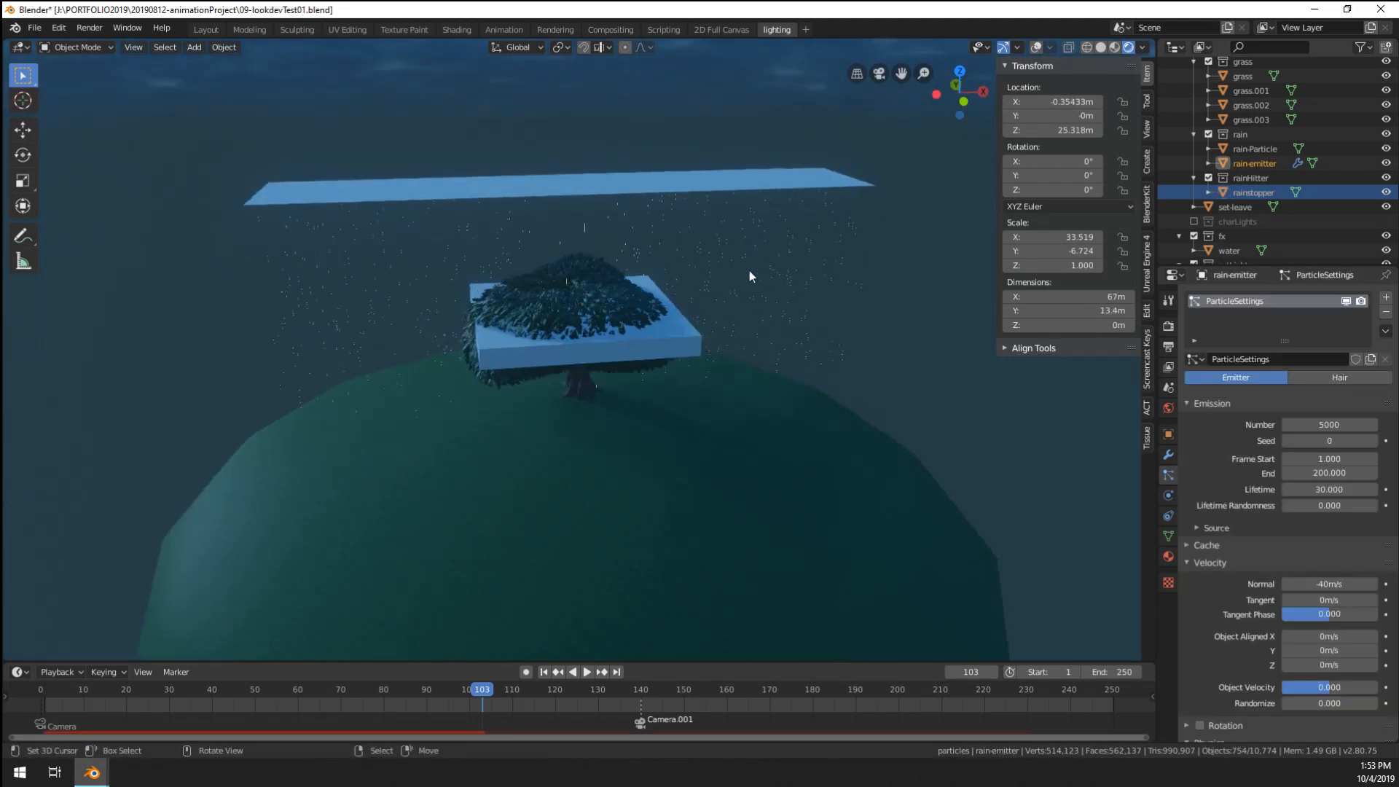
middle_click_drag(807, 269, 770, 291)
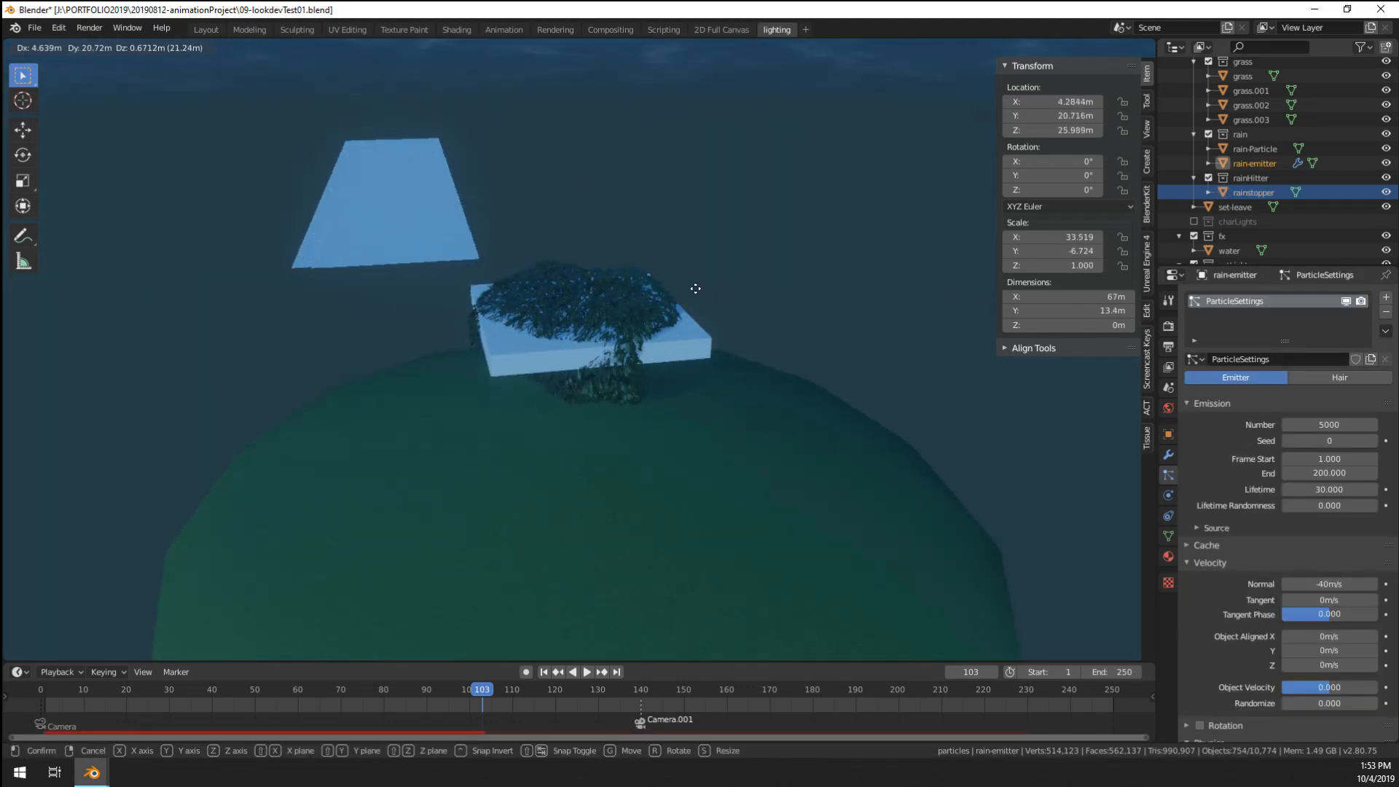
left_click(711, 379)
- Replay the rain from the start and inspect the drops falling behind the trunk from below the crown
left_click(46, 706)
key("space")
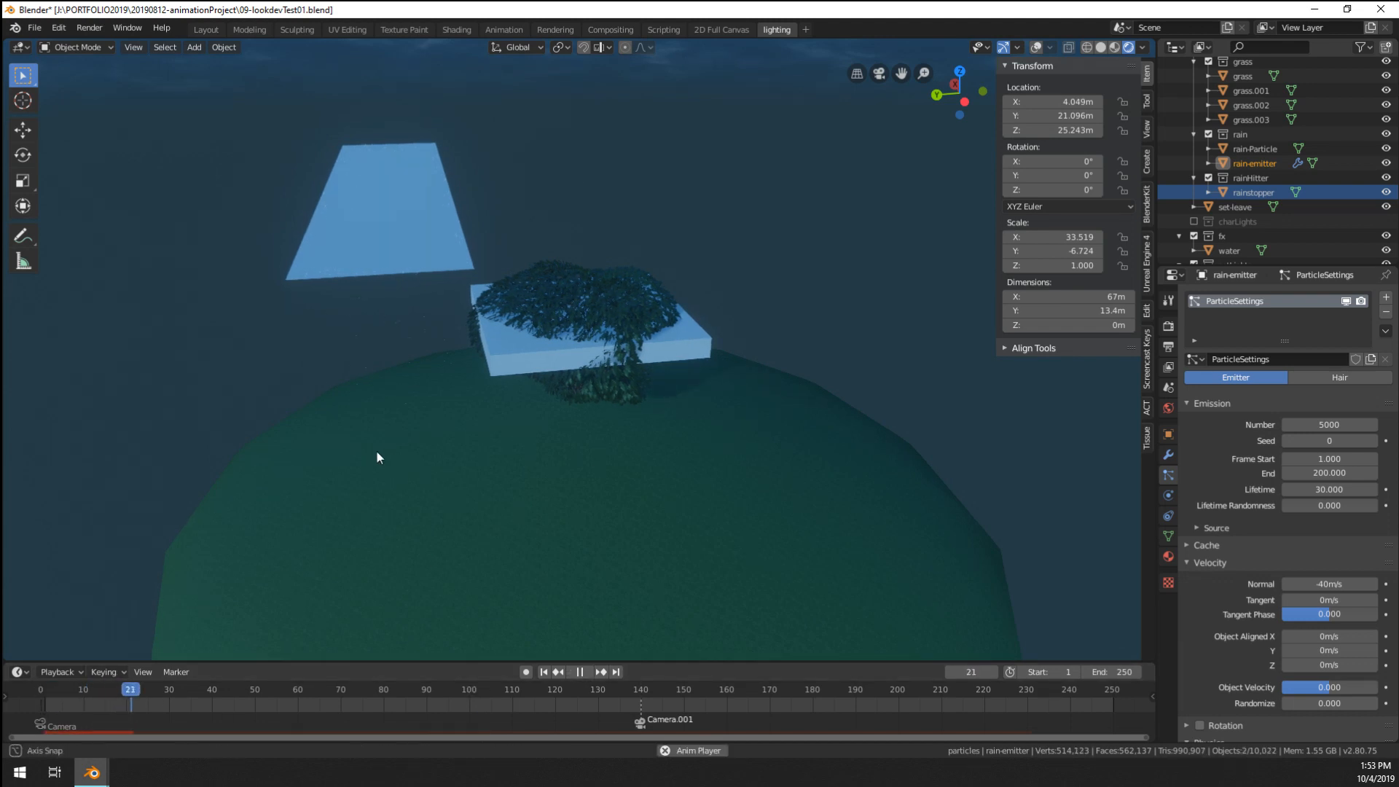
key("space")
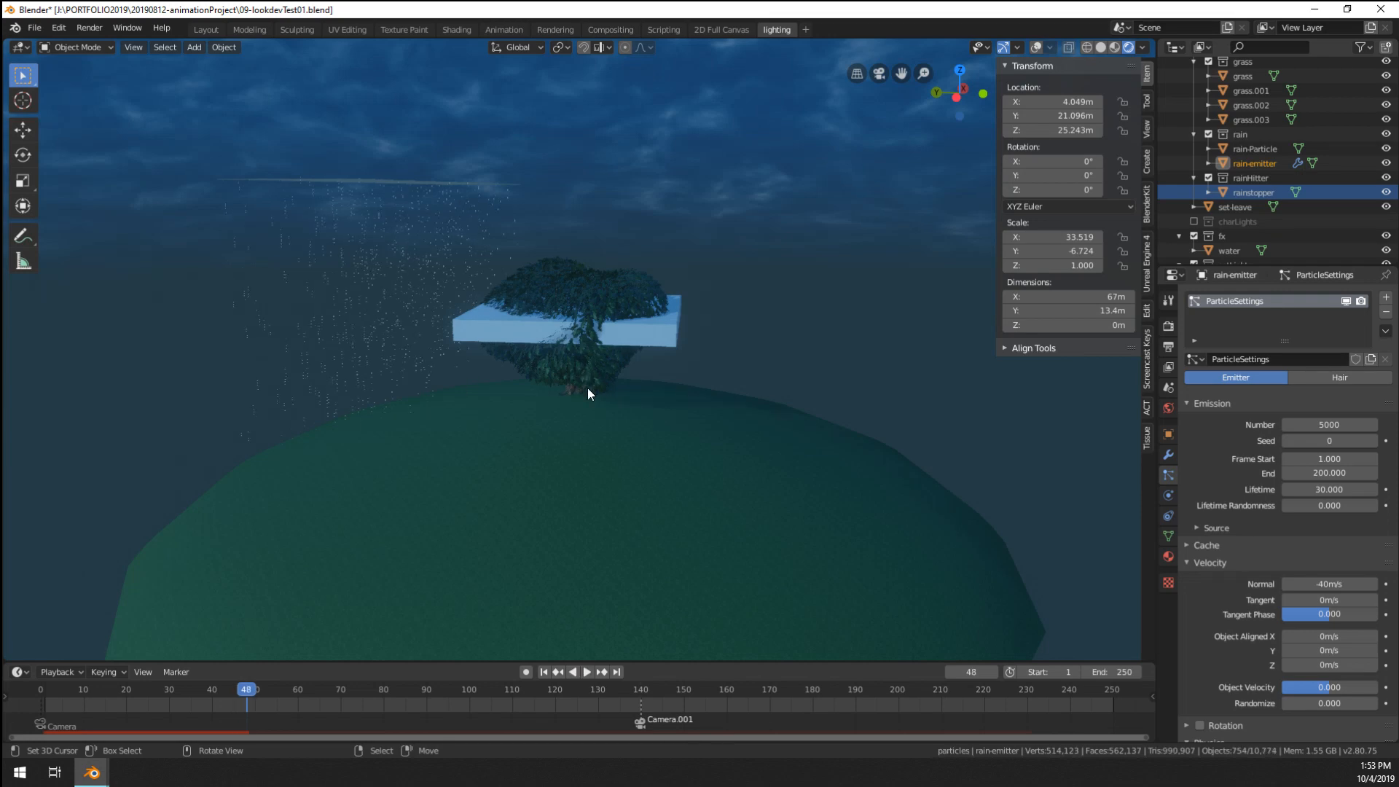
middle_click_drag(589, 394, 515, 447)
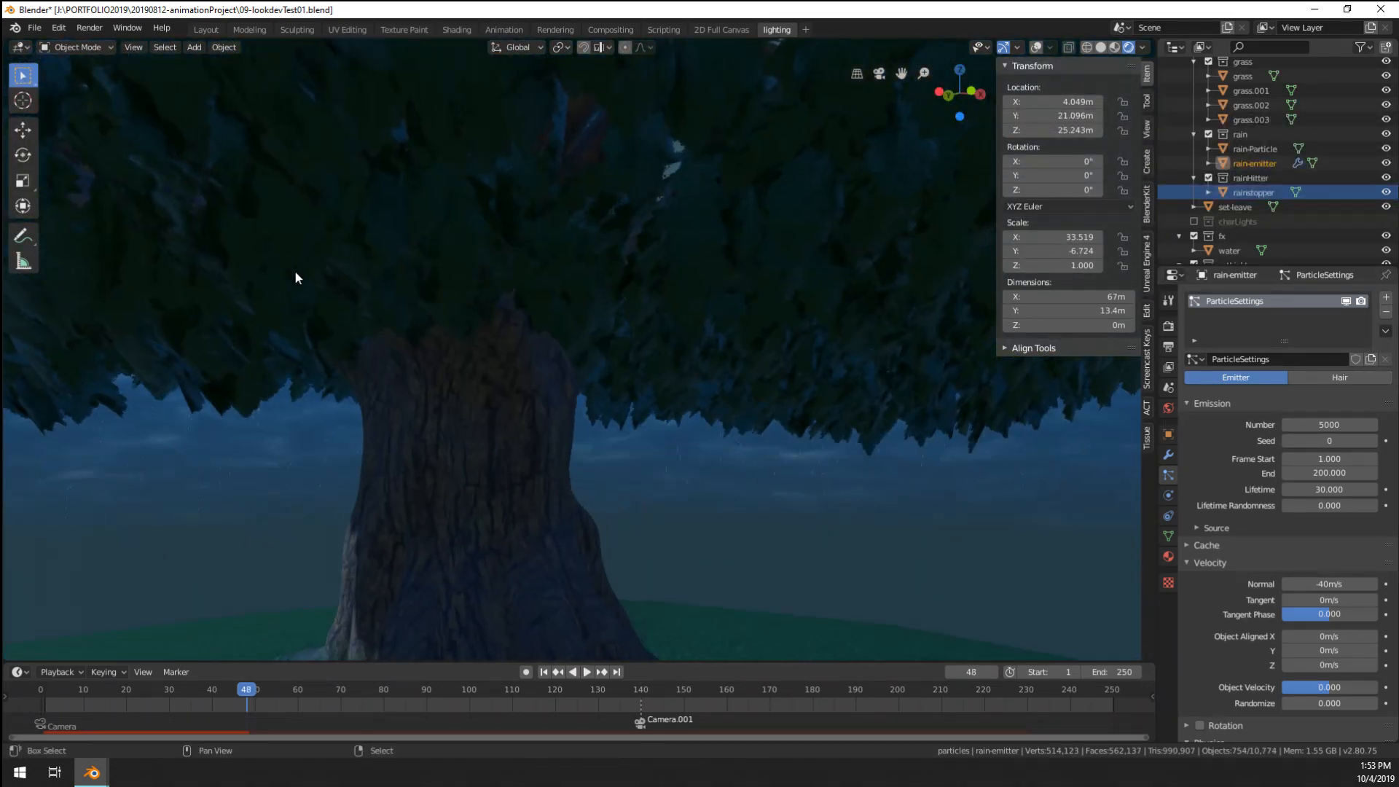
key("space")
scroll(683, 474, "up", 2)
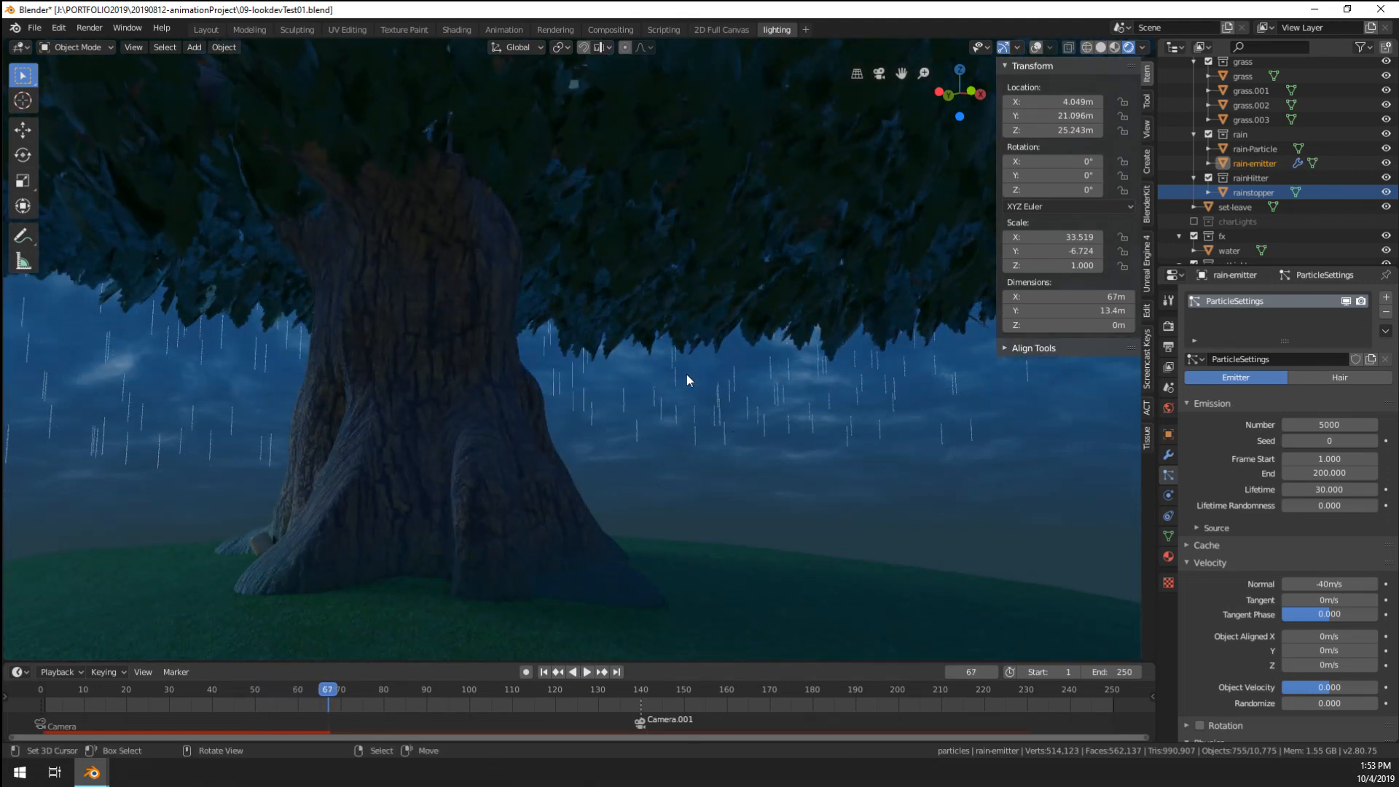
scroll(687, 378, "down", 6)
middle_click_drag(624, 353, 676, 383)
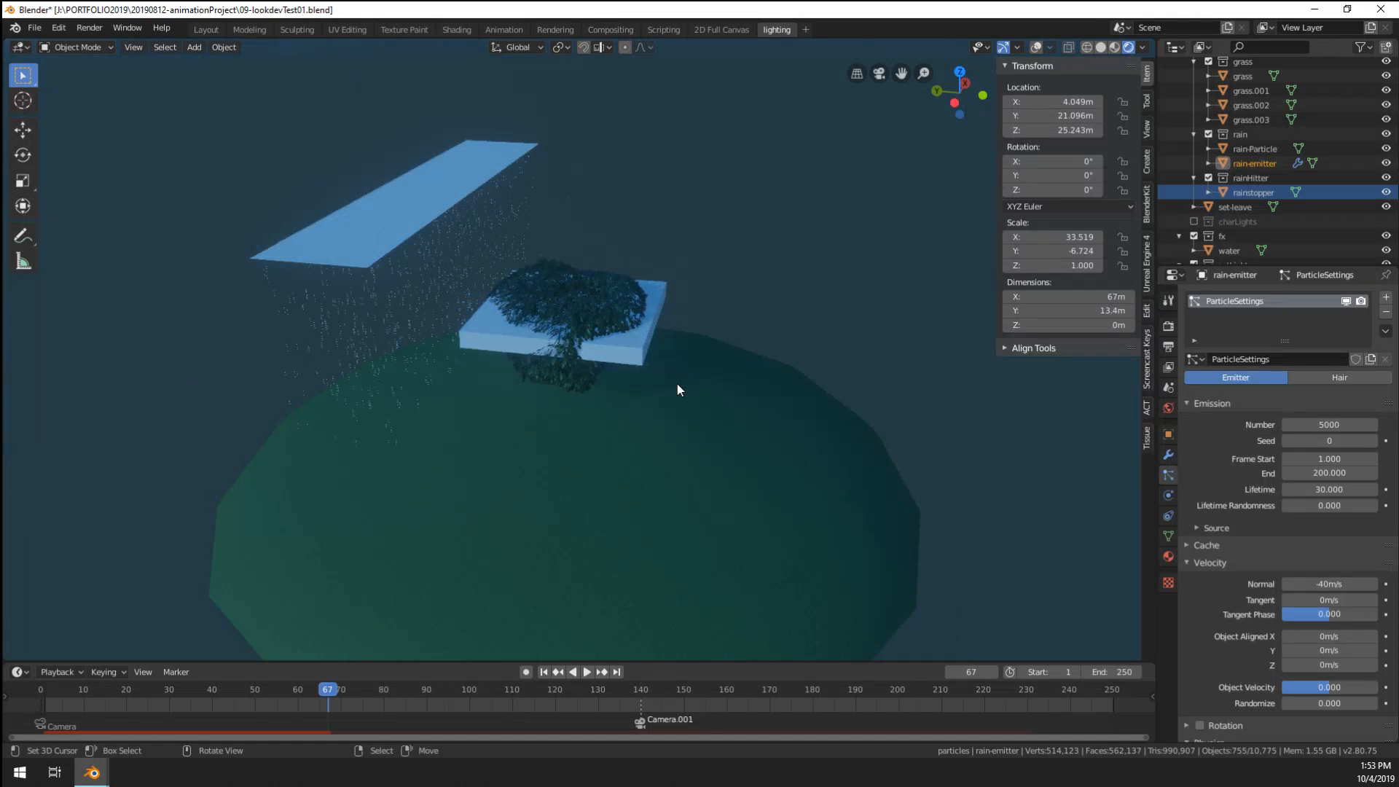
- Undo the last rain-emitter move and return the timeline to frame 1
key("Up")
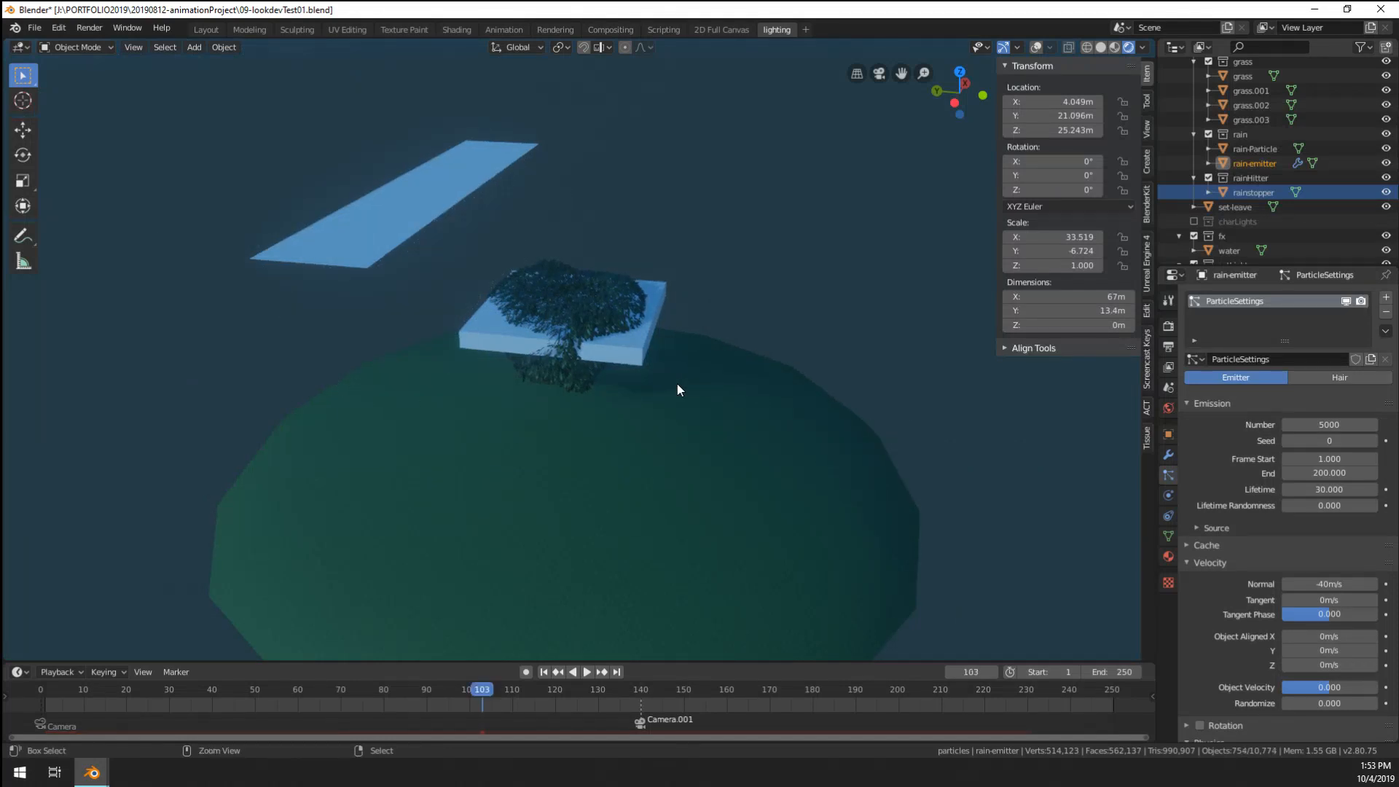
key("ctrl+z")
key("ctrl+z")
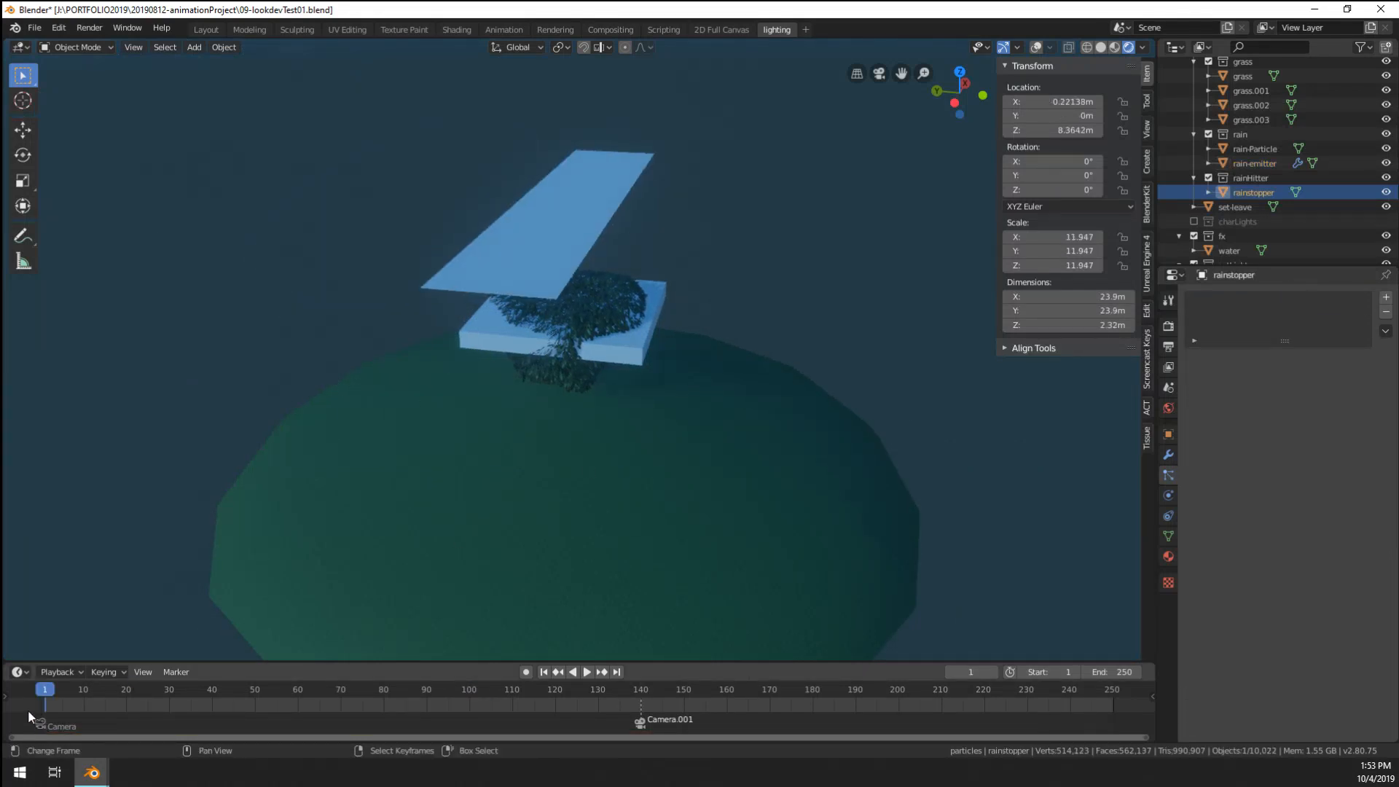
- View the tree, rainstopper and rain-emitter through the scene camera, with the whole camera frame in view
middle_click_drag(647, 369, 650, 331)
scroll(527, 365, "up", 4)
key("KP_0")
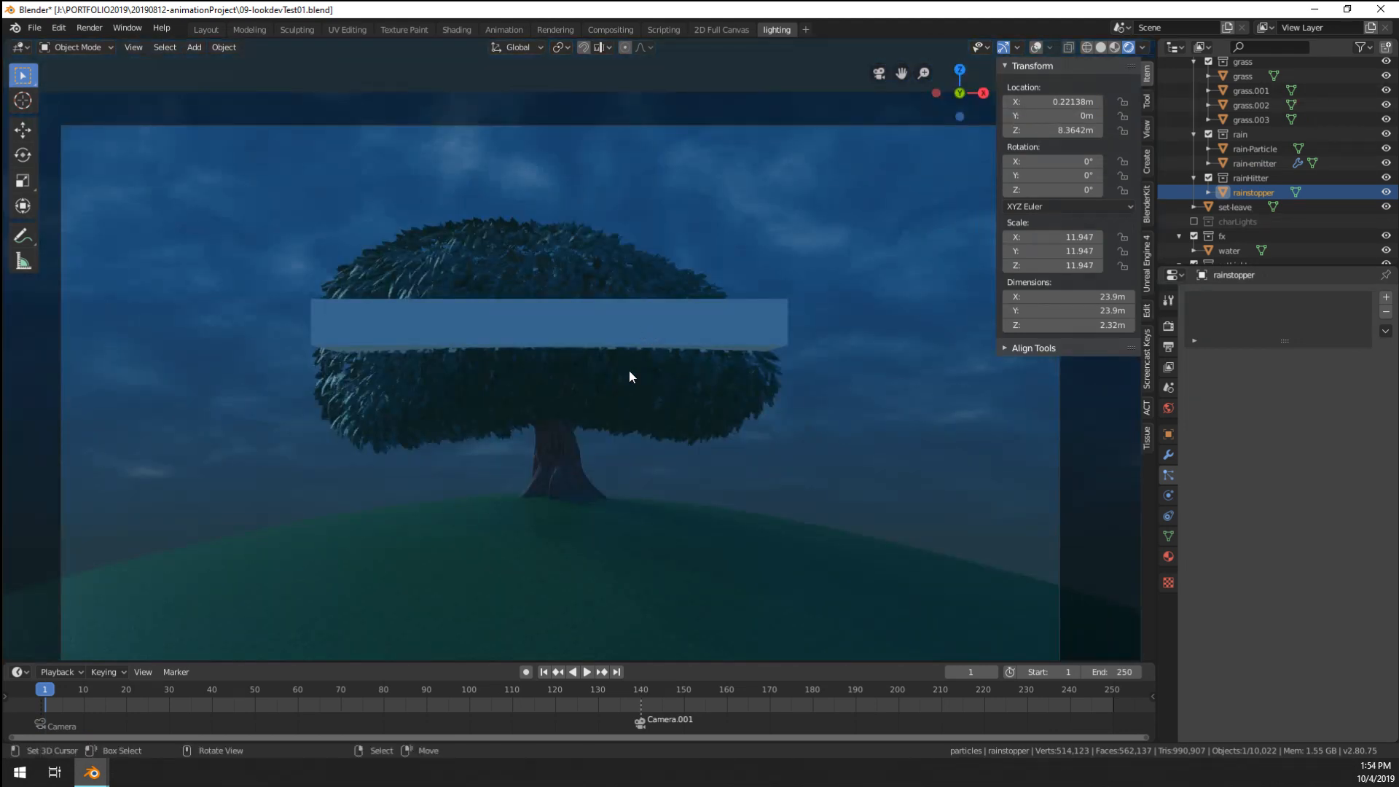
scroll(629, 370, "down", 5)
scroll(628, 370, "up", 4)
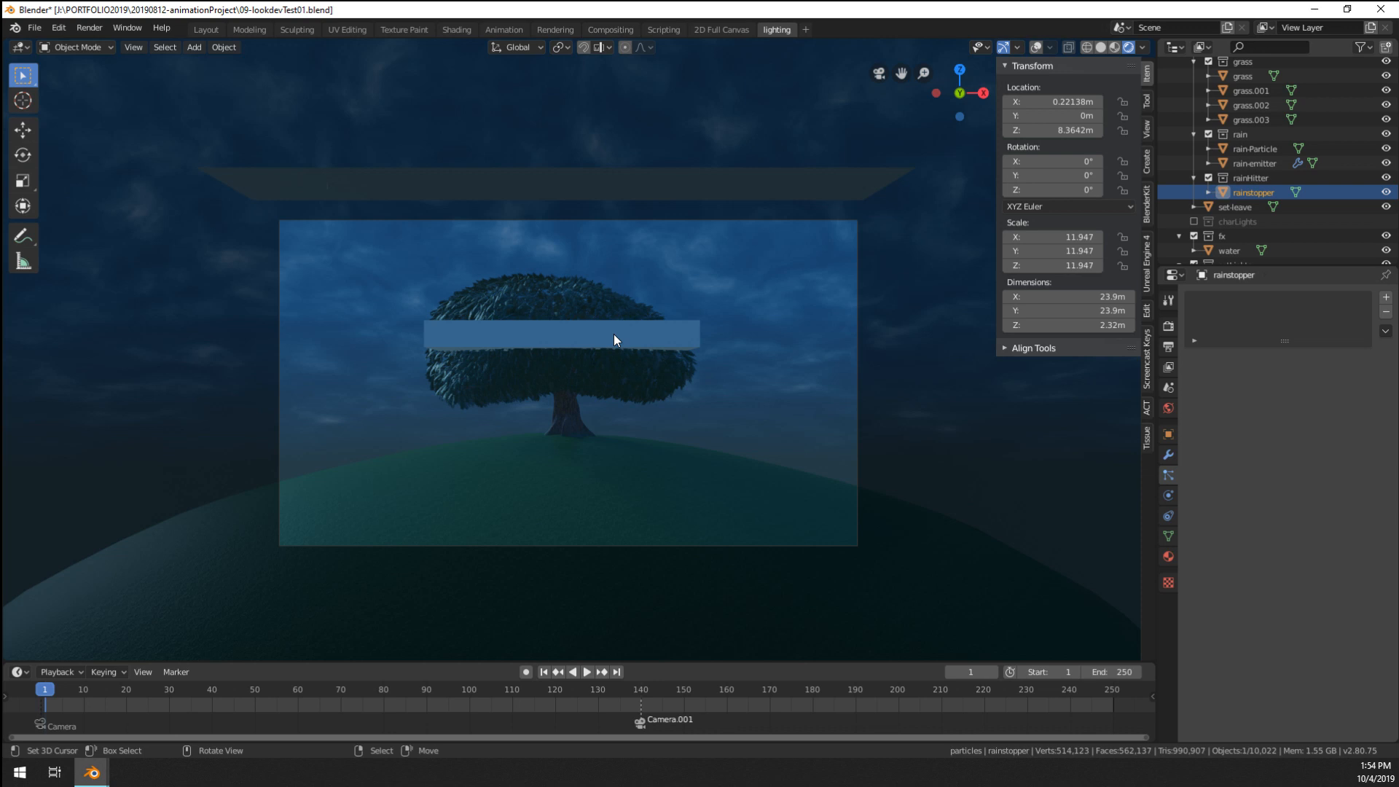
scroll(614, 340, "up", 2)
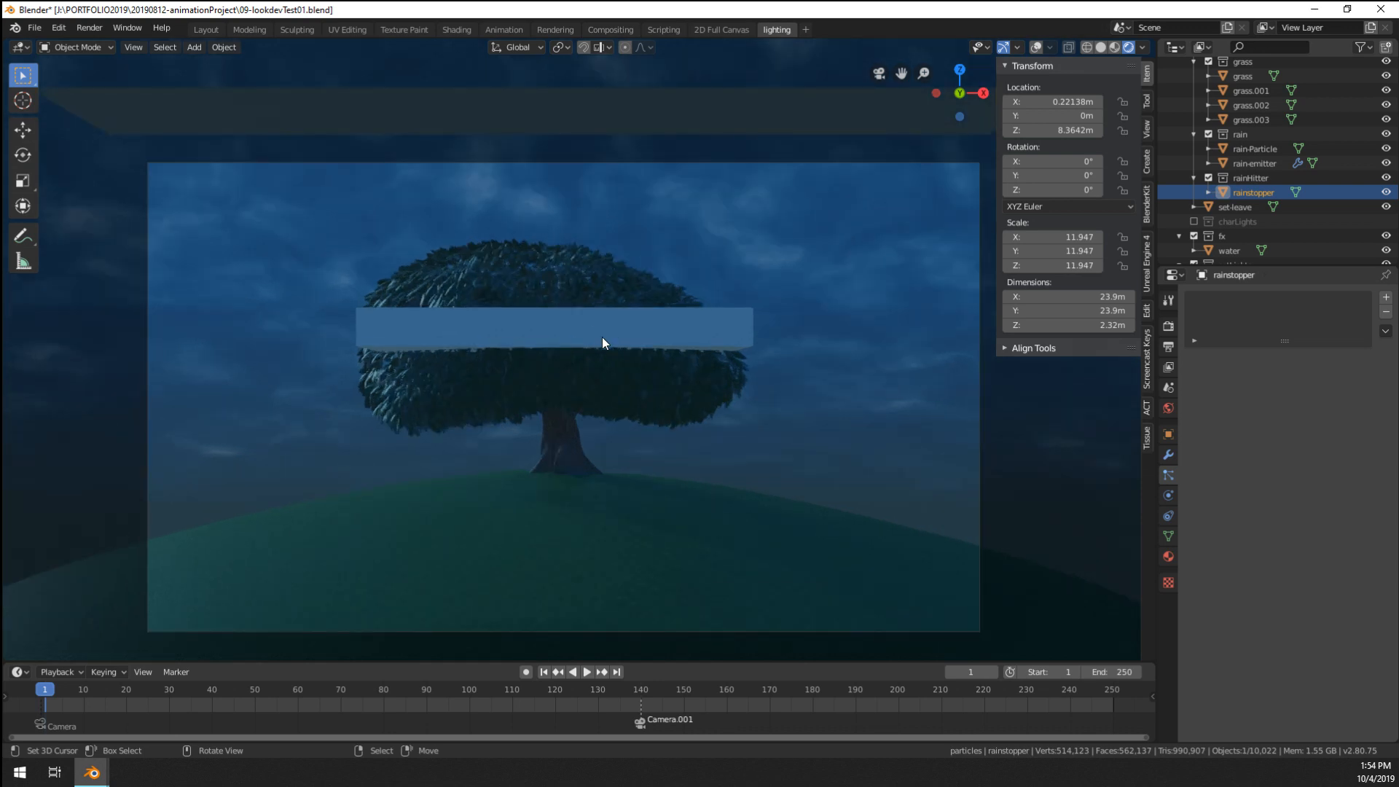
scroll(602, 337, "down", 2)
scroll(670, 261, "up", 1)
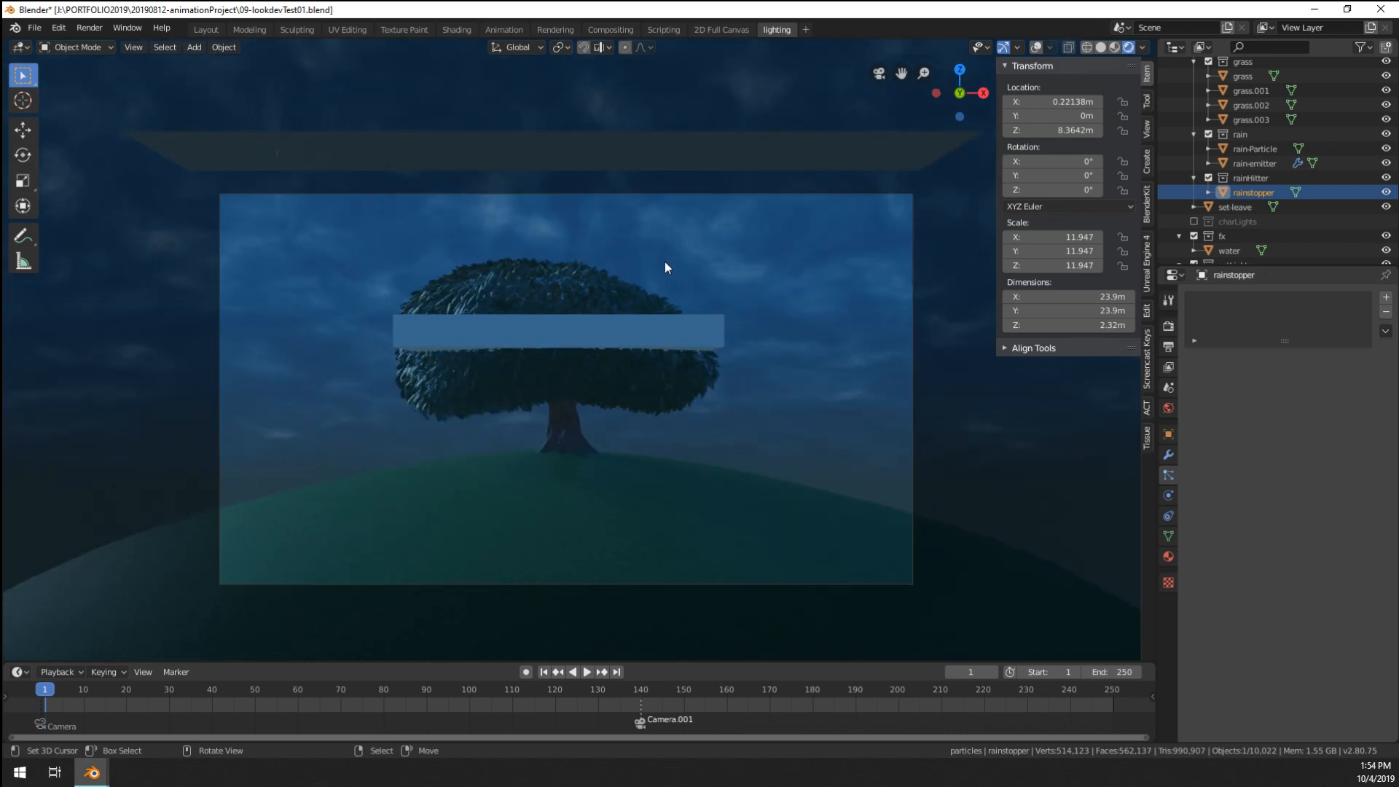
- Review the rain-emitter's cache, velocity and deflection settings, and check the rainstopper's physics options
left_click(1238, 163)
scroll(1254, 495, "down", 1)
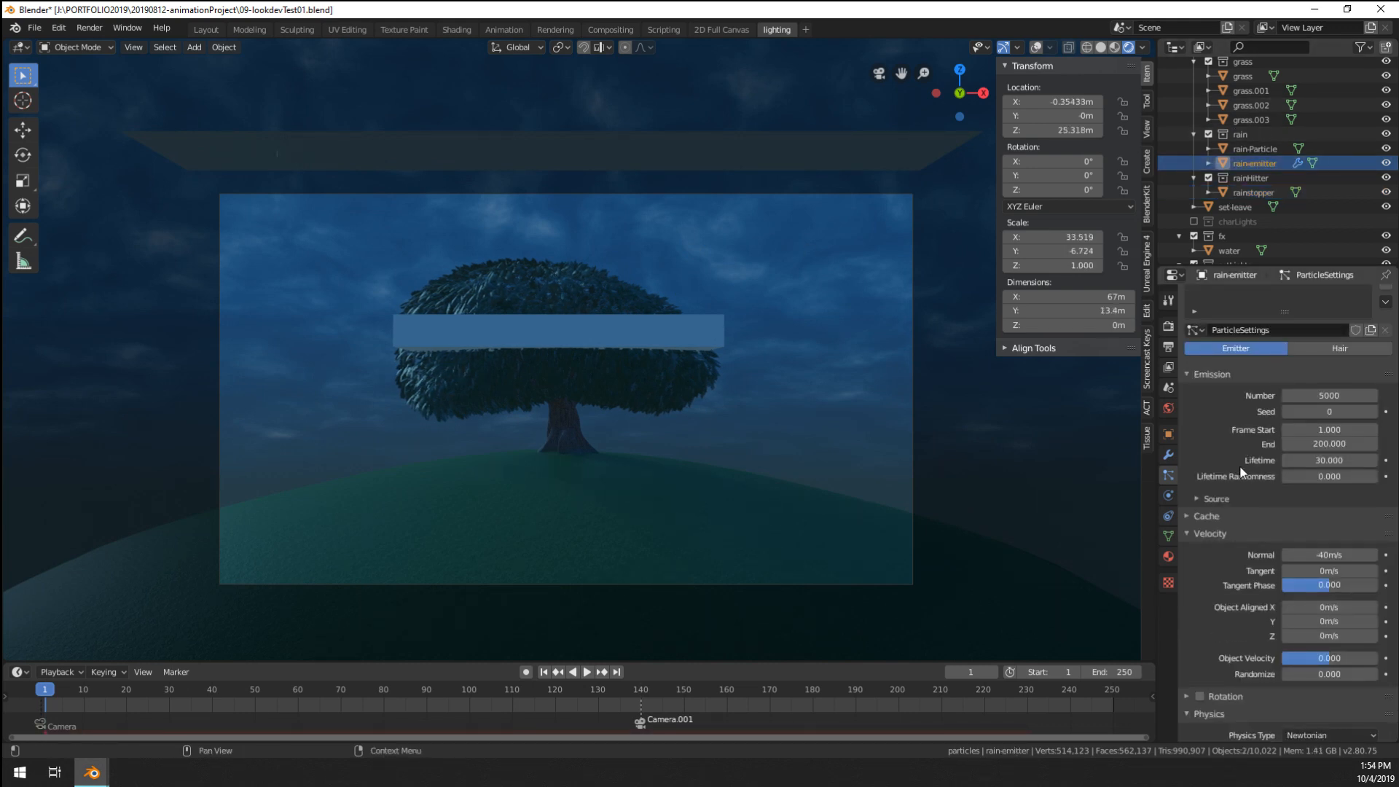
scroll(1242, 472, "down", 4)
left_click(1201, 399)
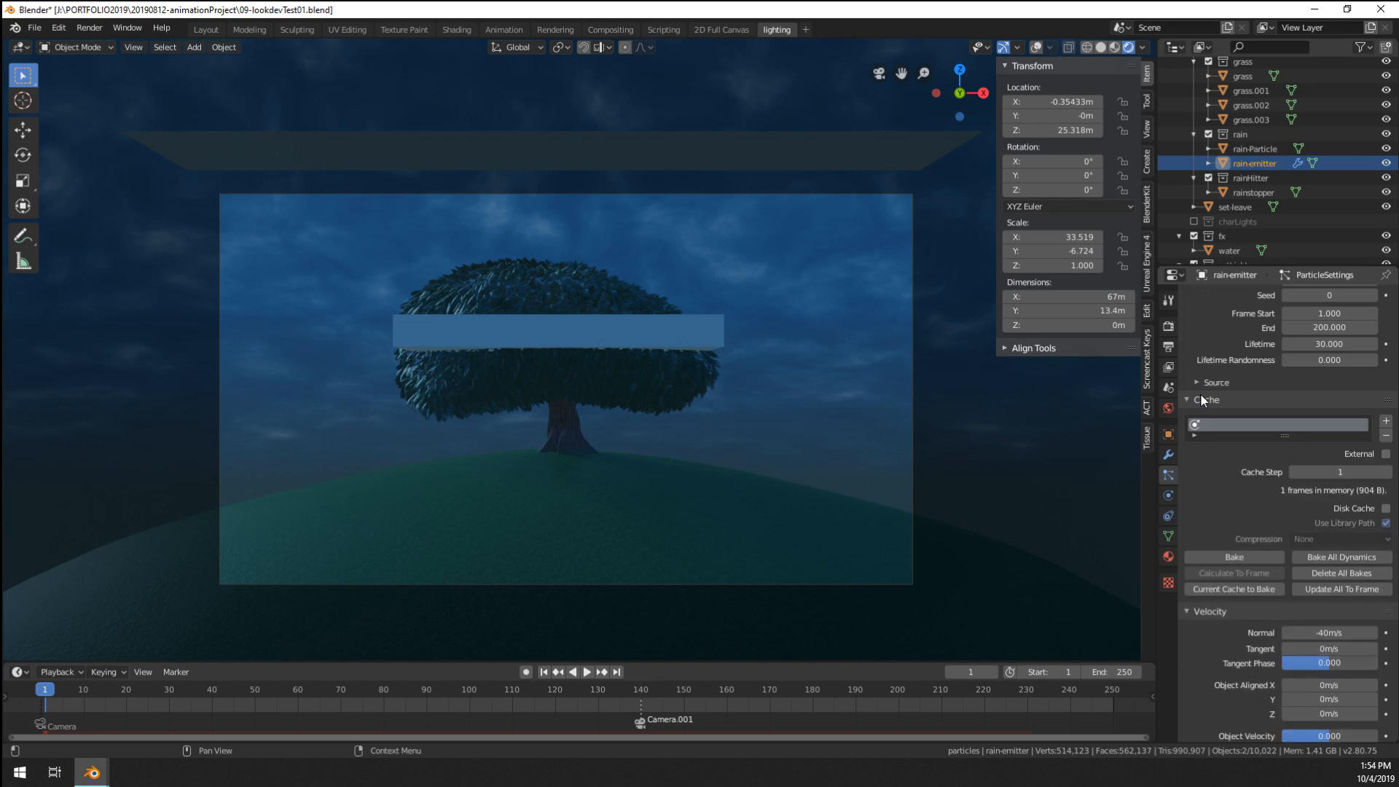
left_click(1201, 398)
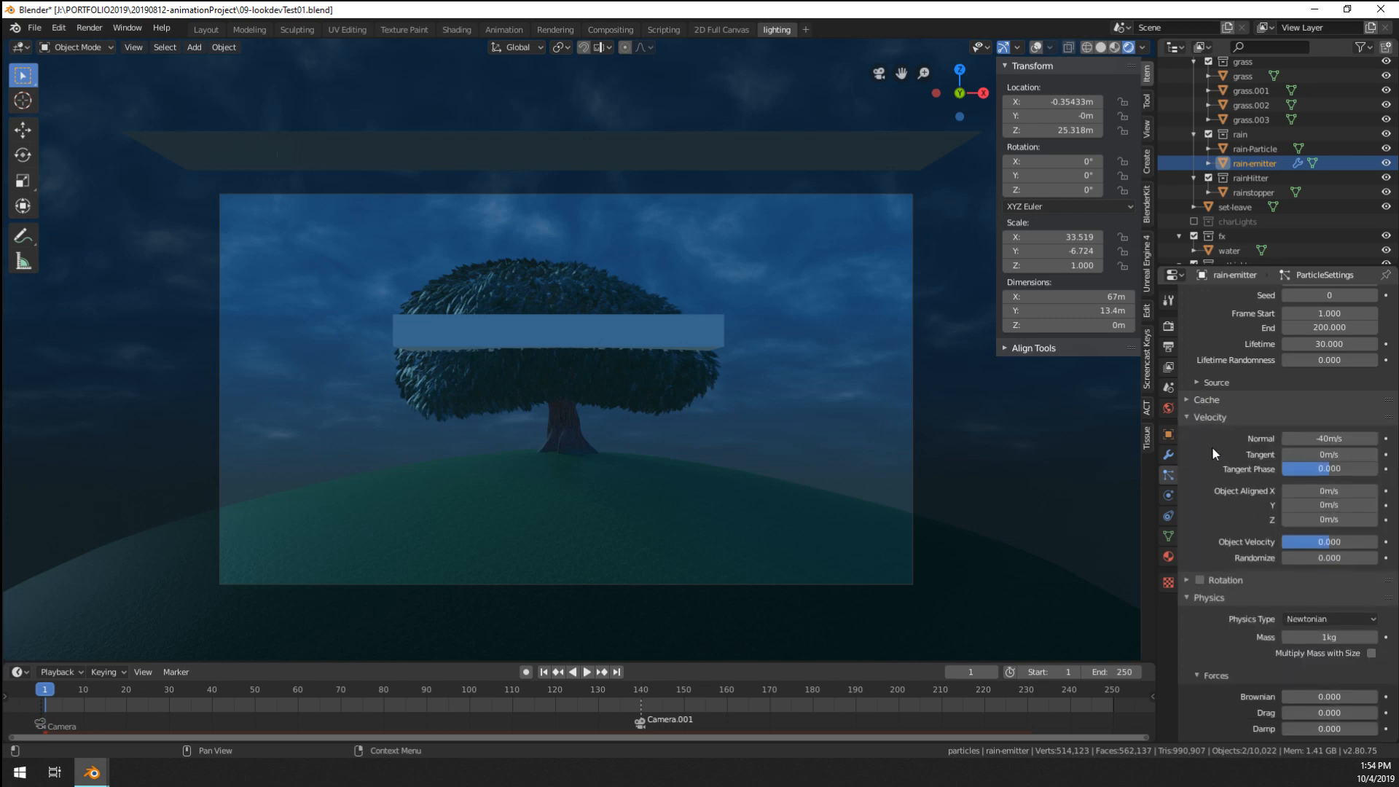
scroll(1214, 450, "down", 3)
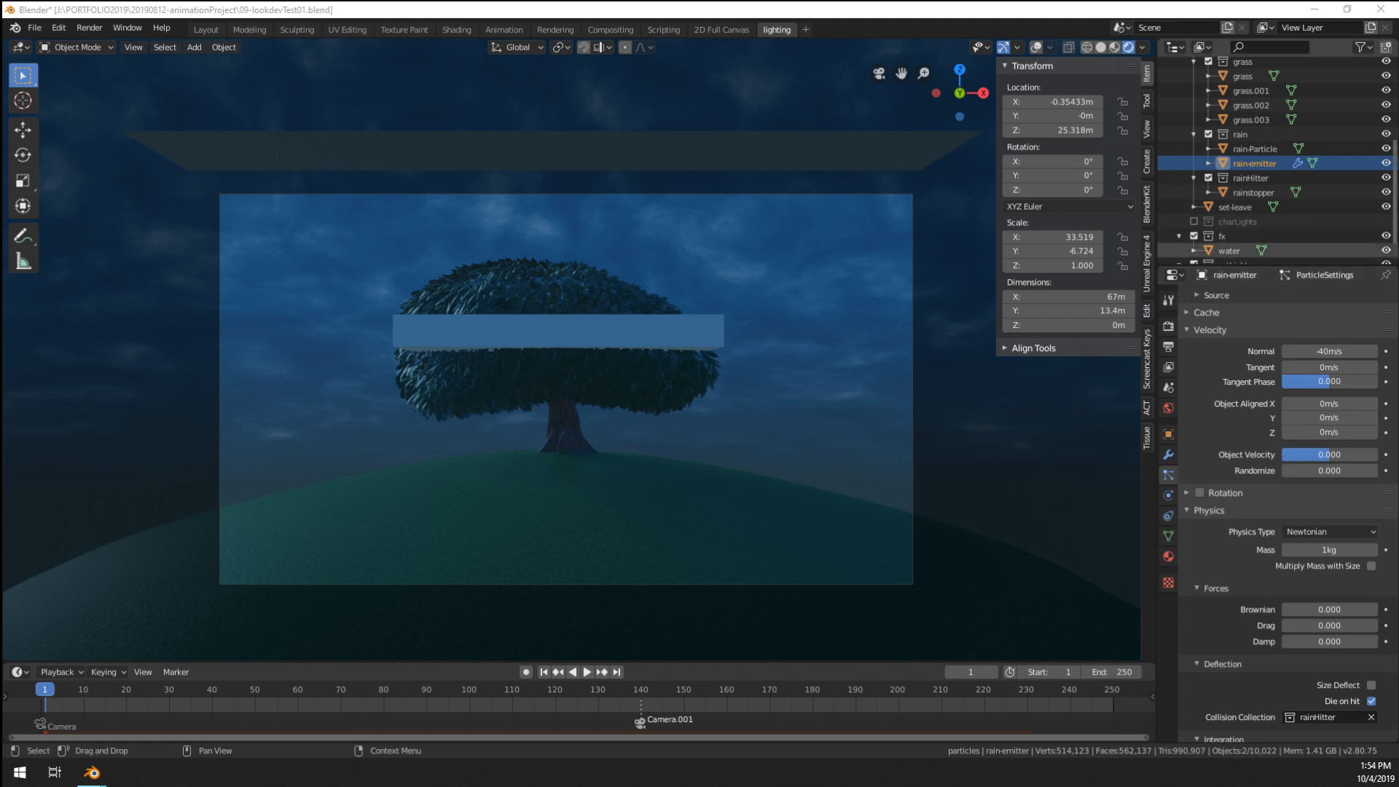
left_click(1240, 193)
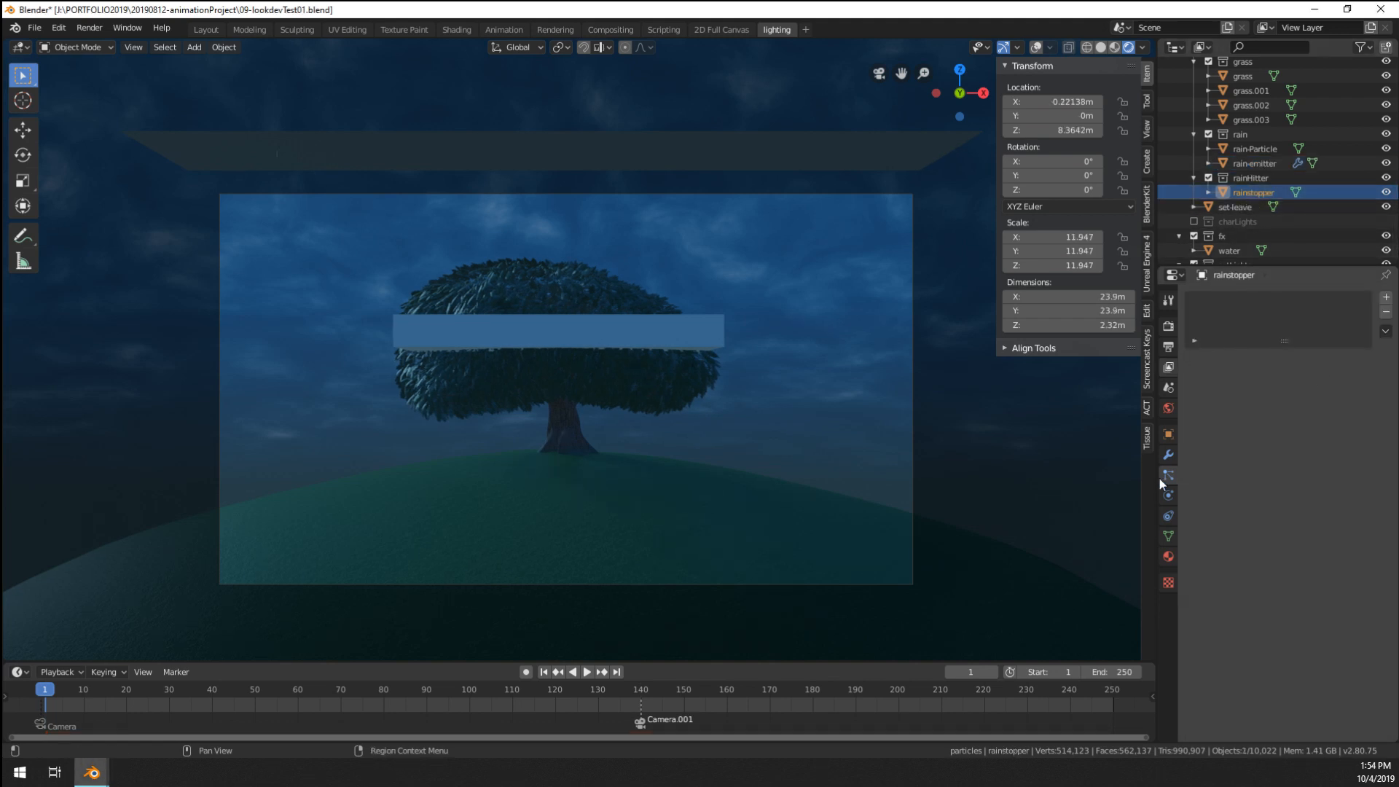
left_click(1168, 536)
left_click(1168, 496)
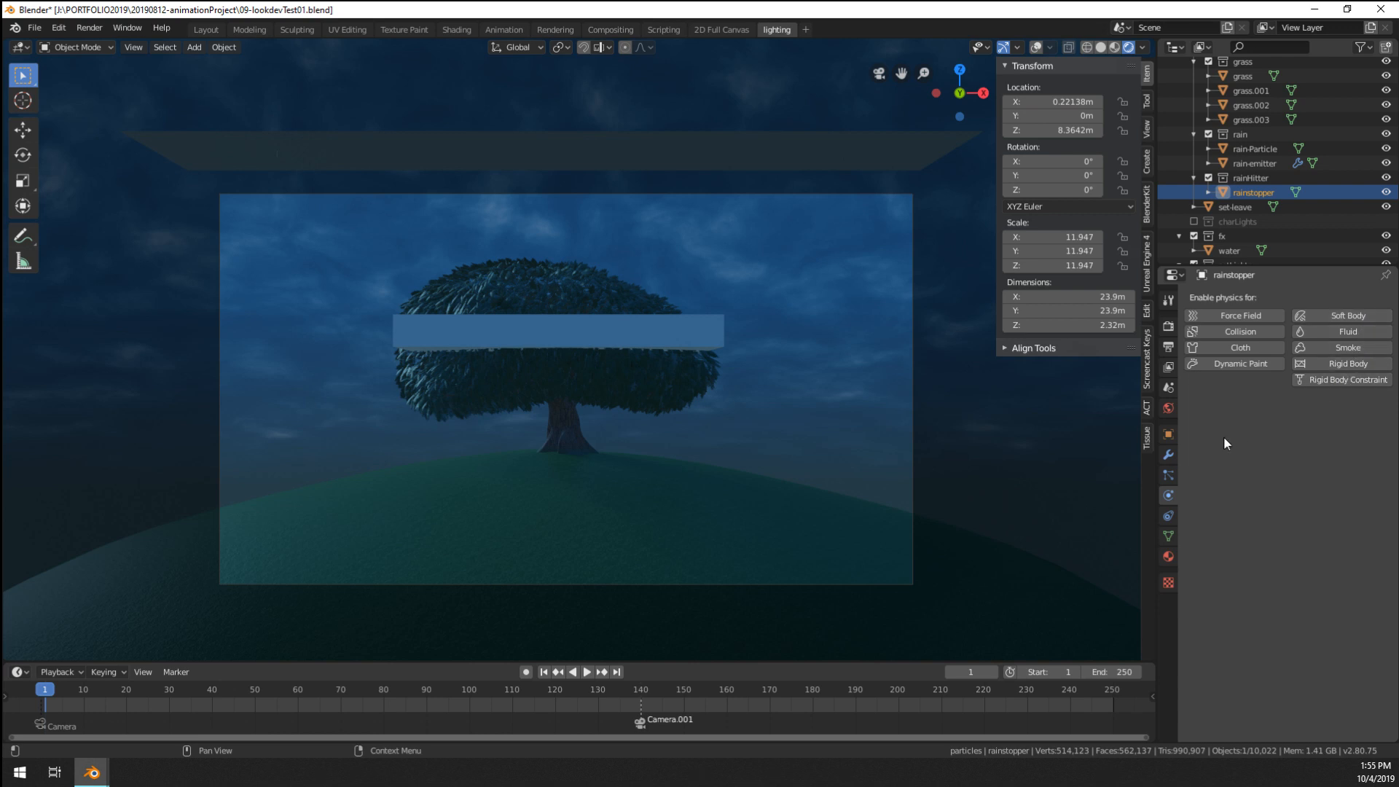
left_click(1169, 475)
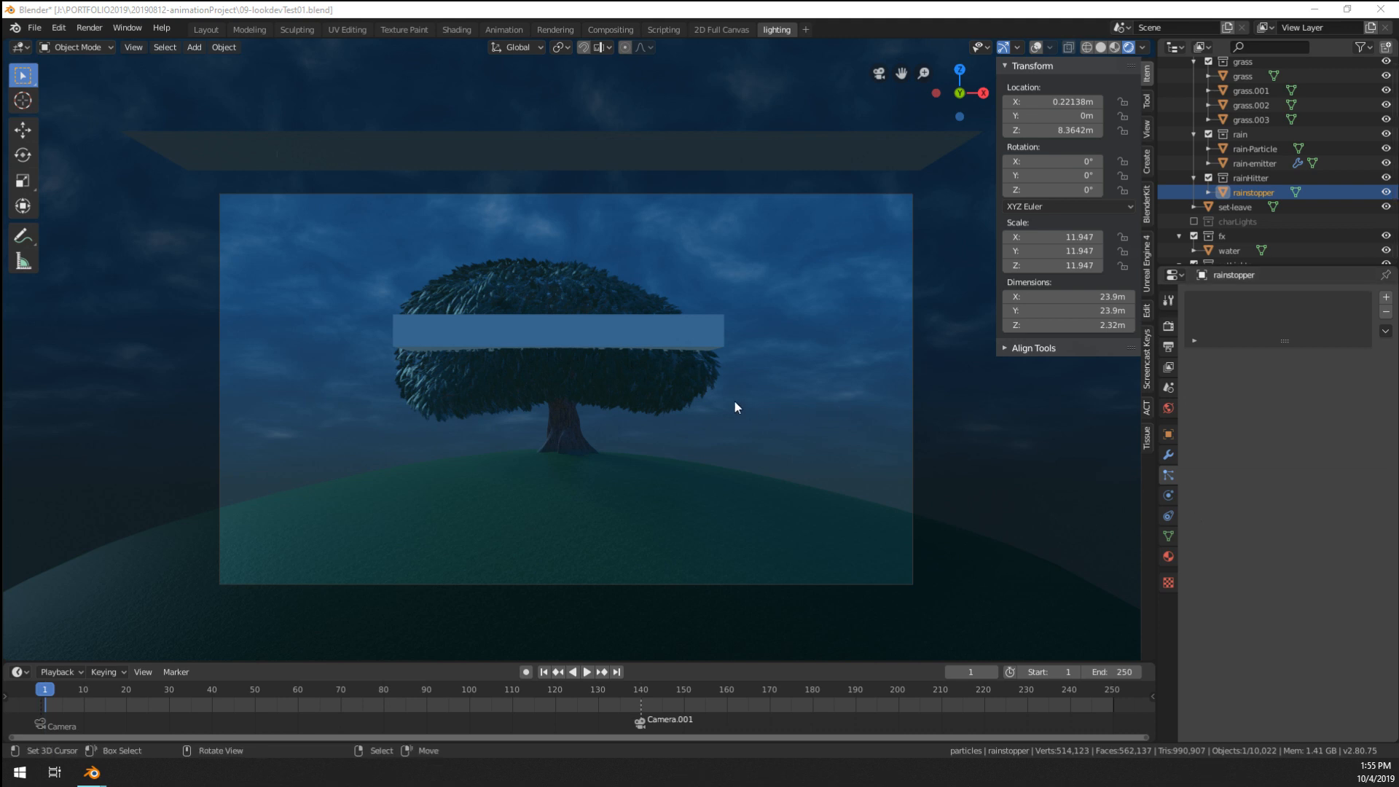
- Divide the rain-emitter plane into three equal sections across its width with two centred loop cuts
middle_click_drag(530, 302, 523, 384)
key("KP_0")
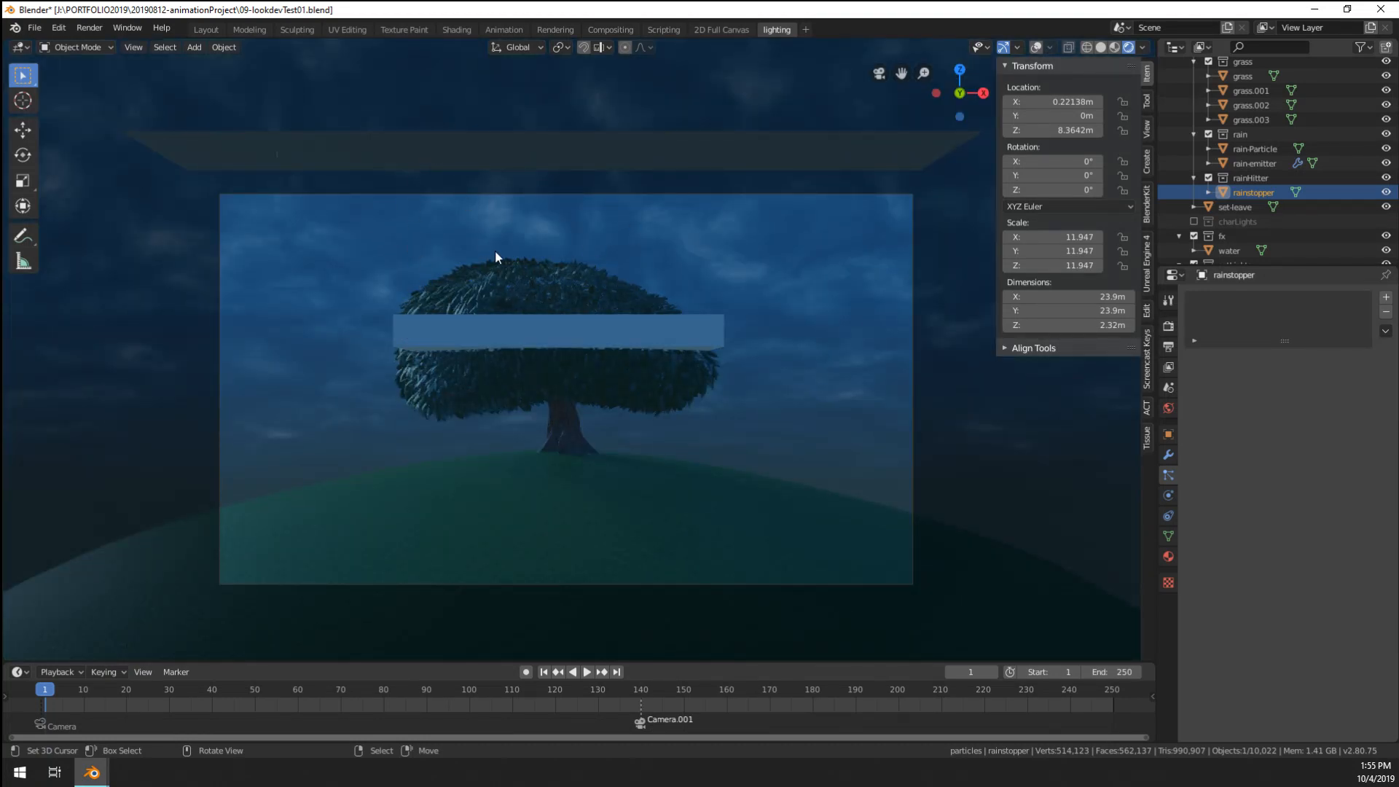
scroll(632, 208, "down", 2)
scroll(631, 221, "up", 1)
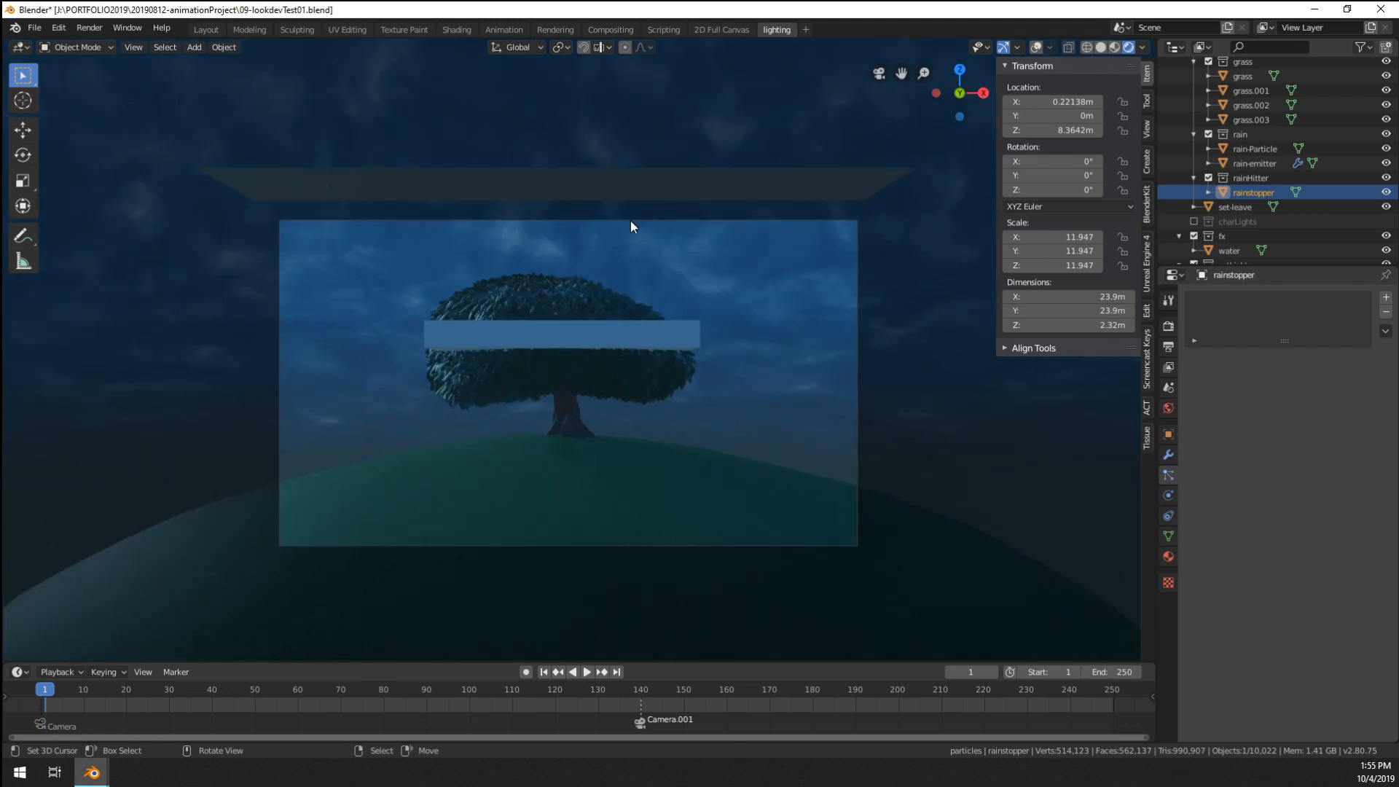
key("Tab")
key("Tab")
left_click(1312, 165)
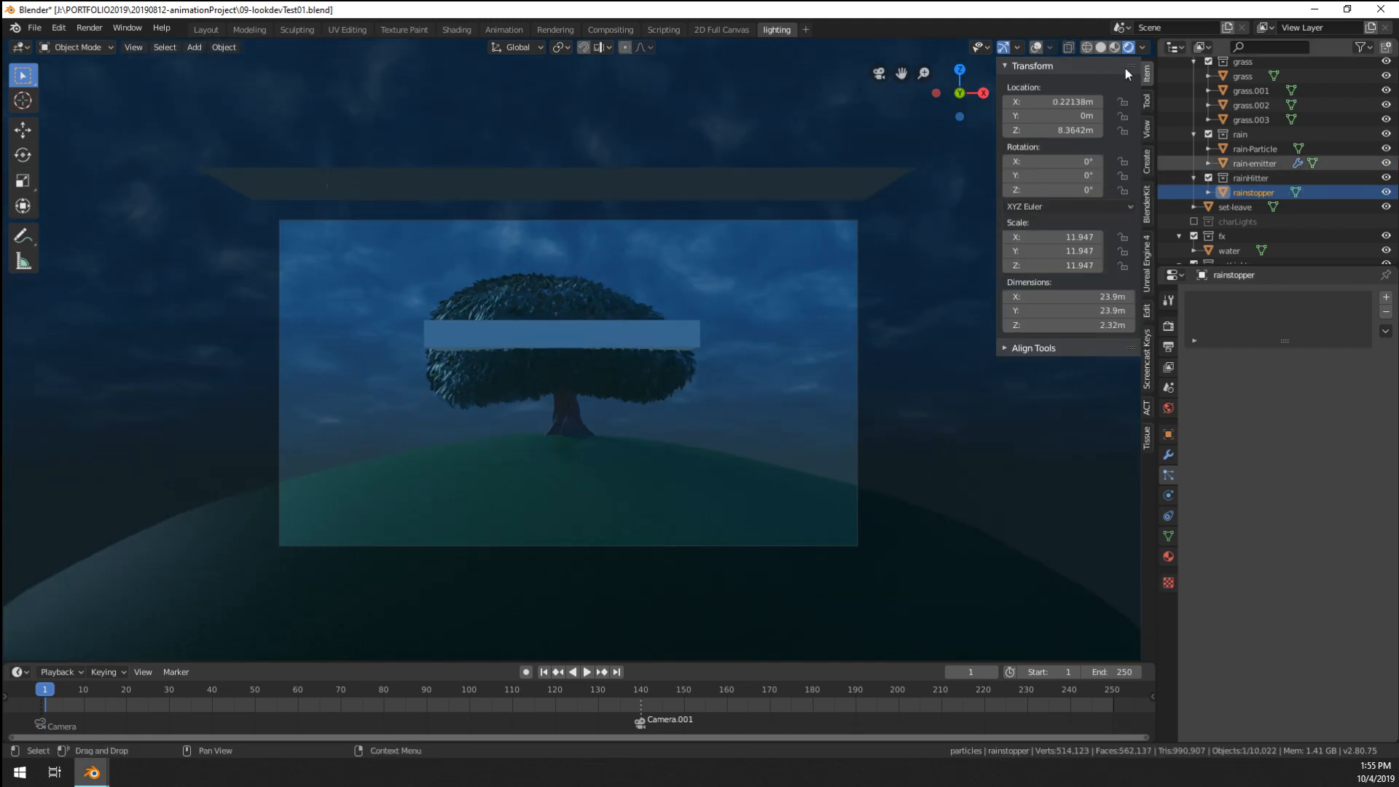
key("Tab")
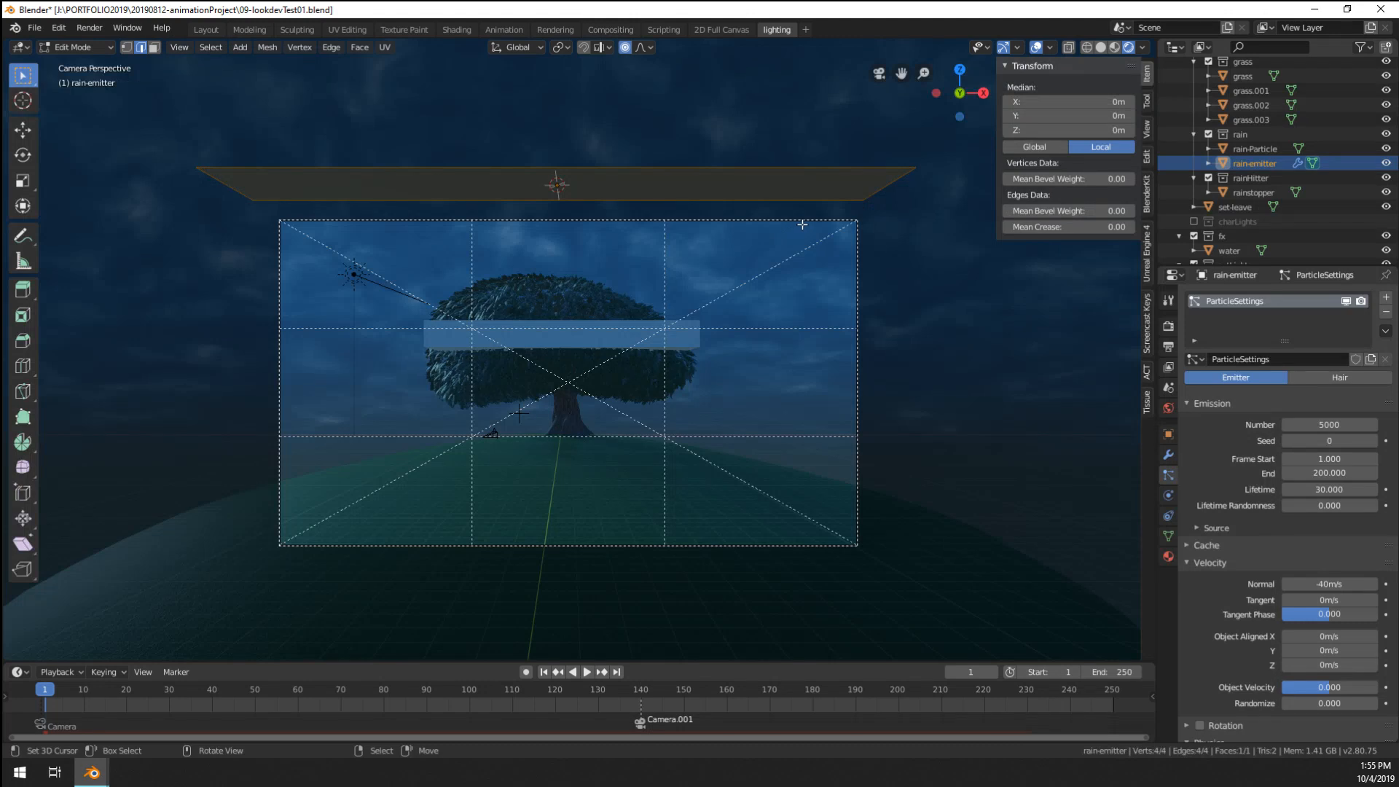
key("ctrl+r")
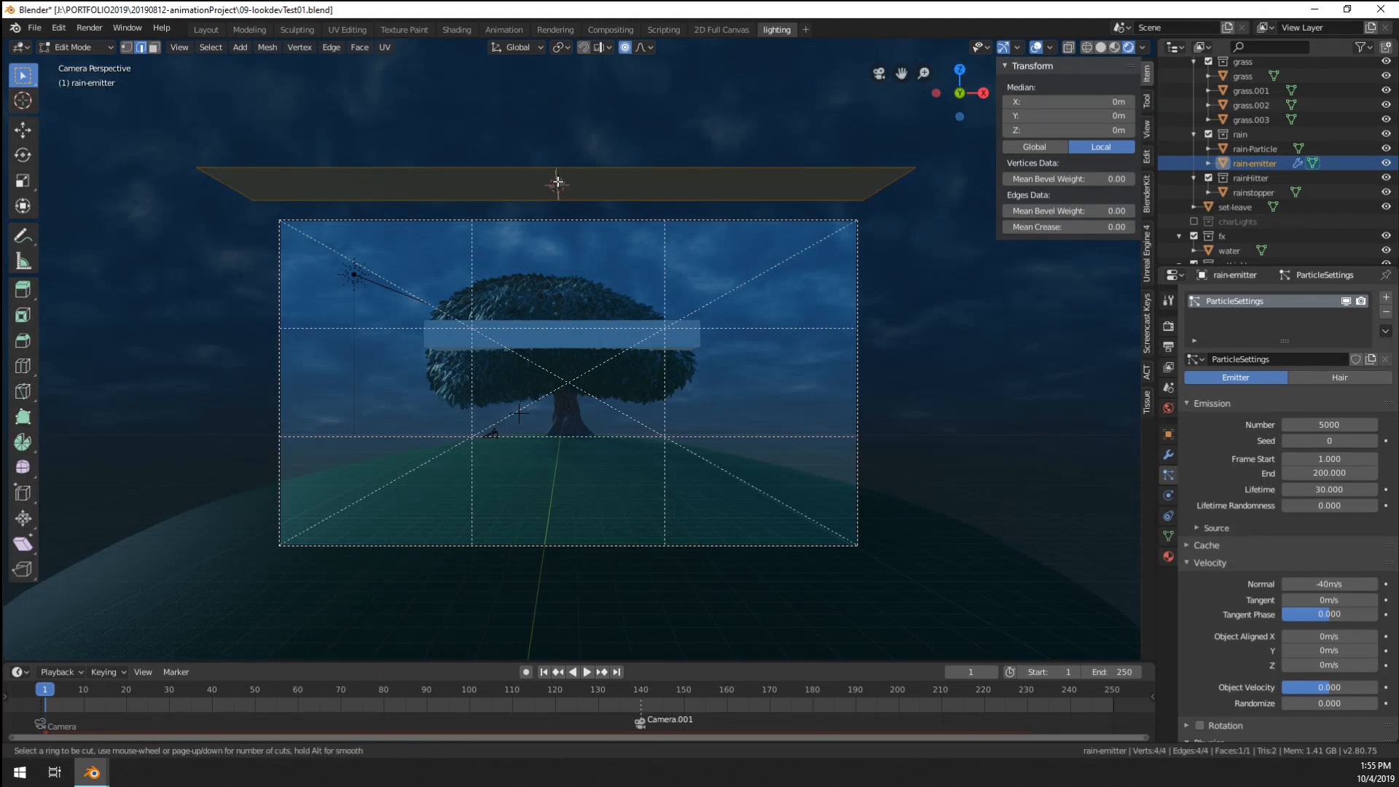
scroll(557, 182, "up", 1)
left_click(557, 182)
right_click(557, 182)
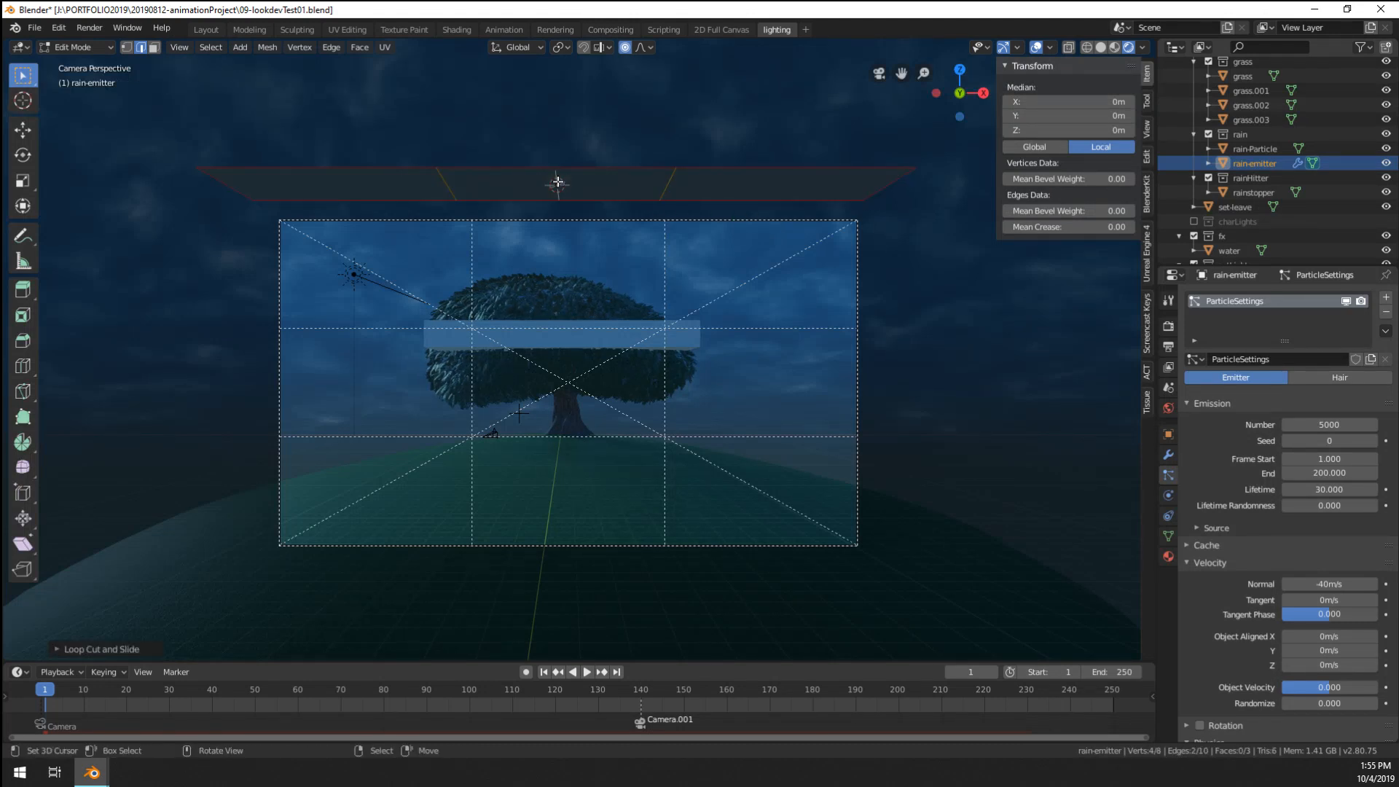
- Rip the rain-emitter mesh apart along both loop cuts and separate it by loose parts into three emitter objects
key("p")
key("v")
right_click(427, 208)
key("ctrl+l")
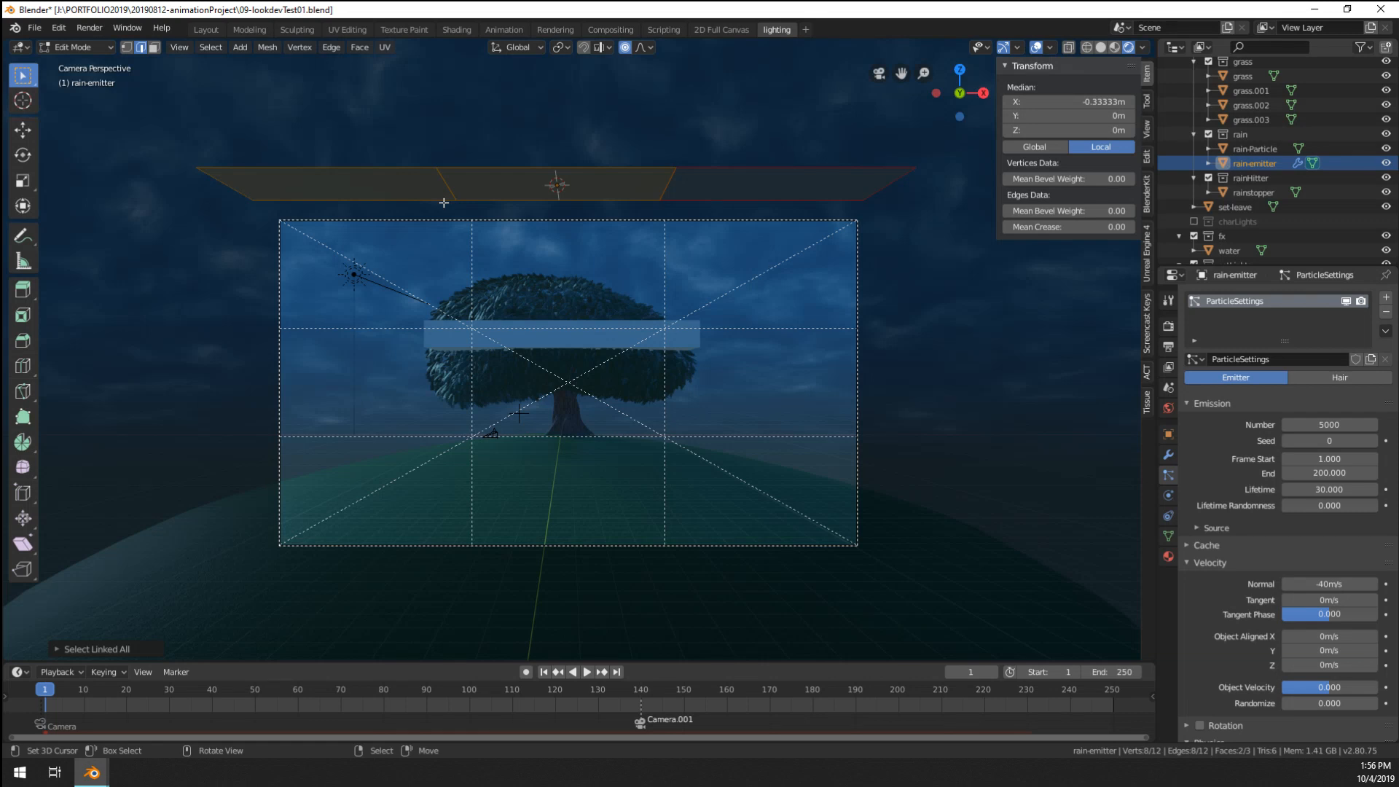
key("a")
key("p")
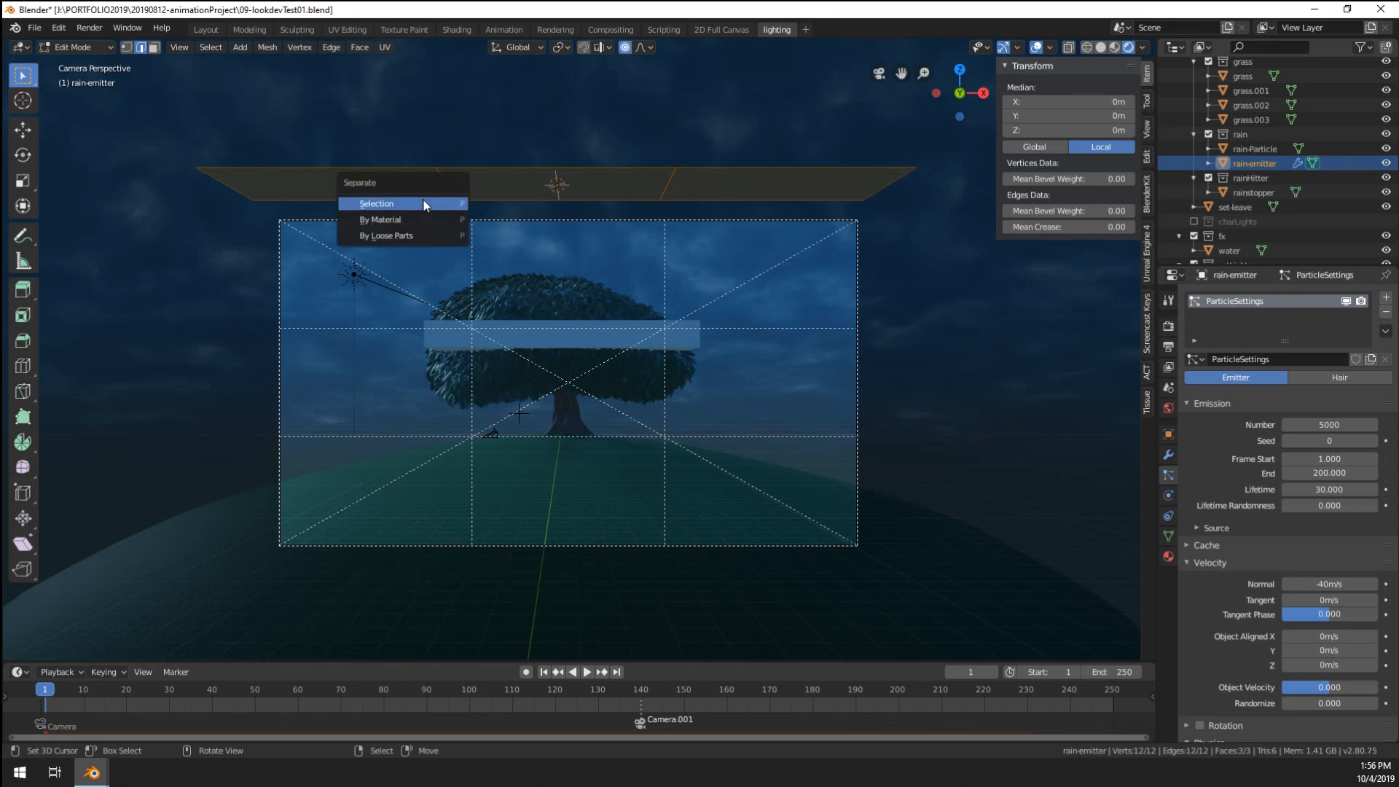
left_click(421, 234)
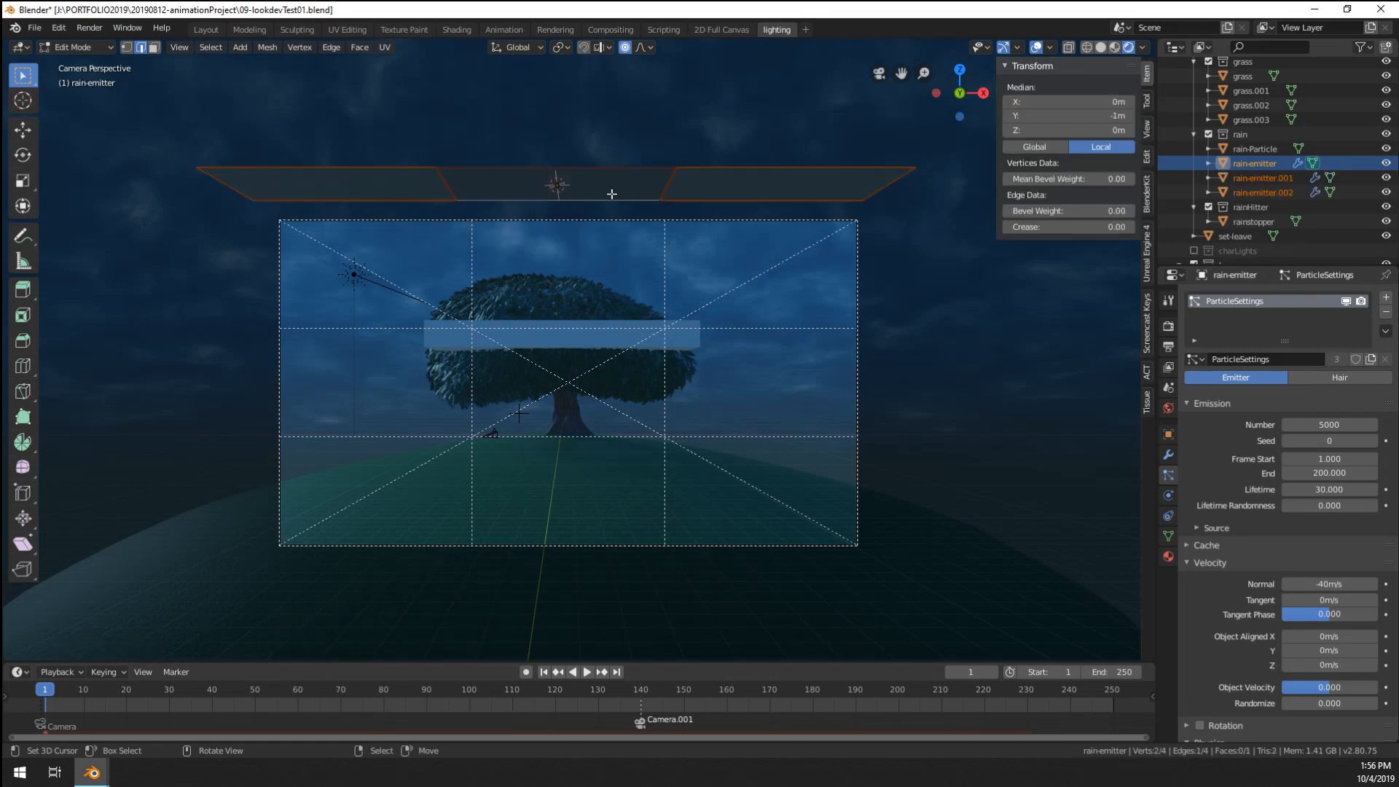
key("Tab")
- Give the middle rain-emitter its own copy of the particle settings, set its Lifetime to 8 and play the animation
left_click(636, 184)
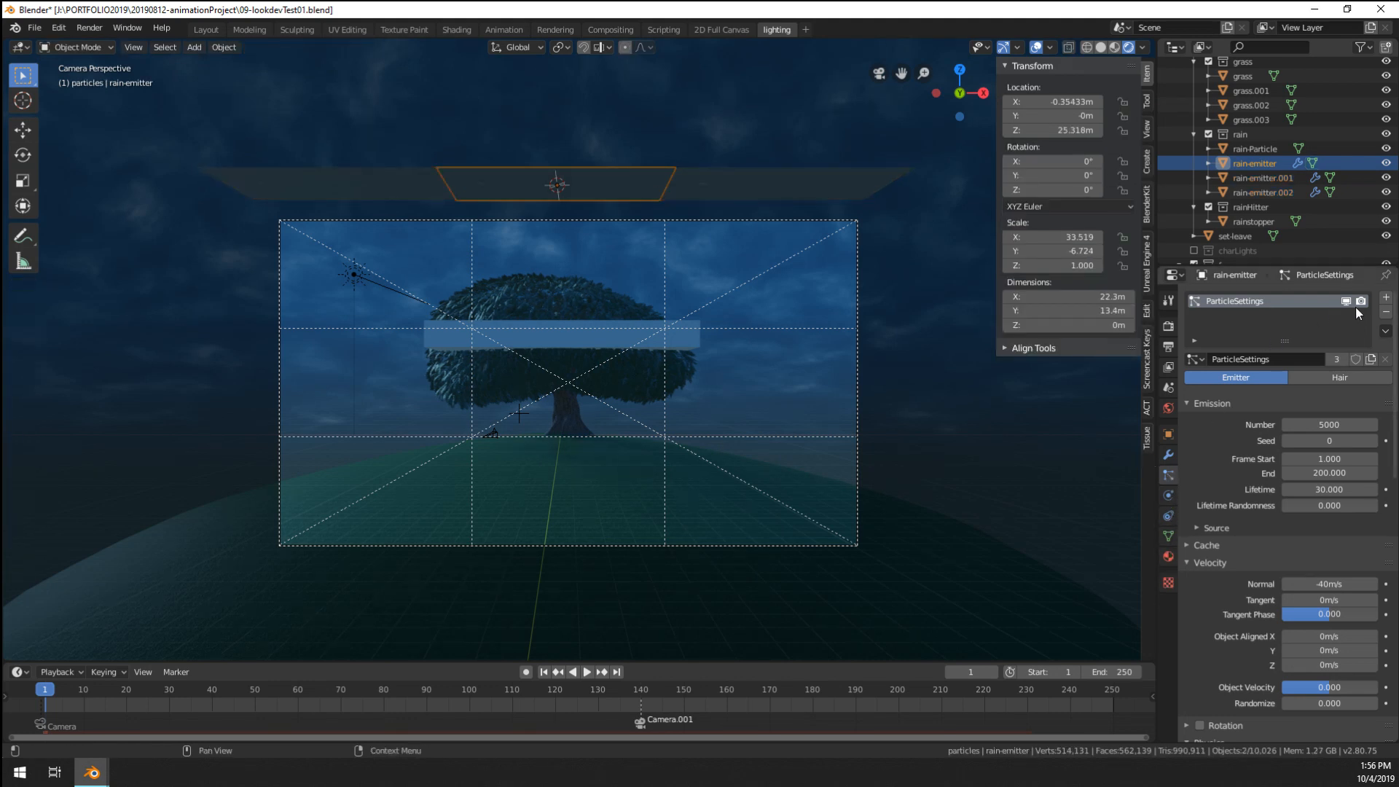
left_click(1371, 359)
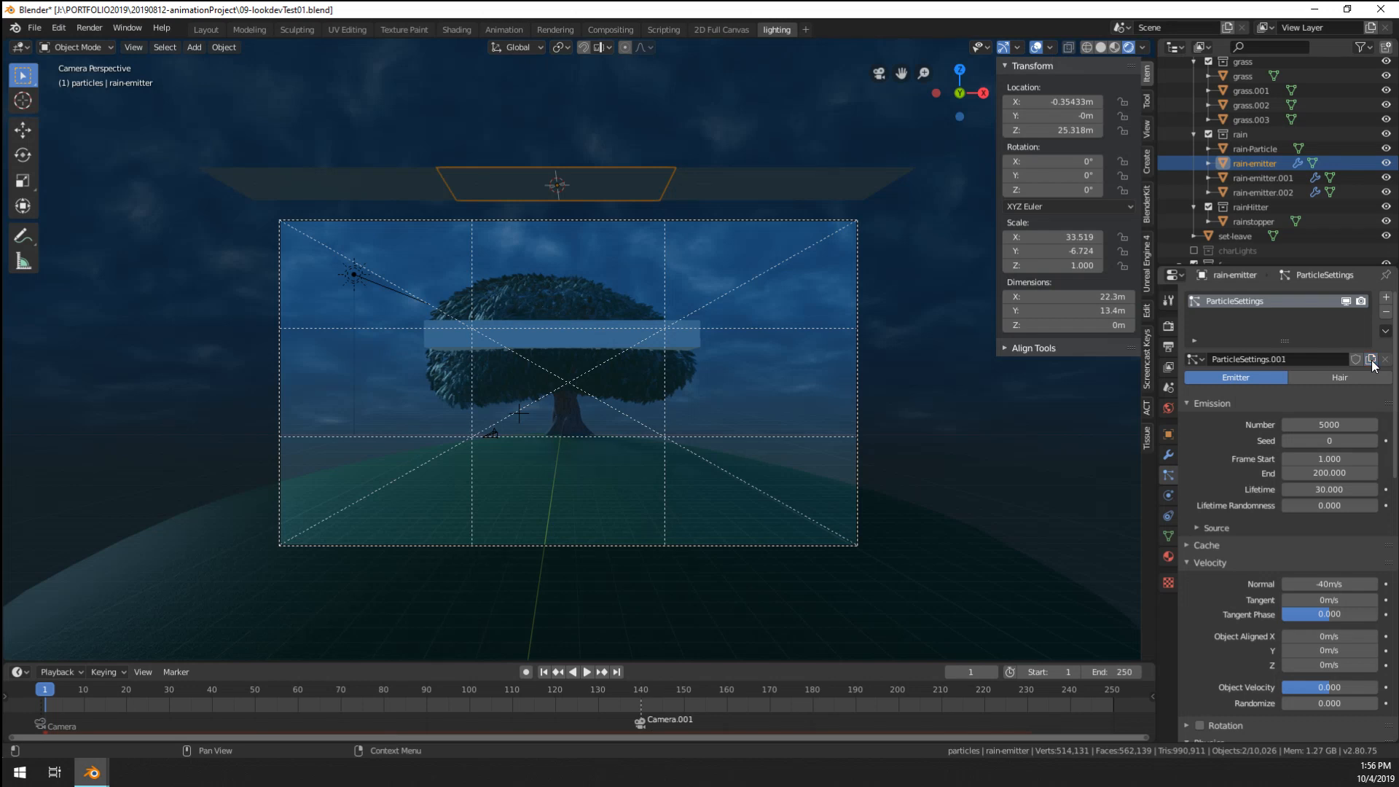
left_click(1311, 490)
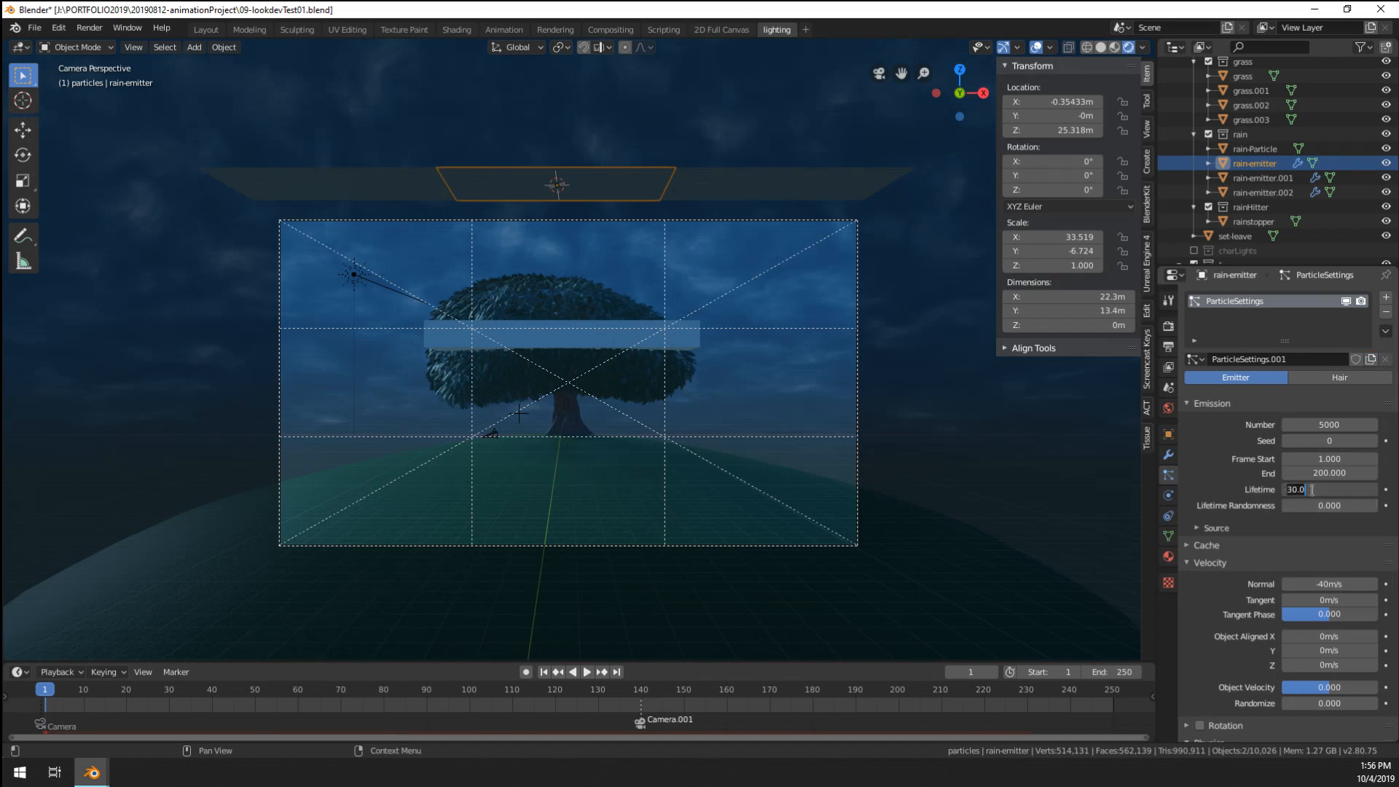
key("Return")
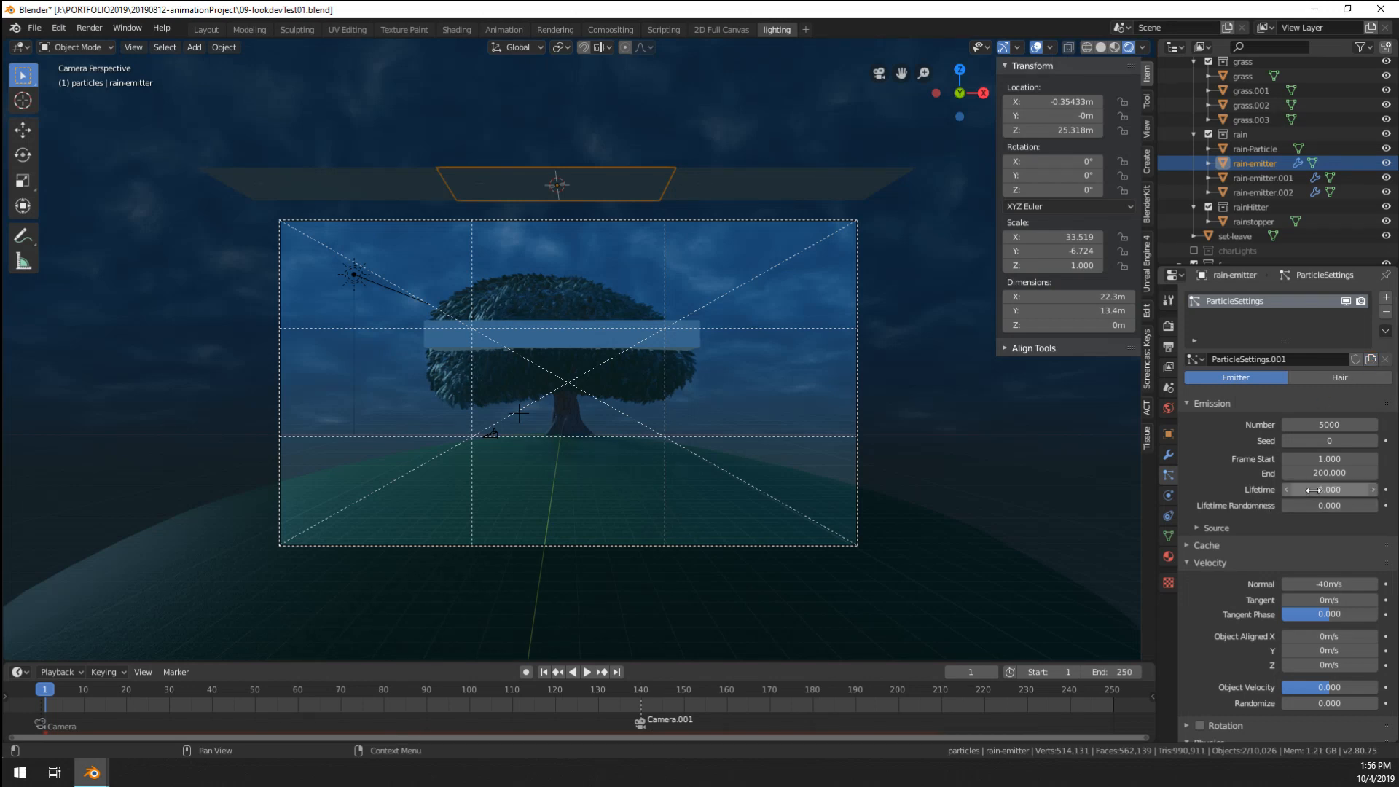
key("space")
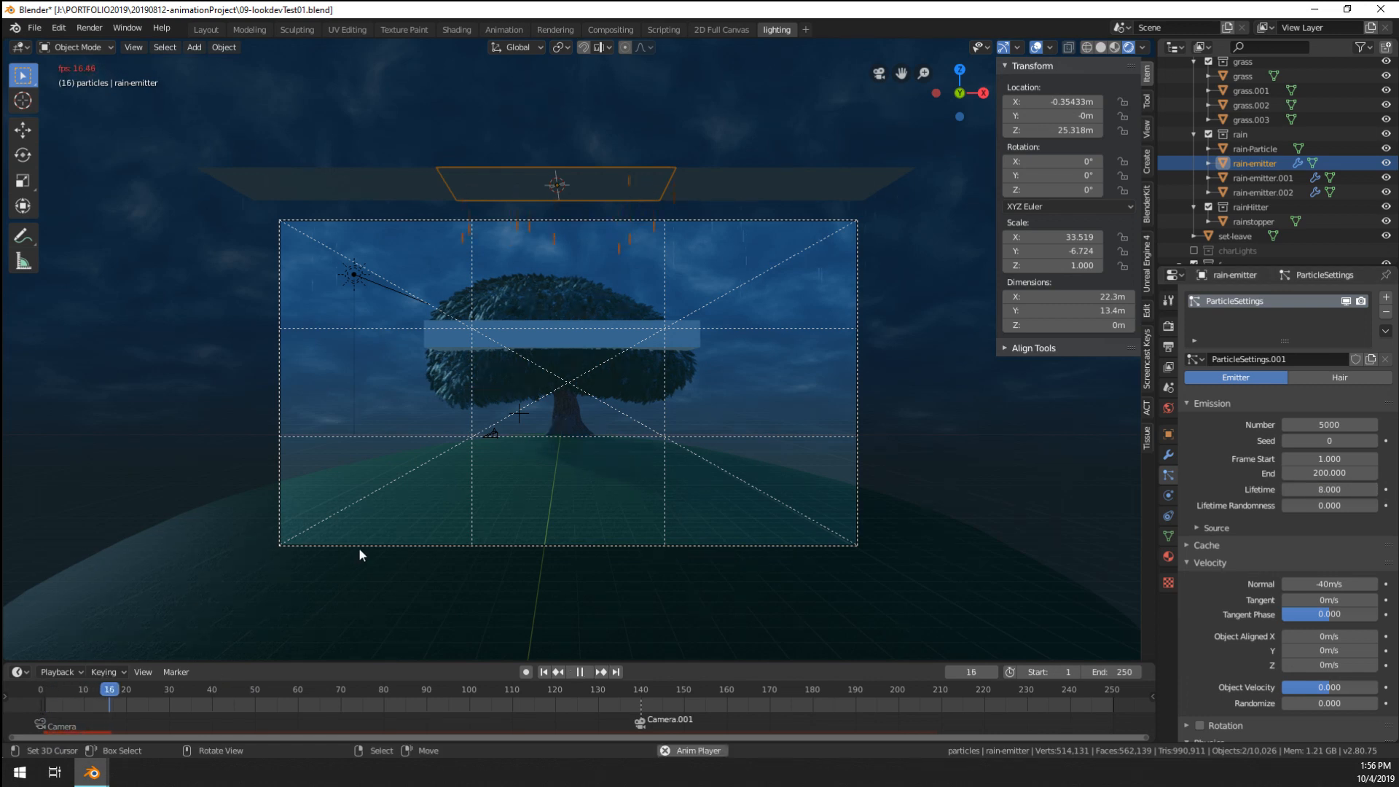
- Stop the playback, return to frame 1 and set the middle rain emitter's particle lifetime to 15
key("Escape")
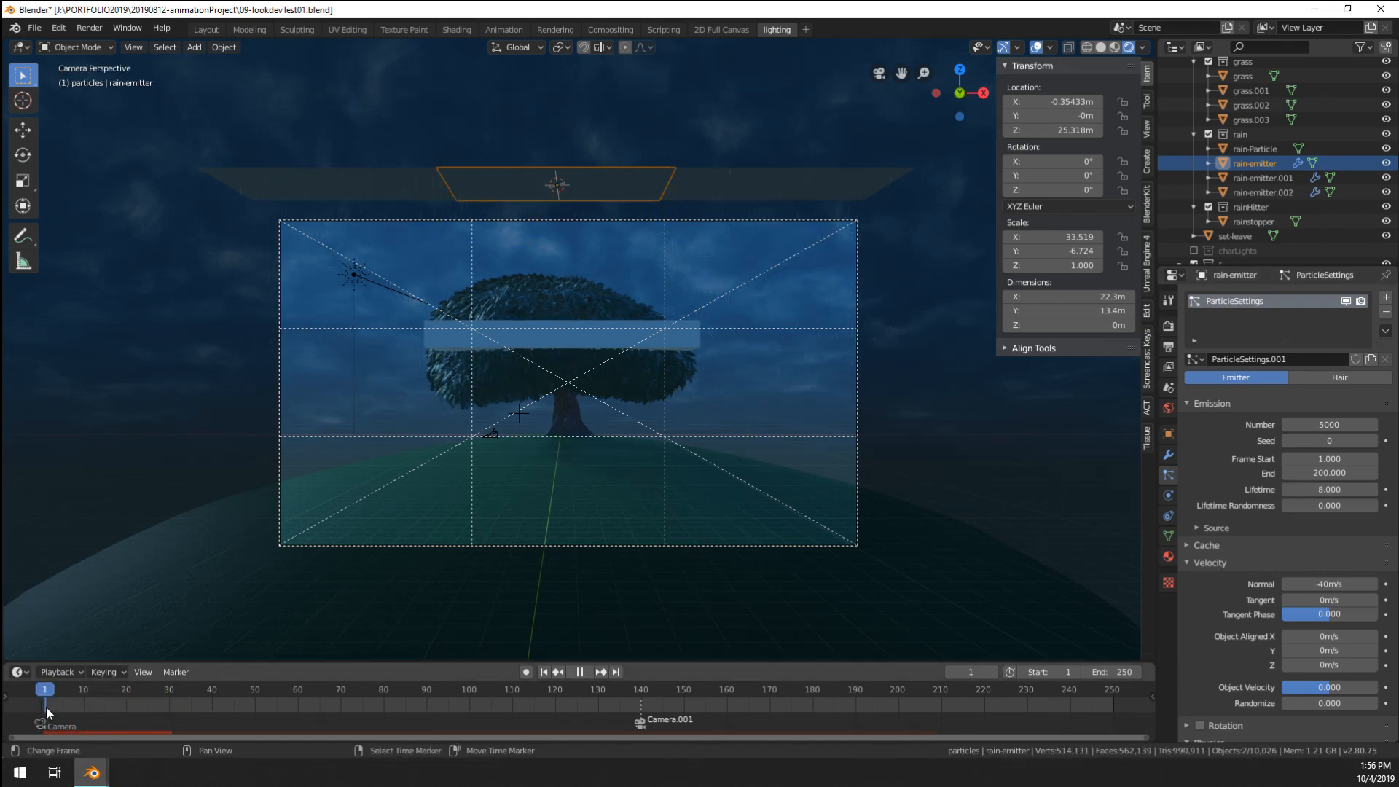
scroll(586, 370, "up", 1)
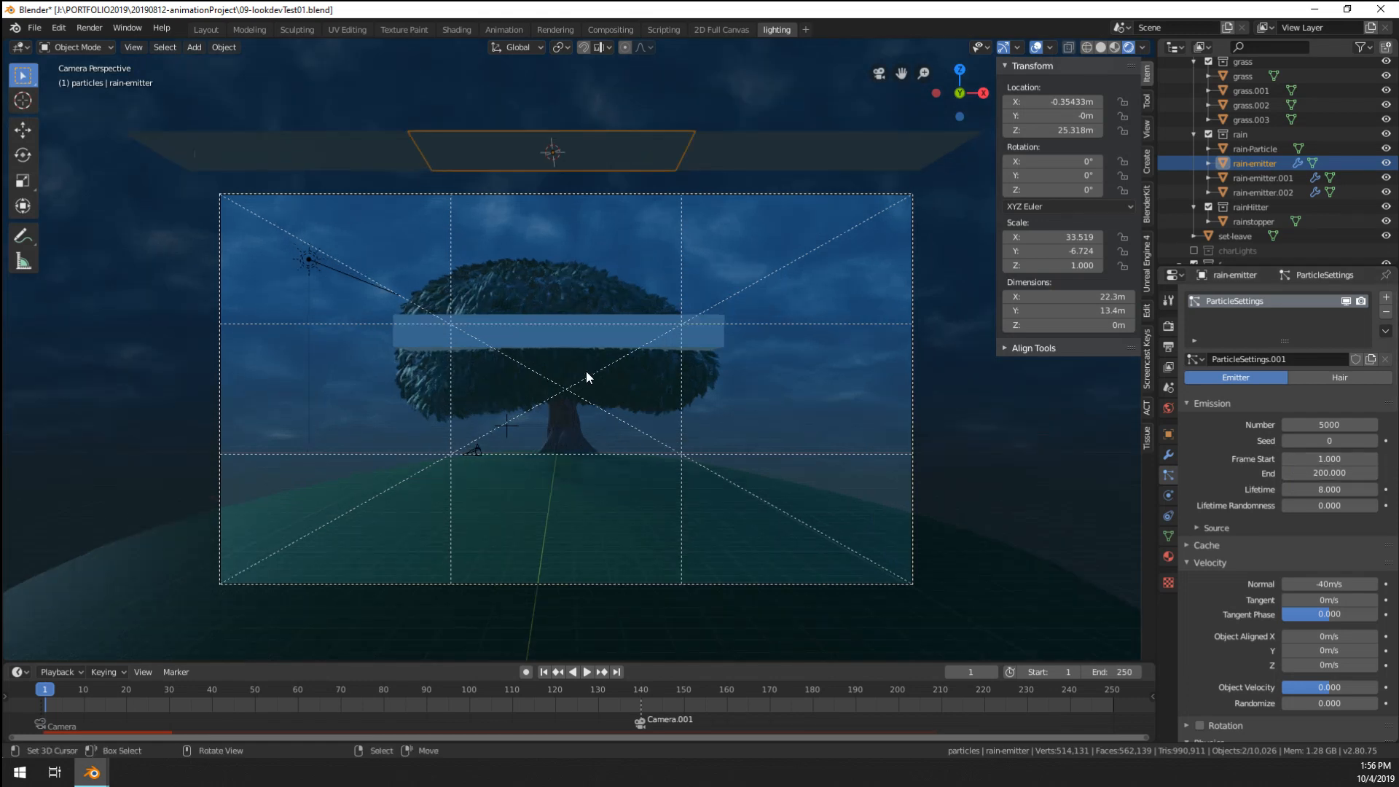
scroll(587, 373, "up", 1)
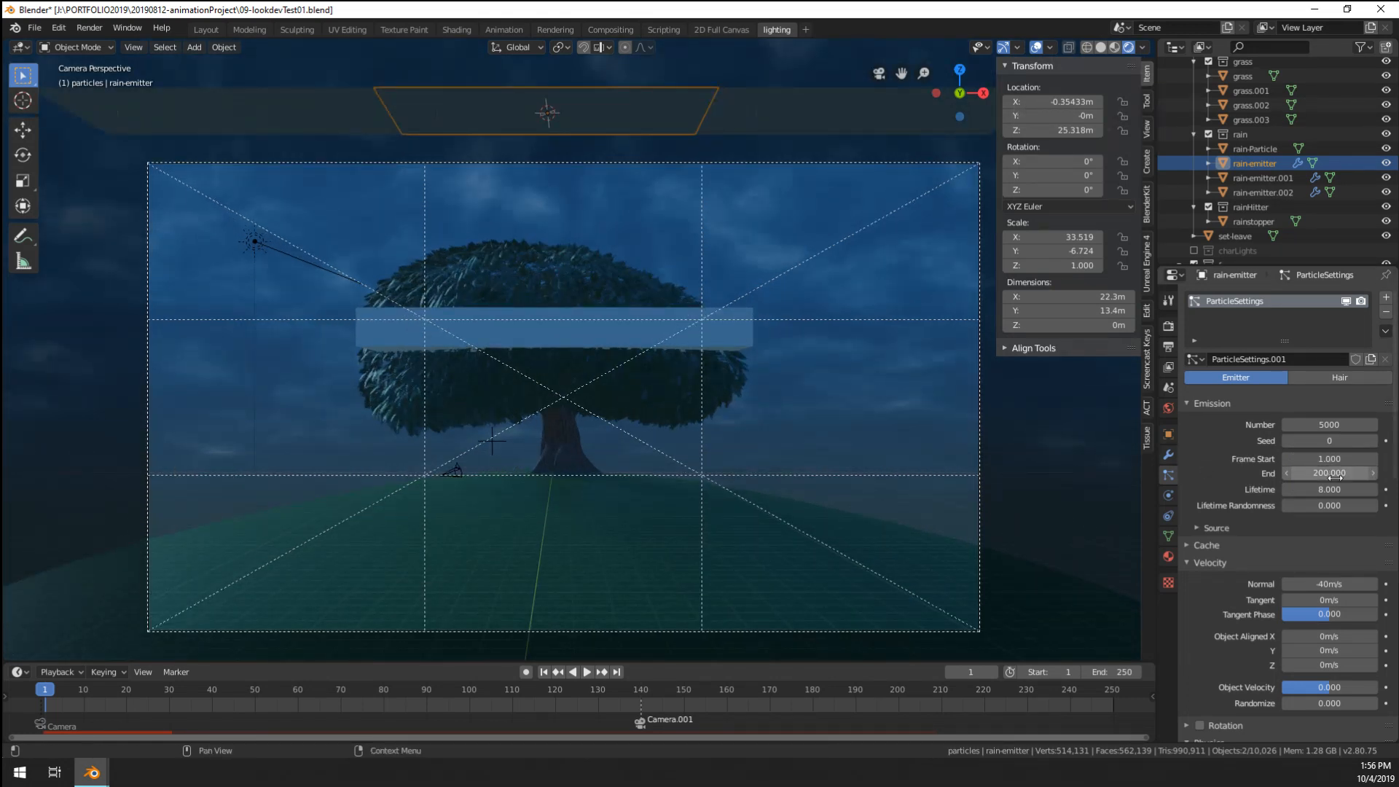
left_click(1329, 489)
type("15")
key("Return")
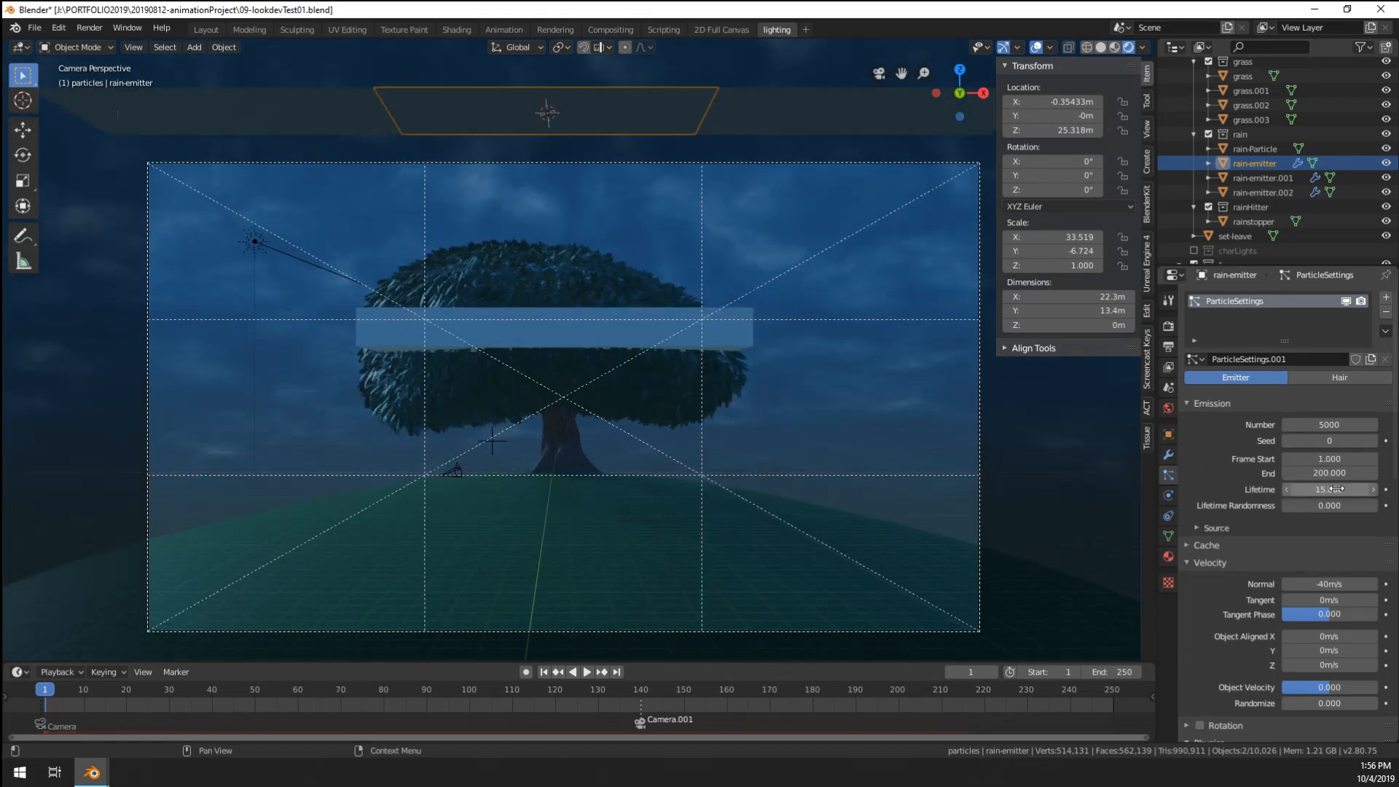
- Play the animation up to about frame 66 to check how the middle emitter's drops fall on the tree
key("space")
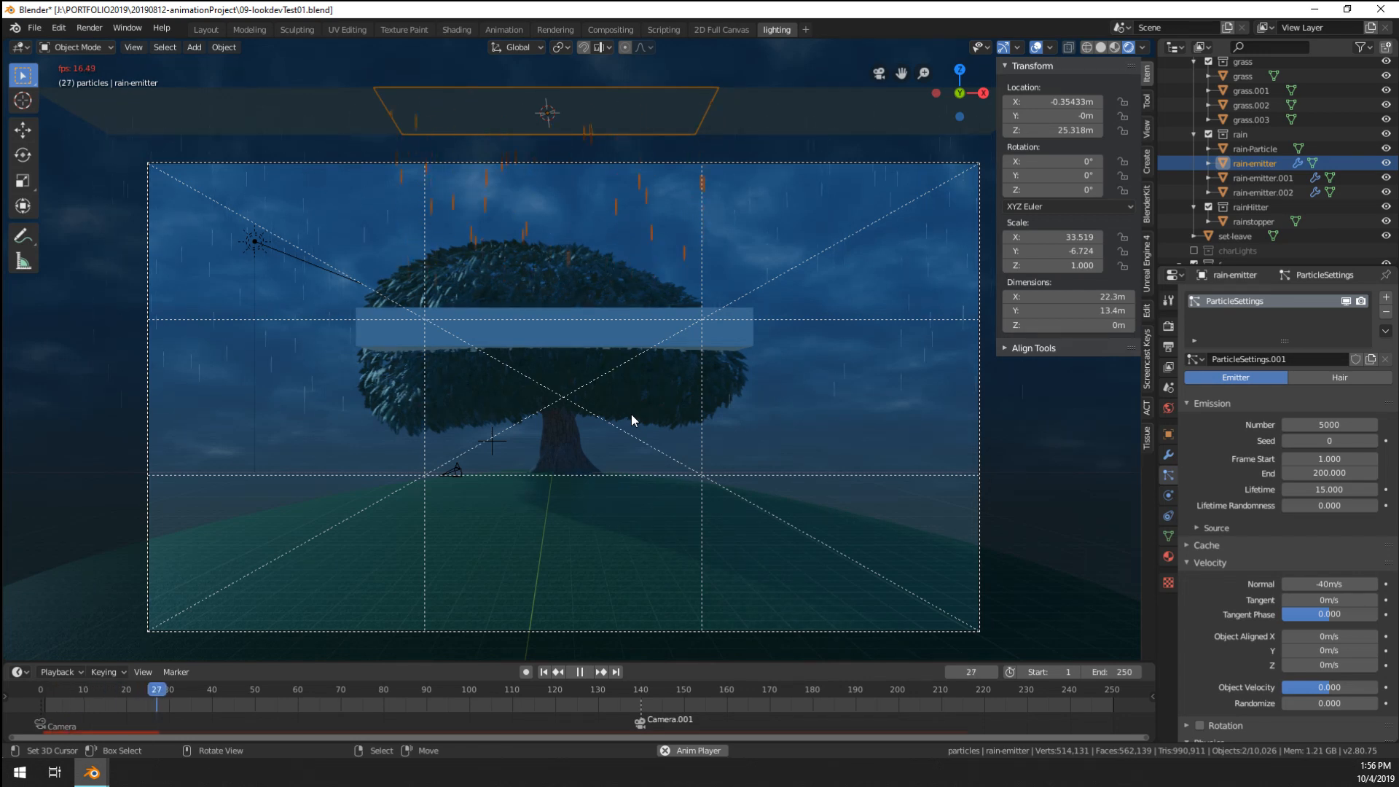
key("space")
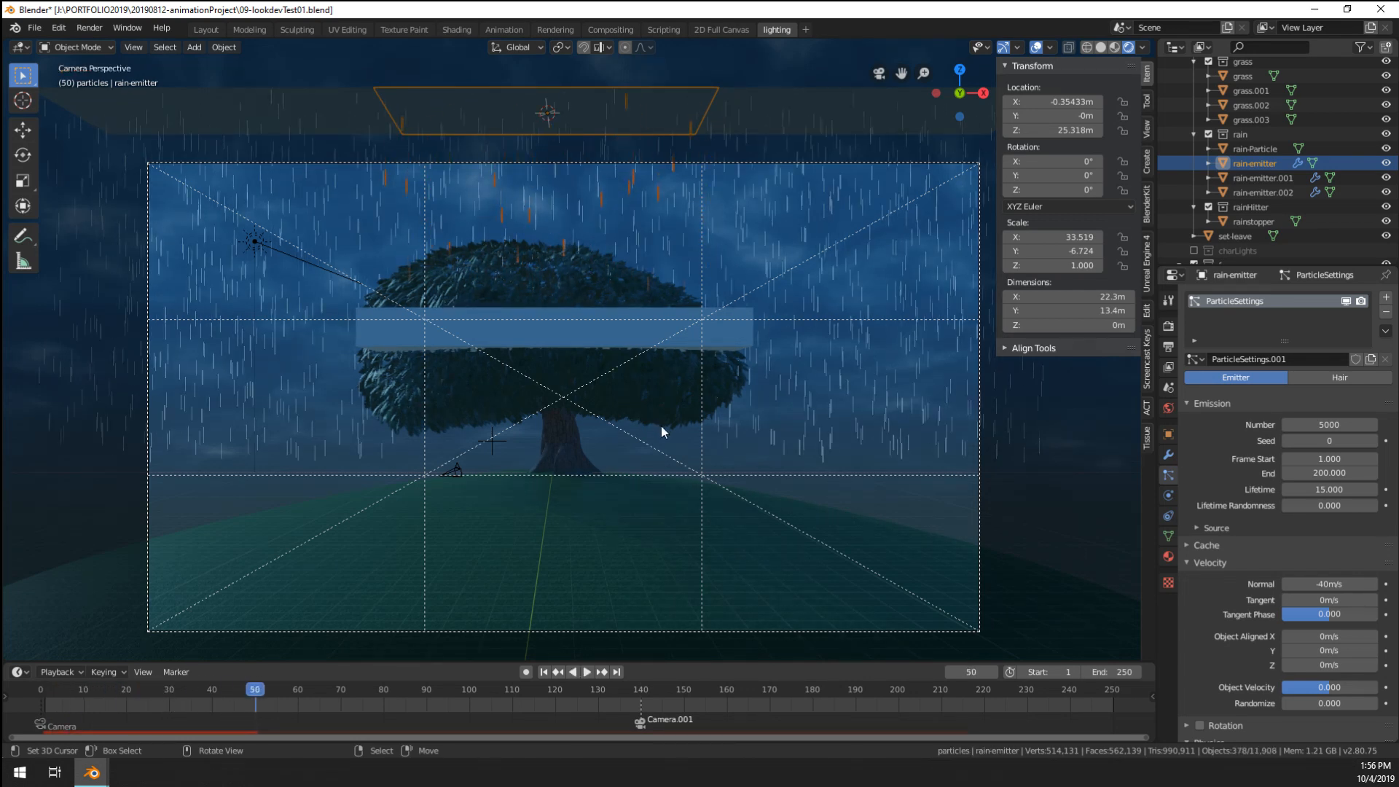
key("space")
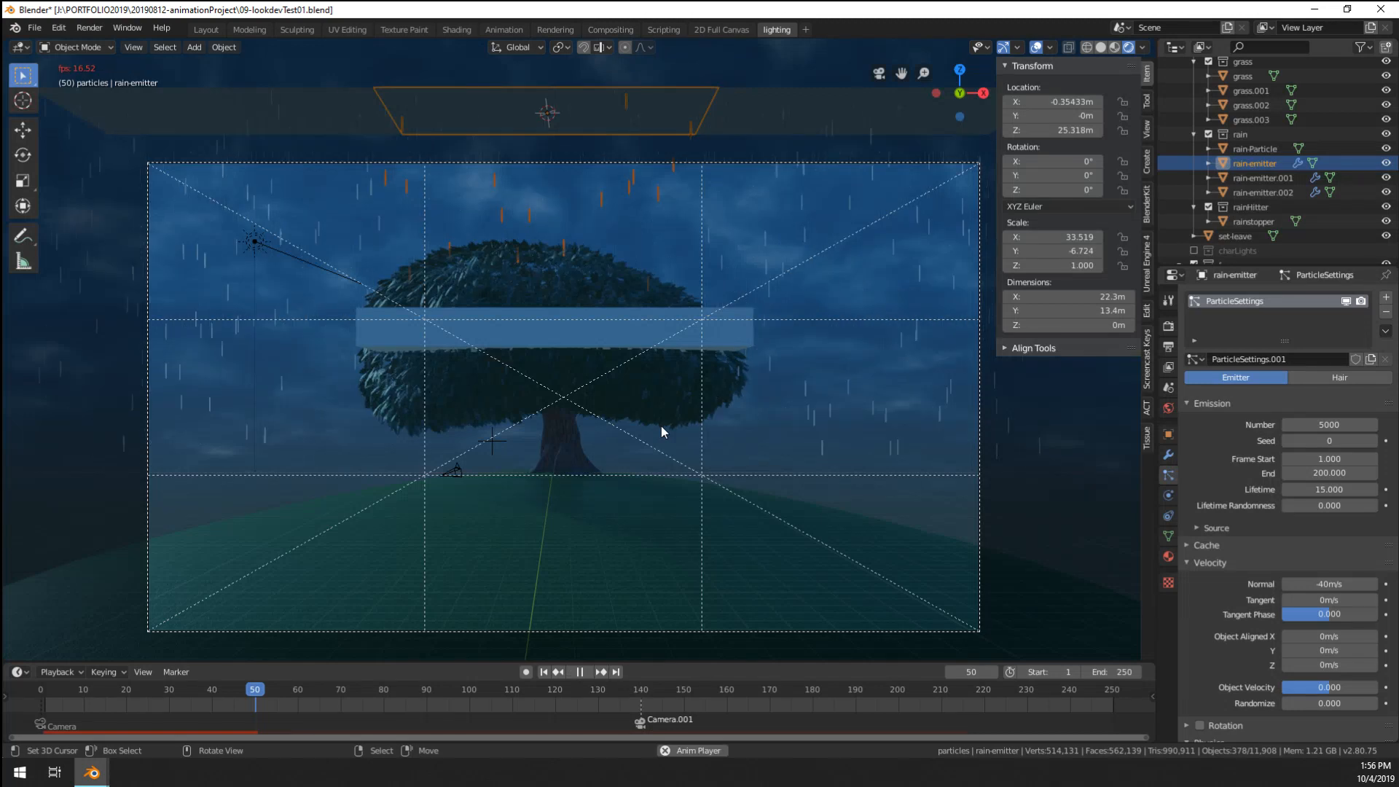
key("space")
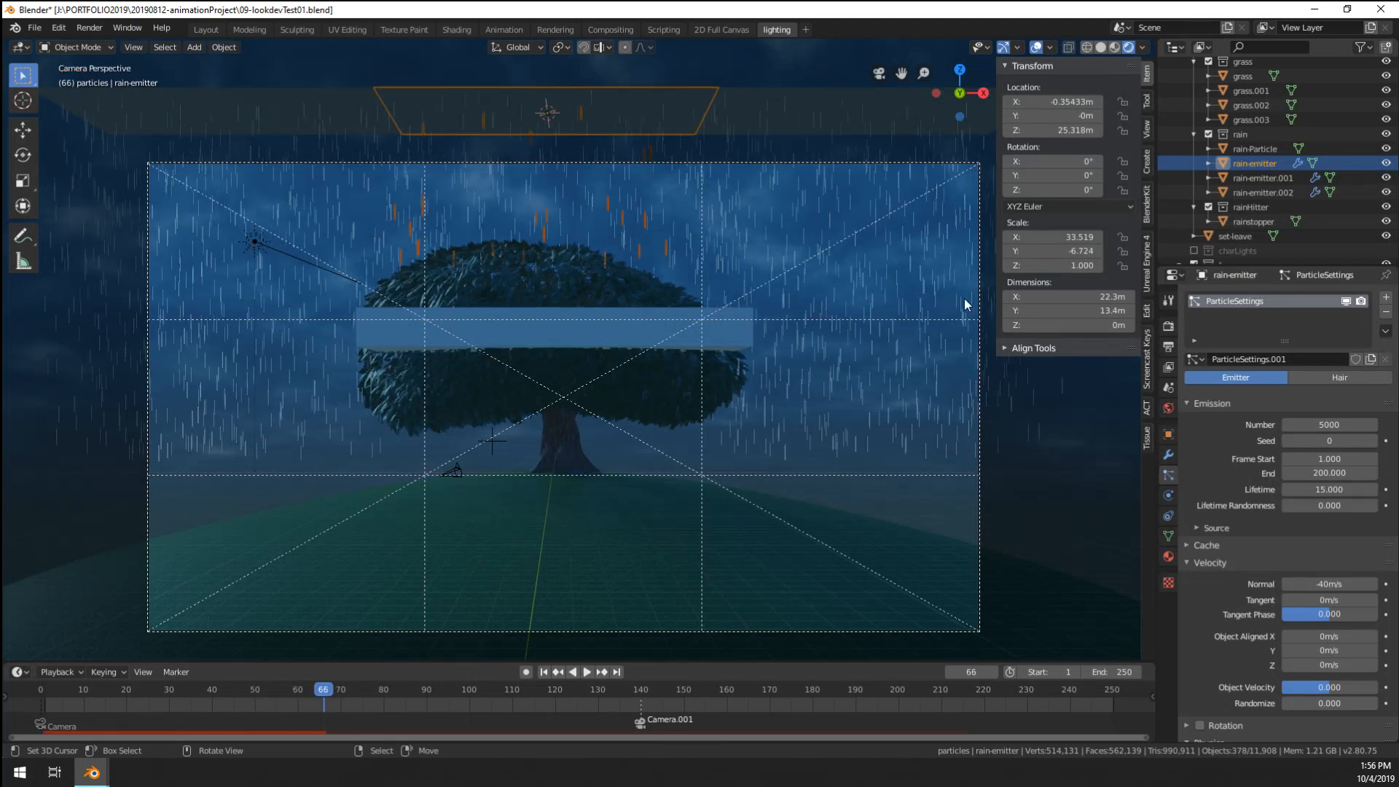
- Set the particle lifetime shared by the two outer emitters, rain-emitter.002 and rain-emitter.001, to 45
left_click(832, 128)
left_click(1334, 490)
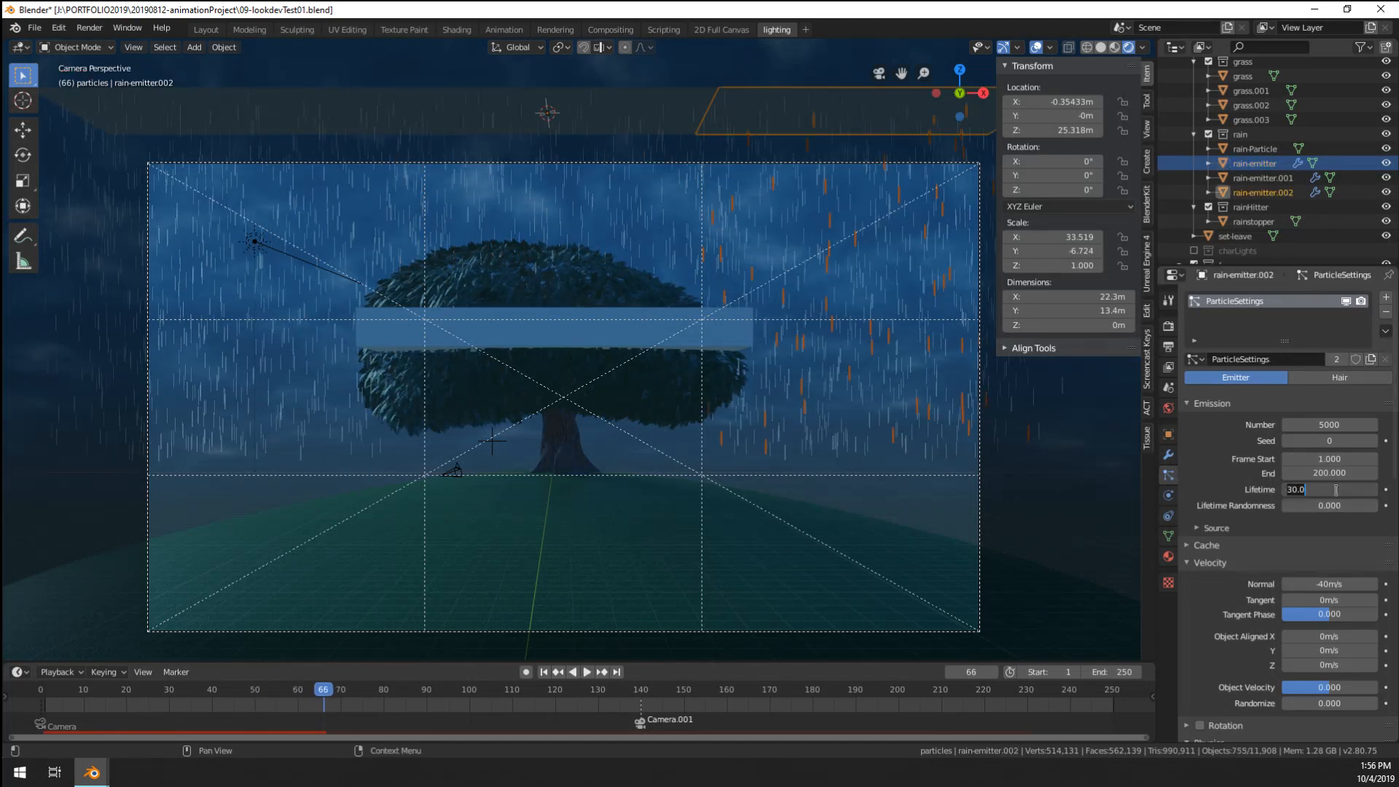
type("45")
key("Return")
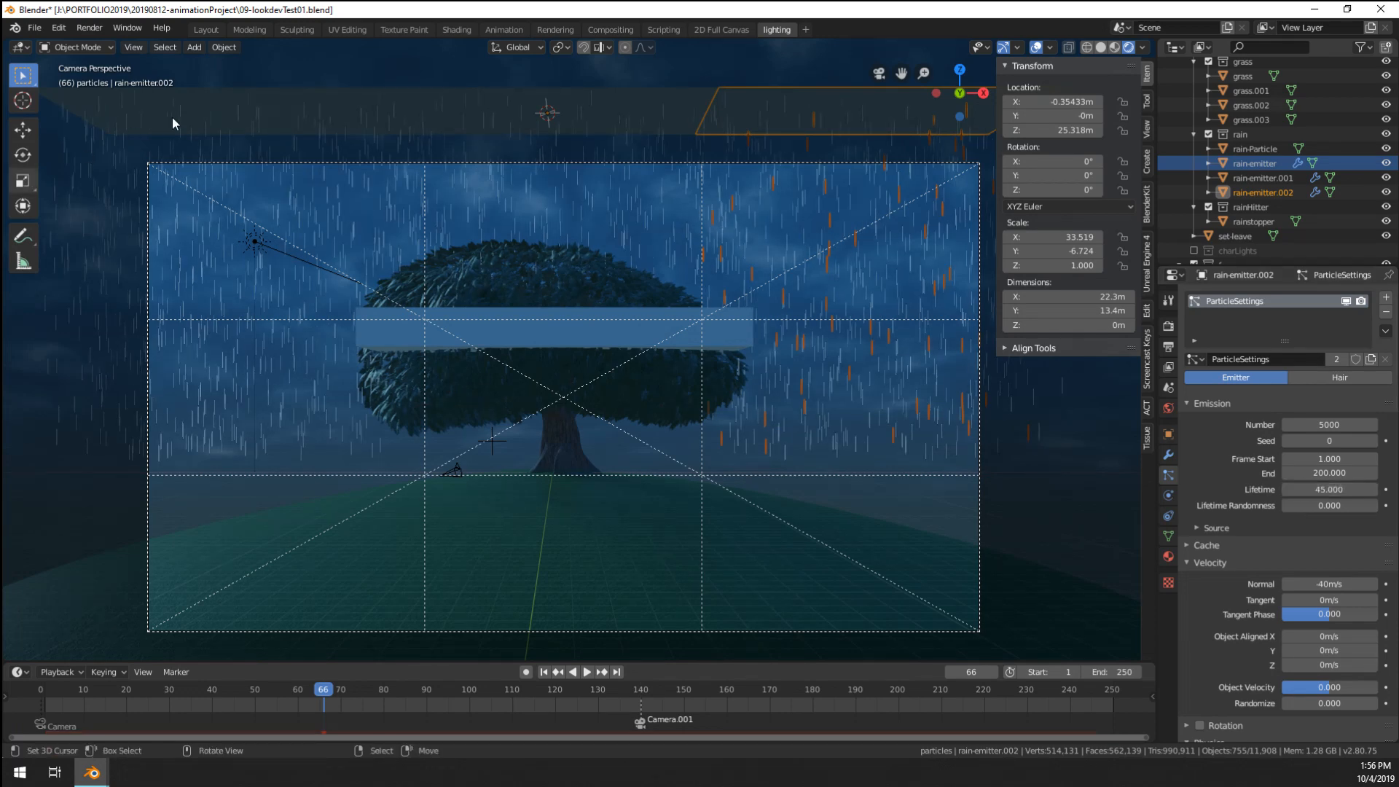
left_click(885, 361)
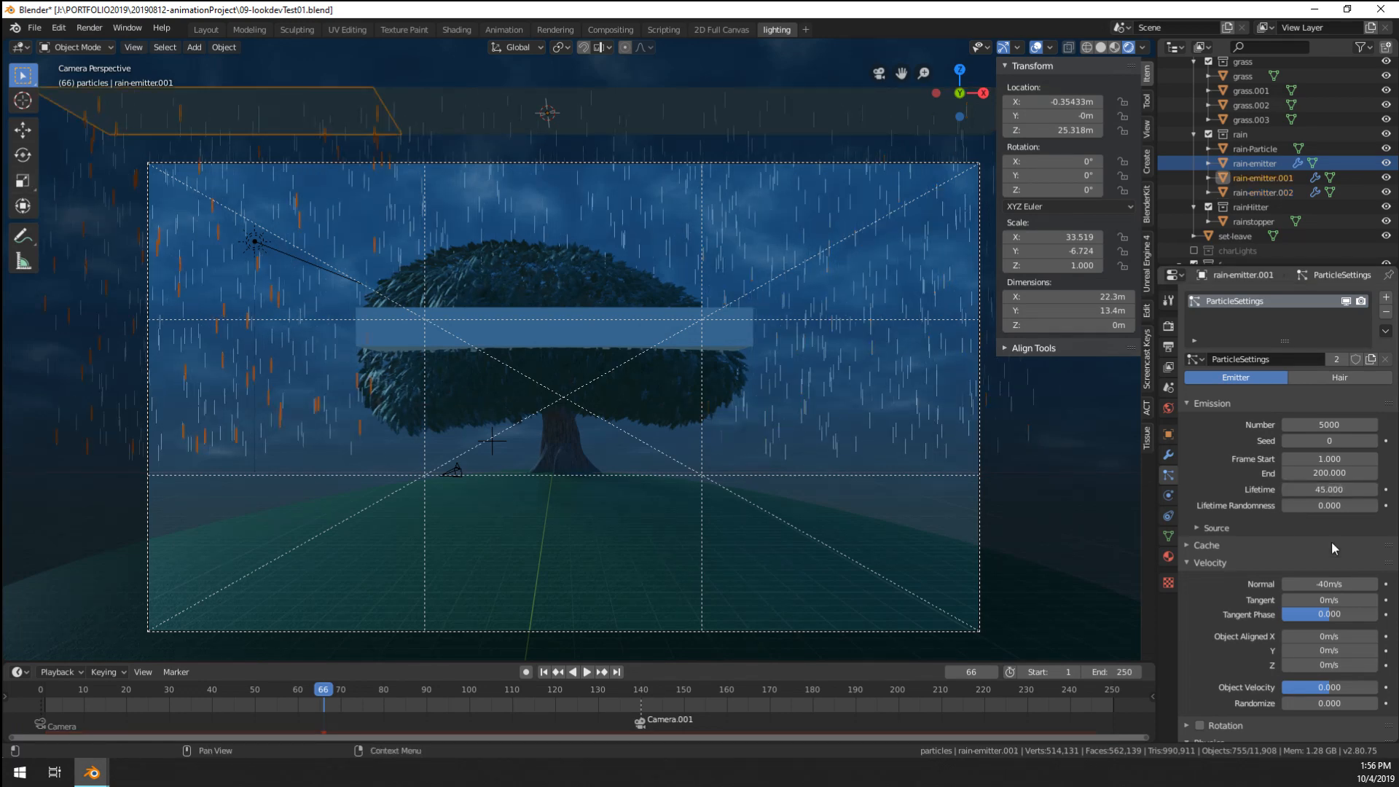
left_click(1326, 488)
key("Return")
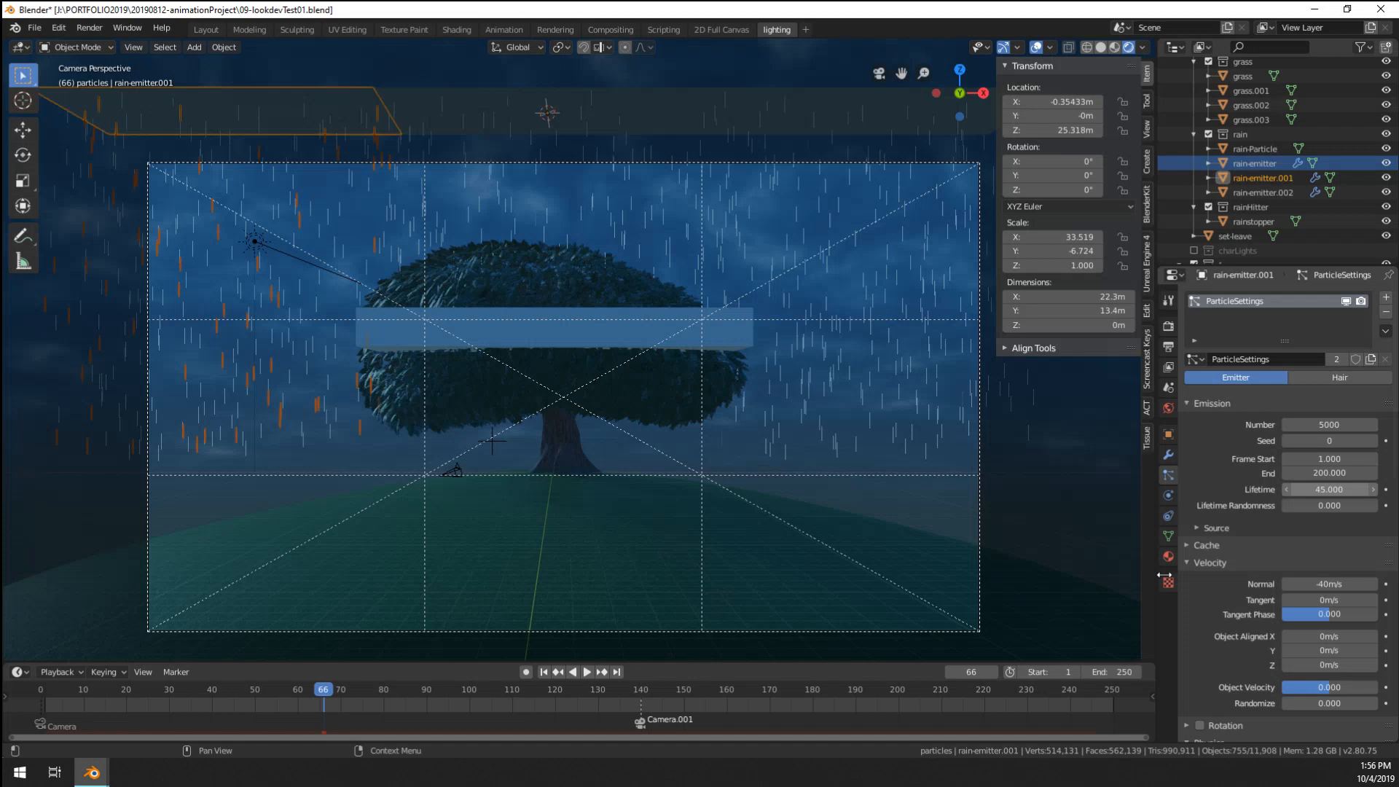
- Replay the rain from frame 1 to about frame 71 to check the outer emitters
left_click(44, 705)
key("space")
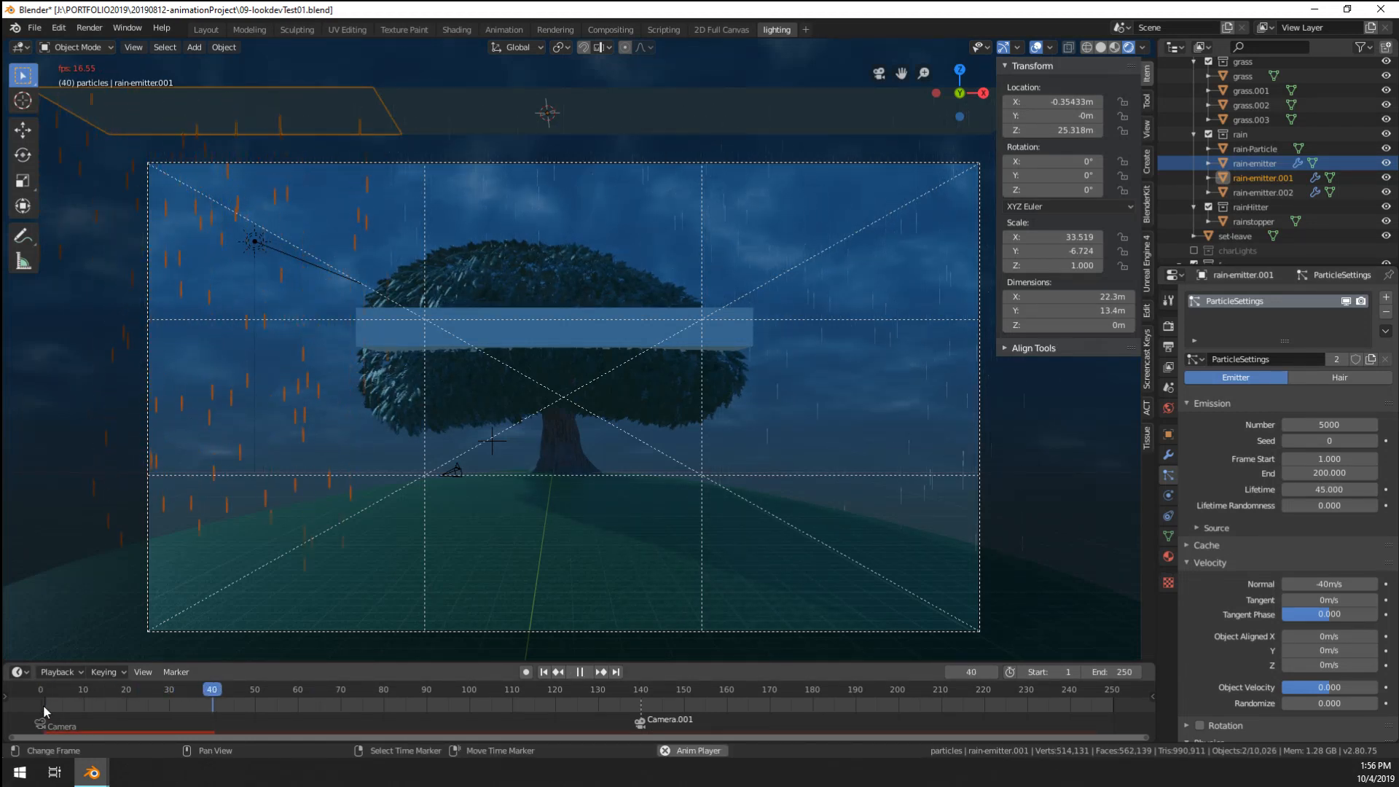
key("space")
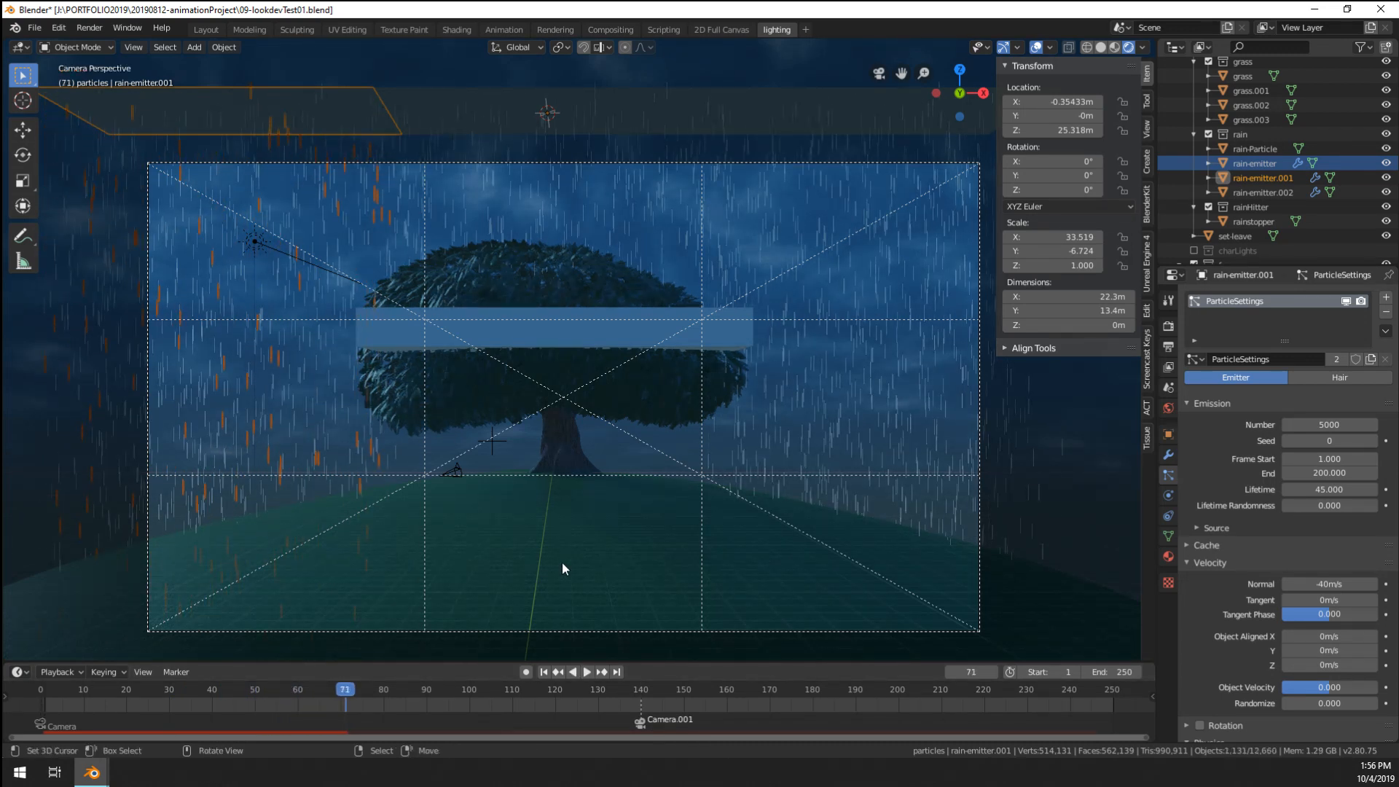
- Turn off the viewport overlays and hide the rainstopper block crossing the tree crown
left_click(1116, 548)
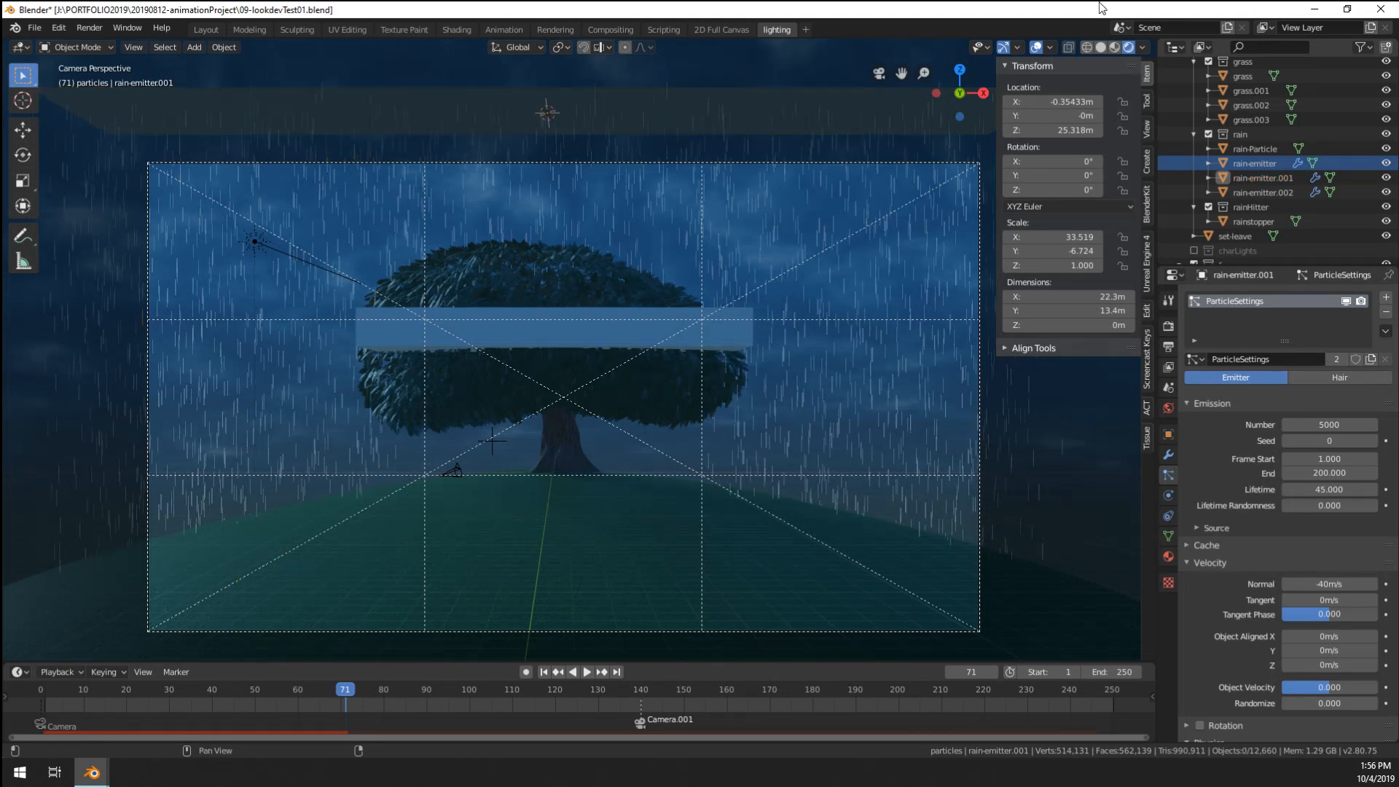
left_click(1035, 46)
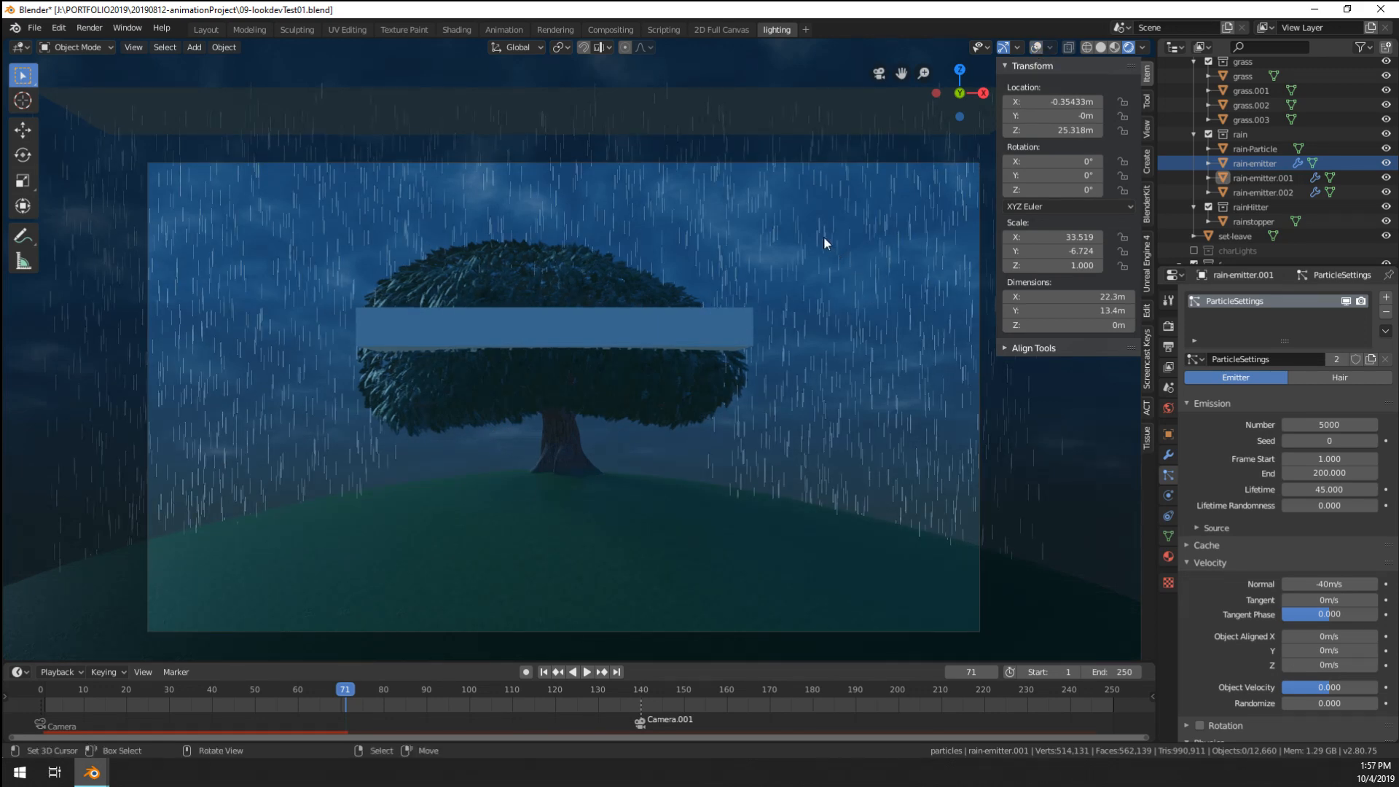
left_click(738, 315)
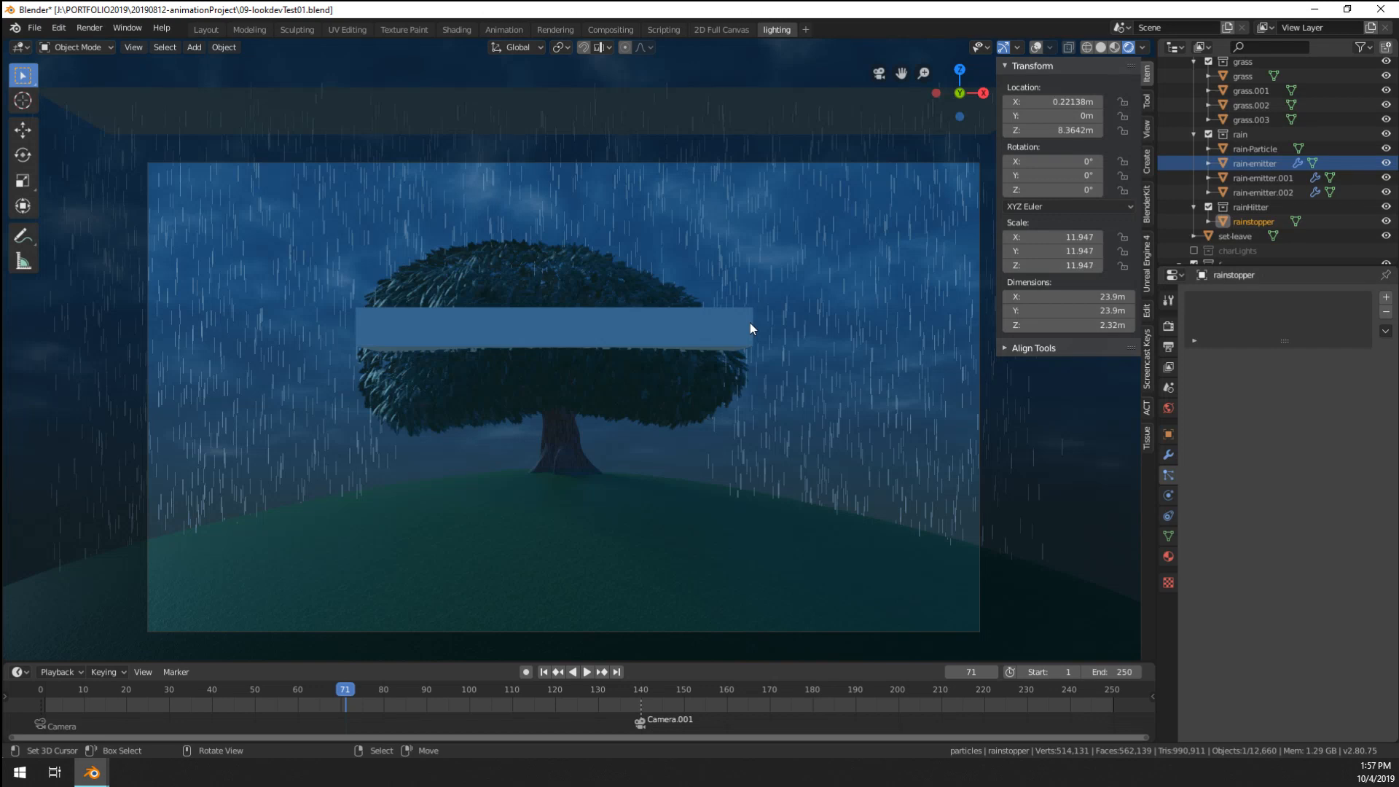
key("h")
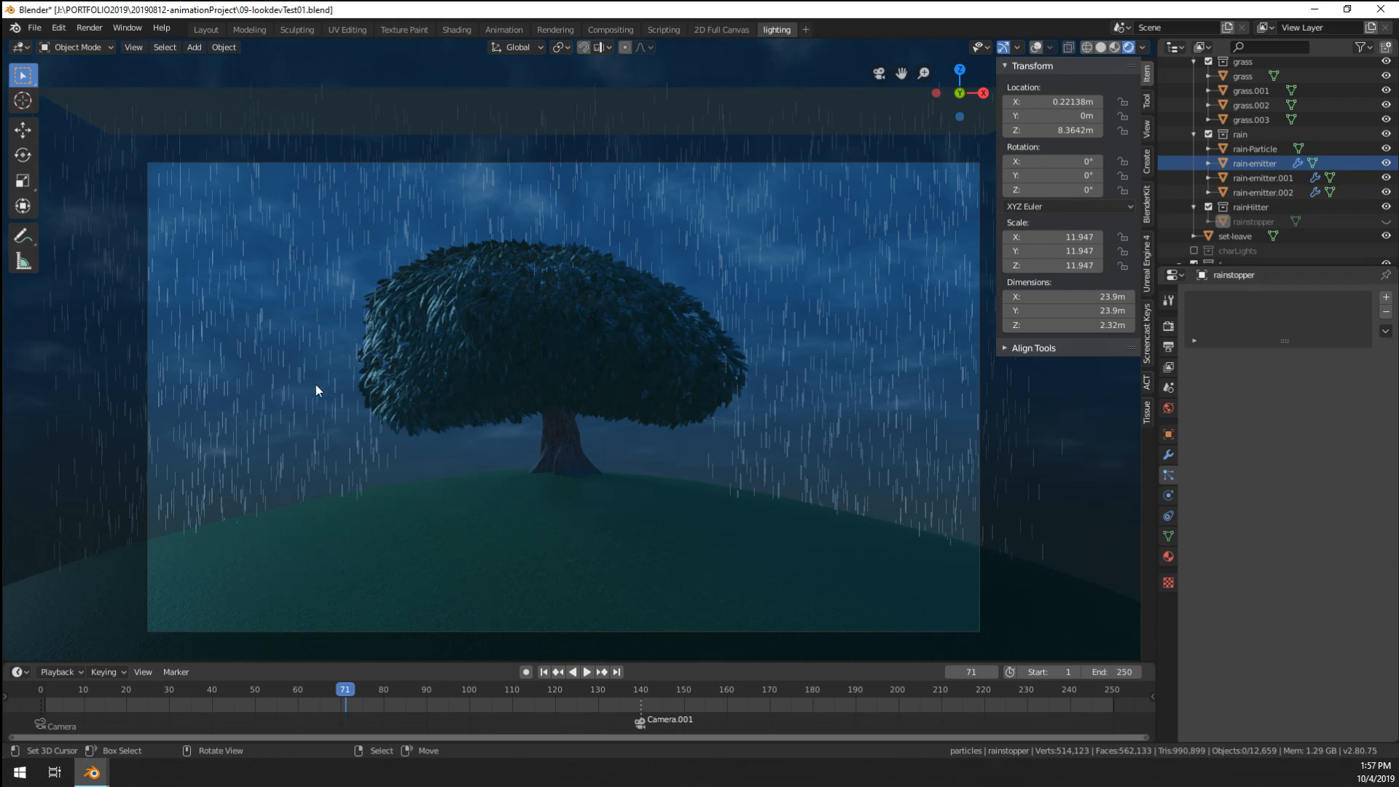
- Duplicate one of the outer rain emitters and place the copy in front of the tree, at about X -14.9, Y -37, Z 19 m
middle_click_drag(316, 383, 654, 328)
left_click(576, 269)
key("shift+d")
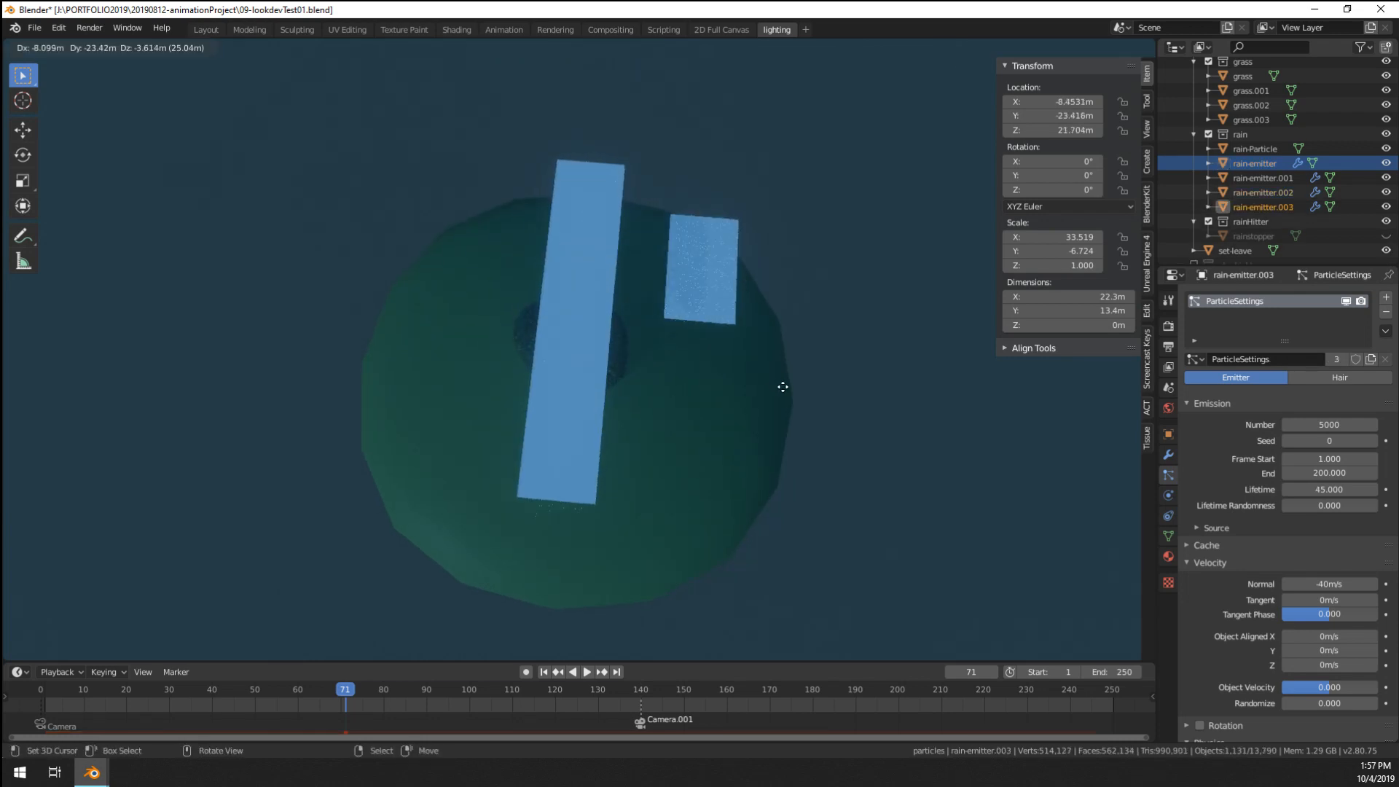
left_click(851, 430)
- Move the duplicated emitter sideways and closer to the camera, to about X -21.4, Y -40, Z 17.4 m
key("KP_0")
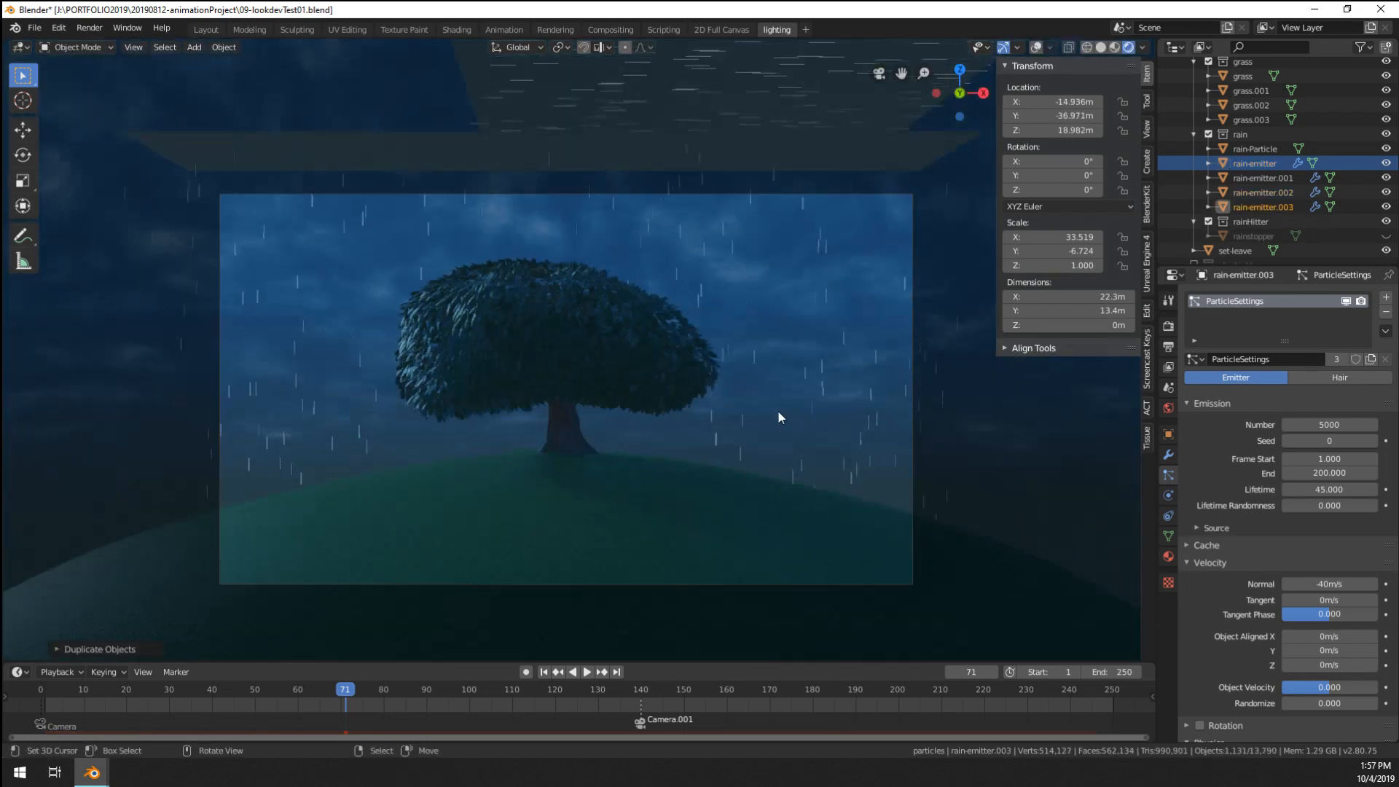
scroll(777, 413, "down", 3)
key("g")
left_click(316, 424)
middle_click_drag(316, 424, 576, 479)
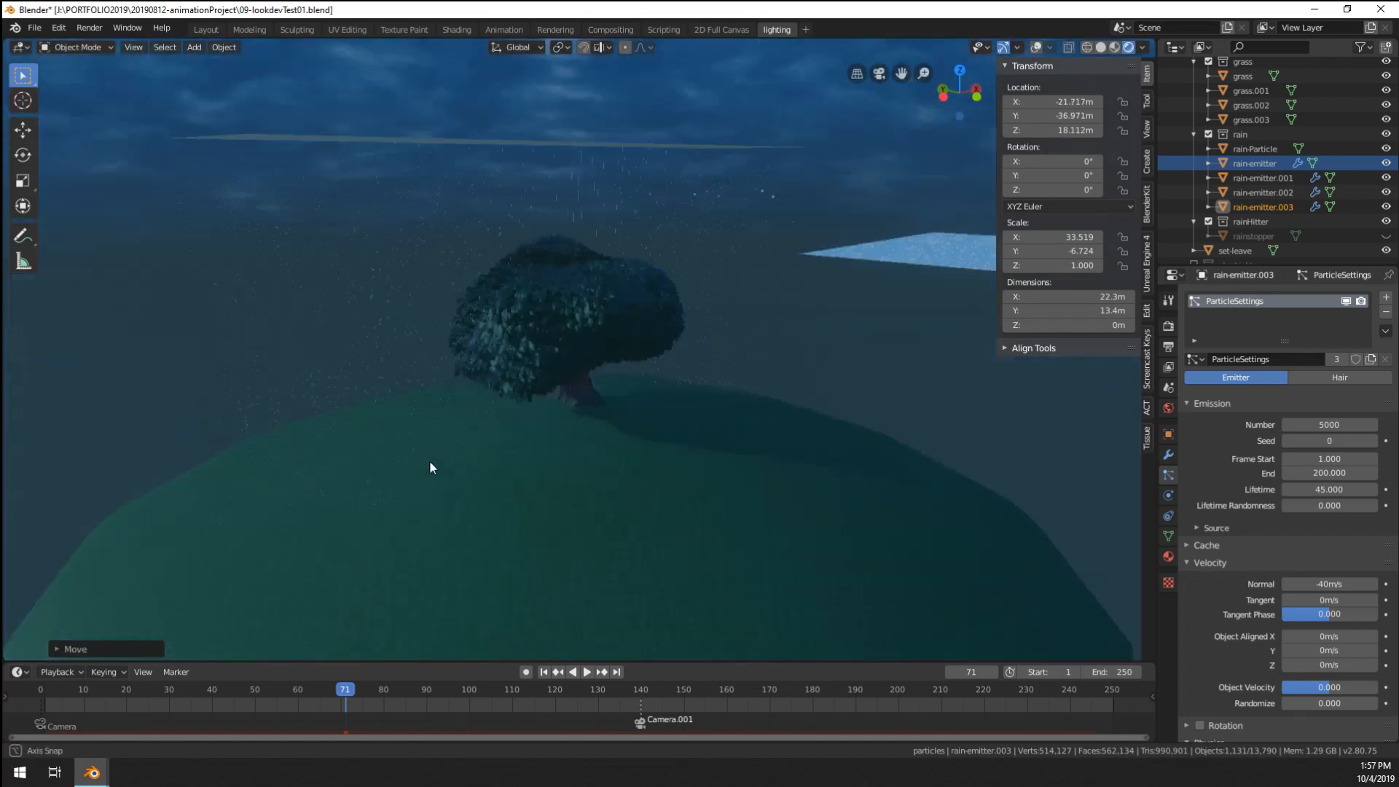
key("g")
left_click(623, 482)
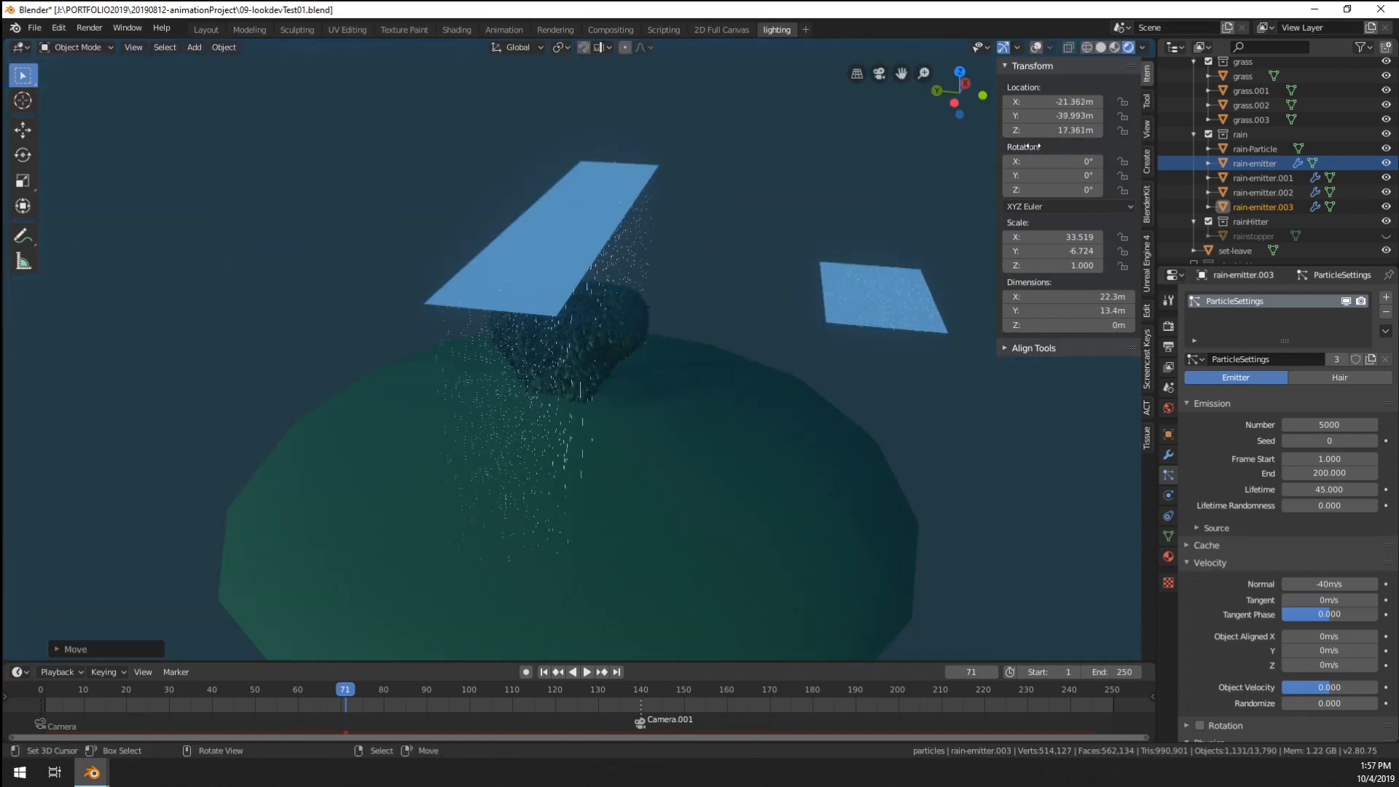
- Show the overlays again and move the duplicated emitter above the camera's view, to about X -21.8, Y -51.6, Z 21.1 m
left_click(1038, 51)
scroll(801, 484, "down", 5)
key("g")
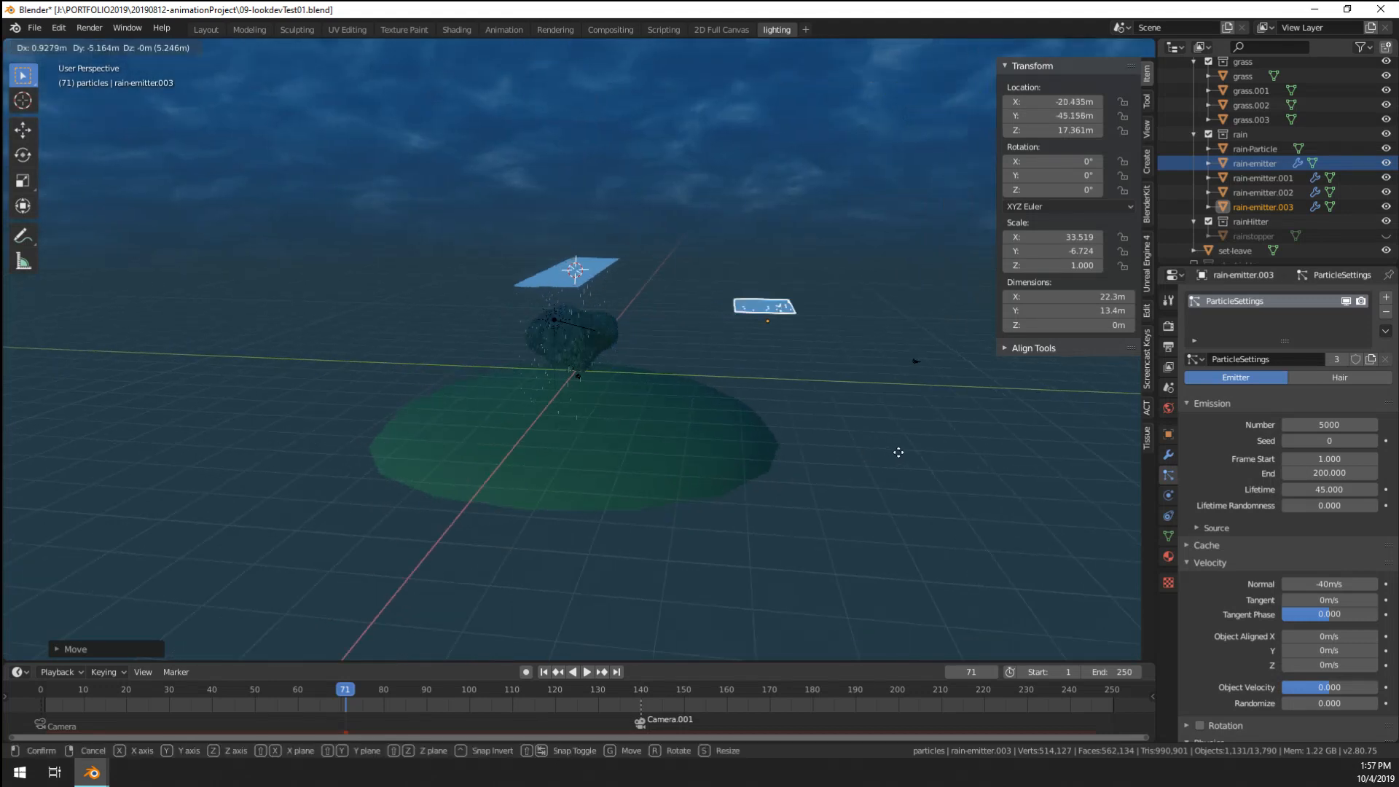
left_click(902, 443)
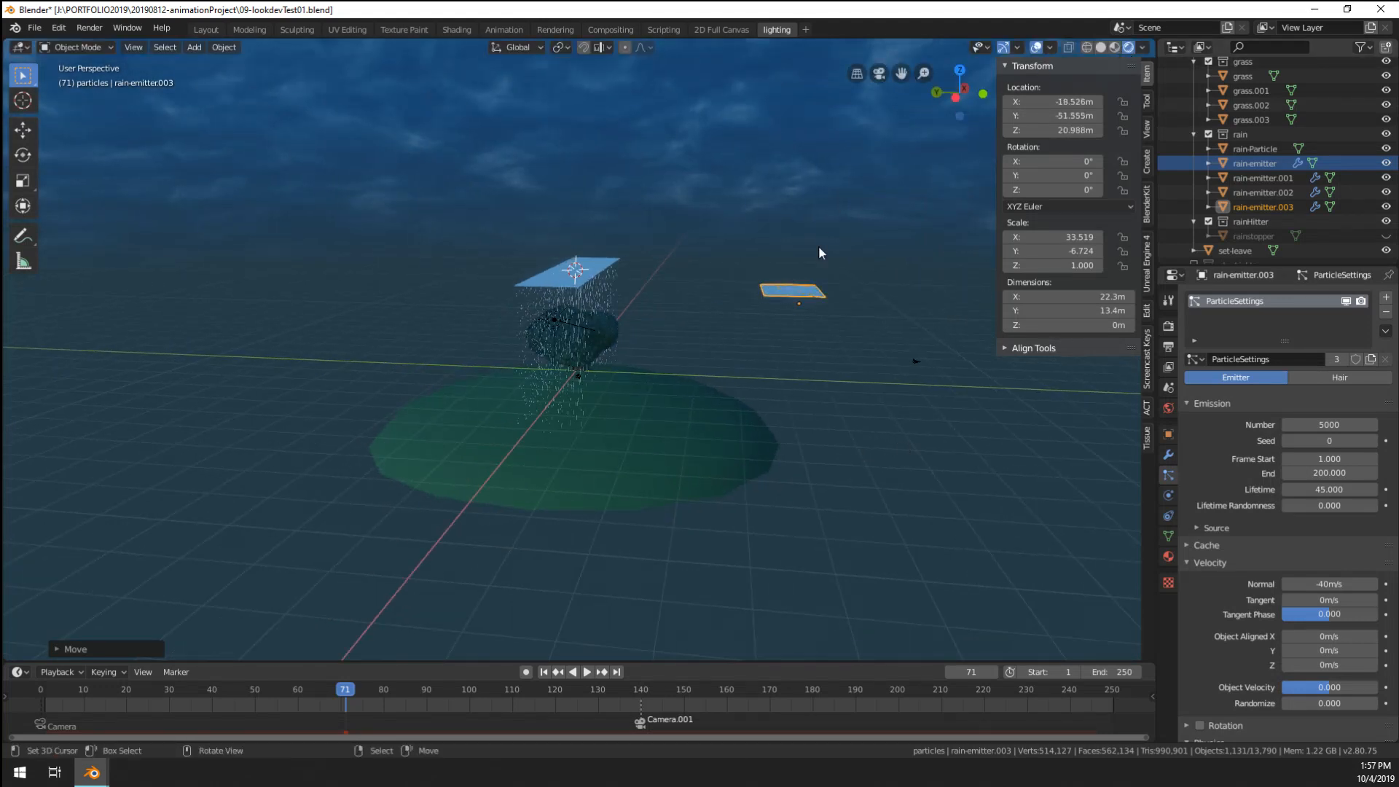
key("KP_0")
key("g")
left_click(719, 259)
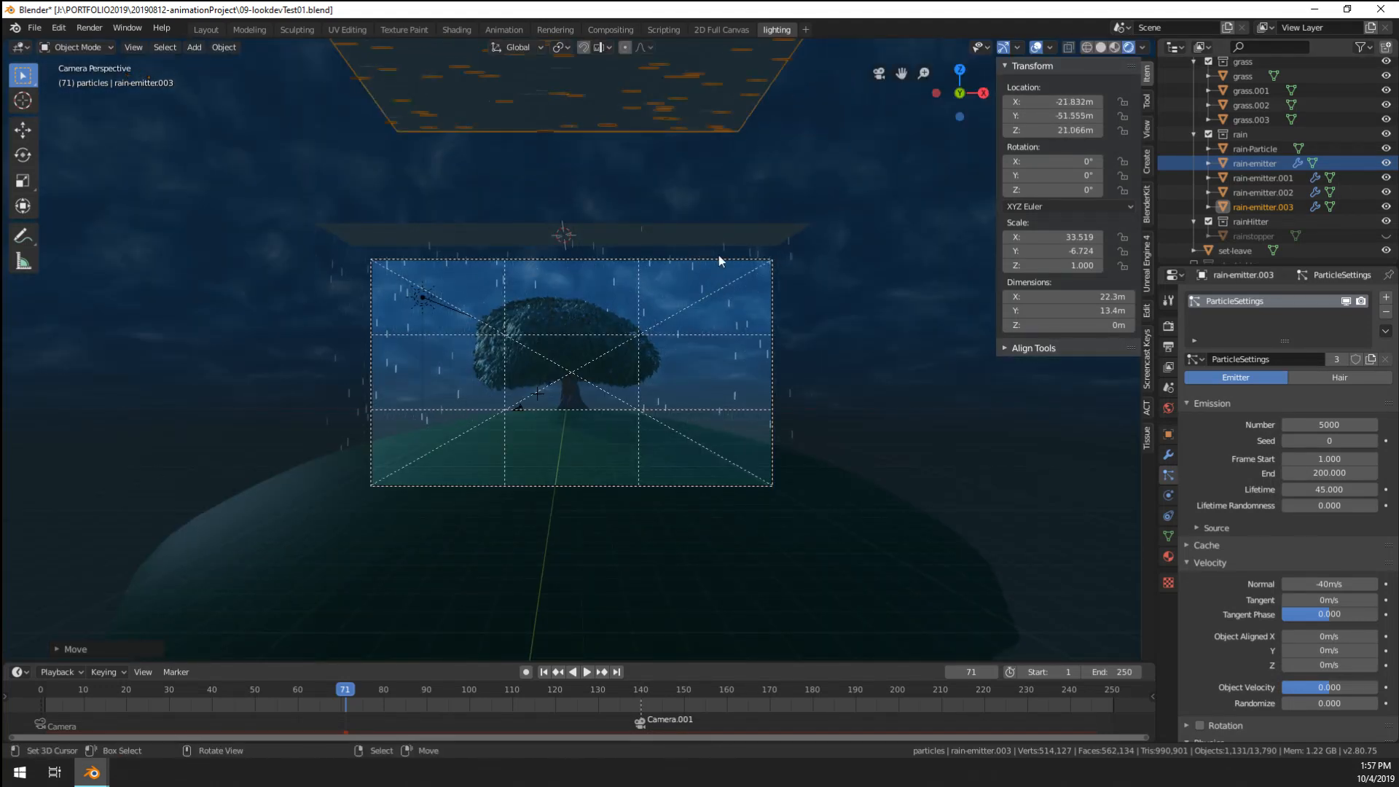
- Enlarge the duplicated emitter to about 25.9 by 15.6 m and shift it to about X -25.7 m to span the camera frame
key("s")
left_click(805, 296)
key("g")
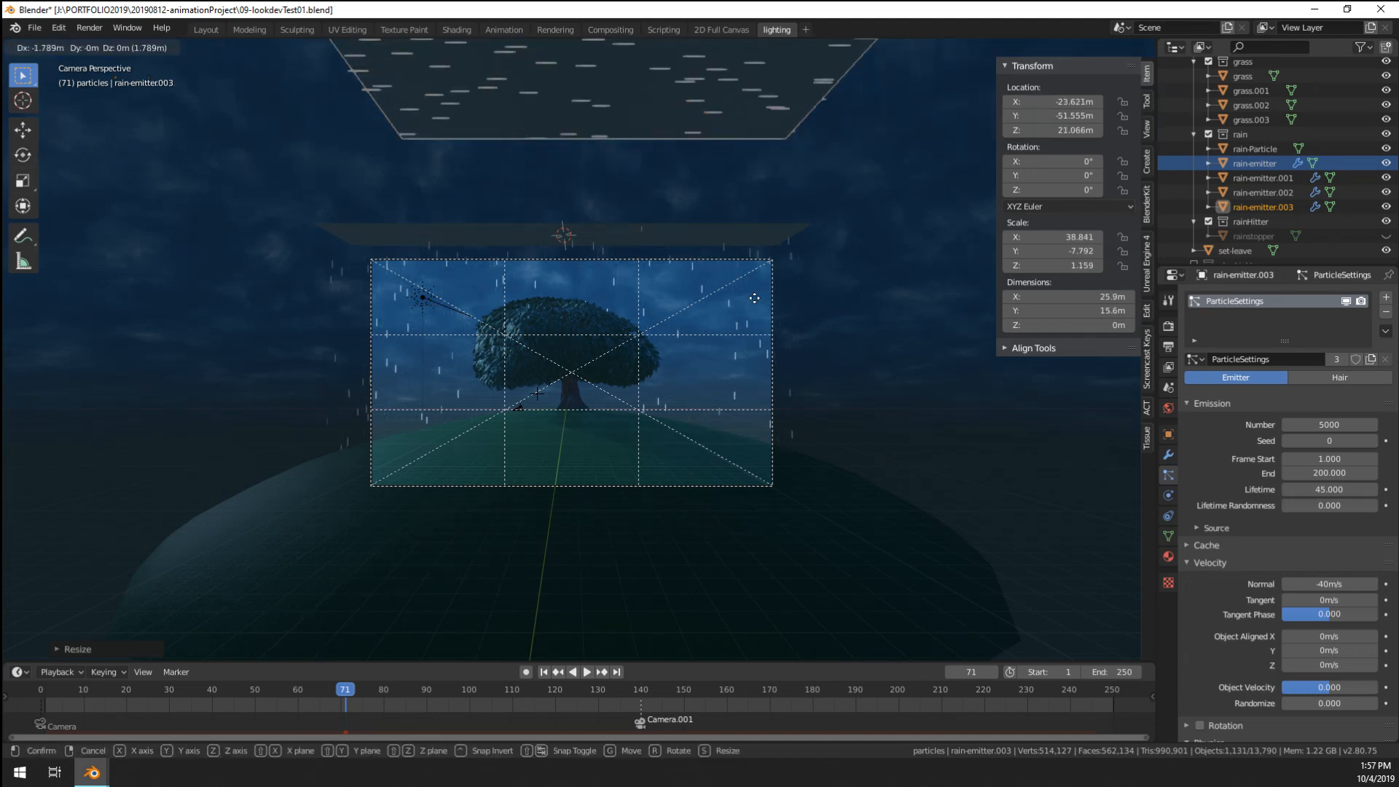
left_click(733, 301)
- Play the animation from frame 1 to about frame 61 to inspect the added foreground rain
scroll(626, 394, "up", 2)
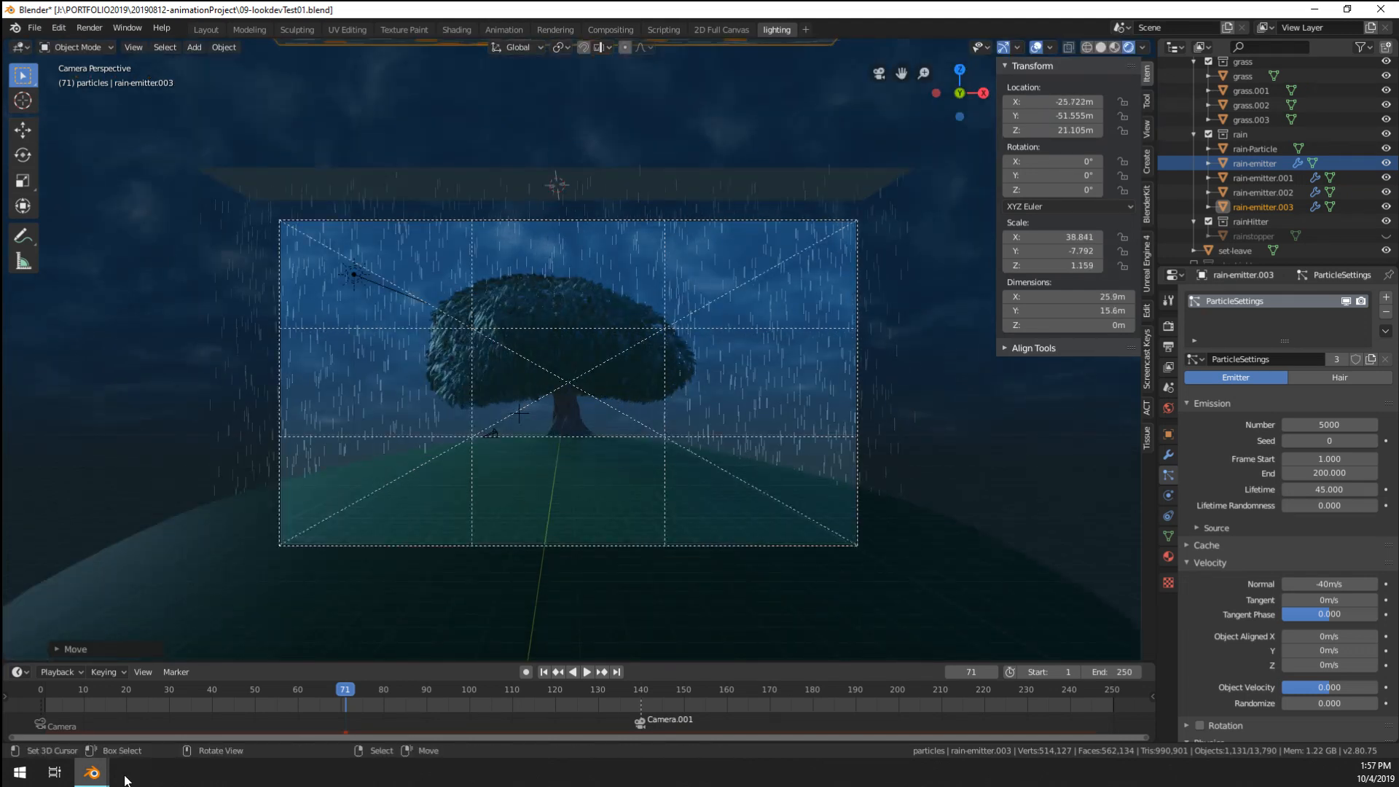
left_click(44, 706)
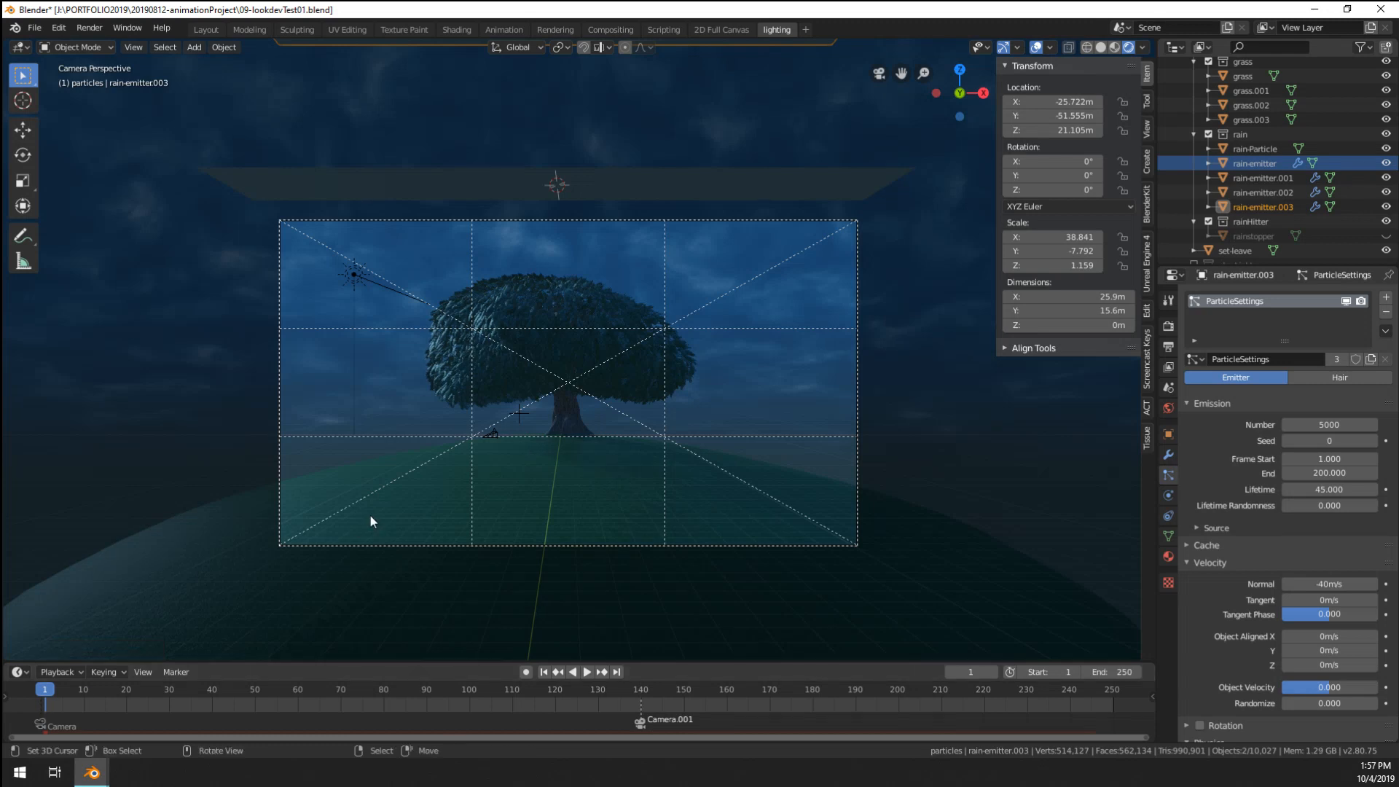
key("space")
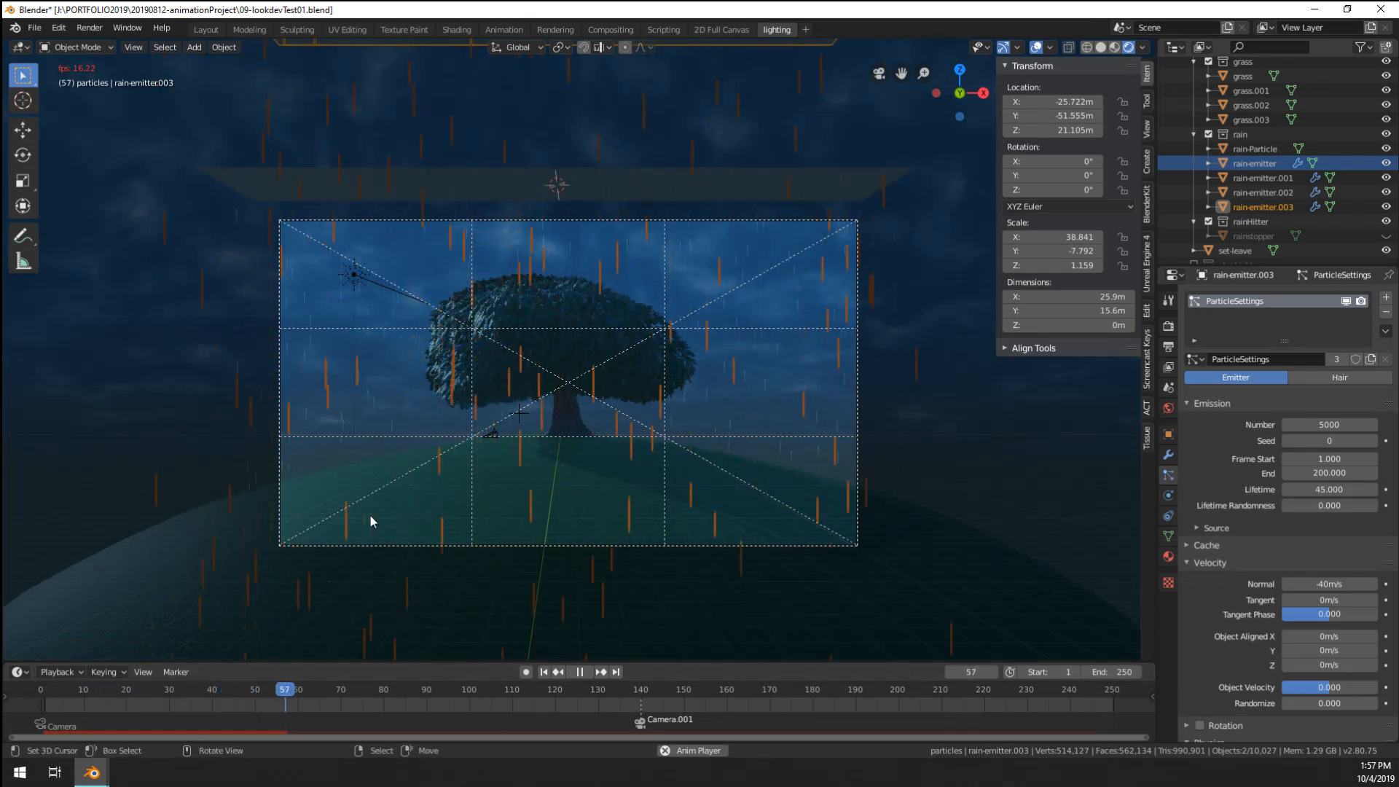
key("space")
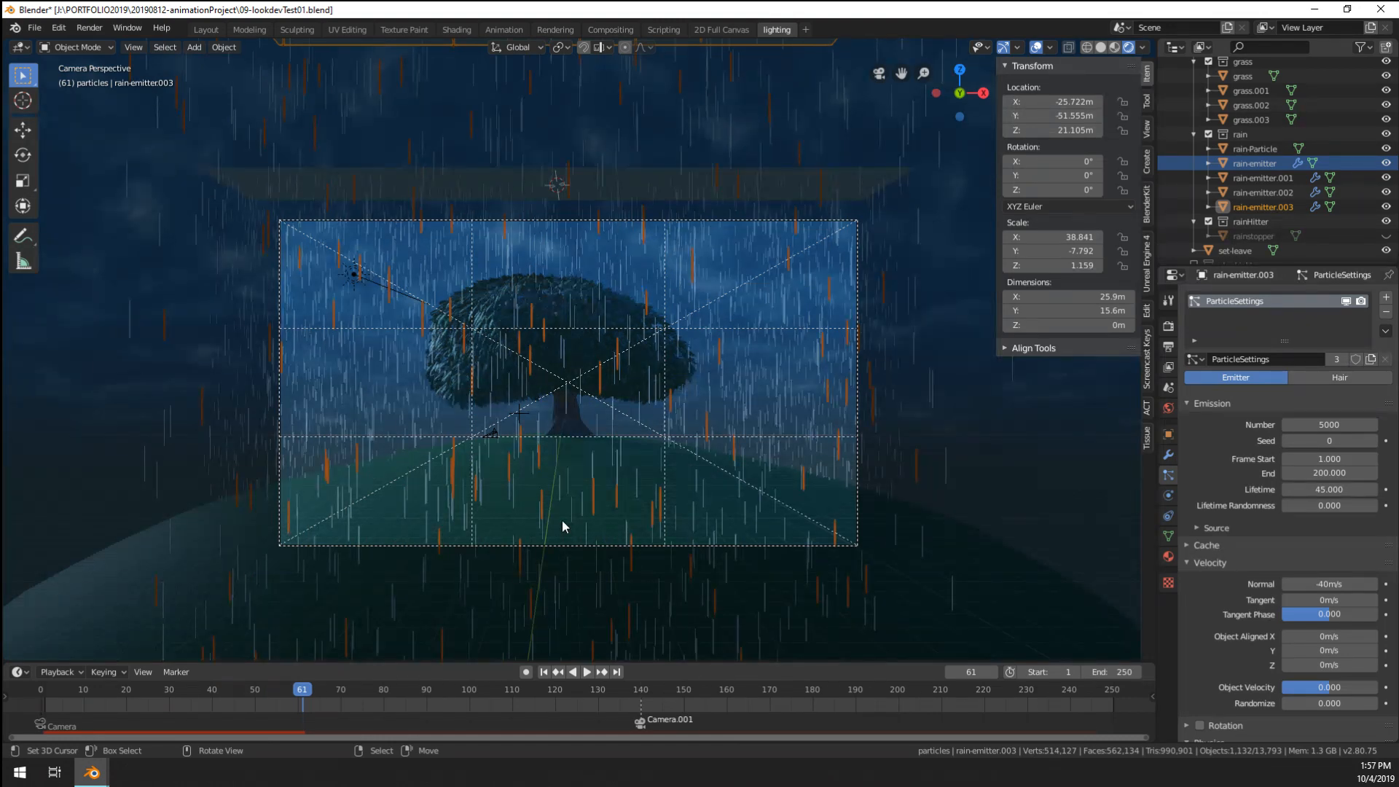
- Set the particle number of rain-emitter.003 to 2000
scroll(562, 520, "up", 1)
left_click(1325, 425)
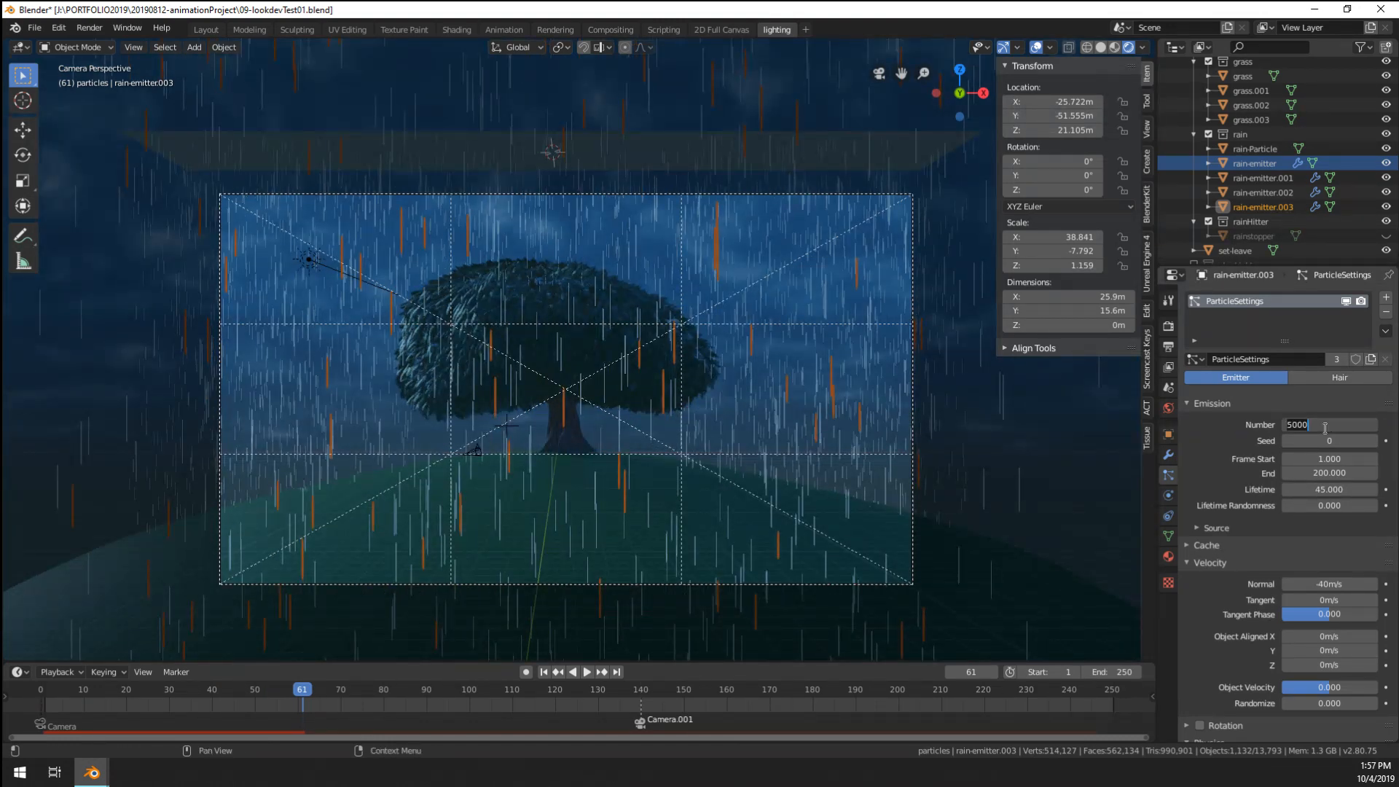
type("2000")
key("Return")
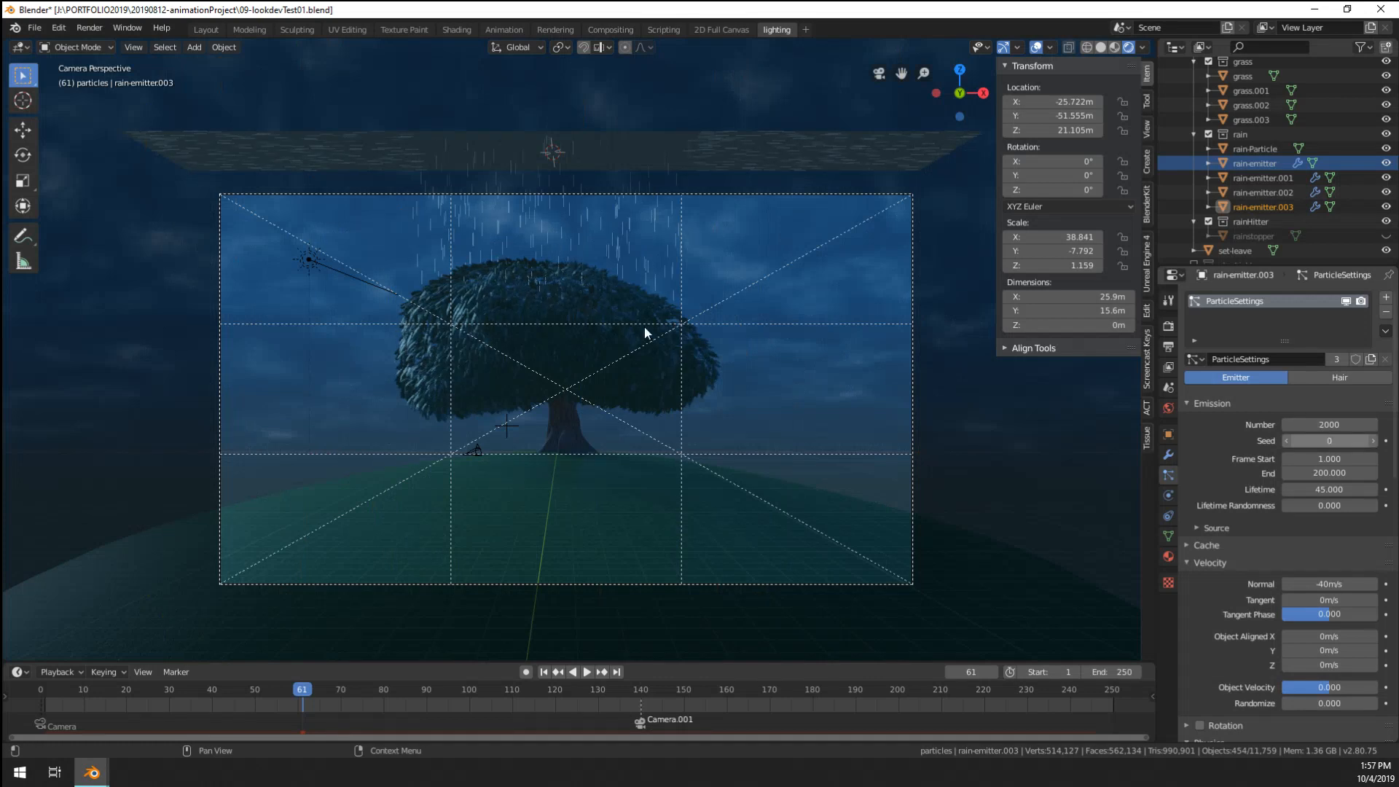
- Replay the thinned rain from frame 1 to about frame 63, stop, and hide the viewport overlays to inspect it
left_click(42, 705)
key("space")
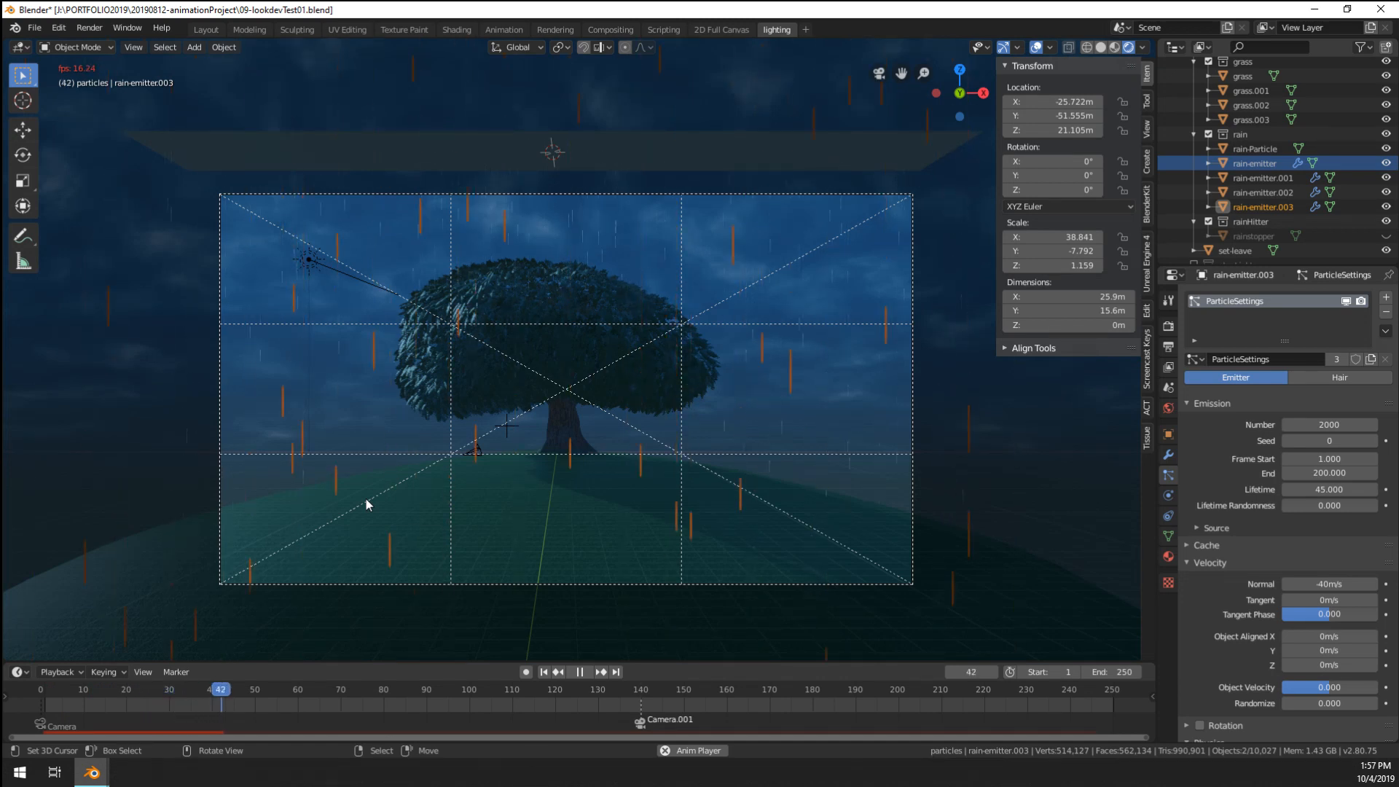
key("space")
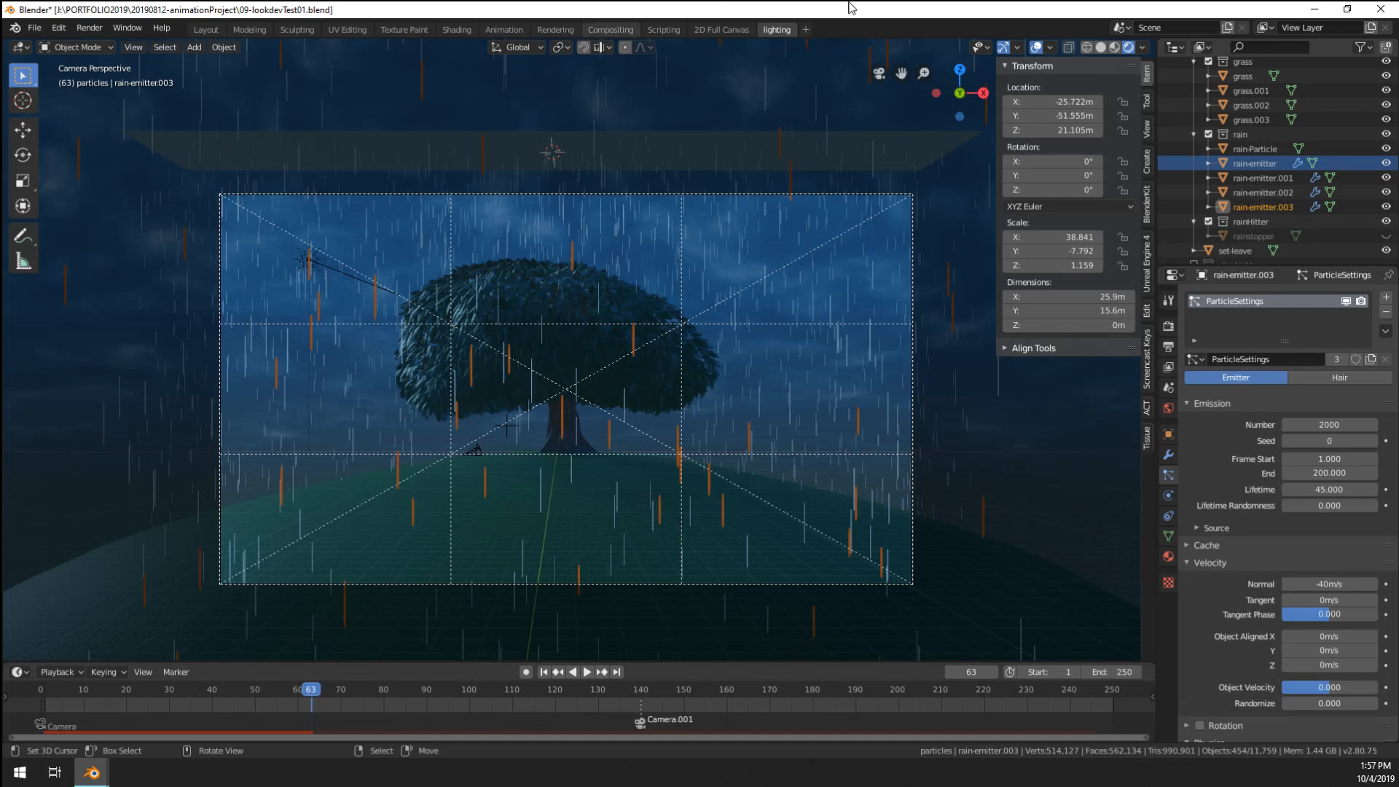
left_click(1035, 47)
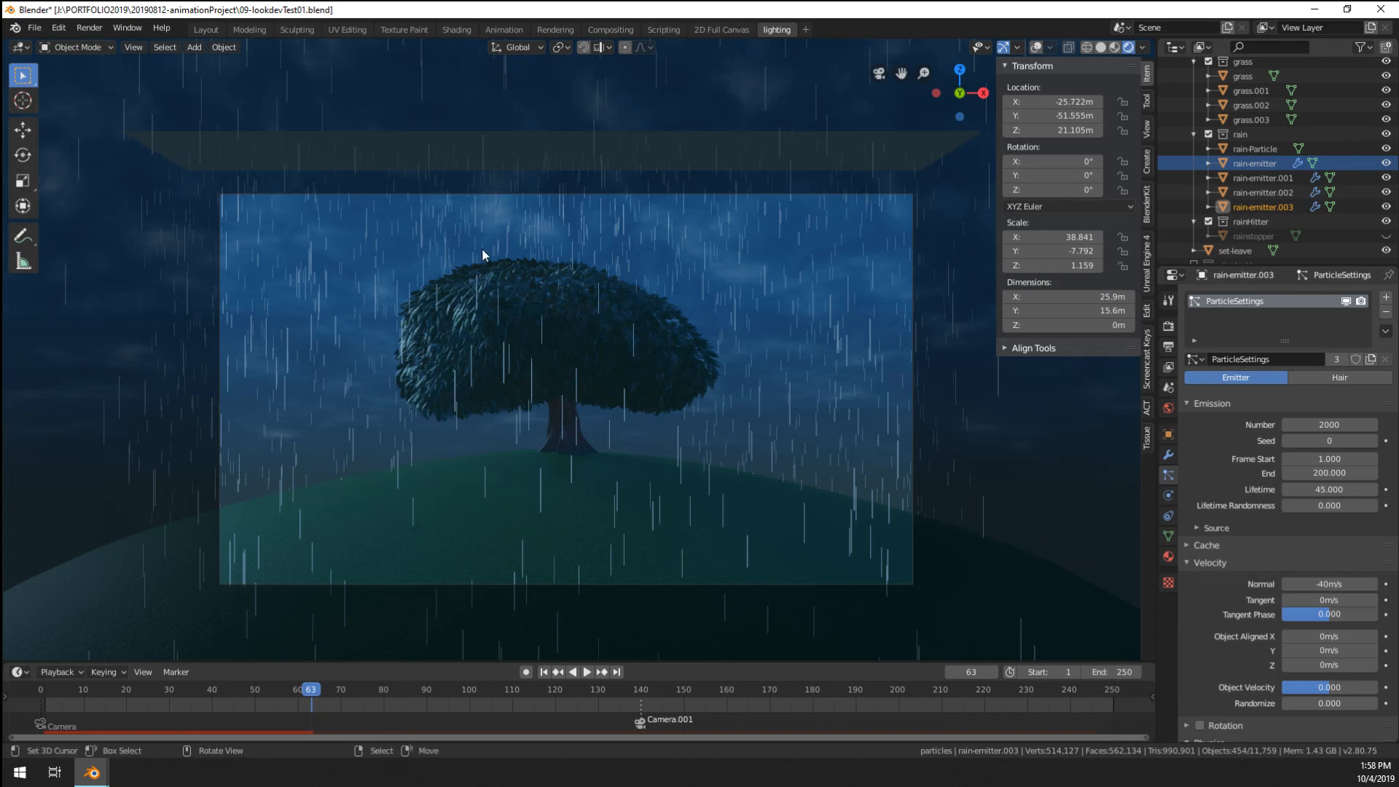
- Inspect the rain around the tree up close and set the normal velocity of rain-emitter.003's particles to -80 m/s
scroll(509, 291, "up", 4)
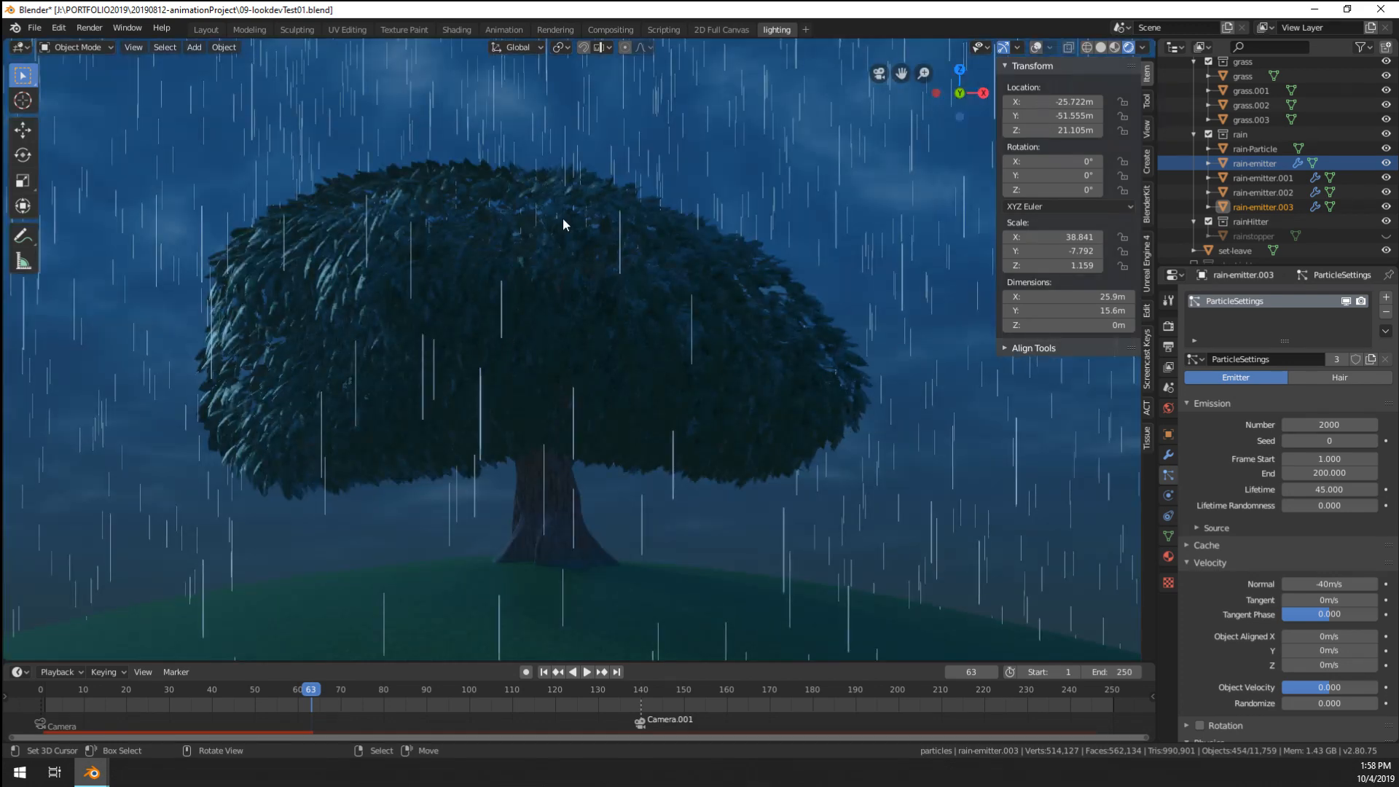
scroll(563, 217, "up", 2)
scroll(561, 217, "down", 3)
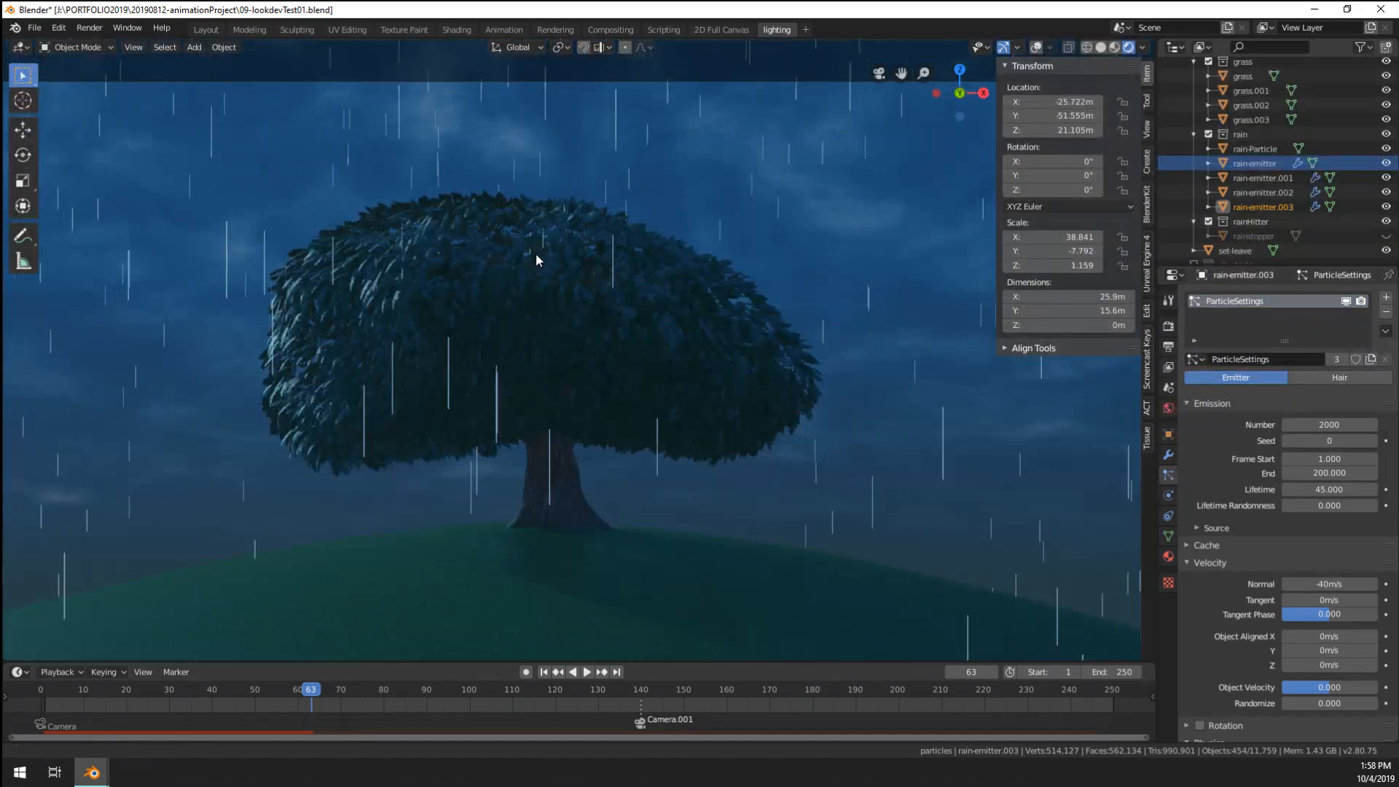
scroll(550, 234, "down", 2)
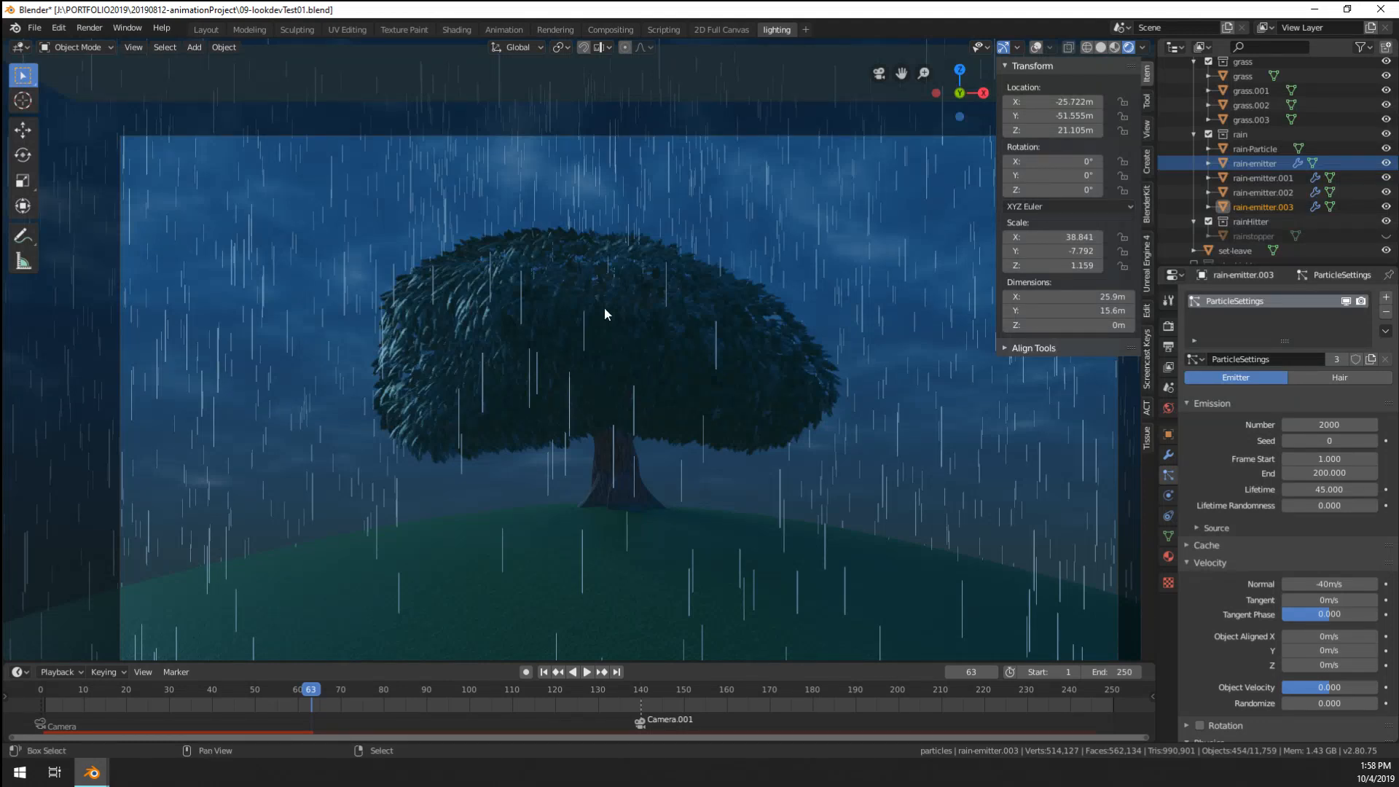
scroll(519, 292, "down", 3)
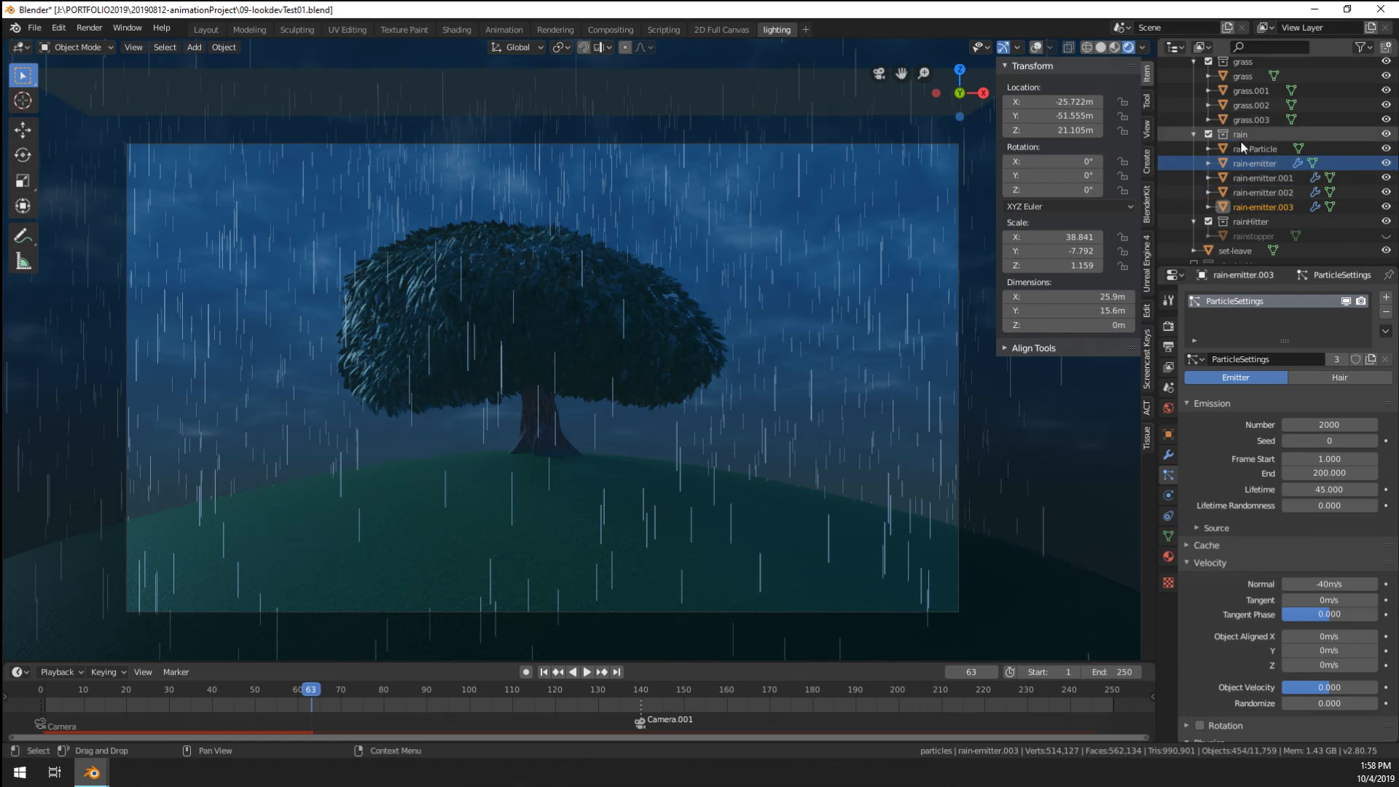
scroll(1202, 437, "down", 5)
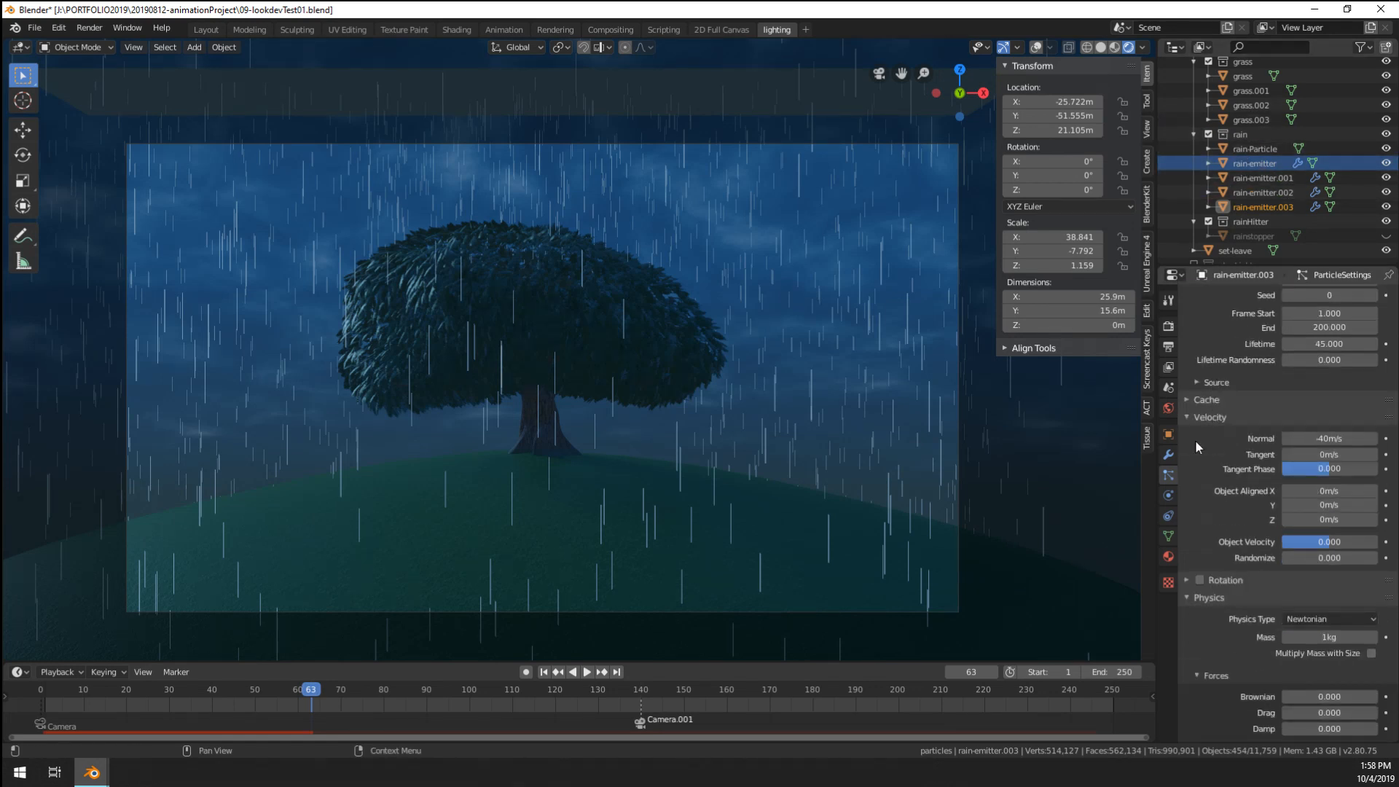
left_click(1347, 440)
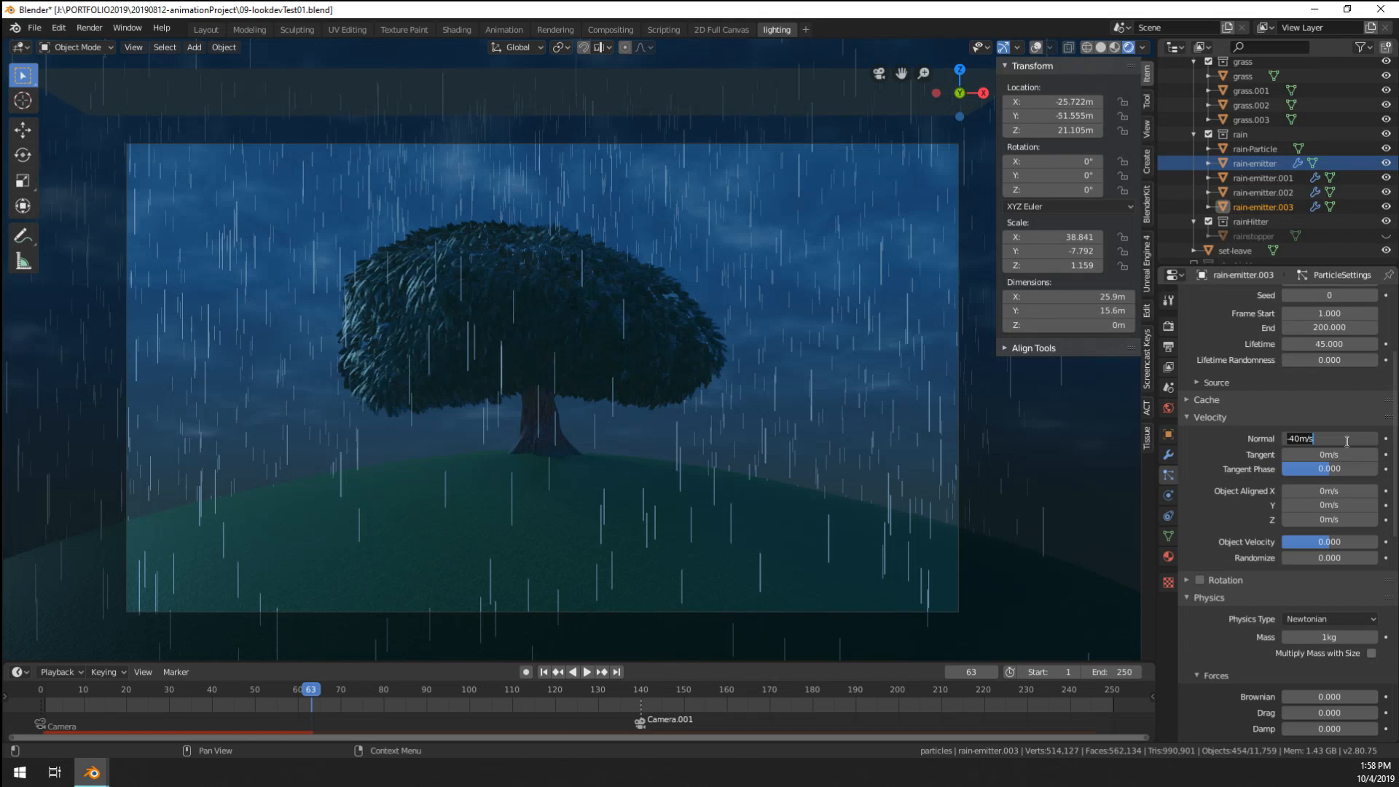
type("-80")
key("Return")
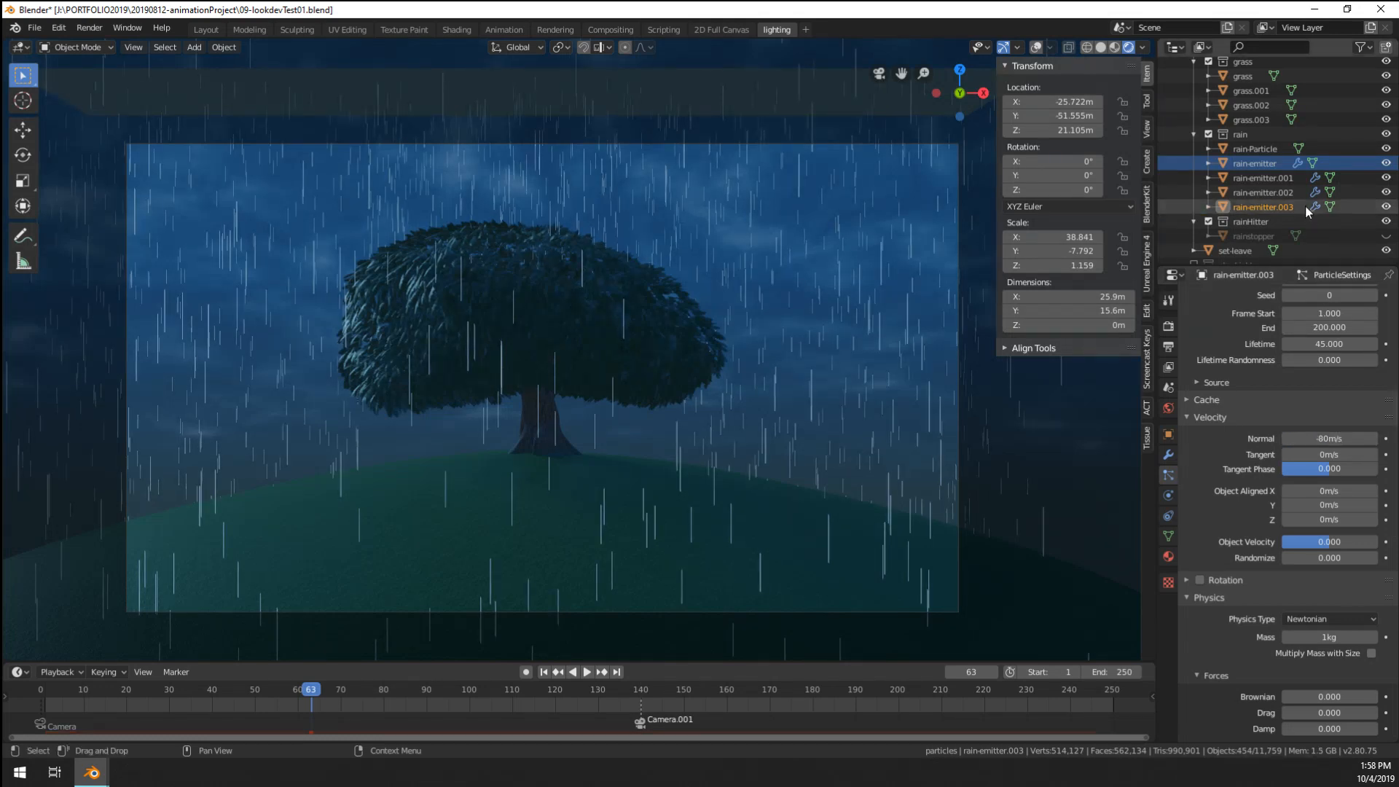
- Check the other emitters' velocities and set the normal velocity of rain-emitter to -80 m/s
left_click(1271, 193)
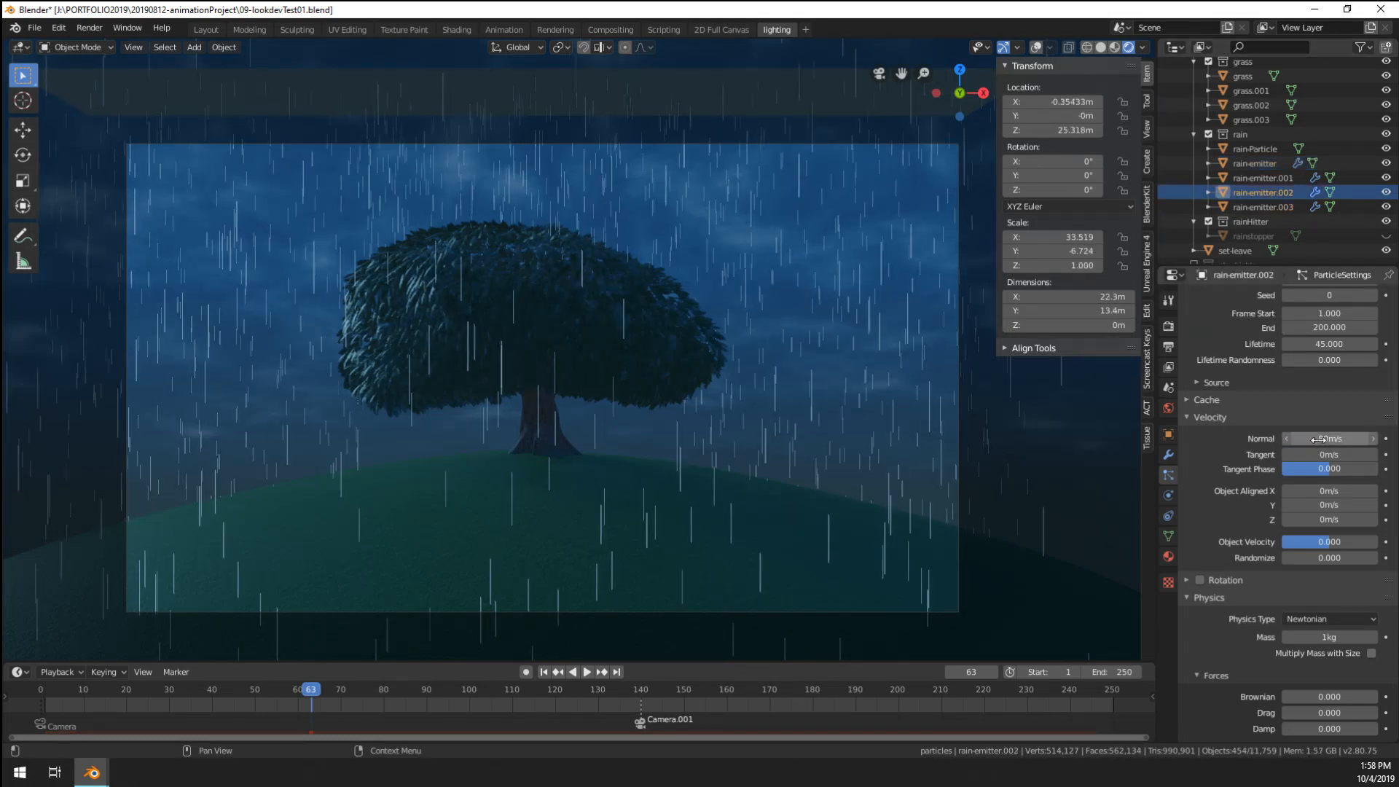
left_click(1265, 179)
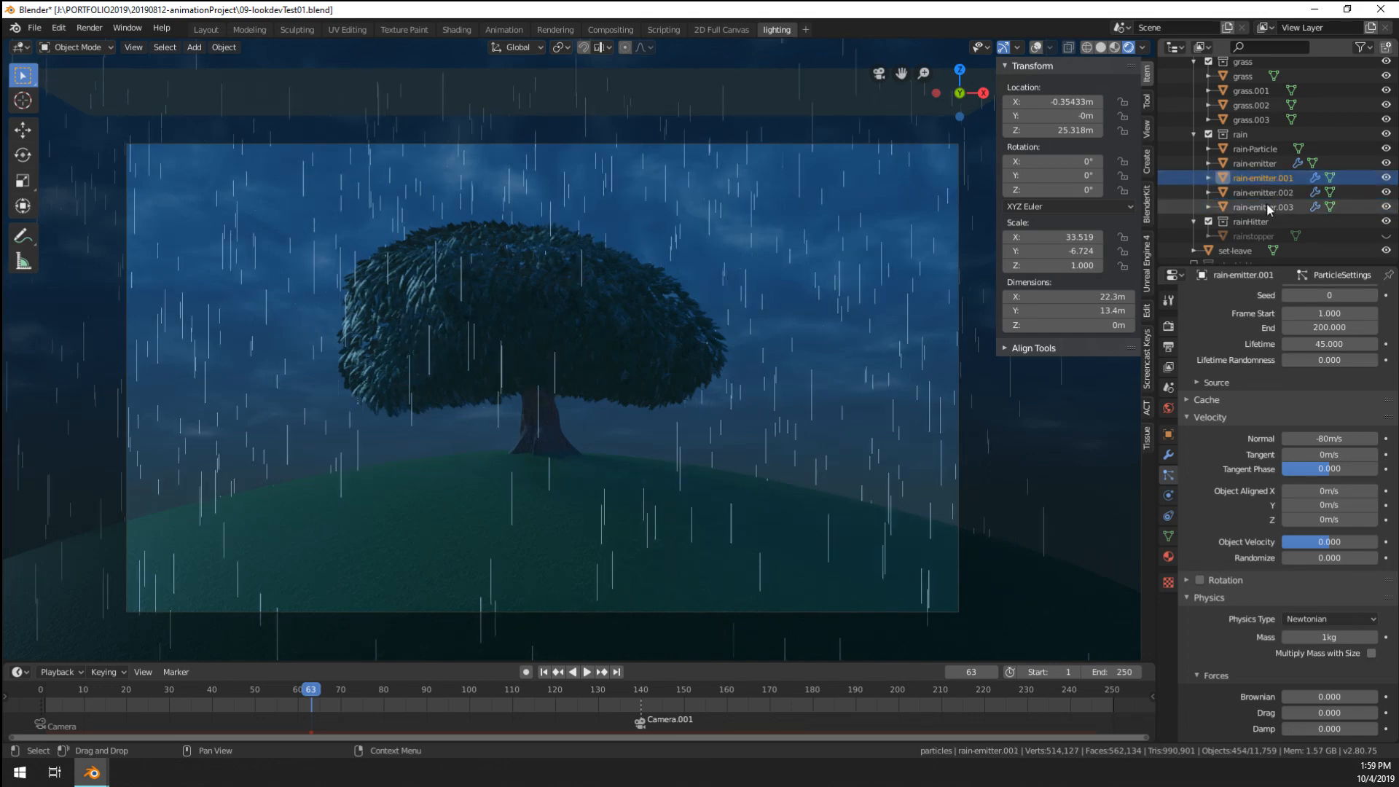
left_click(1268, 207)
left_click(1259, 162)
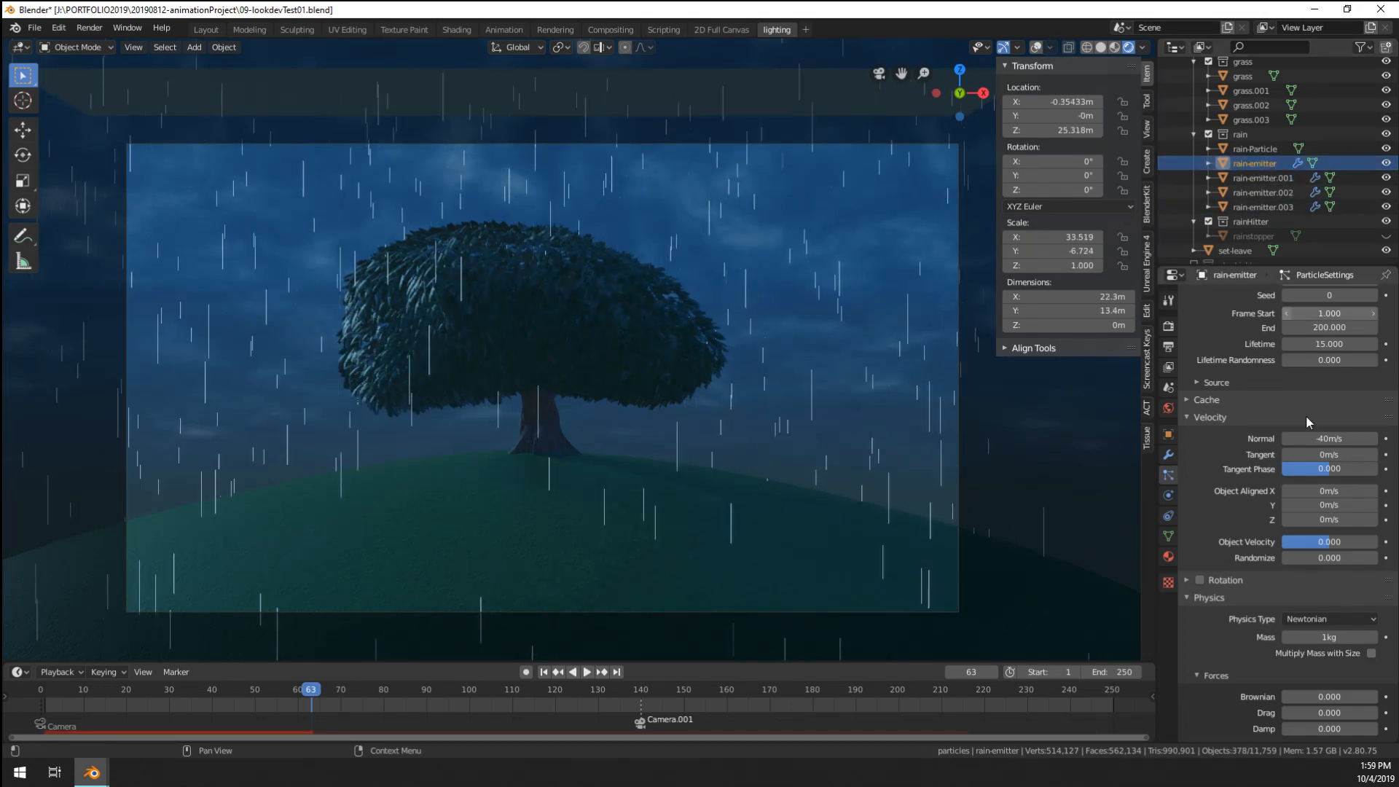
left_click(1337, 438)
type("-80")
key("Return")
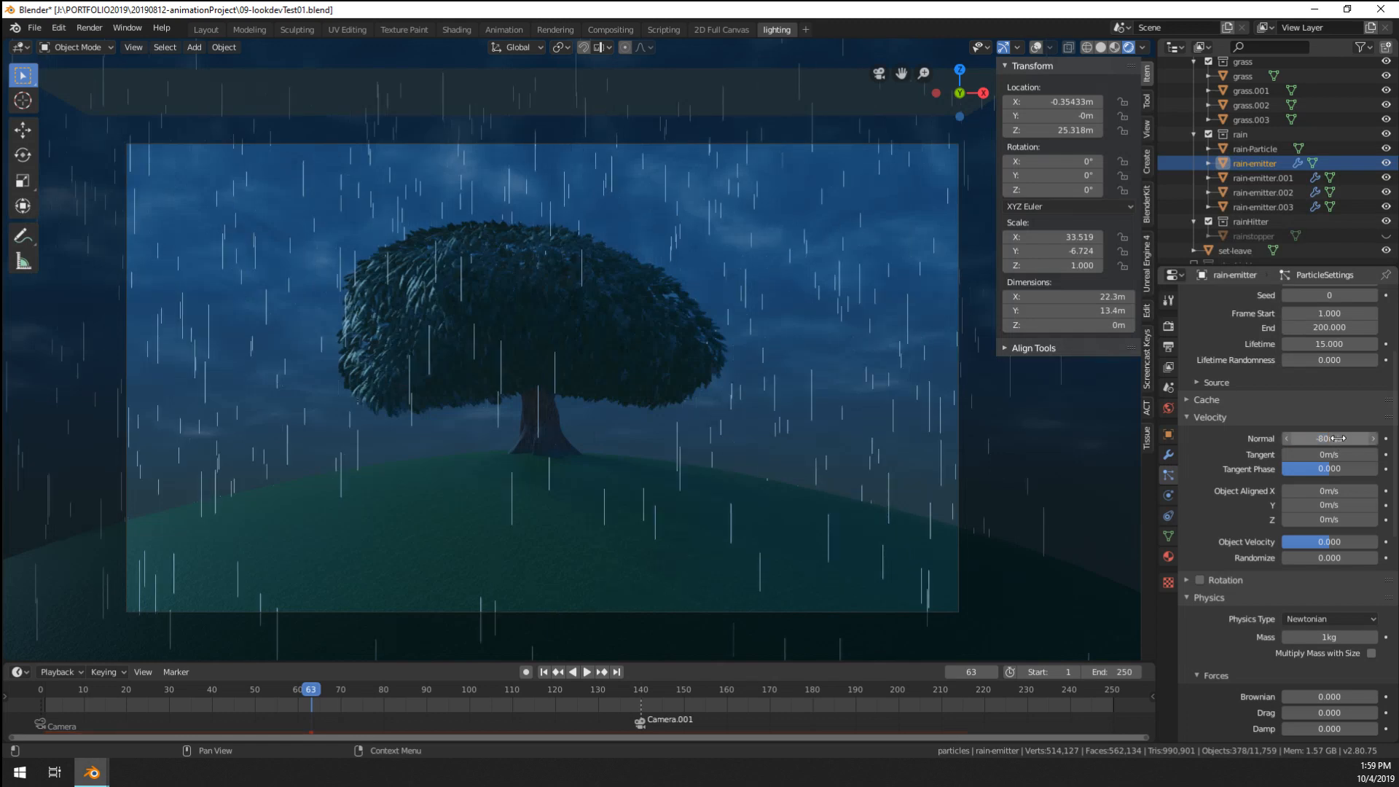
- Play the faster rain from frame 1 to about frame 43 and stop
left_click(46, 707)
key("space")
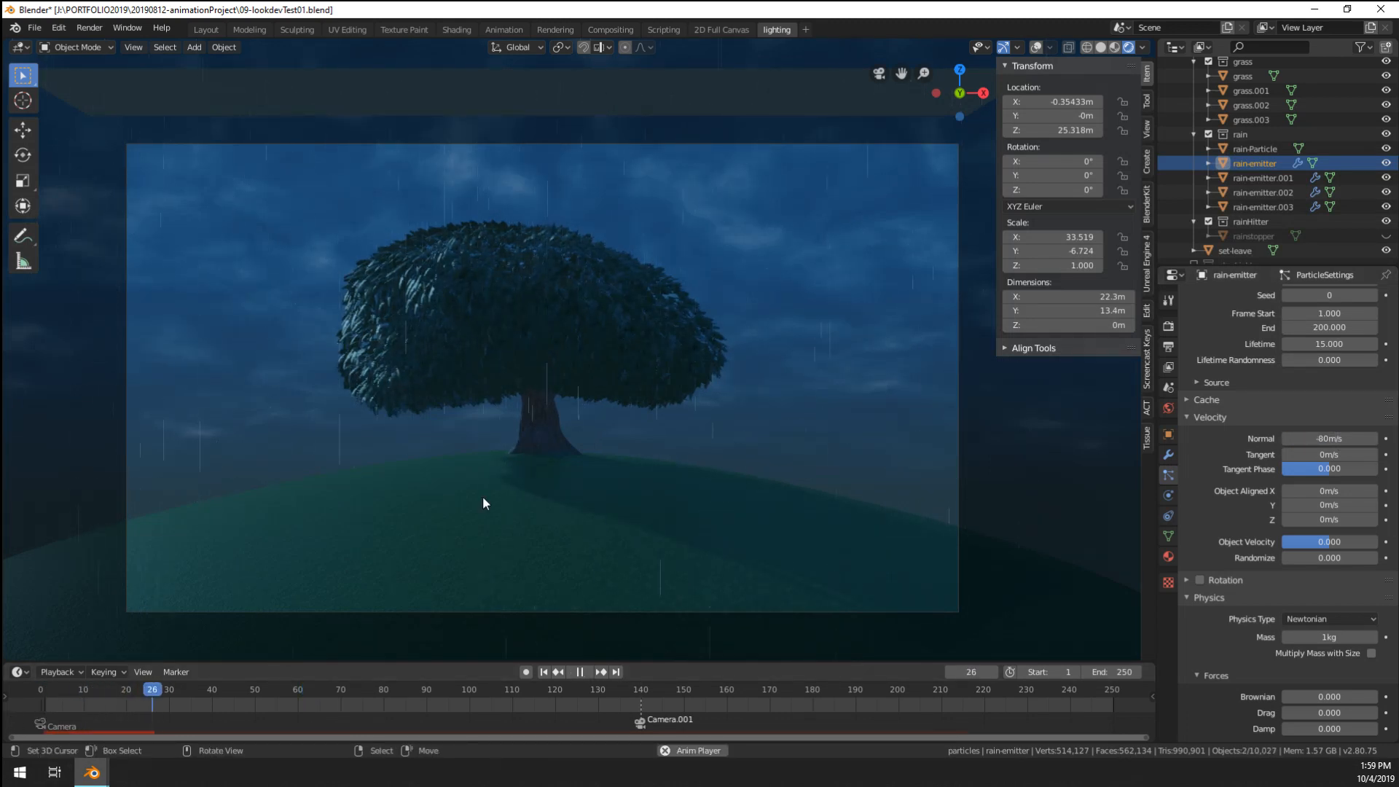
key("space")
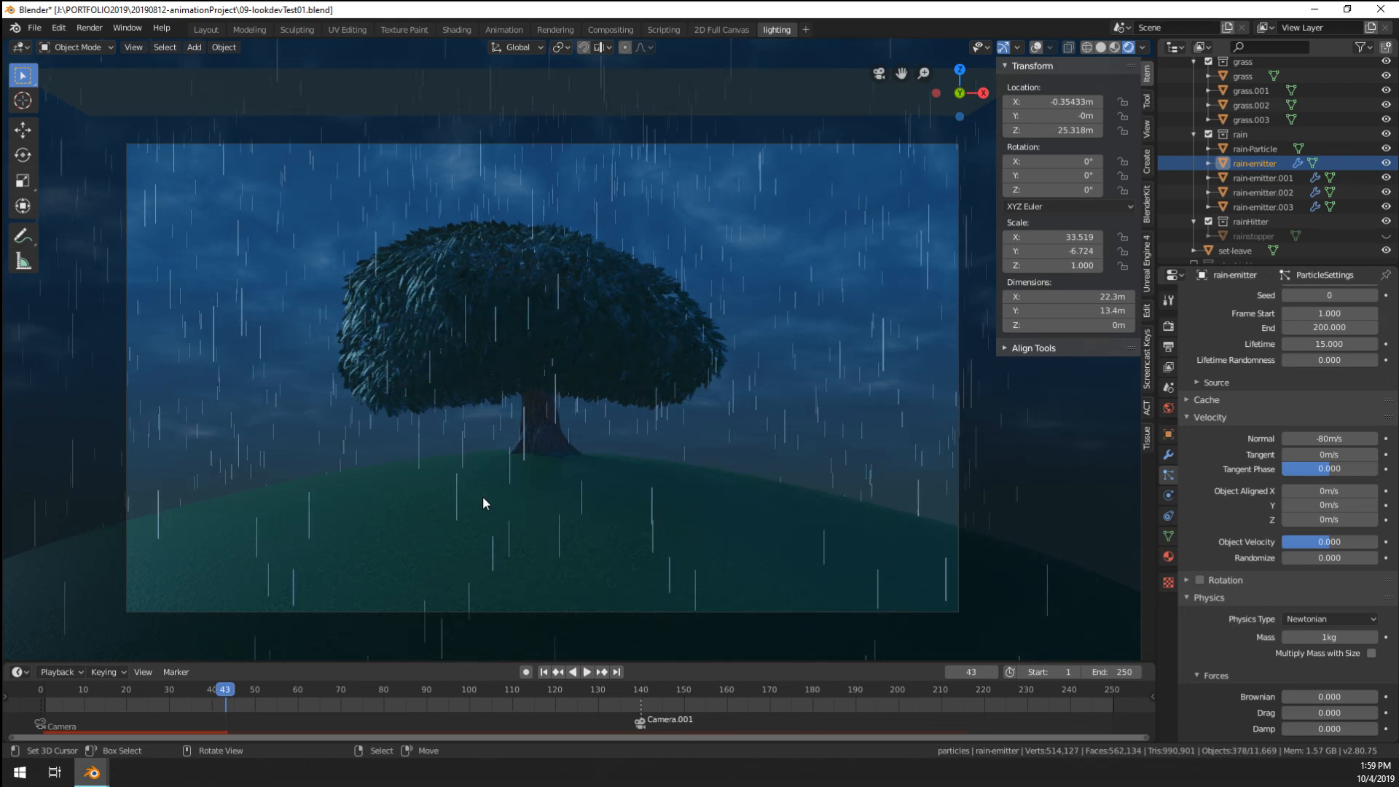
- Identify the foreground emitter rain-emitter.003 and make its shared particle settings single-user
left_click(1287, 178)
middle_click_drag(662, 432, 601, 421)
scroll(601, 421, "down", 5)
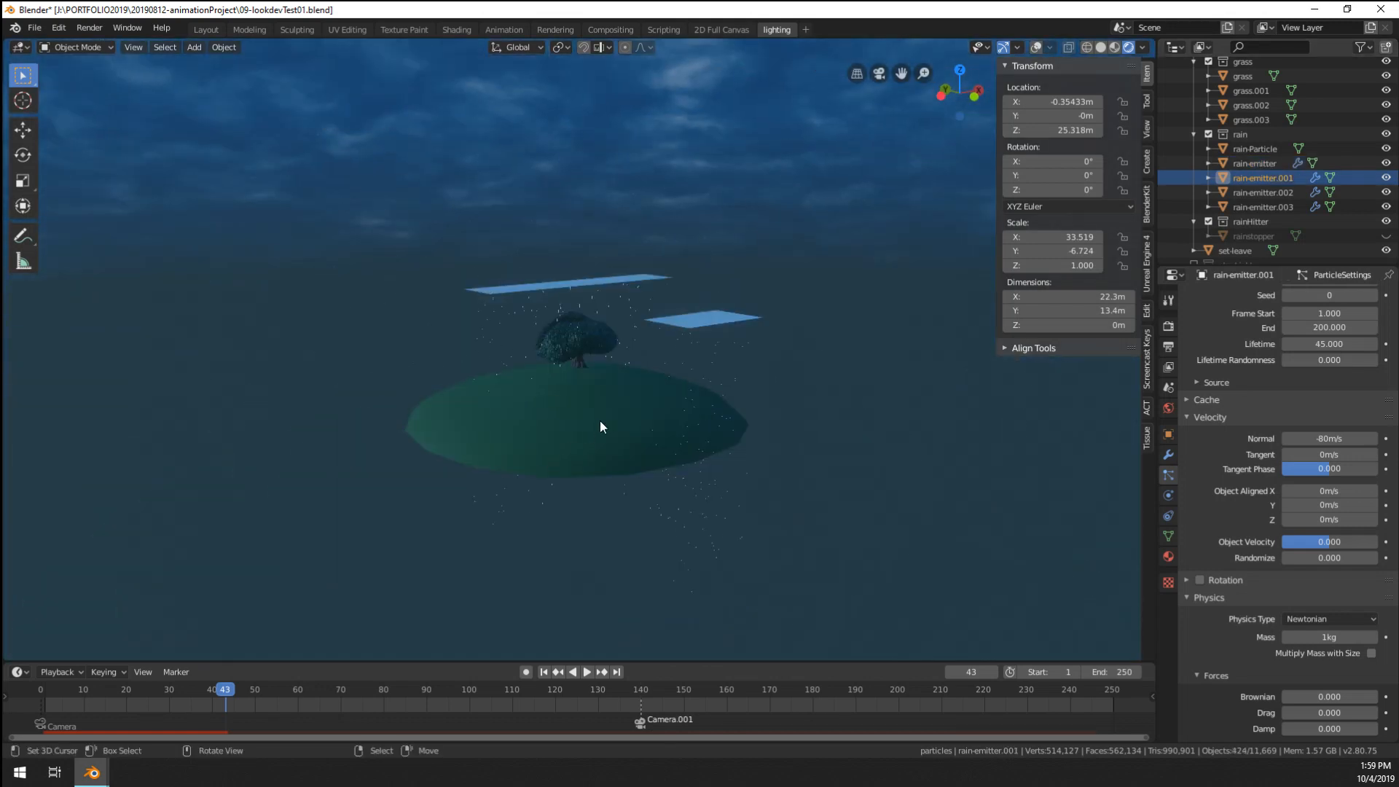
left_click(710, 322)
key("KP_0")
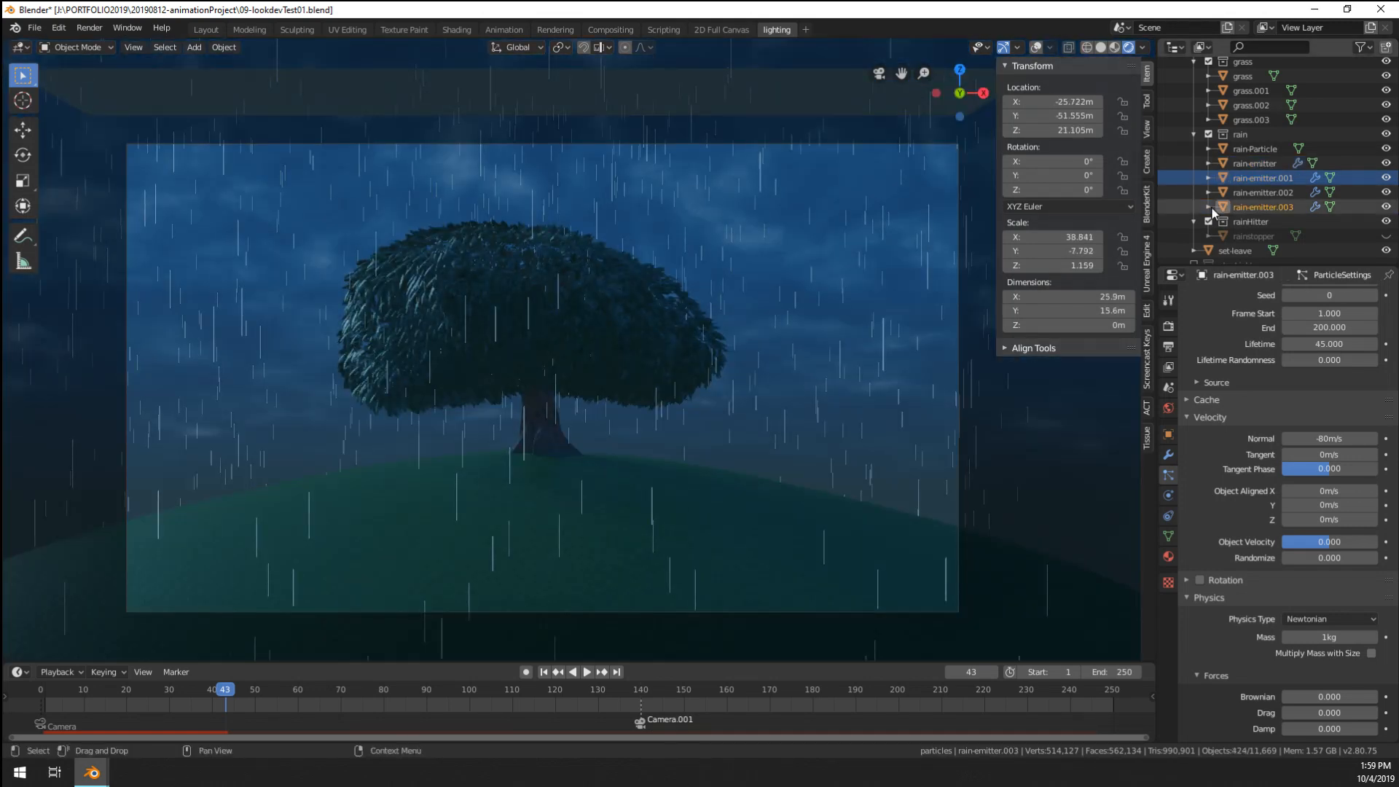
left_click(1239, 206)
scroll(1238, 343, "up", 5)
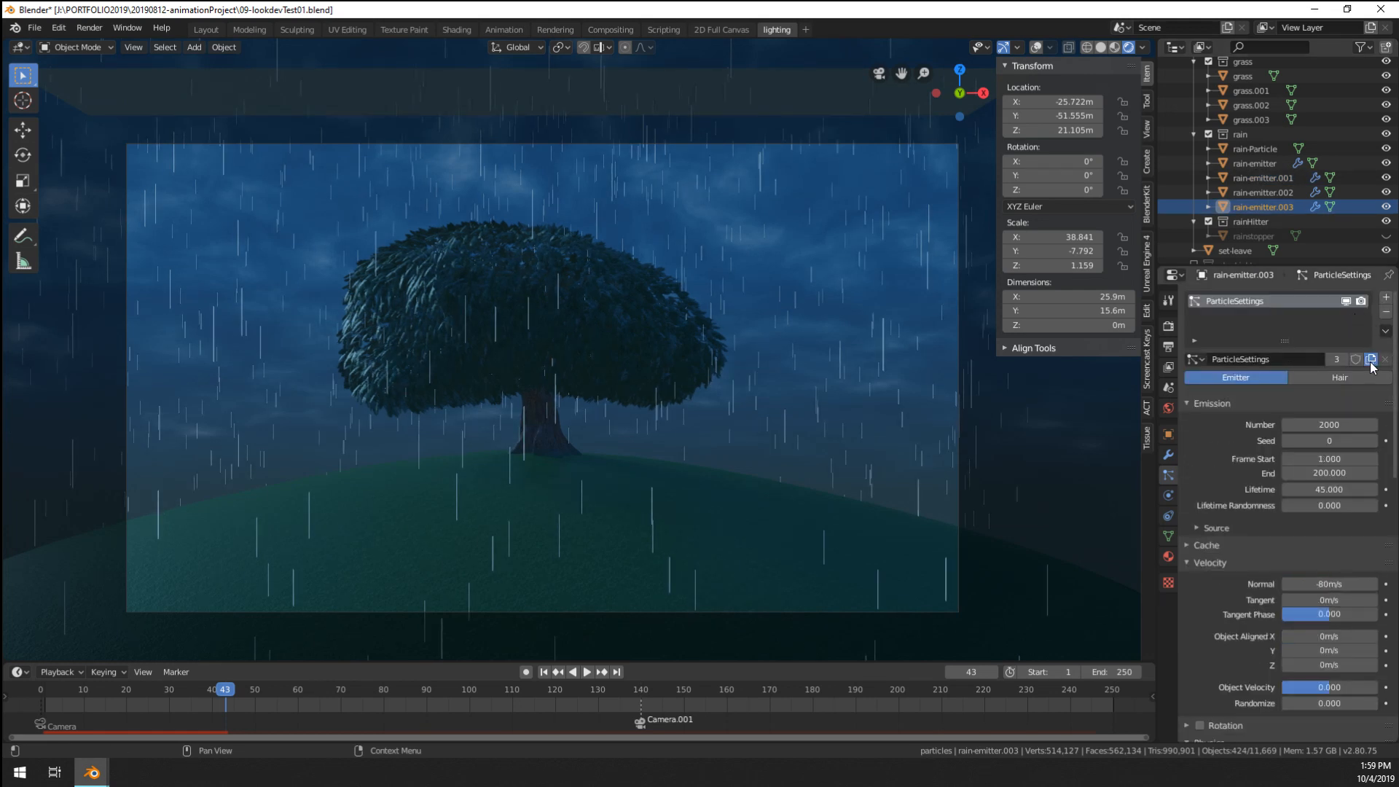
left_click(1337, 359)
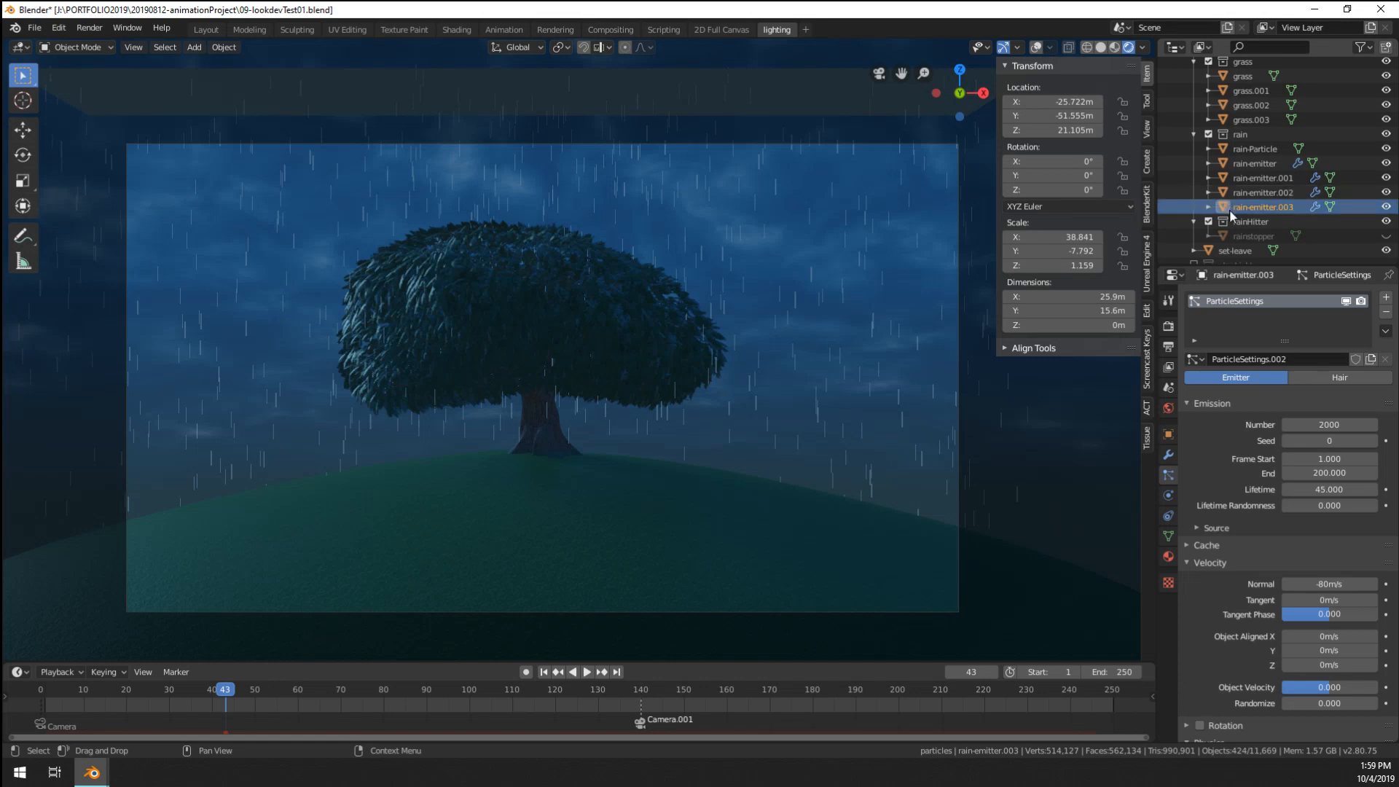
- Rename the particle settings of rain-emitter.003 to frontrain
left_click(1268, 358)
type("frontrain")
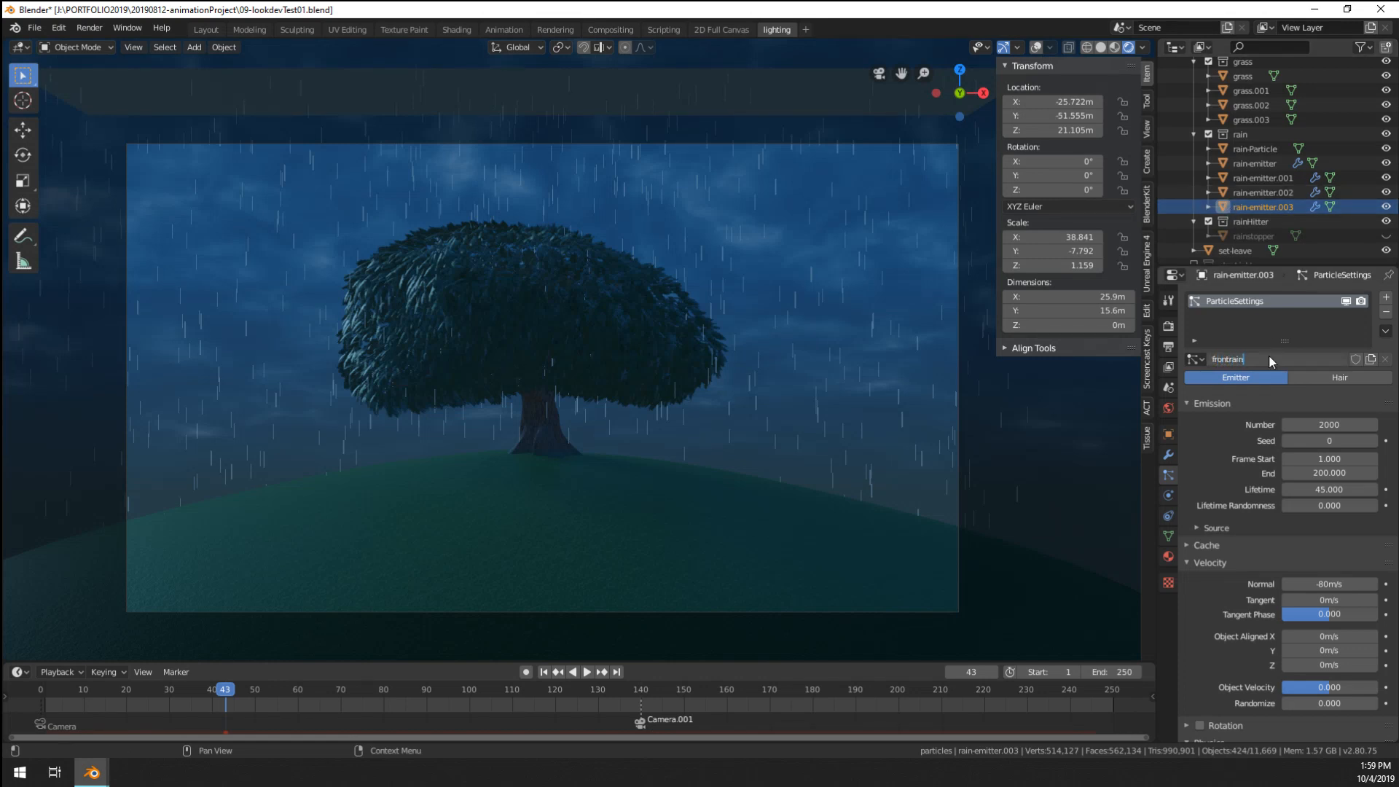
key("Return")
- Identify rain-emitter.002 by toggling its visibility and rename its shared particle settings to normalRain
left_click(1261, 192)
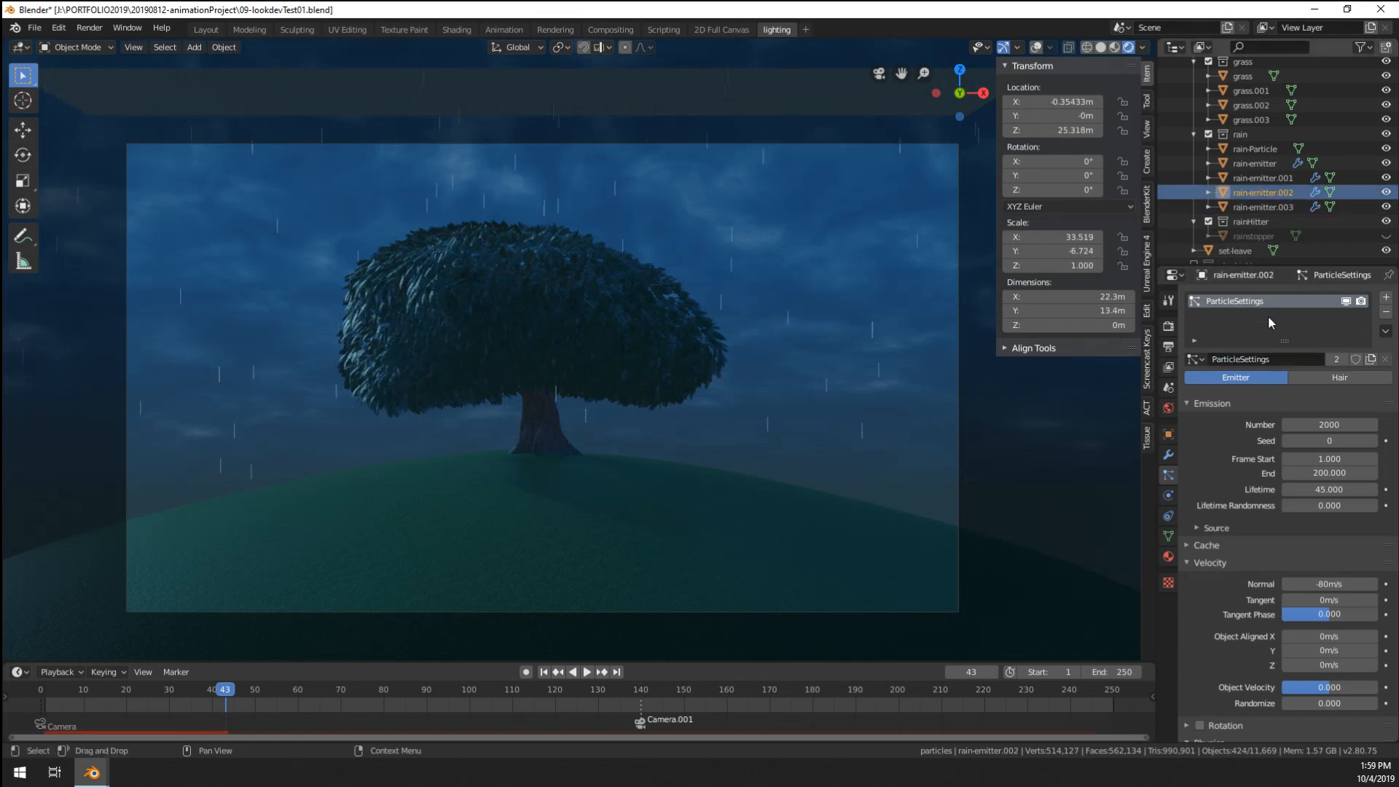
left_click(1387, 192)
left_click(1389, 193)
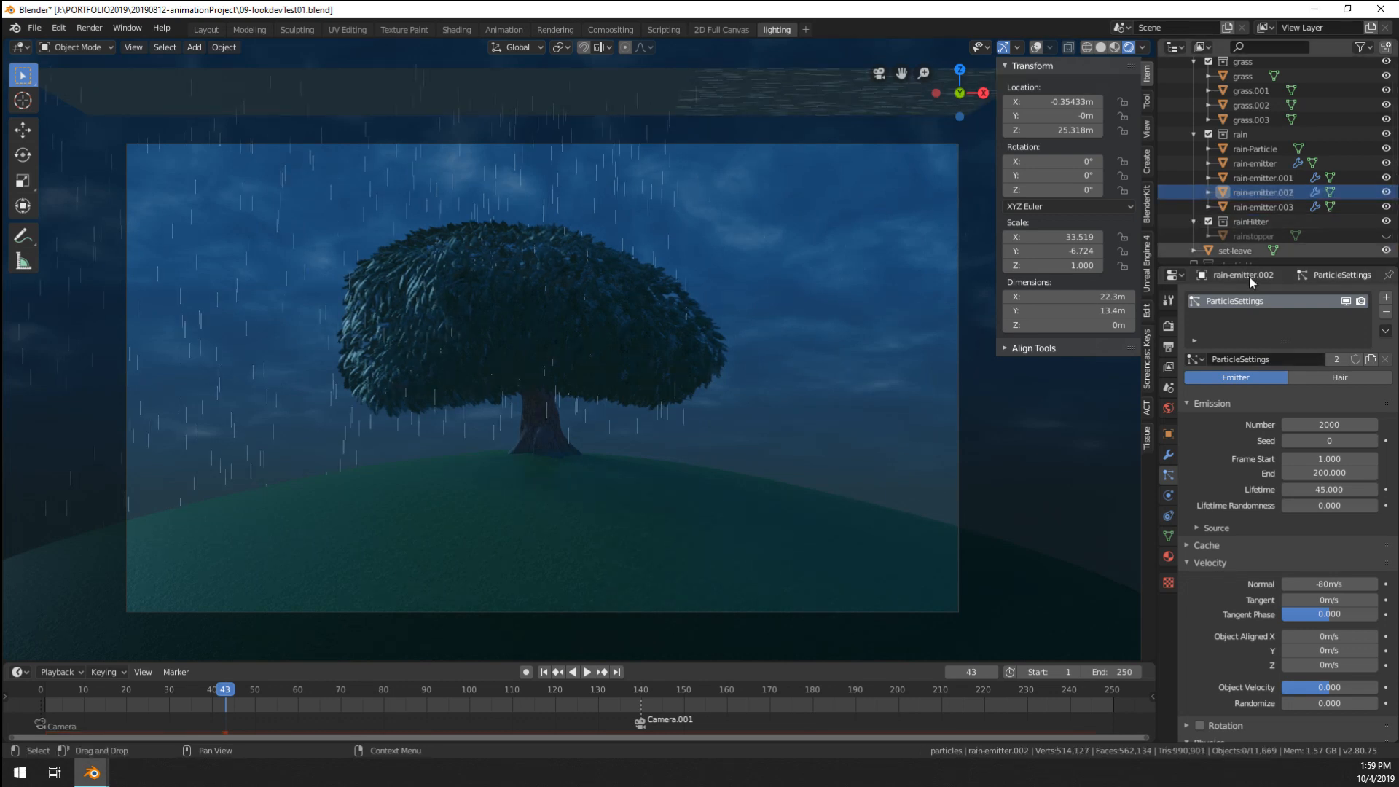
double_click(1244, 359)
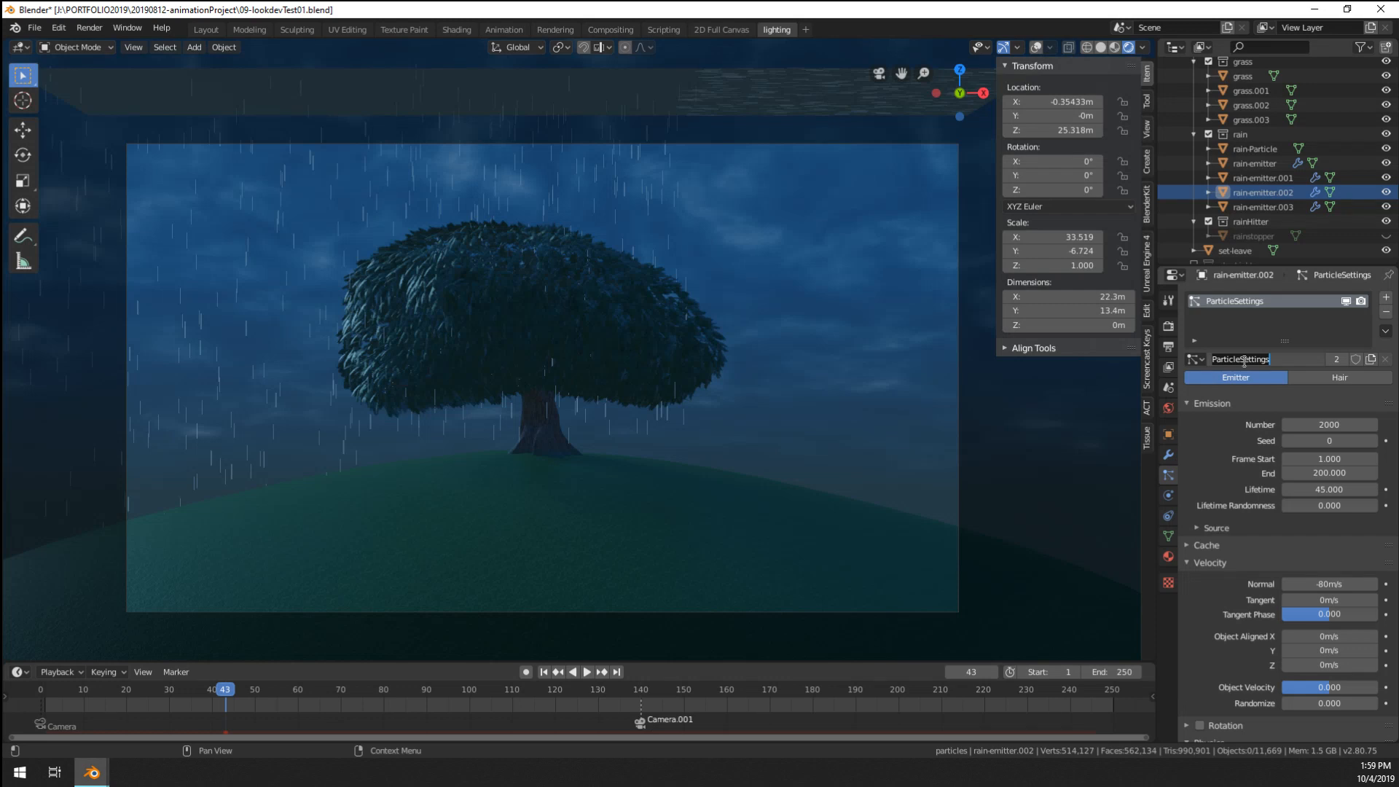
type("normalRain")
key("Return")
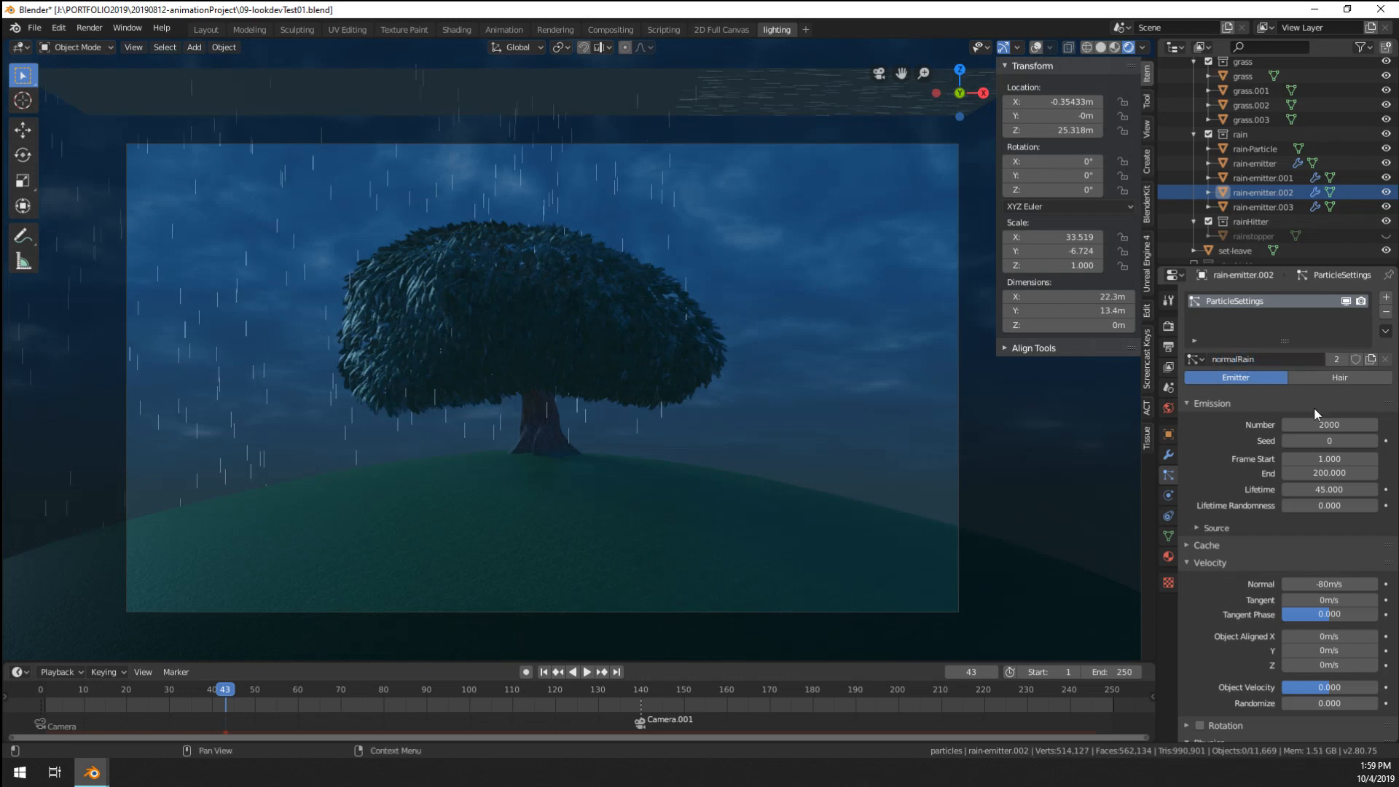
- Set the particle number of normalRain to 5000 and check that rain-emitter.001 uses the same settings
left_click(1320, 424)
type("2000")
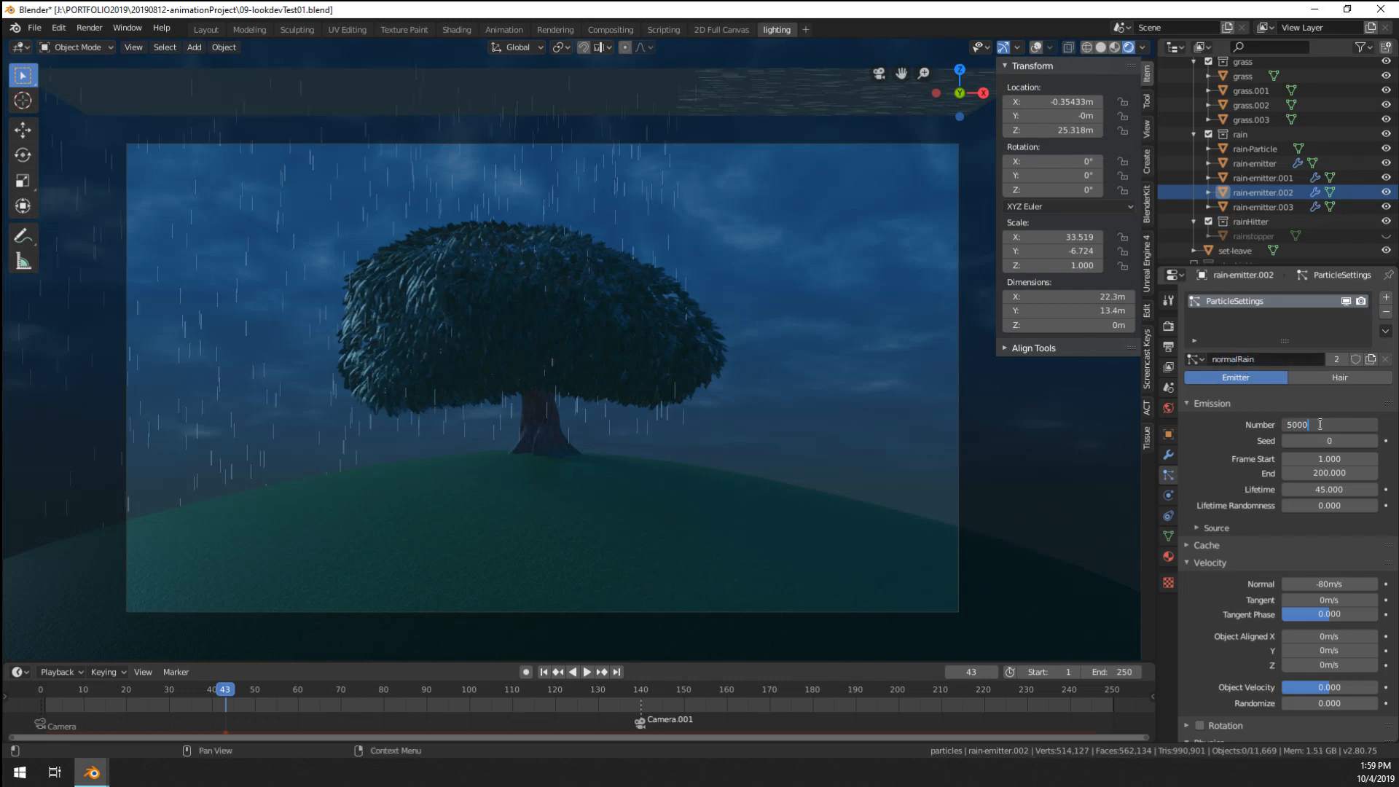
key("Return")
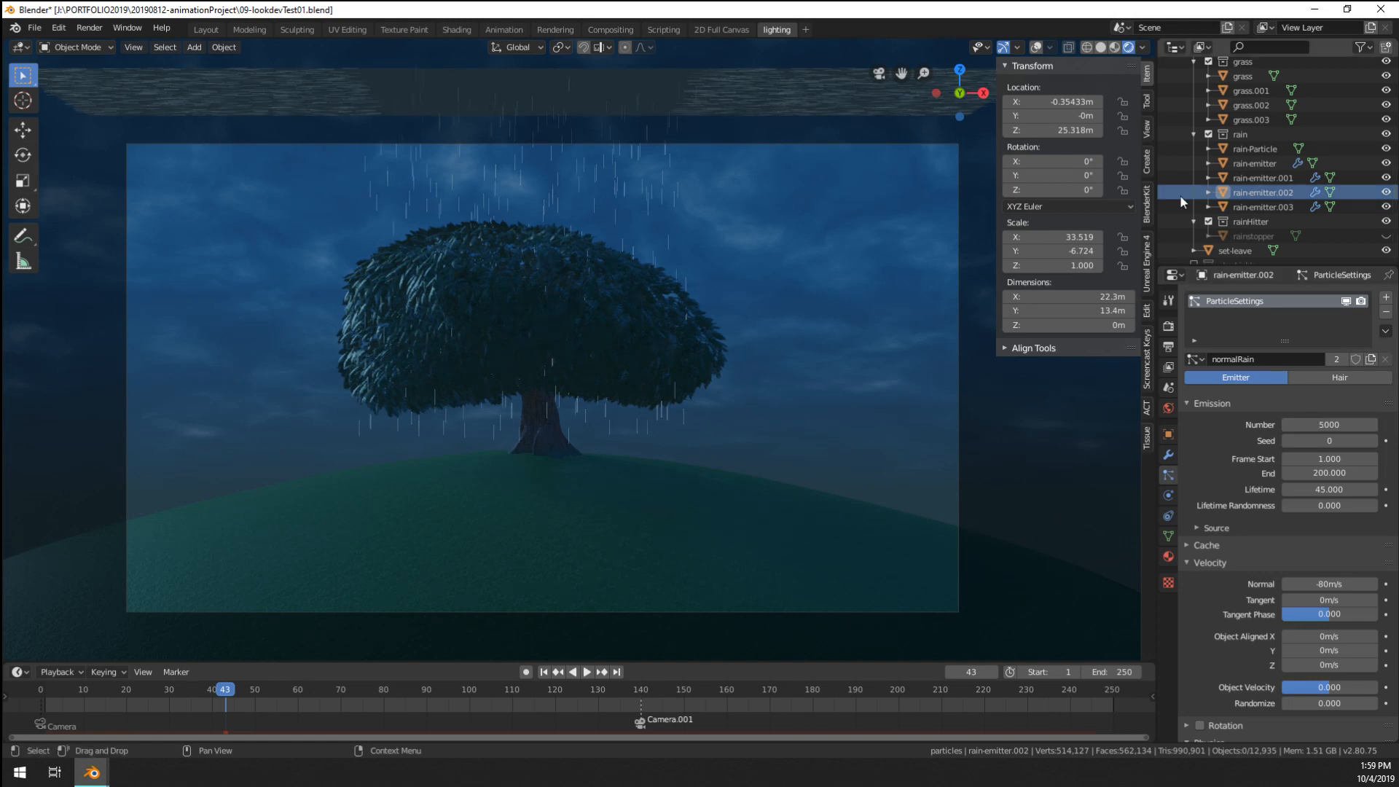
left_click(1252, 178)
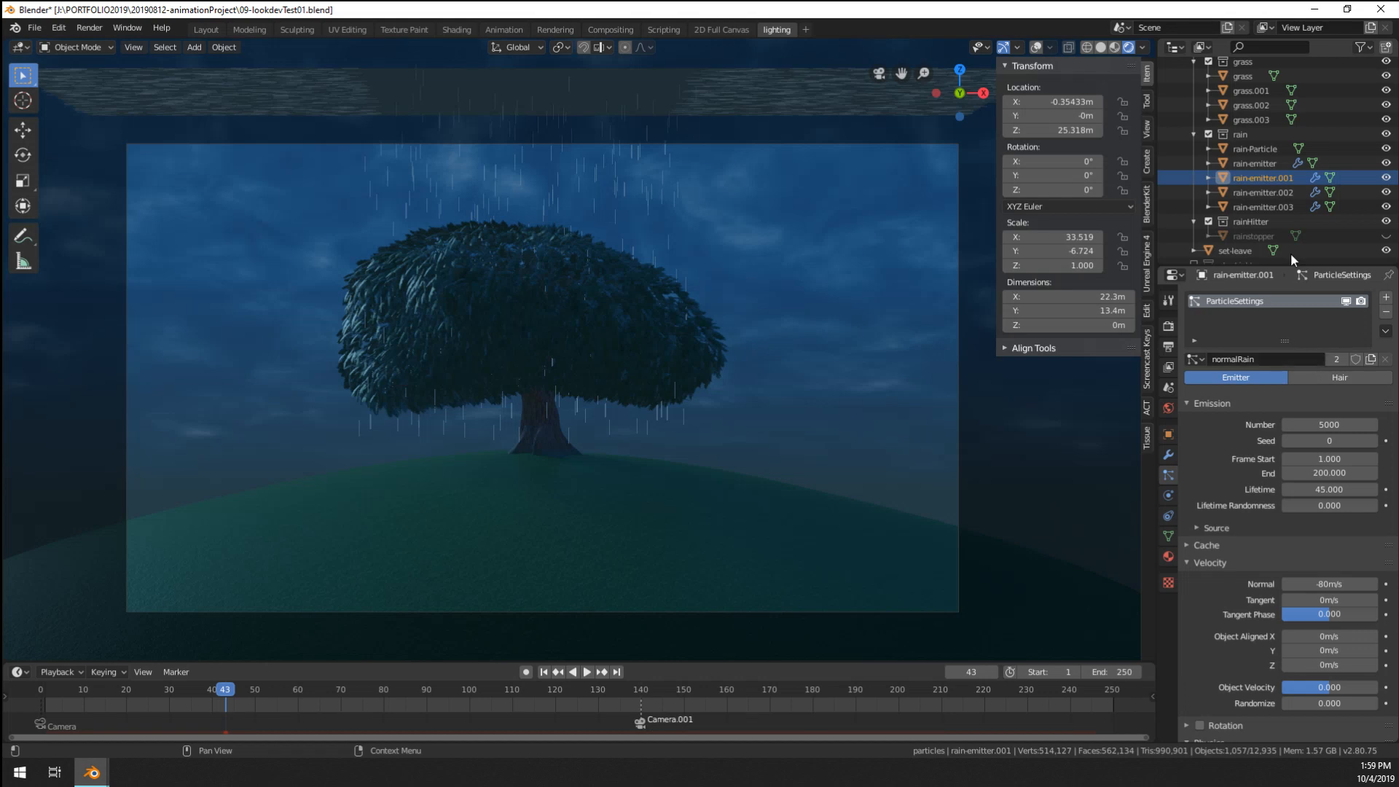
- Rename the particle settings of rain-emitter to treerain
left_click(1261, 164)
double_click(1250, 358)
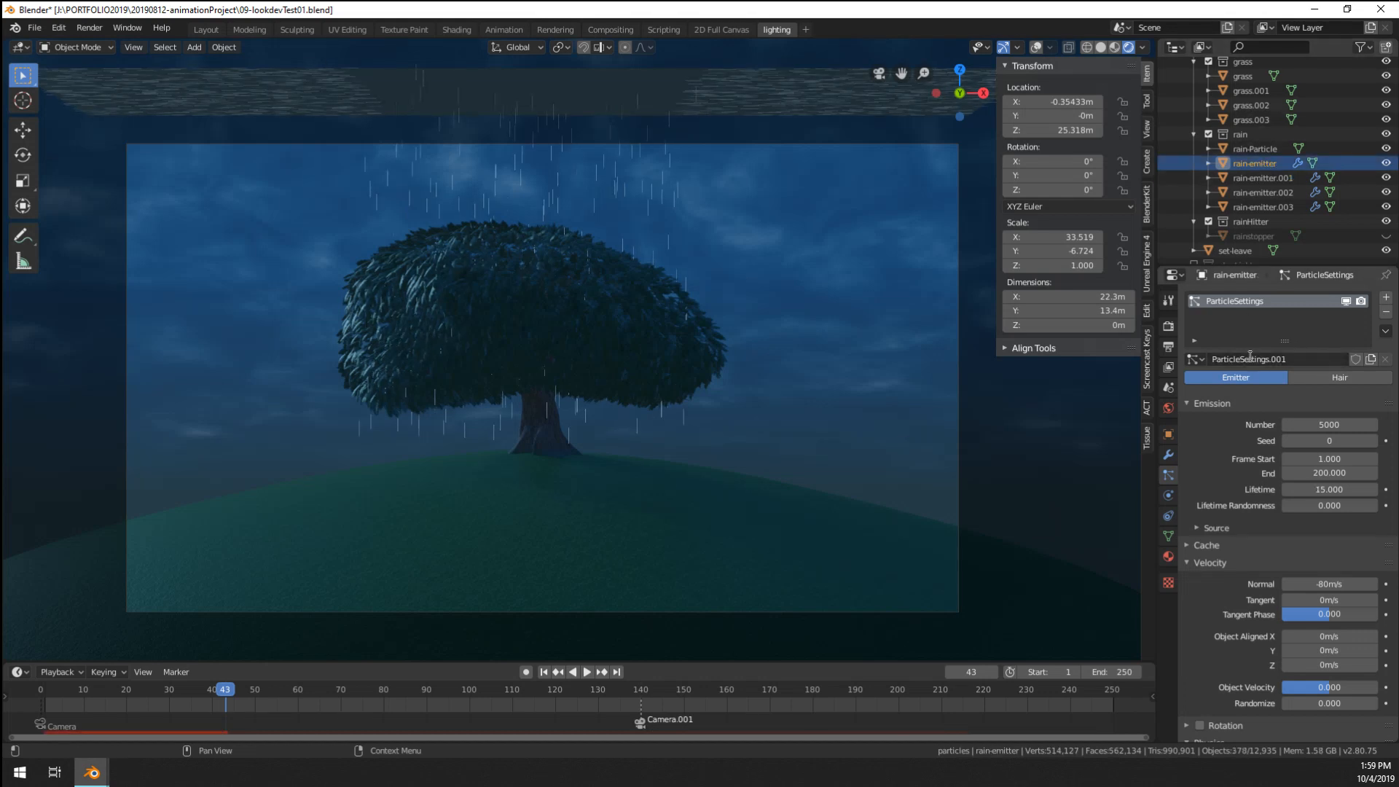
type("treerain")
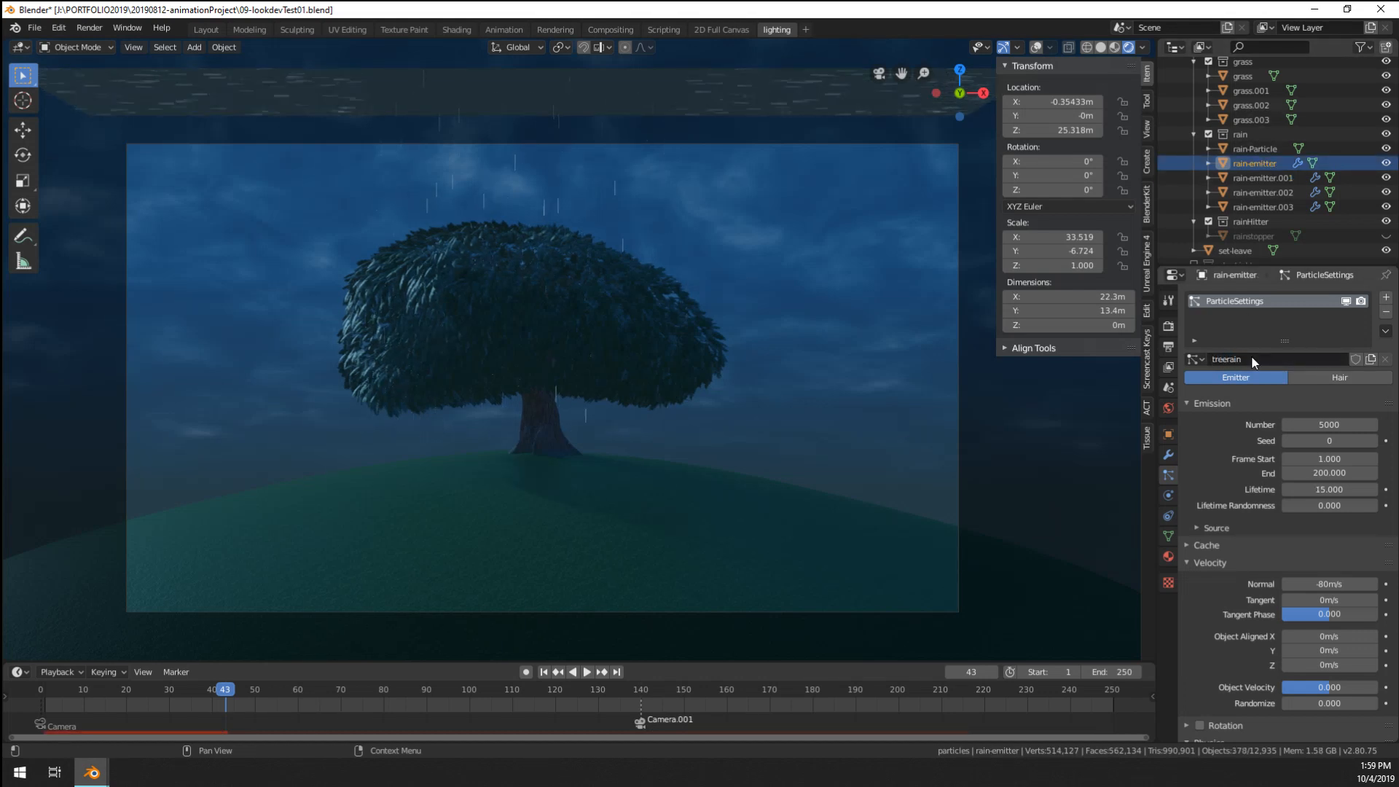
key("Return")
- Replay the denser rain from frame 1 to about frame 44 and stop
left_click(42, 707)
key("space")
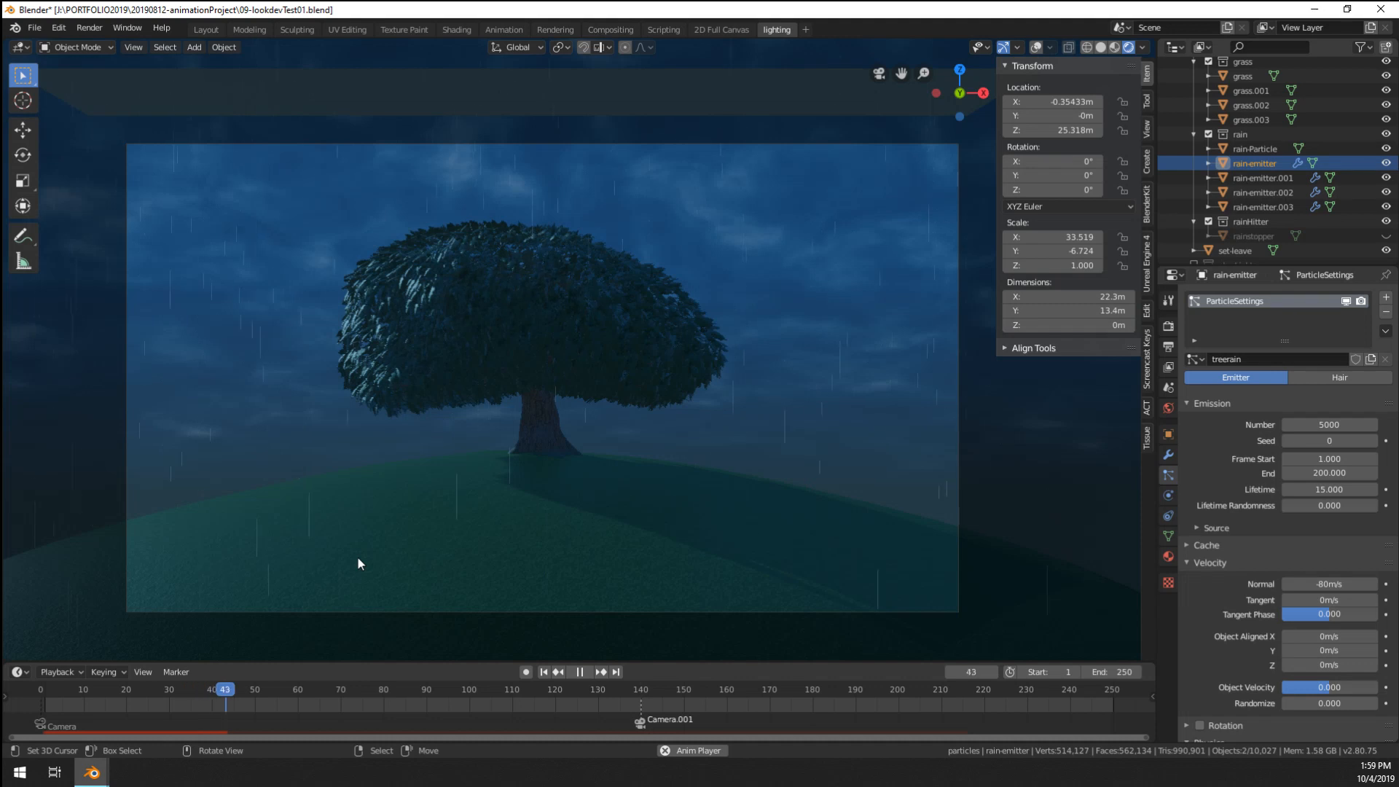
key("space")
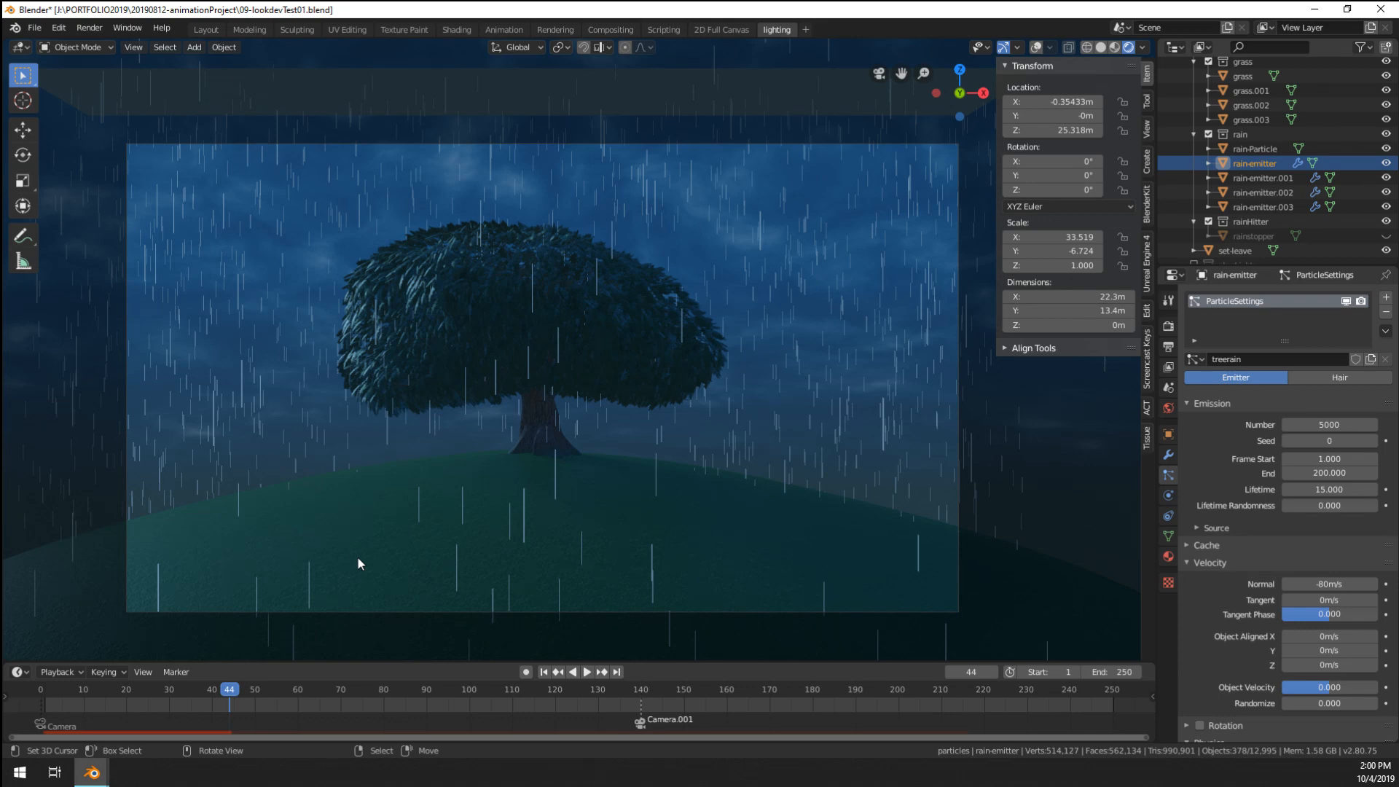
- Move rain-emitter.001 and rain-emitter.002 together about -3.9 m along the global Y axis and return to the camera view
middle_click_drag(357, 557, 526, 360)
left_click(649, 185)
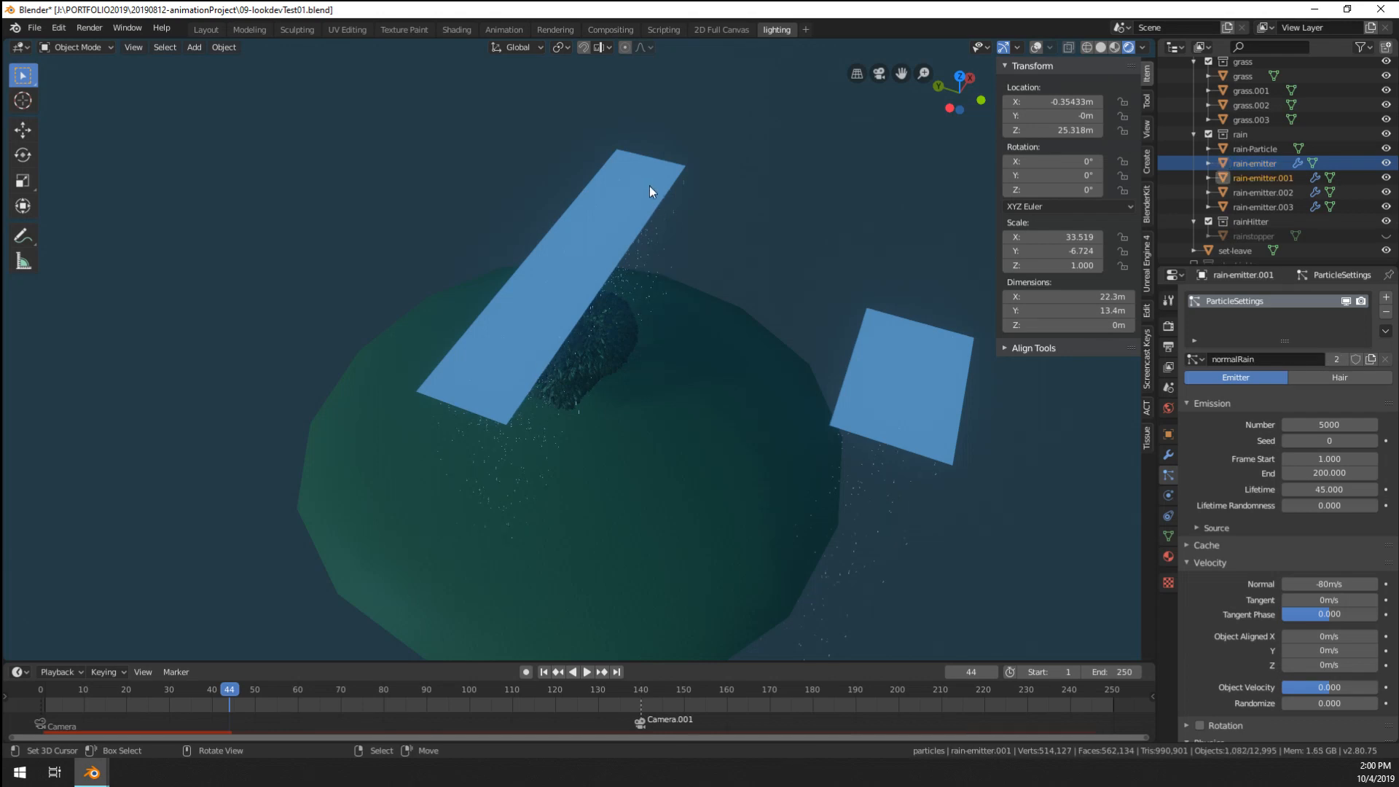
left_click(647, 182, "shift")
key("g")
key("y")
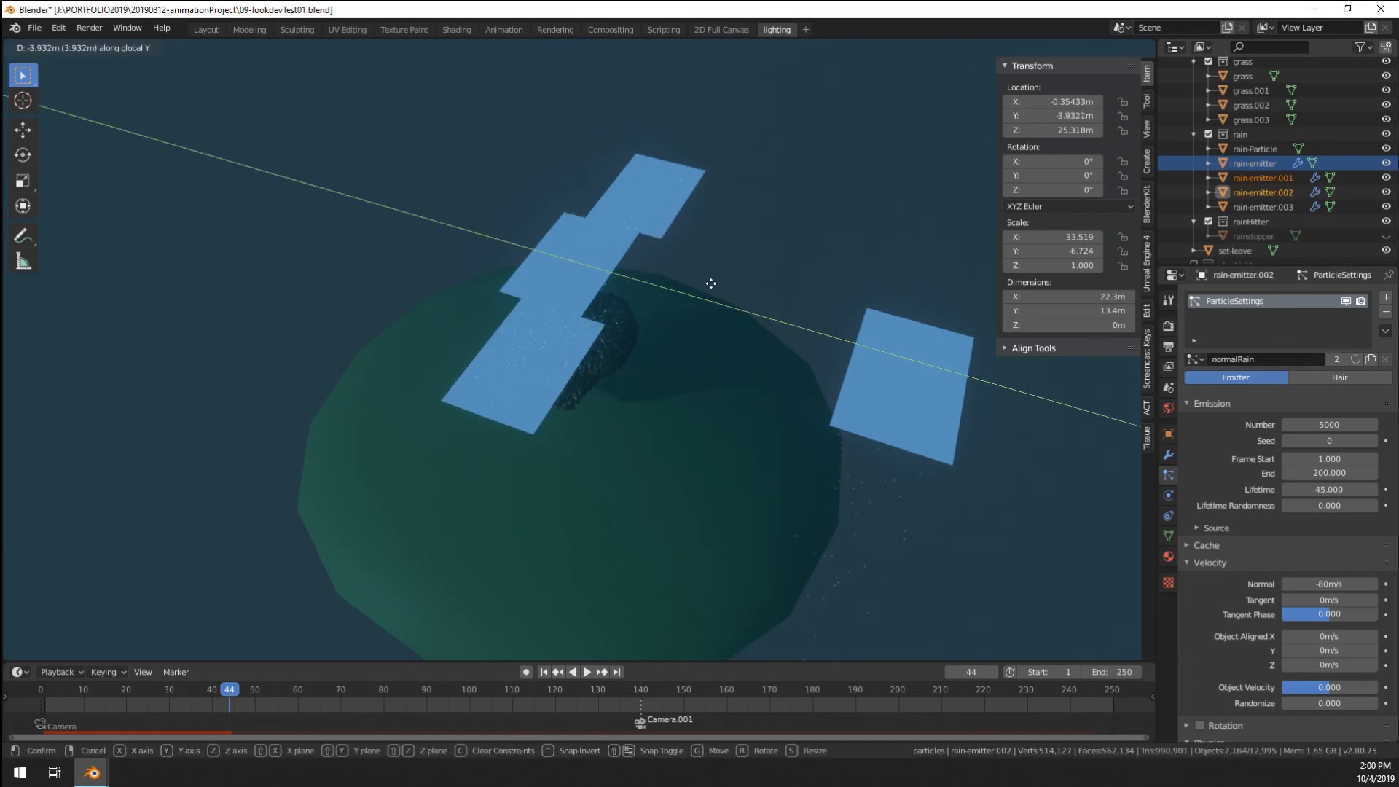
left_click(681, 278)
middle_click_drag(681, 284, 649, 265)
key("KP_0")
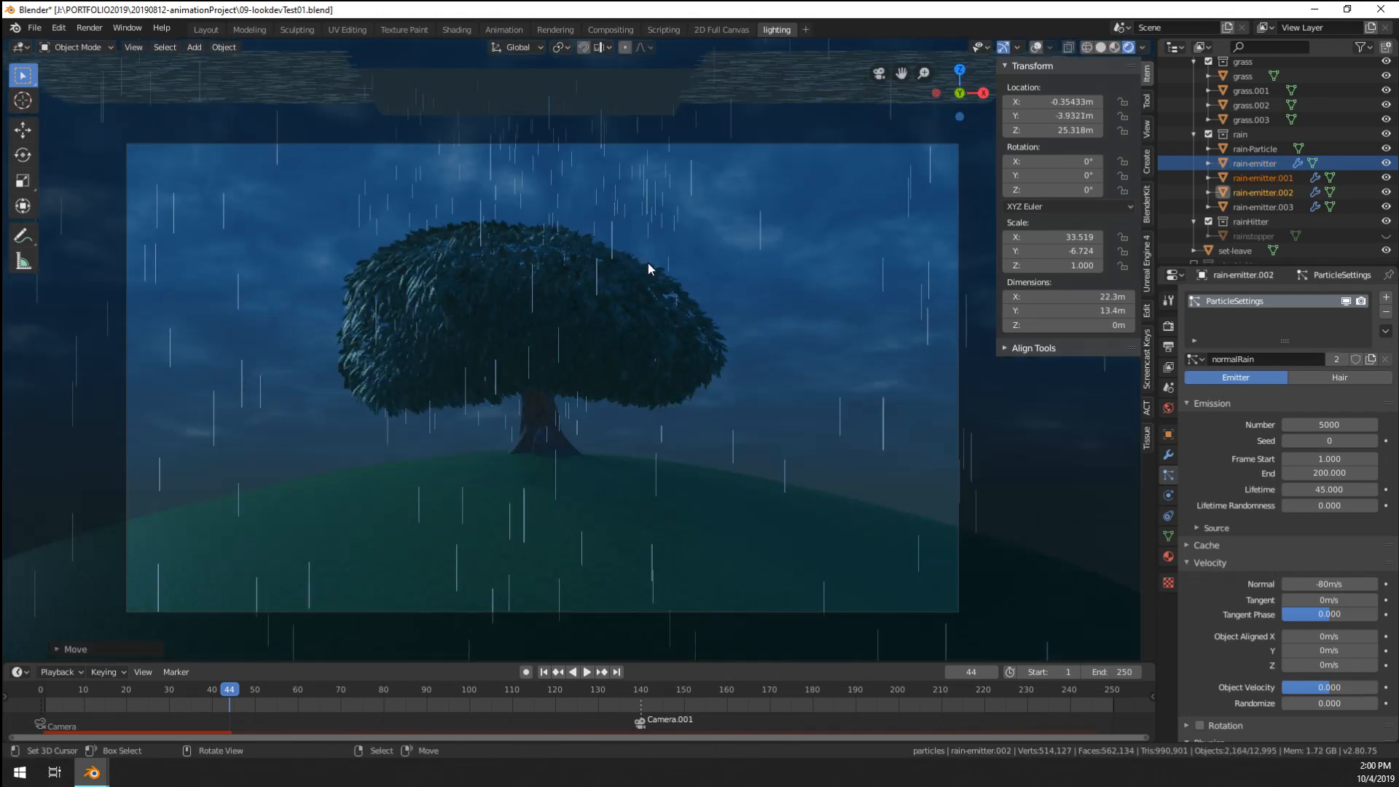
- Play the animation from frame 1 to about frame 53 to inspect the rain from the shifted emitters
left_click(47, 699)
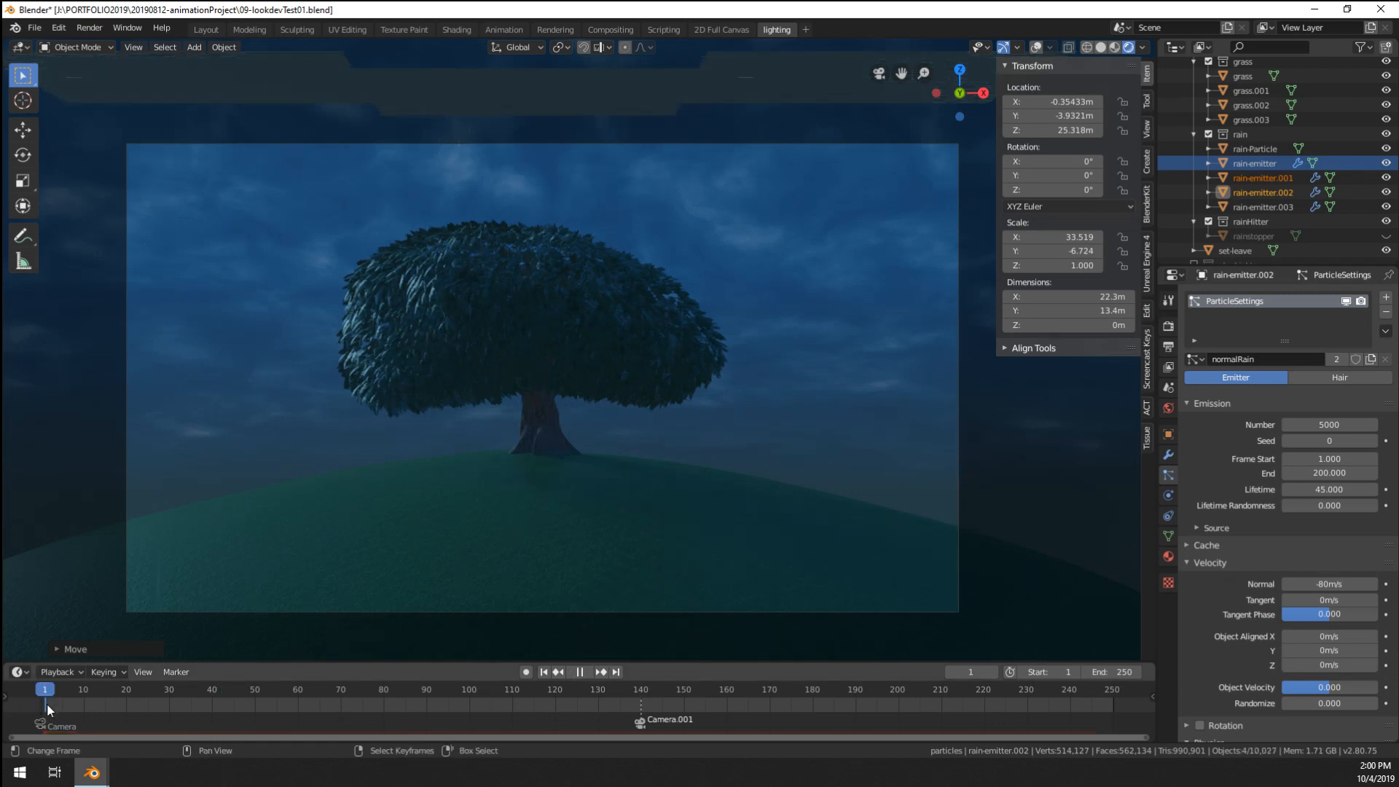
key("space")
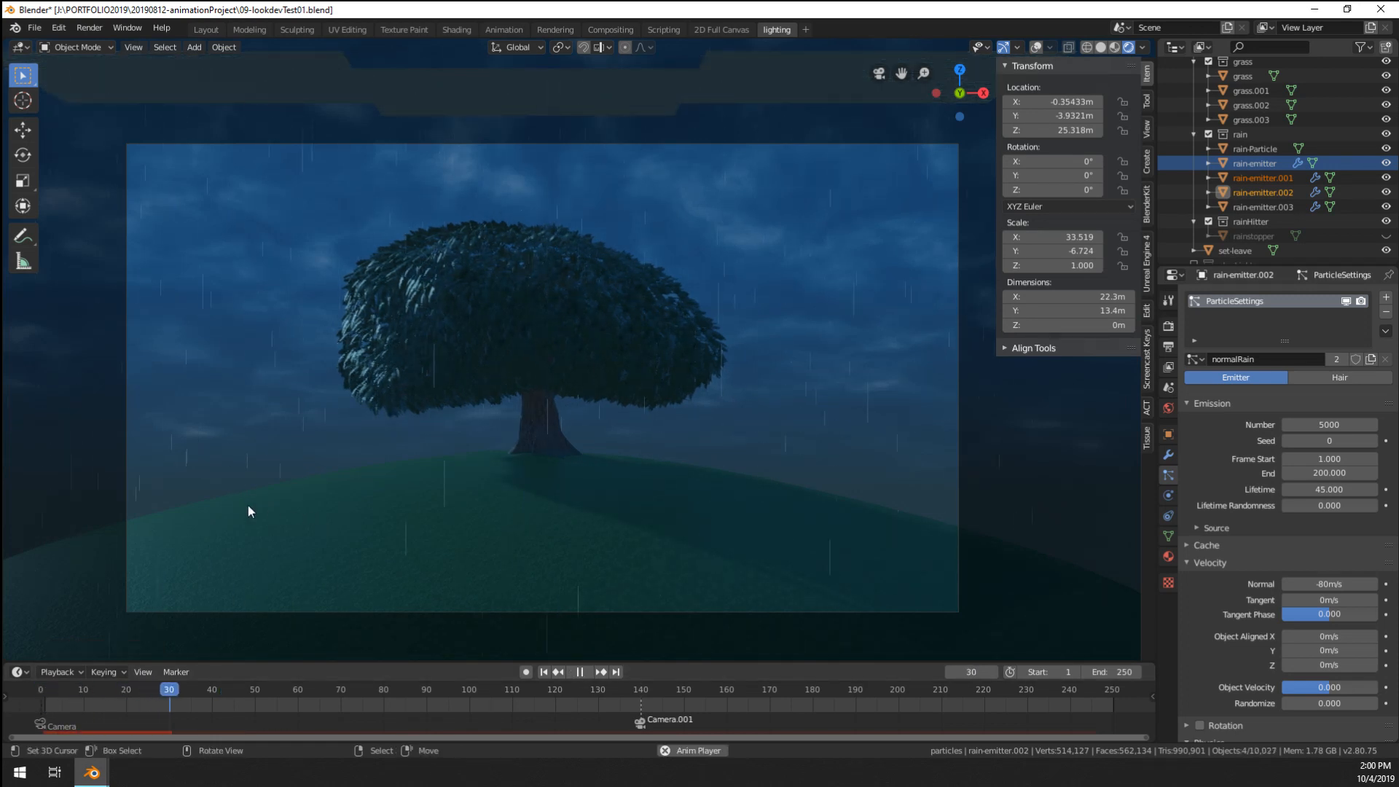
key("space")
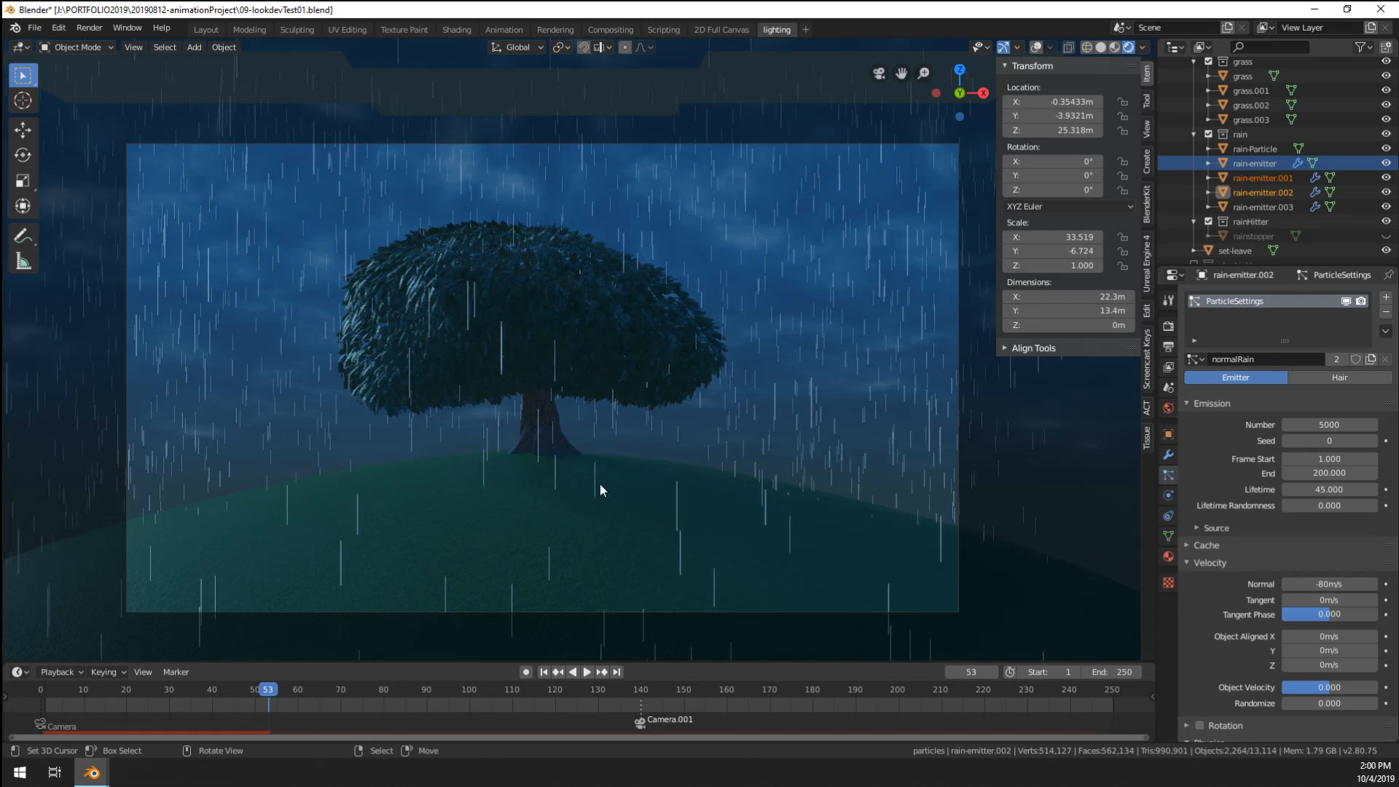
- Continue playback to about frame 68 and inspect the rain around the tree in the camera view
key("space")
key("space")
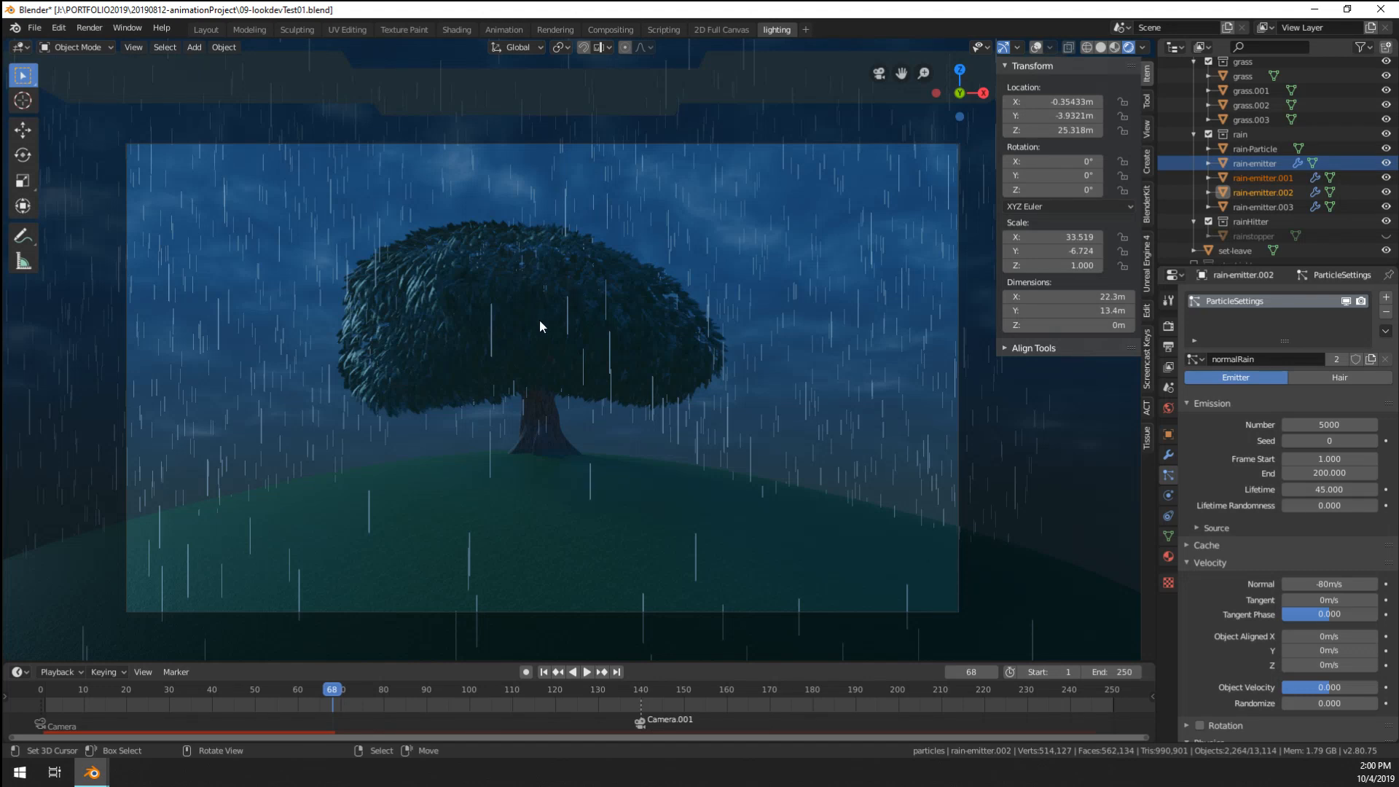
scroll(539, 326, "up", 1)
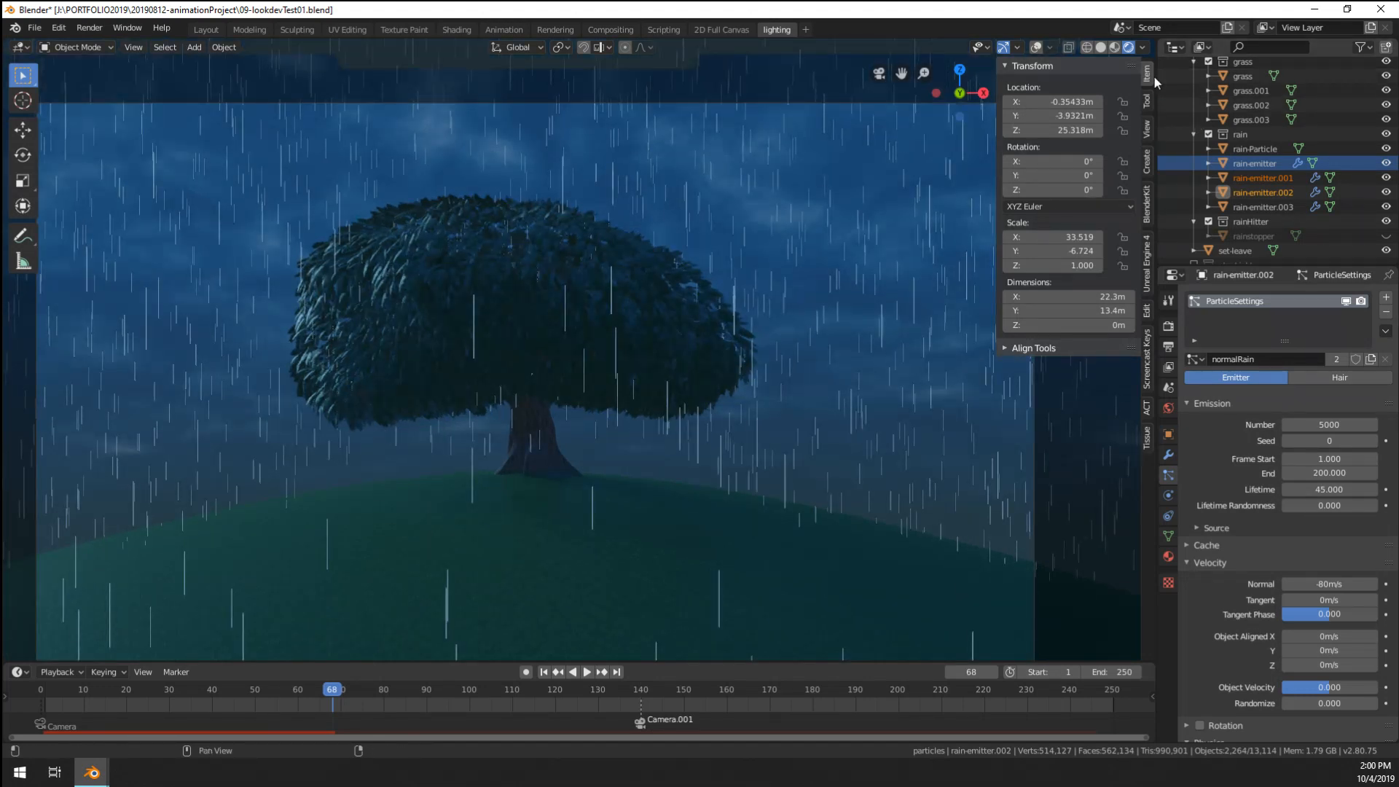
scroll(729, 219, "down", 1)
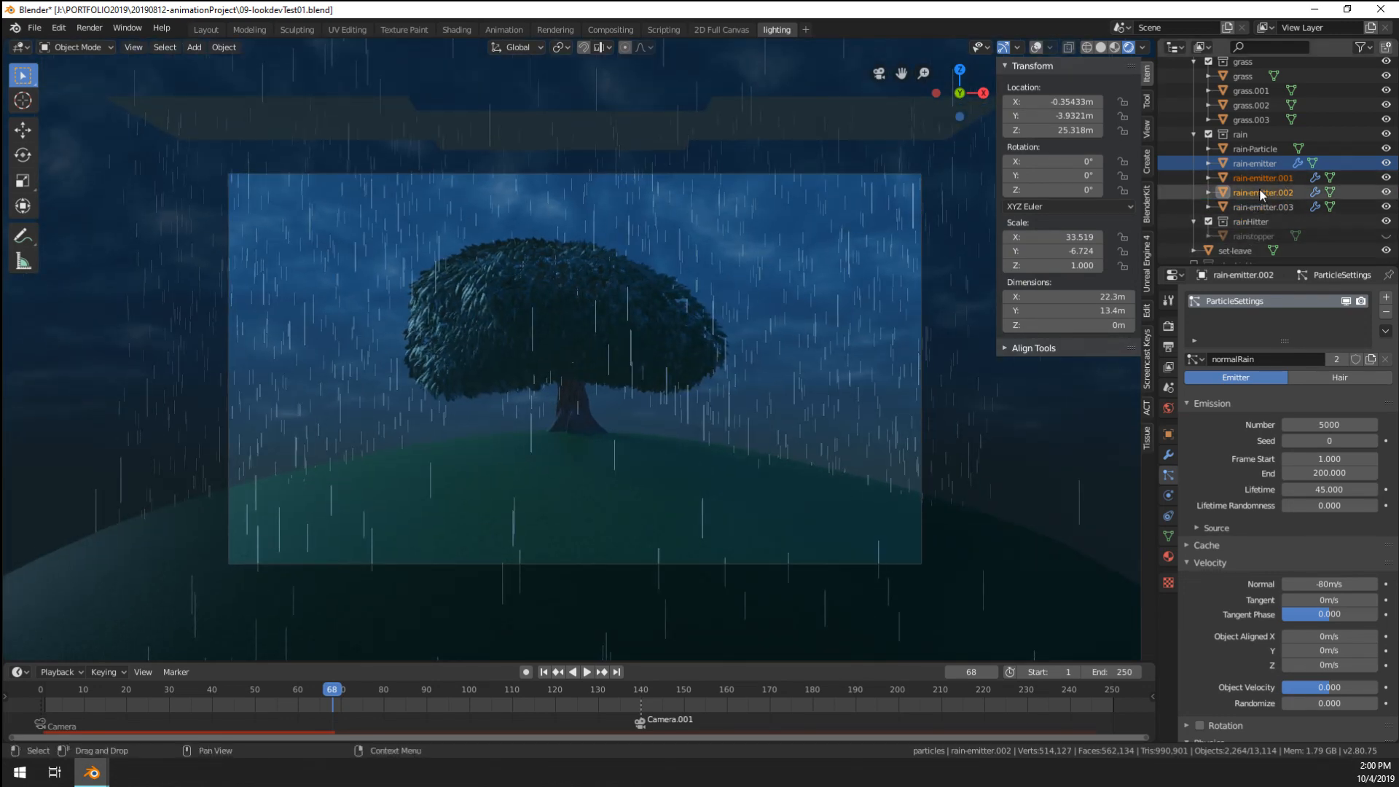
- Shorten the rain-Particle mesh along the global Z axis in Edit Mode and deselect its geometry
left_click(861, 442)
key("Tab")
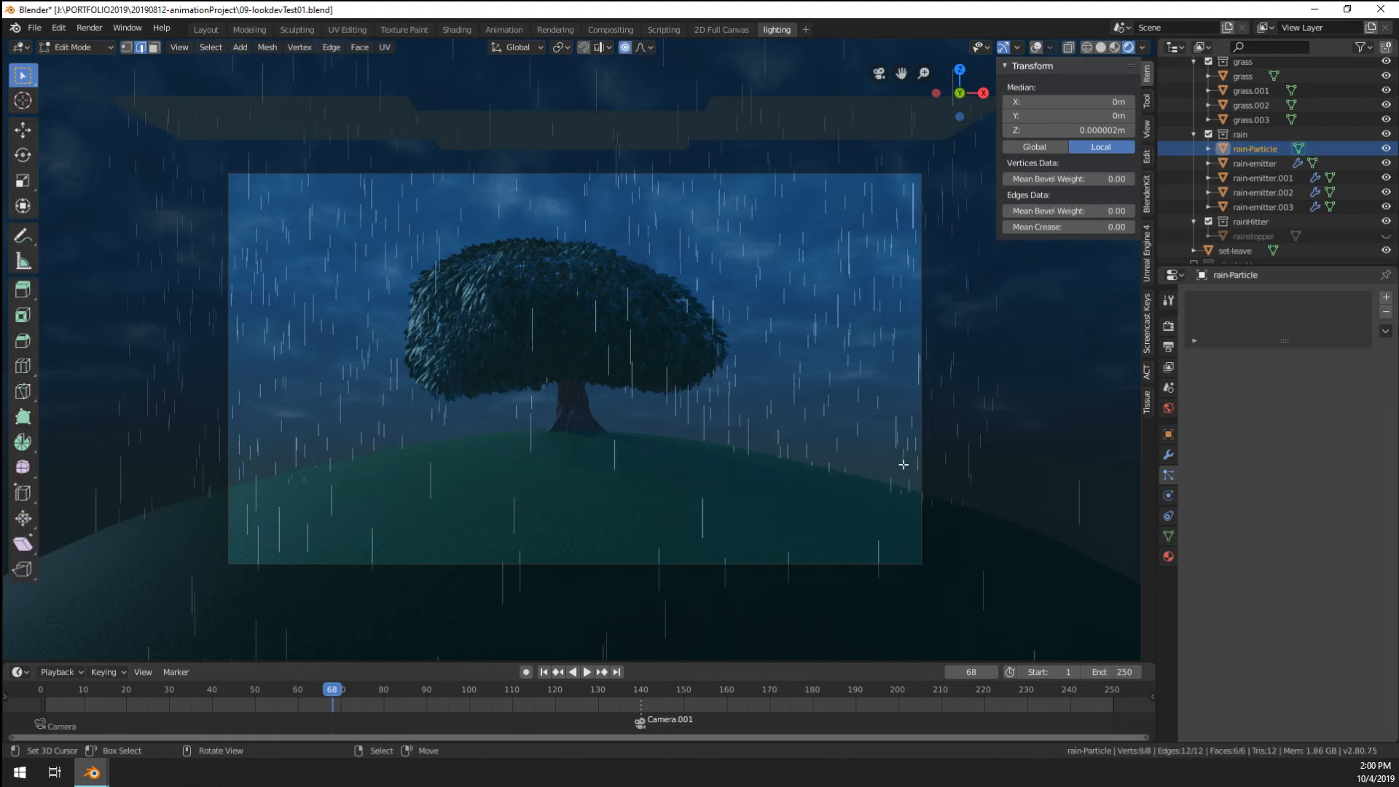
key("s")
key("z")
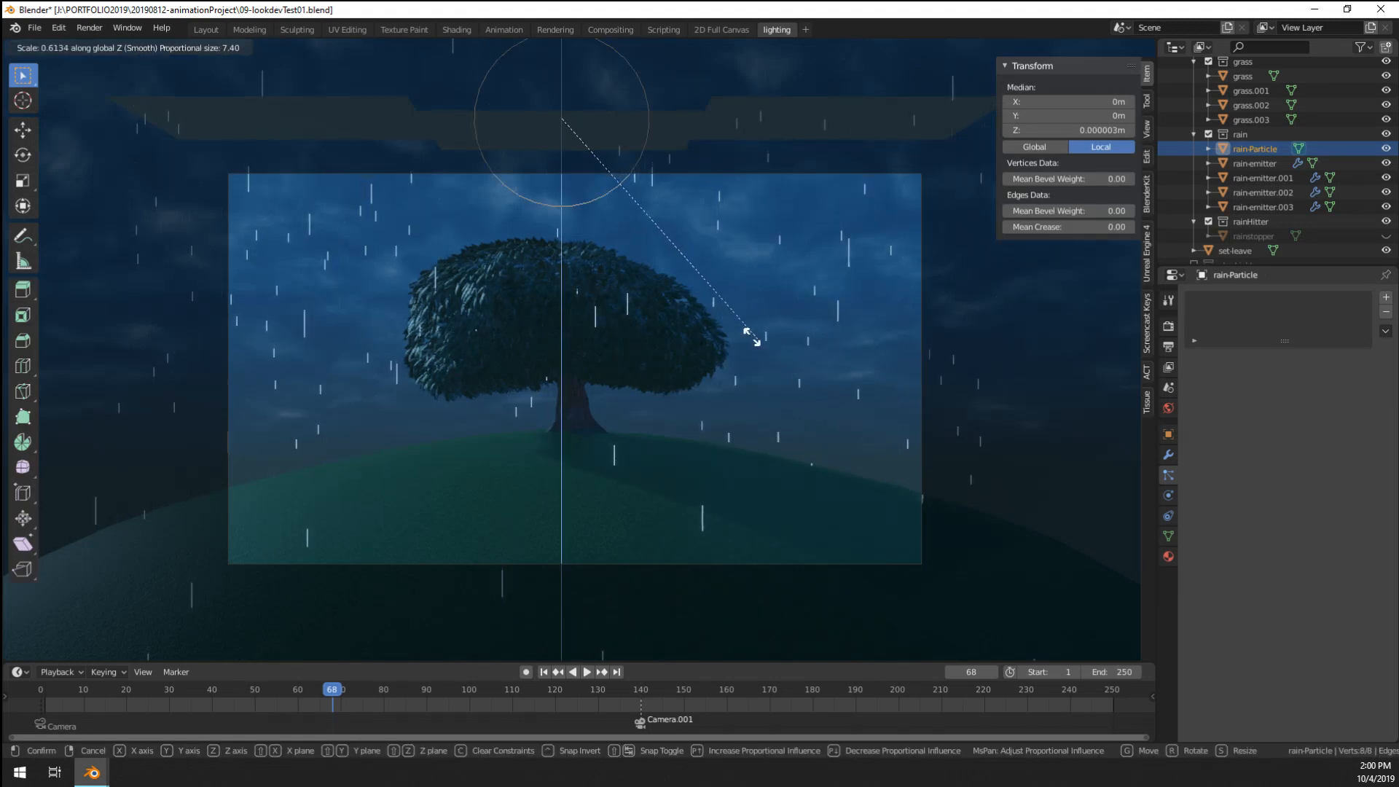
left_click(766, 358)
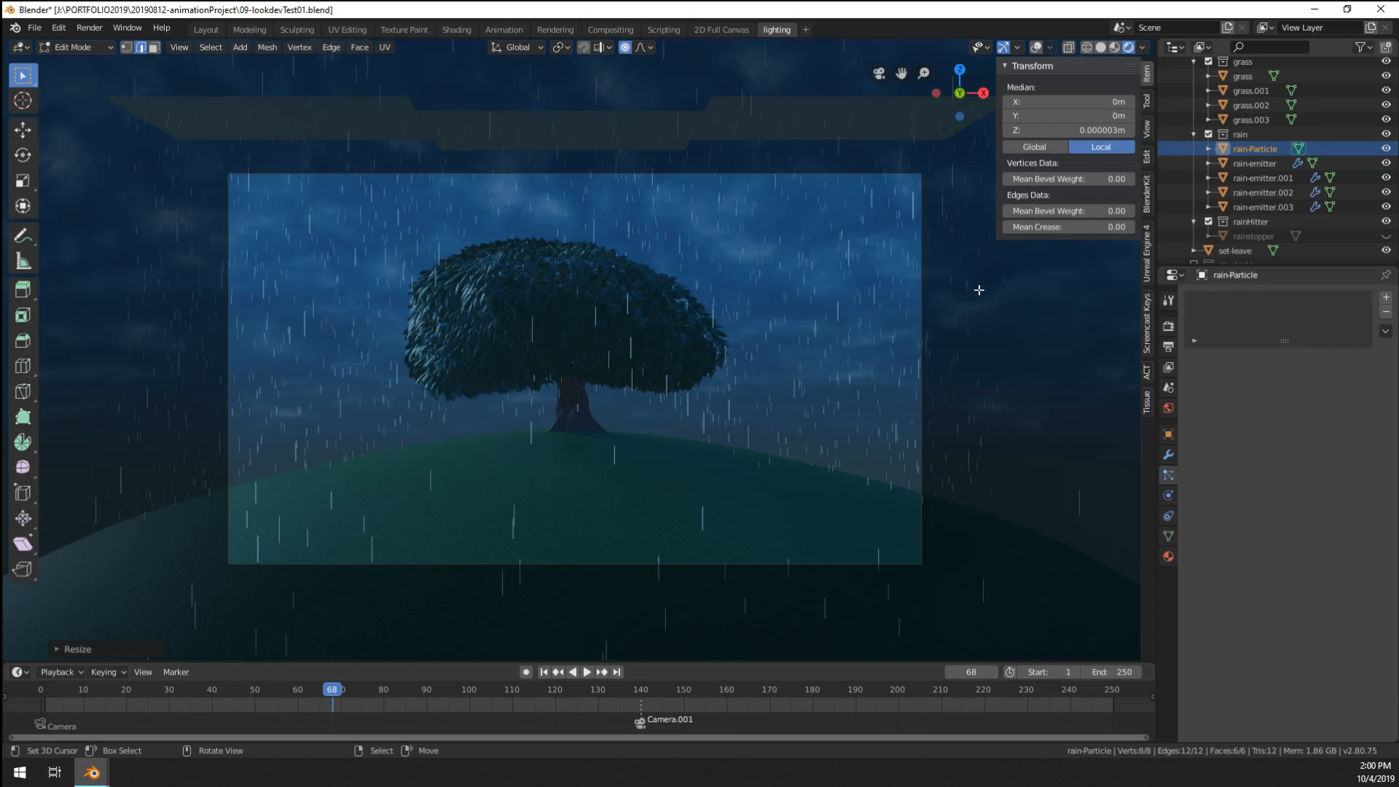
key("alt+a")
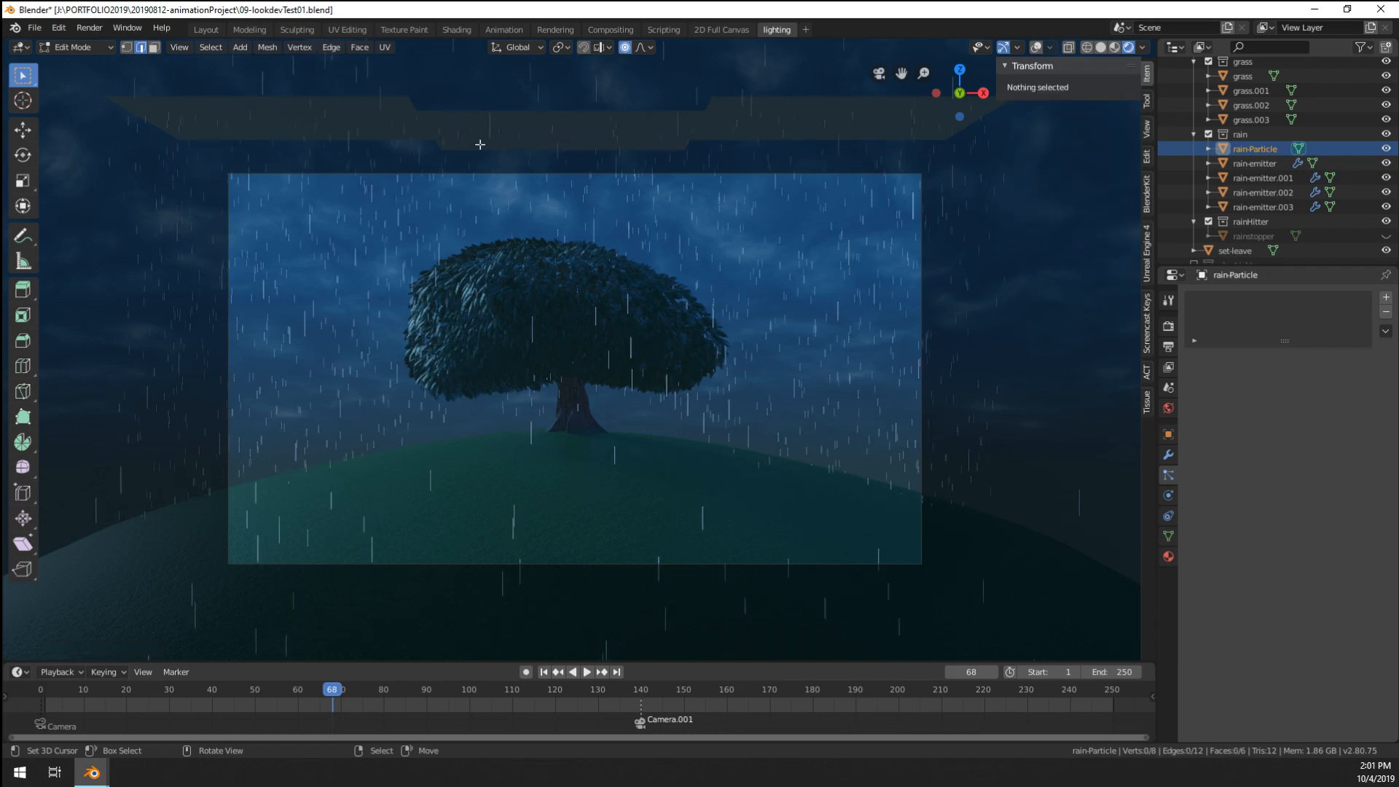
- In the Shading workspace, leave Edit Mode, select the hill and lower its material's roughness to 0.305
left_click(456, 29)
middle_click_drag(862, 369, 678, 335)
key("Tab")
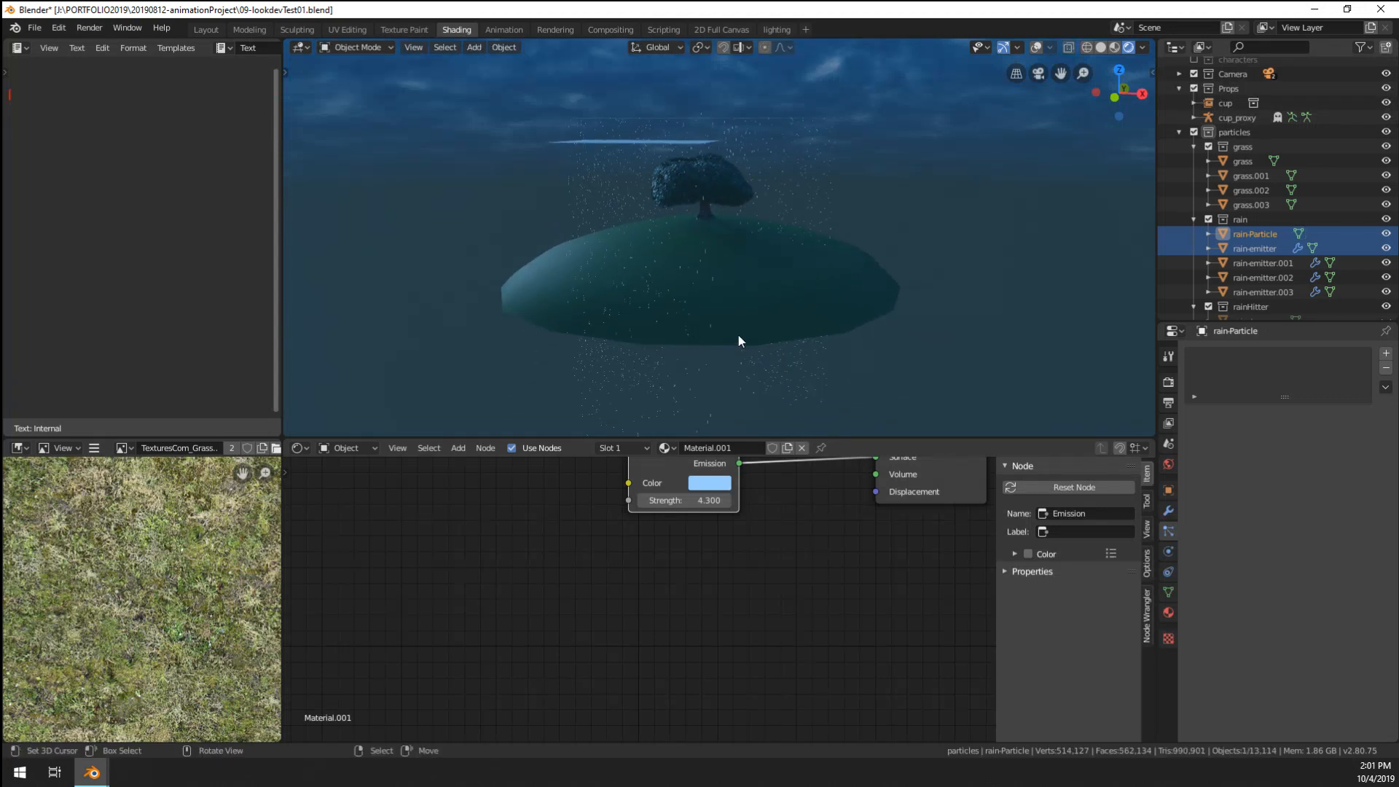
left_click(738, 340)
scroll(738, 341, "up", 4)
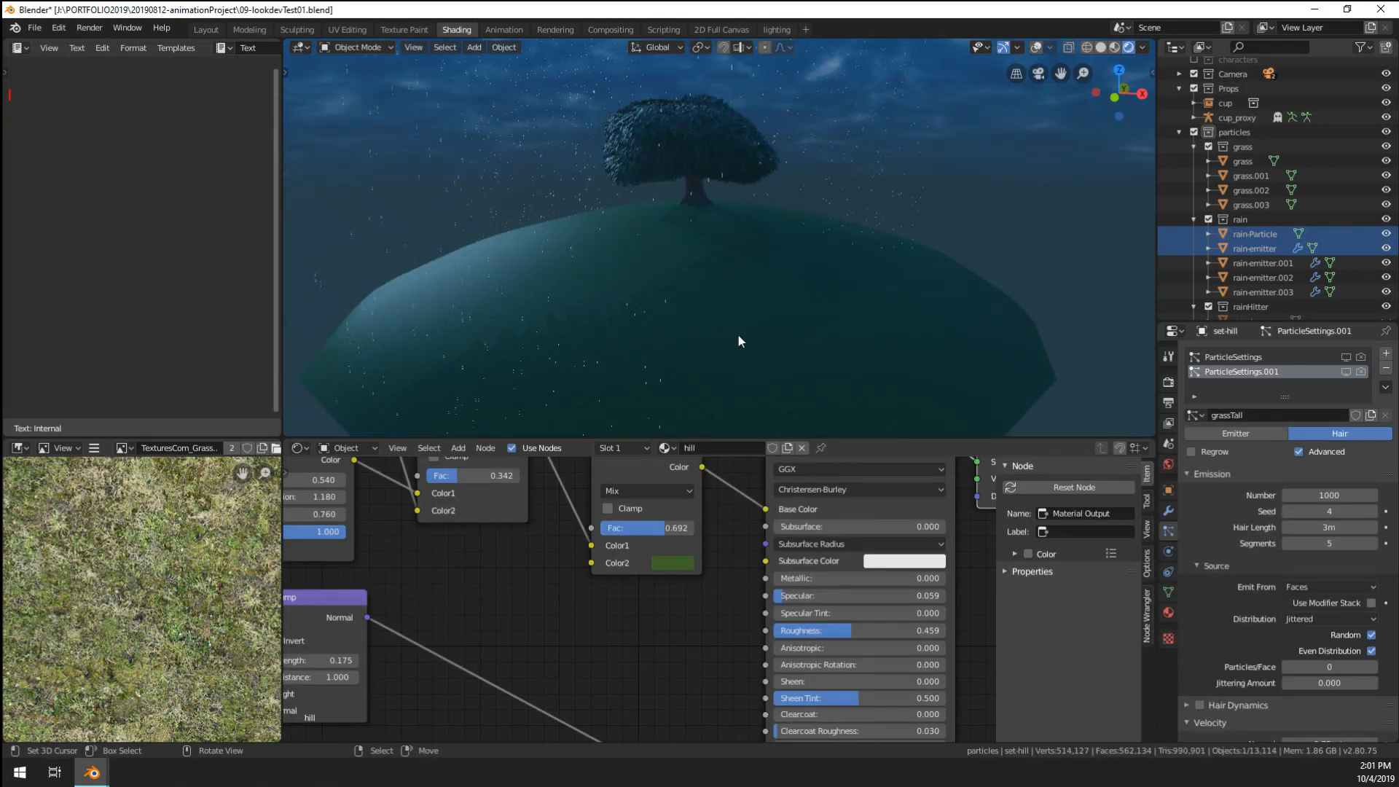
scroll(503, 571, "down", 3)
scroll(645, 590, "up", 4)
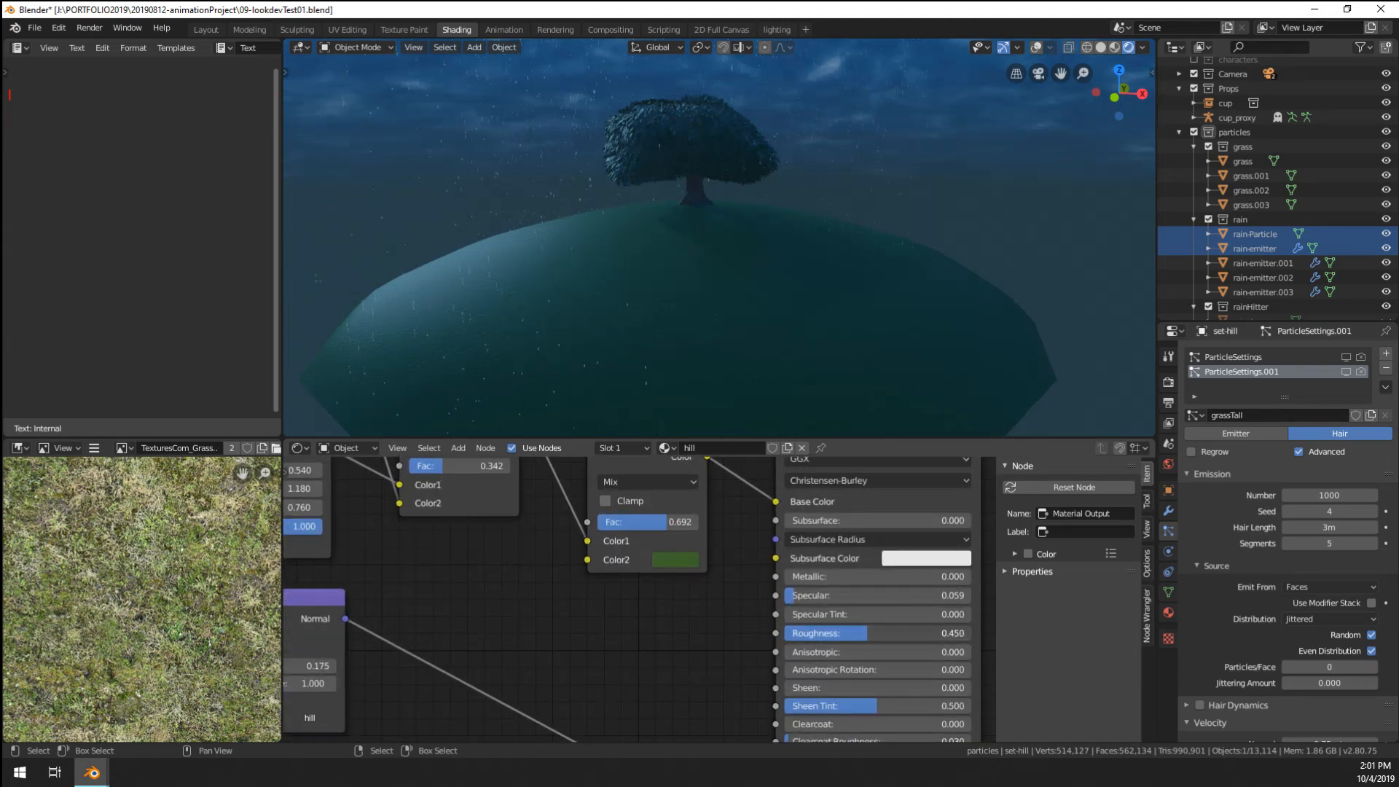
left_click_drag(867, 632, 841, 632)
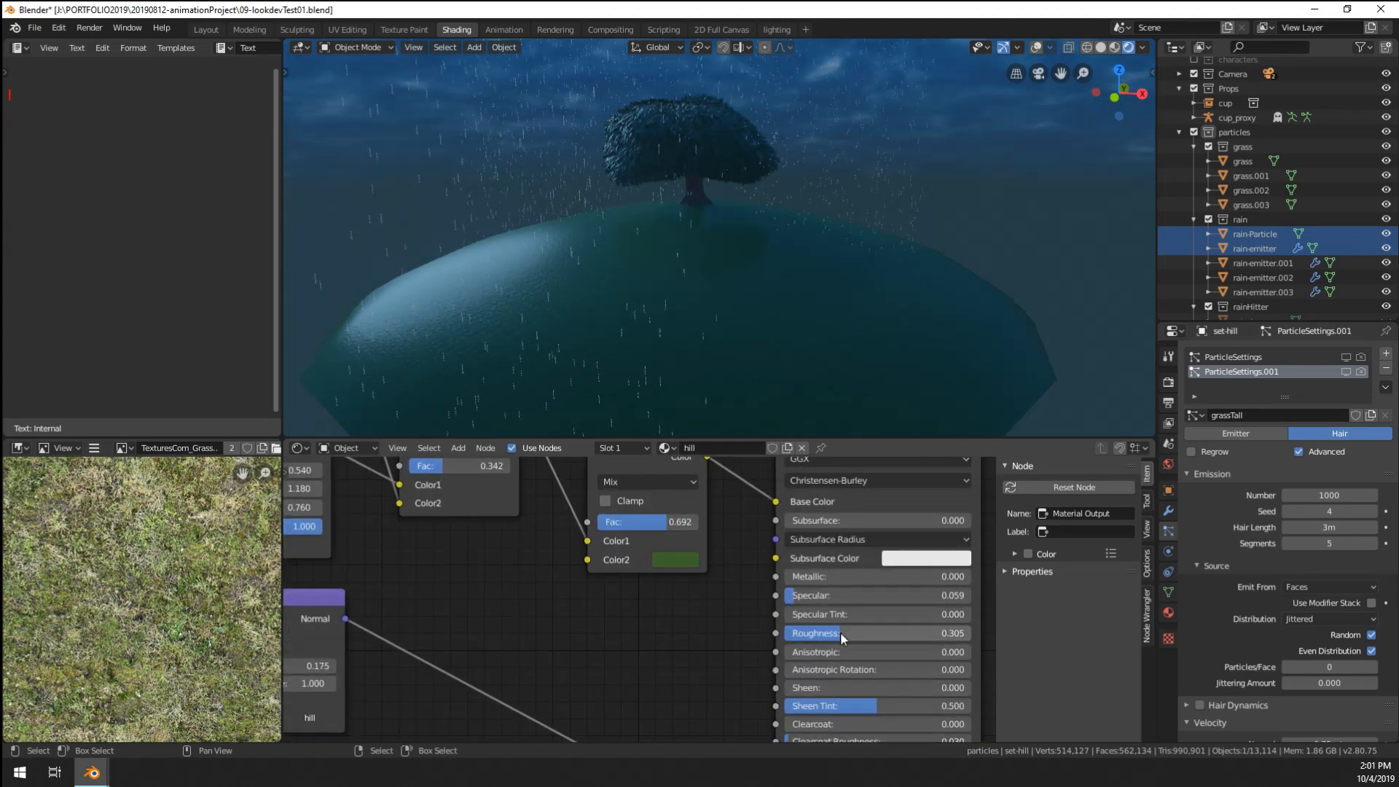
scroll(755, 289, "down", 3)
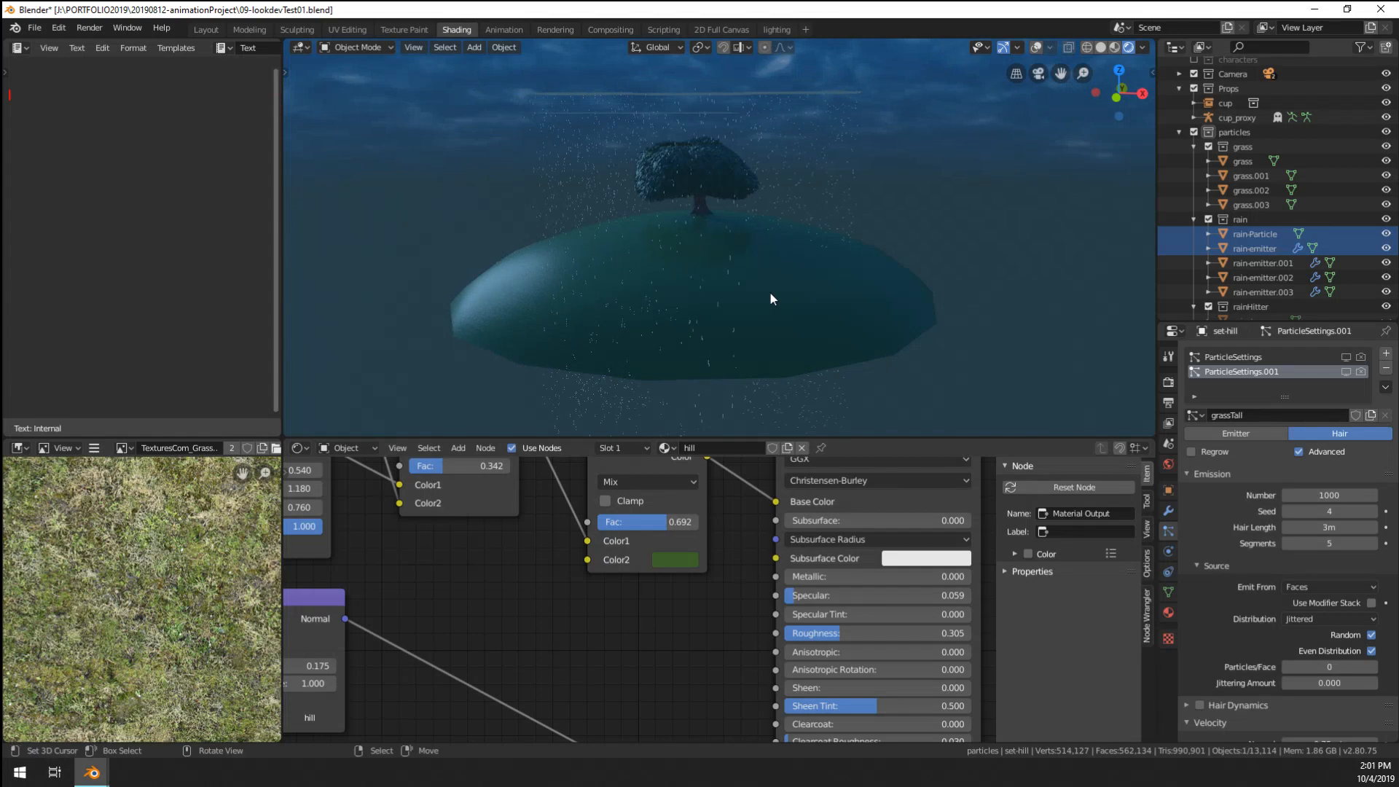
- View the hill through the camera and set its material's roughness to 0.245
key("KP_0")
scroll(729, 359, "up", 2)
middle_click_drag(729, 358, 844, 223, "shift")
scroll(844, 223, "up", 1)
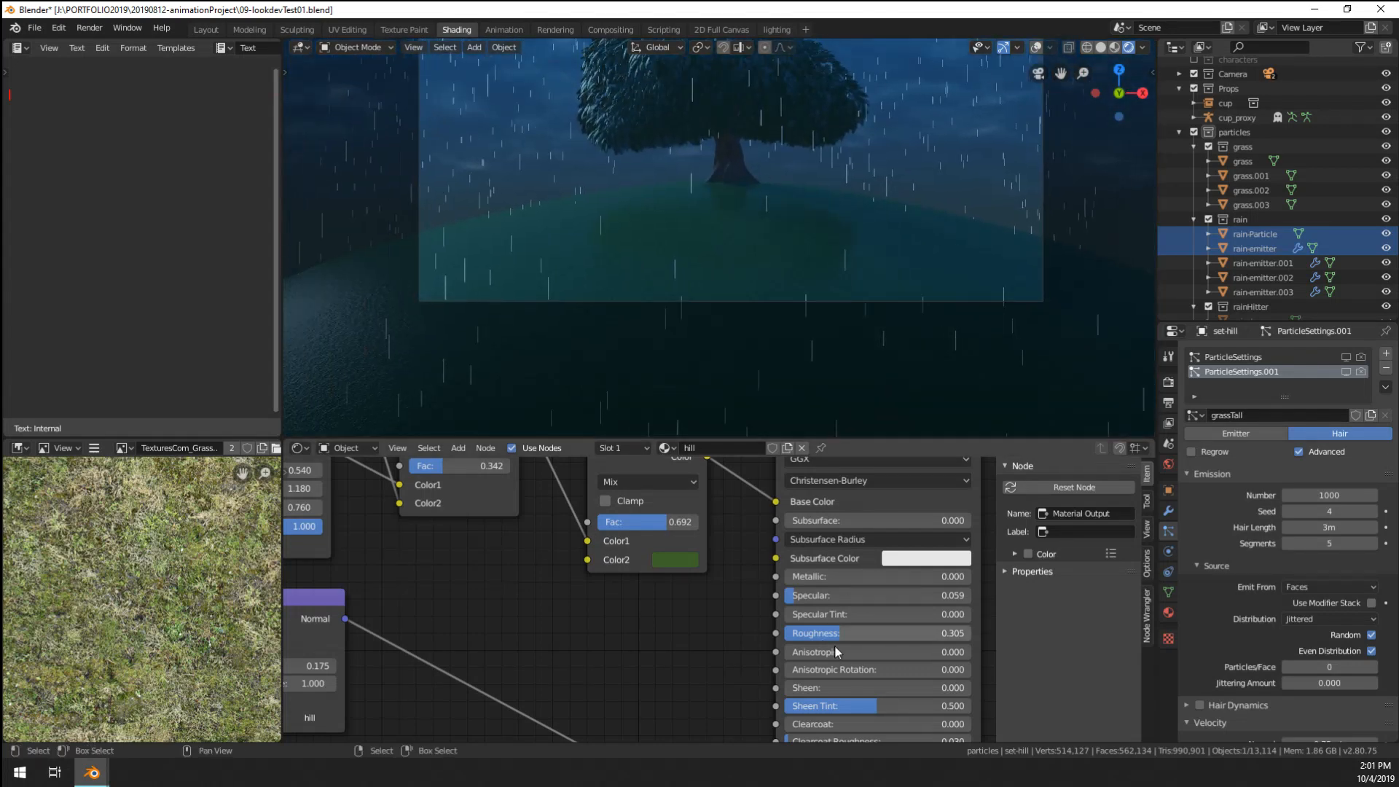
mouse_move(833, 633)
left_mouse_down()
mouse_move(812, 634)
mouse_move(829, 634)
left_mouse_up()
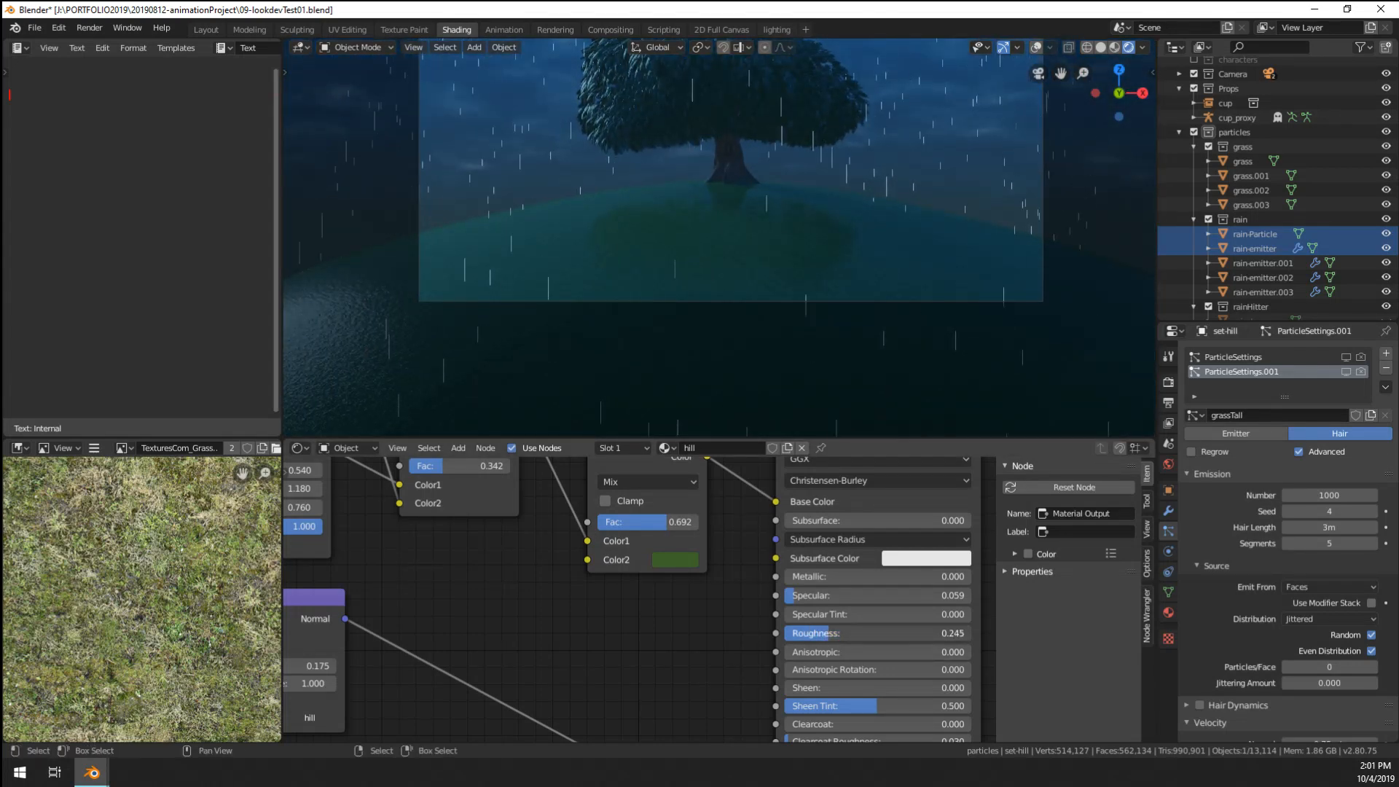
scroll(751, 279, "up", 2)
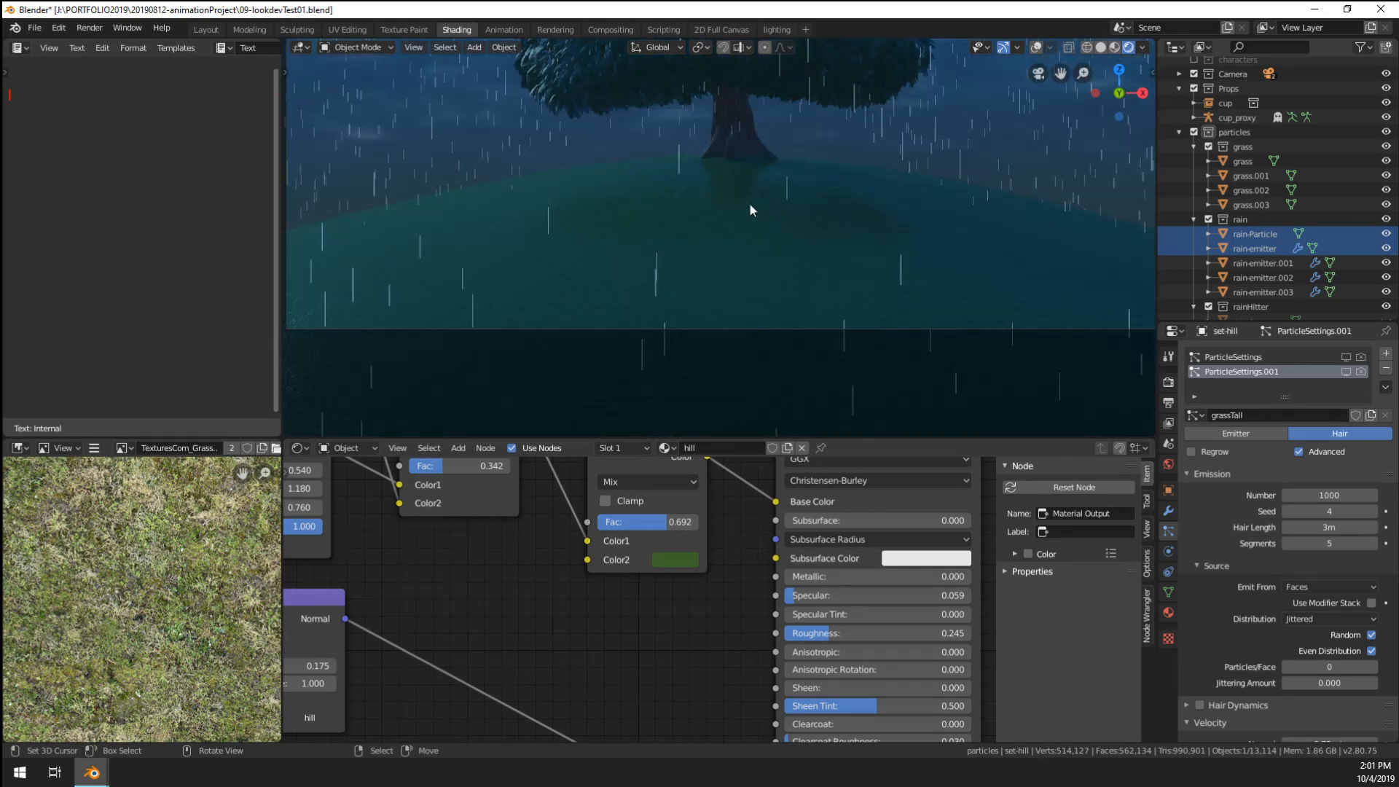
scroll(819, 223, "down", 3)
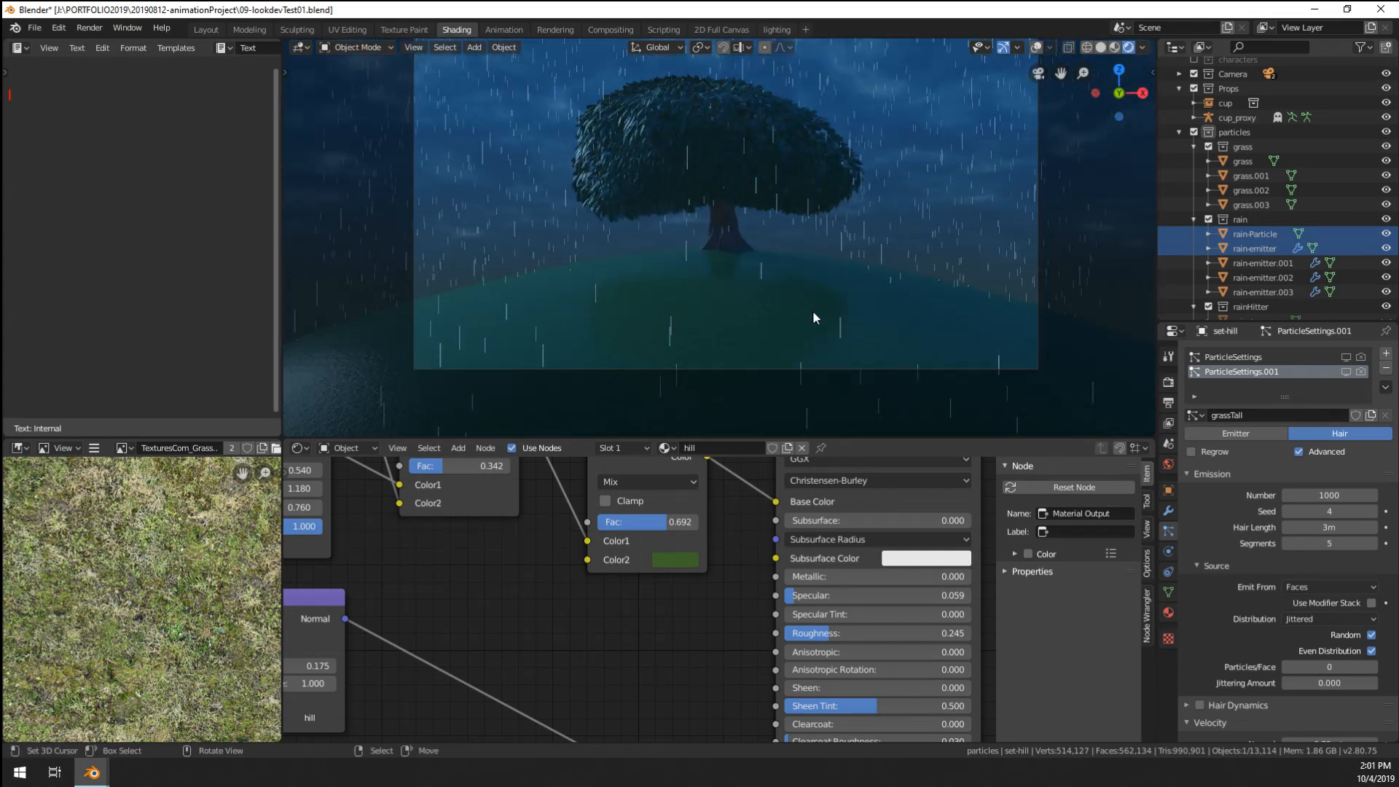
- Render the current frame, examine the wet hill and the tree in the result, and close the render window
key("F12")
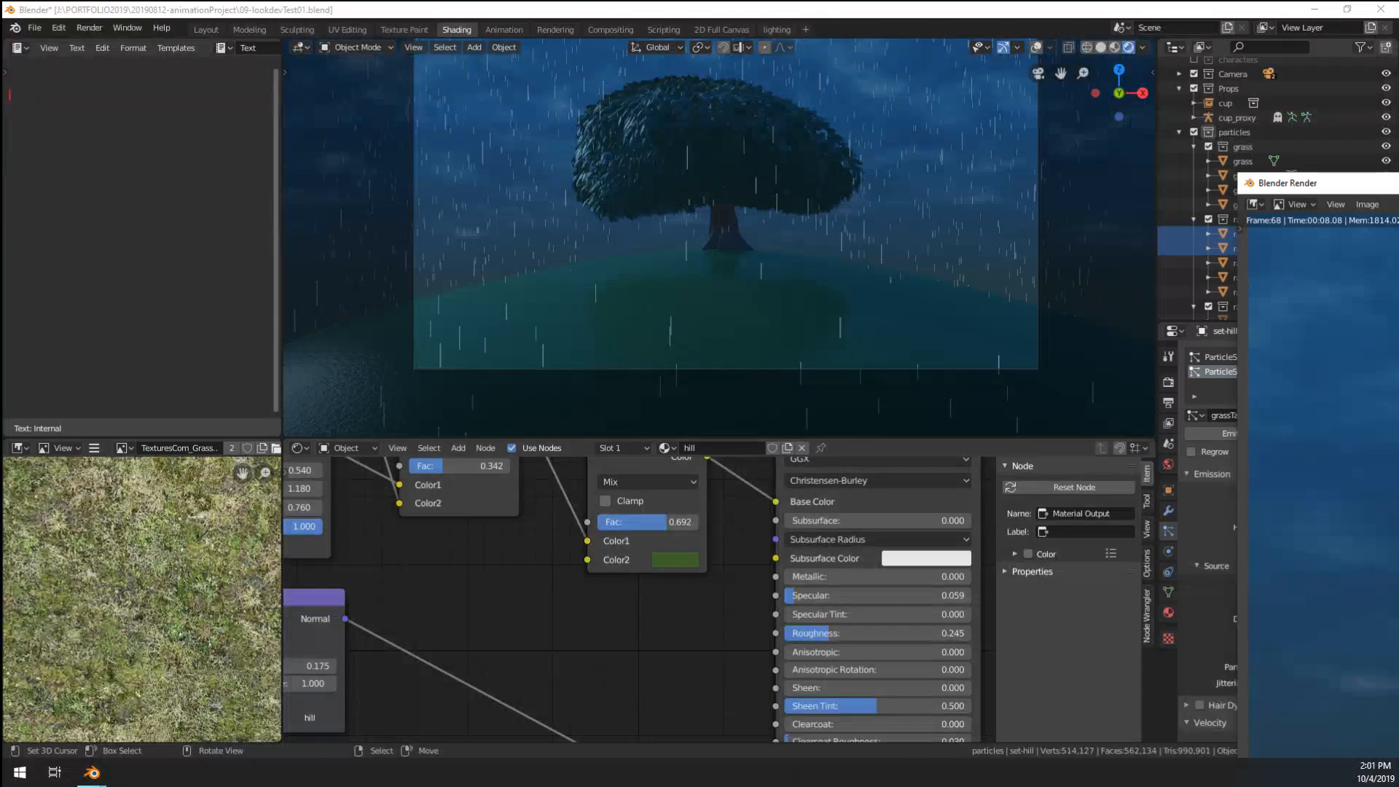
left_click_drag(1398, 182, 431, 1)
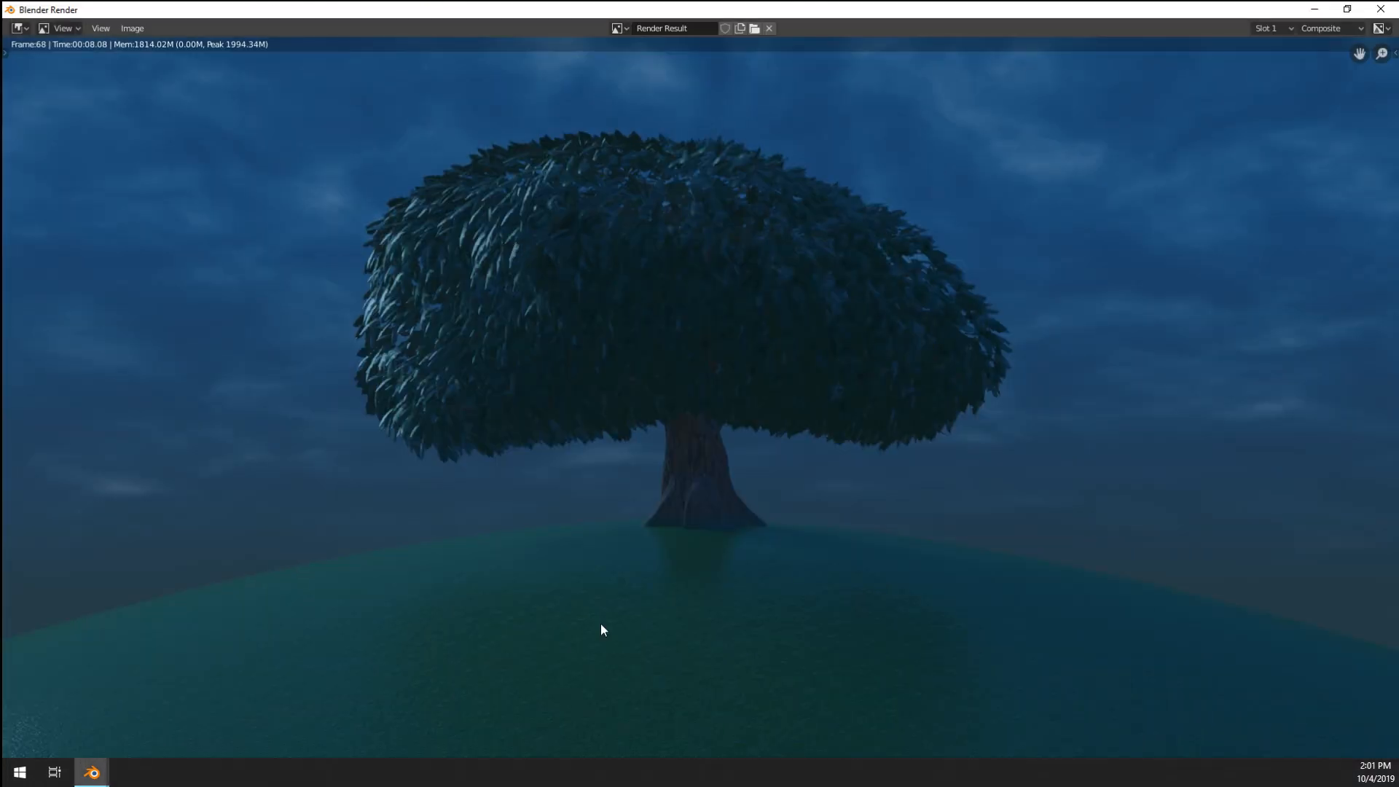
scroll(645, 615, "up", 4)
scroll(656, 611, "down", 3)
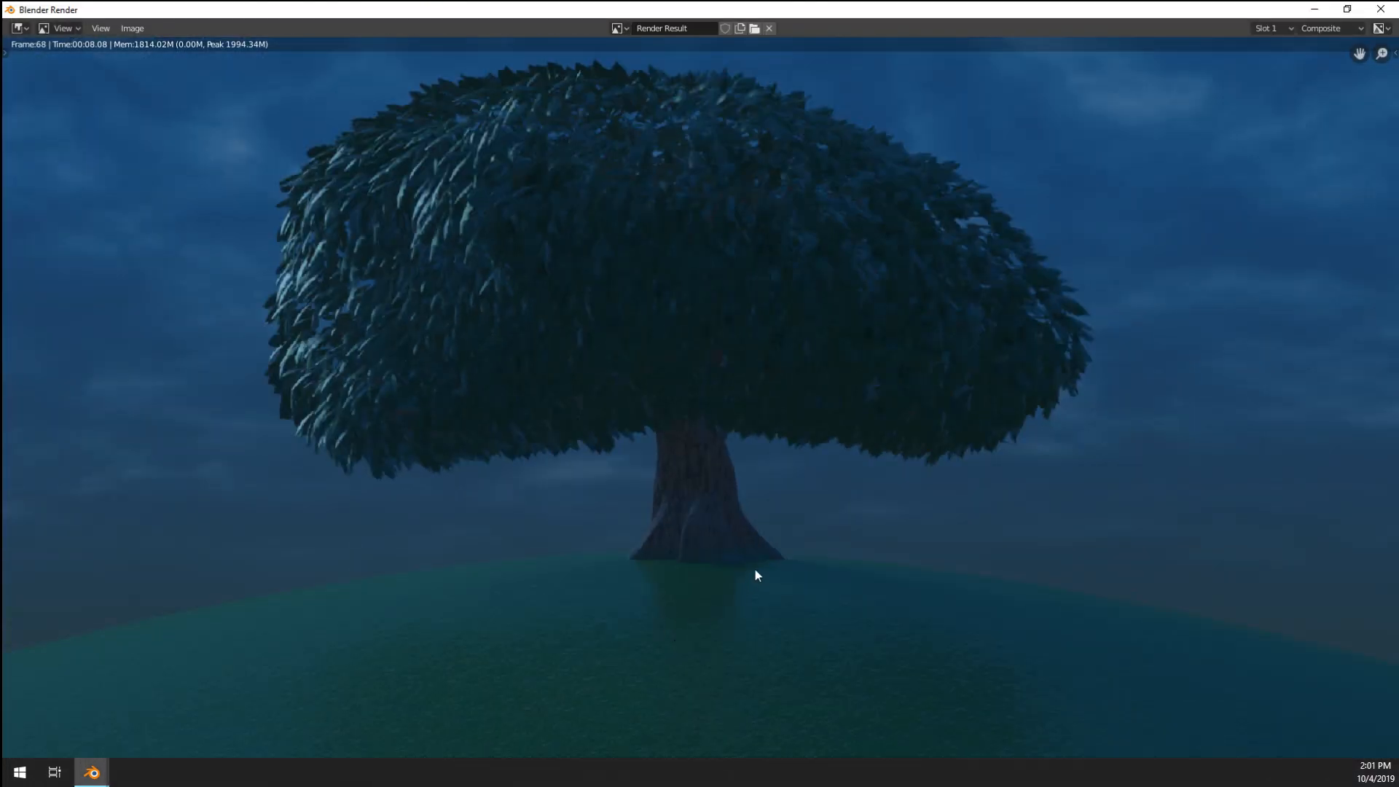
left_click(1380, 9)
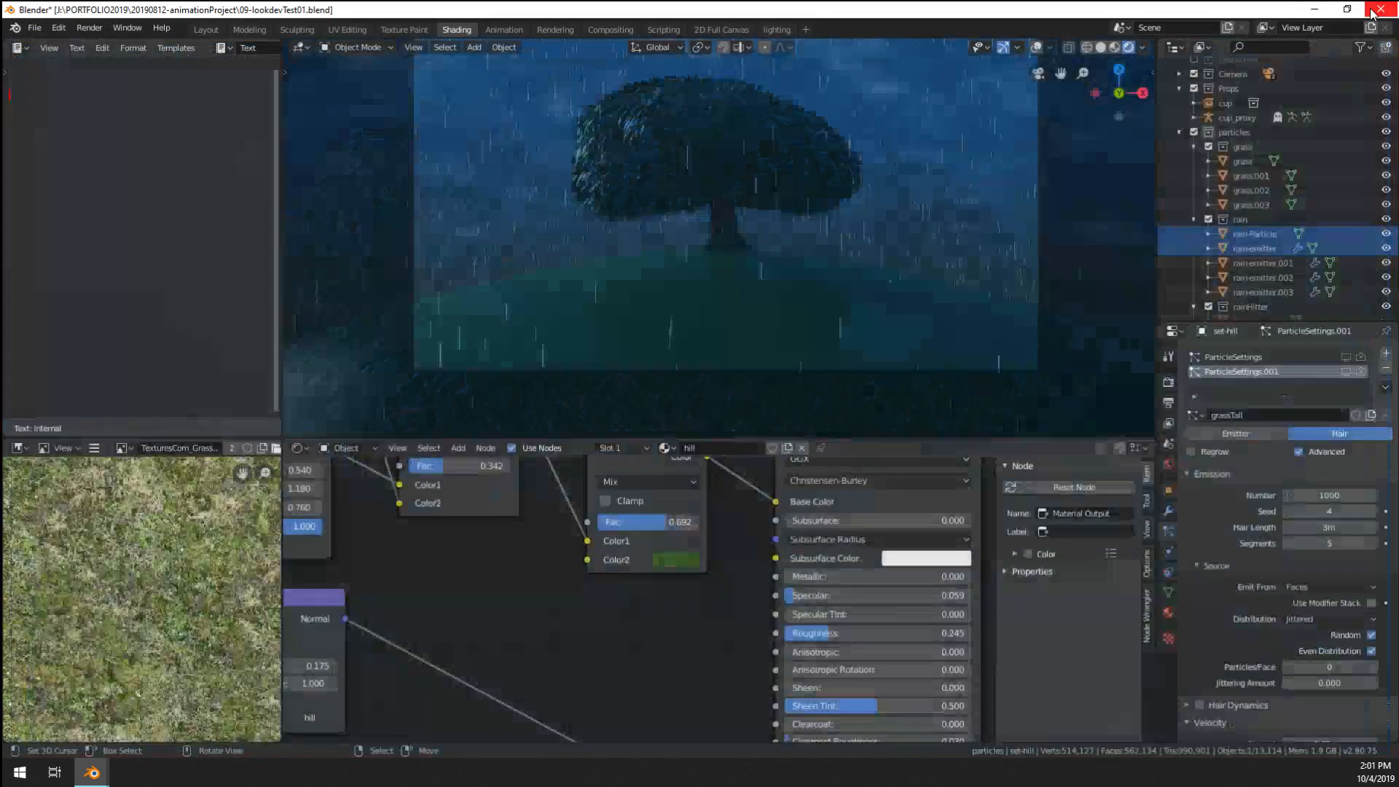
- Add a Noise Texture node to the hill material and place it below the Bump node
scroll(706, 340, "down", 1)
scroll(618, 715, "down", 3)
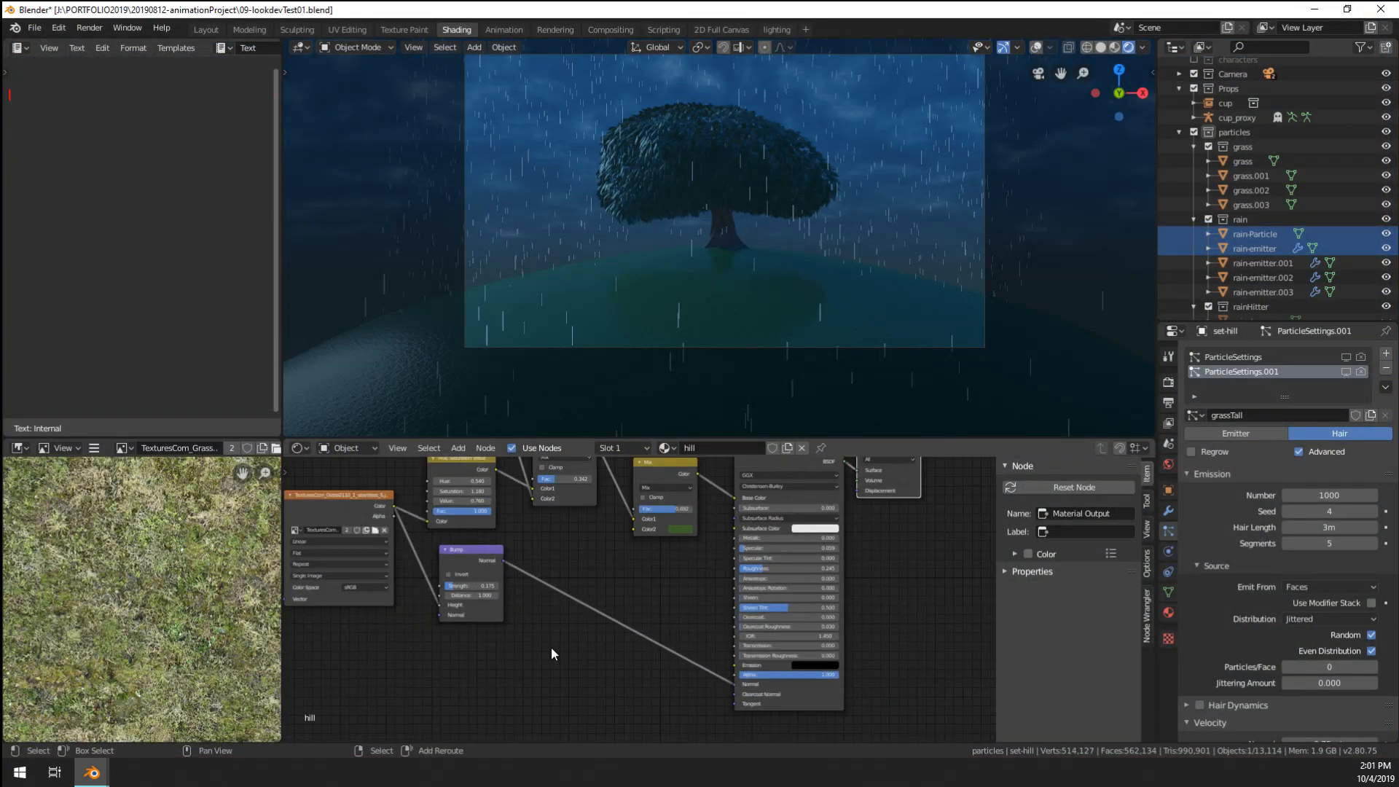
key("shift+a")
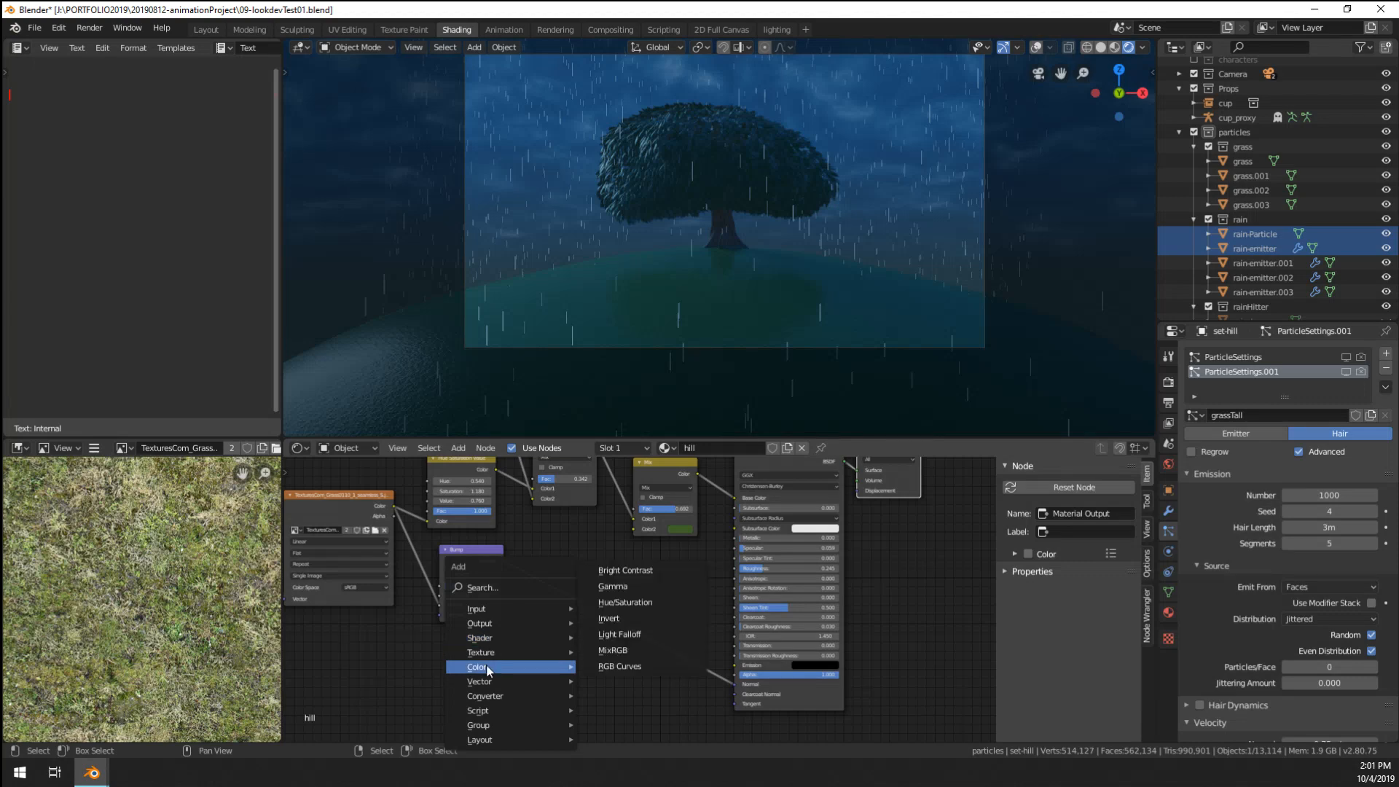
mouse_move(520, 651)
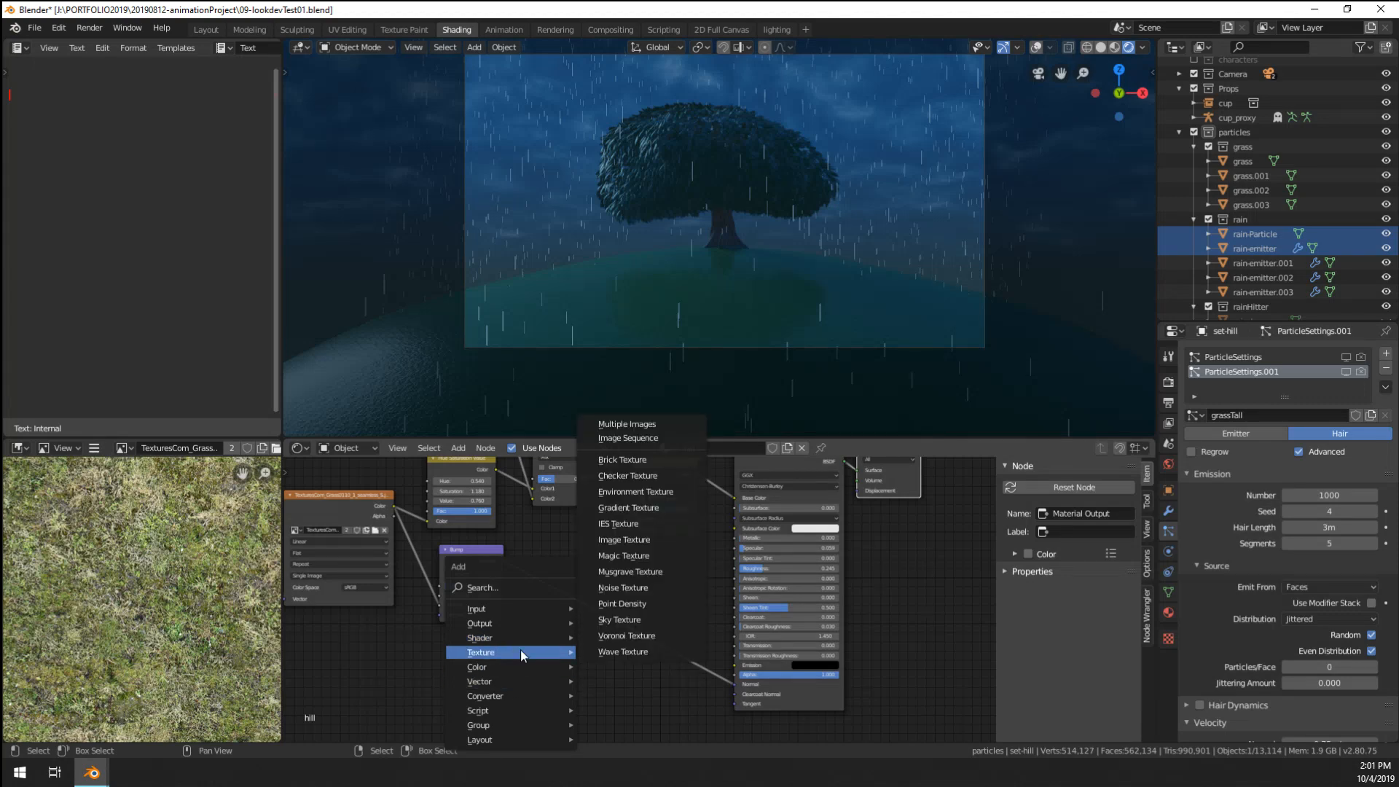
left_click(644, 587)
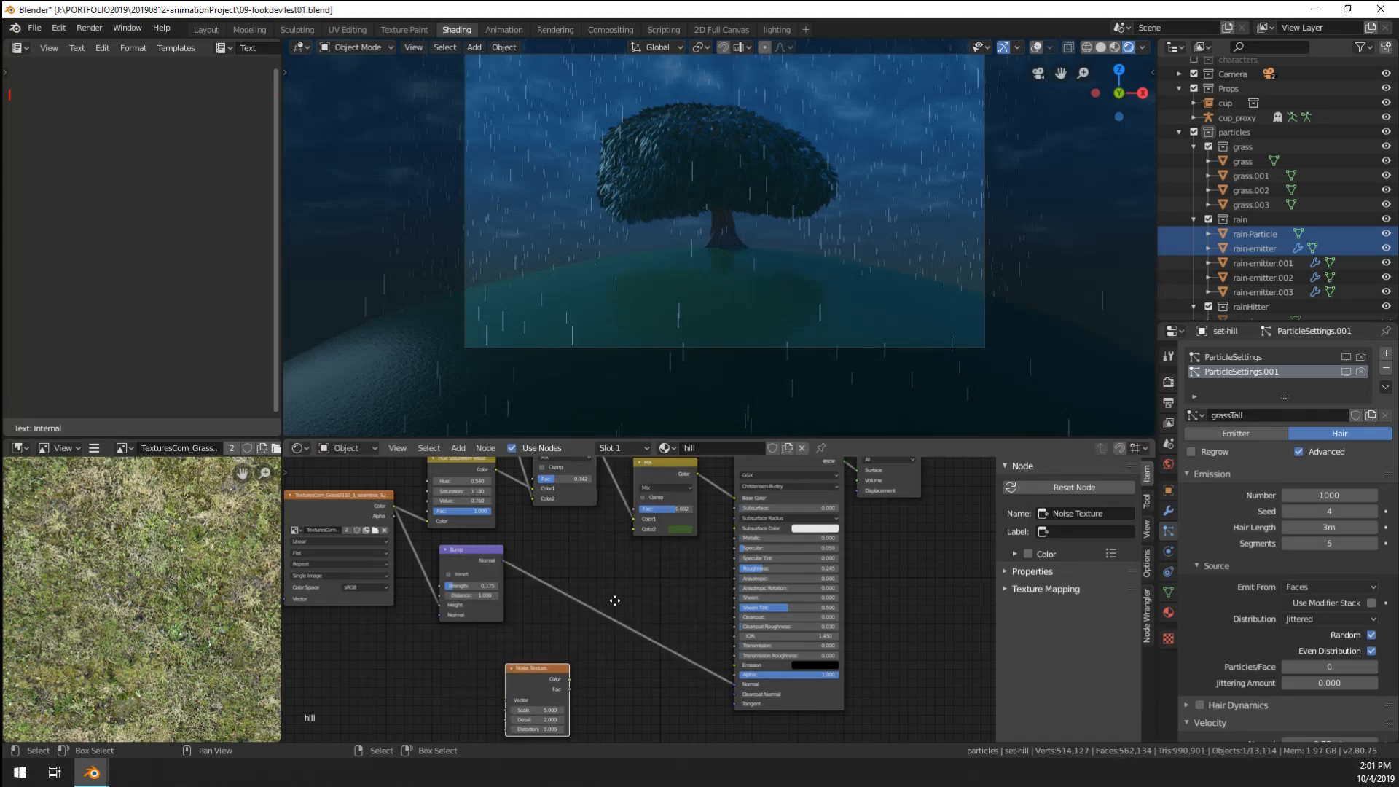
left_click(582, 669)
left_click_drag(510, 646, 437, 659)
- Add a ColorRamp beside the Noise Texture, feed the noise color into its Fac and connect its Color to the shader's Roughness
key("shift+a")
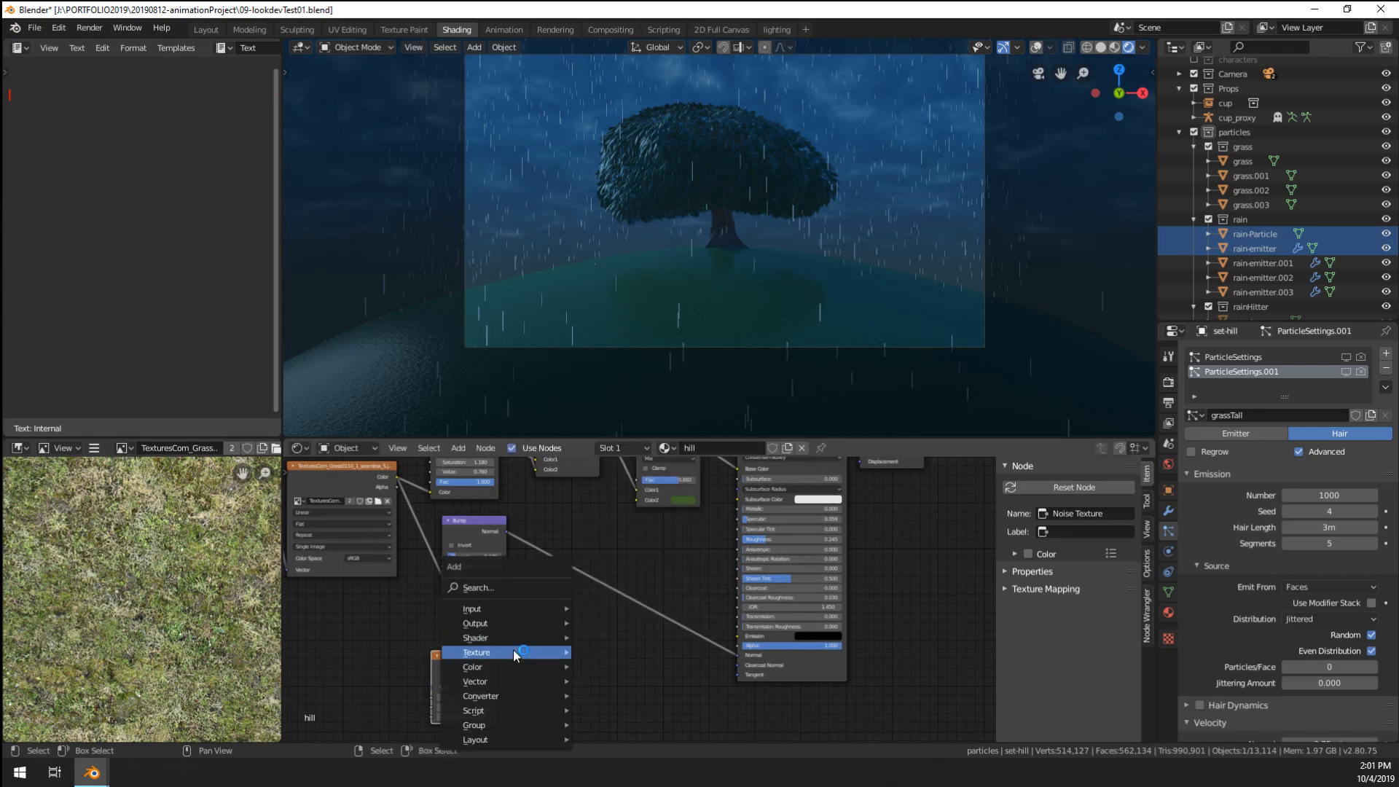
mouse_move(504, 696)
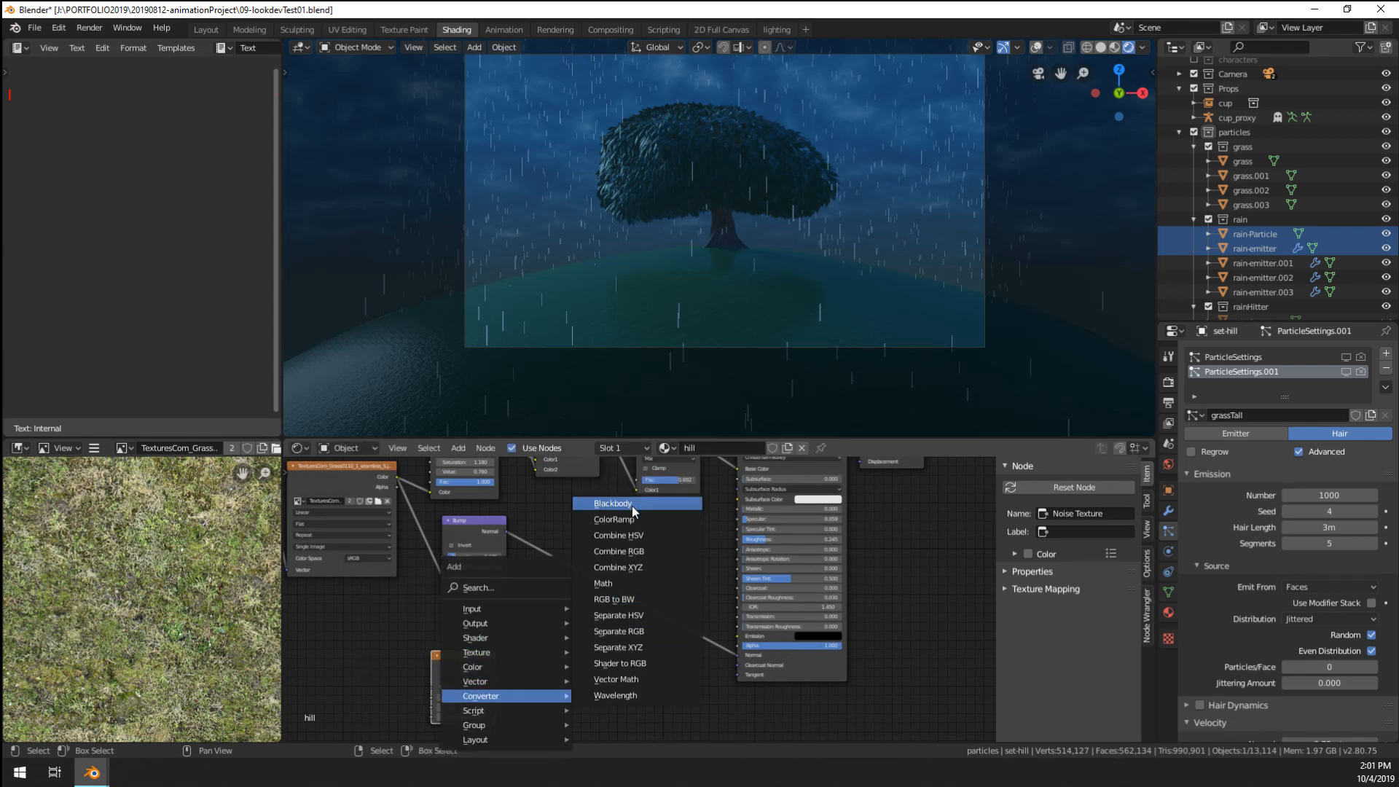
left_click(623, 519)
left_click(517, 659)
left_click_drag(495, 667, 531, 732)
left_click_drag(640, 659, 738, 547)
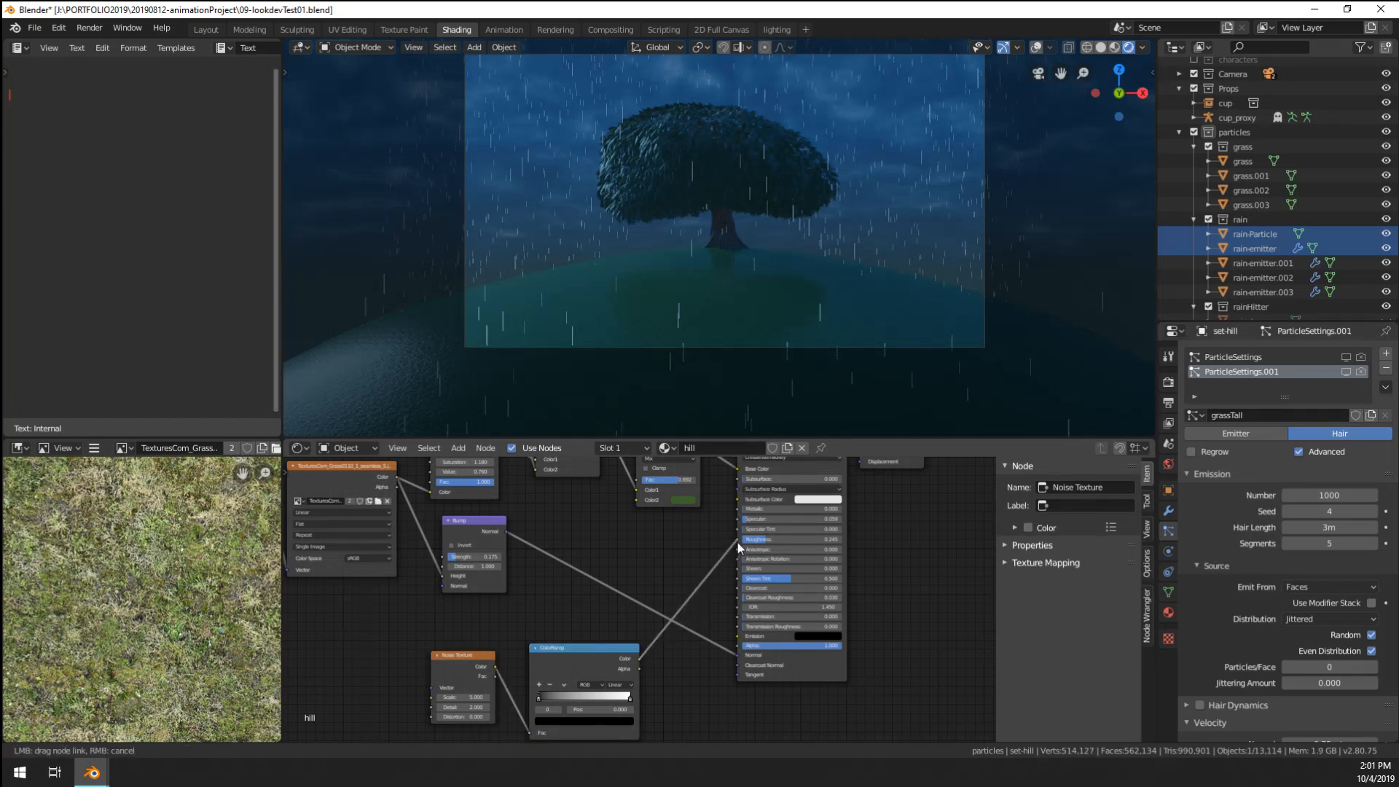
left_click_drag(784, 504, 784, 505)
- Tighten the ColorRamp by moving the black stop to position 0.445 and the white stop to 0.591
middle_click_drag(720, 588, 765, 522)
scroll(729, 553, "up", 4)
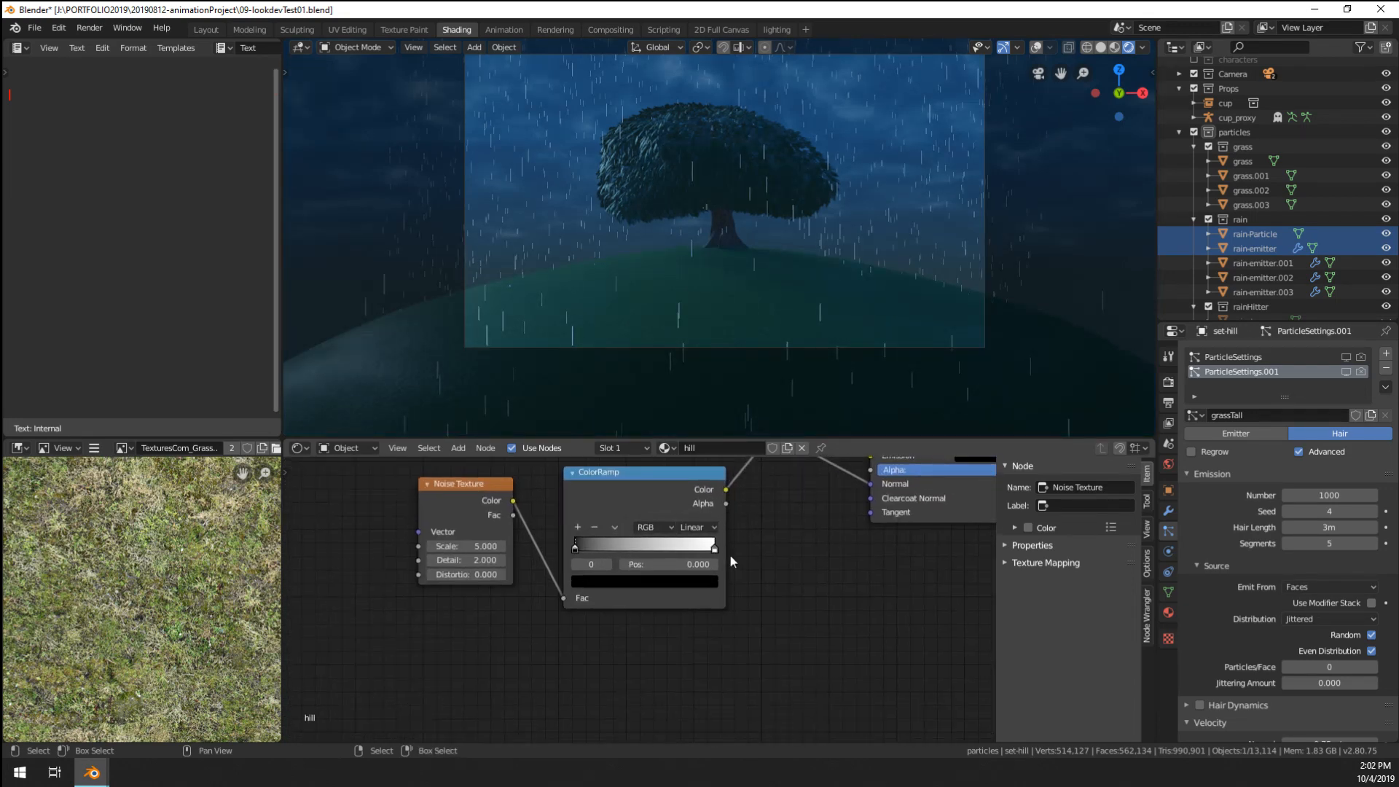
left_click_drag(567, 536, 634, 537)
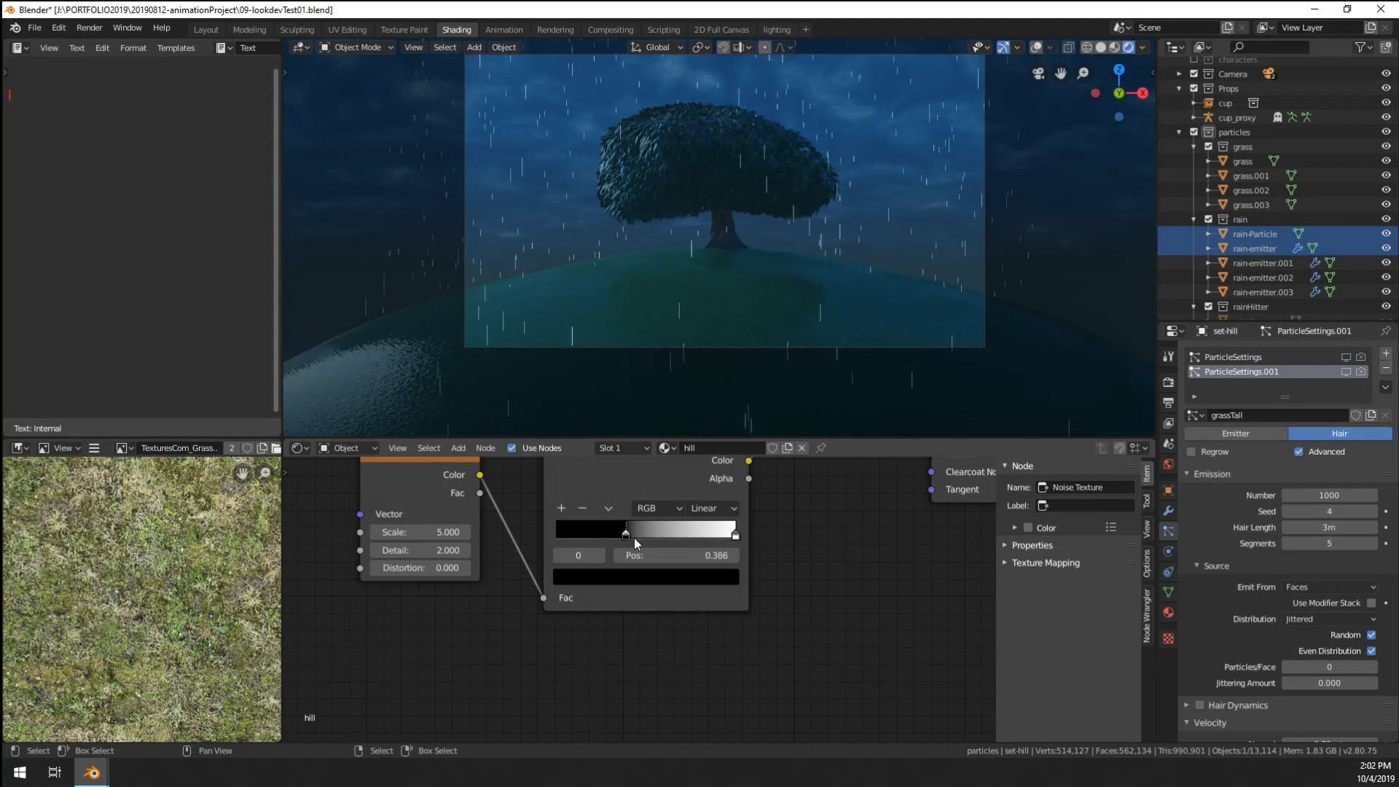
scroll(769, 534, "up", 2)
left_click_drag(772, 512, 648, 519)
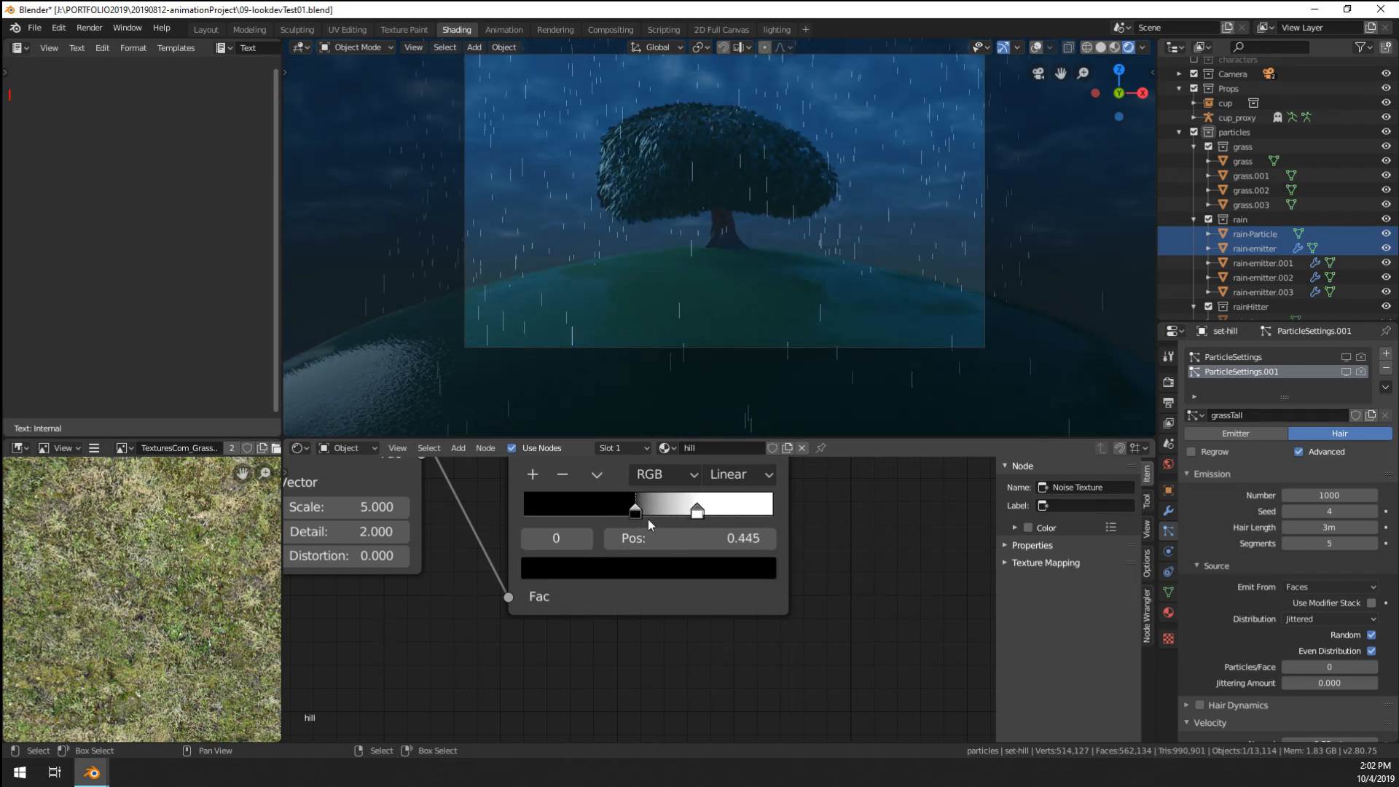
scroll(636, 596, "up", 2)
left_click_drag(713, 488, 679, 490)
- Set the Noise Texture to scale 9.8, detail 16 and distortion 0
middle_click_drag(286, 484, 390, 557)
left_click_drag(390, 557, 429, 558)
left_click_drag(394, 587, 510, 587)
mouse_move(394, 618)
left_mouse_down()
mouse_move(412, 618)
mouse_move(398, 618)
left_mouse_up()
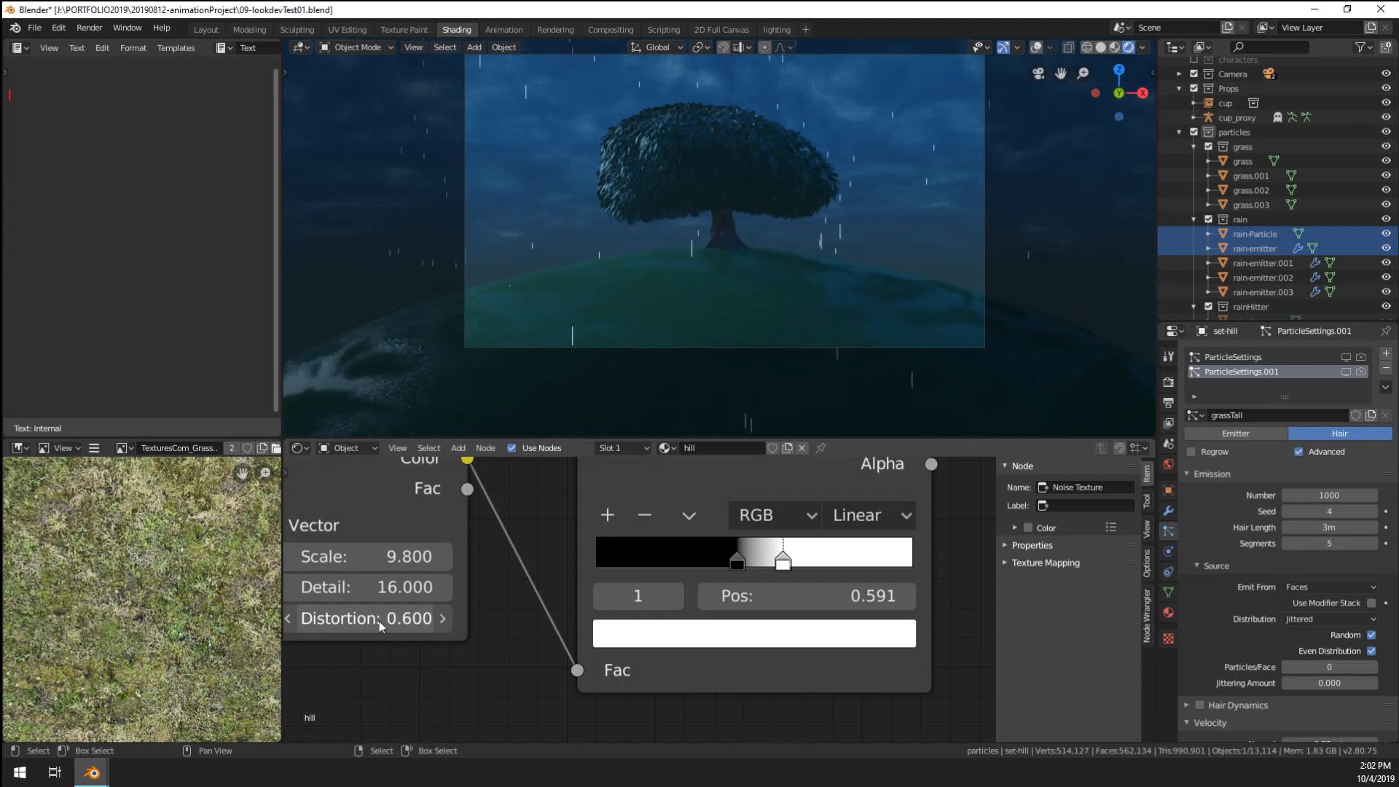
left_click(366, 618)
type("0")
key("Return")
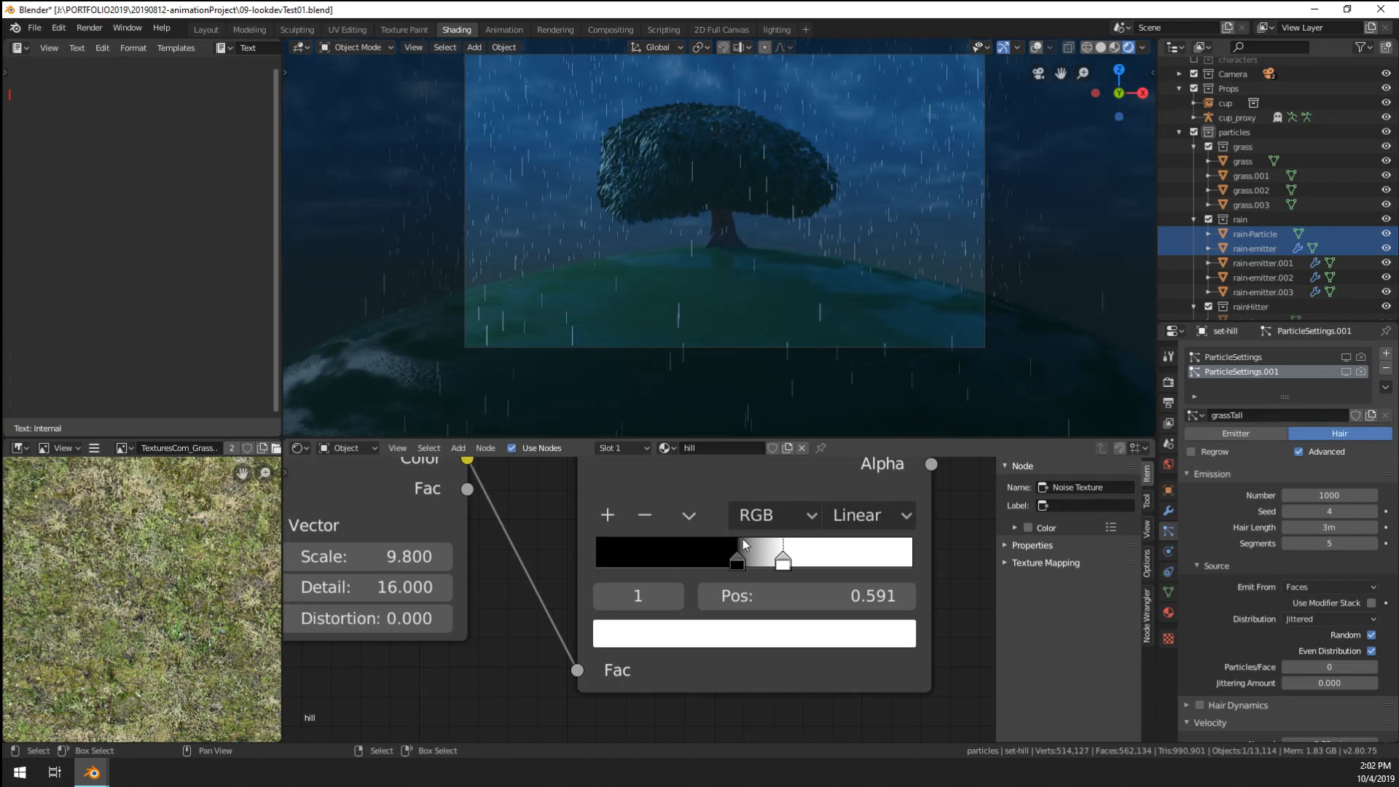
- Lighten the ColorRamp's black stop to a dark grey
left_click(737, 559)
left_click(763, 632)
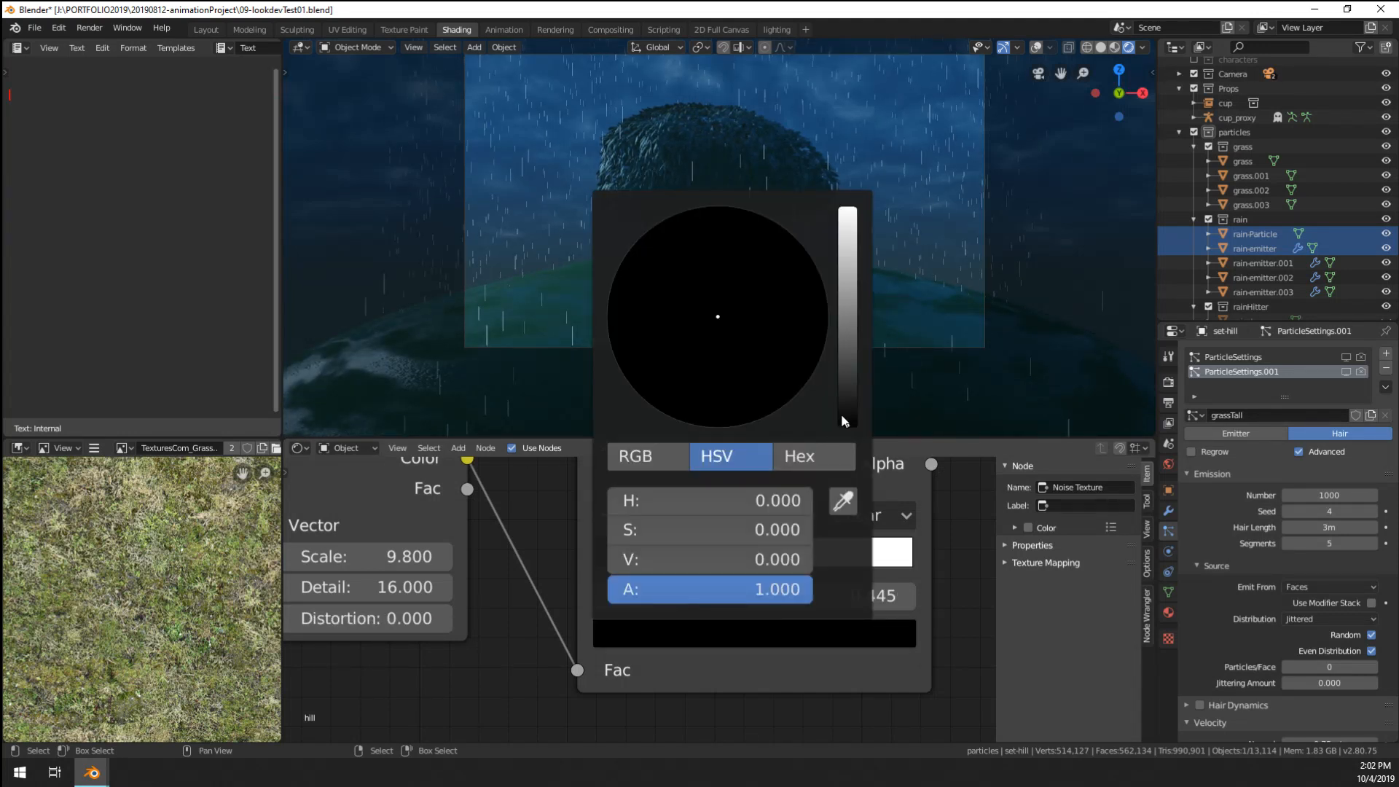
left_click_drag(844, 421, 848, 400)
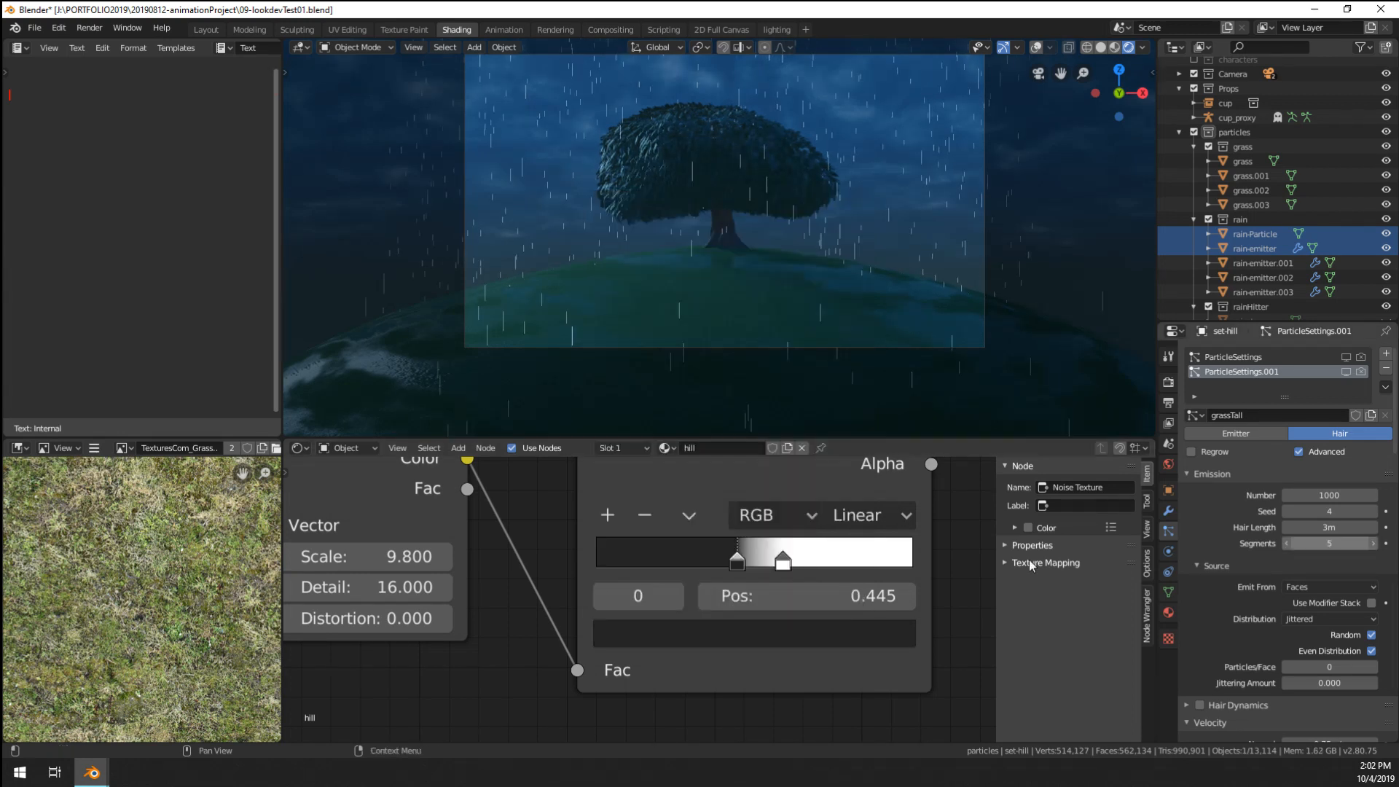
- Darken the ColorRamp's white stop to a light grey with value 0.812
left_click(783, 561)
left_click(802, 633)
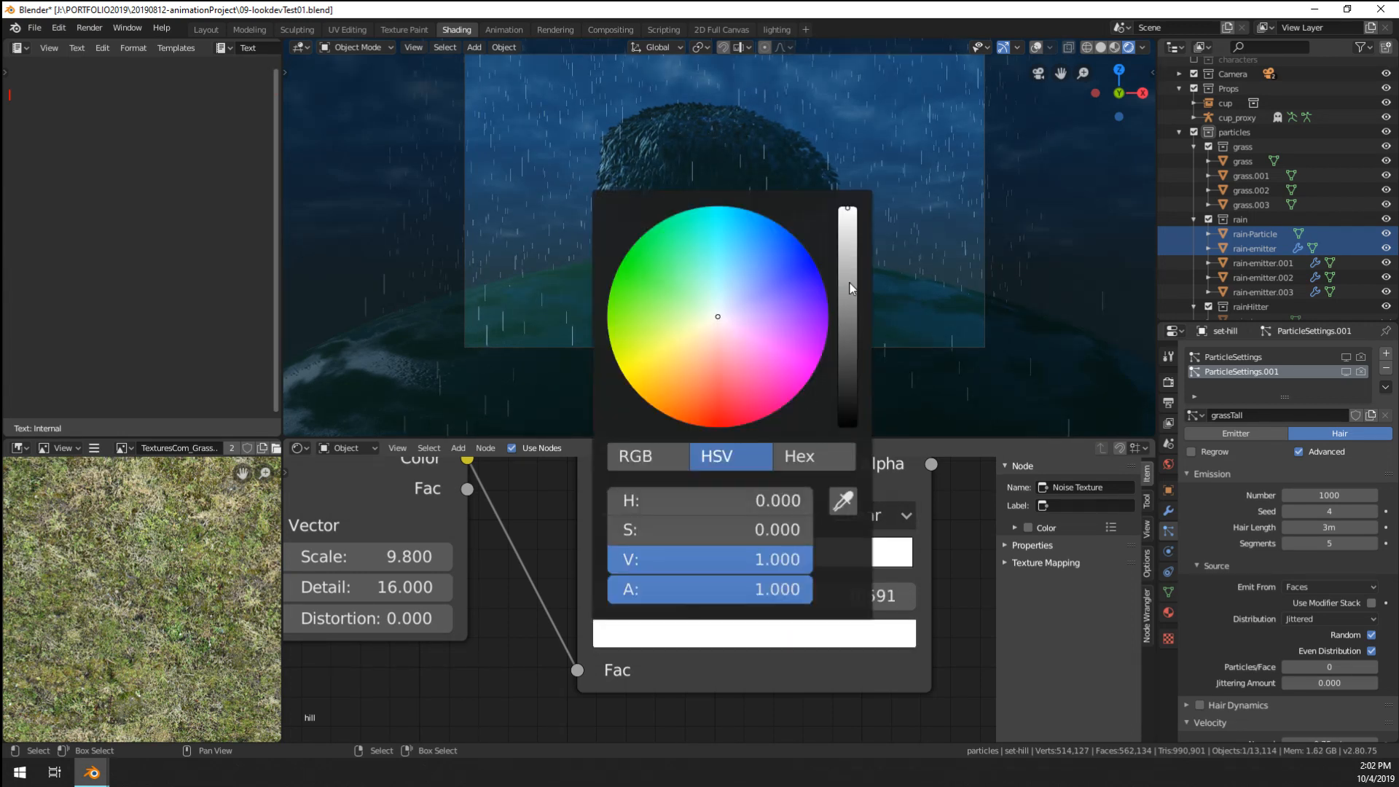
mouse_move(852, 246)
left_mouse_down()
mouse_move(848, 290)
mouse_move(849, 248)
left_mouse_up()
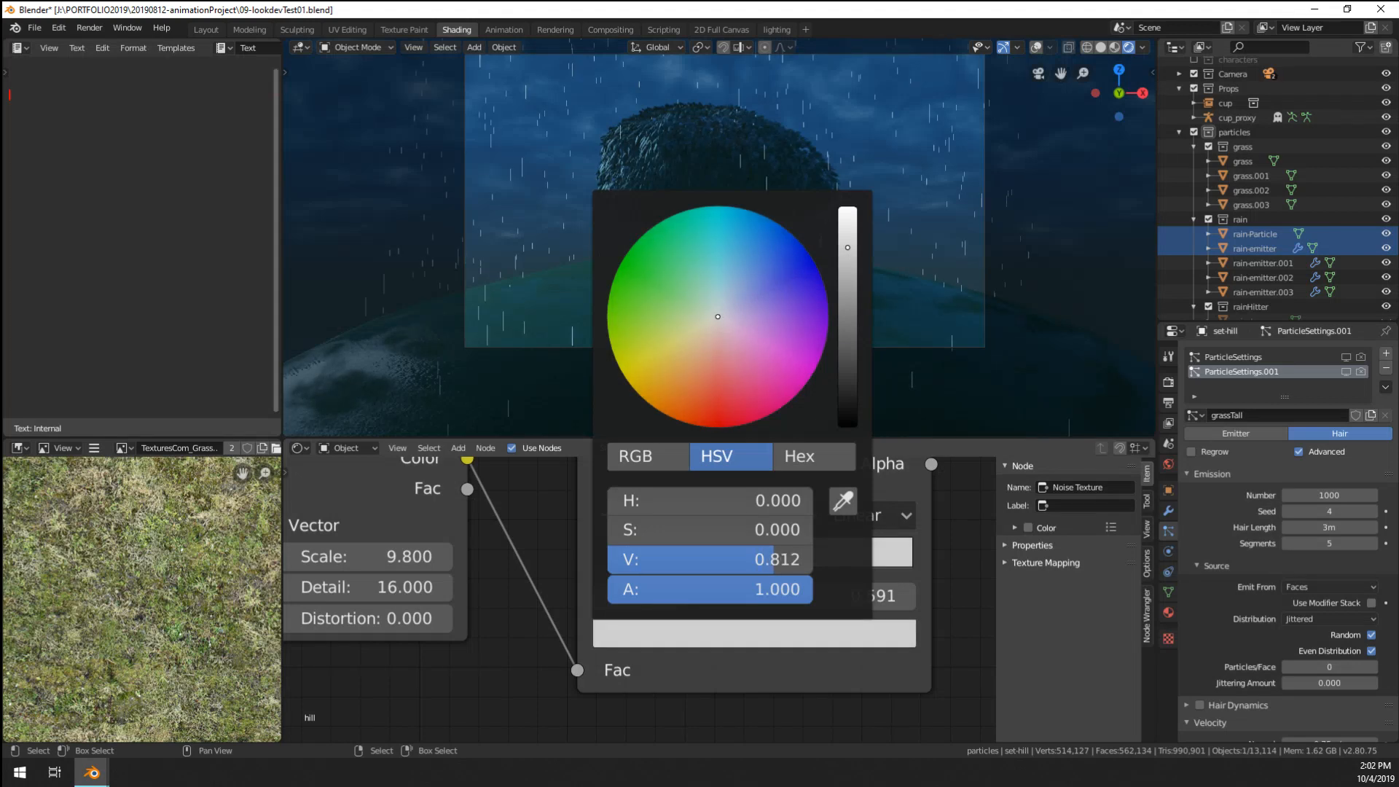
scroll(913, 381, "up", 10)
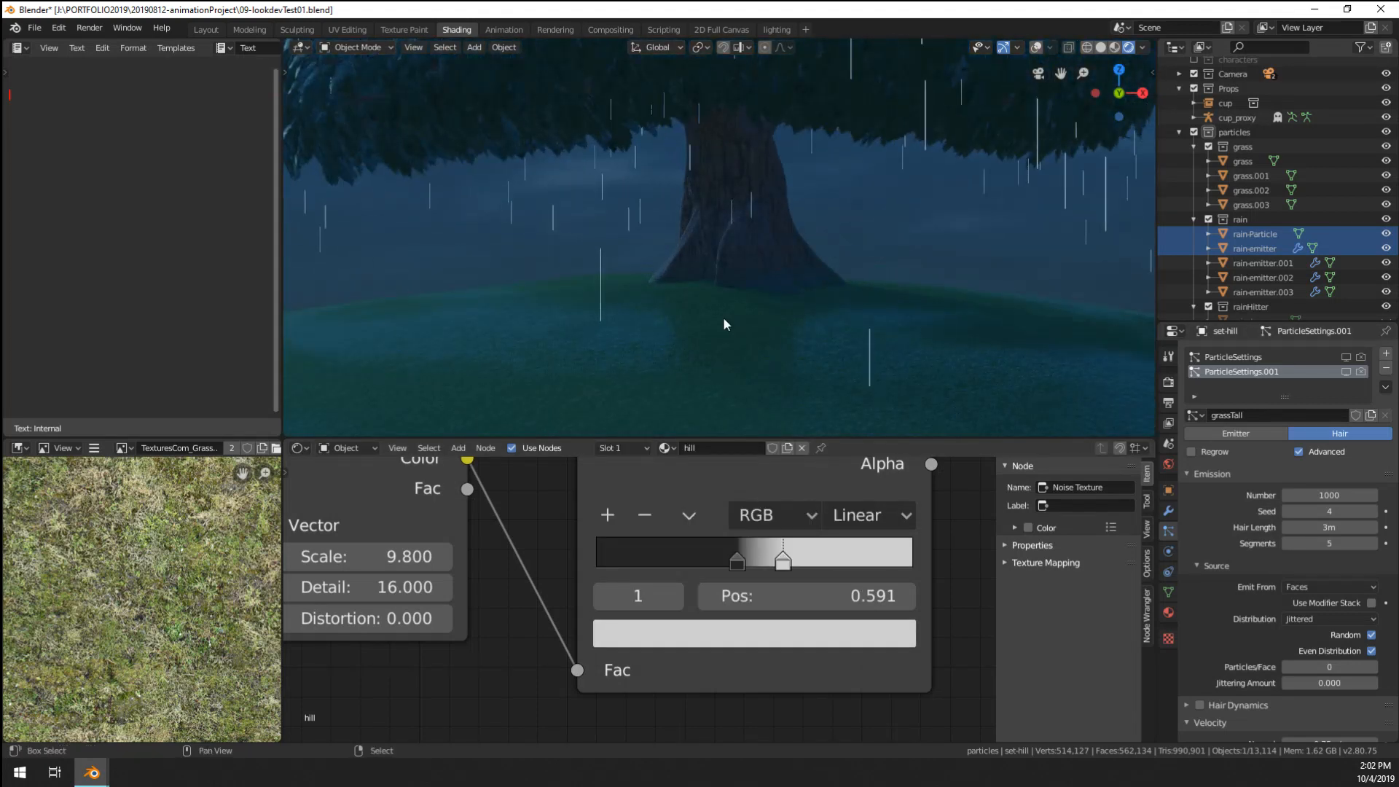
scroll(677, 264, "down", 10)
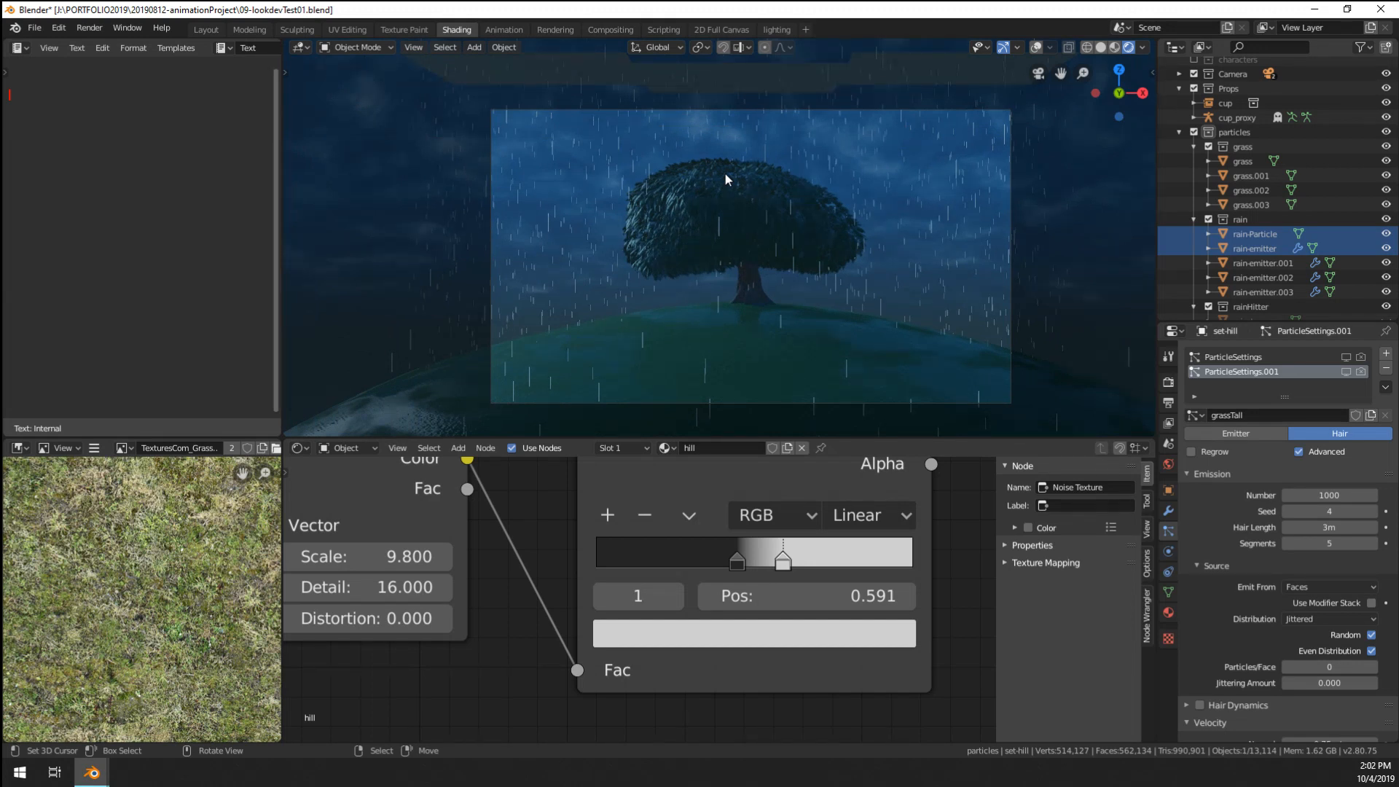
- Switch to the World shader nodes and darken the Mix node's Color1 to a deep blue with value 0.111
left_click(340, 451)
left_click(355, 477)
scroll(736, 532, "down", 4)
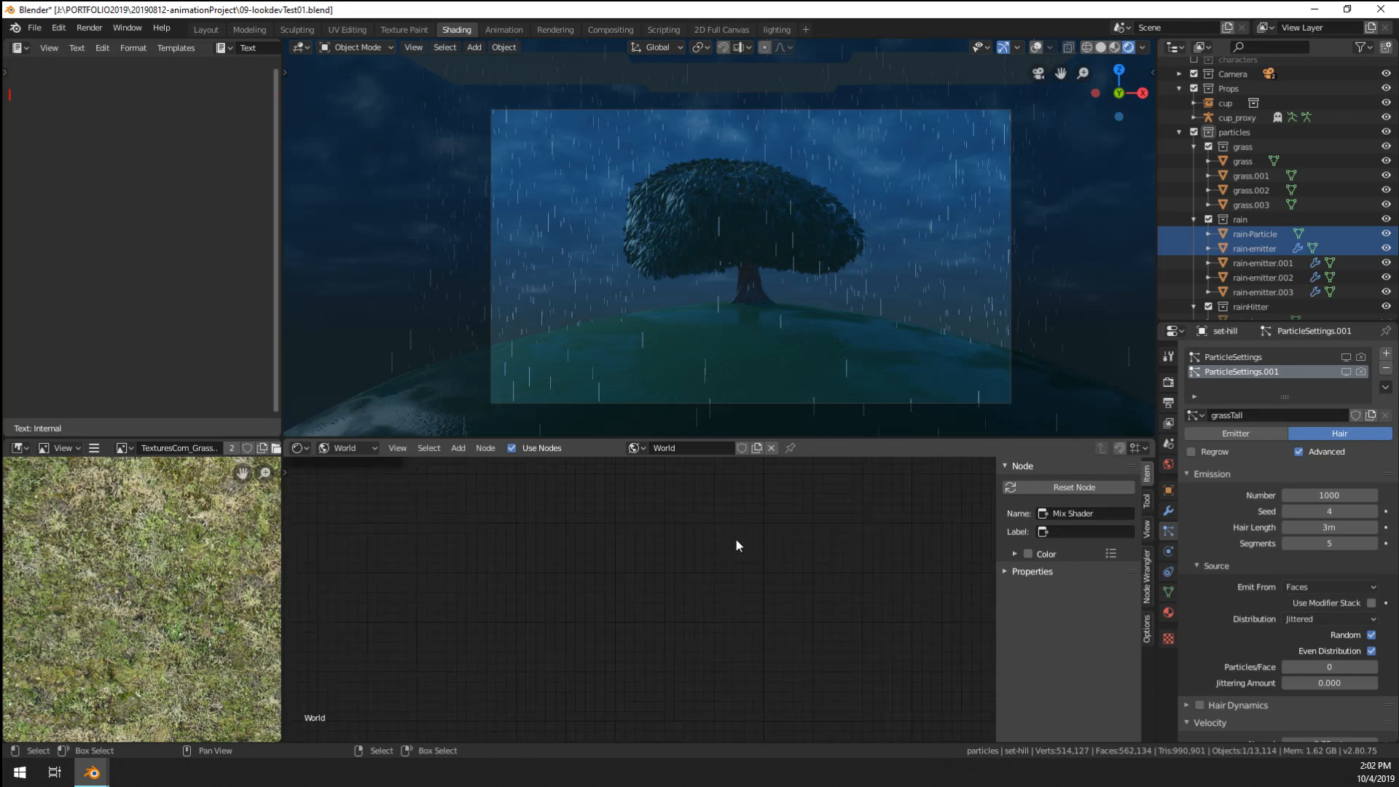
scroll(638, 562, "up", 5)
scroll(637, 562, "up", 4, "shift")
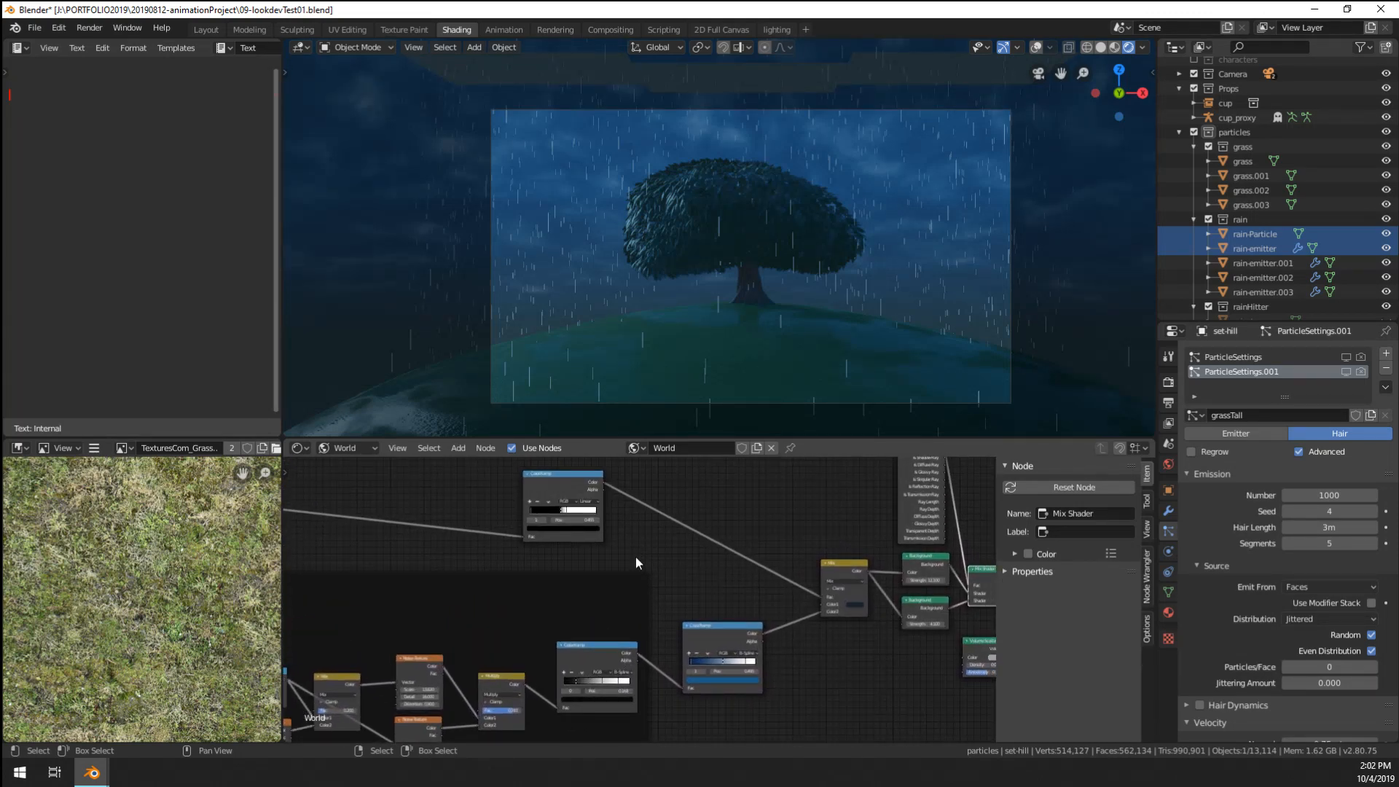
scroll(635, 557, "down", 4)
scroll(626, 574, "up", 1)
middle_click_drag(626, 561, 522, 548, "ctrl")
scroll(679, 583, "up", 3)
left_click(680, 581)
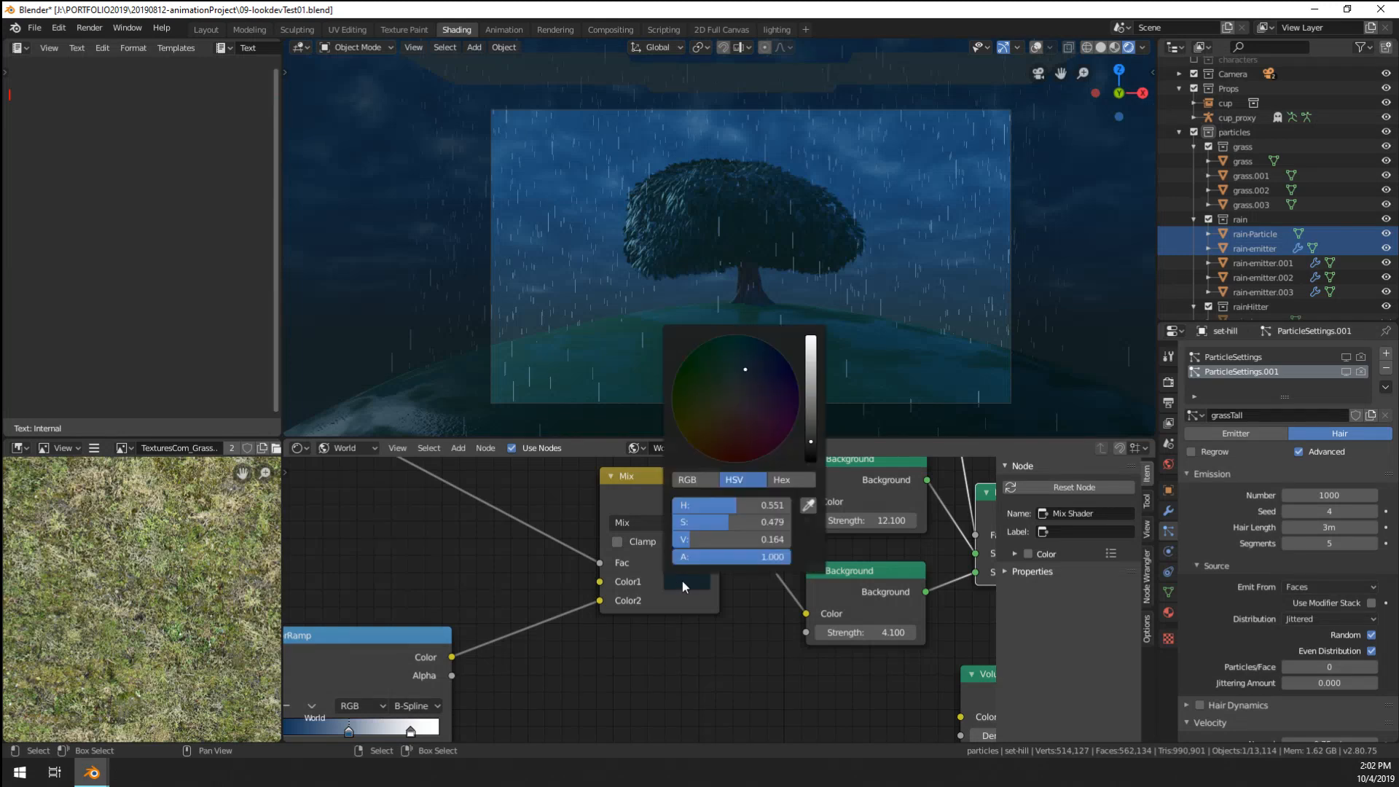
left_click(768, 378)
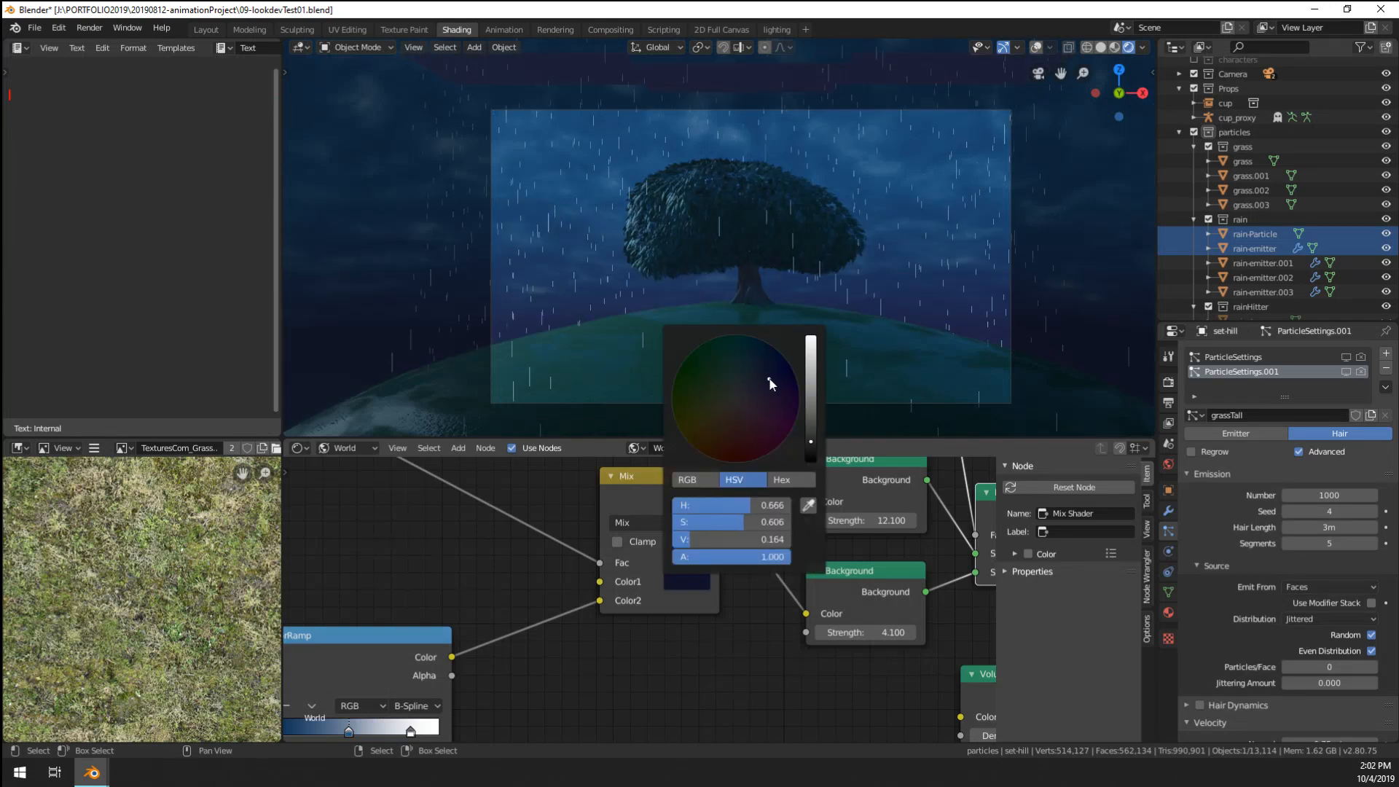
left_click(758, 379)
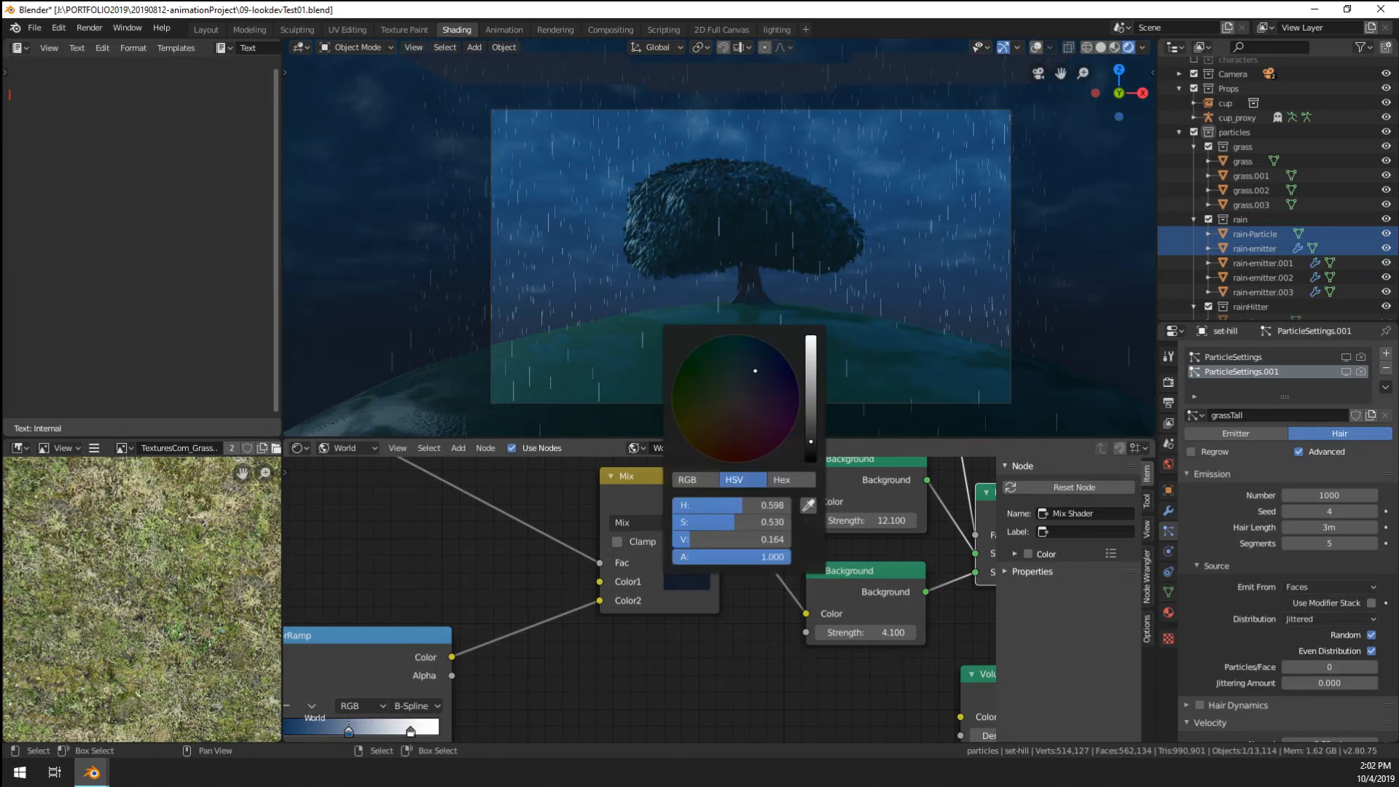
left_click_drag(811, 449, 812, 451)
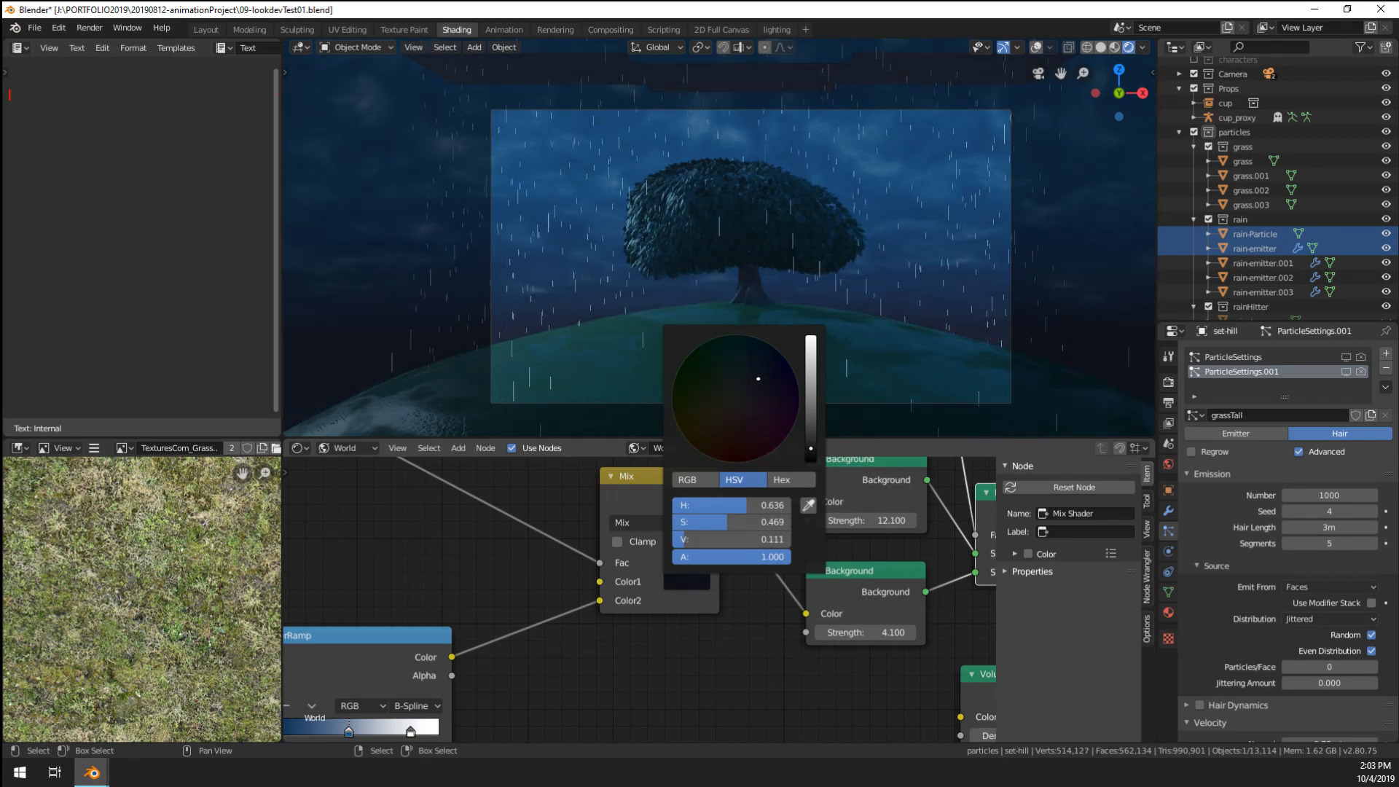
- Shift the World Mix node's Color1 to a very dark, muted teal-blue and check the sky around the tree
left_click(735, 356)
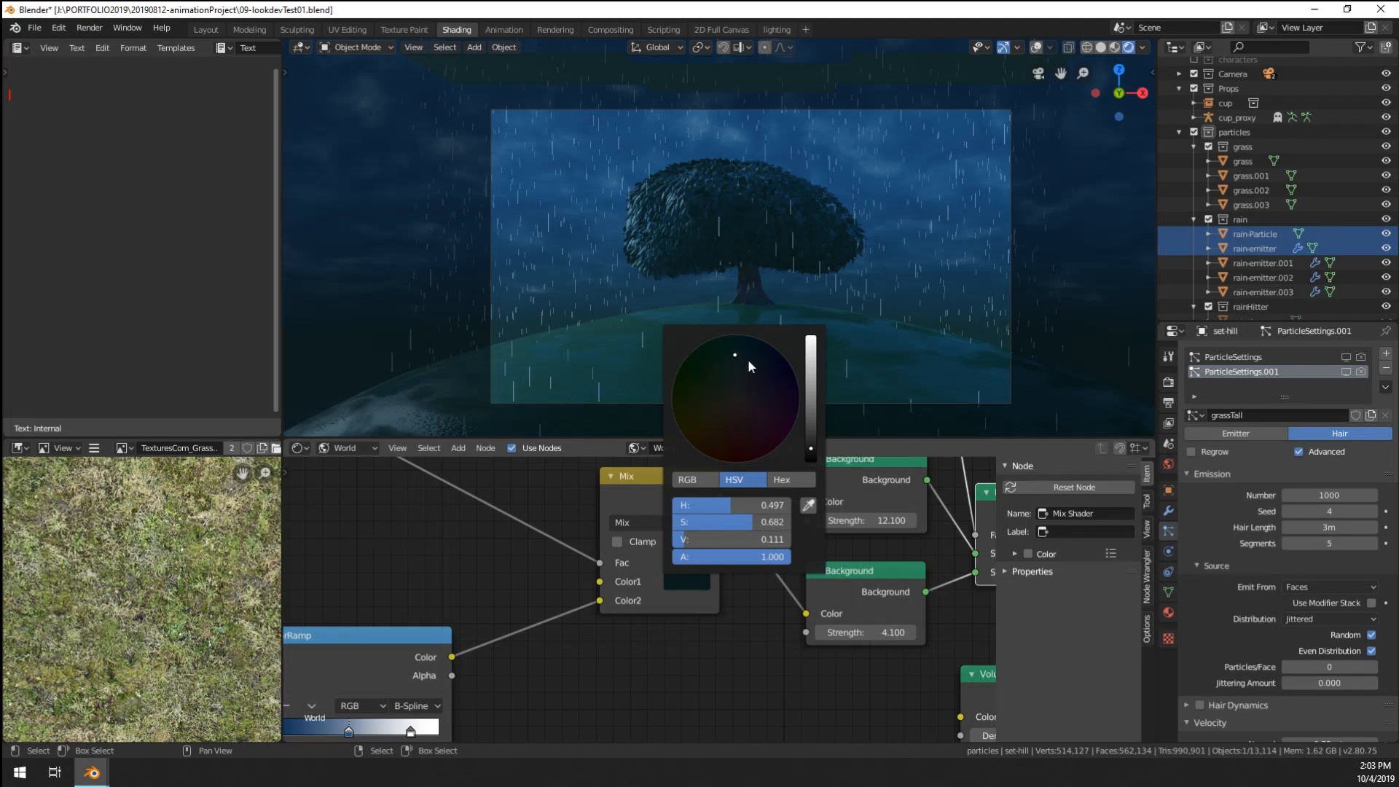
left_click(747, 360)
left_click(733, 365)
left_click(740, 379)
left_click(741, 378)
scroll(722, 322, "up", 4)
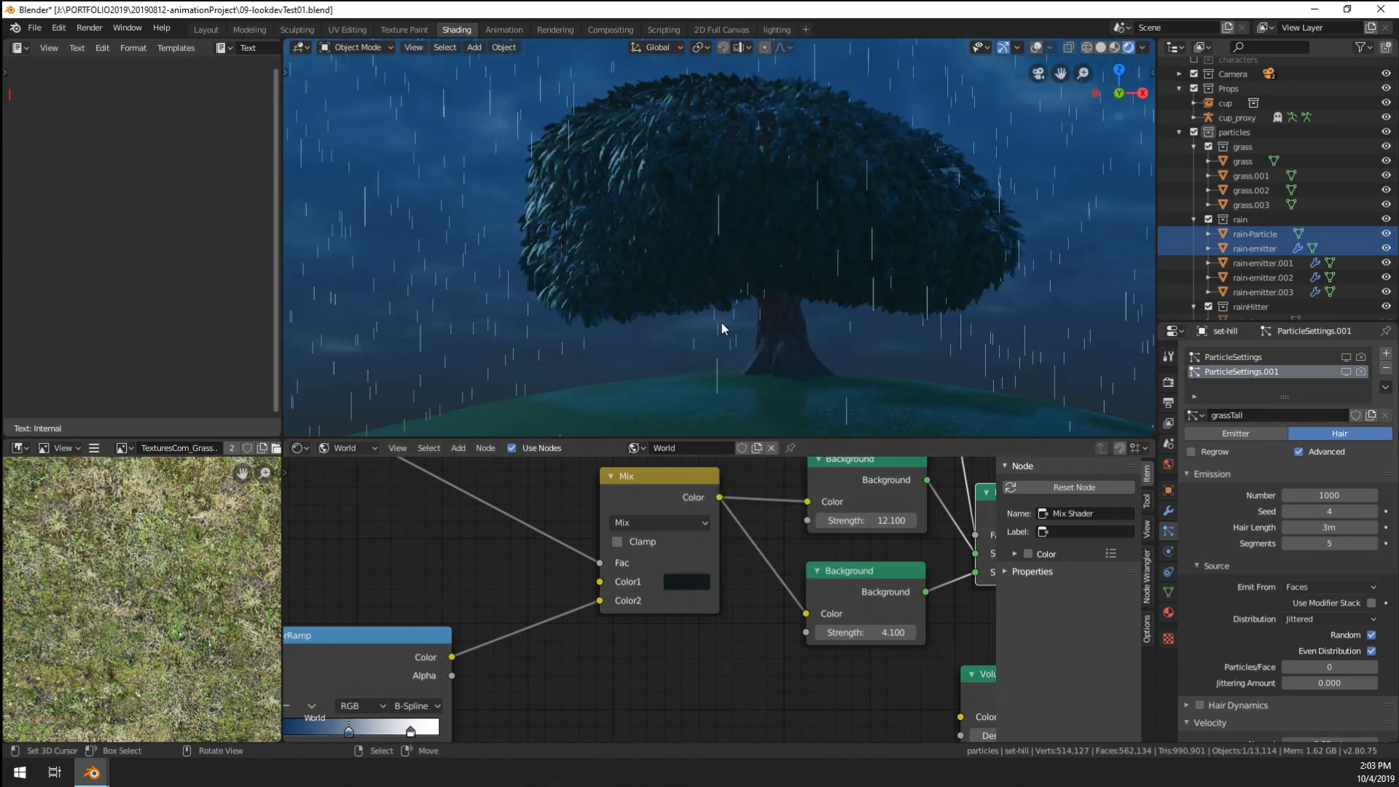
scroll(721, 322, "down", 2)
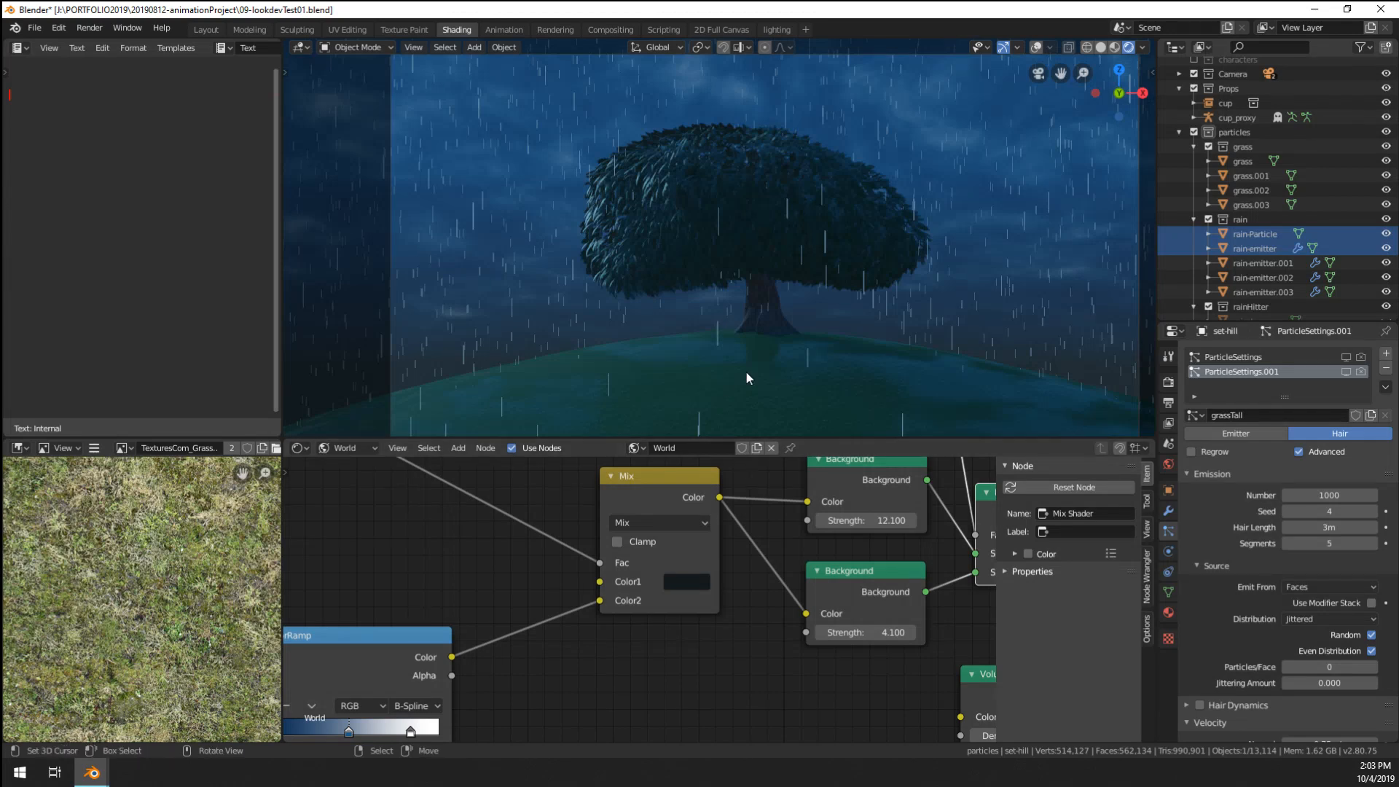
- Return to the hill material and change Color2 of the Mix node feeding Base Color to a cooler bluish green
scroll(749, 499, "down", 3)
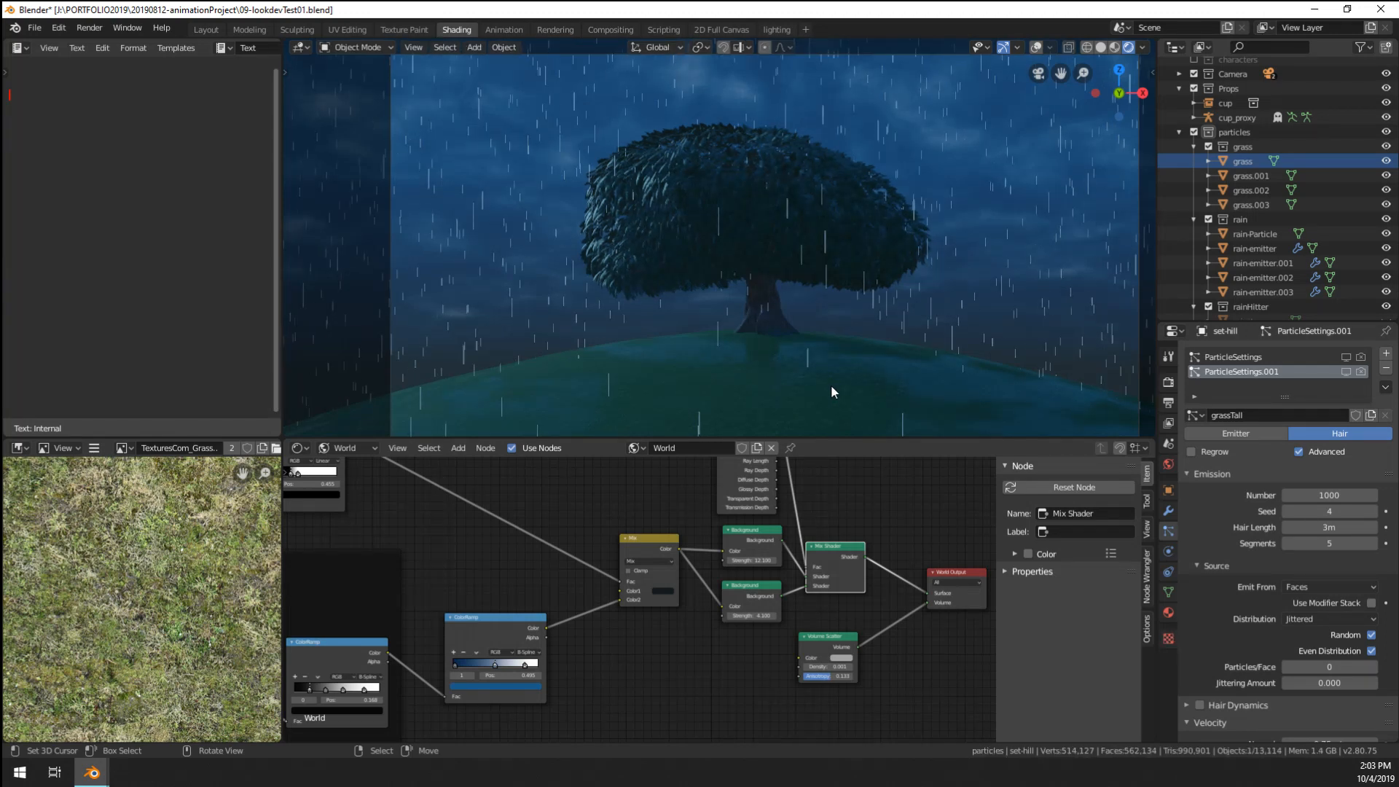
scroll(537, 553, "down", 3)
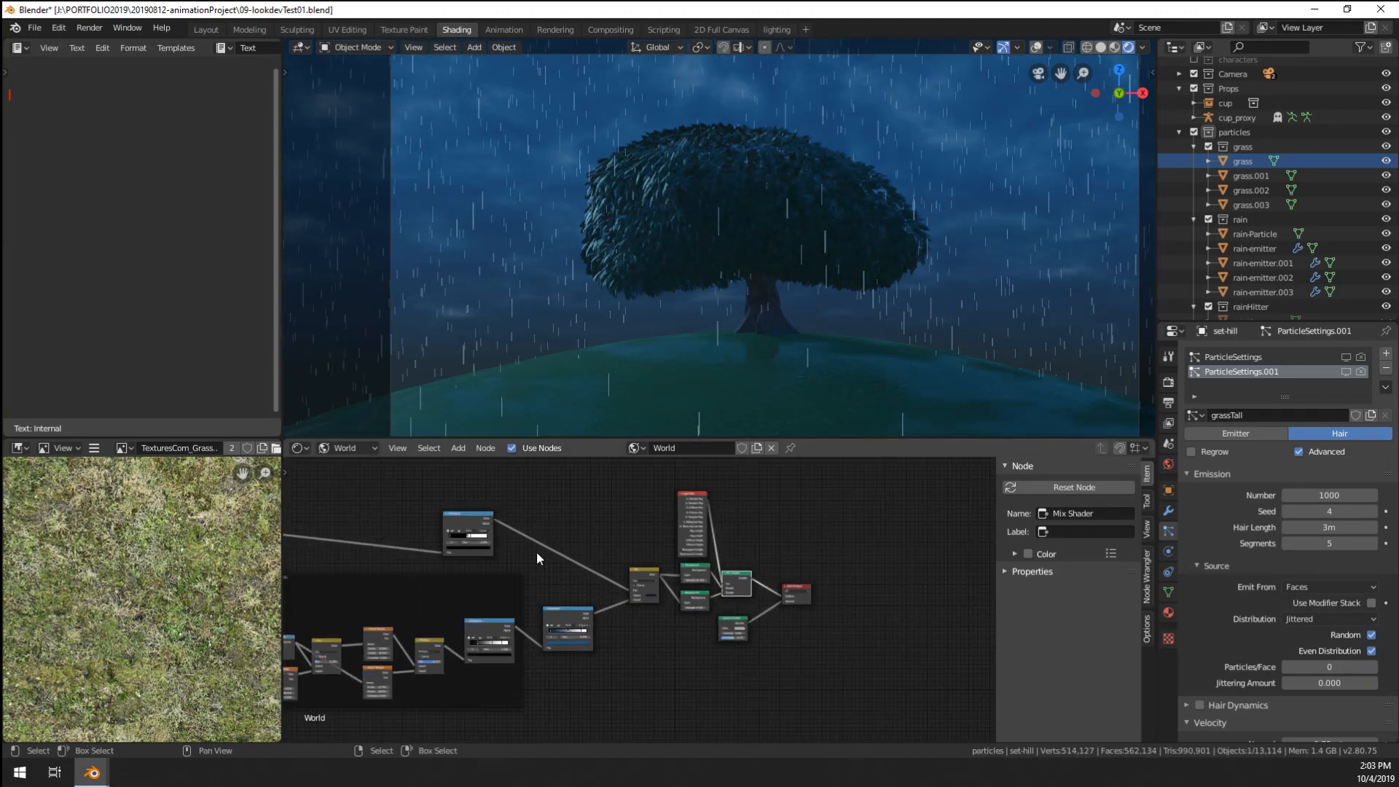
left_click(329, 453)
left_click(344, 467)
scroll(634, 510, "up", 3)
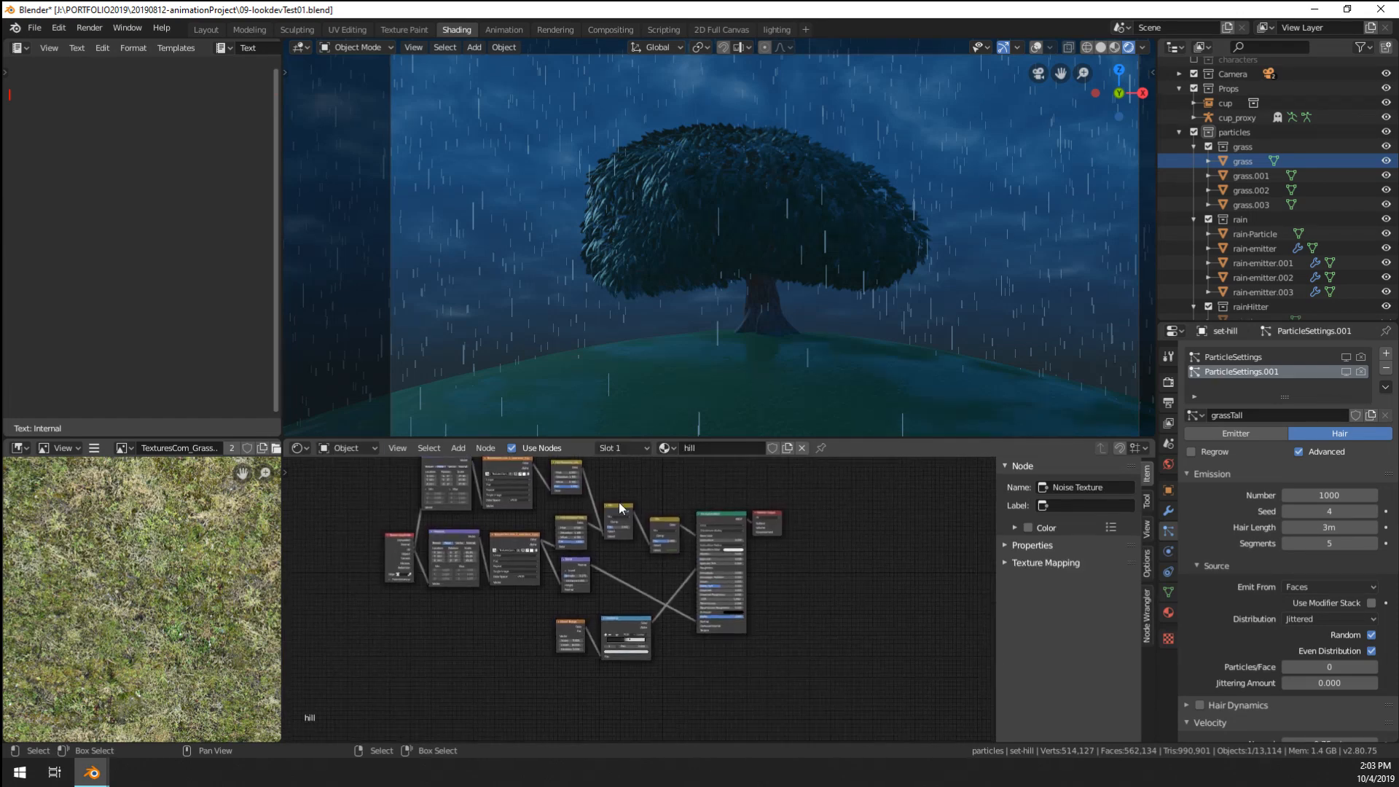
scroll(692, 600, "up", 4)
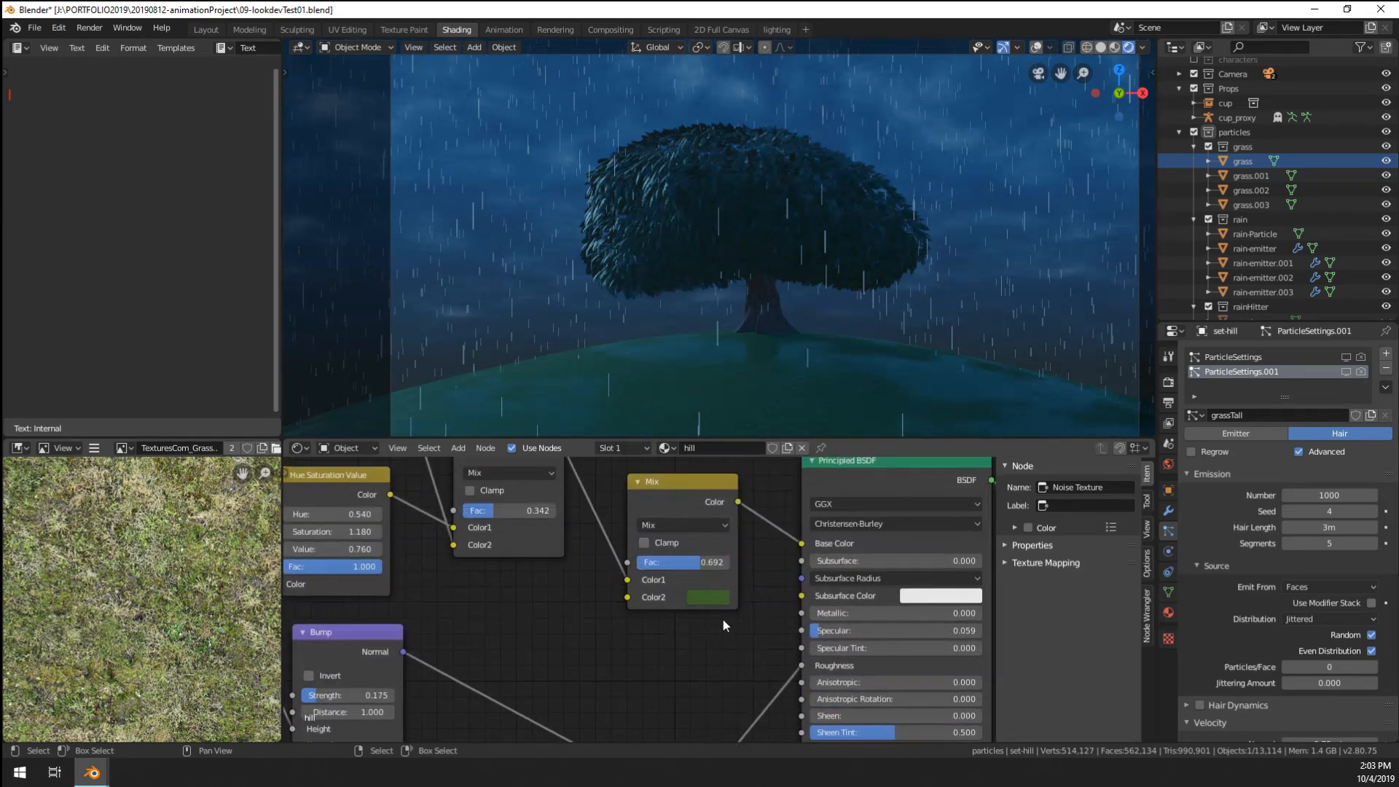
left_click(717, 602)
left_click_drag(735, 422, 735, 404)
scroll(739, 514, "up", 2)
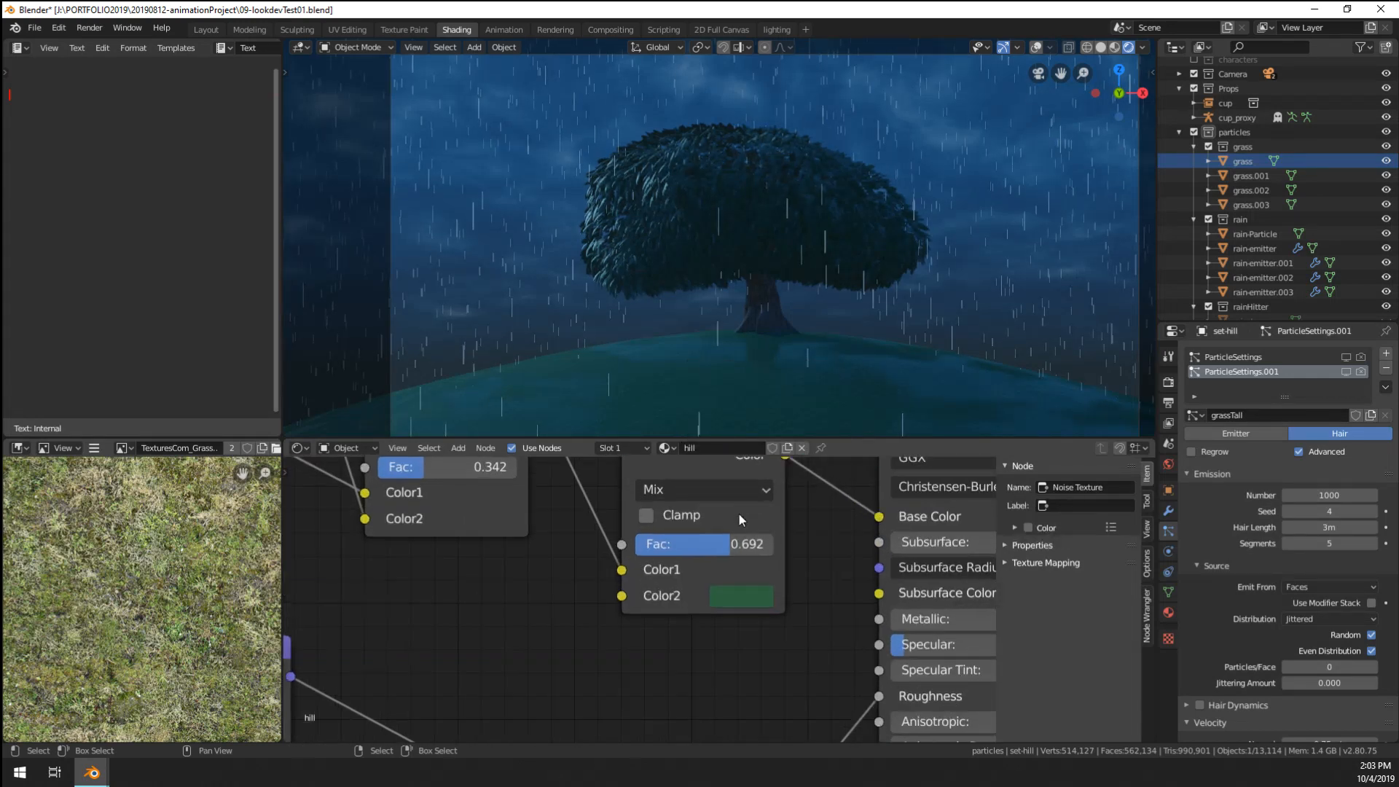
scroll(738, 558, "down", 1)
mouse_move(687, 566)
left_mouse_down()
mouse_move(612, 565)
mouse_move(680, 566)
left_mouse_up()
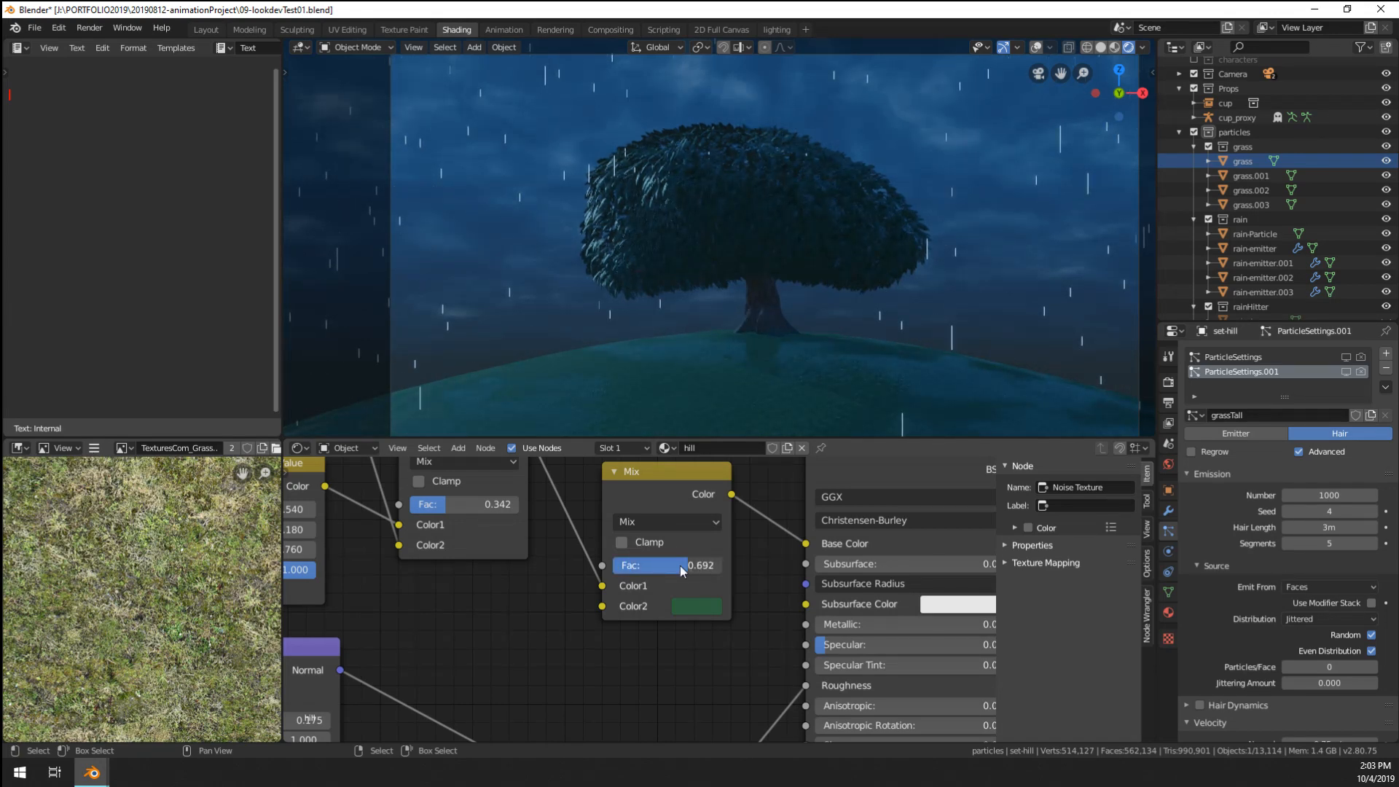
- Set the X, Y and Z scale of the upper grass texture's Mapping node to 10.2
scroll(680, 566, "up", 1)
middle_click_drag(680, 565, 543, 693)
scroll(635, 732, "down", 2)
scroll(543, 693, "up", 2)
left_click_drag(494, 572, 269, 572)
scroll(784, 395, "up", 6)
scroll(745, 116, "up", 3)
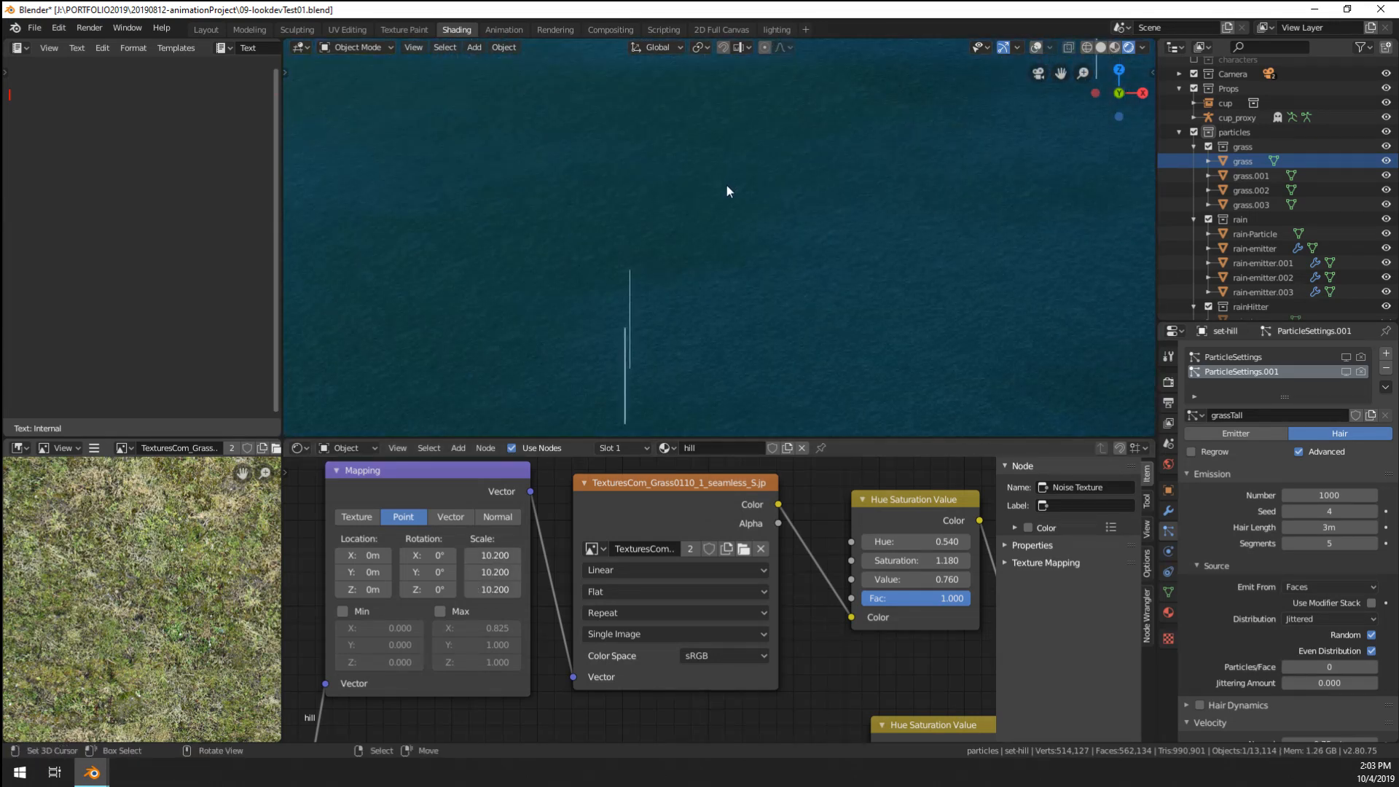
- Reduce the X, Y and Z scale of the Mapping node for the grass texture that drives the Bump height
scroll(585, 536, "down", 5)
middle_click_drag(583, 596, 626, 545)
scroll(606, 511, "up", 3)
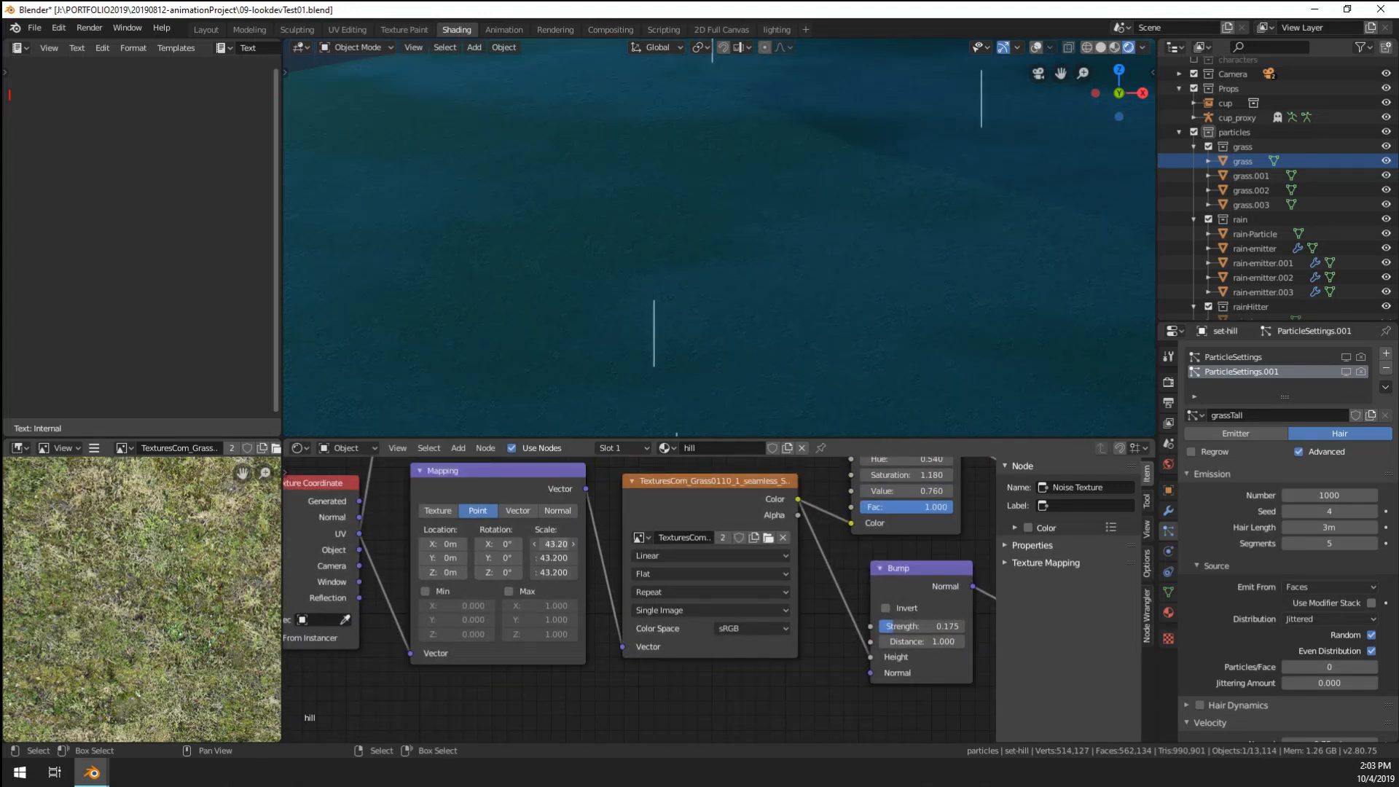
mouse_move(554, 544)
left_mouse_down()
mouse_move(525, 544)
mouse_move(563, 544)
mouse_move(540, 542)
left_mouse_up()
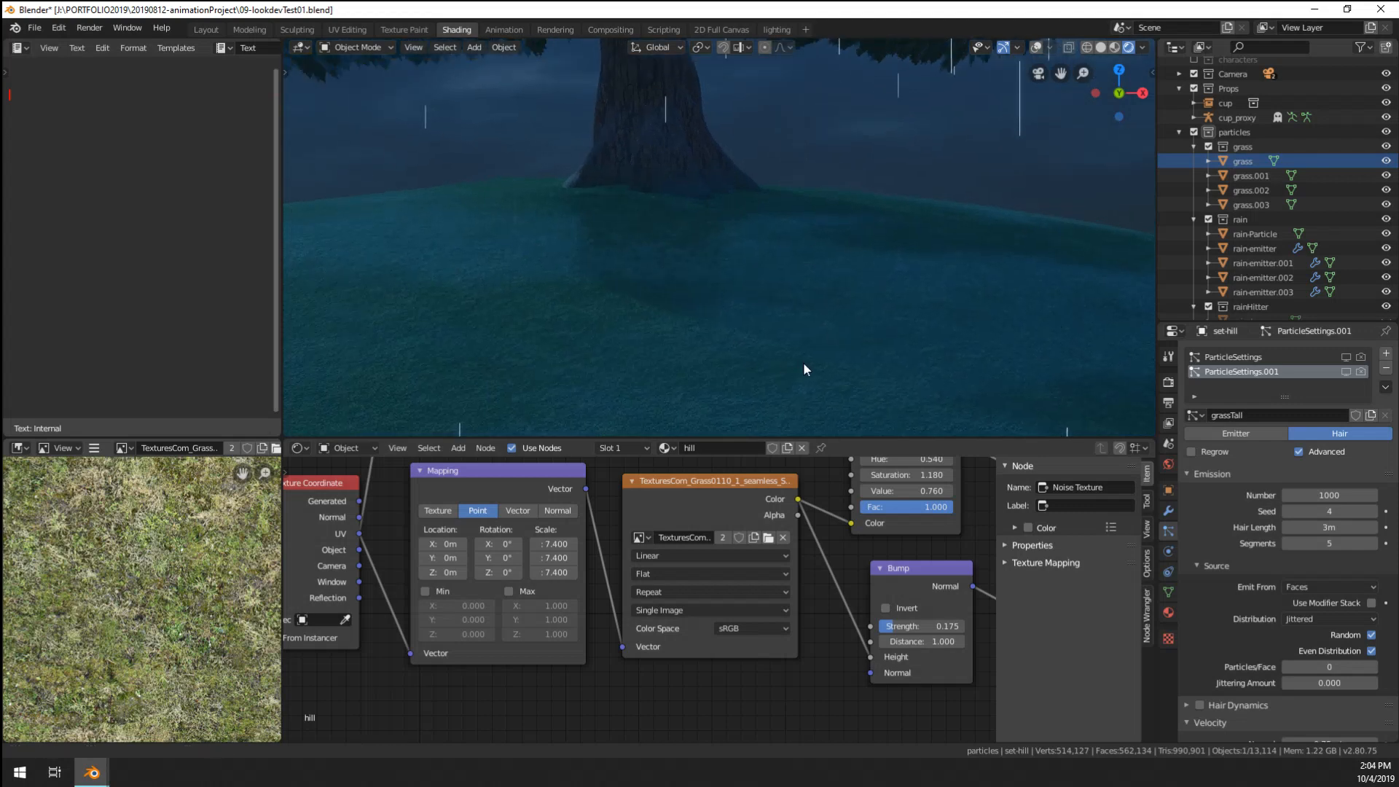
- Examine the rescaled grass texture and wet patches on the hill and the tree from near and far
scroll(877, 333, "down", 4)
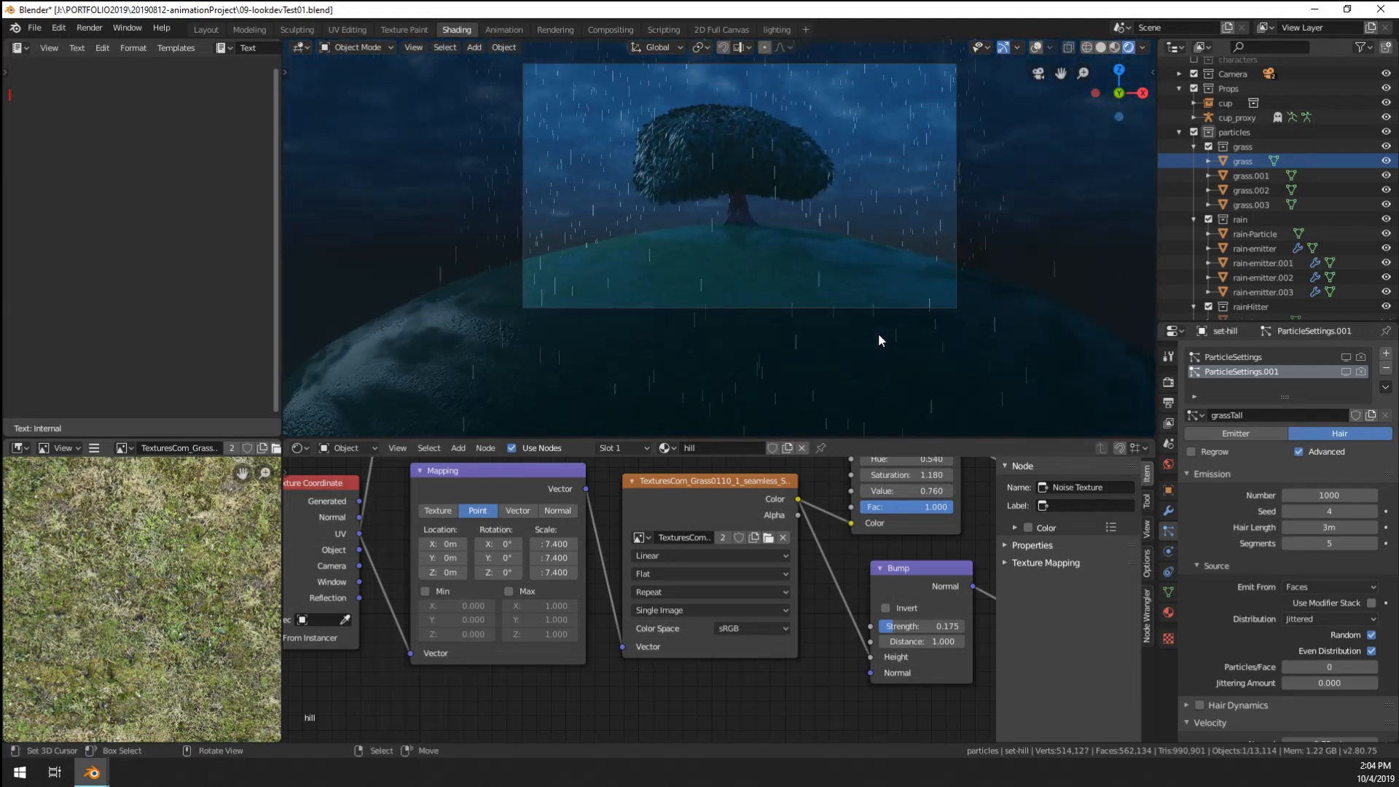
scroll(877, 334, "up", 3)
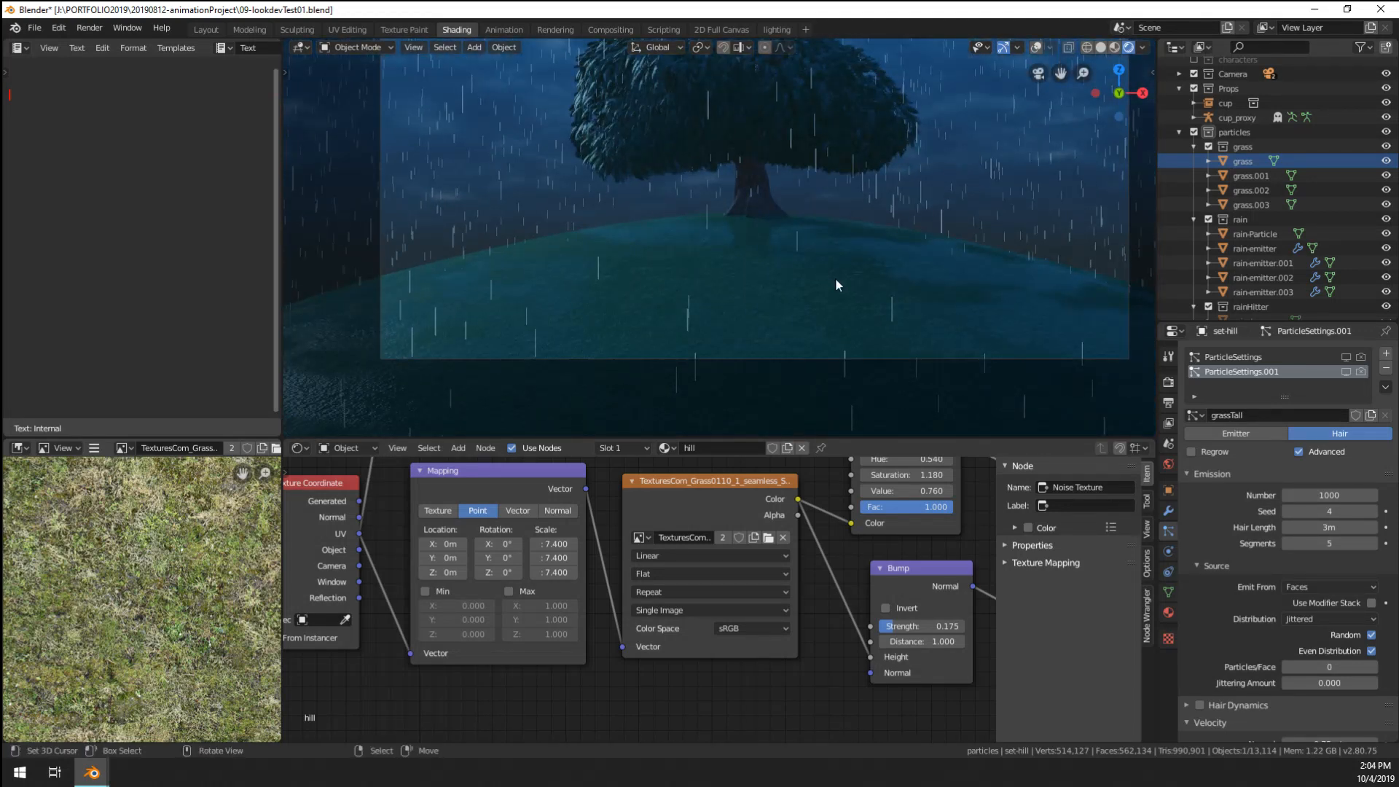
scroll(729, 303, "up", 2)
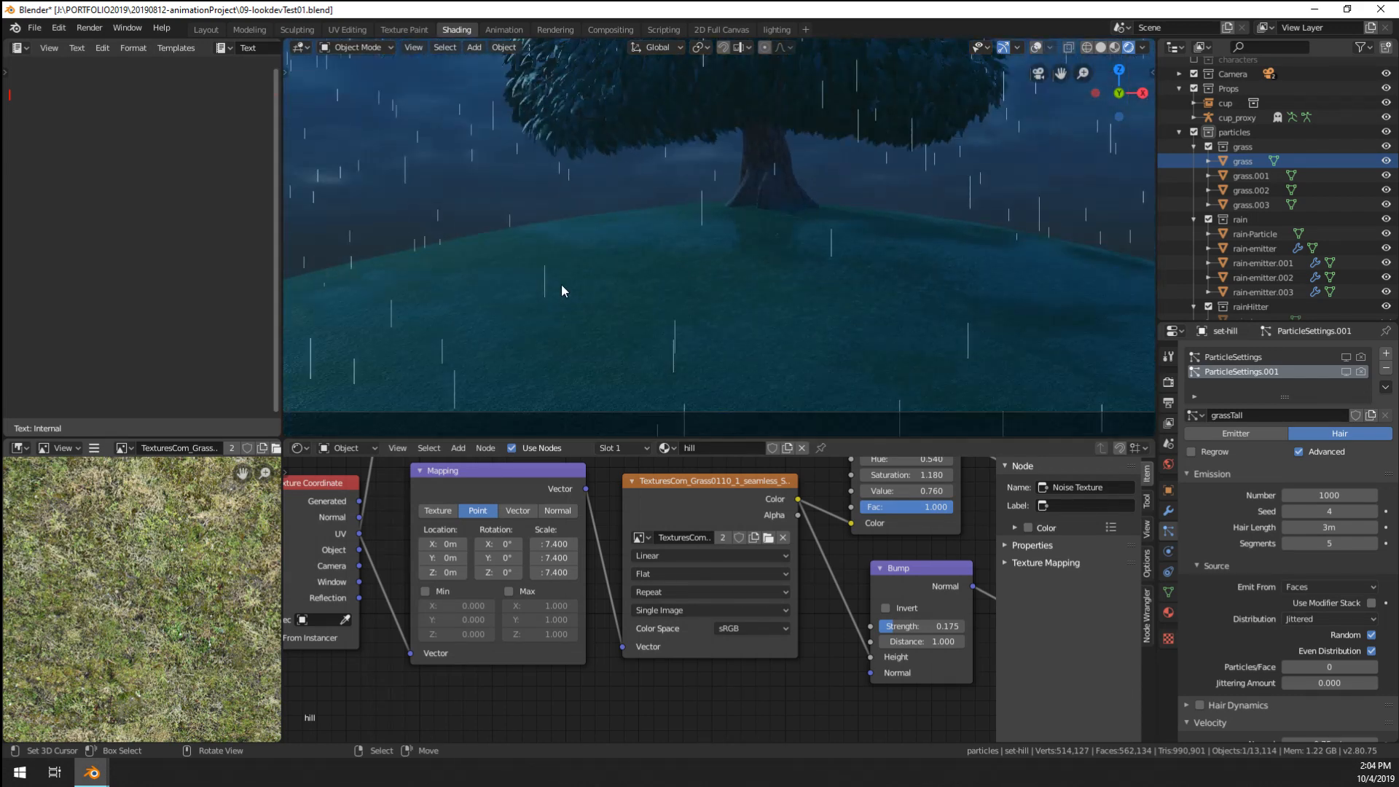
scroll(879, 156, "down", 3)
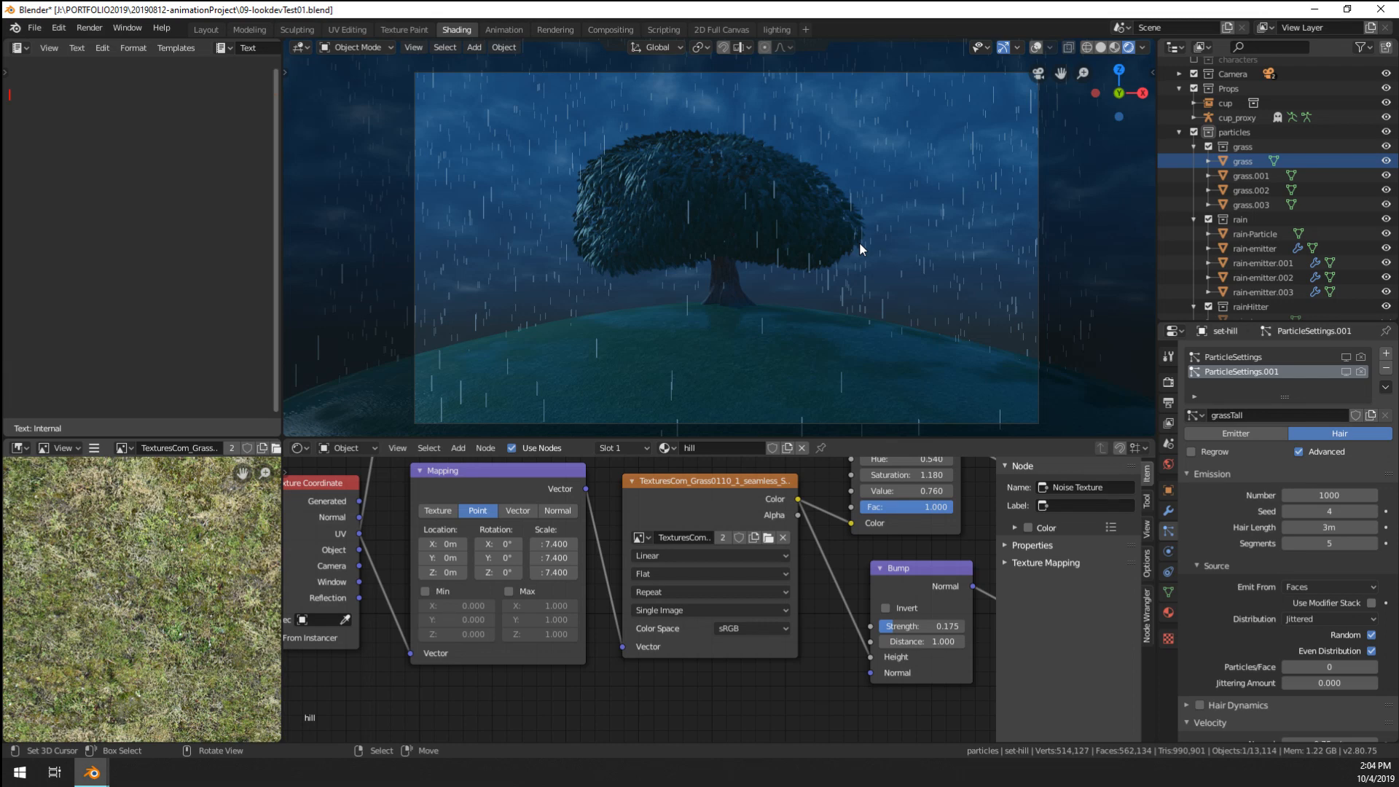
scroll(781, 159, "up", 4)
scroll(782, 158, "down", 2)
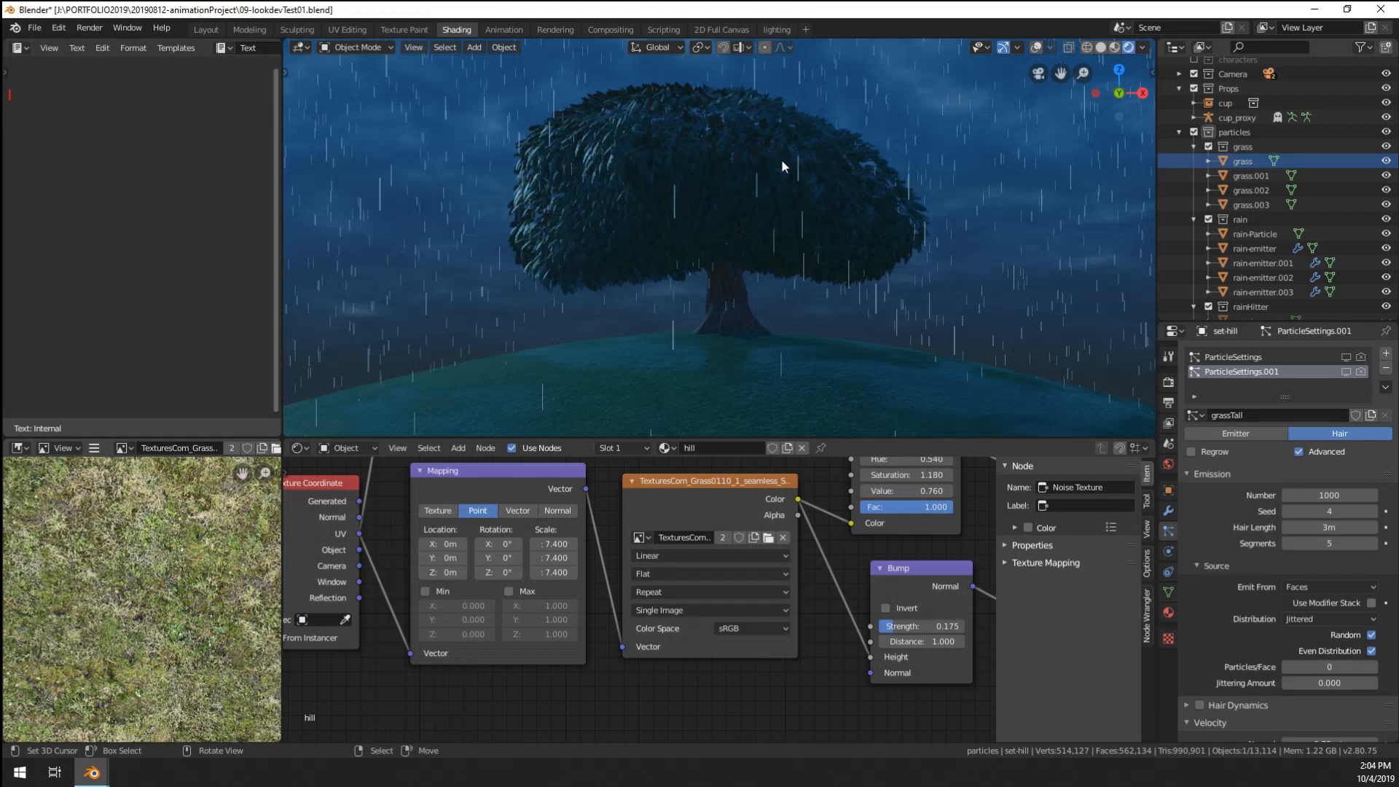
scroll(781, 159, "down", 3)
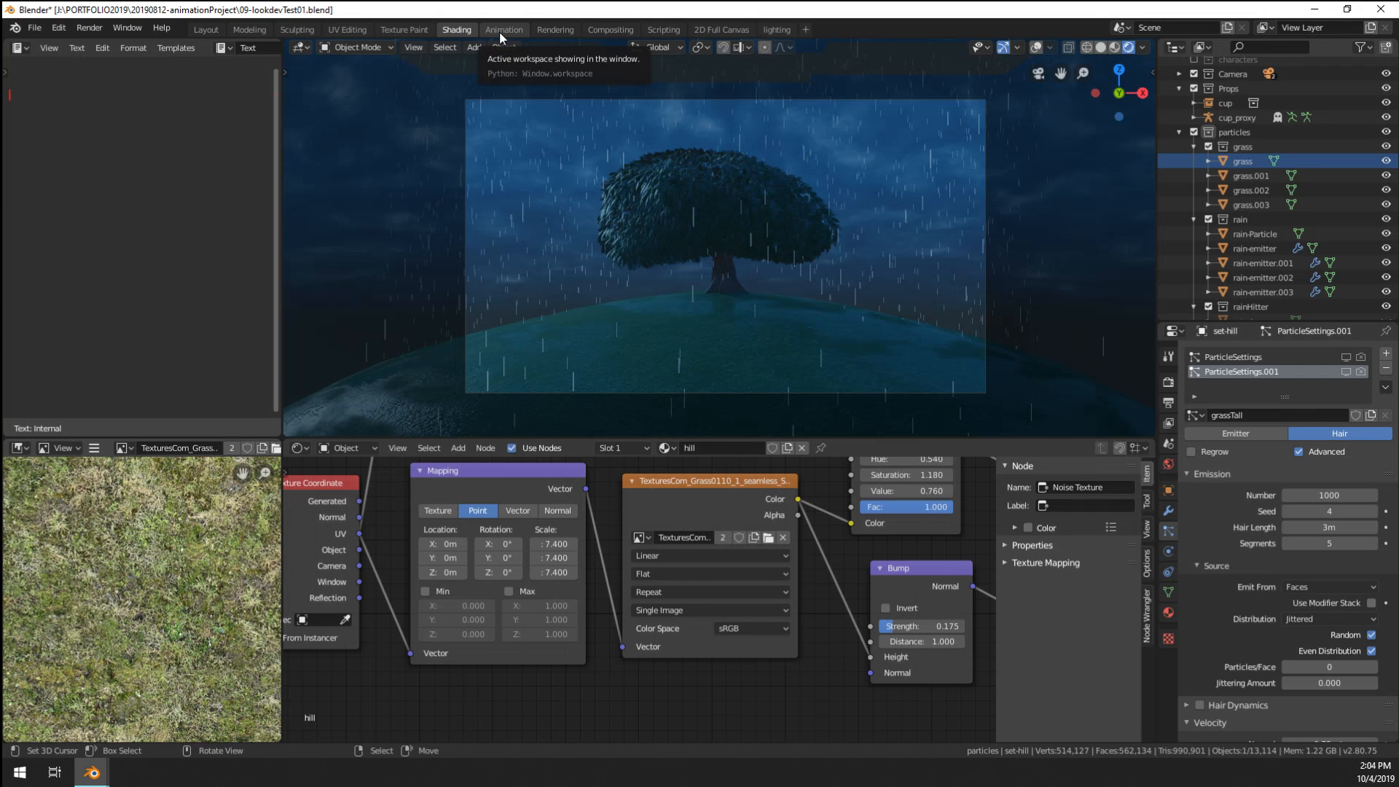
- Switch to the lighting workspace and frame the tree and hill closely in its camera view
left_click(219, 29)
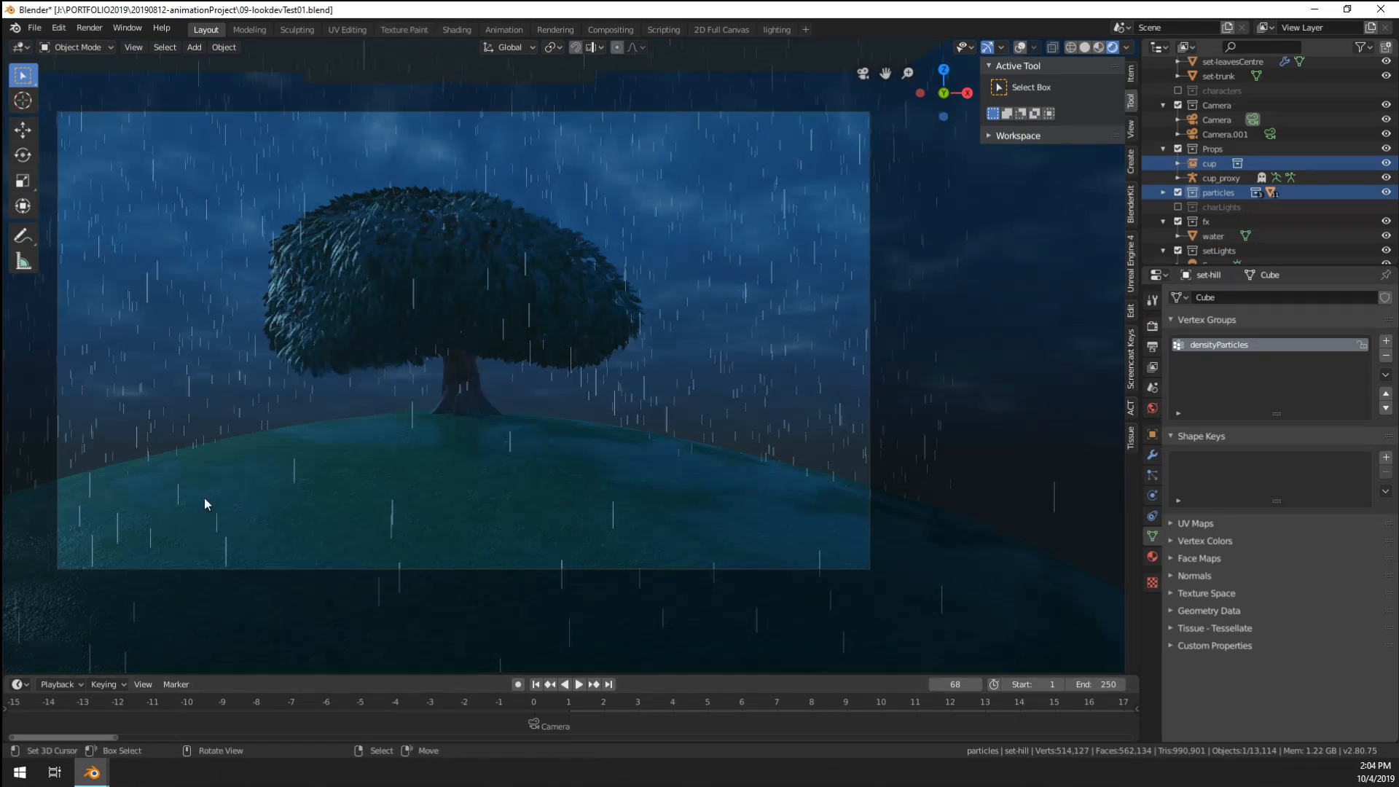
scroll(206, 499, "down", 2)
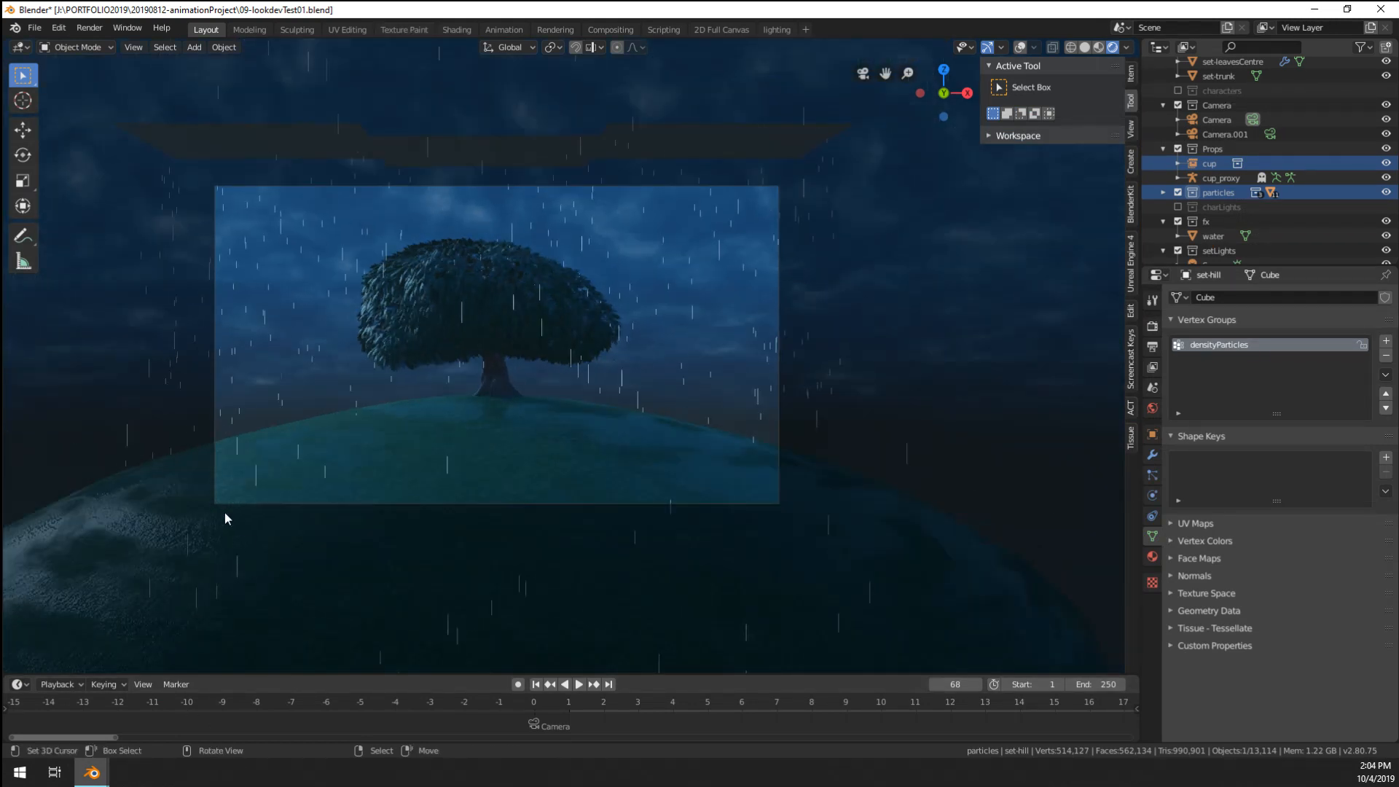
left_click(777, 29)
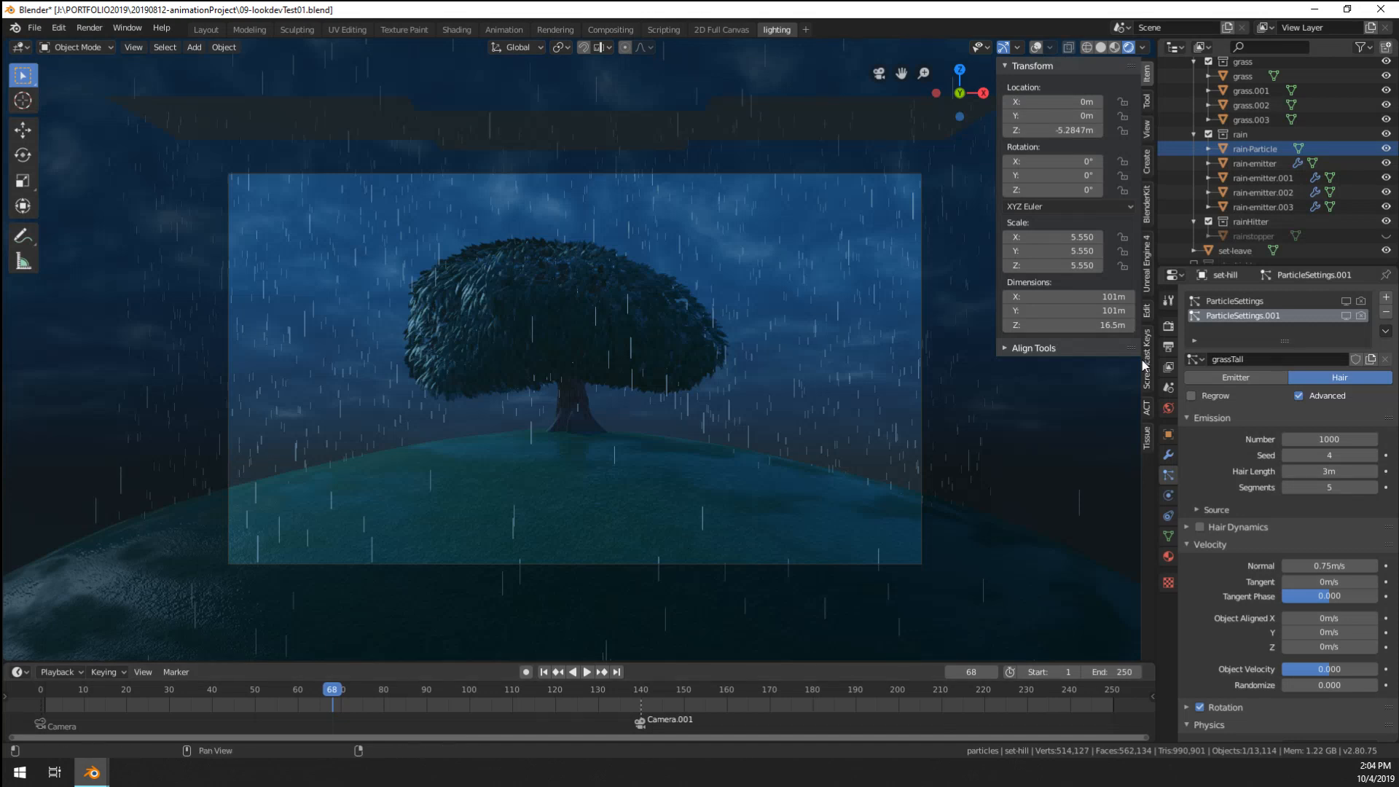
scroll(768, 299, "down", 4)
scroll(768, 305, "up", 6)
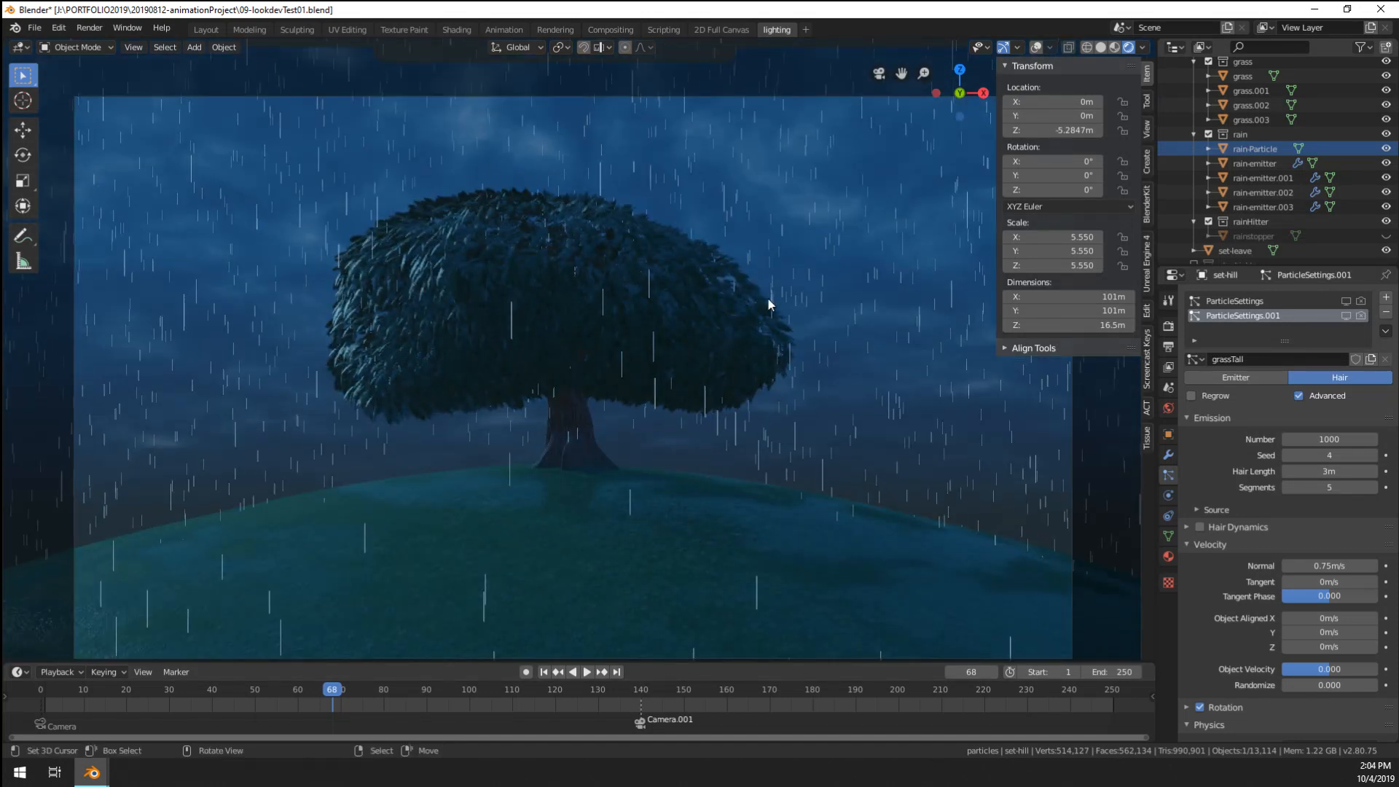
- Enable Motion Blur in the Eevee render settings and play the animation to preview the rain
left_click(1169, 326)
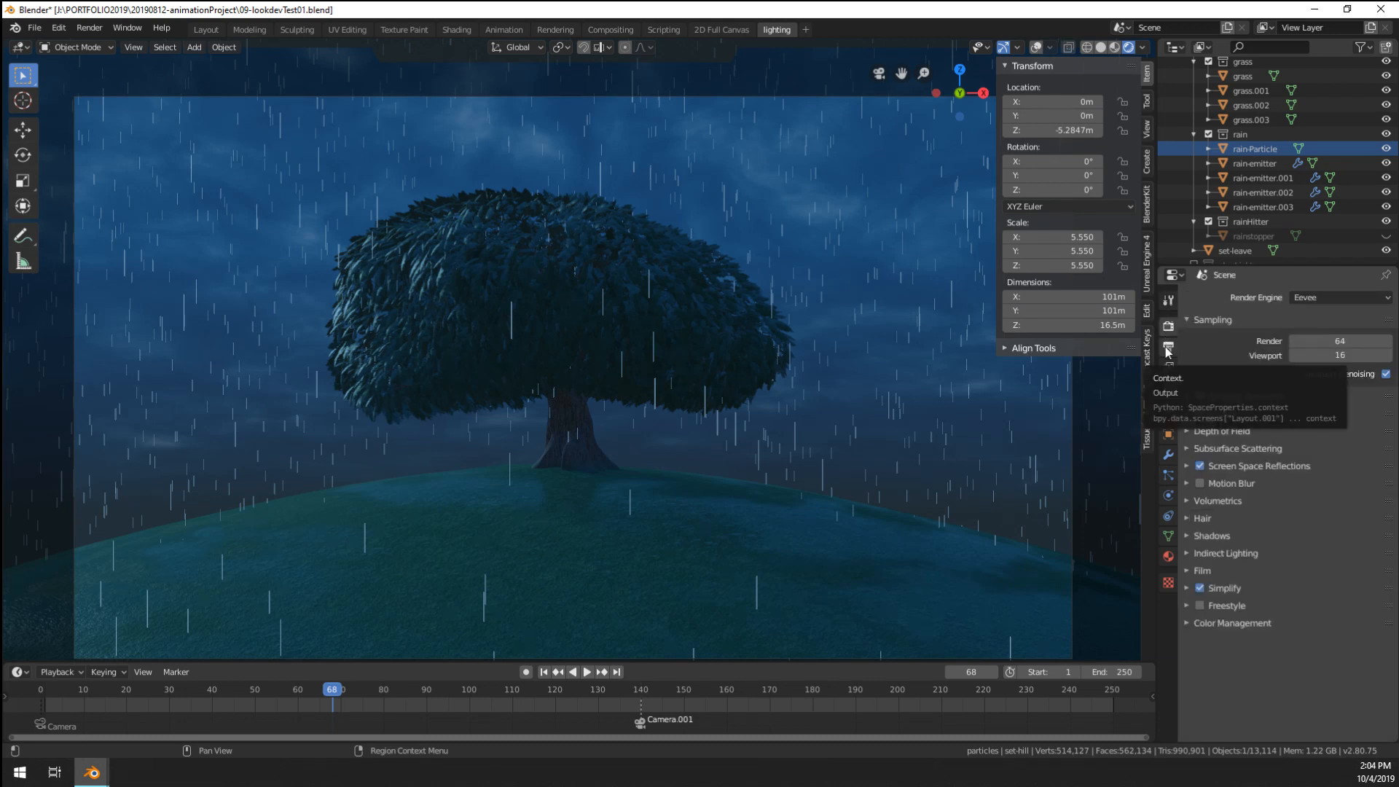
left_click(1194, 484)
left_click(1200, 484)
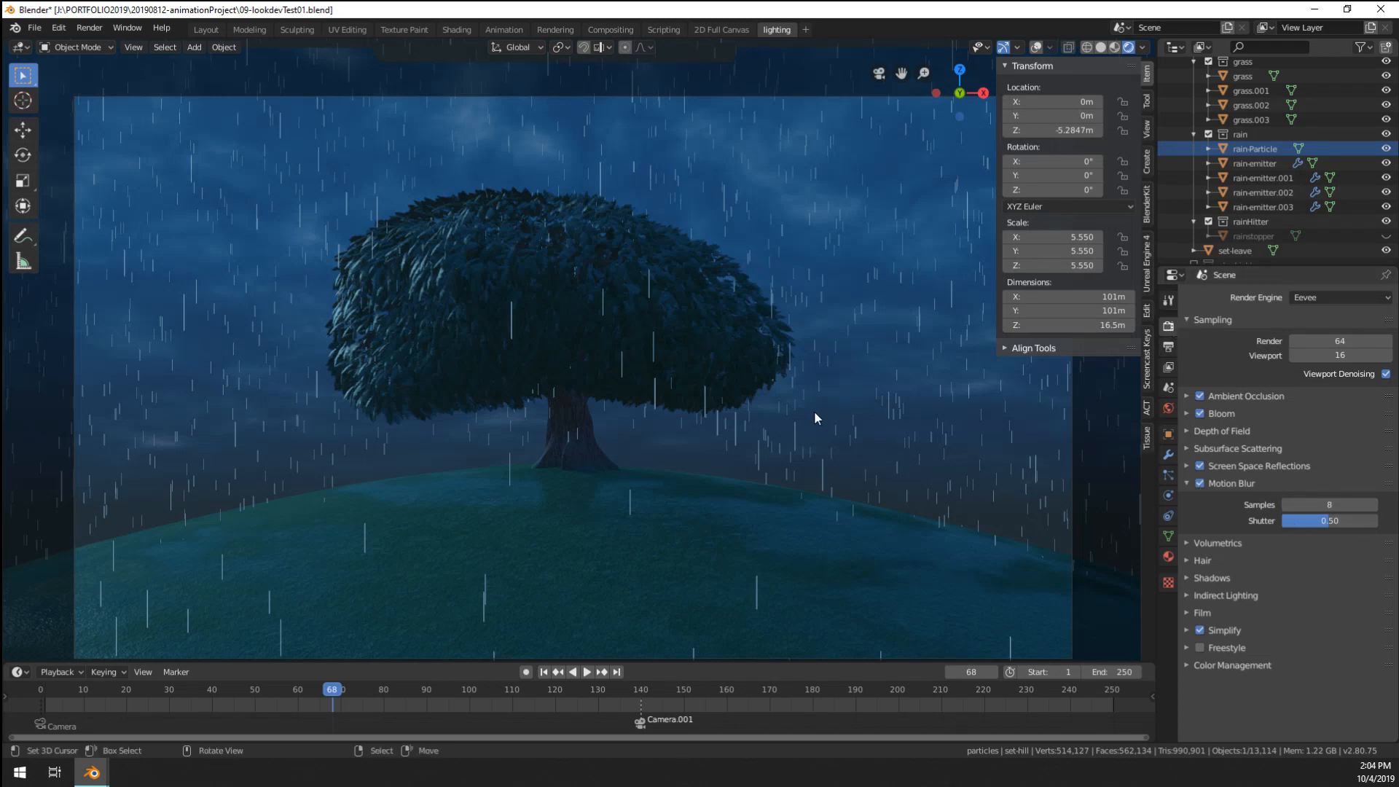
key("space")
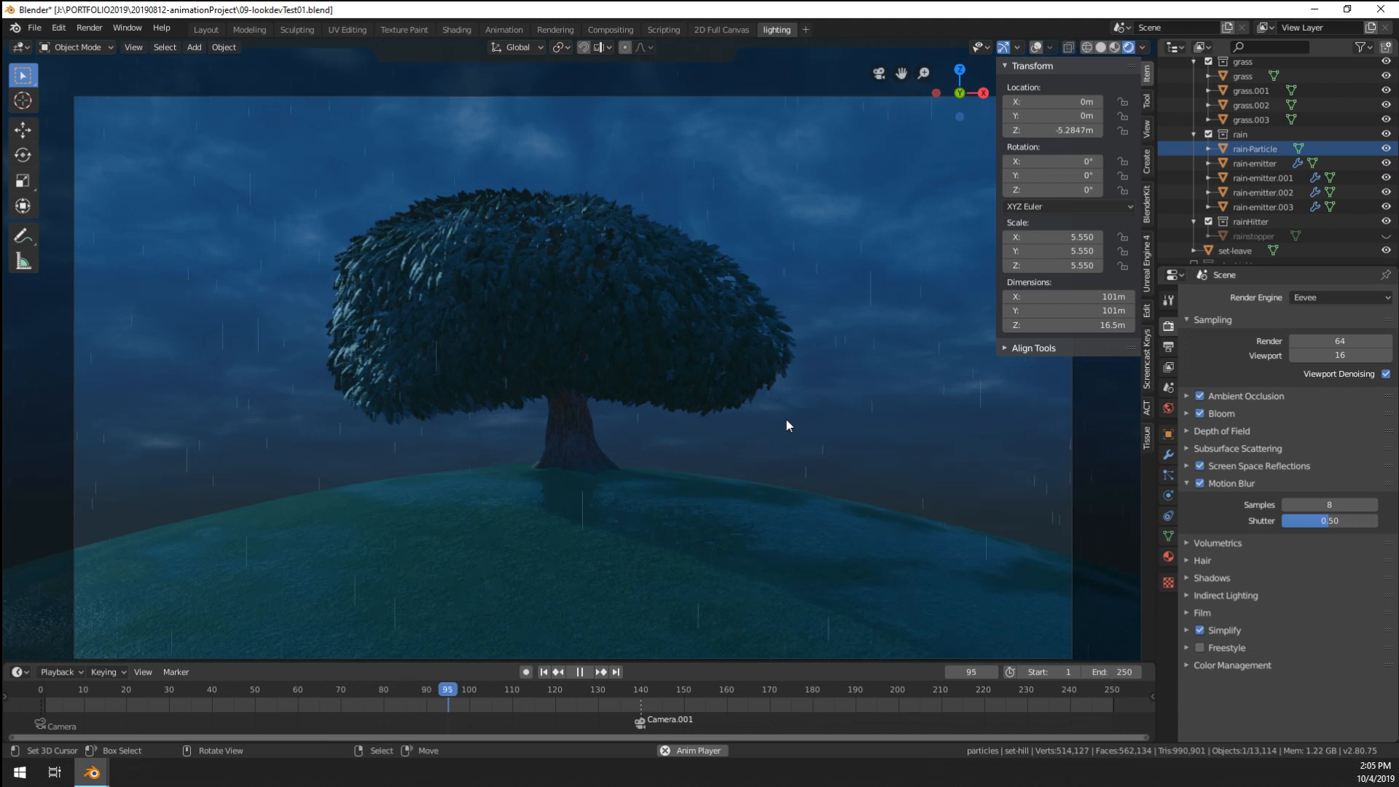
- Stop the playback, raise the particle Number of rain-emitter.001 to 8000 and save the file
key("space")
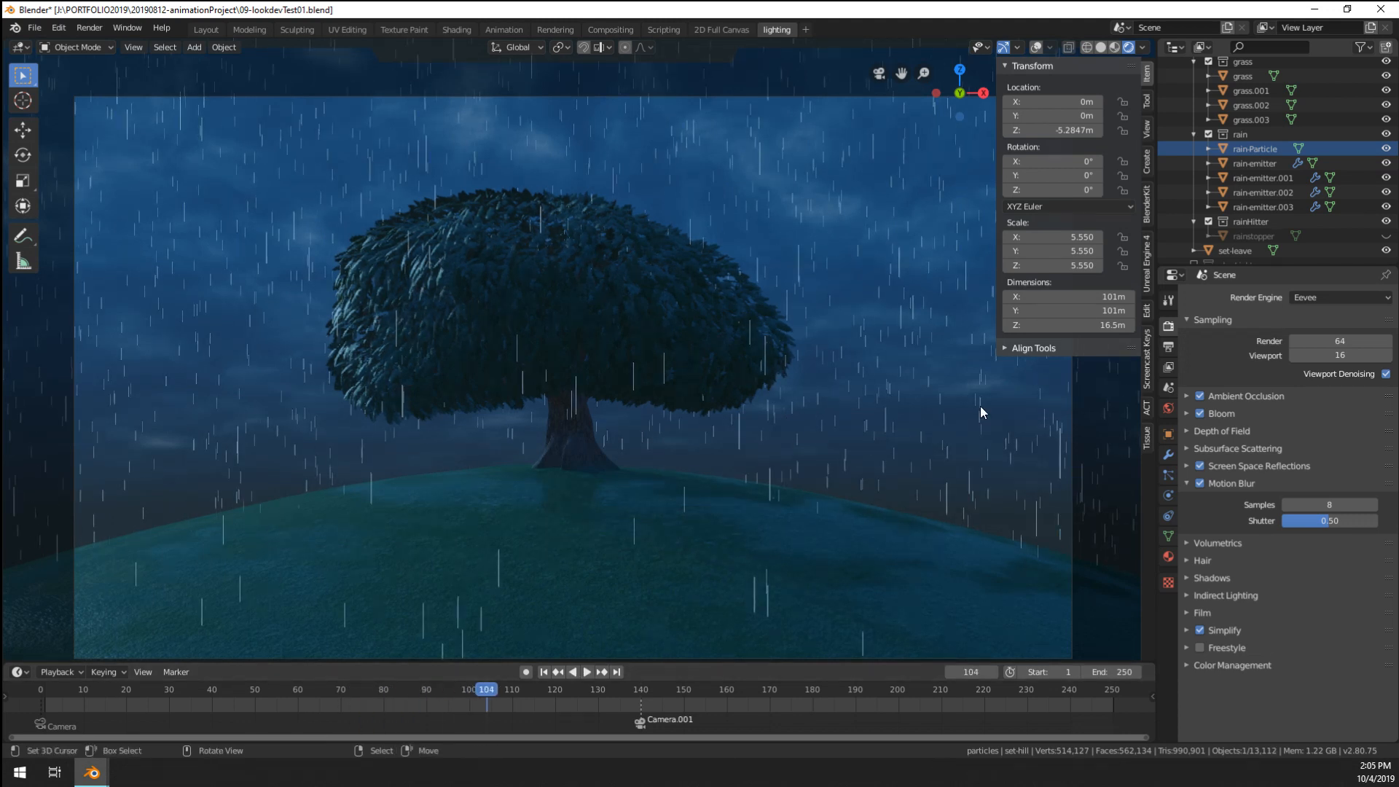
scroll(981, 405, "down", 1)
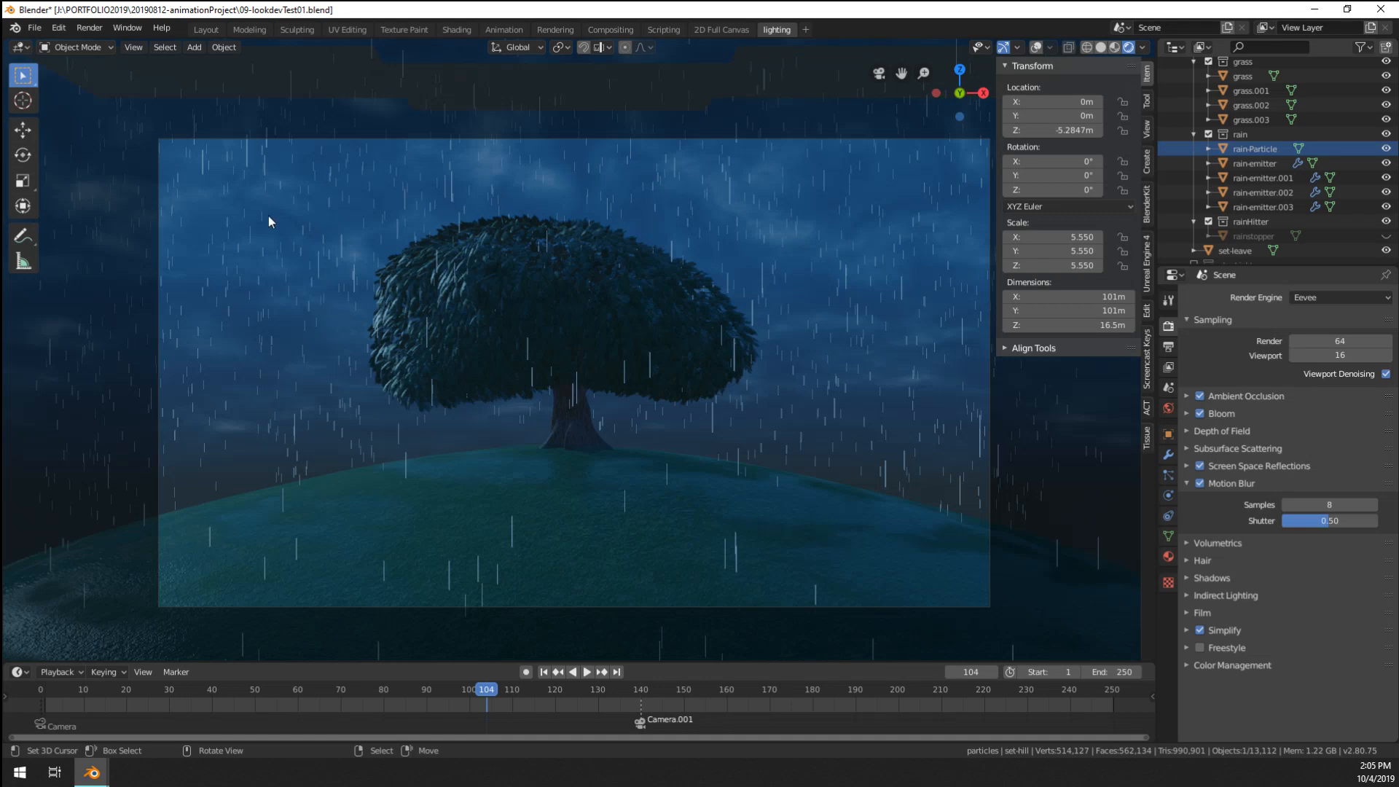
left_click(335, 71)
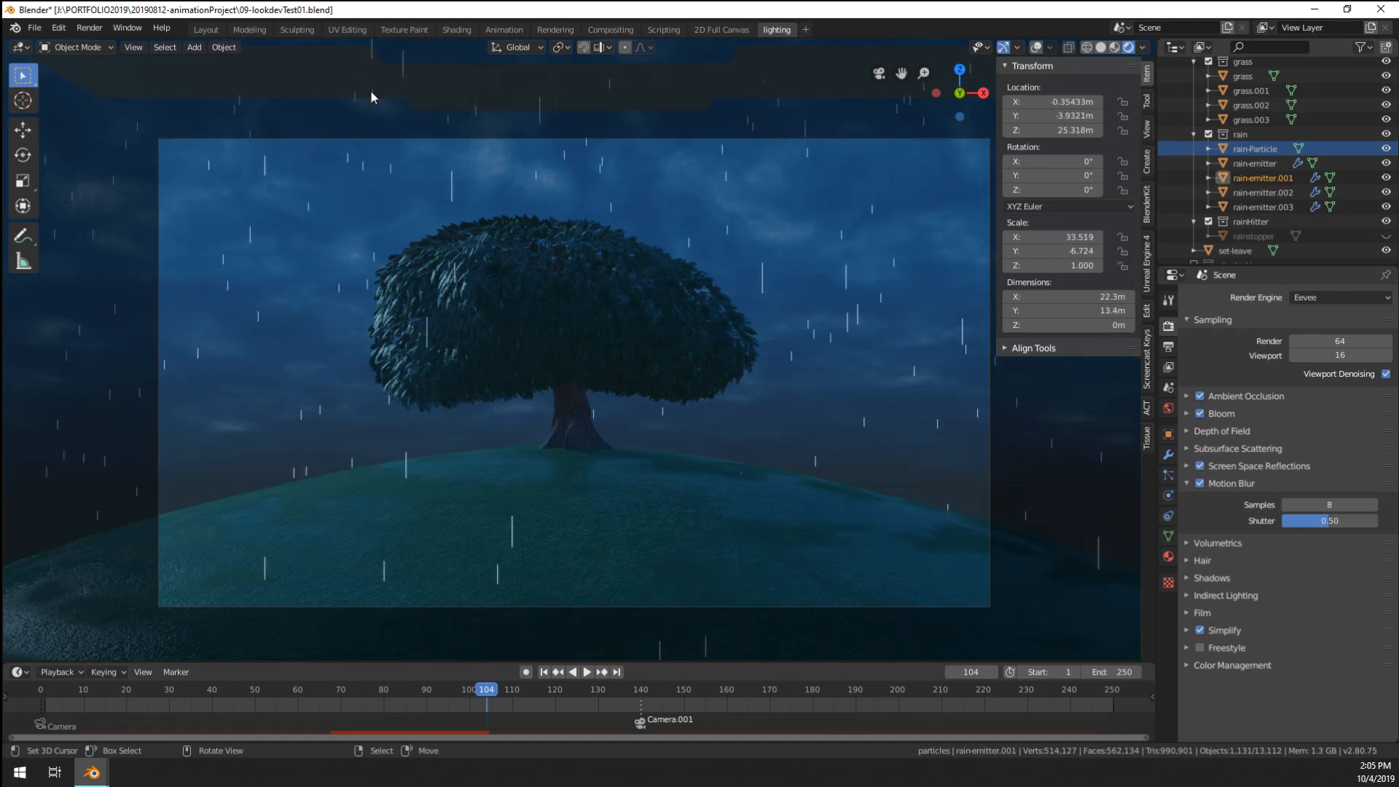
left_click(1168, 536)
left_click(1169, 474)
left_click(1334, 424)
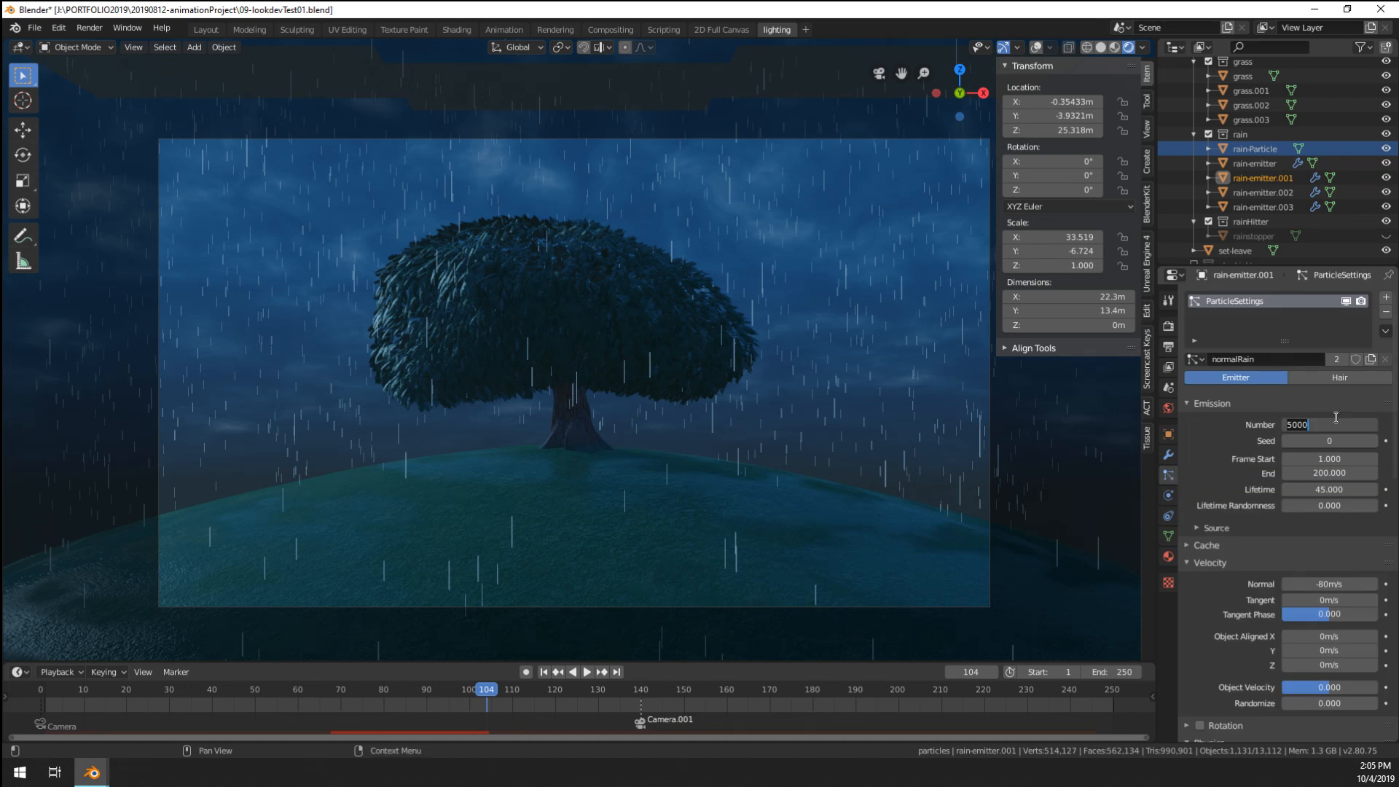
type("8000")
left_click(1030, 365)
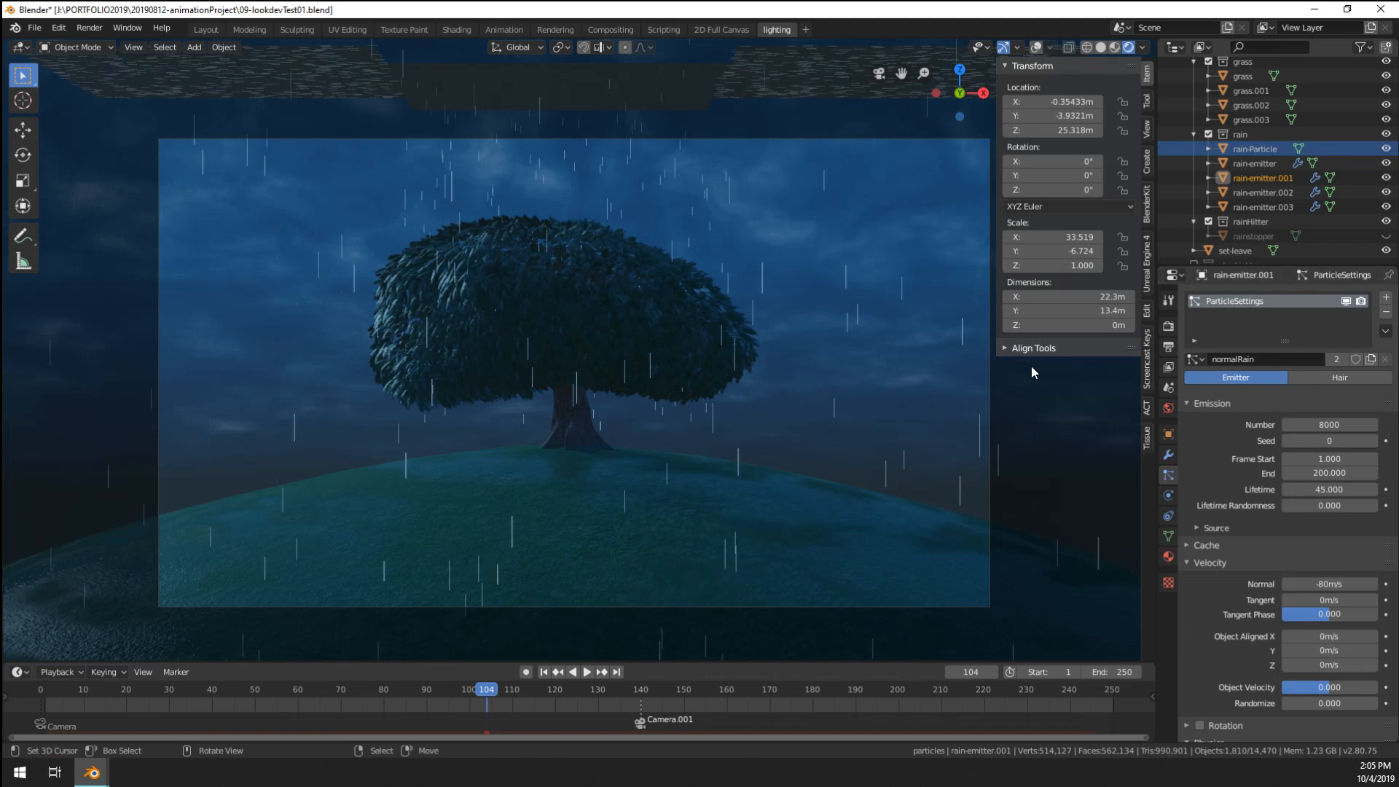
key("ctrl+s")
- Set the particle Number of the rain-emitter above the tree to 6000
left_click(640, 88)
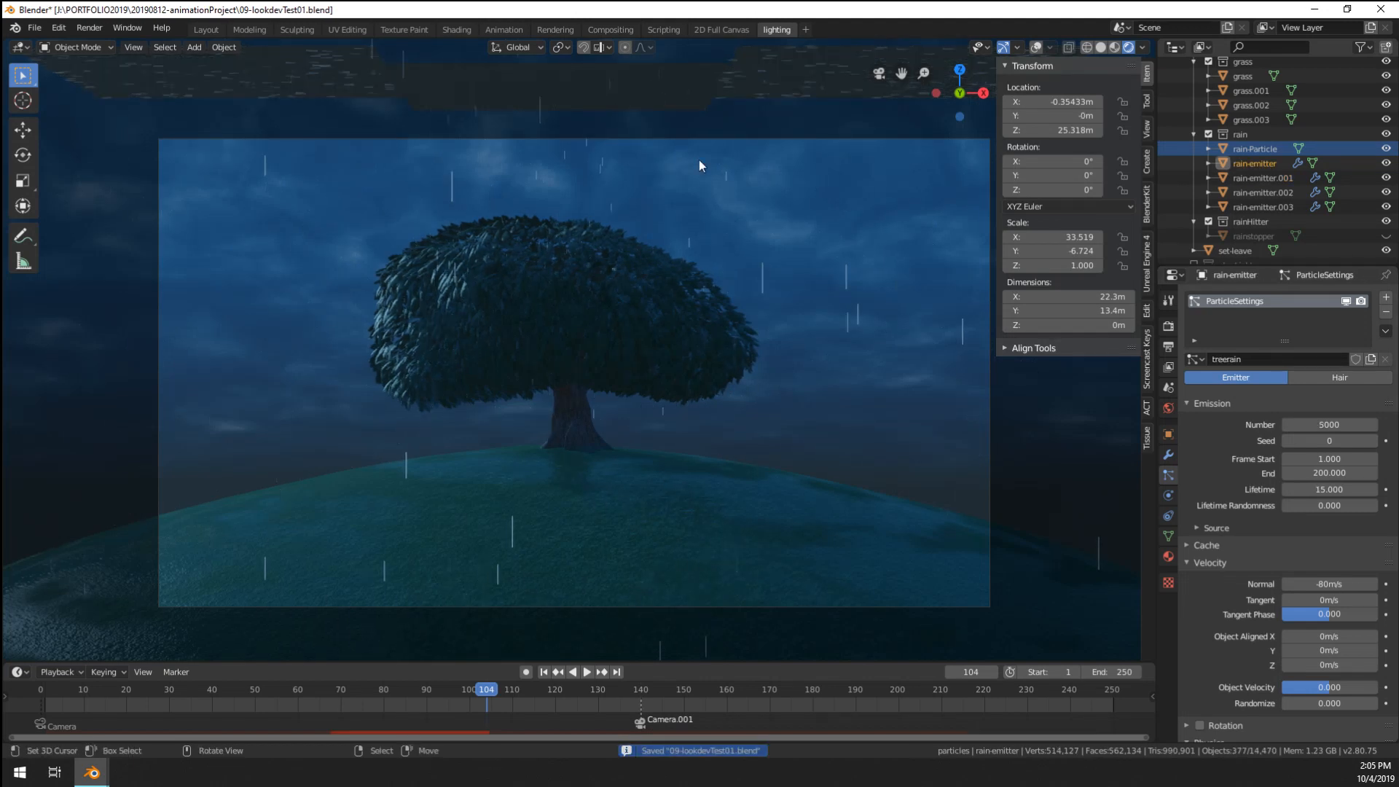
double_click(1329, 424)
type("6000")
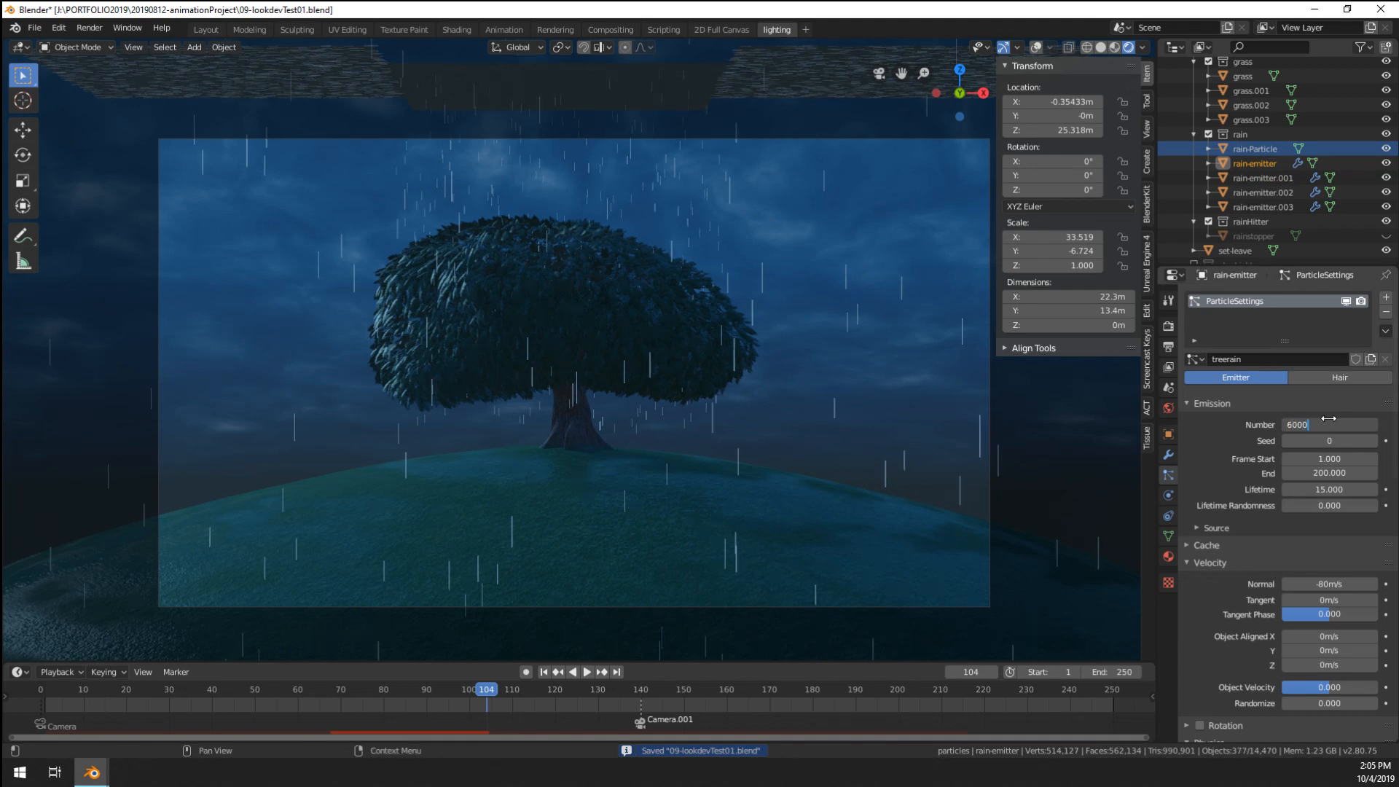
key("Return")
- Play the animation from frame 0 to preview the density of the falling rain
left_click(41, 702)
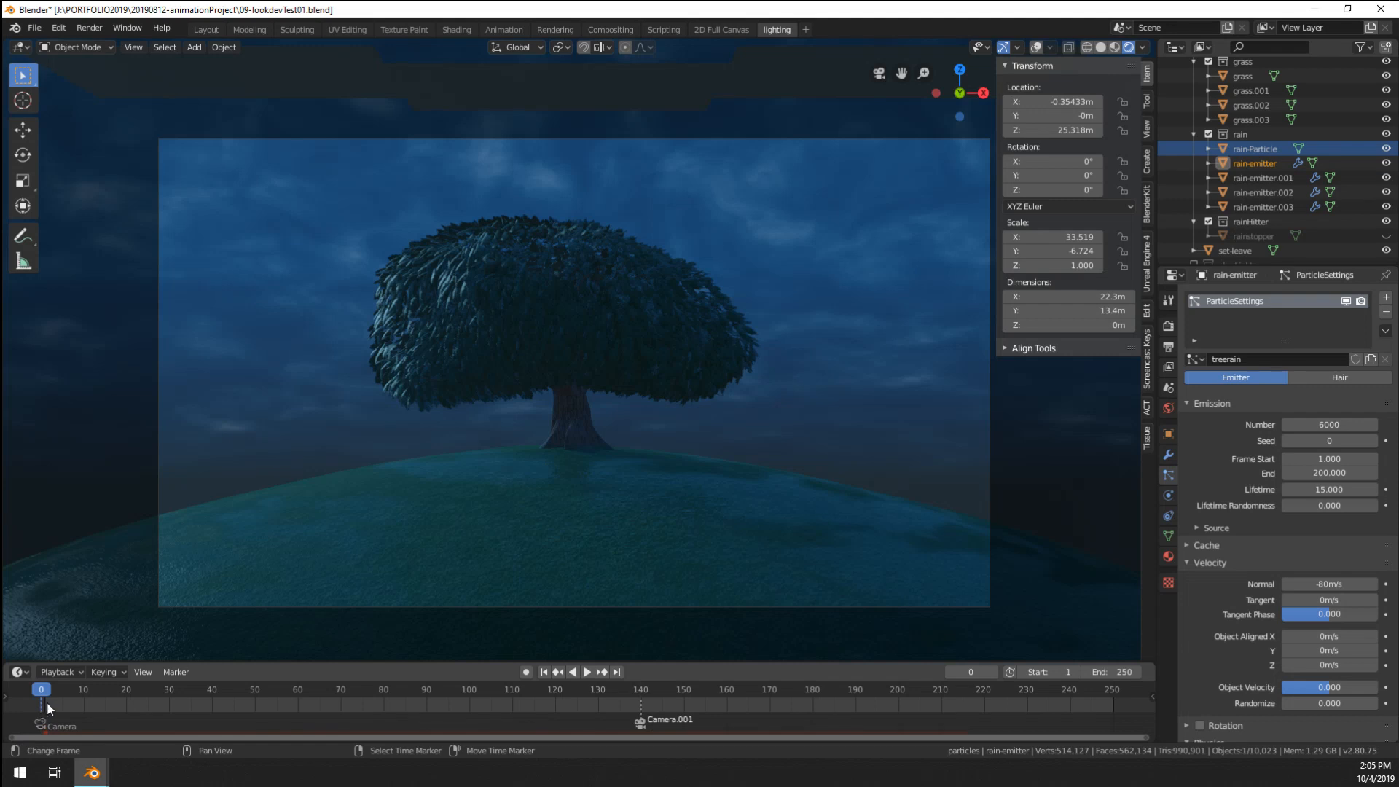
key("space")
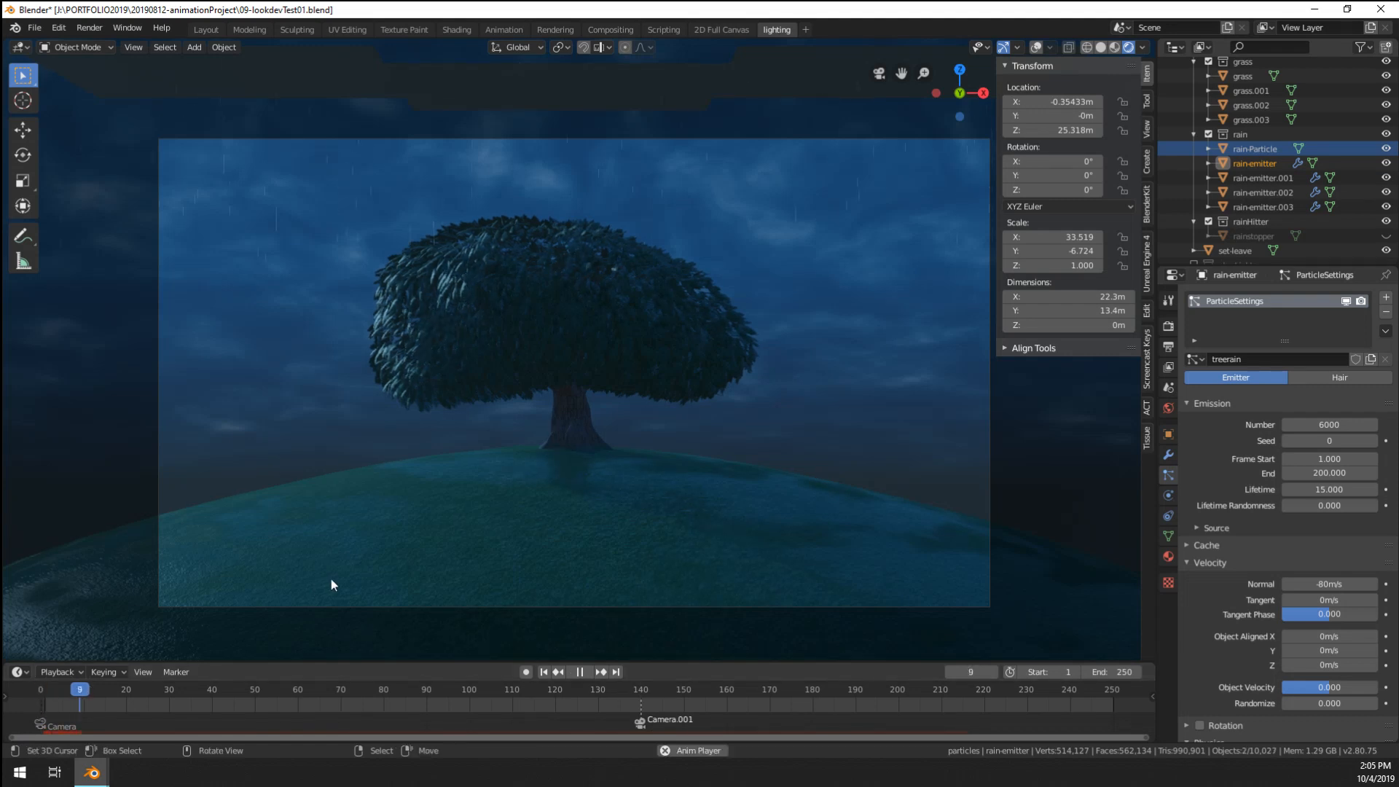
key("space")
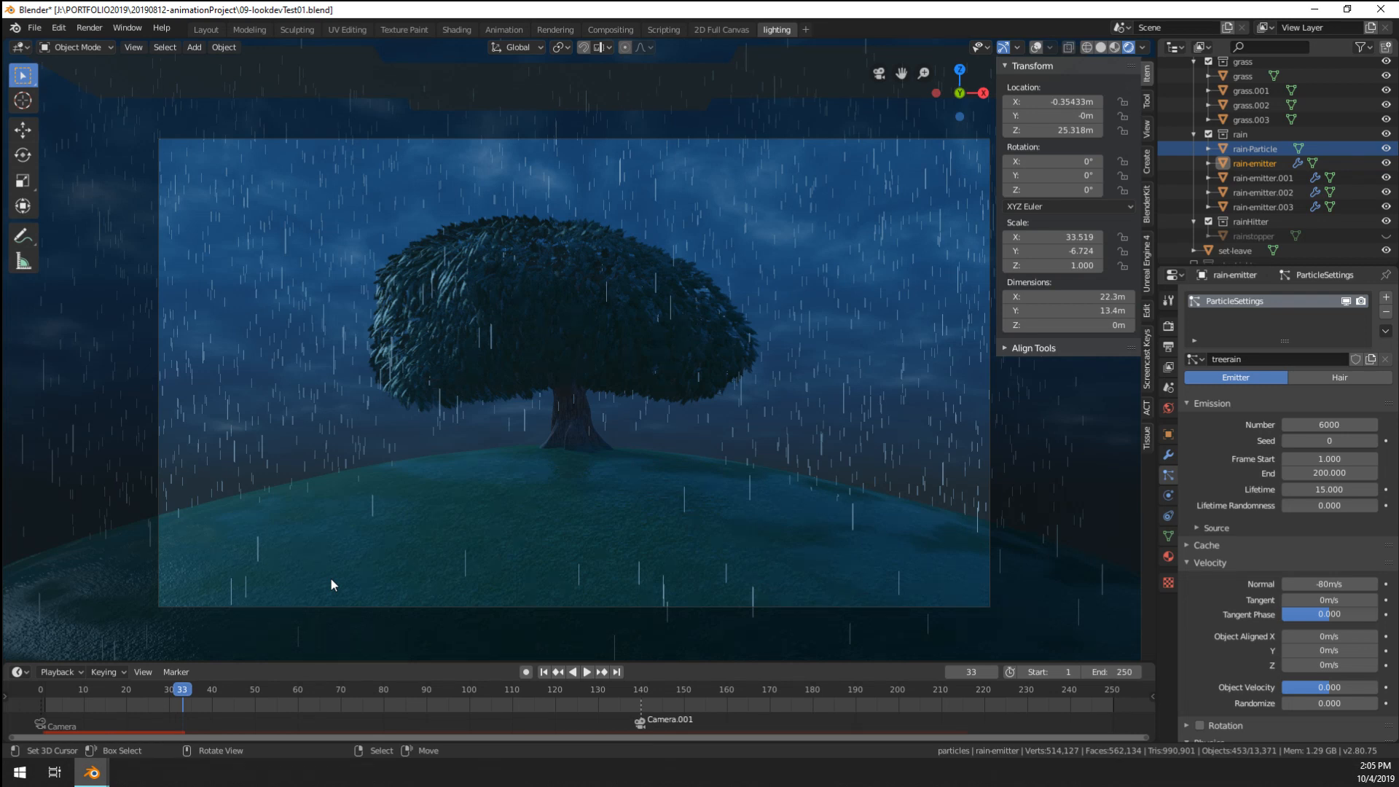
key("space")
key("space")
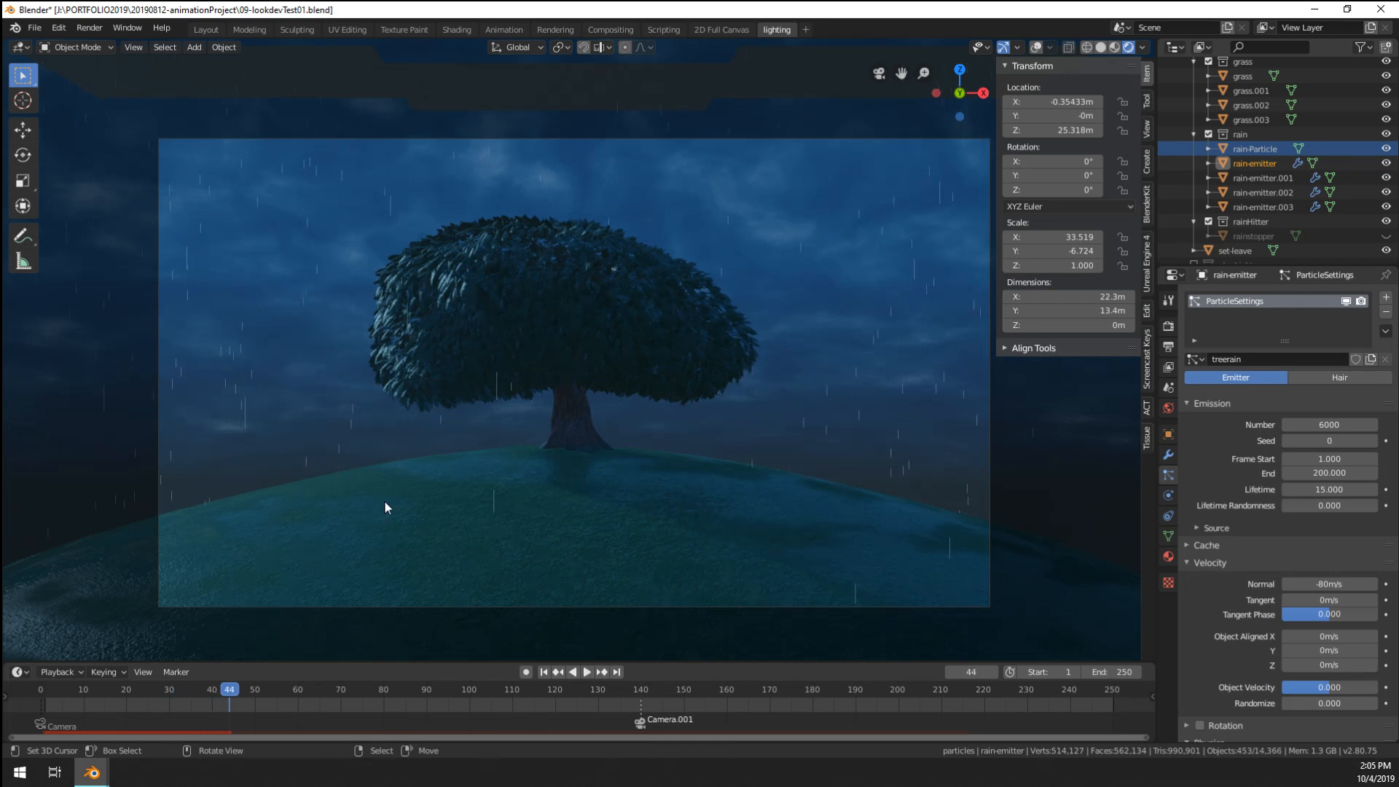
- In the Shading workspace, recolour the rain-Particle material's Emission to a darker blue with HSV 0.625, 0.535, 0.576
left_click(458, 31)
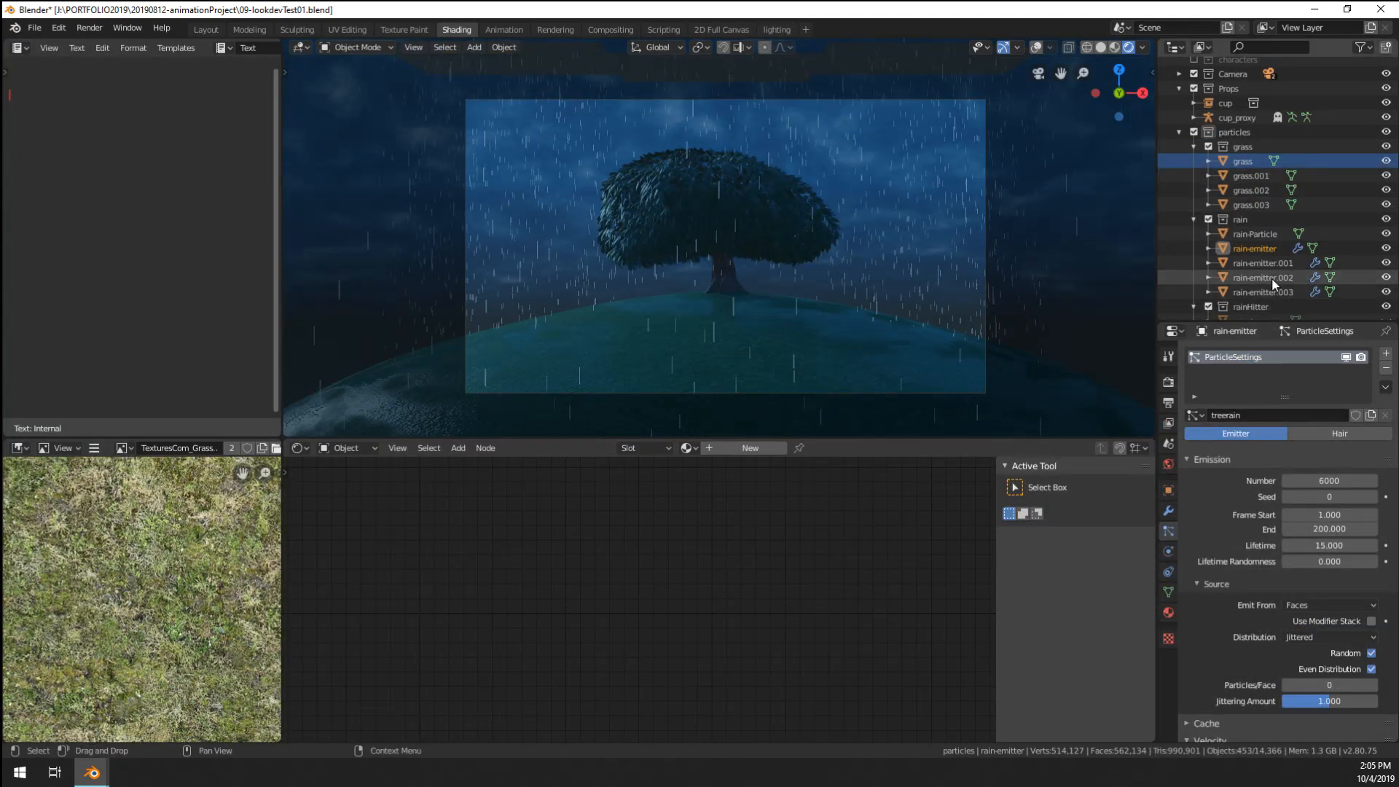
left_click(1256, 234)
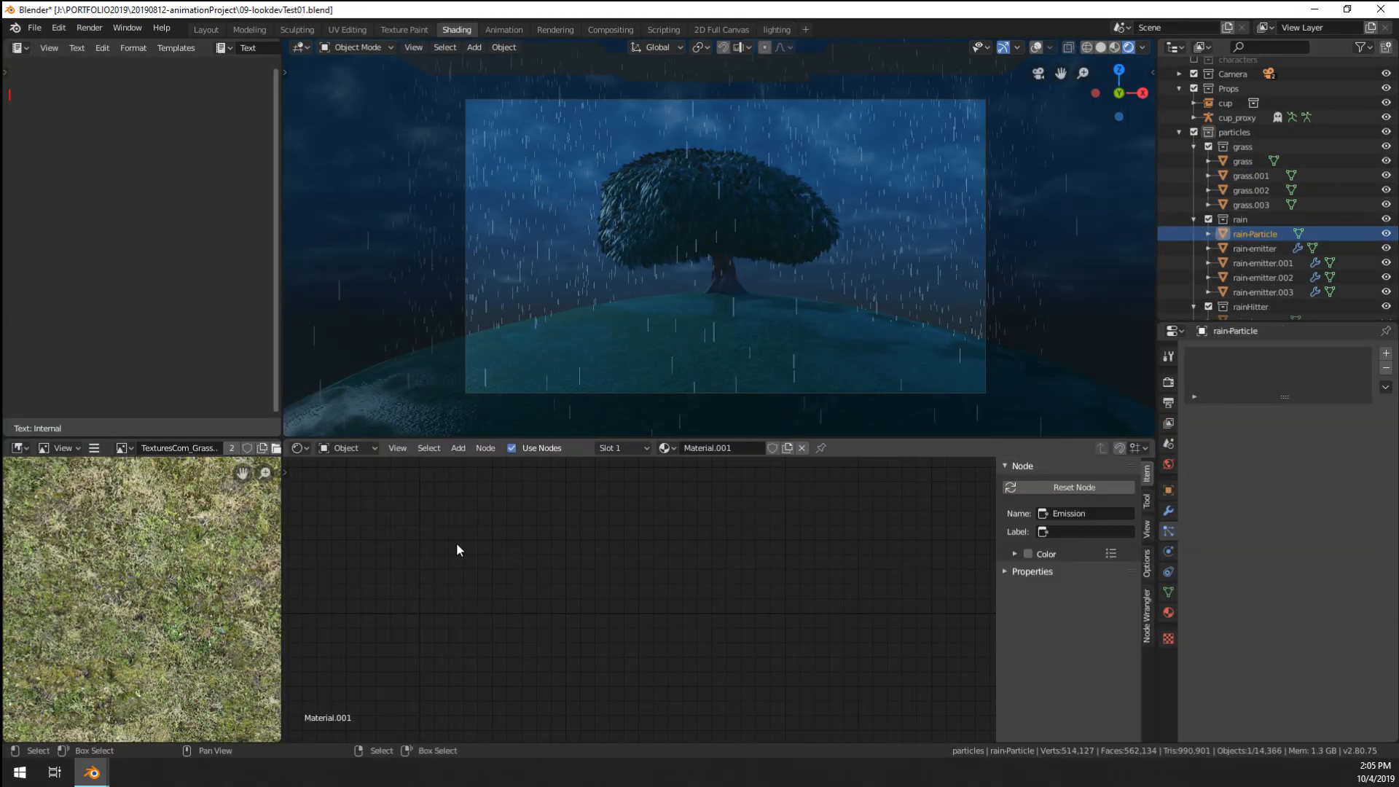
middle_click_drag(407, 493, 727, 547)
scroll(568, 525, "up", 3)
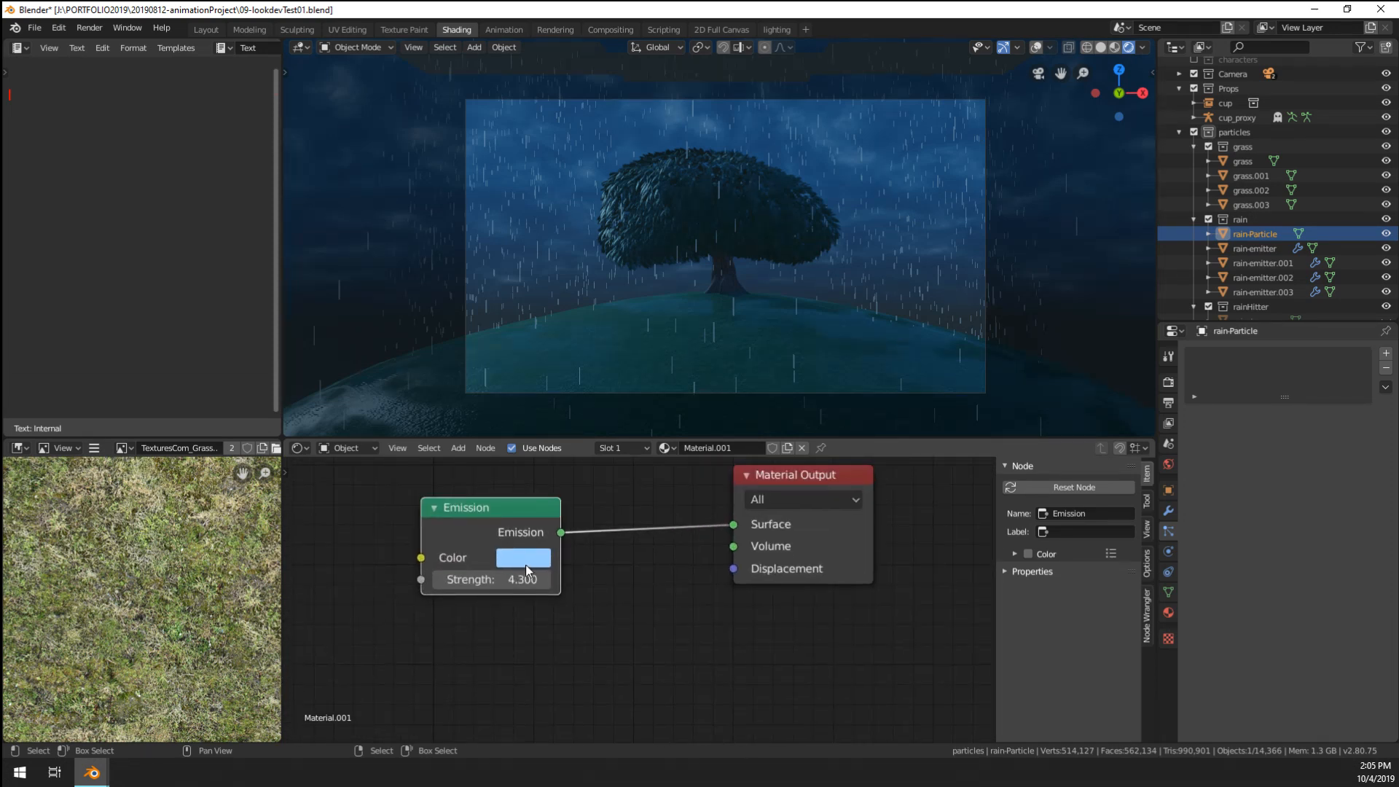
left_click(525, 557)
left_click_drag(665, 306, 610, 315)
left_click(605, 310)
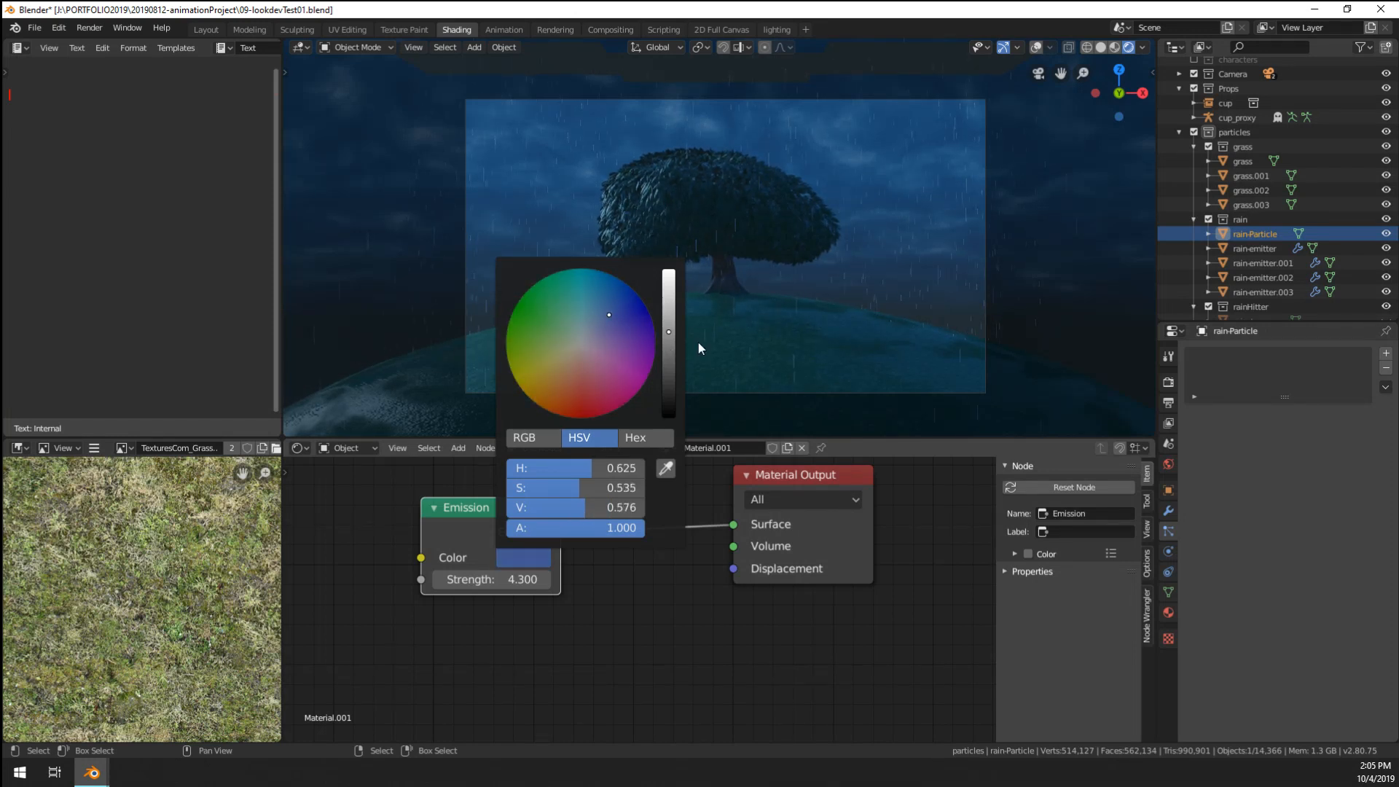
- Brighten the rain's blue Emission colour slightly and check the rain in the lighting workspace at frame 73
scroll(949, 306, "up", 6)
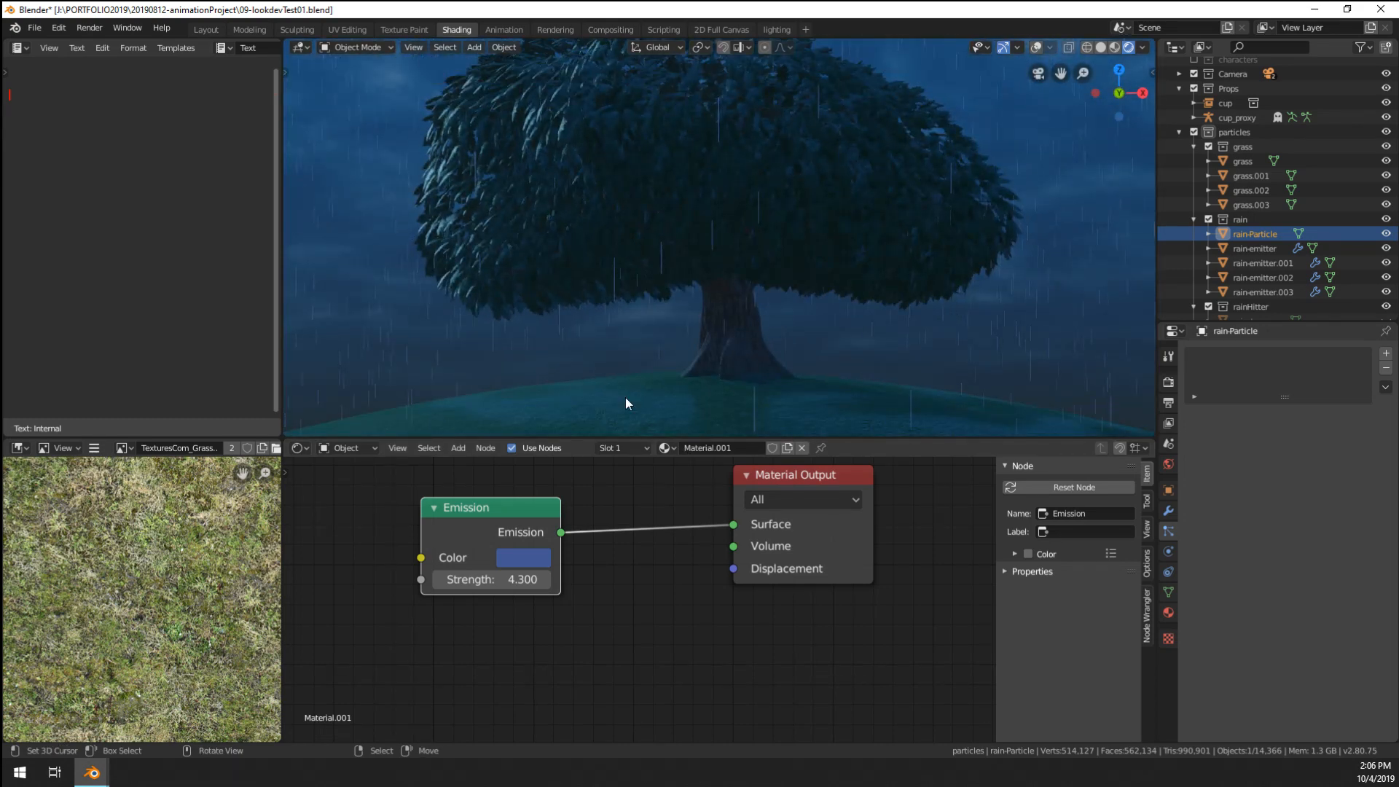
left_click(520, 560)
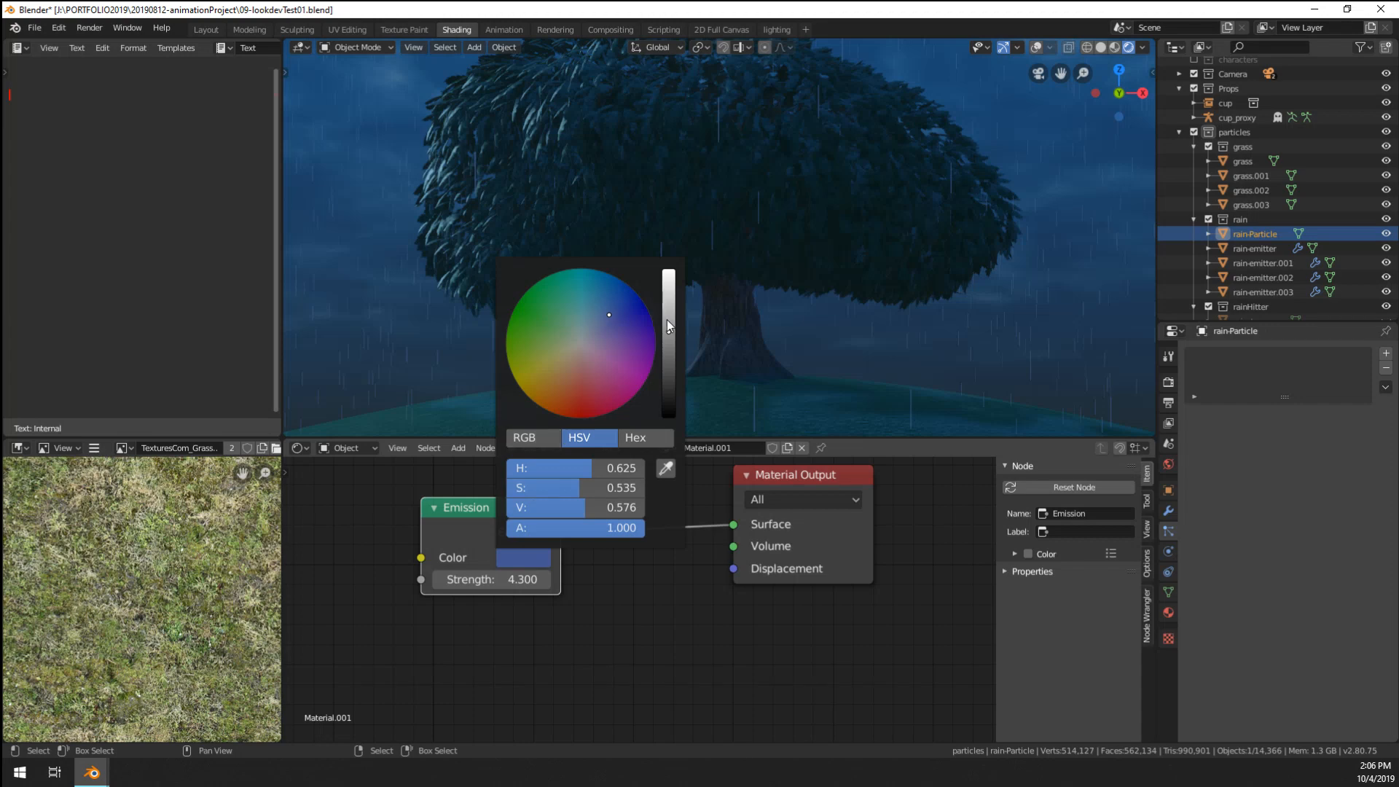
scroll(732, 361, "down", 6)
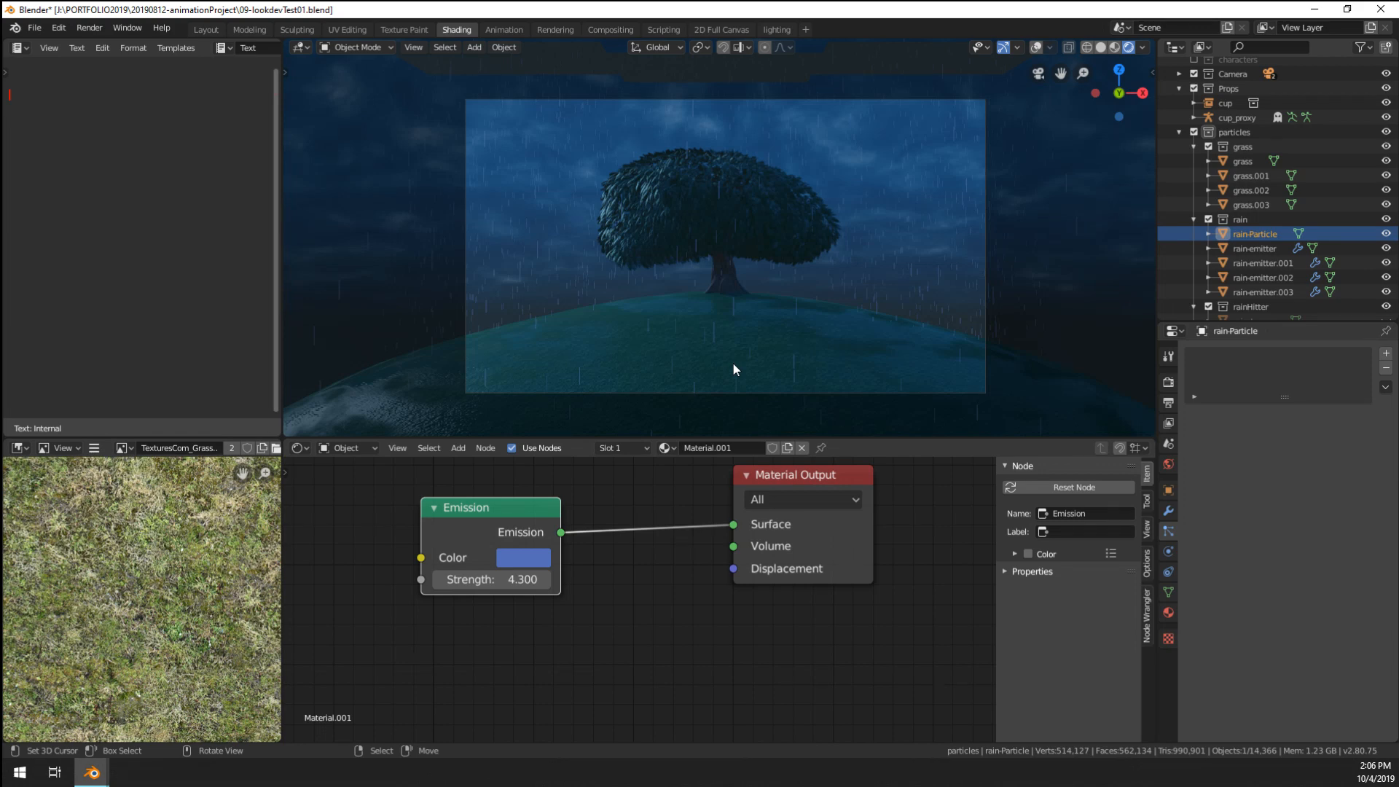
left_click(778, 29)
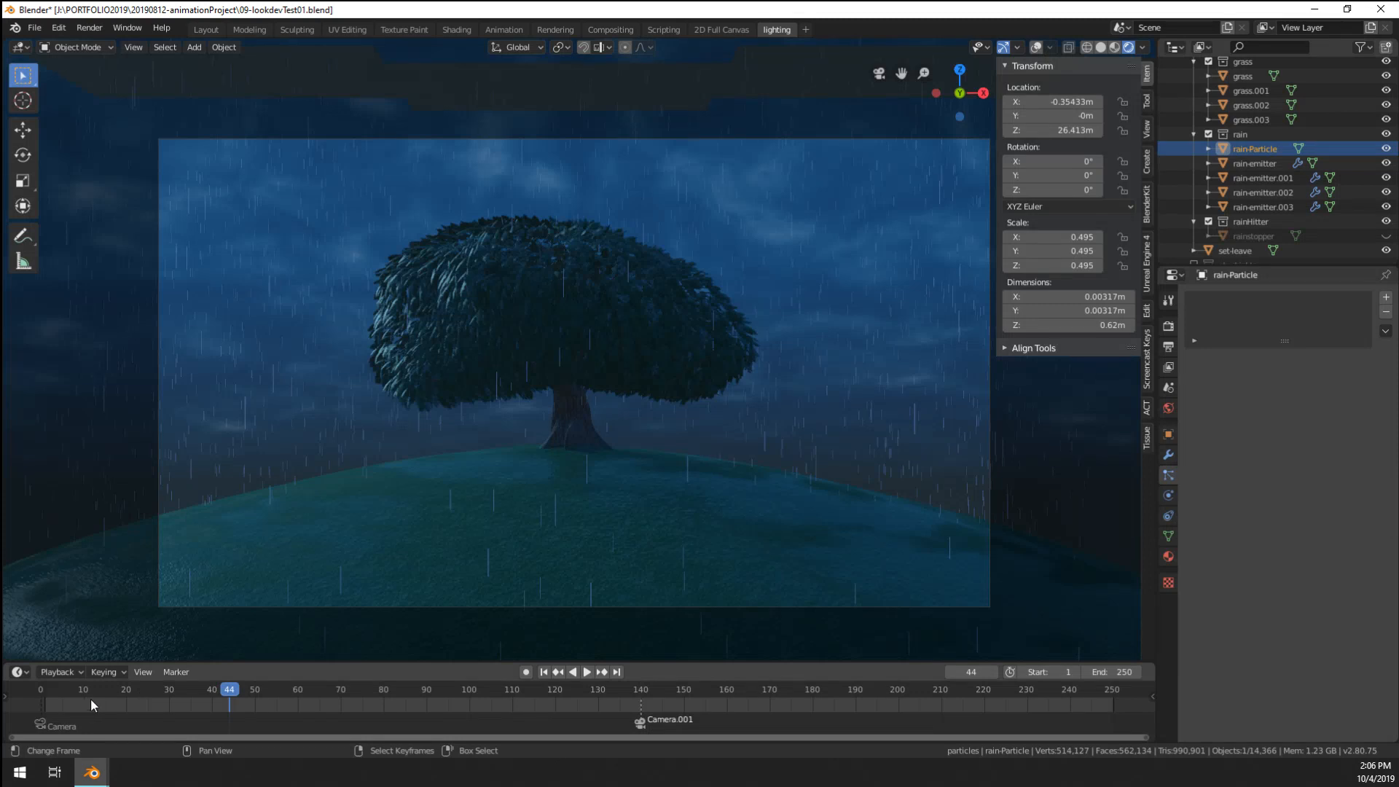
left_click_drag(91, 698, 353, 707)
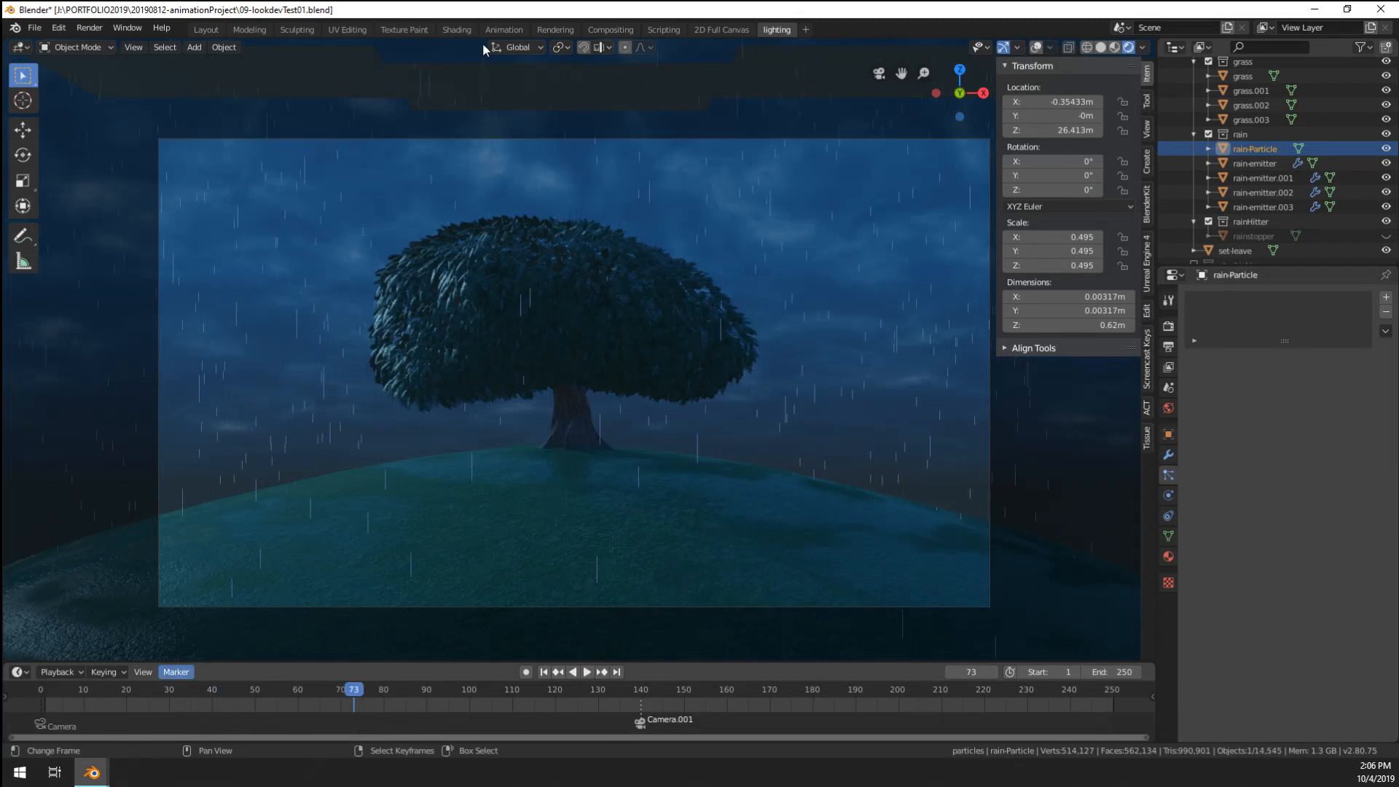
- Set the emission of rain-emitter.001 to start at frame -100 and end at frame 250
left_click(313, 84)
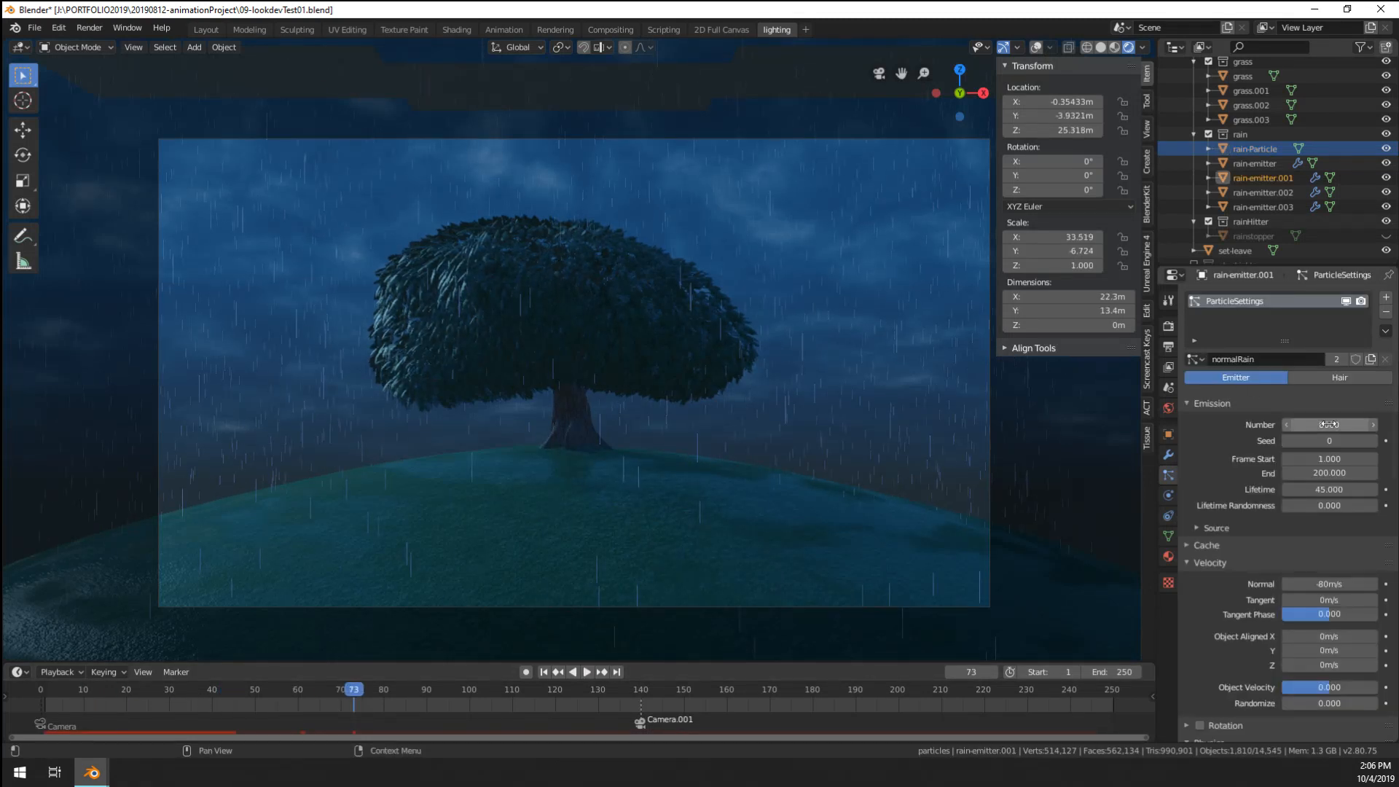
left_click(1329, 458)
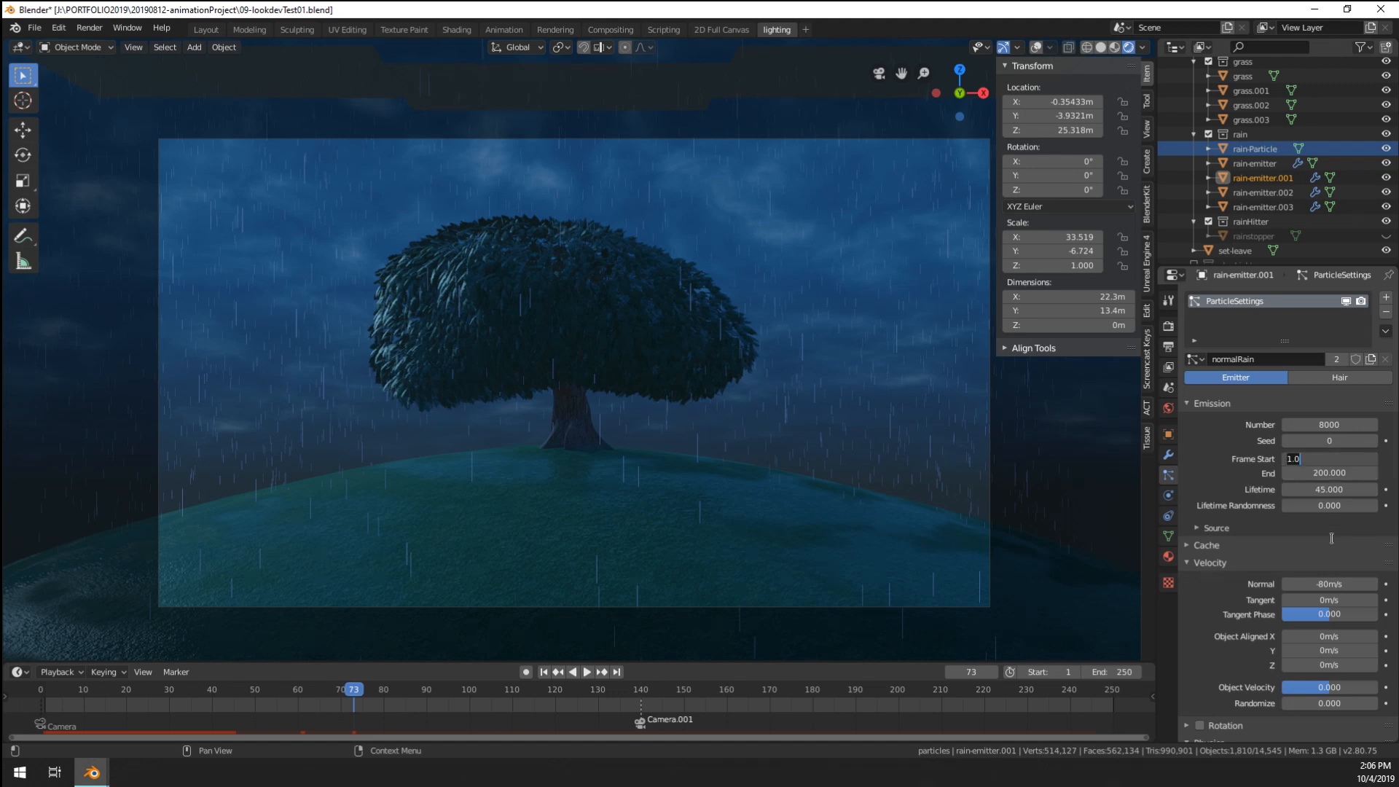
type("-100")
key("Return")
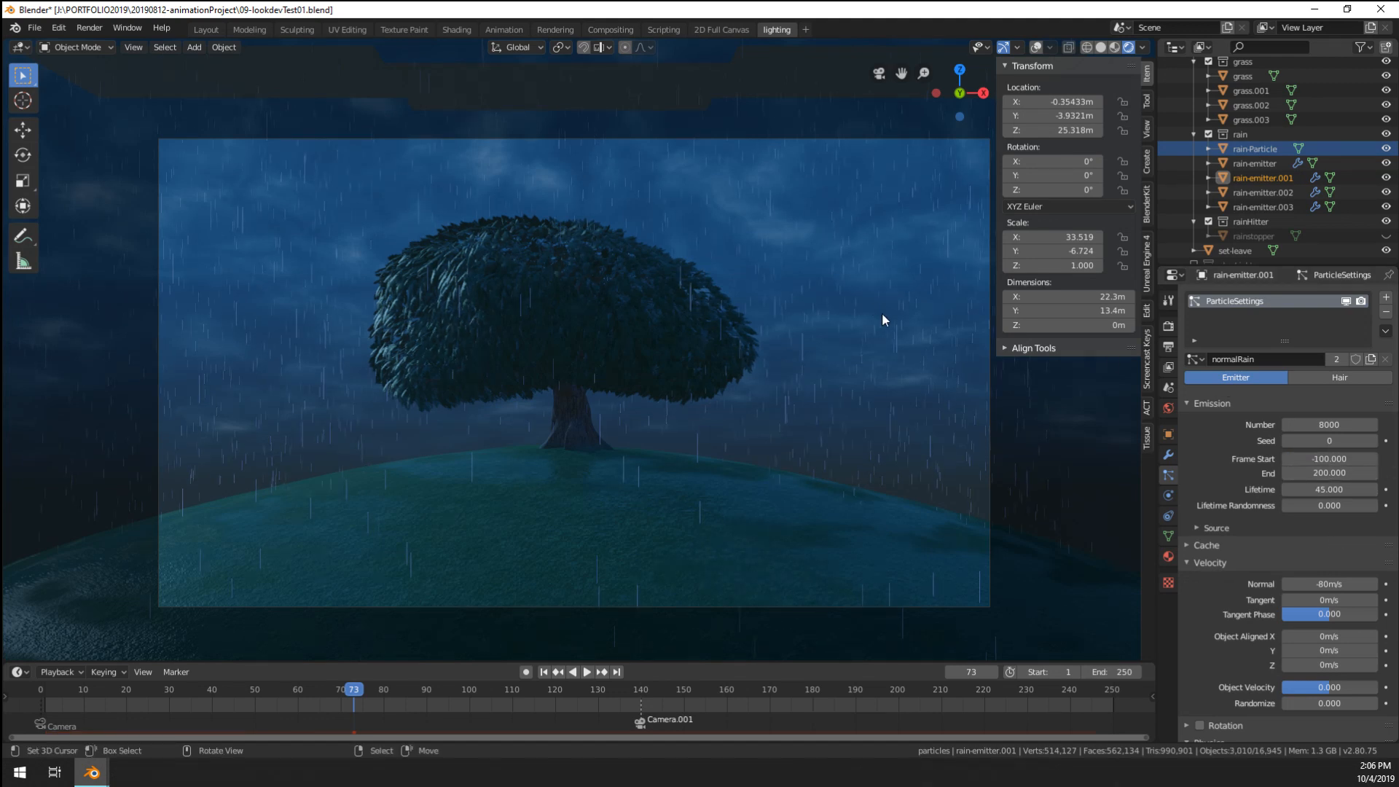
left_click(1309, 474)
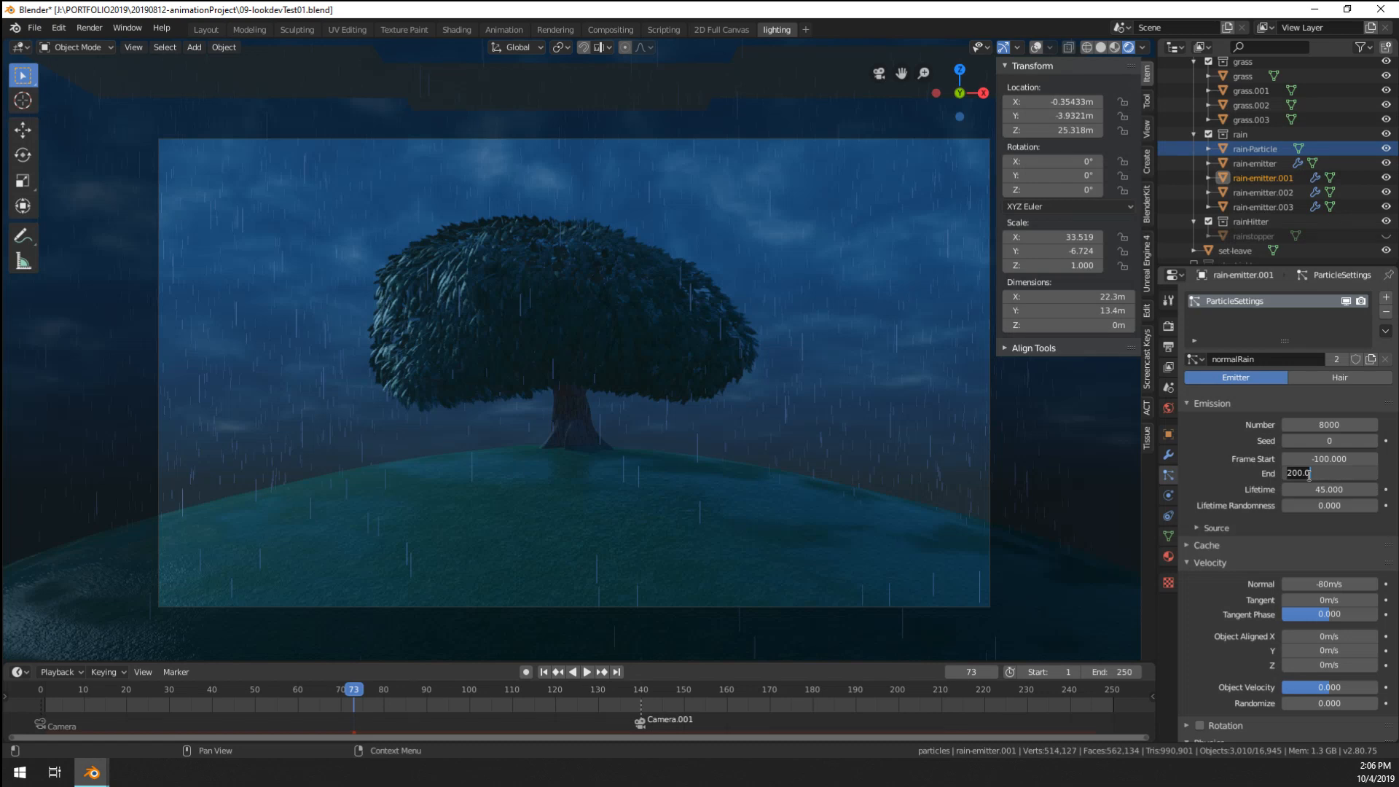
type("250")
key("Return")
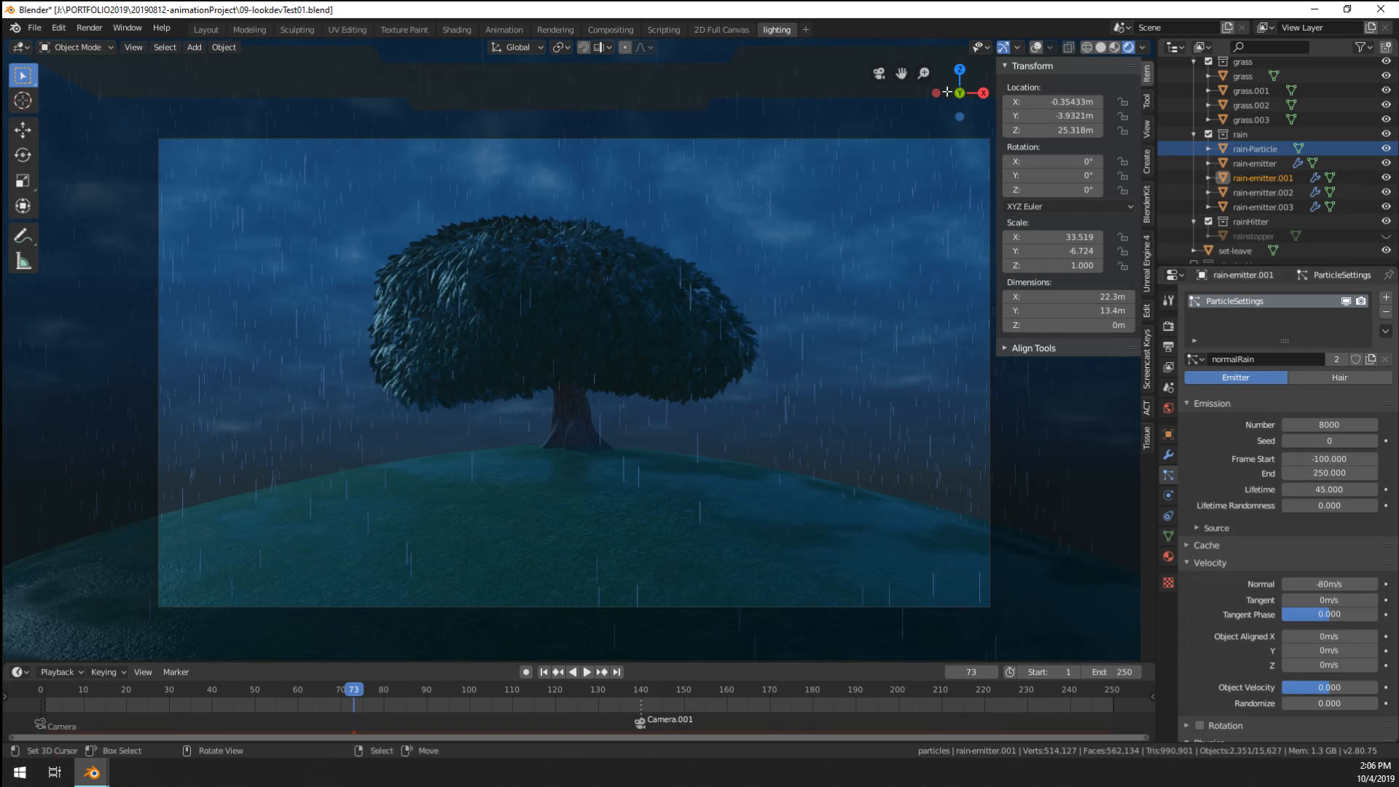
- Go to frame 1 and change the emission Frame Start of rain-emitter.001 to -50
left_click(46, 703)
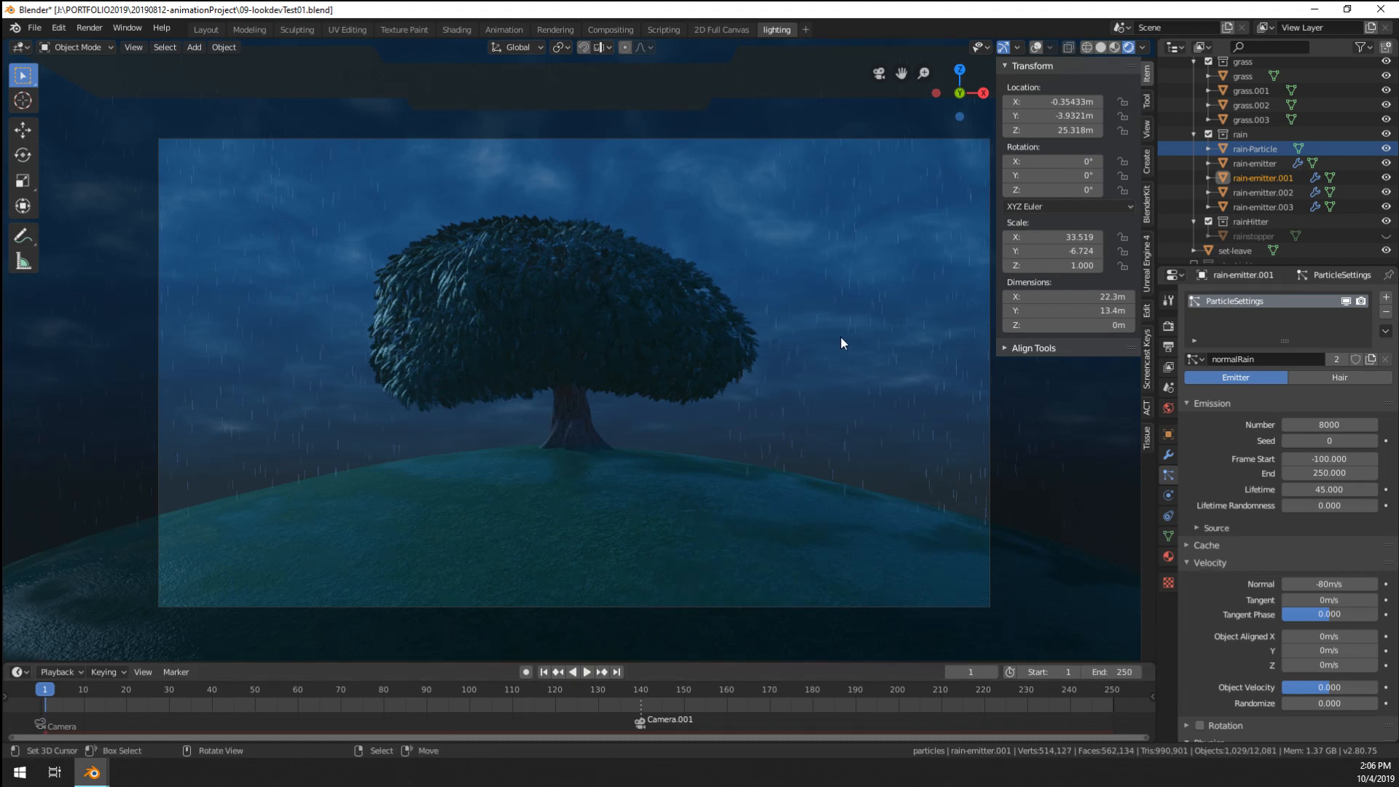
left_click(1330, 459)
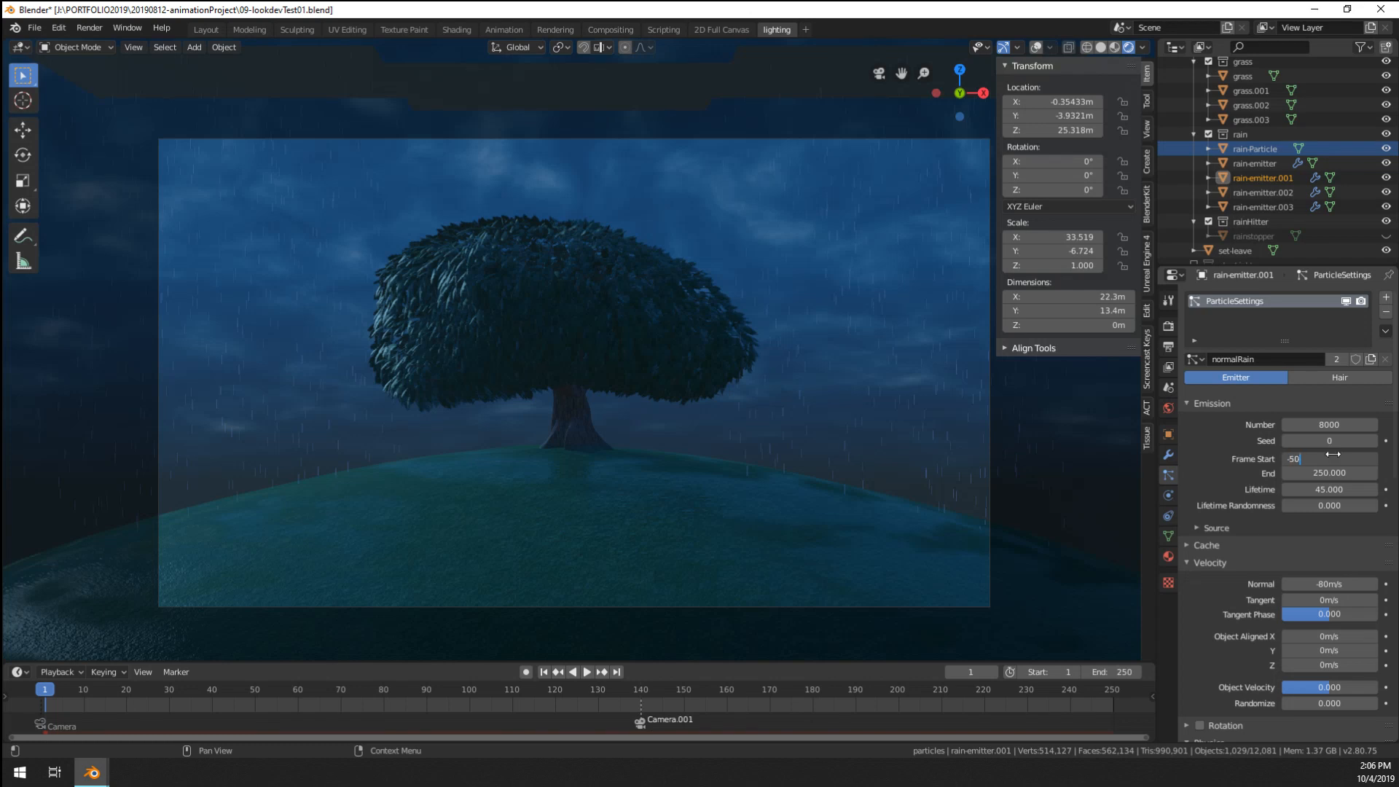
key("Return")
- Set the emission Frame Start of the rain-emitter above the tree to -50
left_click(970, 343)
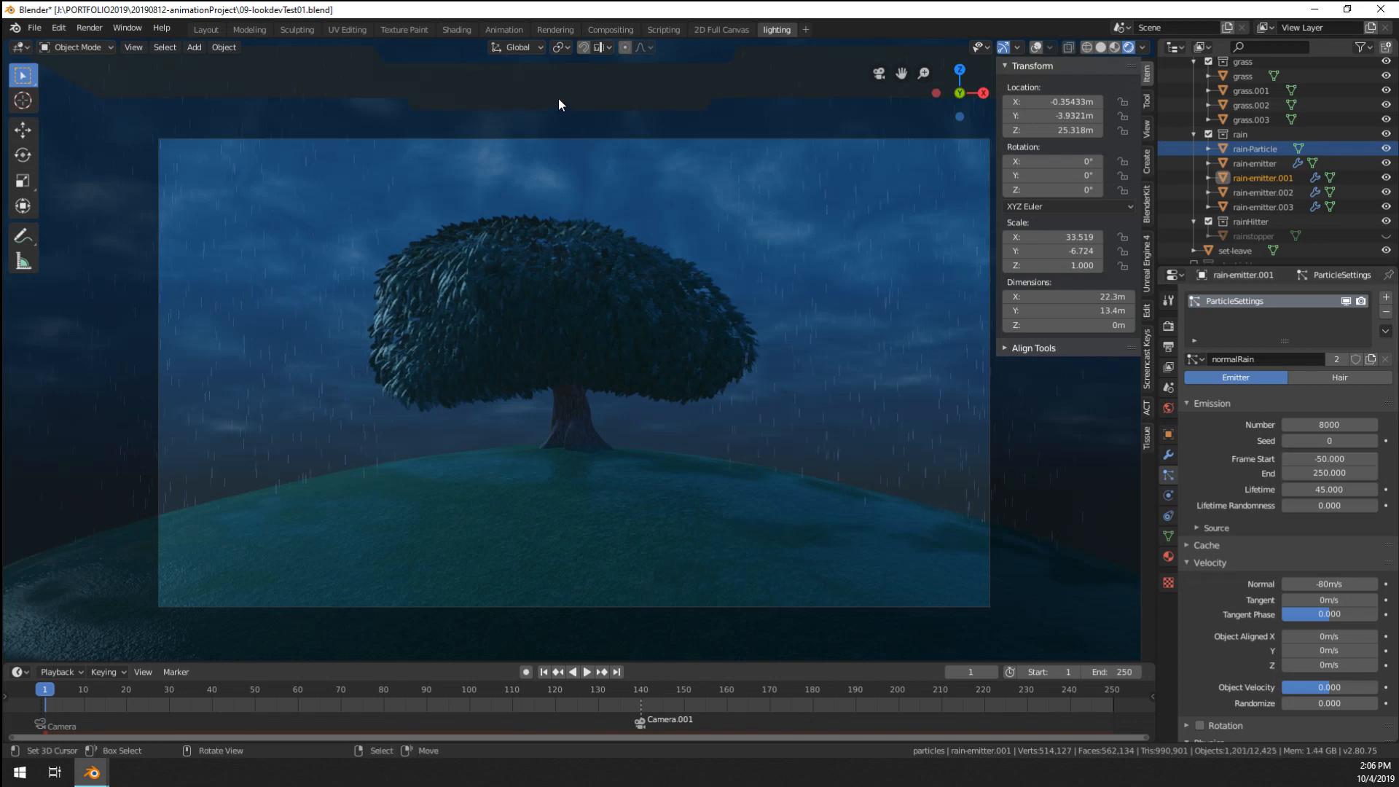
left_click(1340, 463)
type("-50")
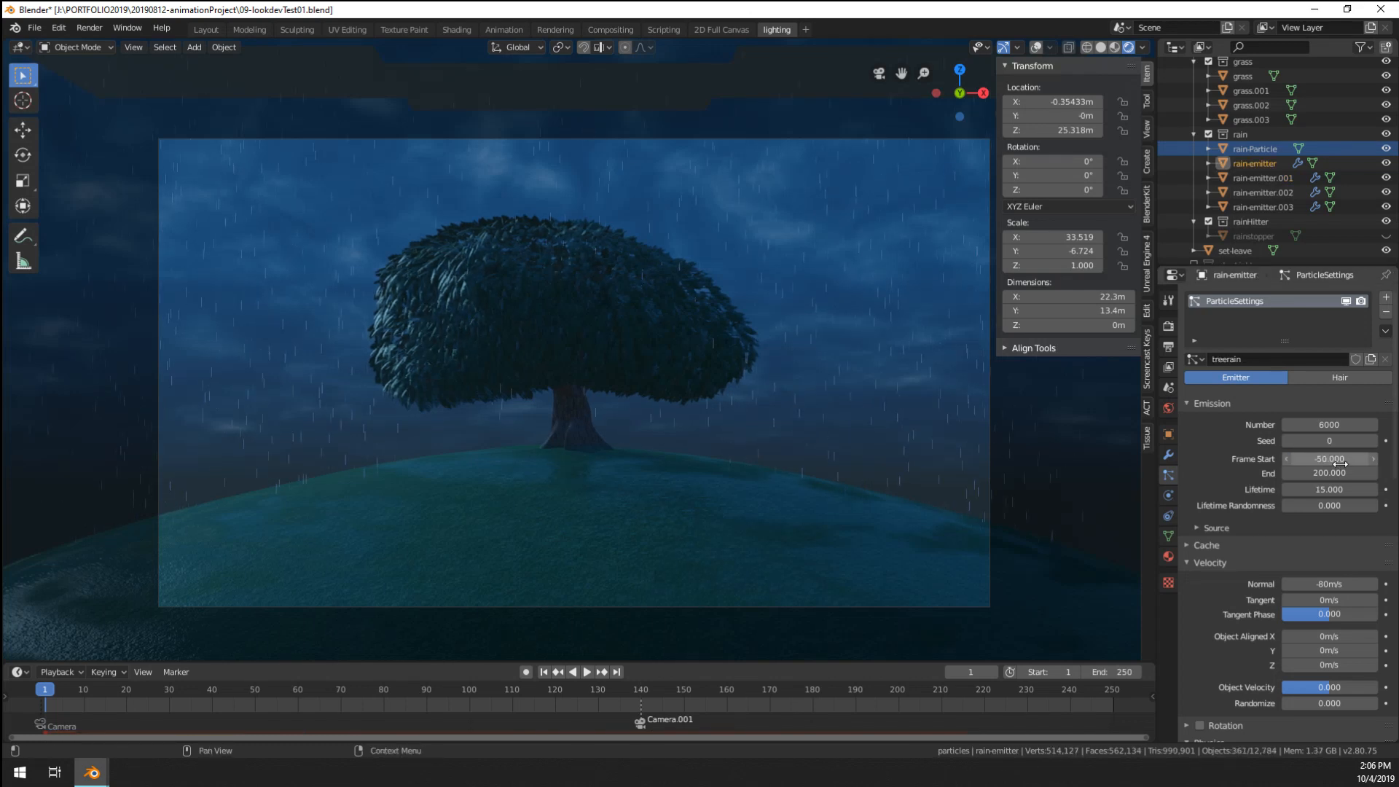
key("Return")
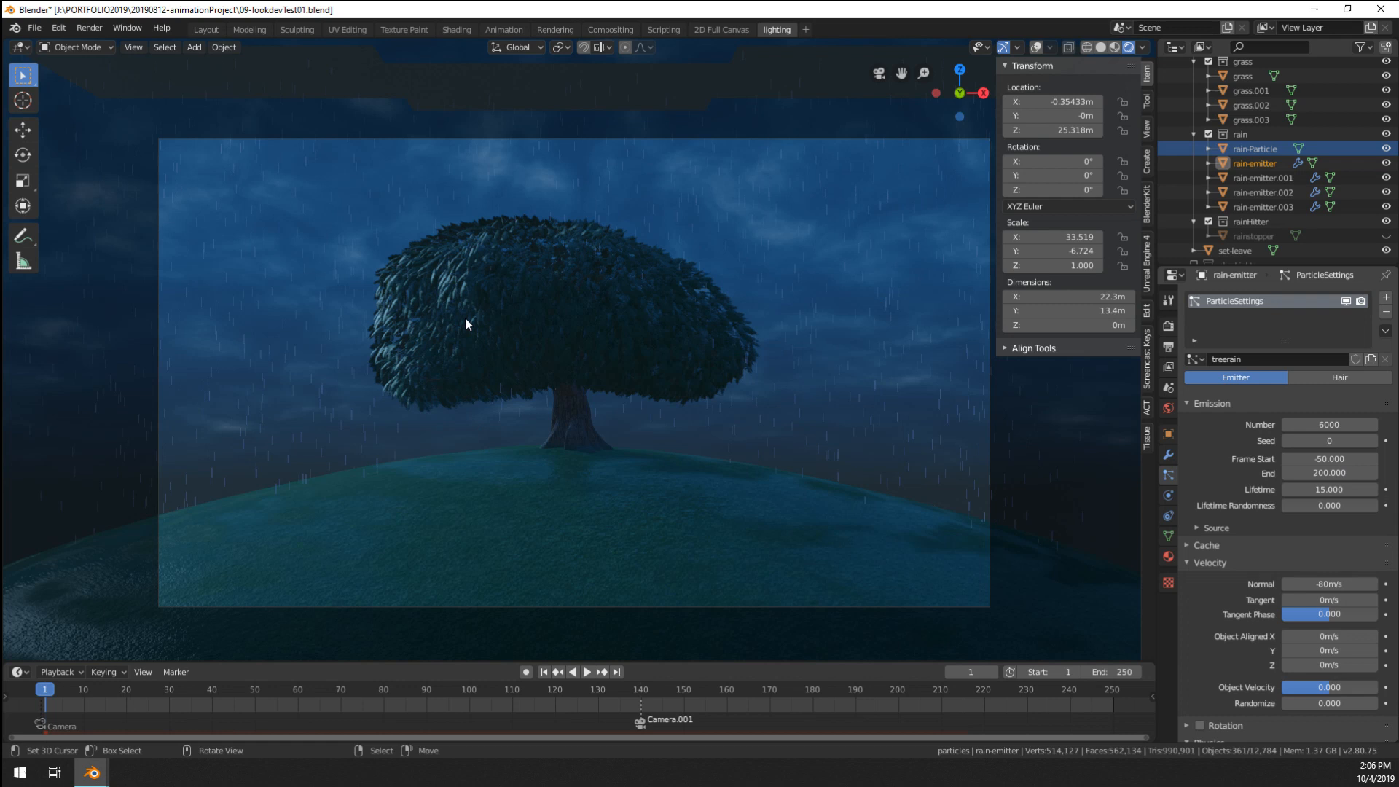
- Rename rain-emitter.003 as frontrain-emitter and set its emission Frame Start to -40
left_click(1282, 204)
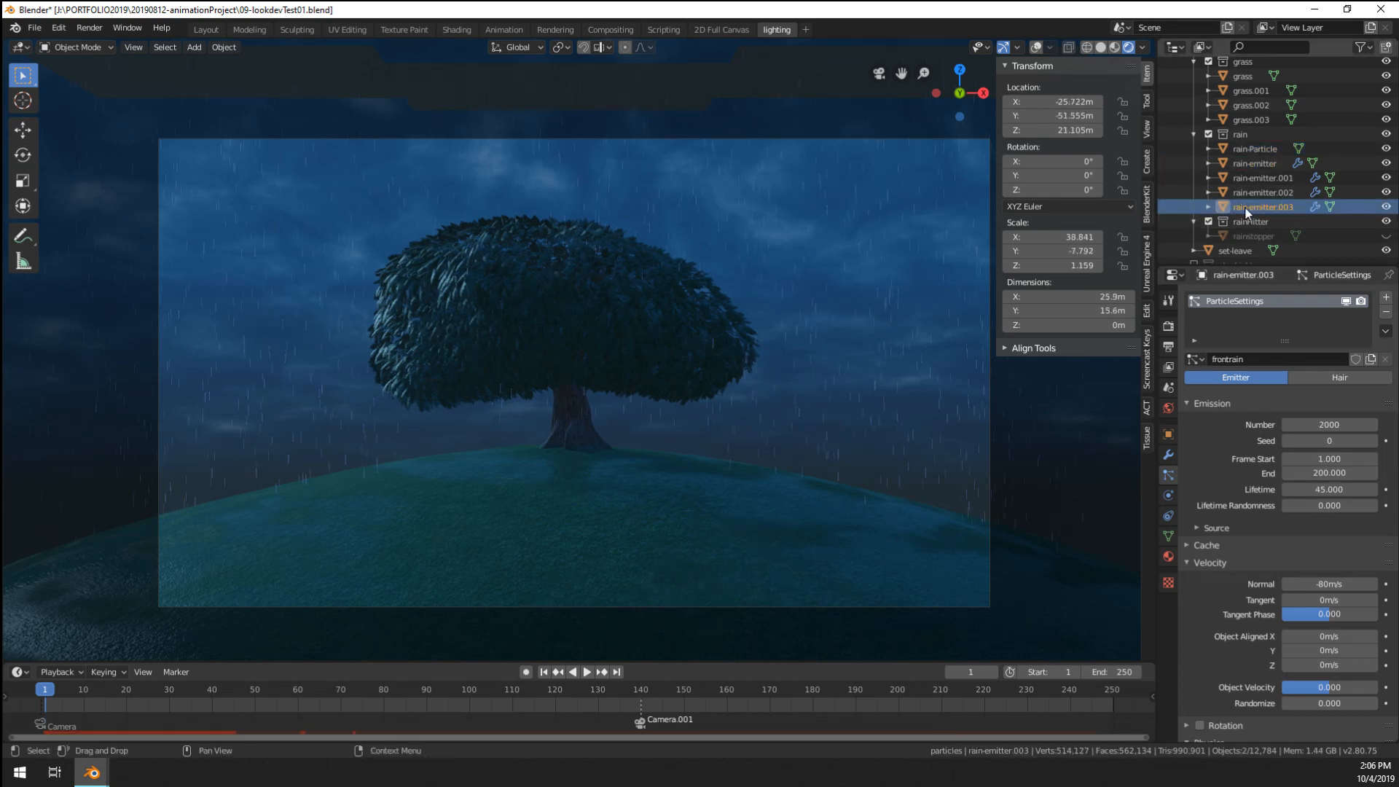
double_click(1254, 205)
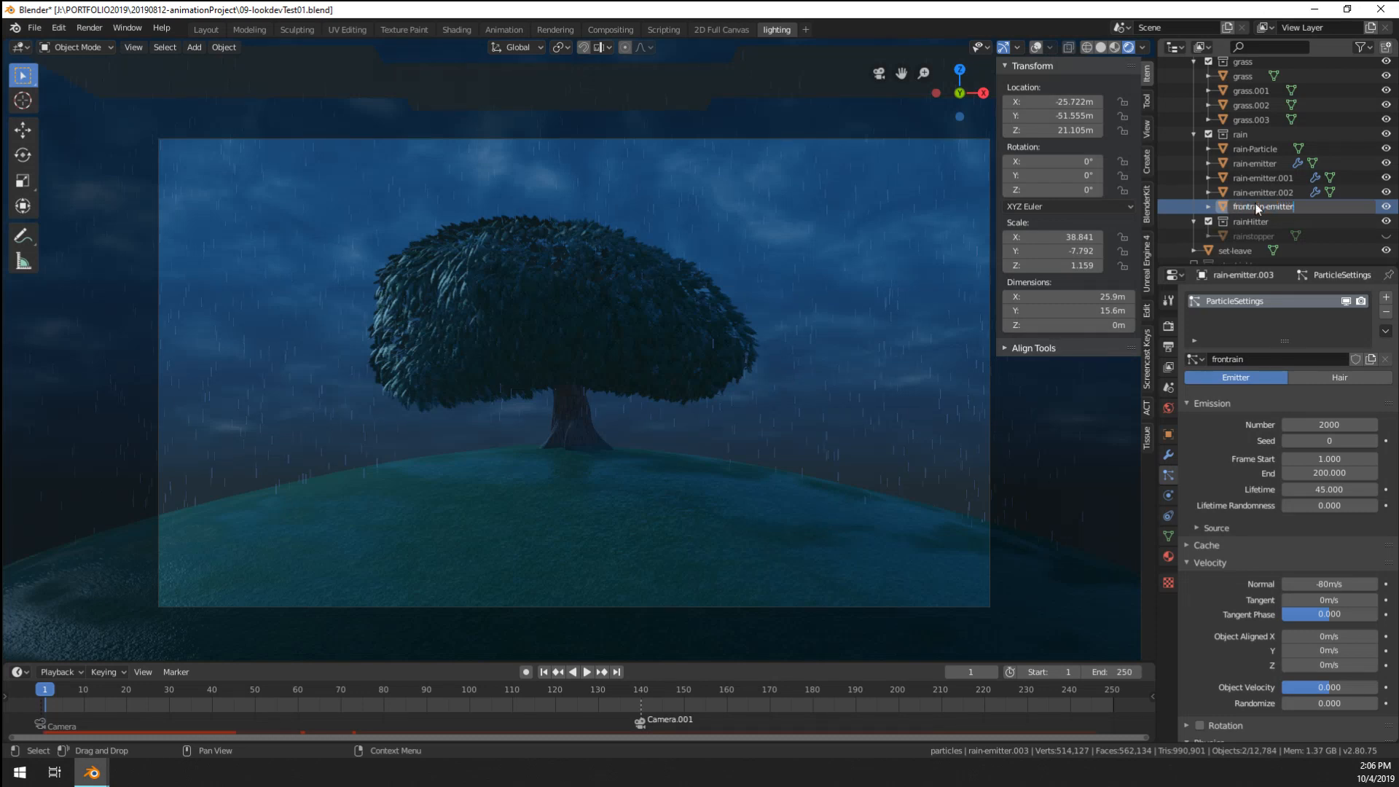
type("frontrain-emitter")
key("Return")
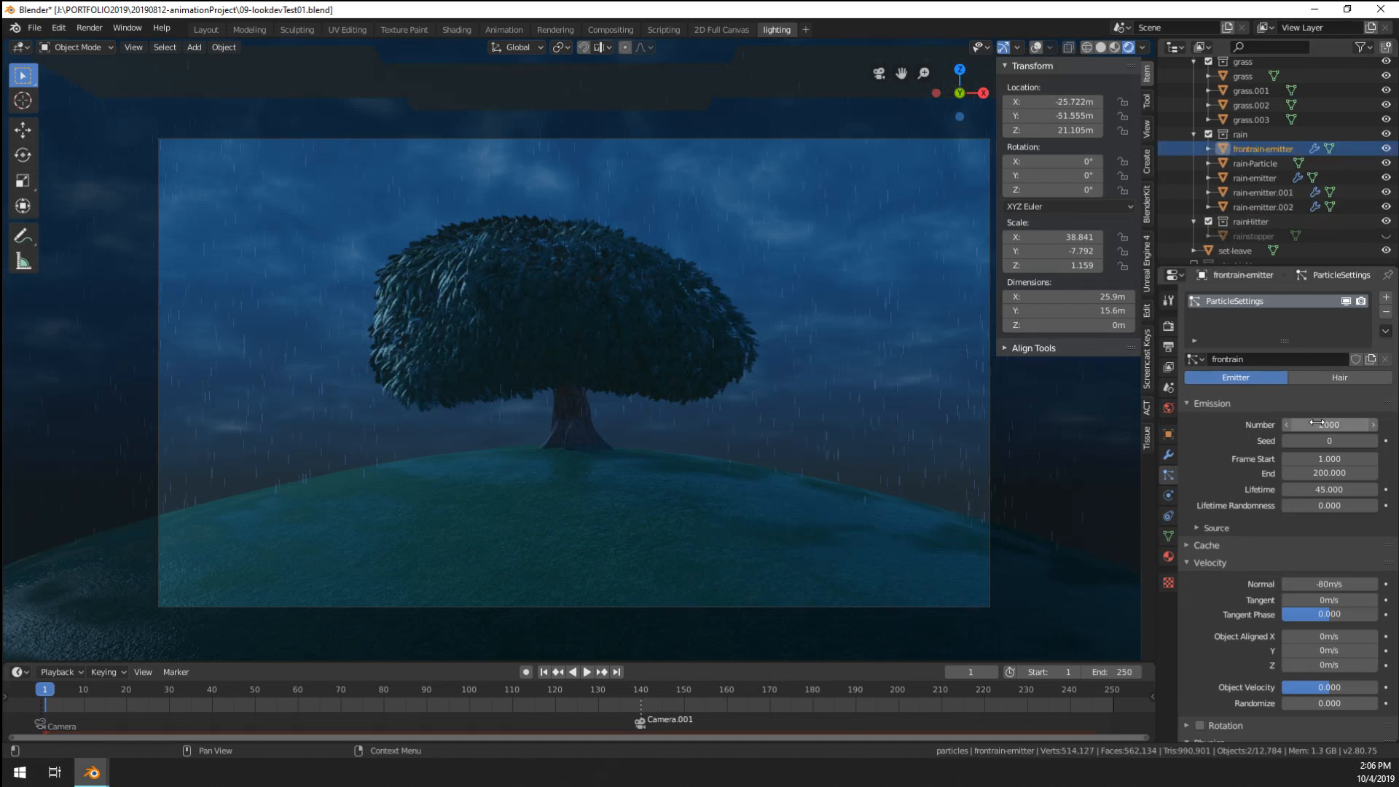
left_click(1335, 457)
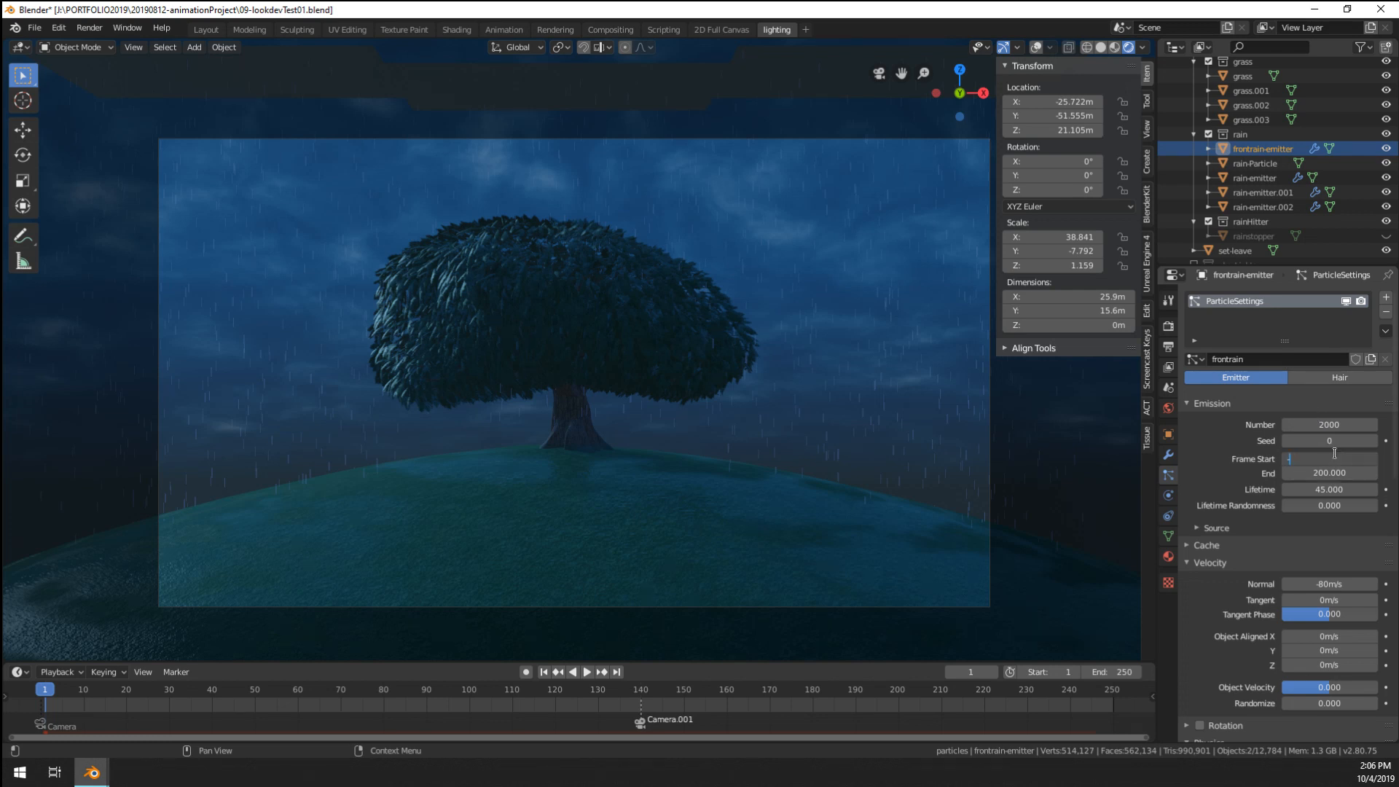
key("Return")
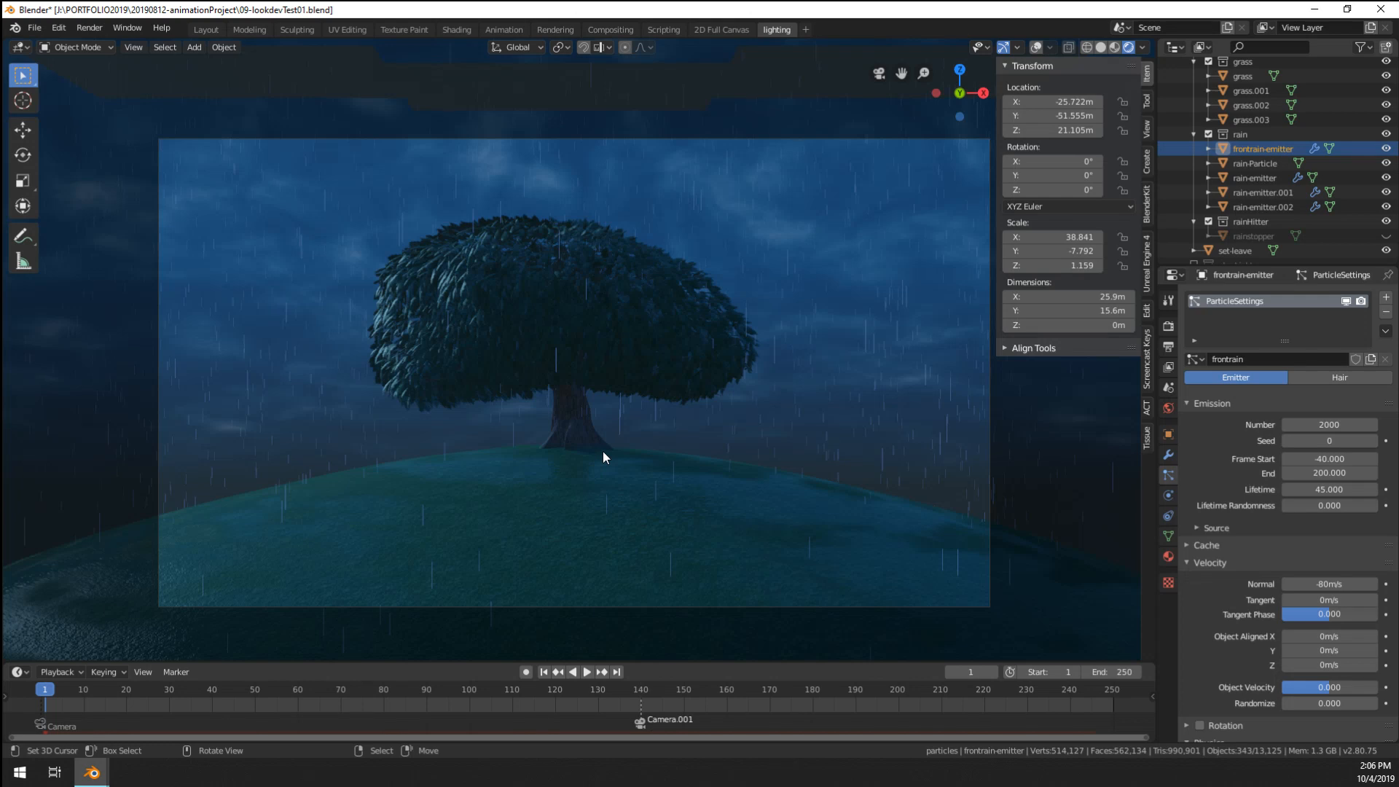
- Render the current frame, check the rain in the render result and close the render window
key("F12")
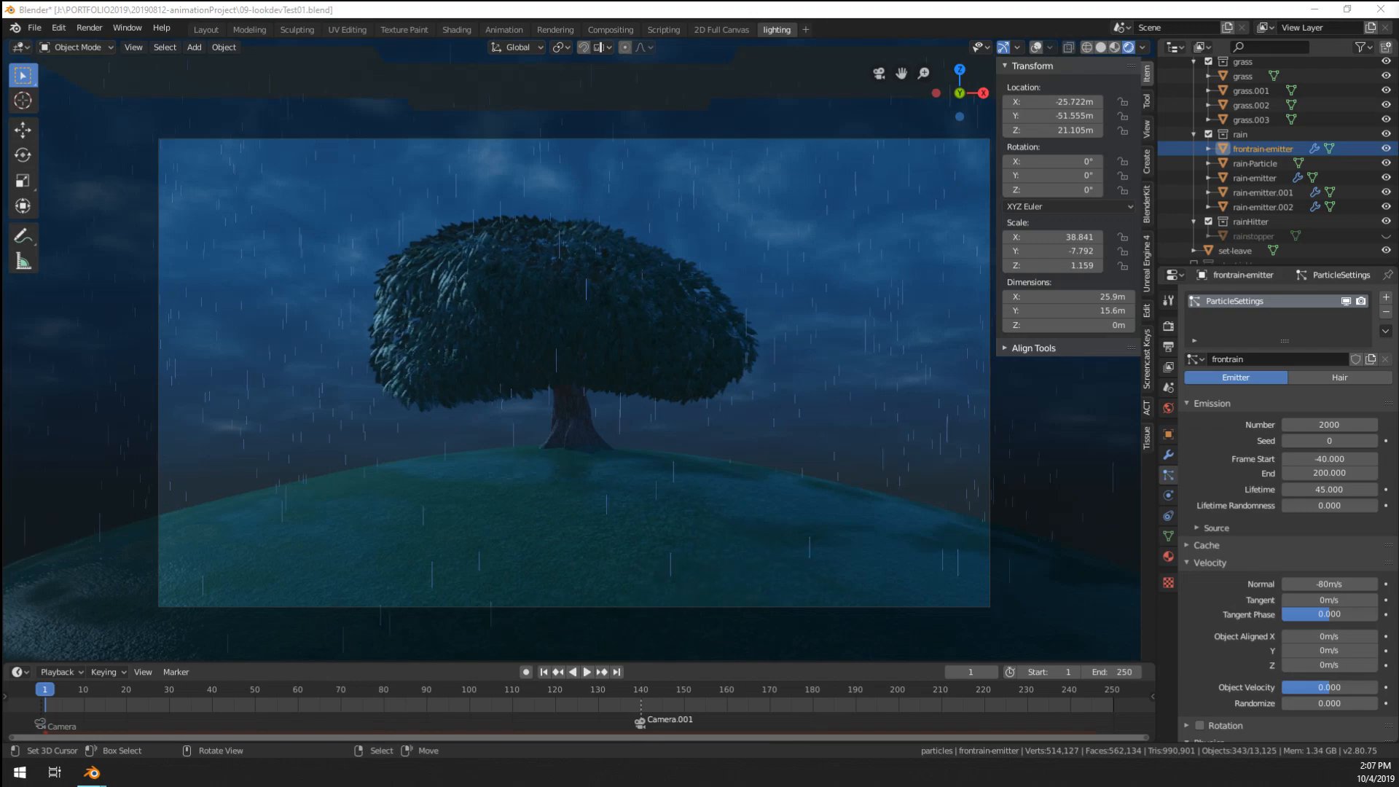
key("F11")
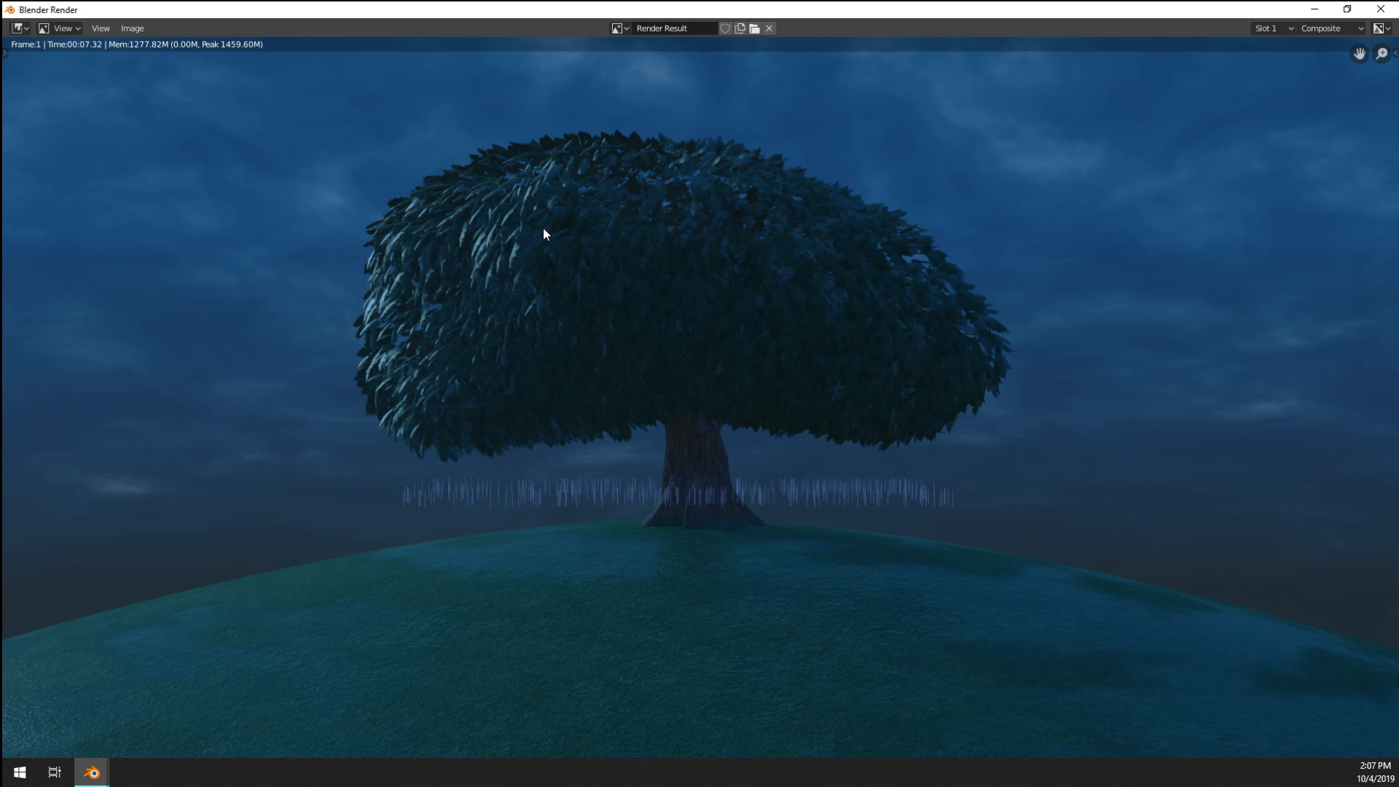
left_click(1381, 9)
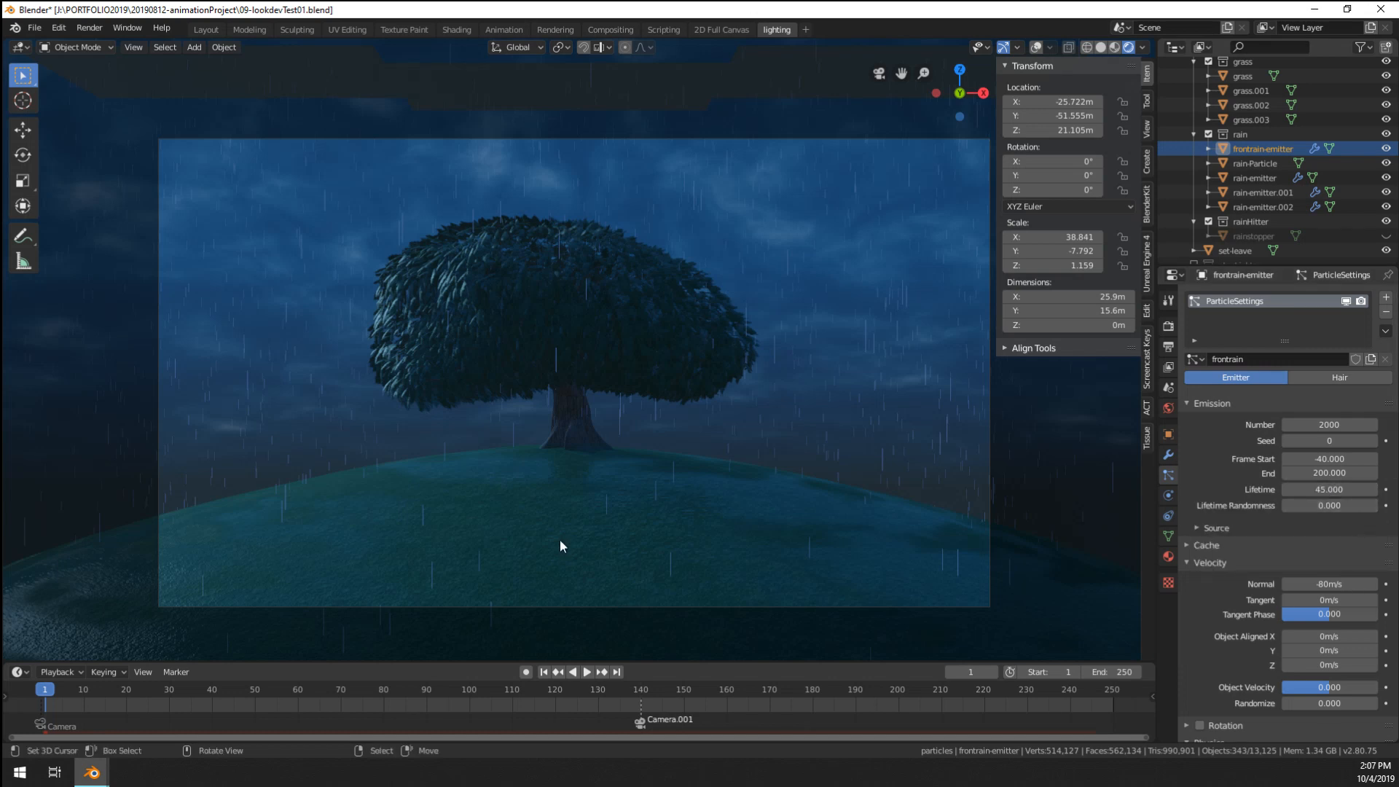
- Switch to the Shading workspace and select the hill to show its whole material node tree
middle_click_drag(560, 539, 719, 242)
scroll(565, 547, "up", 6)
left_click(457, 30)
scroll(719, 242, "up", 3)
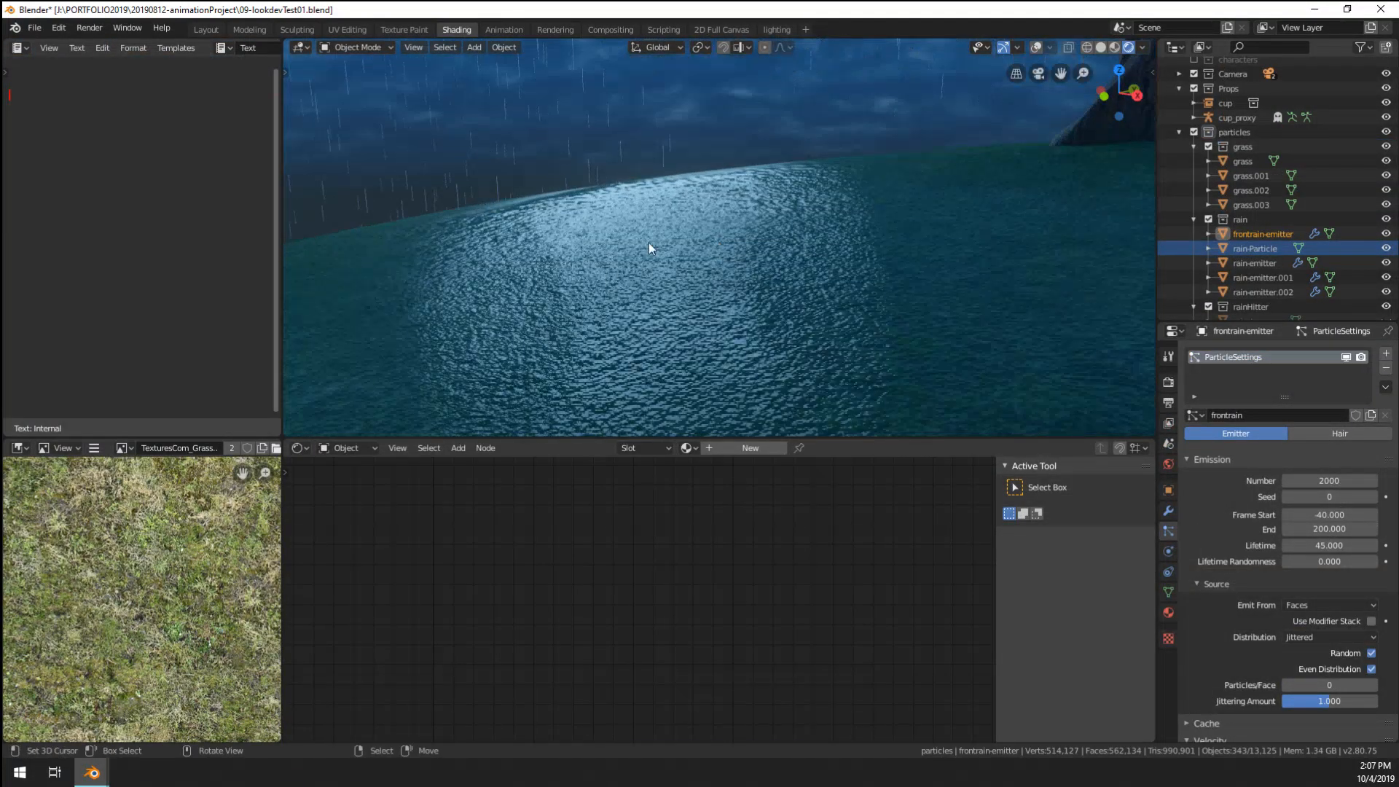
left_click(733, 305)
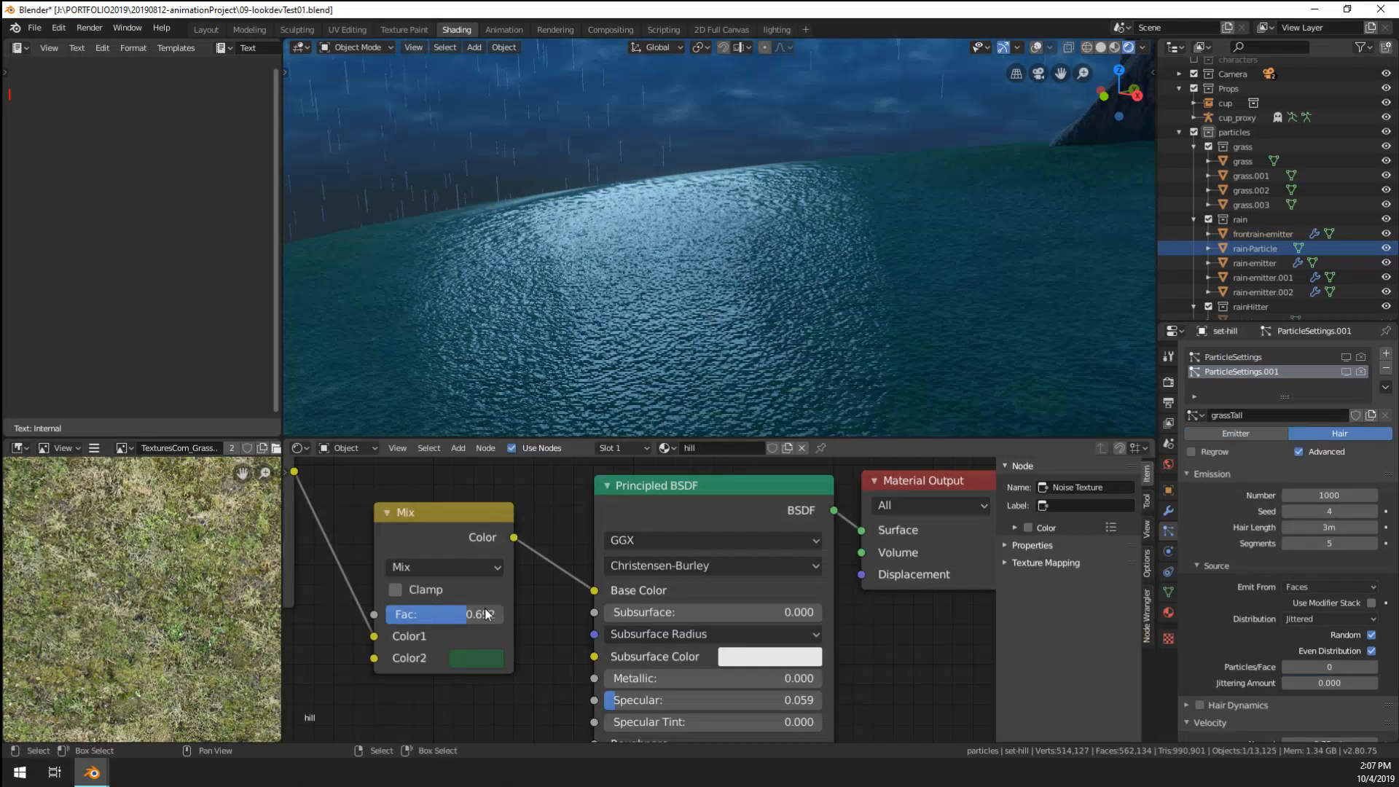
key("Home")
middle_click_drag(514, 607, 696, 547)
scroll(707, 544, "up", 1)
scroll(620, 619, "down", 3)
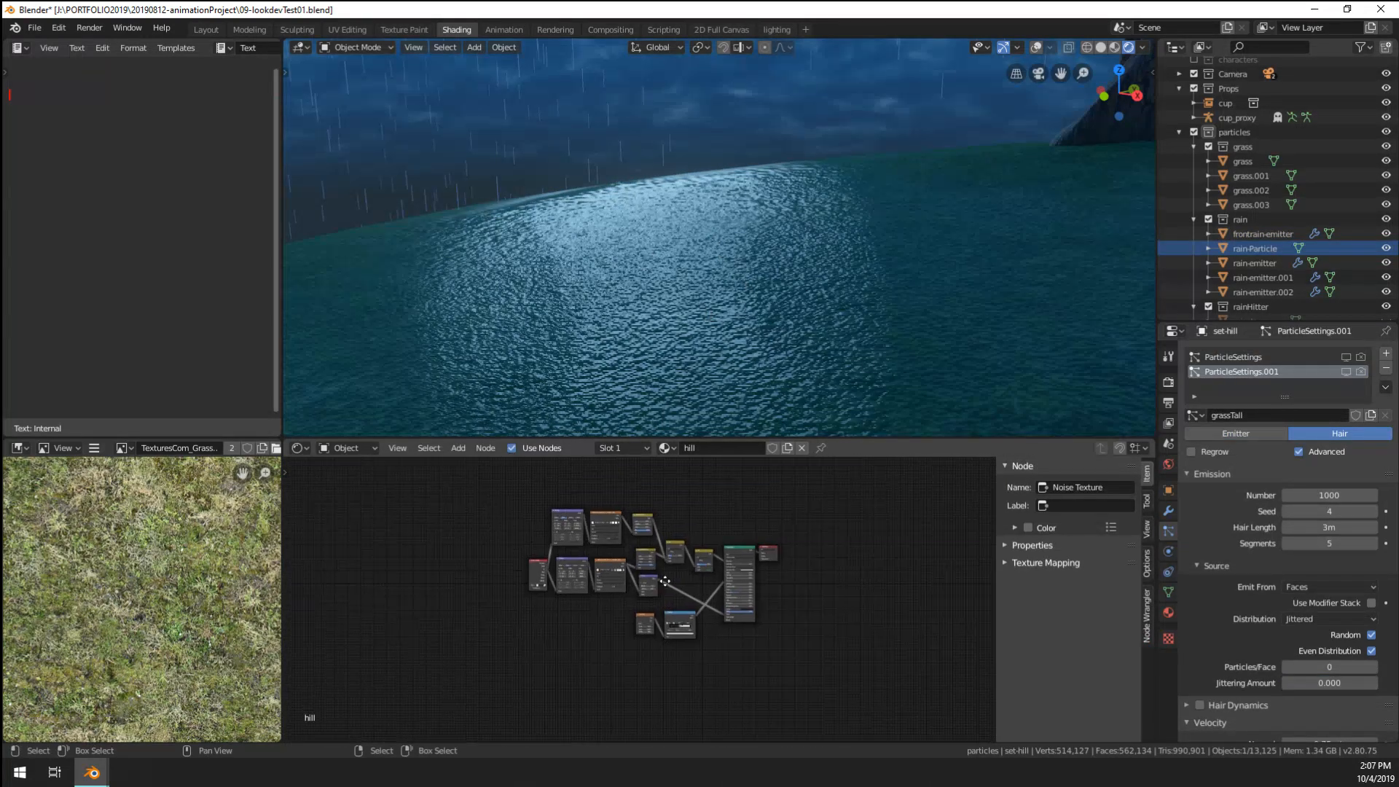
- Move the texture and mix nodes of the hill material away from the Principled BSDF to make room
key("b")
left_click_drag(496, 500, 656, 637)
scroll(636, 615, "up", 6)
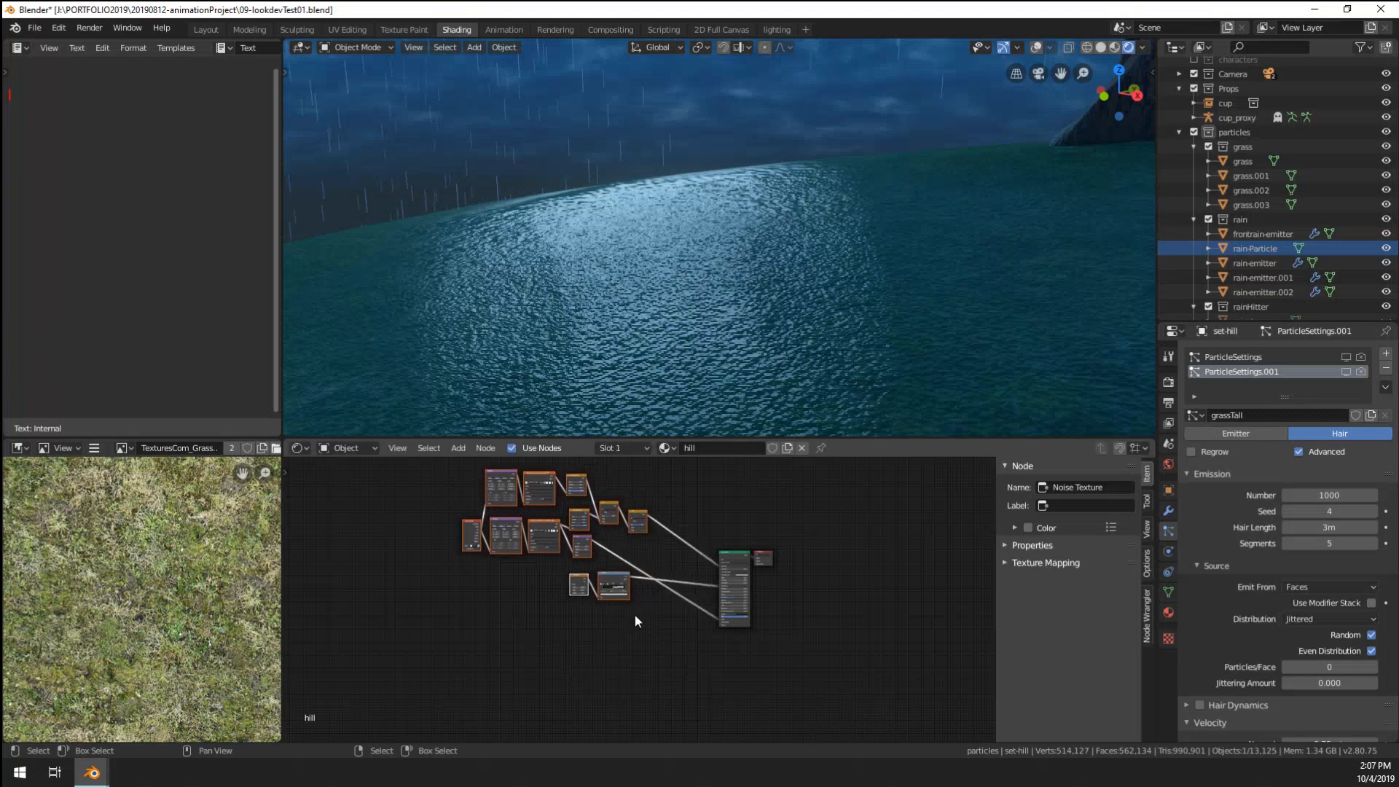
- Add a Voronoi Texture below the existing hill nodes, preview it on the surface and set its Scale to 253
scroll(610, 596, "up", 2)
key("shift+a")
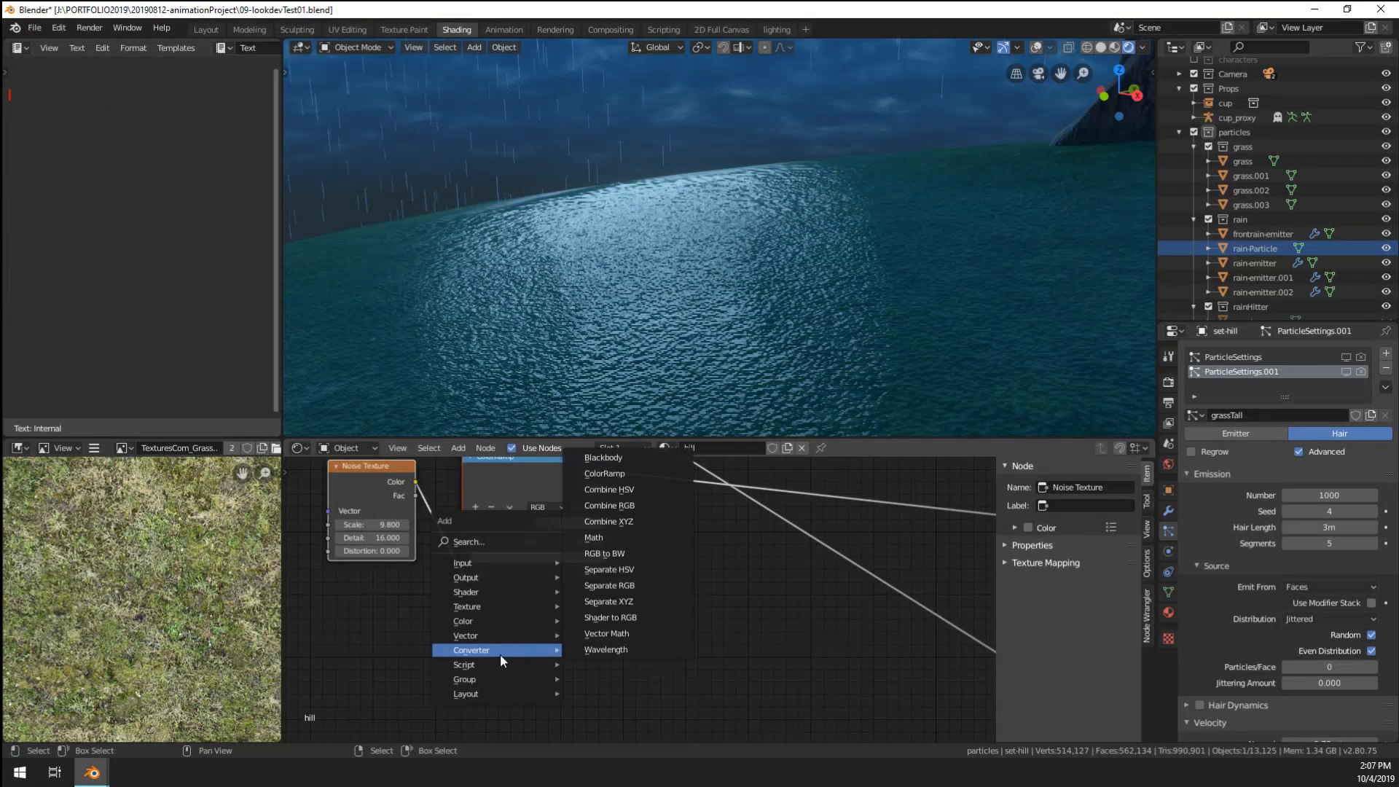
mouse_move(488, 634)
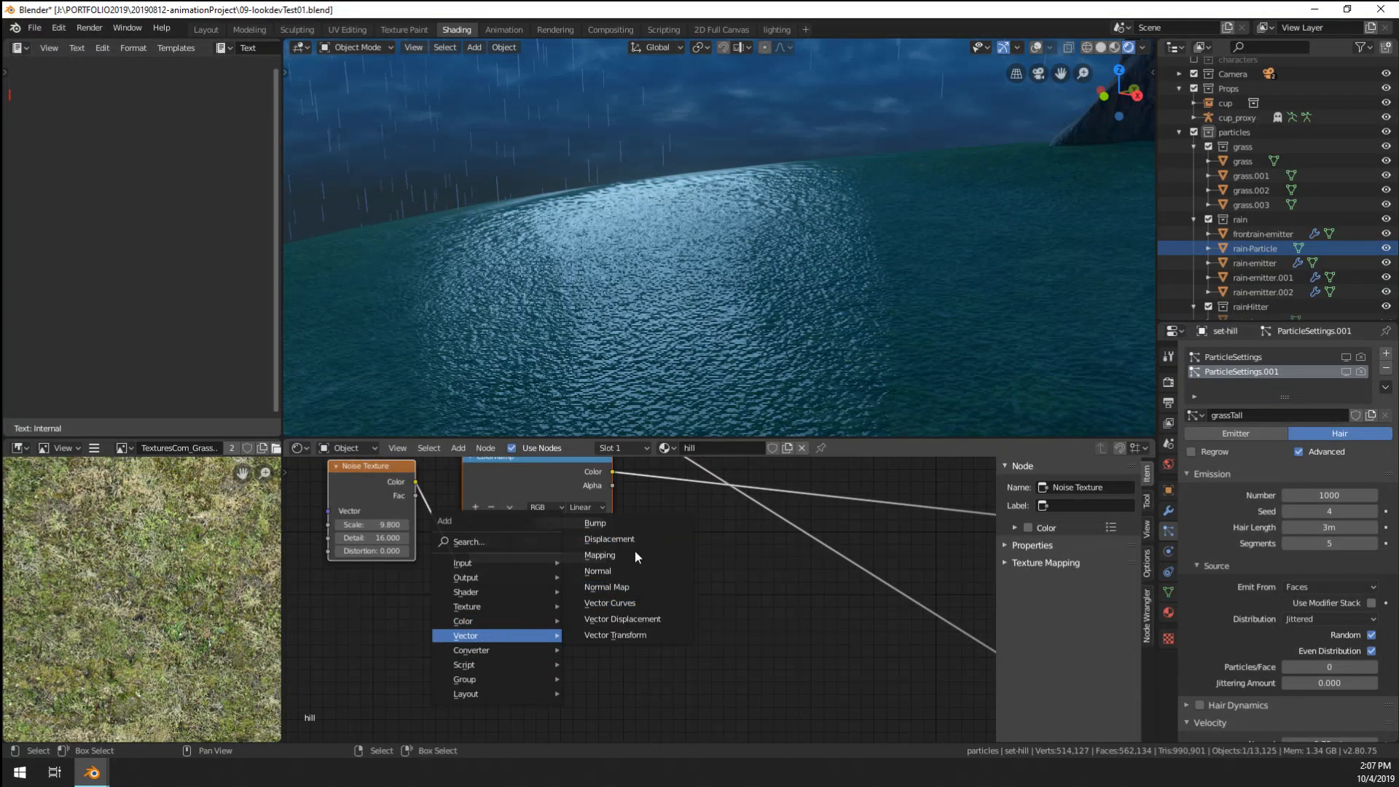
mouse_move(494, 605)
left_click(621, 590)
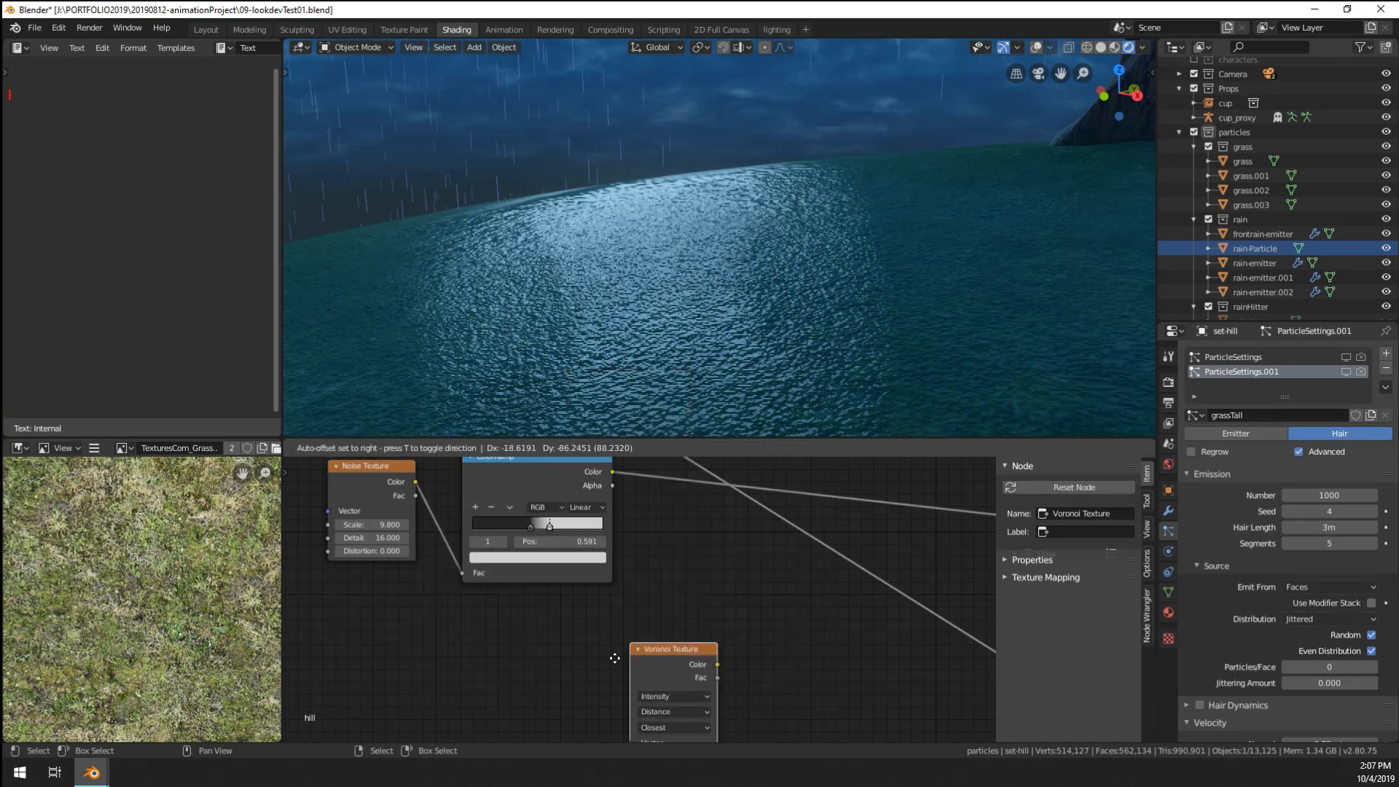
left_click(554, 679)
left_click(562, 684, "ctrl+shift")
middle_click_drag(668, 644, 711, 513)
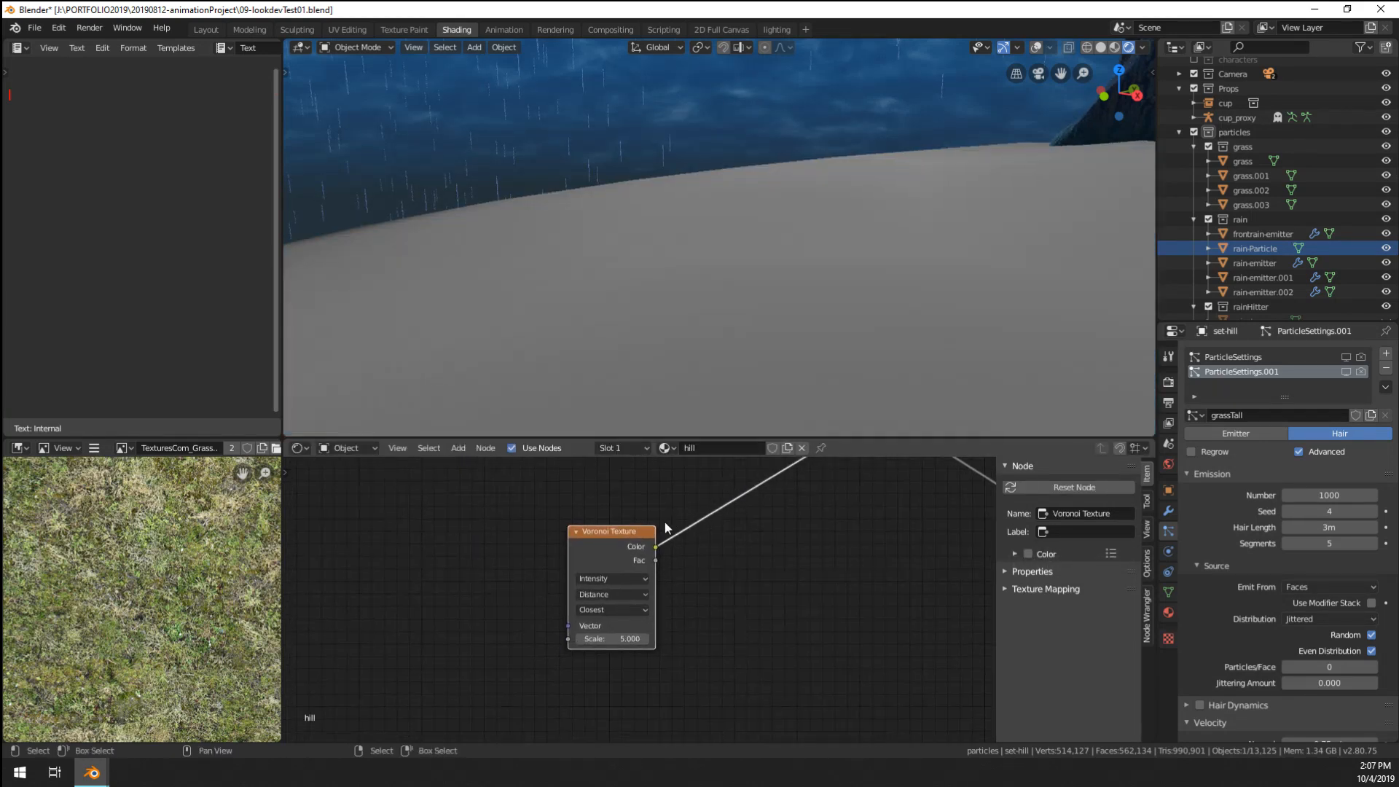
left_click_drag(616, 638, 716, 639)
left_click_drag(575, 547, 408, 568)
- Insert a Bump node after the Voronoi Texture, feeding its Height, and set the Strength to 0.342
key("shift+a")
mouse_move(562, 552)
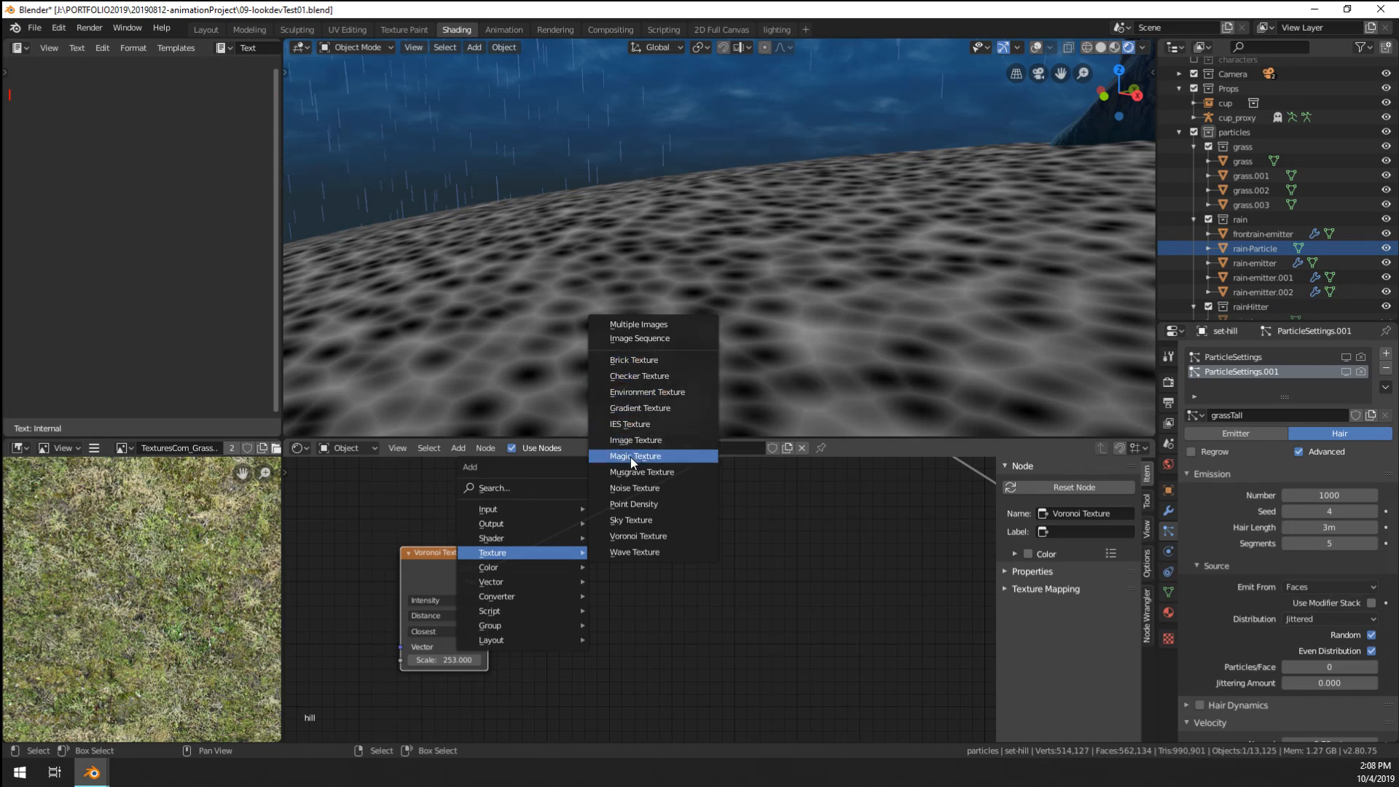
mouse_move(508, 581)
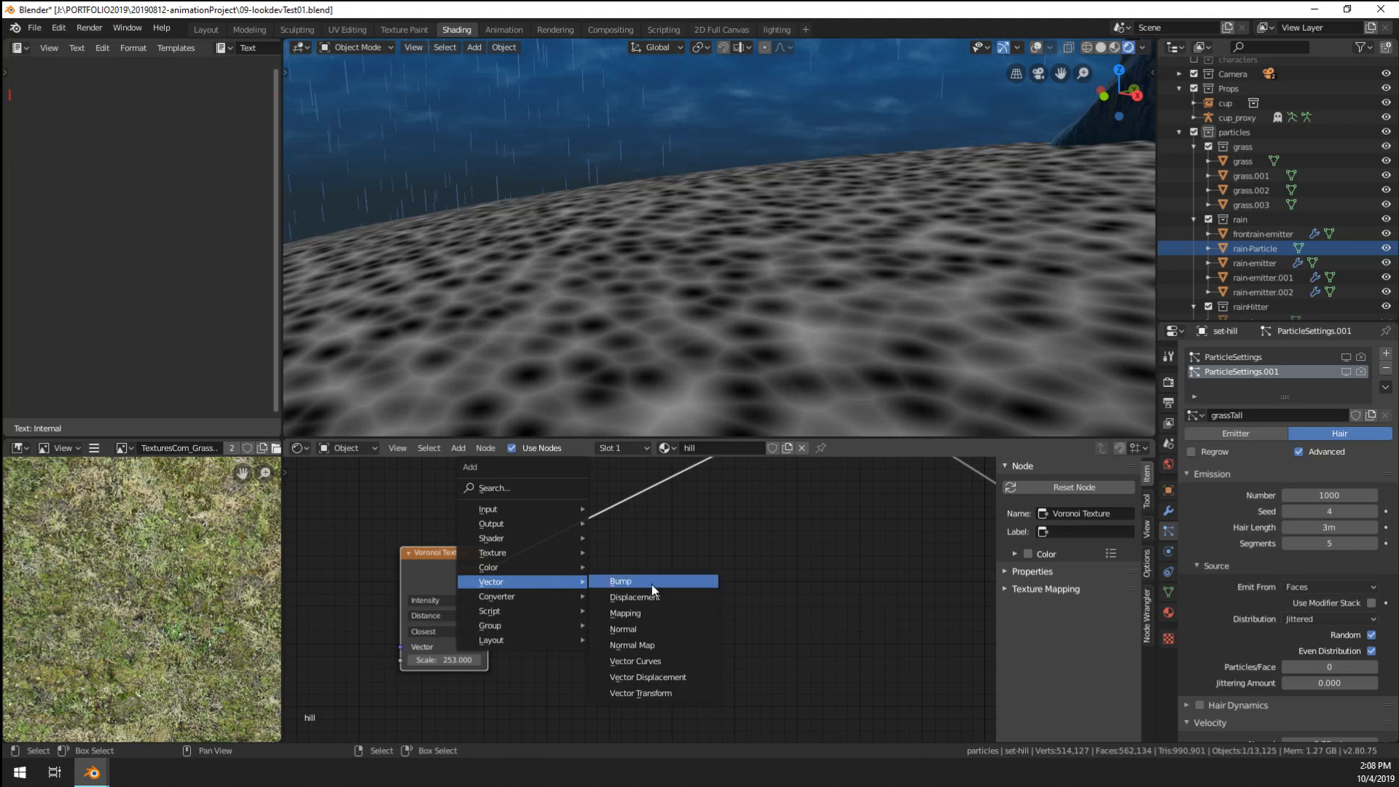
left_click(652, 583)
left_click(545, 506)
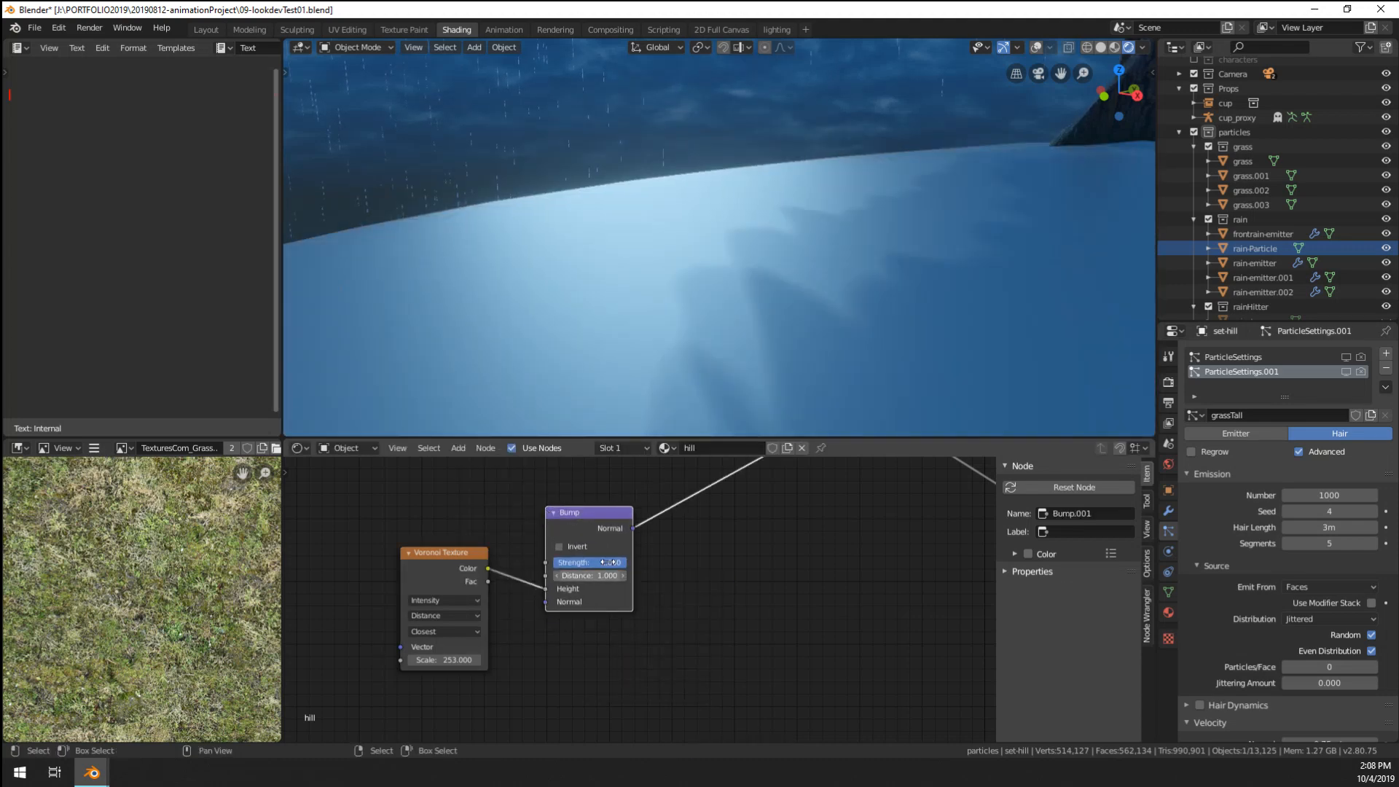
left_click_drag(610, 569, 562, 569)
middle_click_drag(561, 569, 687, 566)
- Move the Voronoi Texture aside and insert a ColorRamp between it and the Bump node
left_click_drag(568, 605, 313, 612)
key("shift+a")
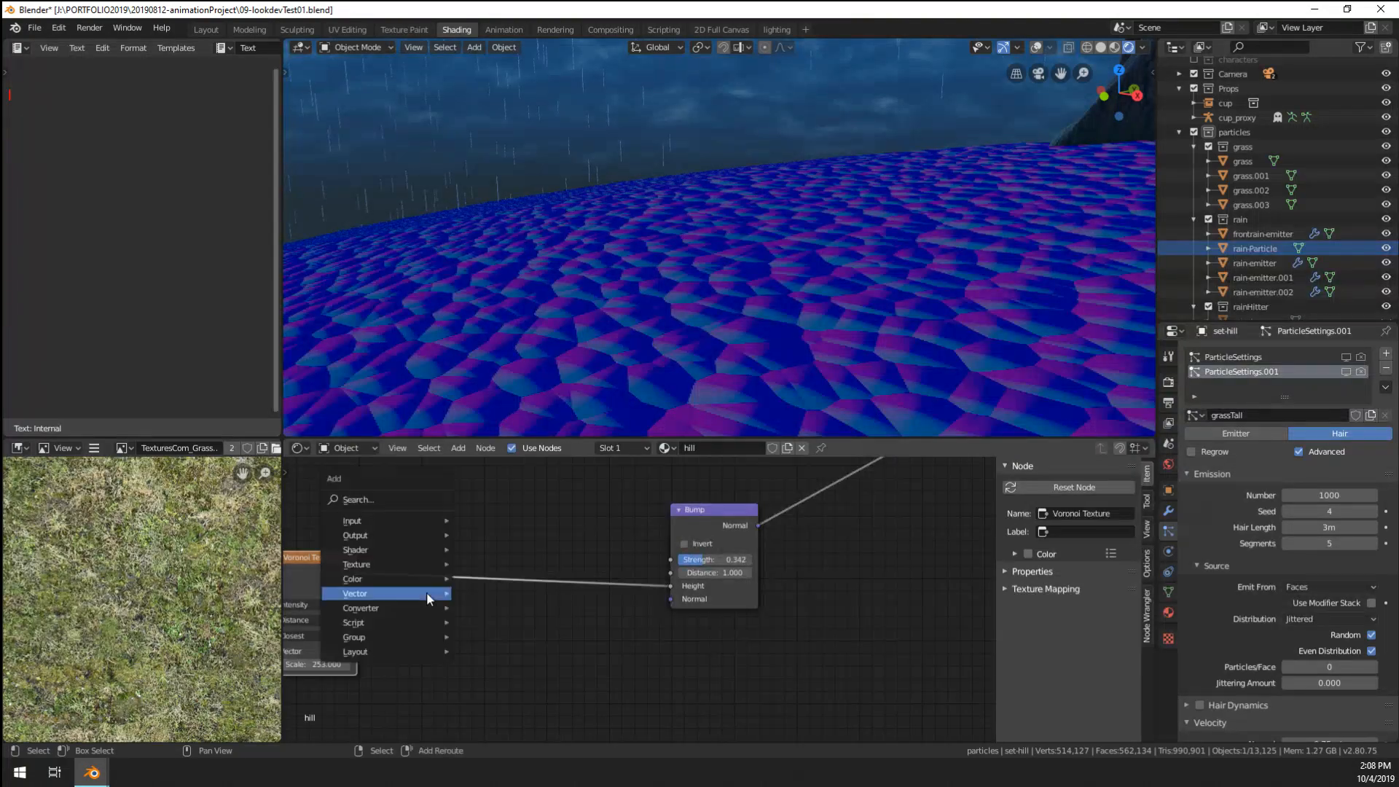
mouse_move(426, 592)
mouse_move(379, 607)
left_click(496, 447)
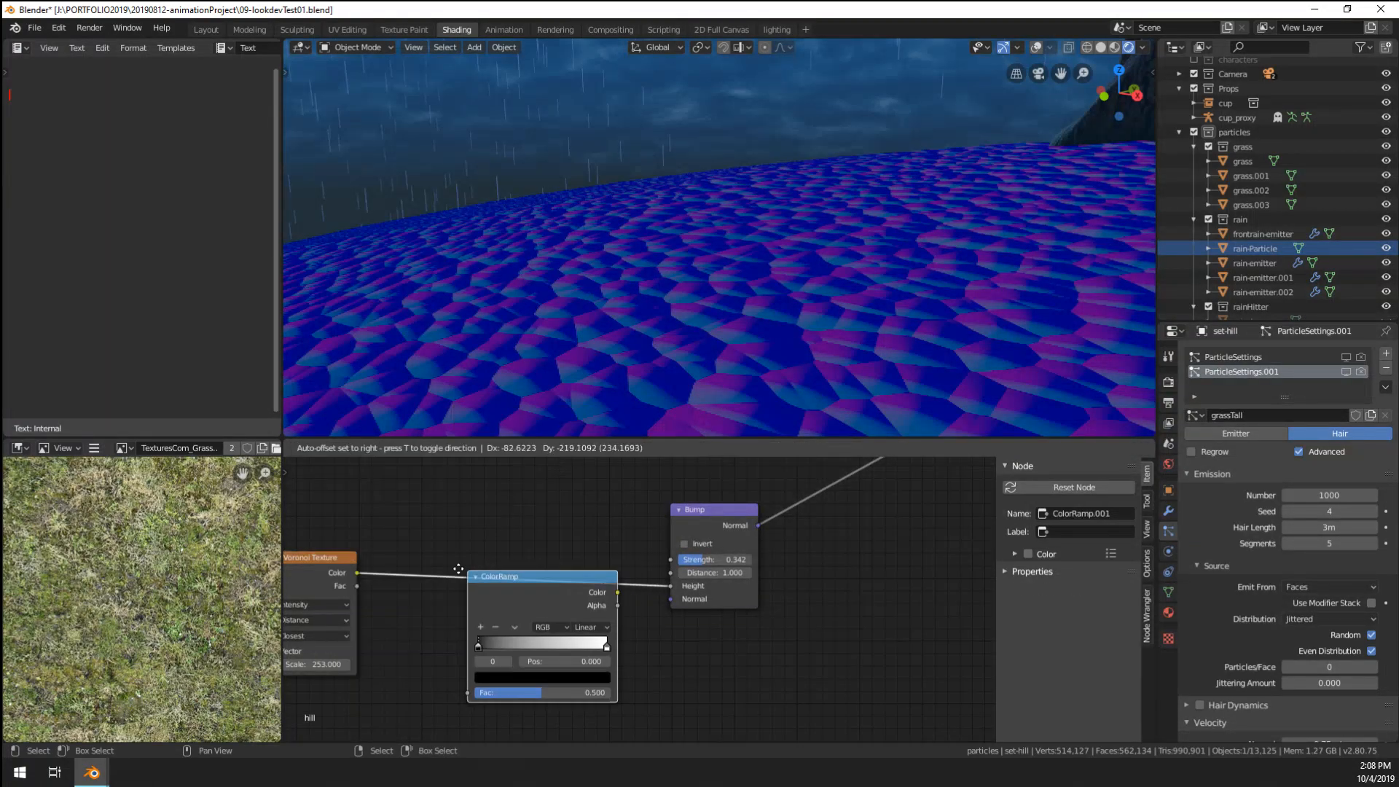
left_click(466, 640)
- Shape the ColorRamp into a narrow white band, adding a third stop and setting the first stop to black at 0.107
left_click_drag(457, 632, 496, 637)
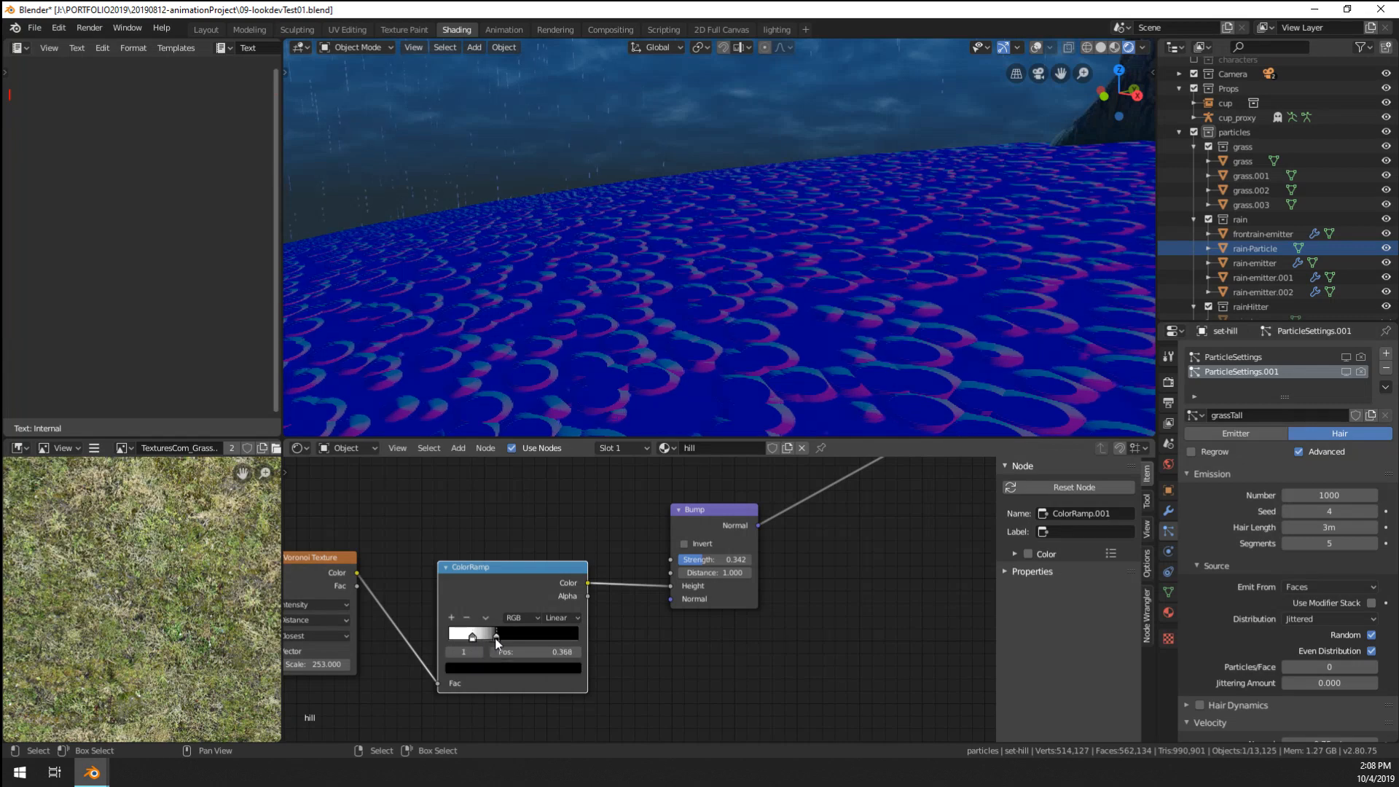
left_click(451, 619)
scroll(474, 641, "up", 2)
left_click_drag(414, 652, 380, 652)
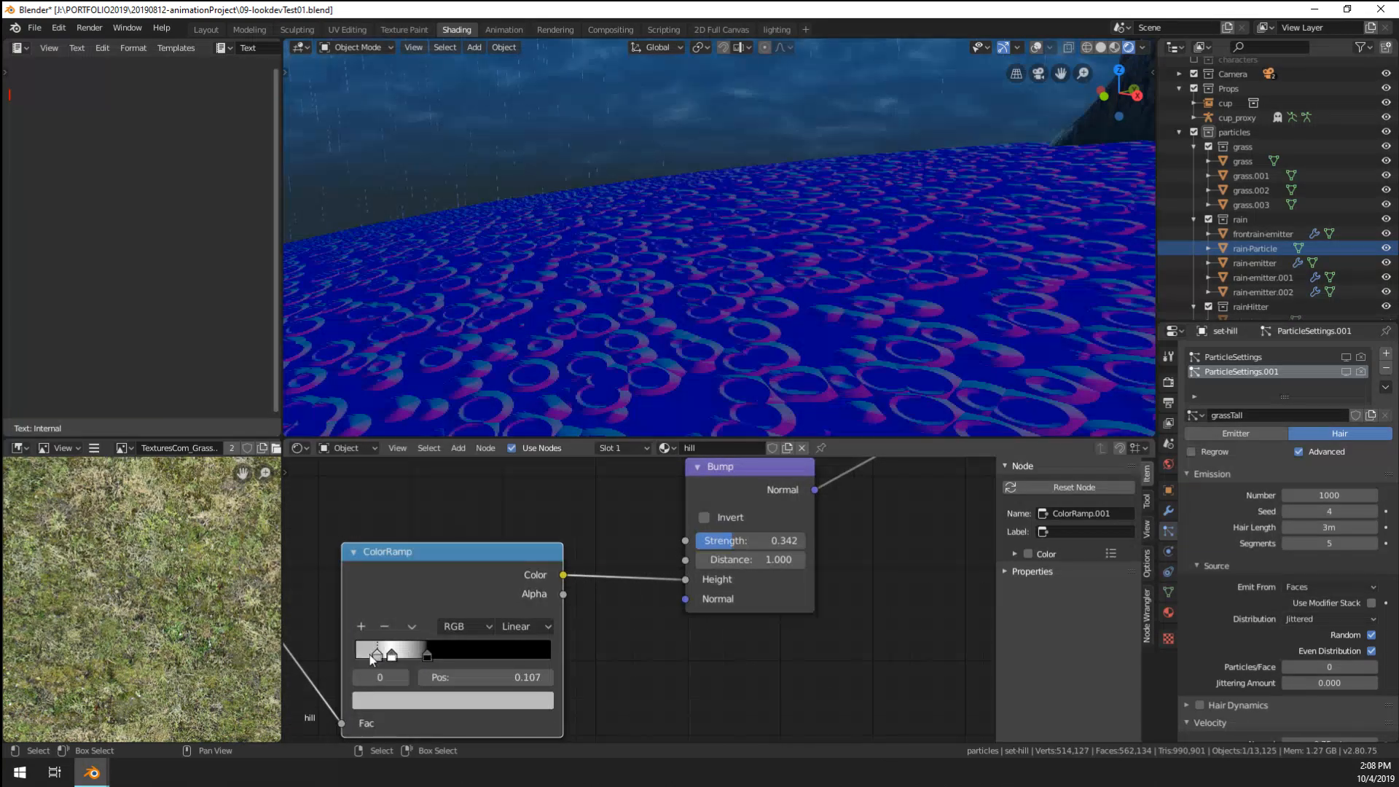
left_click(434, 711)
left_click_drag(507, 534, 507, 641)
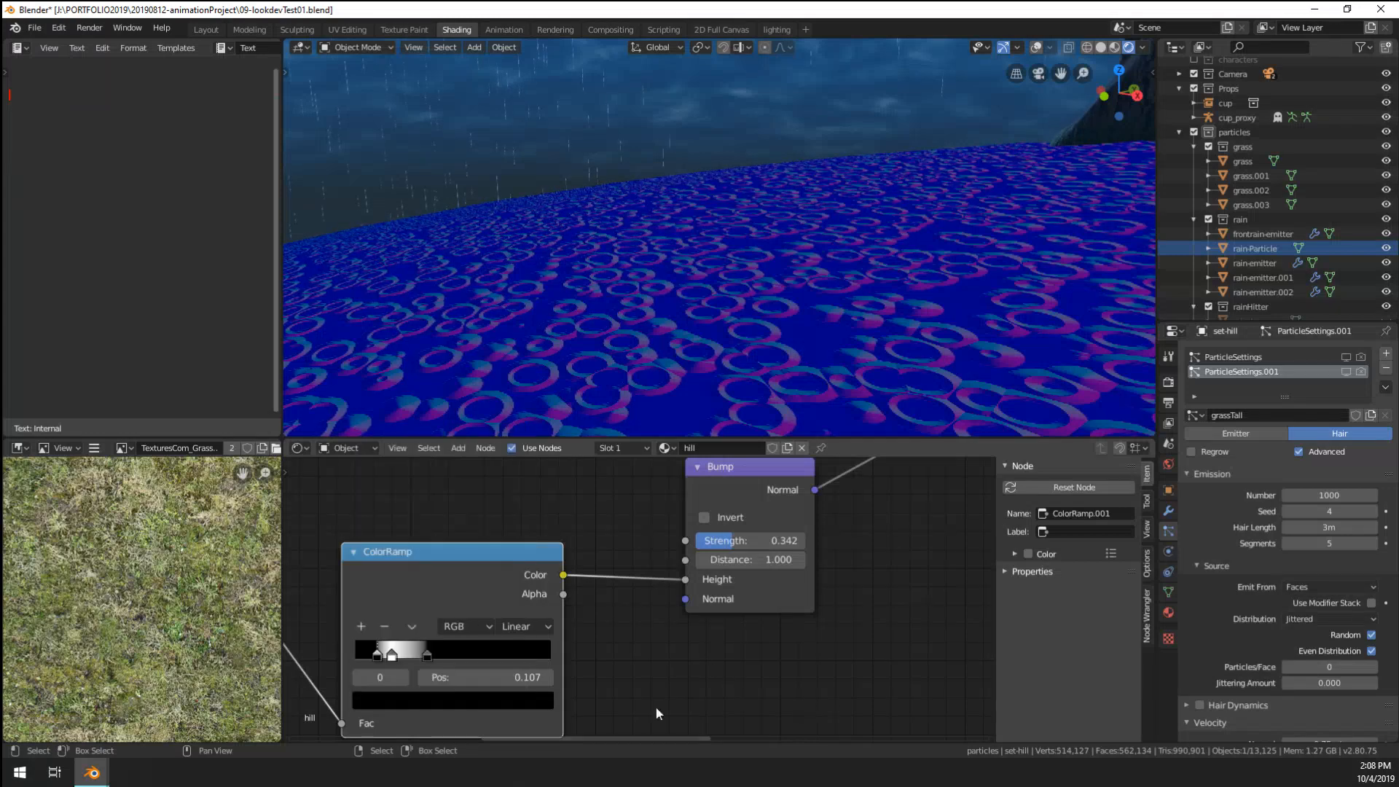
- Shift the ramp's outer black stop outward, move the white stop to 0.273, and inspect the ring pattern around the tree
mouse_move(400, 657)
left_mouse_down()
mouse_move(435, 653)
mouse_move(398, 655)
mouse_move(412, 659)
left_mouse_up()
left_click(405, 656)
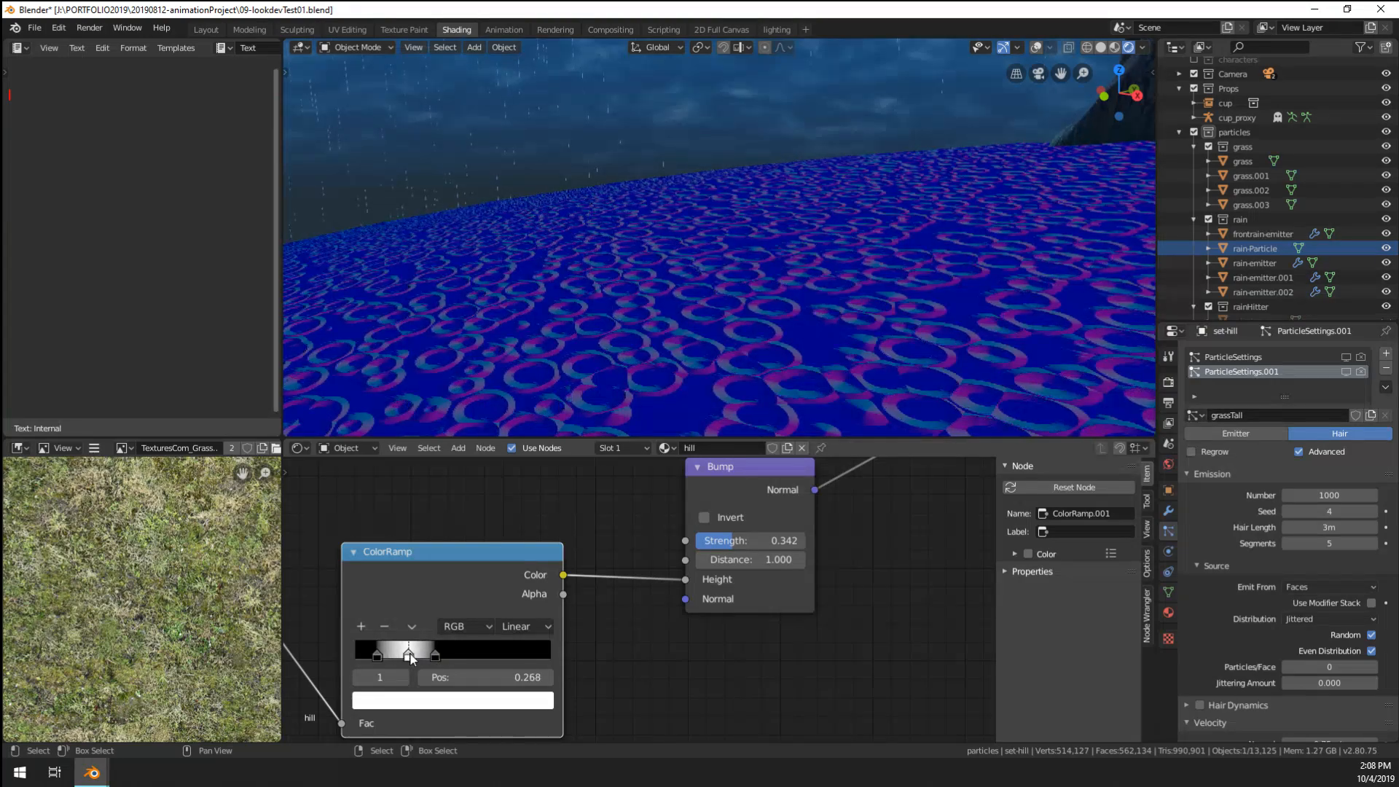
middle_click_drag(531, 422, 652, 311)
scroll(649, 313, "down", 5)
scroll(561, 522, "down", 10)
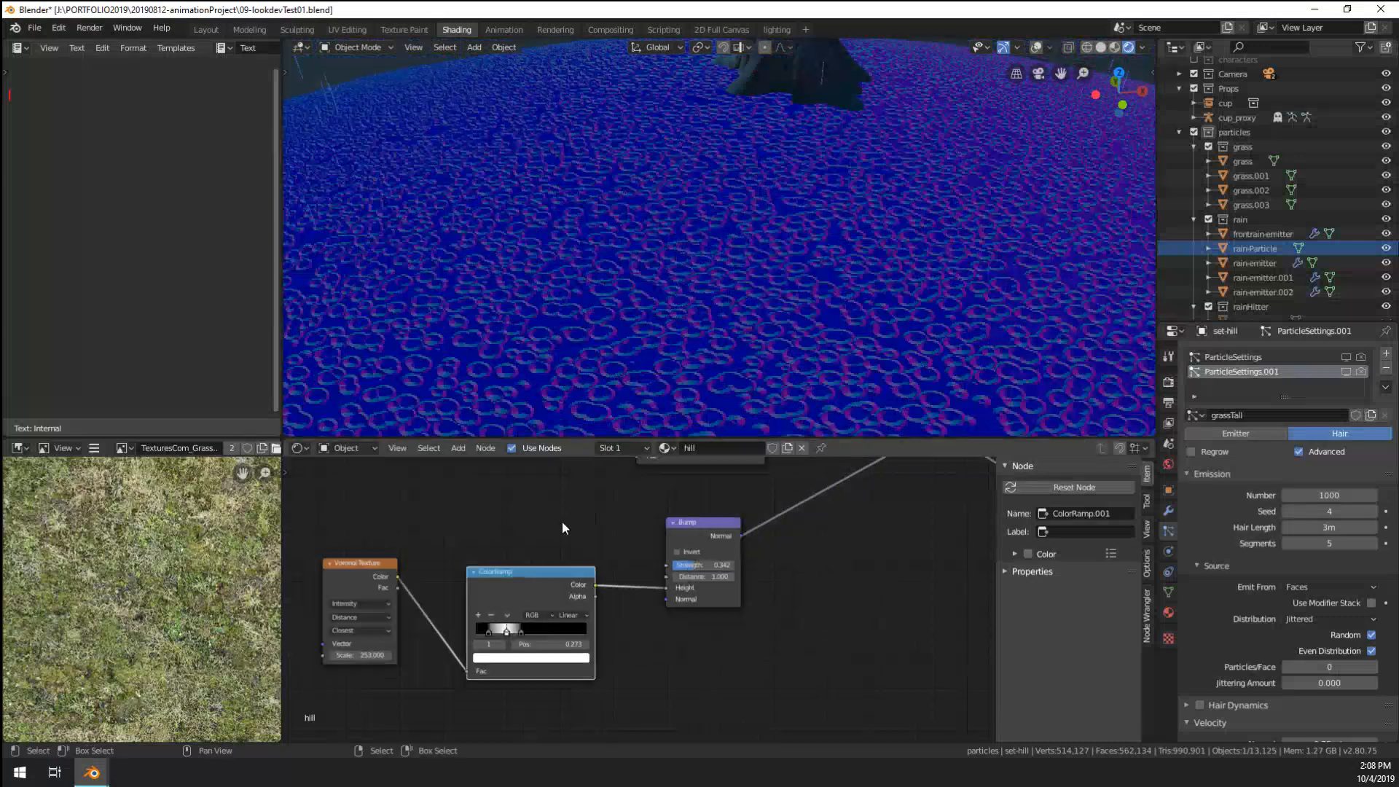
scroll(618, 540, "up", 3)
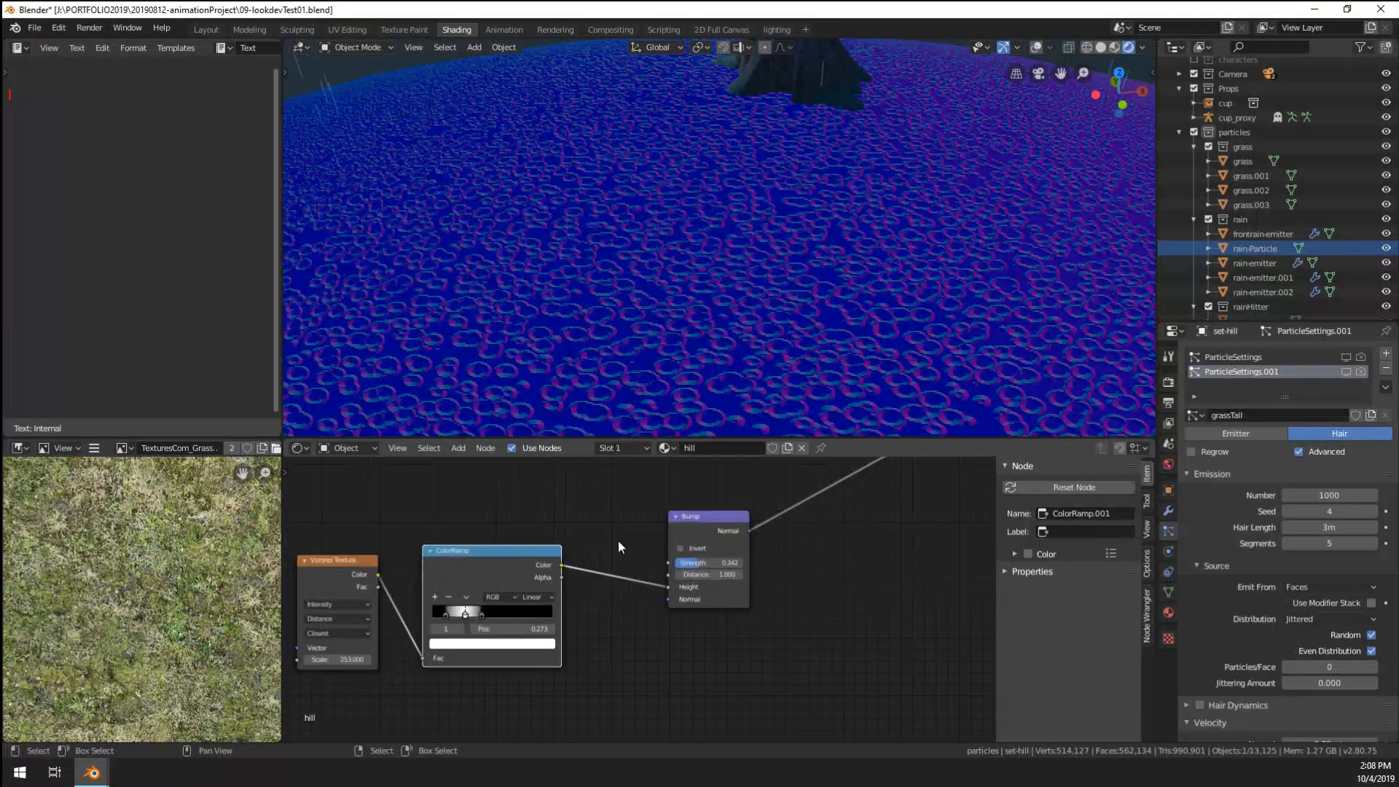
- Reposition the Bump node and add a Noise Texture below the ColorRamp
left_click_drag(709, 522, 642, 577)
middle_click_drag(642, 576, 778, 533)
key("shift+a")
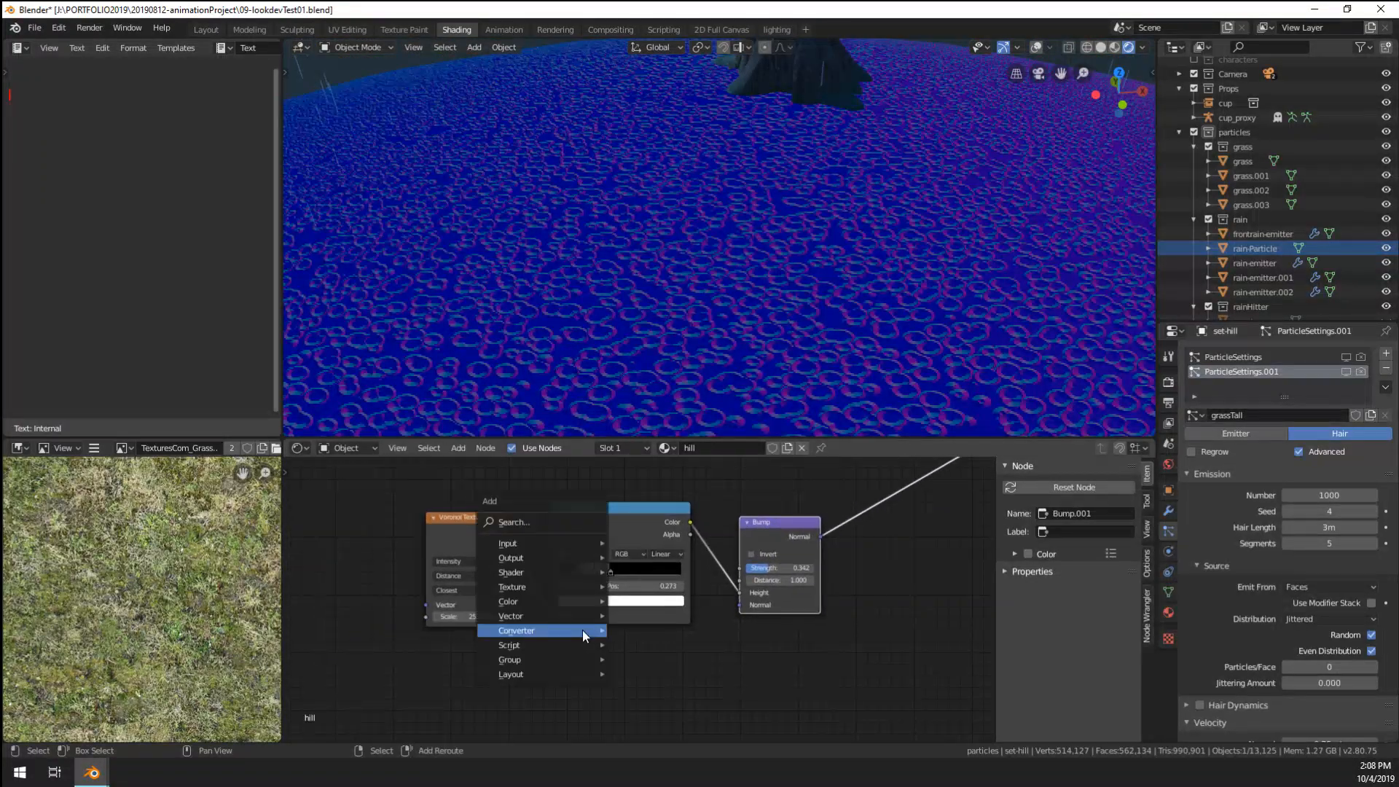
mouse_move(541, 584)
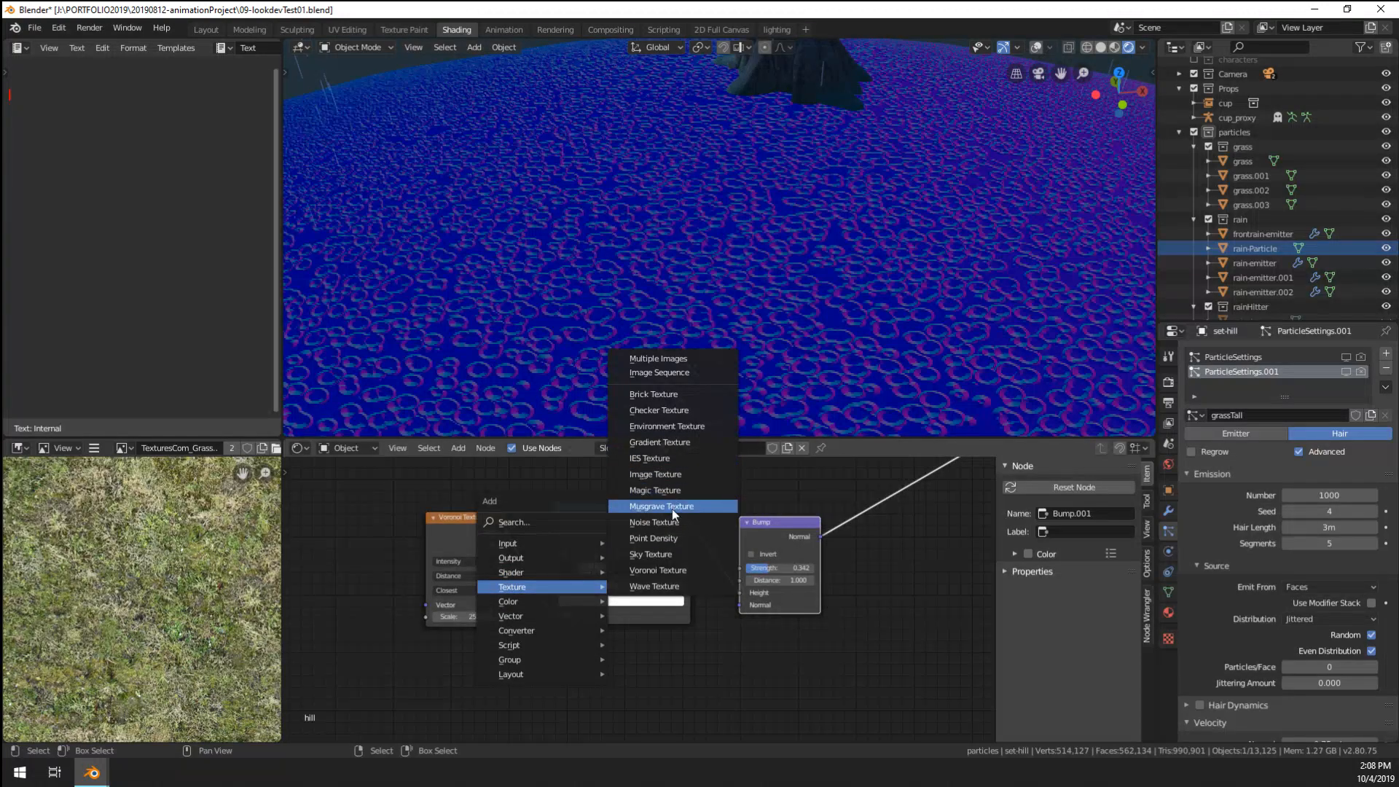
left_click(653, 521)
left_click(576, 656)
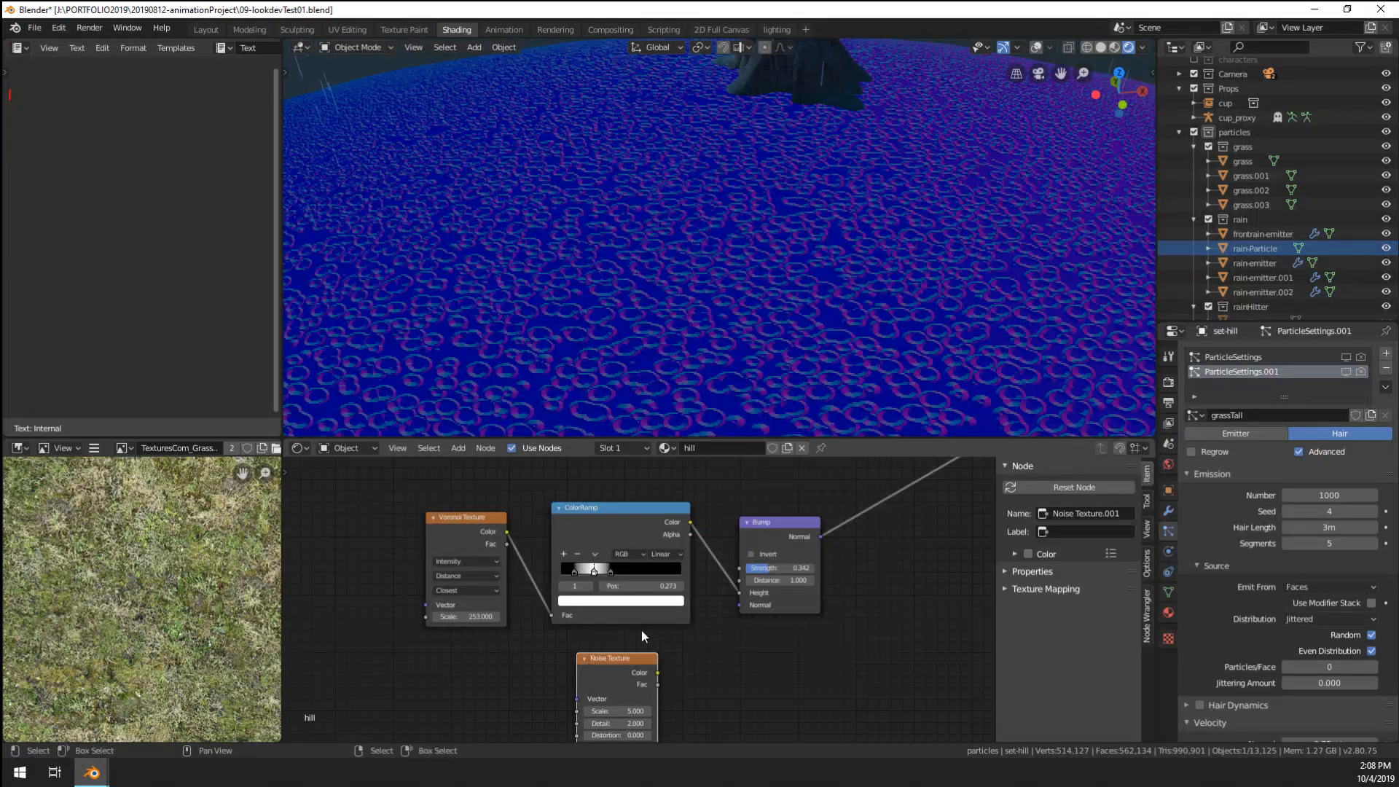
middle_click_drag(579, 605, 601, 583)
- Spread out the Voronoi, ColorRamp and Noise nodes away from the Bump node and preview the ColorRamp on the hill
key("a")
key("g")
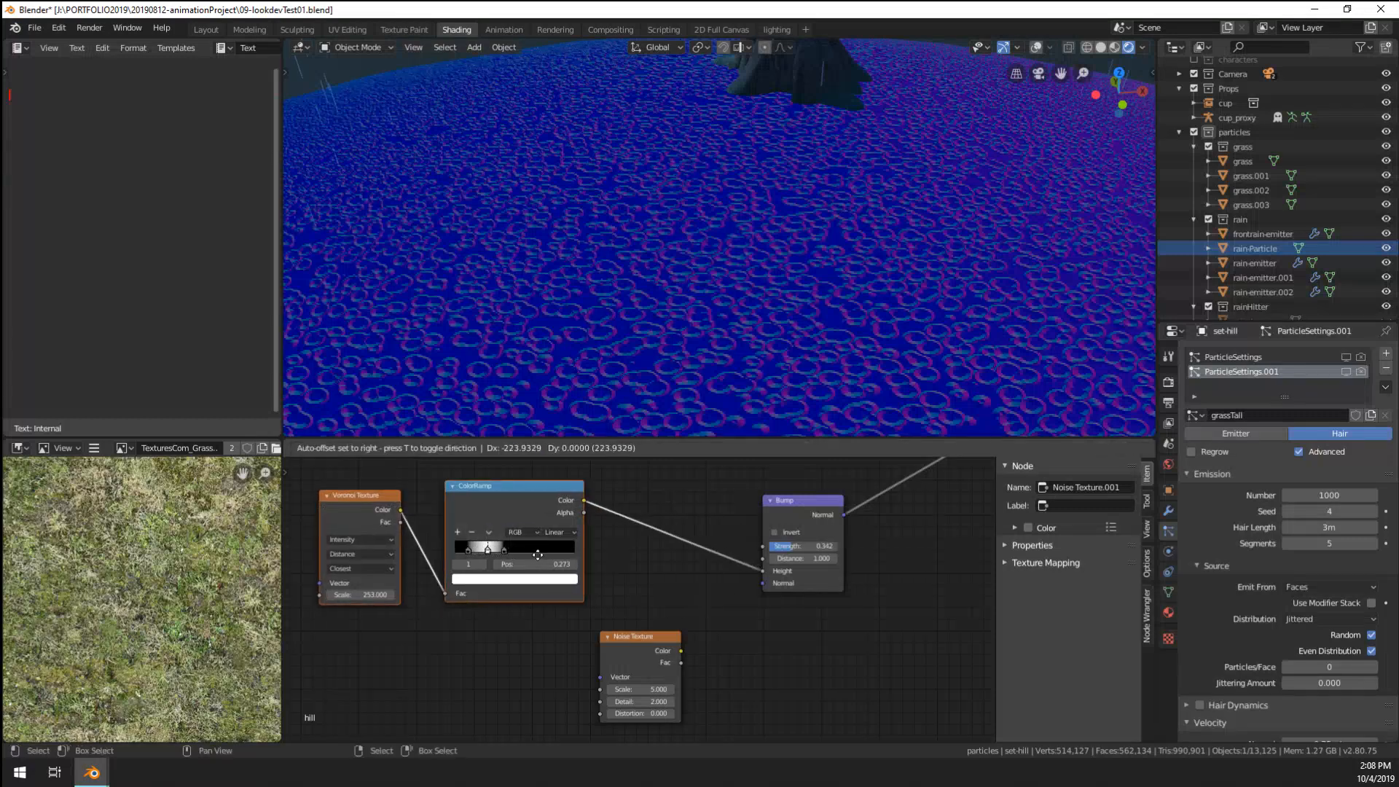
left_click(511, 550)
left_click(538, 501, "ctrl+shift")
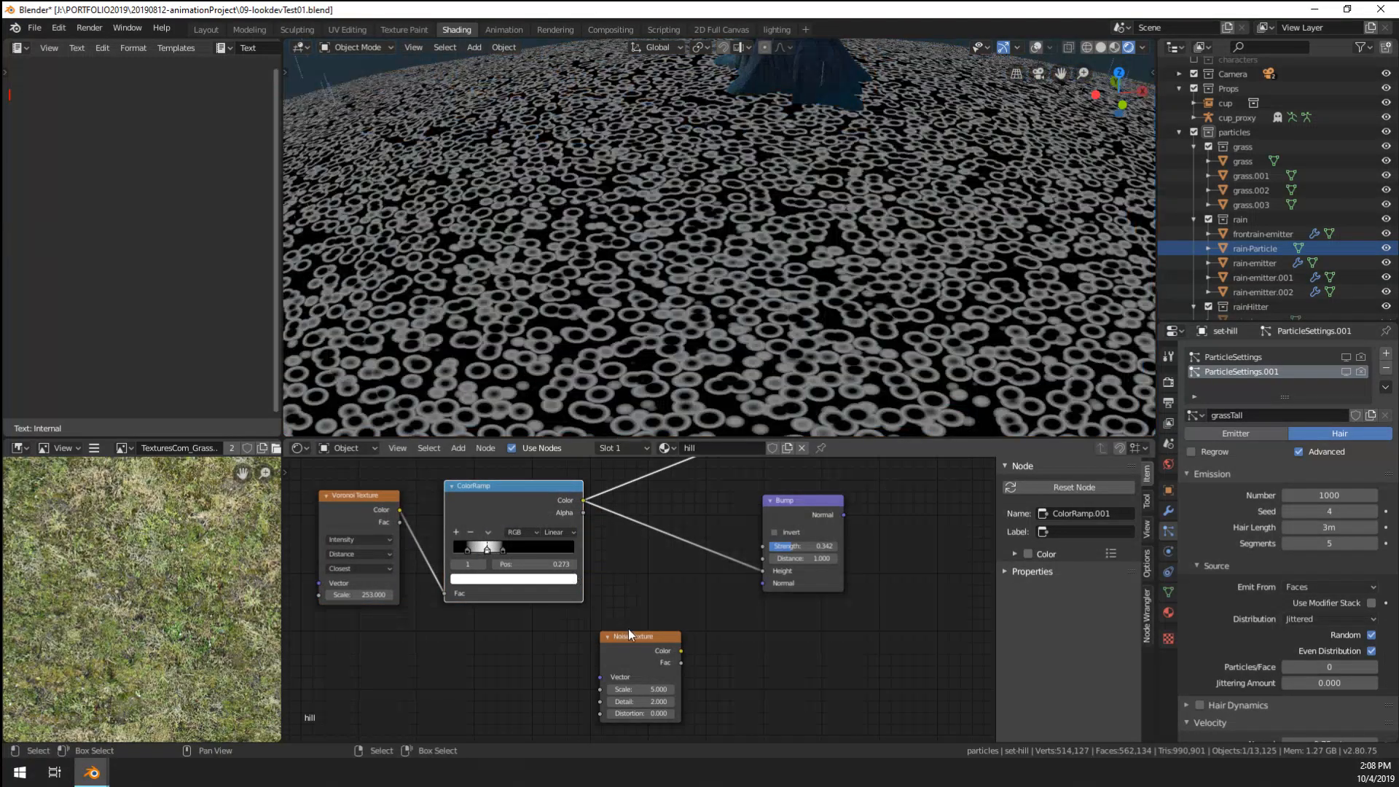
left_click_drag(634, 638, 511, 645)
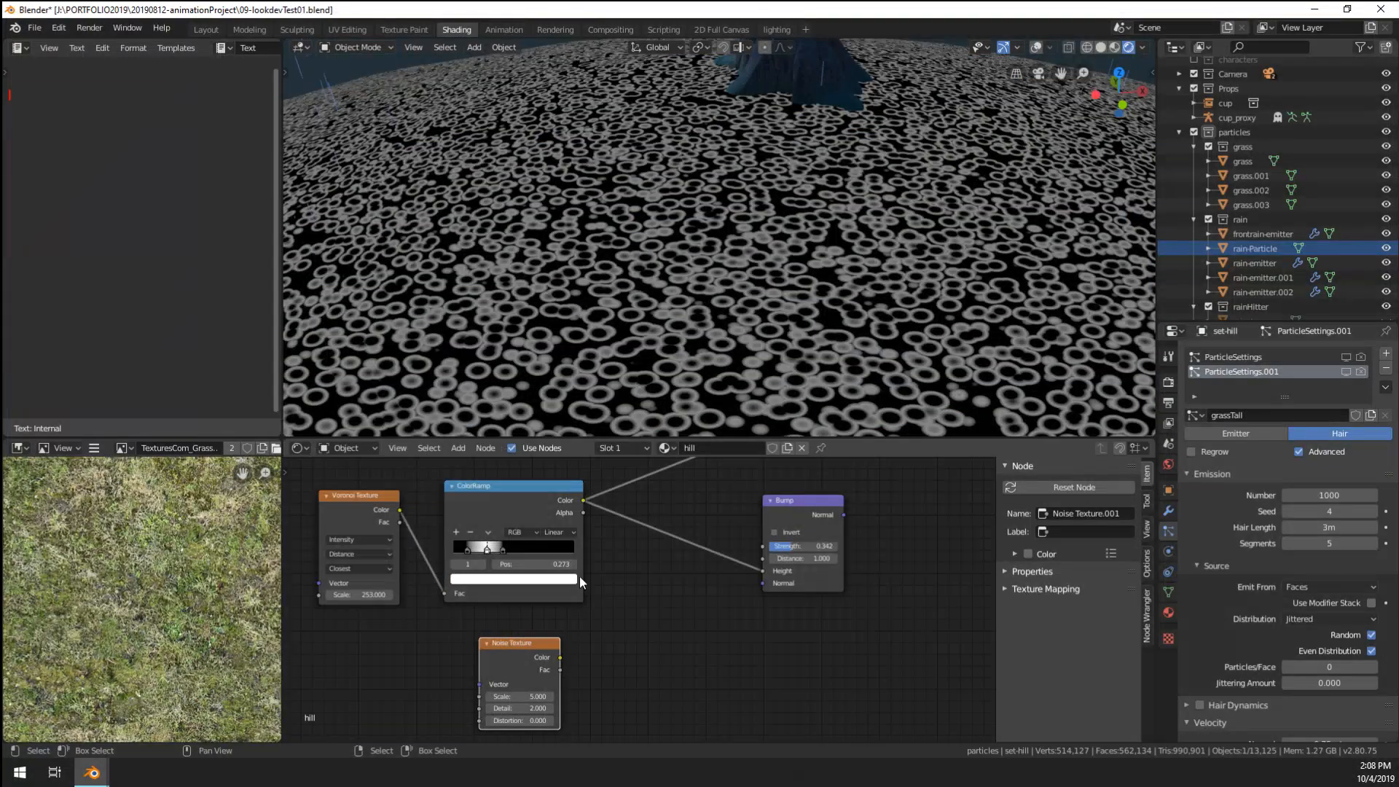
- Insert a Mix node set to Multiply between the ColorRamp and Bump, and connect the Noise Texture's Fac to Color2
key("shift+a")
mouse_move(605, 571)
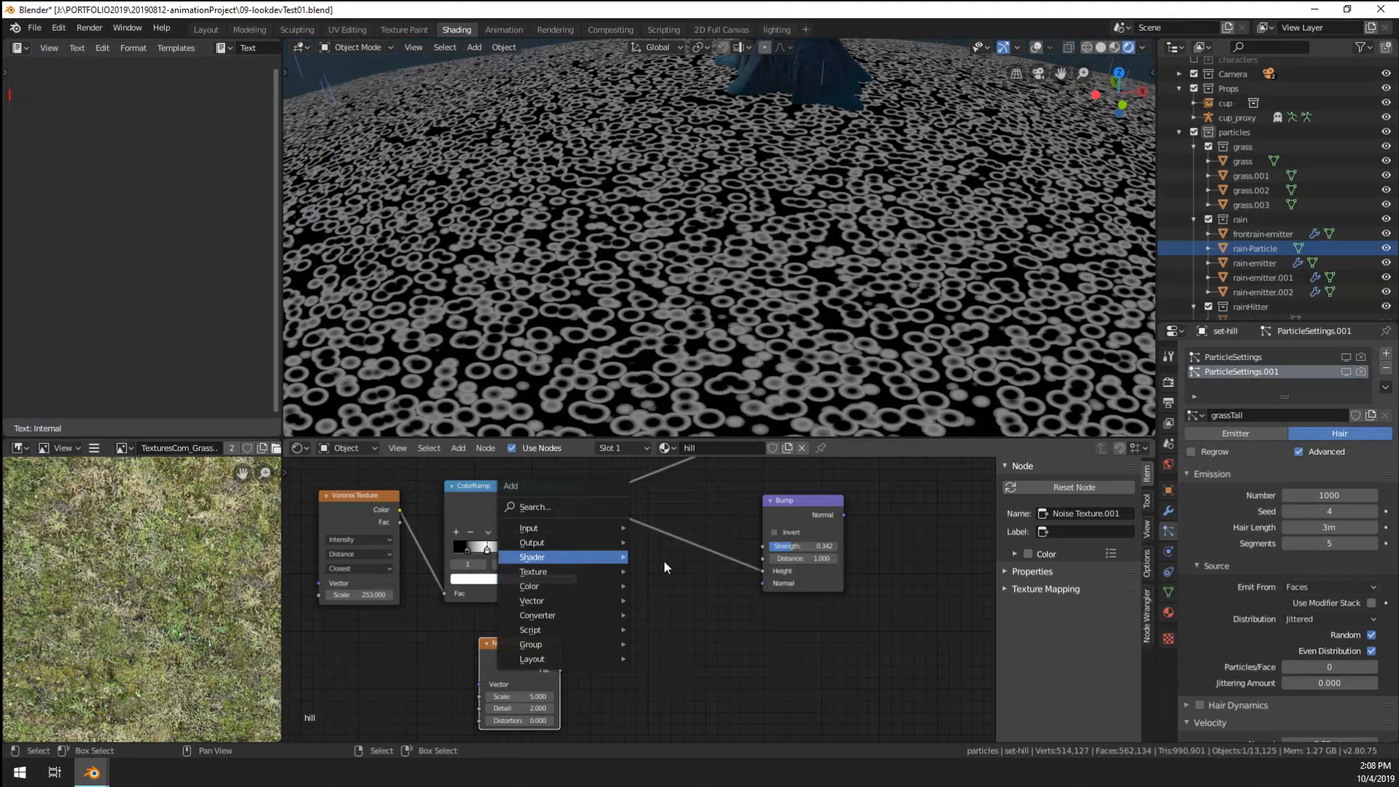
left_click(665, 666)
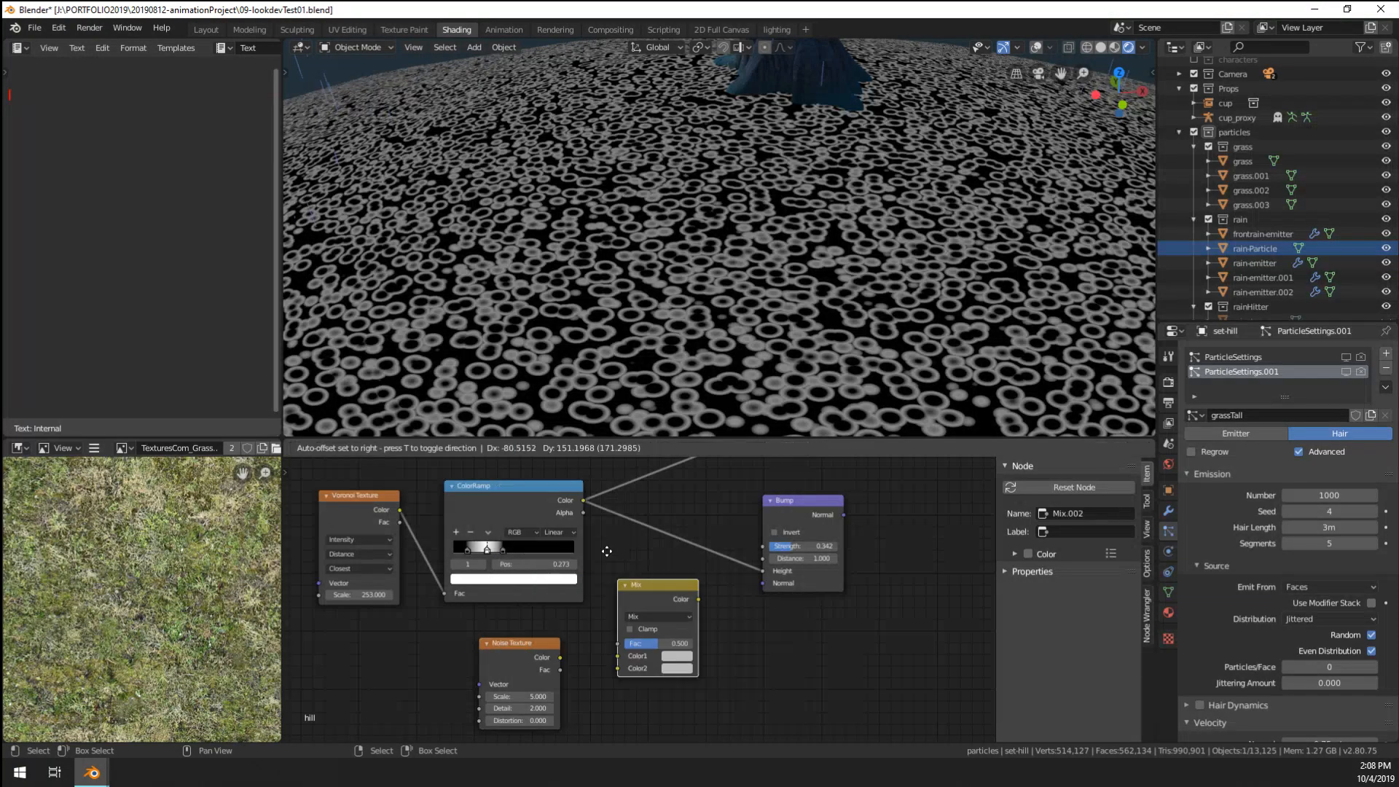
left_click(684, 527)
left_click(684, 527)
left_click(663, 510)
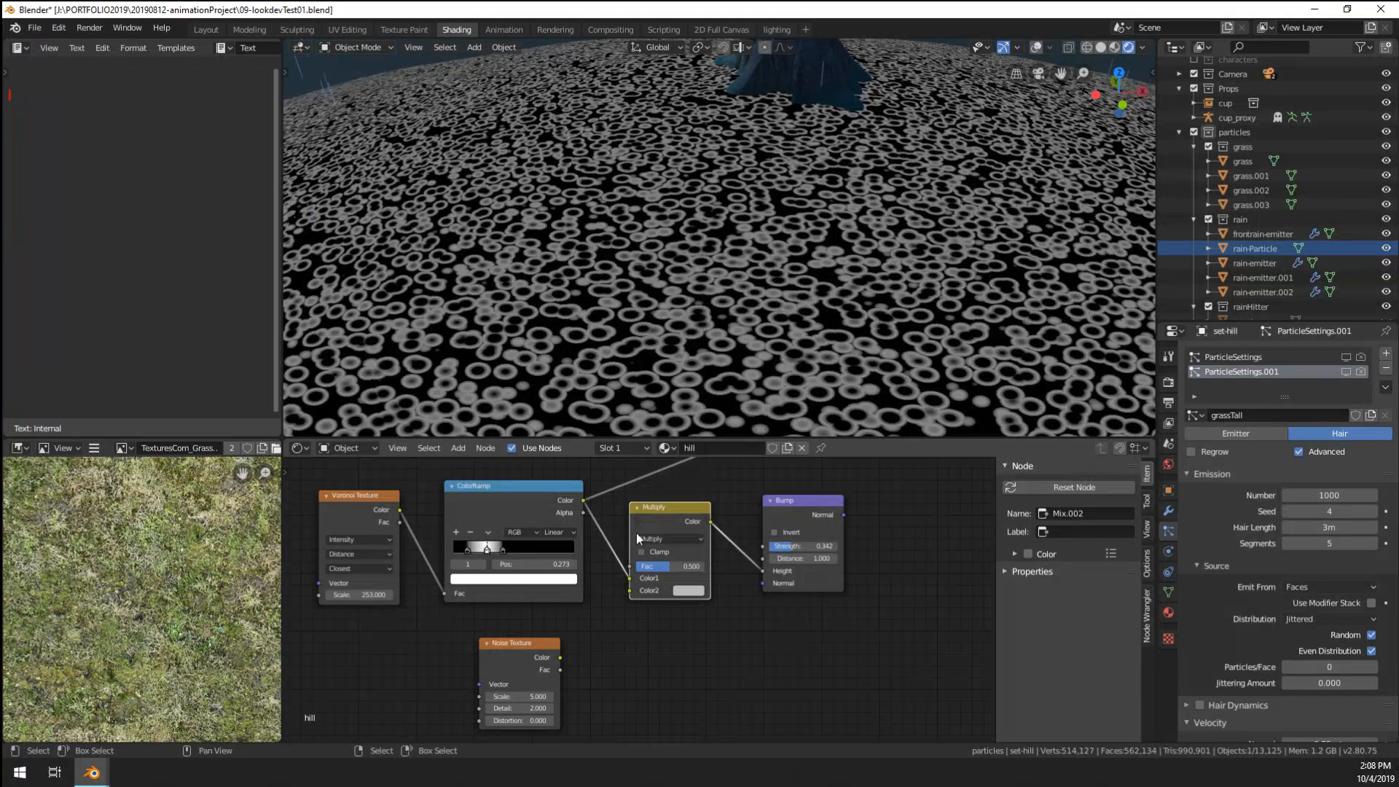
left_click_drag(559, 657, 623, 595)
left_click_drag(559, 670, 630, 590)
- Move the Noise Texture aside and insert a ColorRamp between it and the Multiply node
middle_click_drag(592, 634, 674, 601)
left_click_drag(601, 613, 487, 619)
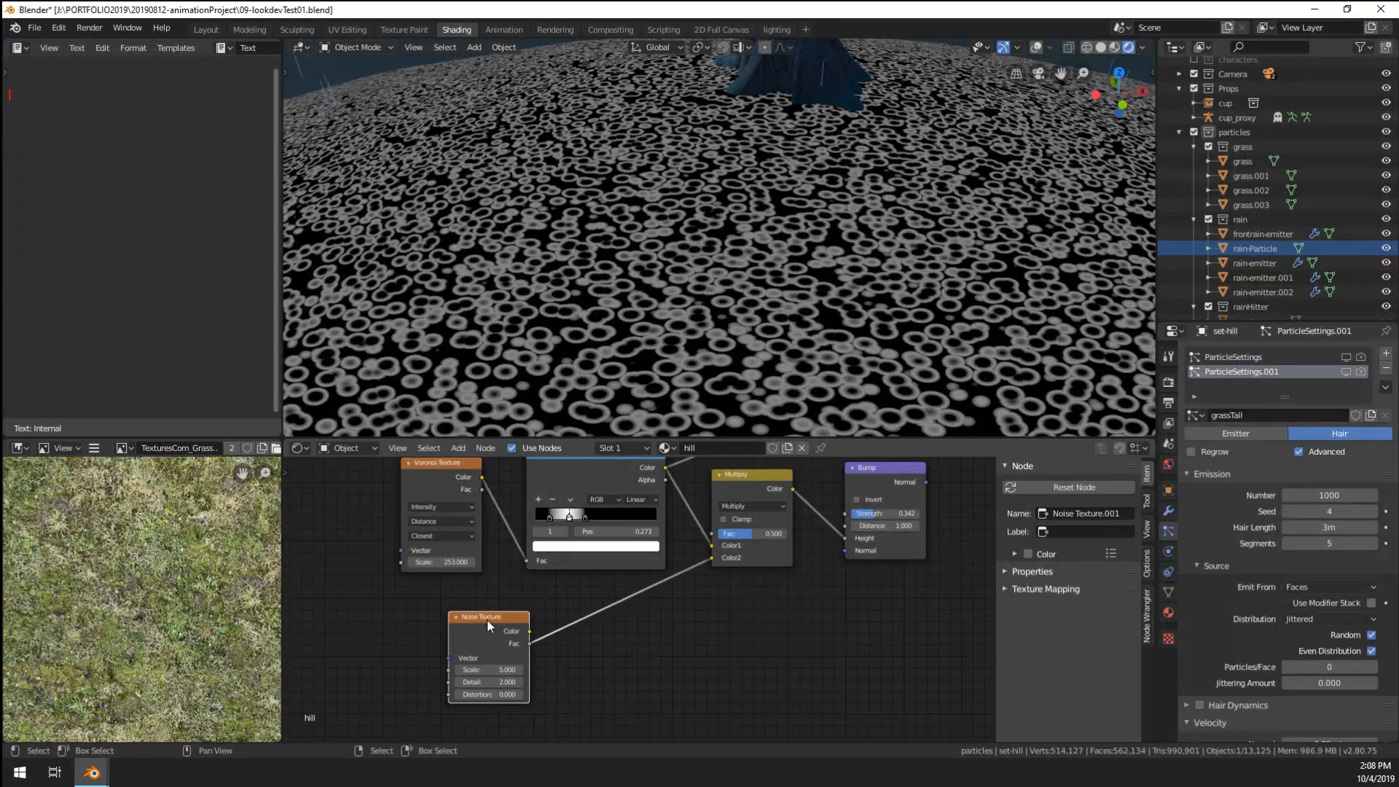
key("shift+a")
mouse_move(585, 627)
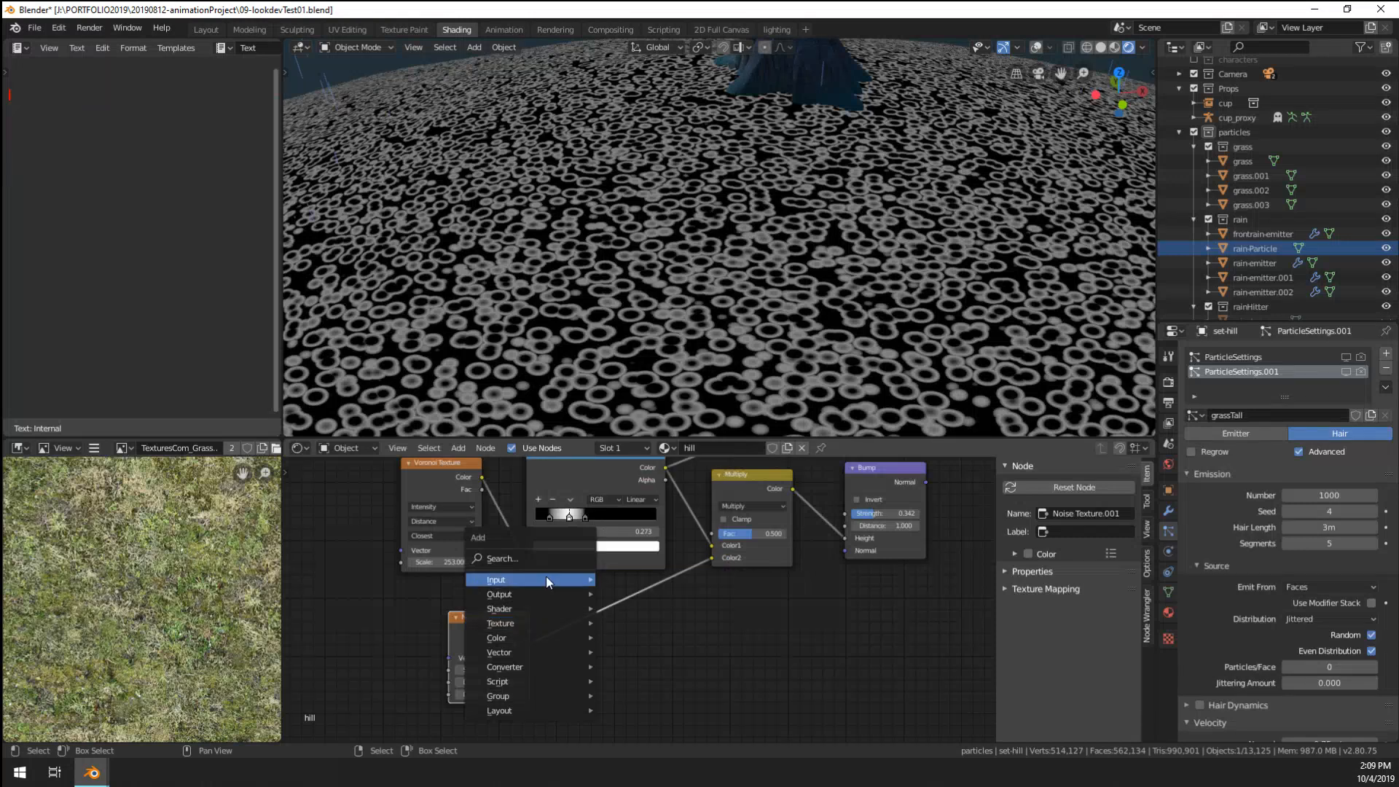
mouse_move(524, 666)
left_click(661, 492)
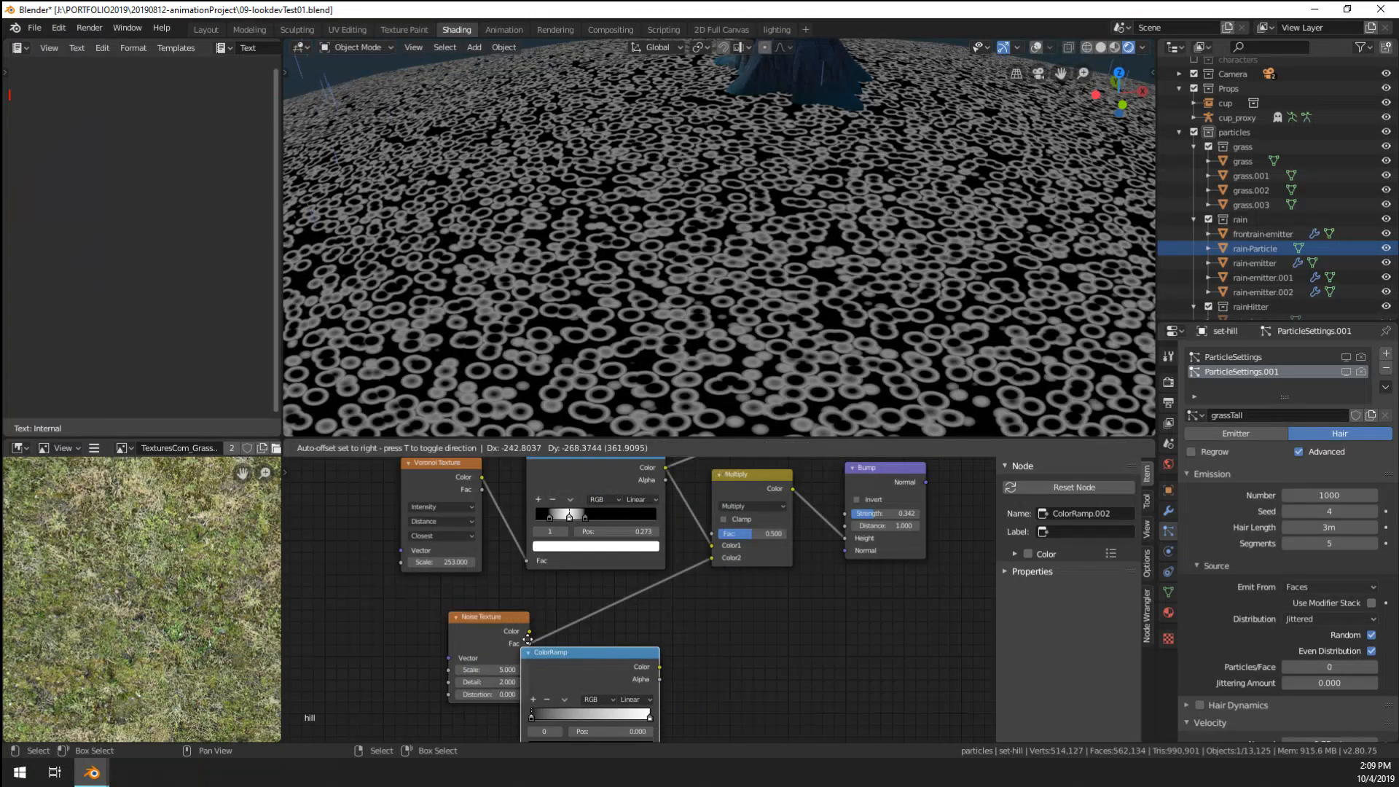
left_click(582, 590)
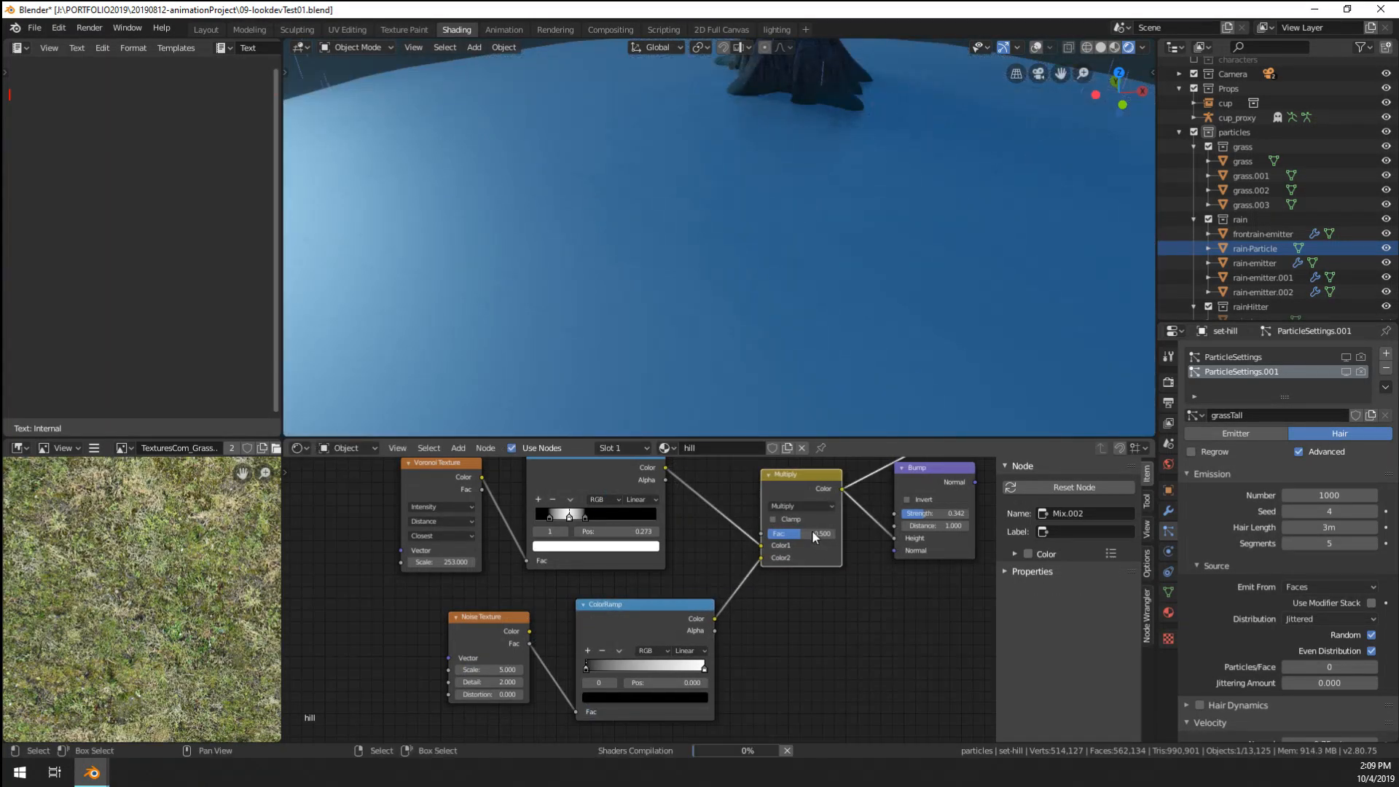
- Set the Multiply factor to 1.000, the Noise Texture scale to 112.8 and the lower ColorRamp's black stop to position 0.645
left_click_drag(811, 535, 845, 535)
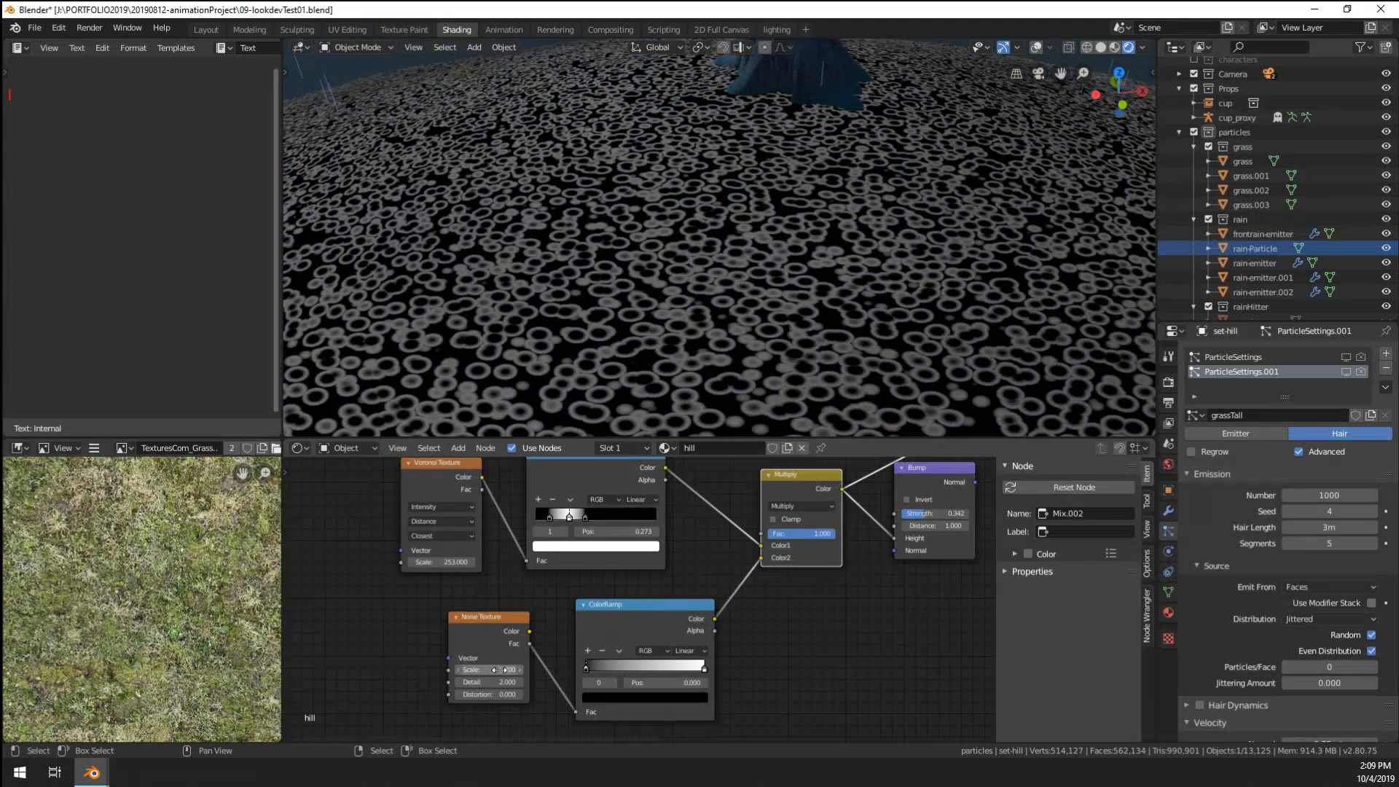
left_click_drag(500, 669, 641, 668)
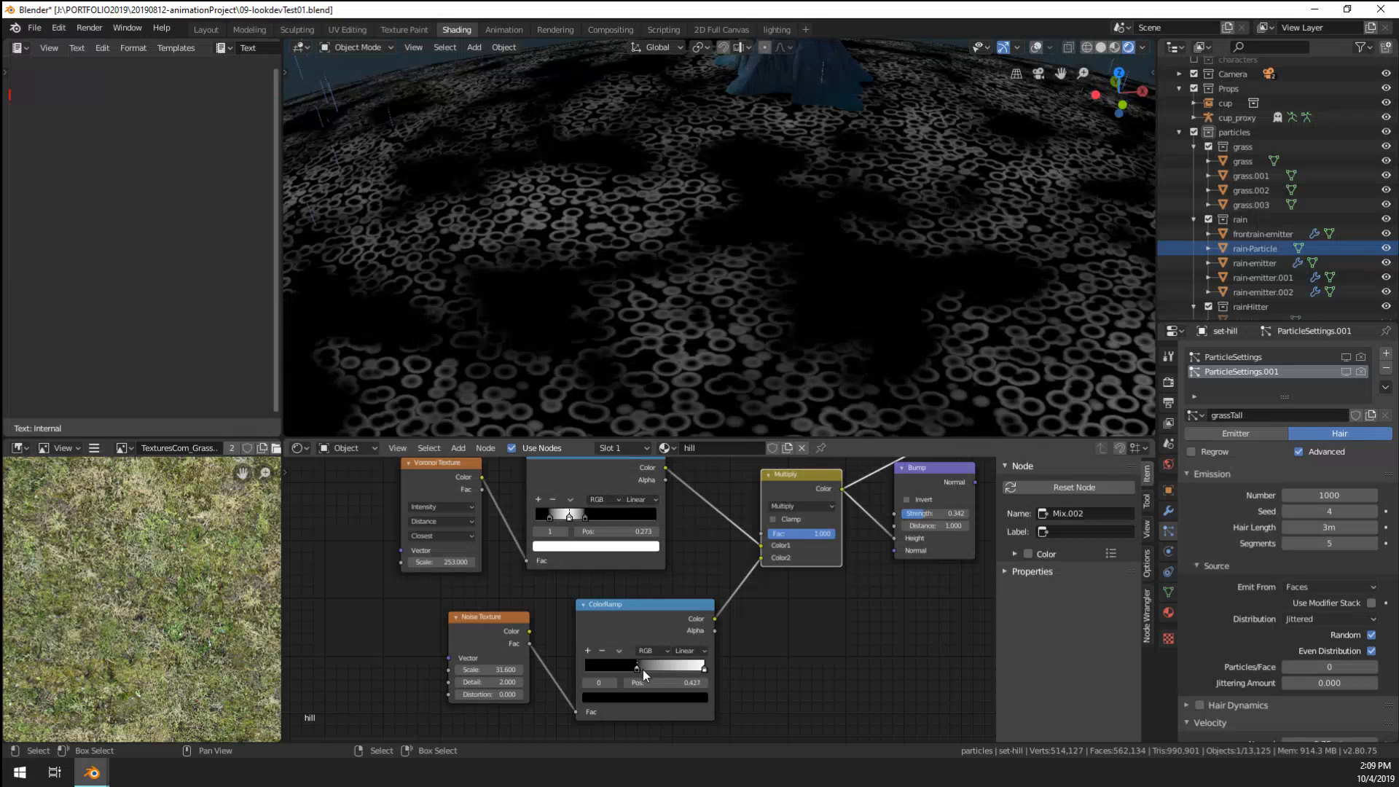
left_click_drag(499, 664, 672, 667)
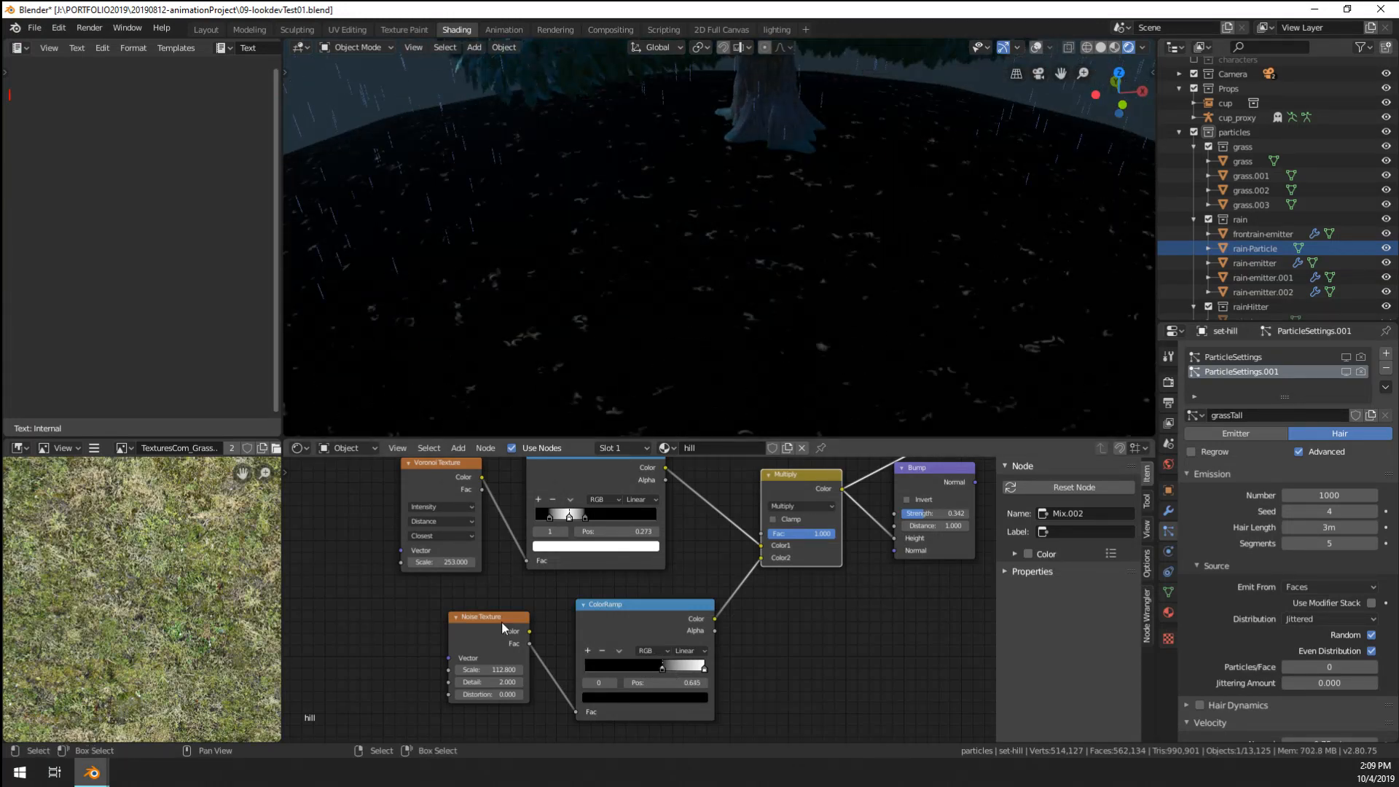
- Add Texture Coordinate and Mapping nodes feeding the Noise Texture's Vector input
middle_click_drag(484, 631, 549, 618)
left_click(552, 617)
key("ctrl+t")
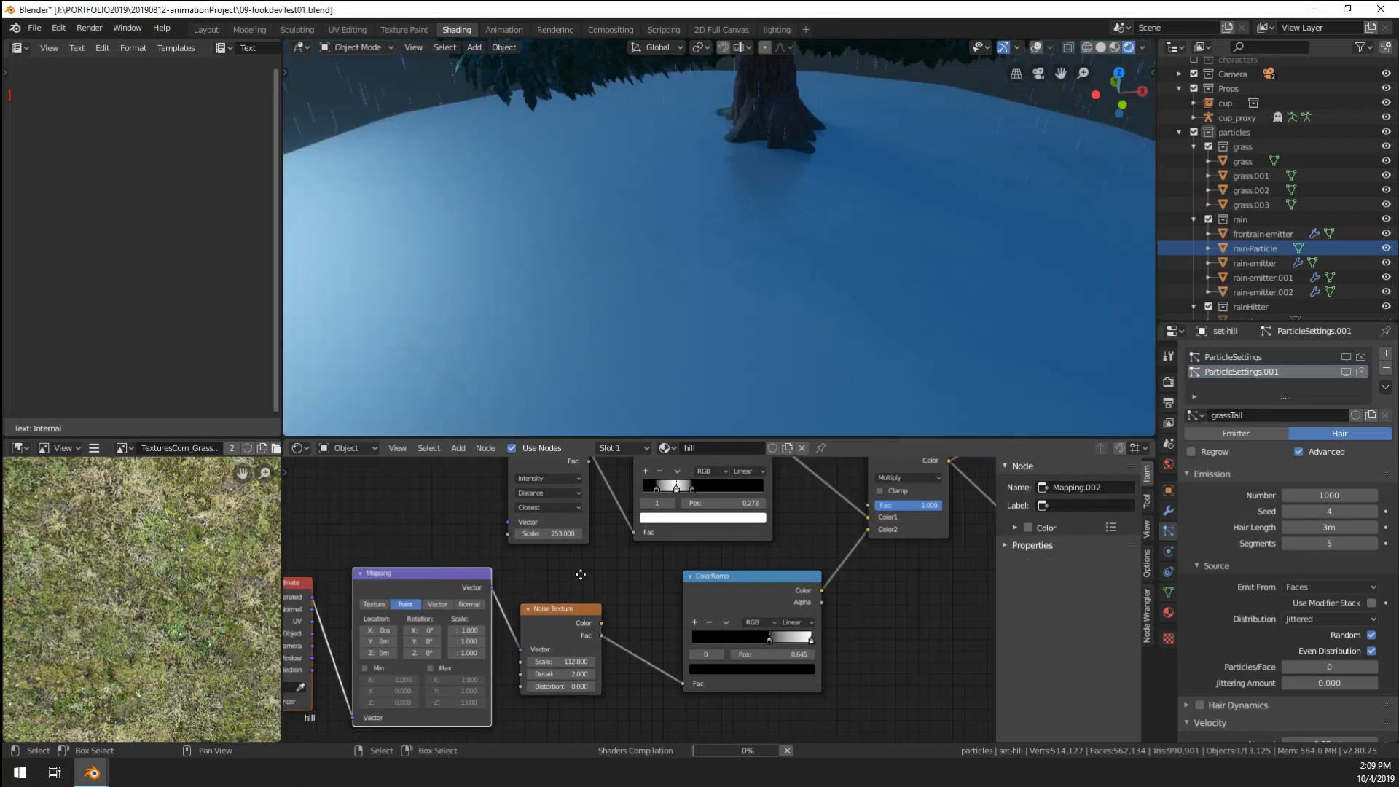
middle_click_drag(463, 605, 659, 603)
scroll(659, 603, "up", 1)
scroll(655, 605, "up", 1)
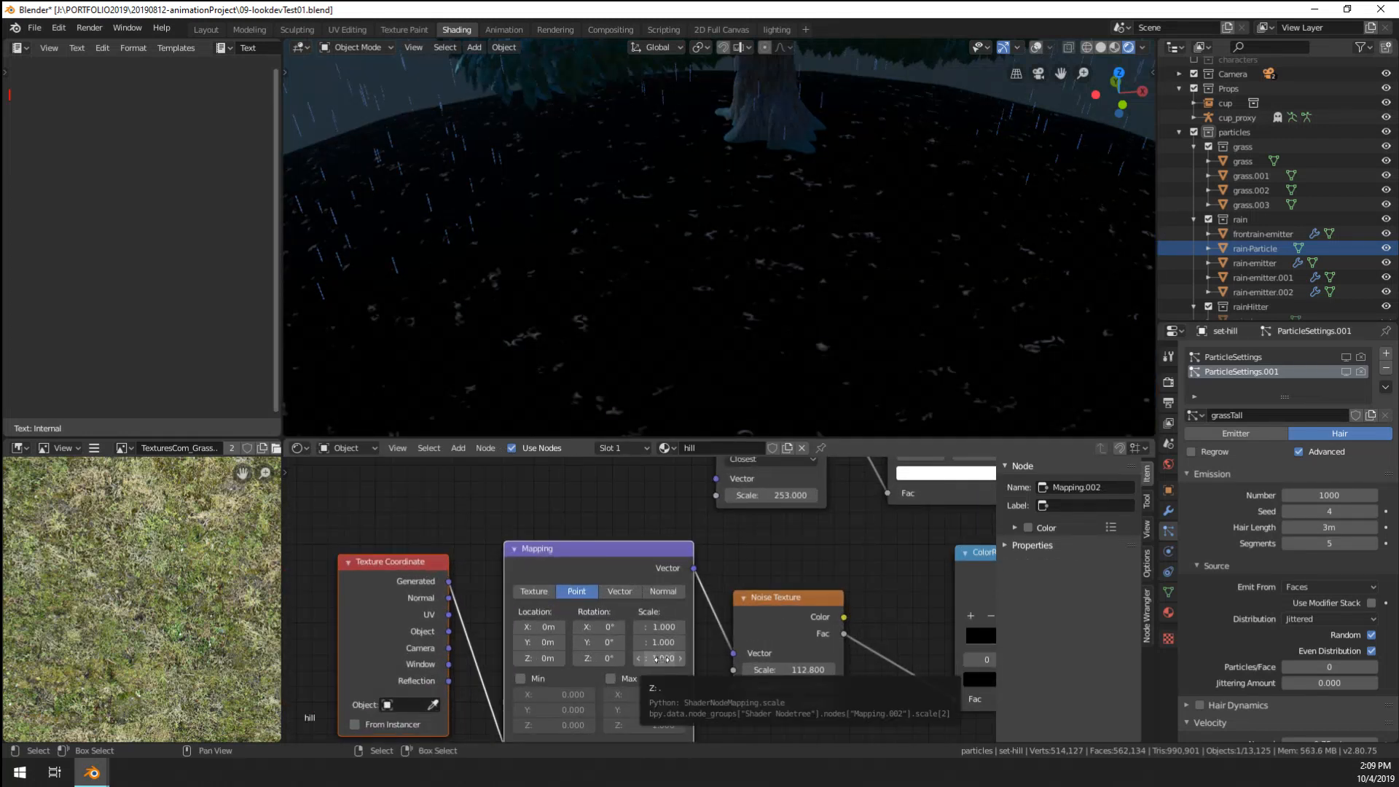
- Test shifting the Mapping node's Z location while previewing the Bump on the hill, reset it to 0 m and save the file
mouse_move(537, 661)
left_mouse_down()
mouse_move(568, 660)
mouse_move(547, 660)
left_mouse_up()
scroll(857, 519, "down", 4)
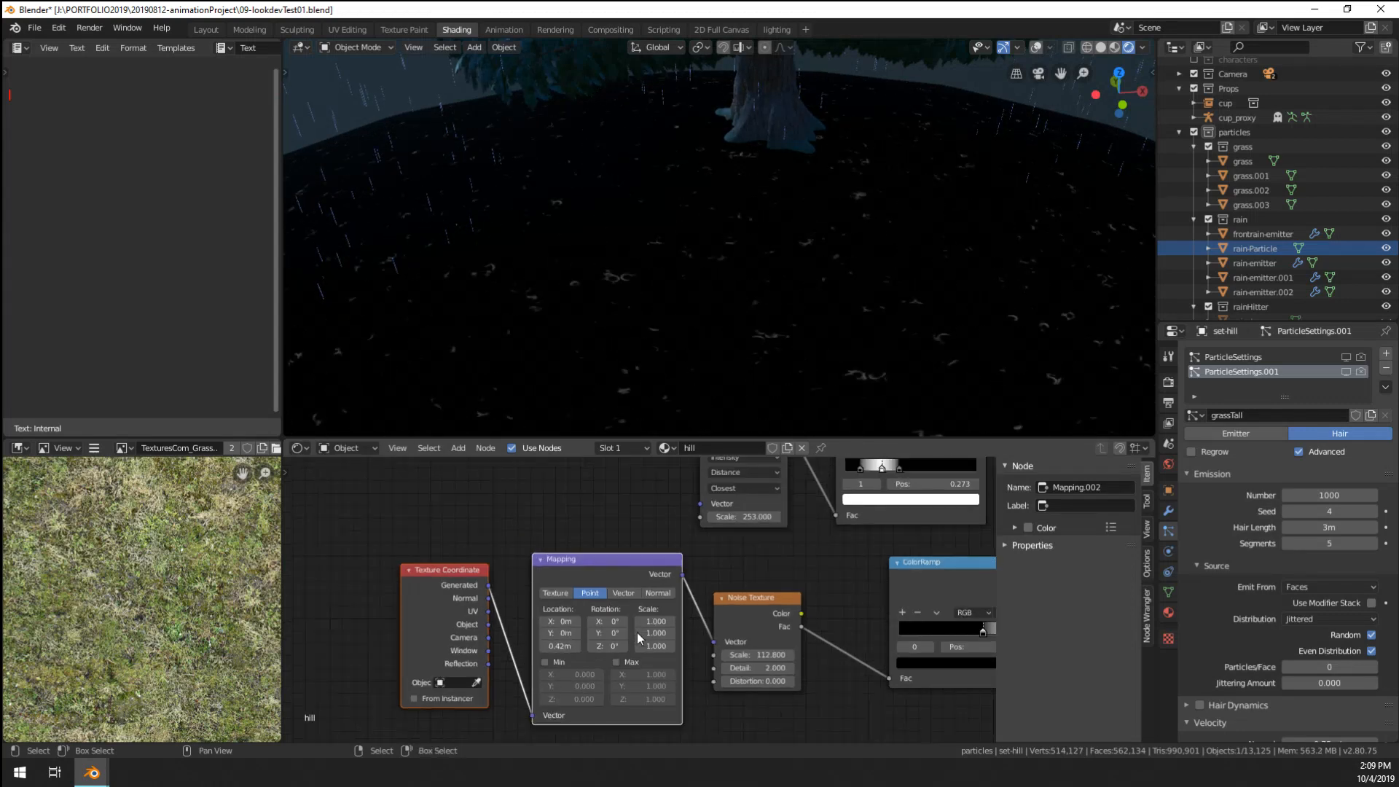
left_click(872, 518, "ctrl+shift")
scroll(588, 663, "up", 4)
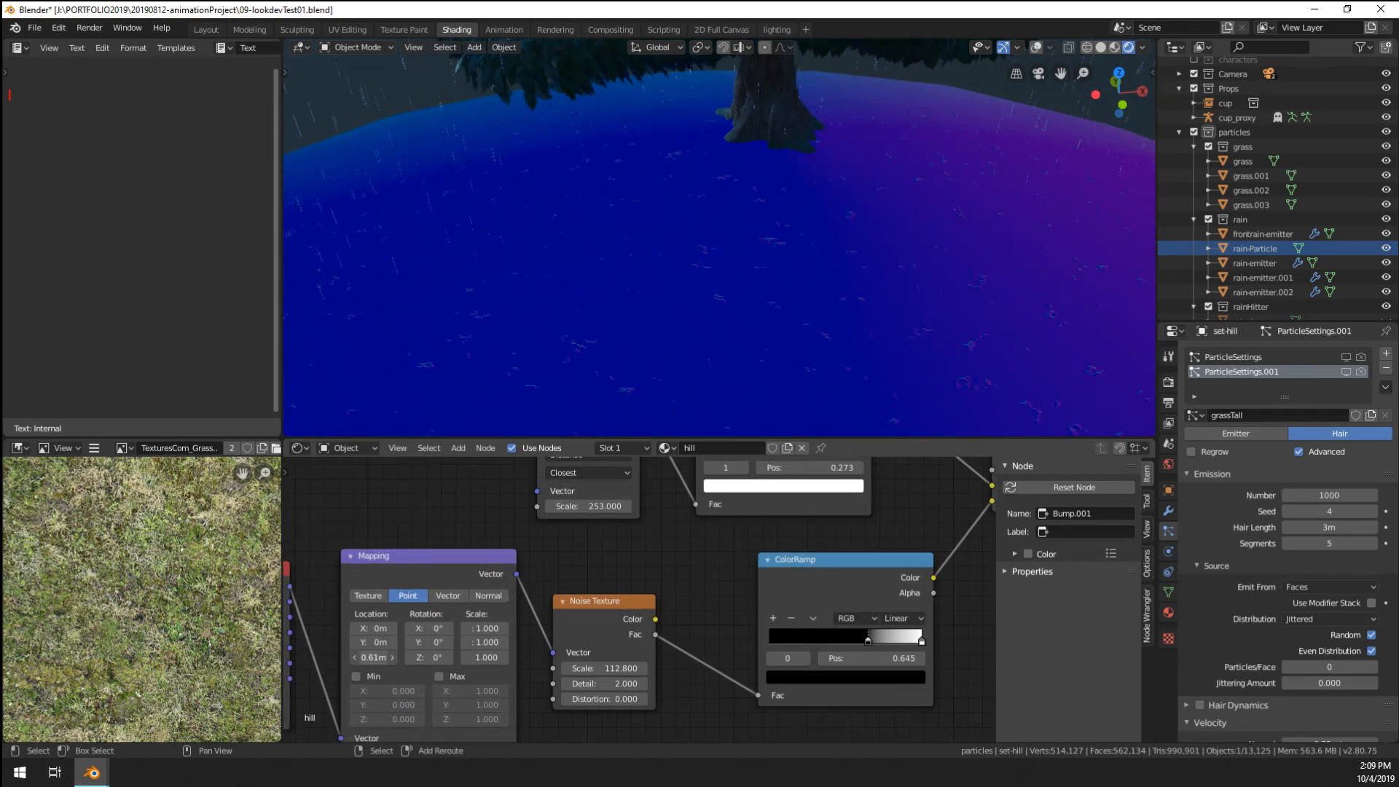
left_click(373, 657)
scroll(433, 526, "down", 2)
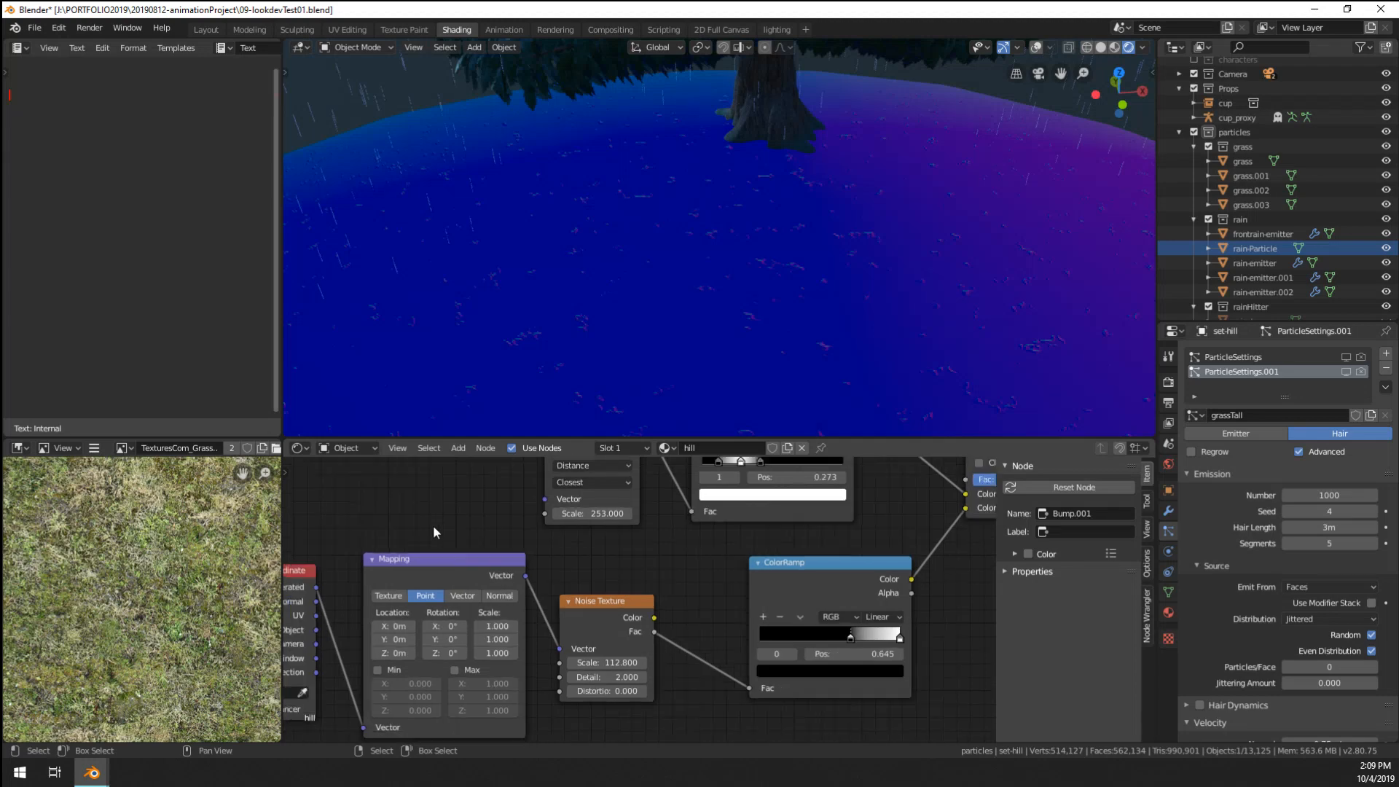
key("ctrl+s")
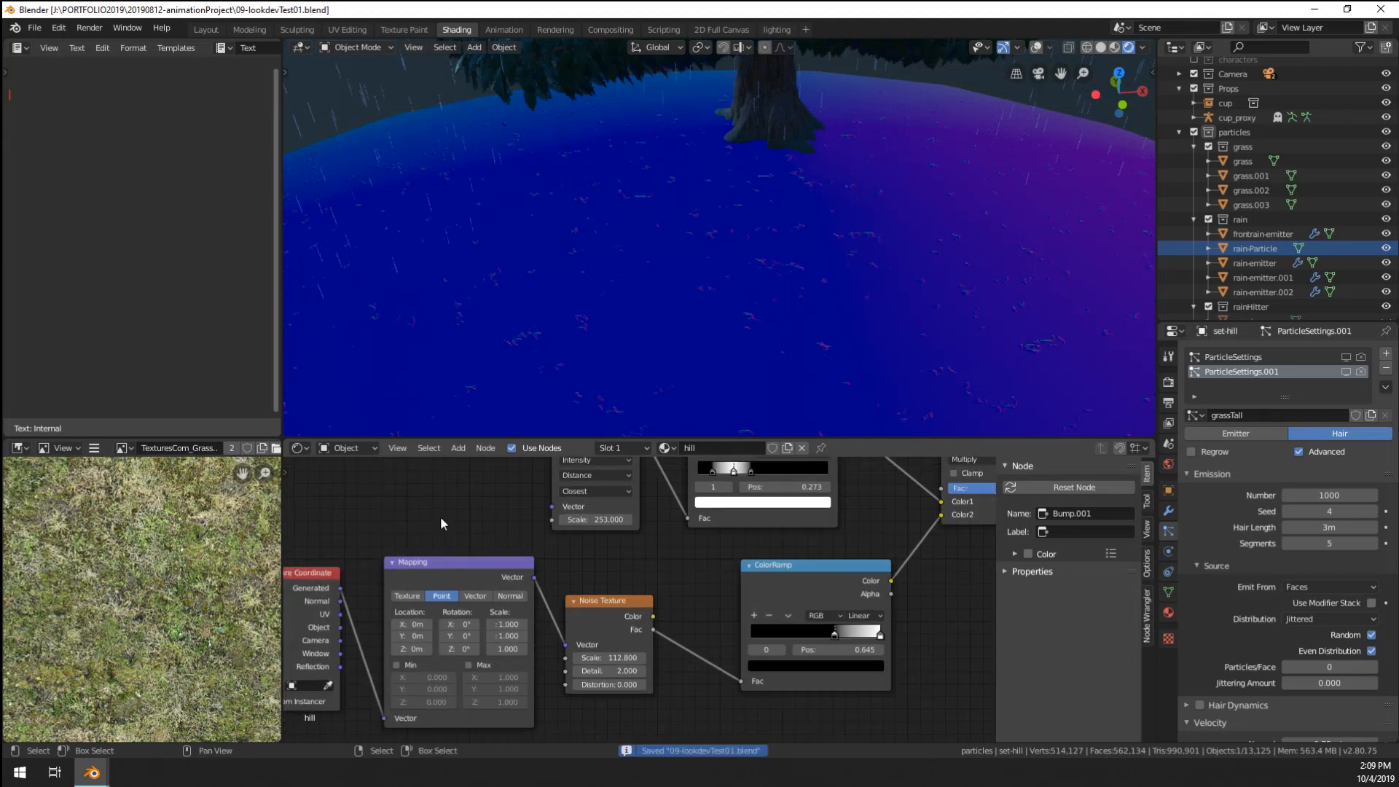
scroll(434, 622, "up", 3)
right_click(434, 622)
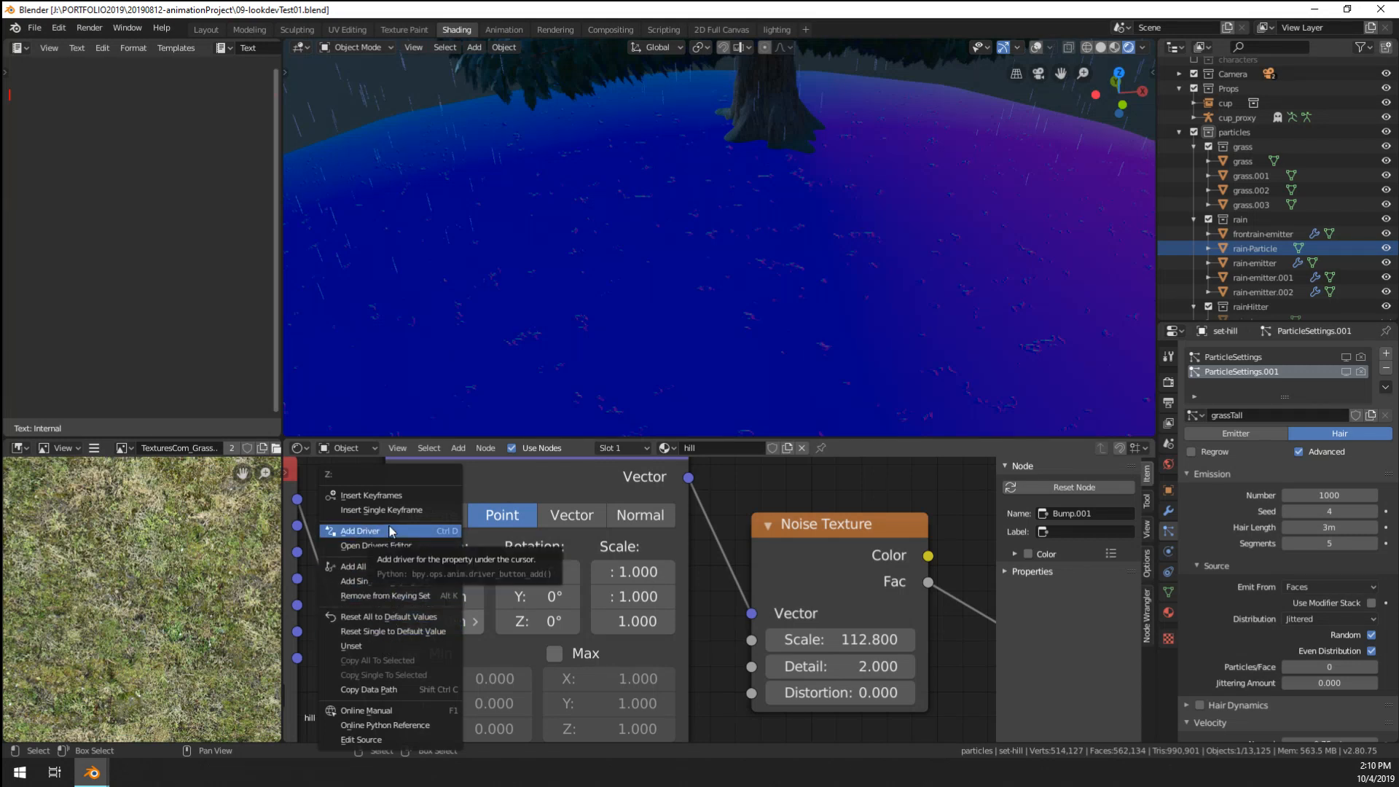
scroll(606, 578, "down", 7)
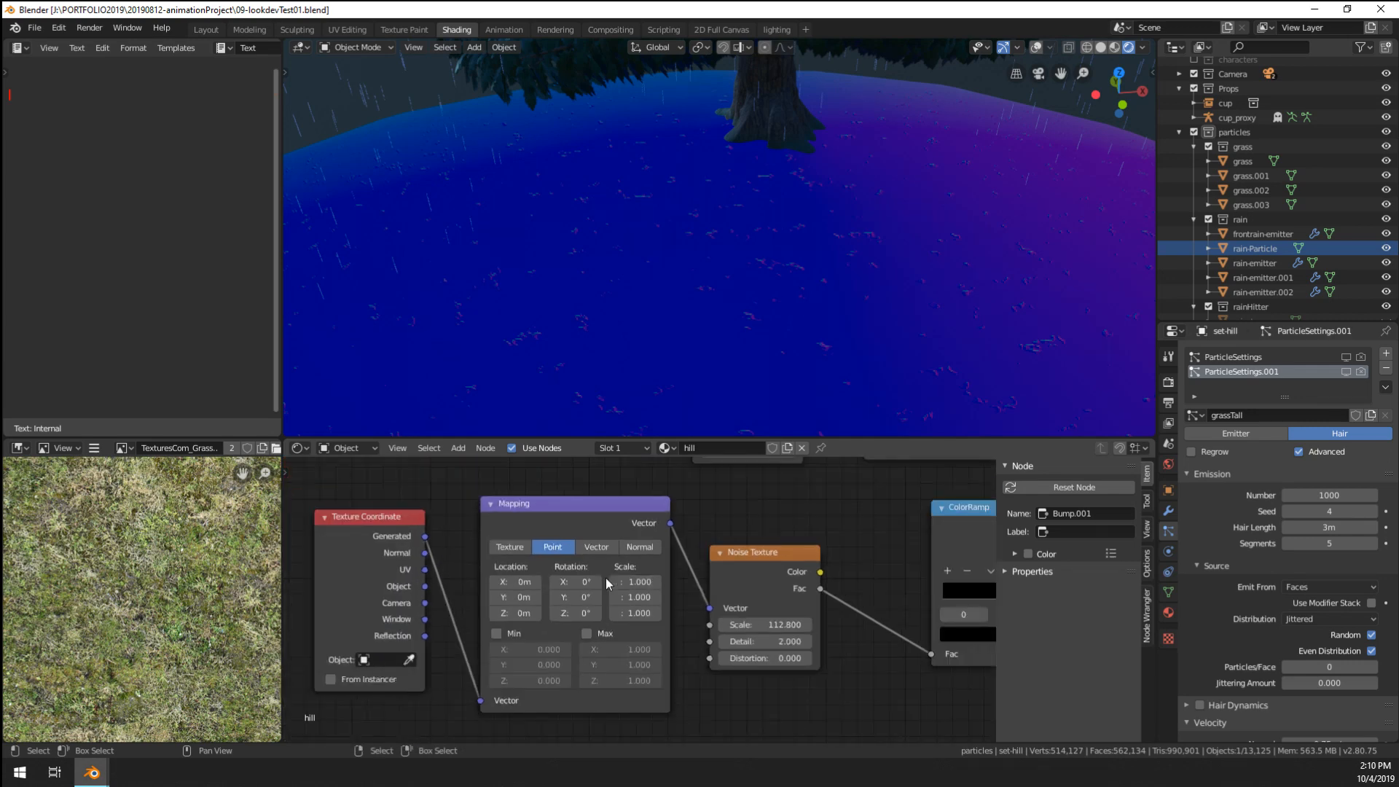
- Move the Texture Coordinate node up and away from the Mapping node to free space below it
middle_click_drag(606, 579, 884, 592)
left_click_drag(708, 546, 599, 474)
key("shift+a")
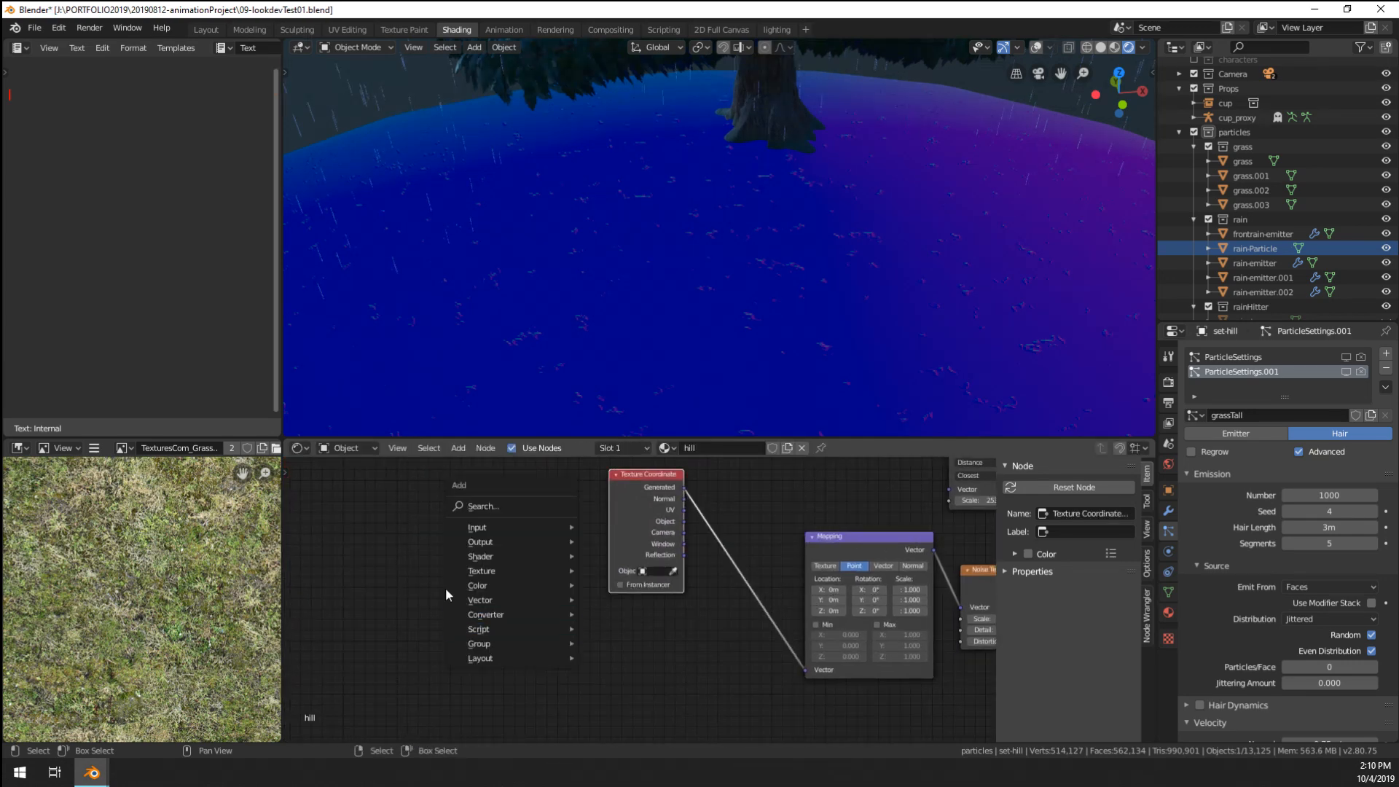
mouse_move(506, 527)
left_click(640, 509)
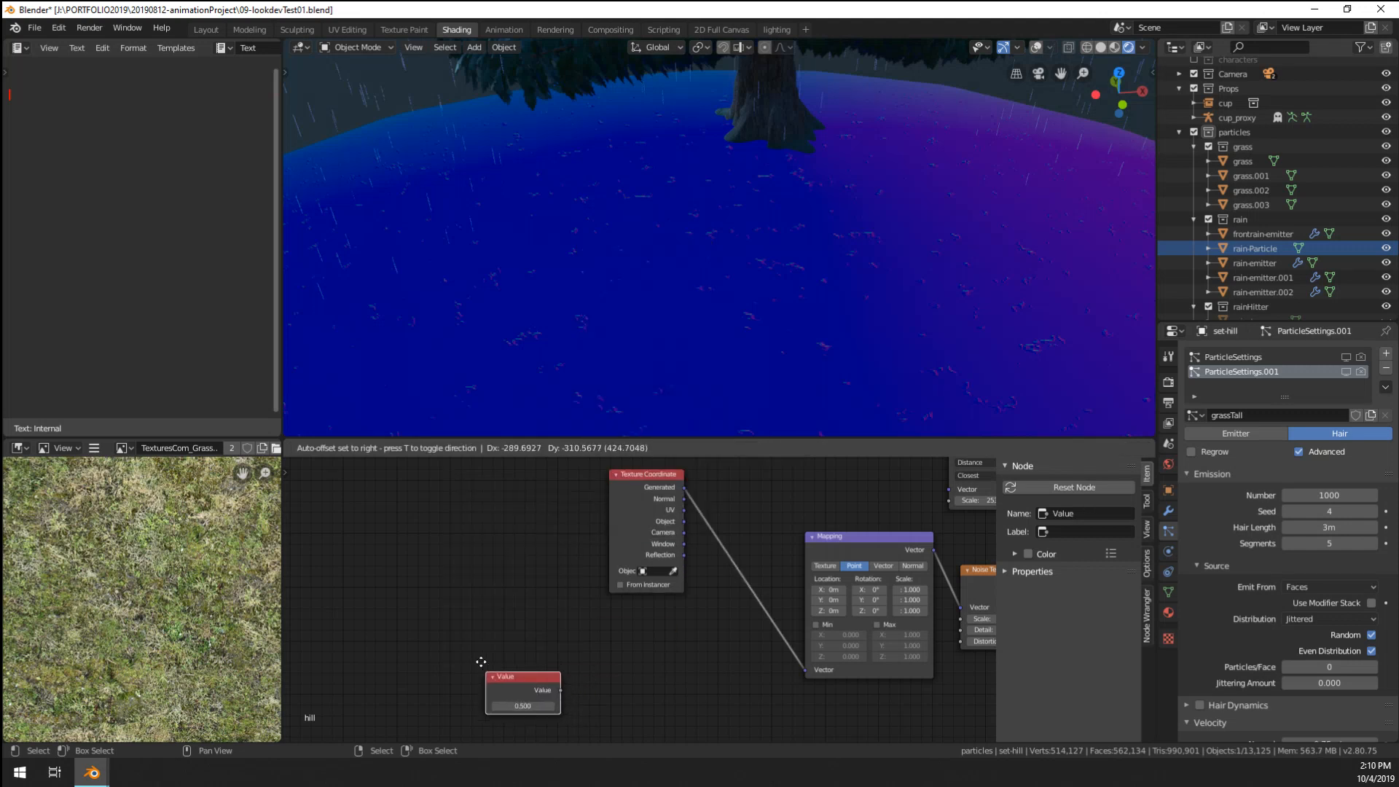
key("ctrl+z")
key("shift+a")
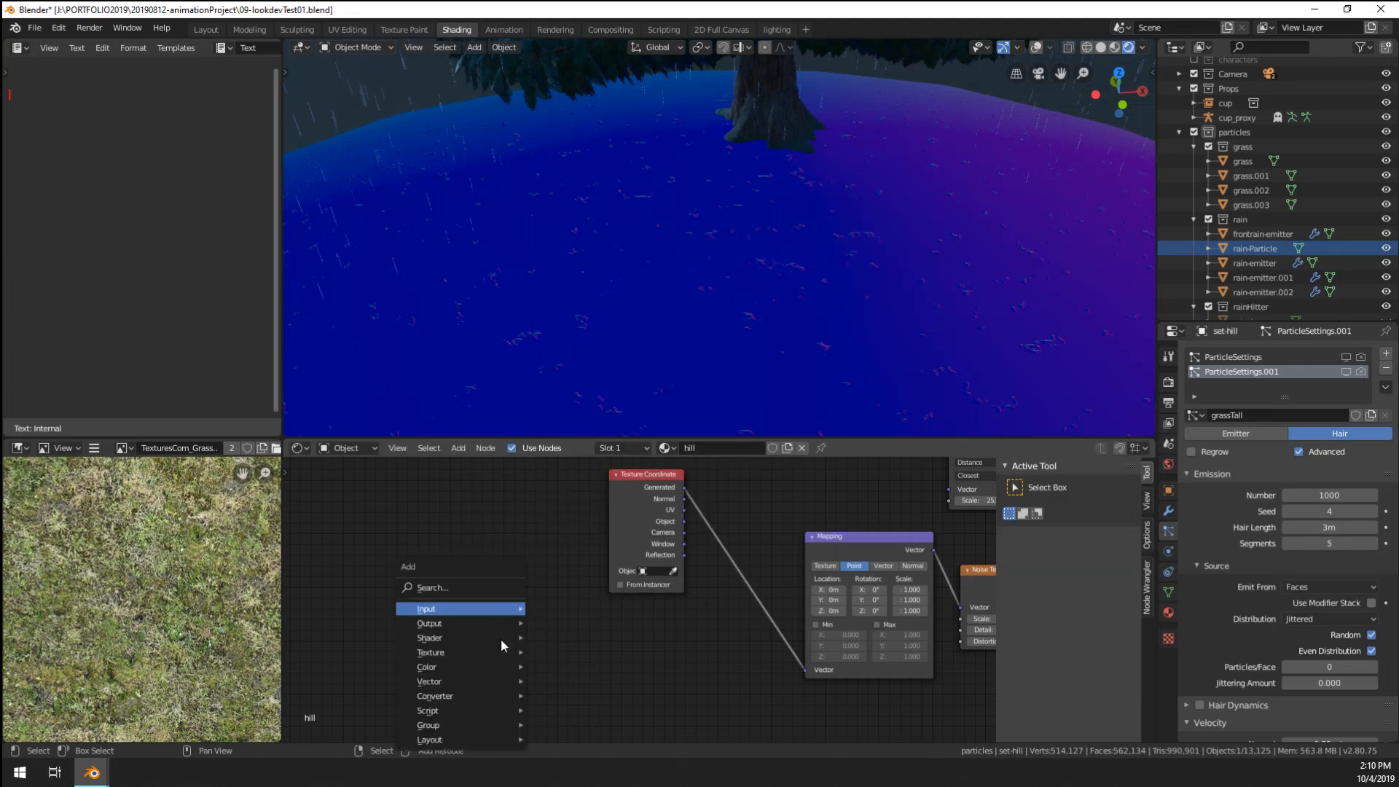
mouse_move(488, 610)
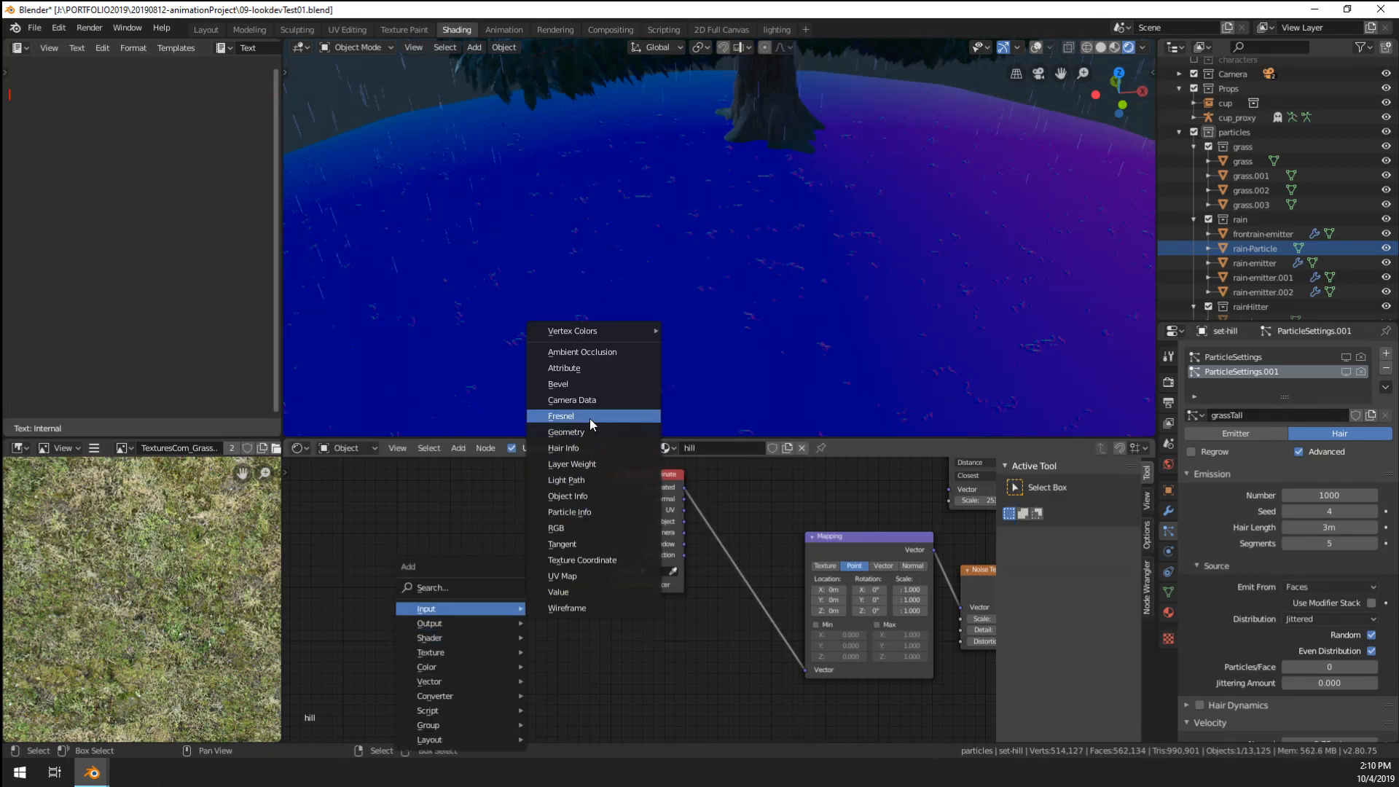
left_click(590, 368)
left_click(535, 679)
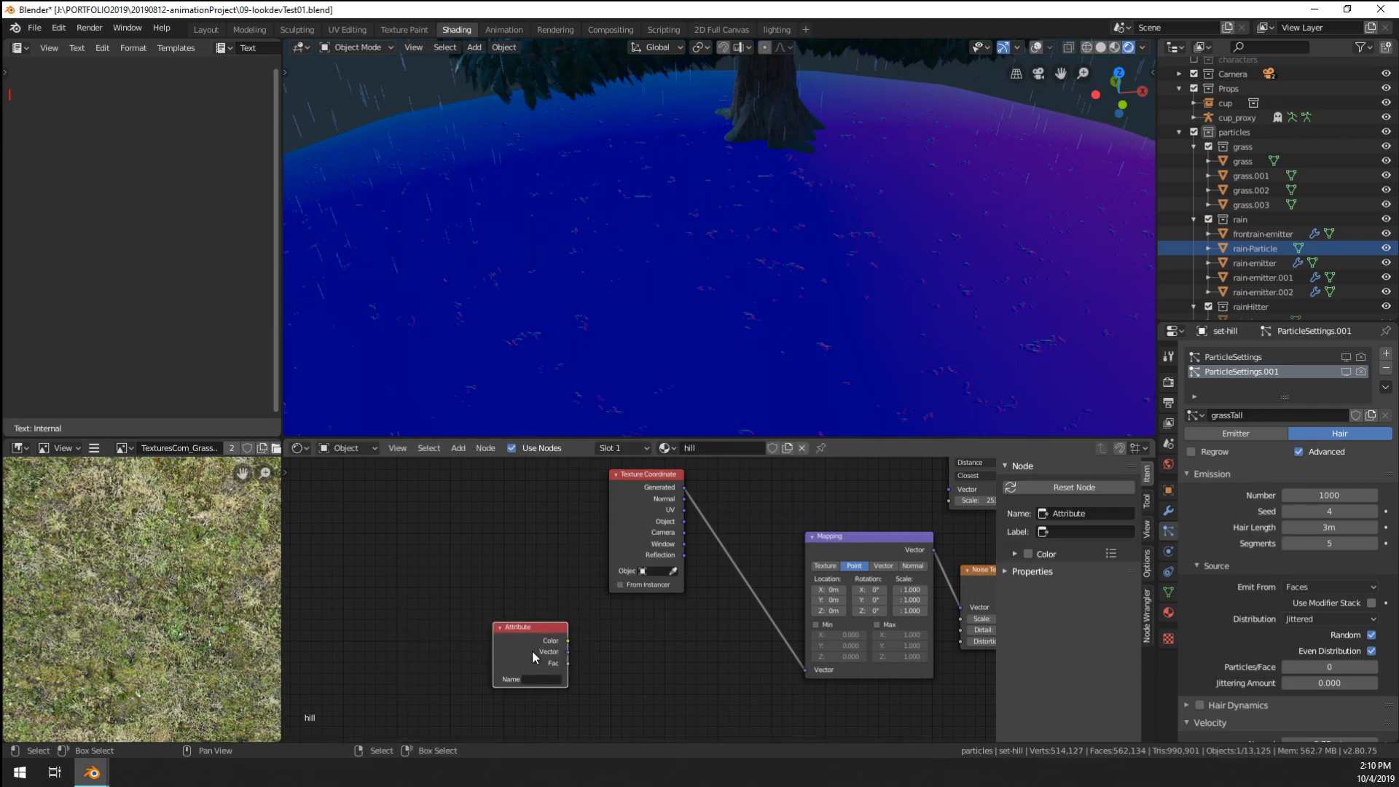
key("ctrl+z")
- Add a Value node below the Texture Coordinate node, drive its value with #frame and play the animation to check it
key("shift+a")
mouse_move(530, 609)
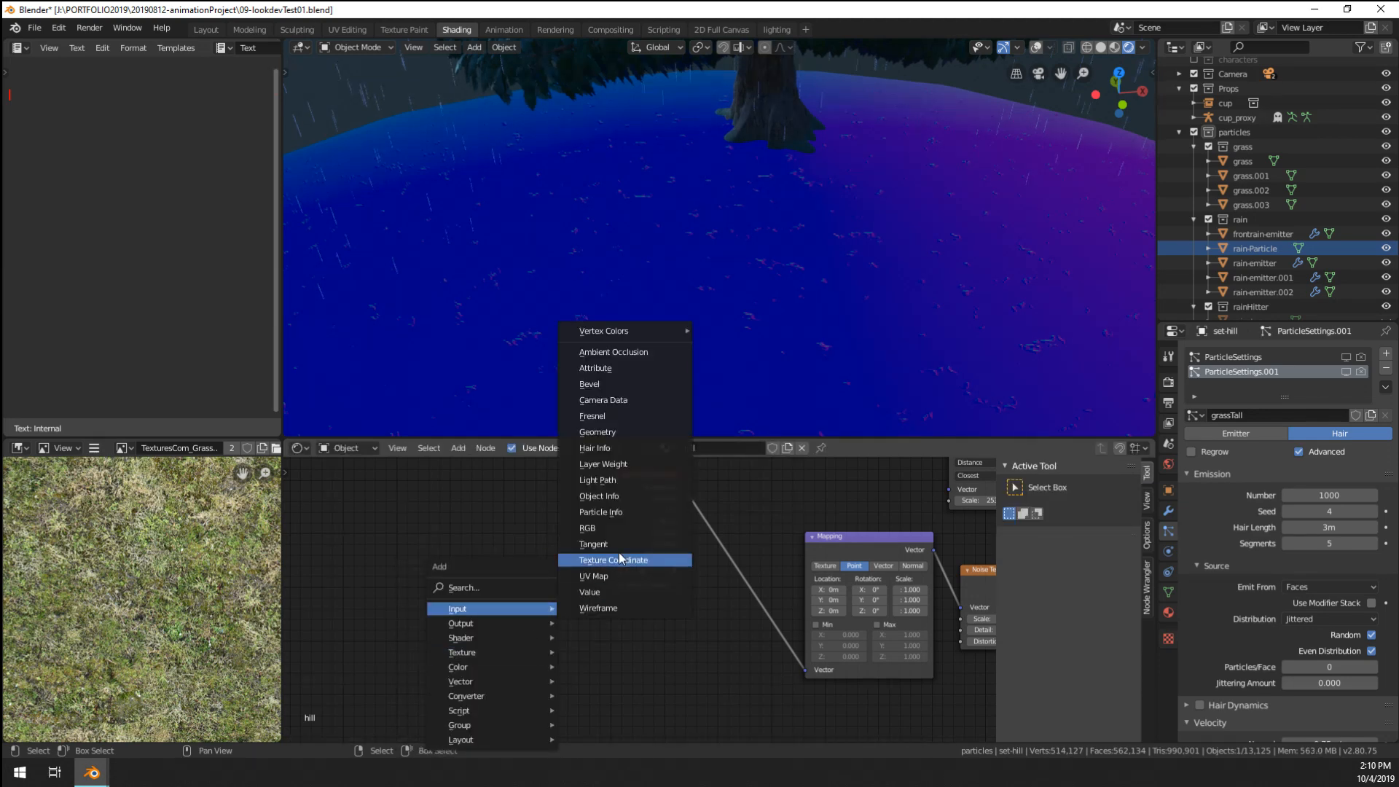
left_click(601, 592)
left_click(510, 664)
left_click(509, 663)
type("0.5")
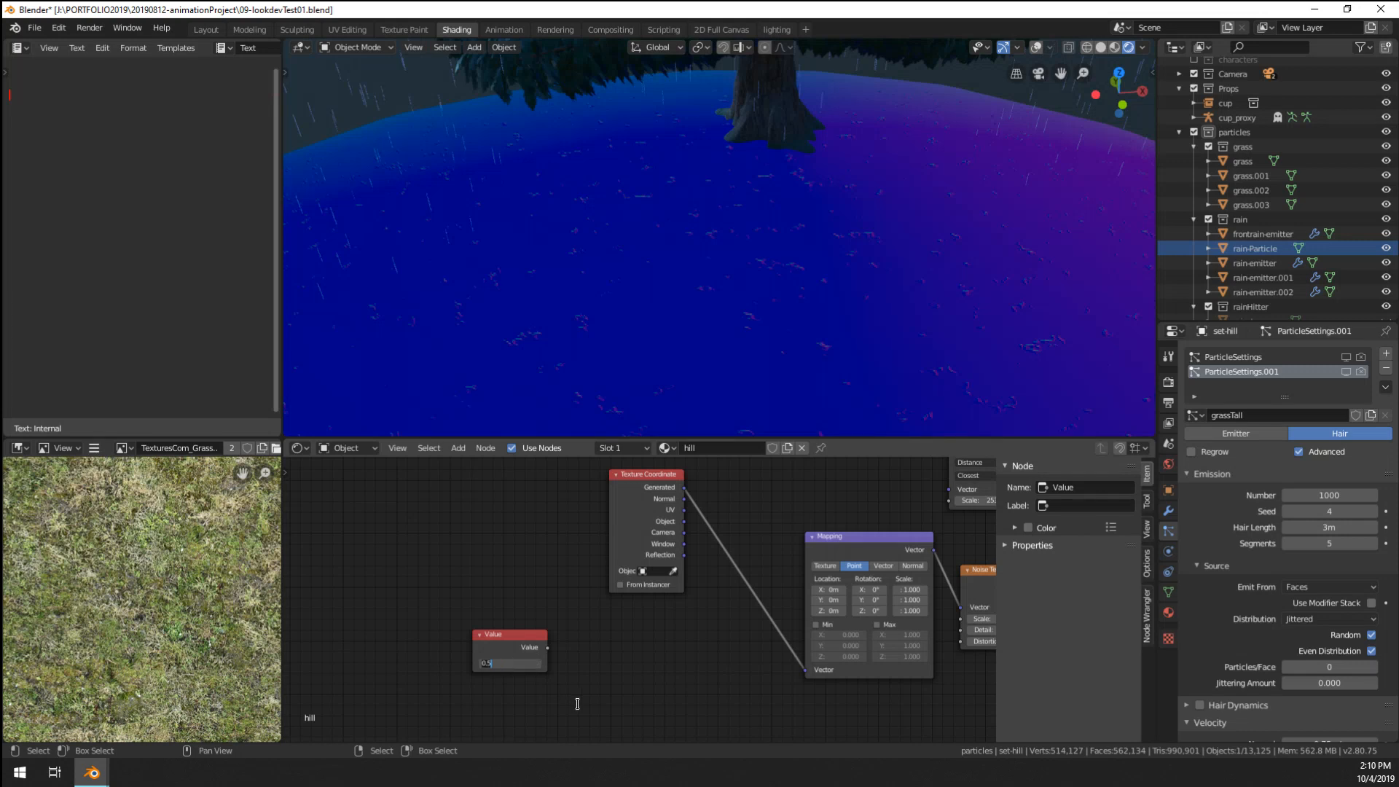
key("BackSpace")
key("BackSpace")
key("BackSpace")
type("#")
key("Return")
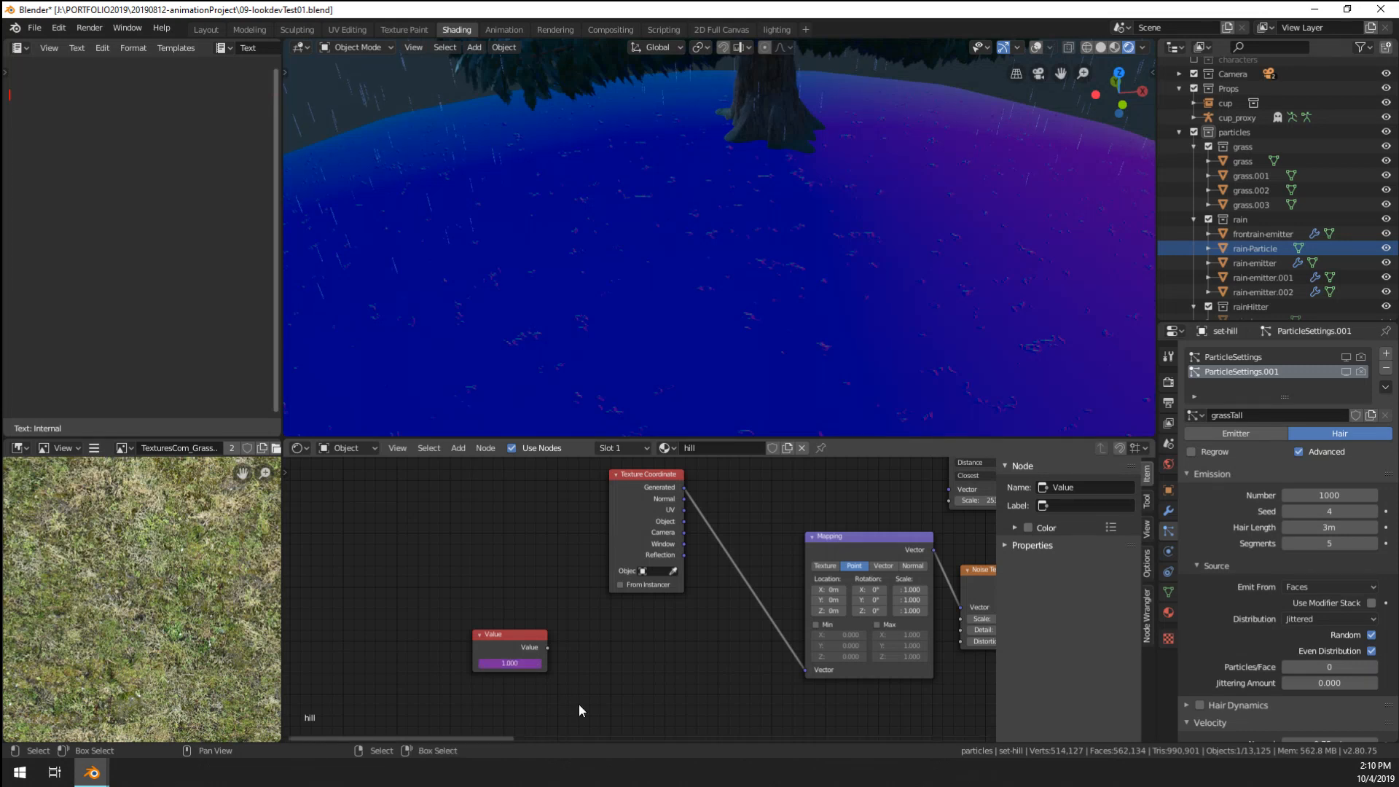
key("space")
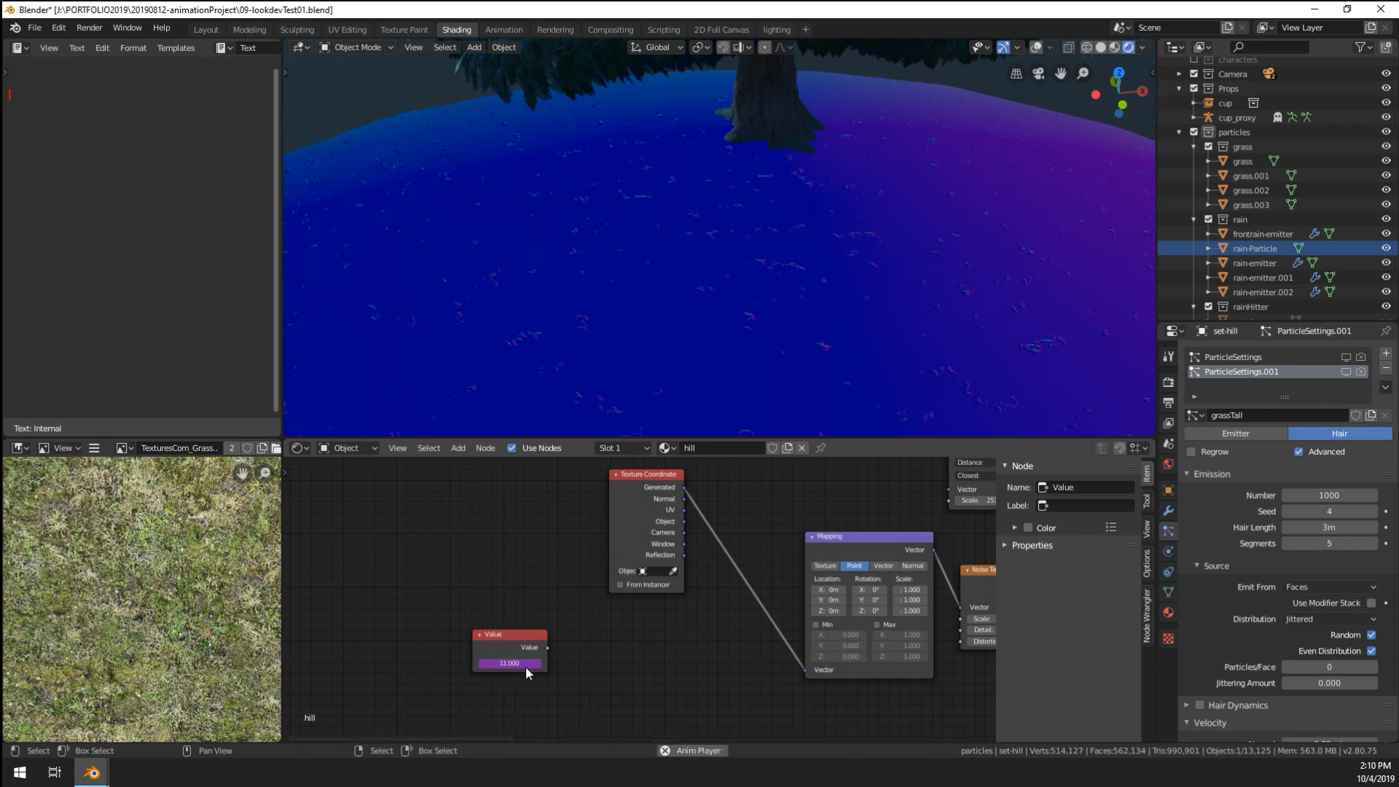
left_click(510, 642)
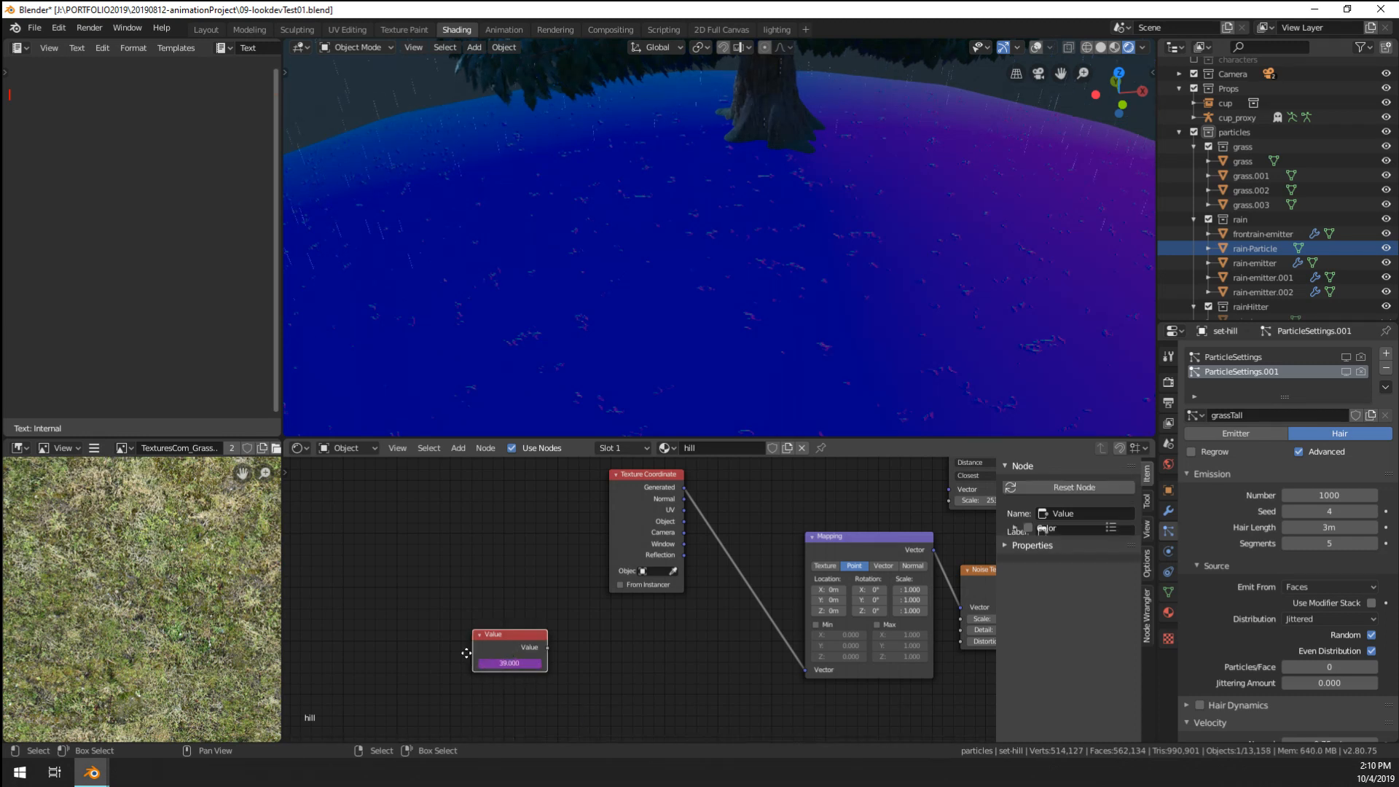
key("shift+a")
key("Escape")
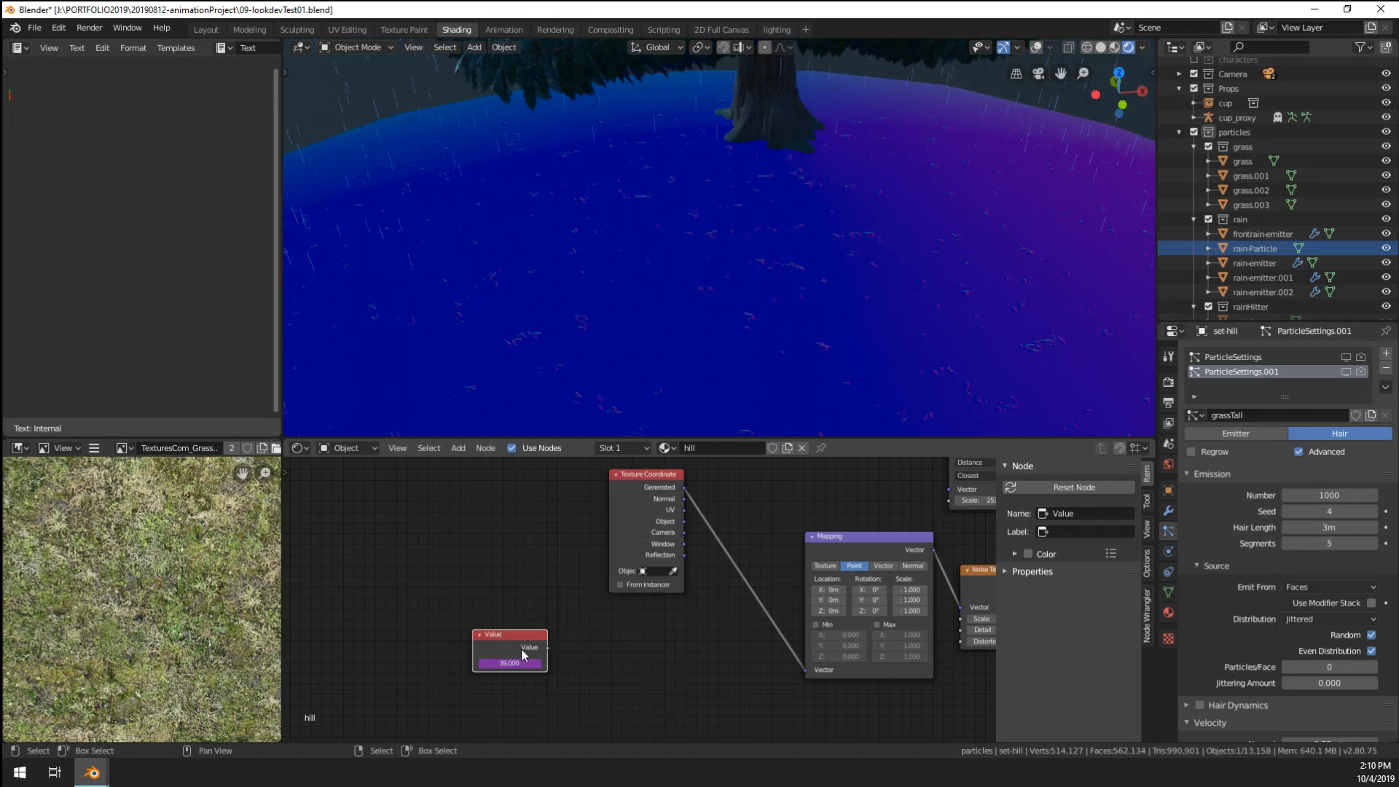
key("shift+a")
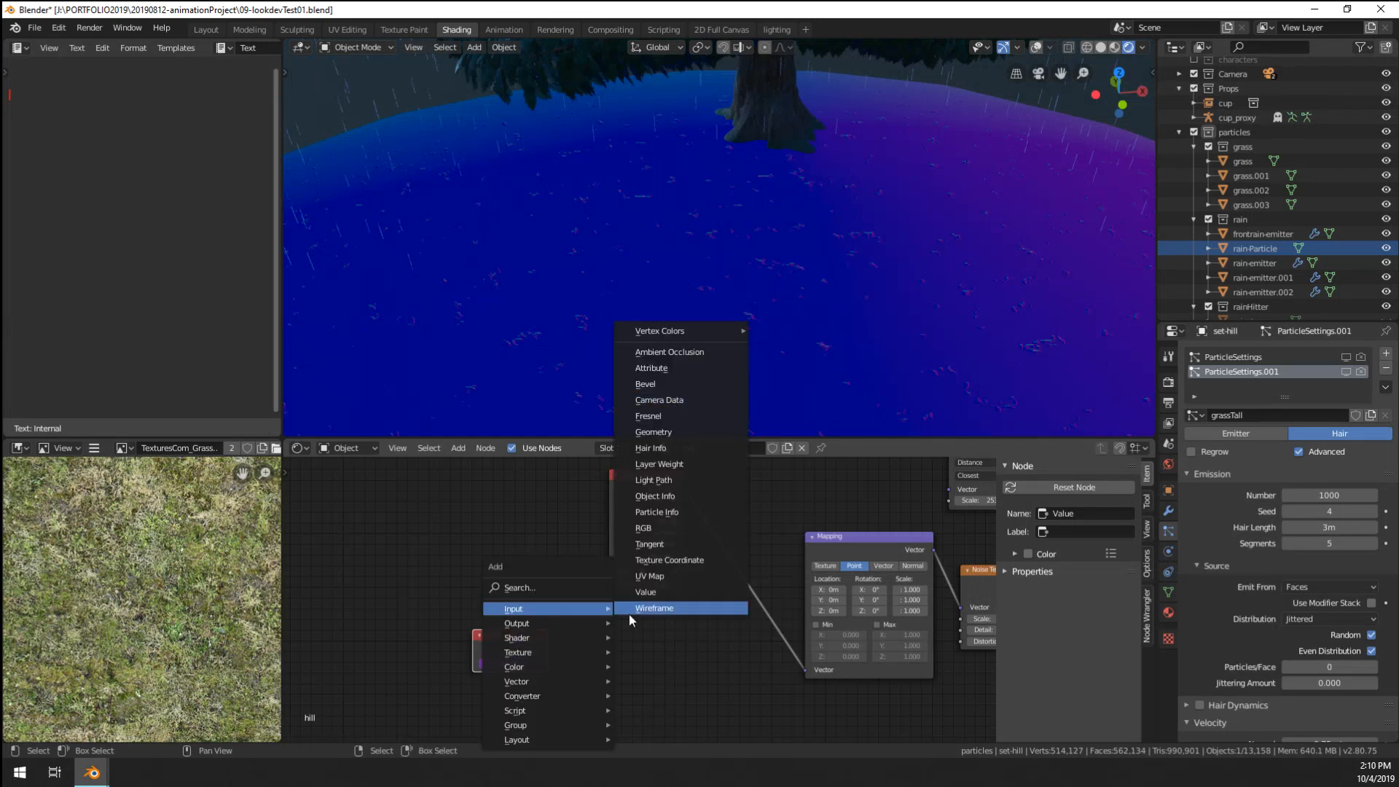
mouse_move(563, 628)
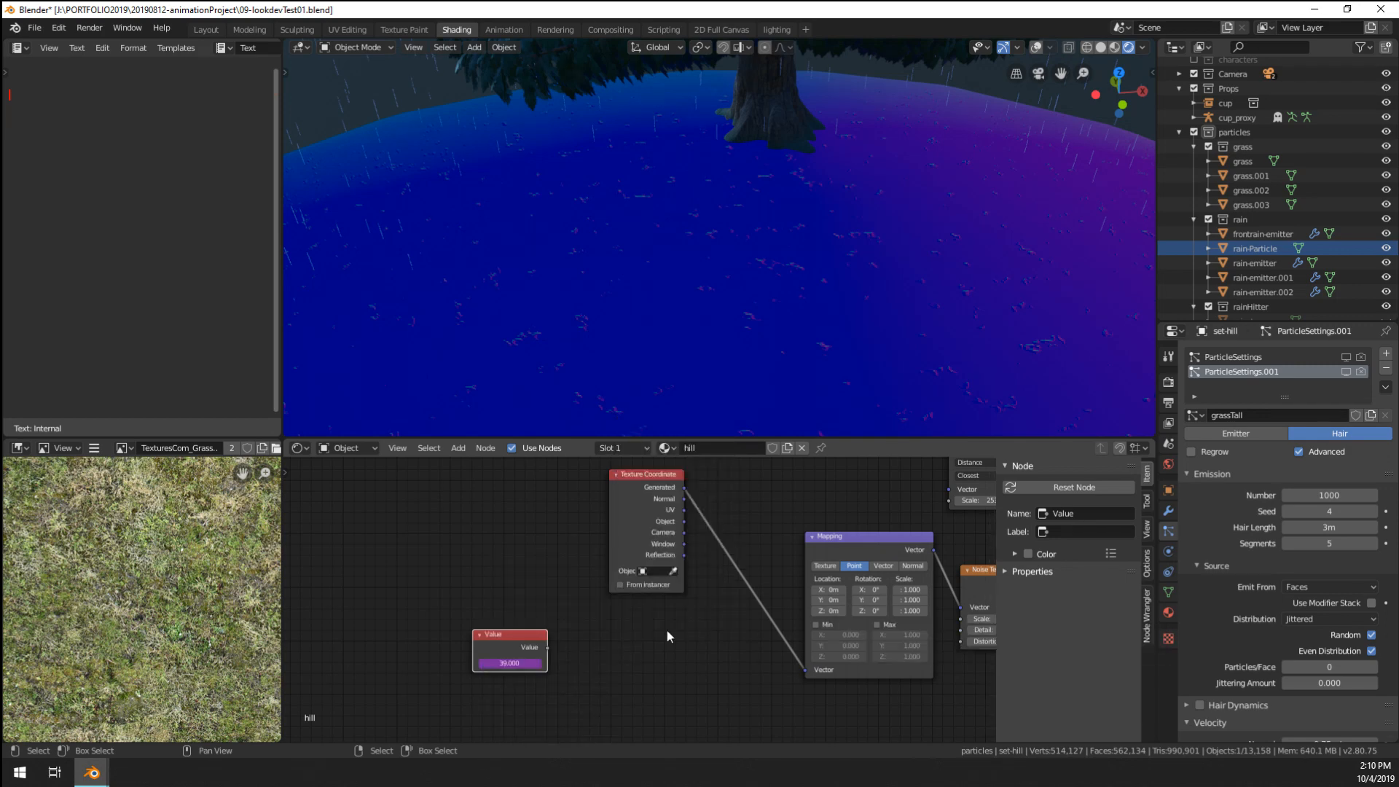
- Add a Math node beside the Value node and set its operation to Divide
key("shift+a")
mouse_move(631, 669)
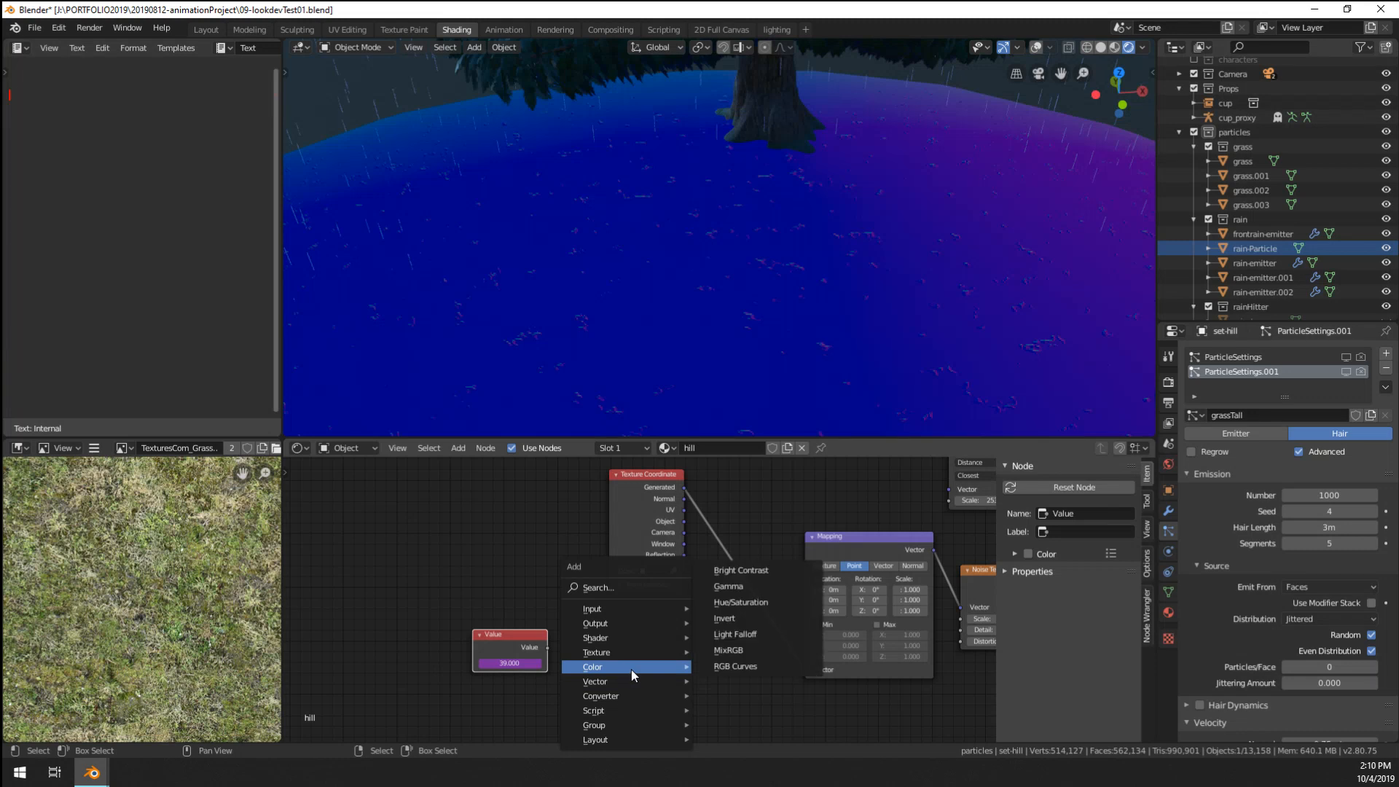
mouse_move(624, 694)
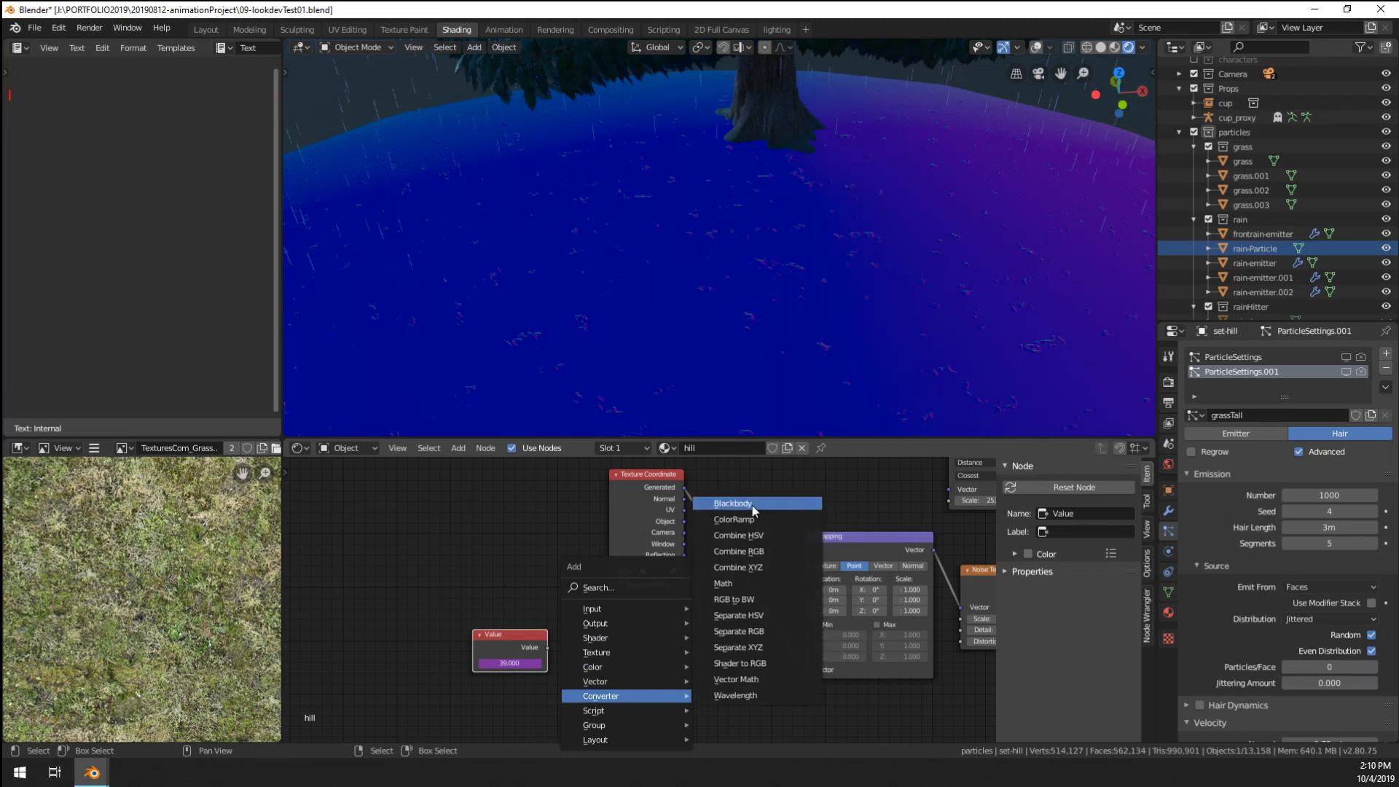
left_click(736, 583)
left_click(616, 640)
left_click(650, 665)
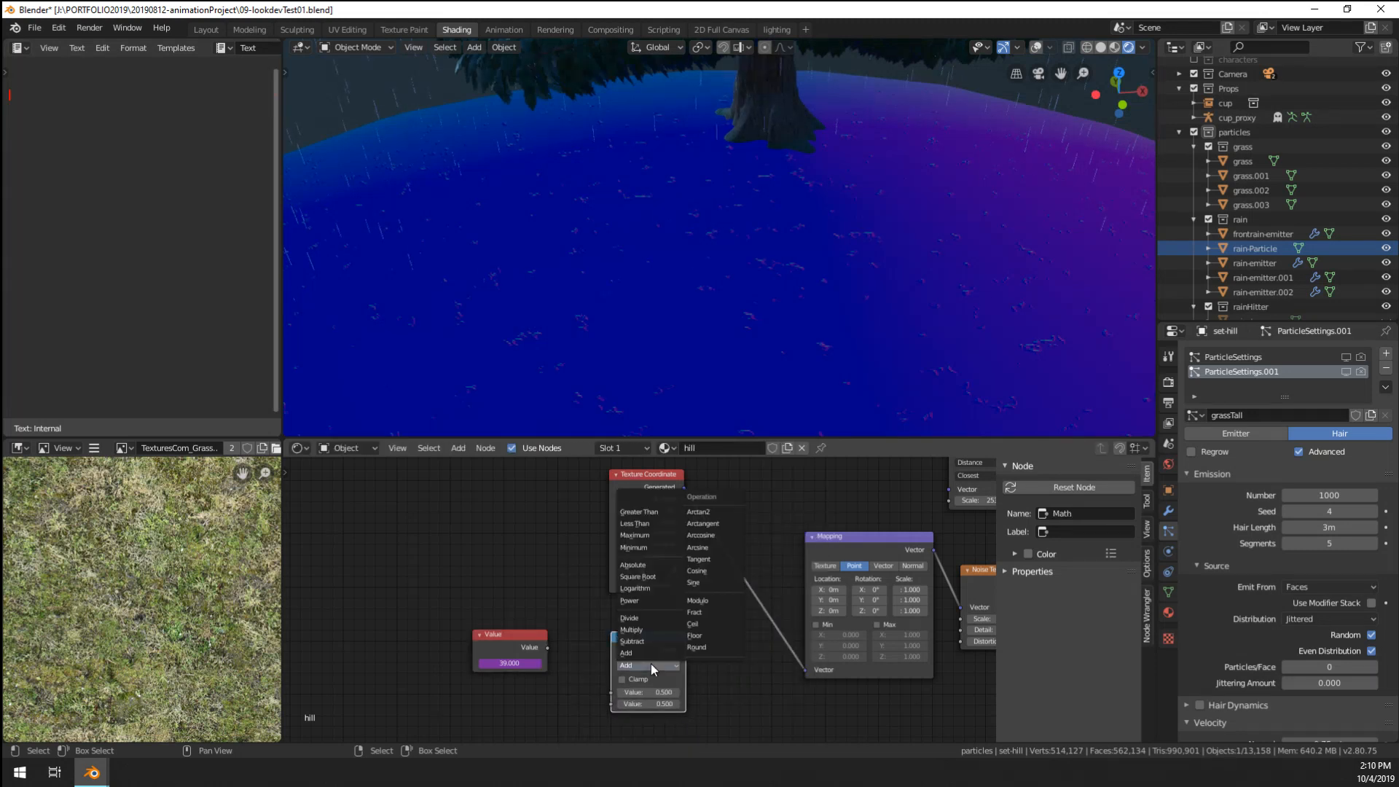
left_click(643, 621)
- Set the Divide node's second value to 50, connect the Value node to its first input and place the two nodes close together
left_click(648, 703)
type("0.5")
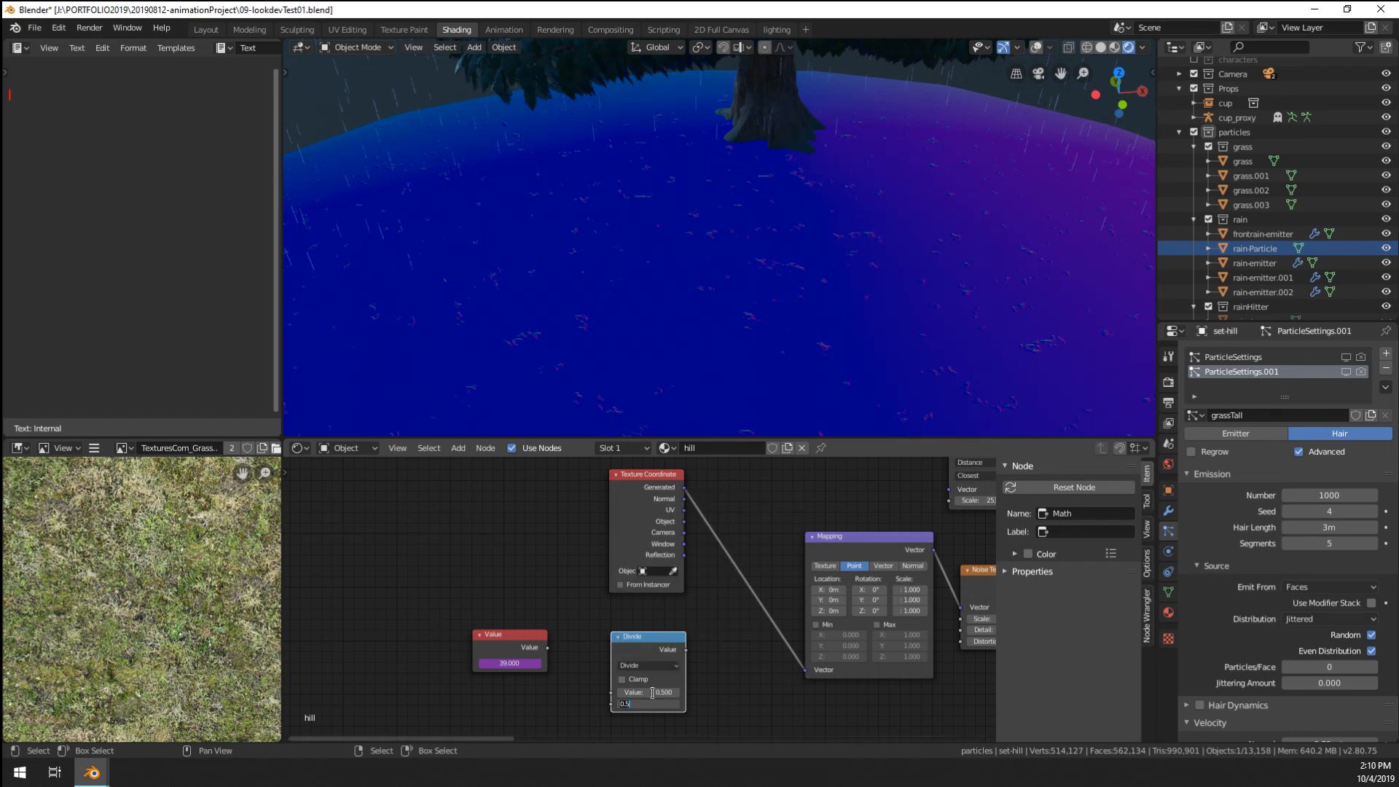
key("ctrl+a")
type("20.0")
key("Return")
left_click_drag(548, 647, 613, 690)
middle_click_drag(744, 665, 622, 645)
scroll(622, 645, "up", 1)
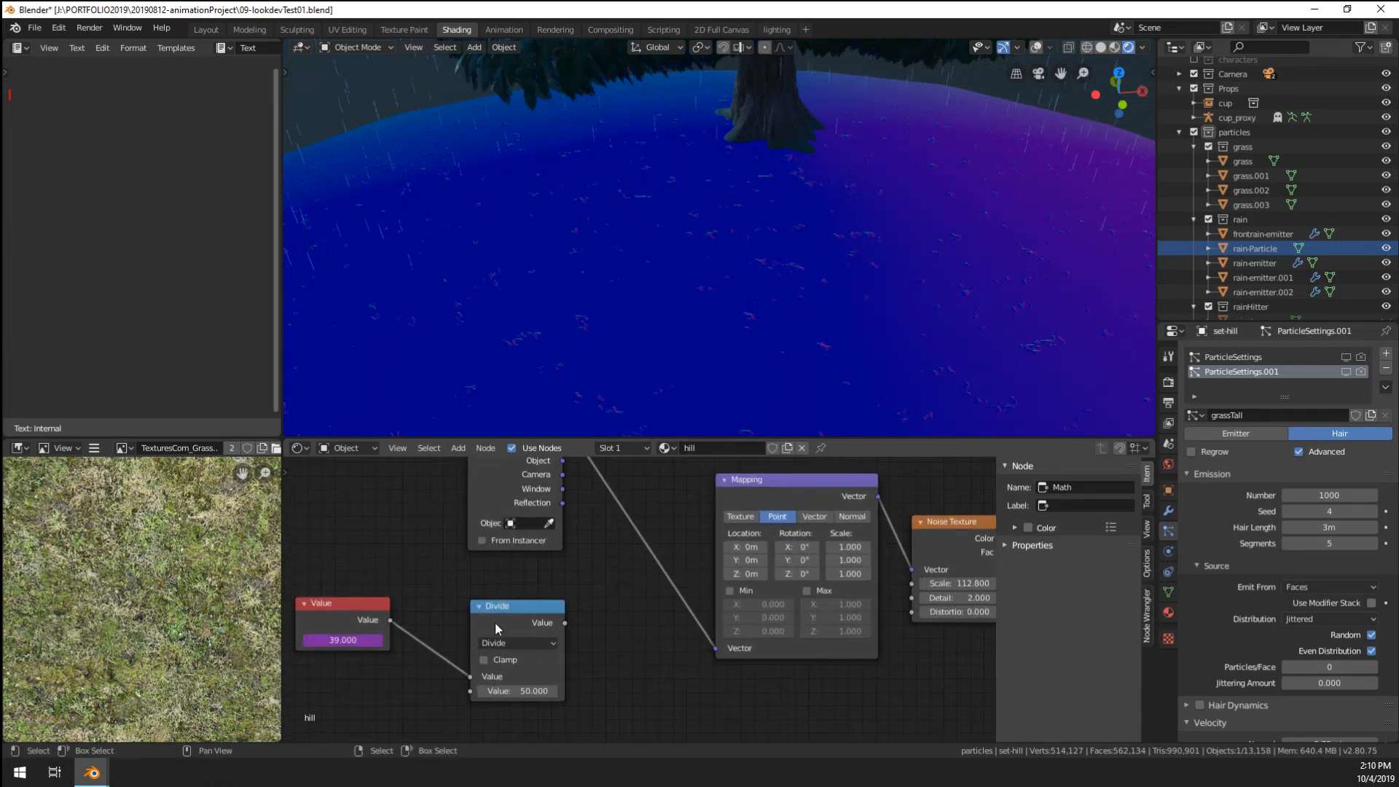
left_click_drag(509, 615, 473, 625)
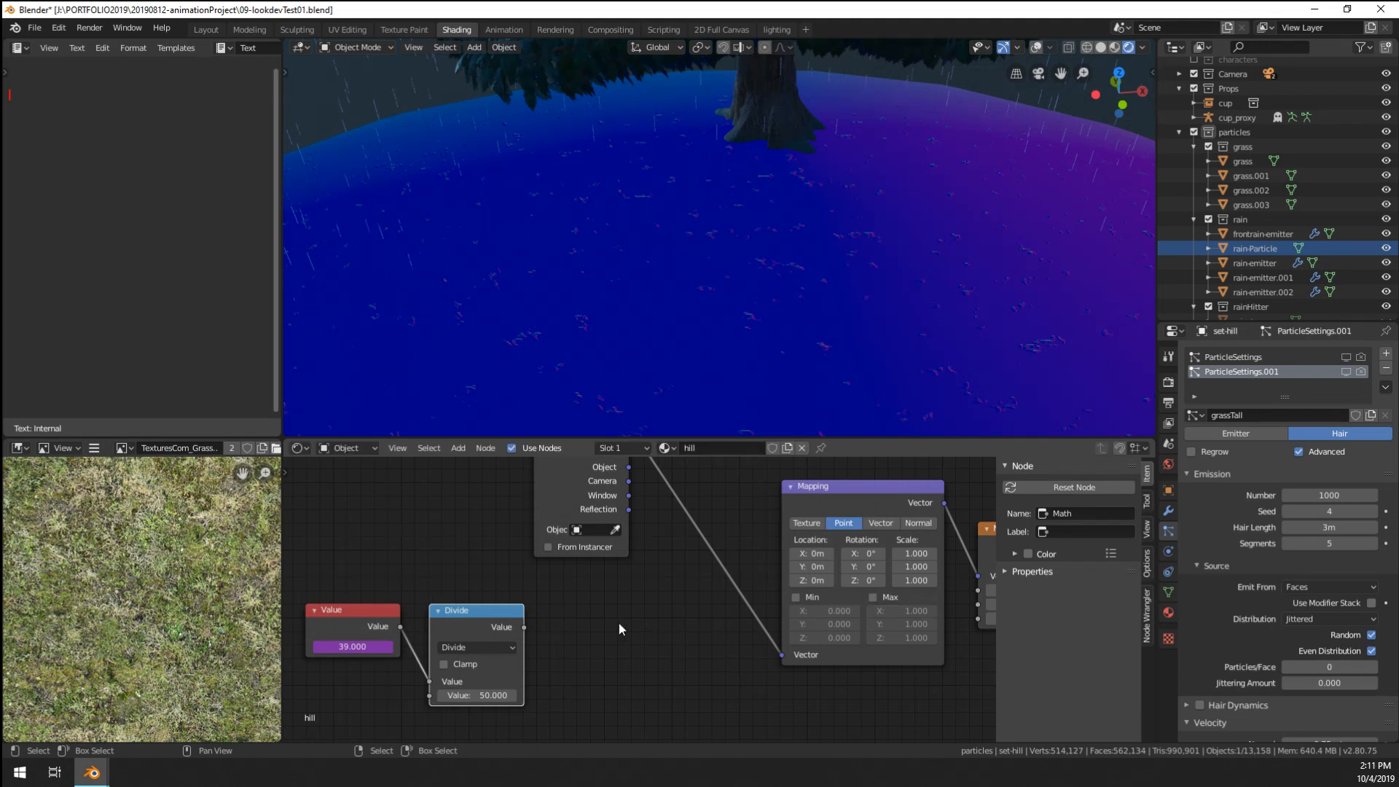
key("shift+a")
mouse_move(620, 623)
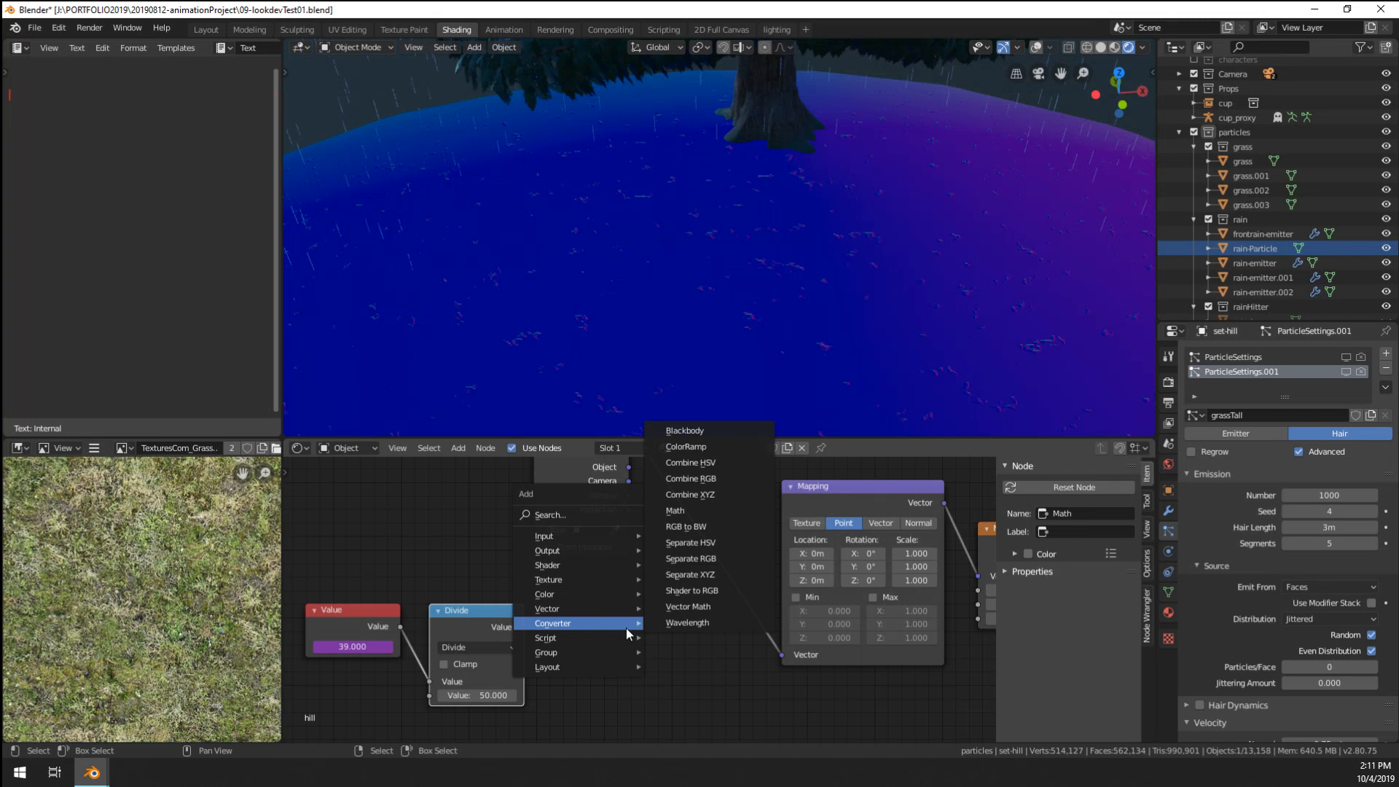
mouse_move(579, 548)
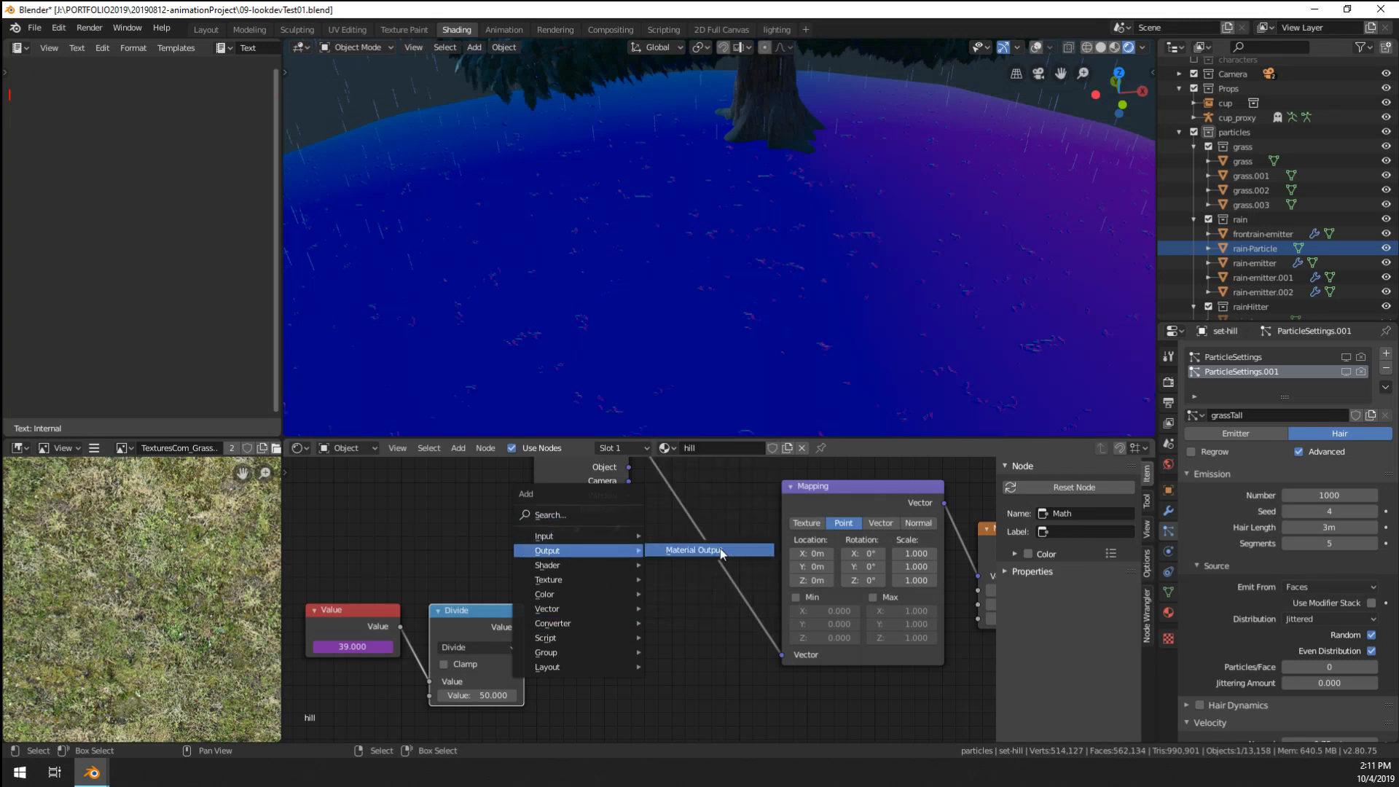
left_click(563, 514)
type("val")
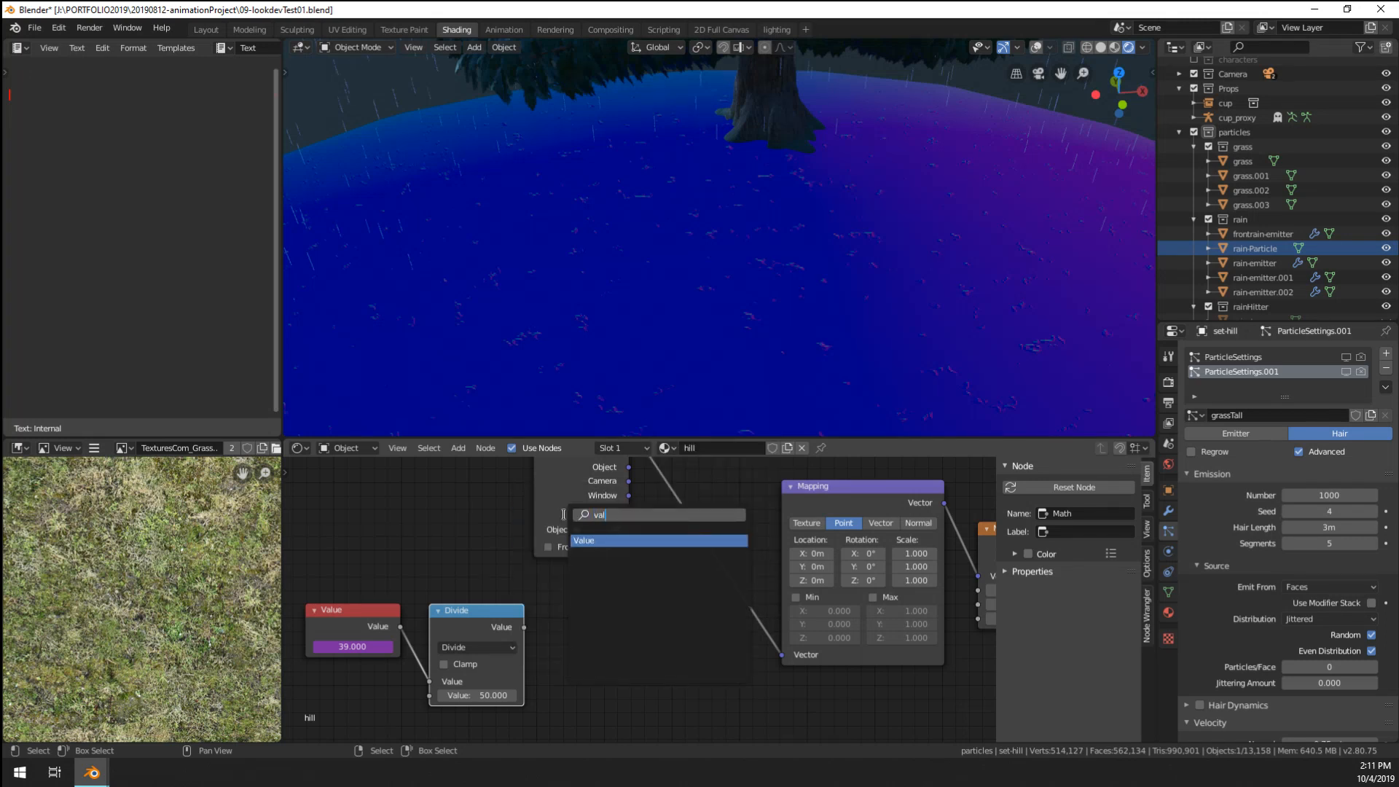
key("Escape")
- Delete the Divide node, and set the Value node's driver expression to frame/50
key("x")
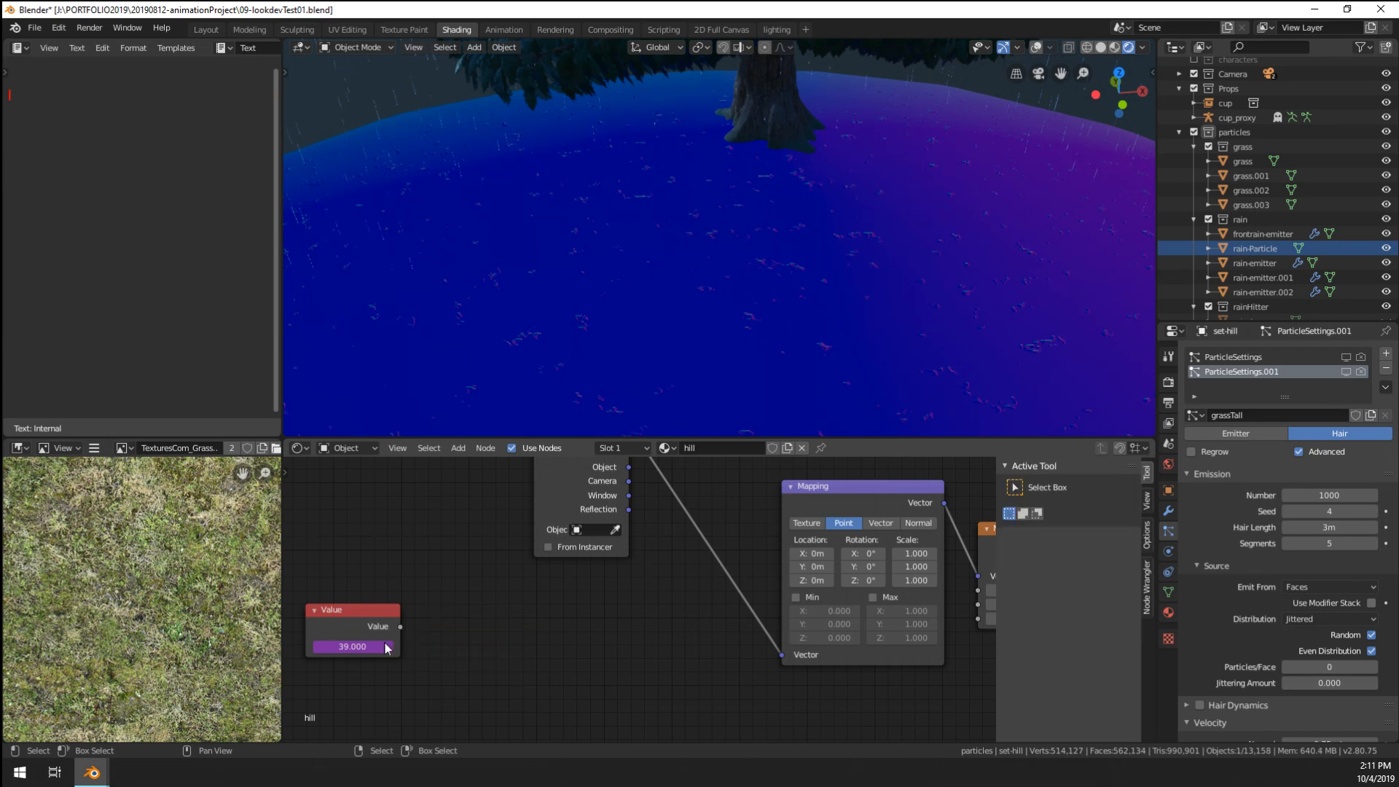
right_click(325, 646)
left_click(293, 573)
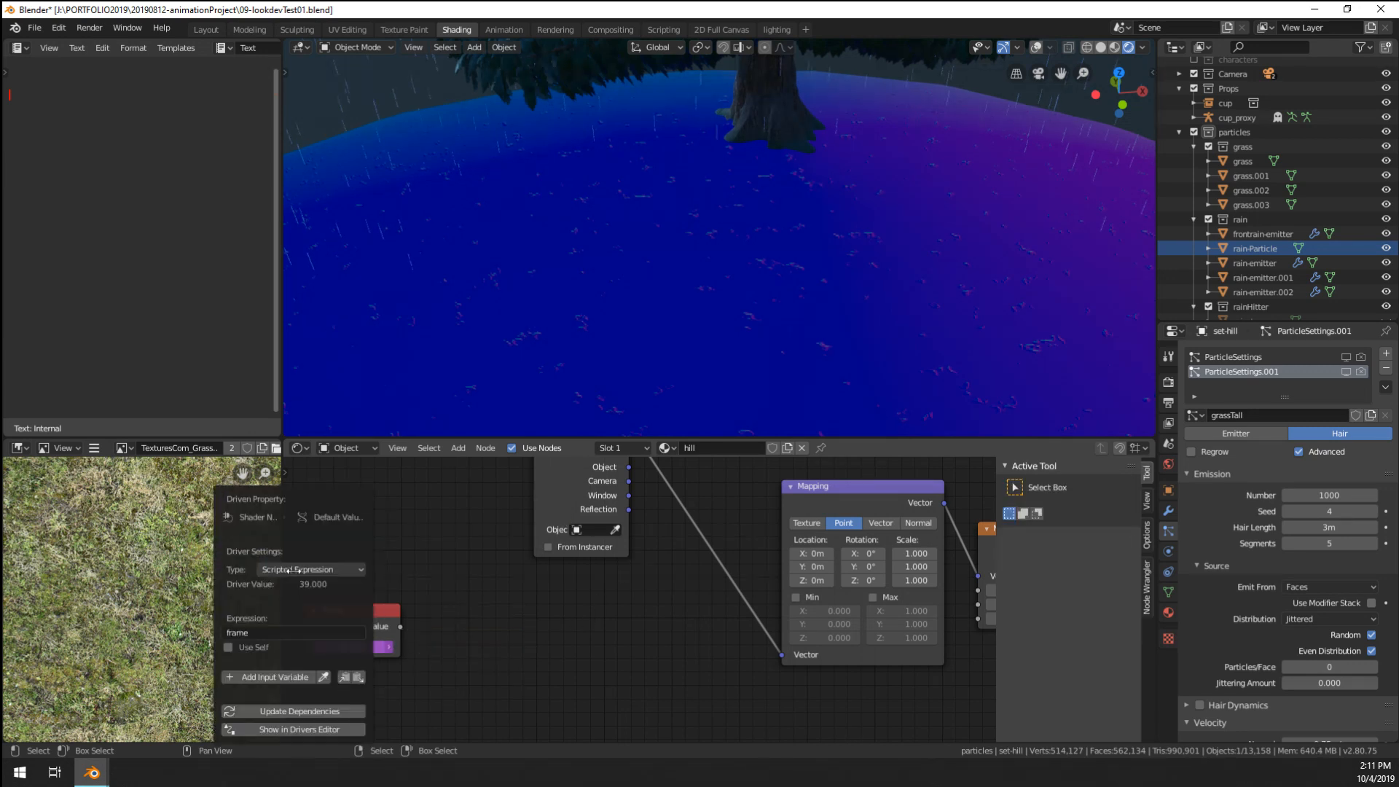
left_click(298, 631)
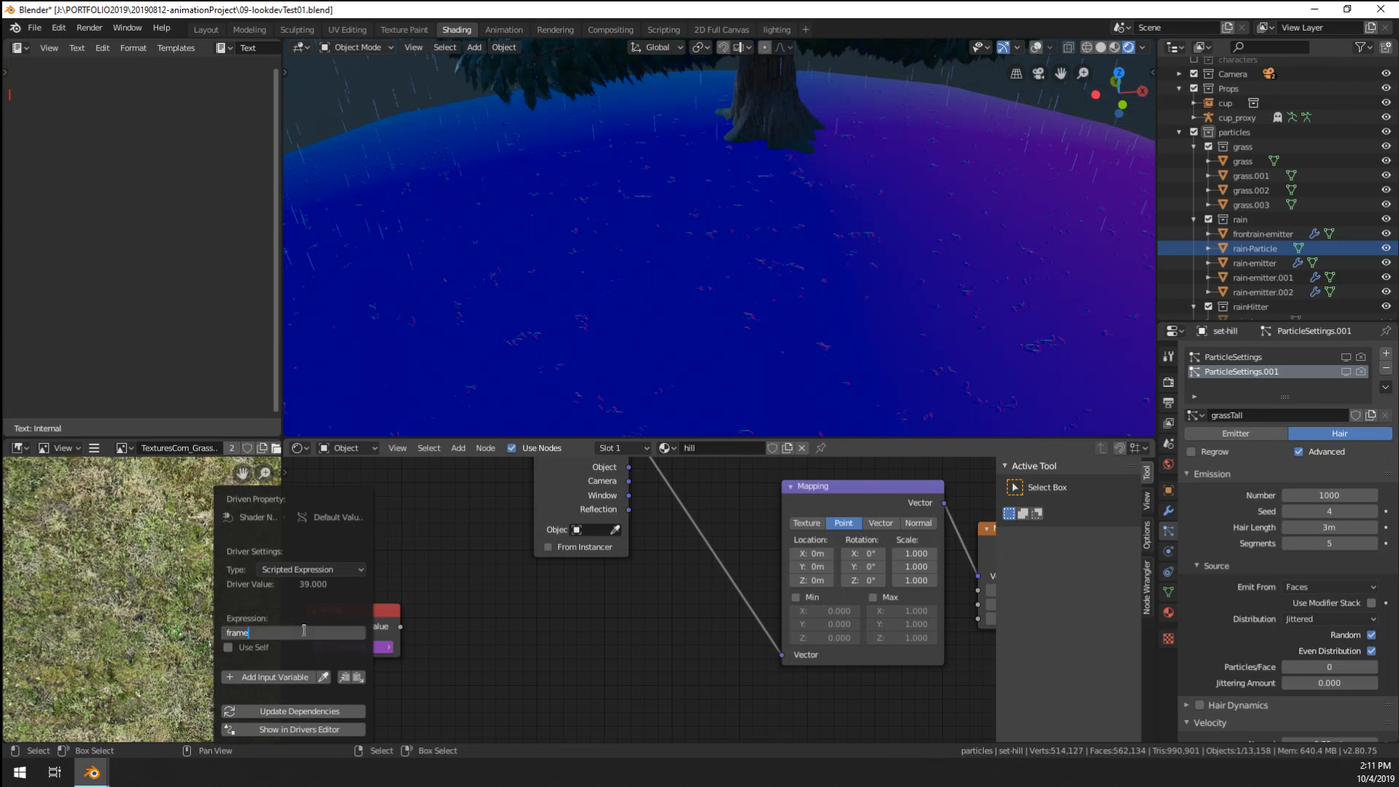
key("Return")
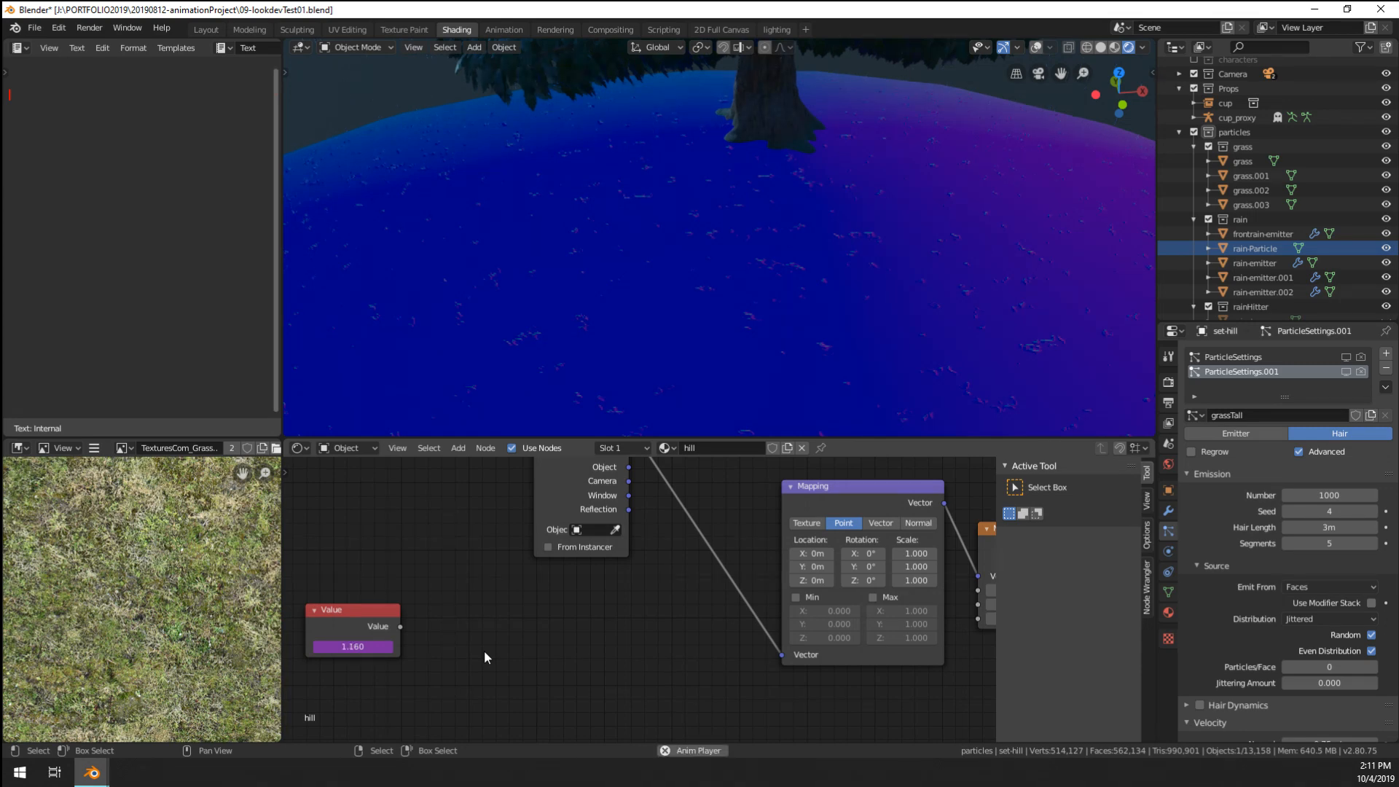
left_click_drag(357, 627, 593, 631)
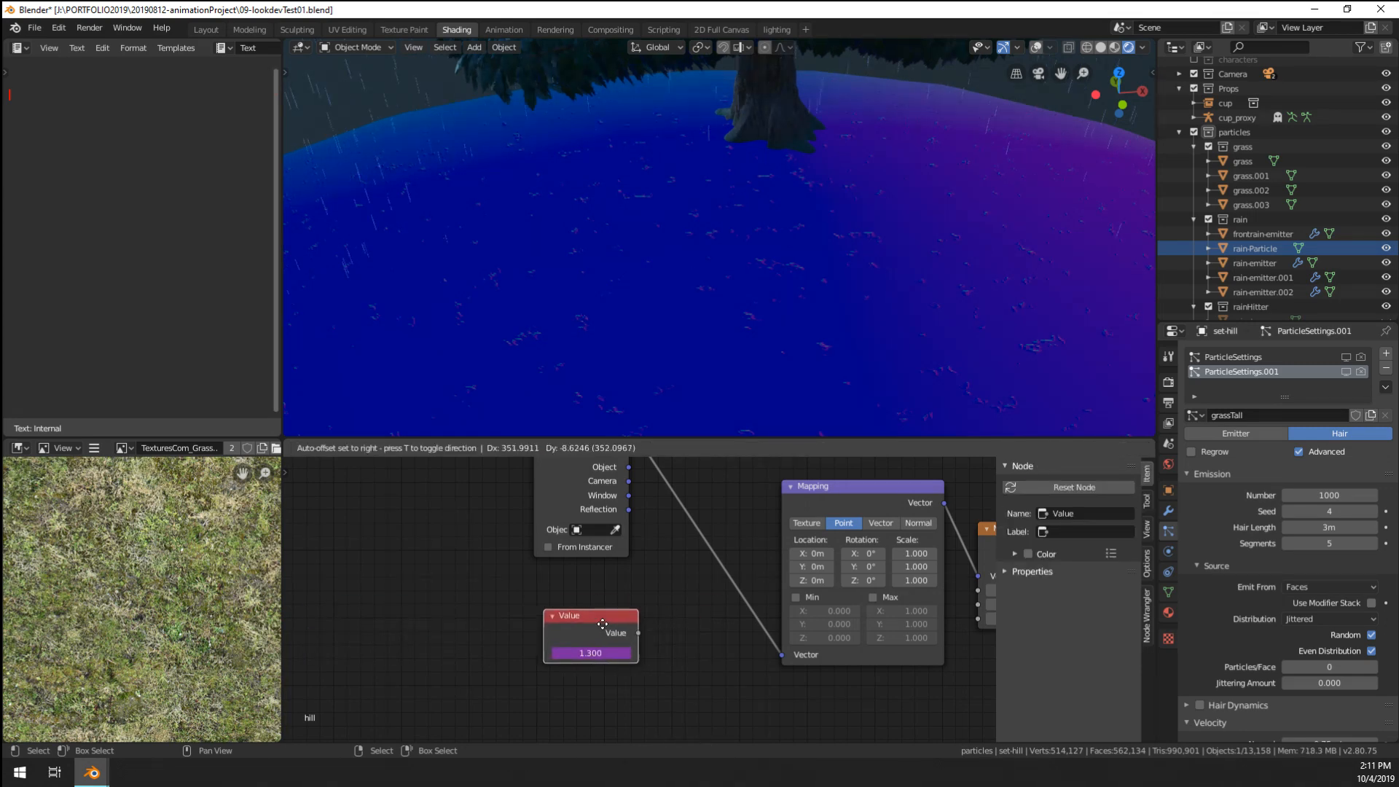
- Try to drive the Mapping node's Z location with the scripted expression frame/50 and play the animation
right_click(802, 581)
left_click(761, 530)
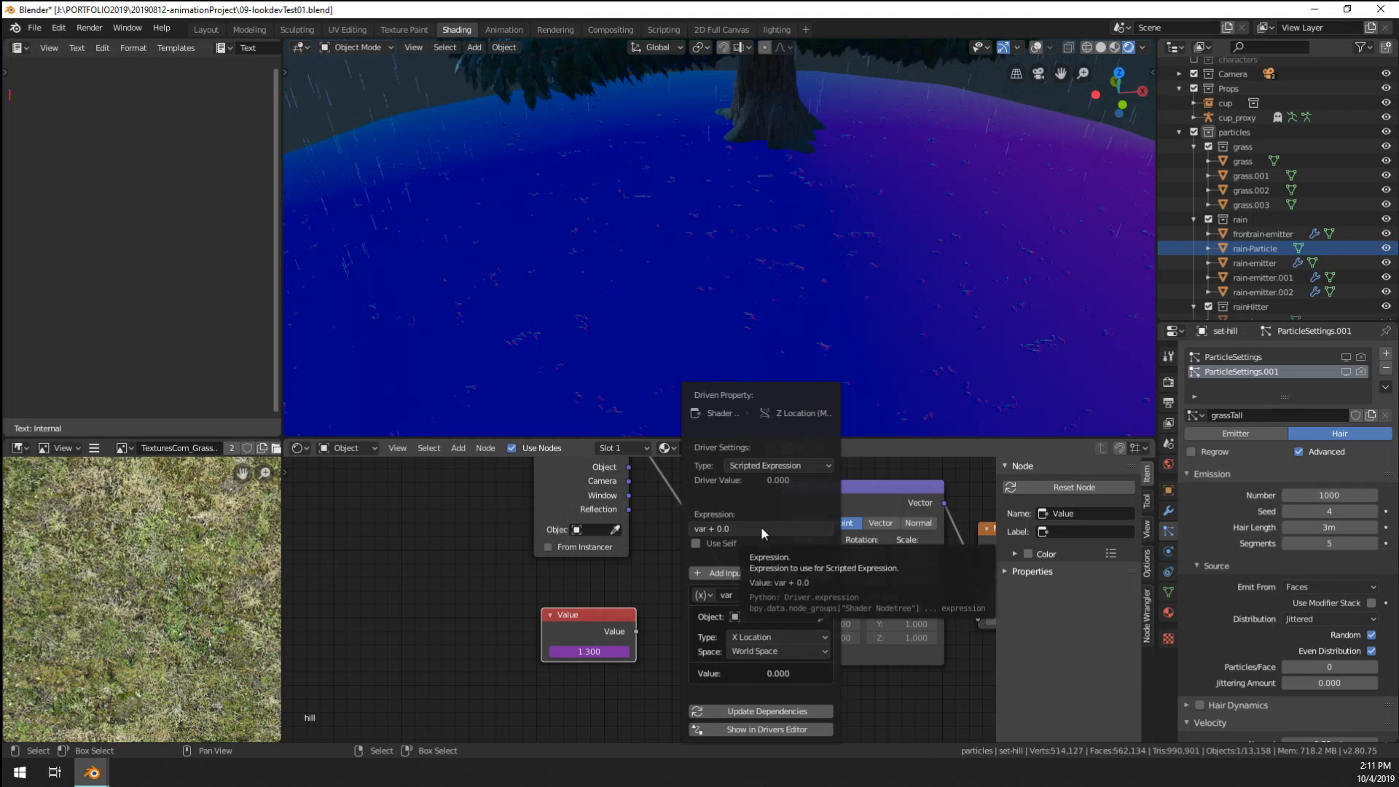
left_click(760, 528)
type("frame")
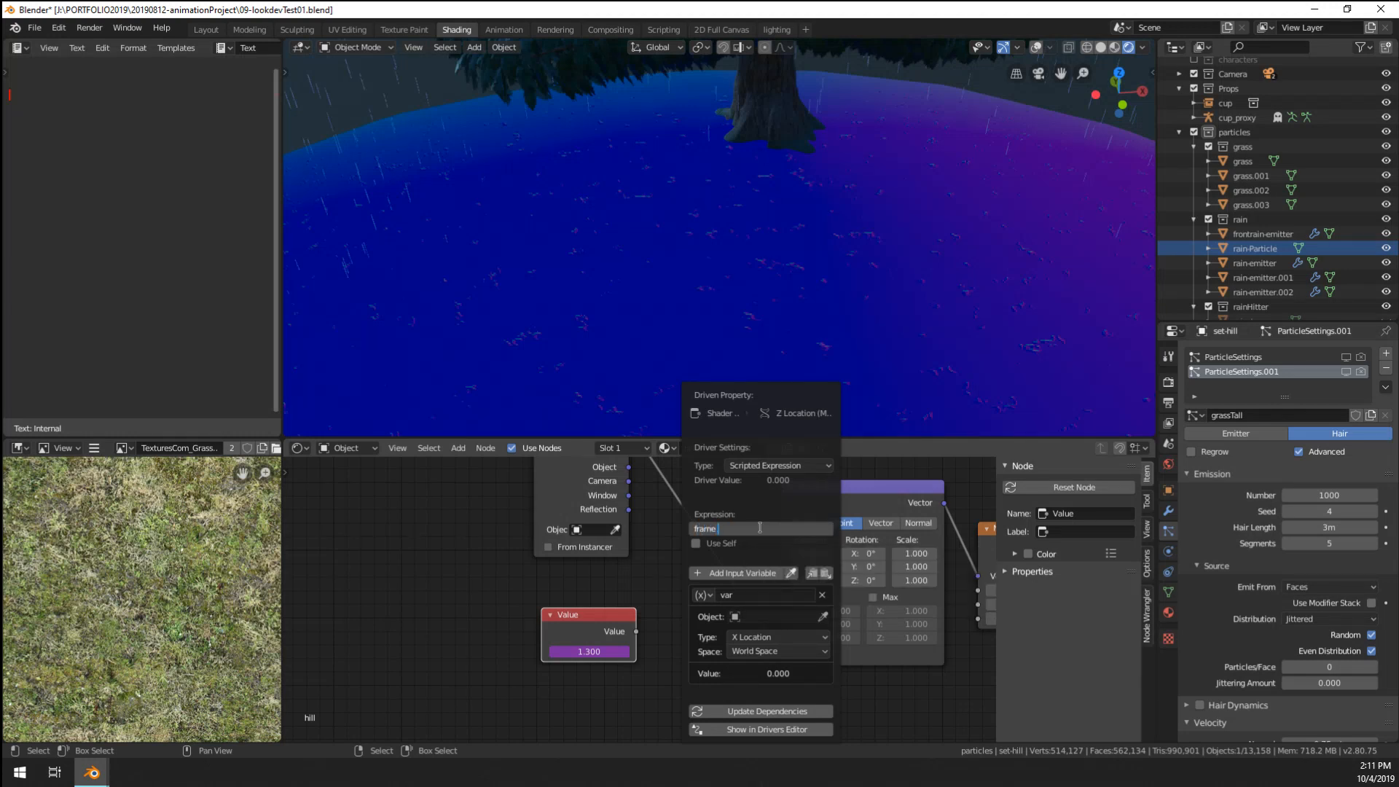
type("/50")
key("Return")
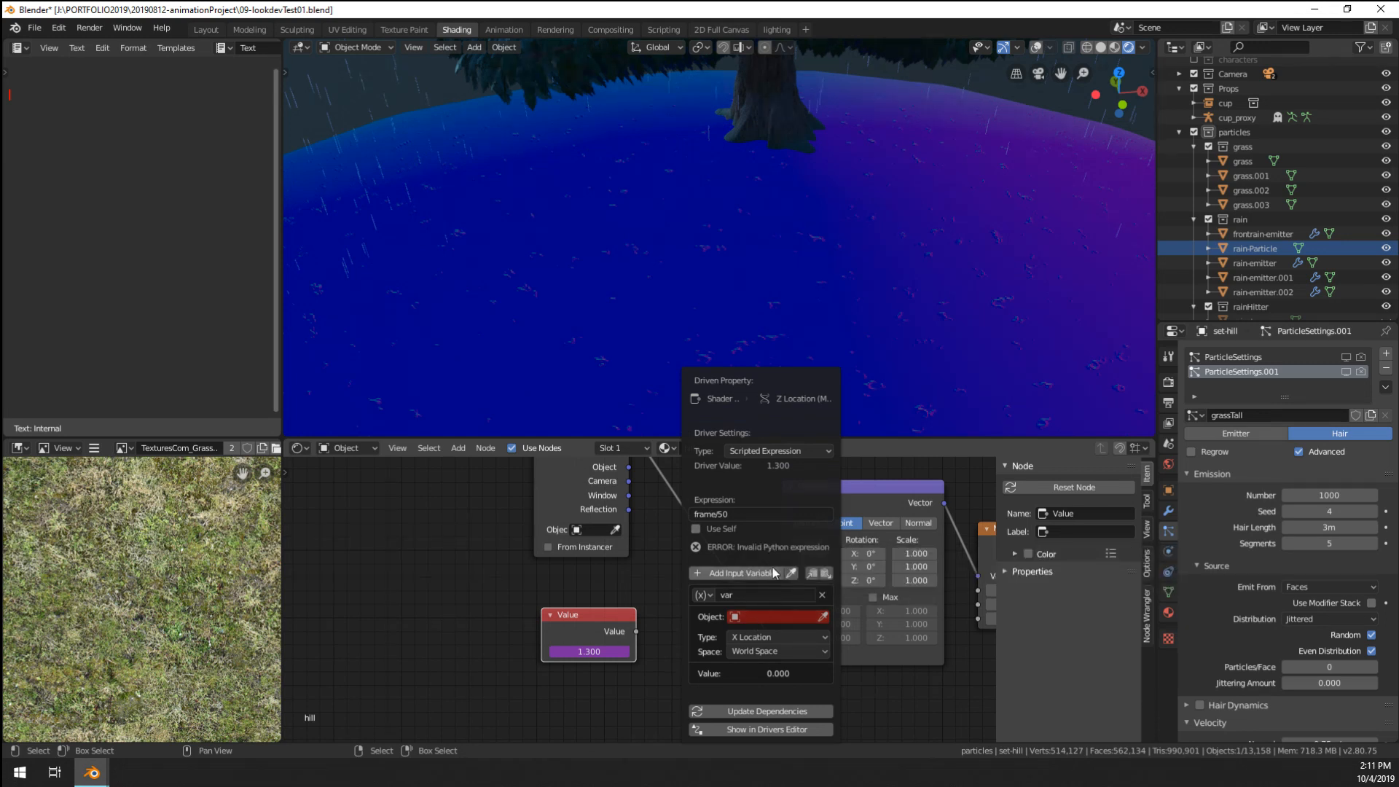
right_click(589, 651)
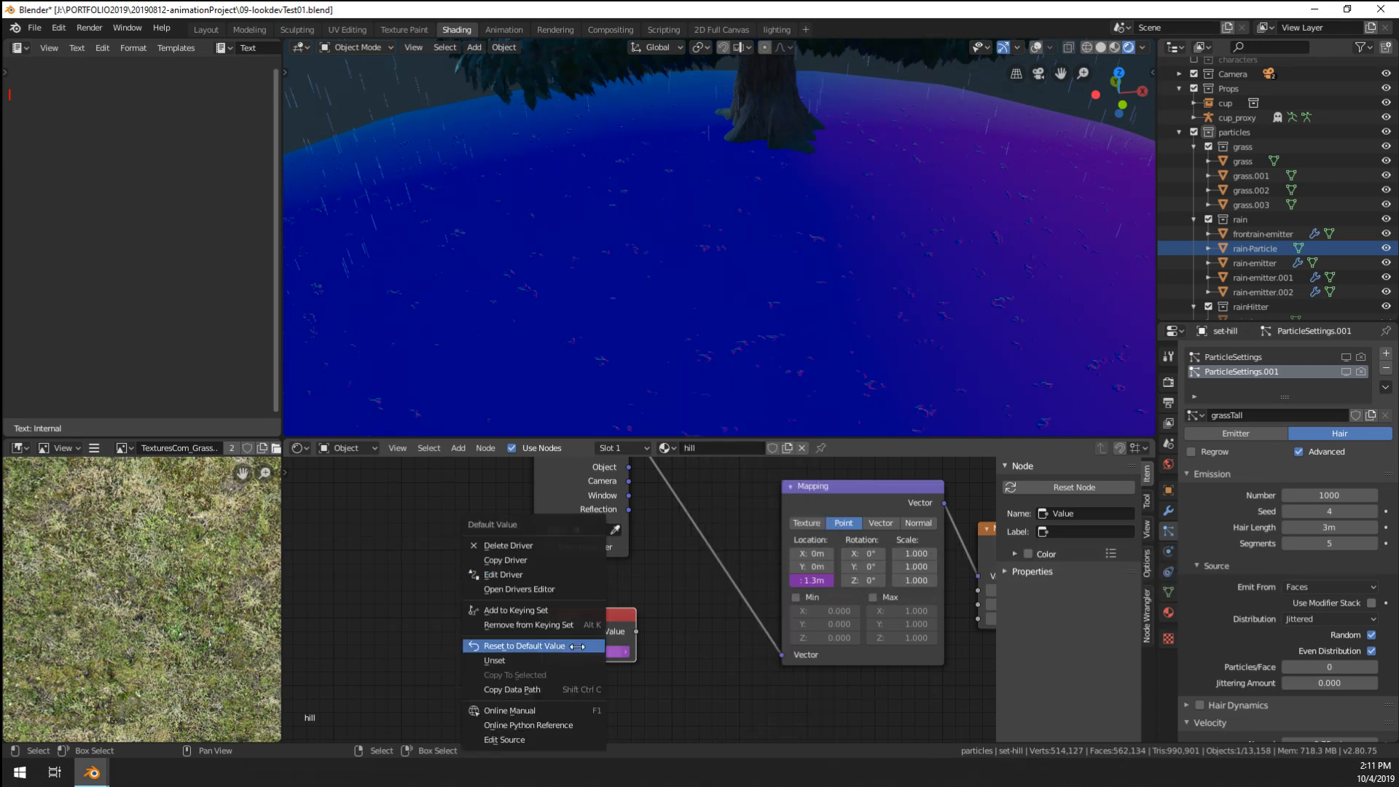
key("space")
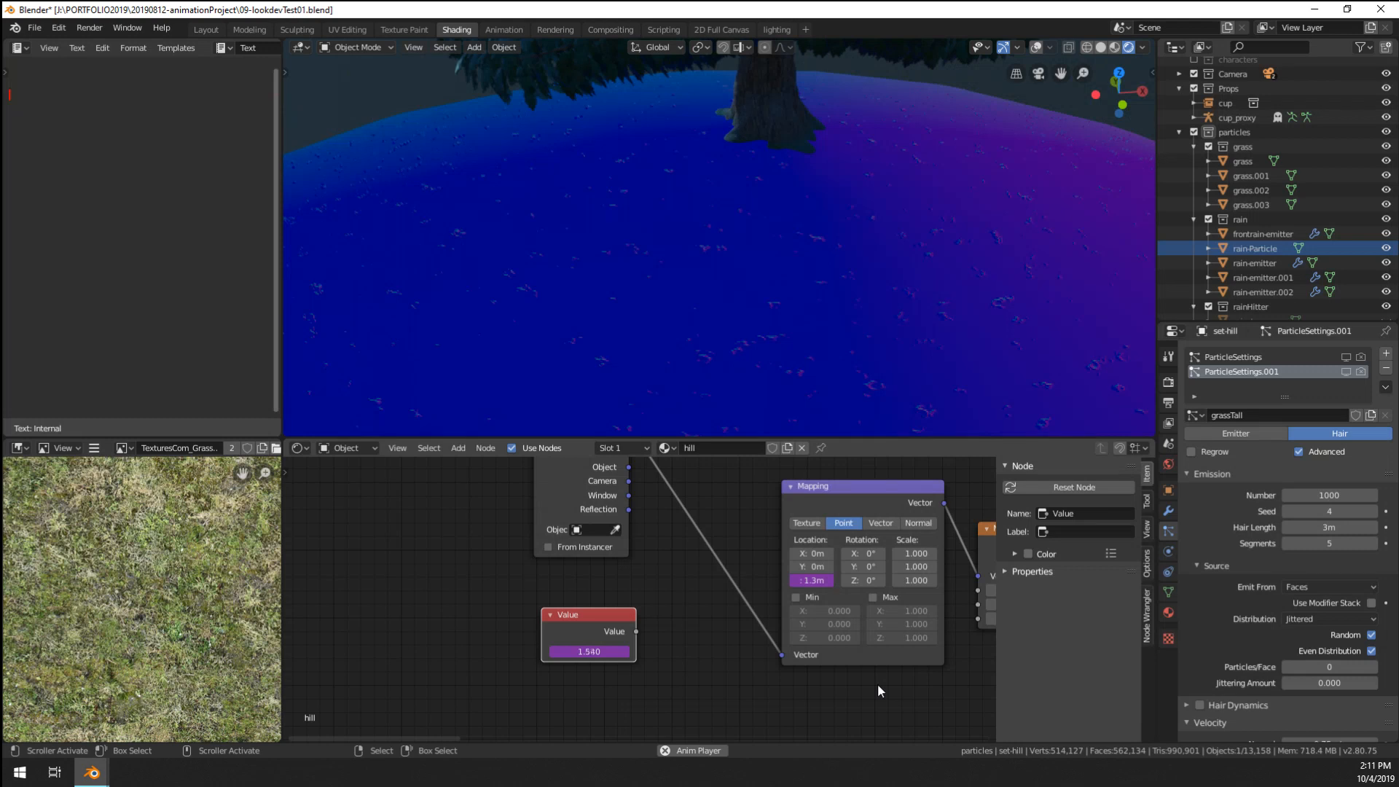
- Examine the driver settings of the Mapping node's Z location and compare them with the Value node's driver
right_click(795, 582)
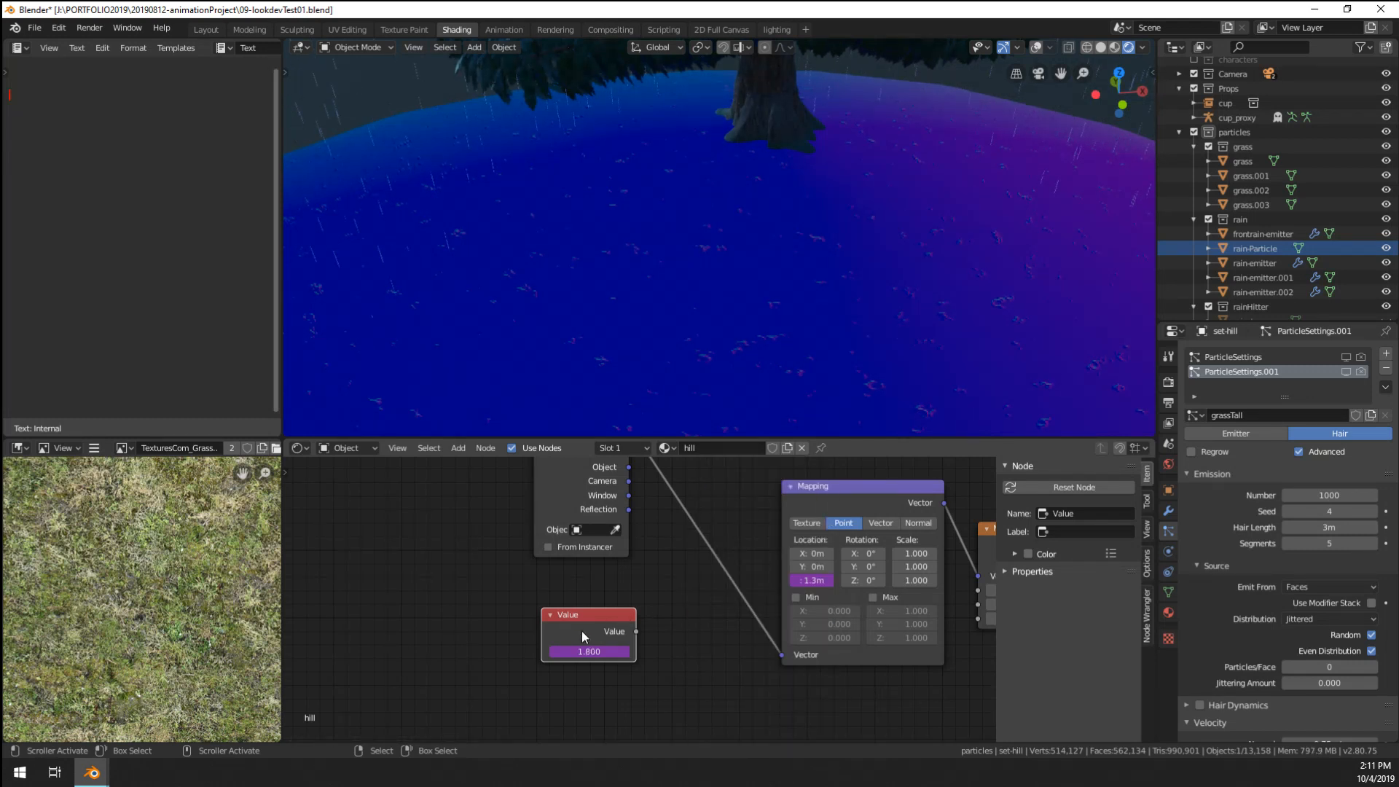
right_click(812, 580)
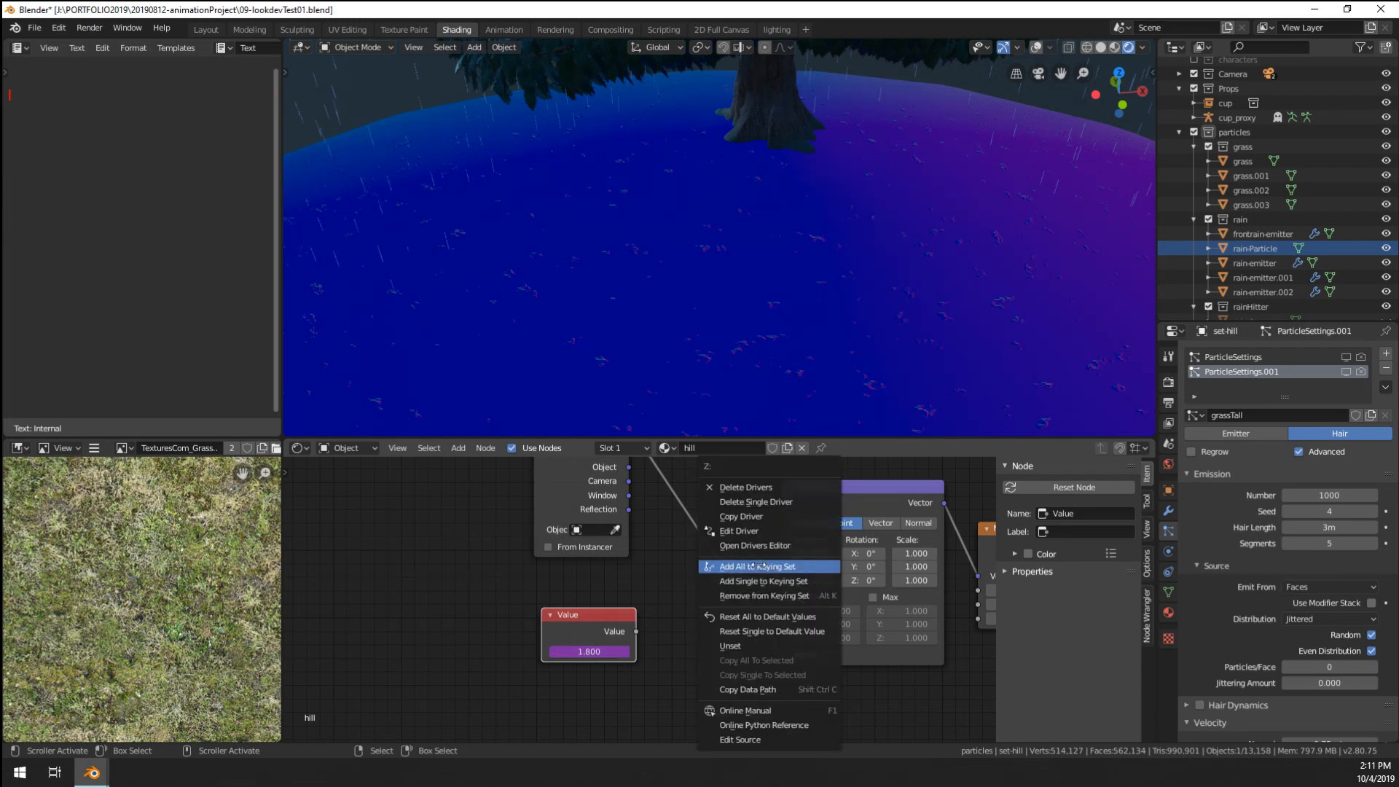
left_click(750, 530)
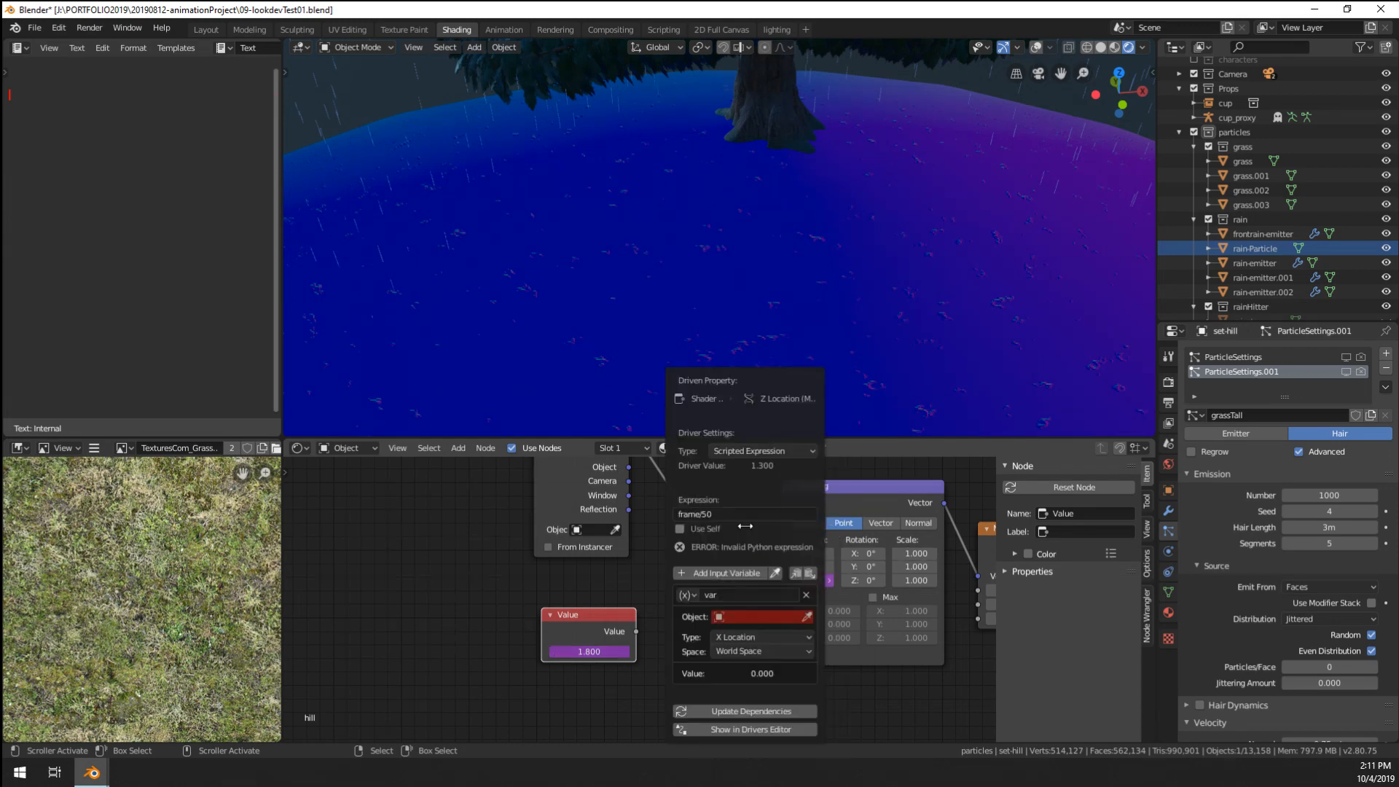
left_click(744, 617)
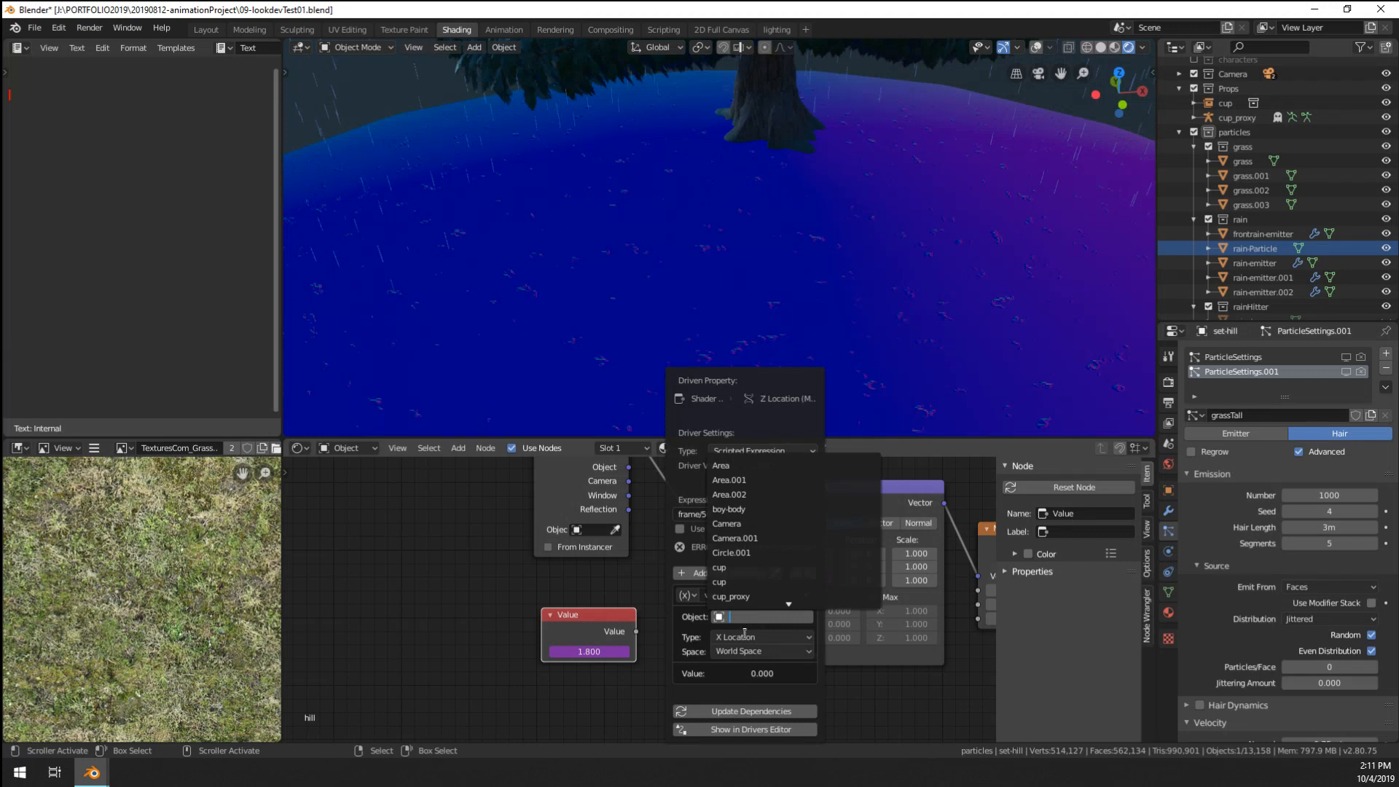
left_click(745, 634)
left_click(749, 636)
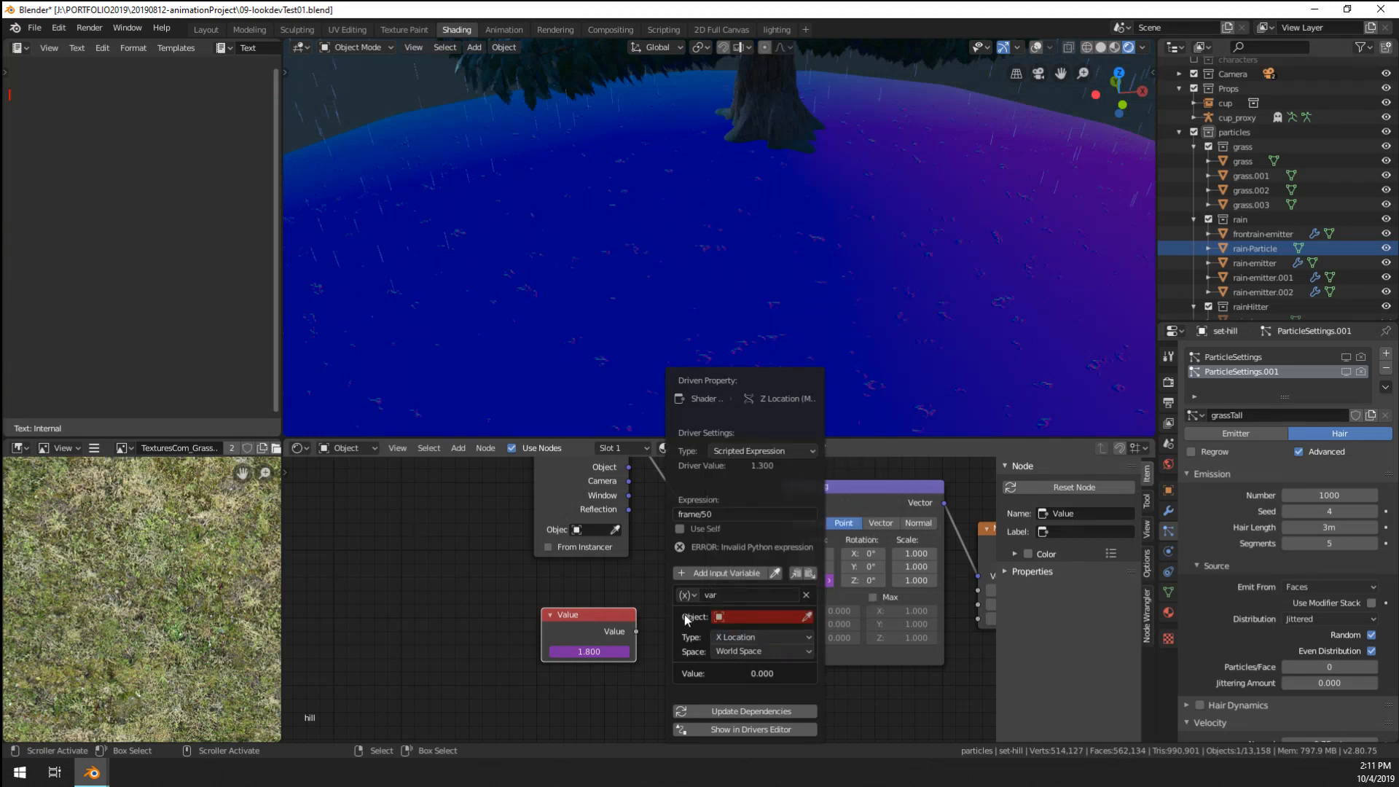
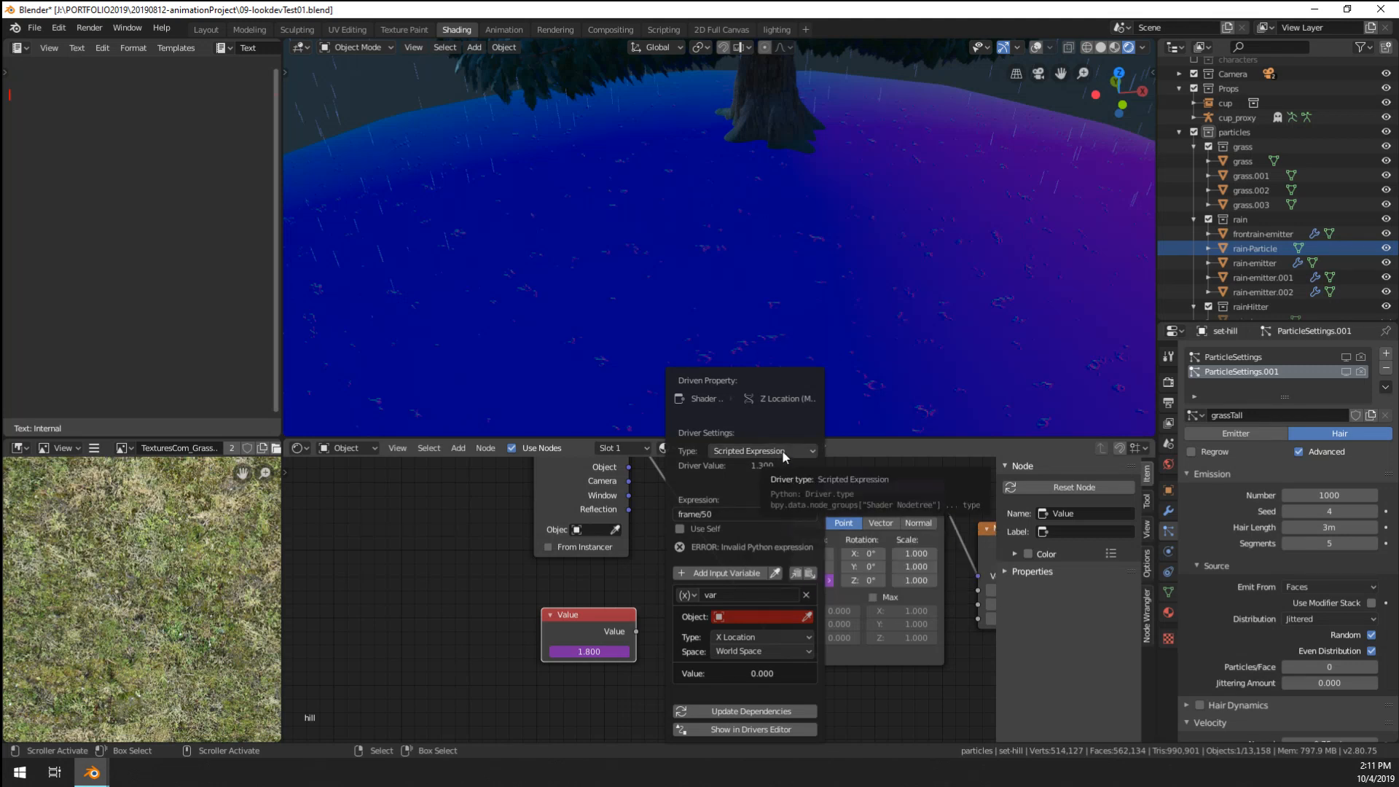
right_click(588, 650)
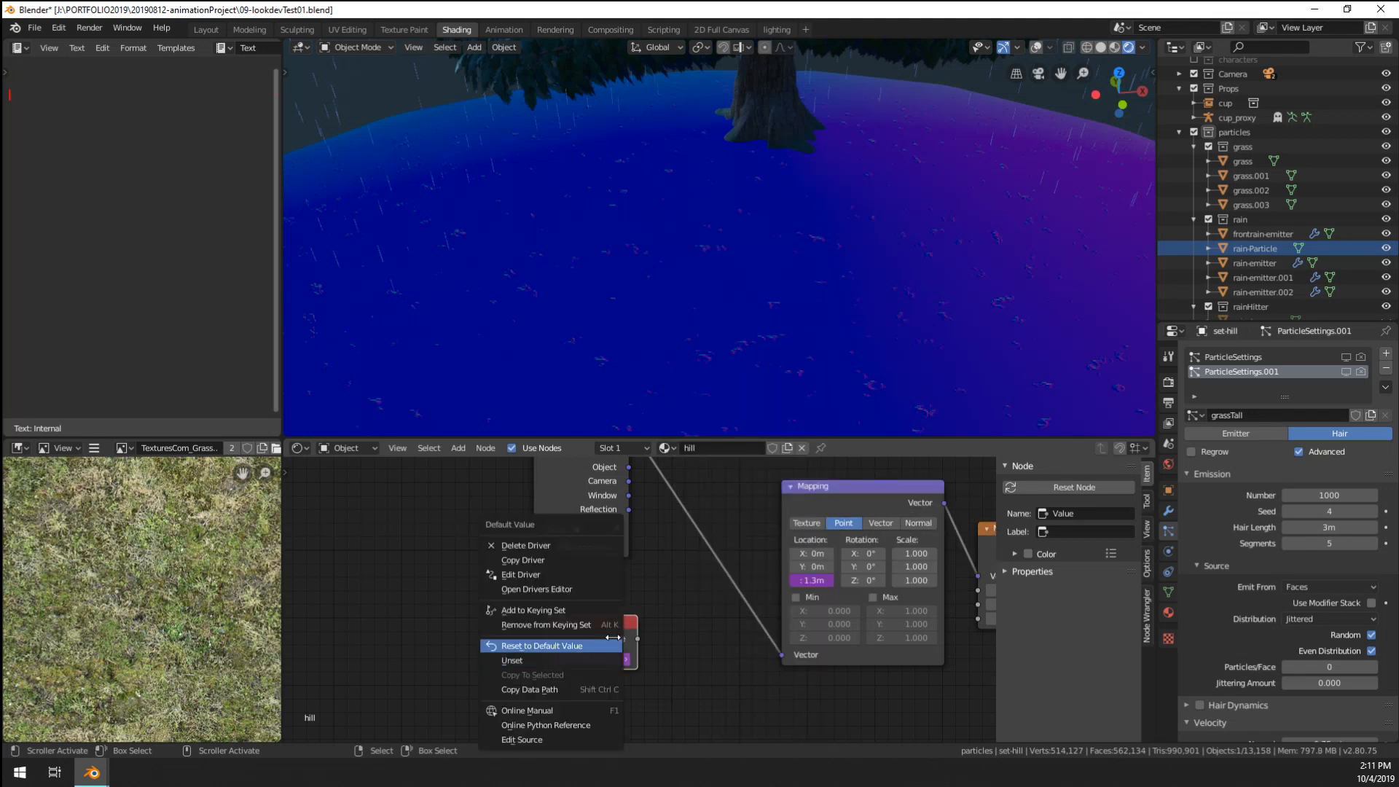
left_click(574, 574)
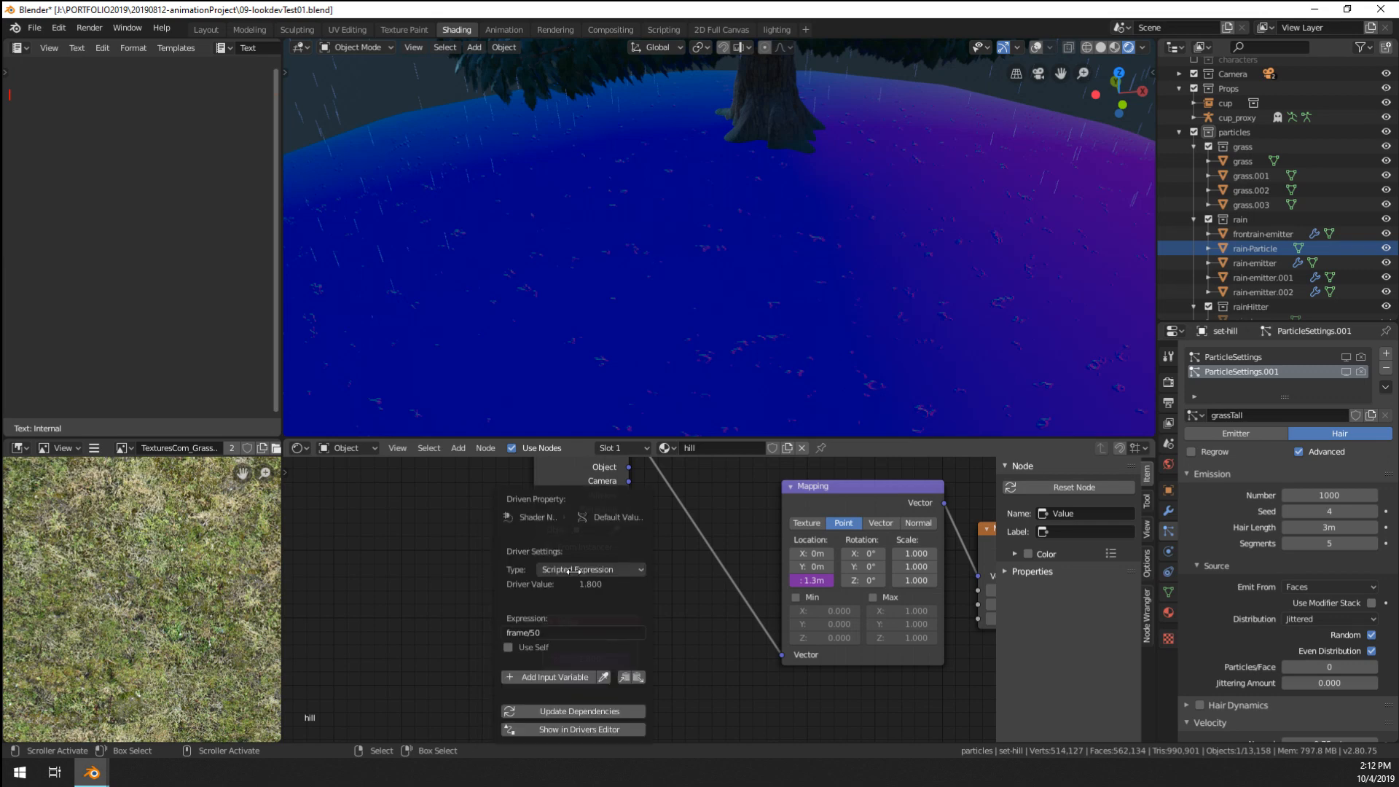
right_click(804, 581)
- Delete the single driver on the Mapping node's Z location, and drive that field with #frame/50 instead
right_click(817, 581)
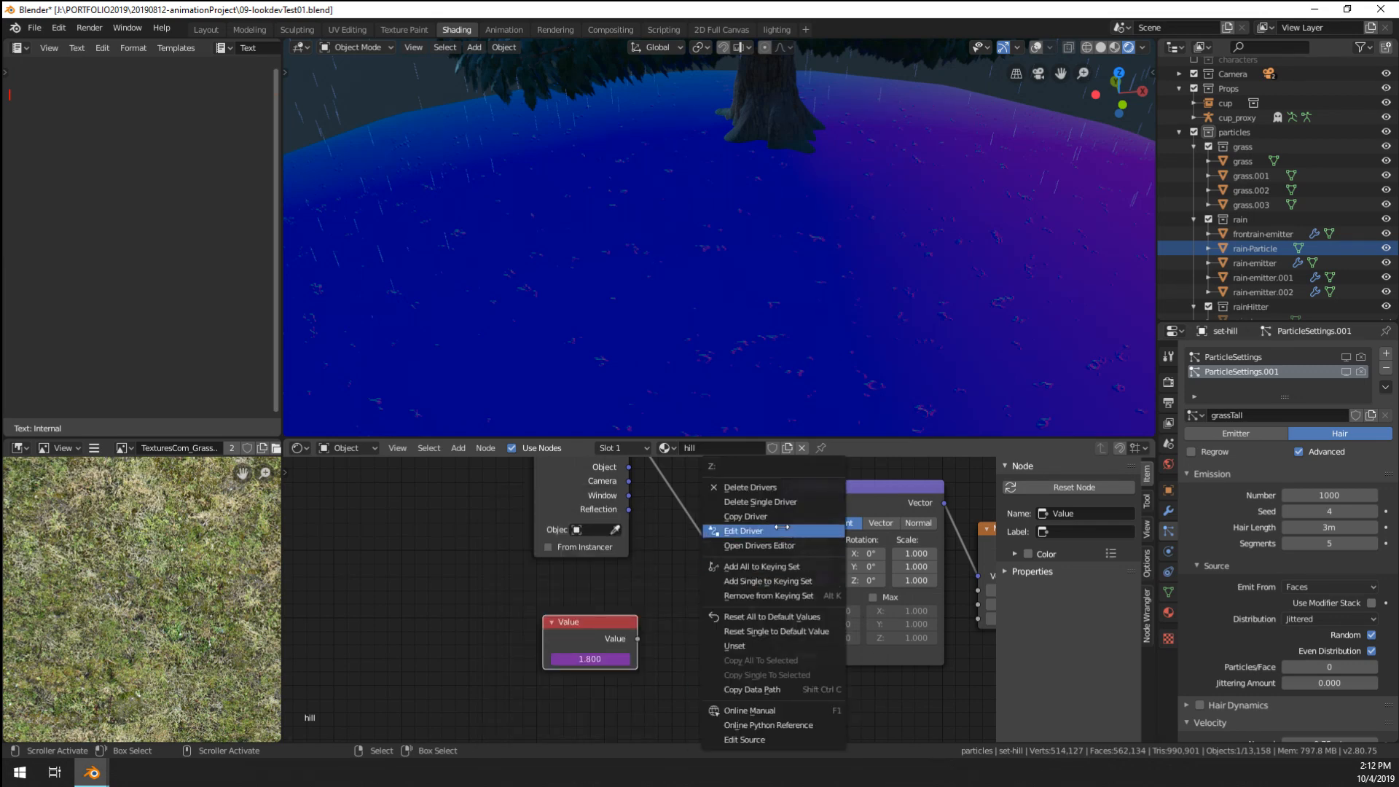
left_click(765, 501)
left_click(828, 579)
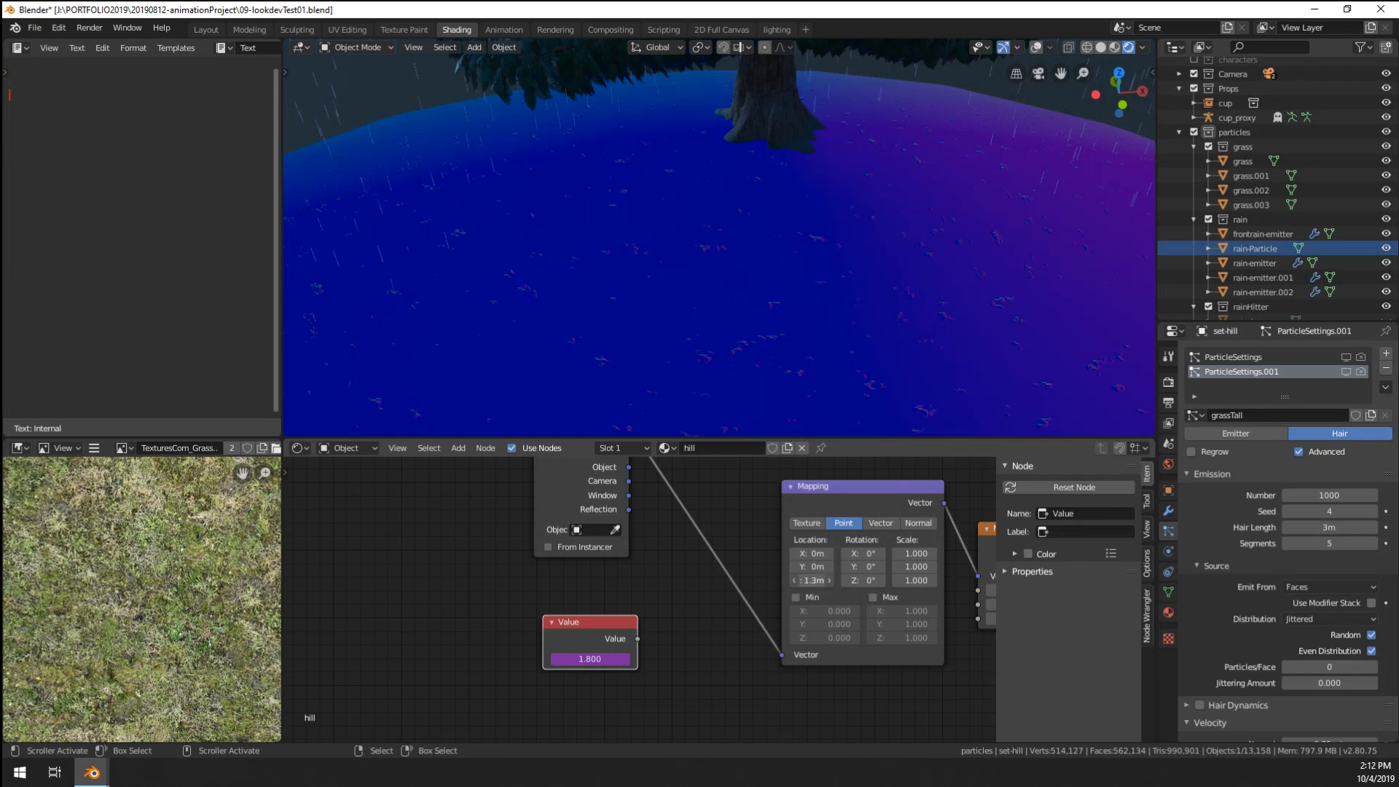
type("#fram")
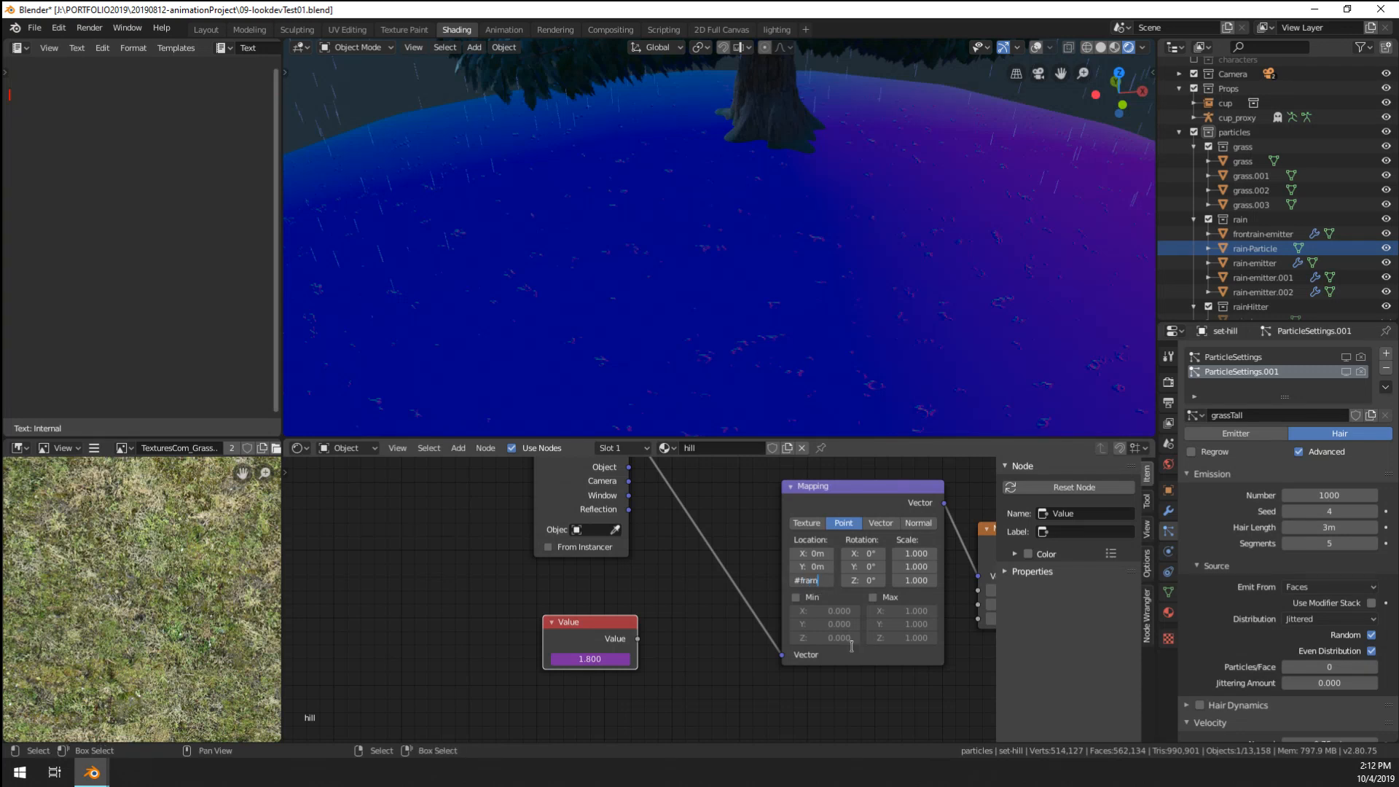
type("e/50")
key("Return")
key("space")
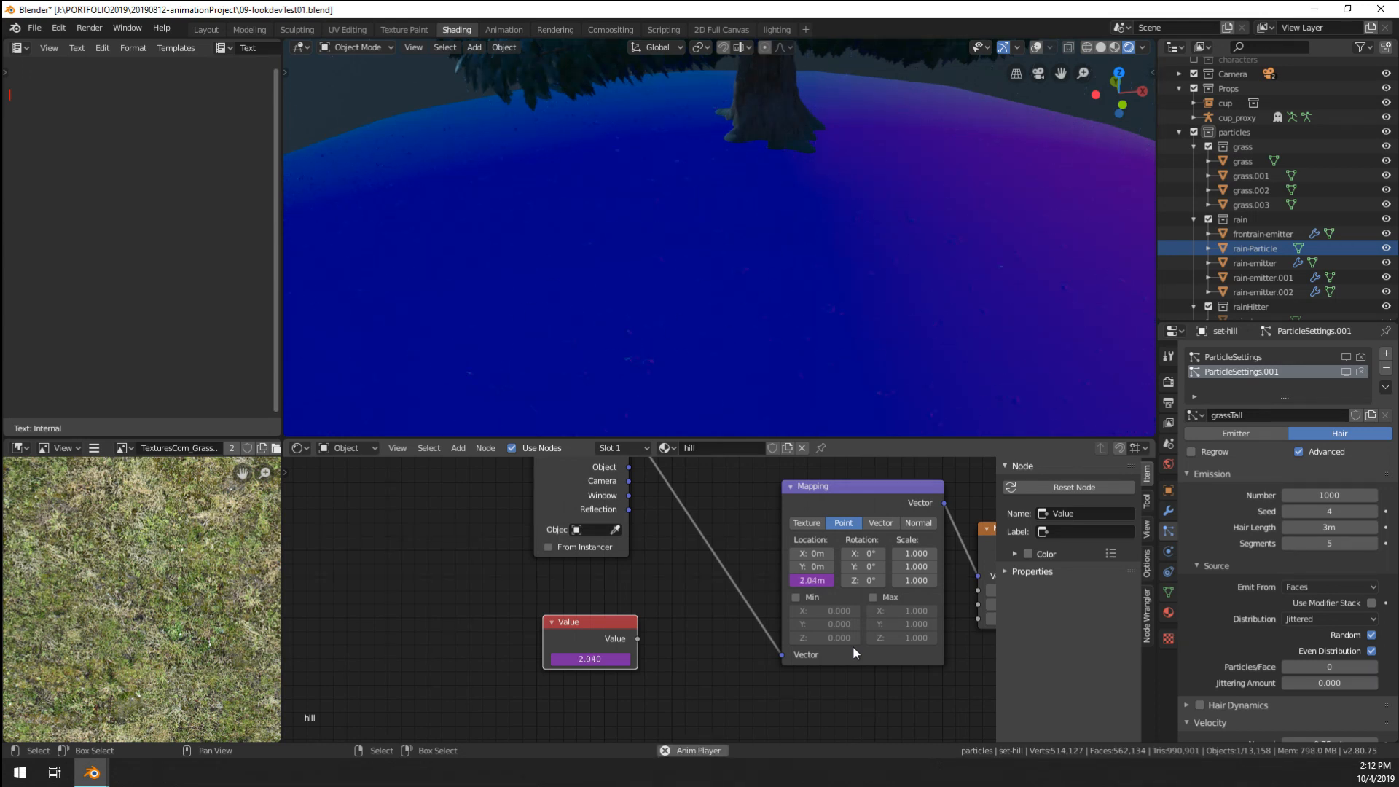
- Delete the unused Value node and play the animation to check the ripples
key("space")
key("x")
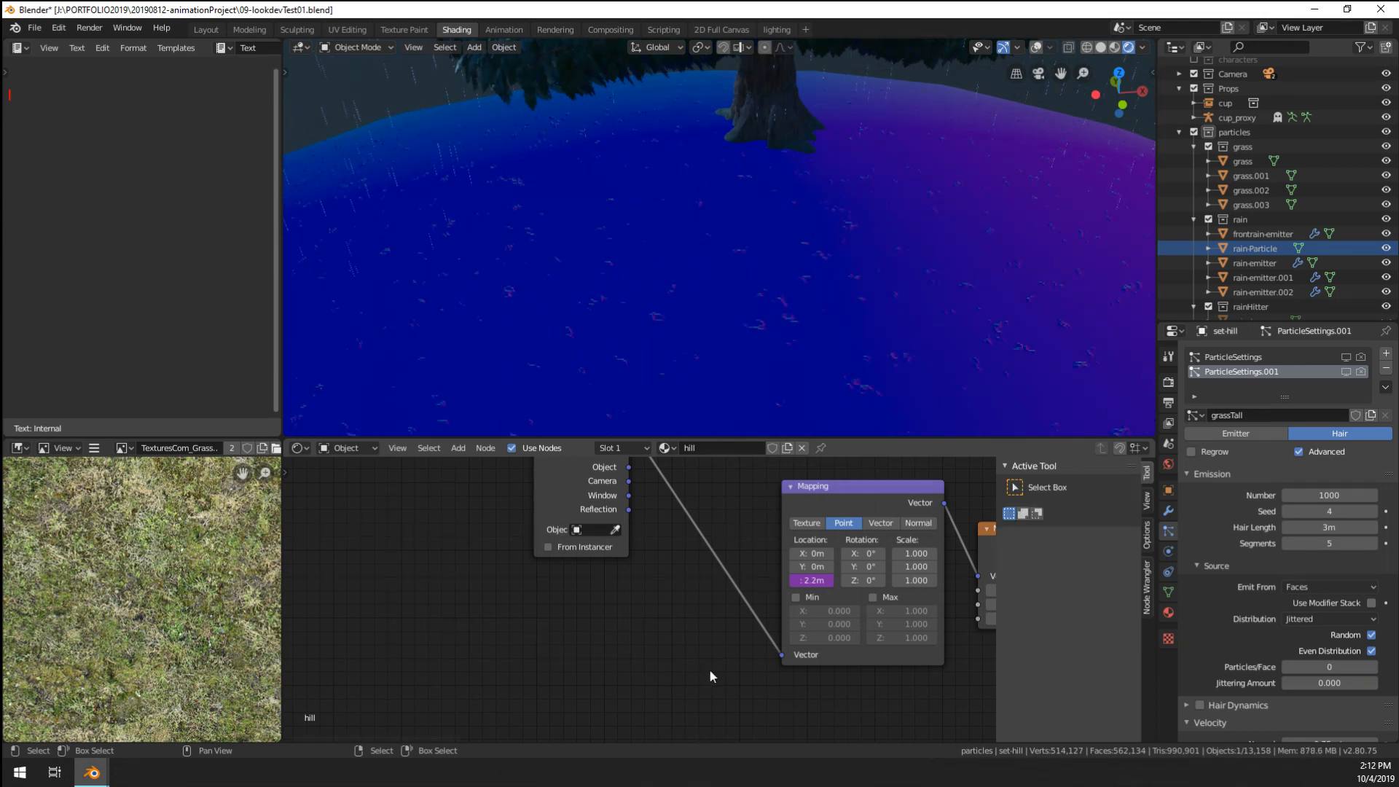
key("space")
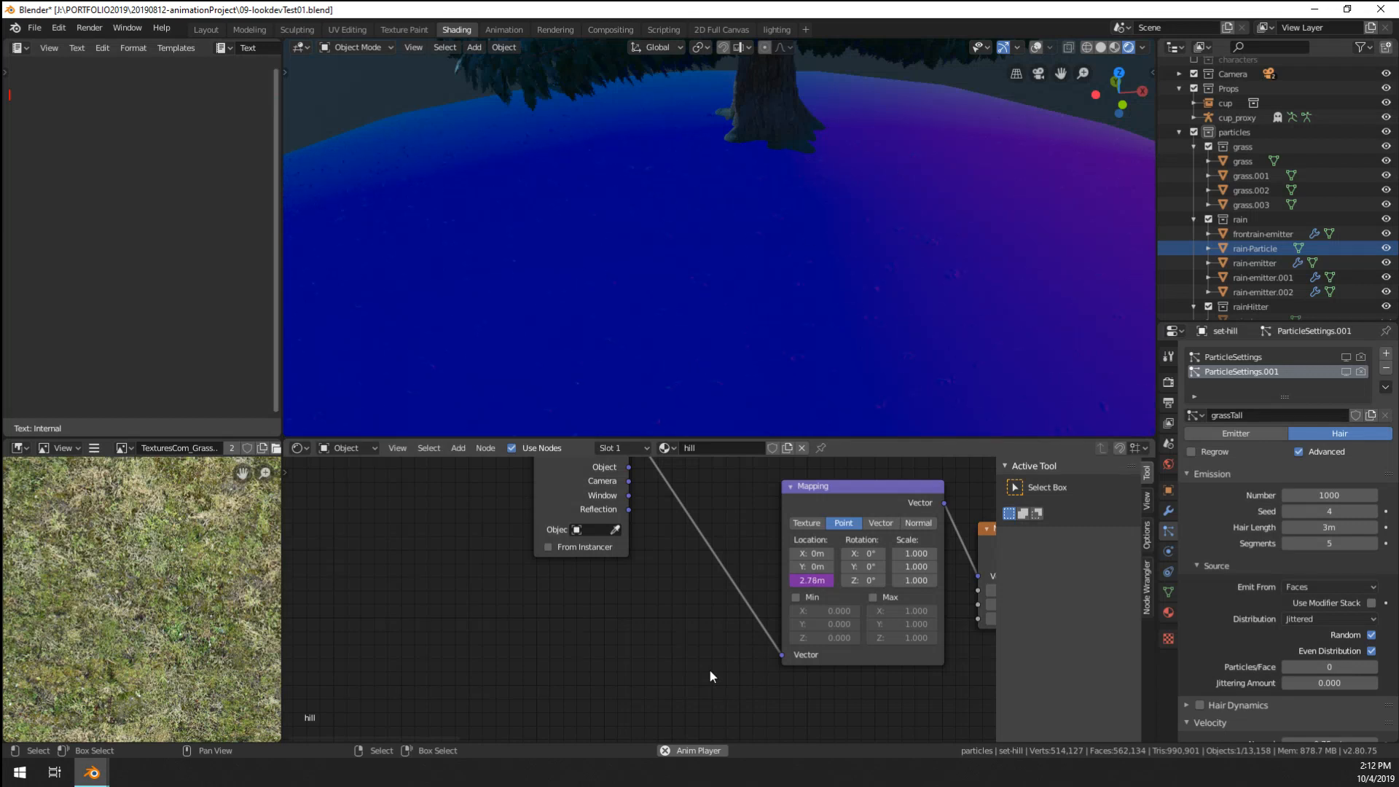
scroll(884, 713, "down", 9)
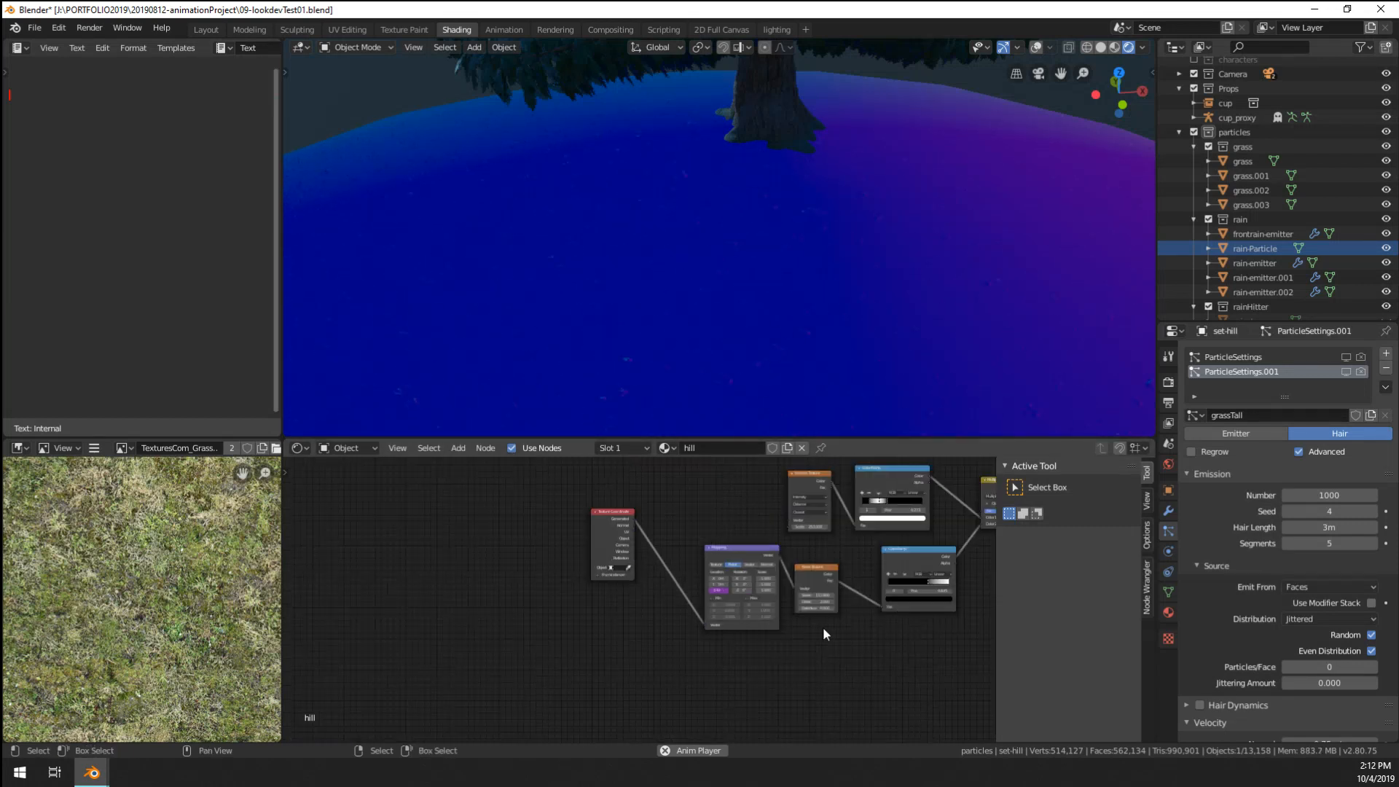
key("space")
- Add a Vector Math node and insert it on the link running into the Principled BSDF's Normal input
middle_click_drag(731, 637, 428, 678)
middle_click_drag(846, 533, 628, 672)
scroll(620, 677, "down", 1)
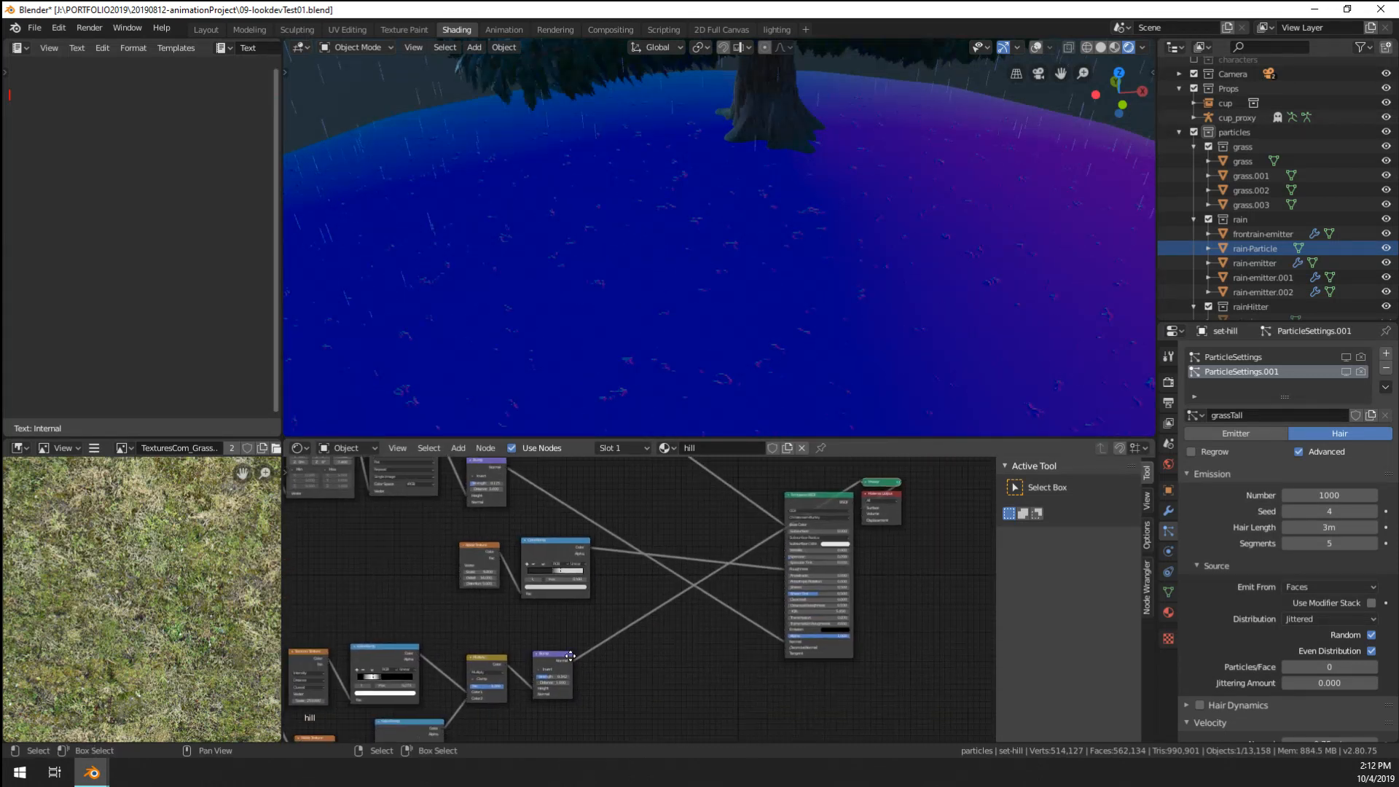
middle_click_drag(587, 589, 611, 594)
scroll(679, 632, "up", 2)
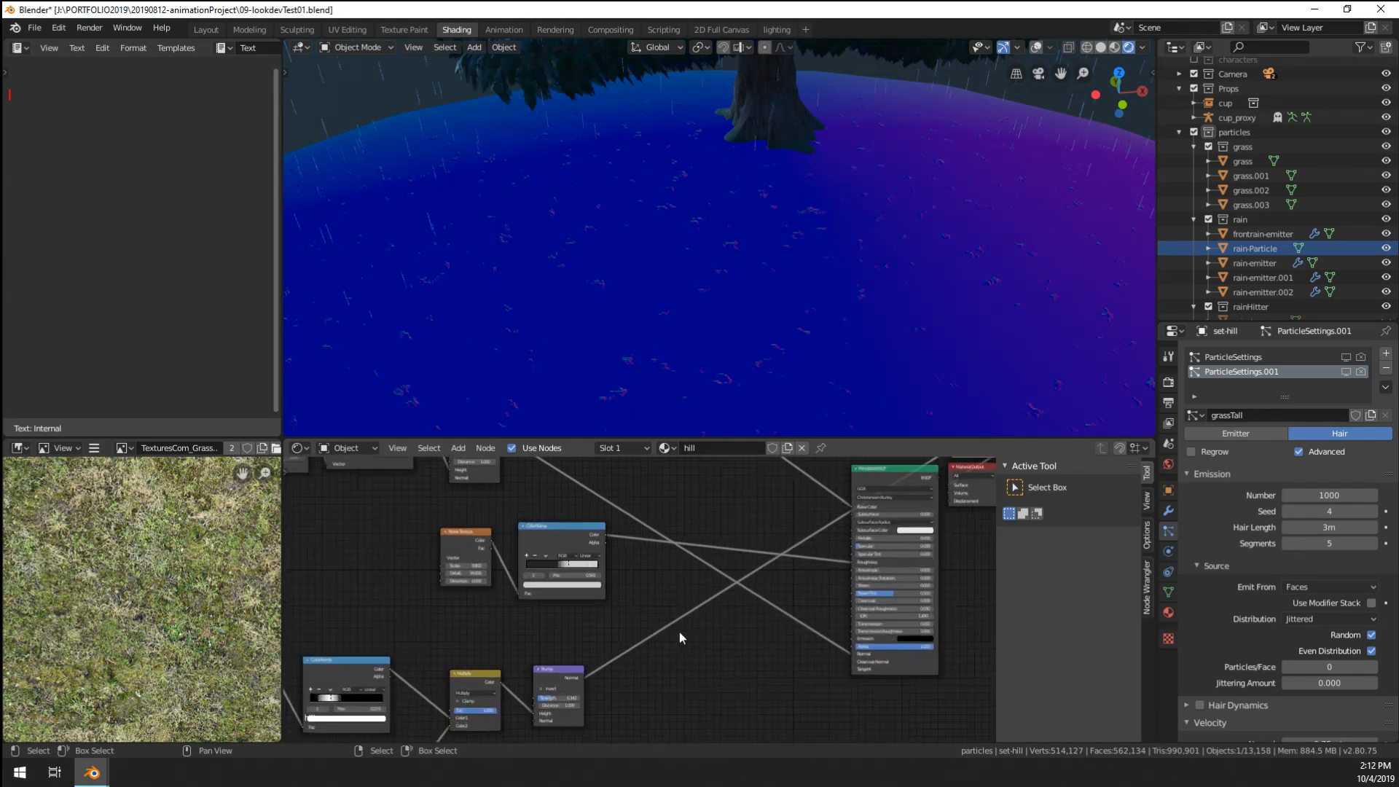
key("shift+a")
mouse_move(624, 681)
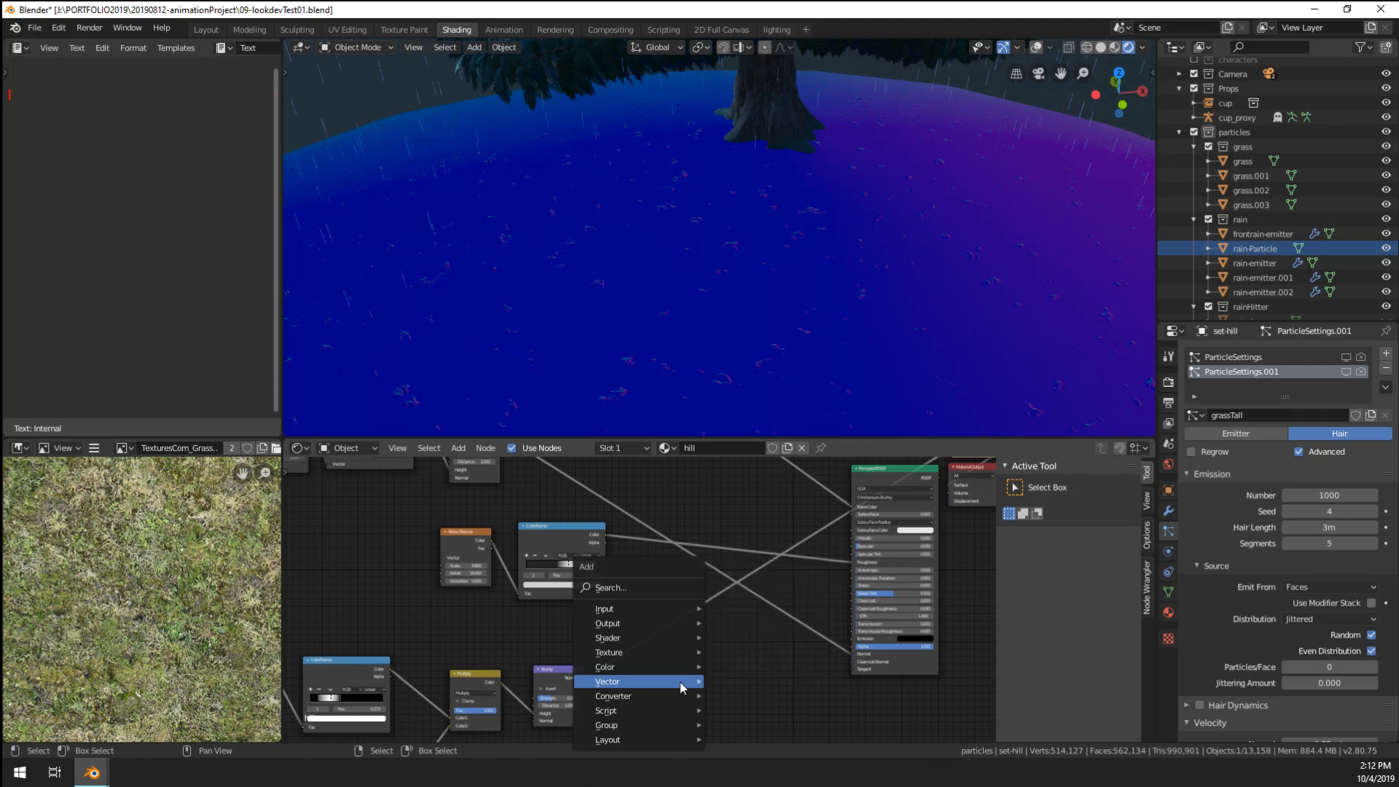
mouse_move(669, 701)
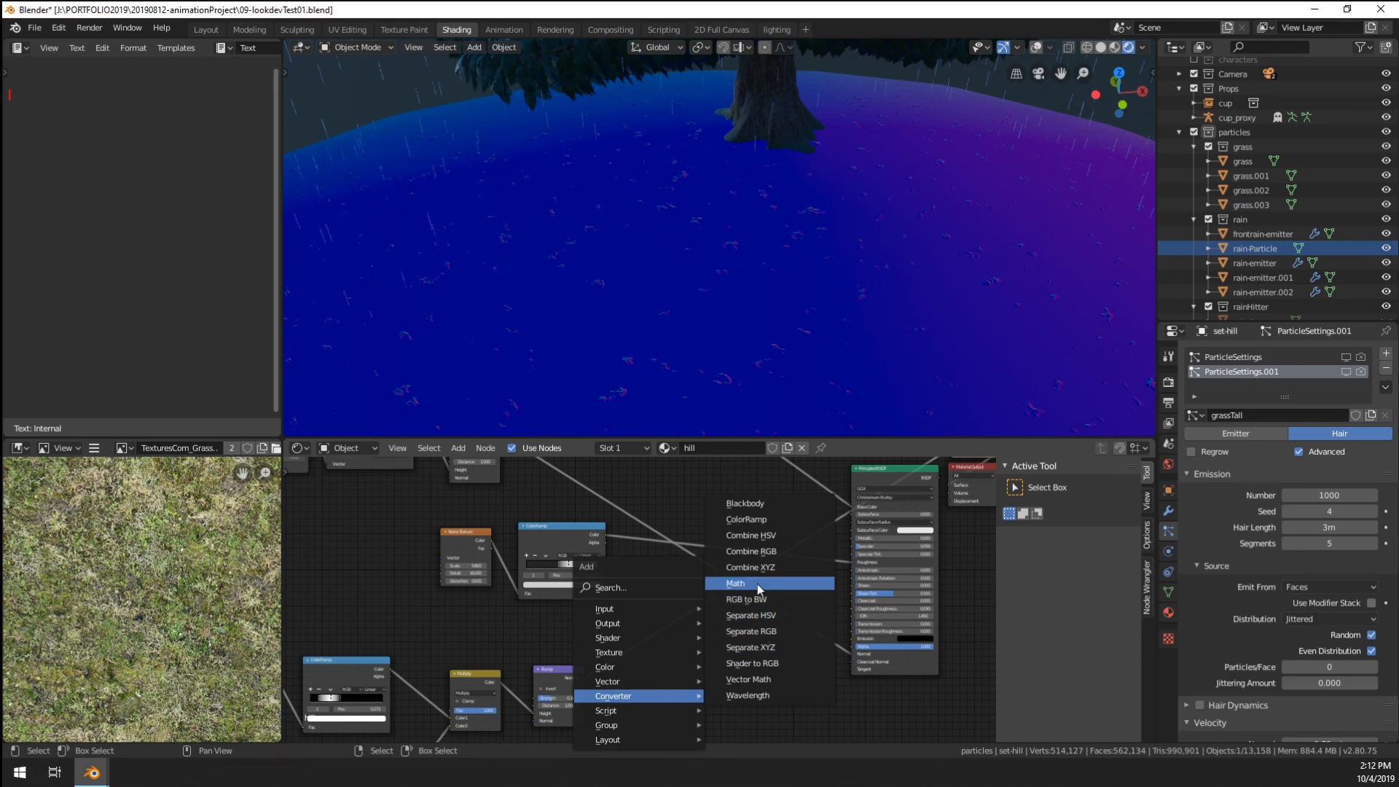
left_click(620, 589)
type("vecto")
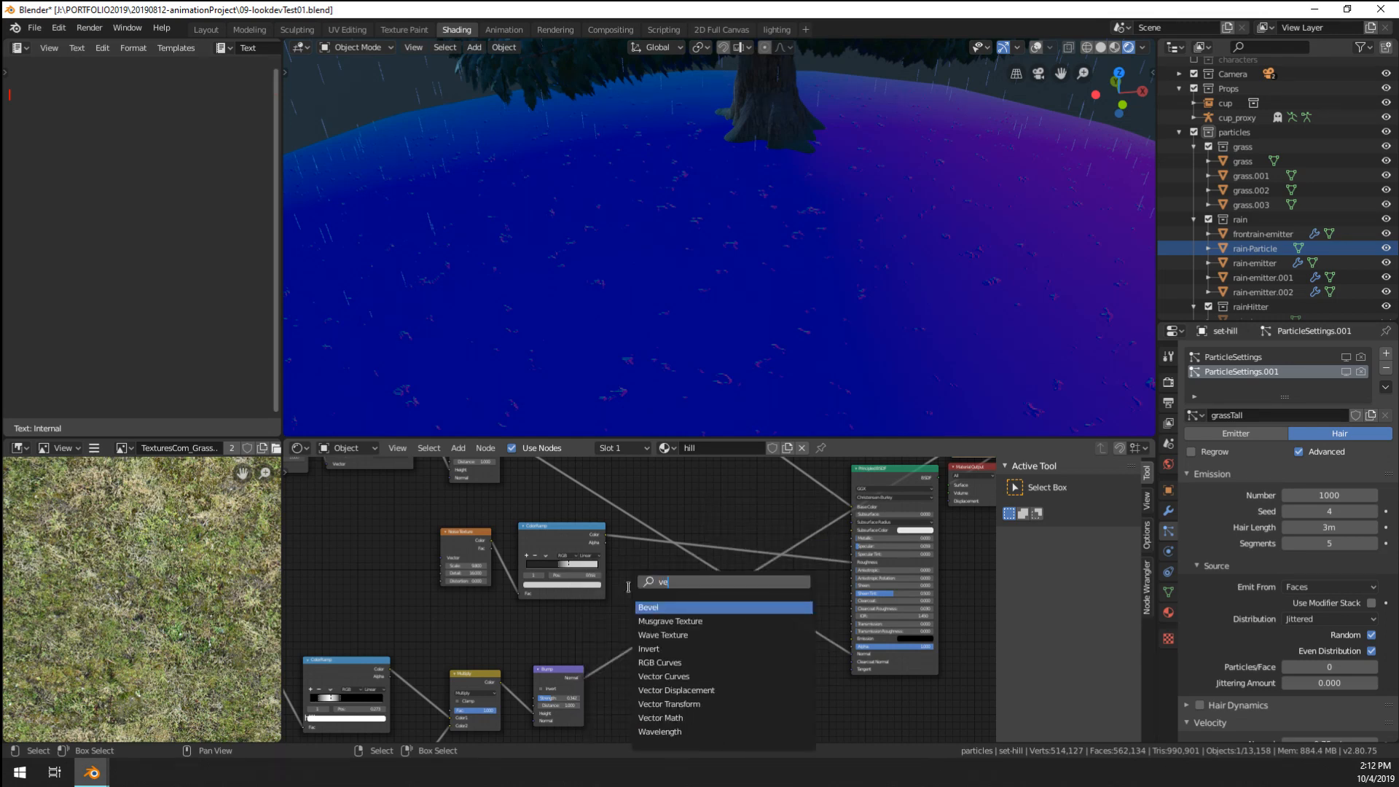
key("Down")
key("Down")
key("Down")
key("Return")
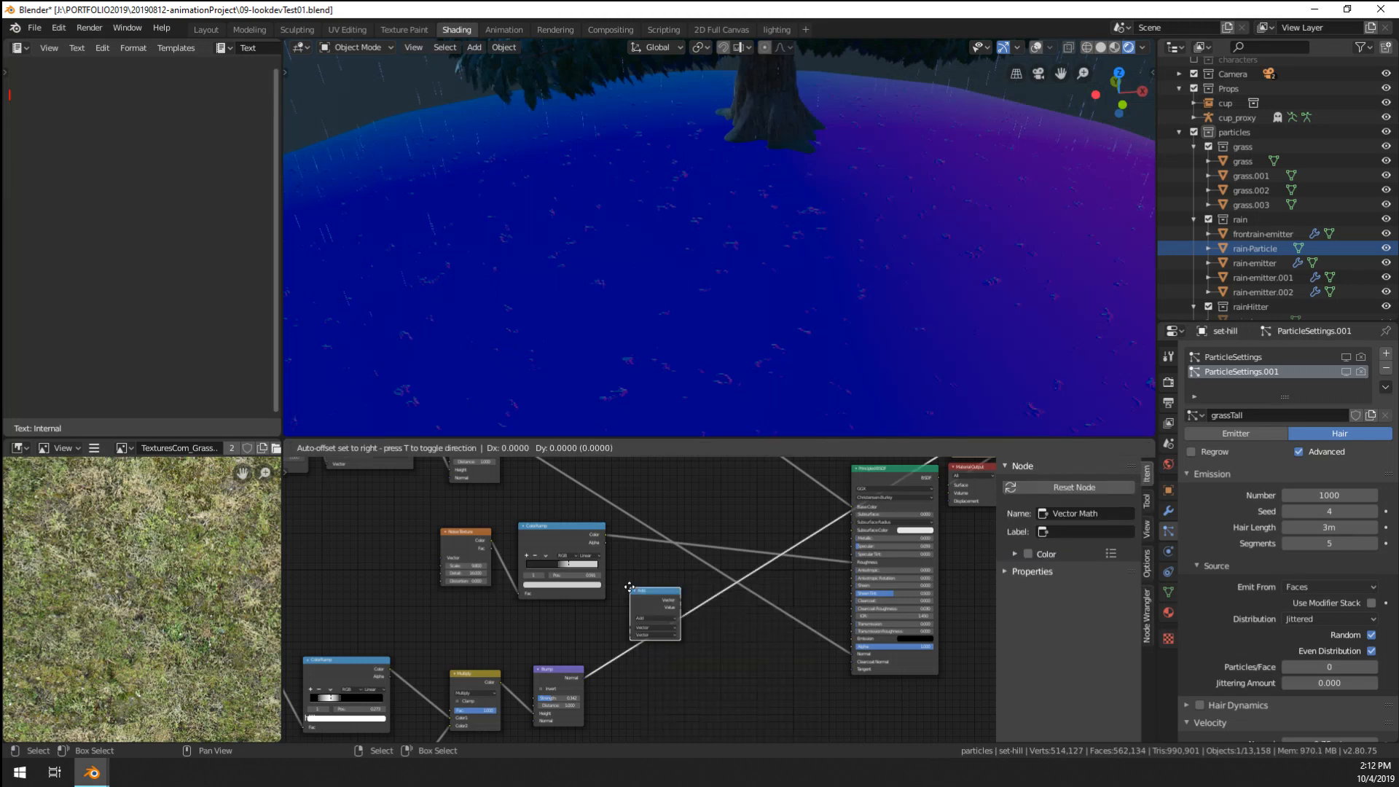
left_click(770, 645)
- Connect the ripple Bump node's Normal to the Add node's second Vector input, and link the Add node's Vector output to Base Color too
scroll(769, 644, "up", 2)
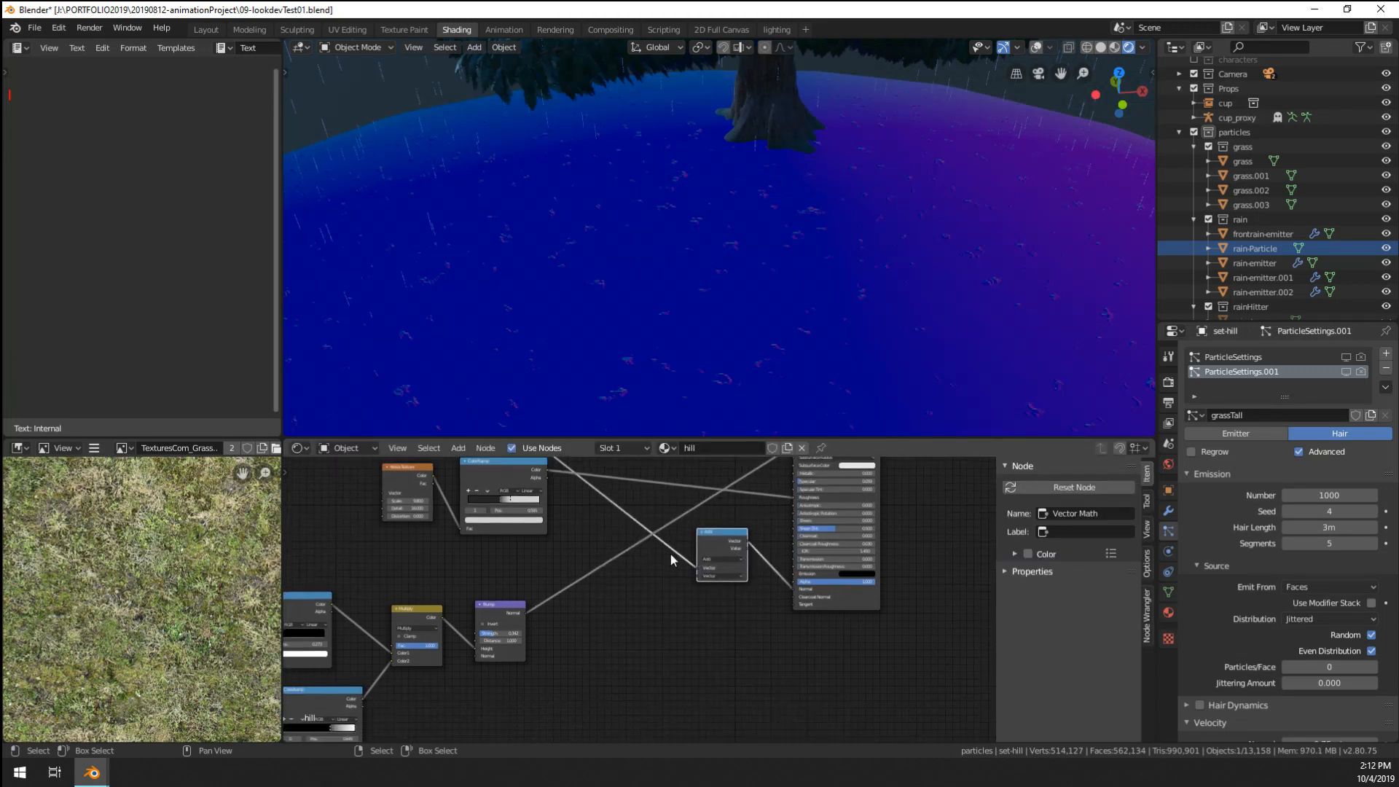
left_click_drag(470, 620, 727, 571)
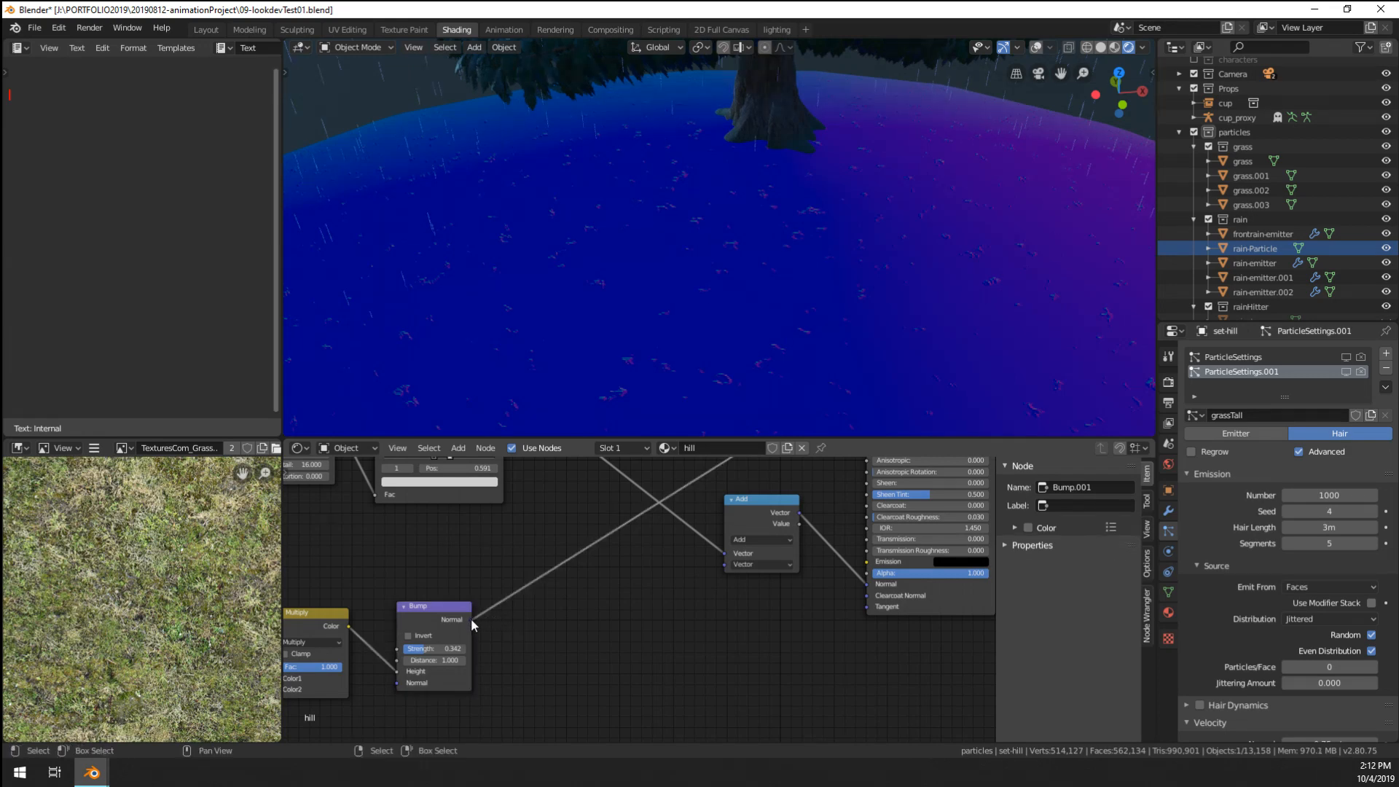
left_click_drag(471, 618, 729, 570)
left_click_drag(746, 519, 694, 523)
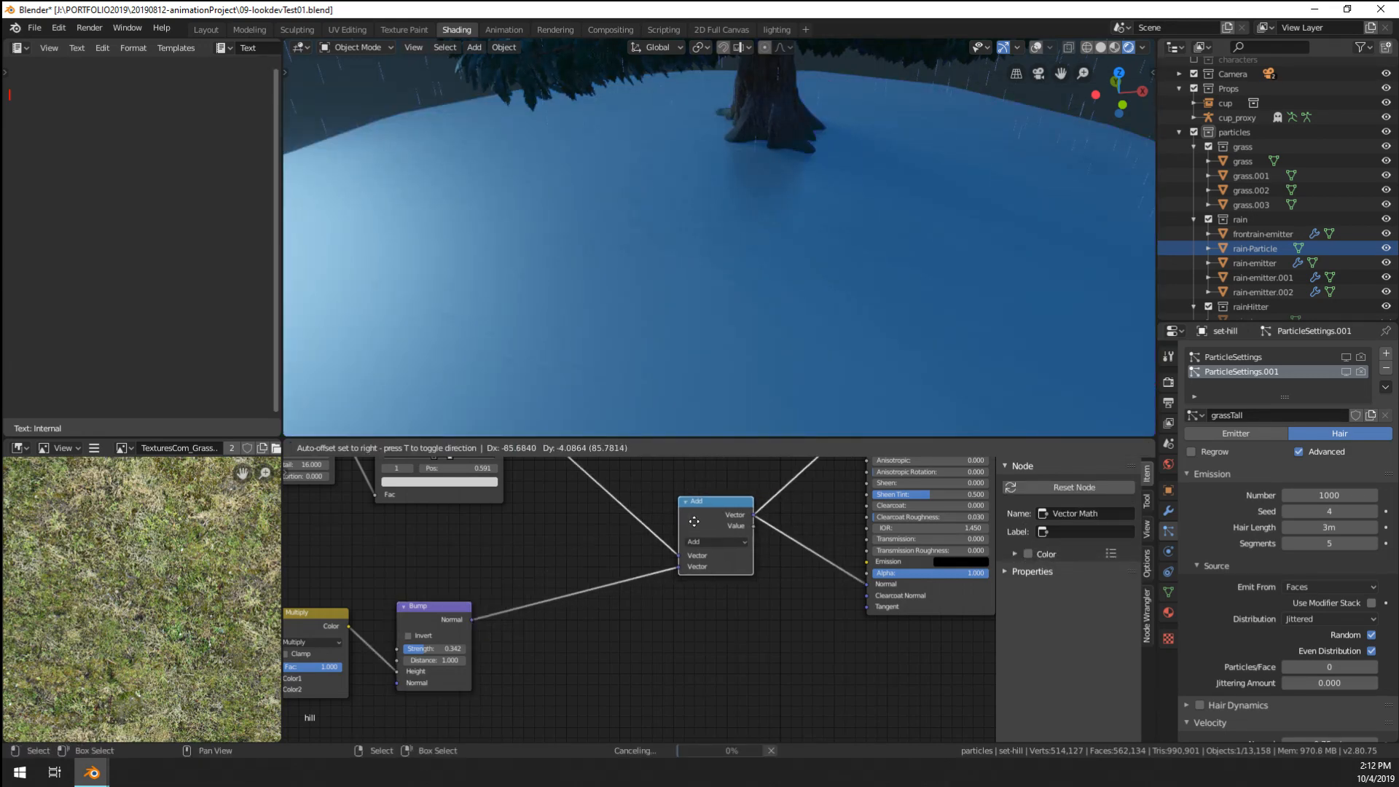
scroll(694, 523, "down", 3)
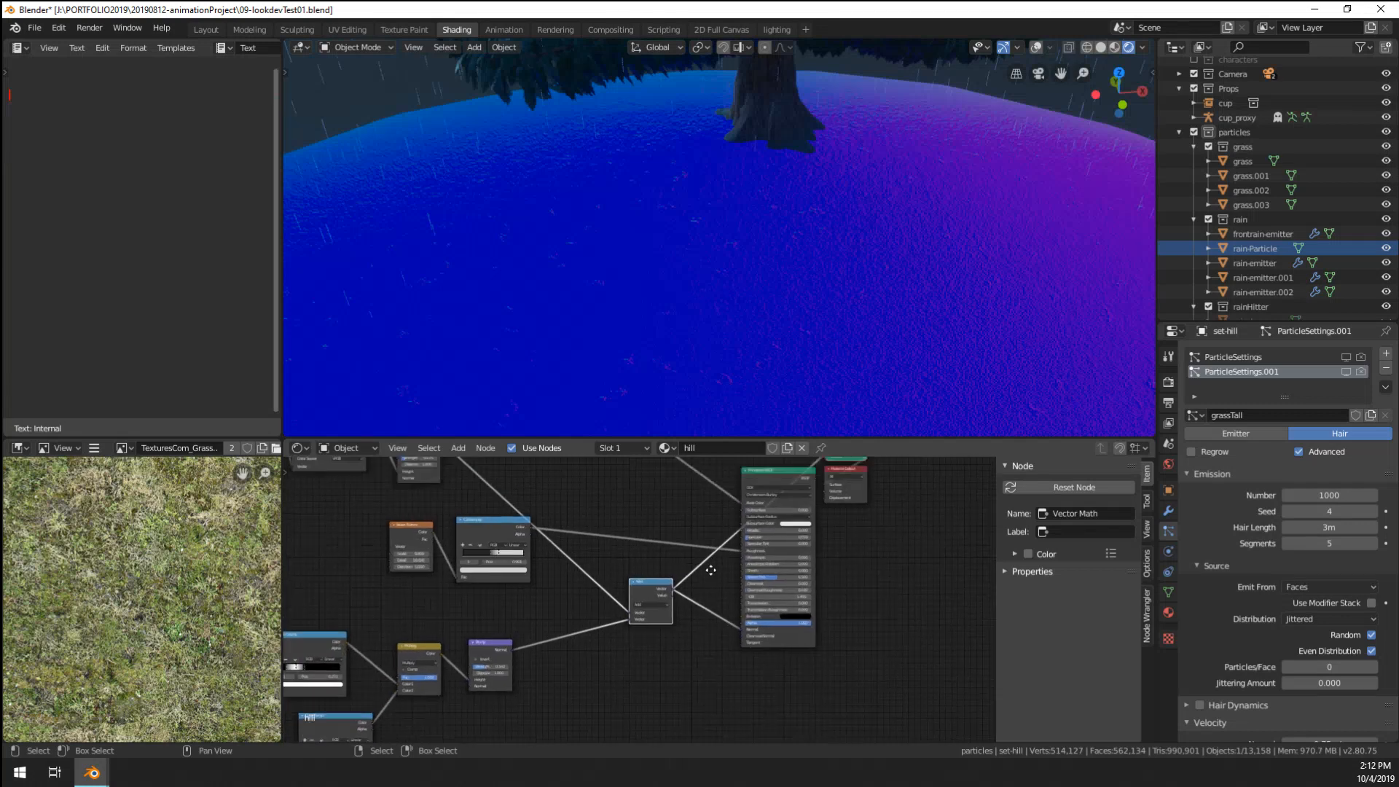
- Reconnect the Principled BSDF to the hill's Material Output and view the shaded scene through the camera
middle_click_drag(693, 600, 677, 649)
left_click(697, 620, "ctrl+shift")
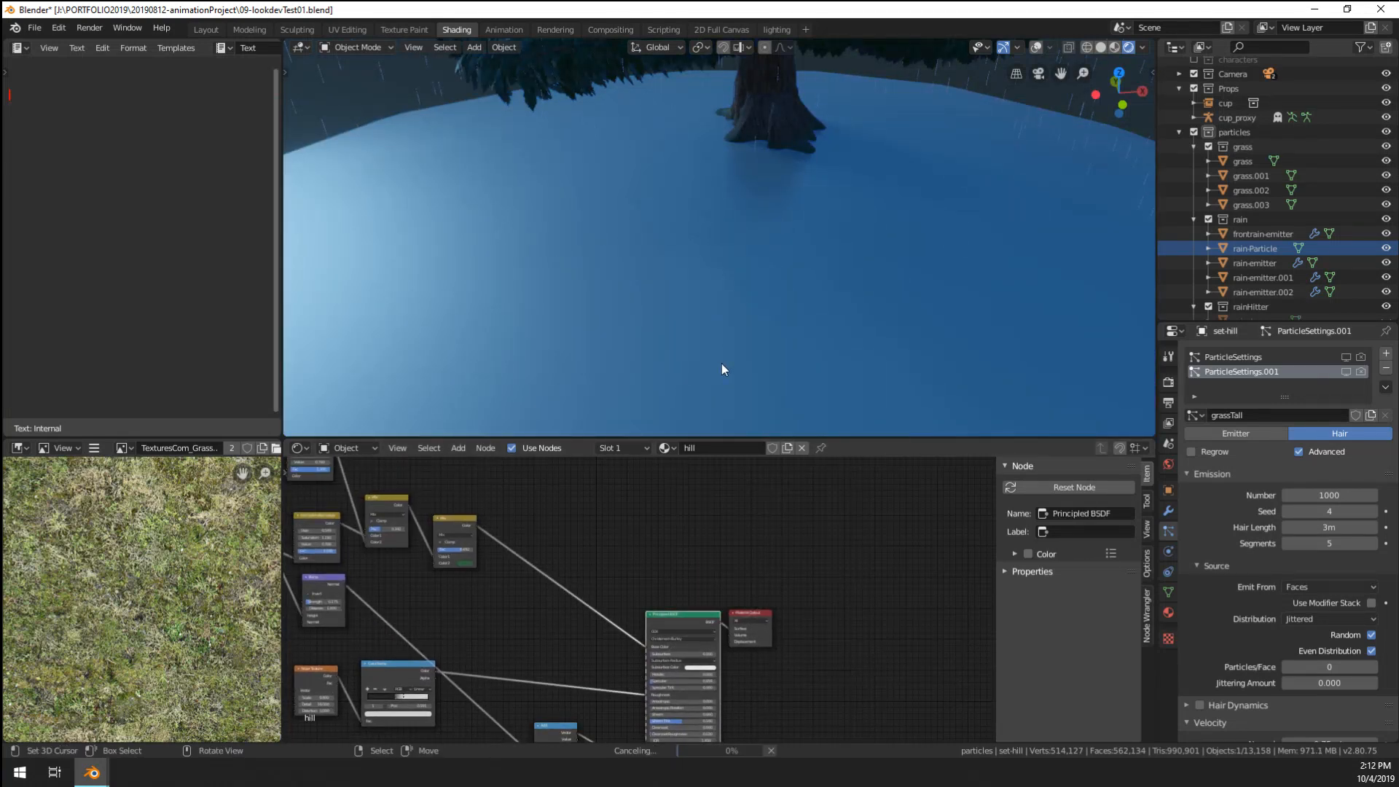
key("KP_0")
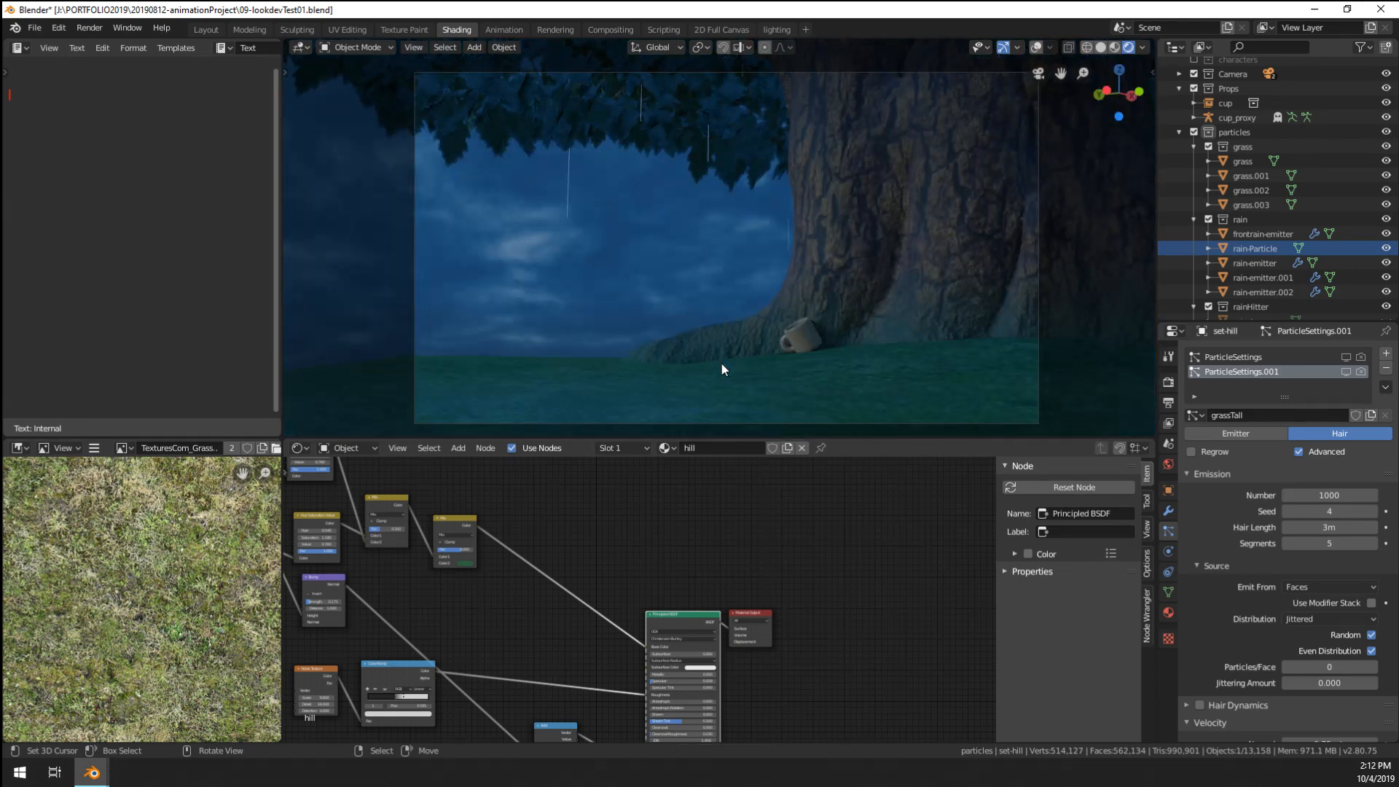
- Play the animation in the lighting workspace and examine the hill's wet surface in free and camera views
left_click(776, 30)
left_click(51, 706)
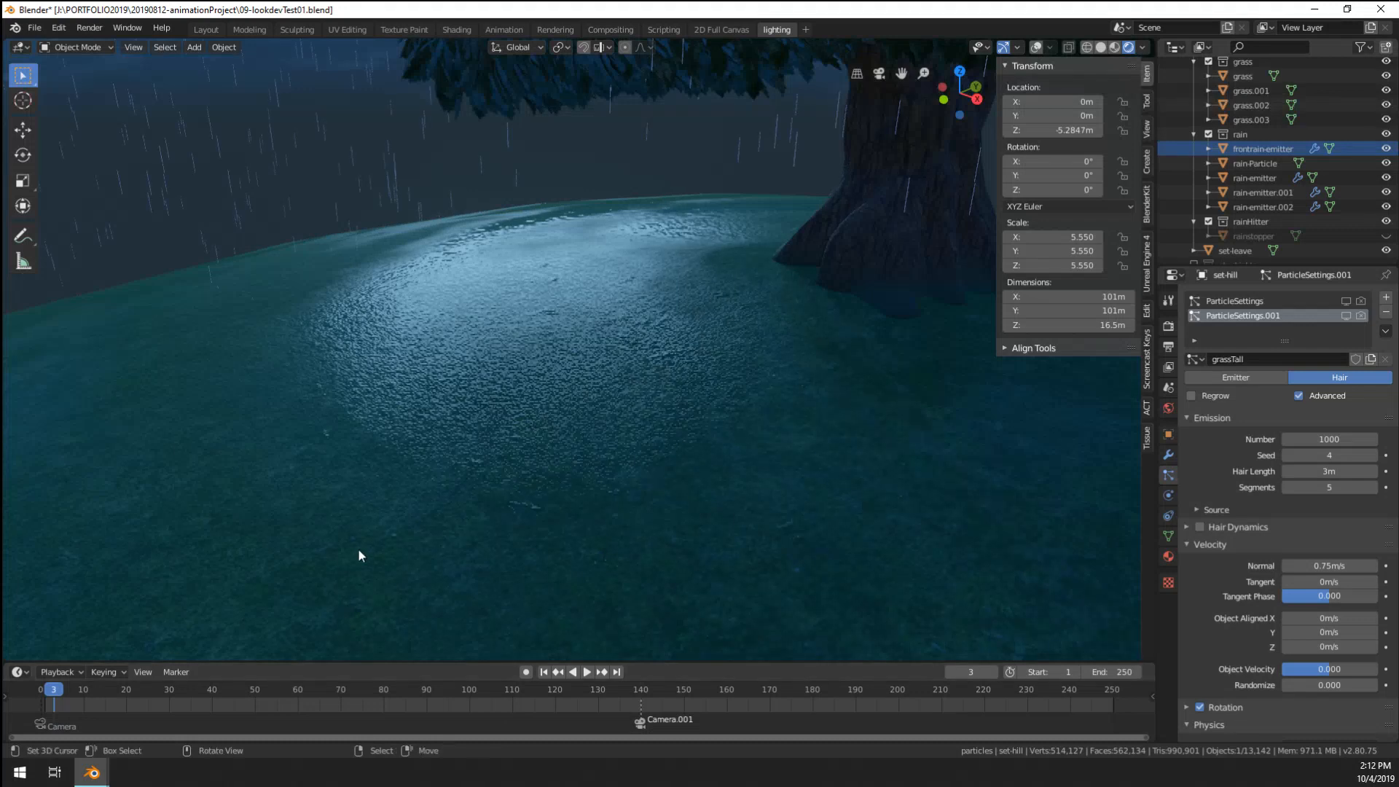
key("space")
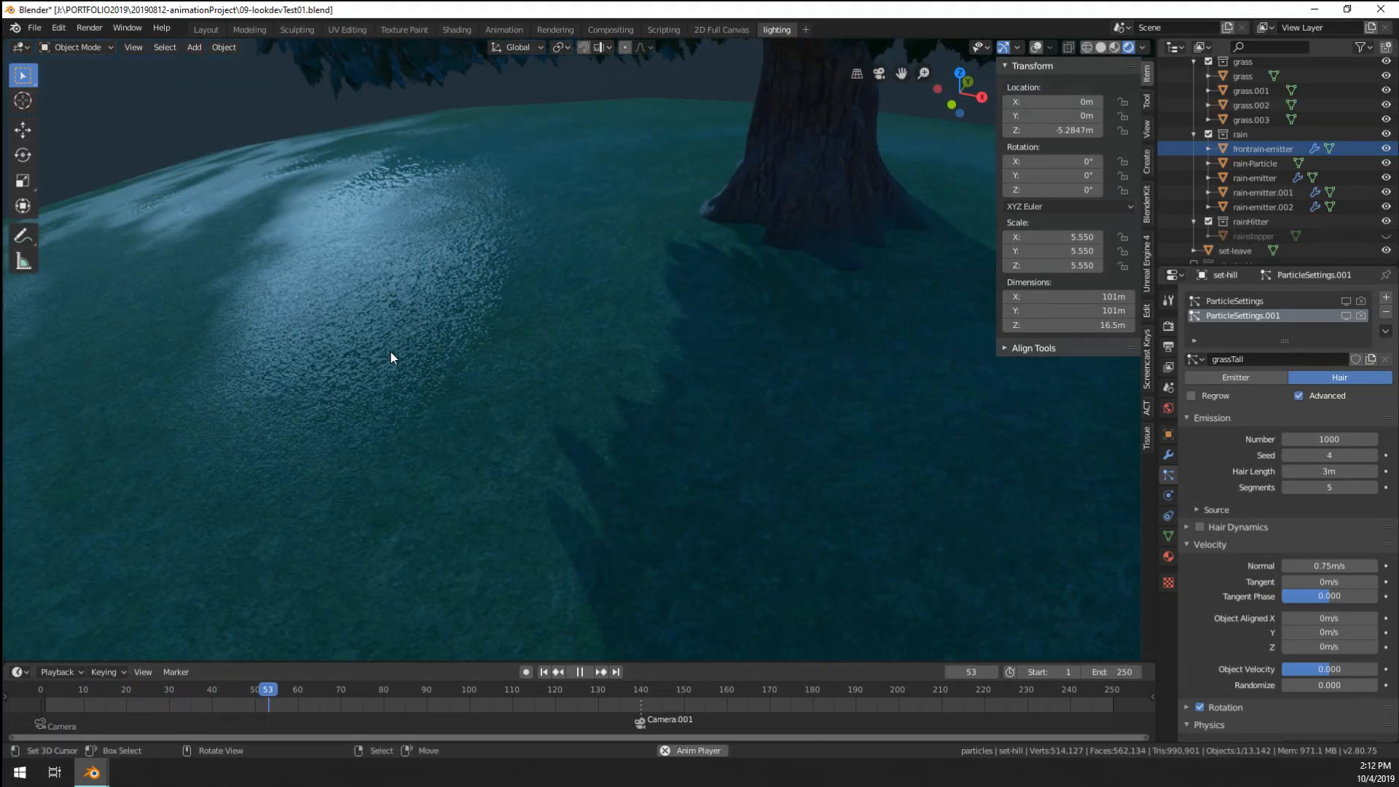
key("KP_0")
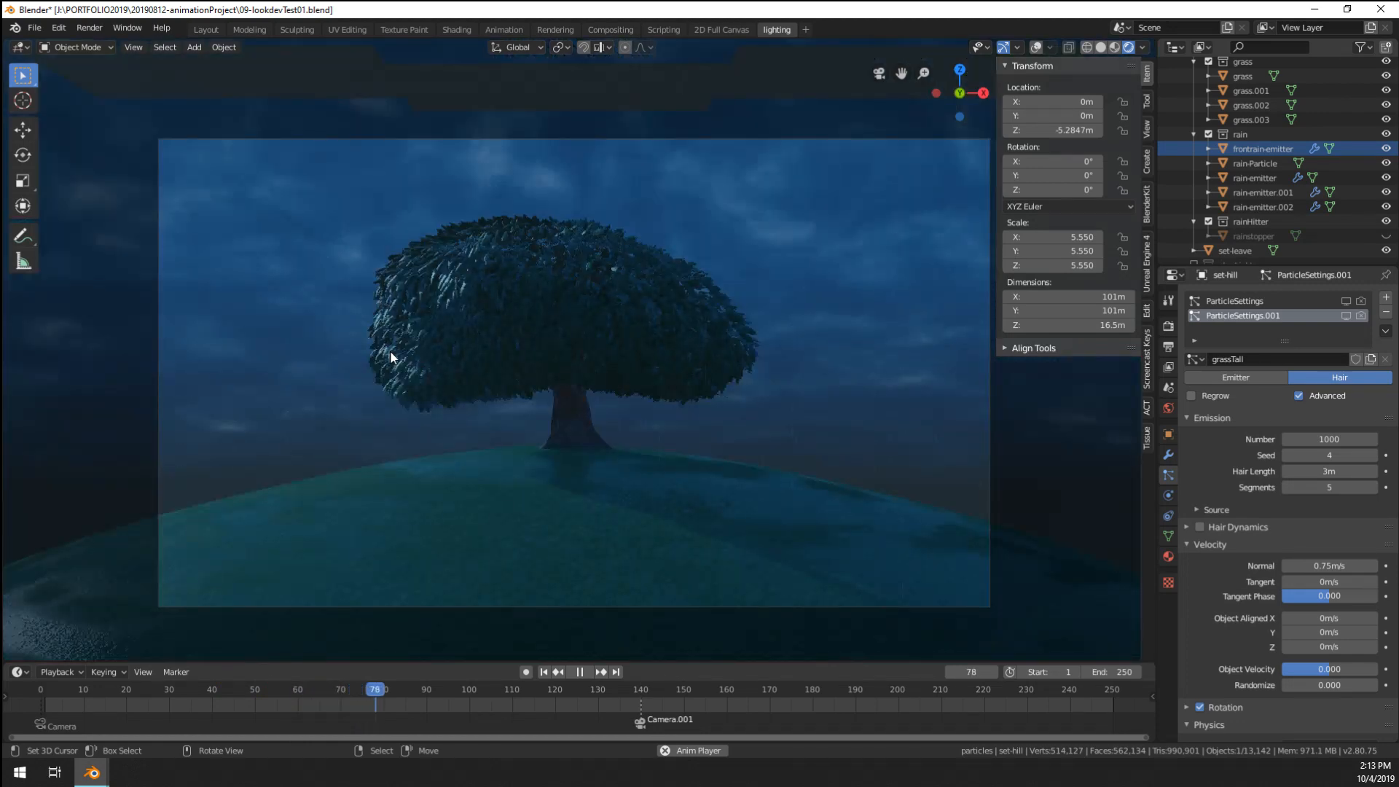
scroll(545, 539, "up", 5)
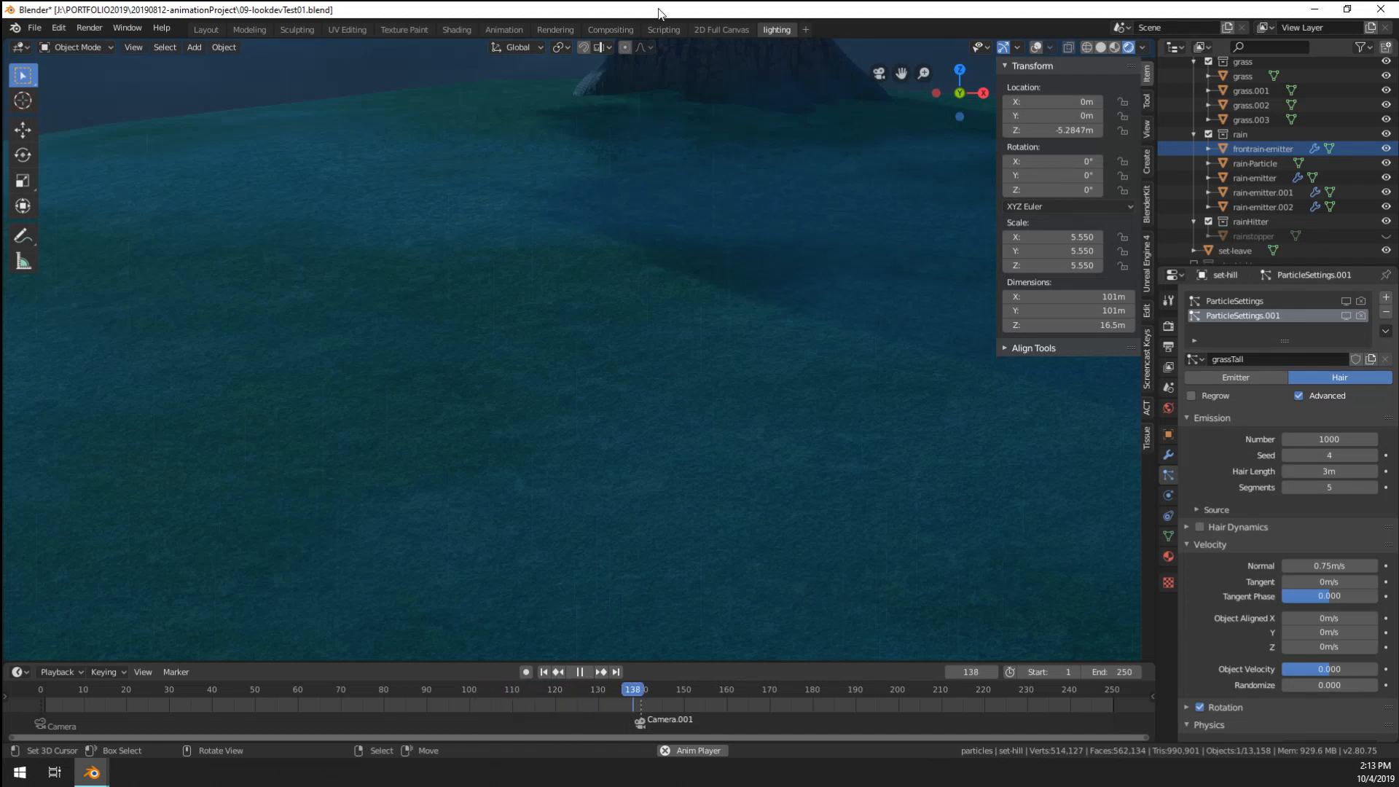
key("space")
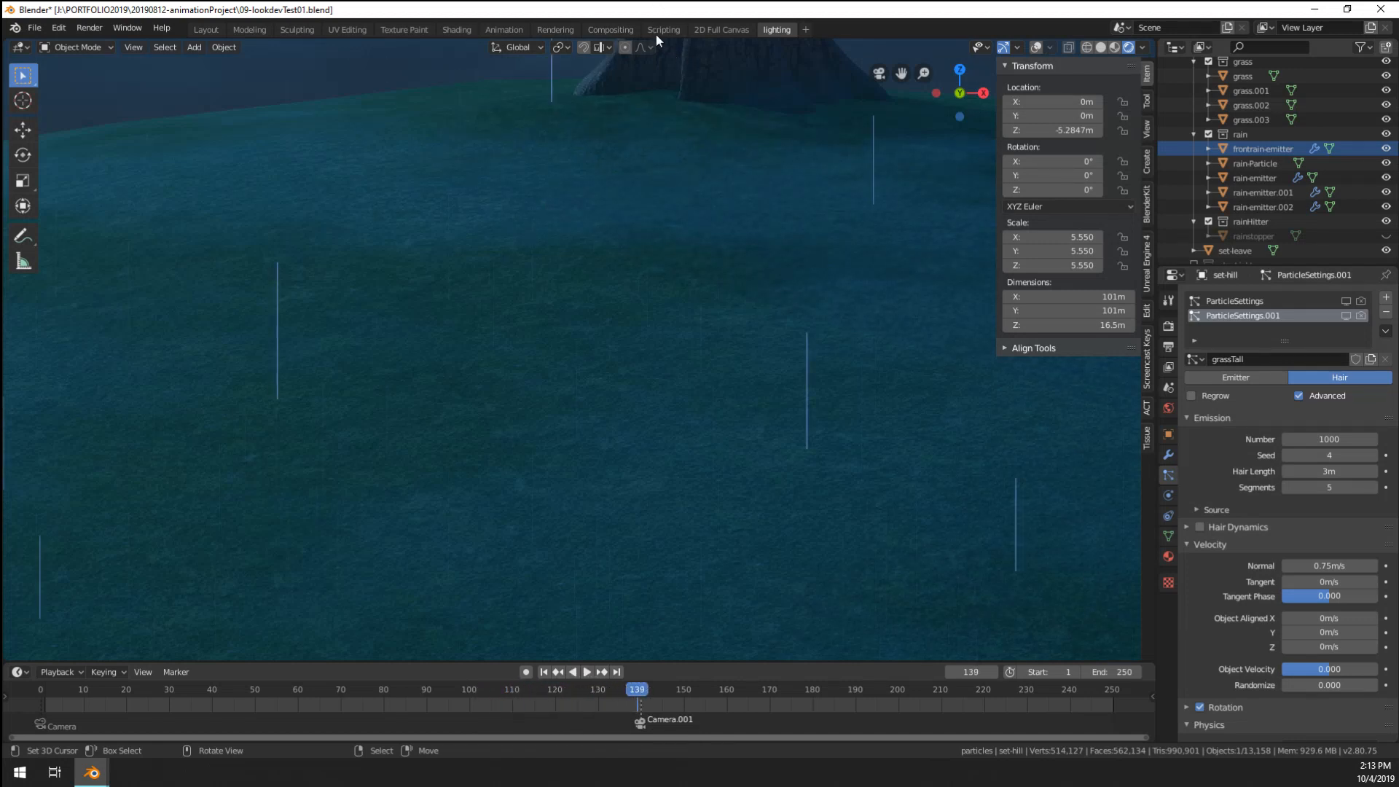
- In the hill's shading nodes, set the ripple Noise Texture's Scale to 90
left_click(457, 30)
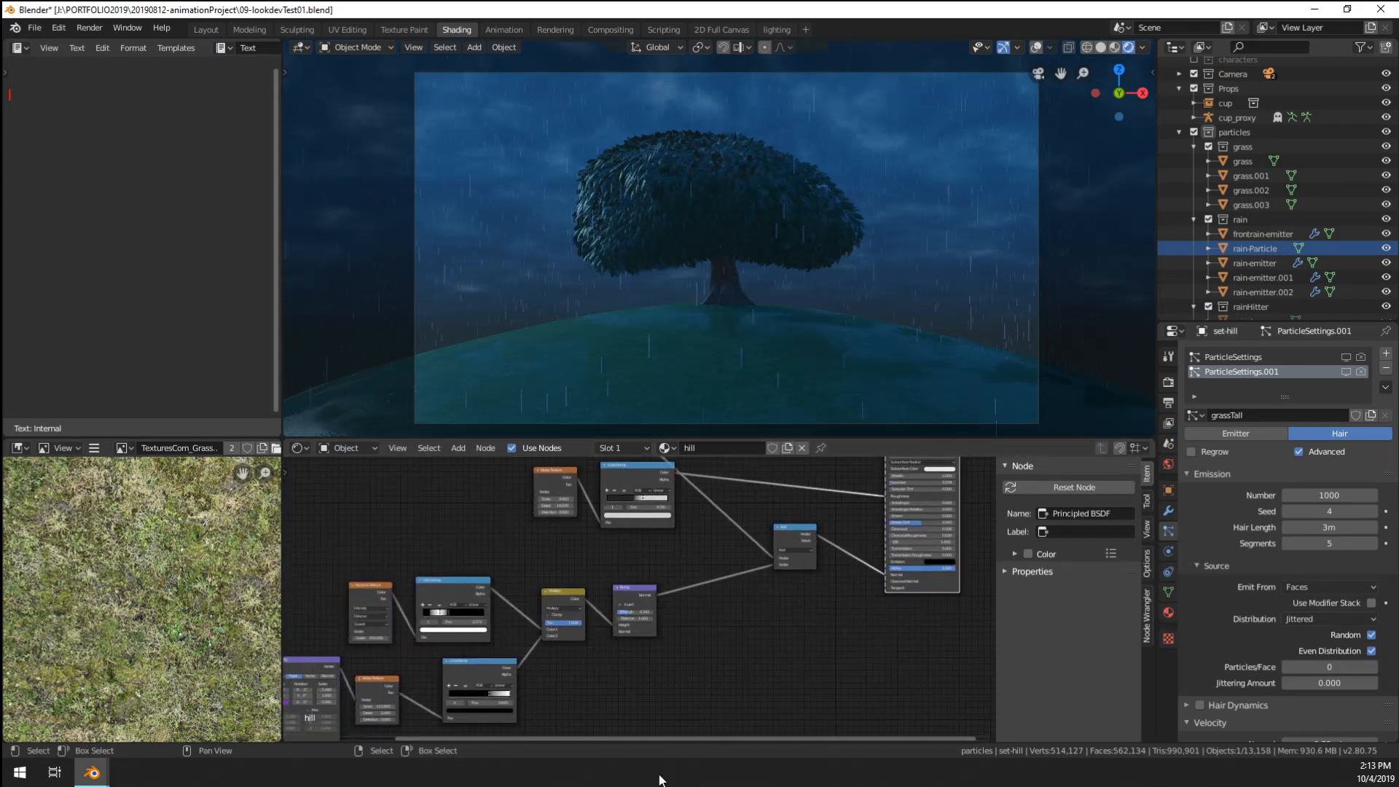
scroll(598, 675, "up", 3)
mouse_move(623, 628)
left_mouse_down()
mouse_move(641, 627)
mouse_move(630, 628)
left_mouse_up()
scroll(535, 662, "down", 1)
scroll(553, 606, "up", 4)
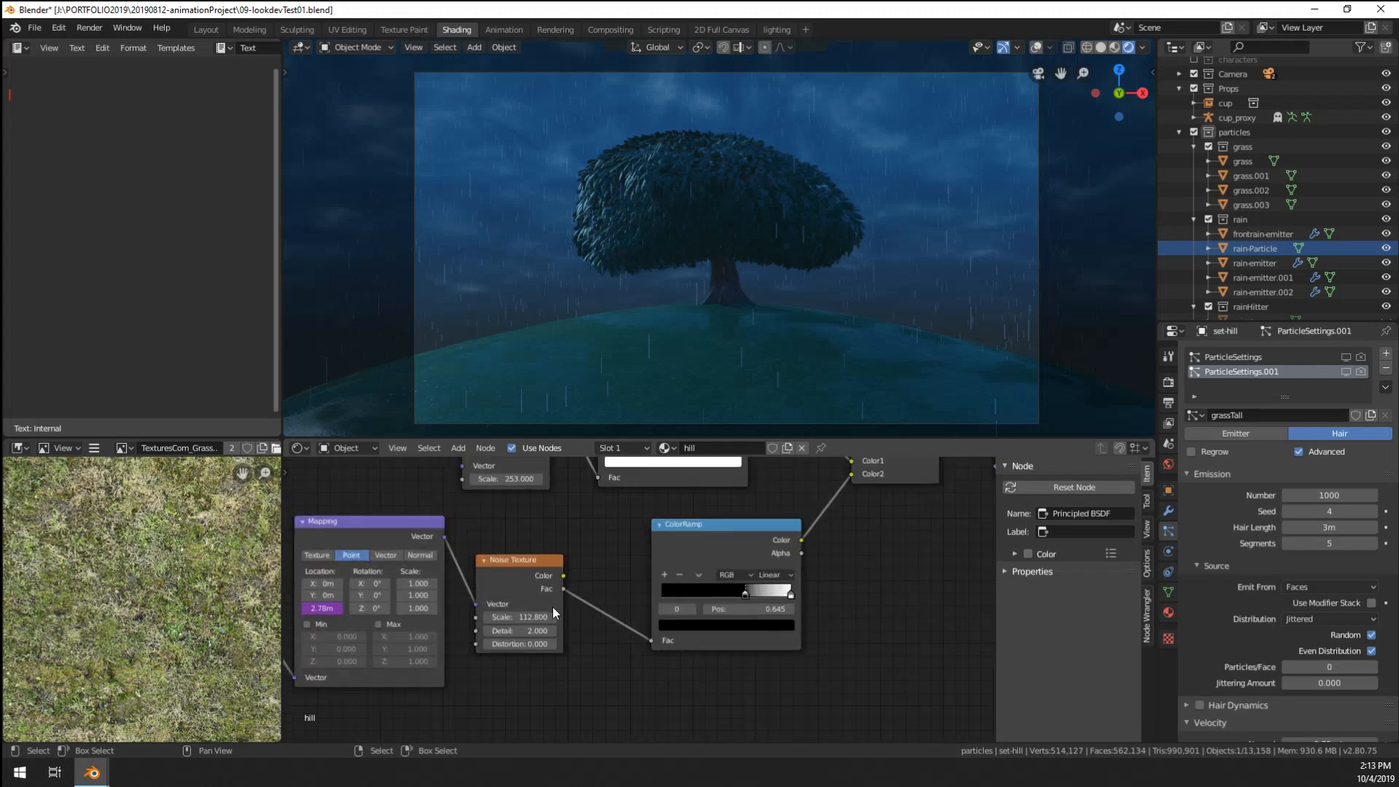
left_click(502, 620)
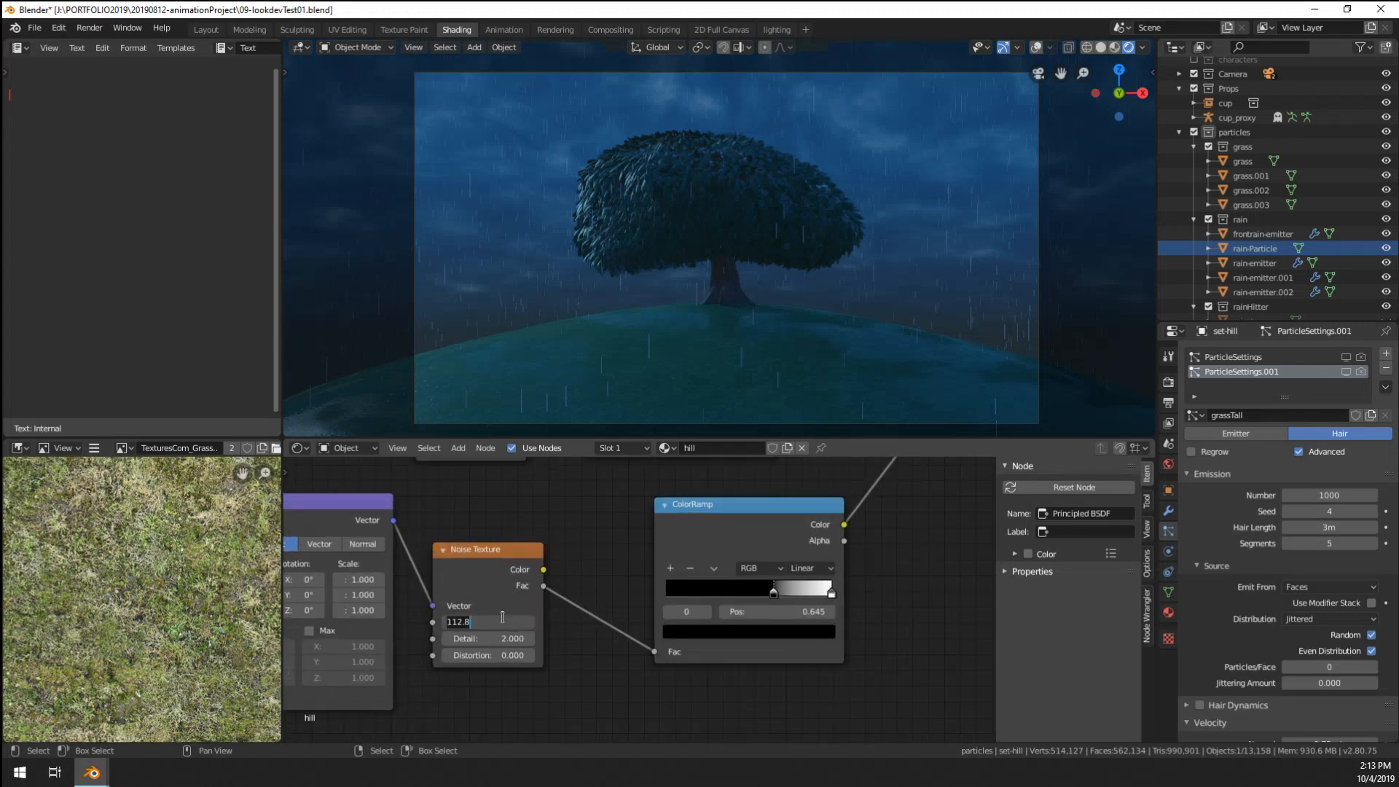
type("300")
key("Return")
- Set the Voronoi Texture's Scale to 200 and play the animation to check the ripples up close
middle_click_drag(600, 540, 608, 733)
left_click(505, 640)
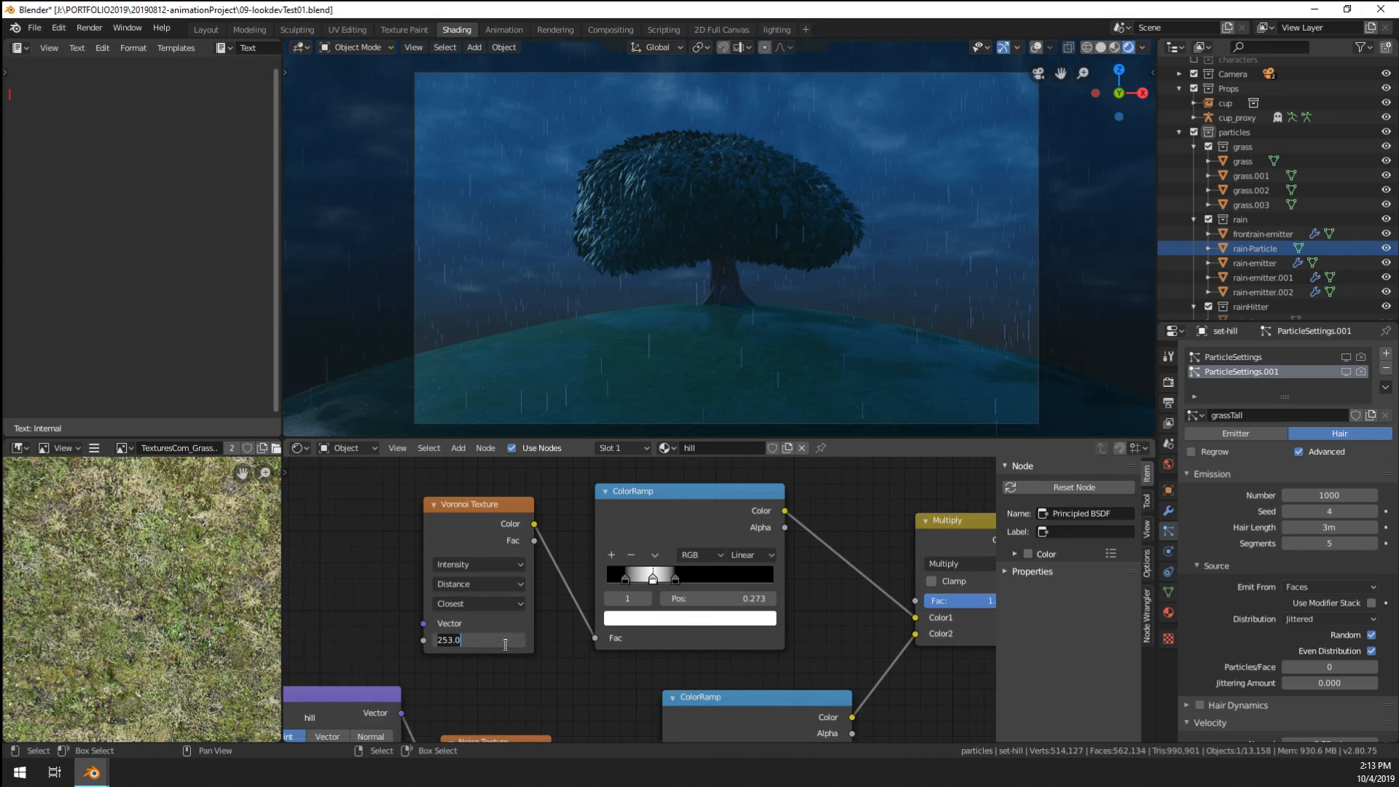
type("200")
key("Return")
scroll(723, 349, "up", 6)
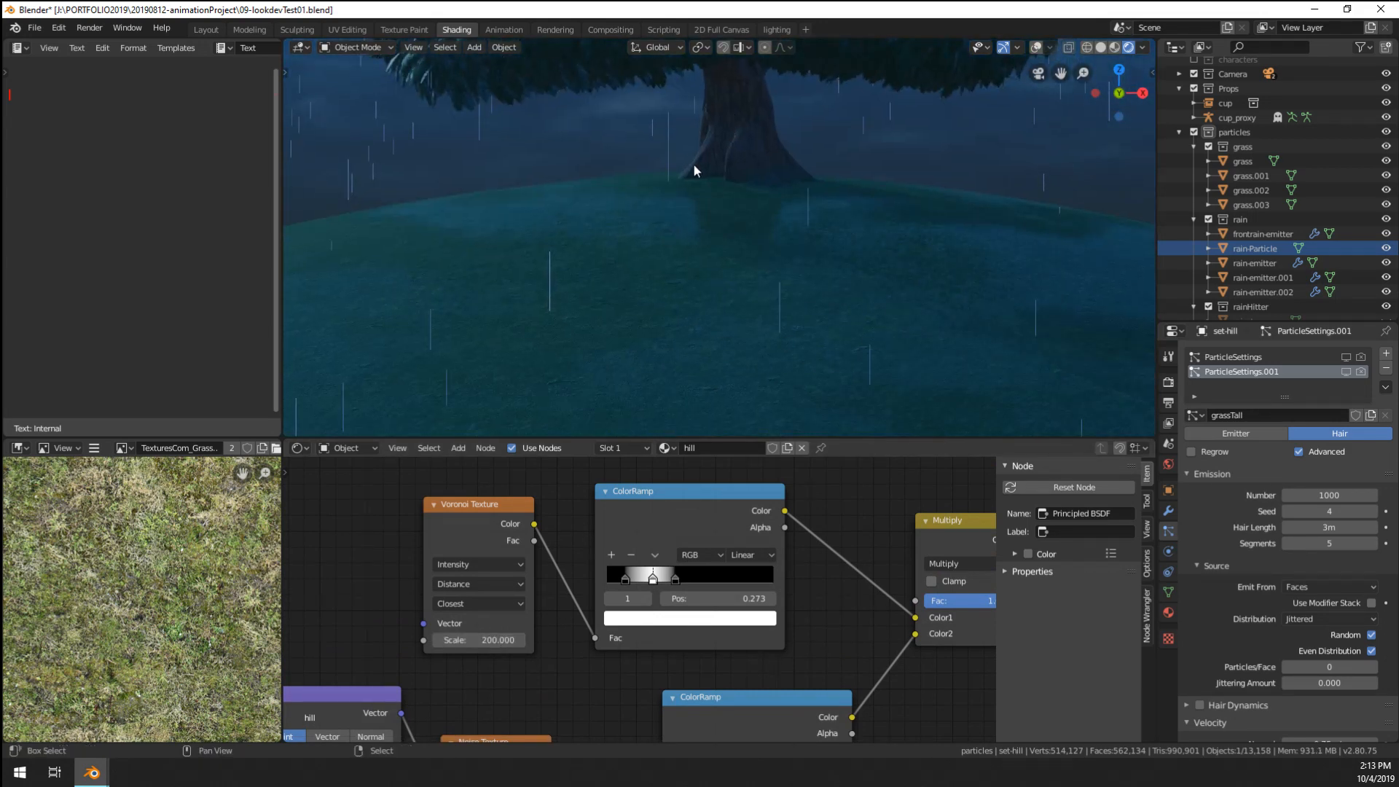
key("space")
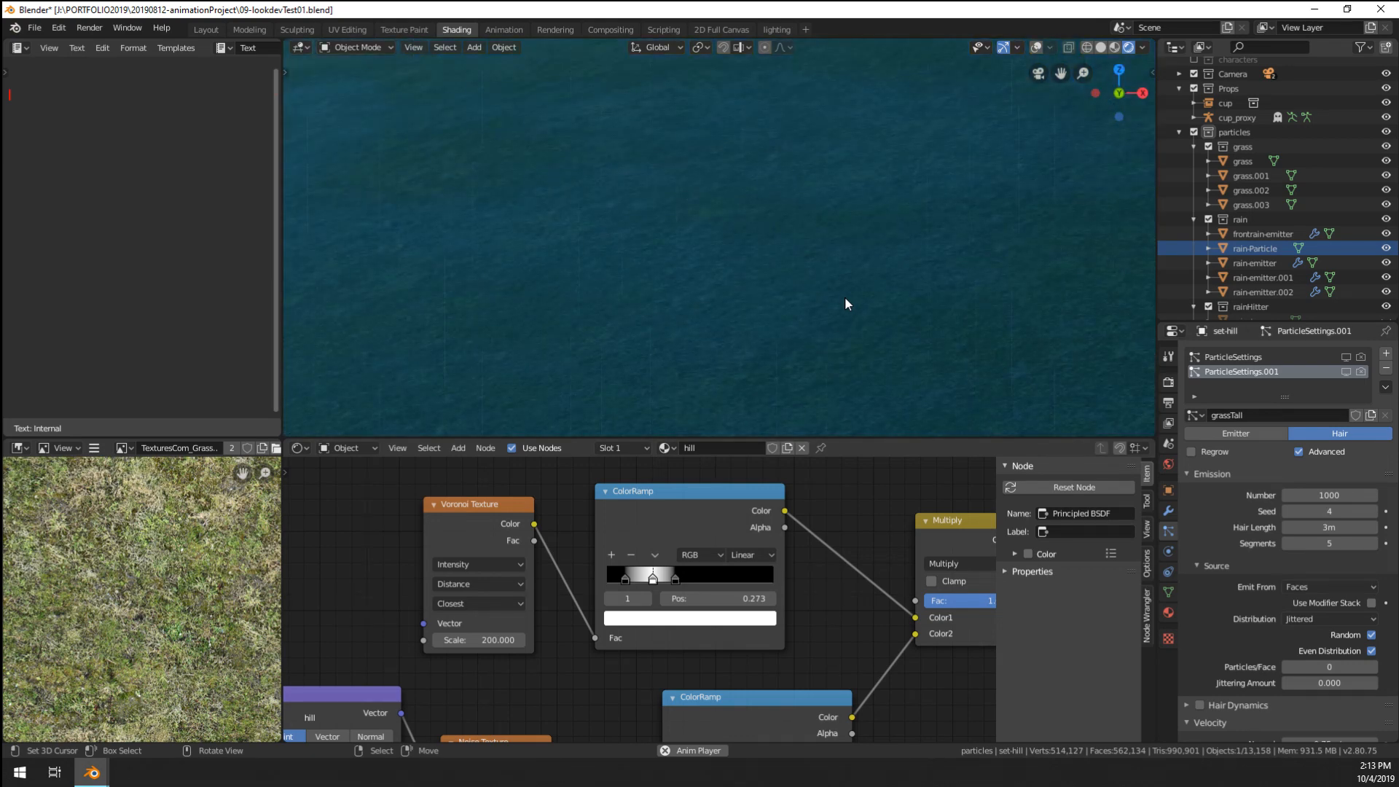
- Edit the driver on the Mapping node's Z location so its expression reads frame/500
scroll(488, 688, "down", 4)
scroll(584, 540, "up", 5)
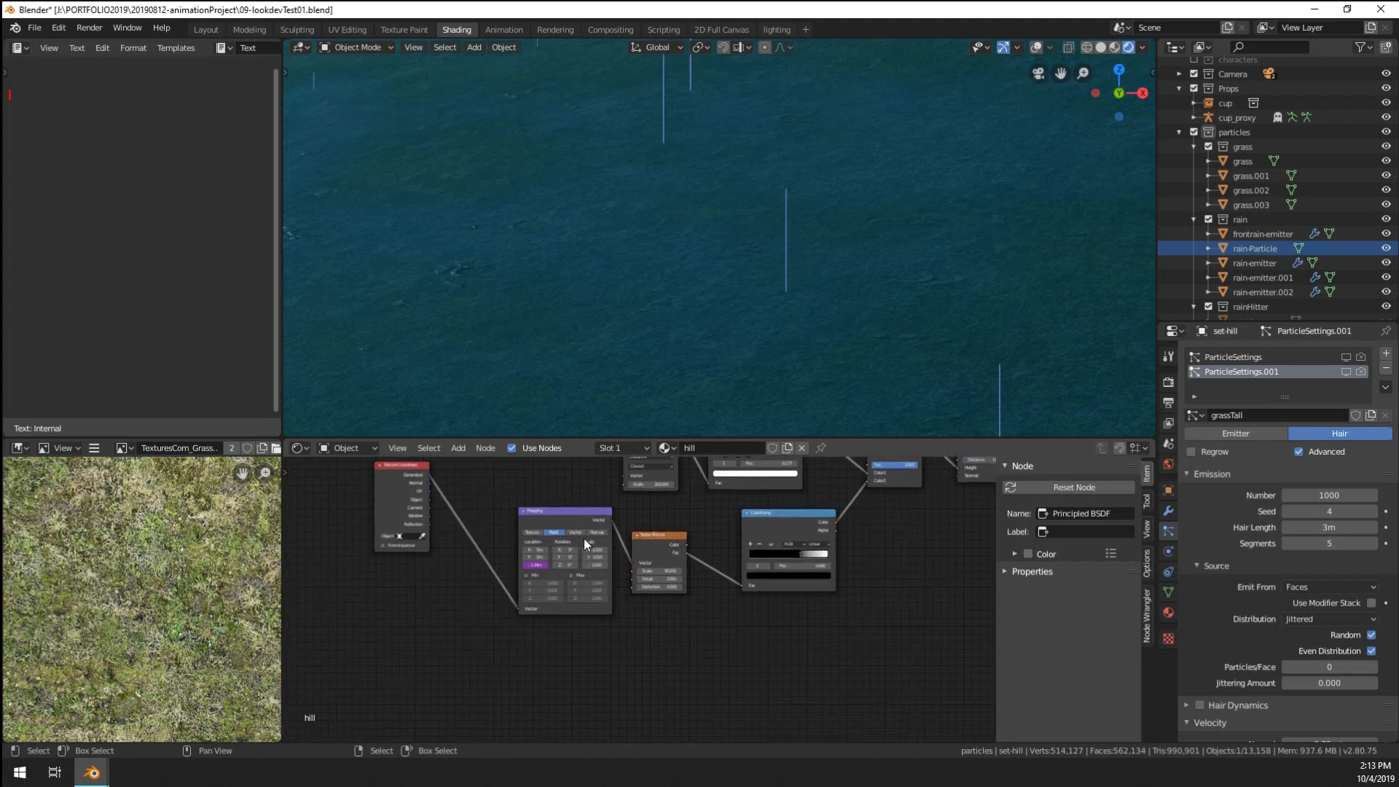
right_click(446, 536)
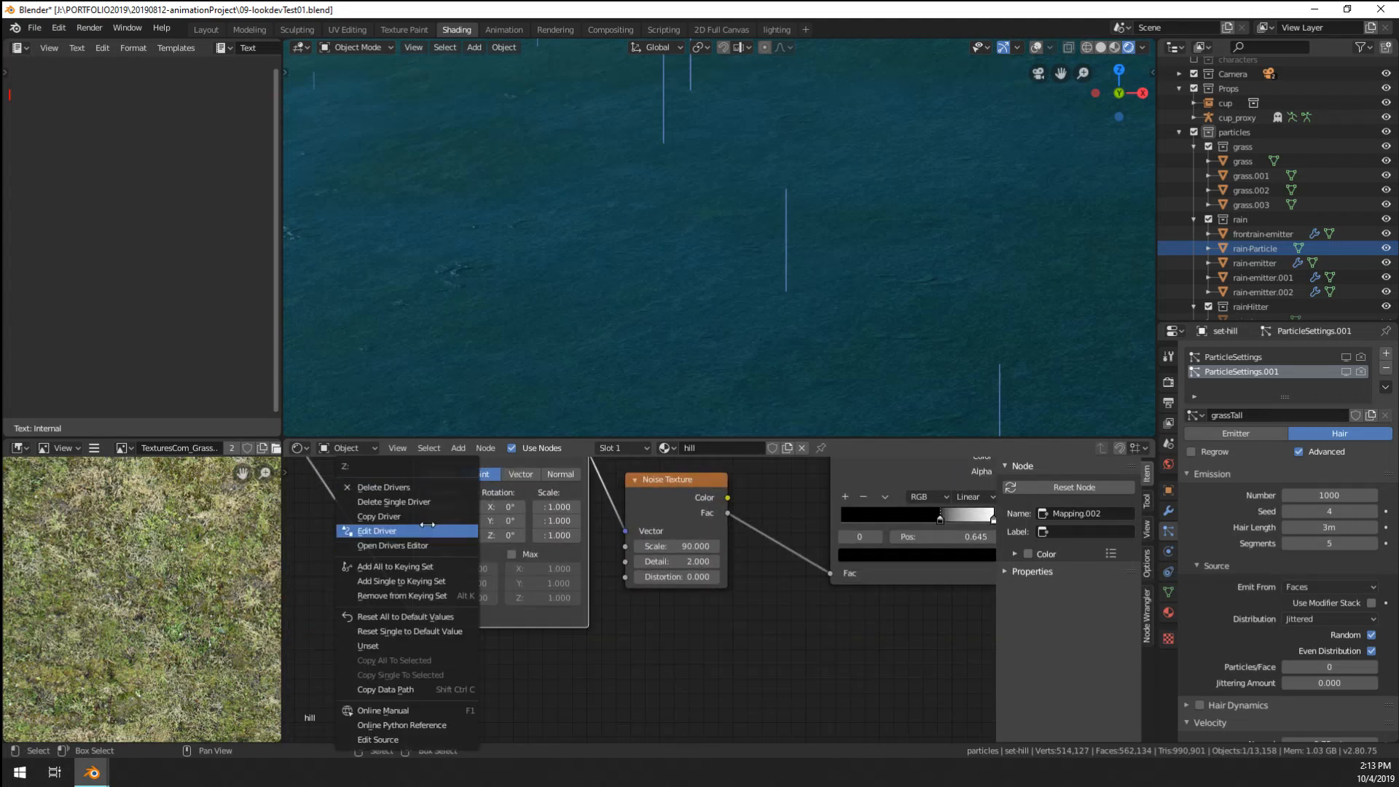
left_click(442, 528)
left_click(447, 593)
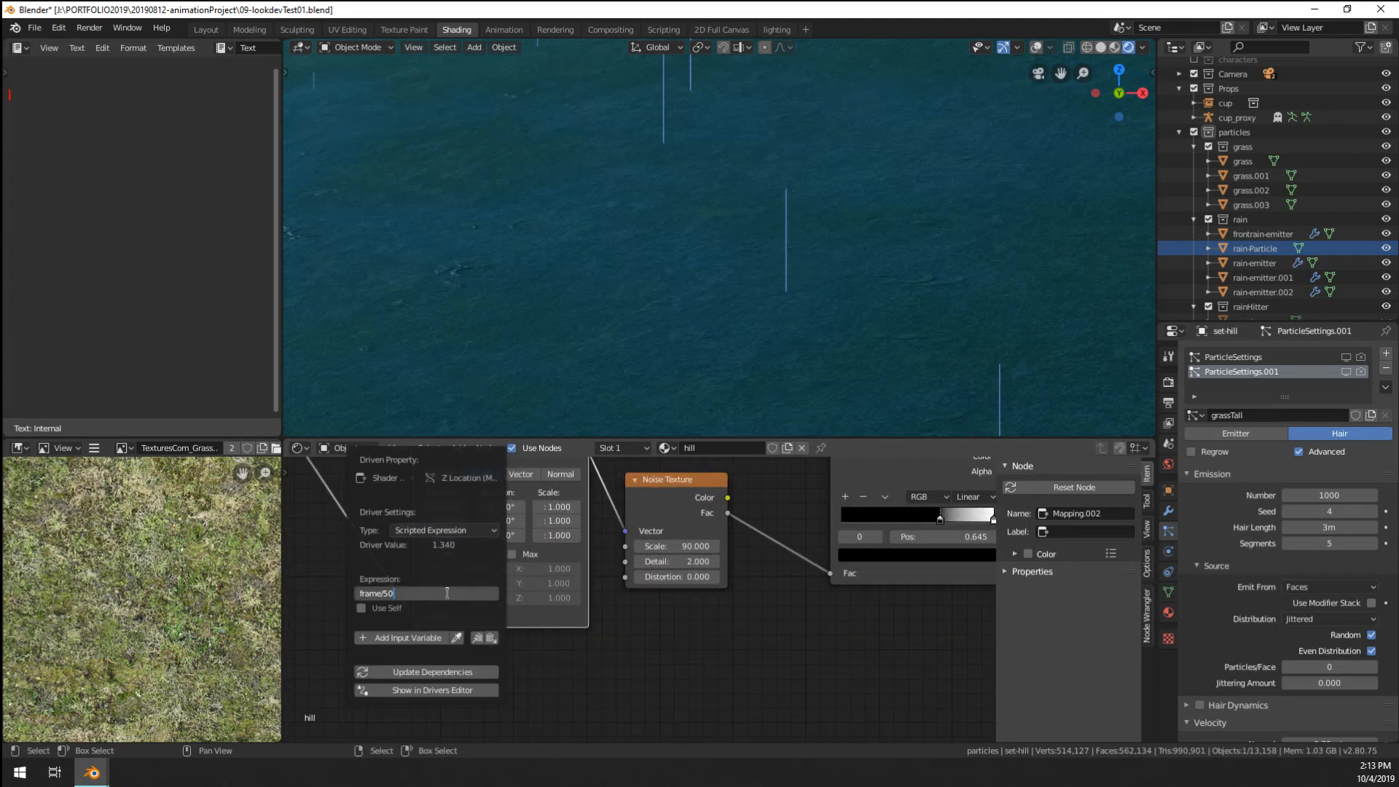
type("0")
key("Return")
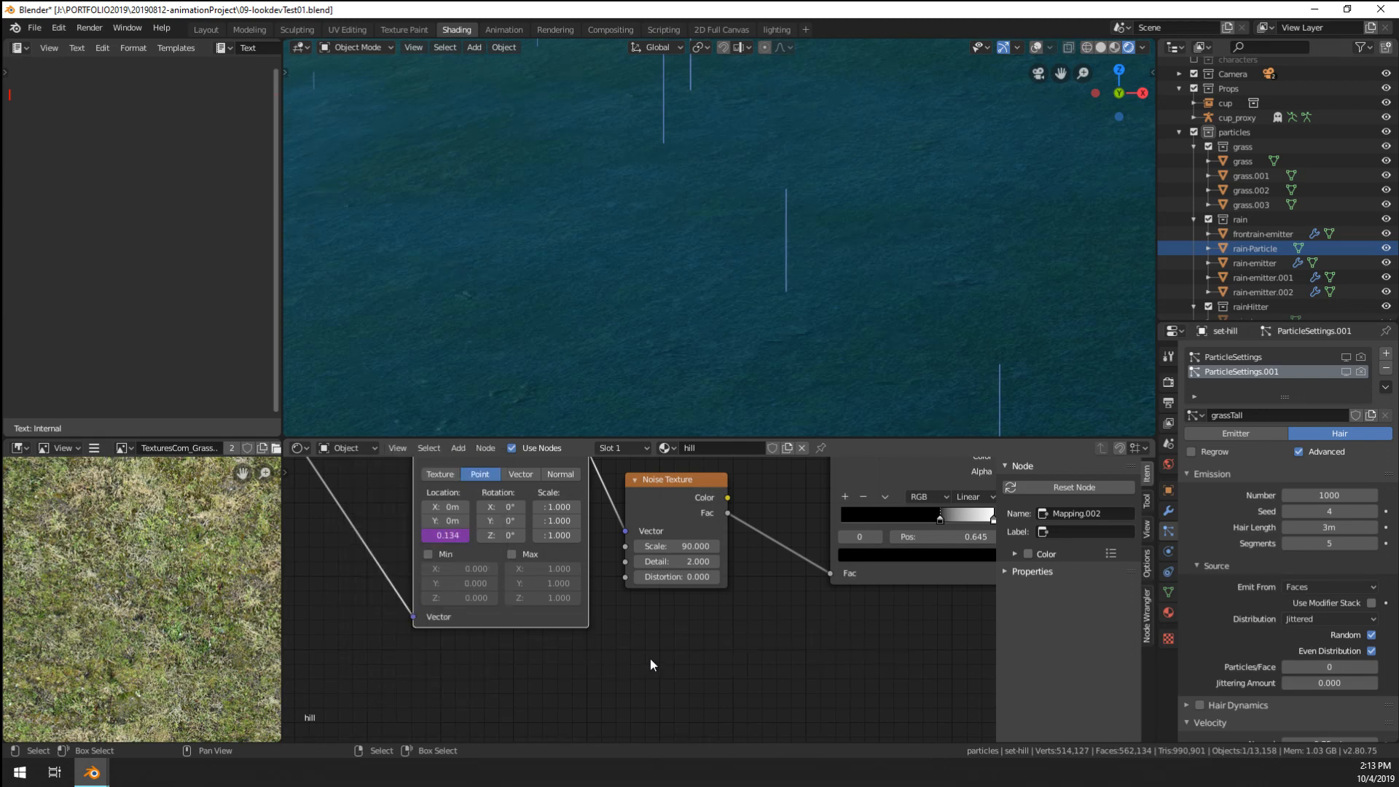
- Play the animation and inspect the speed of the ripples on the hill through the camera
key("space")
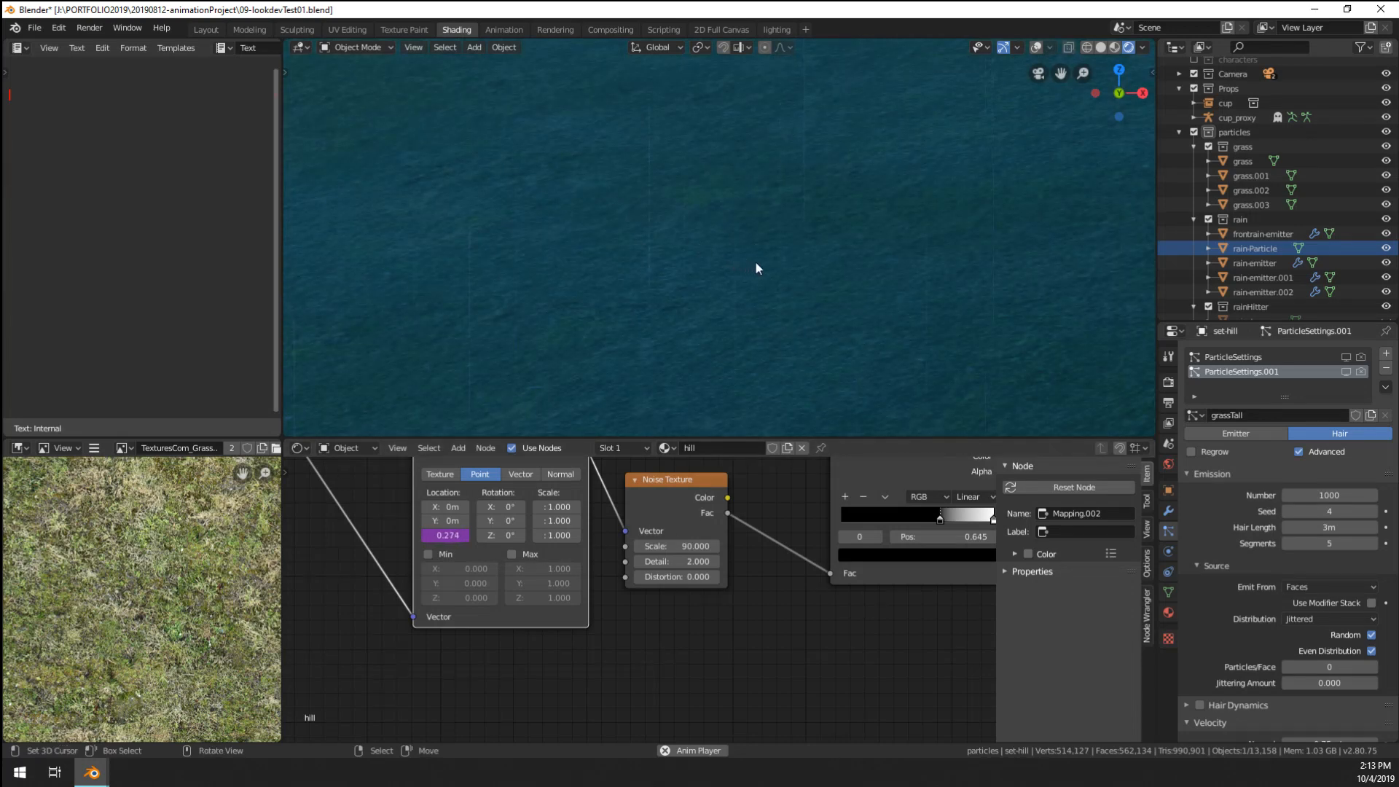
middle_click_drag(755, 268, 842, 268)
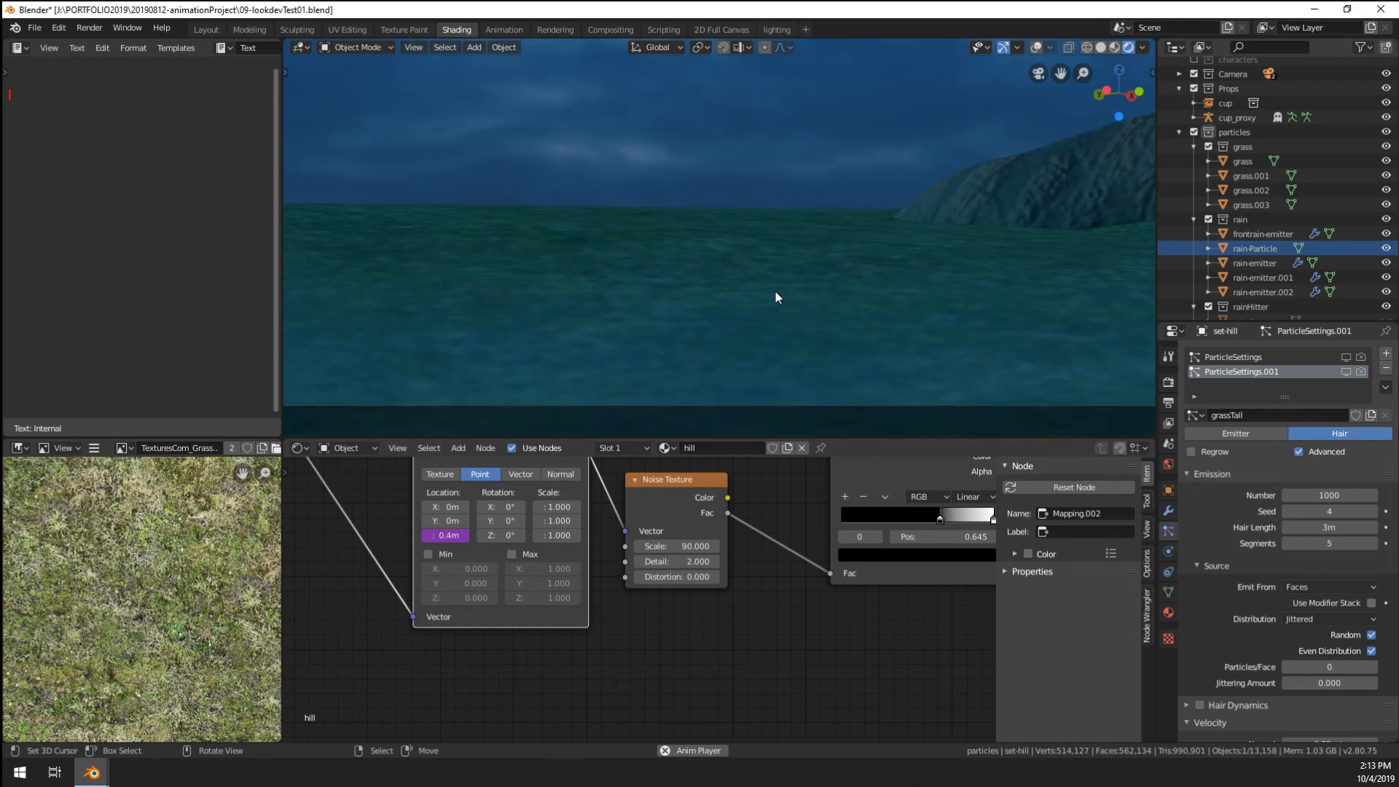
key("KP_0")
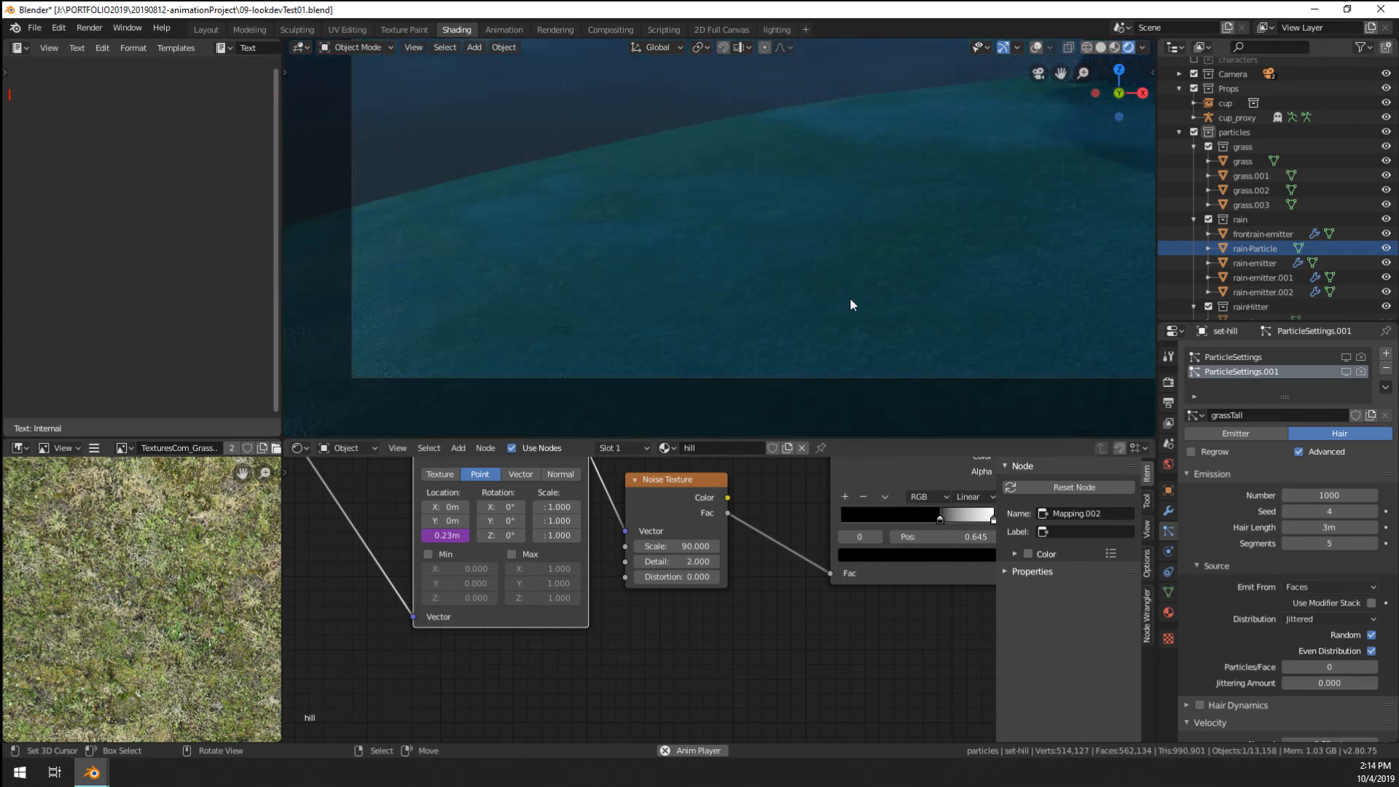
- Try a Strength of 0.808 on the ripple Bump node and inspect the hill during playback
middle_click_drag(819, 543, 698, 603)
left_click_drag(733, 601, 752, 601)
scroll(797, 299, "down", 3)
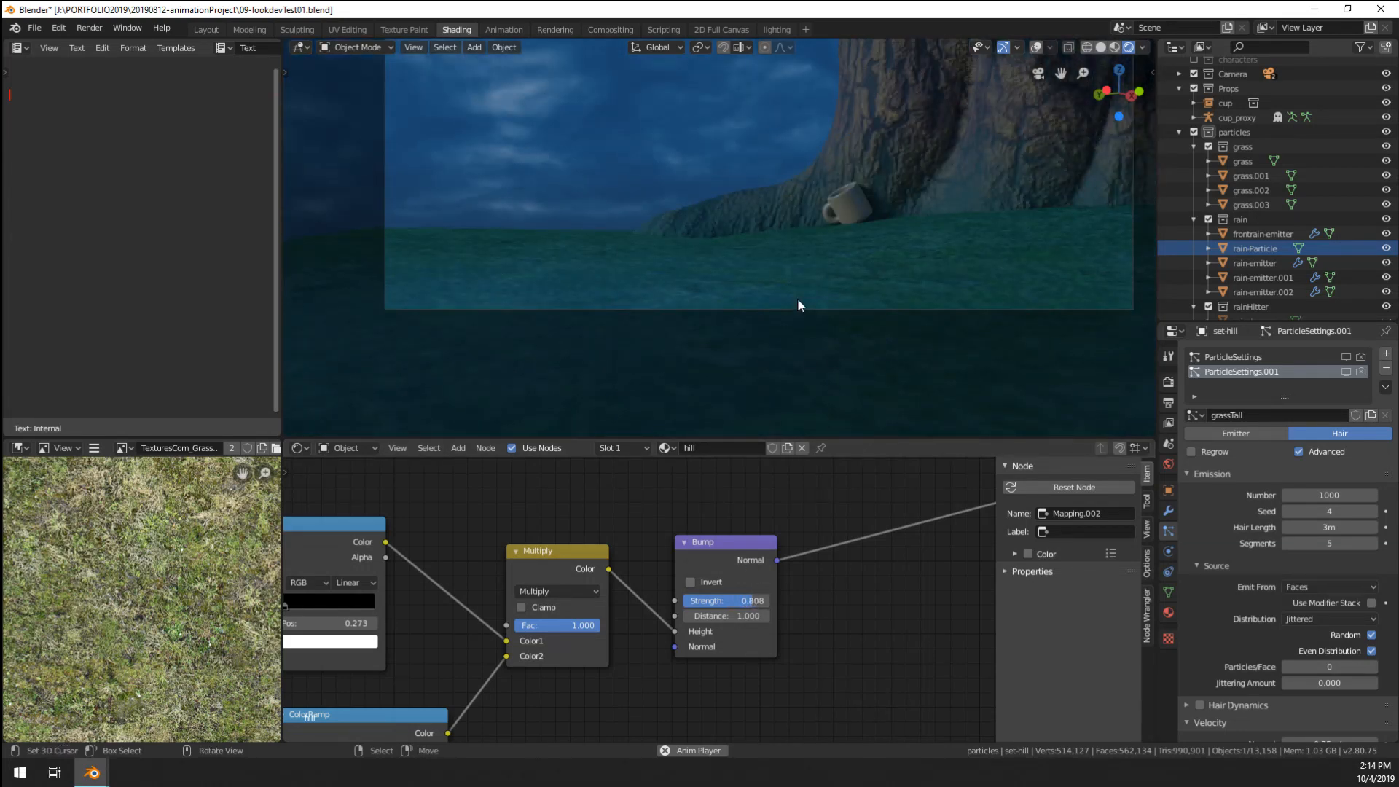
scroll(676, 257, "up", 3)
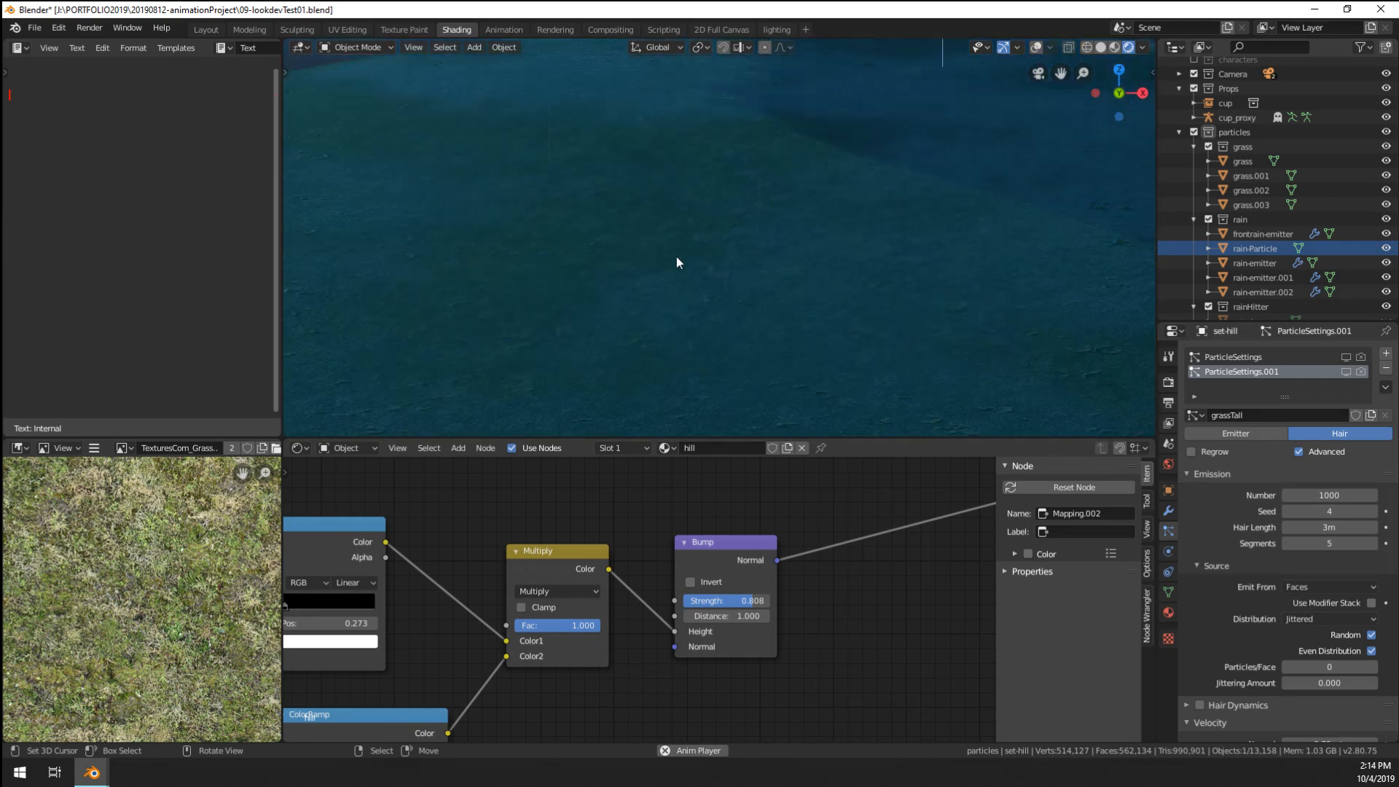
- Set the ripple Bump's Strength to 0.450 and widen the Voronoi ColorRamp's white band, placing its last black stop at 0.577
middle_click_drag(276, 598, 583, 516)
left_click_drag(599, 522, 616, 521)
scroll(689, 566, "right", 5, "ctrl")
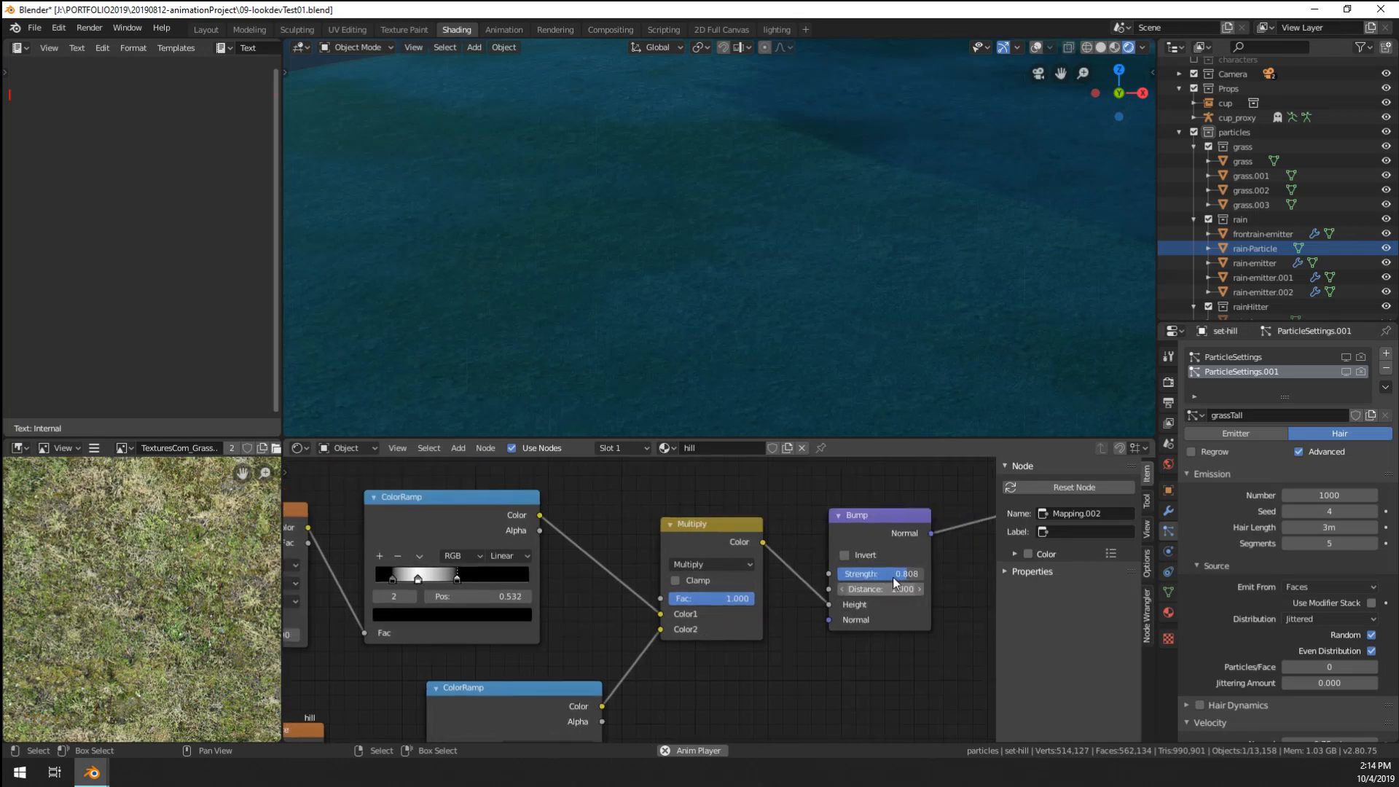
left_click_drag(906, 573, 875, 573)
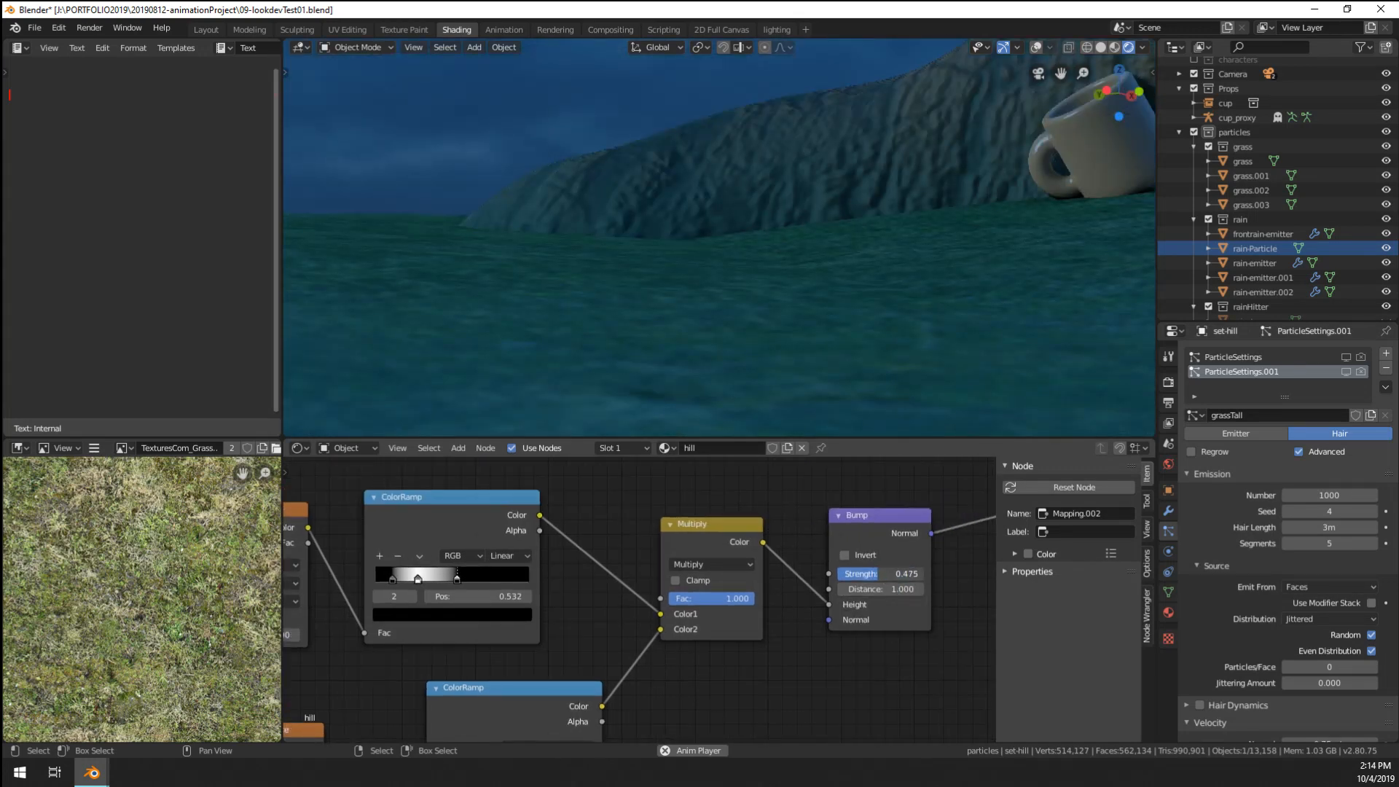
left_click_drag(392, 578, 380, 578)
left_click_drag(466, 575, 468, 575)
- Examine the raindrop ripples across the hill during playback, from the camera and from several angles around the tree
key("KP_0")
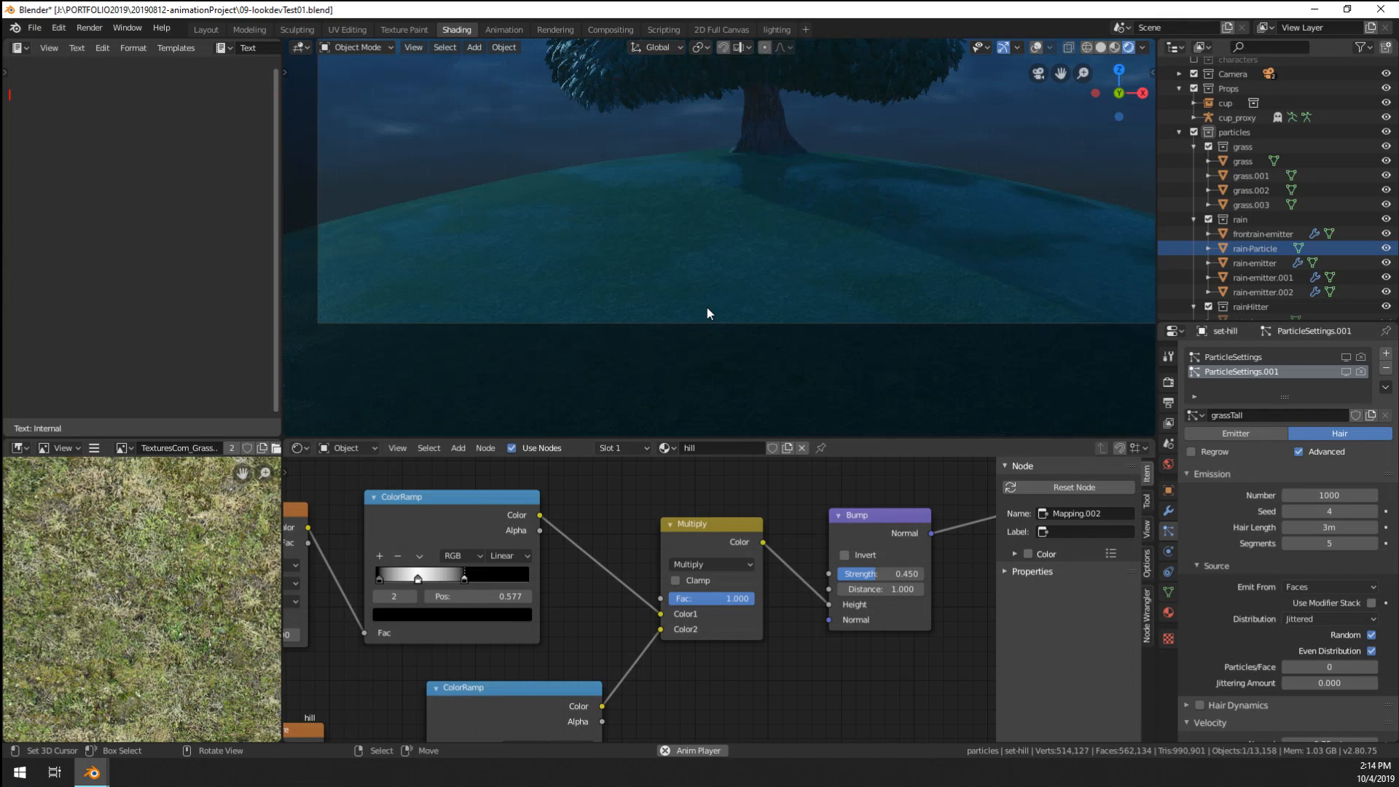
key("KP_1")
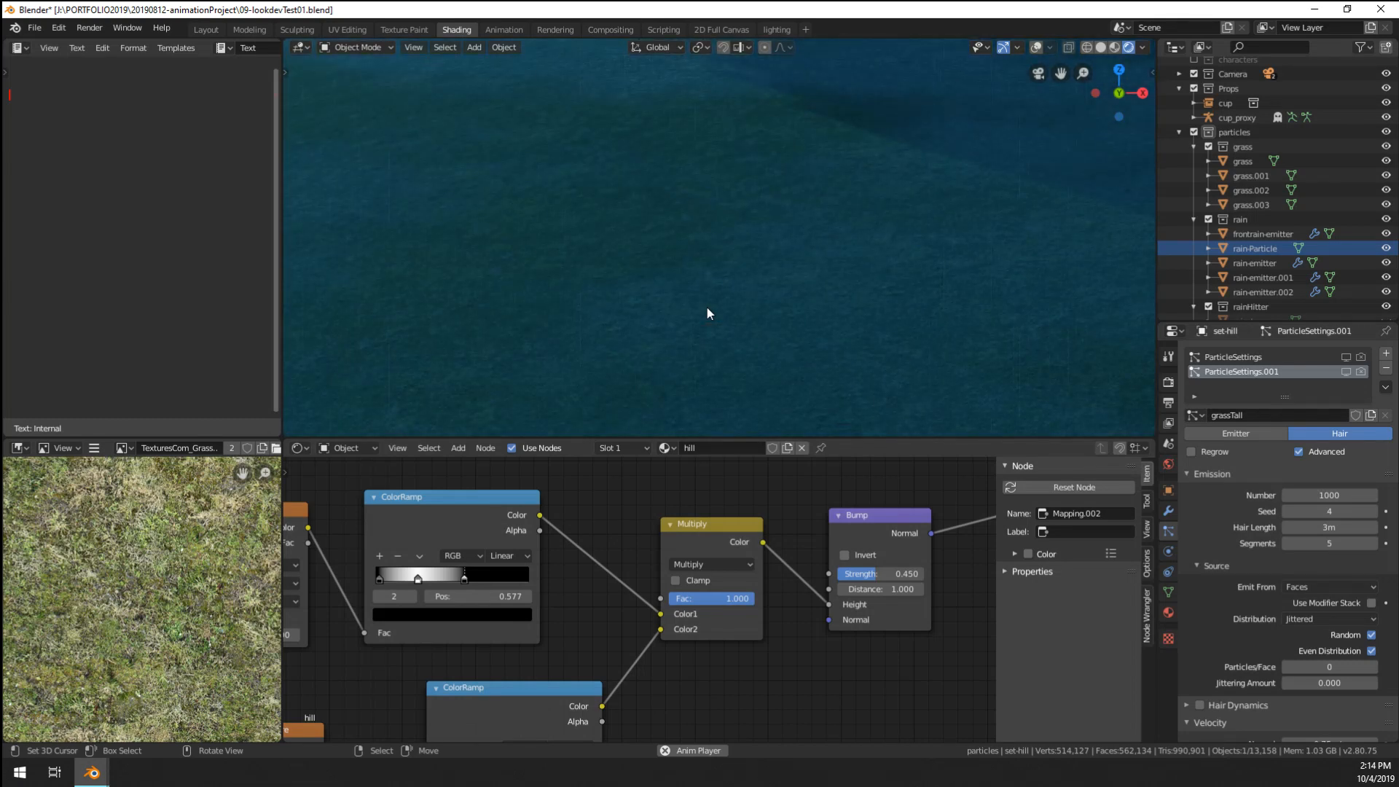
key("KP_5")
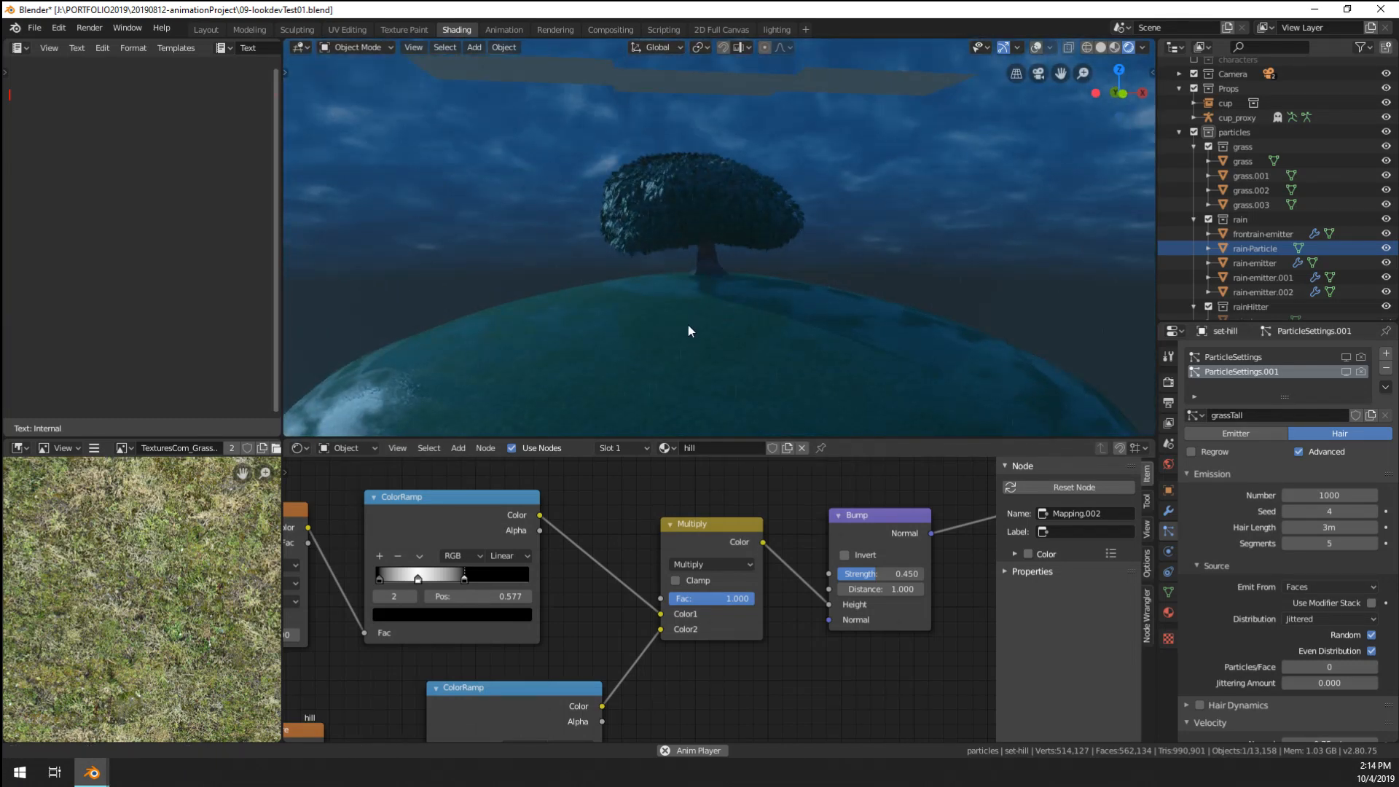
scroll(678, 308, "up", 5)
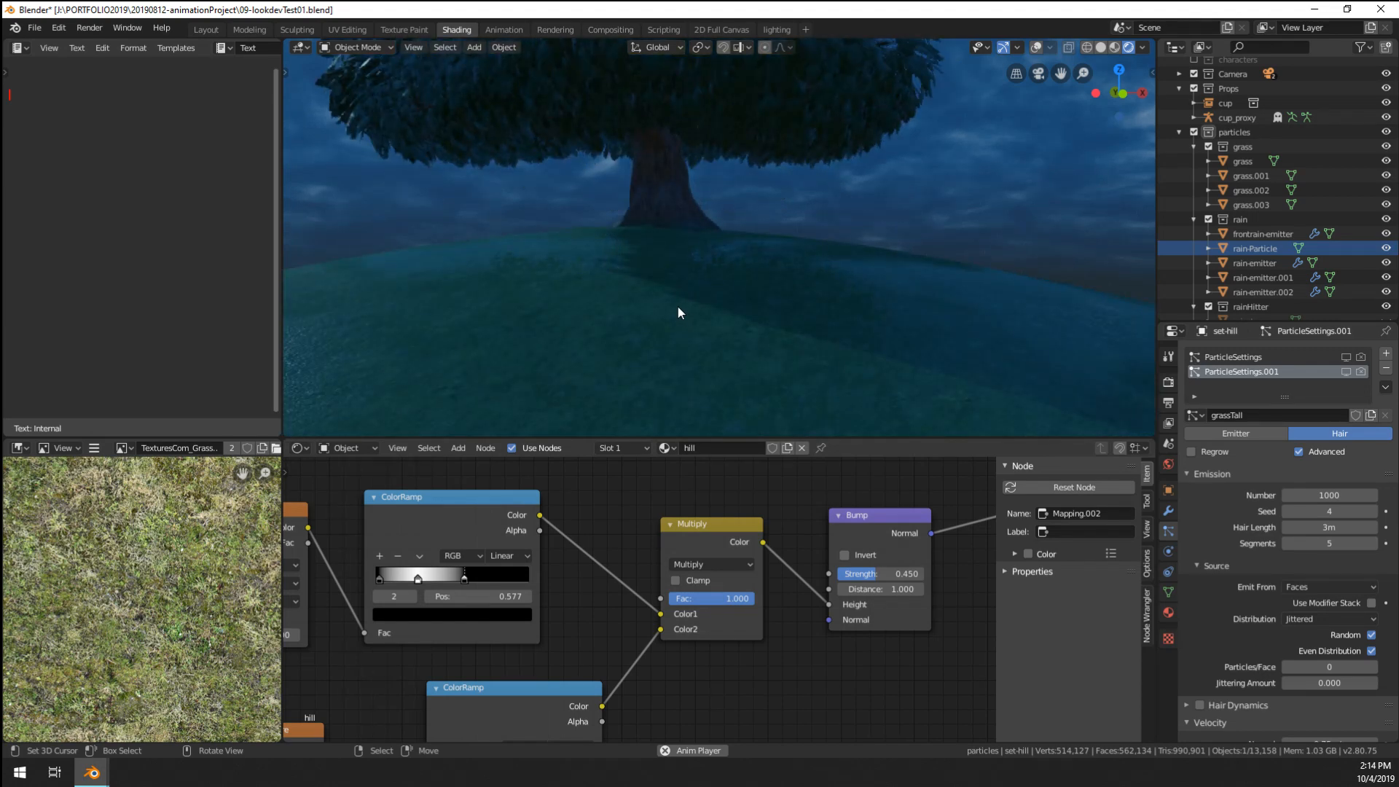
middle_click_drag(754, 329, 605, 287)
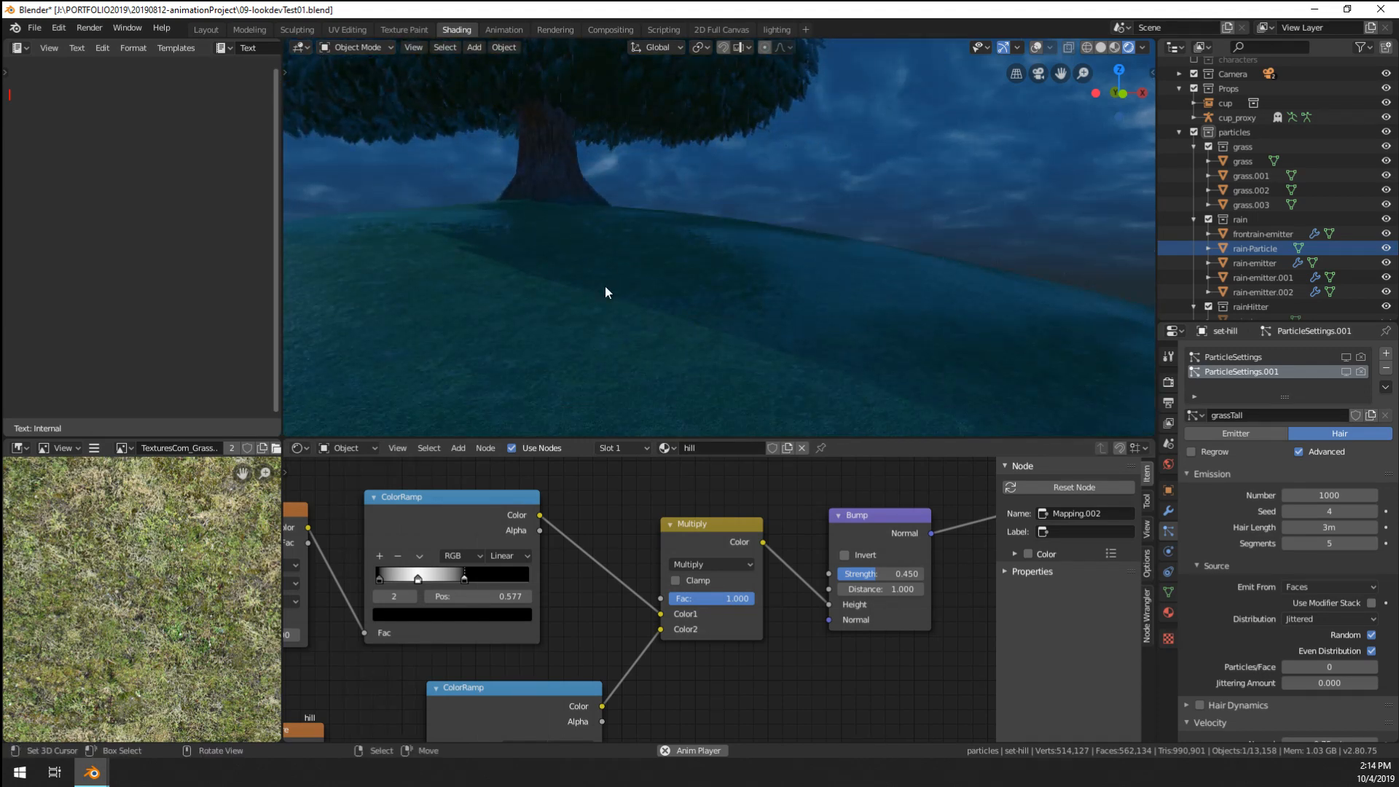
scroll(670, 326, "up", 3)
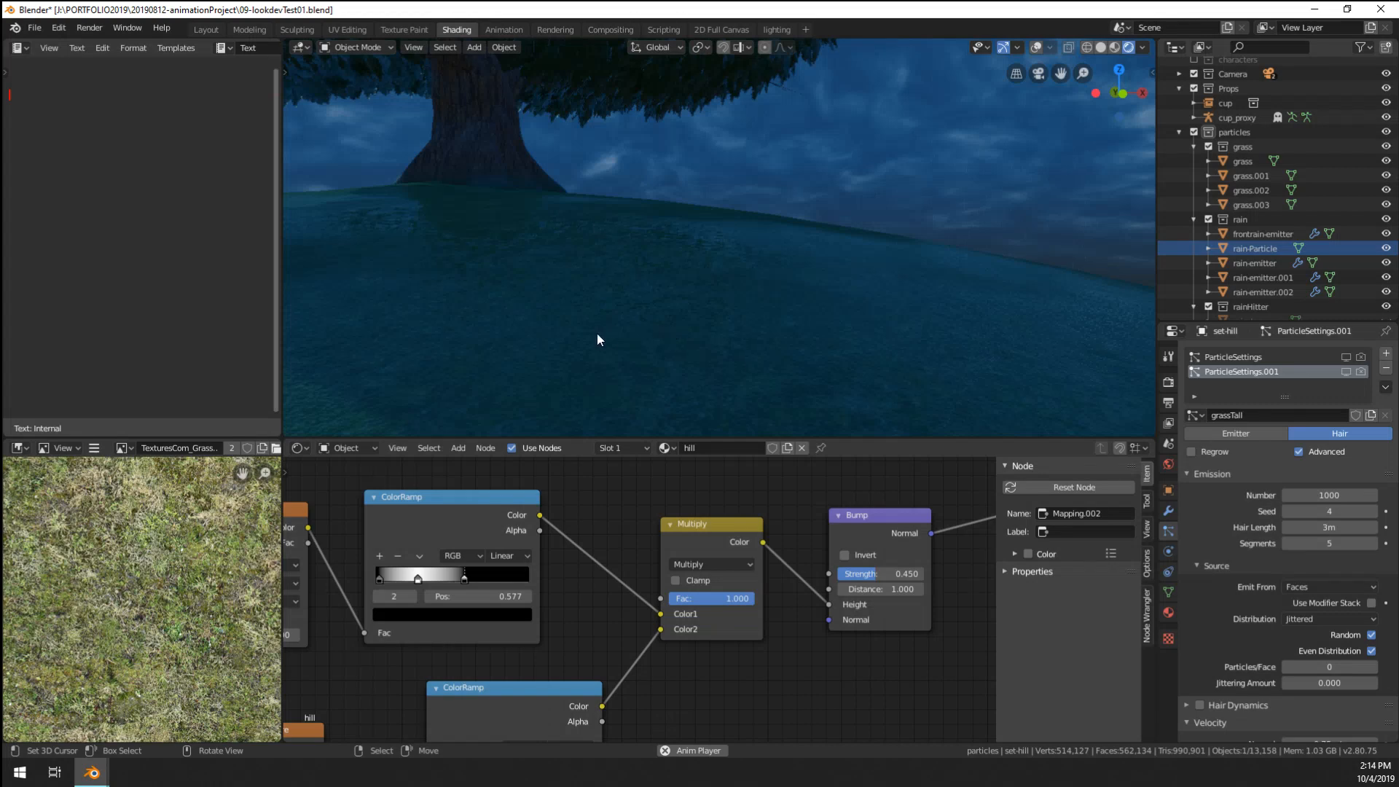
middle_click_drag(597, 339, 946, 336)
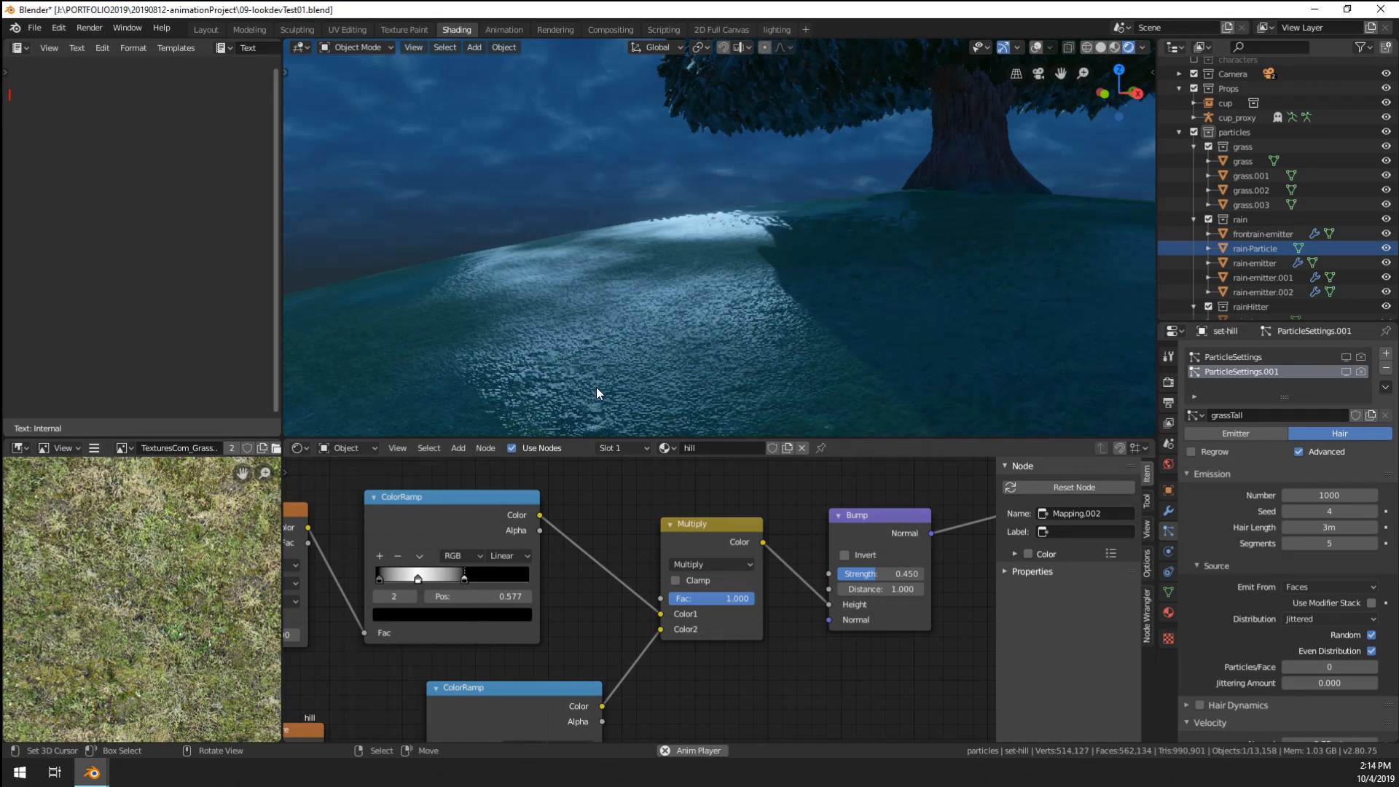
middle_click_drag(640, 366, 672, 366)
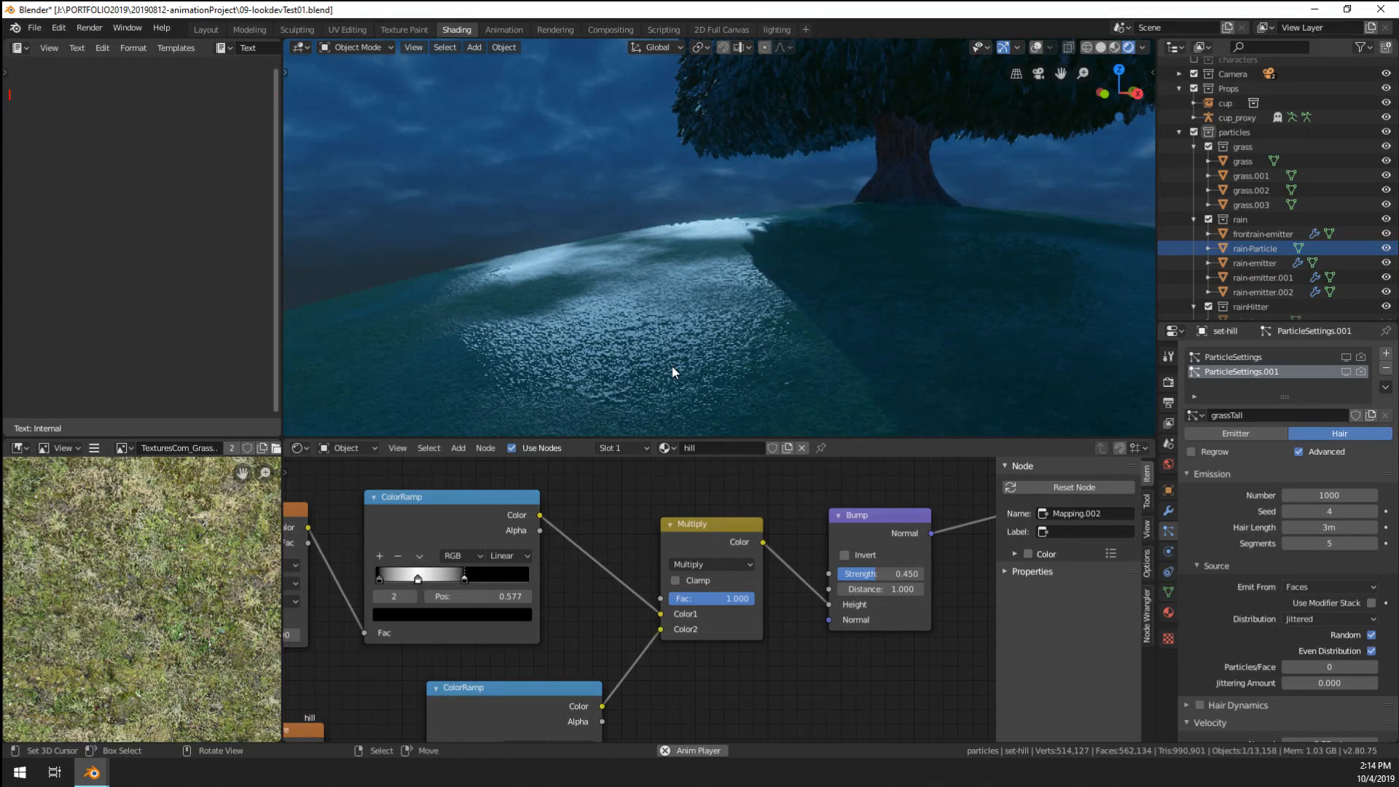
middle_click_drag(672, 366, 815, 348)
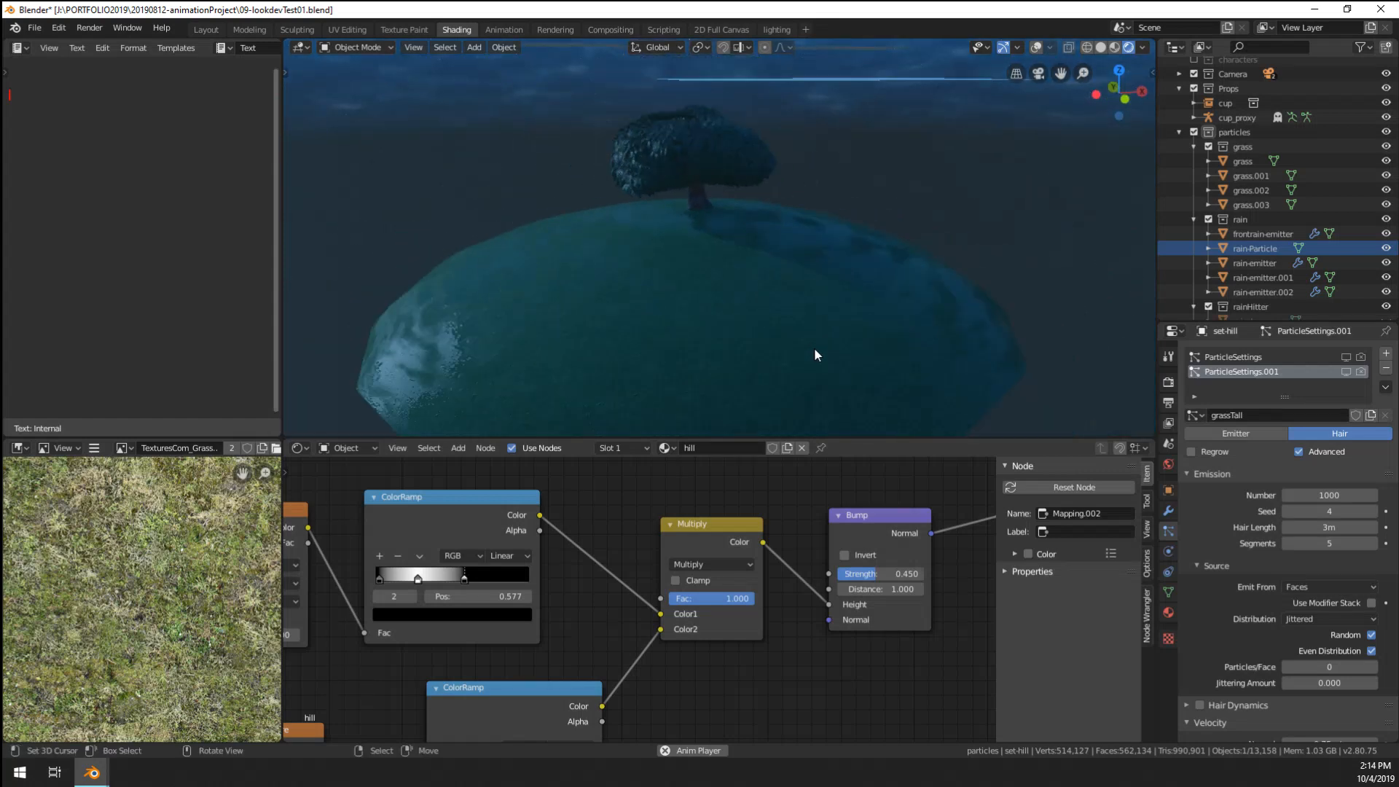
- Stop the playback and return to the camera view, showing the whole camera frame
scroll(815, 355, "up", 2)
key("space")
key("KP_0")
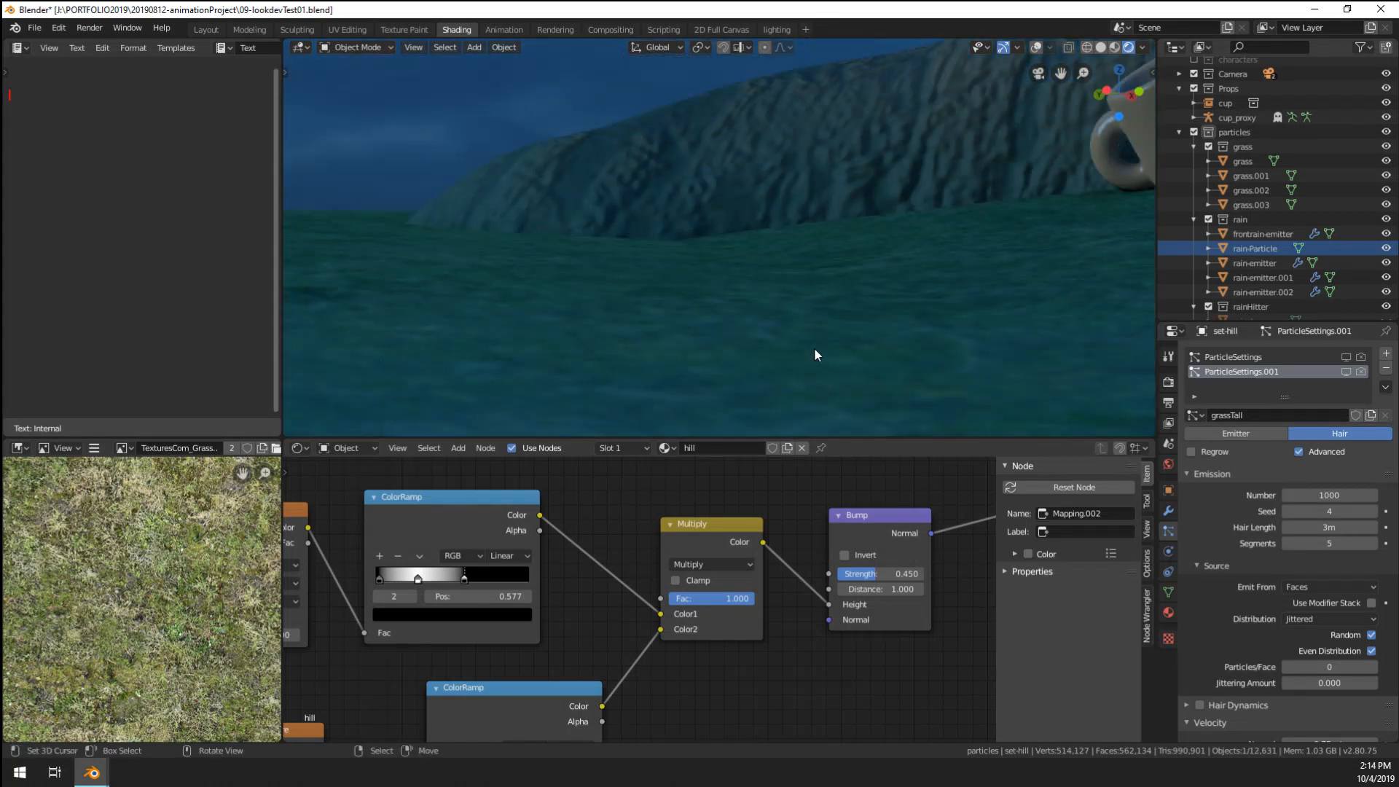
scroll(812, 348, "down", 5)
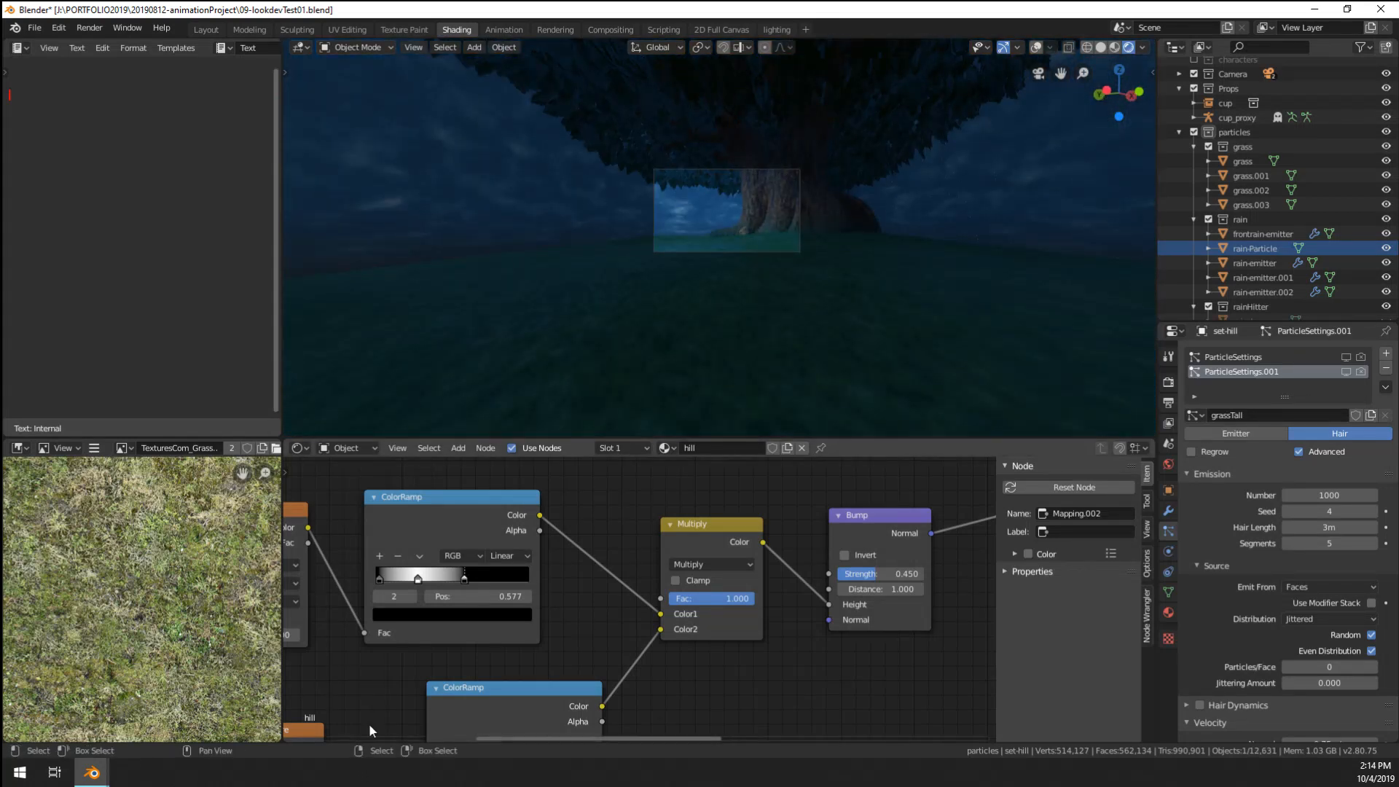
- Play the animation briefly, then inspect the rain and raindrop ripples on the hill through the camera
key("space")
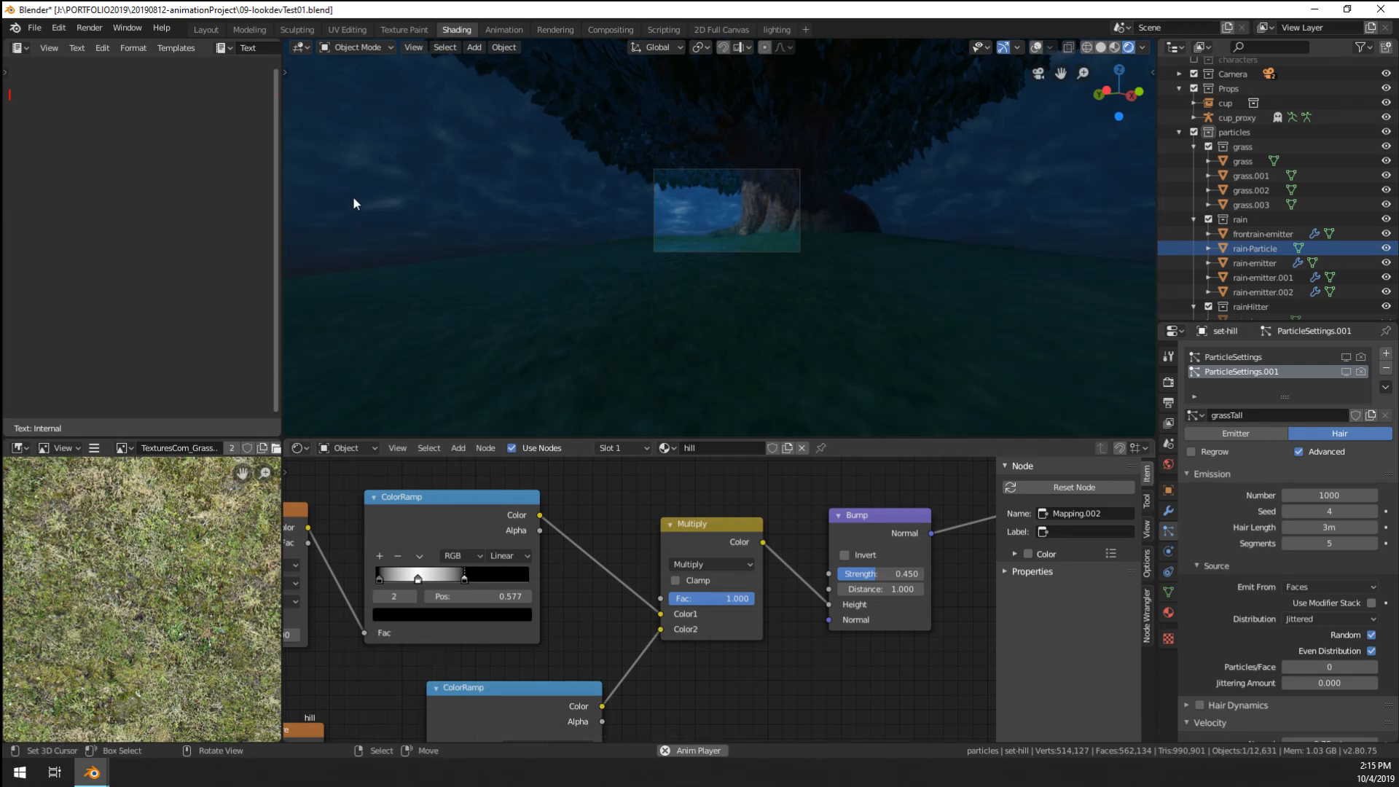
key("space")
scroll(746, 285, "up", 6)
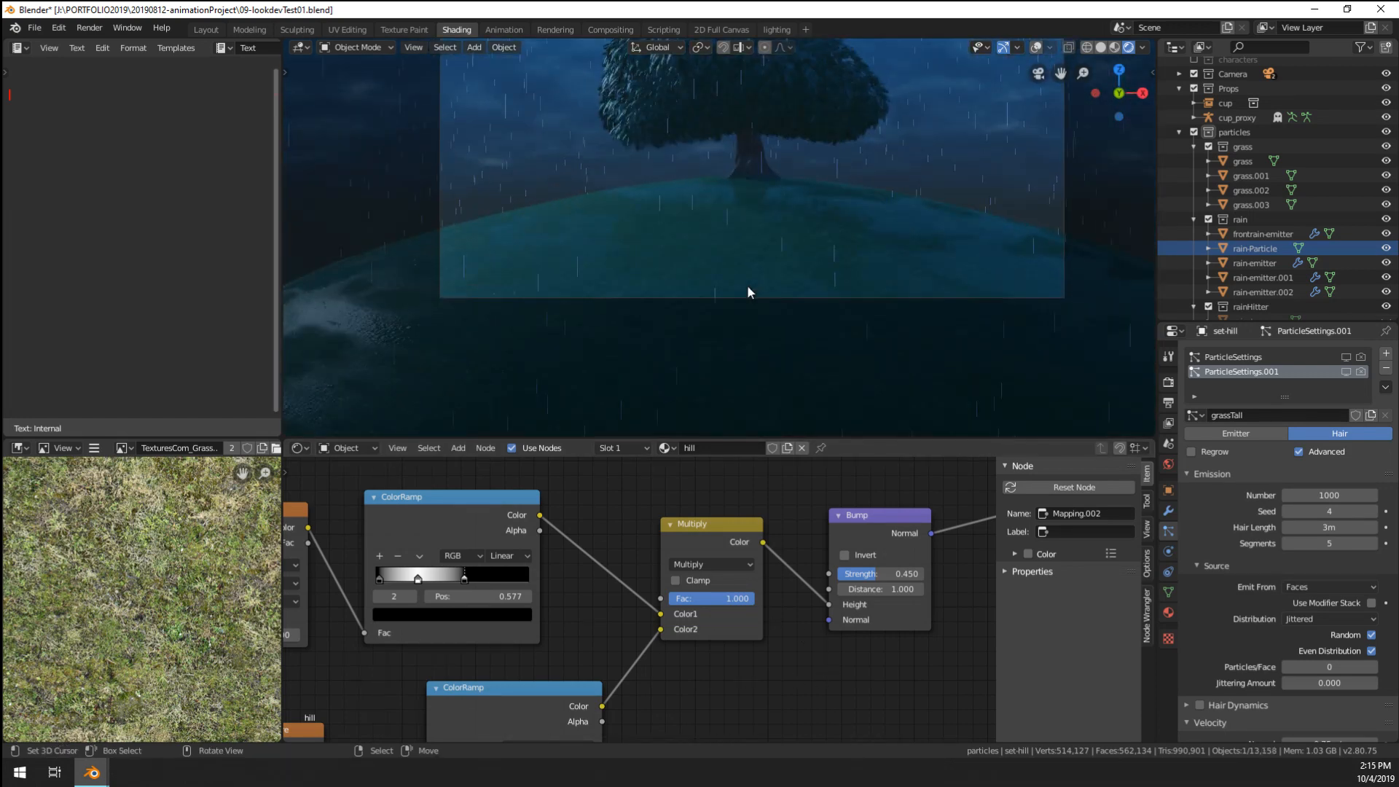
scroll(728, 362, "down", 4)
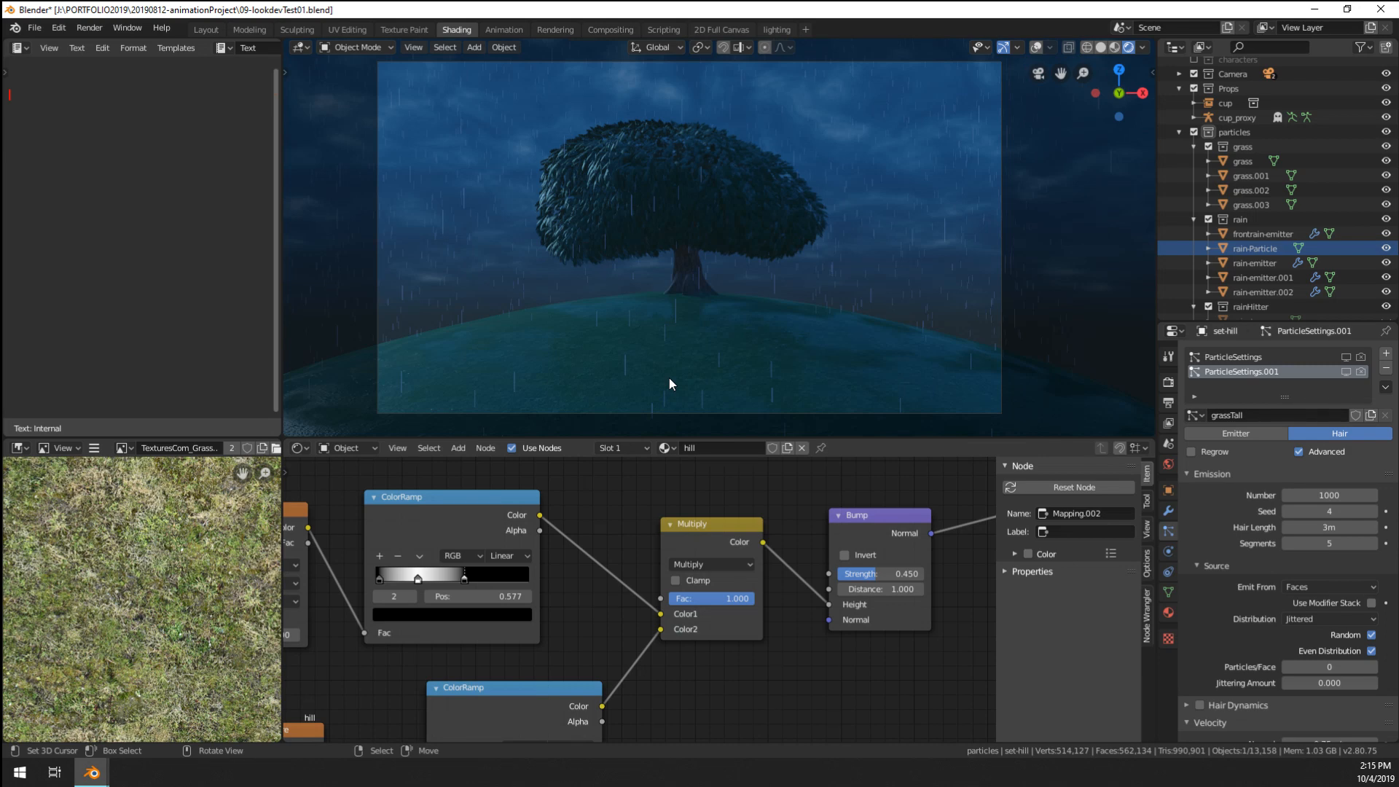
scroll(669, 378, "up", 4)
middle_click_drag(669, 377, 805, 37, "shift")
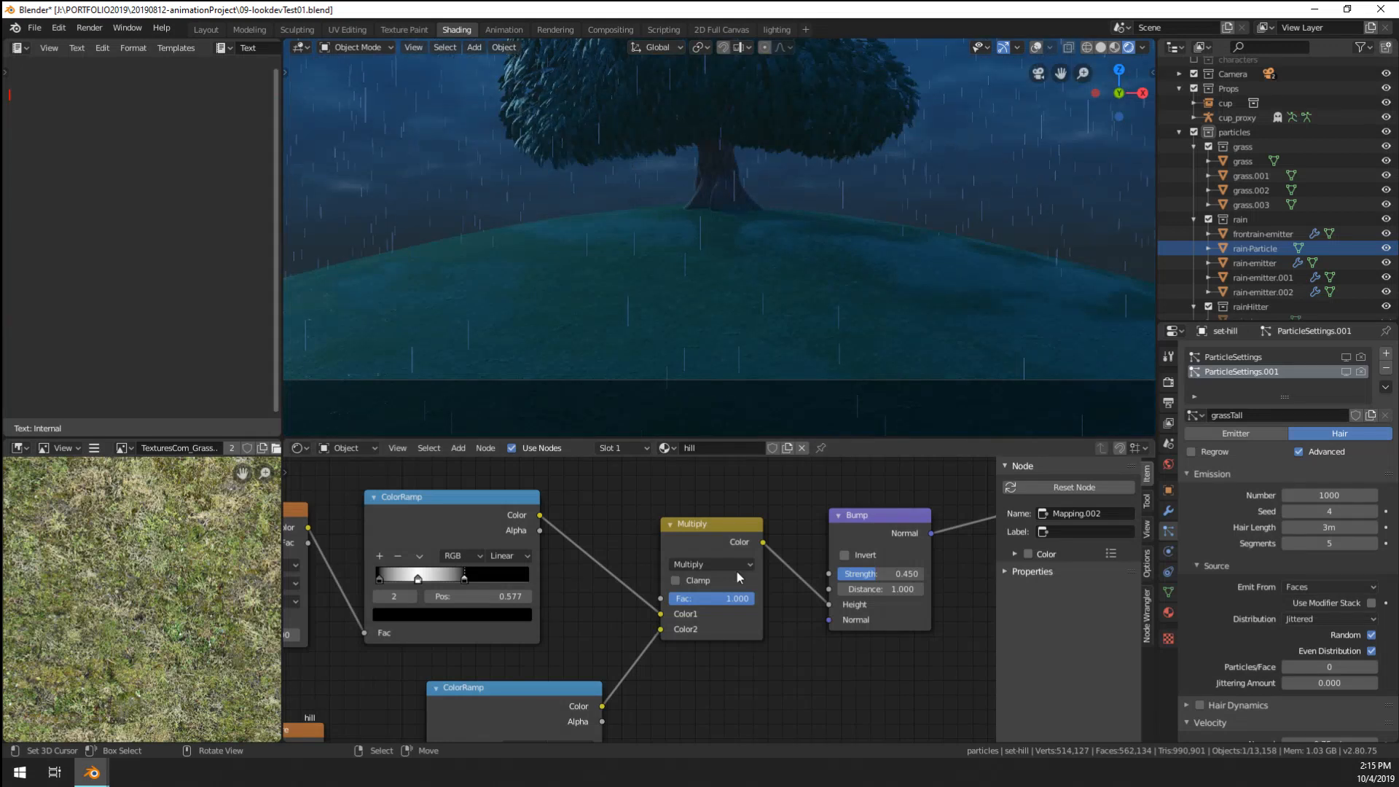
- Move the ripple texture, ColorRamp and Multiply nodes away from the Bump node to make room in the hill material
scroll(665, 611, "down", 5)
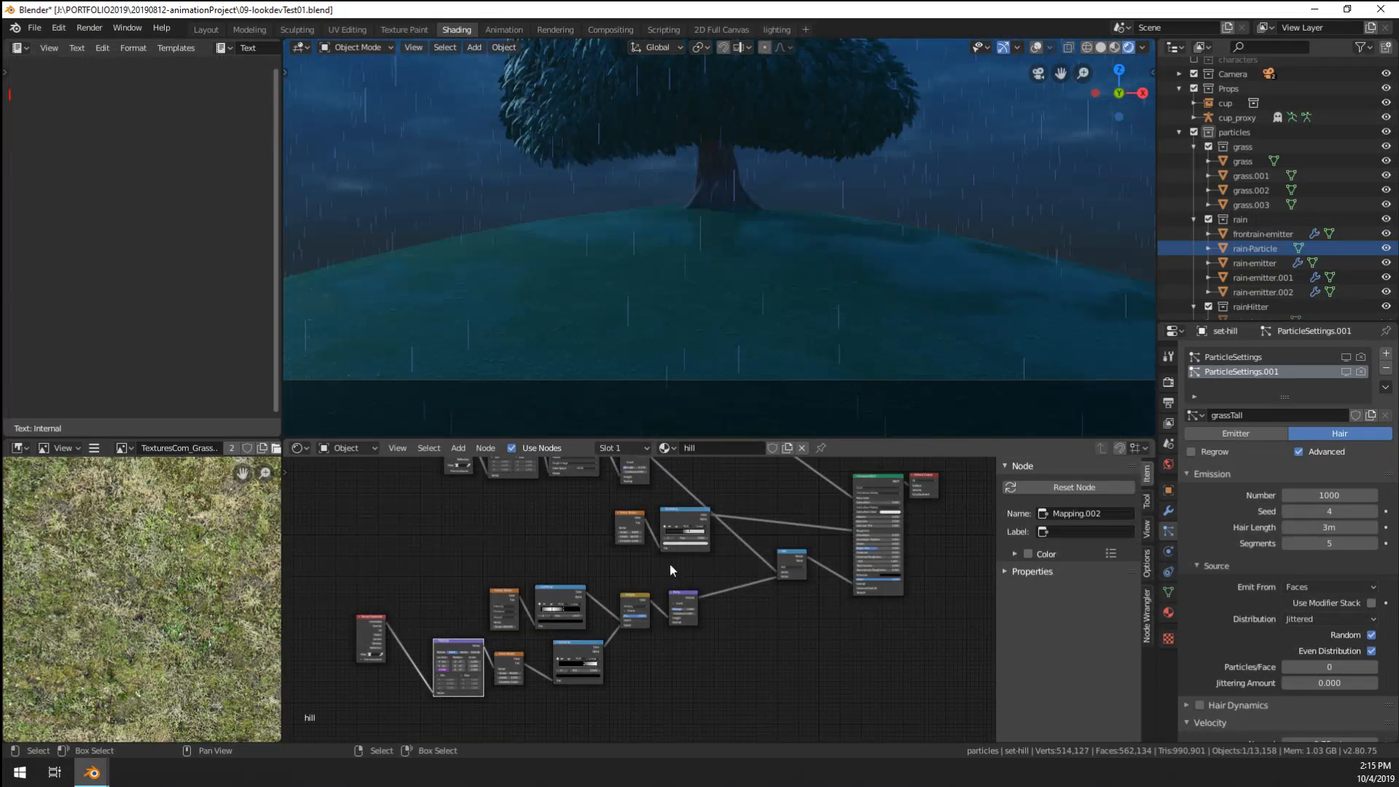
left_click_drag(290, 581, 704, 670)
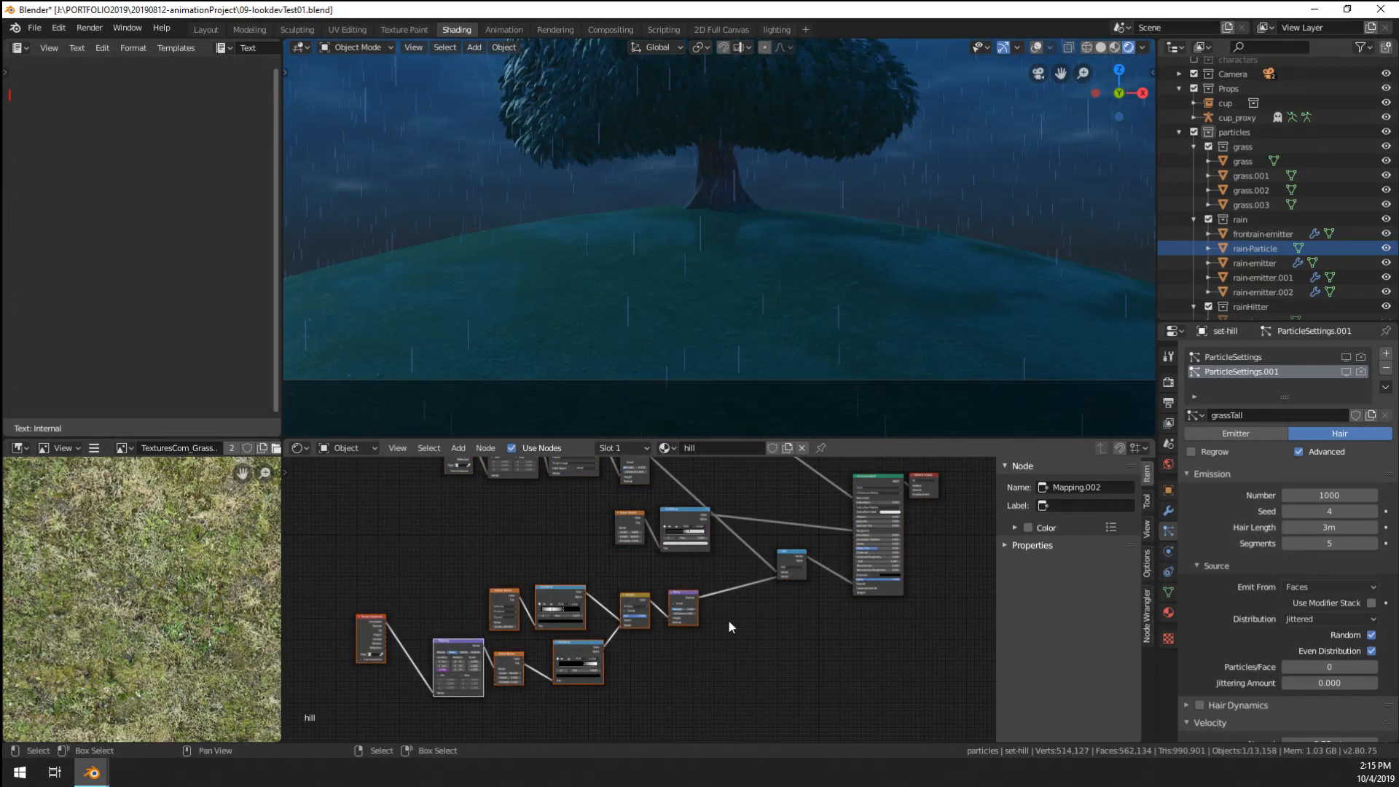
middle_click_drag(729, 625, 725, 657)
key("b")
left_click_drag(338, 621, 639, 718)
key("g")
left_click(537, 710)
middle_click_drag(556, 668, 570, 562)
scroll(570, 561, "up", 4)
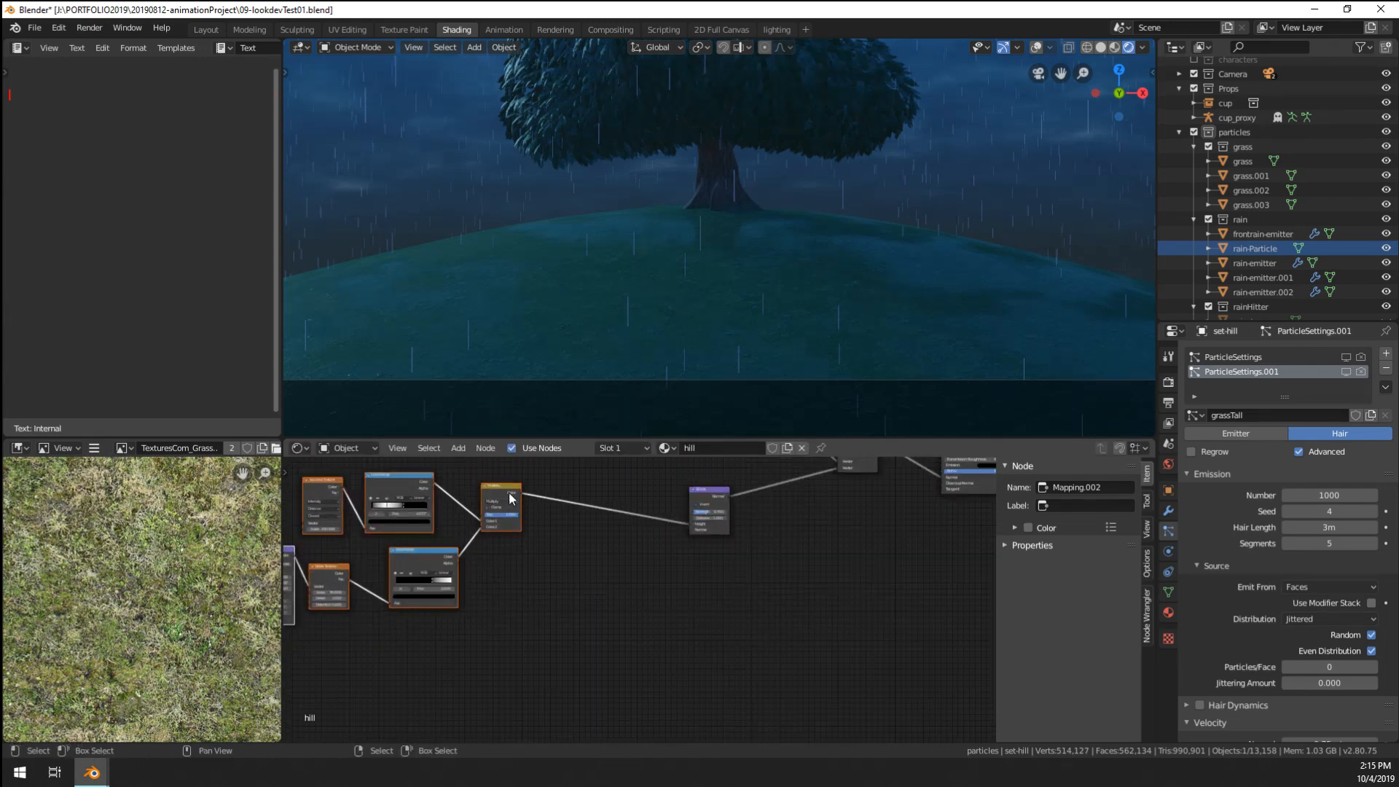
- Preview the ripple Multiply node's output on the hill and add a ColorRamp node below the ripple nodes
left_click(510, 495)
middle_click_drag(537, 517, 551, 532)
key("shift+a")
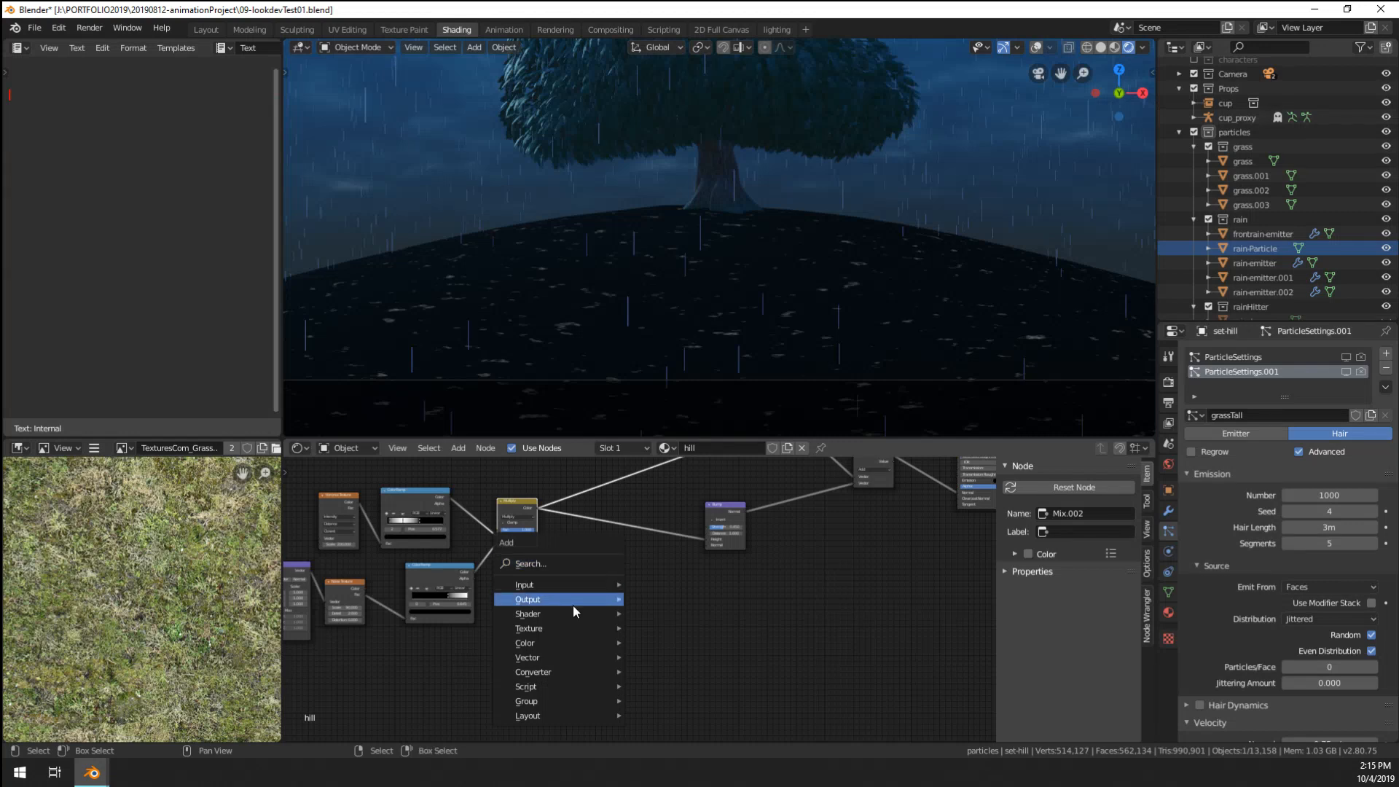
mouse_move(550, 670)
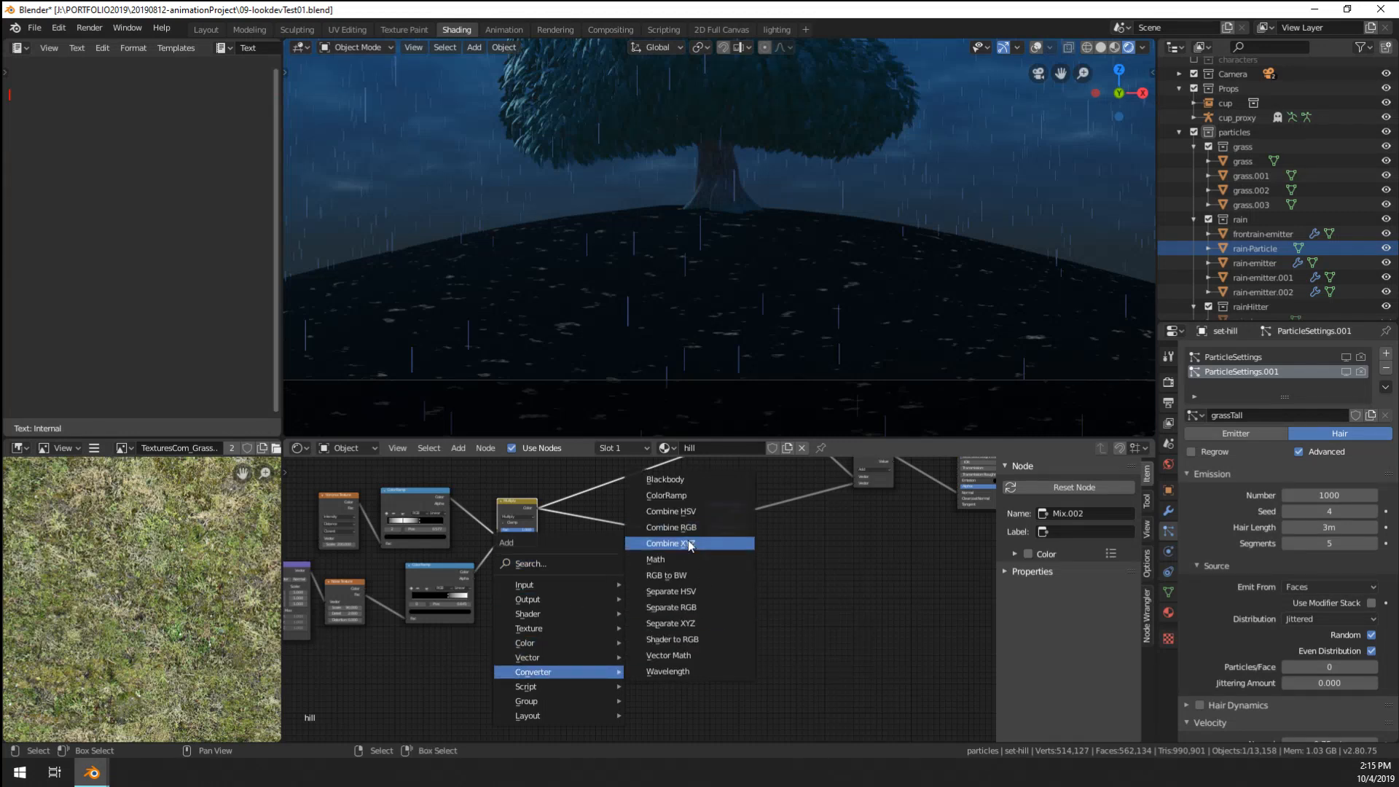
left_click(667, 495)
left_click(527, 653)
middle_click_drag(577, 640, 643, 604)
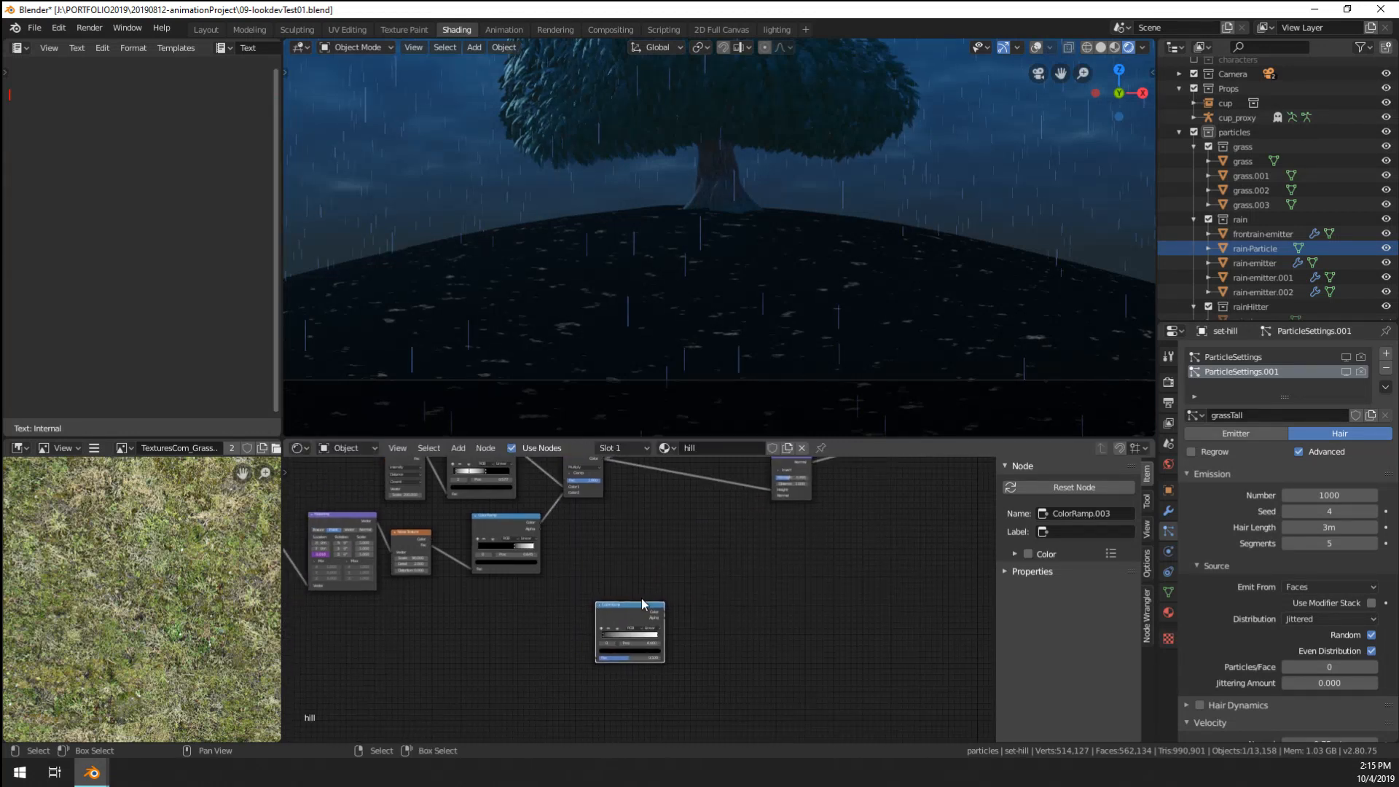
- Add a Gradient Texture beside the new ColorRamp, with Mapping and Texture Coordinate nodes attached to it
key("shift+a")
key("Escape")
key("shift+a")
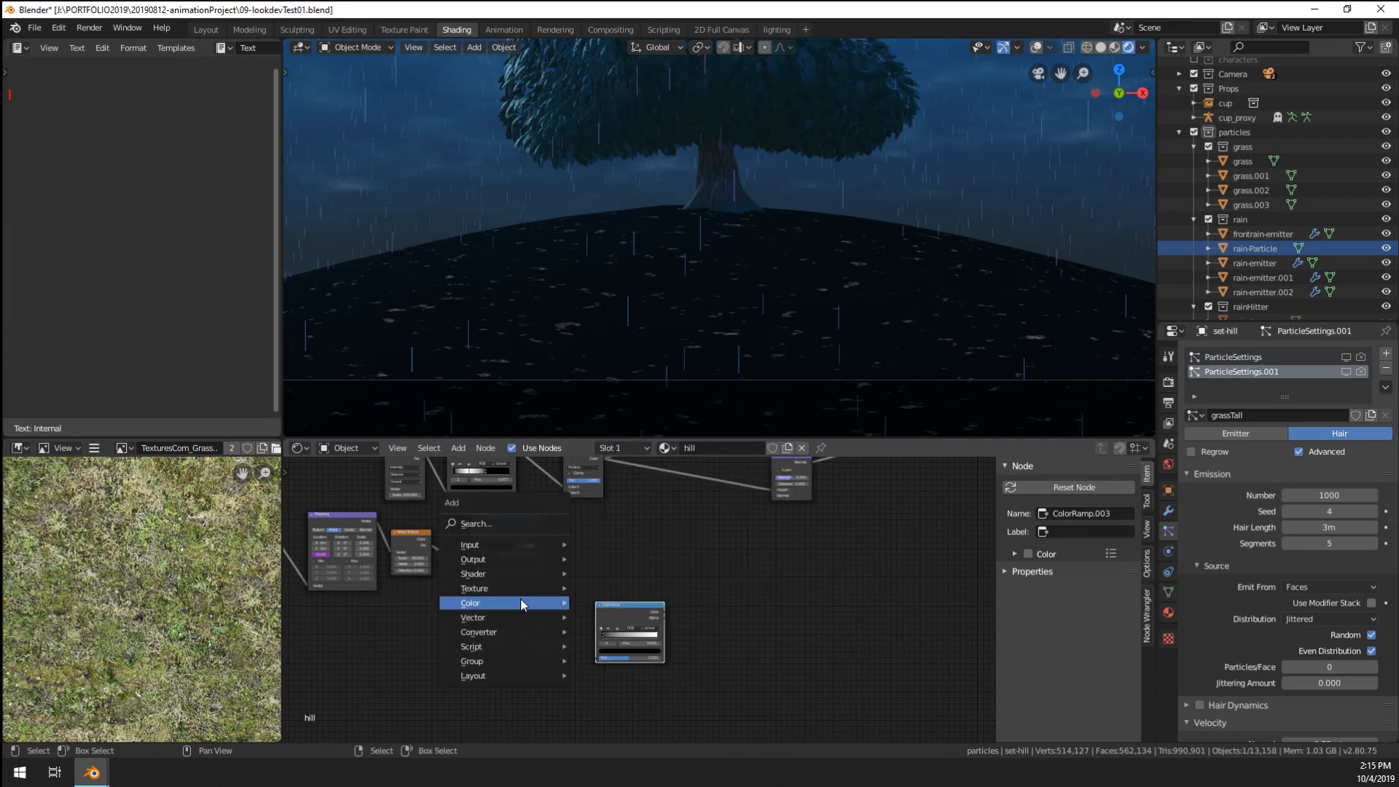
mouse_move(519, 588)
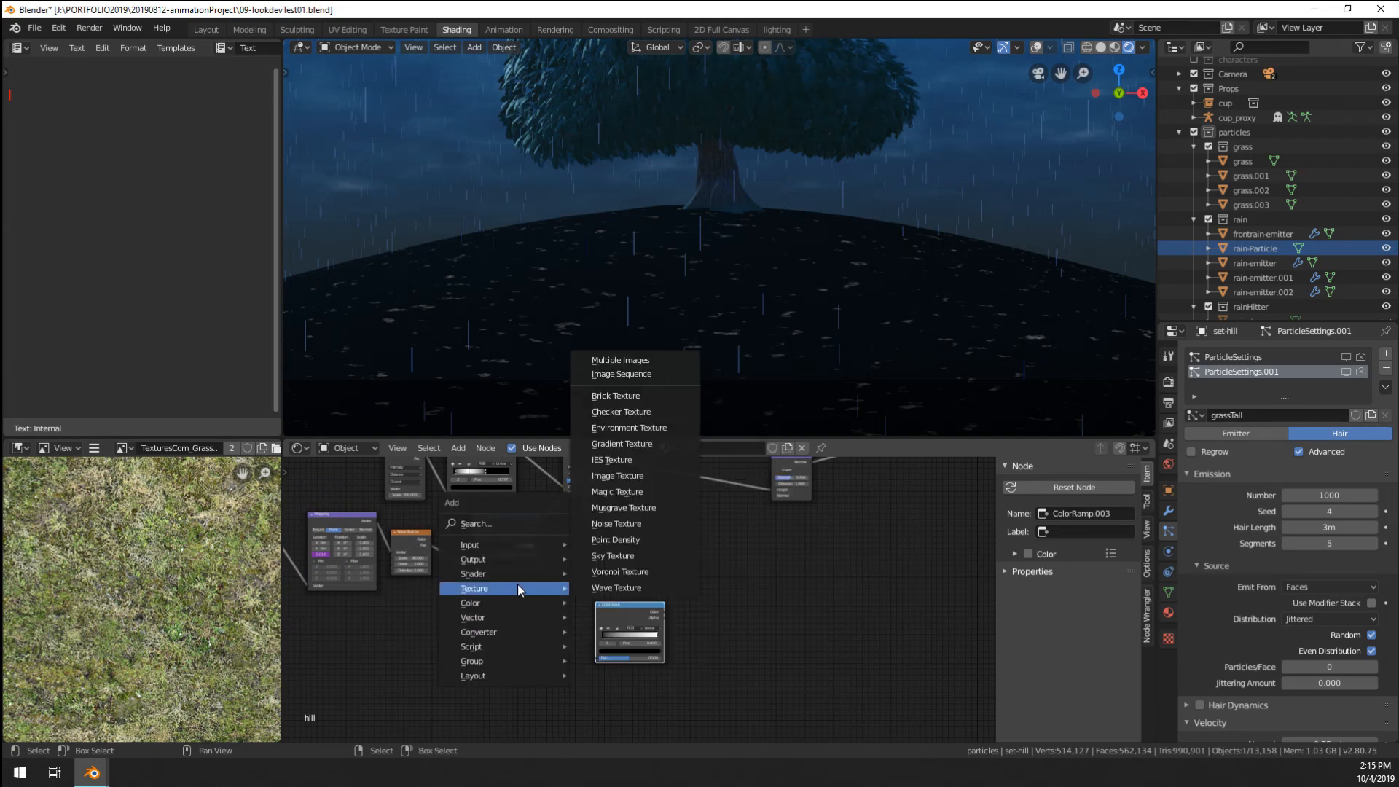
left_click(622, 444)
left_click(583, 670)
key("ctrl+t")
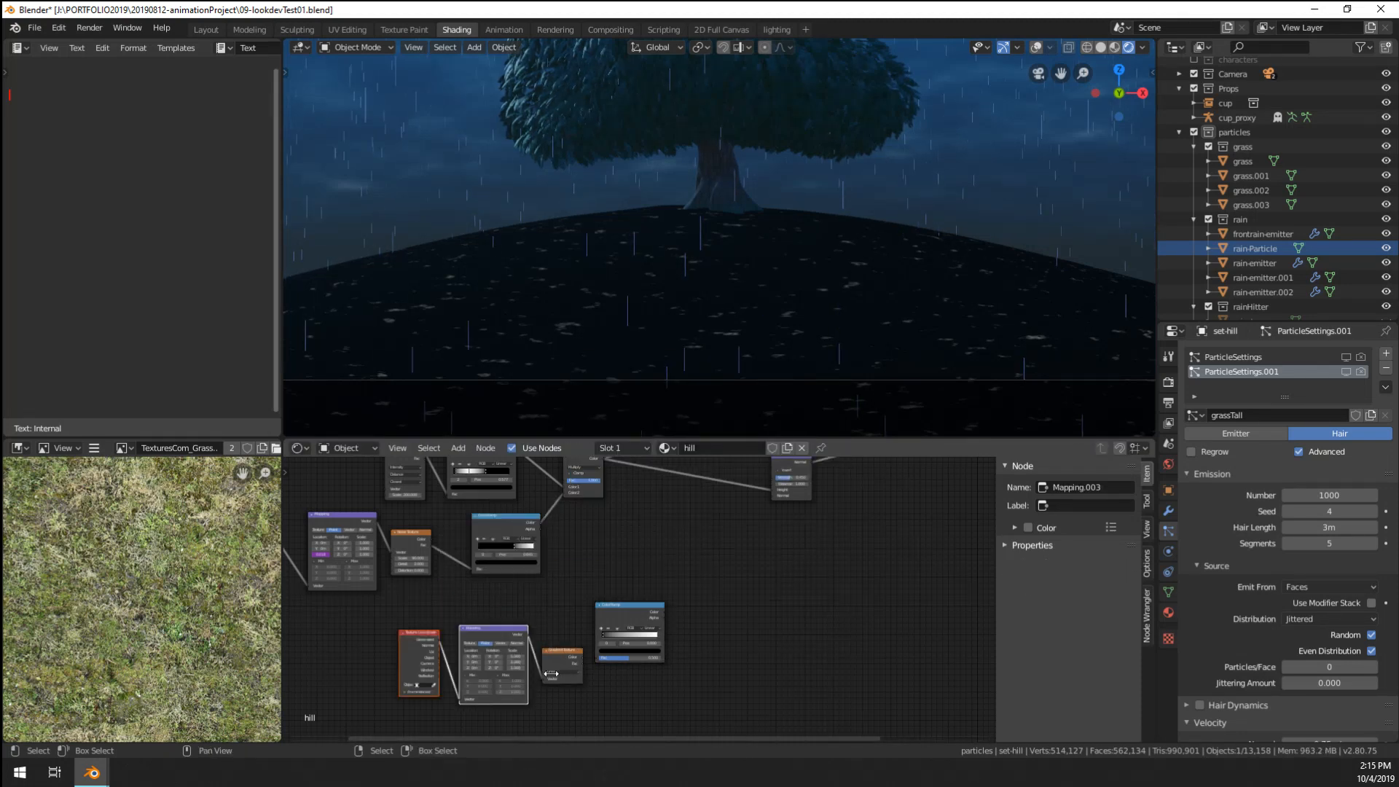
- Drive the gradient's Mapping with UV coordinates, link the gradient to the new ColorRamp and preview the ramp with its black stop at 0.666
scroll(524, 666, "up", 3)
left_click_drag(381, 628, 415, 709)
left_click_drag(628, 637, 732, 610)
left_click(698, 565, "ctrl+shift")
- Try the Radial gradient type and set the gradient's Mapping location to -0.5 m in X and Y
left_click(592, 662)
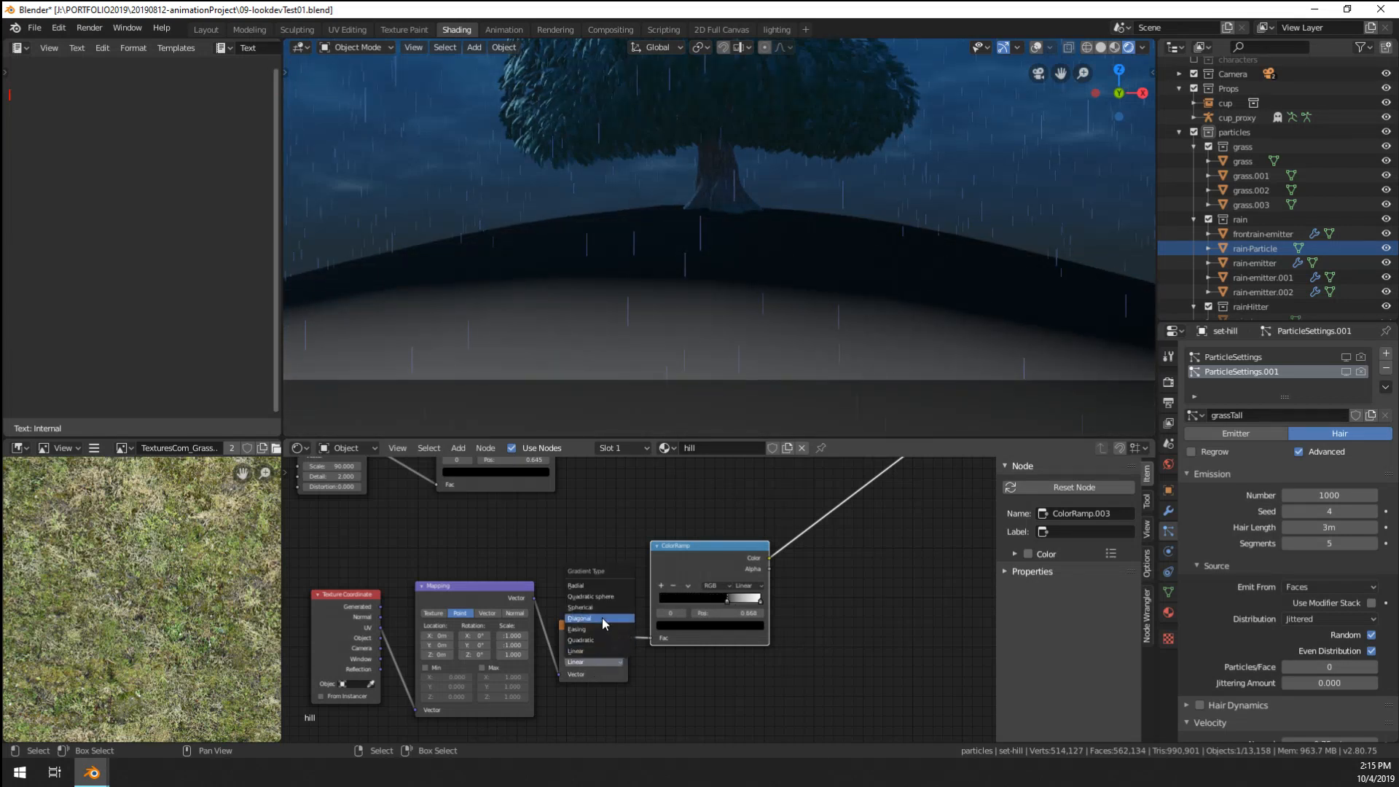
left_click(597, 587)
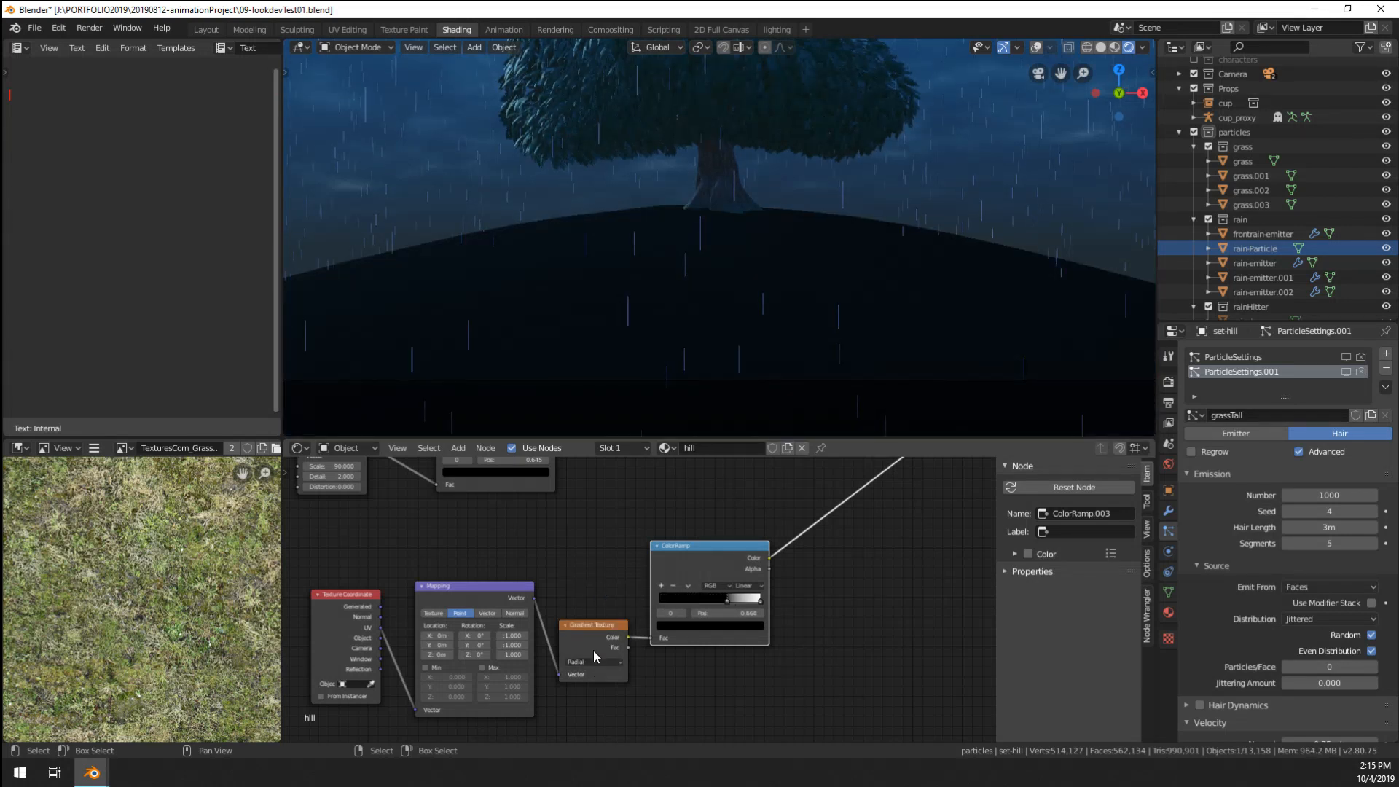
left_click(435, 635)
type("-0.5")
key("Tab")
type("-0.5")
key("Return")
scroll(933, 195, "down", 2)
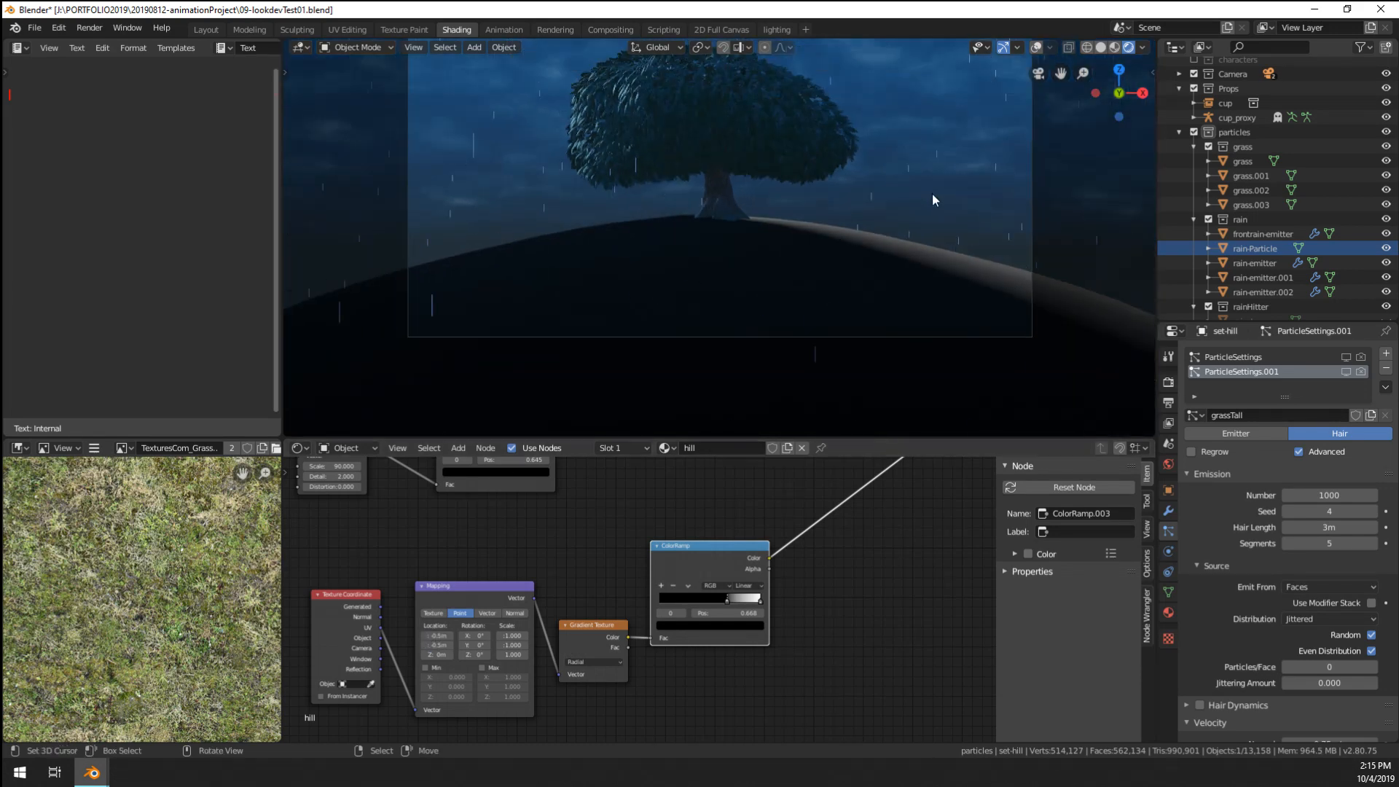
middle_click_drag(933, 193, 800, 311)
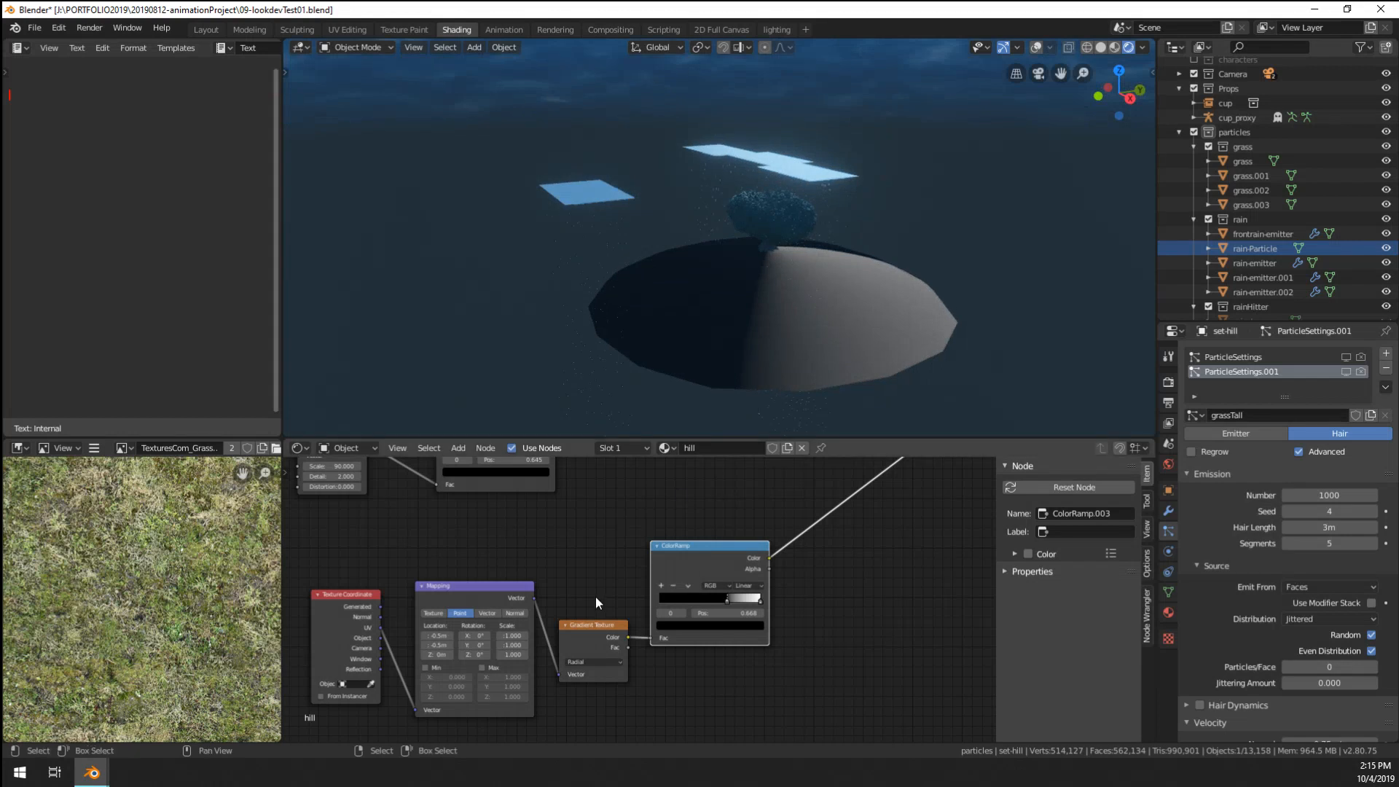
- Set the gradient type to Spherical and check the mask on the hill through the camera
left_click(607, 663)
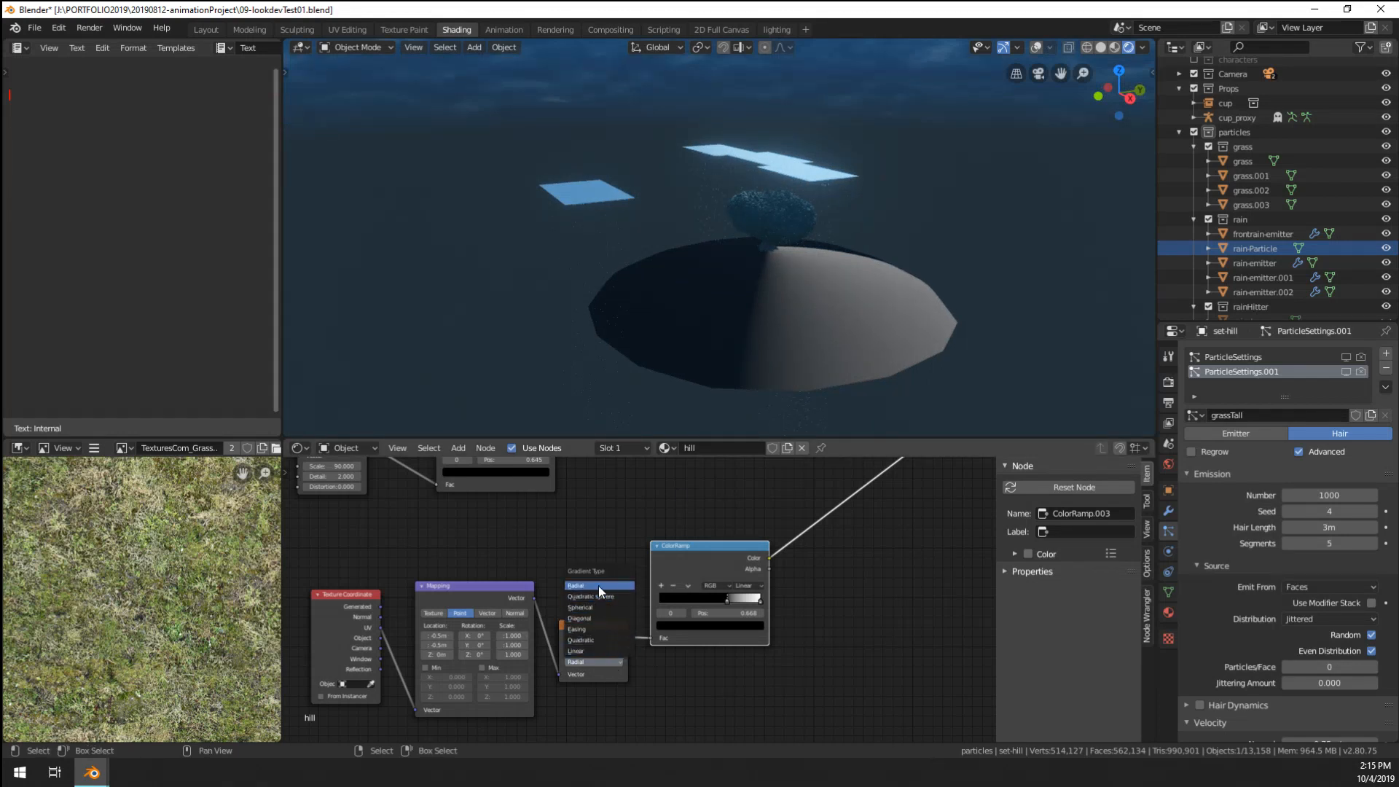
left_click(602, 609)
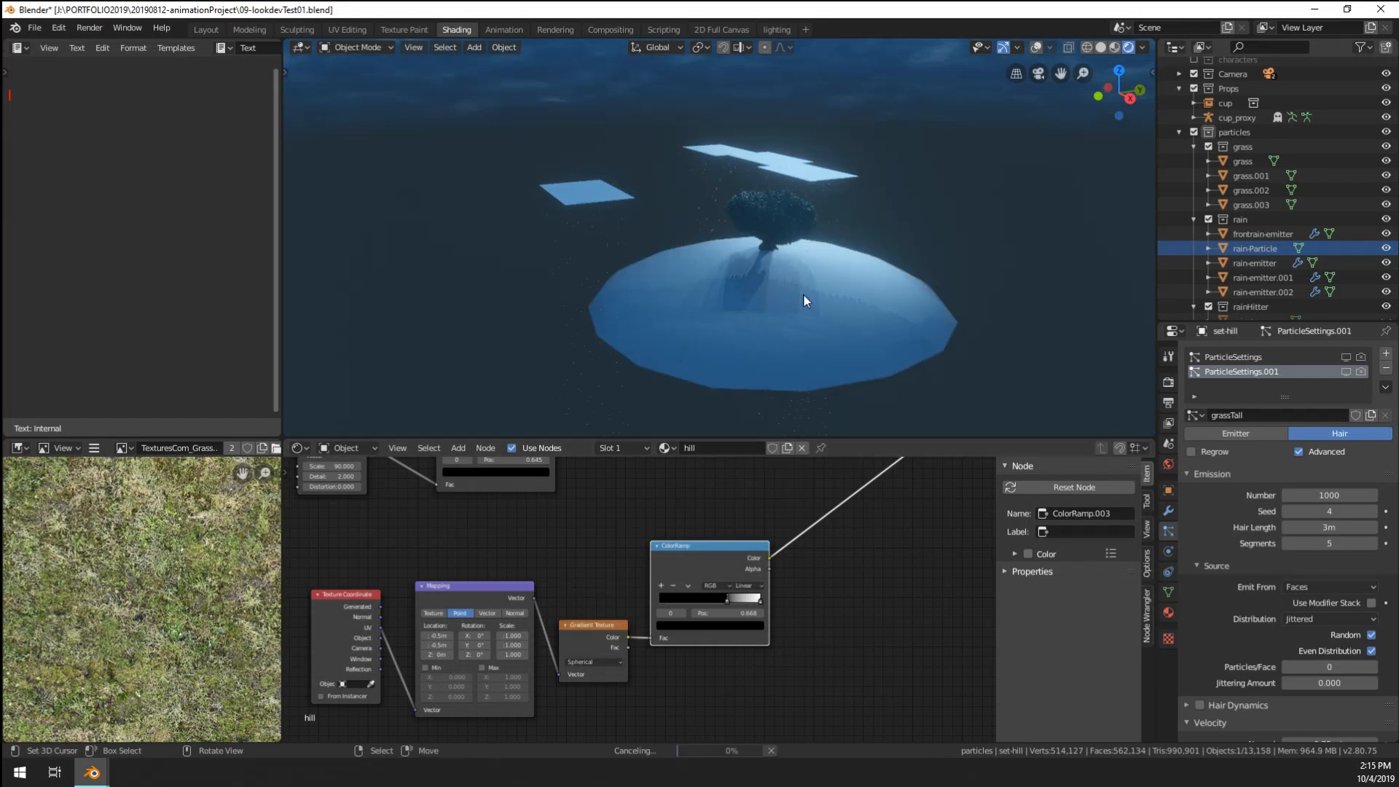
scroll(803, 295, "up", 4)
key("KP_0")
scroll(768, 351, "up", 2)
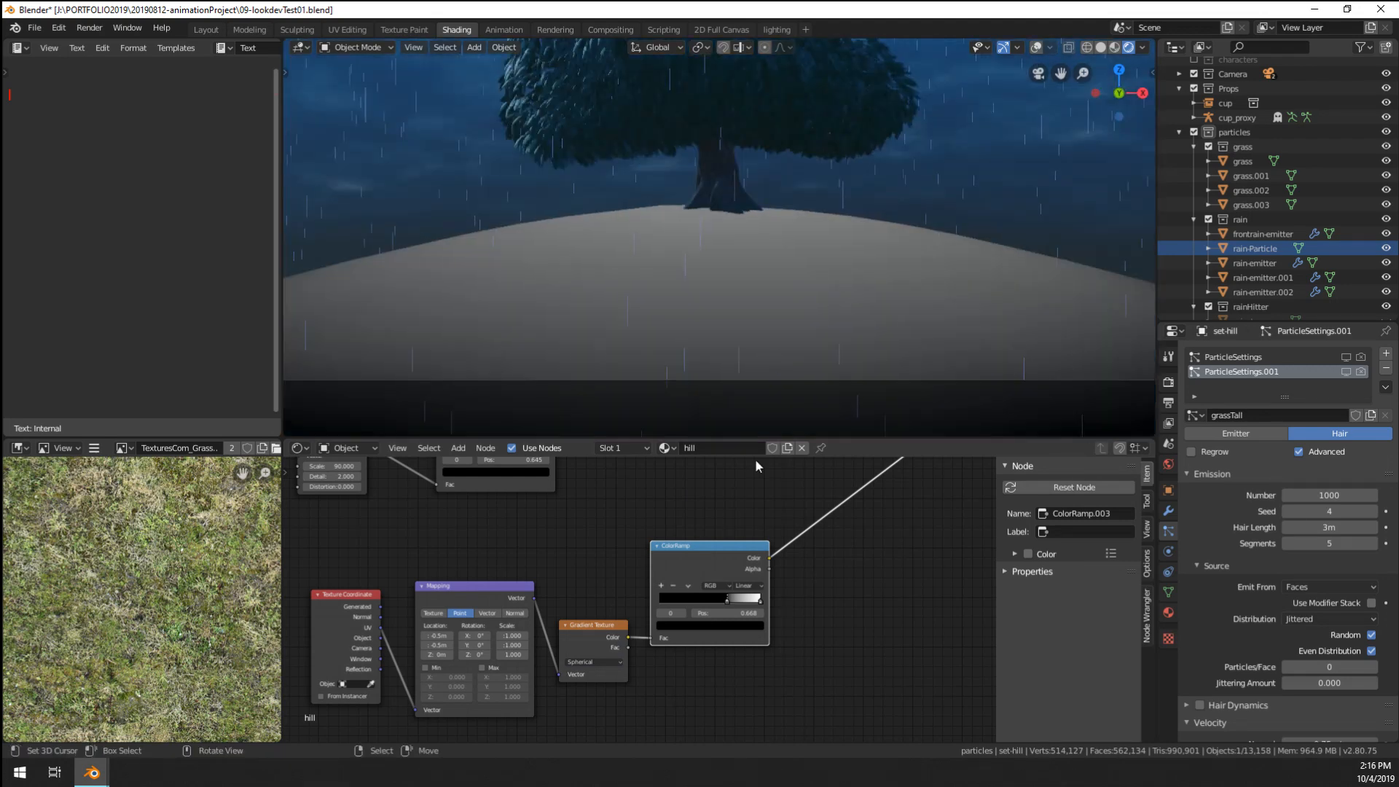
- Tighten the gradient ColorRamp around the tree with its white stop at 0.882, and recolour that stop black
mouse_move(732, 599)
left_mouse_down()
mouse_move(760, 604)
mouse_move(745, 603)
left_mouse_up()
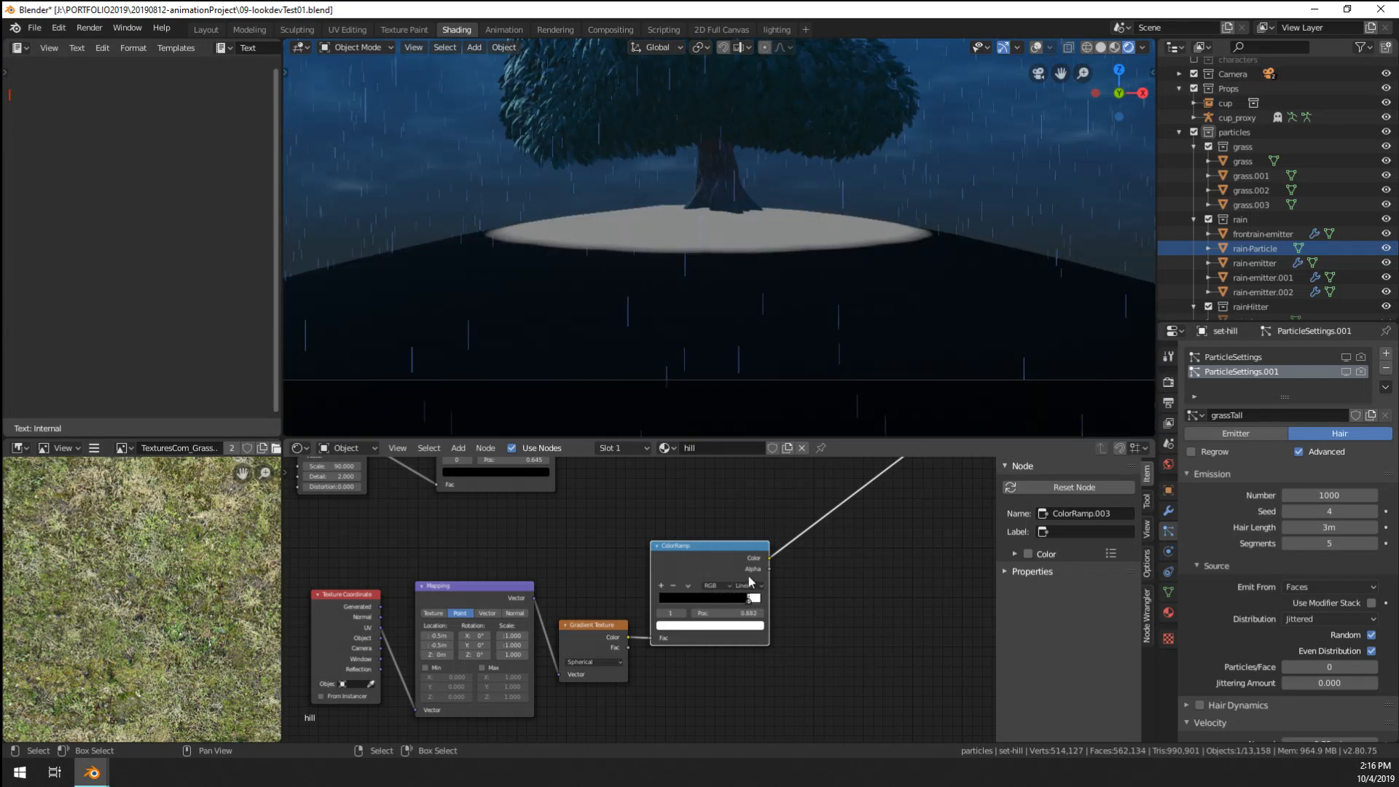
middle_click_drag(745, 603, 711, 620)
scroll(709, 619, "up", 3)
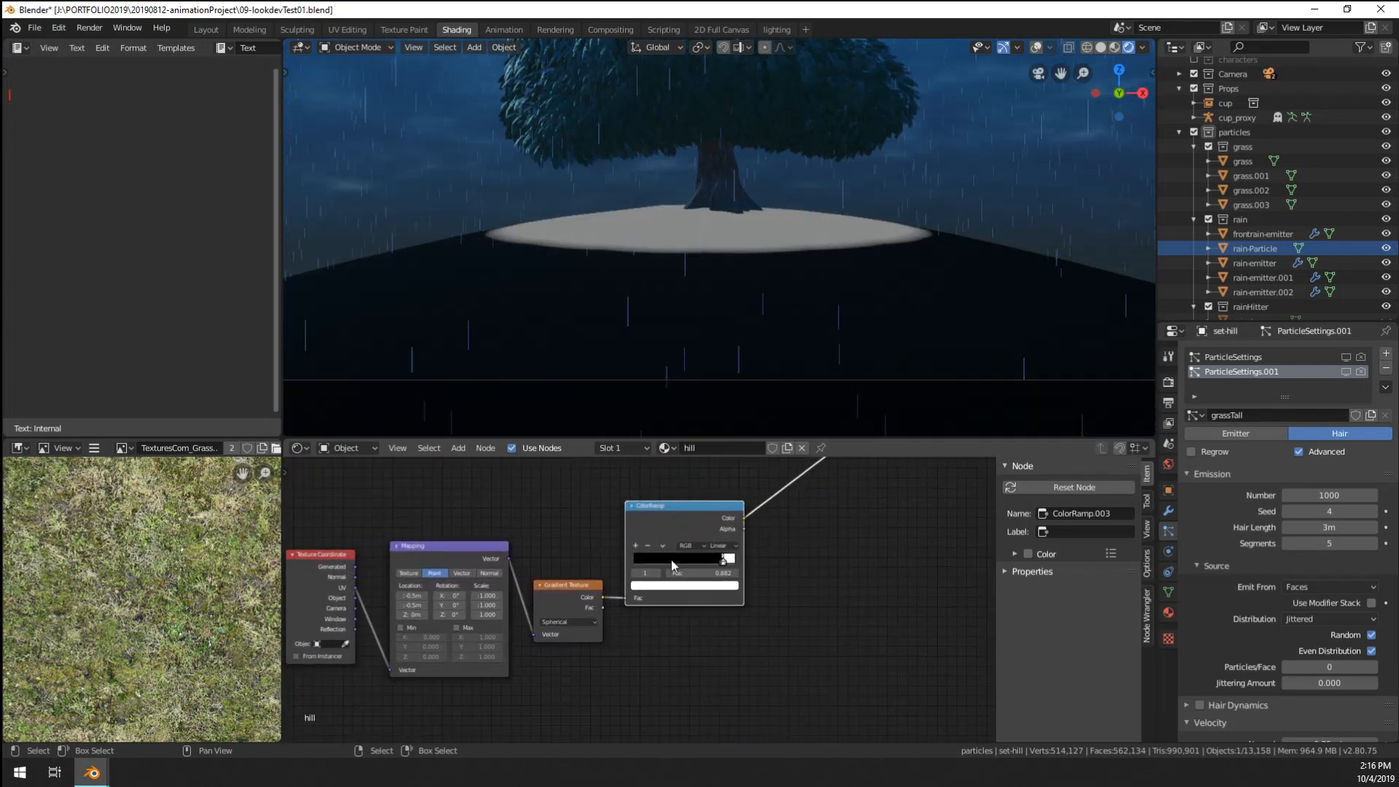
left_click(808, 522)
left_click(778, 488)
left_click(780, 509)
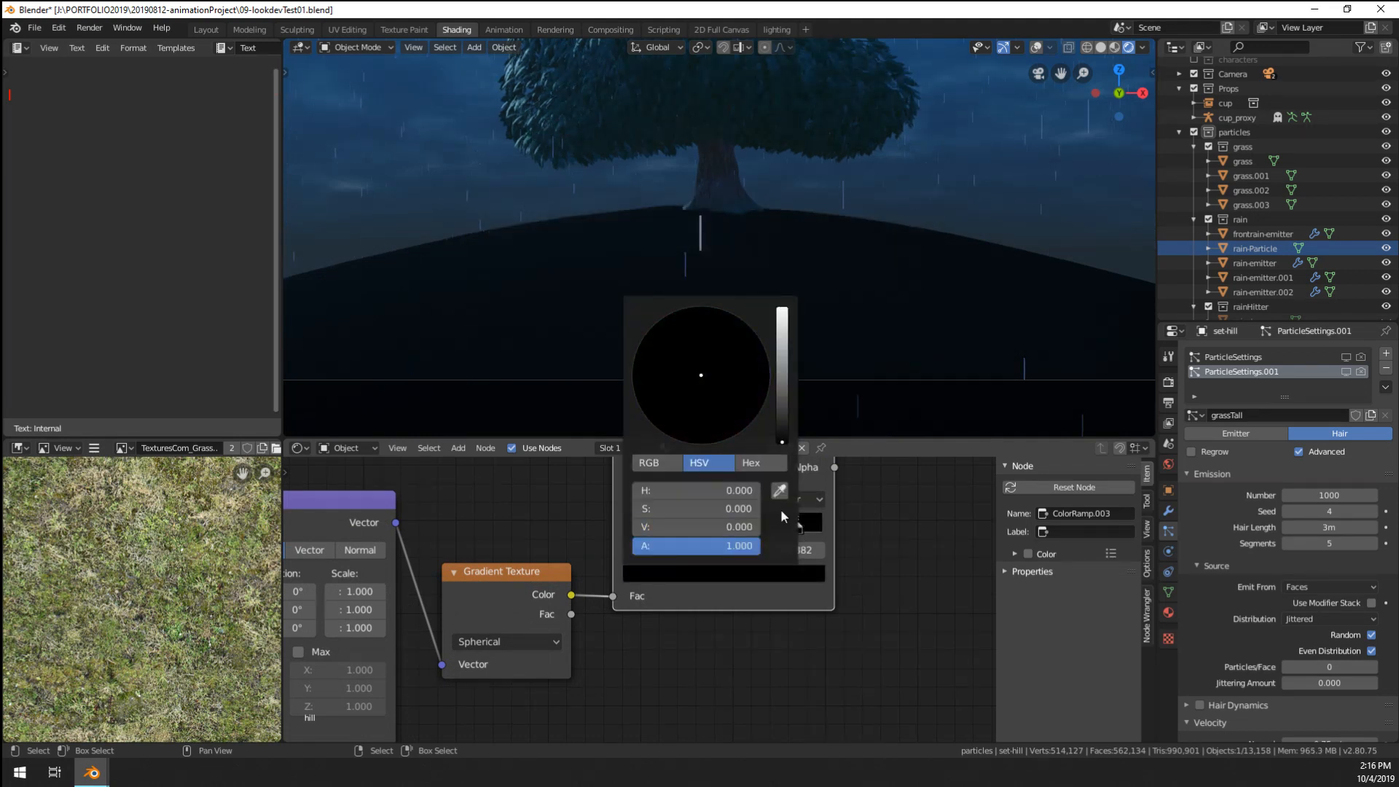
- Recolour the gradient ColorRamp's other stop, at 0.868, from black to white to invert the mask
left_click_drag(791, 551, 787, 550)
left_click(798, 573)
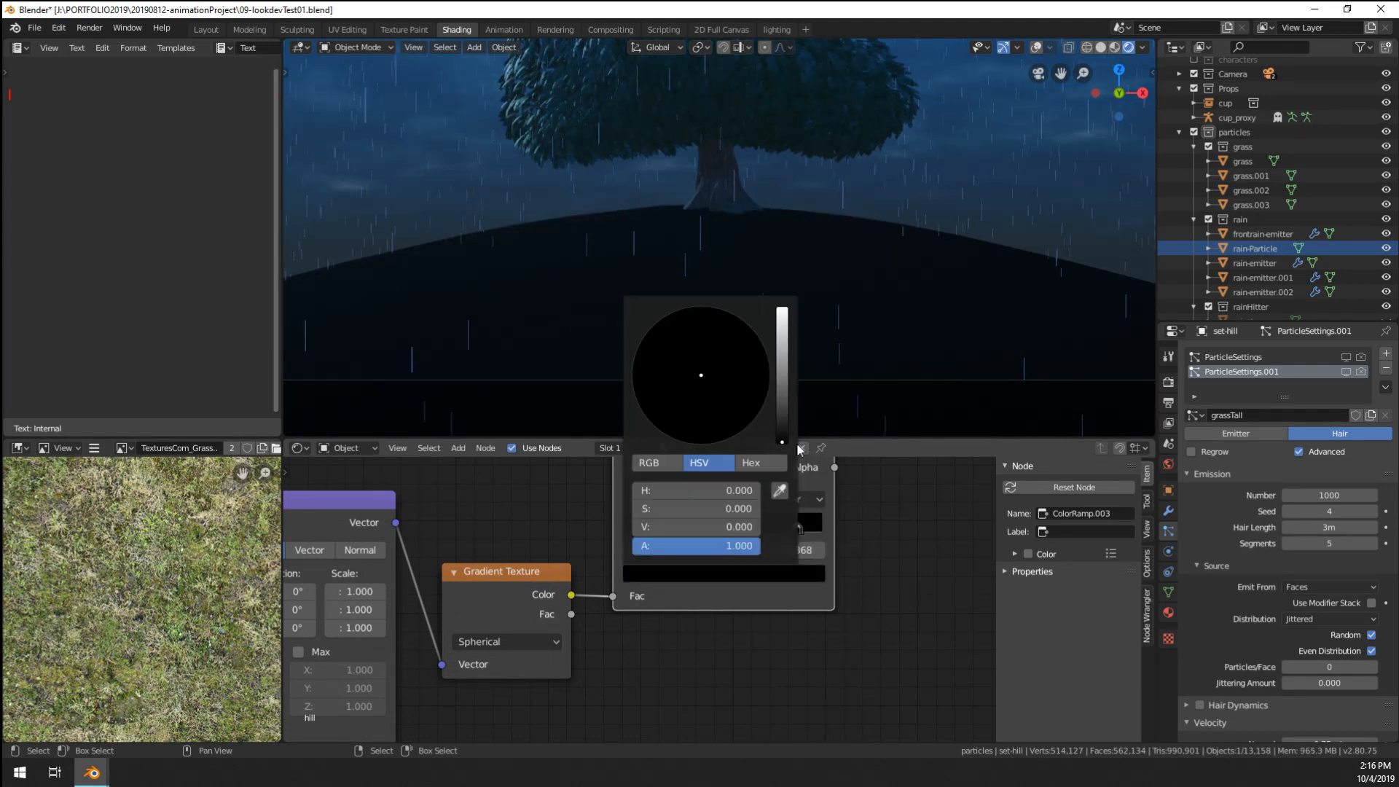
left_click_drag(784, 368, 782, 313)
scroll(755, 567, "down", 5)
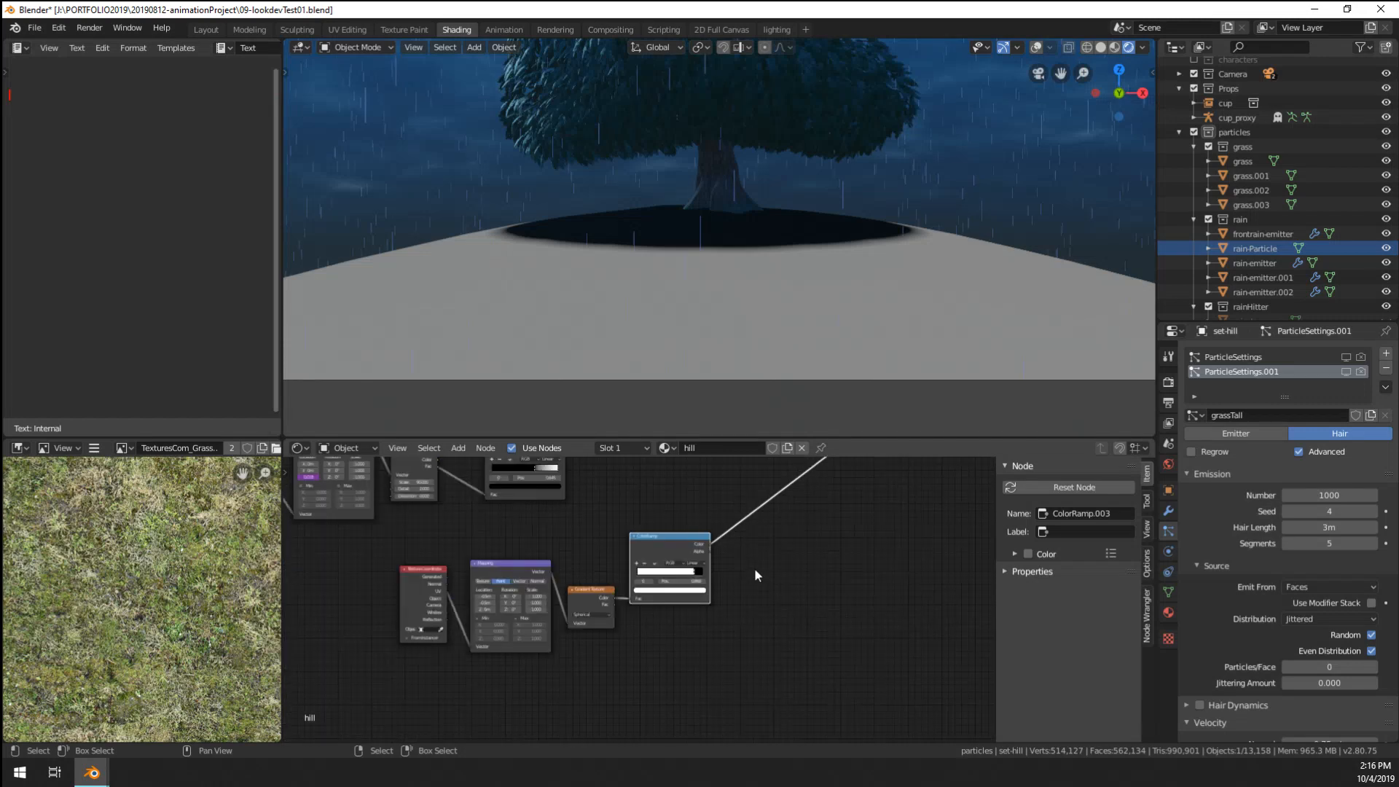
- Begin adding a new node between the ripple Multiply node and the Bump node
key("shift+a")
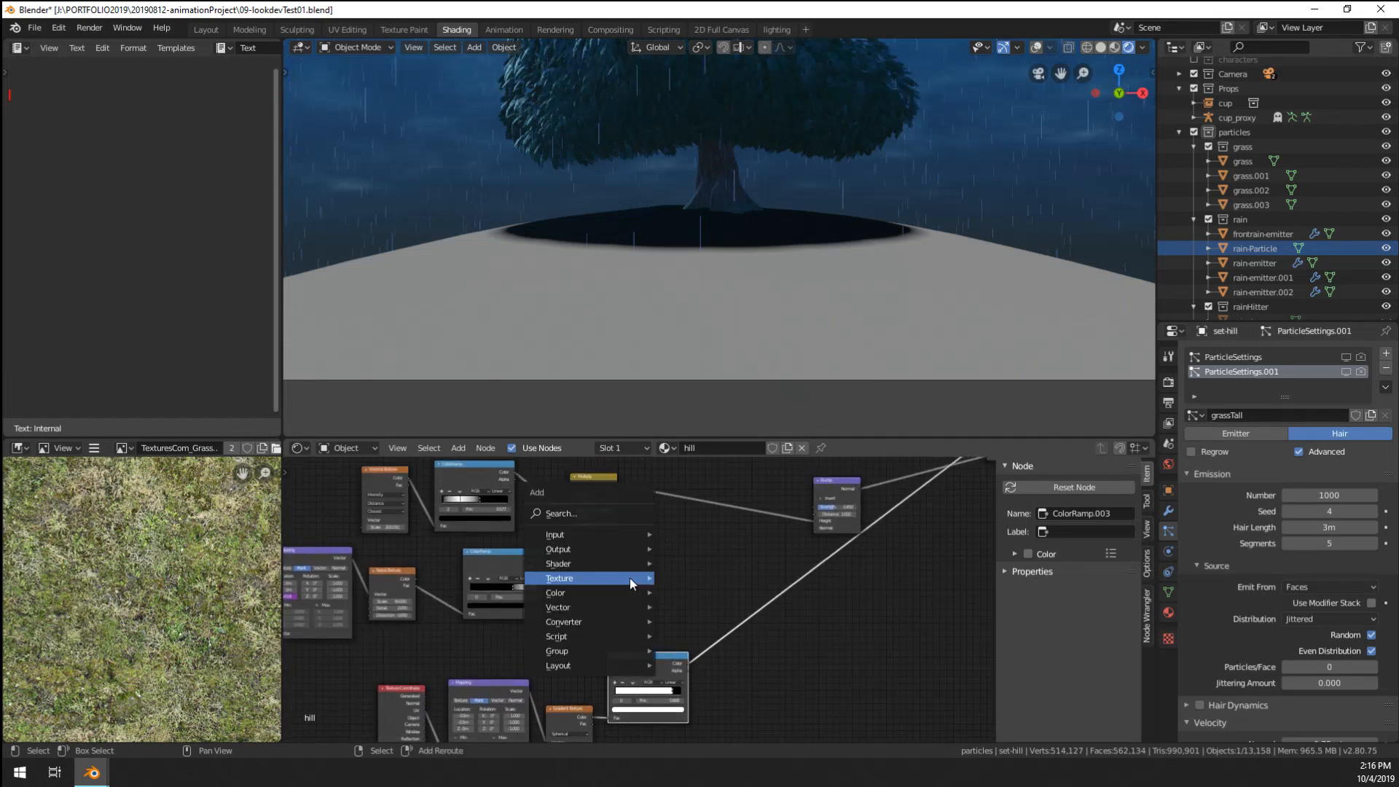
mouse_move(574, 582)
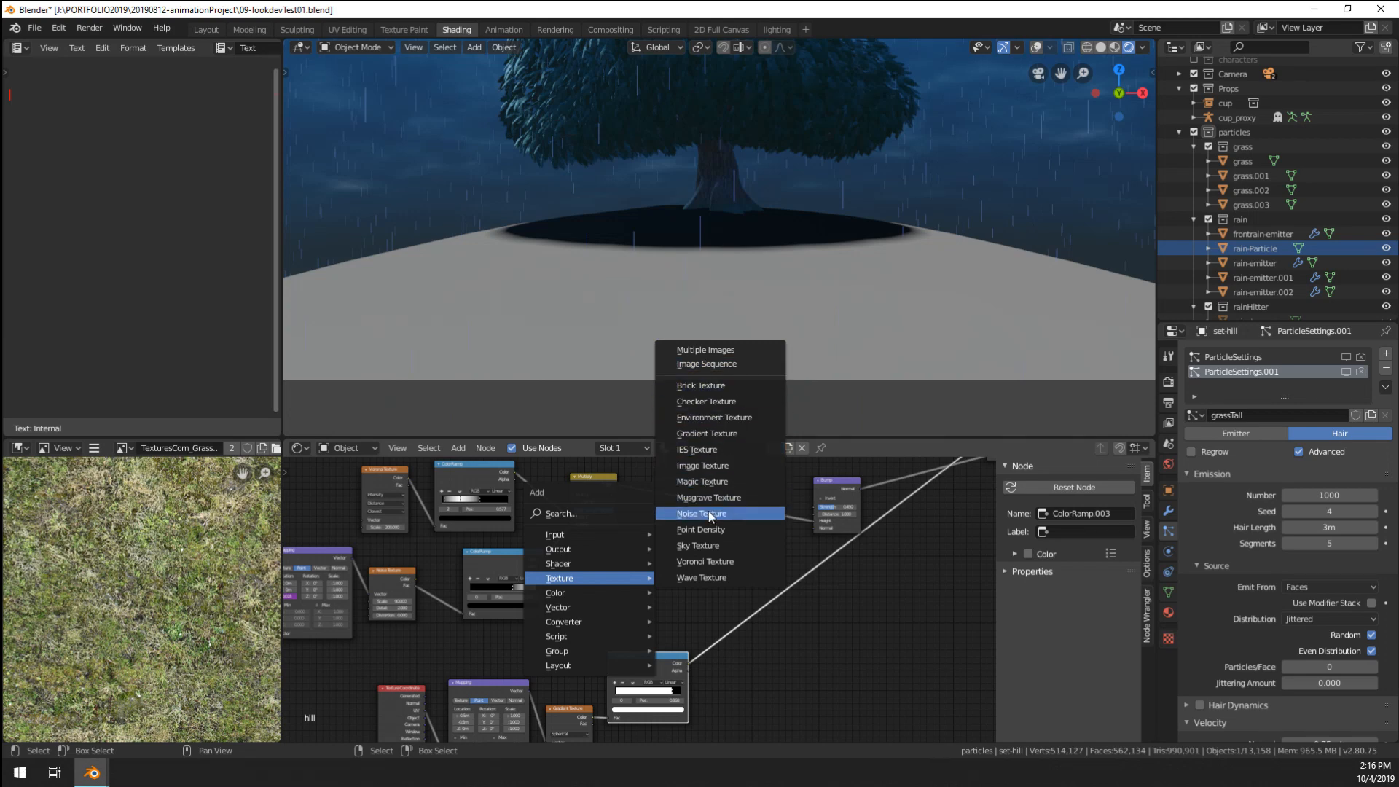
- Insert a MixRGB node between the Multiply and Bump nodes and connect the gradient's ColorRamp colour to its second colour input
mouse_move(624, 592)
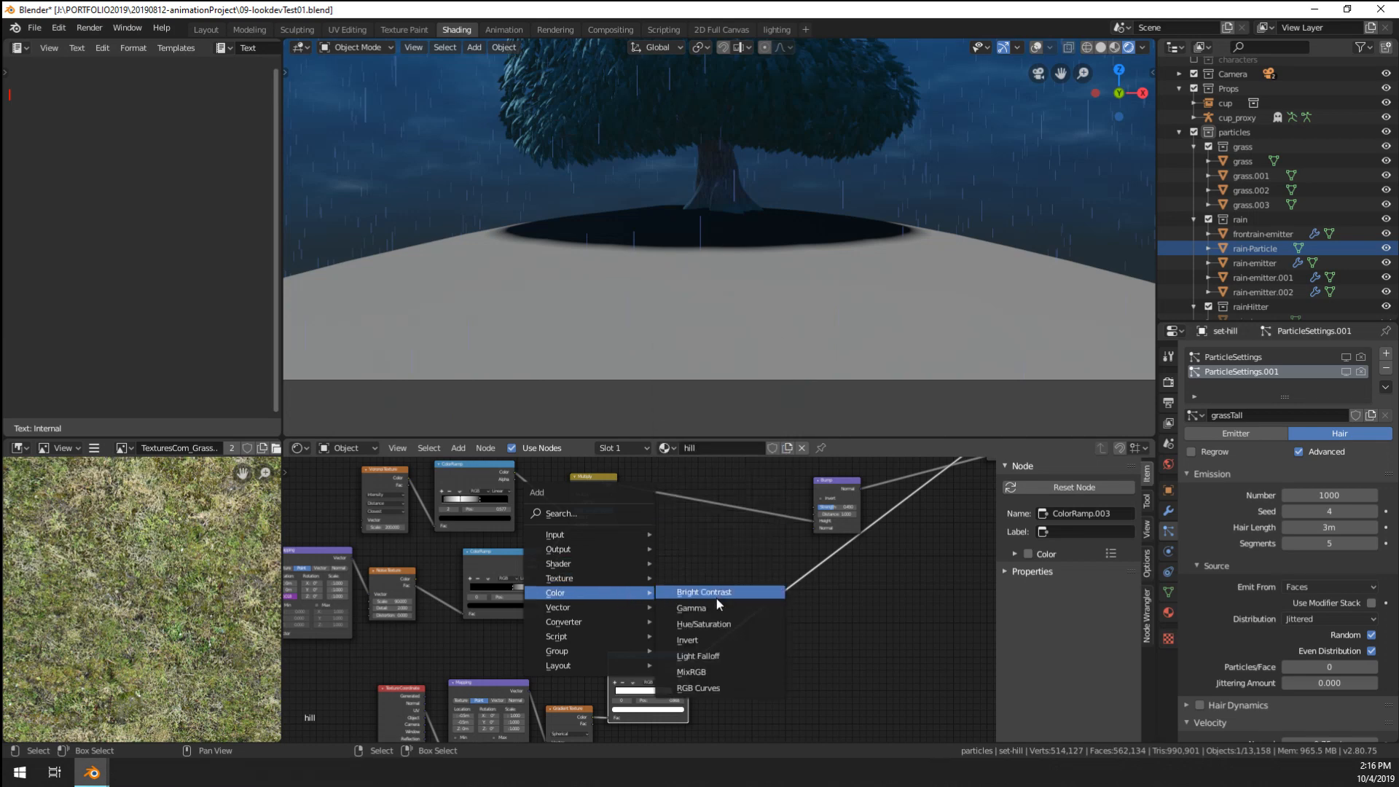
left_click(709, 669)
left_click(729, 507)
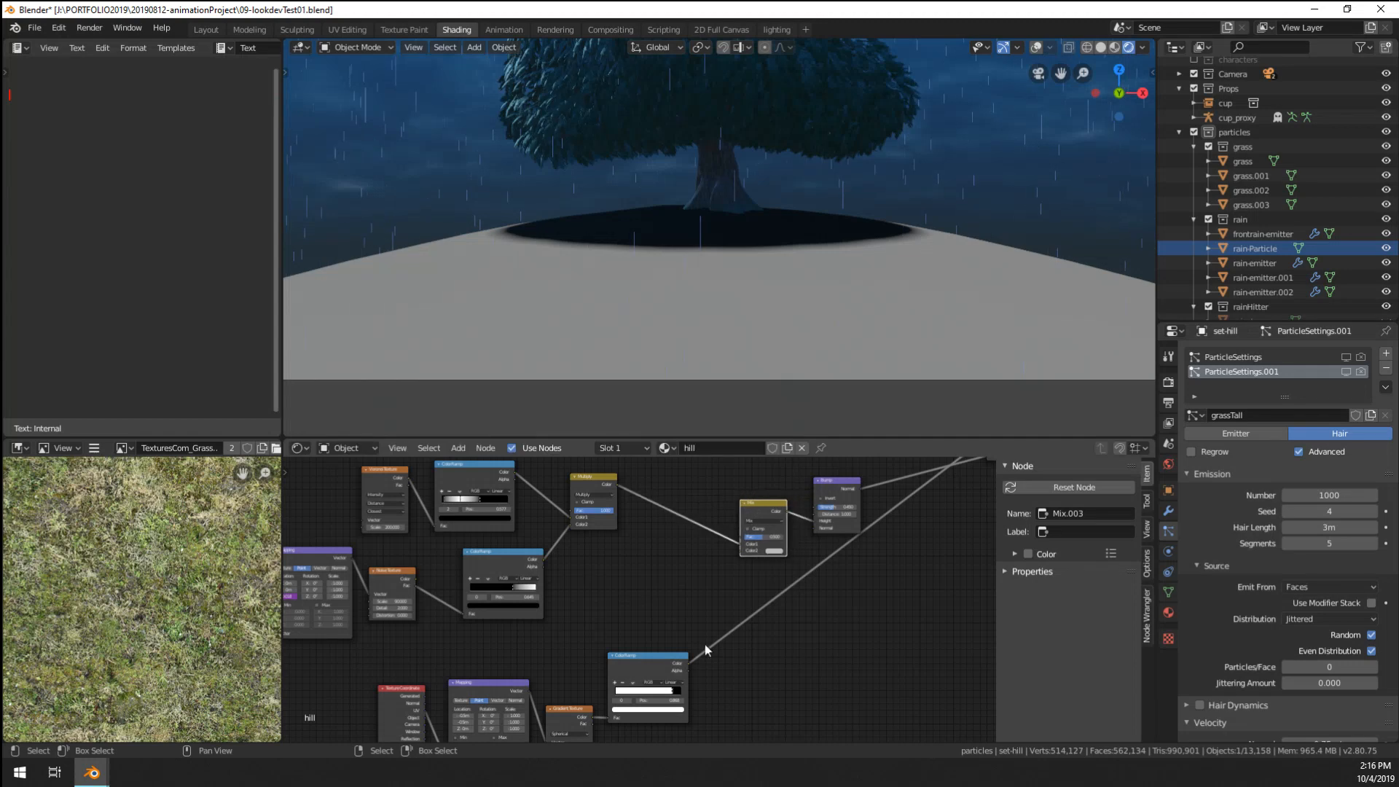
left_click_drag(688, 663, 743, 551)
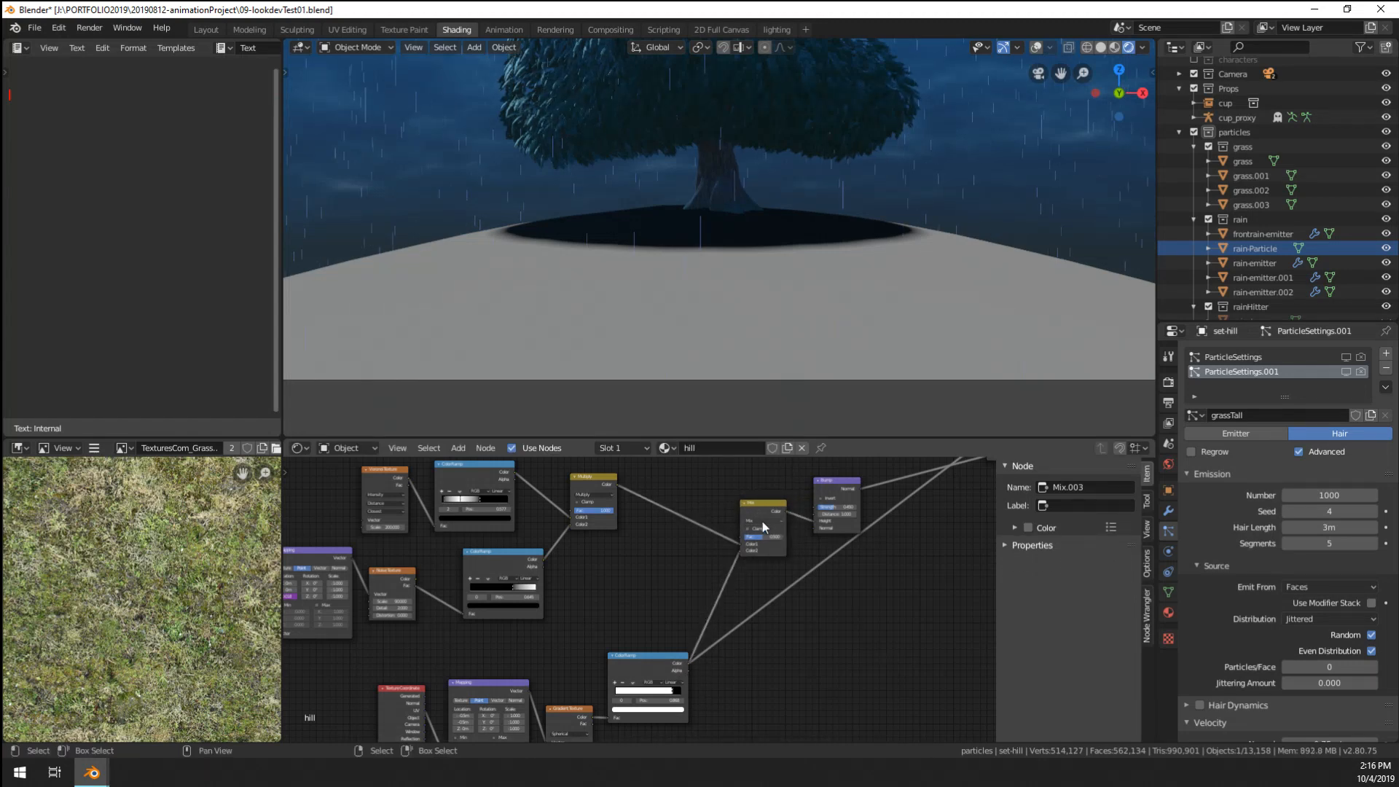
- Set the new mix node to Multiply with a factor of 1.000 and preview its output on the hill
left_click(762, 520)
left_click(765, 544)
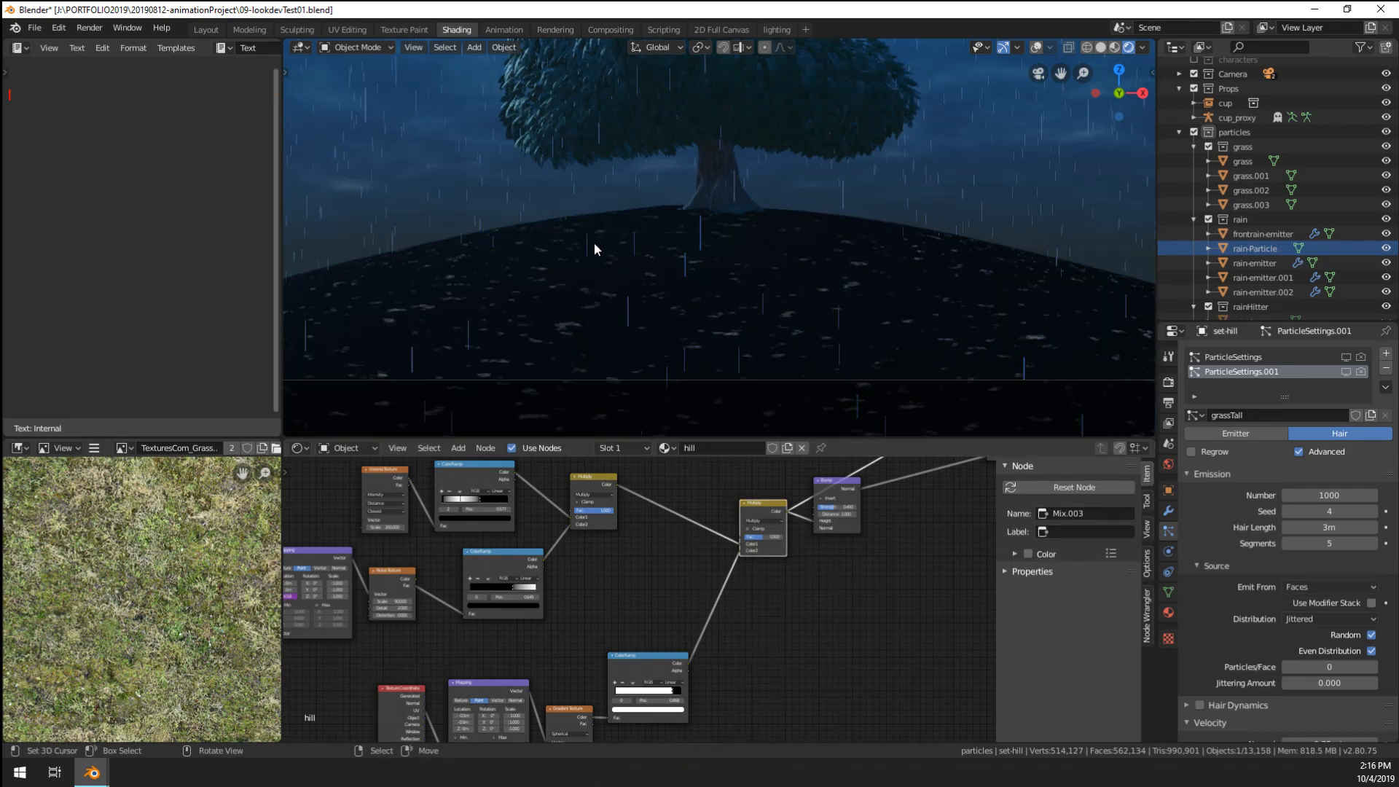
scroll(623, 249, "up", 3)
scroll(802, 525, "up", 2)
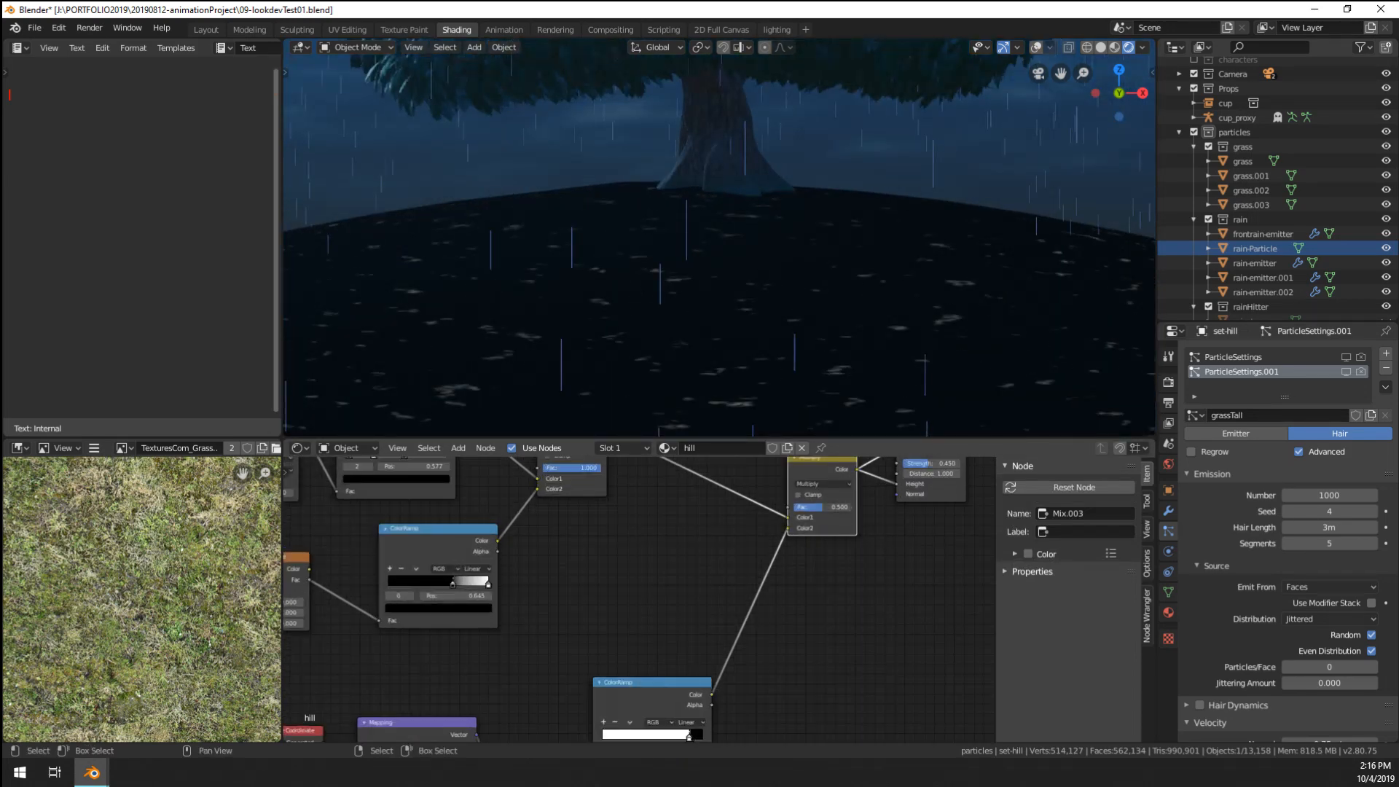
scroll(763, 298, "down", 3)
scroll(774, 497, "down", 6)
- Reconnect the Principled BSDF to the material output and play the rain animation in the lighting workspace
middle_click_drag(878, 543, 548, 725)
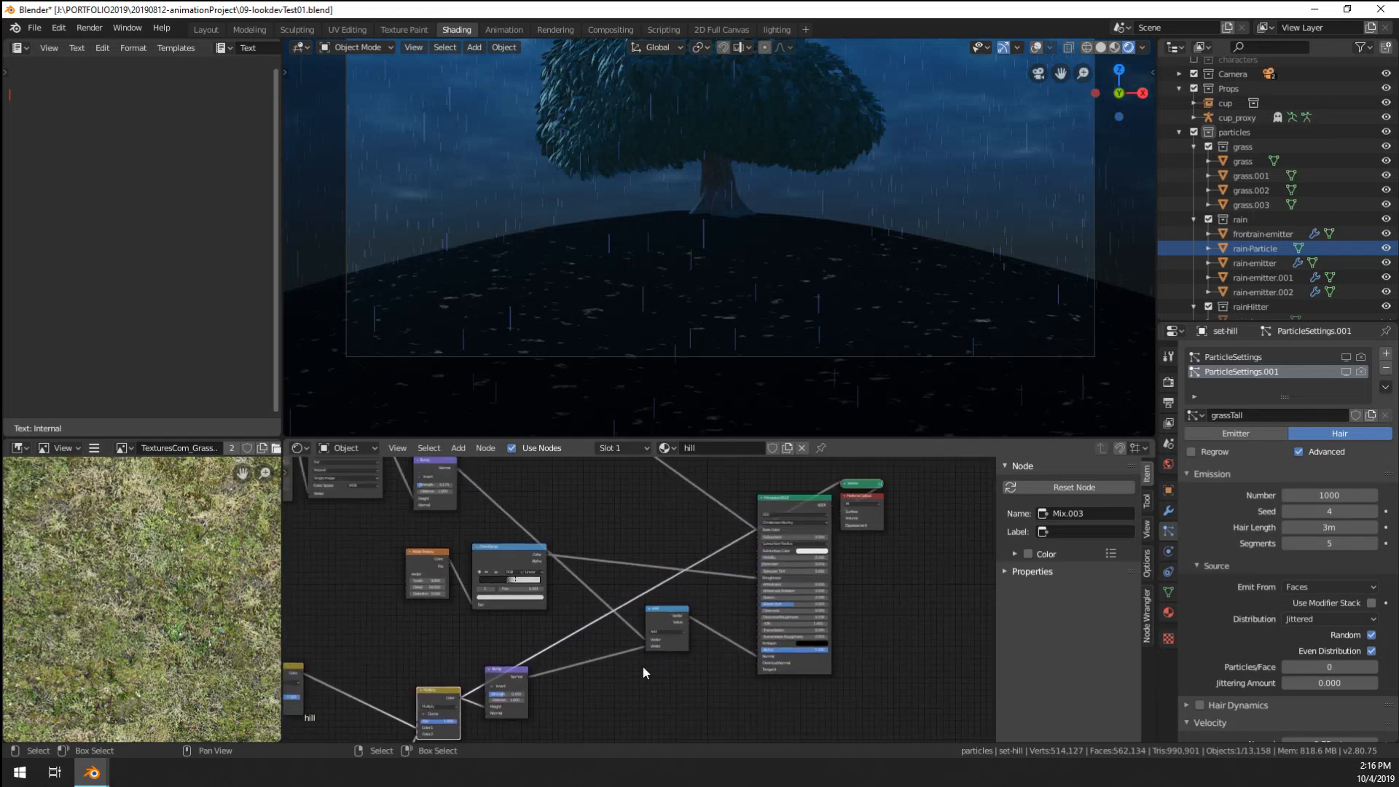
left_click(812, 497, "ctrl+shift")
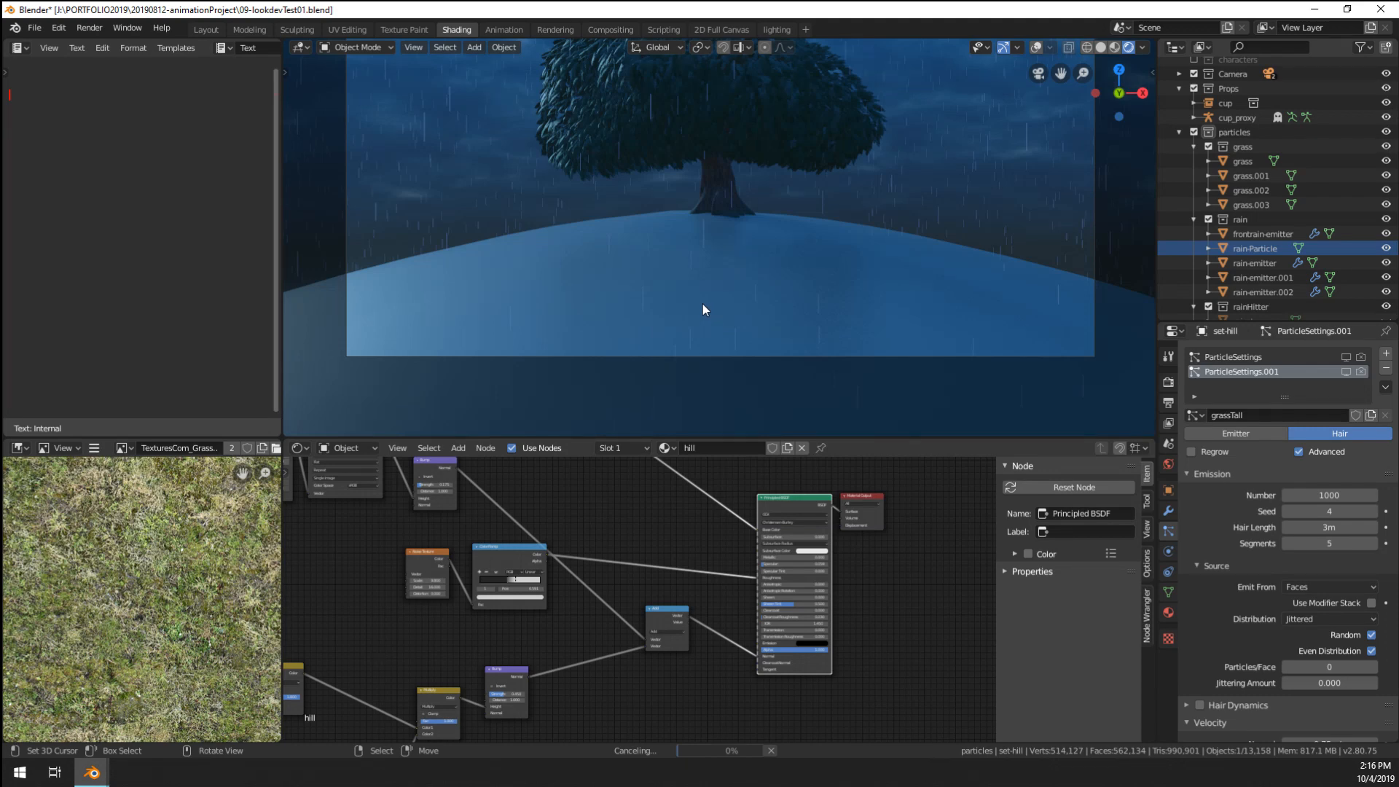
key("space")
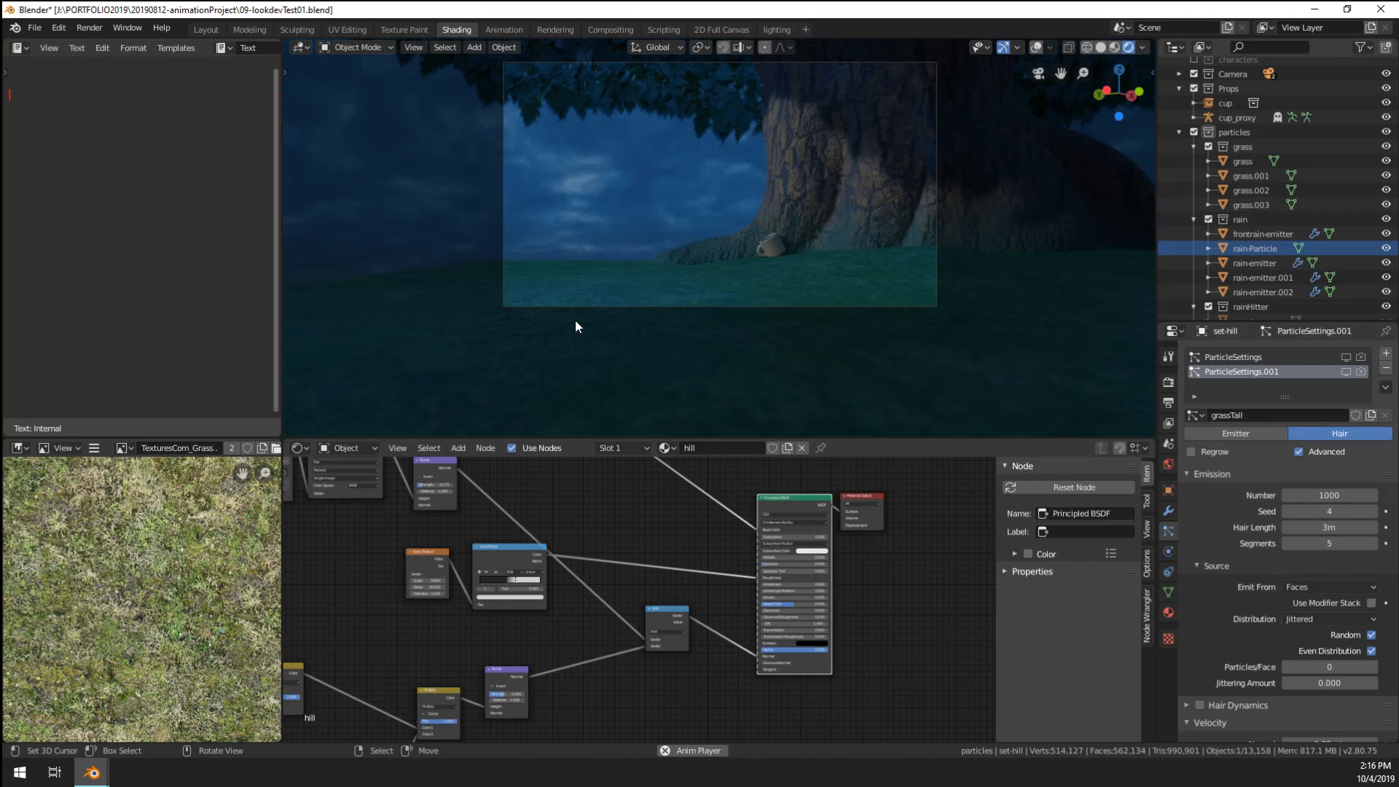
left_click(773, 30)
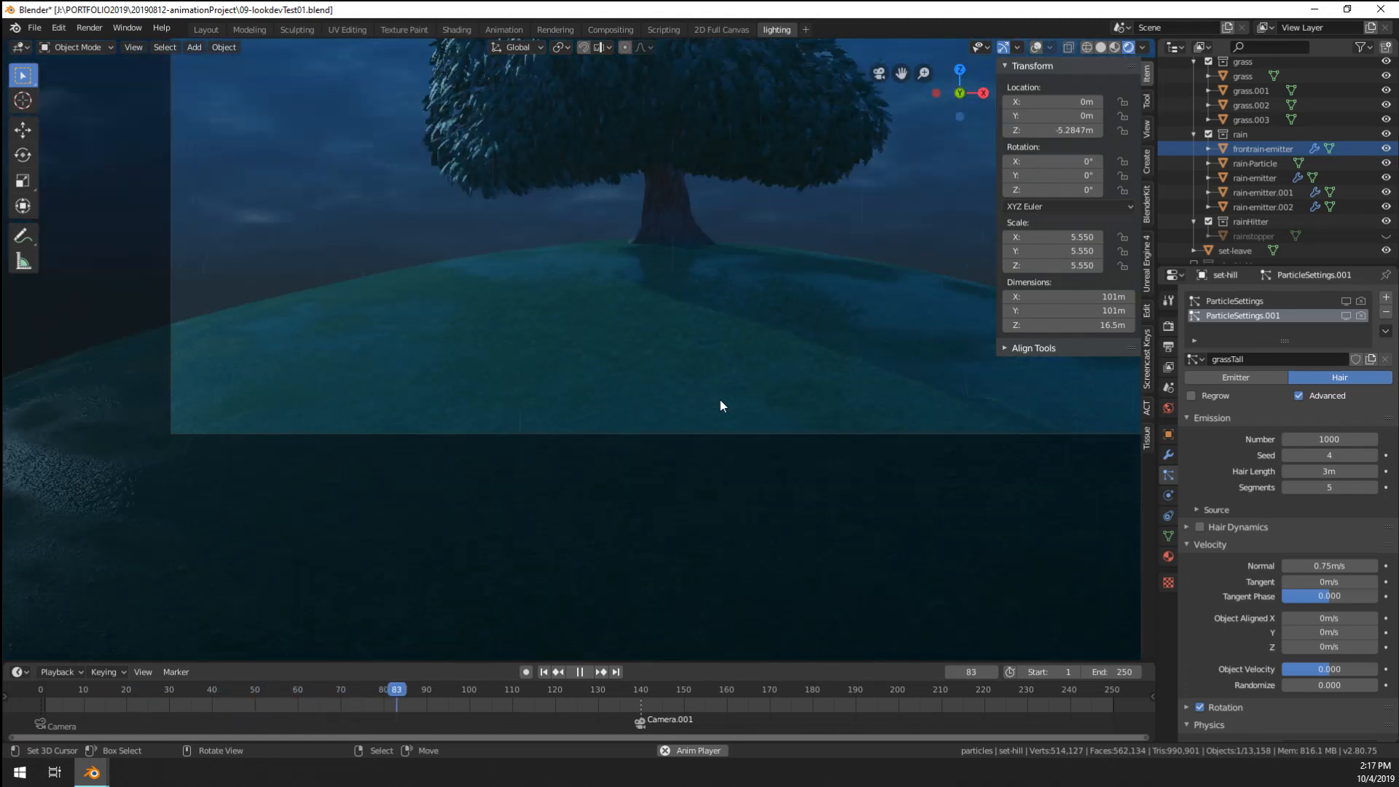
key("space")
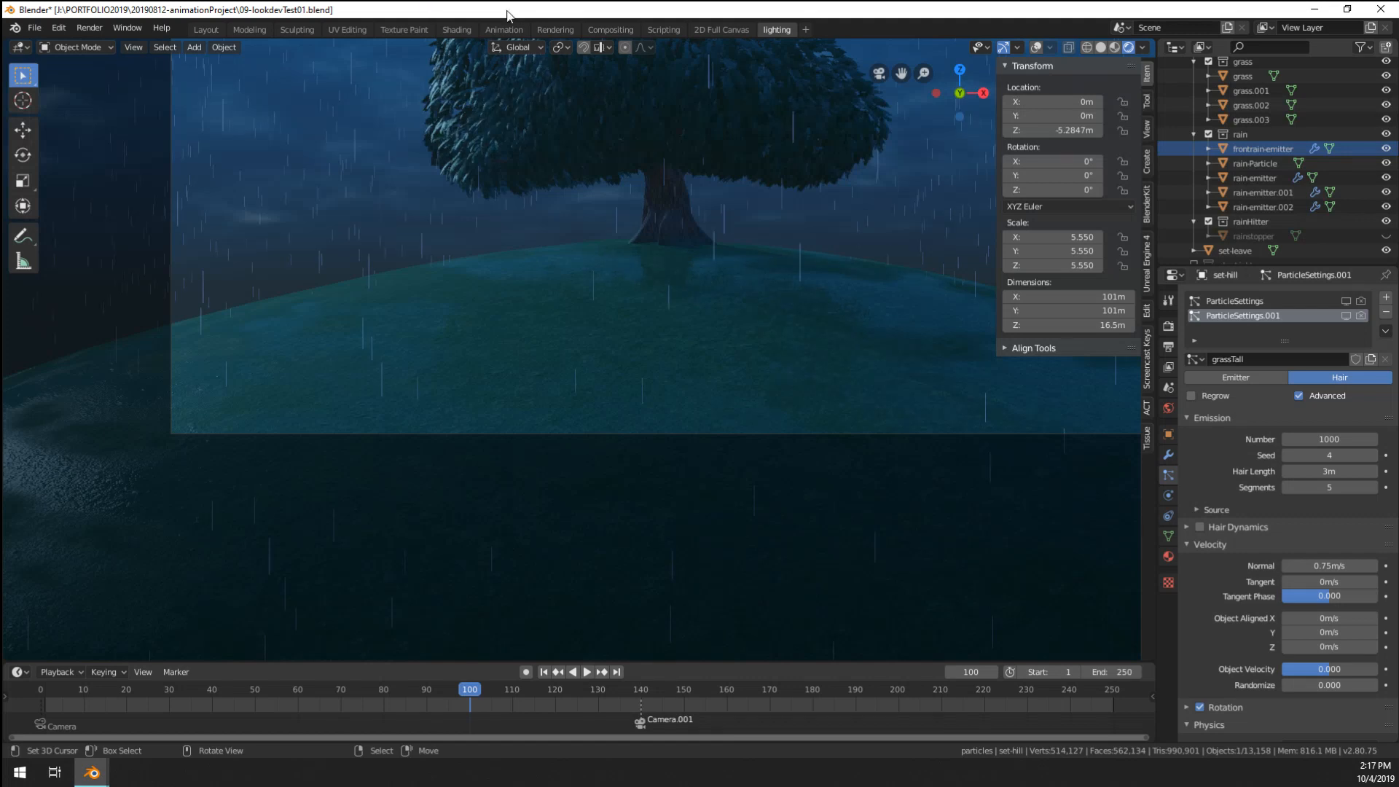
- Examine the hill's surface close up, briefly playing the animation and viewing the ground from other angles
scroll(421, 407, "up", 8)
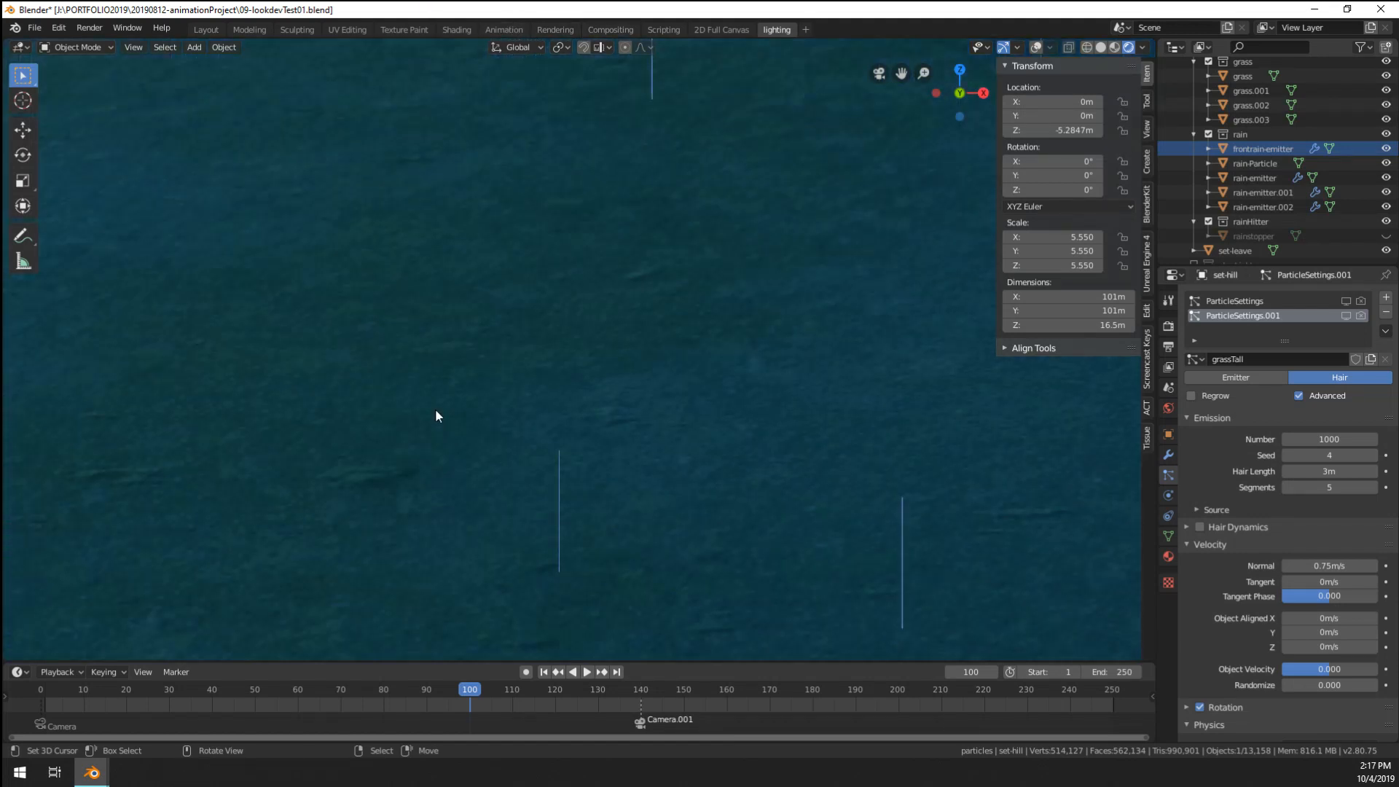
key("space")
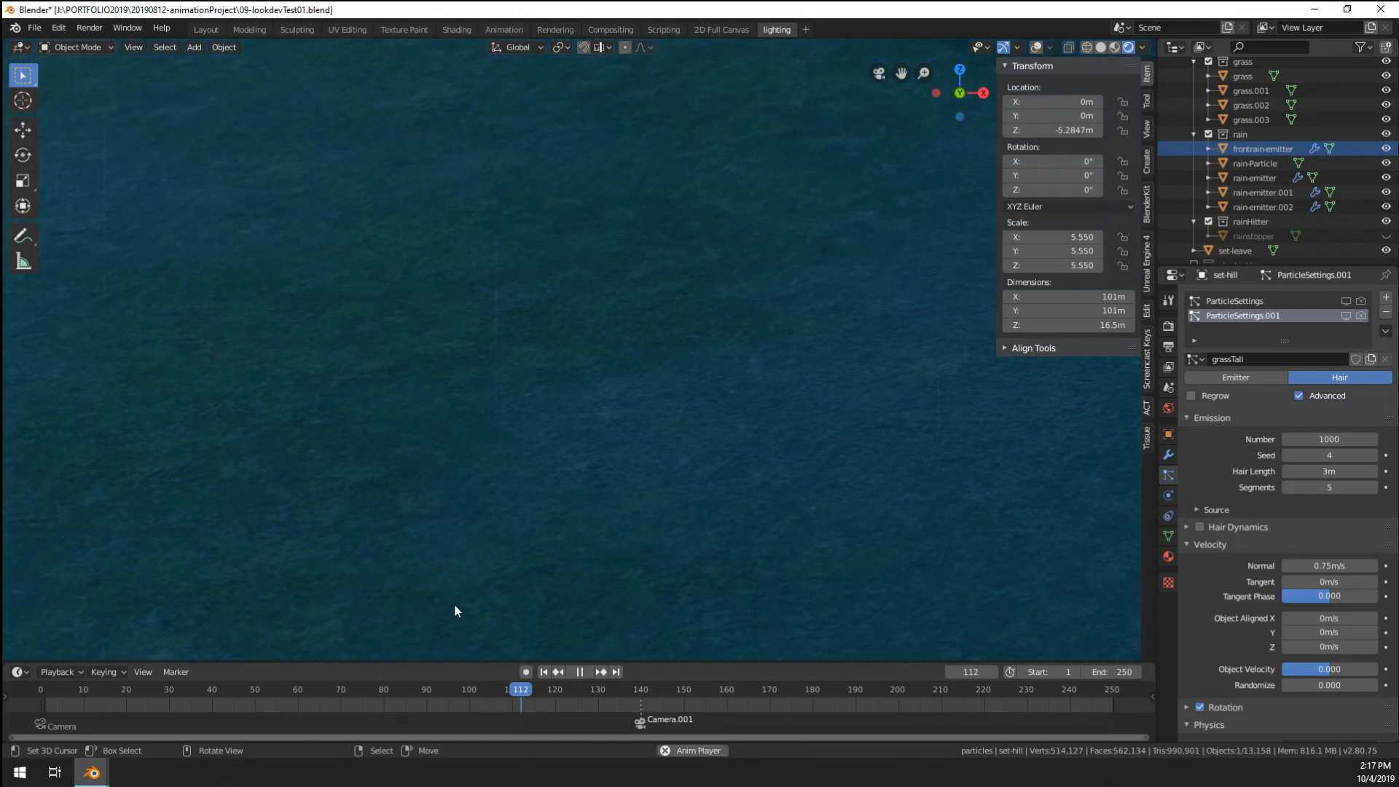
key("space")
middle_click_drag(384, 476, 519, 319)
middle_click_drag(566, 377, 657, 360)
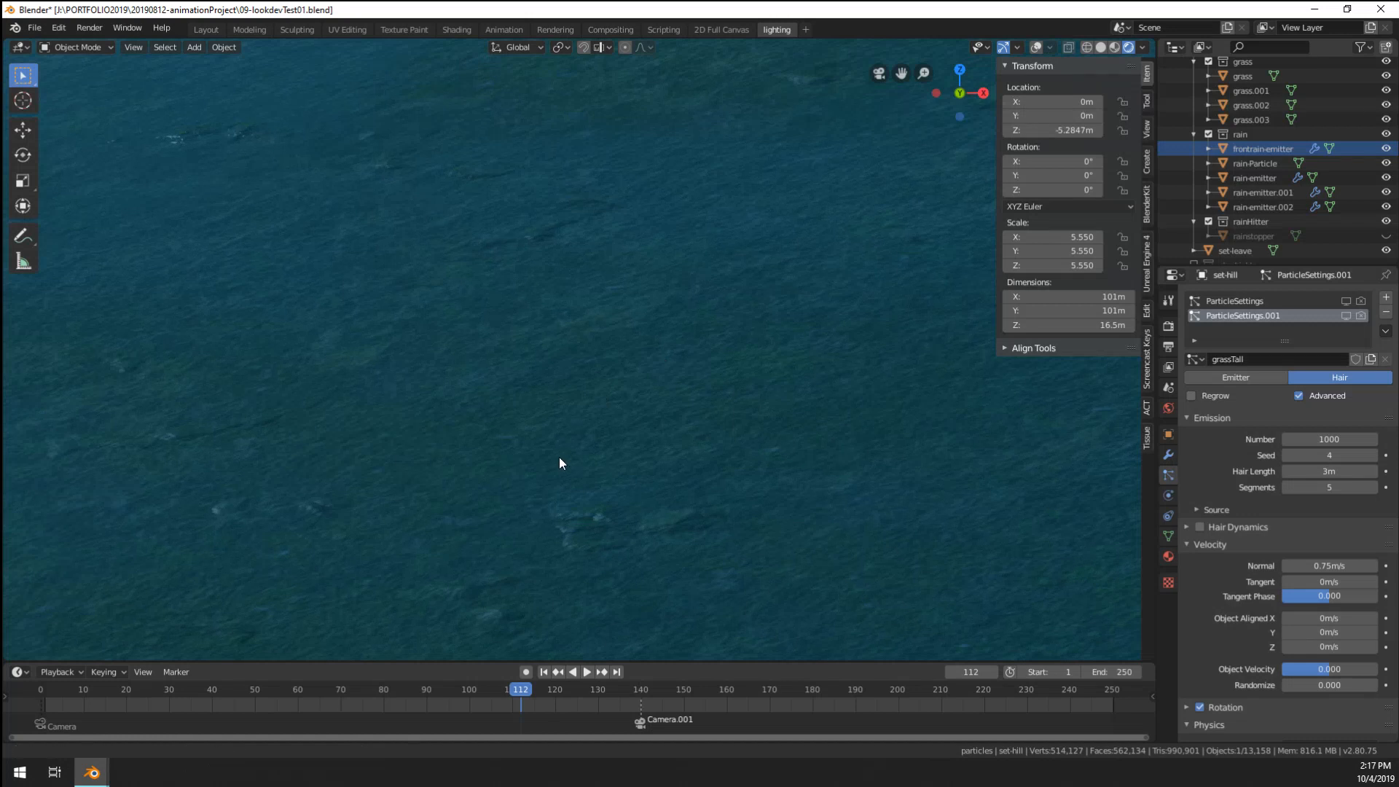
middle_click_drag(559, 462, 561, 374, "shift")
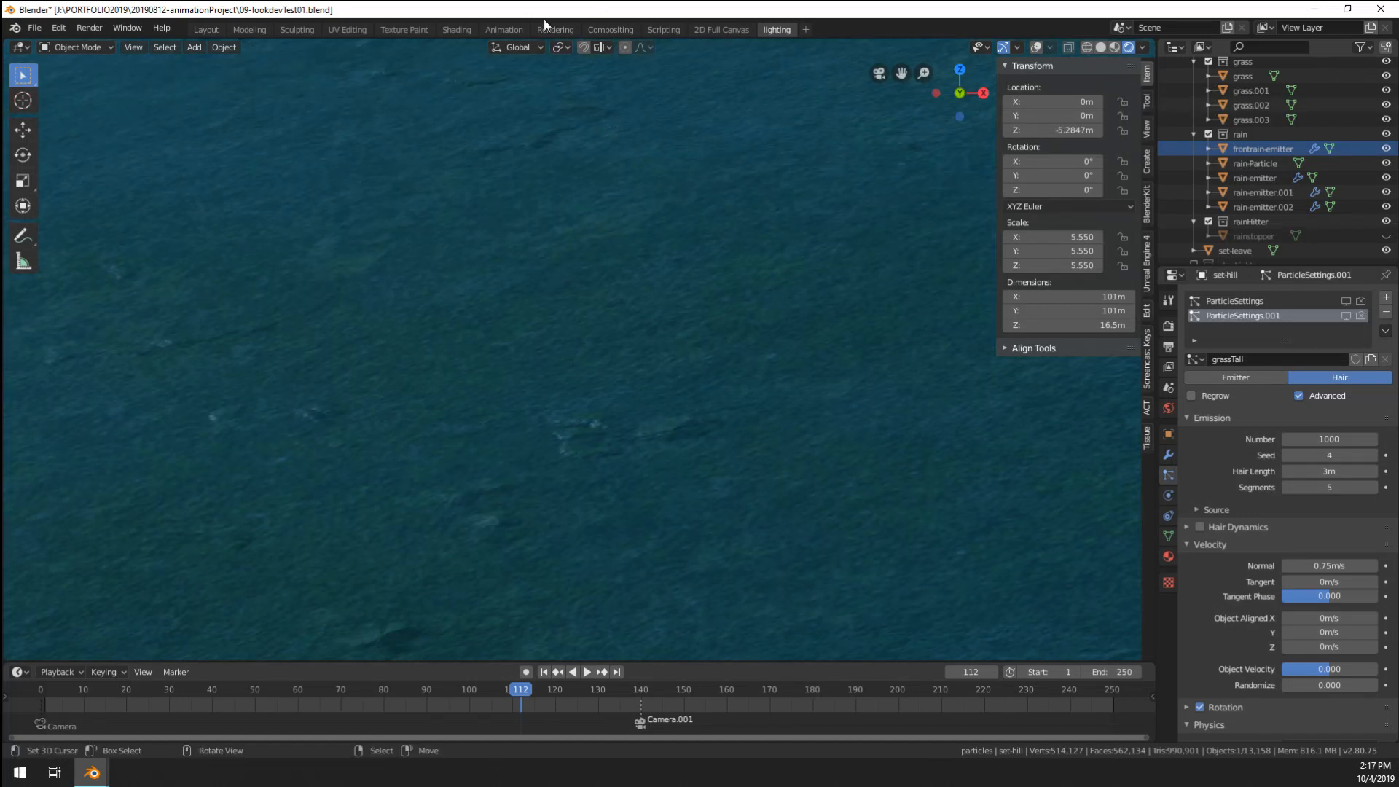
- Return to the Shading workspace and preview the output of the Multiply node that feeds the lower Bump node
left_click(457, 30)
scroll(715, 309, "up", 6)
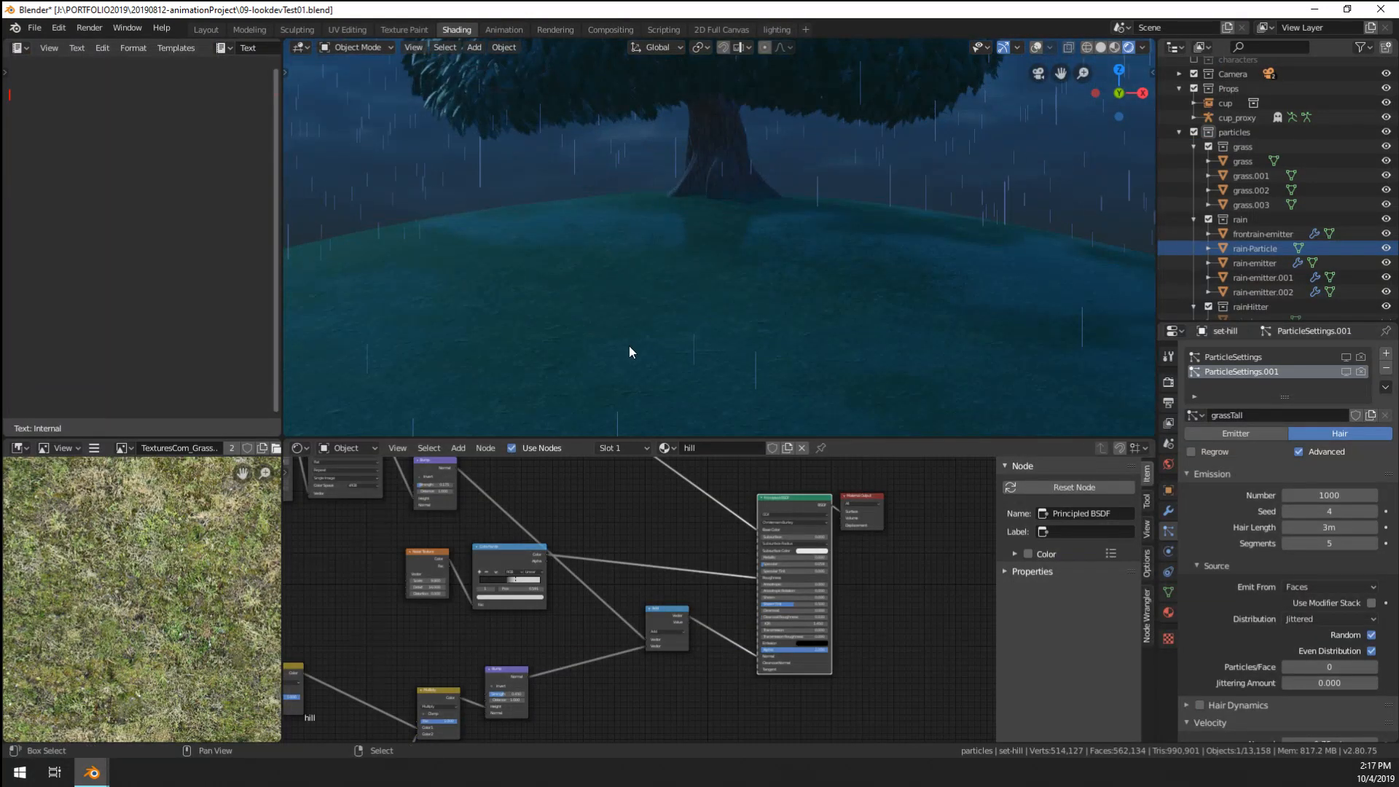
scroll(819, 233, "up", 5)
middle_click_drag(632, 563, 810, 496)
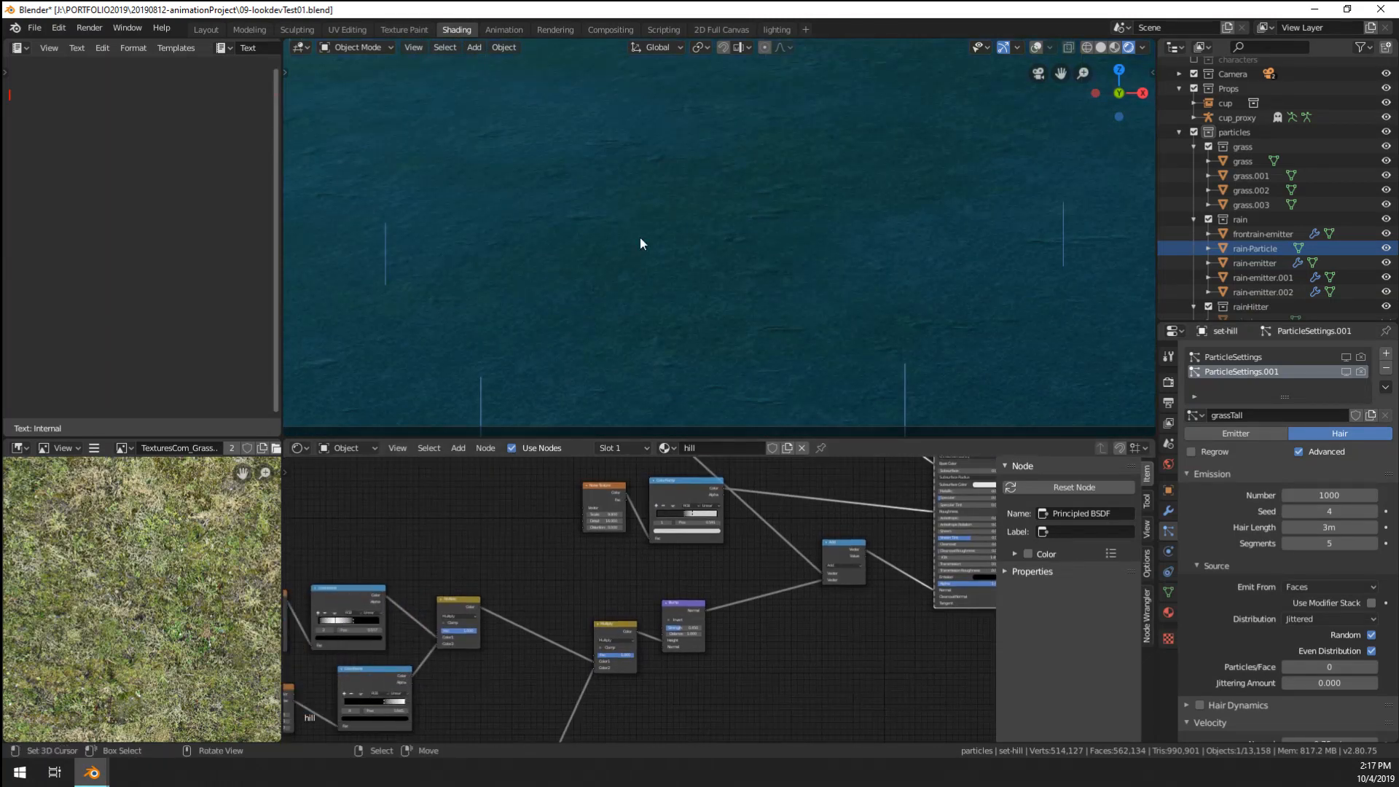
middle_click_drag(574, 566, 491, 589)
left_click(569, 592, "ctrl+shift")
left_click(566, 592, "ctrl+shift")
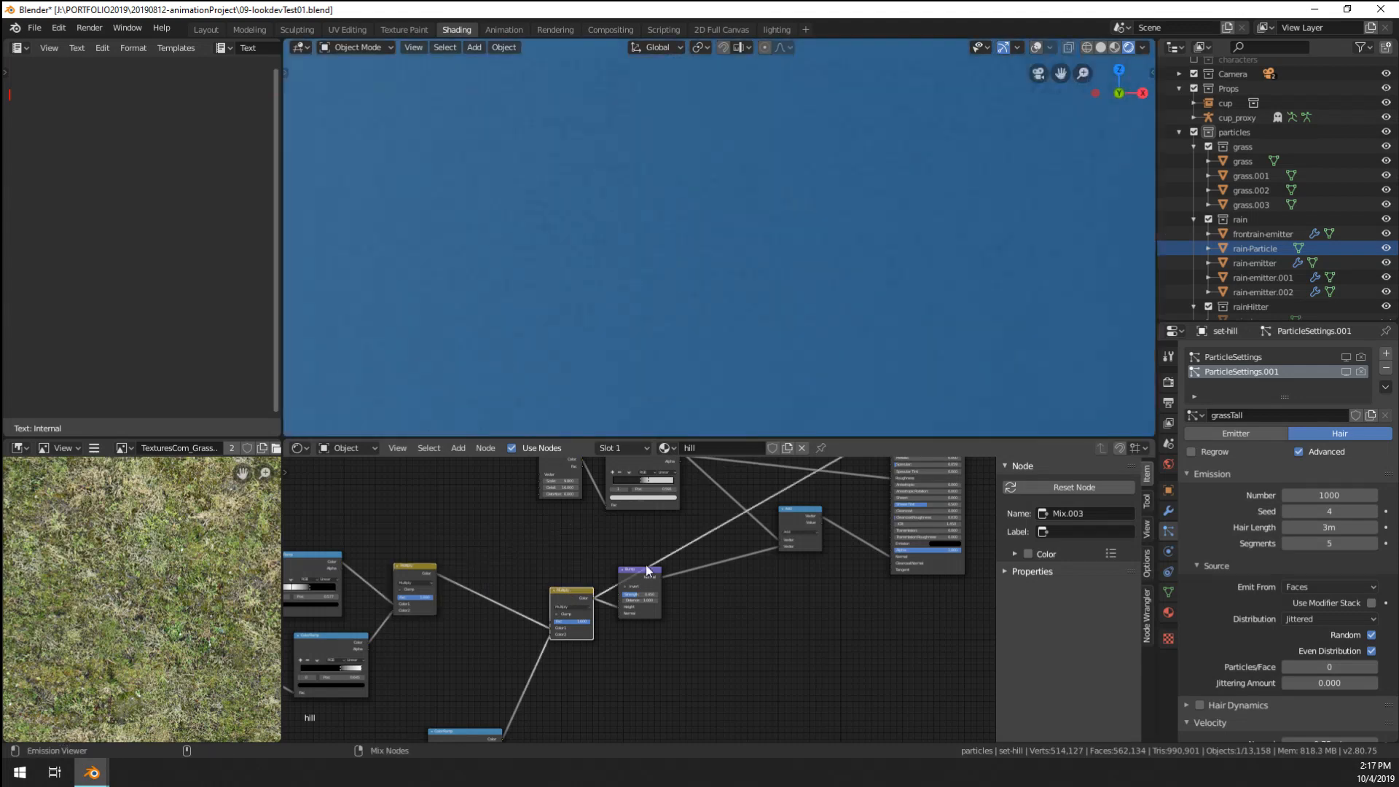
- Move the lower Bump node aside and insert an Invert node on the previewed Multiply node's output
middle_click_drag(645, 565, 625, 601)
left_click_drag(587, 609, 693, 603)
key("shift+a")
mouse_move(564, 564)
mouse_move(519, 504)
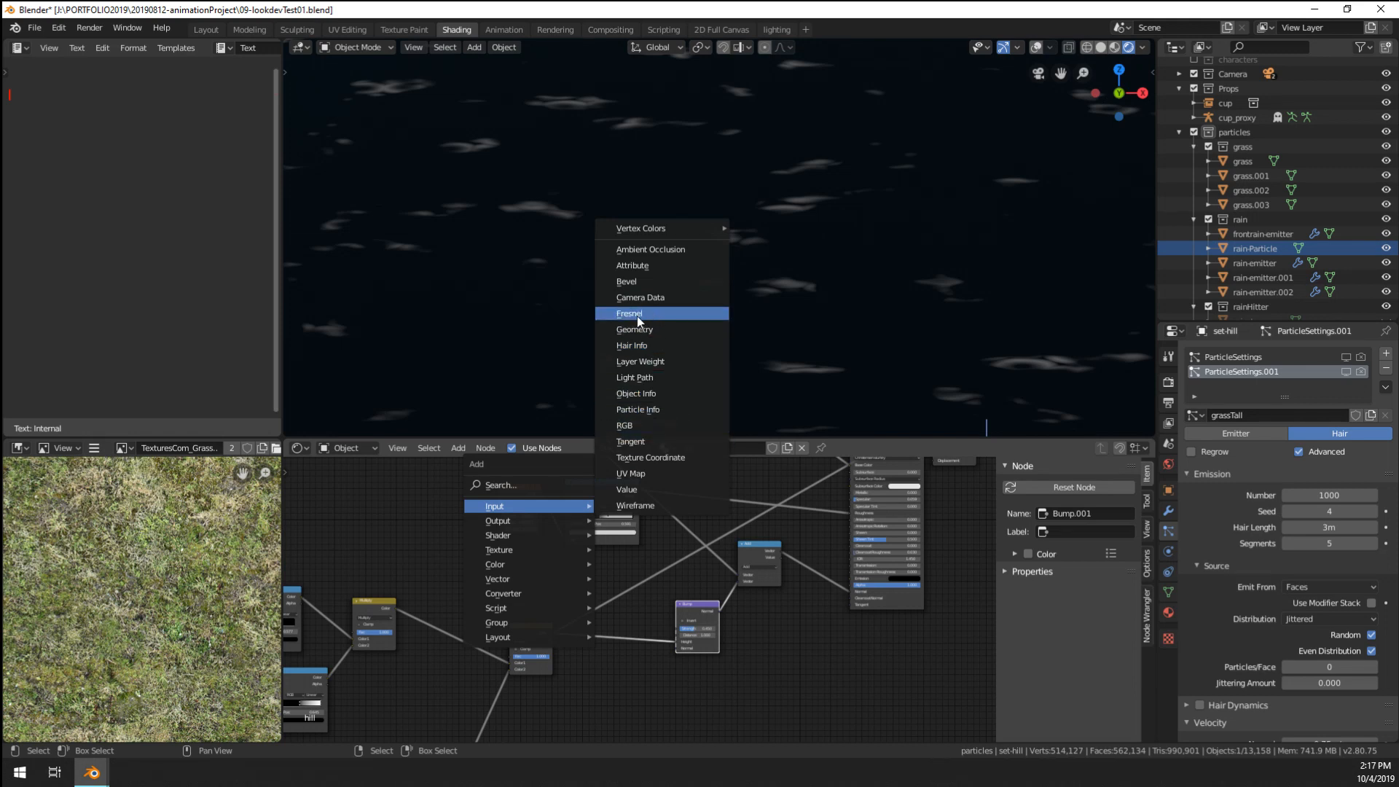
left_click(537, 485)
type("invert")
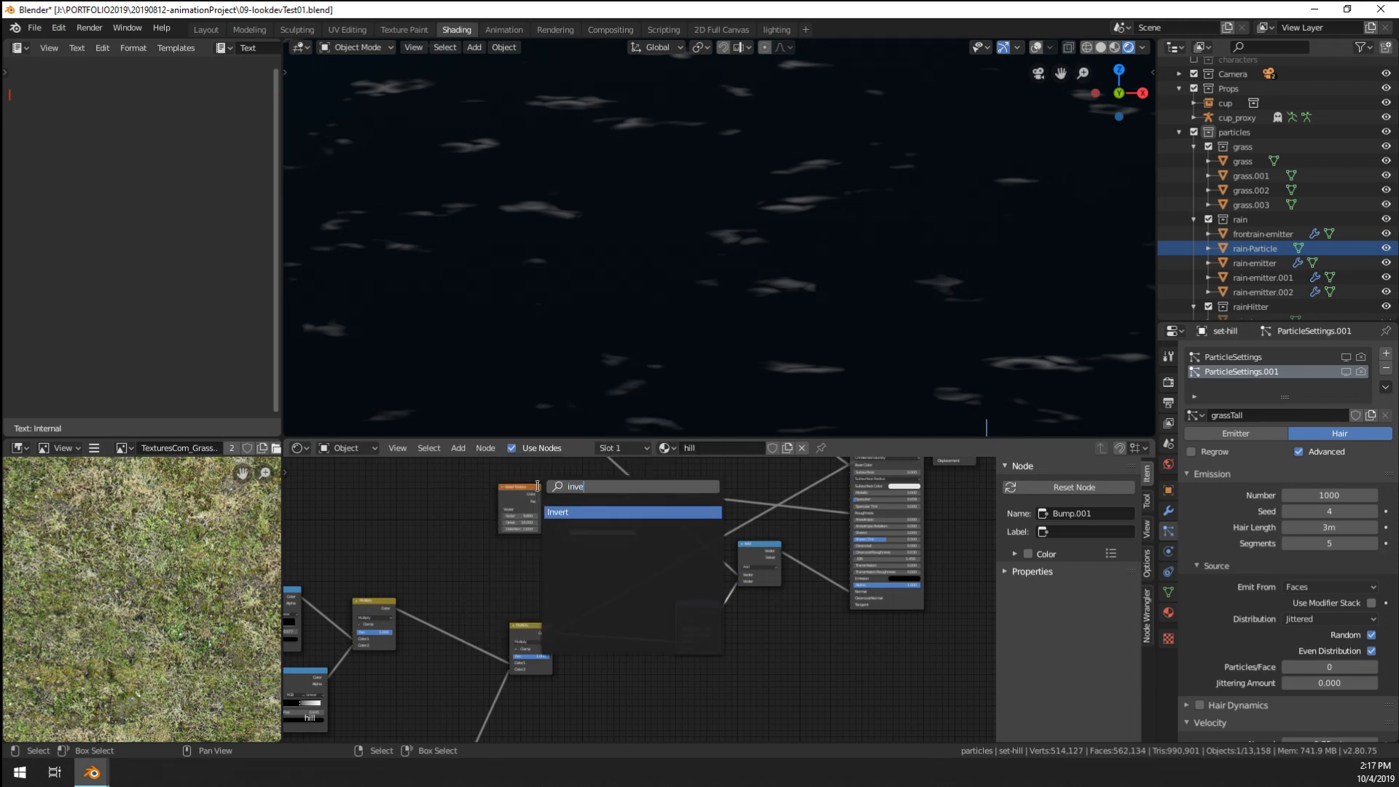
key("Return")
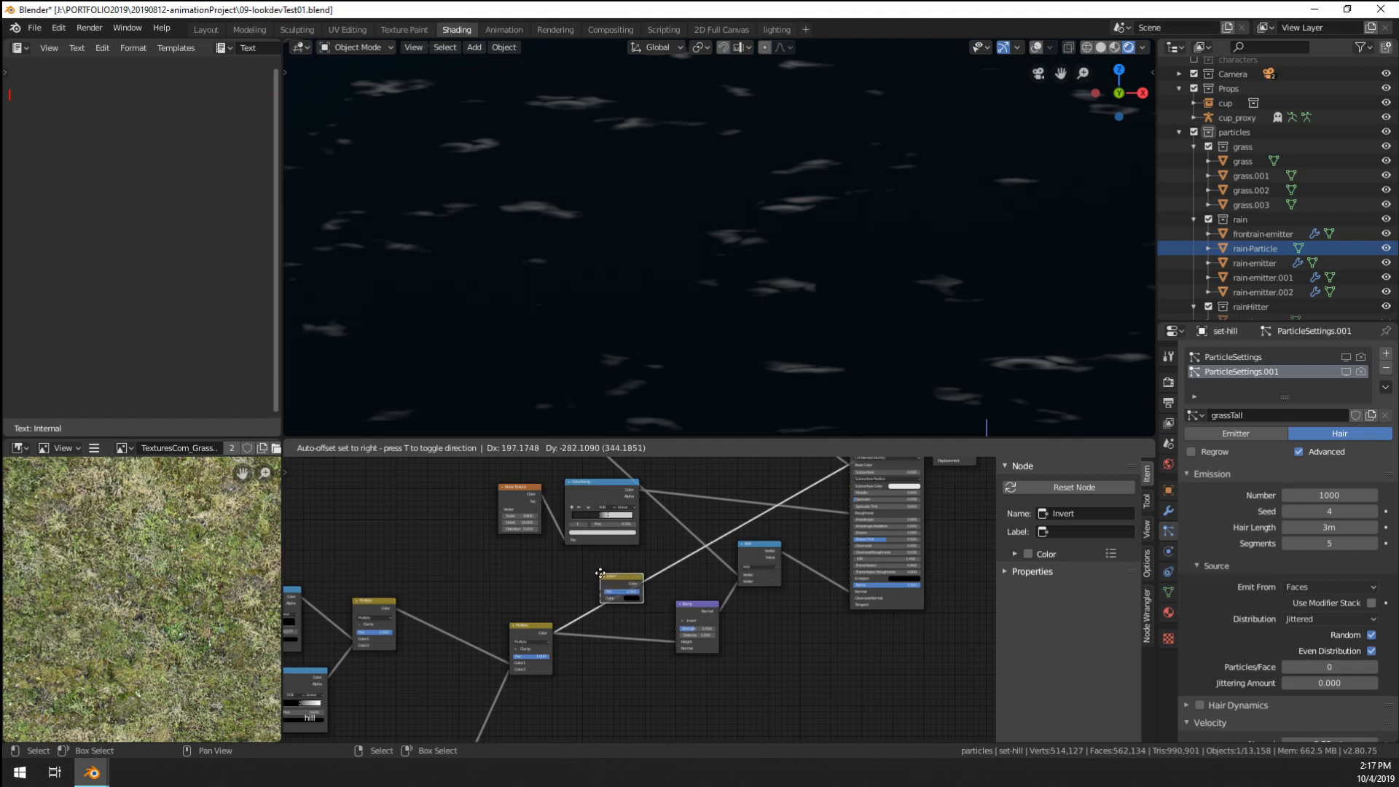
left_click(606, 567)
- Insert a MixRGB node between the noise ColorRamp and the roughness input, connect Invert to its second colour, and preview it
scroll(603, 565, "up", 2)
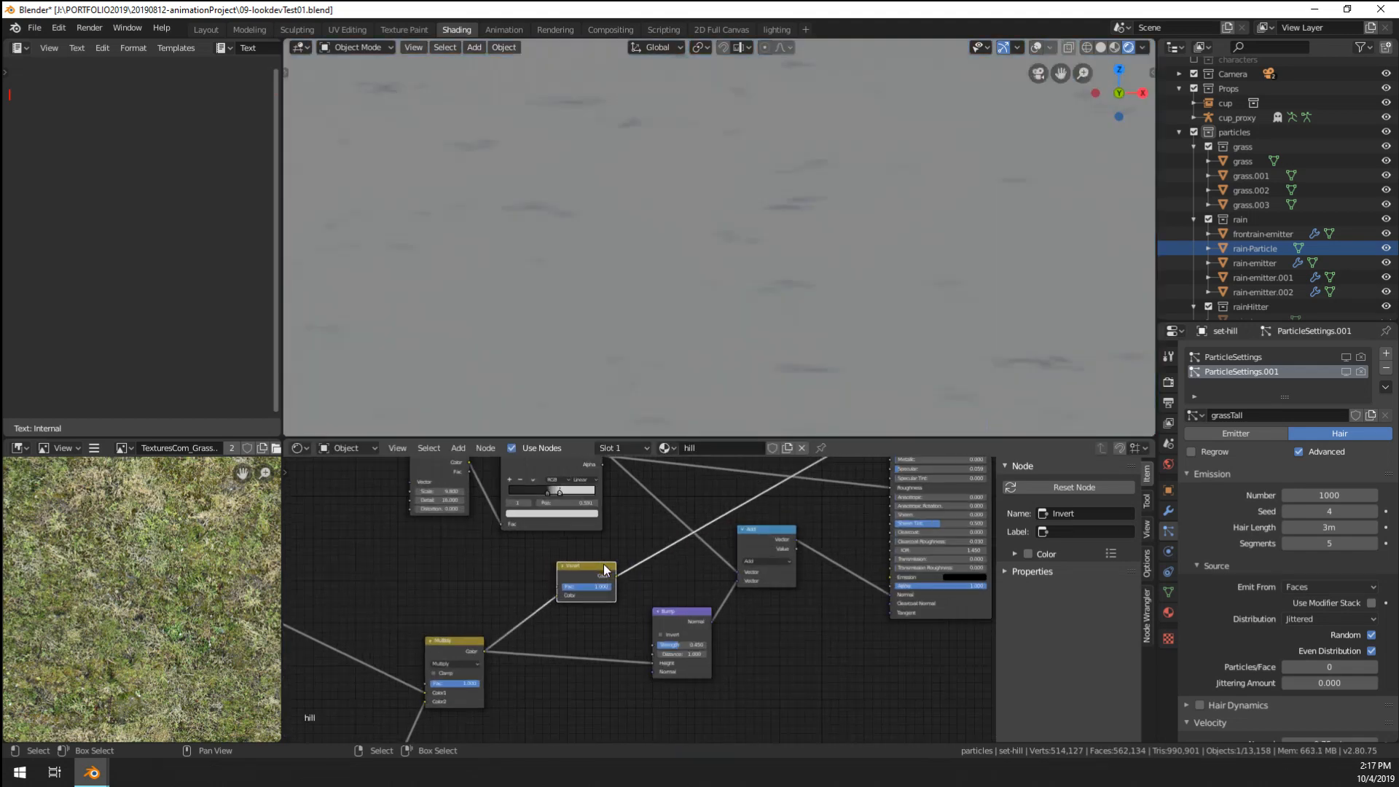
key("shift+a")
mouse_move(575, 580)
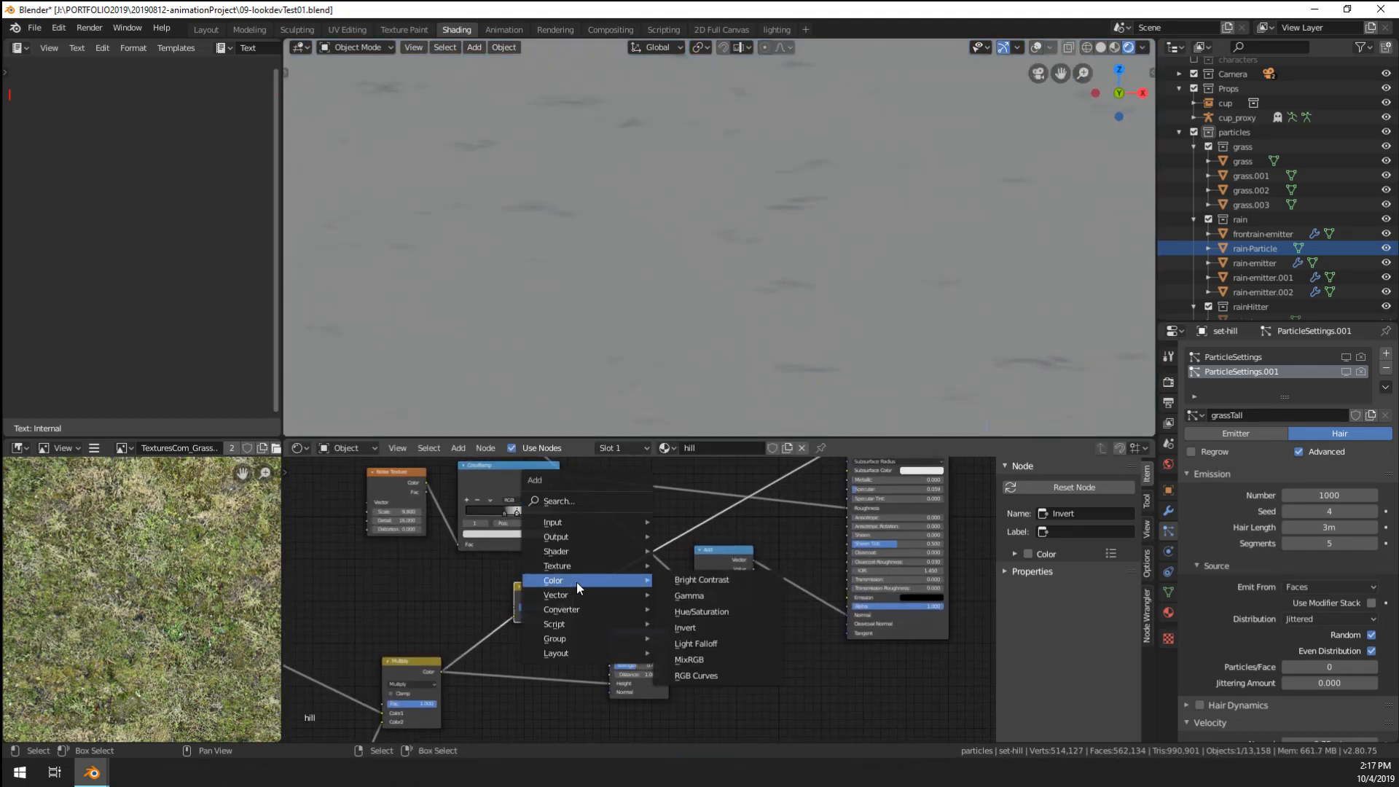
left_click(699, 659)
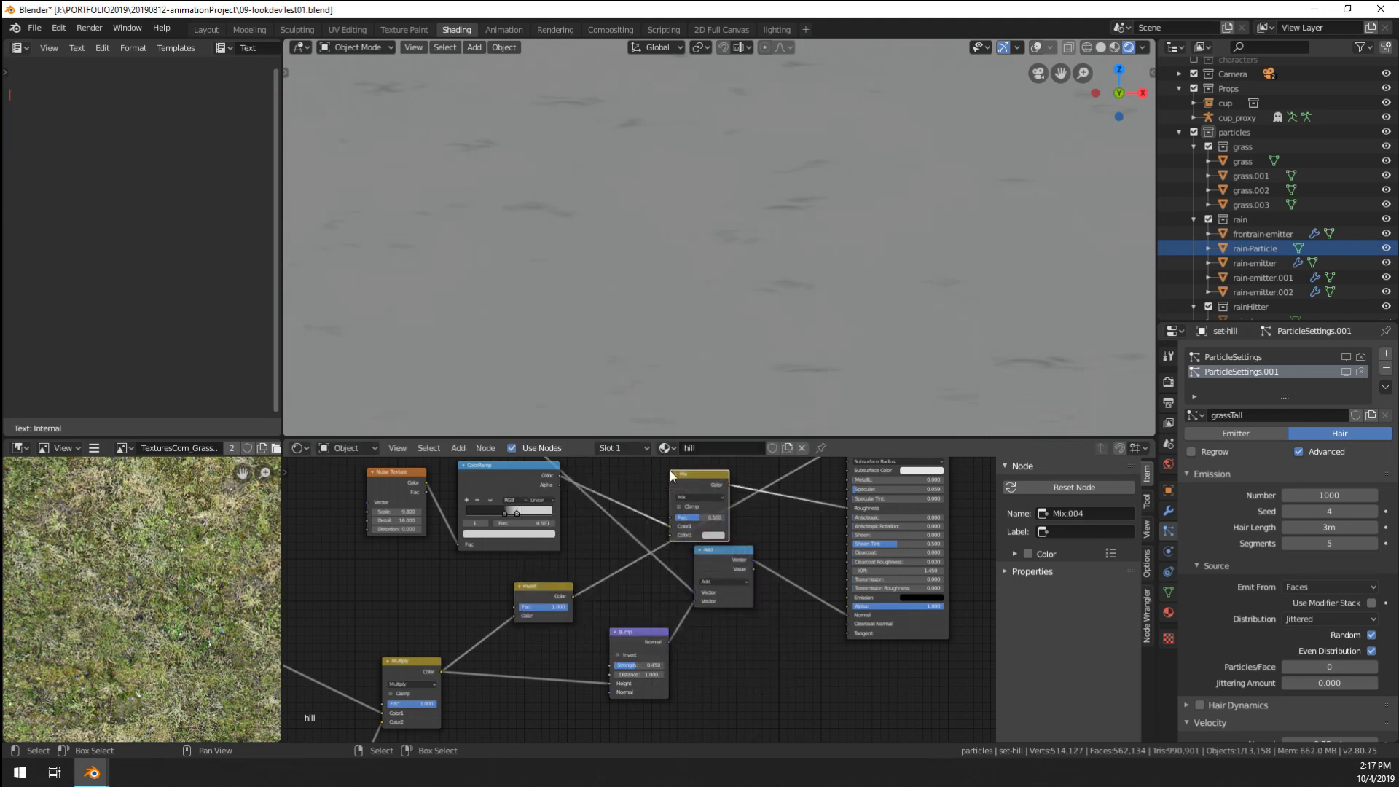
left_click_drag(567, 595, 671, 528)
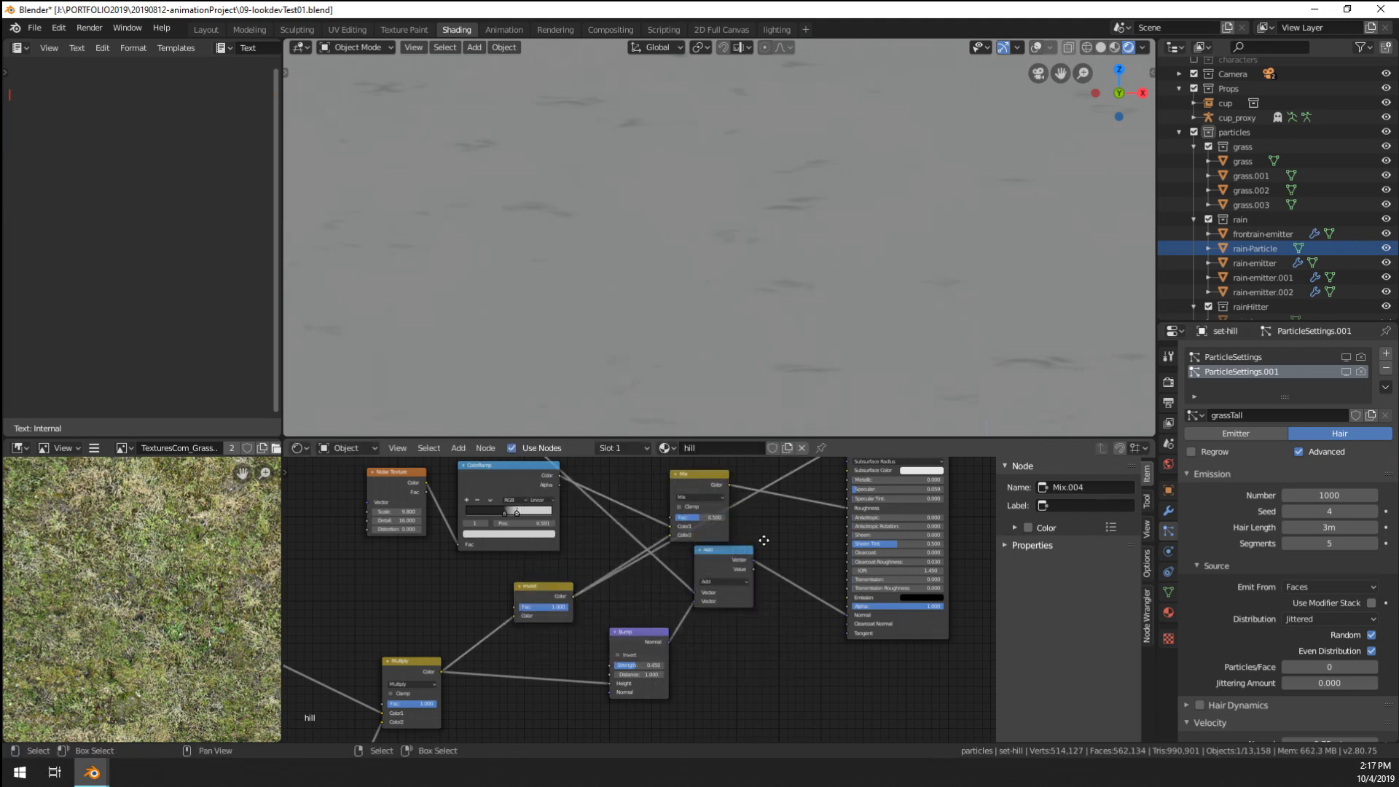
middle_click_drag(699, 483, 646, 530)
left_click_drag(645, 531, 631, 504)
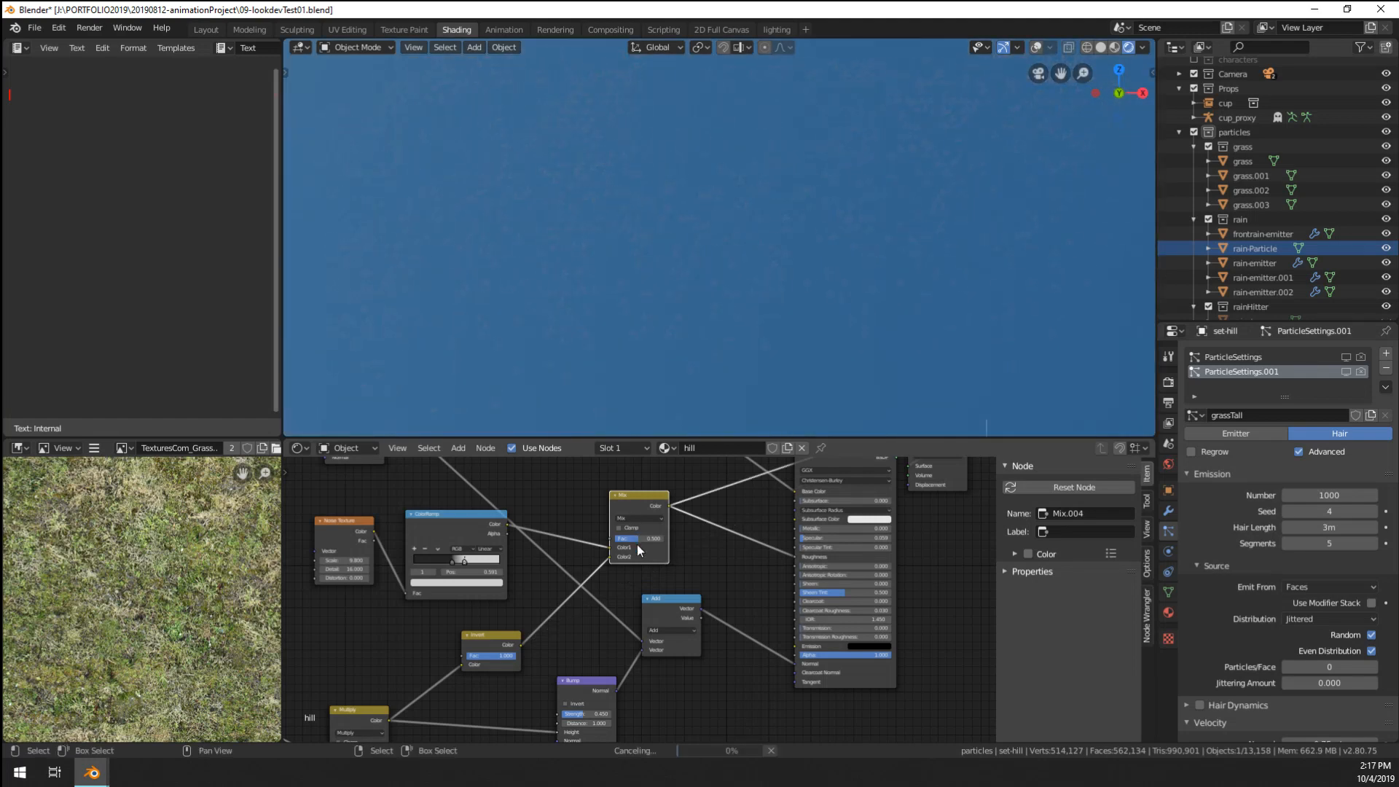
- Set the roughness mix node's blend type to Multiply and its factor to 1.000
left_click(641, 519)
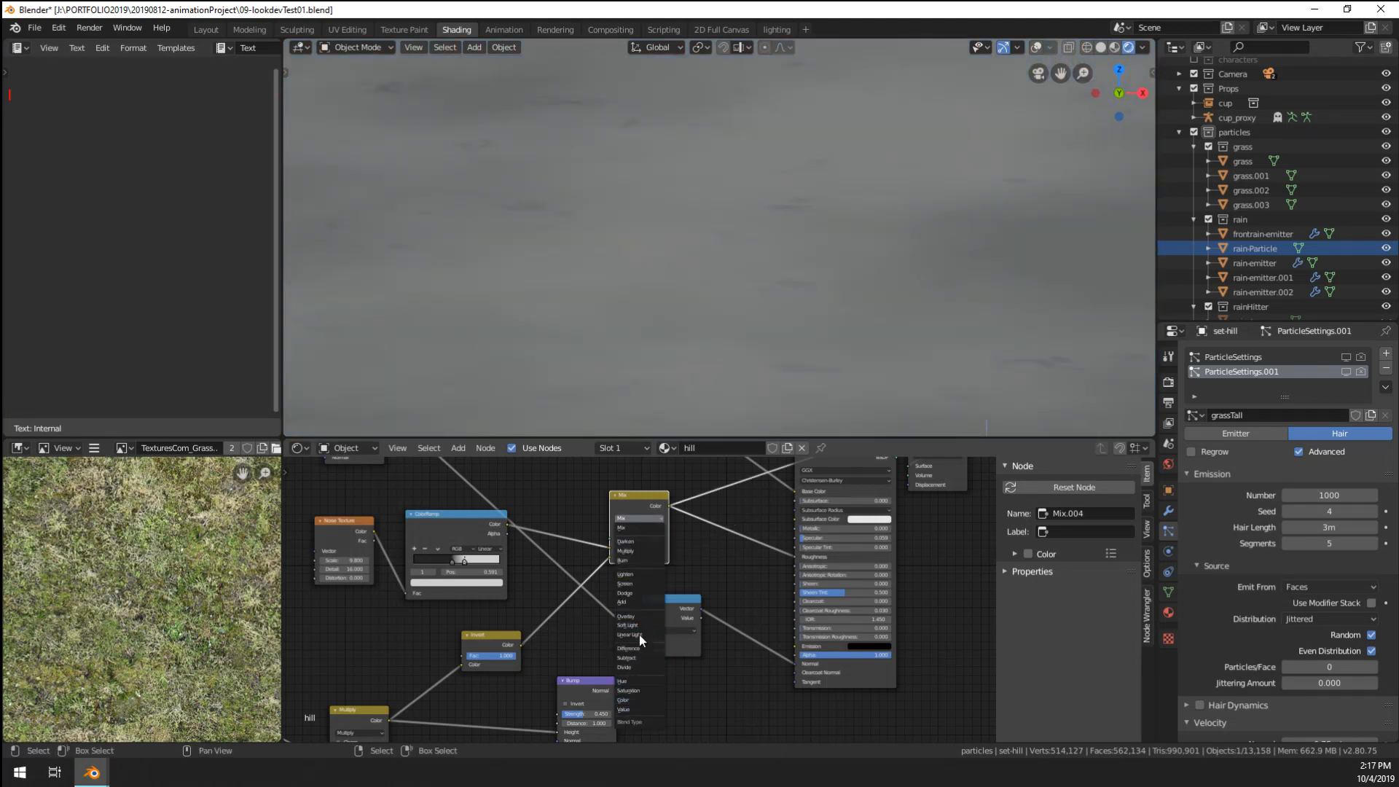
scroll(829, 629, "up", 2)
left_click(620, 480)
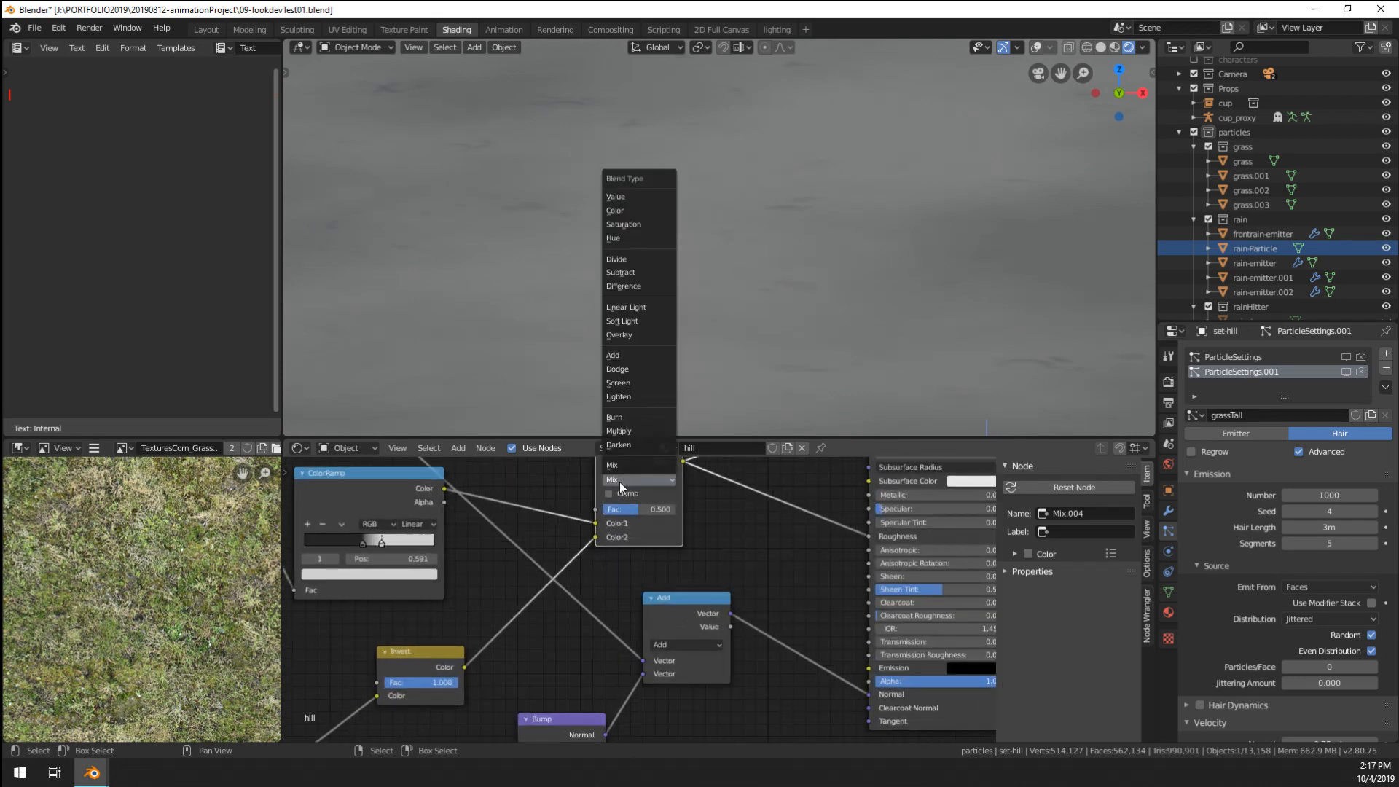
left_click(641, 432)
middle_click_drag(686, 509, 688, 583)
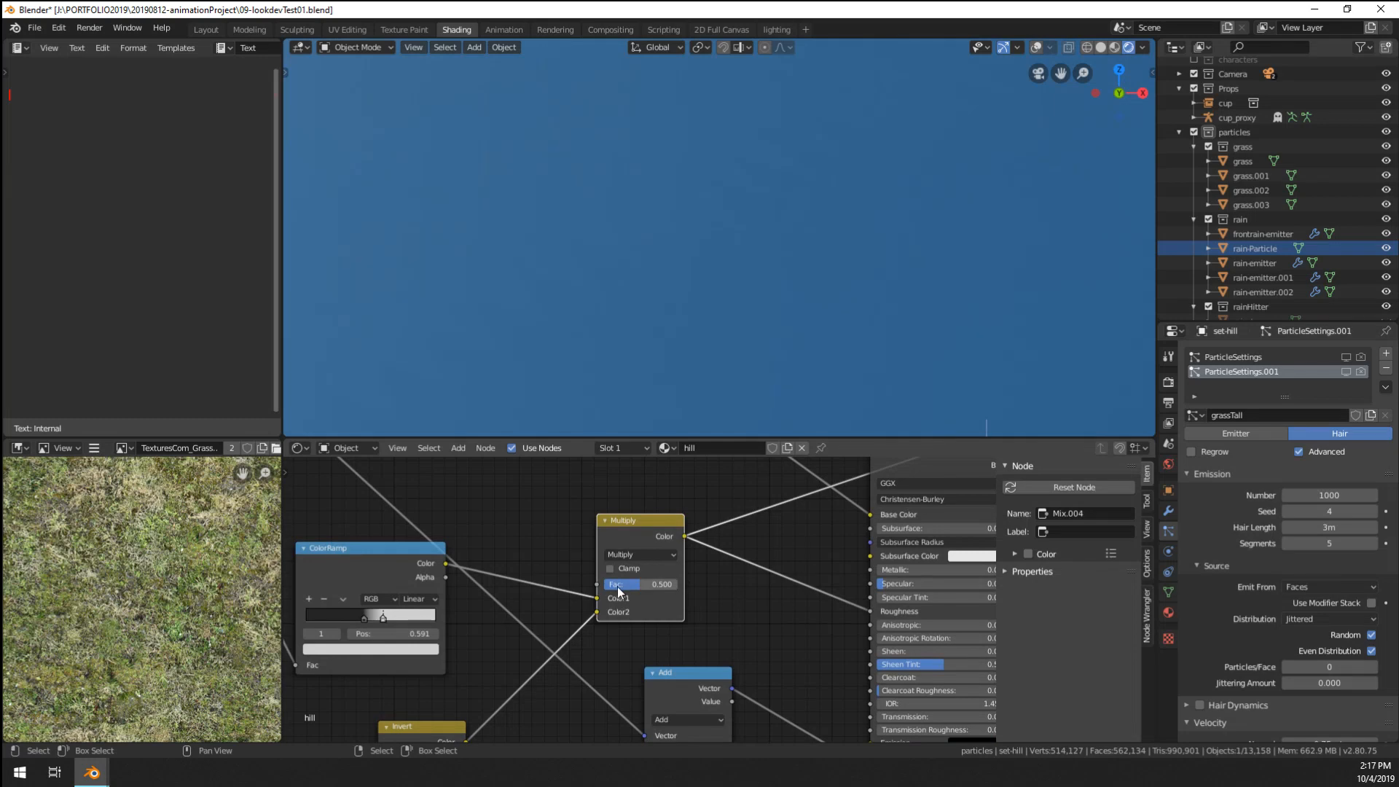
left_click_drag(622, 588, 677, 587)
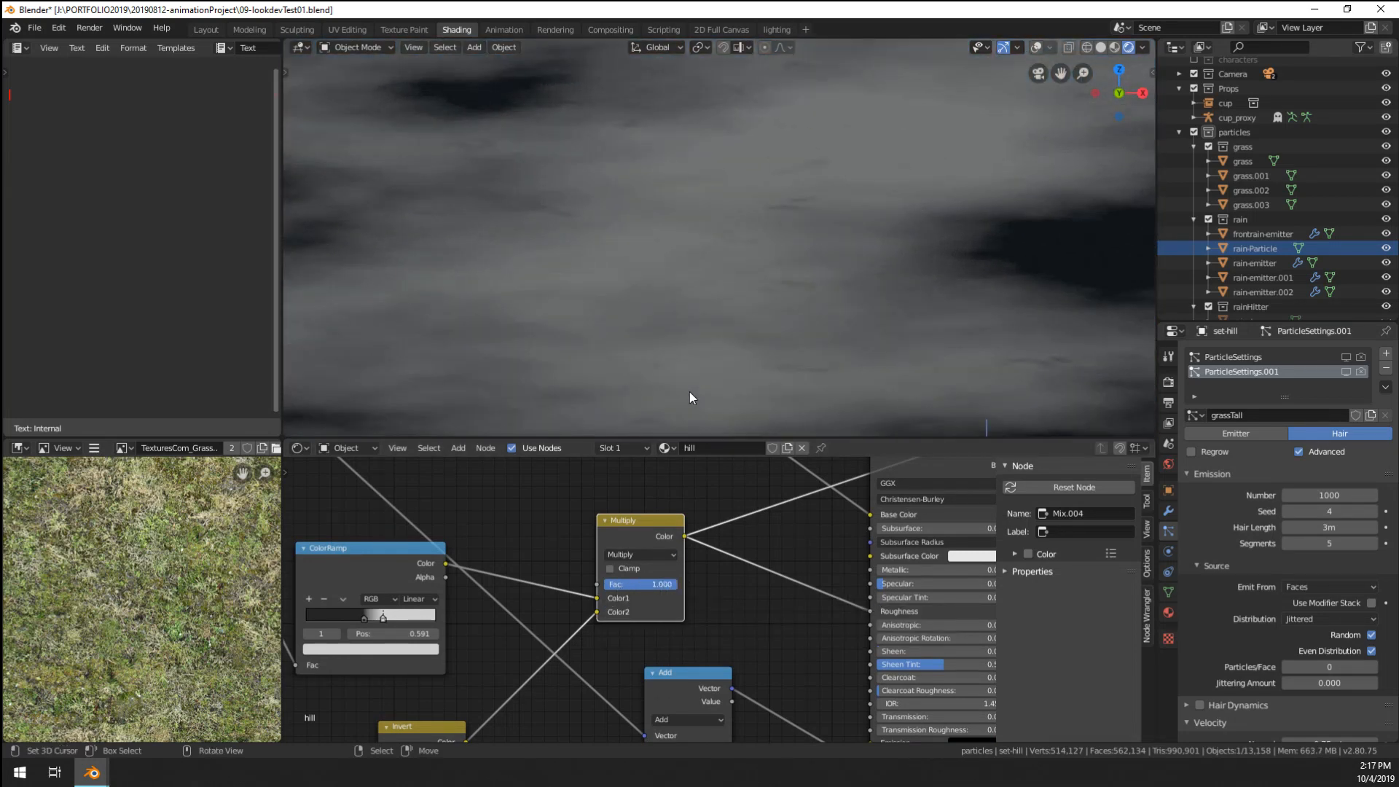
- Try a factor of 0.000 on the Invert node to compare the previewed roughness mask
scroll(511, 729, "down", 2)
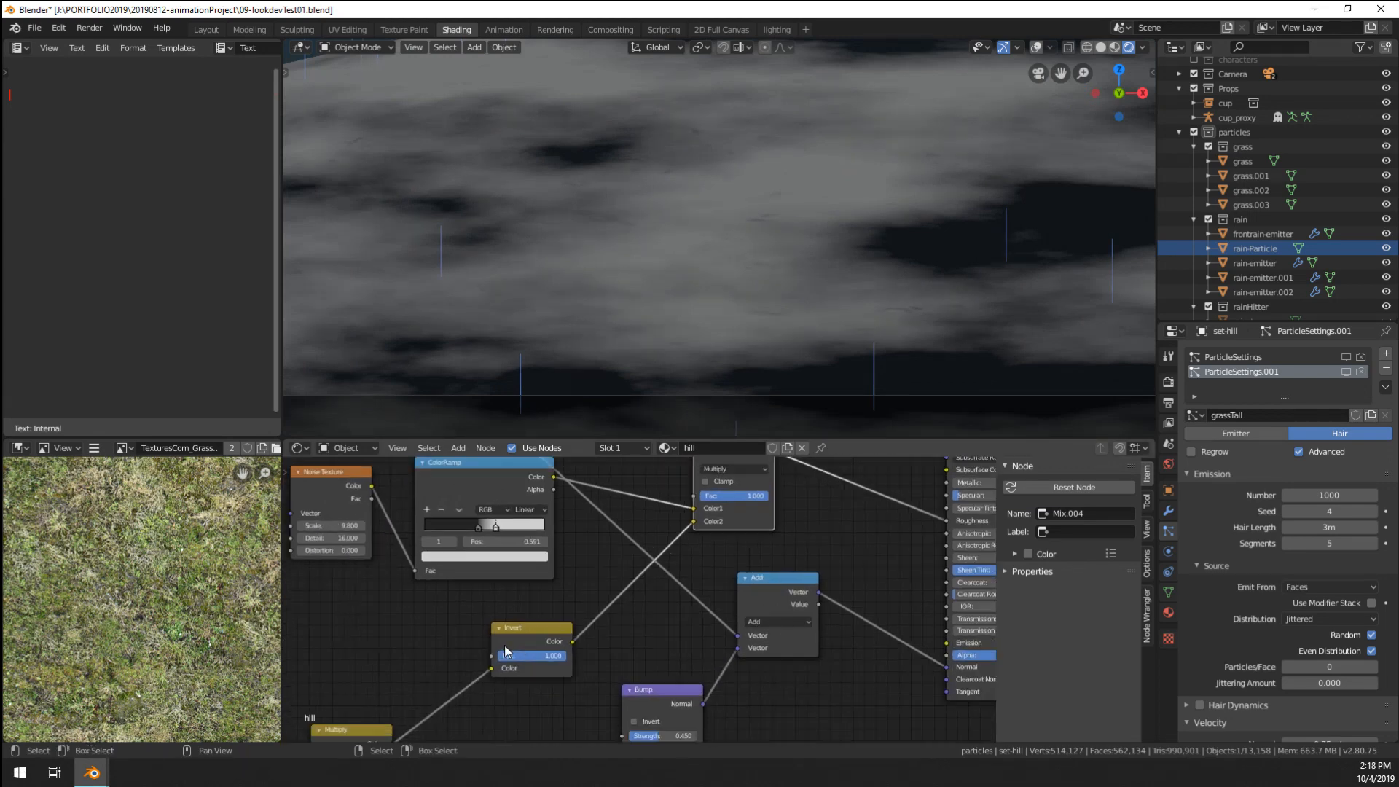
middle_click_drag(512, 729, 553, 637)
left_click_drag(553, 637, 501, 637)
scroll(775, 525, "up", 3)
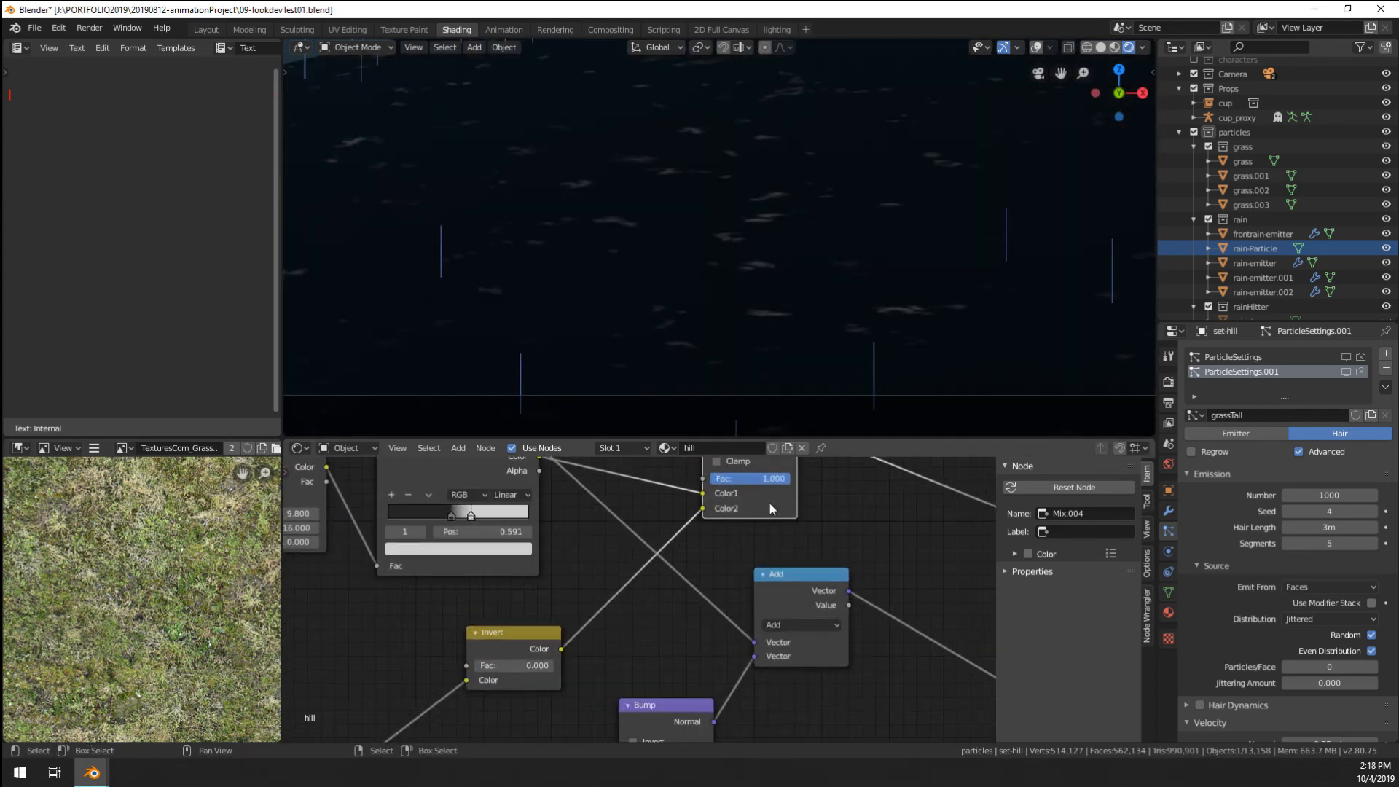
- Set the Invert node's factor back to 1.000
left_click(752, 554)
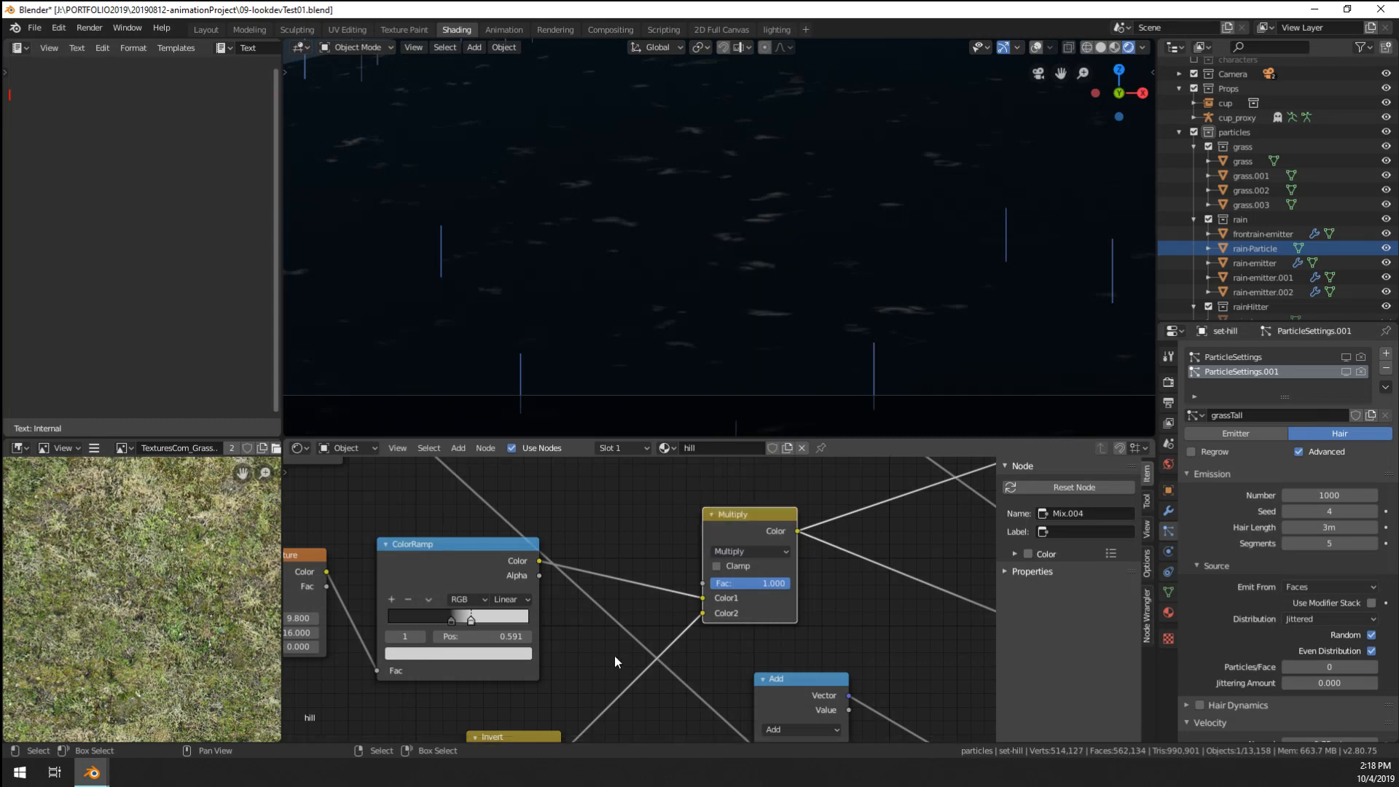
middle_click_drag(545, 721, 616, 577)
left_click(607, 610)
key("g")
left_click(565, 619)
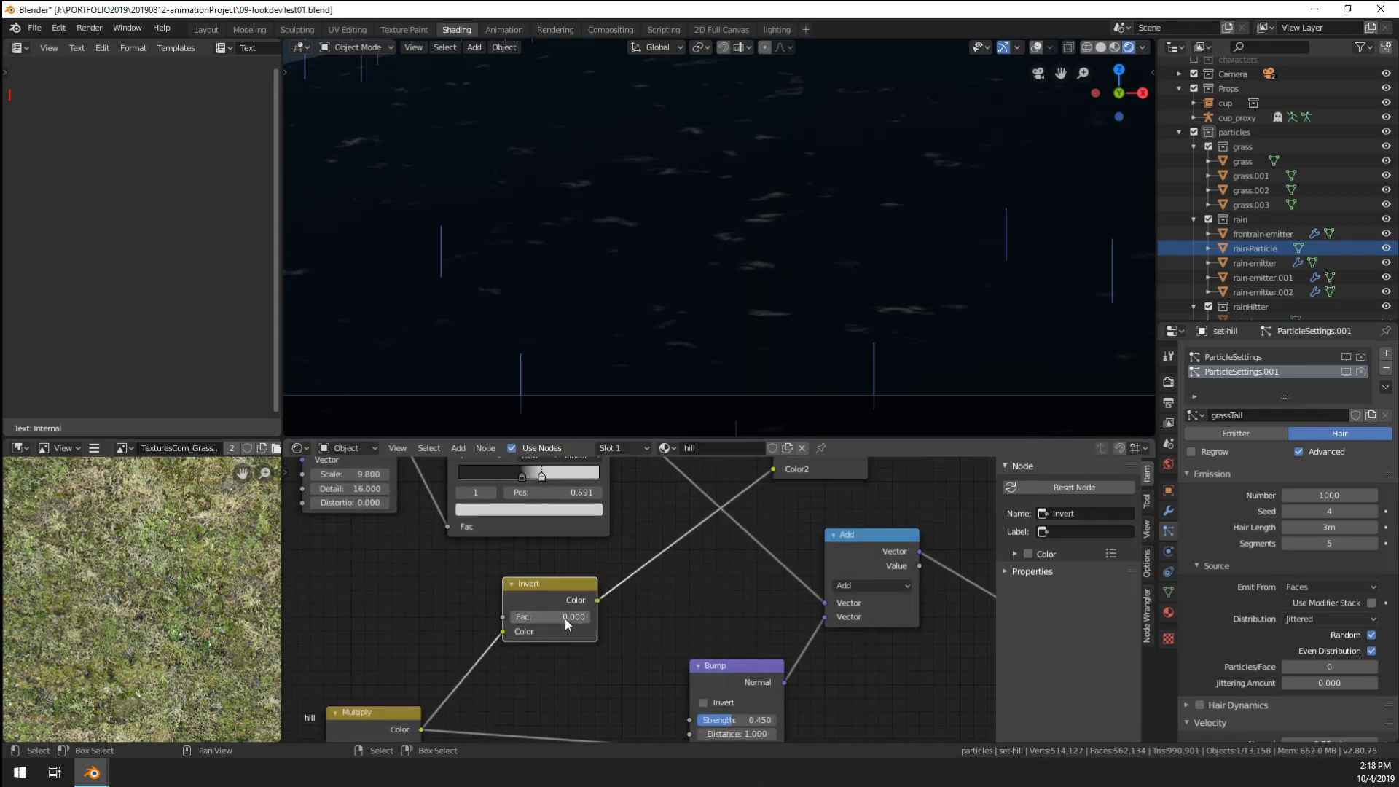
left_click_drag(566, 620, 623, 618)
middle_click_drag(807, 477, 615, 637)
scroll(618, 597, "down", 3)
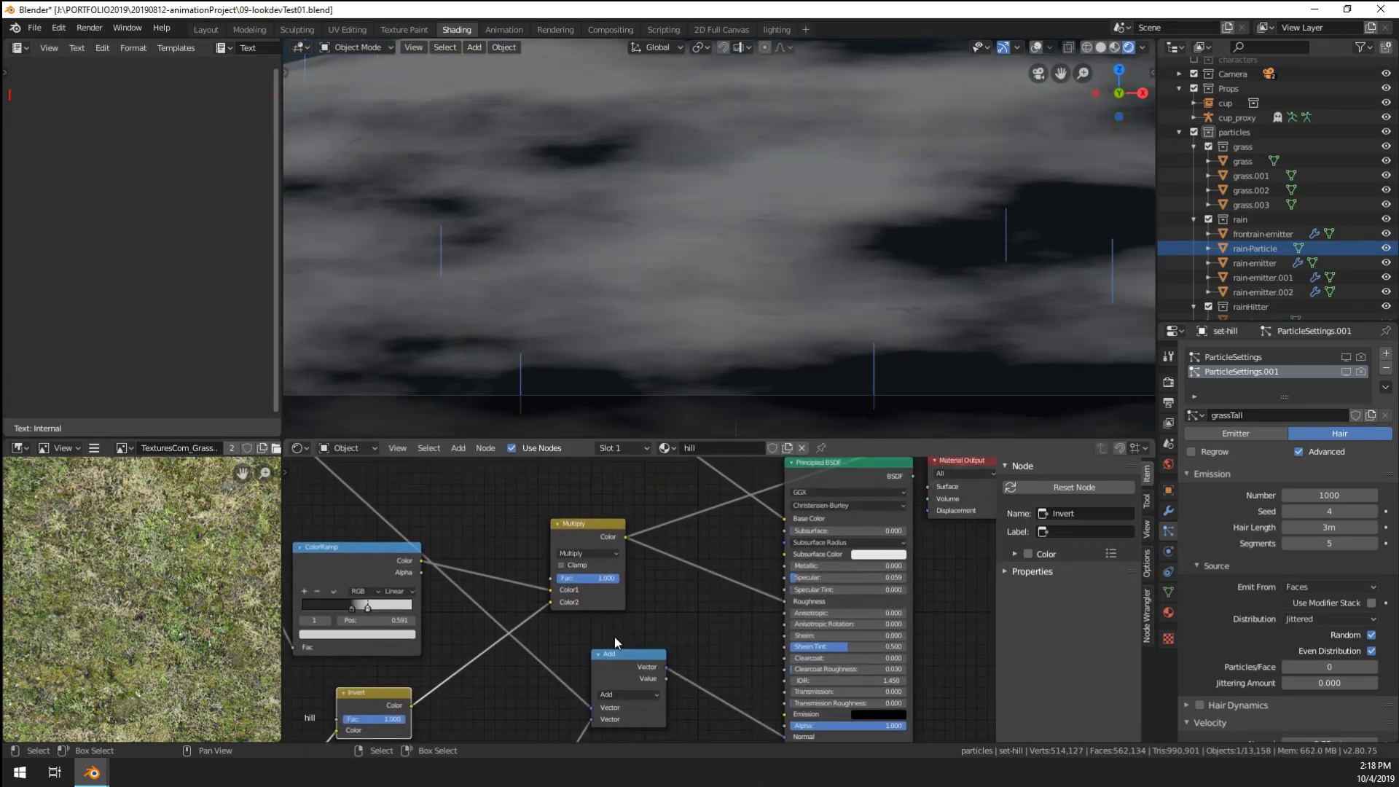
scroll(601, 632, "up", 2)
middle_click_drag(494, 639, 640, 570)
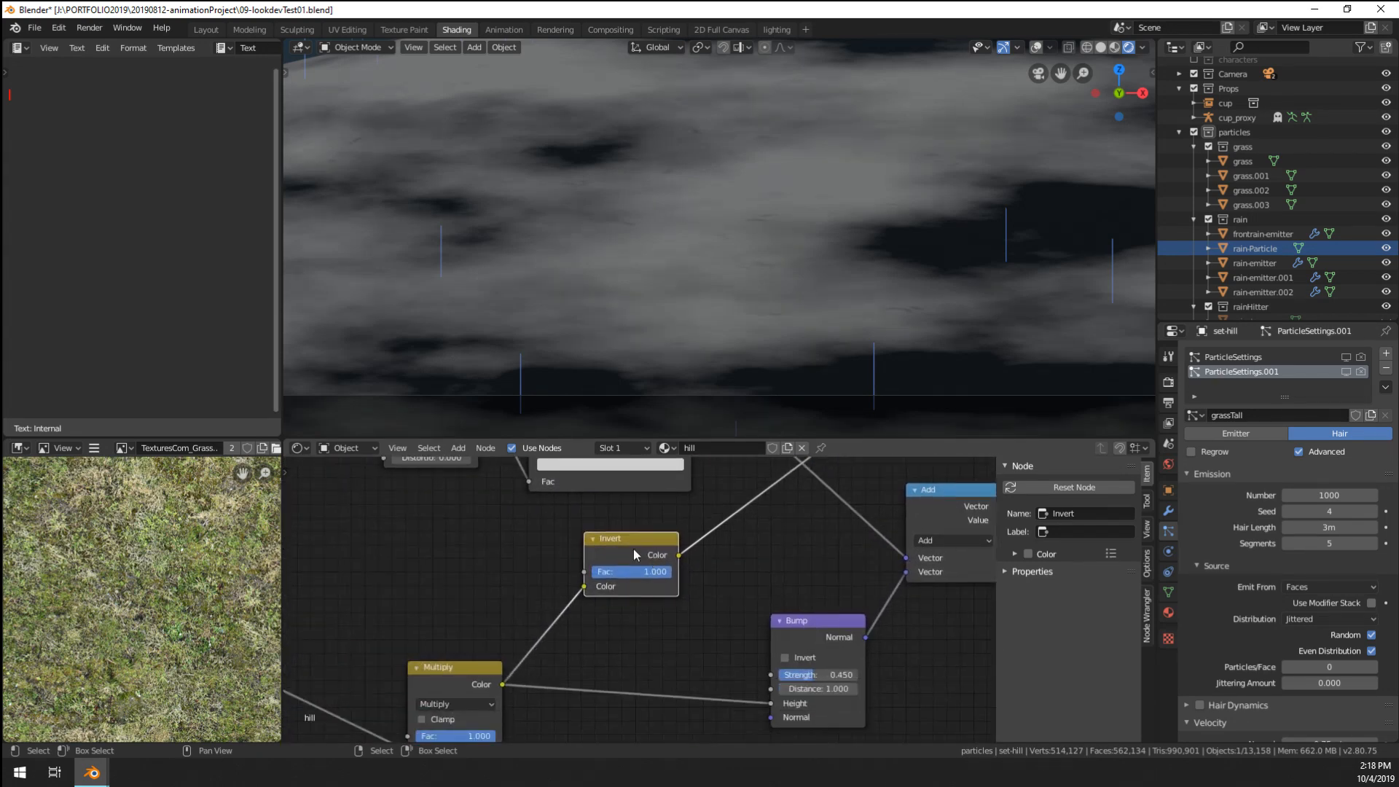
- Replace the Invert node with a ColorRamp linking the puddle Multiply node's colour to the second colour of the roughness mix
key("x")
key("shift+a")
mouse_move(452, 679)
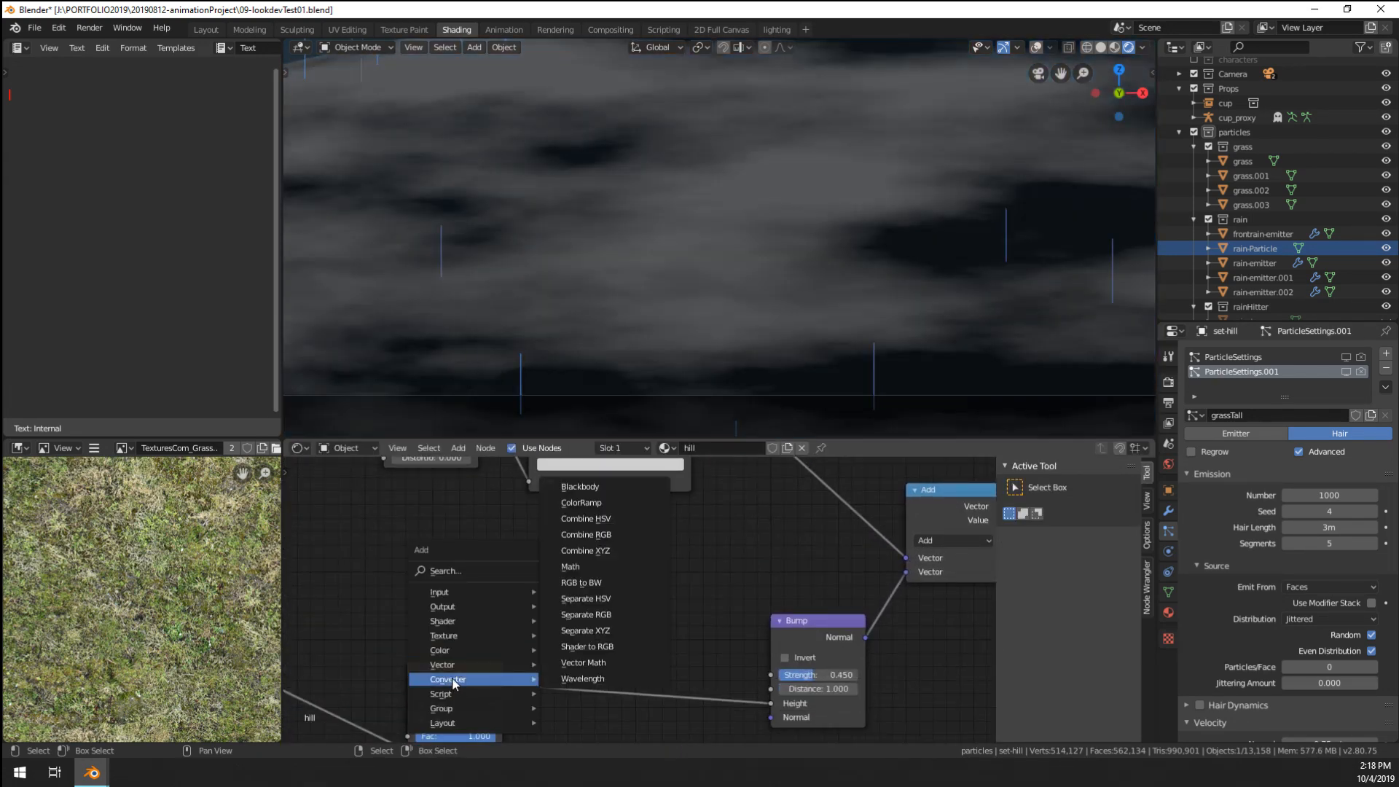
left_click(592, 503)
left_click(581, 516)
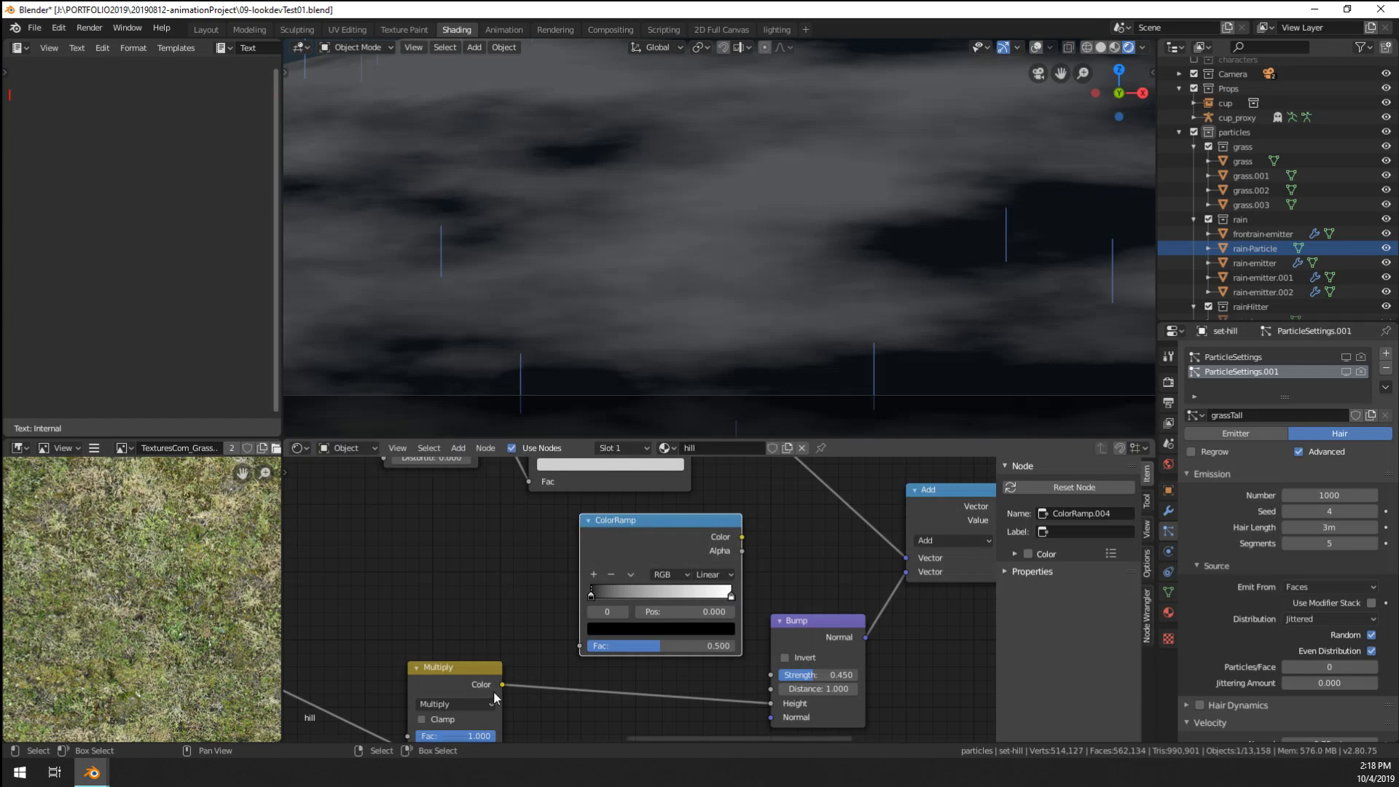
left_click(497, 689)
middle_click_drag(643, 631, 639, 687)
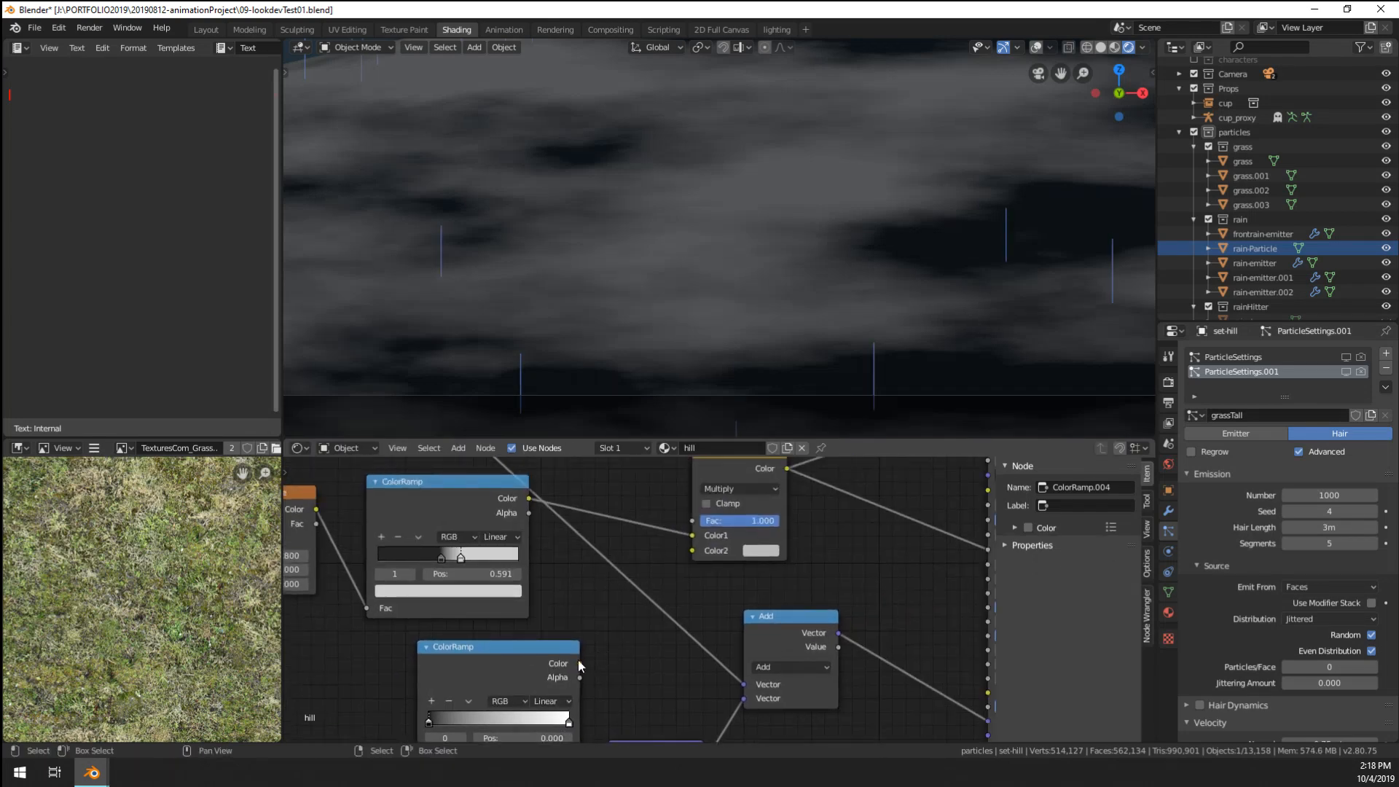
left_click_drag(581, 663, 693, 551)
middle_click_drag(603, 655, 728, 547)
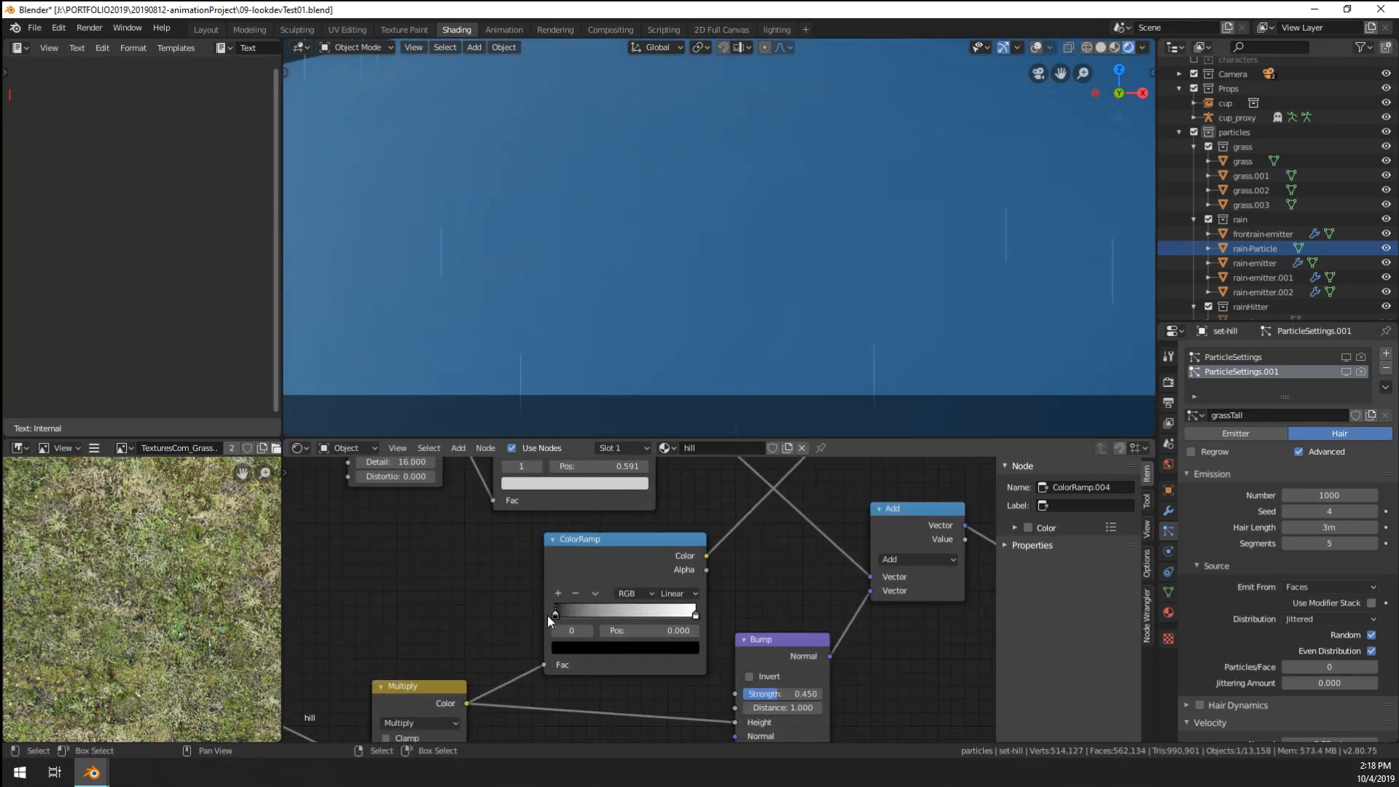
- Reverse the new ColorRamp so white falls quickly to black, and output the Principled BSDF instead of the mask preview
mouse_move(555, 616)
left_mouse_down()
mouse_move(693, 613)
mouse_move(523, 612)
mouse_move(569, 617)
left_mouse_up()
scroll(674, 591, "down", 3)
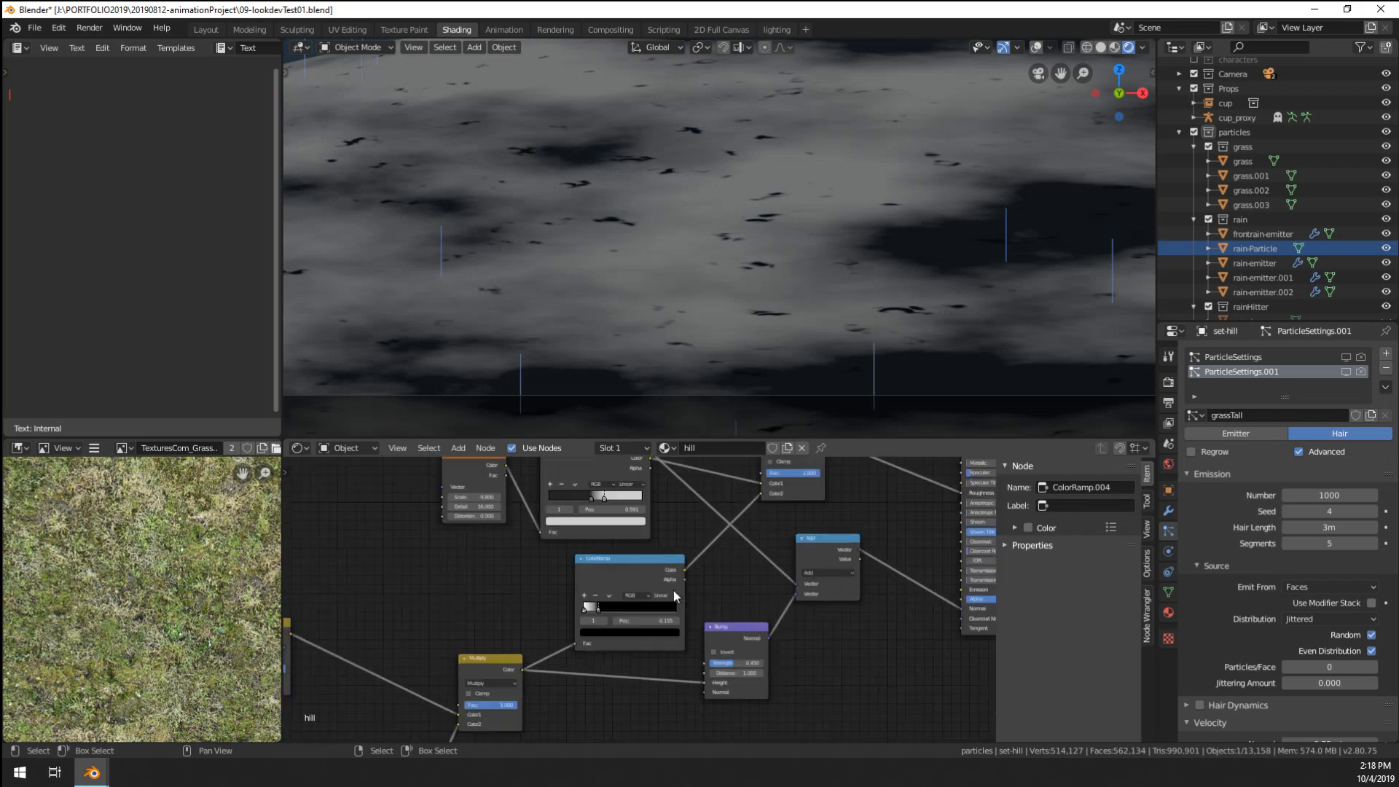
middle_click_drag(693, 277, 695, 290)
scroll(719, 597, "down", 2)
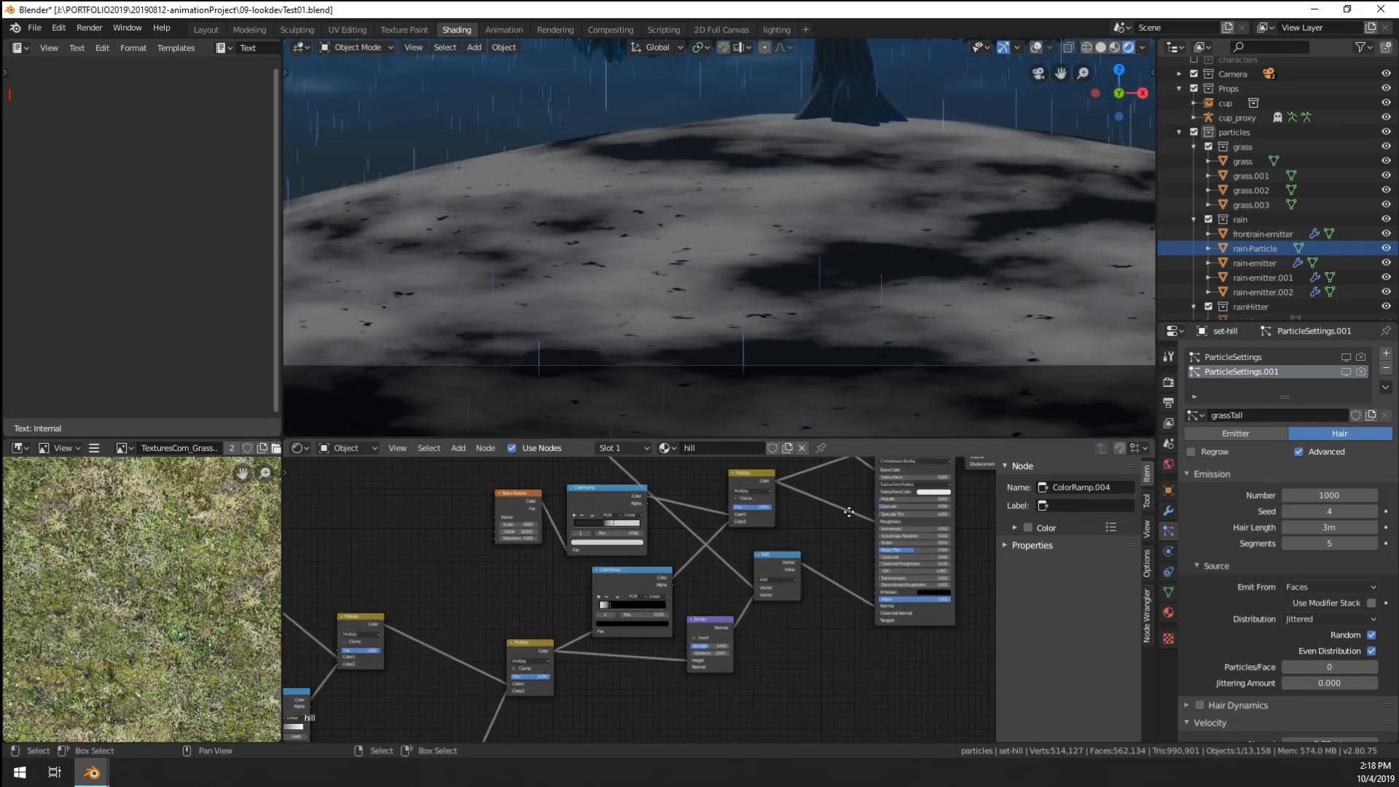
middle_click_drag(937, 479, 765, 511)
left_click(751, 513, "ctrl+shift")
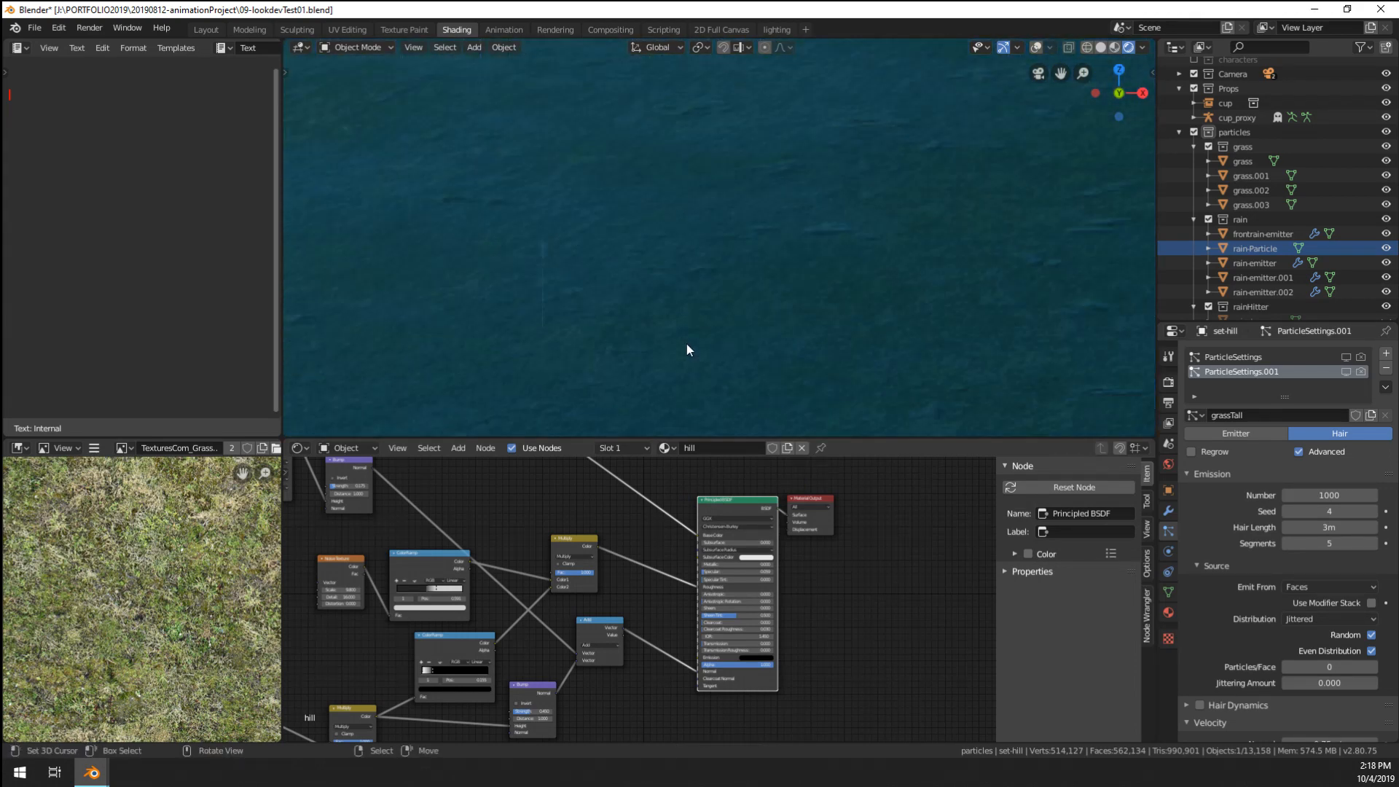
- Change the text editor area into a Timeline and play back the animated wet ground
key("space")
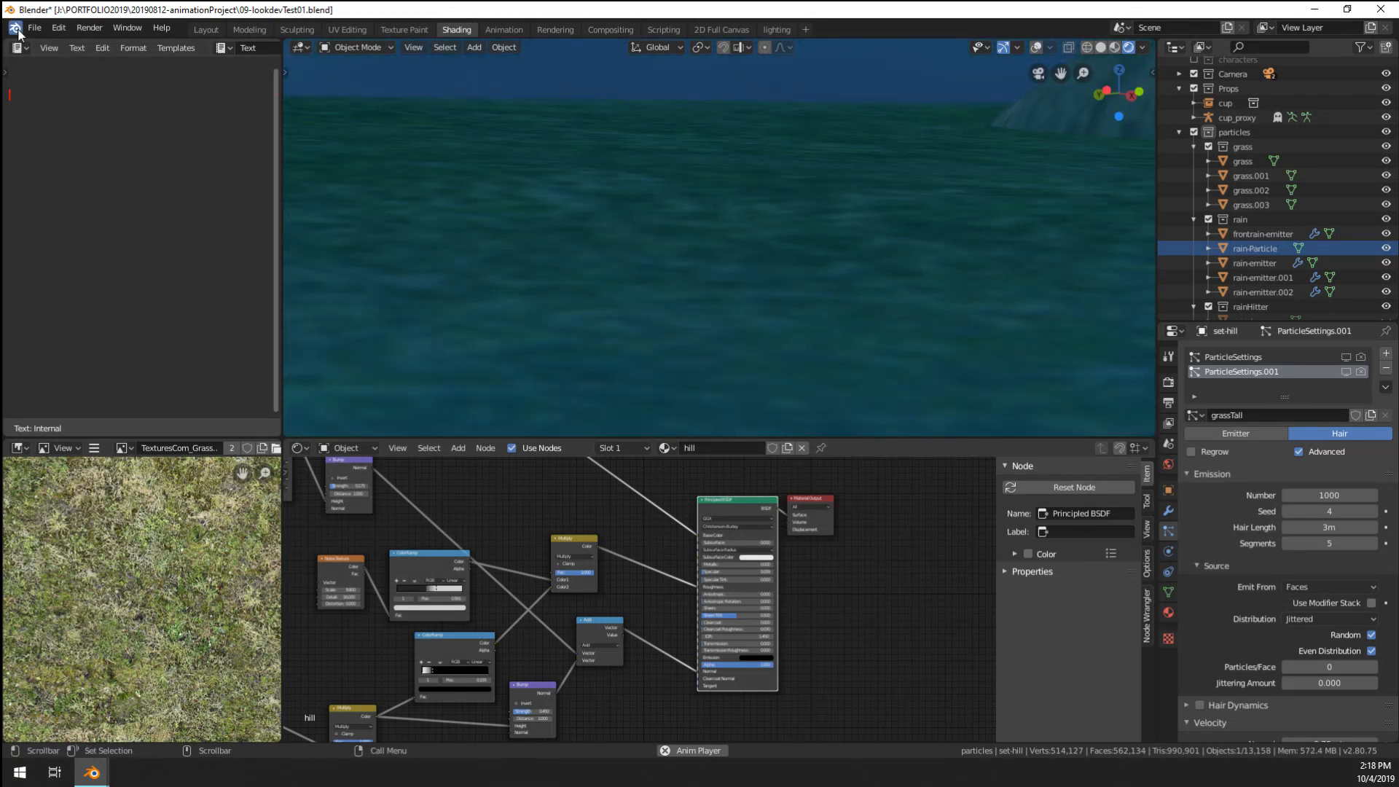
left_click(17, 48)
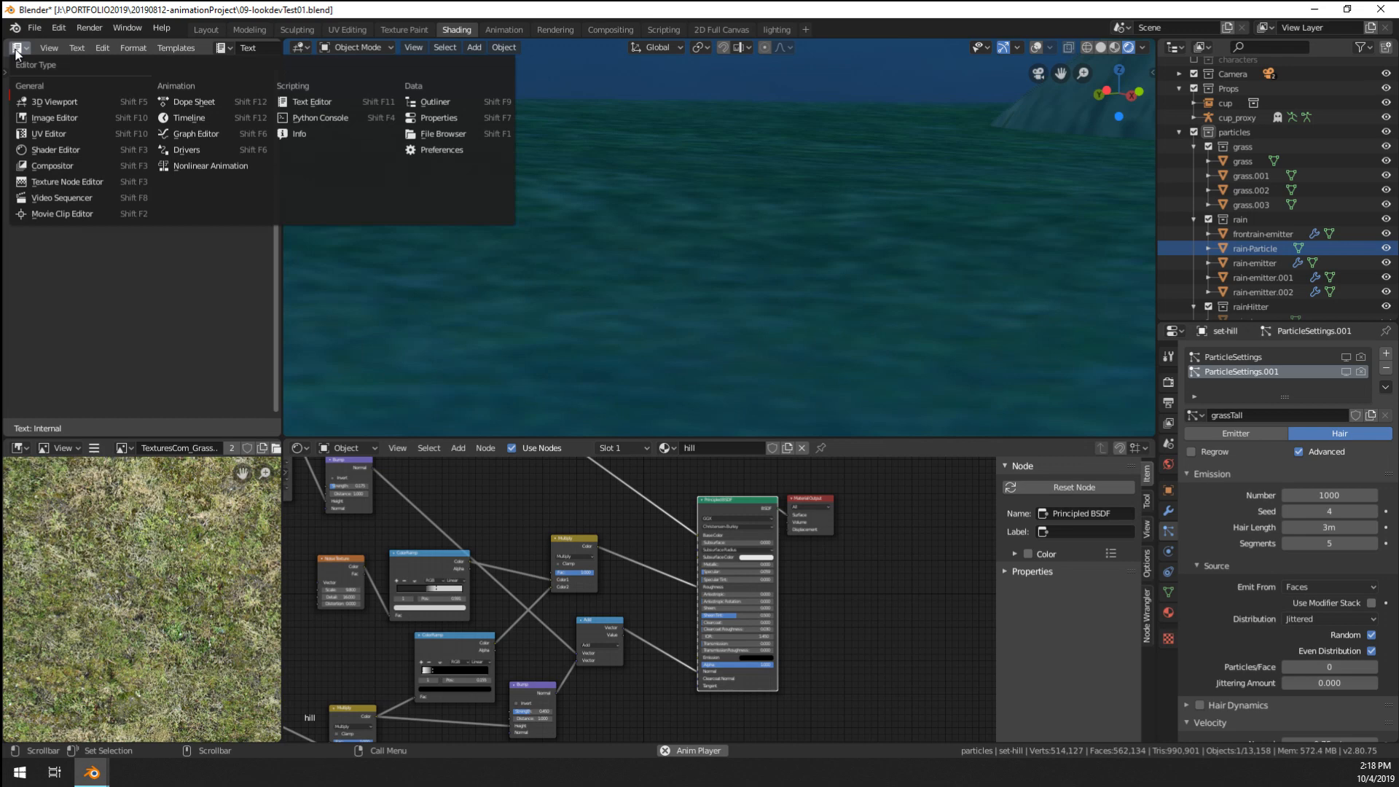
left_click(197, 117)
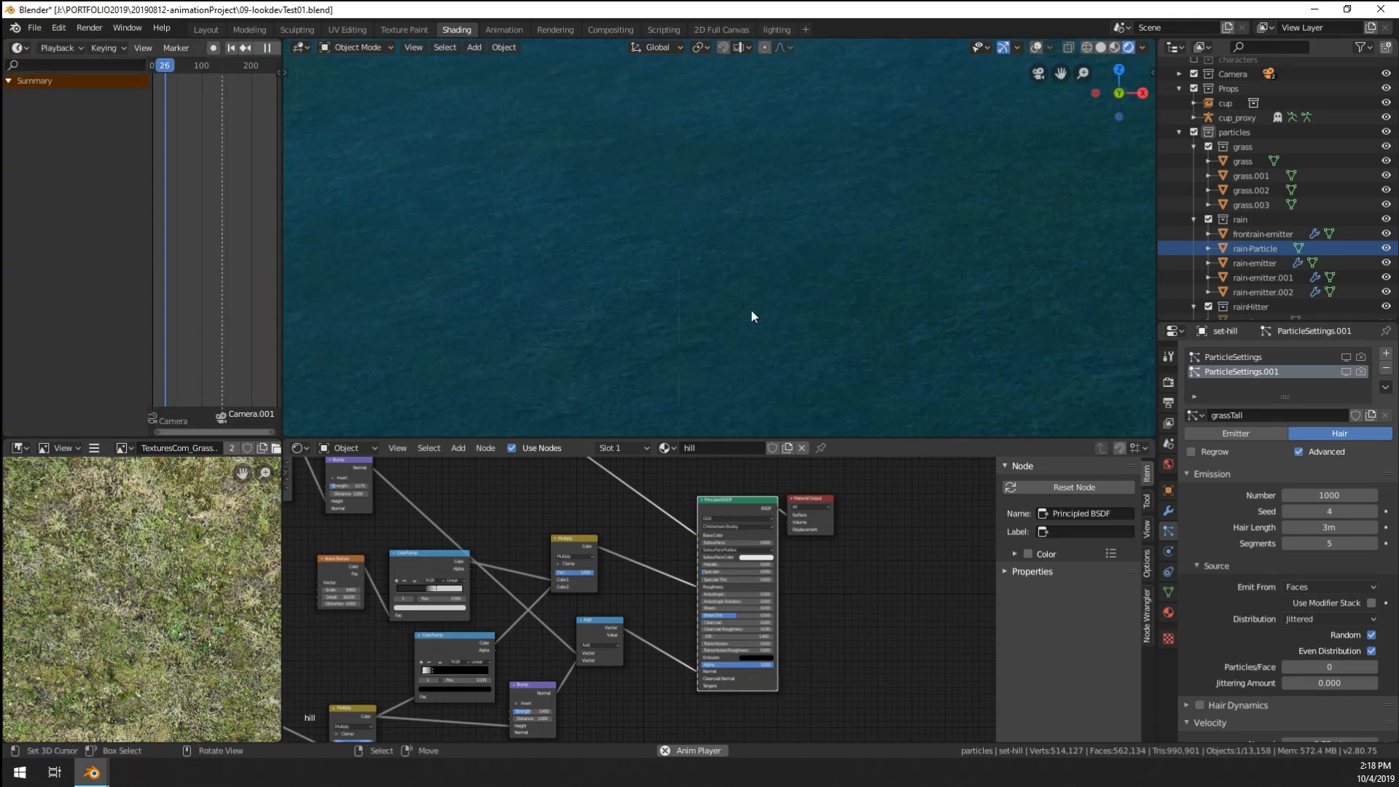
key("space")
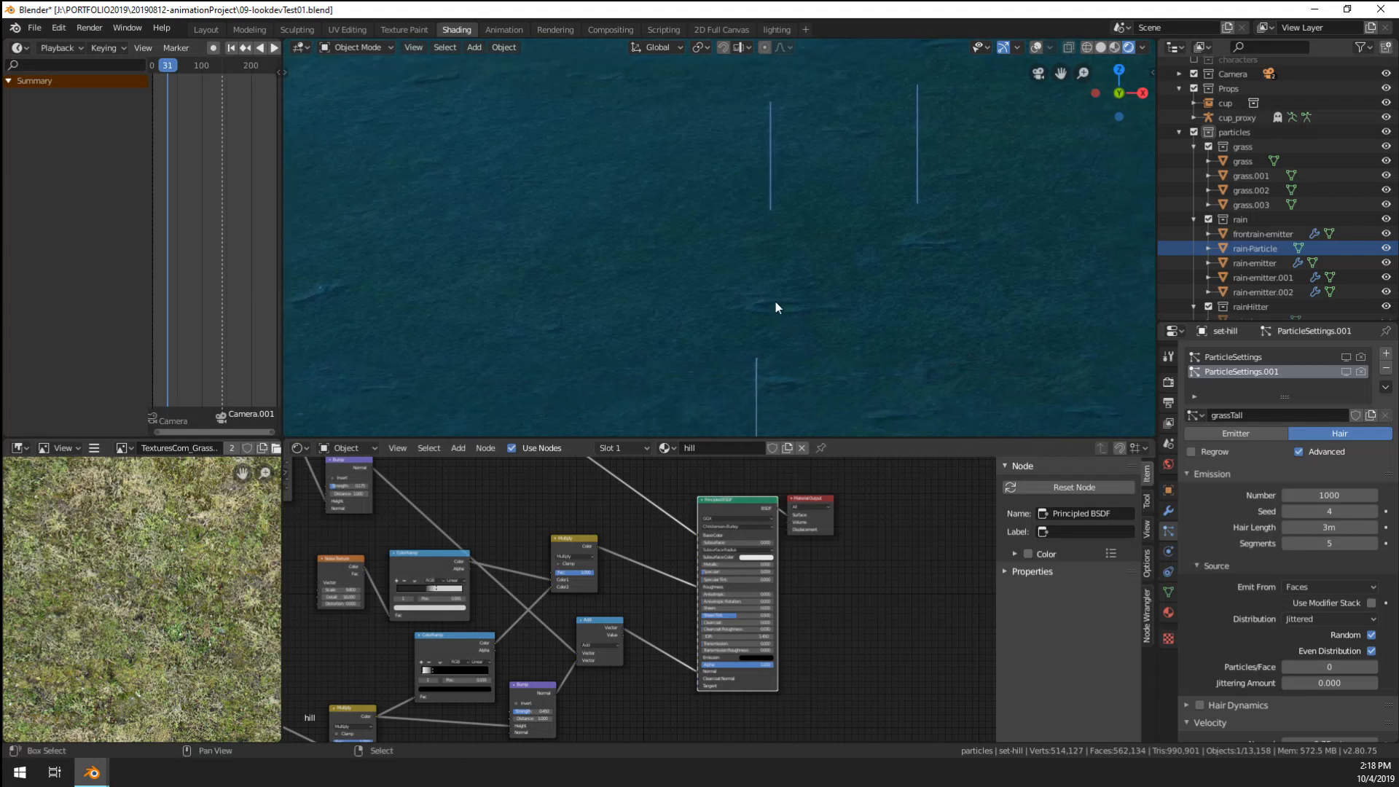
- Compare the roughness mix preview with the full shader, and play the animation to examine the hill's wet highlights
left_click(571, 546, "ctrl+shift")
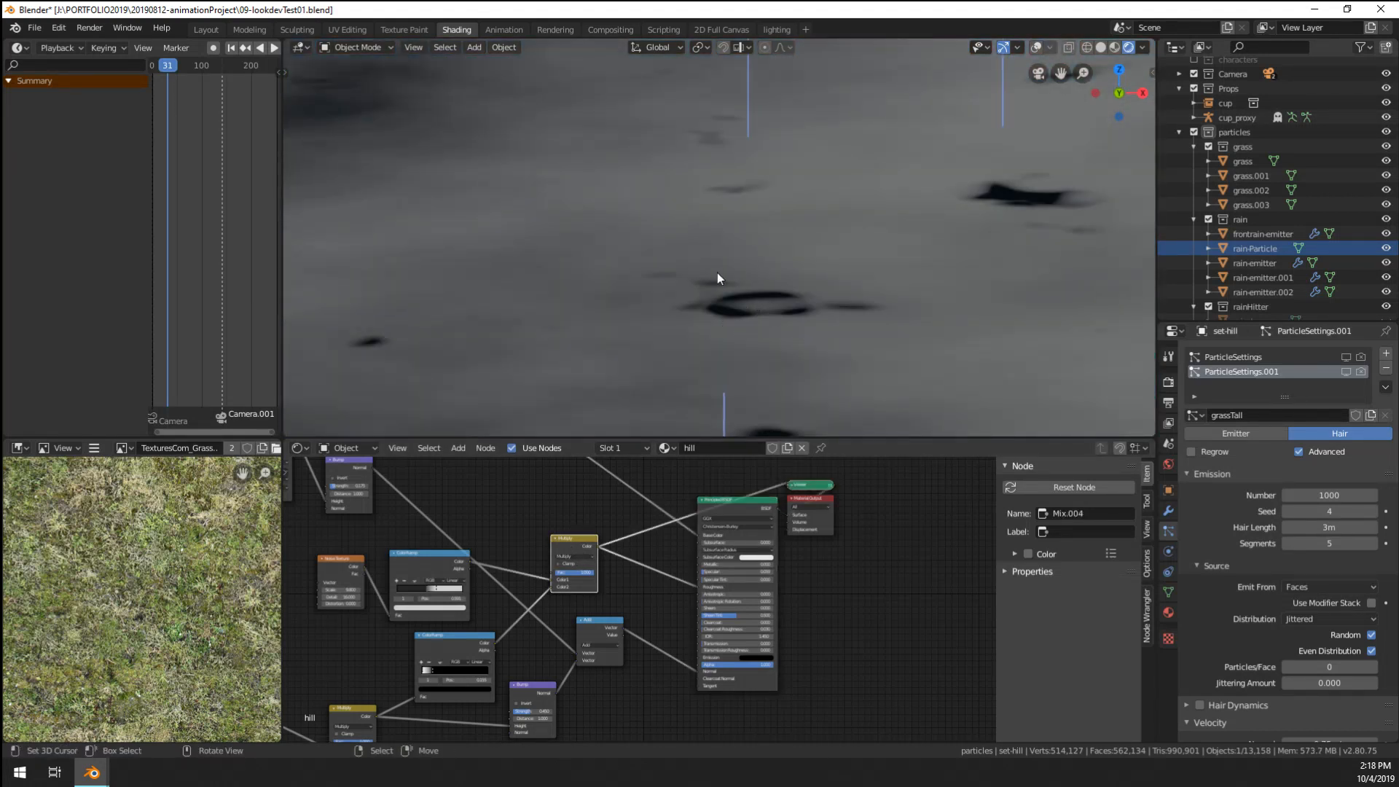
left_click(750, 510, "ctrl+shift")
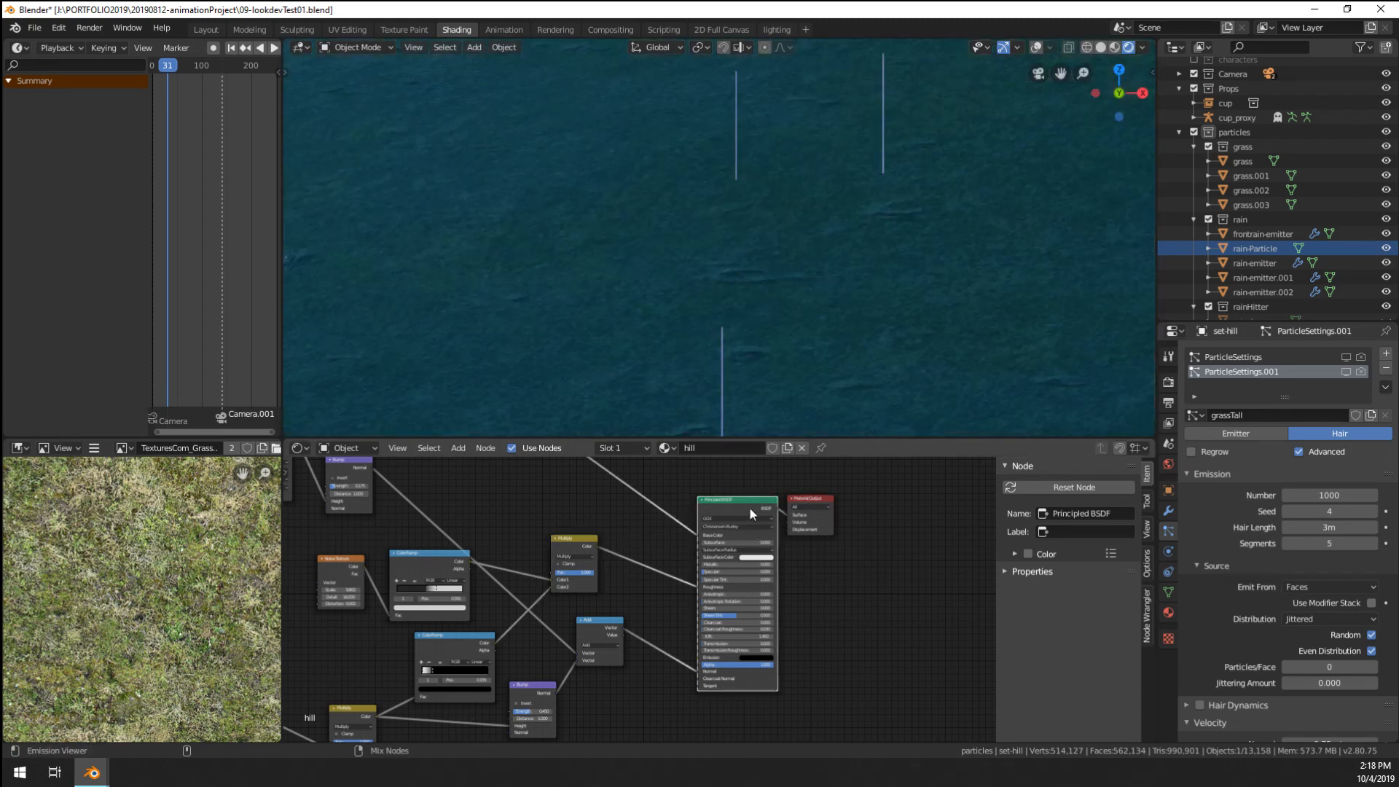
scroll(727, 292, "down", 3)
middle_click_drag(727, 293, 490, 239)
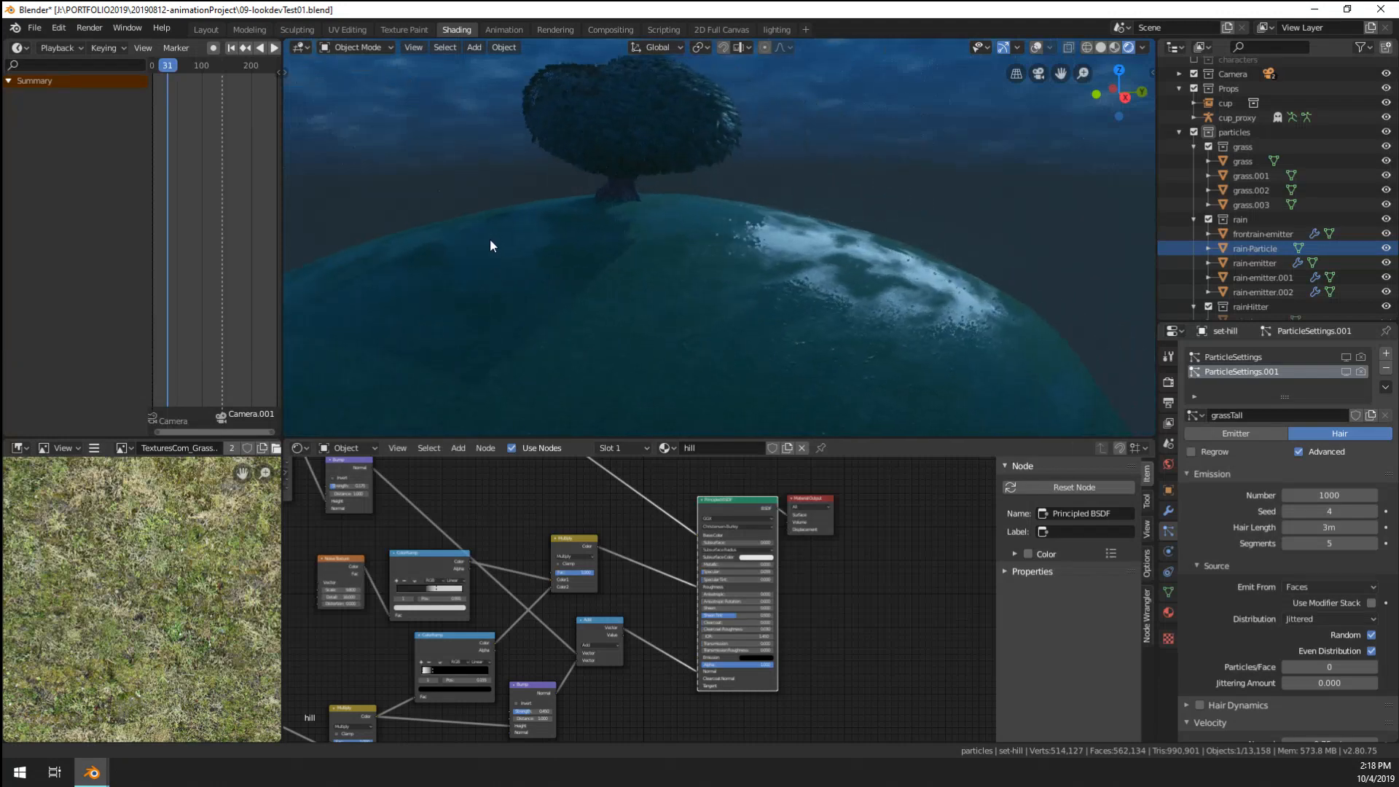
scroll(772, 318, "up", 3)
middle_click_drag(818, 322, 670, 242)
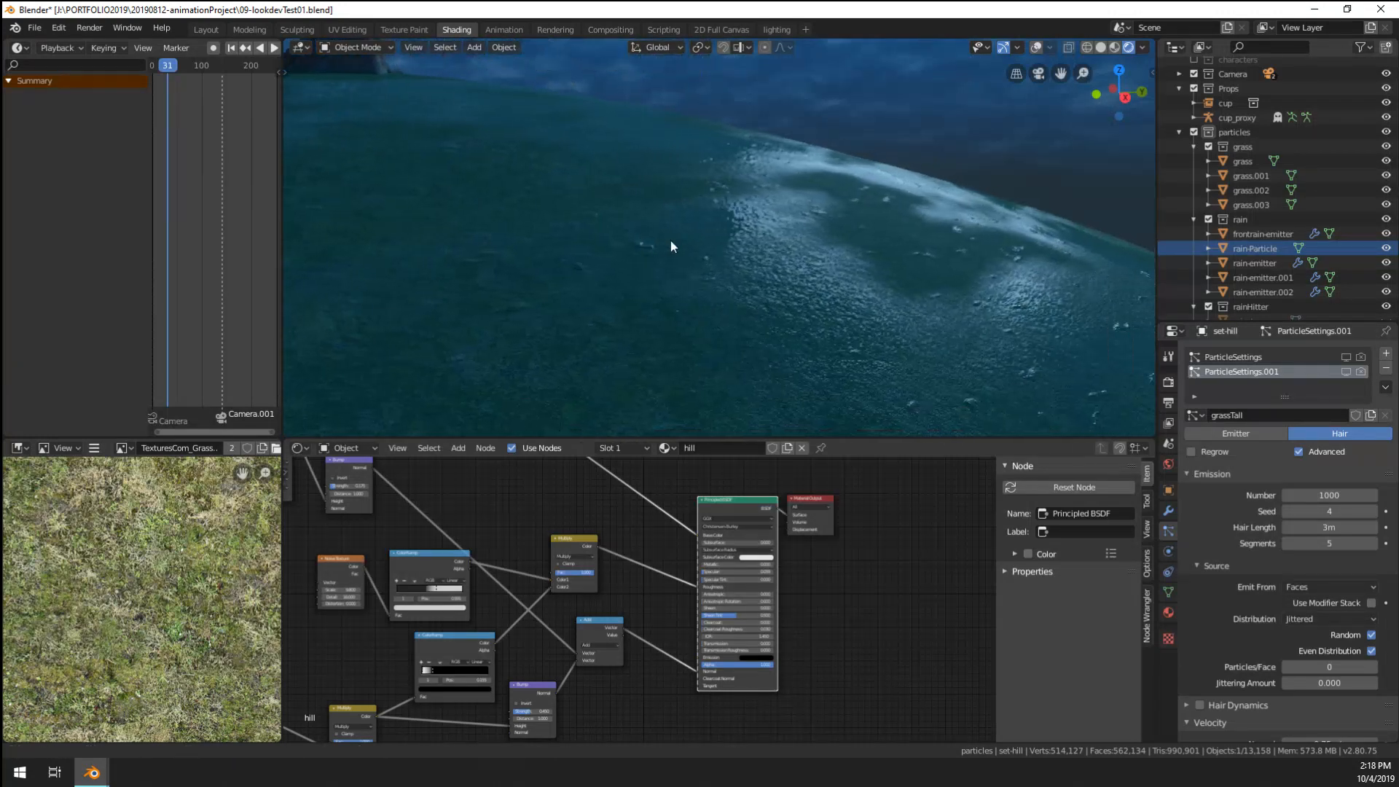
key("space")
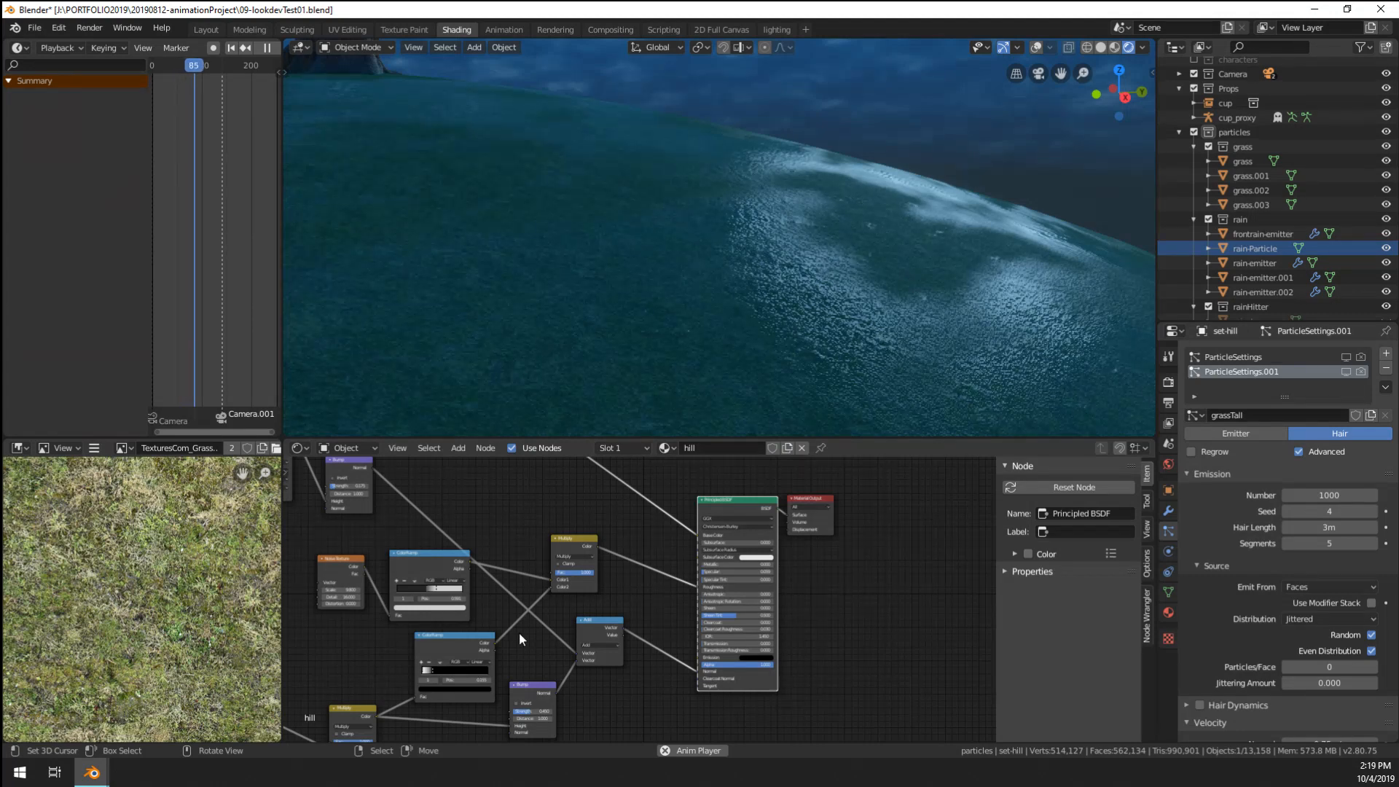
key("space")
- Set the driver expression on the Z location of the Mapping node feeding the scale 90 noise to frame/250
middle_click_drag(518, 631, 660, 666)
scroll(660, 666, "up", 3)
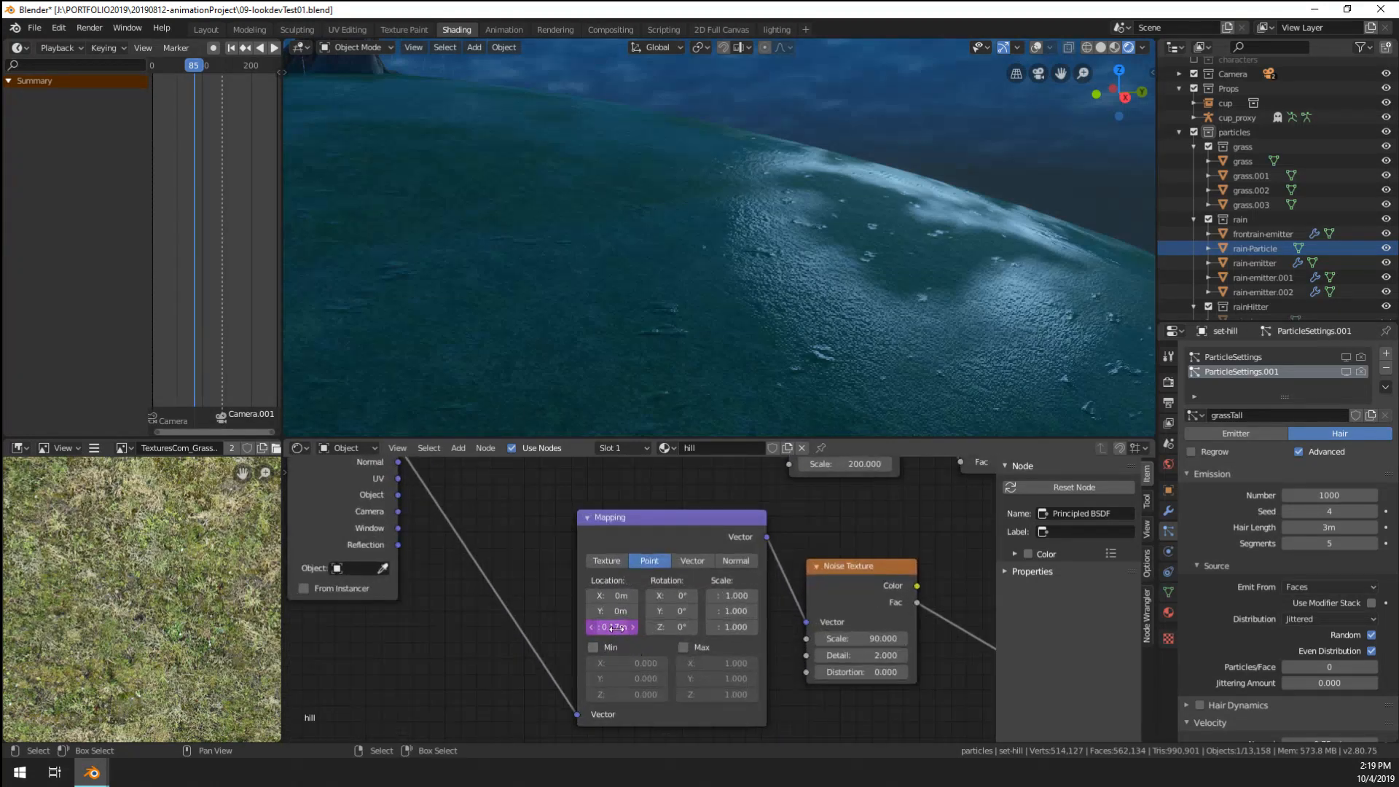
right_click(609, 625)
left_click(558, 510)
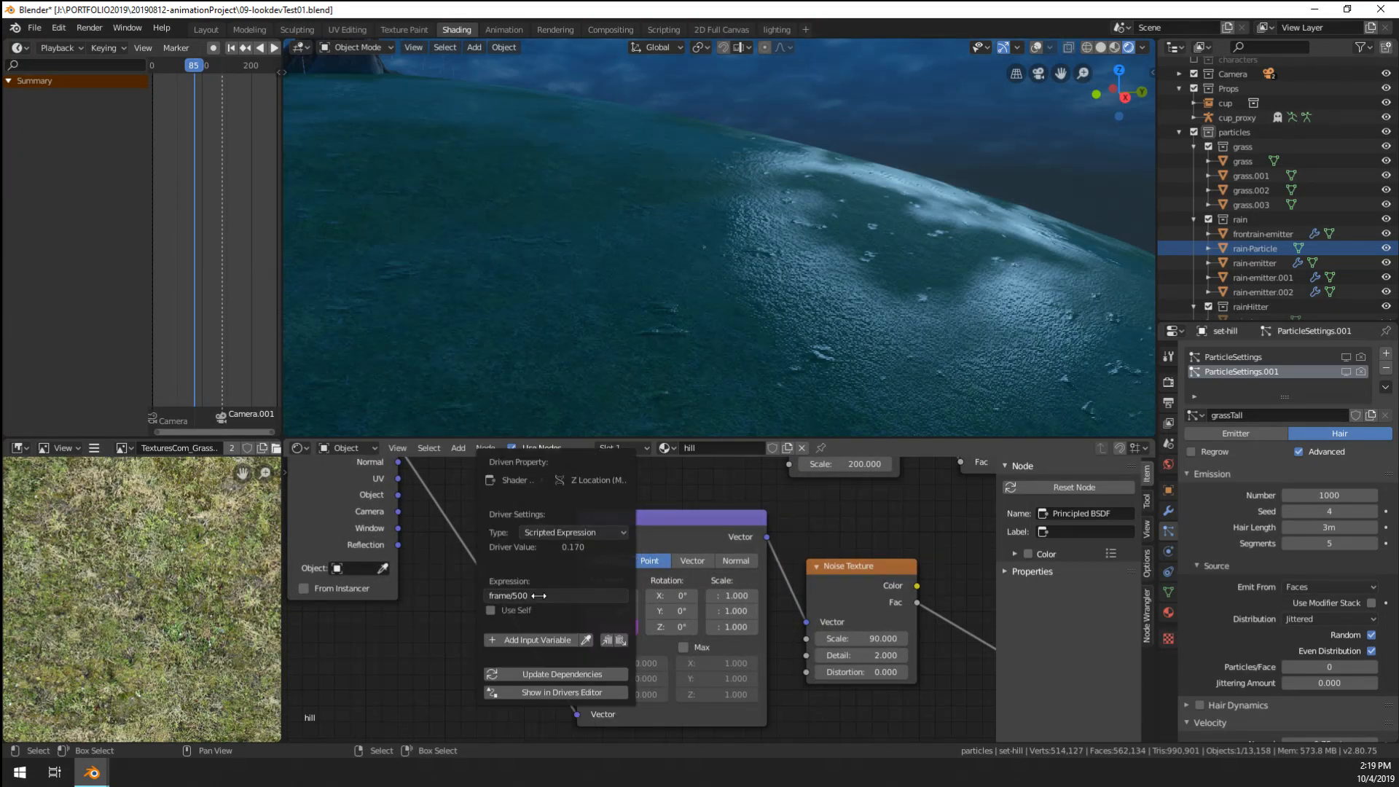
left_click(555, 595)
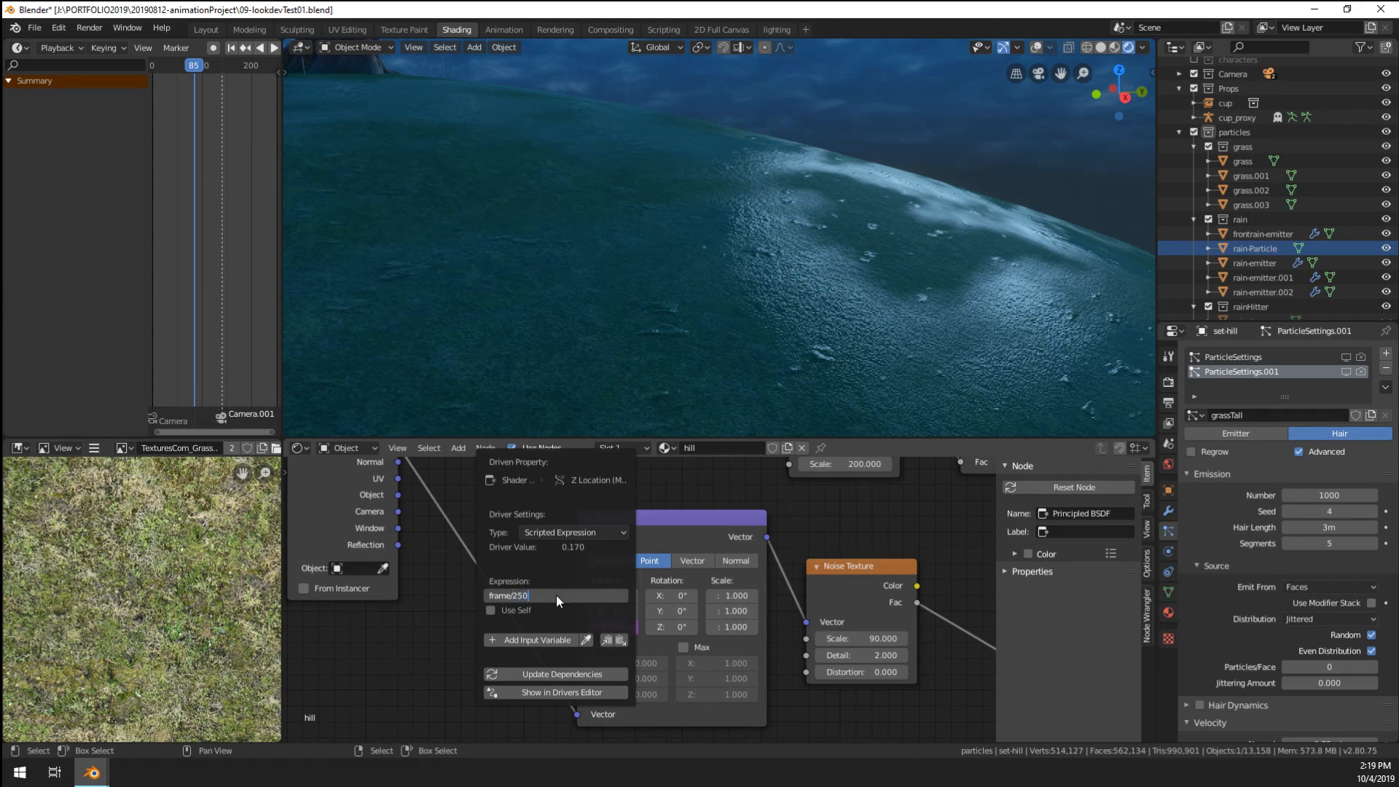
type("frame/250")
key("Return")
- Play the animation through the scene camera and enable the characters collection
key("space")
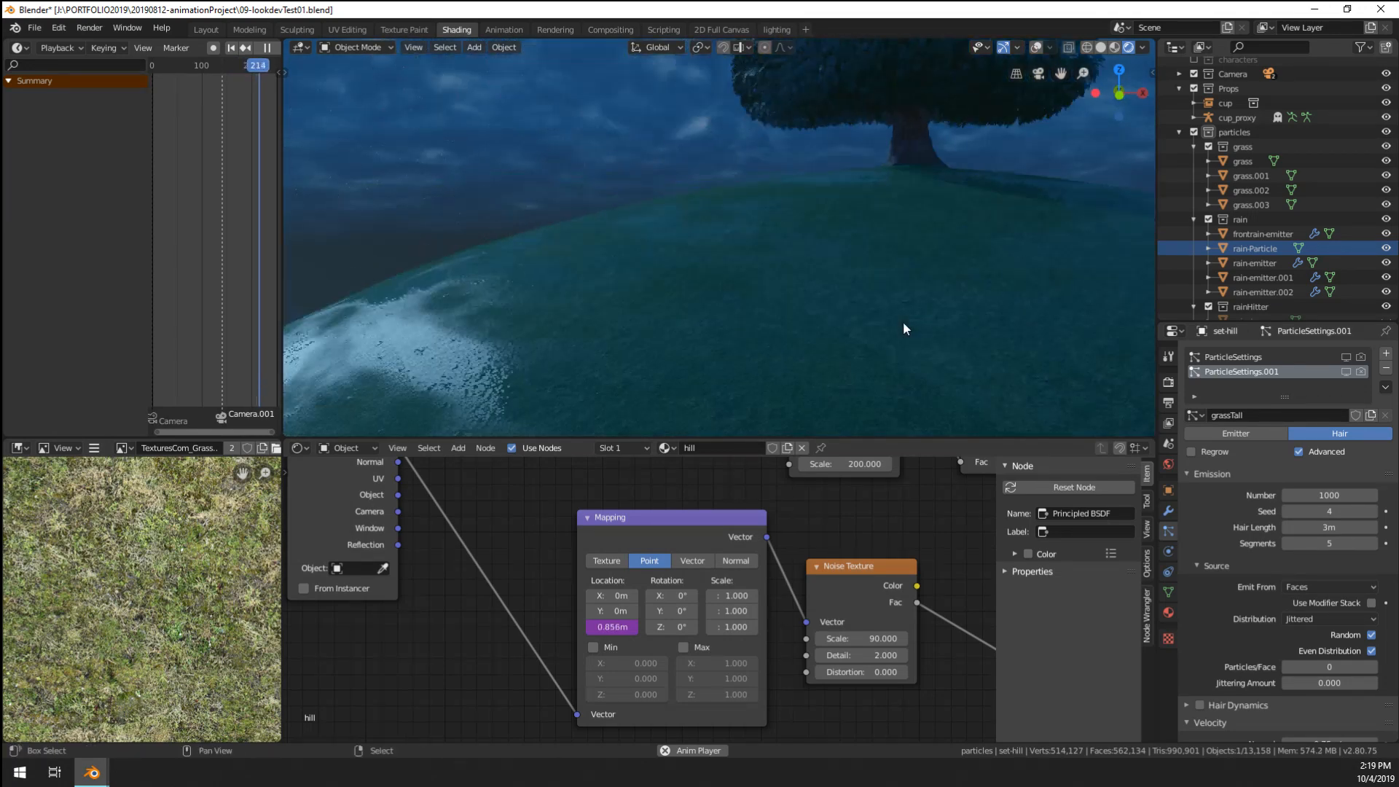
key("KP_0")
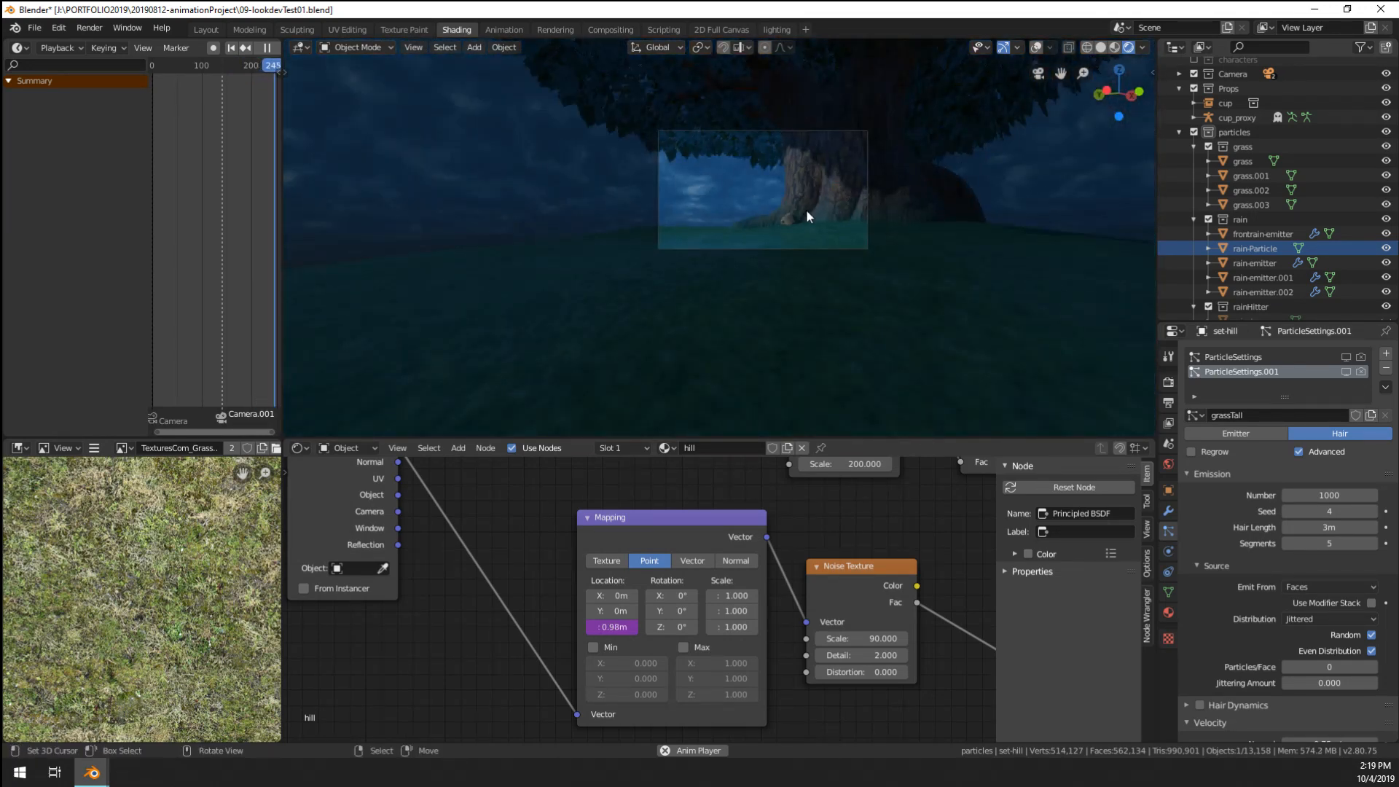
key("Home")
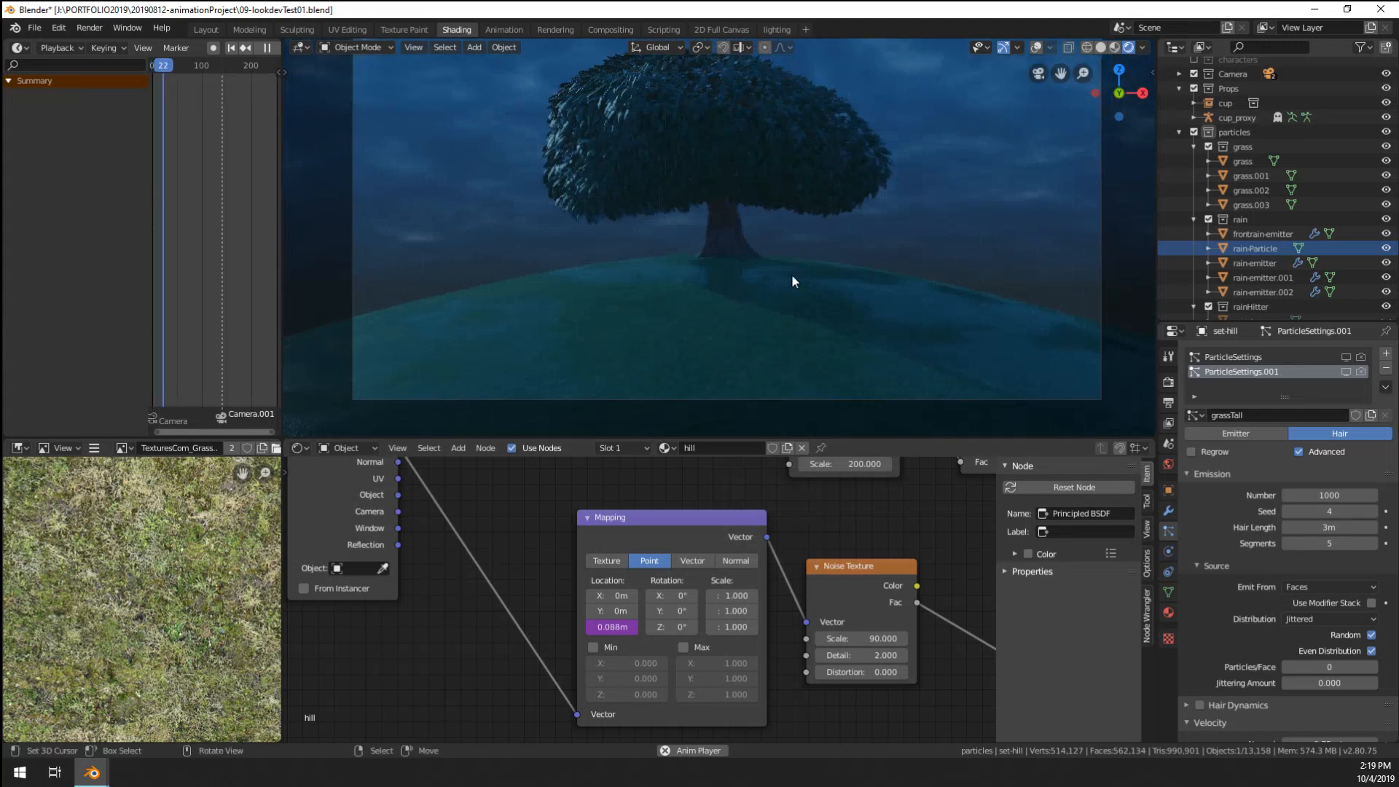
scroll(1253, 132, "up", 5)
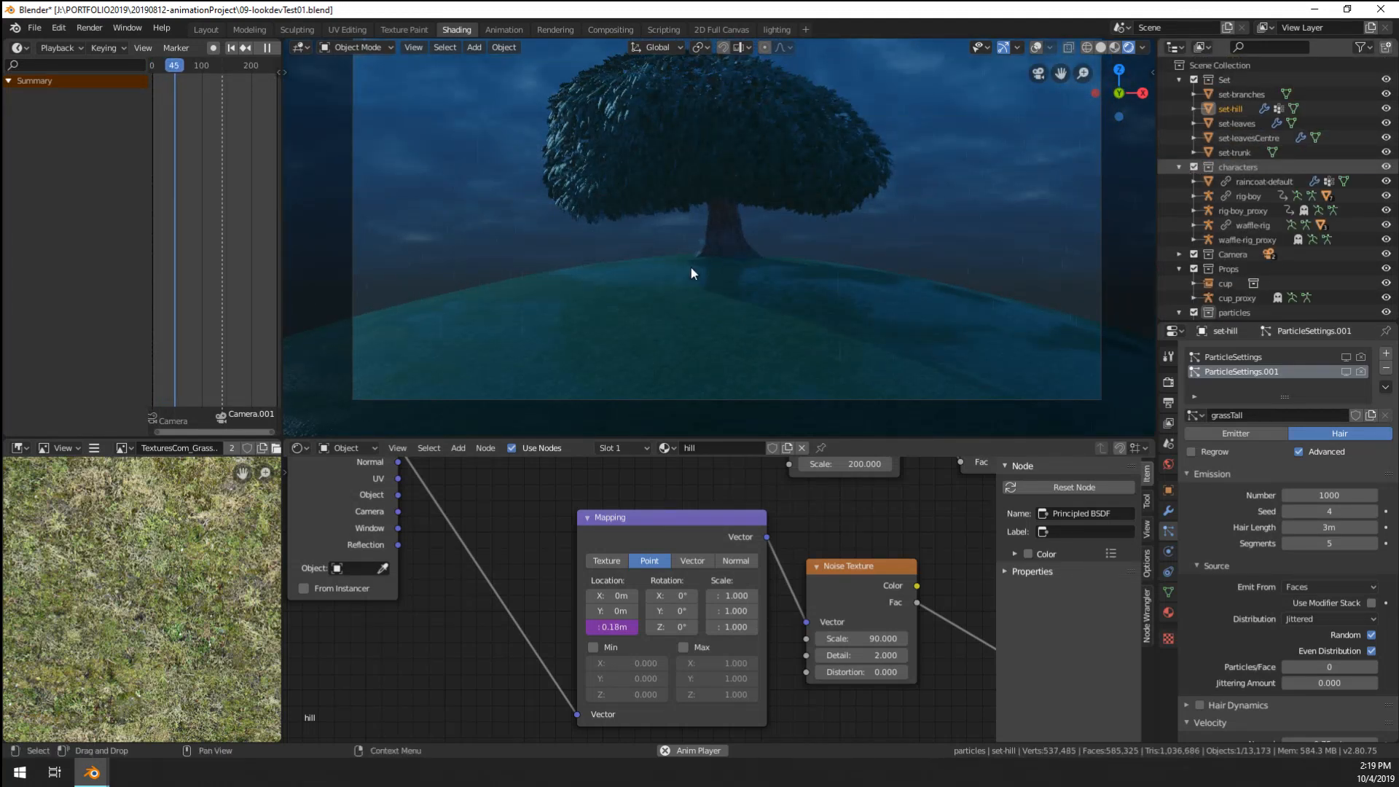
key("Home")
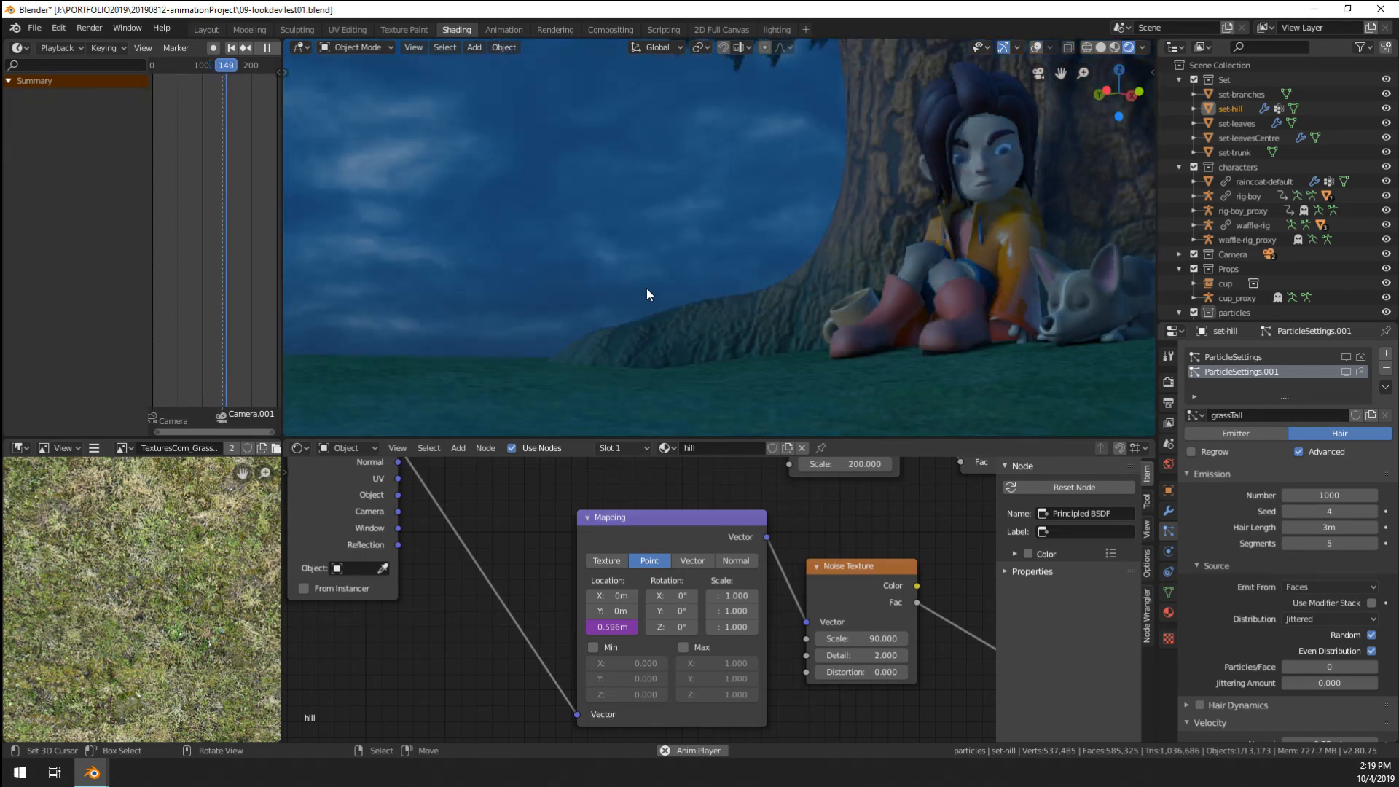
- Examine the close-up shot of the characters under the tree from the camera and the surrounding ground
key("space")
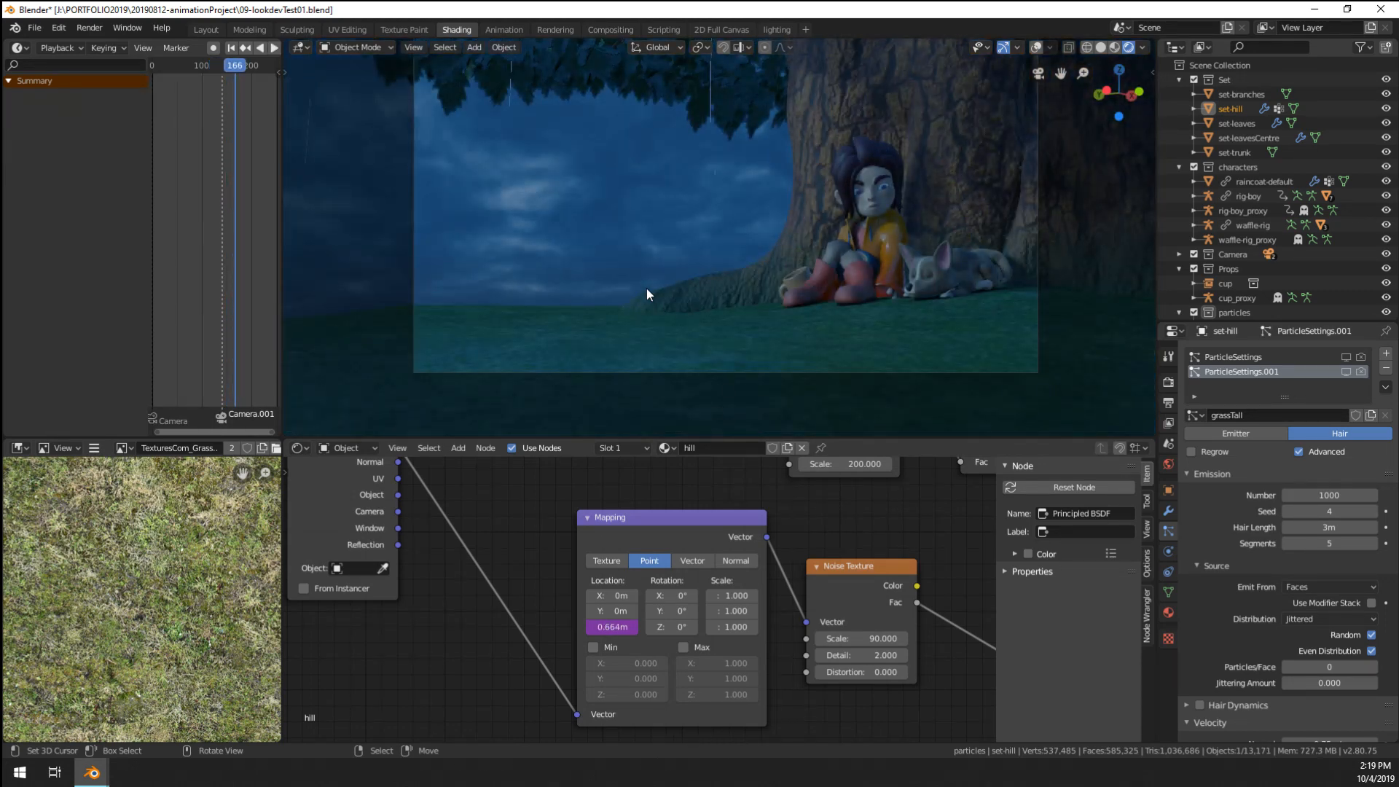
key("space")
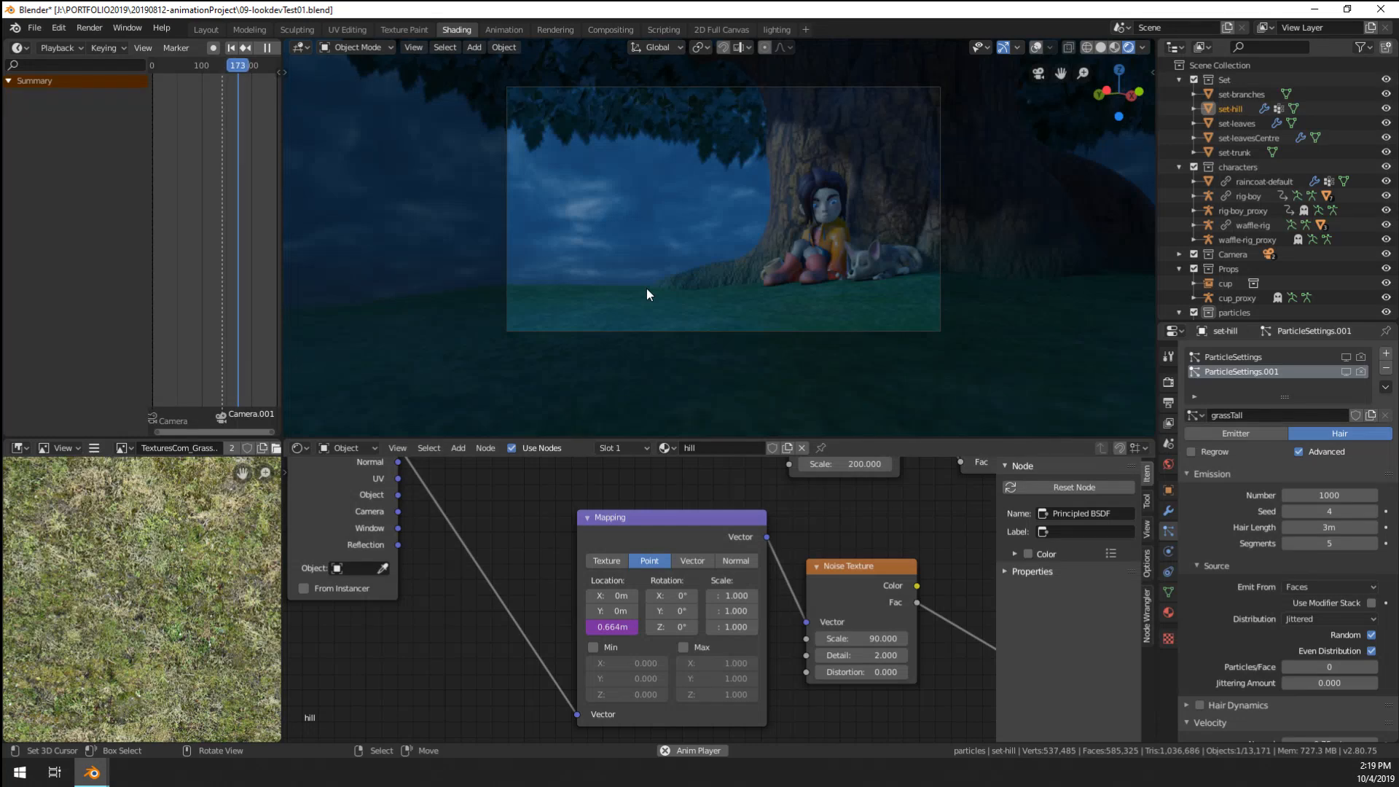
scroll(715, 199, "down", 4)
key("space")
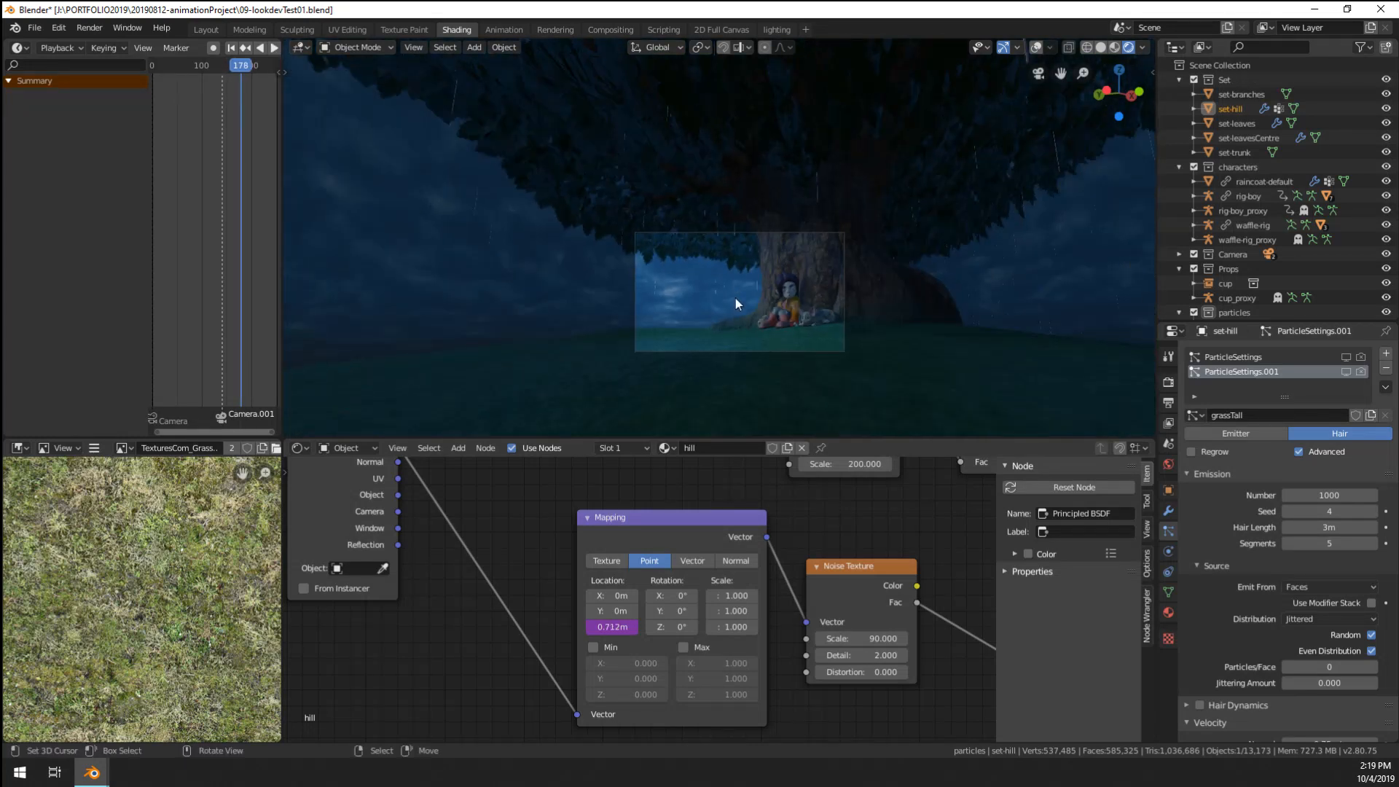
middle_click_drag(736, 298, 653, 329)
key("KP_0")
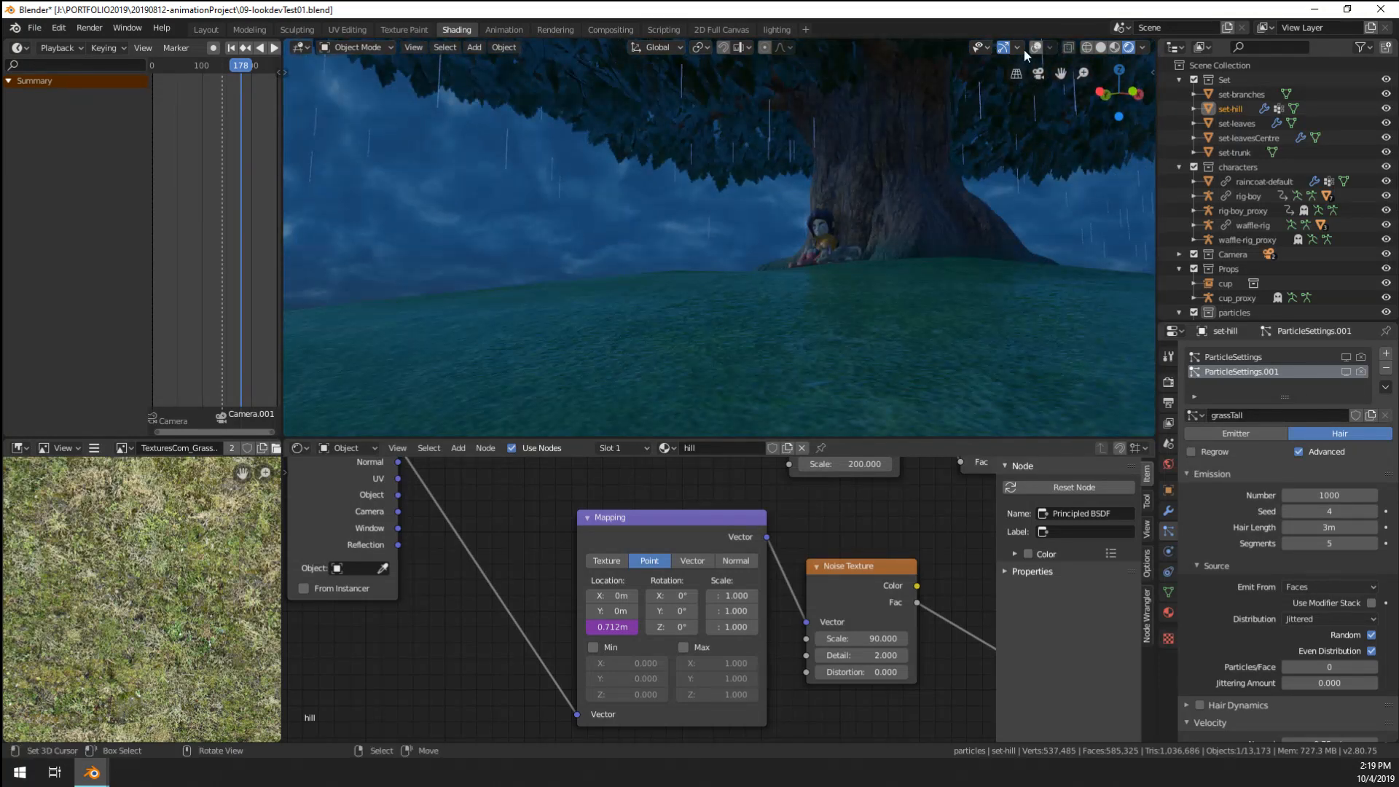
- Turn on viewport overlays to select the rain emitter above the tree, and set its particle lifetime to 10
left_click(1034, 47)
middle_click_drag(758, 233, 645, 252)
middle_click_drag(646, 242, 701, 104)
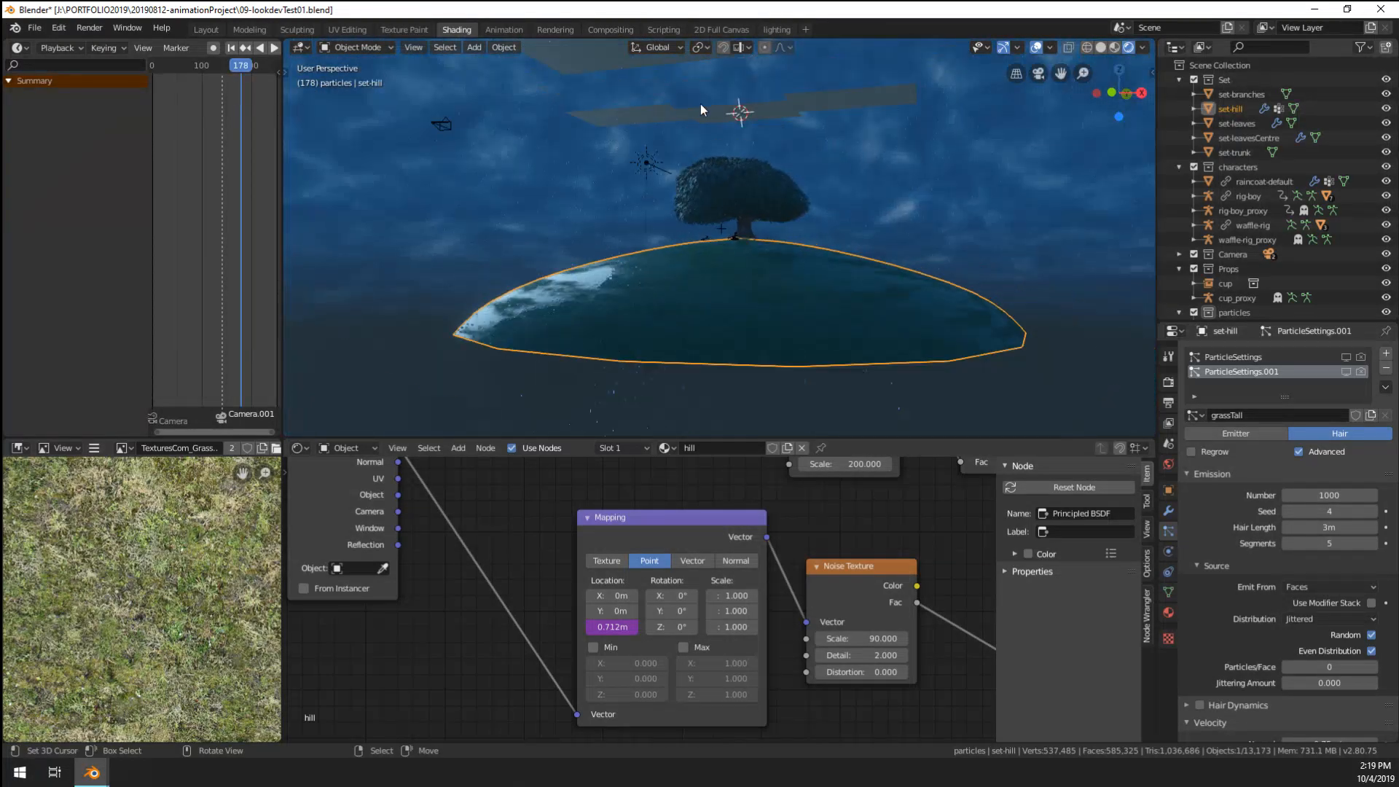
left_click(736, 110)
mouse_move(734, 156)
middle_mouse_down()
mouse_move(684, 216)
mouse_move(767, 223)
mouse_move(701, 273)
mouse_move(719, 286)
middle_mouse_up()
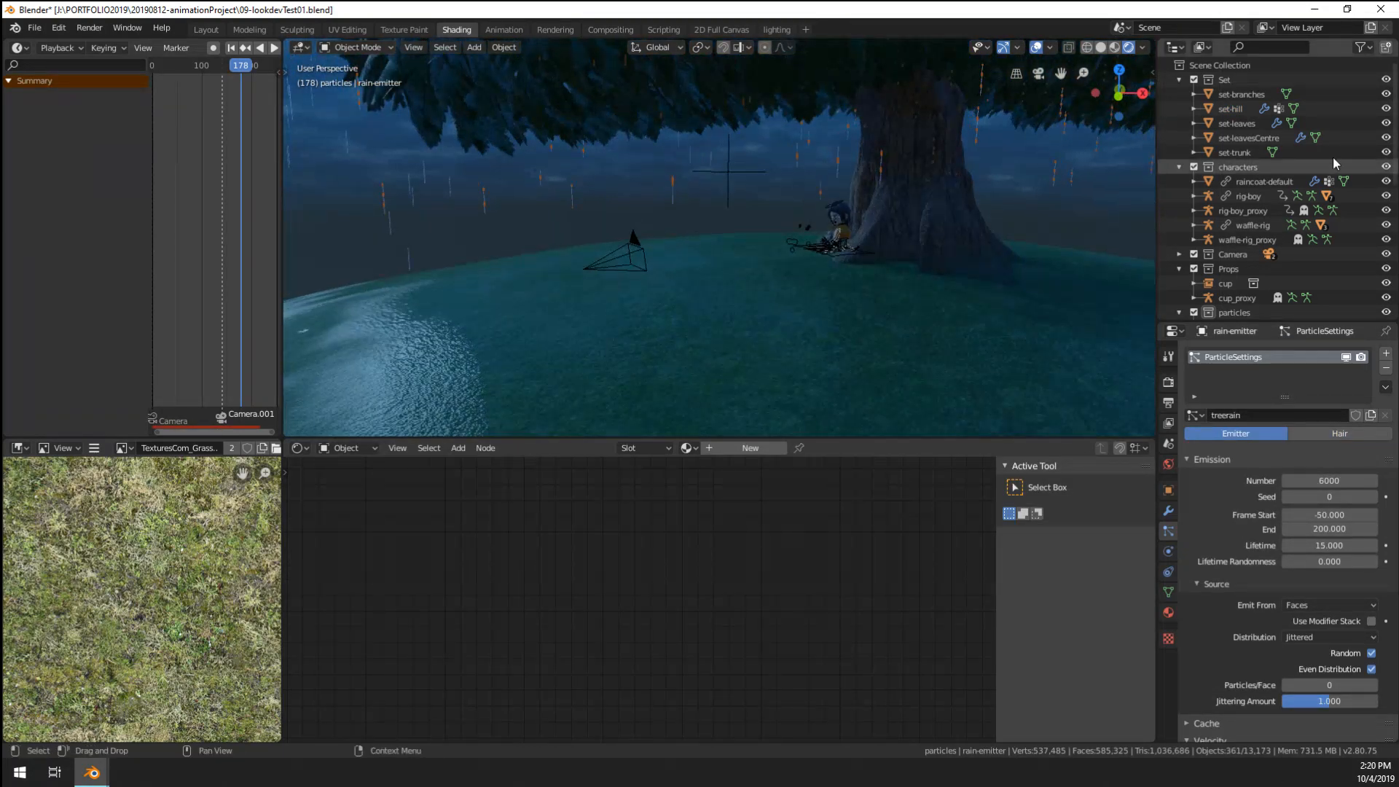
left_click(1331, 545)
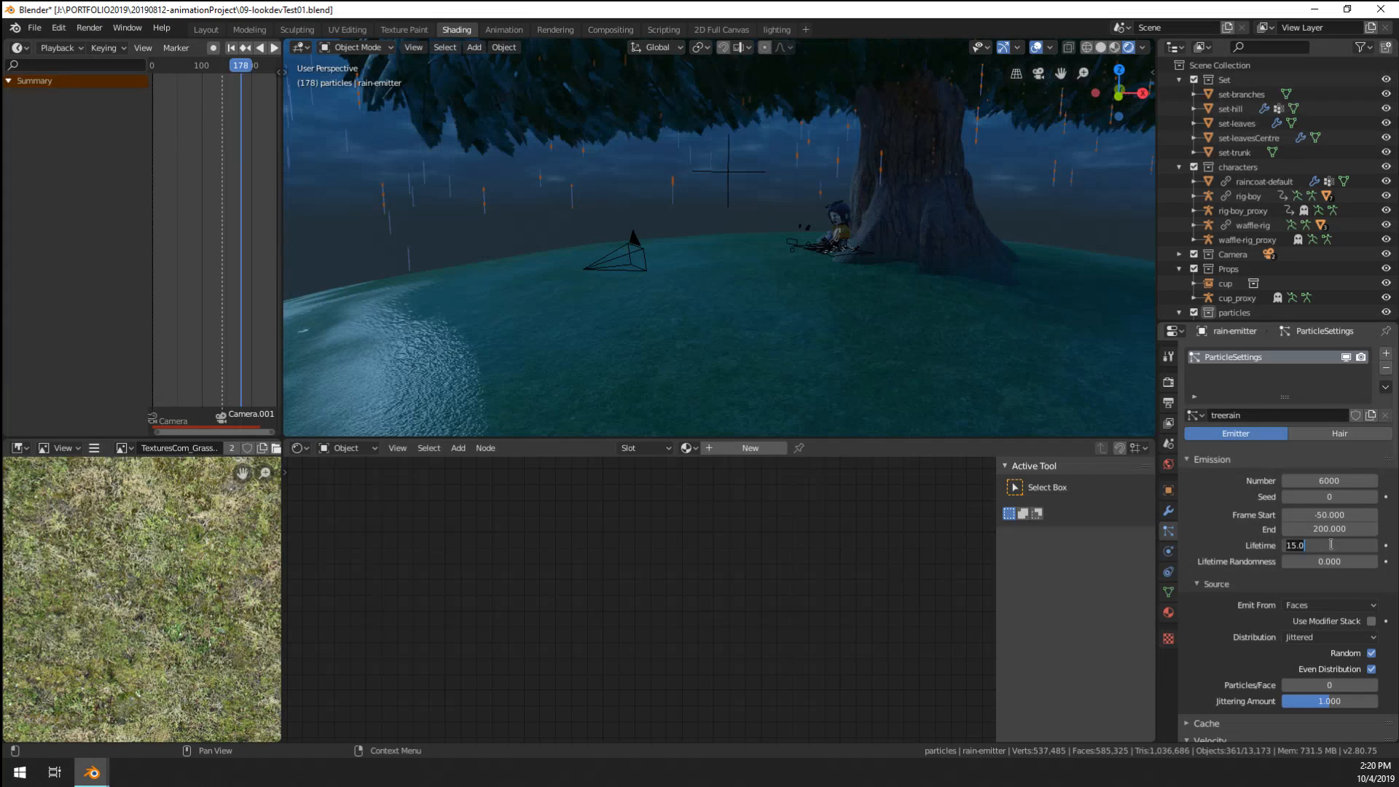
type("10")
key("Return")
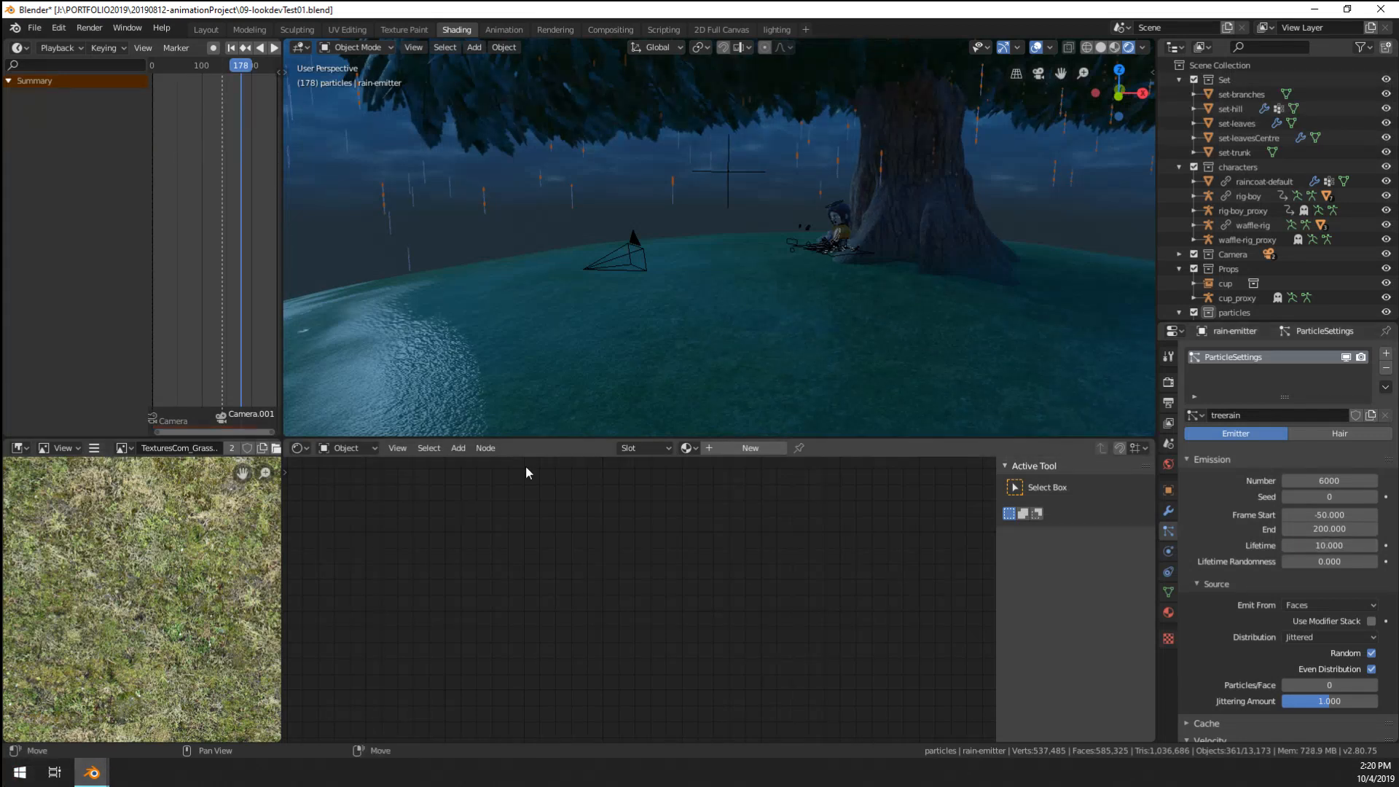
- Play the rain simulation and inspect the rainfall around the tree from a distance and through the camera
key("space")
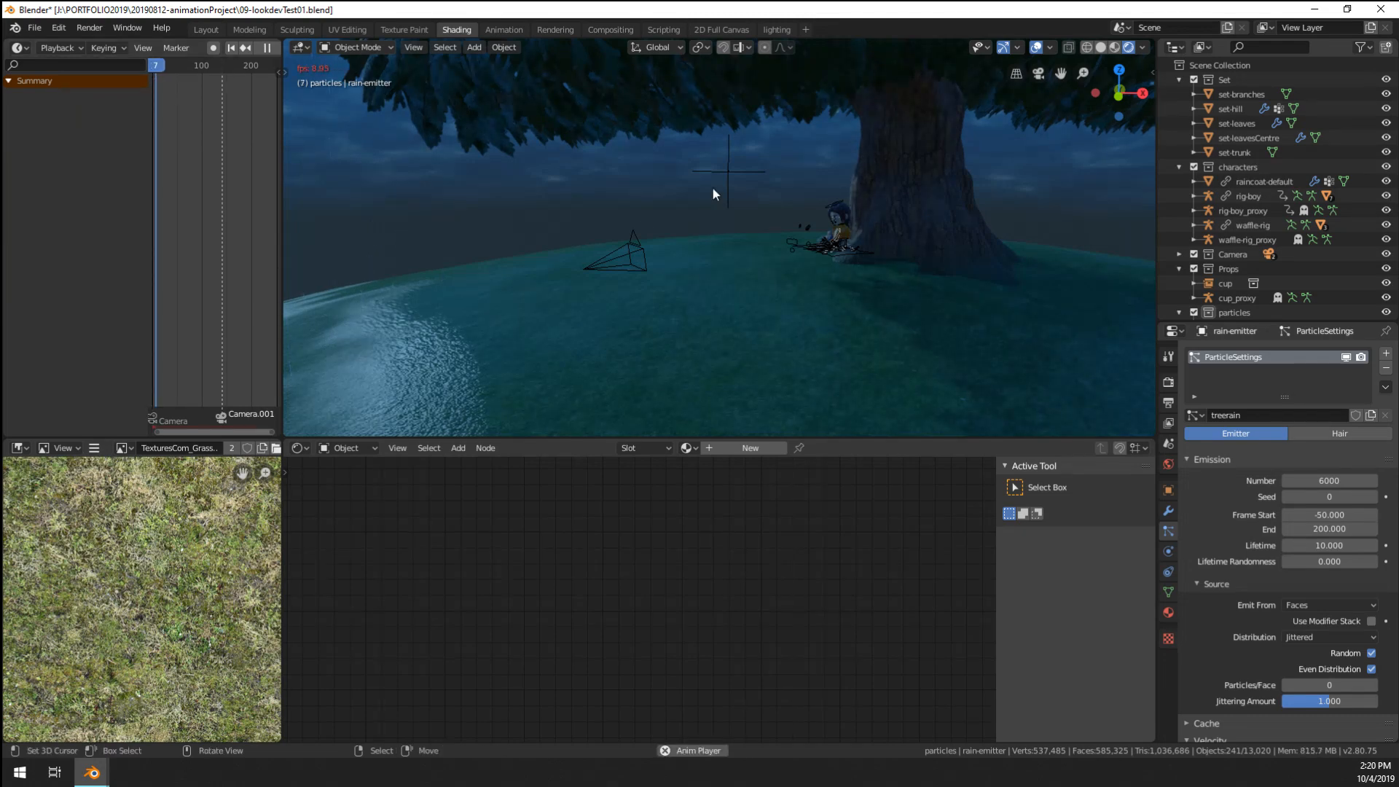
scroll(713, 188, "down", 5)
key("space")
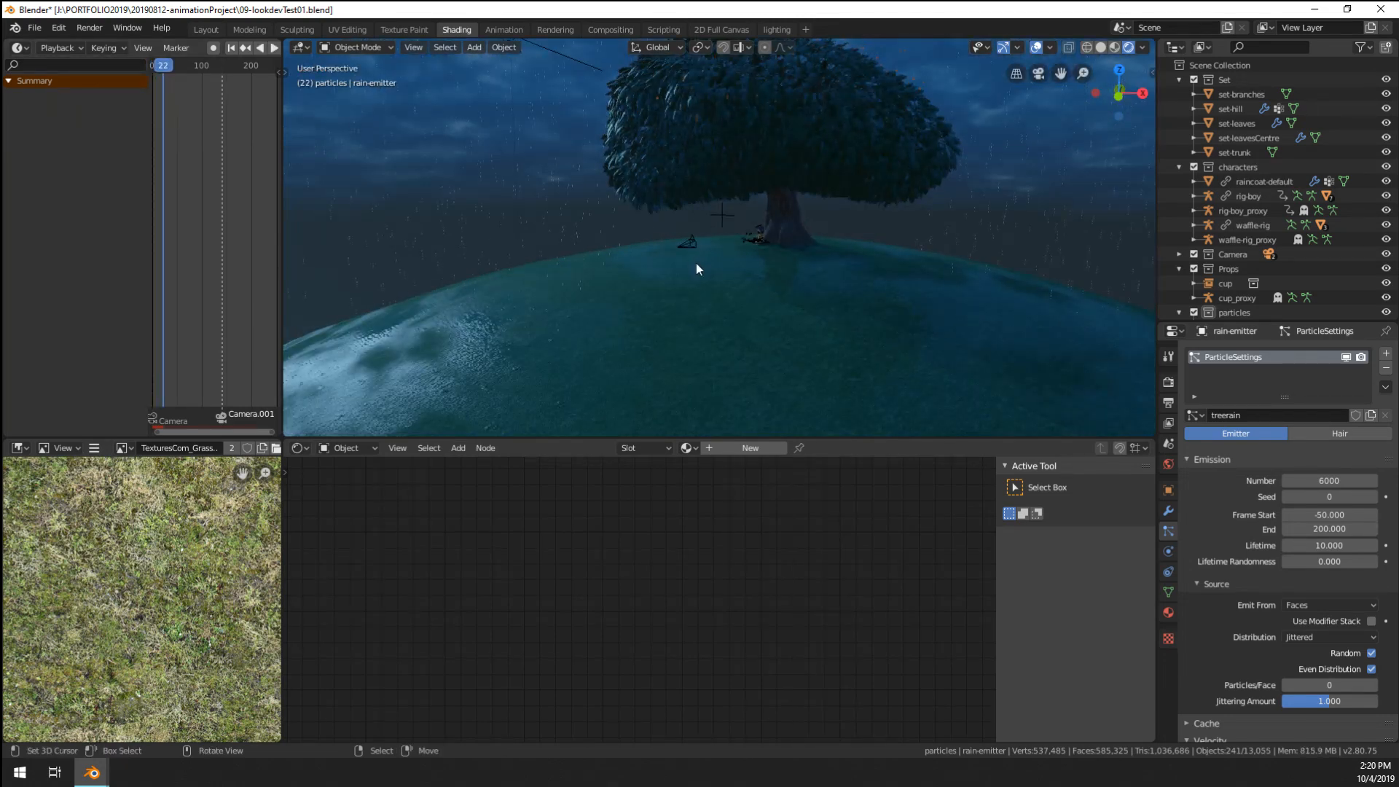
scroll(697, 264, "up", 4)
key("KP_0")
scroll(695, 264, "up", 2)
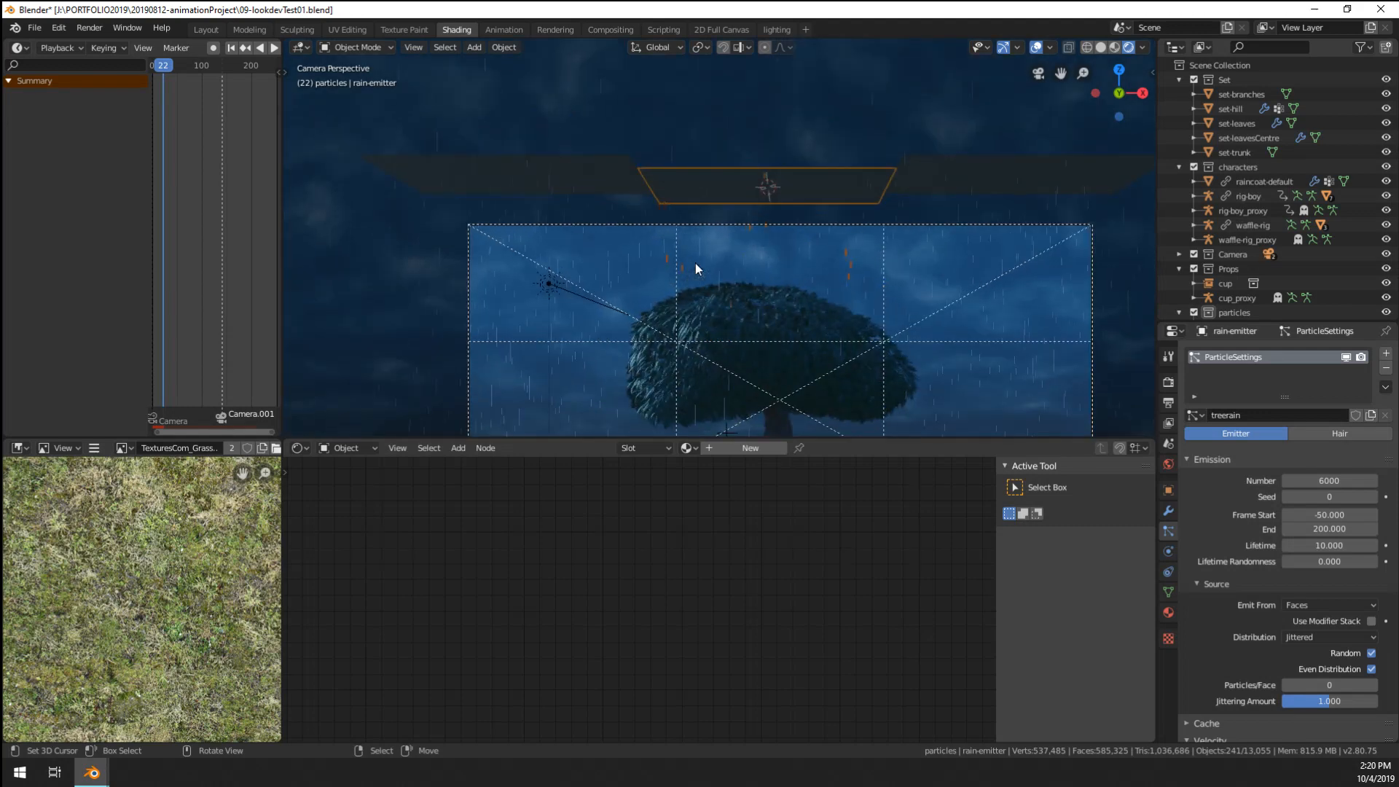
- Jump to the close-up camera shot near frame 153 and play the animation to check the rain around the characters
key("space")
left_click(228, 300)
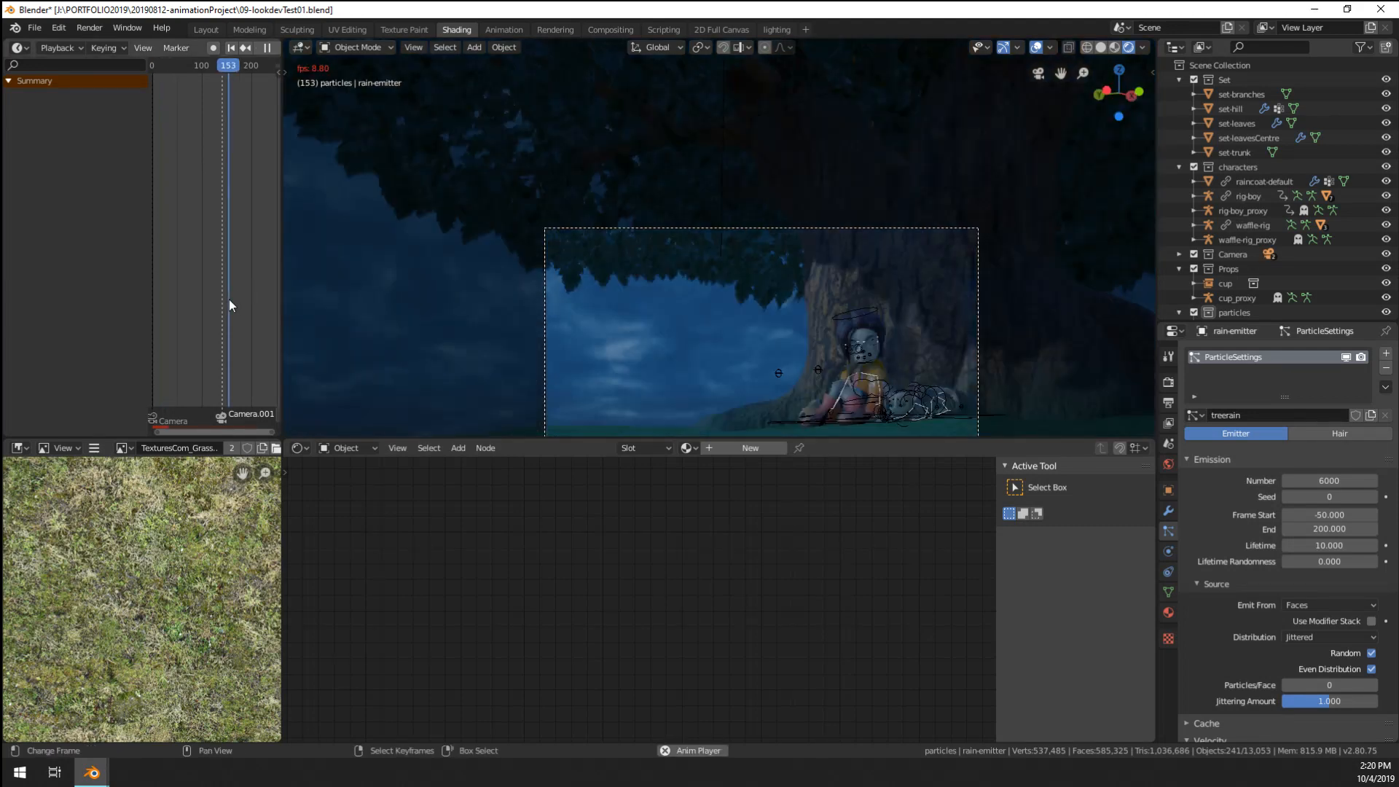
key("space")
key("space")
- Select rain-emitter.002 from above the hill and move it closer to the central rain emitter
middle_click_drag(737, 321, 860, 63)
scroll(733, 285, "down", 5)
left_click(860, 67)
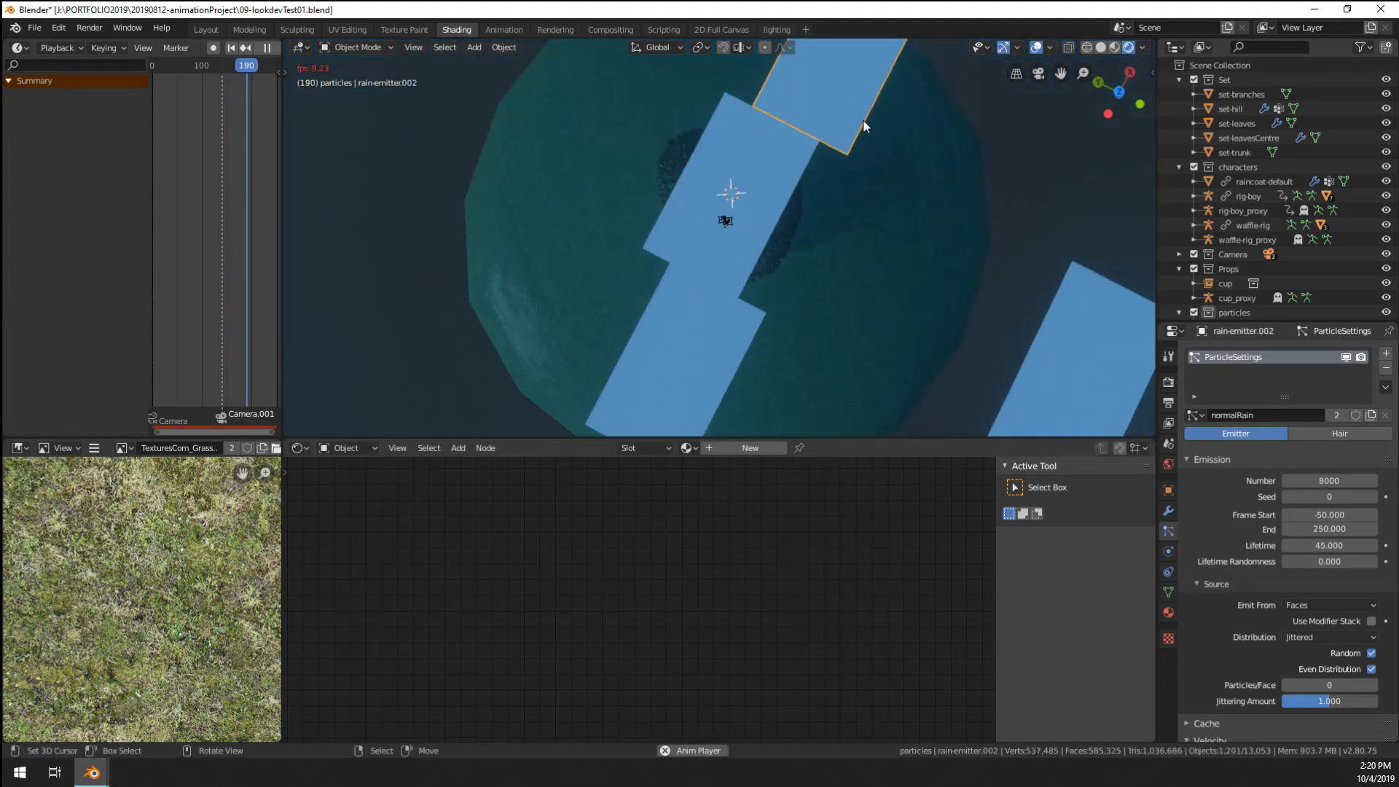
middle_click_drag(868, 134, 868, 172, "shift")
key("space")
key("g")
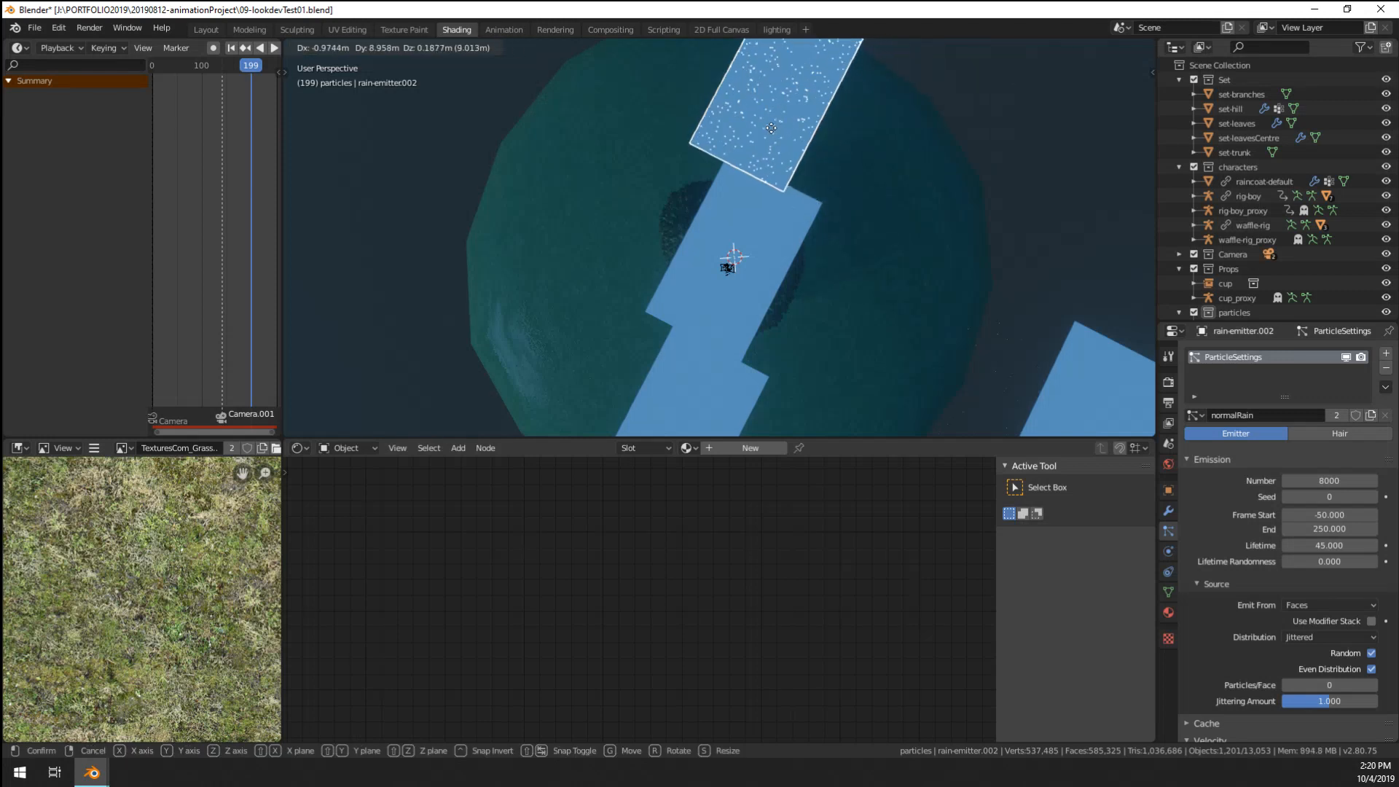
left_click(841, 296)
- Reposition rain-emitter.002 in the close-up camera view so it sits further towards the open side of the tree
key("KP_0")
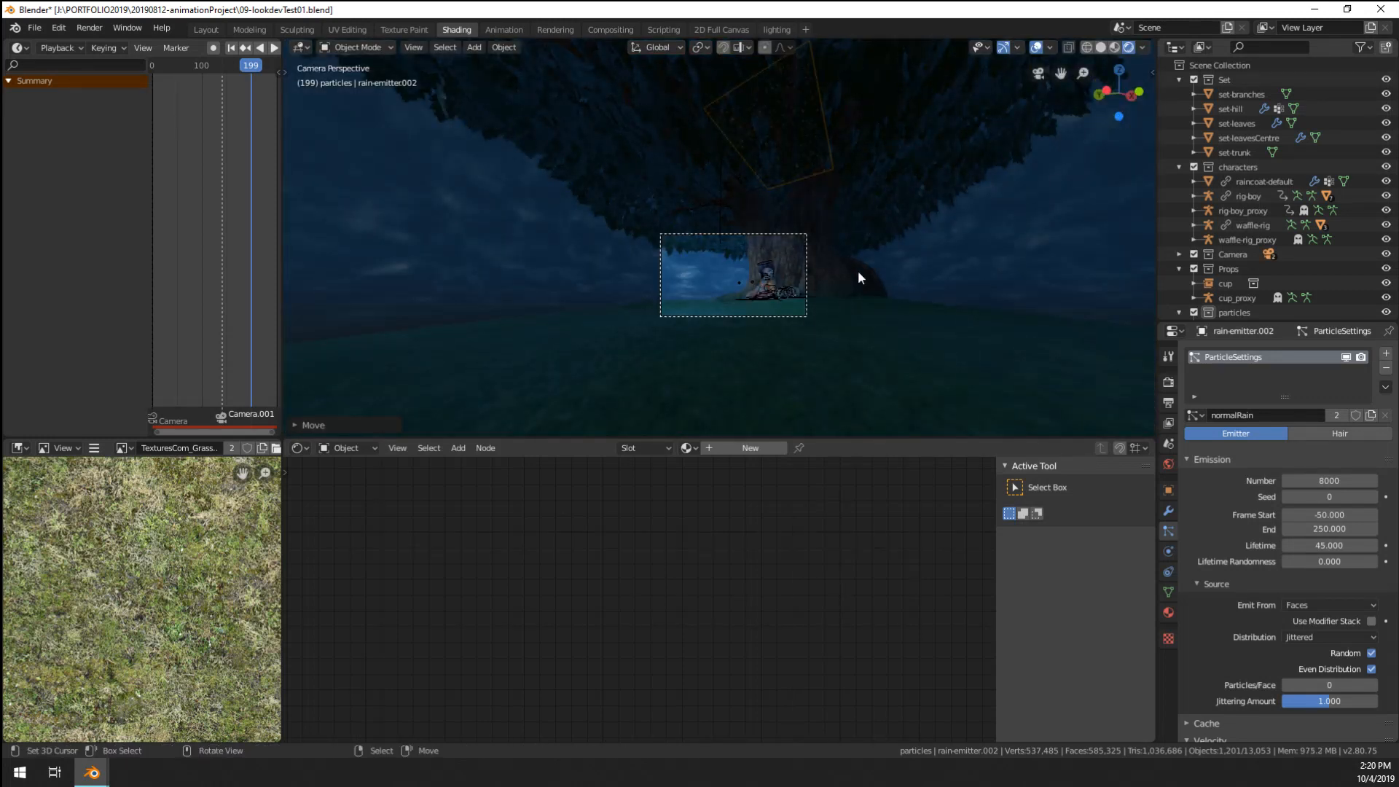
key("g")
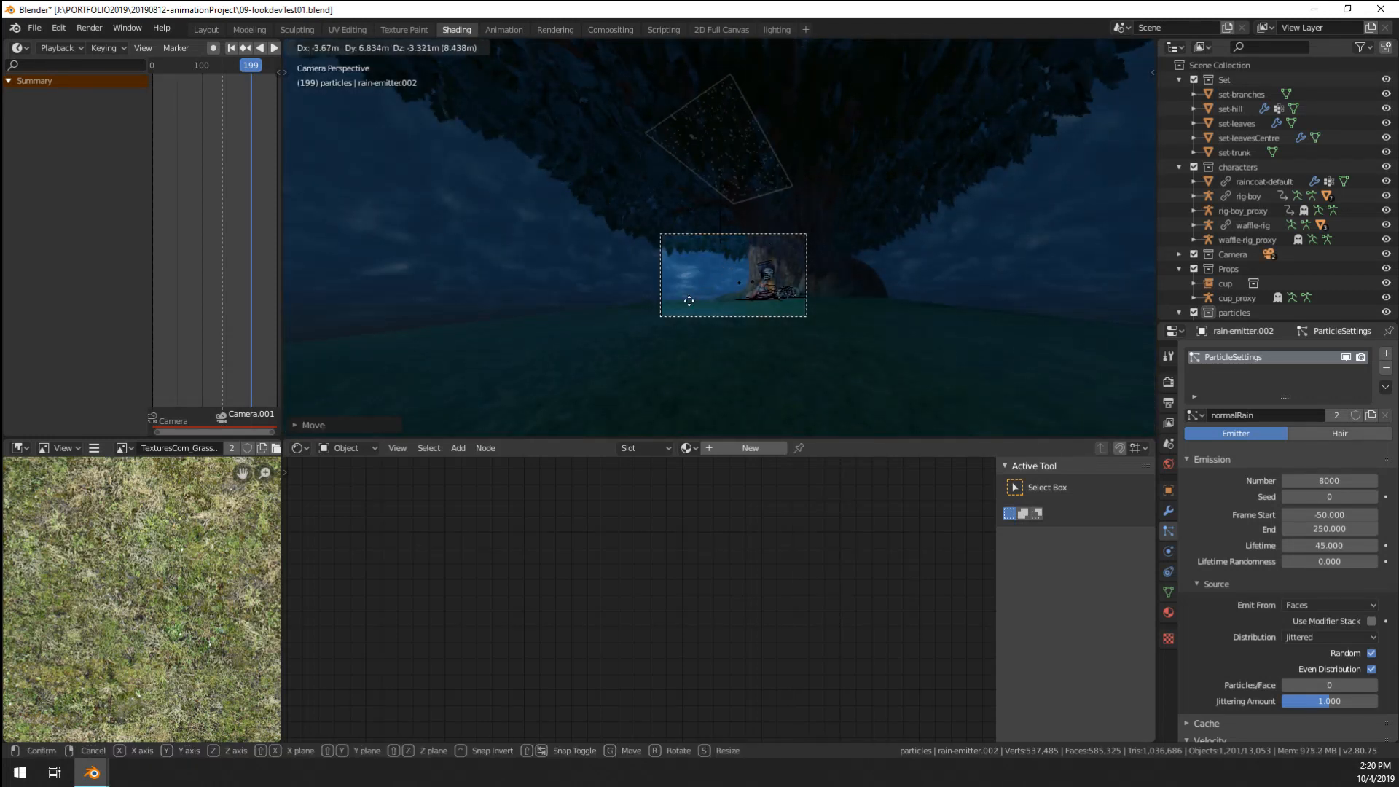
left_click(684, 311)
key("KP_0")
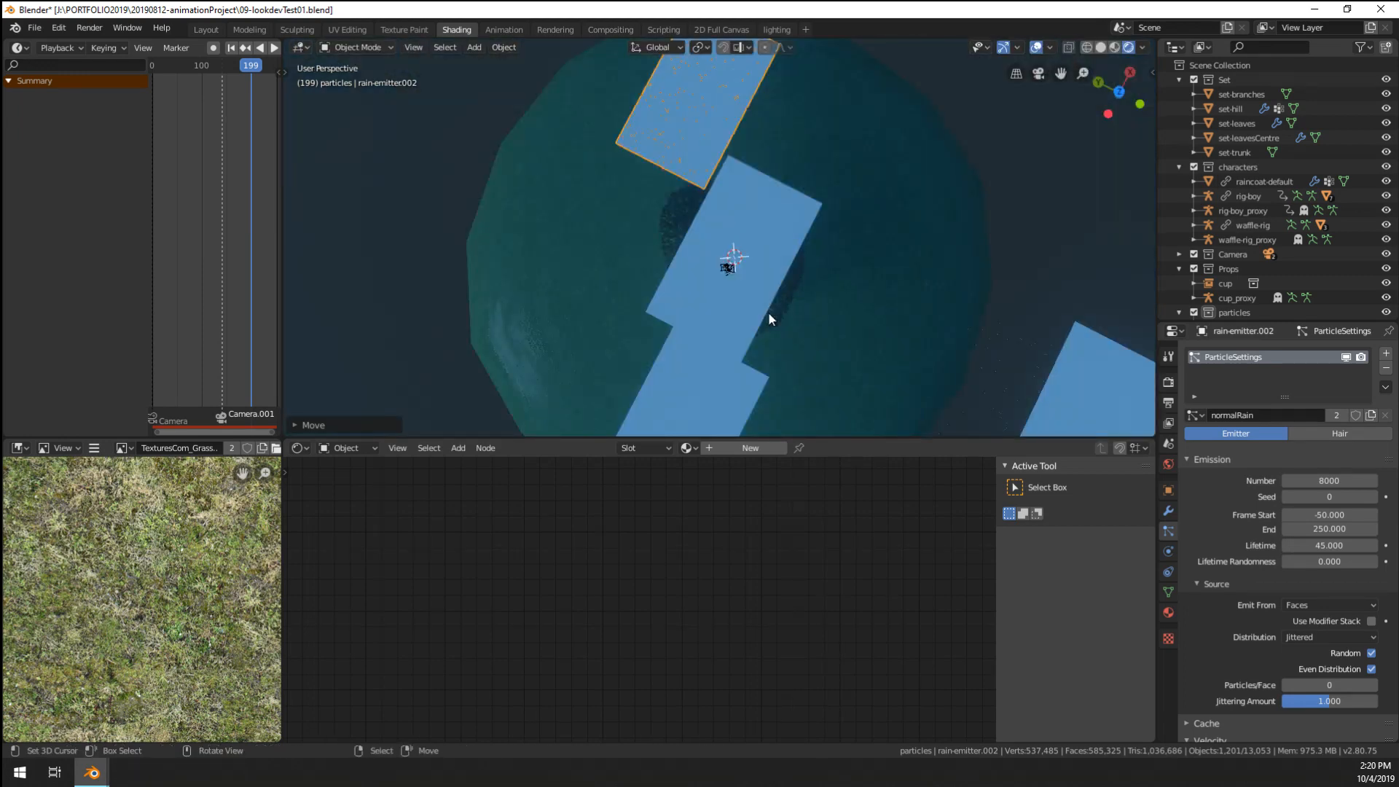
- At frame 82, move rain-emitter.002 about 7 m along X and 6 m upward, just above the wide shot's frame
left_click(192, 269)
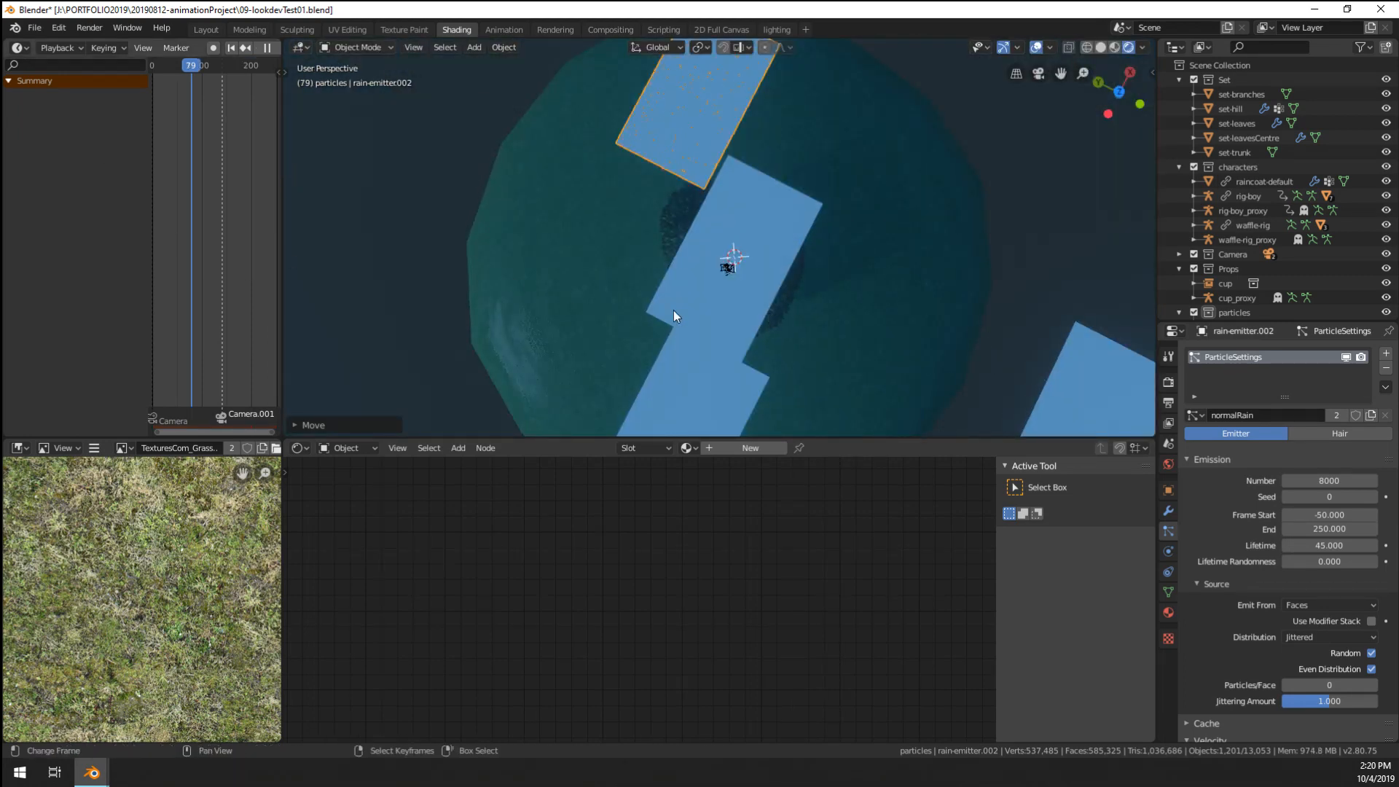
key("KP_0")
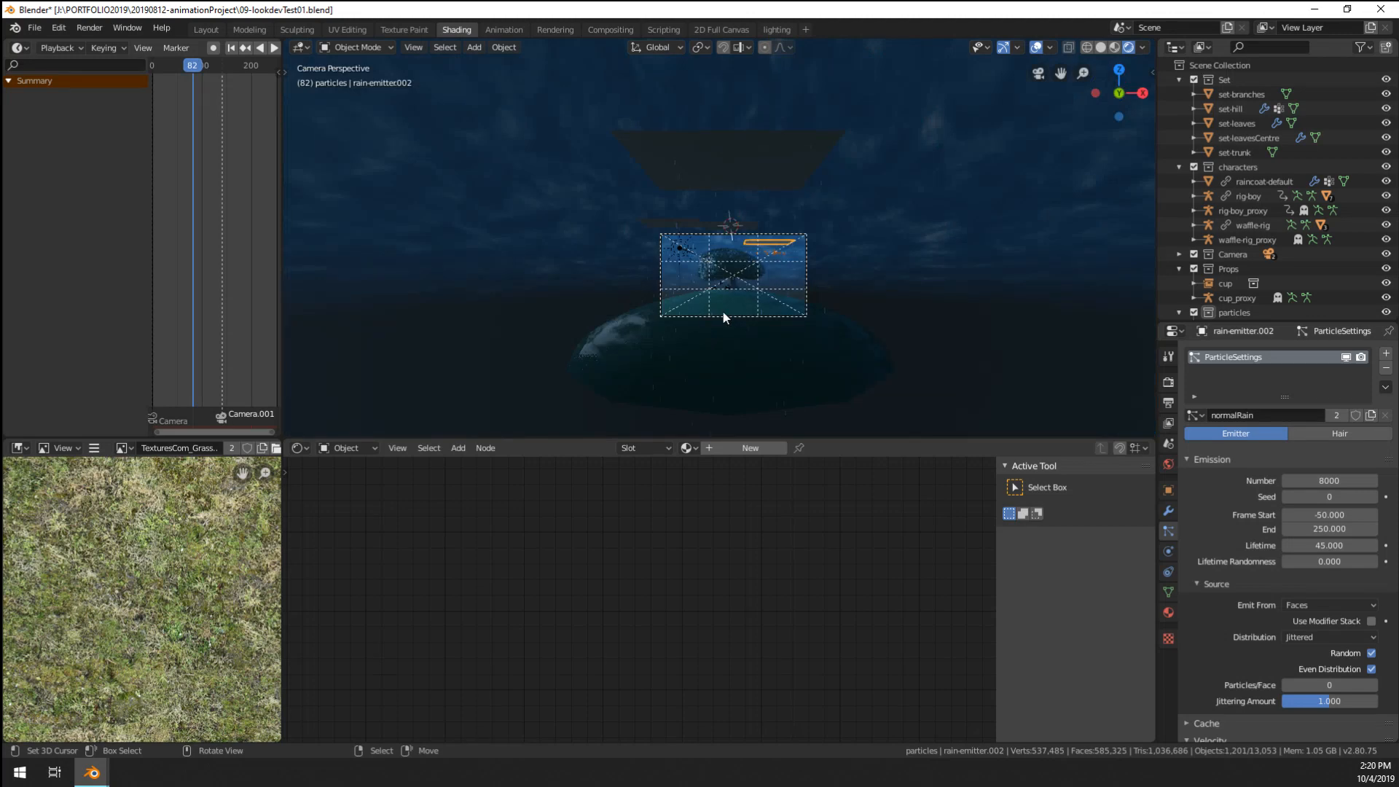
scroll(729, 312, "up", 4)
key("g")
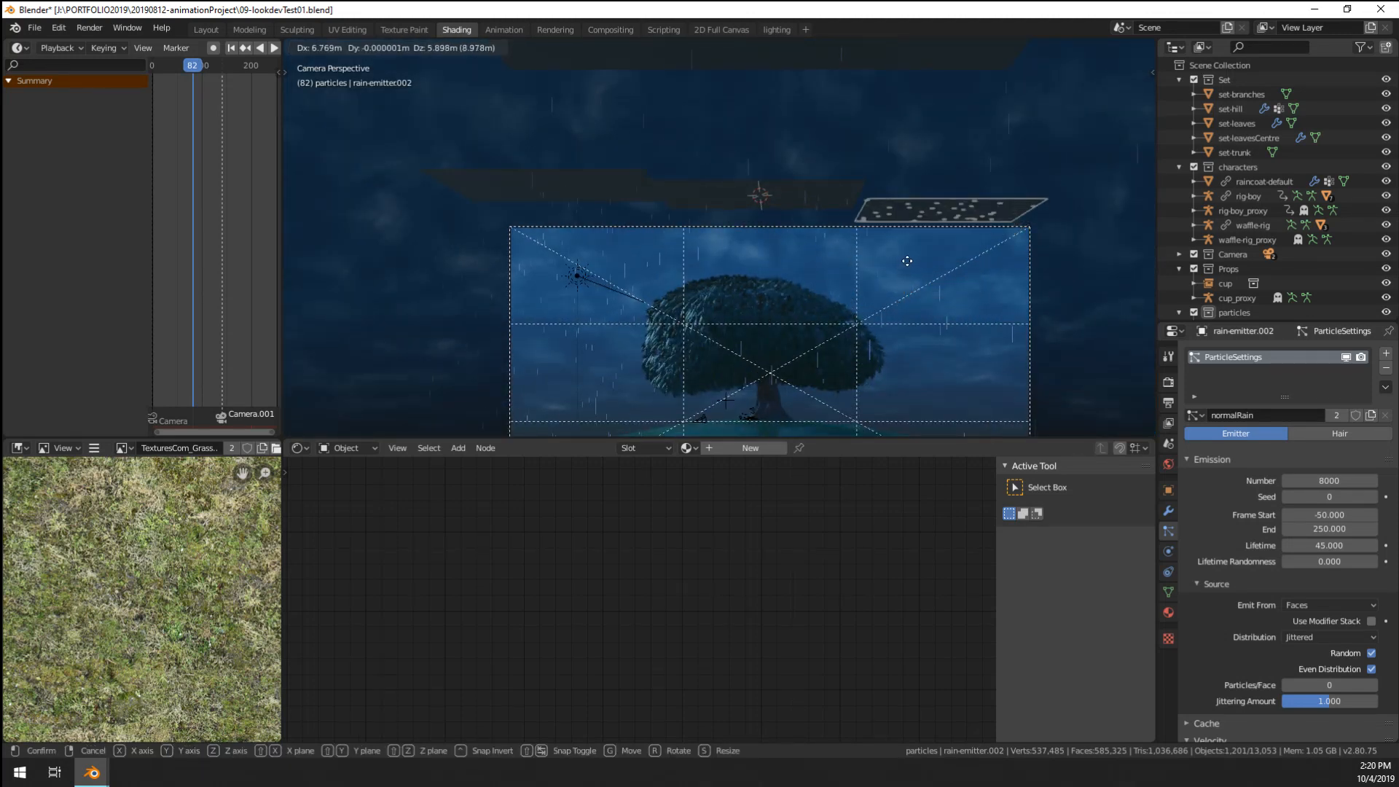
left_click(924, 319)
- Play the rain simulation in the wide shot from frame 82 to 113 and clear the selection
key("space")
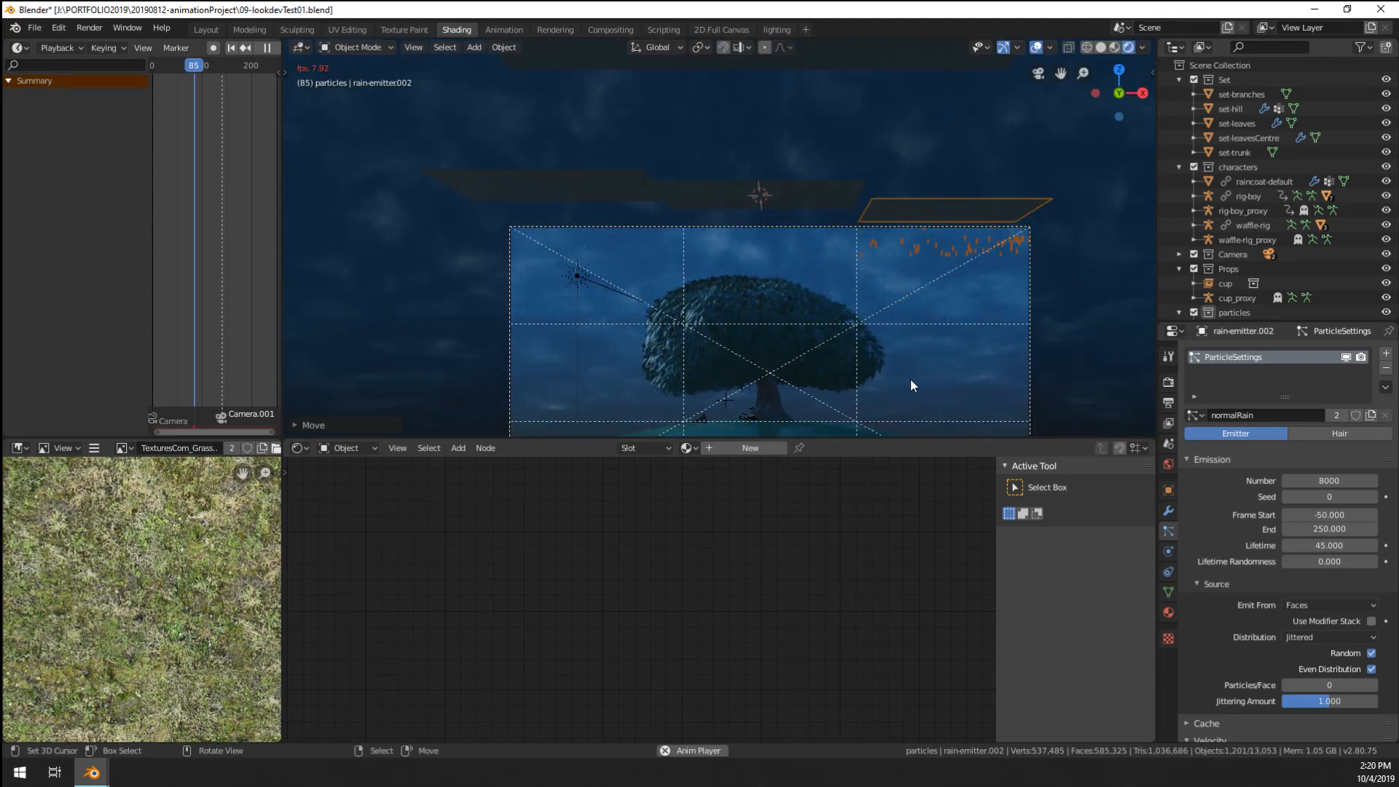
middle_click_drag(911, 379, 832, 218, "shift")
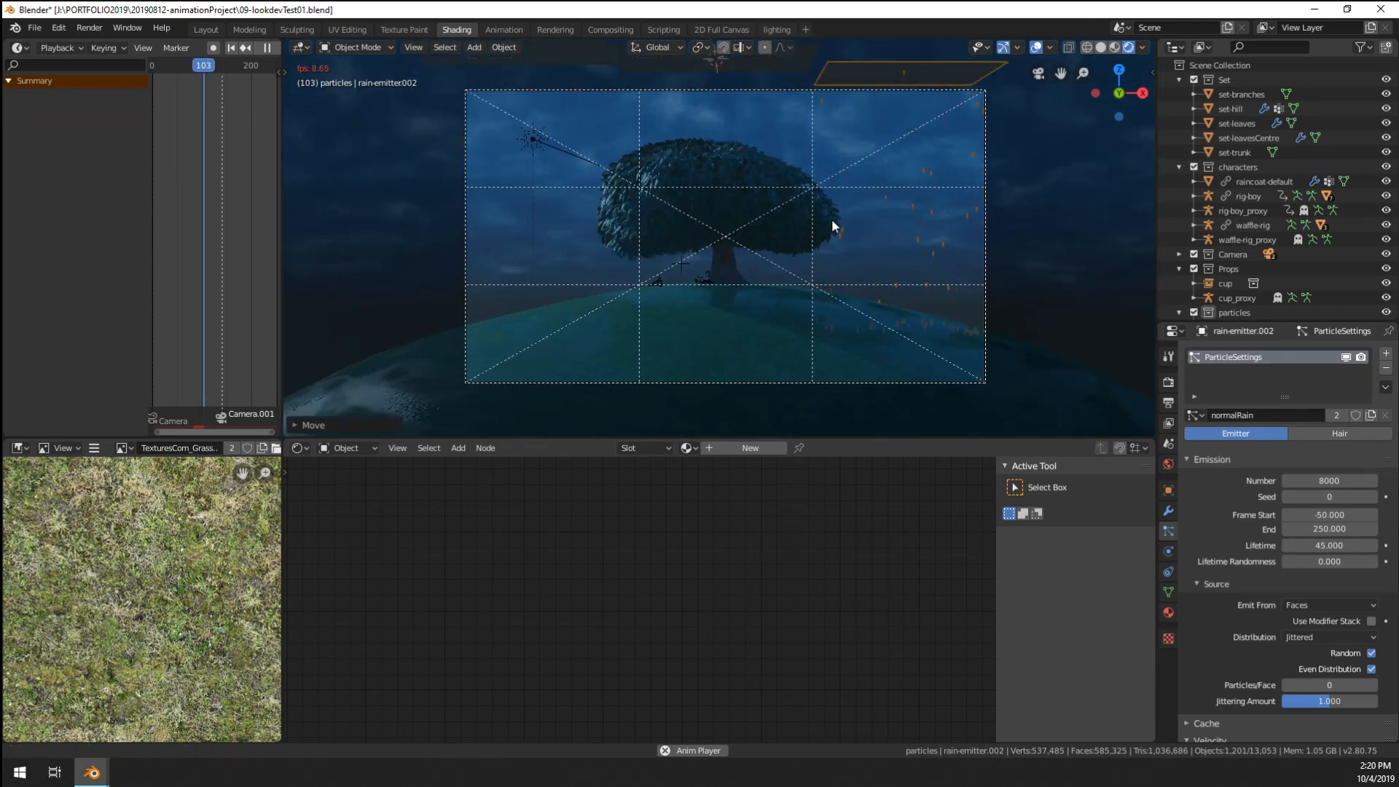
scroll(780, 227, "up", 3)
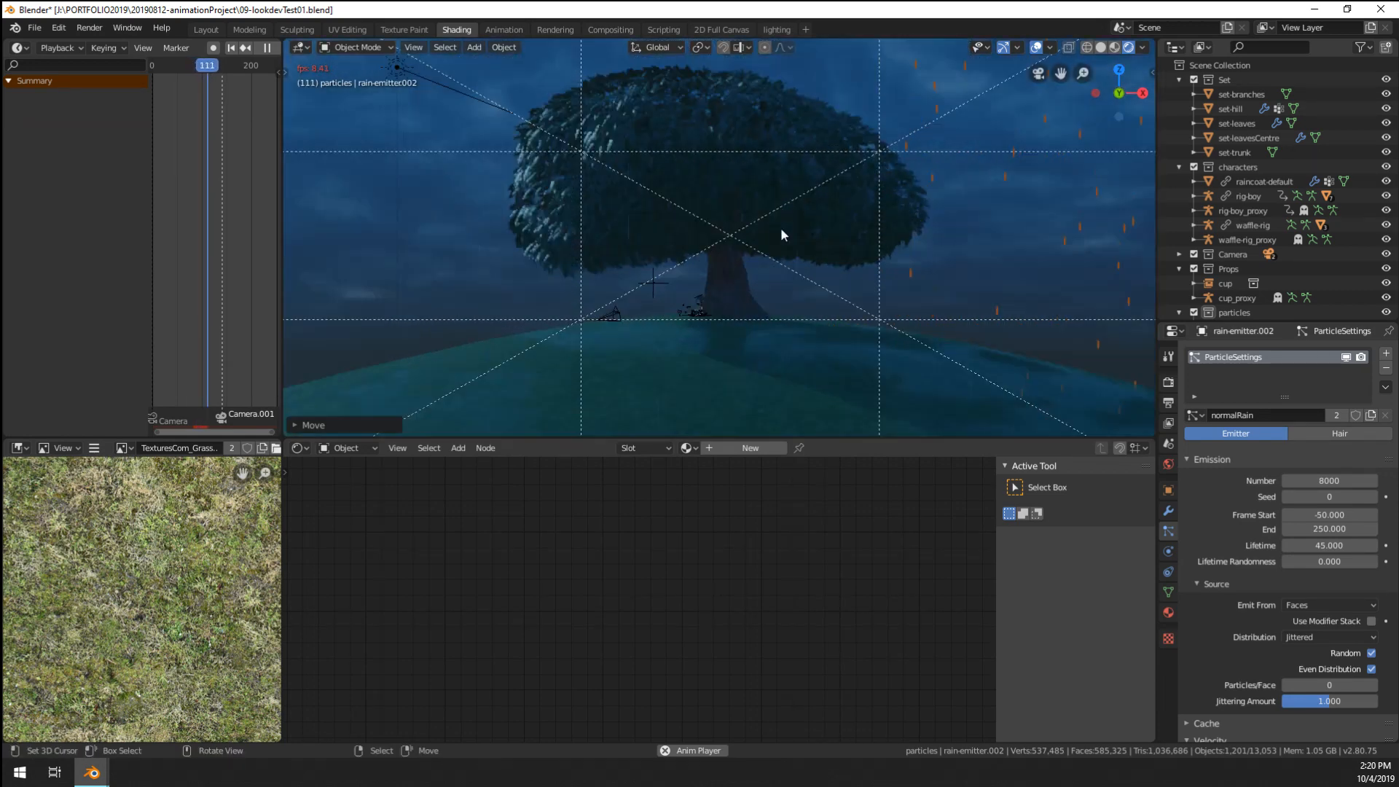
key("space")
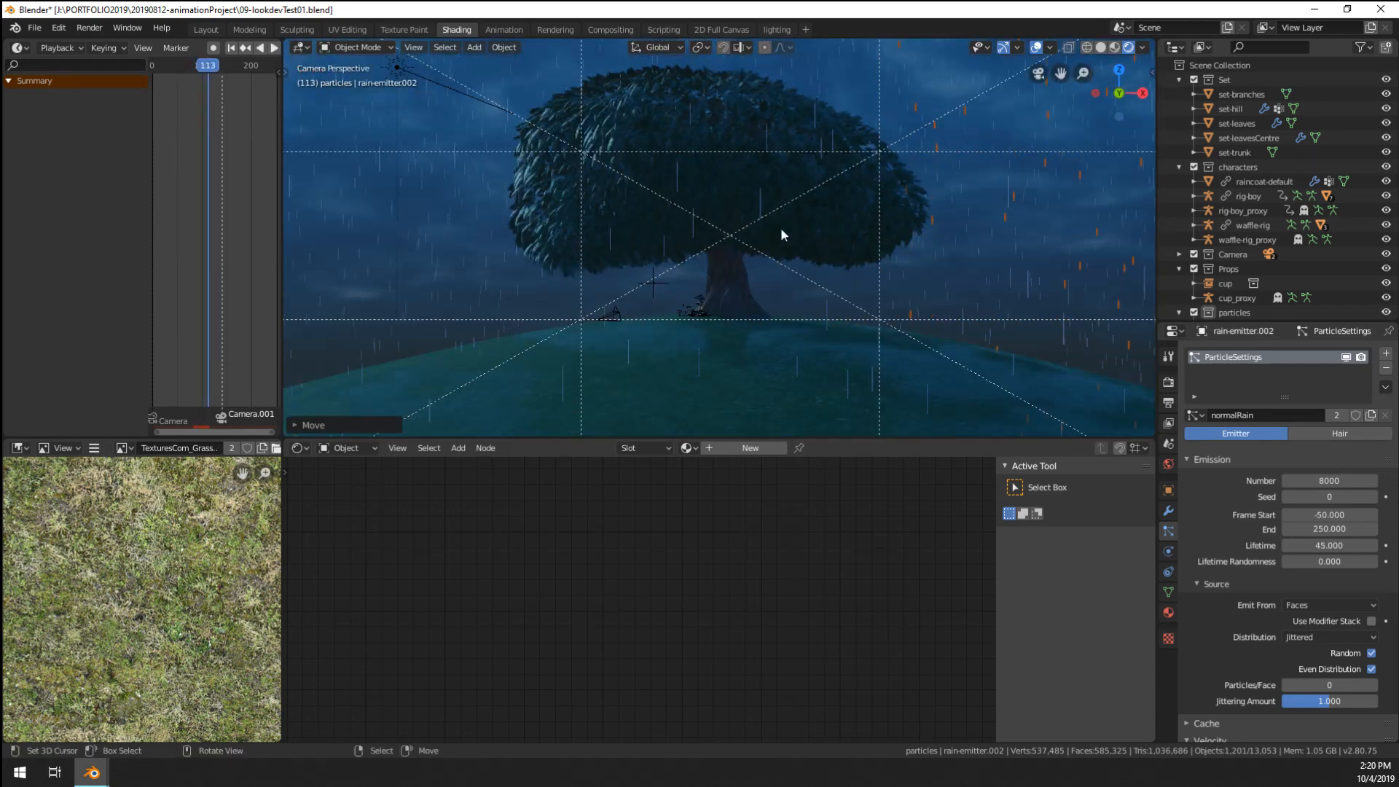
key("a")
key("alt+a")
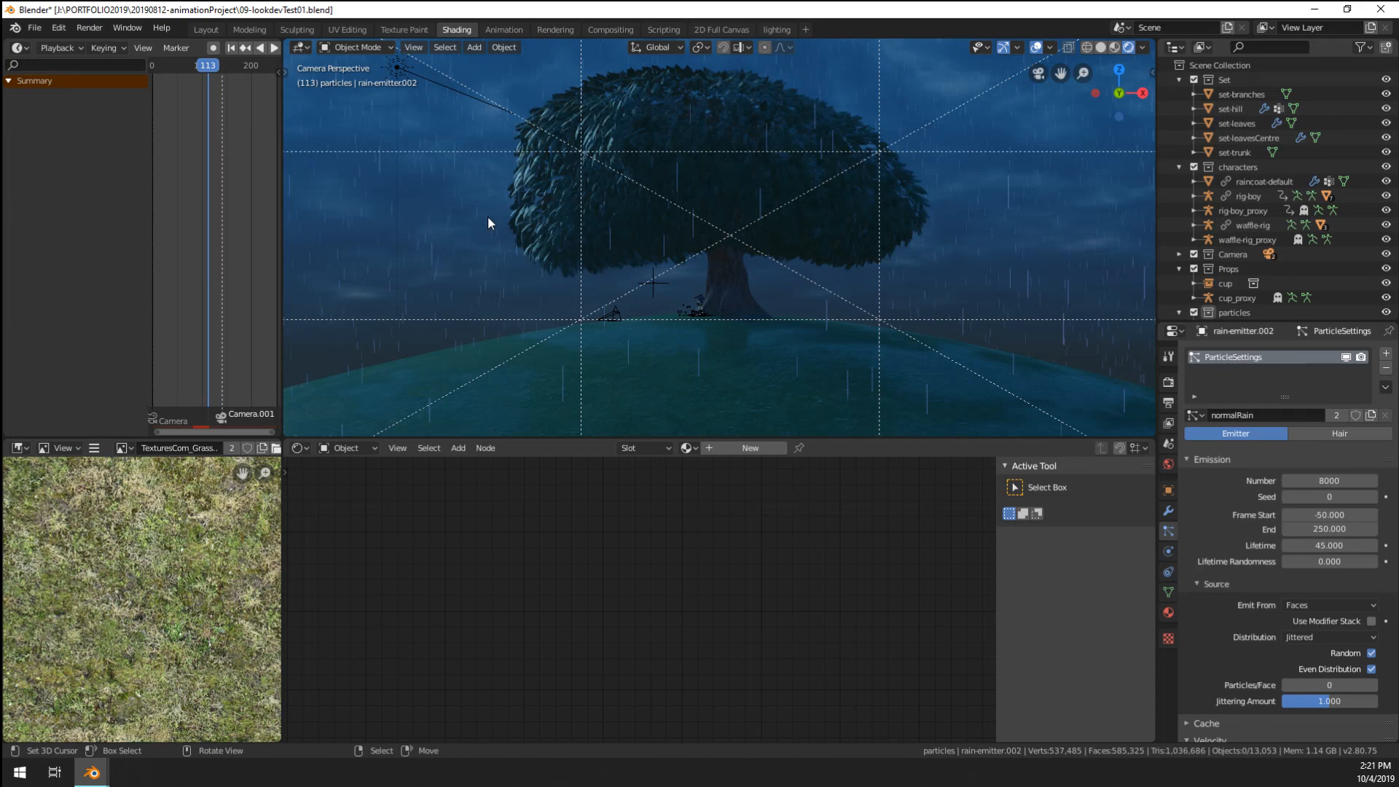
- Switch the node editor to the World shader and bring its two Background nodes into view
scroll(693, 334, "up", 9)
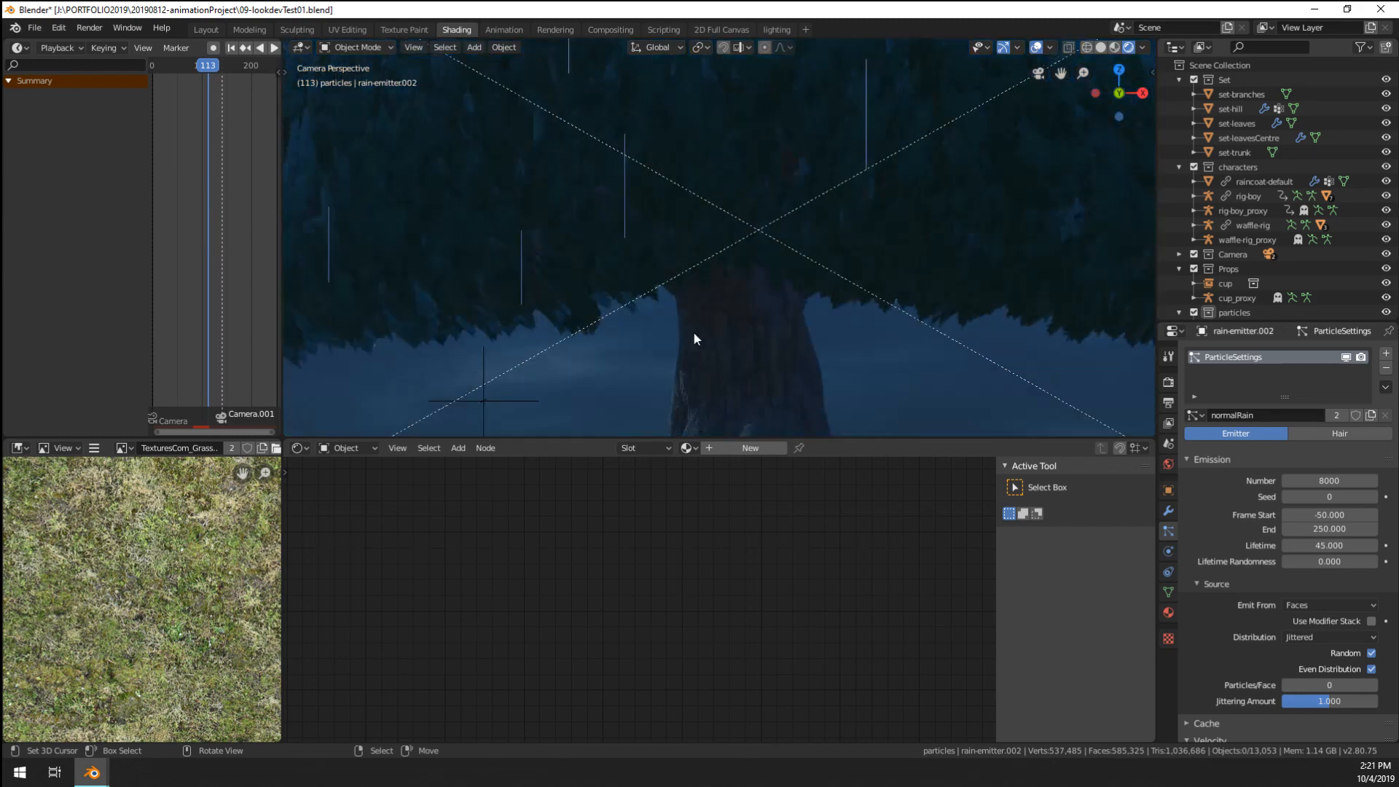
middle_click_drag(665, 292, 676, 434, "shift")
key("Home")
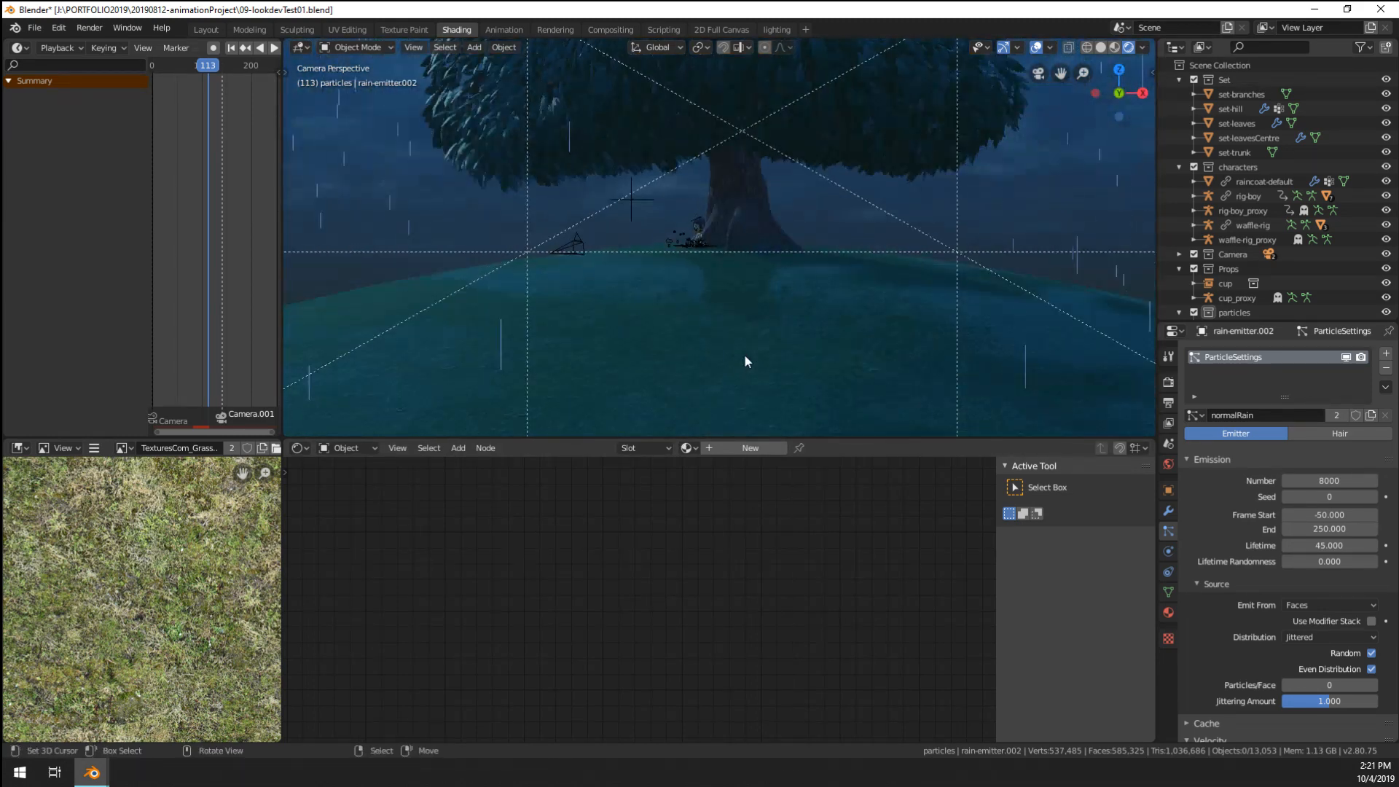
left_click(347, 448)
left_click(350, 481)
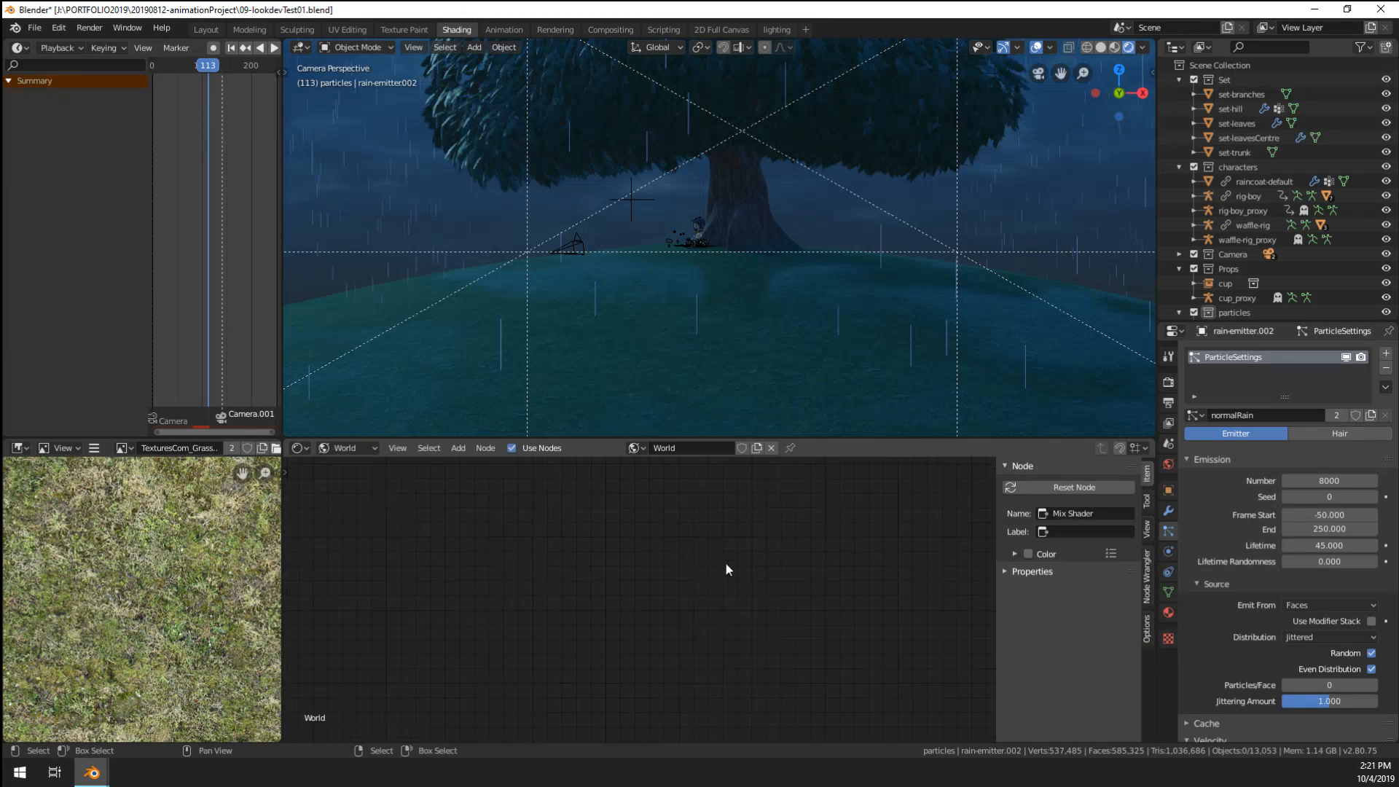
mouse_move(726, 563)
middle_mouse_down()
mouse_move(715, 579)
mouse_move(747, 571)
middle_mouse_up()
scroll(747, 571, "up", 8)
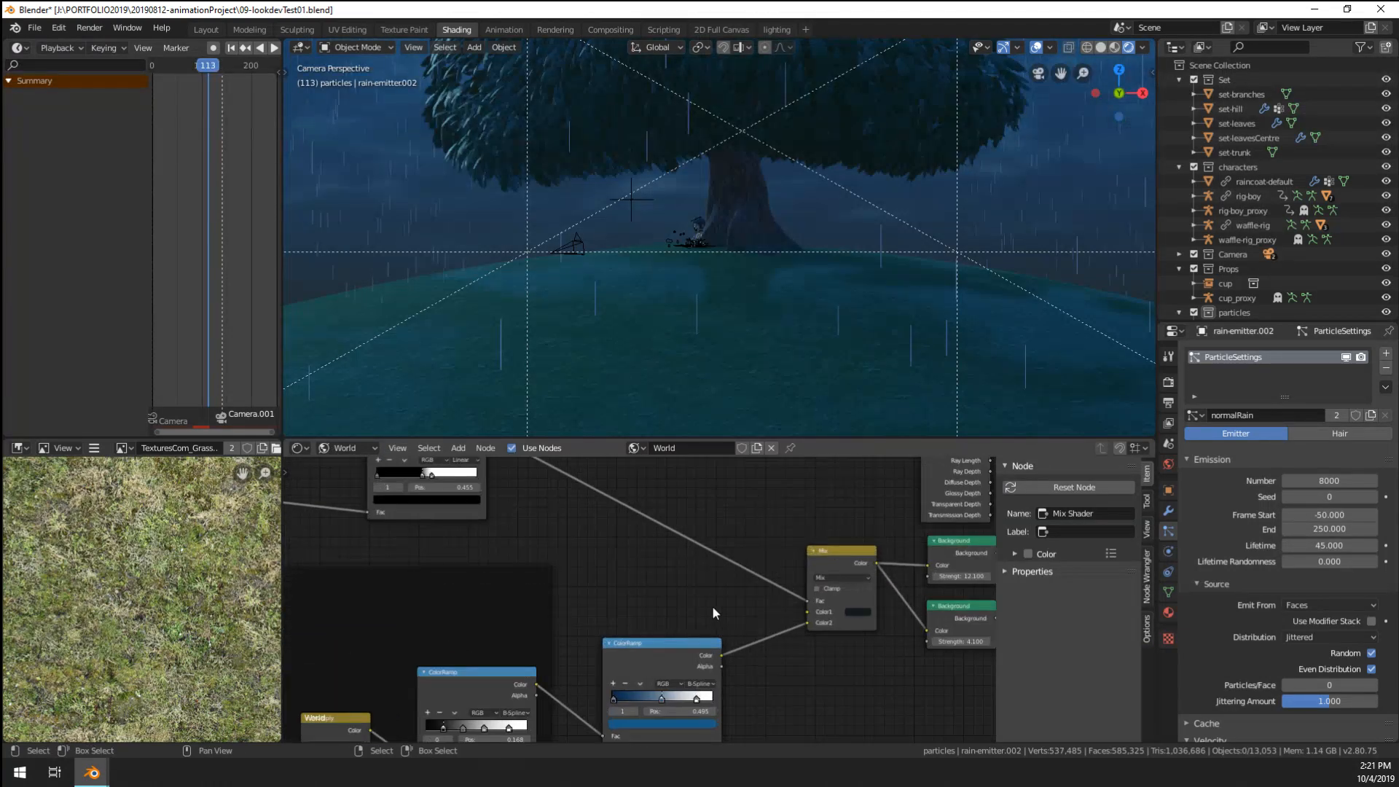
scroll(718, 645, "up", 2)
middle_click_drag(719, 646, 623, 607)
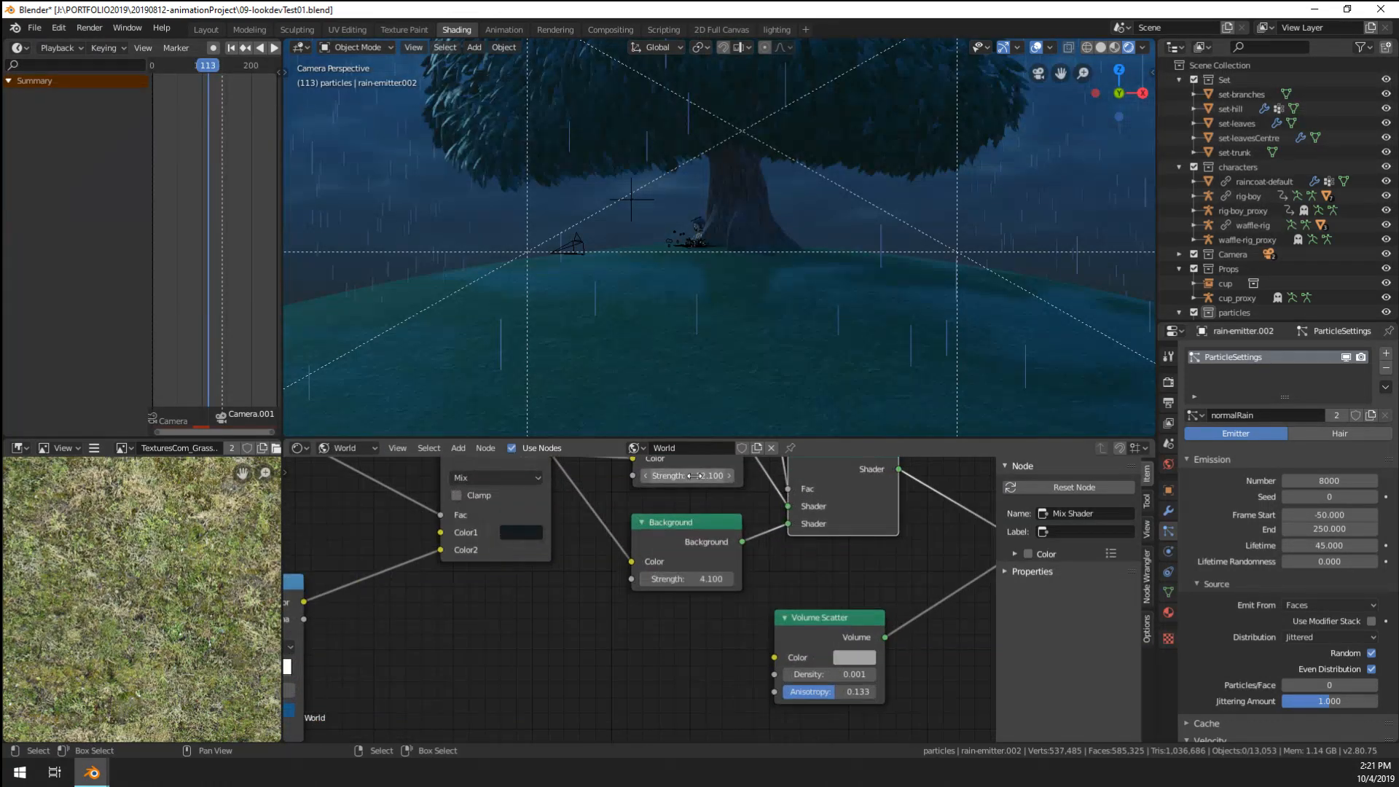
- Try the upper World Background node's strength at 0 and at 4
left_click_drag(689, 476, 655, 476)
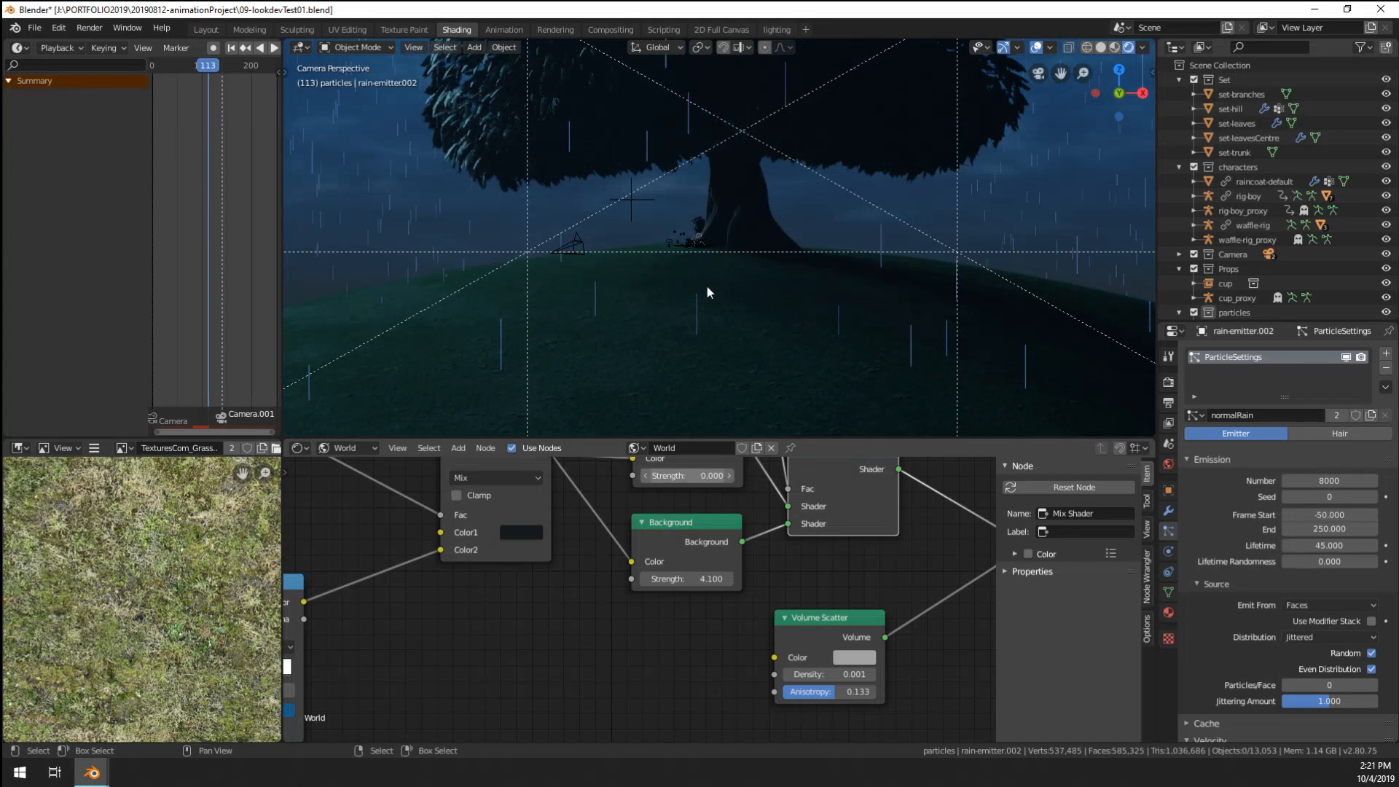
scroll(707, 288, "down", 3)
left_click(688, 475)
type("0.0")
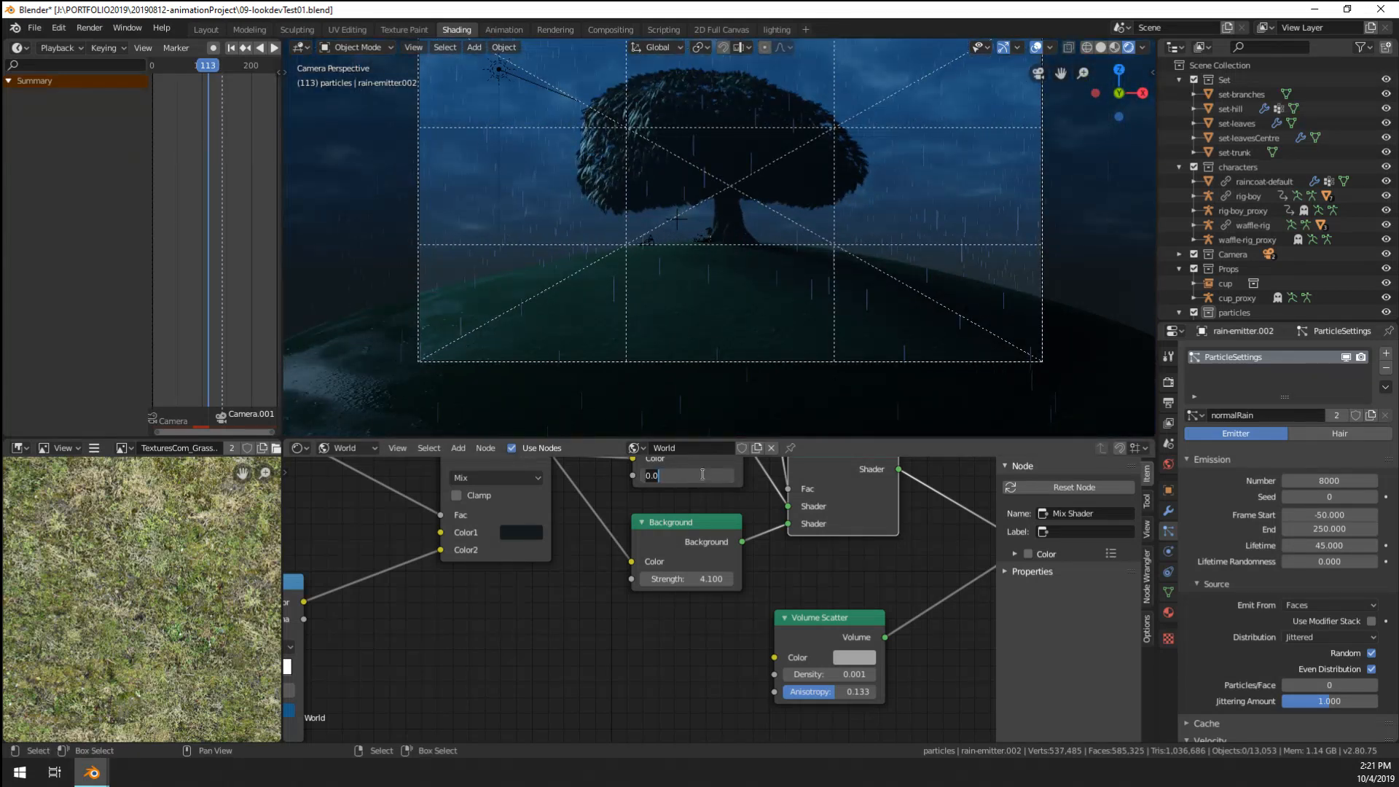
key("BackSpace")
key("BackSpace")
key("BackSpace")
type("4")
key("Return")
scroll(720, 239, "up", 4)
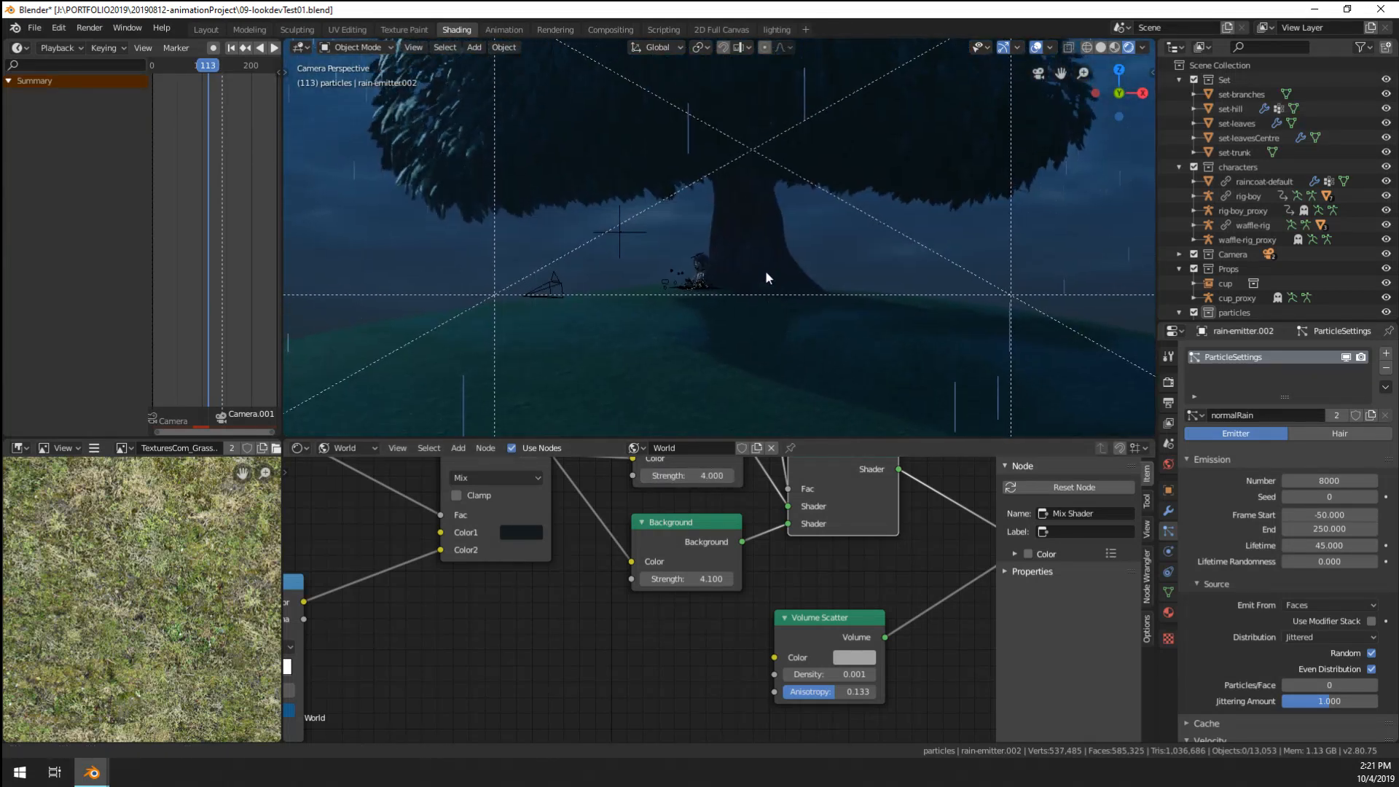
- Set the upper World Background node's strength to 10
mouse_move(692, 475)
left_mouse_down()
mouse_move(721, 475)
mouse_move(693, 475)
left_mouse_up()
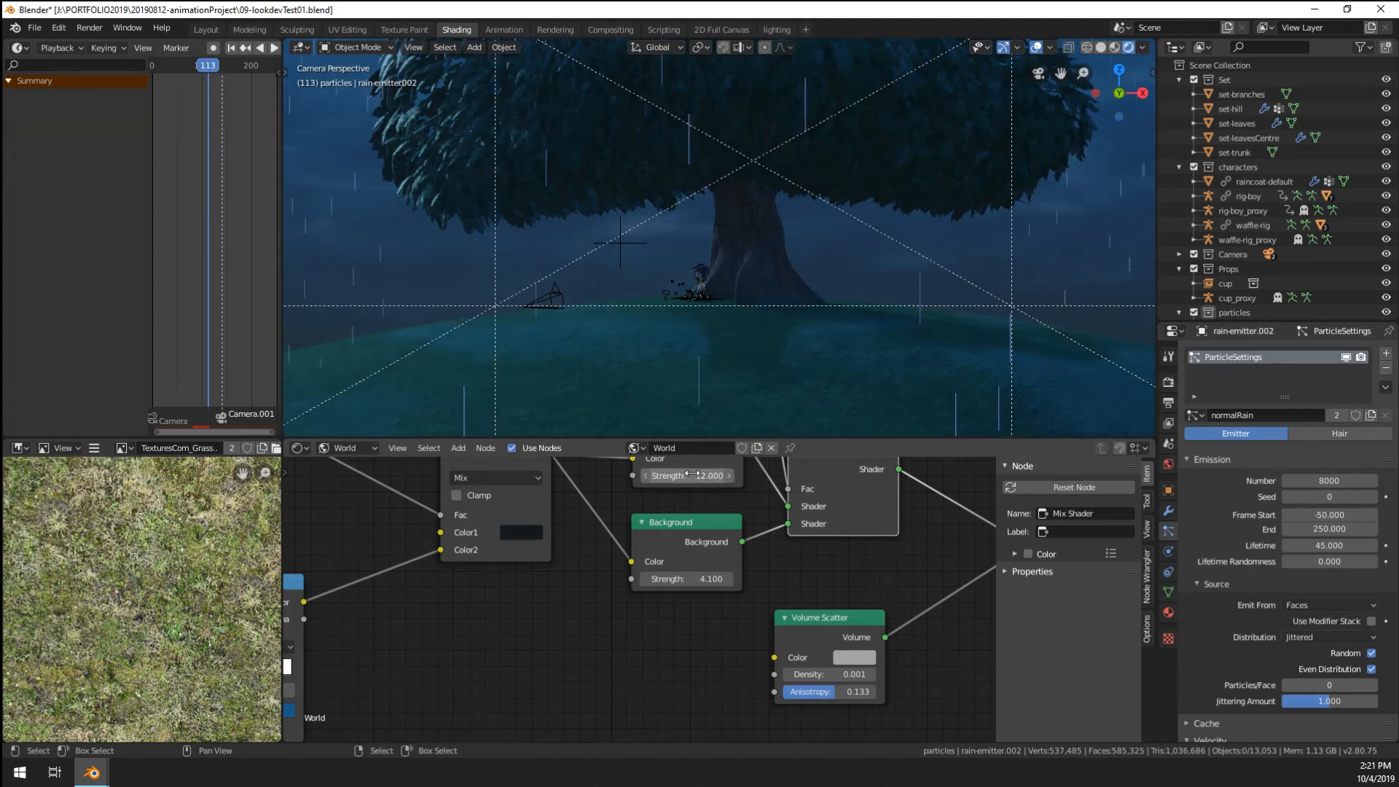
scroll(653, 299, "down", 2)
left_click(702, 476)
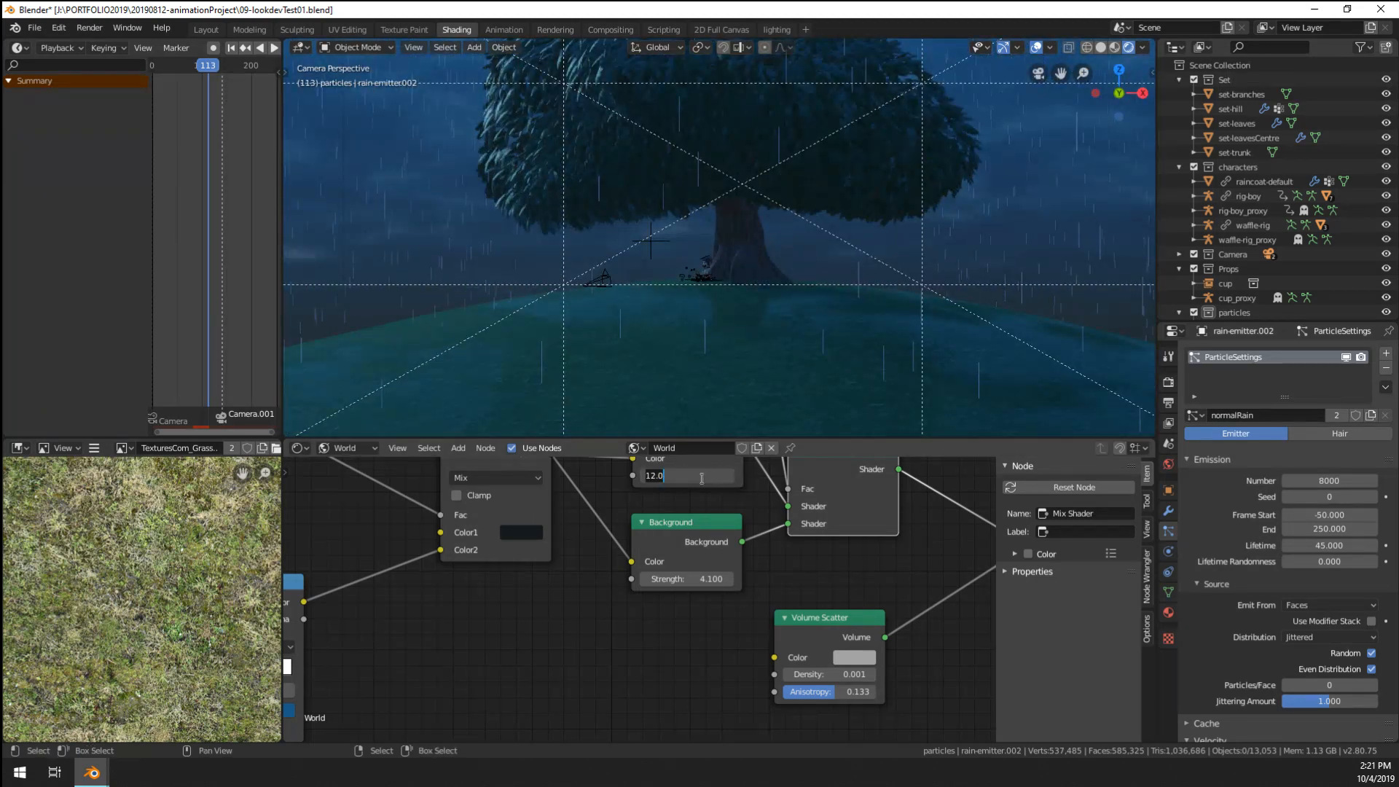
key("BackSpace")
key("BackSpace")
key("BackSpace")
type("0")
key("Return")
- Examine the lighting on the ground and the characters up close, then at frame 185 through the close-up camera
scroll(690, 273, "up", 4)
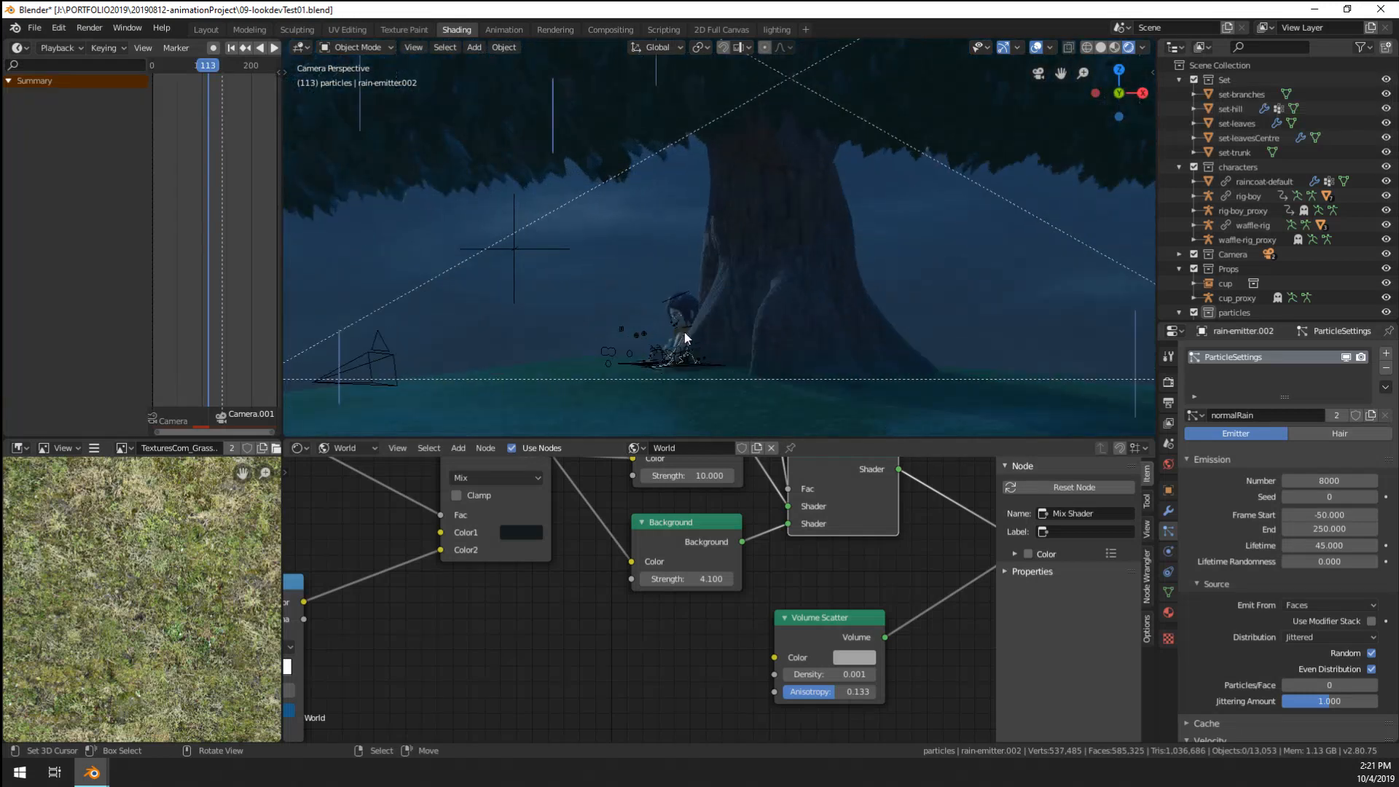
middle_click_drag(684, 333, 734, 132)
scroll(715, 350, "up", 6)
scroll(707, 185, "up", 4)
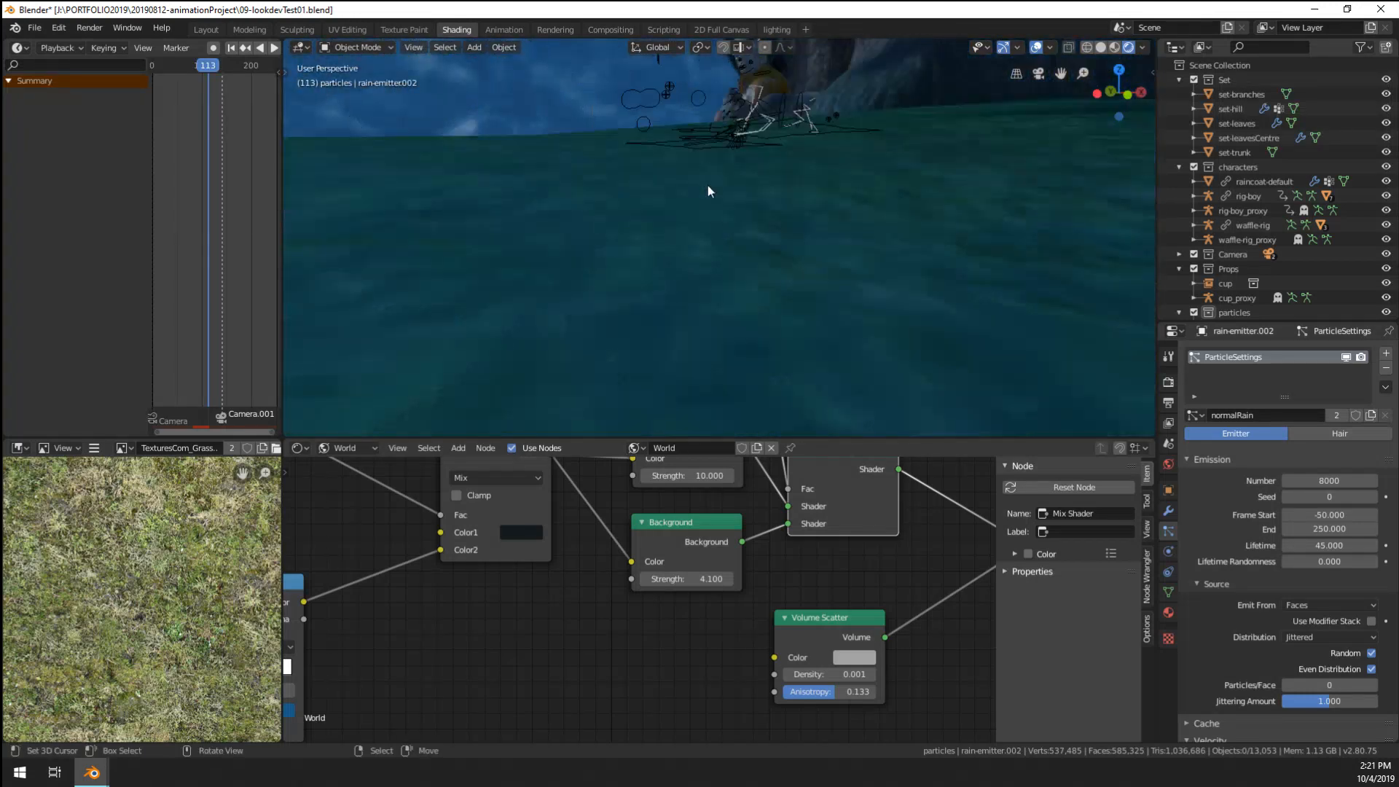
scroll(737, 334, "down", 5)
left_click(244, 309)
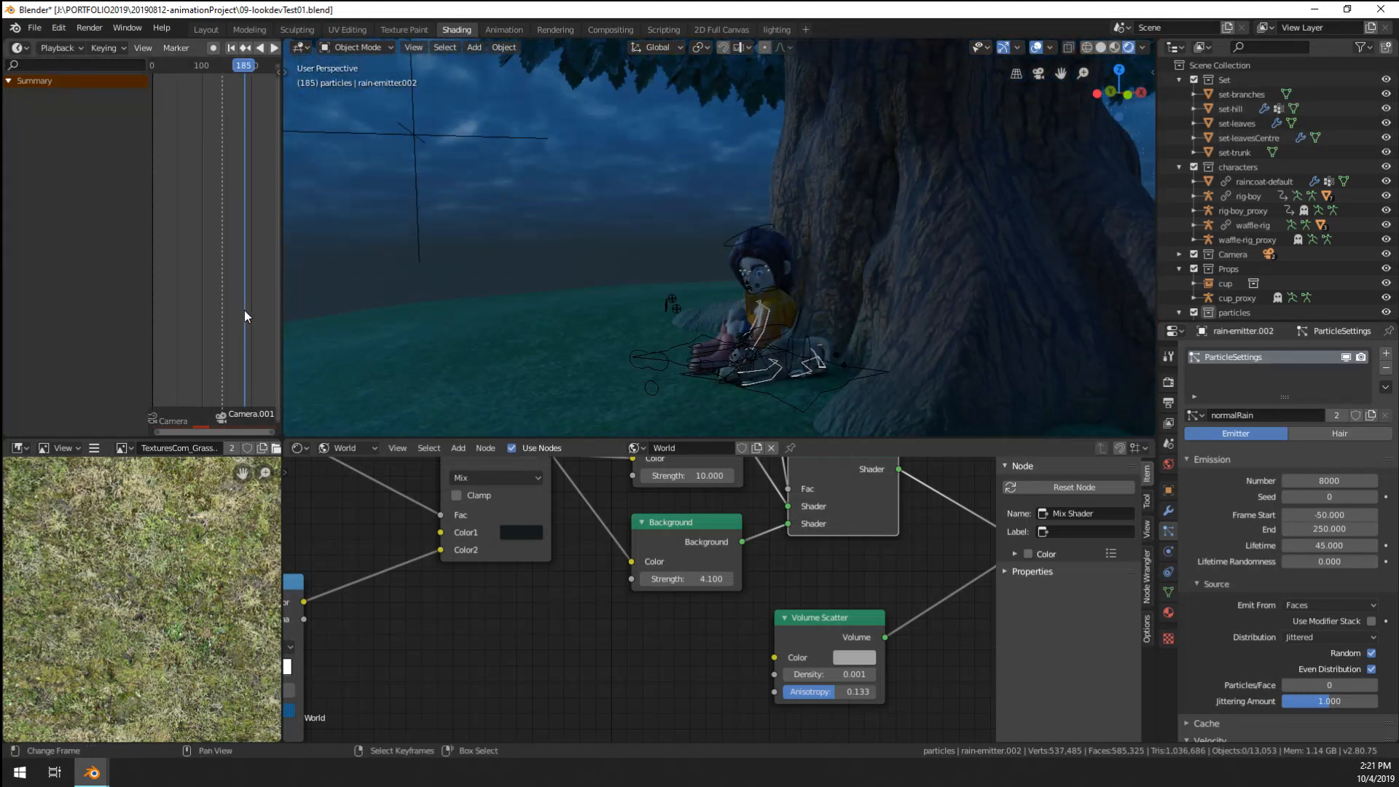
scroll(243, 309, "right", 2, "ctrl")
key("KP_0")
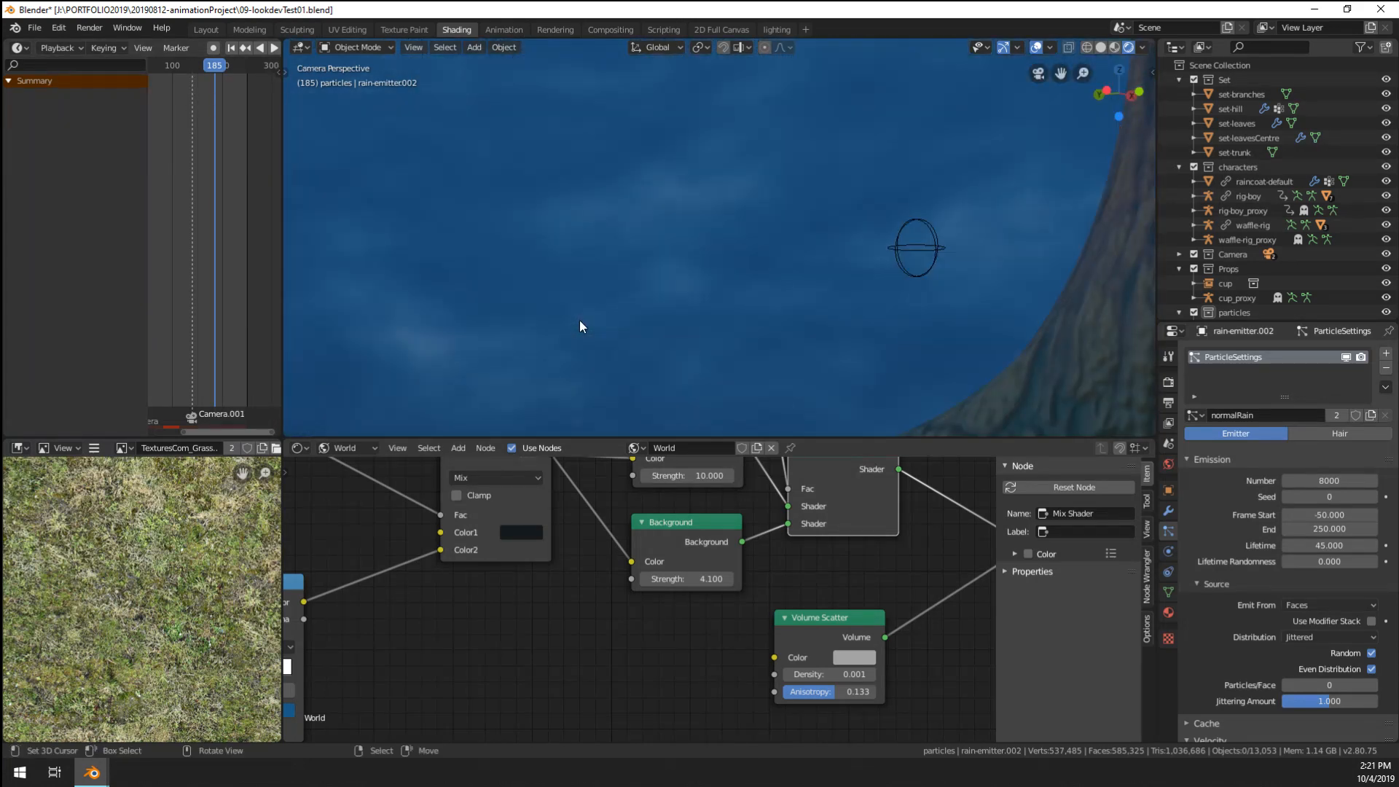
scroll(1228, 252, "down", 2)
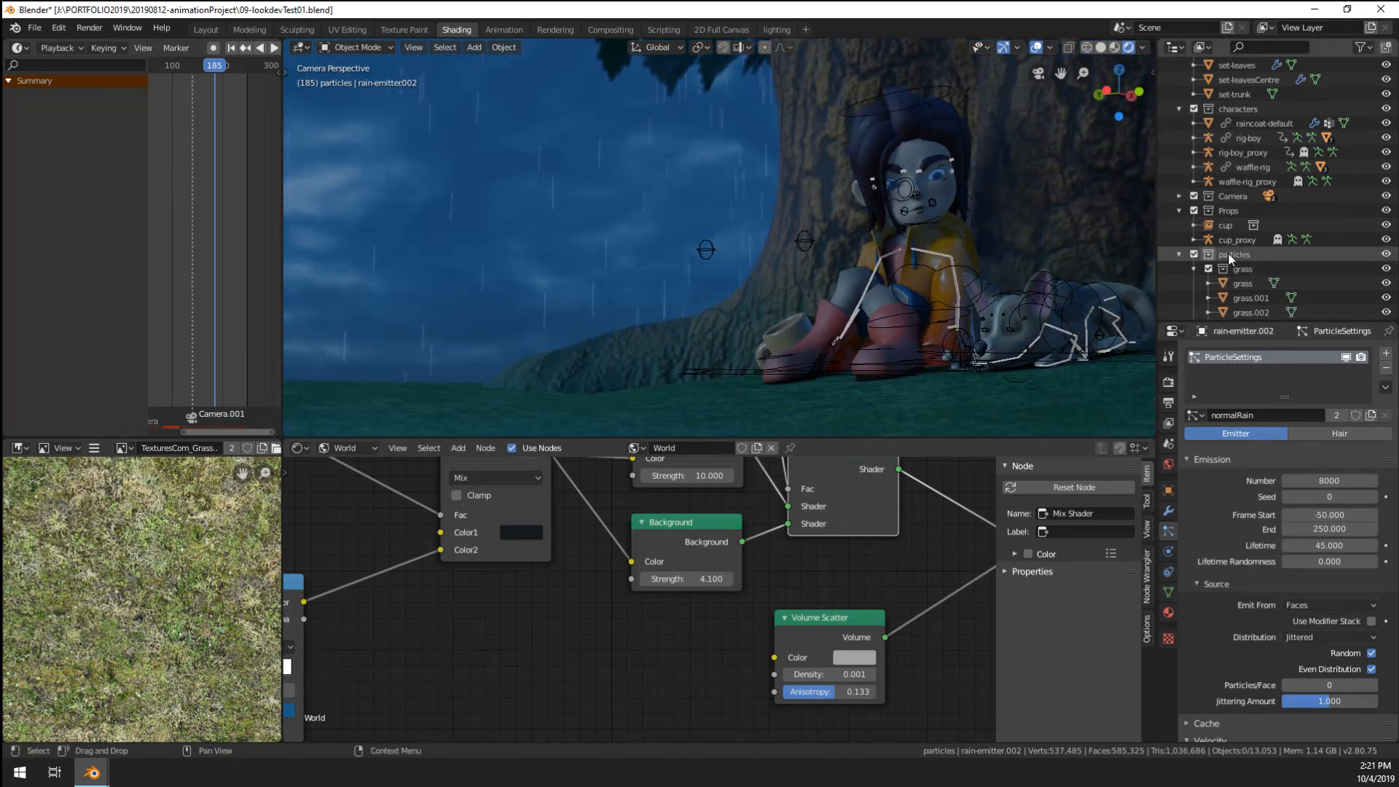
- Enable the charLights collection and set the Area light's colour to a bluish lavender with hue 0.693 and saturation 0.342
scroll(1227, 252, "down", 8)
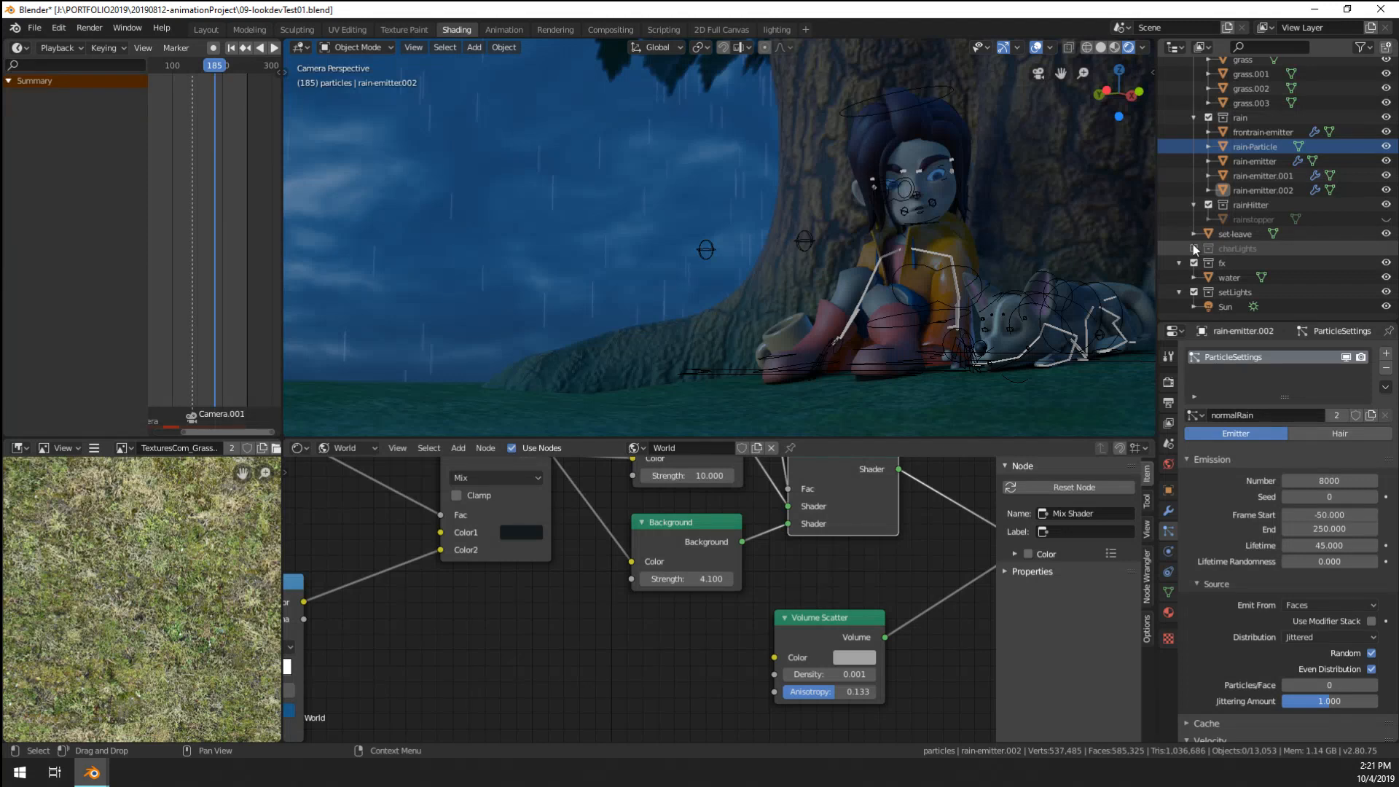
left_click(1193, 249)
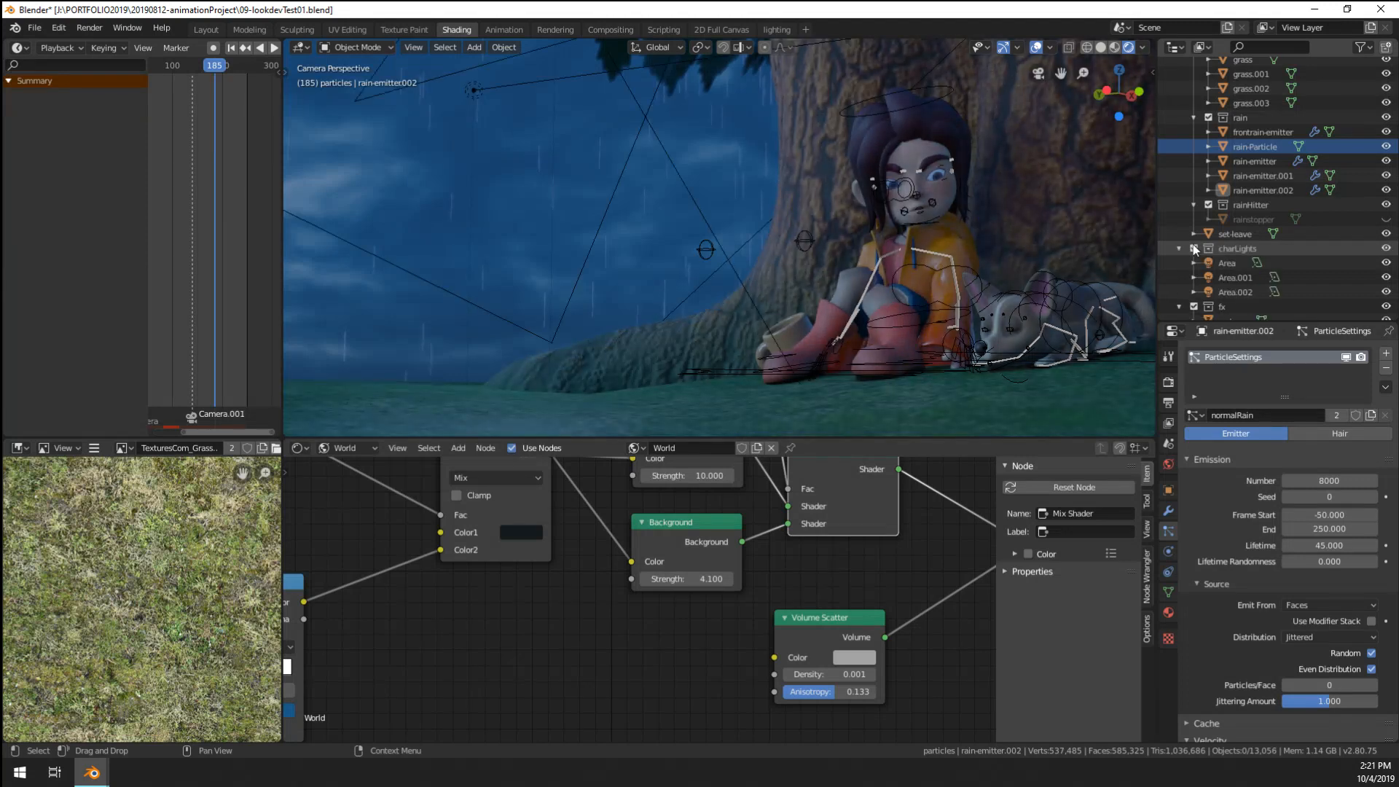
left_click(1228, 262)
left_click(1169, 552)
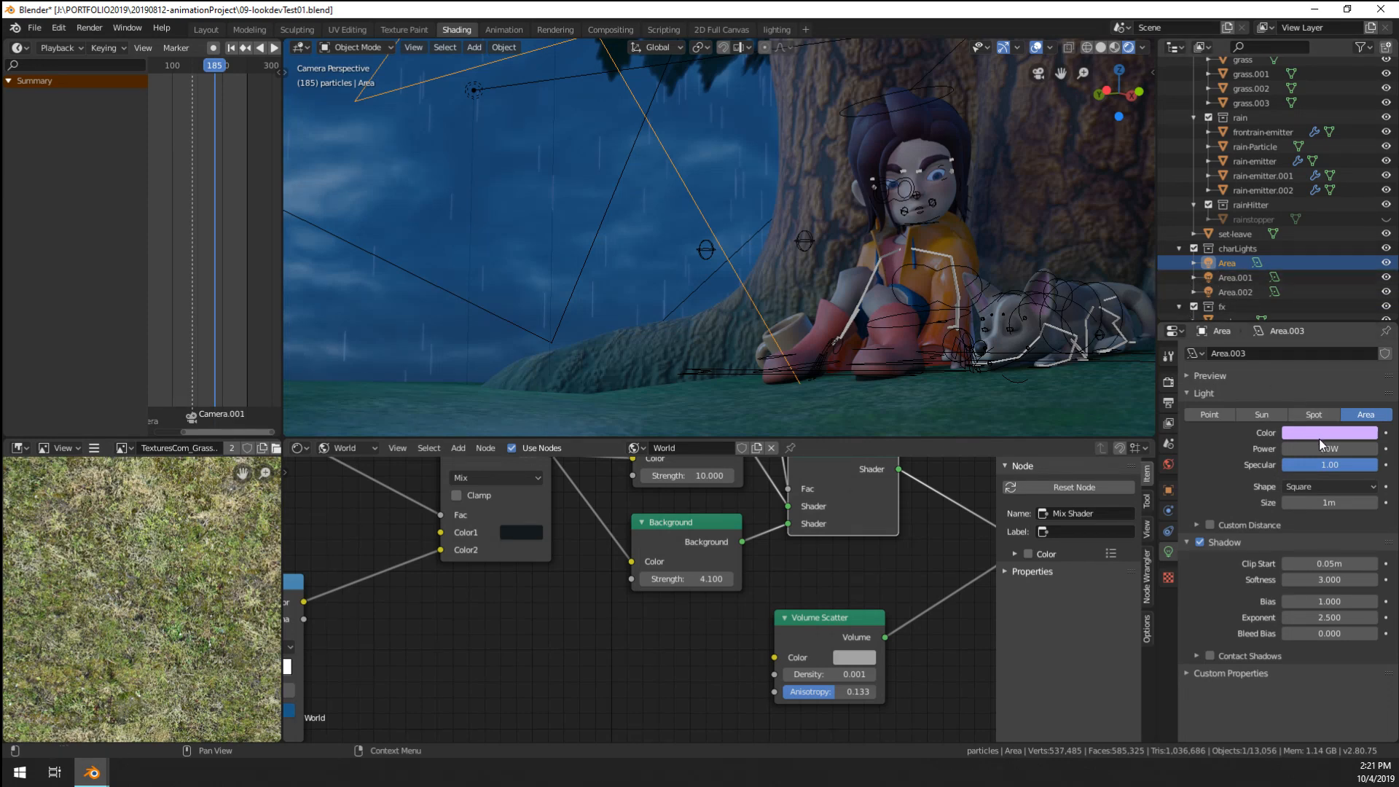
left_click(1320, 434)
left_click_drag(1323, 286, 1318, 286)
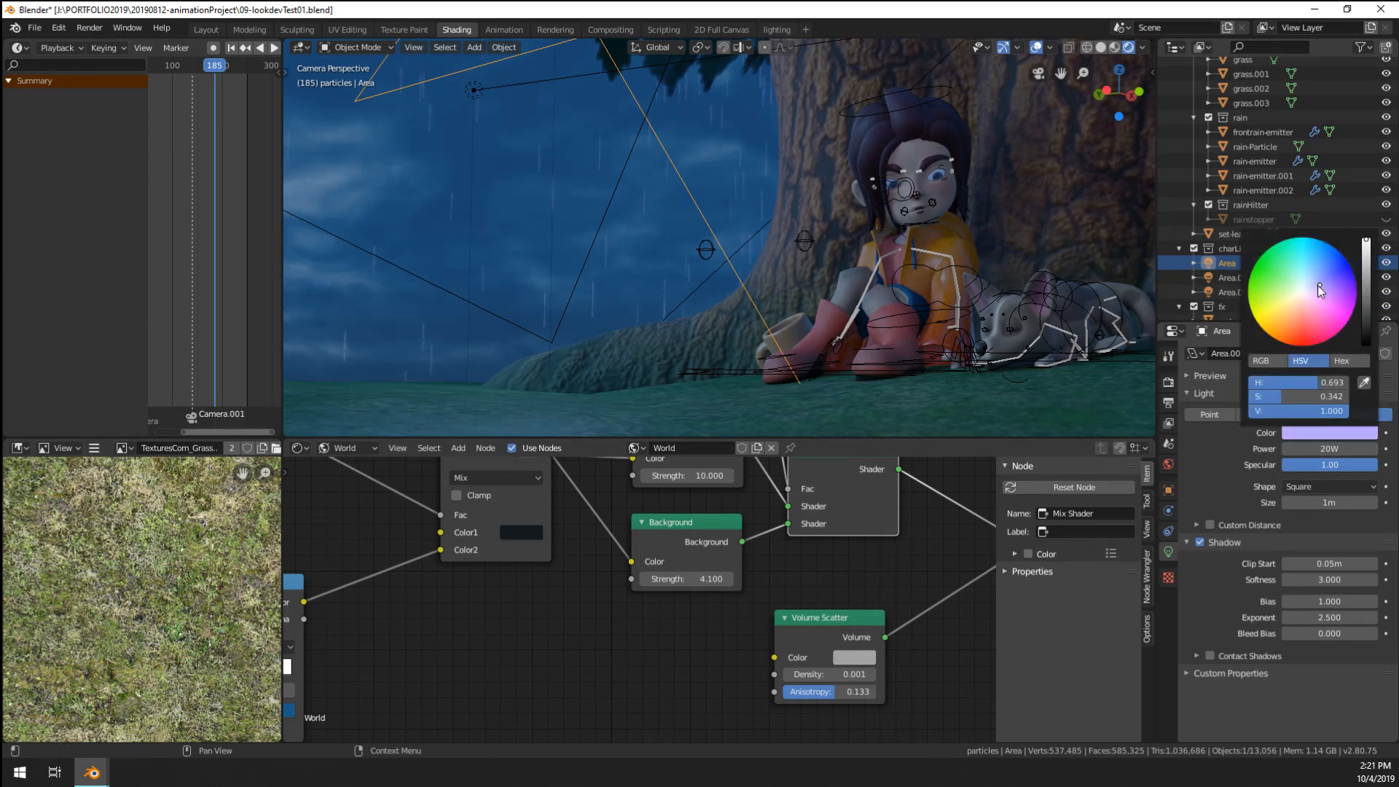
- Set the Area.001 light's colour to light blue with hue 0.581 and saturation 0.519
left_click(1231, 277)
left_click(1329, 432)
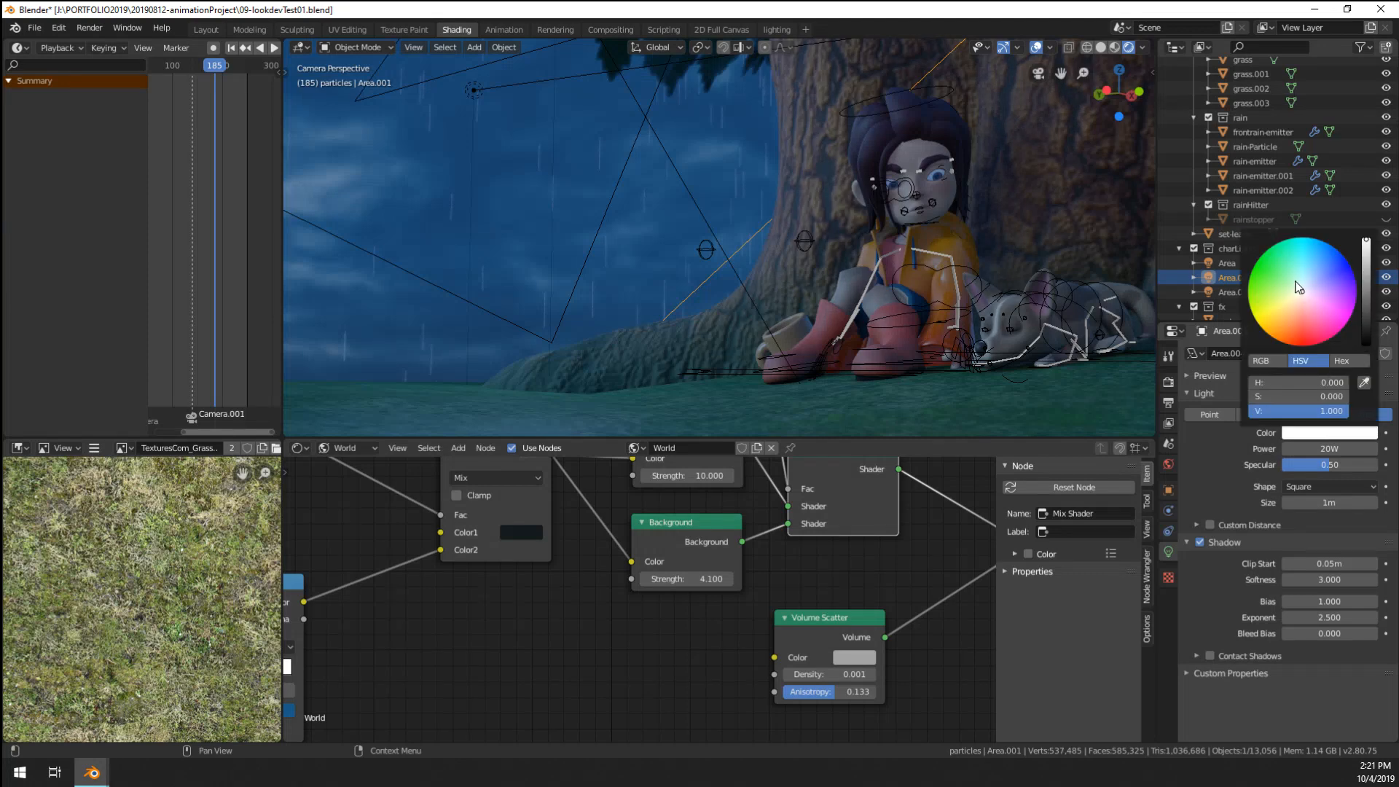
left_click(1318, 286)
left_click(1317, 282)
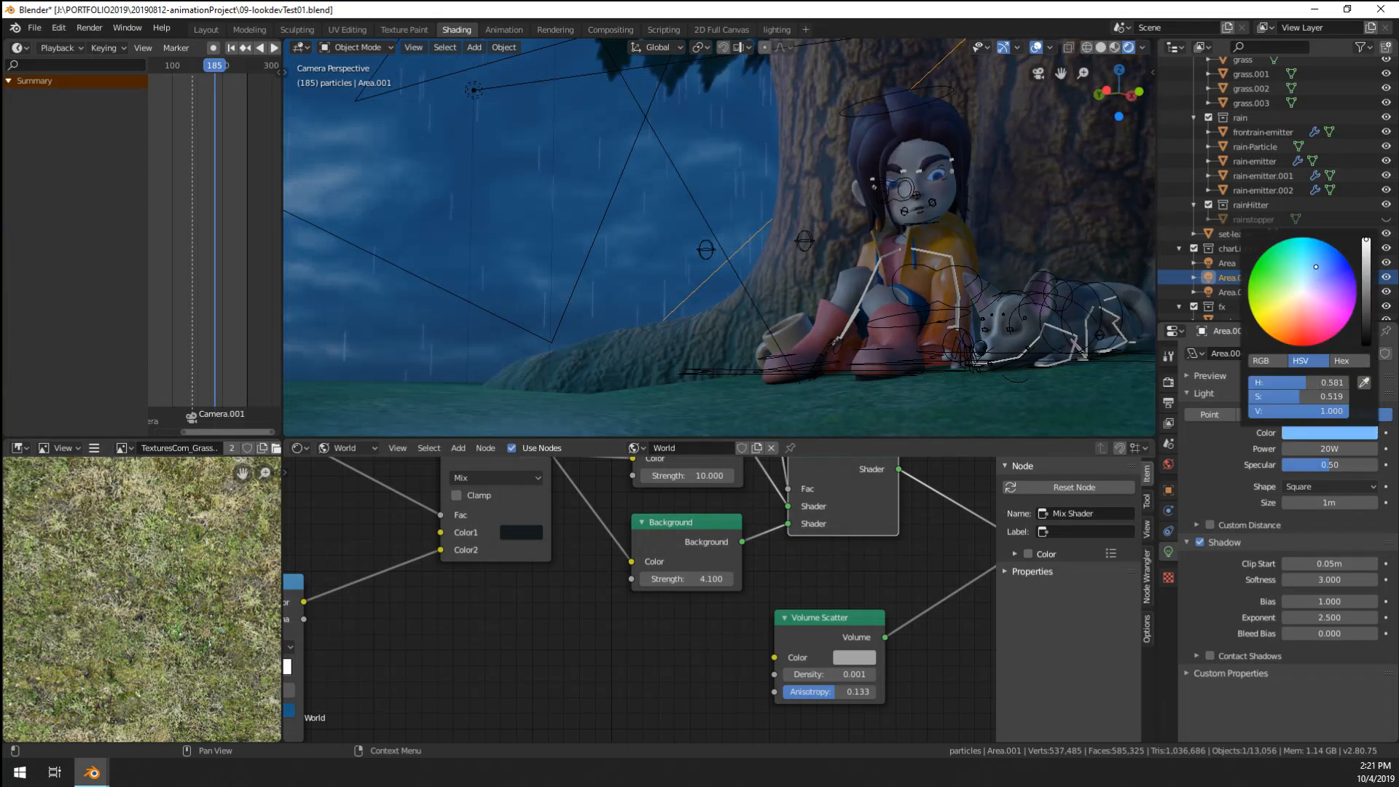
- Set the Area.001 light's power to 30 W
left_click(1329, 449)
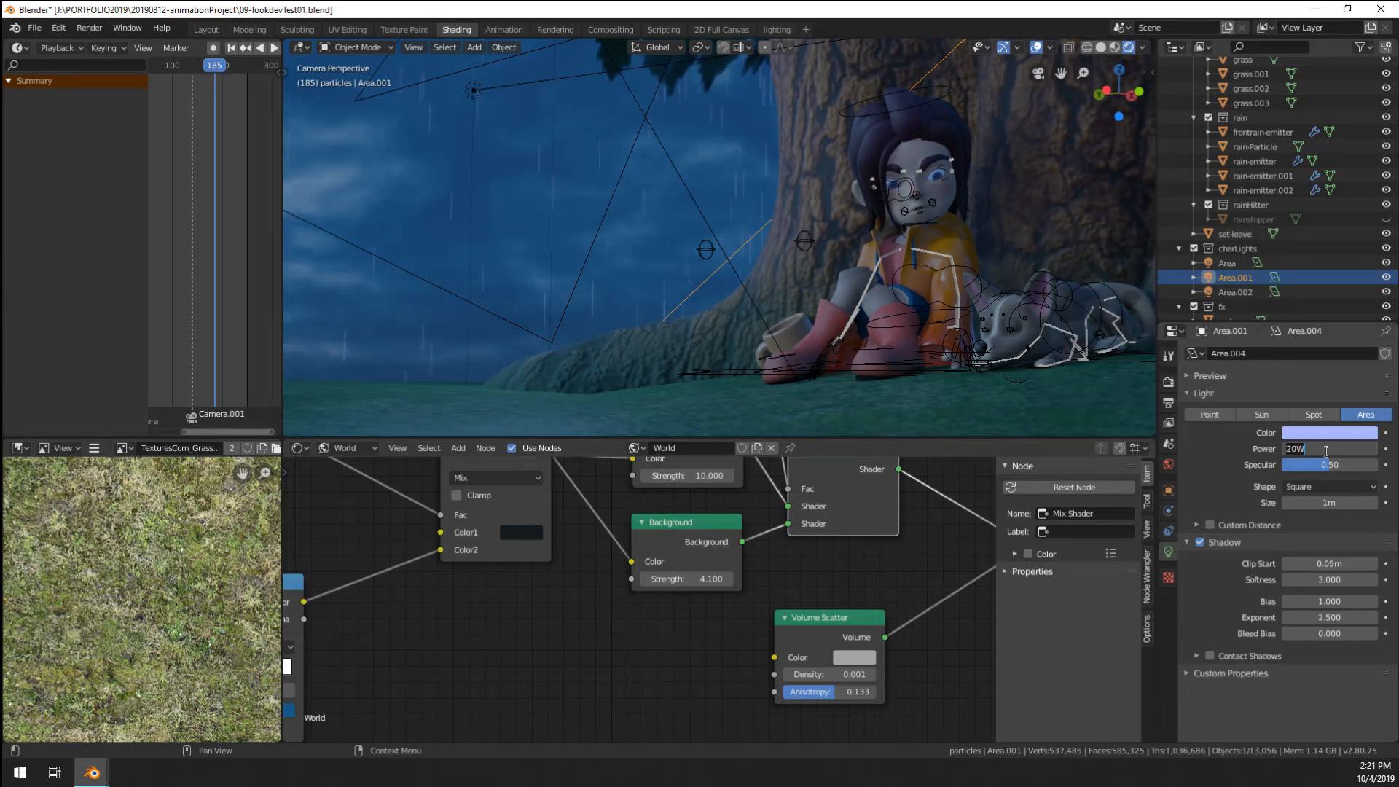
type("0")
key("Return")
left_click(1330, 449)
type("30")
key("Return")
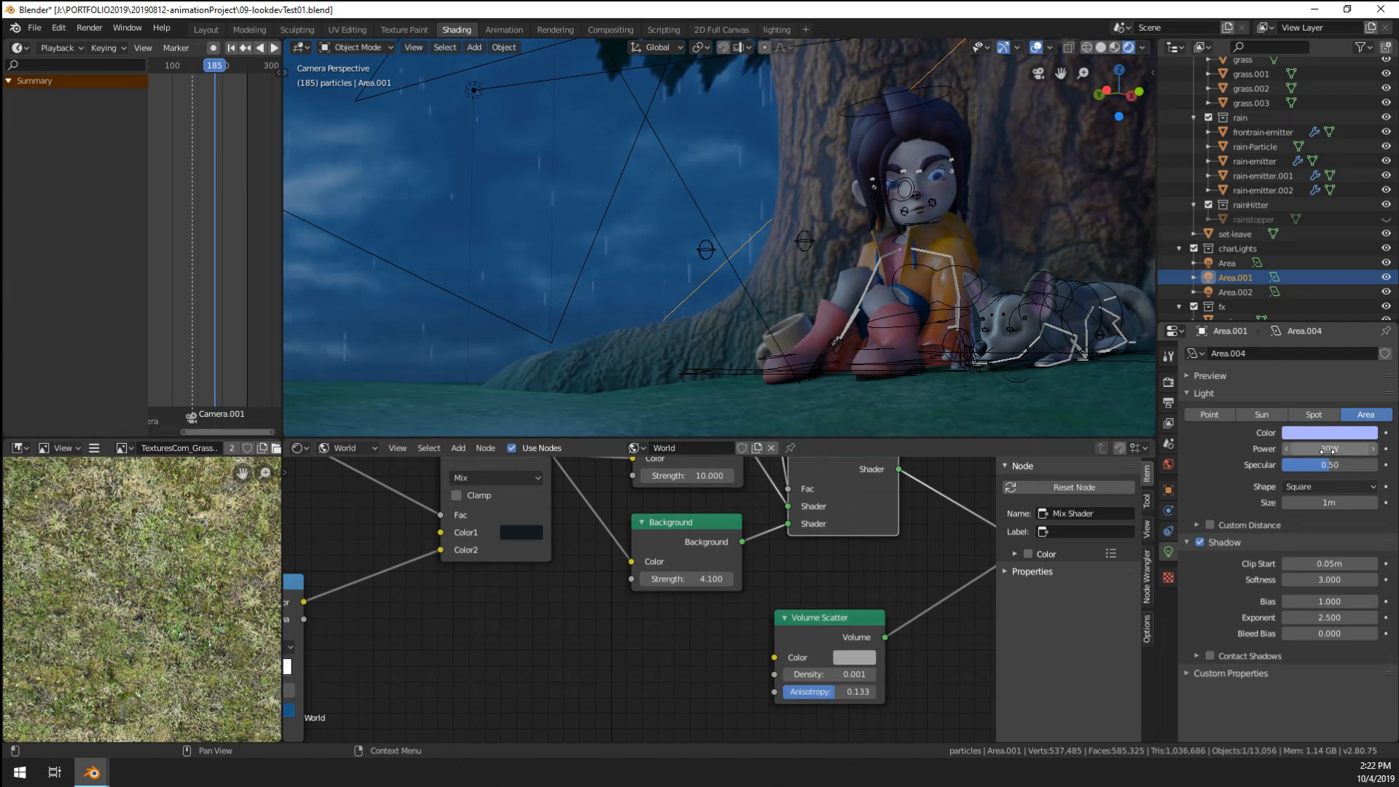
- Hide the viewport overlays and check the shot's framing and lighting through the close-up camera
middle_click_drag(1122, 353, 661, 143, "shift")
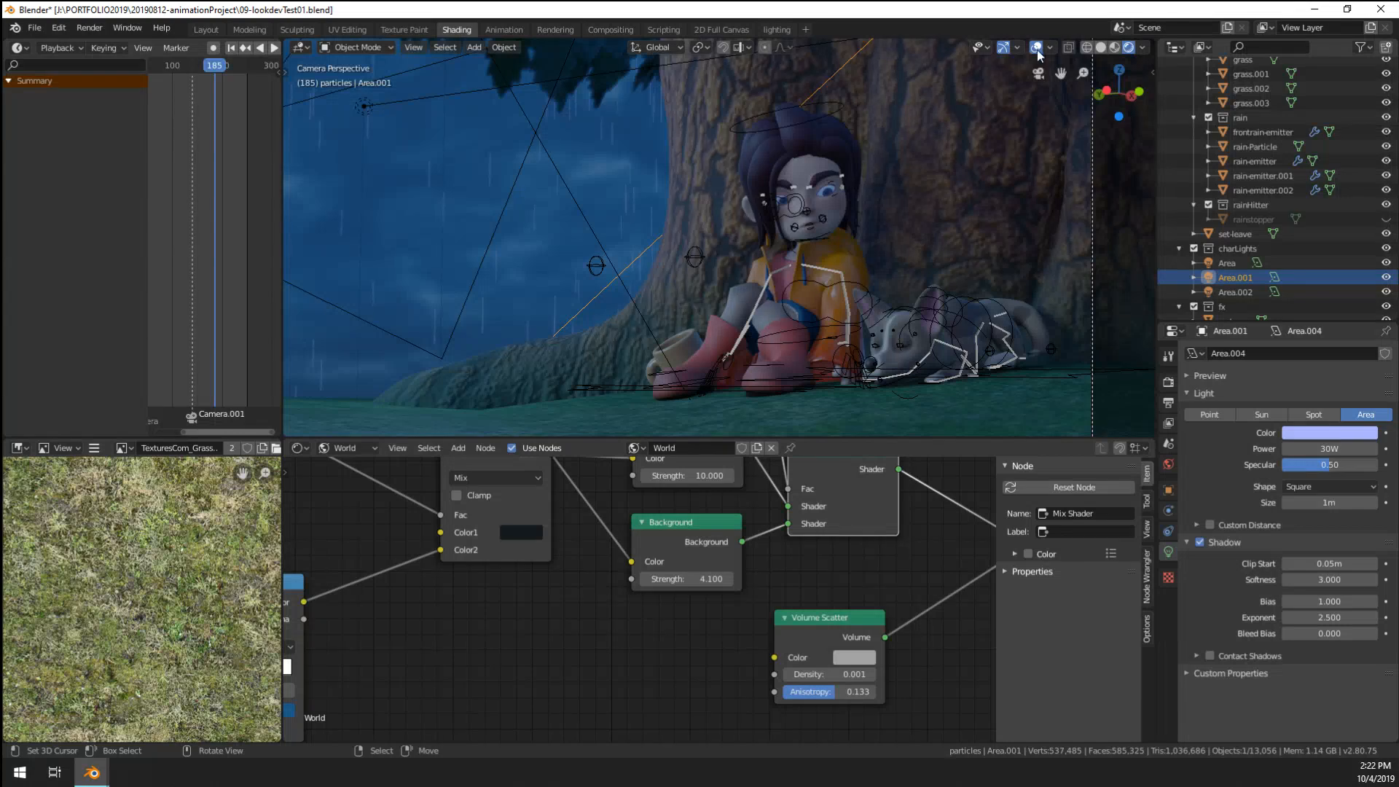
left_click(1036, 47)
scroll(918, 204, "down", 4)
scroll(777, 239, "up", 4)
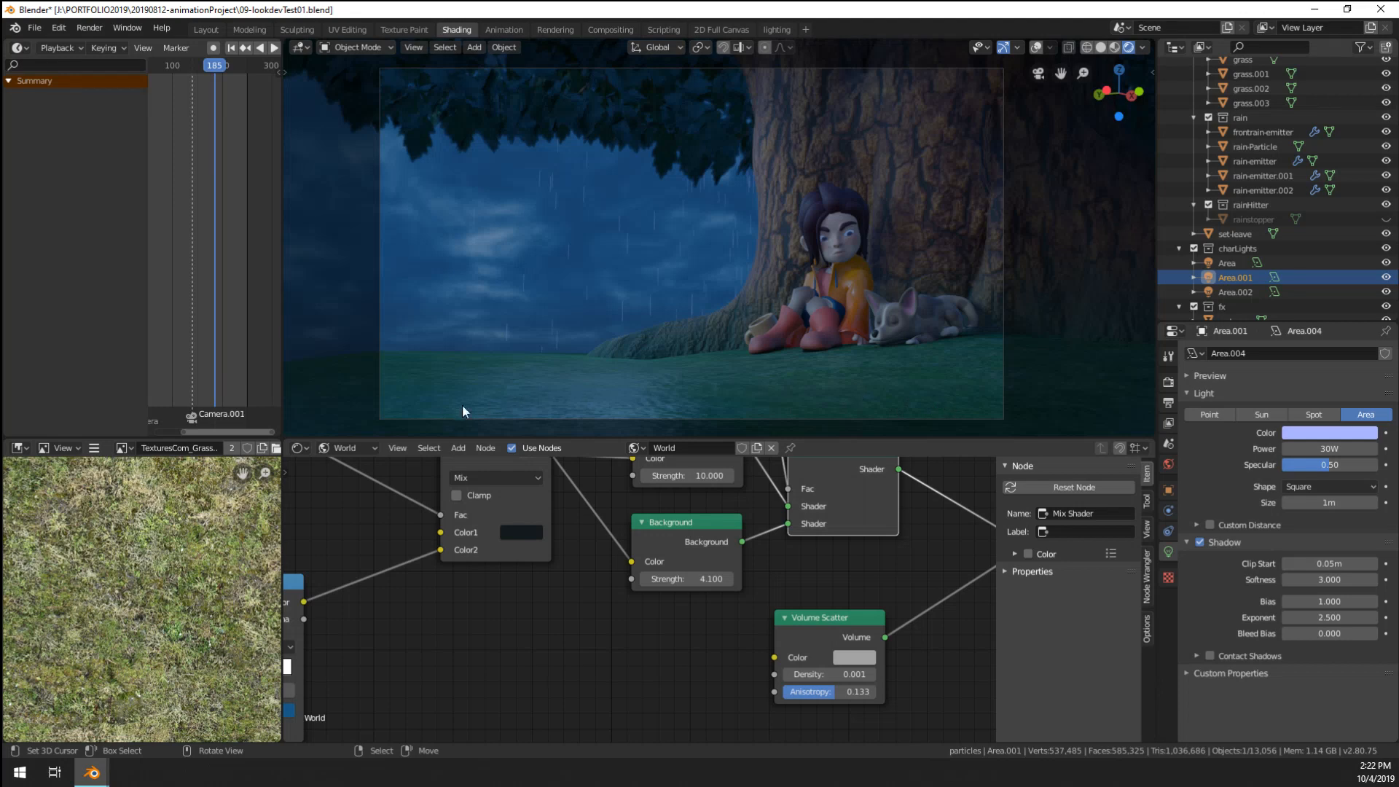
scroll(847, 342, "down", 3)
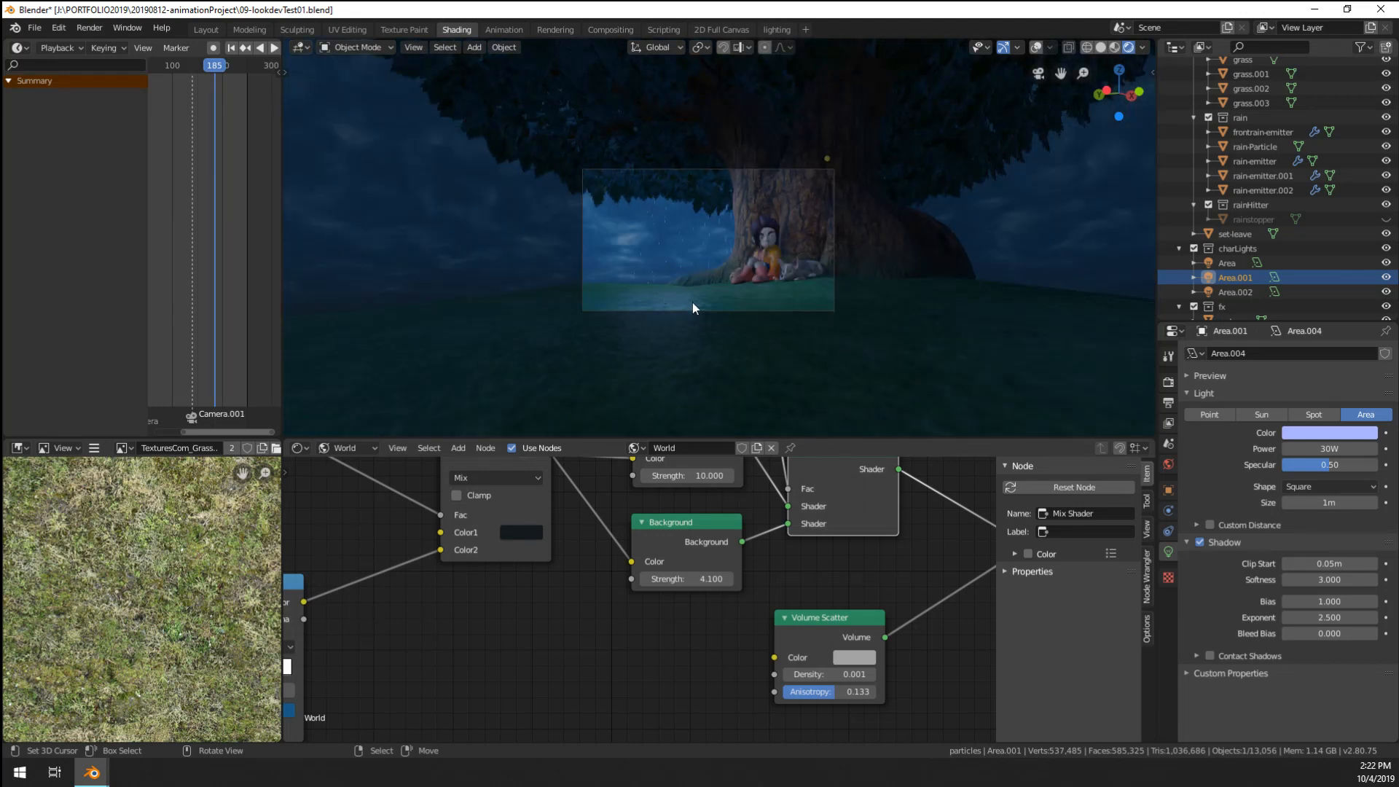
- View the whole tree and hill from outside the camera, save the scene file, and return to the camera view
middle_click_drag(693, 303, 869, 286)
scroll(743, 322, "down", 4)
scroll(895, 266, "up", 5)
key("ctrl+s")
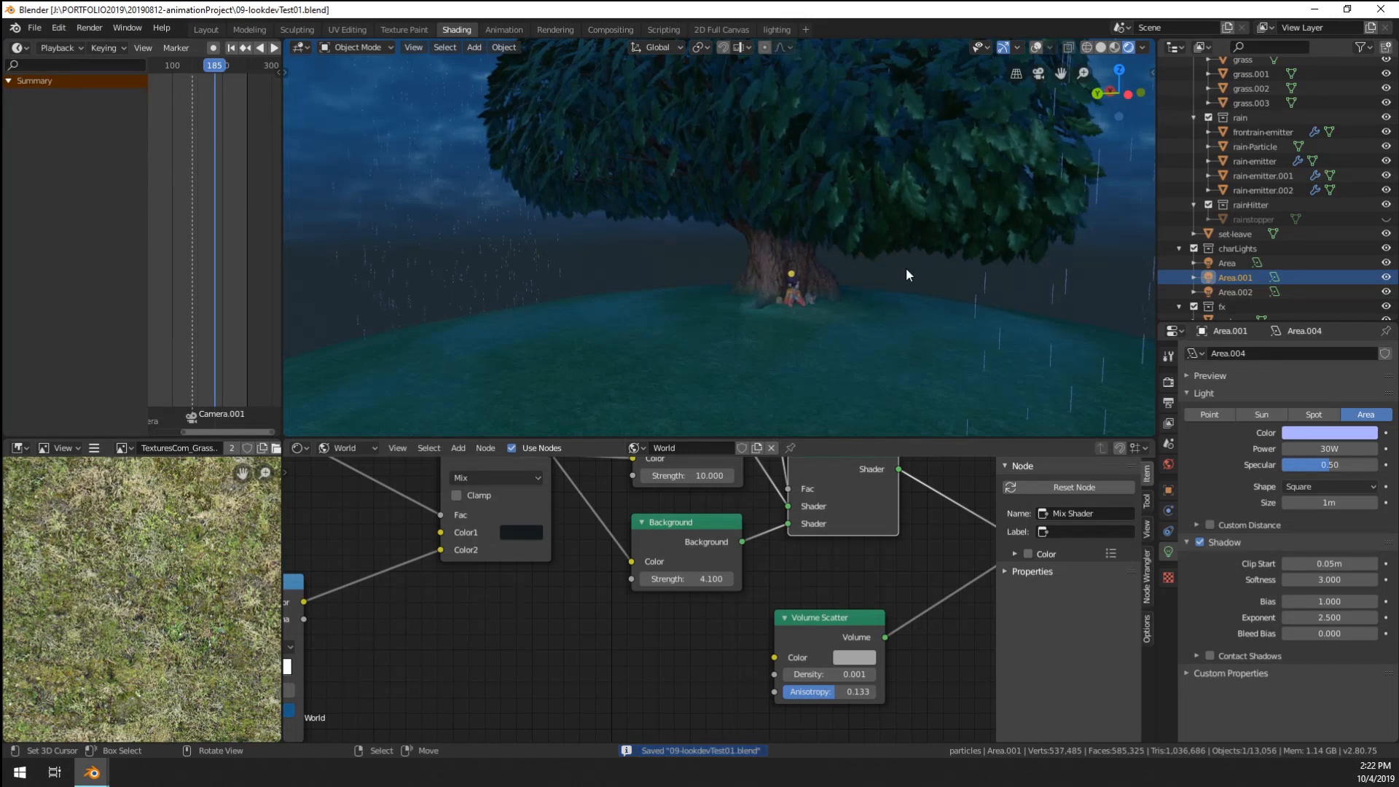
key("KP_0")
scroll(907, 268, "up", 3)
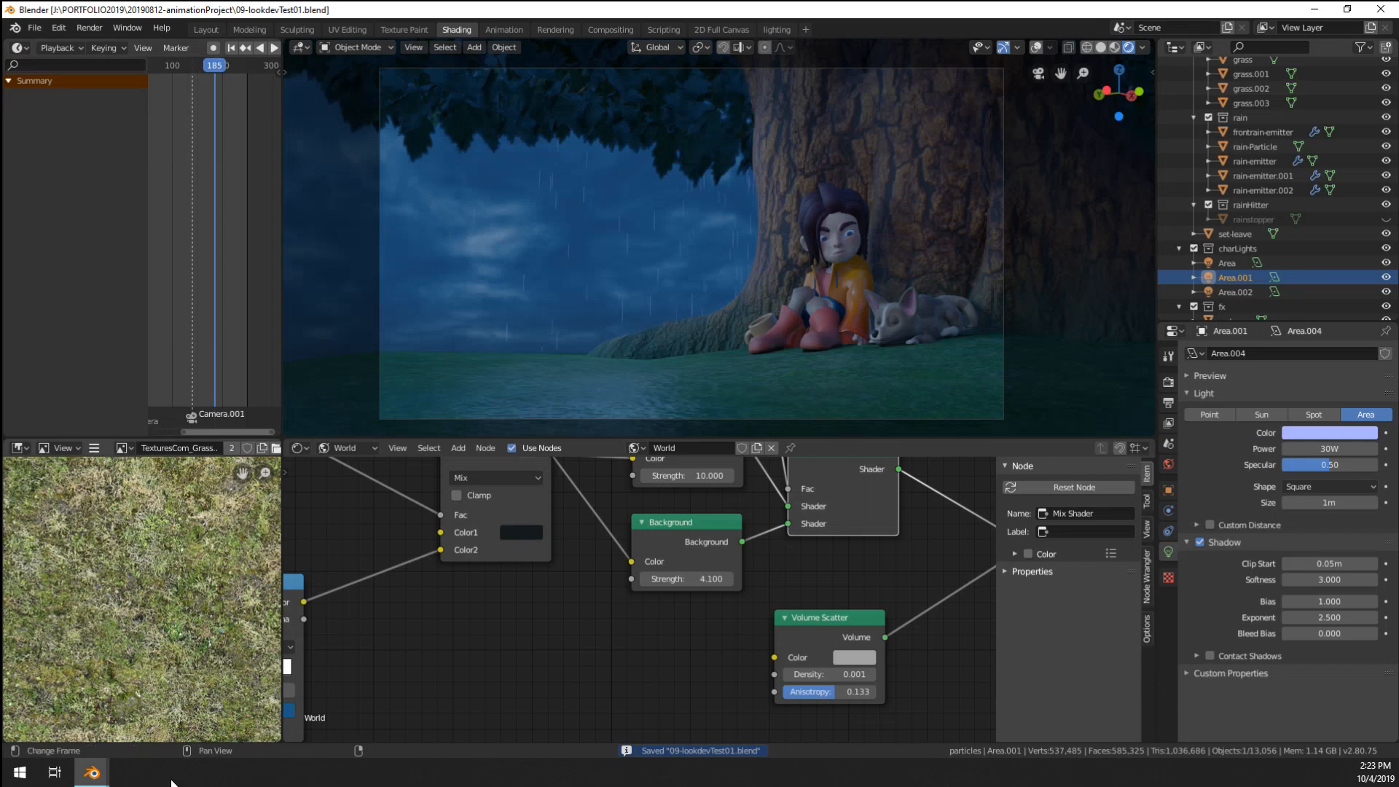
- Switch to the Blender window with 07-boyRefine10_final.blend, bring the whole boy into view and save the file
mouse_move(91, 773)
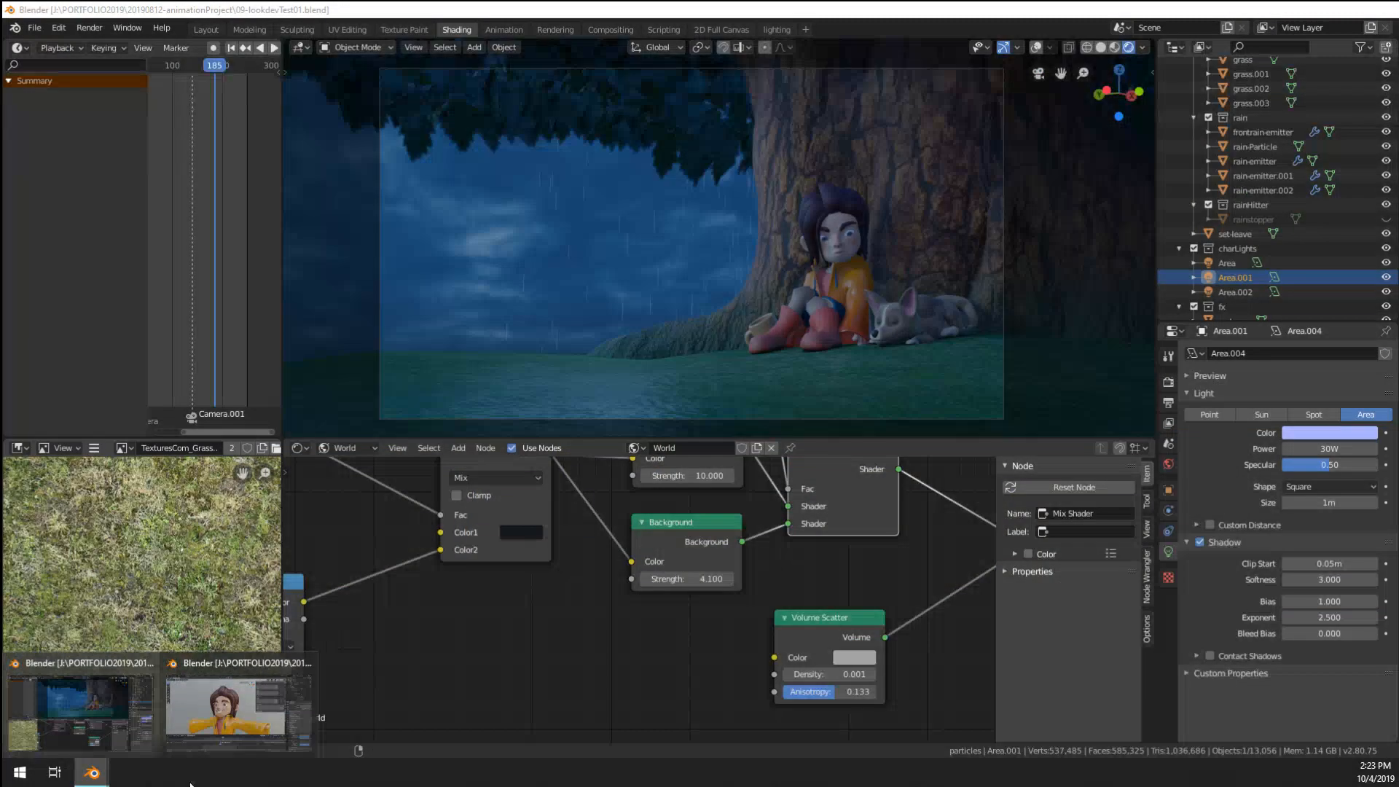
left_click(261, 733)
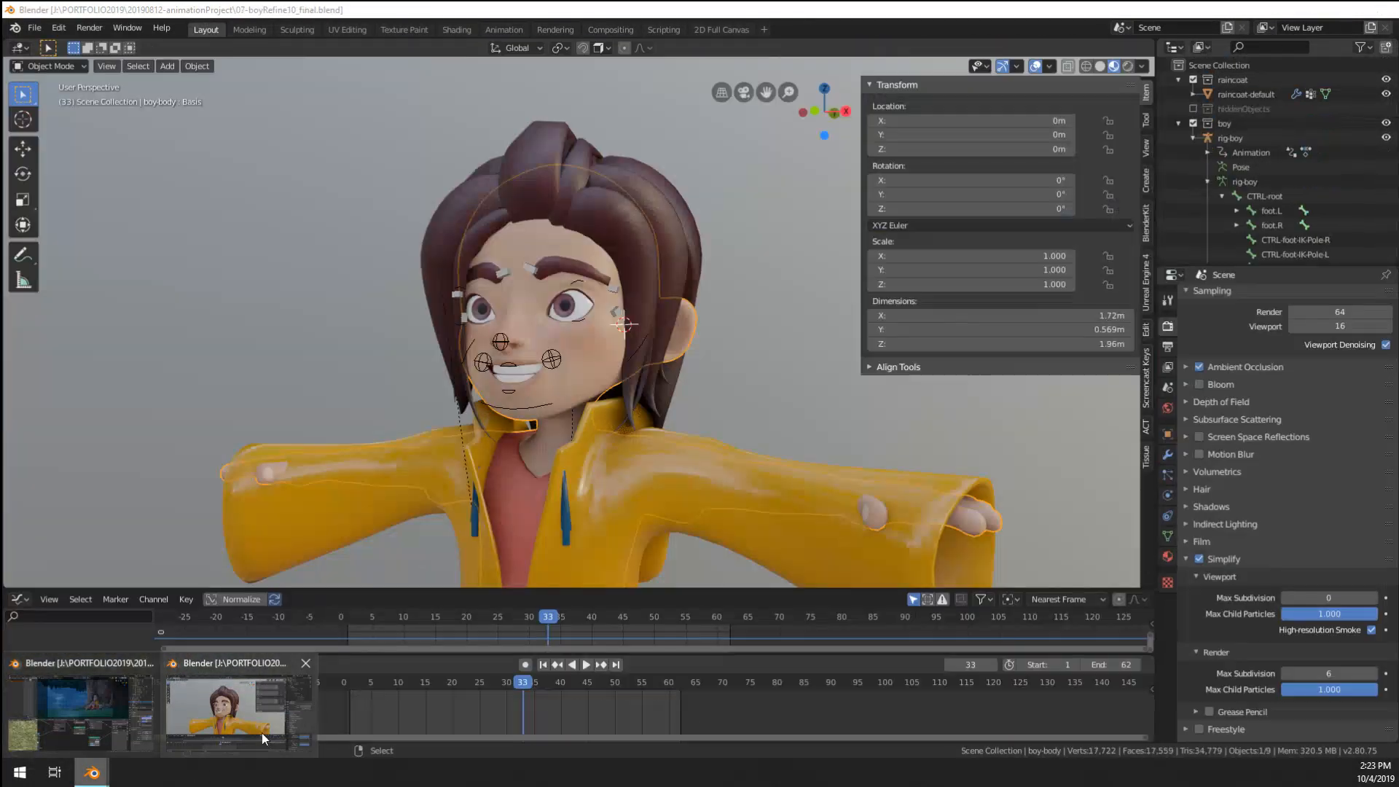
scroll(536, 334, "down", 6)
middle_click_drag(536, 334, 606, 332)
middle_click_drag(606, 332, 527, 265, "shift")
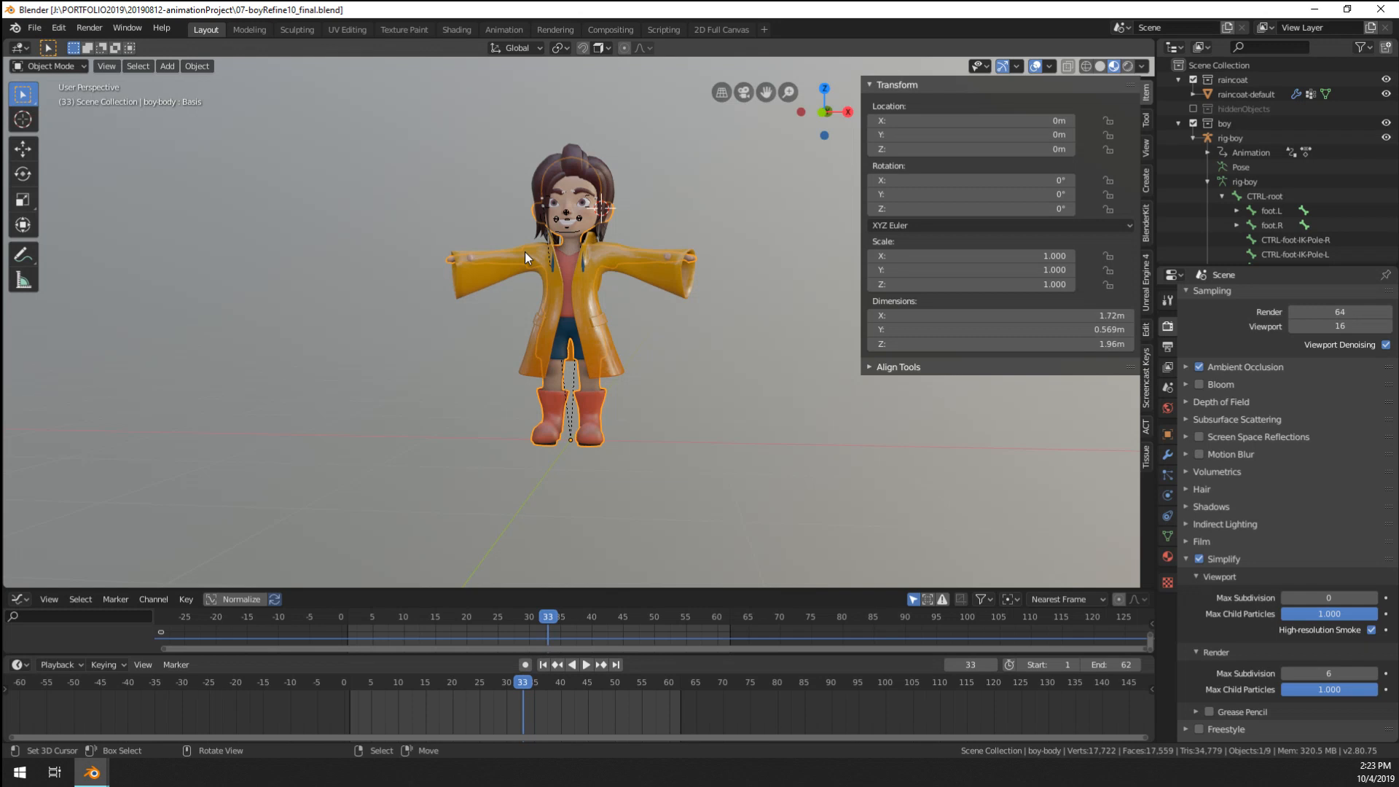
key("ctrl+s")
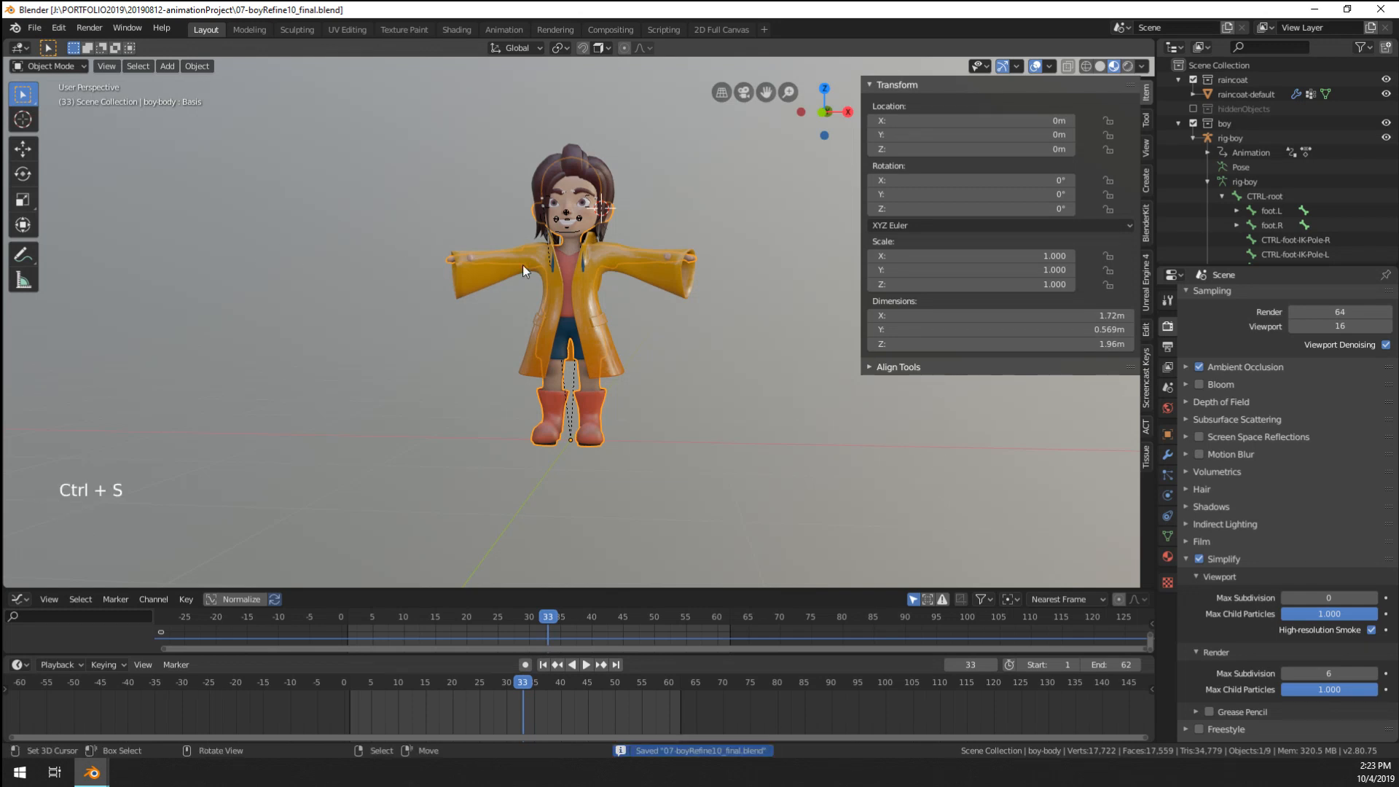
- Create a new file from the General template
scroll(522, 264, "up", 3)
scroll(522, 264, "down", 3)
left_click(34, 28)
mouse_move(52, 43)
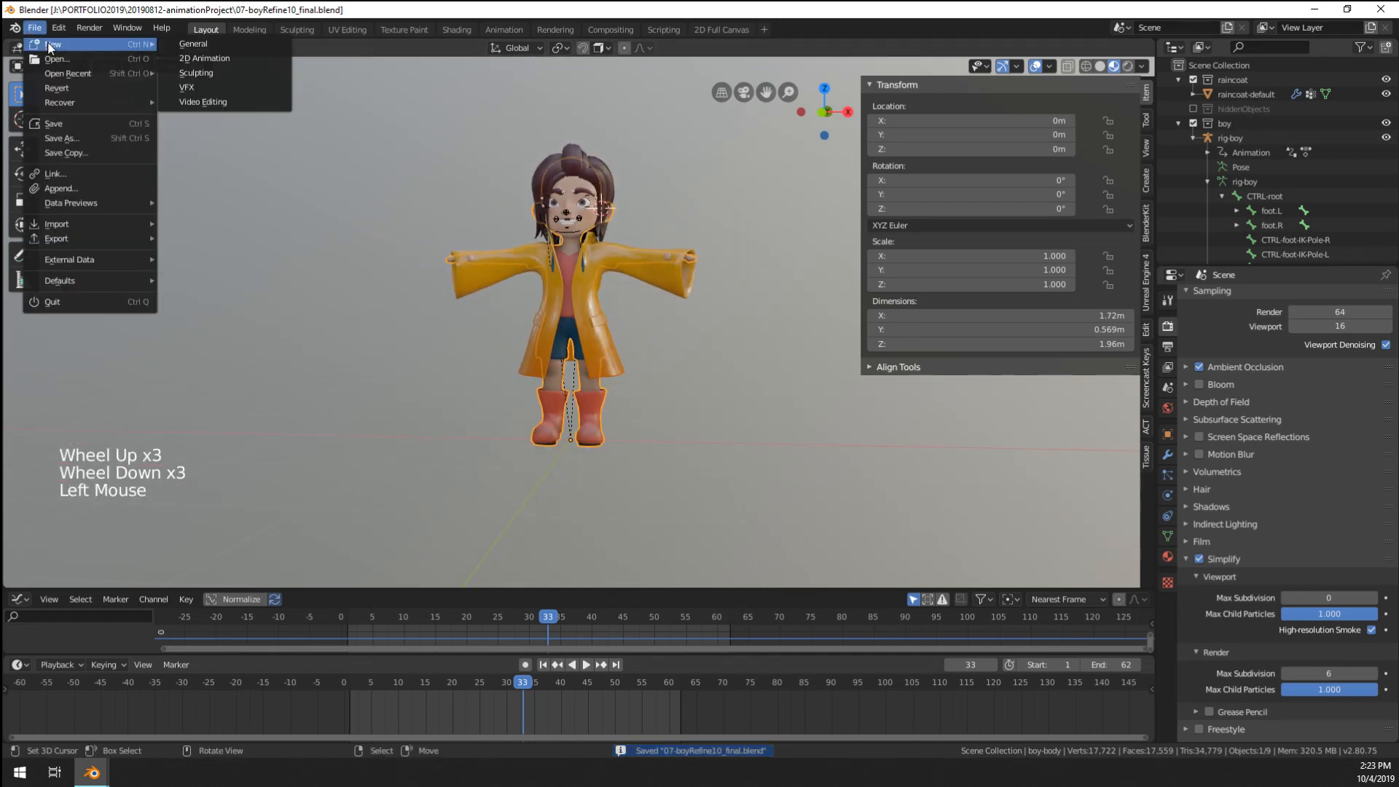
left_click(191, 46)
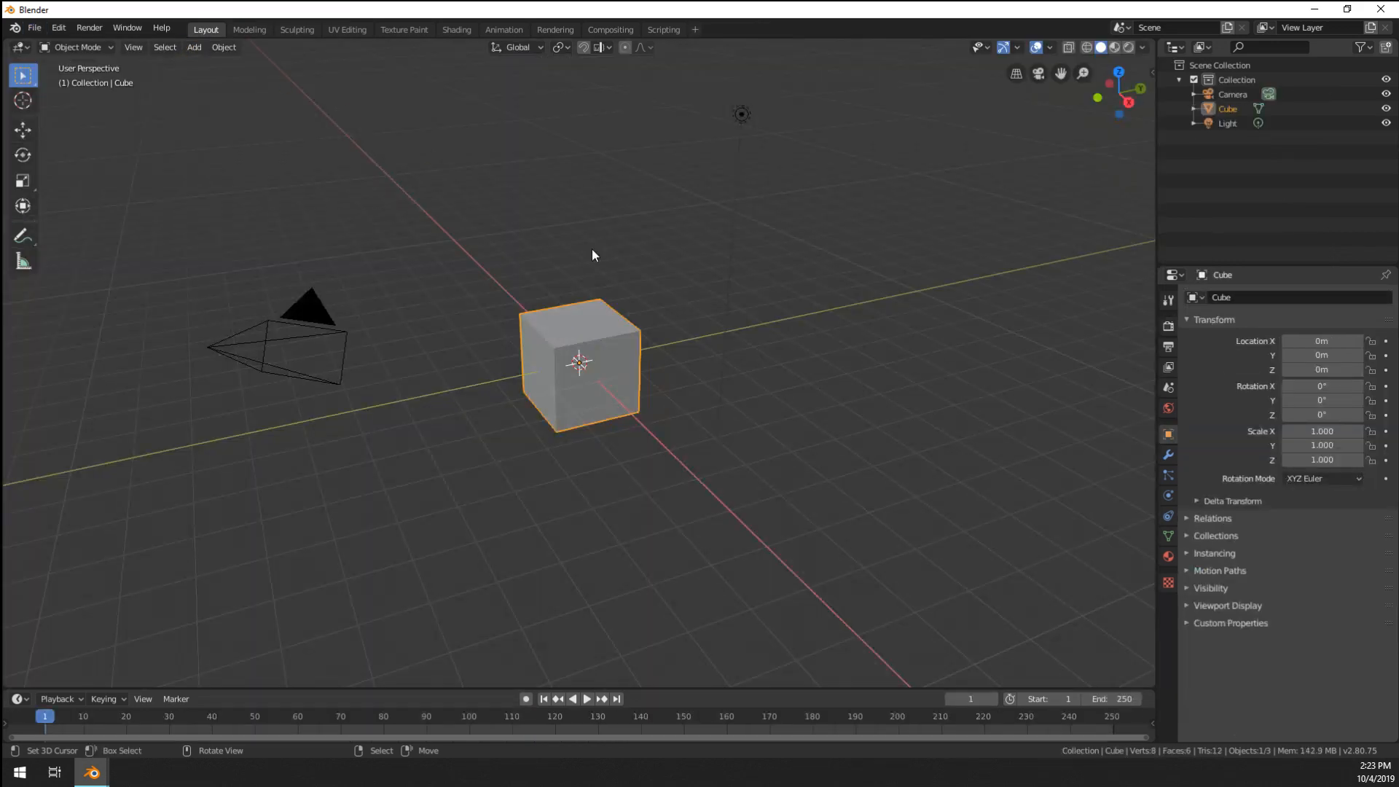
- Start linking from 07-boyRefine10_final.blend in the 20190812-animationProject folder and open its Object list
left_click(34, 27)
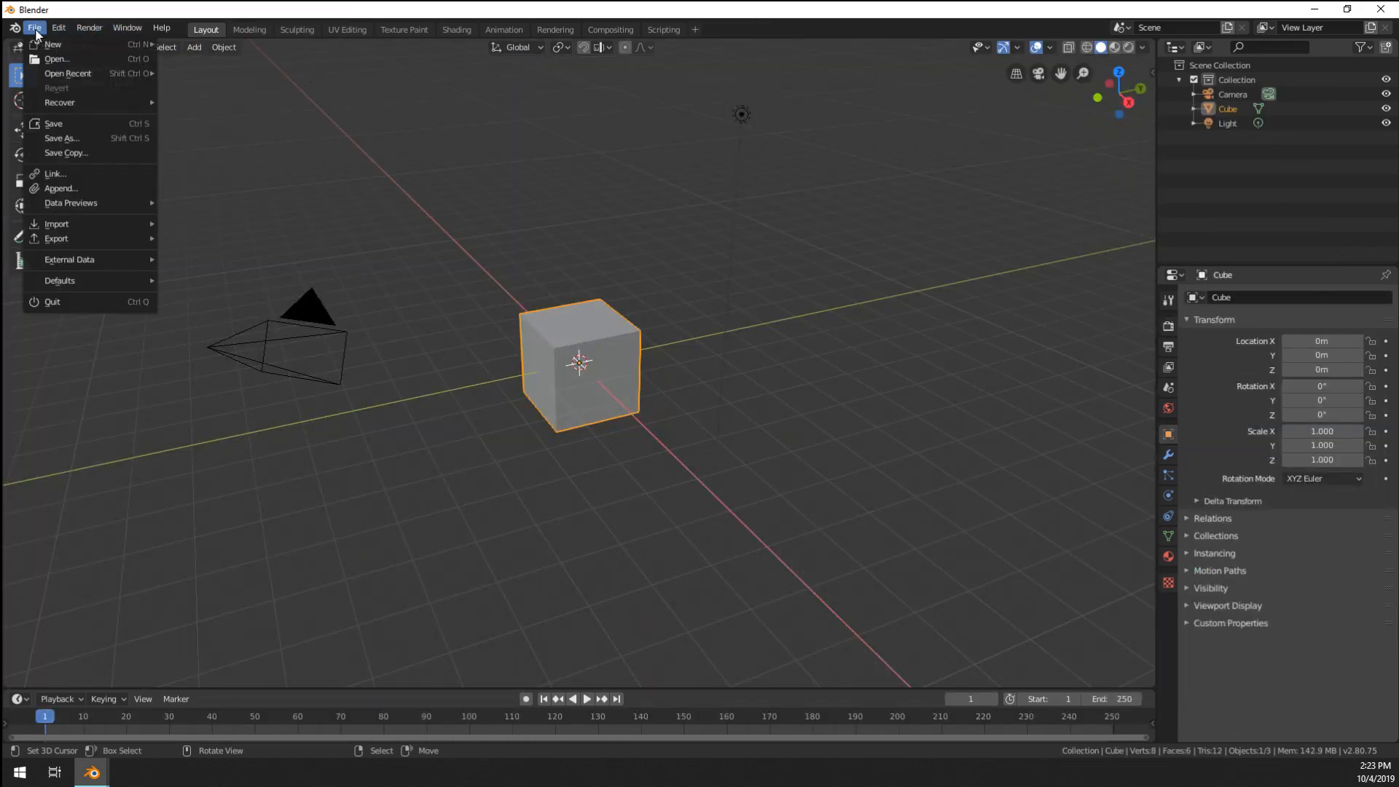
left_click(94, 170)
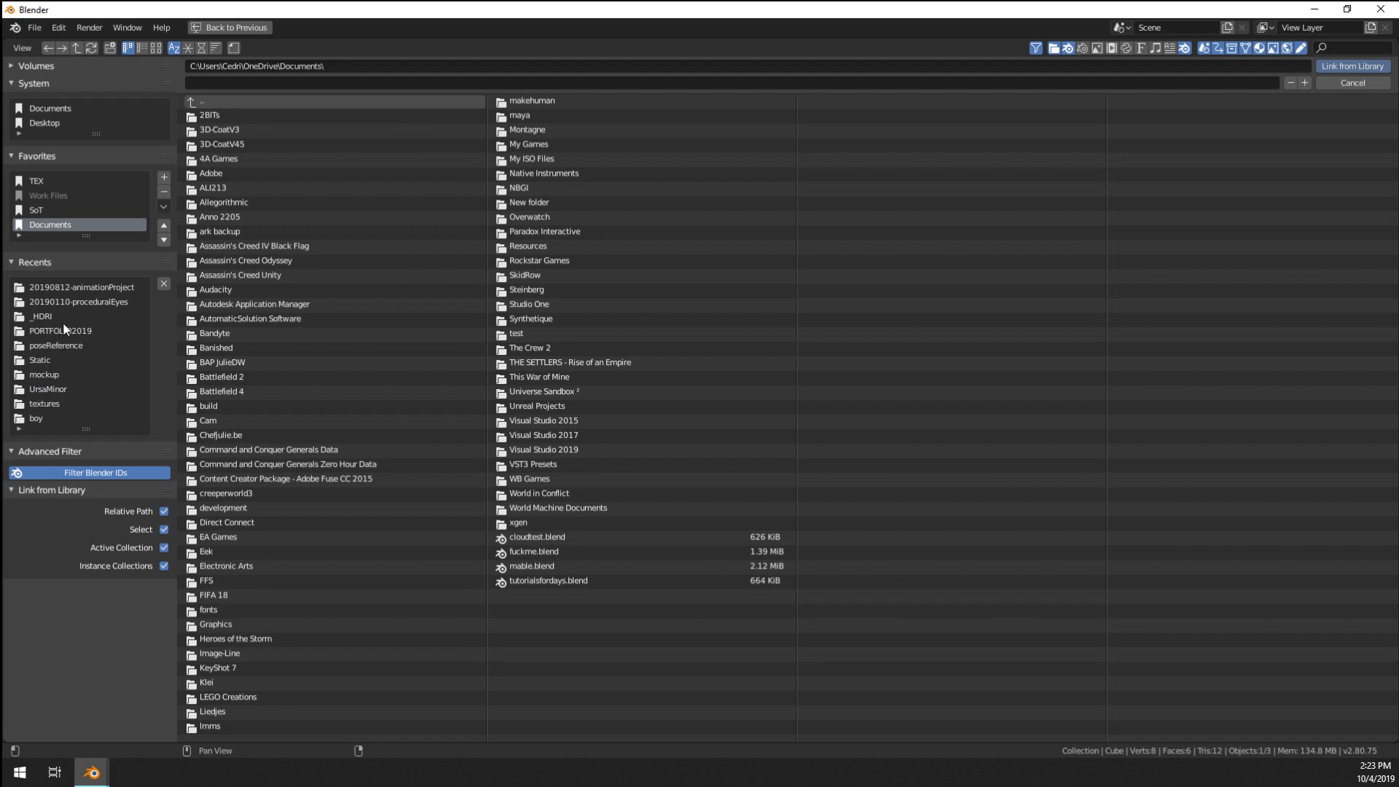
left_click(88, 288)
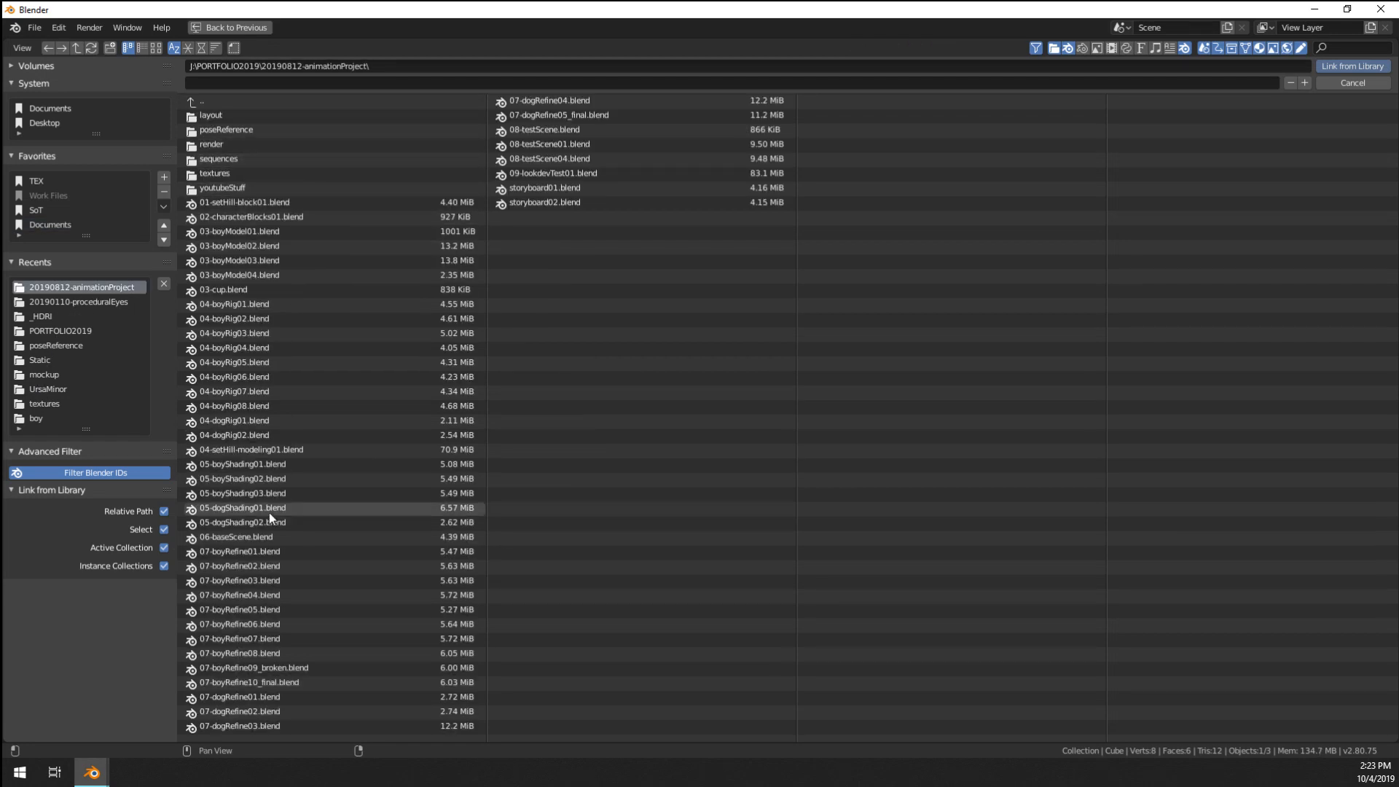
double_click(295, 683)
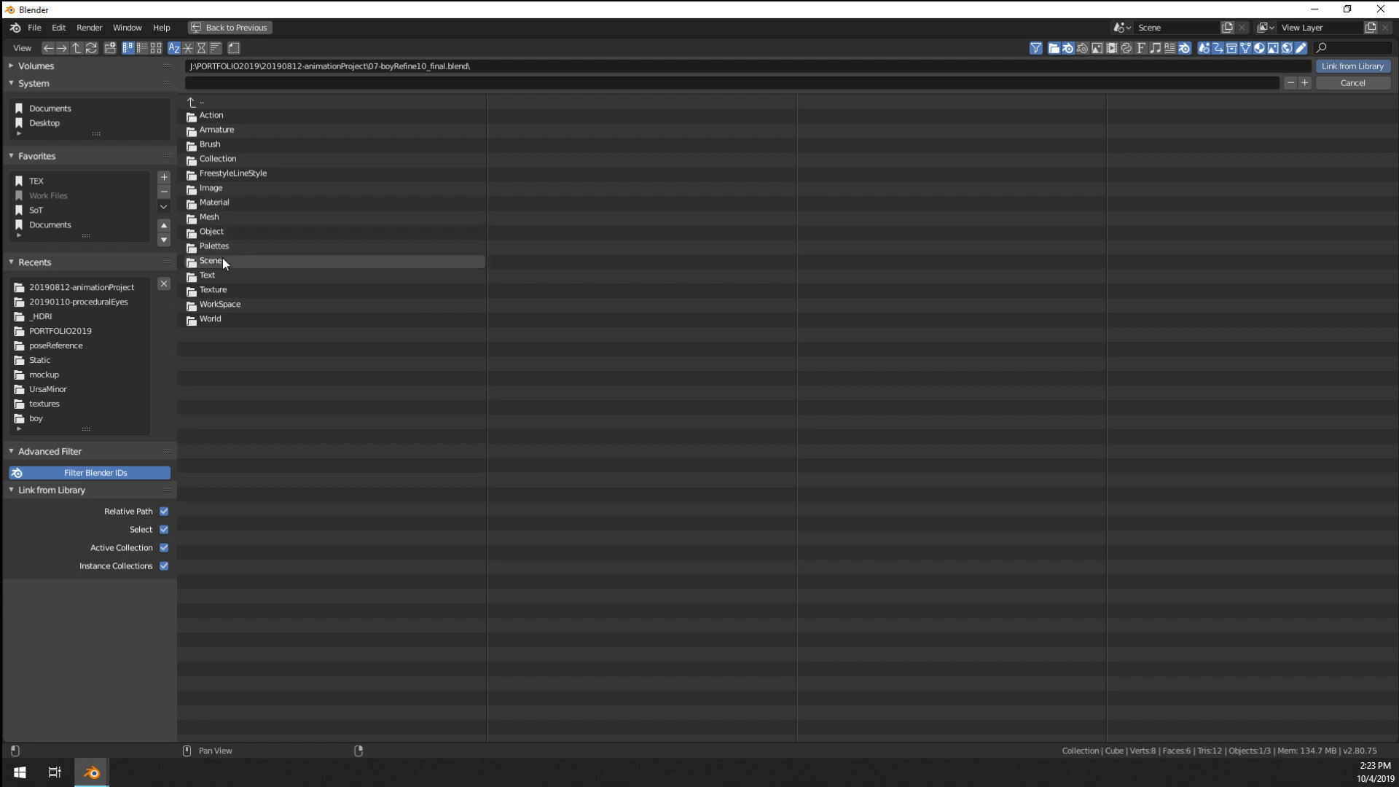
left_click(233, 234)
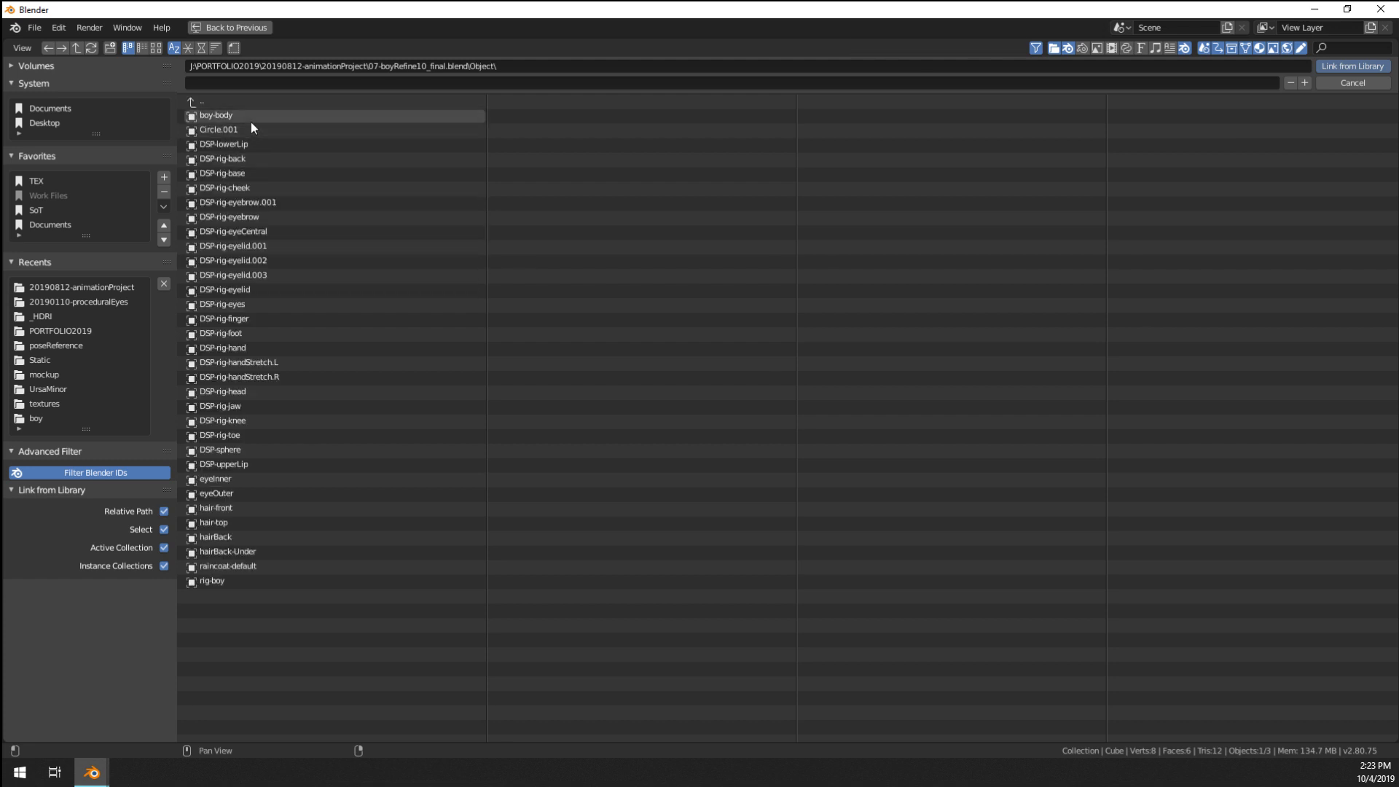
- Link boy-body, eyeInner, eyeOuter, hair-front, hair-top, hairBack, hairBack-Under and rig-boy into the scene, leaving out raincoat-default
left_click(303, 114)
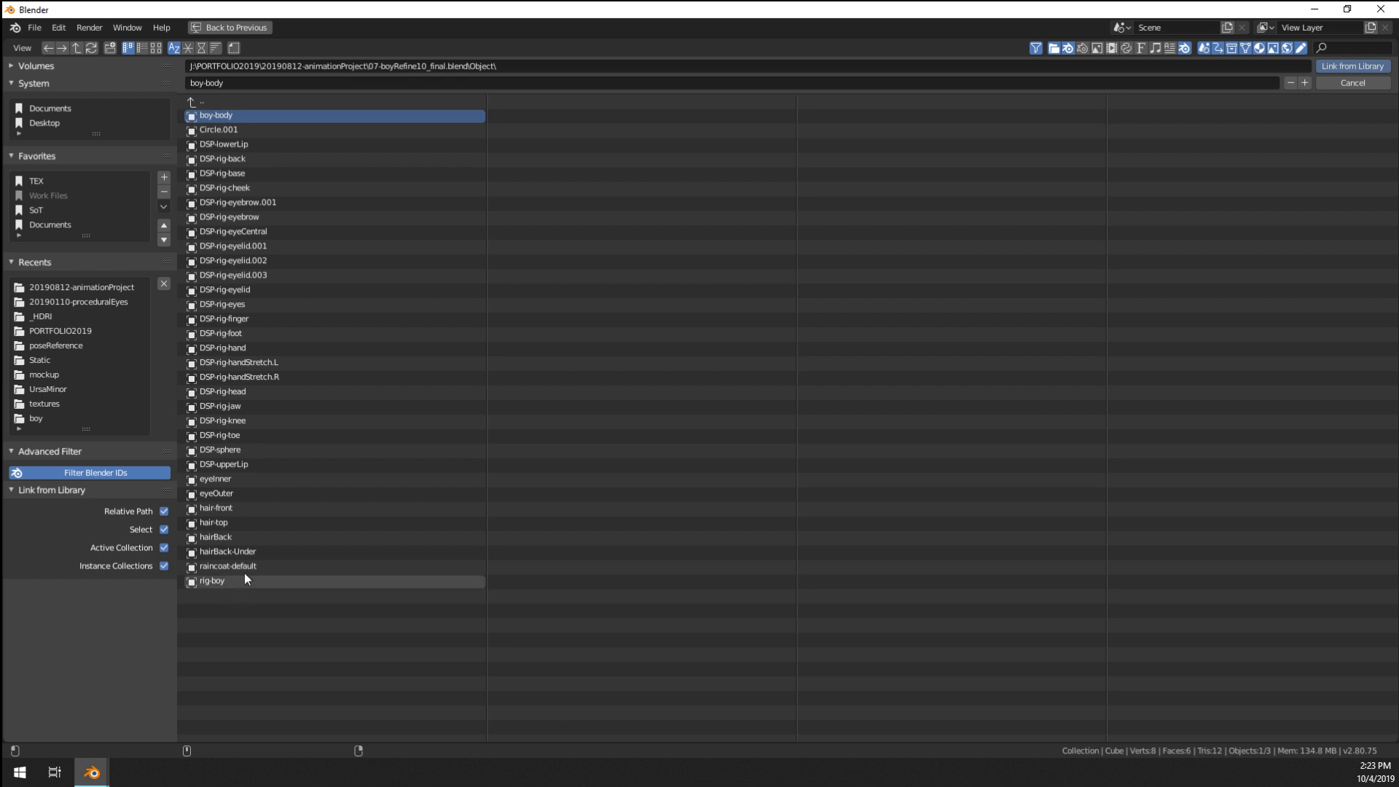
left_click_drag(221, 609, 218, 508)
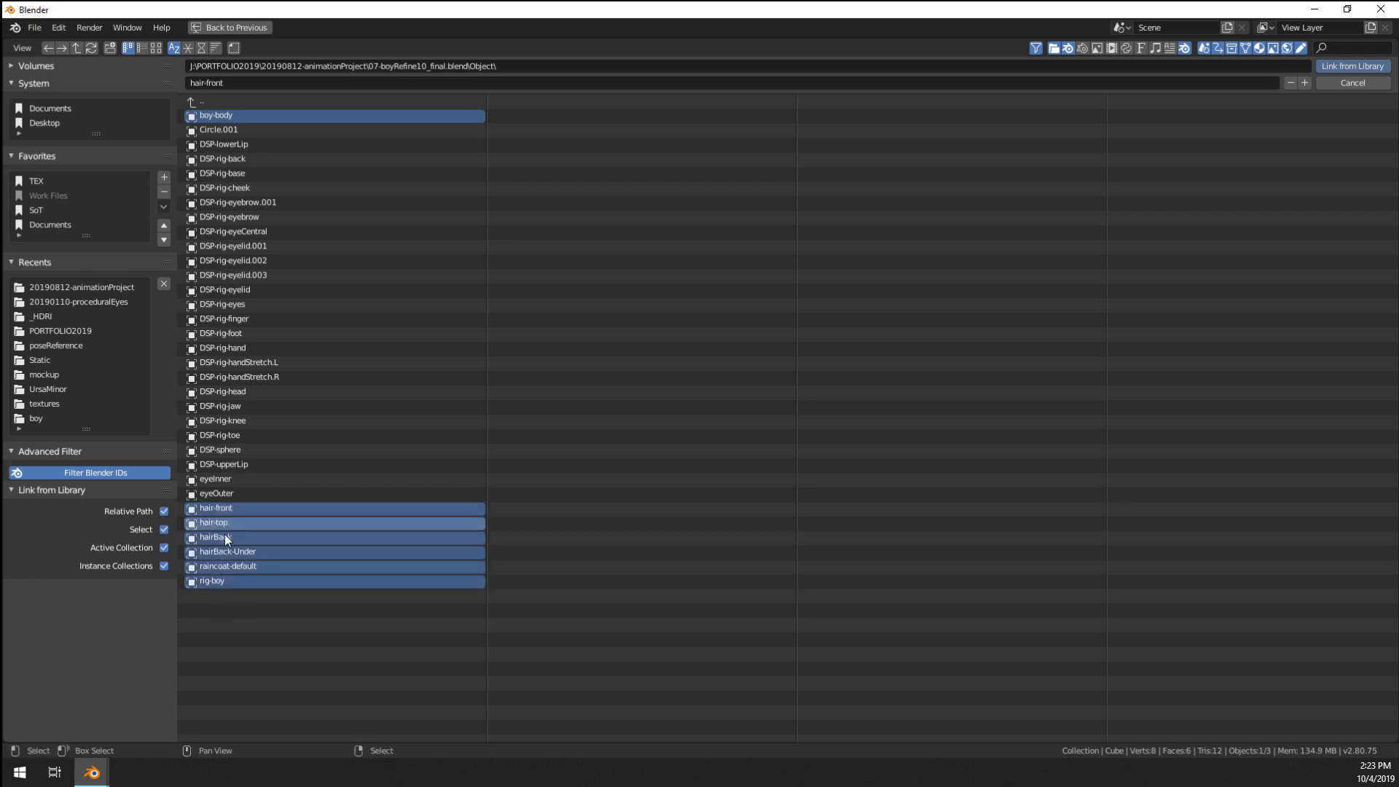
left_click(235, 571, "shift")
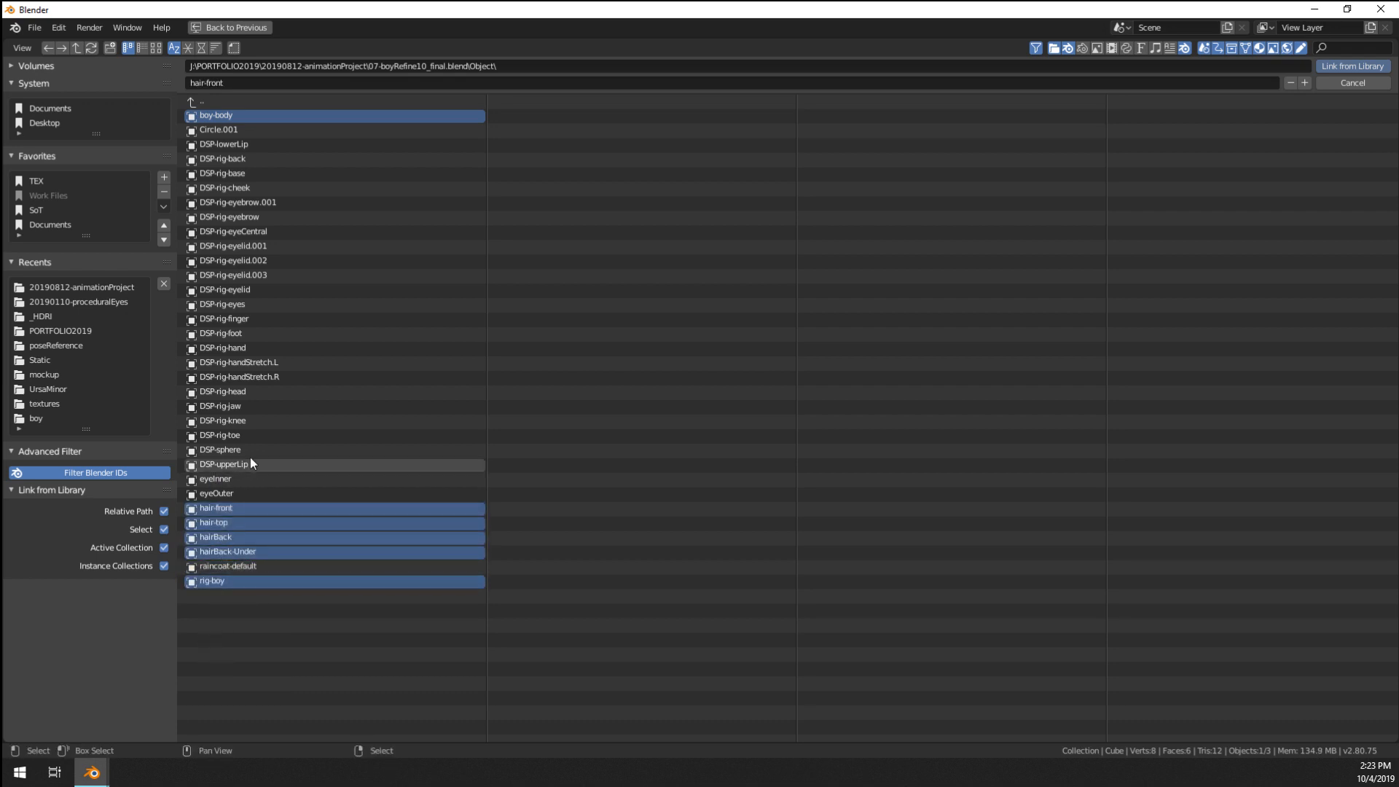
left_click(222, 493, "shift")
left_click(222, 479, "shift")
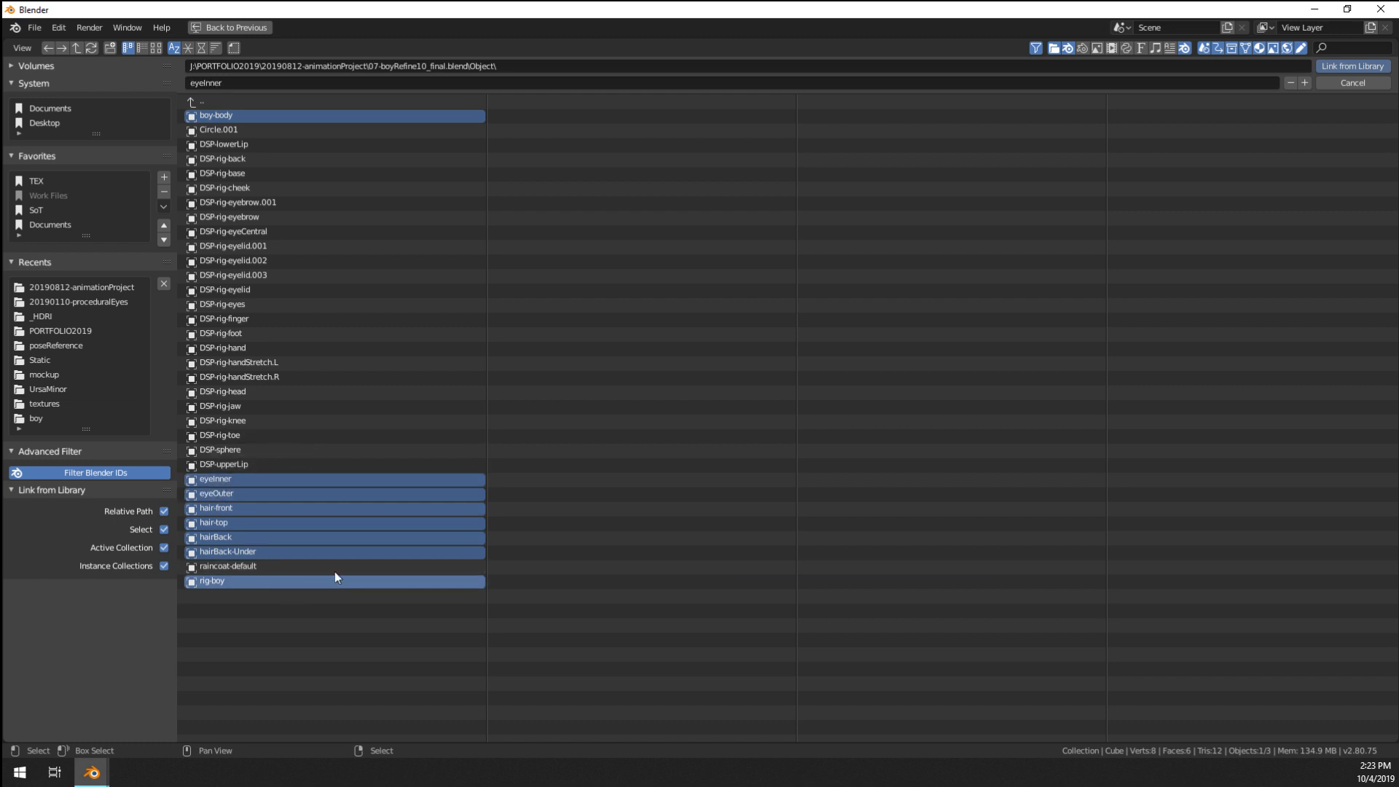
left_click(1339, 69)
- Delete the default cube, camera and light from the scene
scroll(618, 331, "up", 5)
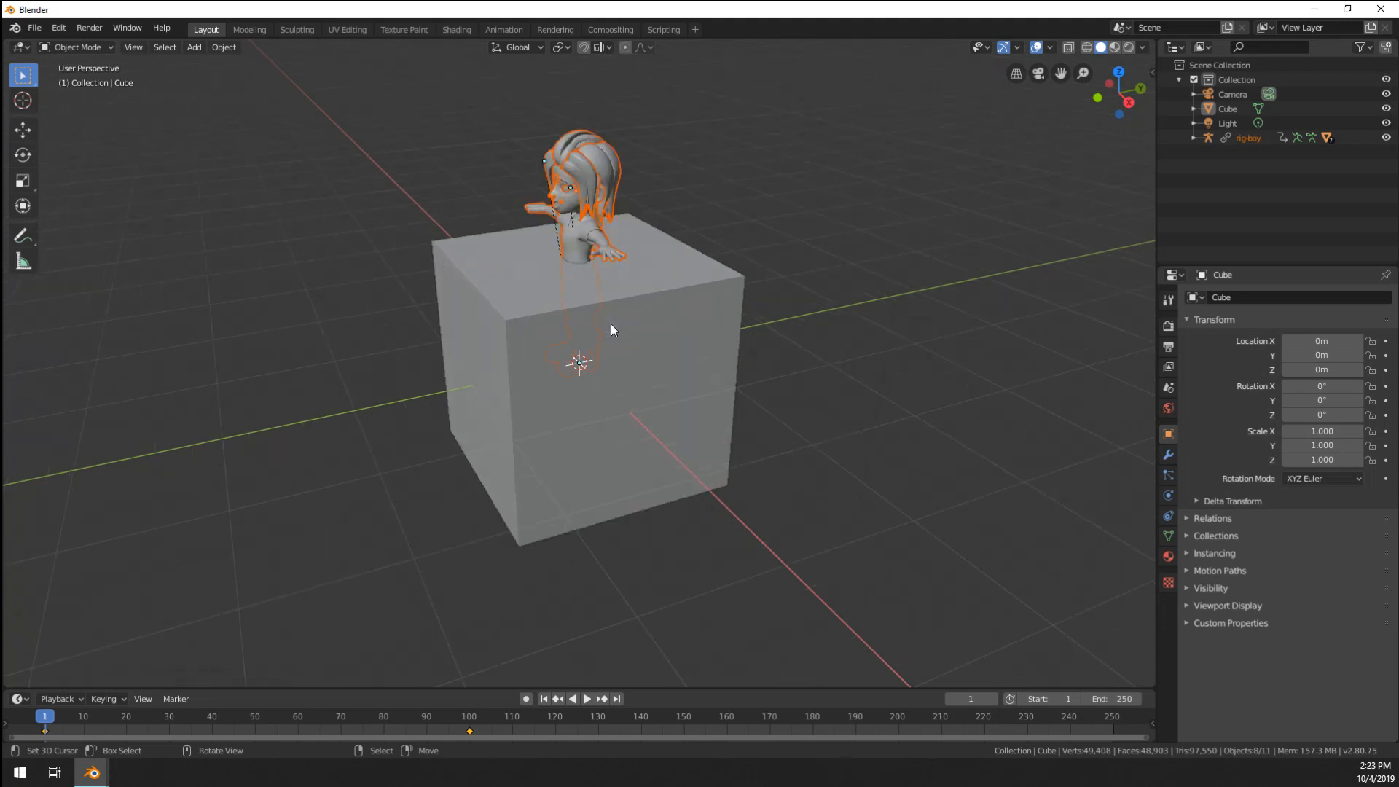
left_click(711, 379)
key("Delete")
scroll(617, 378, "down", 5)
middle_click_drag(616, 378, 669, 361)
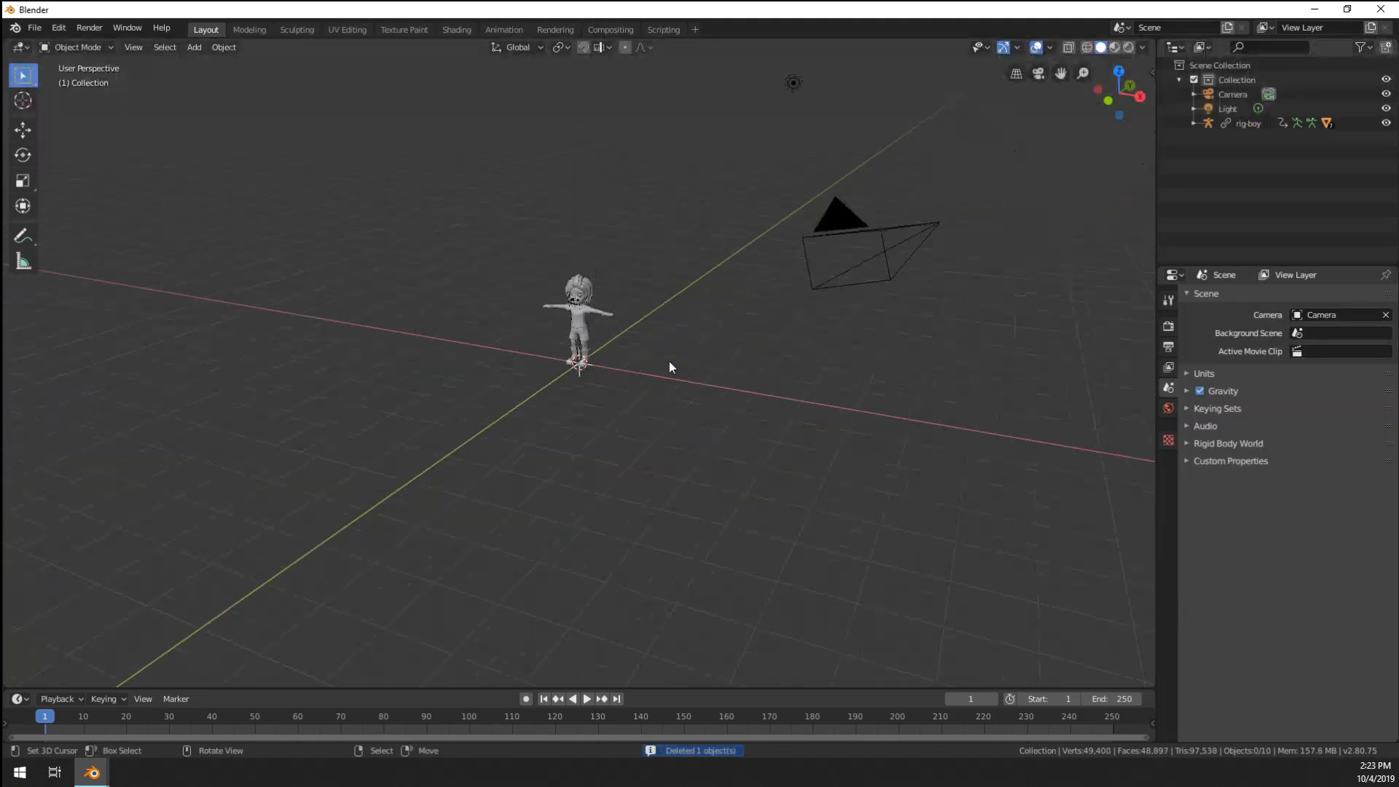
left_click(846, 255)
key("Delete")
left_click(794, 85)
key("Delete")
- Switch the viewport to LookDev shading and frame the full character
scroll(793, 89, "up", 4)
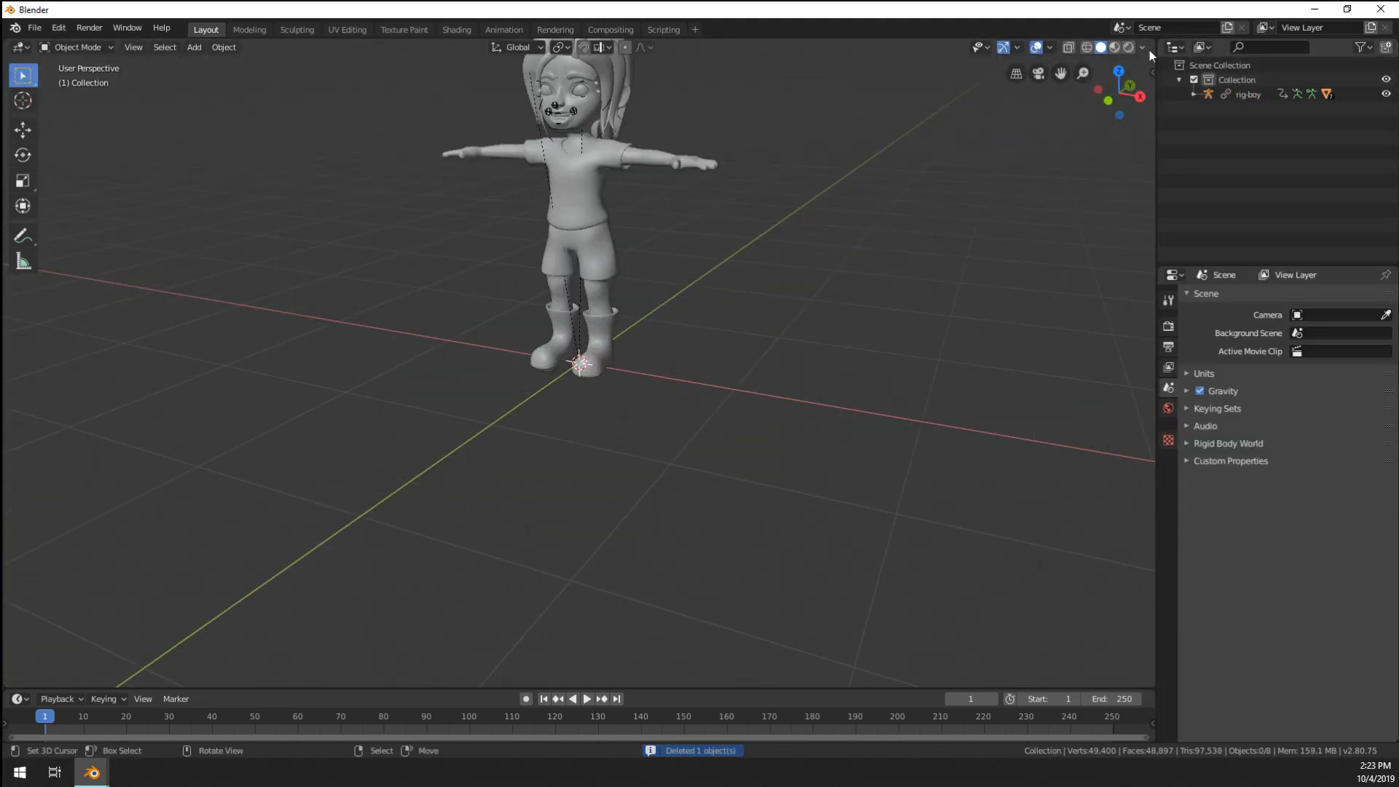
left_click(1115, 47)
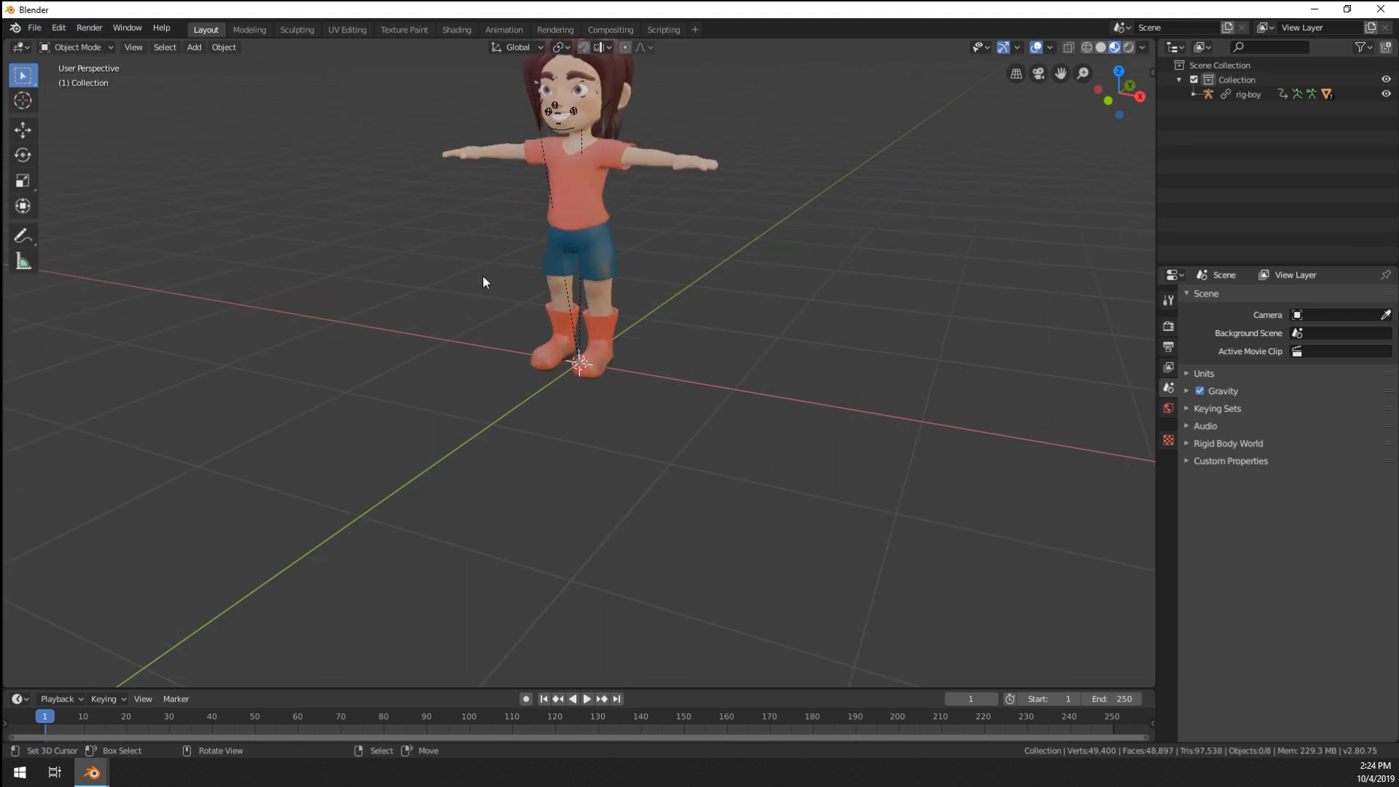
middle_click_drag(483, 274, 675, 403, "shift")
- Save the new file as 10-animationTest in the 20190812-animationProject folder
key("ctrl+s")
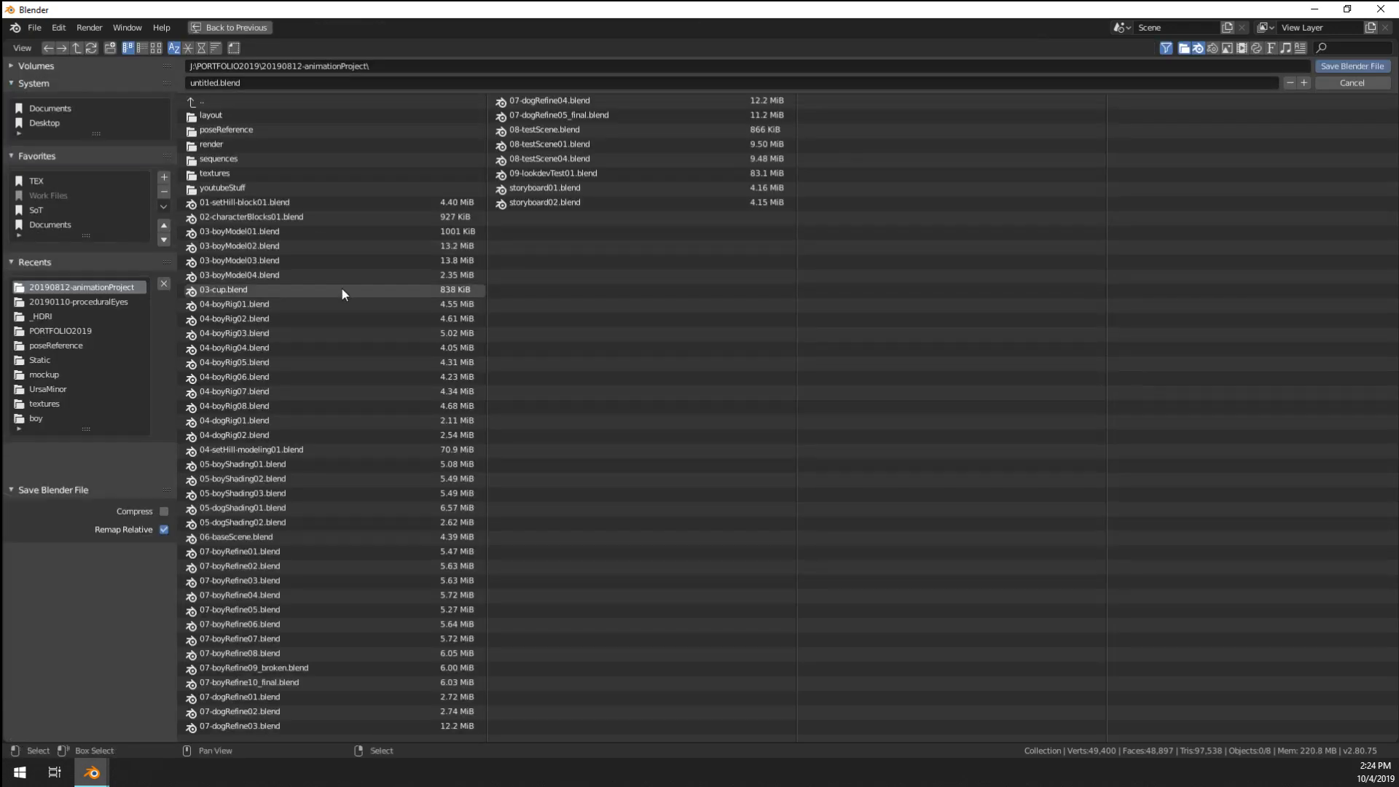
left_click(257, 82)
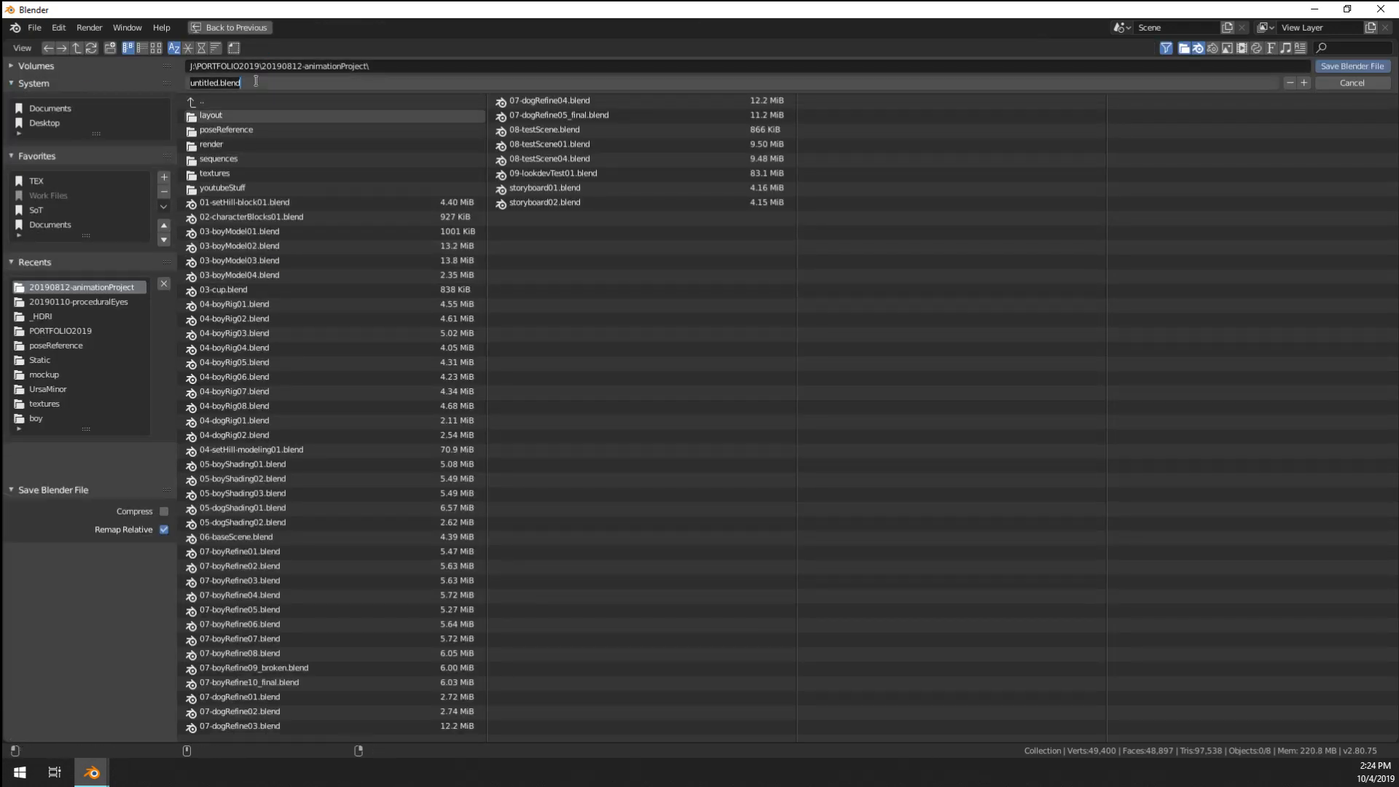
type("10-animationTest")
key("Return")
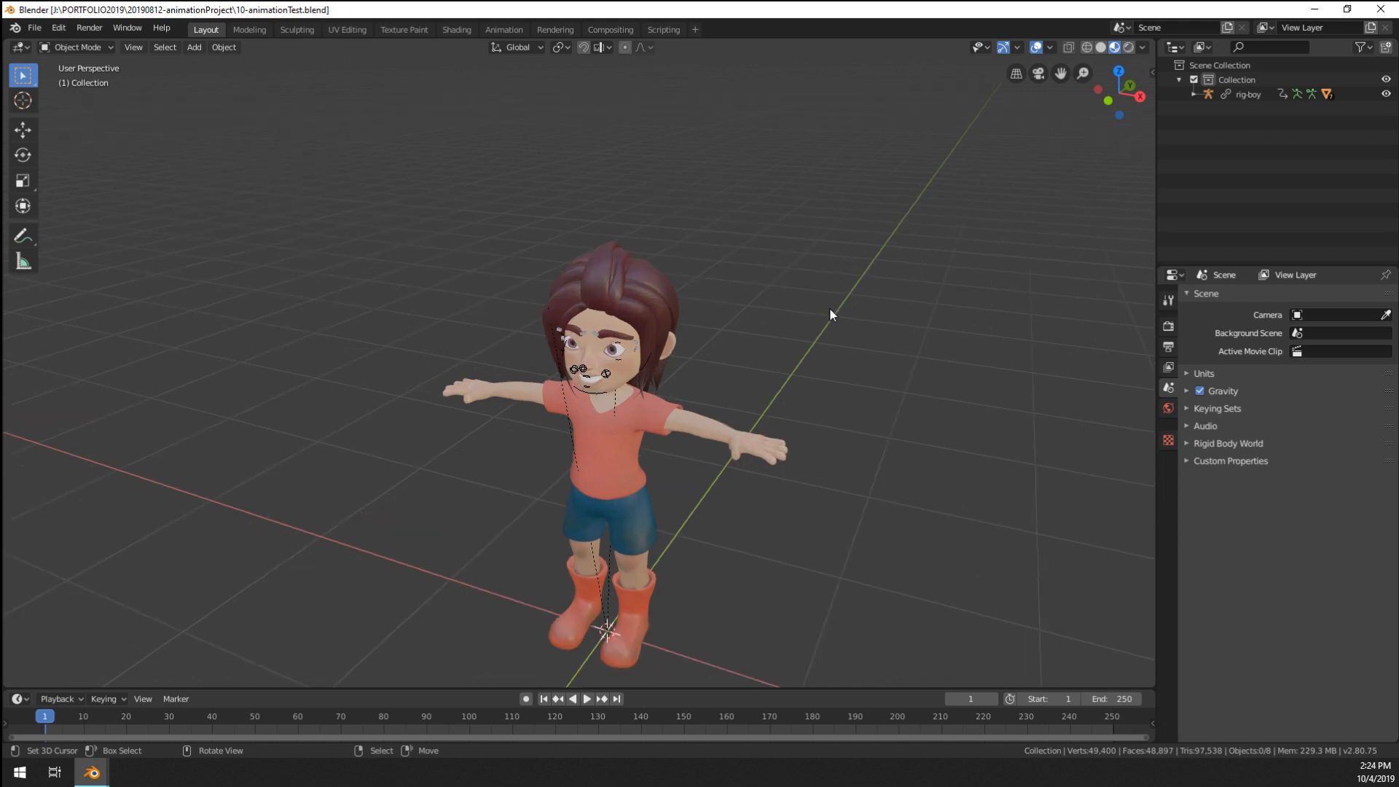
- Make a proxy of the linked rig-boy armature
scroll(624, 387, "up", 2)
middle_click_drag(624, 387, 933, 251)
left_click(1257, 95)
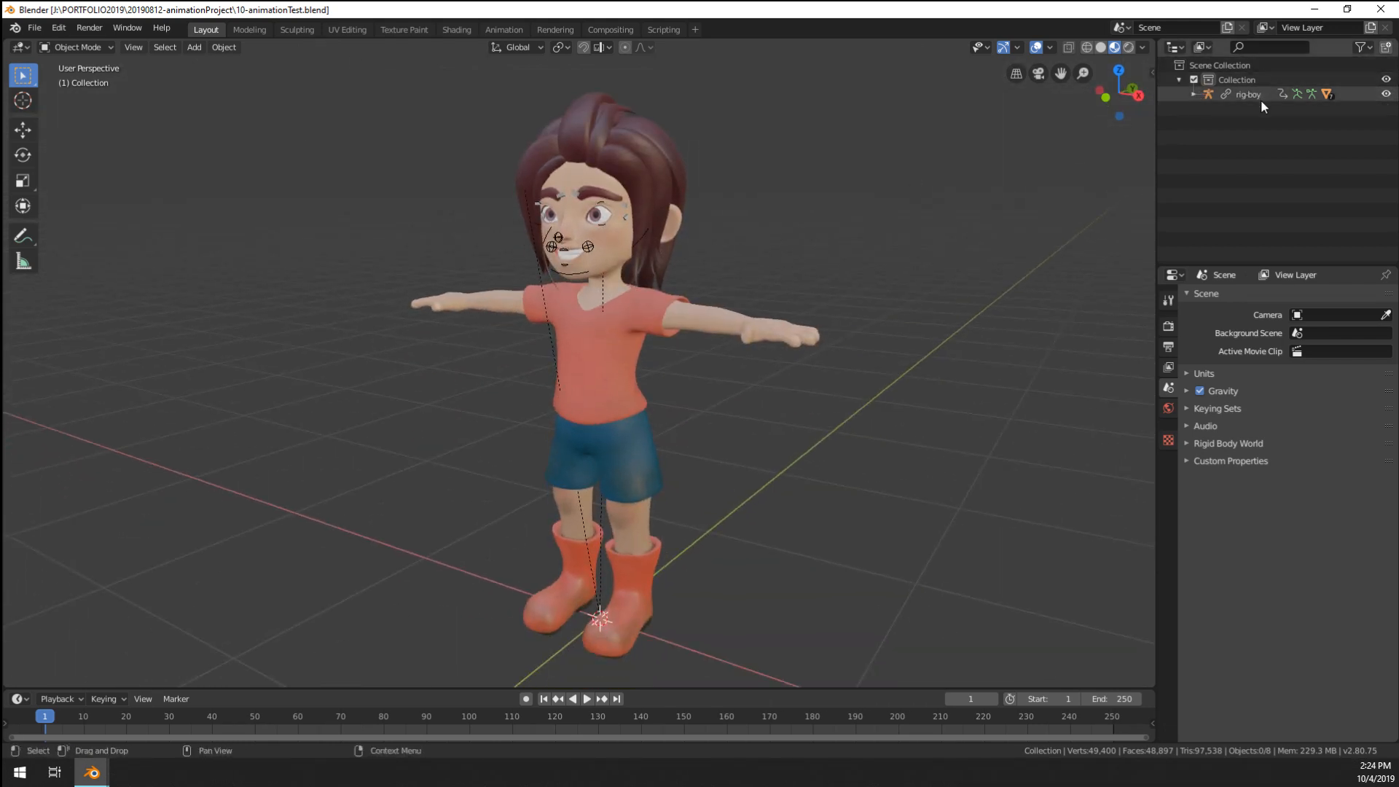
key("F3")
type("make pro")
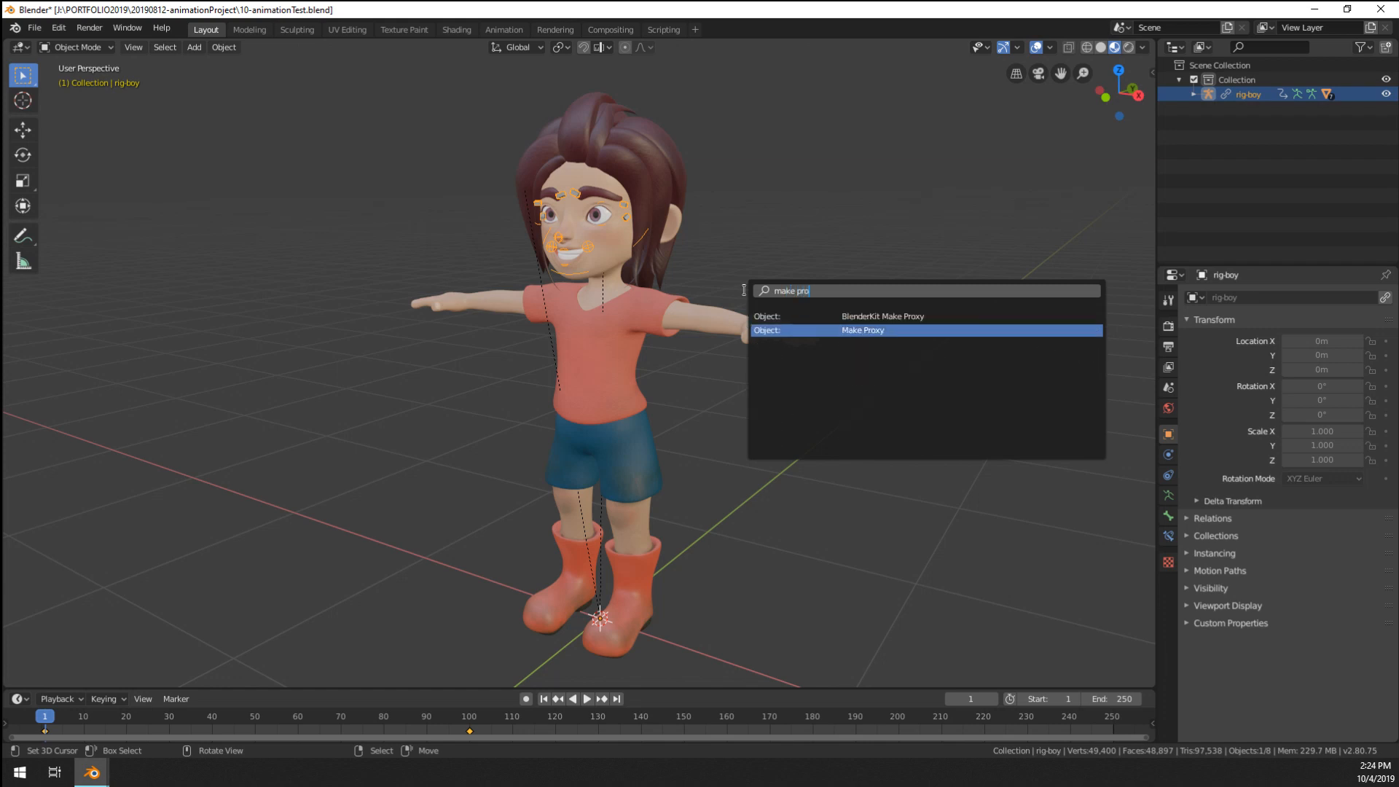
key("Return")
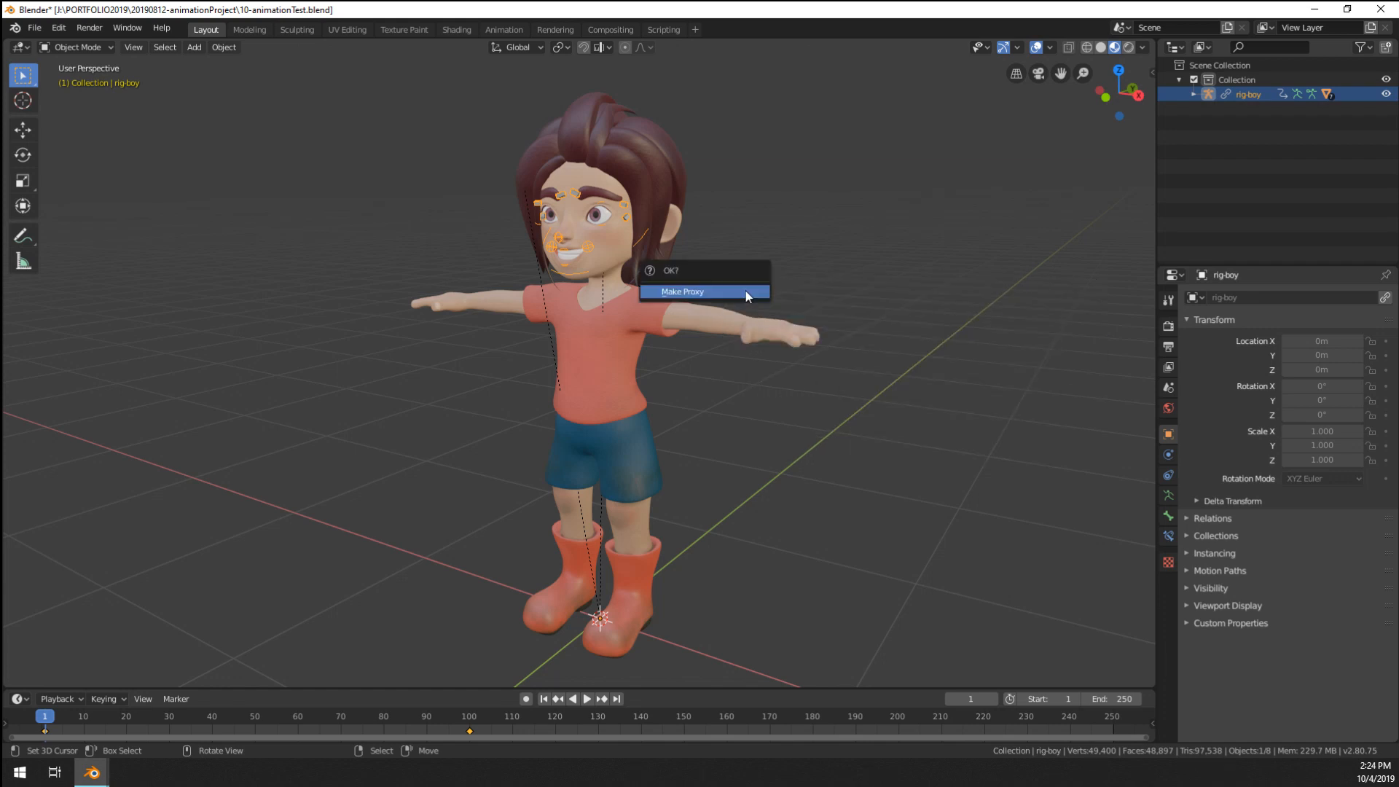
left_click(745, 291)
- Hide the original rig-boy armature, select rig-boy_proxy and inspect the character's face
left_click(1241, 96)
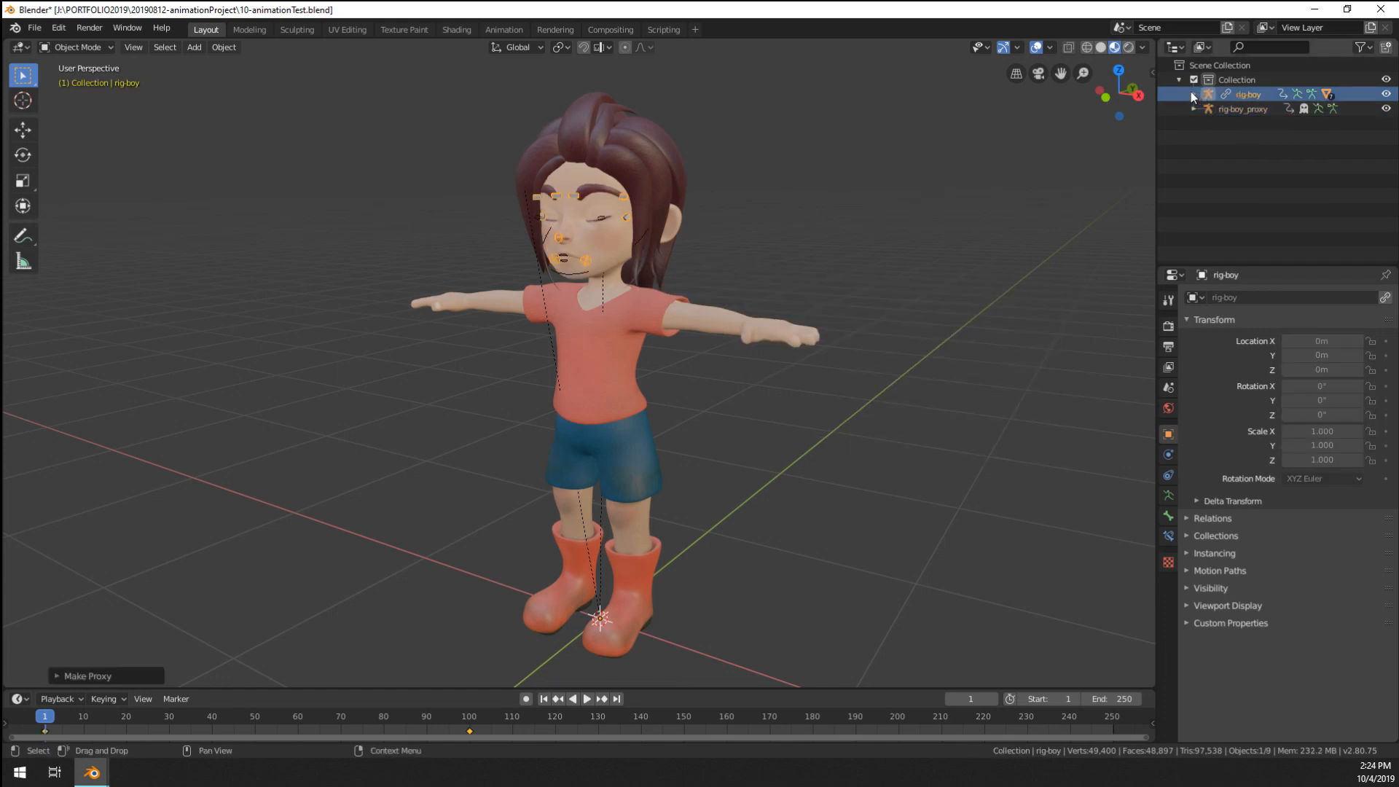
key("h")
left_click(1215, 110)
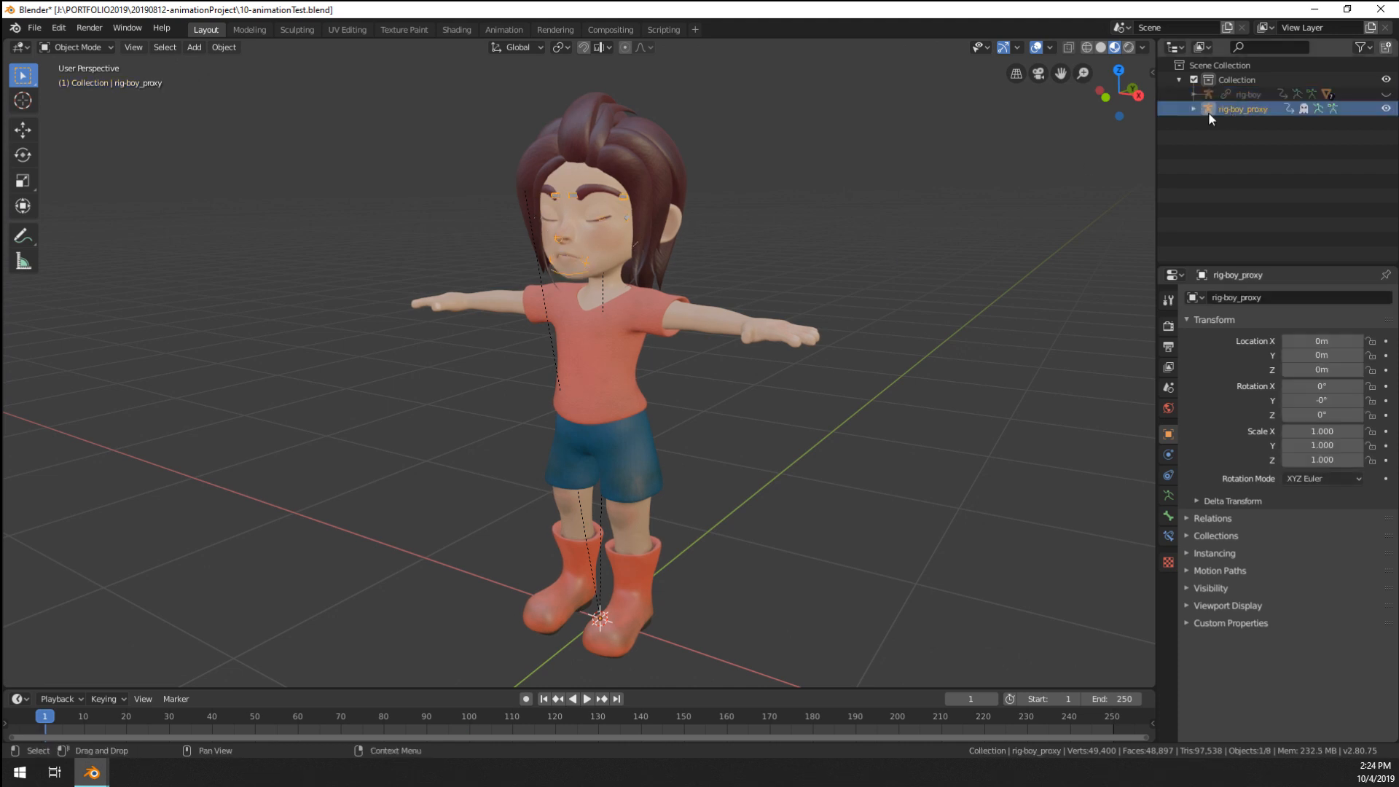
scroll(610, 221, "up", 3)
middle_click_drag(610, 221, 647, 212)
scroll(644, 208, "down", 3)
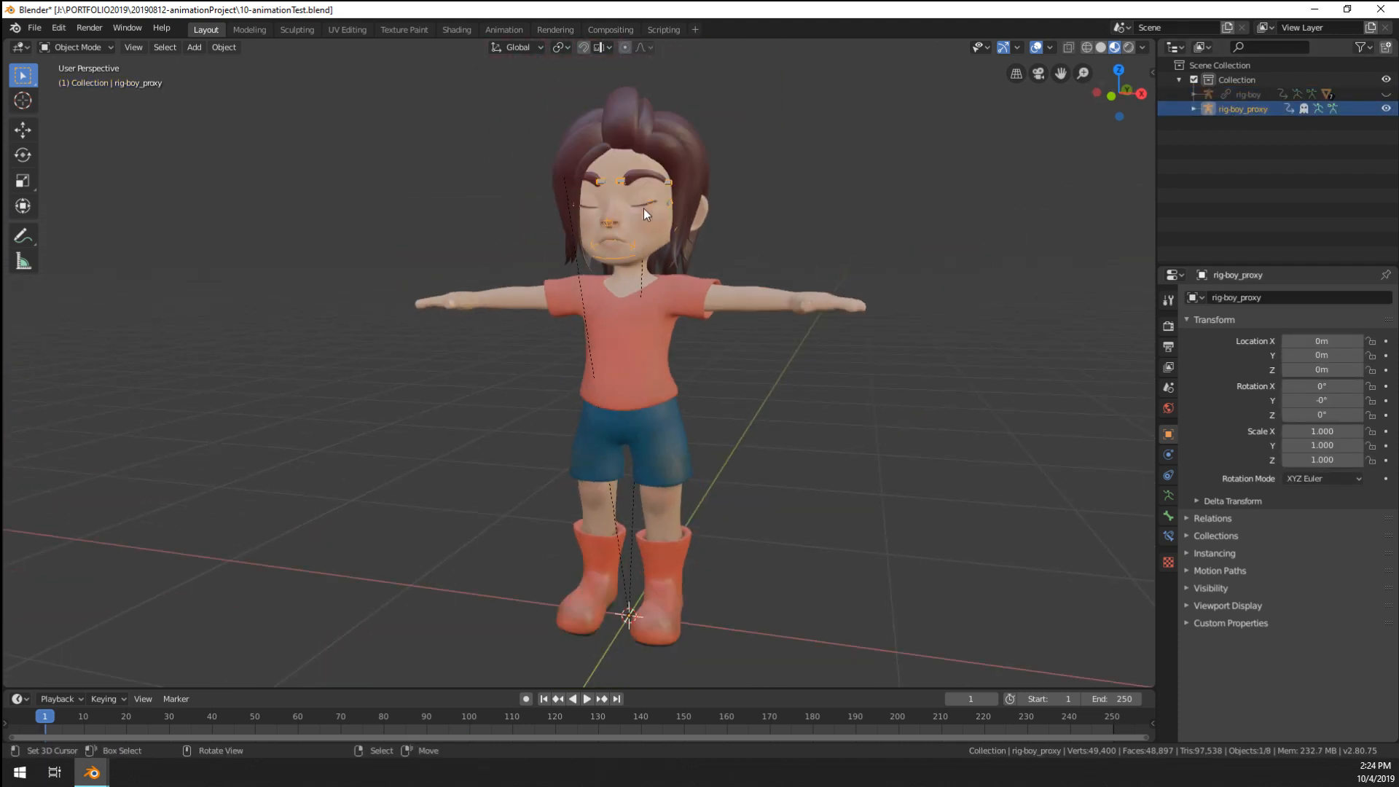
- Show the first and second bone layers of the rig-boy_proxy armature plus the layer directly below the first
left_click(1169, 495)
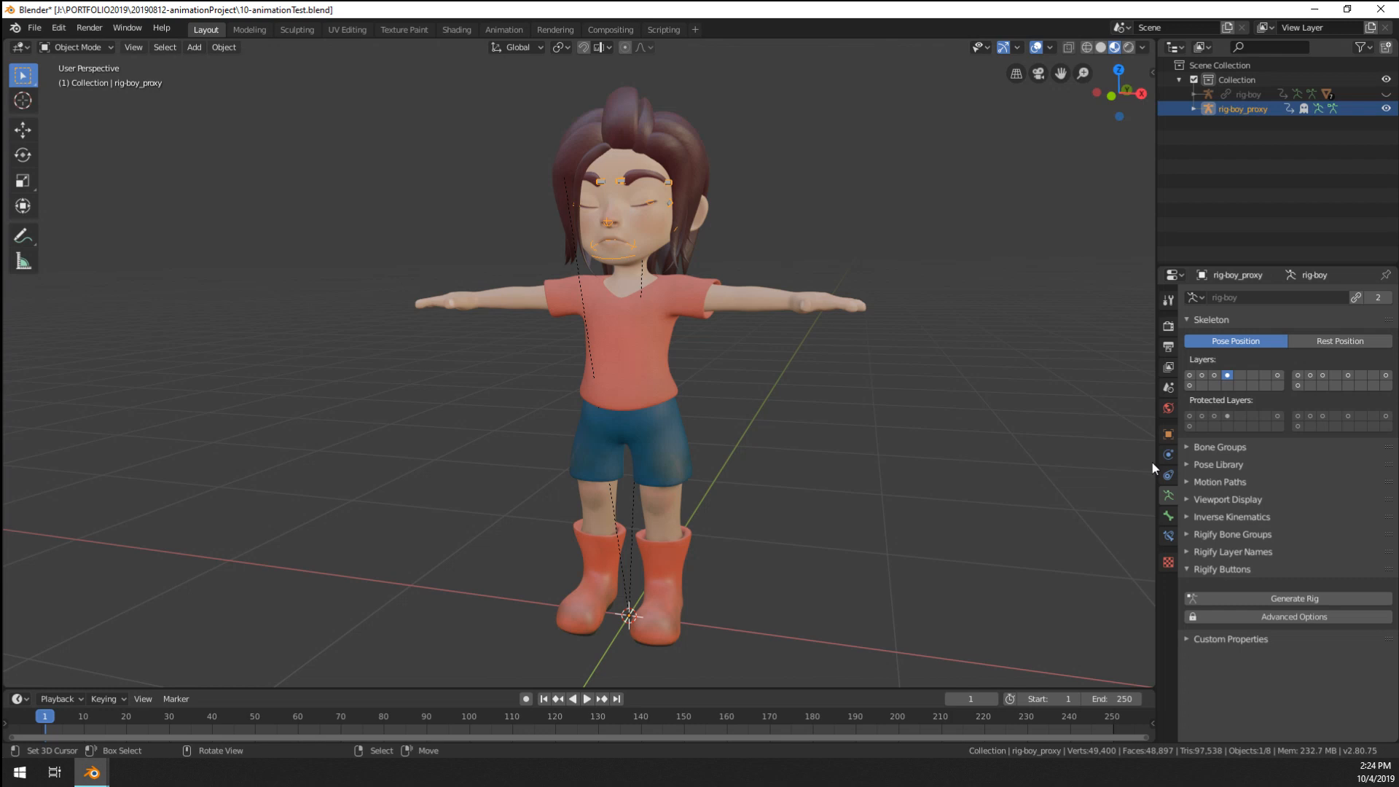
left_click(1190, 374)
left_click(1201, 375, "shift")
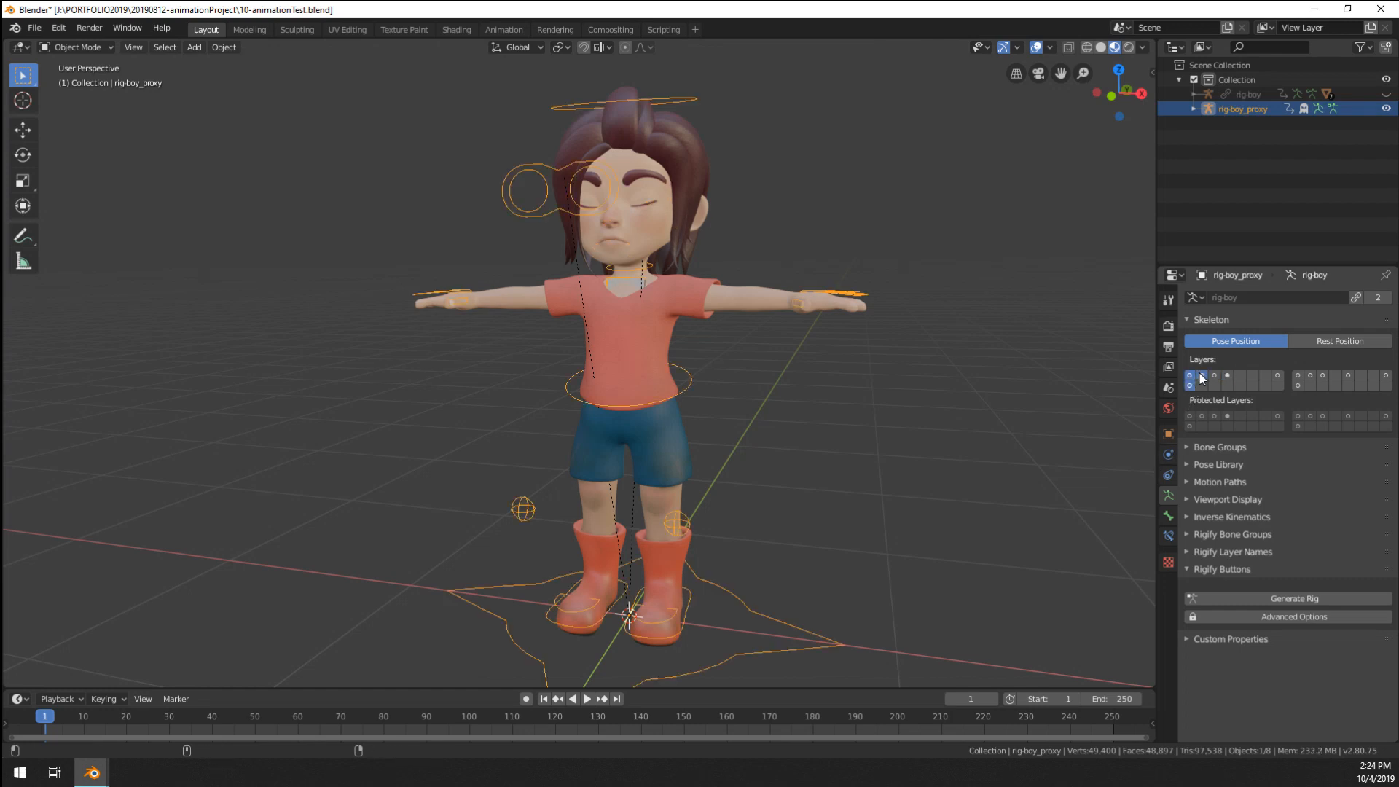
left_click(1214, 376, "shift")
left_click(1215, 375, "shift")
- Make the proxy armature display in front of the character mesh and view the character from the left side
left_click(1192, 501)
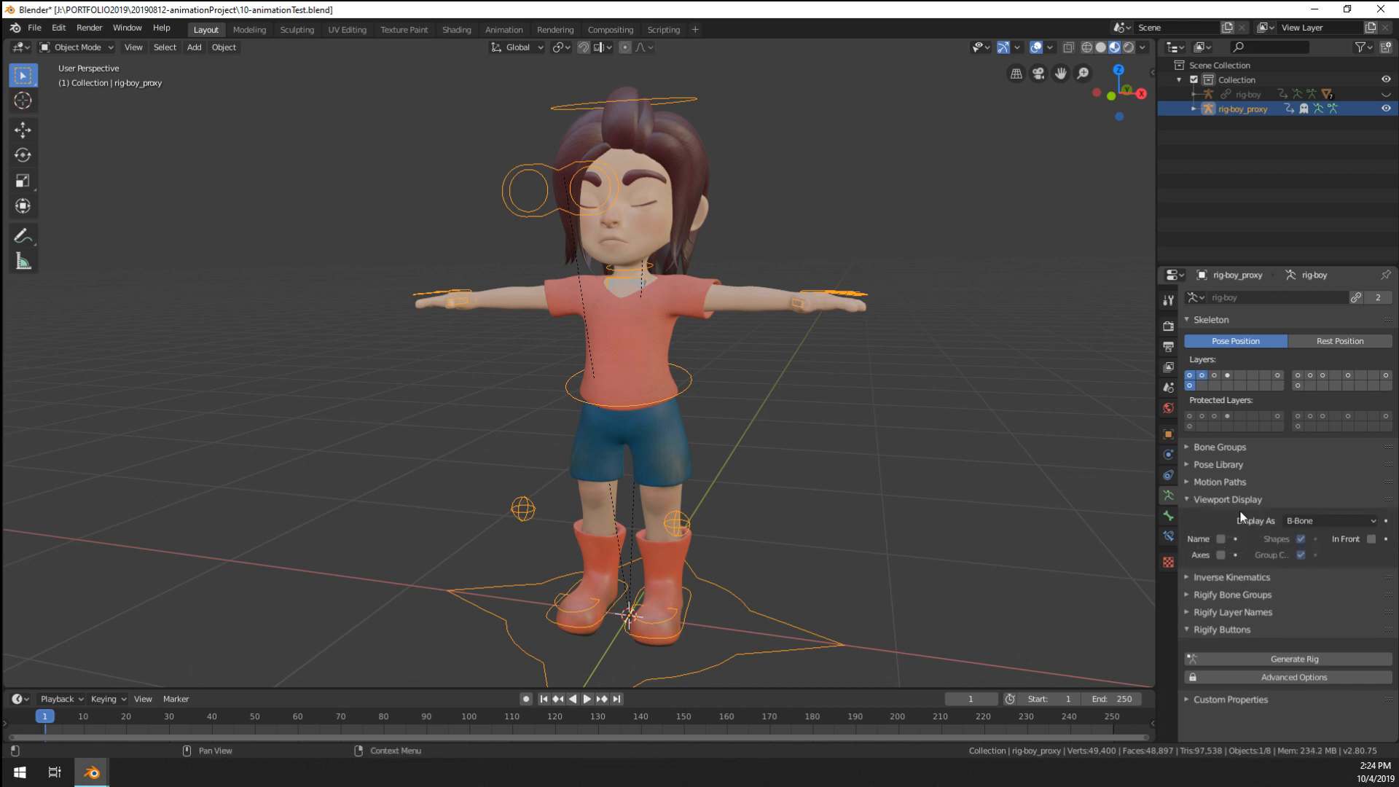
left_click(1372, 539)
mouse_move(773, 437)
middle_mouse_down()
mouse_move(594, 430)
mouse_move(743, 453)
middle_mouse_up()
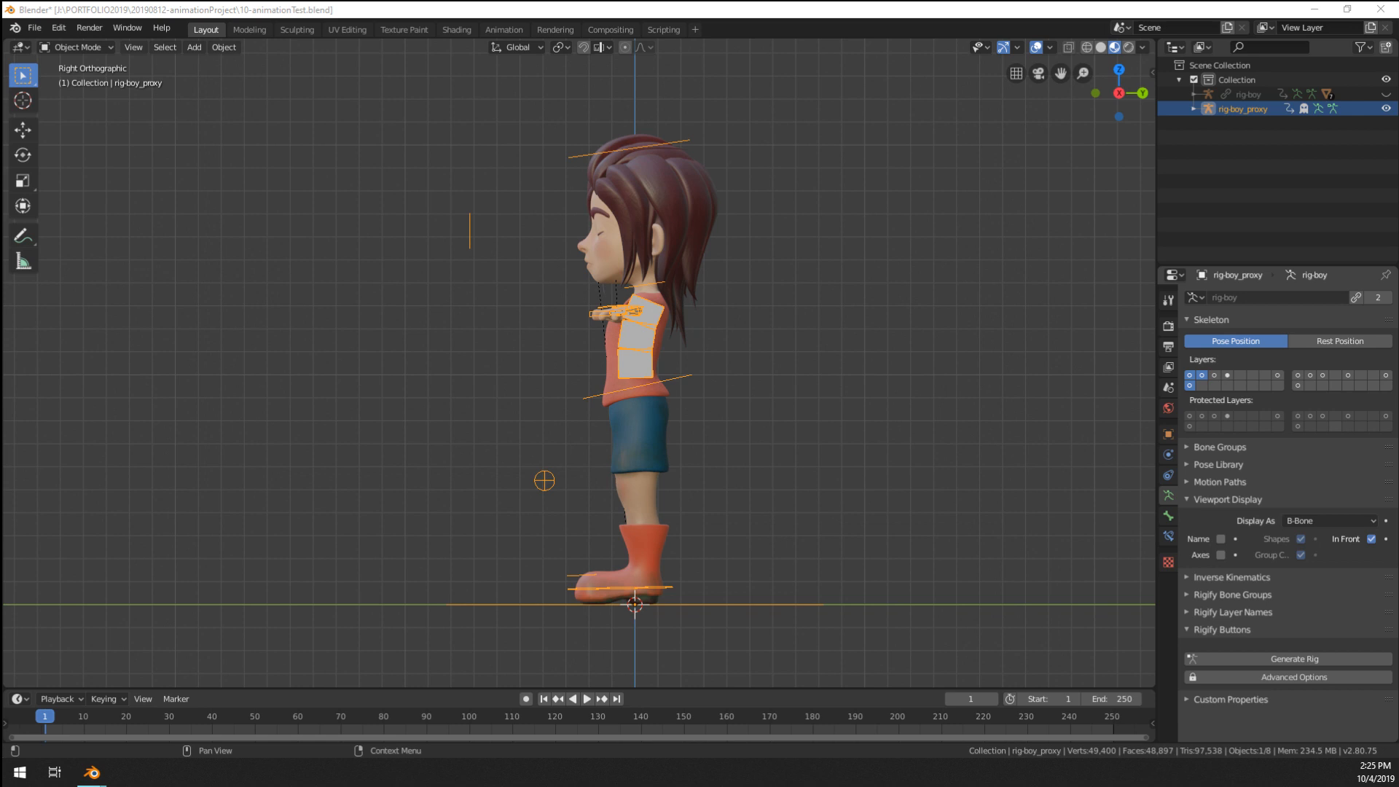
middle_click_drag(575, 411, 612, 412)
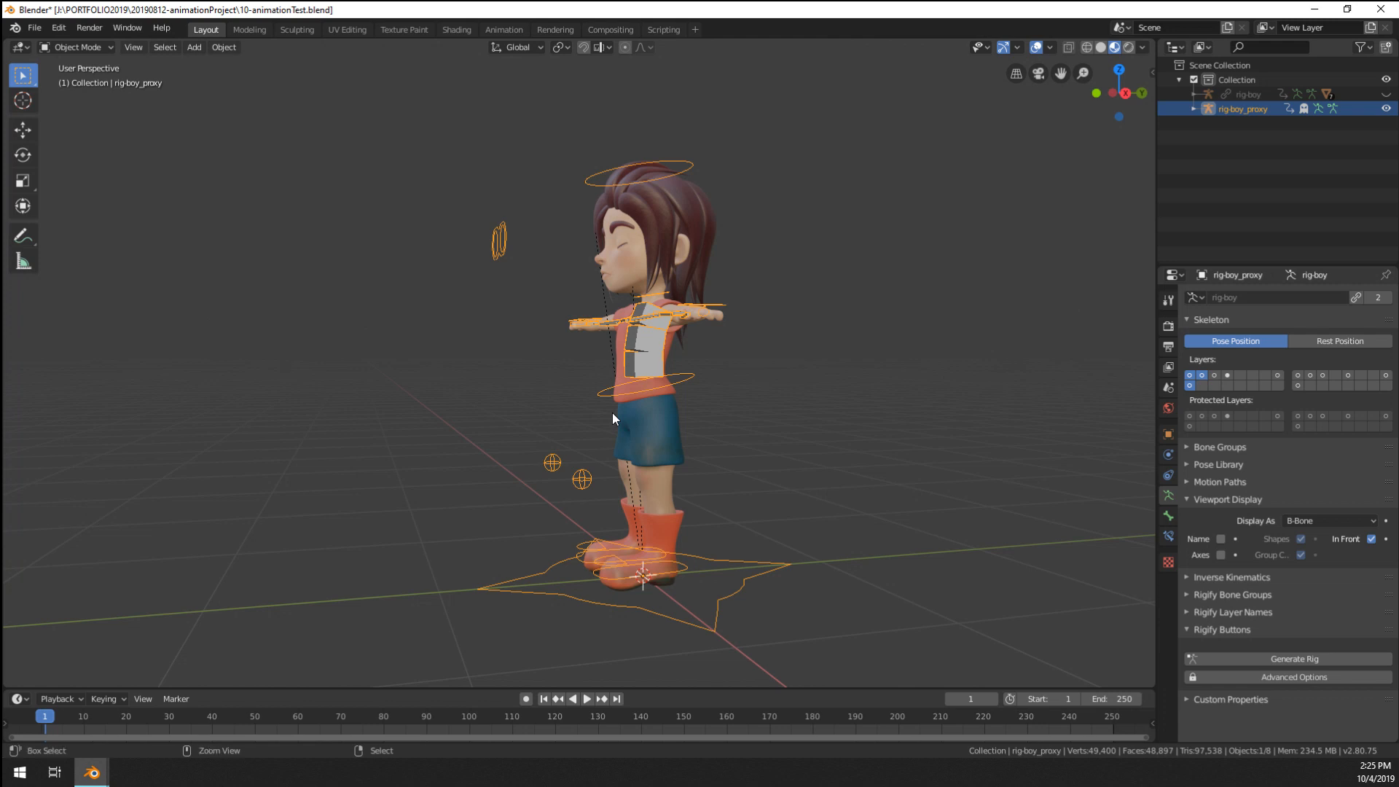
key("ctrl+KP_1")
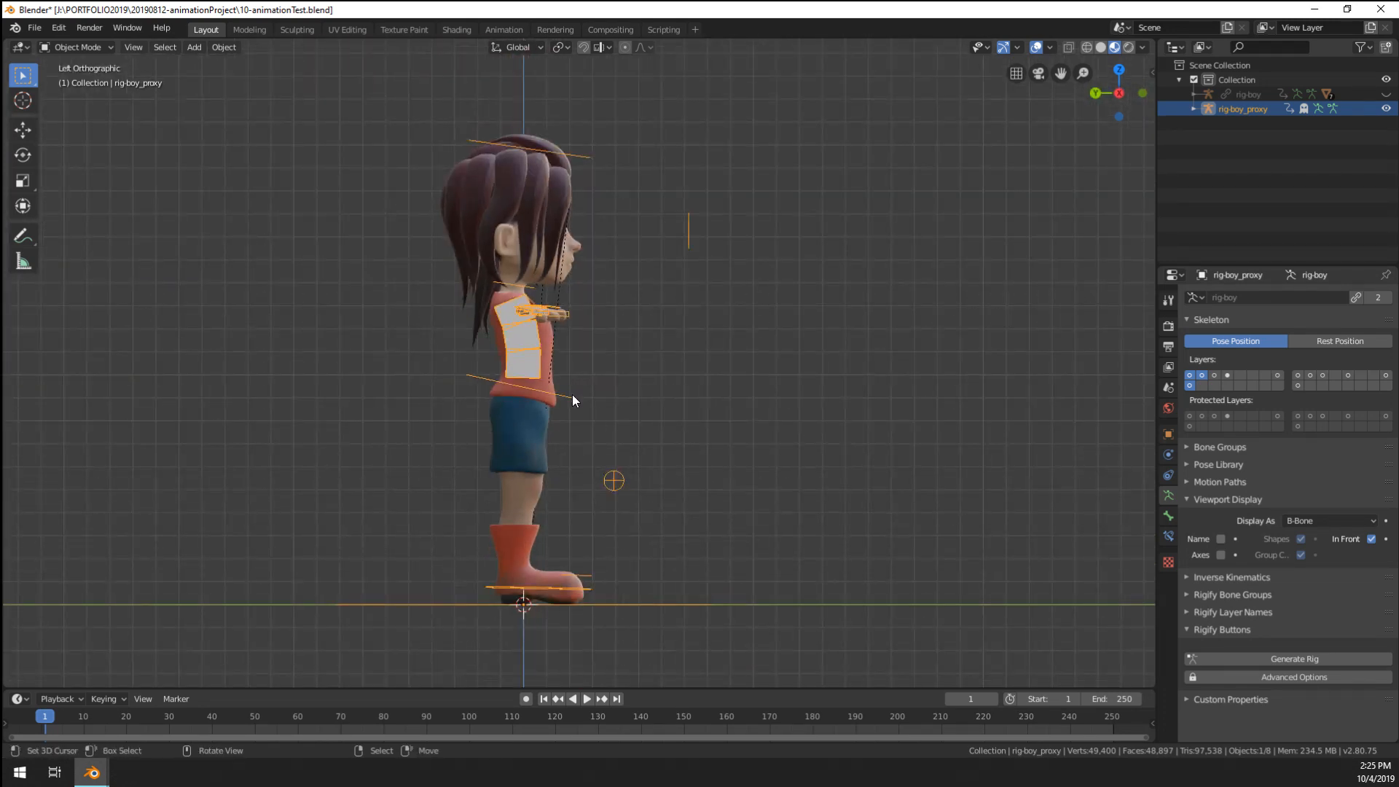
middle_click_drag(627, 458, 648, 404, "shift")
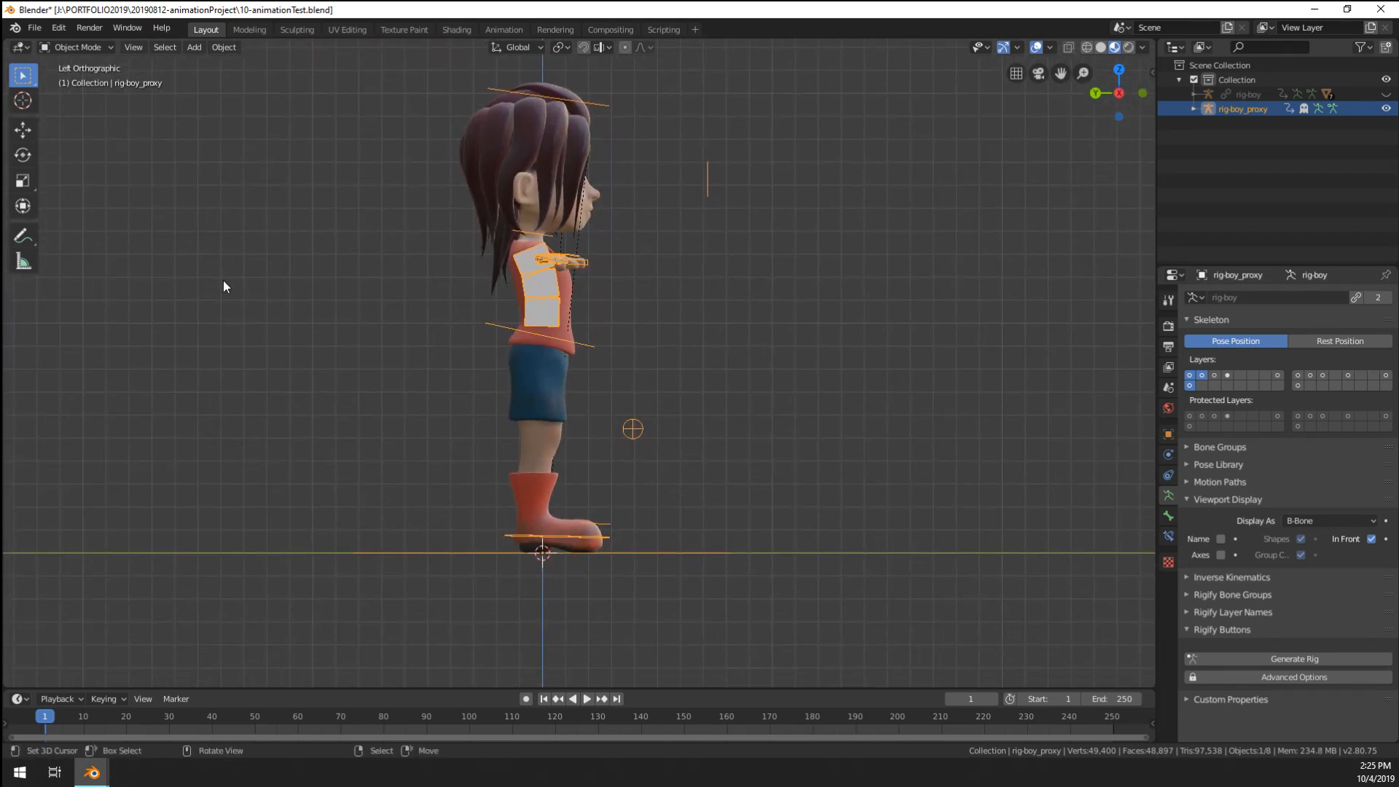
left_click(1107, 698)
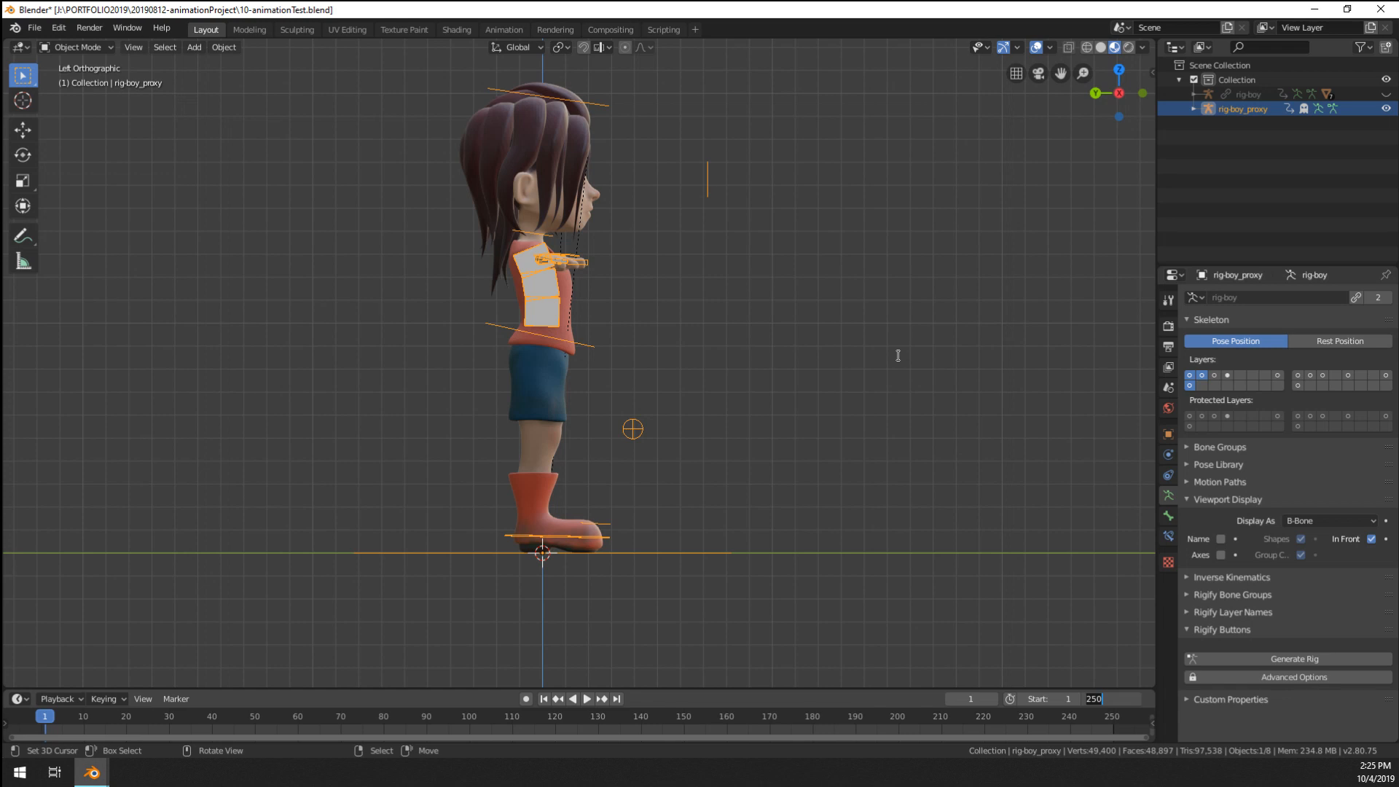
key("BackSpace")
key("Return")
- Play back the timeline briefly to check the viewport playback speed
key("space")
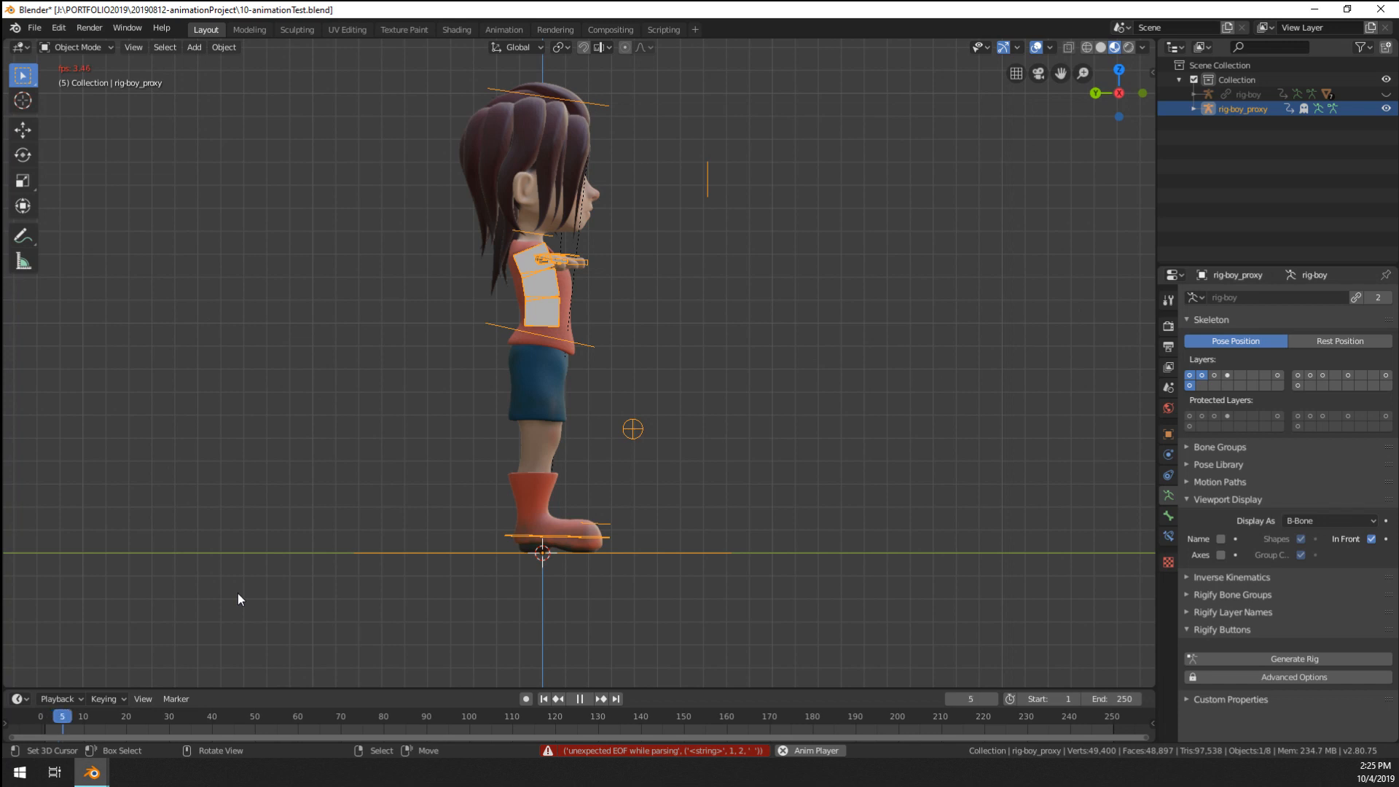
key("space")
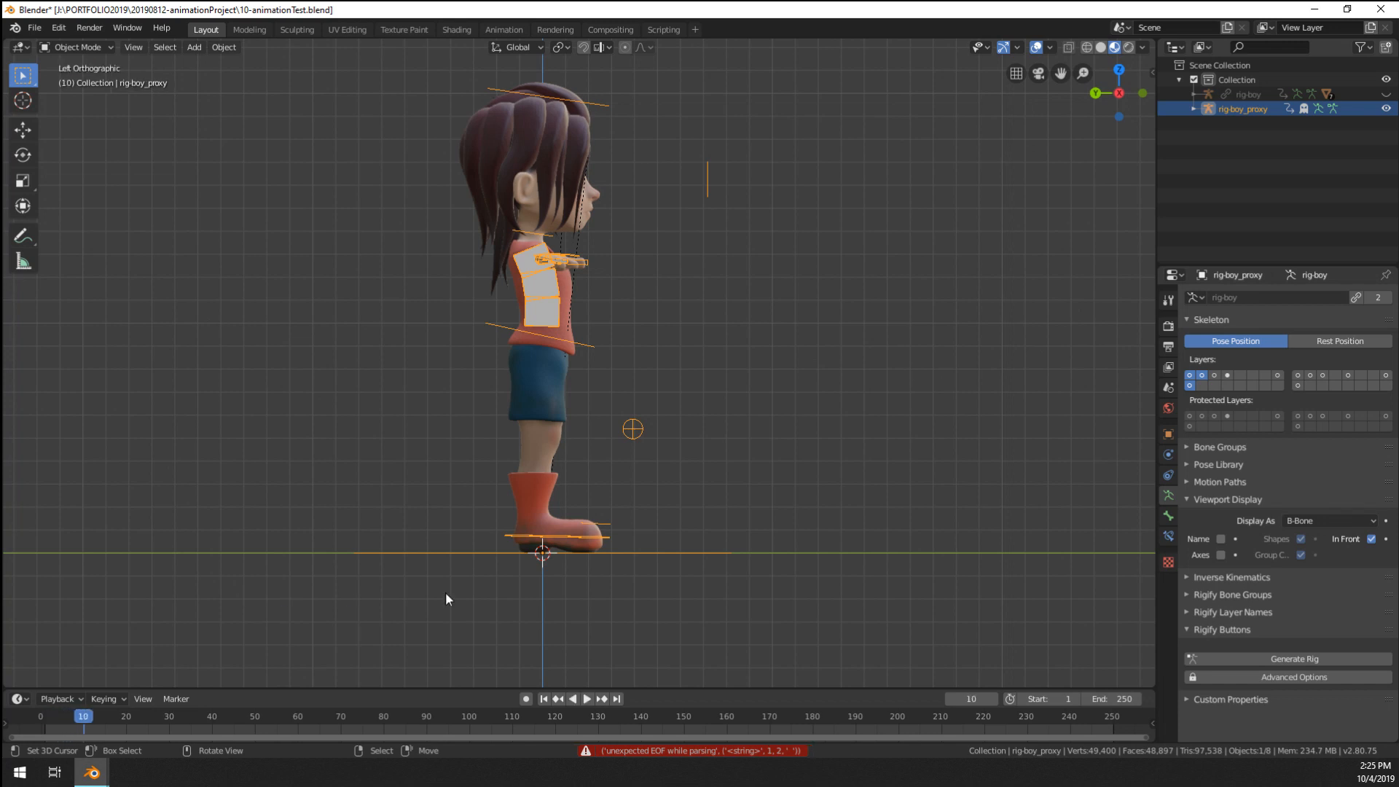
middle_click_drag(444, 592, 510, 575)
- Enable Simplify in the Eevee render settings to limit viewport subdivision, and replay the timeline to check the playback speed
left_click(1168, 327)
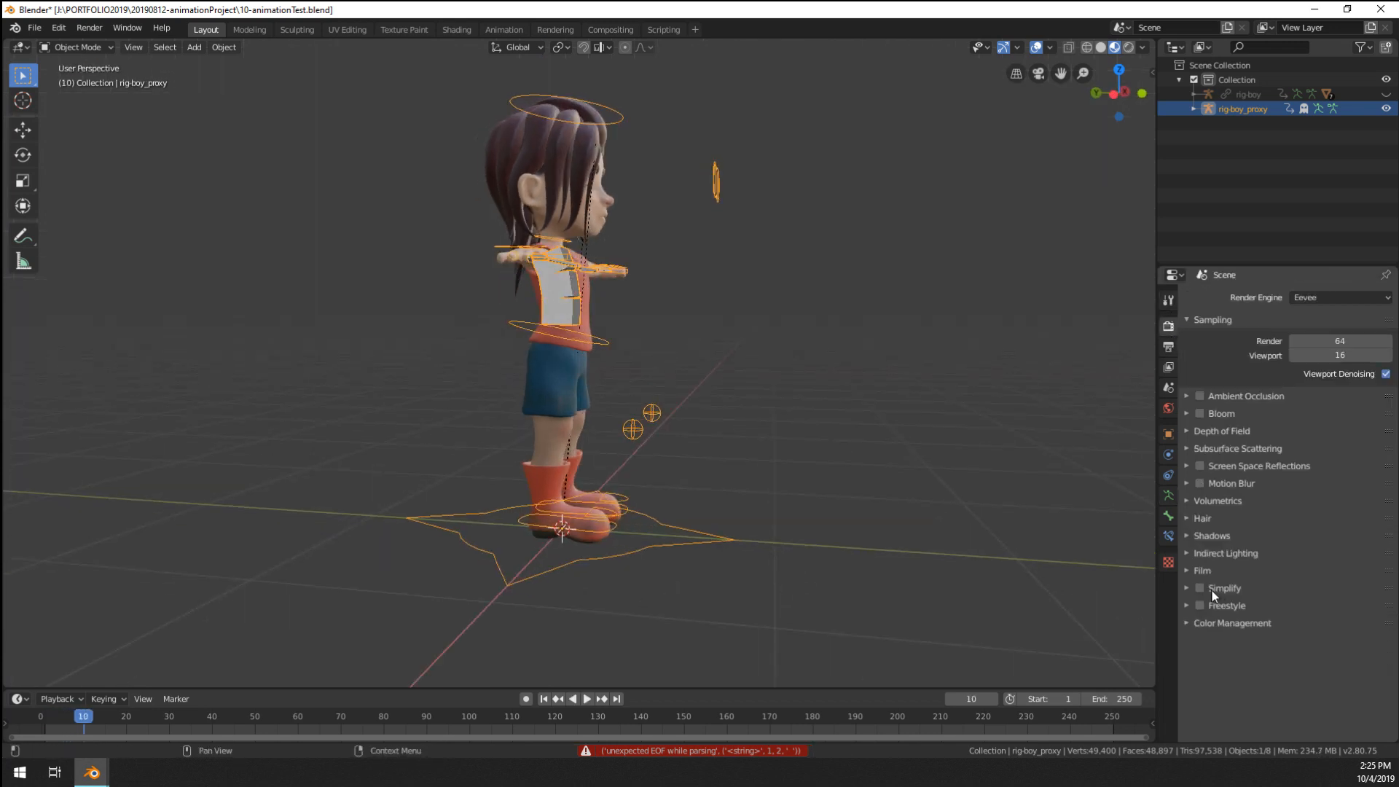
left_click(1188, 589)
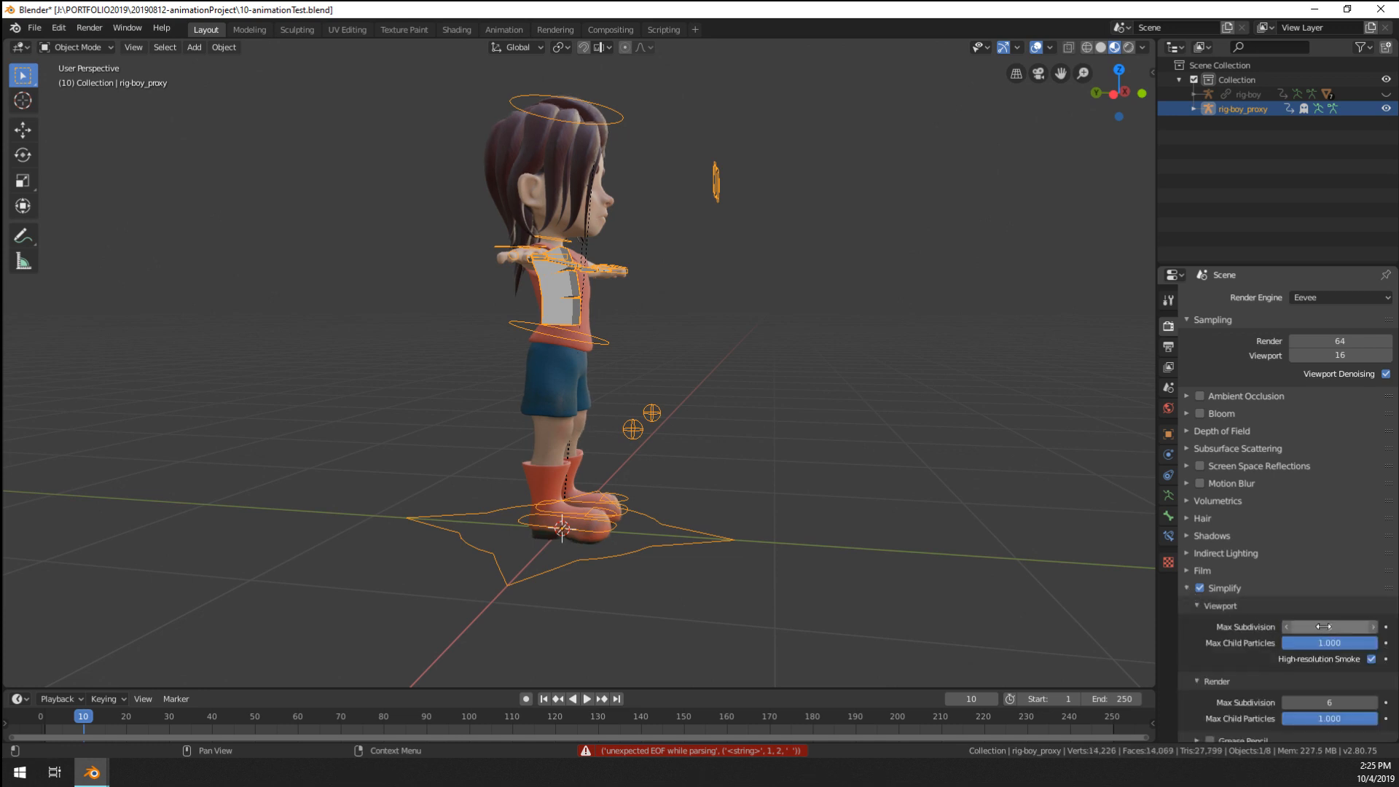
key("space")
left_click(1184, 588)
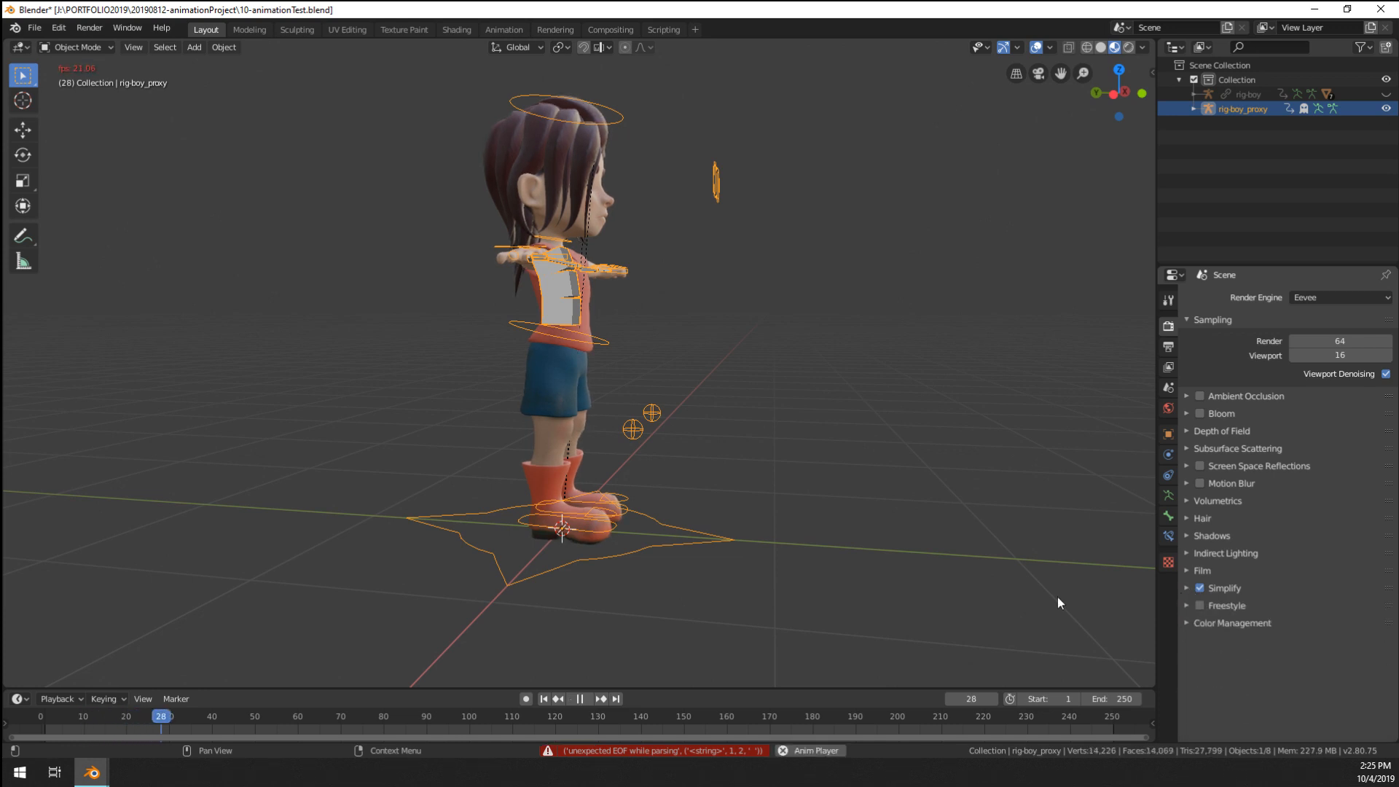
key("space")
left_click(42, 724)
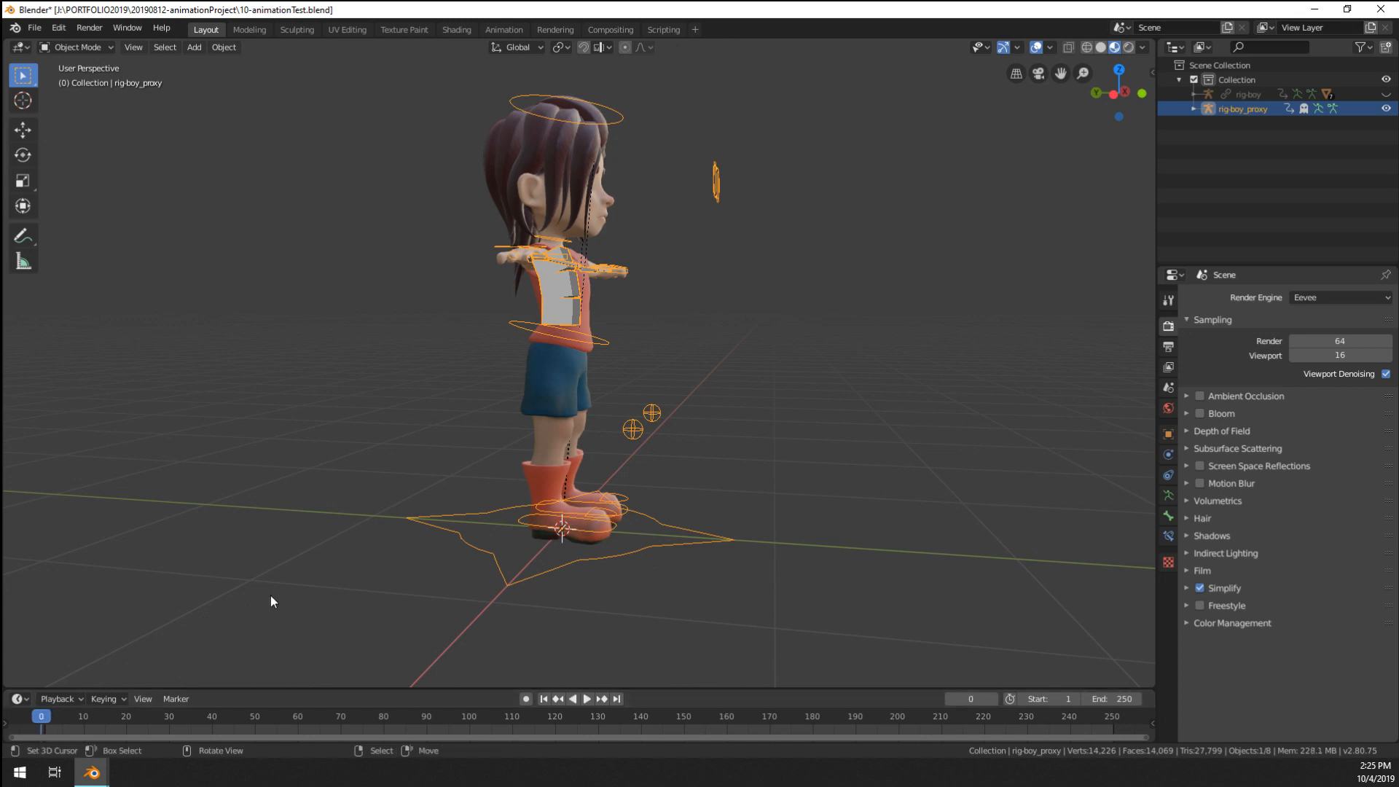
key("space")
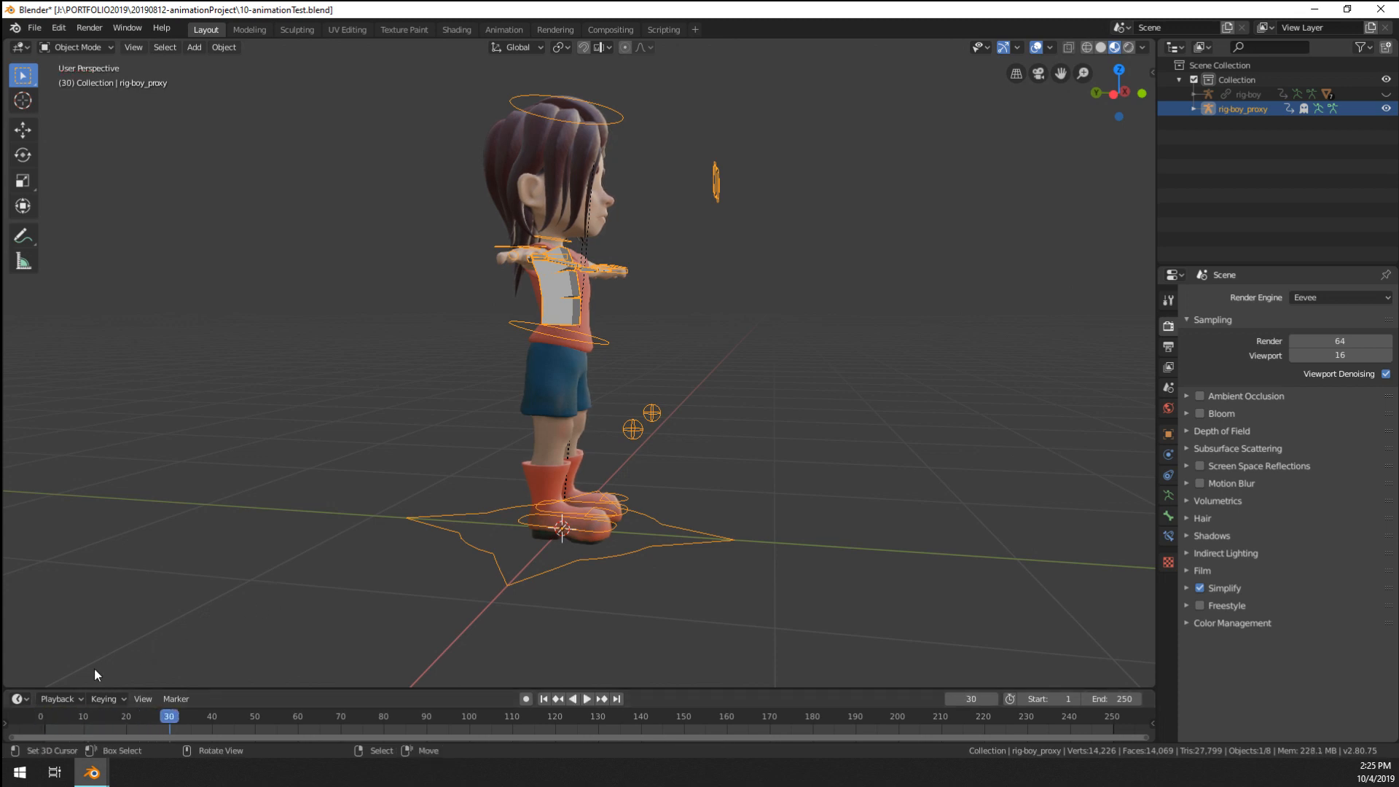
- Set the animation's end frame to 12 and go to the last frame
left_click(1101, 700)
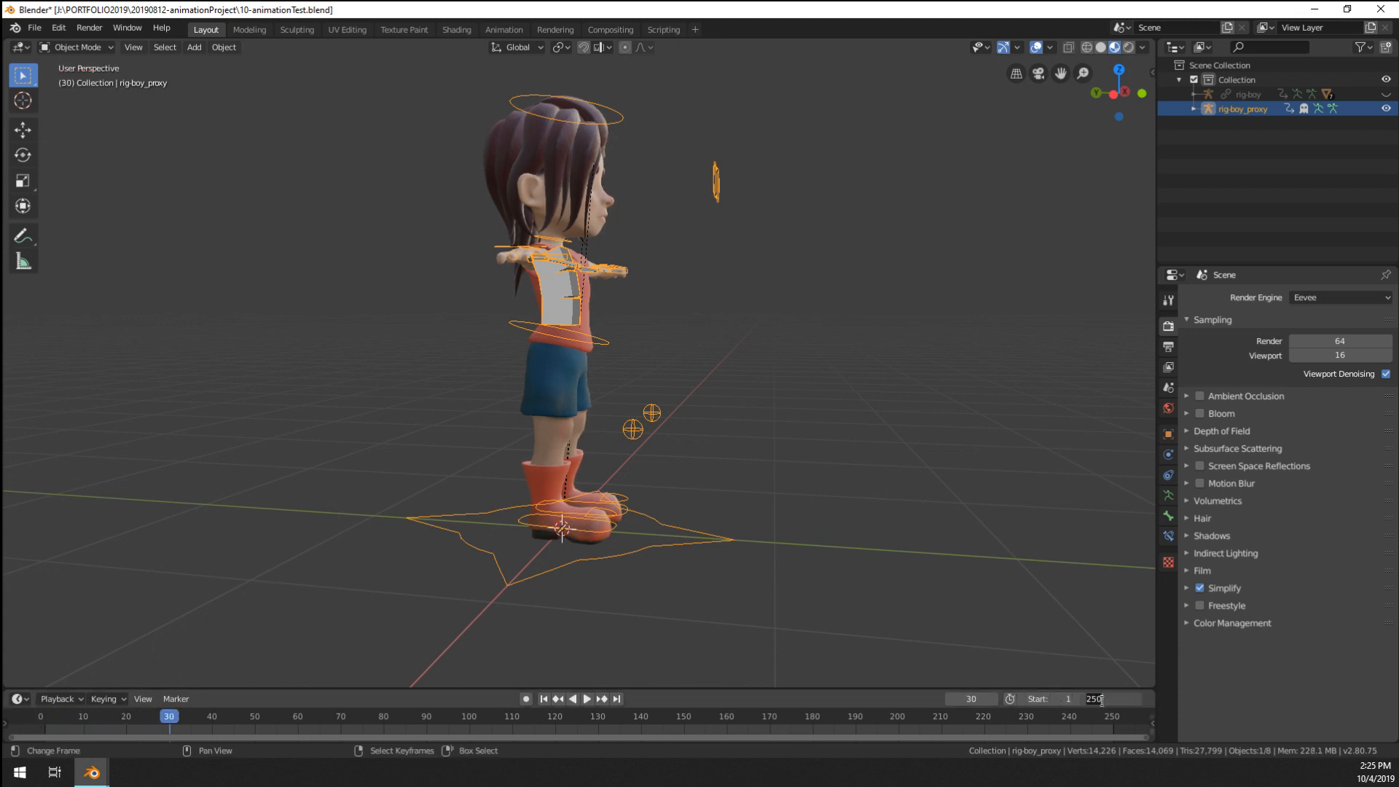
type("12")
key("Return")
key("shift+Right")
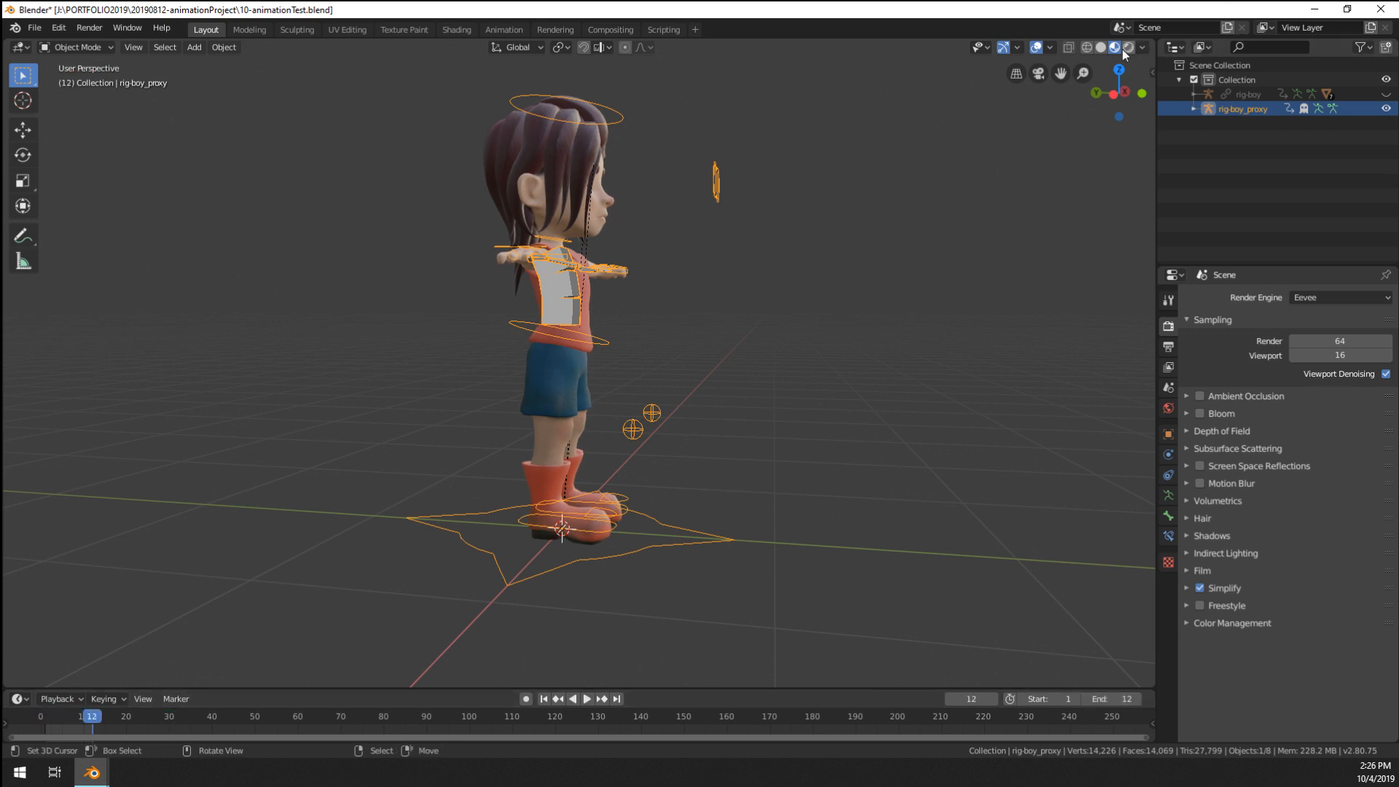
- Switch the viewport to Solid shading, play the loop and adjust the end frame to 15 during playback
left_click(1100, 47)
key("space")
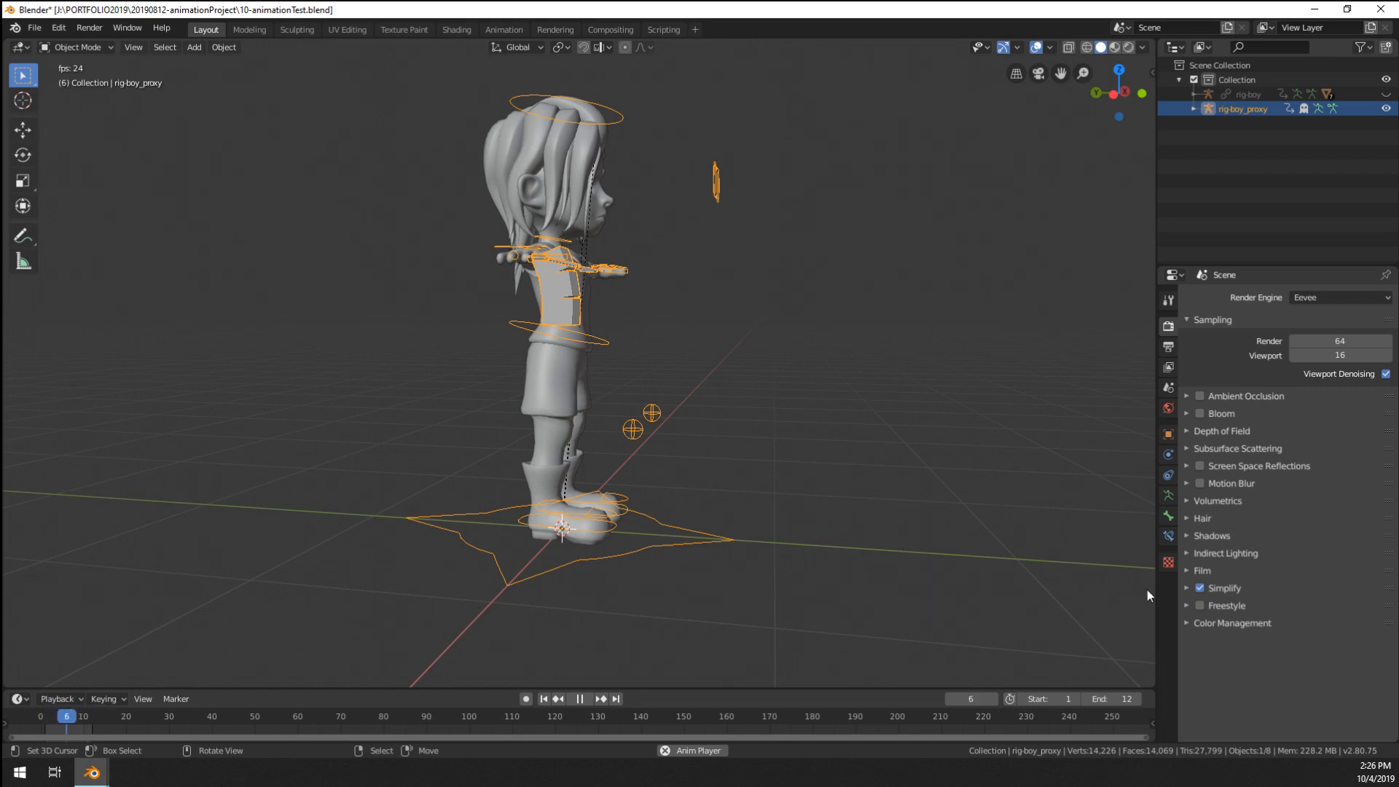
left_click_drag(1114, 699, 1137, 699)
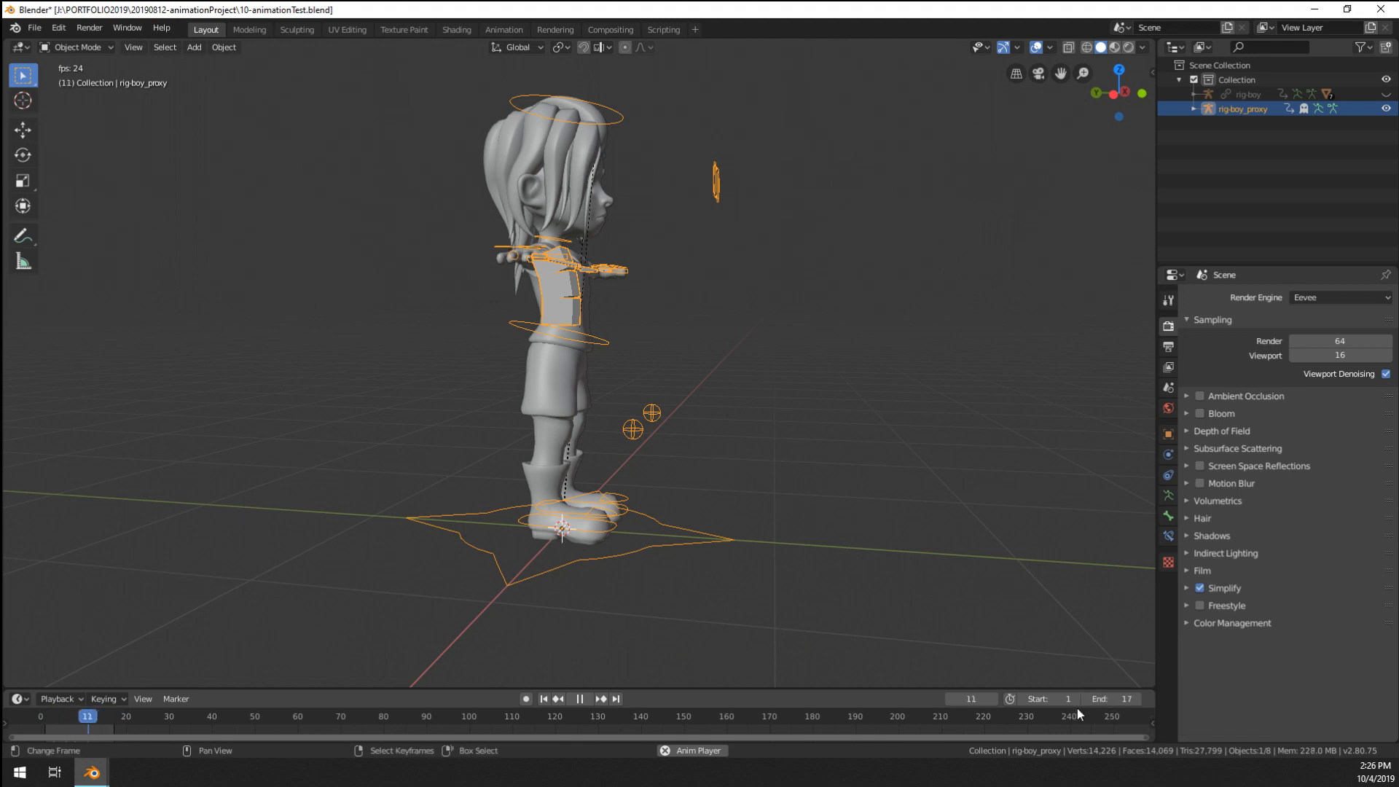
left_click(1087, 701)
left_click(1088, 701)
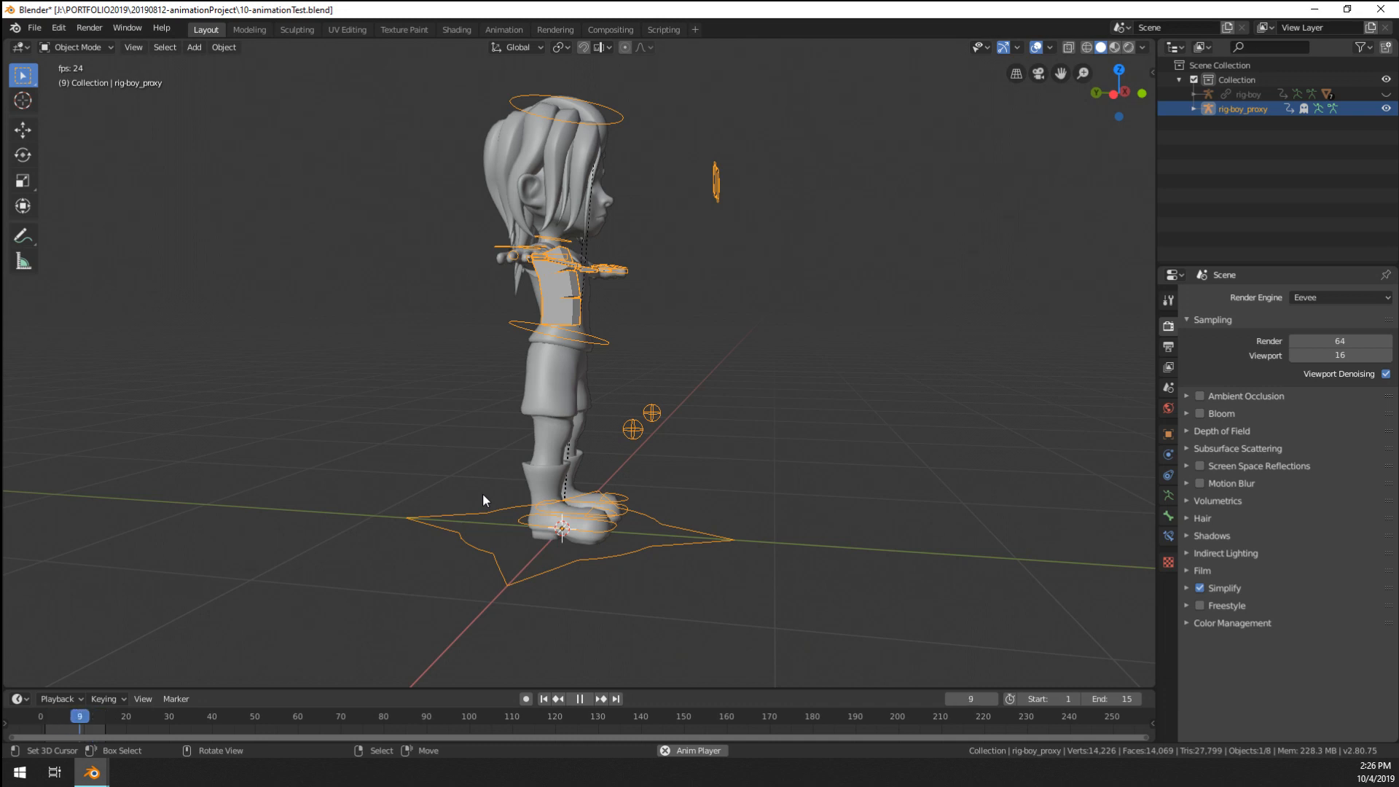
key("Escape")
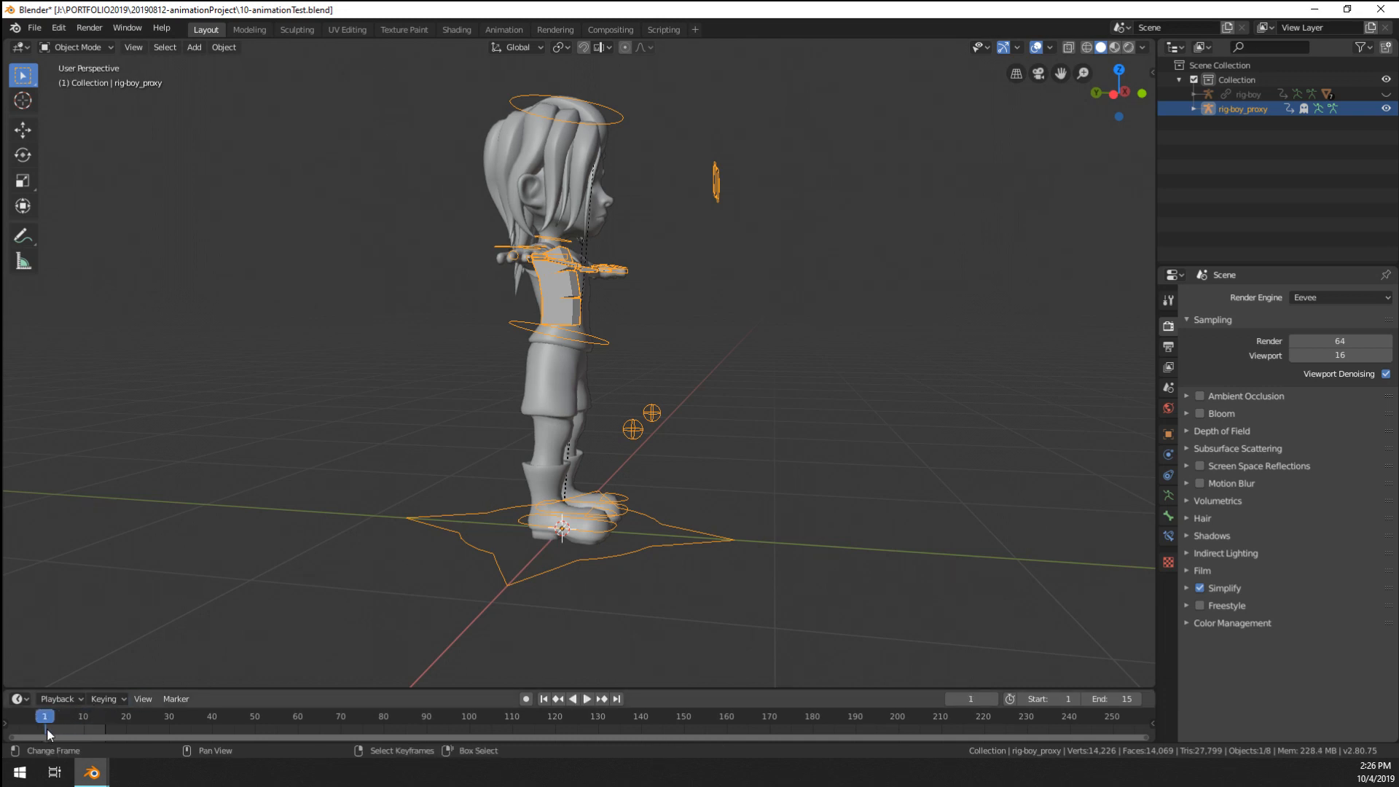
- Set the animation's end frame to 16
left_click(1099, 698)
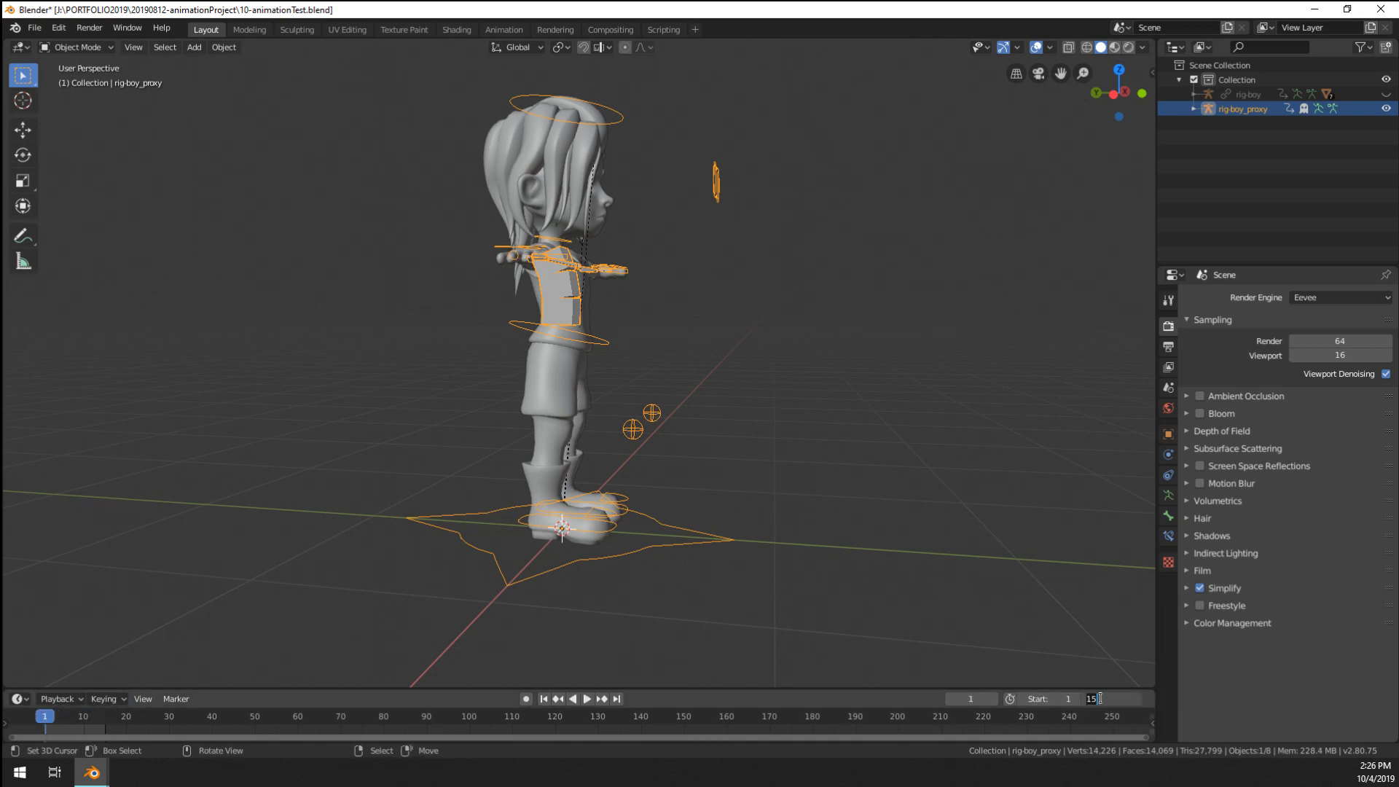
type("16")
key("Return")
- Examine the character from the front and in the left orthographic view, framing the whole body
key("KP_1")
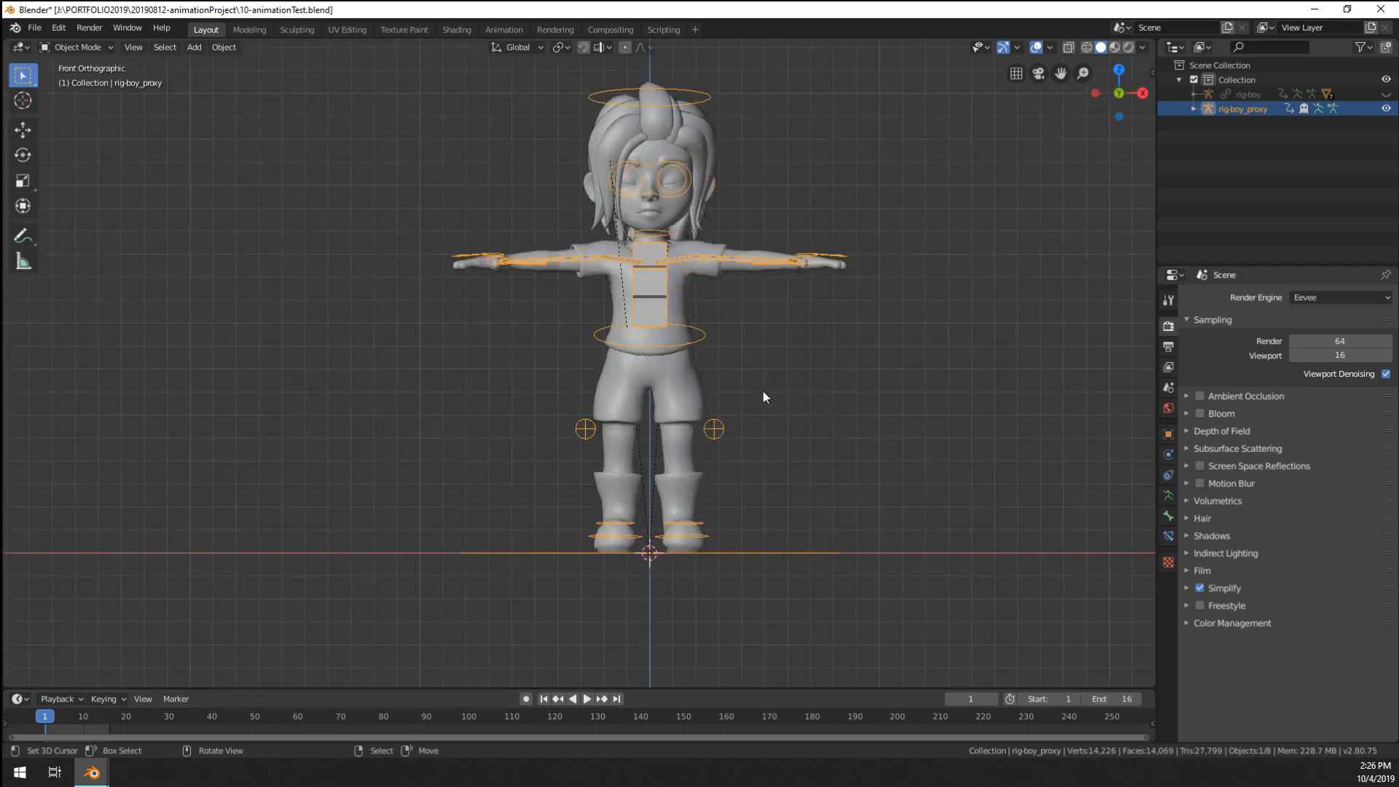
key("KP_3")
key("KP_4")
key("KP_4")
key("KP_4")
key("KP_4")
scroll(763, 392, "up", 1)
scroll(728, 459, "down", 2)
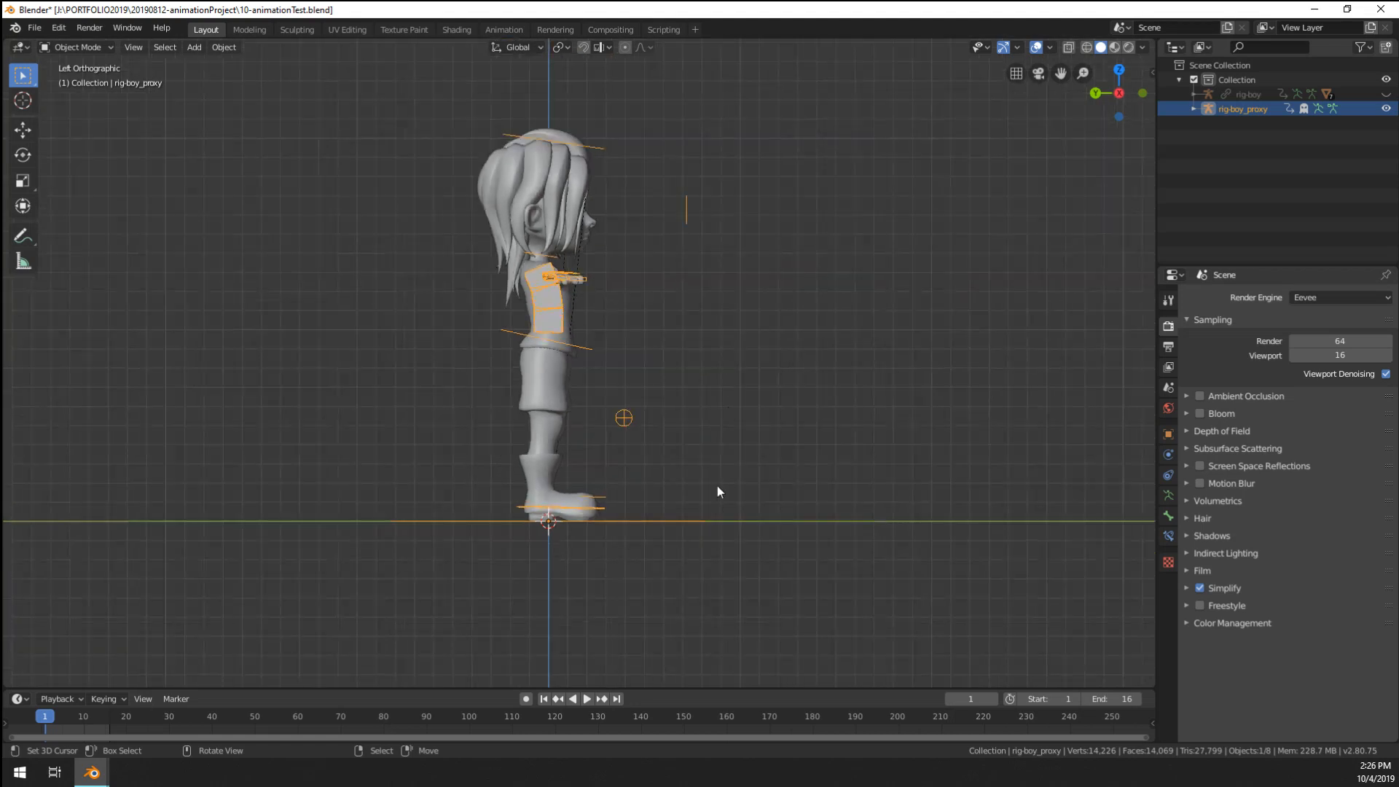
middle_click_drag(706, 490, 707, 460, "shift")
middle_click_drag(735, 370, 752, 431, "shift")
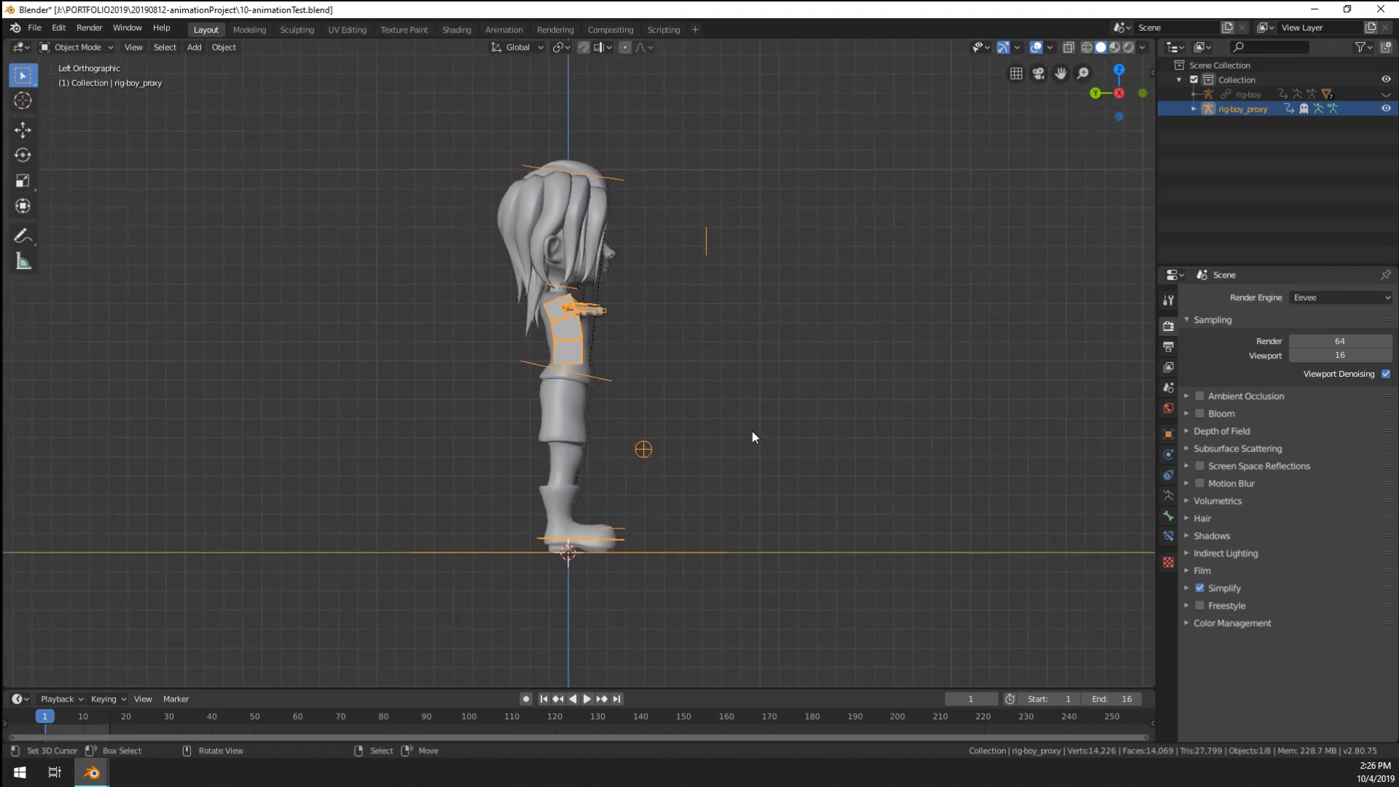
scroll(752, 432, "up", 2)
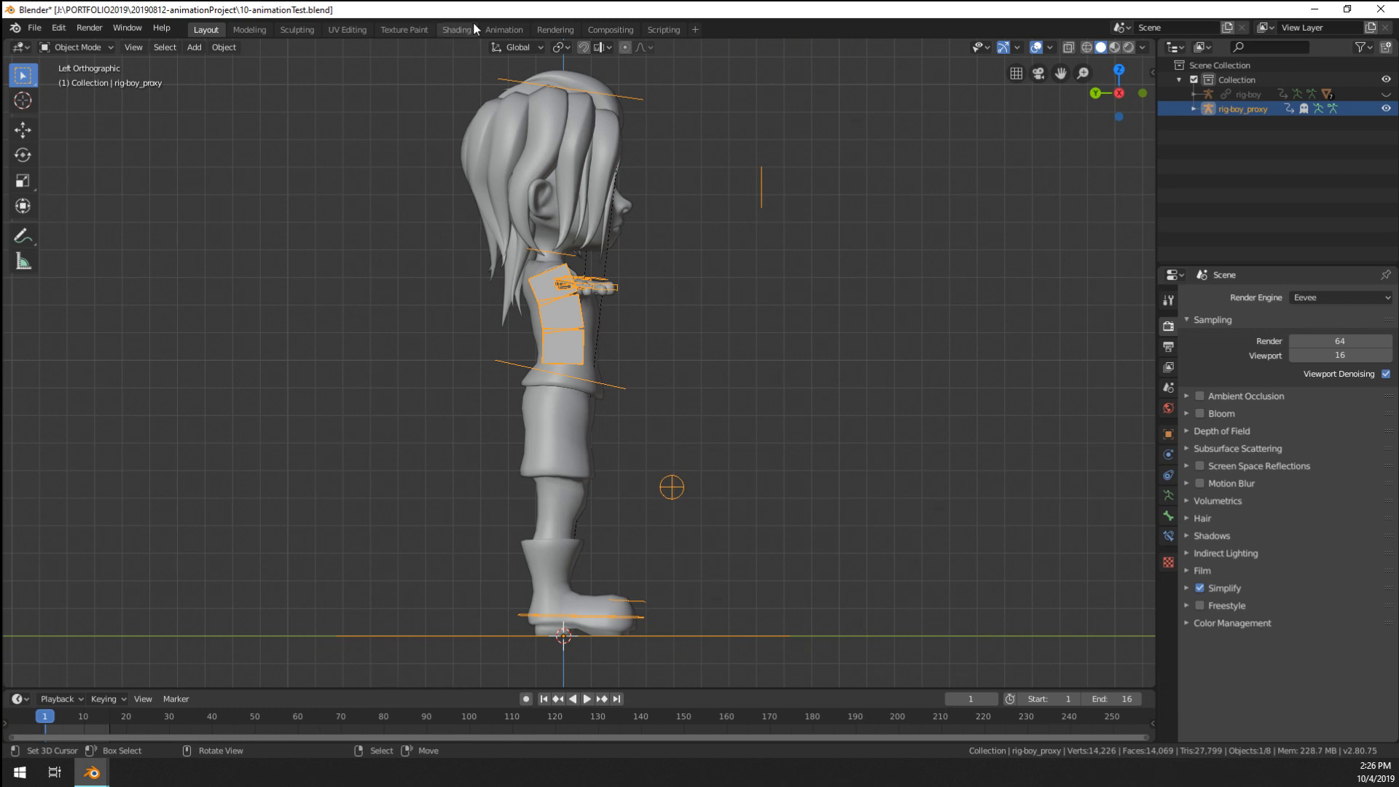
- Switch to the Animation workspace and split the small camera viewport into two stacked areas
left_click(504, 30)
scroll(507, 349, "up", 1)
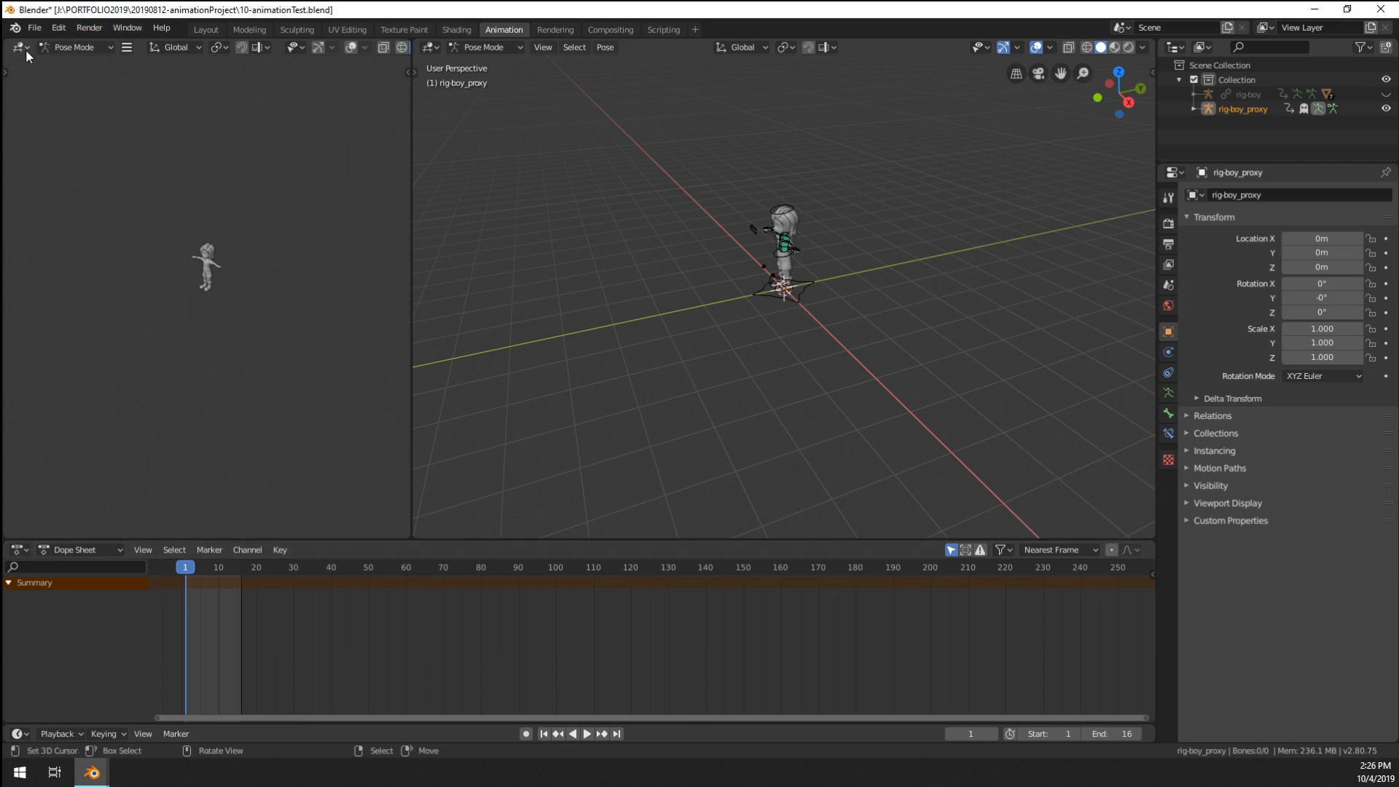
left_click_drag(4, 42, 44, 284)
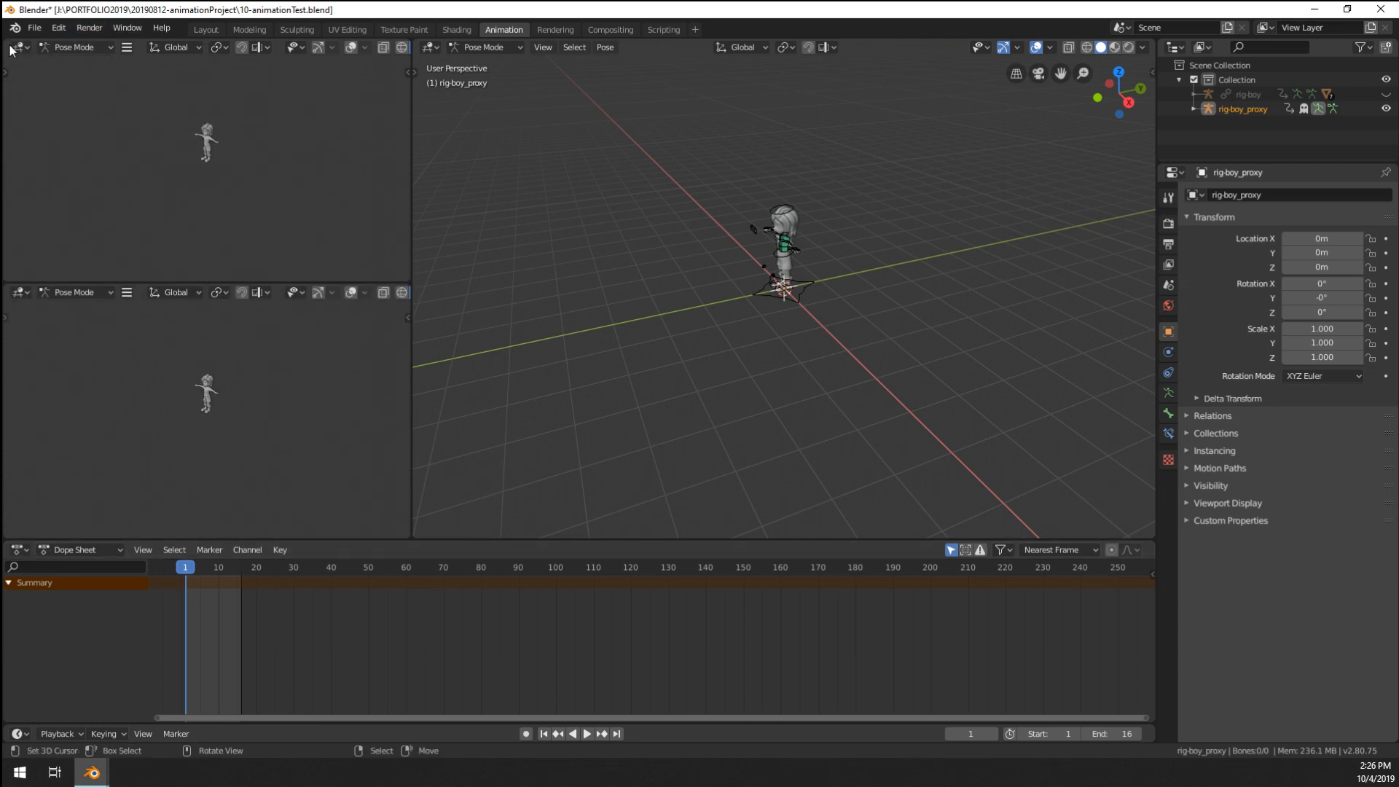
- Change the upper area of the split viewport to a Graph Editor
left_click(73, 47)
left_click(21, 48)
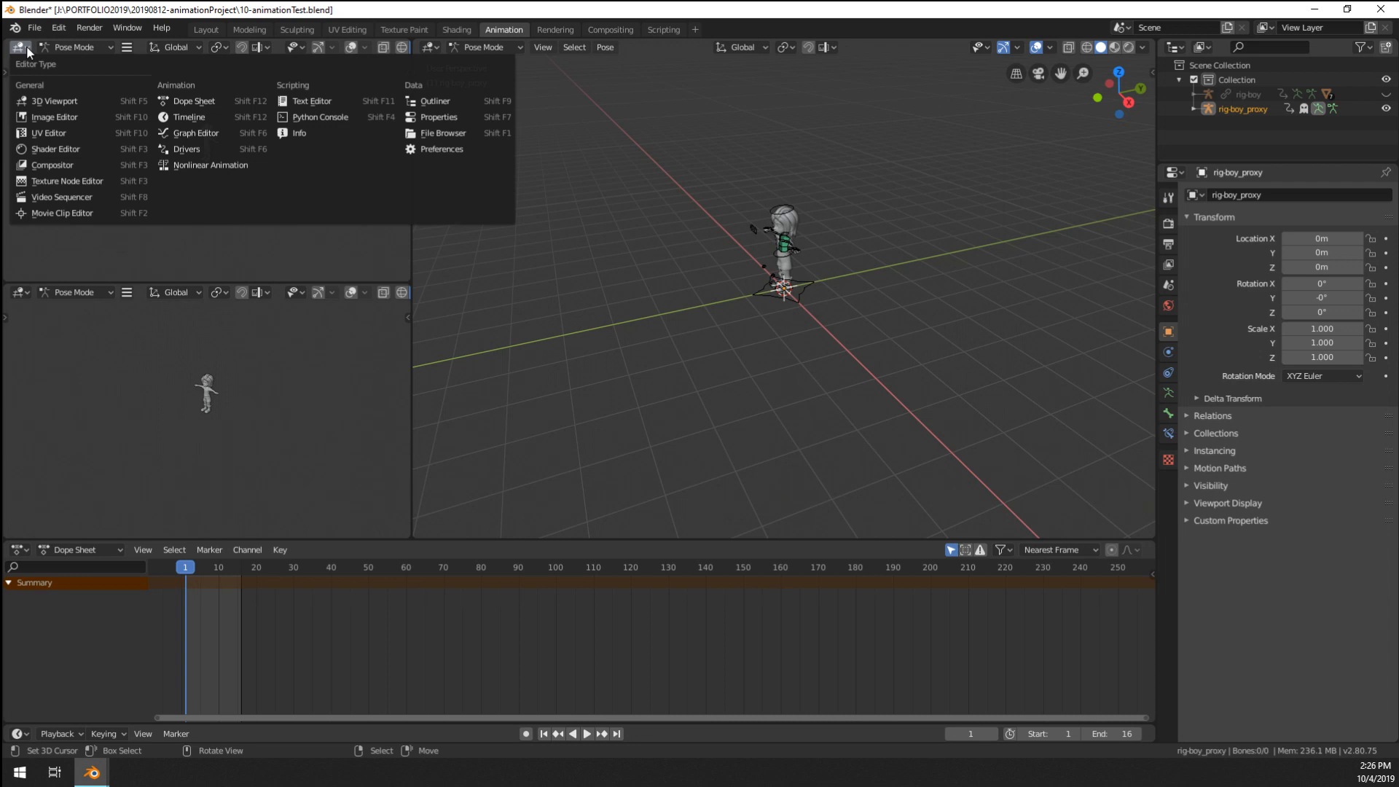
left_click(22, 47)
left_click(21, 47)
key("Escape")
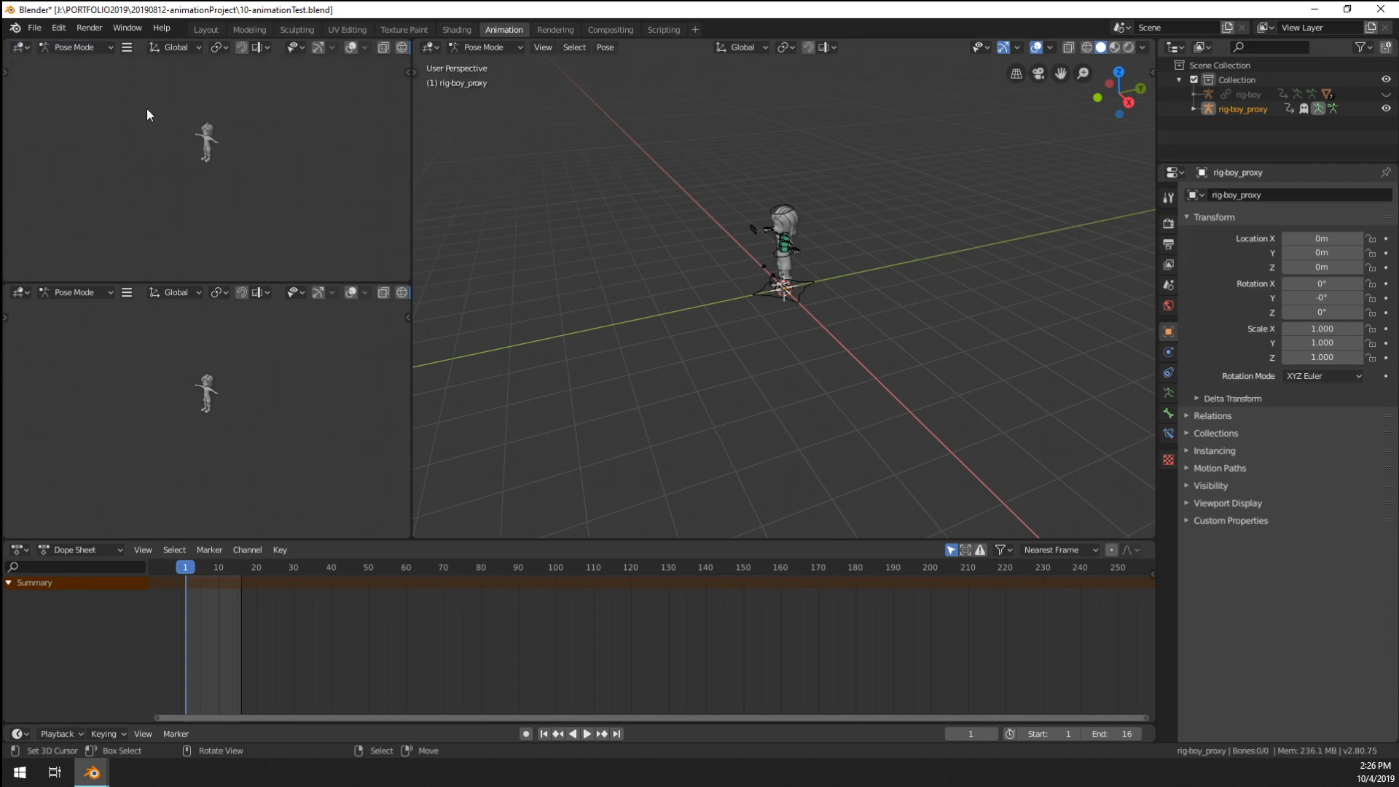
left_click(23, 47)
left_click(194, 131)
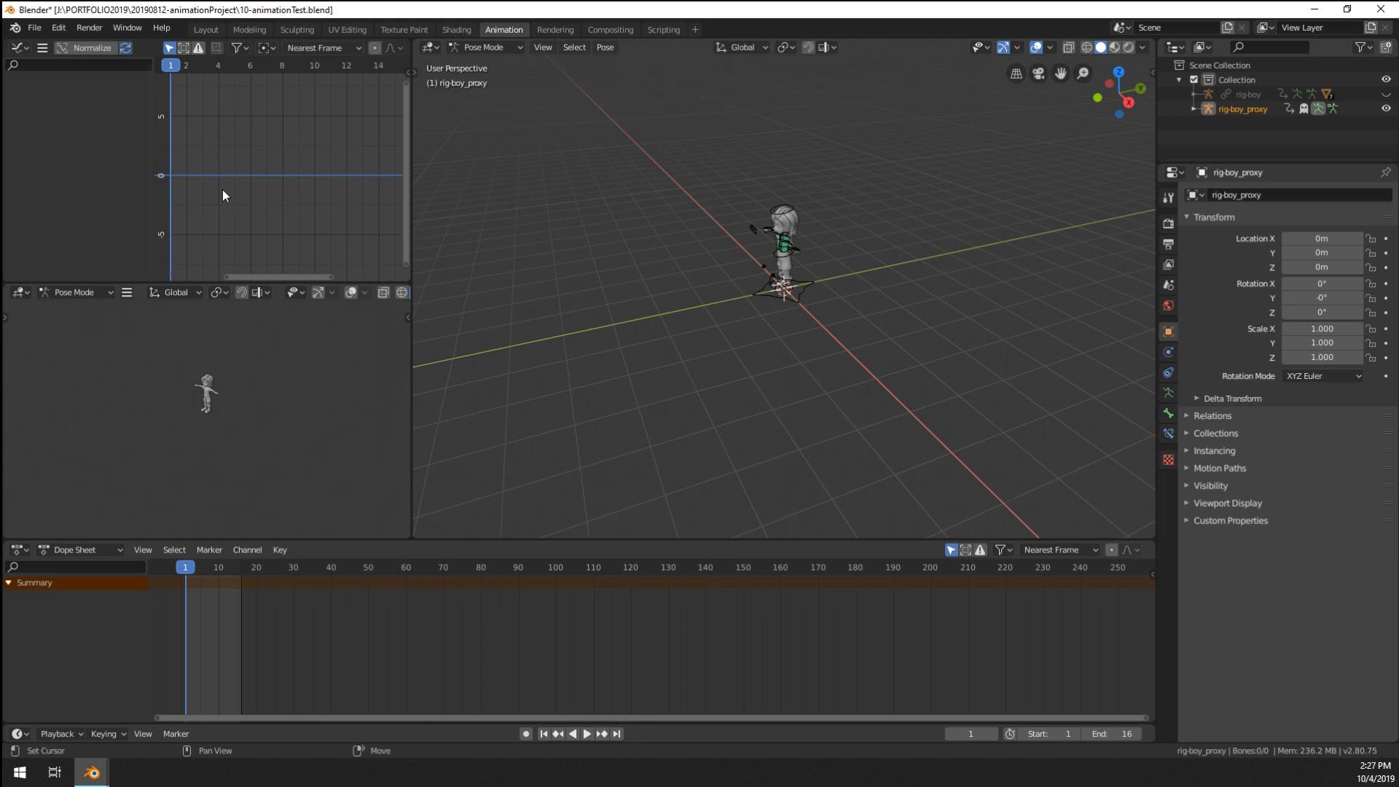
- Make the Graph Editor area slightly taller and enlarge the character in the small viewport below it
left_click(22, 293)
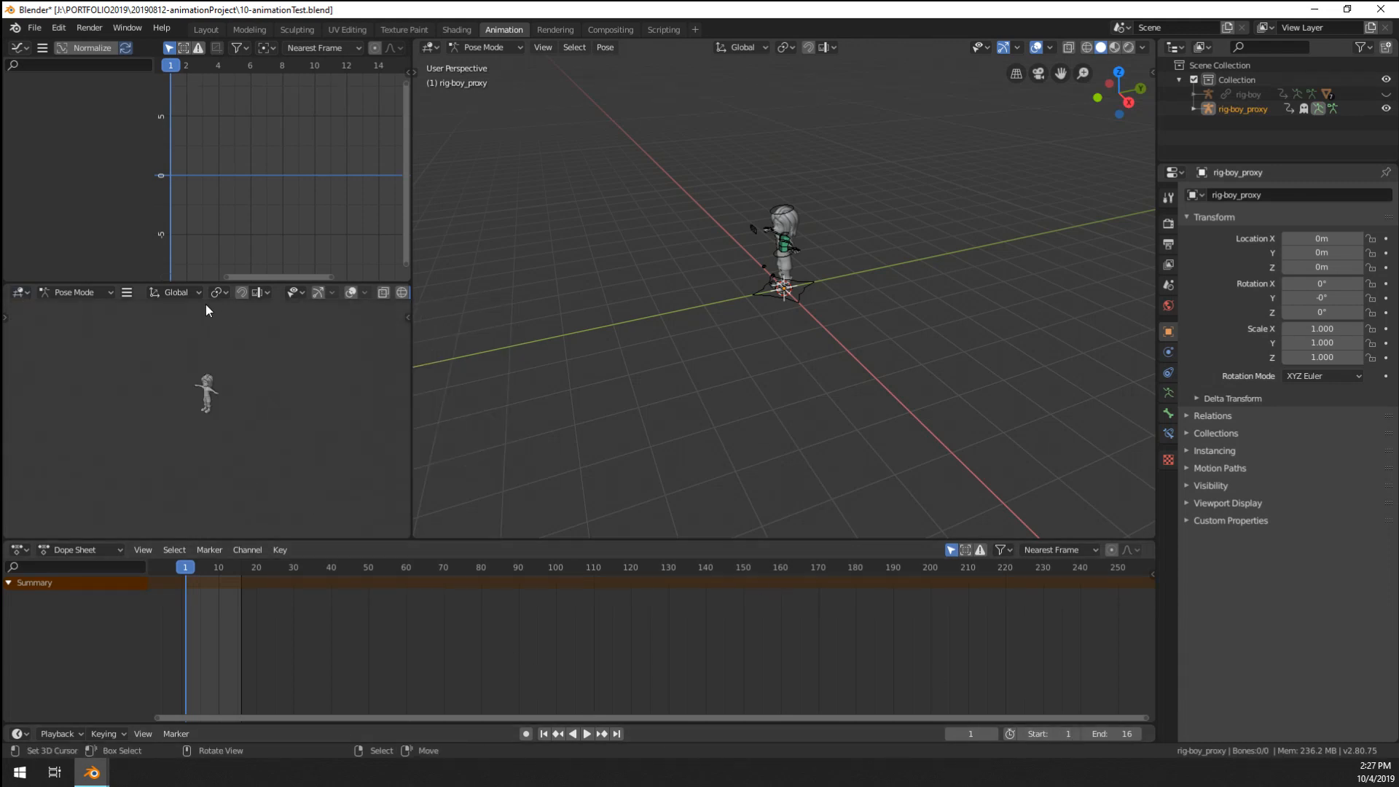
left_click_drag(190, 285, 191, 318)
scroll(219, 441, "up", 5)
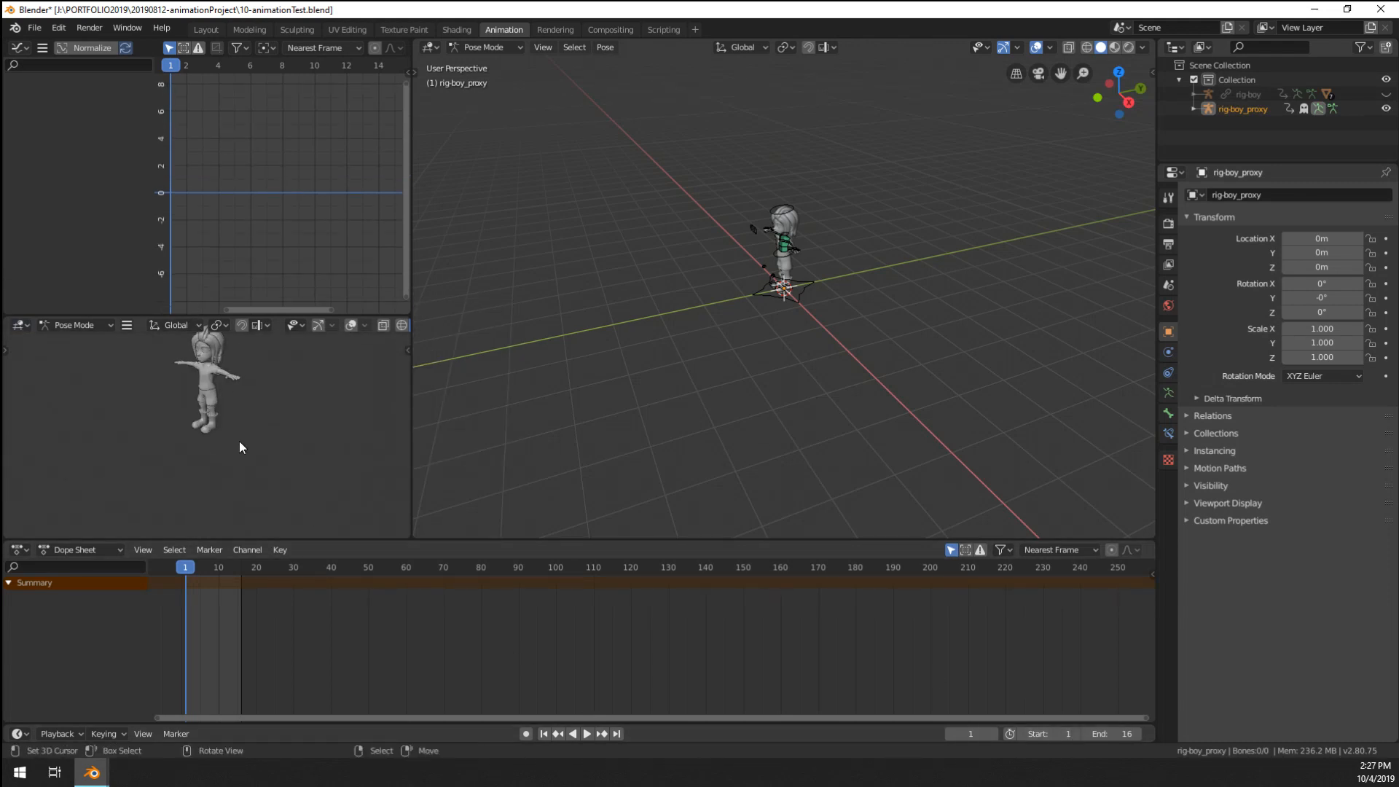
middle_click_drag(317, 461, 368, 359)
- Select the CTRL-root bone under the character's feet and frame the whole rig in the main viewport
scroll(775, 274, "up", 6)
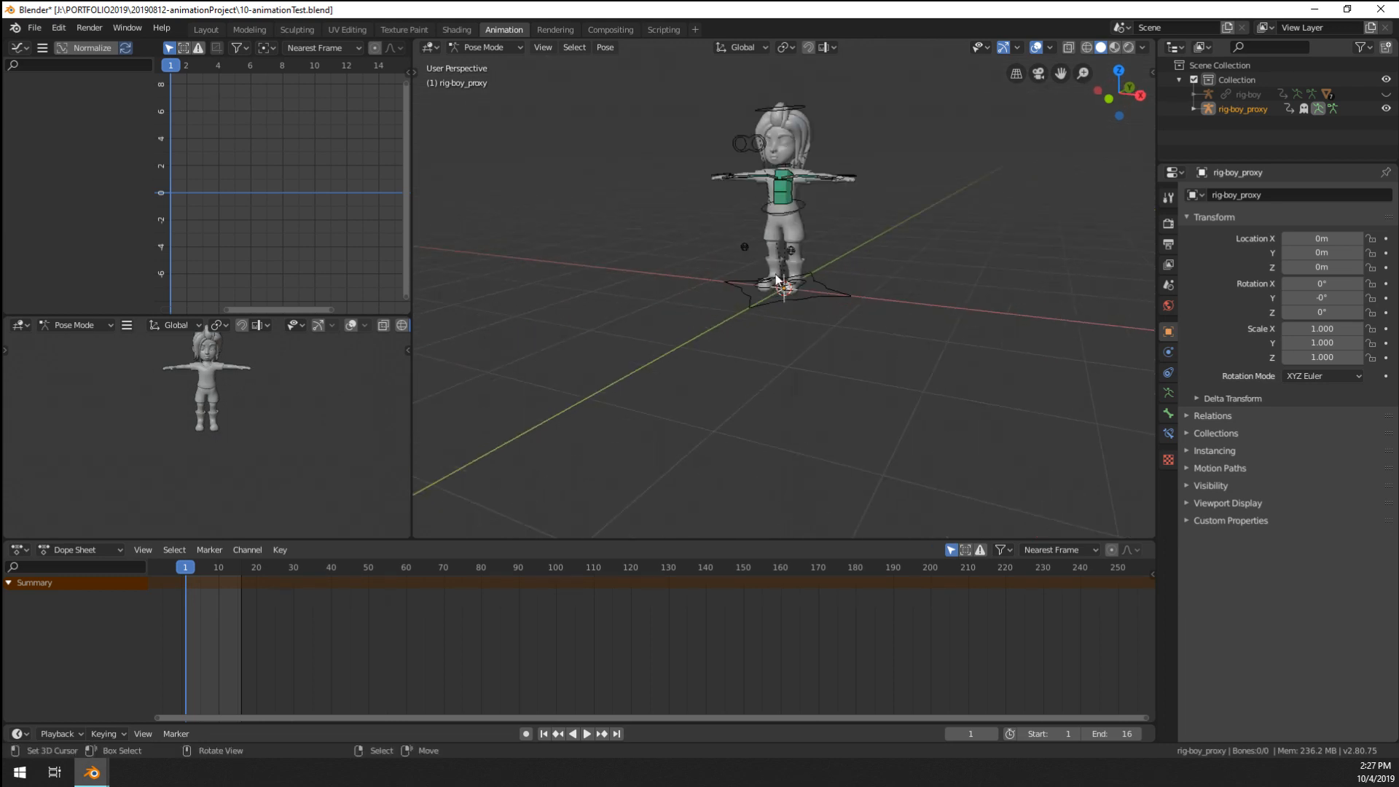
left_click(785, 314)
middle_click_drag(784, 313, 803, 423)
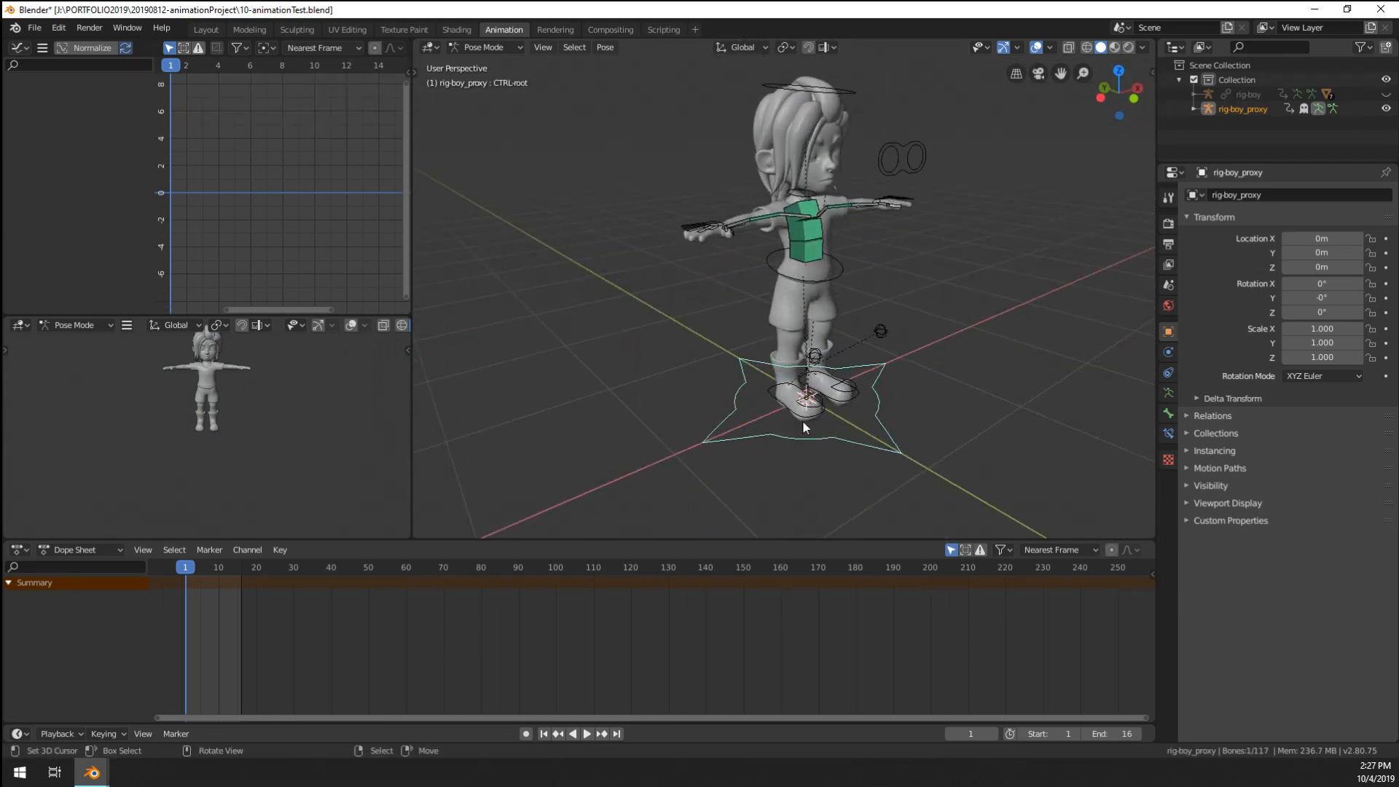
- Select the foot.R control, view the rig from the left side, and set the end frame to 15
left_click(806, 414)
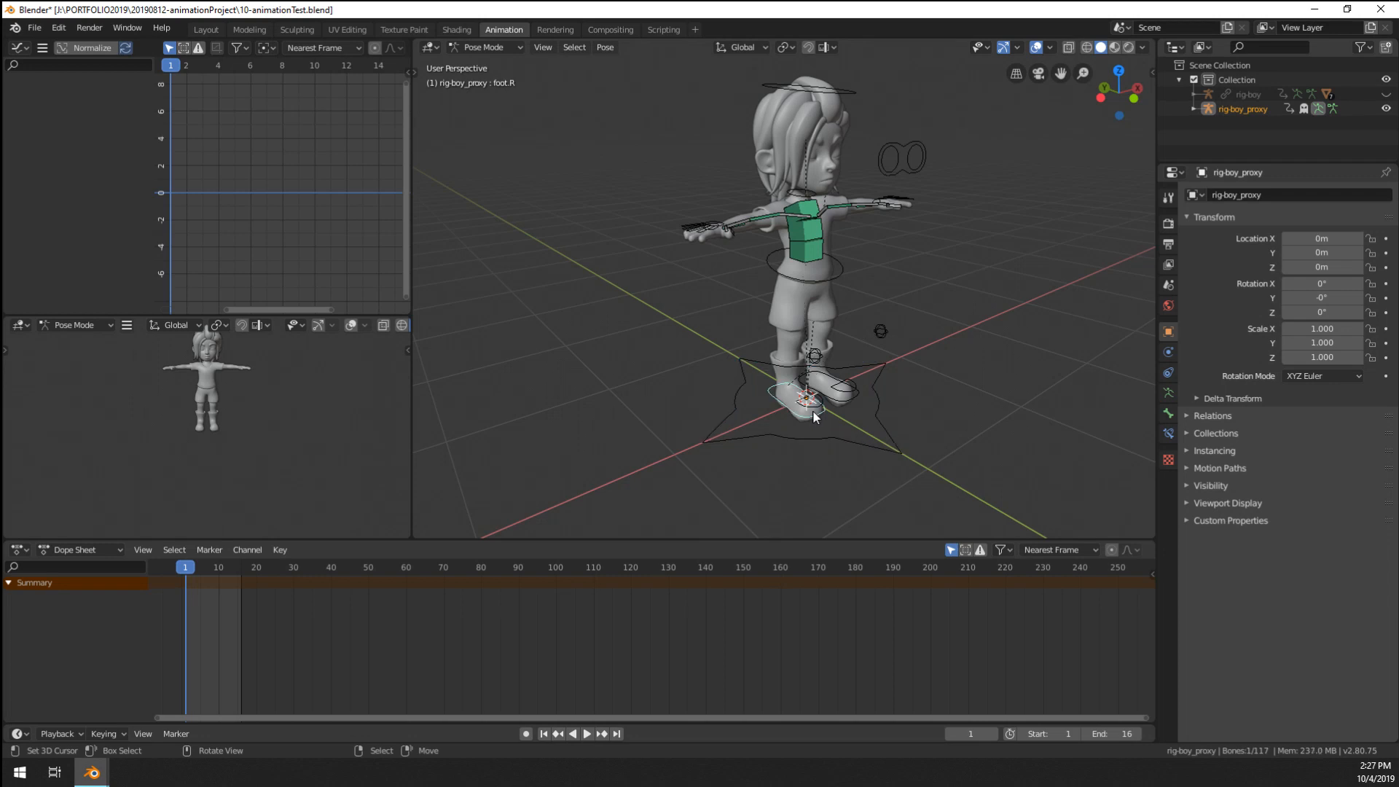
key("KP_1")
key("ctrl+KP_3")
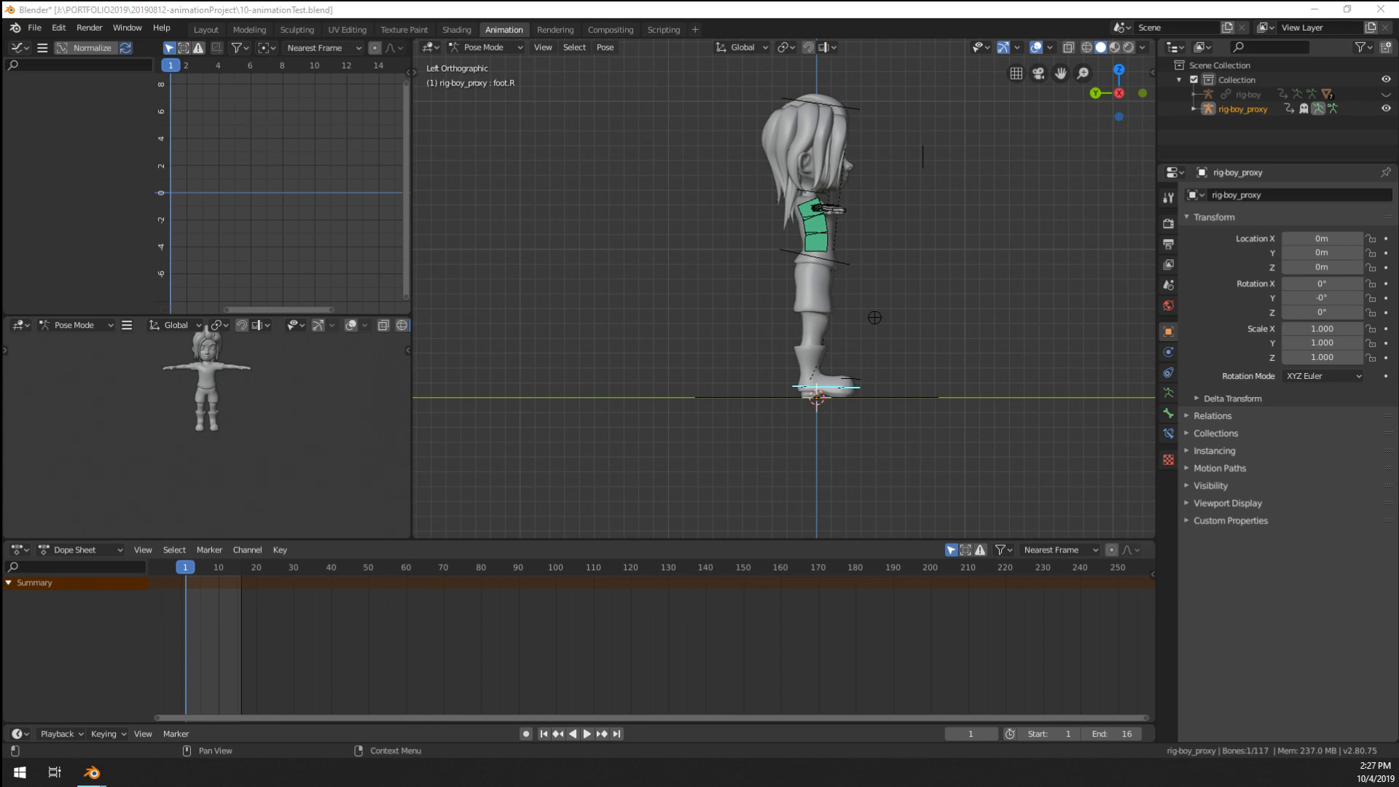
scroll(775, 266, "up", 4)
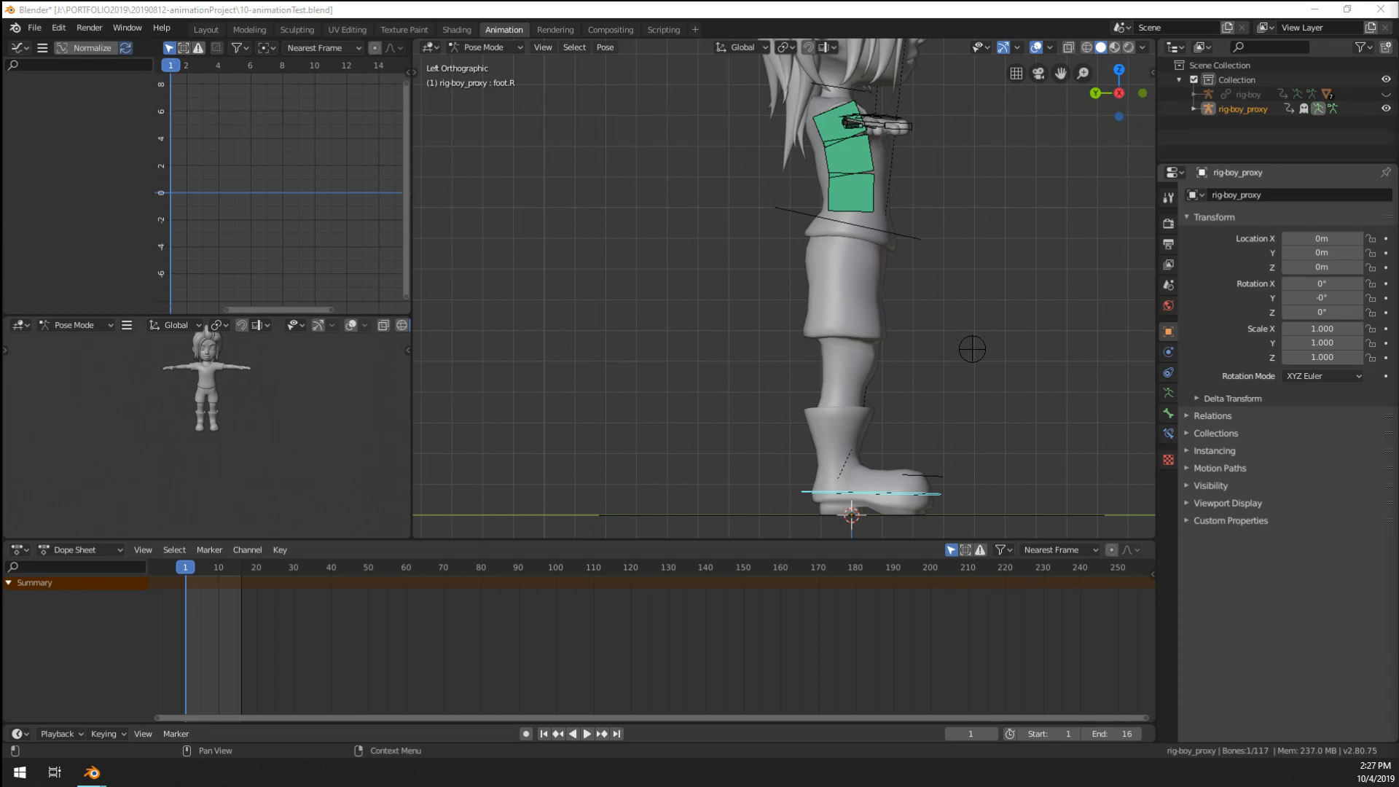
scroll(803, 409, "down", 2)
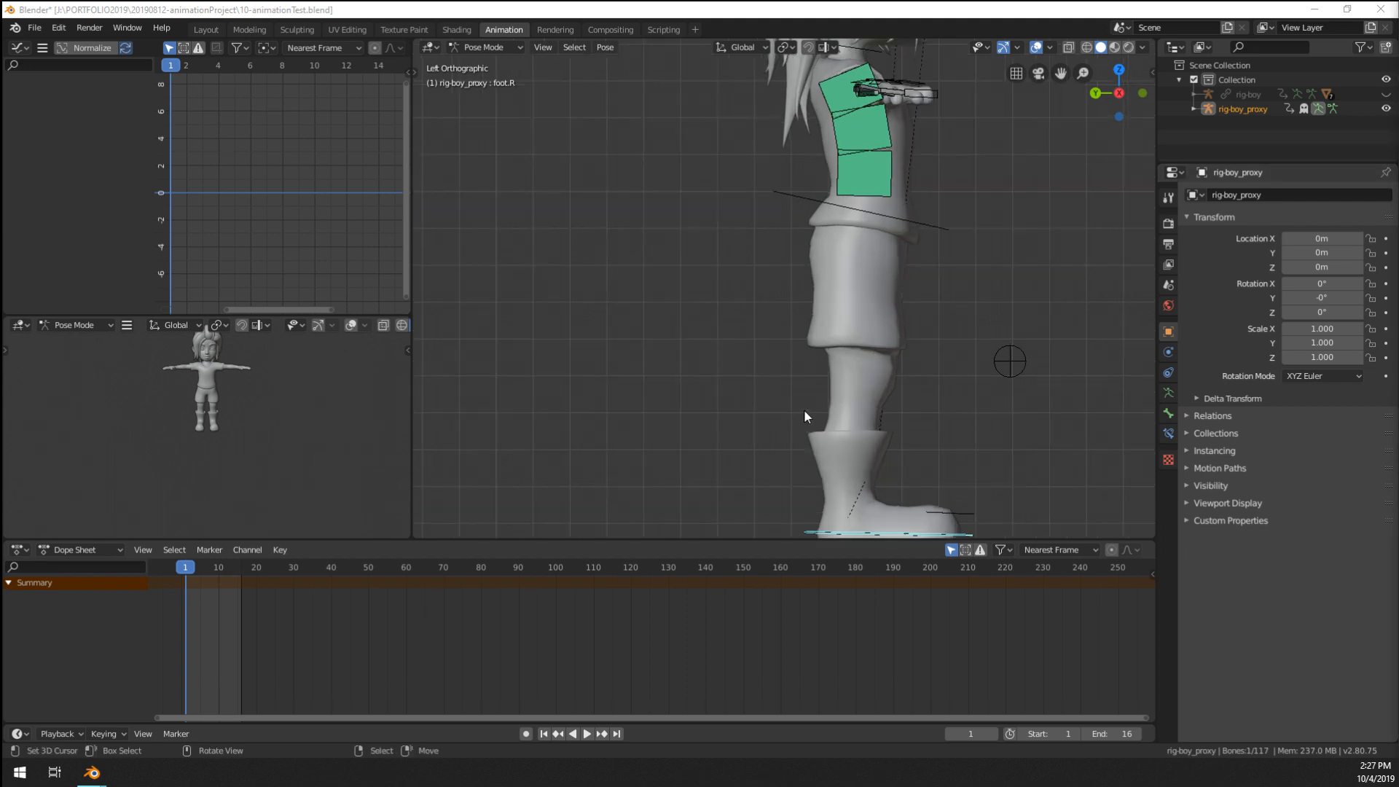
middle_click_drag(814, 418, 843, 435)
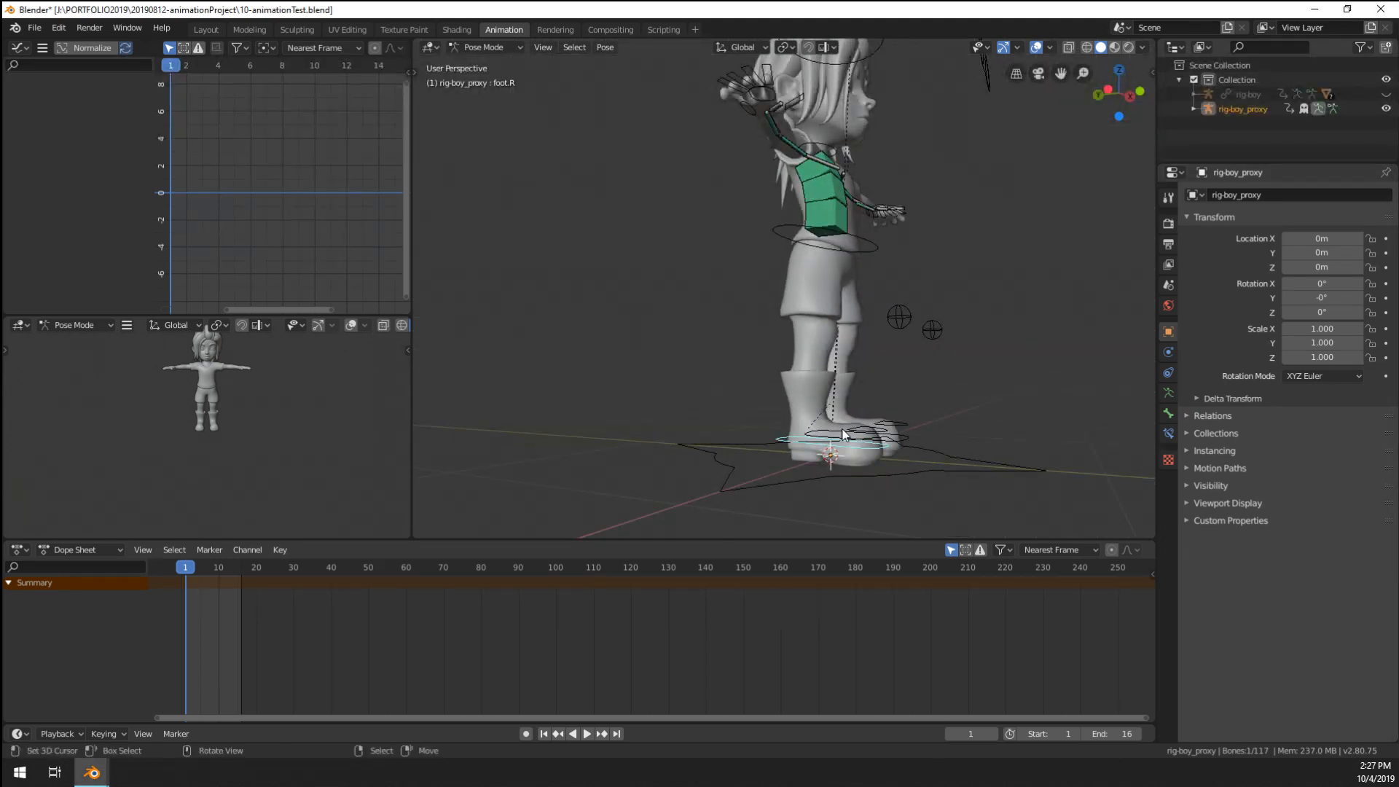
key("KP_1")
key("KP_3")
key("KP_1")
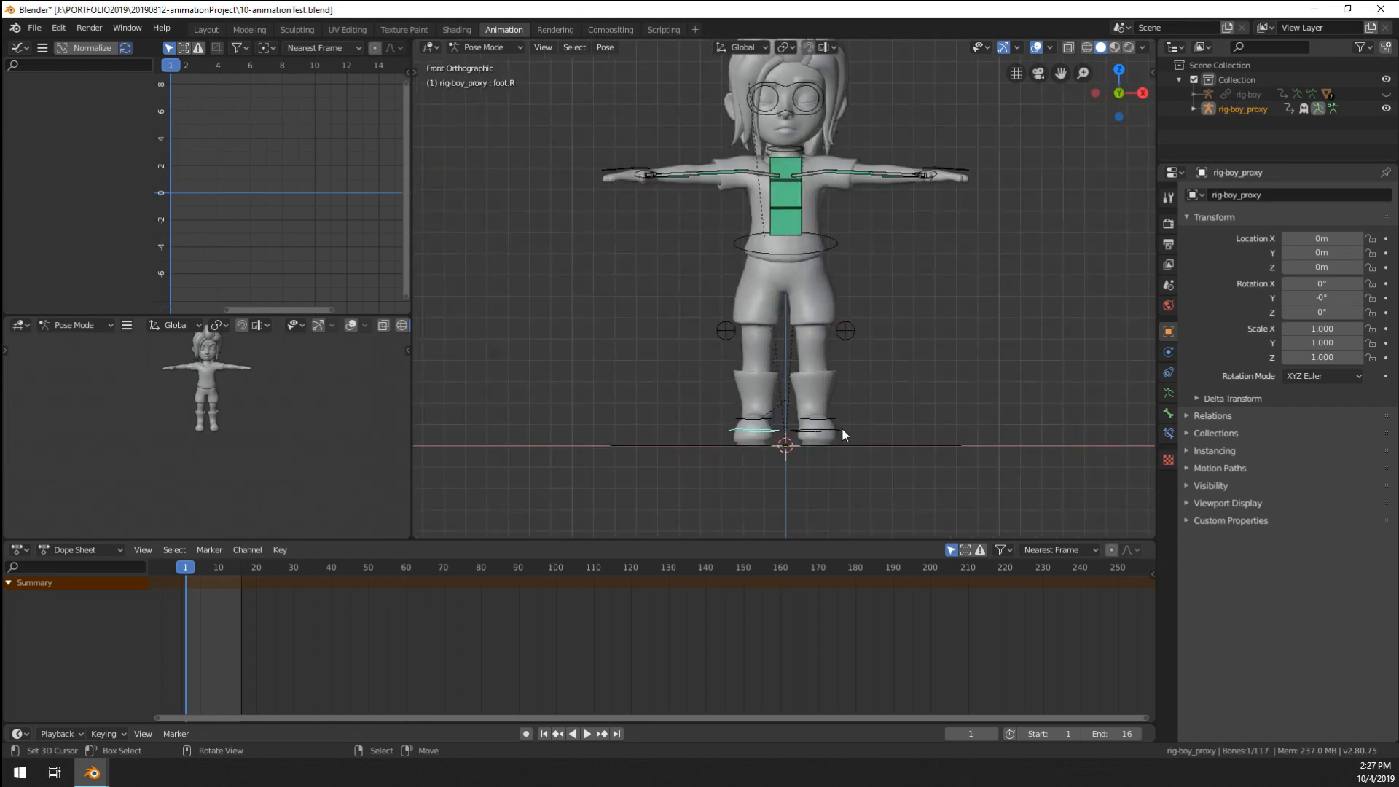
key("ctrl+KP_3")
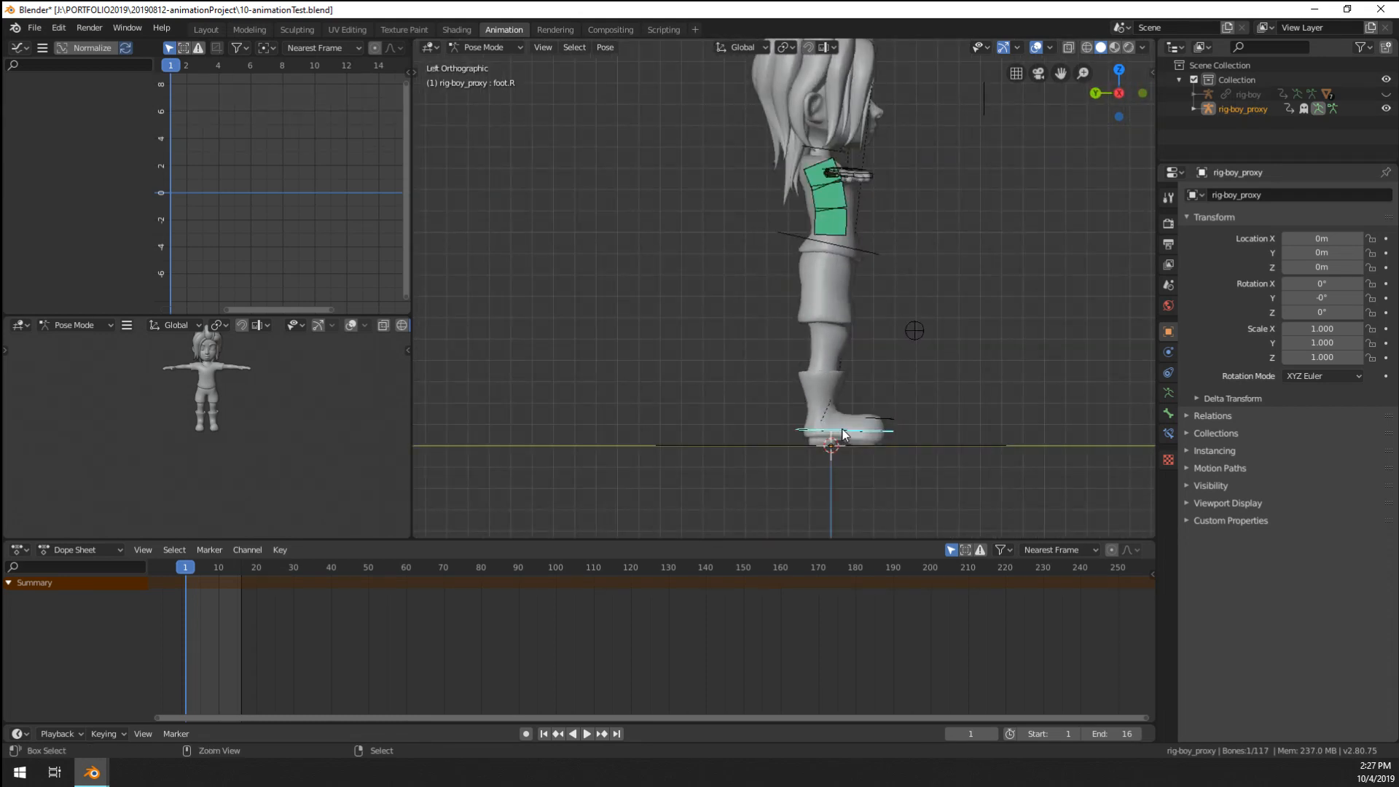
middle_click_drag(847, 429, 742, 385, "shift")
scroll(671, 335, "up", 1)
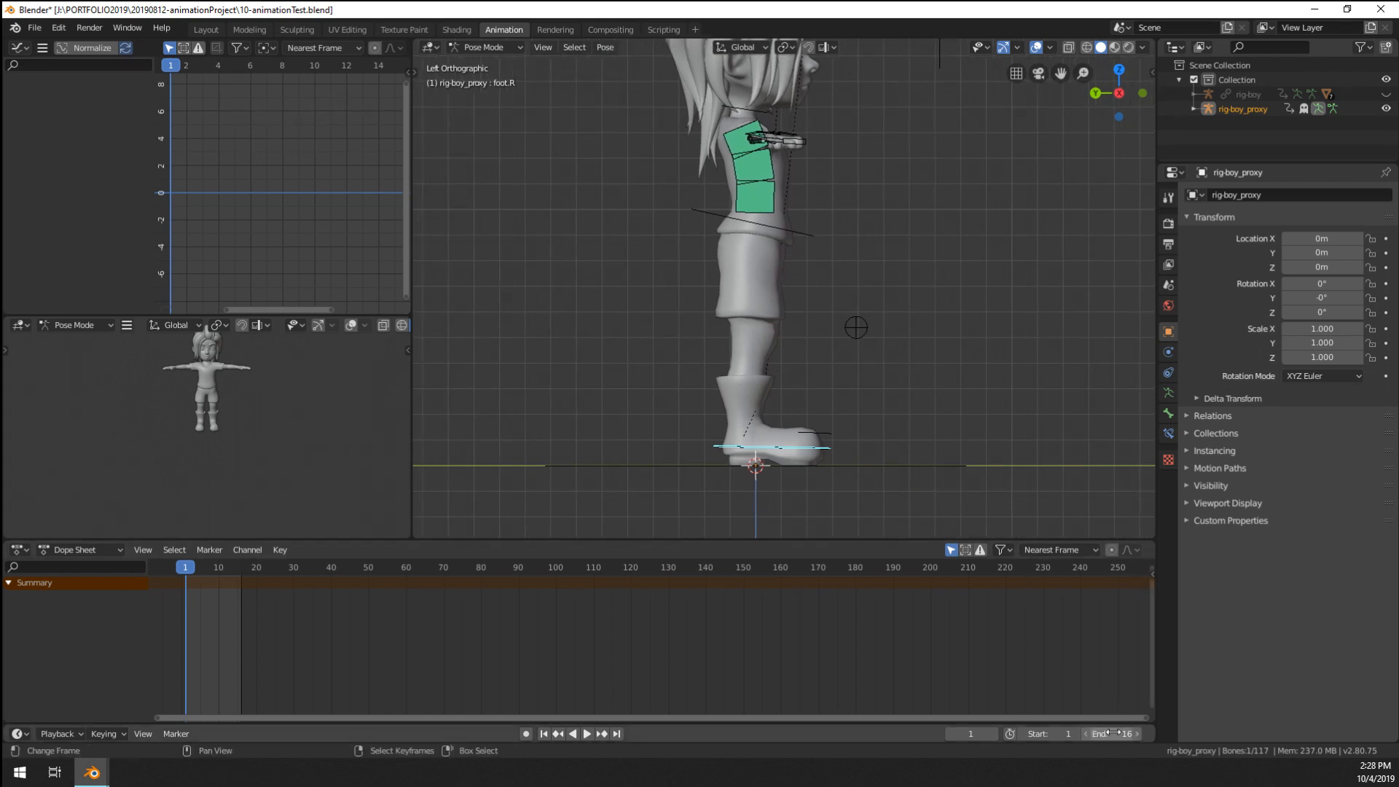
scroll(1113, 734, "down", 1, "ctrl")
- Move the foot.R control forward and off the ground, and rotate it so the toes point up
key("g")
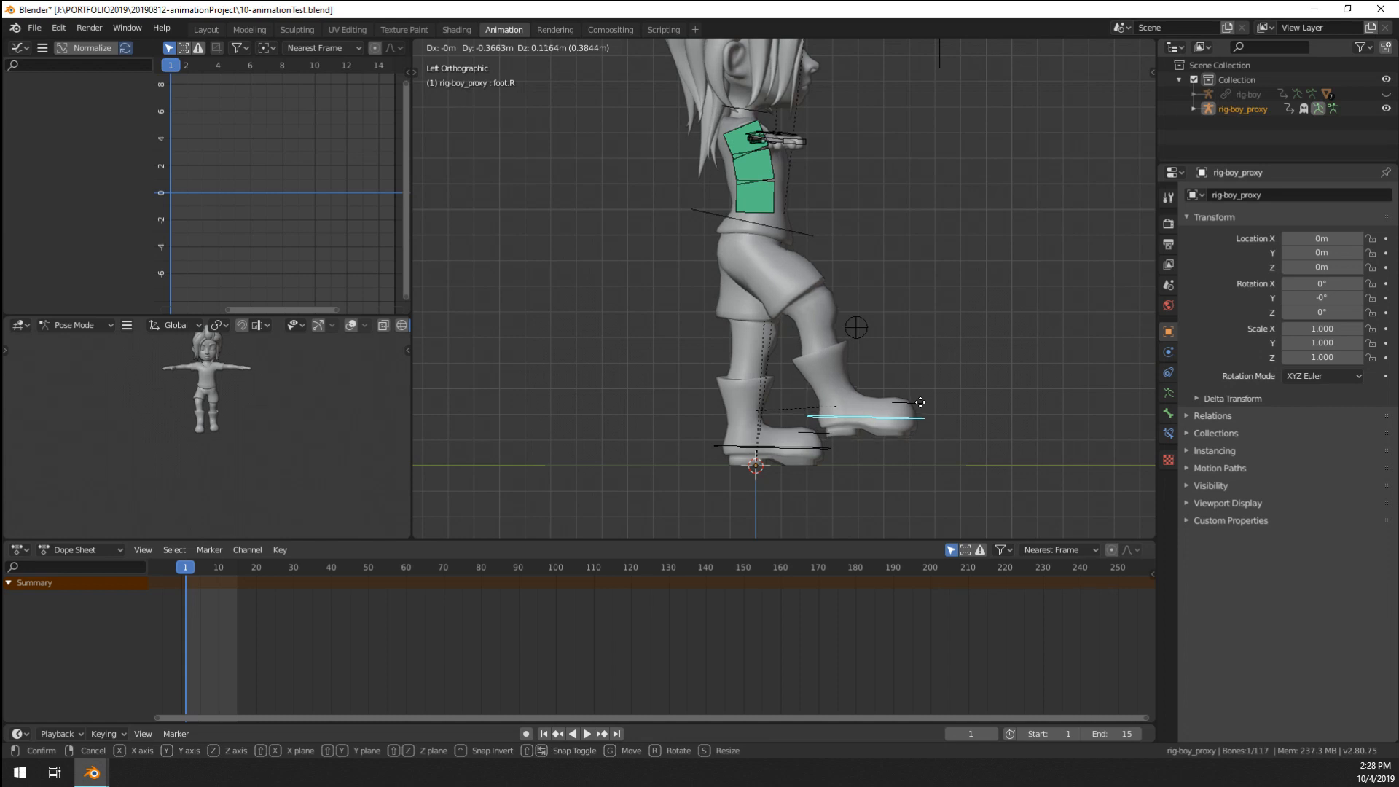
left_click(915, 408)
key("r")
left_click(984, 264)
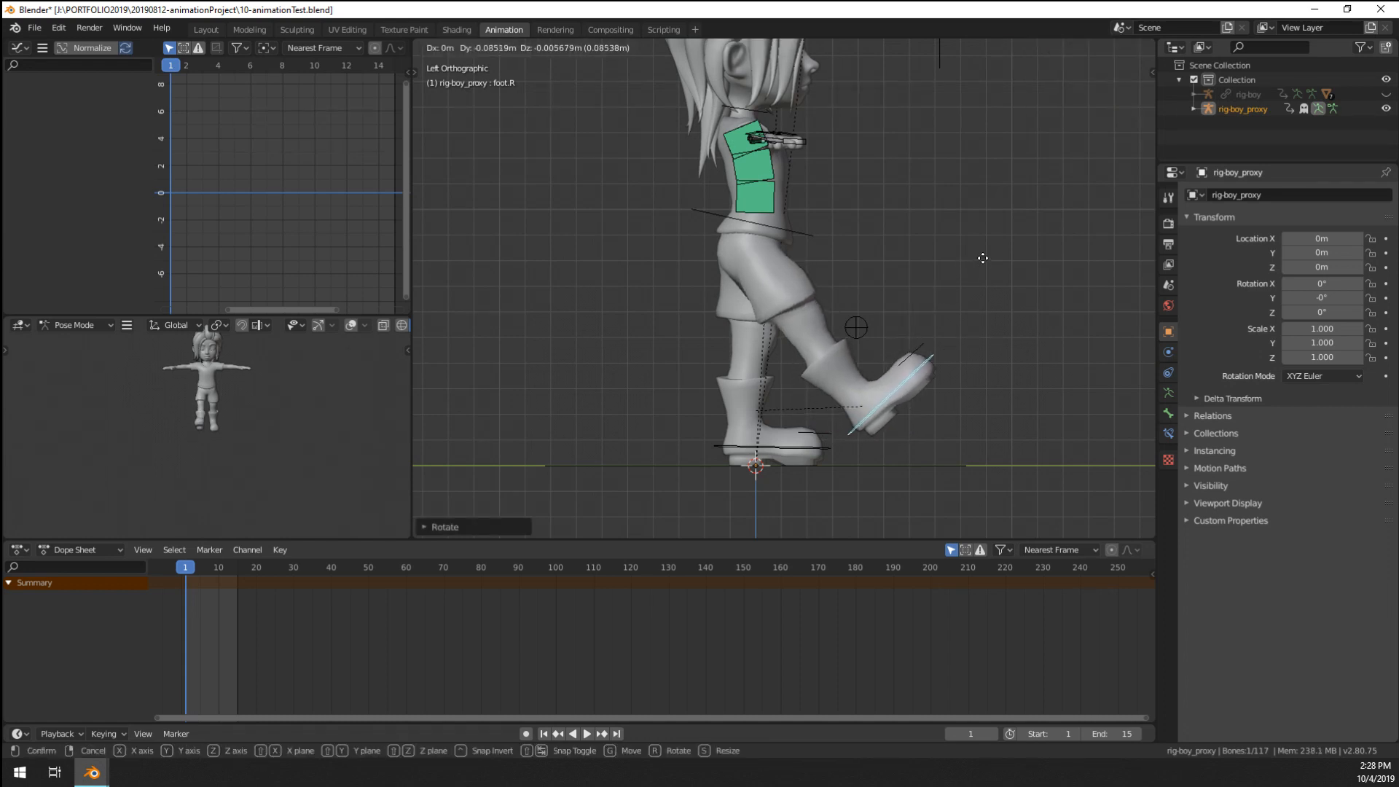
key("g")
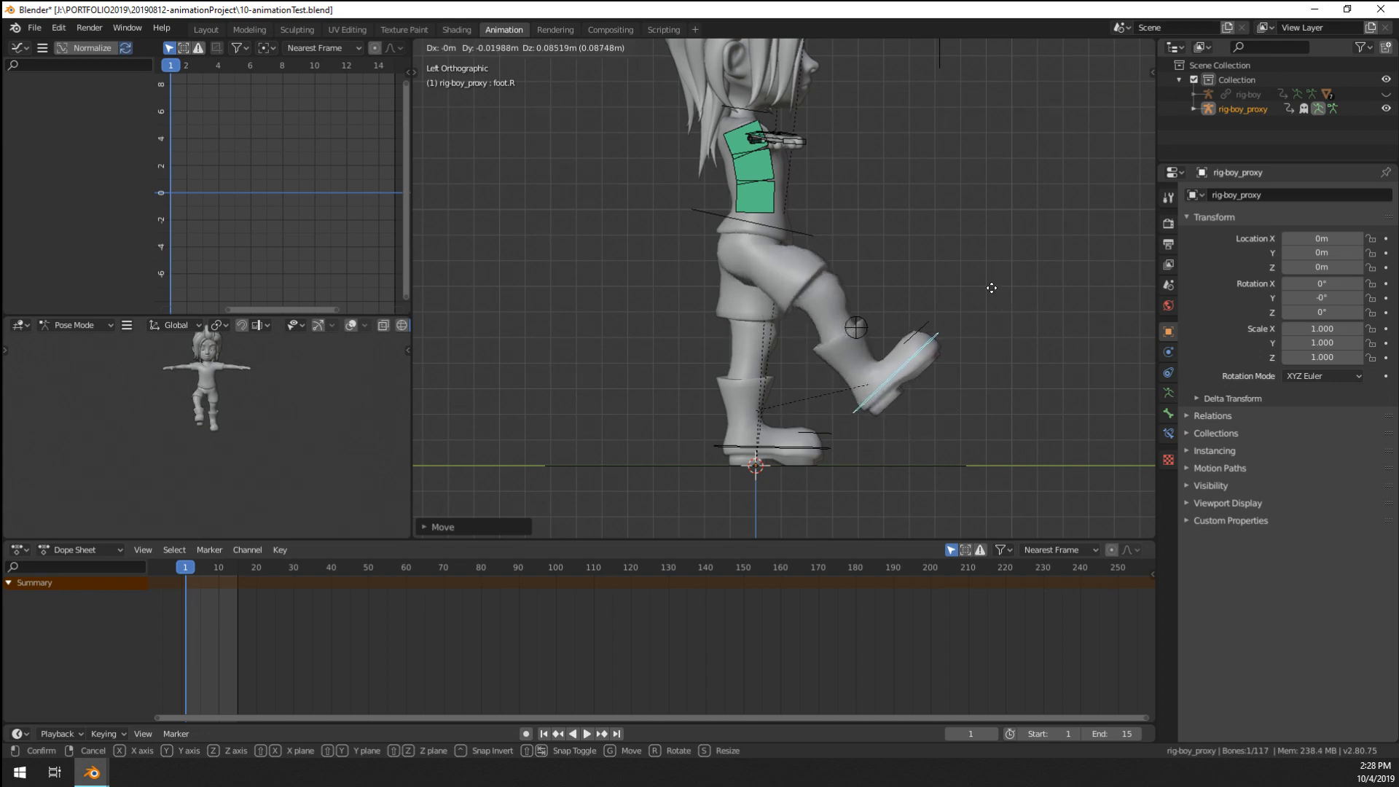
left_click(989, 347)
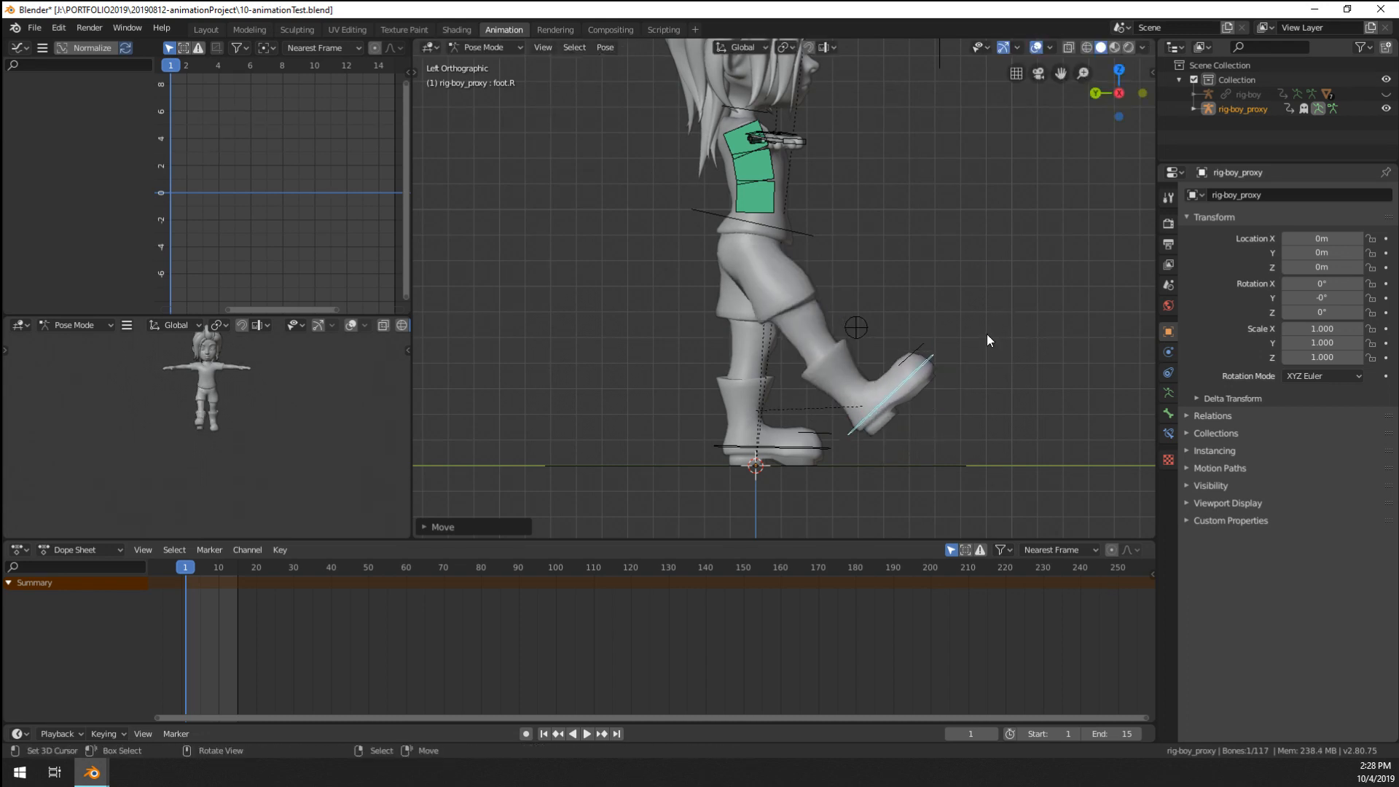
- Move the foot.L control back, rotate it so the toes point down, and lift it high behind the body
left_click(814, 449)
key("g")
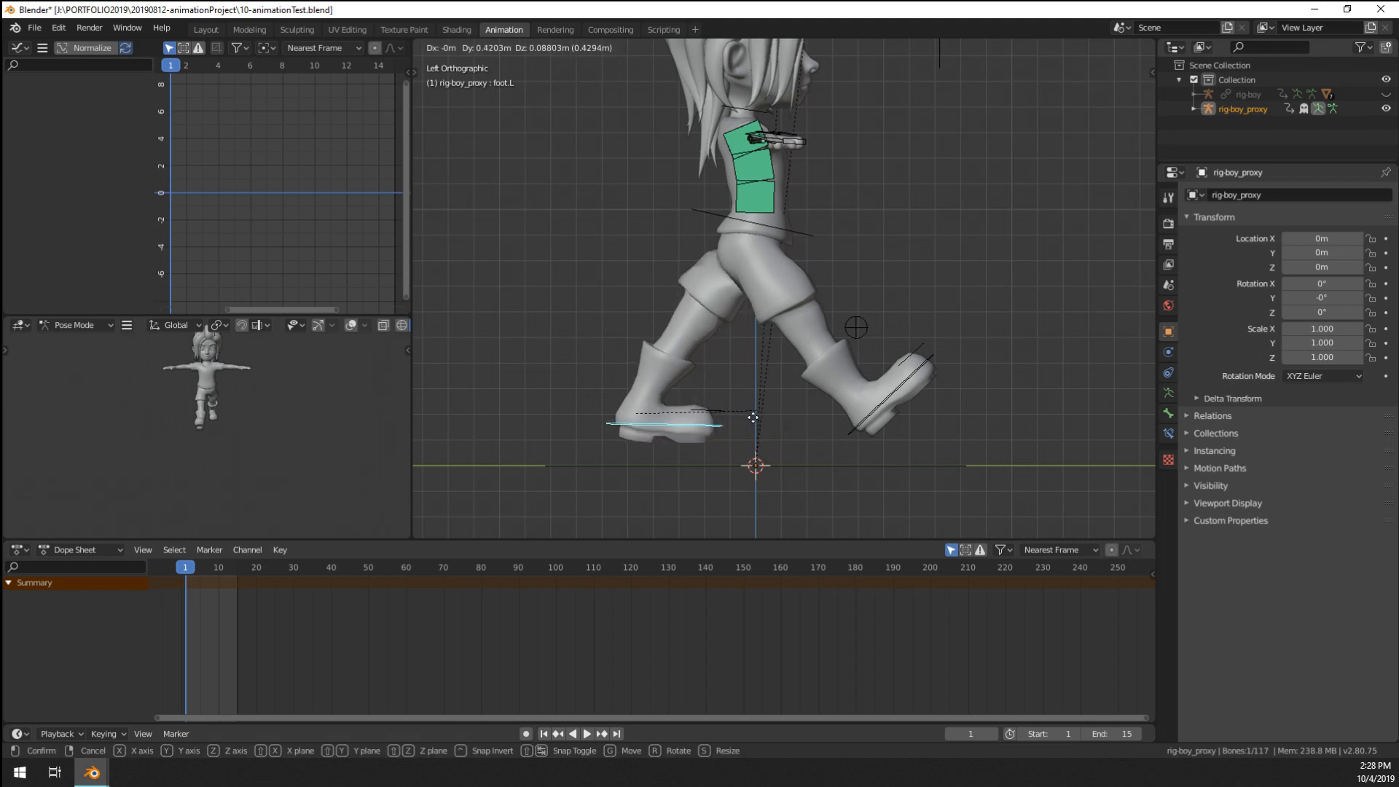
key("r")
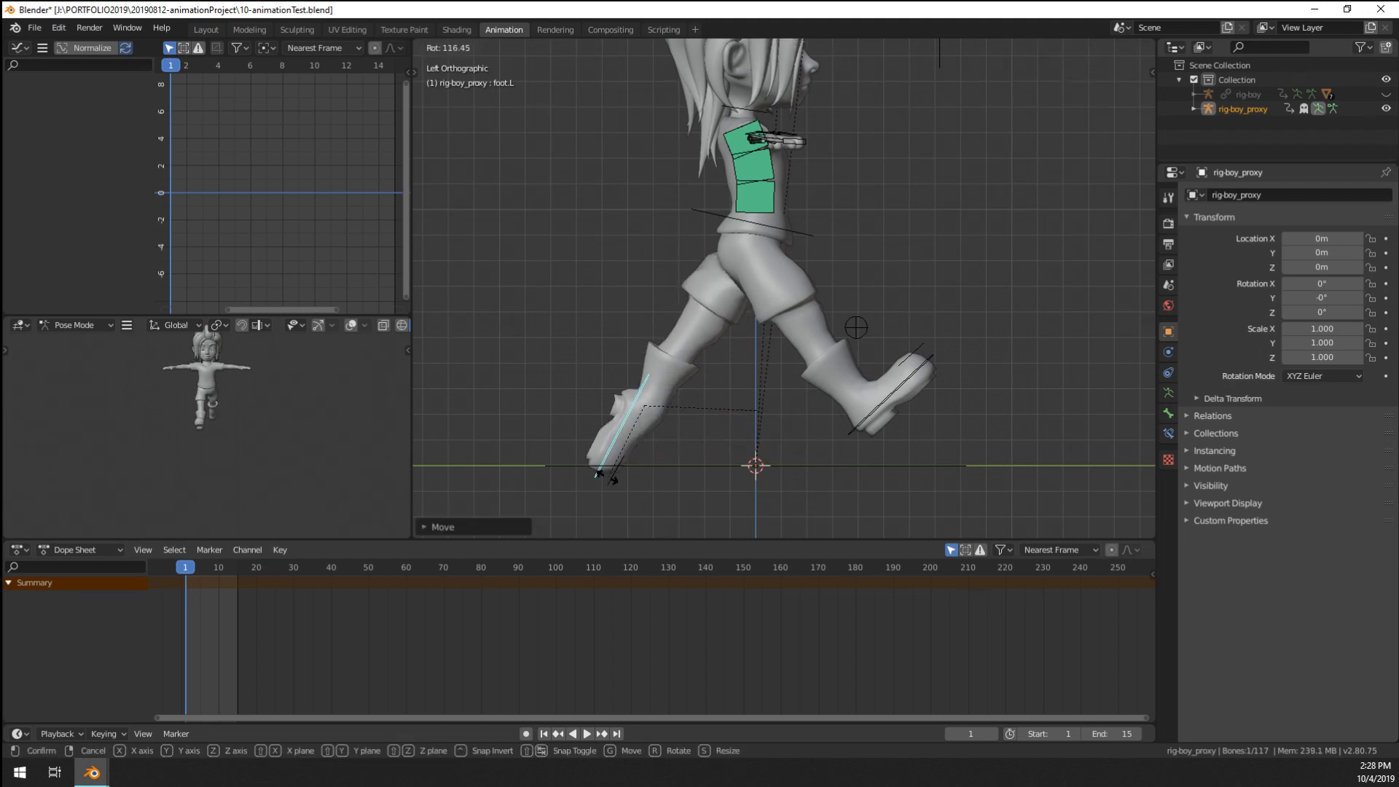
key("g")
left_click(586, 404)
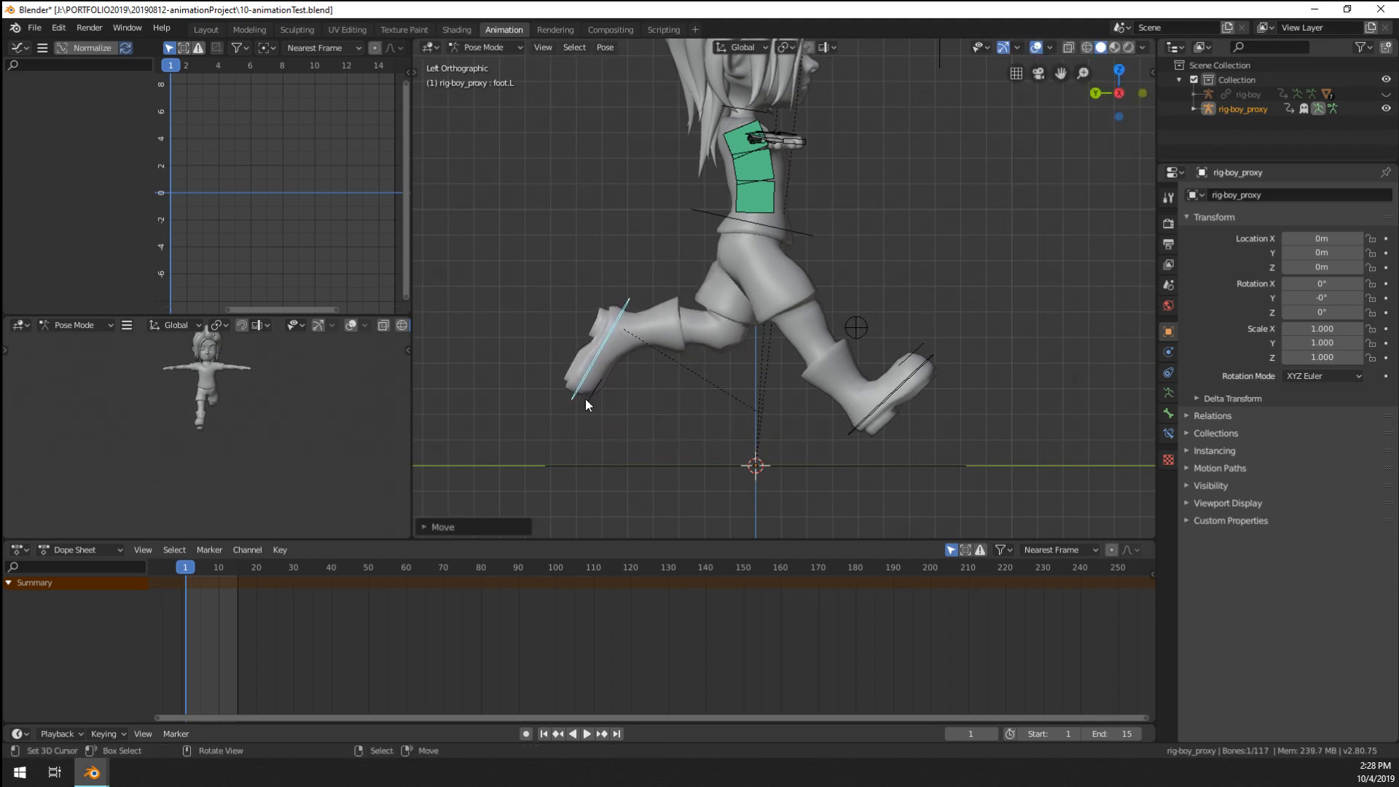
- Move the foot.R control about 0.05 m farther forward and about 0.05 m higher
left_click(895, 401)
key("g")
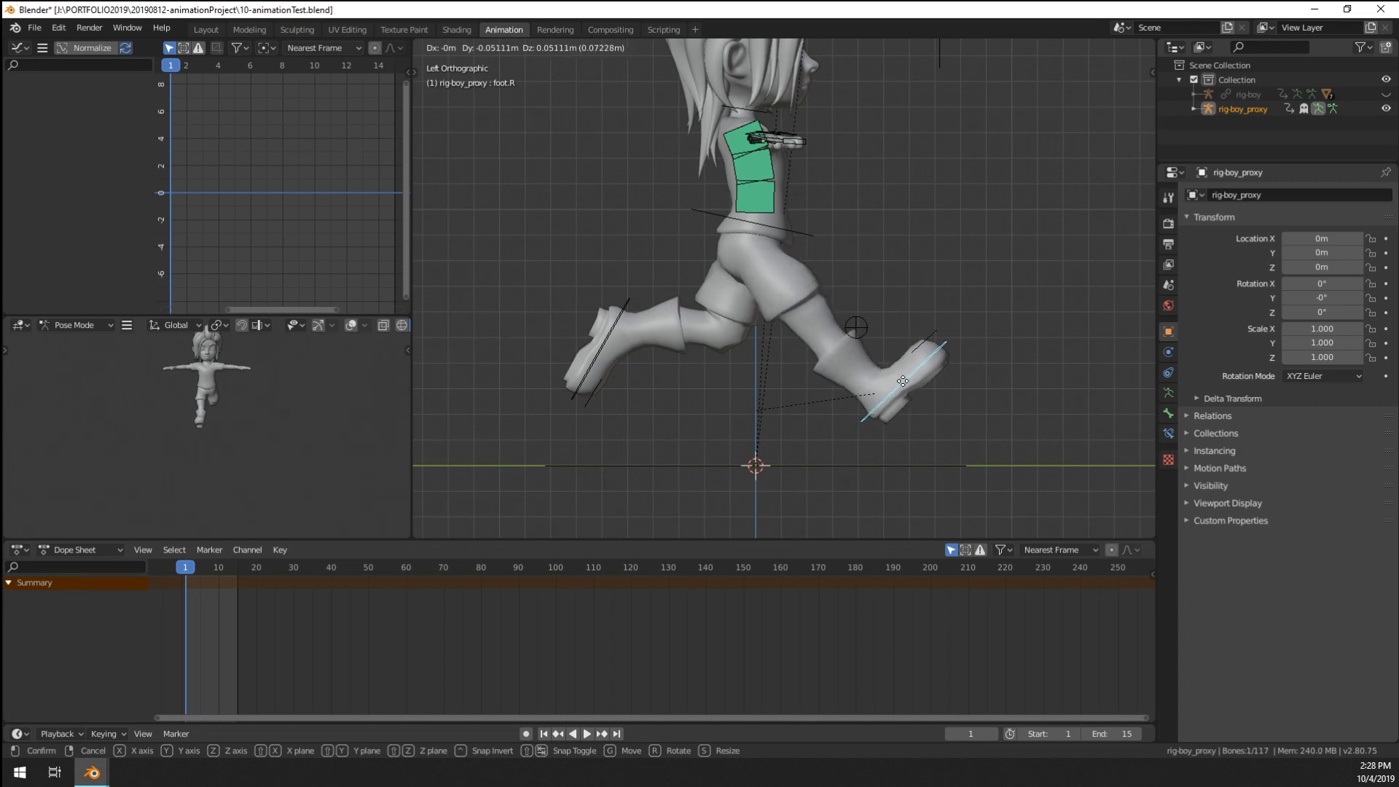
left_click(903, 381)
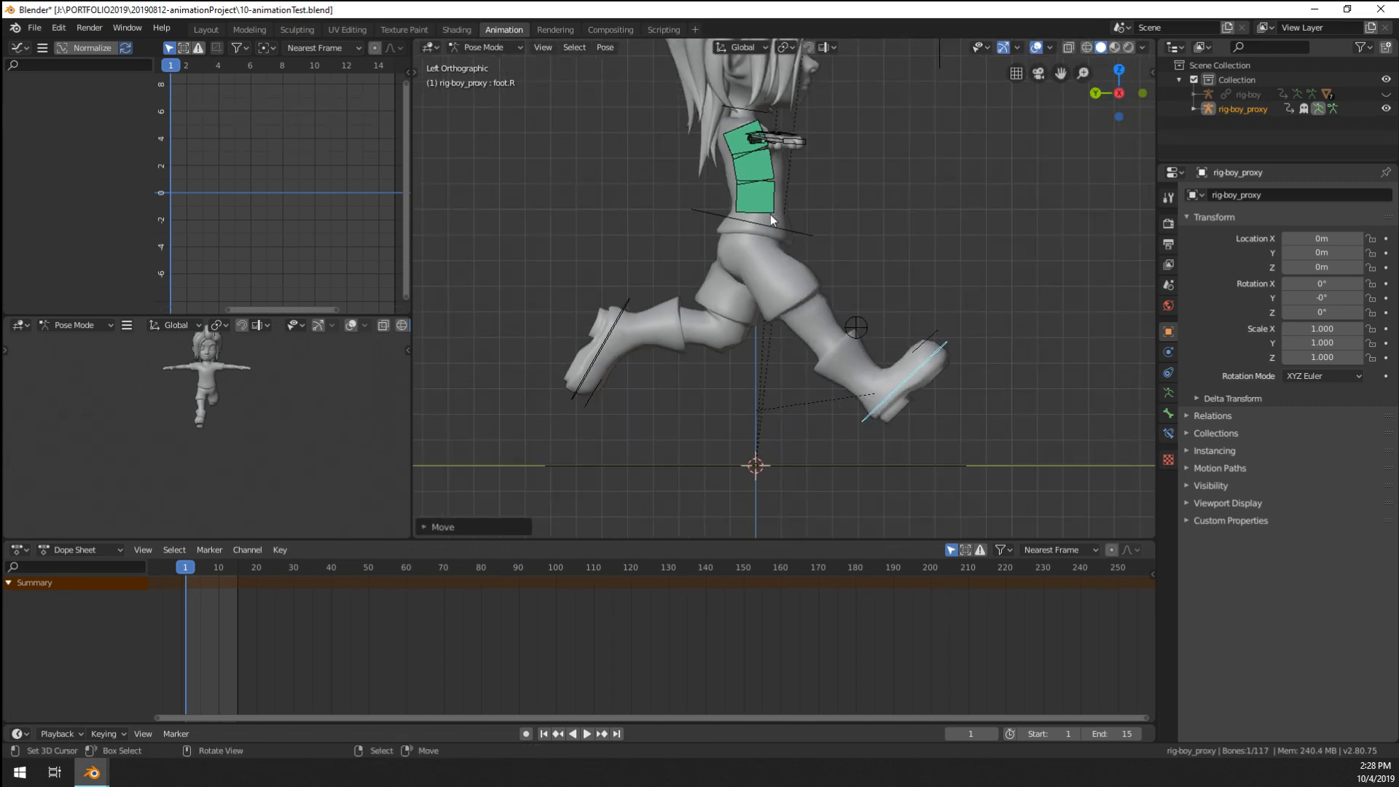
- From behind the character, adjust foot.R's position and rotation and move foot.L inward toward the body's centre line
middle_click_drag(771, 214, 775, 255, "shift")
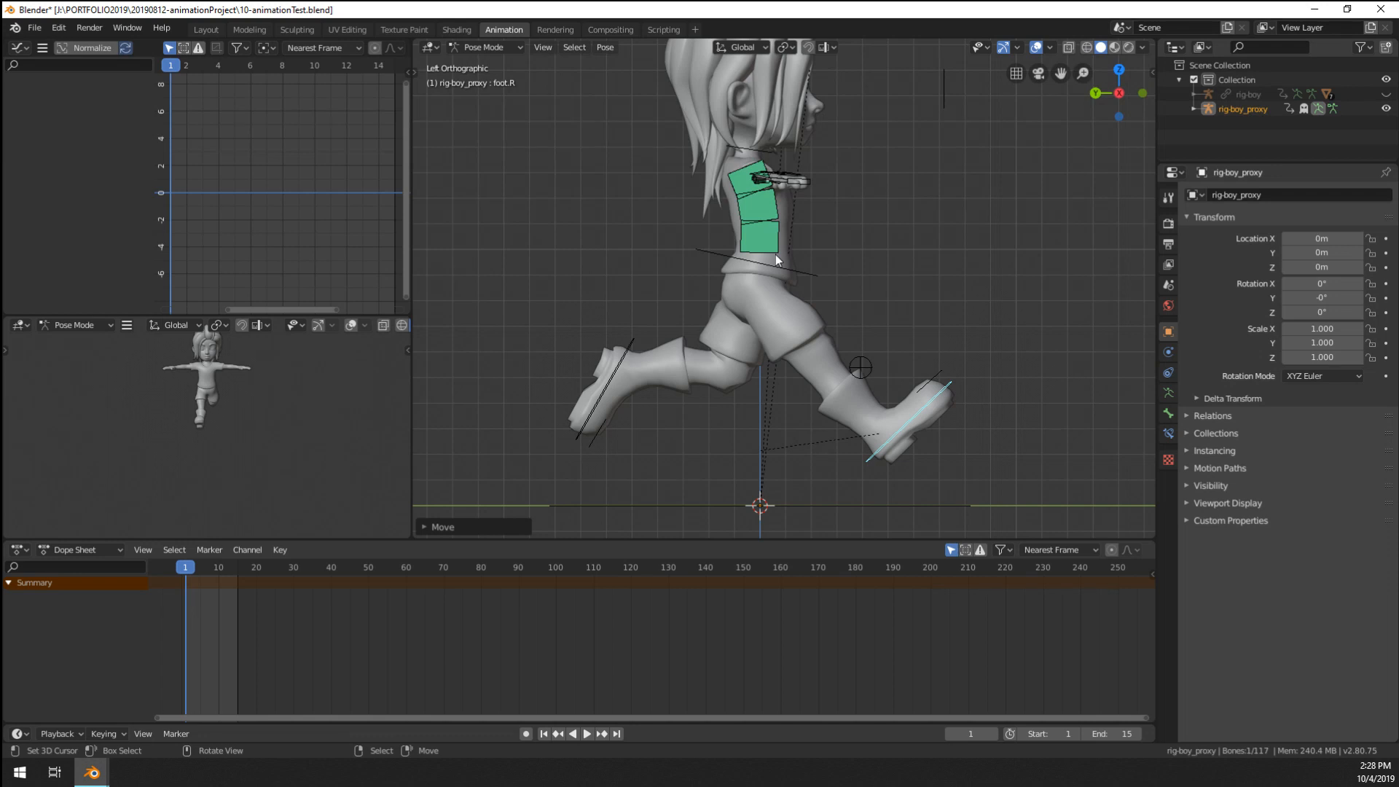
middle_click_drag(579, 377, 806, 403)
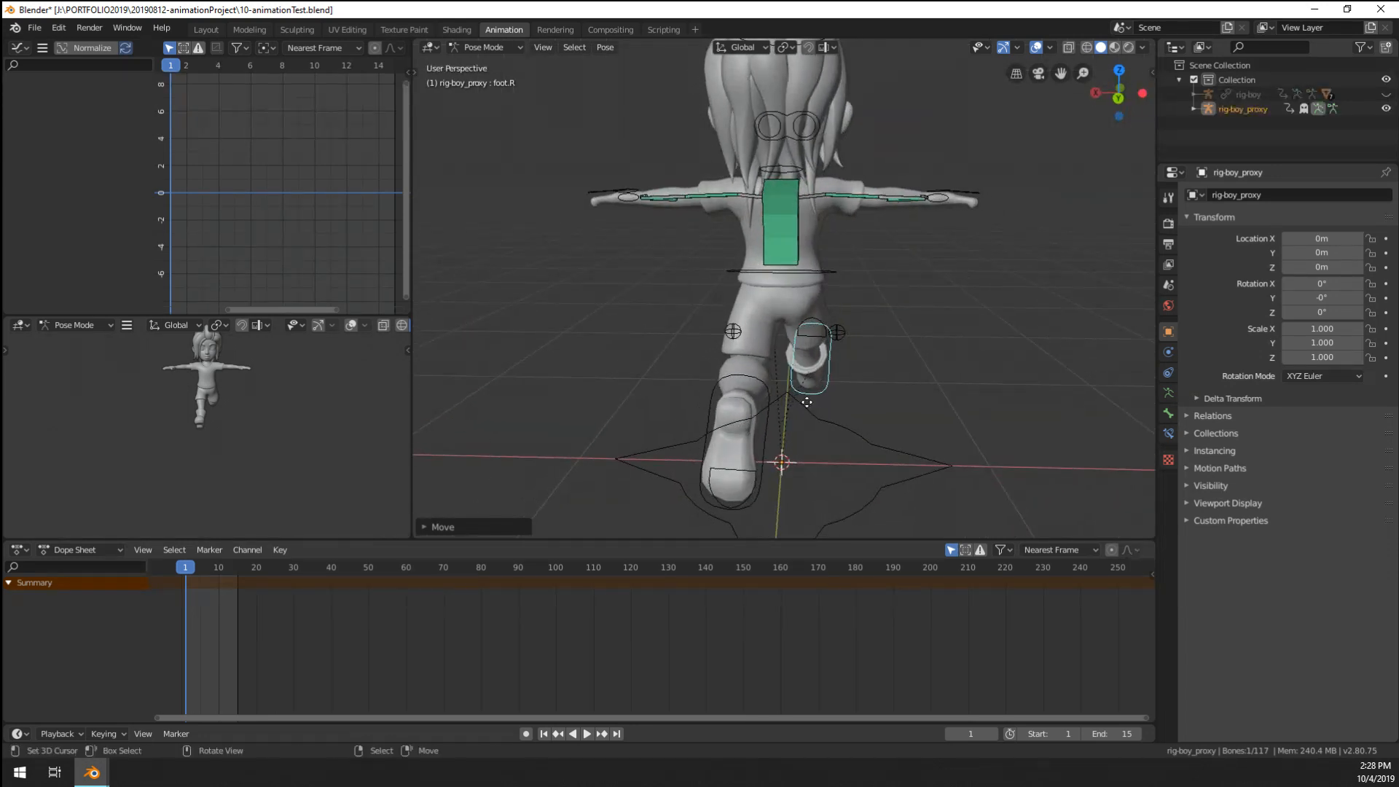
key("r")
left_click(816, 445)
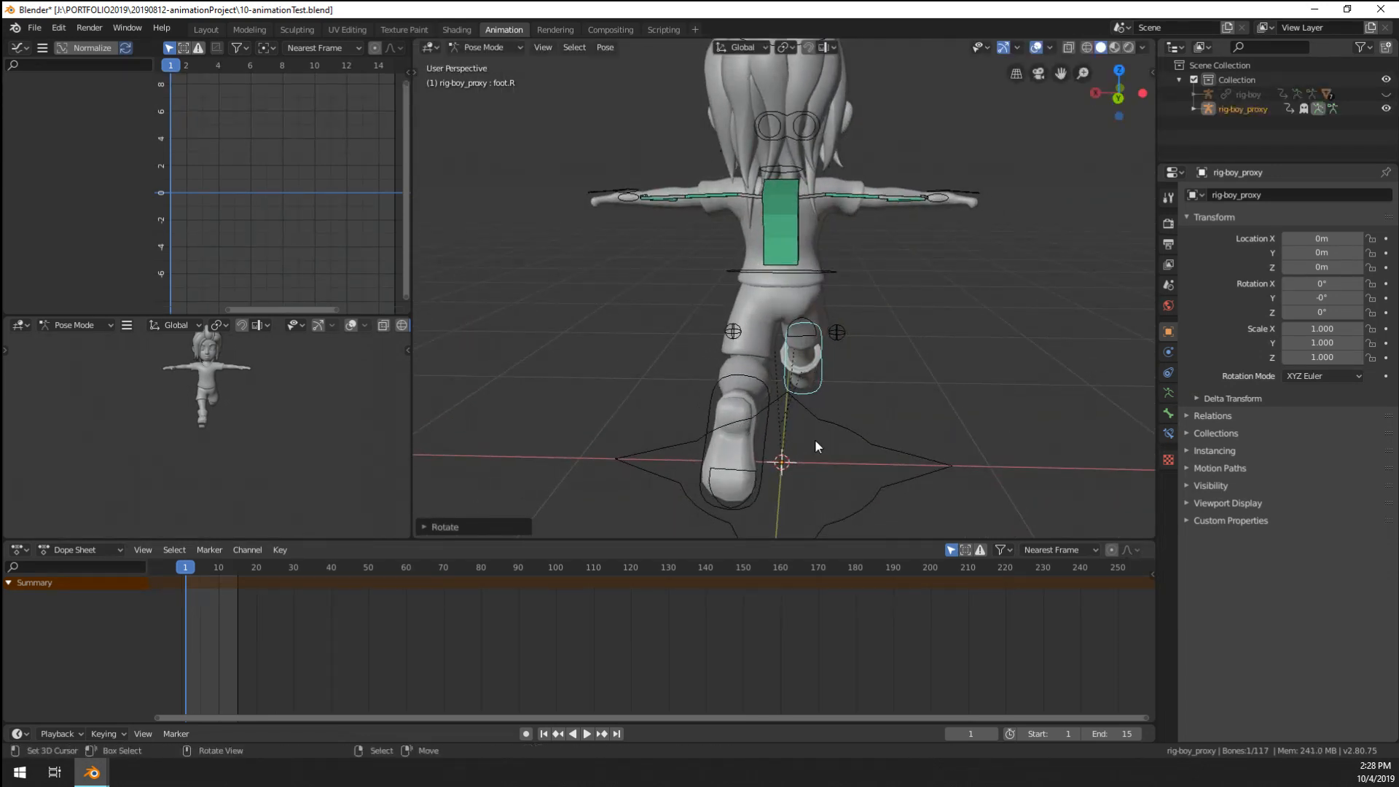
left_click(746, 505)
key("g")
left_click(963, 392)
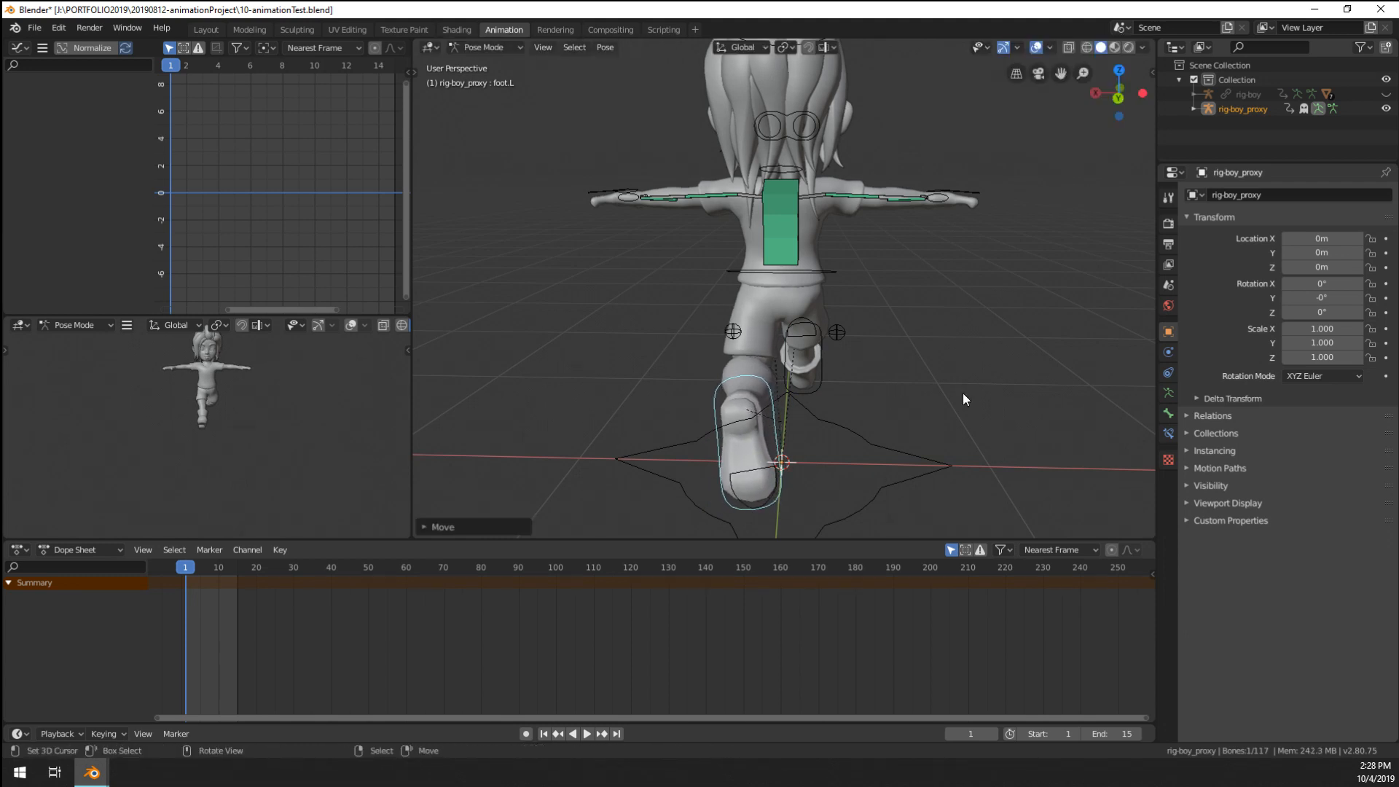
- Select foot.L, foot.R and spine together and insert LocRot keyframes for them at frame 1
middle_click_drag(963, 392, 790, 336)
key("KP_1")
key("ctrl+KP_3")
scroll(802, 370, "up", 2)
scroll(801, 371, "down", 3)
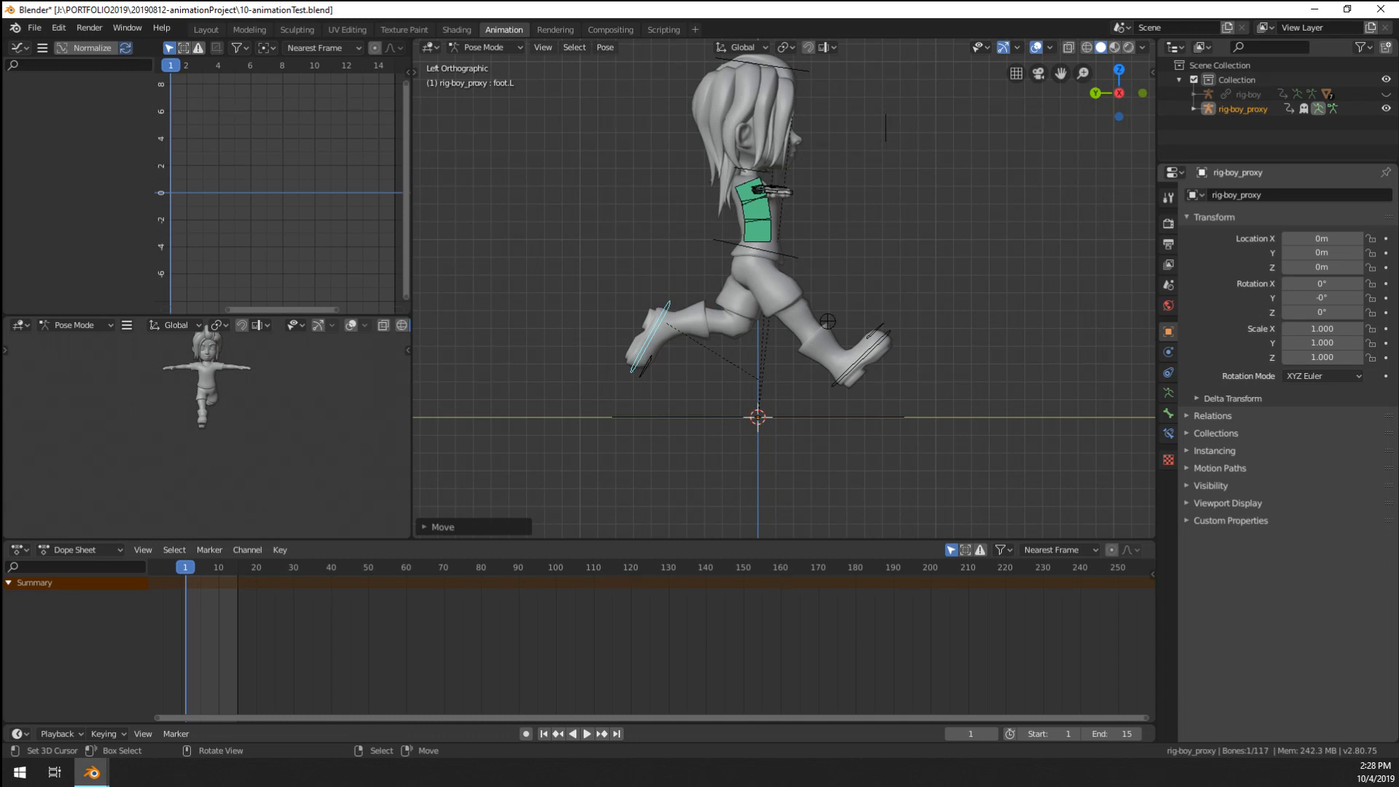
middle_click_drag(748, 271, 754, 284, "shift")
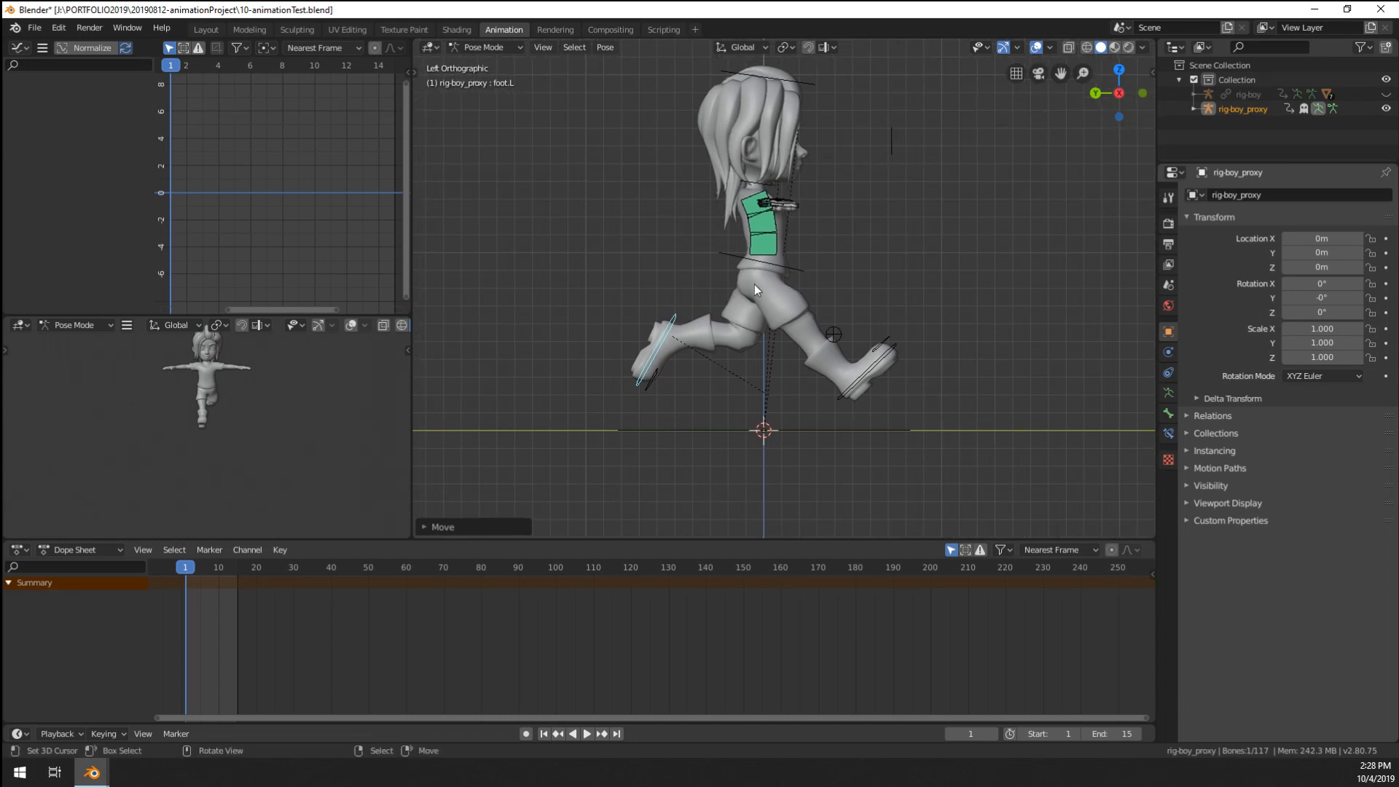
left_click(866, 377, "shift")
left_click(791, 271, "shift")
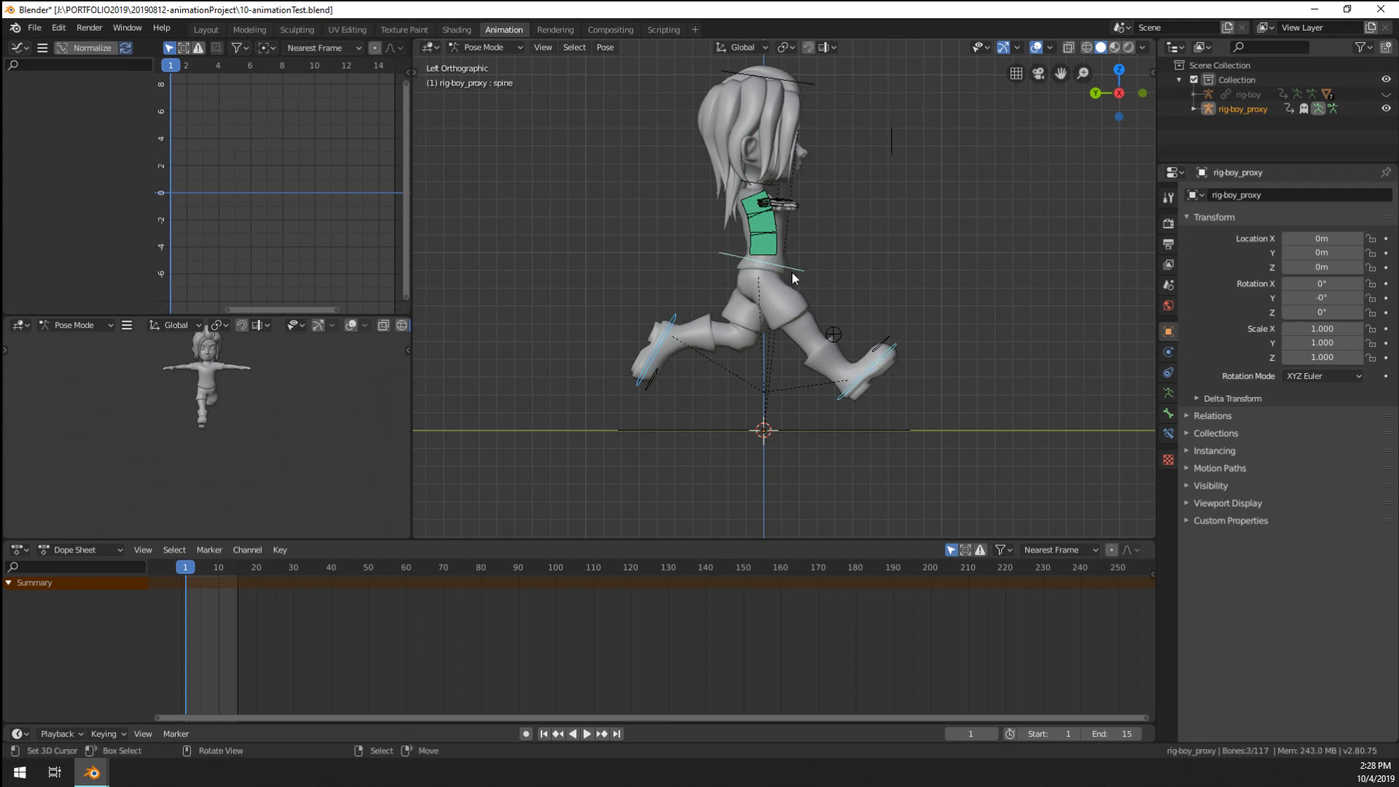
key("i")
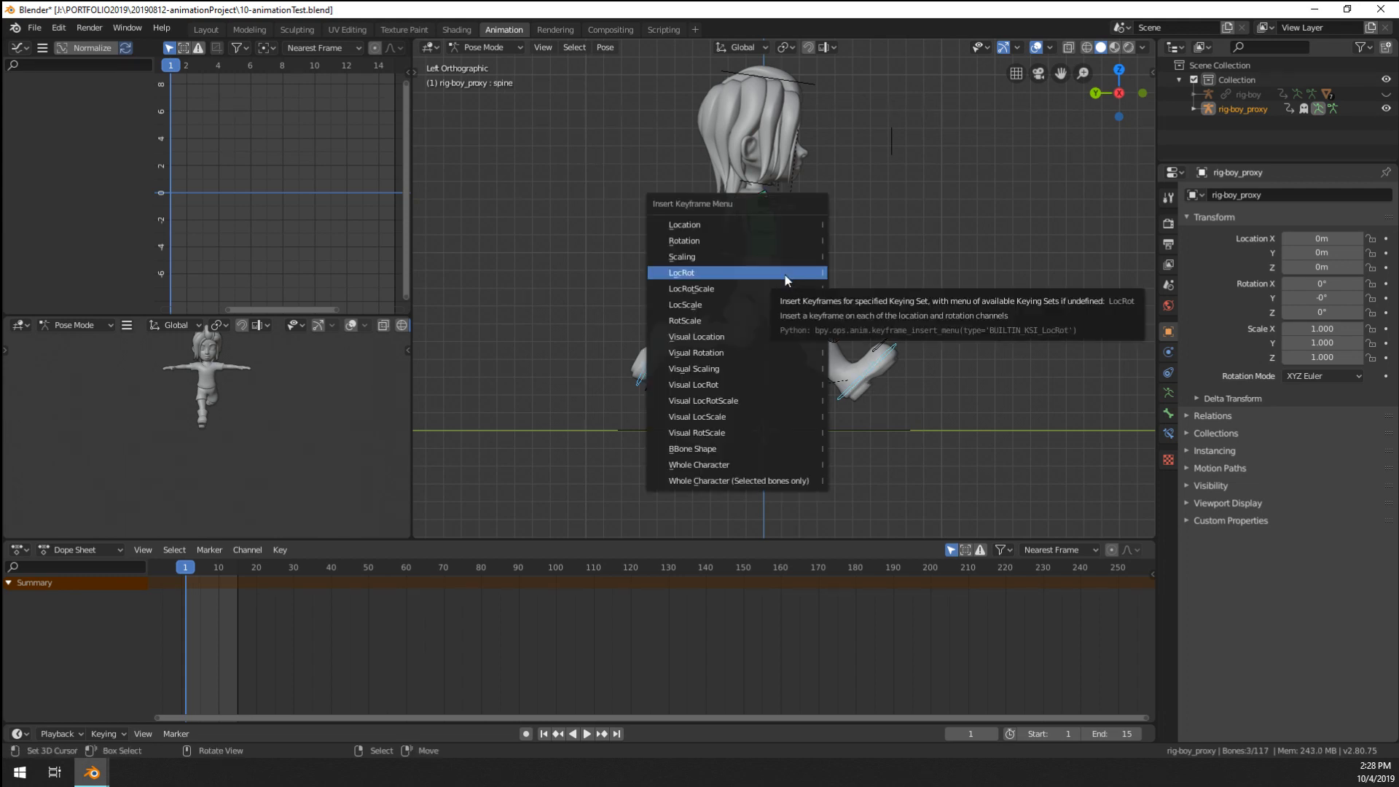
left_click(738, 272)
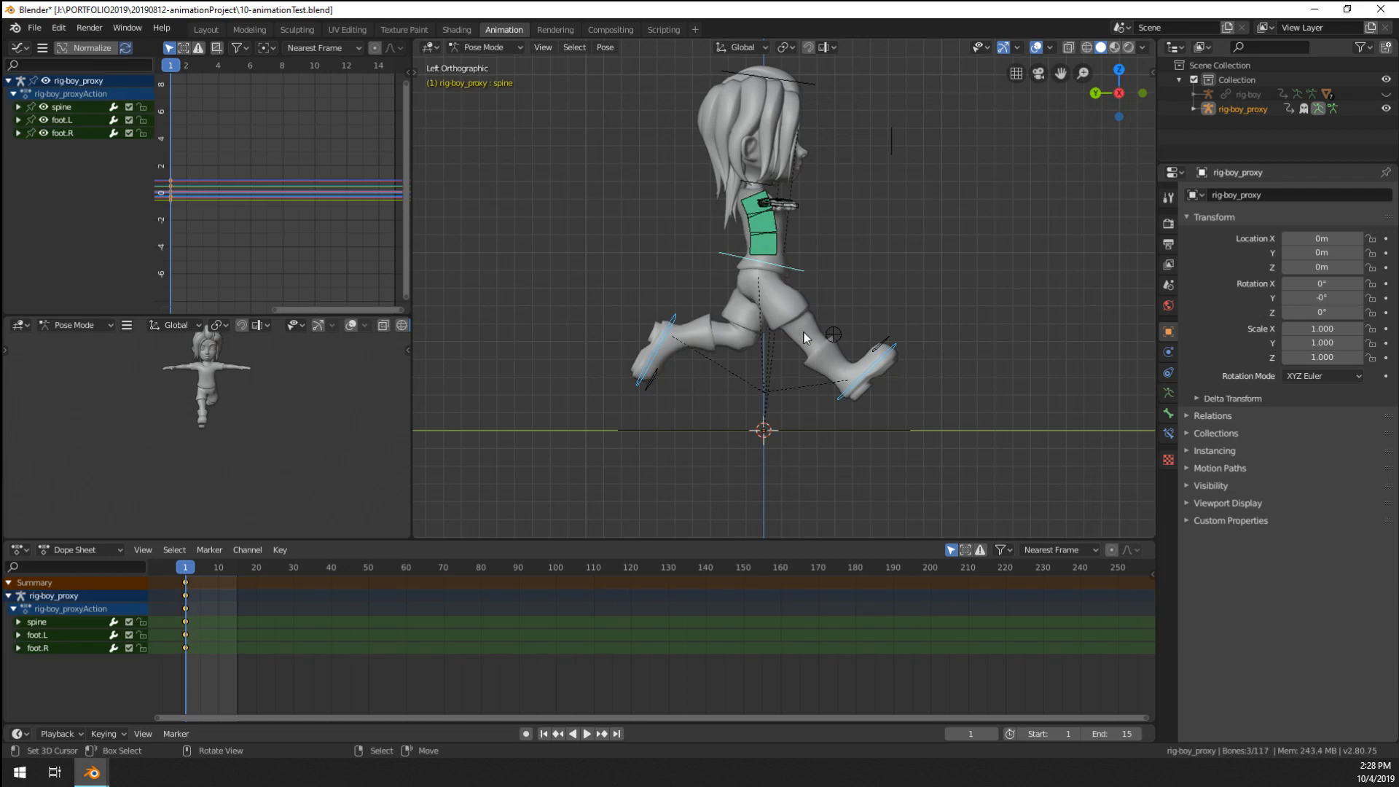
- Move the right knee's IK pole control forward and up, farther away from the leg
left_click(832, 335)
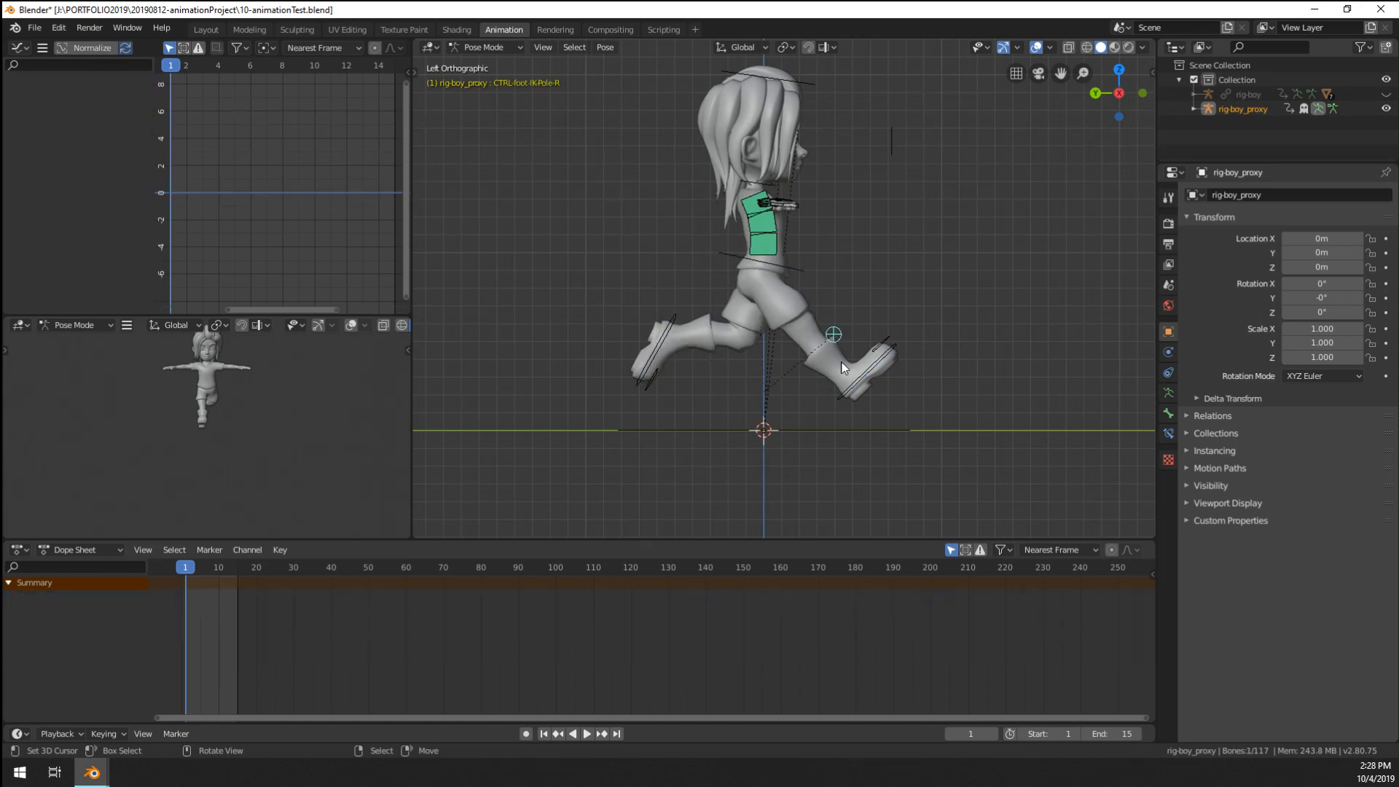
middle_click_drag(832, 335, 794, 314)
key("g")
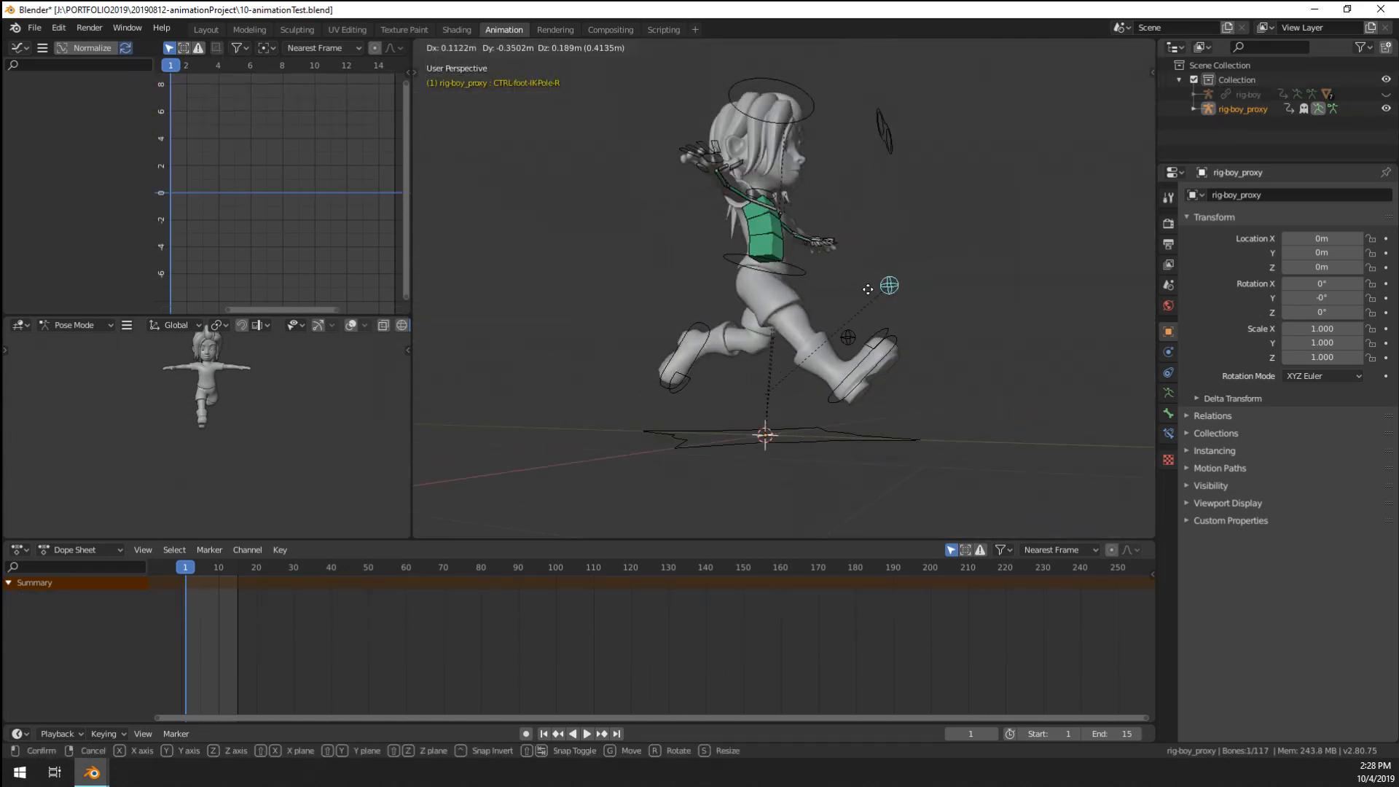
left_click(857, 286)
middle_click_drag(653, 330, 719, 339)
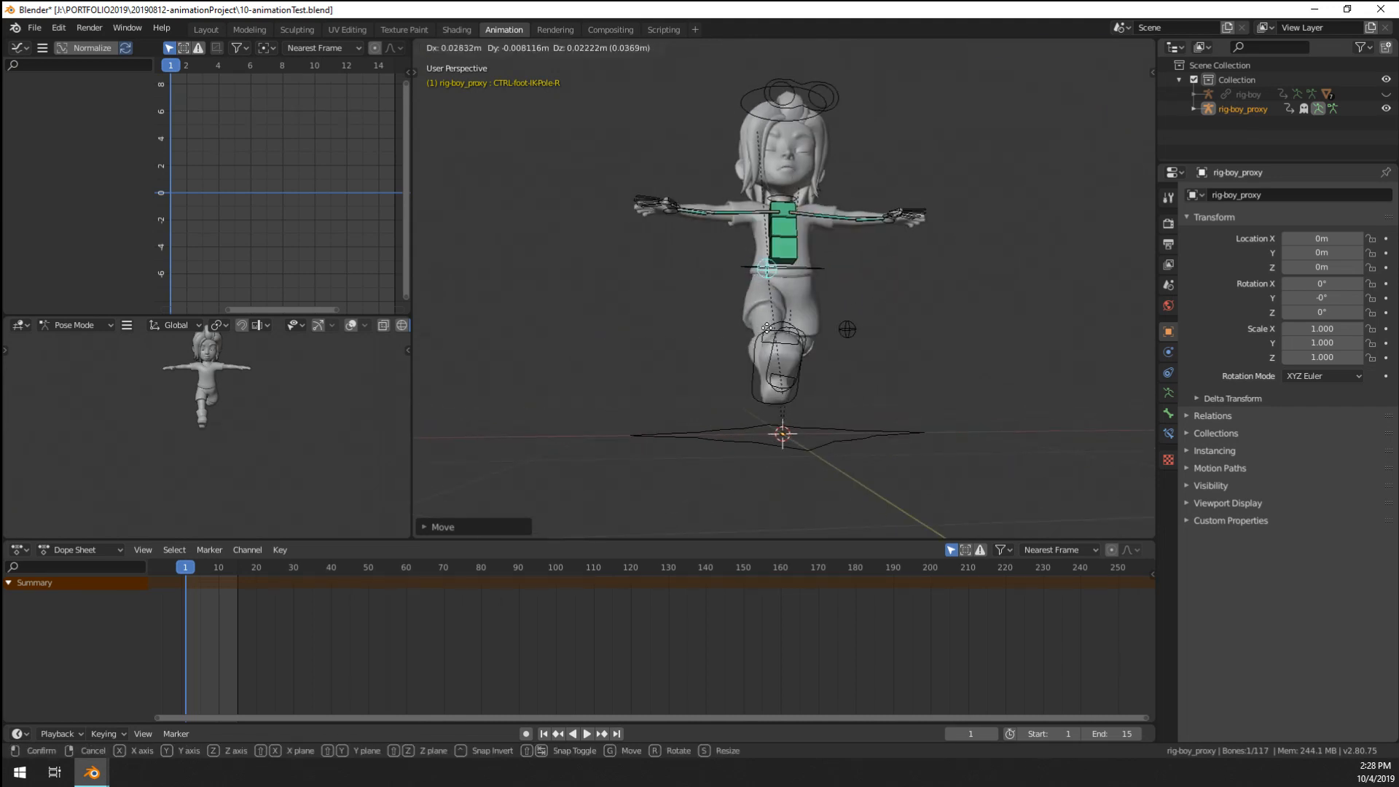
- Move the left knee's IK pole control forward and up to line up with the right one
left_click(833, 336)
middle_click_drag(763, 292, 814, 360)
key("g")
left_click(858, 184)
left_click(675, 364)
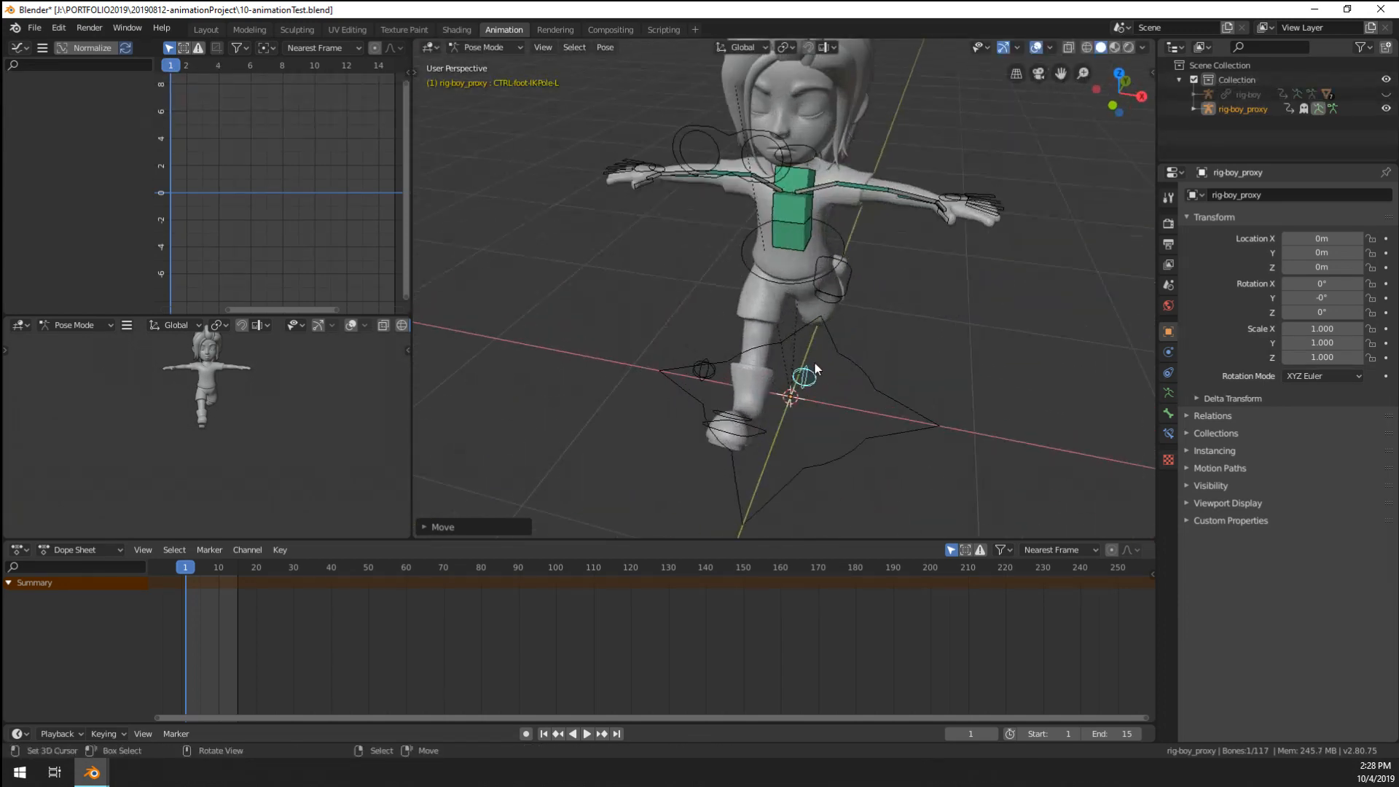
- Select the foot.L control, copy its frame 1 keyframes to frame 16, and go to frame 8
key("ctrl+KP_3")
scroll(814, 362, "up", 1)
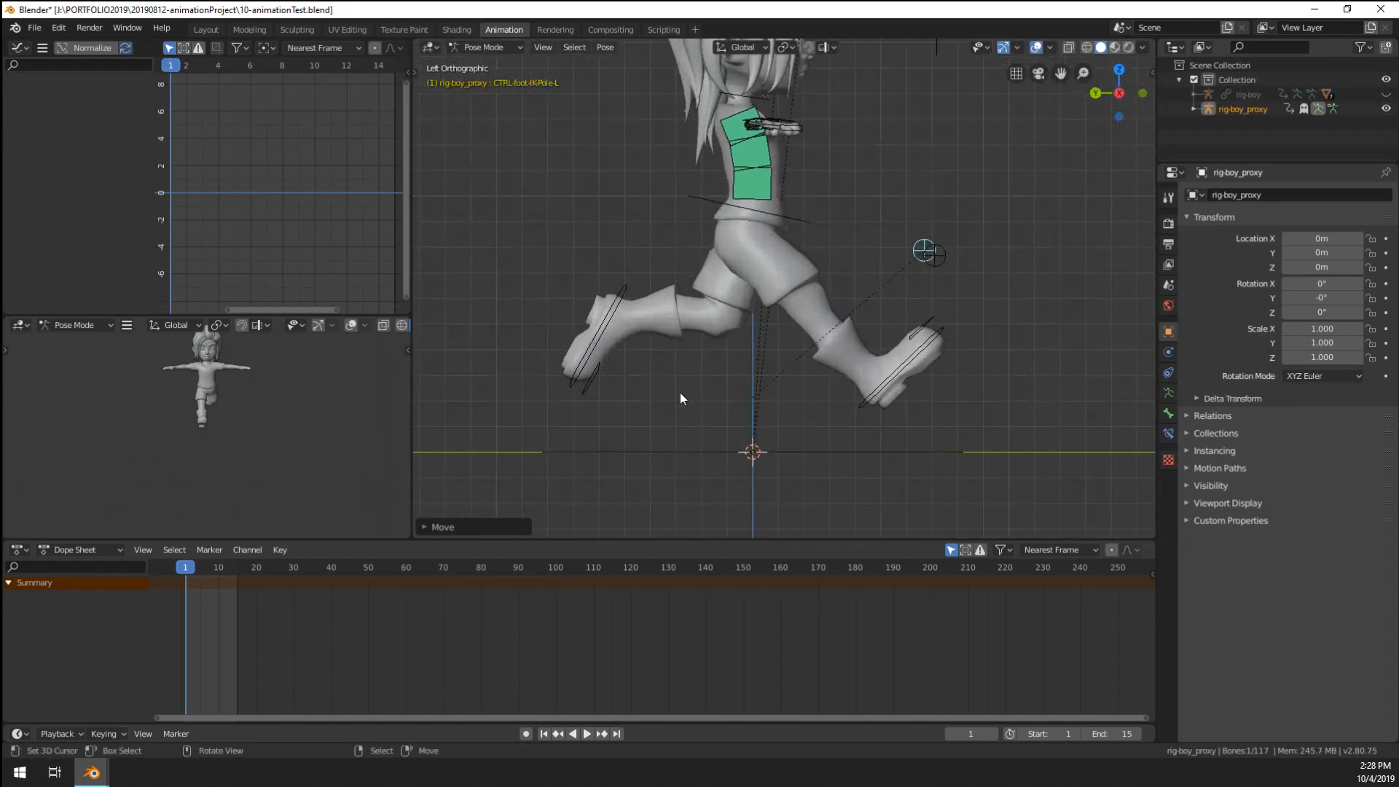
left_click(582, 378)
key("i")
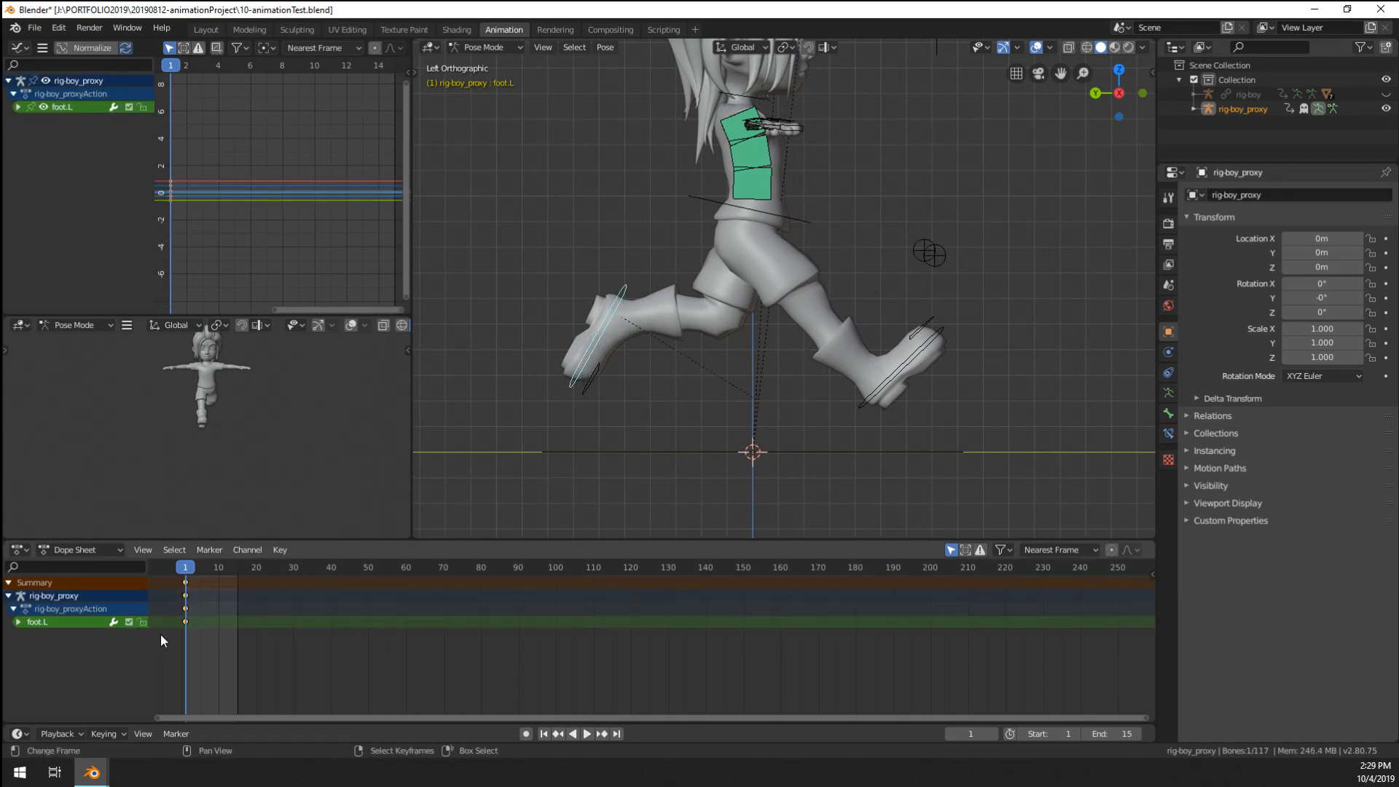
left_click(186, 582)
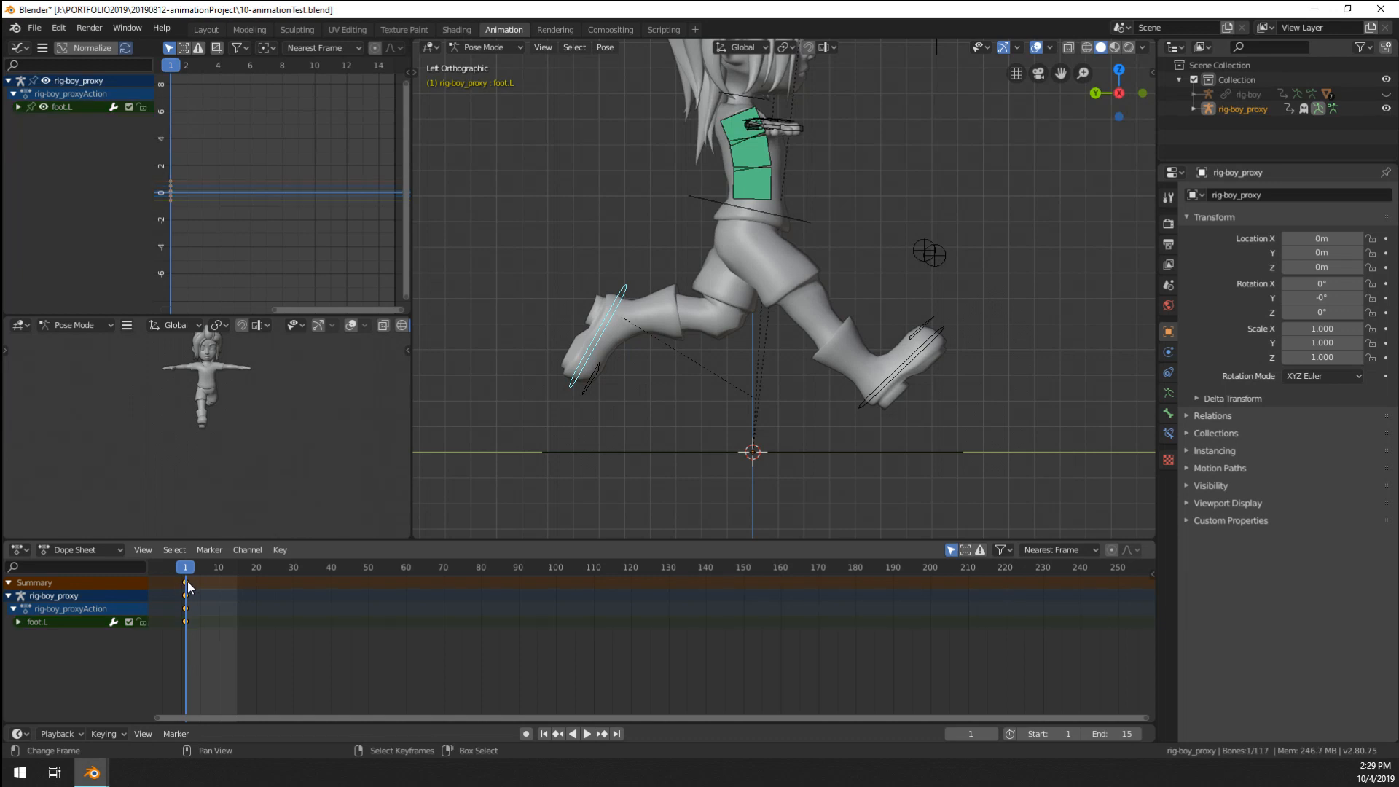
mouse_move(226, 580)
left_mouse_down()
mouse_move(242, 579)
mouse_move(210, 589)
left_mouse_up()
key("i")
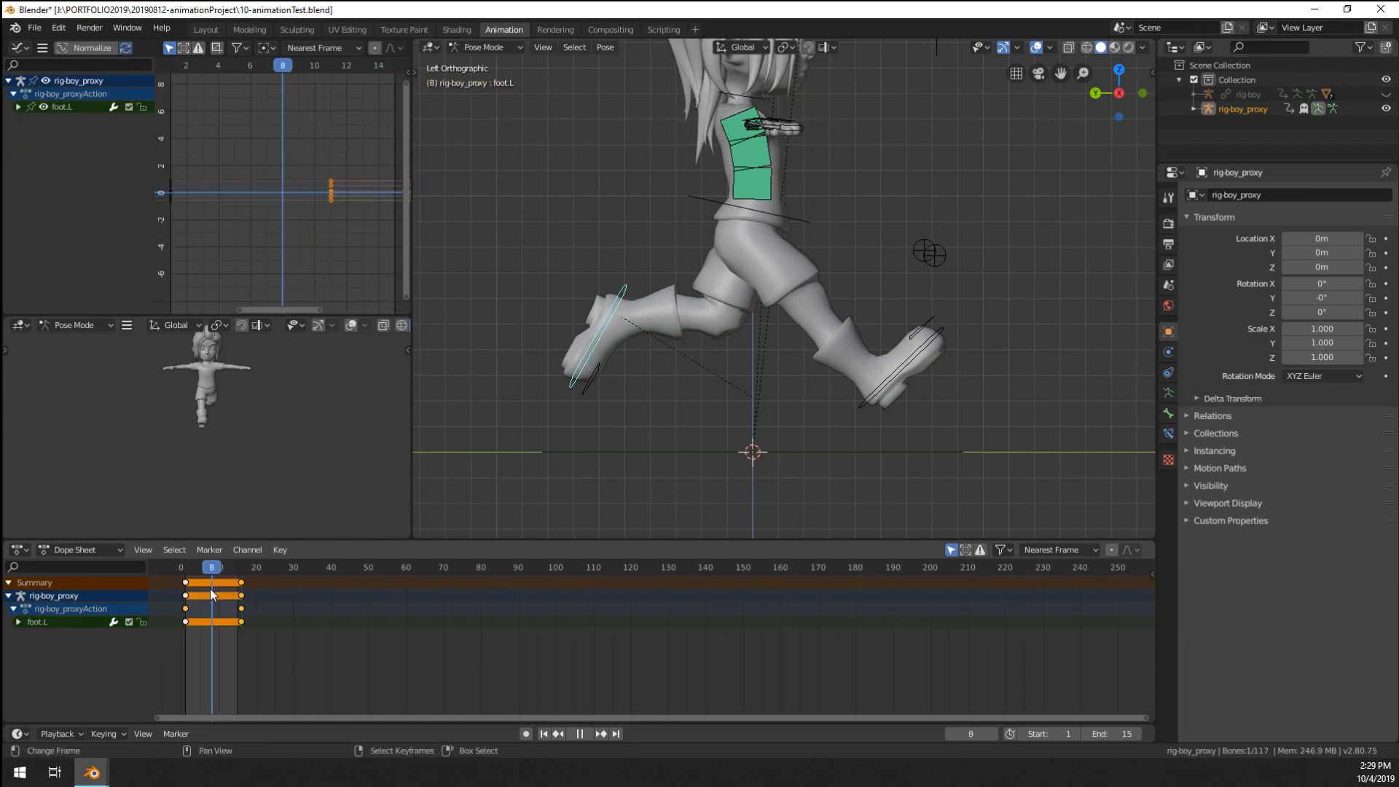
- Add foot.R and spine to the selection, copy all three controls' frame 1 keyframes to frame 16, and return to frame 8
left_click(921, 359, "shift")
left_click(806, 221, "shift")
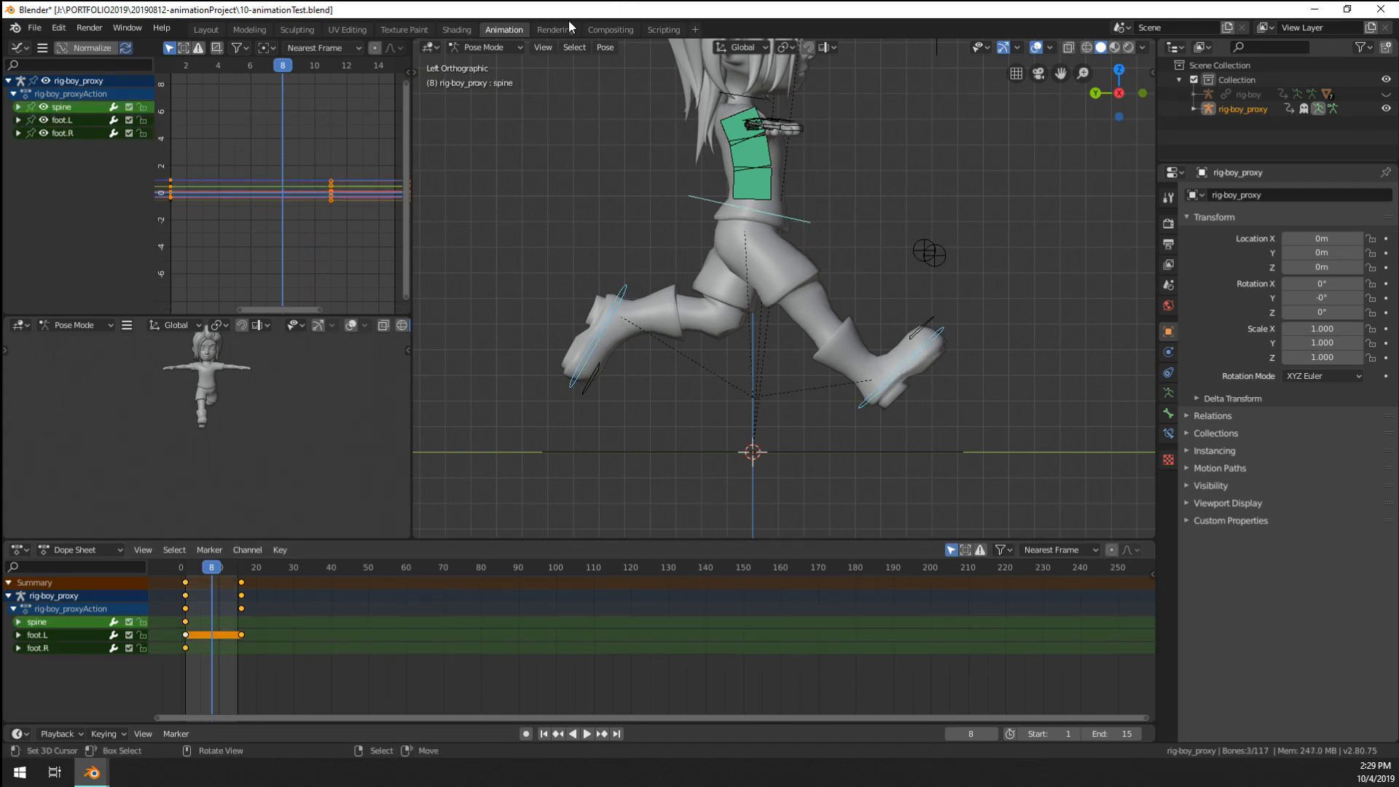
left_click(186, 583)
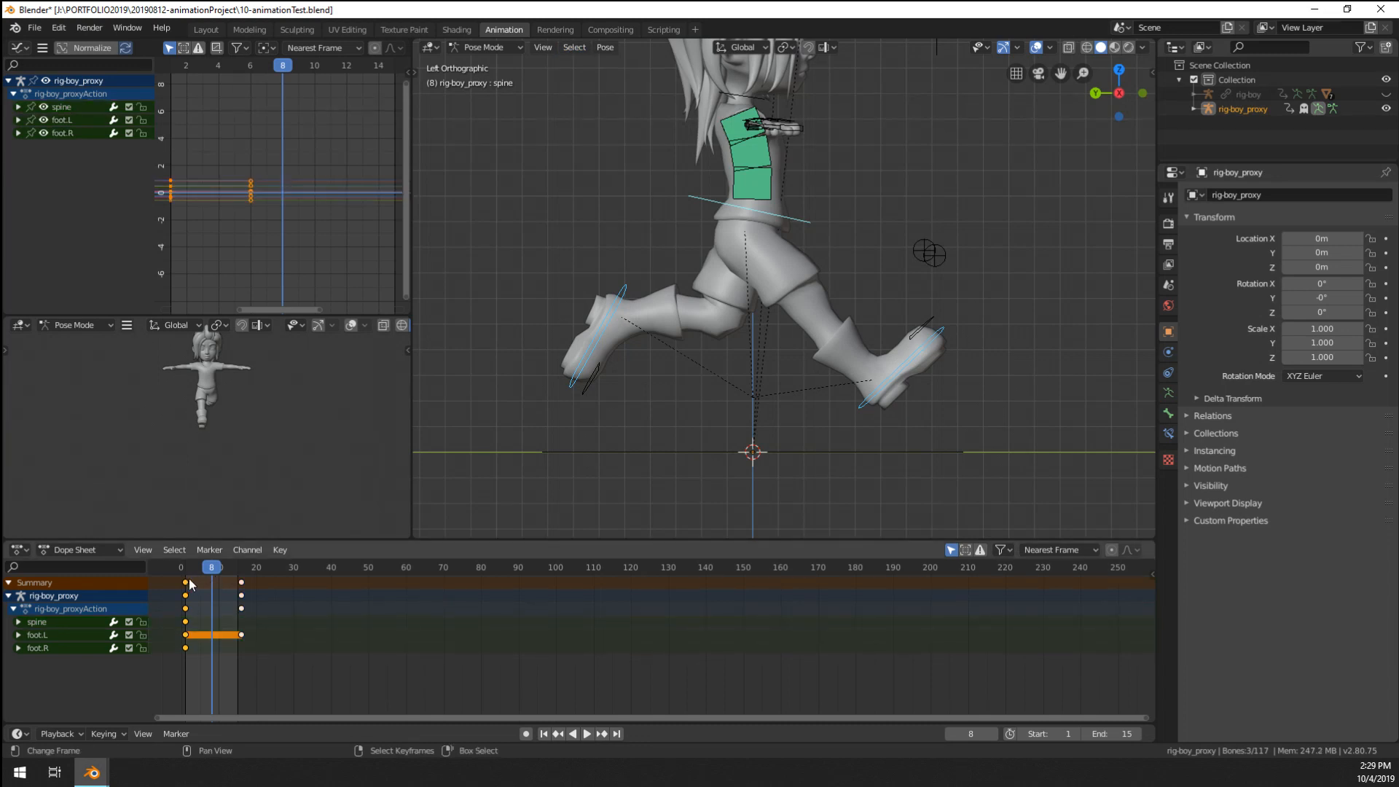
left_click(241, 569)
key("a")
left_click_drag(242, 571, 212, 572)
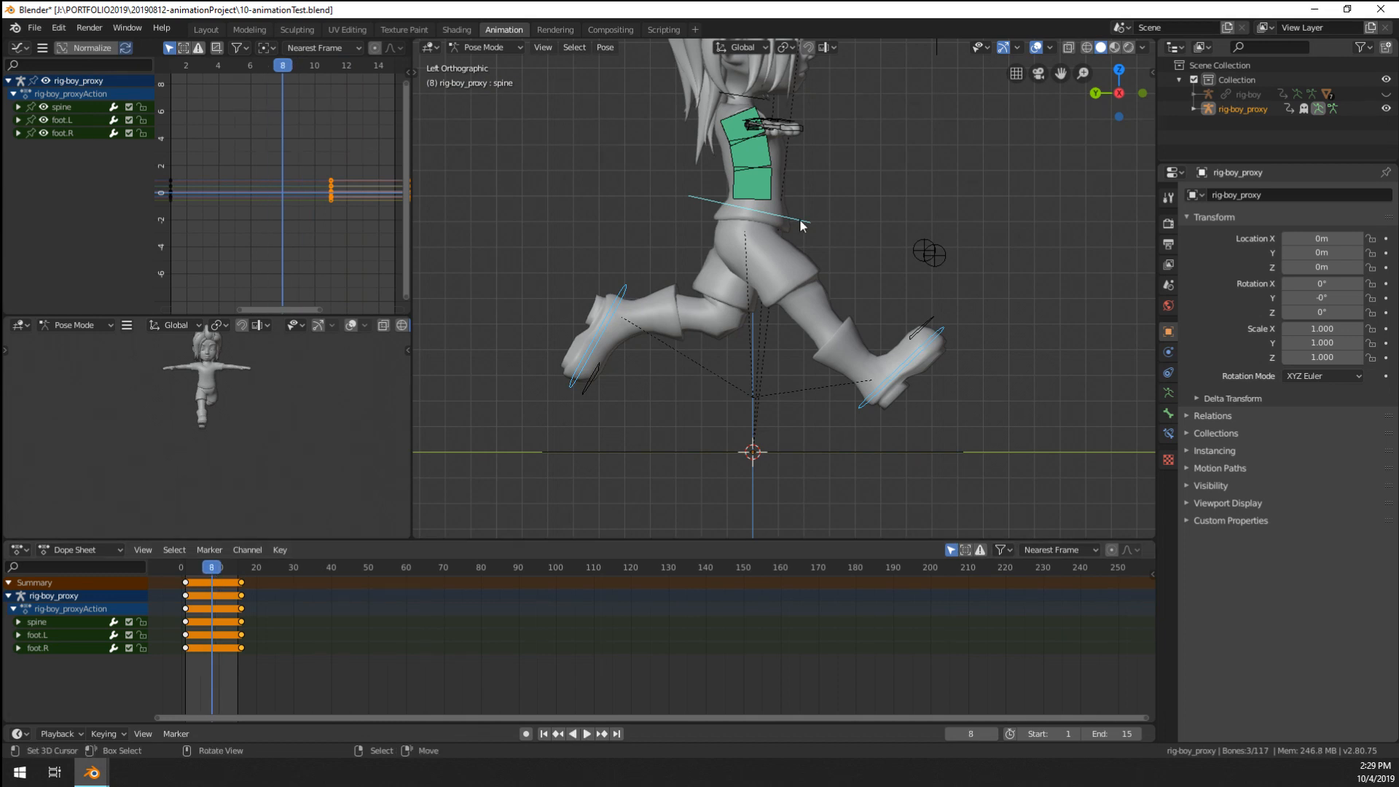
- Copy the pose of the selected feet and spine, paste it flipped at frame 8, and keyframe it
left_click(605, 48)
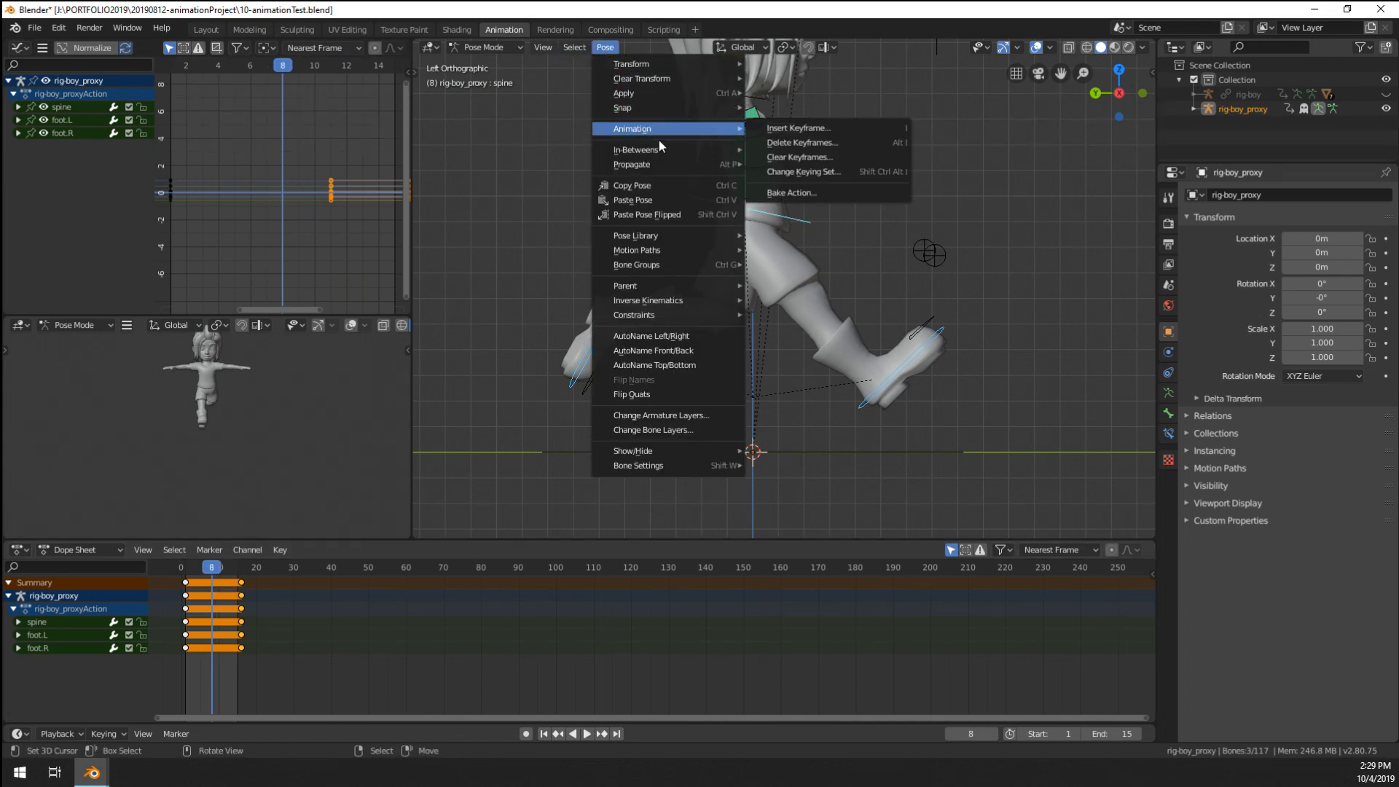
left_click(659, 185)
left_click(605, 47)
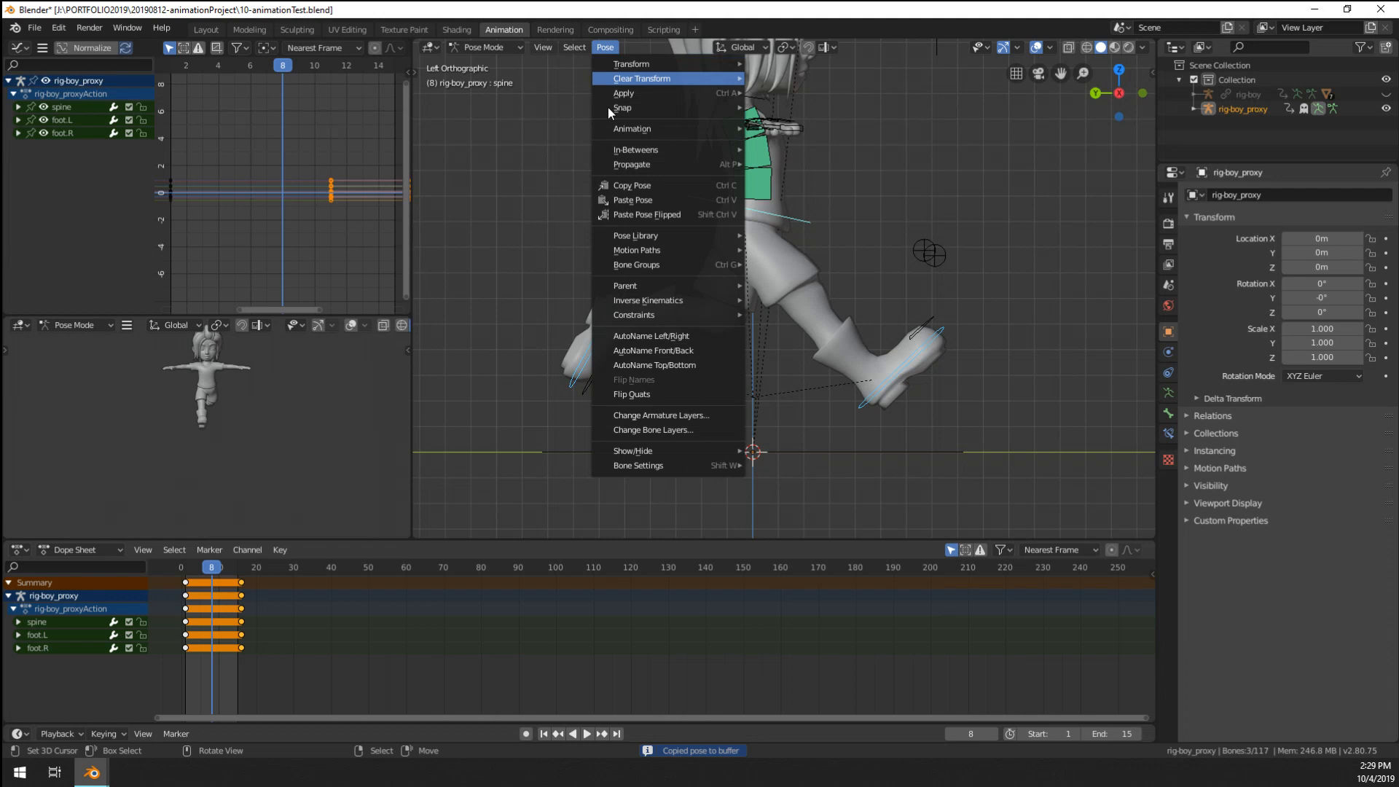
left_click(675, 213)
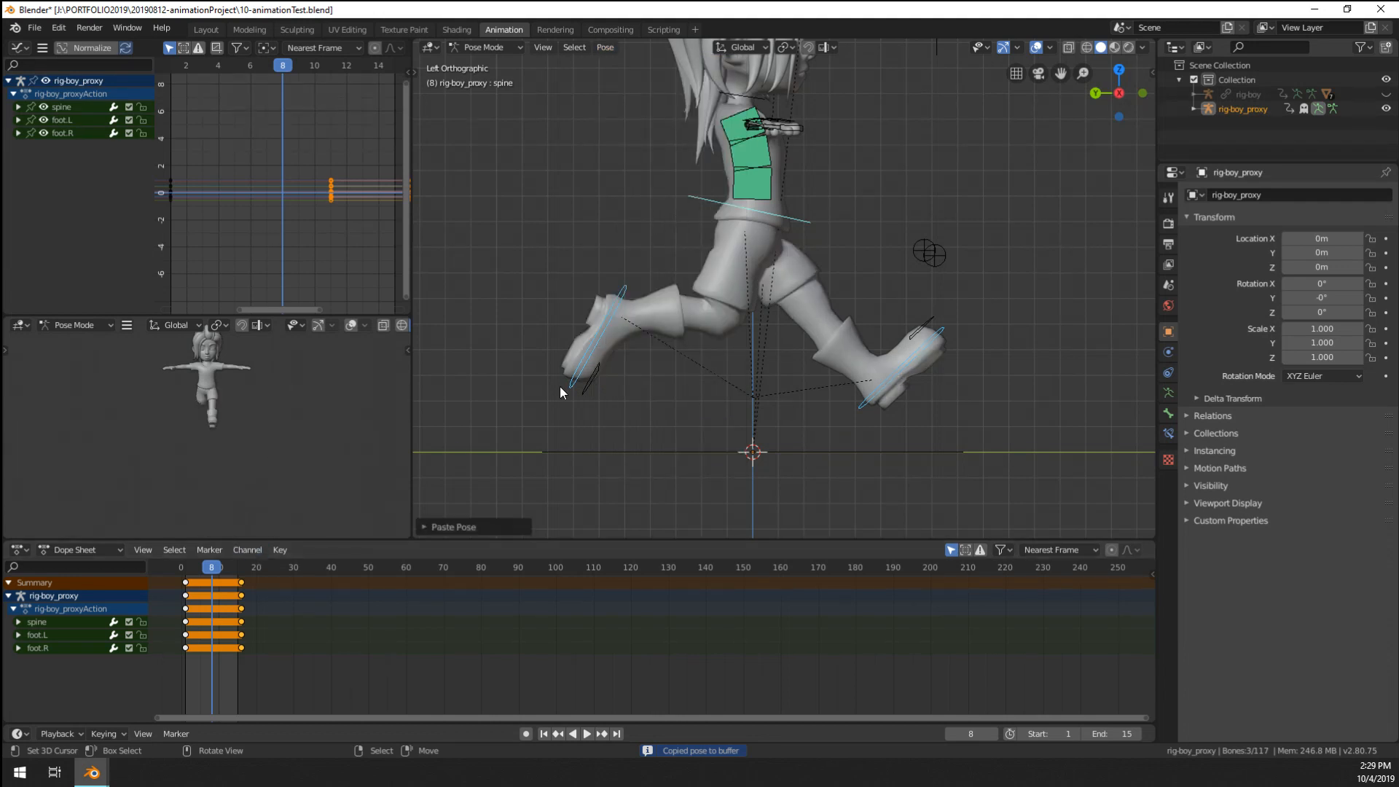
key("i")
left_click(640, 343)
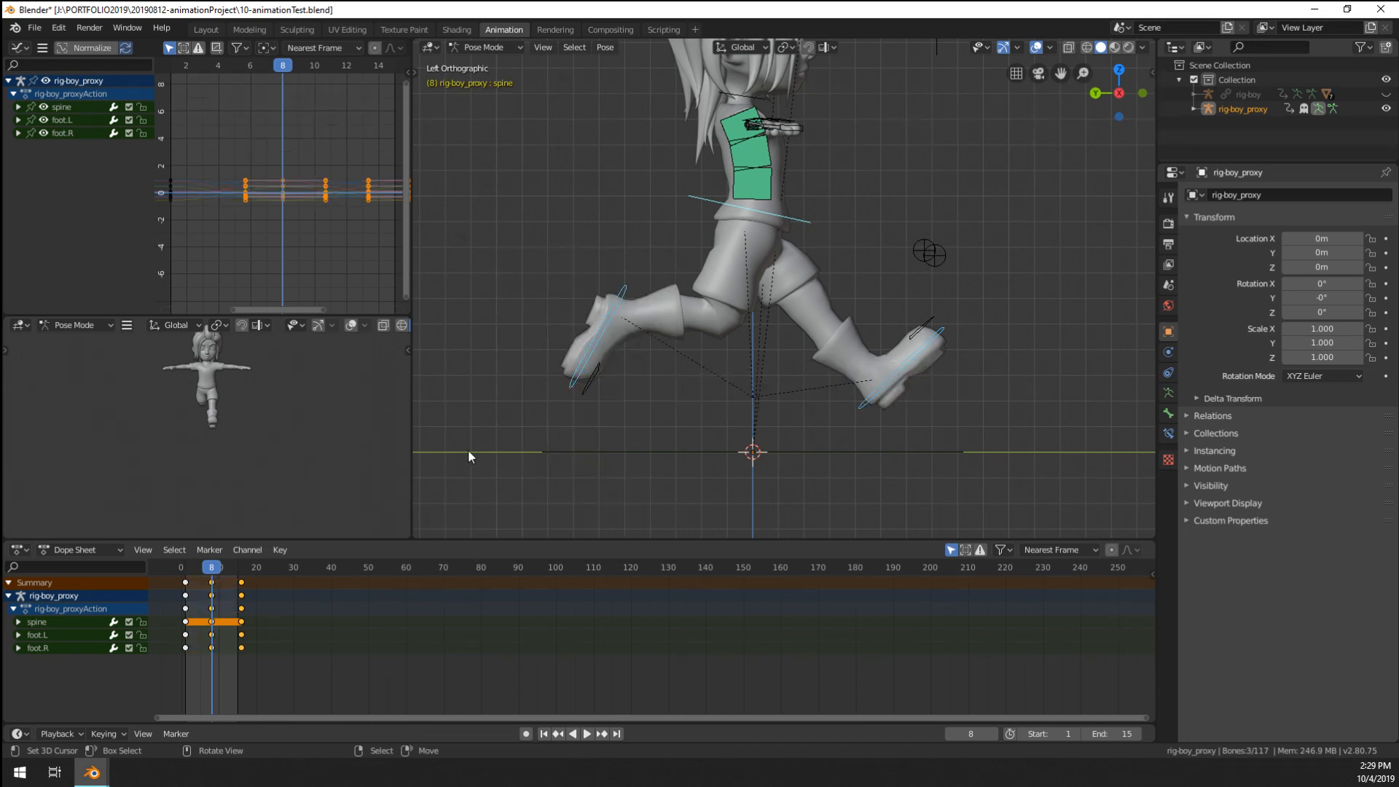
- Play and scrub the run cycle in close perspective view to examine the leg motion between the stride poses
key("space")
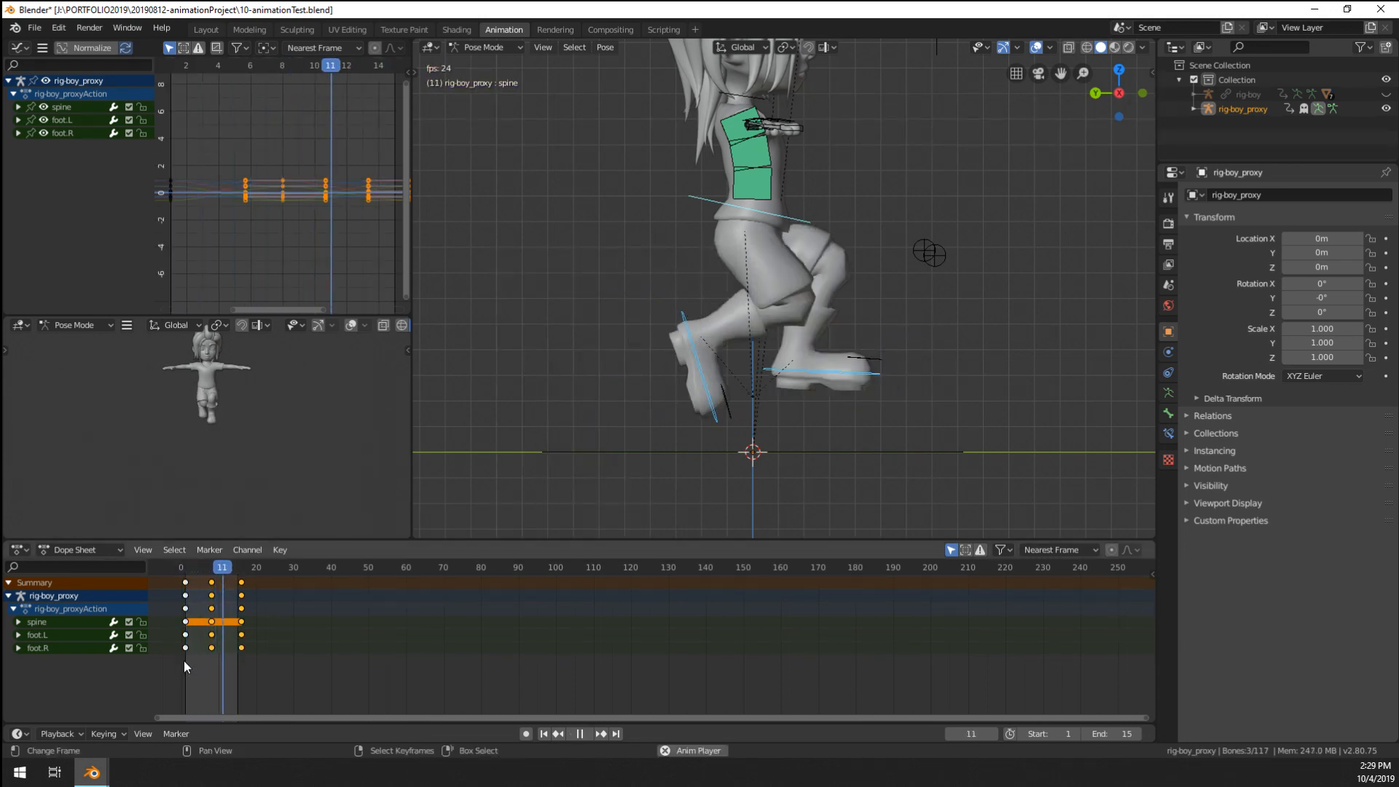
middle_click_drag(743, 379, 487, 423)
key("space")
scroll(695, 382, "up", 3)
key("space")
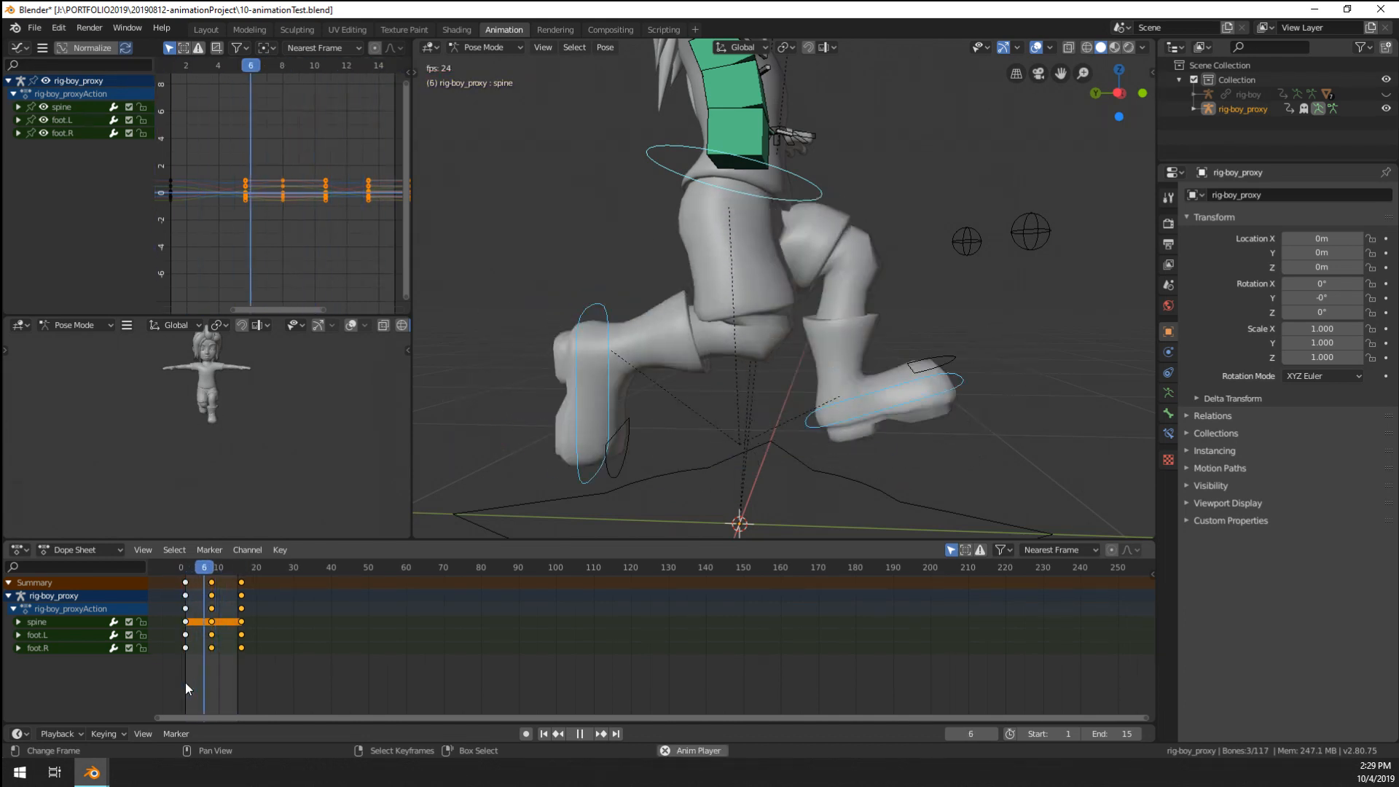
key("space")
left_click(201, 676)
key("space")
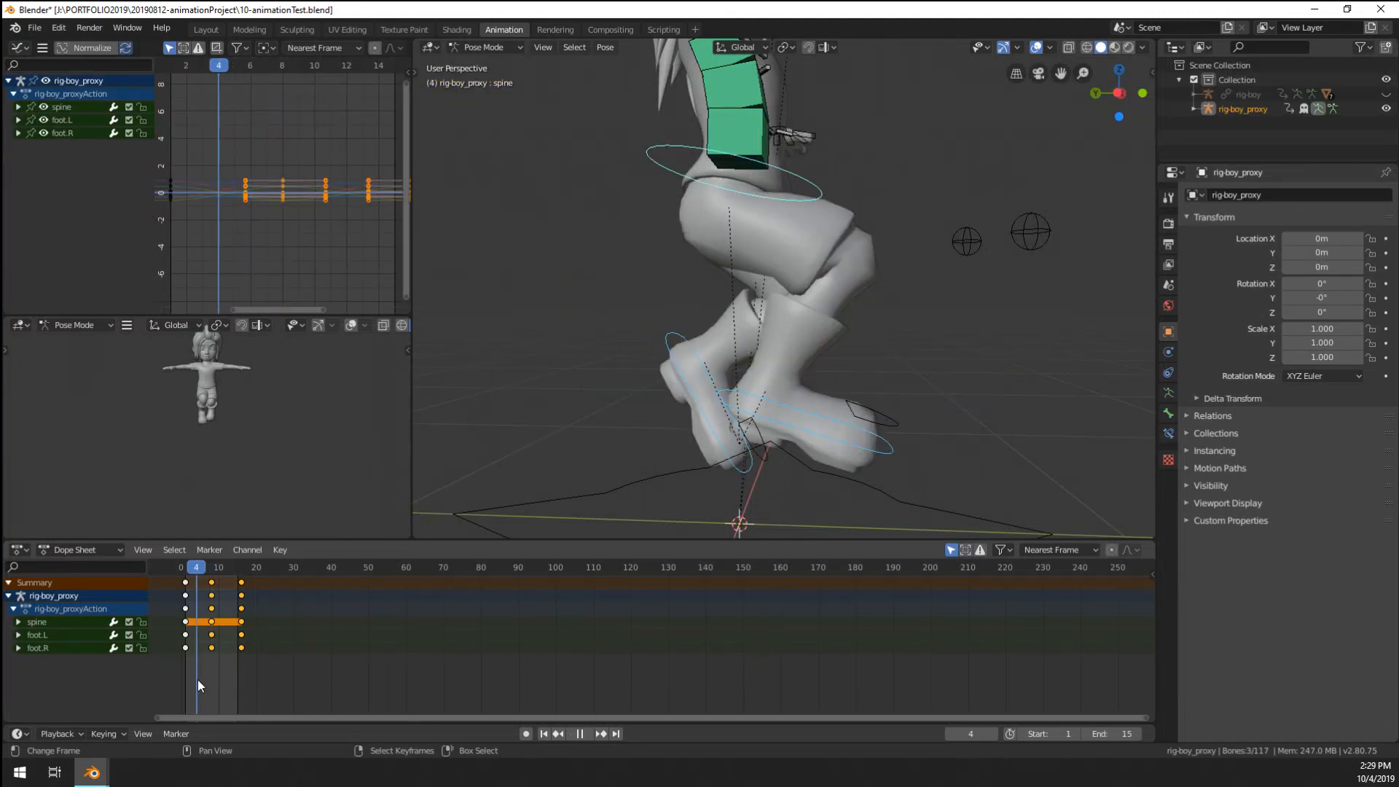
left_click(200, 685)
key("space")
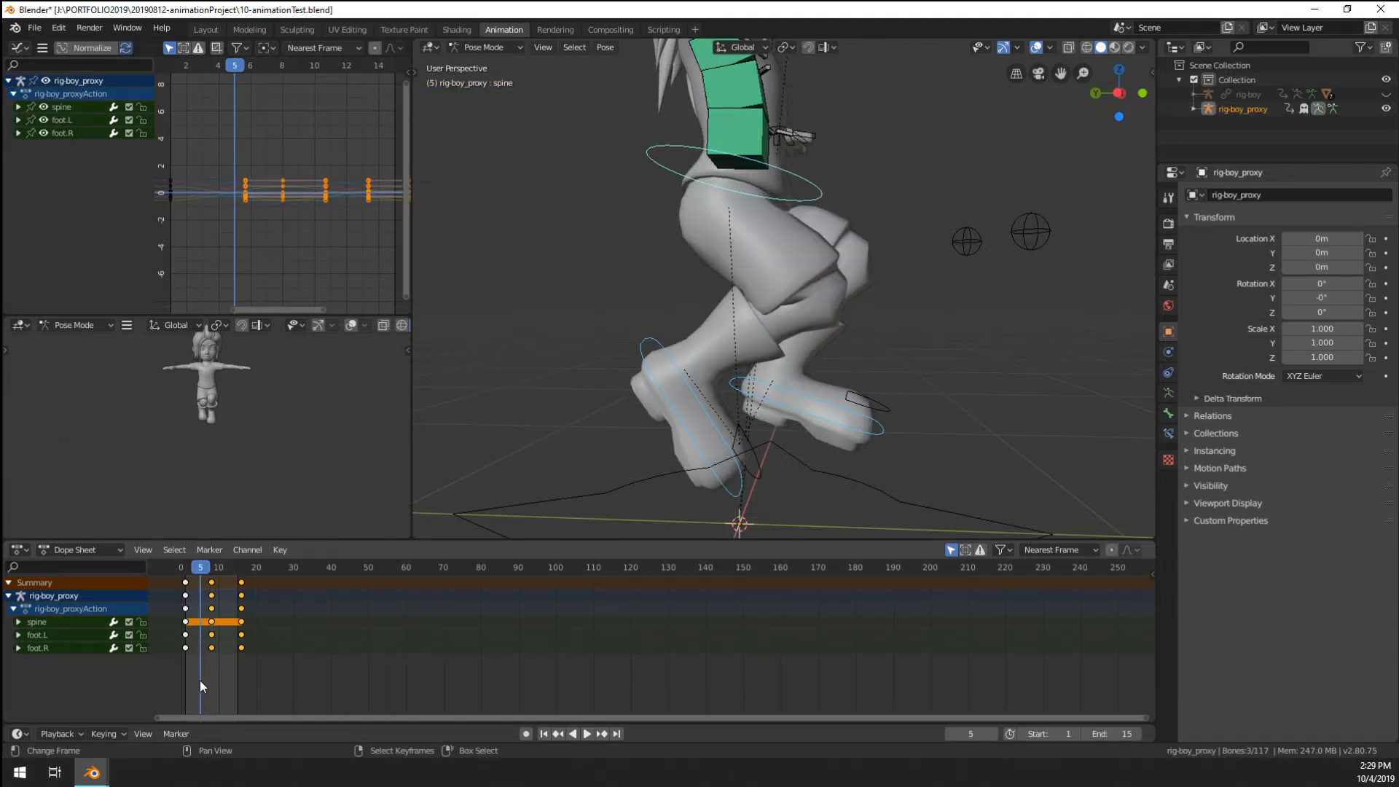
key("space")
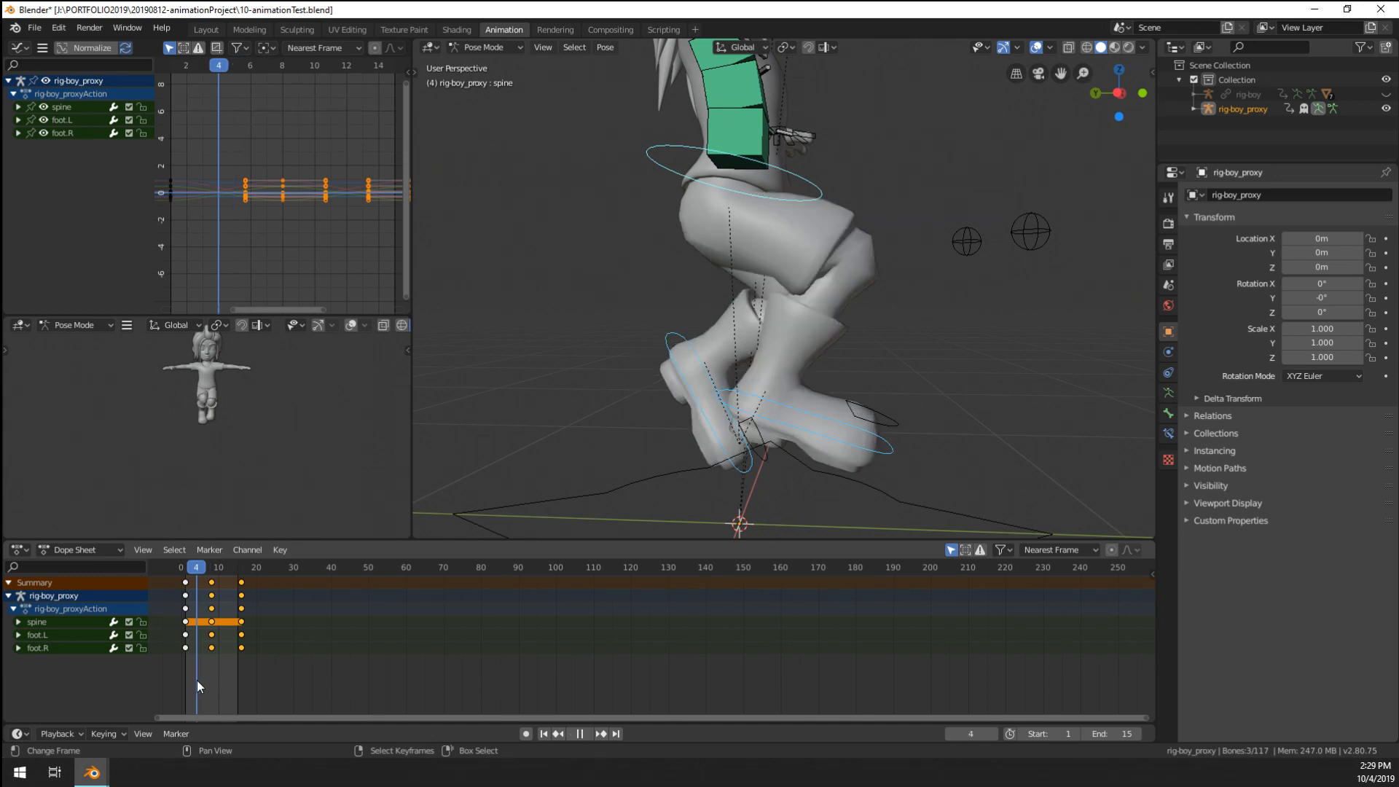
key("space")
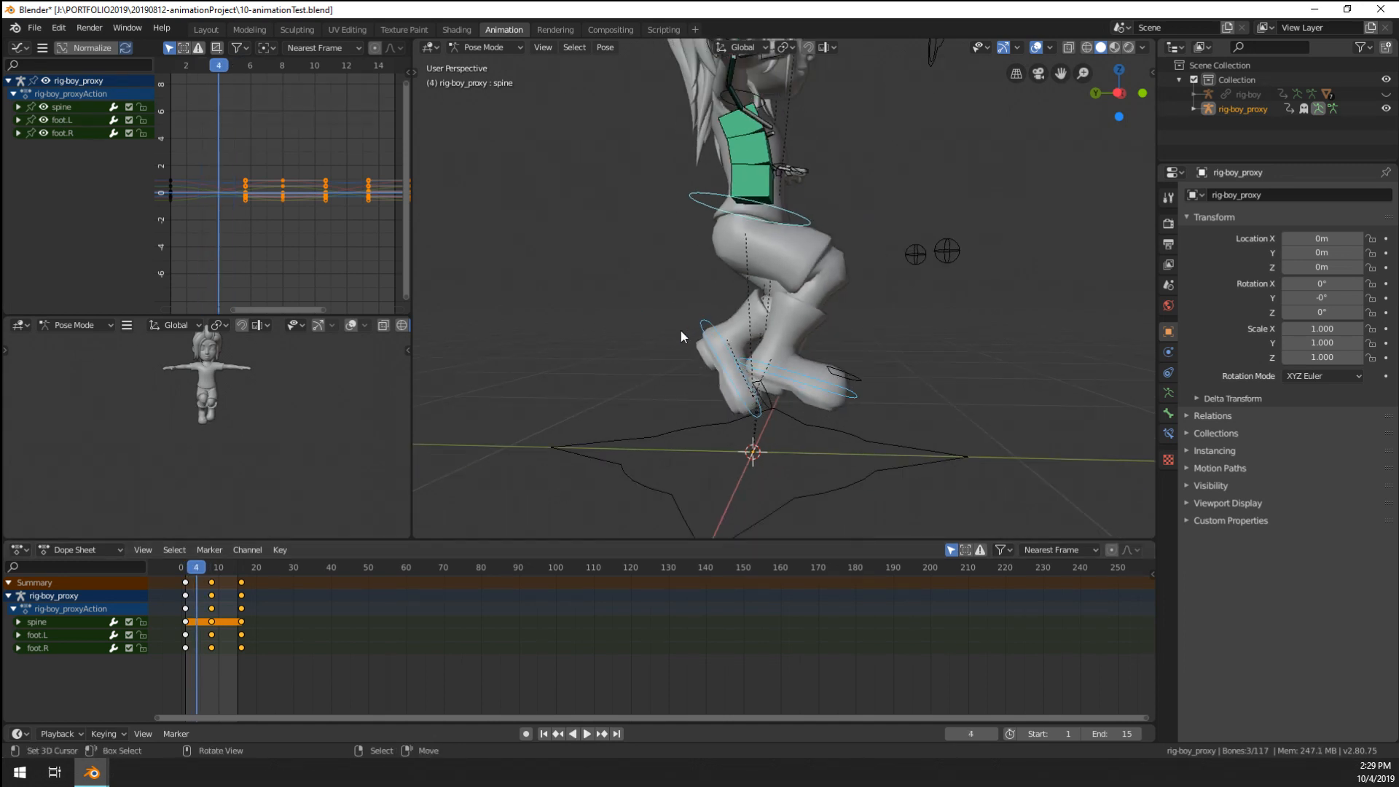
- Return to the left orthographic view and go to frame 3
middle_click_drag(680, 330, 714, 341)
key("KP_5")
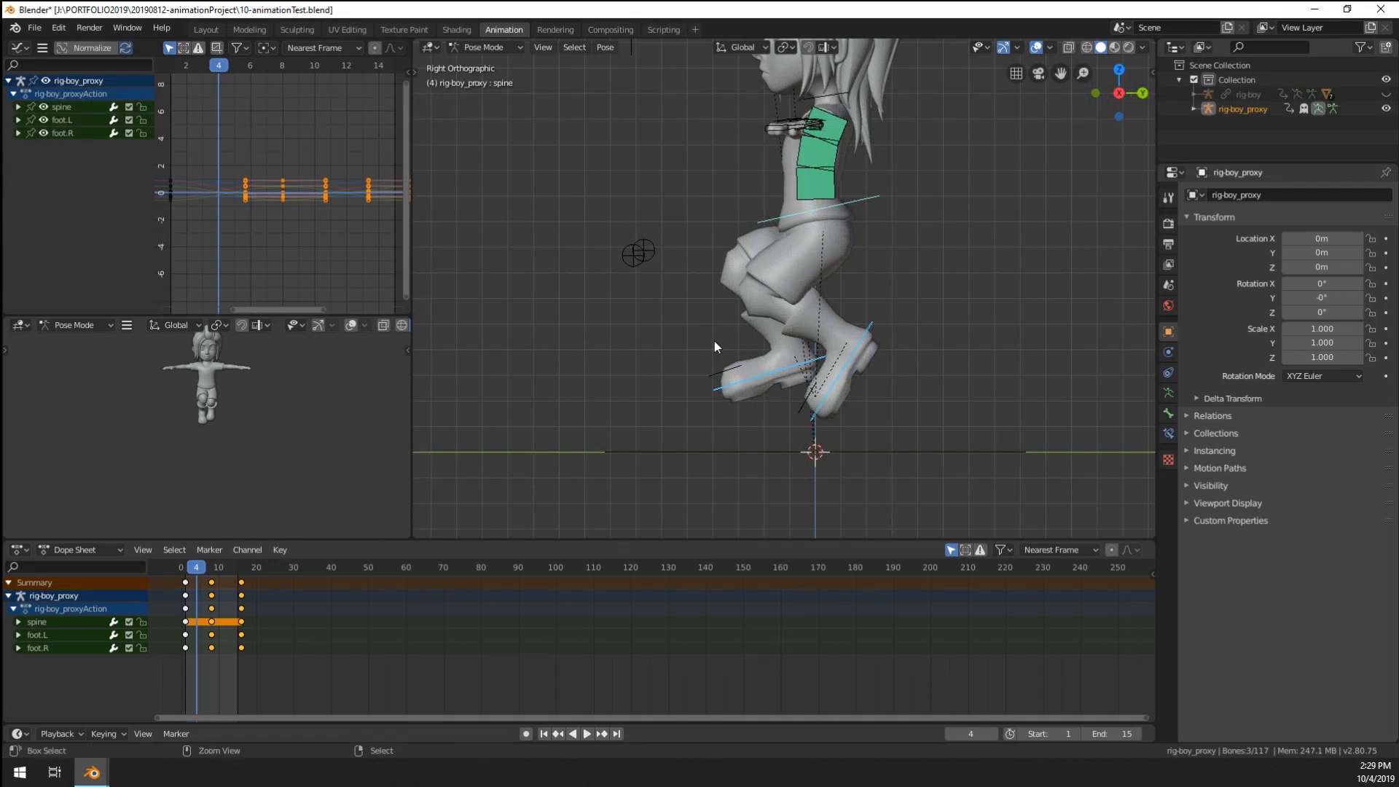
key("ctrl+KP_3")
scroll(681, 259, "down", 1)
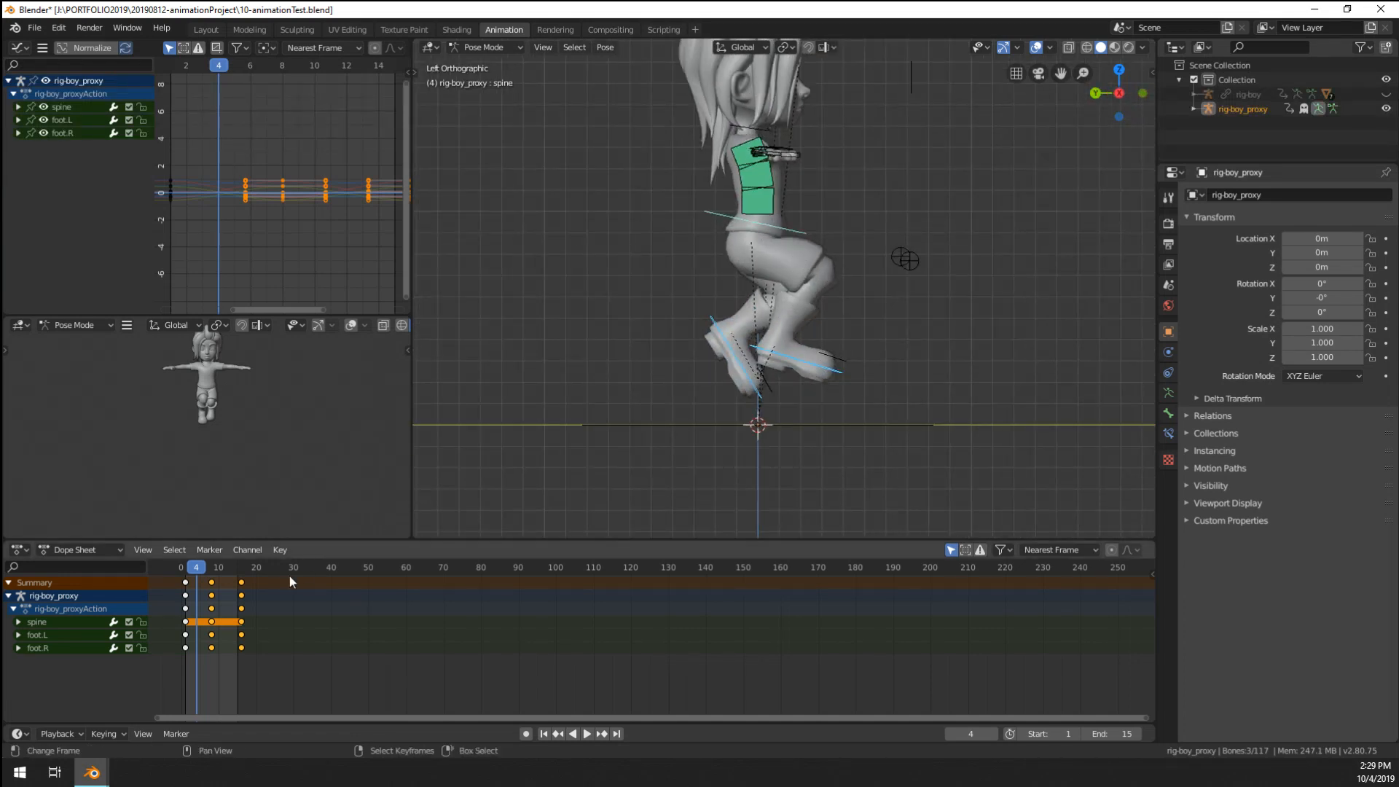
key("space")
key("space")
- Undo a trial lowering of the selected spine and feet at frame 3 and turn on auto keying
key("g")
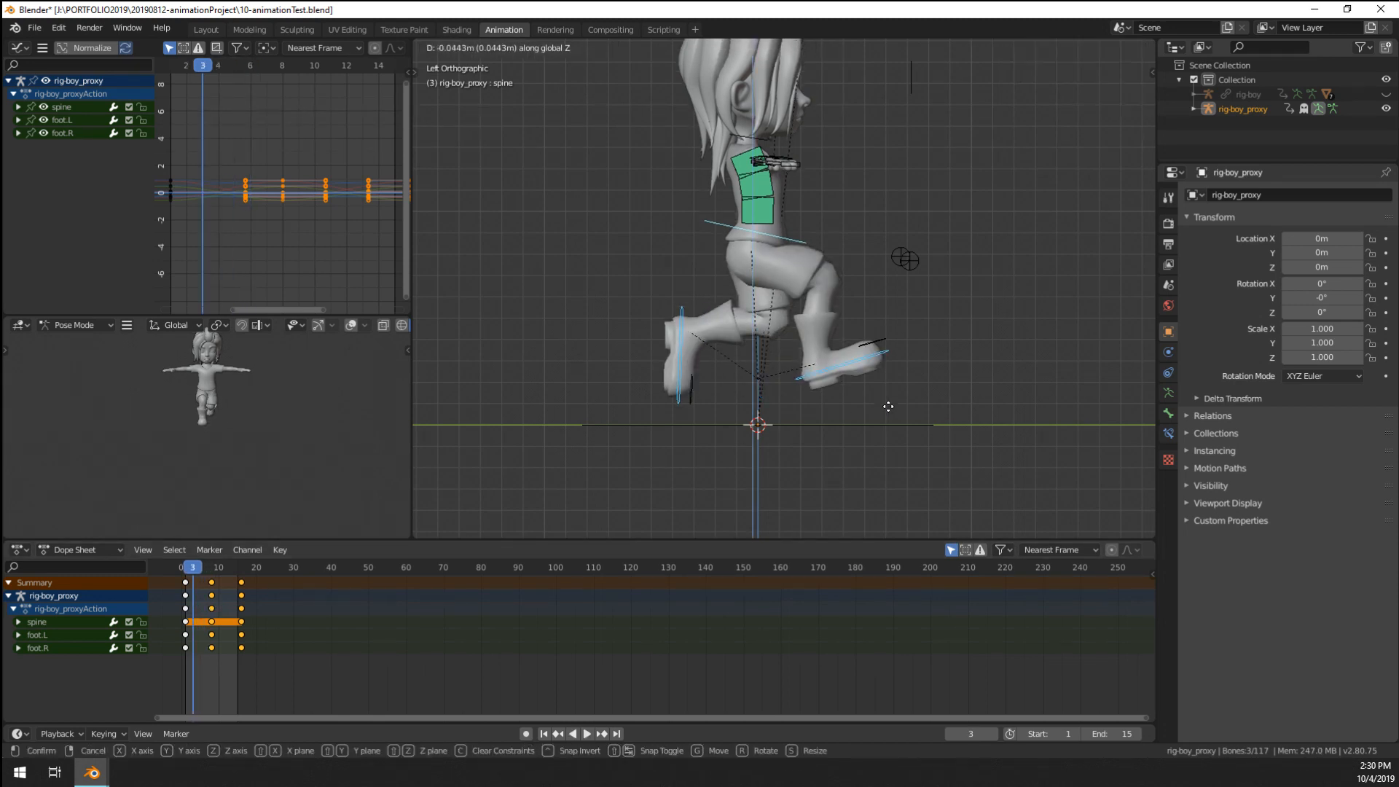
left_click(810, 429)
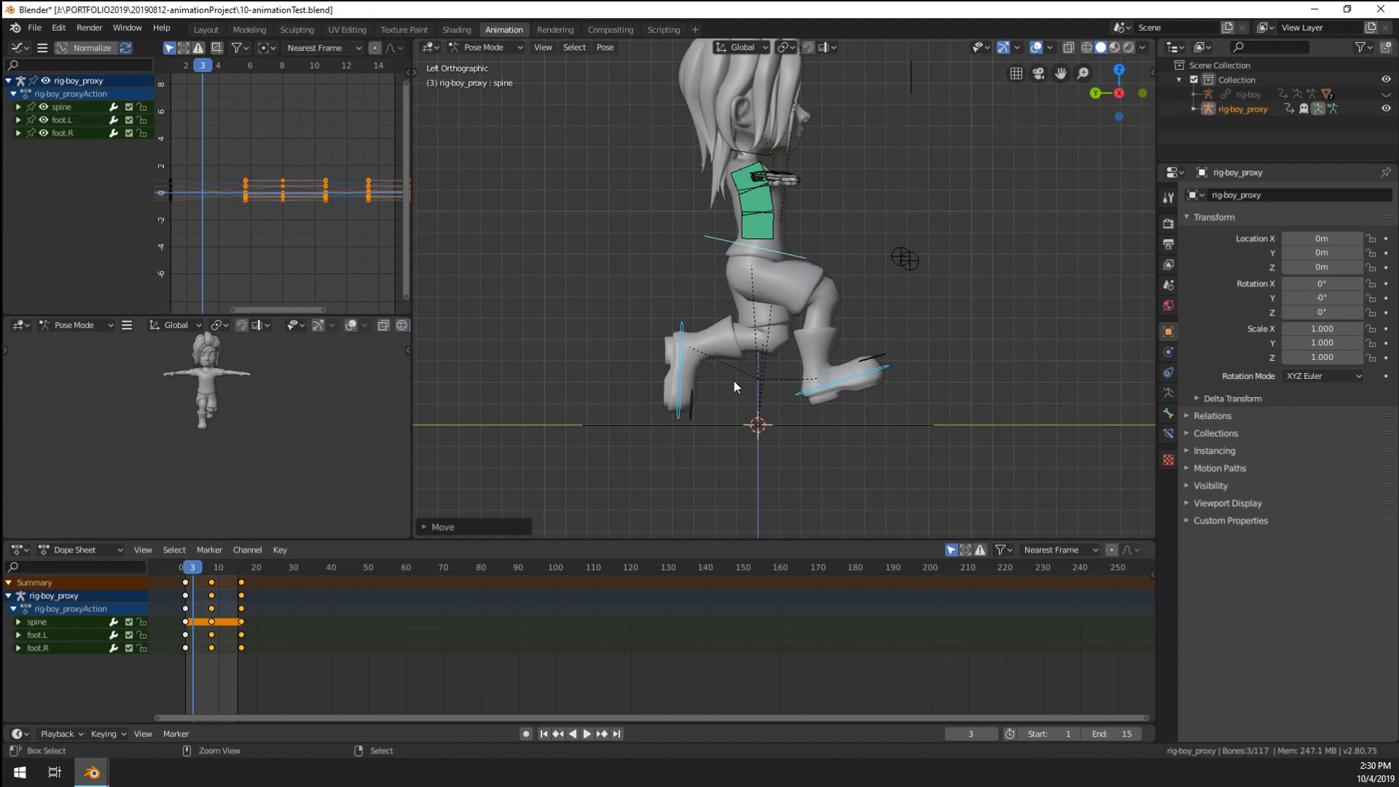
key("ctrl+z")
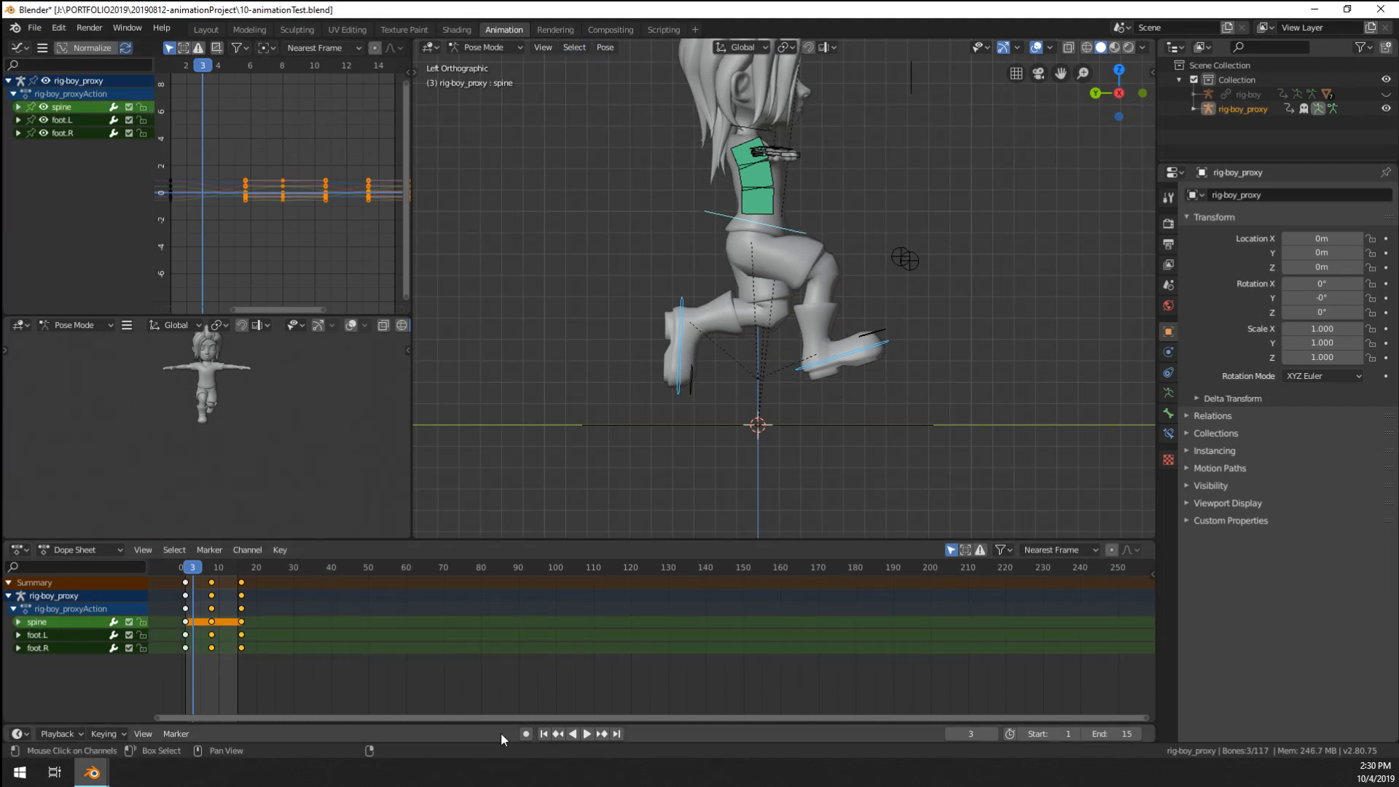
left_click(526, 734)
- Try lowering the selected spine and both feet about 0.13 m along global Z at frame 3
key("g")
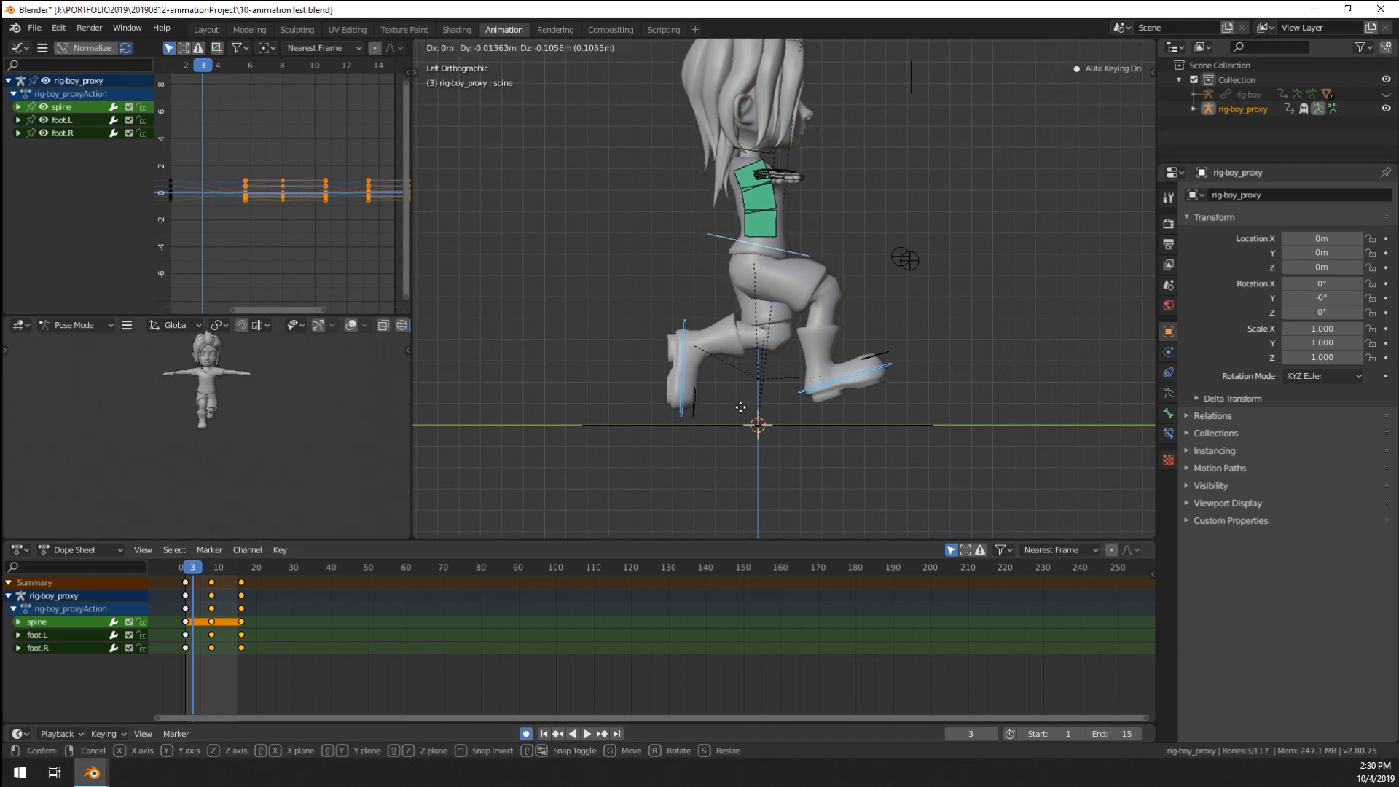
key("z")
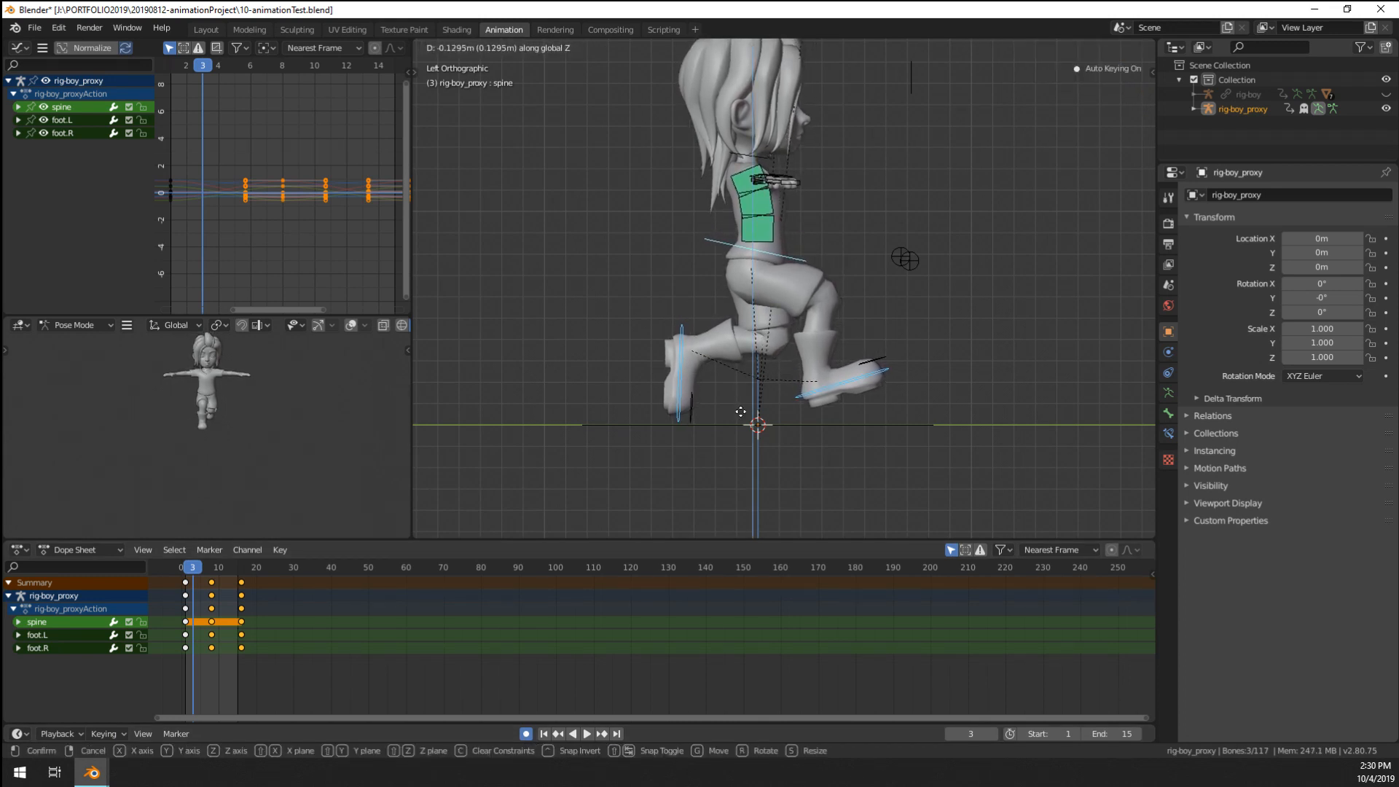
left_click(740, 411)
key("space")
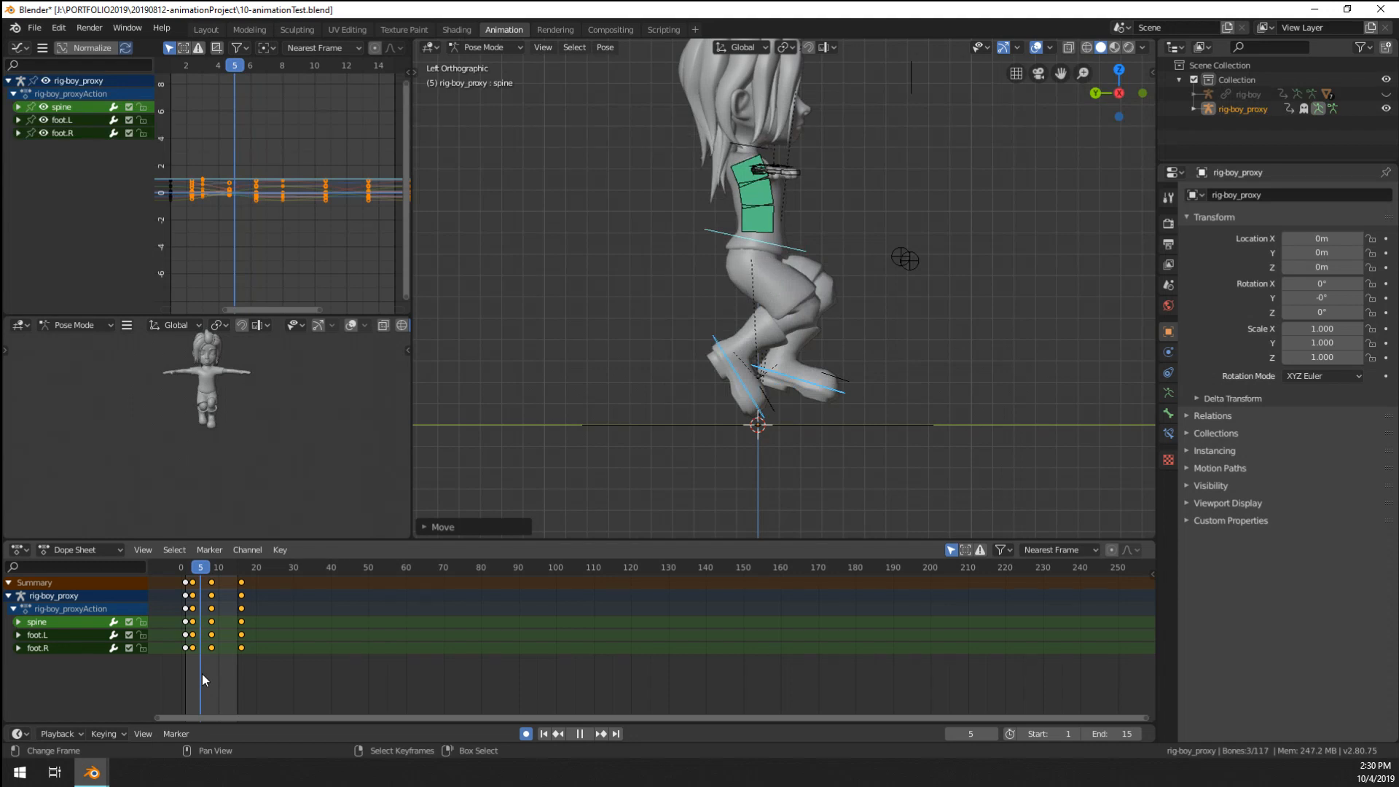
key("ctrl+z")
key("Escape")
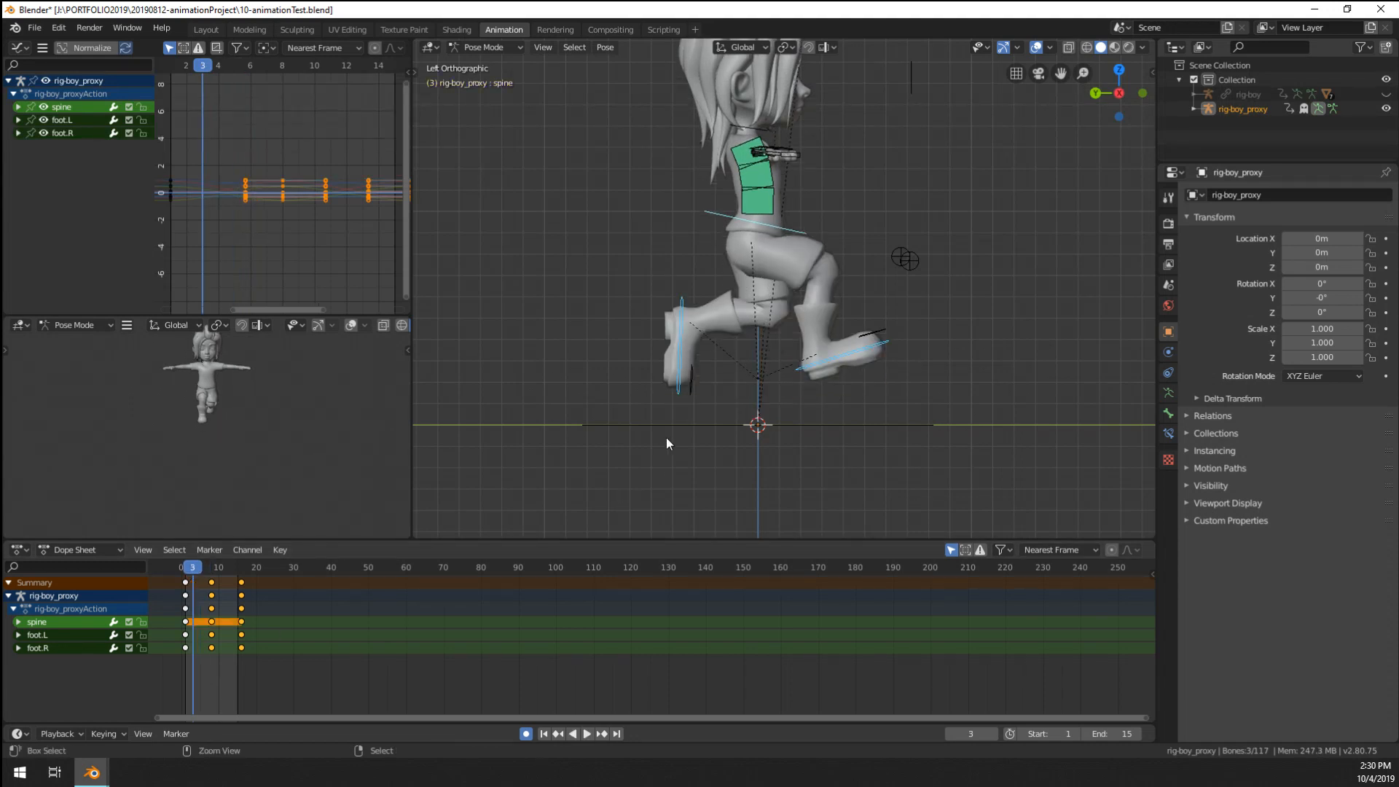
- Select only the spine control and lower it about 0.11 m along global Z at frame 3
left_click(804, 236)
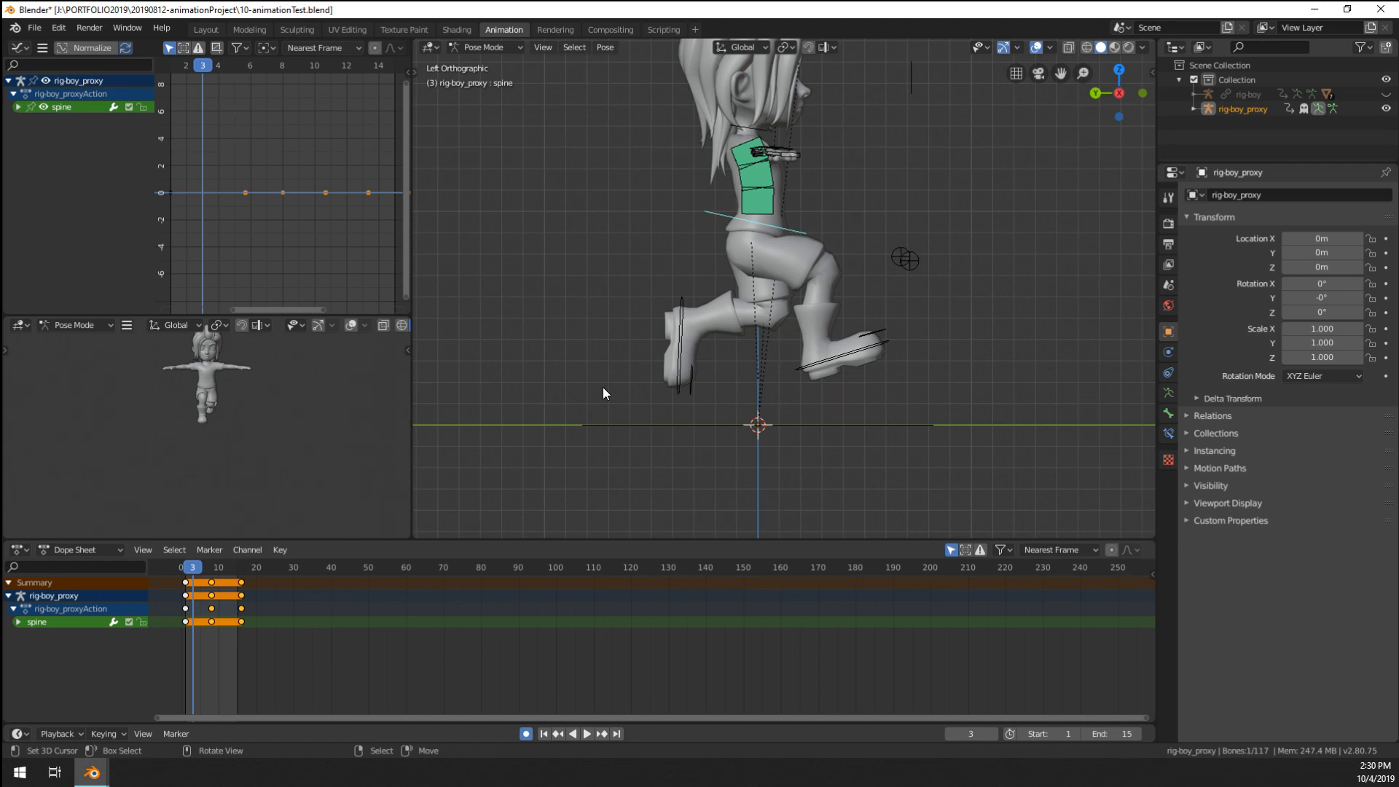
key("g")
key("z")
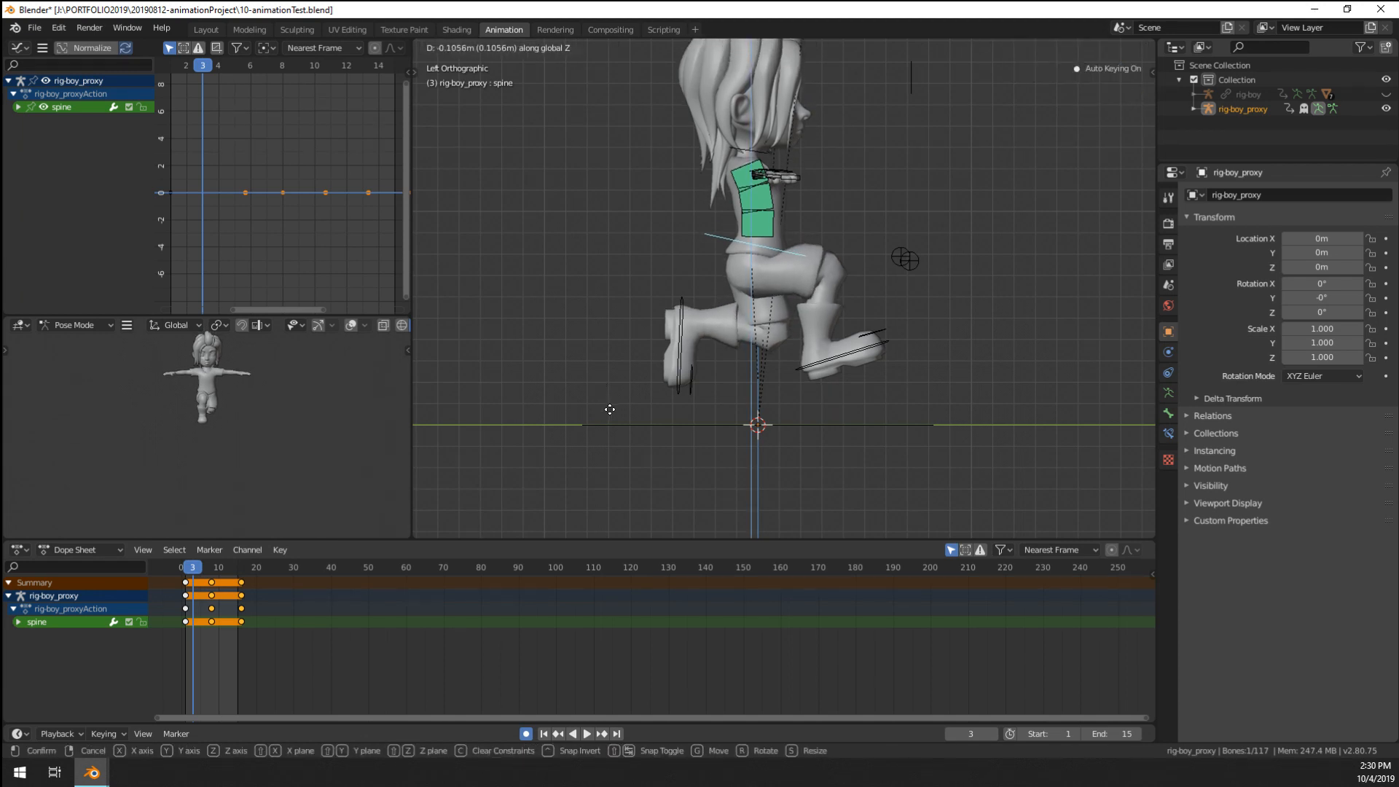
left_click(612, 411)
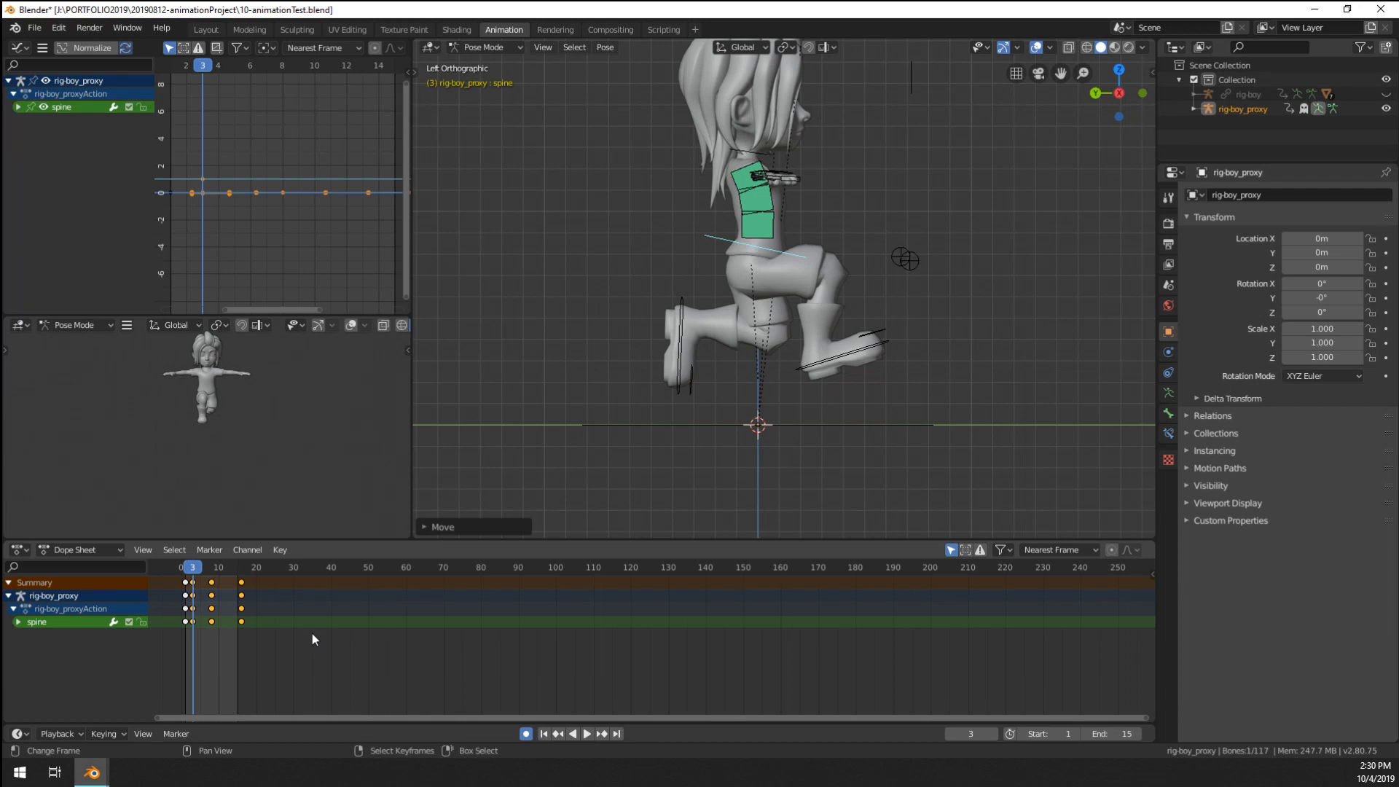
- At frame 5, raise the spine control along global Z above its stride height, and scrub back to frame 3
key("Right")
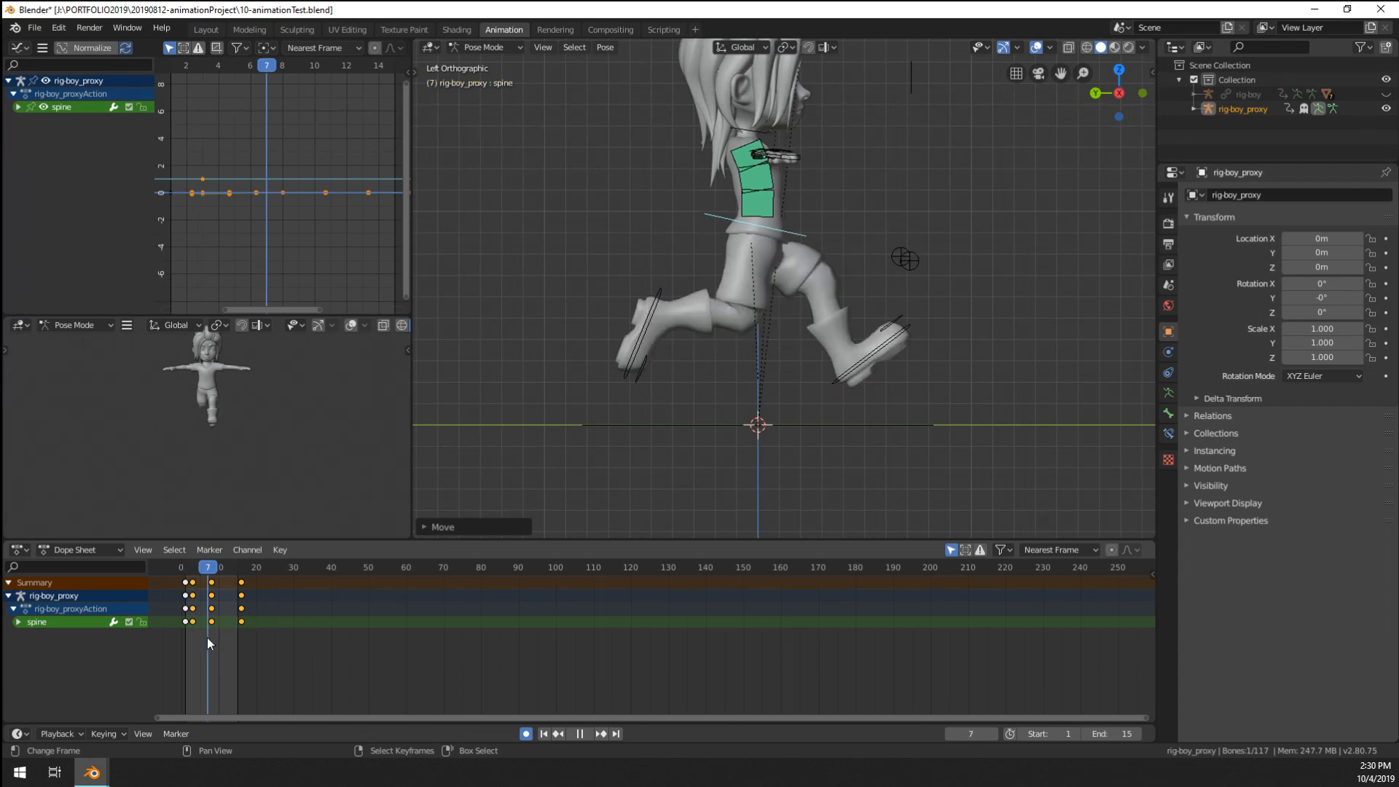
key("Right")
key("g")
key("z")
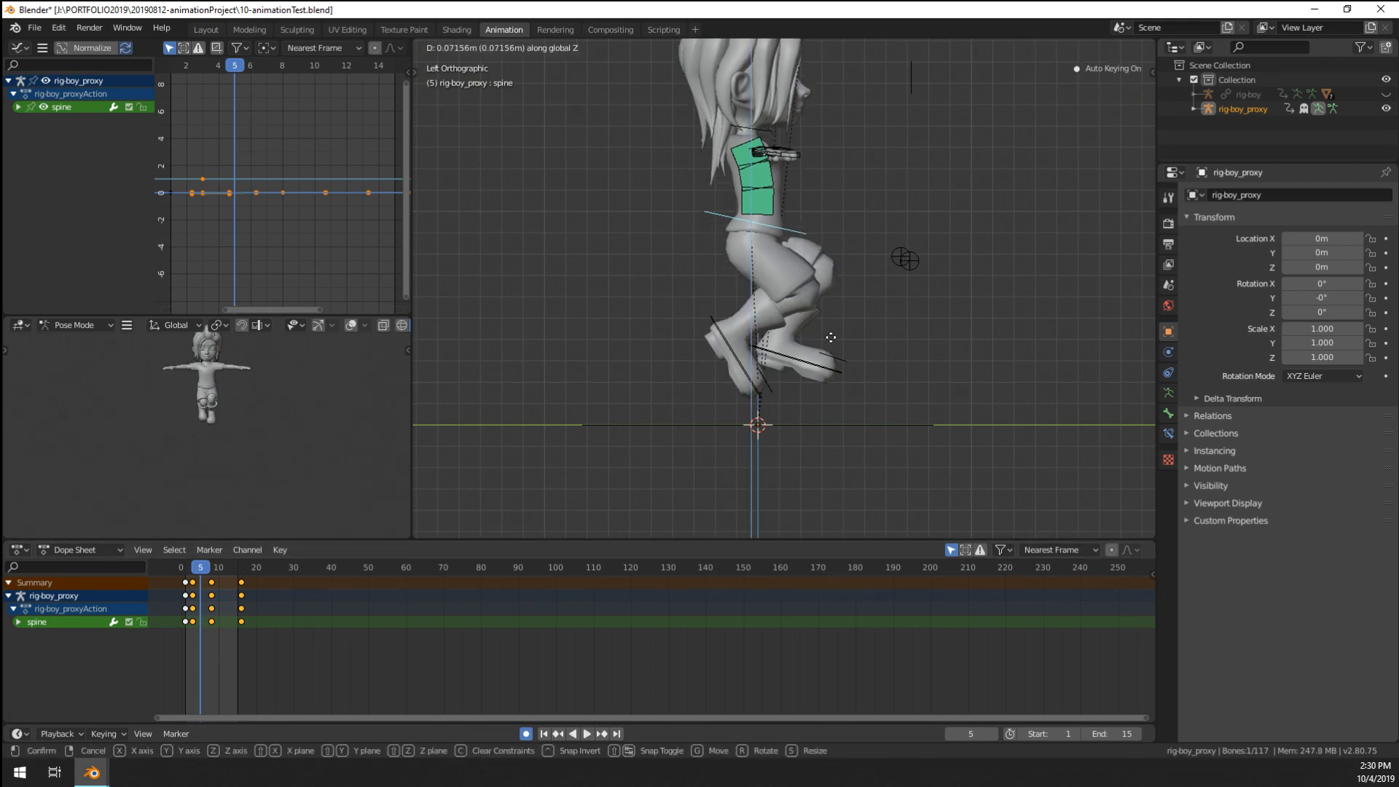
left_click(832, 325)
left_click(180, 649)
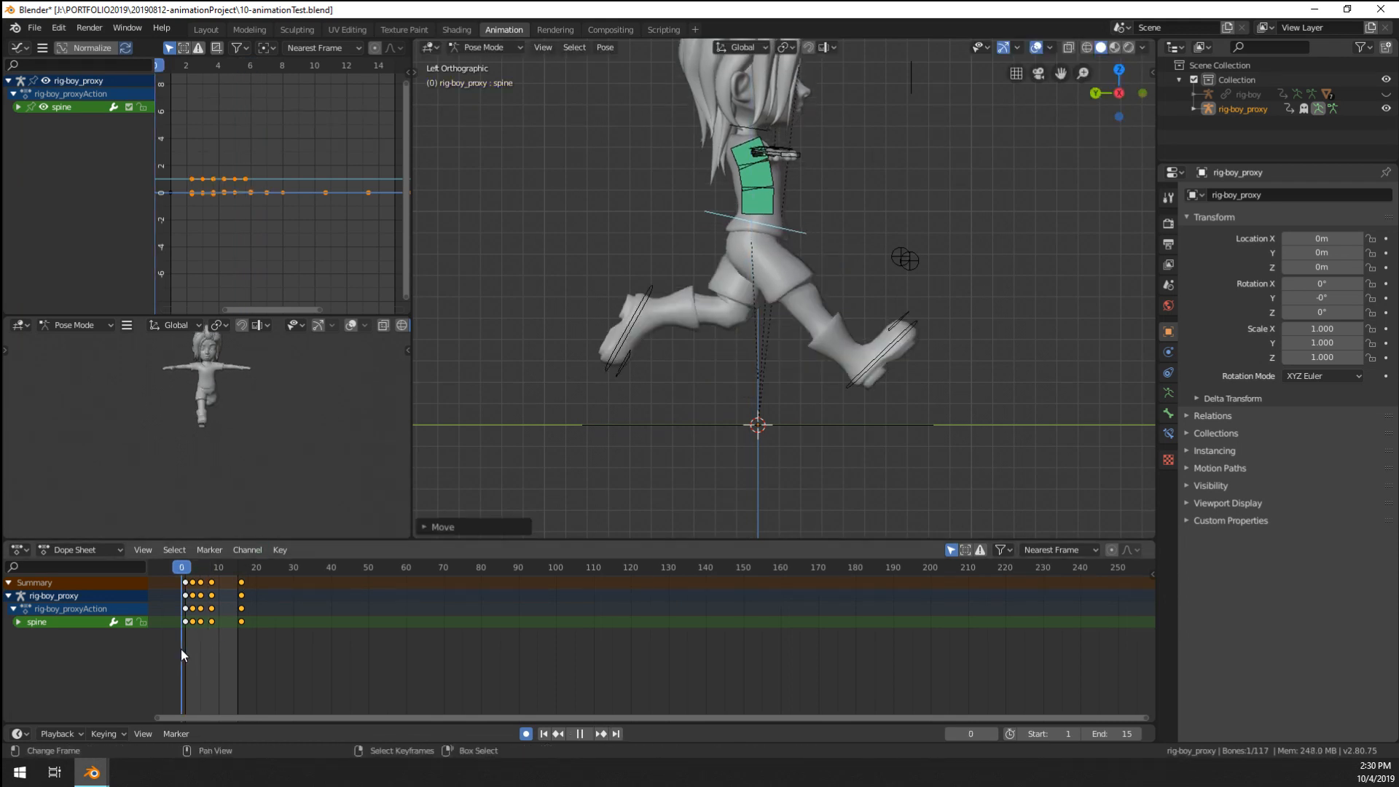
key("space")
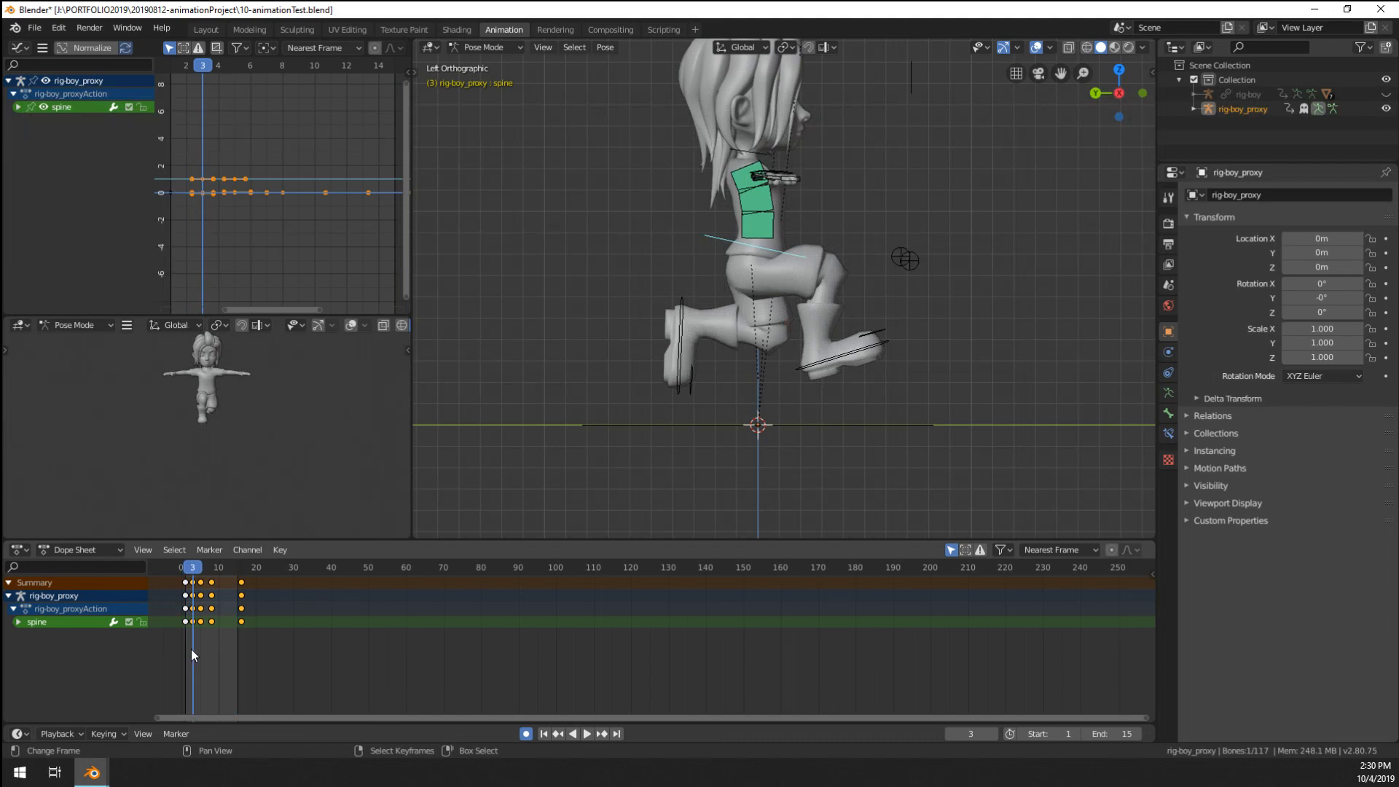
- Copy the spine's frame 3 and 5 keyframes into the second stride and shift the copies to frames 10 and 12
left_click(192, 583)
key("space")
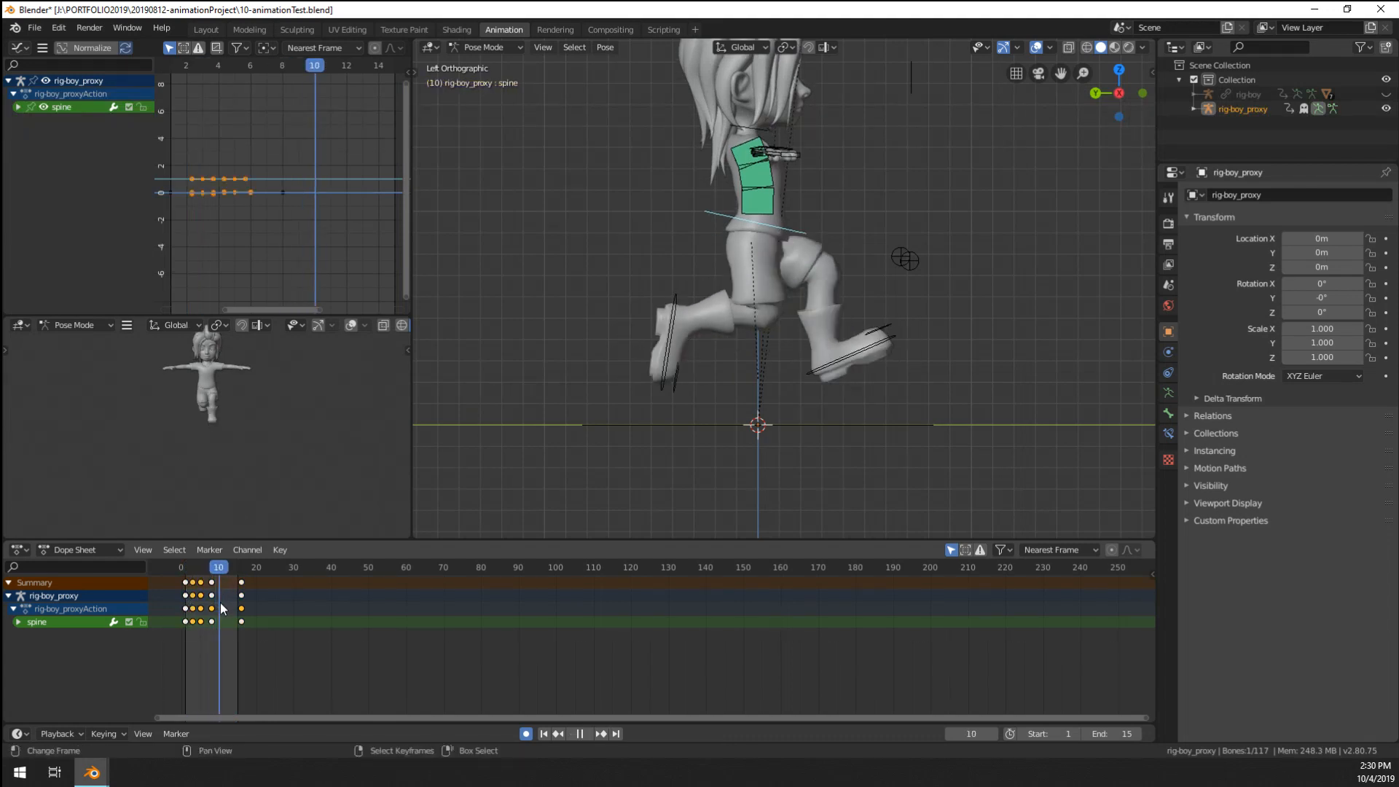
key("space")
key("ctrl+v")
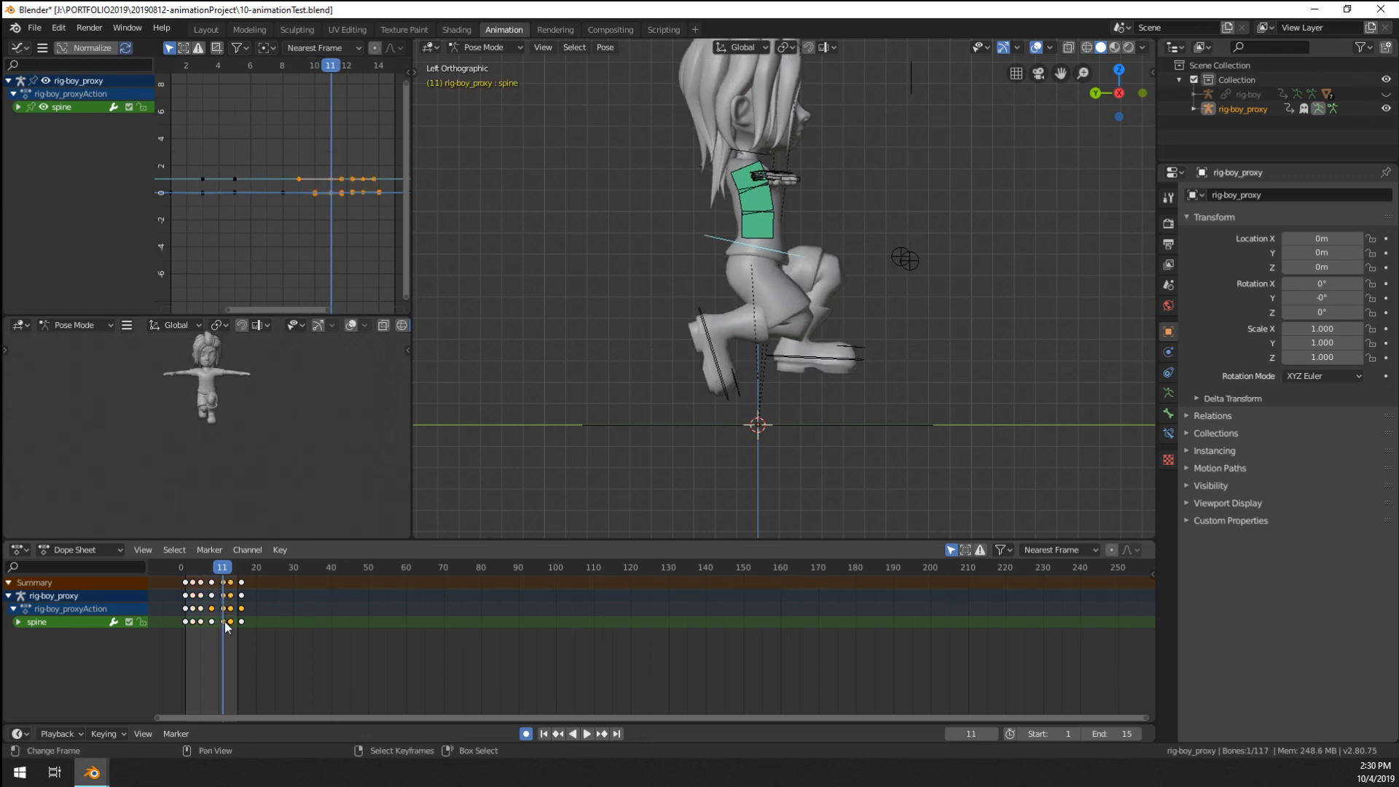
key("g")
left_click(220, 637)
- Play the run cycle from the side and in perspective to examine the spine's bounce, stopping at frame 3
left_click(182, 650)
key("space")
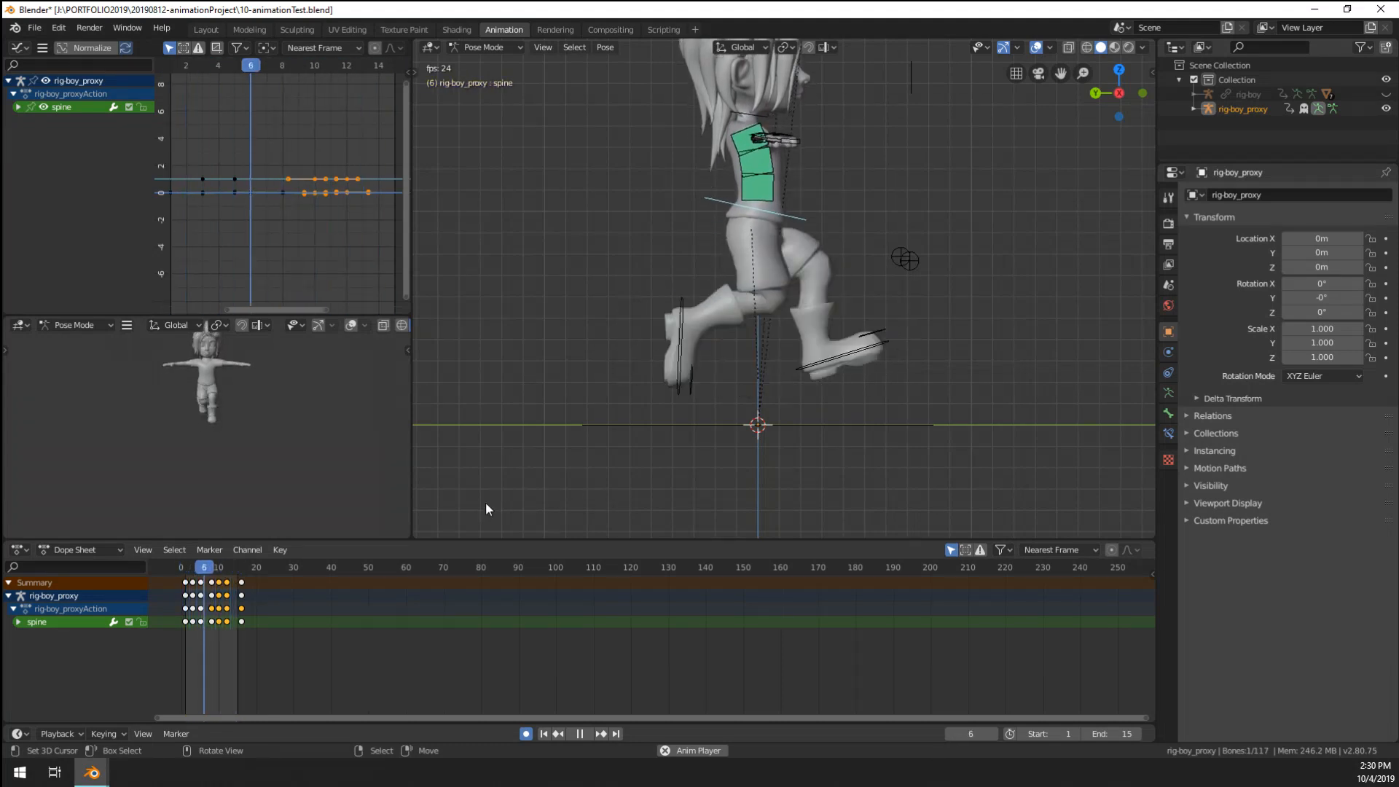
middle_click_drag(778, 278, 776, 369)
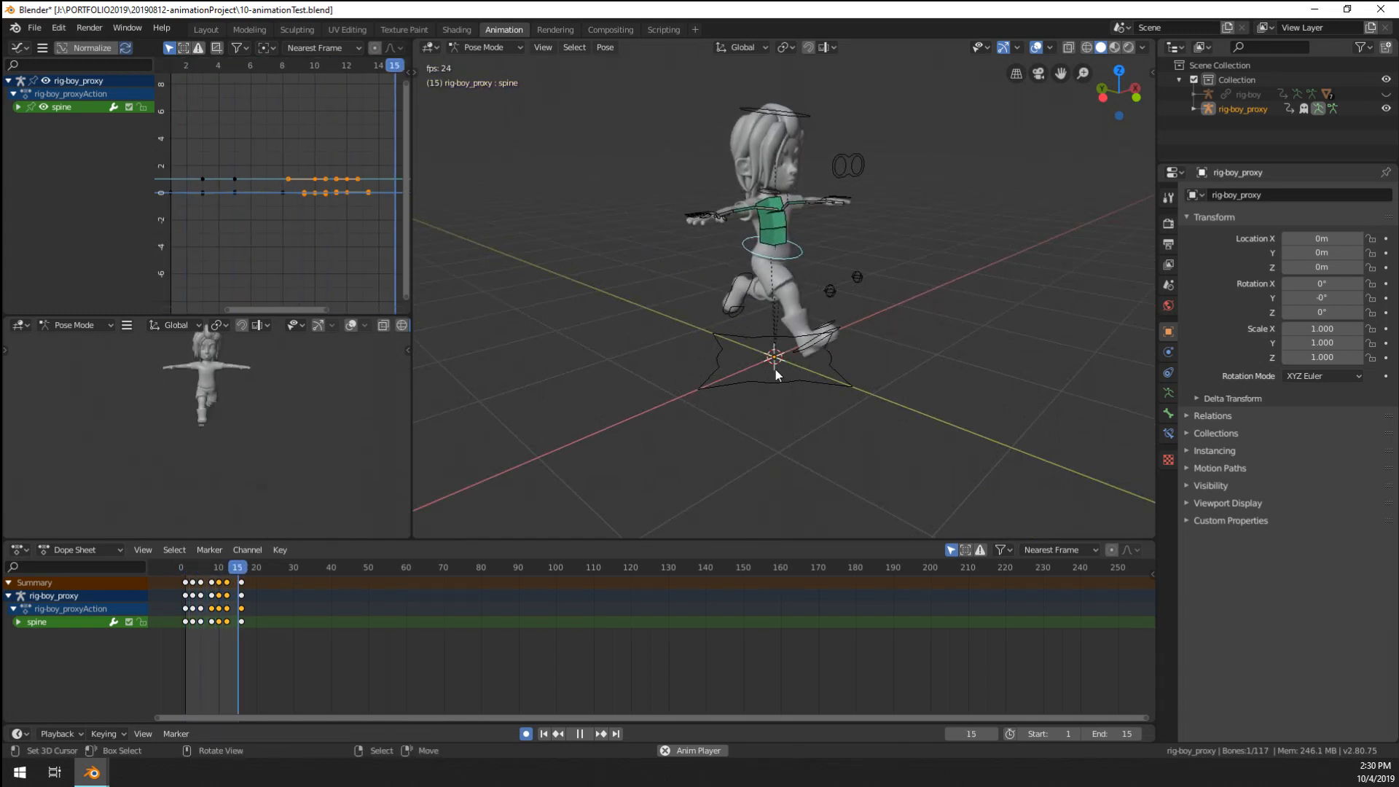
key("ctrl+KP_3")
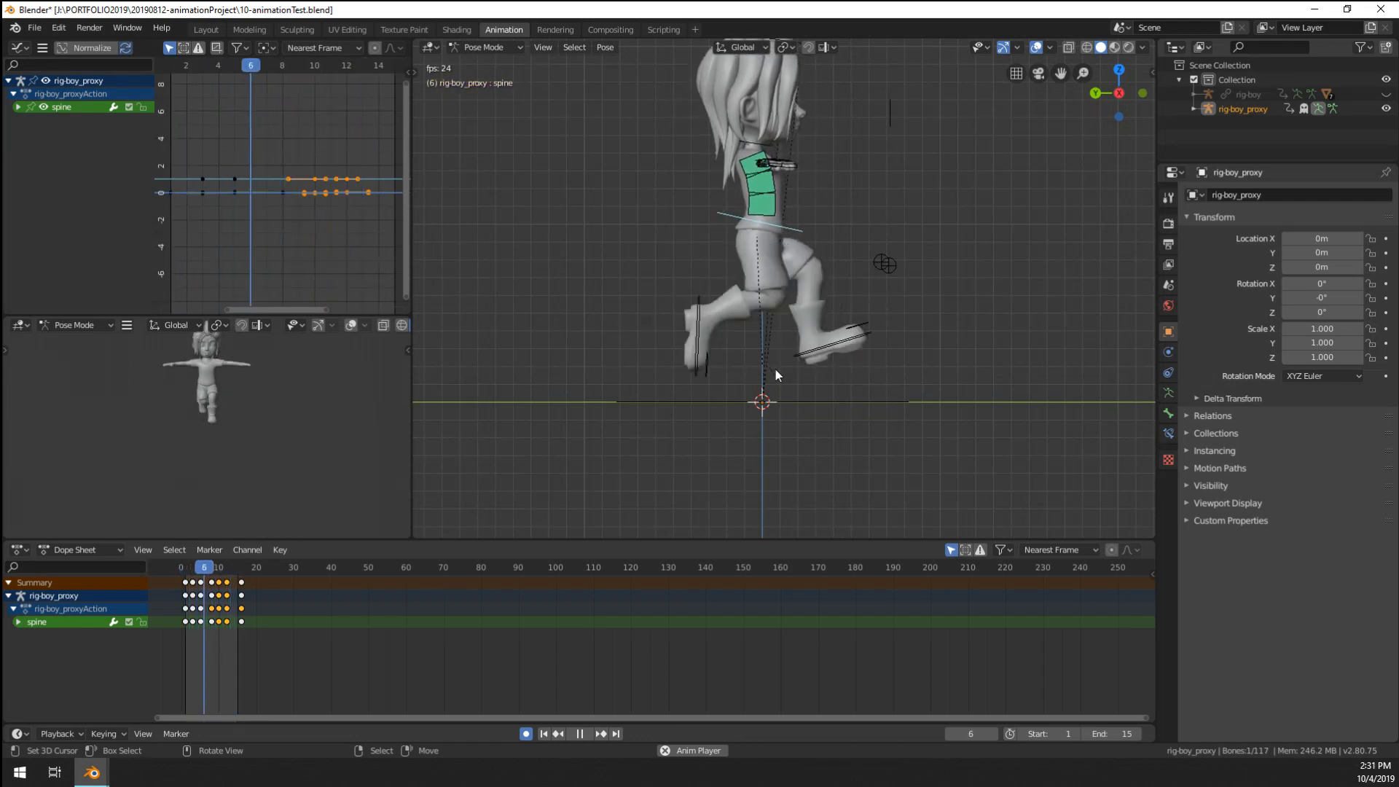
left_click_drag(167, 641, 194, 649)
key("space")
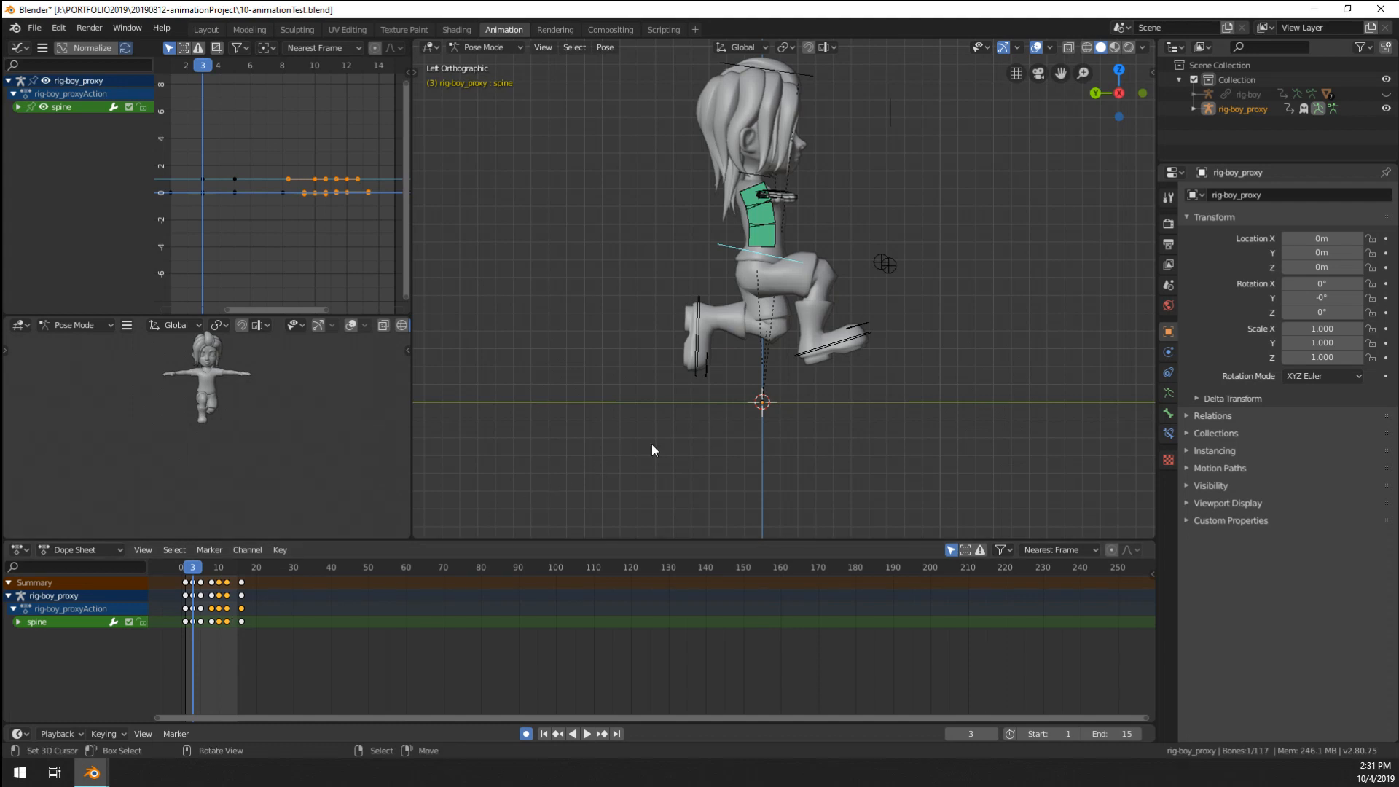
- At frame 3, rotate the forward right foot control level and move it down to the ground beneath the body
left_click(869, 338)
key("r")
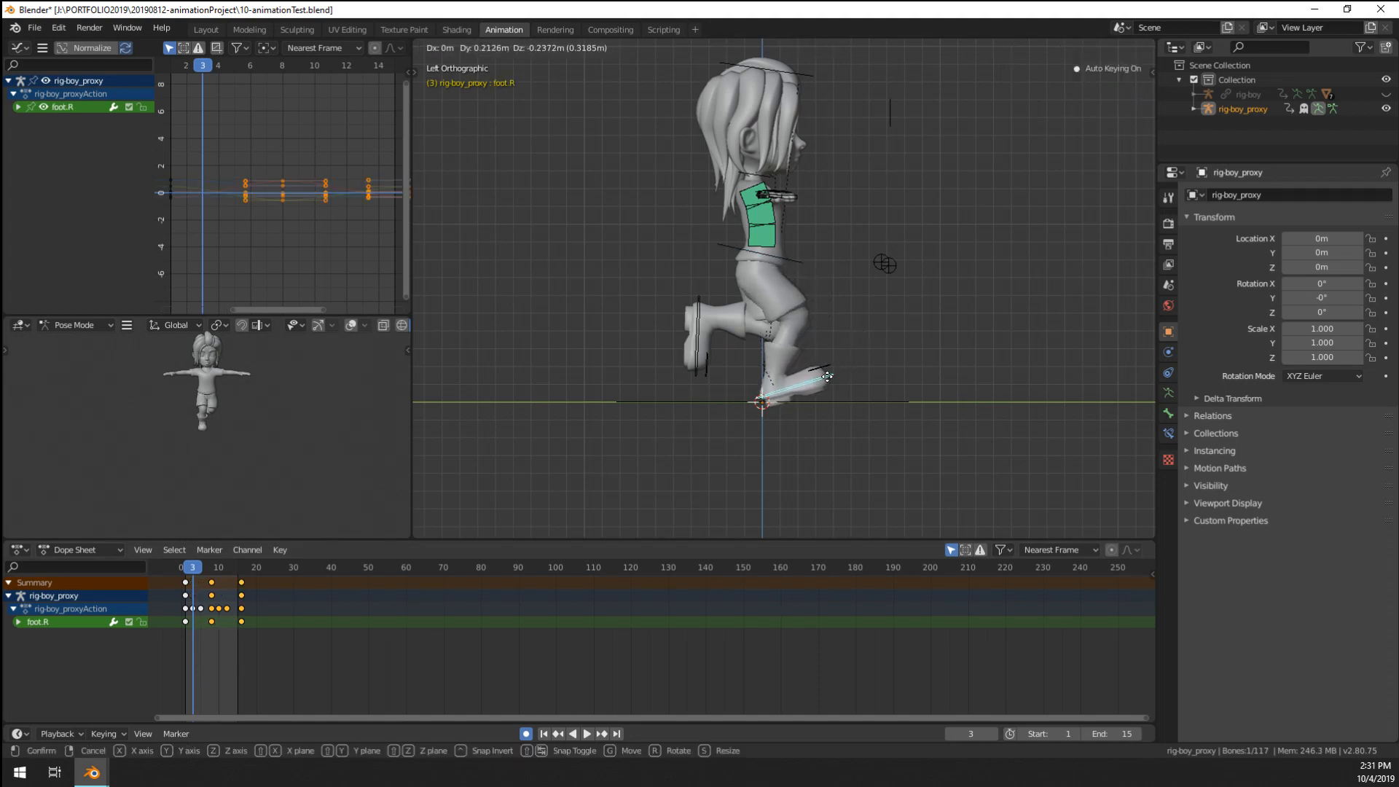
left_click(827, 394)
key("g")
left_click(822, 397)
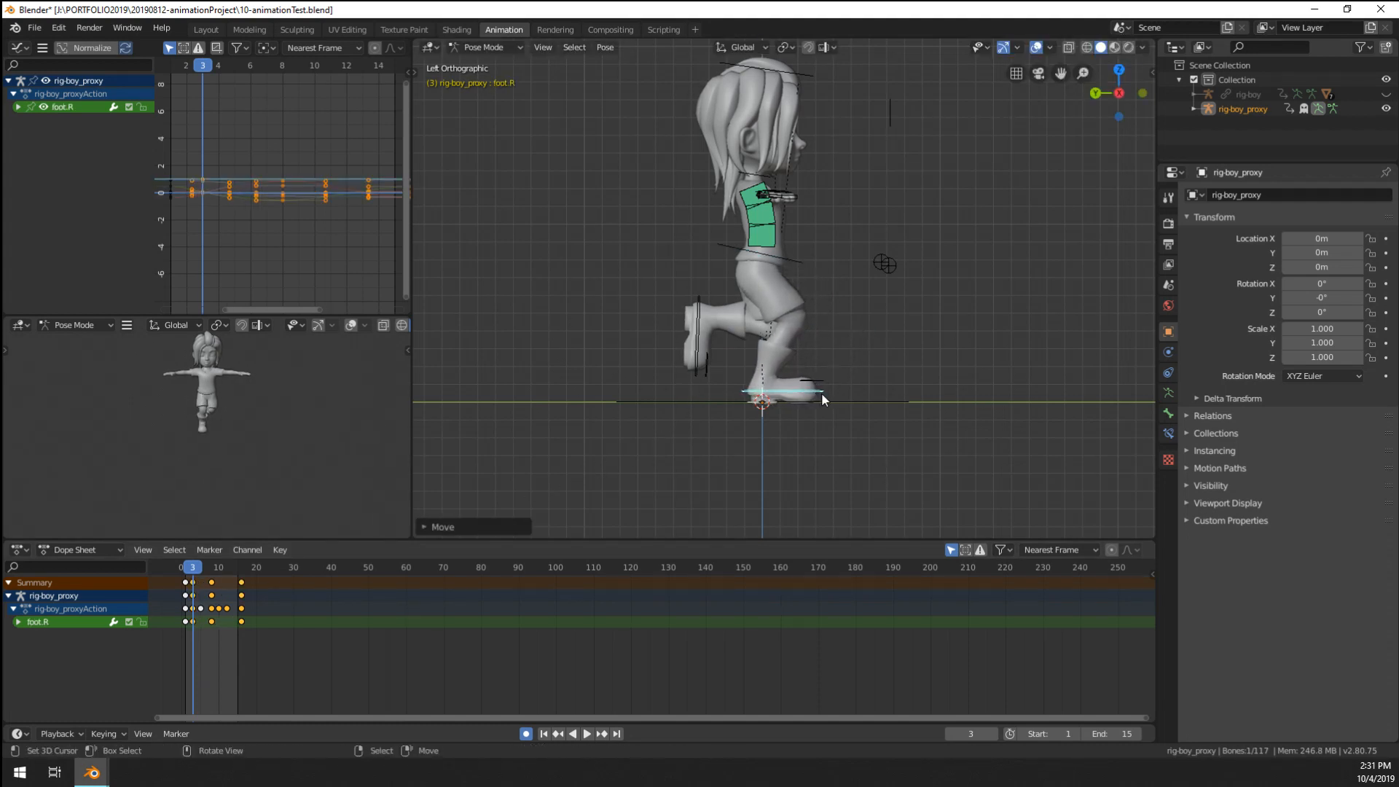
- At frame 5, move the right foot control slightly backward and raise the left foot control a little
left_click(692, 353)
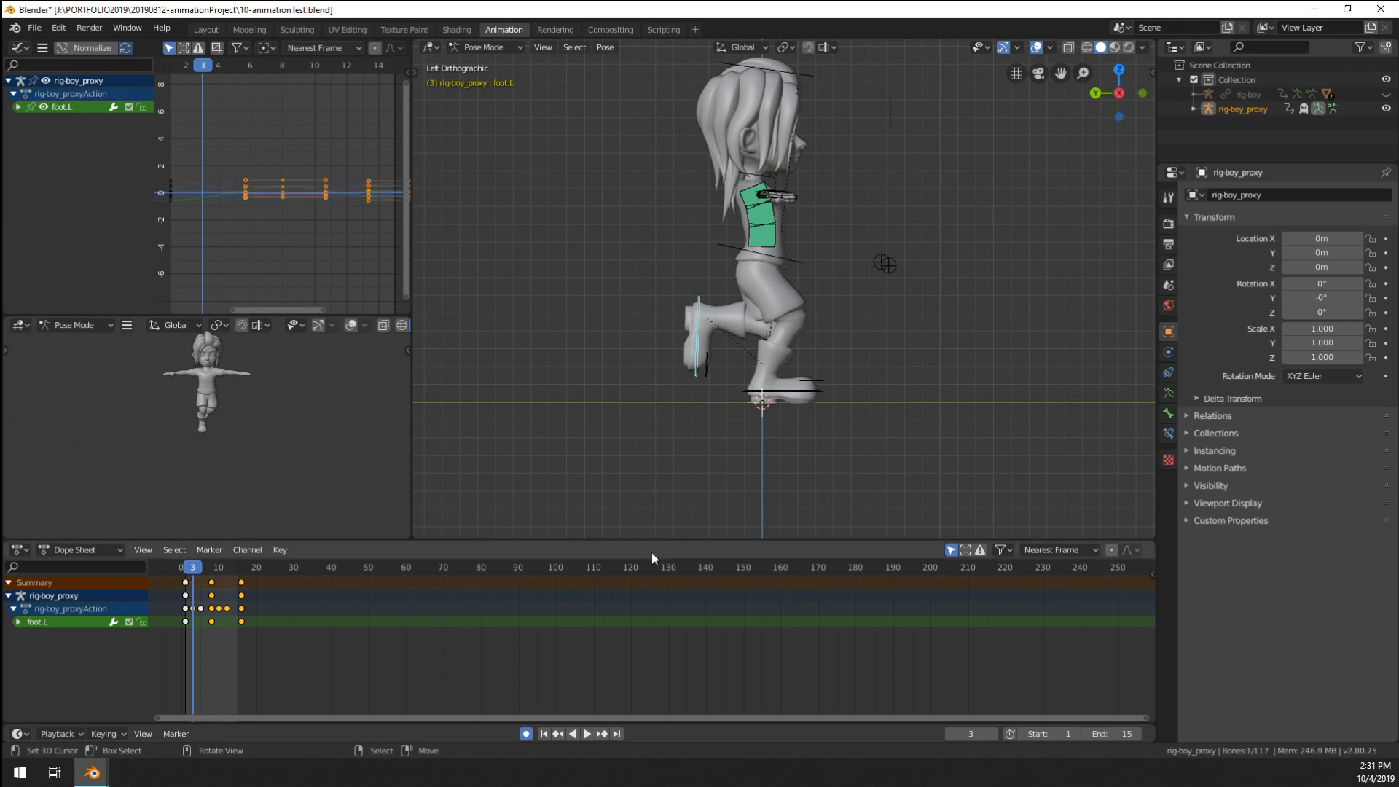
key("space")
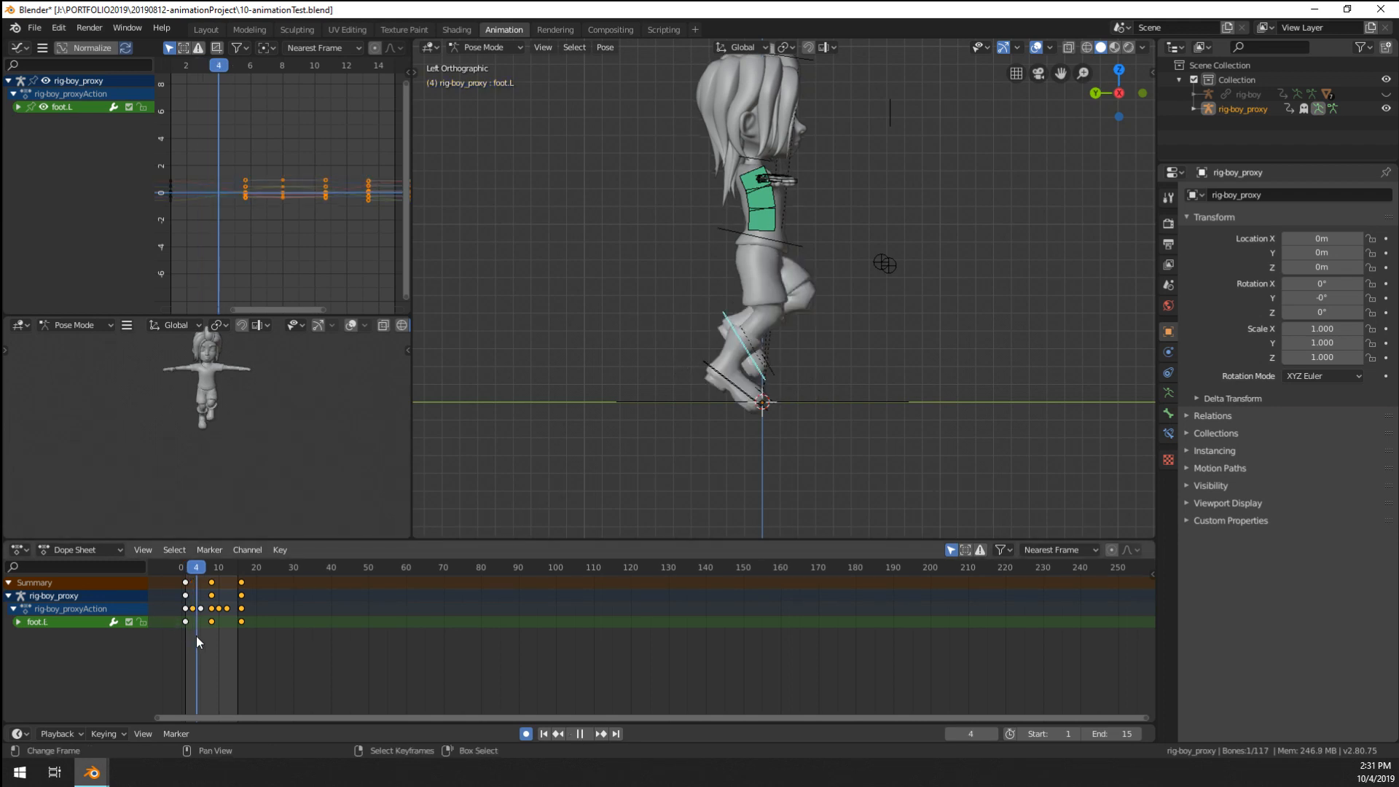
key("space")
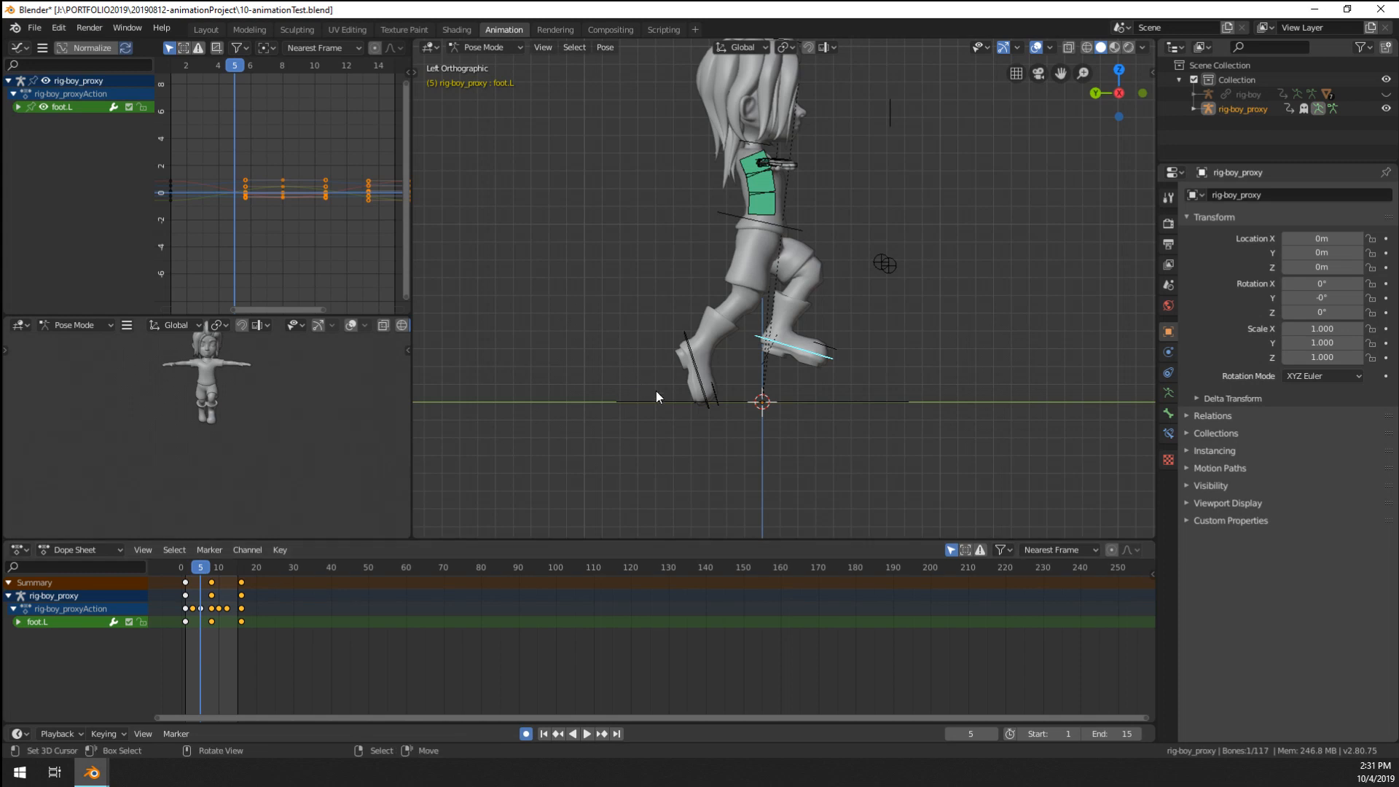
left_click(696, 379)
key("g")
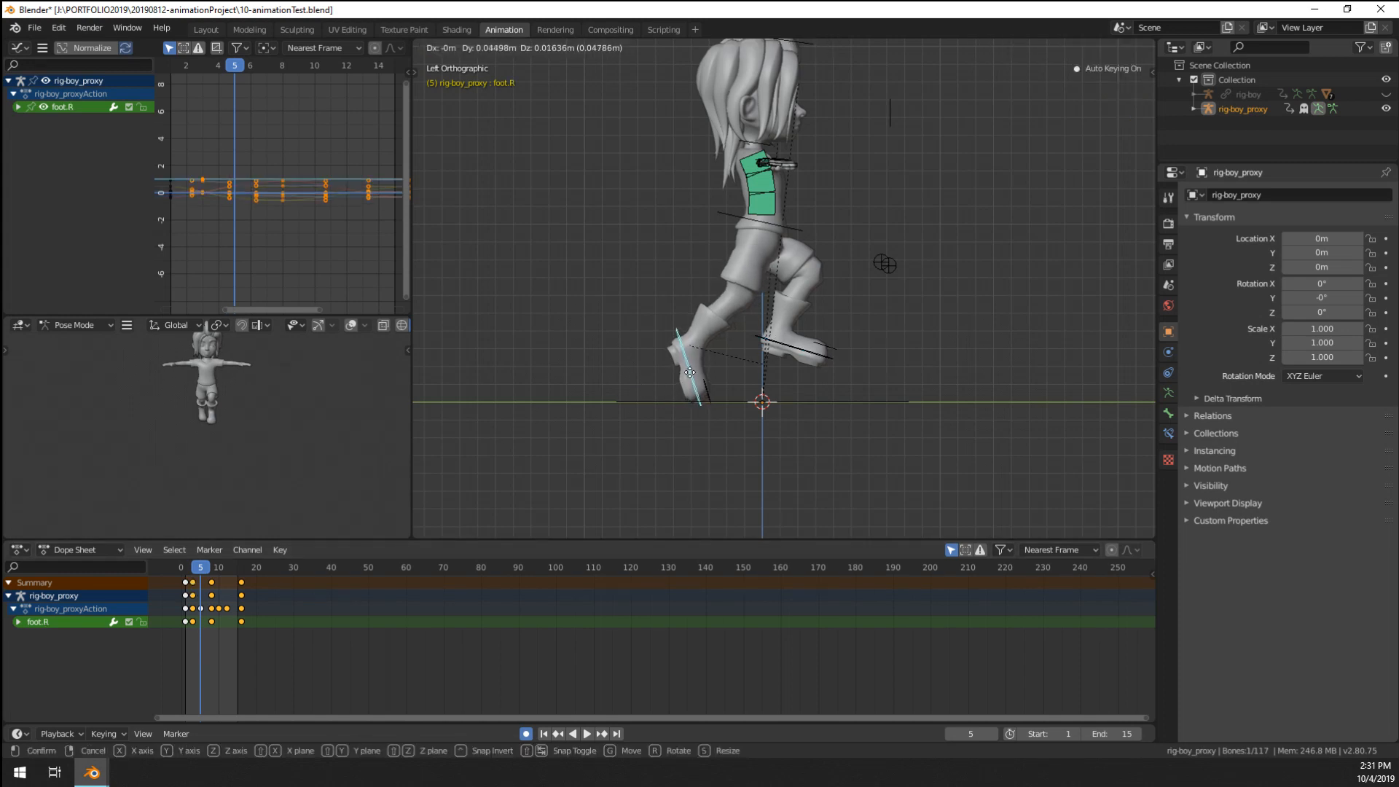
left_click(689, 373)
left_click(815, 348)
key("g")
left_click(816, 339)
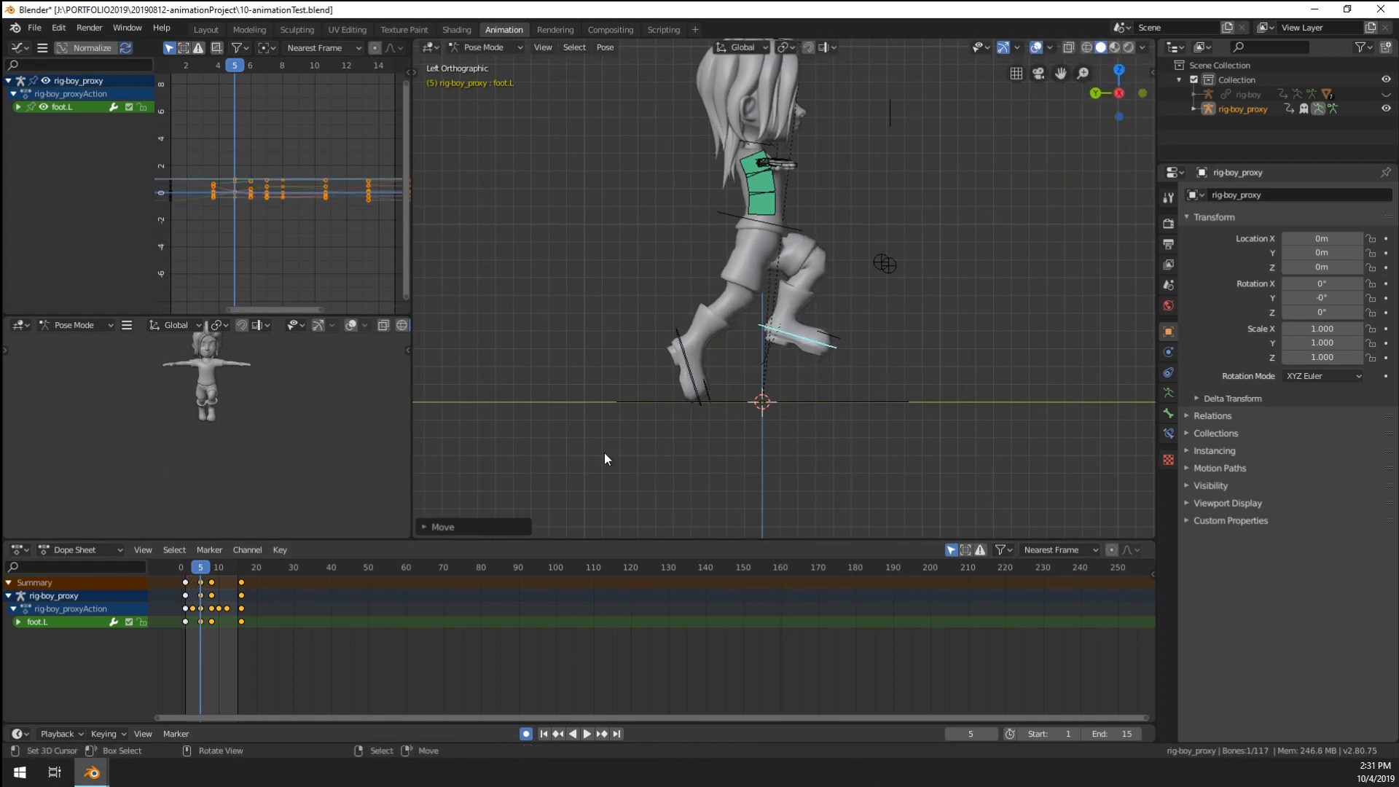
- Copy the pose of both foot controls at frame 3 and paste it mirrored at frame 10
key("space")
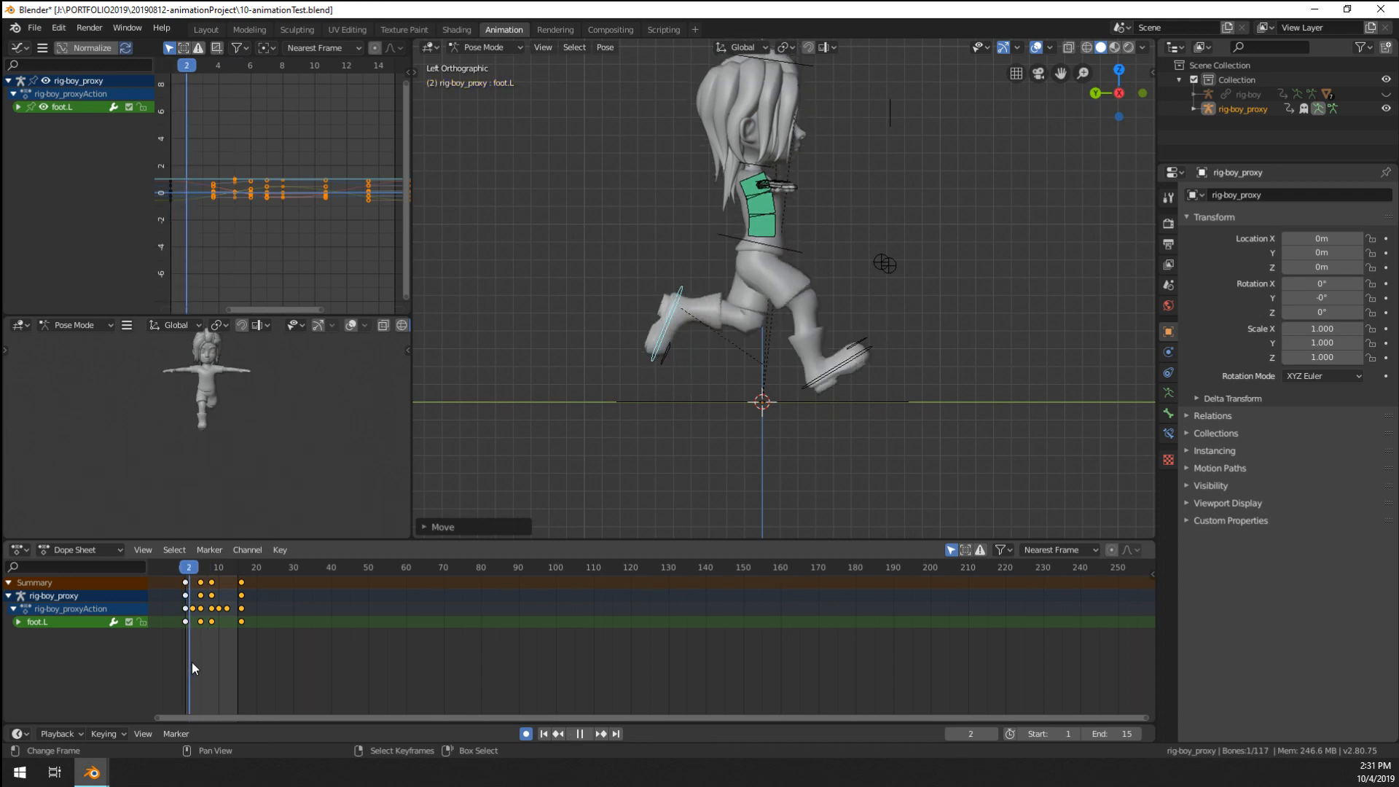
mouse_move(201, 663)
left_mouse_down()
mouse_move(220, 659)
mouse_move(195, 662)
left_mouse_up()
key("space")
left_click(800, 391, "shift")
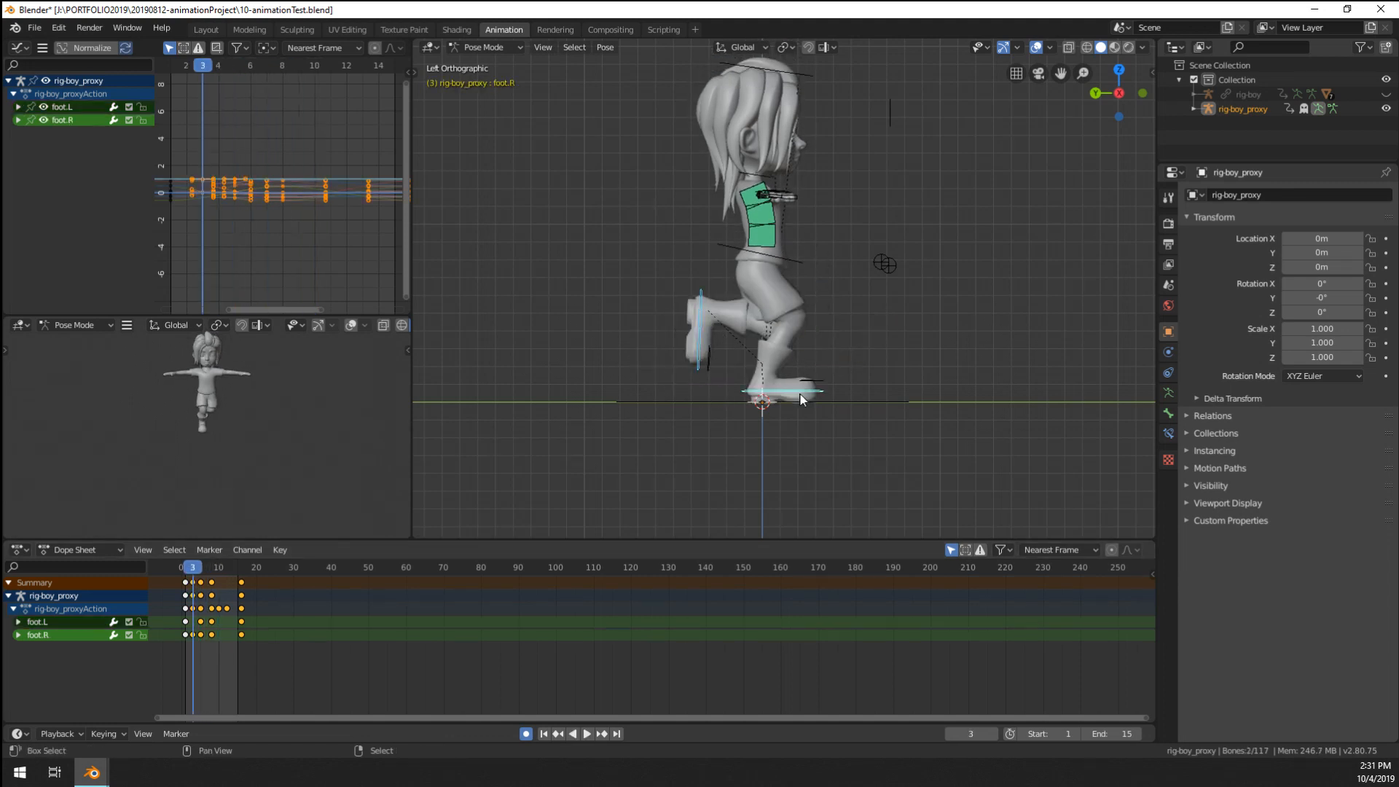
key("ctrl+c")
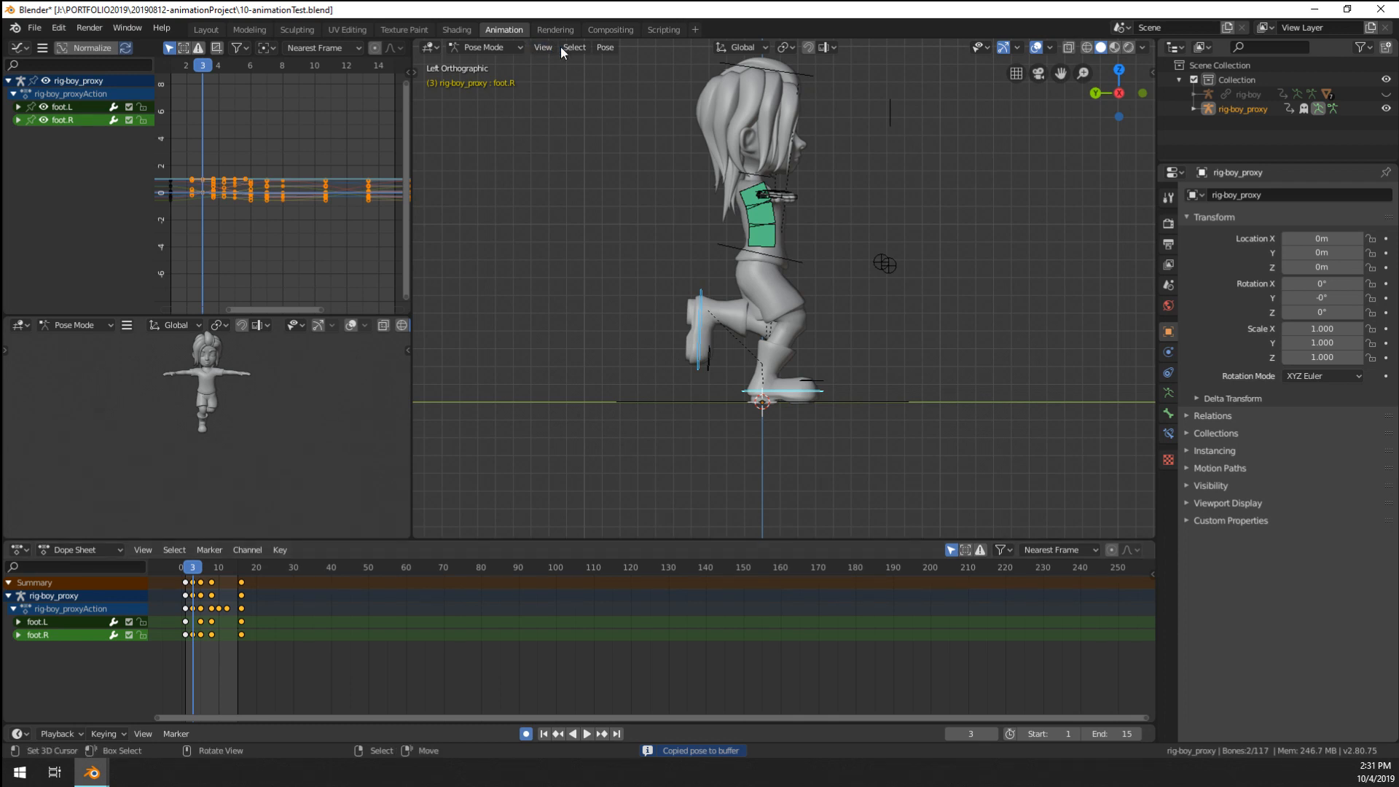
left_click(602, 48)
left_click(646, 214)
left_click(600, 48)
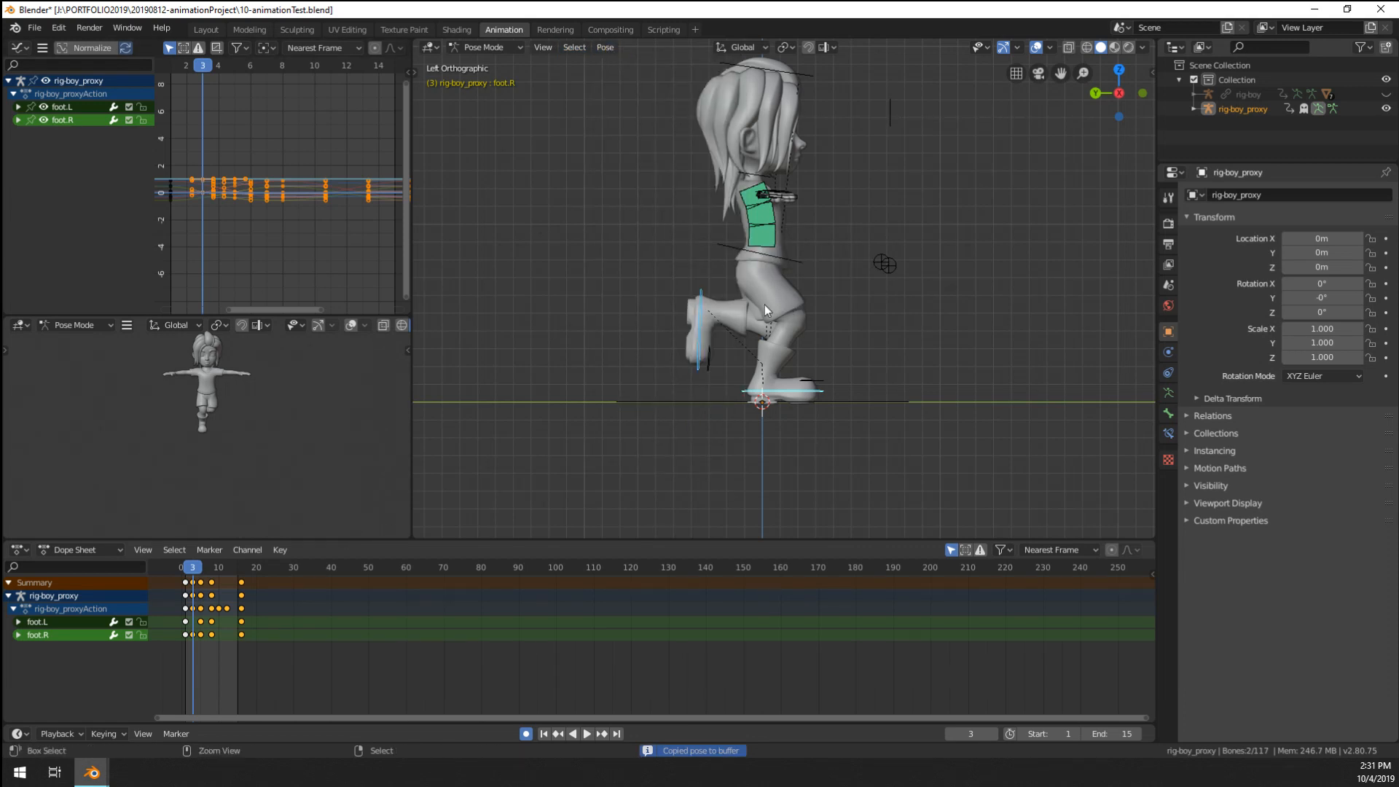
key("space")
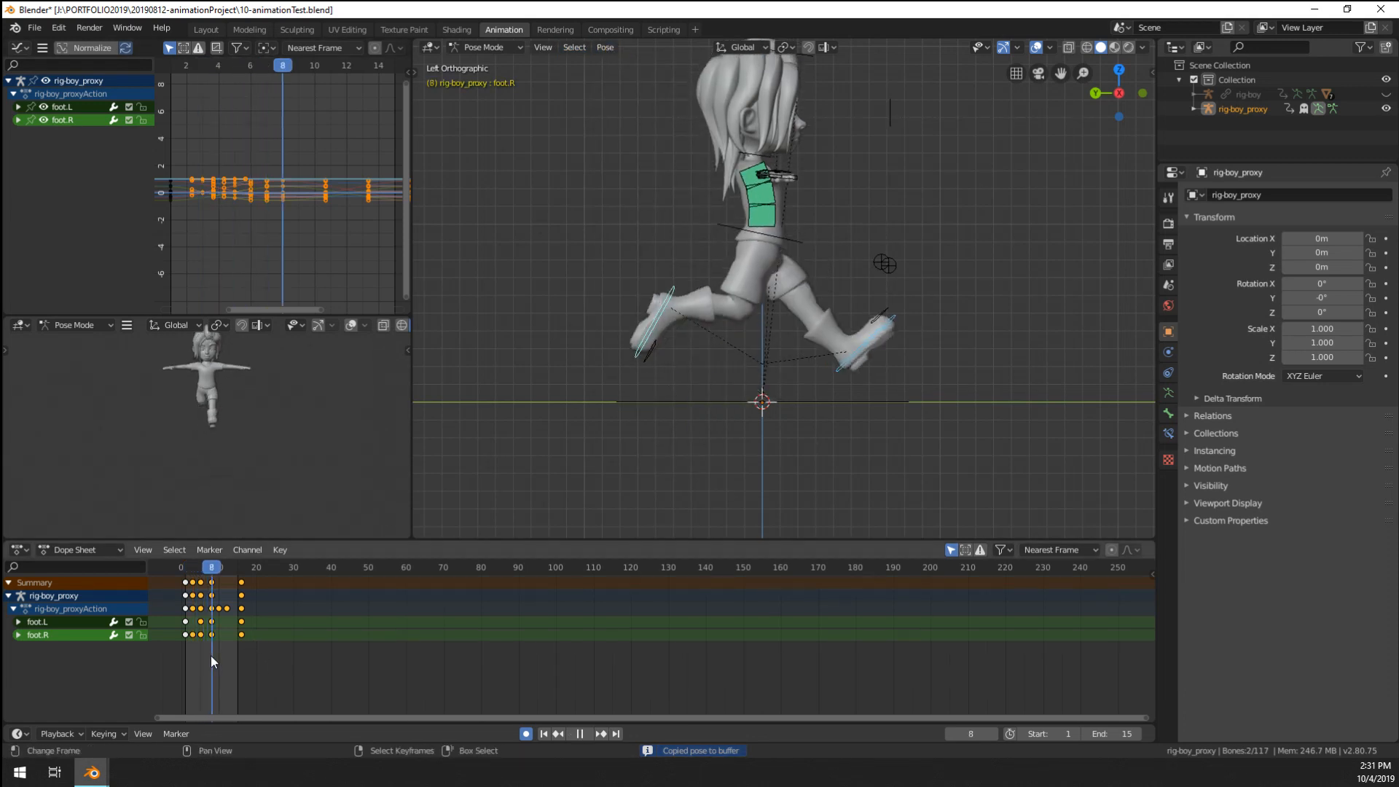
key("space")
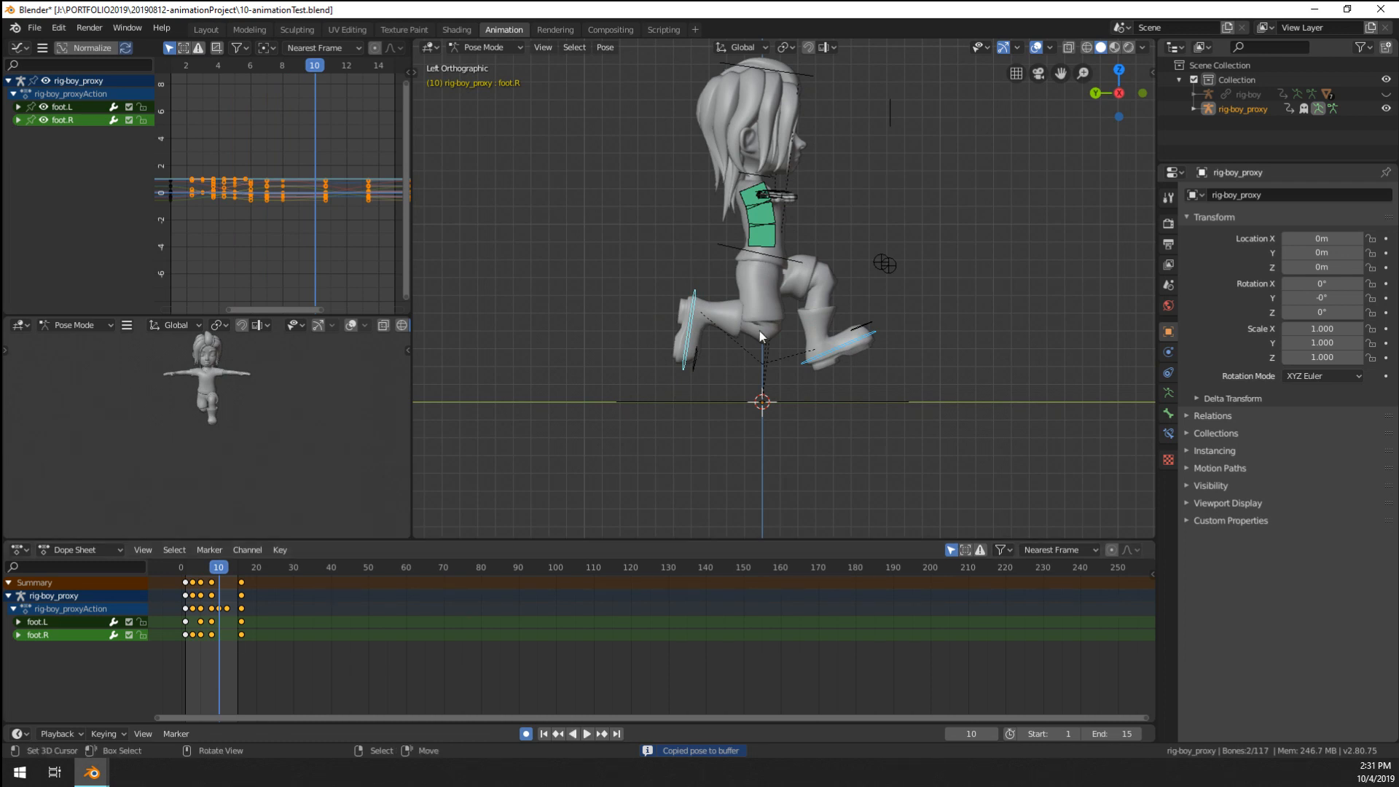
key("ctrl+shift+v")
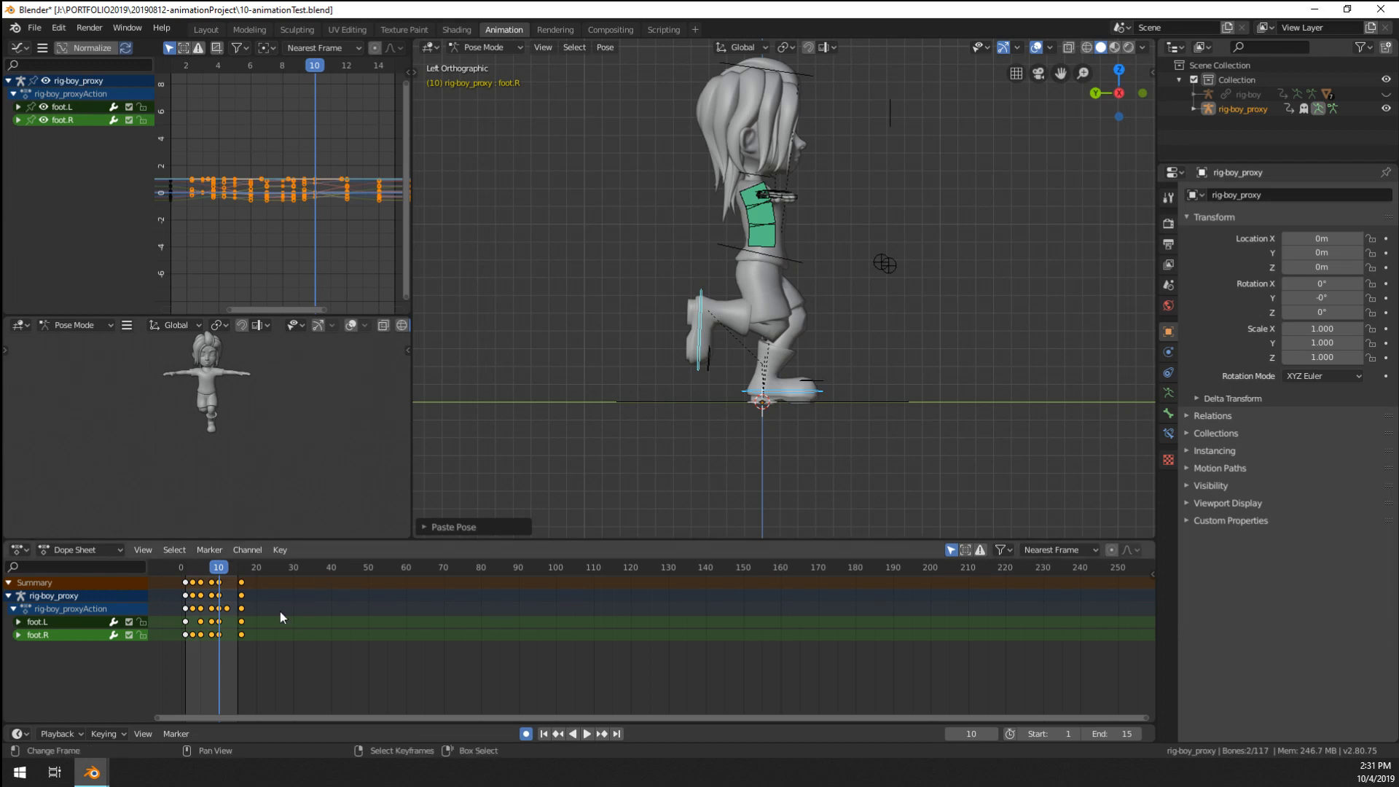
- Copy the pose of both foot controls at frame 5 and paste it mirrored at frame 12
left_click(199, 632)
key("space")
key("space")
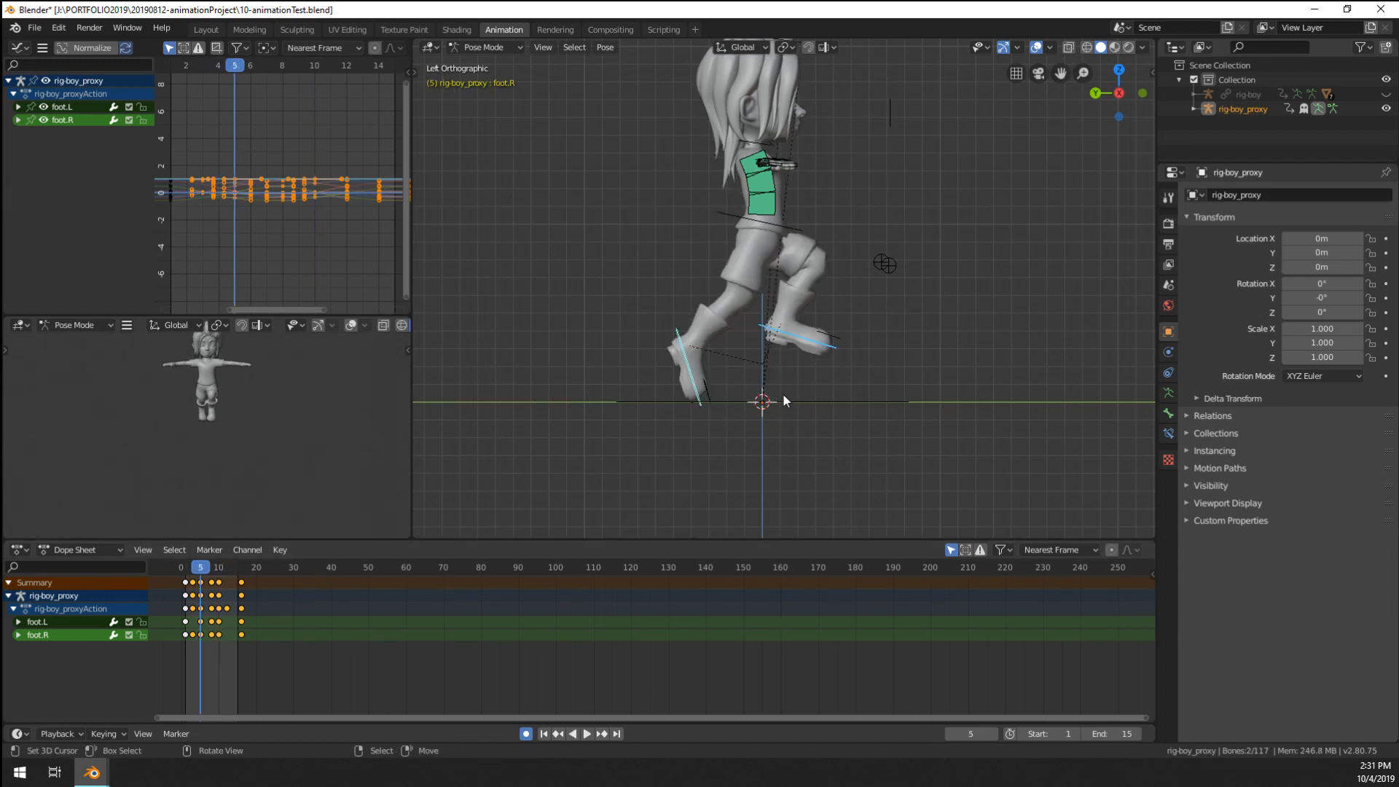
key("ctrl+c")
left_click(226, 652)
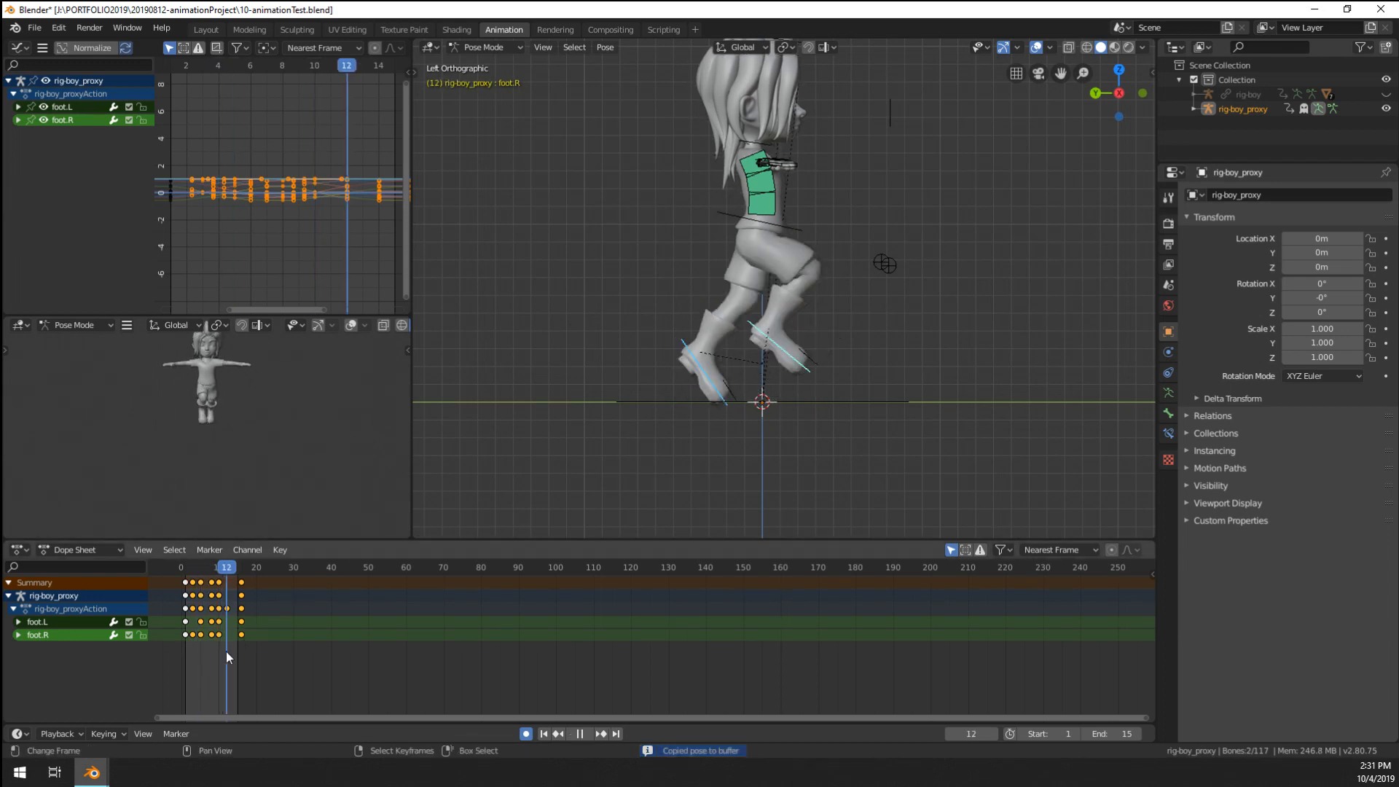
key("ctrl+shift+v")
- Play the run cycle and examine the leg motion and upper body from the side, front and angled perspective views
key("space")
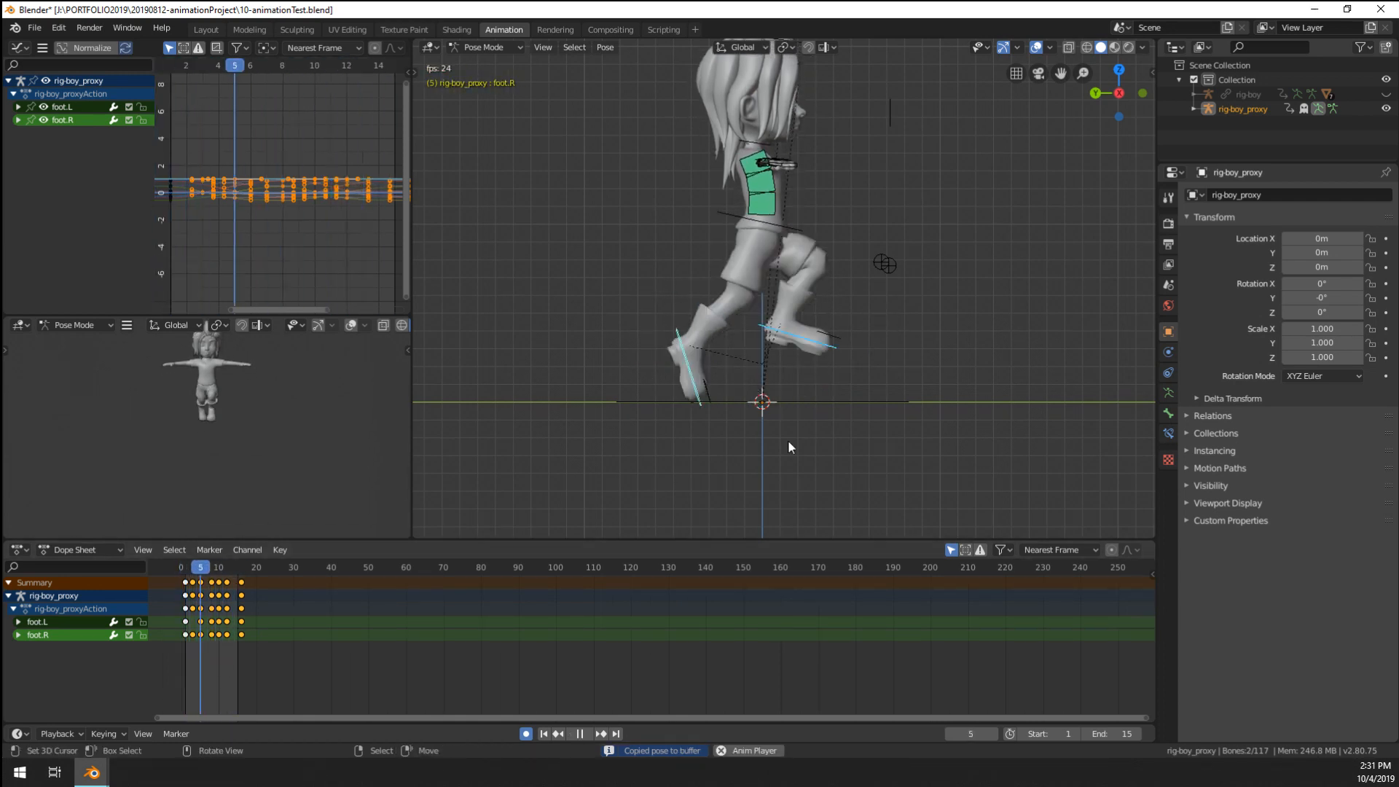
middle_click_drag(788, 439, 862, 392)
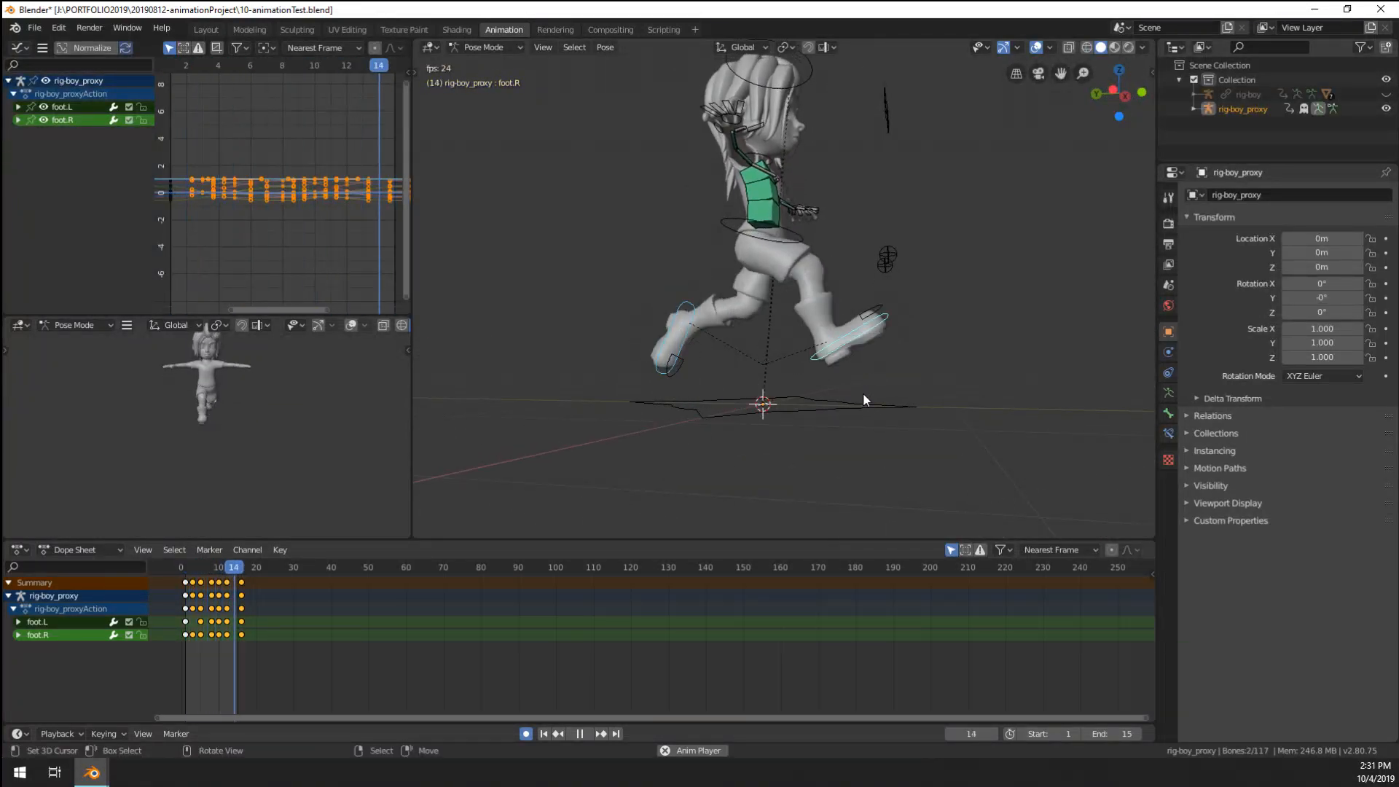
middle_click_drag(863, 392, 544, 352)
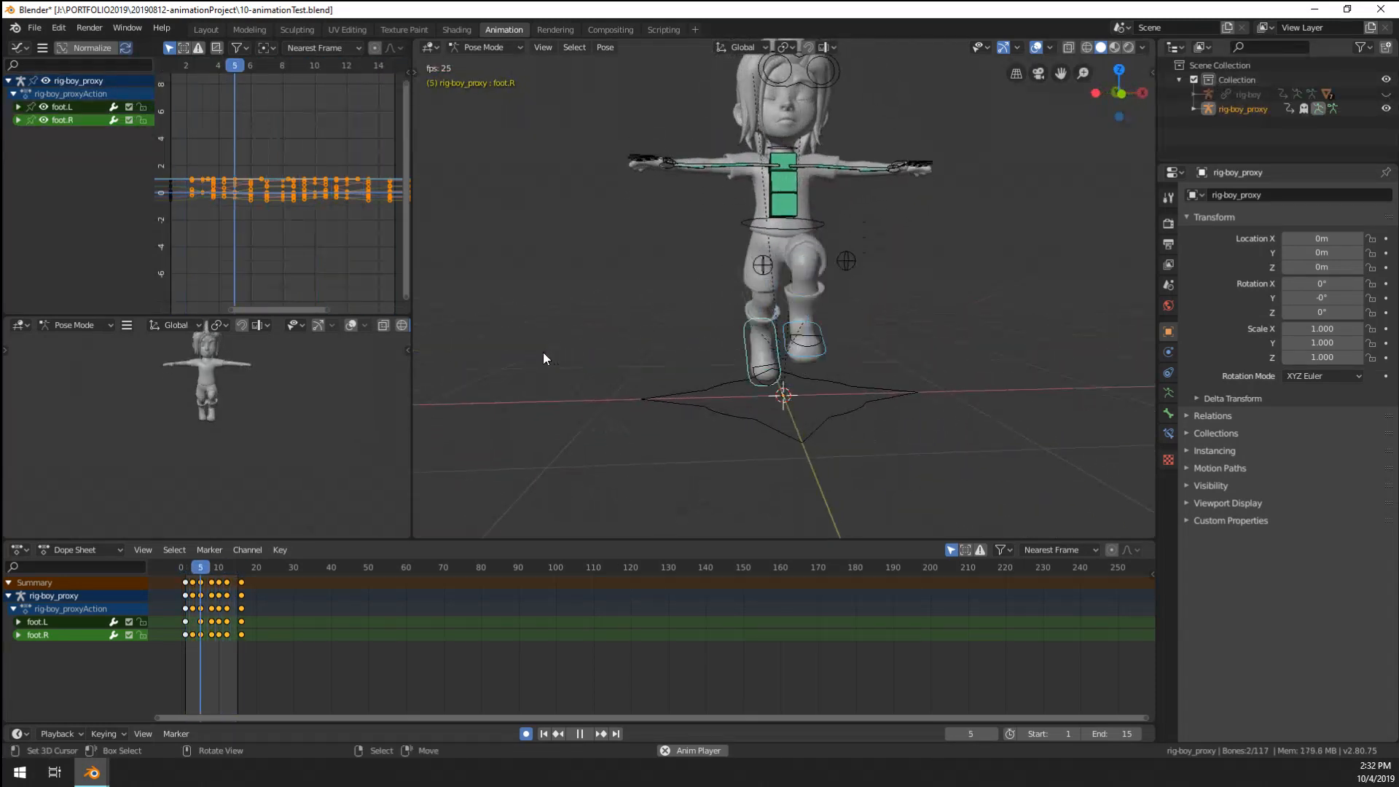
key("space")
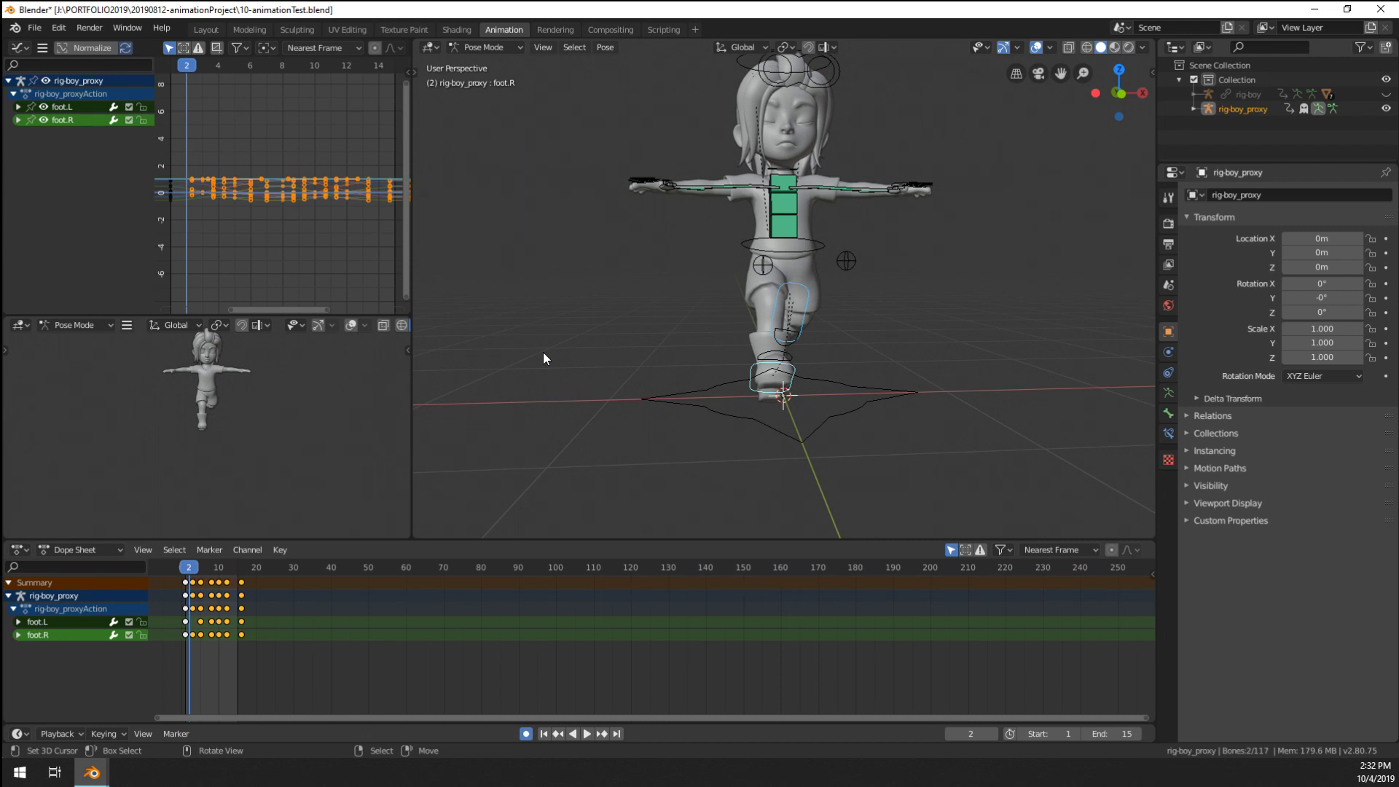
middle_click_drag(545, 352, 716, 364)
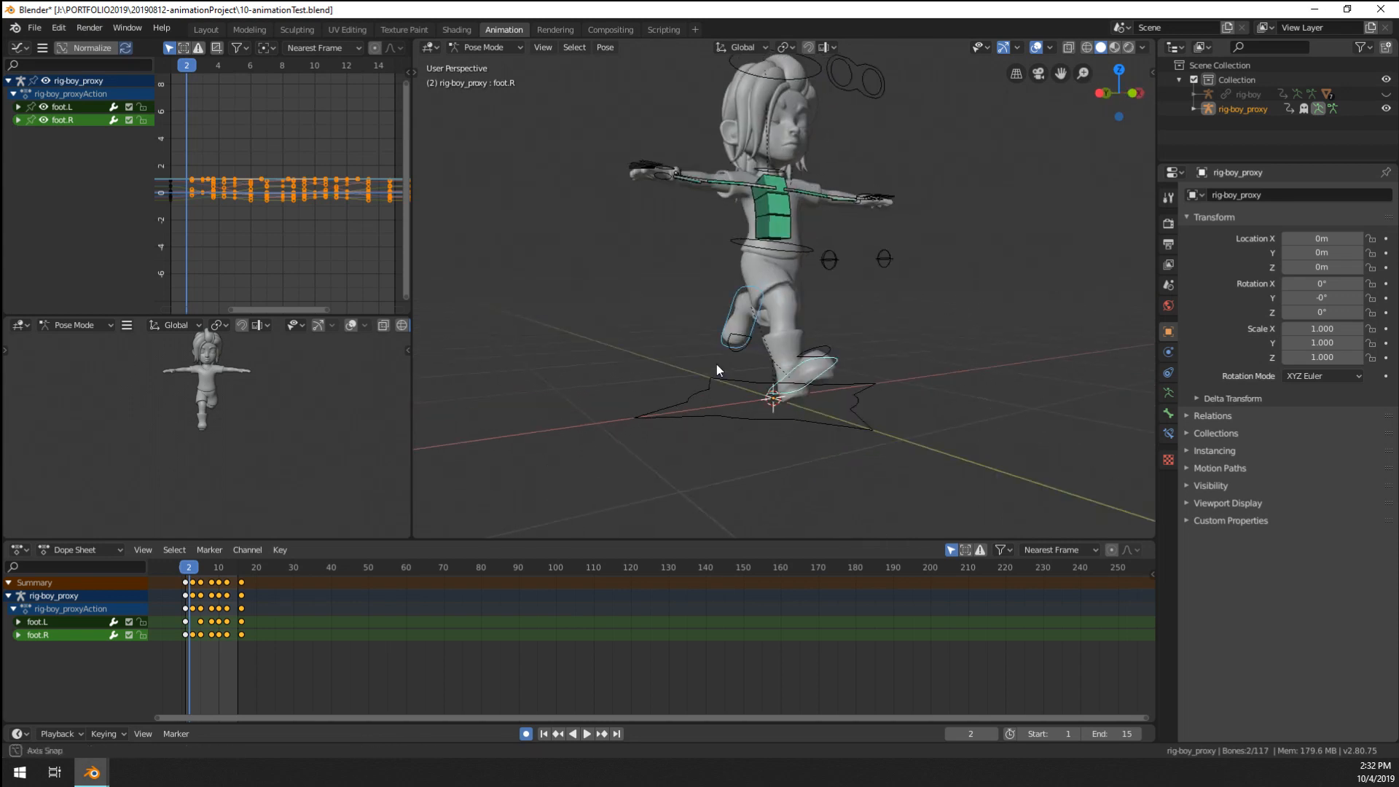
left_click(733, 187)
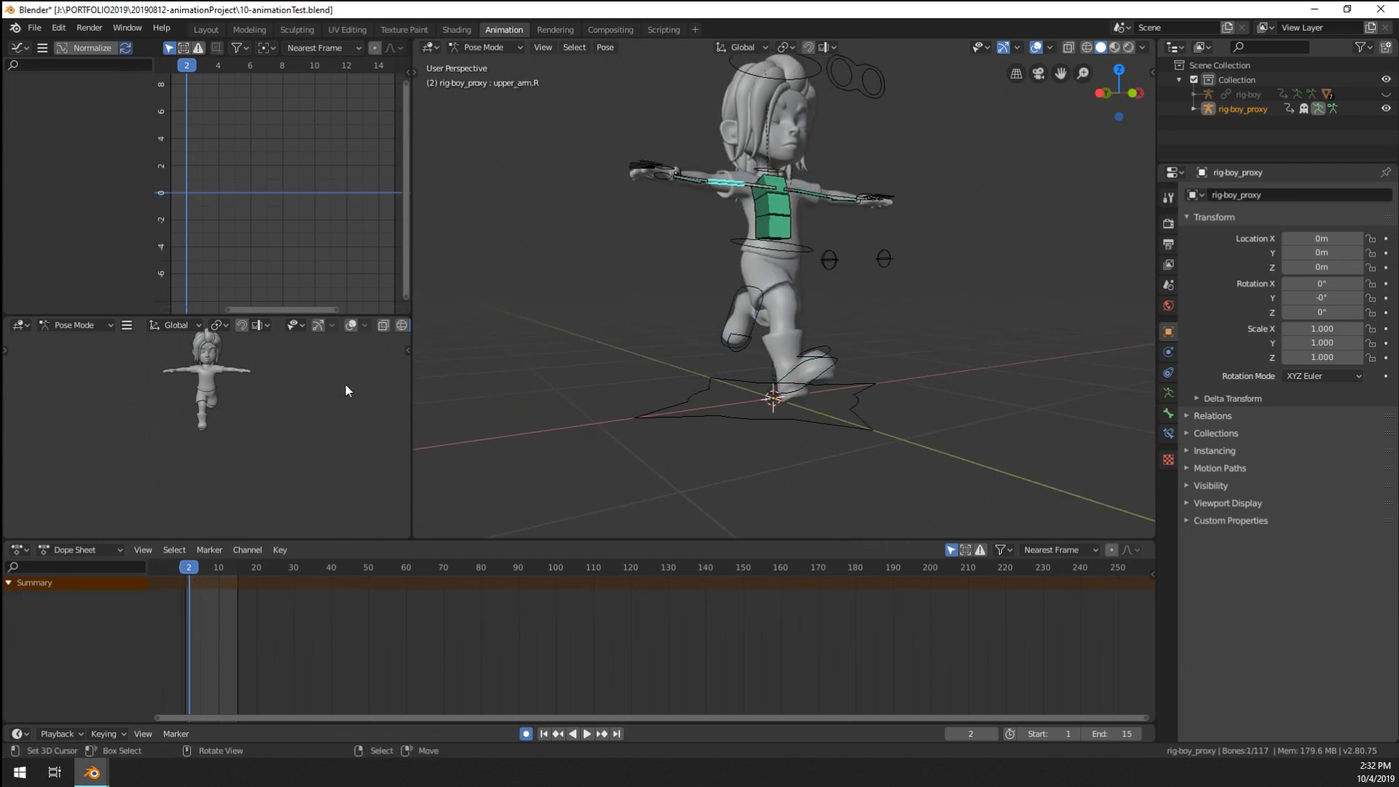
key("space")
middle_click_drag(744, 338, 827, 314)
left_click(819, 317)
key("Escape")
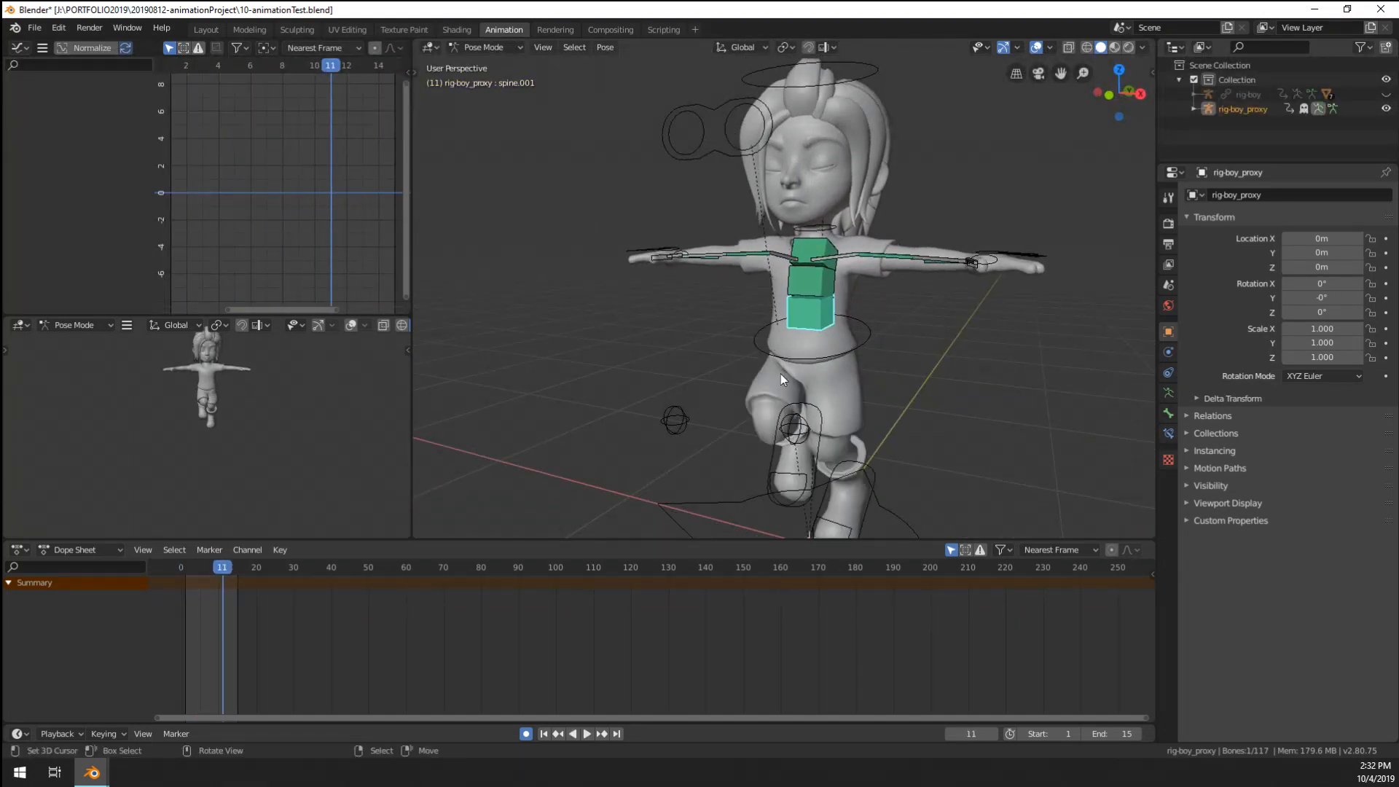
middle_click_drag(780, 374, 680, 385)
left_click(919, 334)
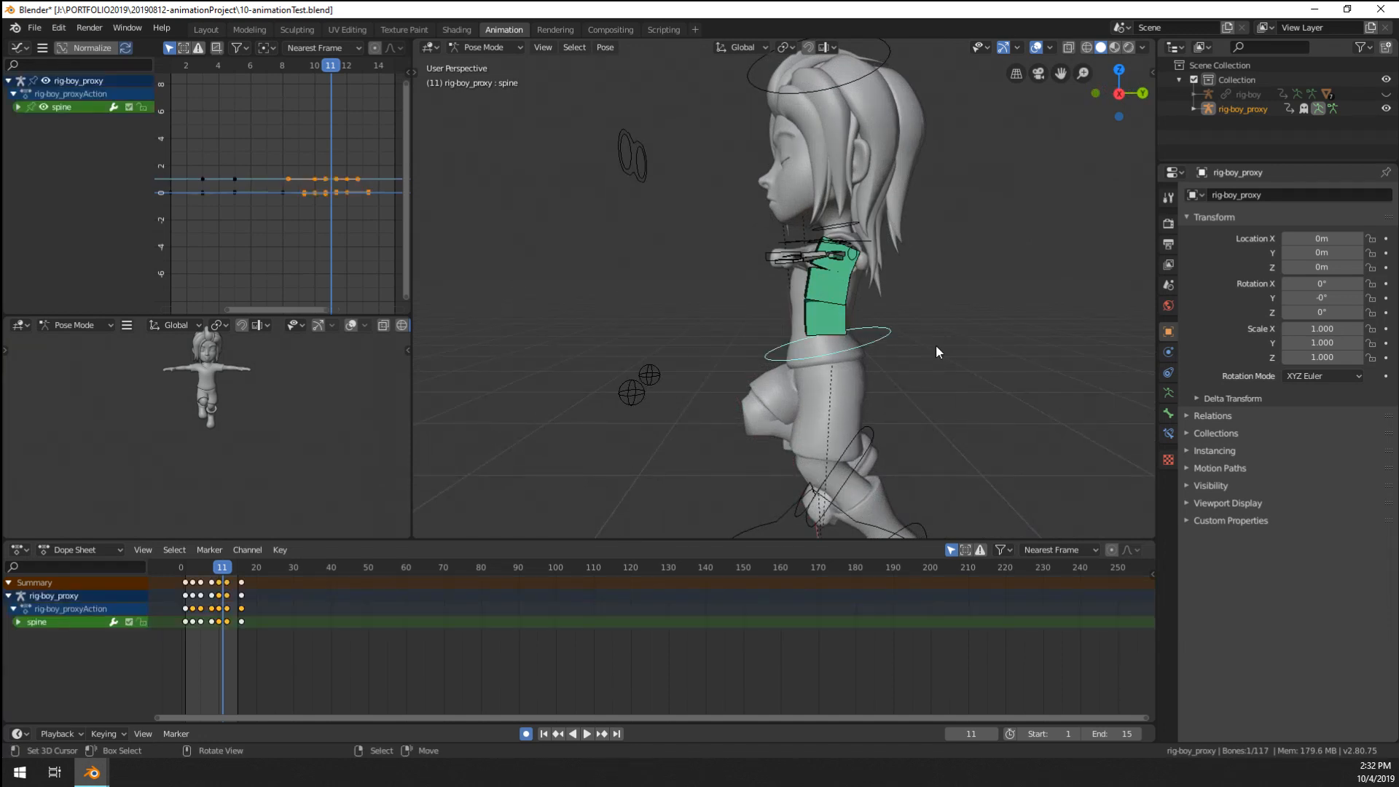
key("r")
key("Escape")
- Select both shoulder controls and try rotating them around global Z
middle_click_drag(937, 335, 825, 282)
scroll(820, 234, "up", 3)
left_click(821, 234)
left_click(814, 242, "shift")
key("r")
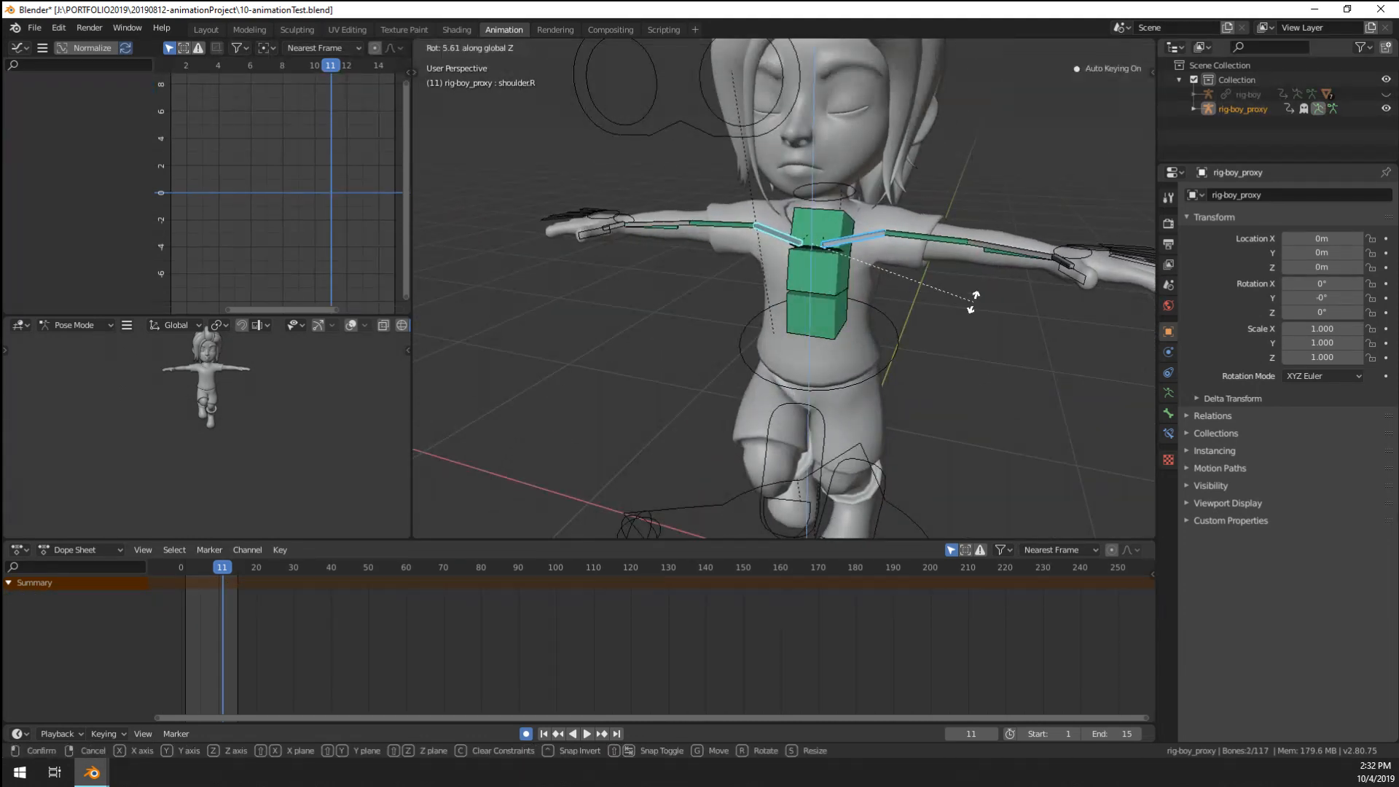
key("Escape")
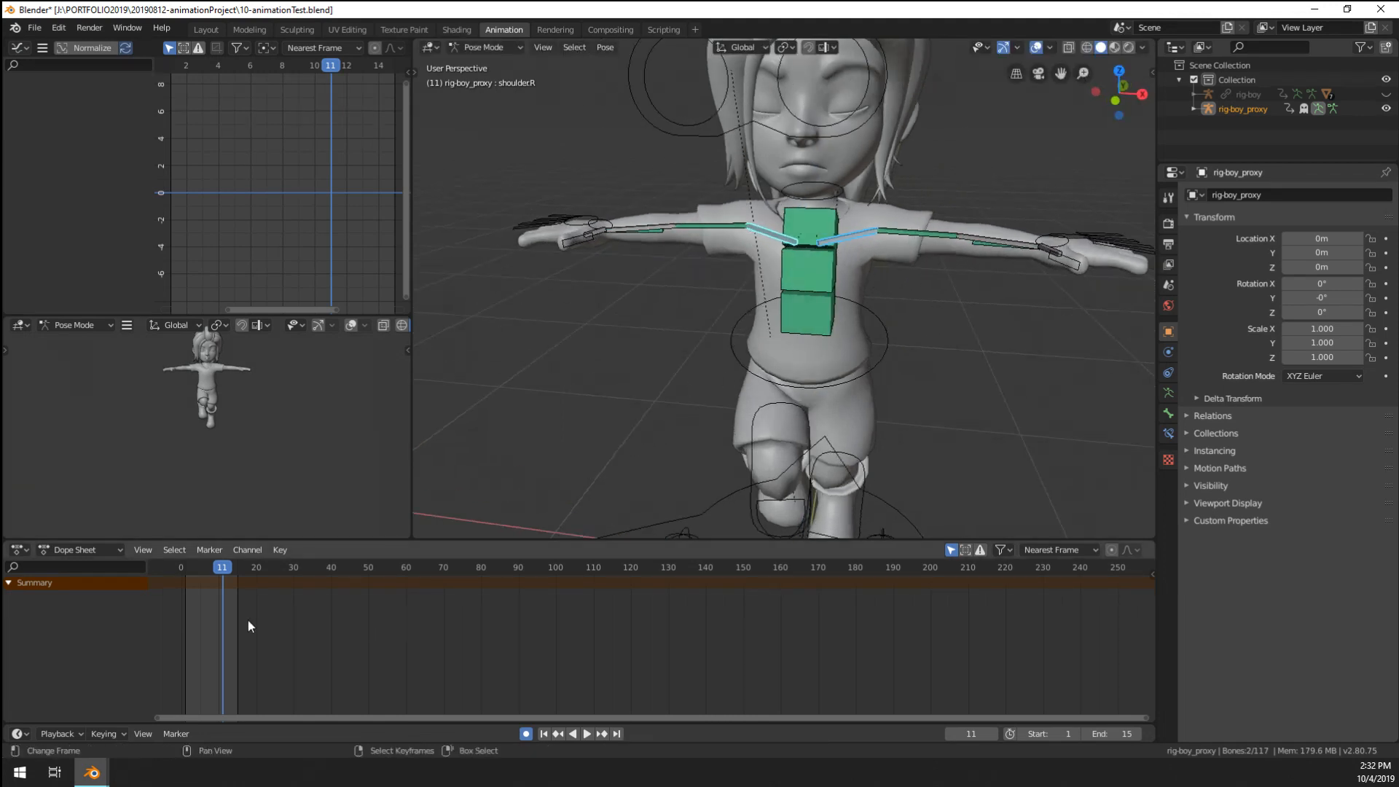
- At frame 1, rotate both shoulder controls about -16° around global Z to twist them against the stride
left_click(181, 628)
key("space")
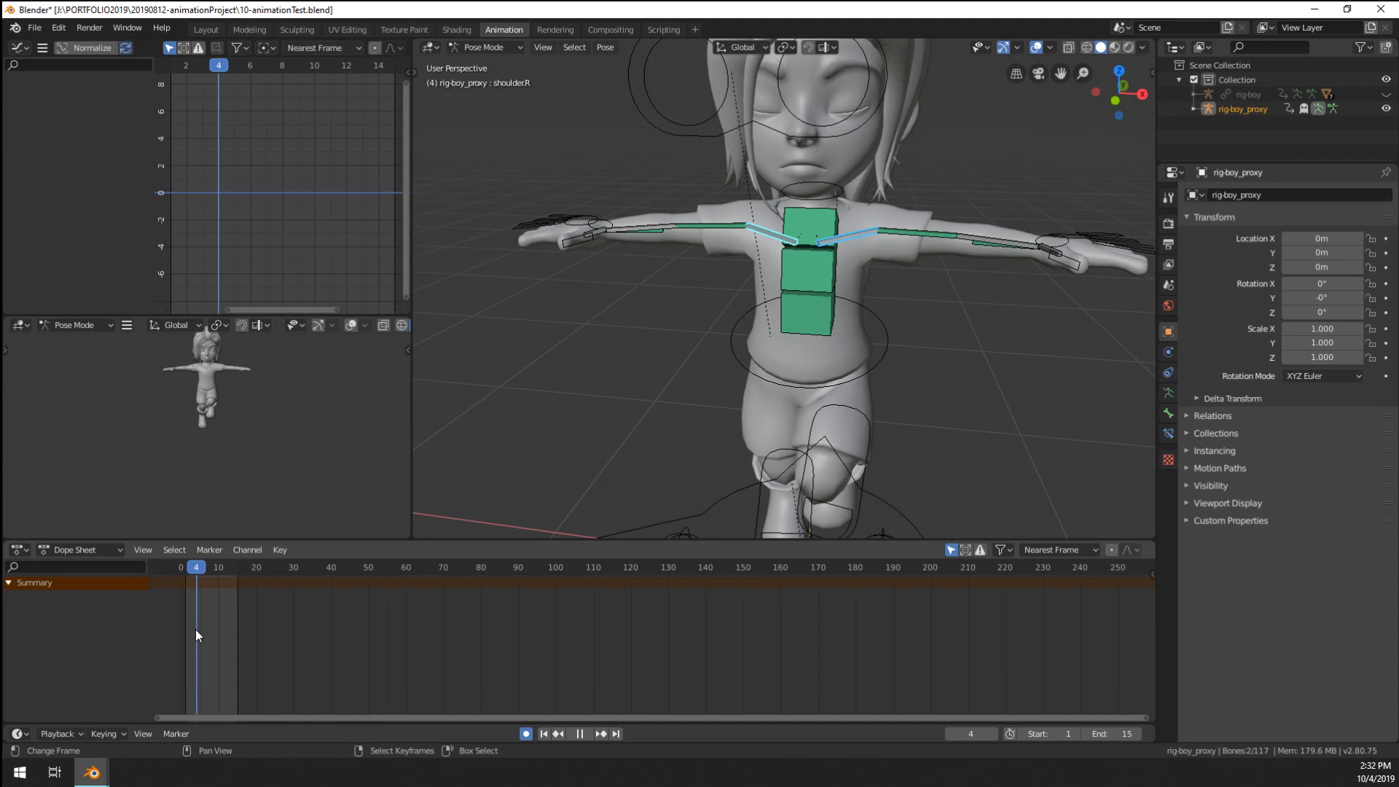
middle_click_drag(700, 408, 809, 434)
left_click_drag(188, 668, 187, 667)
key("space")
middle_click_drag(680, 408, 860, 358)
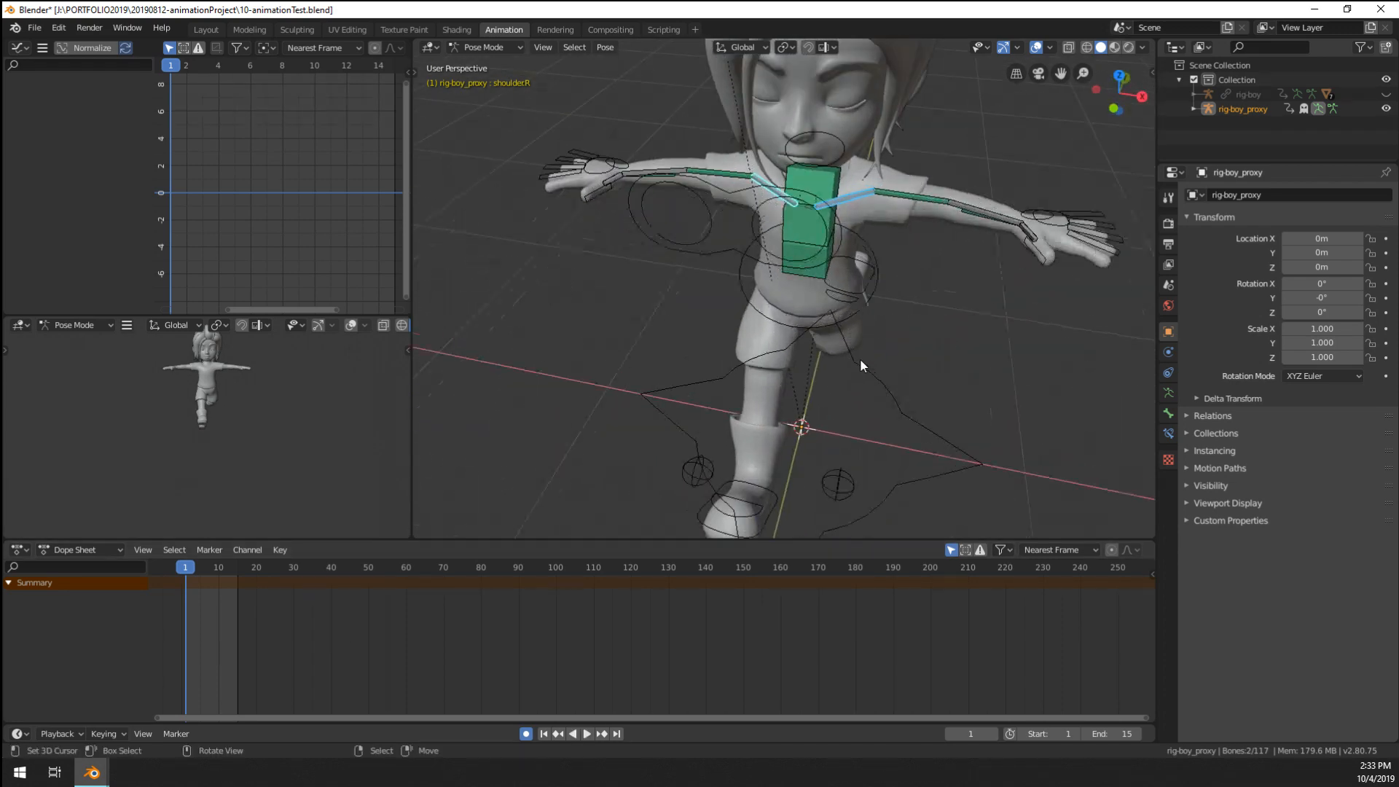
key("r")
key("z")
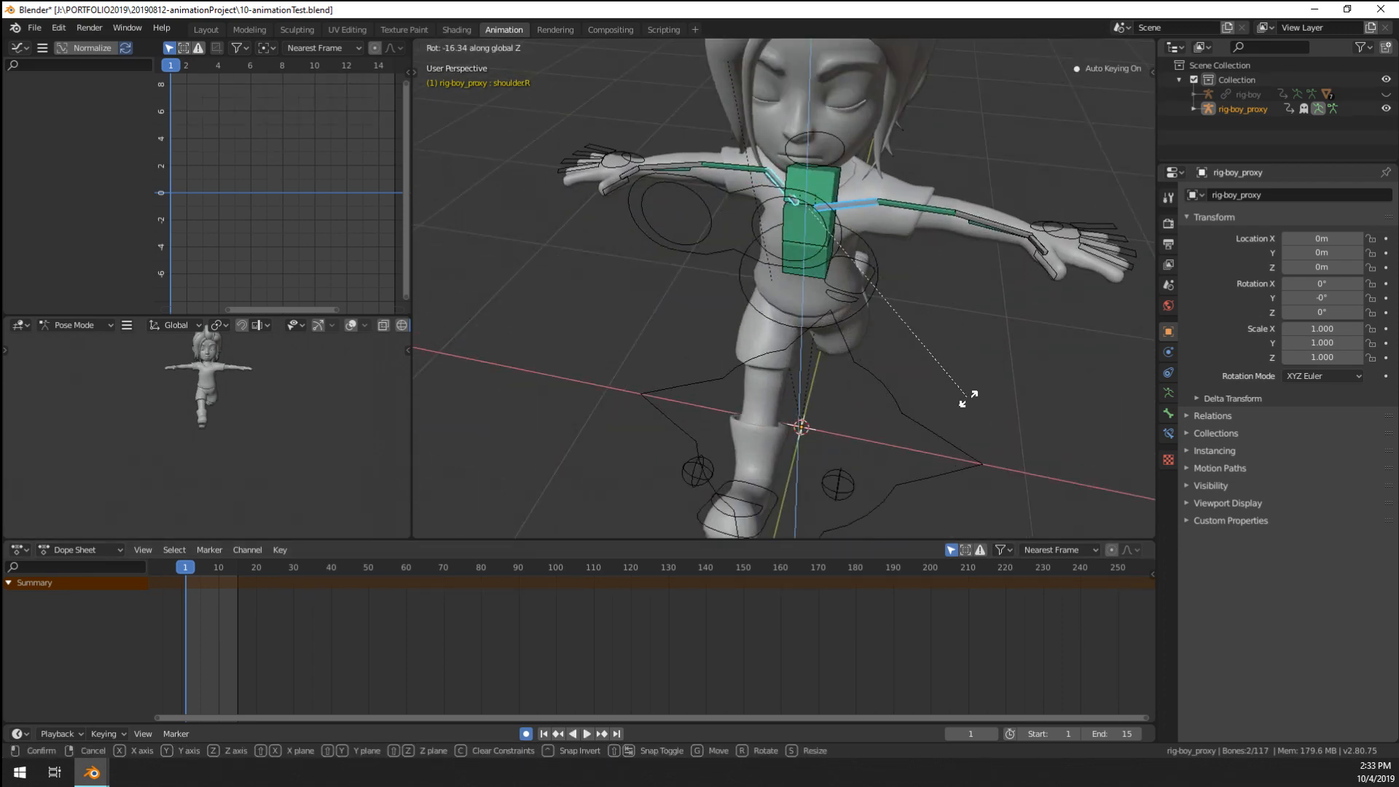
left_click(969, 398)
- Copy the shoulder controls' pose from frame 1, paste it mirrored at frame 8, and go back to frame 1
middle_click_drag(969, 399, 925, 357)
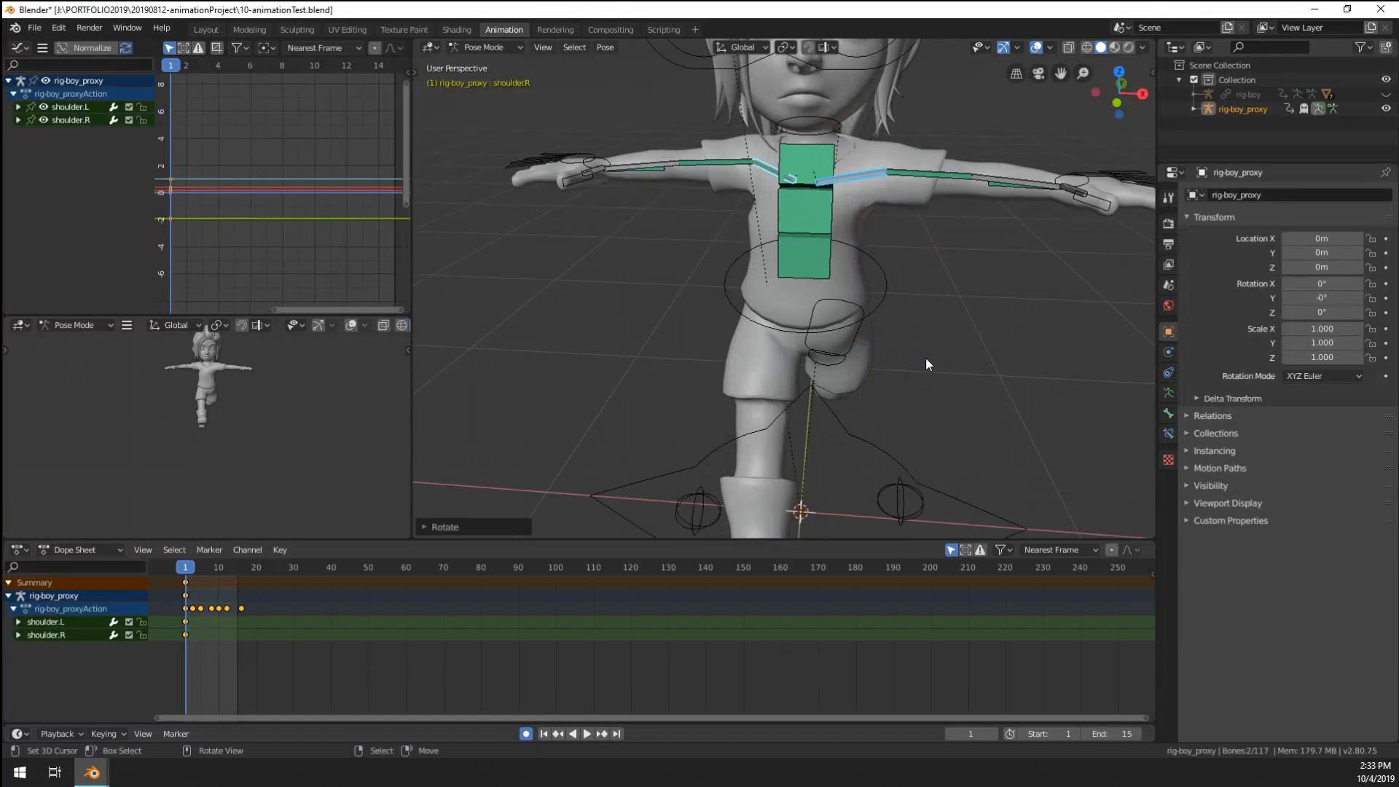
scroll(925, 357, "down", 1)
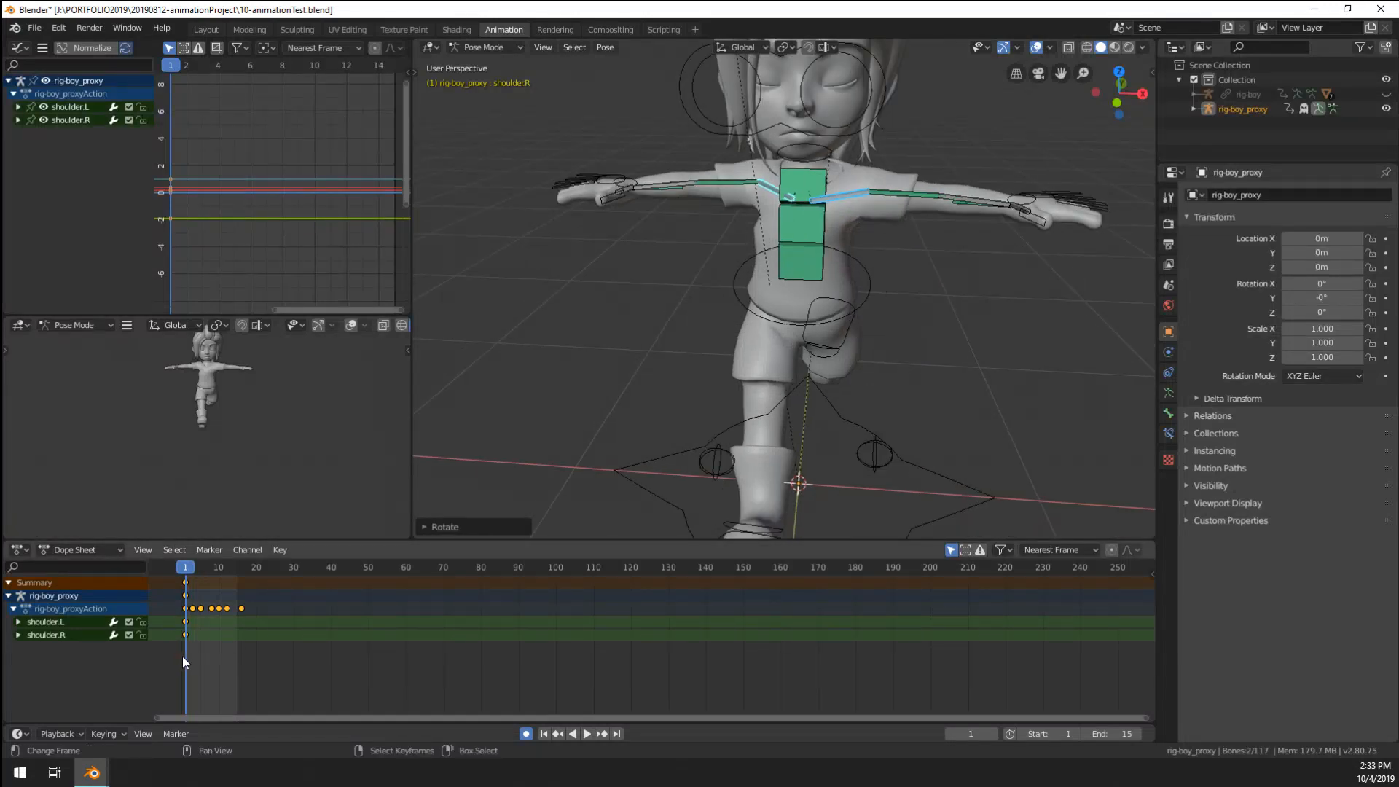
key("space")
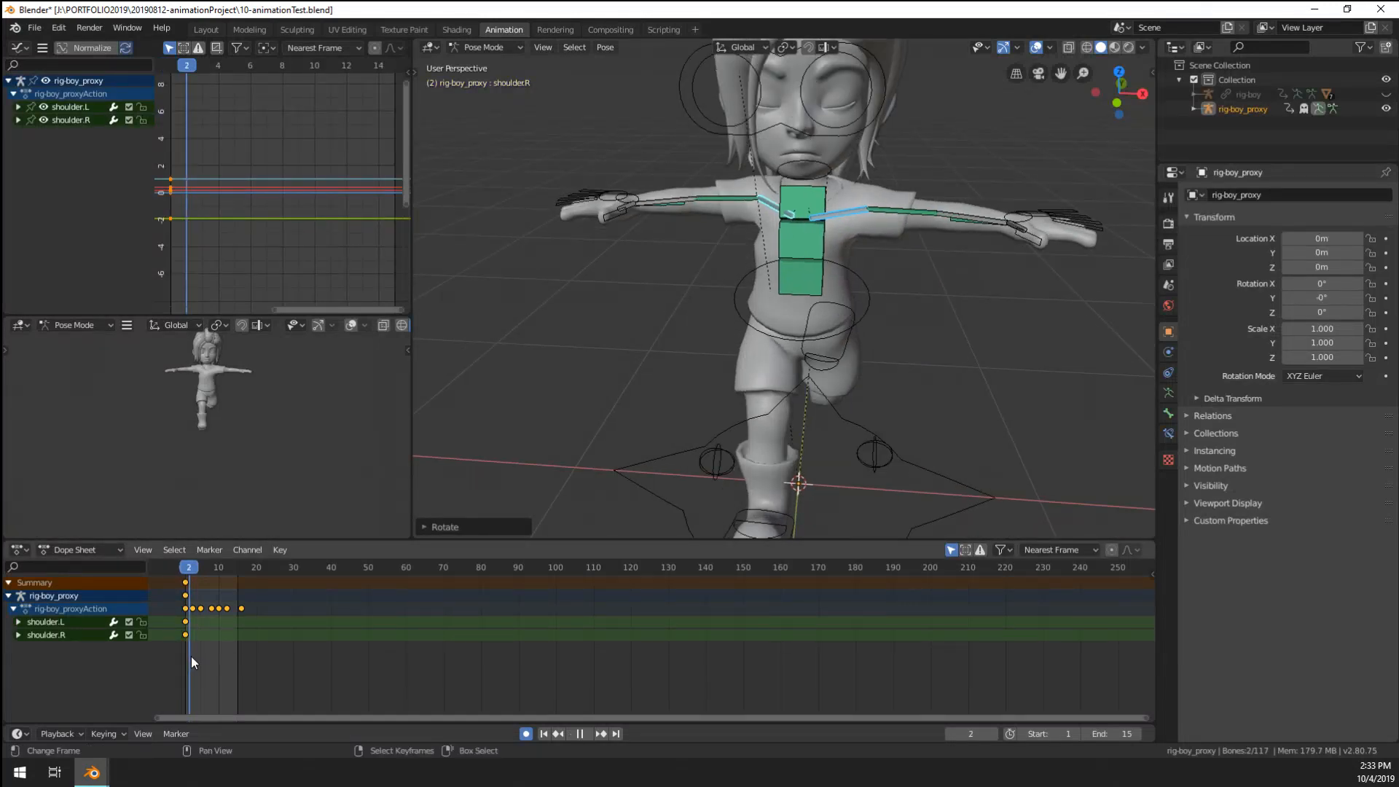
key("space")
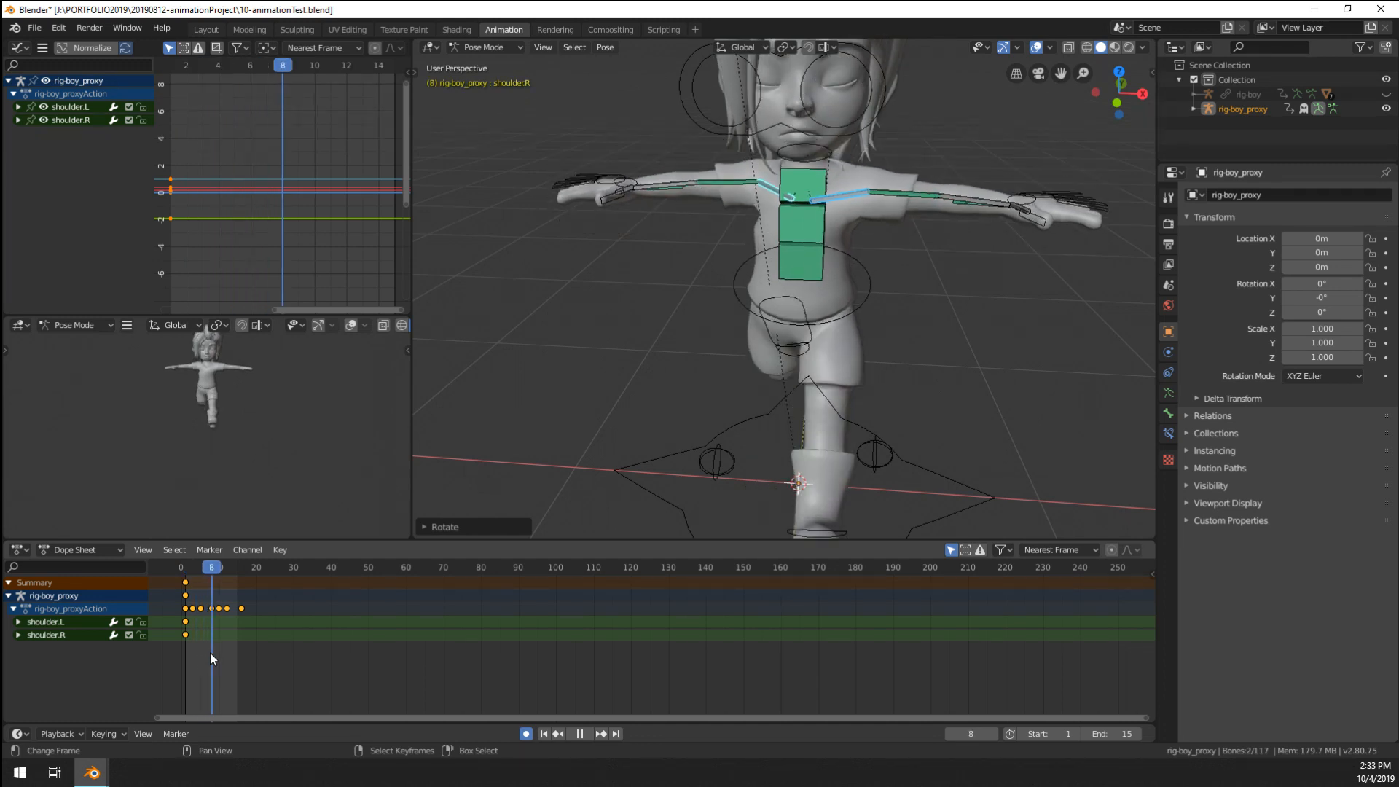
middle_click_drag(859, 418, 878, 386)
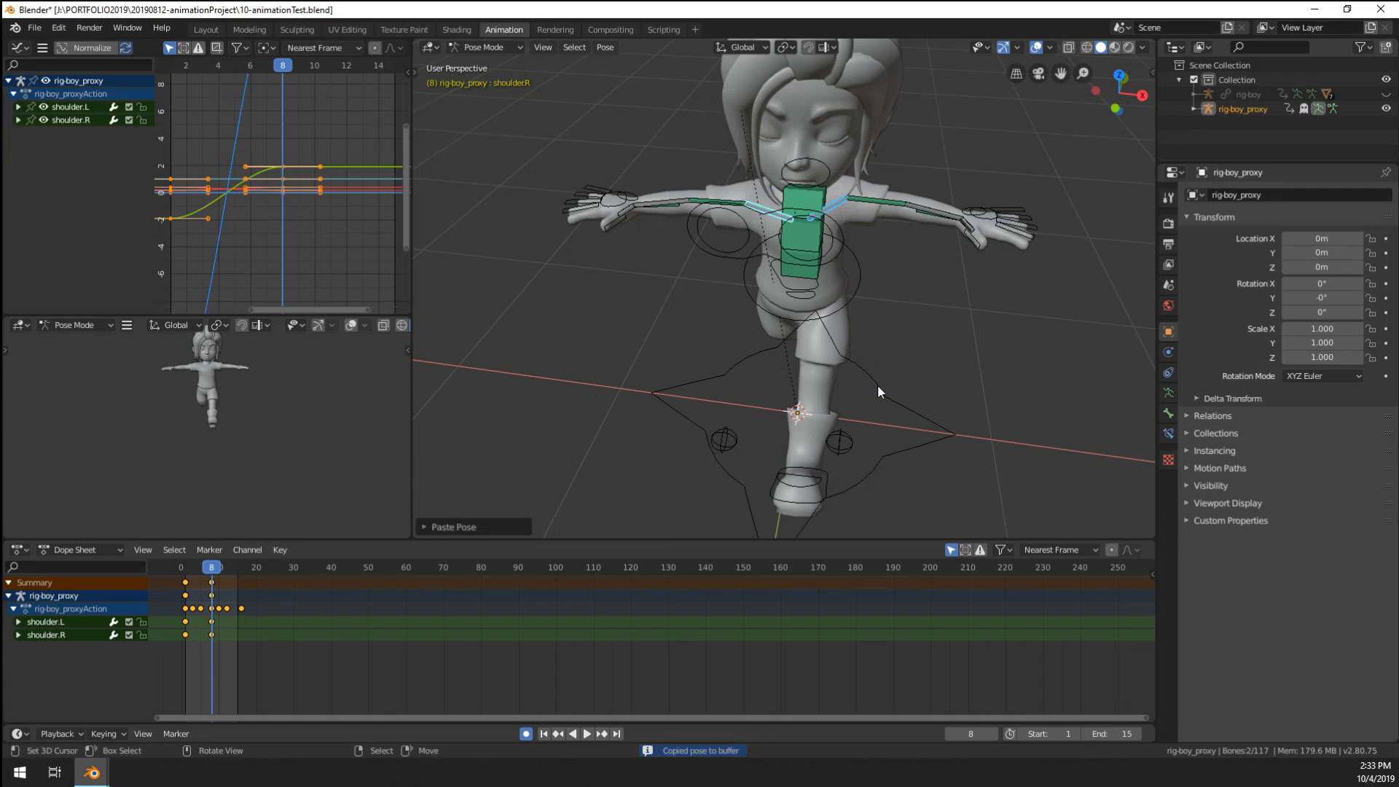
scroll(878, 385, "up", 3)
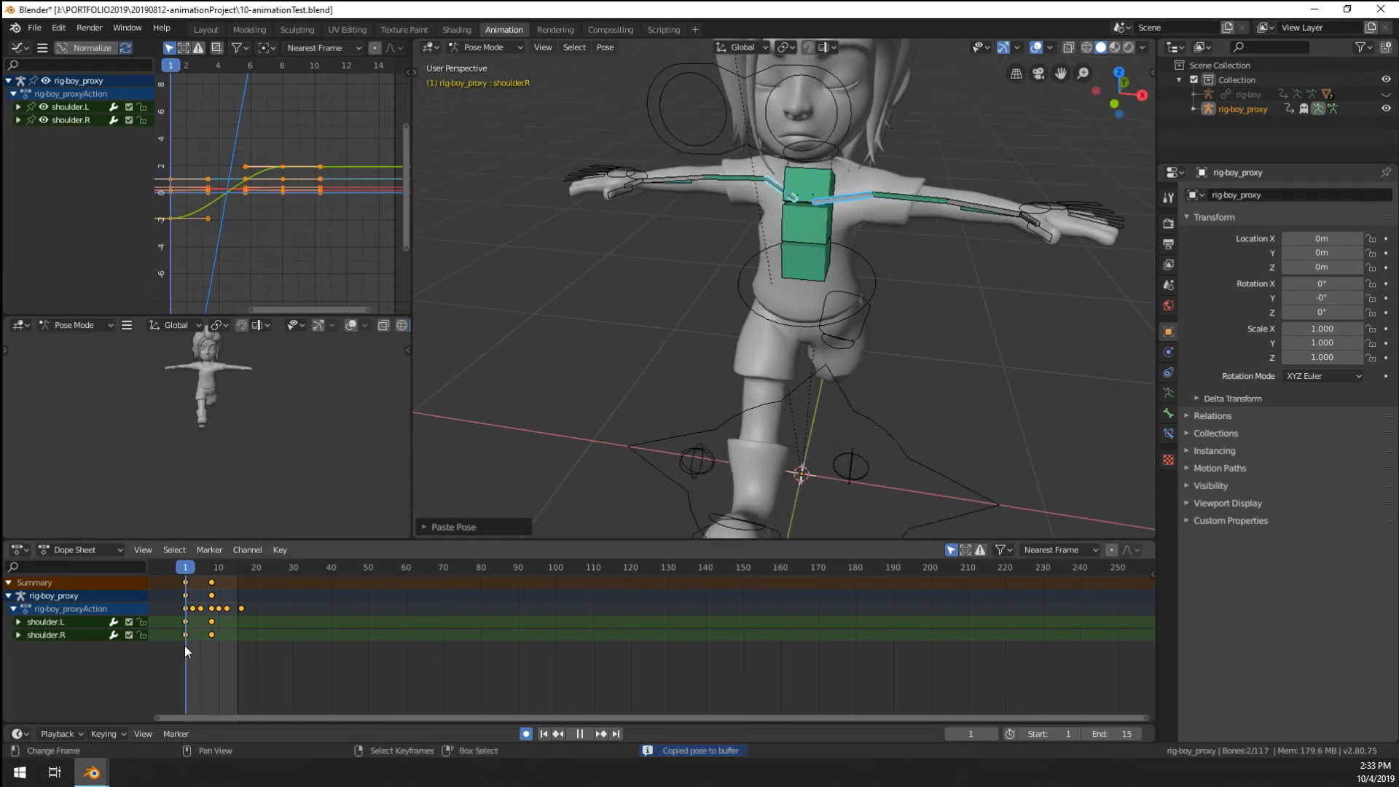
- Copy the shoulder controls' pose from frame 1 and paste it at frame 16 to close the loop
key("space")
mouse_move(187, 645)
left_mouse_down()
mouse_move(238, 650)
mouse_move(188, 650)
left_mouse_up()
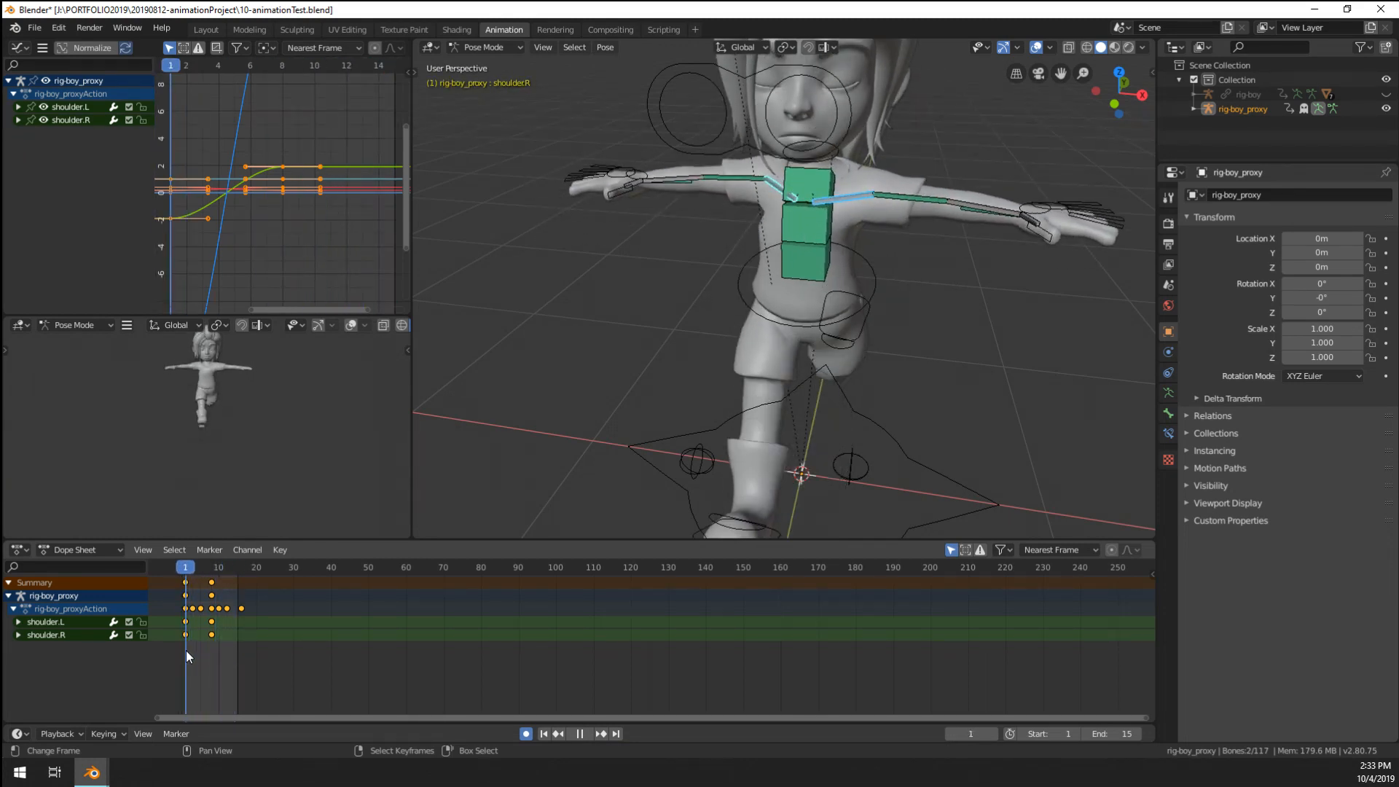
key("ctrl+c")
left_click(236, 651)
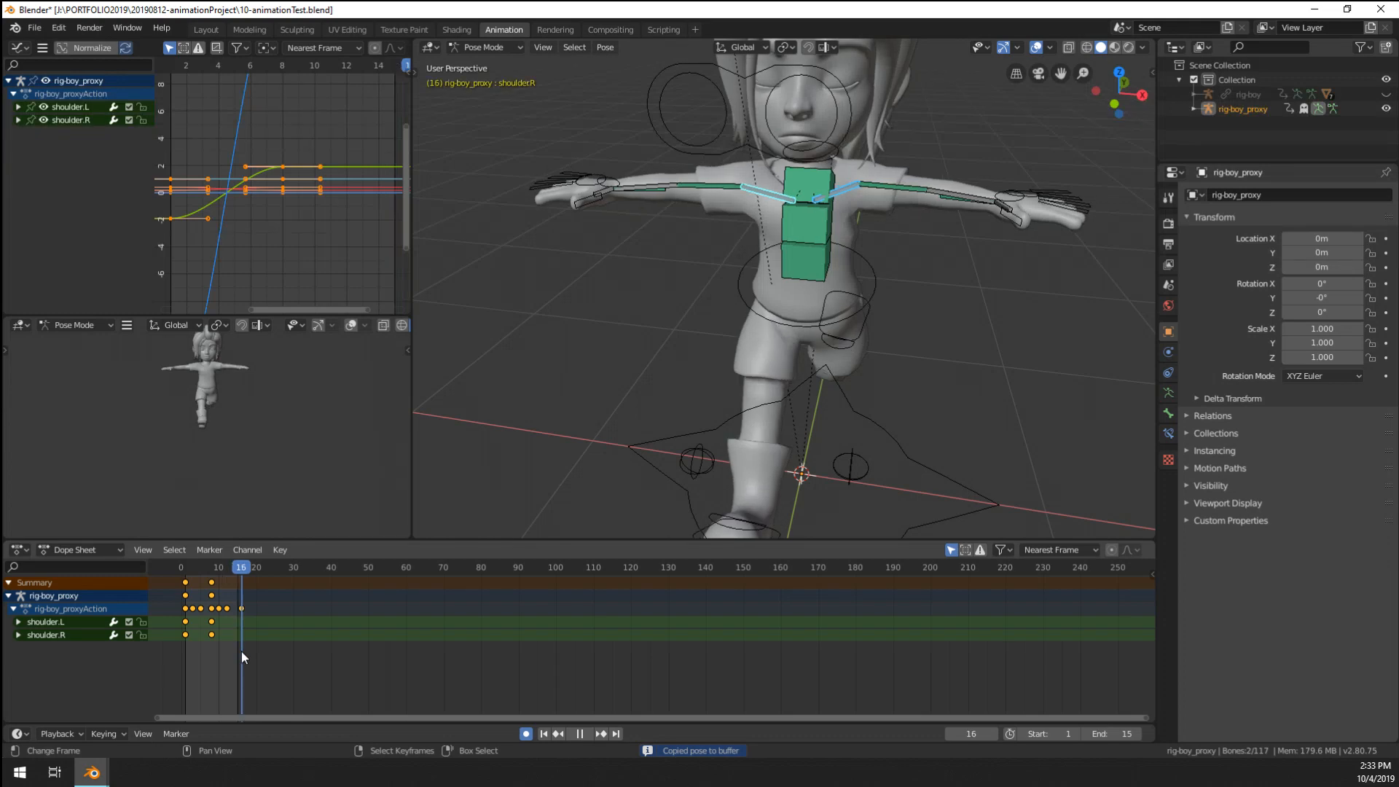
key("ctrl+v")
- Play the run cycle with the viewport overlays hidden and examine the shoulder twist from the front and an angle
key("space")
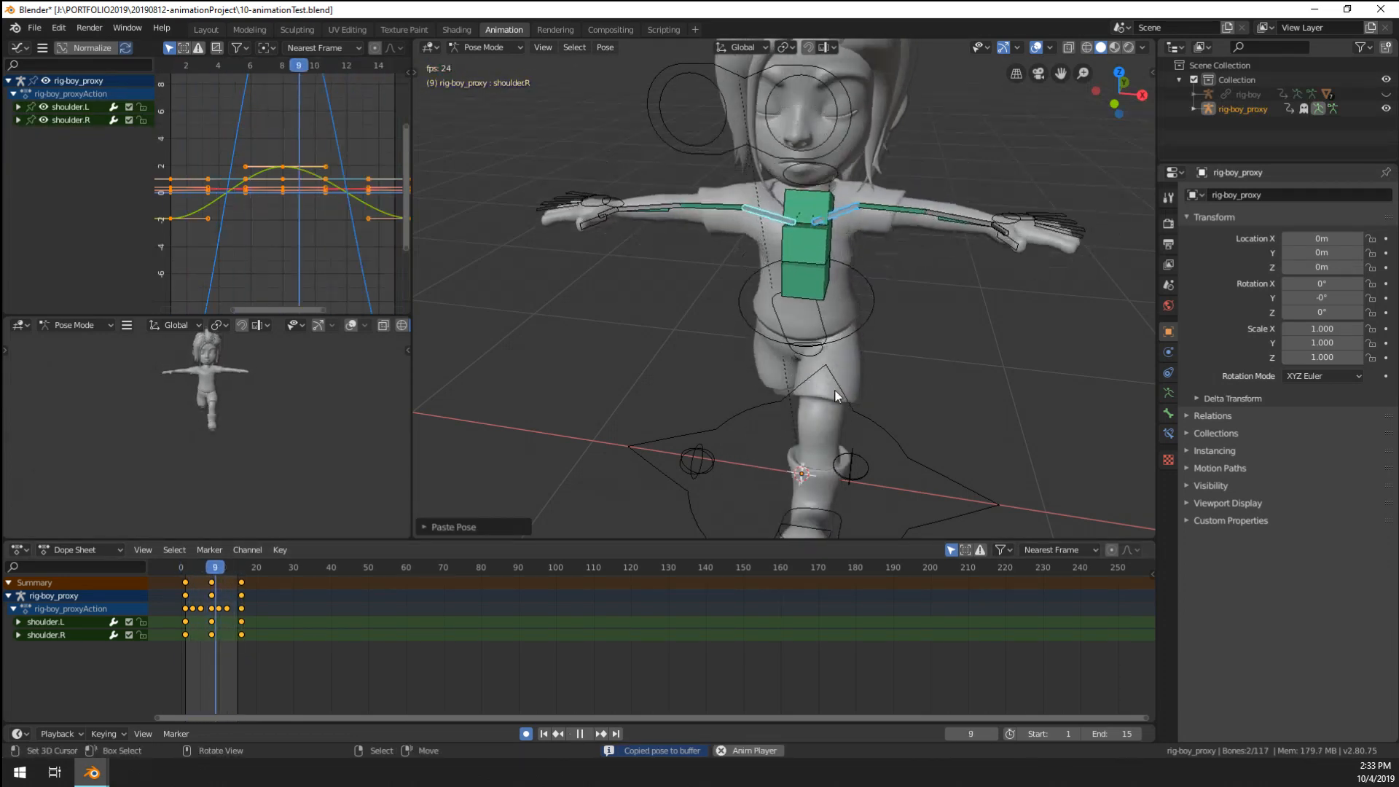
middle_click_drag(835, 391, 802, 306)
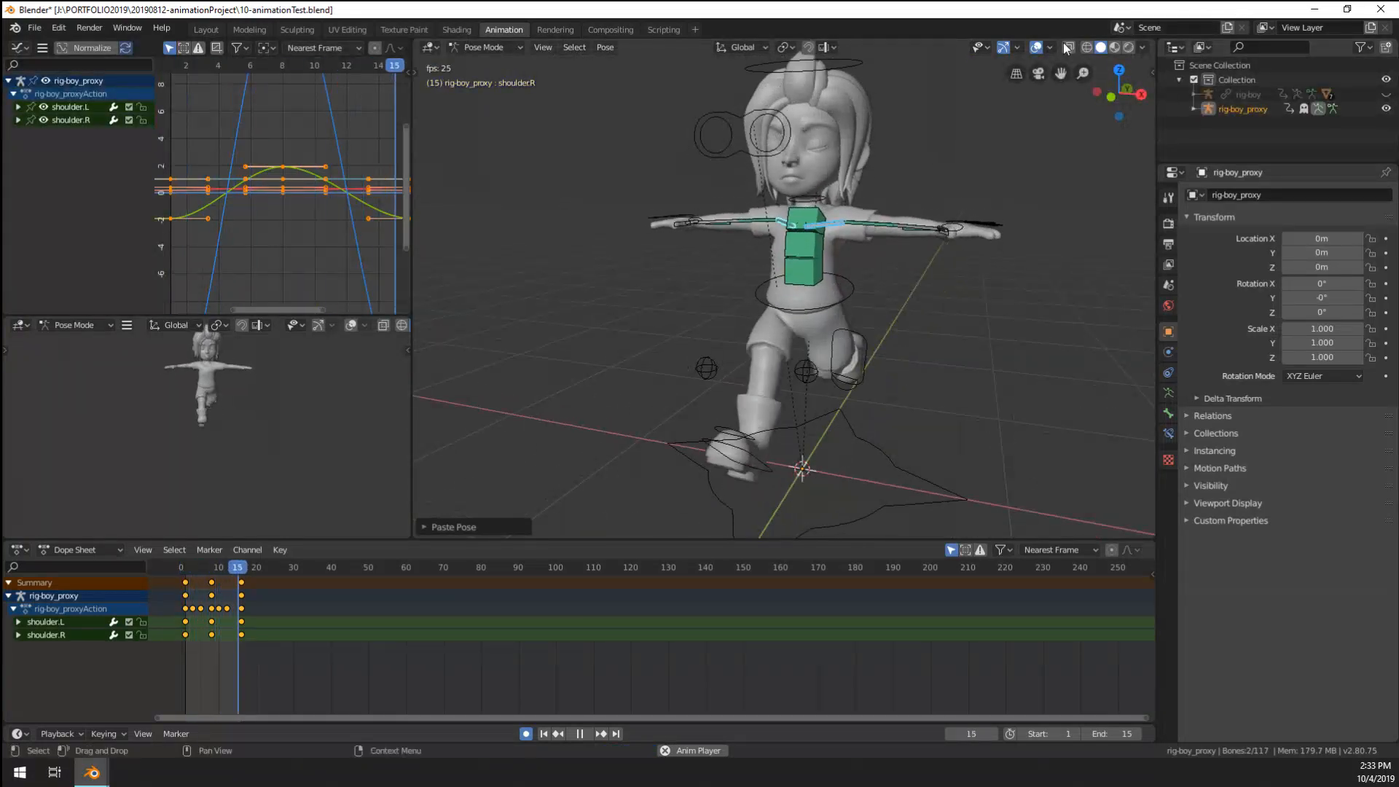
left_click(1037, 47)
middle_click_drag(838, 237, 932, 249)
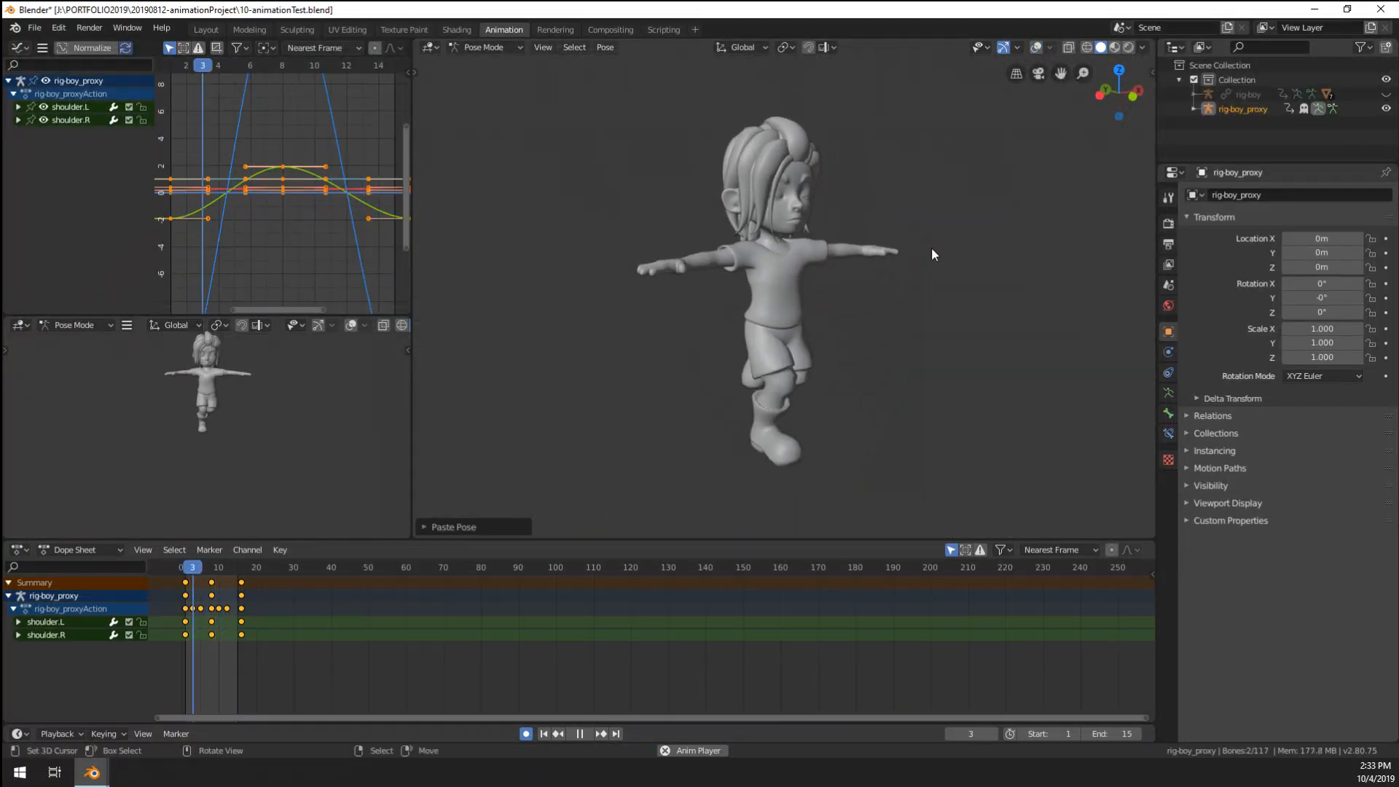
- Normalize the shoulder animation curves in the Graph Editor and frame them all
key("Home")
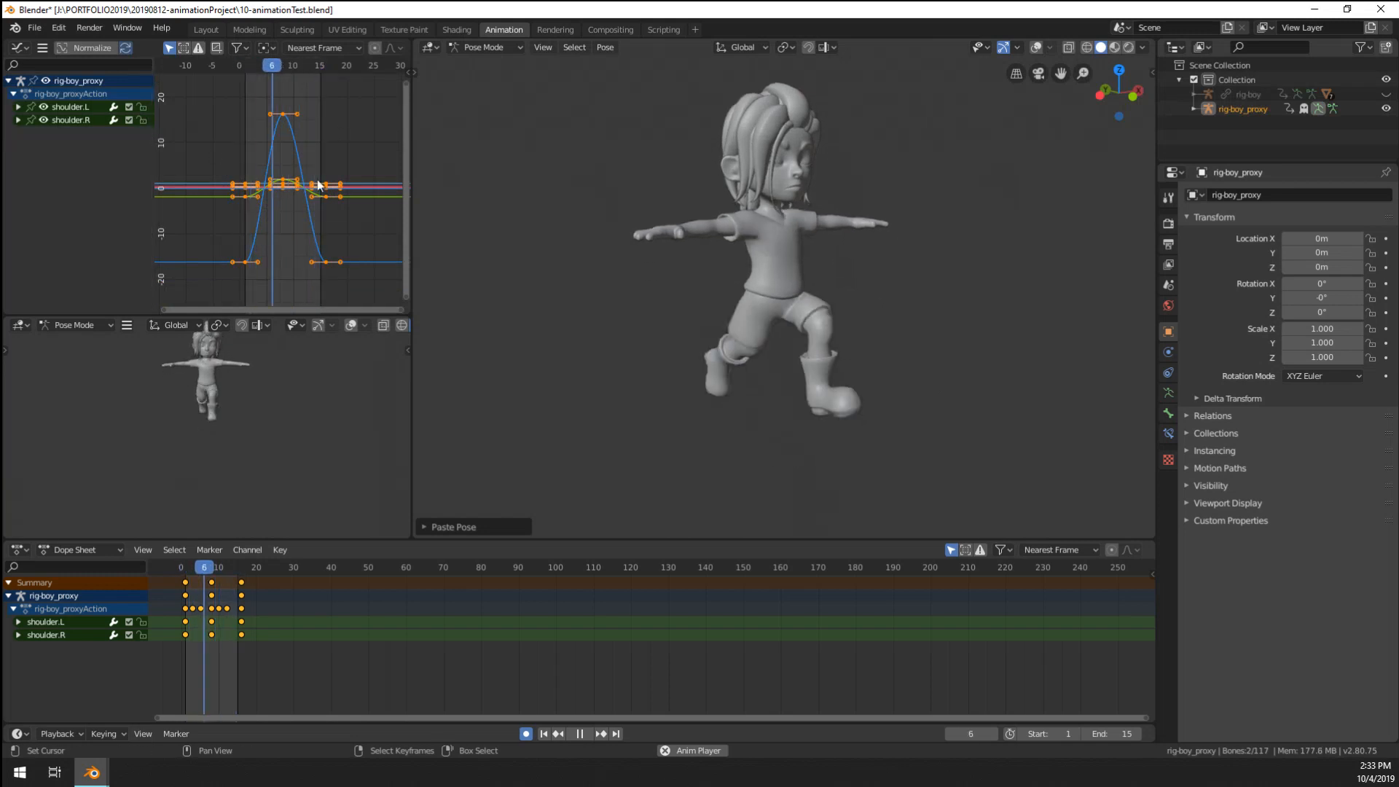
scroll(284, 163, "down", 1)
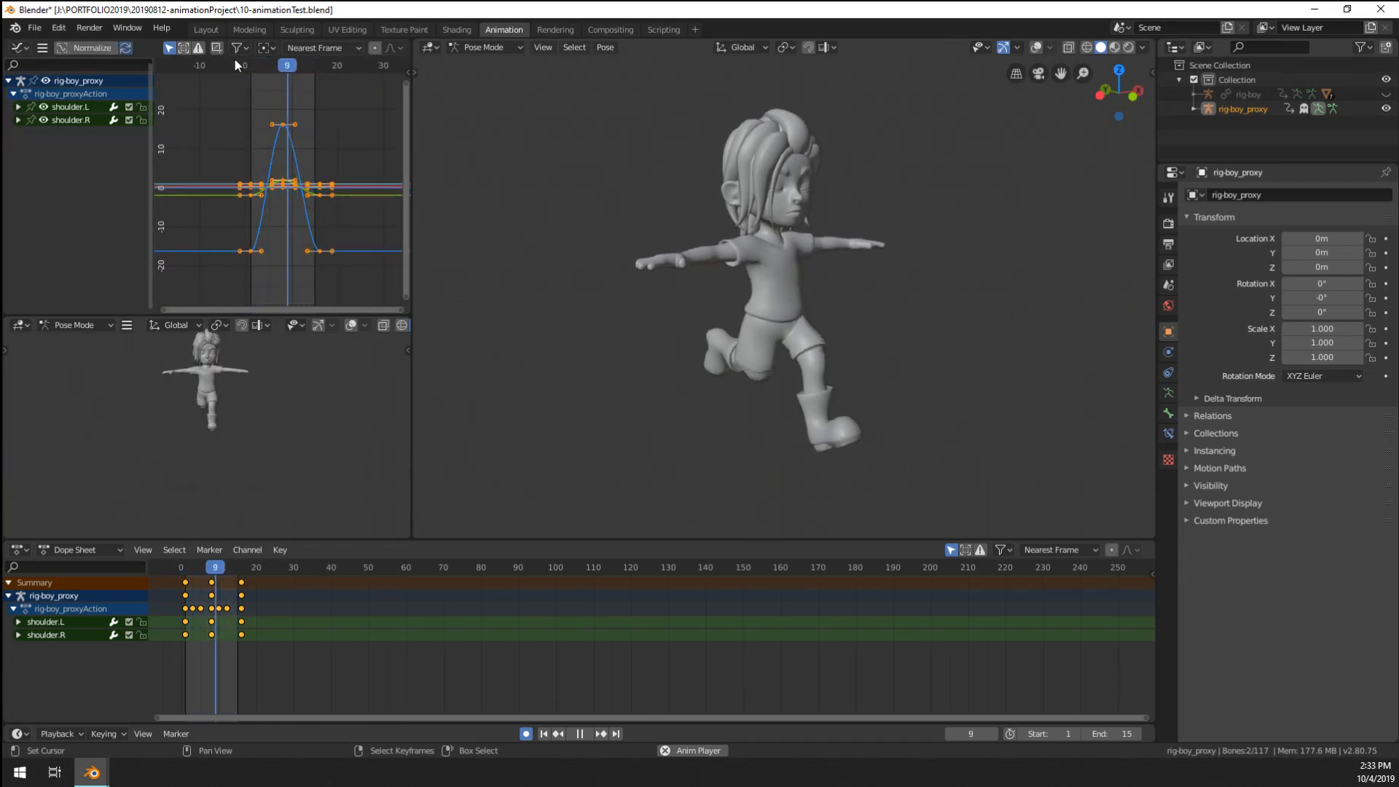
left_click(98, 51)
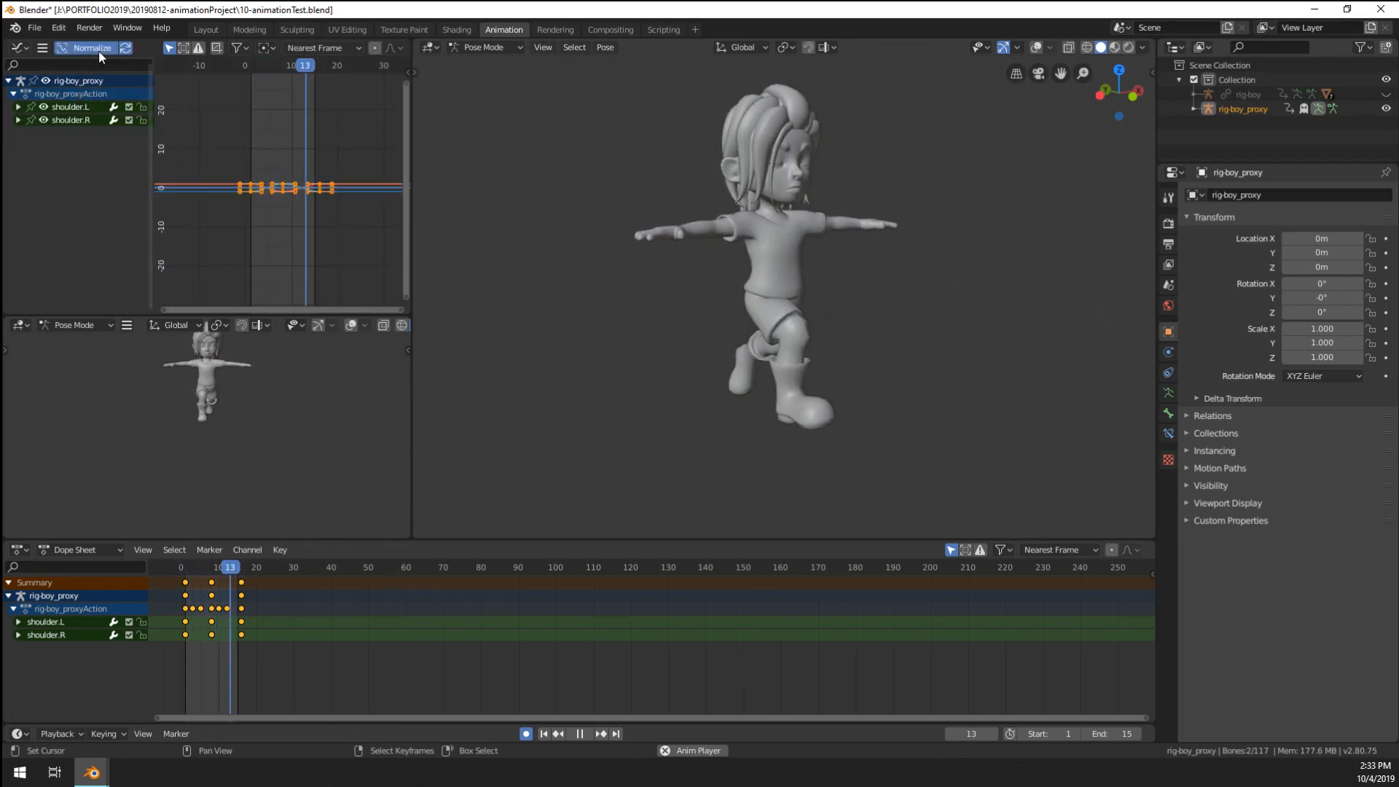
key("Home")
key("Home")
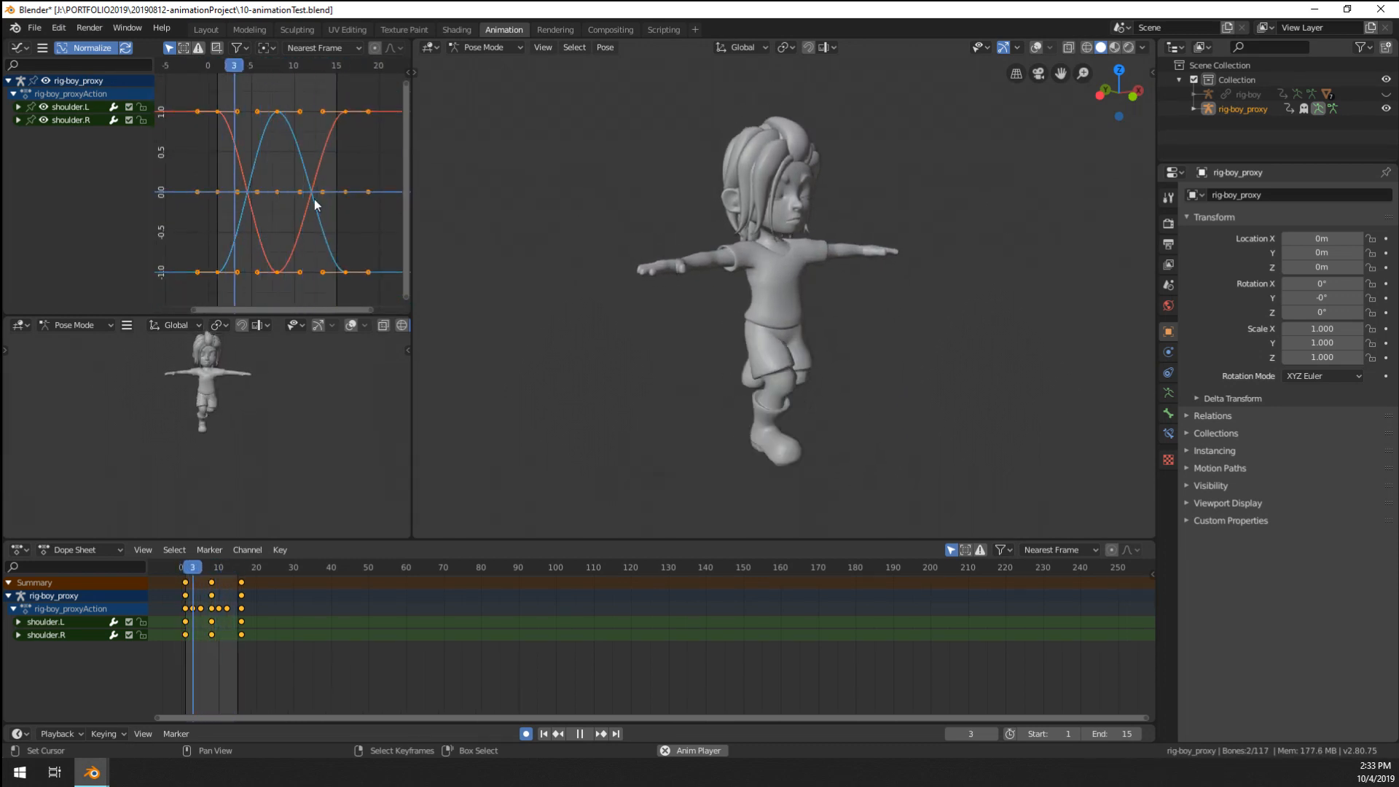
- Examine the playing run cycle around to the side, pausing and resuming playback
middle_click_drag(758, 285, 785, 313)
key("space")
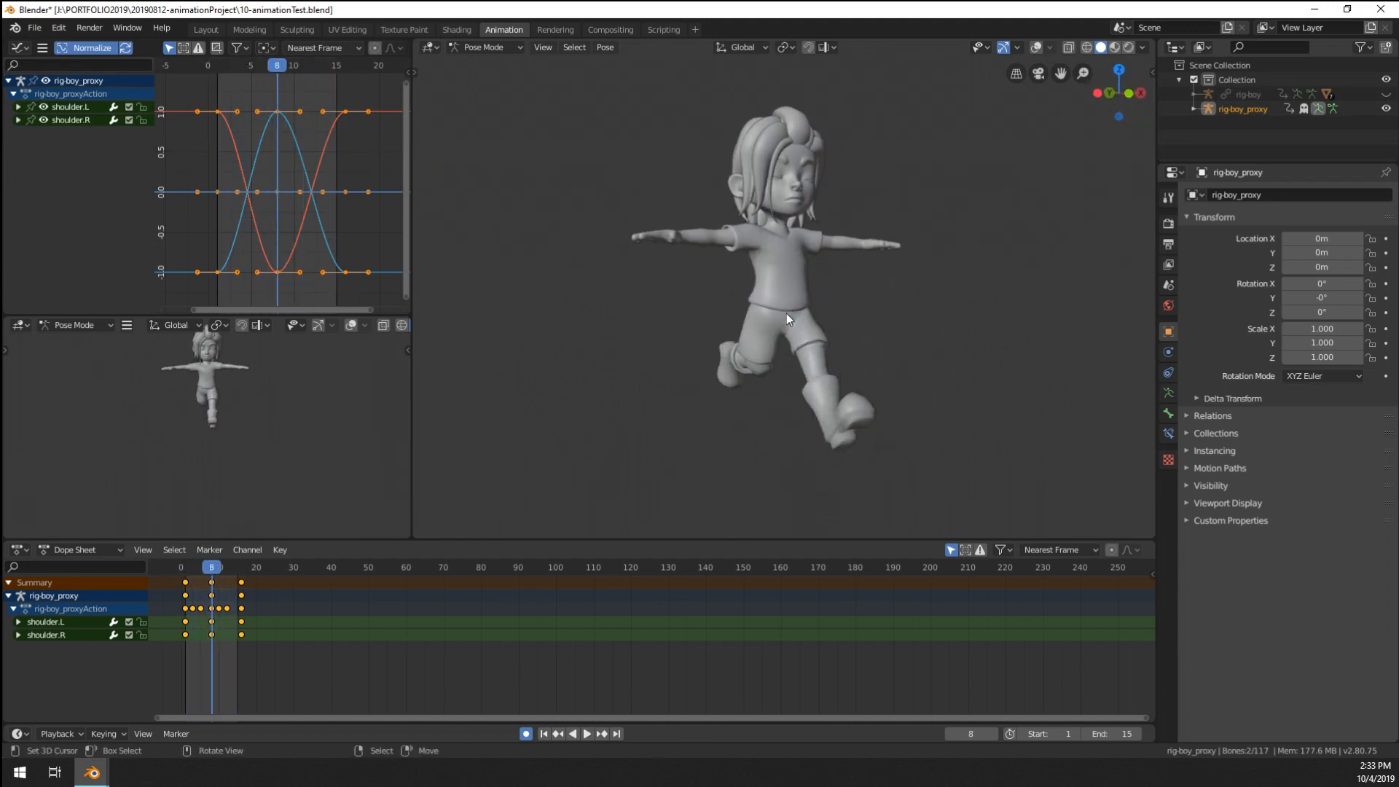
key("space")
middle_click_drag(798, 253, 846, 249)
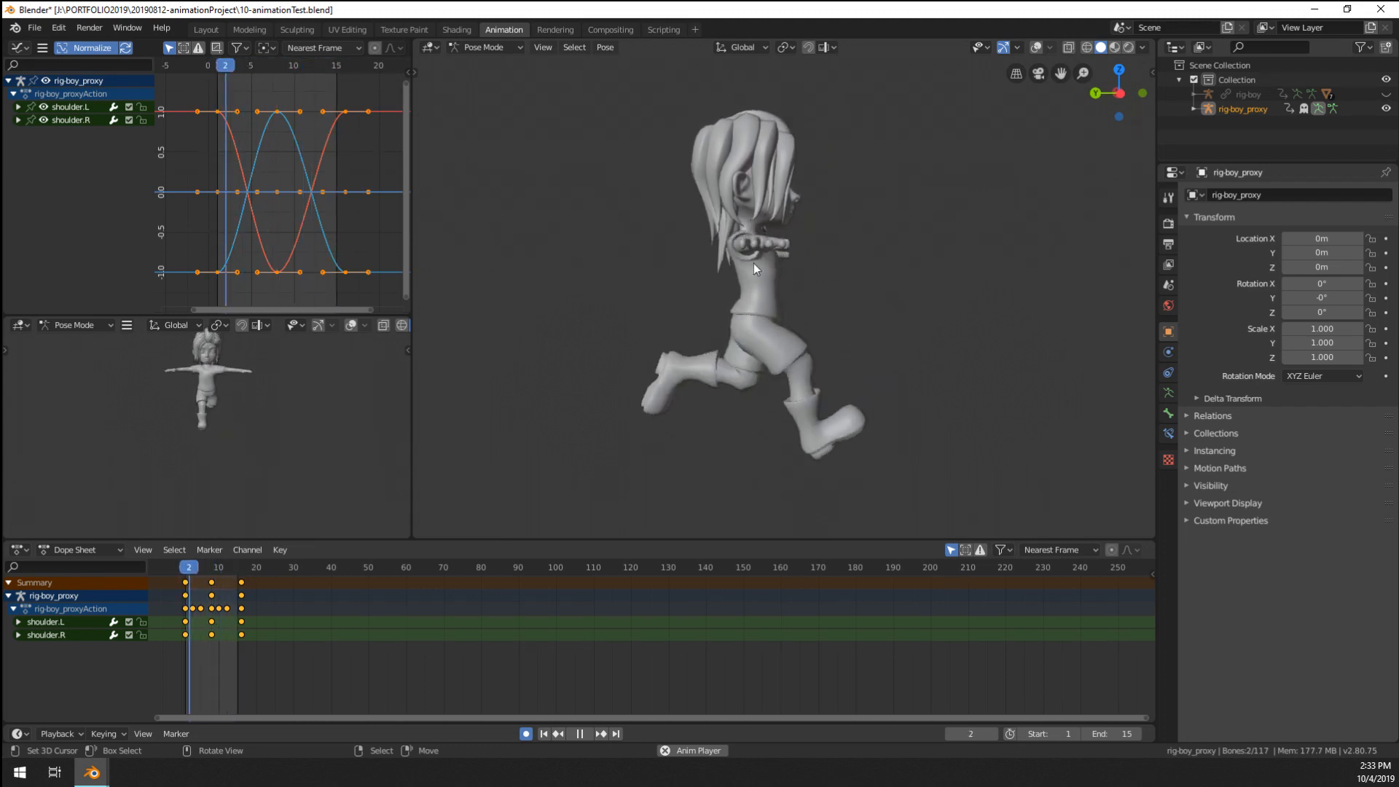
- Show the curves of all rig bones and set the handles of the frame 16 keyframes to Free
key("a")
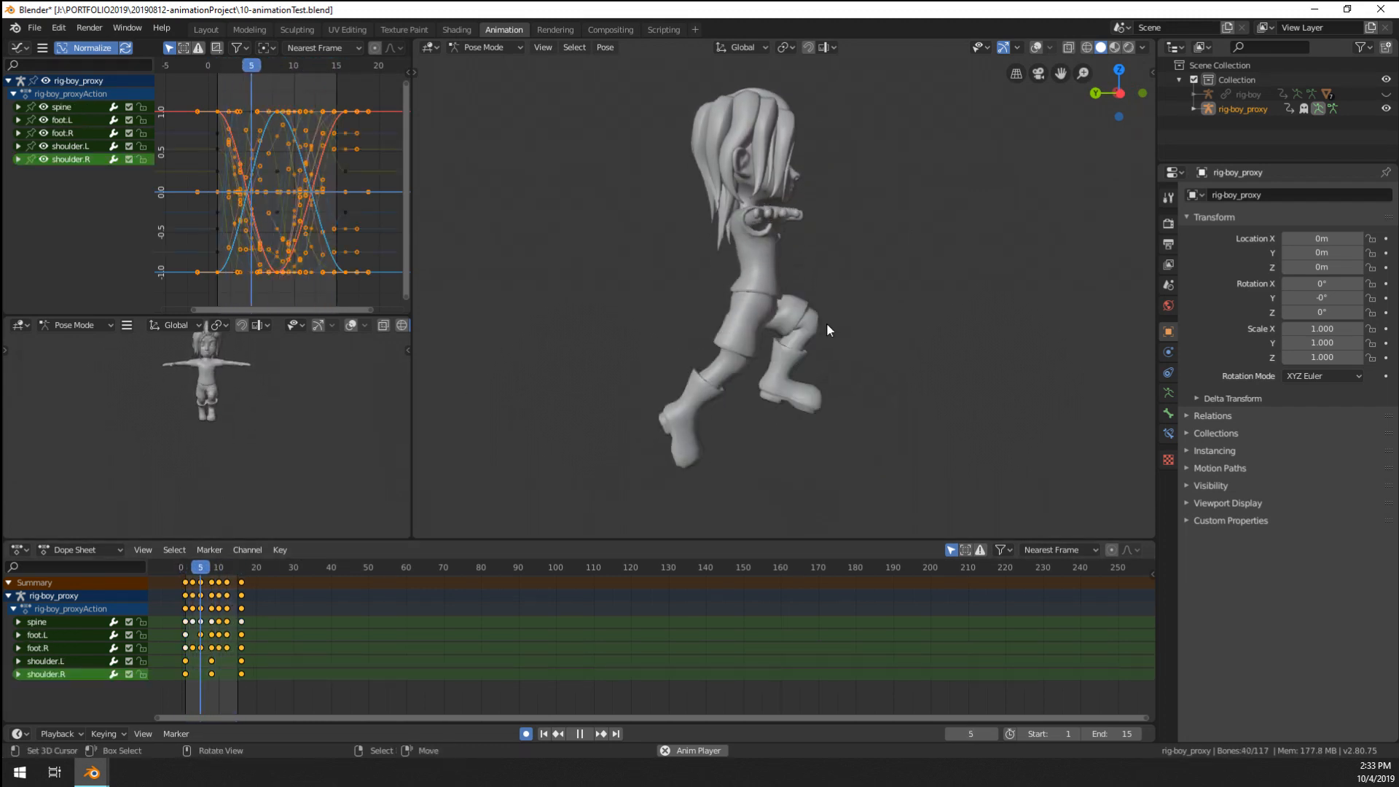
key("Home")
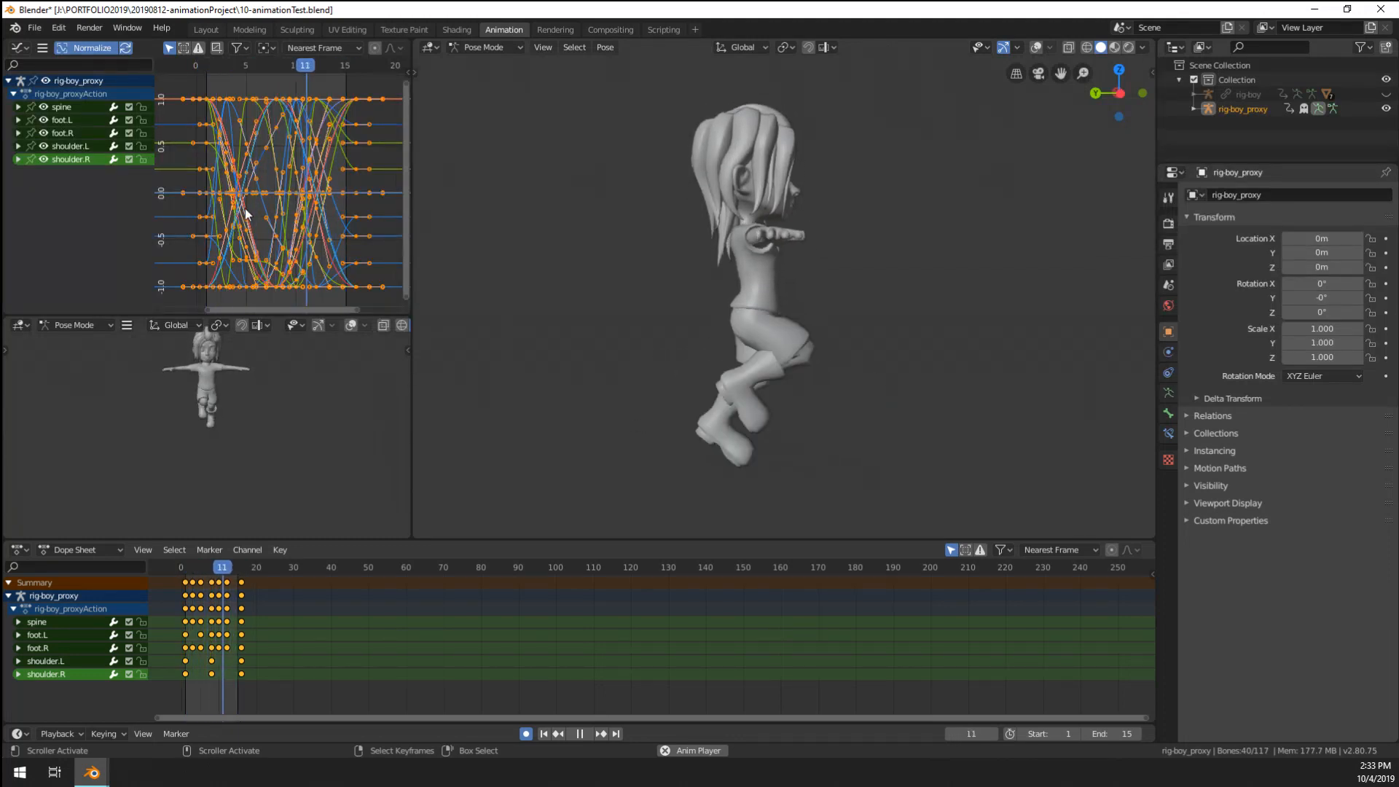
scroll(331, 182, "up", 1)
key("Home")
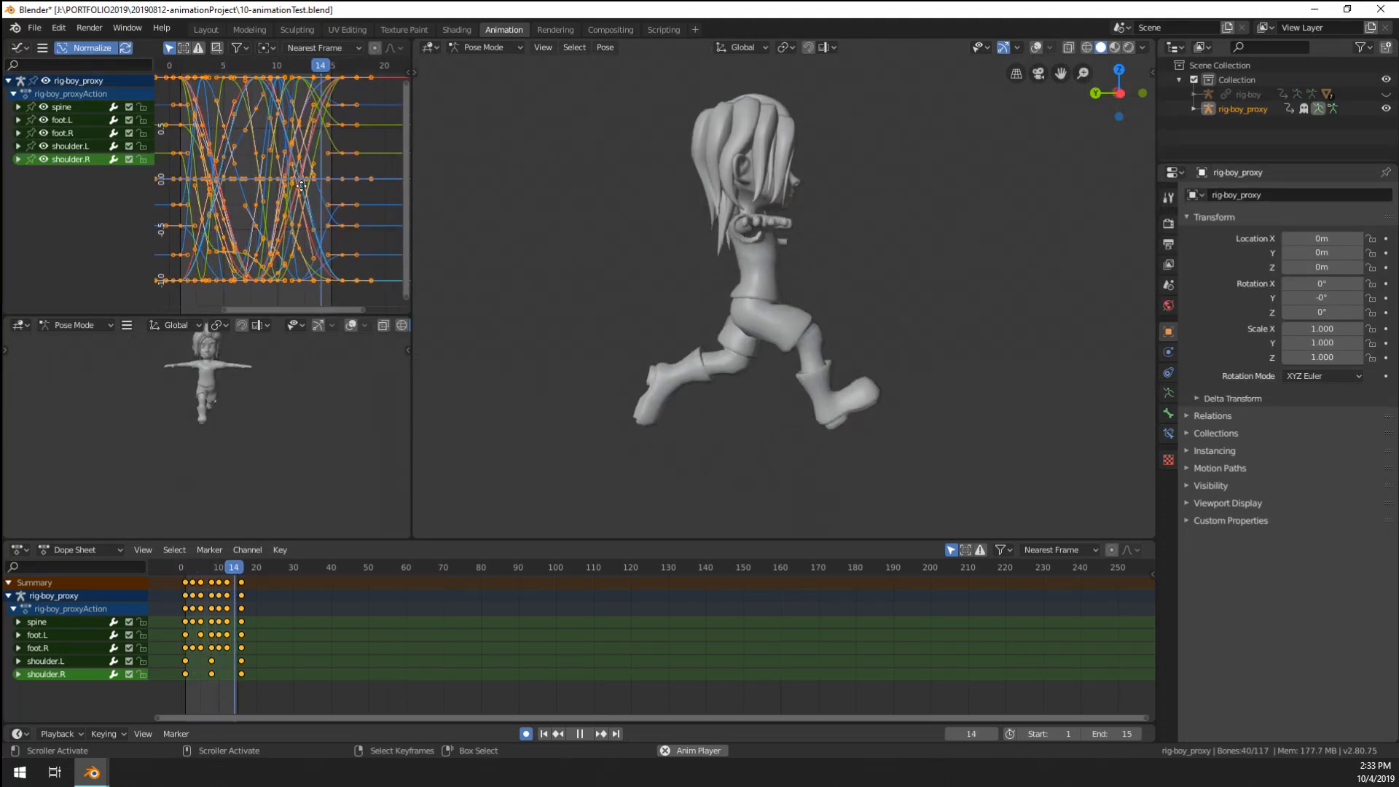
left_click(348, 138)
left_click_drag(362, 90, 330, 281)
key("v")
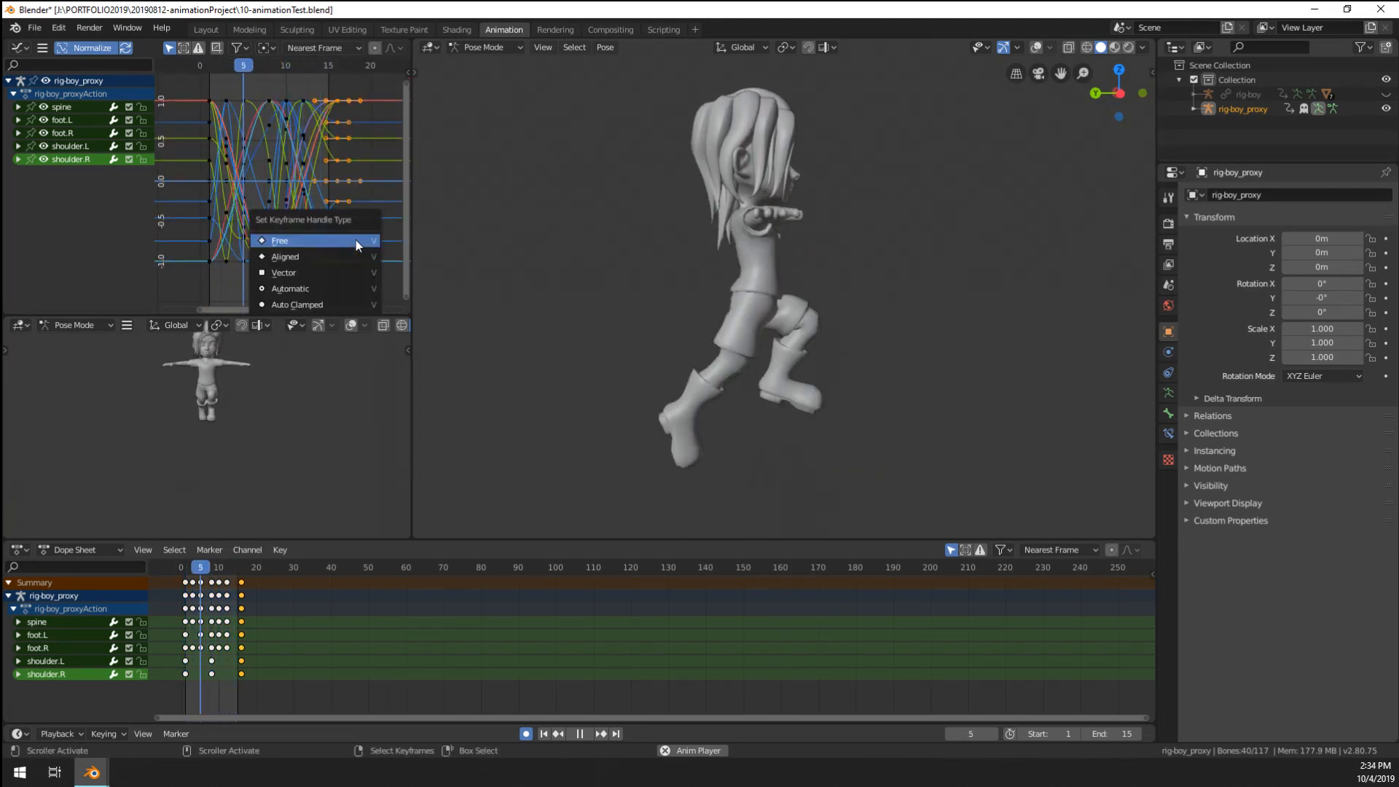
left_click(355, 240)
- Try Vector handles on the keyframes at frame 16 and at frame 1
key("v")
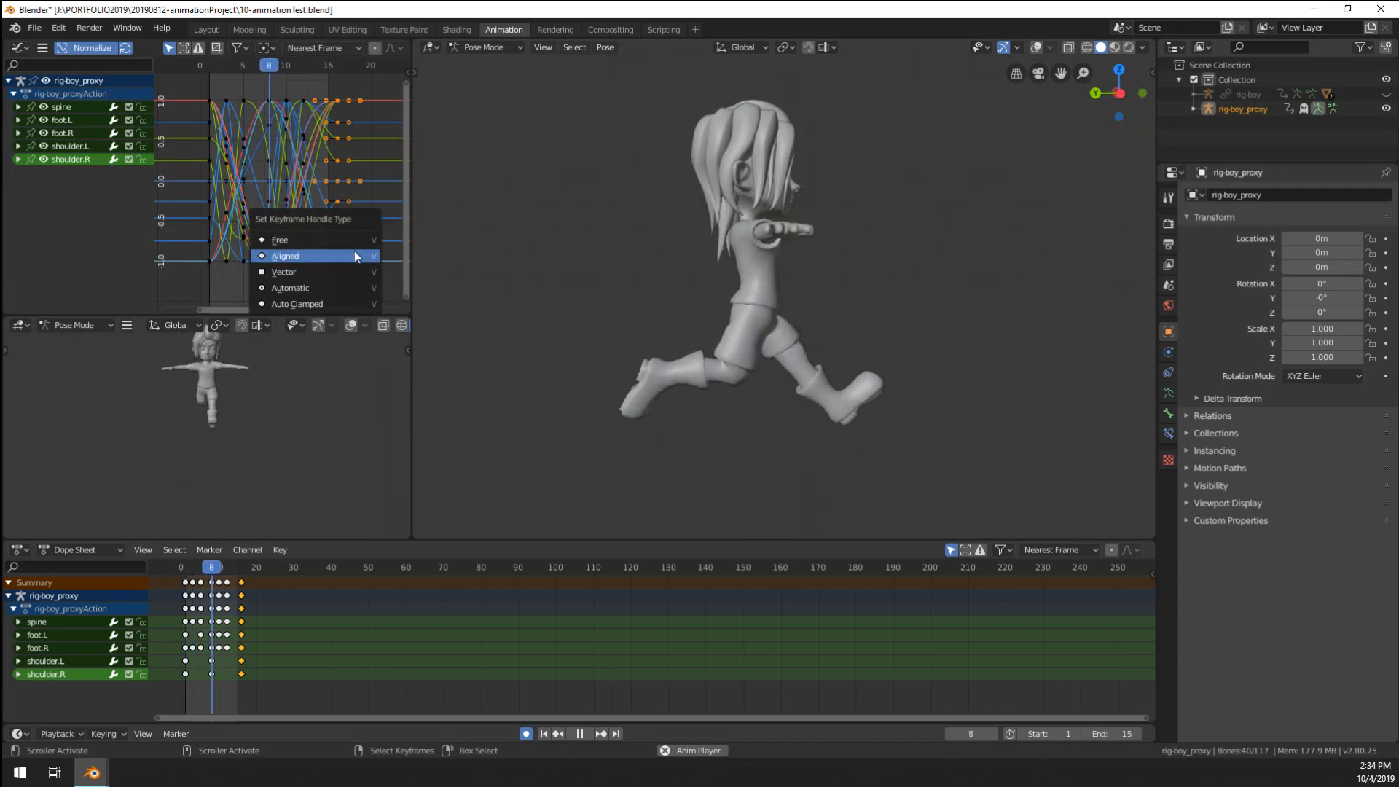
left_click(352, 271)
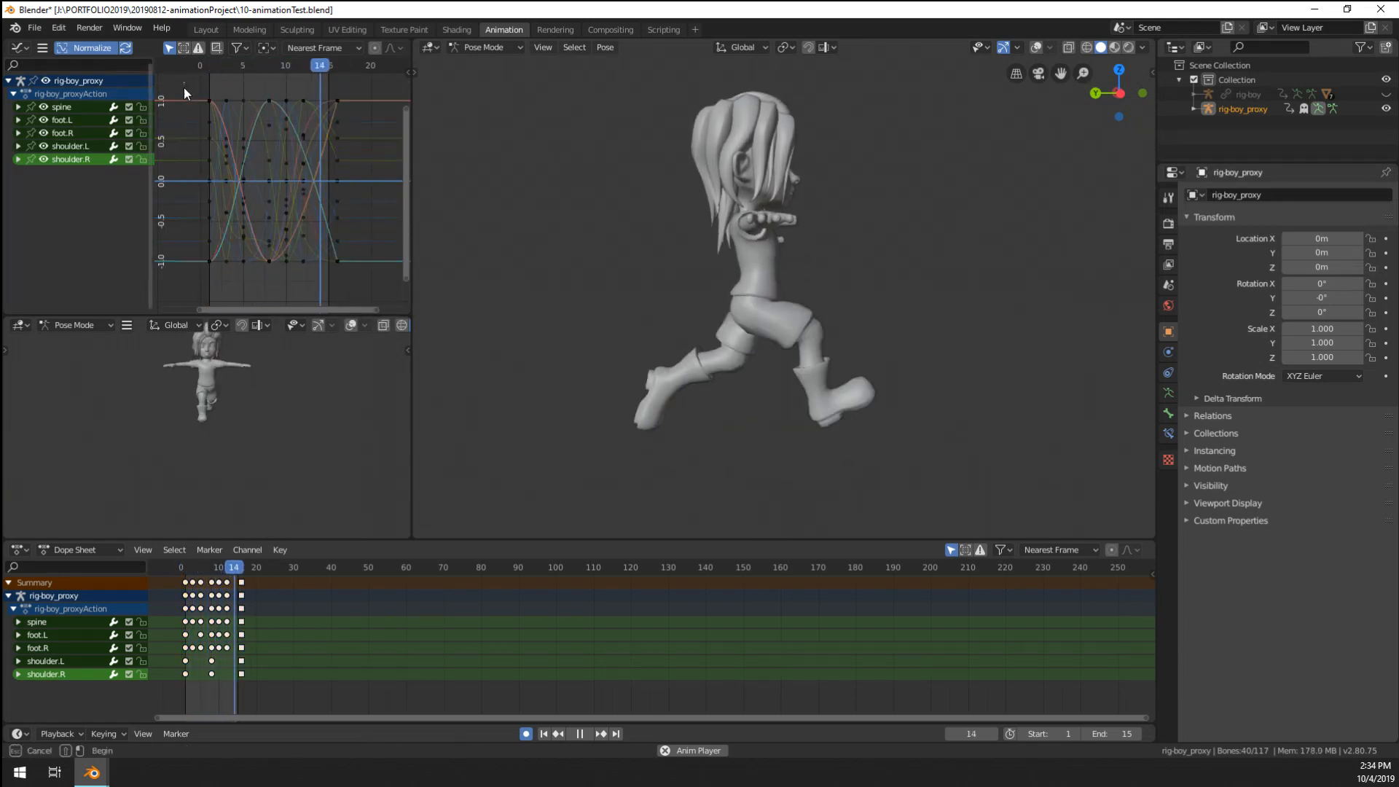
left_click_drag(184, 88, 220, 264)
key("v")
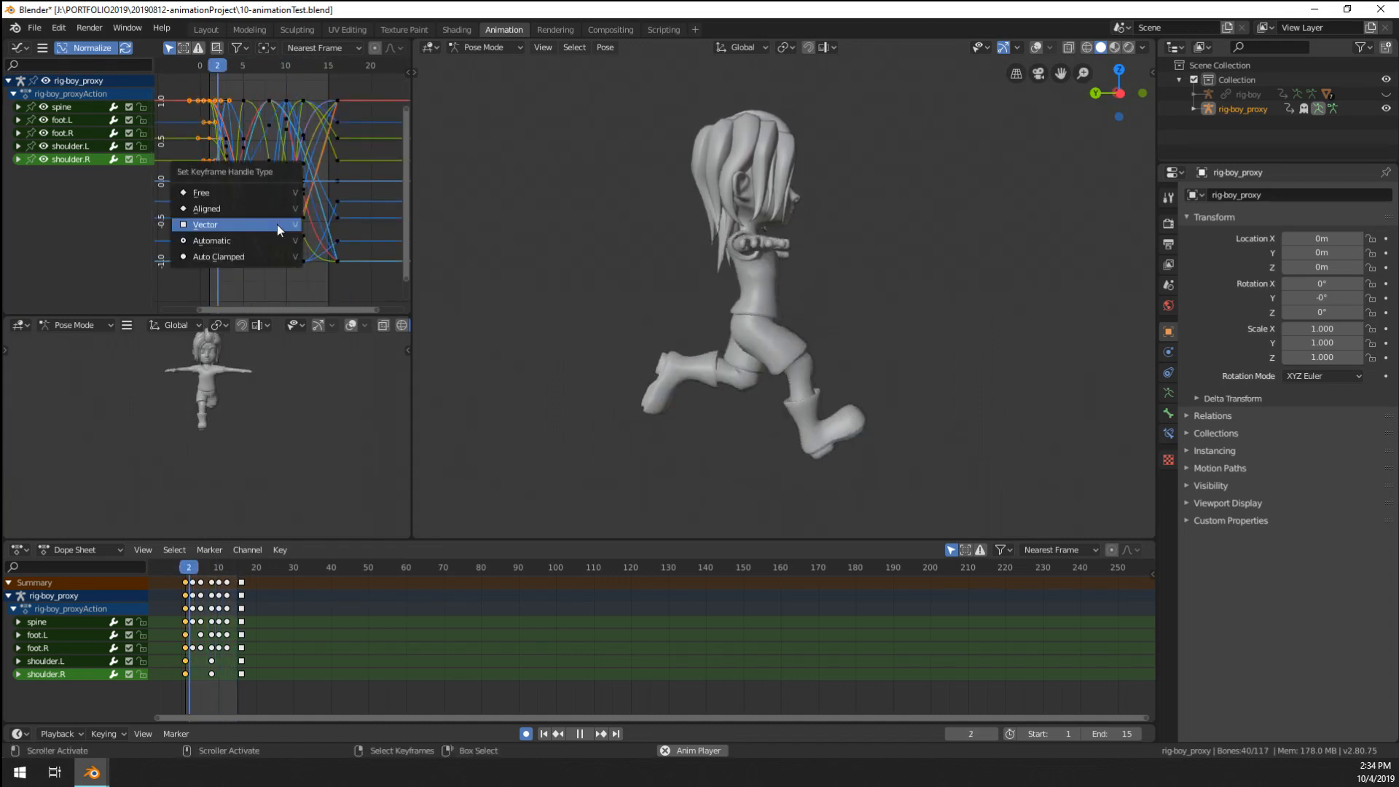
left_click(277, 224)
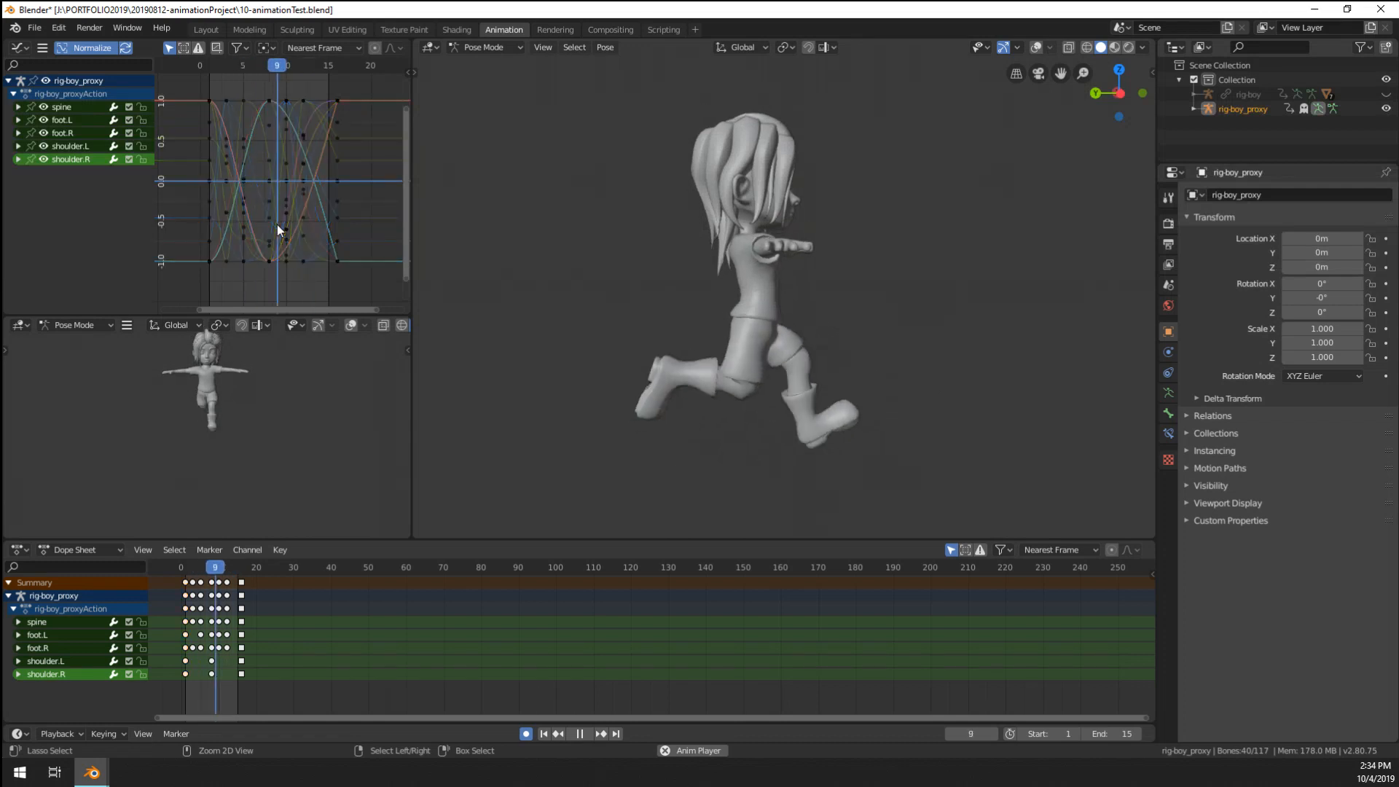
key("a")
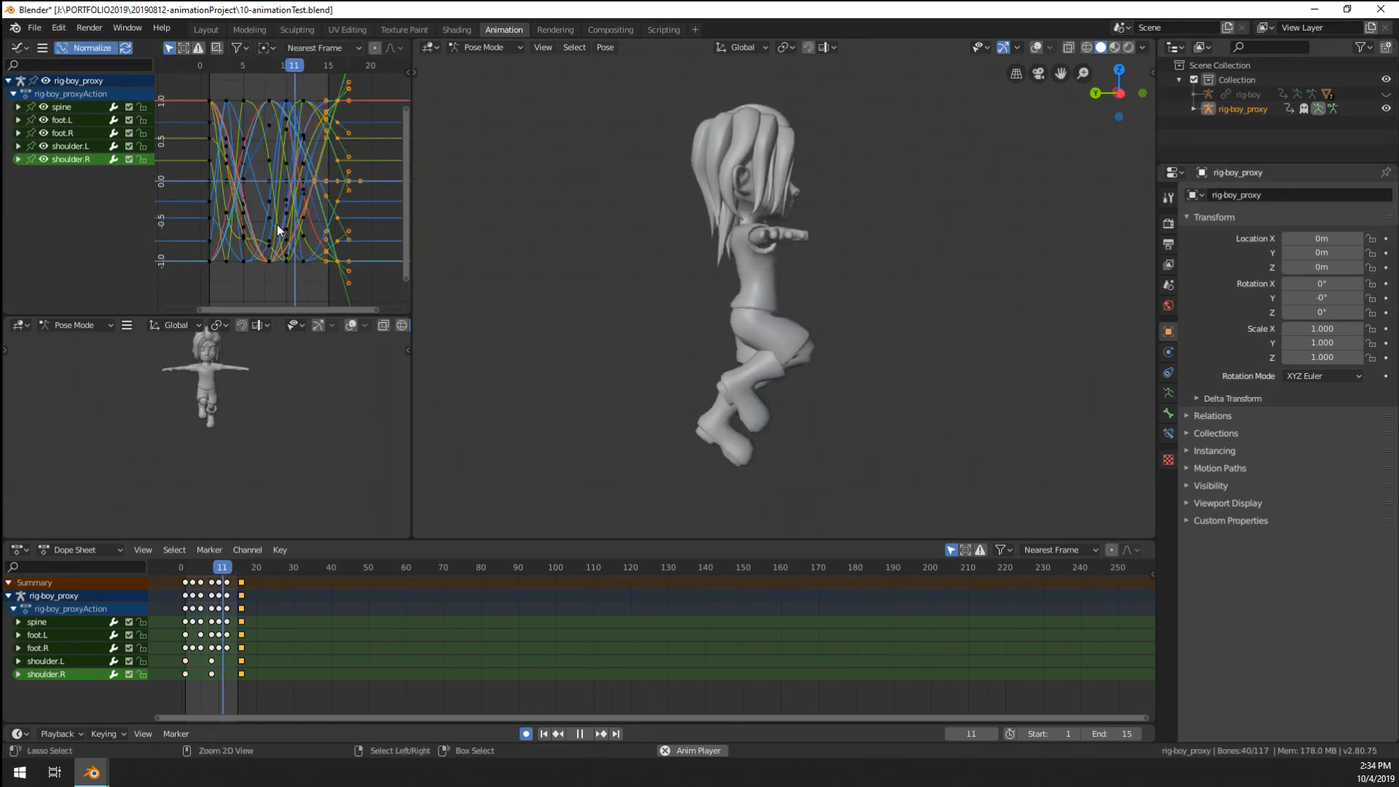
left_click(348, 176, "alt")
scroll(382, 196, "down", 1)
left_click(382, 195)
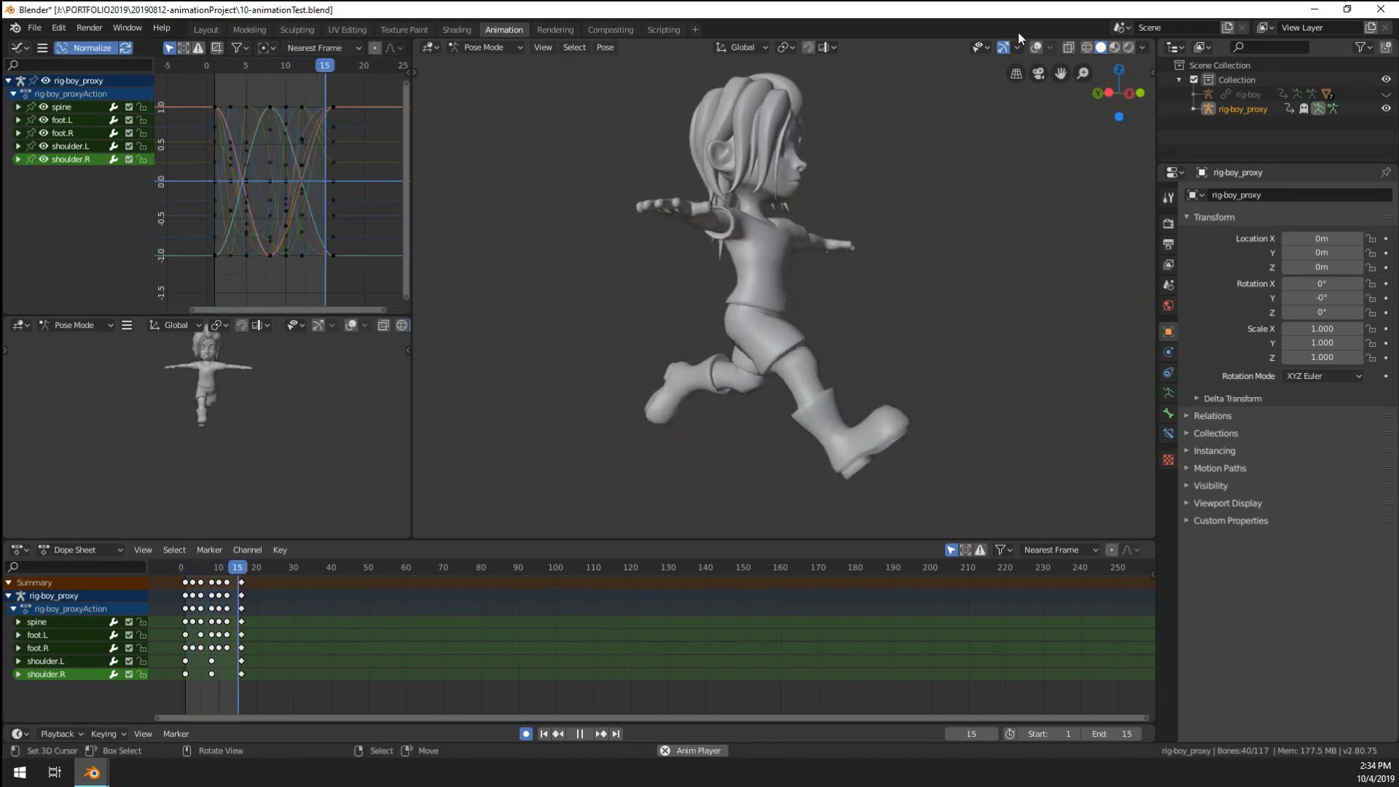
- Show the viewport overlays again, stop playback and return to frame 1
left_click(1036, 47)
middle_click_drag(823, 245, 568, 380)
key("space")
left_click(828, 207)
scroll(622, 319, "up", 5)
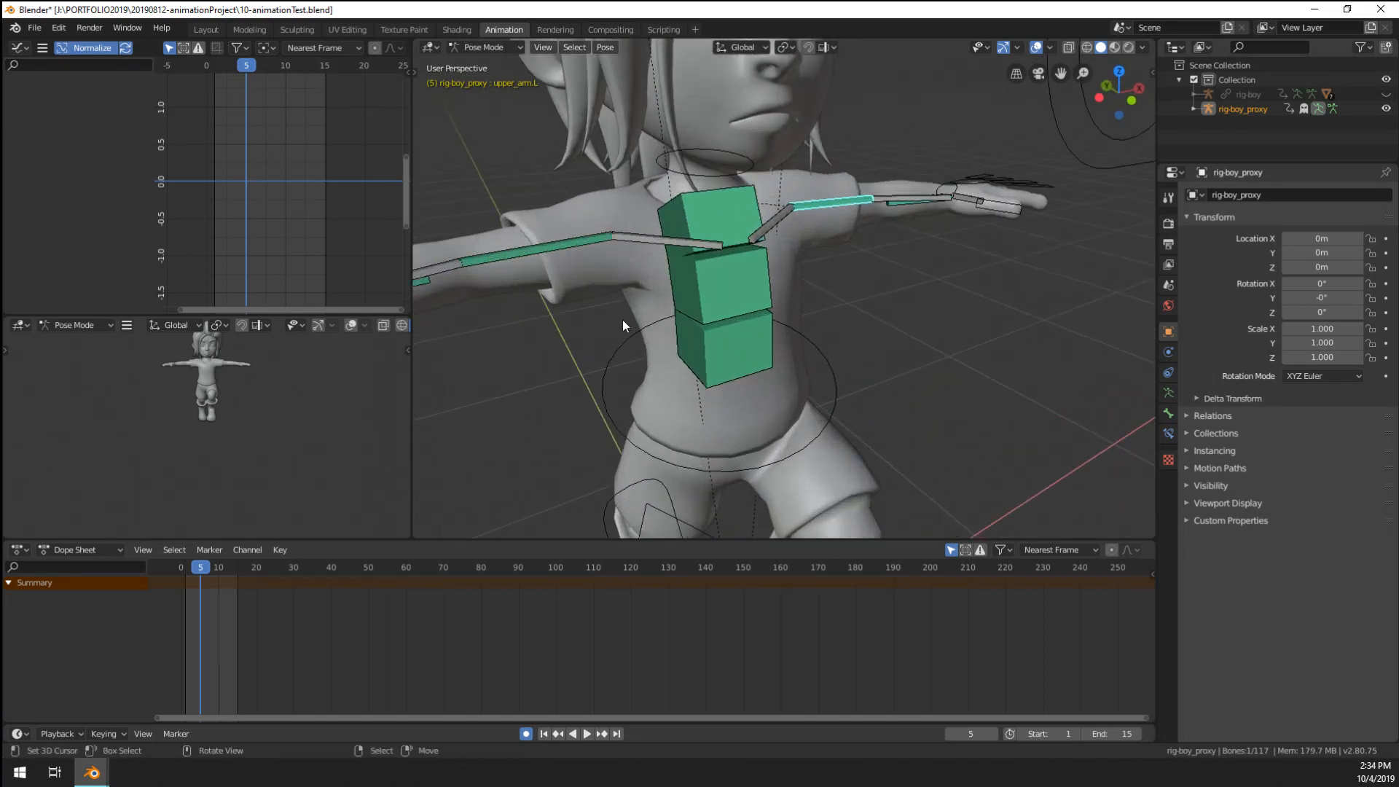
left_click(662, 243)
left_click(186, 661)
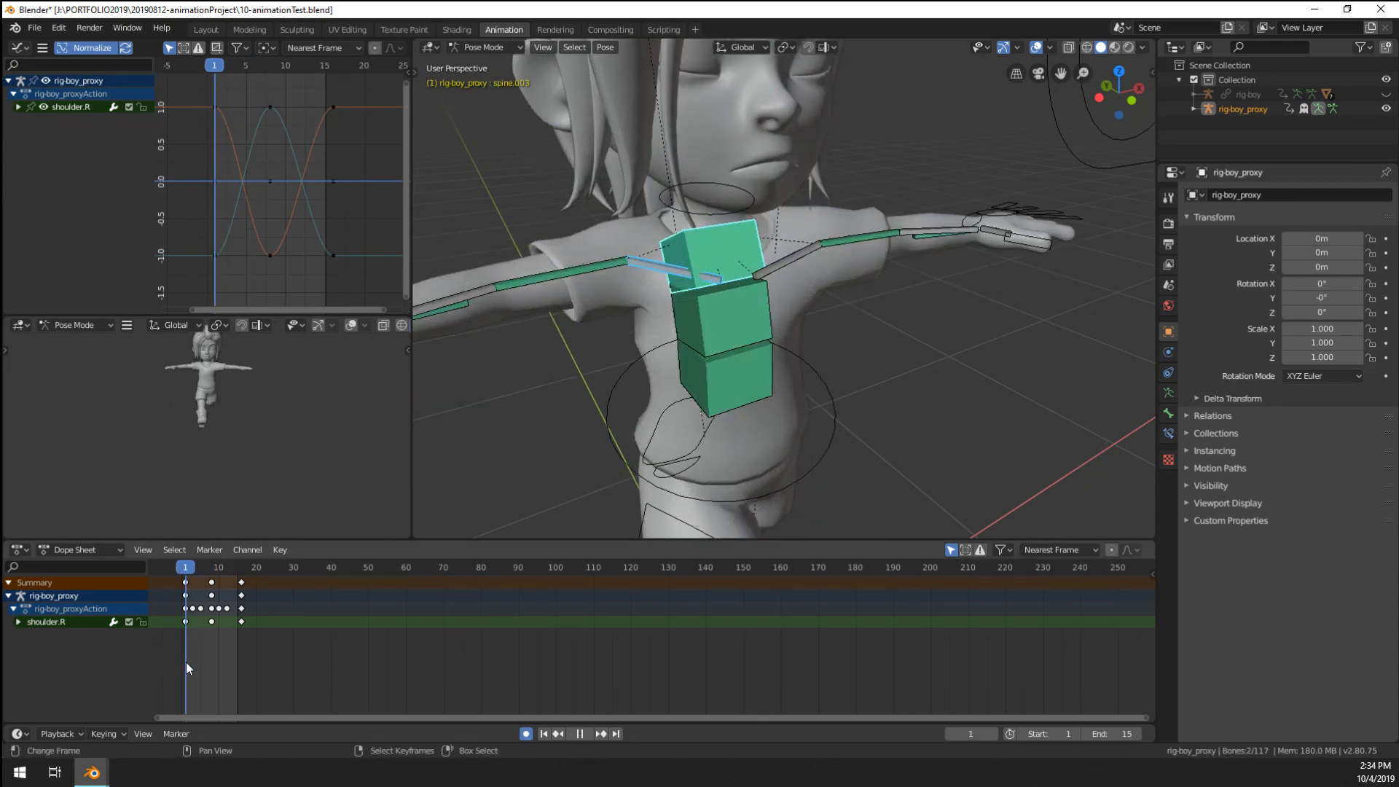
- At frame 1, rotate the right upper arm down from the T-pose and swing it backward behind the torso
middle_click_drag(473, 452, 856, 283)
left_click(856, 282)
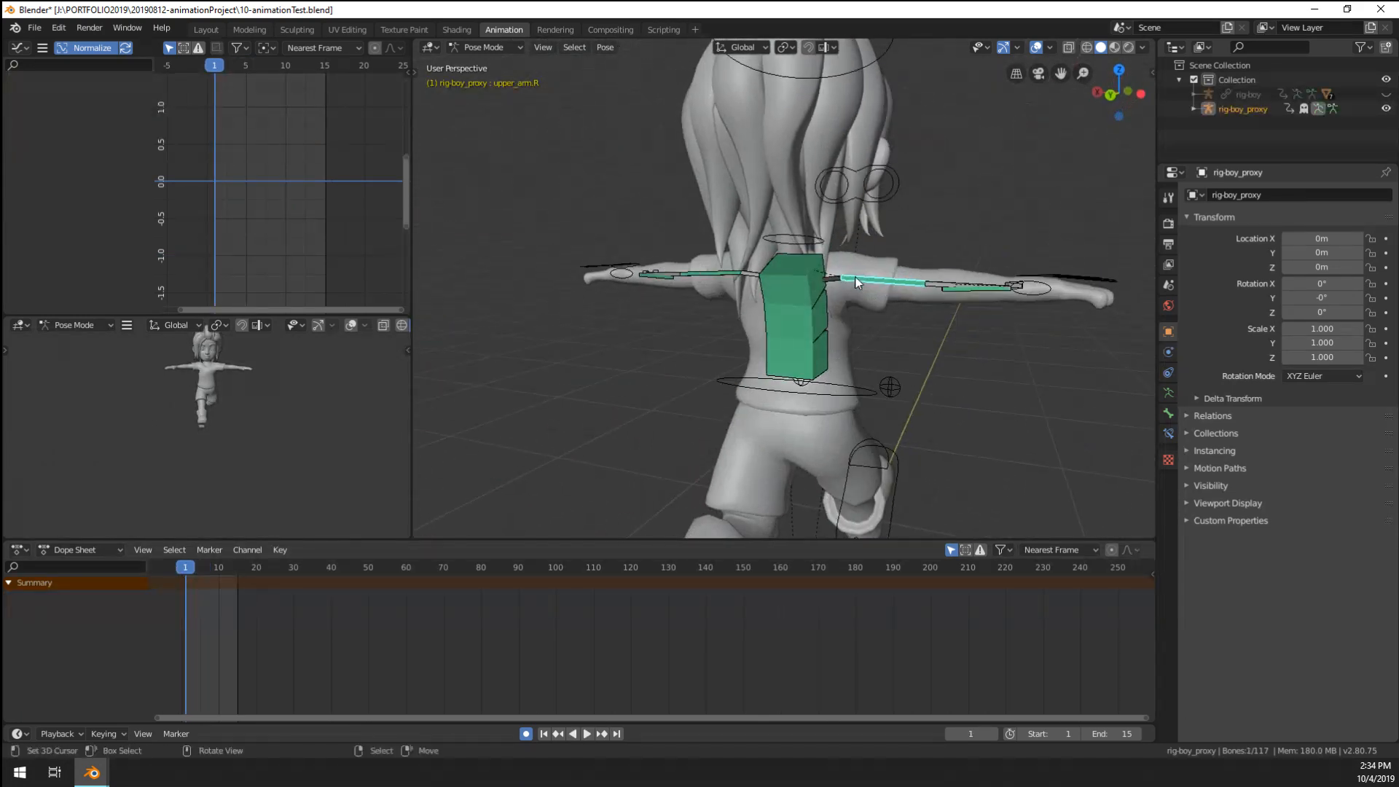
key("r")
left_click(991, 408)
middle_click_drag(991, 408, 784, 387)
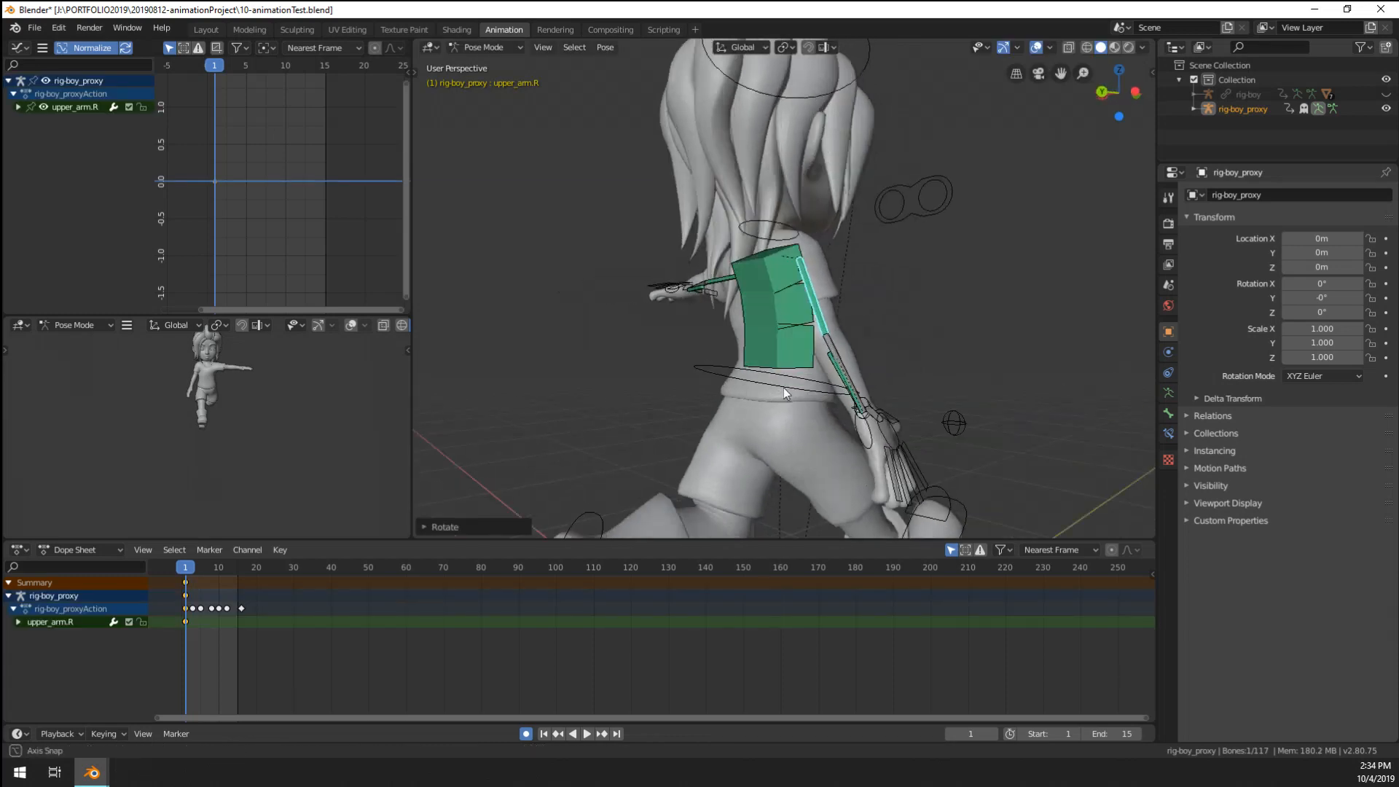
key("r")
middle_click_drag(557, 338, 799, 351)
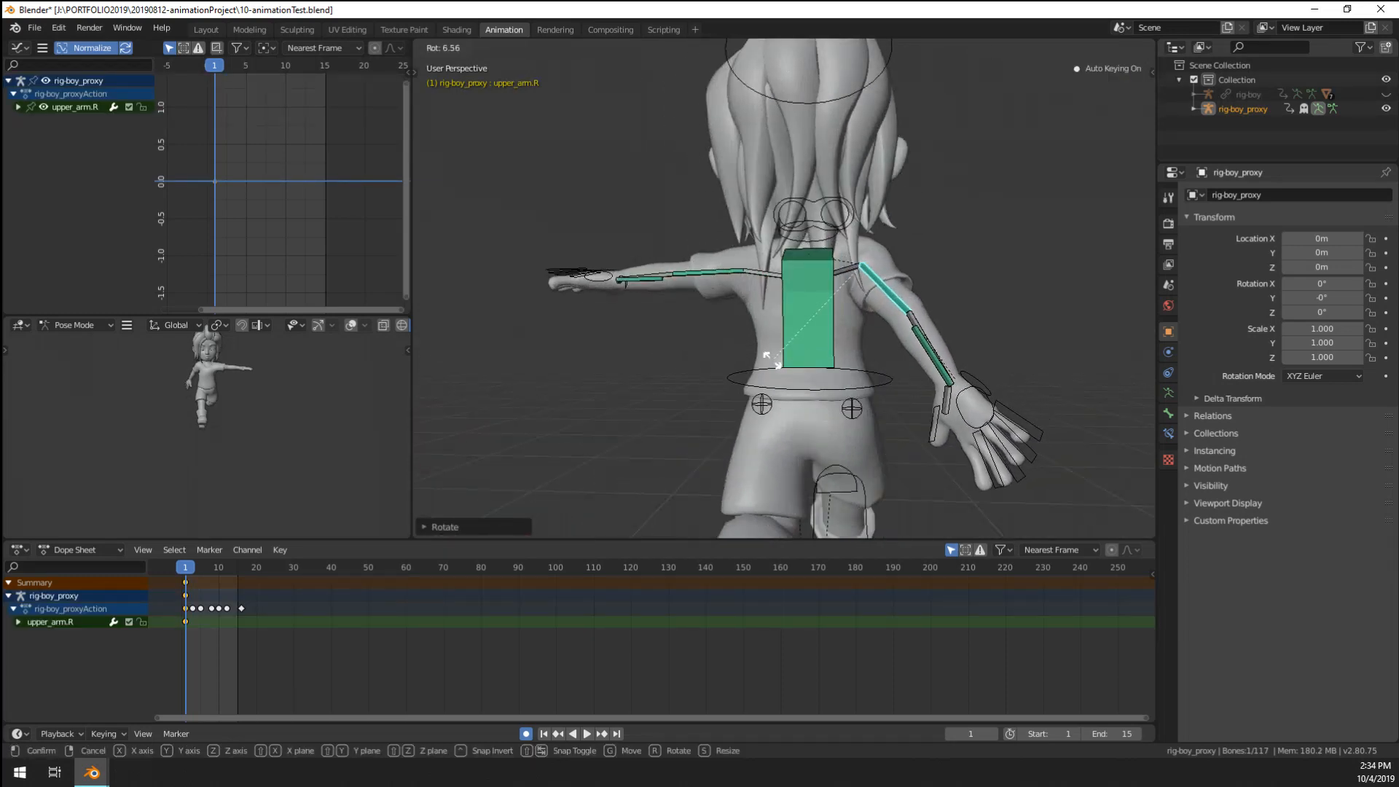
middle_click_drag(1034, 312, 812, 321)
- Turn off auto keying and scale down the right hand's four finger controls to curl the fingers
right_click(627, 329)
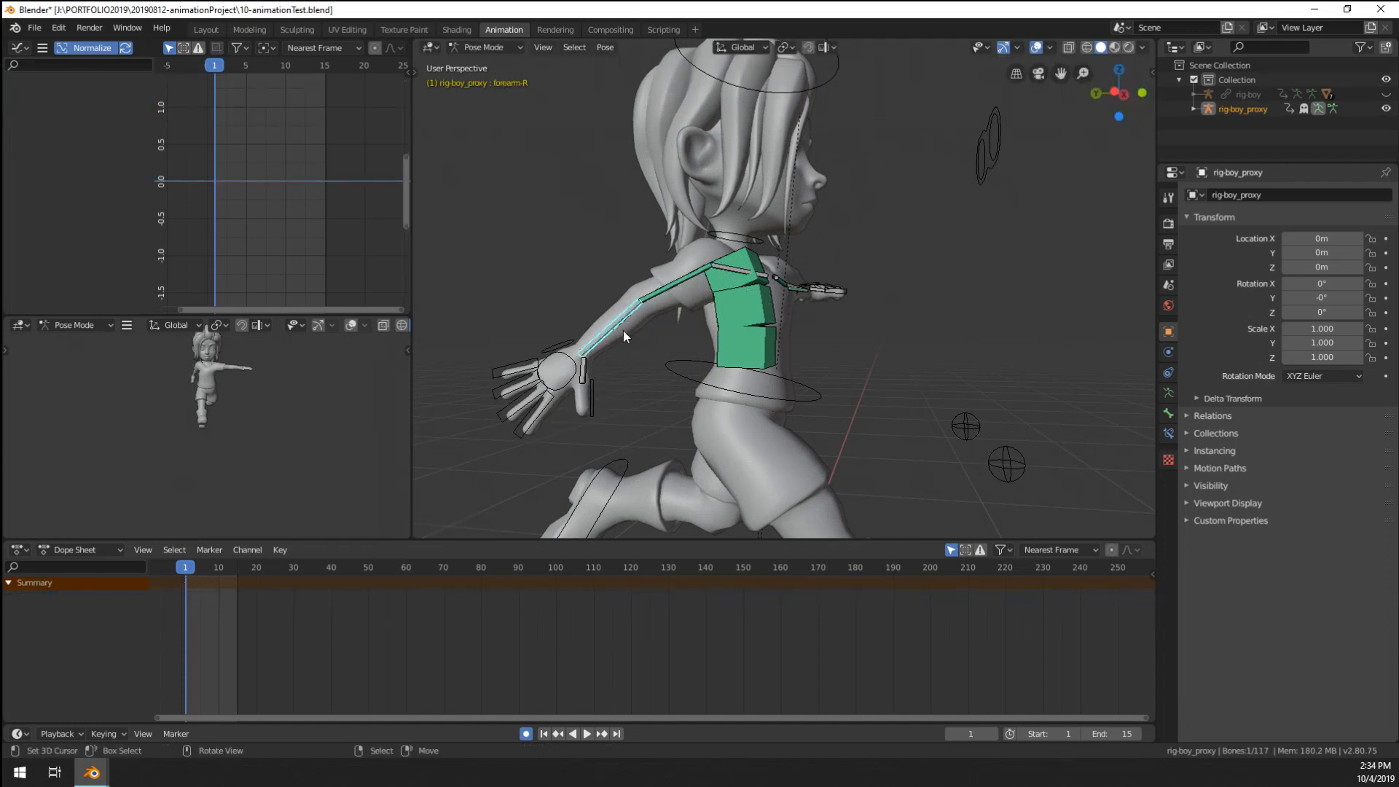
middle_click_drag(623, 330, 605, 381)
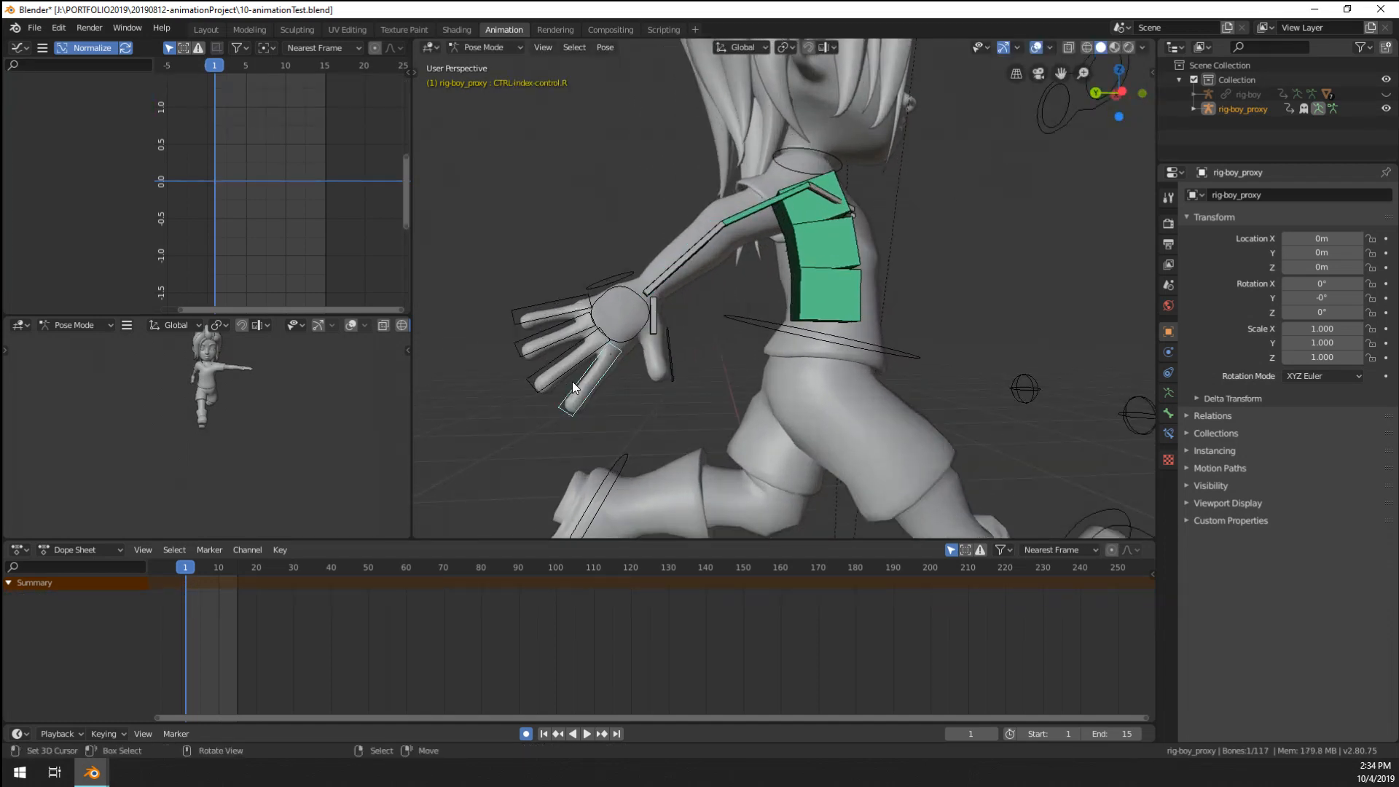
left_click(526, 734)
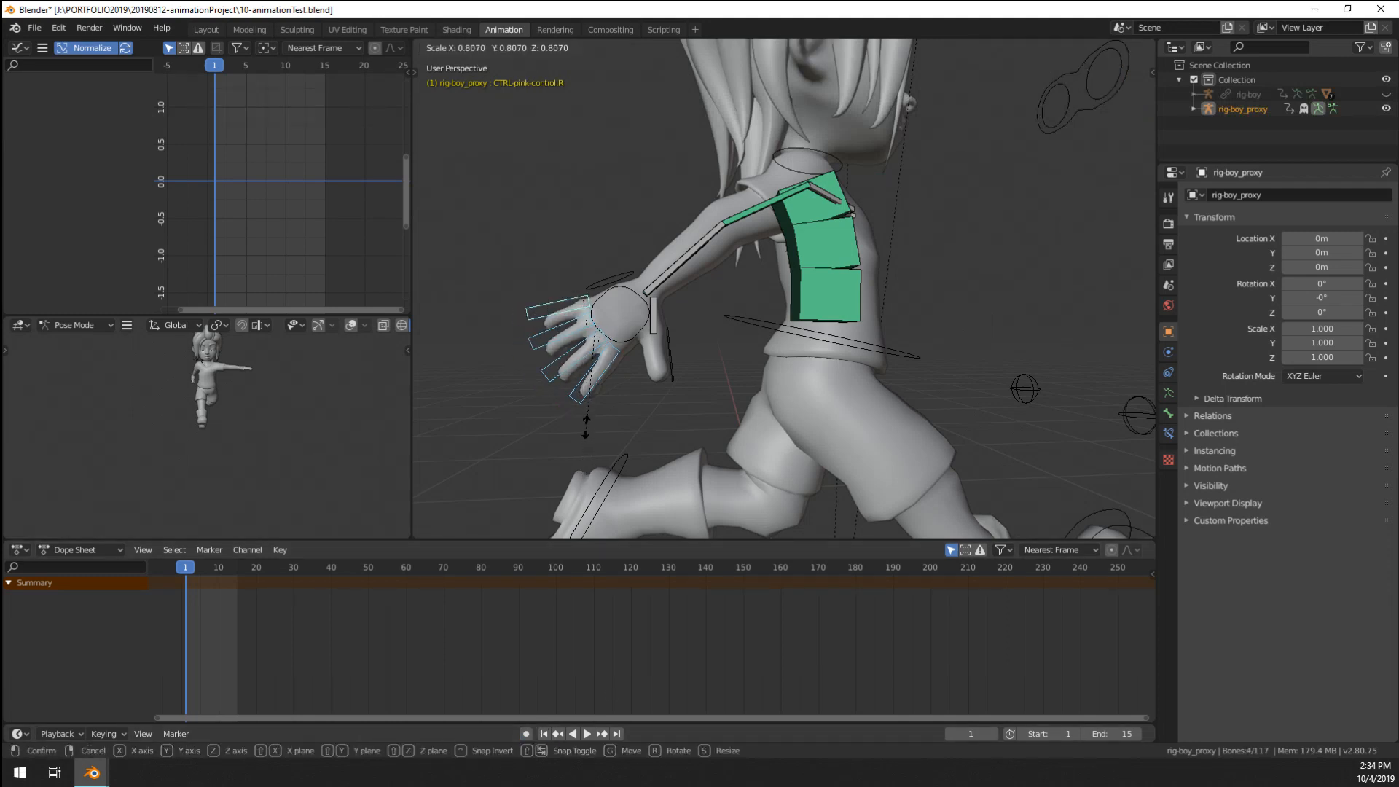
middle_click_drag(629, 380, 874, 474)
key("Escape")
middle_click_drag(1077, 478, 918, 399)
key("s")
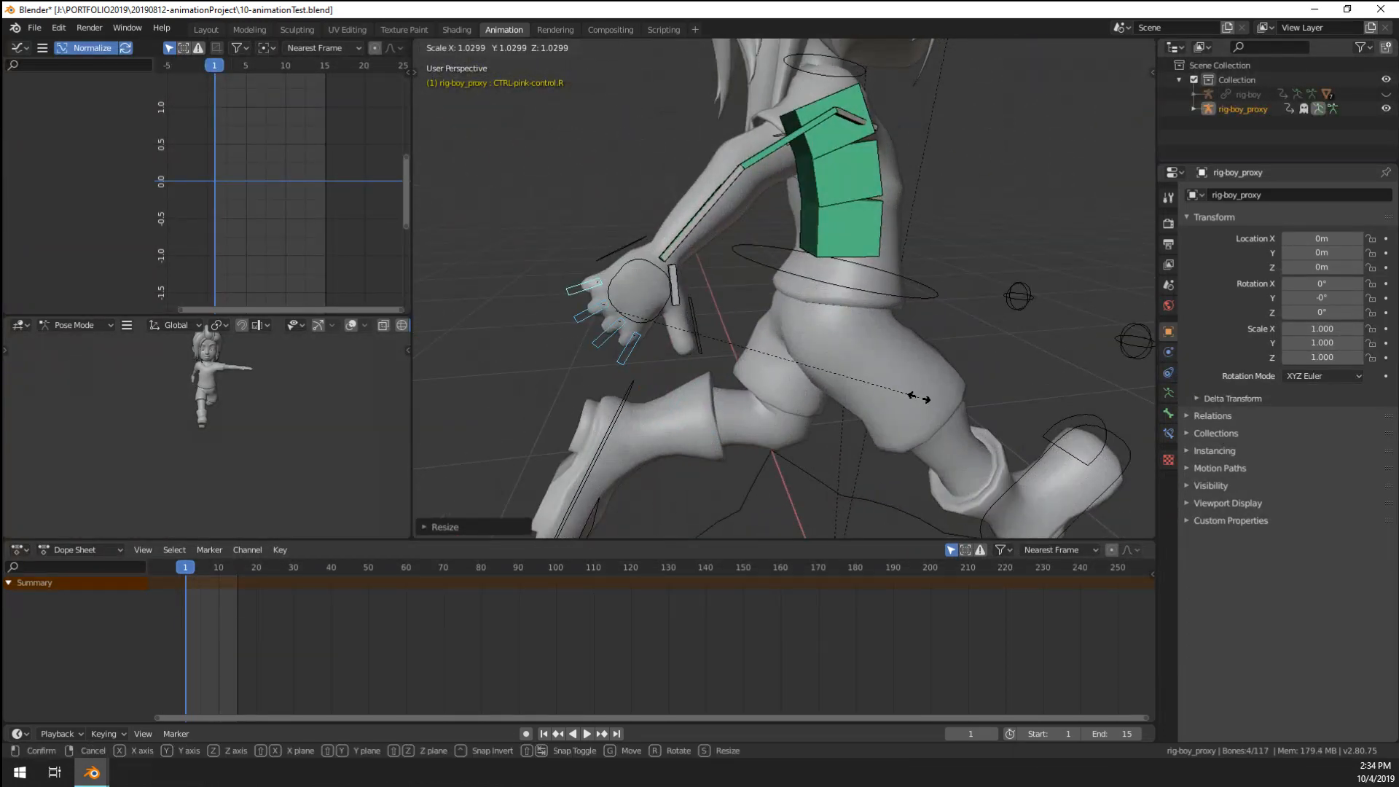
- Rotate the right hand-stretch control, then scale down the thumb control and rotate the thumb to close the fist
scroll(844, 406, "up", 2)
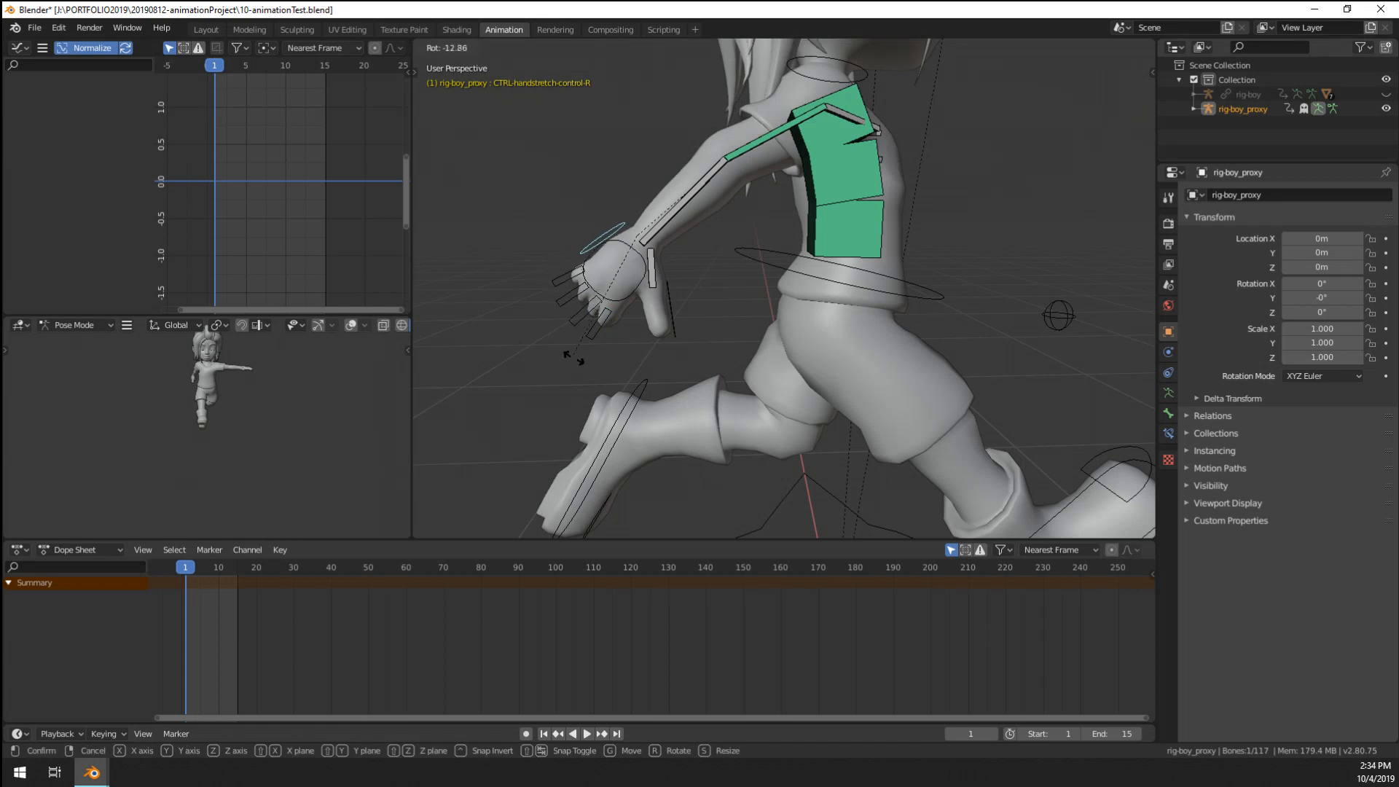
scroll(605, 357, "up", 2)
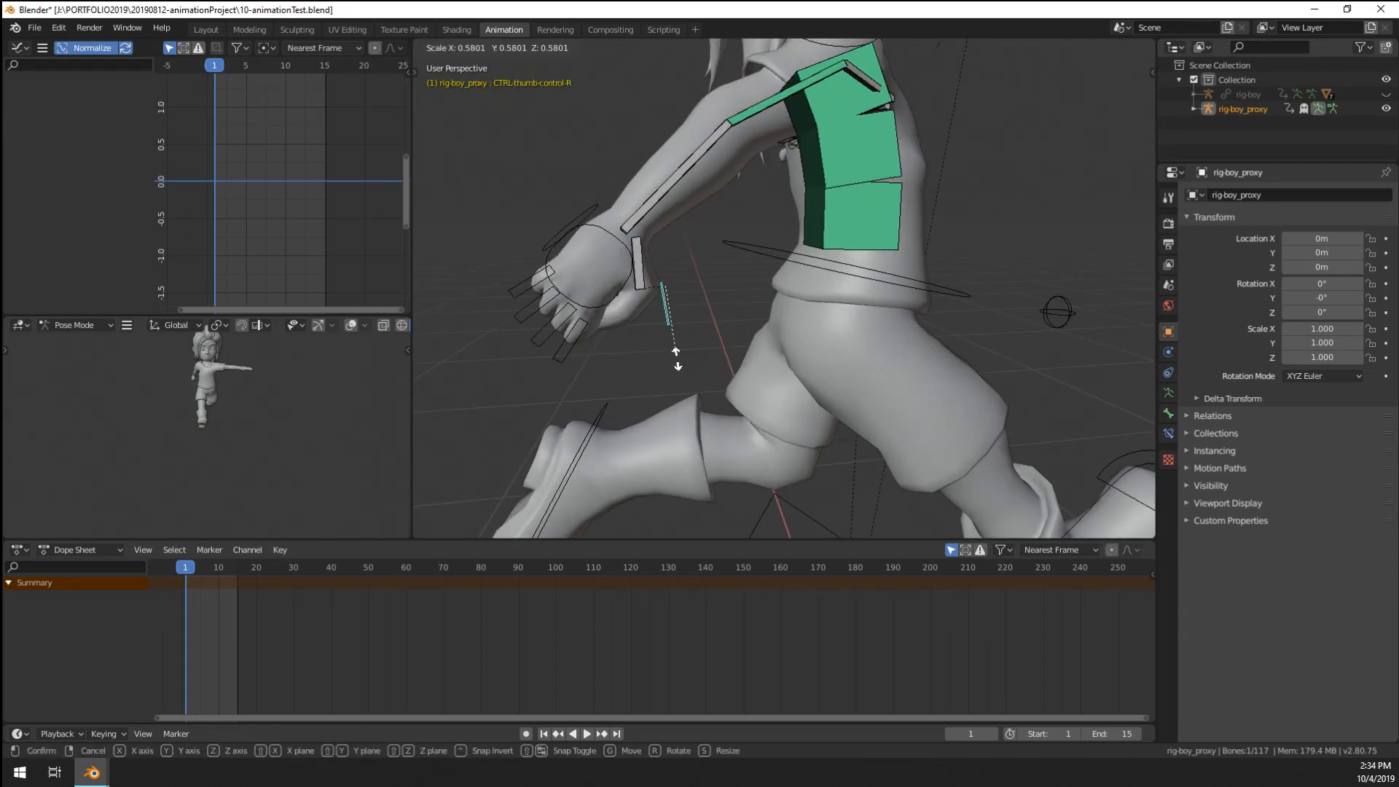
left_click(684, 368)
middle_click_drag(684, 368, 545, 248)
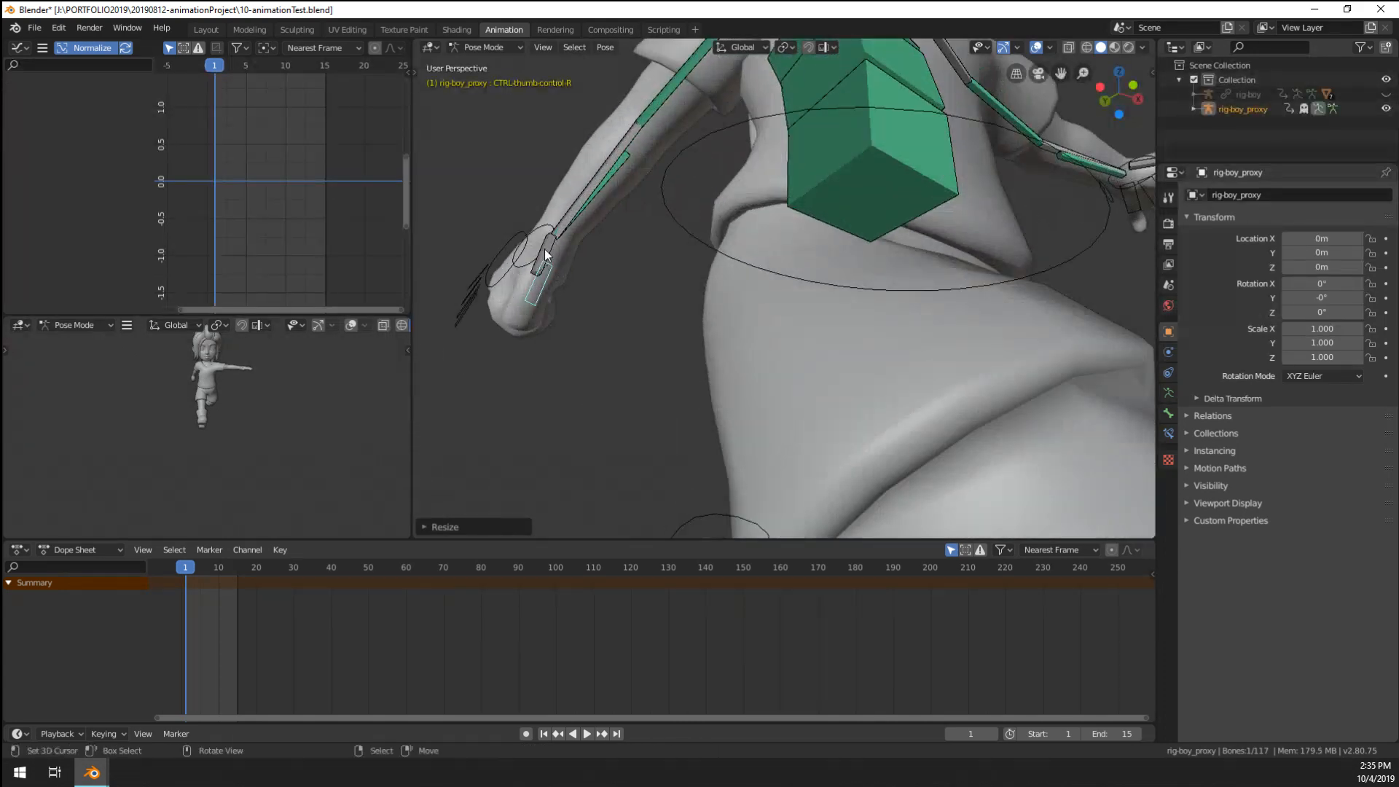
left_click(558, 351)
mouse_move(557, 351)
middle_mouse_down()
mouse_move(840, 392)
mouse_move(831, 414)
mouse_move(828, 369)
mouse_move(837, 406)
mouse_move(508, 341)
mouse_move(625, 256)
middle_mouse_up()
key("r")
- Copy the right hand's fist pose and paste it mirrored onto the left hand
key("c")
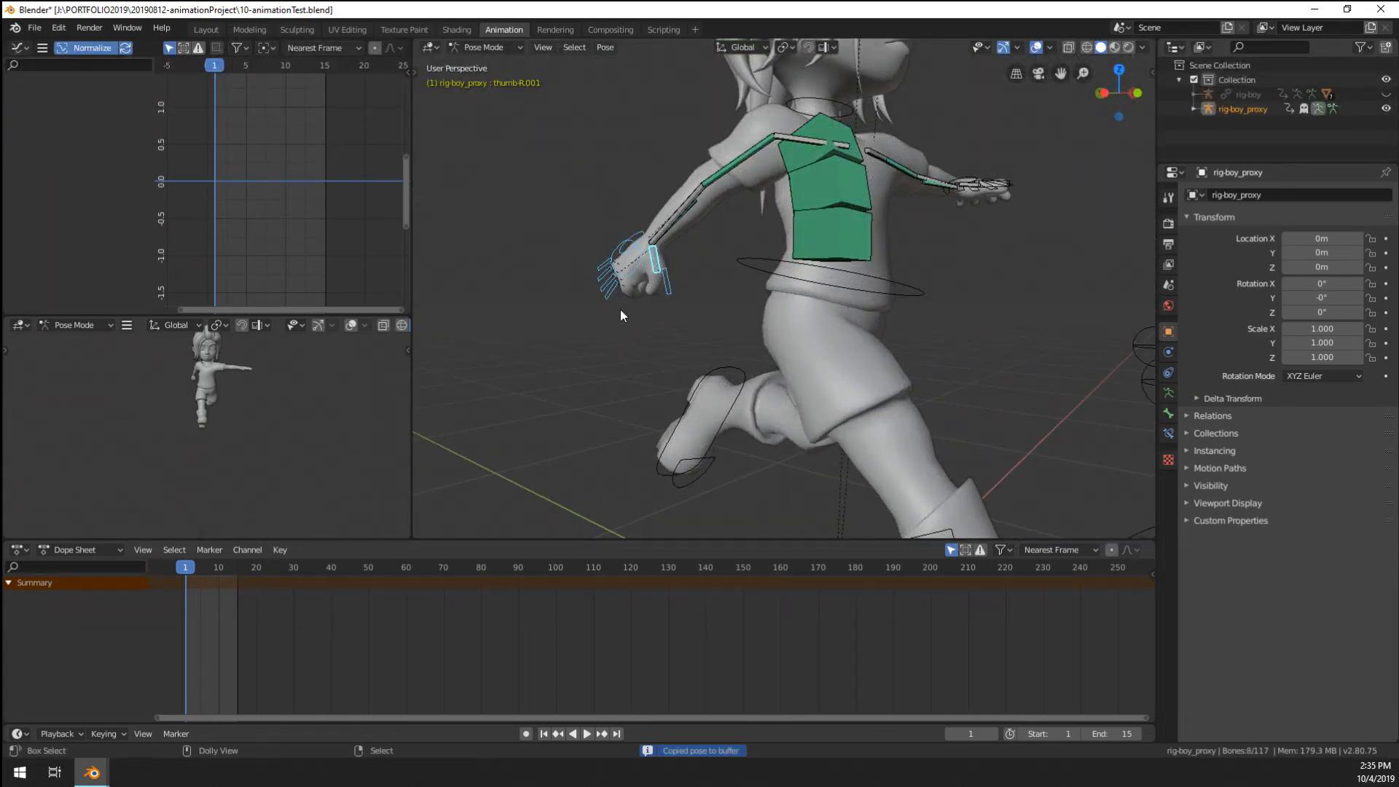
key("ctrl+v")
middle_click_drag(1107, 234, 855, 318)
- Rotate the right forearm at frame 1 so the arm behind the torso bends at the elbow
middle_click_drag(926, 200, 662, 190)
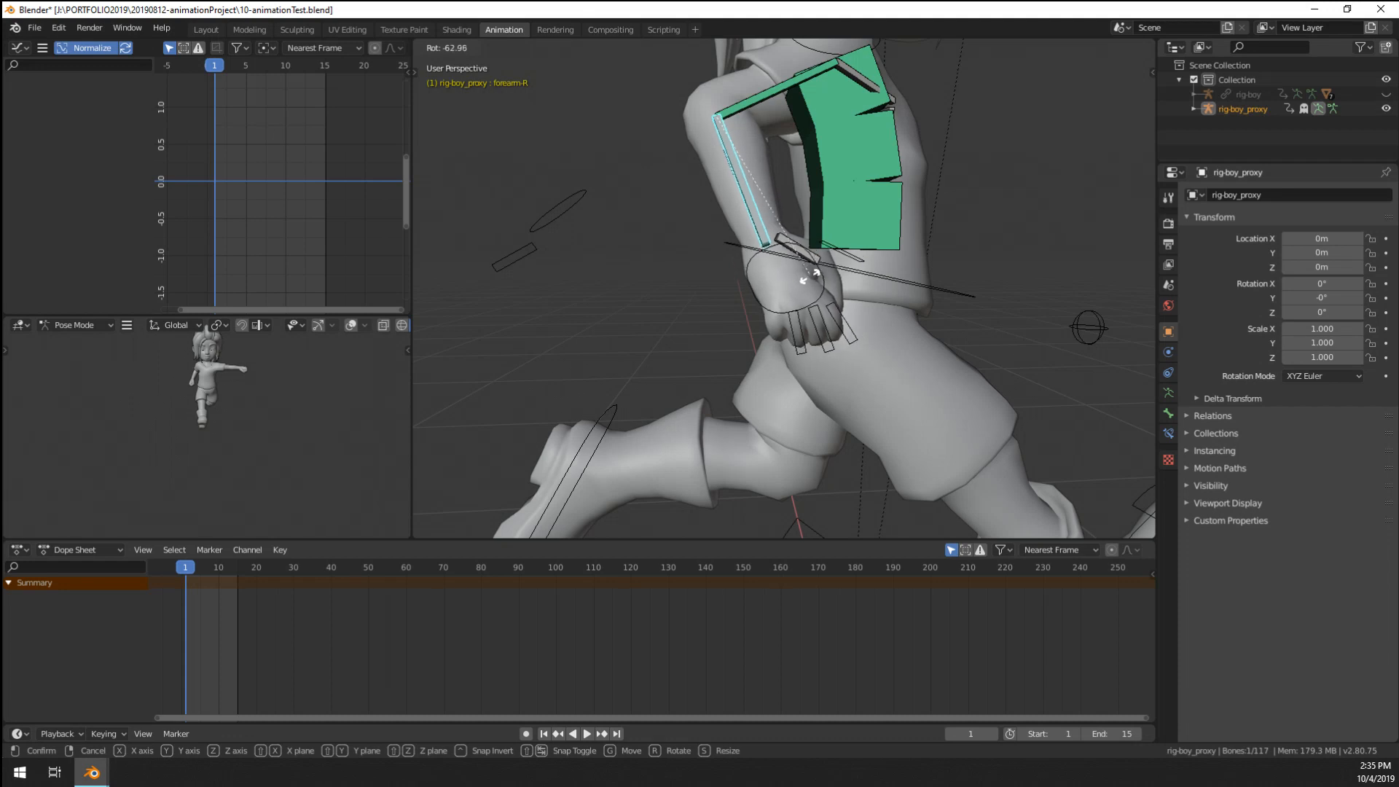
left_click(768, 282)
middle_click_drag(768, 282, 767, 149)
left_click(766, 150)
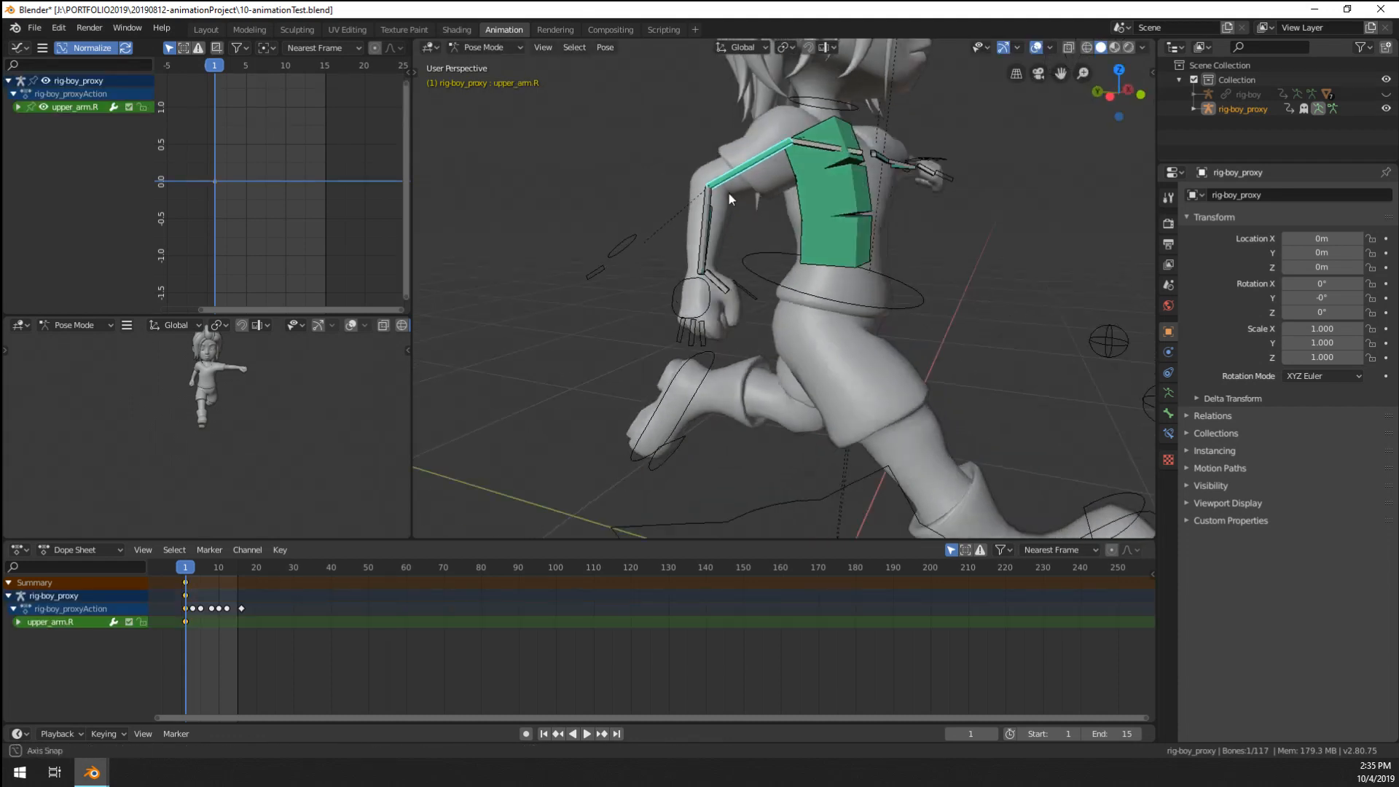
- Refine the backward arm swing by rotating the right shoulder, upper arm and forearm bones
middle_click_drag(729, 194, 762, 182)
left_click(772, 244)
key("r")
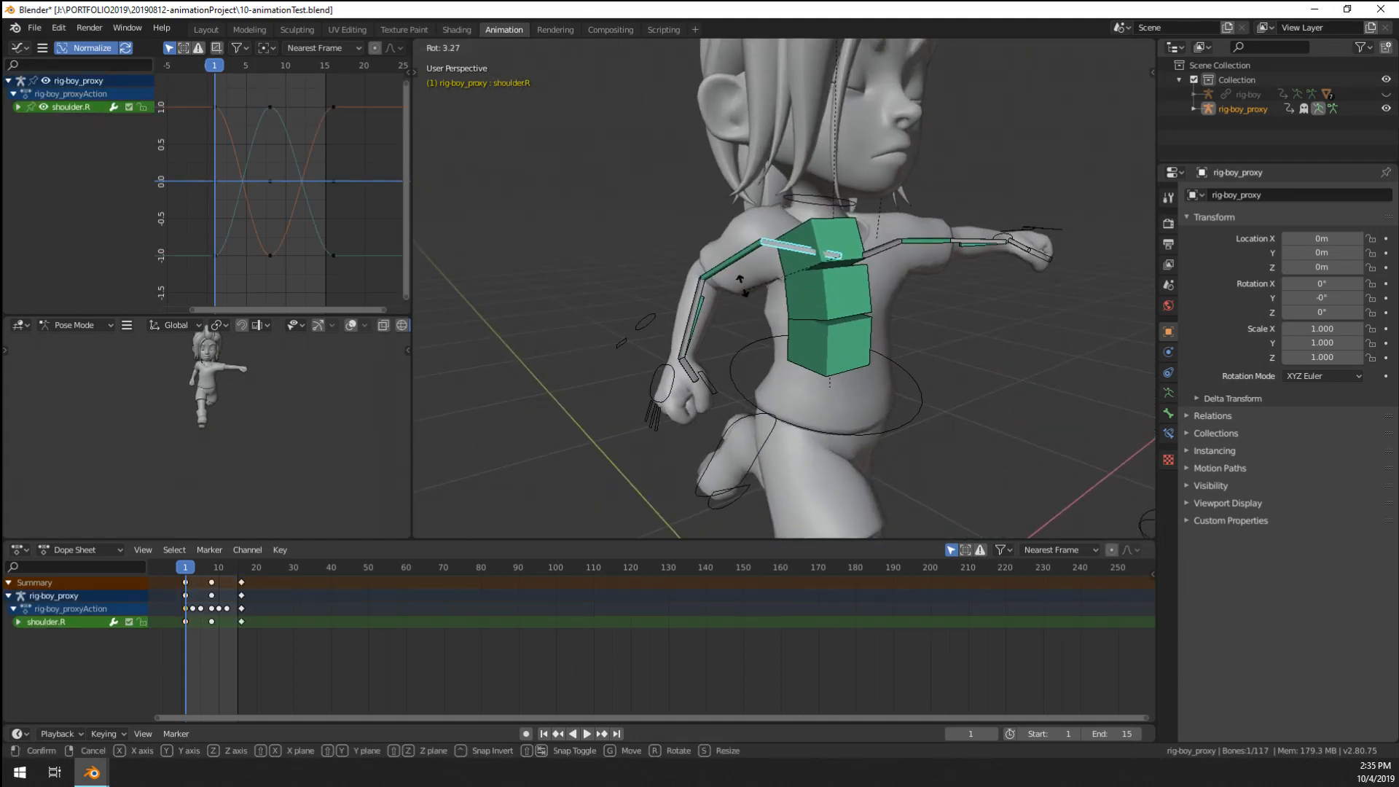
middle_click_drag(756, 265, 815, 265)
key("r")
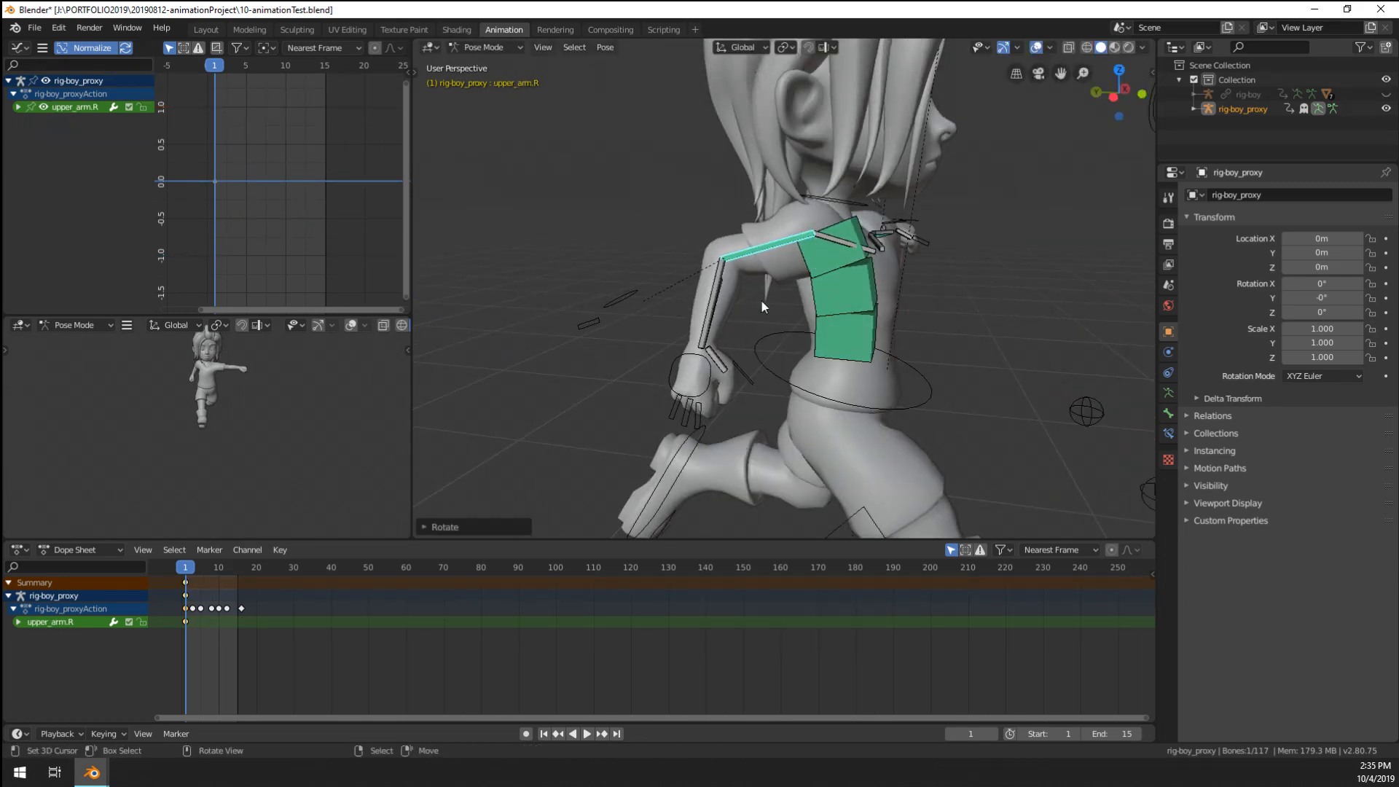
left_click(709, 313)
middle_click_drag(710, 314, 664, 314)
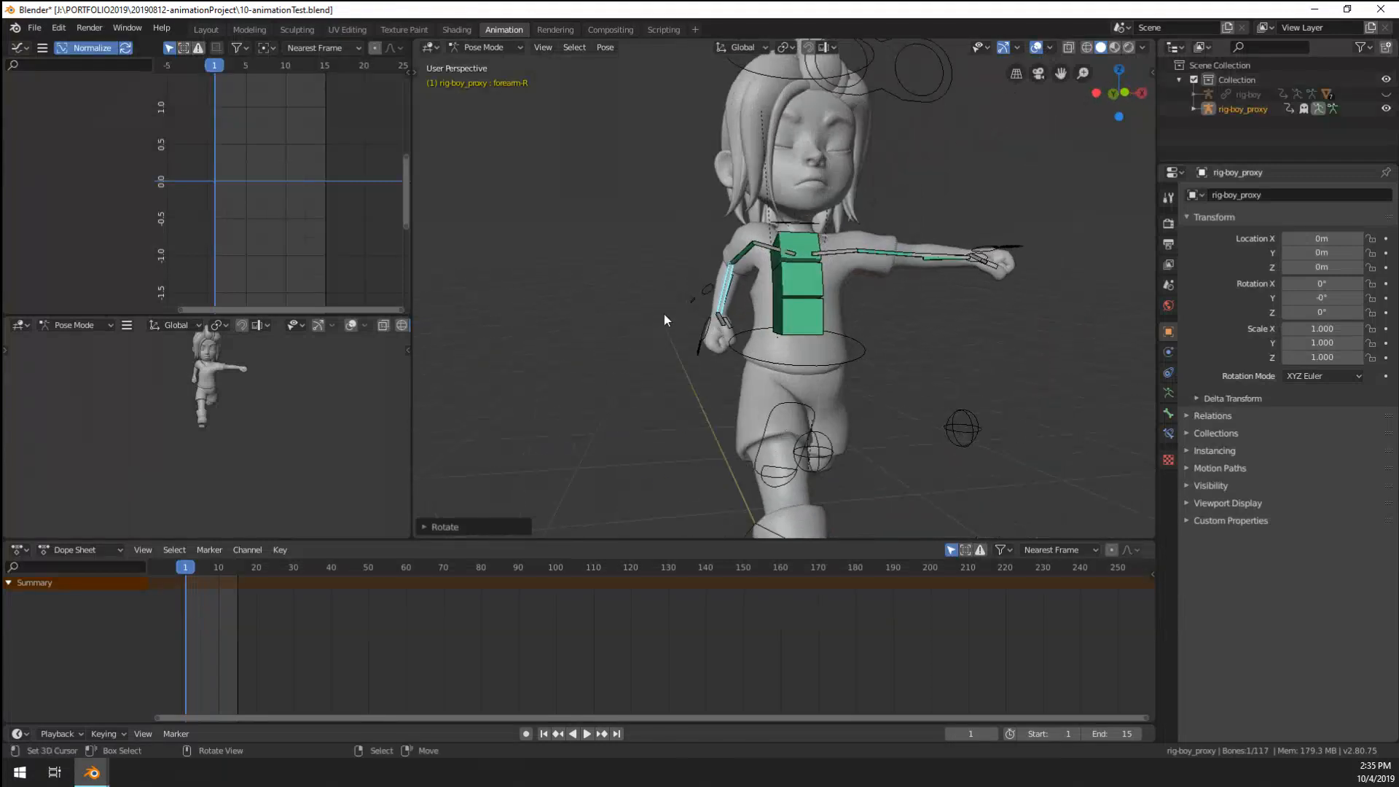
- Select the right shoulder, upper arm and forearm bones and insert a LocRot keyframe at frame 1
scroll(758, 226, "up", 3)
left_click(758, 226)
mouse_move(758, 226)
middle_mouse_down()
mouse_move(806, 256)
mouse_move(764, 239)
middle_mouse_up()
key("c")
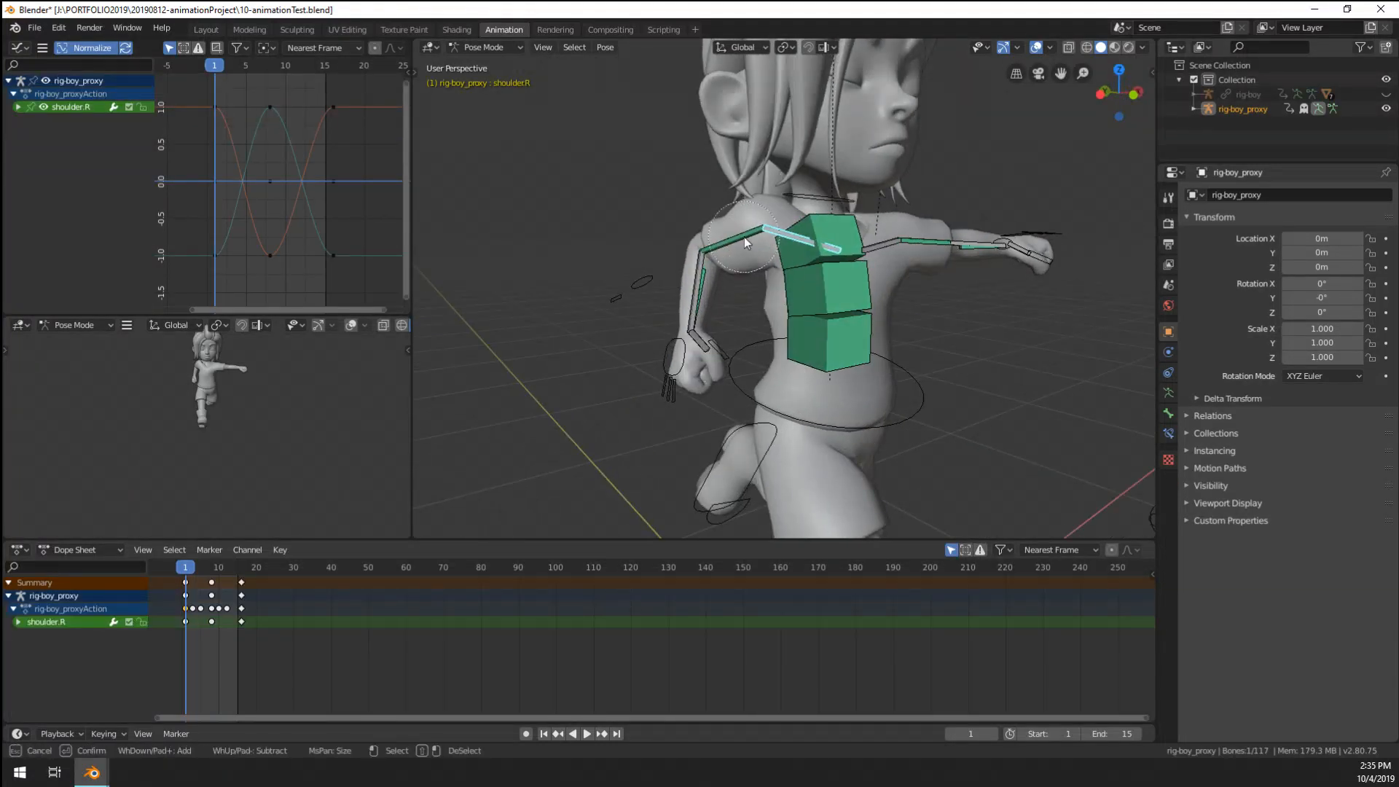
mouse_move(744, 238)
left_mouse_down()
mouse_move(702, 270)
mouse_move(671, 369)
mouse_move(624, 315)
left_mouse_up()
right_click(624, 315)
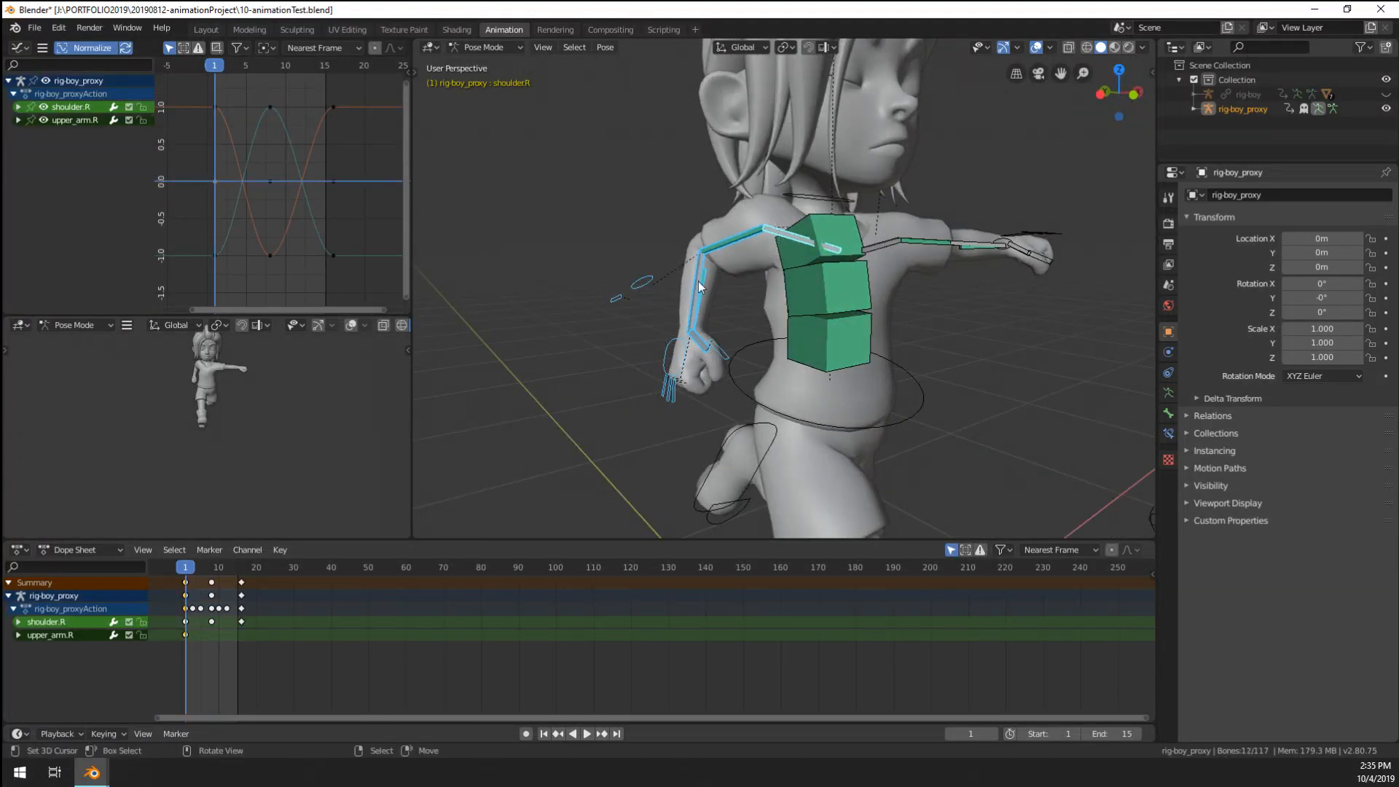
left_click(758, 234)
middle_click_drag(754, 278, 763, 379)
key("i")
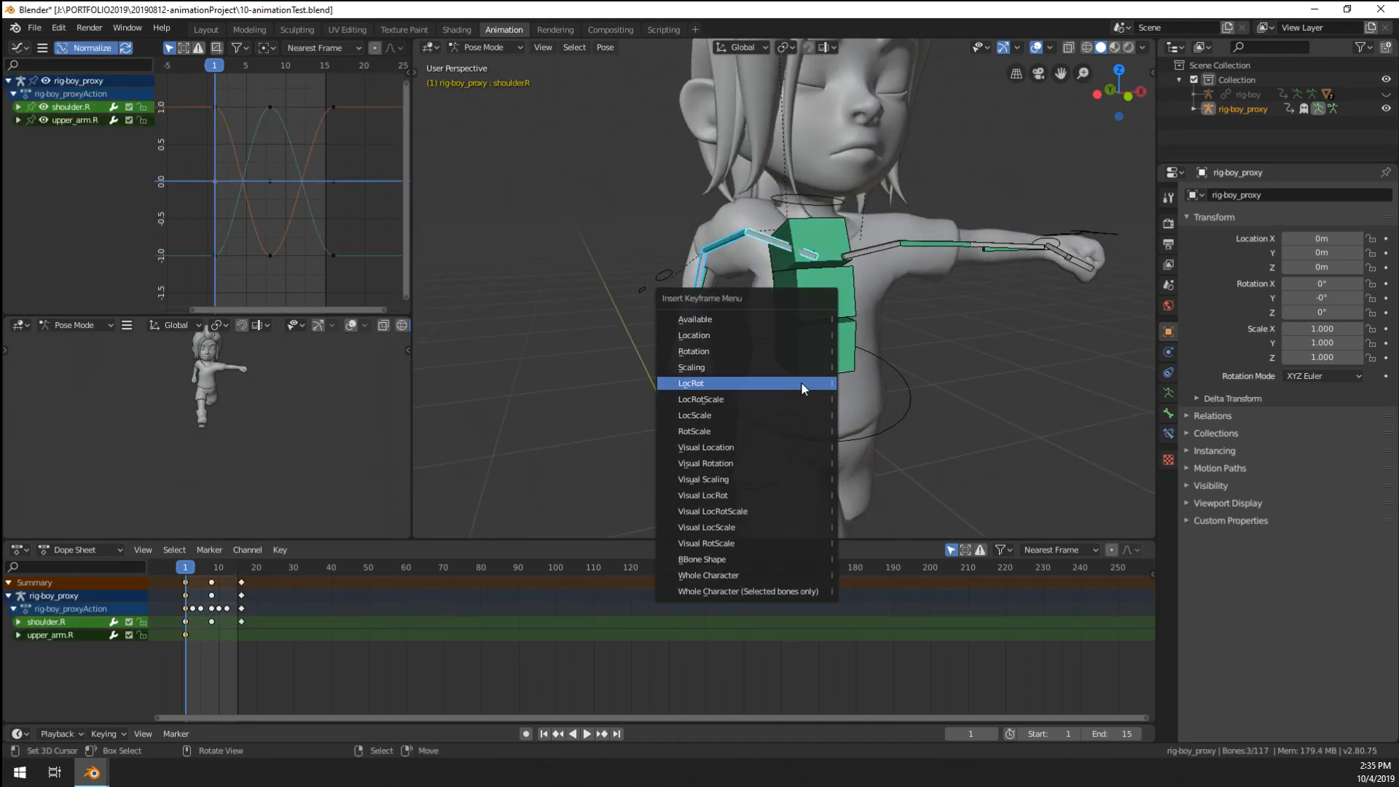
left_click(802, 381)
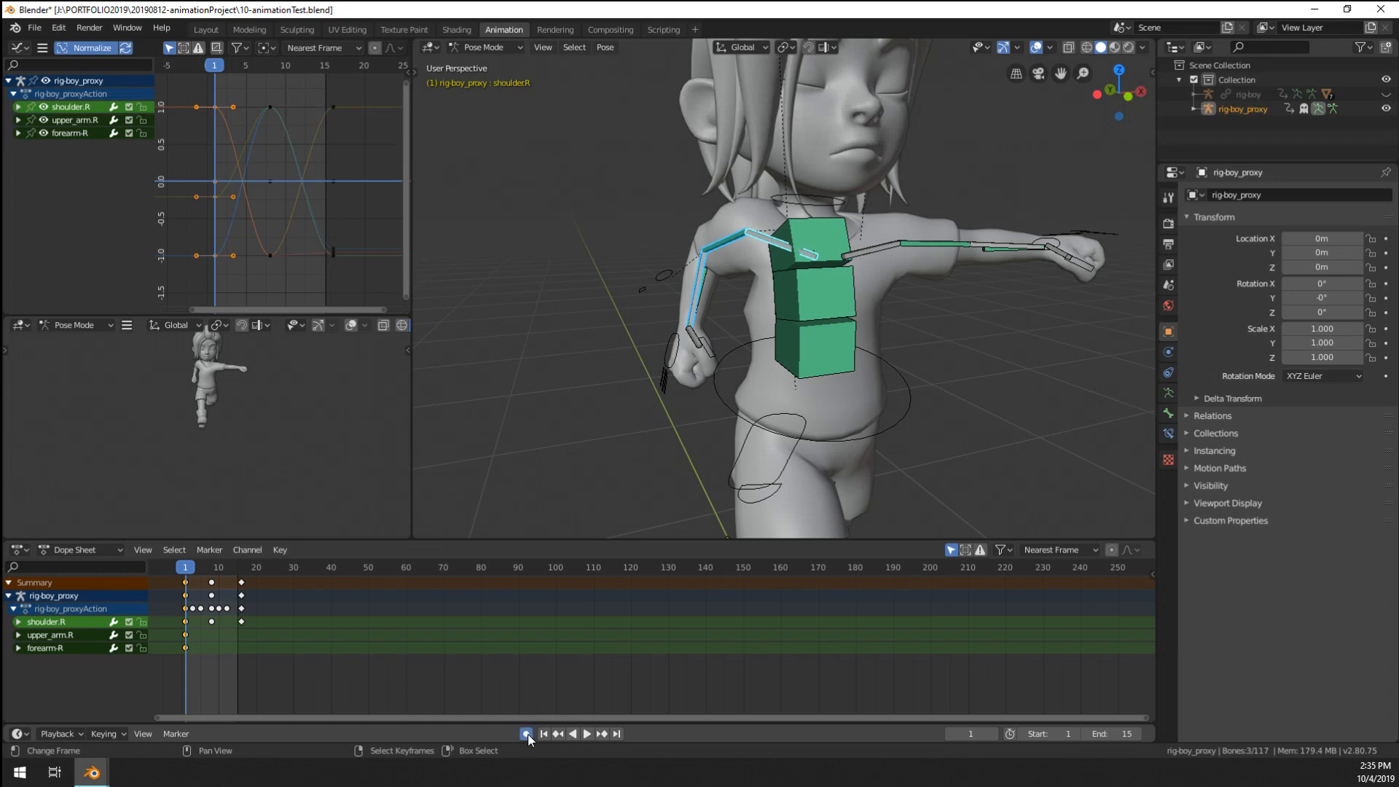
- Turn on auto keying, copy the right arm's pose from frame 1 and paste it at frame 16
middle_click_drag(671, 423, 793, 357)
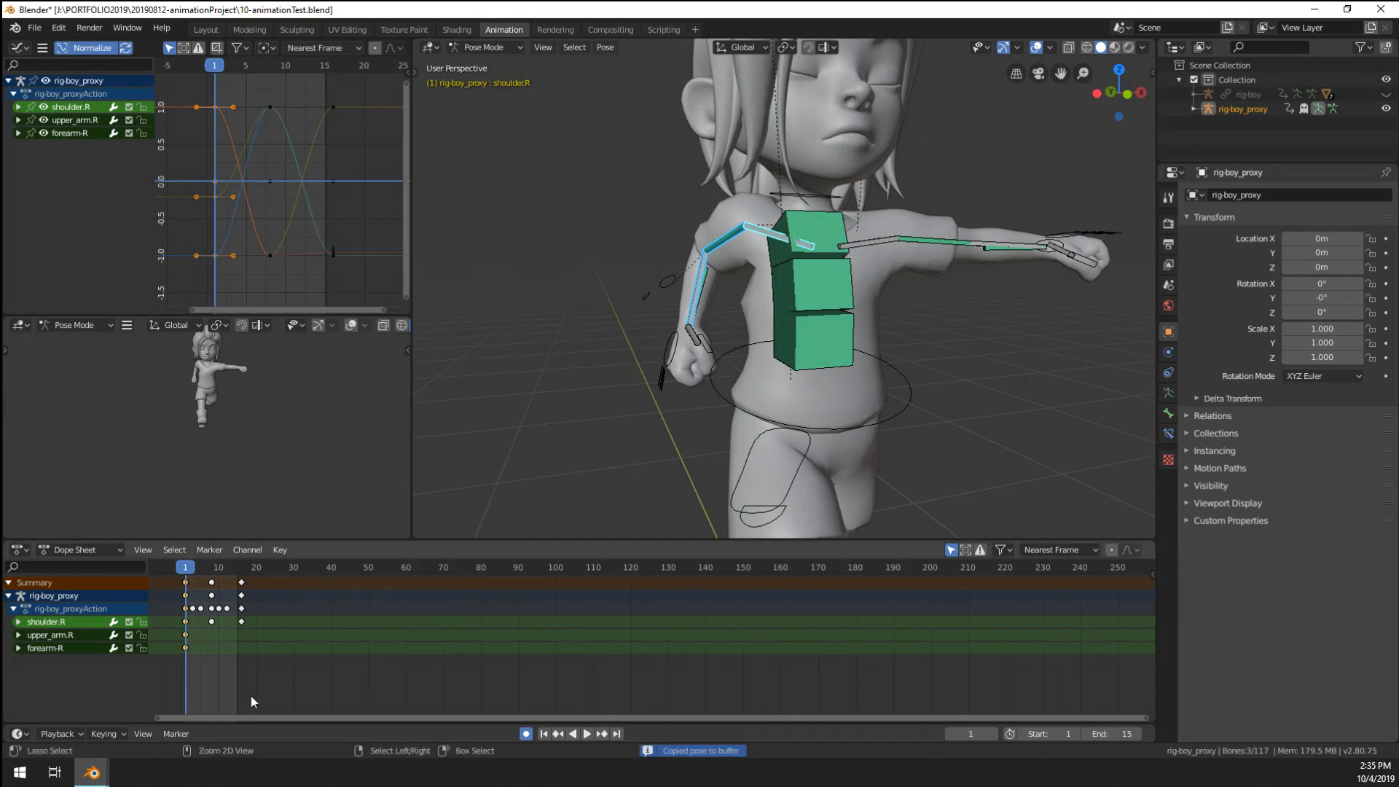
key("space")
key("ctrl+v")
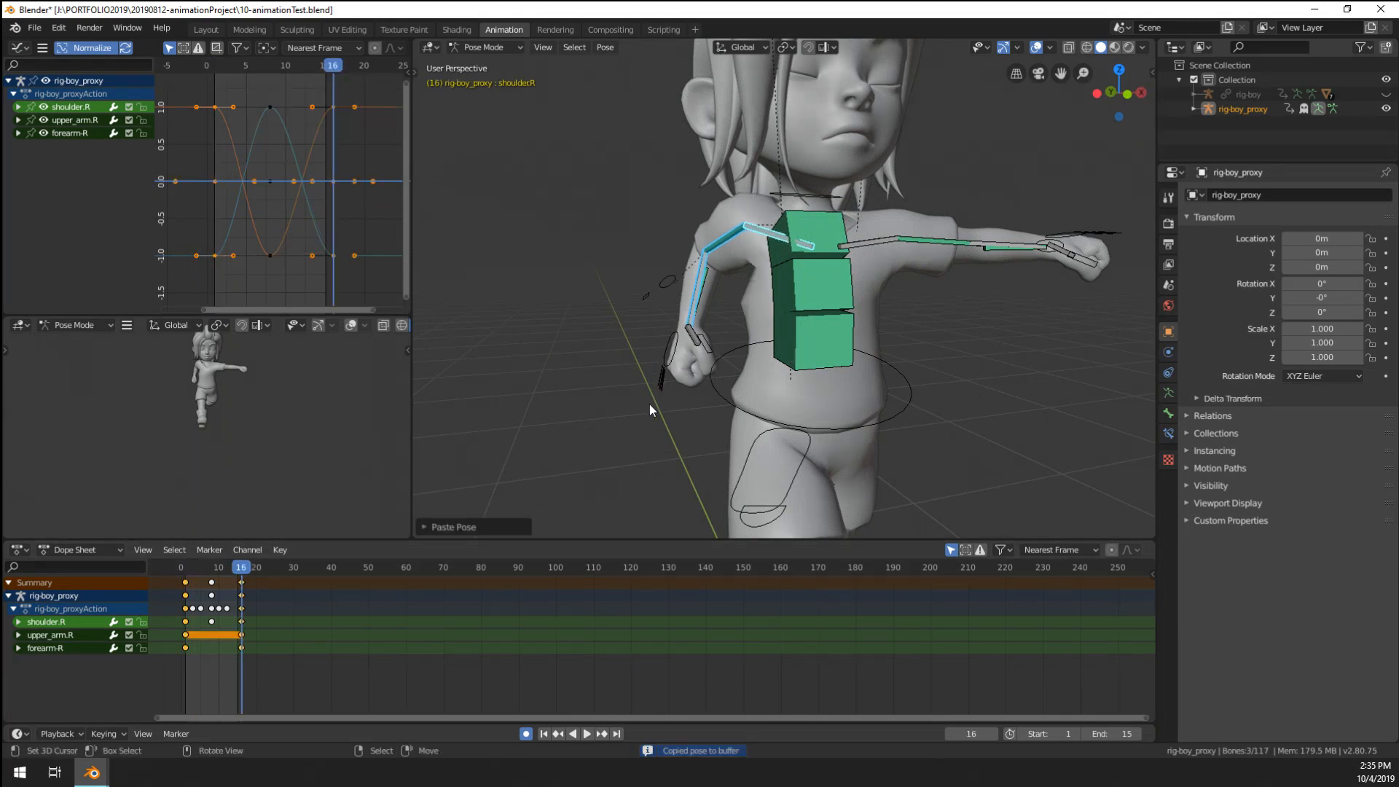
- Paste the copied right arm pose mirrored onto the left arm at frame 8
left_click_drag(206, 663, 211, 663)
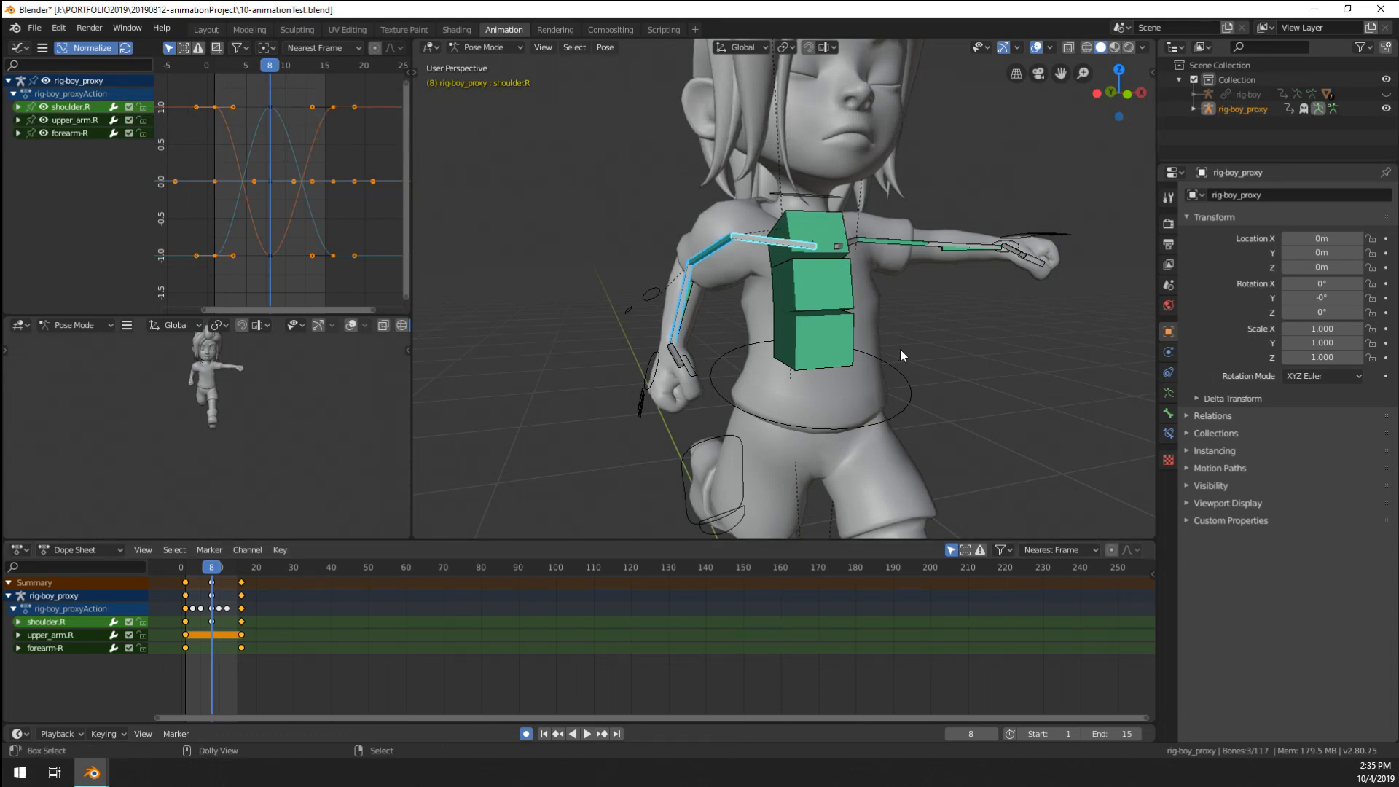
key("ctrl+shift+v")
middle_click_drag(901, 356, 781, 375)
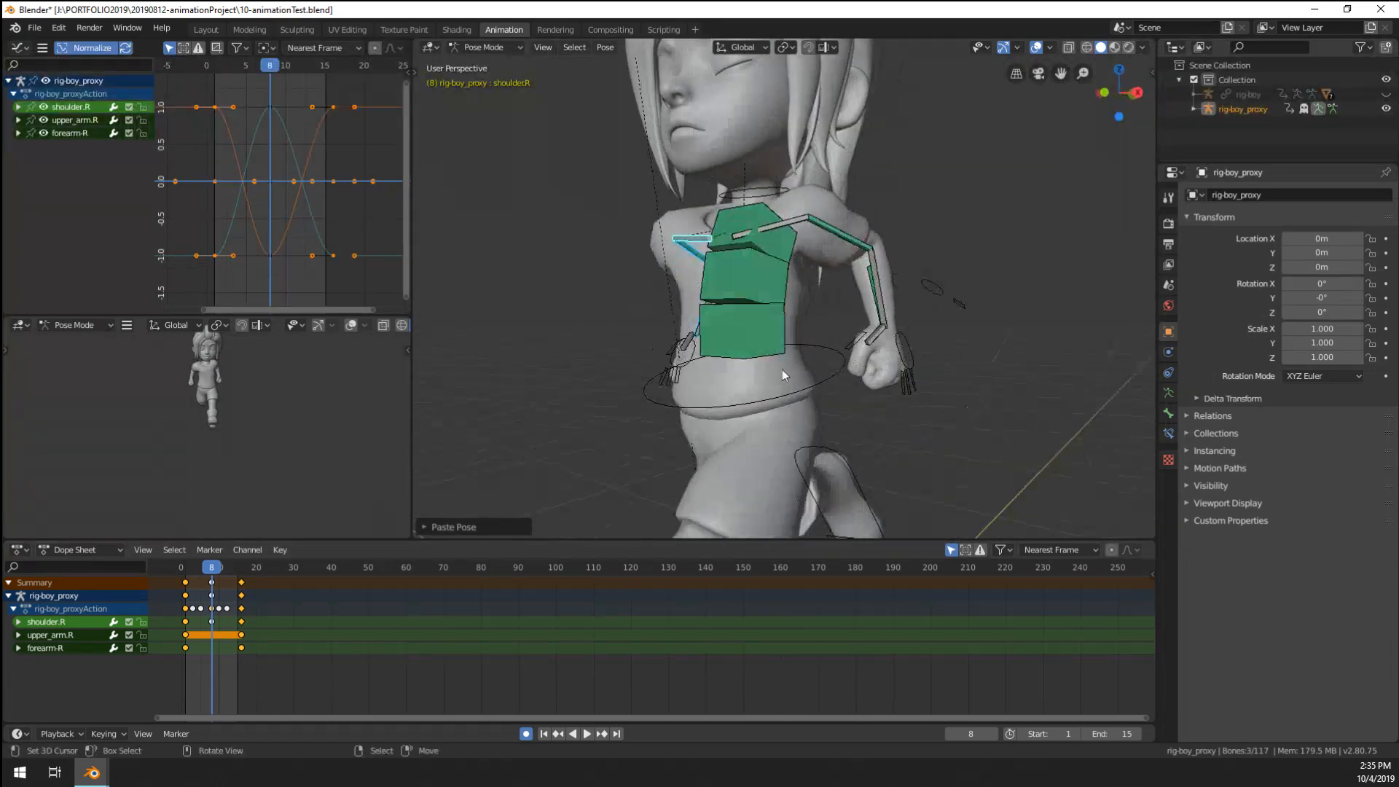
- Return to frame 1 and rotate the left upper arm so it swings forward beside the torso
right_click(850, 237)
middle_click_drag(850, 237, 618, 458)
left_click_drag(178, 643, 185, 642)
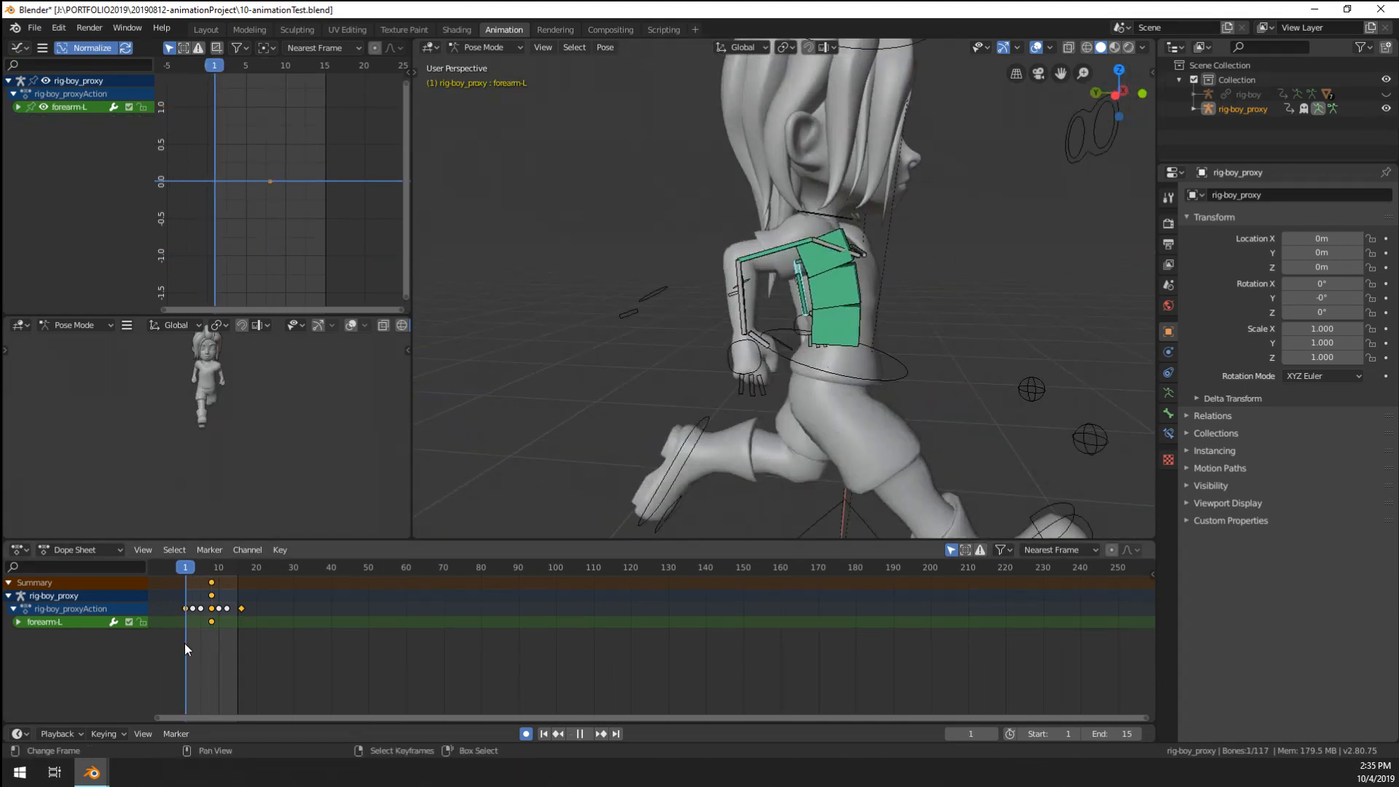
middle_click_drag(706, 417, 457, 408)
right_click(801, 252)
middle_click_drag(801, 252, 768, 277)
key("r")
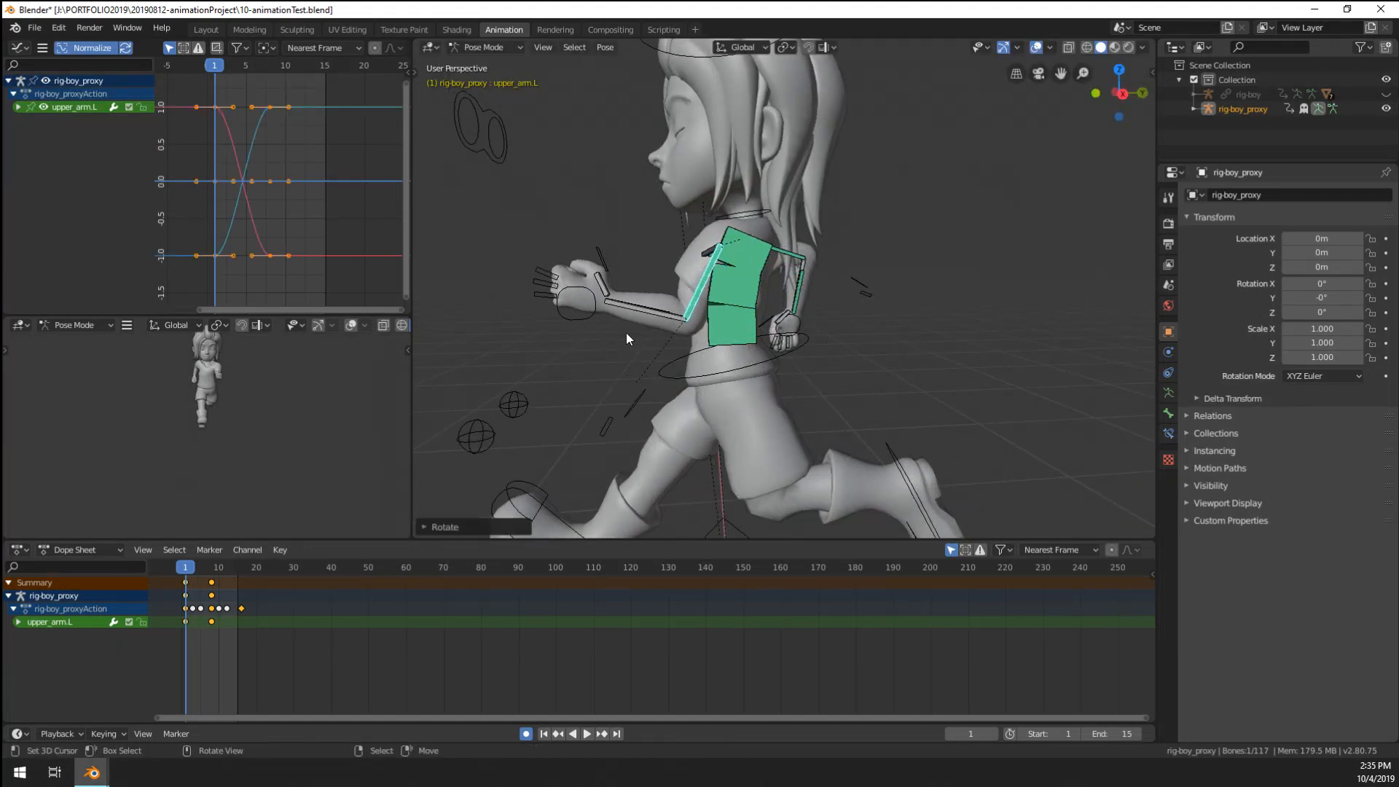
- Rotate the left forearm to bend the elbow and raise the fist in front of the chest
left_click(601, 340)
middle_click_drag(601, 339, 640, 357)
key("r")
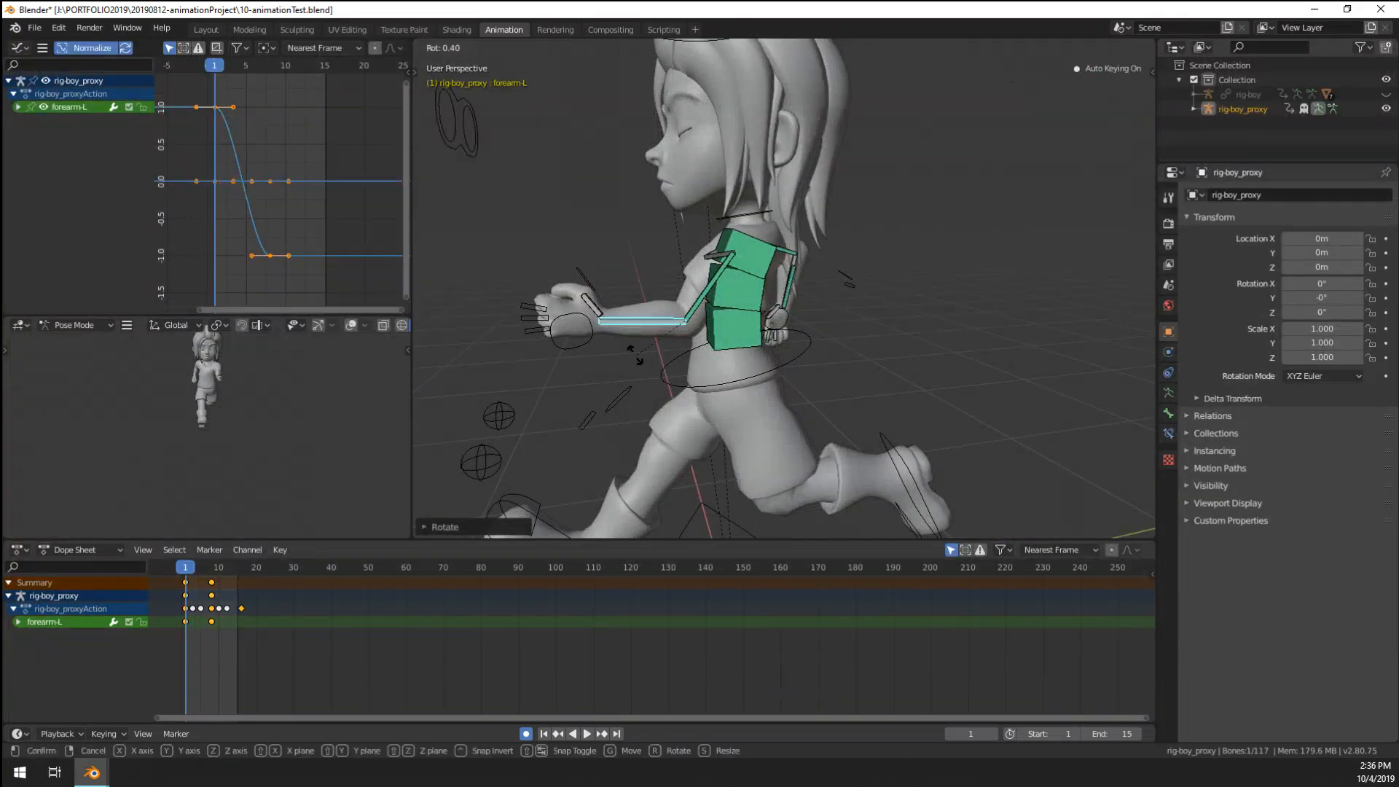
left_click(631, 332)
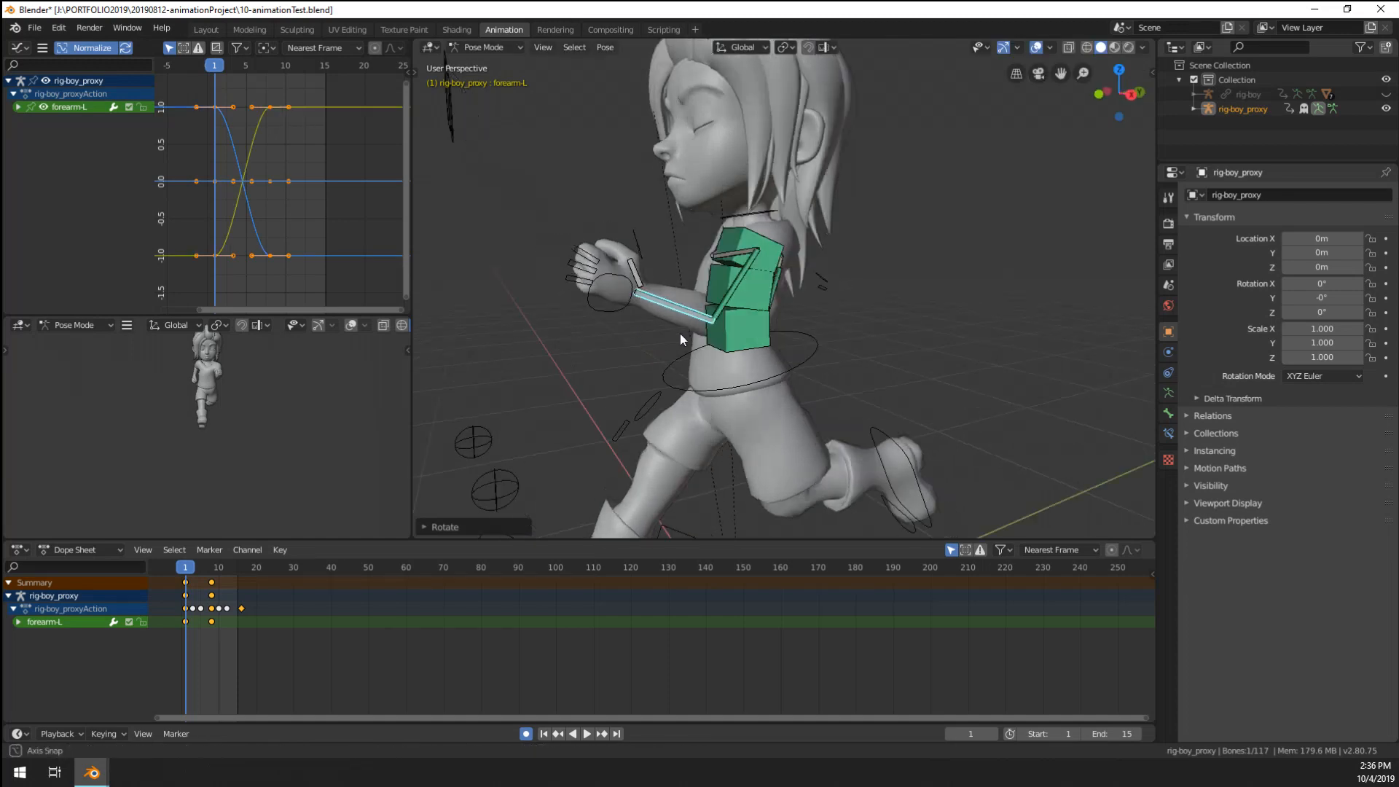
- Rotate the left shoulder bone at frame 1 to follow the forward arm swing
middle_click_drag(680, 334, 860, 304)
scroll(819, 302, "up", 3)
left_click(898, 250)
key("r")
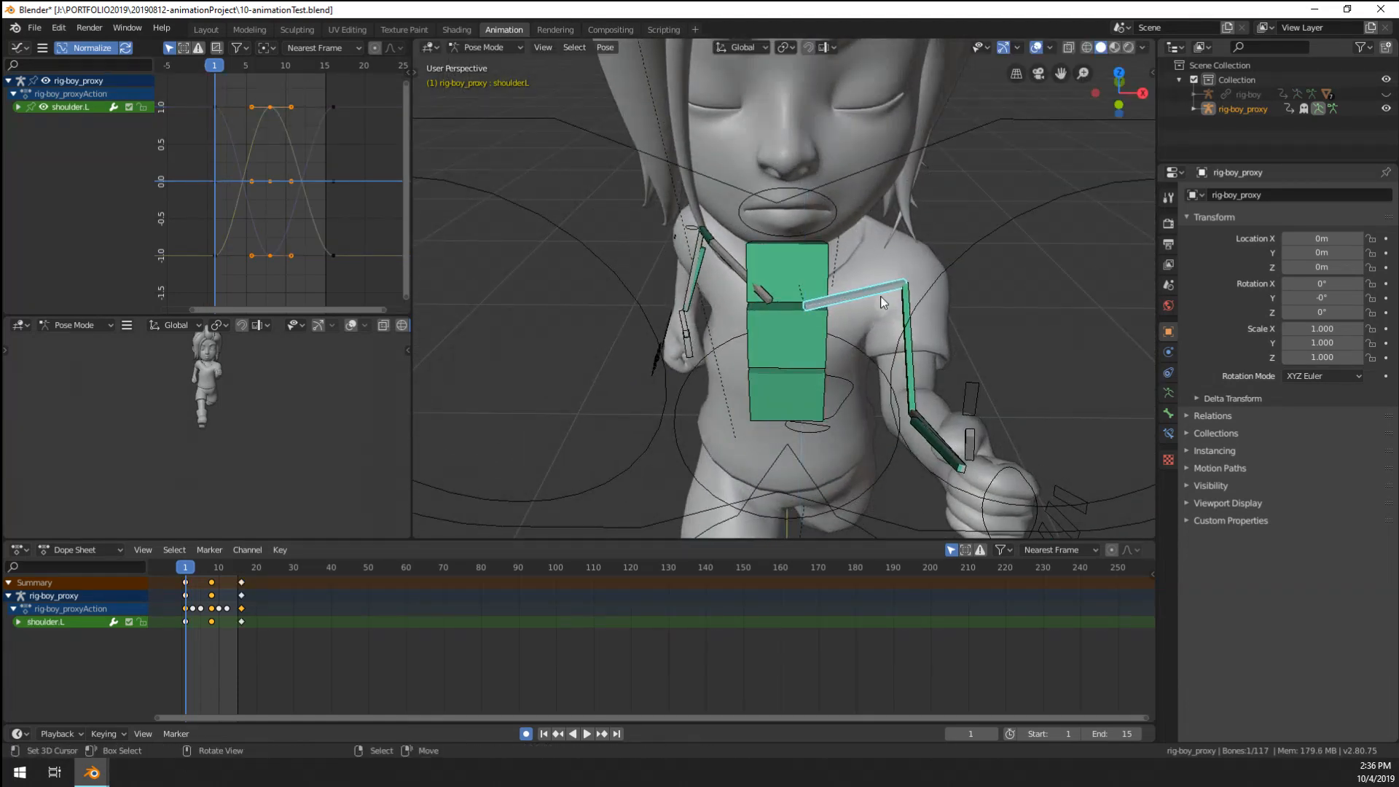
key("r")
left_click(1021, 251)
middle_click_drag(1020, 251, 964, 271)
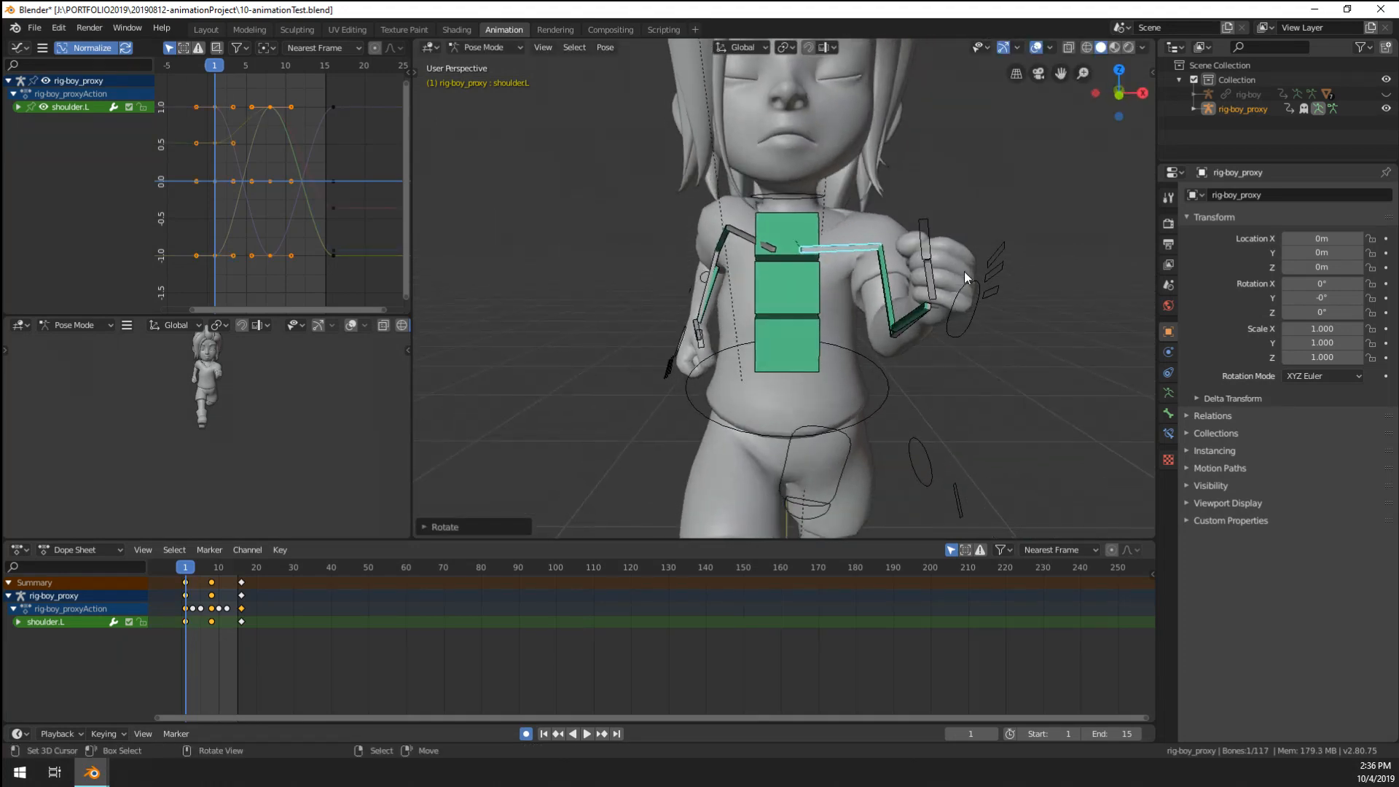
scroll(964, 271, "down", 2)
key("g")
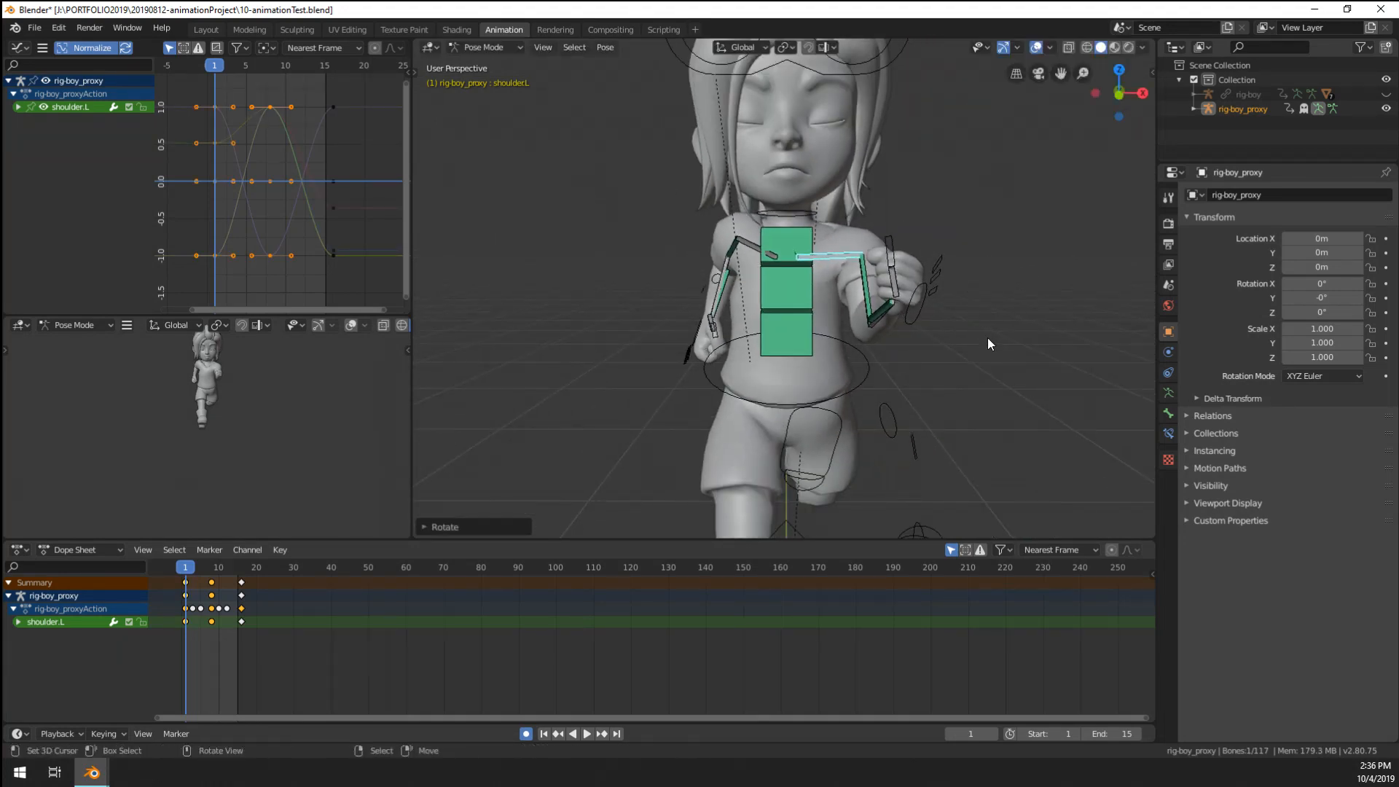
- Turn off auto keying and rotate the middle spine bone to lean the upper torso forward
middle_click_drag(988, 343, 947, 376)
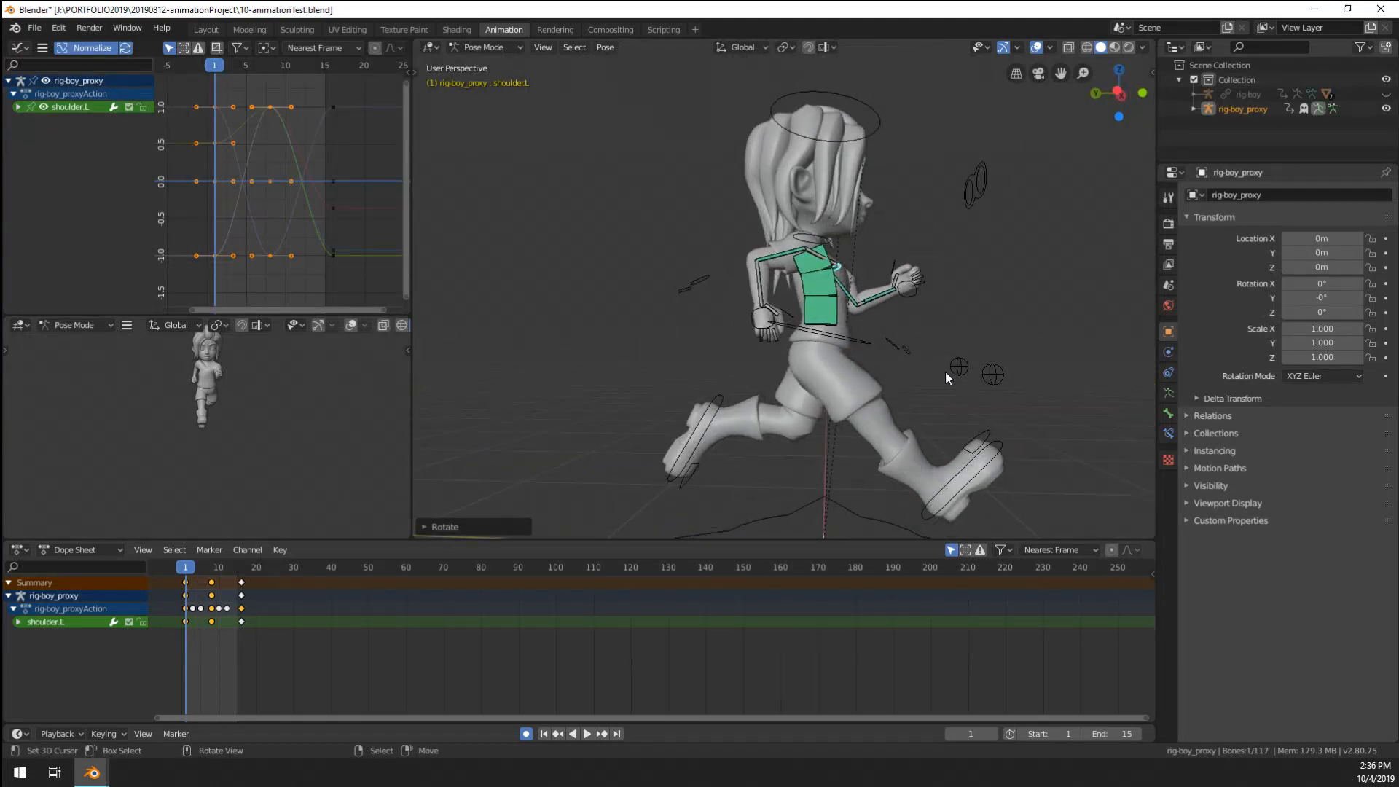
scroll(946, 370, "up", 2)
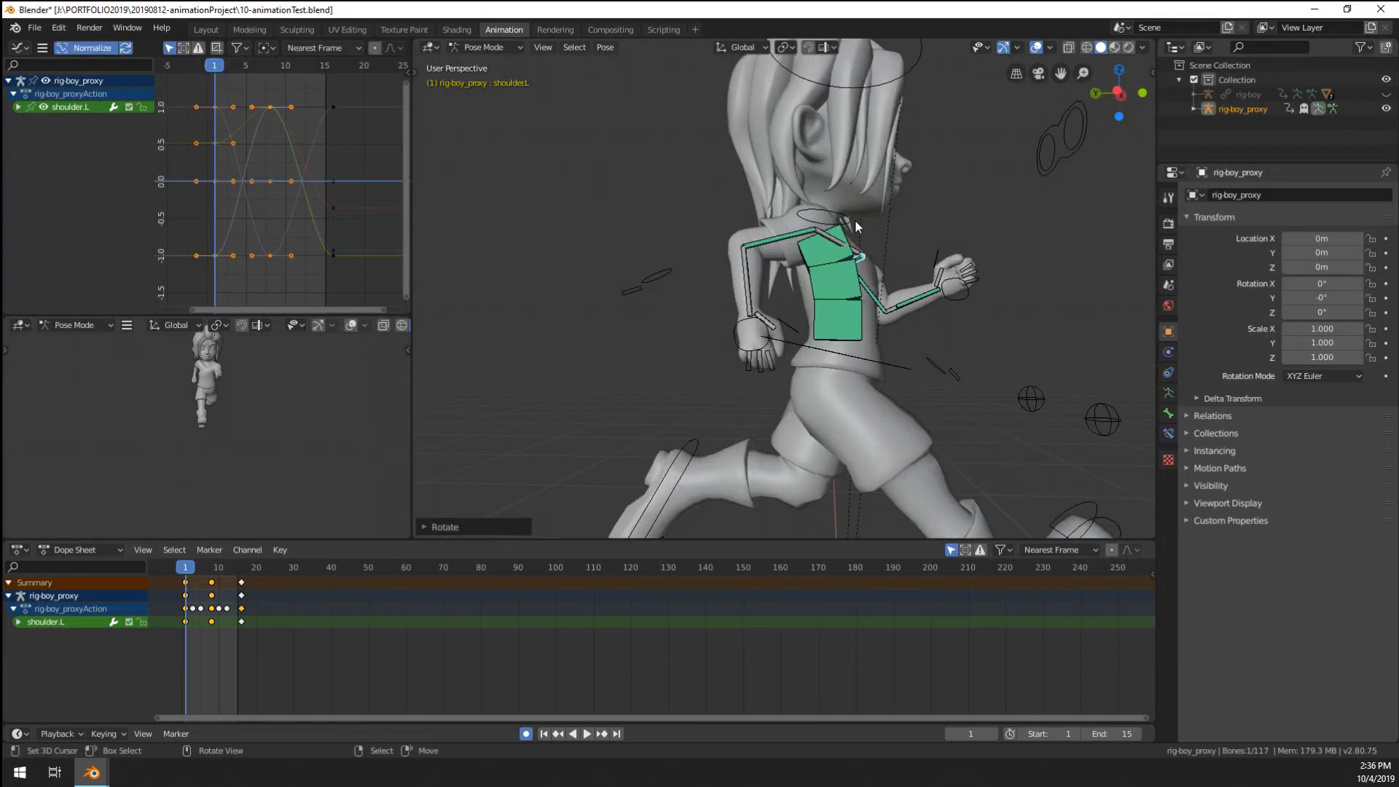
left_click(840, 282)
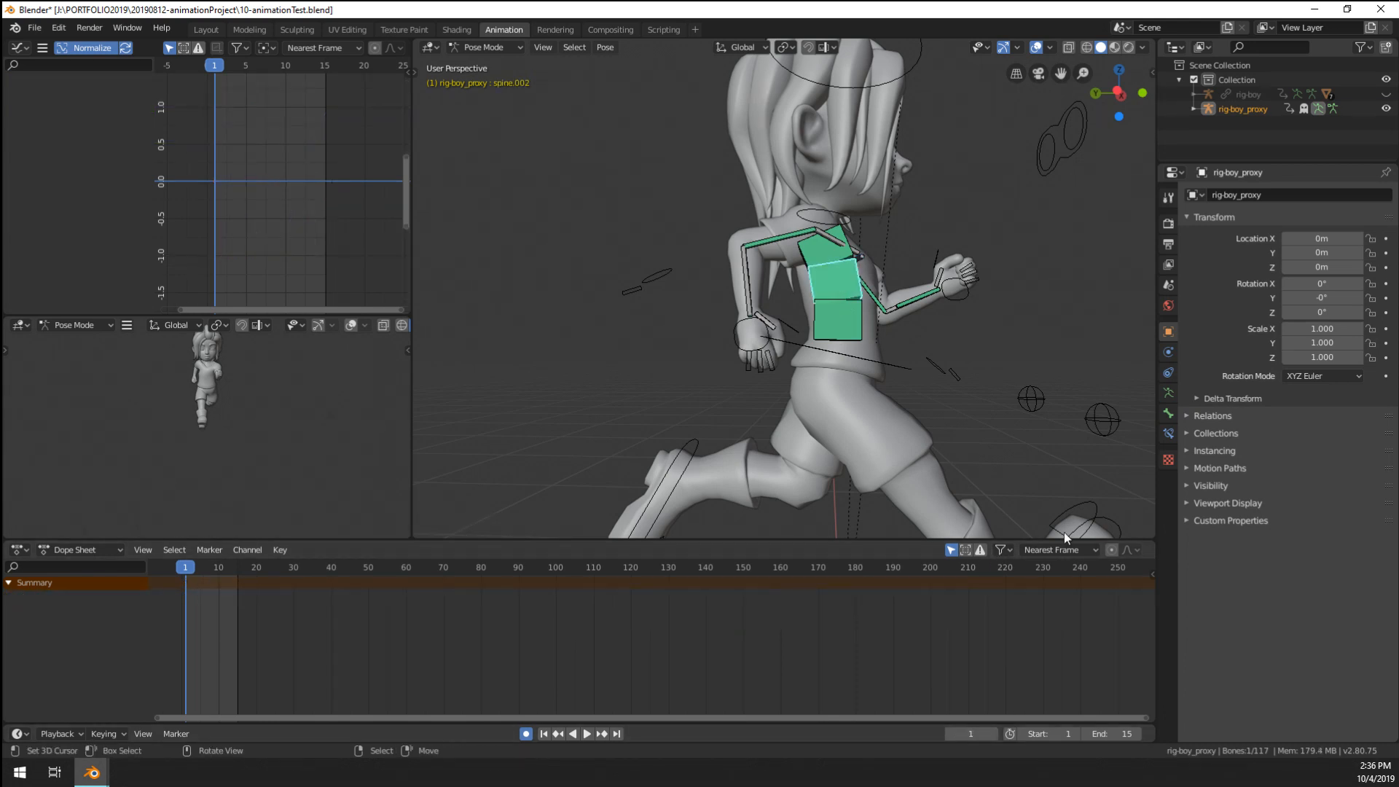
scroll(984, 605, "down", 2)
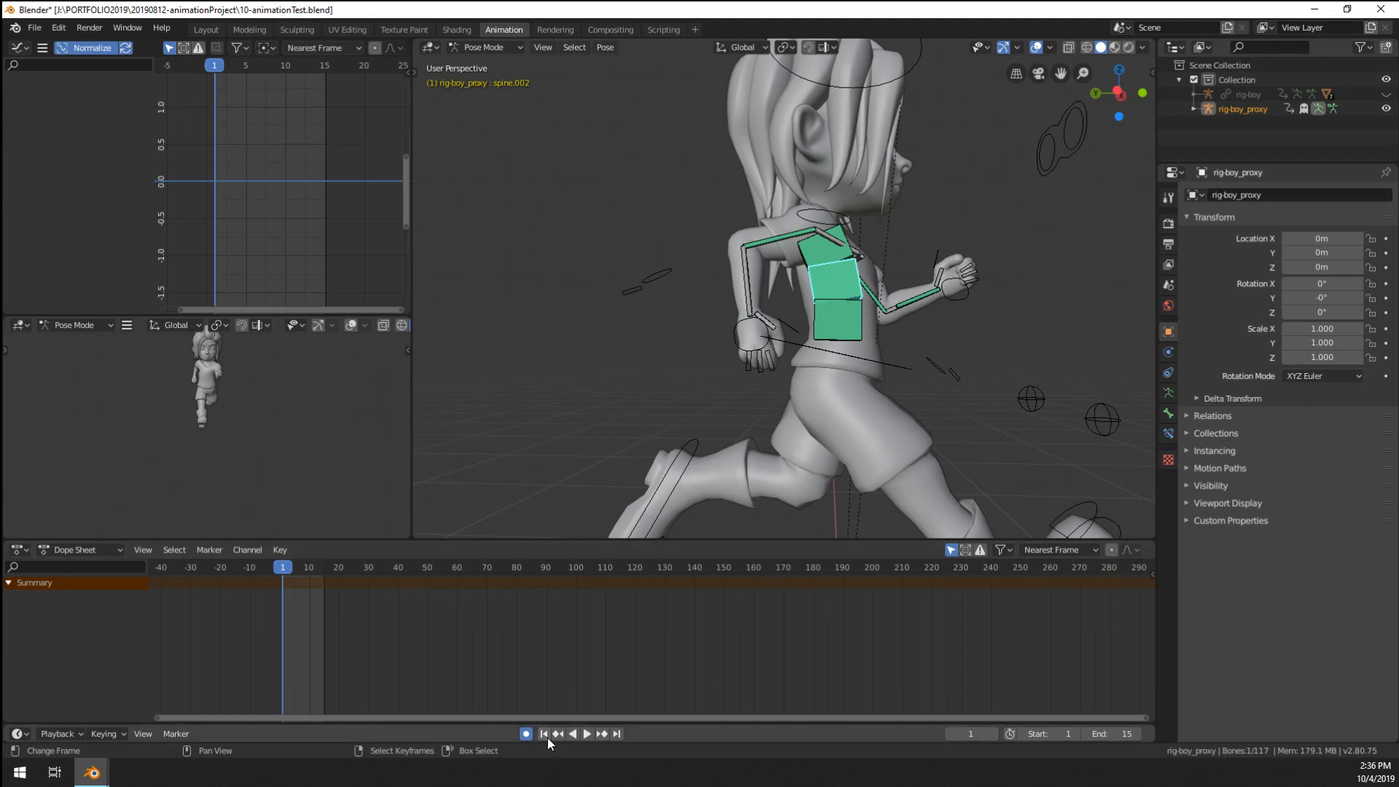
key("r")
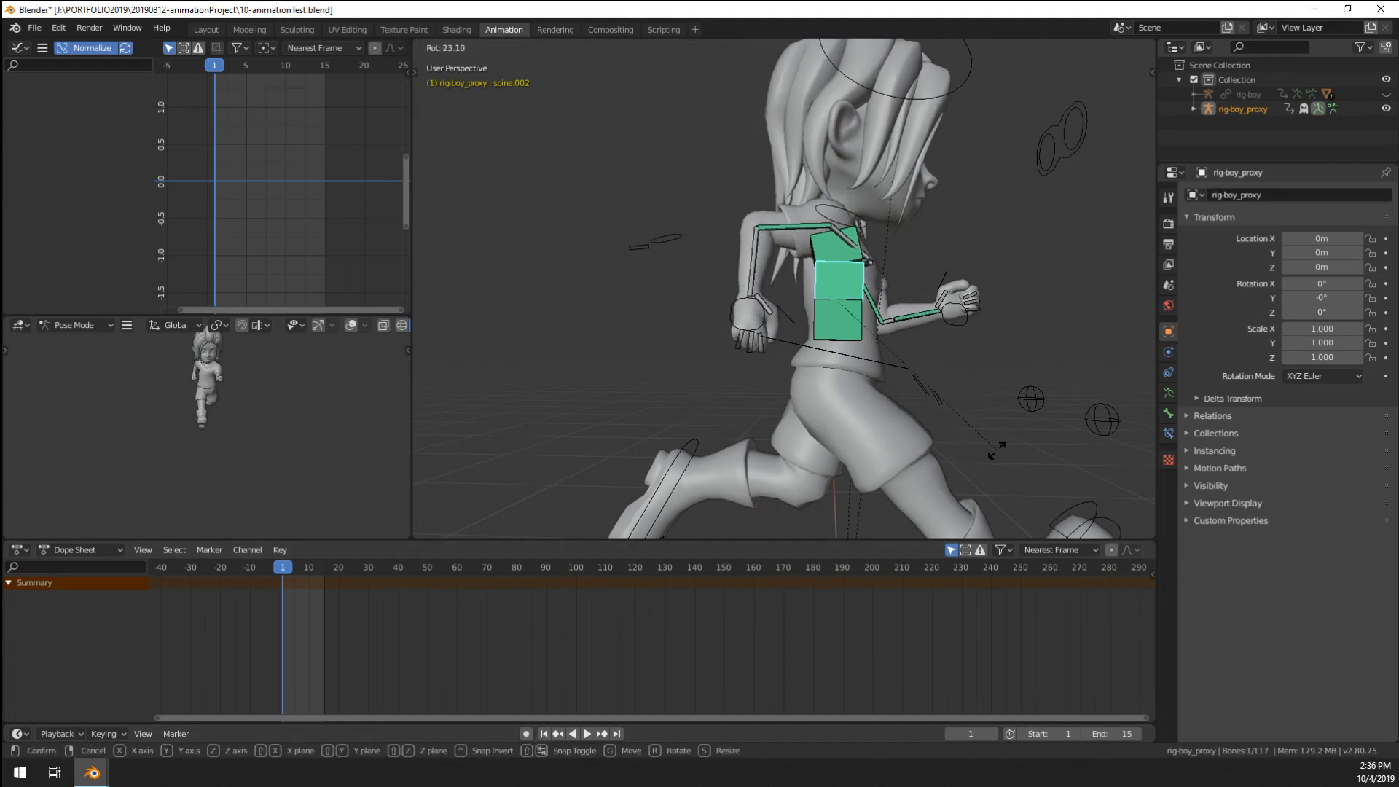
- Rotate the middle and upper spine bones so the character's torso stands upright
left_click(849, 249)
key("i")
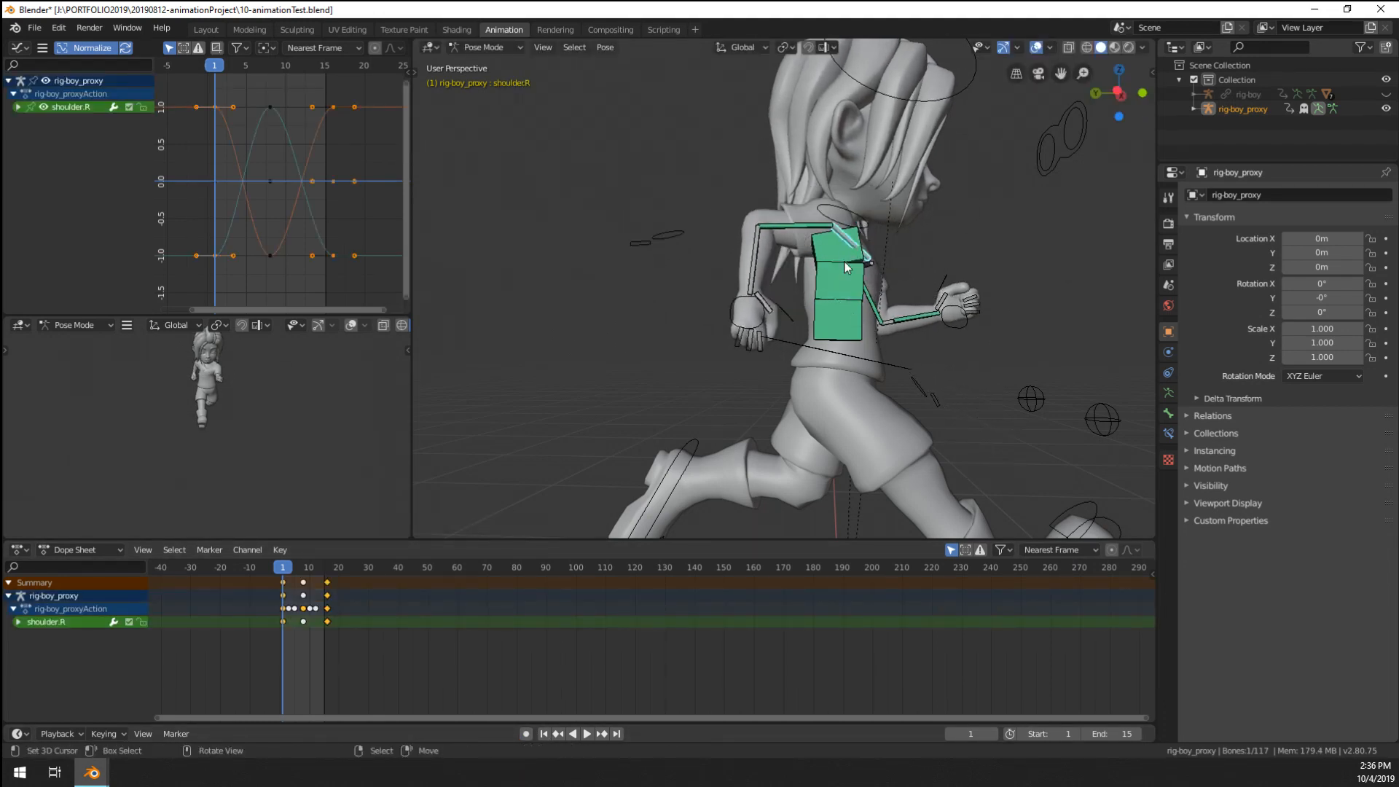
left_click(845, 251)
key("r")
left_click(902, 246)
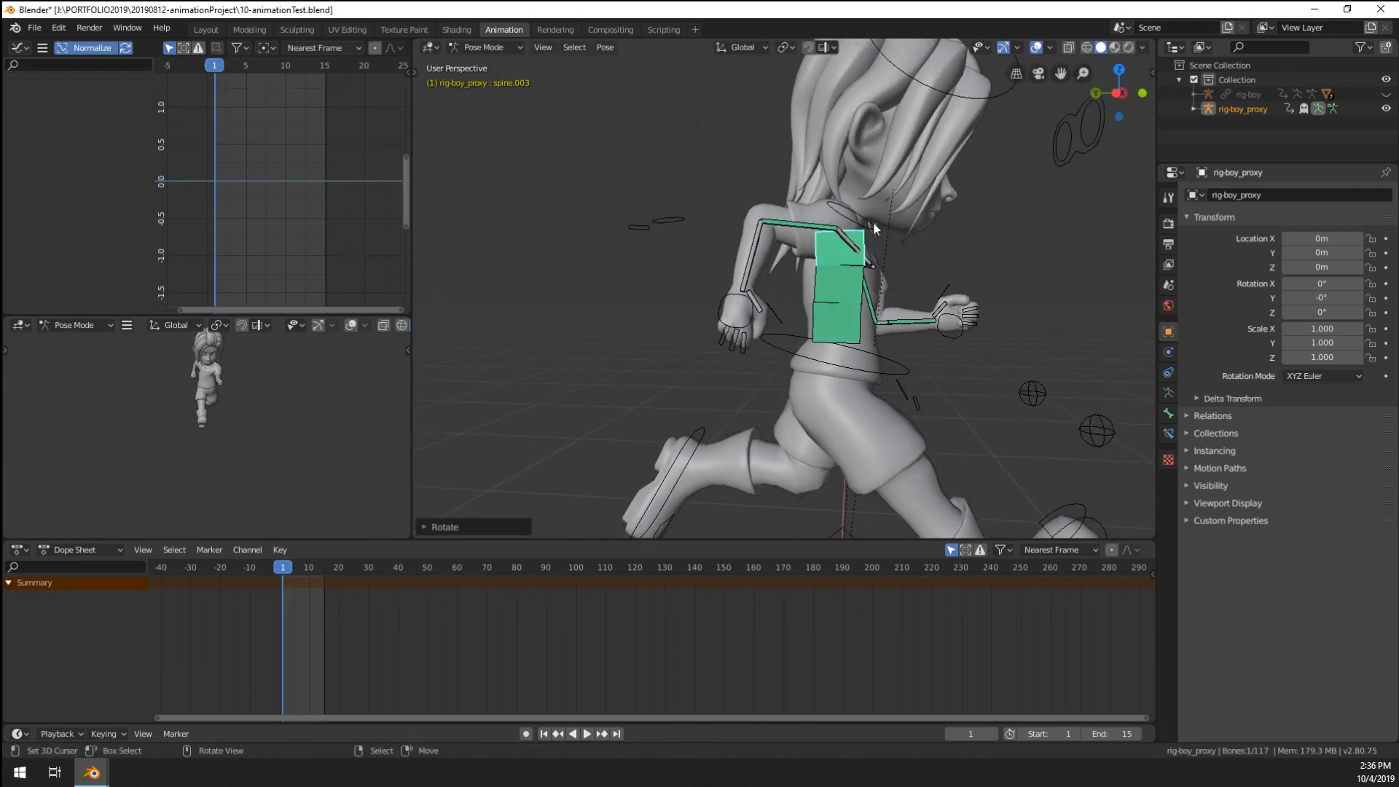
left_click(873, 218)
key("r")
left_click(965, 250)
middle_click_drag(965, 250, 682, 371)
- Delete all X, Y and Z Euler Rotation keyframes of the spine bone
left_click(816, 344)
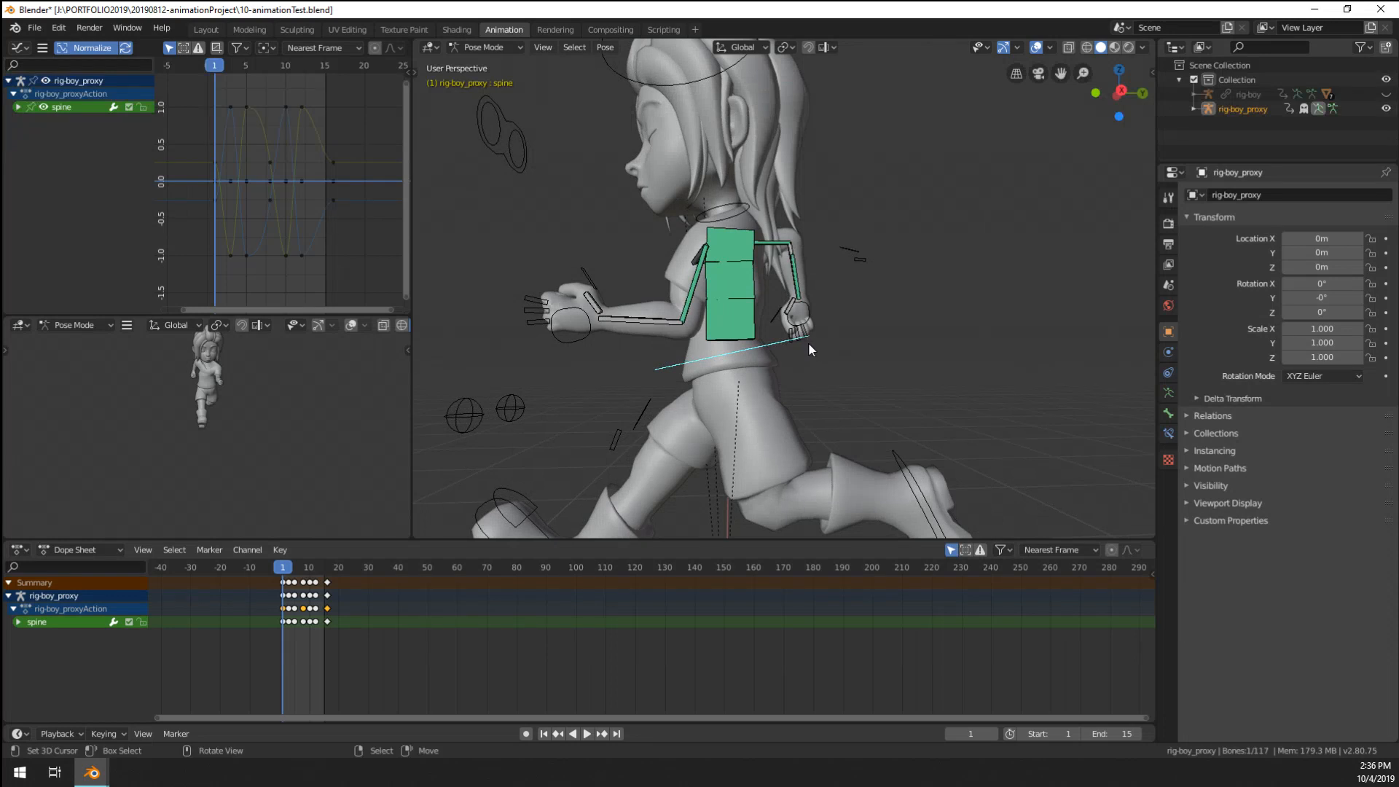
key("a")
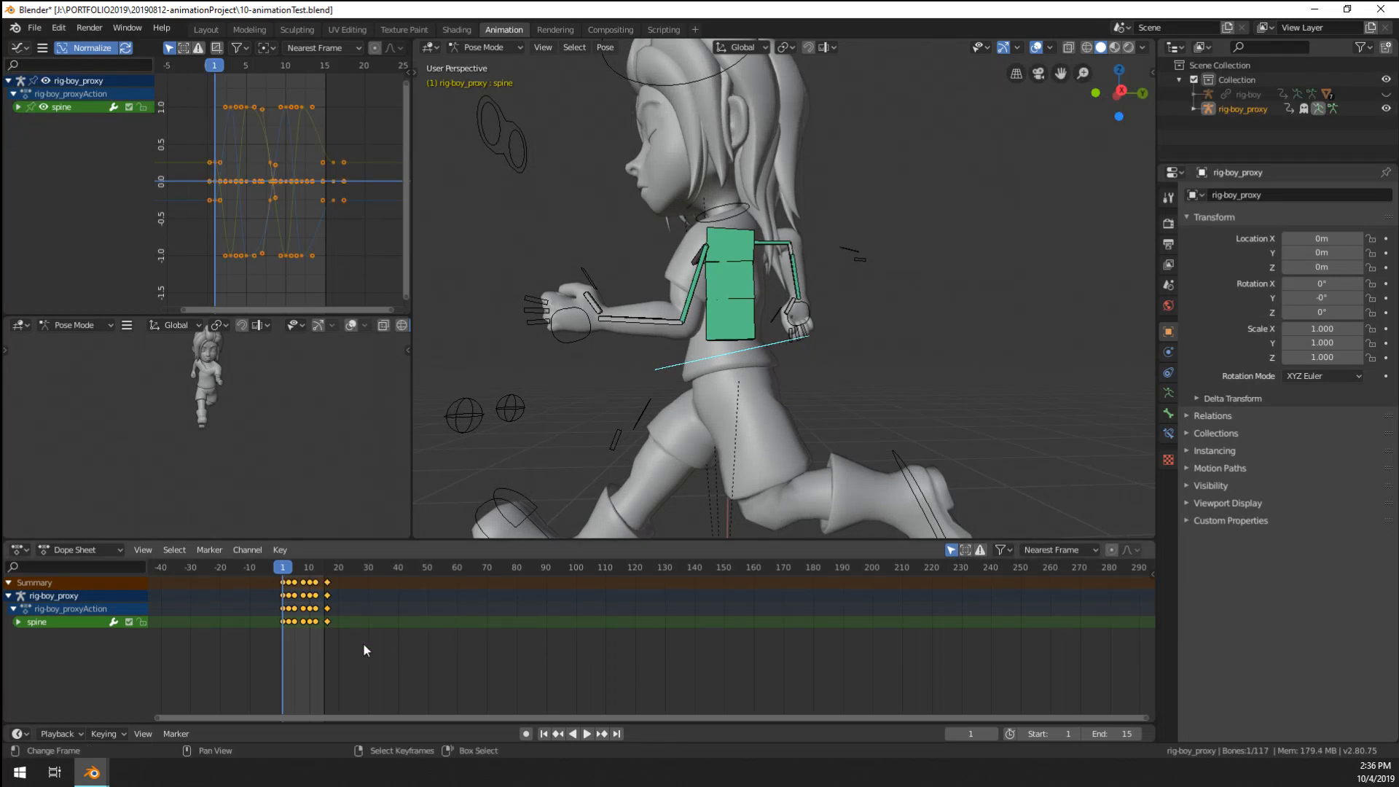
left_click(17, 622)
scroll(94, 627, "down", 2)
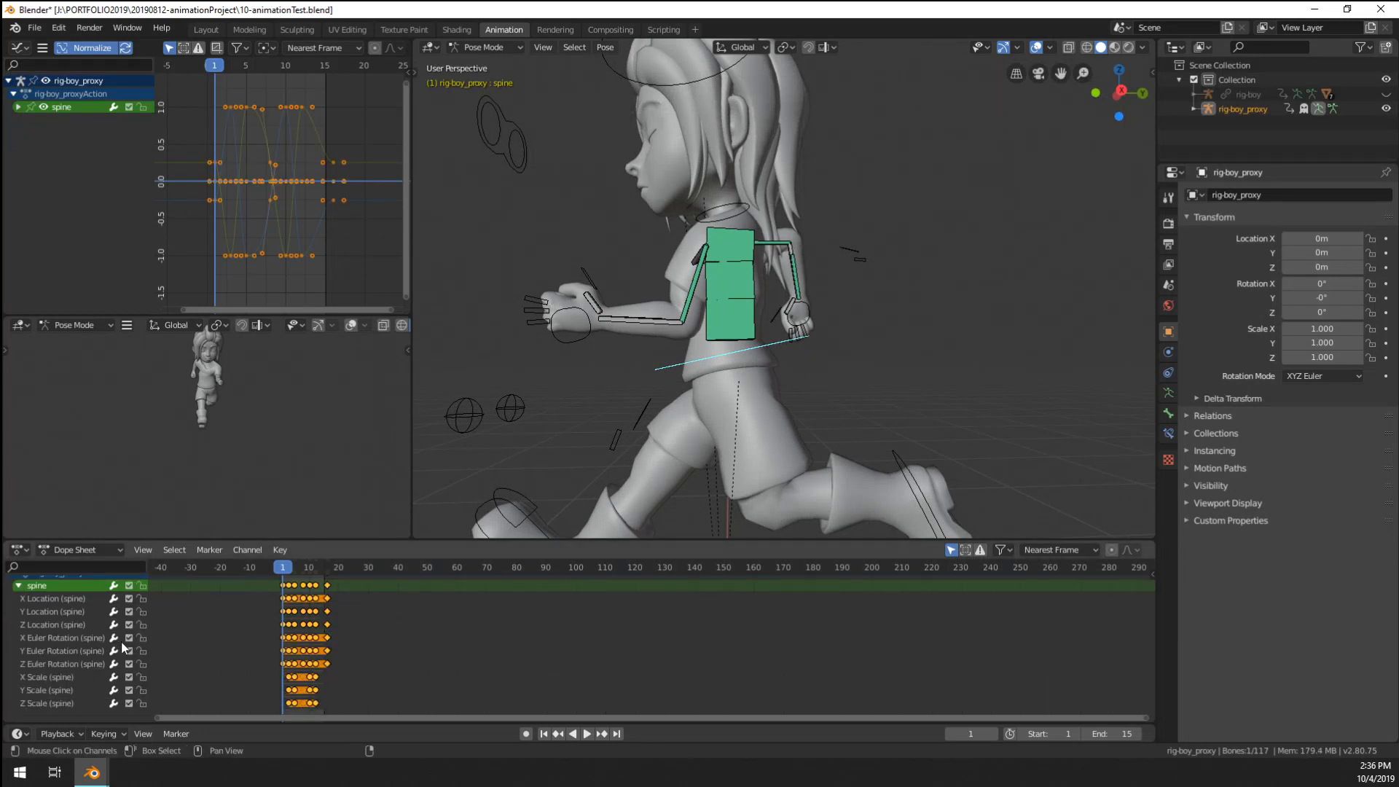
key("a")
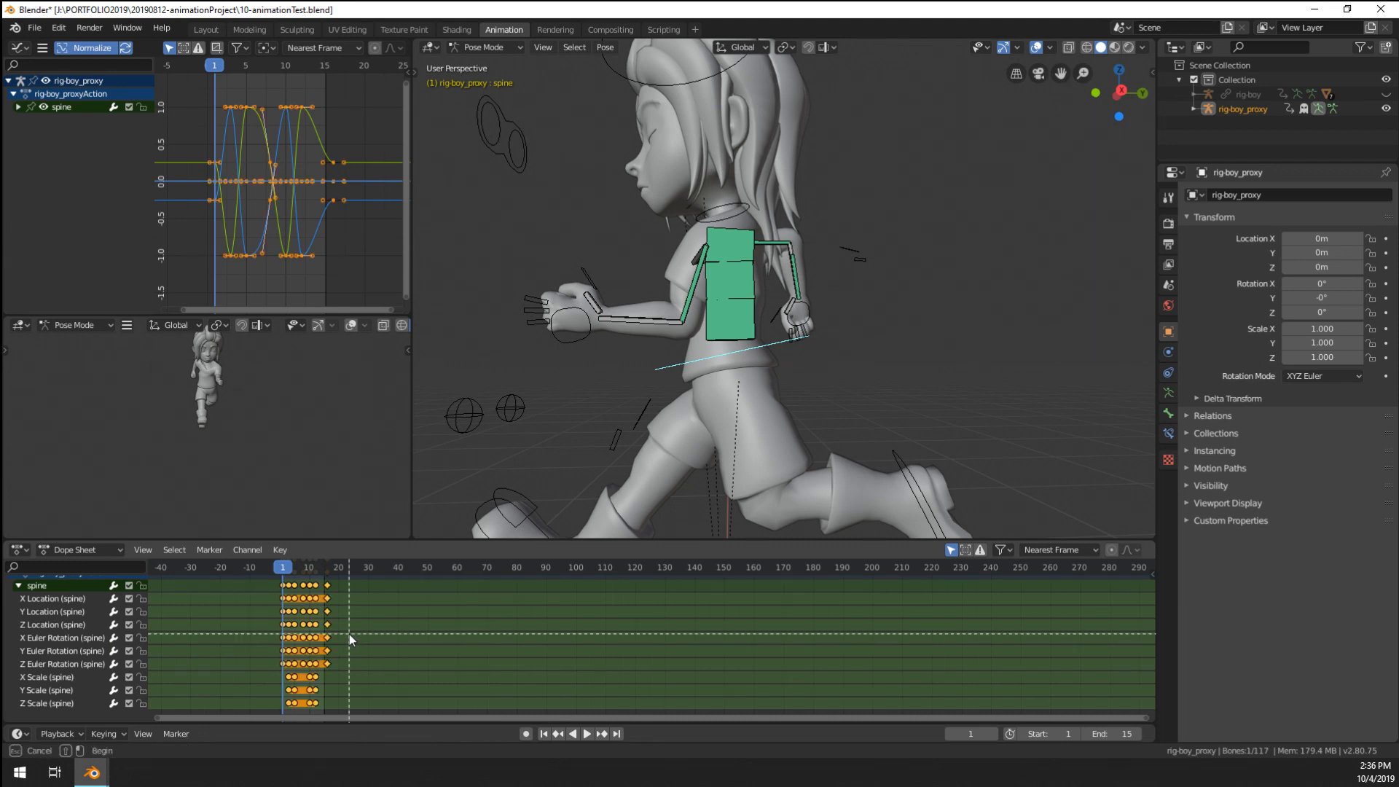
left_click_drag(349, 634, 273, 663)
key("x")
left_click(273, 663)
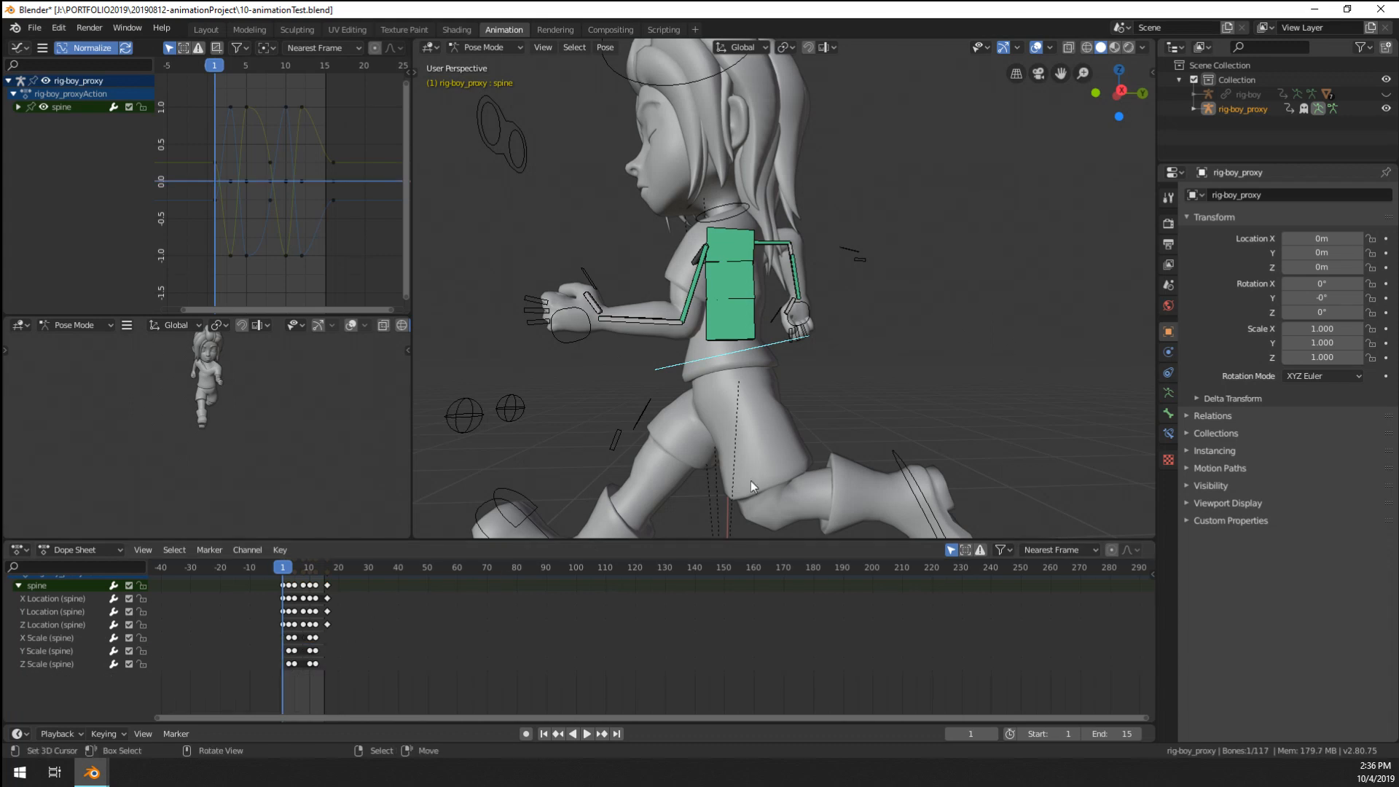
- Lean the torso forward by rotating the spine bone about 6° around the global X axis
key("r")
key("x")
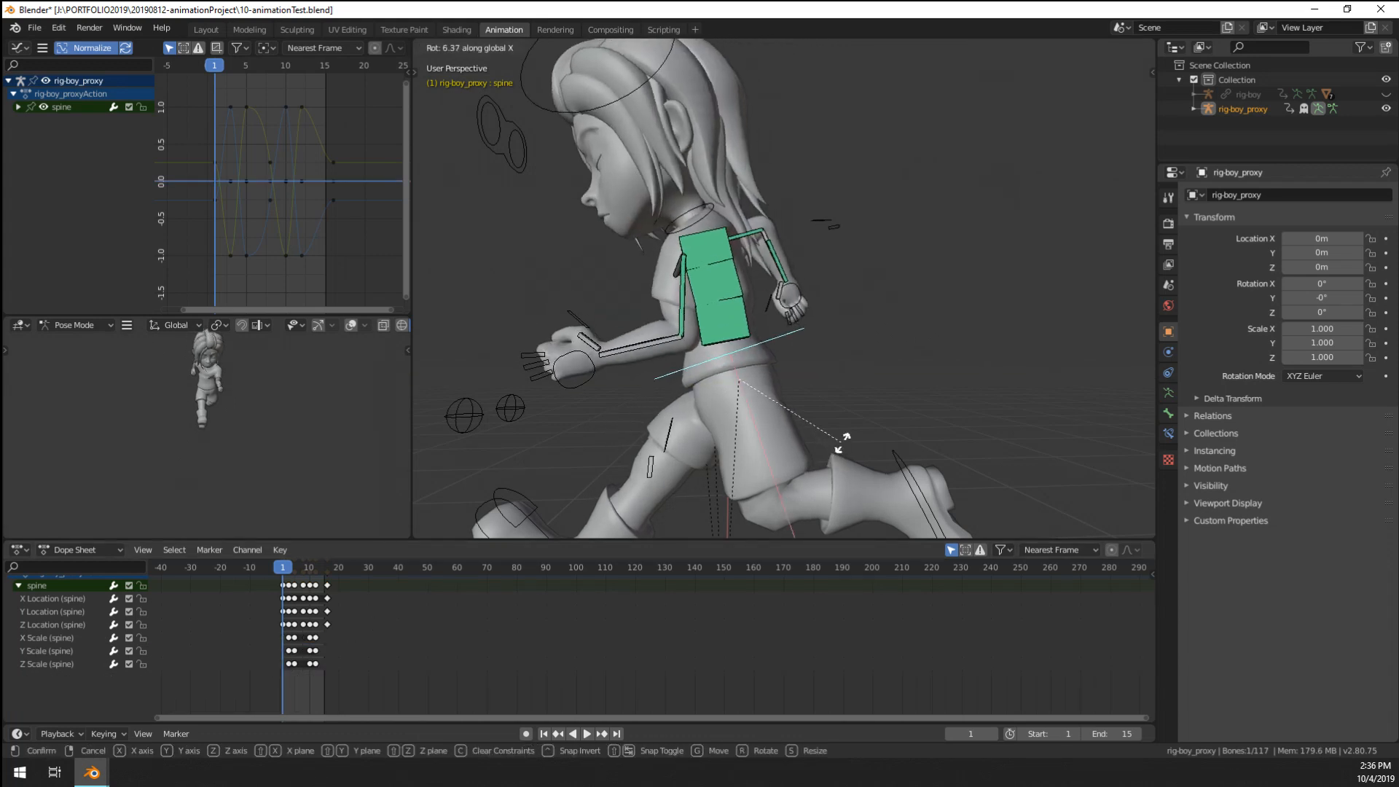
left_click(844, 445)
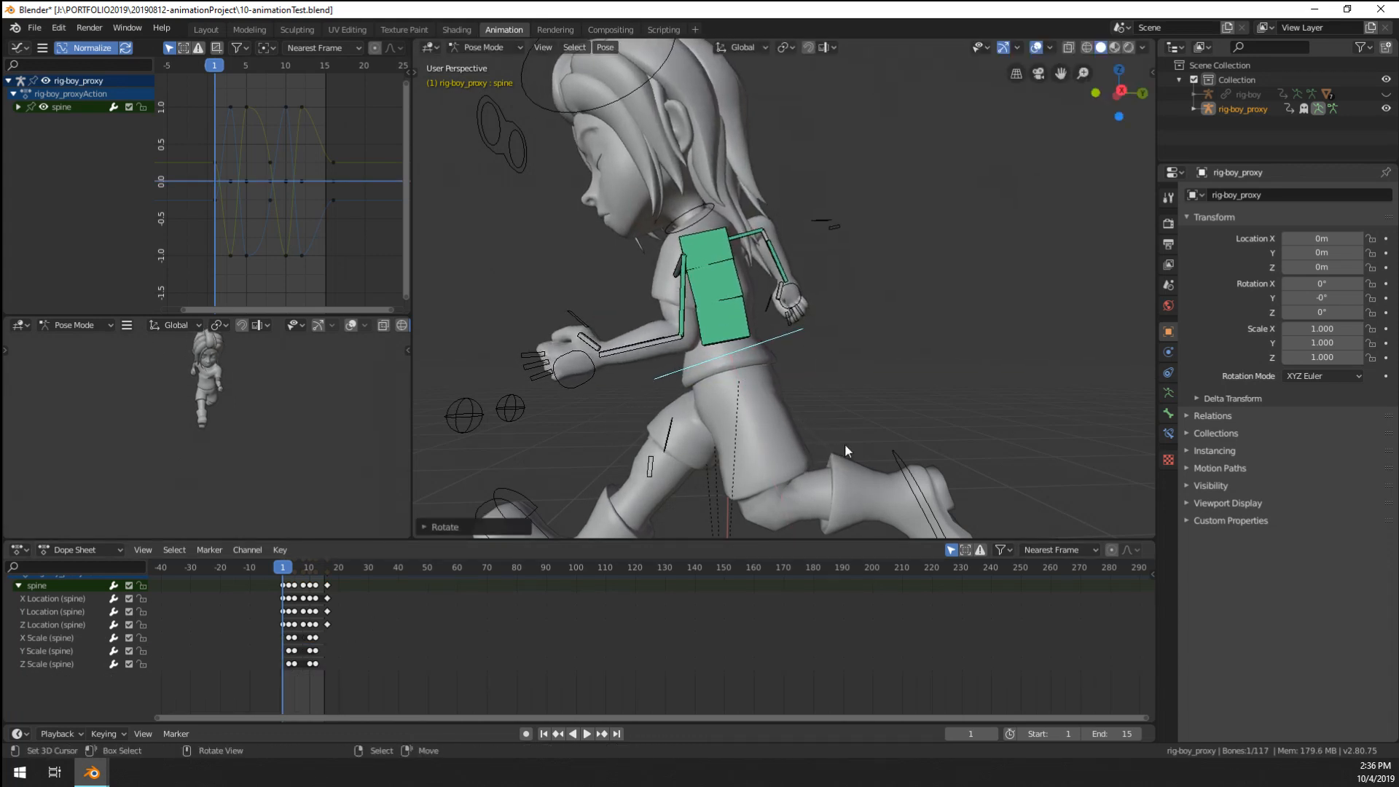
- Rotate the neck and head bones to adjust the head against the forward-leaning torso
left_click(711, 204)
key("r")
left_click(860, 233)
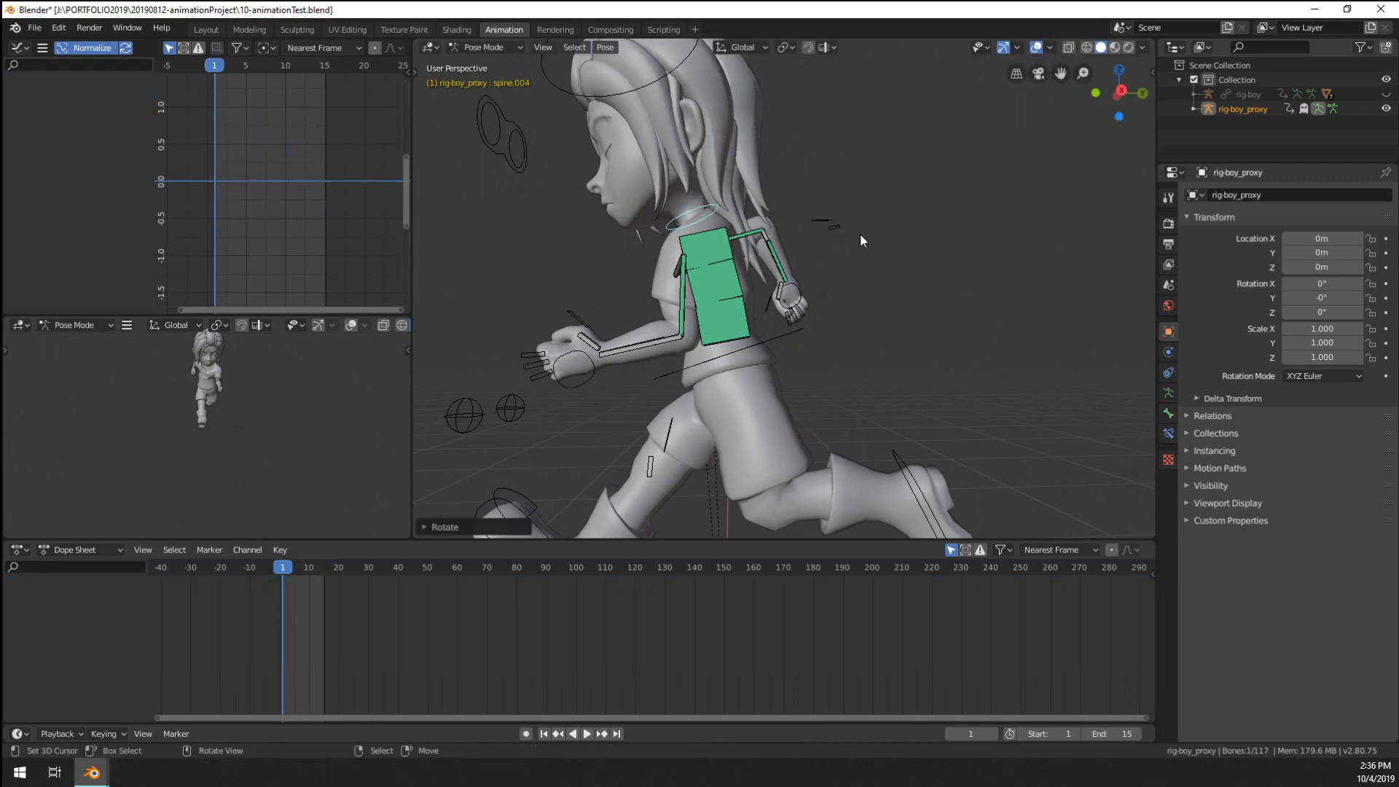
middle_click_drag(860, 233, 753, 296)
left_click(732, 94)
key("r")
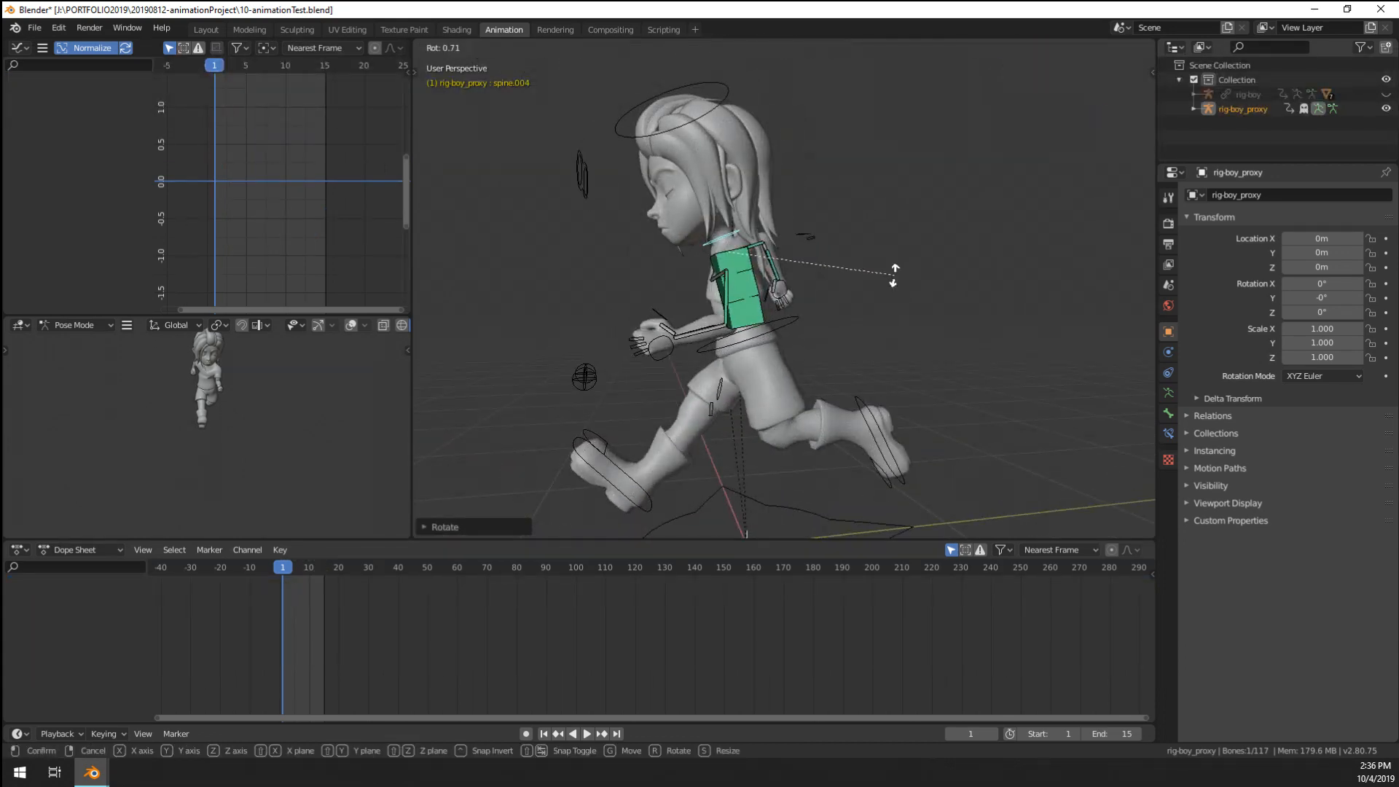
left_click(781, 247)
middle_click_drag(781, 247, 592, 303)
scroll(612, 304, "up", 4)
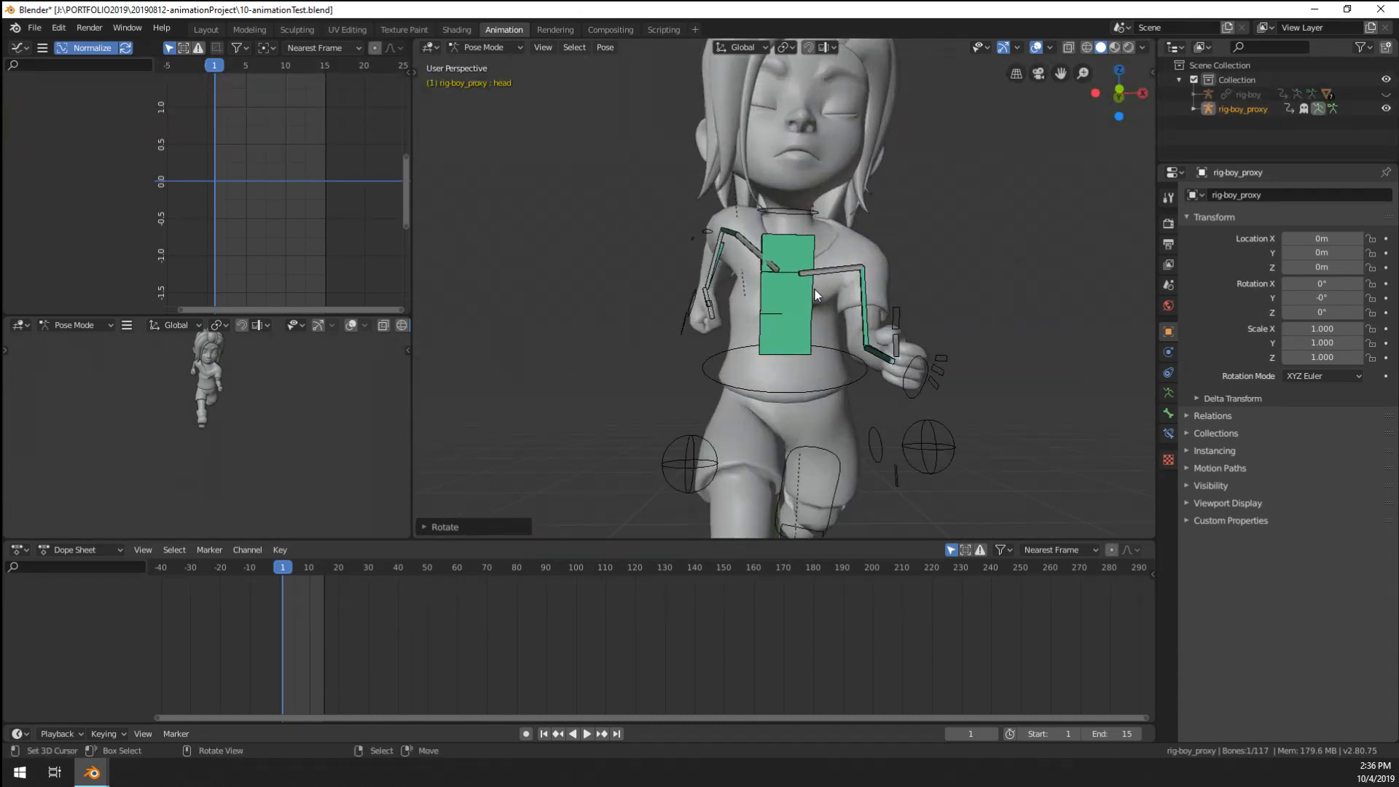
- Rotate the middle spine bone and the base spine control in side view to refine the torso's lean
left_click(803, 260)
middle_click_drag(807, 271, 947, 331)
left_click(766, 291)
middle_click_drag(767, 292, 864, 317)
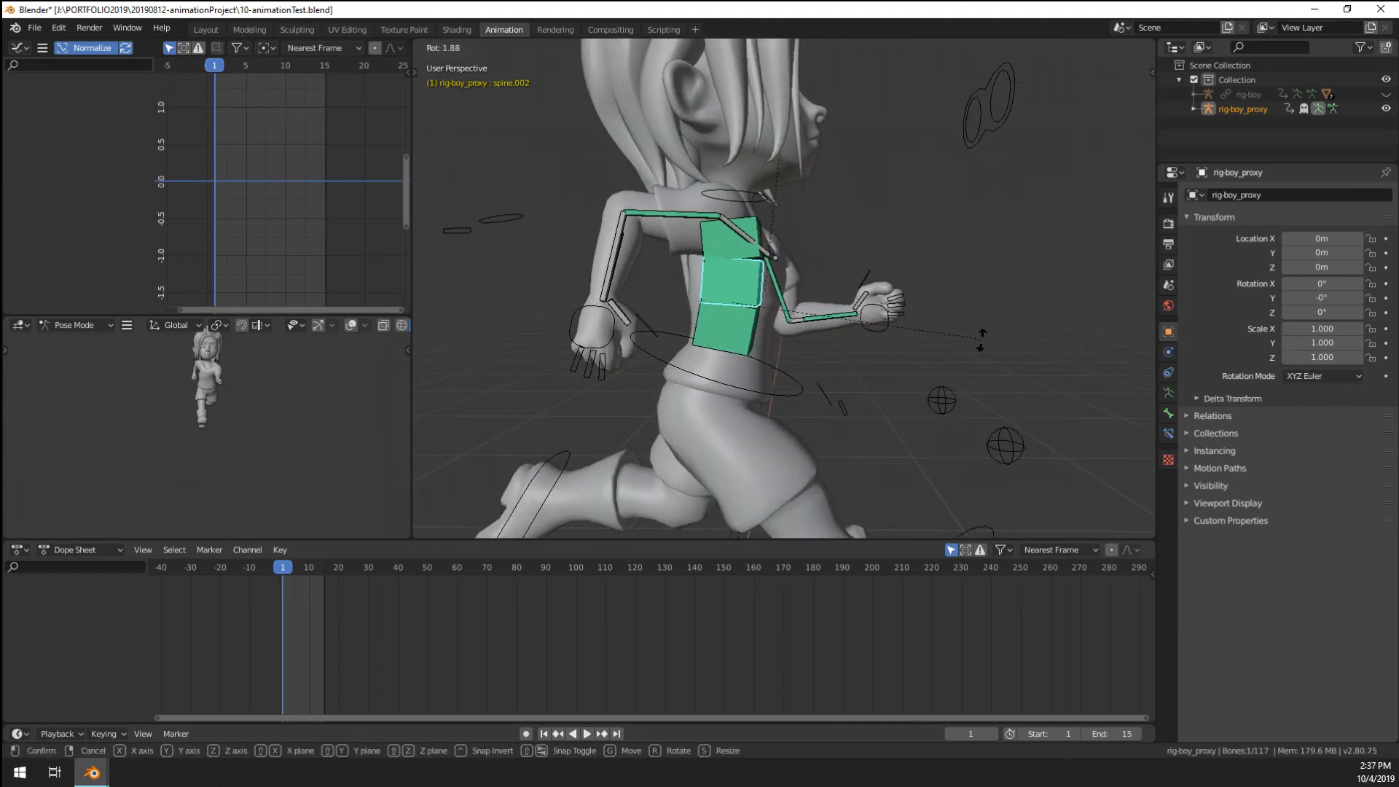
left_click(776, 383)
key("r")
left_click(748, 233)
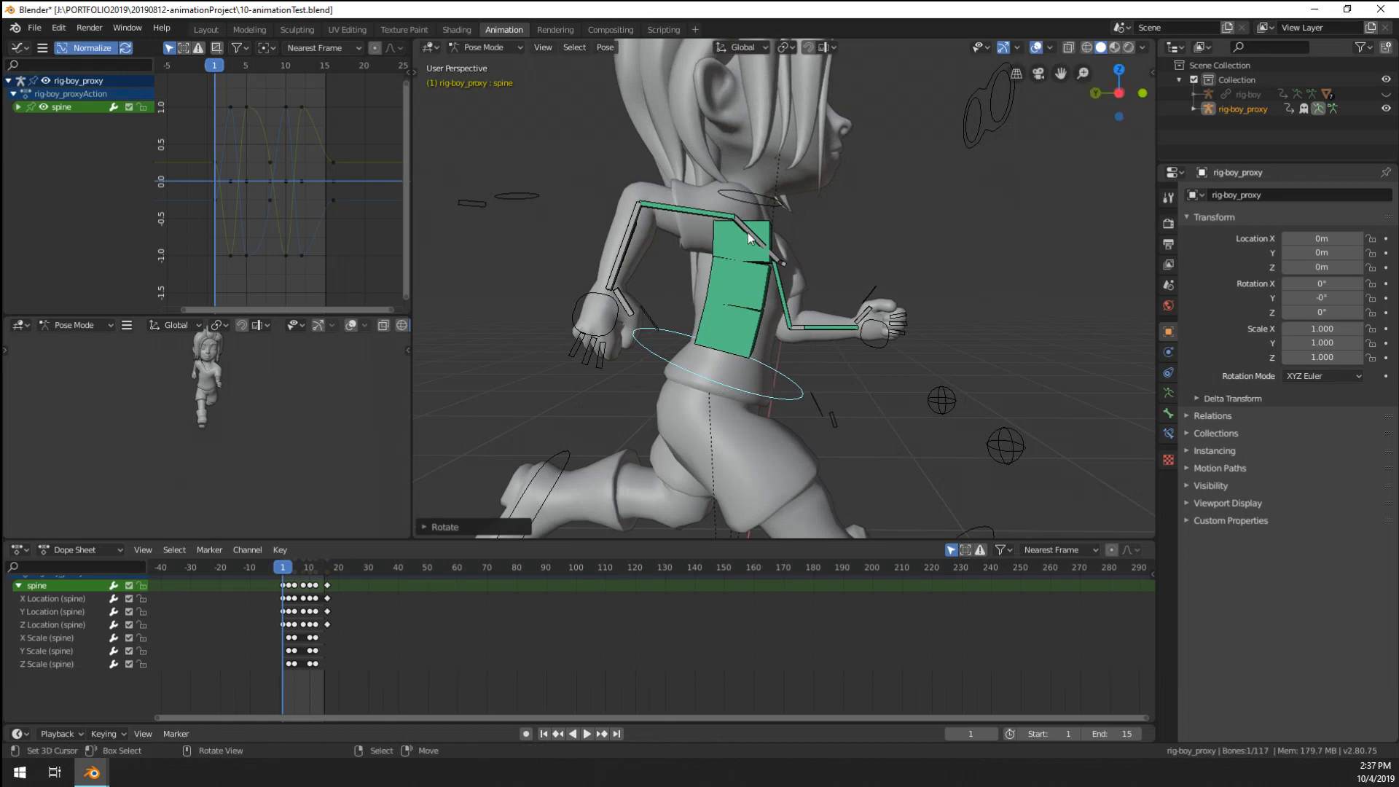
left_click(748, 233)
middle_click_drag(748, 233, 781, 314)
- Enable auto keying and rotate the base spine control at frame 1 to twist the torso
scroll(831, 340, "up", 3)
left_click(838, 339)
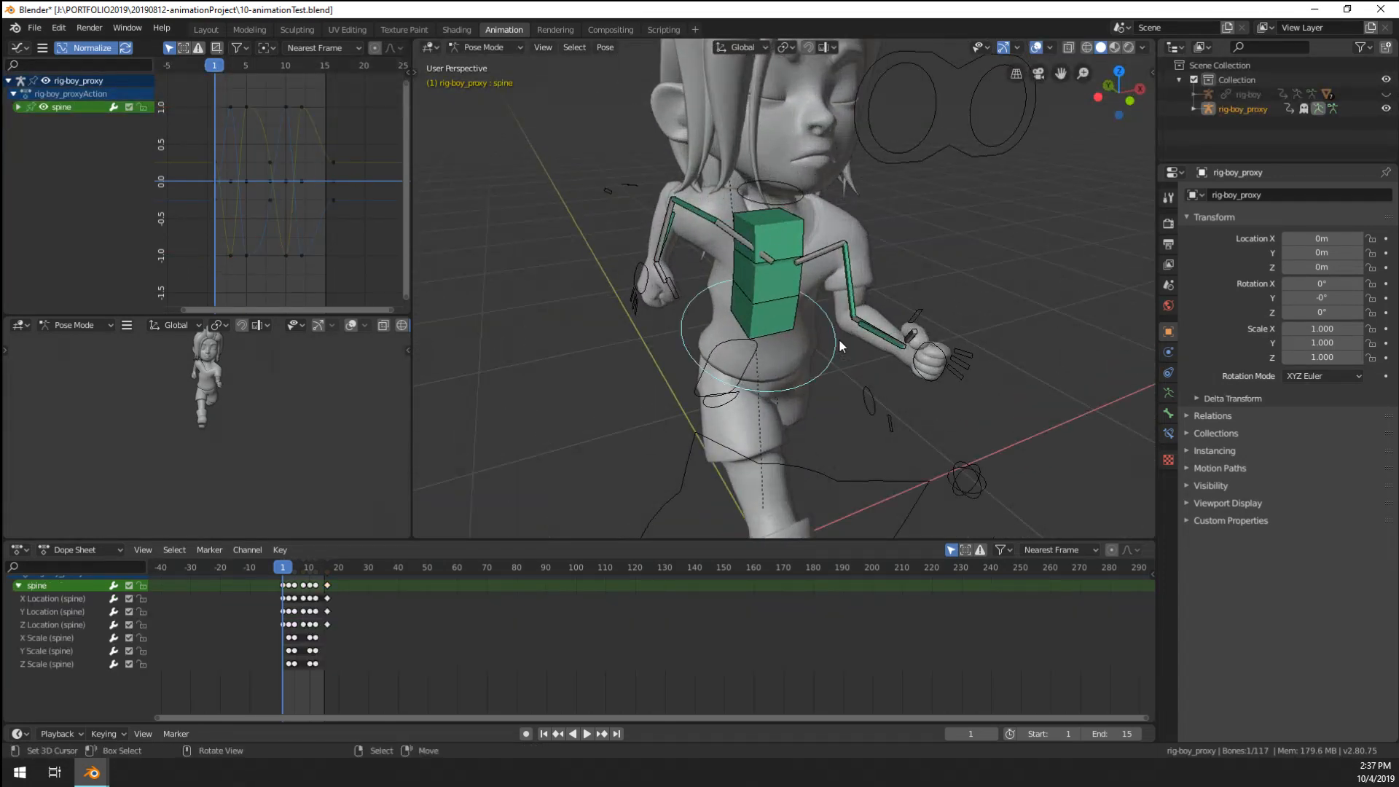
scroll(726, 382, "up", 1)
key("i")
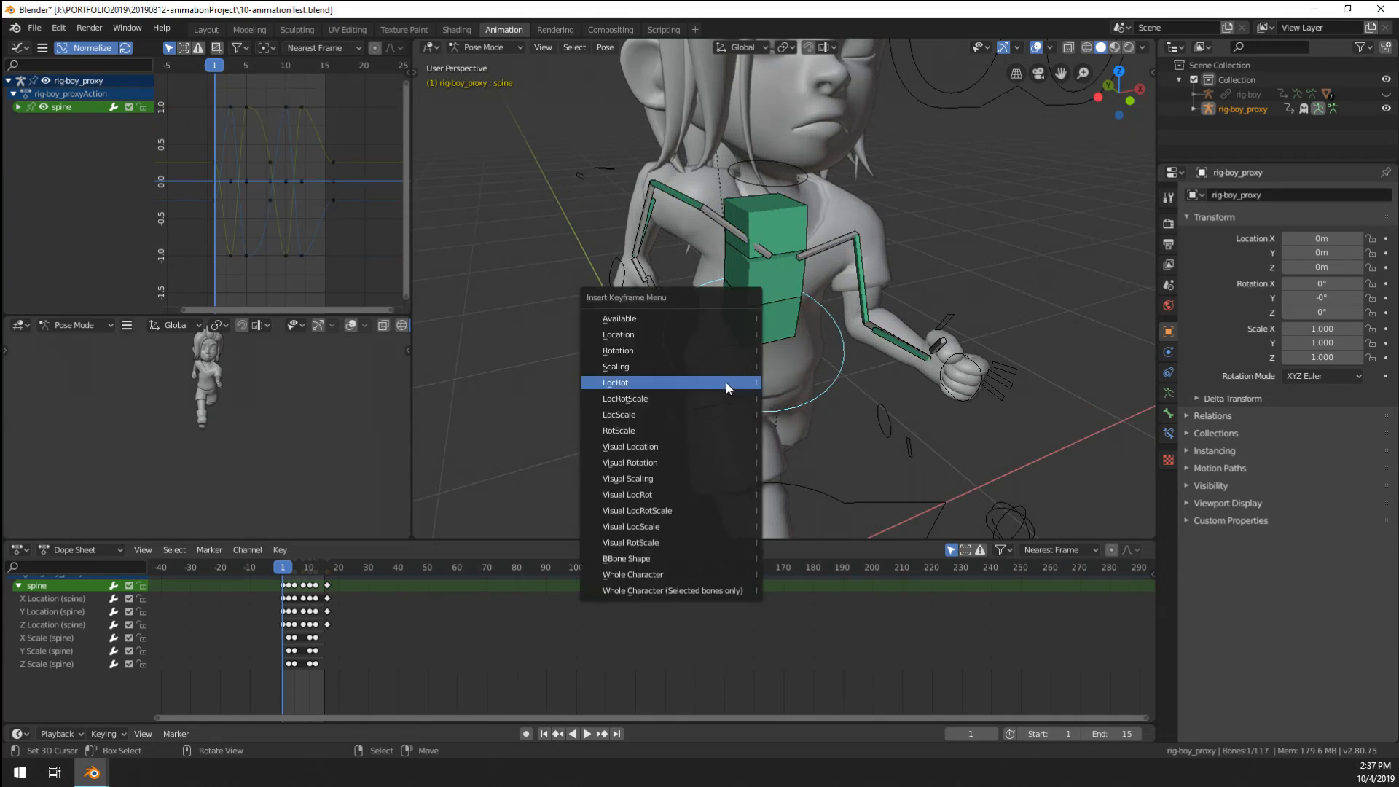
left_click(526, 734)
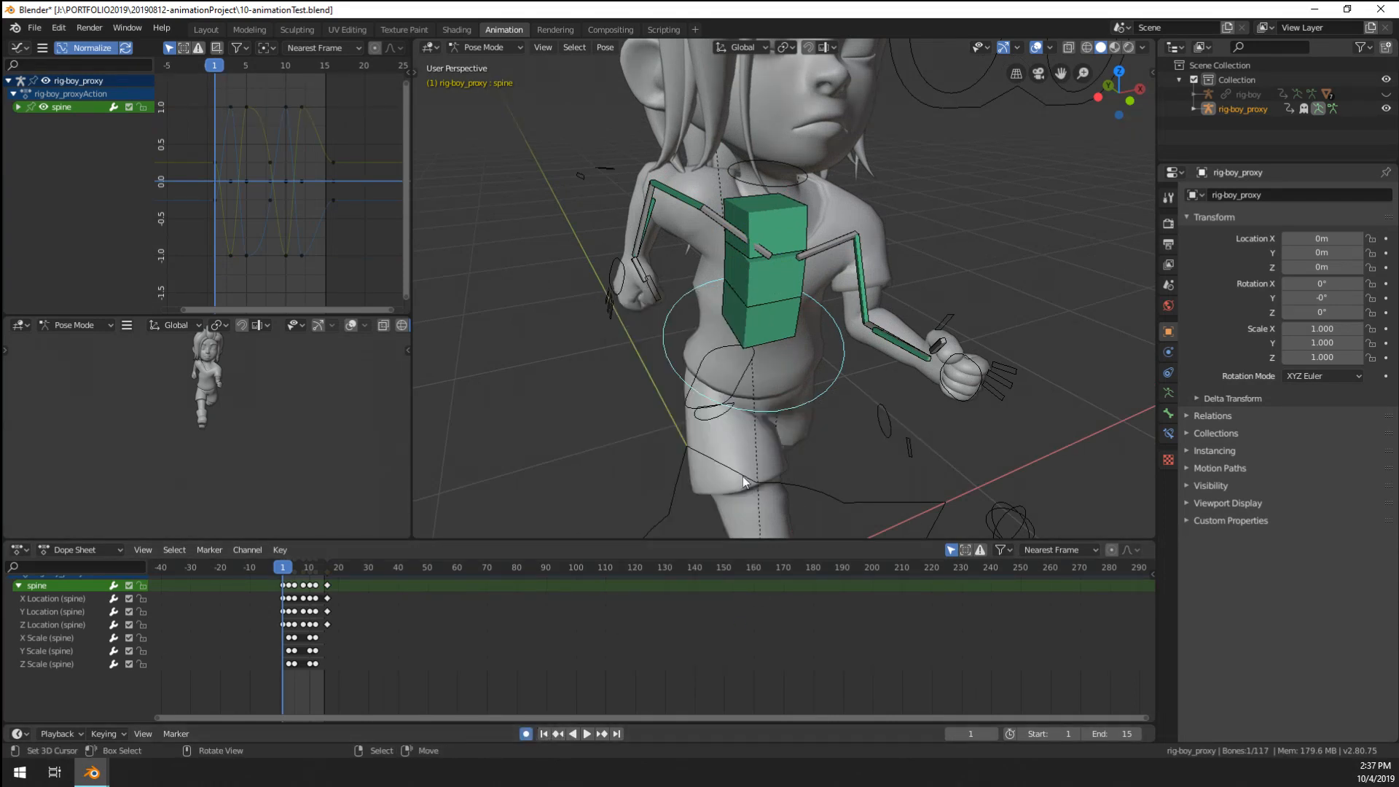
middle_click_drag(838, 408, 911, 400)
key("r")
left_click(945, 401)
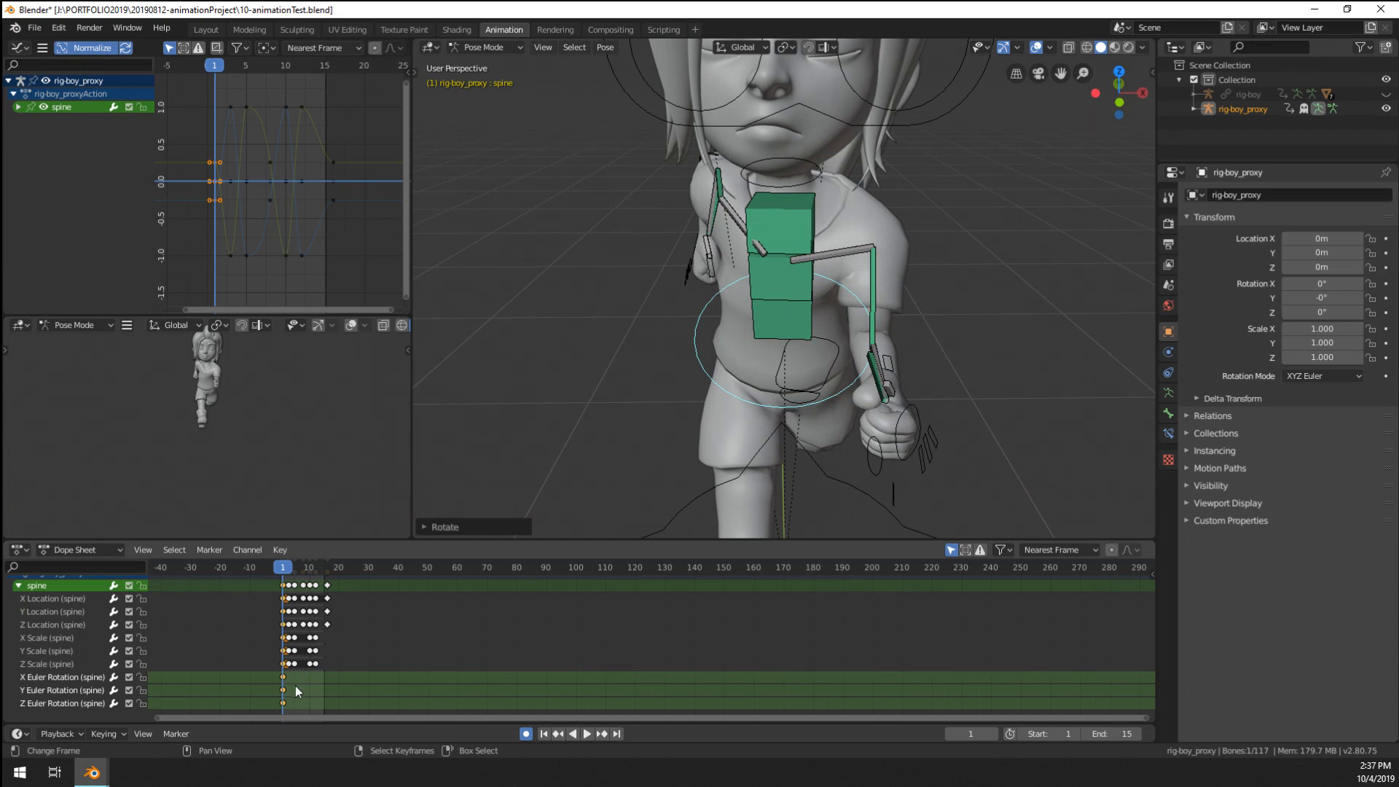
- Copy the spine control's frame 1 pose, paste it mirrored at frame 8 and unmirrored at frame 16
key("space")
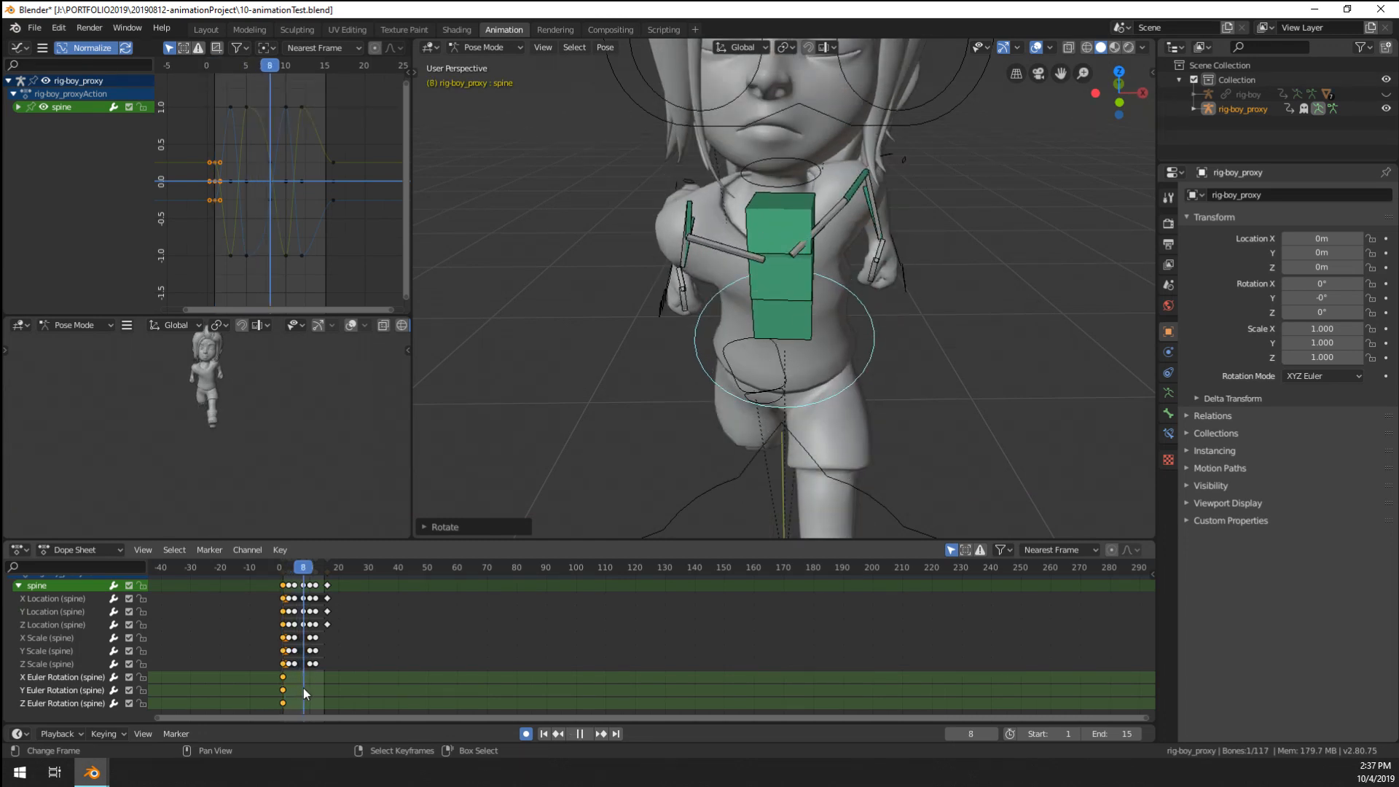
key("space")
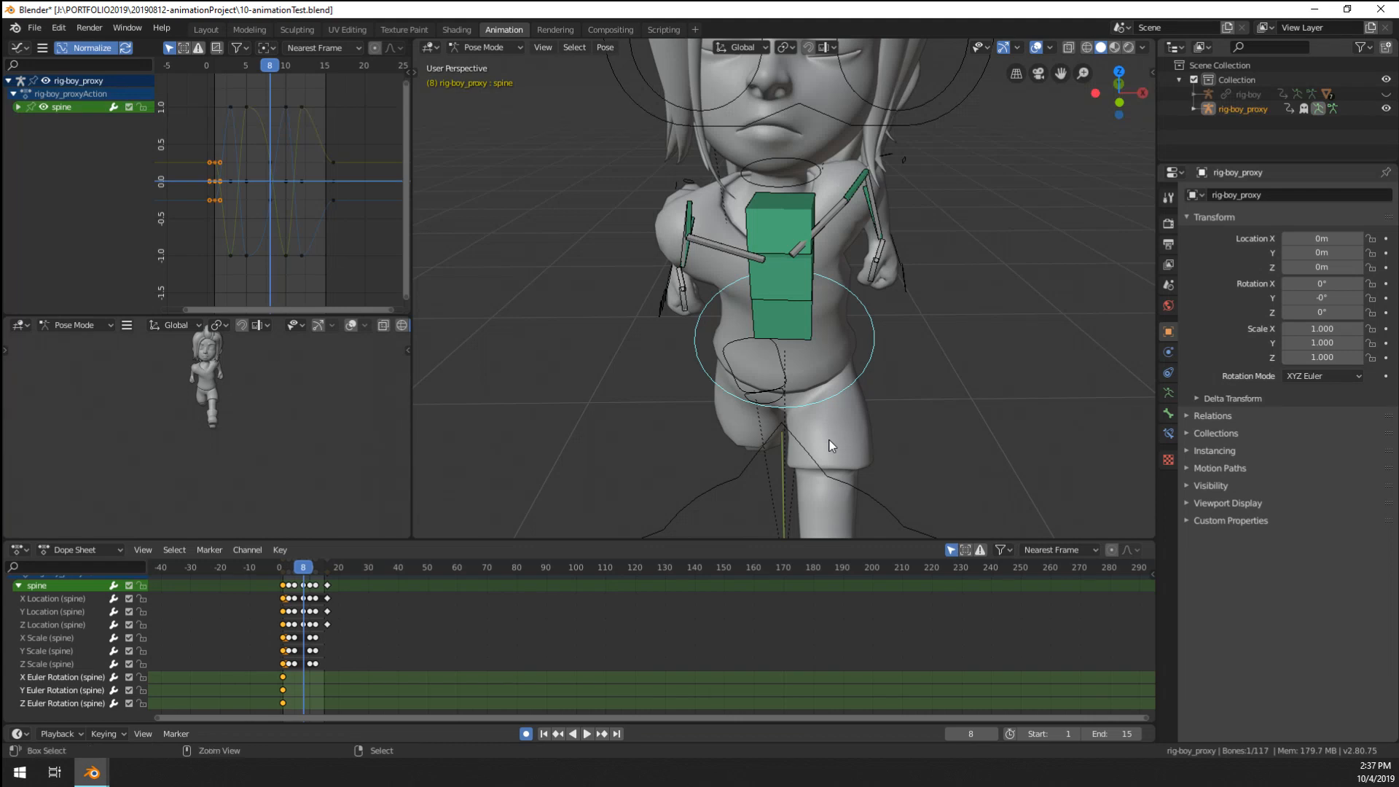
key("ctrl+c")
key("ctrl+v")
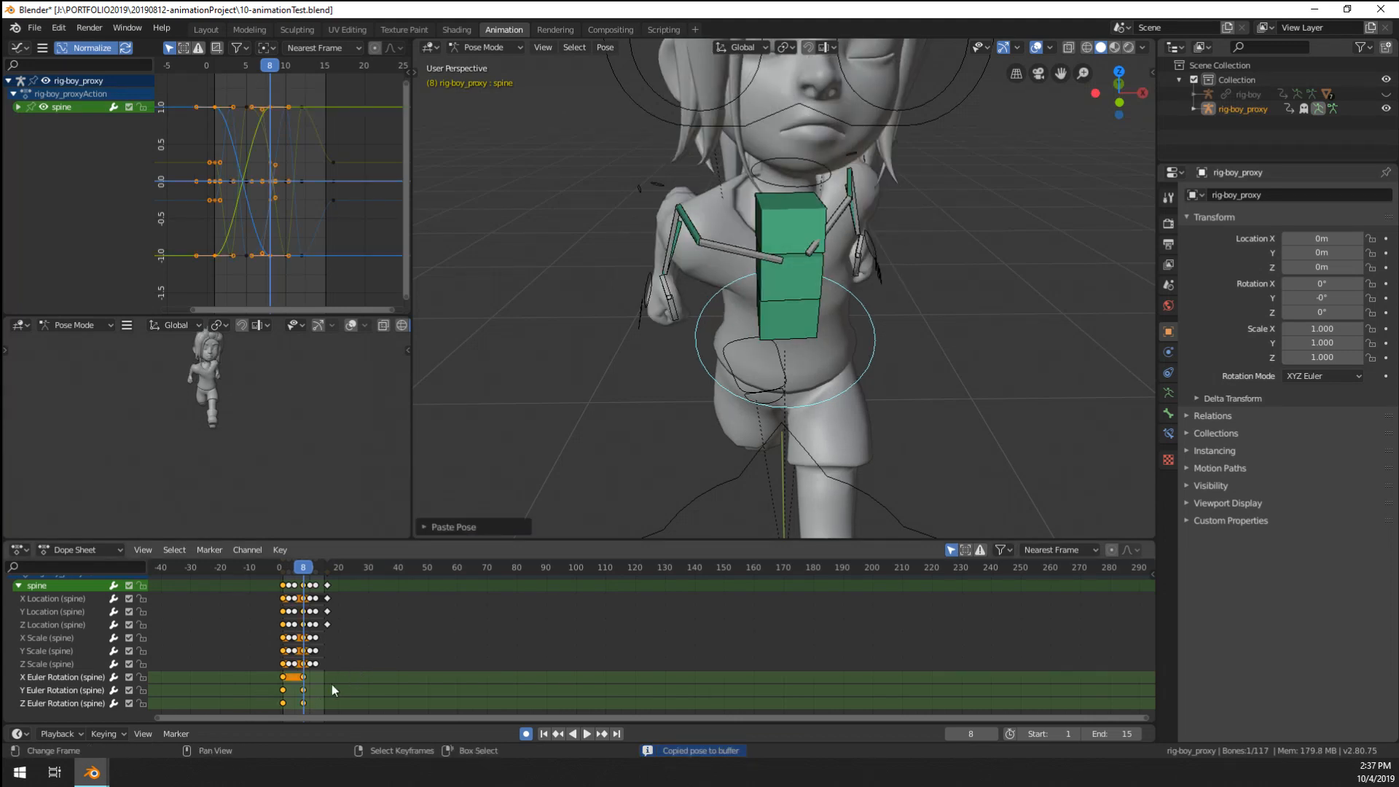
left_click(326, 689)
key("ctrl+shift+v")
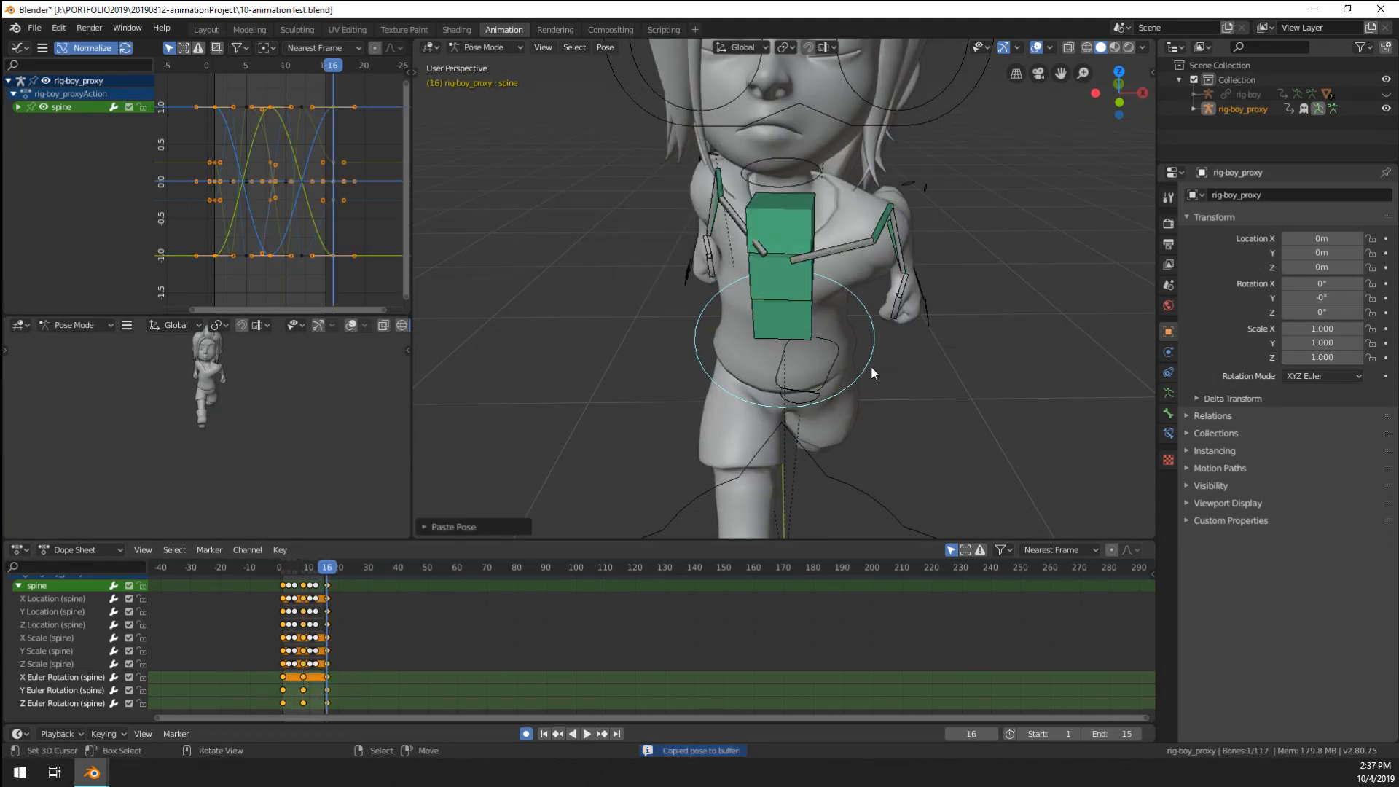
- Turn on the Screencast Keys overlay in the 3D viewport
middle_click_drag(872, 366, 736, 241)
left_click(691, 217)
key("n")
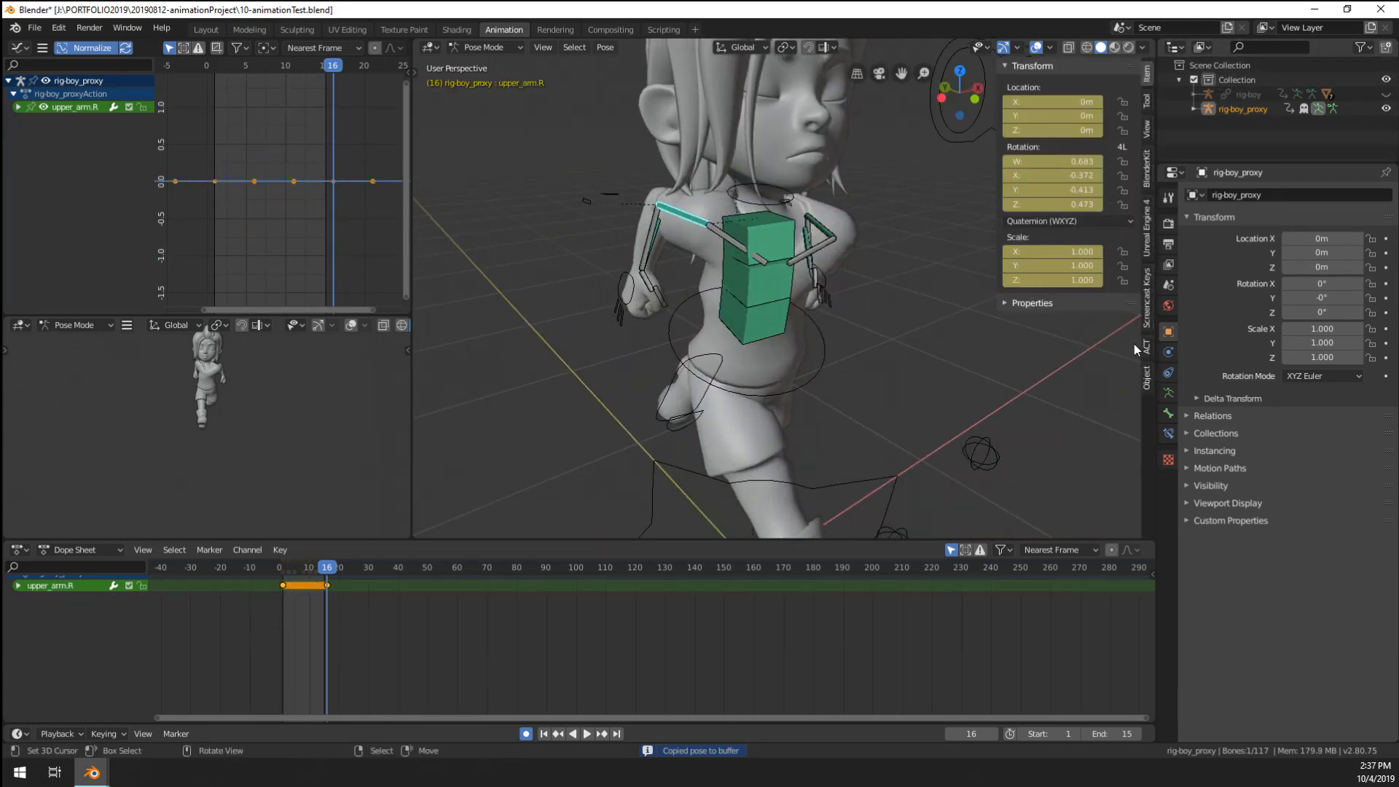
left_click(1149, 309)
key("n")
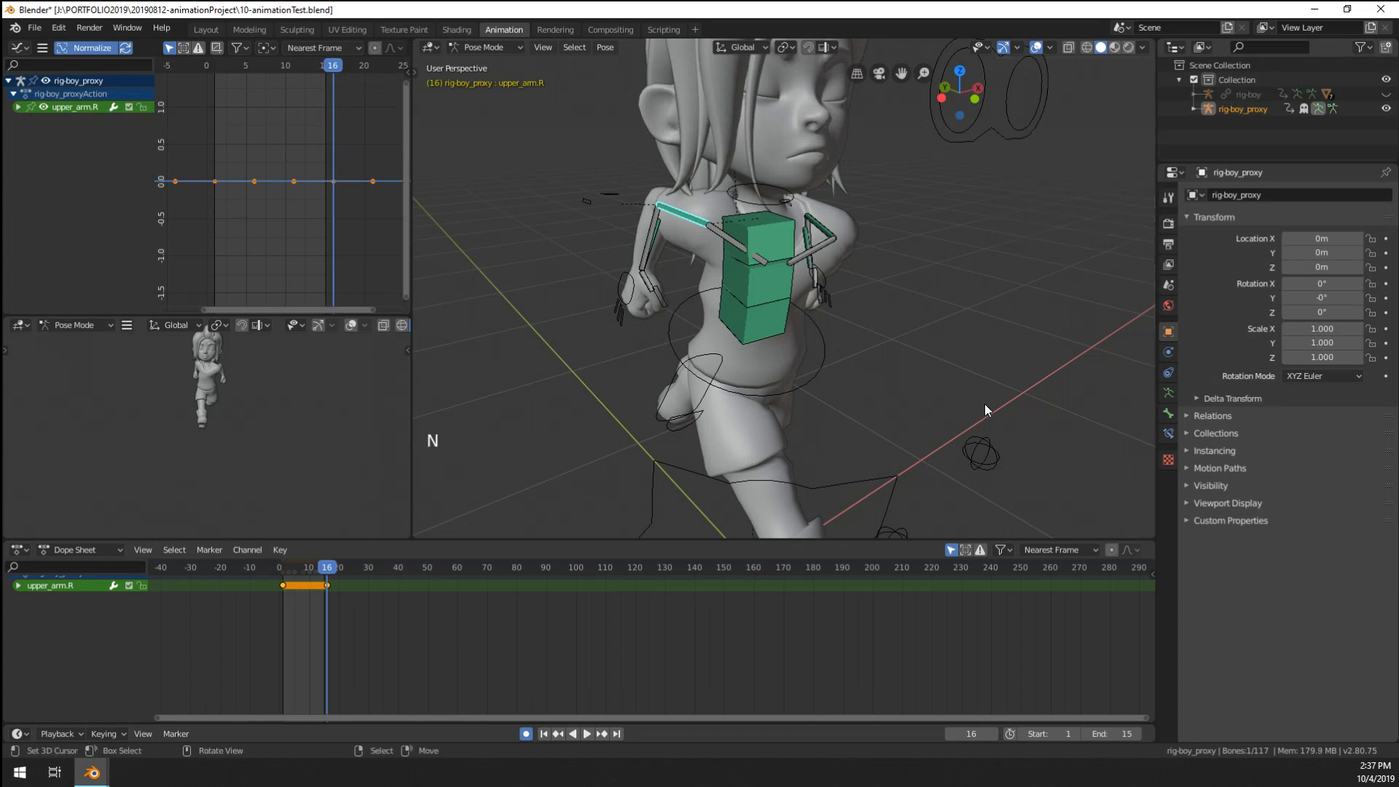
- Inspect the right and left shoulder bones and their keyframes at frame 16
middle_click_drag(985, 404, 790, 321)
scroll(771, 320, "up", 2)
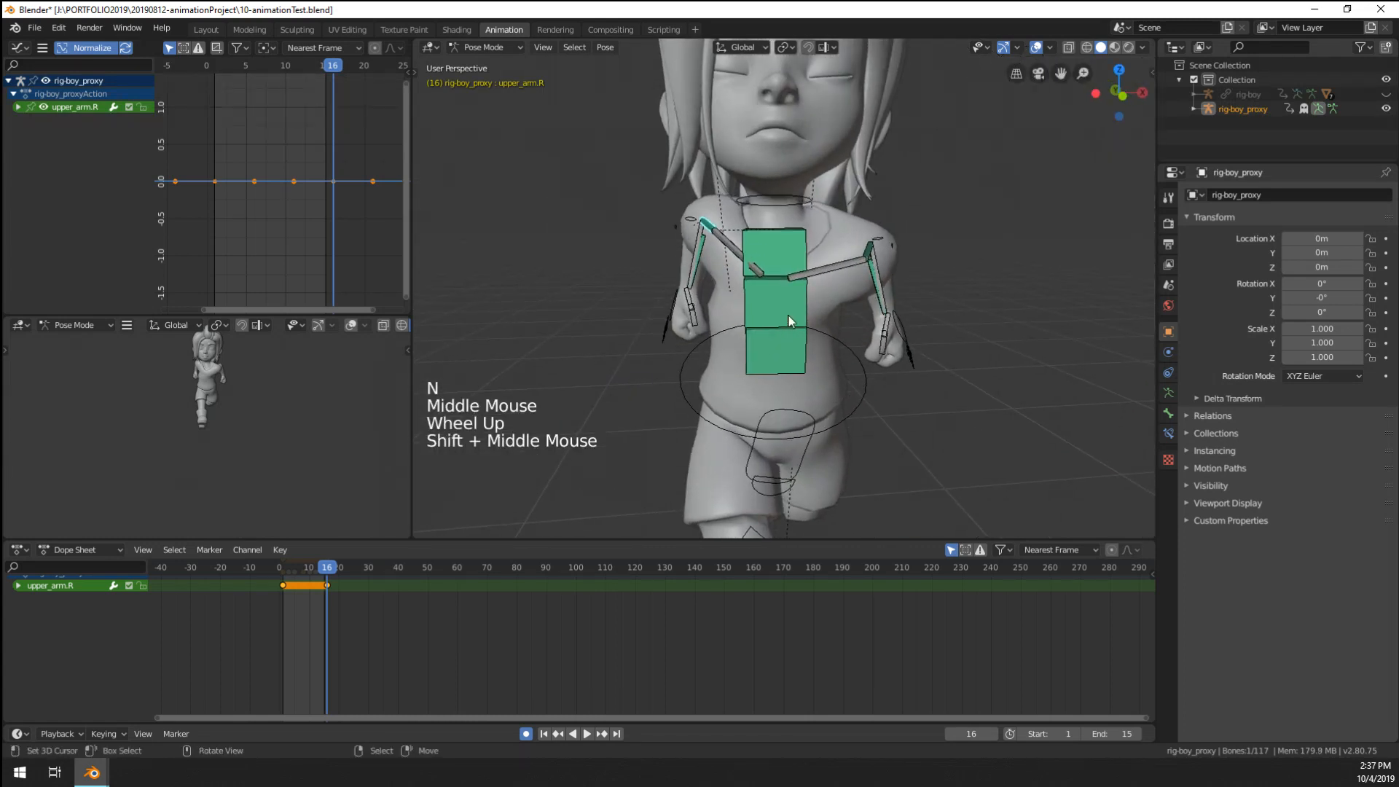
right_click(720, 242)
middle_click_drag(720, 242, 754, 286)
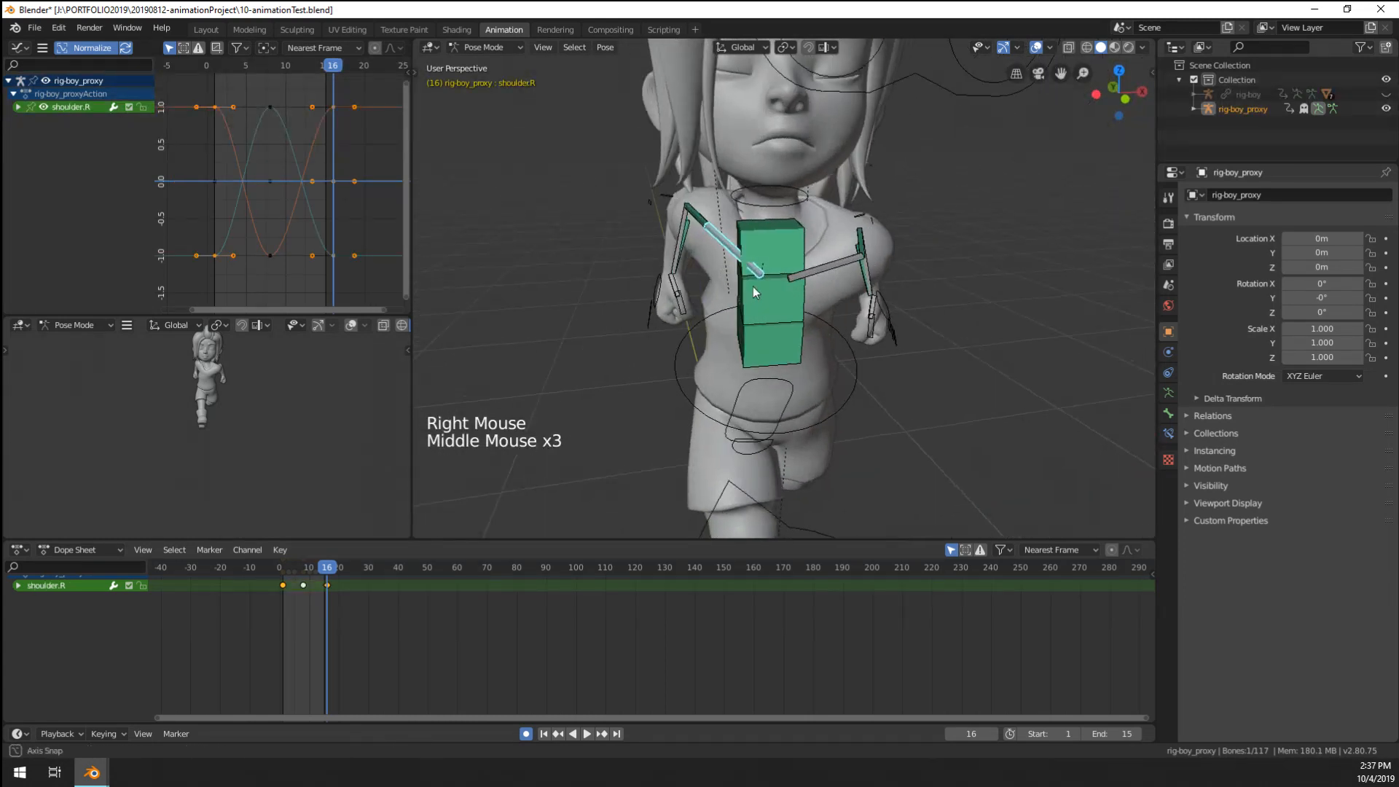
right_click(834, 267)
middle_click_drag(833, 267, 776, 304)
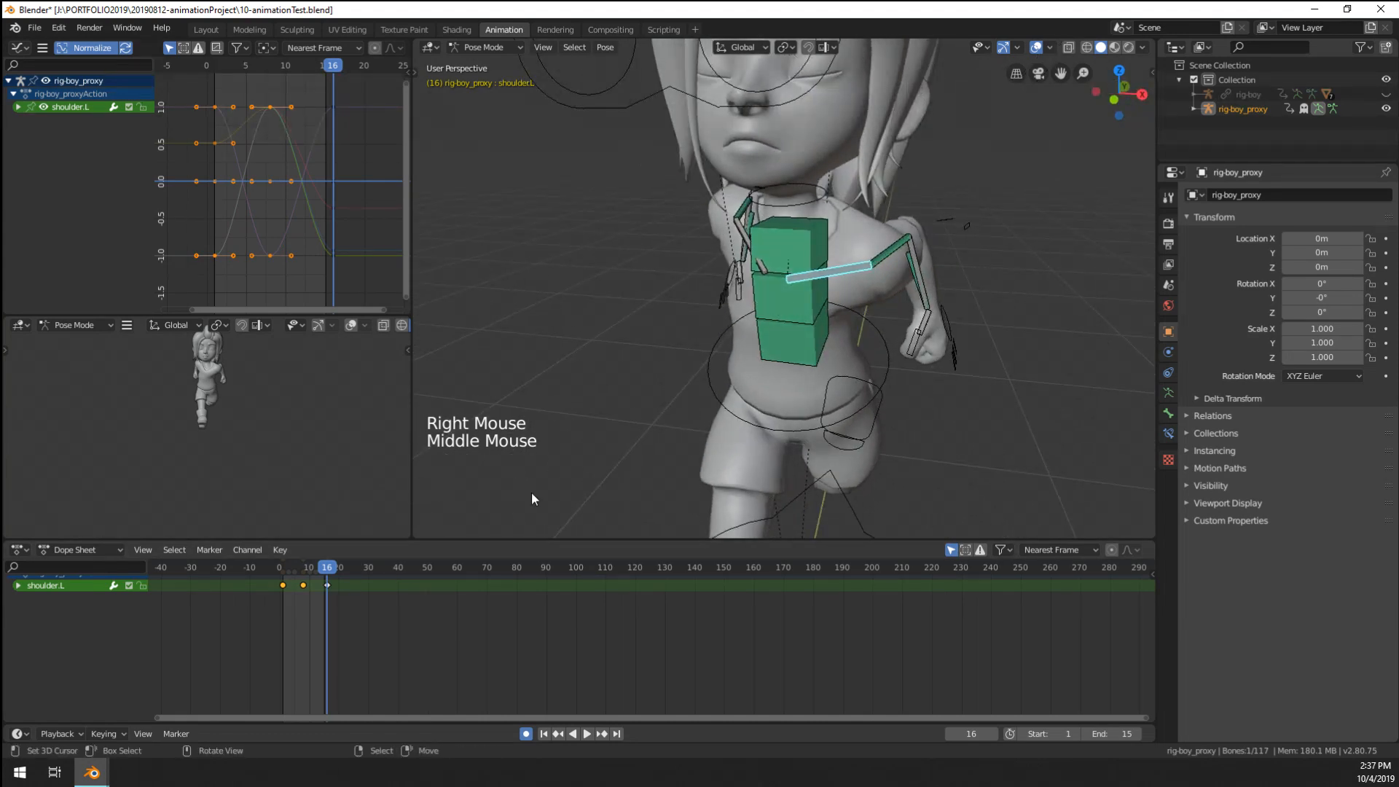
- At frame 1, select the left shoulder, upper arm and forearm bones and copy their pose
left_click(290, 647)
key("space")
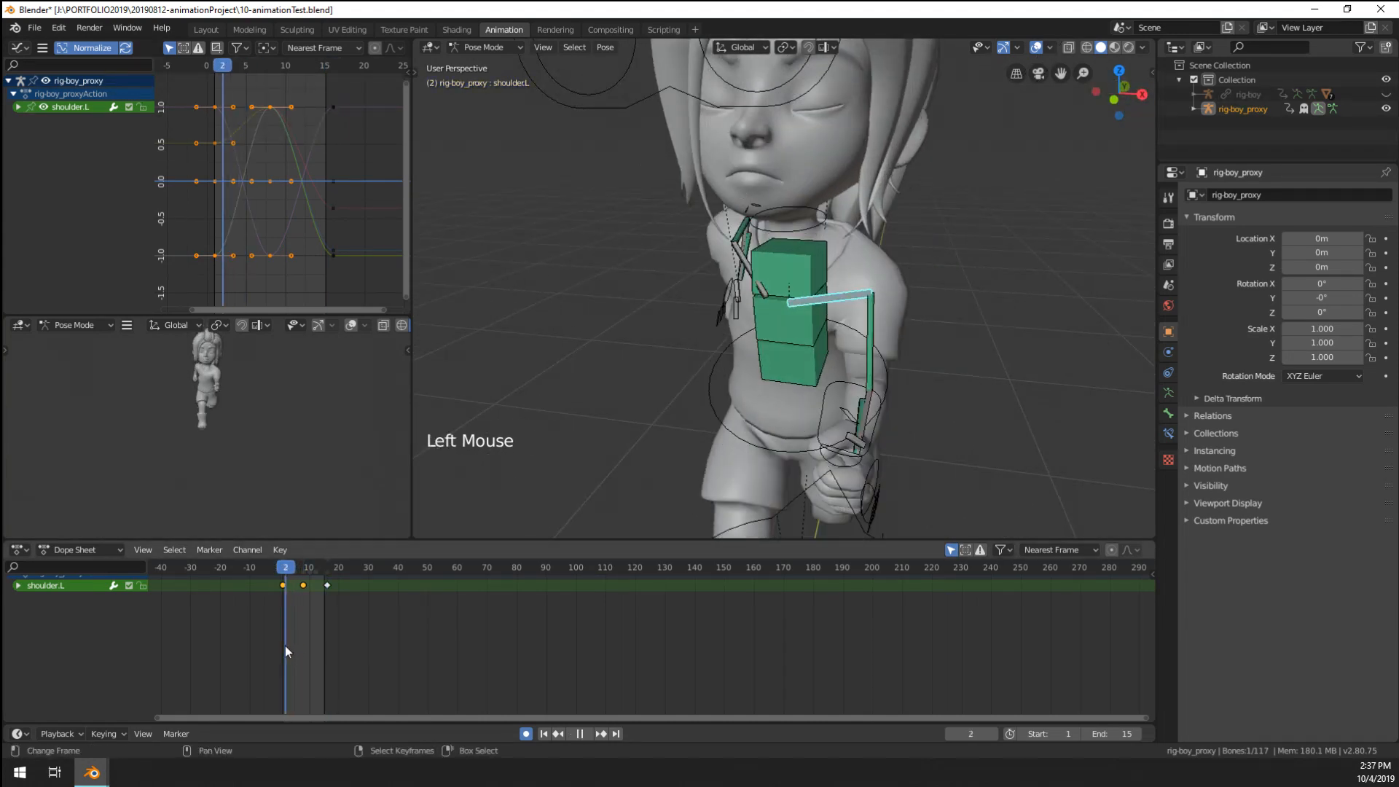
left_click_drag(285, 646, 282, 645)
middle_click_drag(838, 350, 719, 348)
right_click(794, 335, "shift")
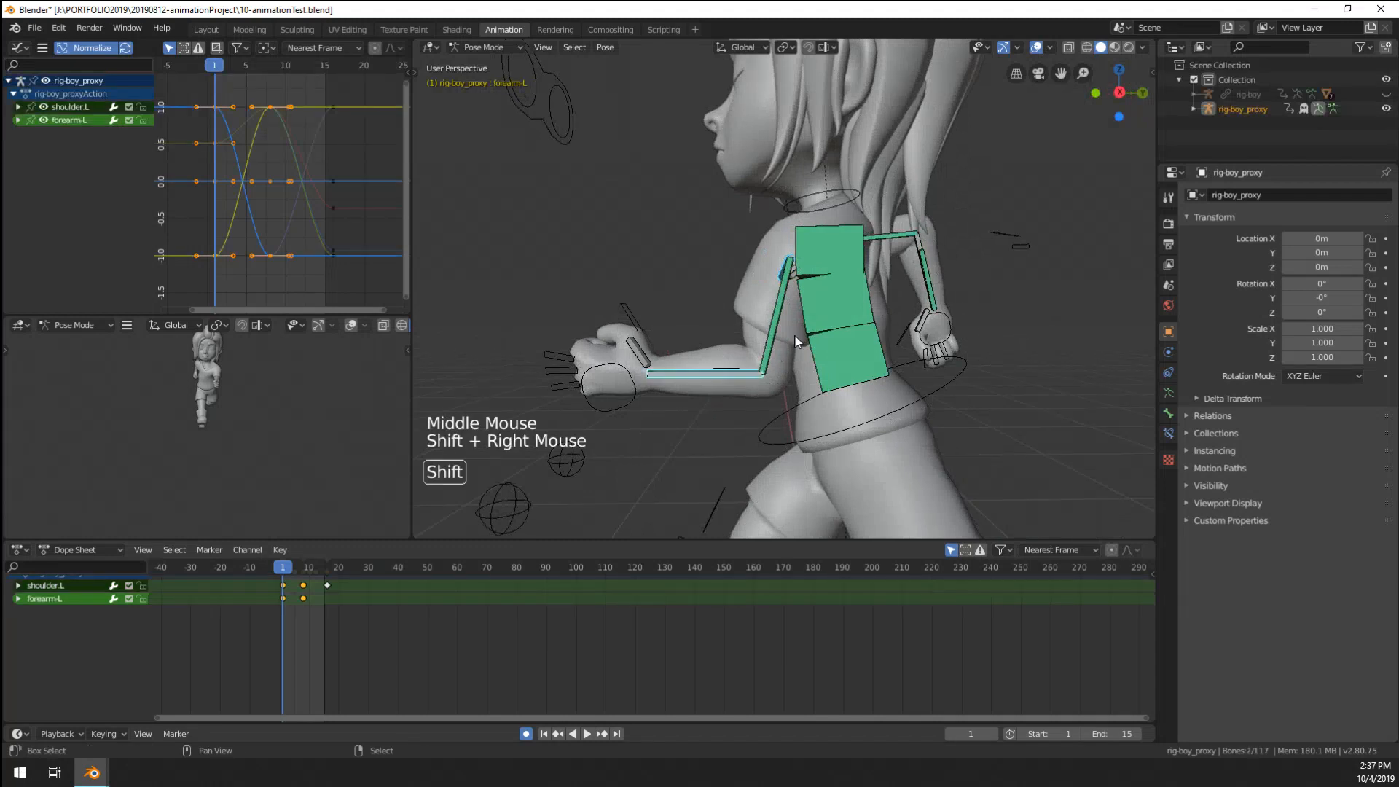
right_click(794, 335, "shift")
right_click(794, 335, "shift")
right_click(828, 333)
right_click(828, 333, "shift")
middle_click_drag(809, 334, 820, 397)
right_click(814, 400)
right_click(812, 286, "shift")
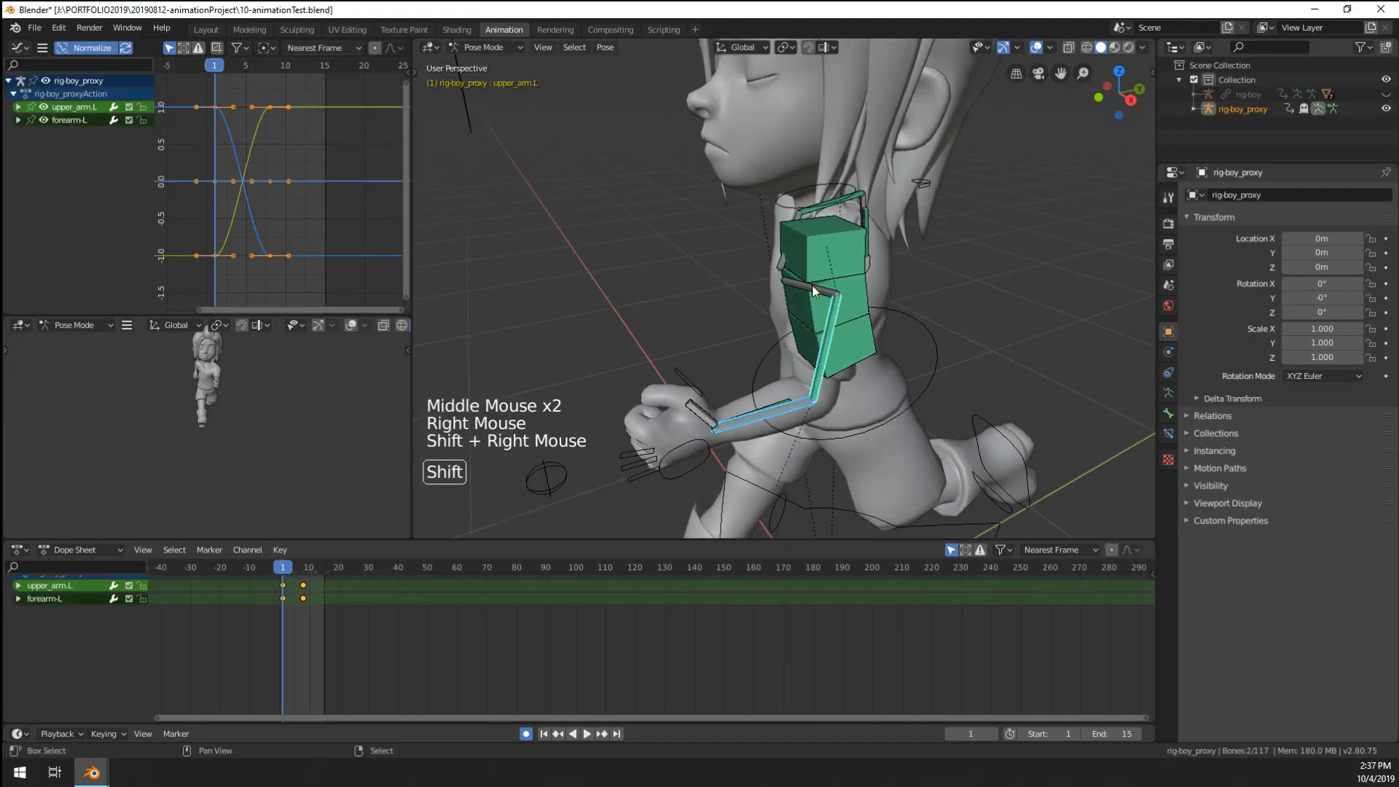
right_click(812, 285, "shift")
middle_click_drag(772, 342, 815, 330)
key("ctrl+c")
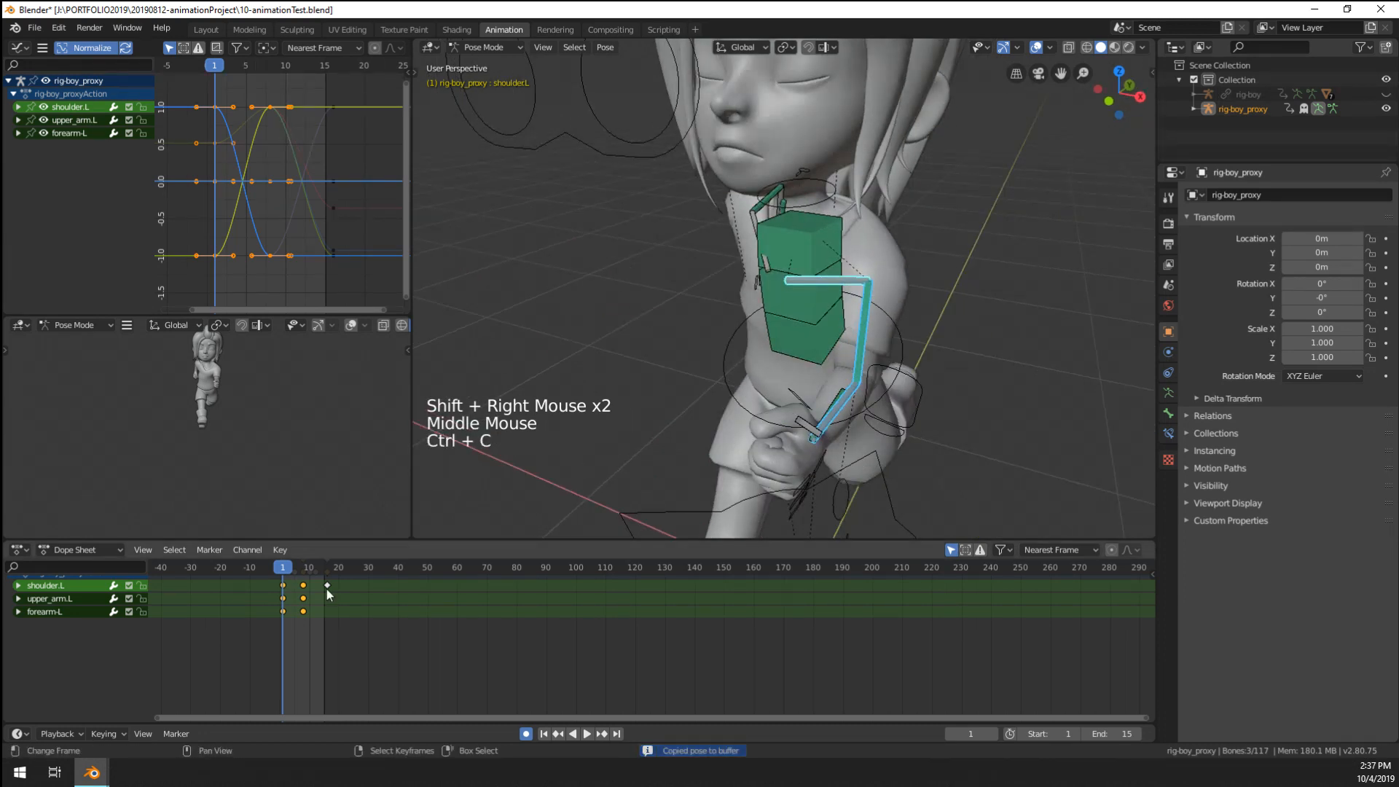
- Paste the copied left arm pose at frame 16 and paste it mirrored at frame 8
left_click_drag(321, 619, 327, 618)
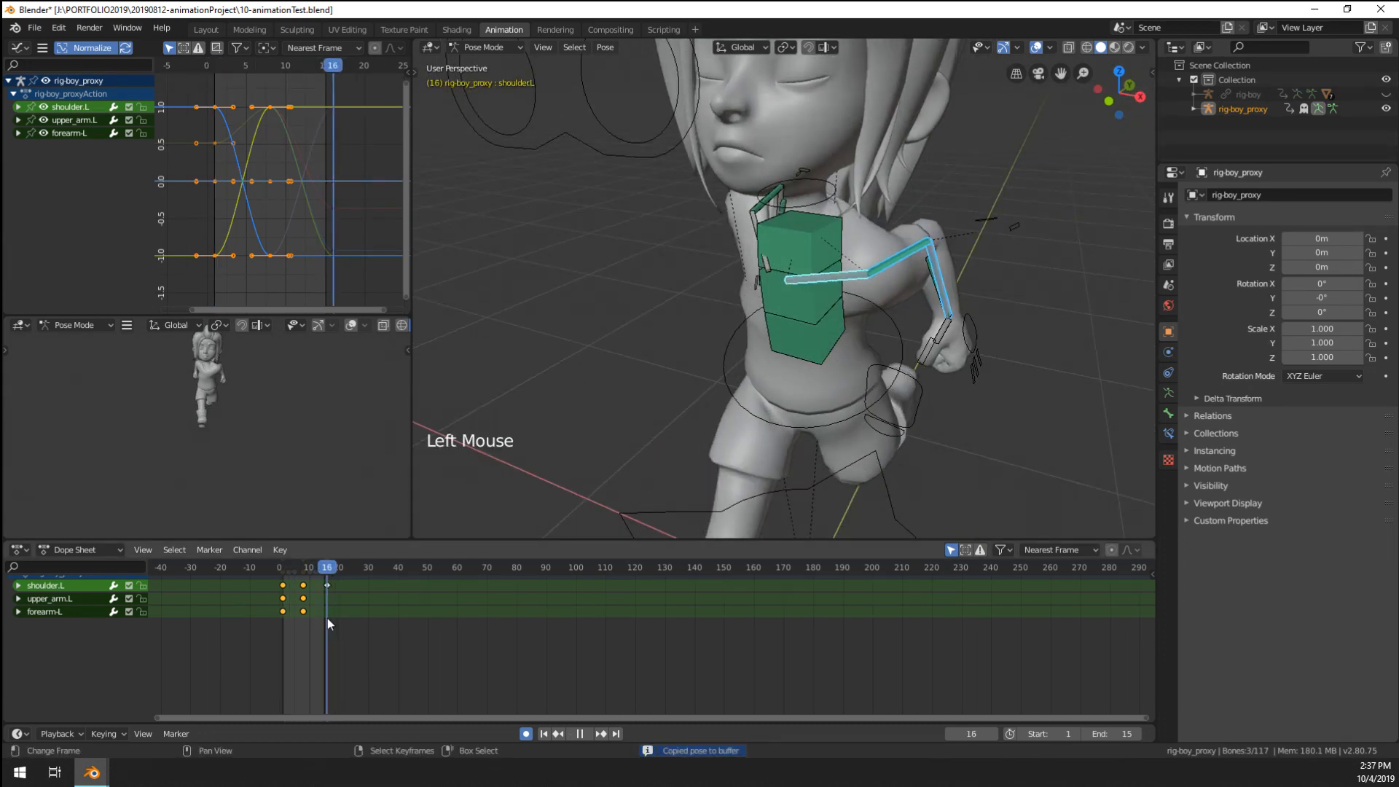
key("ctrl+v")
left_click(303, 624)
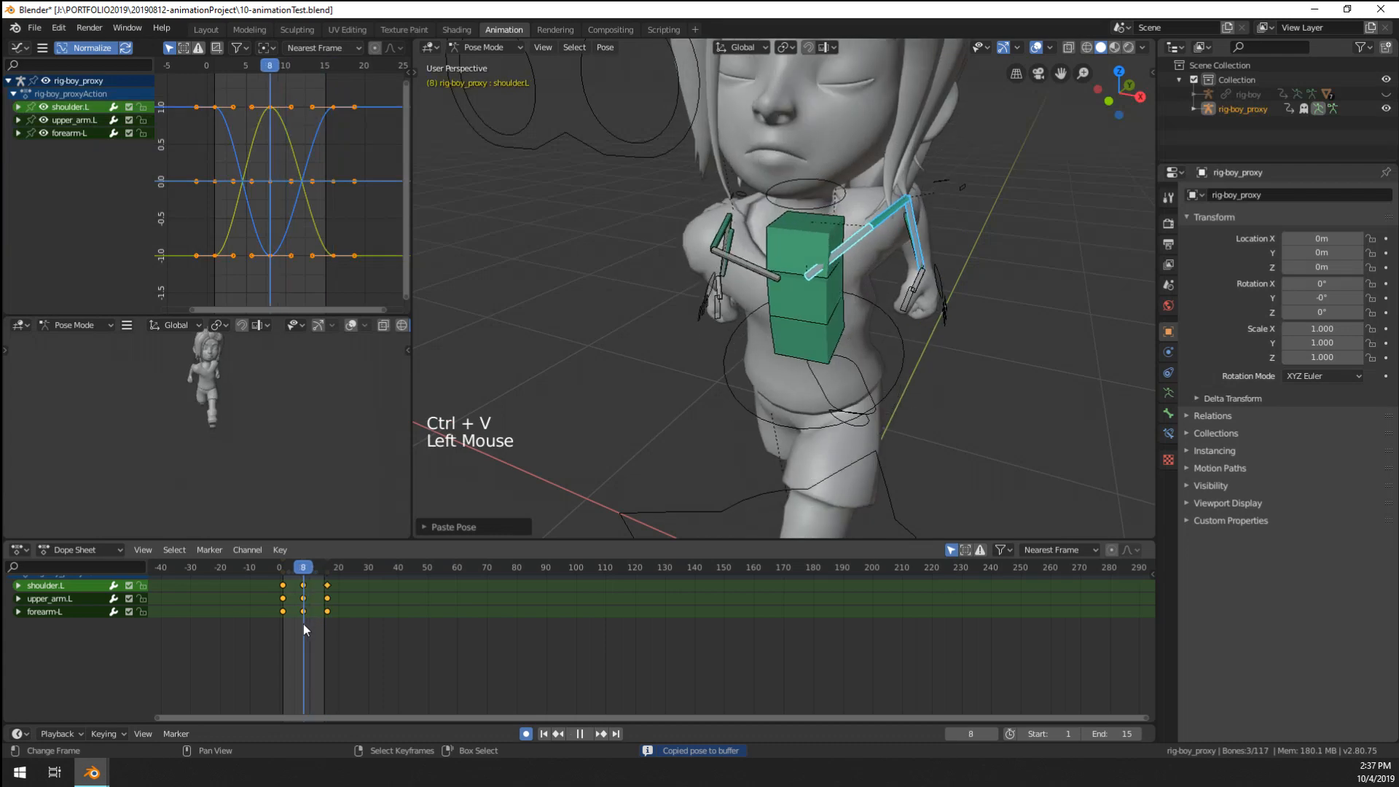
key("ctrl+shift+v")
- Play the run cycle to check the arm and torso motion from the front
middle_click_drag(710, 371, 737, 361)
scroll(784, 369, "down", 2)
key("space")
scroll(784, 374, "down", 1)
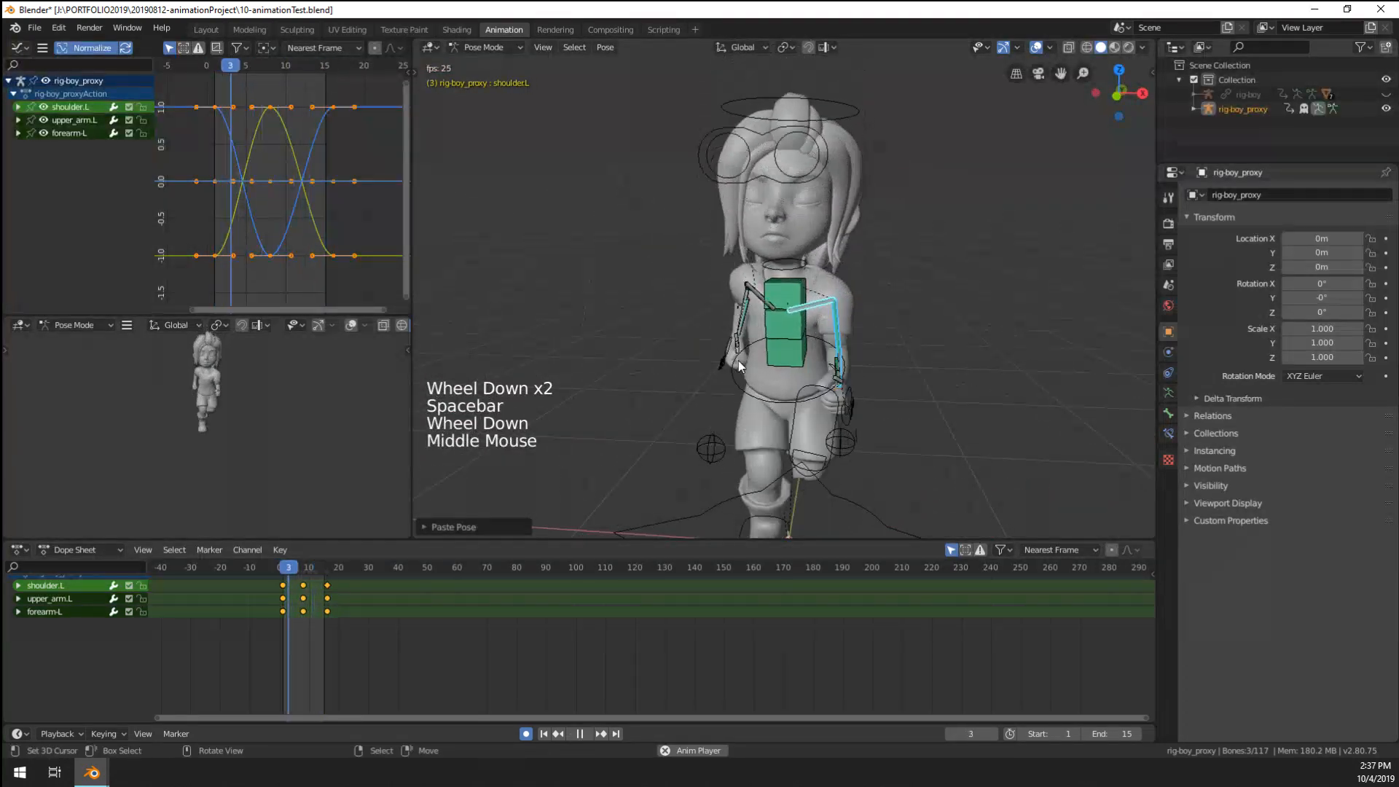
key("space")
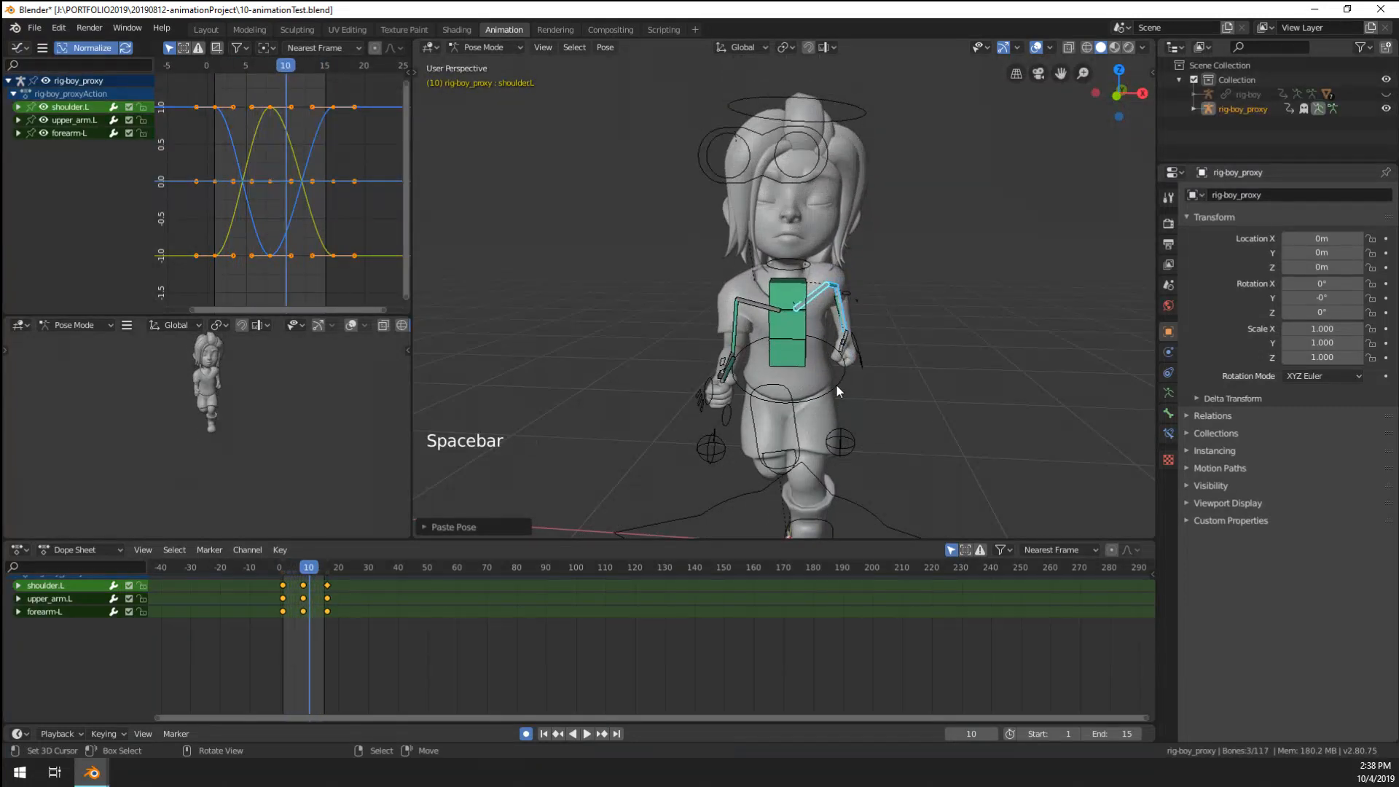
- Select the spine control and delete all of its X, Y and Z Euler rotation keyframes
right_click(838, 384)
middle_click_drag(366, 707, 363, 668)
key("a")
key("a")
key("a")
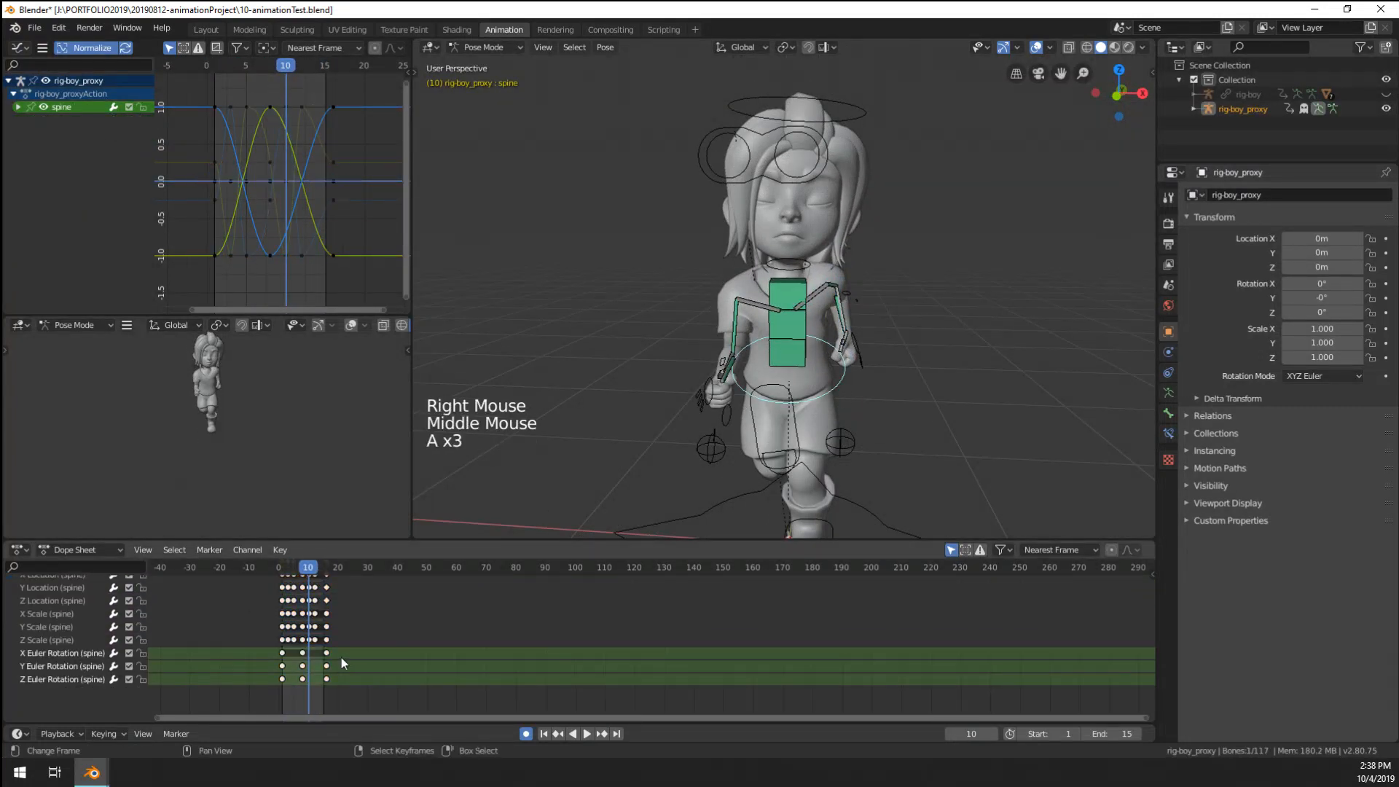
left_click_drag(341, 658, 283, 688)
key("b")
left_click_drag(344, 654, 281, 697)
key("x")
left_click(326, 672)
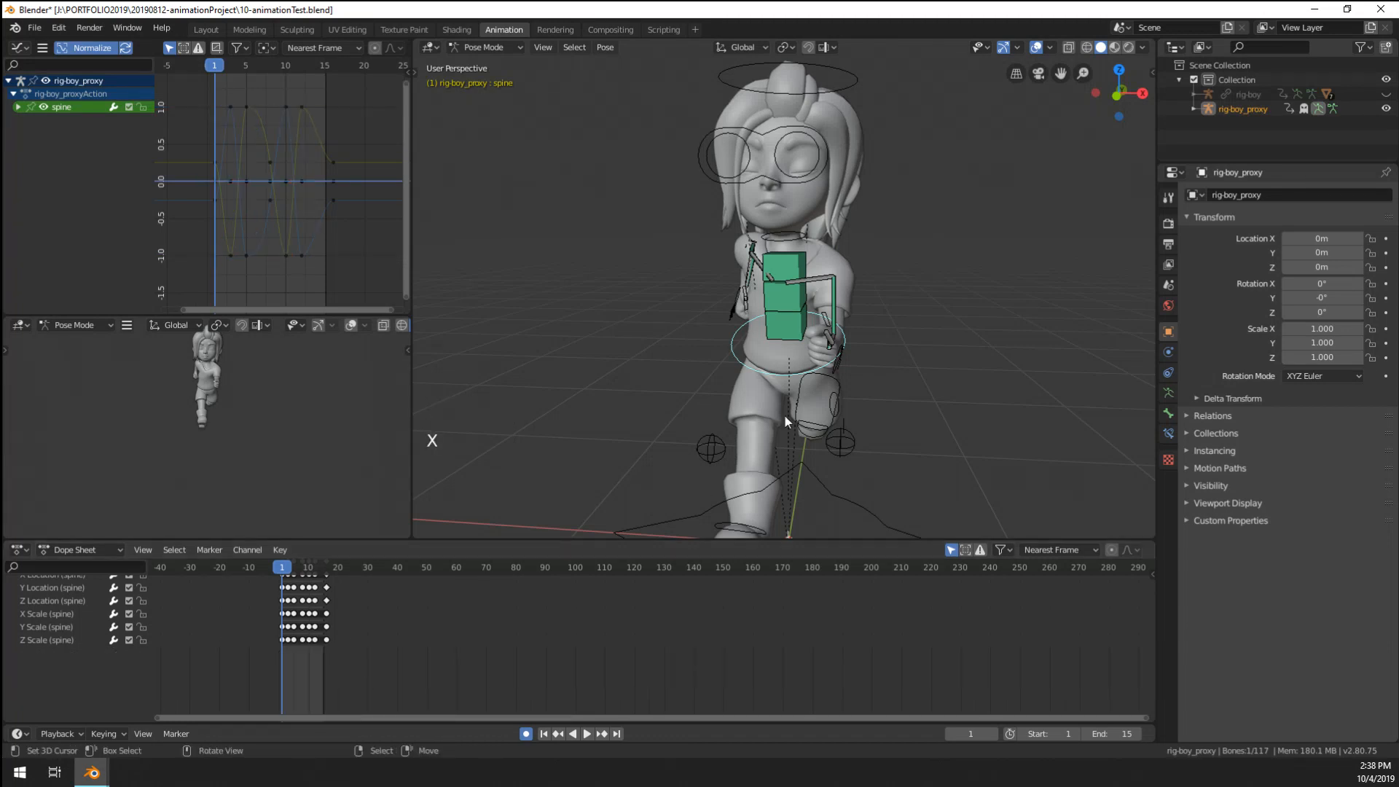
- At frame 1, clear the spine control's rotation and lean the torso forward about 11 degrees around the global X axis
middle_click_drag(784, 414, 802, 439)
scroll(772, 383, "up", 2)
key("alt+r")
key("r")
left_click(941, 387)
key("z")
key("ctrl")
key("ctrl+z")
scroll(802, 439, "down", 3)
key("r")
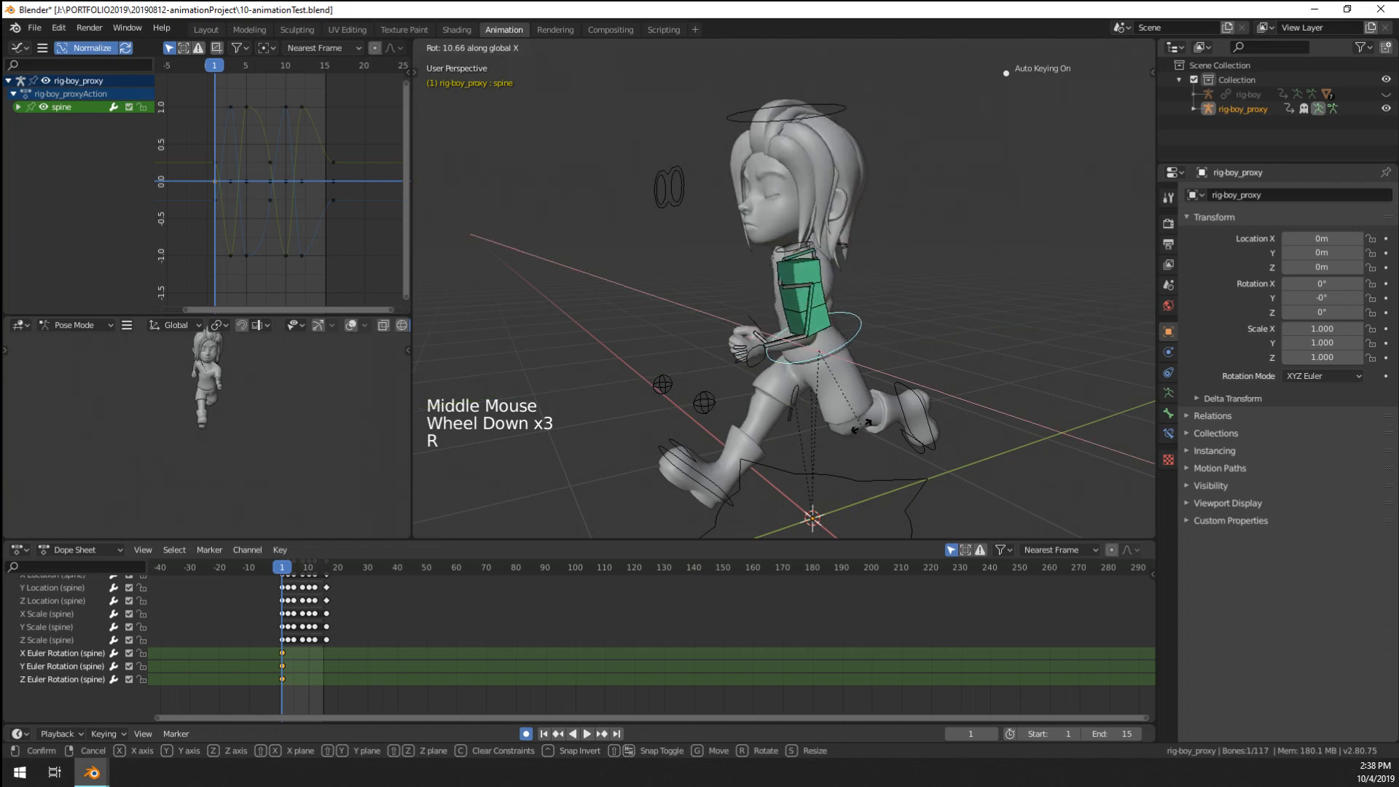
left_click(819, 417)
- Play the run cycle from the side to check the new torso lean
middle_click_drag(819, 417, 921, 405)
scroll(777, 399, "up", 2)
scroll(798, 414, "down", 2)
key("space")
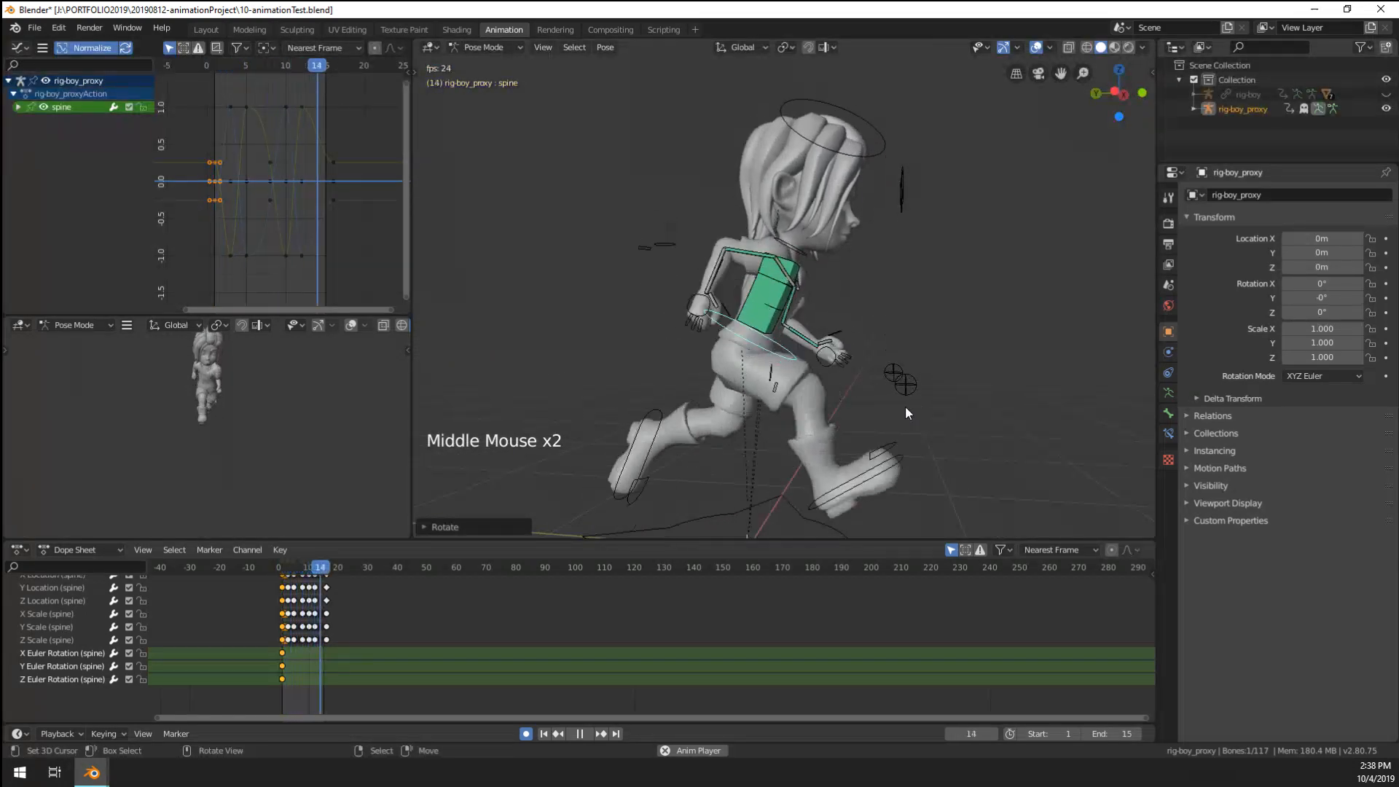
key("space")
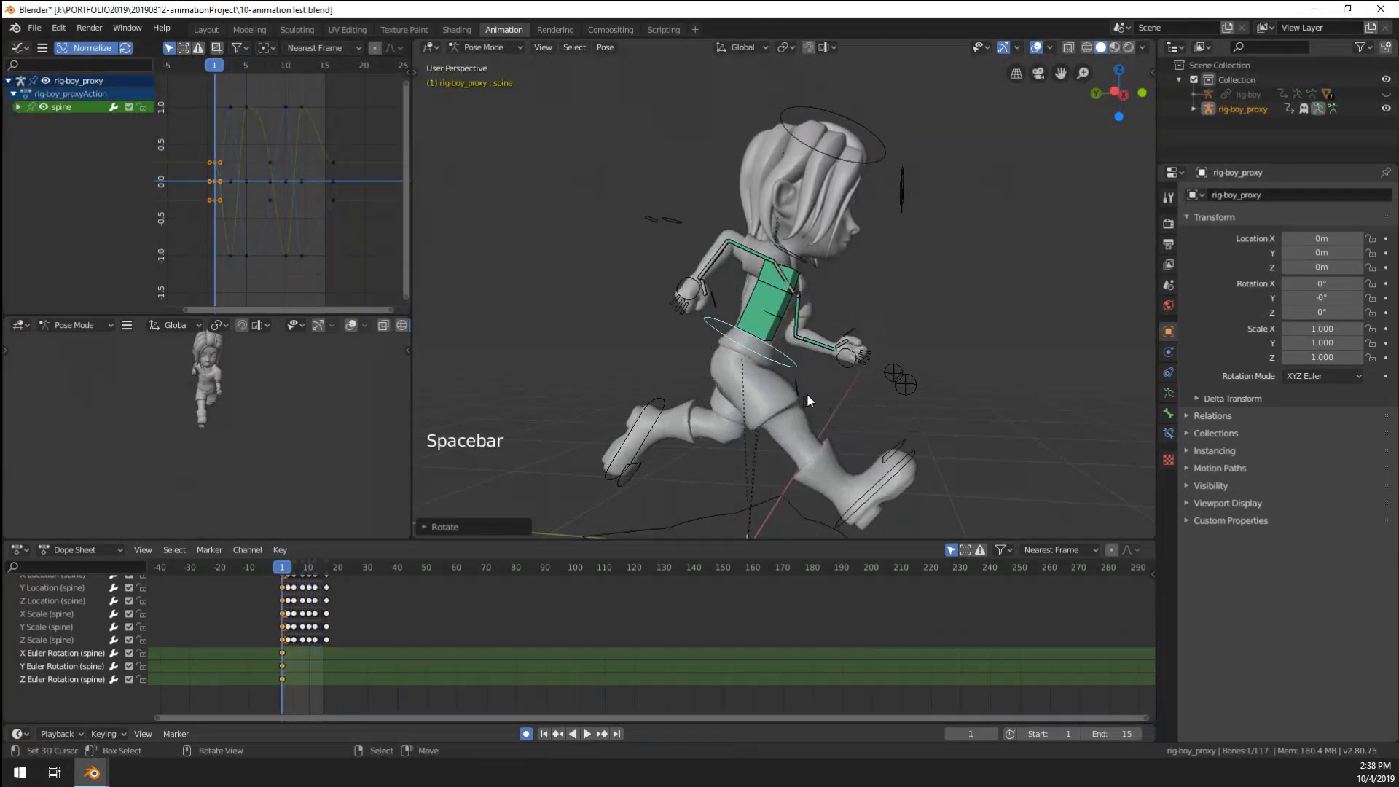
- At frame 8, rotate the right upper arm bone about -49 degrees in side view to swing the arm forward and up
scroll(807, 392, "up", 2)
right_click(750, 242)
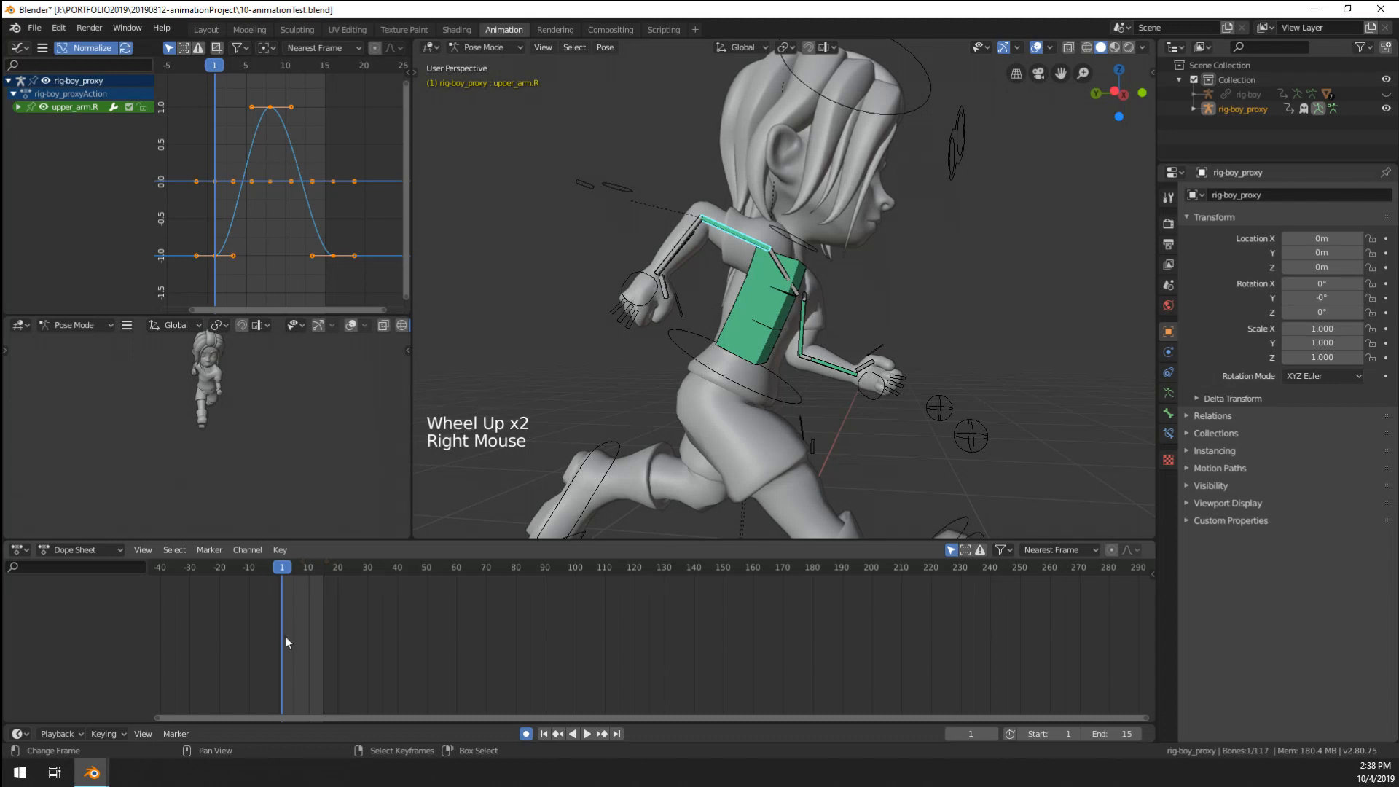
left_click_drag(288, 646, 304, 654)
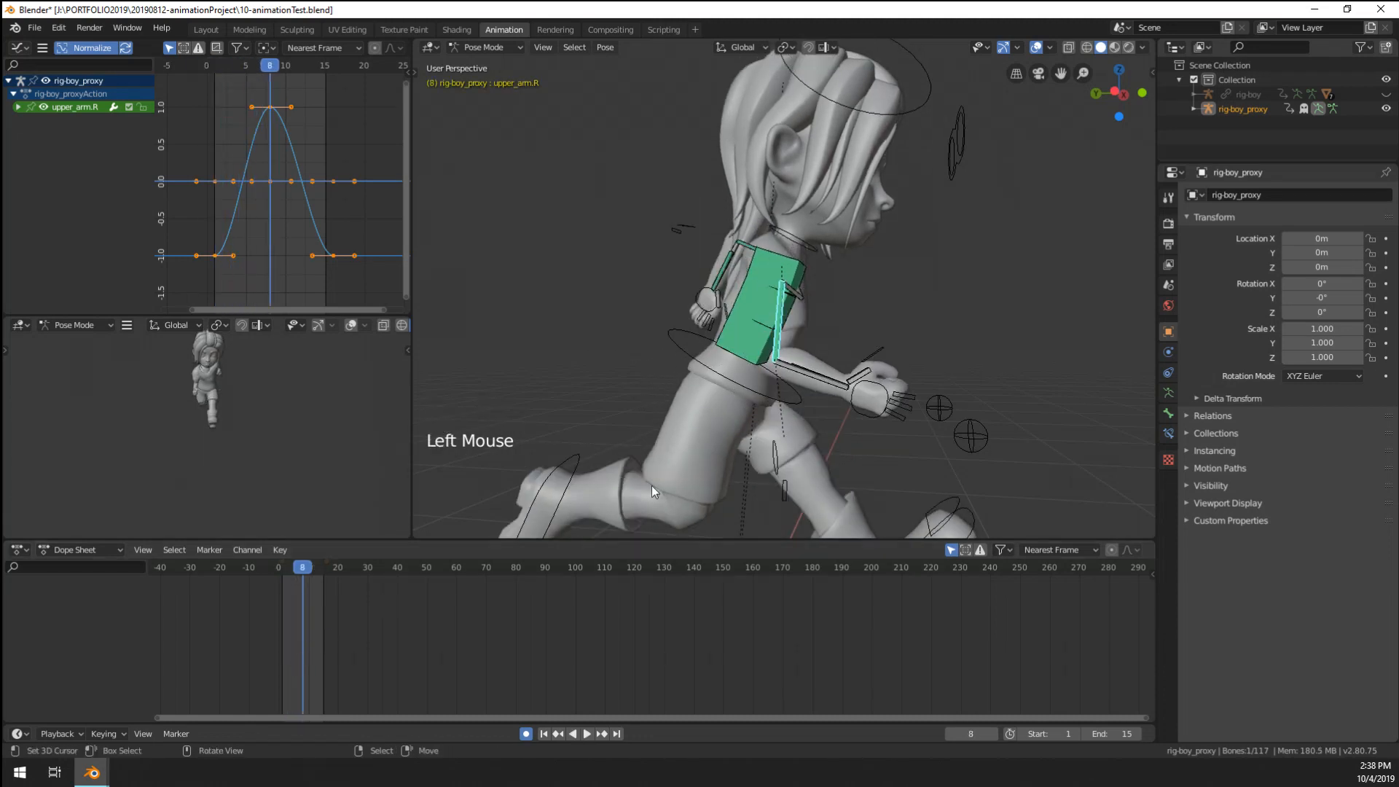
scroll(652, 485, "down", 2)
middle_click_drag(736, 459, 825, 431)
key("r")
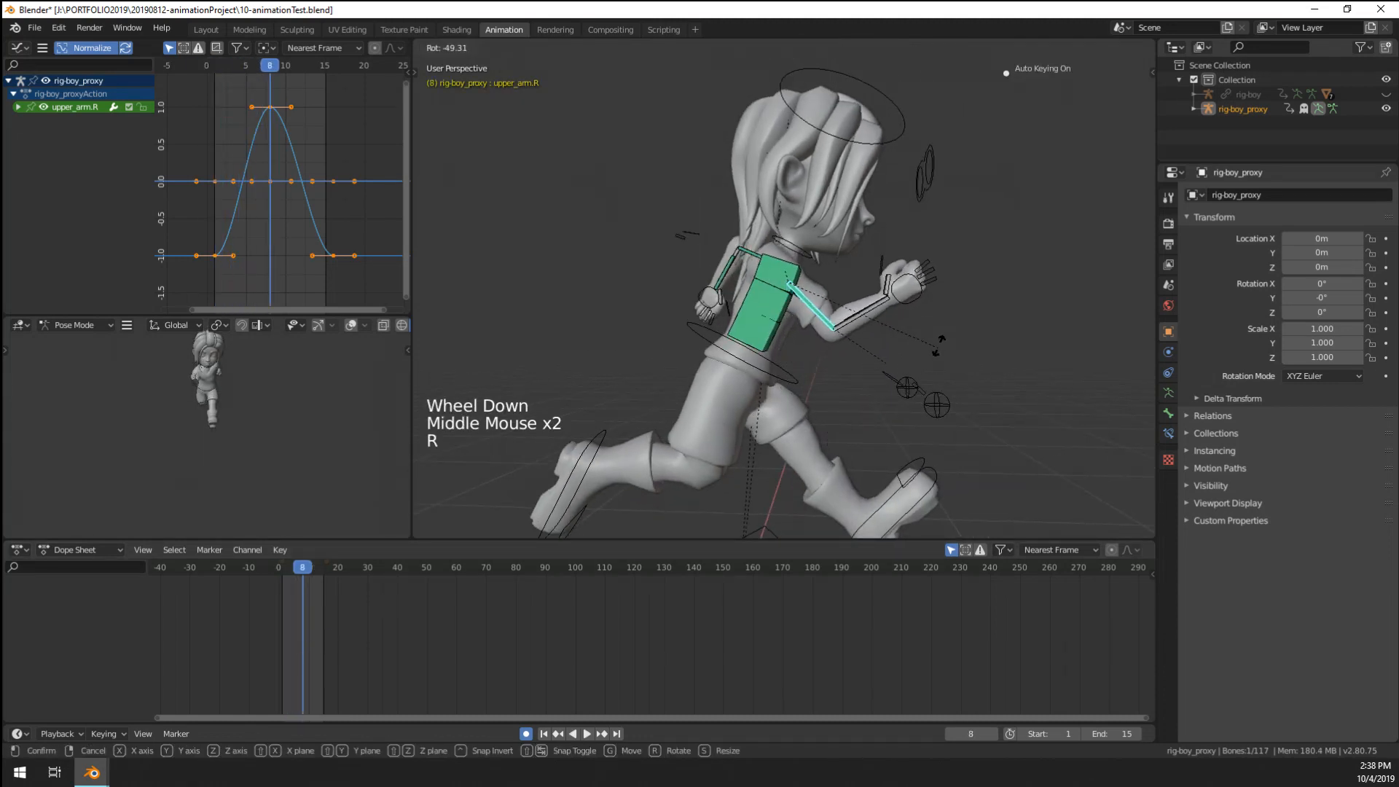
left_click(937, 343)
- At frame 8, clear the right shoulder bone's rotation and rotate it to suit the raised forward arm
middle_click_drag(902, 360, 750, 311)
scroll(729, 308, "up", 2)
right_click(729, 308)
key("alt+r")
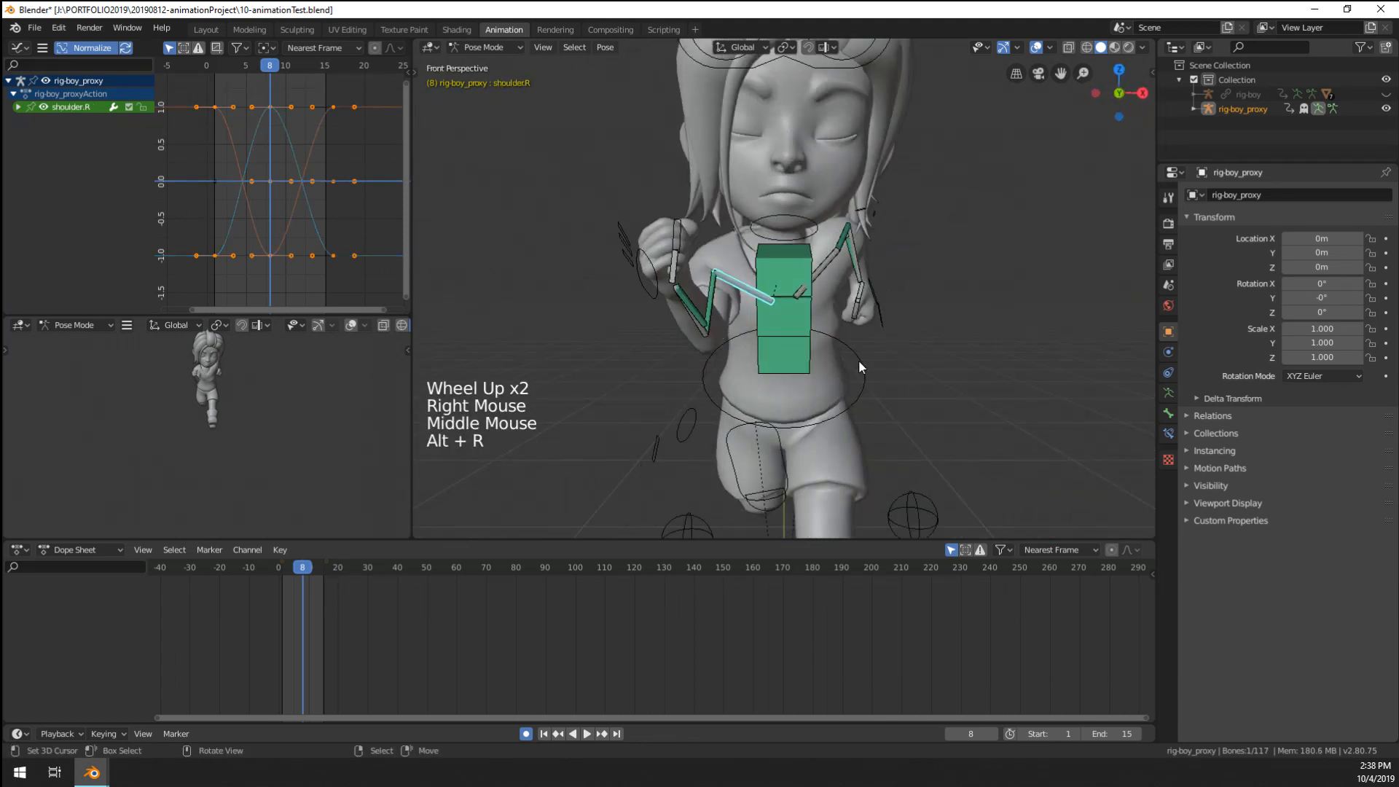
key("r")
middle_click_drag(858, 360, 894, 347)
left_click(919, 337)
- Copy the right shoulder and upper arm pose at frame 8 and paste it mirrored at frames 1 and 16
right_click(703, 306, "shift")
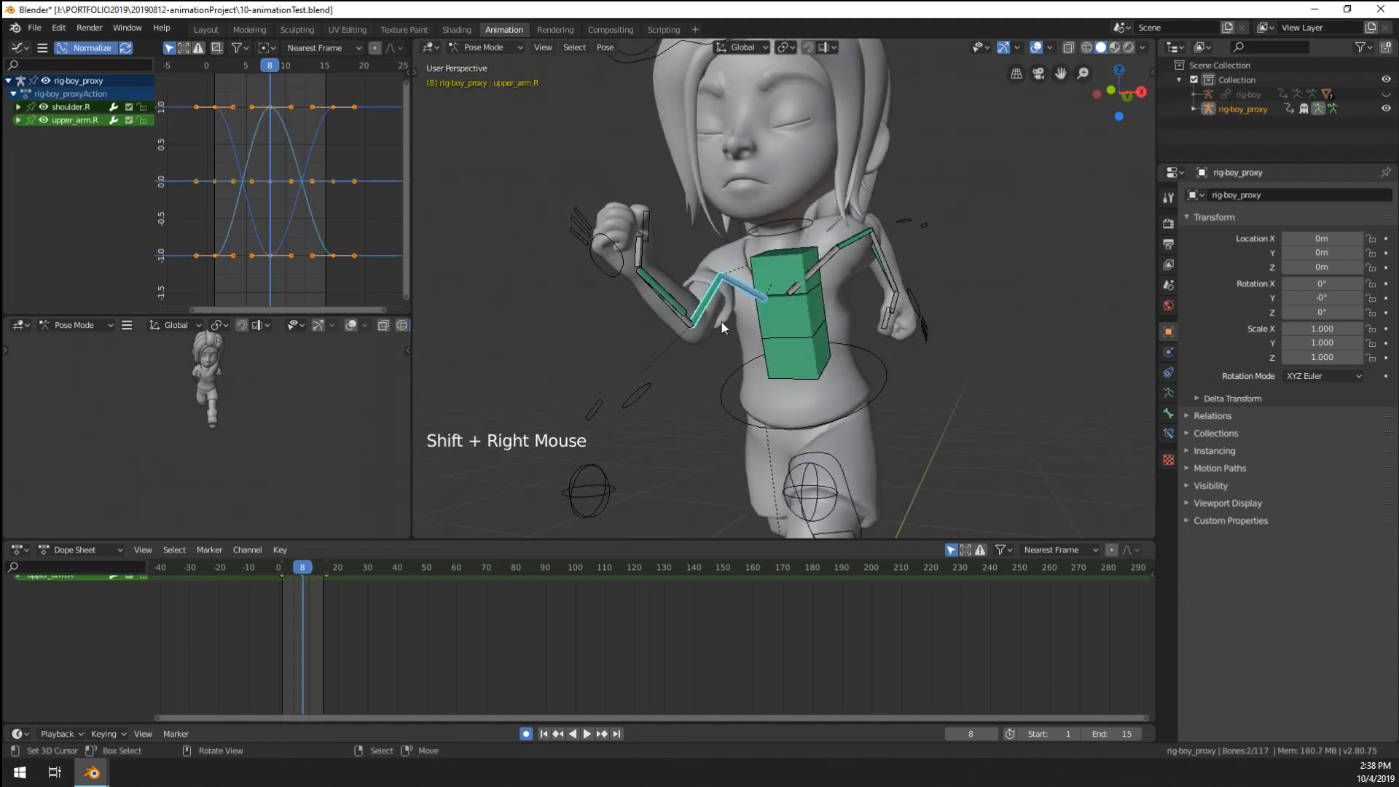
key("ctrl+c")
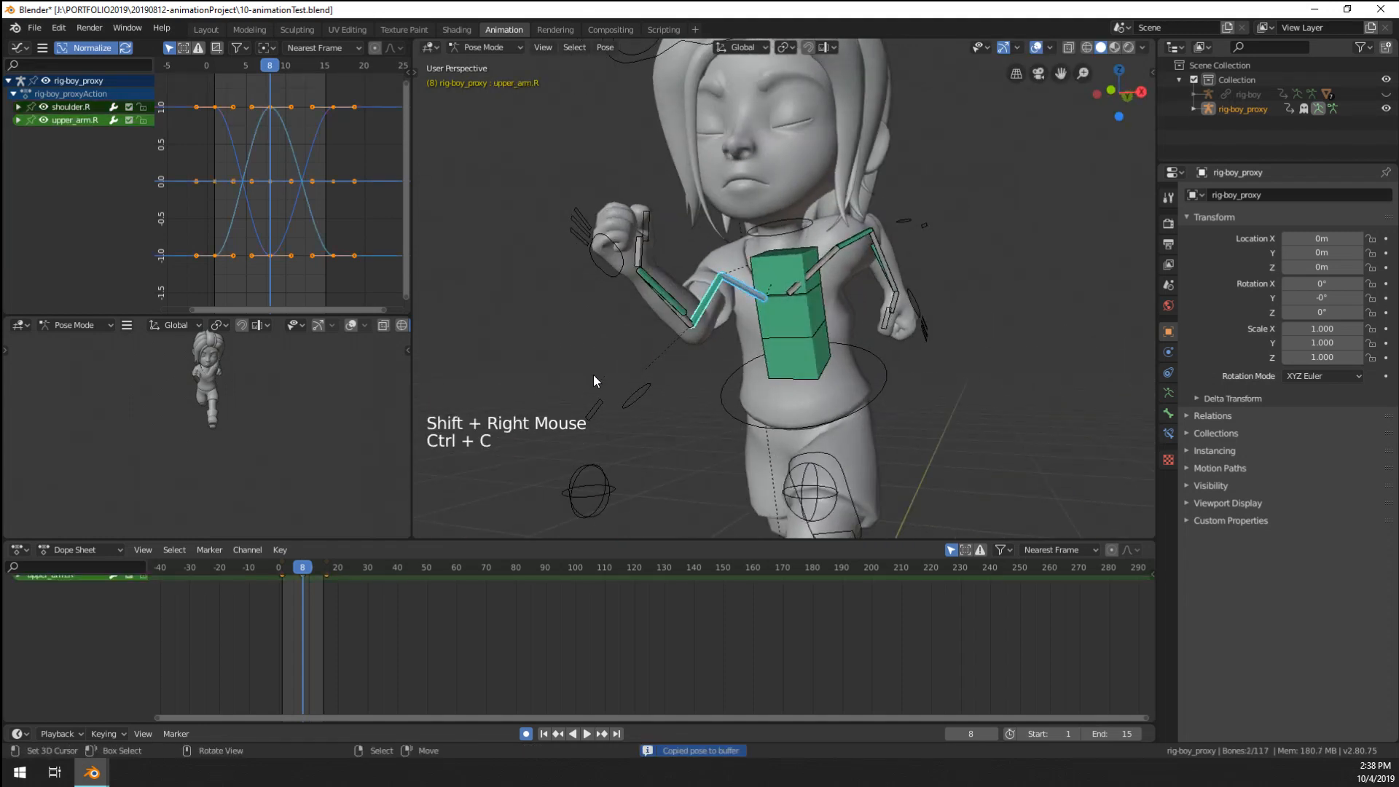
left_click(281, 659)
key("ctrl+shift+v")
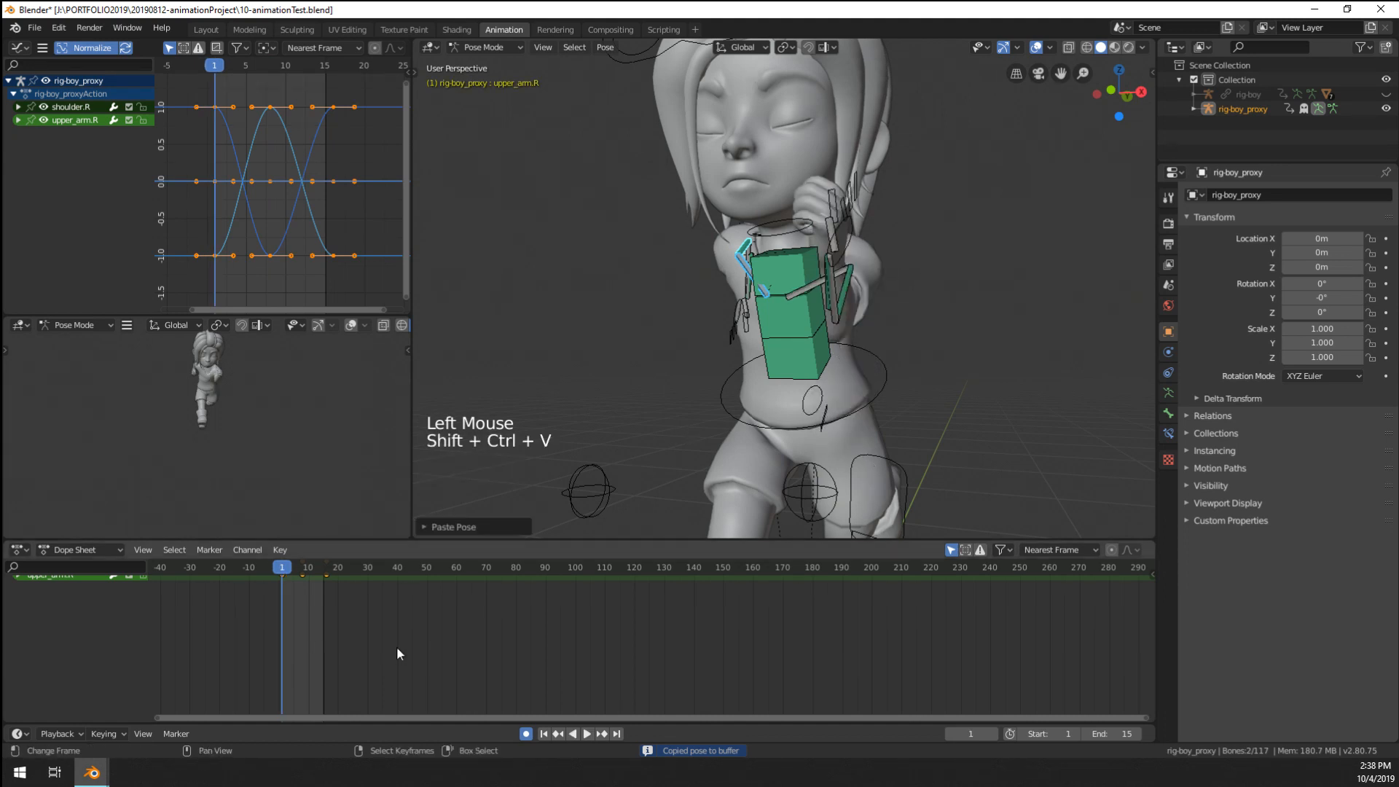
left_click_drag(329, 654, 326, 655)
key("ctrl+shift+v")
- Play the run cycle from the front to check the mirrored arm swing
scroll(758, 430, "down", 2)
middle_click_drag(758, 430, 729, 437)
key("space")
scroll(710, 440, "down", 3)
scroll(864, 435, "up", 1)
scroll(729, 437, "up", 1)
key("space")
scroll(784, 558, "up", 1)
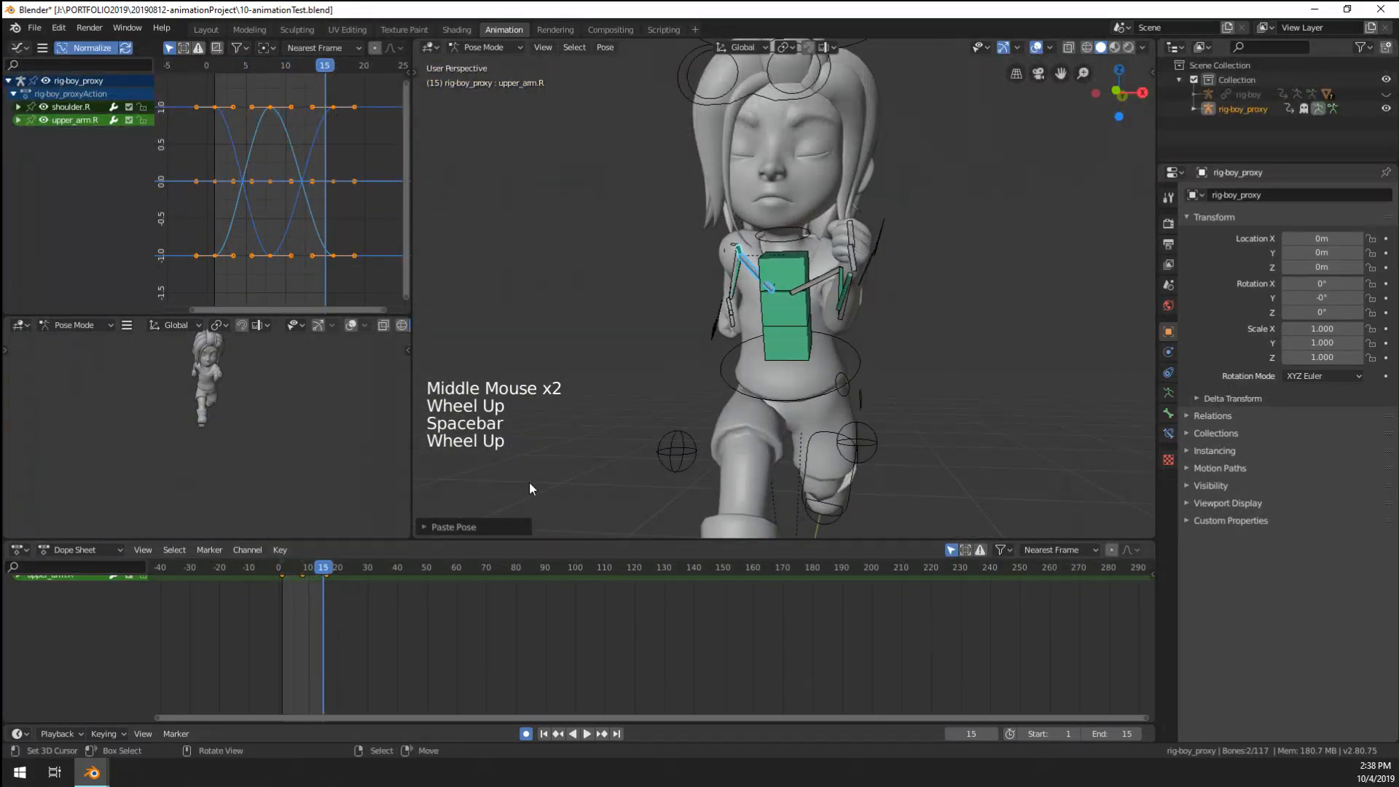
- Turn off automatic keyframing before working on the face
middle_click_drag(529, 482, 558, 646, "shift")
left_click(527, 734)
scroll(759, 344, "up", 3)
mouse_move(759, 344)
middle_mouse_down("shift")
mouse_move(781, 322)
mouse_move(746, 333)
middle_mouse_up("shift")
scroll(678, 387, "down", 4)
middle_click_drag(678, 387, 970, 331)
scroll(969, 331, "up", 1)
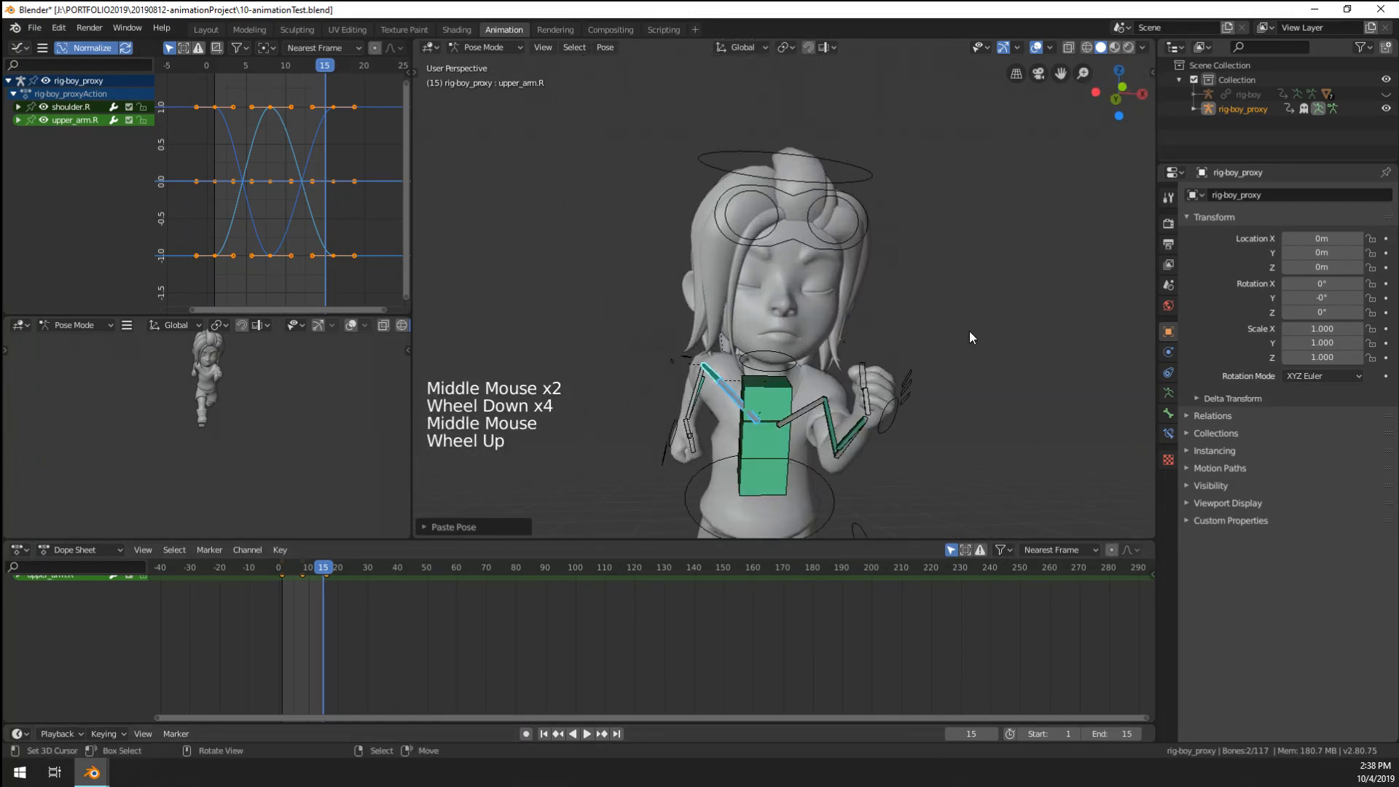
- Enable the fourth armature layer of the boy rig to show the facial control bones
left_click(1168, 392)
scroll(1105, 296, "up", 4)
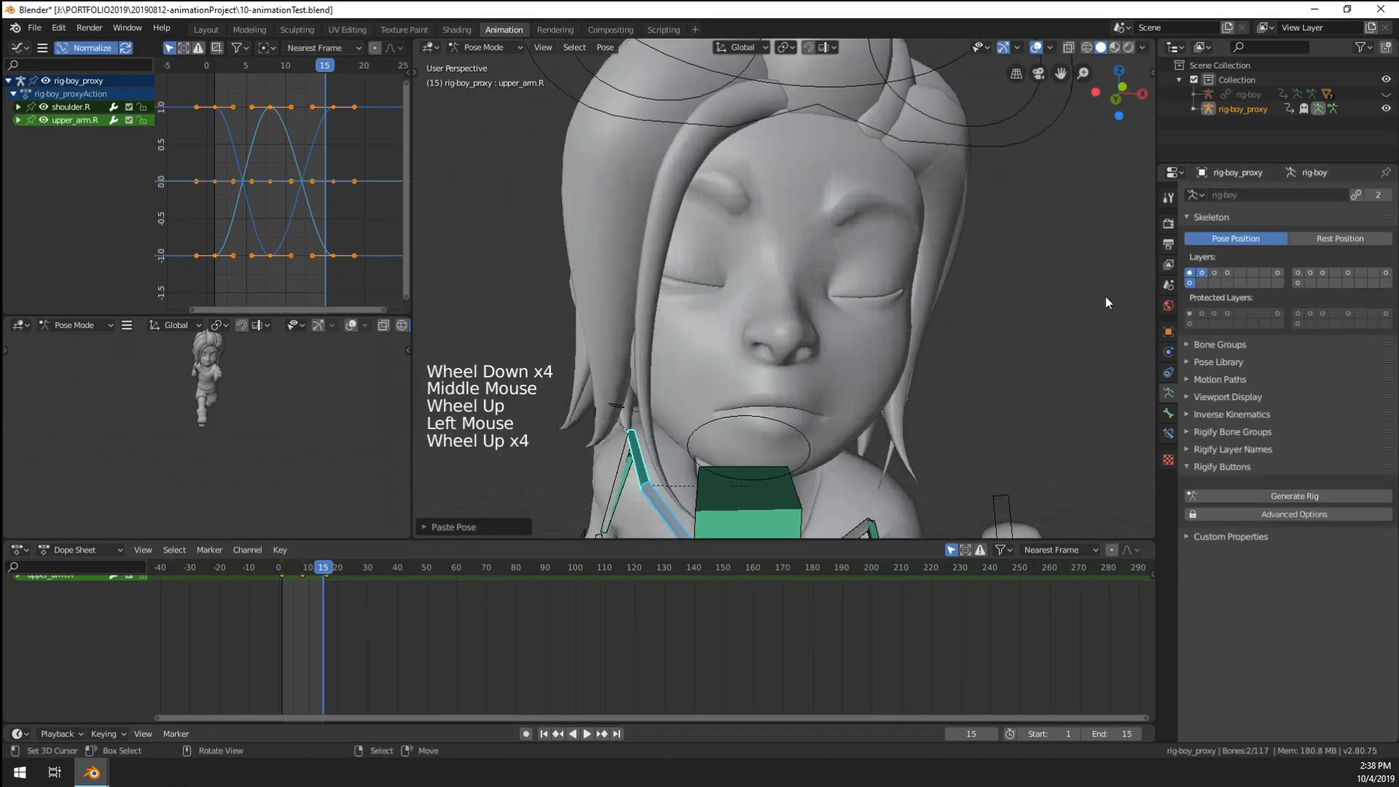
left_click(1276, 273, "shift")
left_click(1277, 272, "shift")
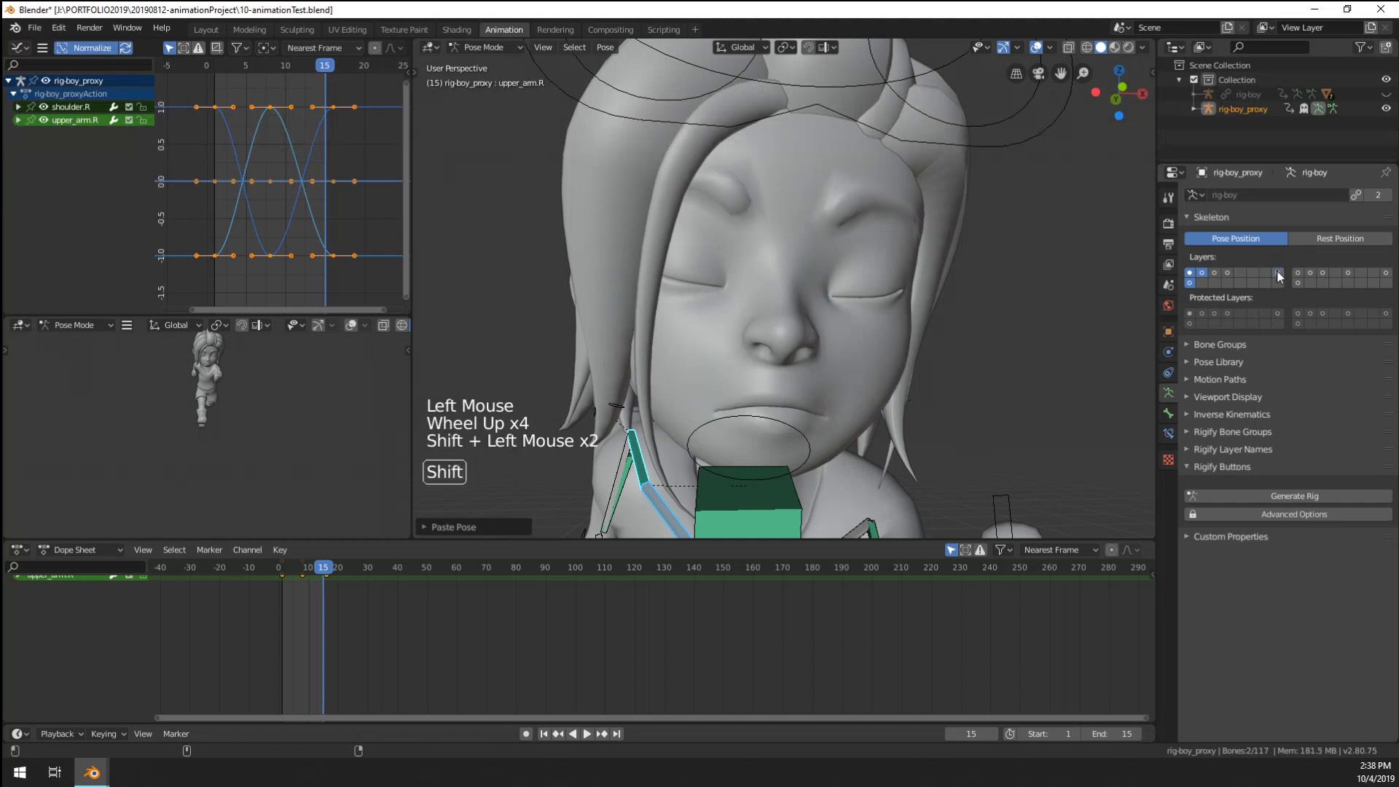
left_click(1227, 272, "shift")
left_click(1227, 273, "shift")
left_click(1227, 273, "shift")
left_click(1227, 272, "shift")
middle_click_drag(729, 327, 580, 265)
scroll(775, 344, "up", 1)
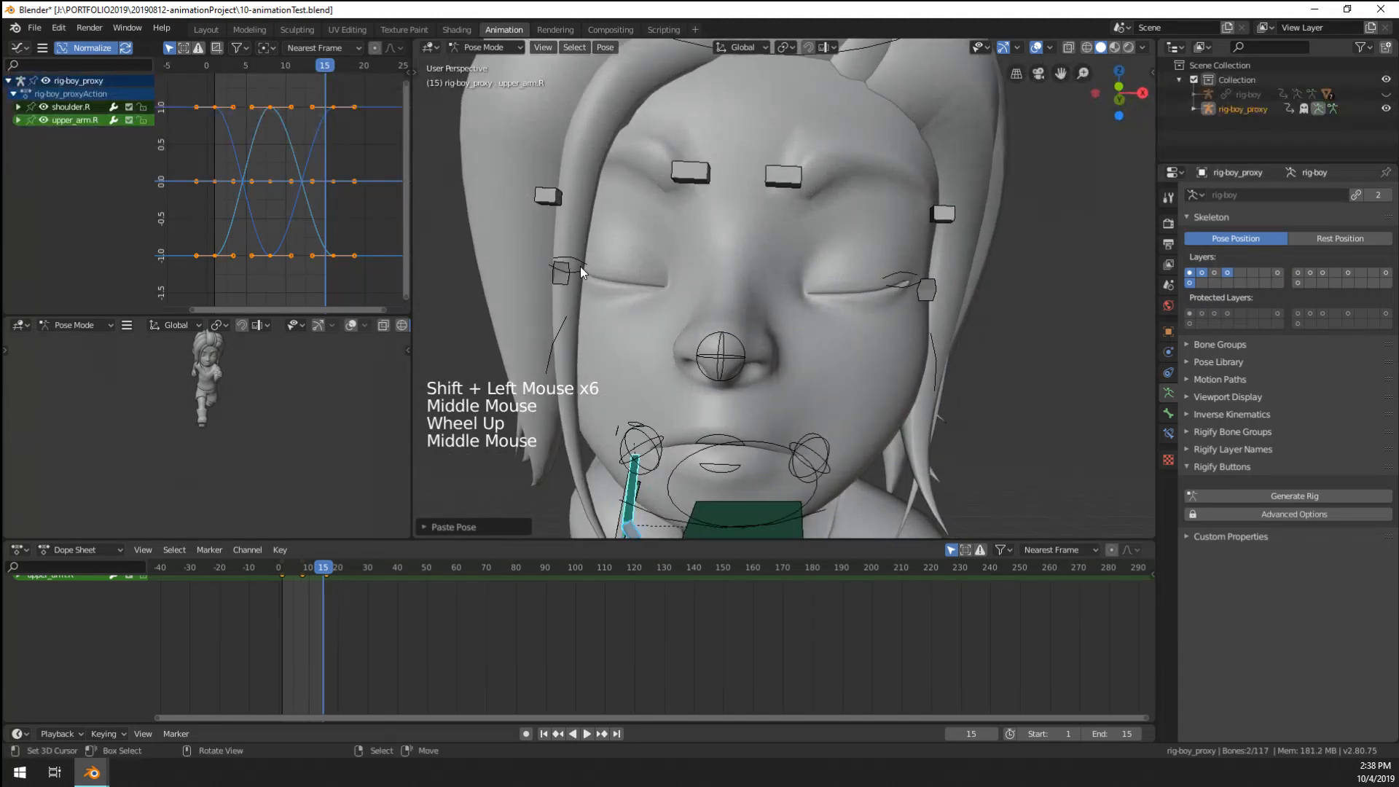
- Open the right eye by moving its upper and lower eyelid controls, and show the character with LookDev shading
right_click(580, 265)
key("g")
right_click(576, 248)
key("g")
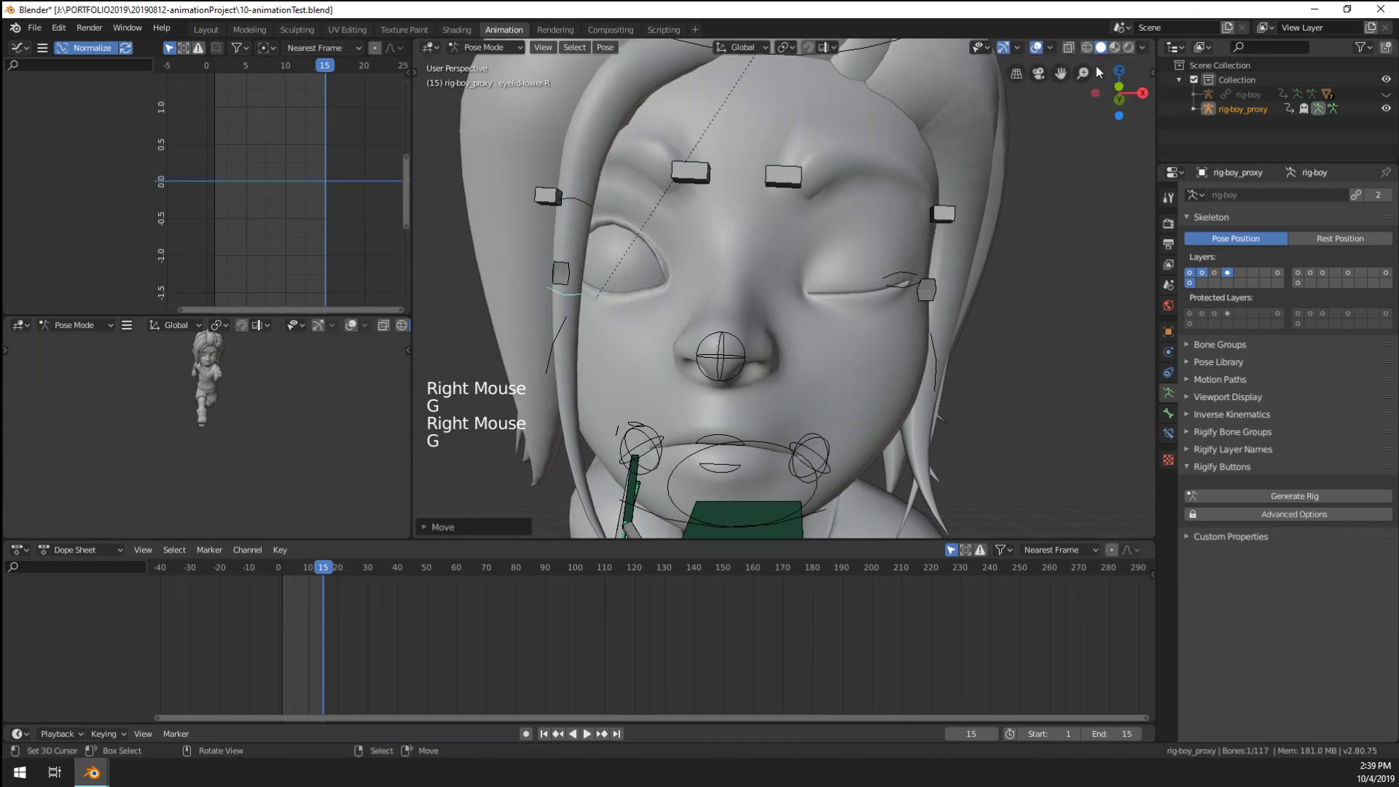
left_click(1115, 48)
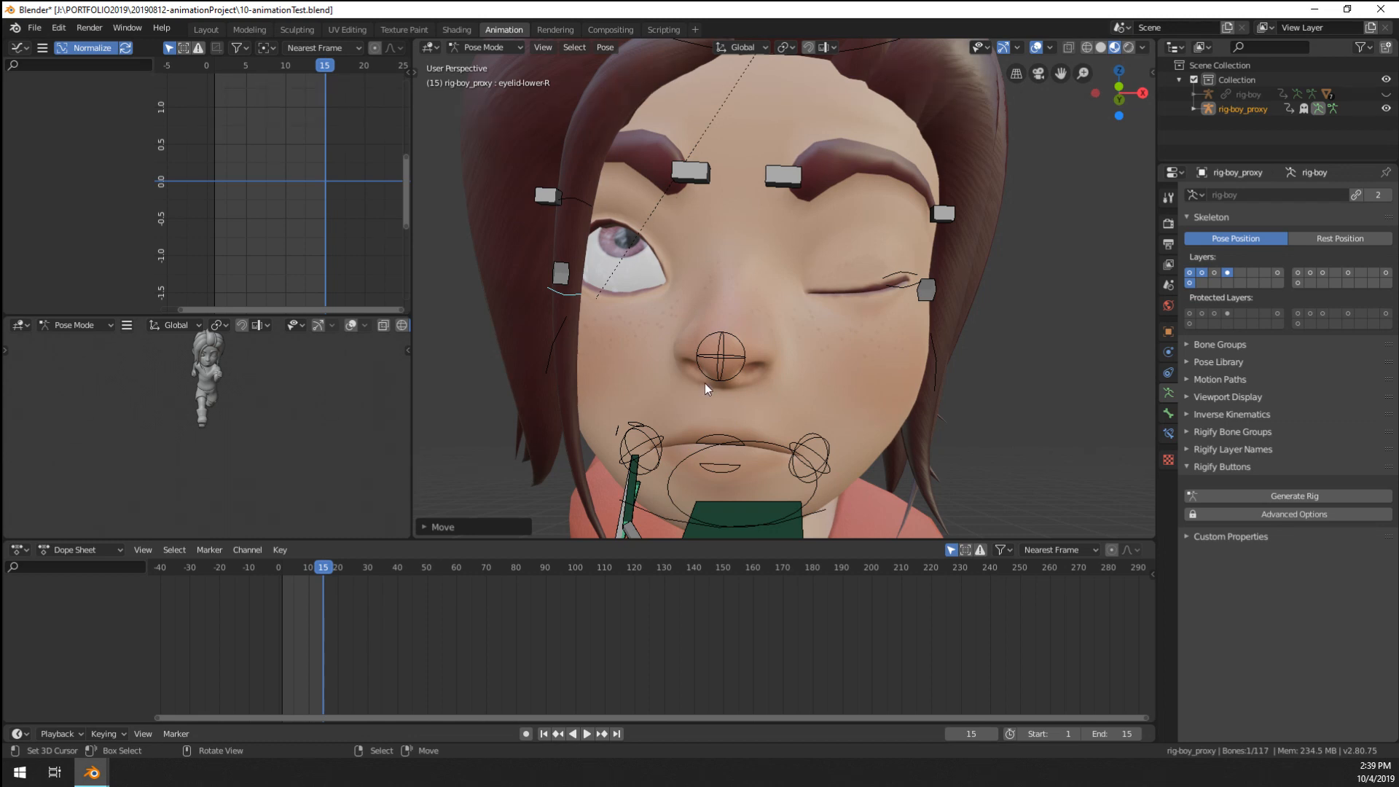
- View the rainy tree scene in the 09-lookdevTest01.blend window and return to the 10-animationTest.blend window
mouse_move(92, 771)
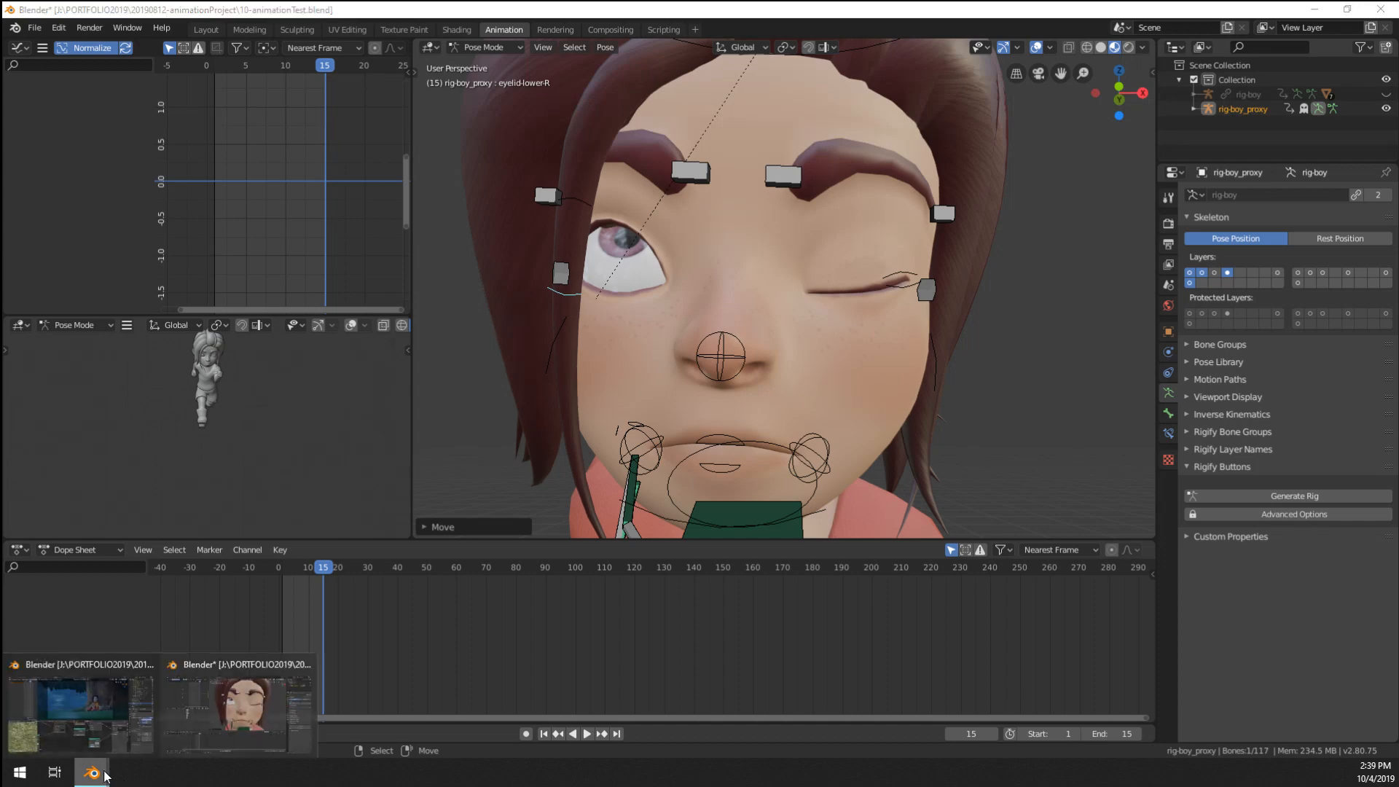
left_click(169, 720)
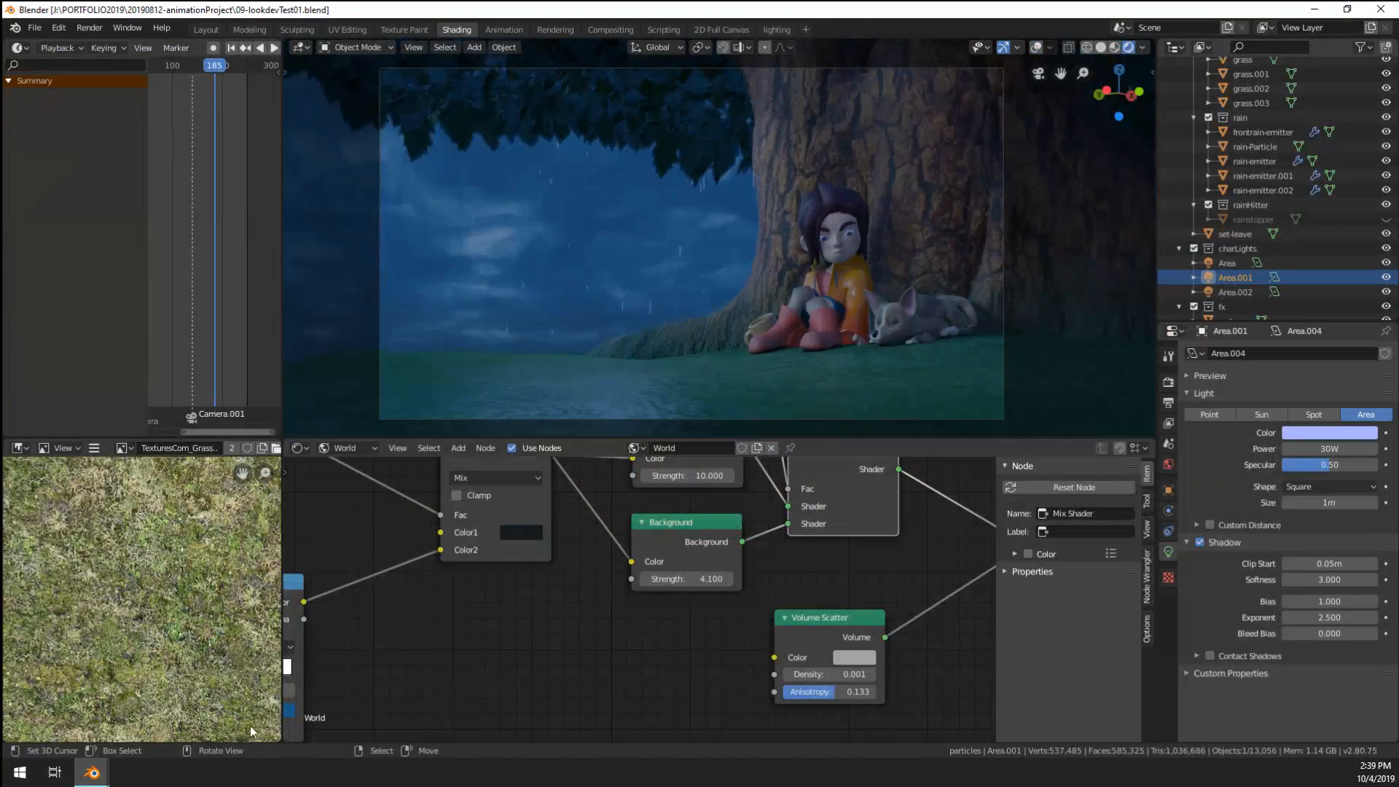
mouse_move(92, 771)
left_click(188, 722)
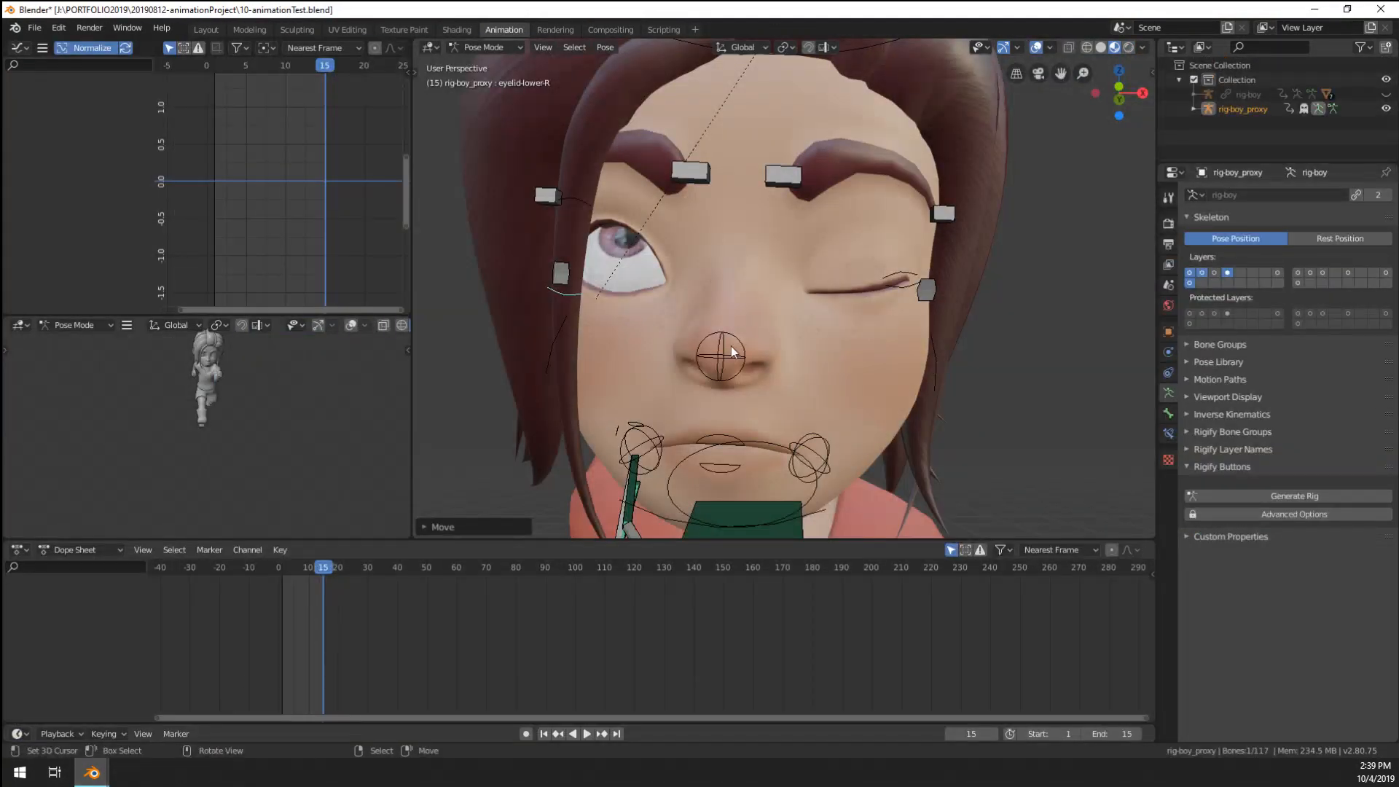
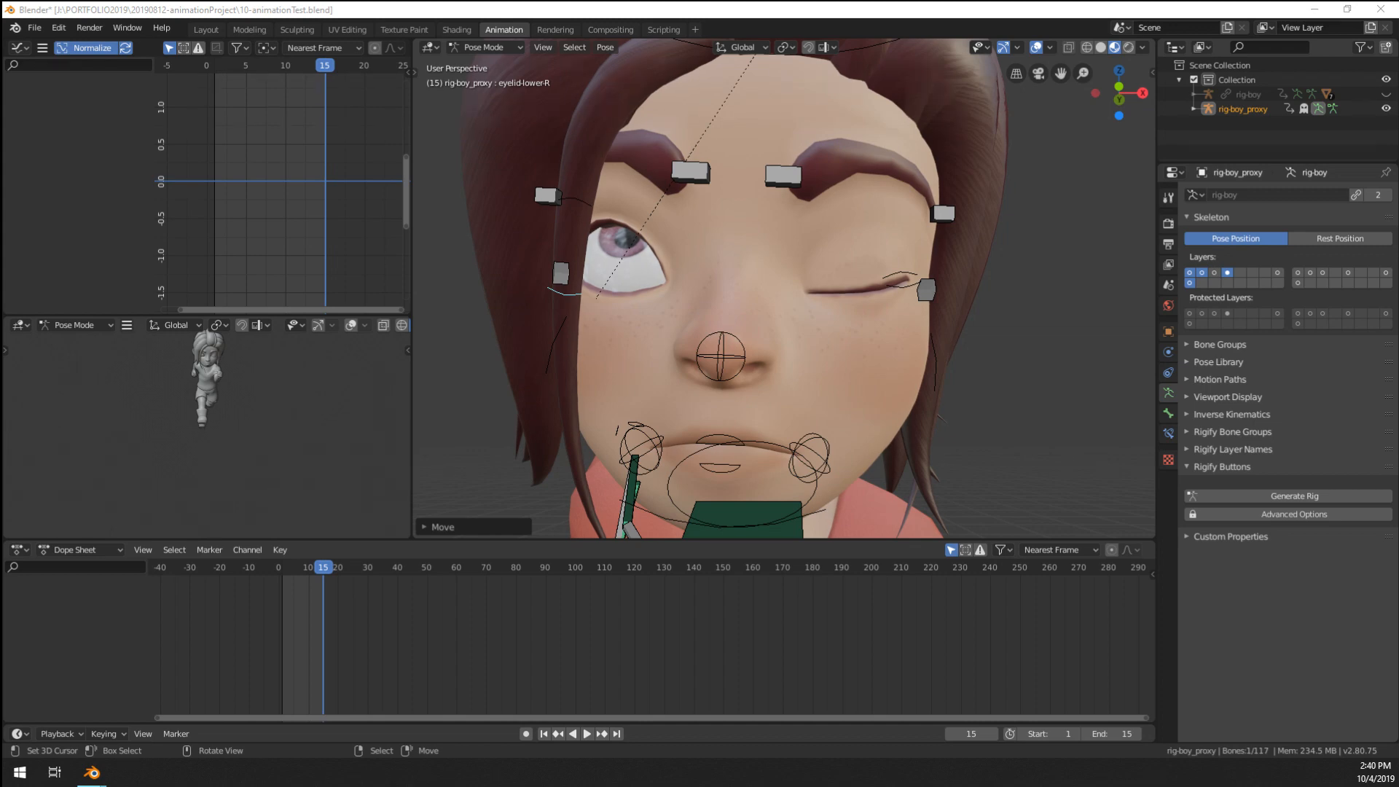
- Switch to Chrome and browse the Instagram profile's Inktober drawings 1 to 4 and its group photo
left_click_drag(1398, 182, 1398, 81)
left_click_drag(1398, 172, 817, 1)
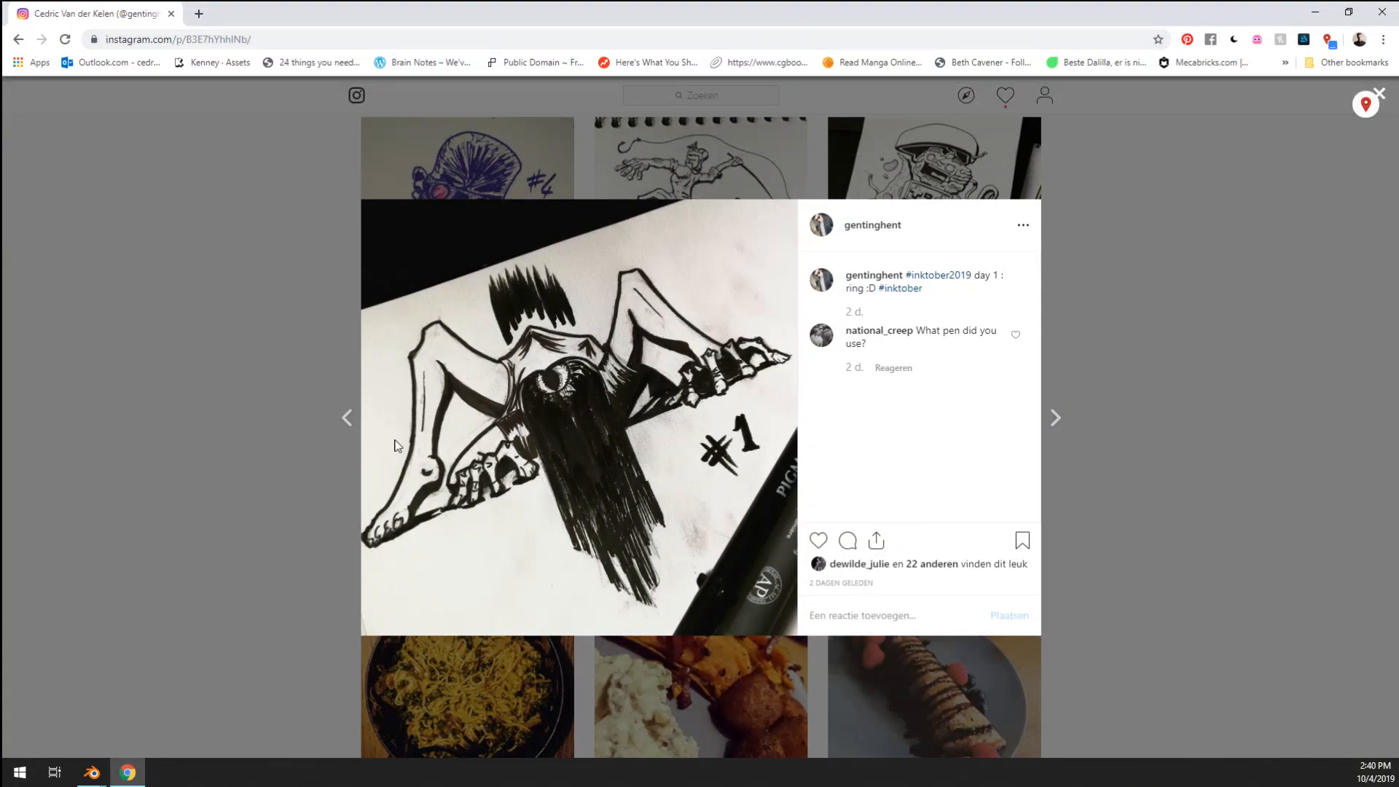
left_click(346, 430)
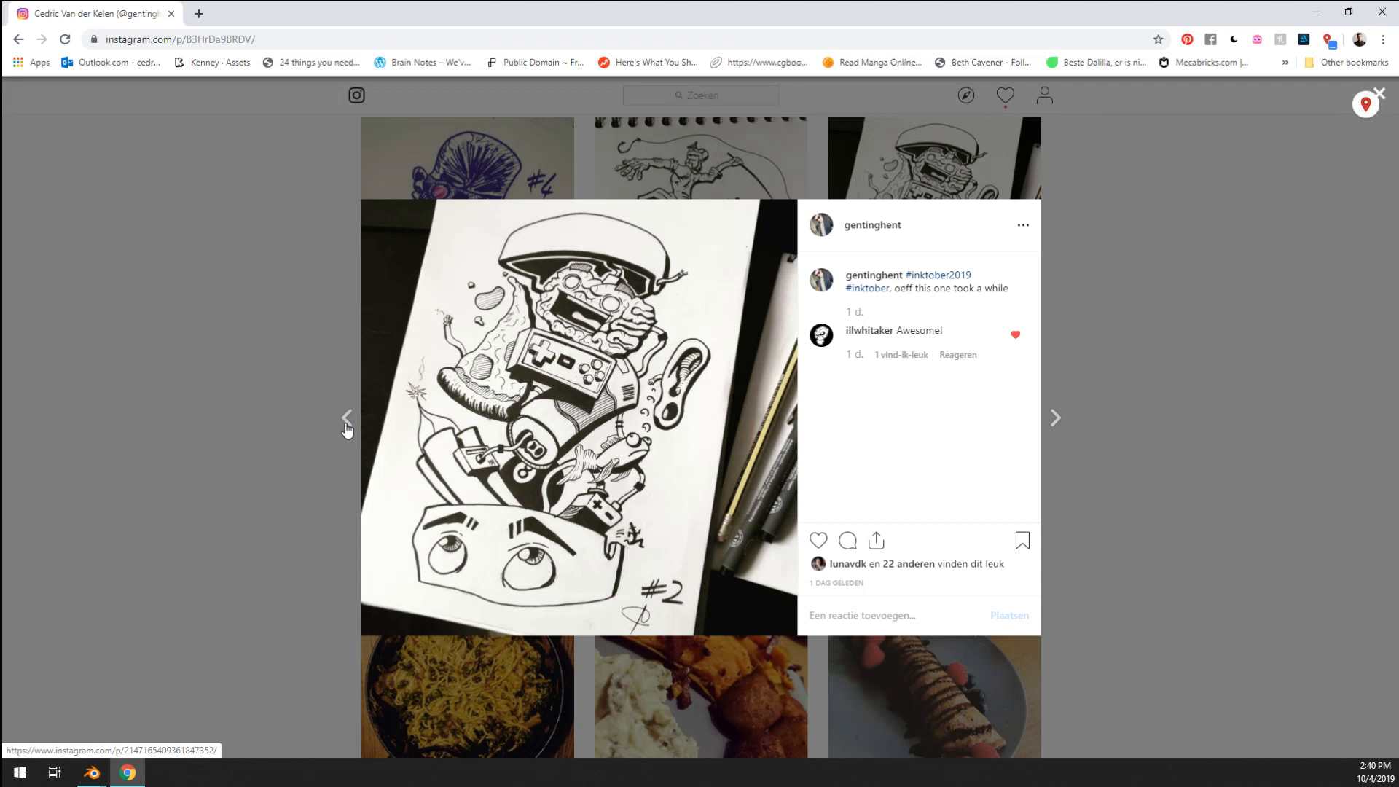
left_click(1059, 422)
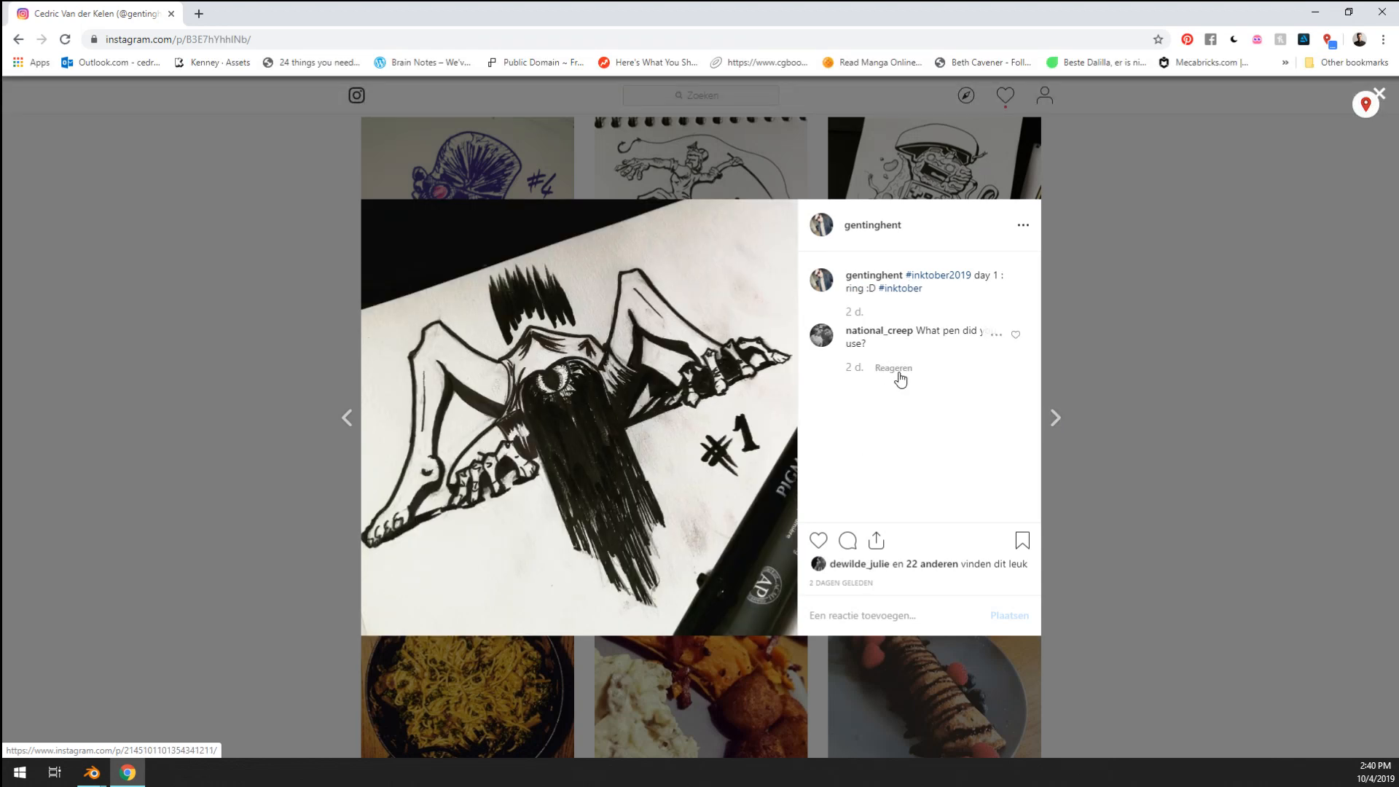
left_click(343, 420)
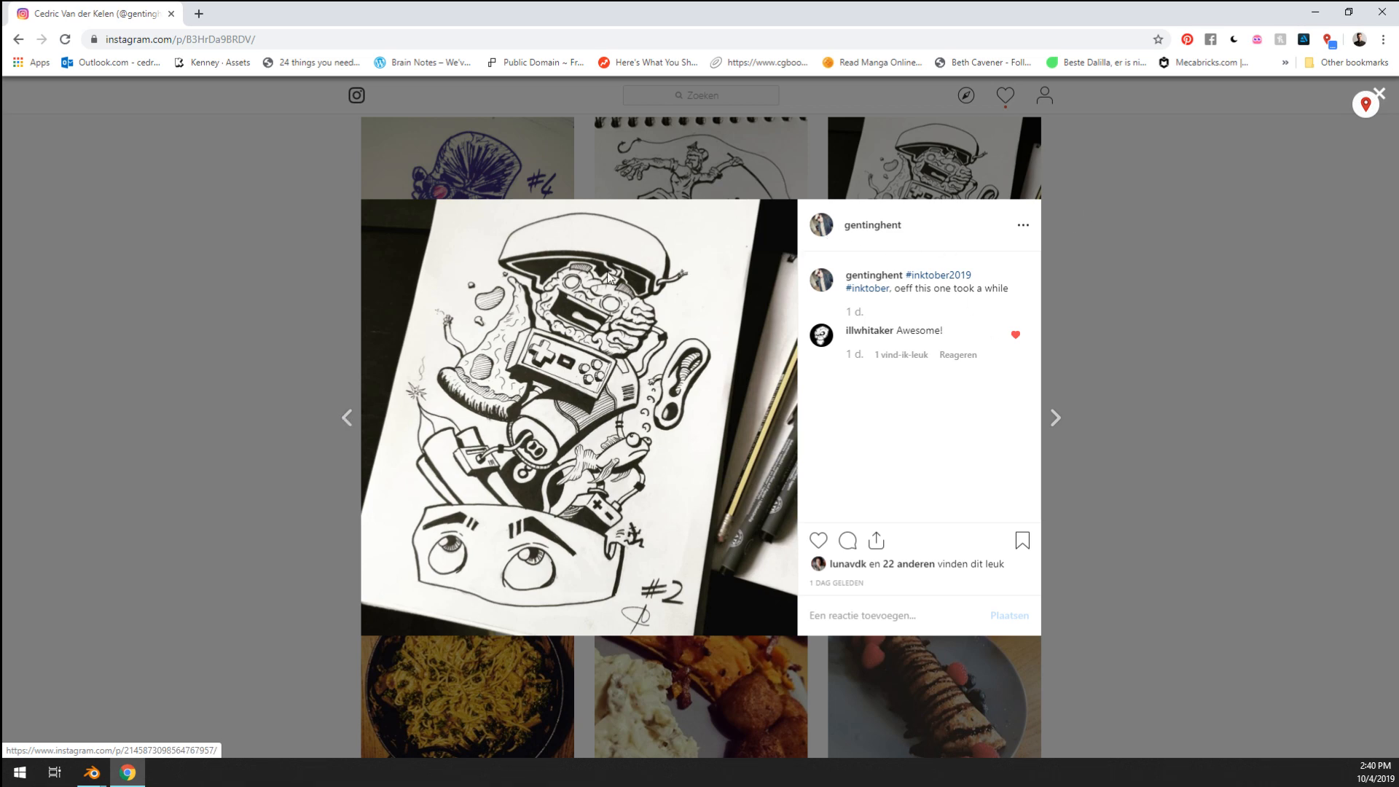
left_click(342, 424)
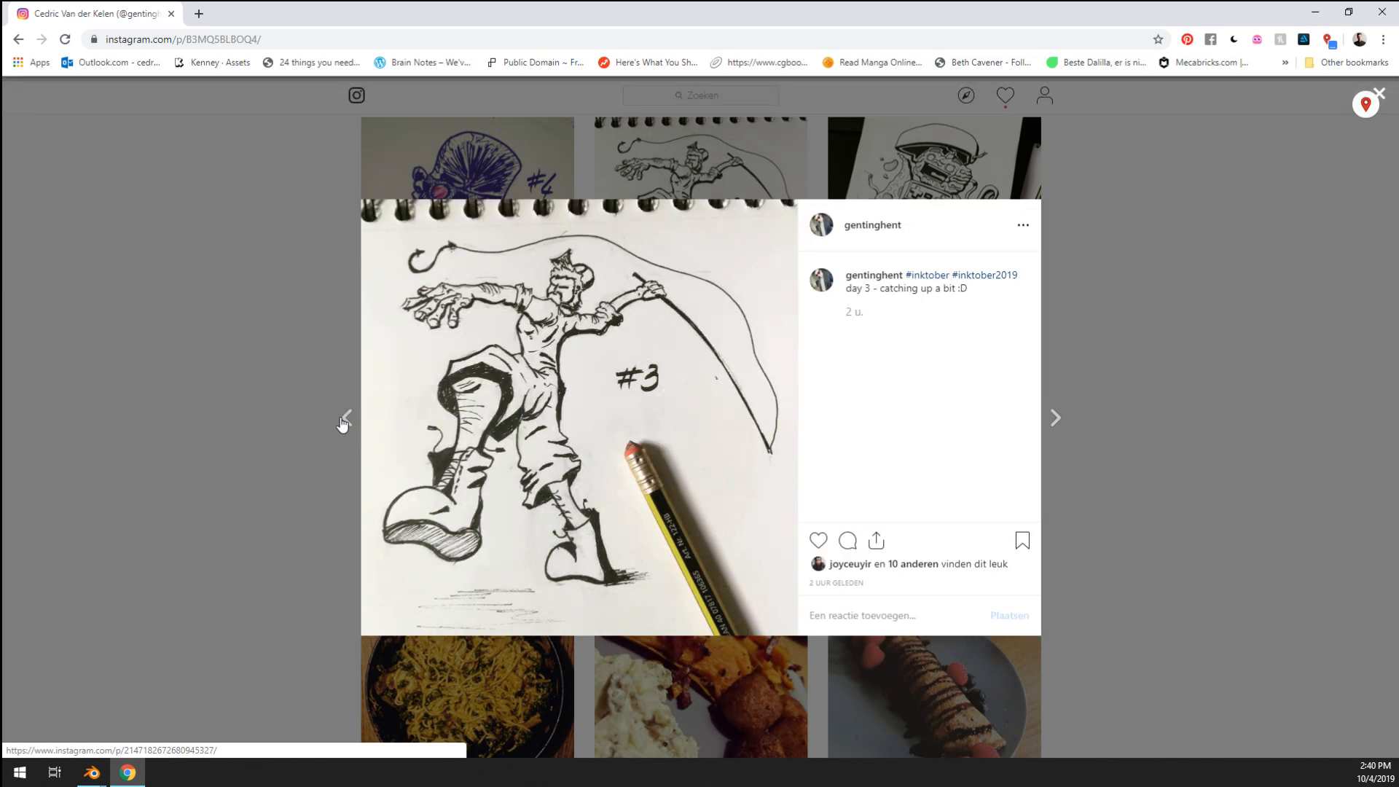
left_click(343, 424)
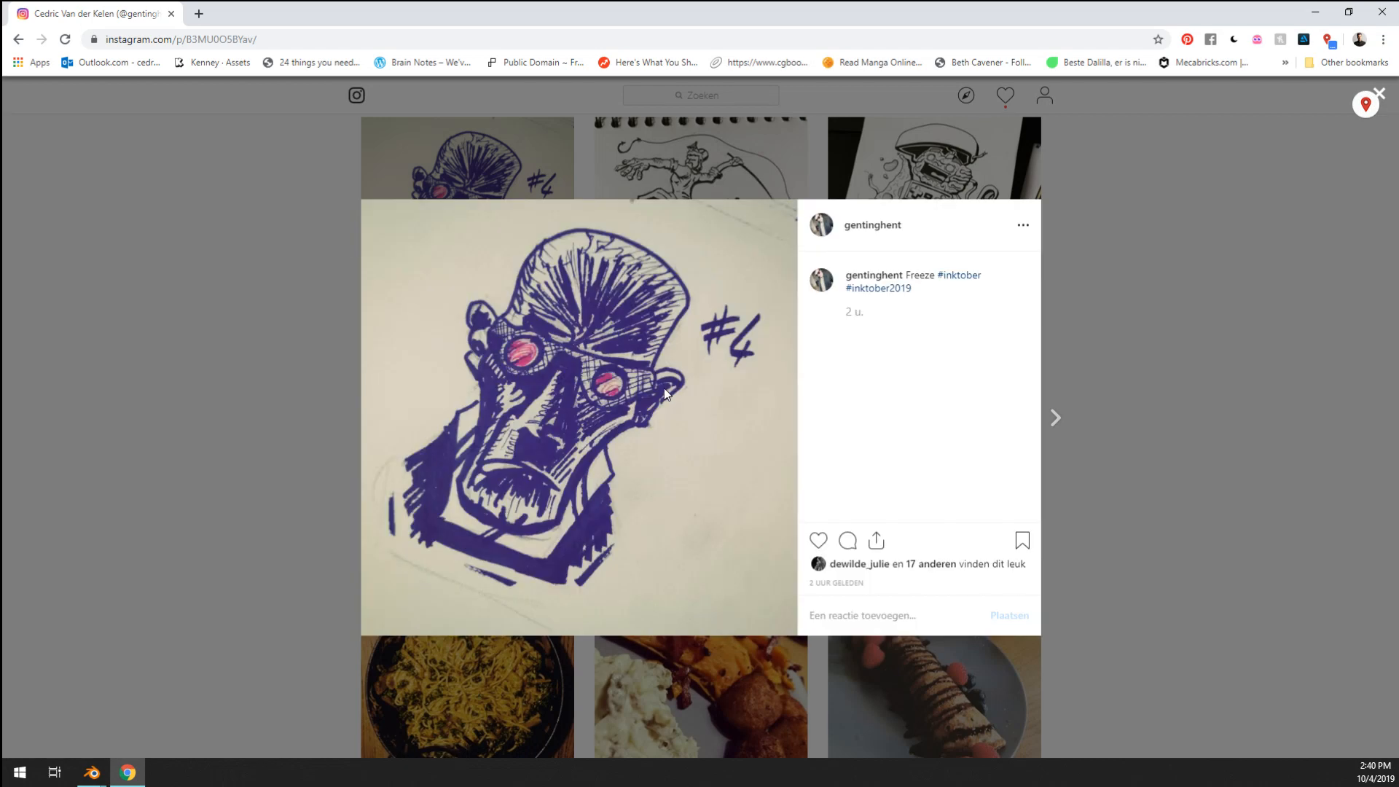
left_click(1128, 475)
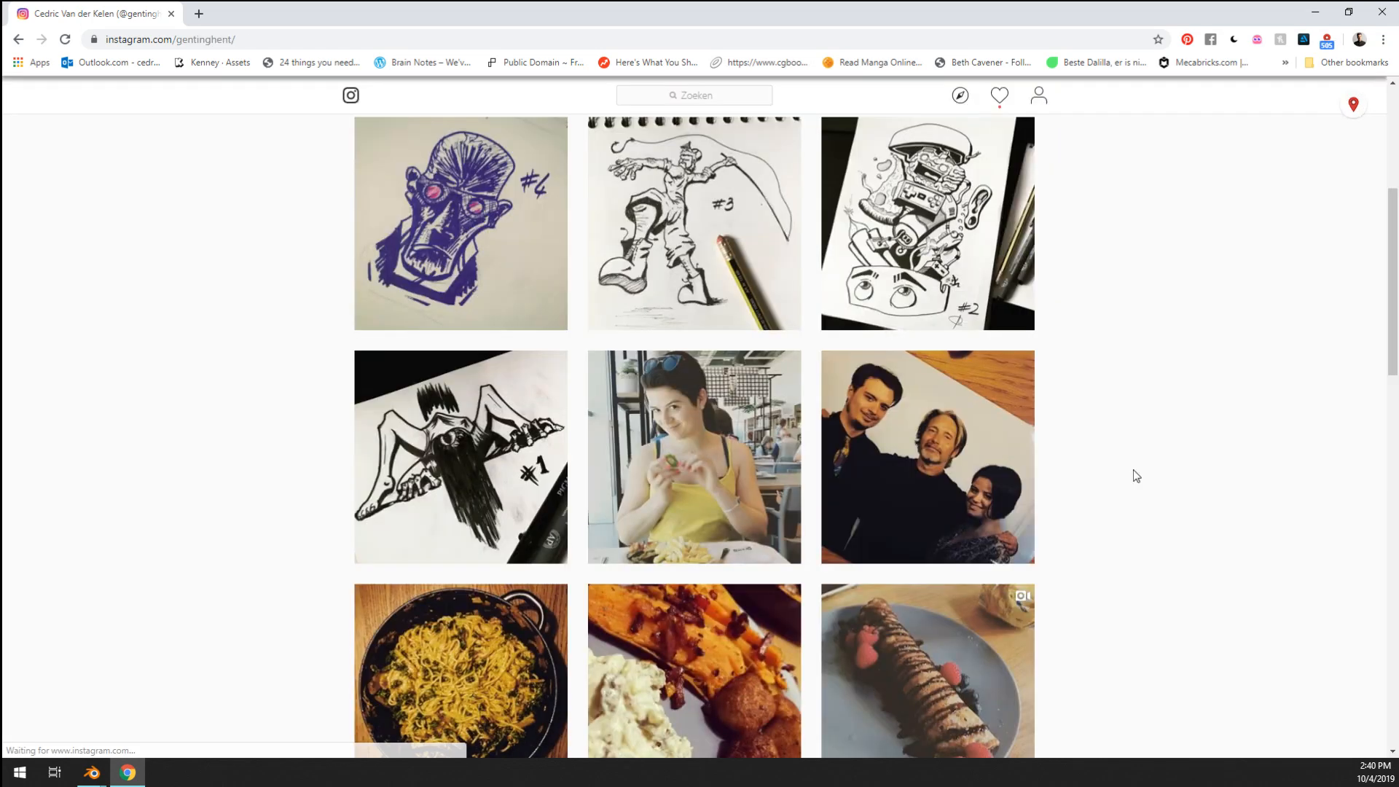
left_click(940, 452)
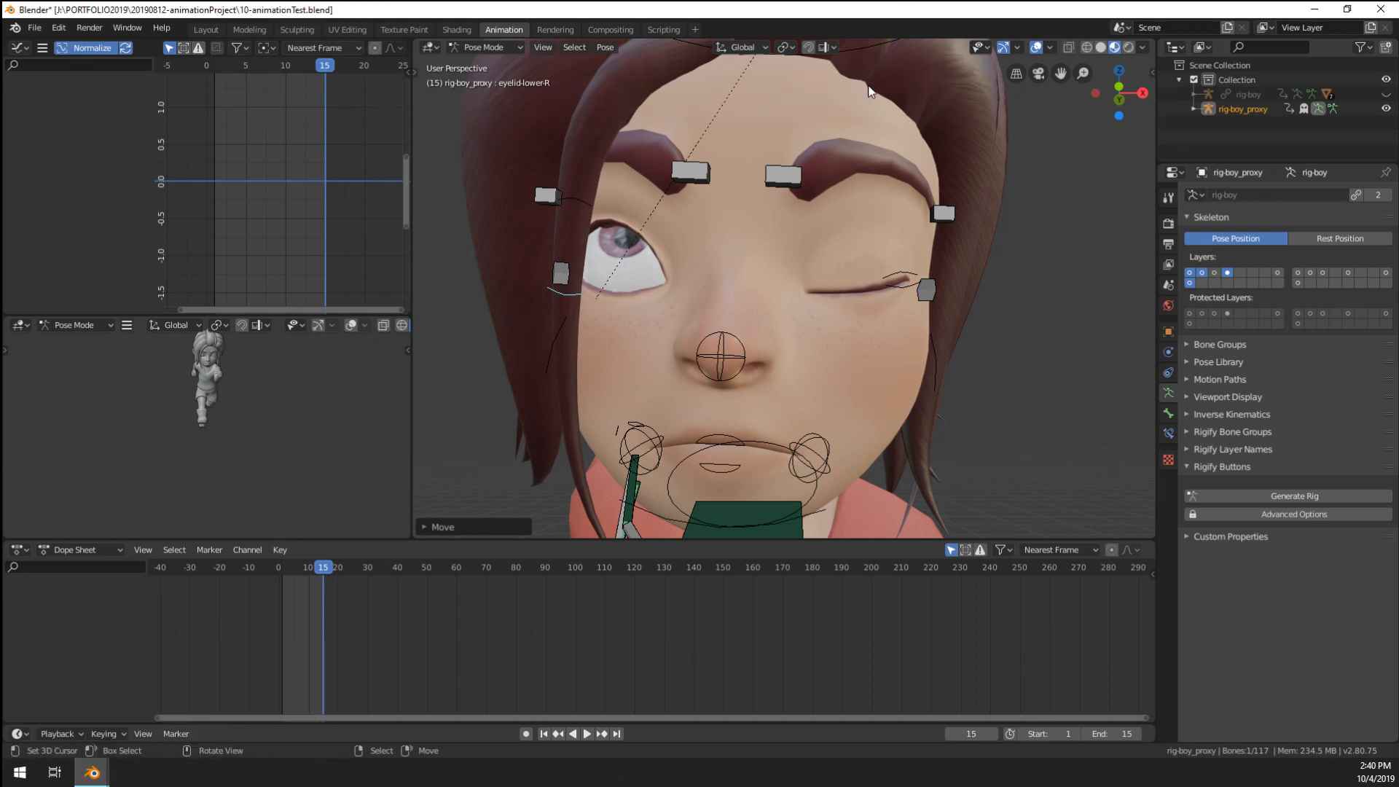
- Play the run cycle briefly in Blender to check the shaded character and inspect the face at different distances
key("ctrl")
key("space")
scroll(707, 350, "down", 2)
key("space")
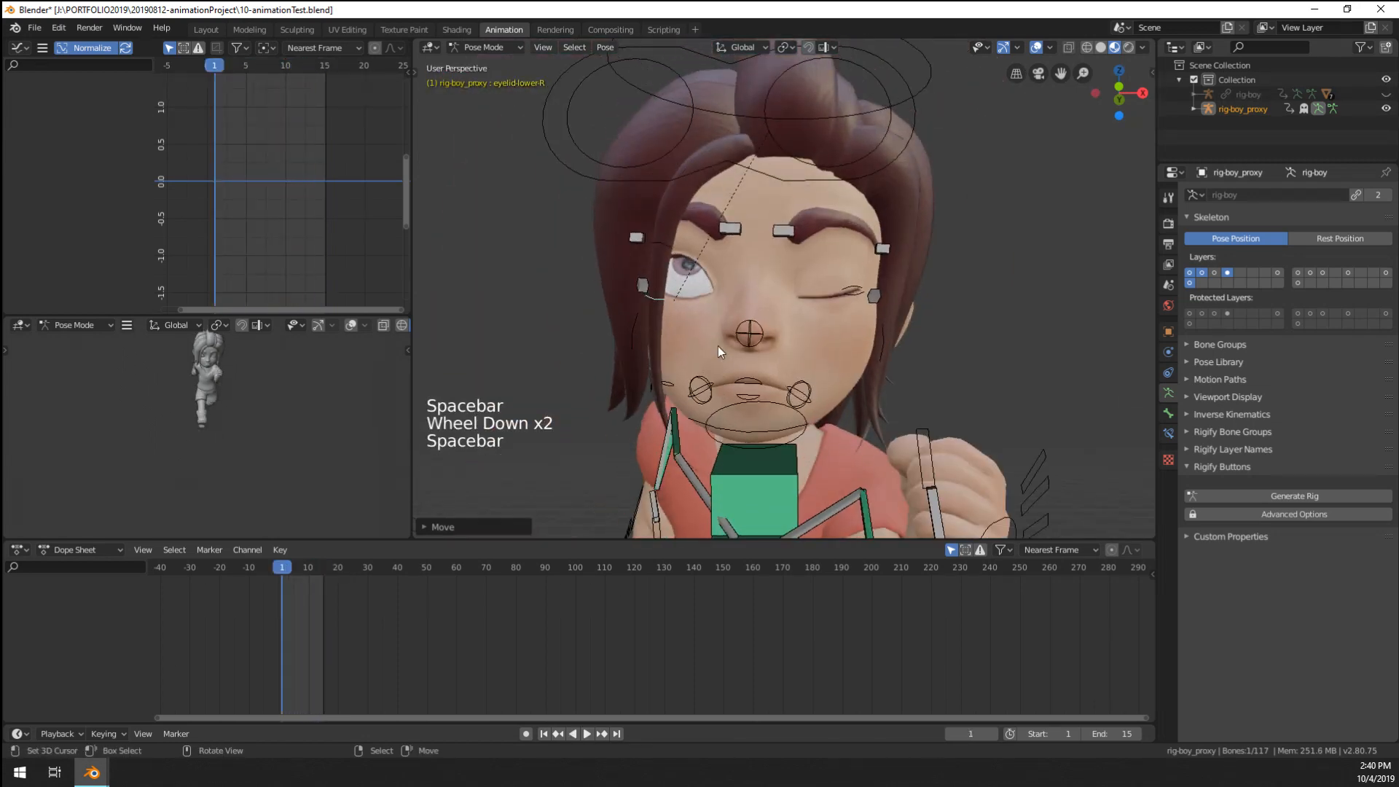
scroll(720, 353, "down", 2)
scroll(720, 353, "down", 3)
scroll(720, 353, "up", 8)
scroll(720, 353, "down", 9)
scroll(721, 352, "up", 4)
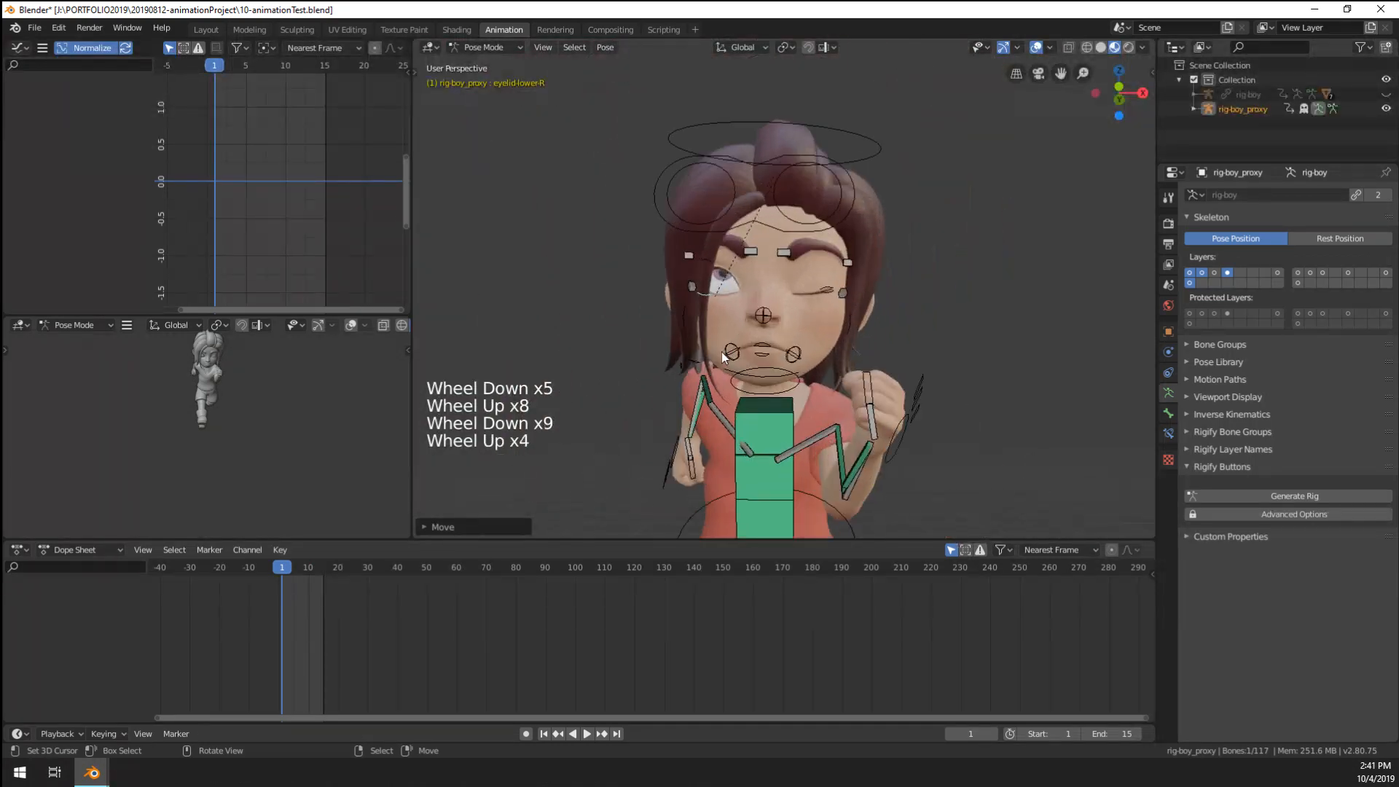
- Adjust the right eye's opening with its lower and upper eyelid controls and save the file
middle_click_drag(722, 352, 758, 364)
scroll(662, 312, "up", 2)
key("g")
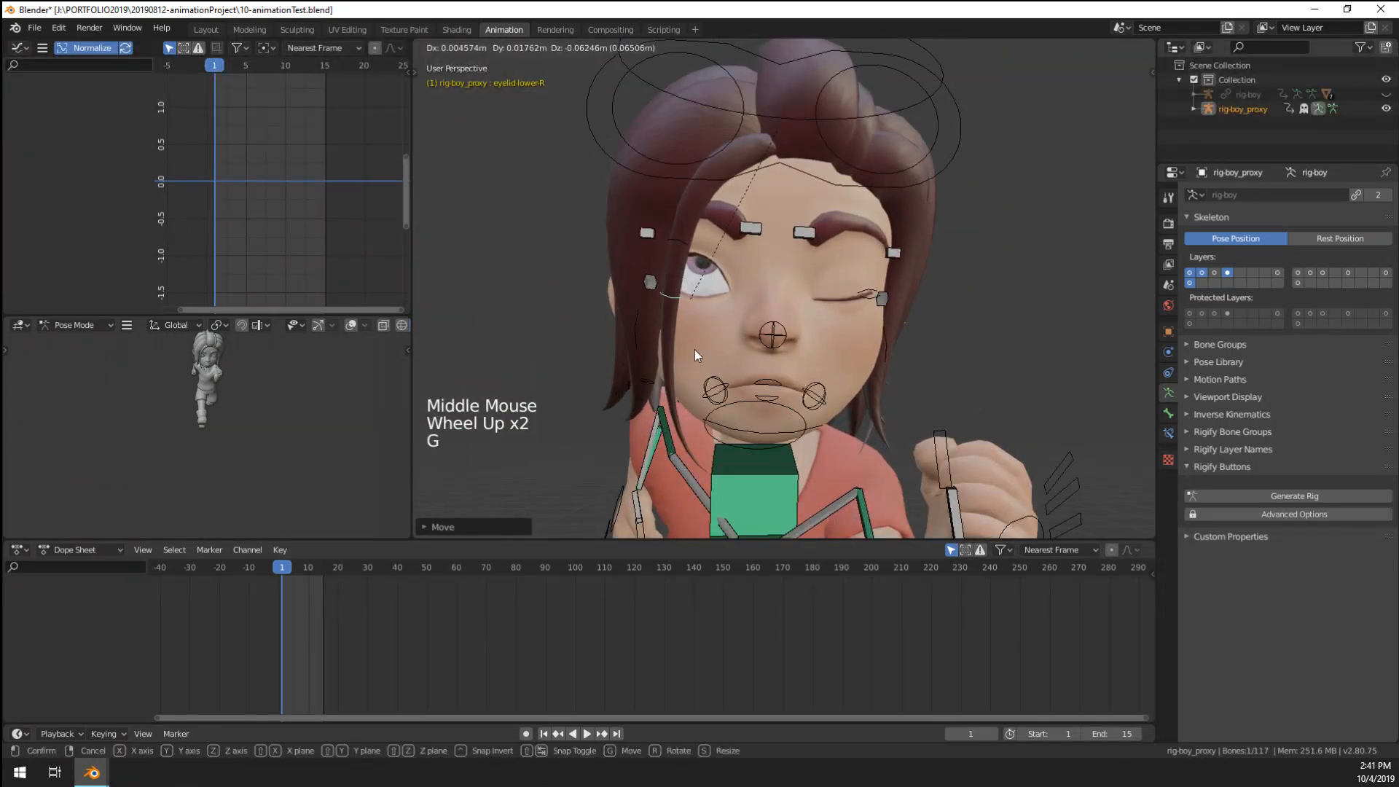
scroll(701, 274, "up", 2)
right_click(607, 211)
key("g")
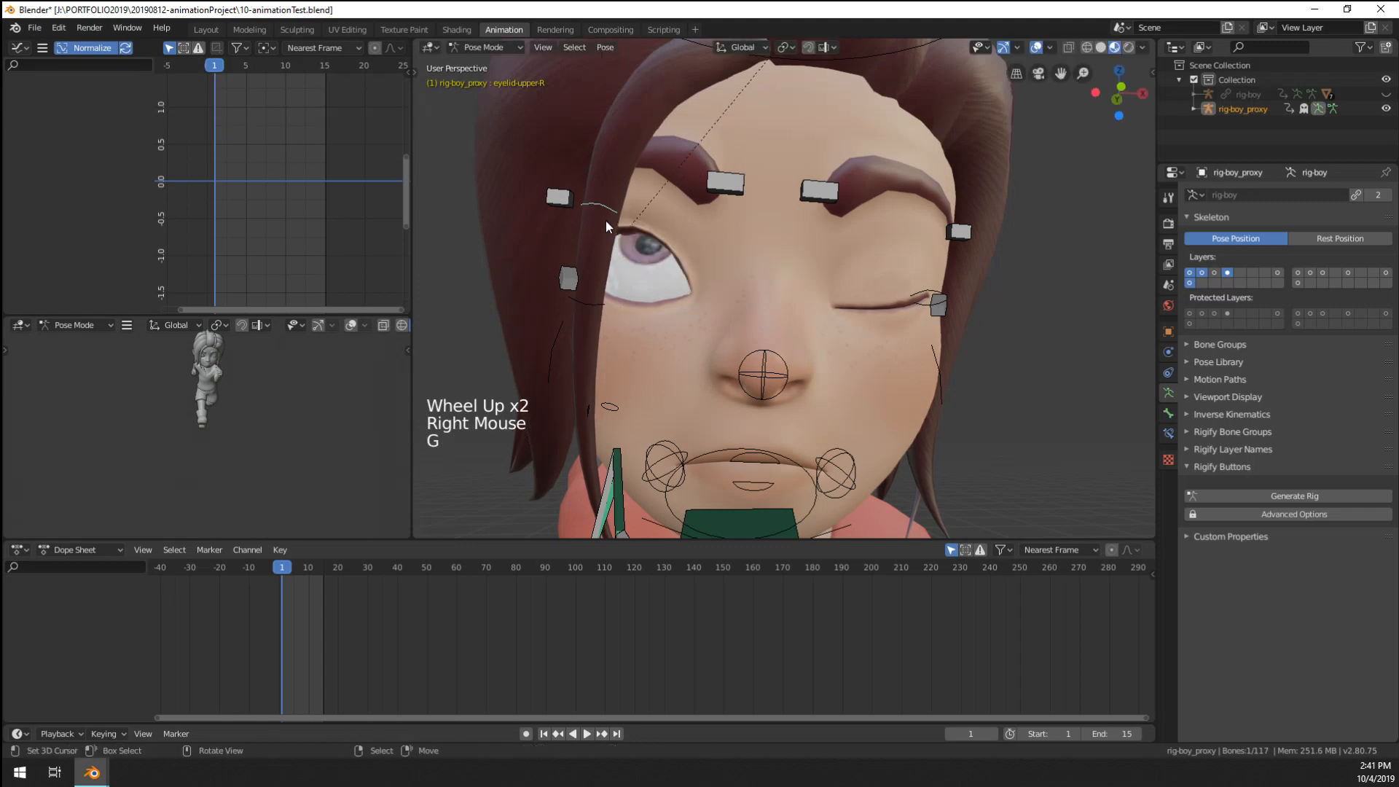
key("ctrl+s")
- Open the left eye by moving its upper and lower eyelid controls
middle_click_drag(860, 331, 818, 325)
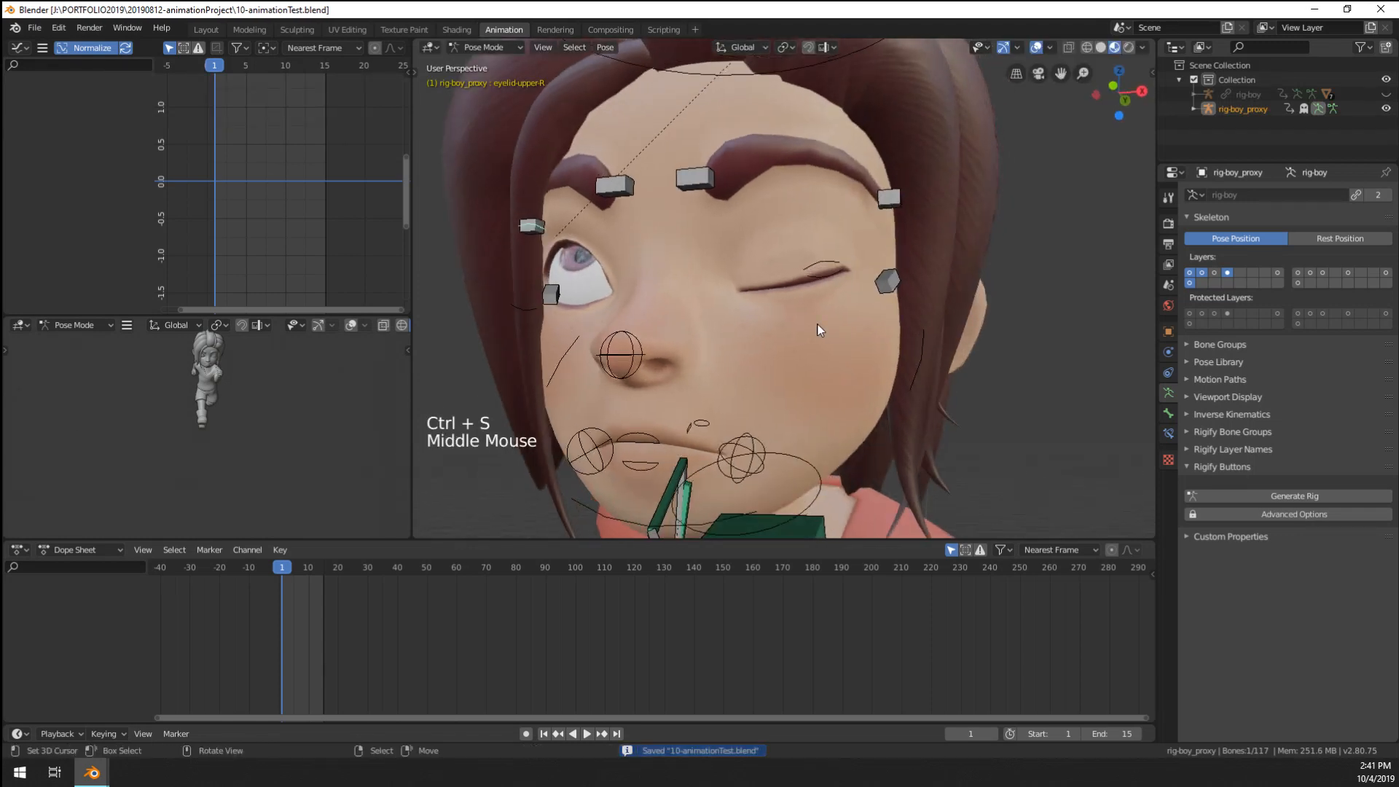
right_click(822, 268)
key("g")
left_click(837, 275)
right_click(838, 275)
key("g")
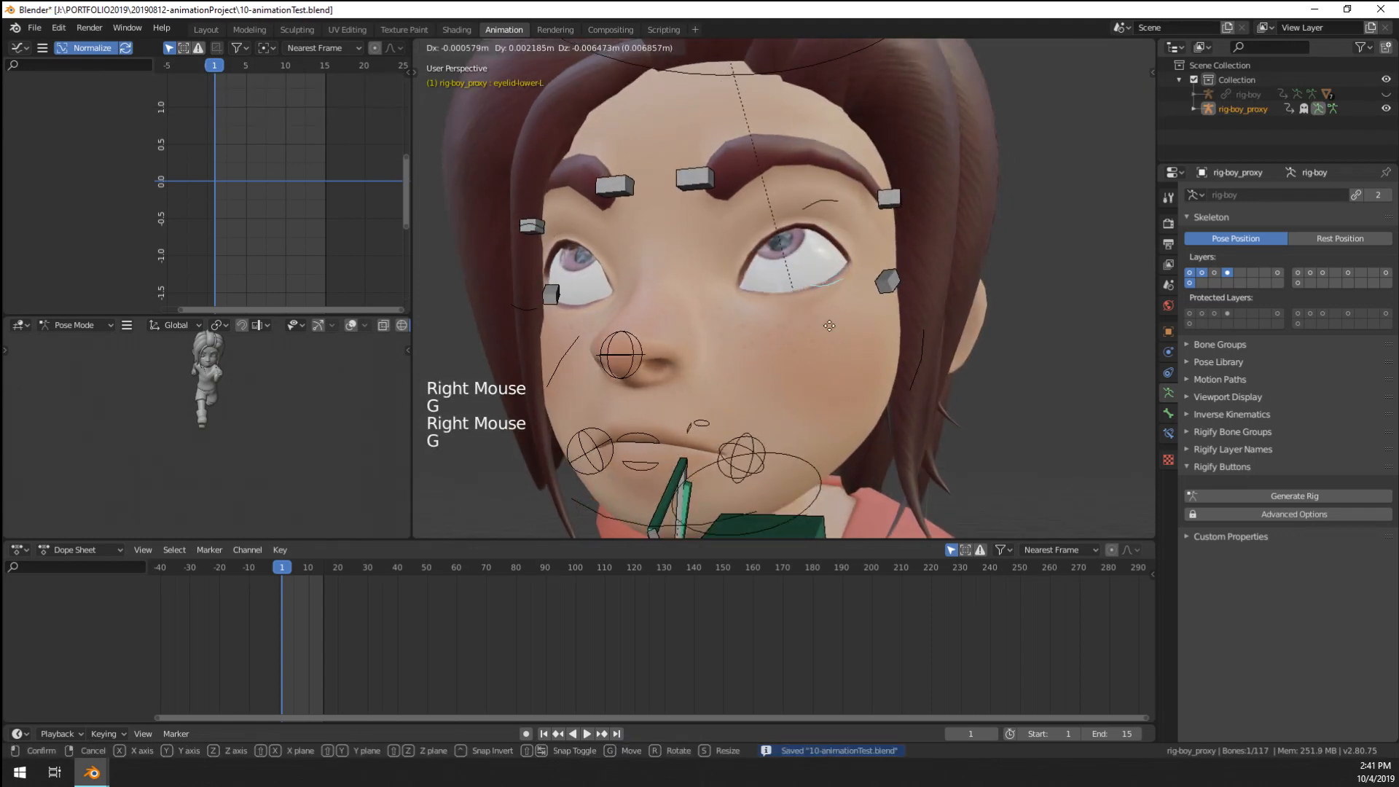
left_click(838, 281)
- Lower the inner controls of the left and right eyebrows to give the face an angry frown
middle_click_drag(620, 173, 746, 193)
right_click(624, 197)
key("g")
left_click(622, 199)
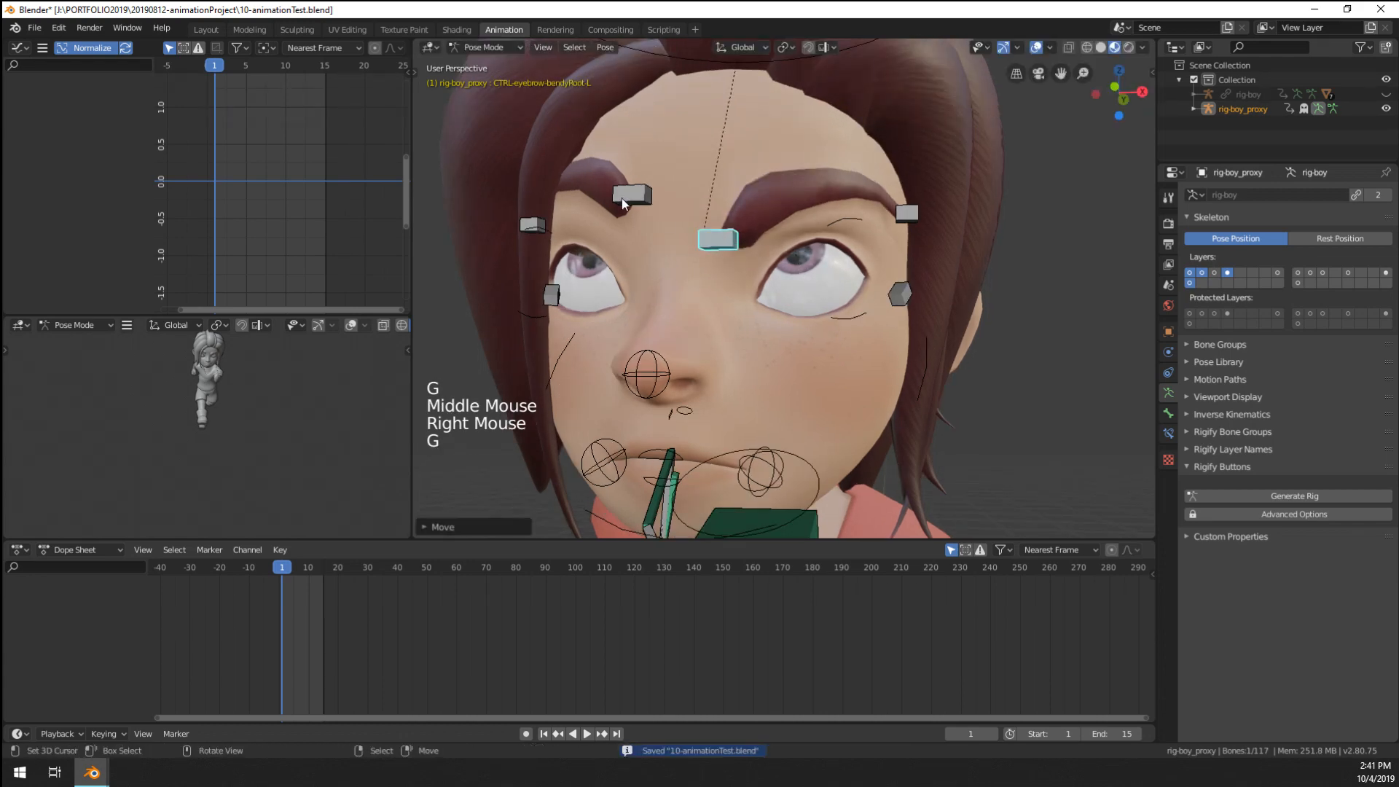
right_click(622, 198)
key("g")
left_click(632, 240)
- Move the central eye target farther in front of the head and reposition it to aim the gaze
middle_click_drag(649, 264, 905, 300)
scroll(763, 348, "down", 7)
scroll(763, 348, "up", 4)
scroll(892, 331, "down", 4)
right_click(889, 295)
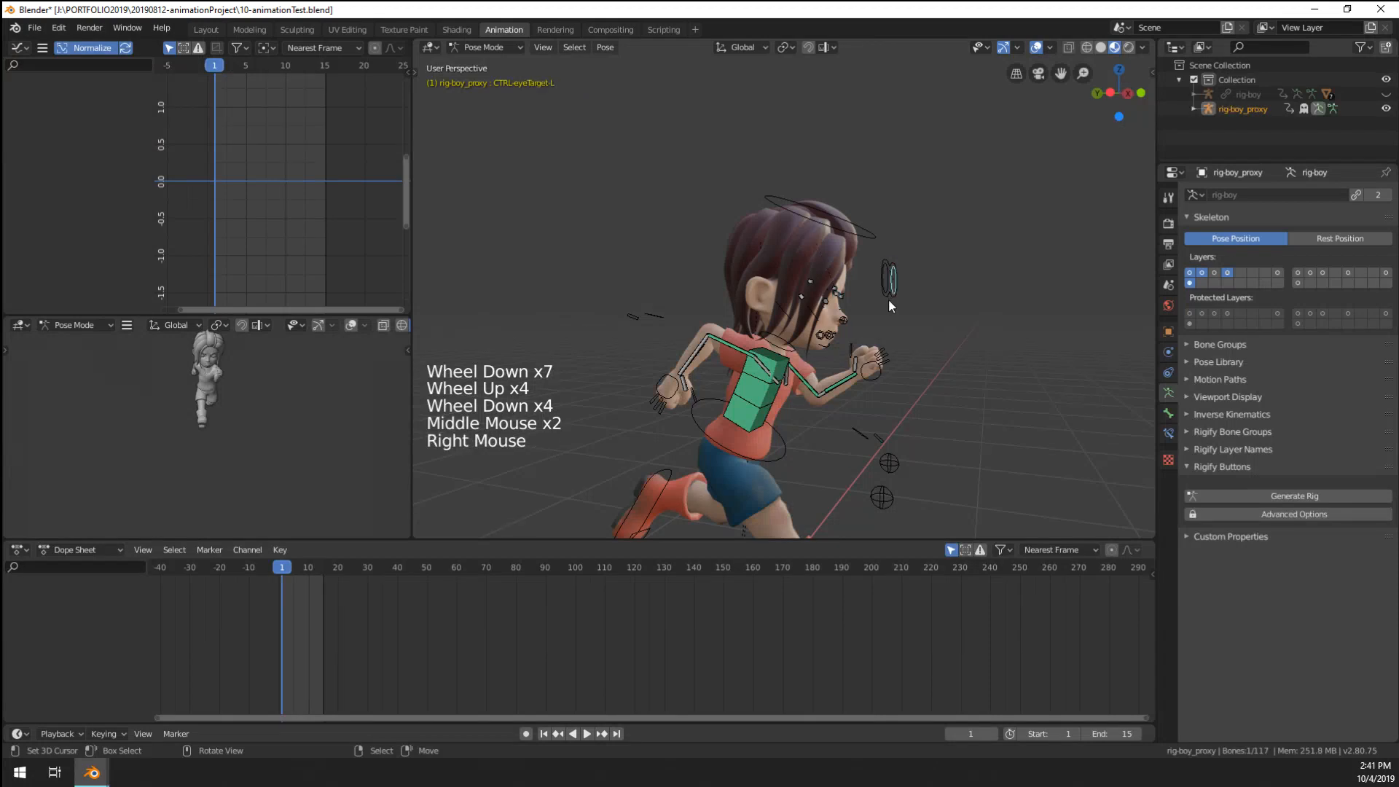
right_click(889, 292)
key("g")
left_click(1122, 341)
middle_click_drag(816, 356, 632, 347)
key("g")
left_click(526, 404)
- Play the run cycle and hide the viewport overlays so only the shaded character shows
scroll(609, 377, "down", 2)
scroll(609, 377, "up", 4)
scroll(632, 347, "down", 1)
scroll(781, 397, "up", 1)
key("space")
middle_click_drag(781, 396, 1039, 247)
scroll(1039, 247, "down", 3)
left_click(1037, 48)
middle_click_drag(1030, 89, 816, 355)
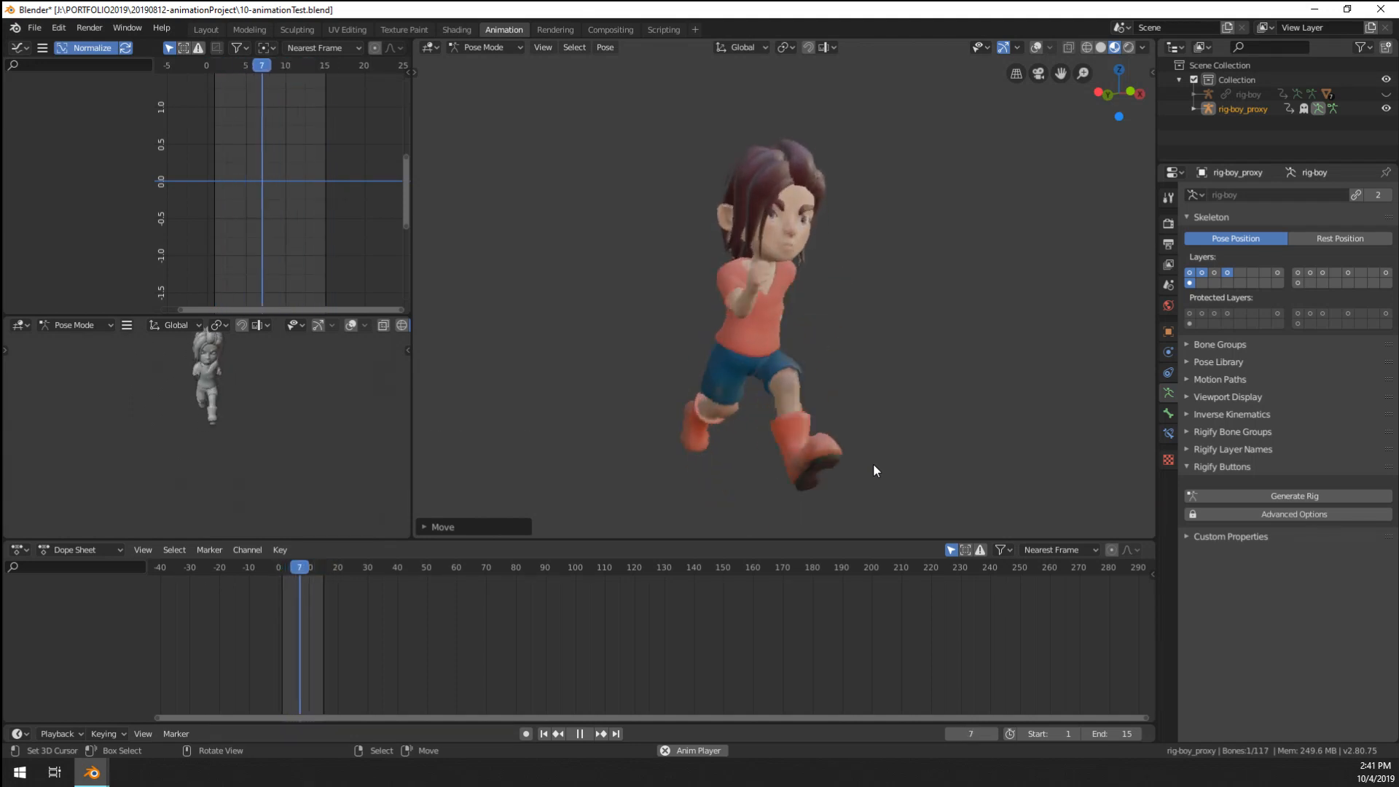
- Examine the playing run cycle from the front and both sides, close up and from farther away
scroll(868, 339, "up", 3)
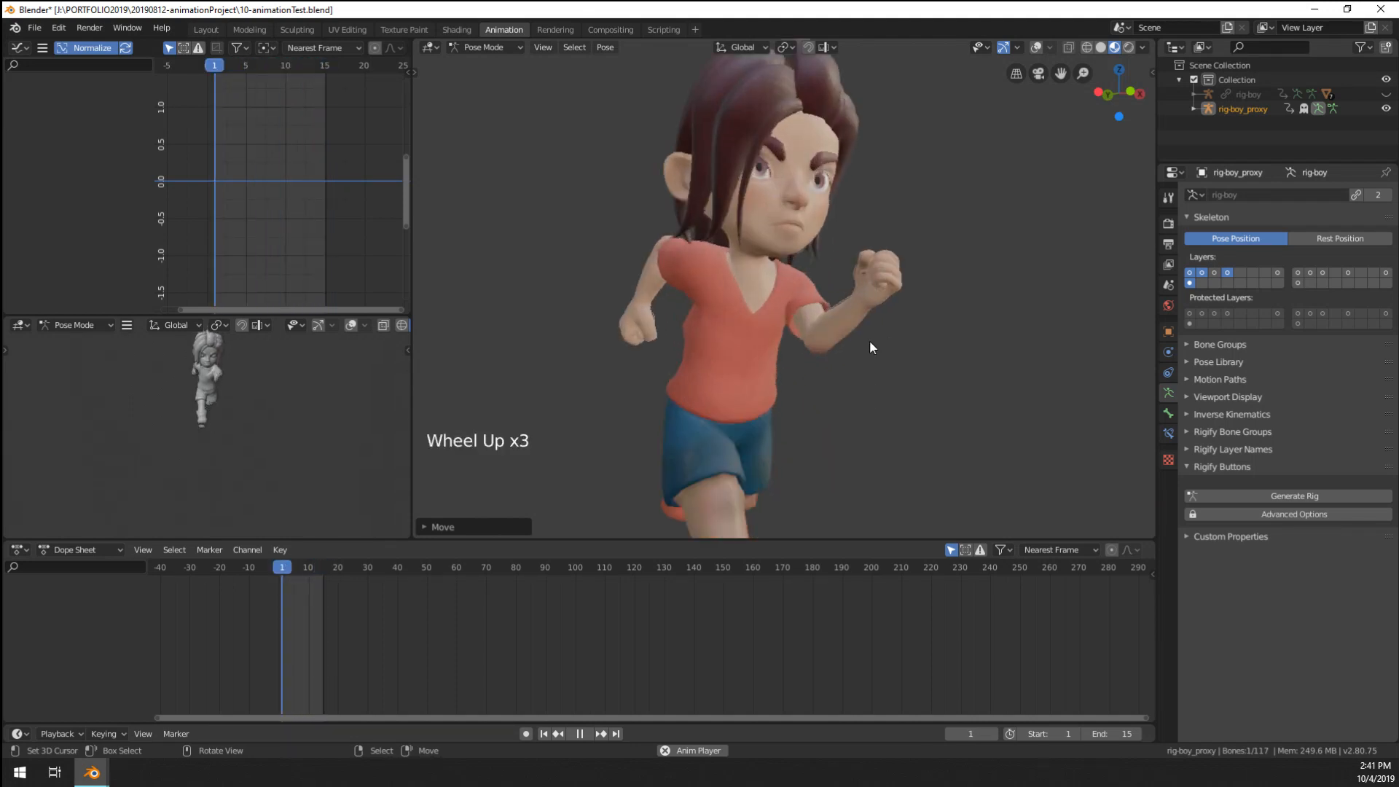
middle_click_drag(868, 340, 803, 336)
scroll(828, 390, "down", 4)
scroll(828, 391, "down", 3)
middle_click_drag(828, 390, 707, 393)
middle_click_drag(707, 393, 675, 390)
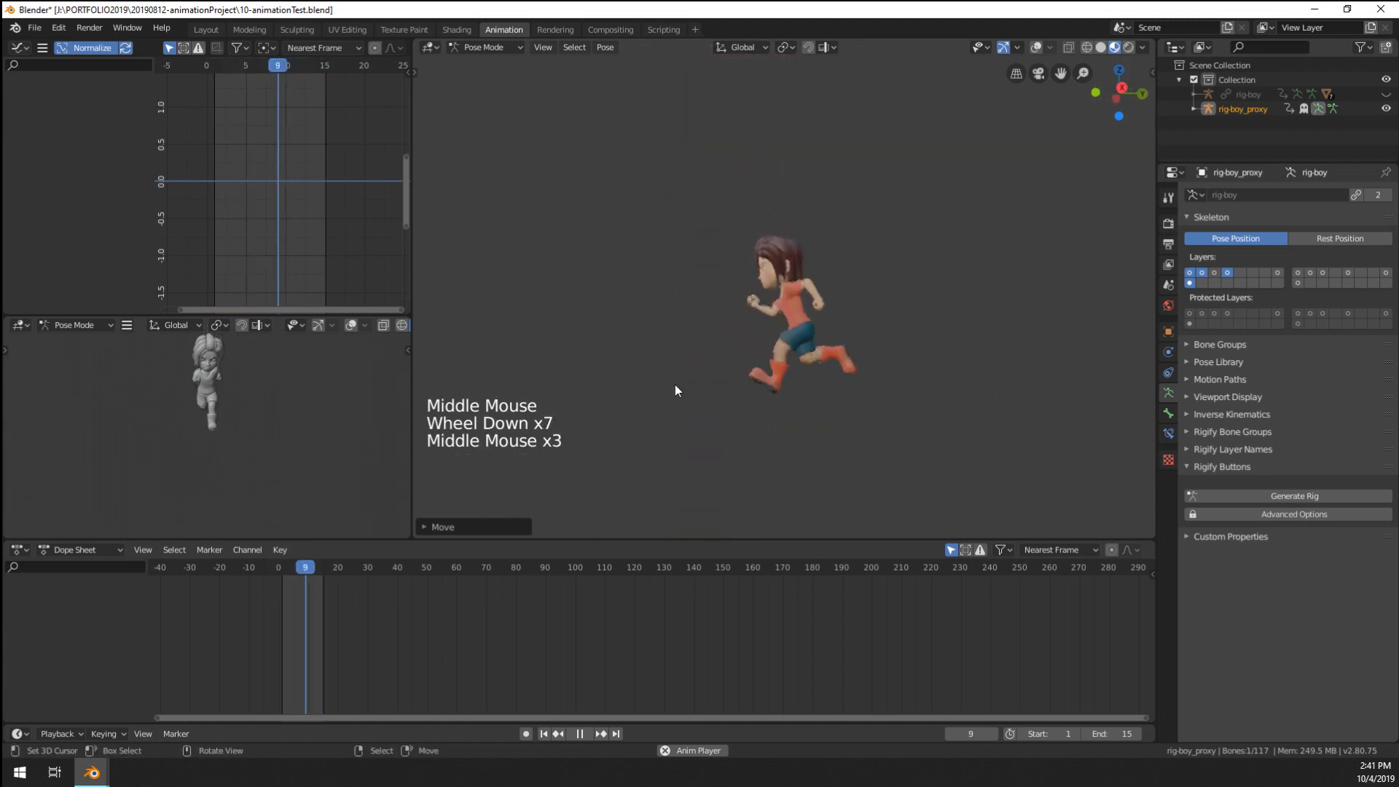
scroll(675, 391, "up", 2)
scroll(675, 390, "up", 1)
middle_click_drag(716, 439, 947, 466)
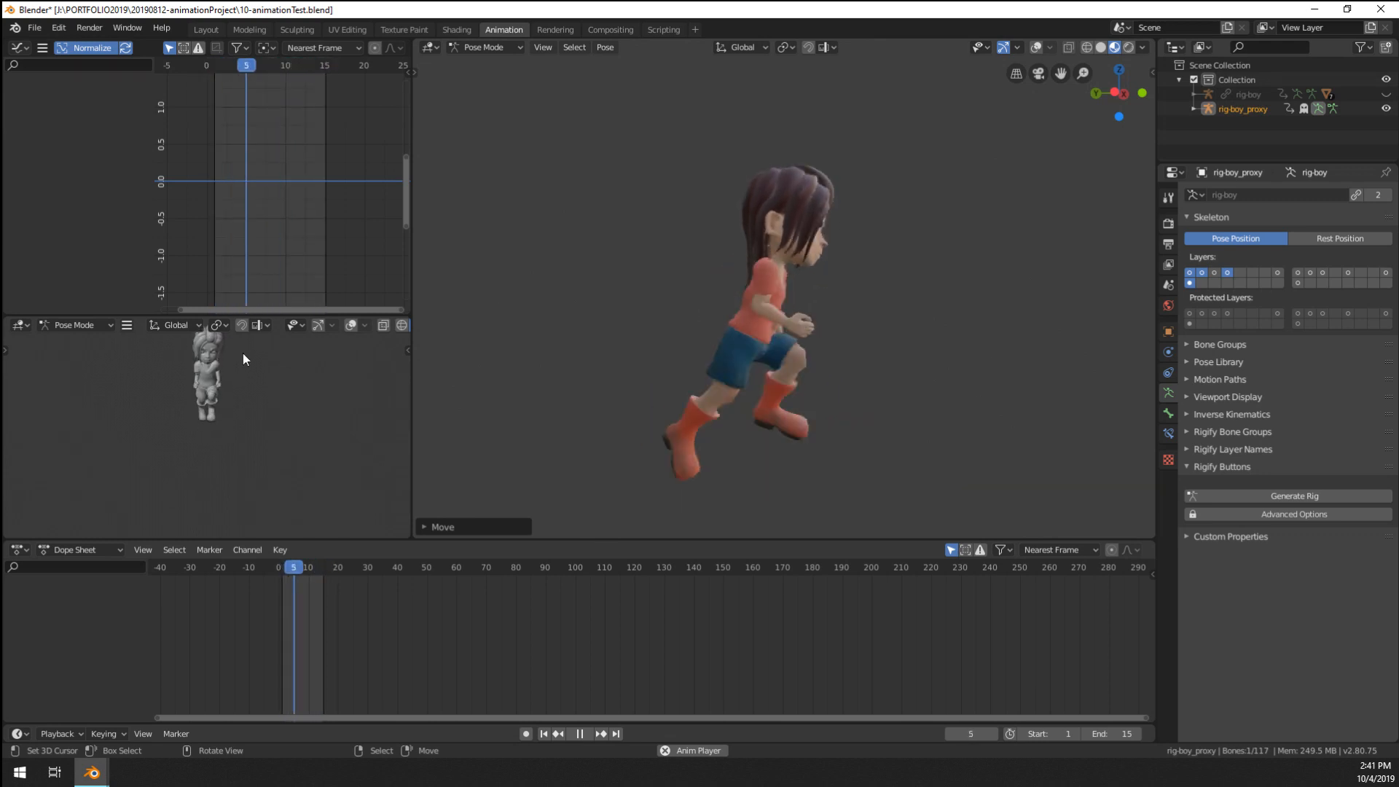
- Extend the Graph Editor over the small secondary 3D viewport to remove that viewport
left_click_drag(3, 317, 287, 382)
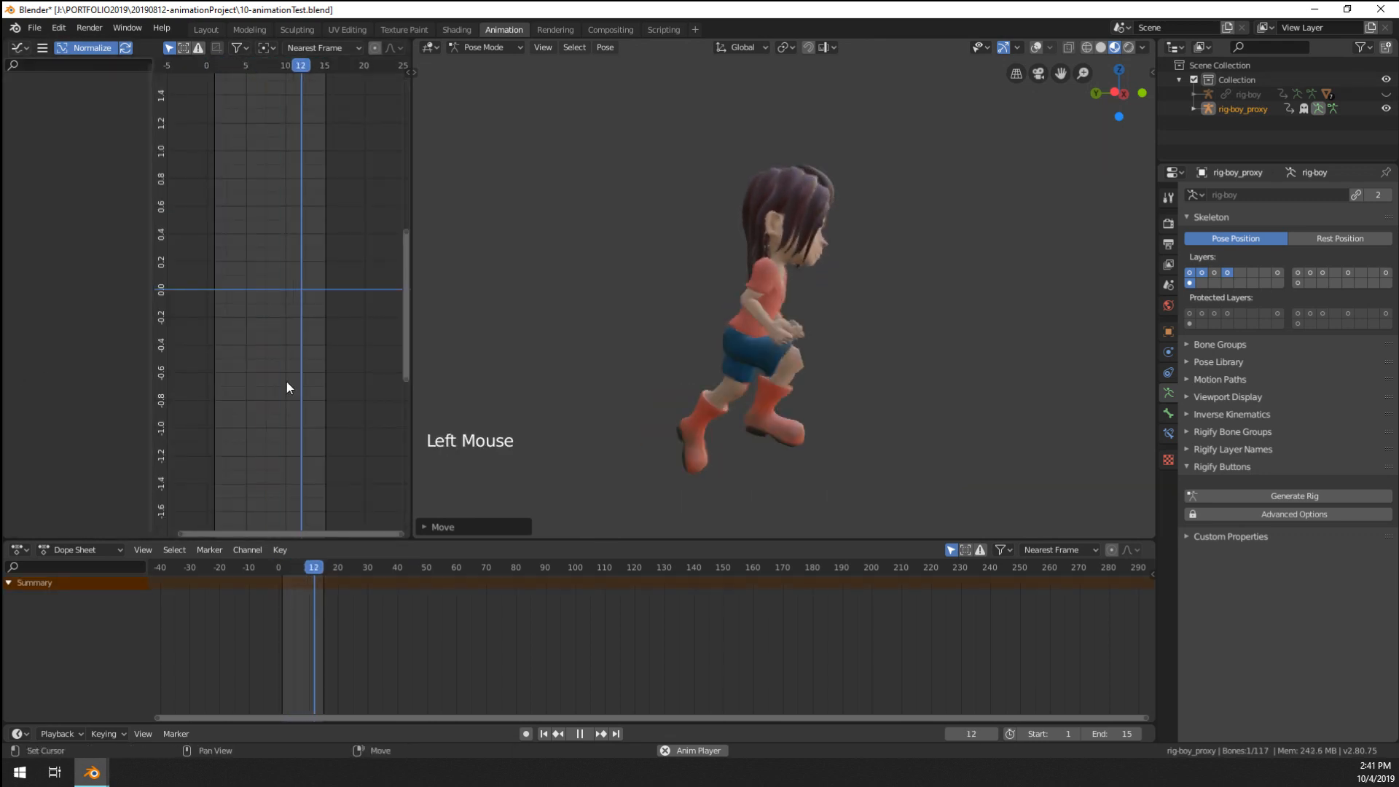
- Review the looping run's body motion and facial expression from side, three-quarter and front angles at several distances
middle_click_drag(843, 383, 769, 397)
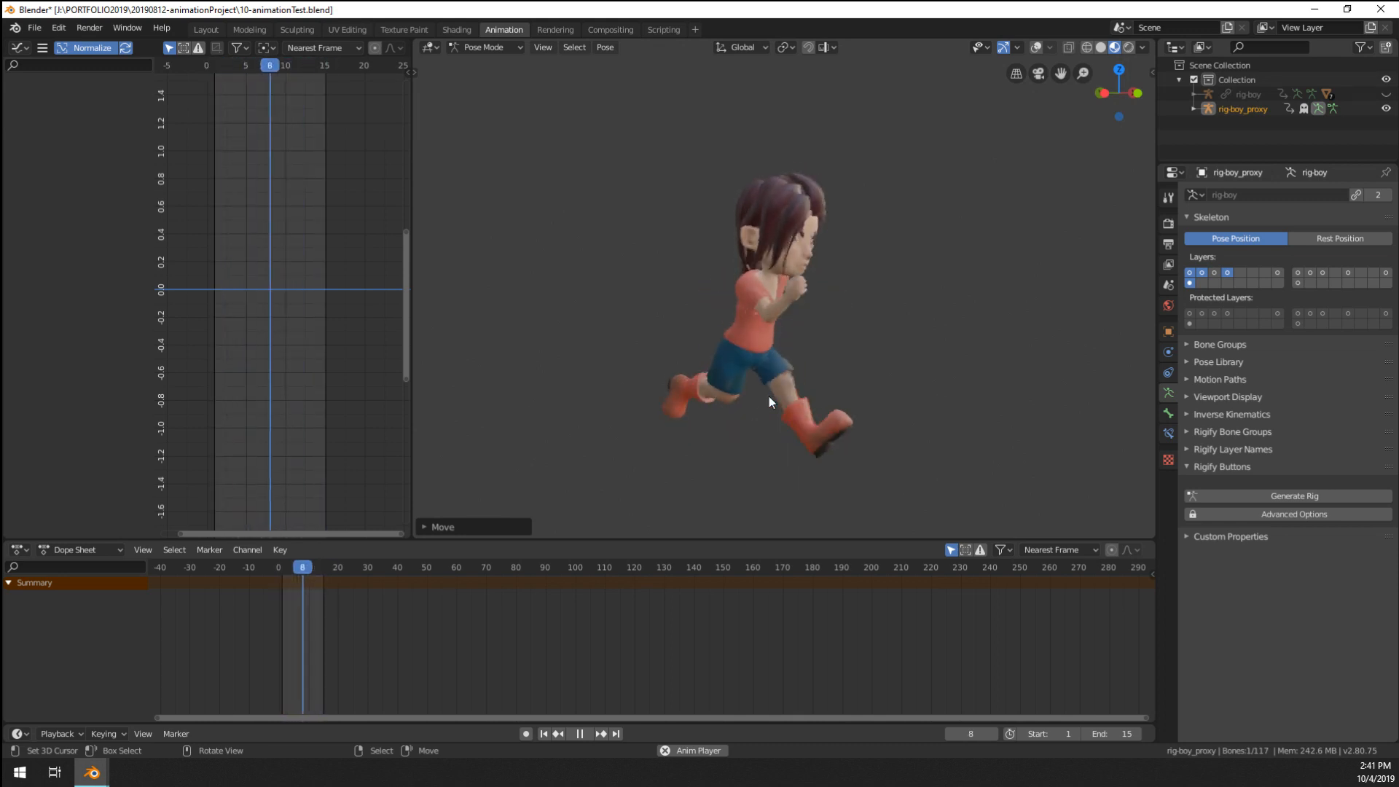
middle_click_drag(902, 459, 802, 440)
scroll(719, 427, "up", 3)
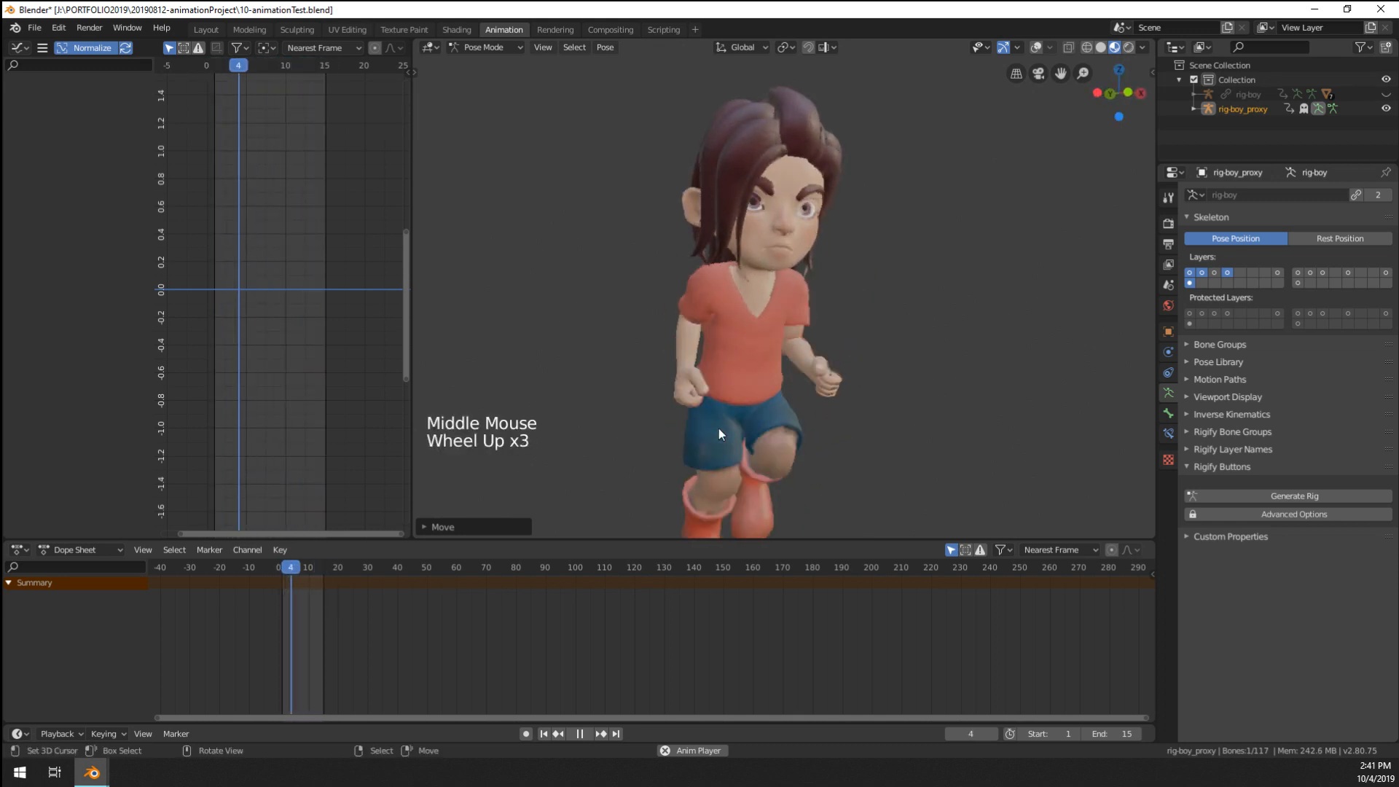
scroll(719, 427, "down", 4)
middle_click_drag(719, 427, 636, 409)
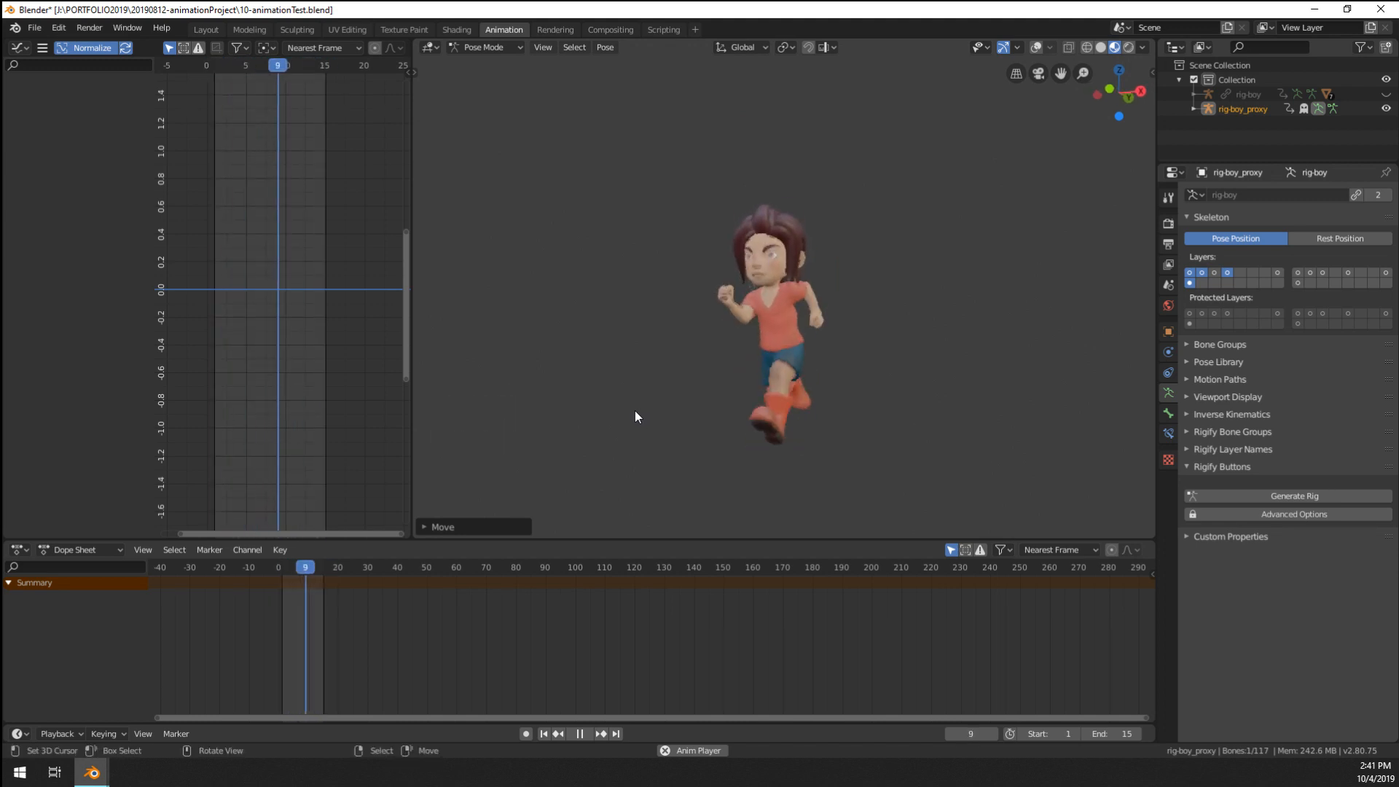
middle_click_drag(636, 410, 841, 382)
scroll(768, 303, "up", 6)
scroll(769, 303, "down", 3)
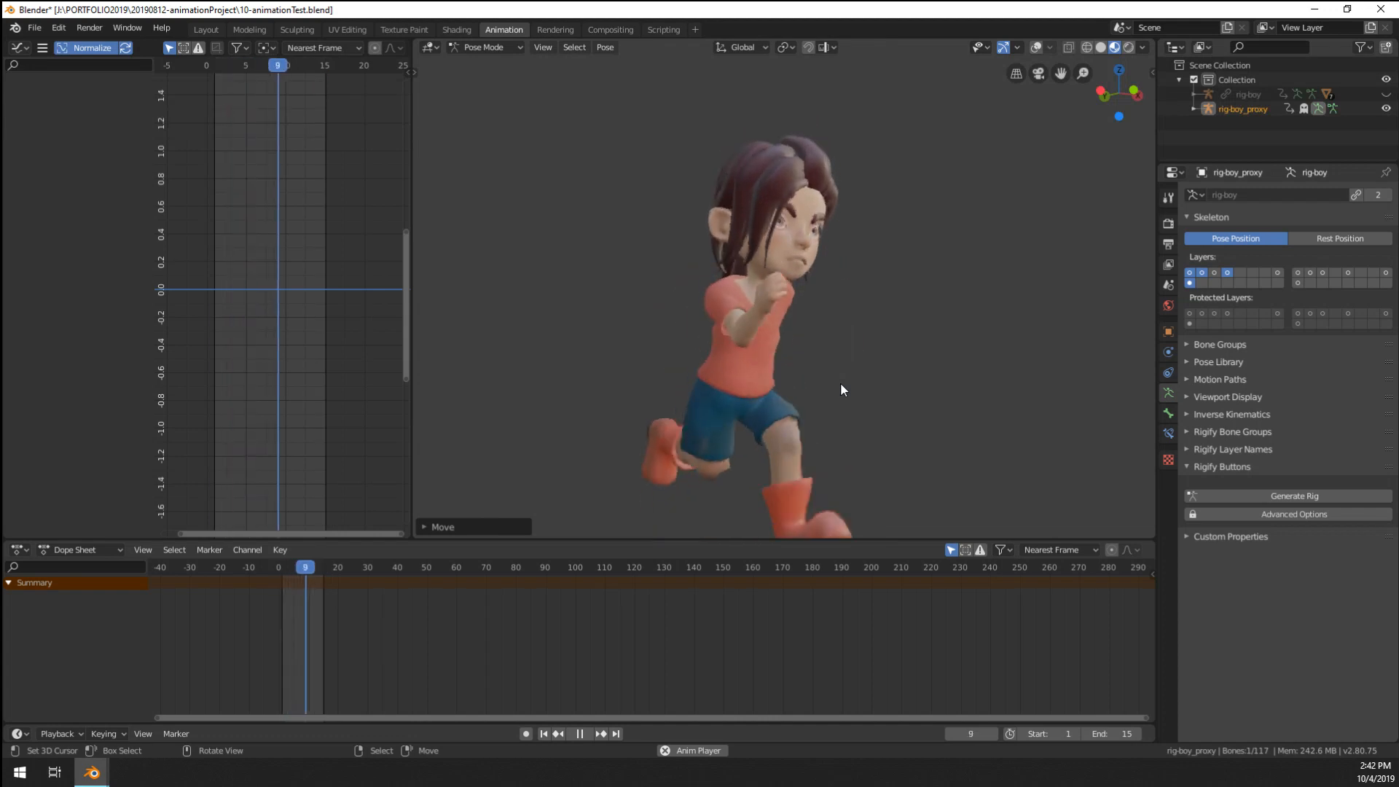
scroll(846, 372, "down", 2)
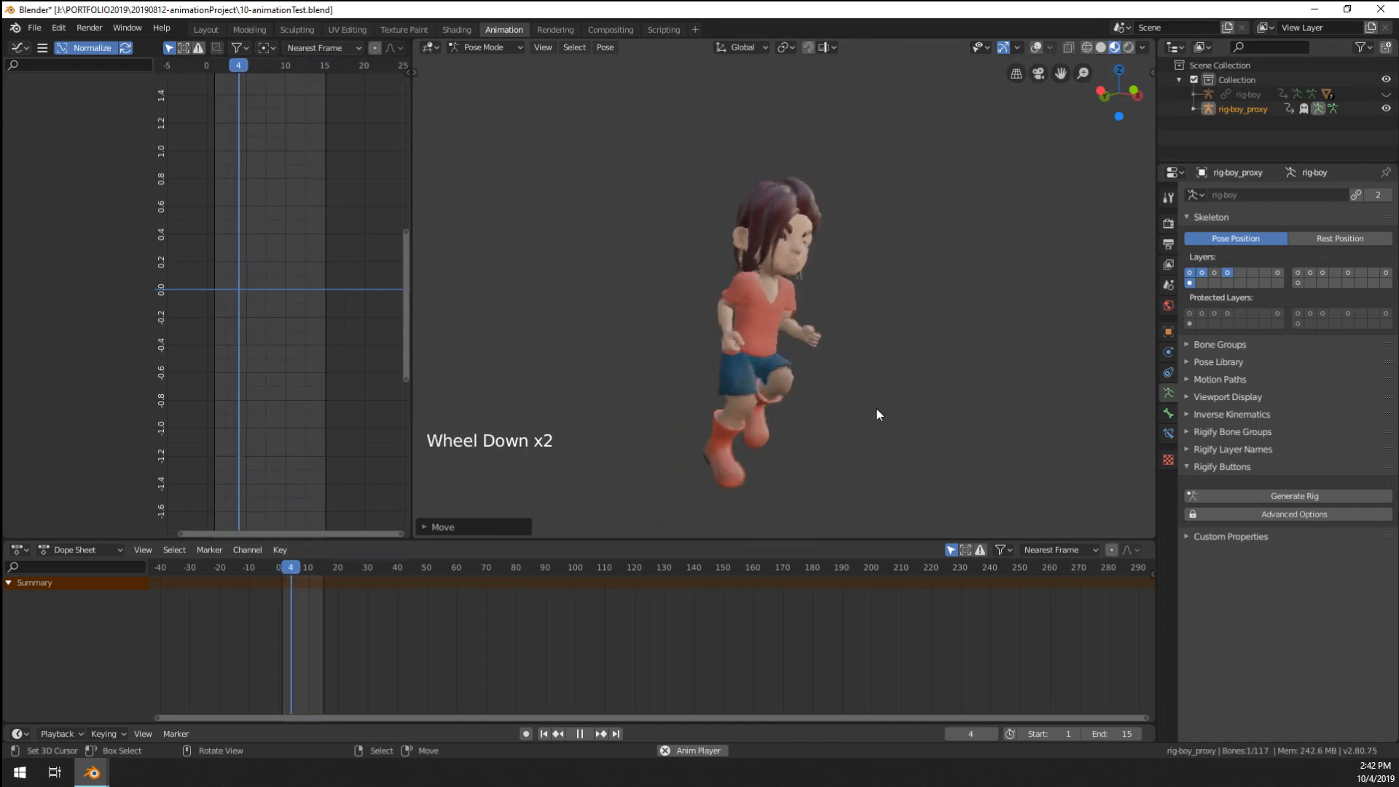
middle_click_drag(877, 408, 845, 411)
scroll(846, 411, "up", 1)
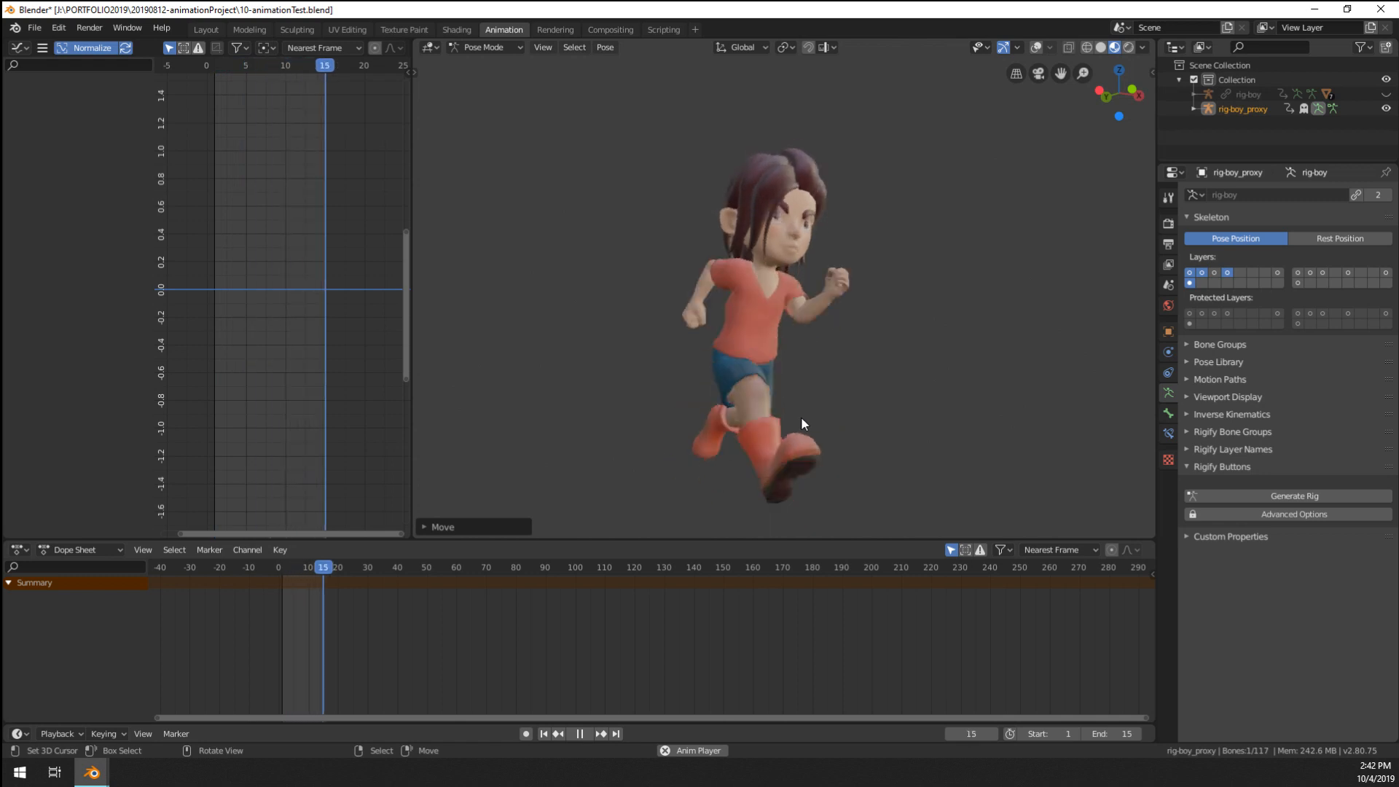
middle_click_drag(801, 416, 816, 357)
scroll(749, 418, "down", 2)
scroll(815, 357, "up", 3)
scroll(811, 360, "down", 2)
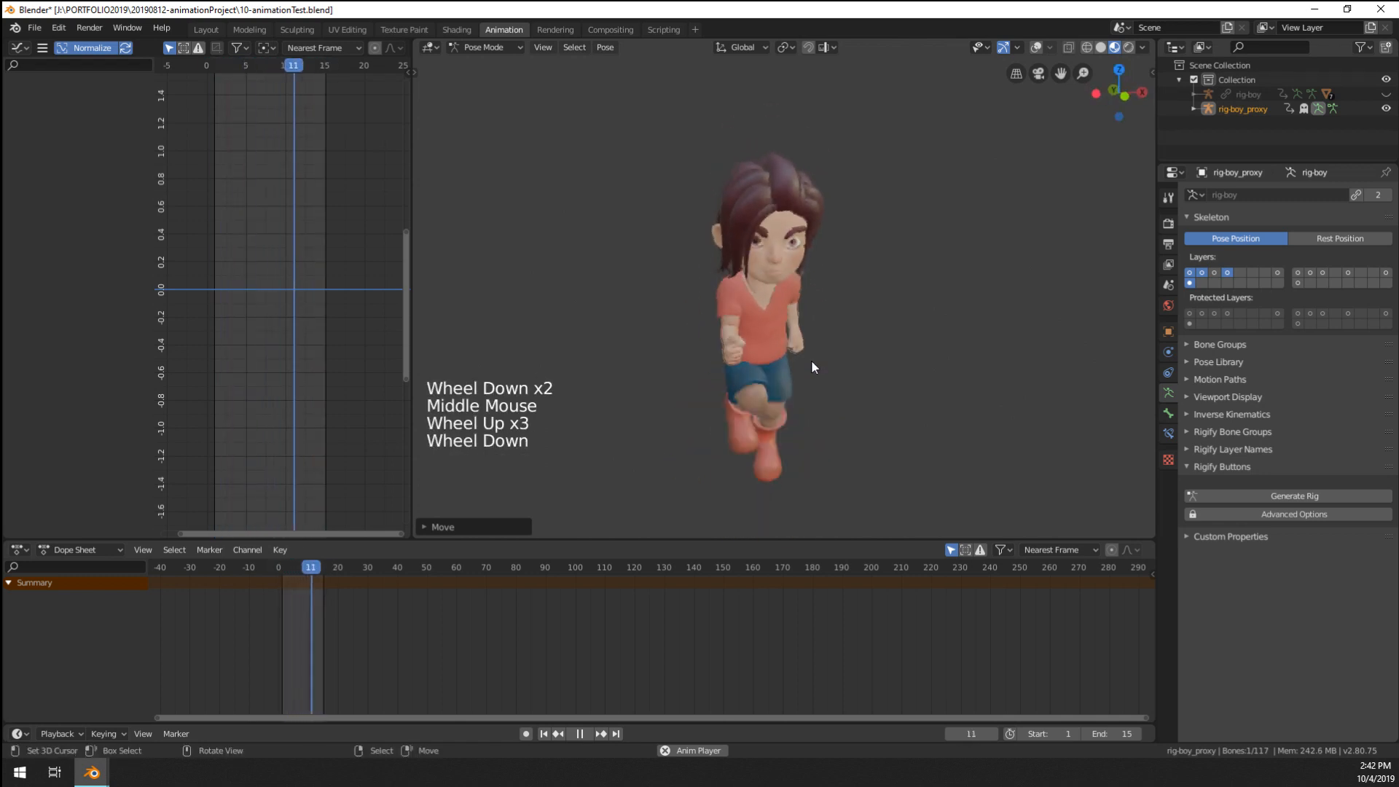
scroll(809, 361, "up", 1)
scroll(809, 362, "up", 2)
scroll(804, 378, "down", 1)
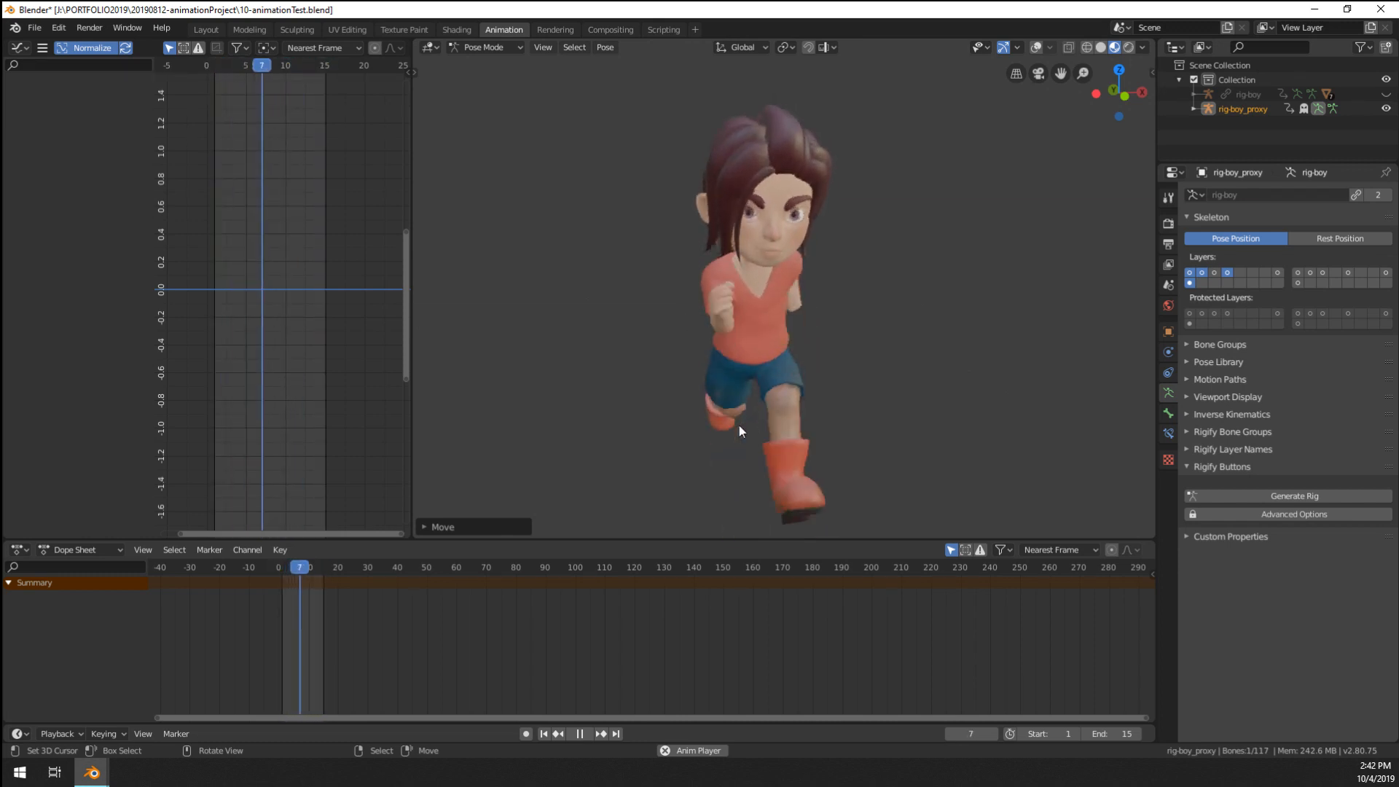
middle_click_drag(739, 425, 782, 426)
scroll(809, 413, "down", 3)
scroll(782, 427, "up", 3)
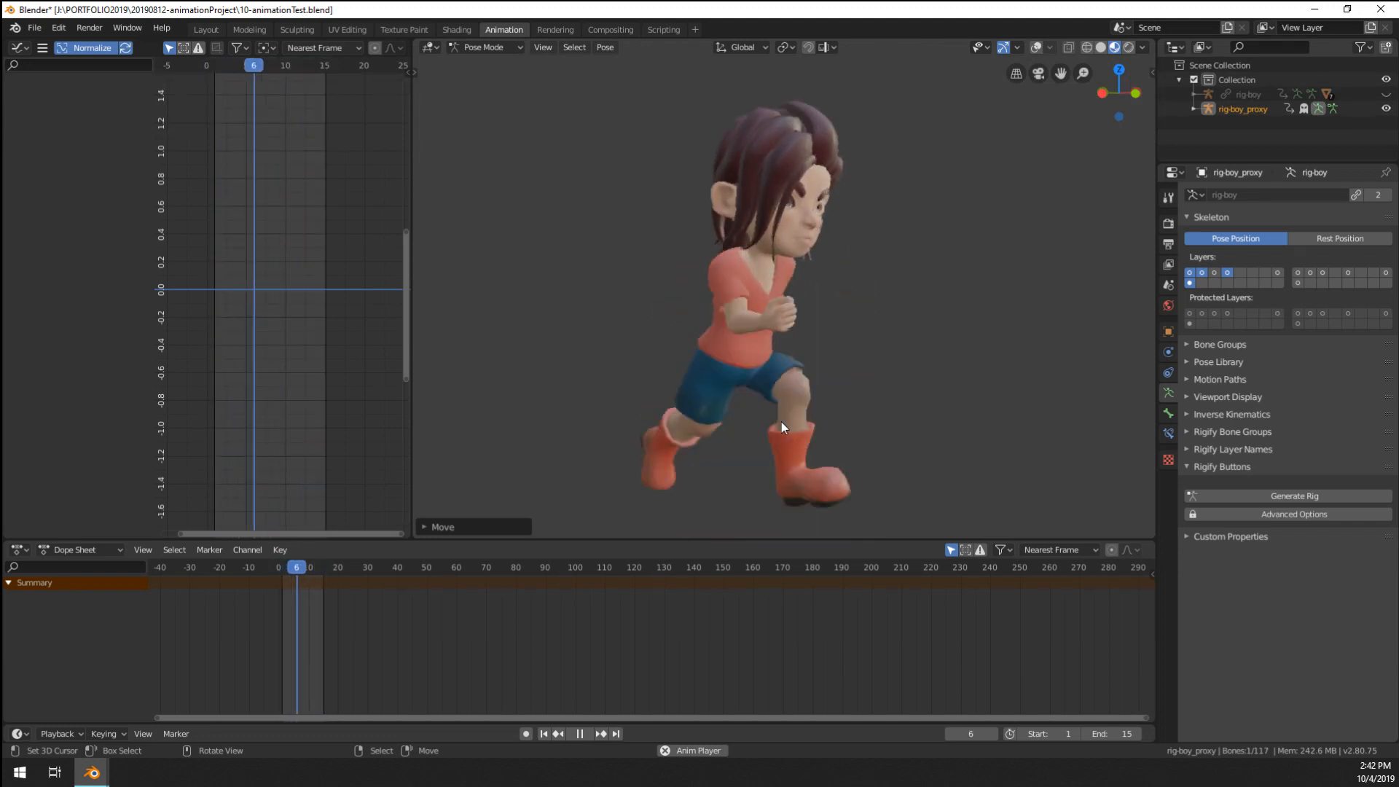
scroll(772, 404, "down", 2)
middle_click_drag(771, 404, 840, 412)
scroll(733, 386, "up", 2)
scroll(673, 363, "down", 5)
scroll(675, 363, "up", 4)
scroll(984, 404, "down", 2)
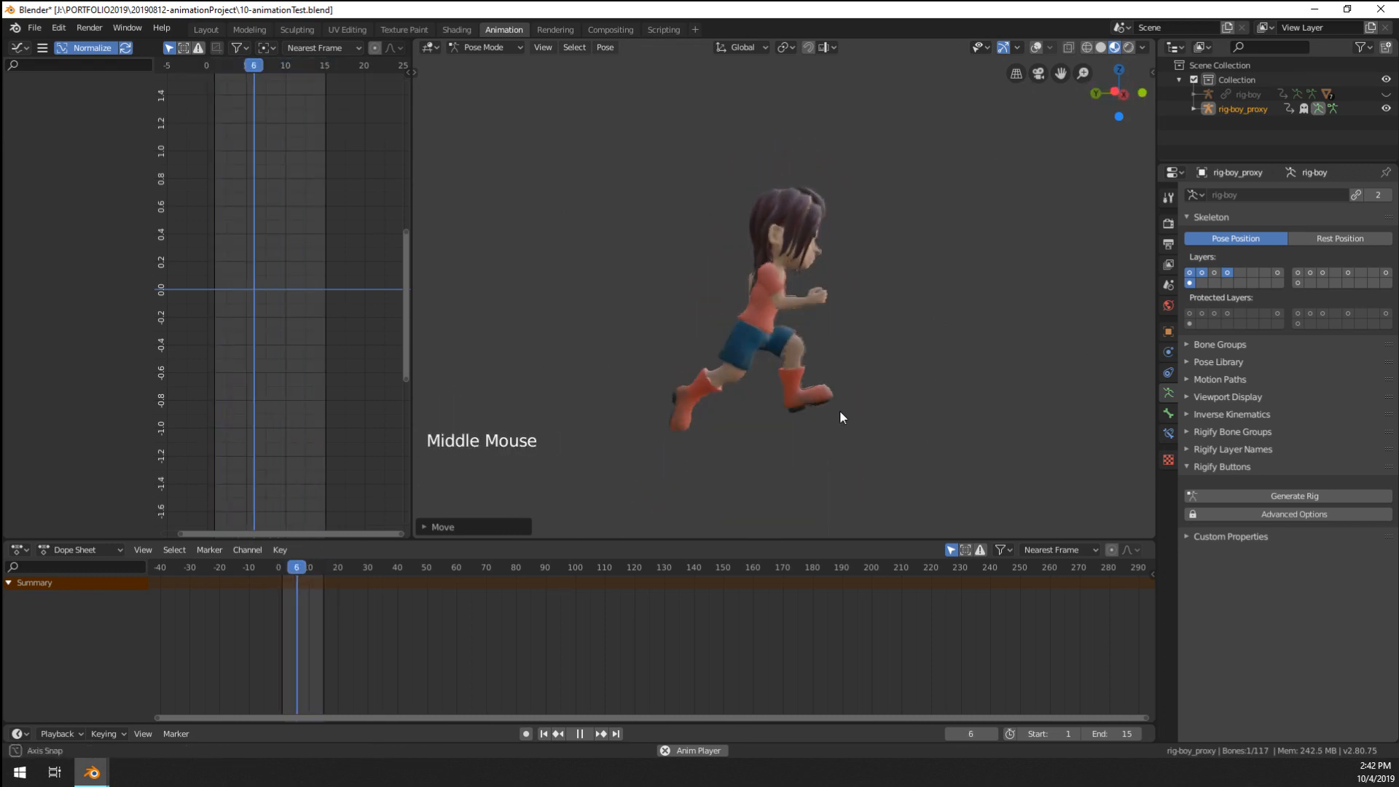
- Add a plane mesh beneath the character as ground and enable Ambient Occlusion for Eevee
key("shift+a")
mouse_move(837, 412)
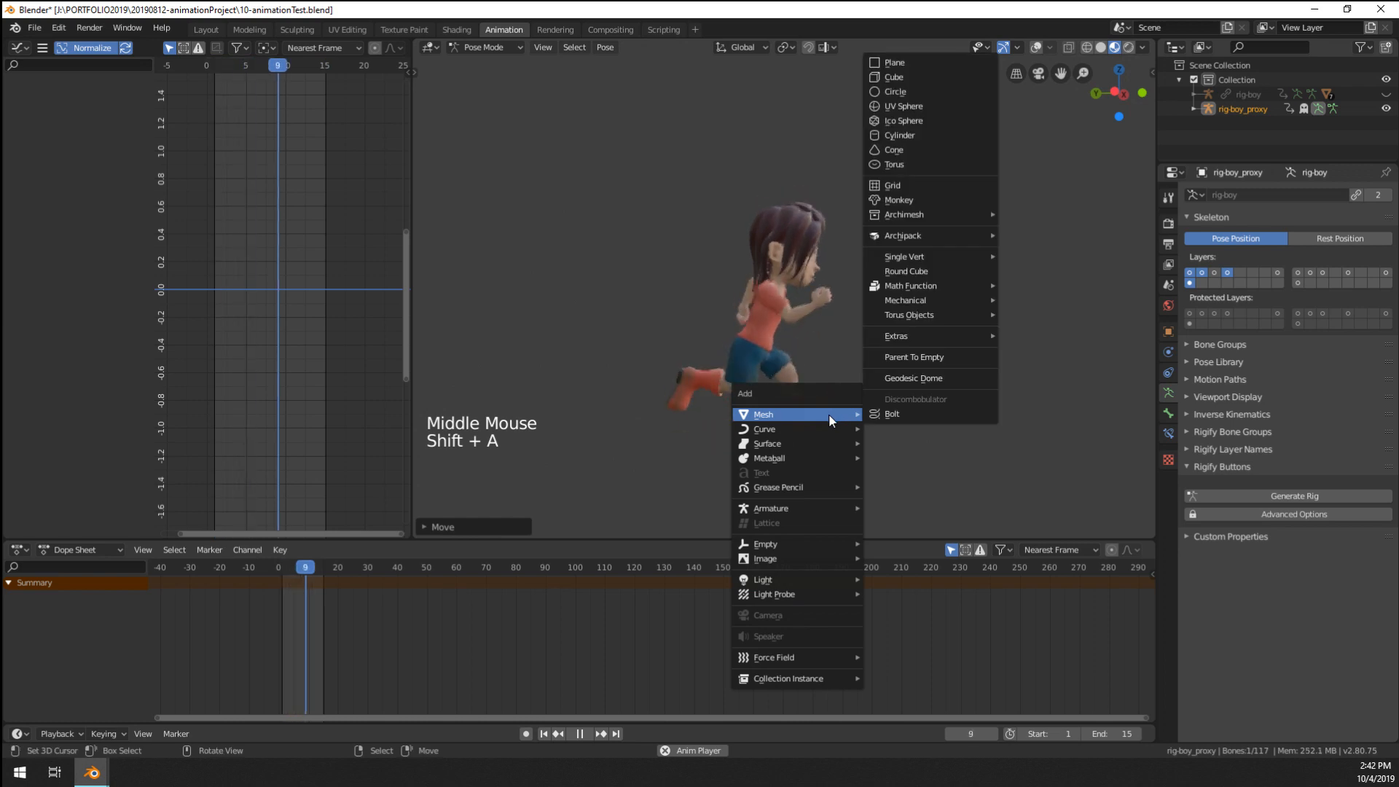
left_click(918, 68)
middle_click_drag(904, 219, 875, 408)
left_click(1169, 224)
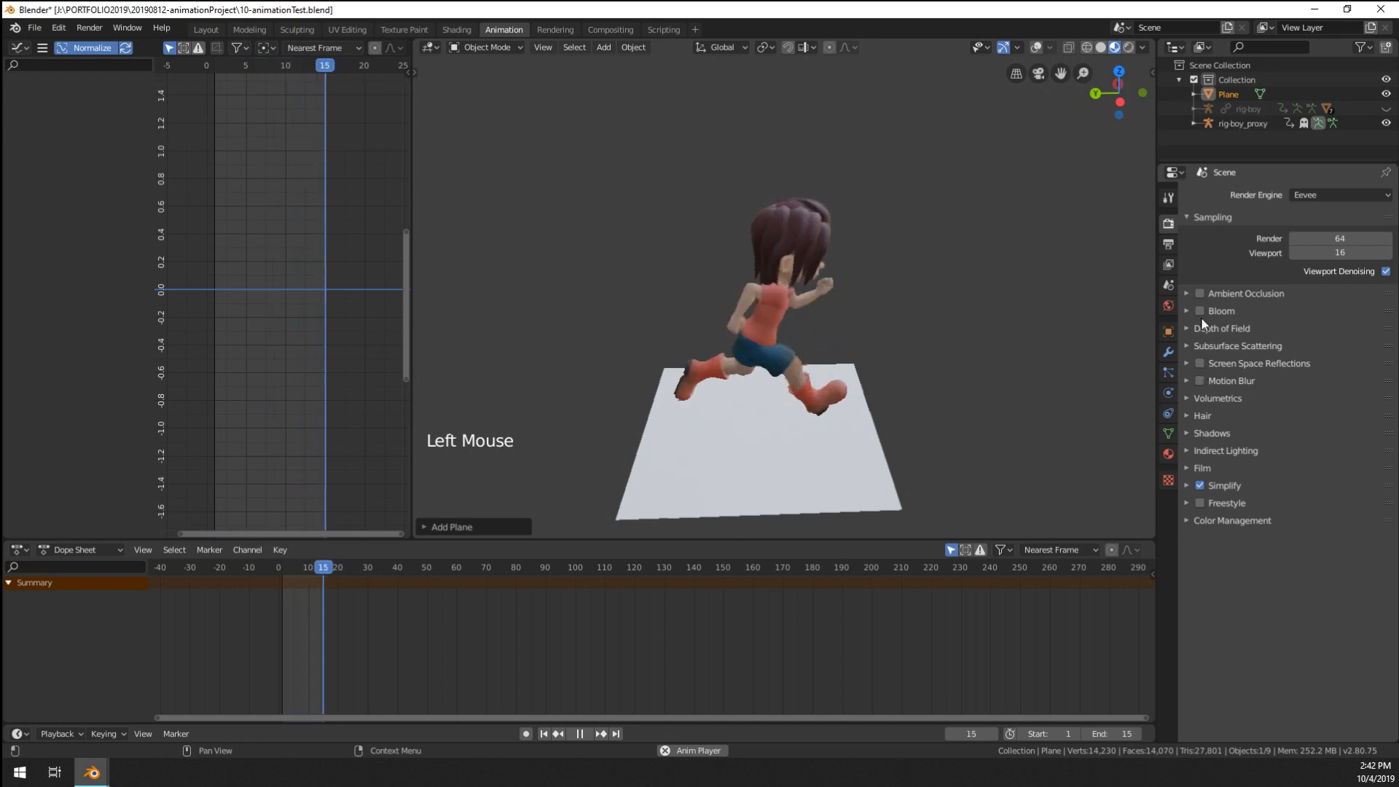
left_click(1200, 293)
- Show the running character in the left side view as wireframe to compare the feet with the ground plane
middle_click_drag(626, 390, 455, 344)
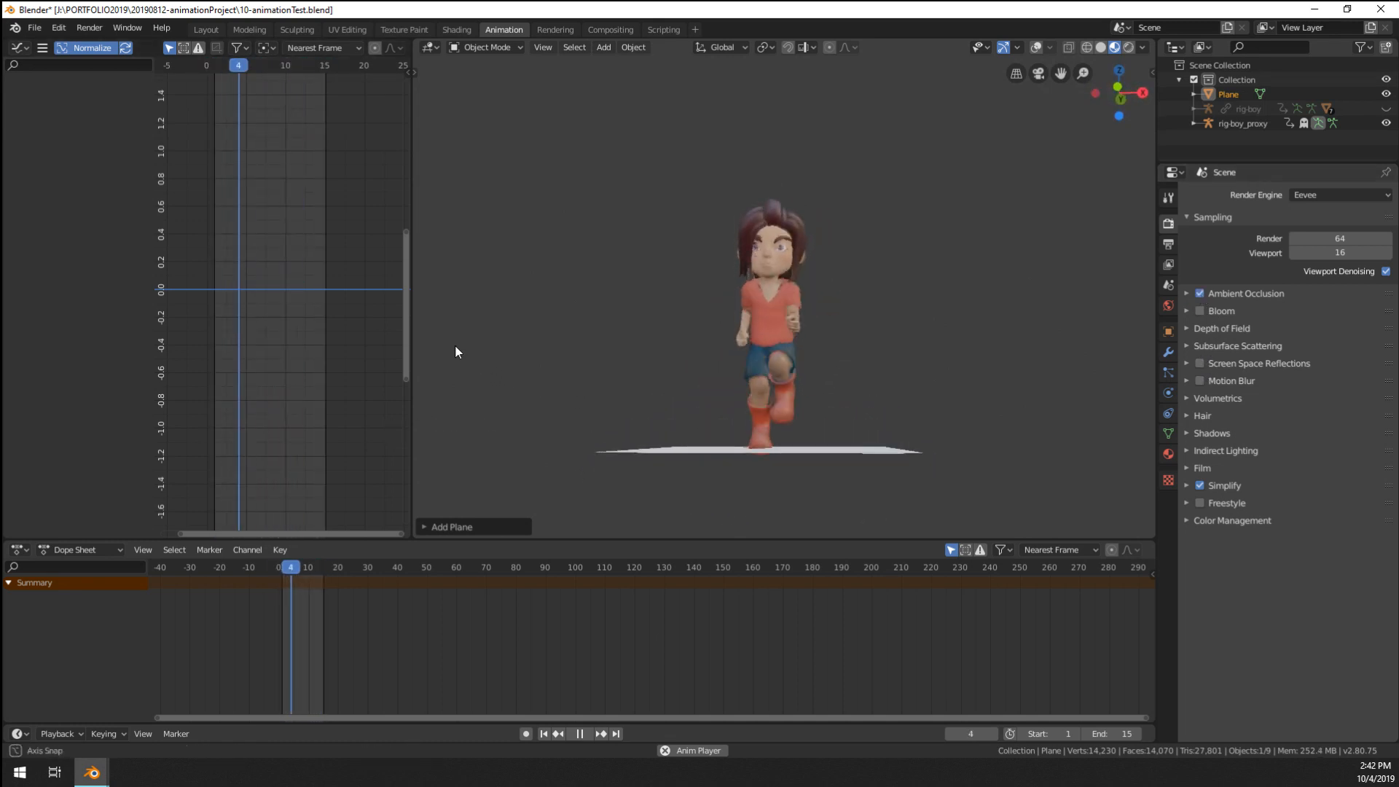
key("ctrl+KP_3")
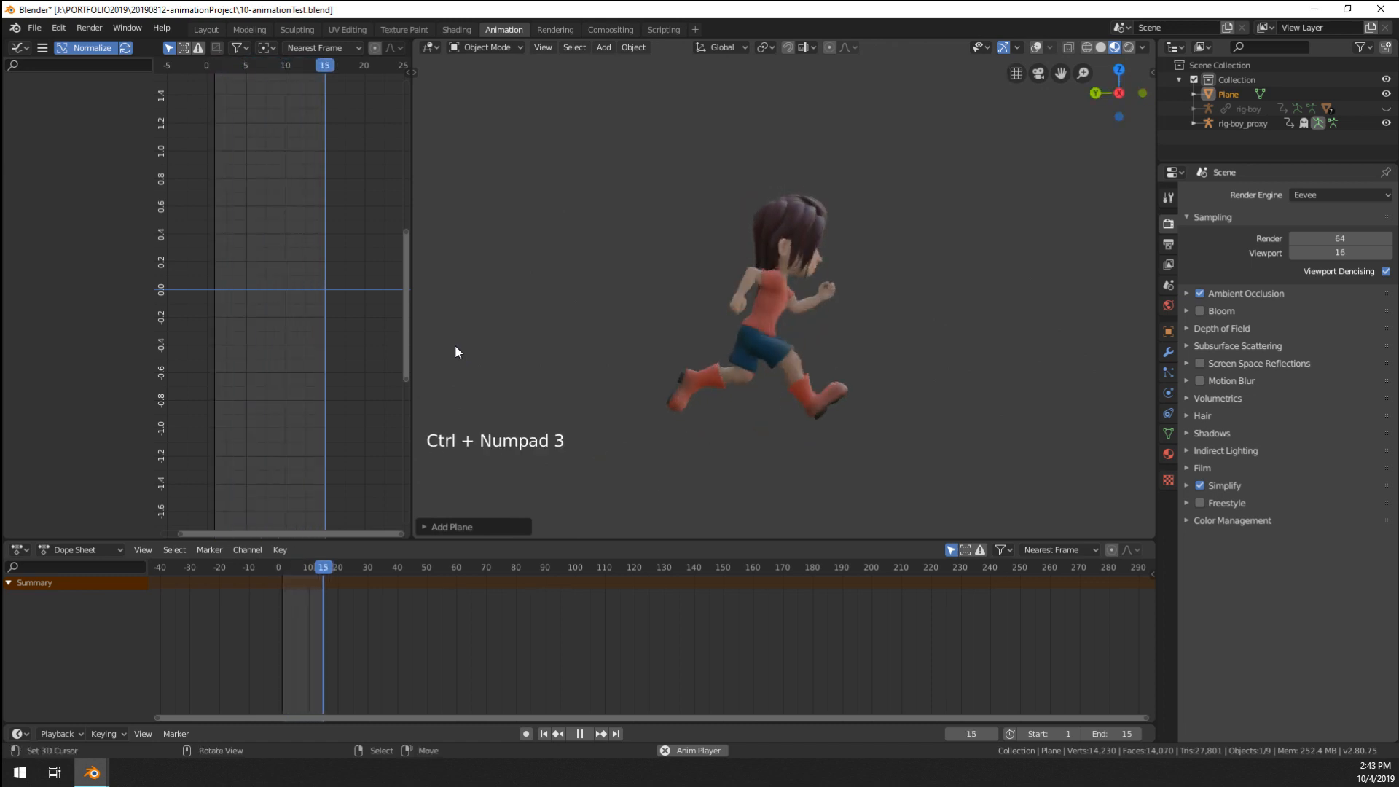
key("z")
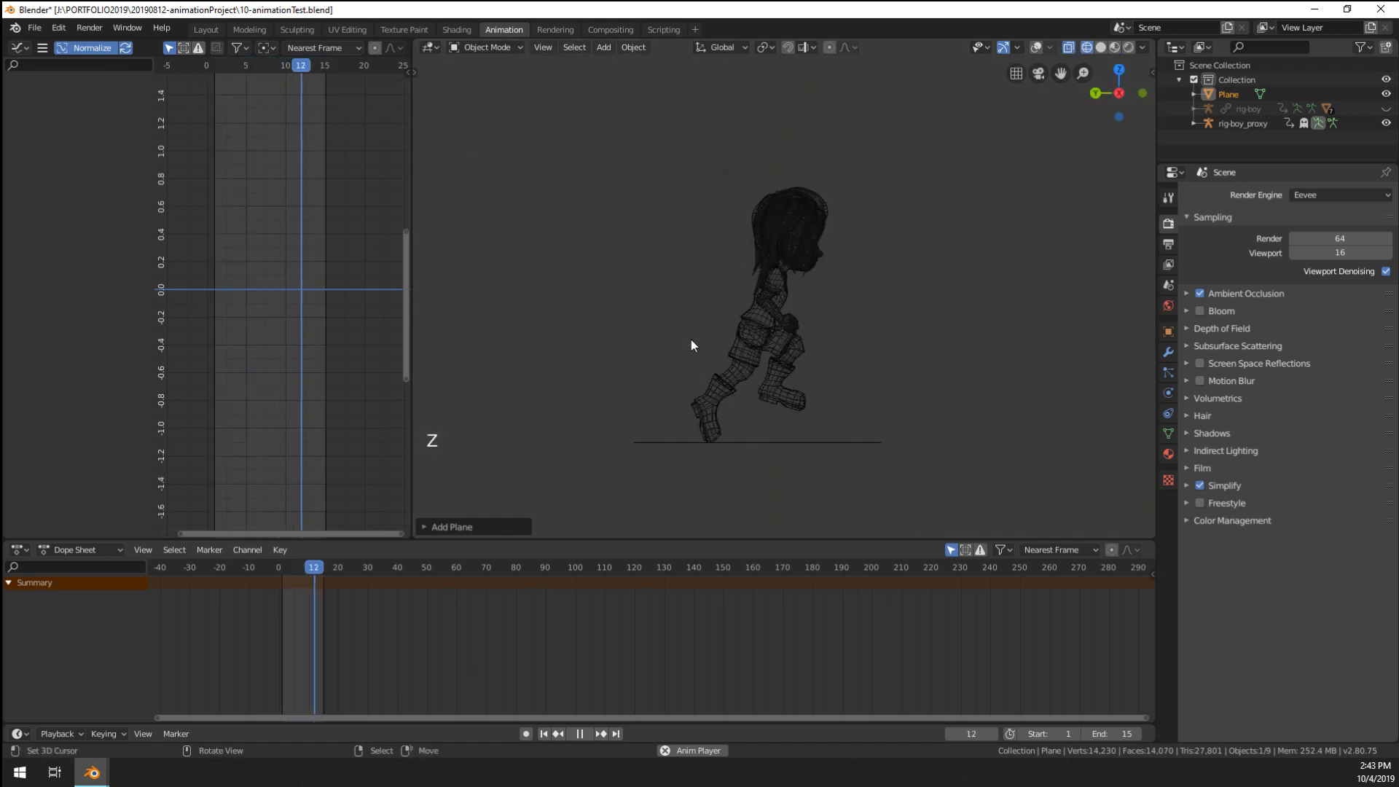
mouse_move(743, 418)
middle_mouse_down("shift")
mouse_move(772, 321)
mouse_move(754, 439)
middle_mouse_up("shift")
scroll(737, 362, "up", 6)
scroll(737, 358, "down", 3)
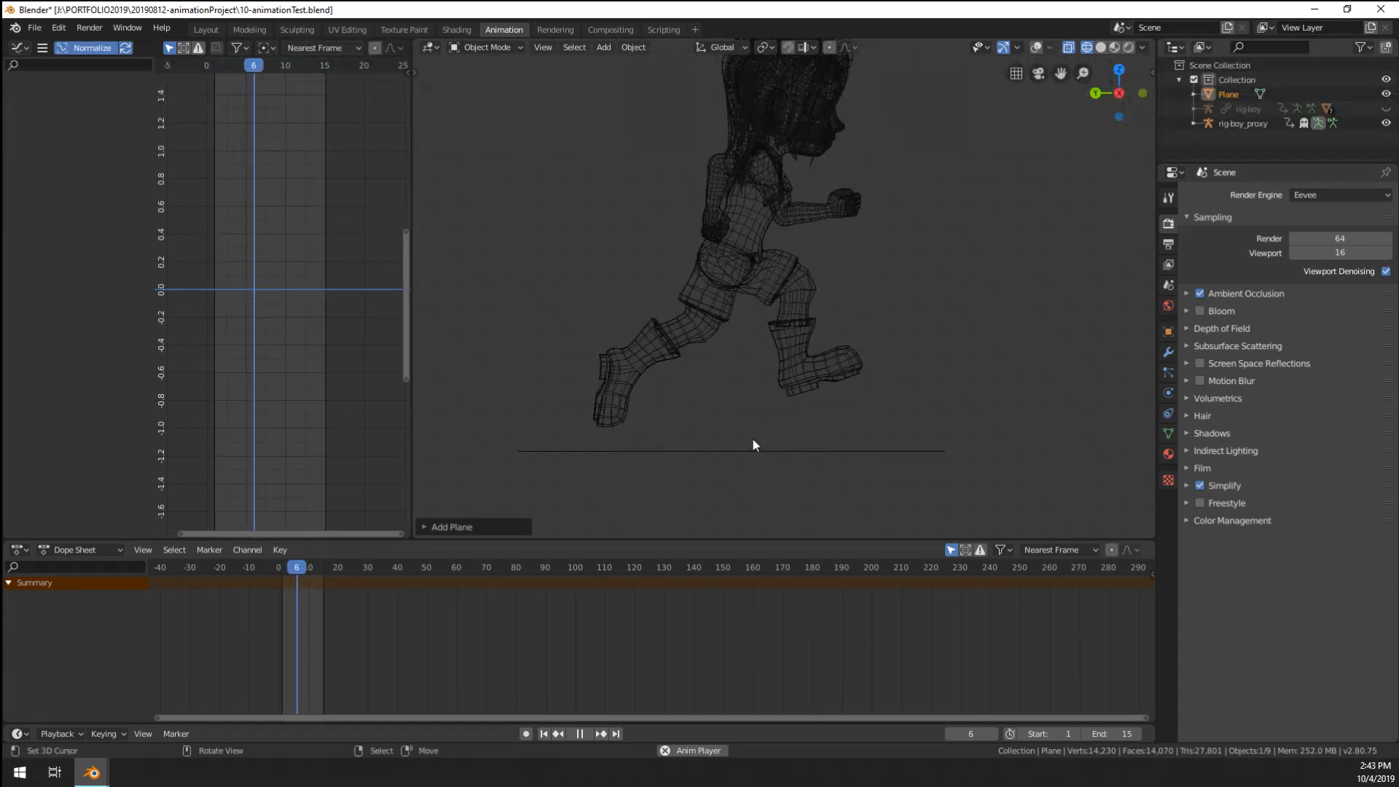
scroll(753, 438, "down", 9)
scroll(754, 439, "down", 4)
scroll(753, 438, "up", 8)
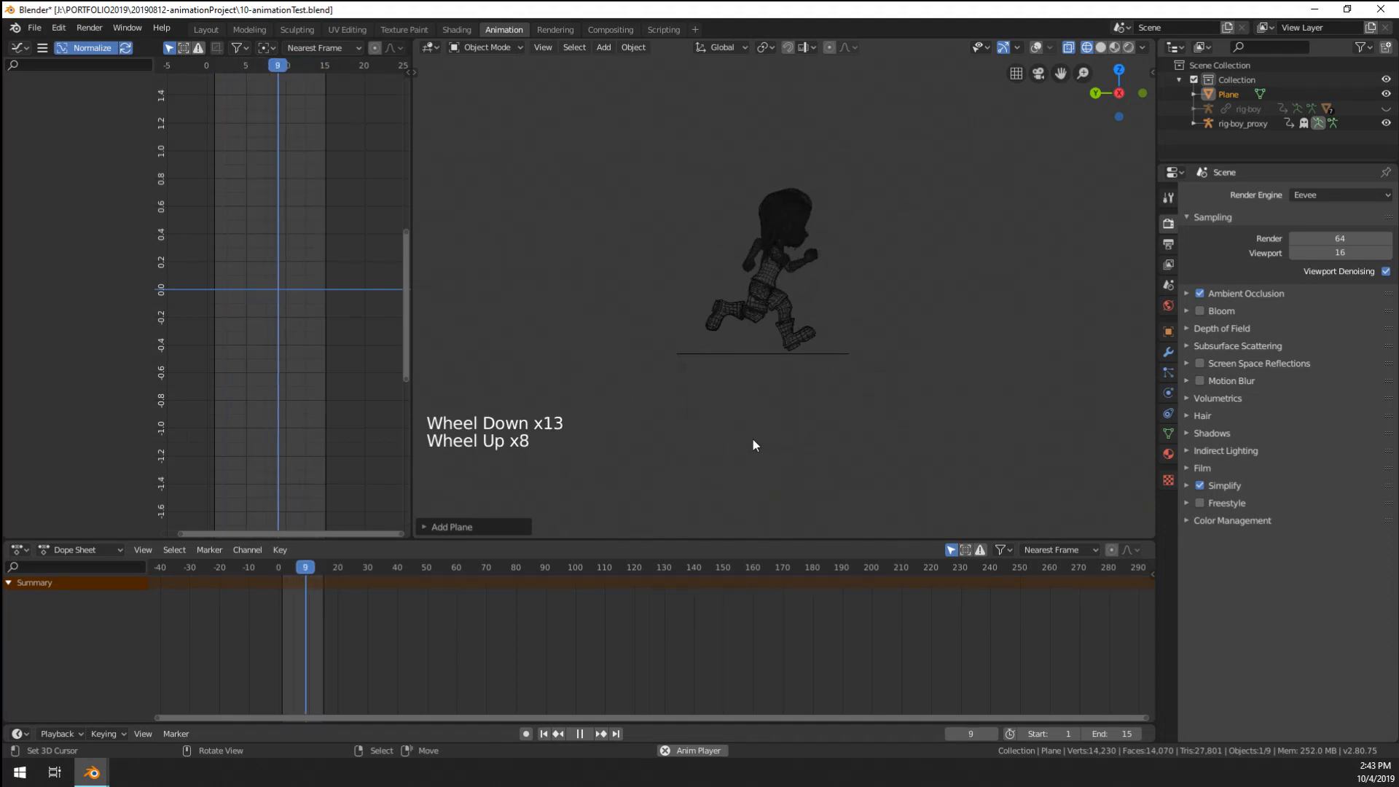
middle_click_drag(754, 439, 776, 443, "shift")
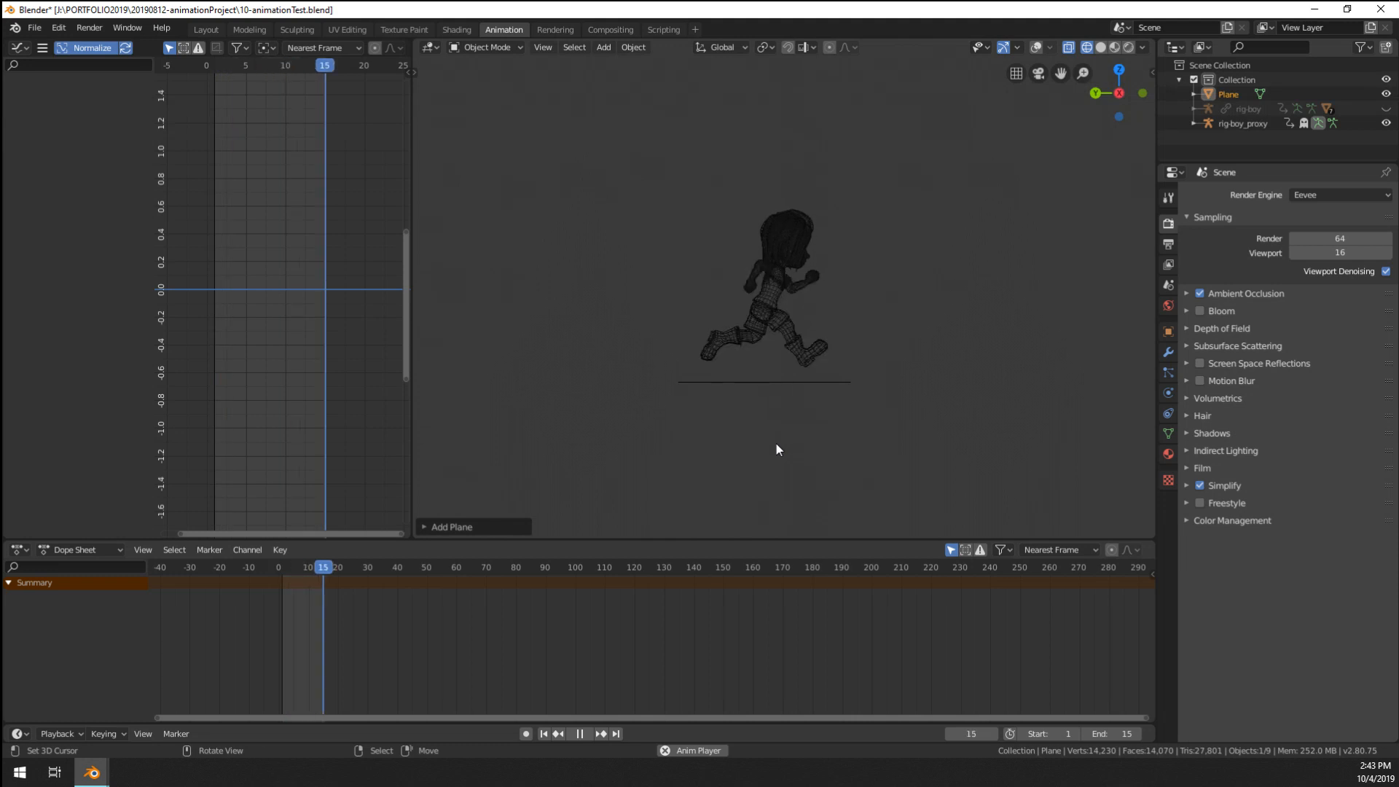
scroll(885, 331, "up", 3)
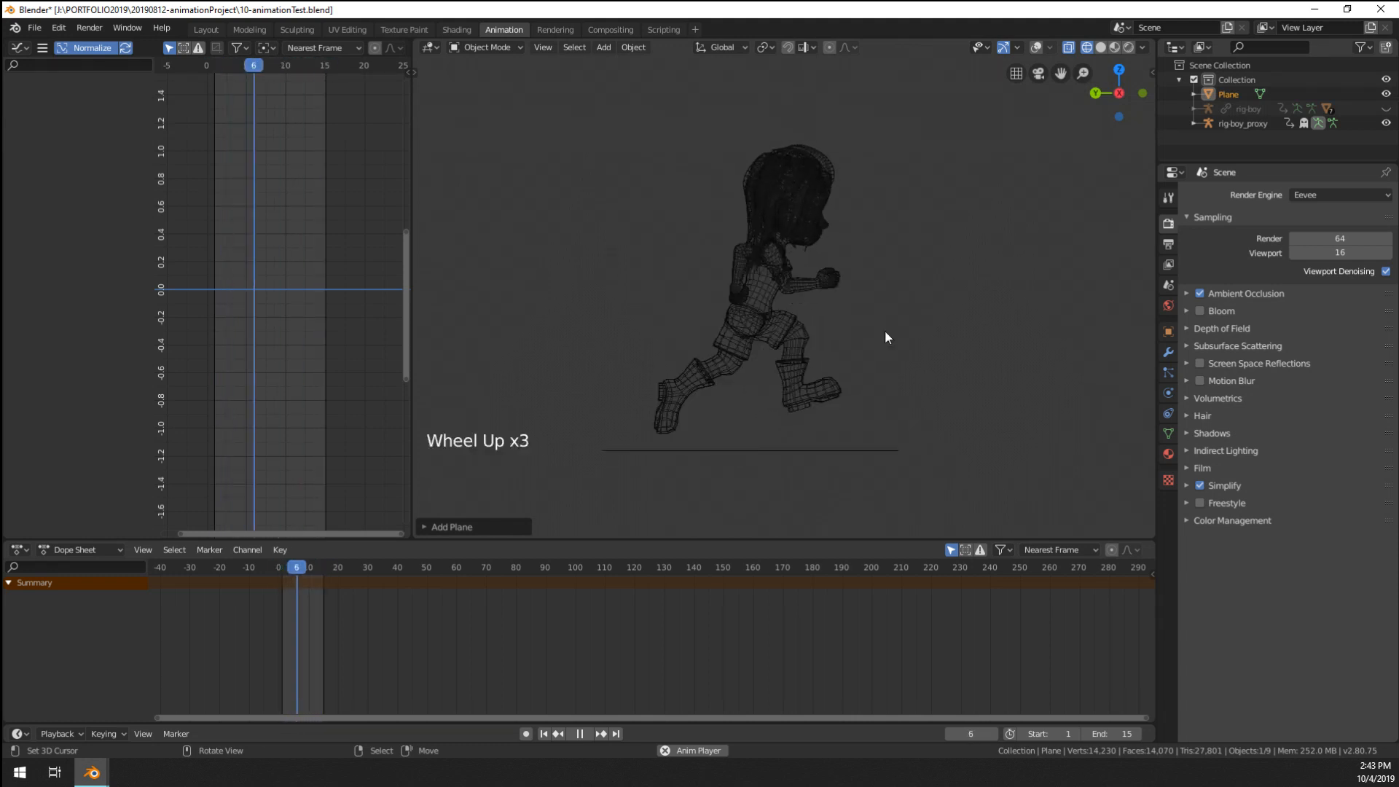
- Restore the viewport overlays and select all bones of the boy rig in Pose Mode
left_click(1036, 47)
key("a")
right_click(819, 341)
right_click(828, 330)
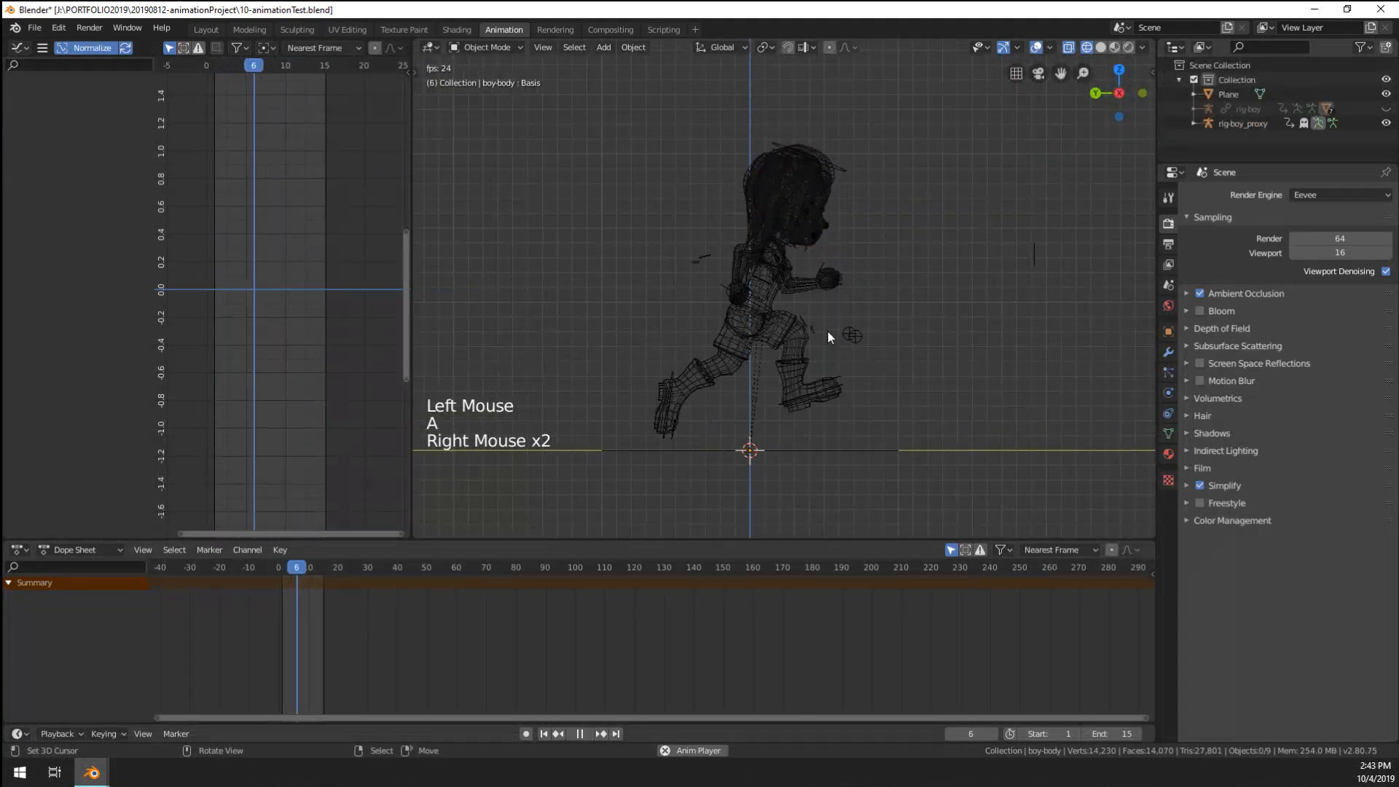
right_click(827, 322)
key("ctrl+Tab")
key("a")
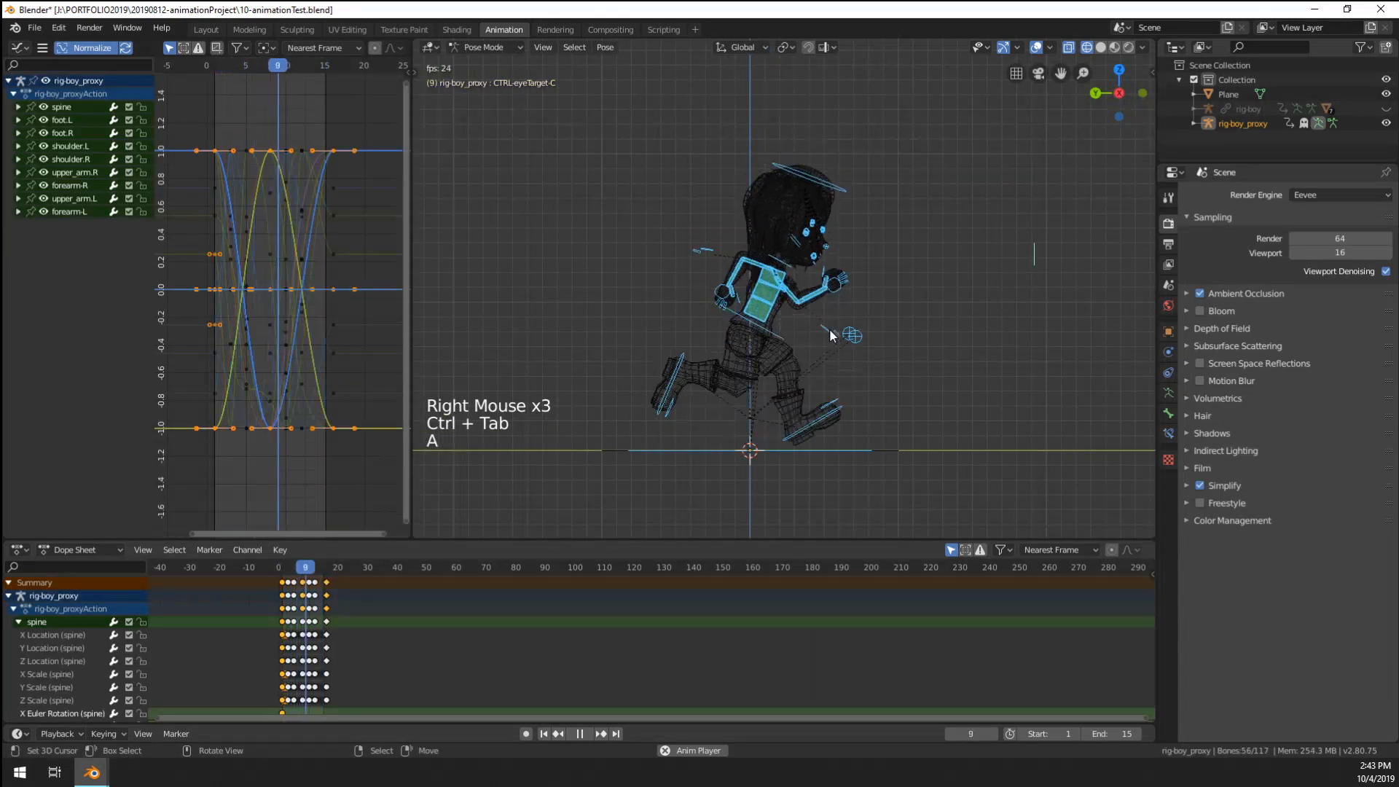
- Widen the Graph Editor to fit all animation curves, and select a single curve's keyframe at frame 10
left_click_drag(405, 346, 827, 395)
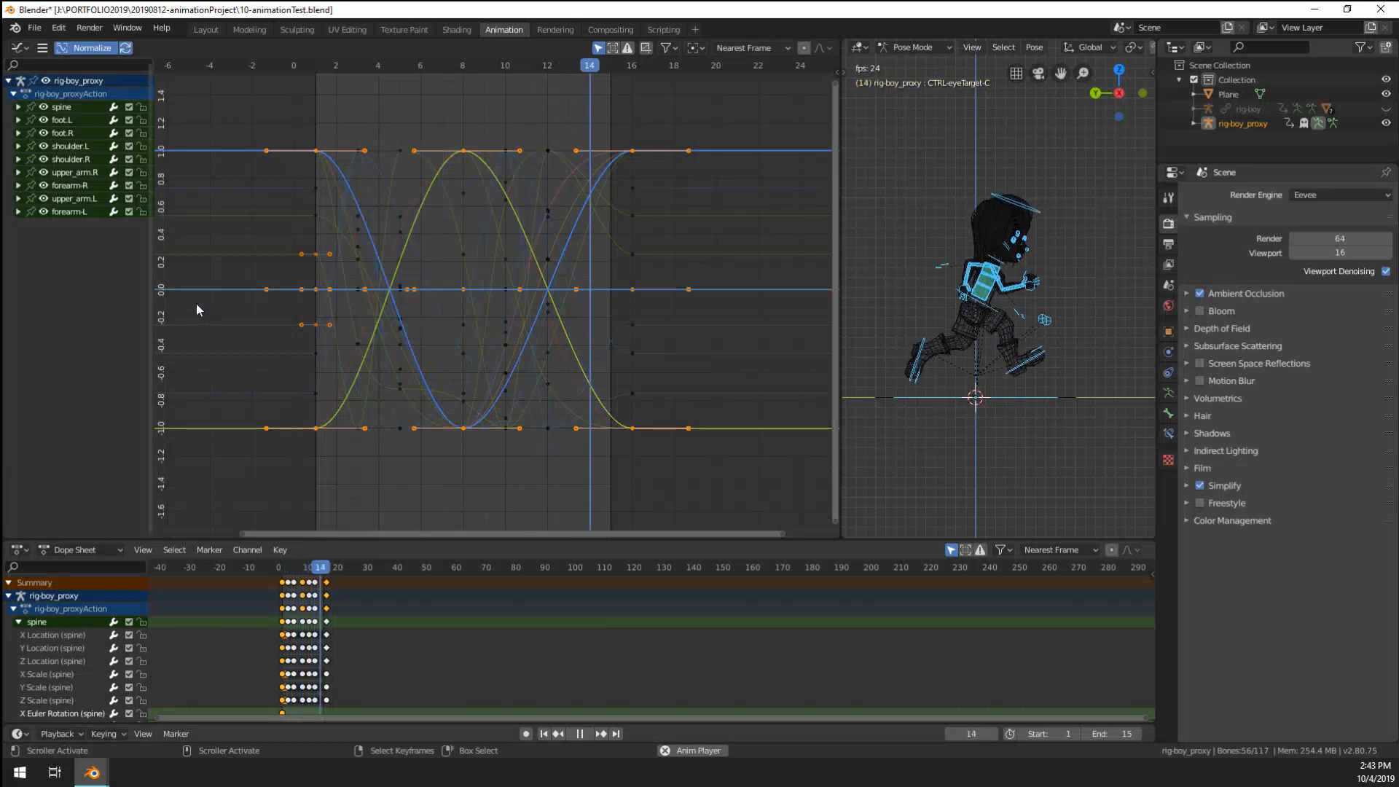
scroll(353, 328, "up", 2)
key("a")
key("KP_Decimal")
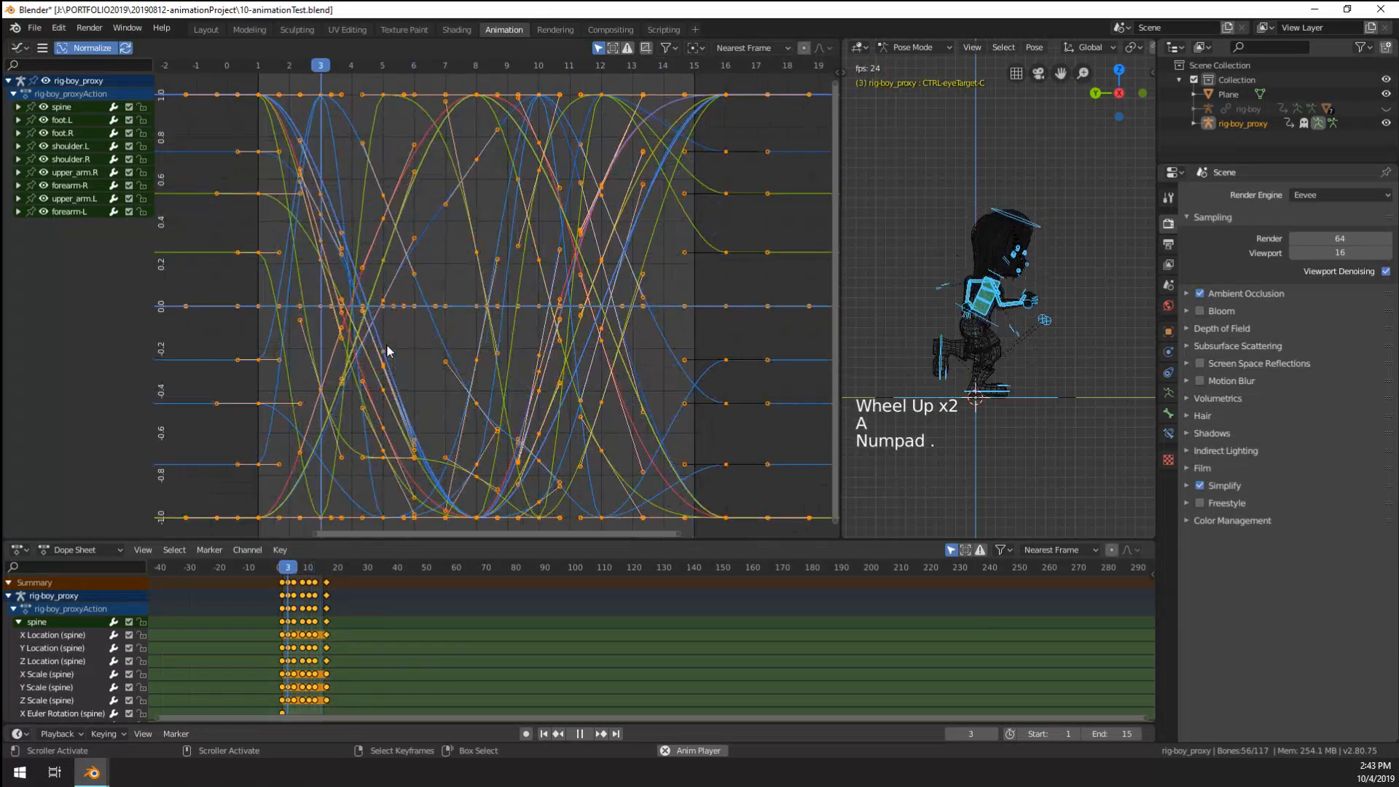
scroll(473, 397, "down", 2)
key("a")
right_click(529, 422)
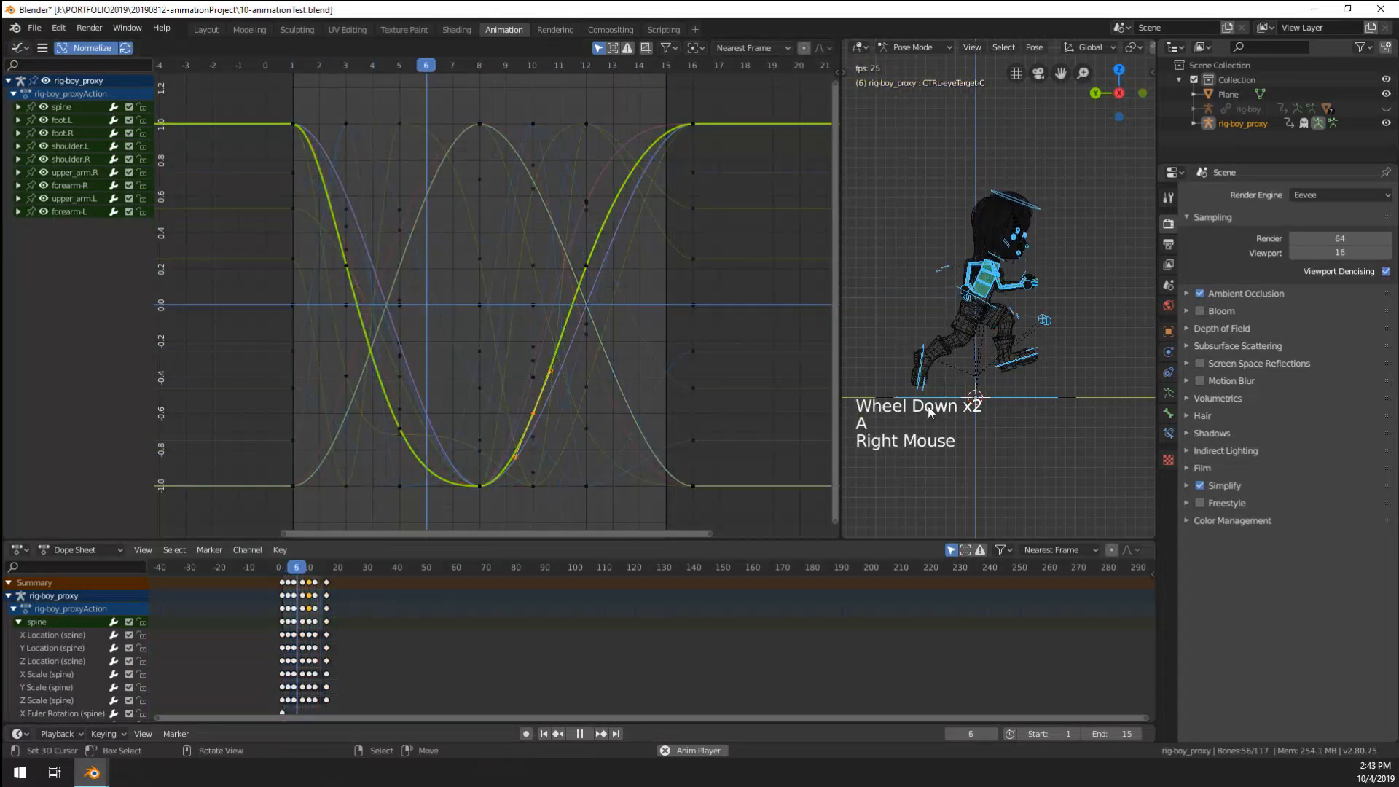
- Isolate the spine's Y Location curve and try scaling the handles of its keyframe at frame 5
left_click(46, 649)
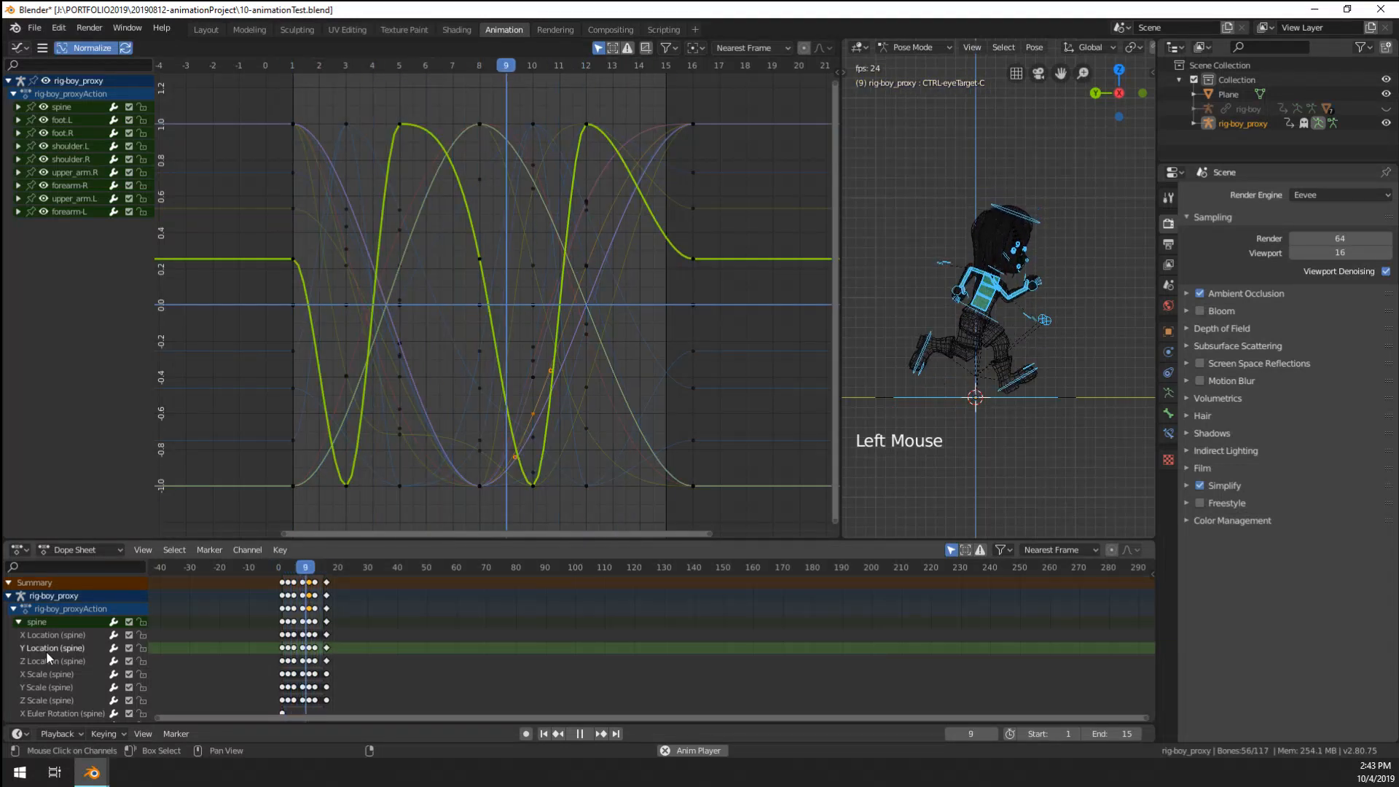
right_click(392, 115)
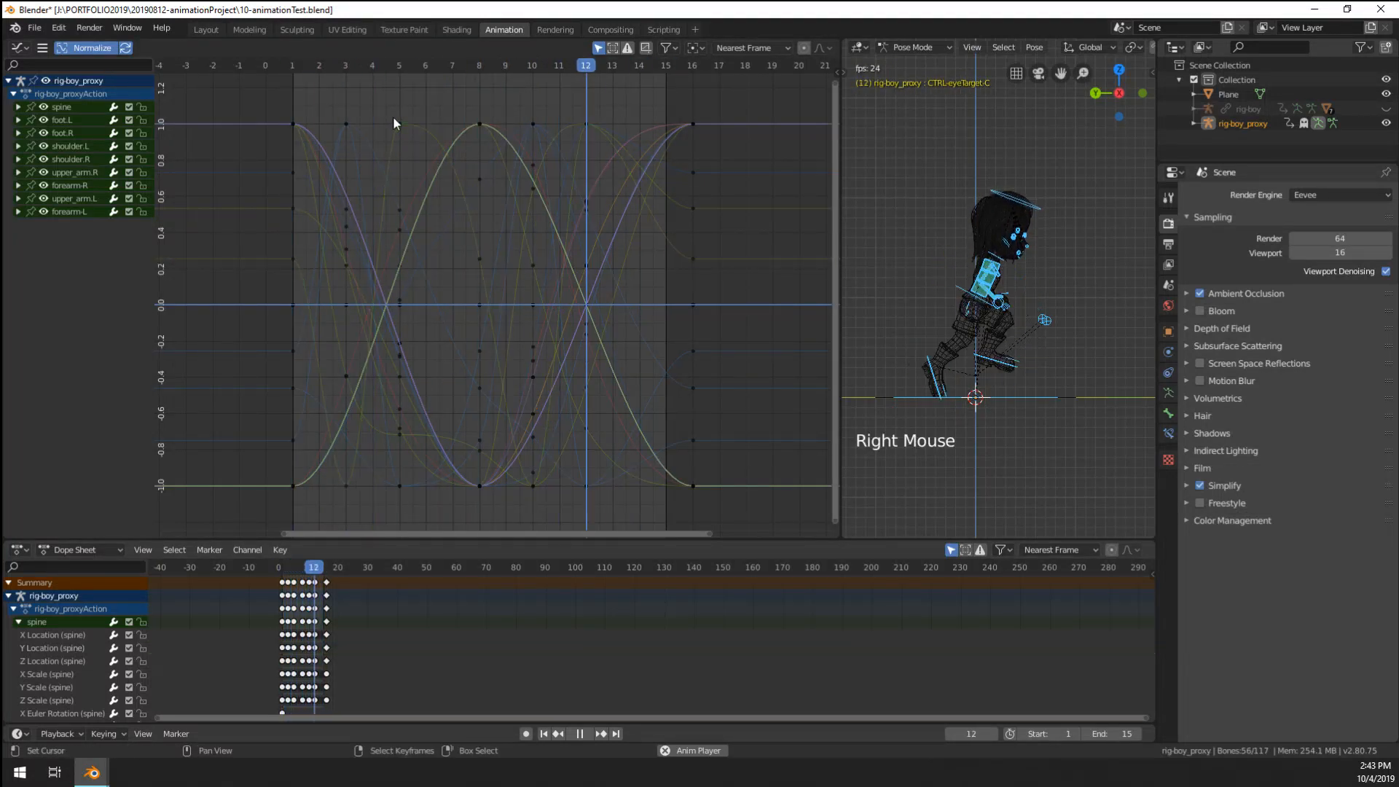
right_click(399, 124)
key("s")
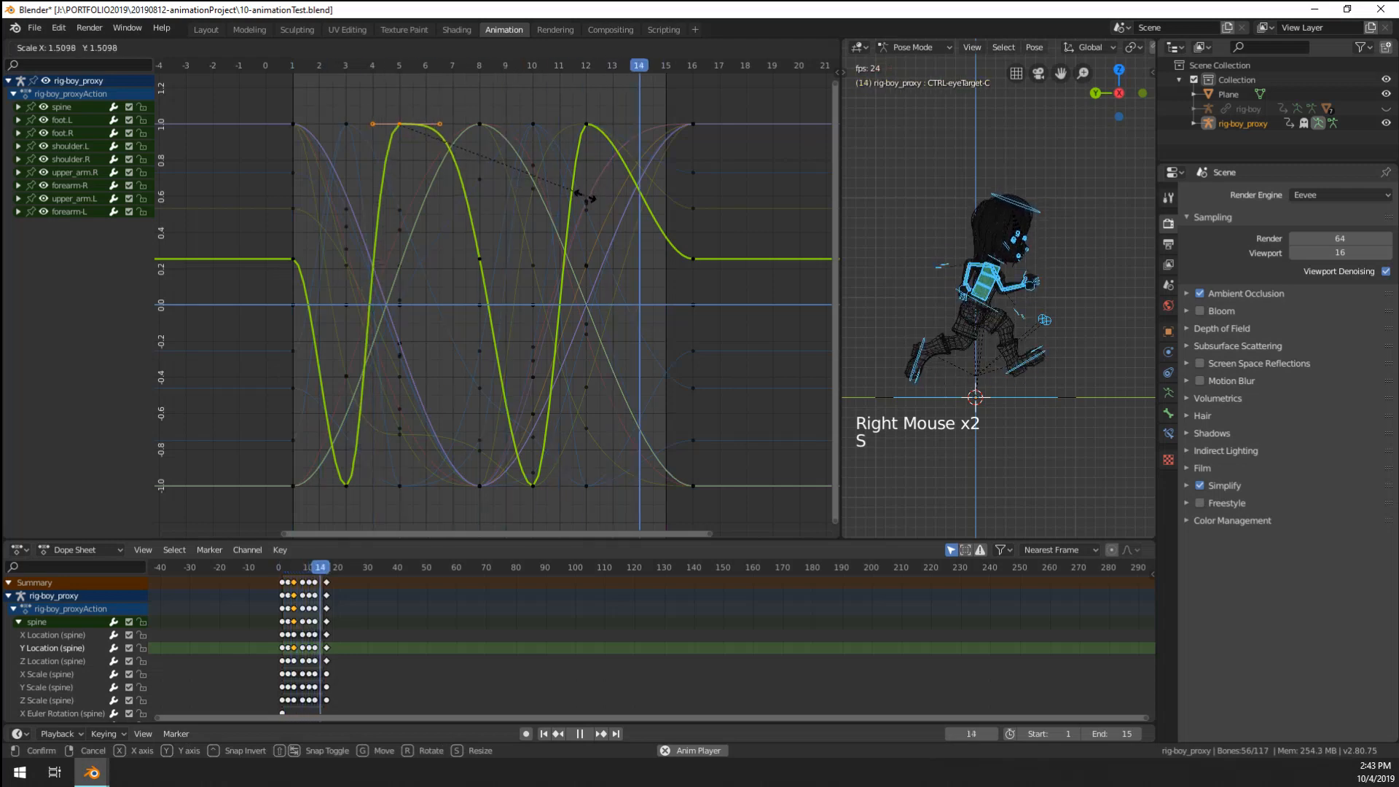
left_click(522, 180)
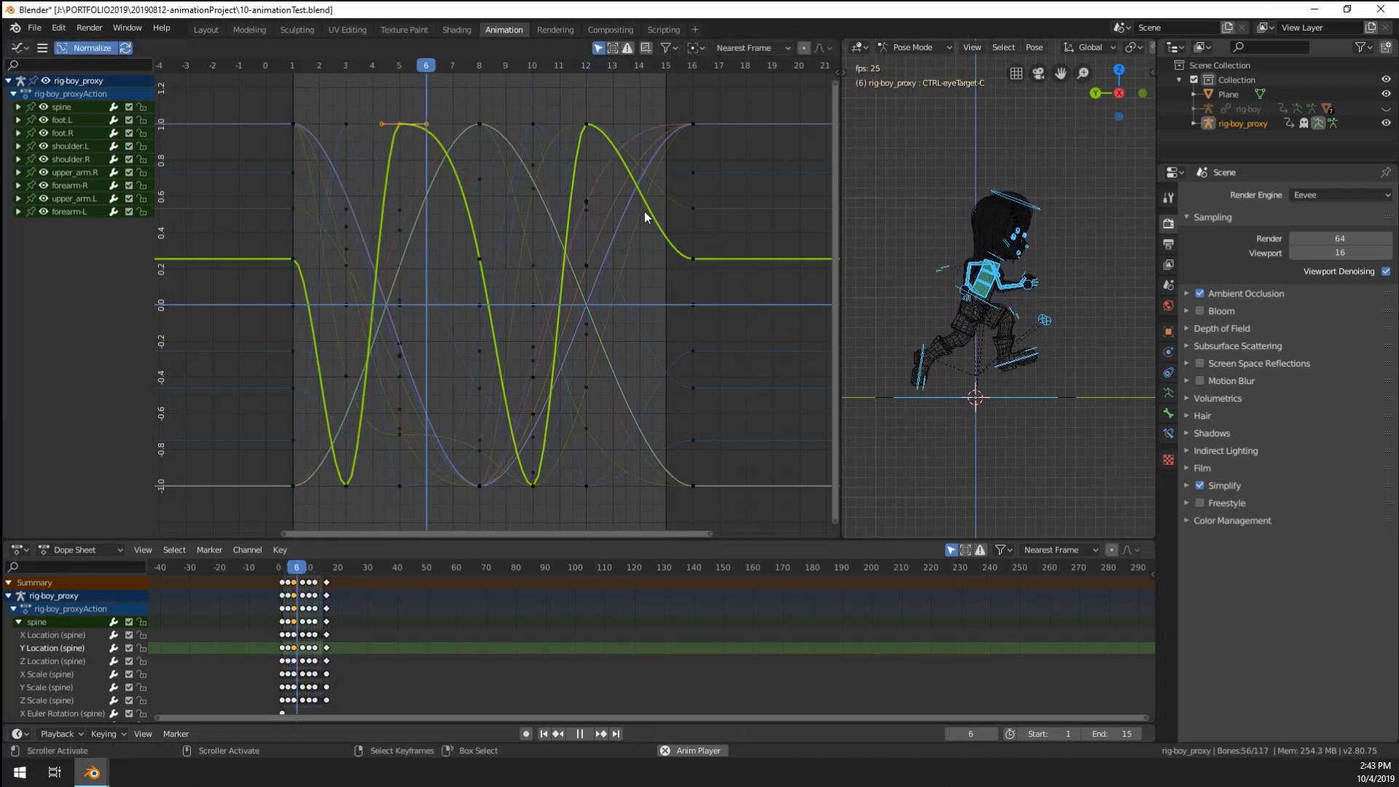
- Try moving all the rig's frame 16 keyframes to frame 15, and undo the move
key("a")
key("a")
key("a")
key("b")
left_click_drag(652, 93, 772, 569)
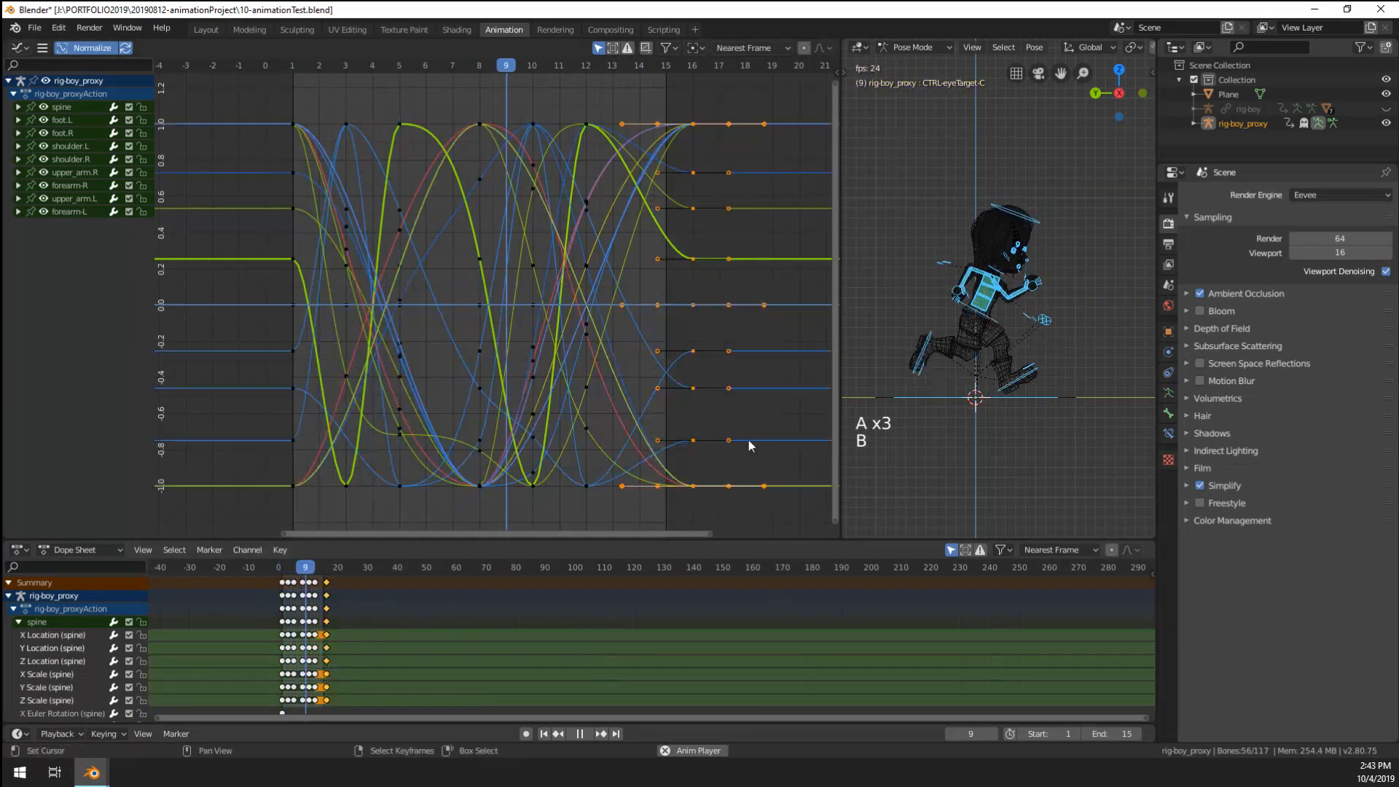
key("g")
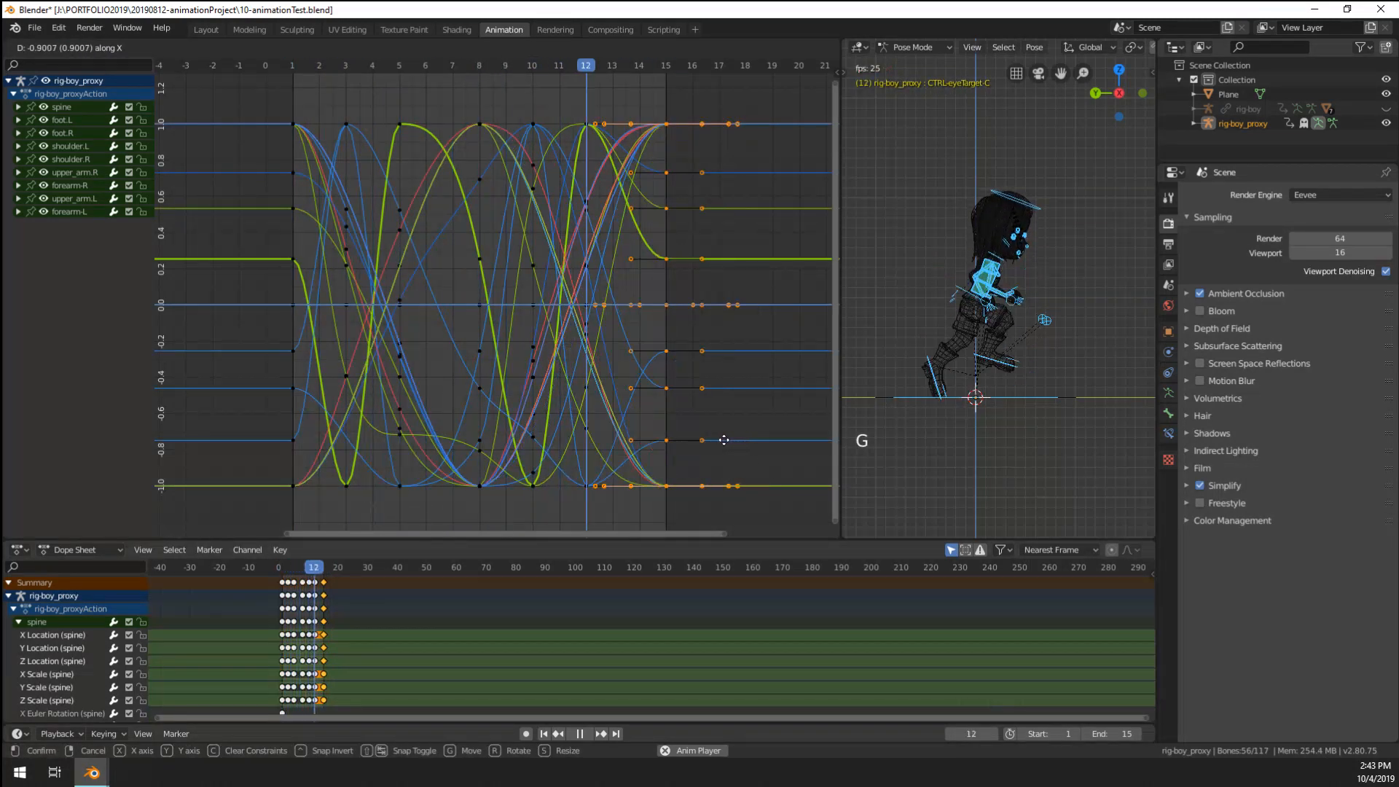
left_click(724, 440)
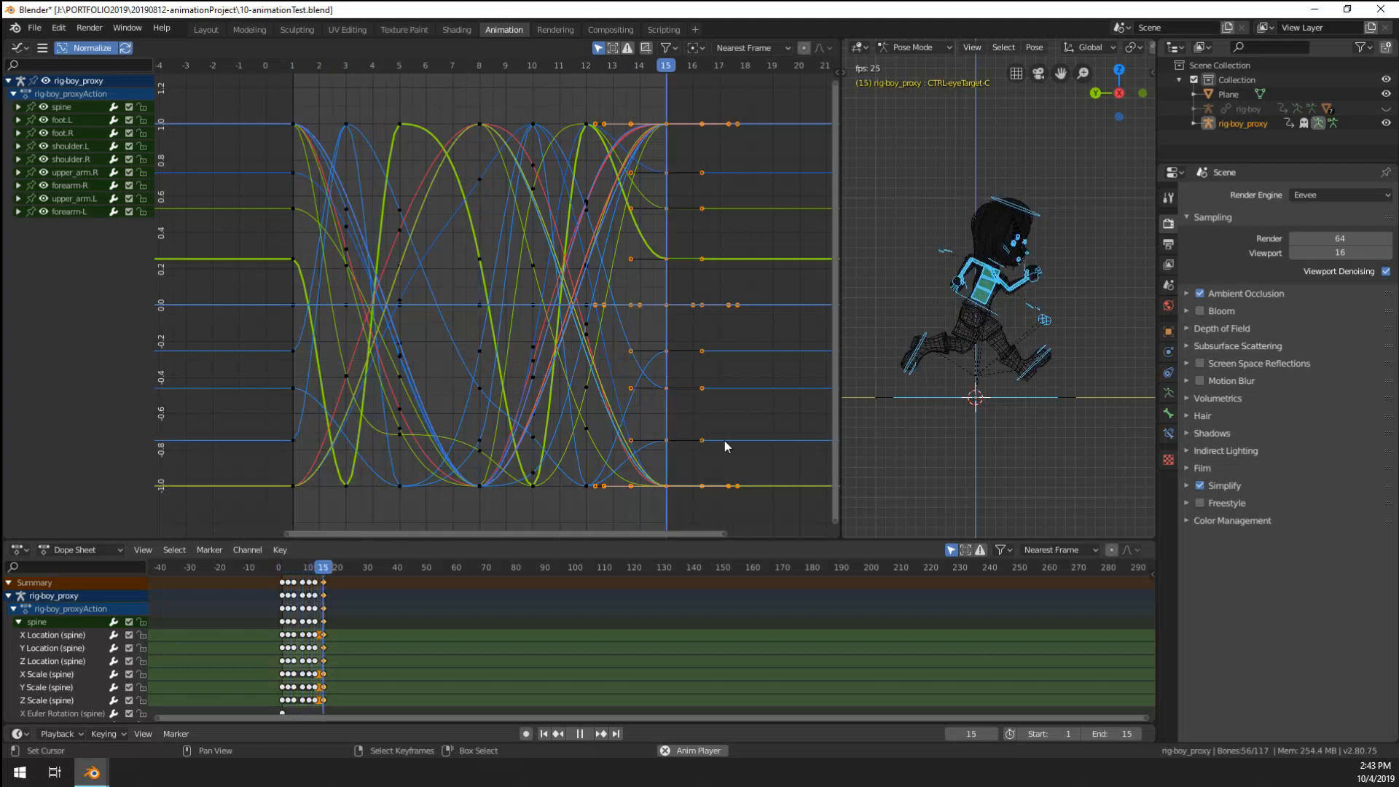
key("ctrl+z")
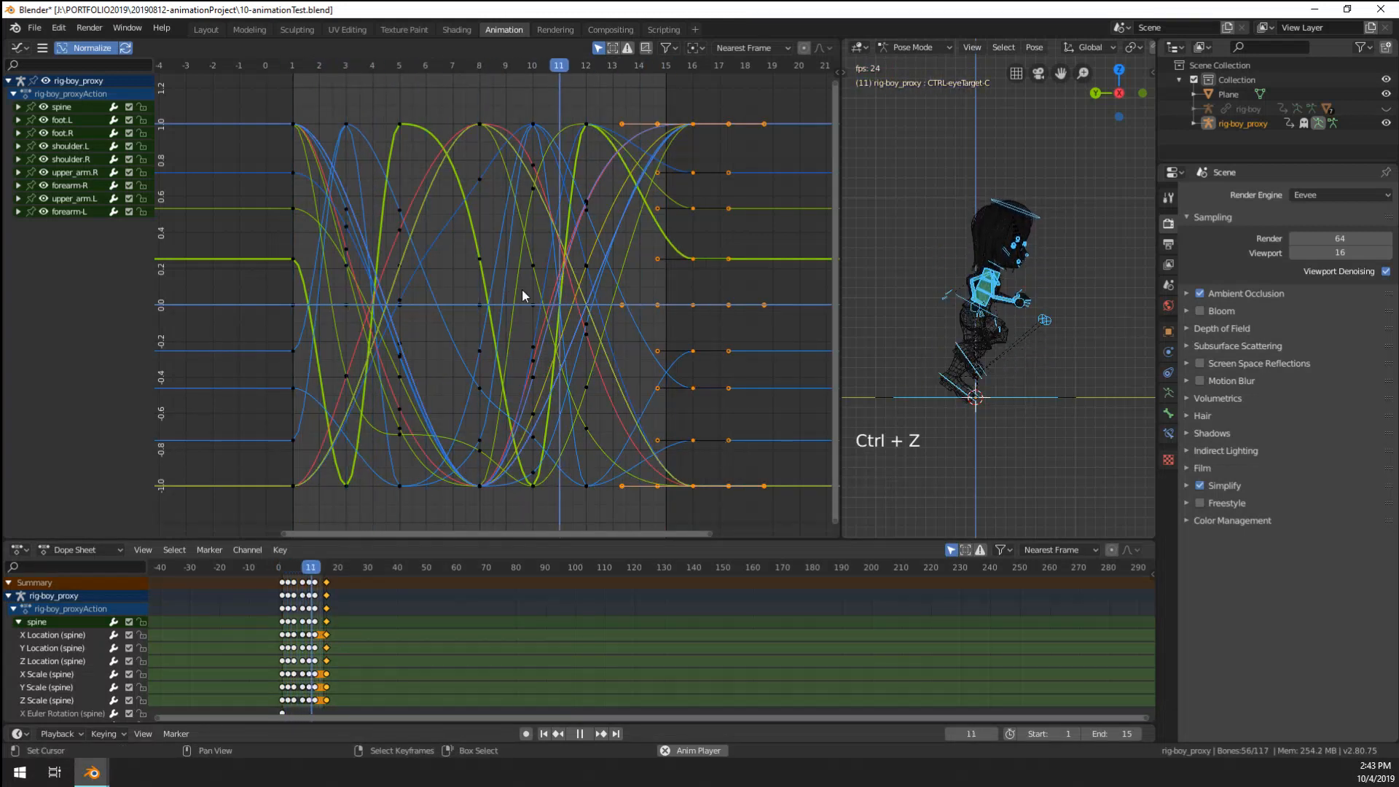
- Select the left and right foot bones together and select all of their keyframes in the Graph Editor
right_click(682, 261)
right_click(704, 261)
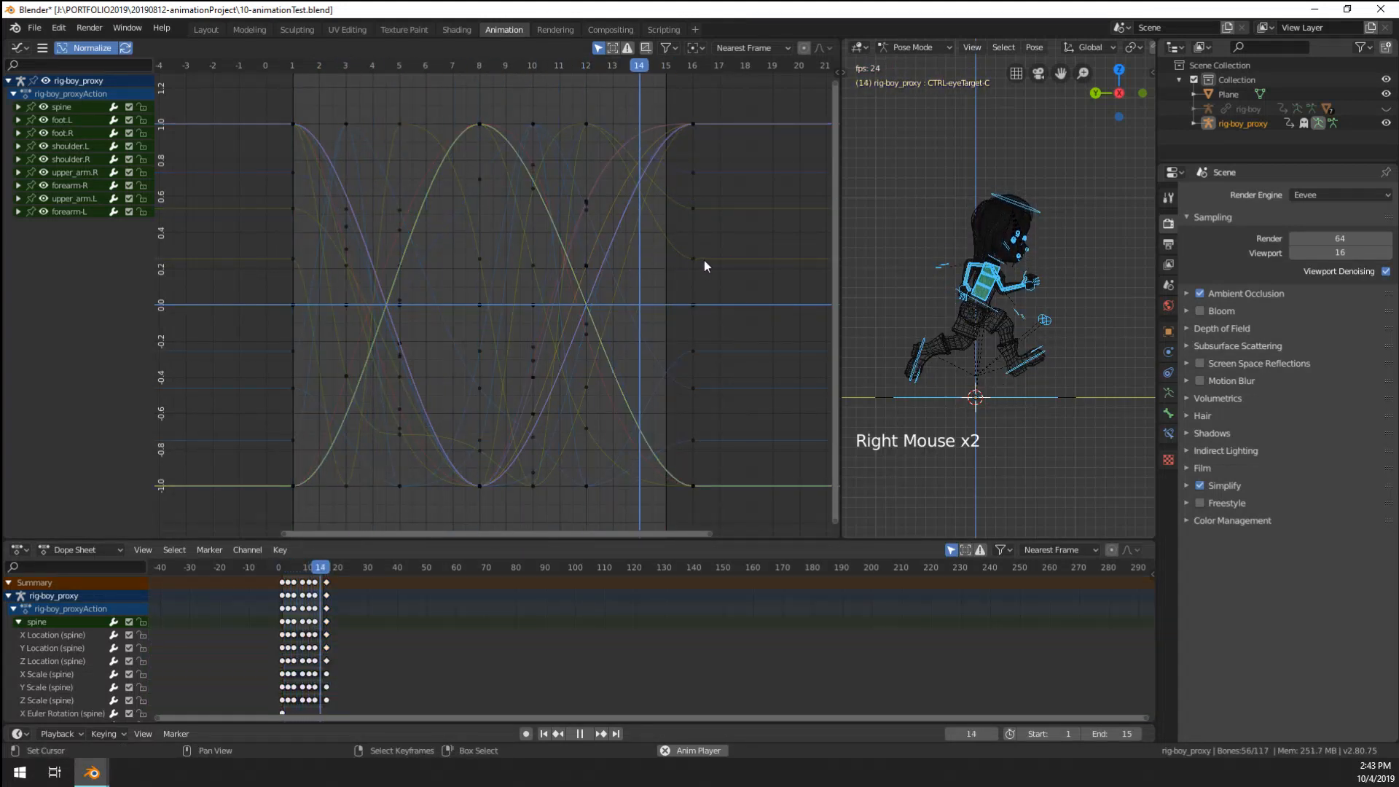
right_click(943, 365)
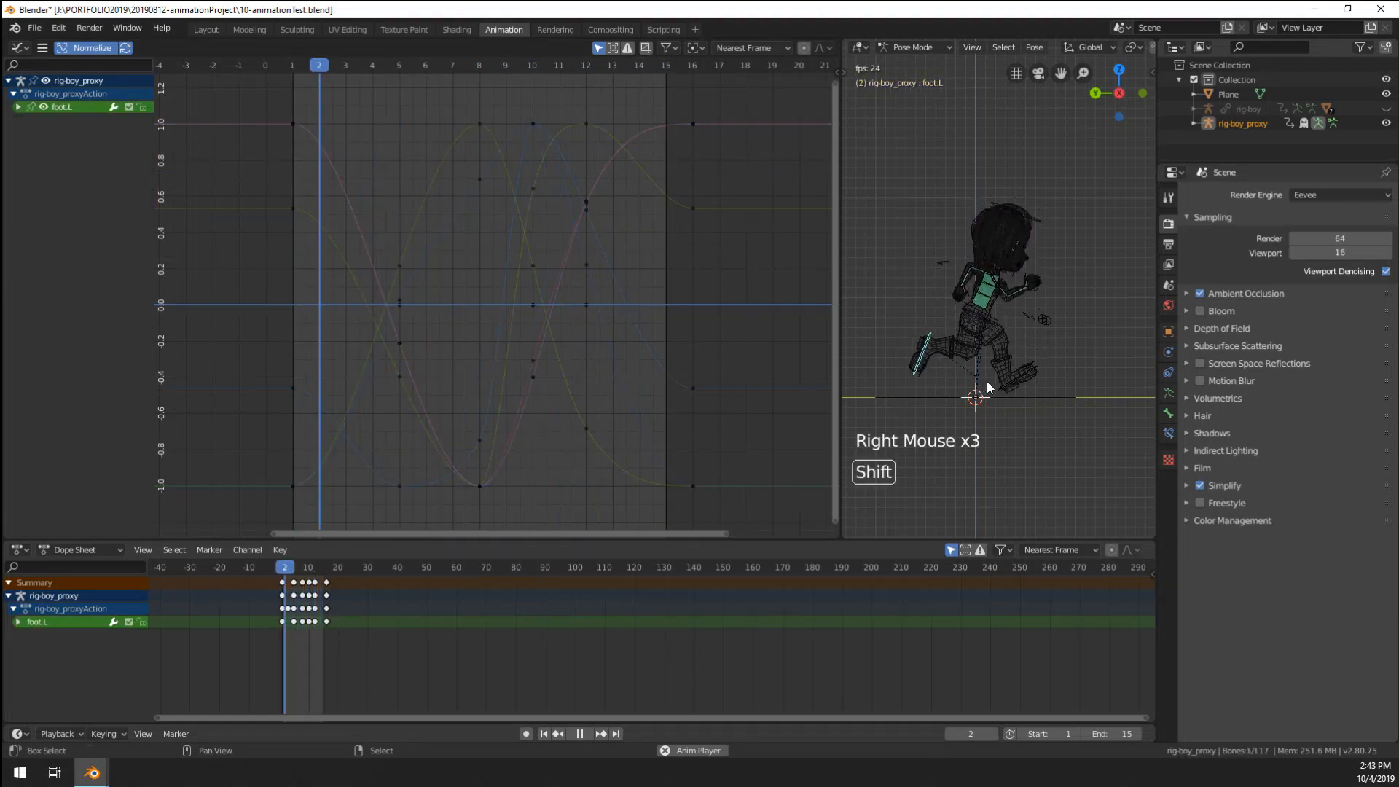
right_click(1001, 381, "shift")
key("a")
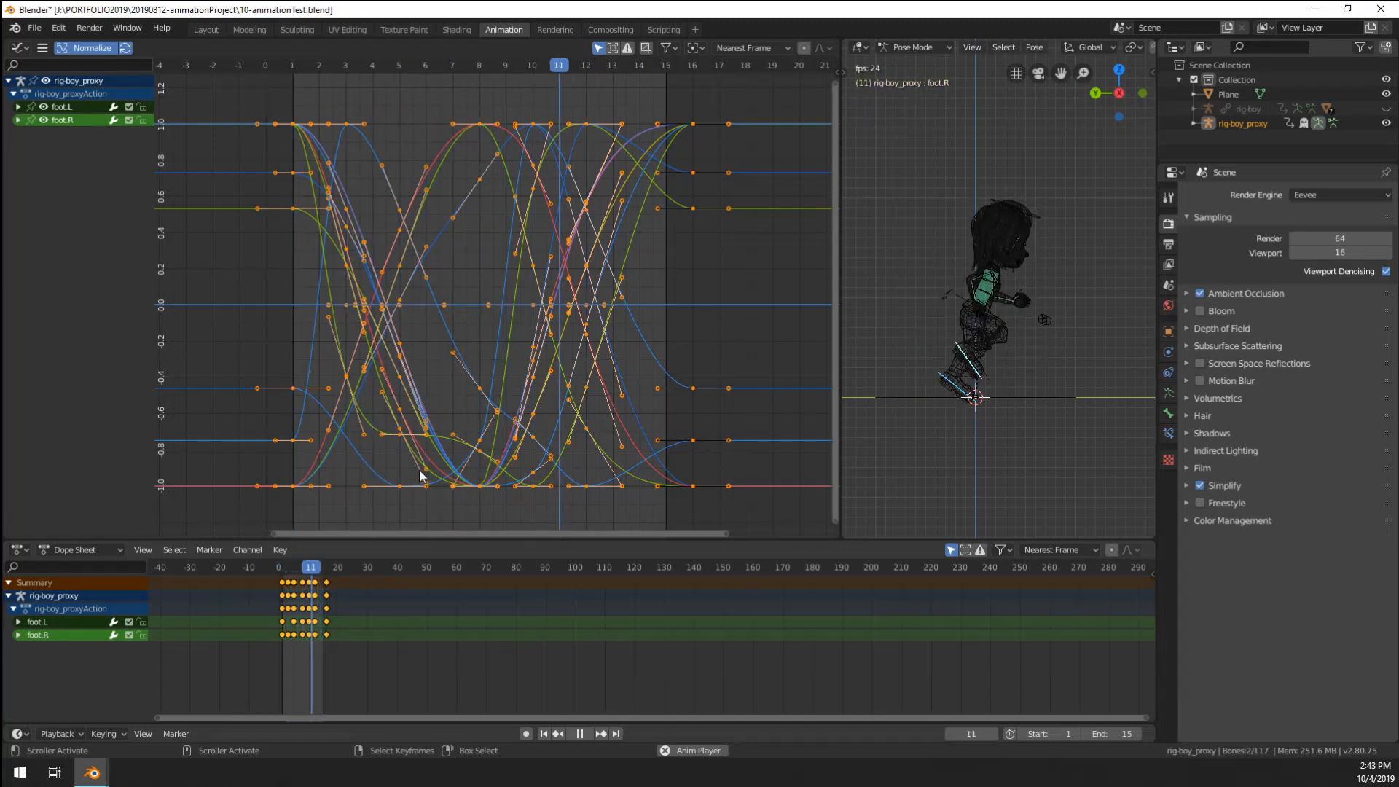
- Stop playback, scrub between frames 8 and 15, and inspect individual keyframes on the foot curves
right_click(427, 434)
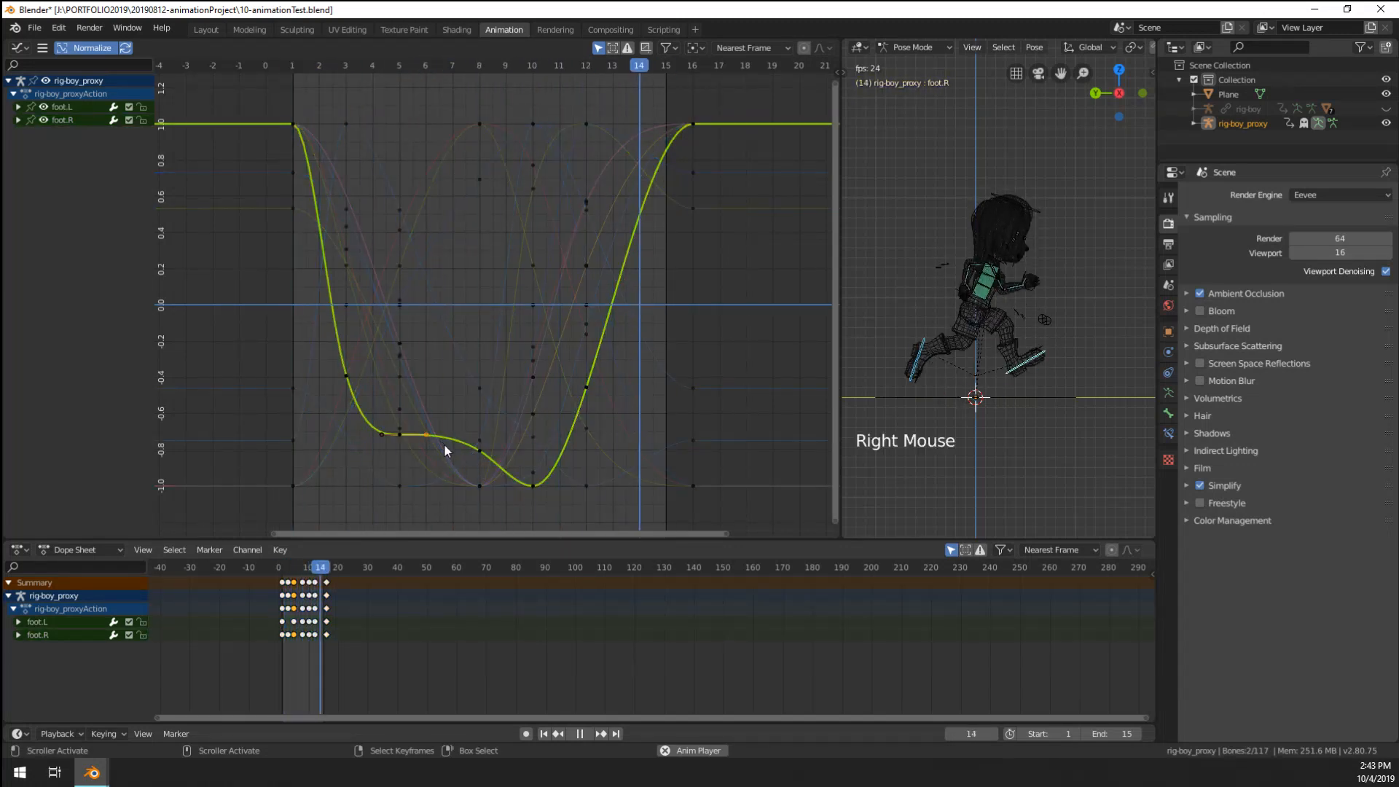
key("space")
left_click(394, 470)
left_click_drag(392, 472, 479, 503)
right_click(601, 478)
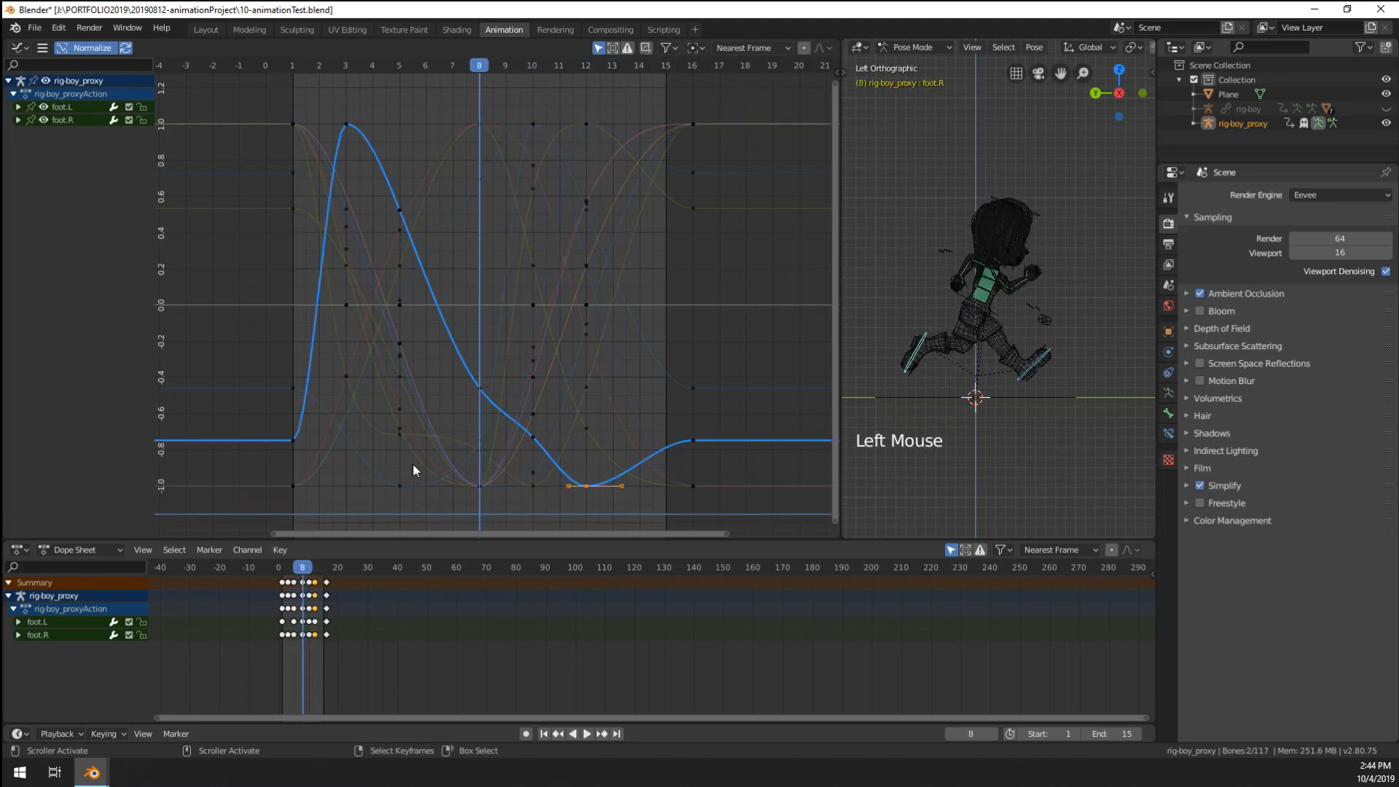
right_click(390, 431)
right_click(301, 440)
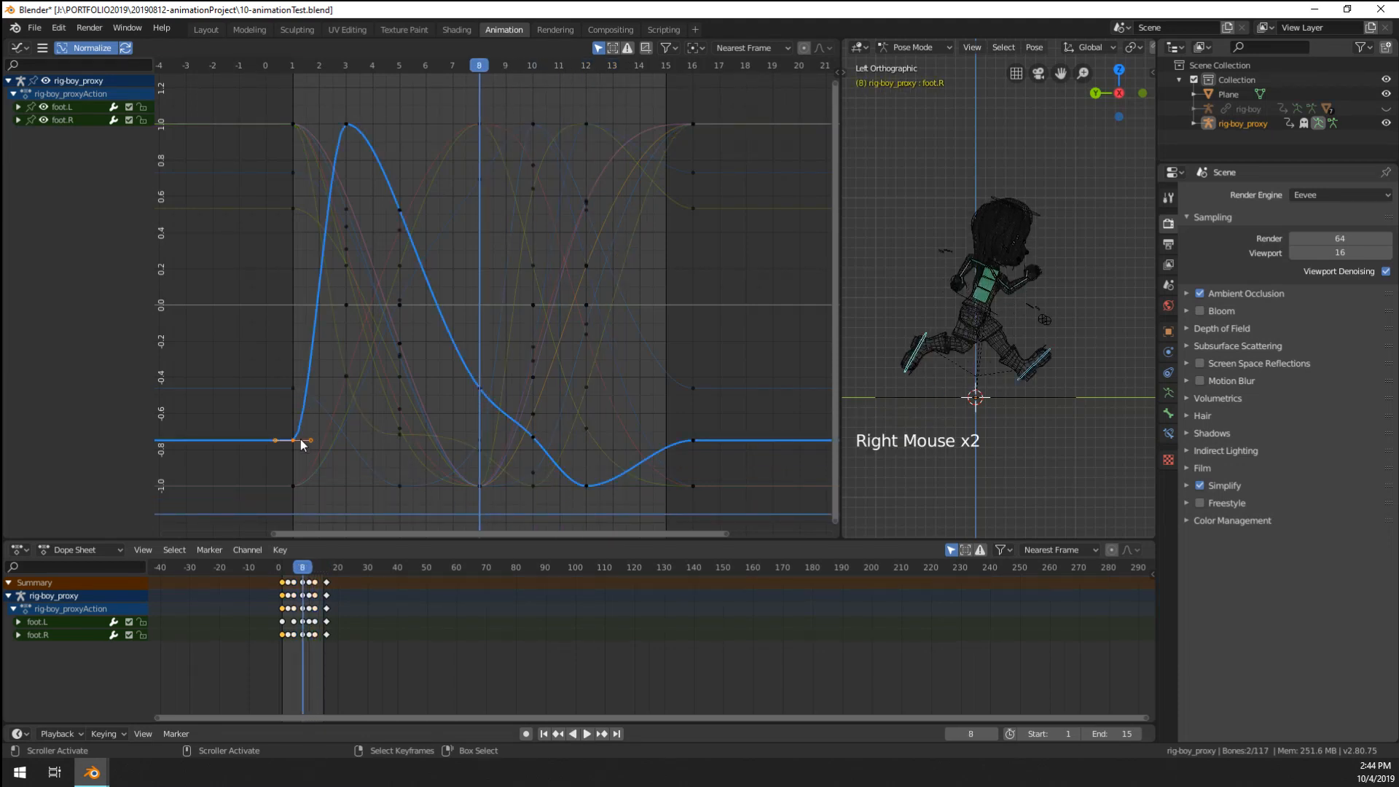
left_click_drag(525, 492, 678, 502)
- Copy the foot keyframes lying between frames 1 and 16, leaving out those two end frames
scroll(623, 397, "down", 8)
scroll(623, 397, "up", 5)
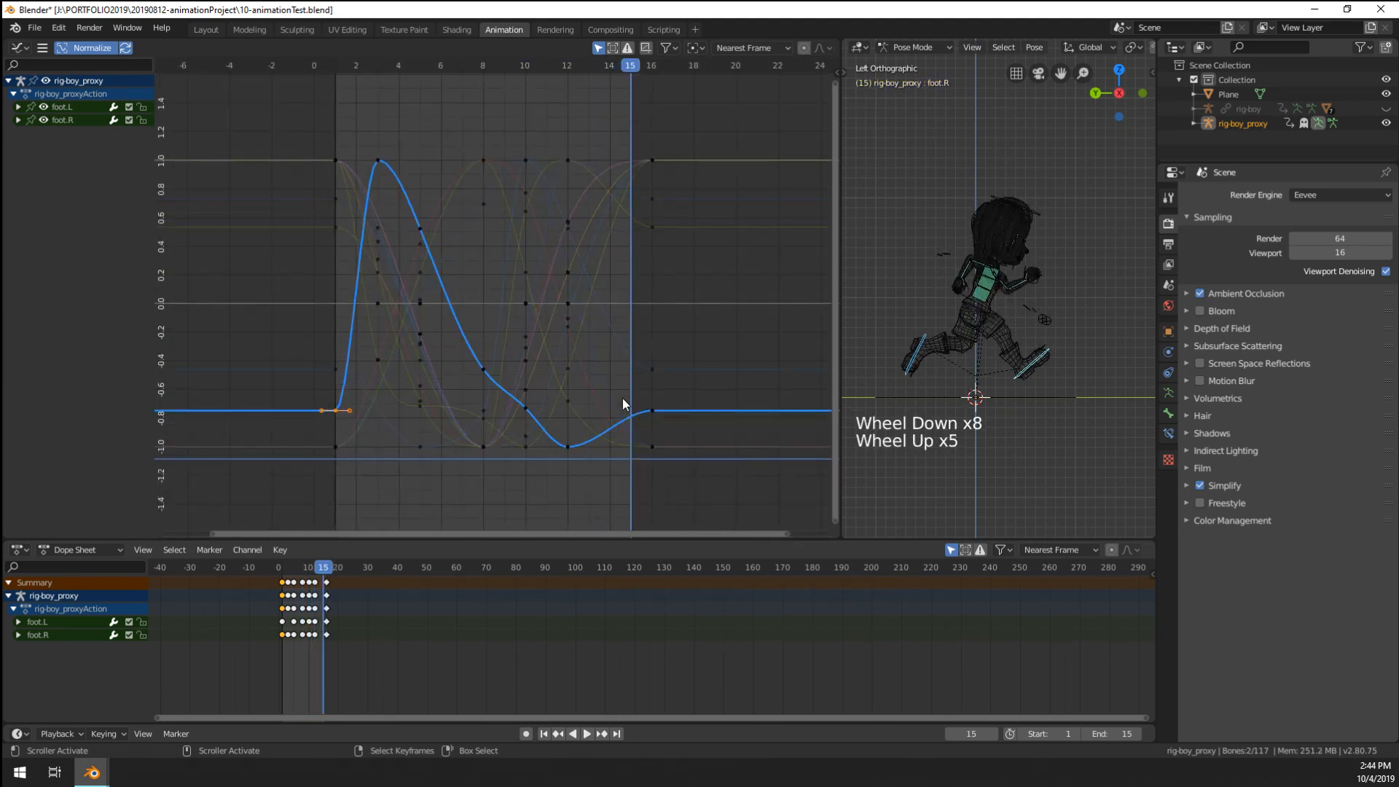
scroll(623, 398, "down", 8)
scroll(550, 403, "up", 5)
key("a")
key("a")
key("a")
key("b")
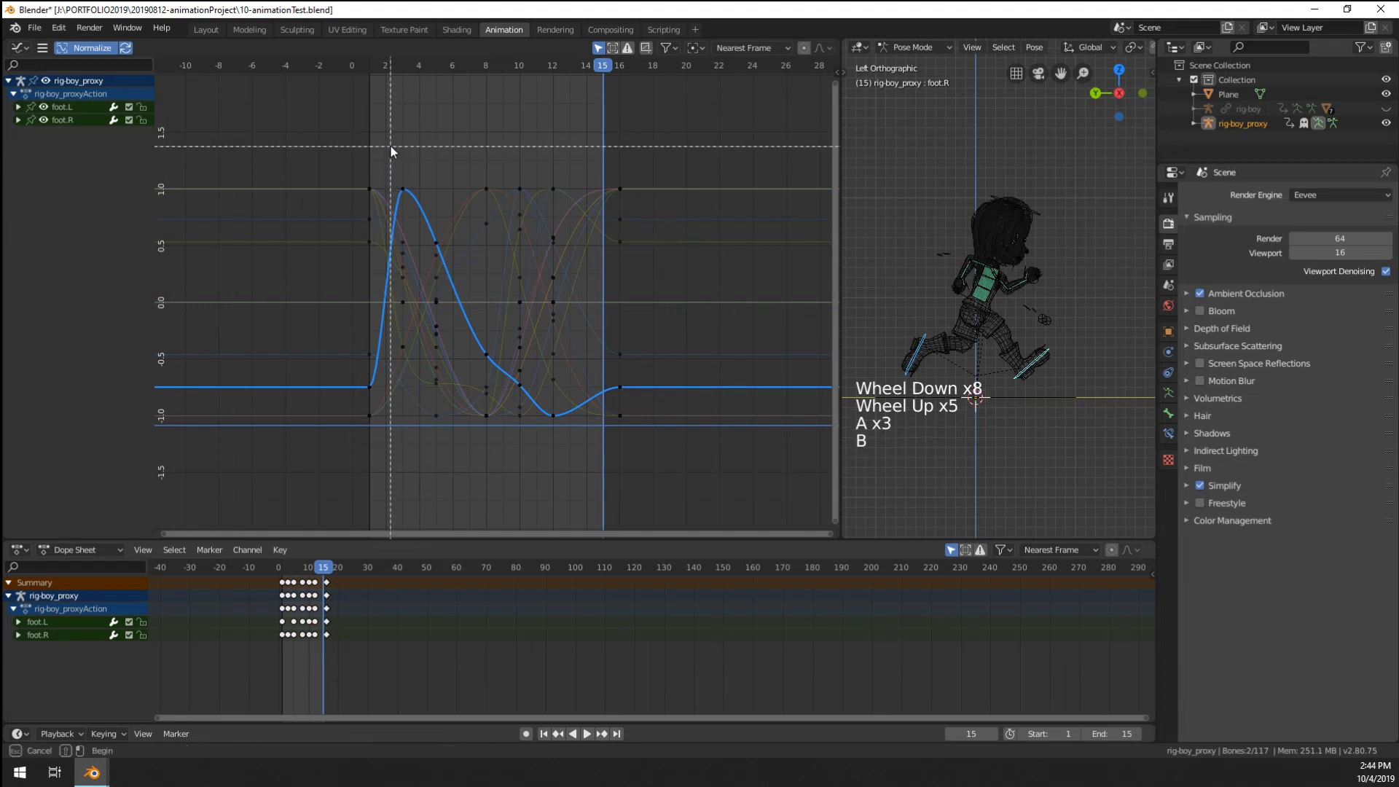
left_click_drag(391, 144, 597, 449)
scroll(603, 444, "down", 2)
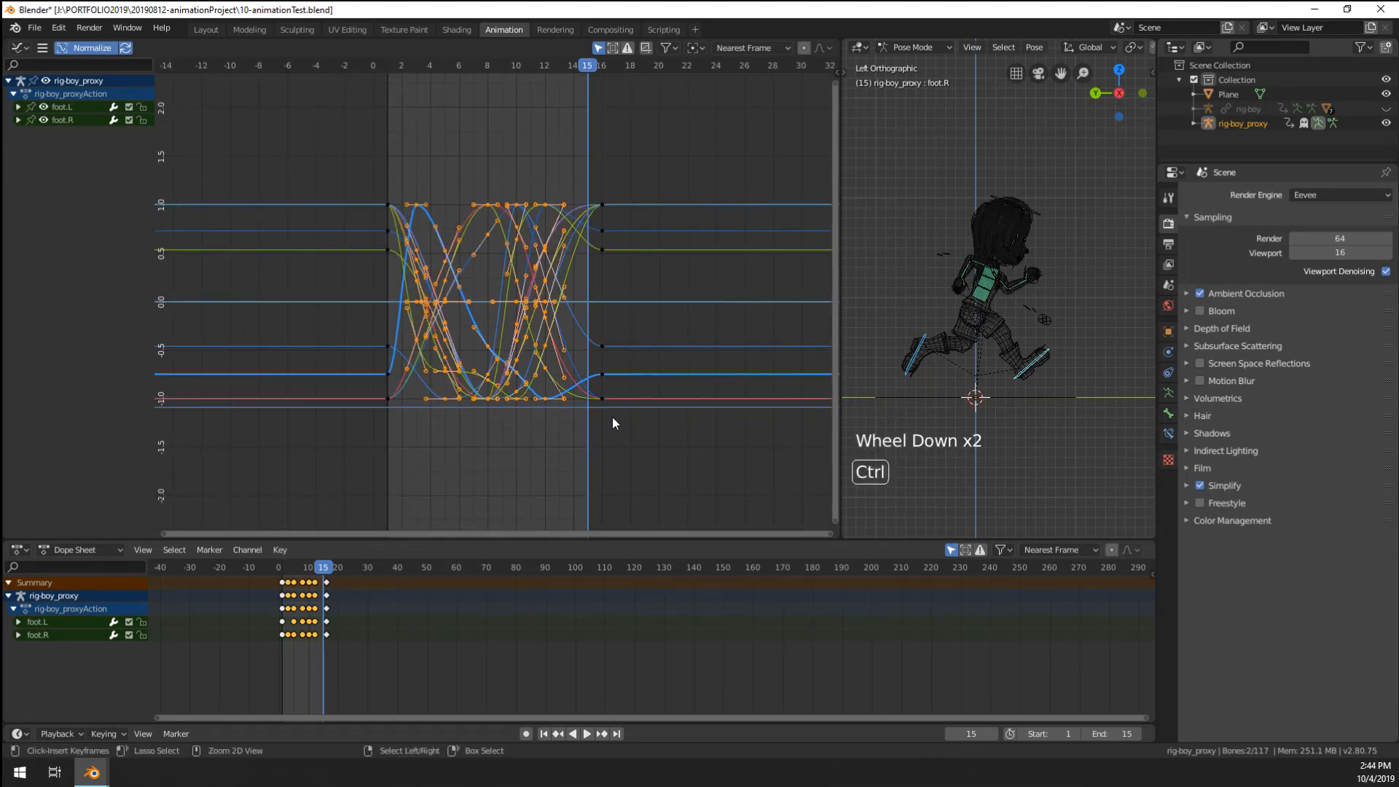
key("ctrl+c")
- Paste the copied foot keyframes at frame 18 and play the animation from the start of the range
scroll(614, 414, "up", 2)
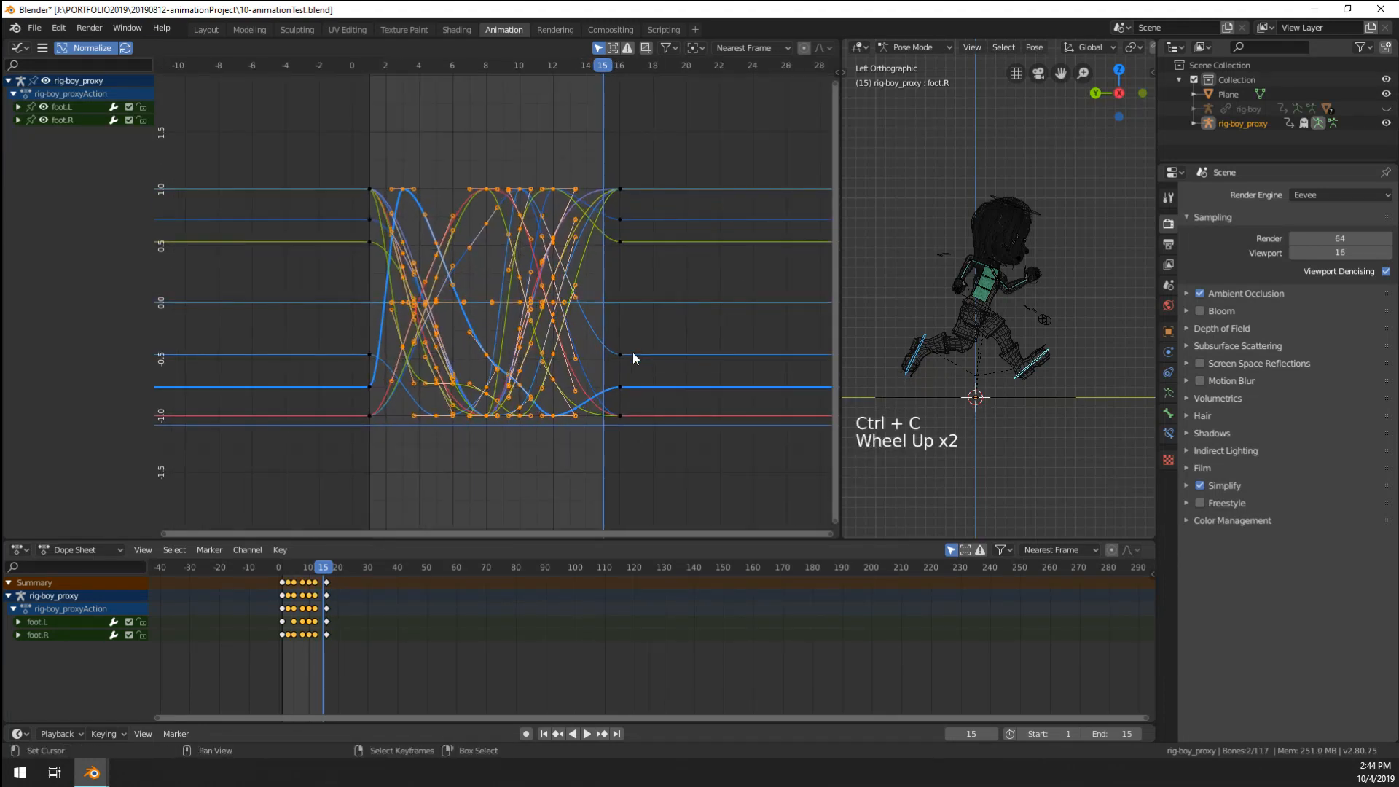
left_click(636, 353)
left_click(651, 355)
key("ctrl+v")
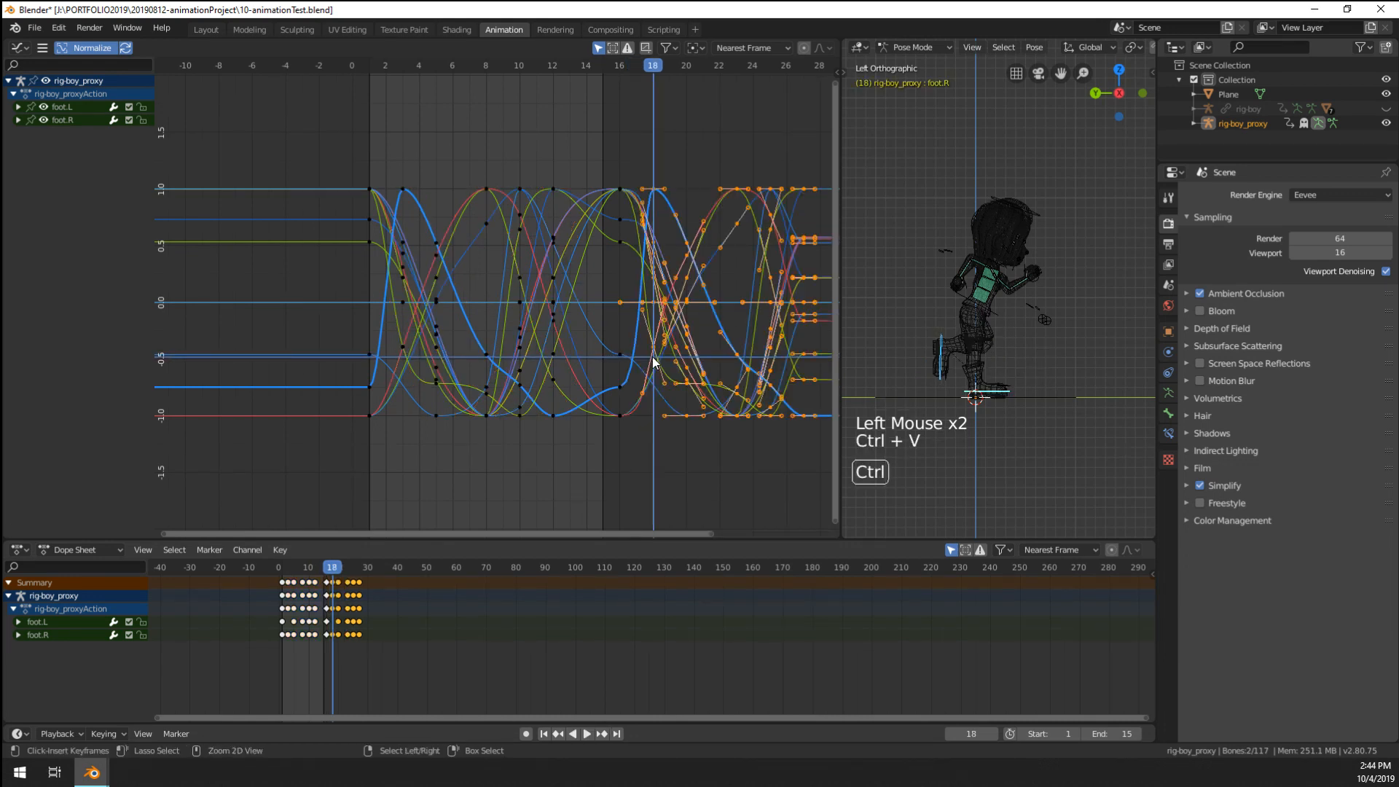
left_click(368, 449)
key("space")
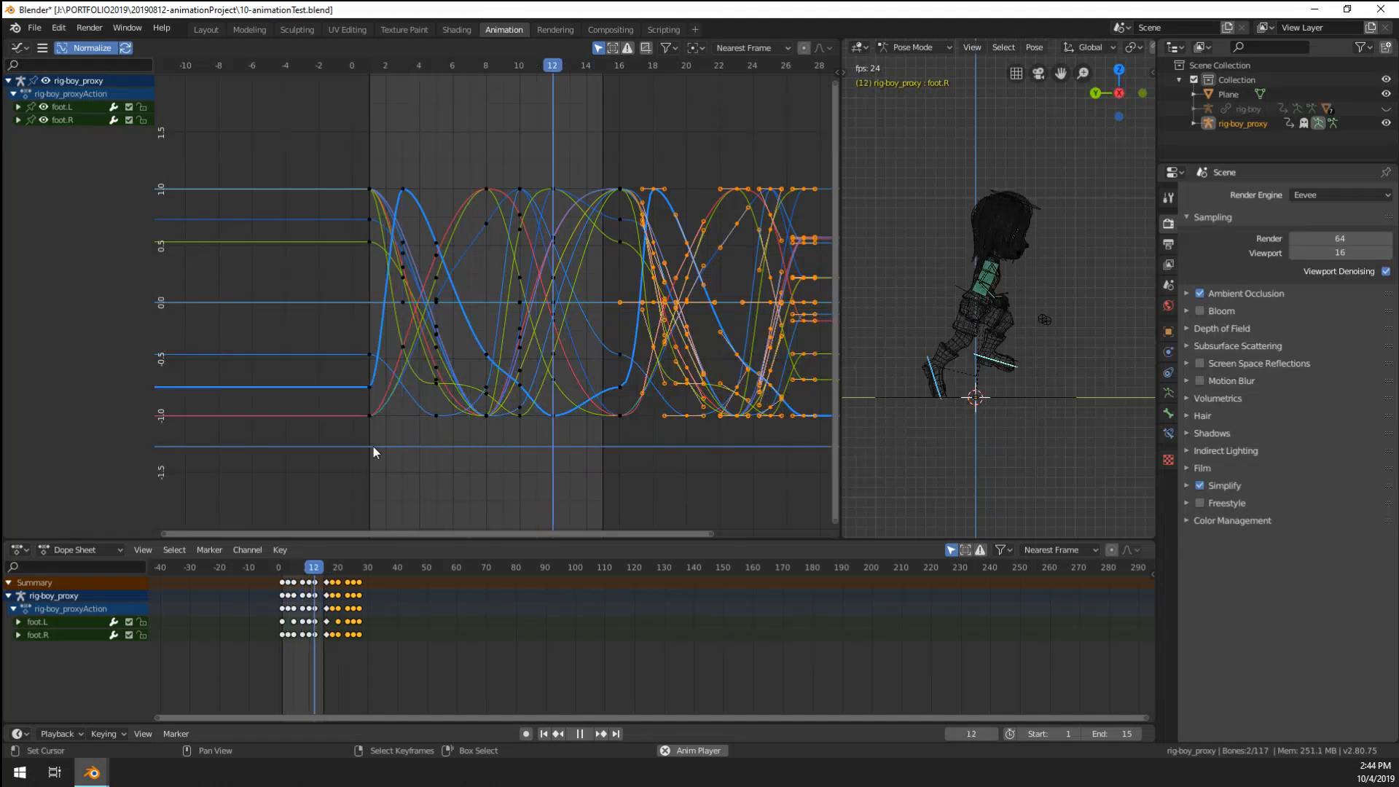
key("space")
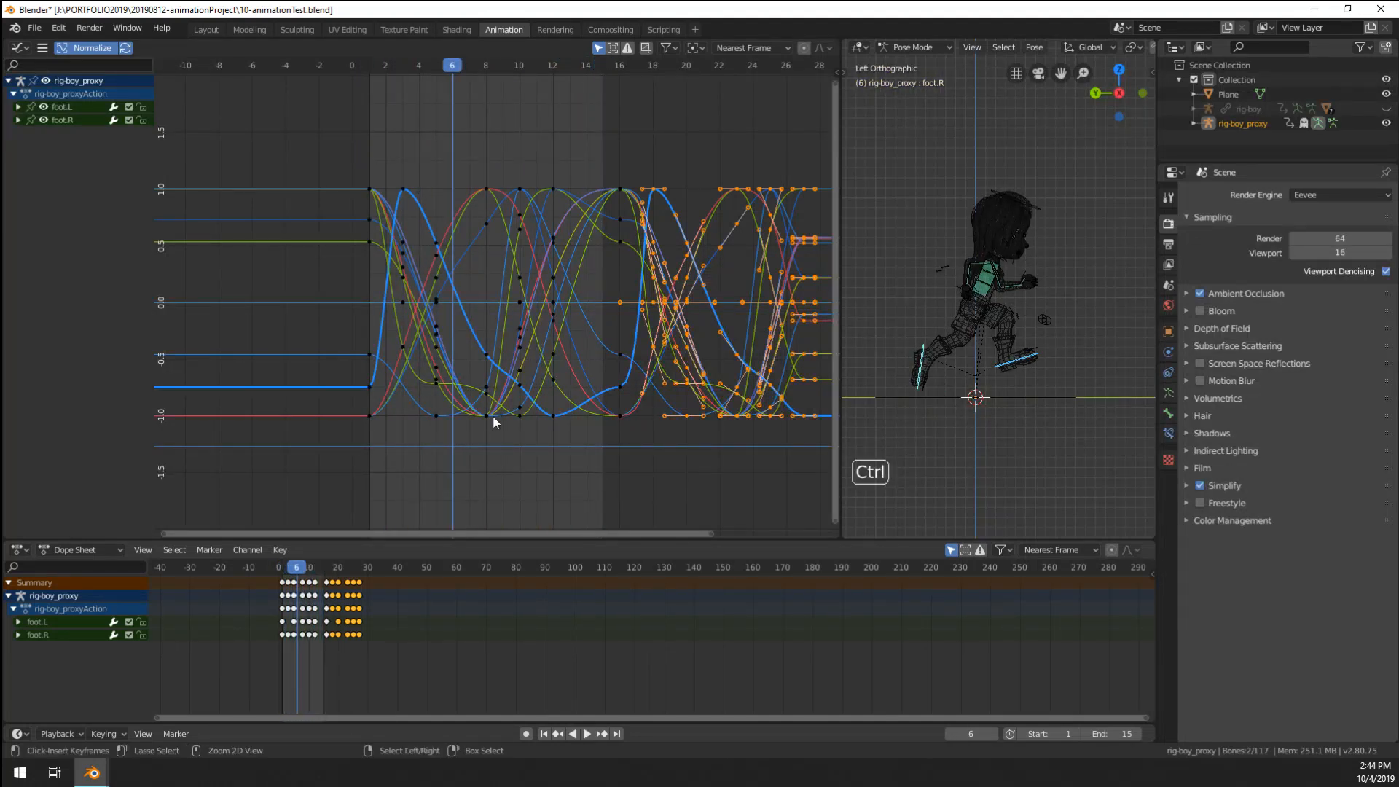
- Undo the pasted keyframes and select all keyframes of both foot bones
key("ctrl+z")
key("ctrl+z")
key("a")
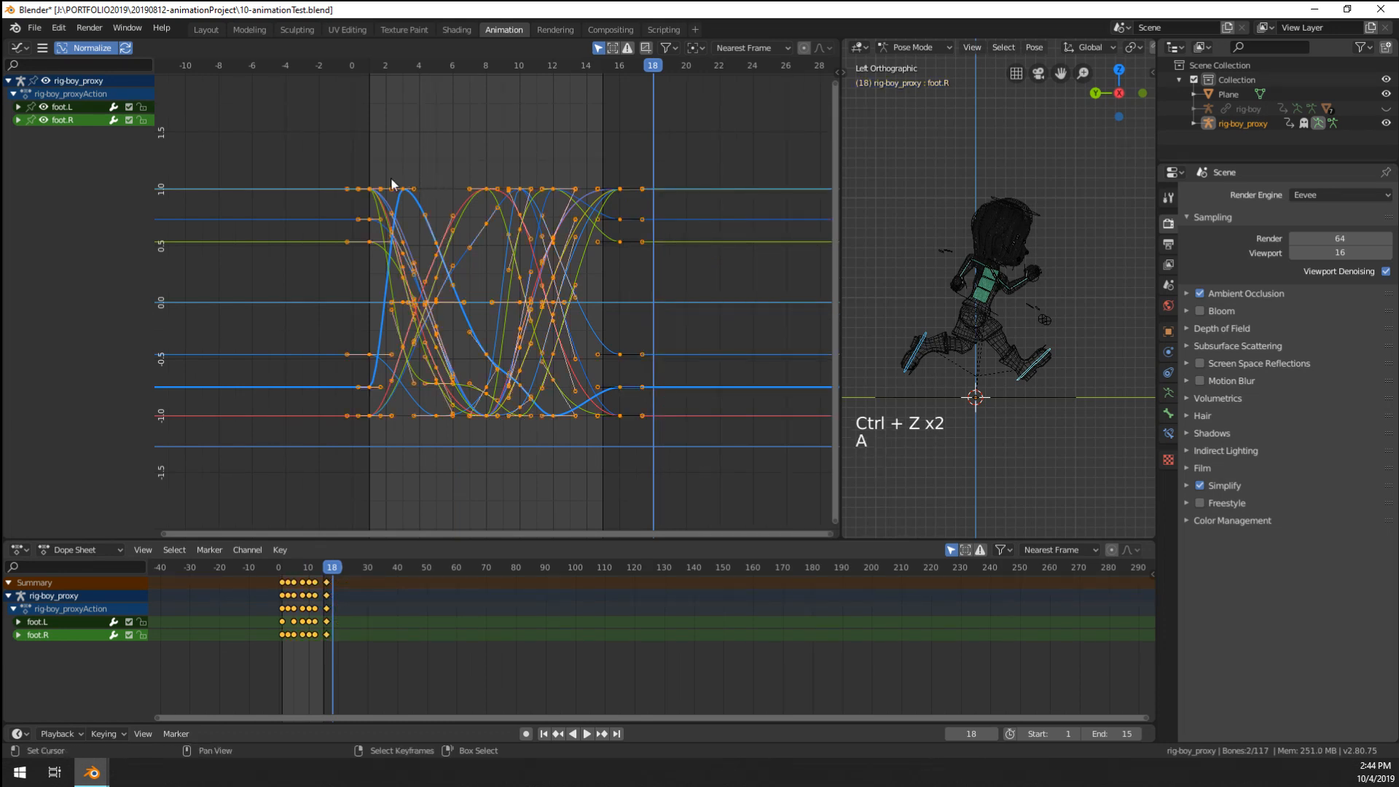
key("a")
key("a")
key("b")
left_click_drag(303, 141, 475, 313)
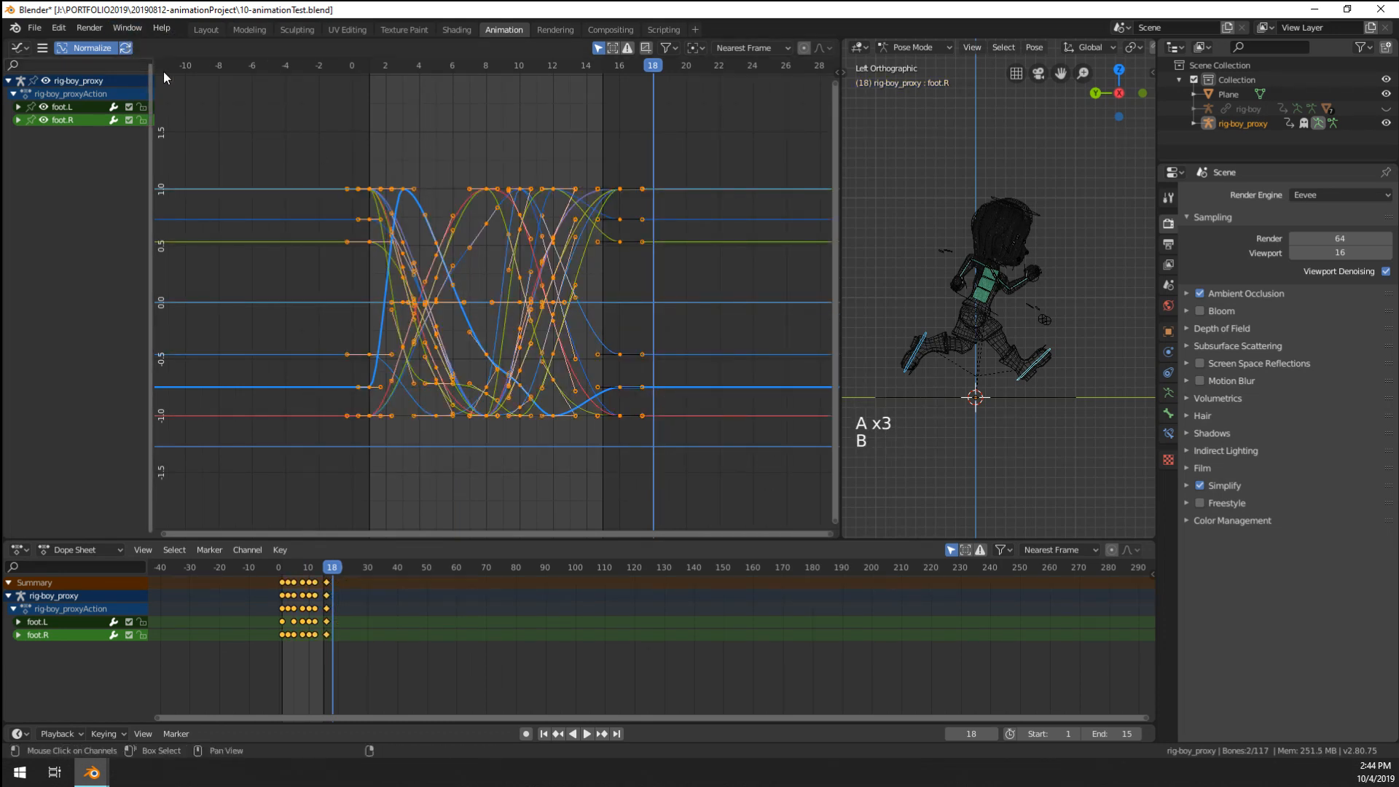
- Try adding a Generator F-Curve modifier to the foot curves, and undo it
left_click(42, 48)
mouse_move(85, 121)
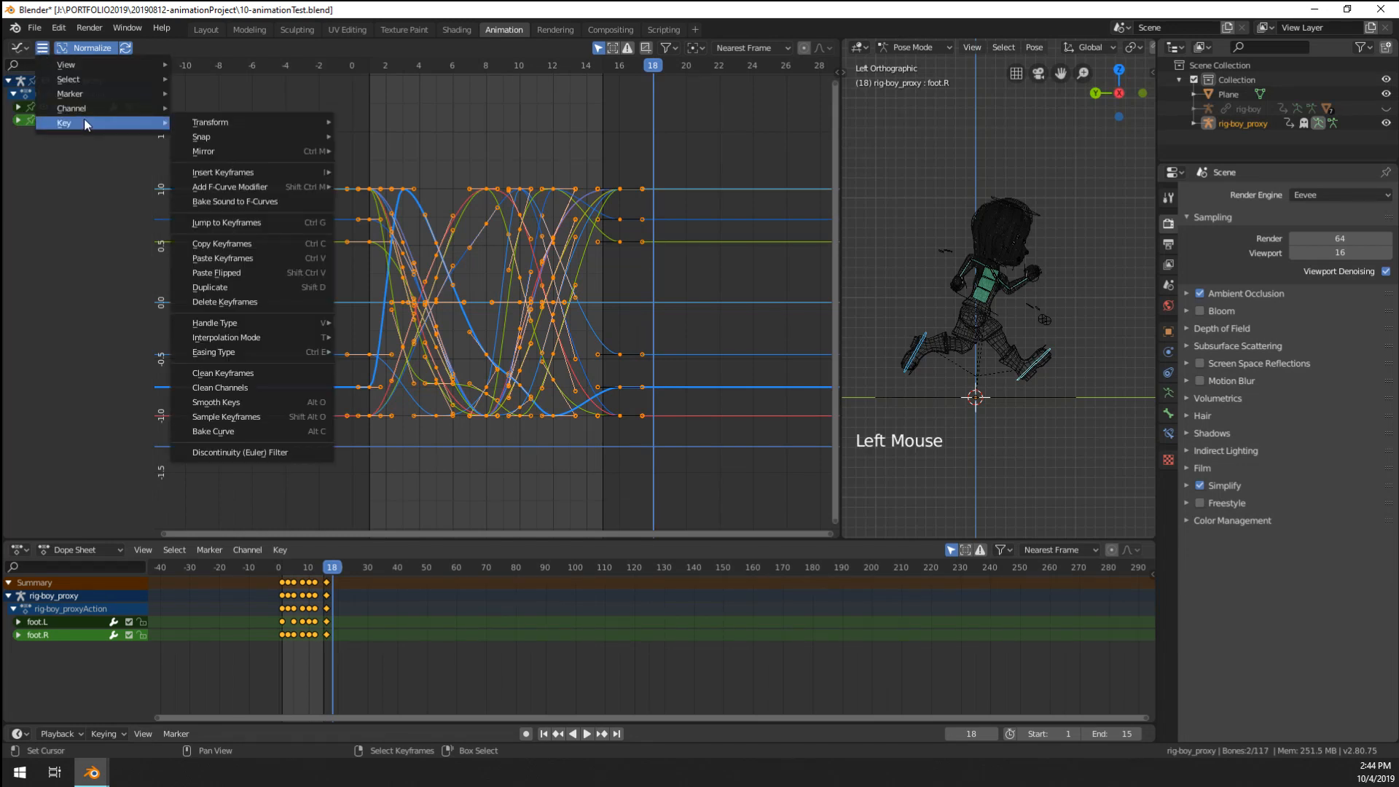
mouse_move(253, 187)
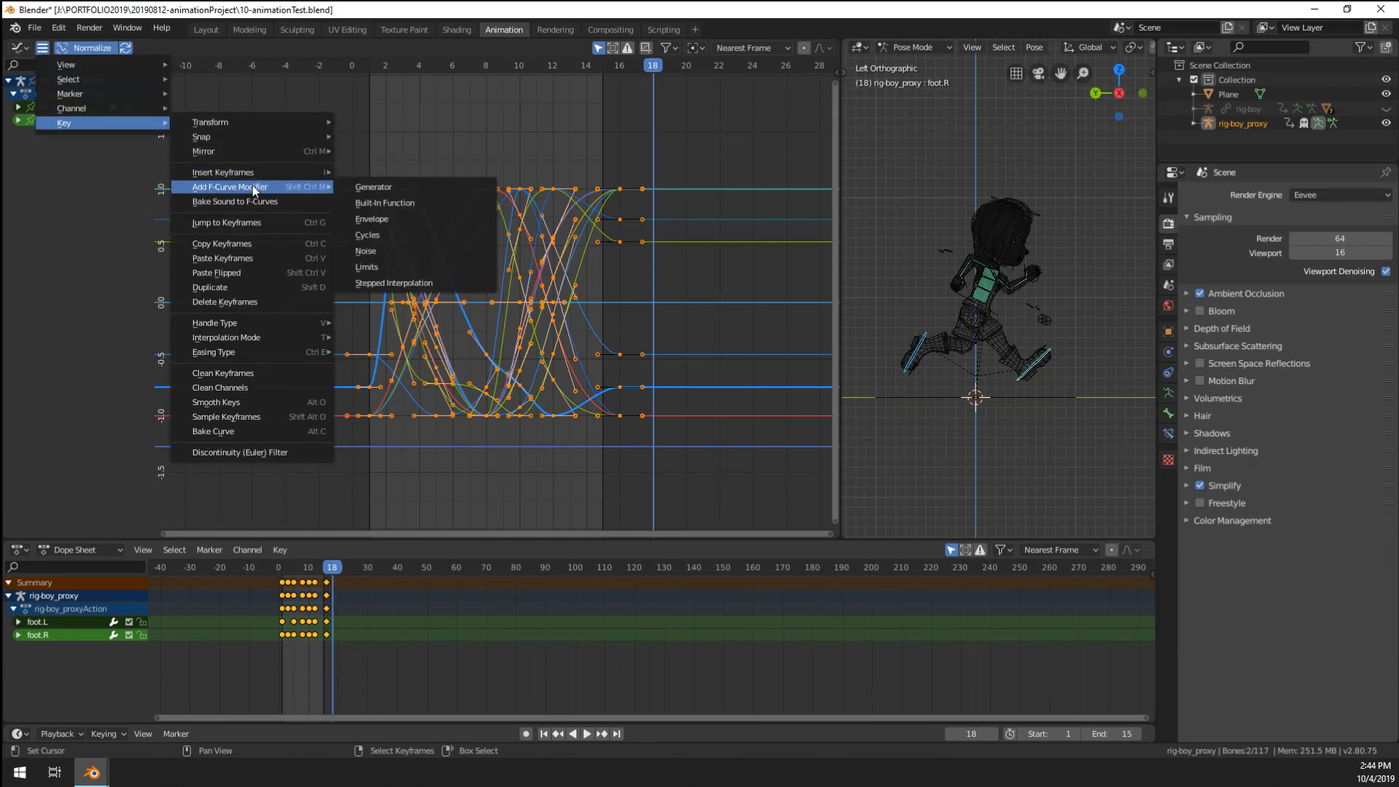
left_click(405, 187)
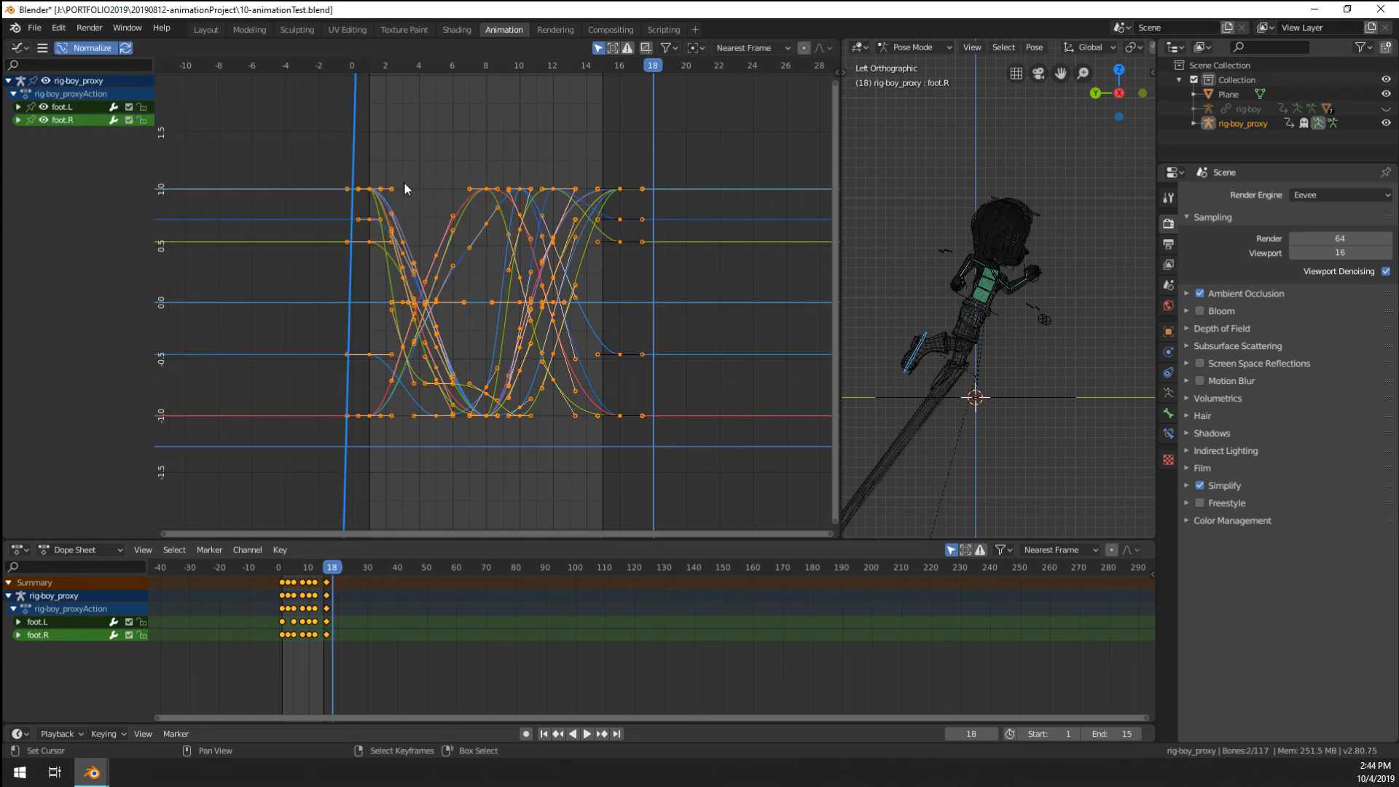
key("ctrl+z")
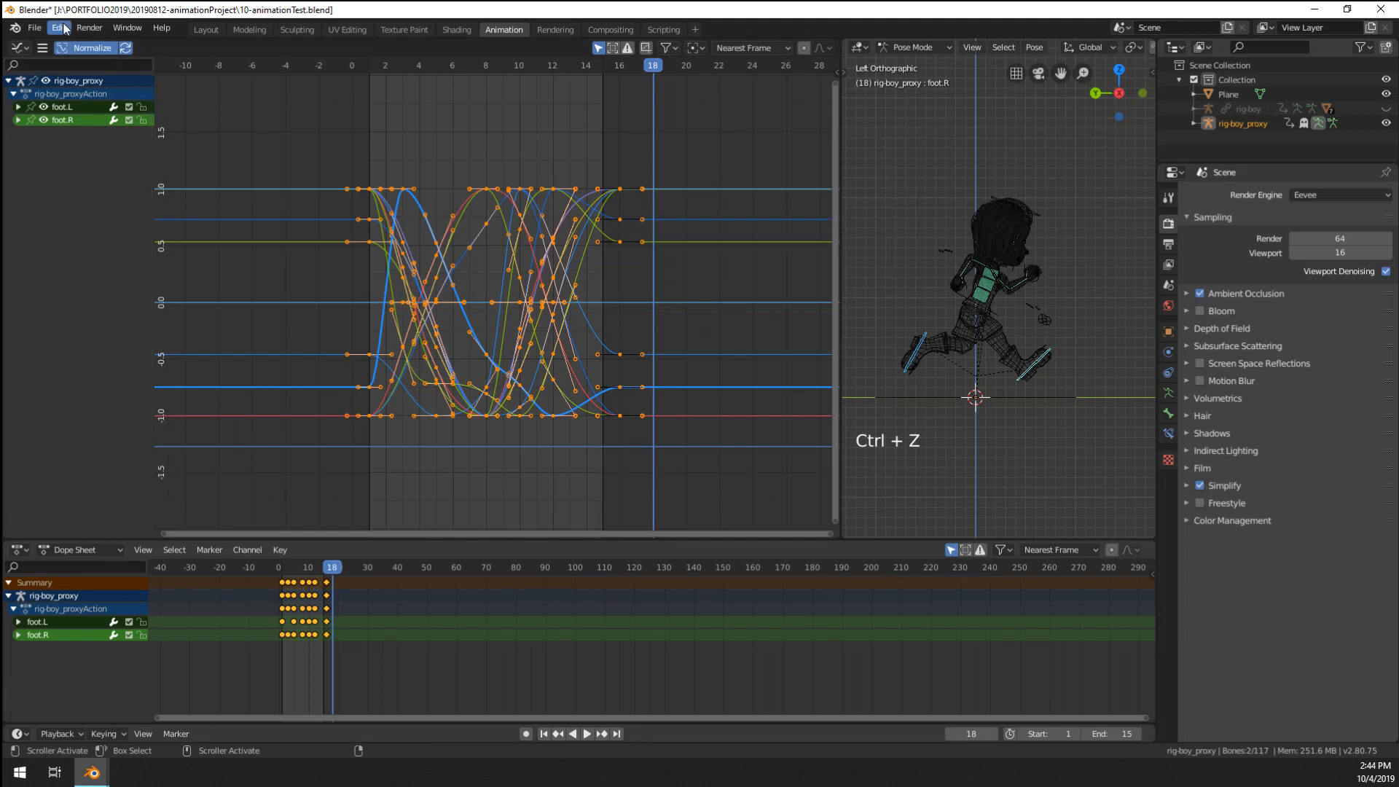
left_click(41, 48)
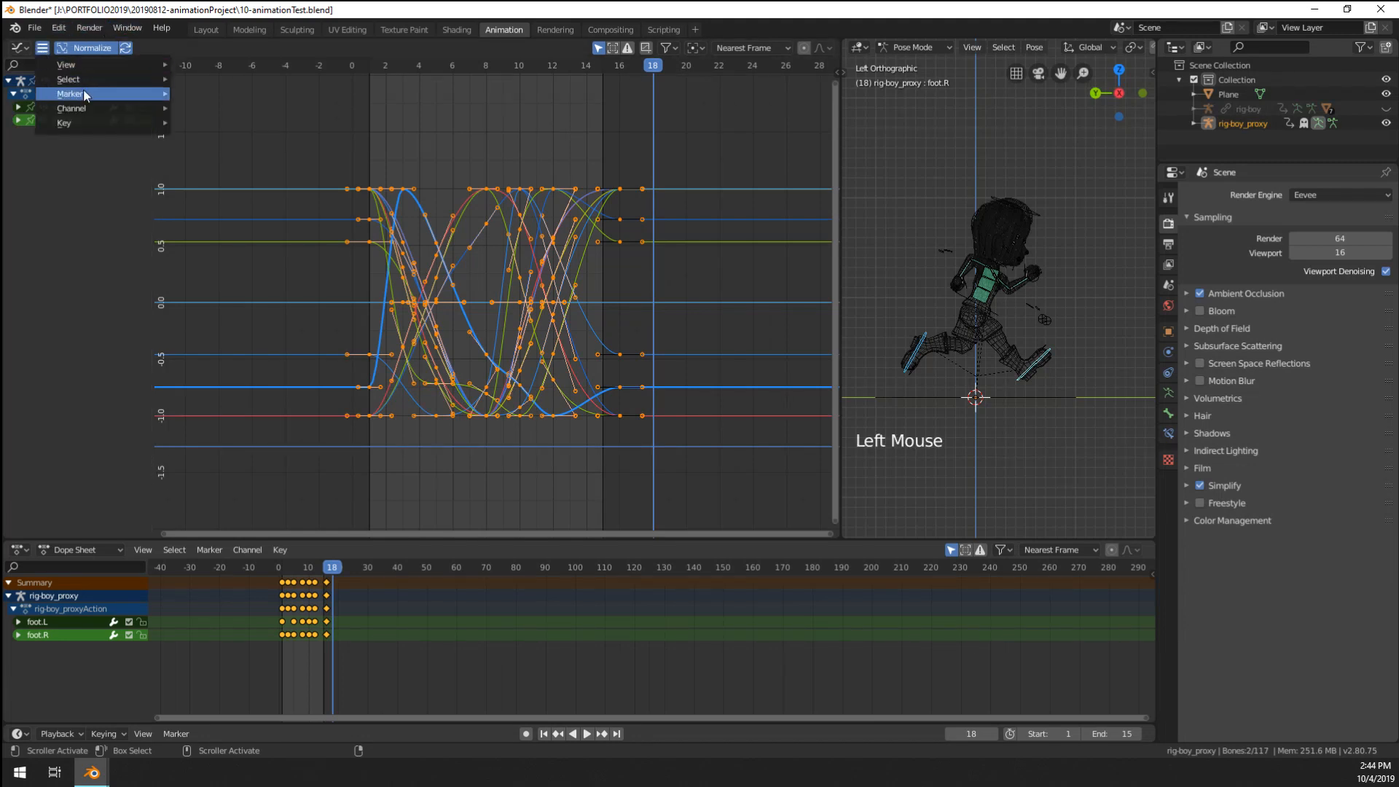
mouse_move(119, 63)
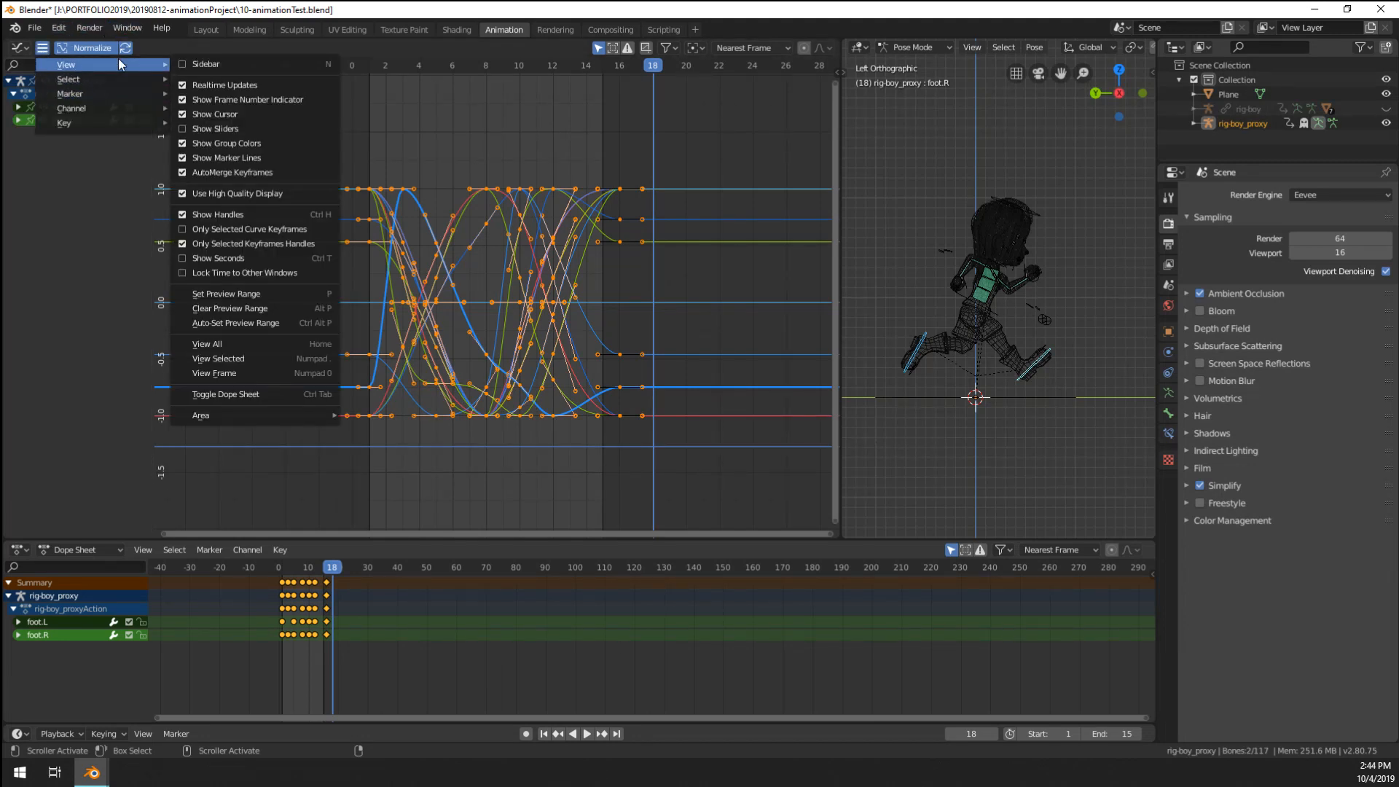
mouse_move(89, 126)
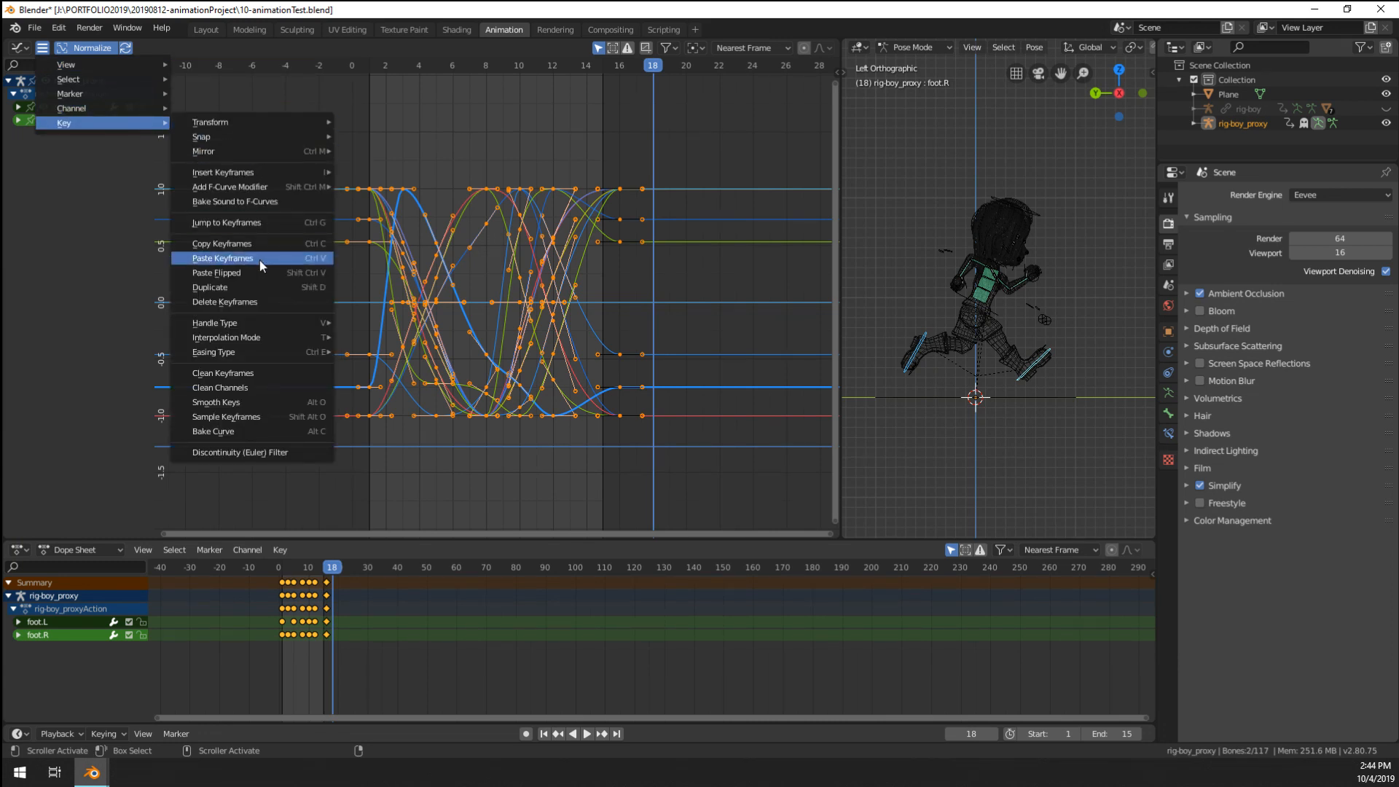
mouse_move(271, 173)
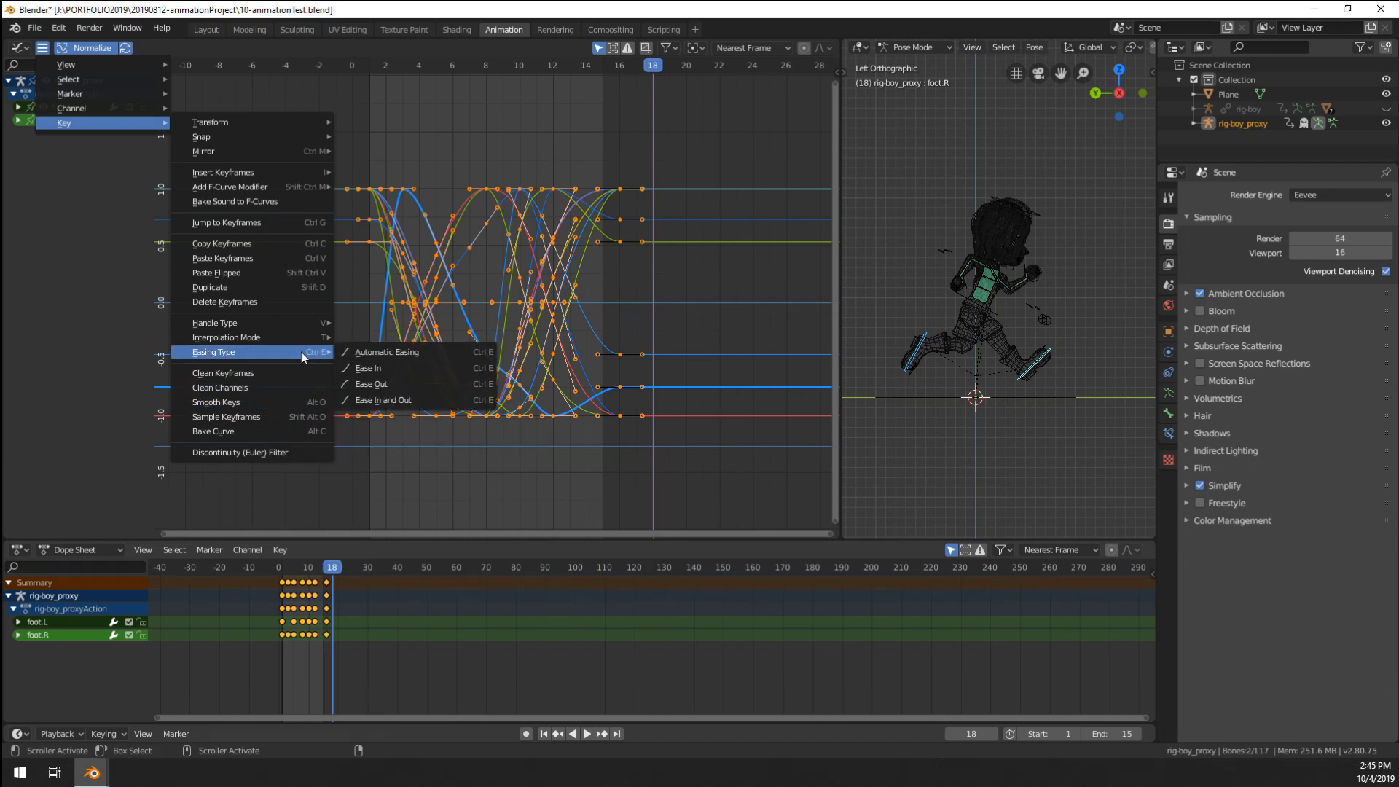
mouse_move(308, 338)
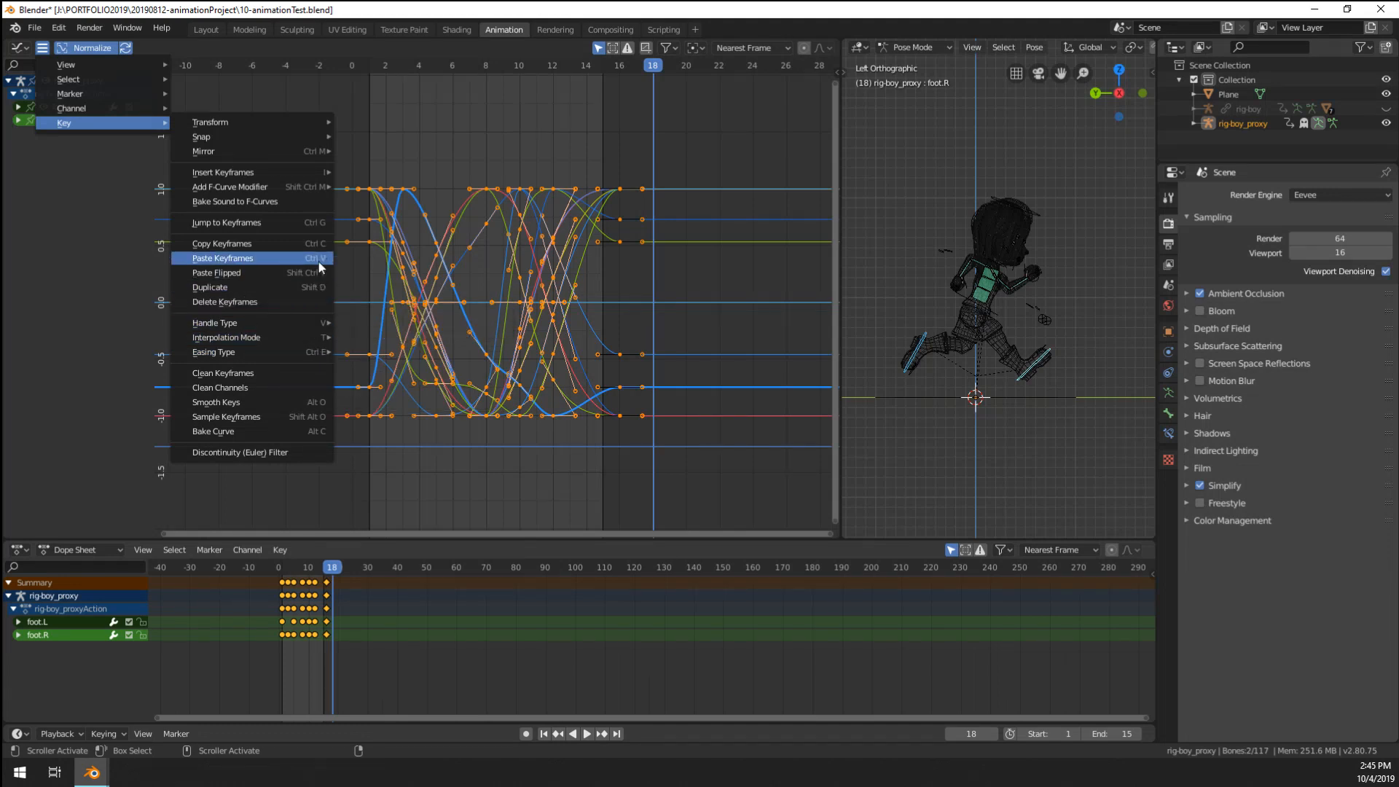
- Copy both feet's keyframes from frame 3 through frame 16 and paste them at frame 18
scroll(653, 300, "down", 5)
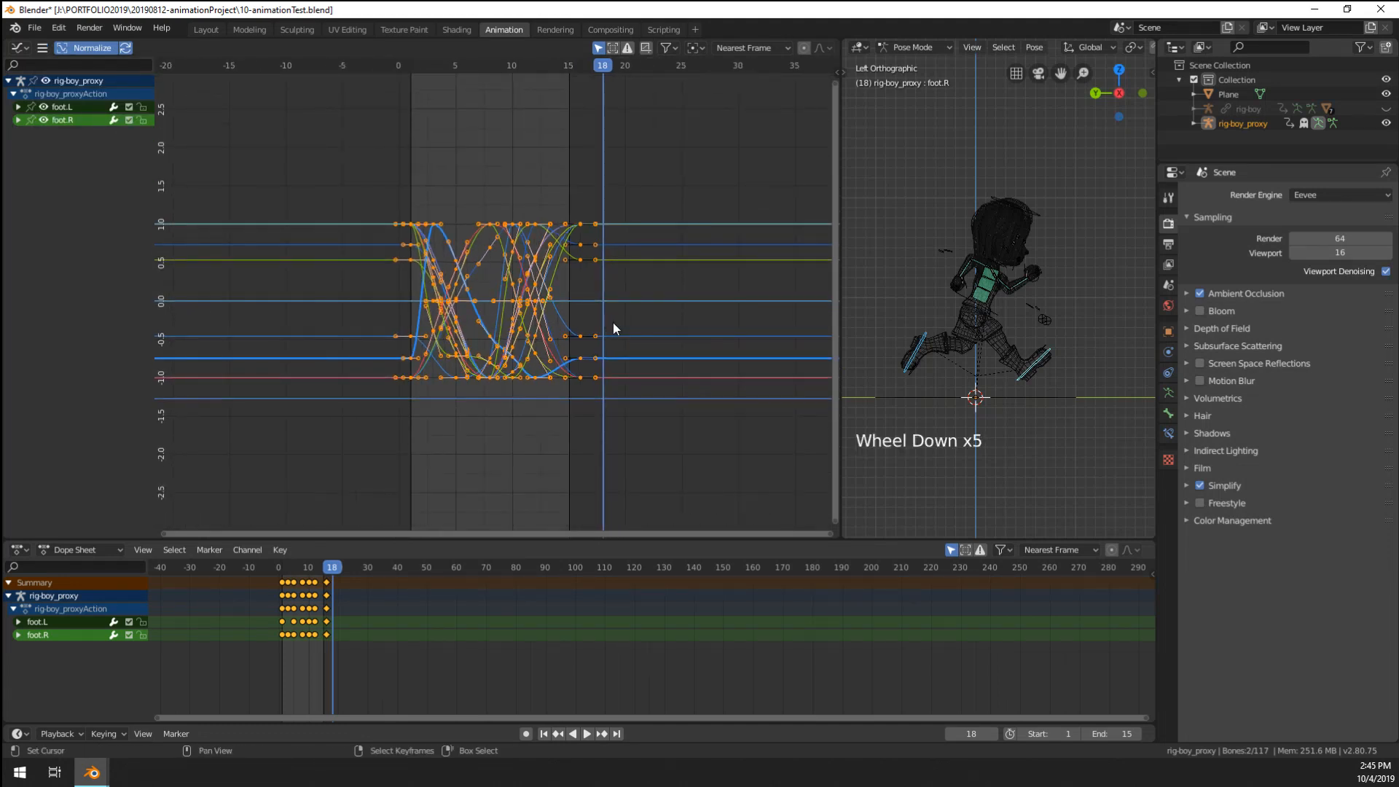
key("a")
key("a")
key("a")
key("a")
key("b")
left_click_drag(422, 190, 566, 409)
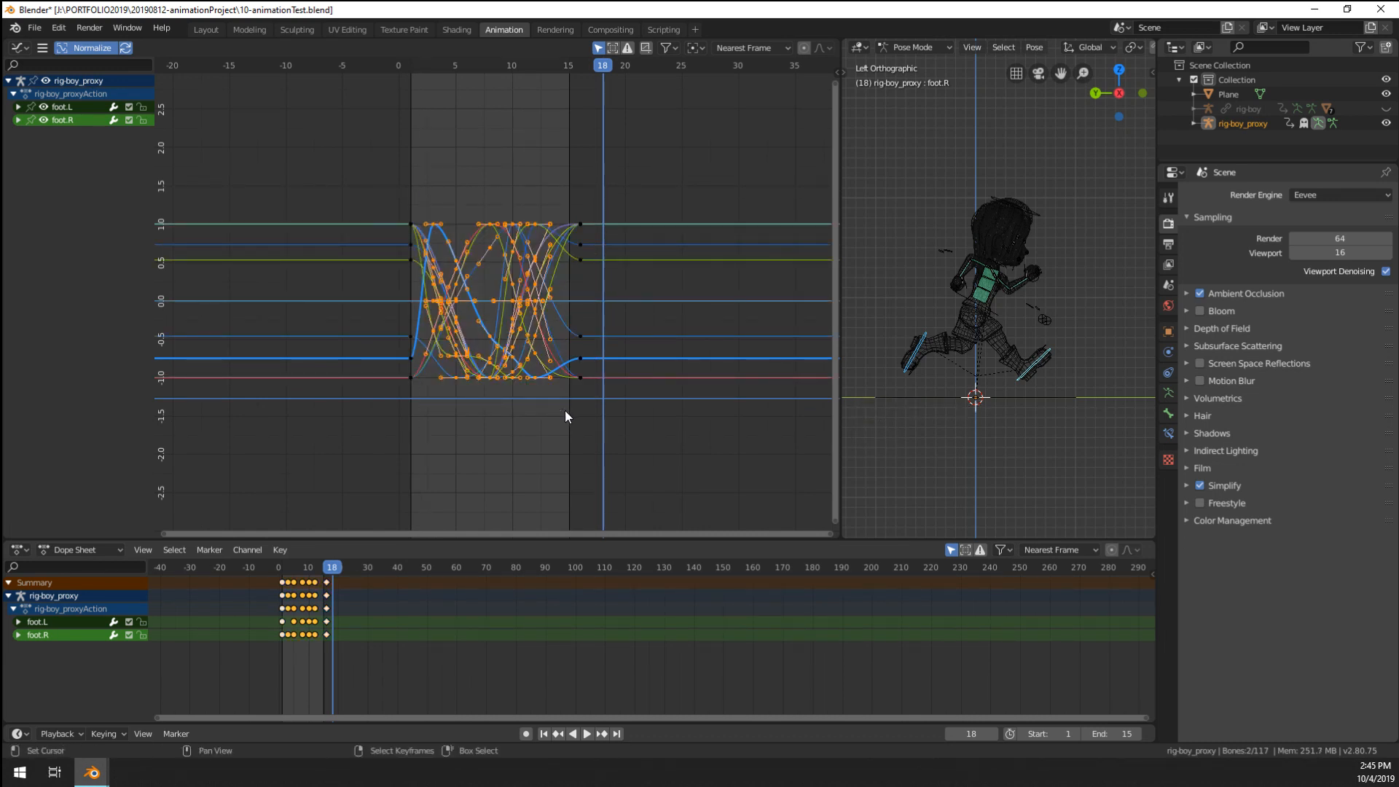
key("b")
left_click_drag(423, 188, 590, 440)
key("ctrl+c")
key("ctrl+v")
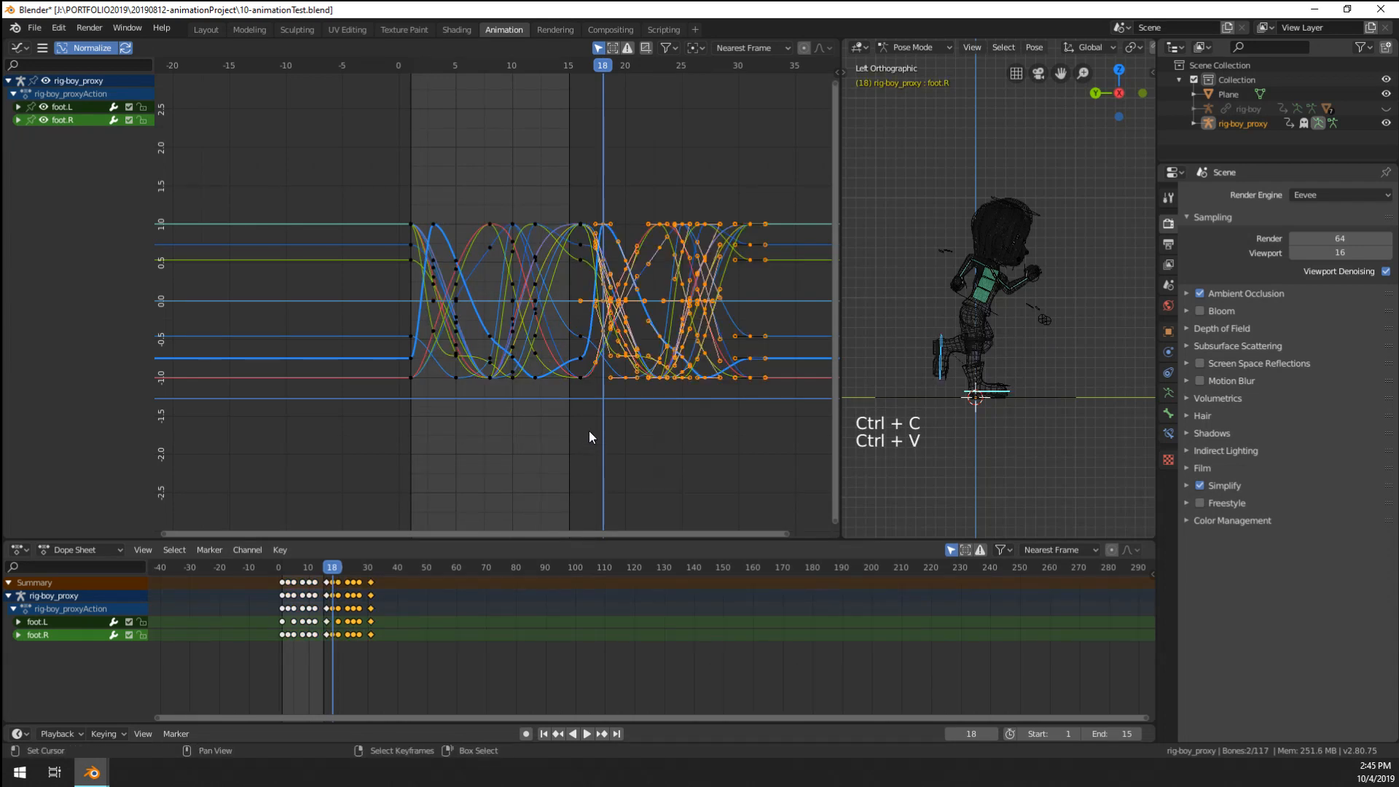
- Copy the foot keyframes from frame 3 through frame 12 and move the current frame to 0
scroll(495, 232, "up", 2)
scroll(500, 237, "down", 3)
key("a")
key("a")
key("a")
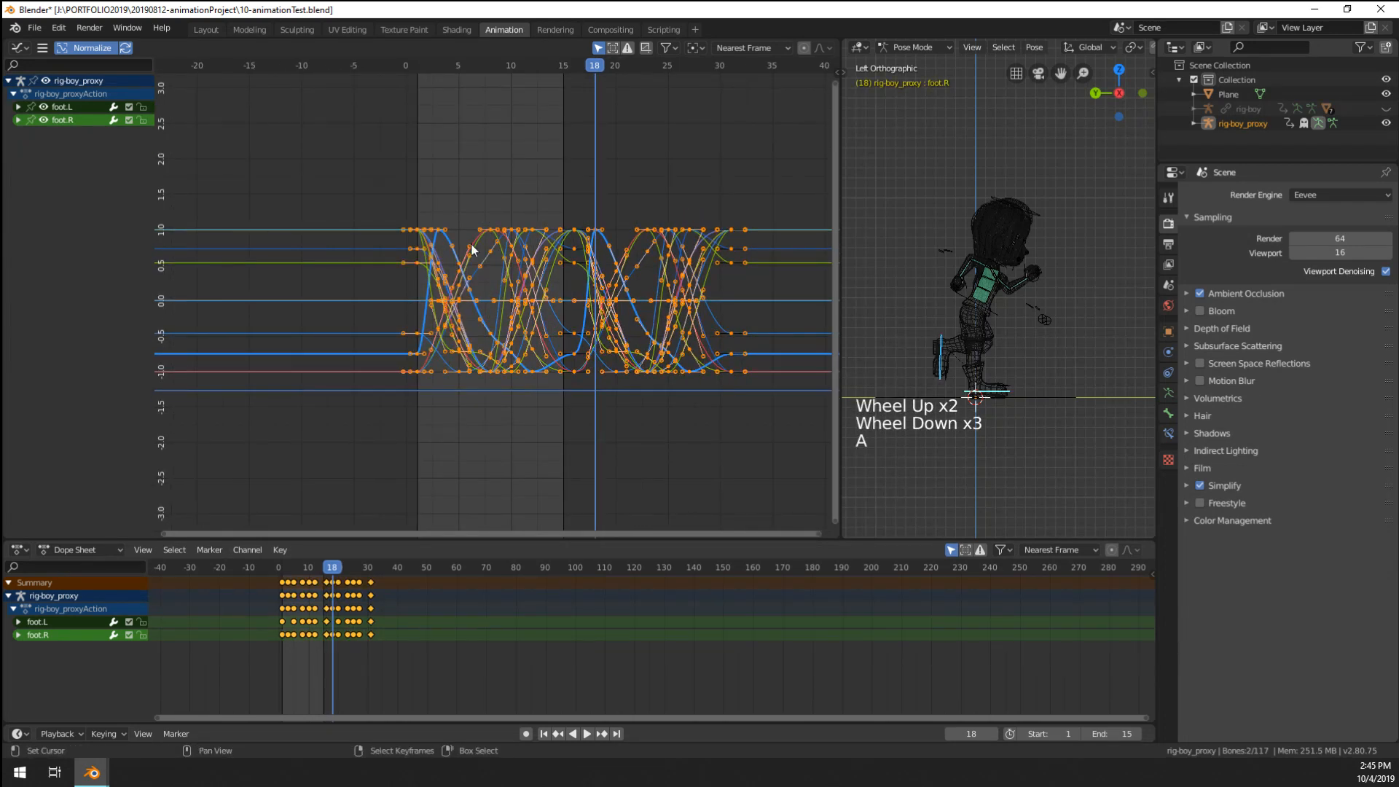
key("b")
left_click_drag(436, 193, 560, 381)
key("ctrl+c")
left_click_drag(347, 380, 309, 382)
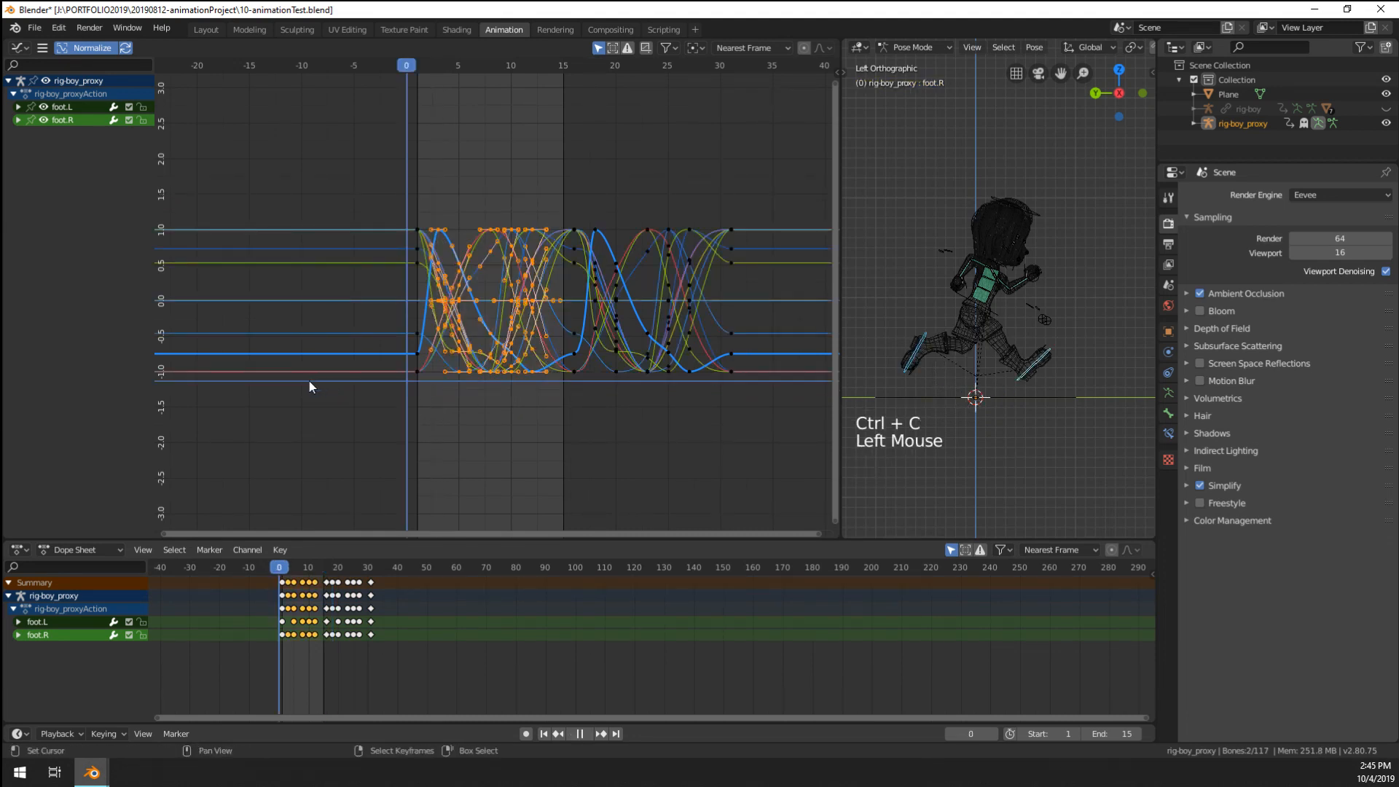
left_click(239, 360)
left_click(232, 379)
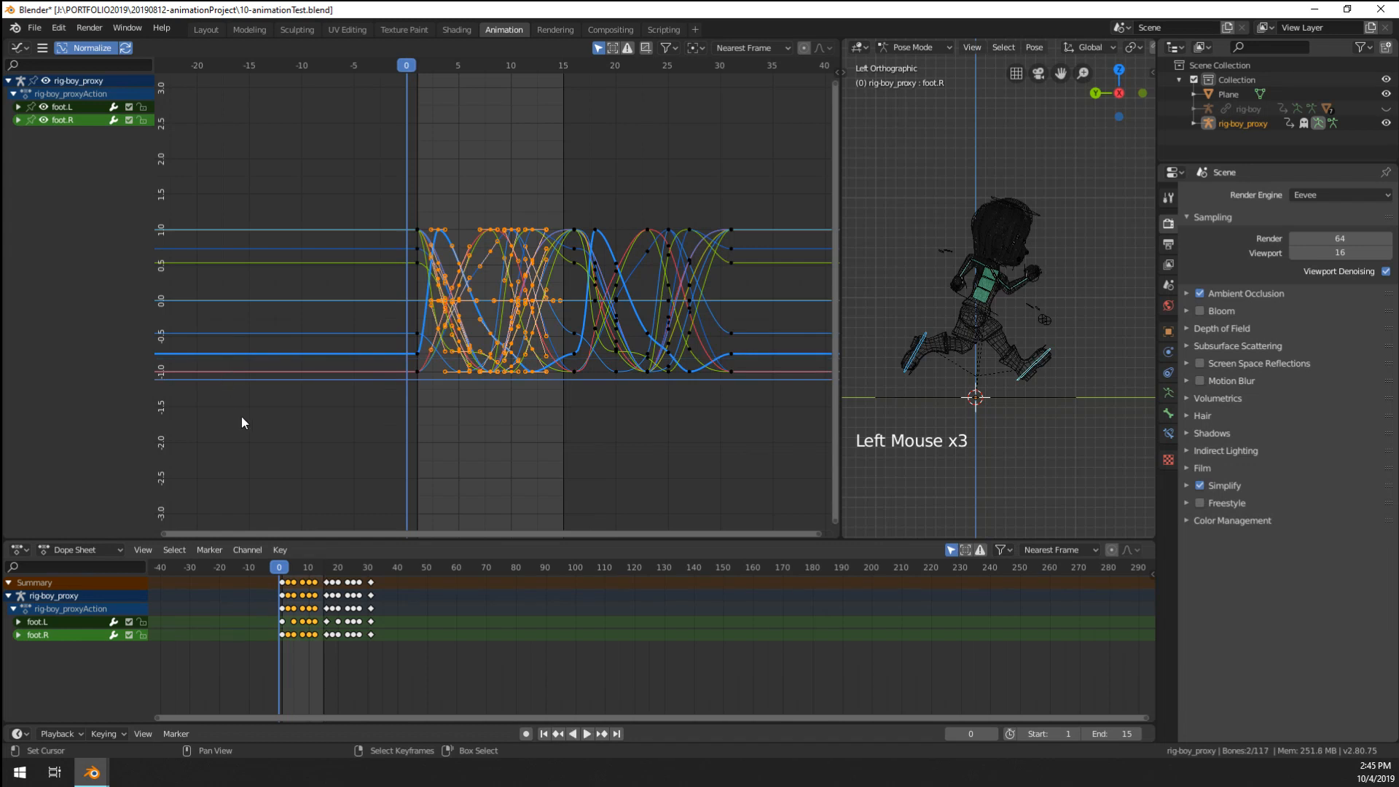
left_click(243, 418)
left_click(343, 433)
- Copy the foot keyframes at frame 12, paste them at frame 0 and move them along X to frame -4
scroll(466, 357, "up", 5)
key("a")
key("a")
key("a")
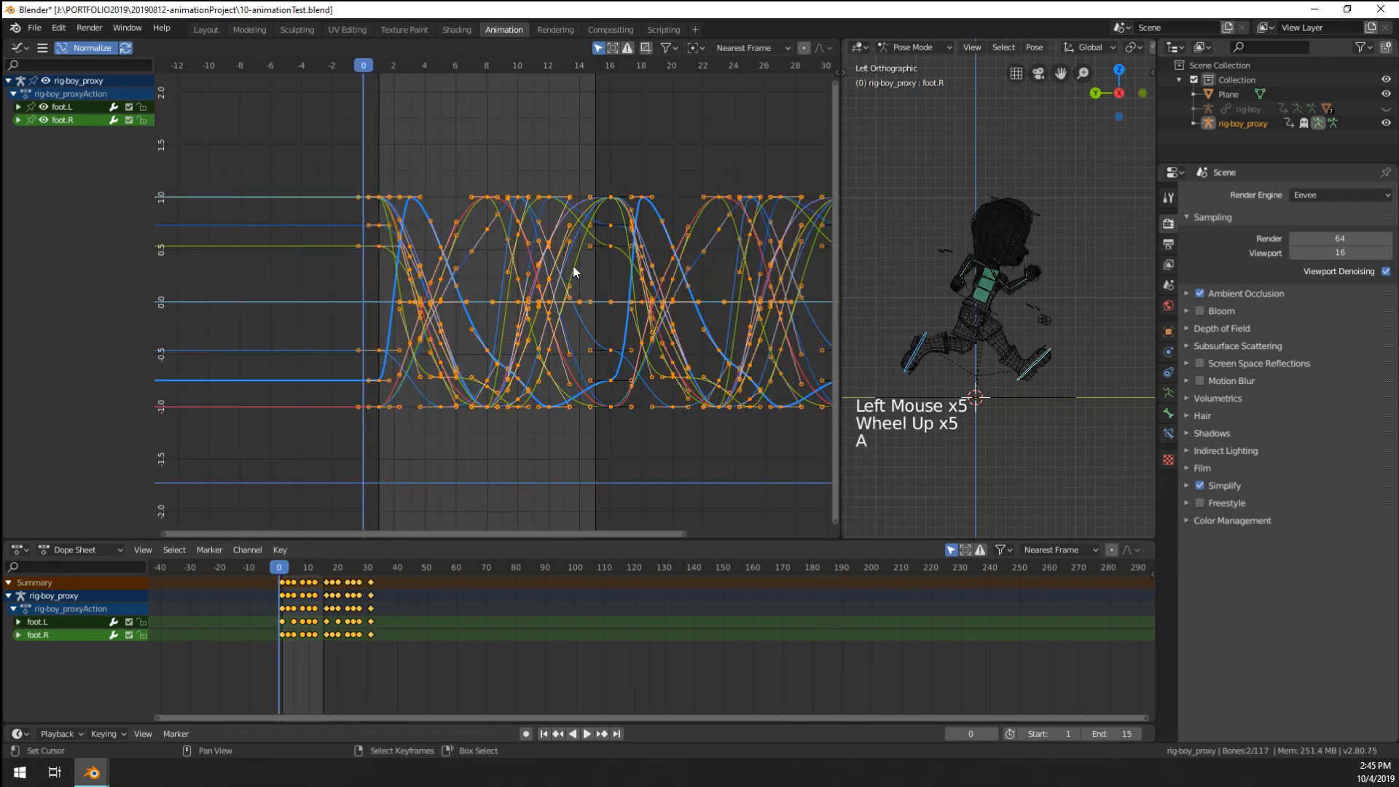
key("b")
left_click_drag(560, 170, 535, 457)
key("ctrl+c")
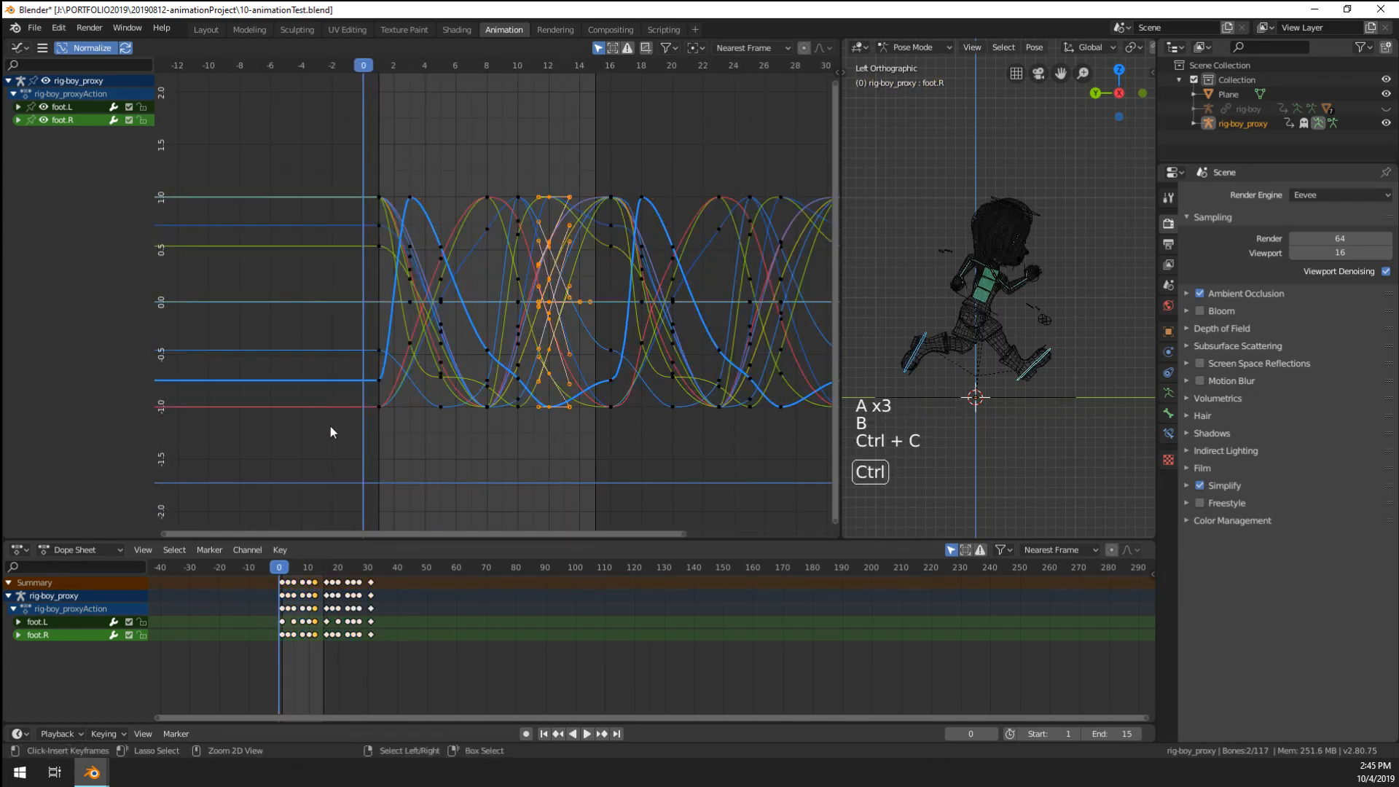
key("ctrl+v")
key("g")
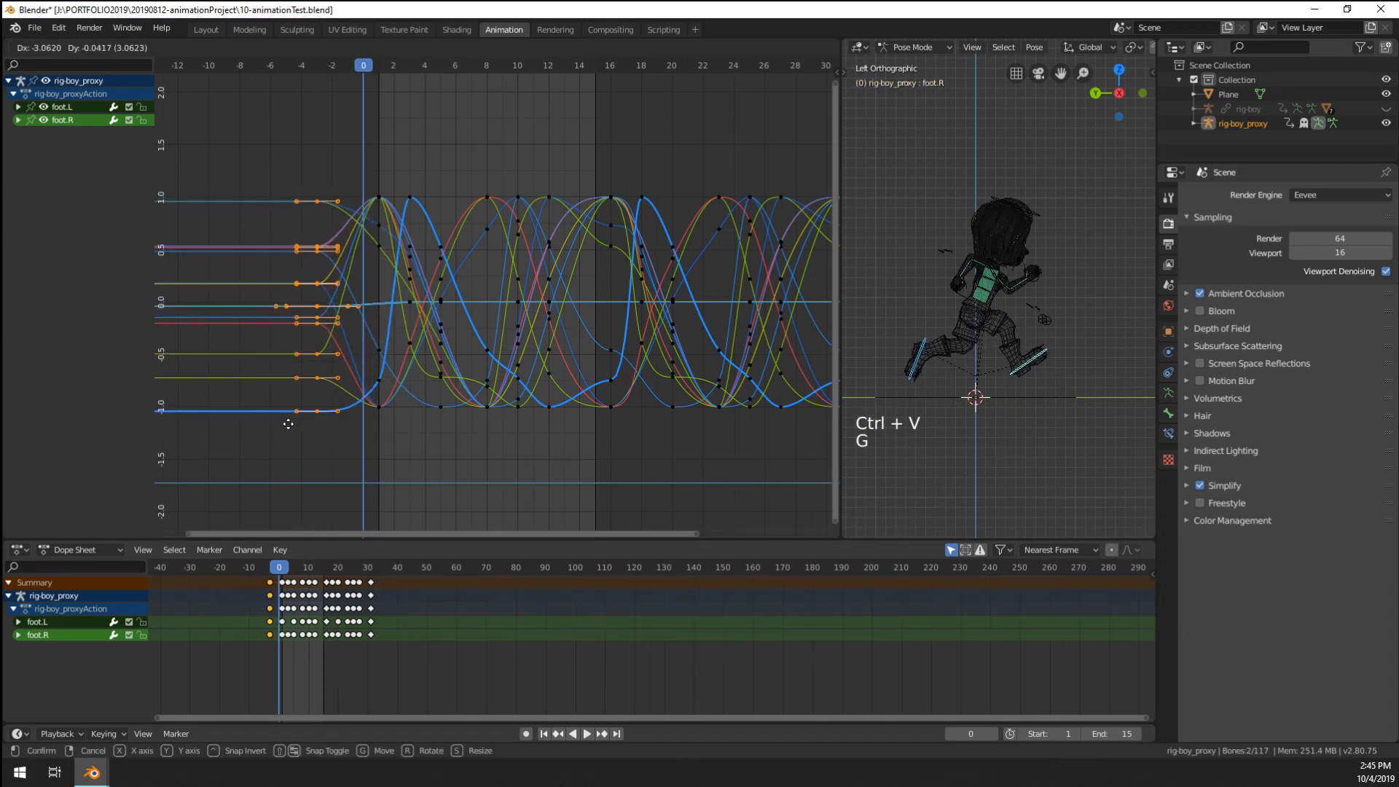
key("x")
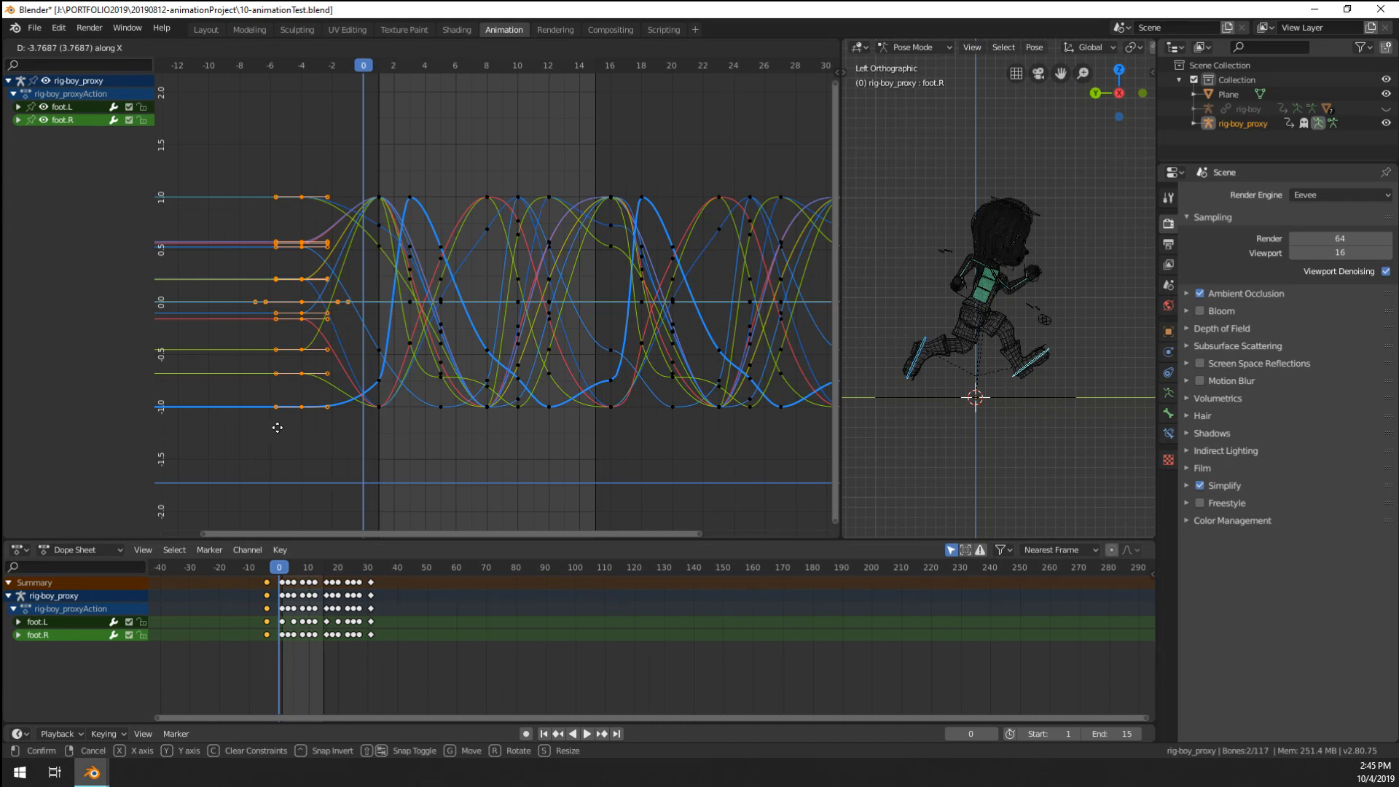
mouse_move(290, 428)
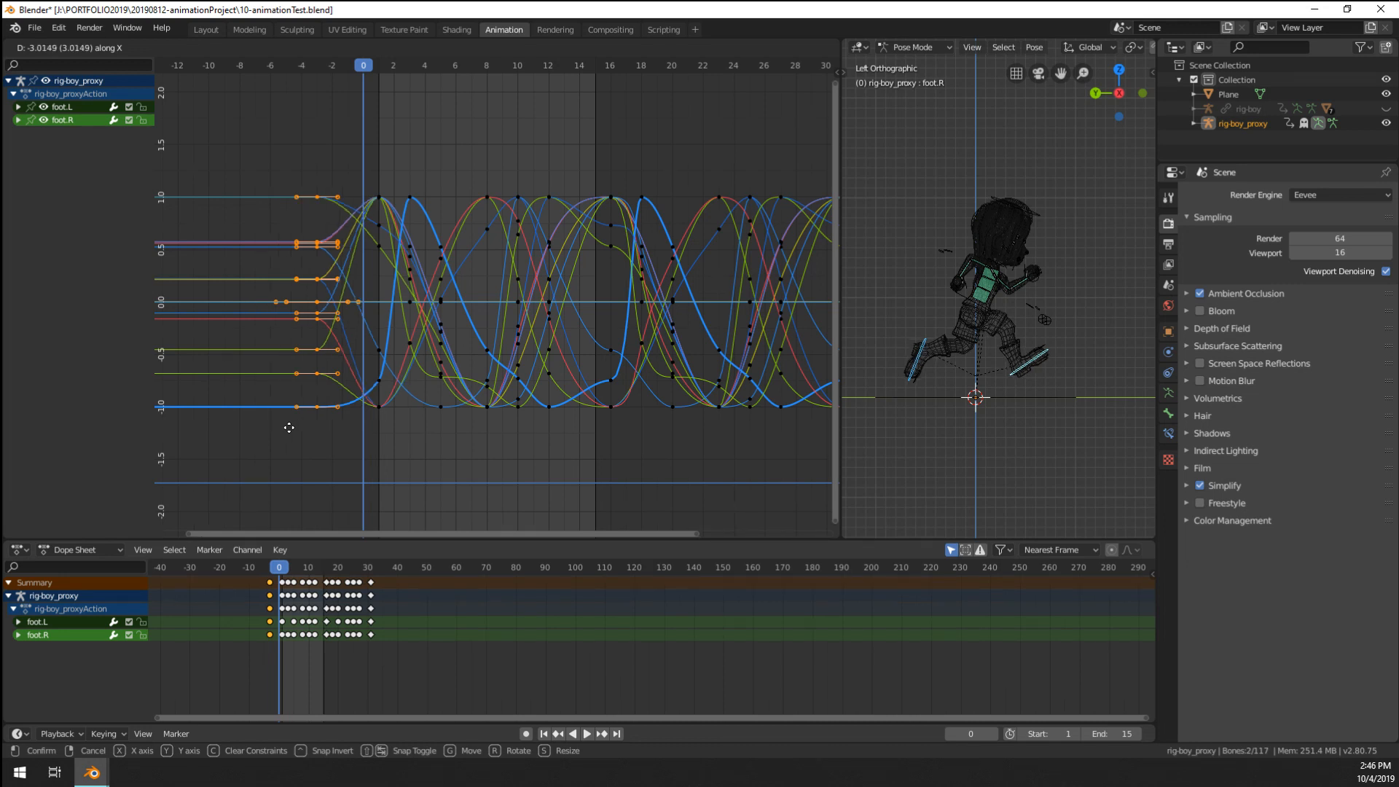
left_click(279, 419)
- Play the run cycle with all bones selected and the viewport overlays hidden
key("space")
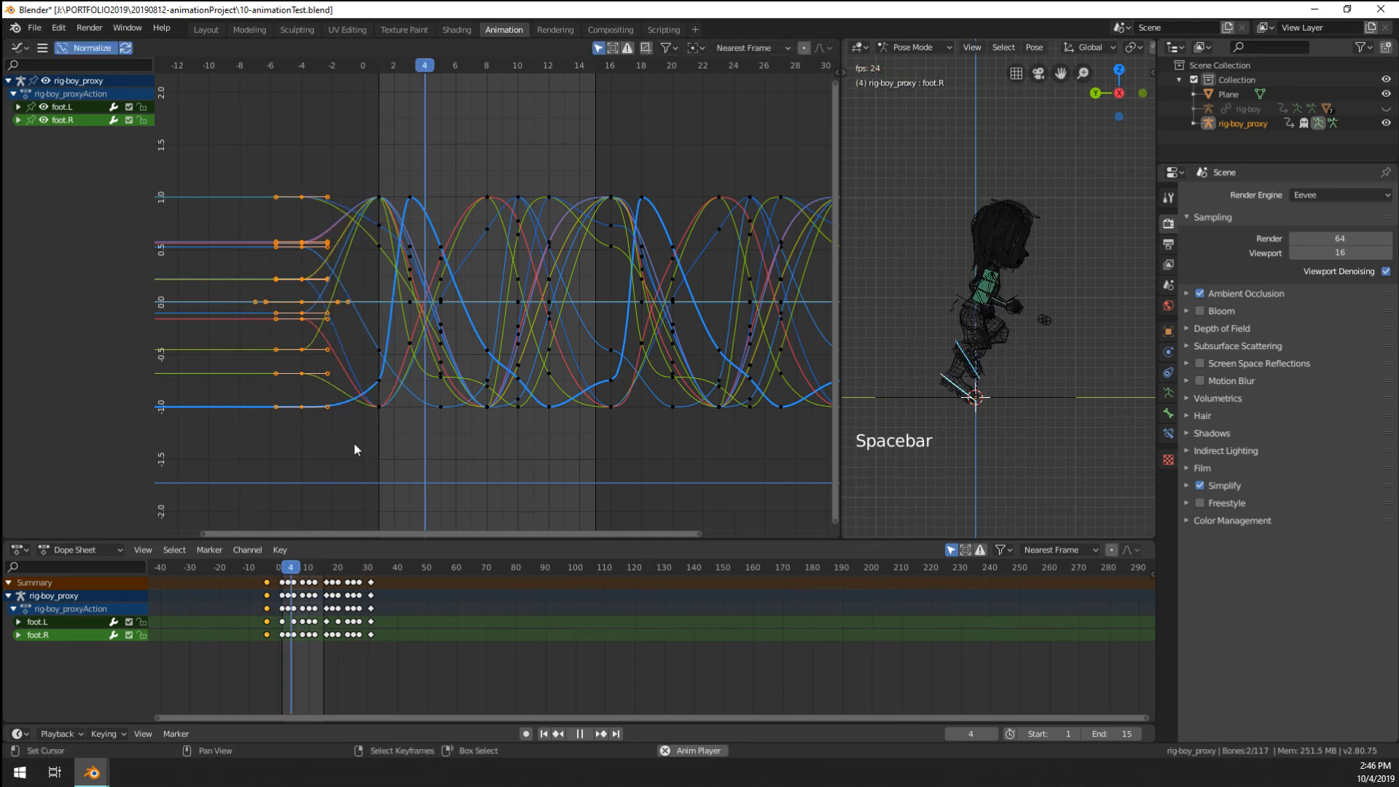
key("a")
key("a")
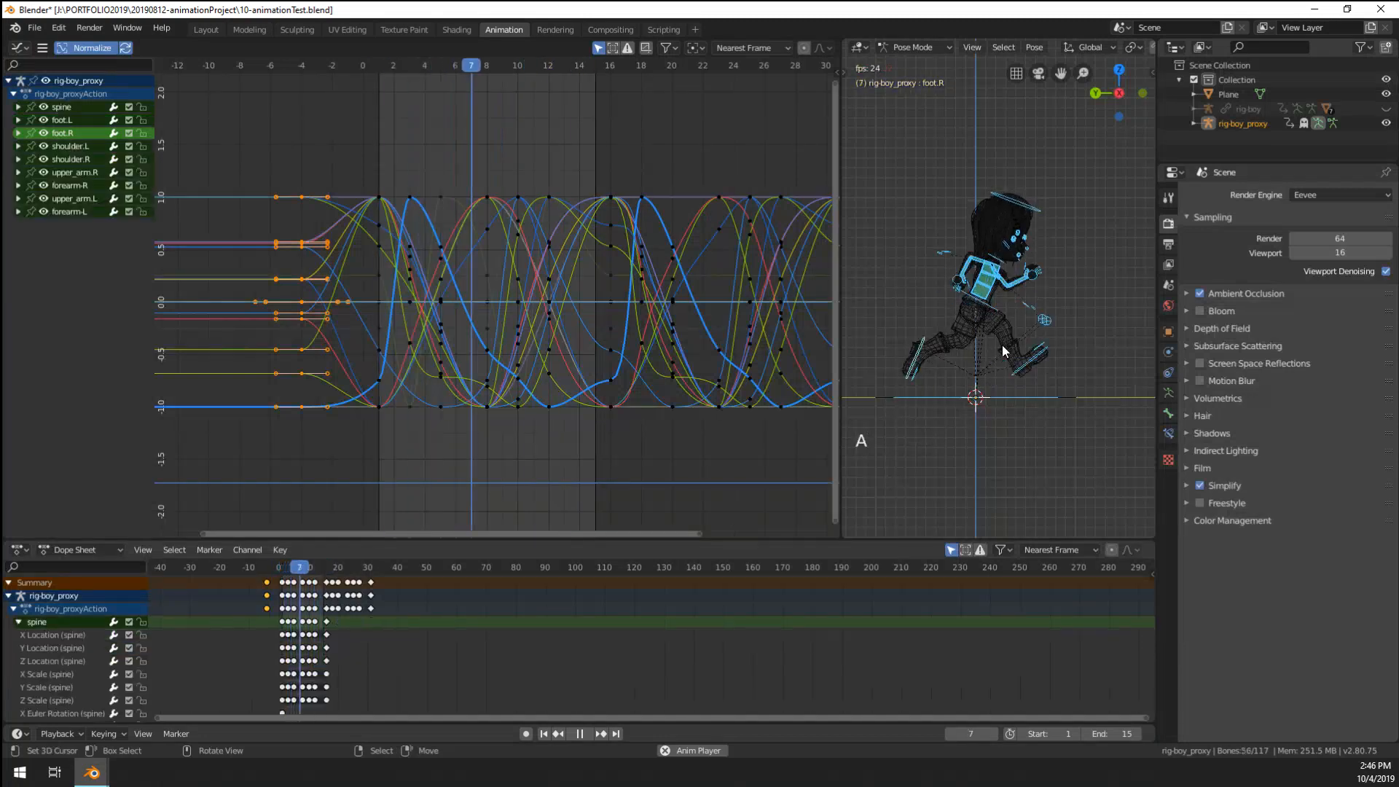
scroll(1082, 48, "down", 8)
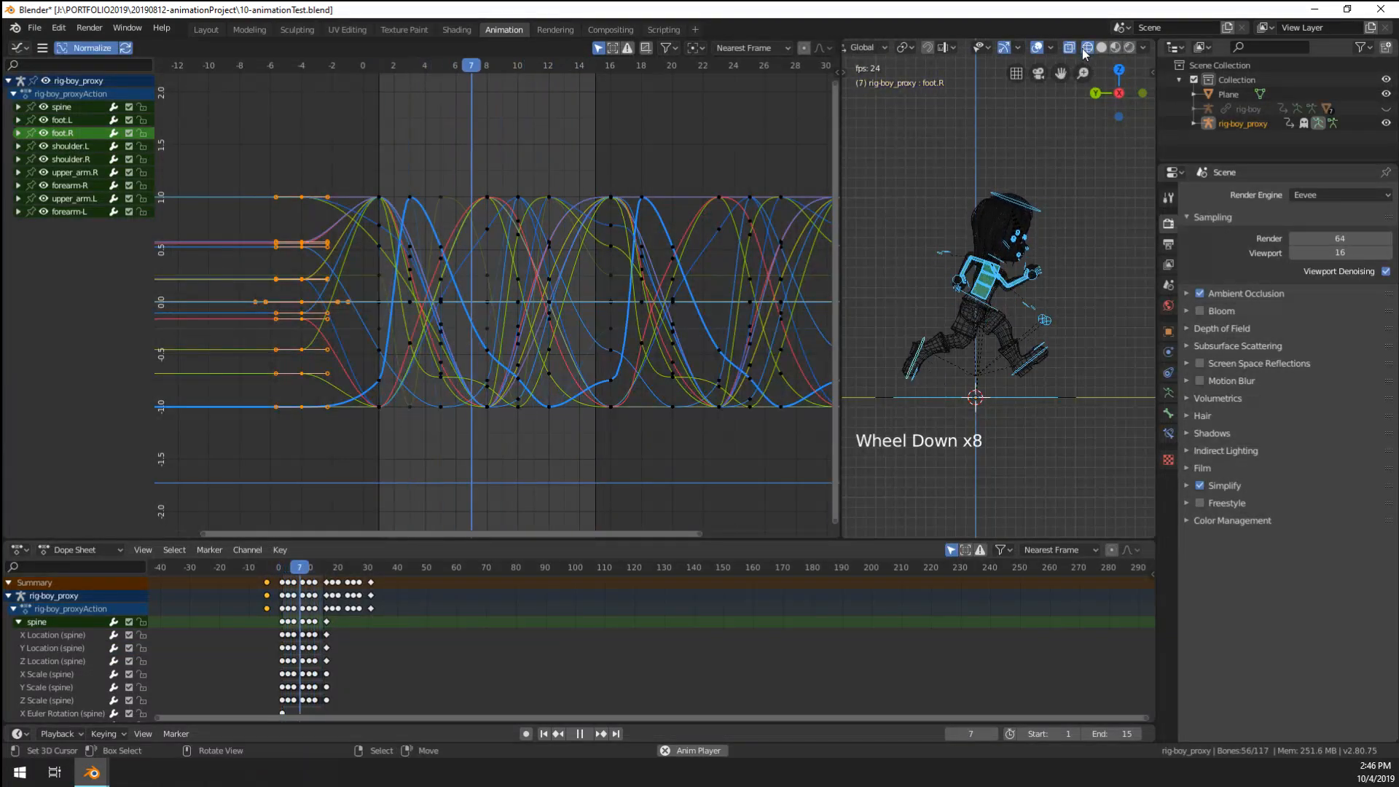
left_click(1037, 48)
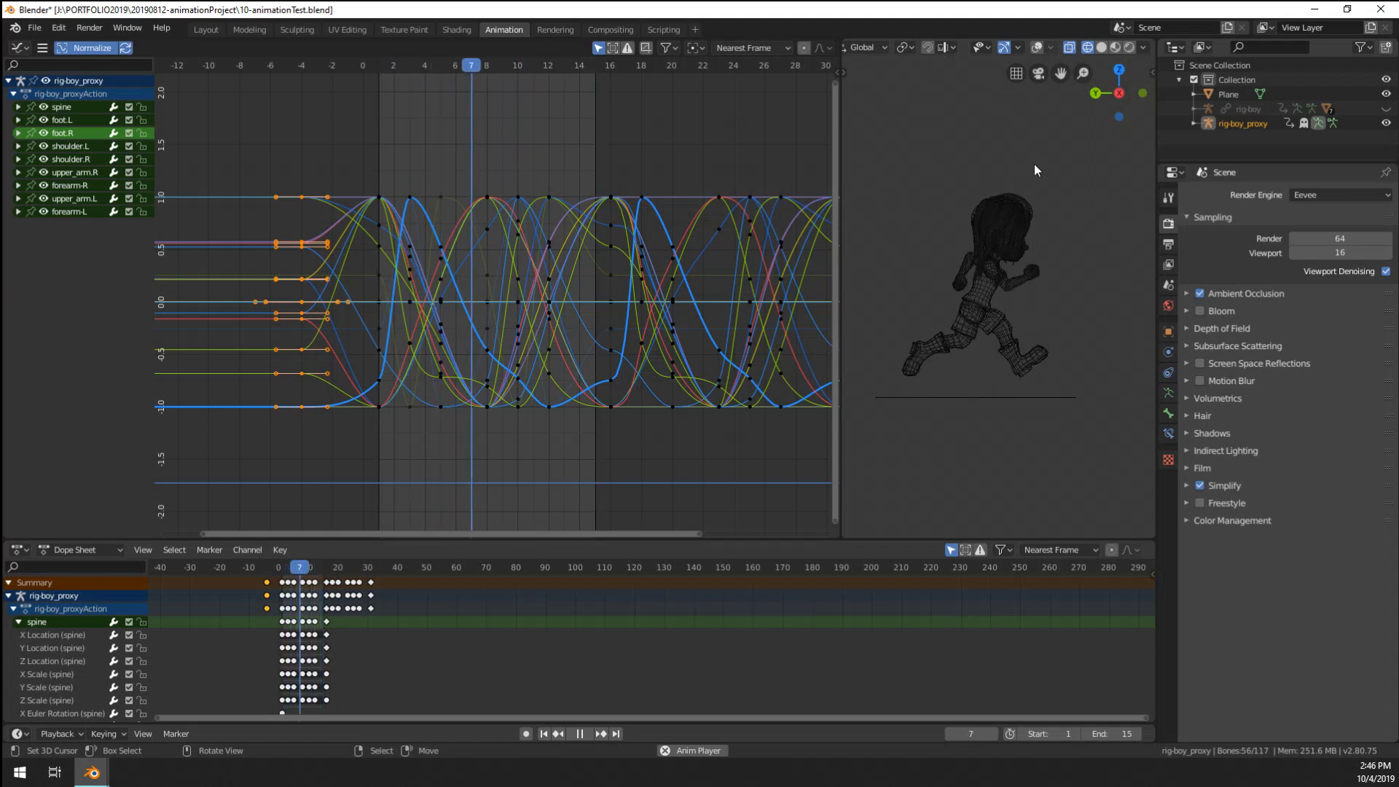
key("space")
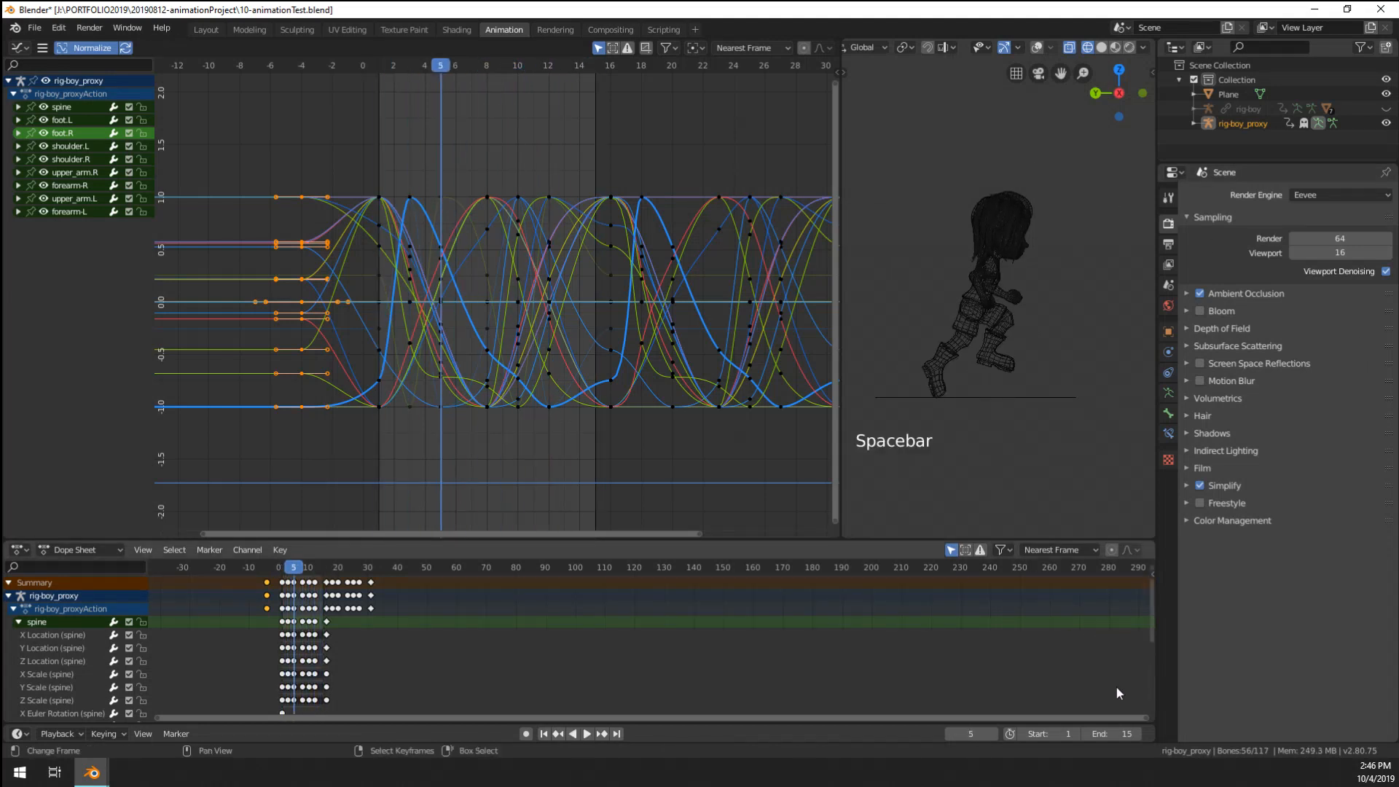
- Try playing the animation with the end frame set to 30, and restore the end frame to 15
double_click(1113, 732)
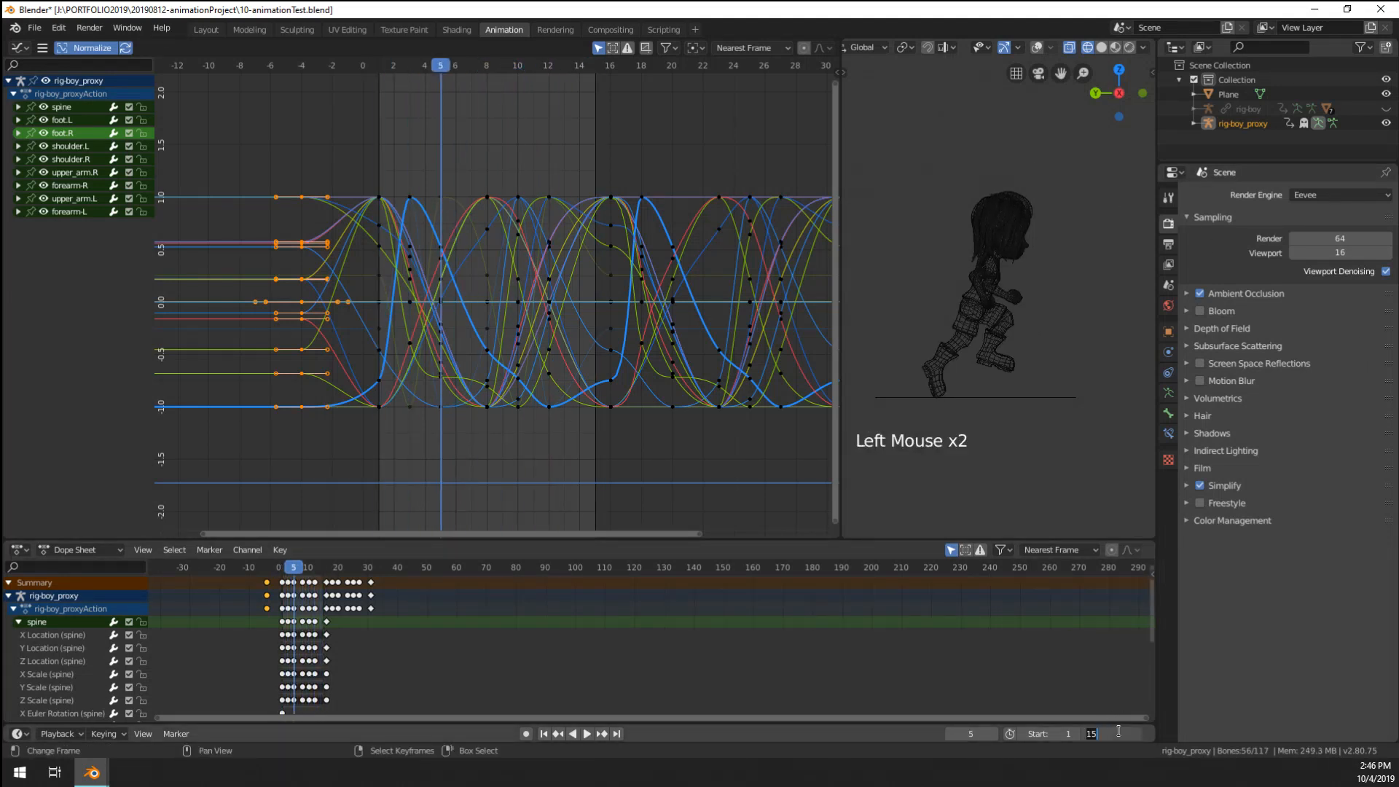
type("30")
key("Return")
key("space")
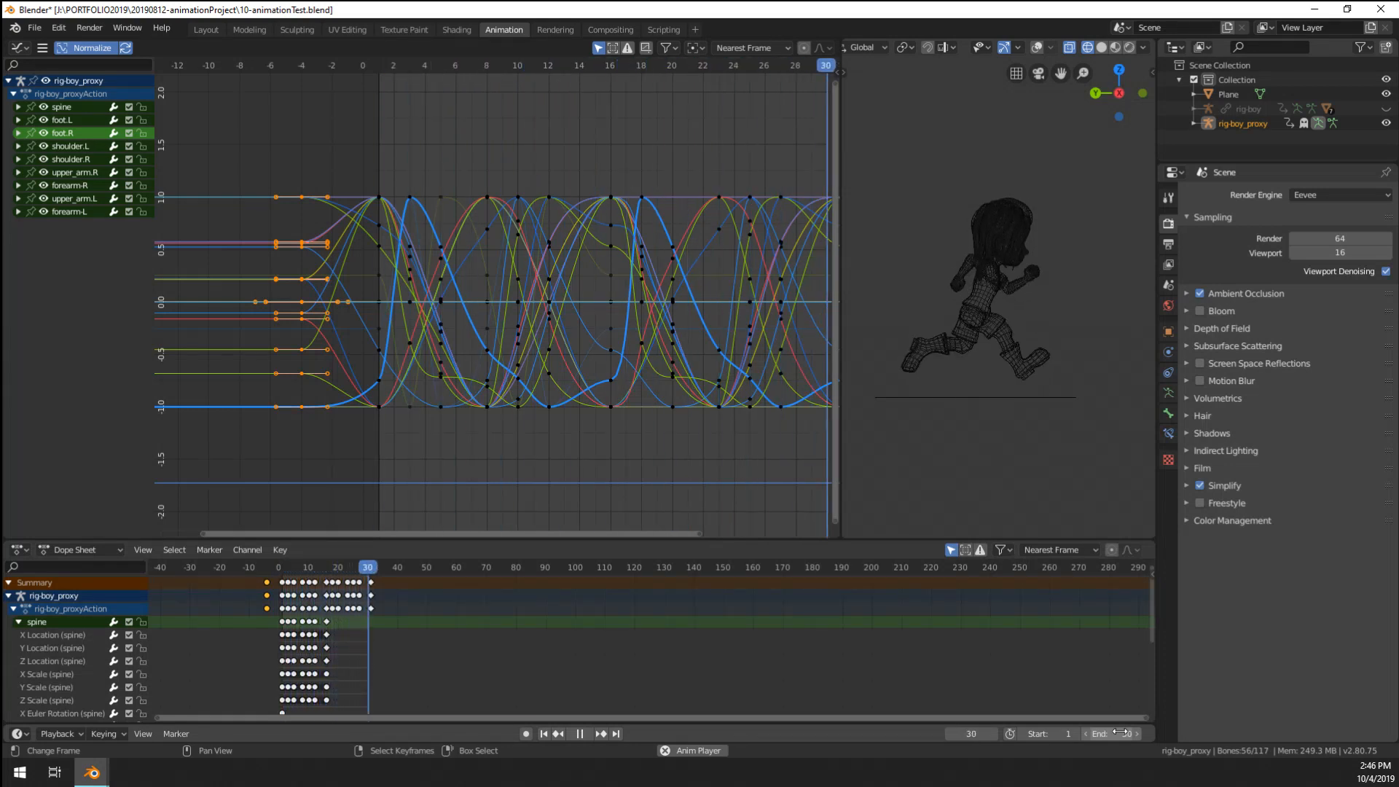
mouse_move(1120, 732)
left_mouse_down()
mouse_move(1107, 733)
mouse_move(1120, 732)
left_mouse_up()
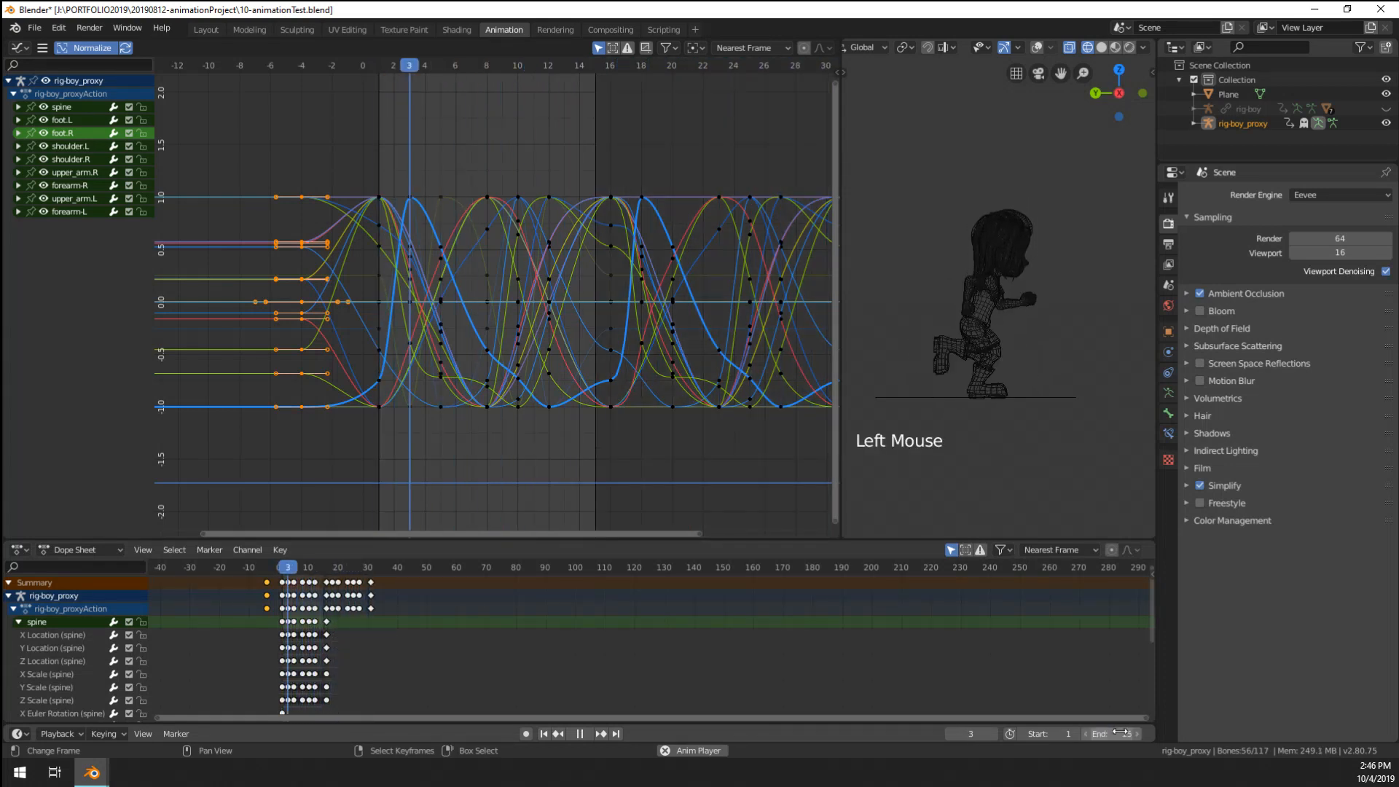
key("space")
- Delete the pasted foot keyframes before frame 1 and all keyframes after frame 16
scroll(534, 364, "down", 3)
key("x")
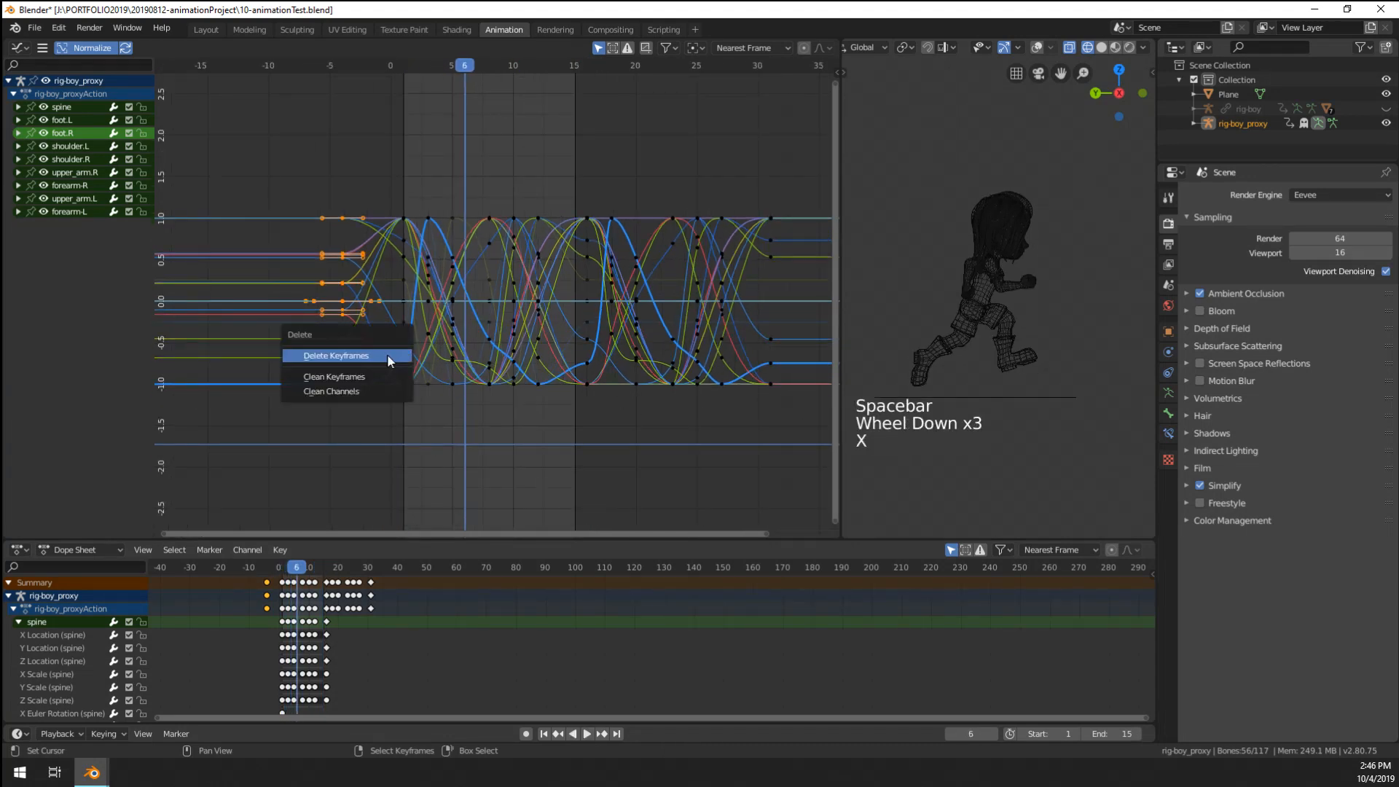
left_click(387, 355)
key("b")
left_click_drag(602, 192, 802, 448)
key("x")
left_click(715, 418)
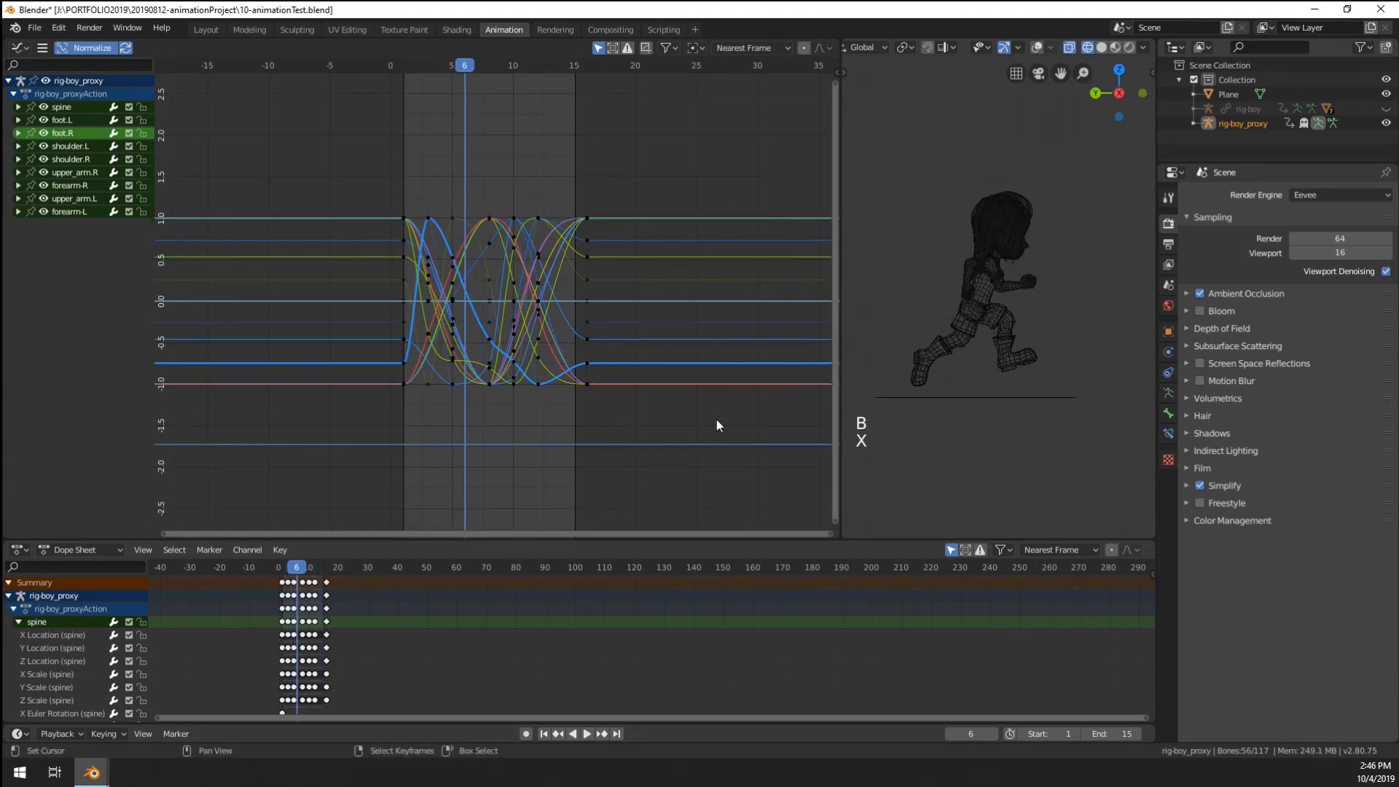
- Show the viewport overlays again and select all bones of the boy rig
scroll(999, 375, "up", 1)
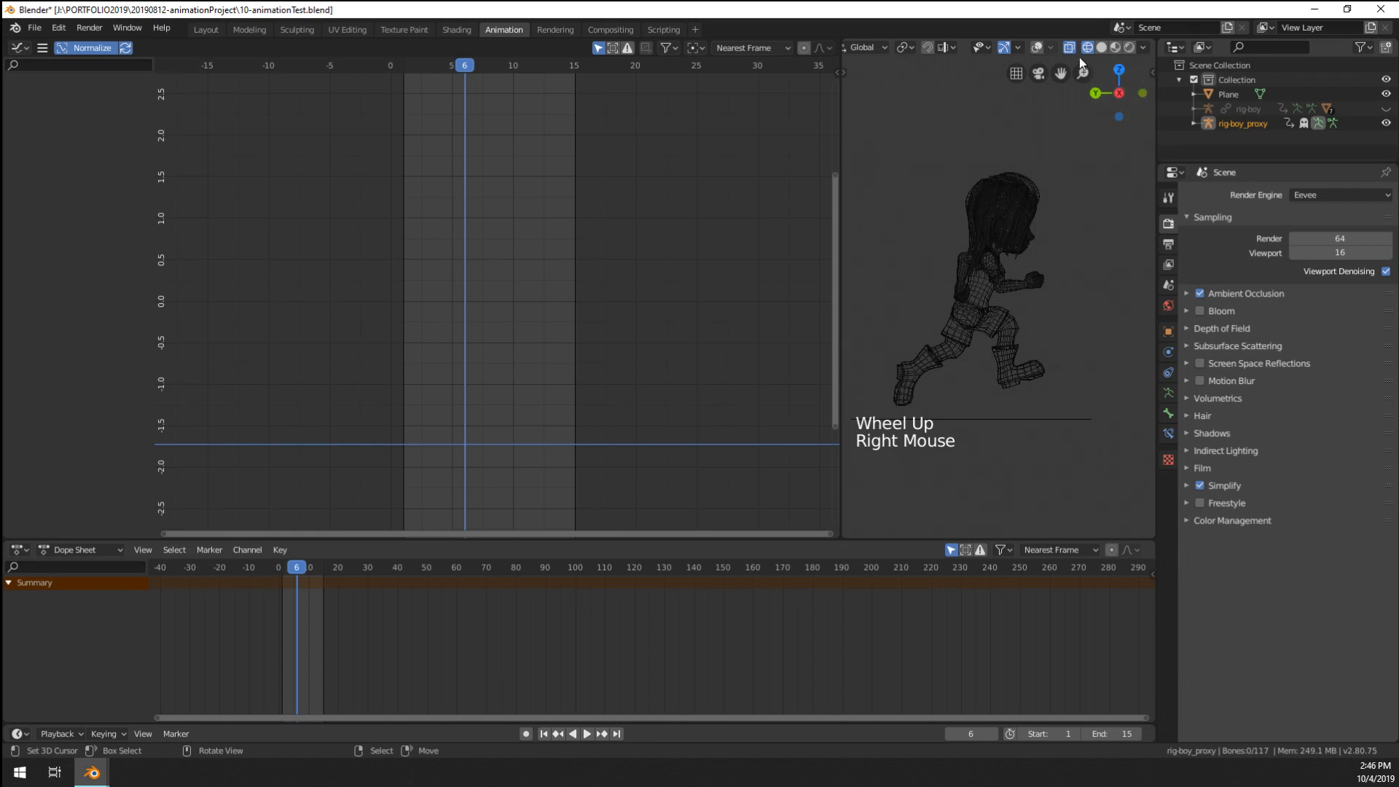
left_click(1037, 48)
right_click(1029, 283)
right_click(1028, 283)
key("a")
key("a")
key("a")
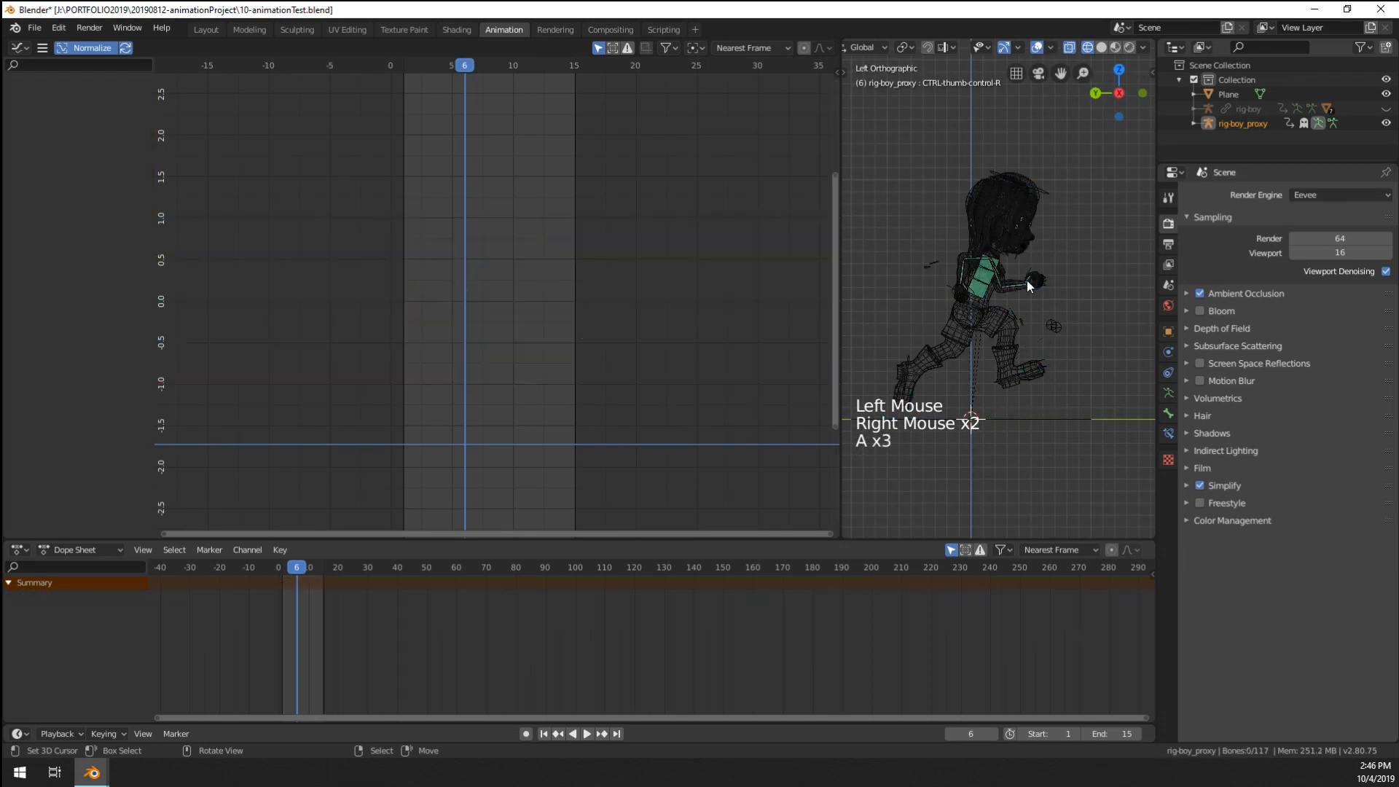
key("a")
scroll(408, 277, "up", 2)
key("a")
key("a")
key("a")
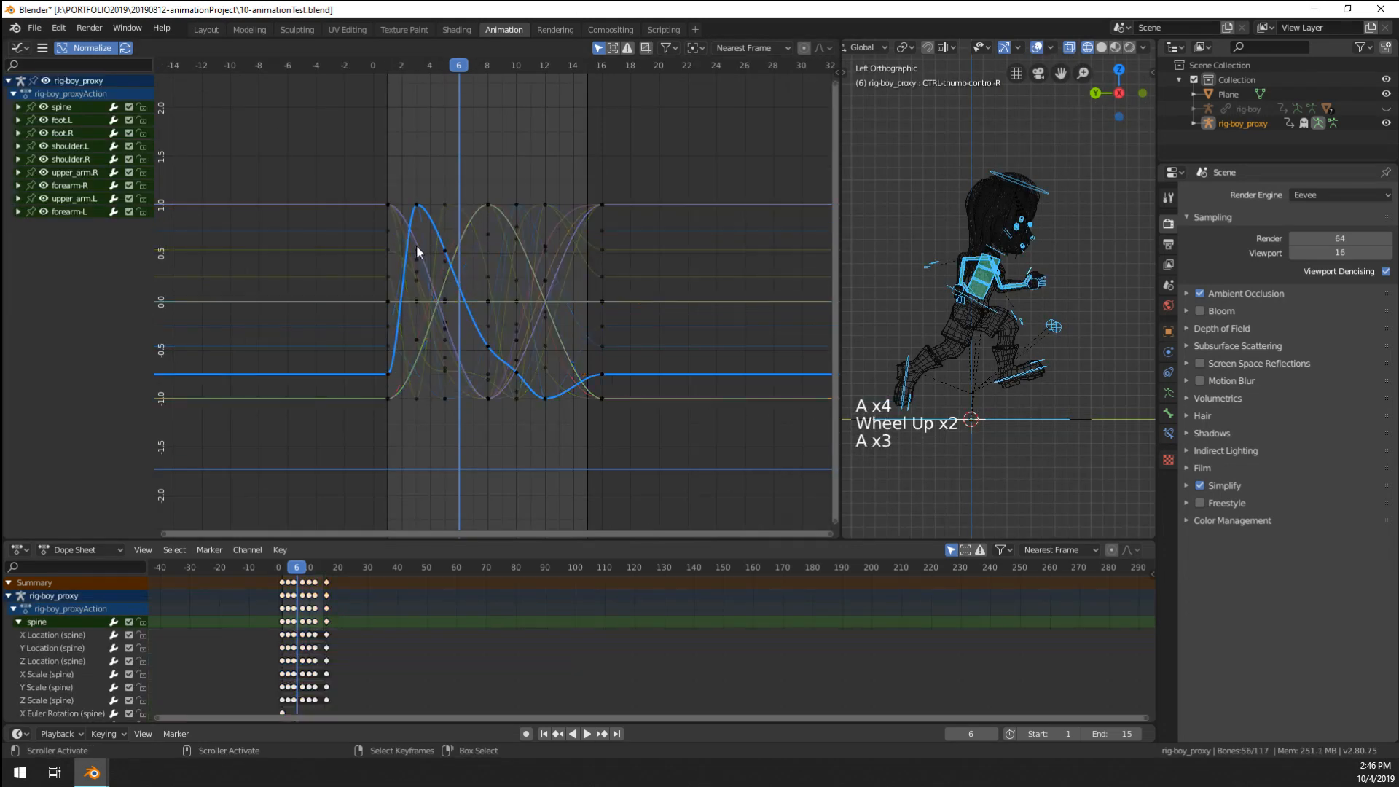
- Copy all bones' keyframes from frame 3 through frame 12 and paste them at frame 19
key("a")
key("a")
key("a")
key("b")
left_click_drag(399, 176, 583, 459)
key("ctrl+c")
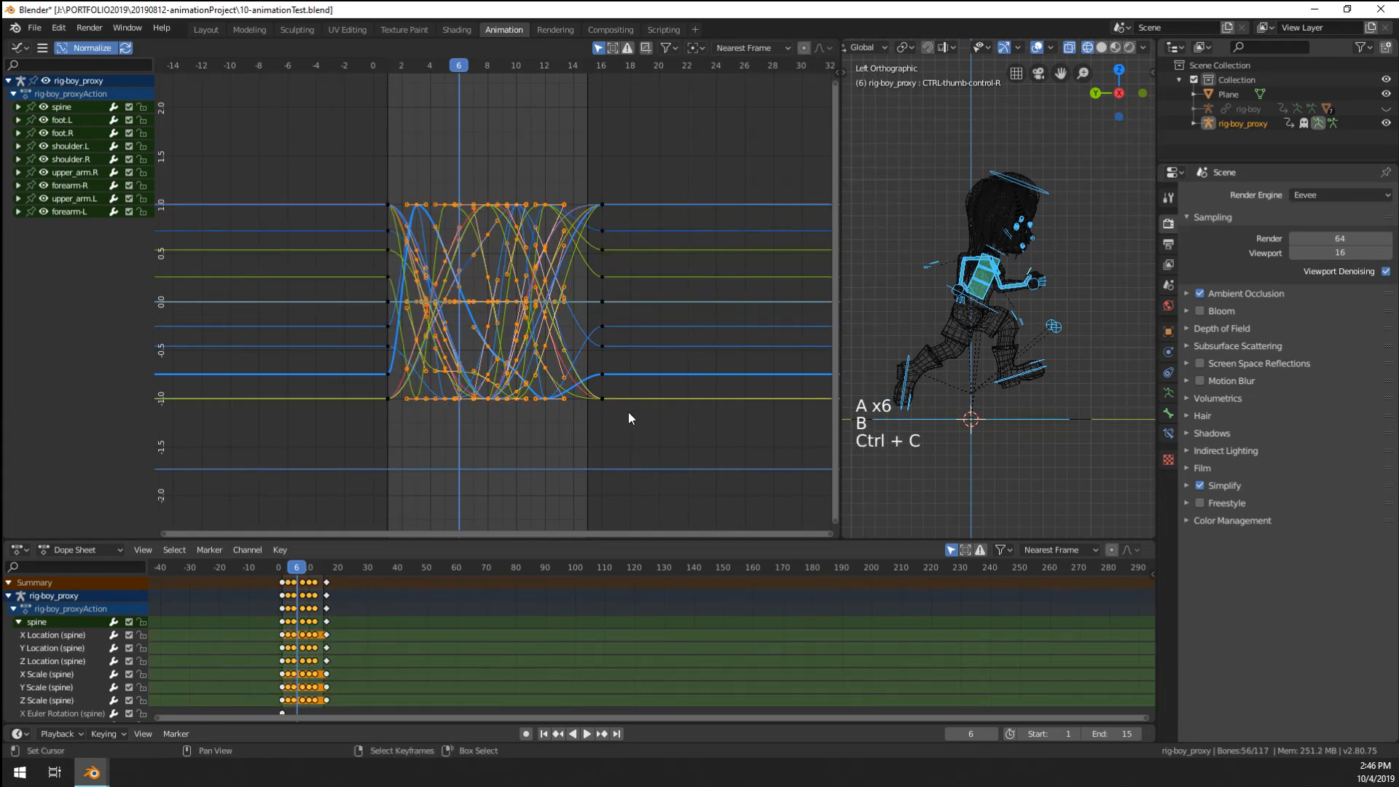
left_click(628, 413)
left_click(640, 415)
left_click_drag(640, 415, 644, 417)
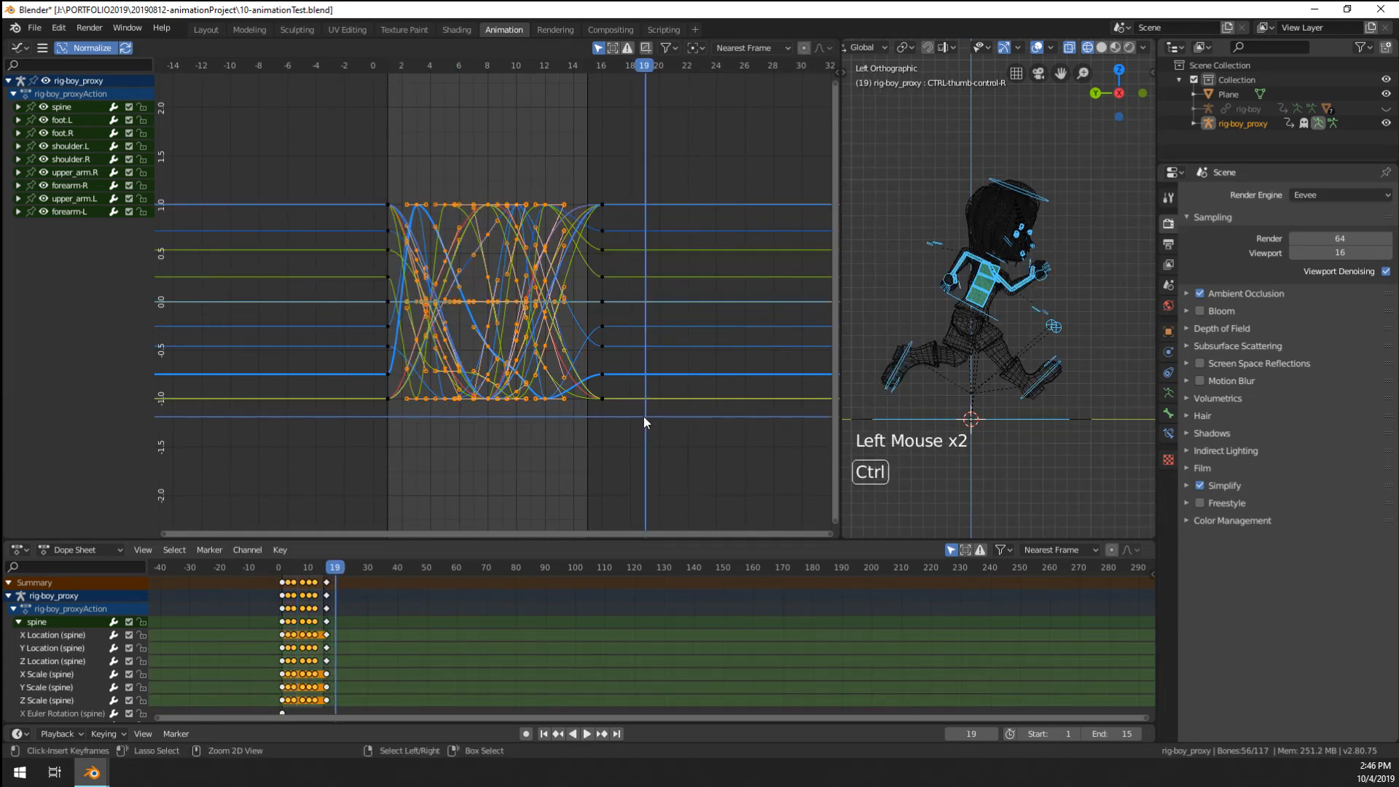
key("ctrl+v")
scroll(645, 417, "up", 2)
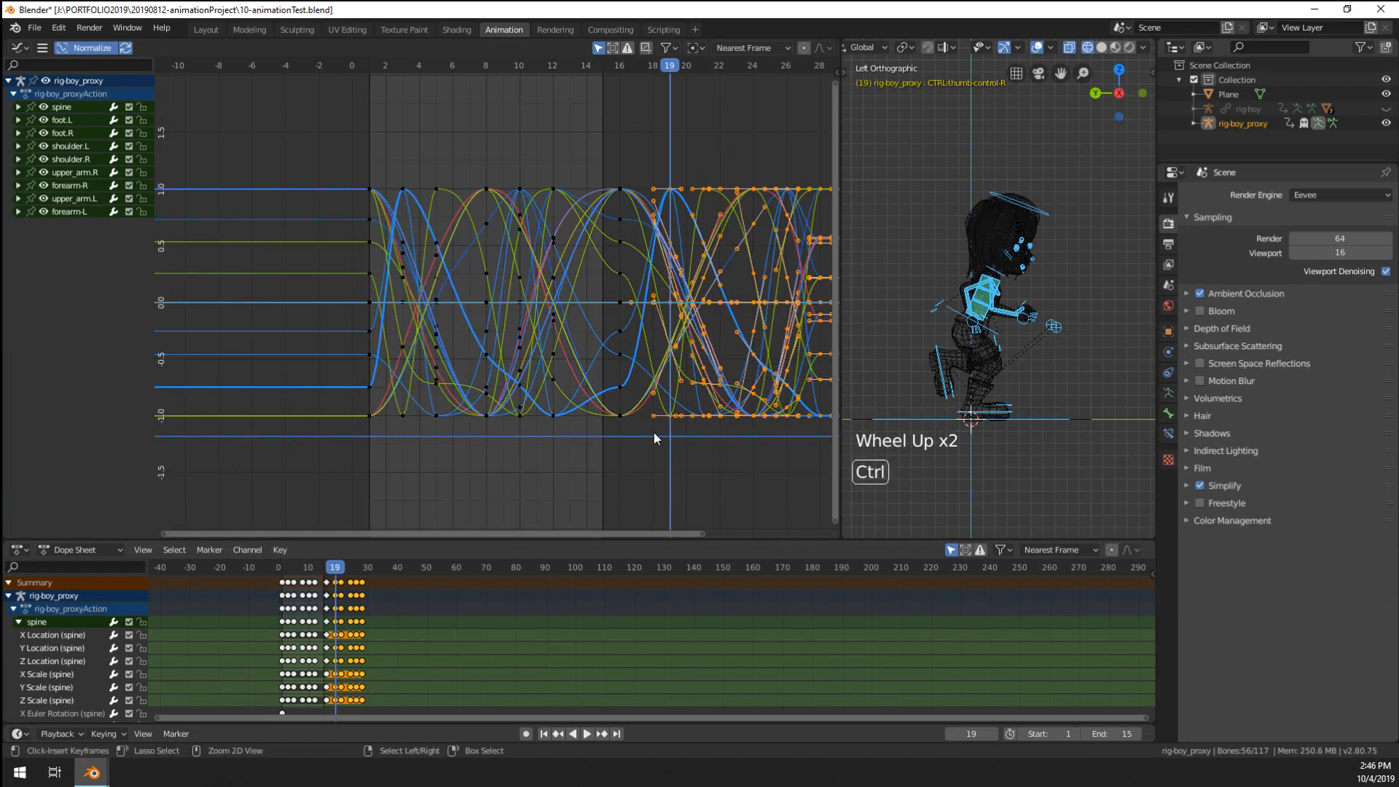
- Delete the pasted keyframes after frame 19, keeping only those at frame 19
key("ctrl+c")
left_click(453, 449)
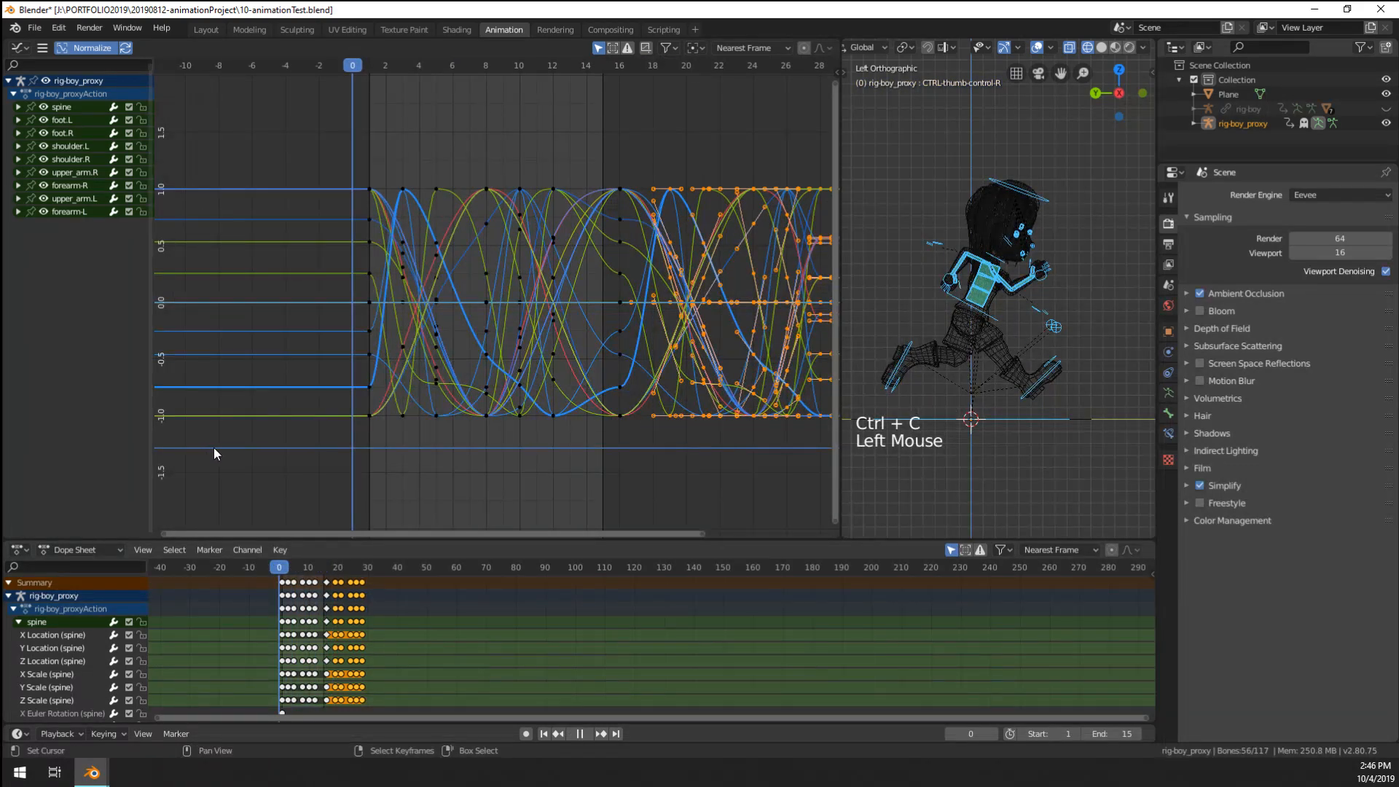
left_click(645, 435)
scroll(718, 395, "down", 3)
key("a")
key("a")
key("a")
key("b")
left_click_drag(636, 203, 763, 397)
key("x")
left_click(792, 432)
scroll(618, 349, "up", 2)
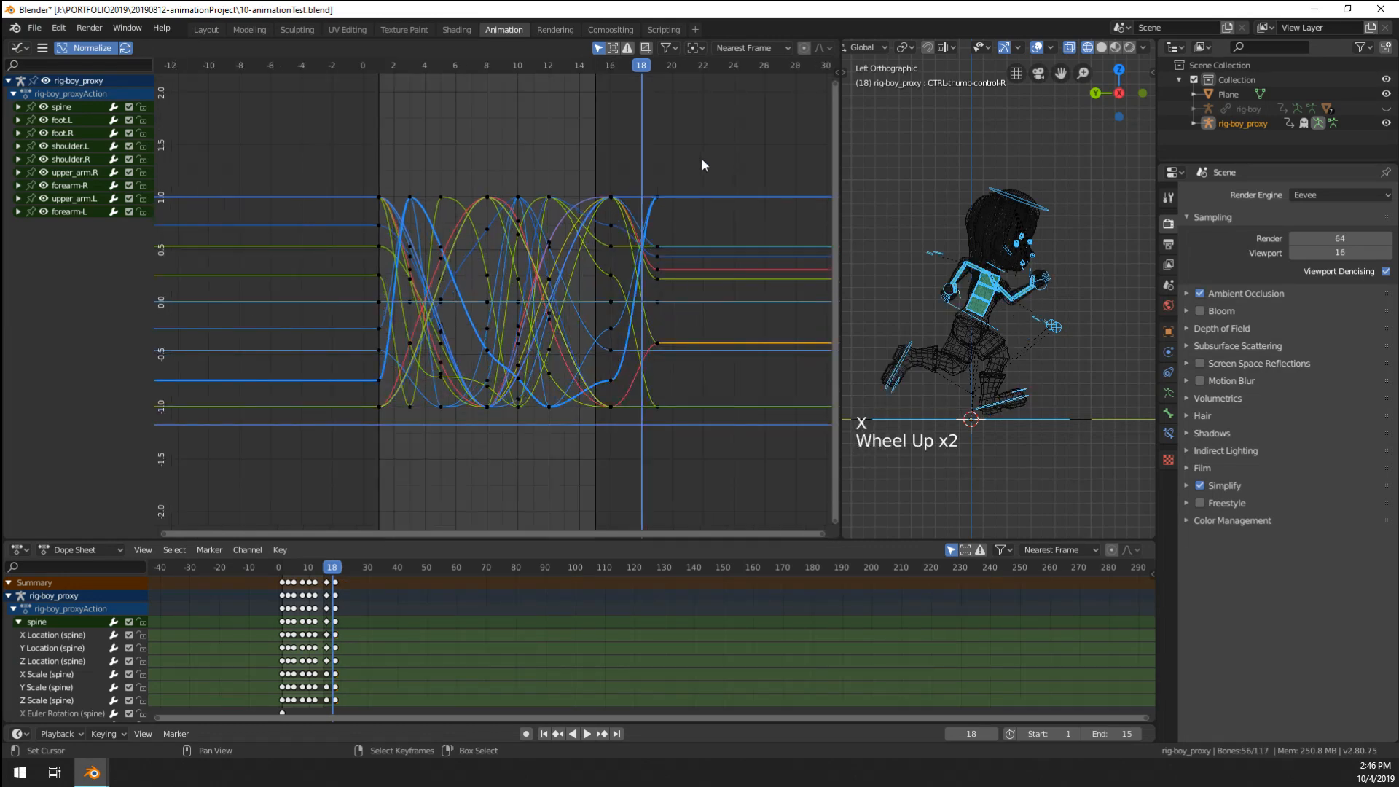
- Copy all bones' keyframes at frame 12, paste them at frame 0 and move them to frame -3
key("b")
left_click_drag(701, 159, 623, 404)
key("a")
key("a")
key("a")
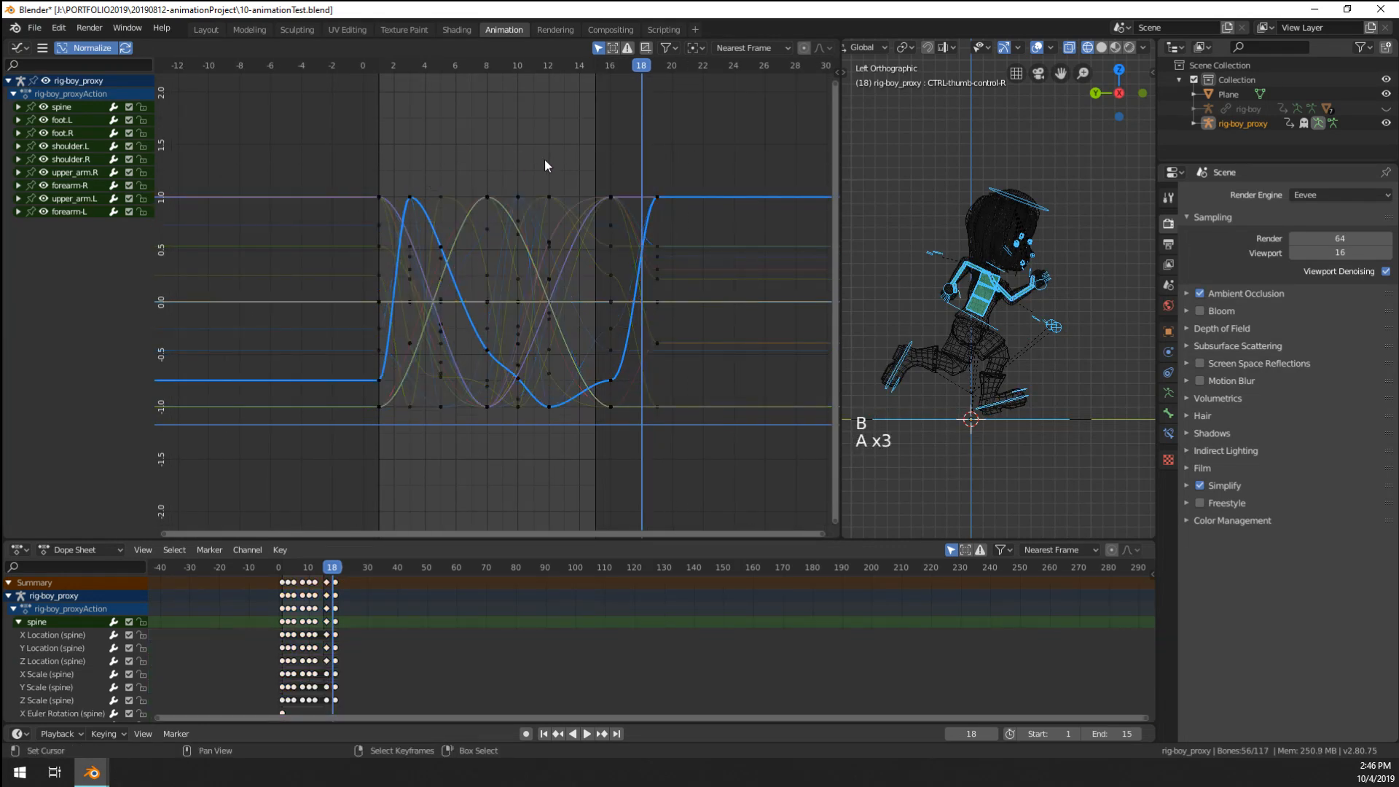
key("b")
left_click_drag(548, 182, 539, 476)
key("ctrl+c")
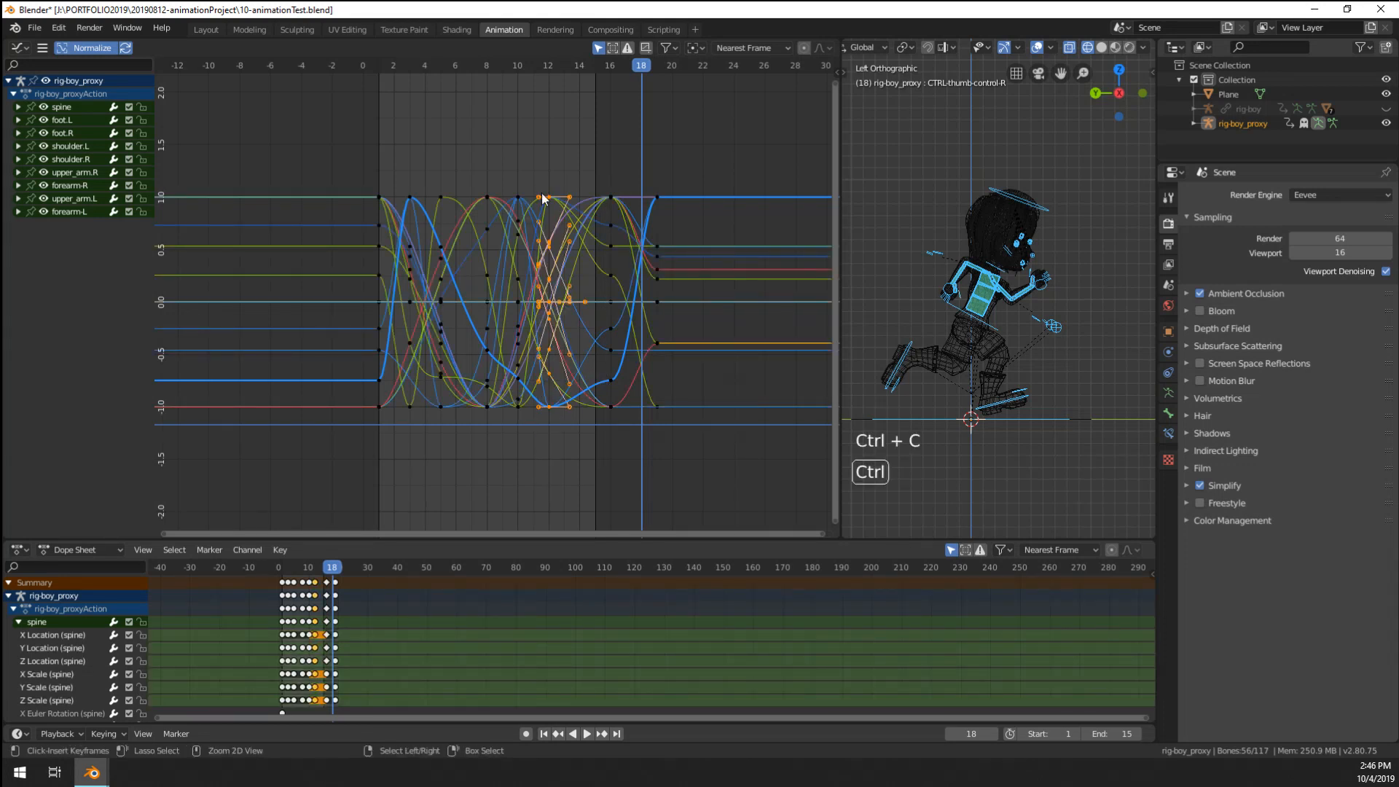
left_click_drag(329, 334, 319, 342)
key("ctrl+v")
key("g")
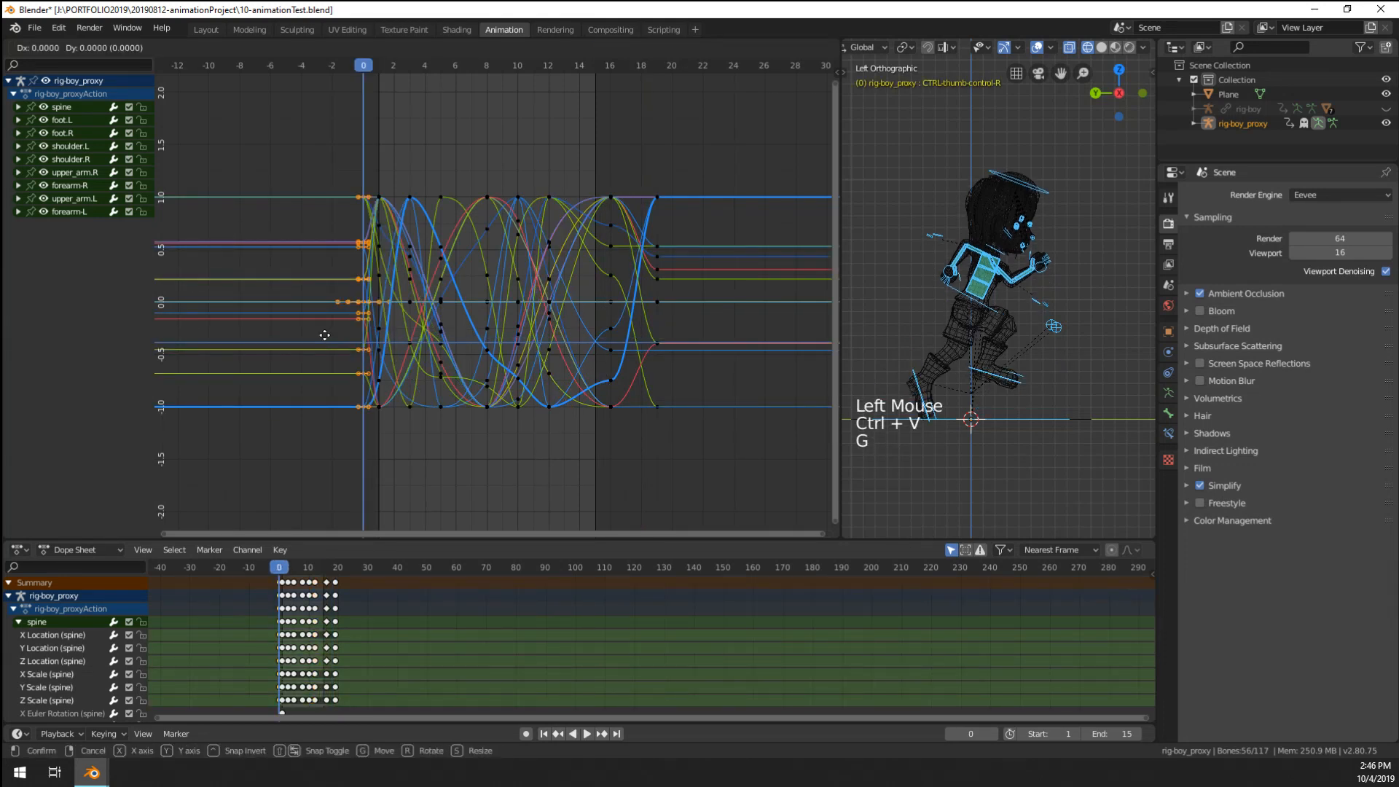
left_click(280, 338)
- Play the loop with all keyframes deselected and examine the curves' transitions at both ends of the range
key("a")
key("a")
key("a")
scroll(478, 423, "up", 4)
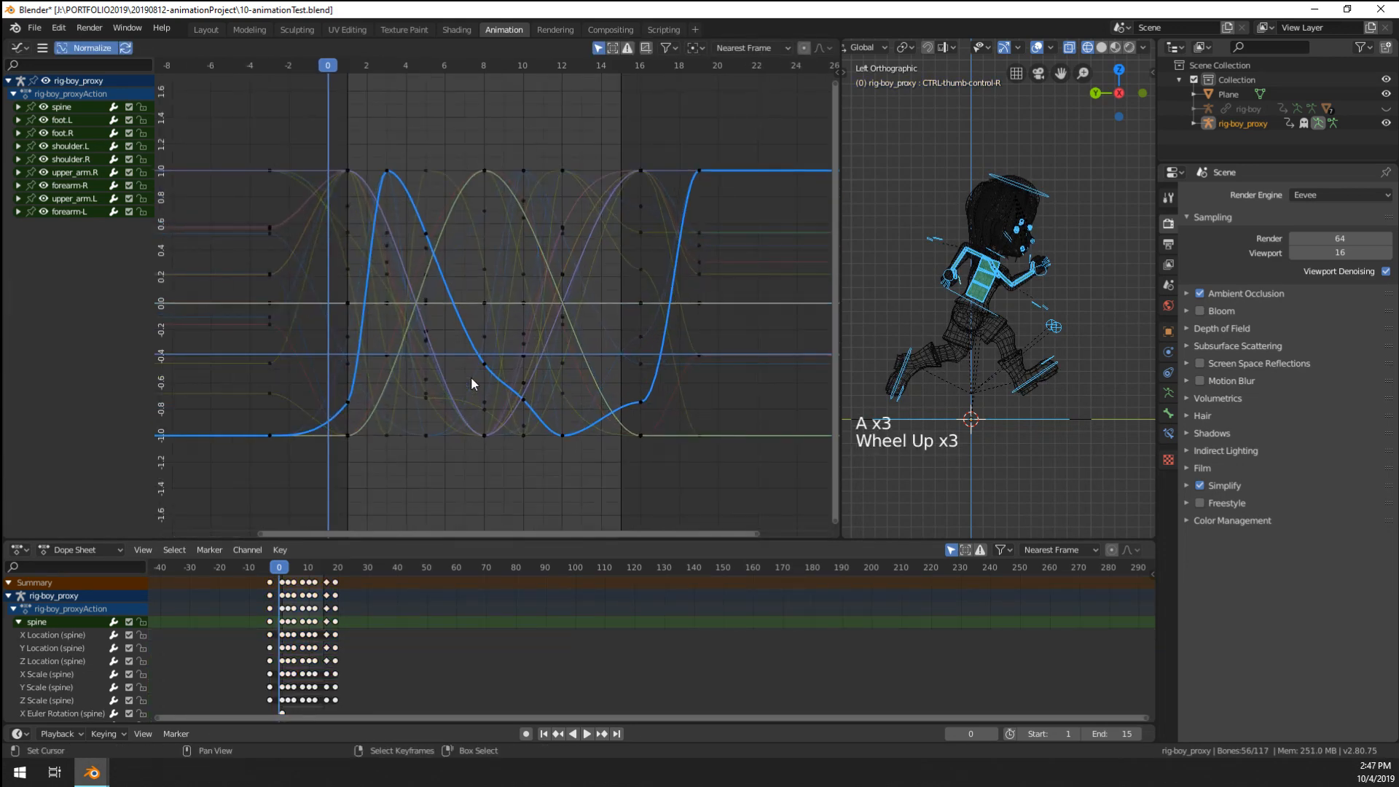
left_click_drag(527, 439, 492, 474)
key("space")
key("space")
key("space")
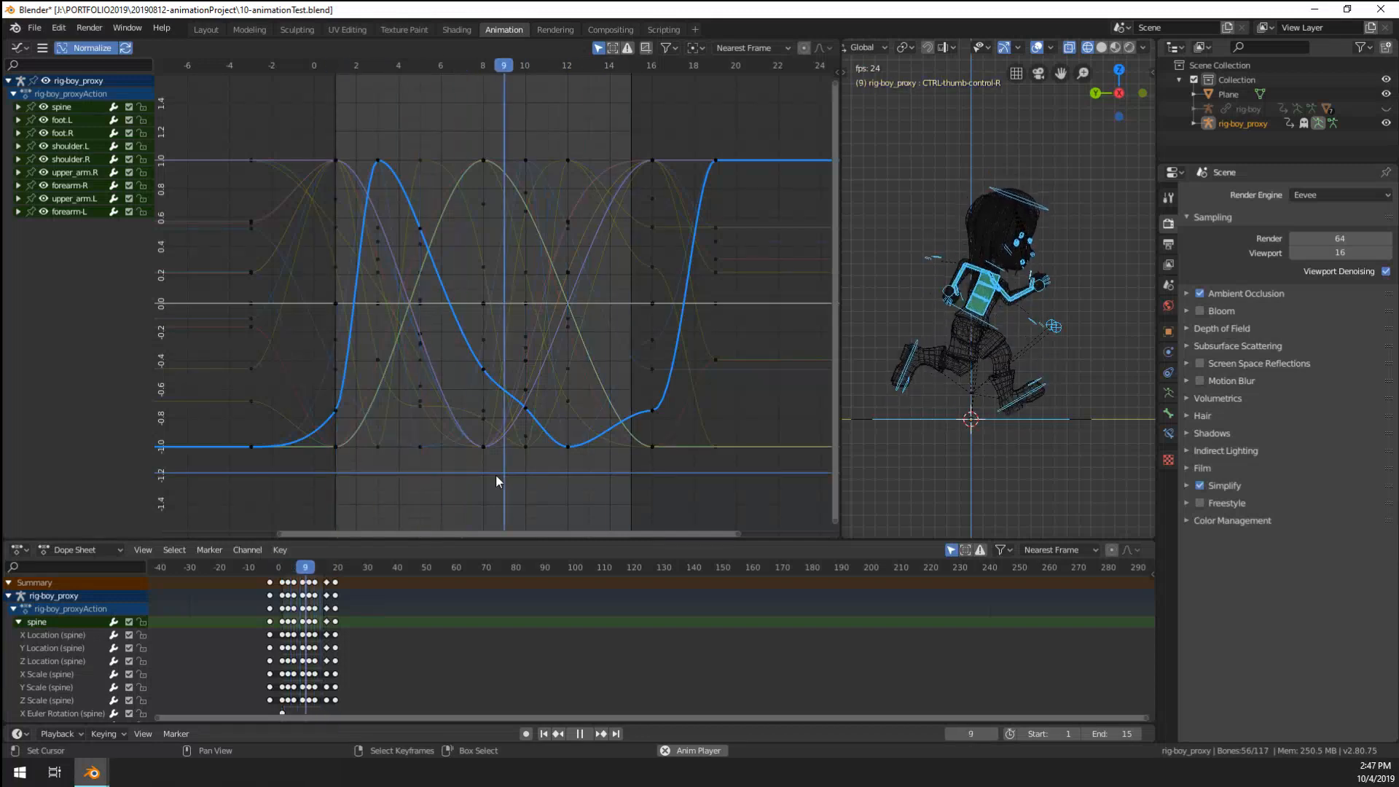
scroll(495, 474, "down", 2)
scroll(452, 630, "down", 6)
scroll(452, 643, "up", 6)
scroll(494, 394, "up", 3)
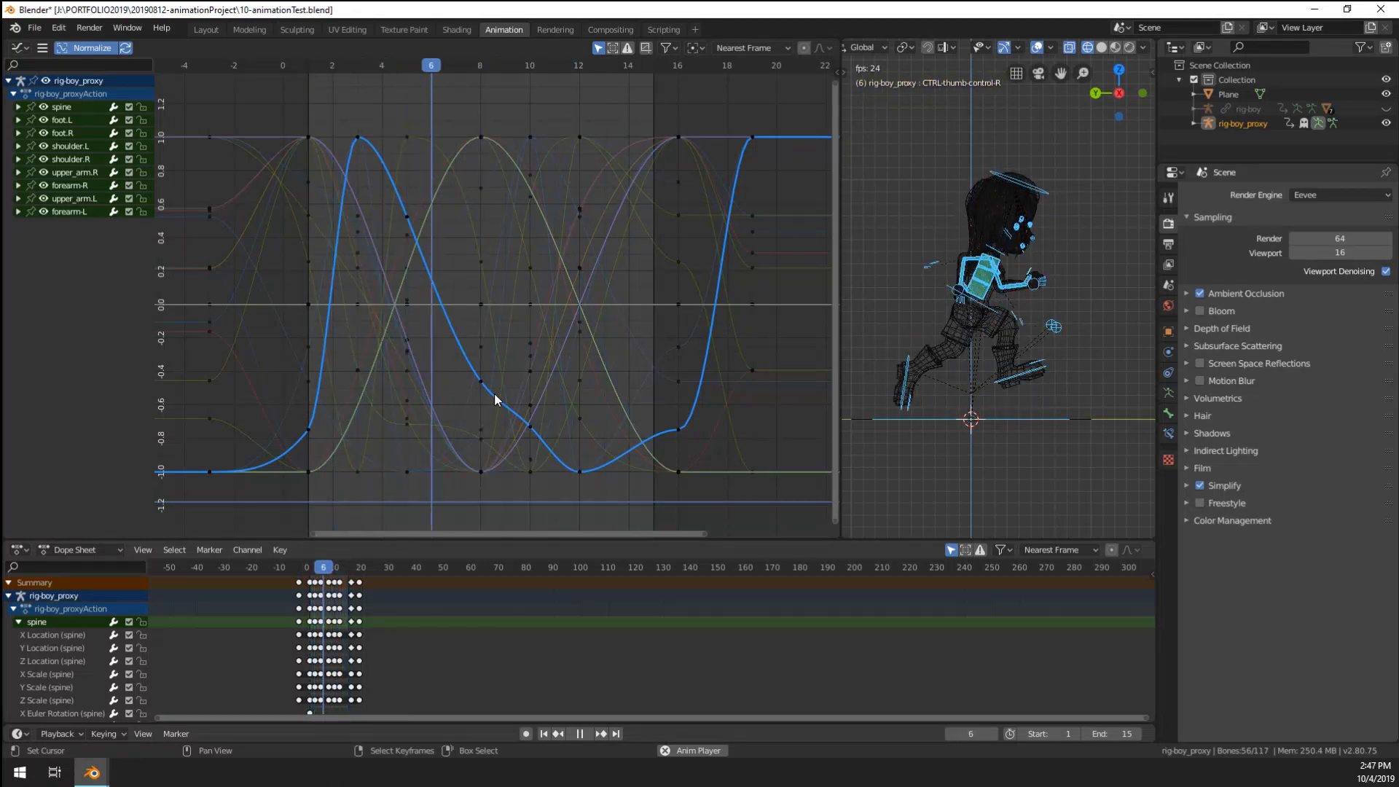
key("space")
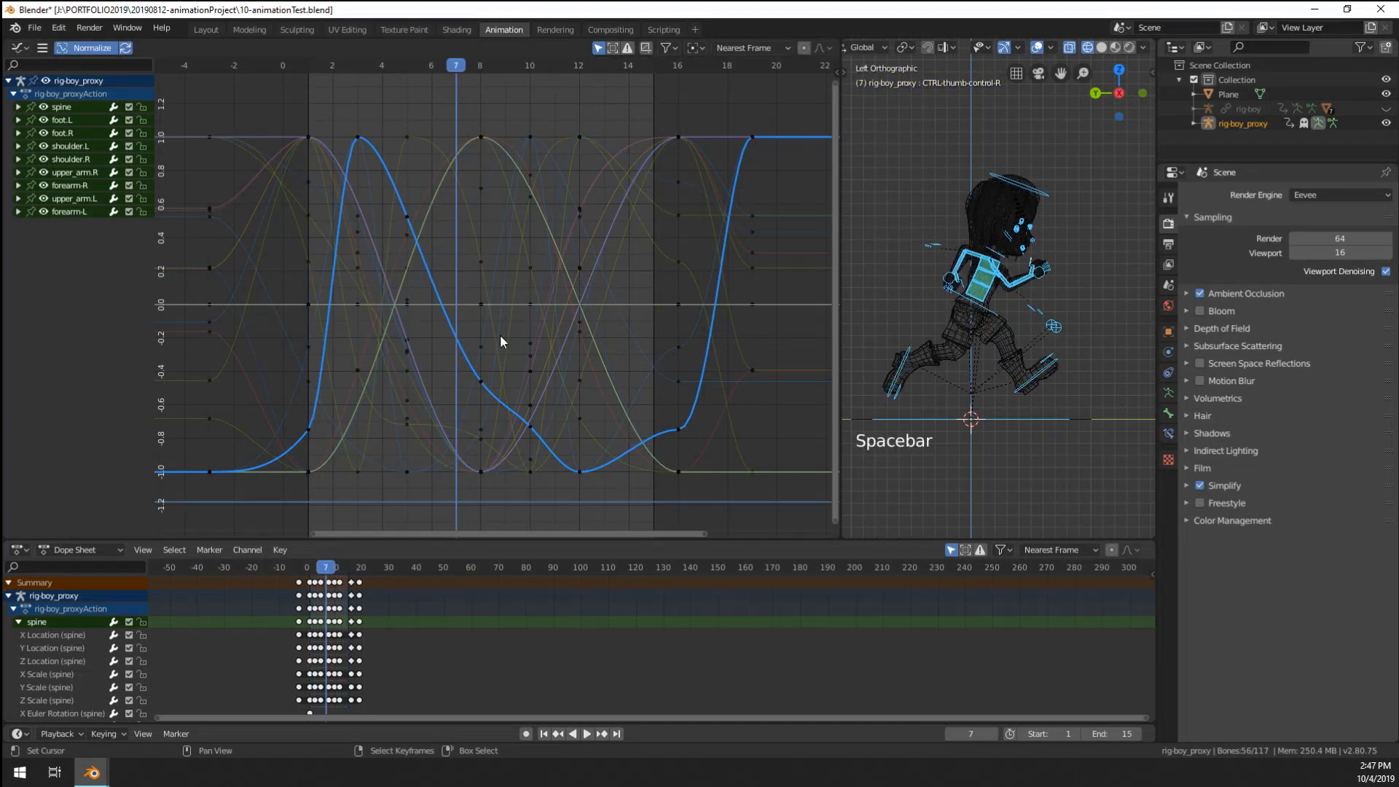
- Display the F-curve modifier settings for the right foot's Z Location curve
key("n")
scroll(849, 116, "down", 1)
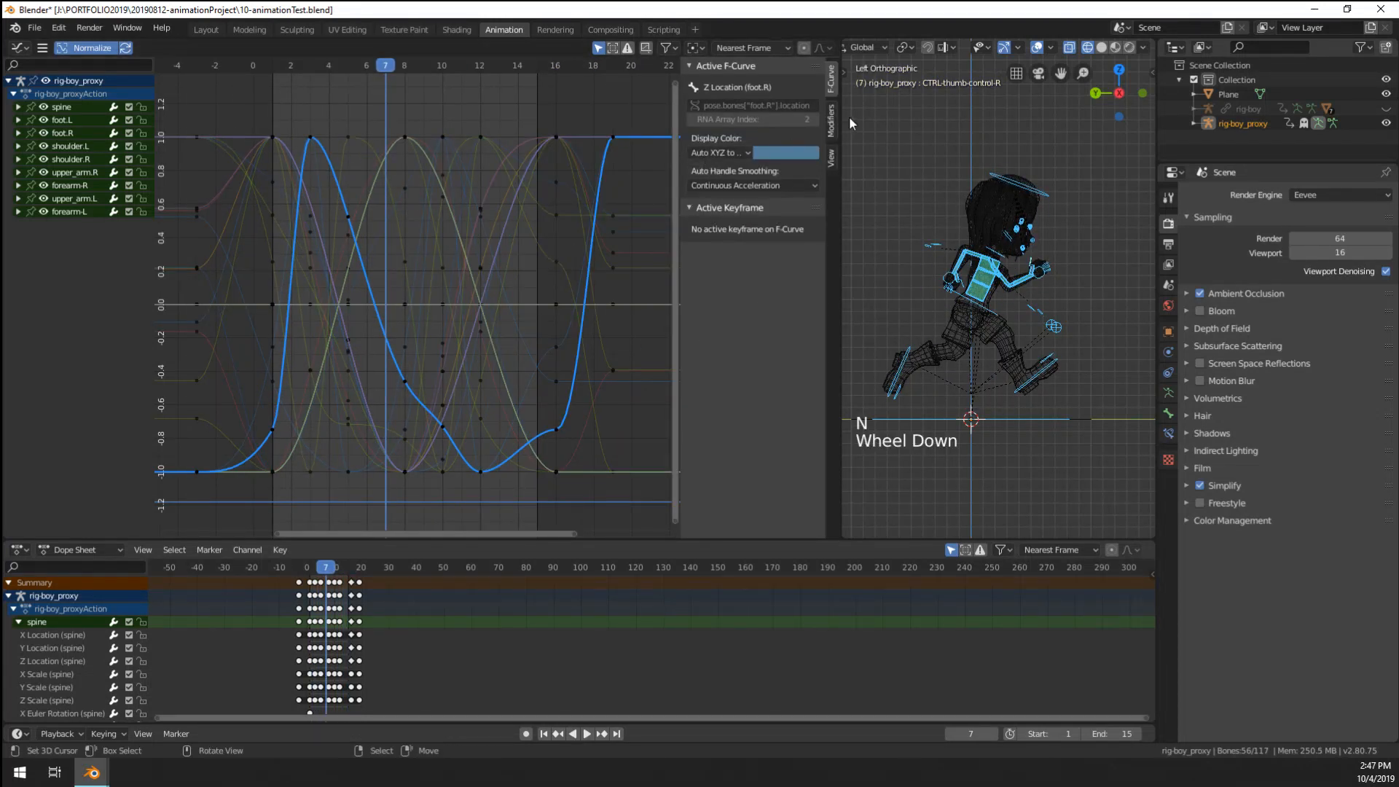
left_click(831, 121)
left_click(776, 88)
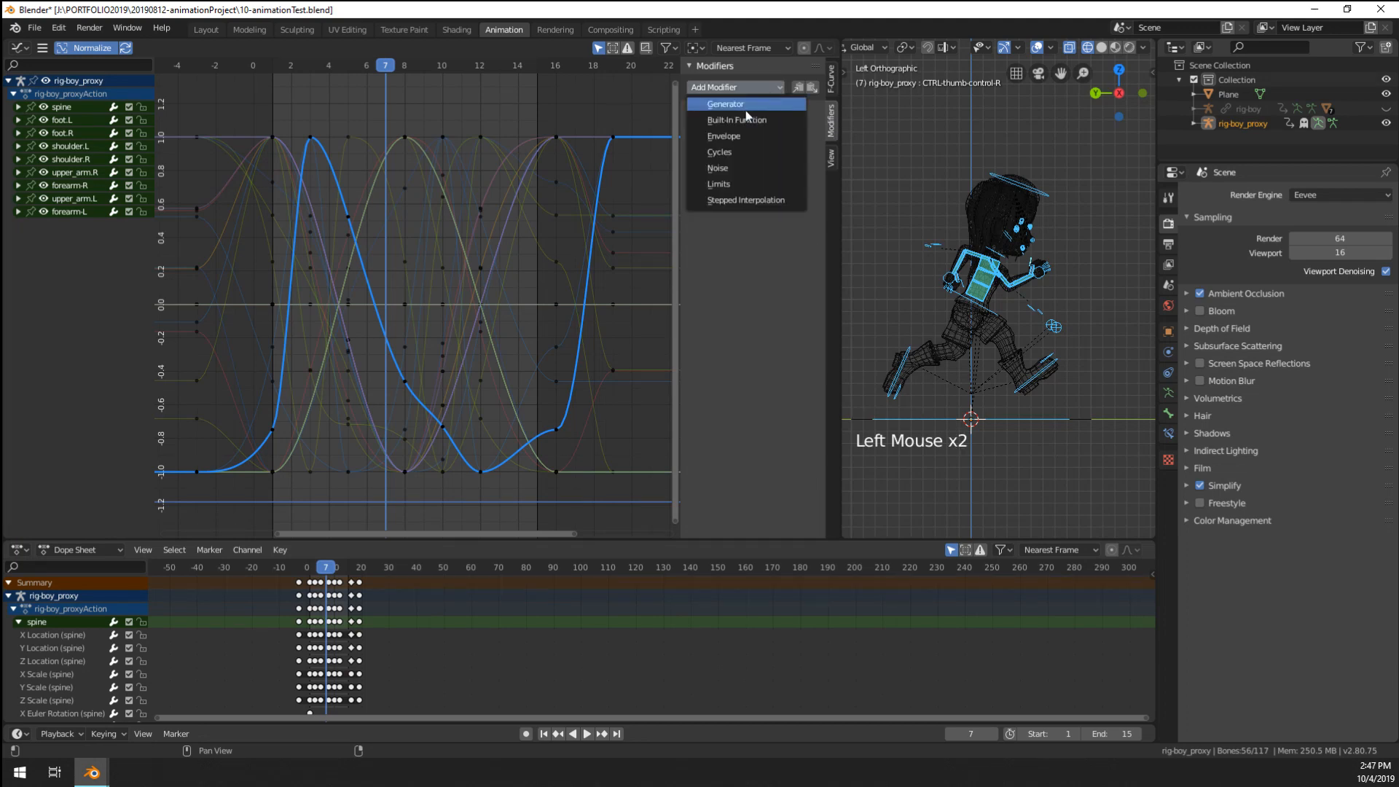
- Delete all curves' keyframes outside the loop, at frame 19 and frame -3
scroll(551, 303, "down", 7)
key("a")
key("a")
key("a")
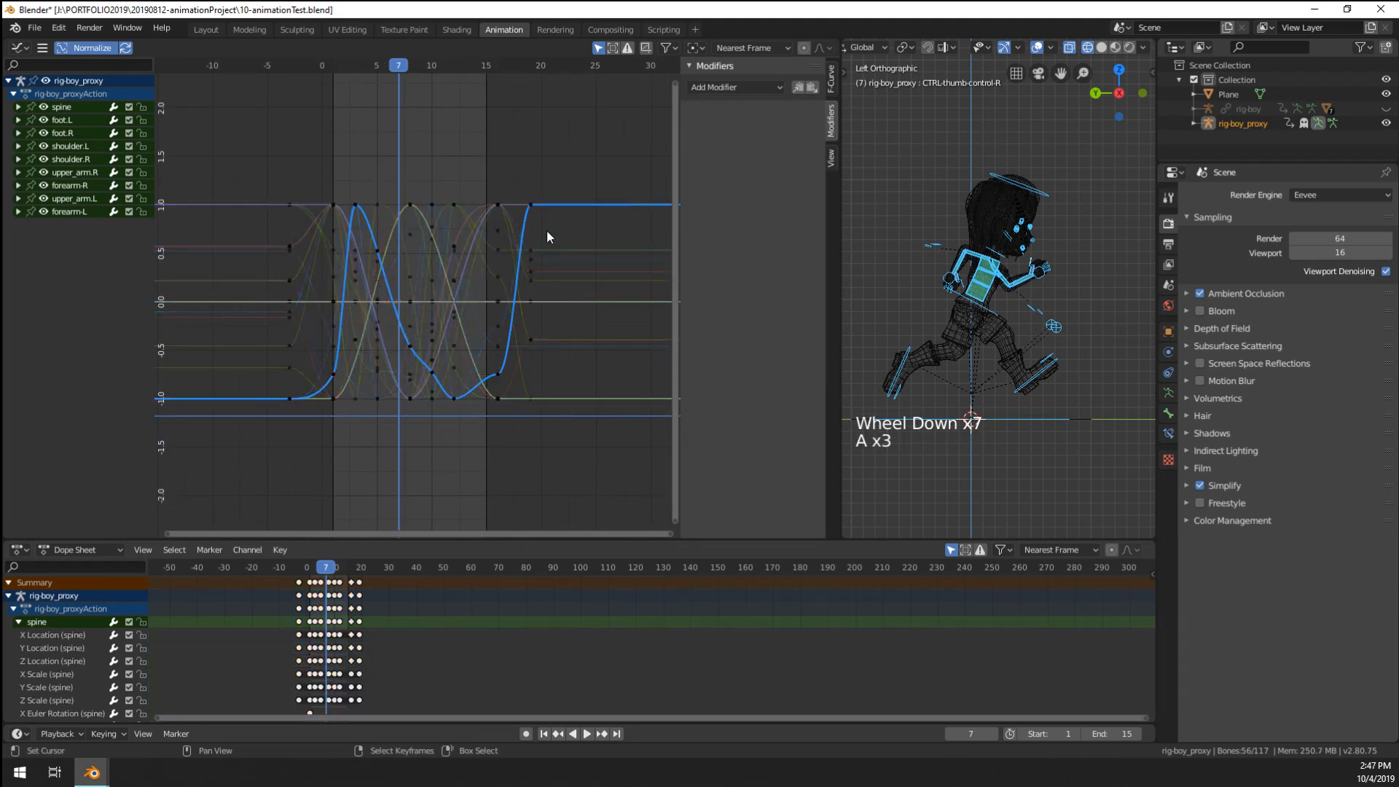
key("b")
left_click_drag(557, 158, 512, 399)
key("x")
left_click(514, 418)
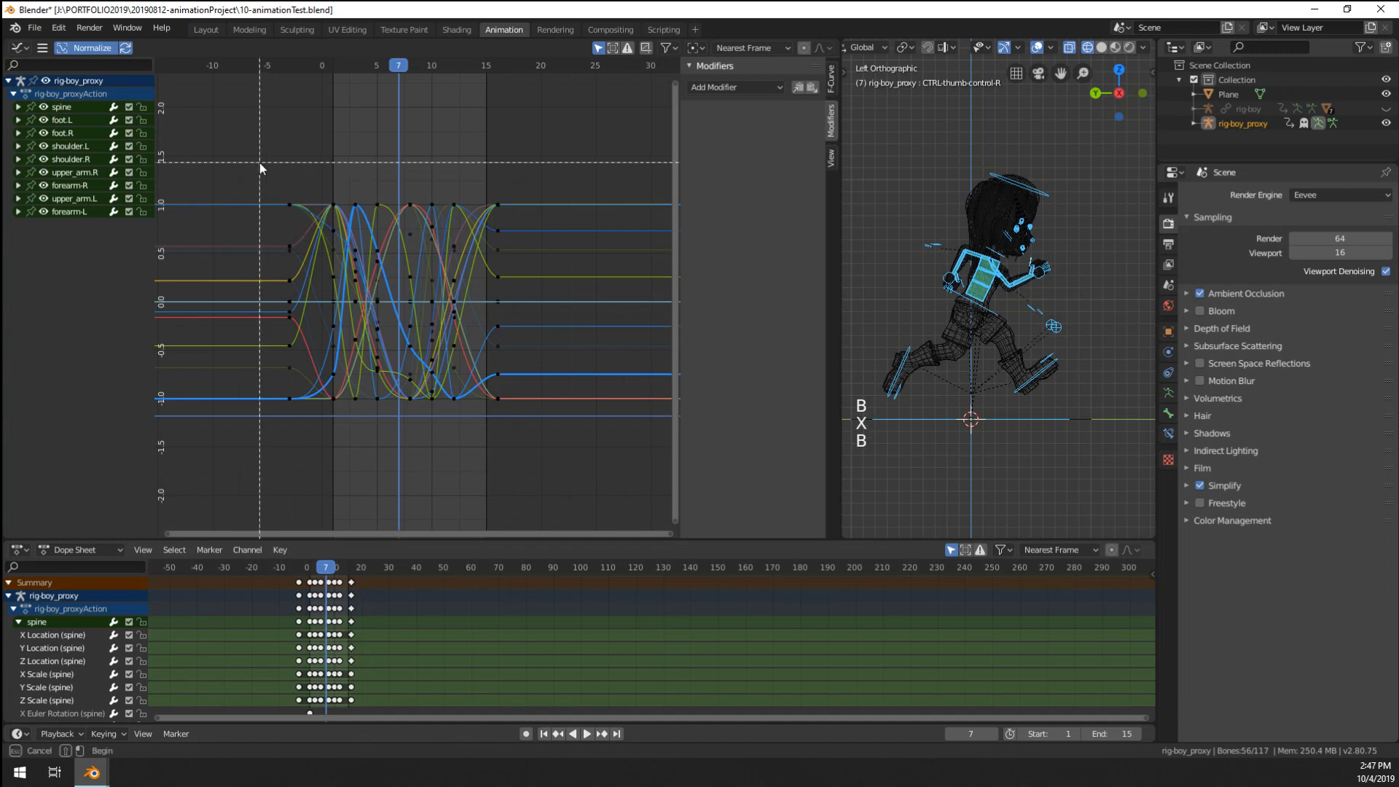
key("b")
left_click_drag(259, 165, 327, 449)
key("x")
left_click(327, 449)
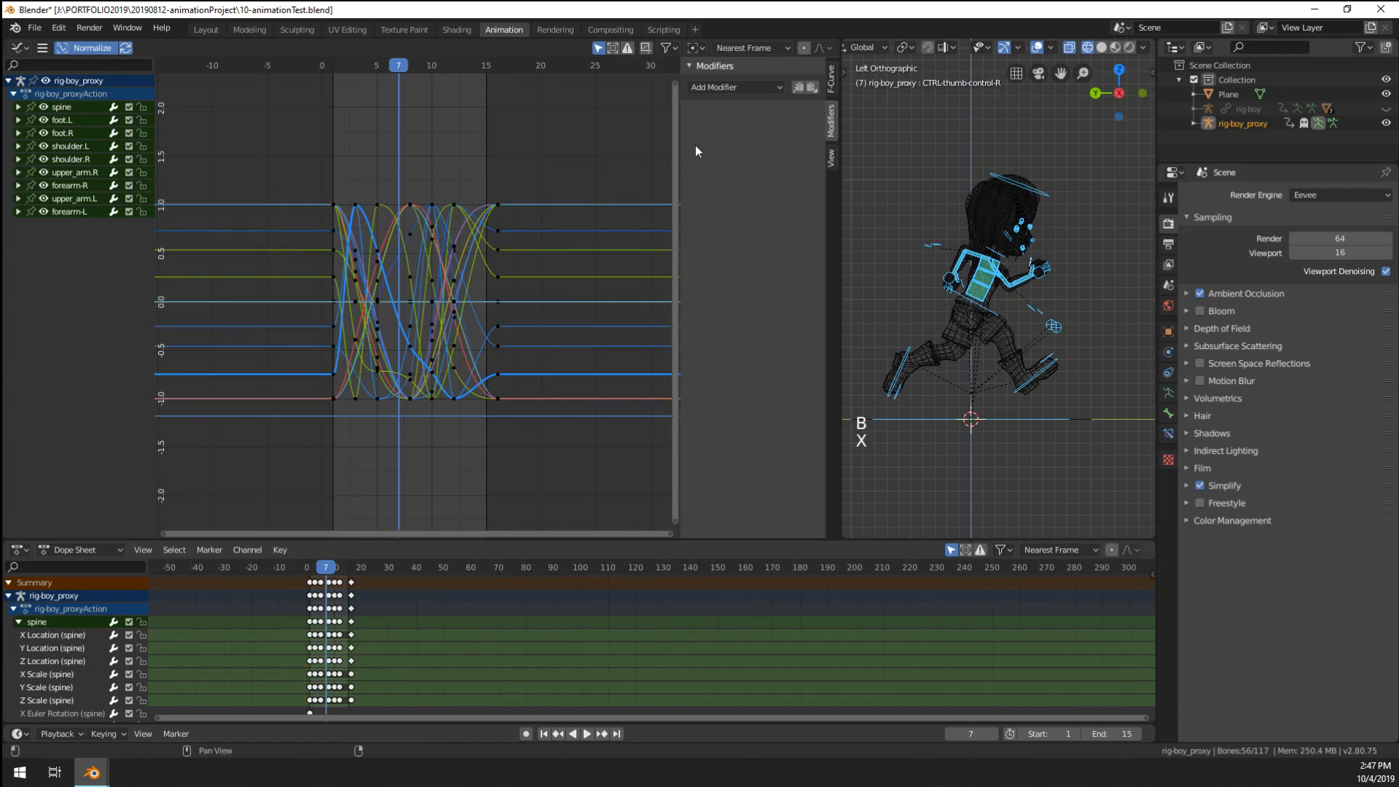
- Add a Cycles modifier to the right foot's Z Location curve
left_click(758, 87)
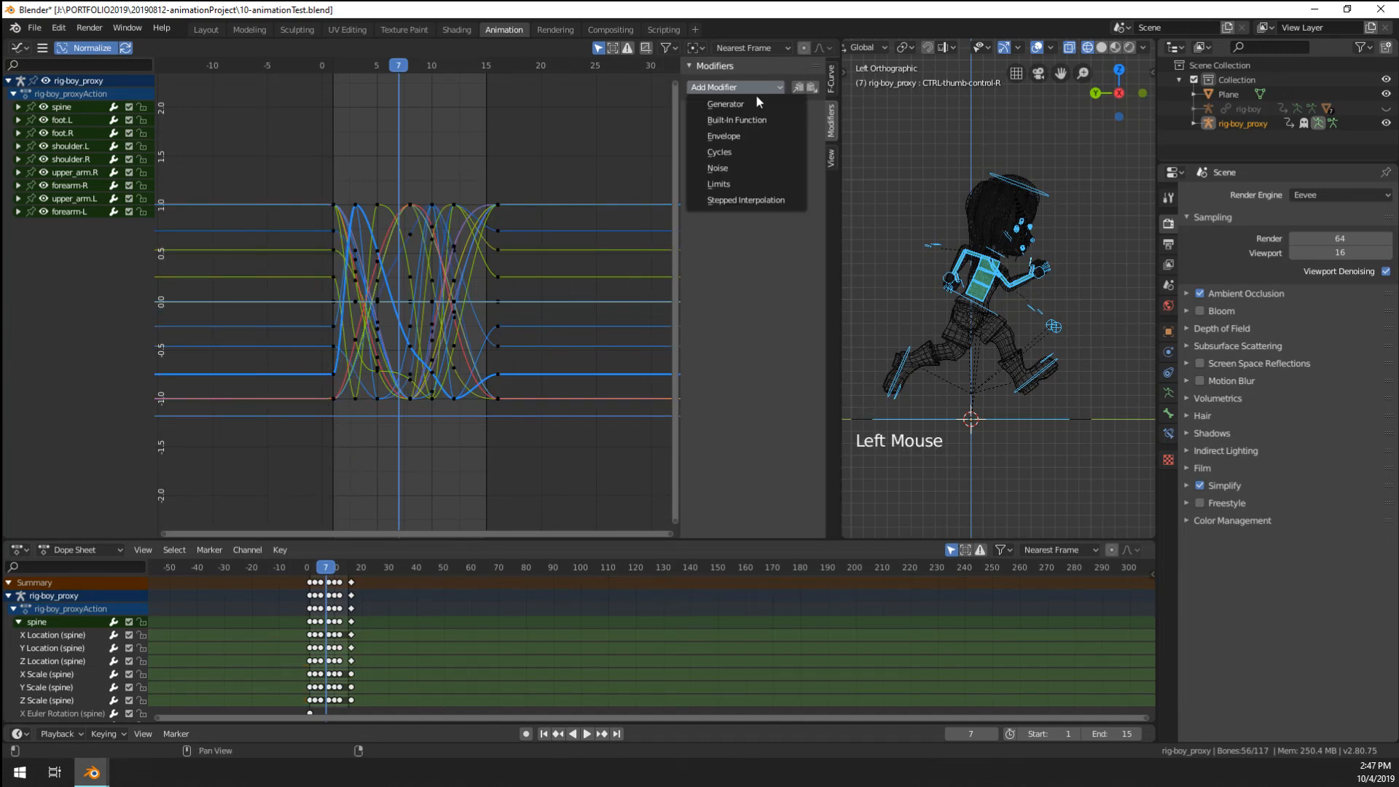
left_click(750, 151)
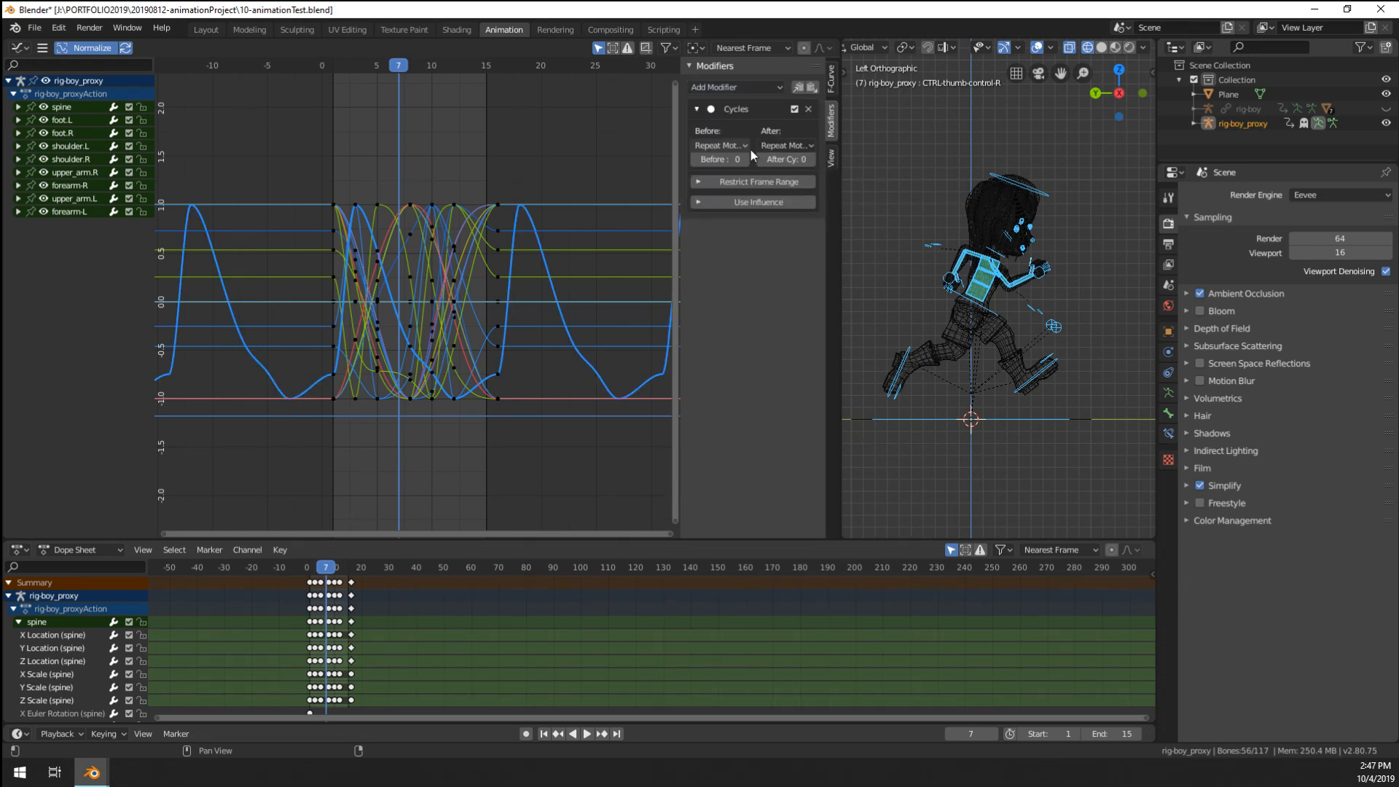
- Find the Copy F-Modifiers command by searching for "modifi" and copy the active curve's Cycles modifier
key("ctrl+l")
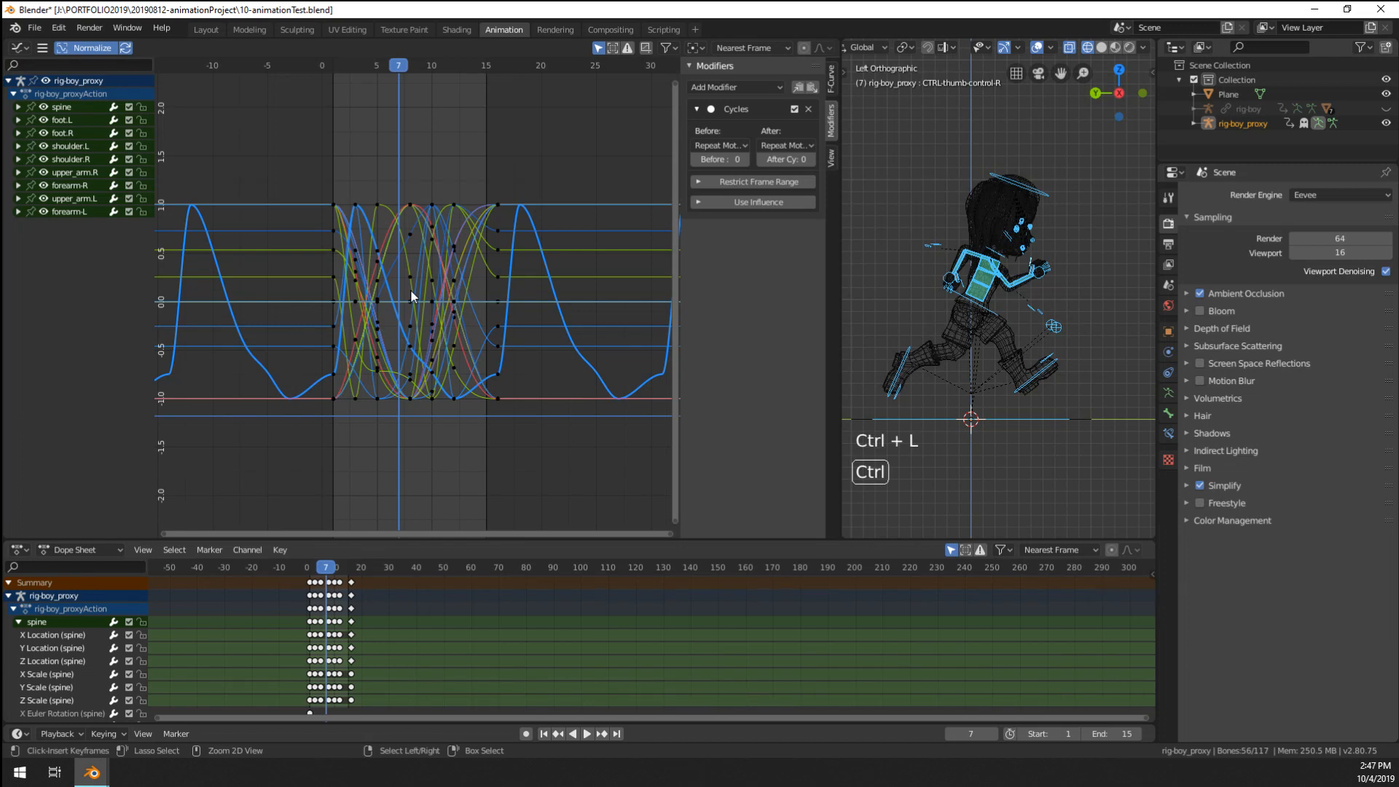
key("F3")
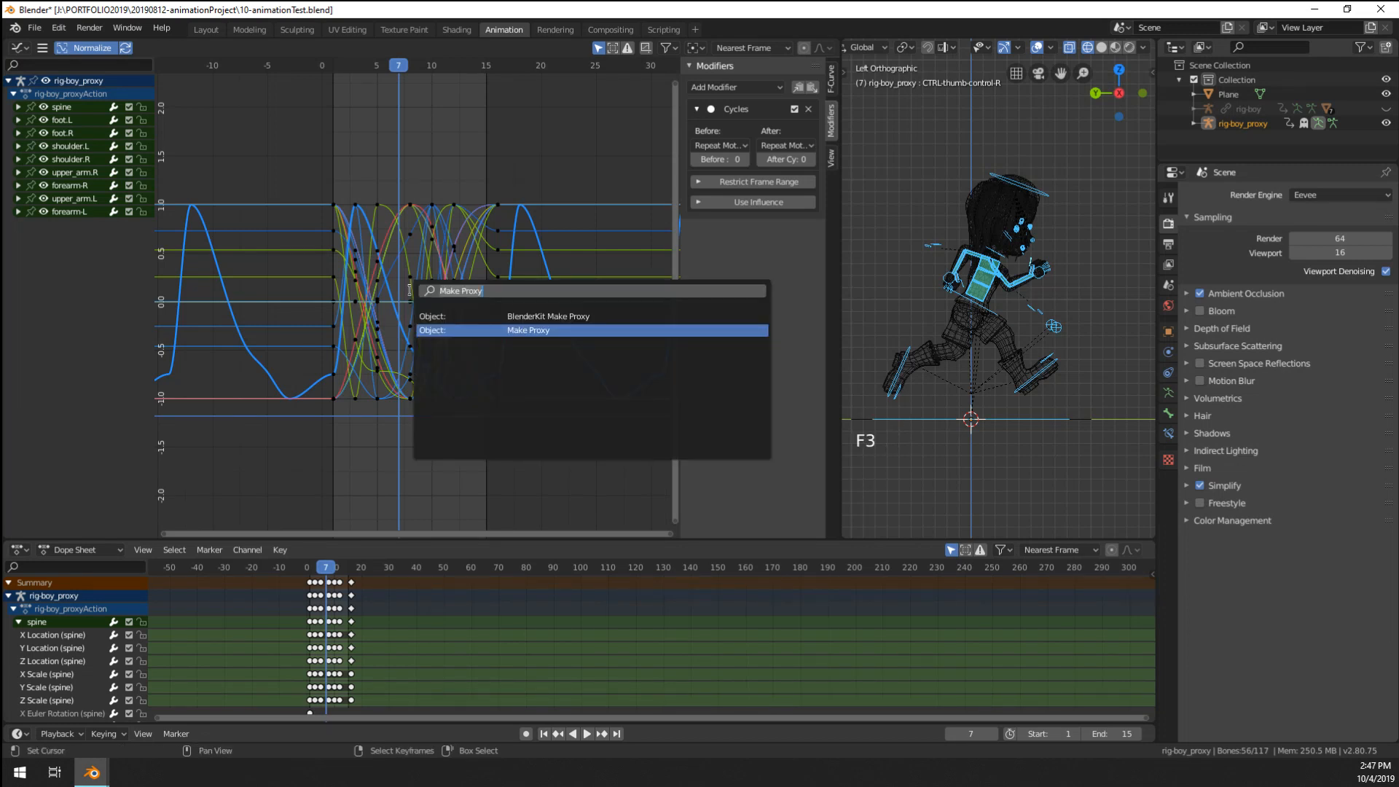
key("BackSpace")
key("BackSpace")
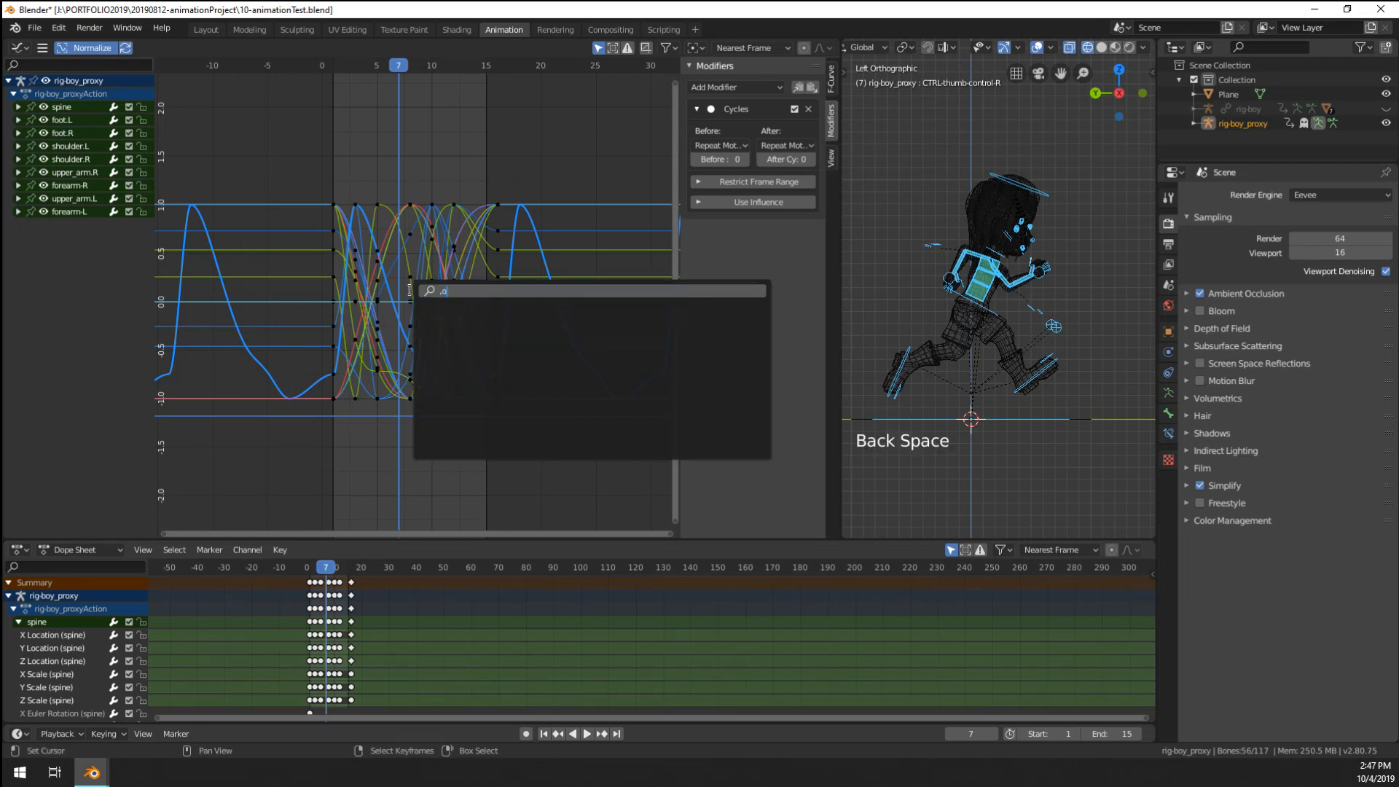
type("modifi")
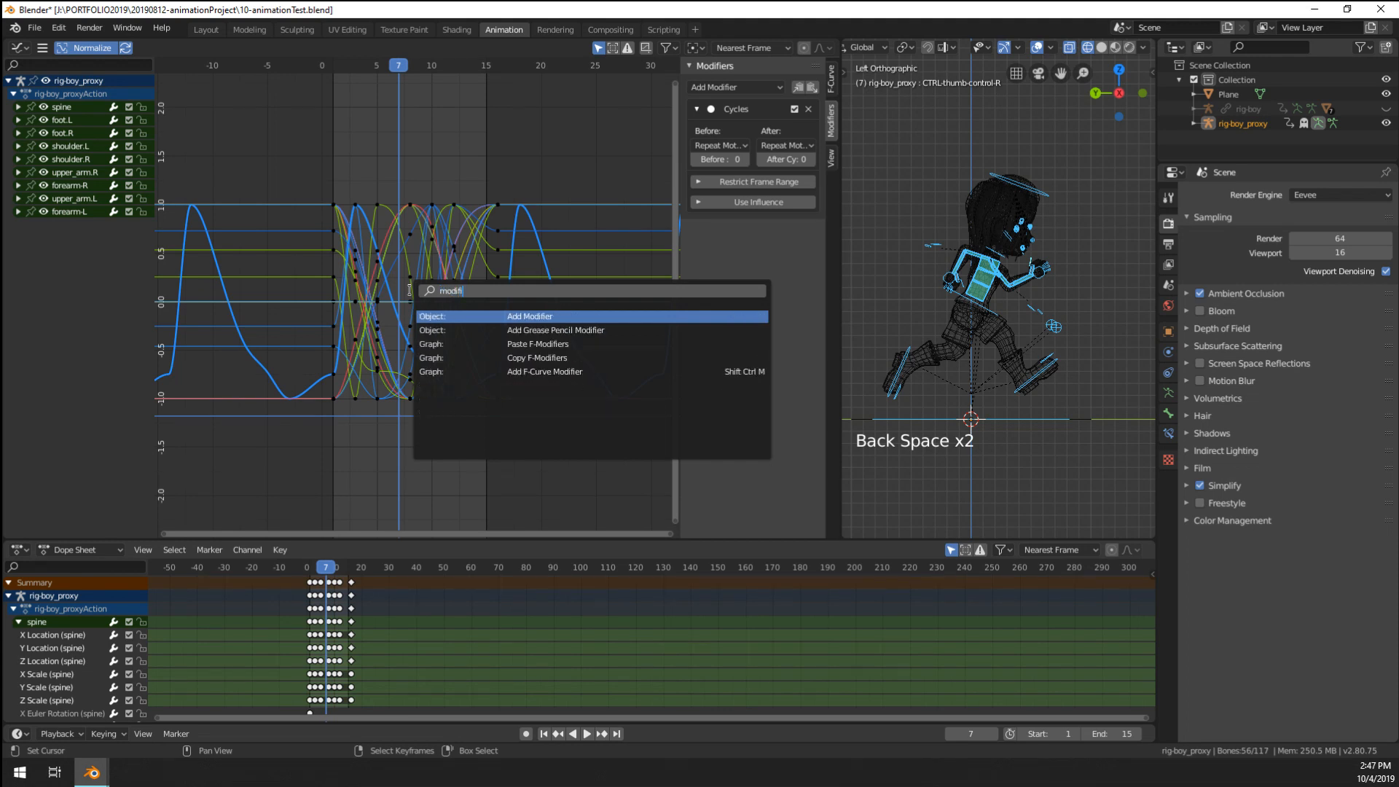
key("Down")
key("Down")
key("Down")
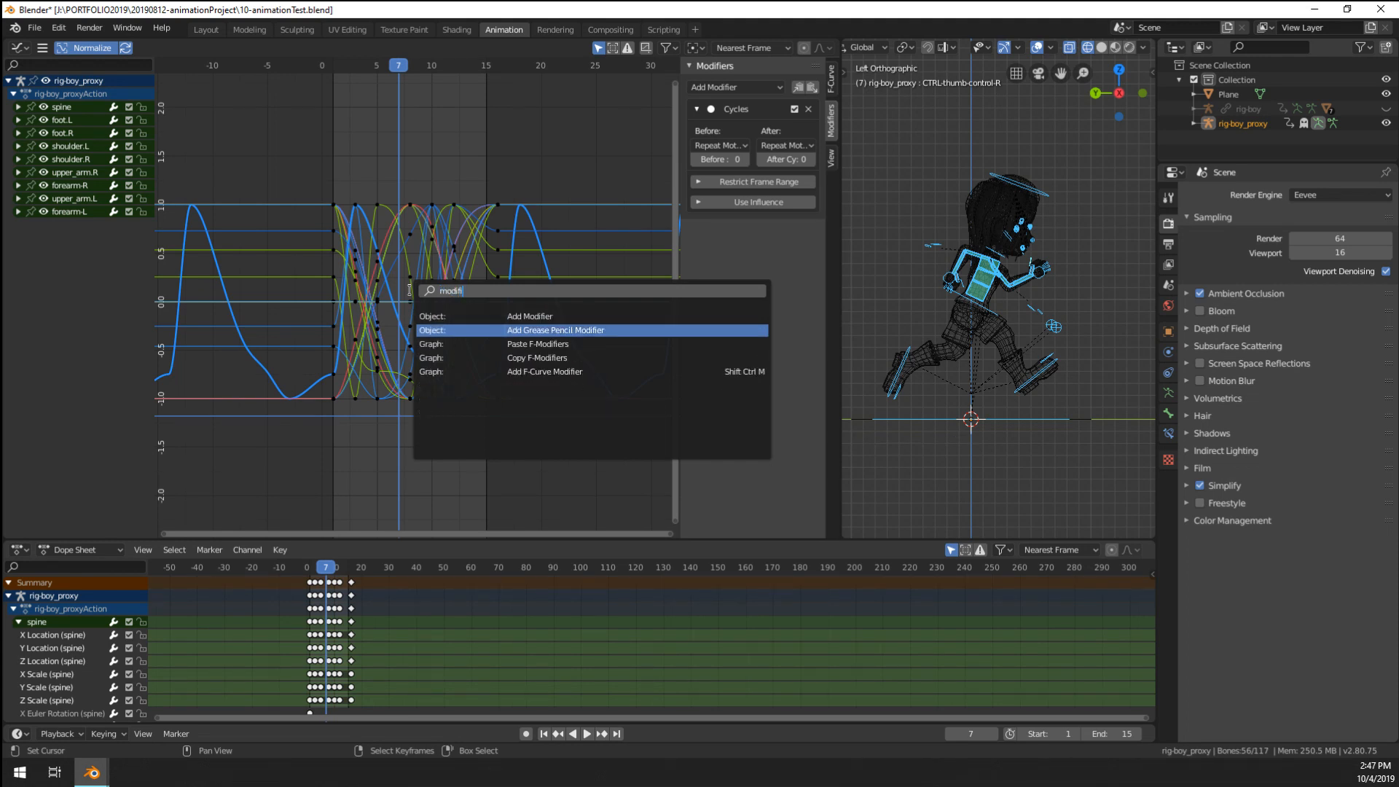
key("Down")
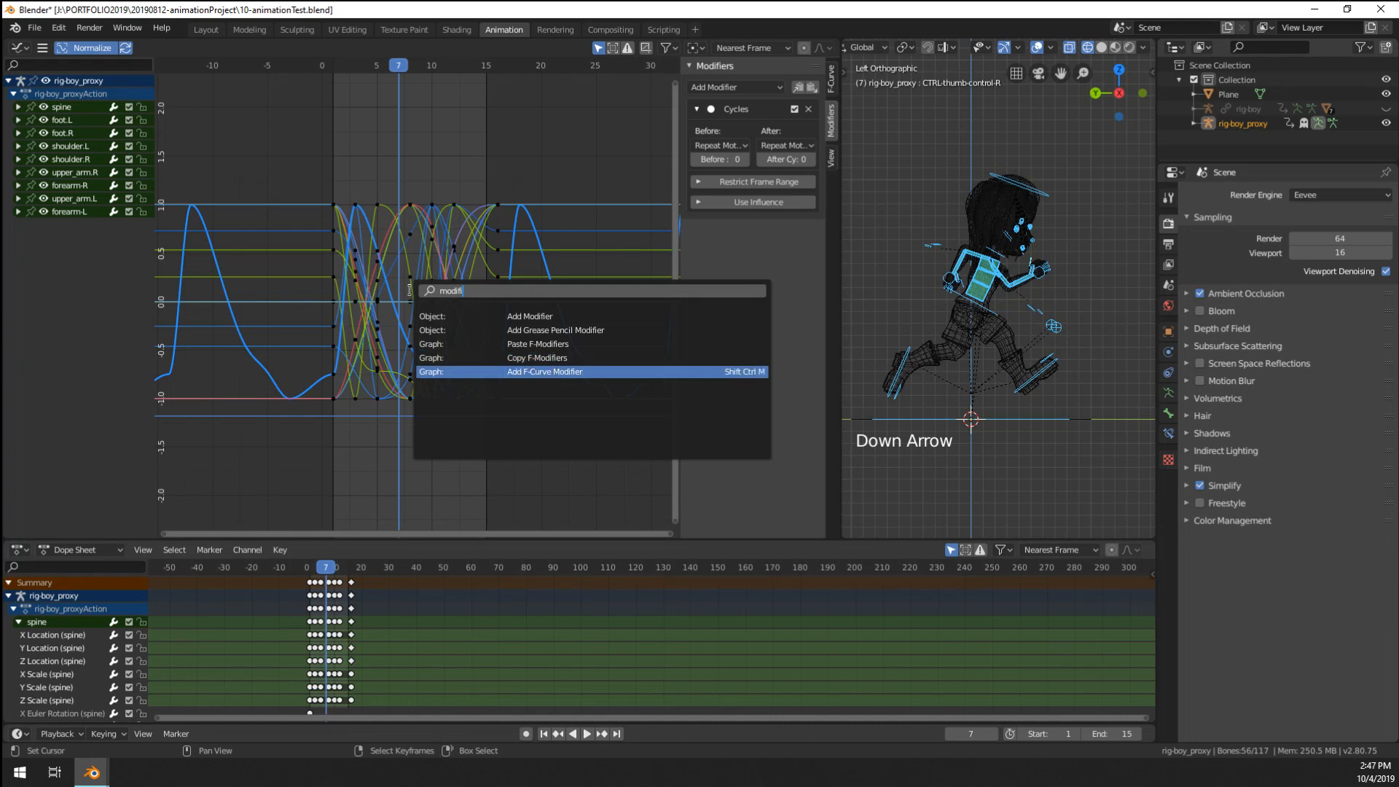
key("Up")
key("Return")
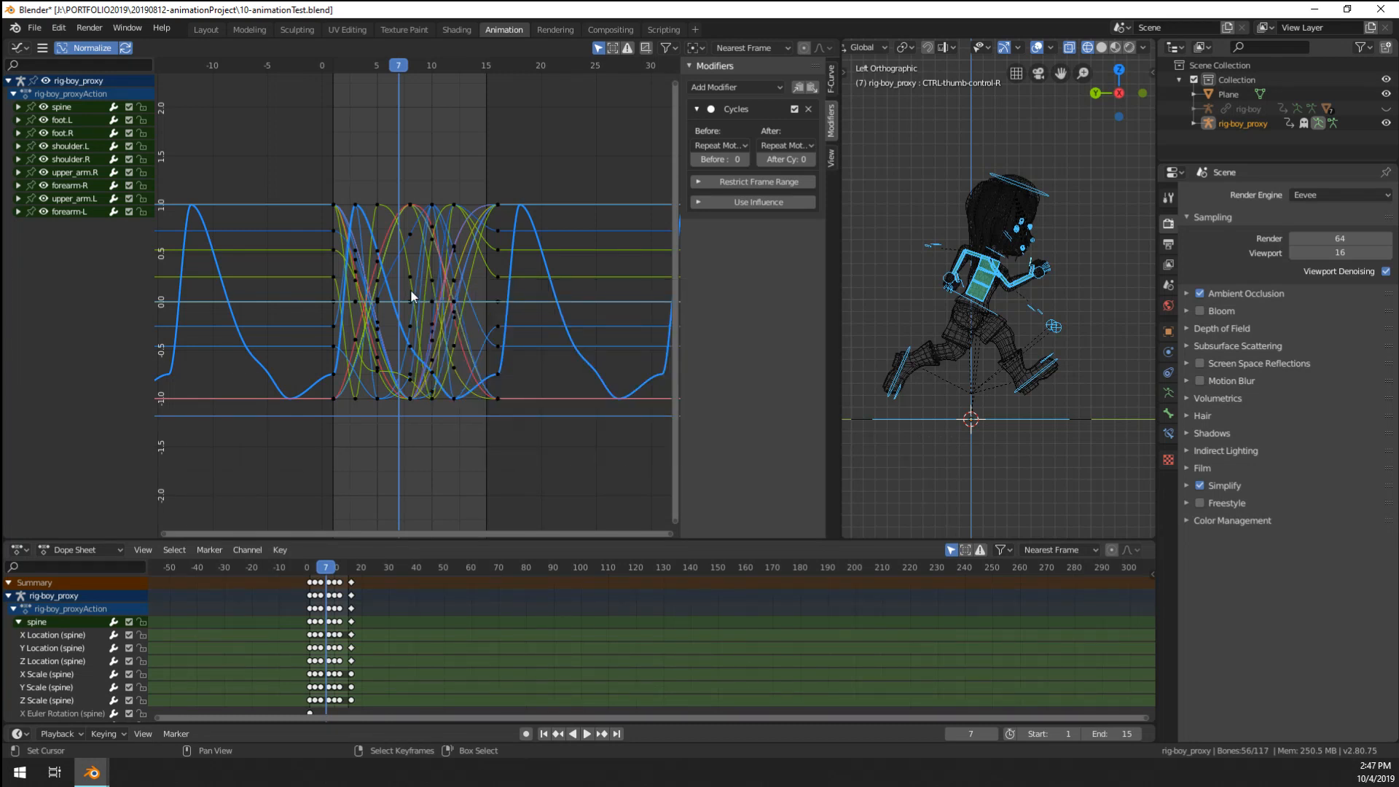
- Try to paste the copied F-modifiers onto all curves, and remove the second Cycles modifier from the active curve
key("F3")
type("paste")
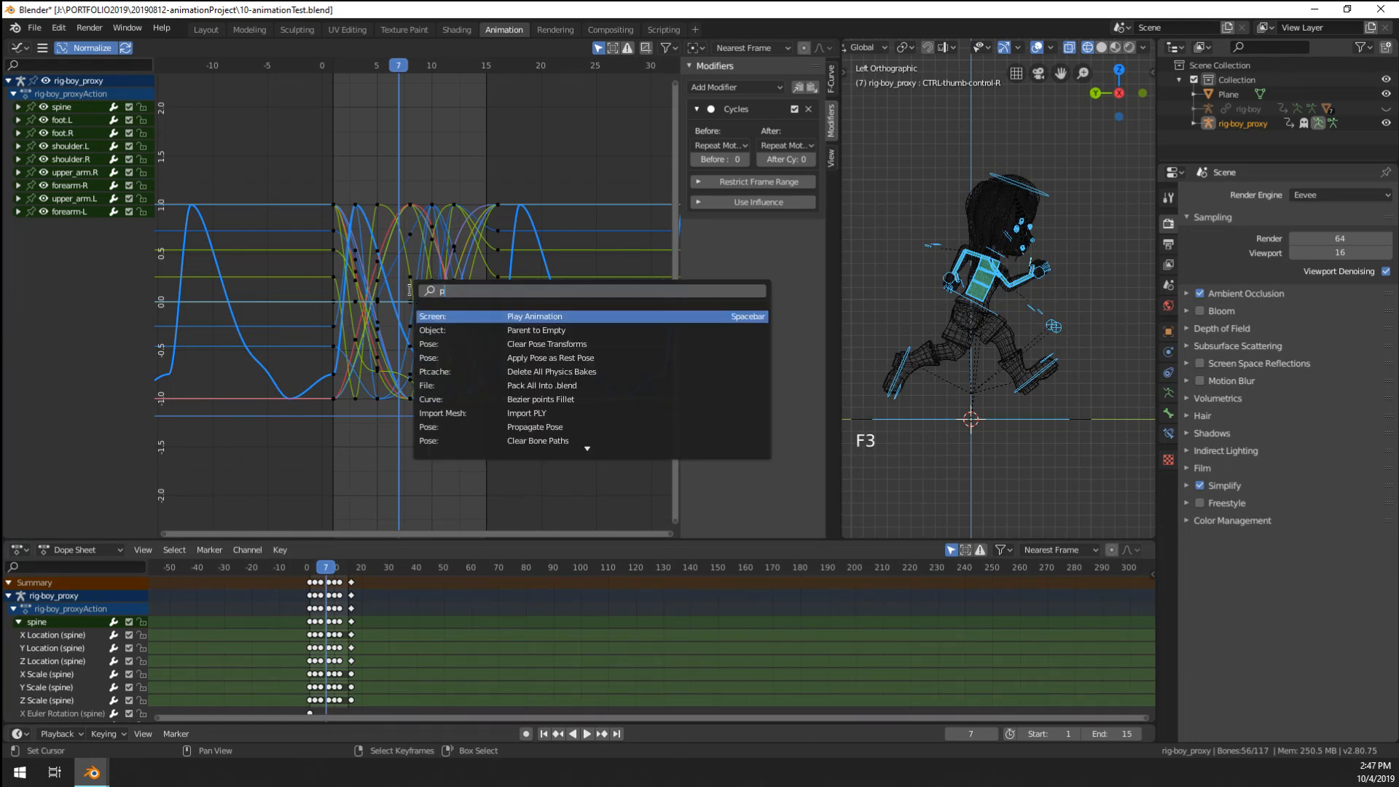
key("Down")
key("Down")
key("Return")
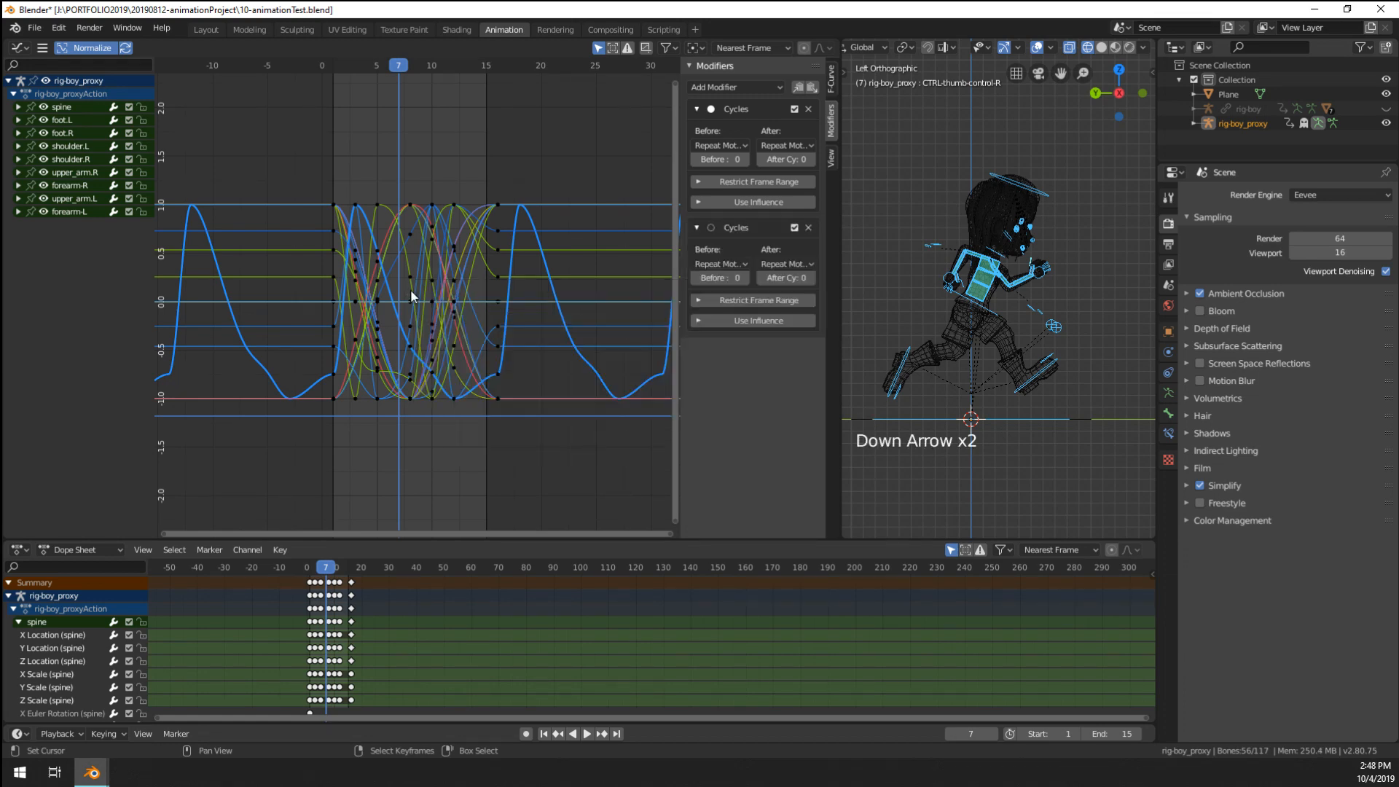
left_click(809, 227)
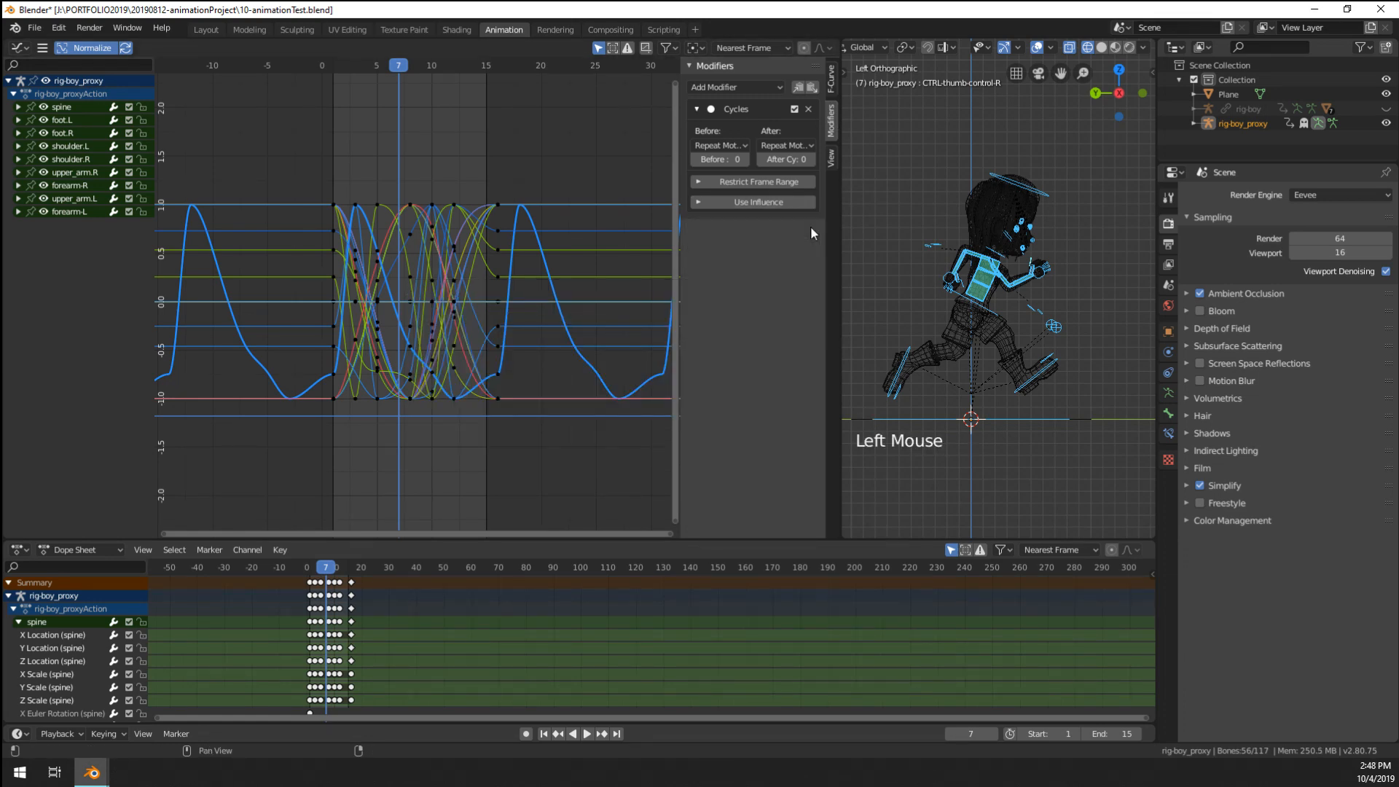
- Deselect all keyframes and play the run cycle briefly to check the loop
scroll(435, 289, "up", 3)
key("a")
scroll(438, 295, "down", 4)
key("a")
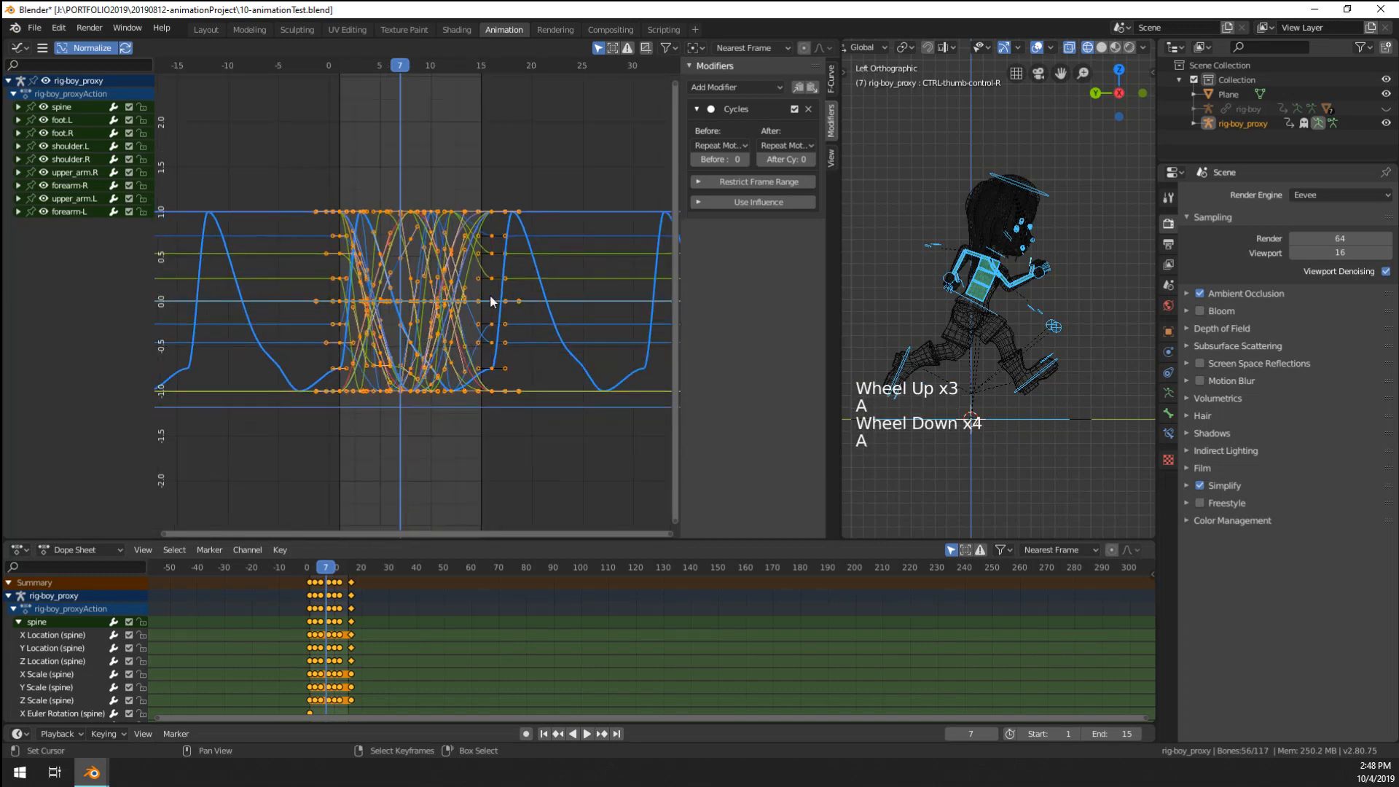
key("a")
right_click(532, 316)
key("space")
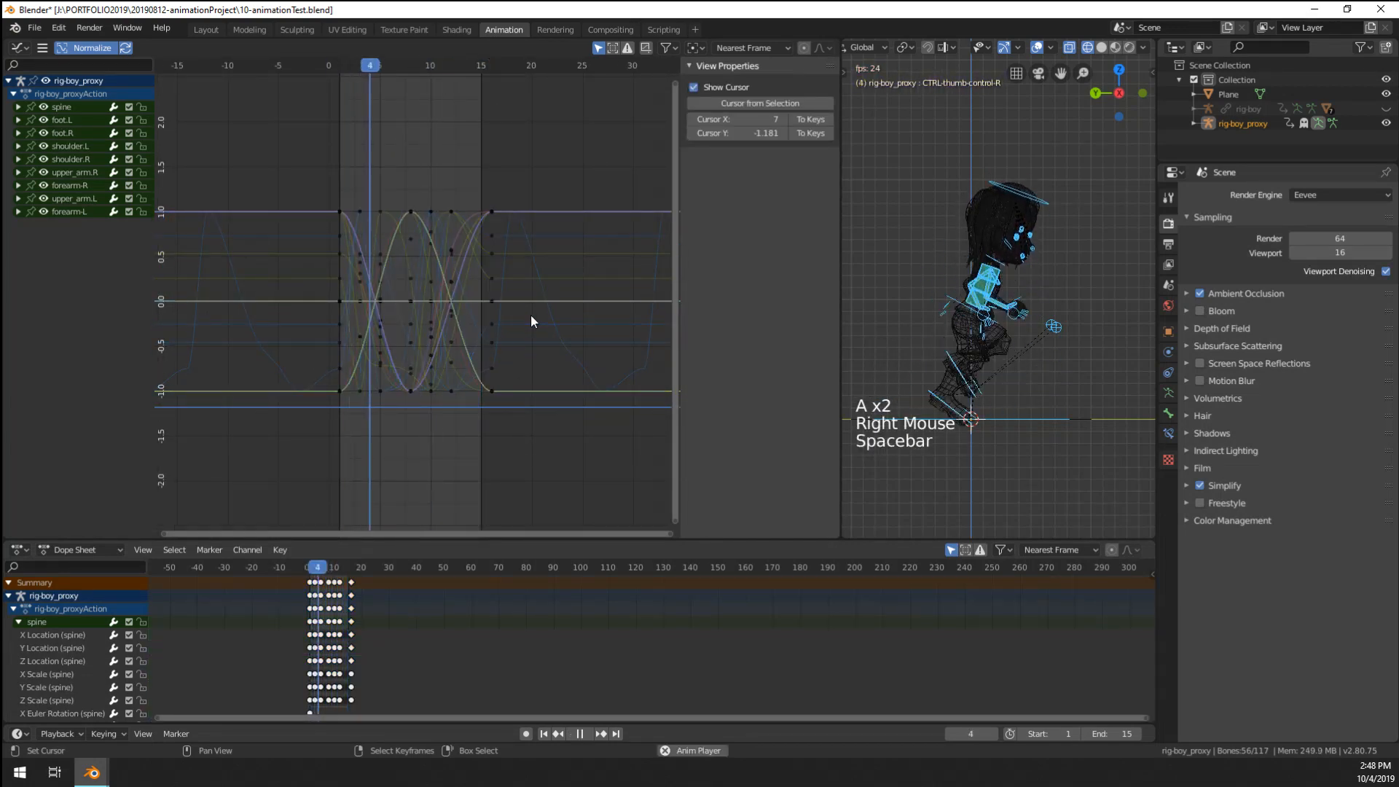
key("space")
- Copy the Cycles modifier from the right foot's Z Location curve and paste it onto two green curves, including the spine's Y Location
right_click(492, 368)
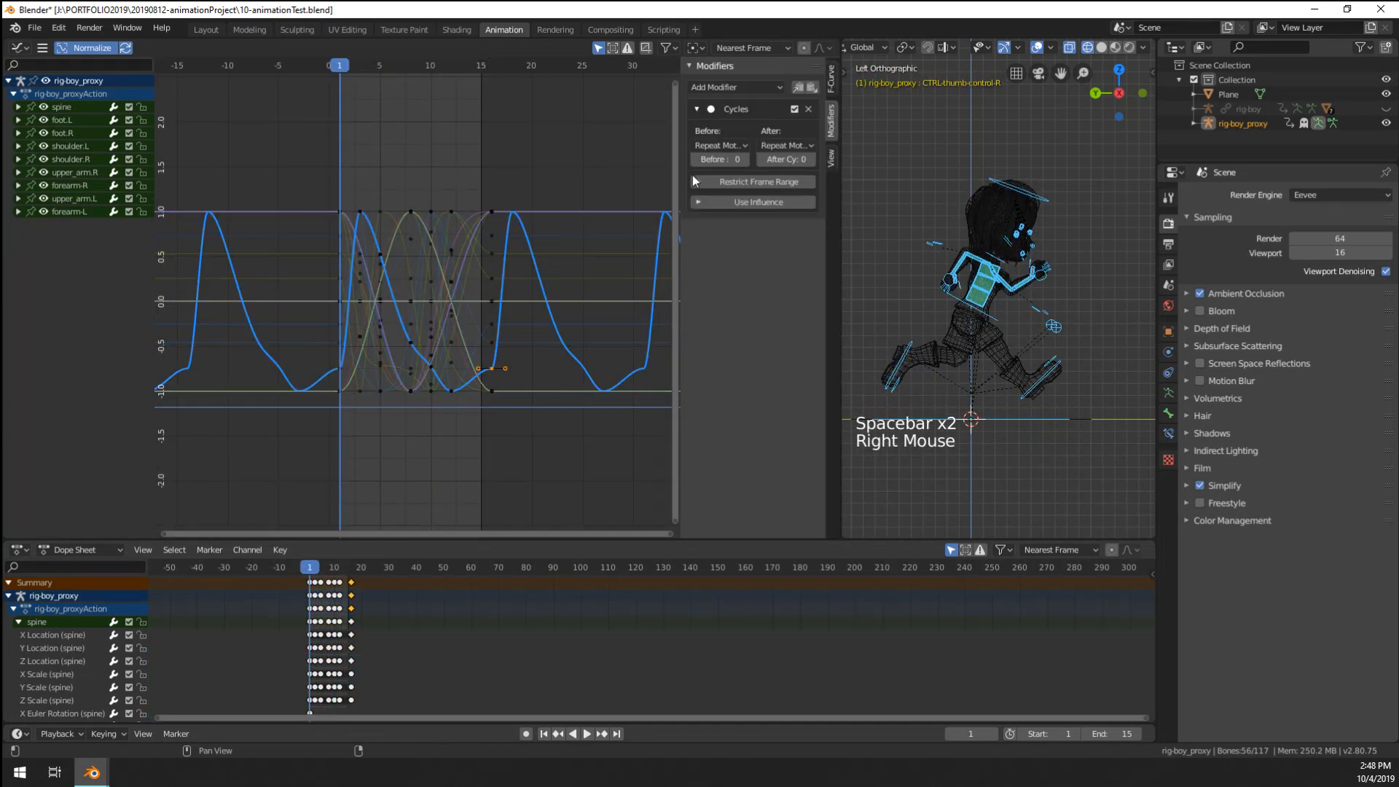
scroll(651, 198, "up", 1)
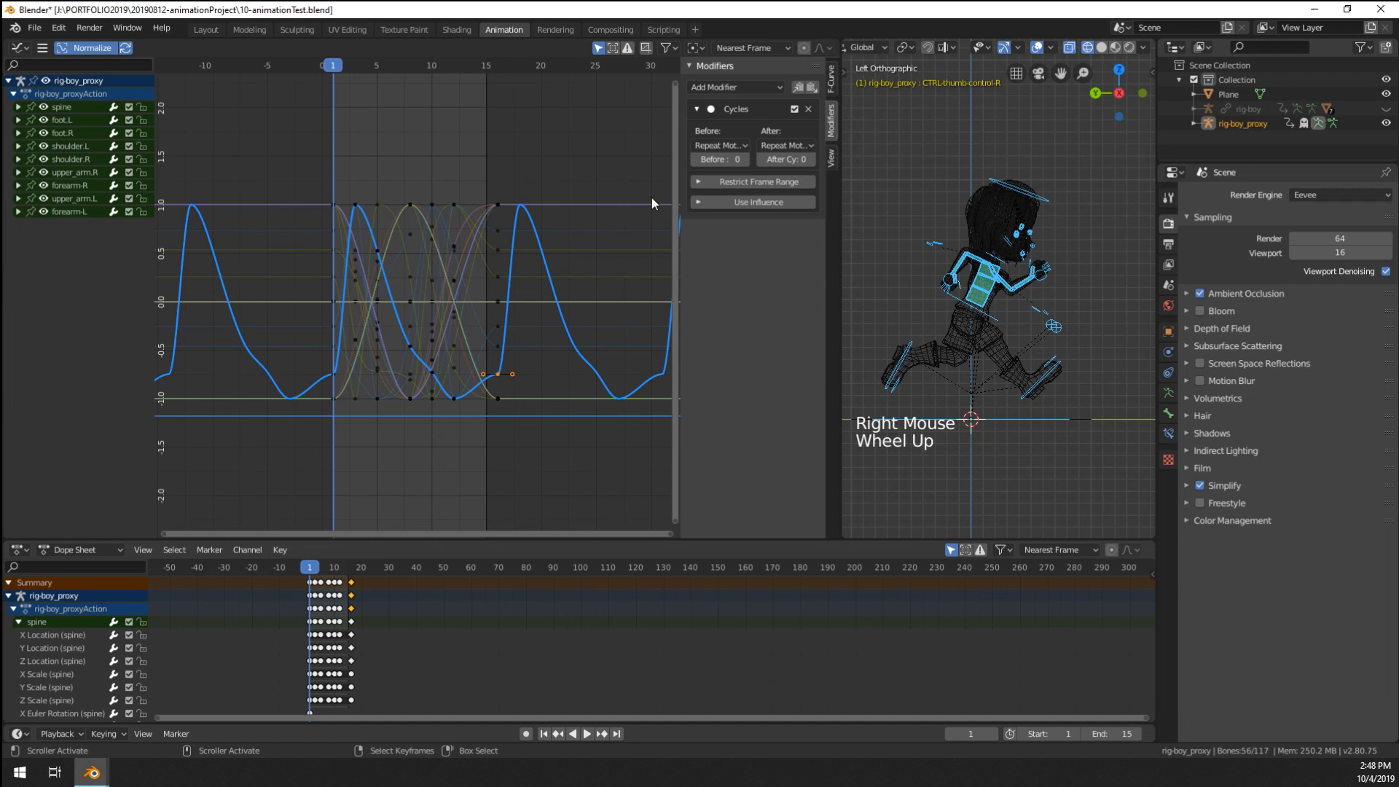
left_click(803, 89)
right_click(493, 273)
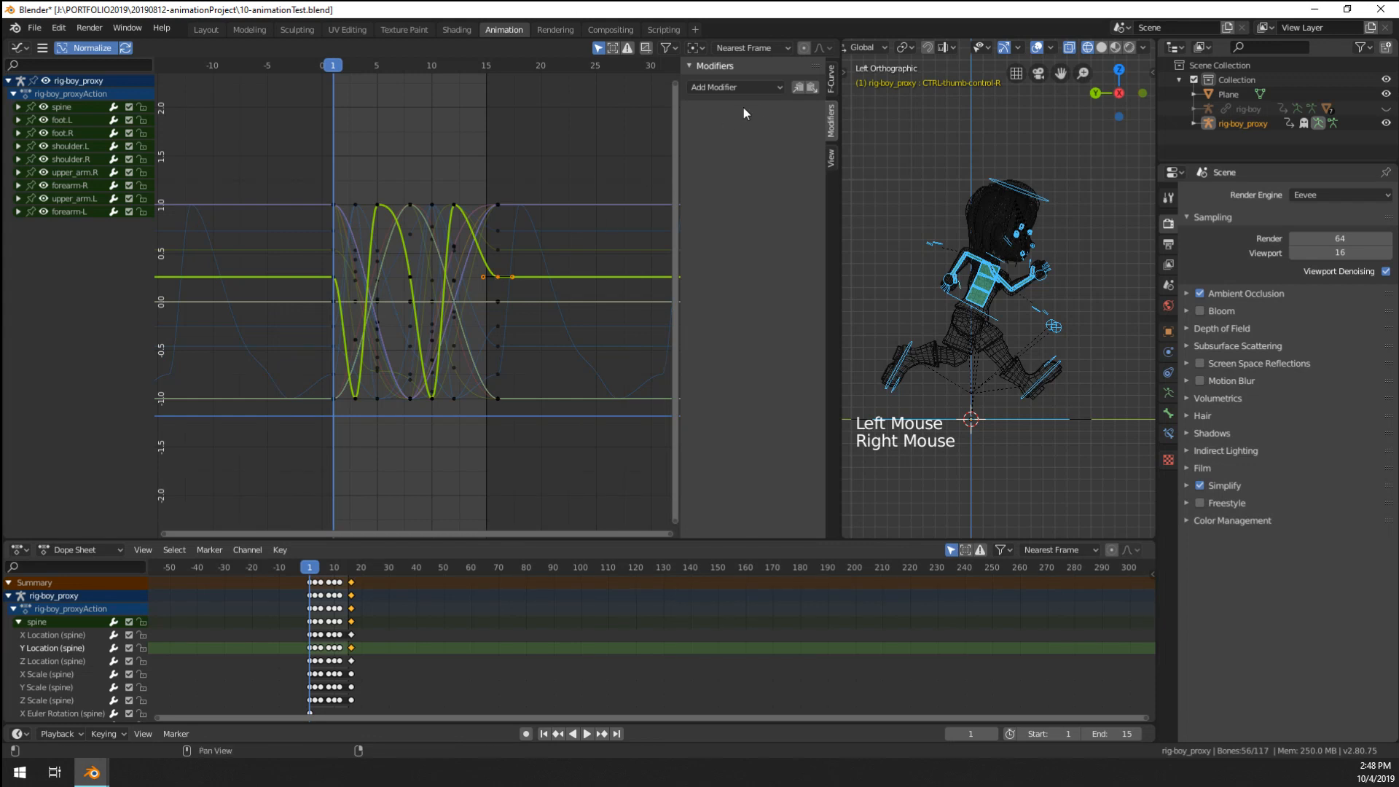
left_click(812, 88)
right_click(502, 251)
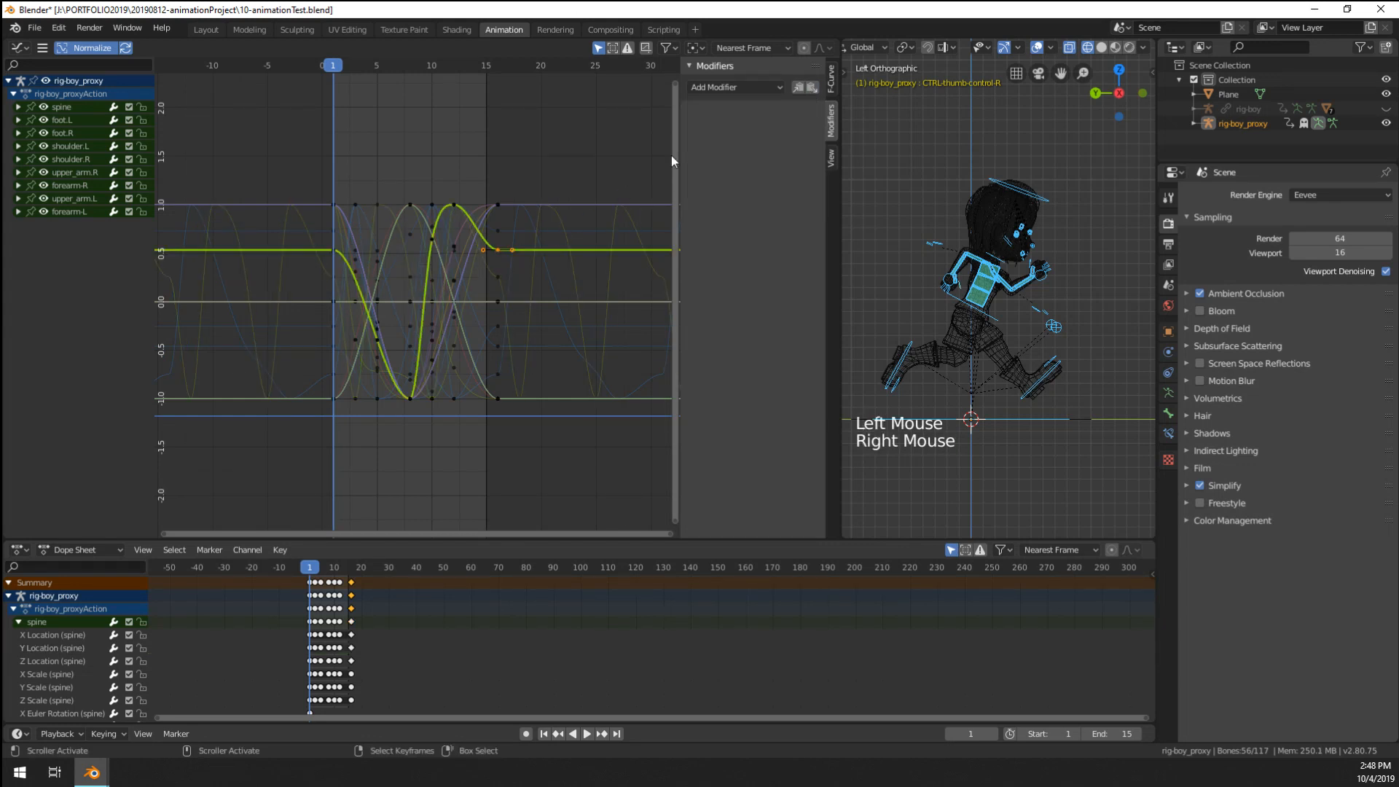
left_click(812, 86)
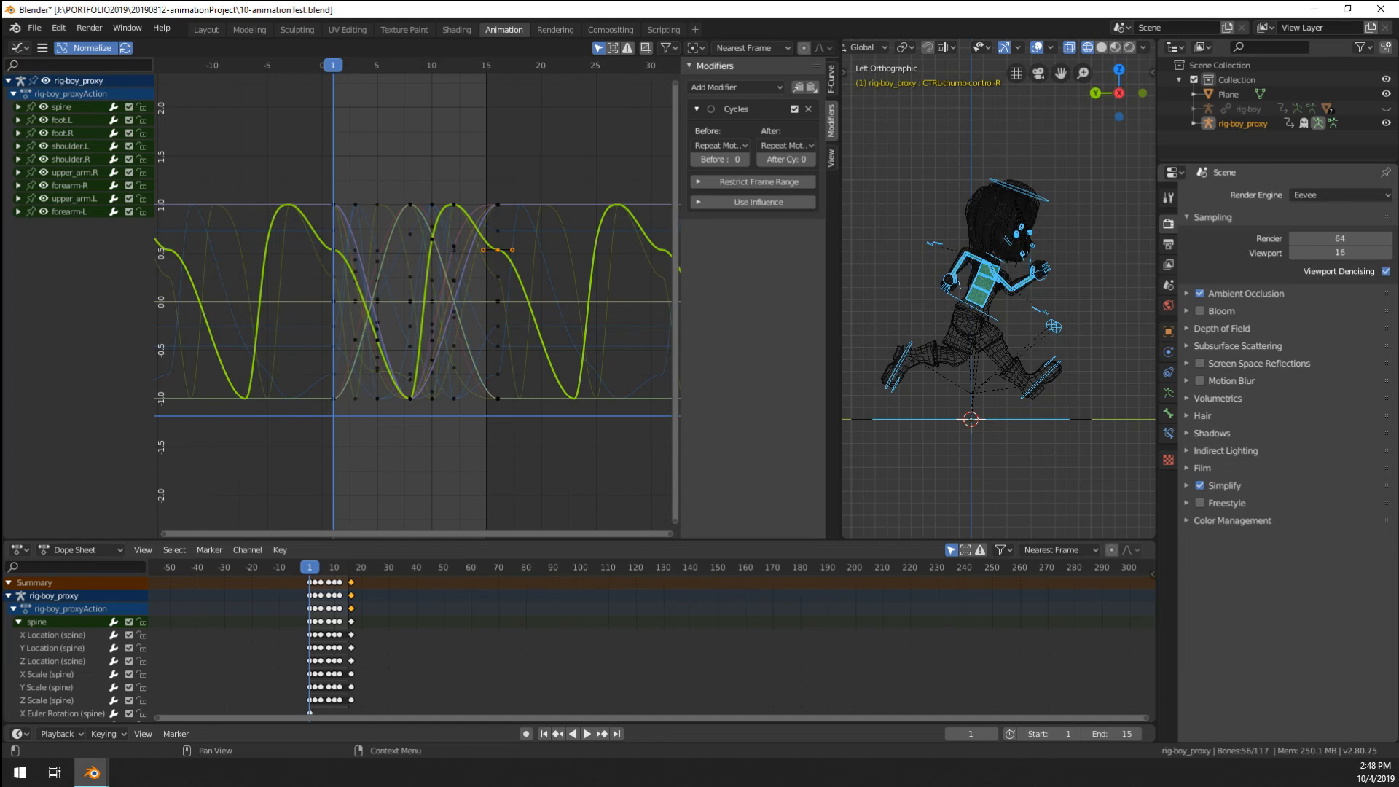
- Replace the pasted Cycles modifier on the active green curve with a newly added Cycles modifier
left_click(808, 108)
left_click(758, 86)
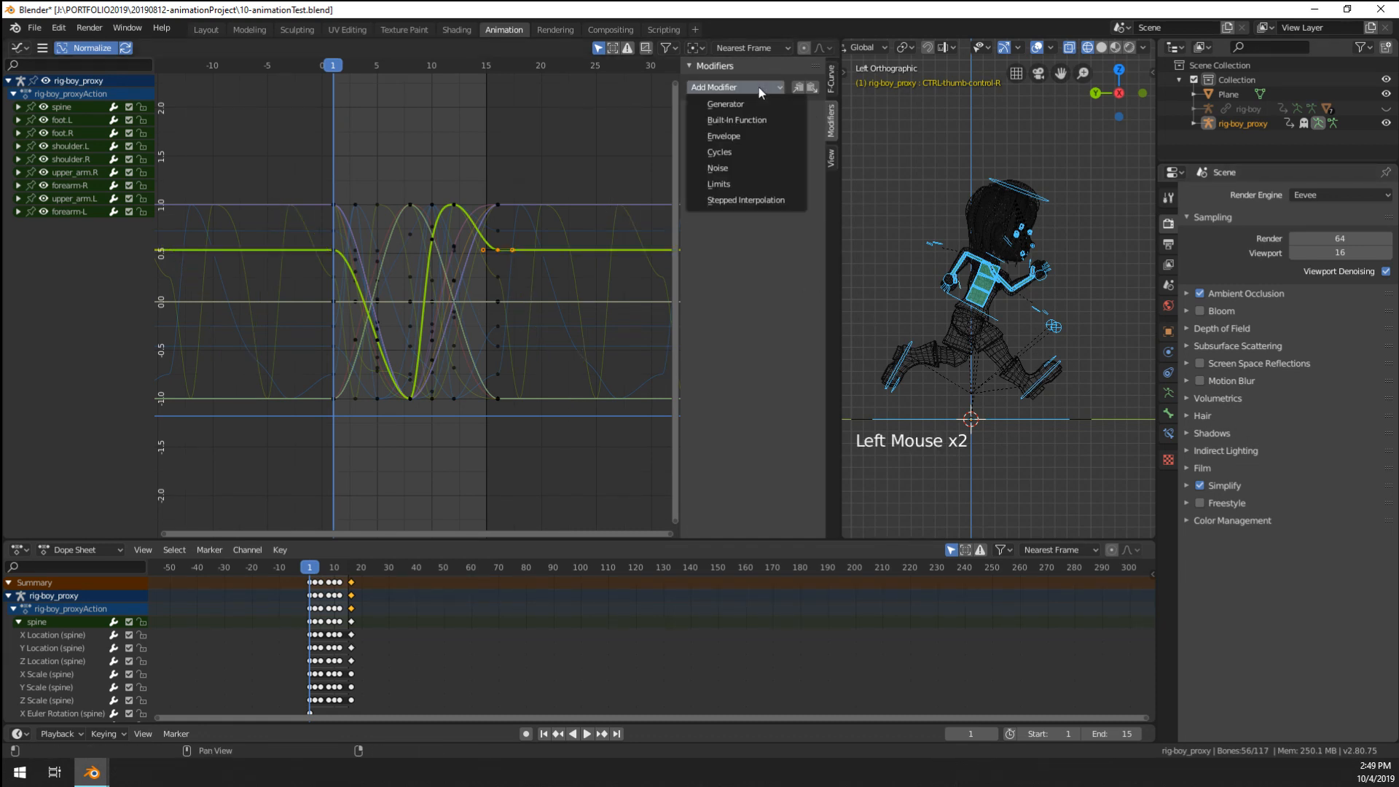
left_click(745, 143)
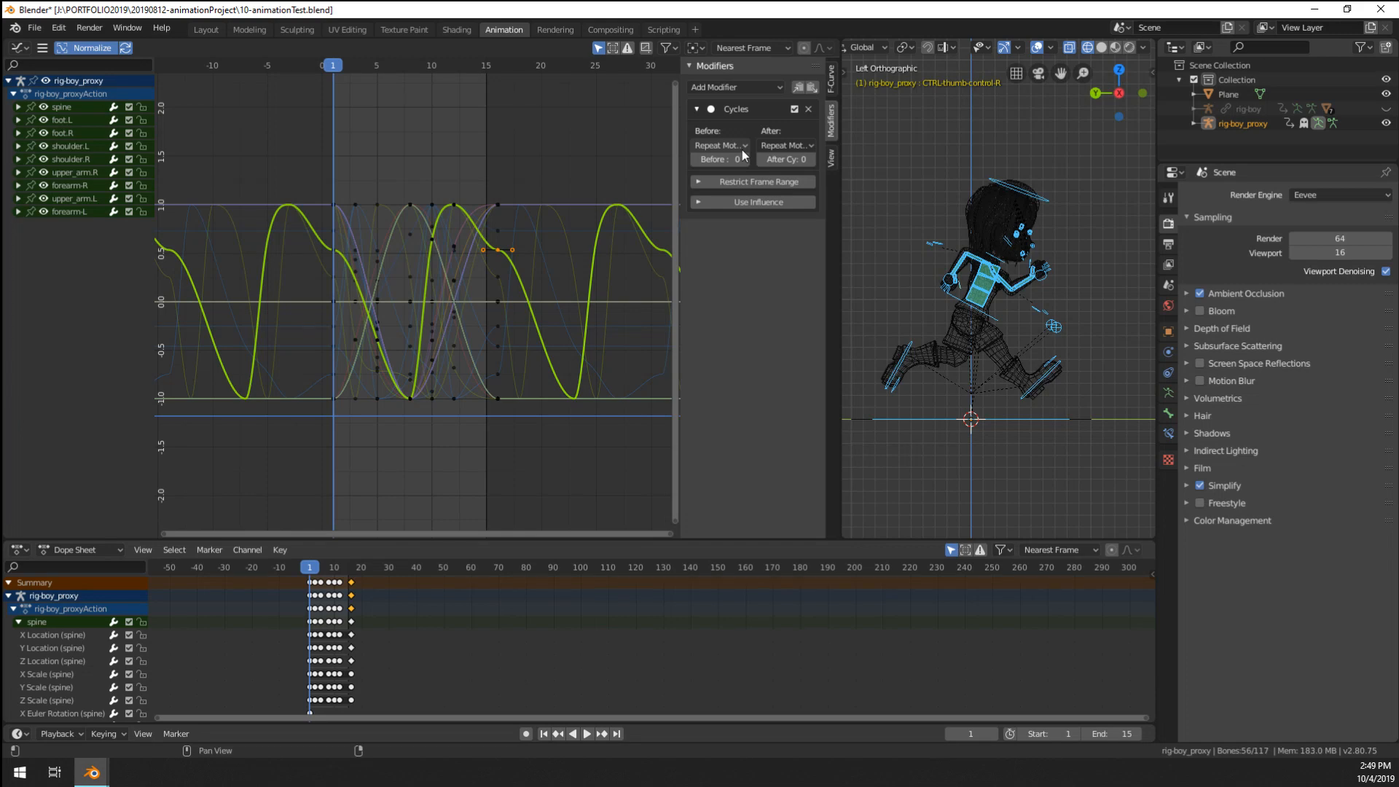
- Select all keyframes, remove the Cycles modifier and try to add it again to all curves at once
key("a")
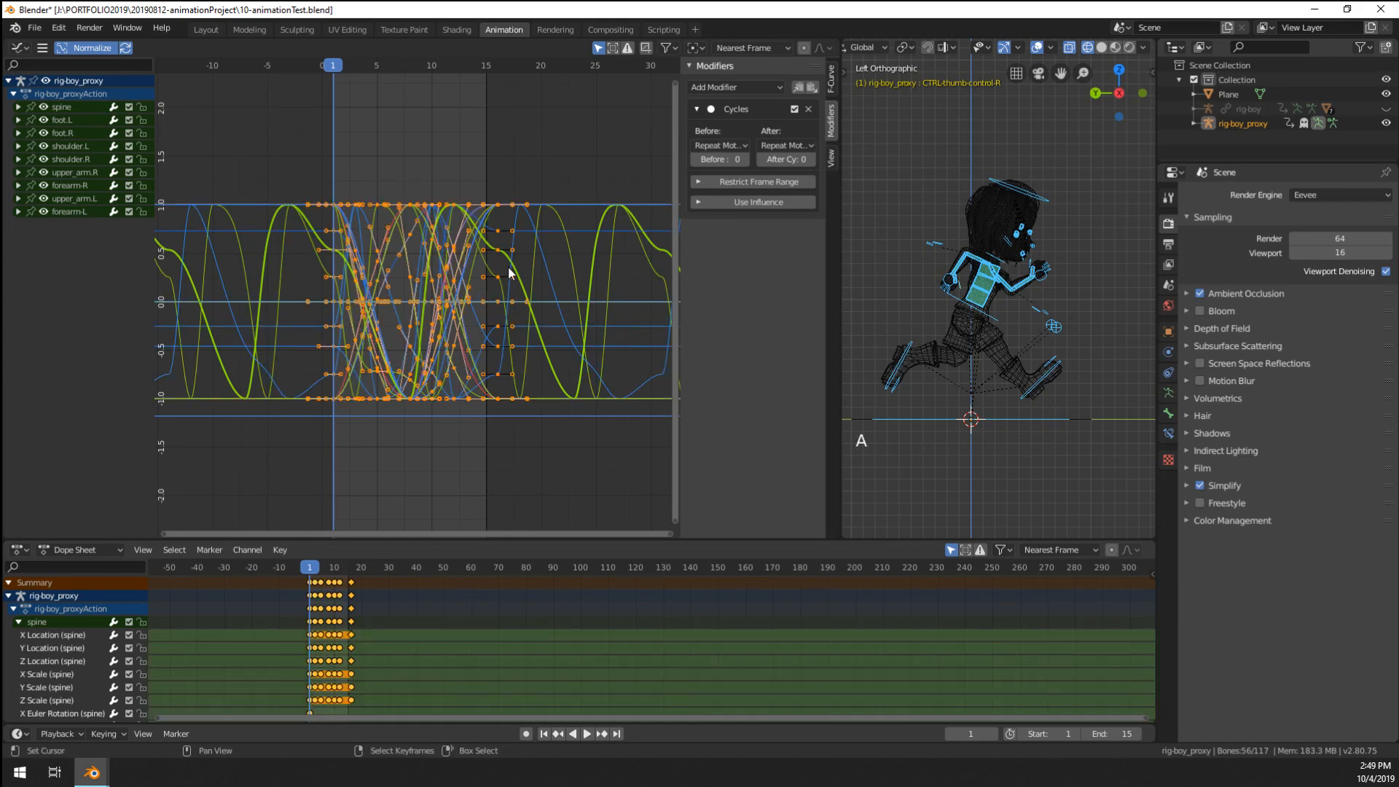
left_click(808, 108)
left_click(778, 86)
left_click(770, 153)
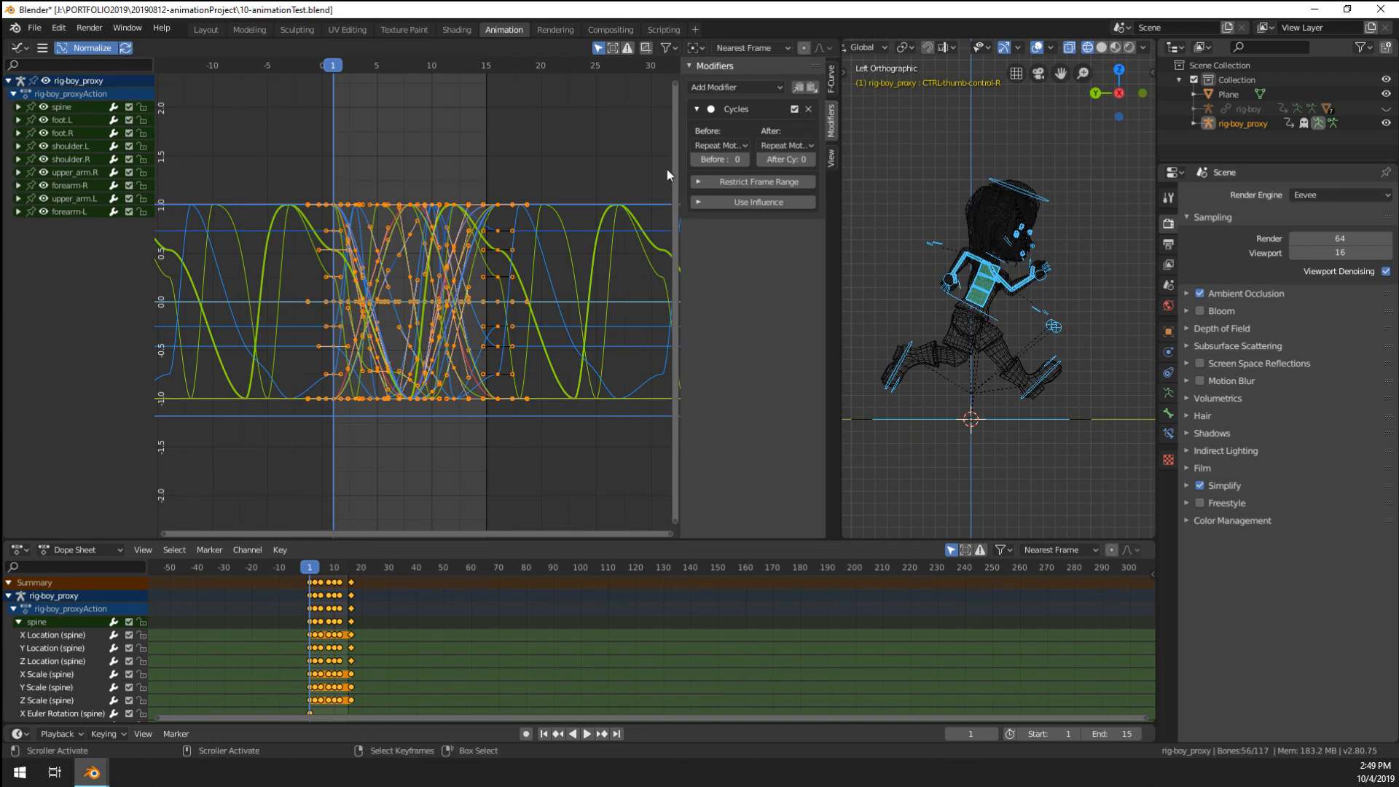
- Examine which curves repeat outside the frame range and play the loop
scroll(544, 214, "up", 2)
middle_click_drag(532, 230, 520, 250, "shift")
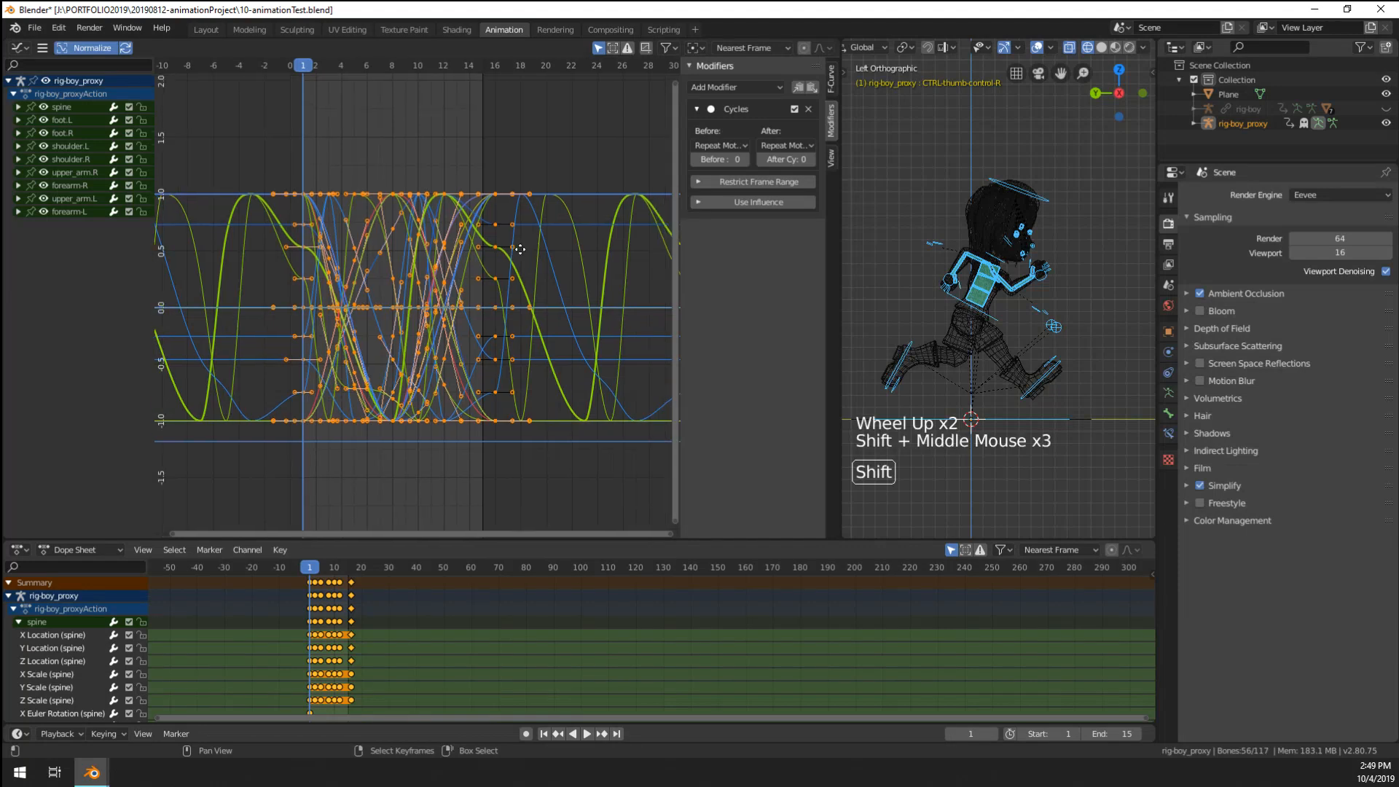
scroll(520, 249, "up", 3)
scroll(521, 249, "down", 5)
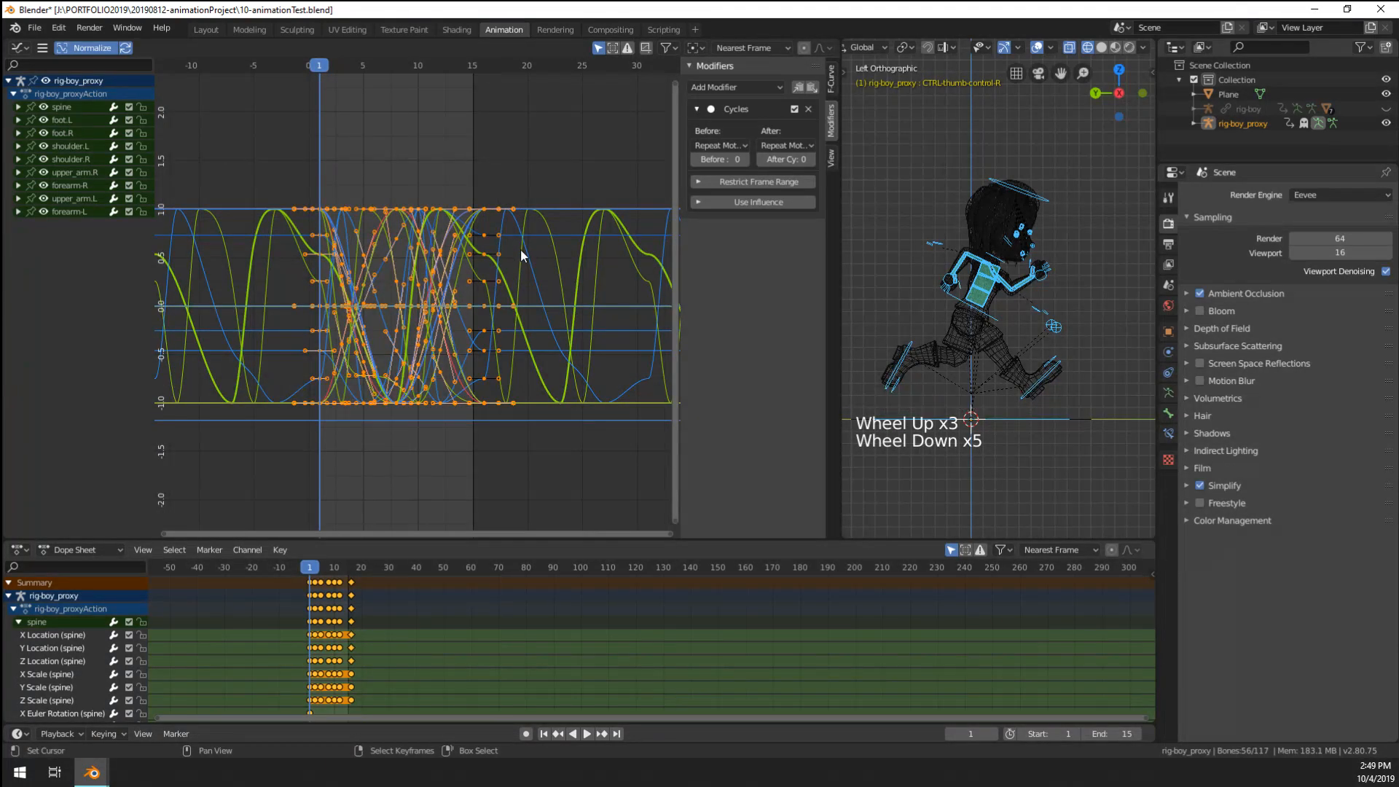
key("space")
key("space")
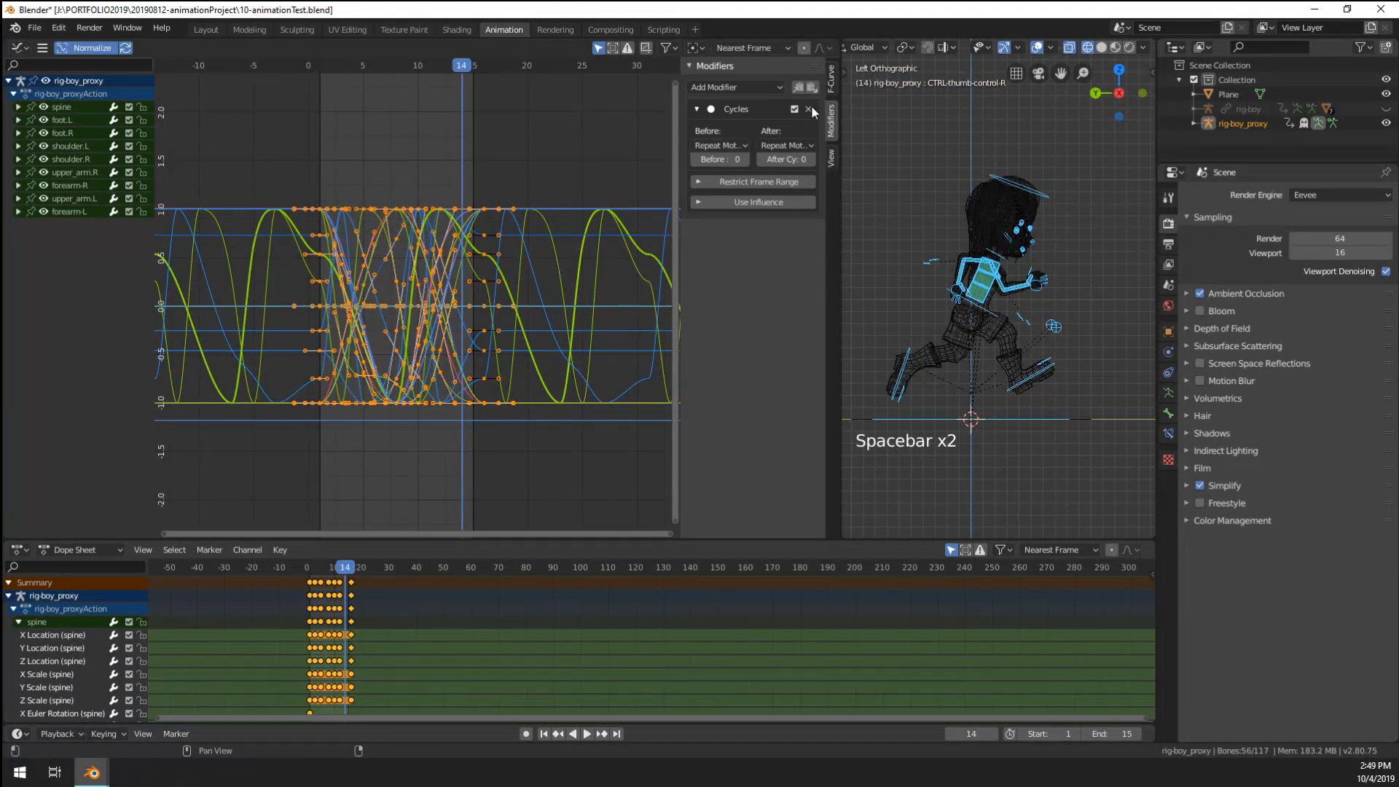
- Remove the Cycles modifier from the two green curves and from the right foot's Z Location curve
left_click(427, 353)
right_click(513, 284)
right_click(484, 283)
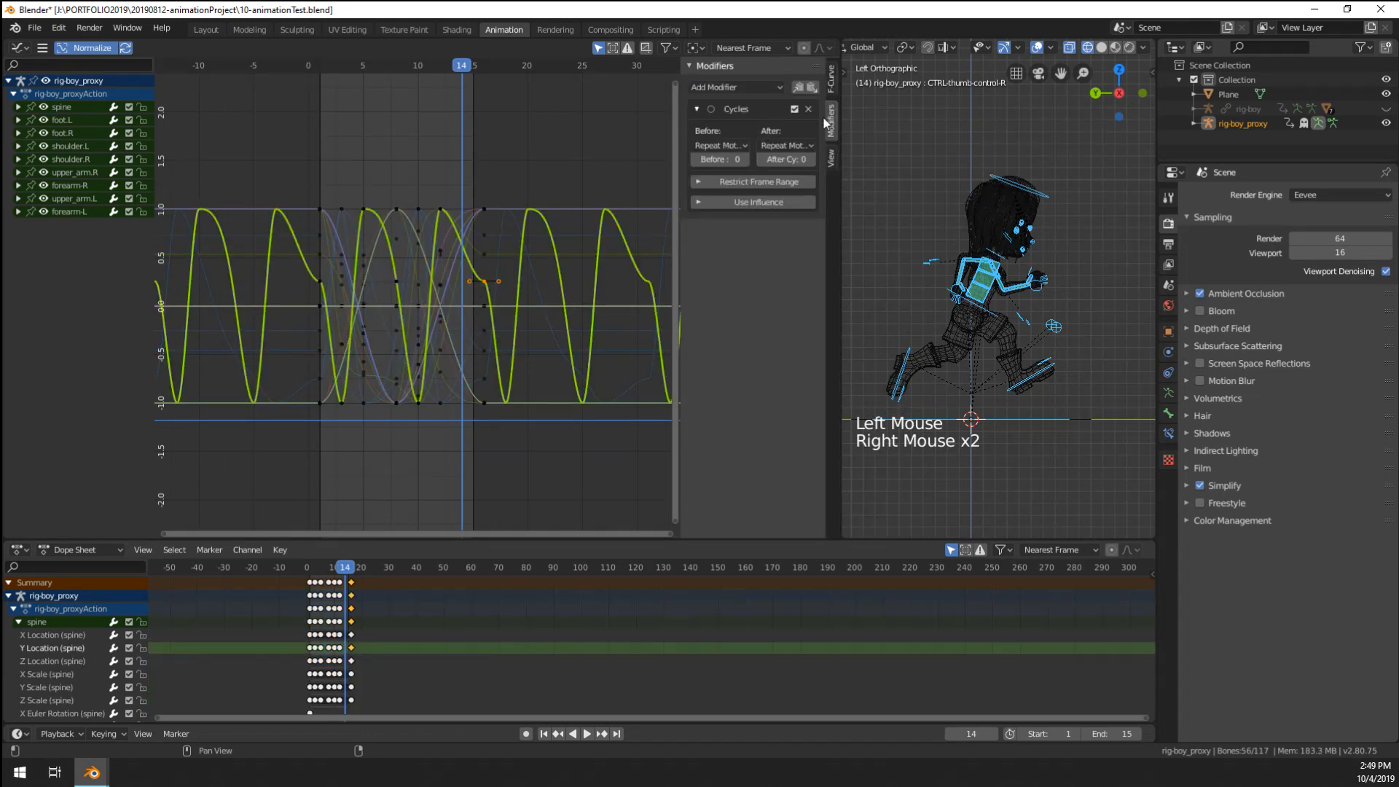
left_click(758, 155)
right_click(490, 348)
right_click(484, 378)
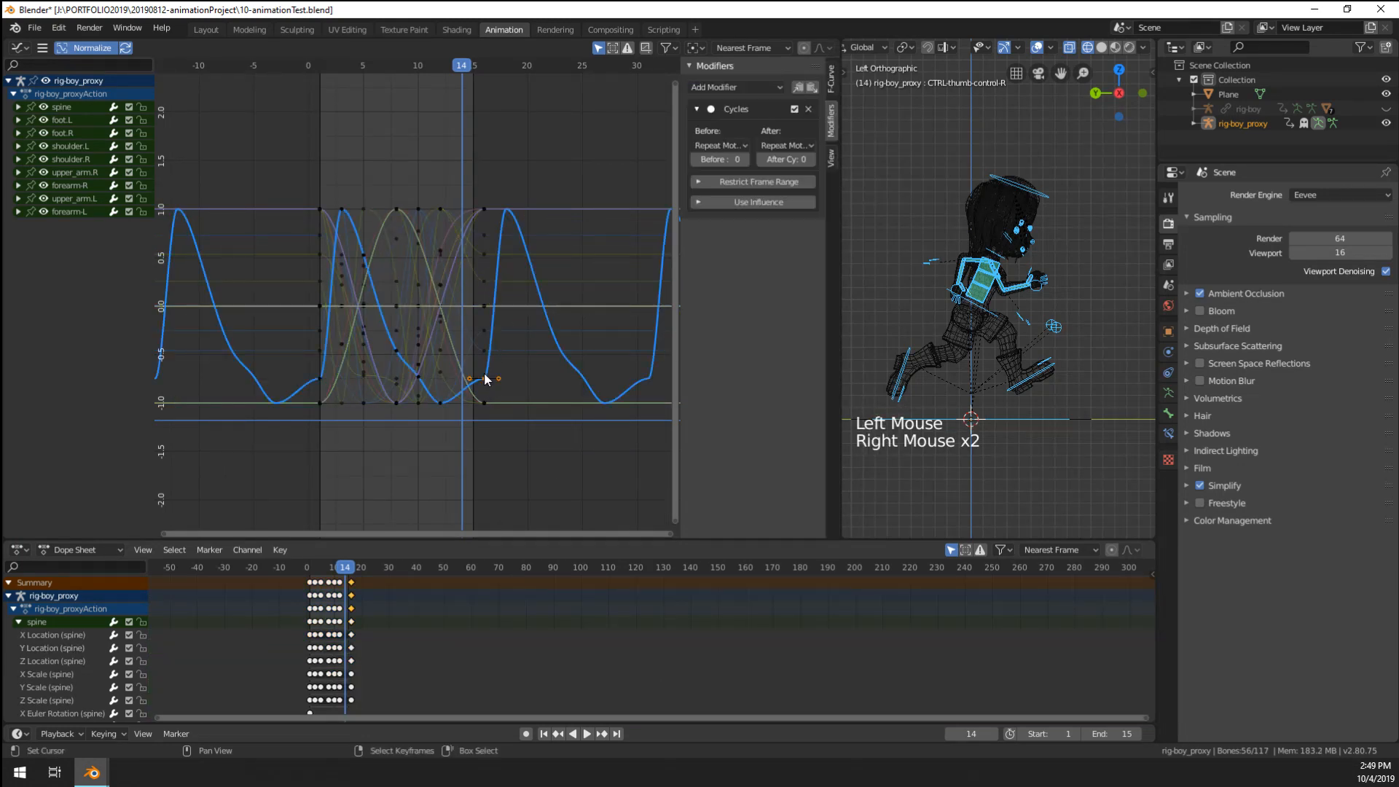
left_click(808, 109)
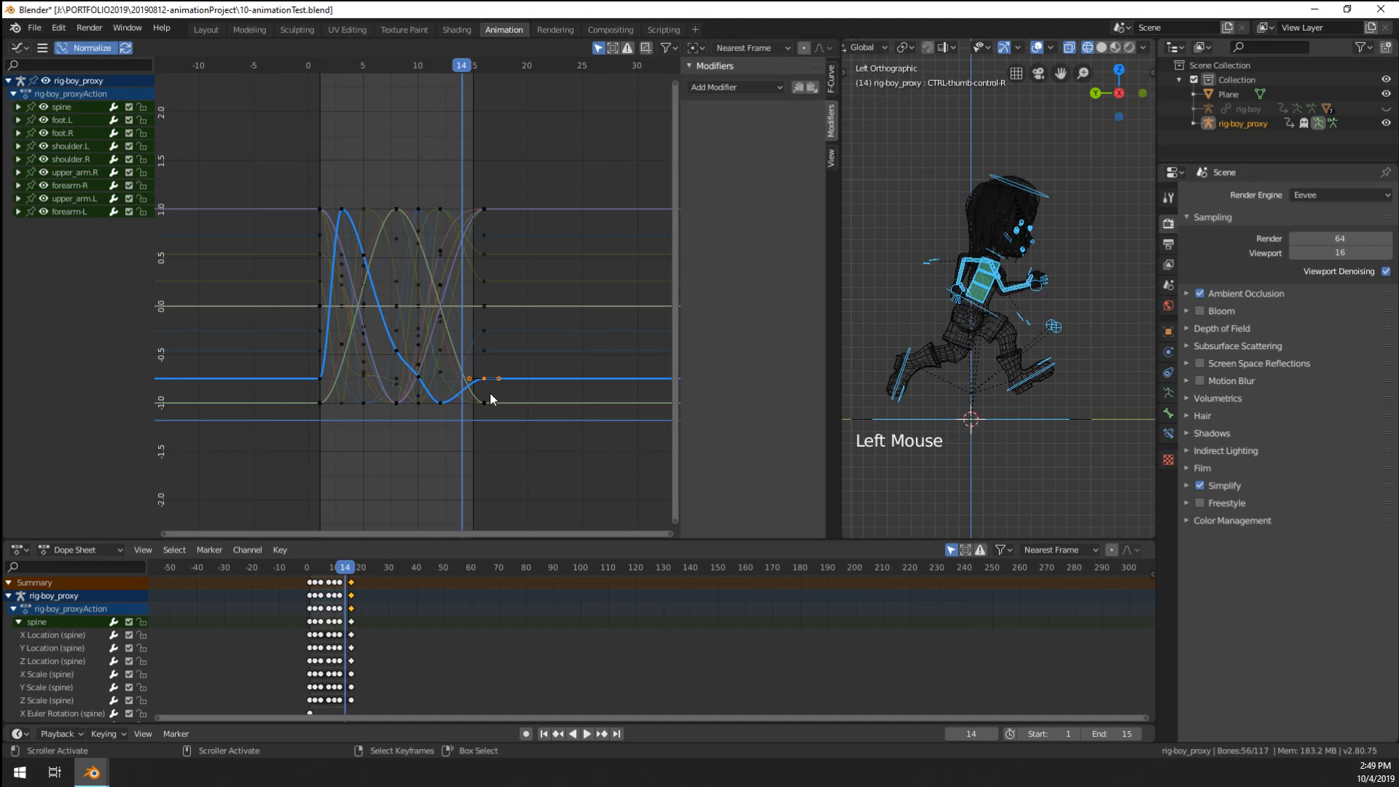
- Select all keyframes and try adding a Cycles modifier to every curve at once
key("a")
right_click(497, 210, "shift")
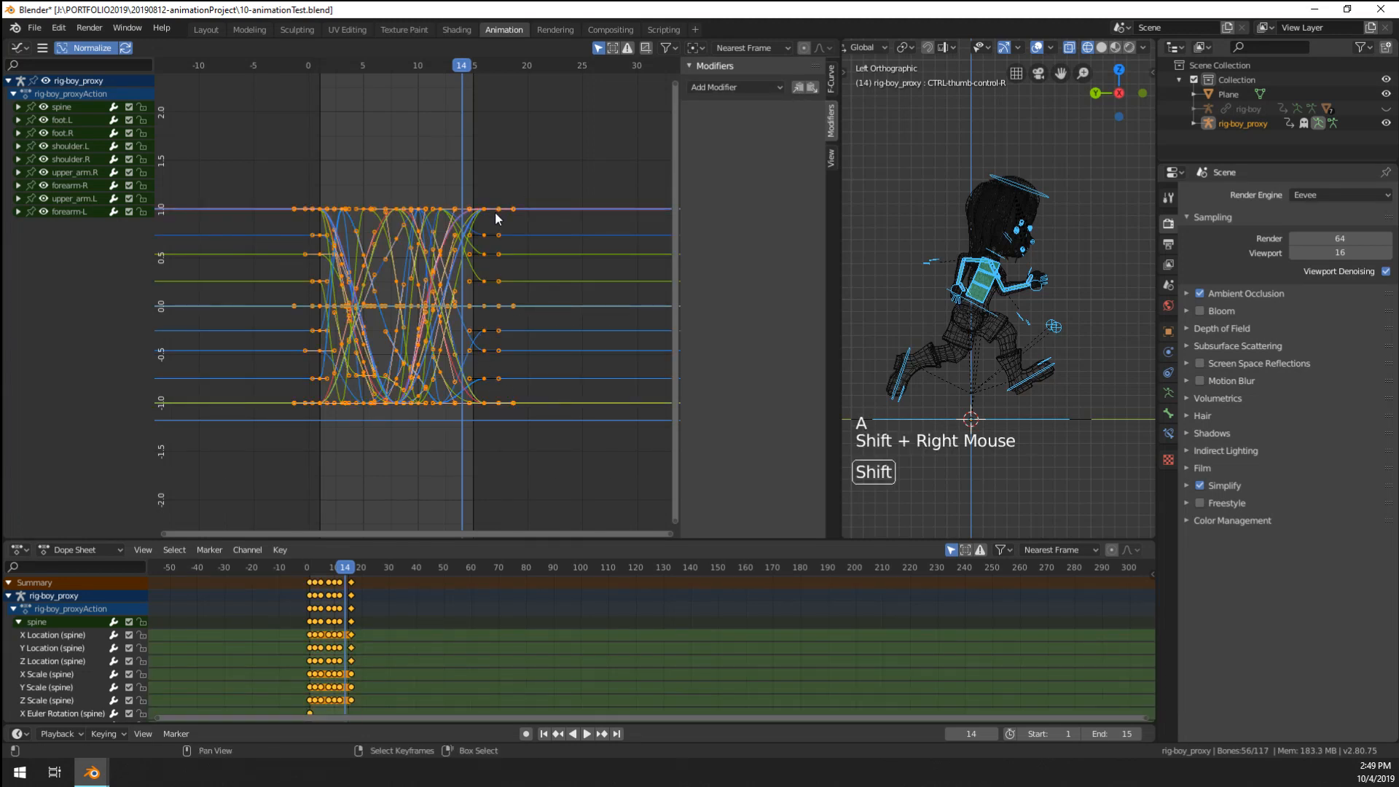
left_click(763, 88)
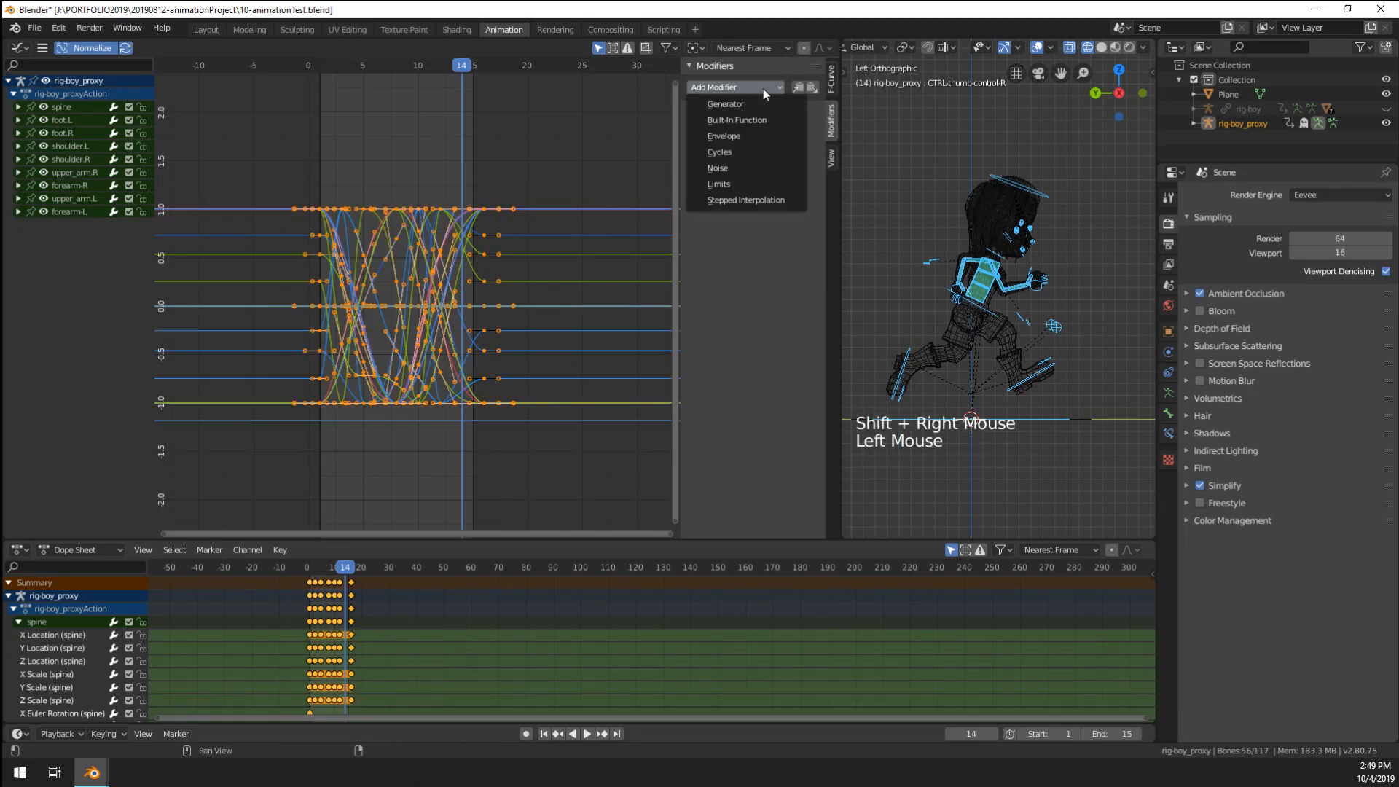
left_click(738, 150)
left_click(808, 108)
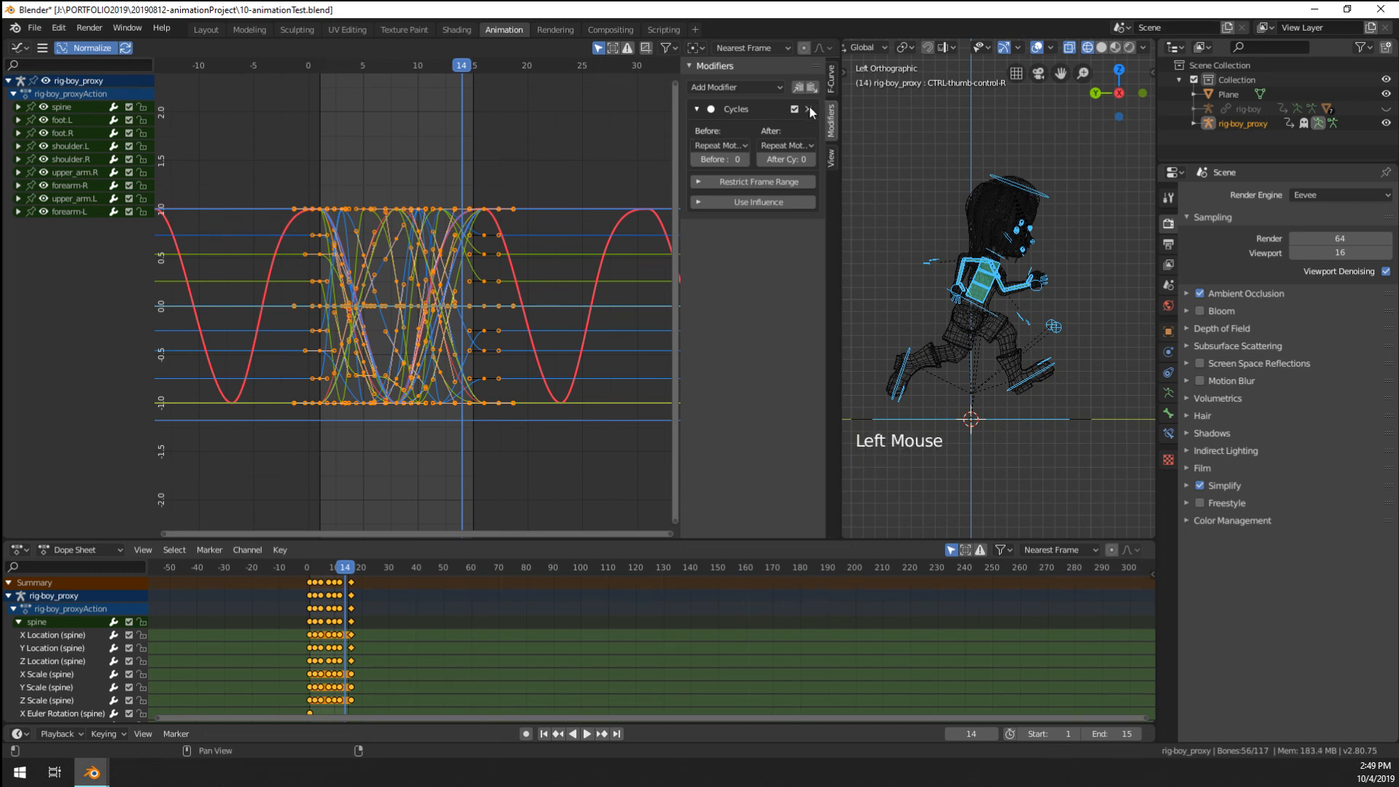
left_click(740, 88)
left_click(733, 155, "ctrl")
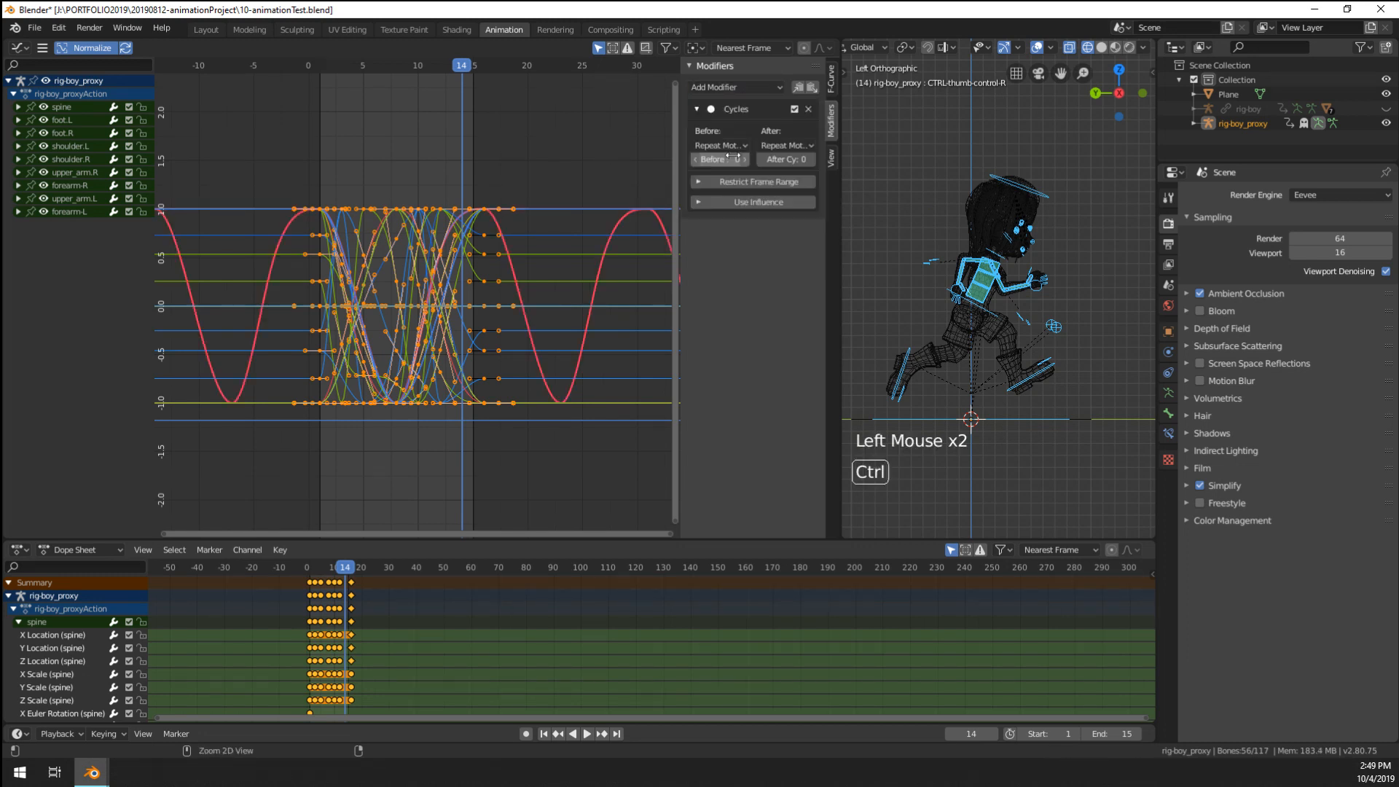
- Repeatedly remove and re-add the Cycles modifier while all keyframes are selected, trying to apply it to every selected curve
left_click(808, 109)
left_click(764, 86)
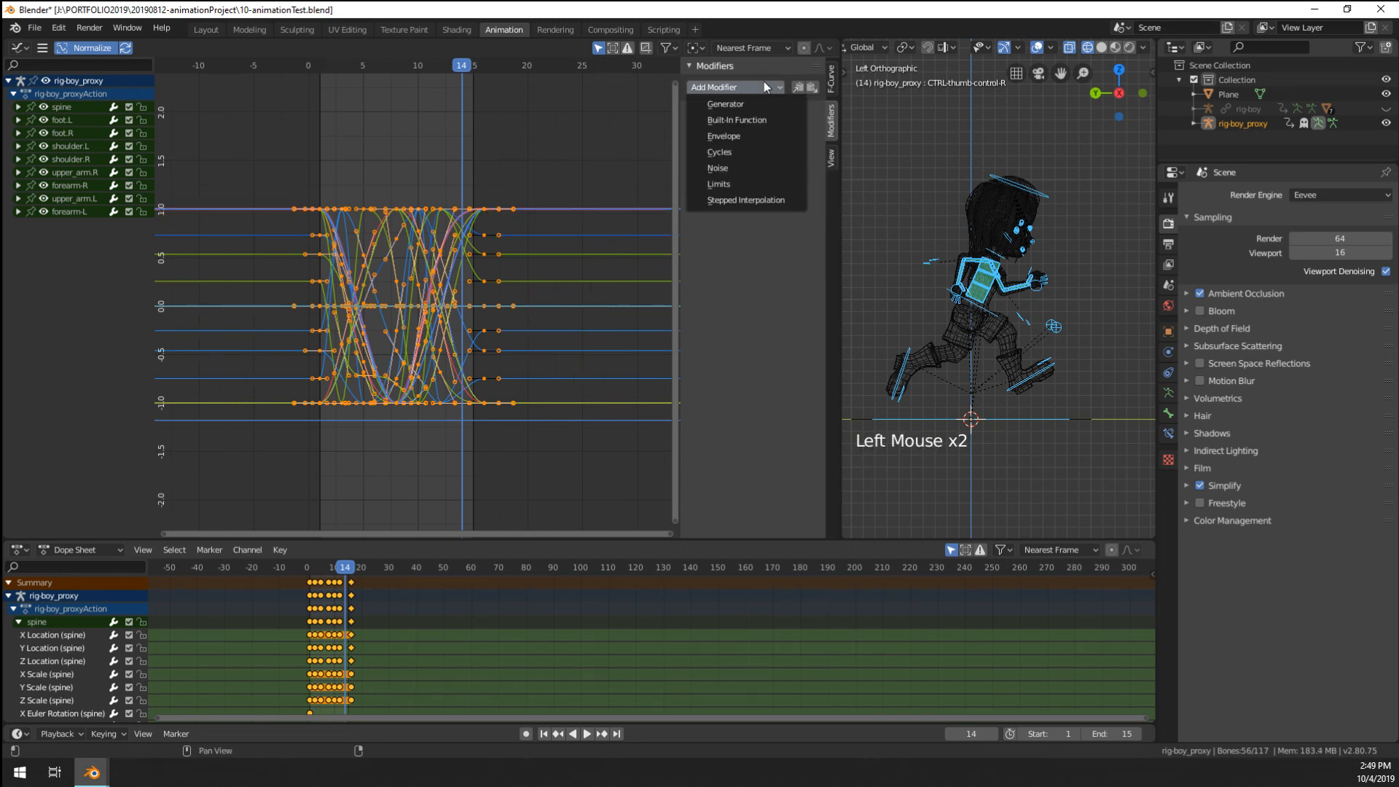
left_click(734, 152)
left_click(808, 109)
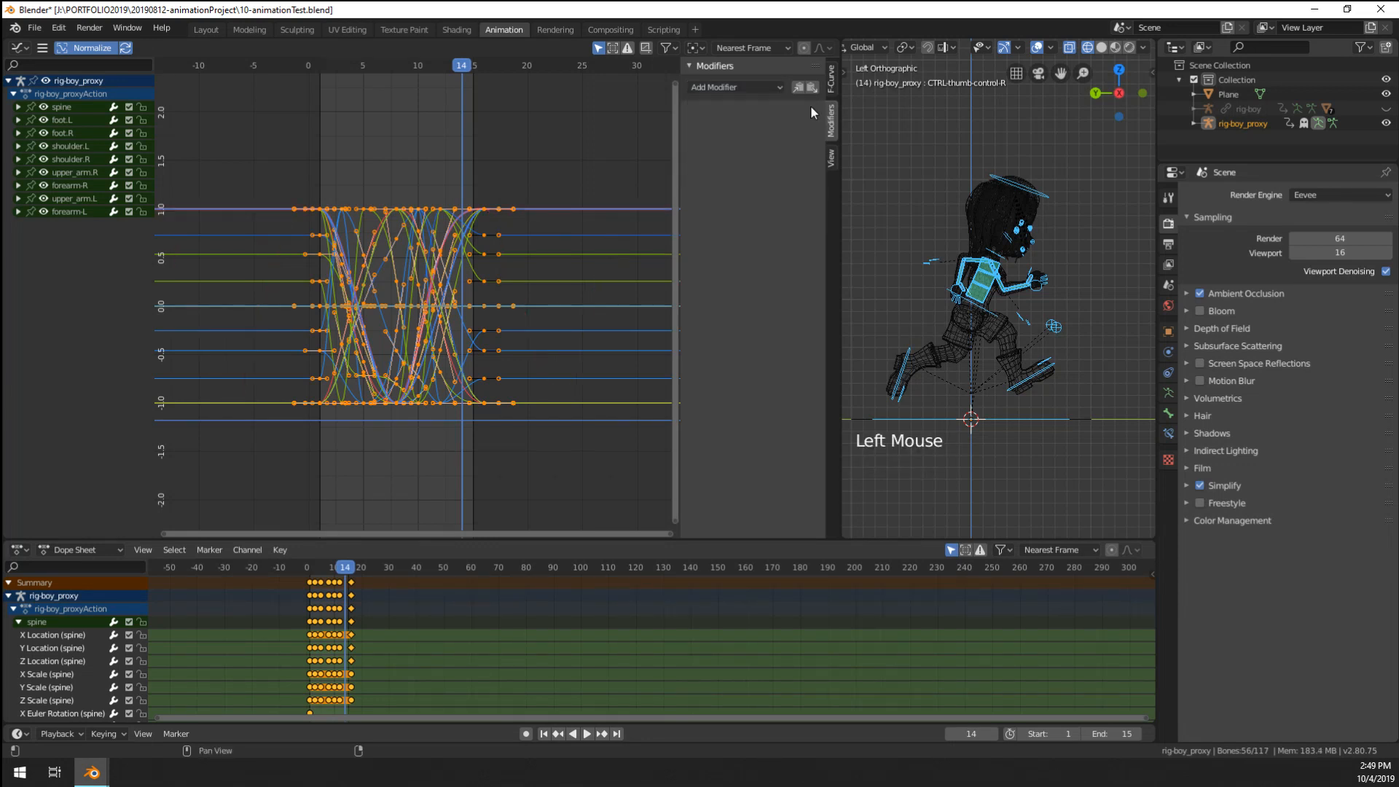
left_click(739, 80)
left_click(739, 87)
left_click(748, 151)
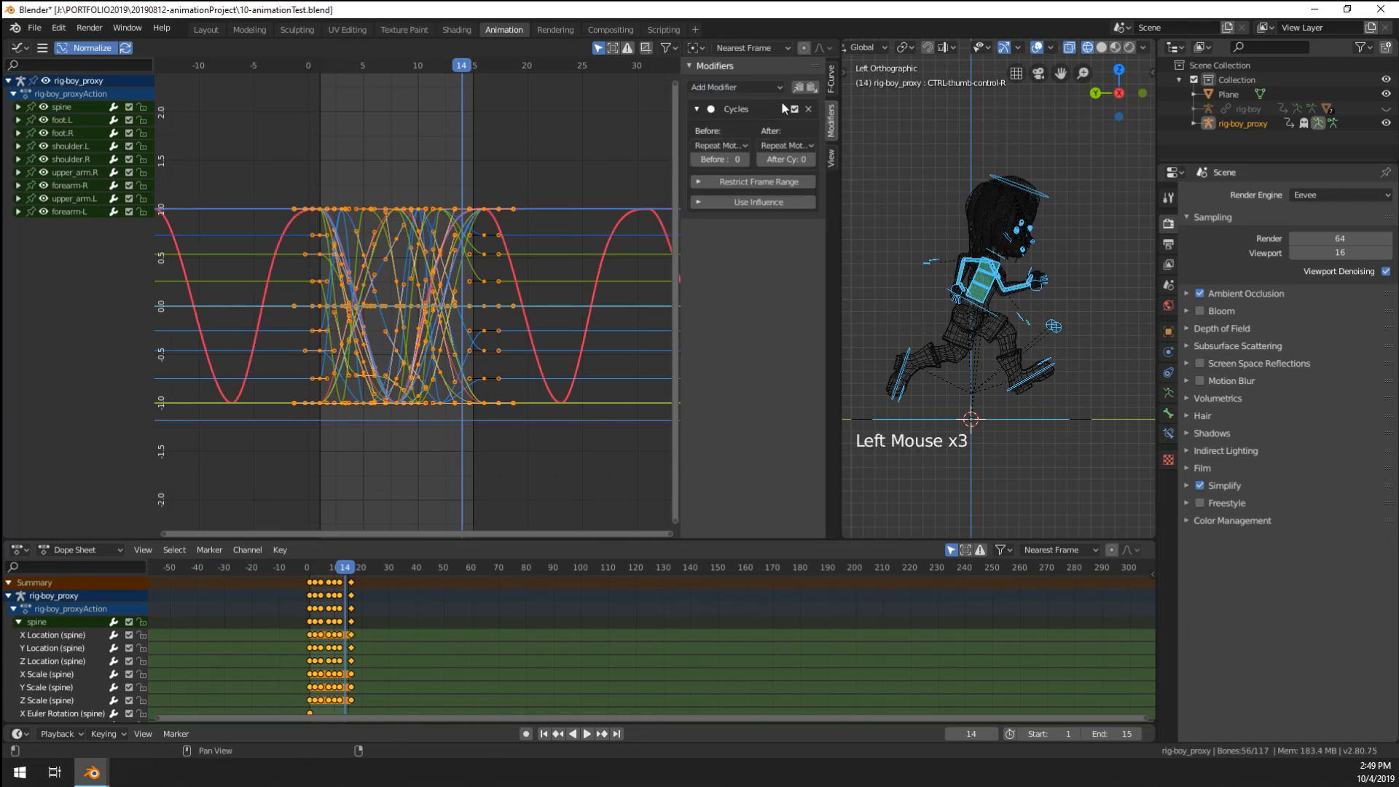
left_click(809, 106)
left_click(760, 87)
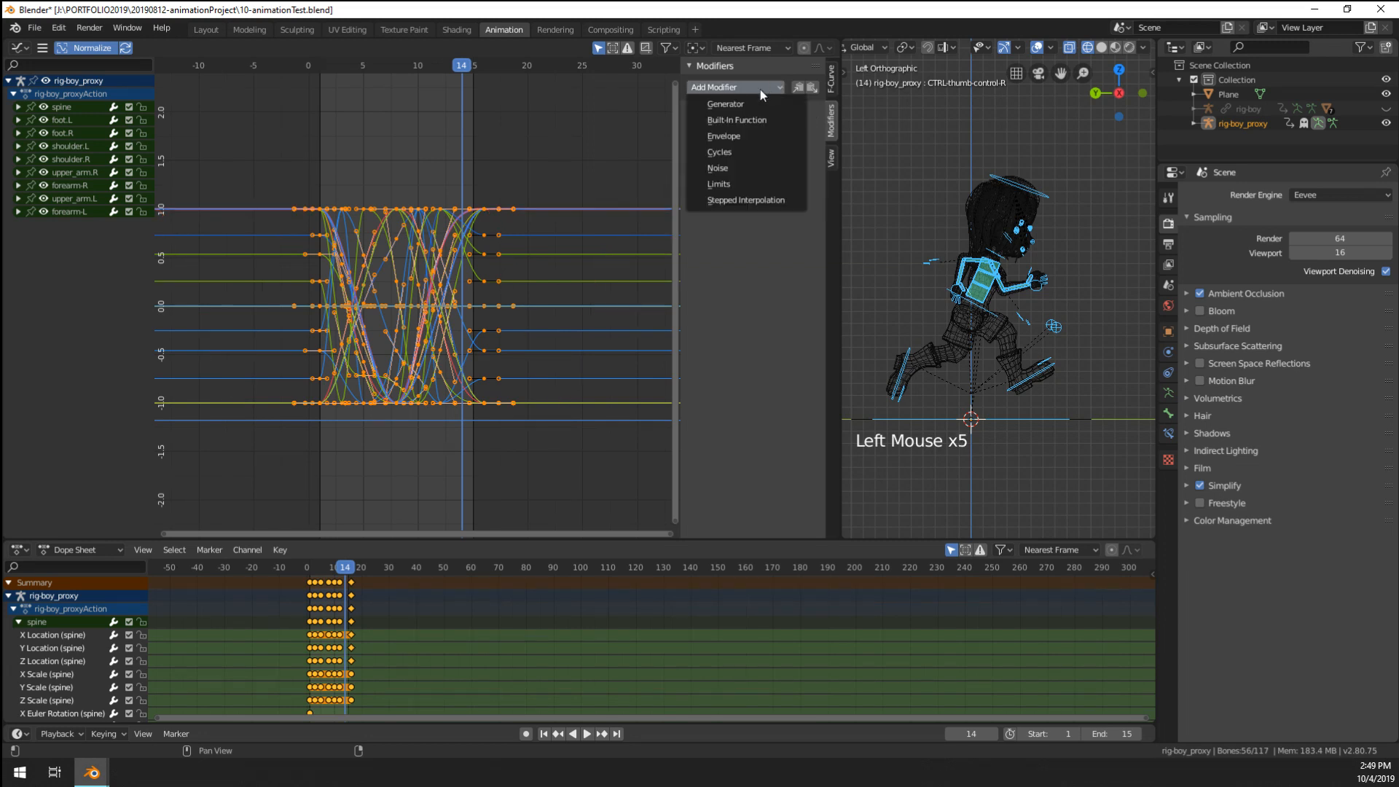
left_click(740, 151)
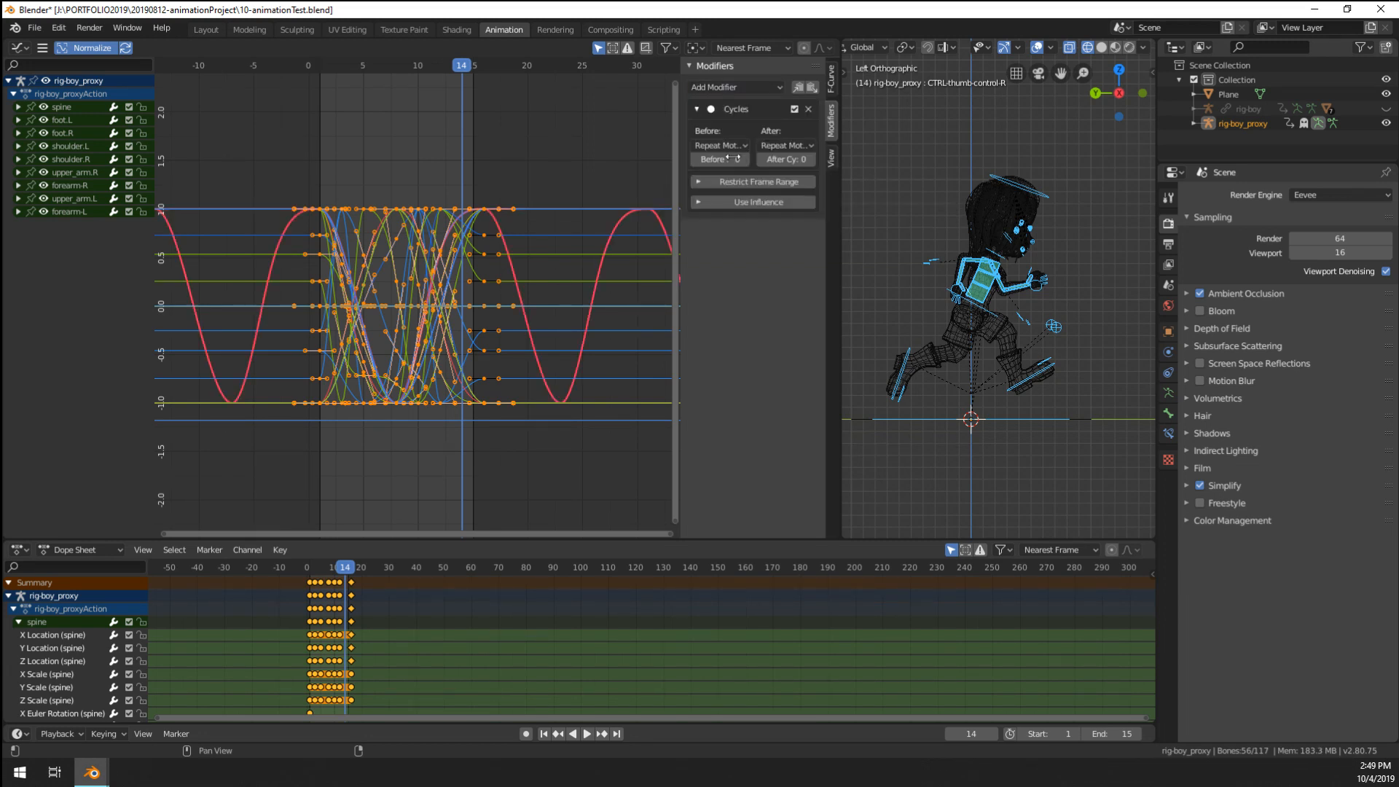
- Try copying the Cycles modifier and pasting it to all selected curves, and remove the Cycles modifiers
left_click(801, 87)
left_click(817, 89, "alt")
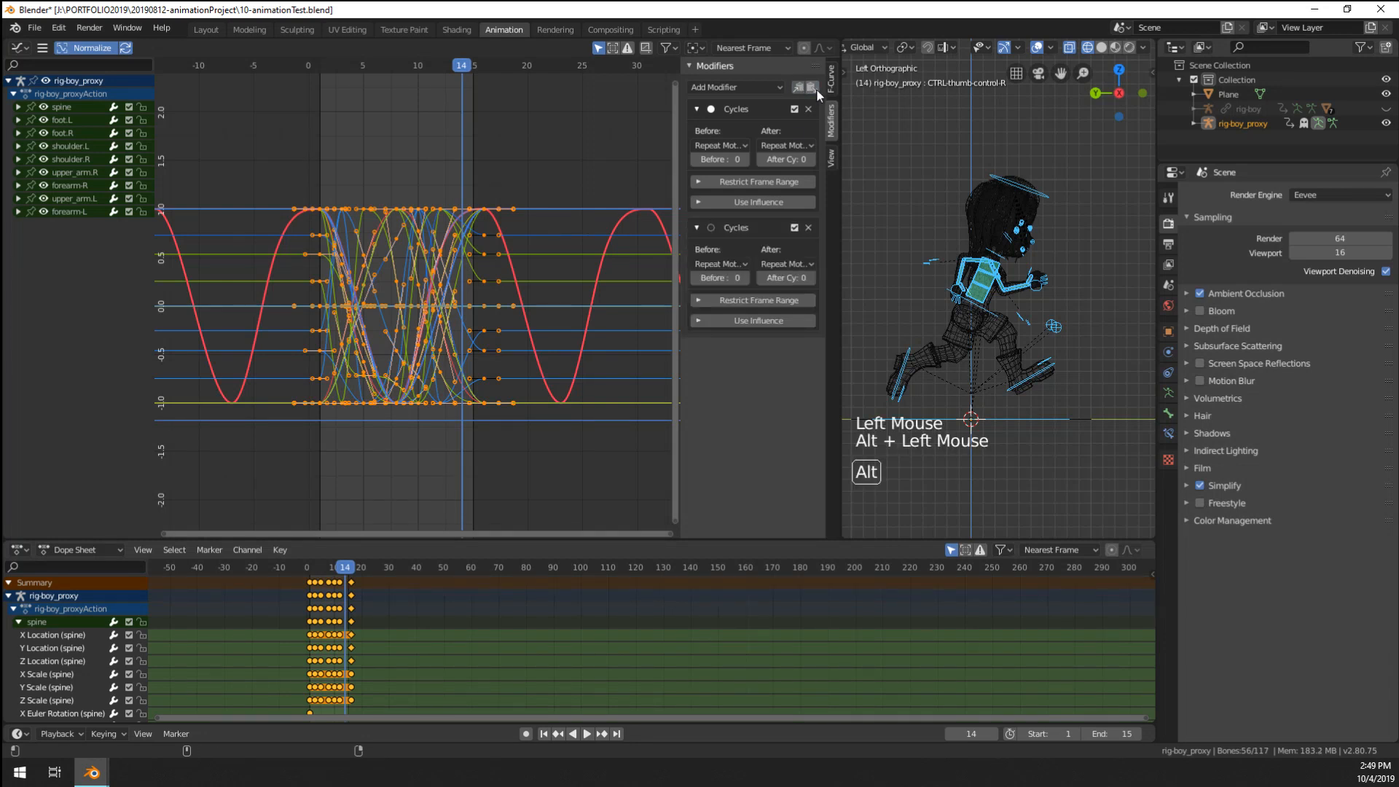
left_click(808, 227)
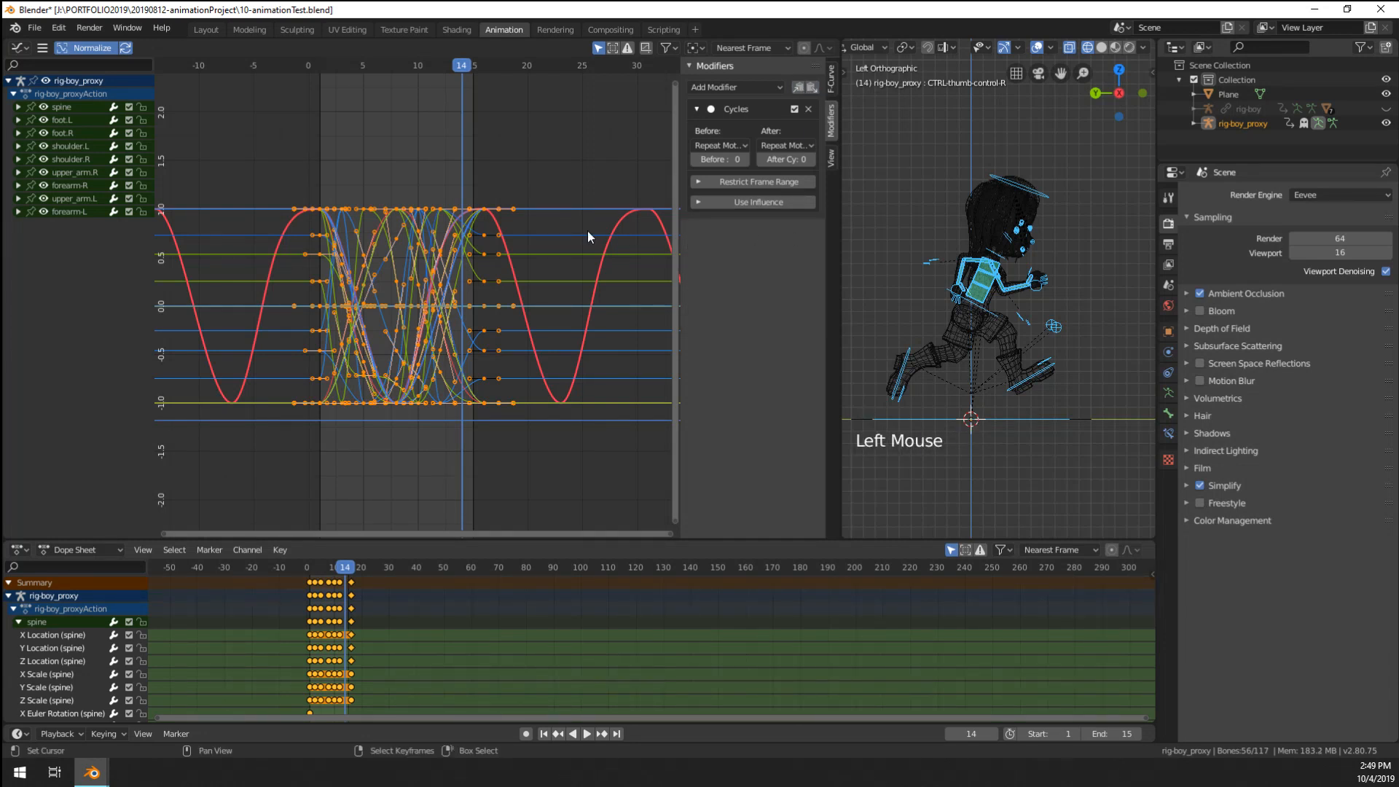
key("ctrl+alt+v")
key("ctrl+z")
left_click(808, 228)
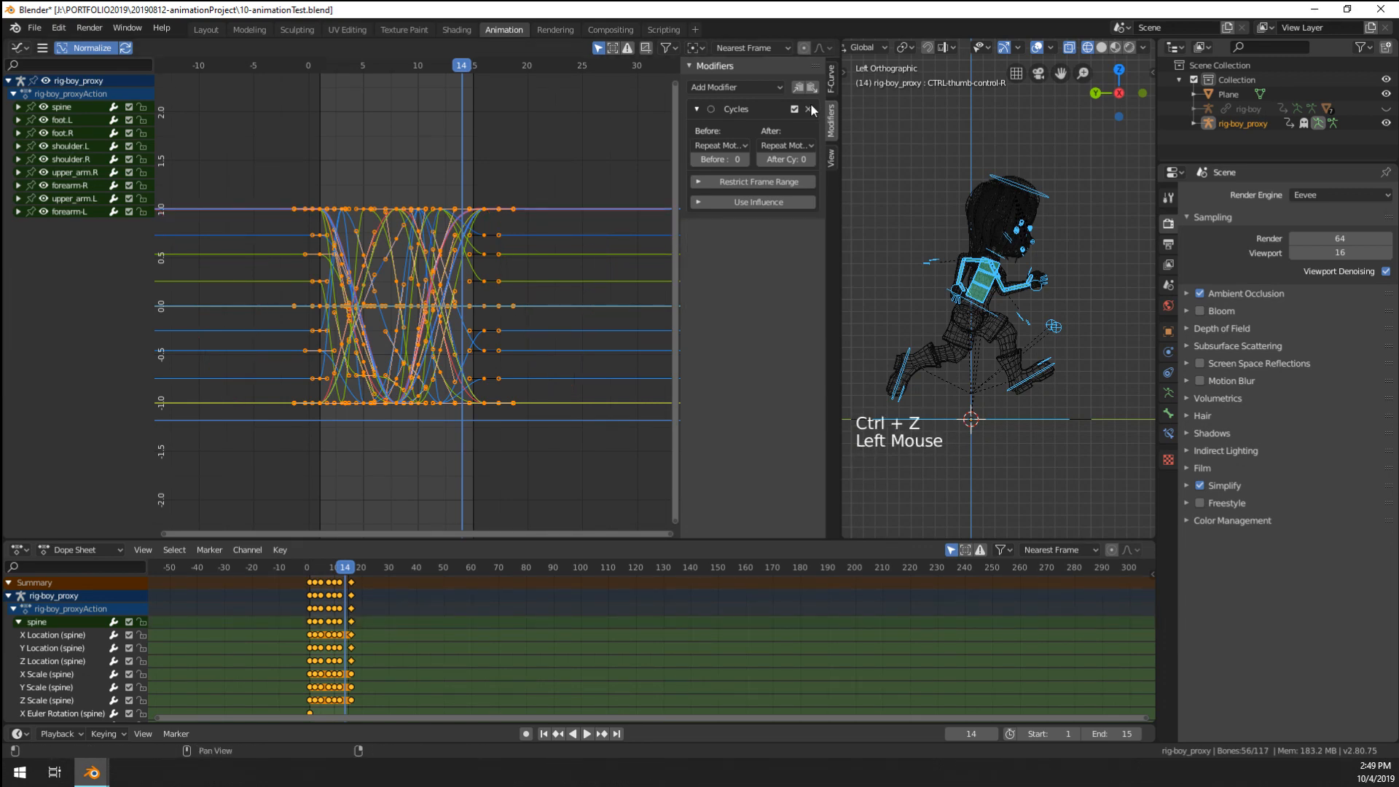
left_click(808, 109)
- Play the run cycle, switch the 3D view to material preview shading and hide the viewport overlays
scroll(432, 293, "up", 2)
scroll(472, 309, "up", 2)
key("space")
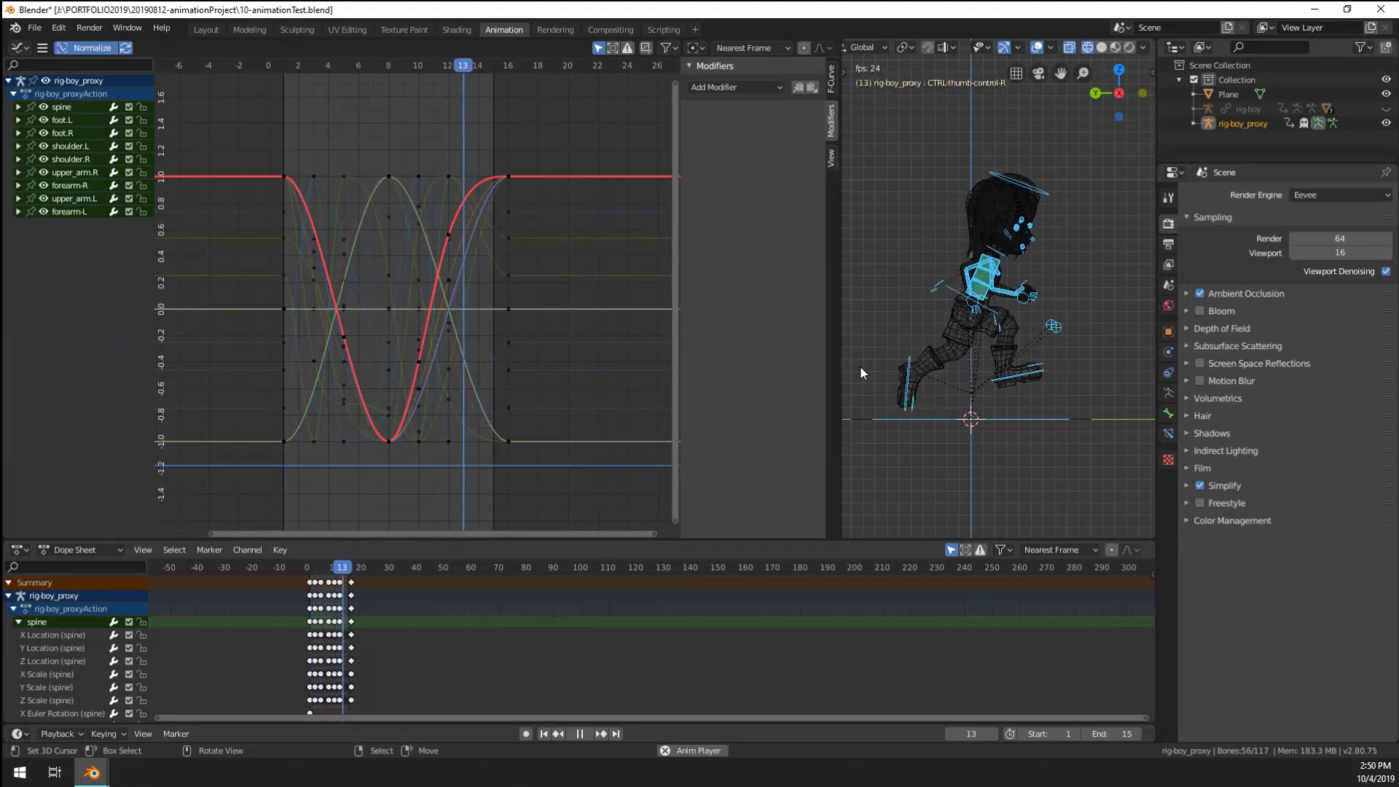
middle_click_drag(1004, 335, 985, 335)
scroll(986, 334, "up", 1)
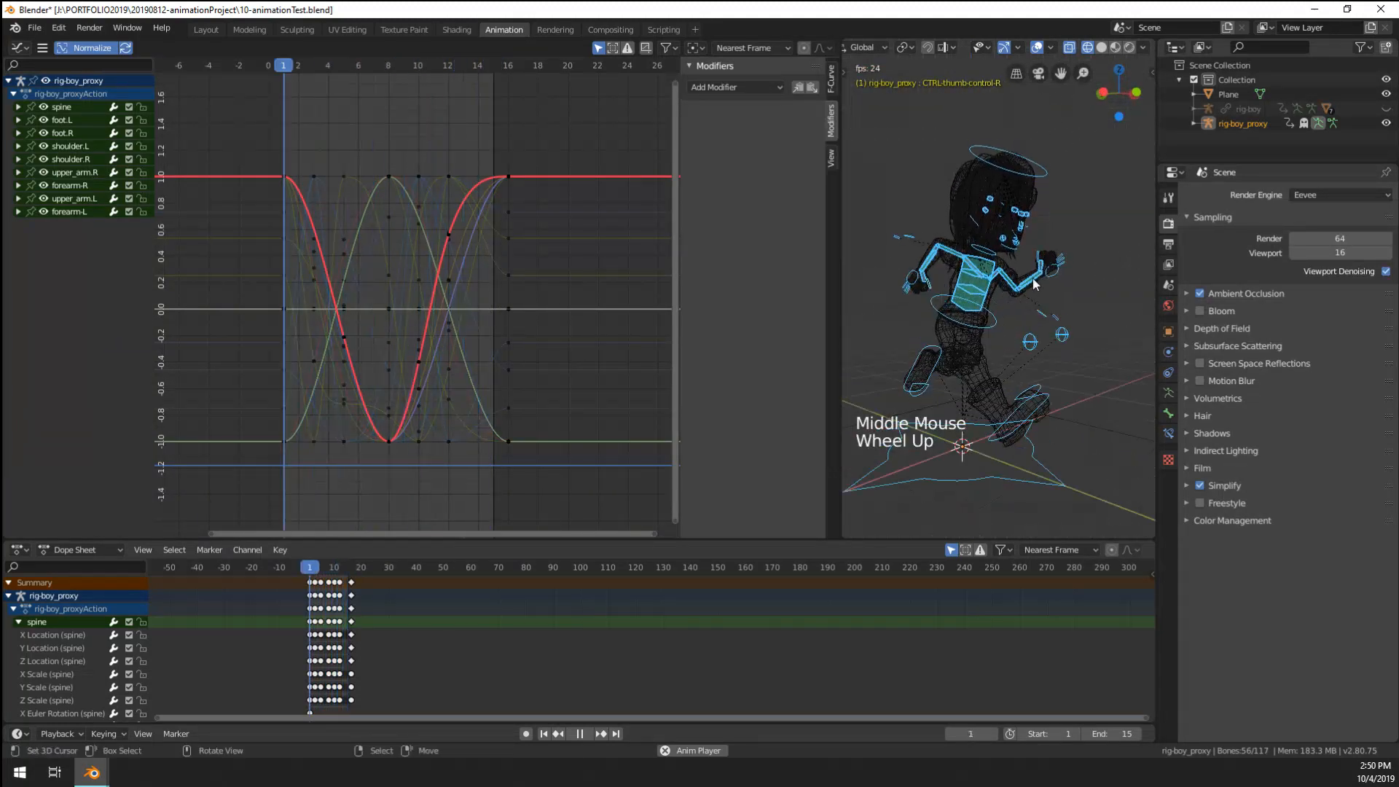
left_click(1115, 48)
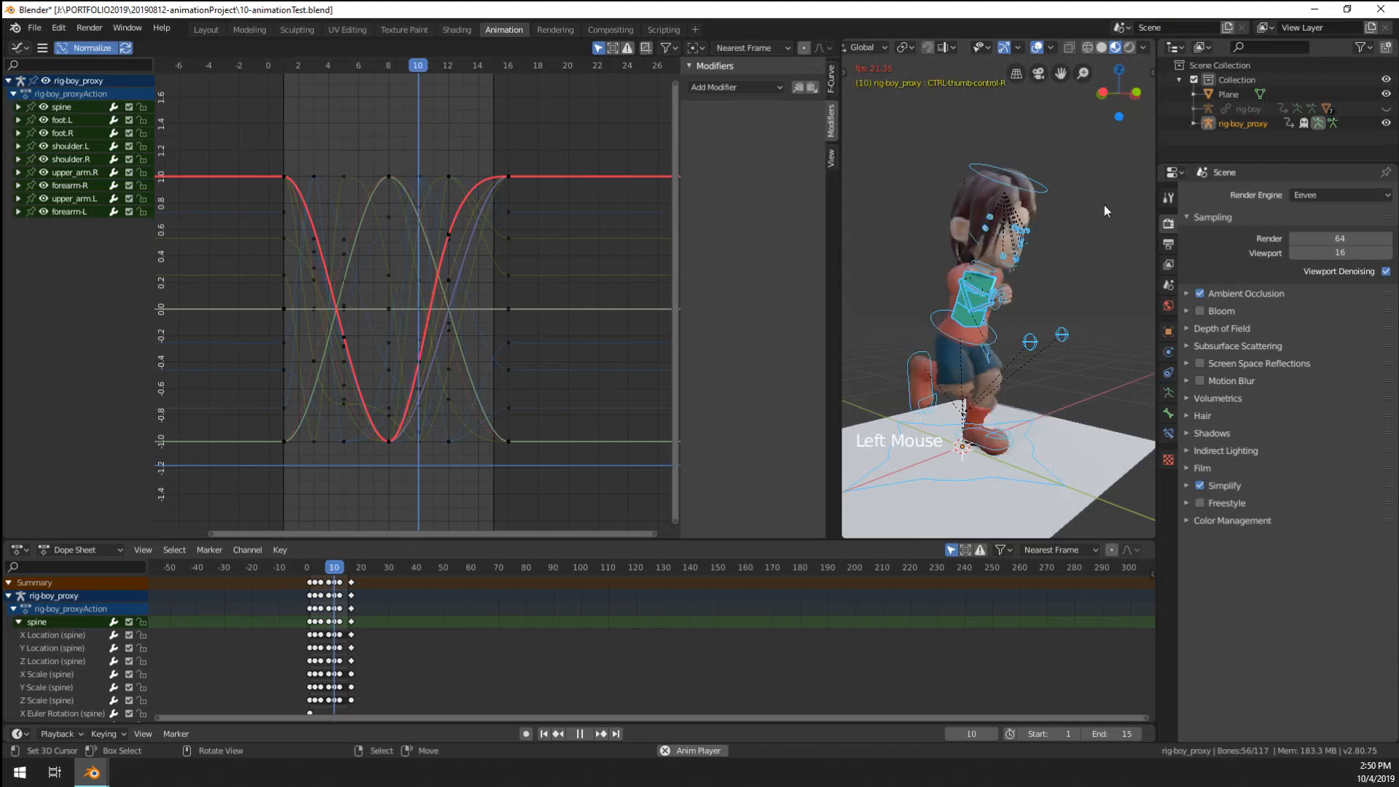
middle_click_drag(1091, 205, 1065, 281)
left_click(1037, 48)
scroll(1077, 277, "up", 2)
key("space")
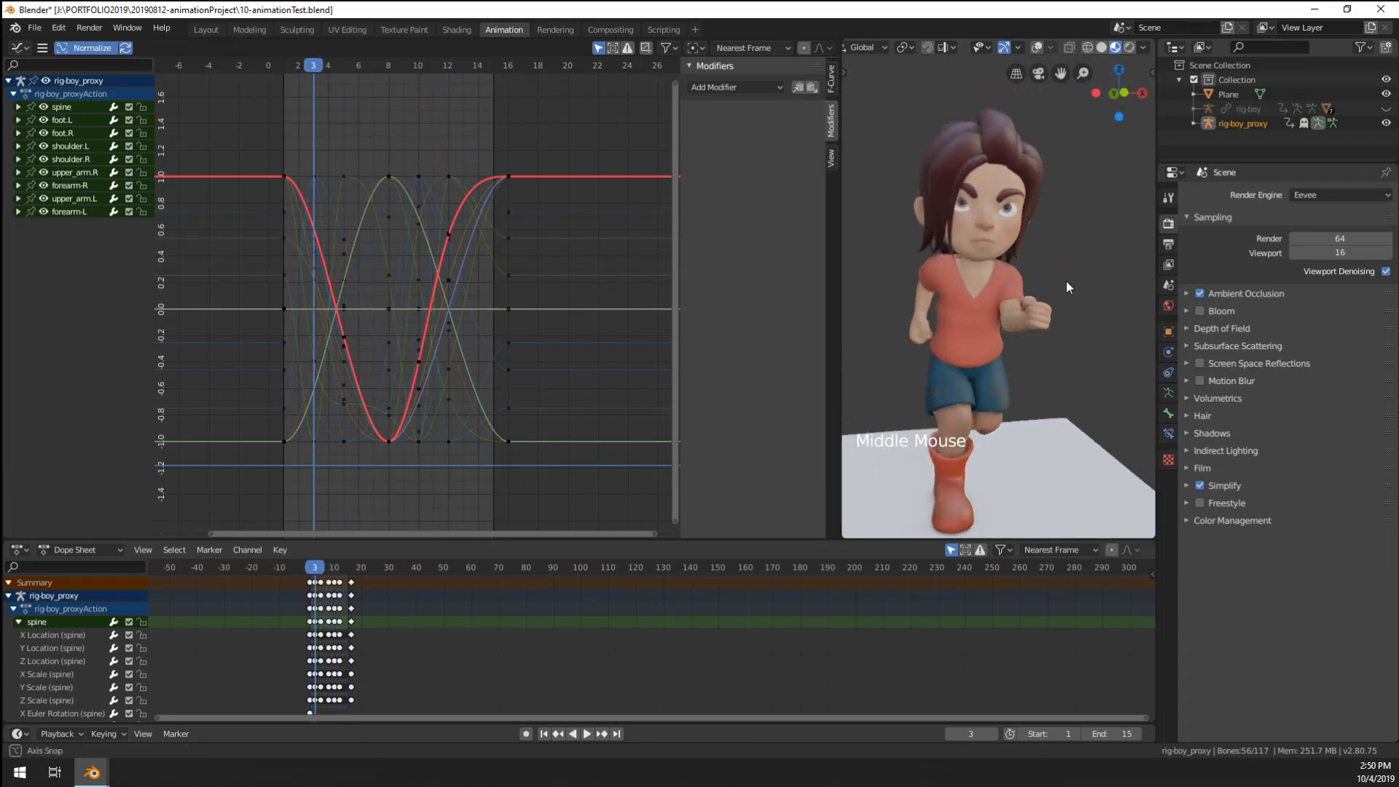
- Play the run cycle several times to review the whole character from the front
scroll(1060, 277, "down", 4)
scroll(1059, 276, "up", 1)
scroll(1052, 278, "down", 2)
scroll(1052, 279, "up", 2)
key("space")
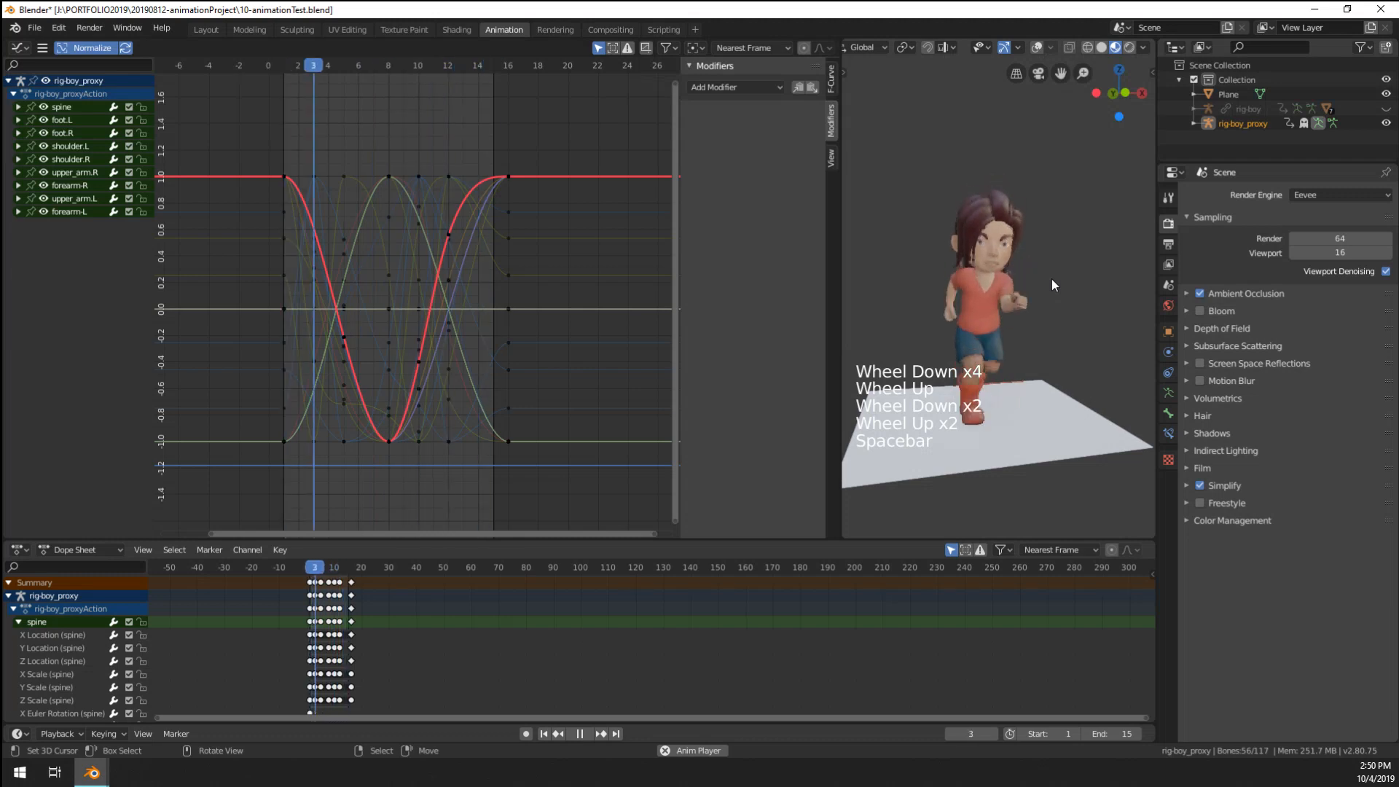
key("space")
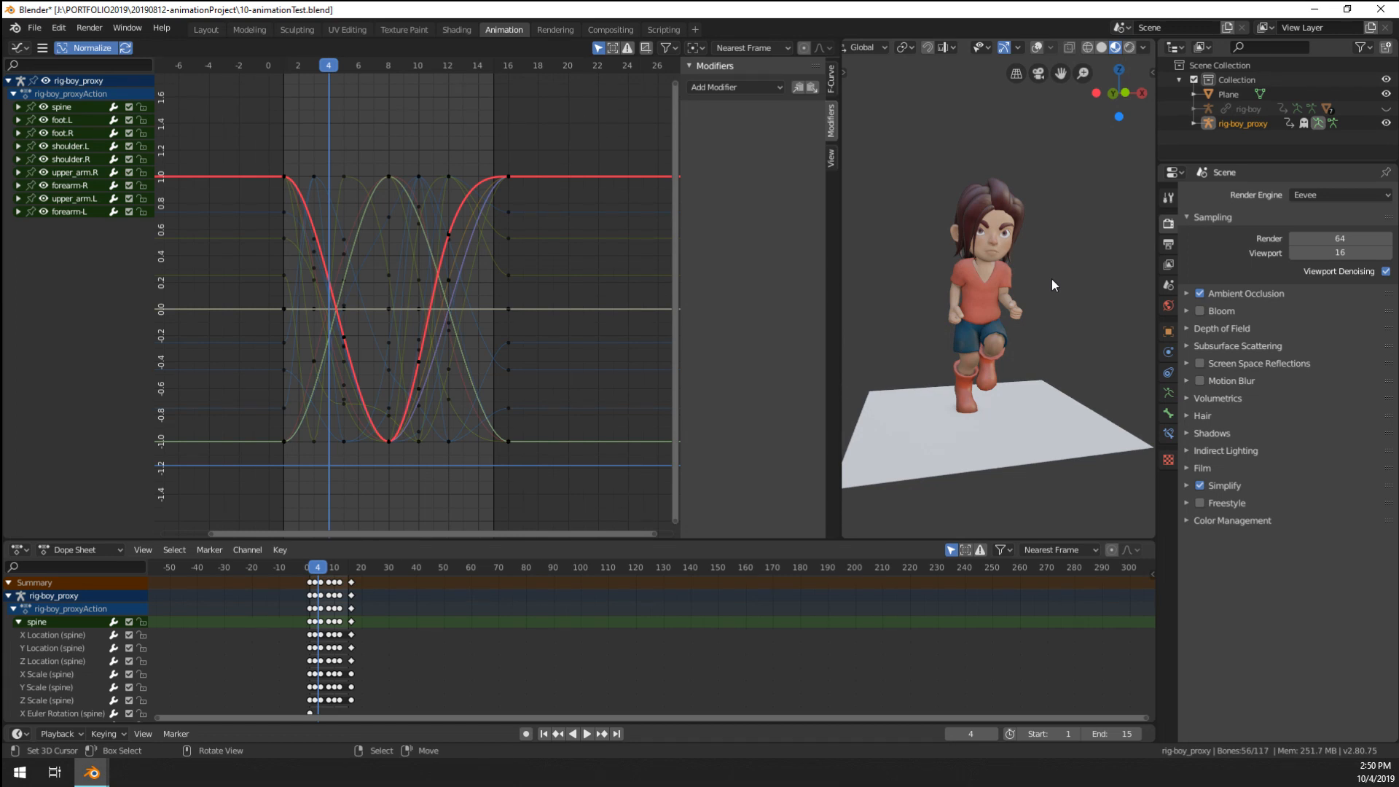
key("space")
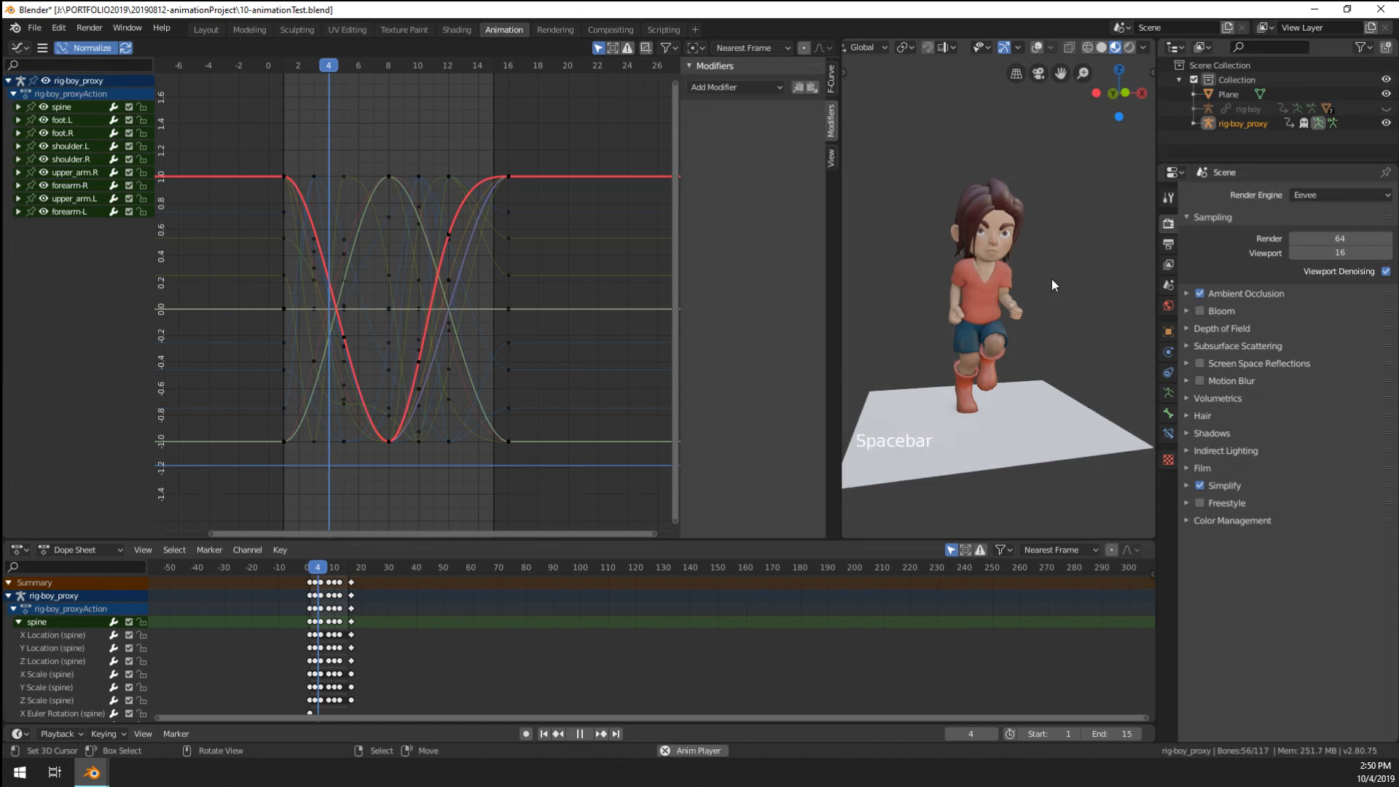
key("space")
key("space")
- Examine the character's torso and arms up close from the front and at an angle, during playback and on a paused frame
mouse_move(1048, 291)
middle_mouse_down()
mouse_move(971, 347)
mouse_move(990, 294)
mouse_move(1031, 318)
mouse_move(1043, 304)
middle_mouse_up()
scroll(991, 294, "up", 6)
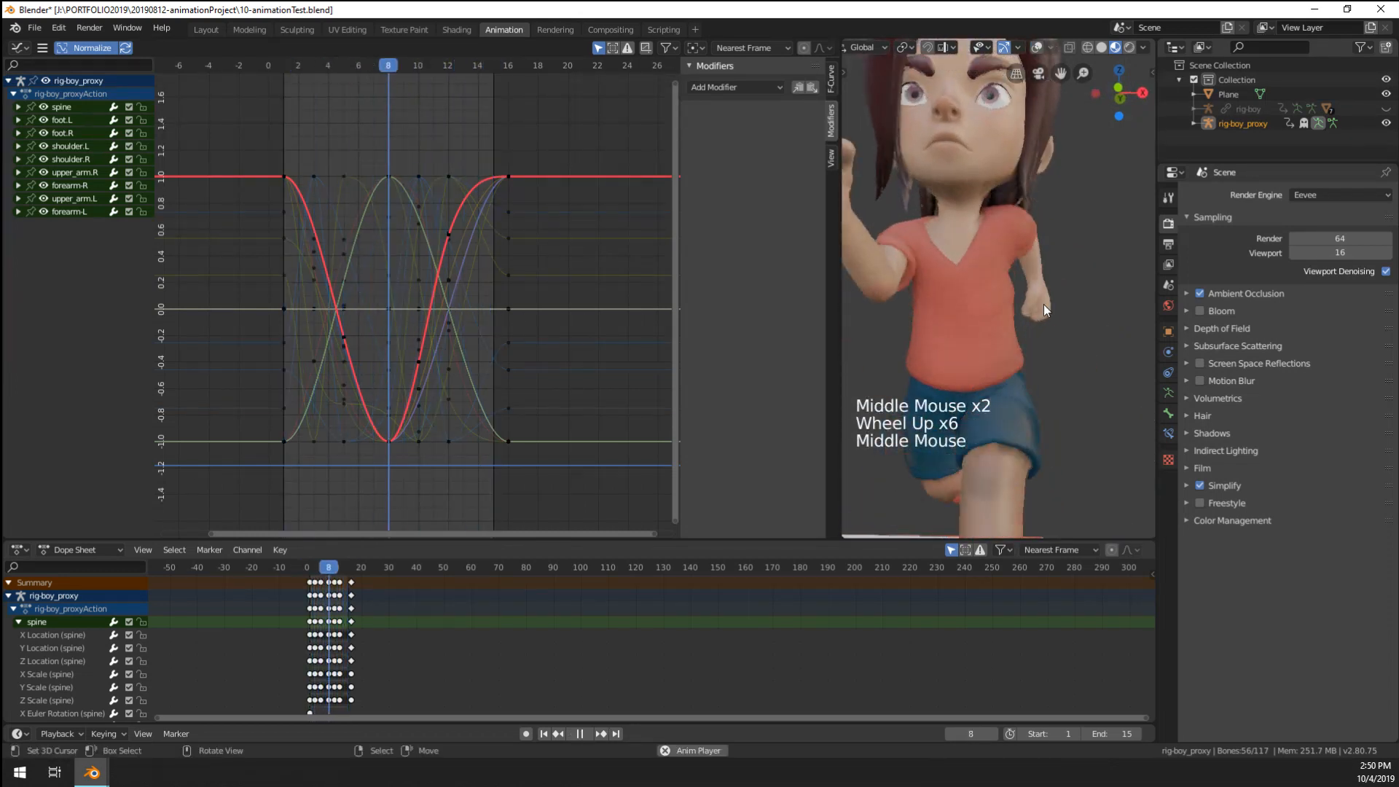
scroll(952, 269, "down", 2)
middle_click_drag(951, 269, 1043, 354)
key("space")
scroll(937, 311, "up", 4)
left_click_drag(312, 698, 342, 706)
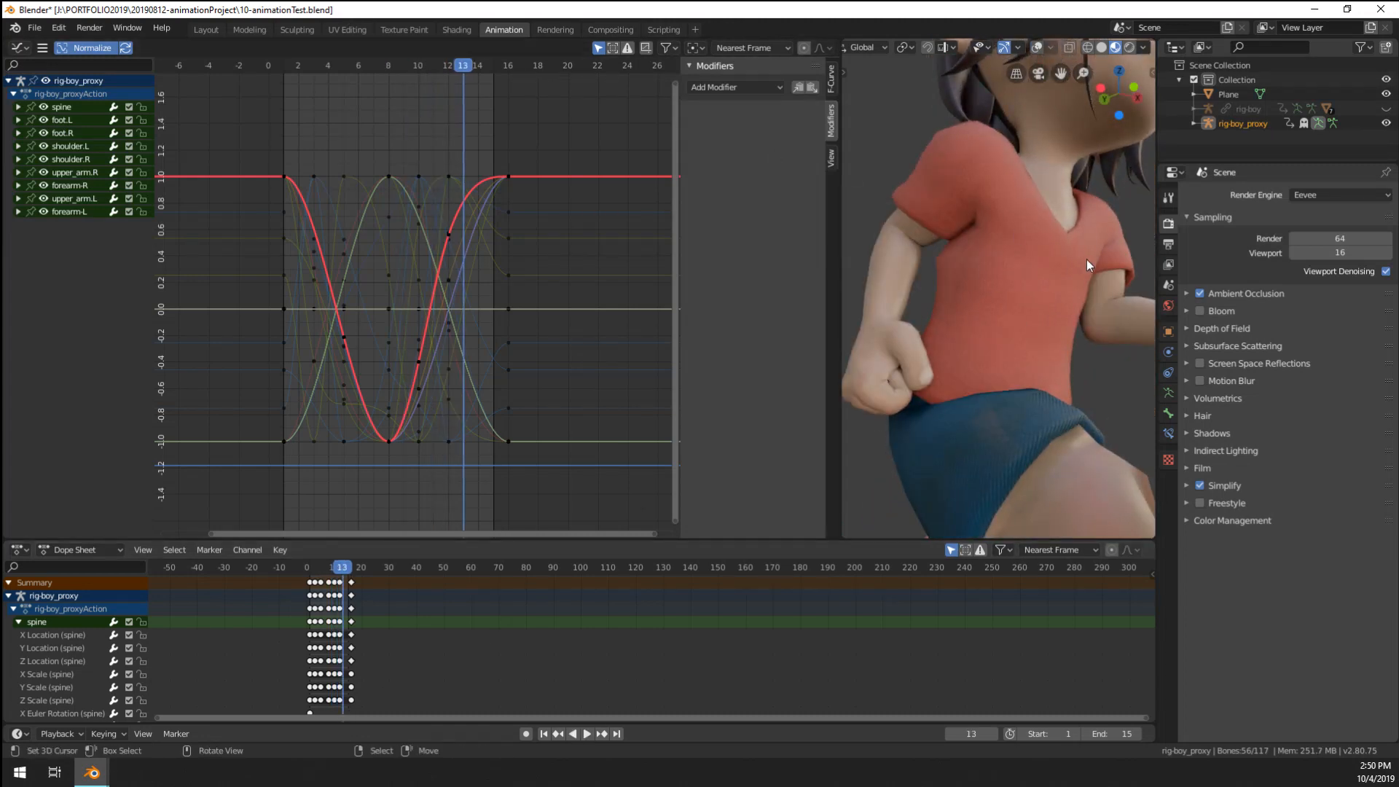
- Switch to the 07-boyRefine10_final.blend file and ignore the warning about its disabled Python scripts
mouse_move(84, 778)
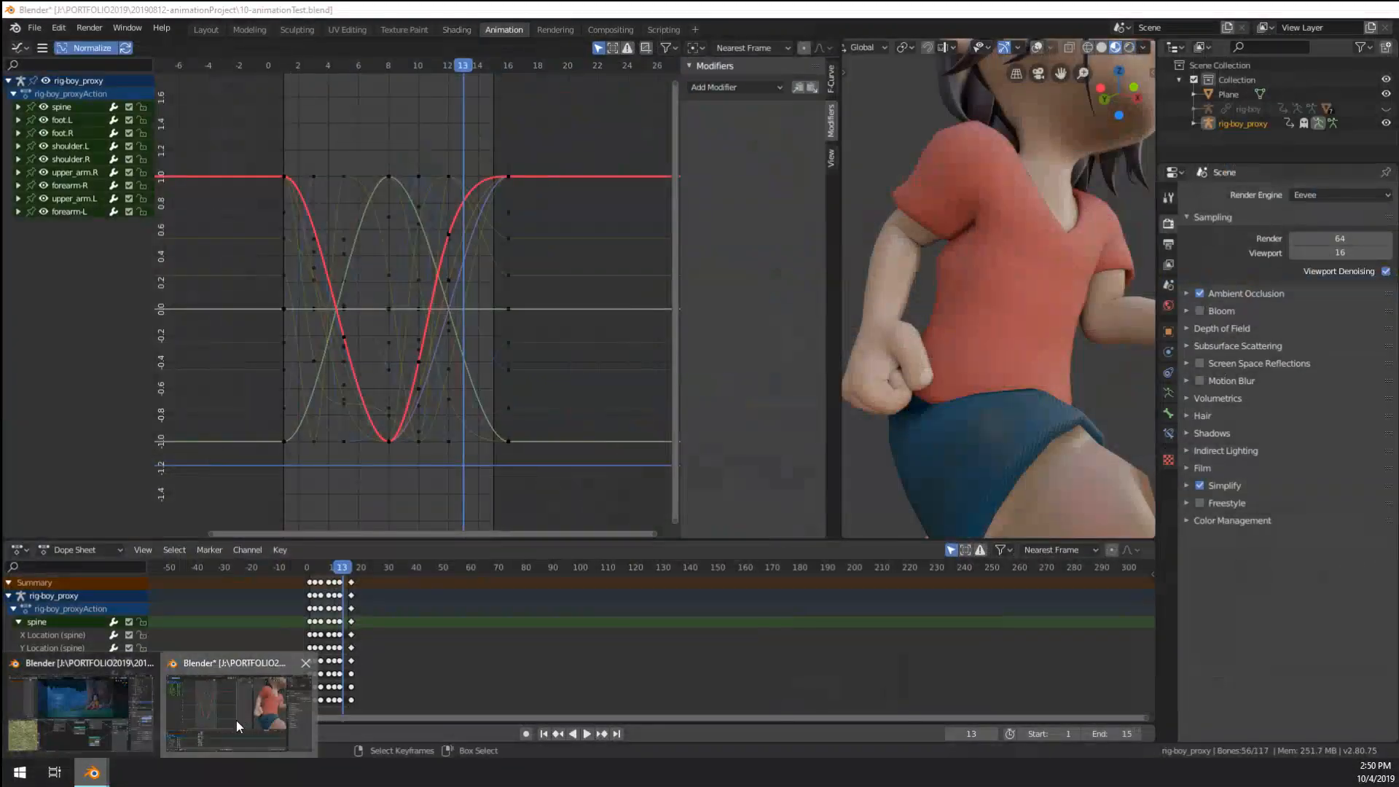
left_click(249, 726)
scroll(956, 369, "down", 2)
scroll(947, 372, "down", 1)
scroll(940, 373, "up", 1)
middle_click_drag(940, 373, 921, 377)
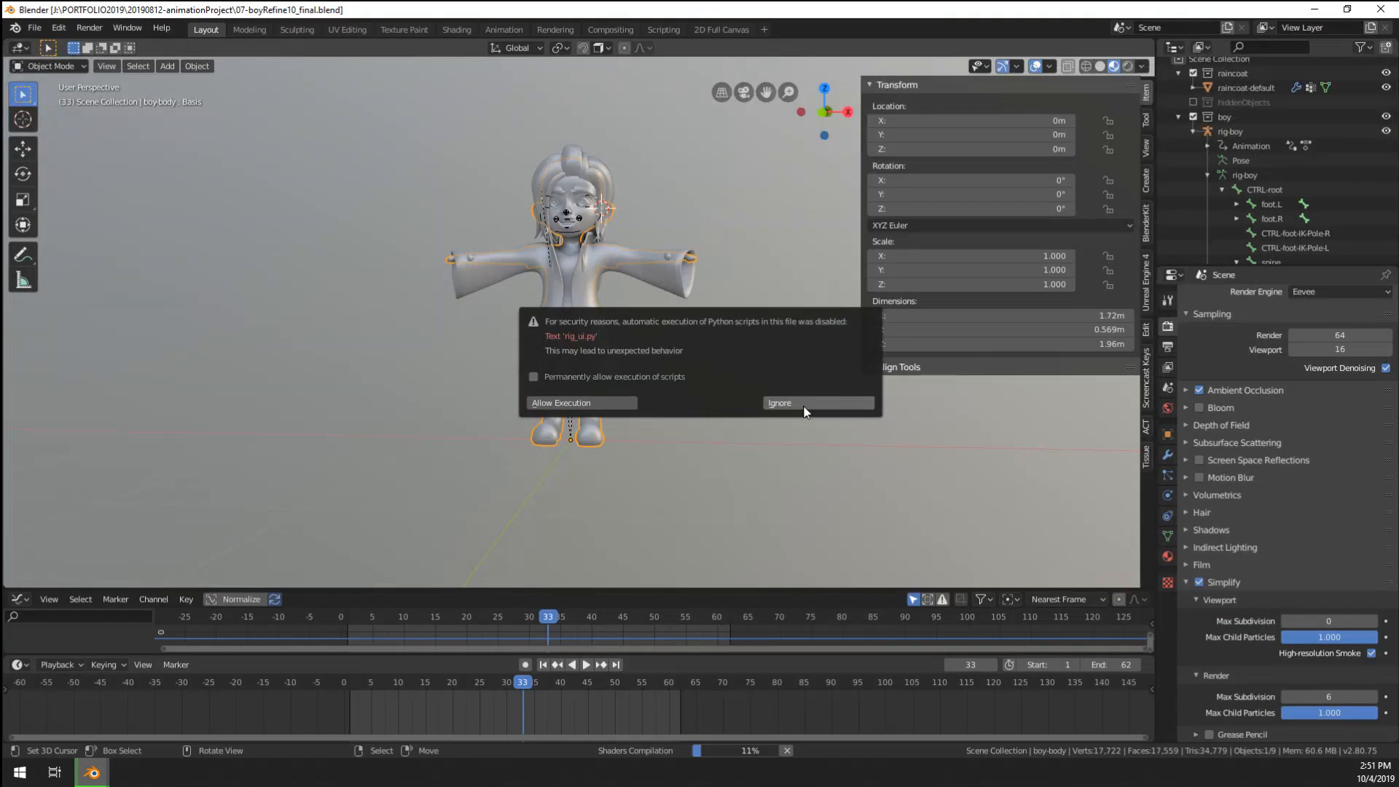
left_click(805, 408)
- Hide the raincoat-default object covering the boy's body
scroll(509, 272, "up", 5)
scroll(496, 265, "down", 1)
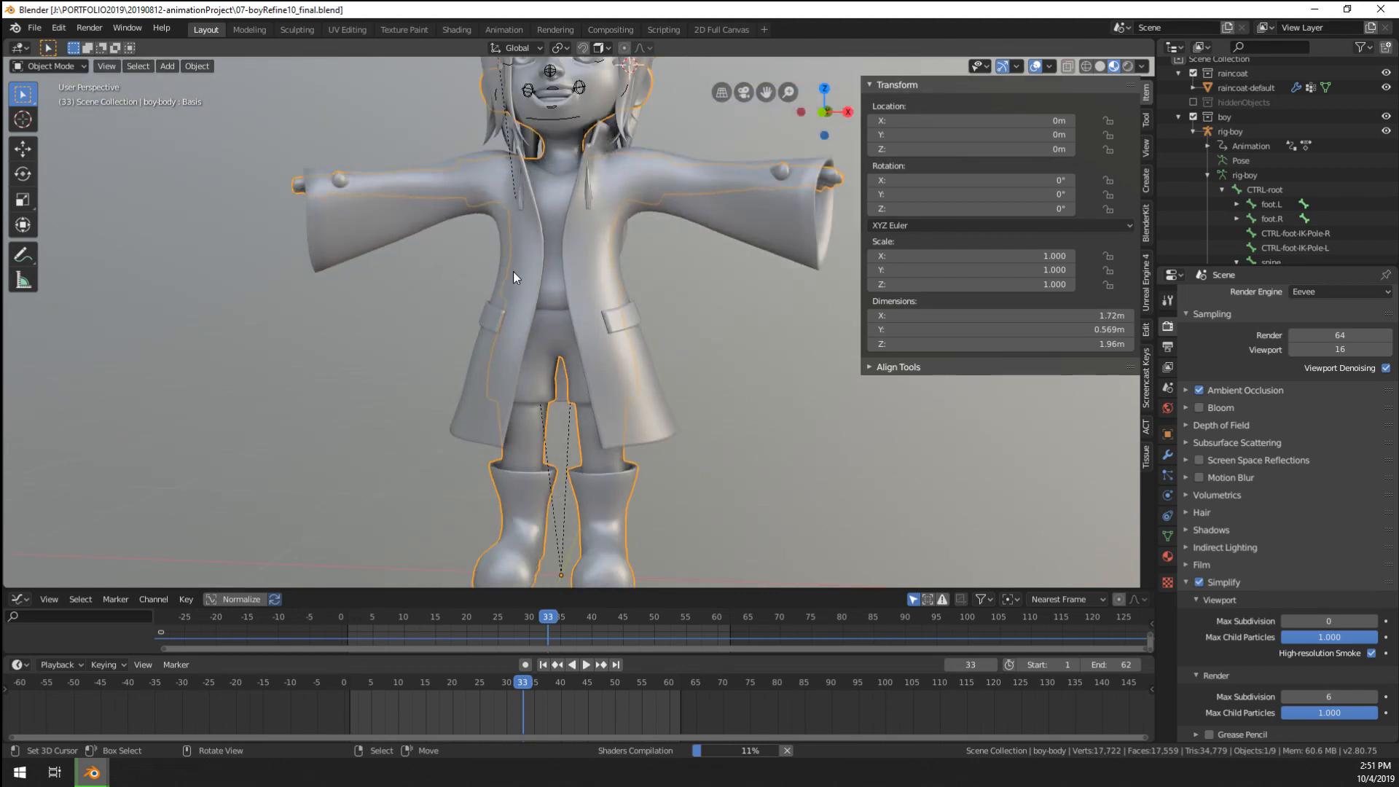
left_click(513, 273)
key("h")
- Put the boy-body mesh into Weight Paint mode and switch the viewport to solid shading
scroll(541, 295, "up", 3)
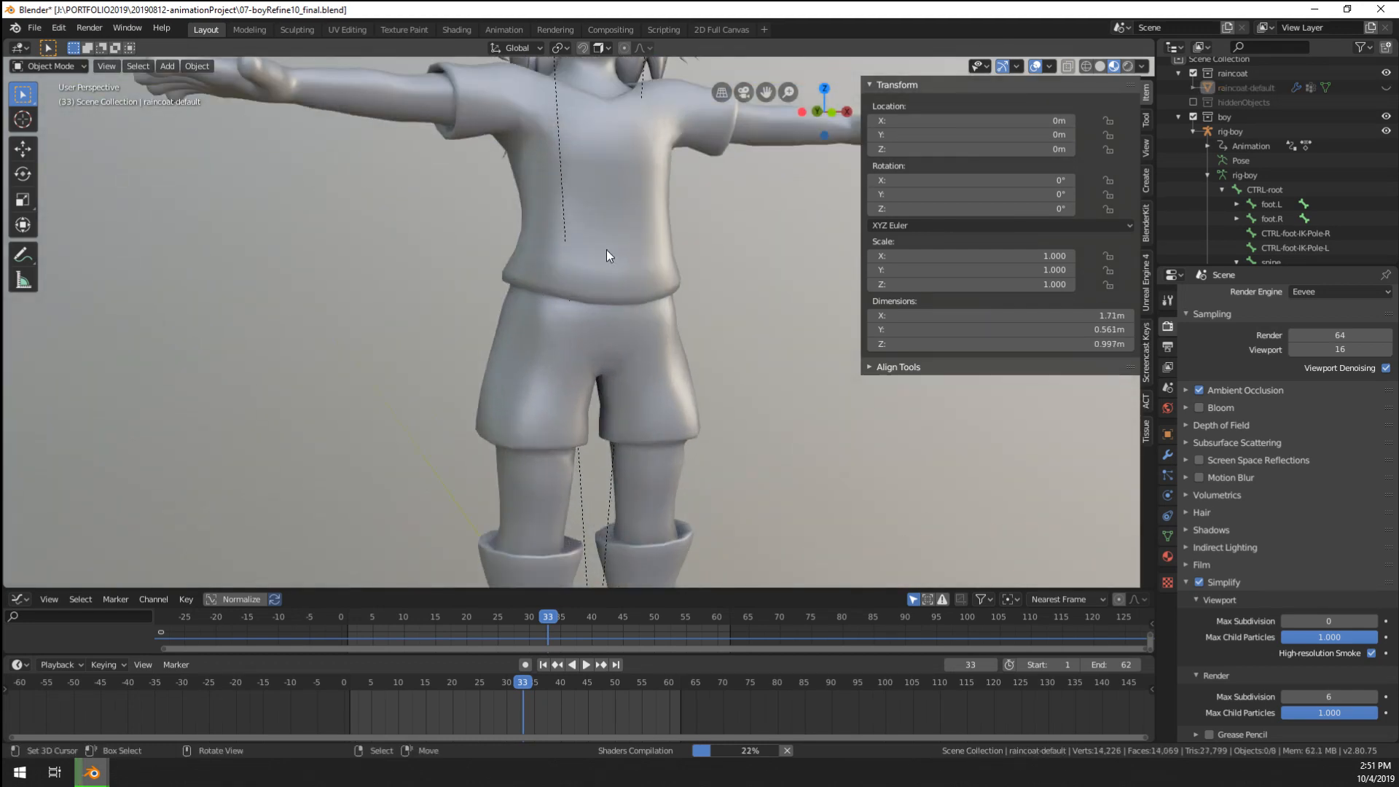
left_click(607, 249)
key("ctrl+Tab")
left_click(532, 203)
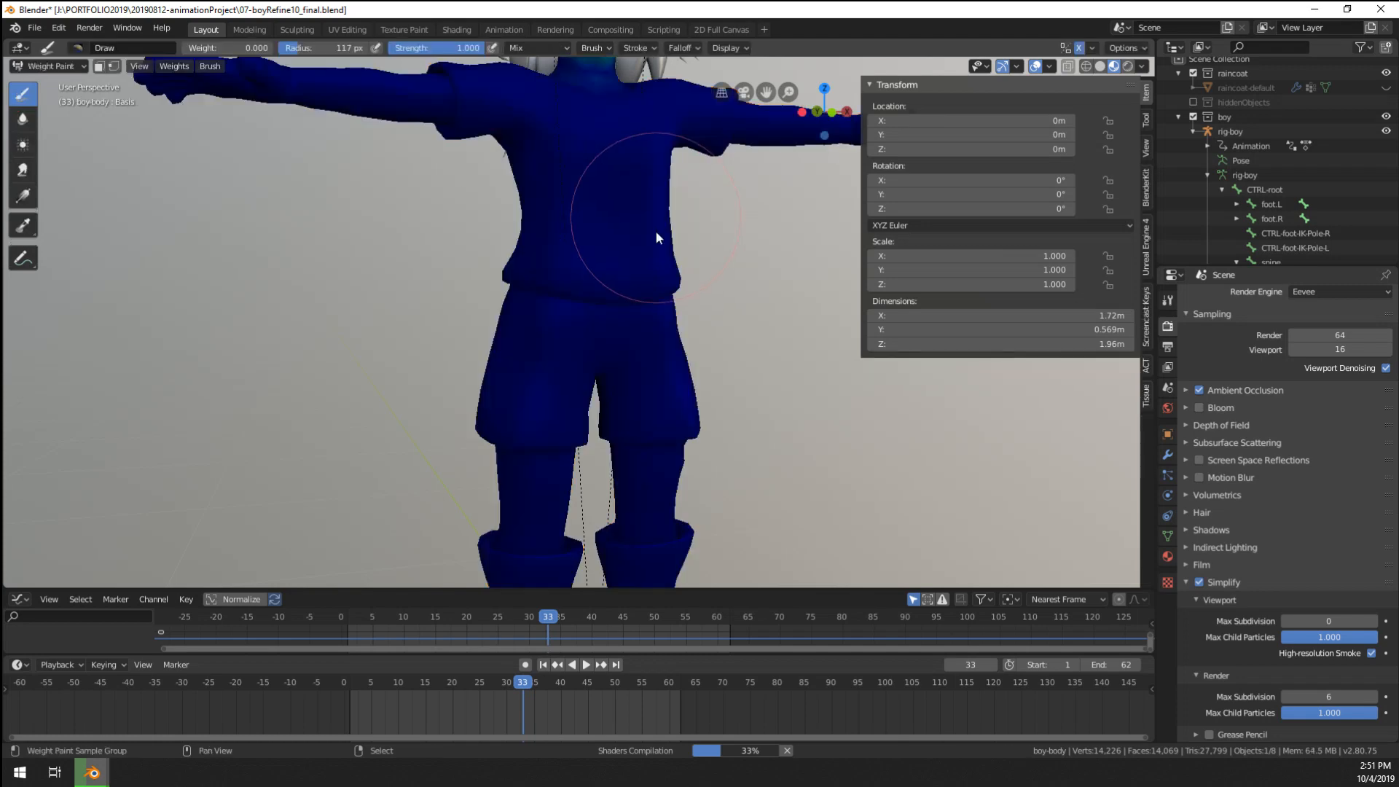
left_click(1101, 65)
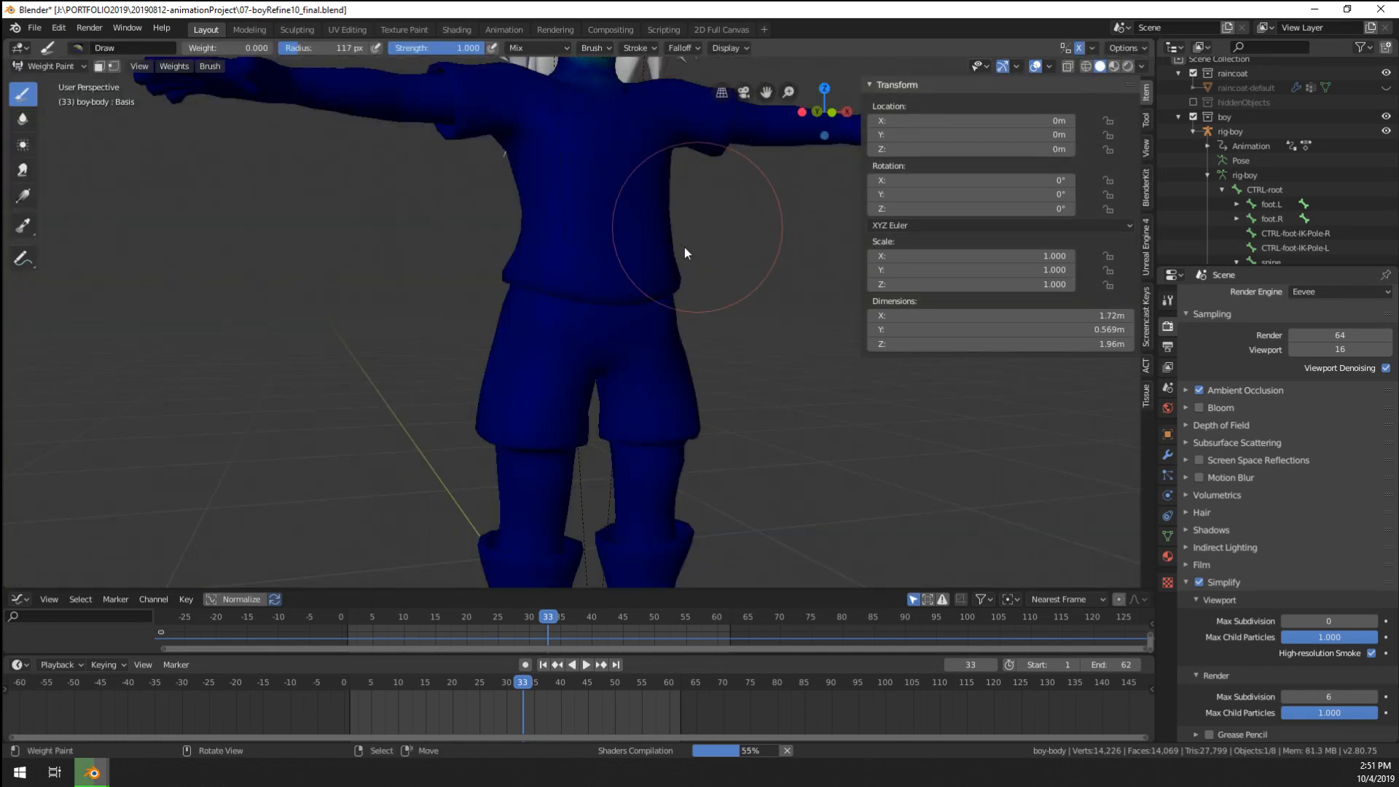
- Sample the torso's vertex groups, display the spine.001 weights on the body, and return to Object Mode
scroll(584, 295, "up", 4)
left_click(519, 225, "shift")
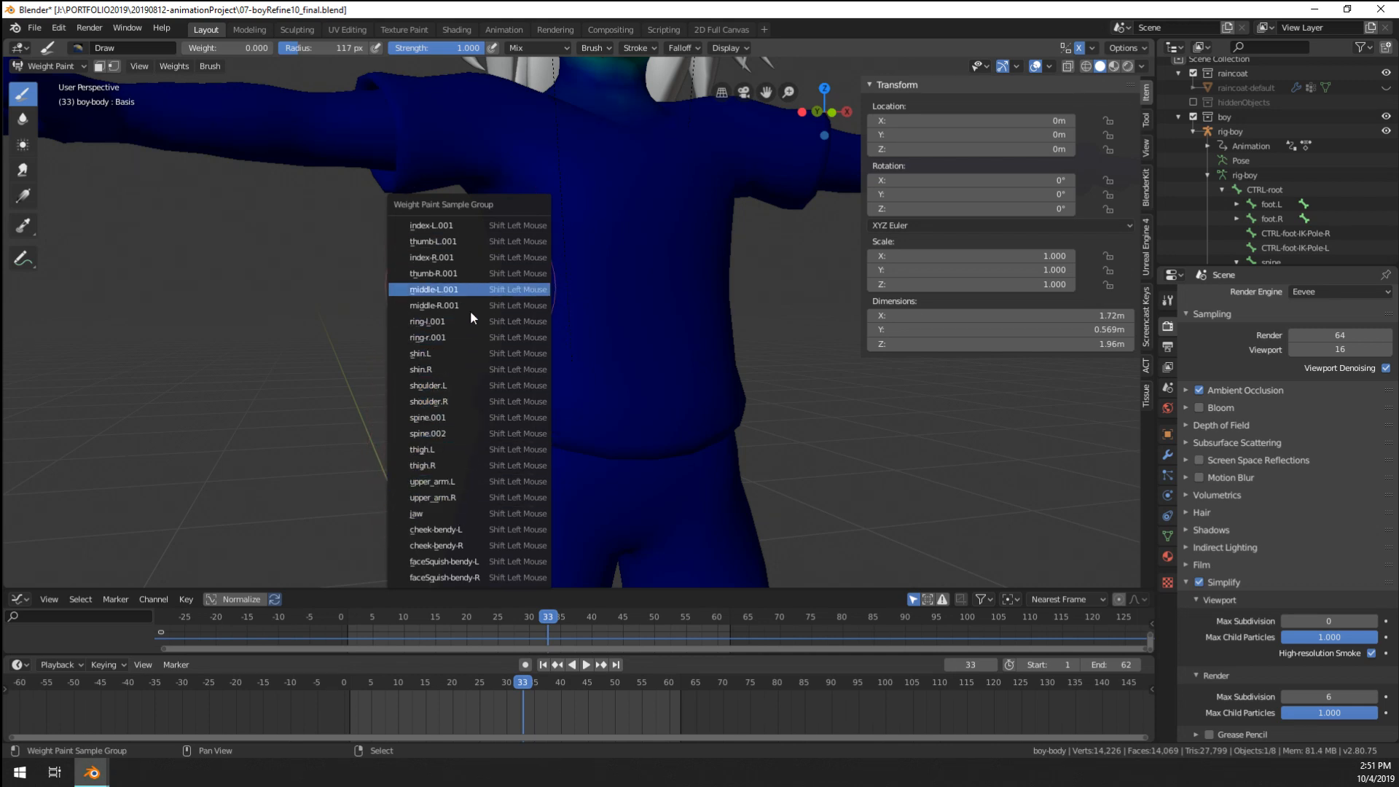
left_click(475, 411)
middle_click_drag(633, 321, 670, 322)
key("ctrl+Tab")
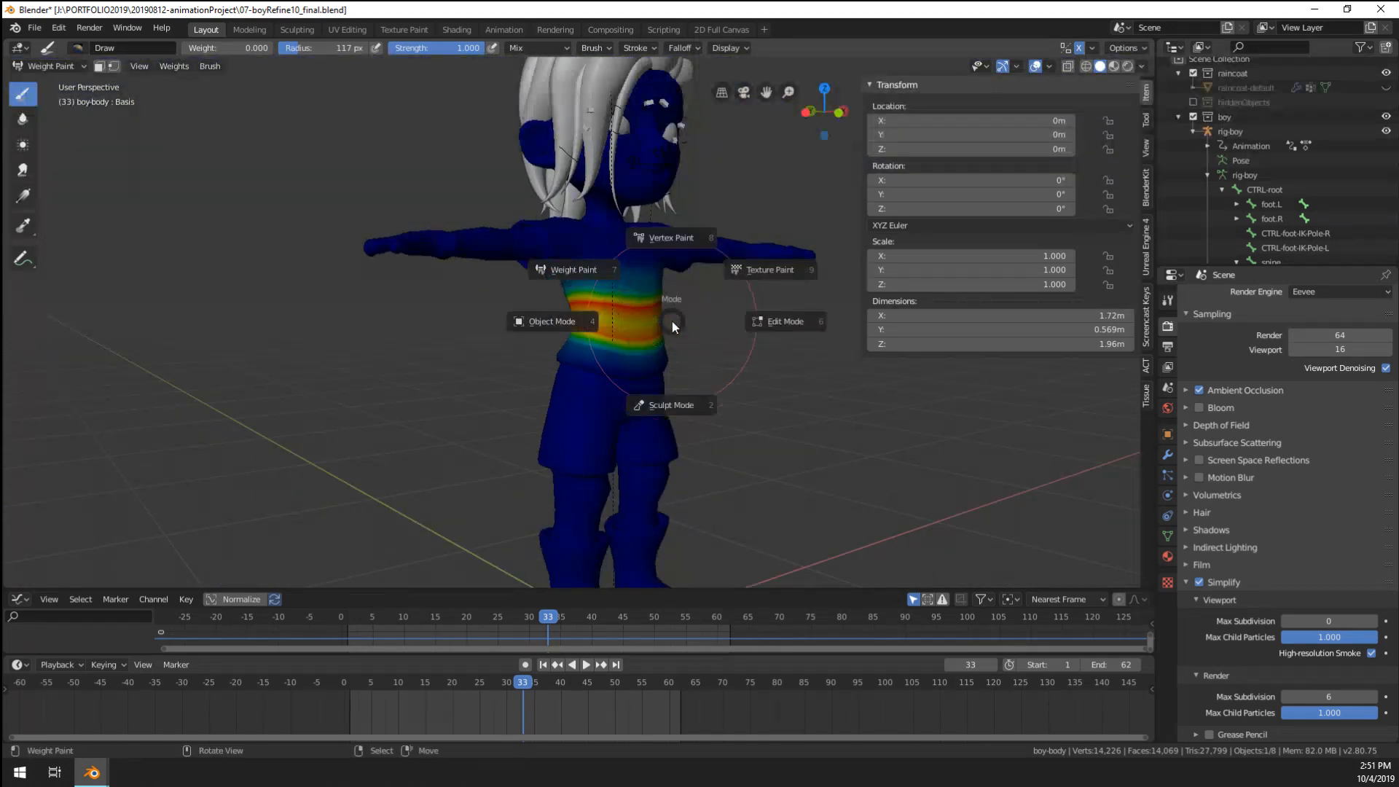
left_click(562, 348)
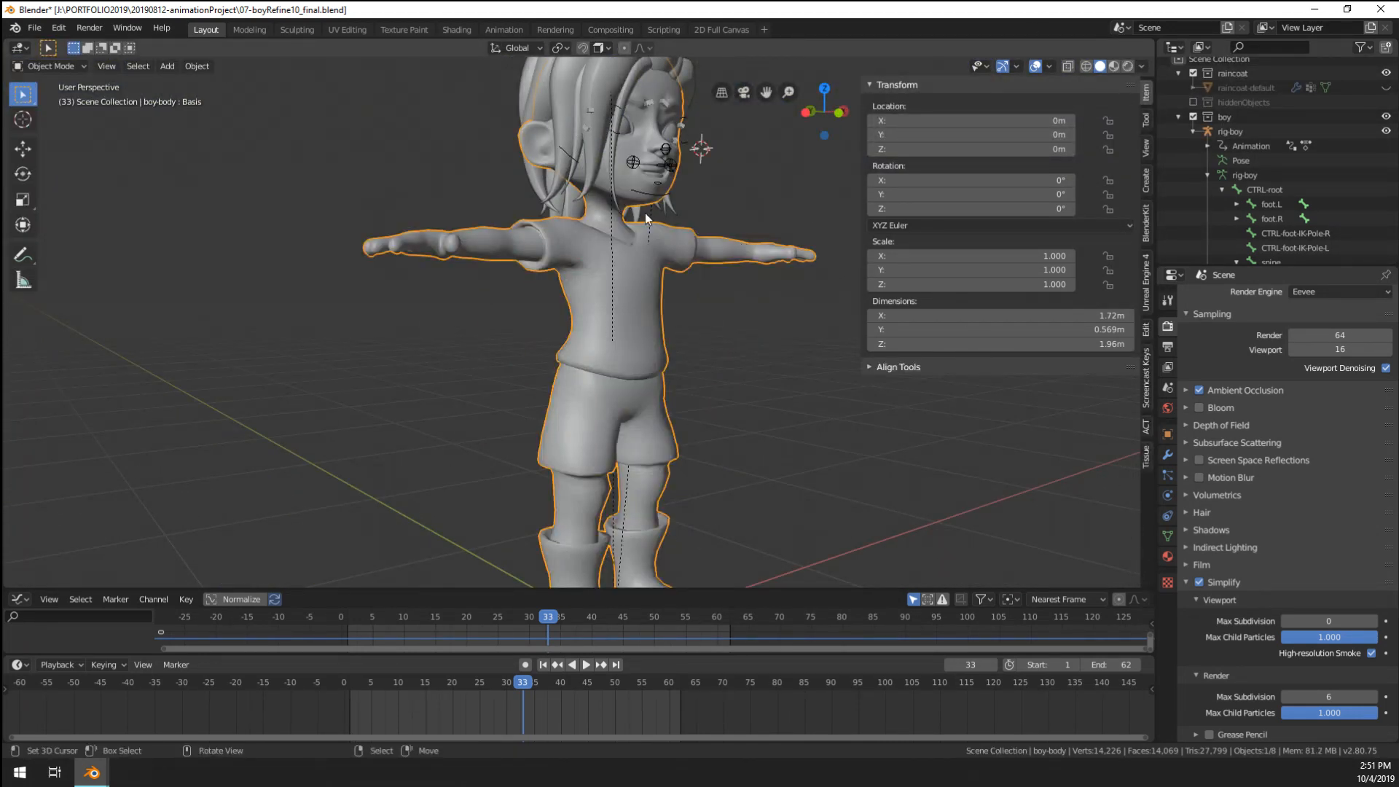
- Select the rig-boy armature, show its layers with the body controls and spine bones, and enter Pose Mode
left_click(670, 168)
left_click(1167, 495)
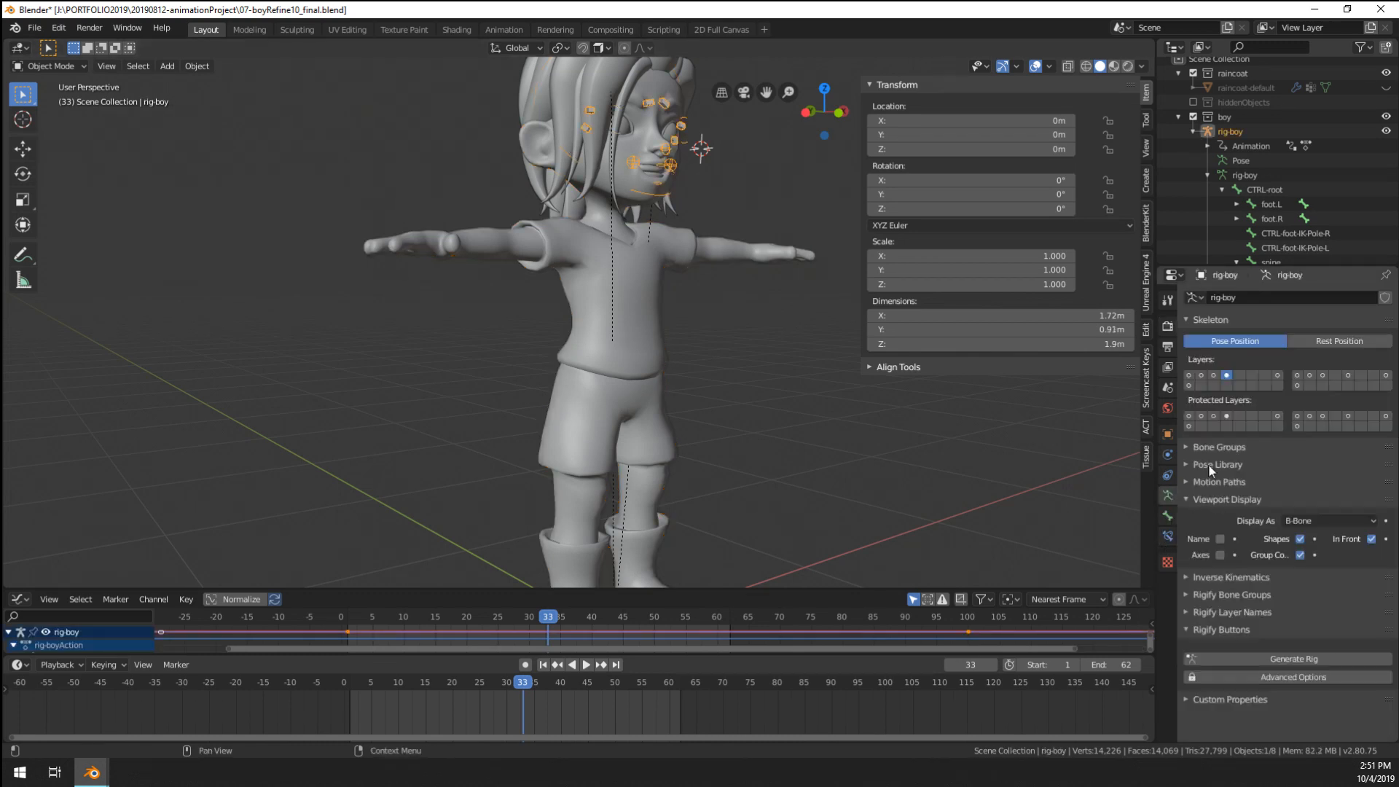
left_click(1188, 374, "shift")
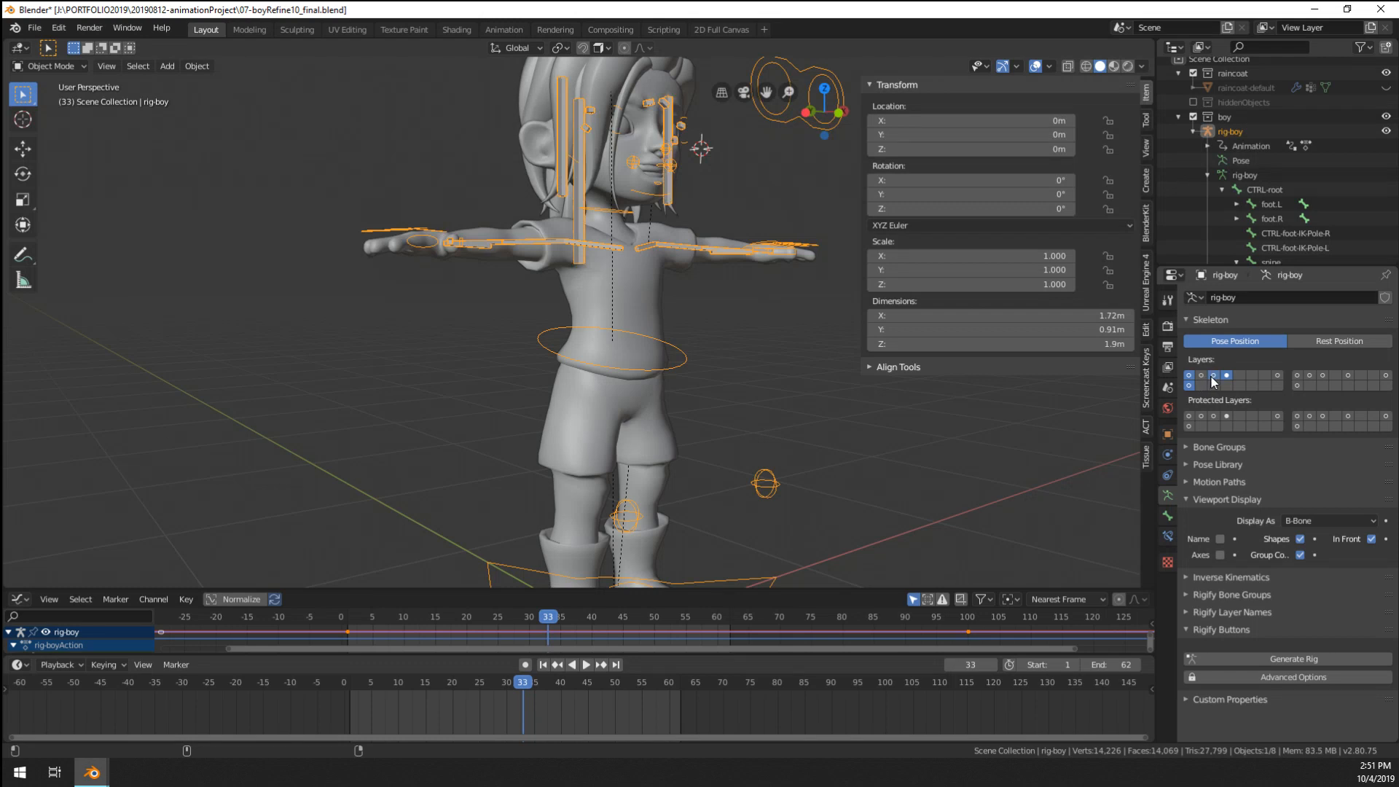
left_click(1201, 375, "shift")
middle_click_drag(693, 382, 532, 382)
scroll(688, 297, "up", 3)
key("ctrl+Tab")
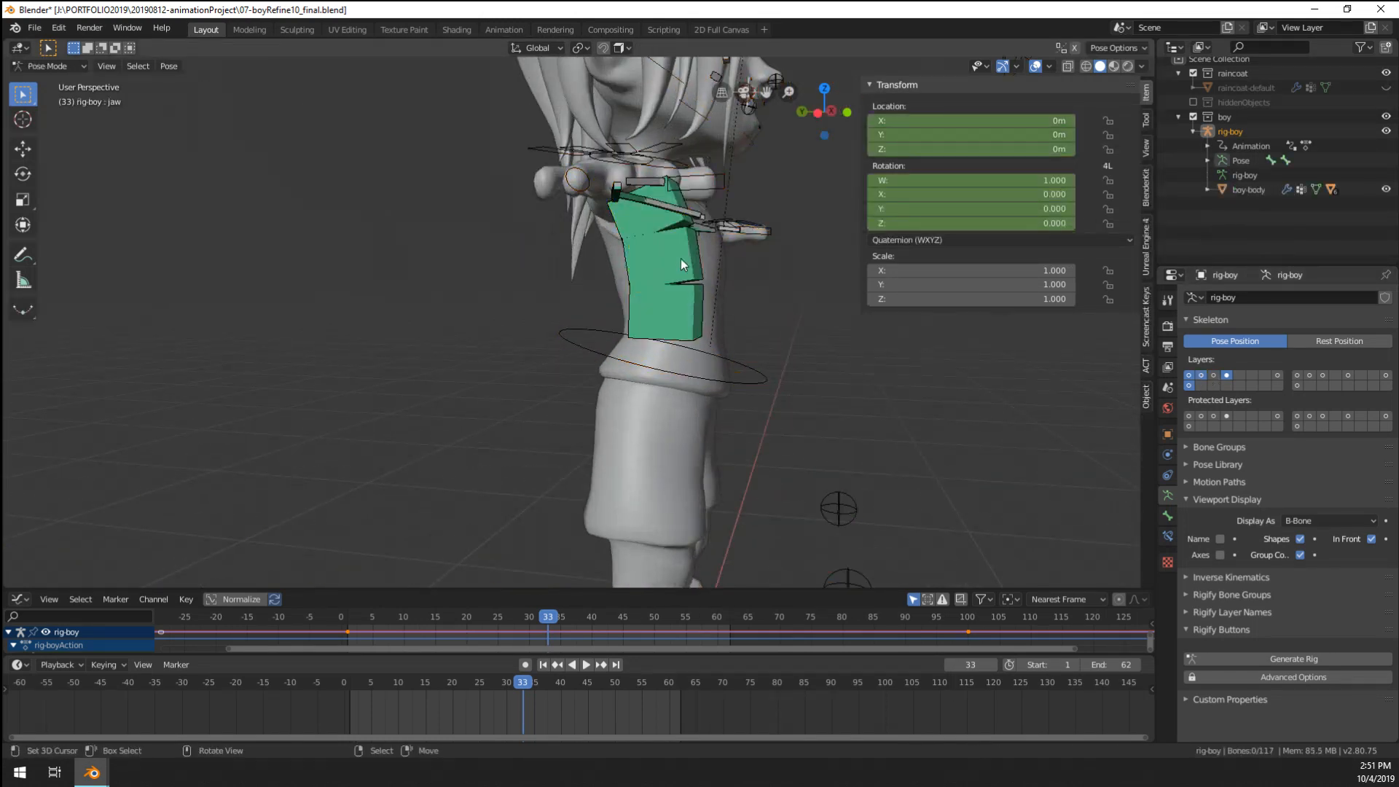
- Rotate the middle spine bone, spine.002, about 40° in the side view and tilt it sideways from the front
left_click(681, 259)
key("r")
left_click(785, 381)
middle_click_drag(785, 381, 632, 345)
key("r")
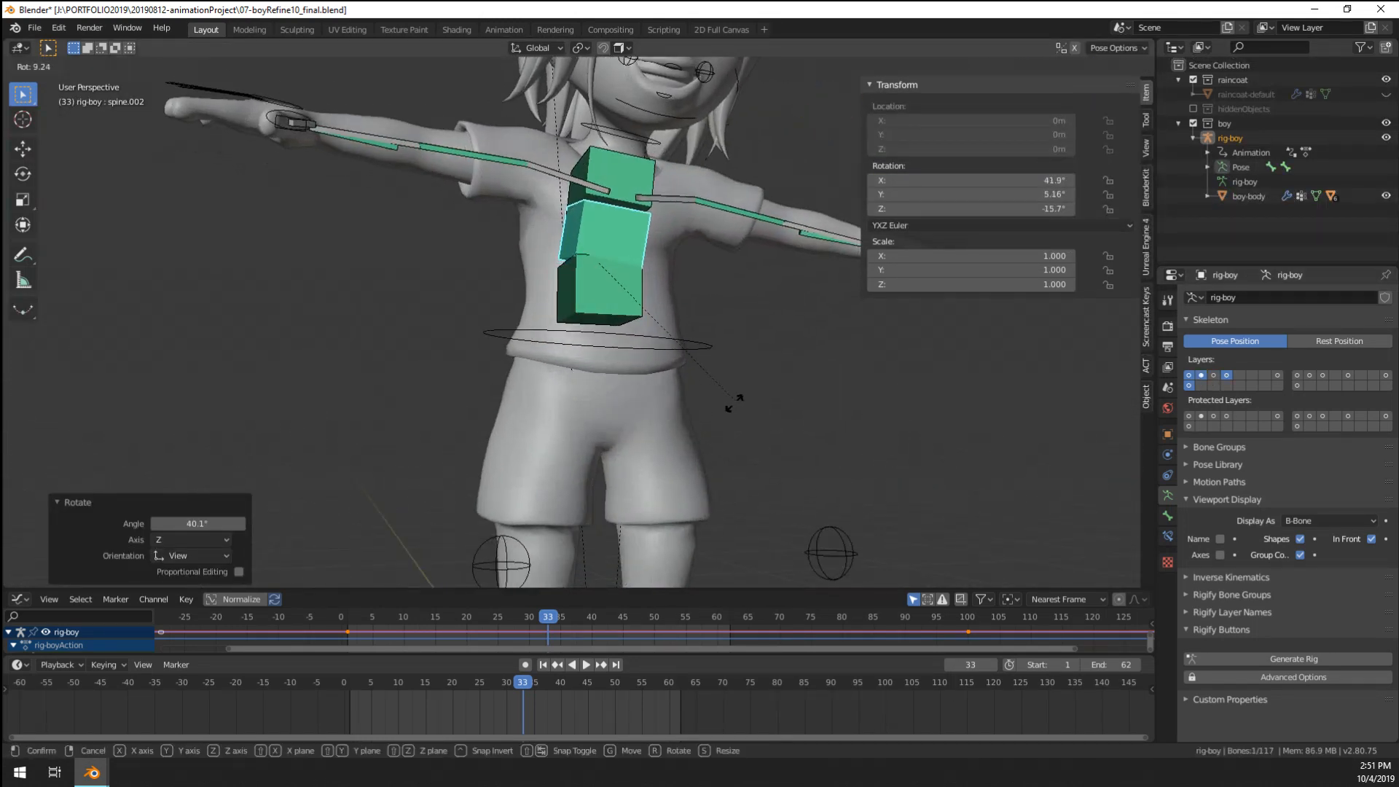
left_click(722, 408)
- Rotate the lowest spine bone, spine.001, and the upper spine bones to bend the torso further
left_click(627, 308)
key("r")
left_click(641, 219)
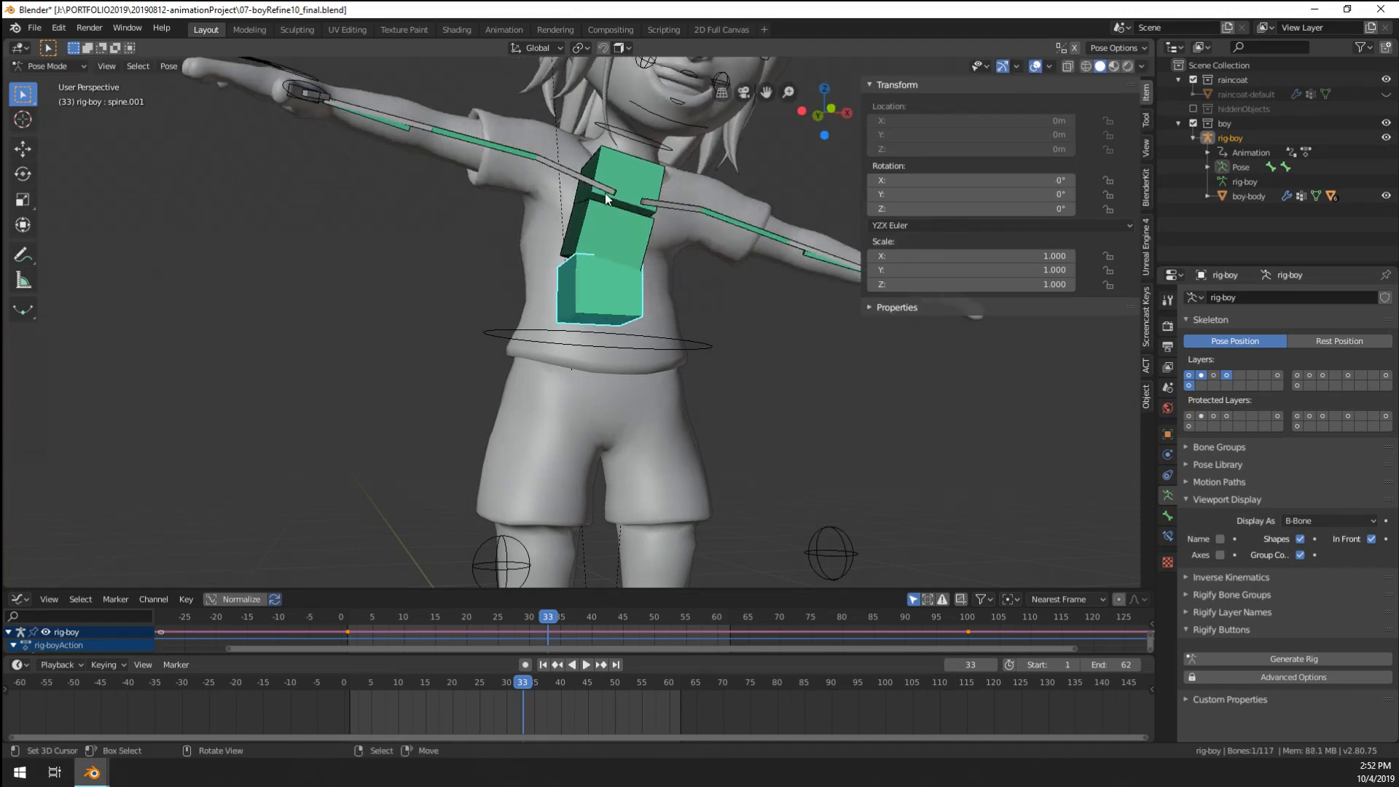
left_click(605, 194)
key("r")
left_click(653, 199)
middle_click_drag(653, 199, 773, 391)
- Rotate the spine control at the waist about 17° from the side and switch the viewport to wireframe shading
left_click(654, 387)
key("r")
left_click(784, 461)
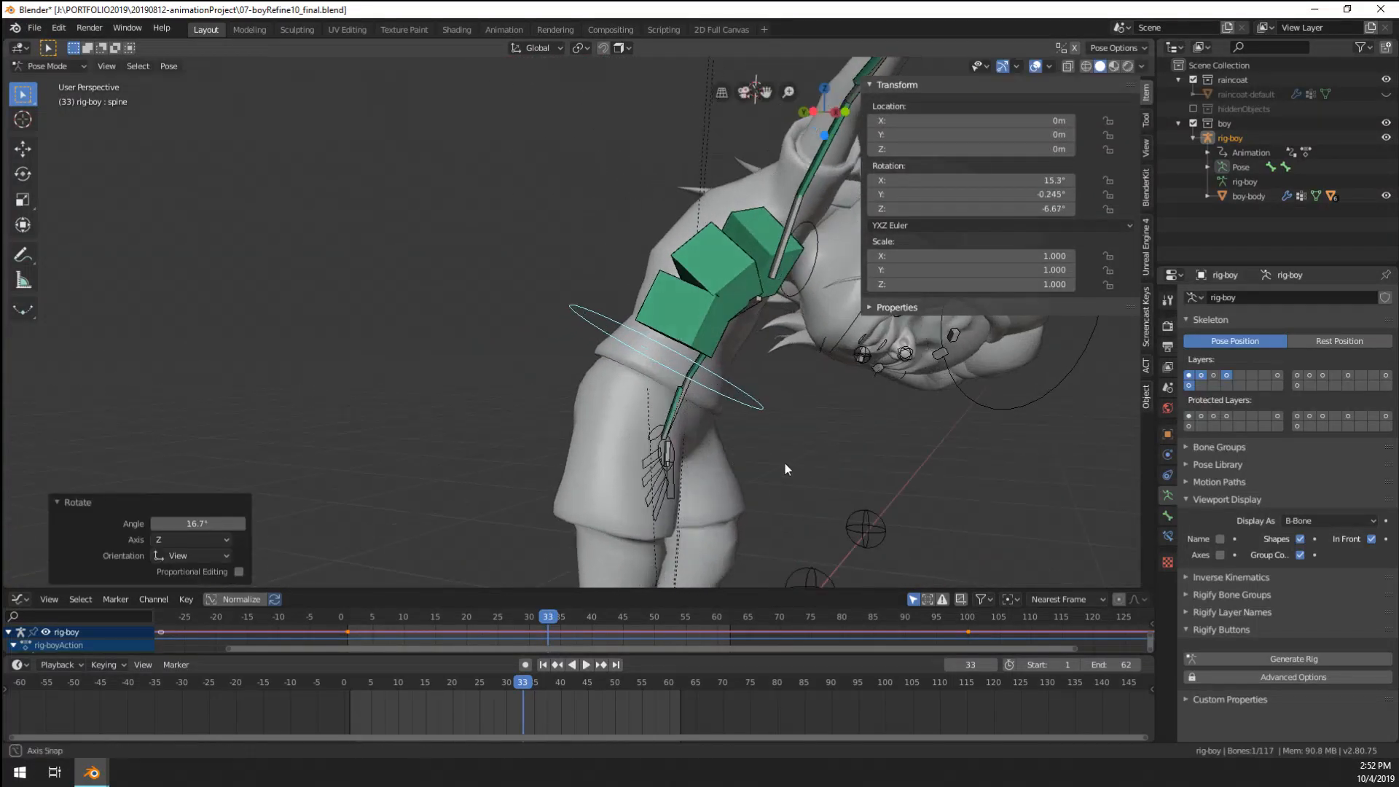
middle_click_drag(784, 461, 693, 443)
scroll(544, 169, "up", 2)
scroll(545, 169, "down", 2)
key("z")
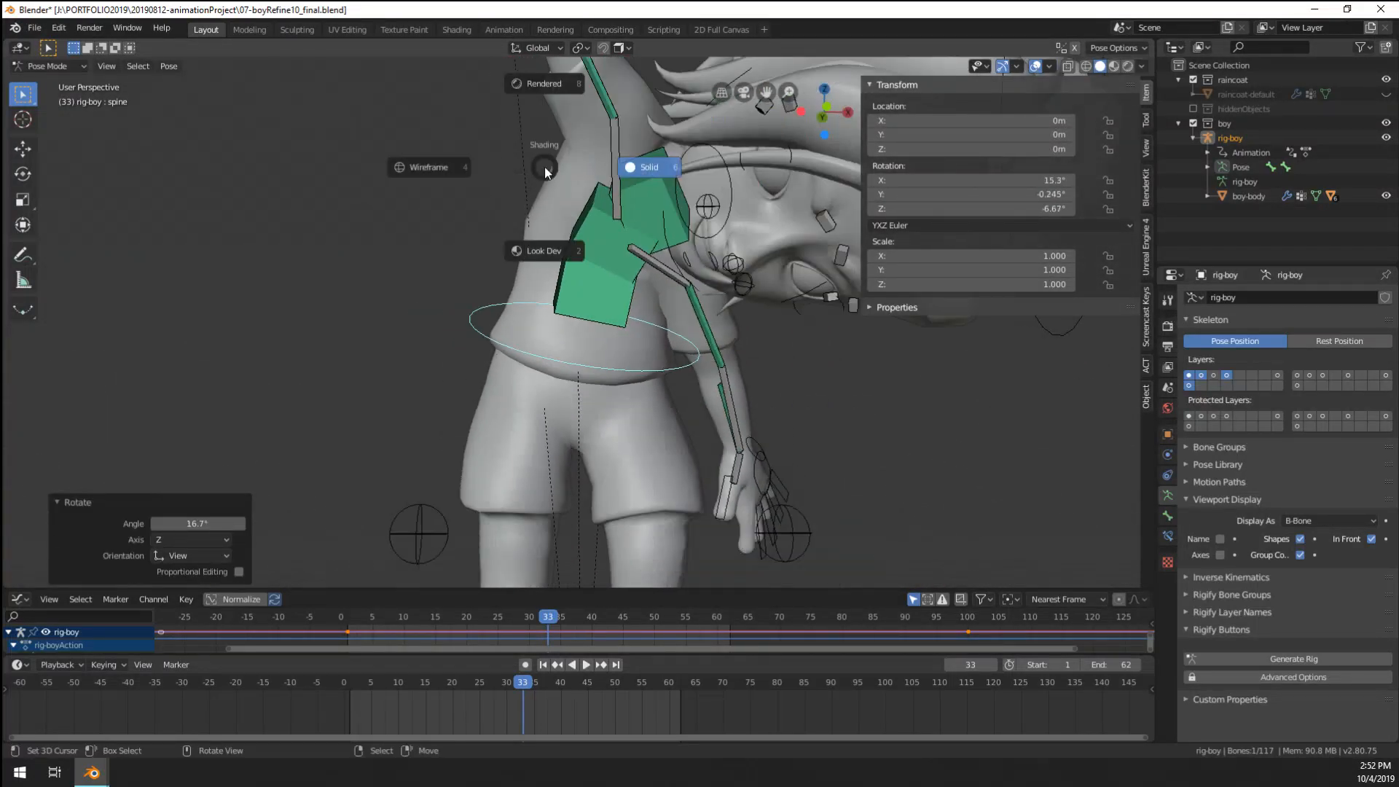
left_click(466, 169)
mouse_move(466, 169)
middle_mouse_down()
mouse_move(641, 194)
mouse_move(586, 187)
mouse_move(576, 156)
middle_mouse_up()
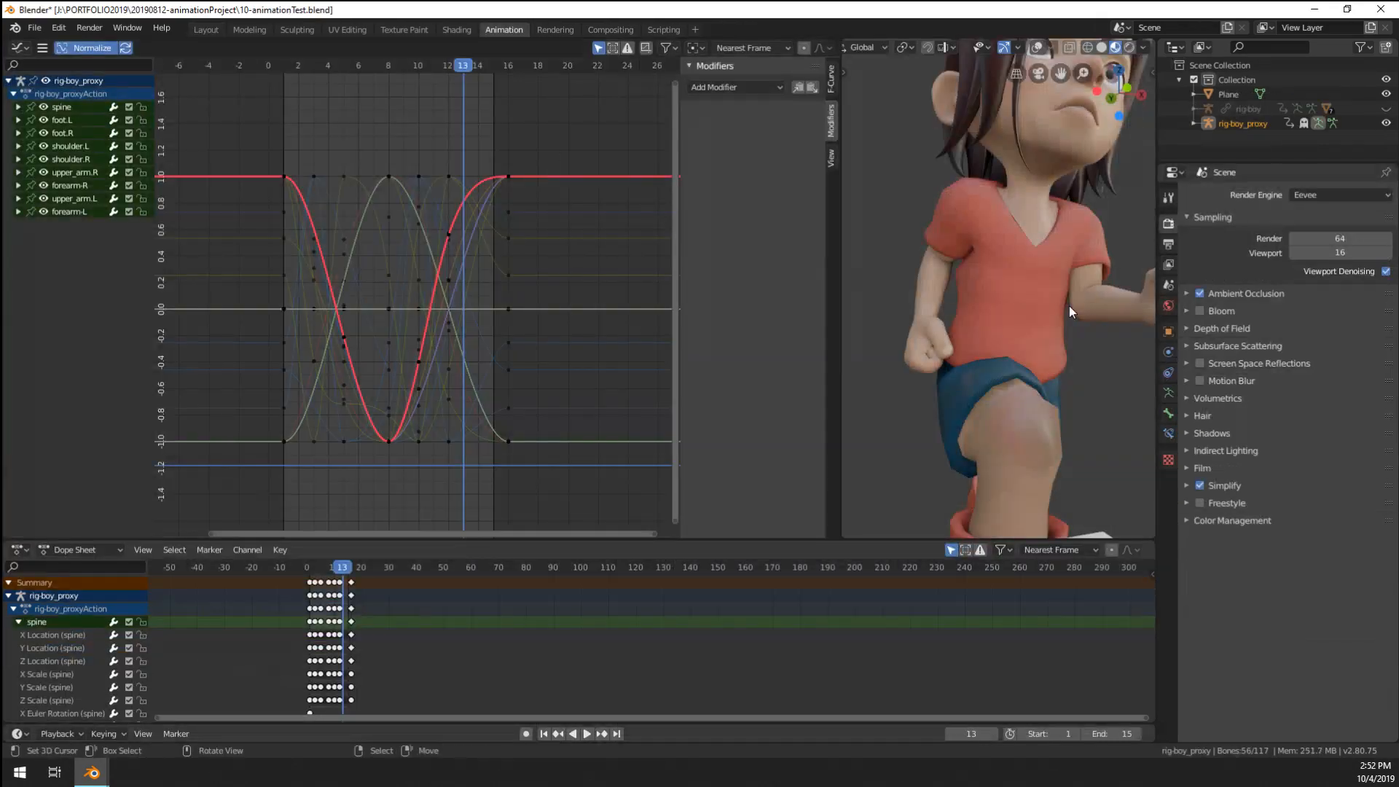
- Switch to the 10-animationTest.blend window, set wireframe shading, and show the overlays with the rig-boy_proxy bones in Pose Mode
key("z")
left_click(951, 266)
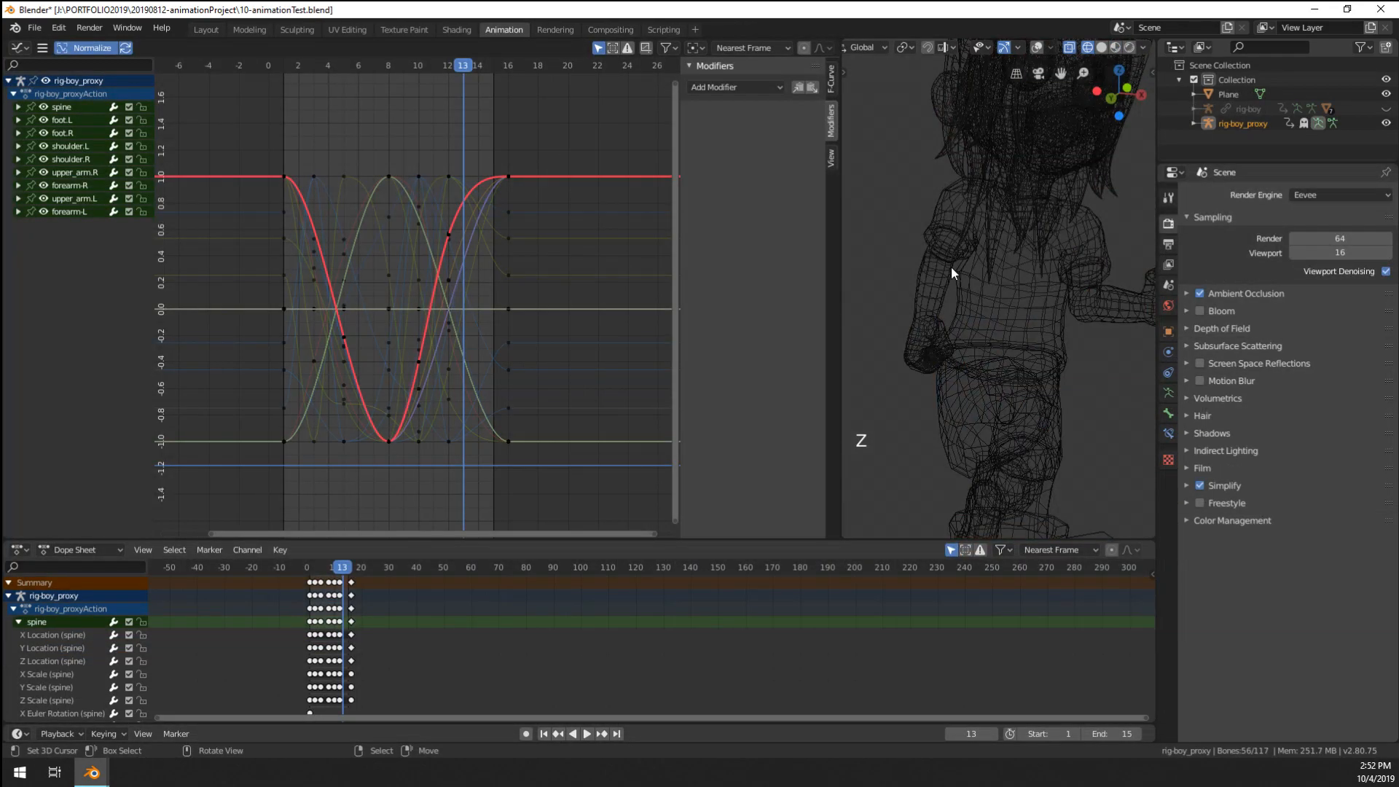
scroll(950, 277, "up", 3)
mouse_move(951, 284)
middle_mouse_down()
mouse_move(951, 297)
mouse_move(923, 299)
mouse_move(1109, 326)
mouse_move(1042, 365)
mouse_move(886, 235)
middle_mouse_up()
scroll(887, 236, "down", 3)
key("ctrl+Tab")
middle_click_drag(965, 217, 938, 232)
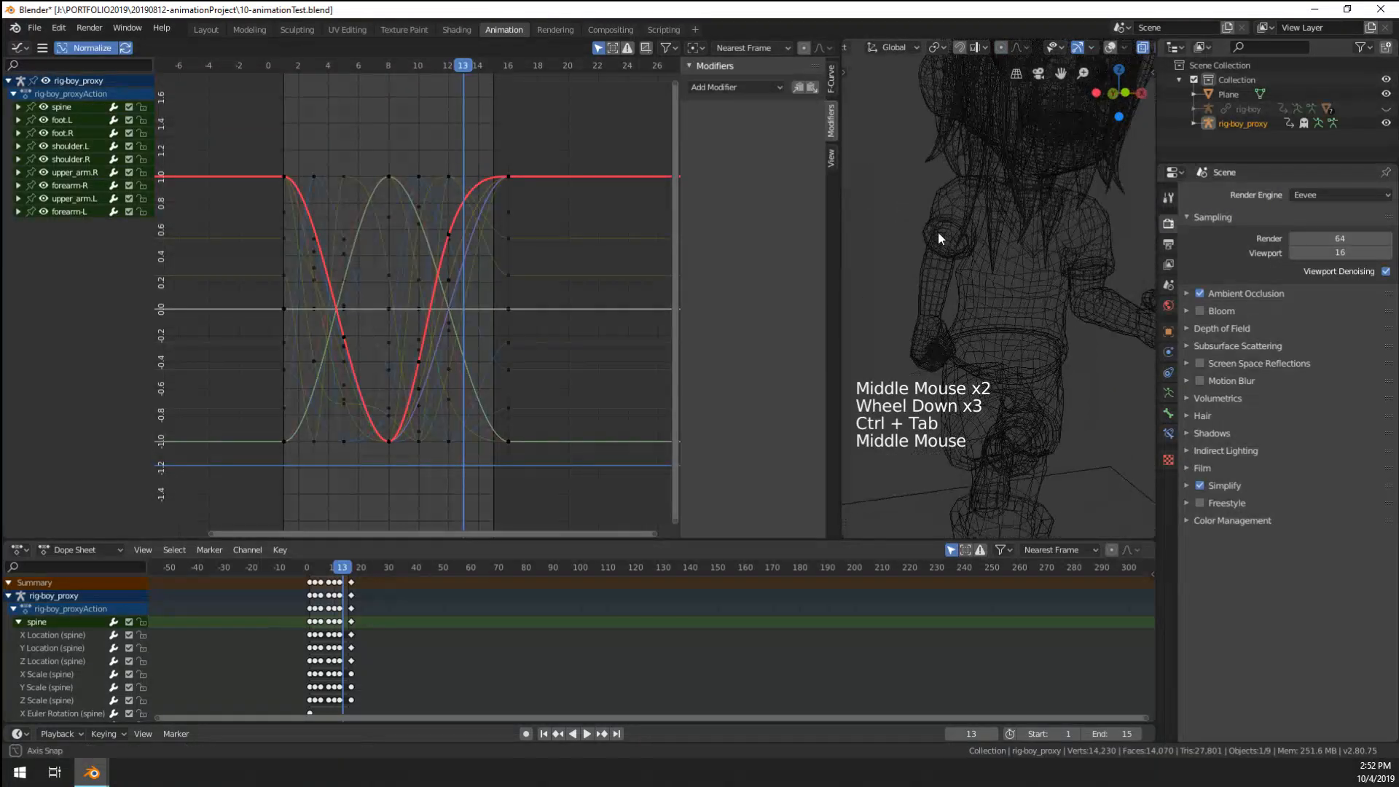
scroll(938, 232, "up", 1)
left_click(1046, 97)
key("ctrl+Tab")
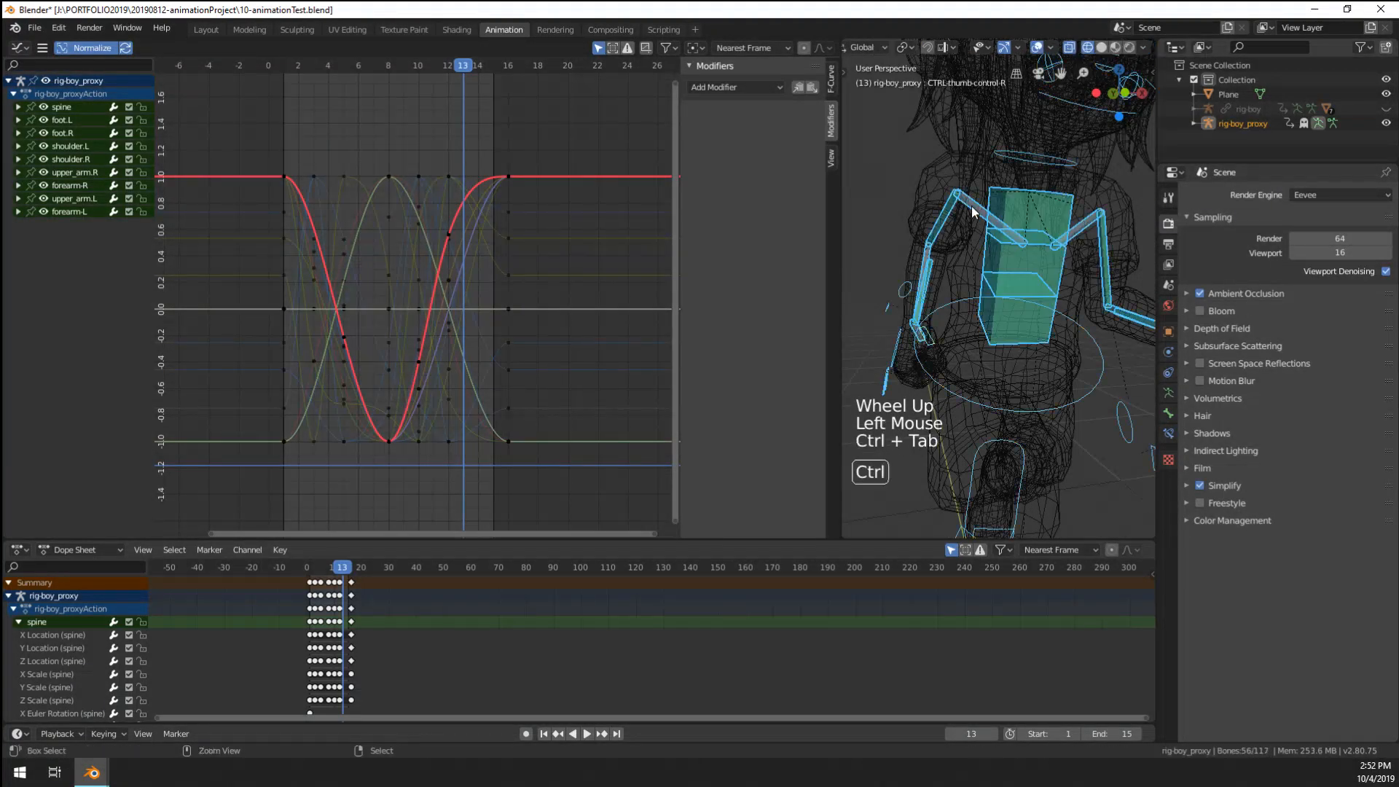
- Try moving and rotating the shoulder.R and upper_arm.R bones of rig-boy_proxy to test the arm deformation
right_click(991, 234)
key("g")
left_click(1078, 228)
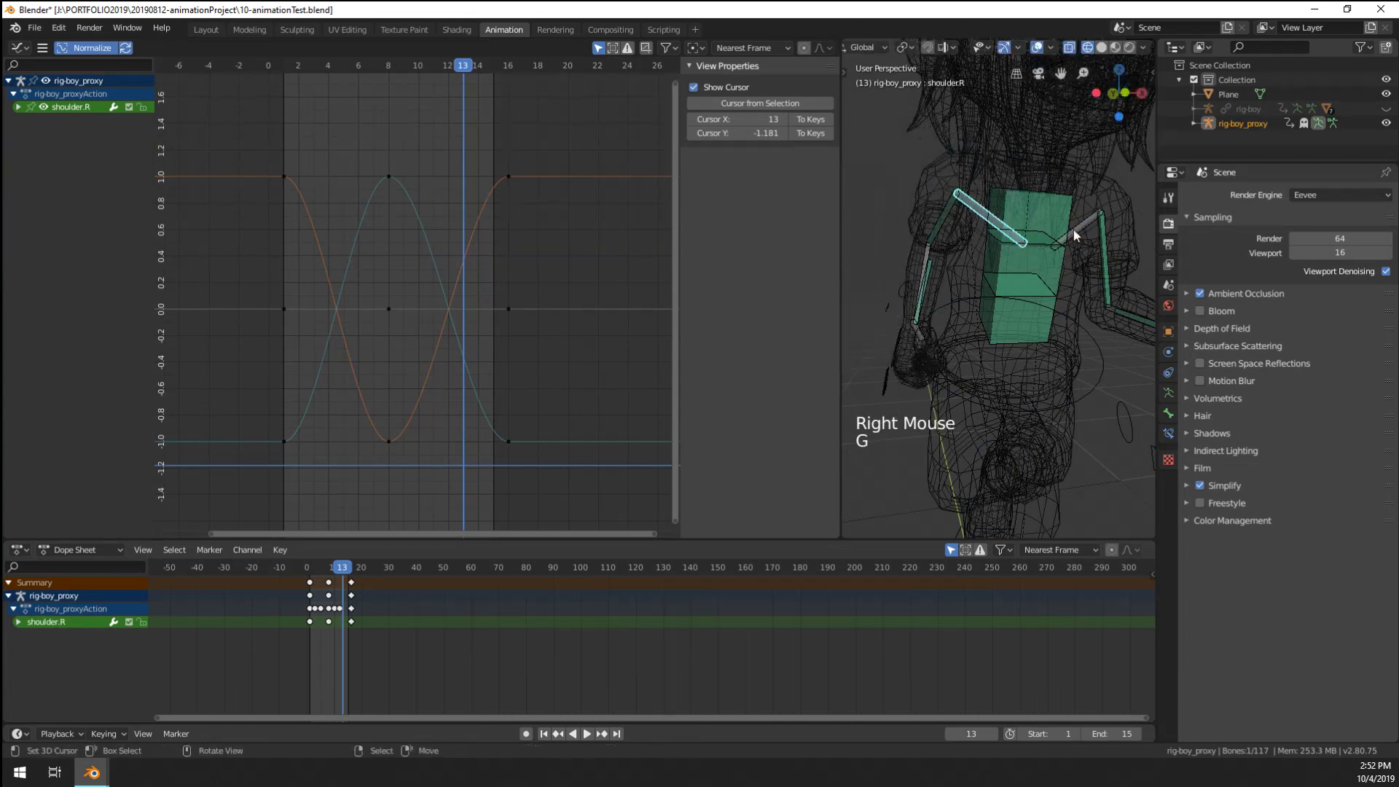
key("r")
left_click(1077, 231)
middle_click_drag(1077, 232, 1031, 260)
key("r")
left_click(1029, 247)
right_click(1018, 260)
right_click(983, 242)
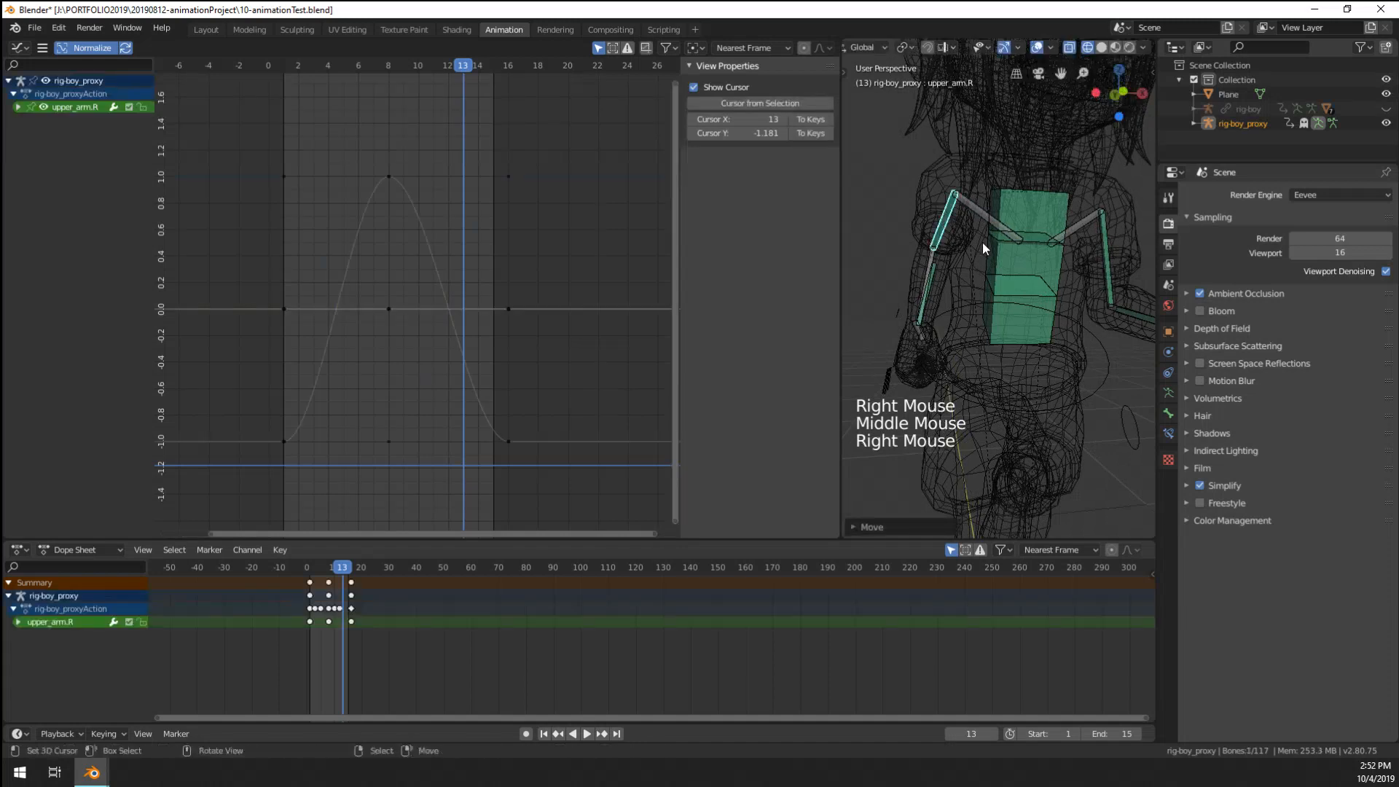
key("r")
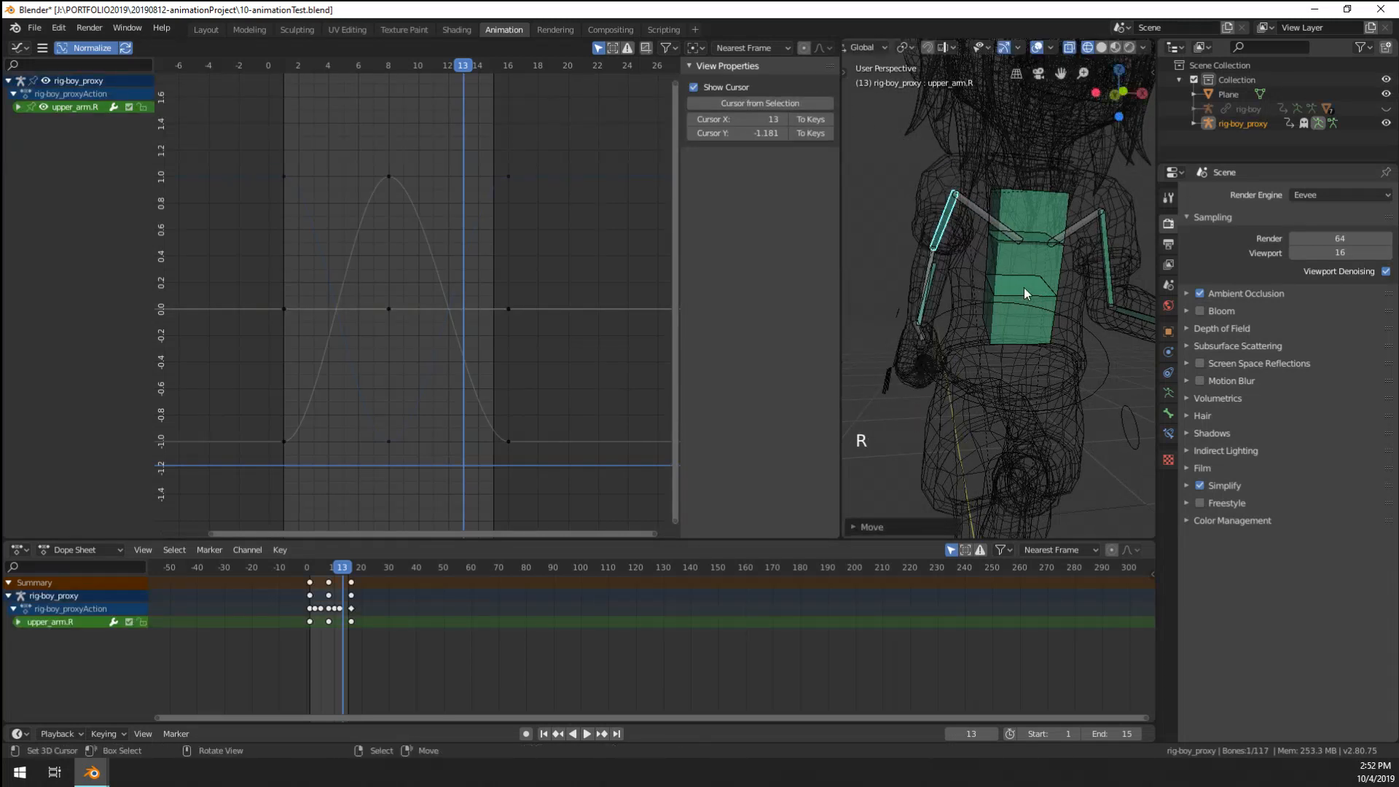
left_click(942, 271)
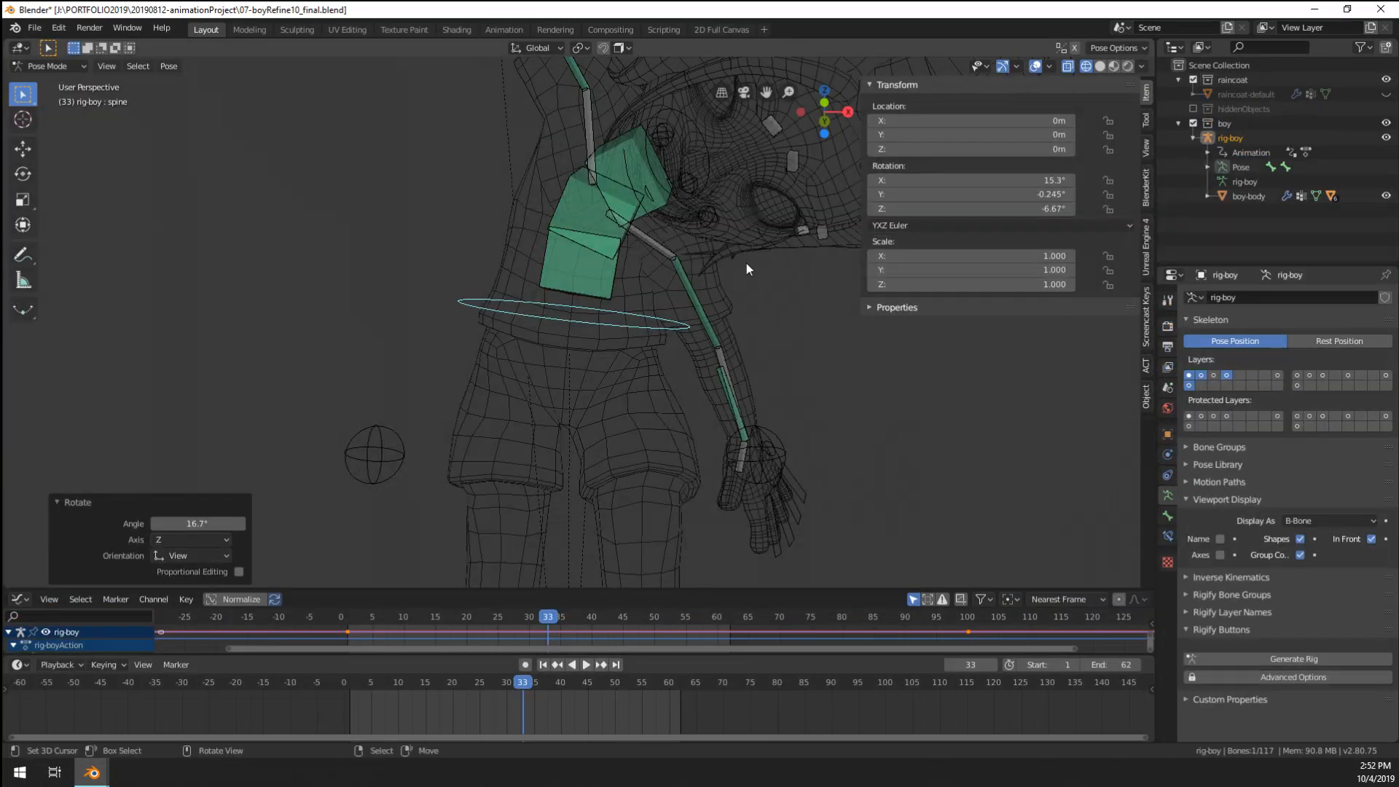
- Return to the 07-boyRefine10_final.blend window and try lowering upper_arm.R about 100° and rotating shoulder.R
right_click(638, 213)
key("r")
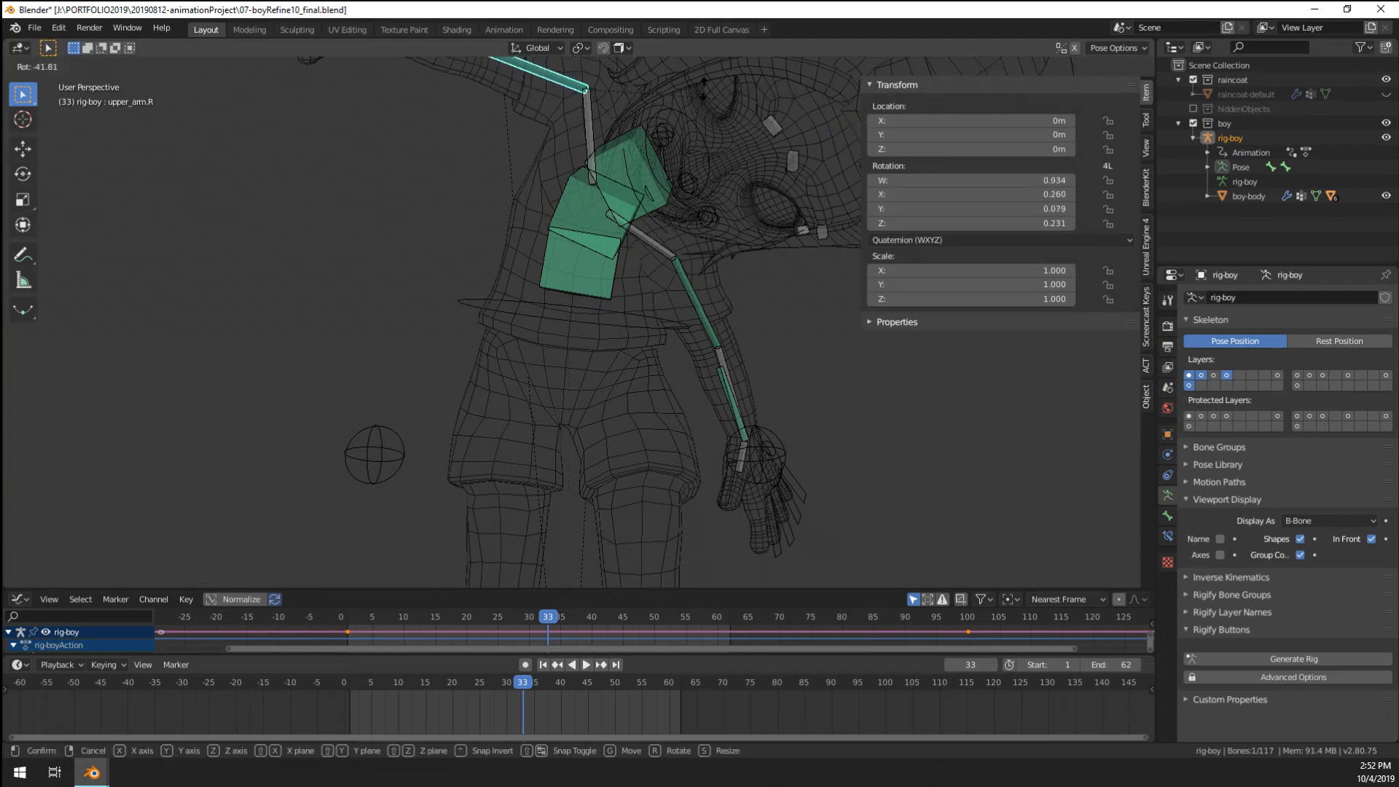
left_click(592, 162)
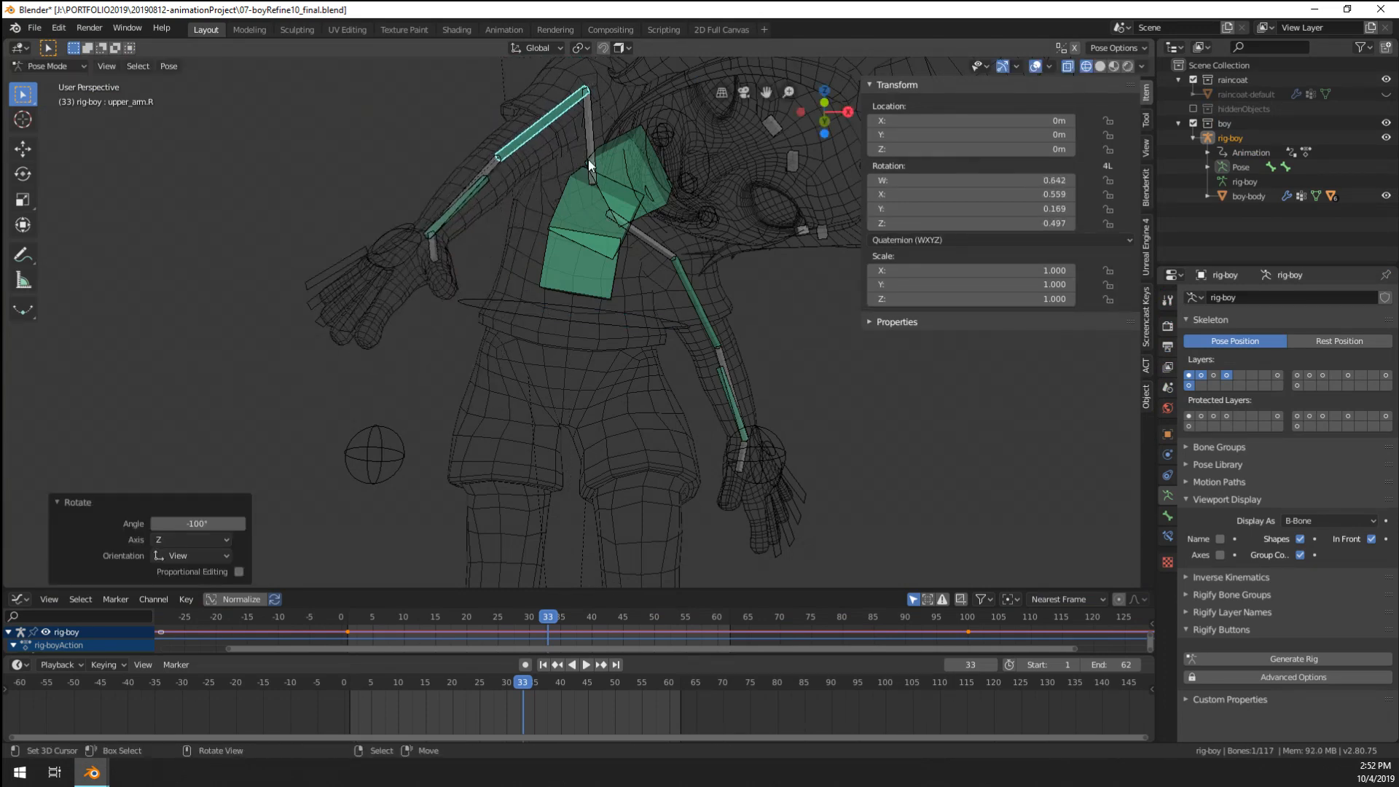
right_click(619, 143)
key("r")
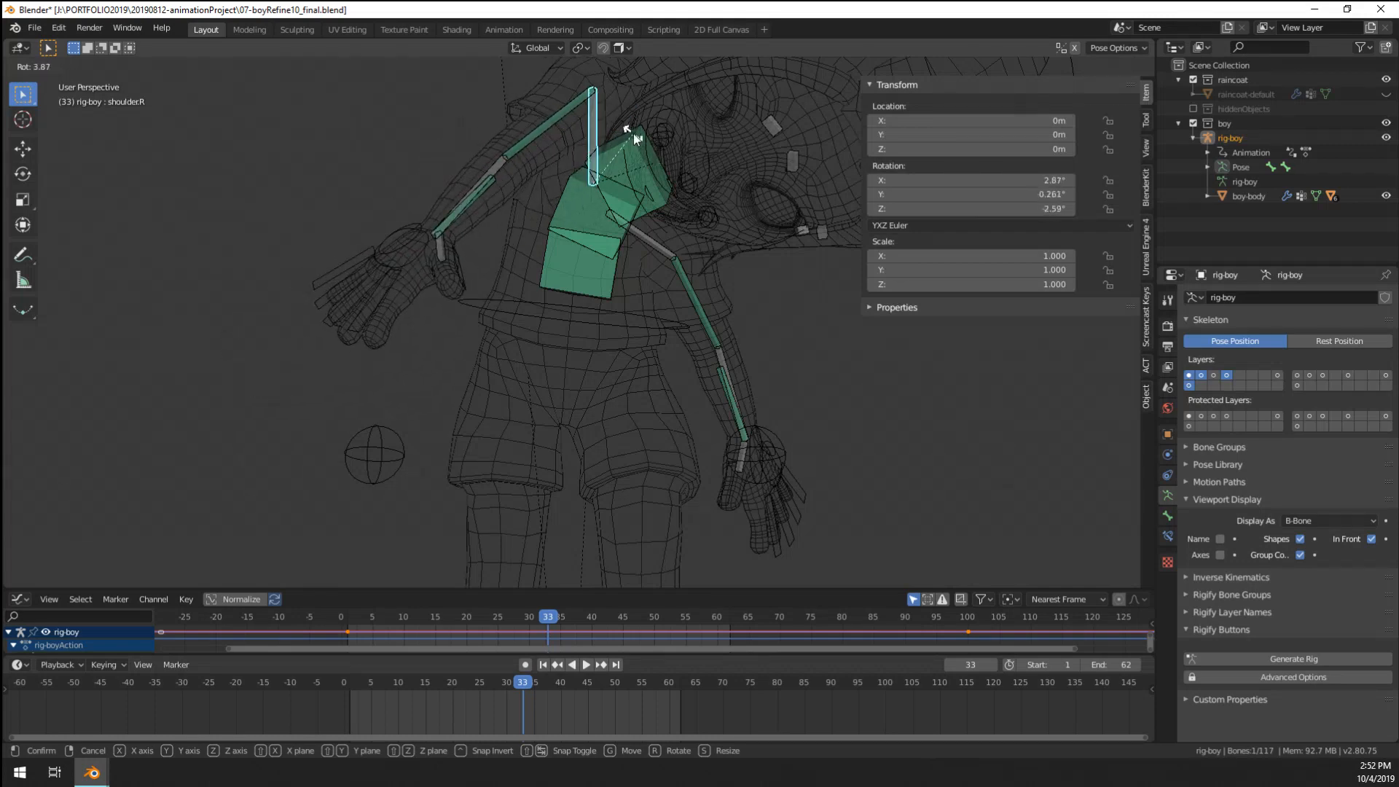
key("Escape")
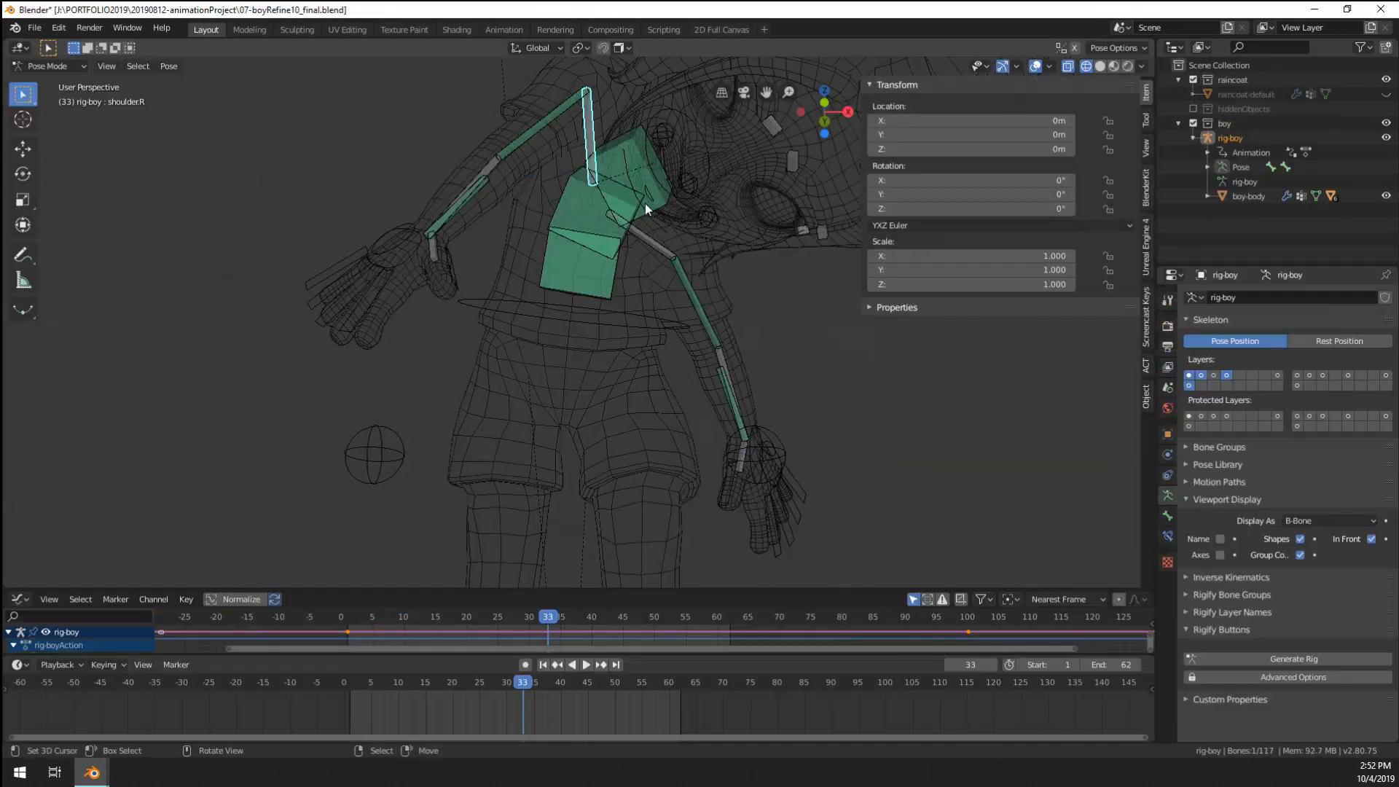
scroll(645, 203, "up", 2)
left_click(459, 212)
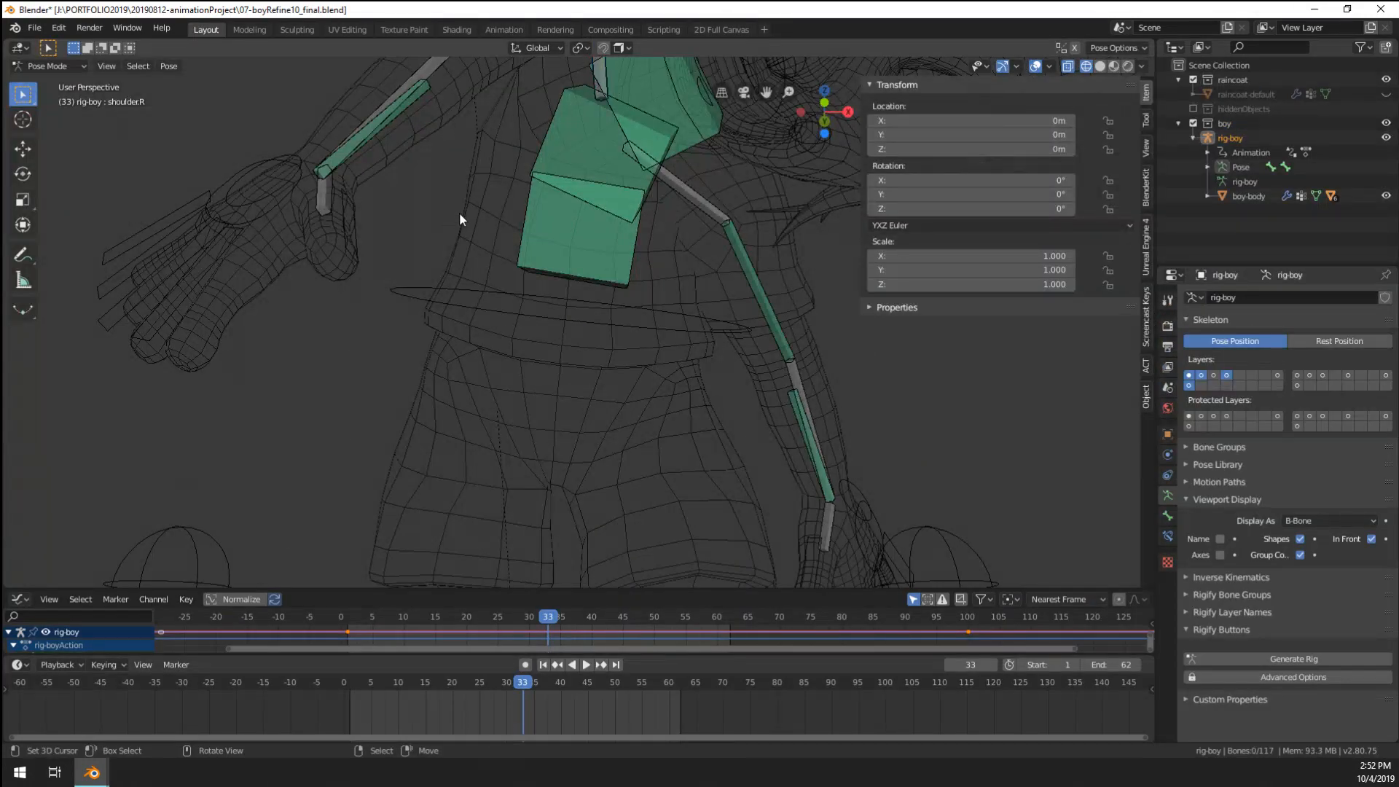
scroll(459, 212, "down", 4)
key("r")
left_click(527, 213)
- Leave Pose Mode, put the boy-body mesh into Weight Paint mode, and switch the viewport to solid shading
key("ctrl+Tab")
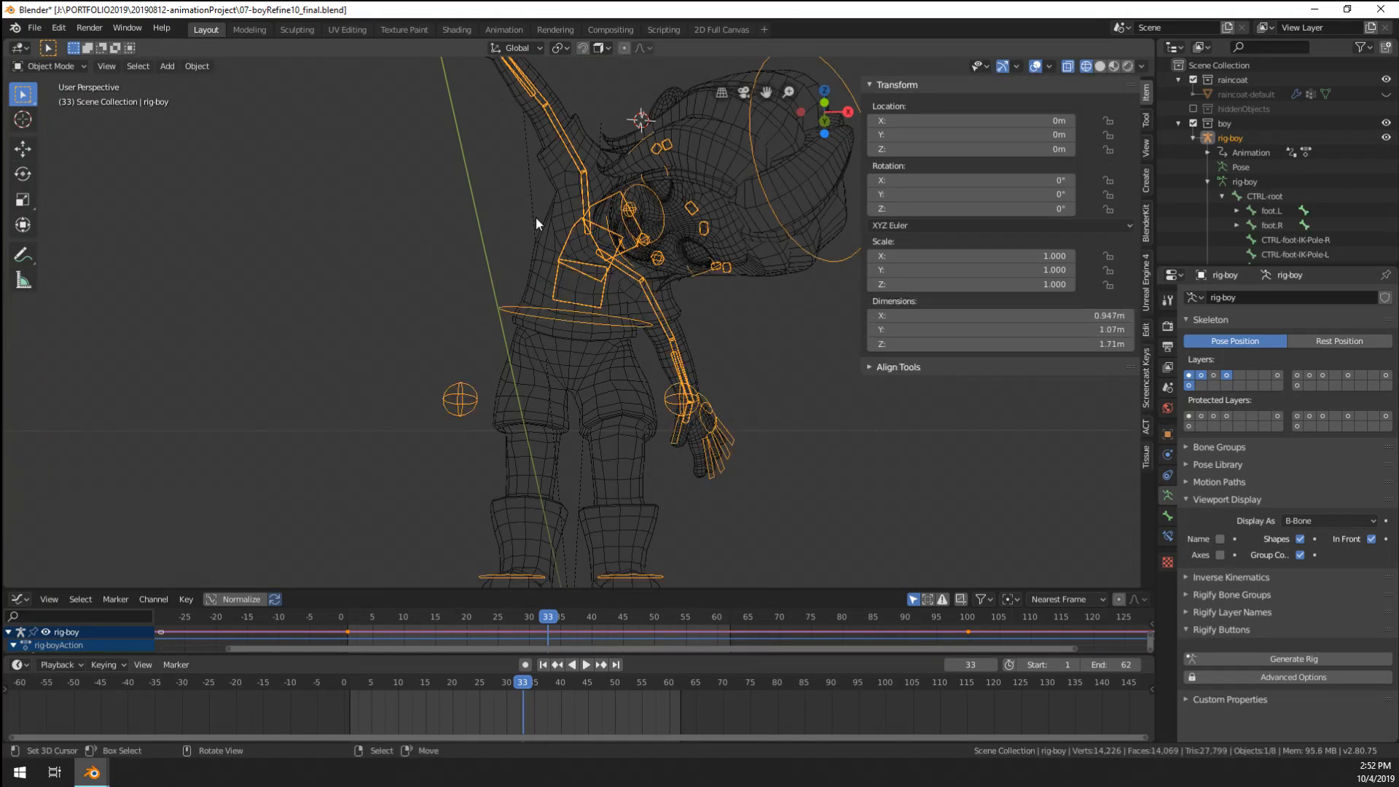
left_click(564, 226)
key("ctrl+Tab")
left_click(533, 176)
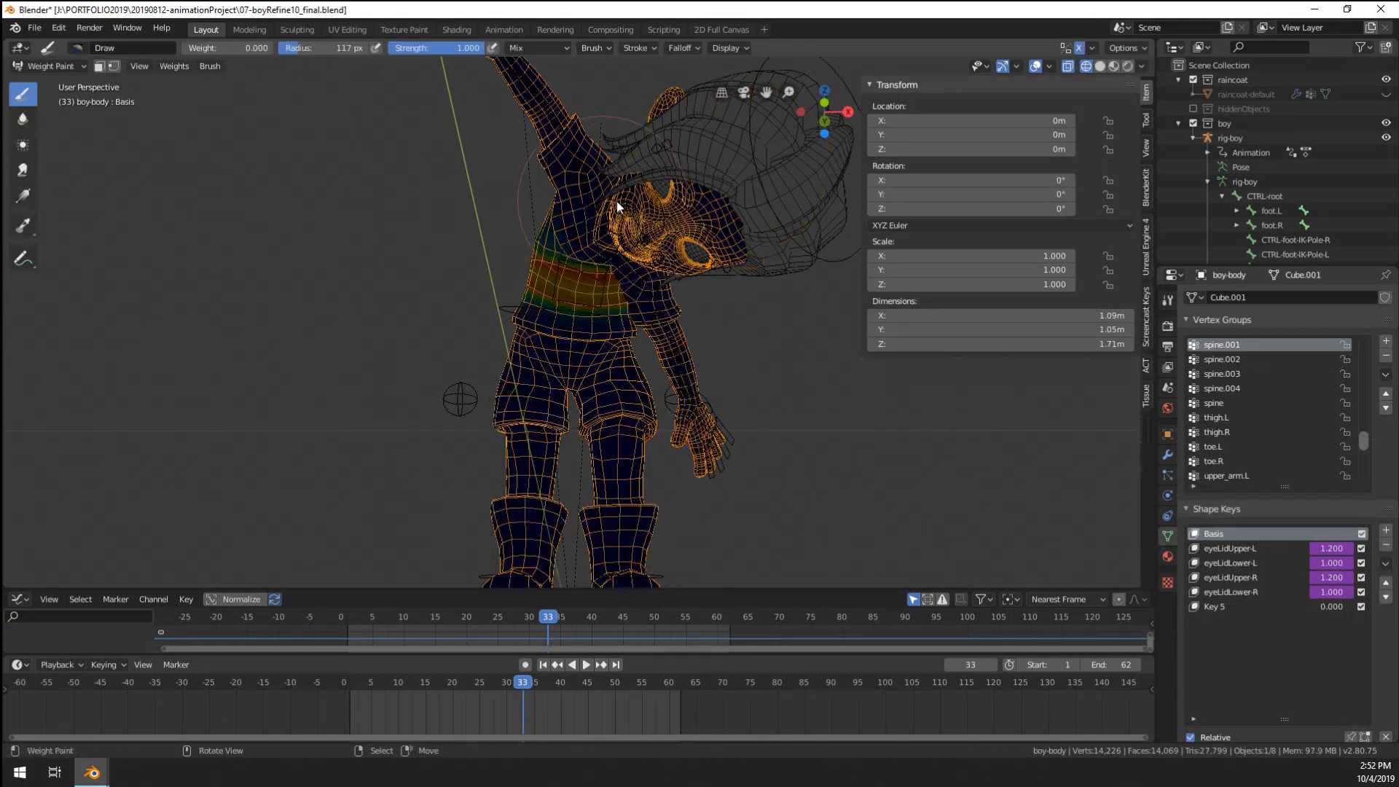
key("z")
left_click(660, 264)
scroll(628, 289, "up", 6)
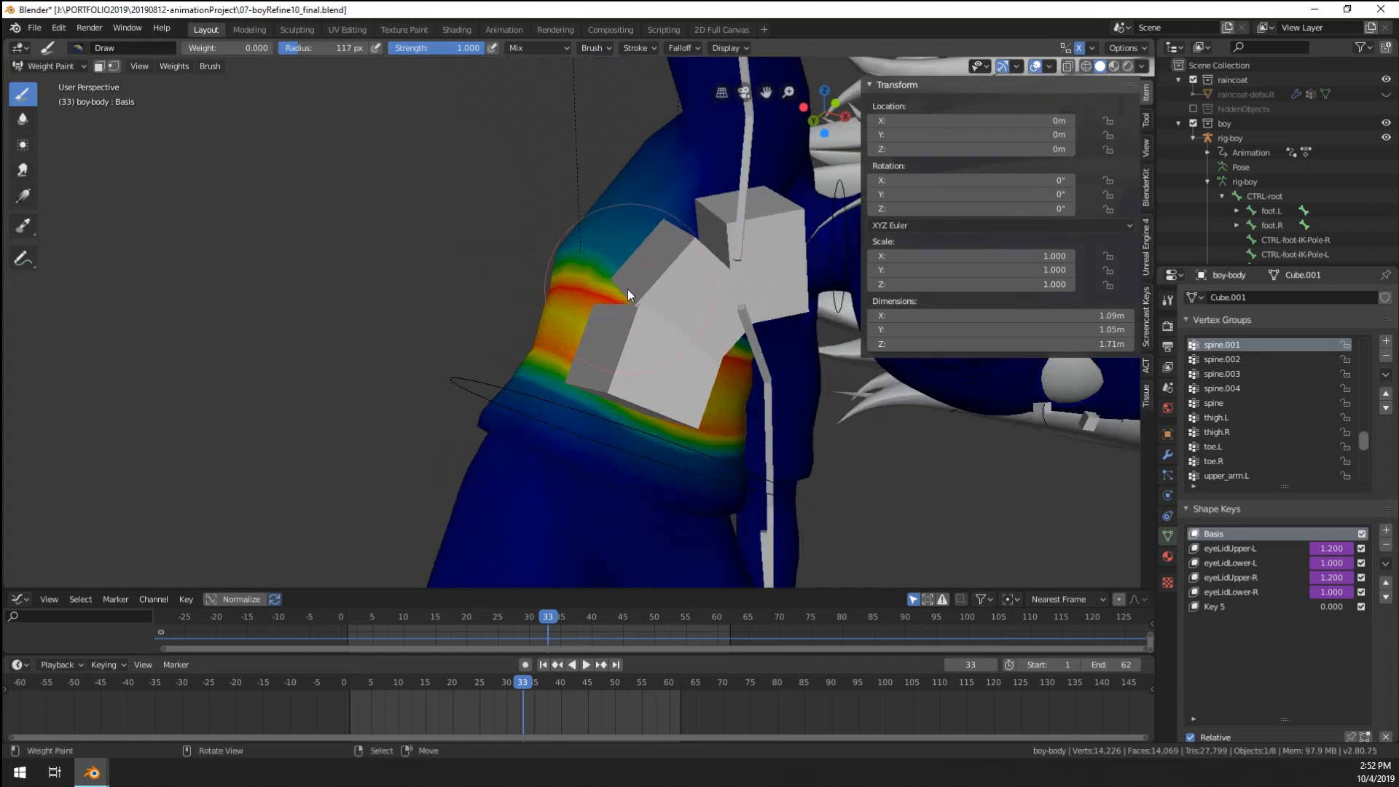
- Sample the vertex groups on the upper torso and display the shoulder.R weights
mouse_move(628, 288)
middle_mouse_down()
mouse_move(596, 305)
mouse_move(600, 220)
middle_mouse_up()
left_click(599, 223, "shift")
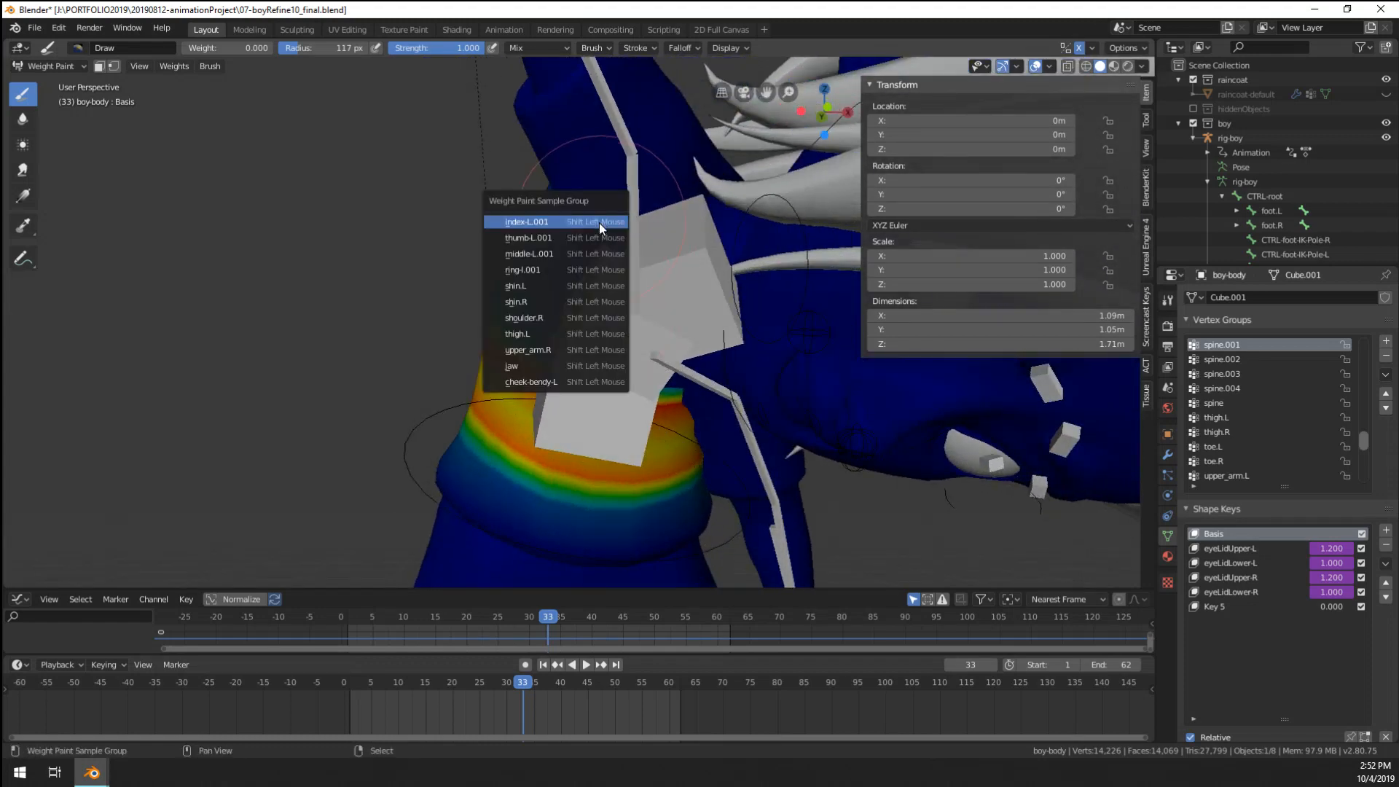
left_click(560, 312)
mouse_move(560, 312)
middle_mouse_down()
mouse_move(641, 252)
mouse_move(596, 233)
middle_mouse_up()
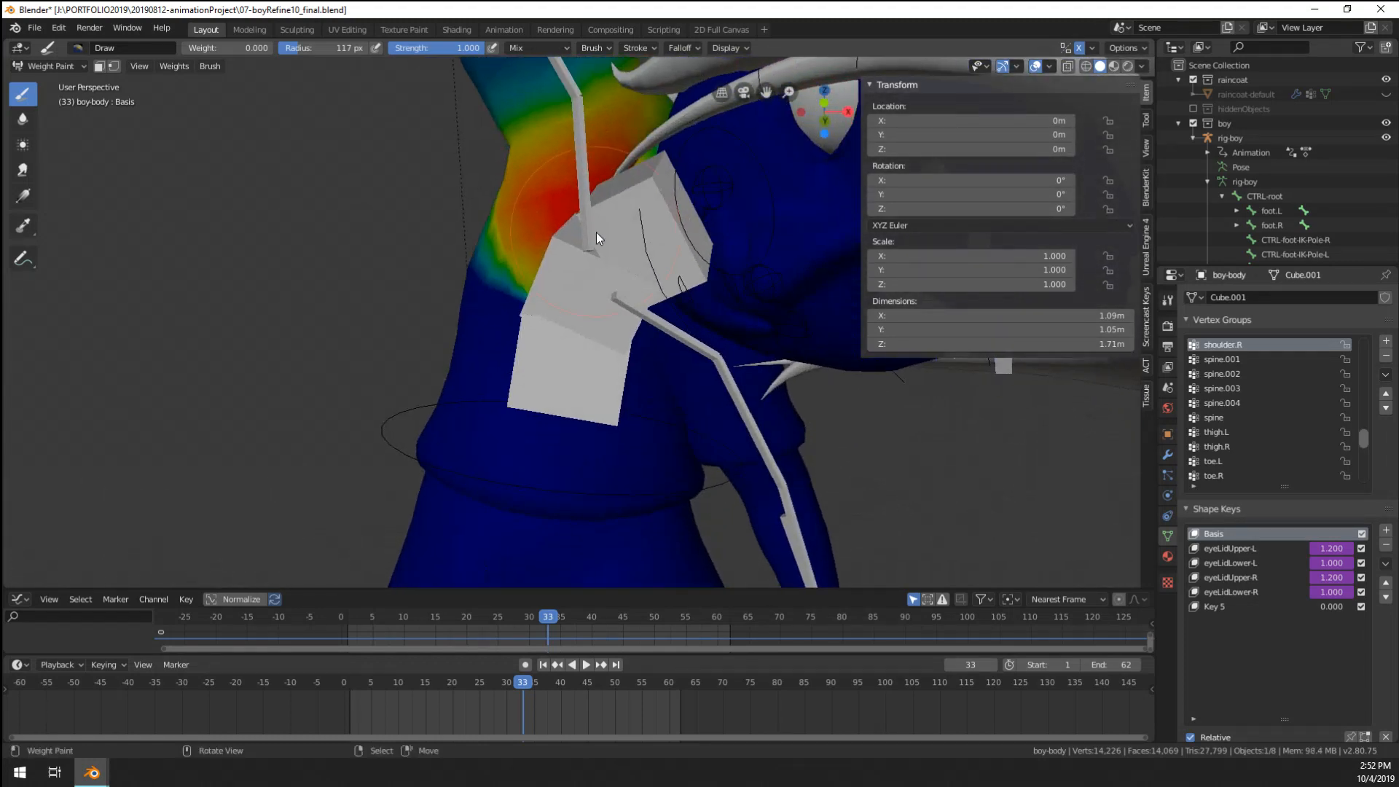
- Hide the bones in the viewport overlays and soften the shoulder.R weights at the side of the chest with the Blur tool
left_click(1050, 66)
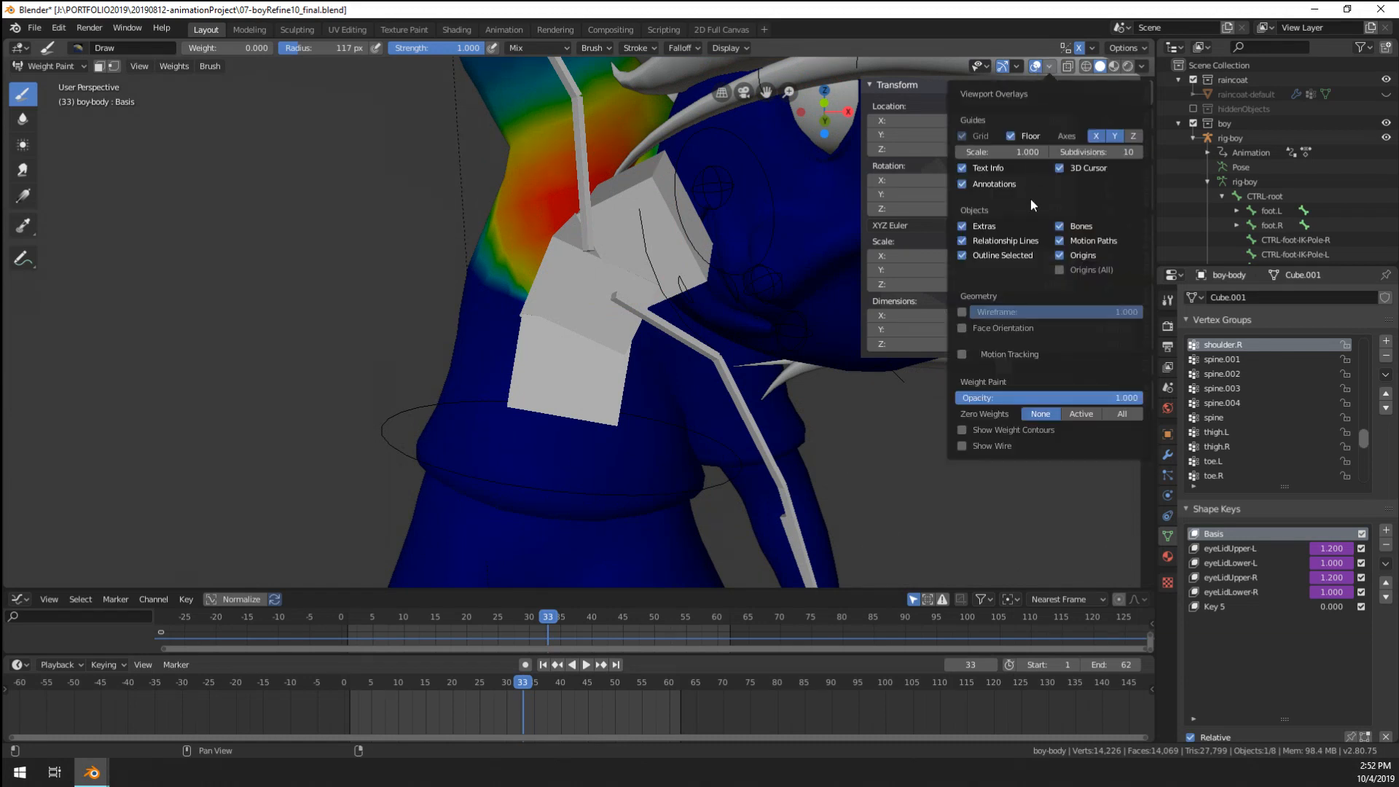
left_click(1060, 236)
scroll(592, 238, "down", 3)
scroll(592, 247, "up", 3)
scroll(590, 246, "down", 1)
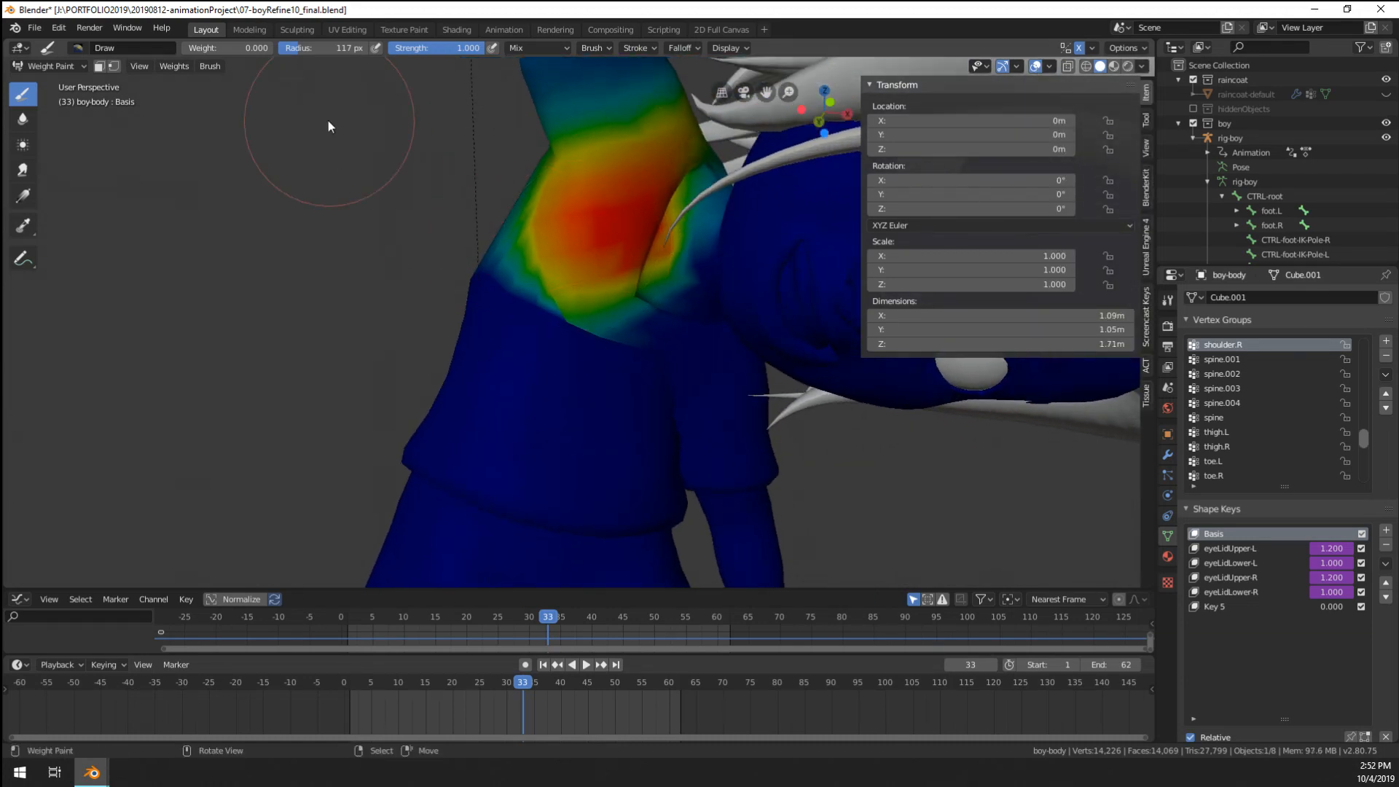
left_click(34, 116)
mouse_move(531, 265)
left_mouse_down()
mouse_move(566, 330)
mouse_move(509, 233)
mouse_move(546, 224)
left_mouse_up()
- Sample the upper_arm.R vertex group and paint its weights down on the shoulder and upper back with the Draw brush at weight 0
left_click(548, 213, "shift")
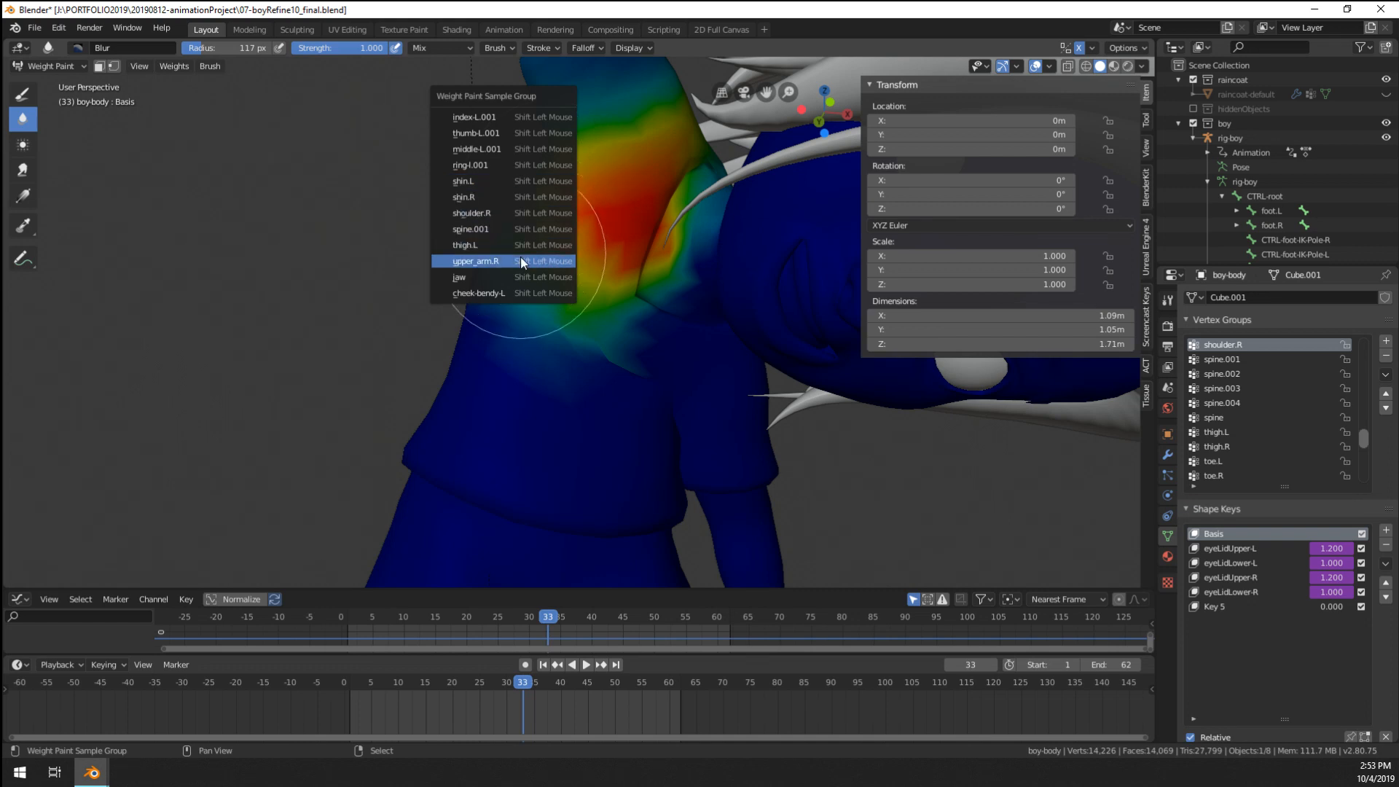
left_click(475, 261)
mouse_move(510, 261)
middle_mouse_down()
mouse_move(608, 260)
mouse_move(614, 277)
mouse_move(697, 281)
mouse_move(612, 224)
middle_mouse_up()
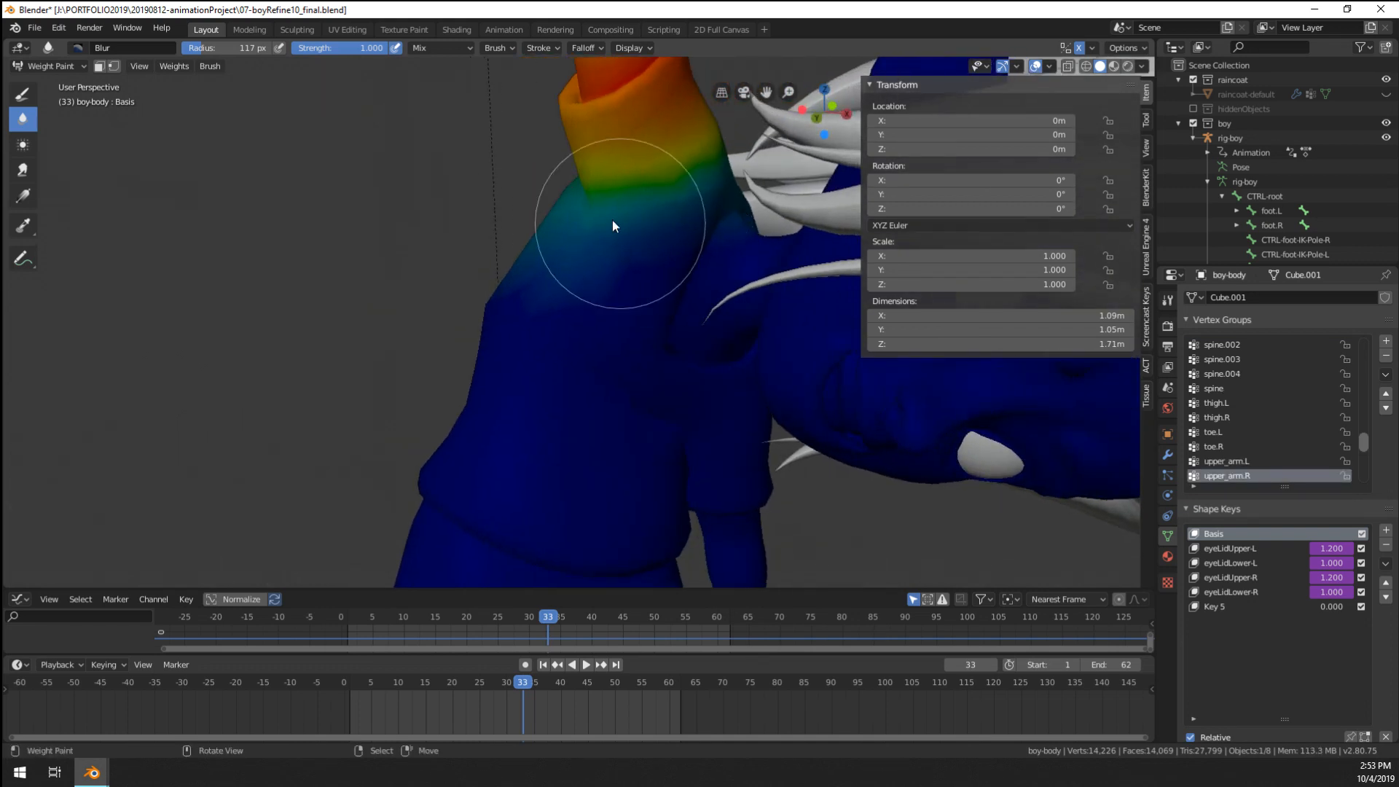
mouse_move(579, 269)
middle_mouse_down()
mouse_move(636, 272)
mouse_move(544, 299)
mouse_move(717, 326)
mouse_move(756, 374)
mouse_move(178, 234)
middle_mouse_up()
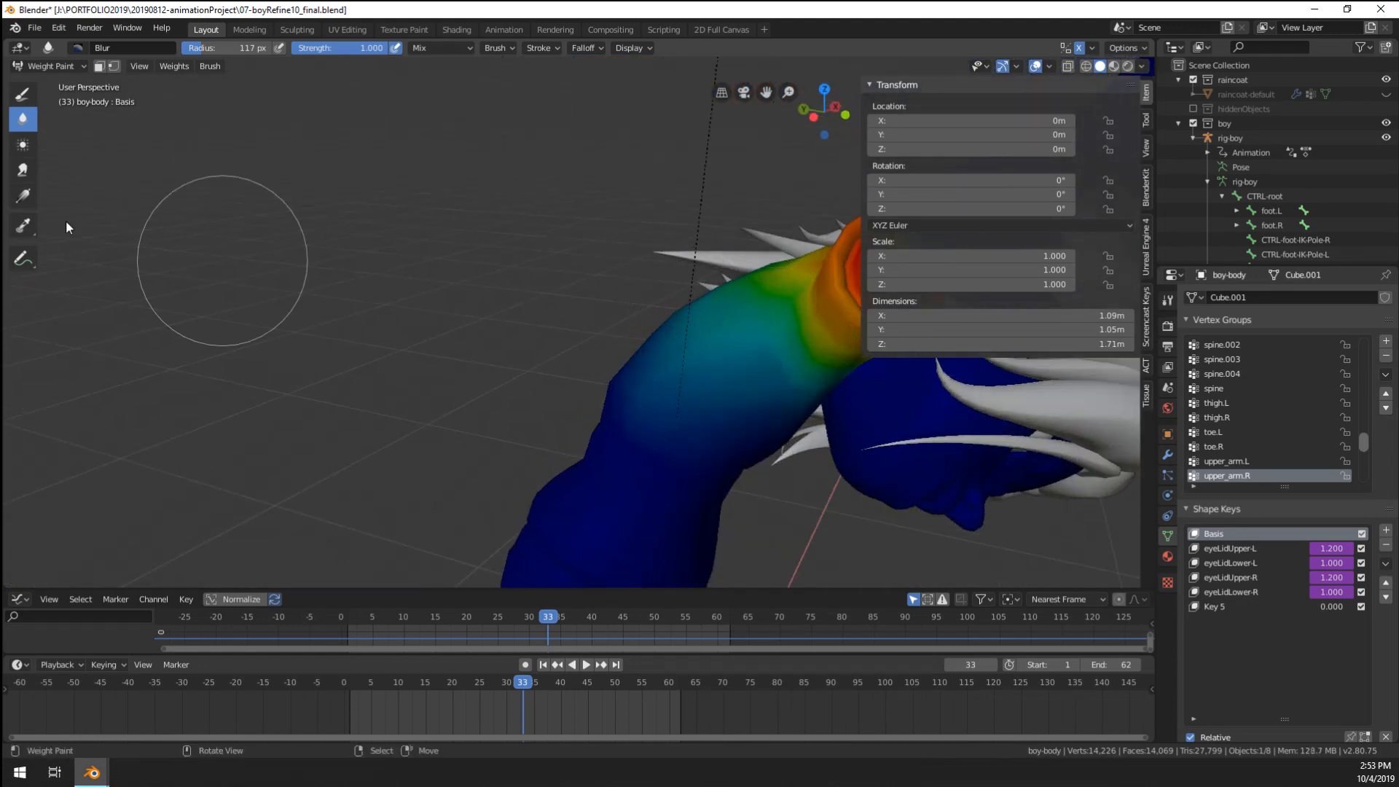
left_click(22, 94)
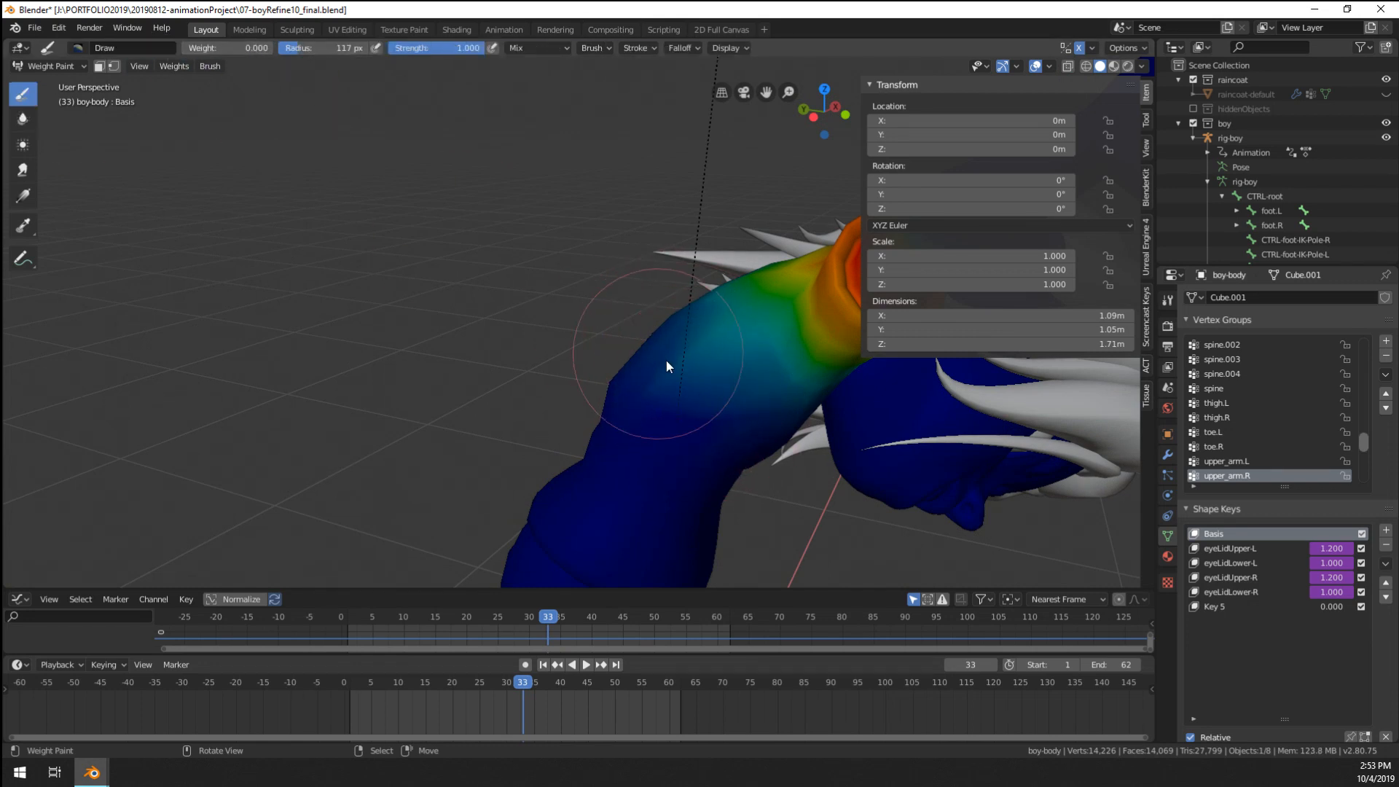
mouse_move(667, 362)
left_mouse_down()
mouse_move(729, 357)
mouse_move(672, 359)
left_mouse_up()
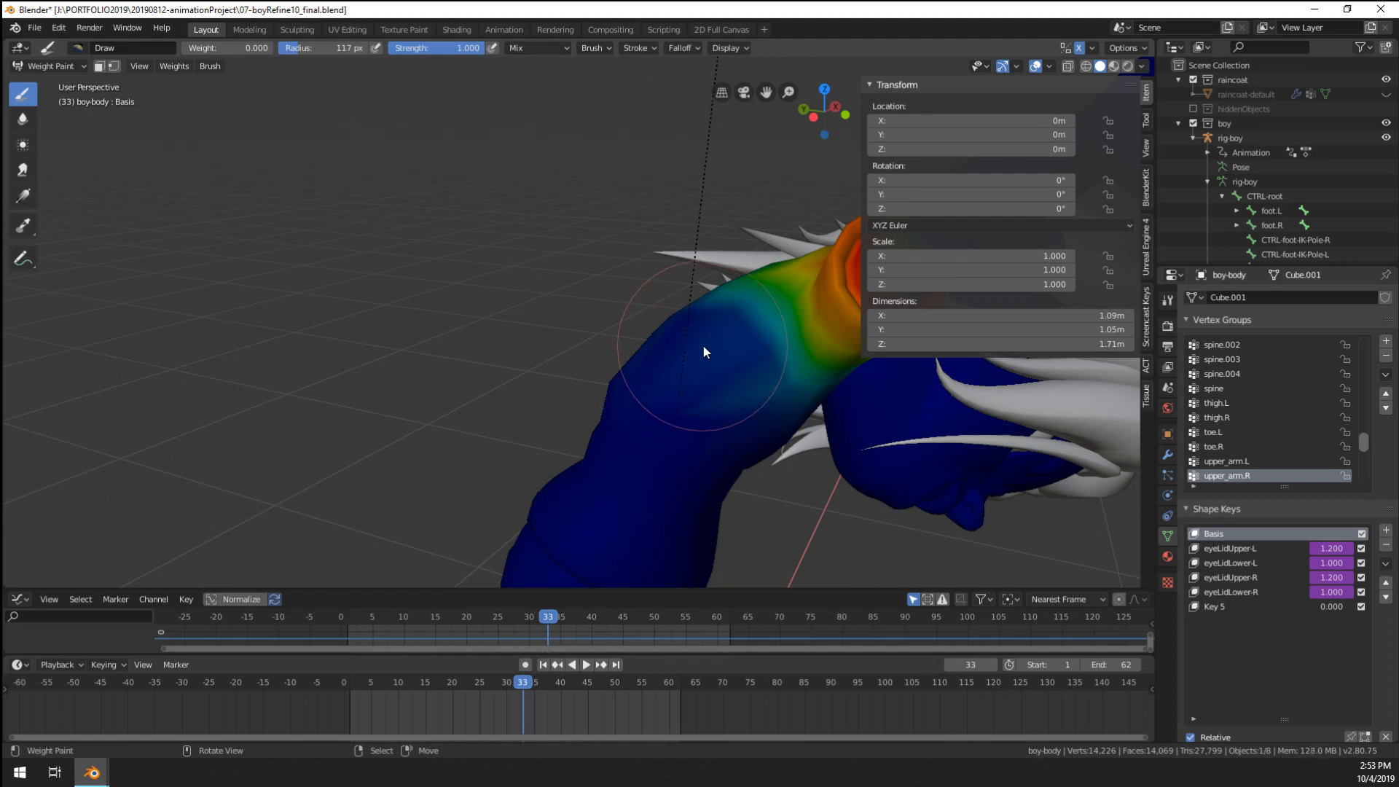
mouse_move(724, 363)
middle_mouse_down()
mouse_move(806, 410)
mouse_move(700, 310)
mouse_move(602, 278)
mouse_move(624, 228)
mouse_move(607, 334)
mouse_move(584, 353)
mouse_move(563, 291)
mouse_move(672, 325)
mouse_move(642, 306)
middle_mouse_up()
- Return boy-body to Object Mode and save the 07-boyRefine10_final.blend source file
left_click(60, 66)
left_click(54, 82)
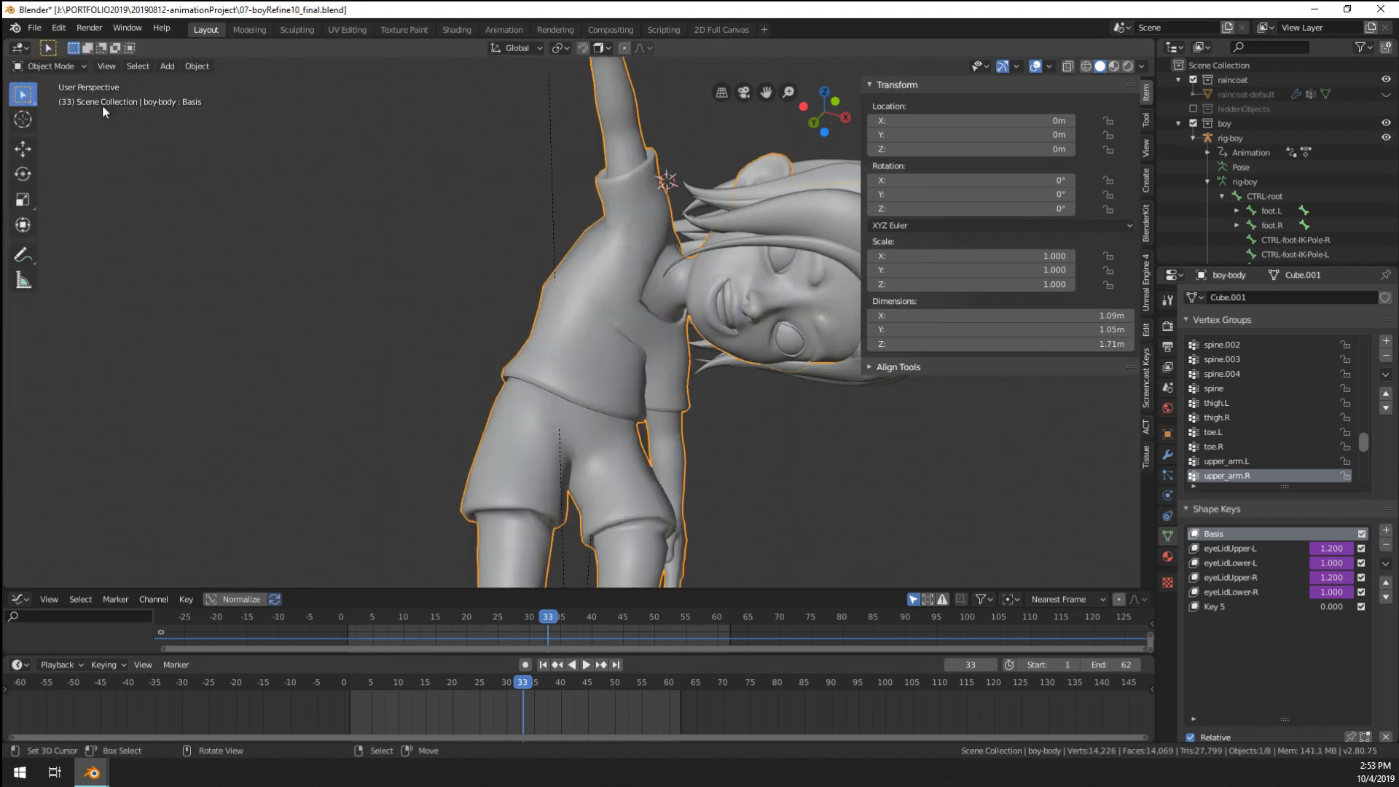
key("ctrl+s")
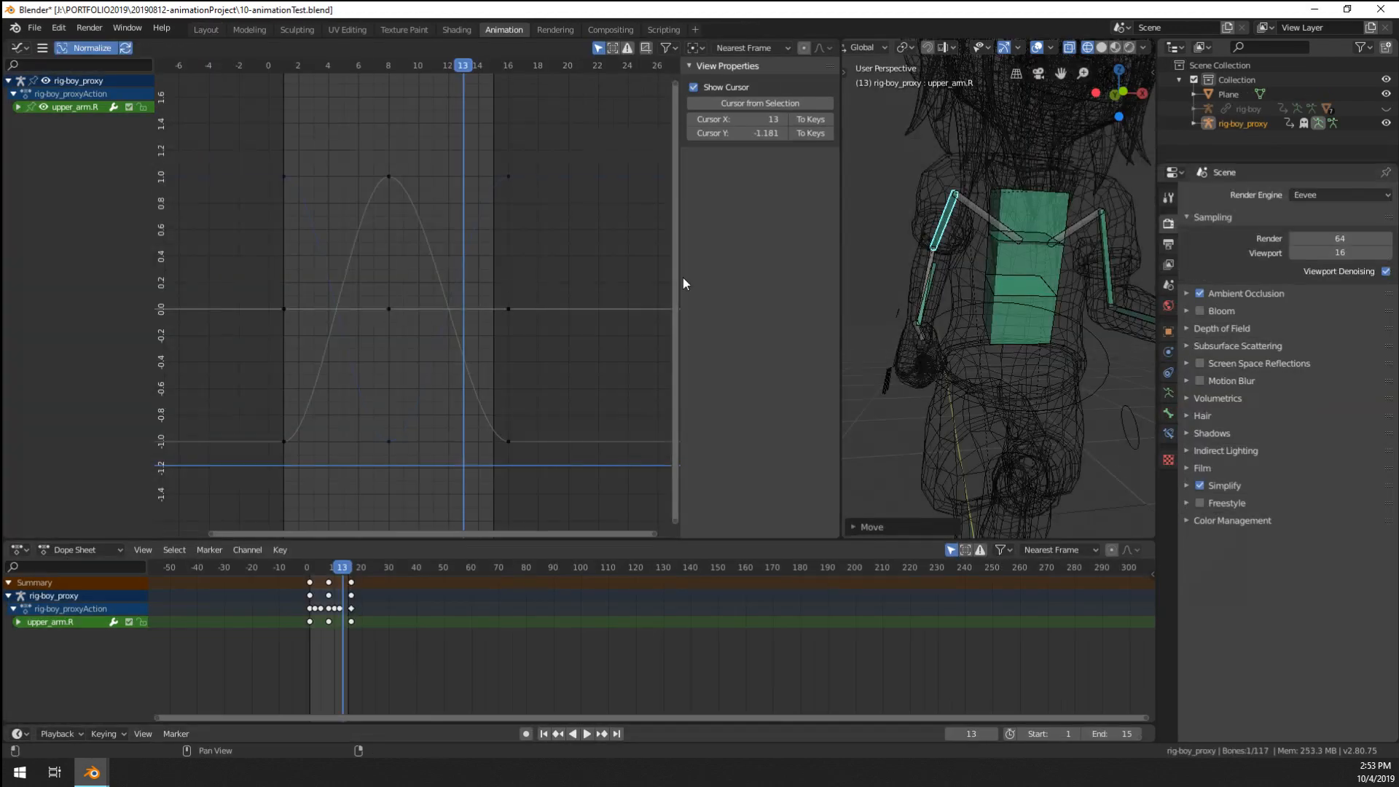
- Switch to the 10-animationTest.blend window, save the file, and reopen it from the recent files
key("ctrl+s")
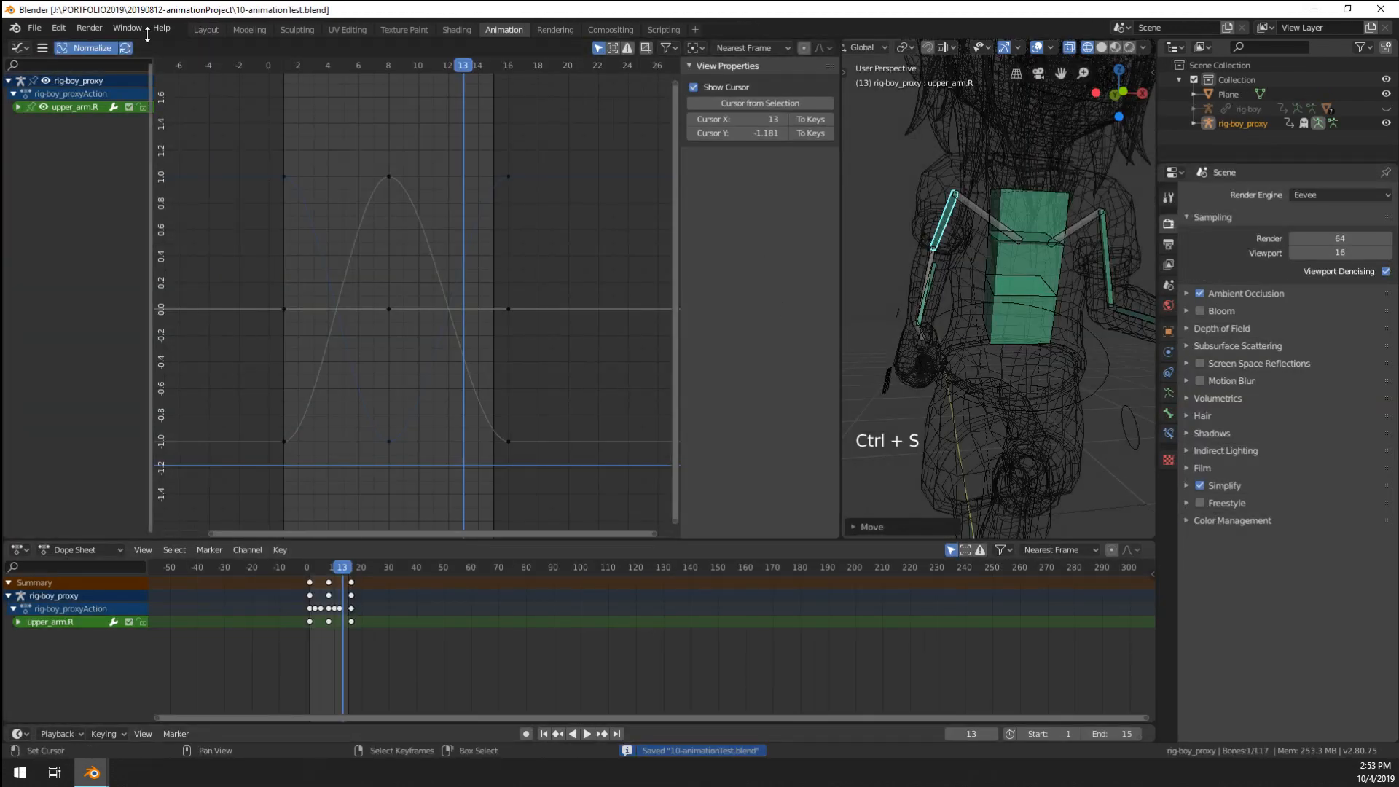
left_click(34, 28)
mouse_move(115, 76)
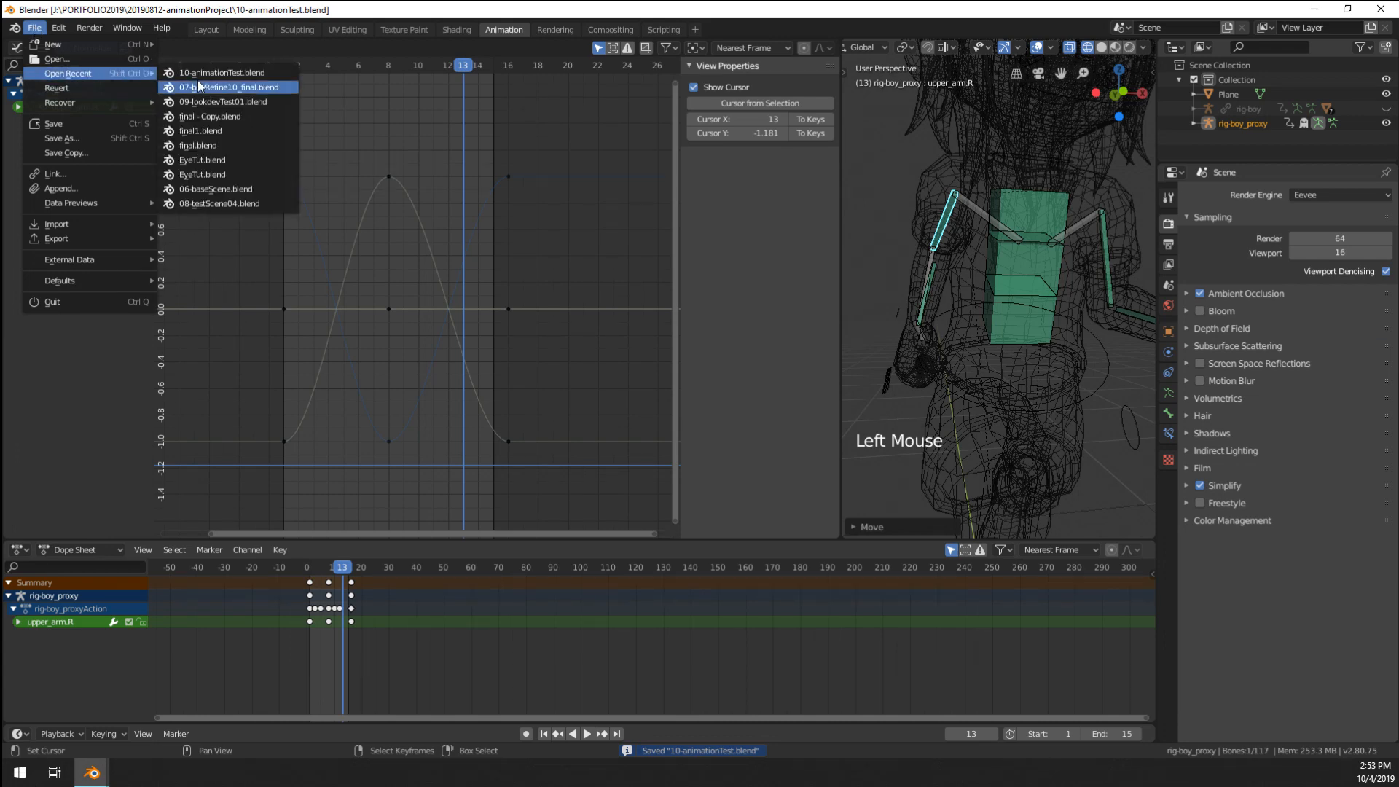
left_click(219, 87)
- Play the run cycle in Look Dev shading and examine the character's torso and arms from several sides
middle_click_drag(973, 283, 999, 298)
key("space")
scroll(999, 299, "down", 5)
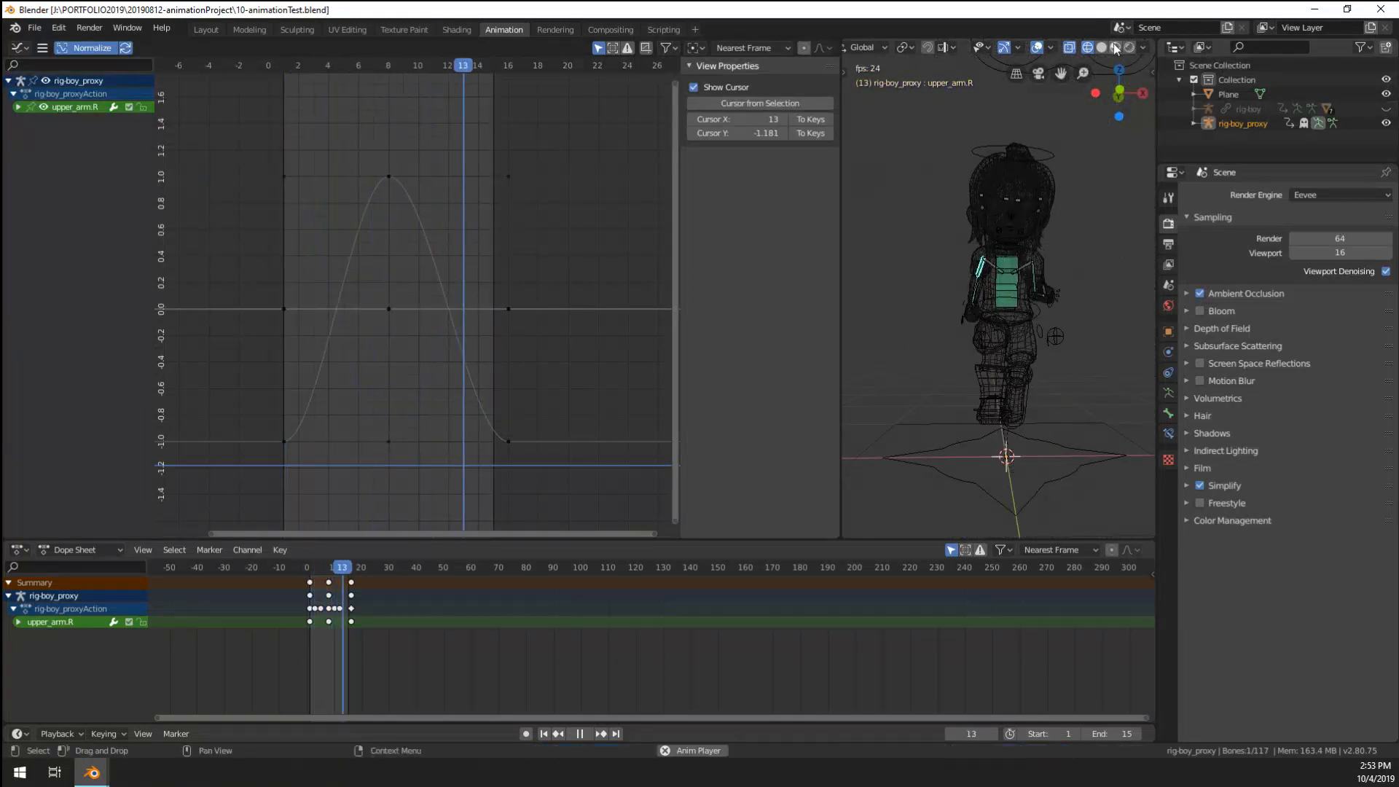
key("shift+z")
middle_click_drag(1021, 386, 902, 410)
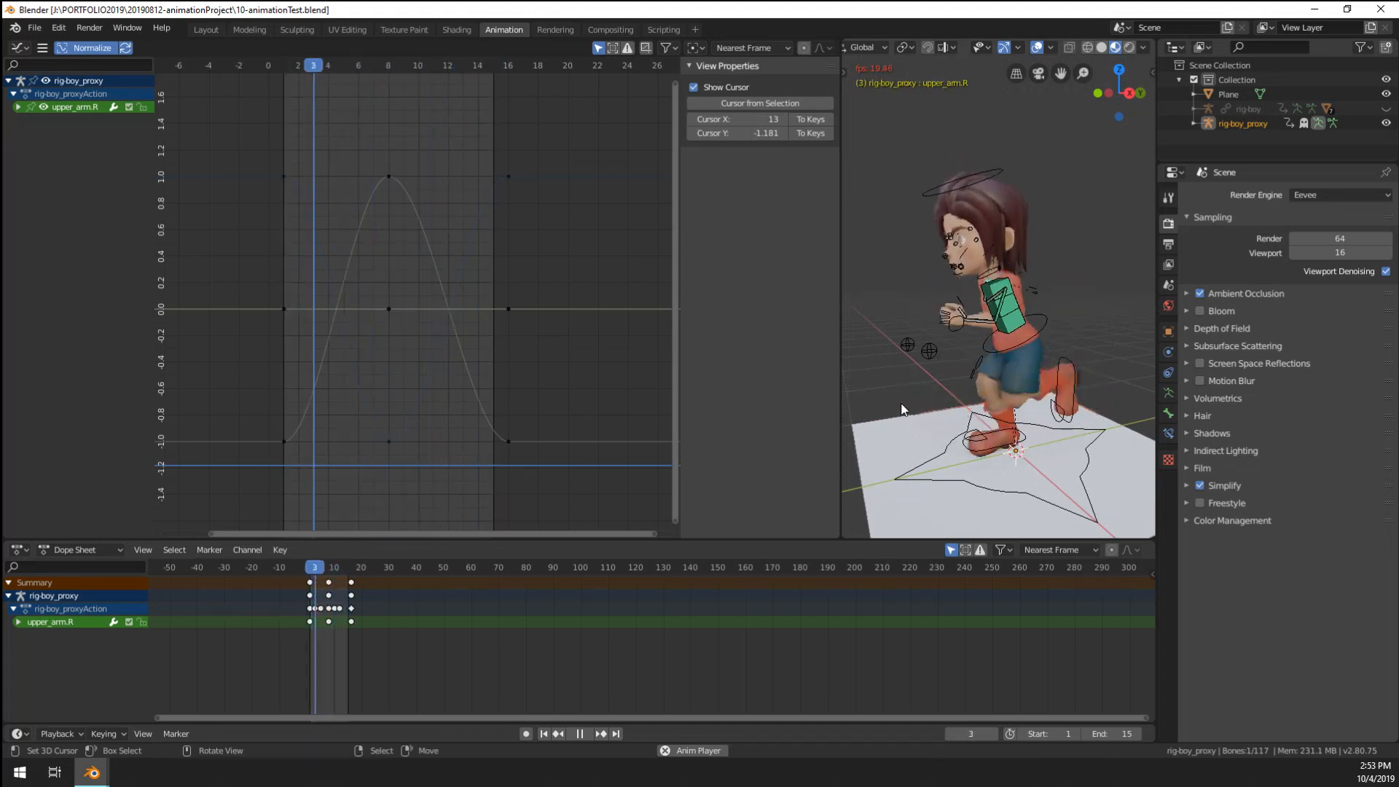
scroll(929, 444, "down", 4)
scroll(1052, 410, "up", 3)
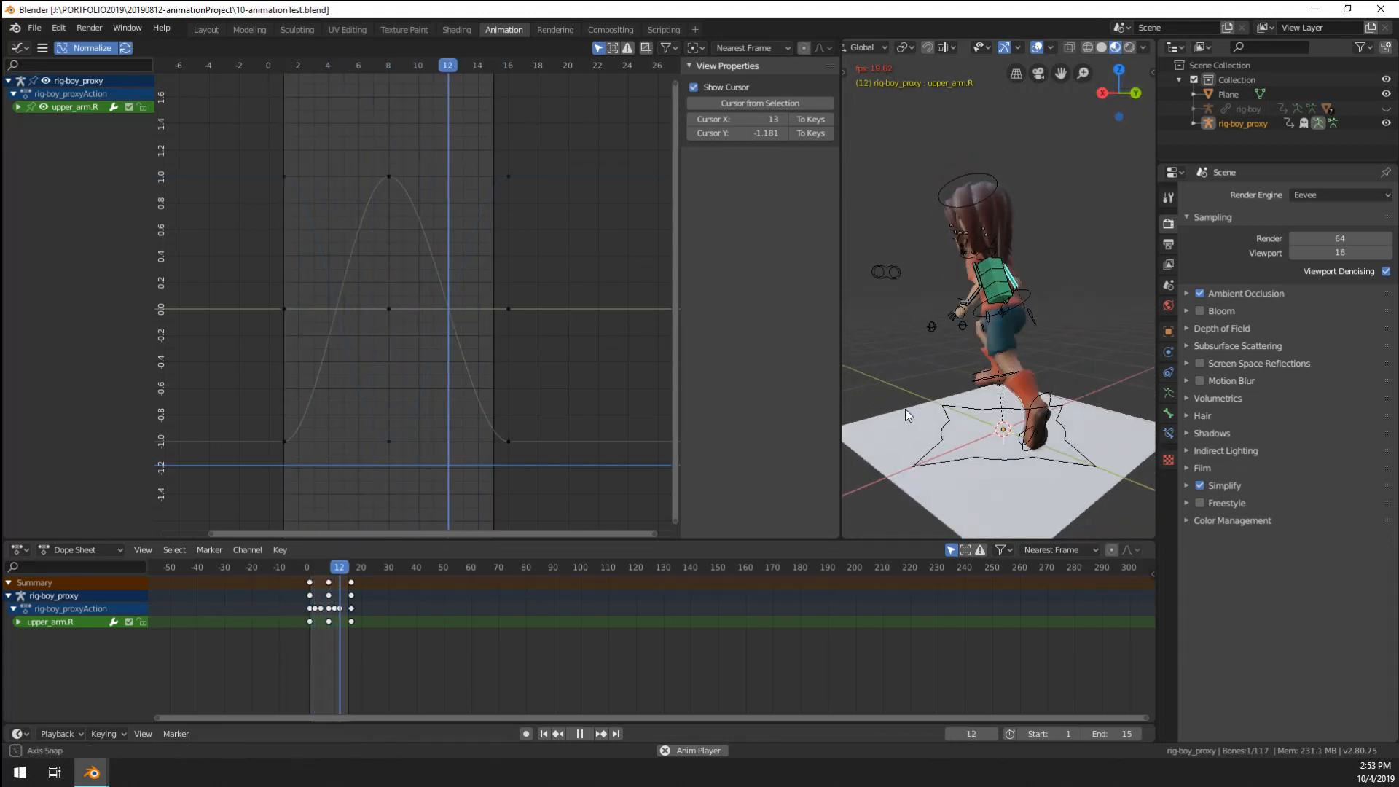
- Stop the run cycle playback and, with all bones deselected, examine the character's torso and arms from the front
key("Home")
middle_click_drag(1095, 432, 1043, 444)
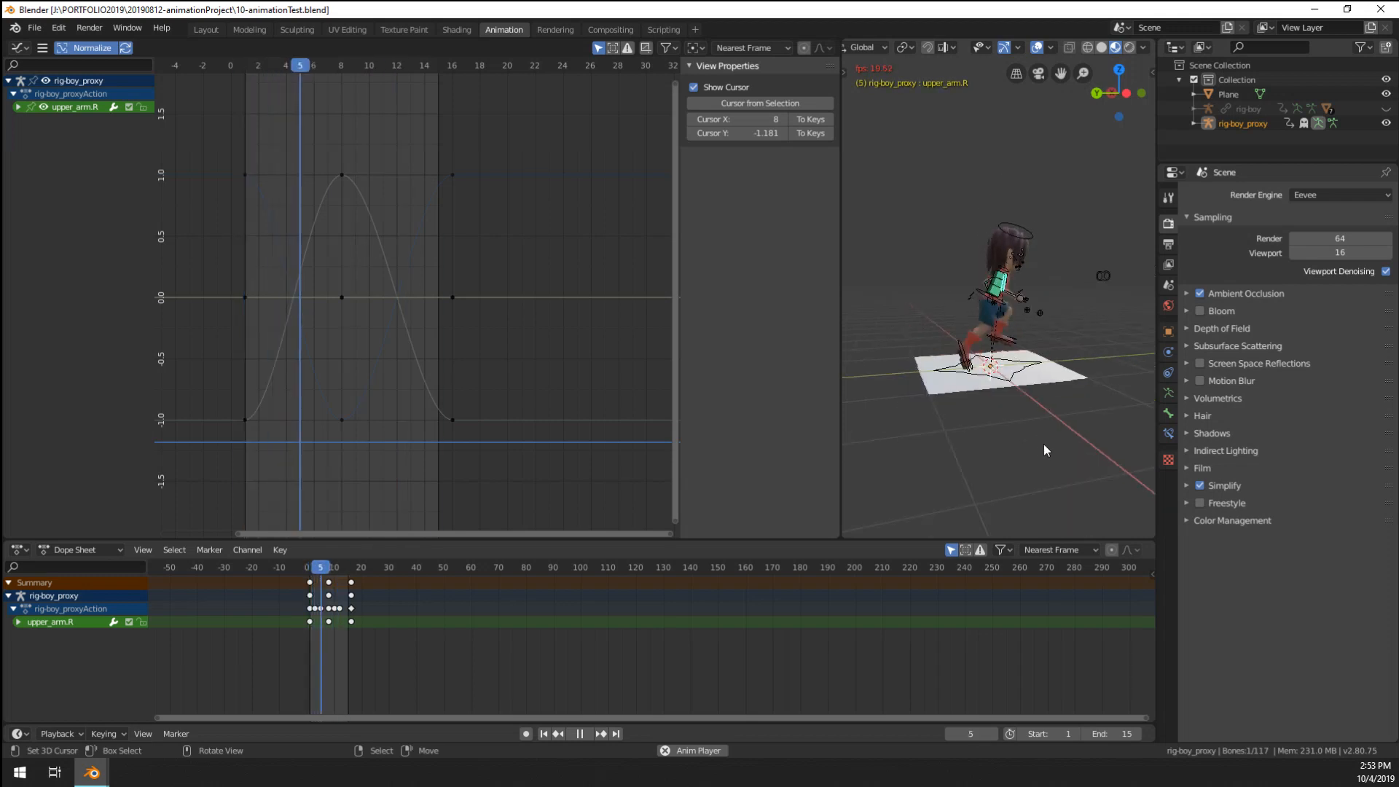
key("space")
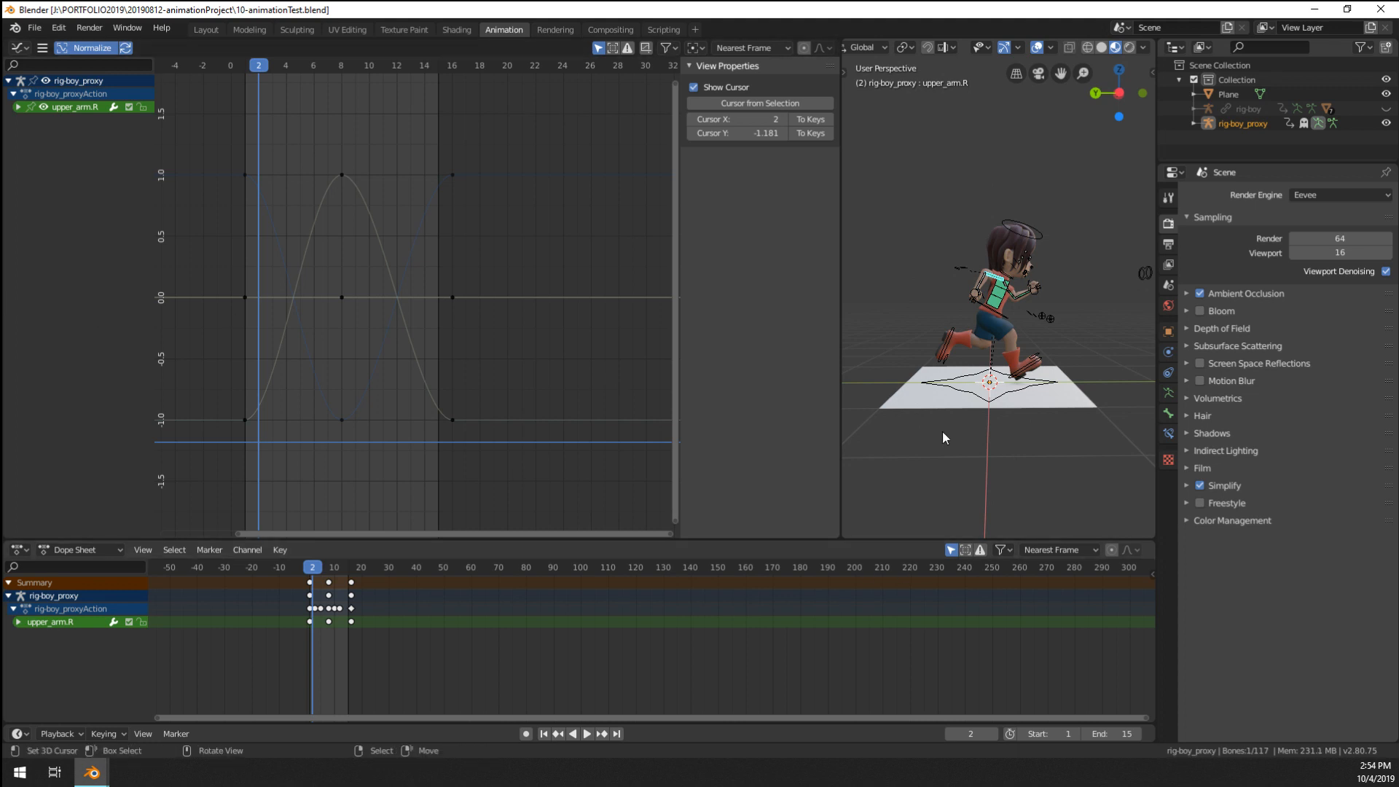
scroll(942, 432, "up", 3)
scroll(999, 378, "down", 3)
key("a")
key("alt+a")
middle_click_drag(1056, 413, 999, 335)
scroll(1026, 322, "up", 5)
scroll(1000, 336, "down", 3)
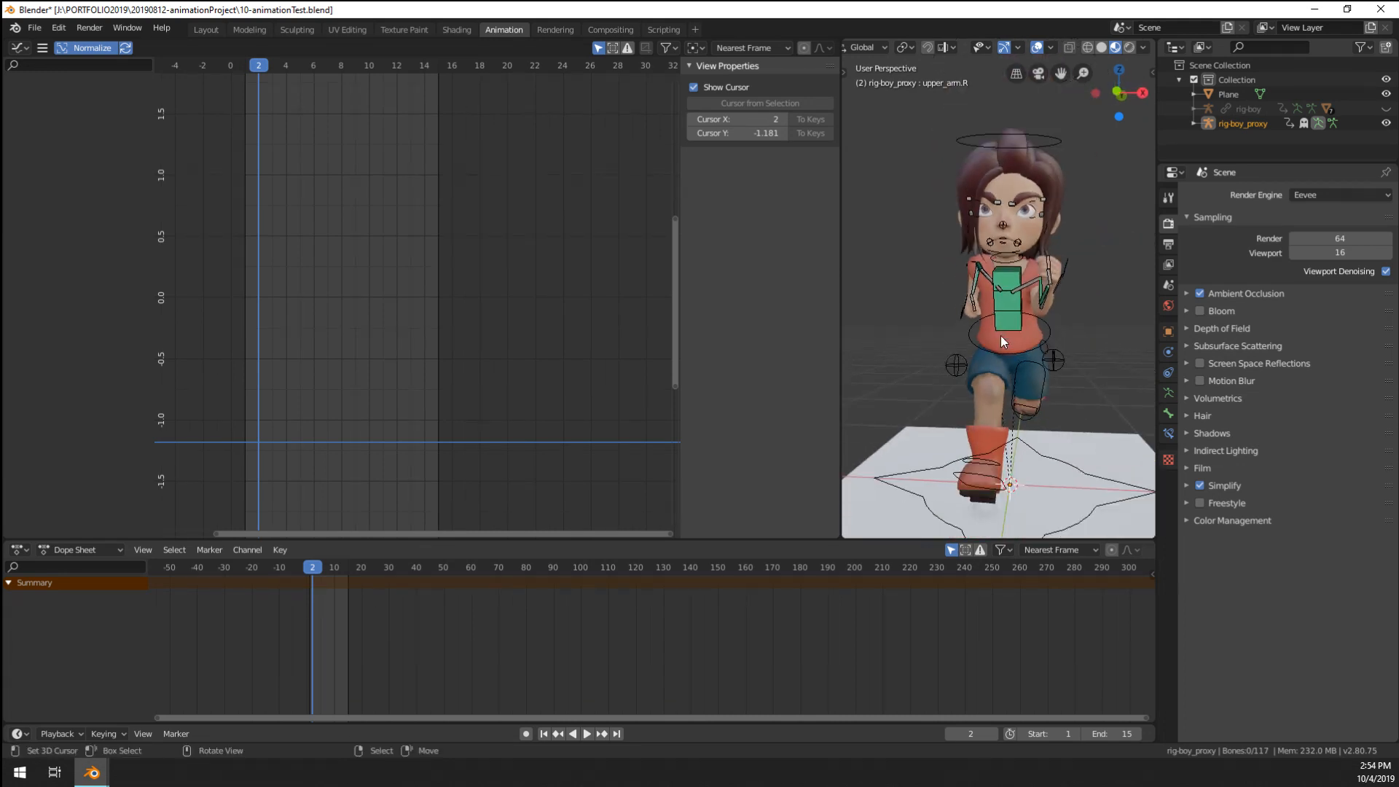
scroll(1000, 335, "up", 3)
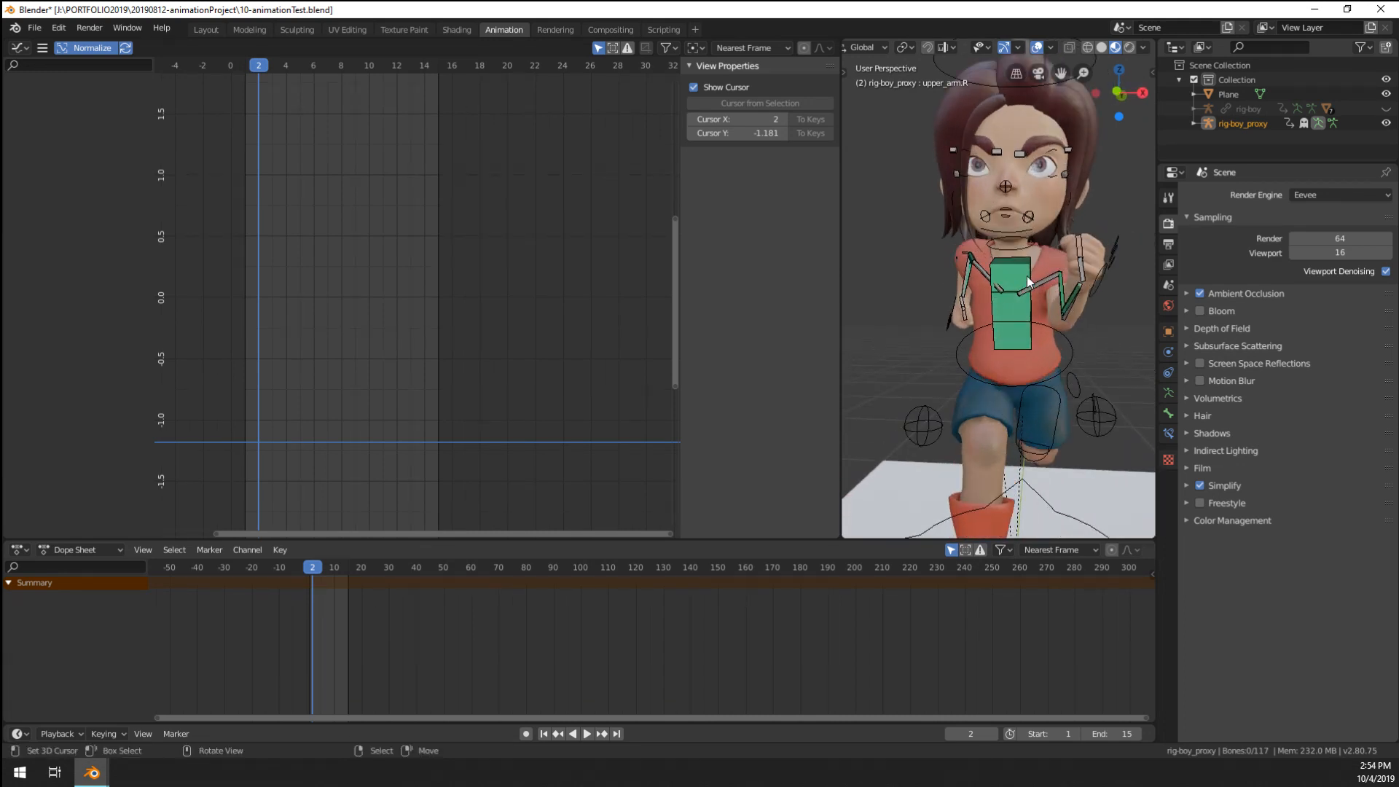
scroll(1028, 283, "up", 2)
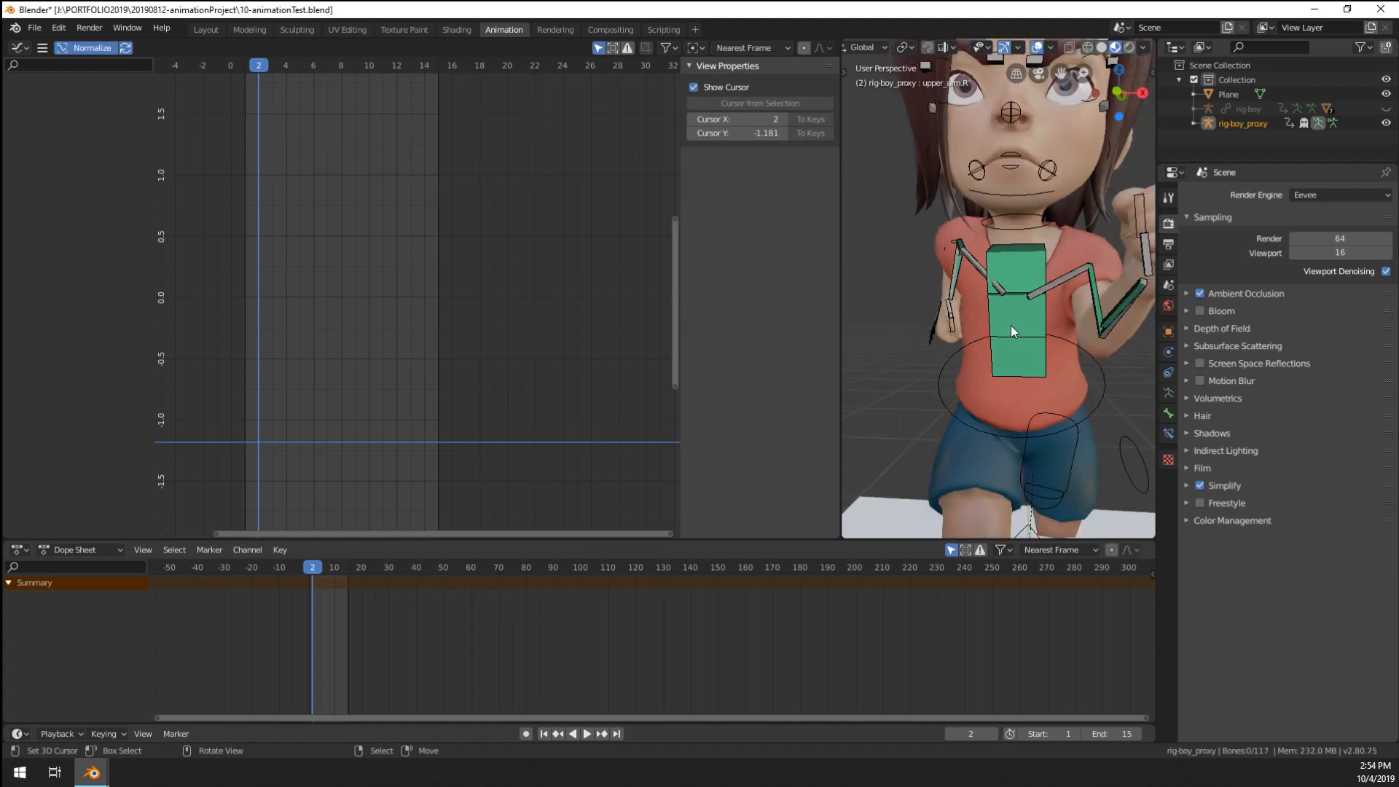
scroll(1012, 325, "down", 2)
- Try rotating the left hand-stretch control and the left pinky control, and replay the run cycle
left_click(1061, 396)
middle_click_drag(1061, 396, 955, 356)
left_click(955, 355)
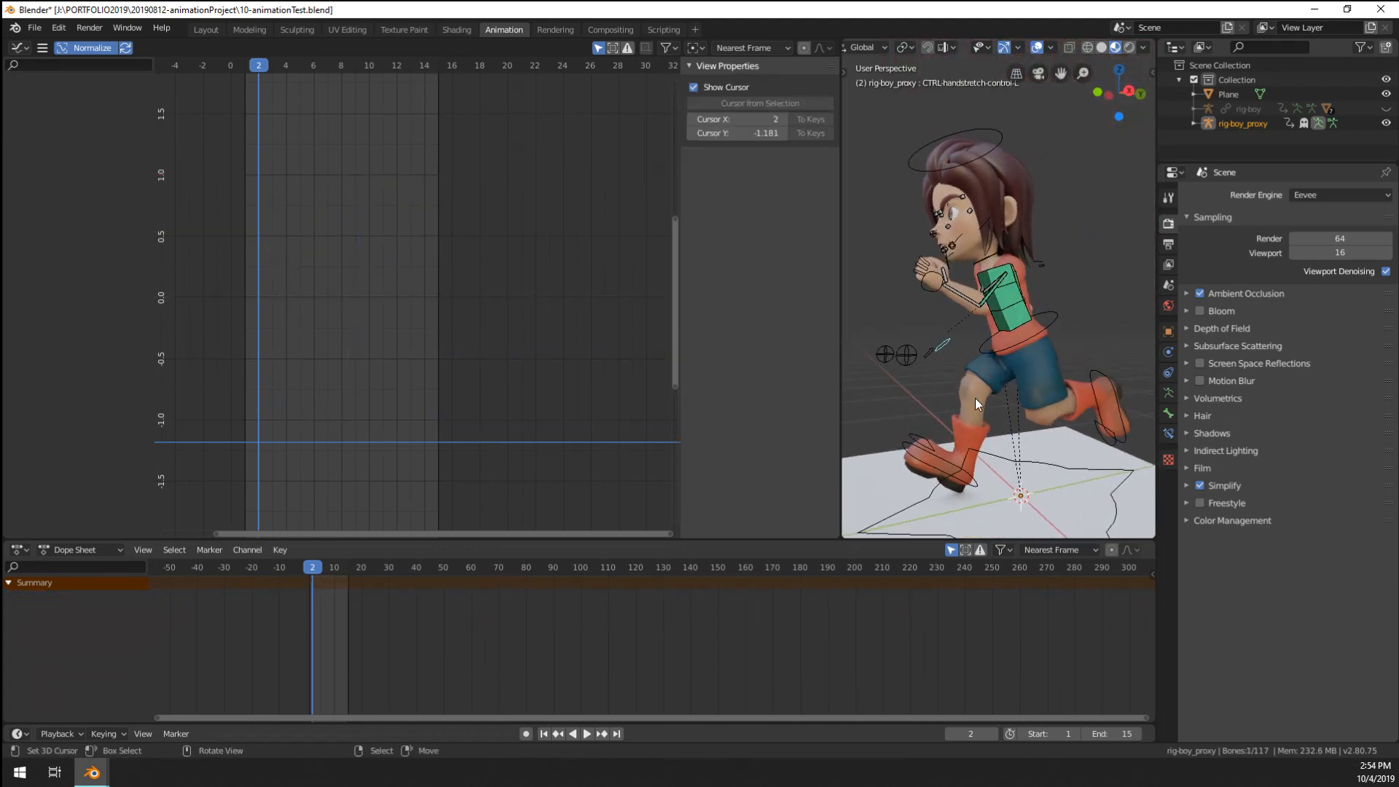
key("r")
left_click(969, 419)
scroll(969, 418, "up", 5)
scroll(1083, 478, "down", 3)
key("r")
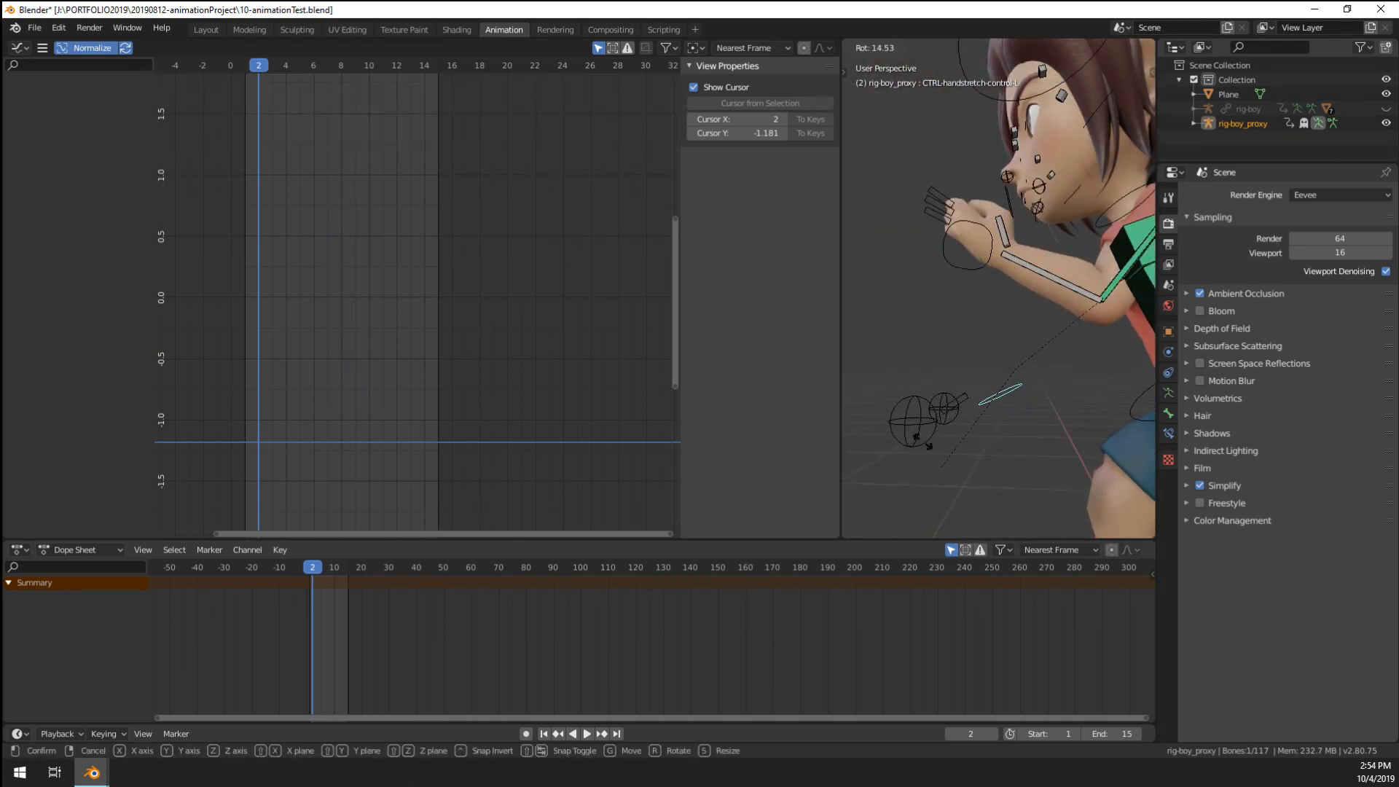
left_click(975, 479)
left_click(964, 417)
key("s")
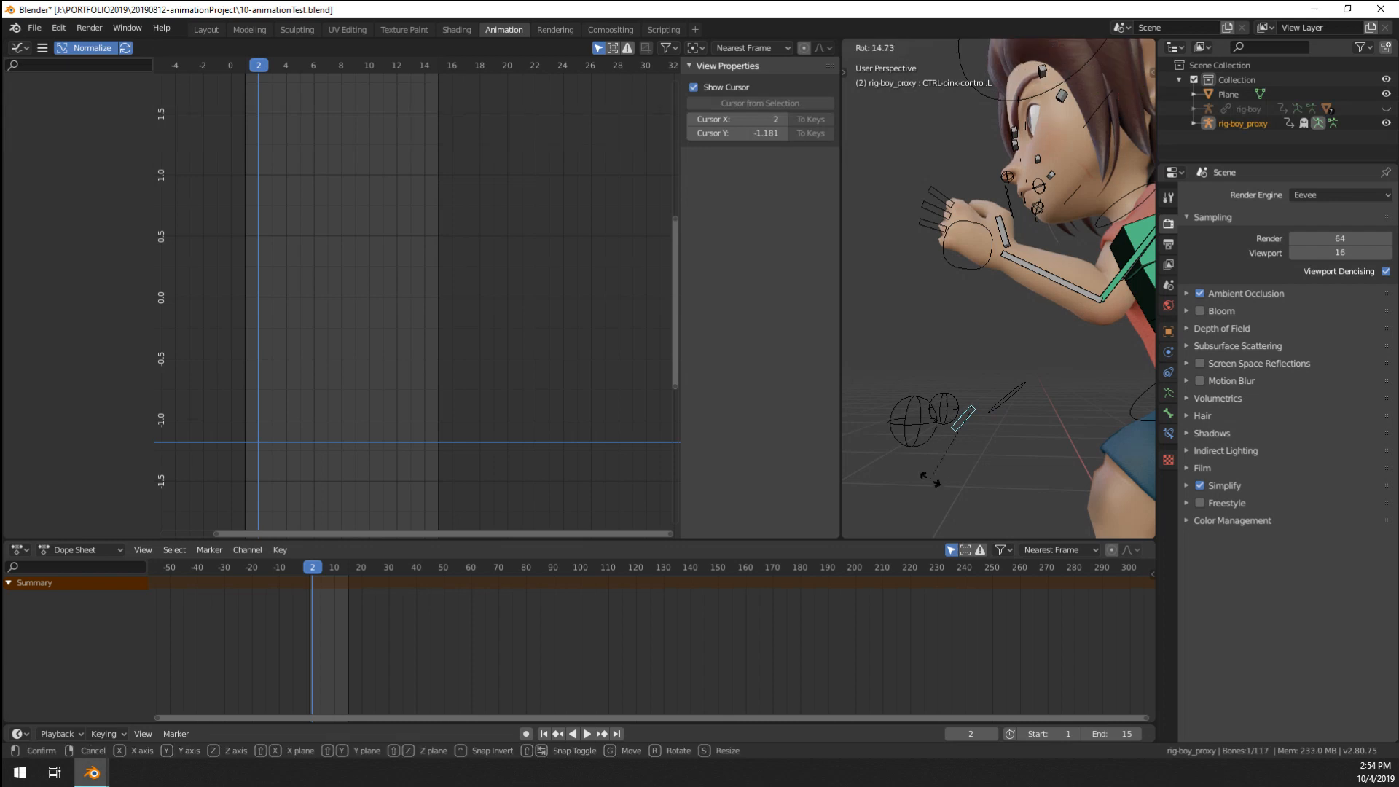
left_click(943, 466)
middle_click_drag(943, 467, 1048, 486)
scroll(1048, 487, "up", 2)
key("space")
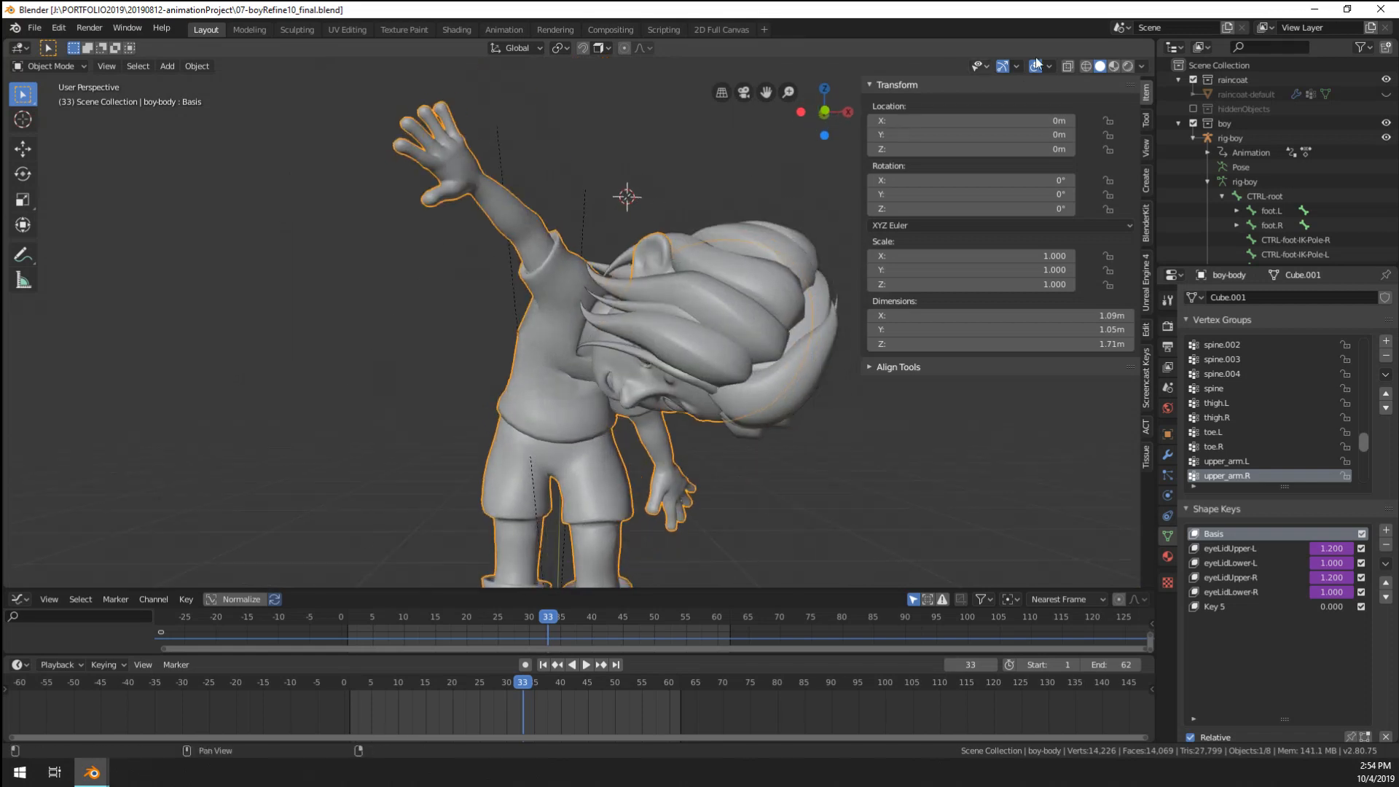
- Switch to the 07-boyRefine10_final.blend window and show bones in the viewport overlays
left_click(1049, 66)
left_click(1060, 226)
middle_click_drag(655, 233, 434, 232)
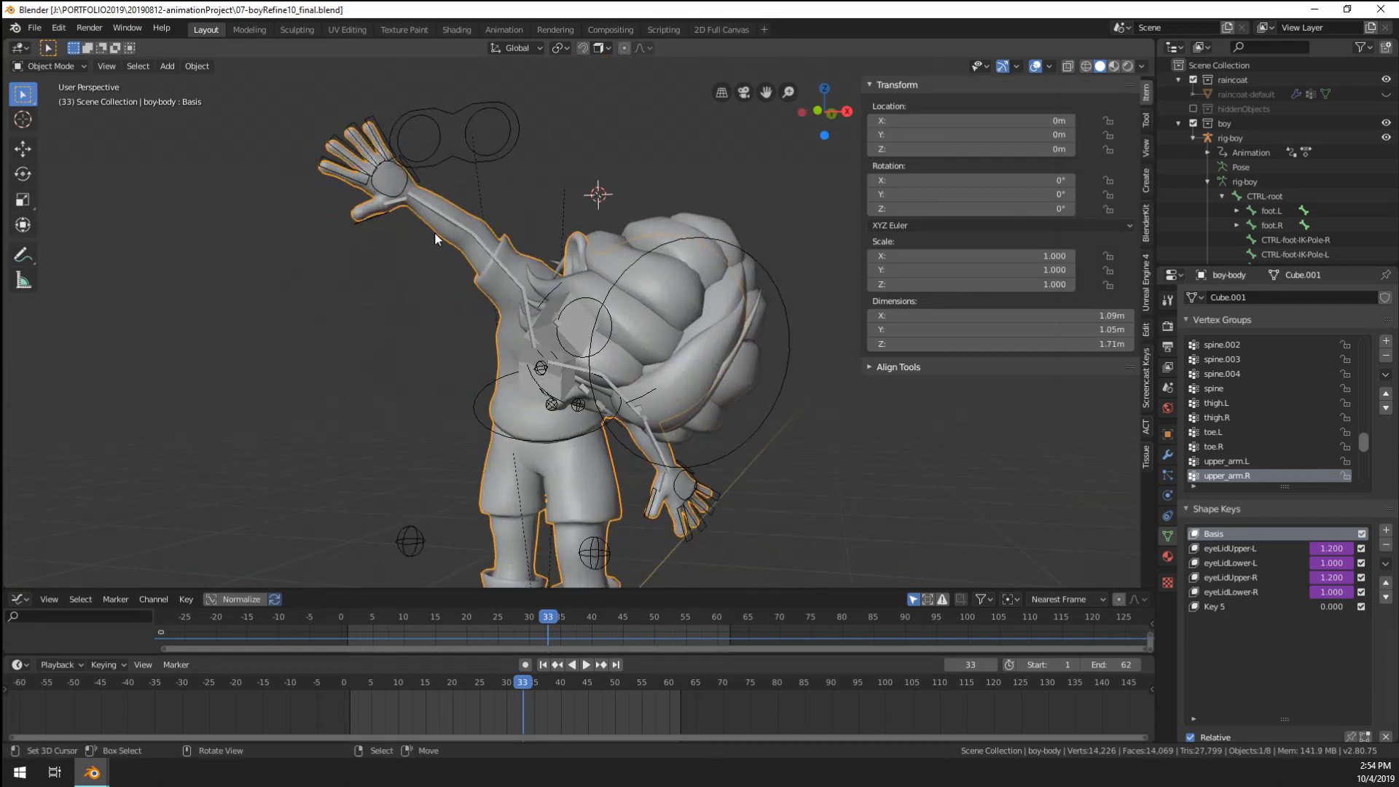
- Put rig-boy into Pose Mode and rotate the forearm-R bone downward
left_click(438, 217)
key("ctrl+Tab")
left_click(439, 217)
key("r")
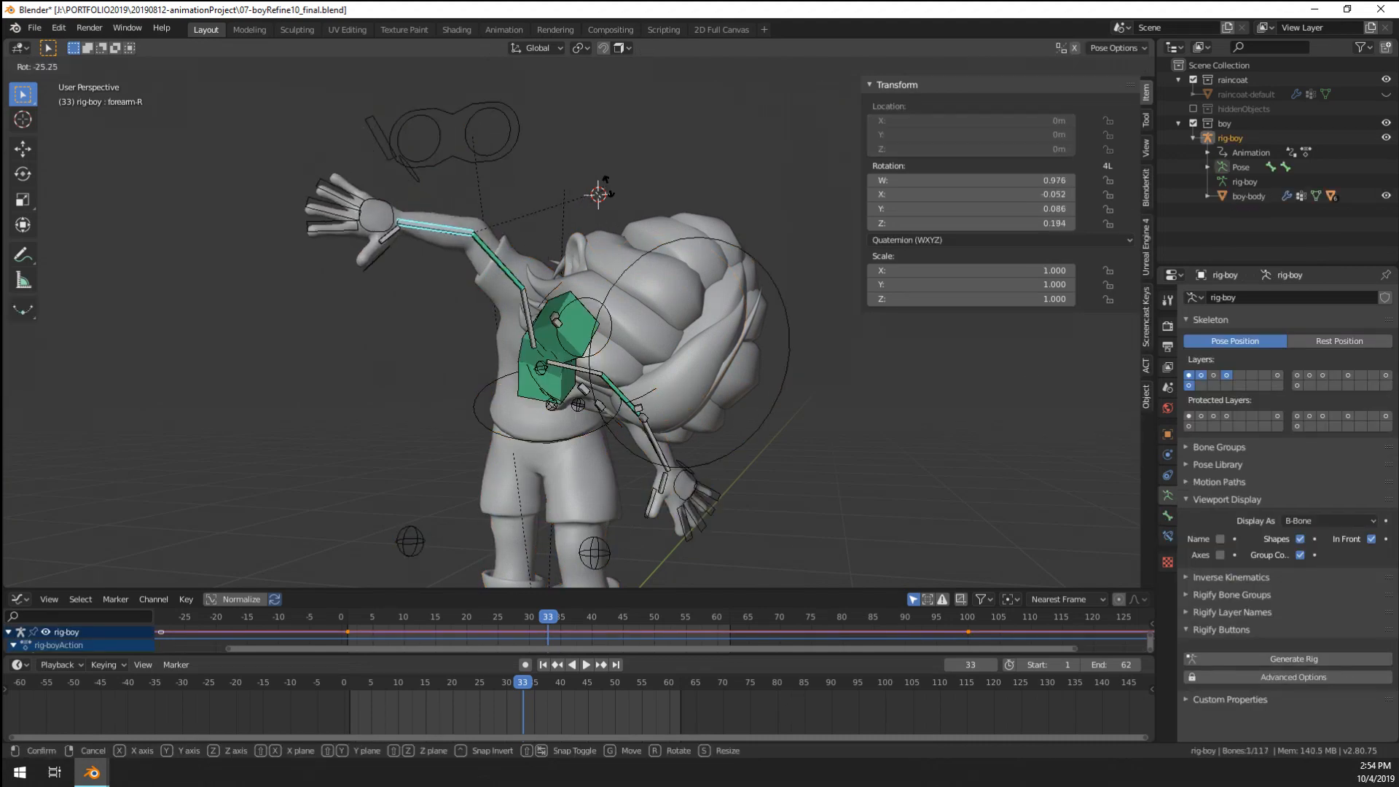
left_click(437, 350)
- Enter Edit Mode on rig-boy and check the parent of the CTRL-pink-control.R bone in its relations
middle_click_drag(437, 350, 452, 416)
key("Tab")
scroll(448, 363, "up", 2)
left_click(446, 383)
scroll(445, 409, "up", 2)
scroll(444, 408, "down", 5)
scroll(1284, 572, "down", 1)
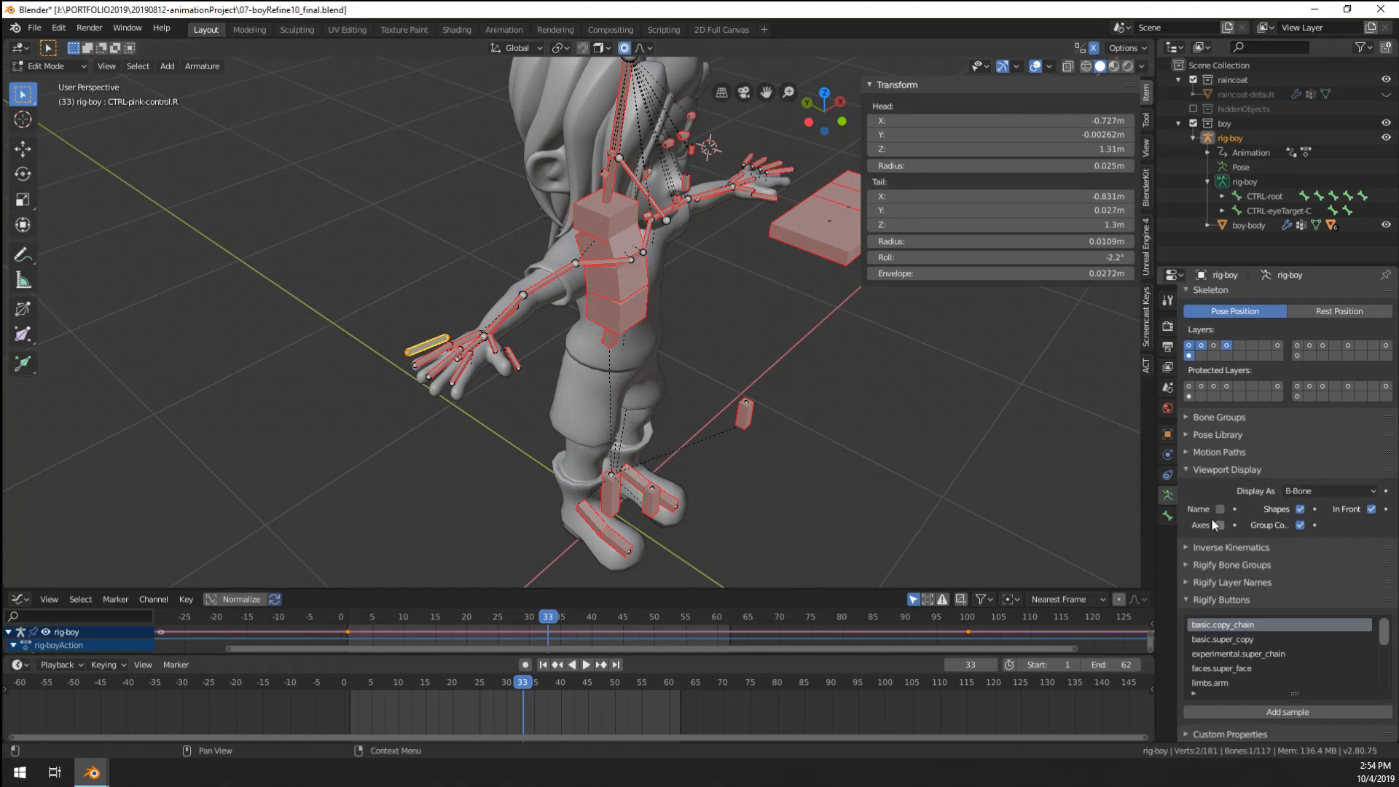
left_click(1168, 514)
scroll(1195, 510, "down", 8)
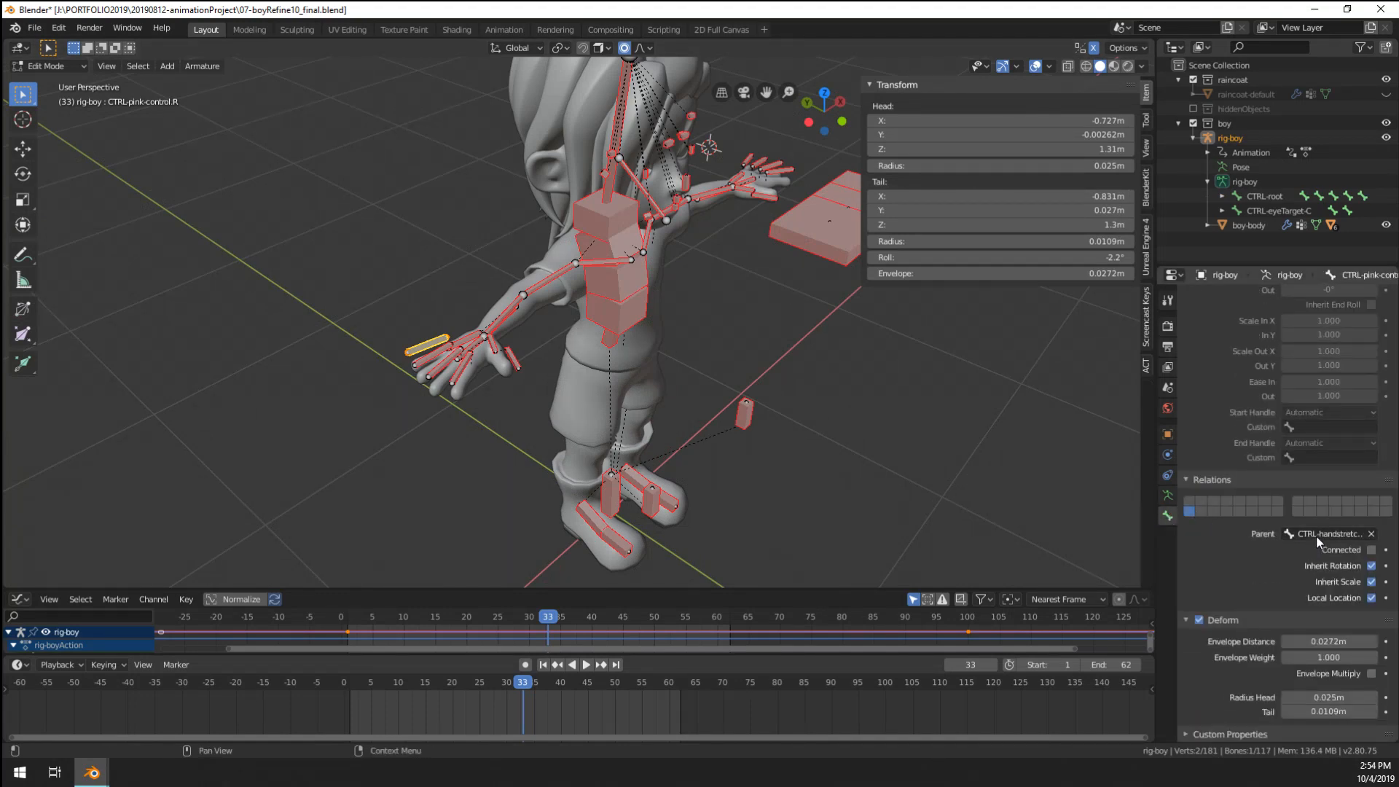
scroll(649, 385, "up", 4)
- Set the parent of the CTRL-handstretch-control-R bone to forearm-R
left_click(312, 362)
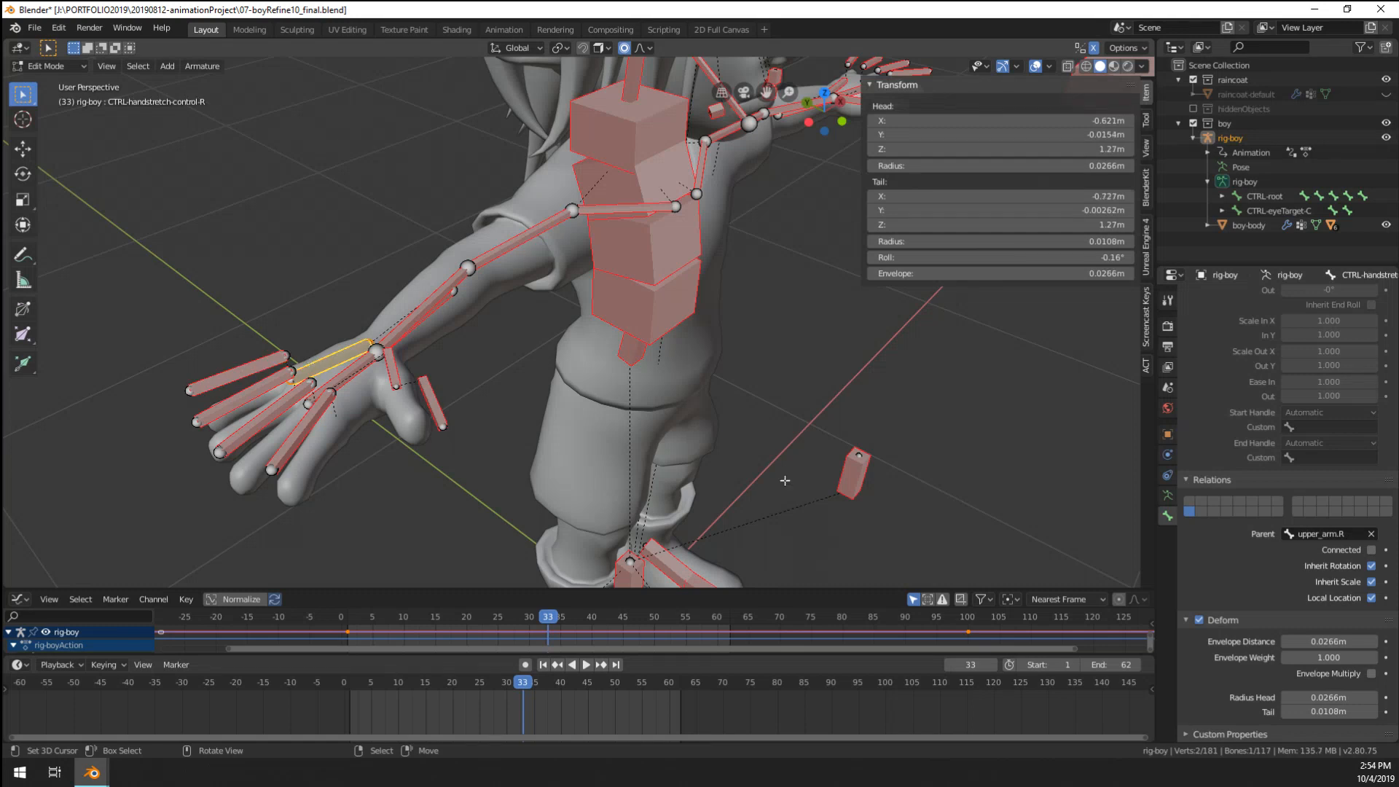
left_click(1167, 497)
left_click(1168, 516)
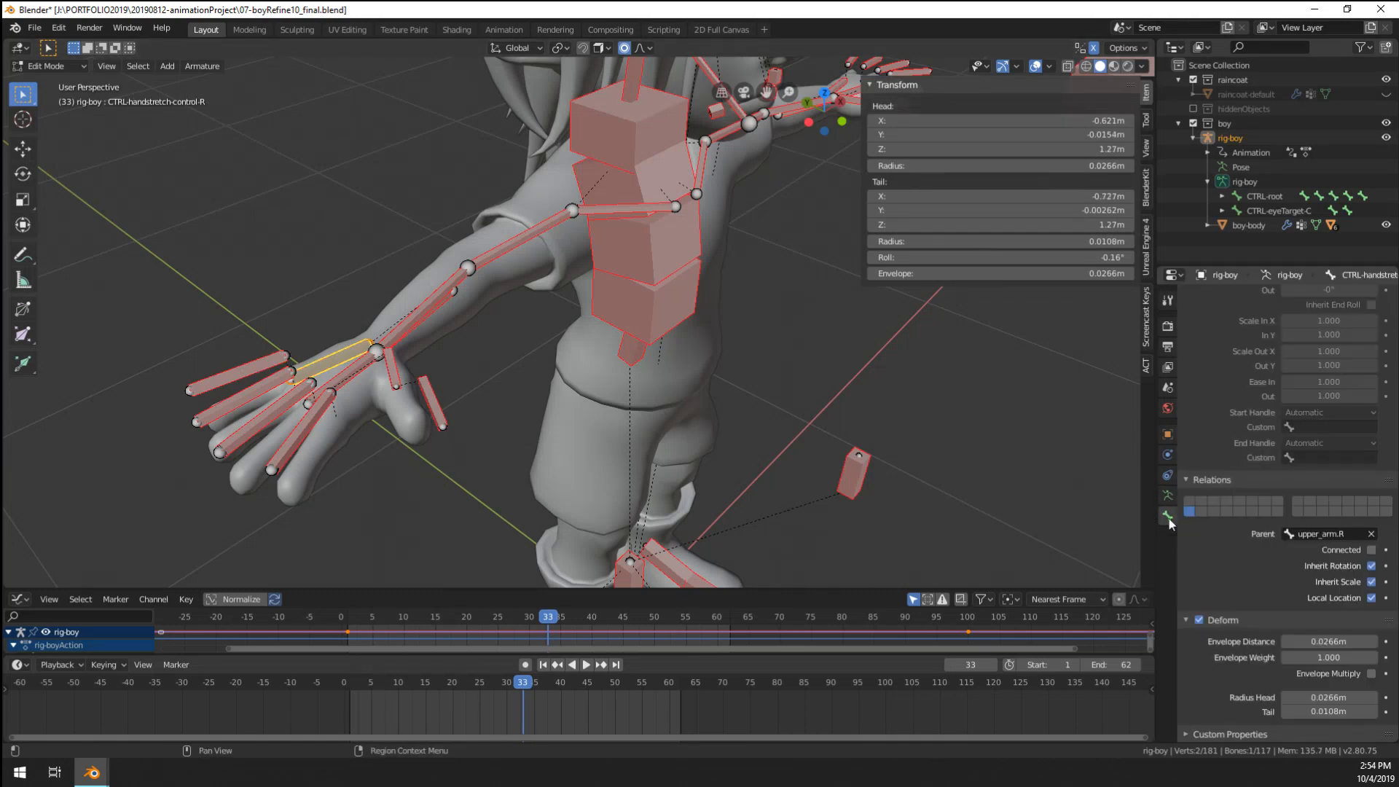
scroll(1244, 442, "up", 8)
scroll(1245, 442, "down", 10)
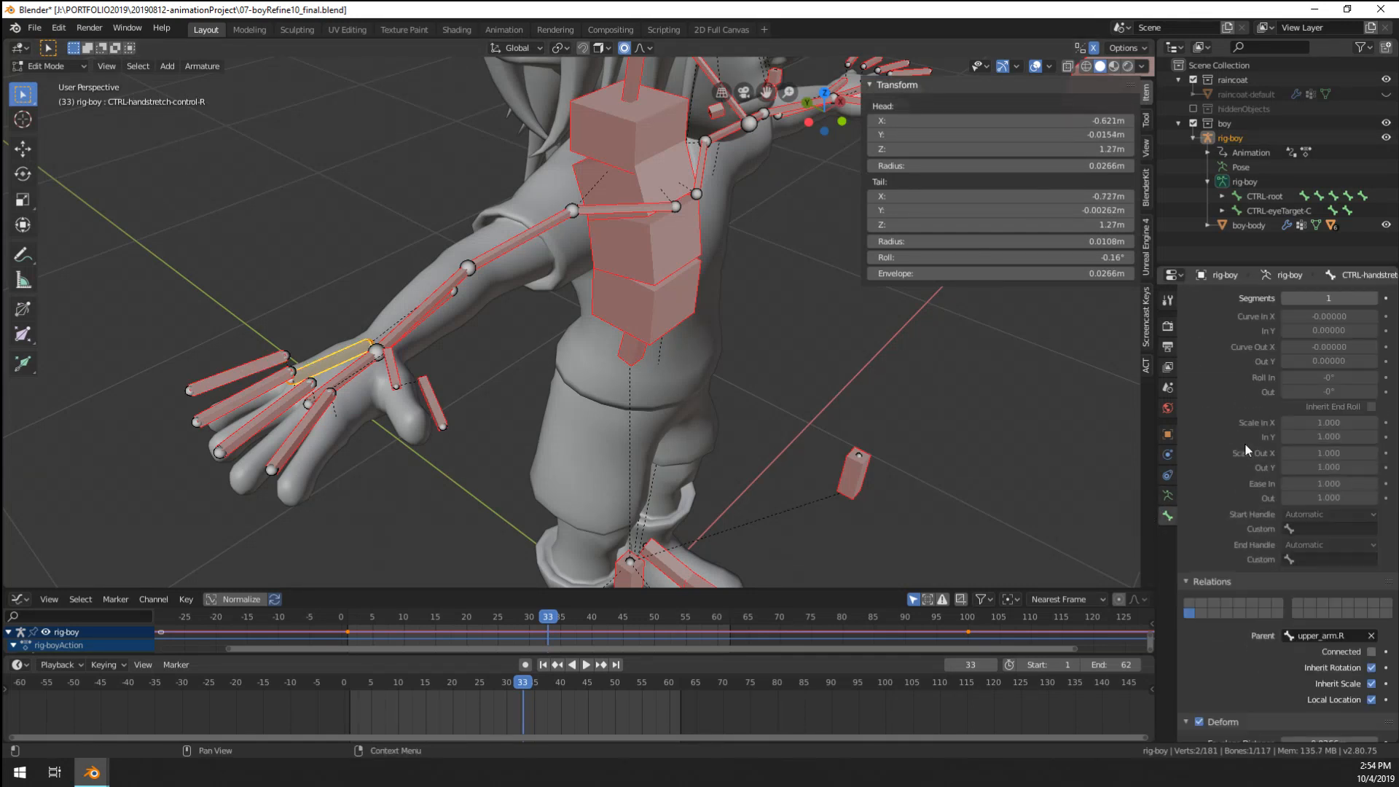
left_click(1322, 536)
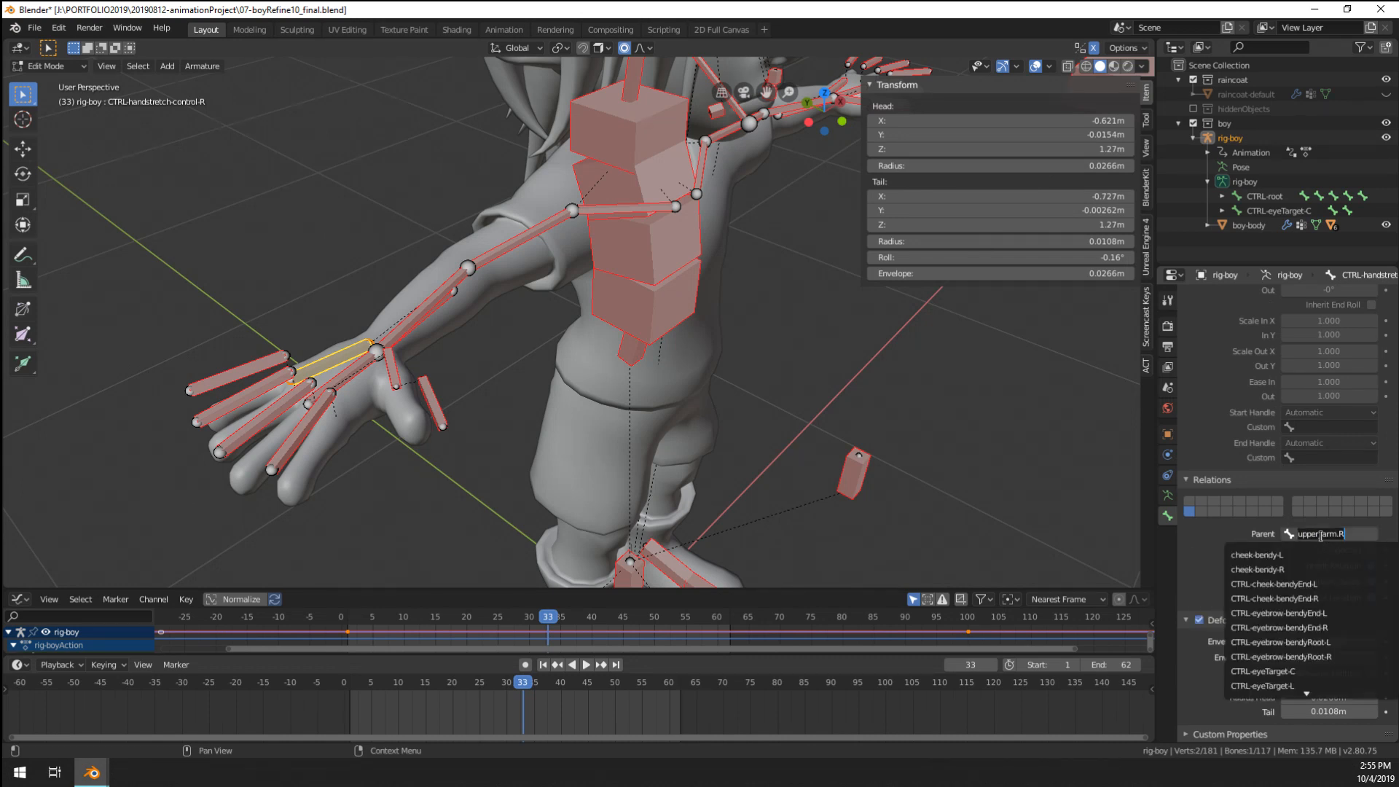
type("lowe")
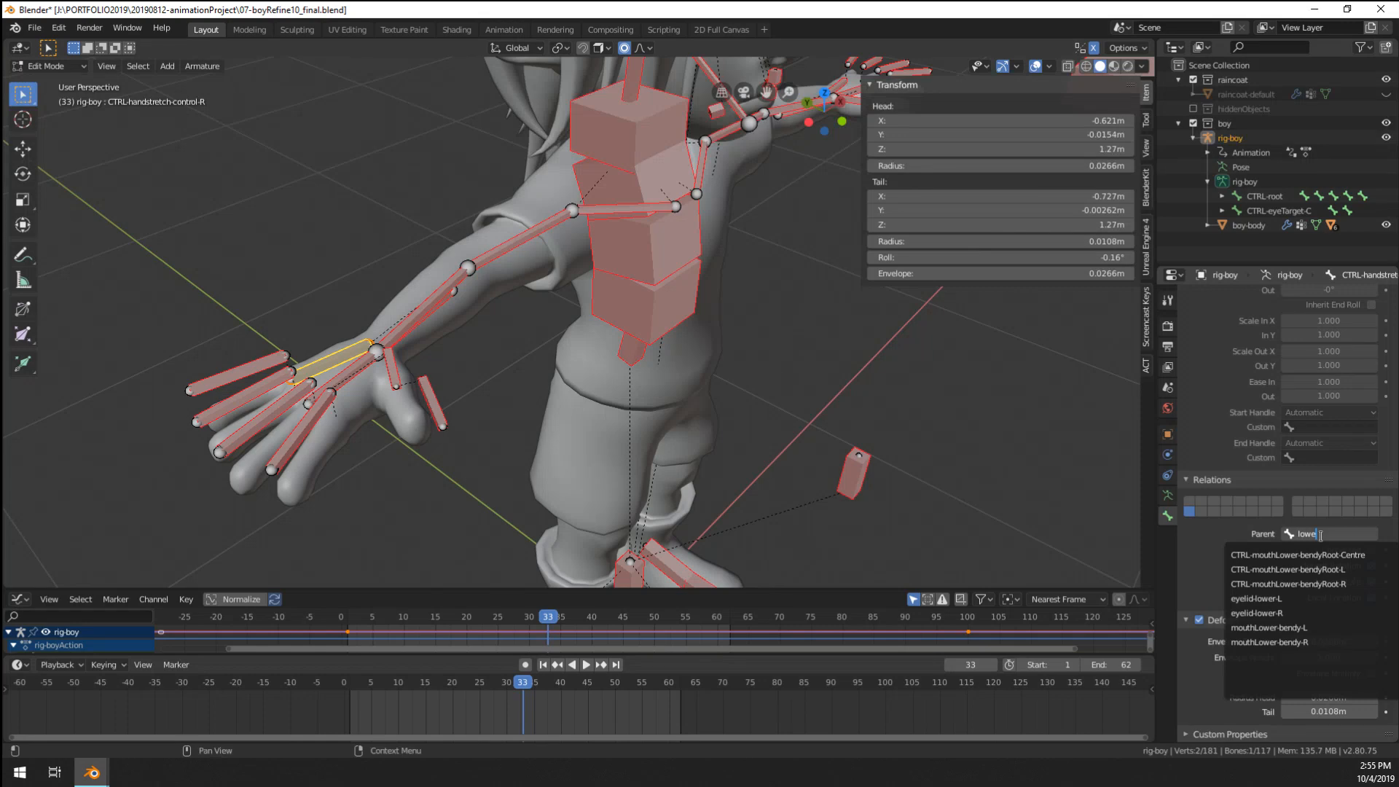
key("BackSpace")
key("BackSpace")
key("BackSpace")
key("BackSpace")
type("arm")
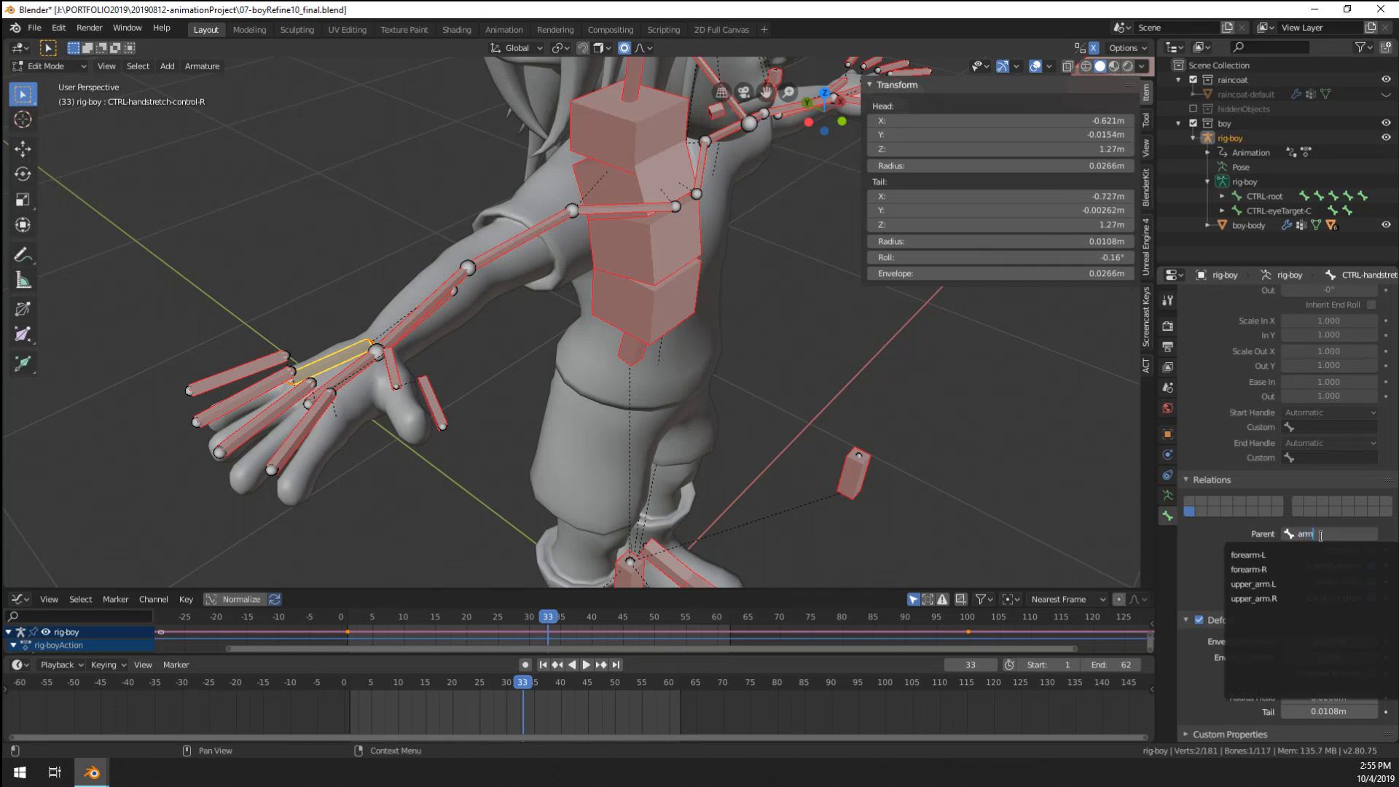
left_click(1248, 569)
- Set the parent of the CTRL-handstretch-control-L bone to forearm-L
middle_click_drag(838, 408, 572, 414)
left_click(389, 423)
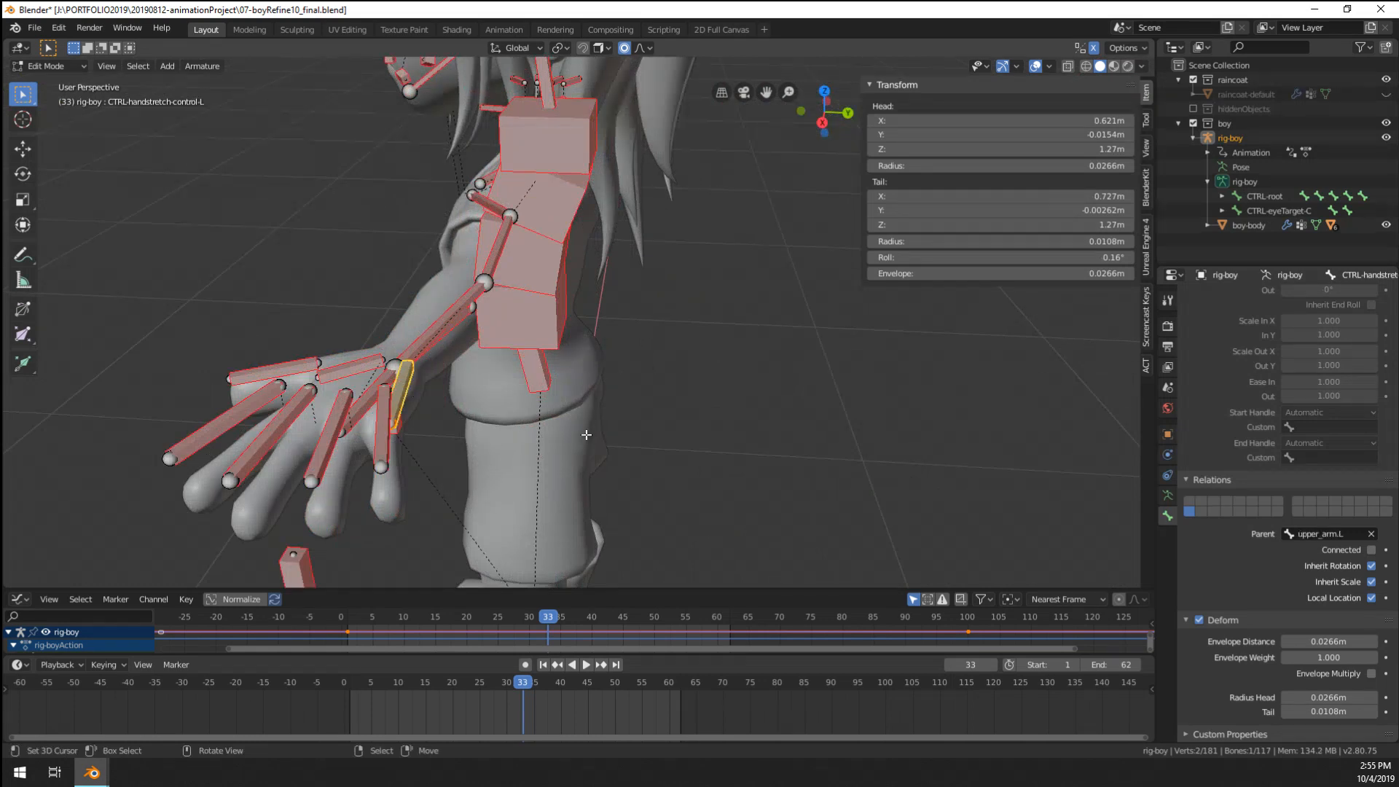
left_click(1331, 534)
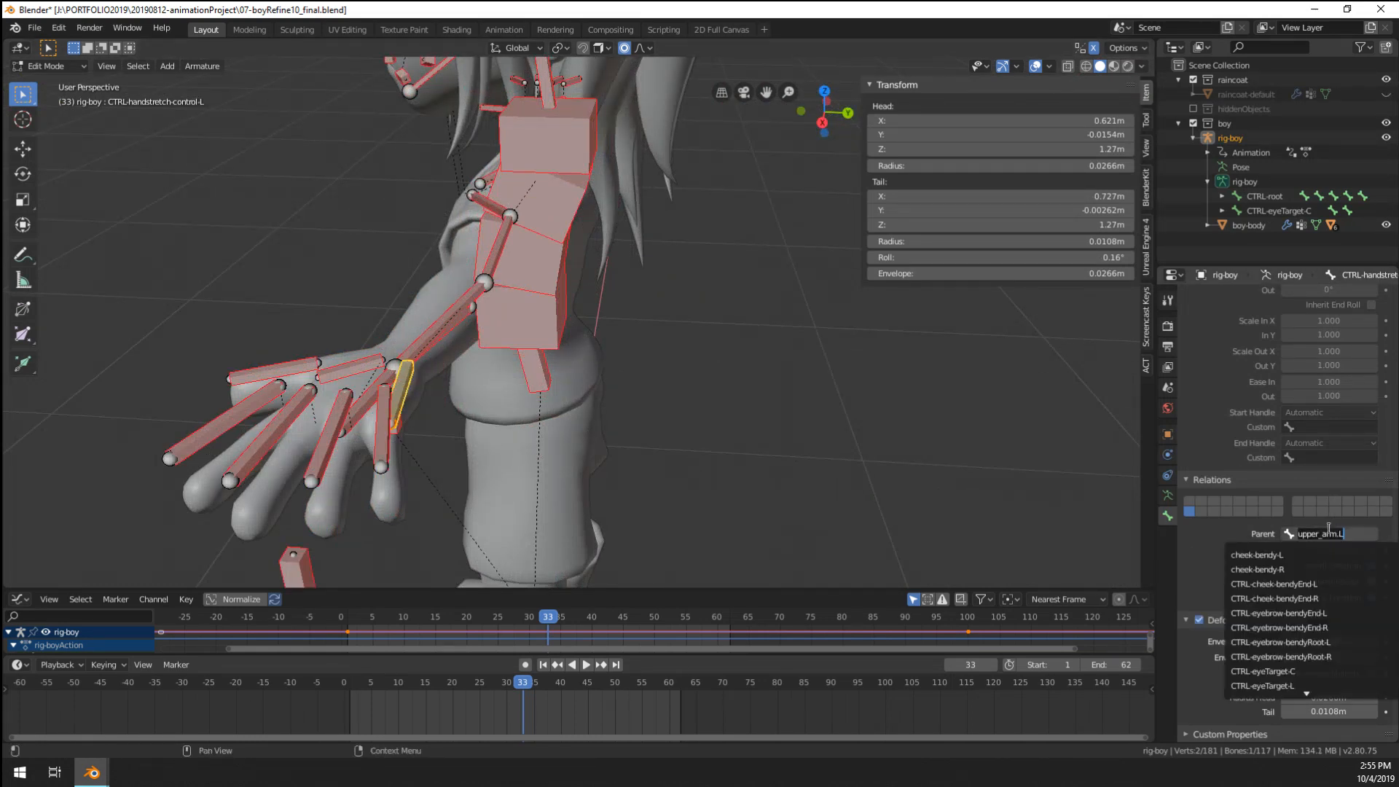
type("fore")
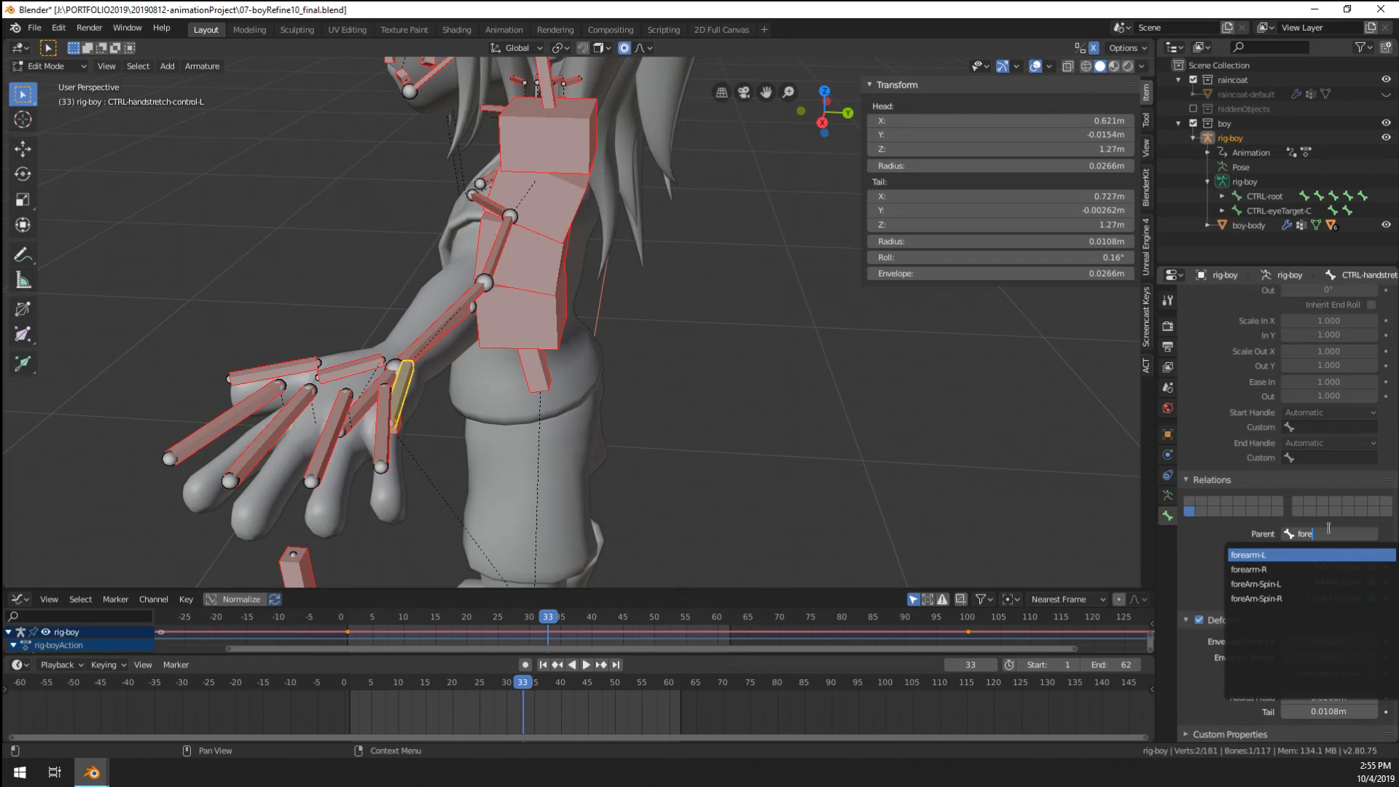
key("Return")
- Return rig-boy to Pose Mode, check the hand controls, and save the source file
key("ctrl+Tab")
scroll(753, 412, "down", 5)
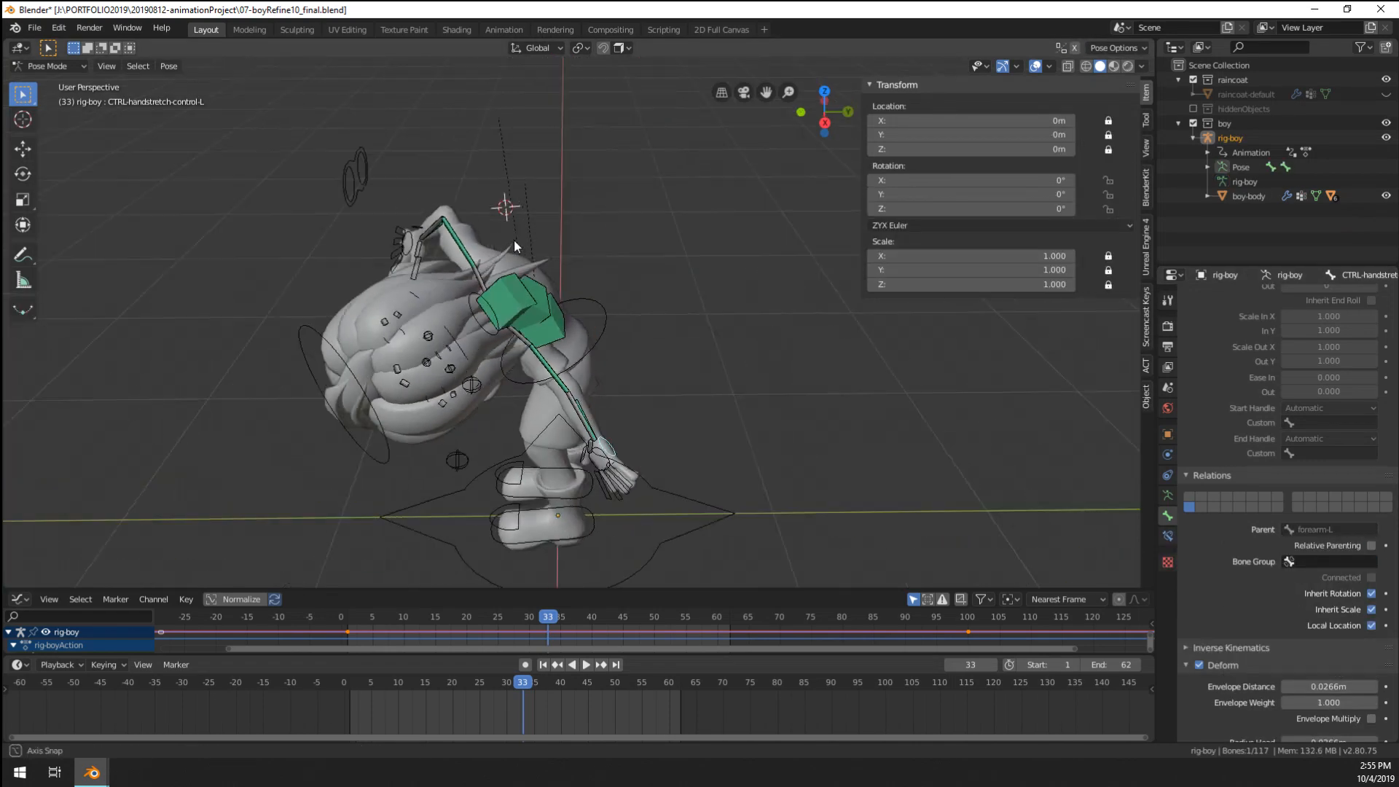
middle_click_drag(513, 239, 614, 220)
scroll(376, 351, "up", 3)
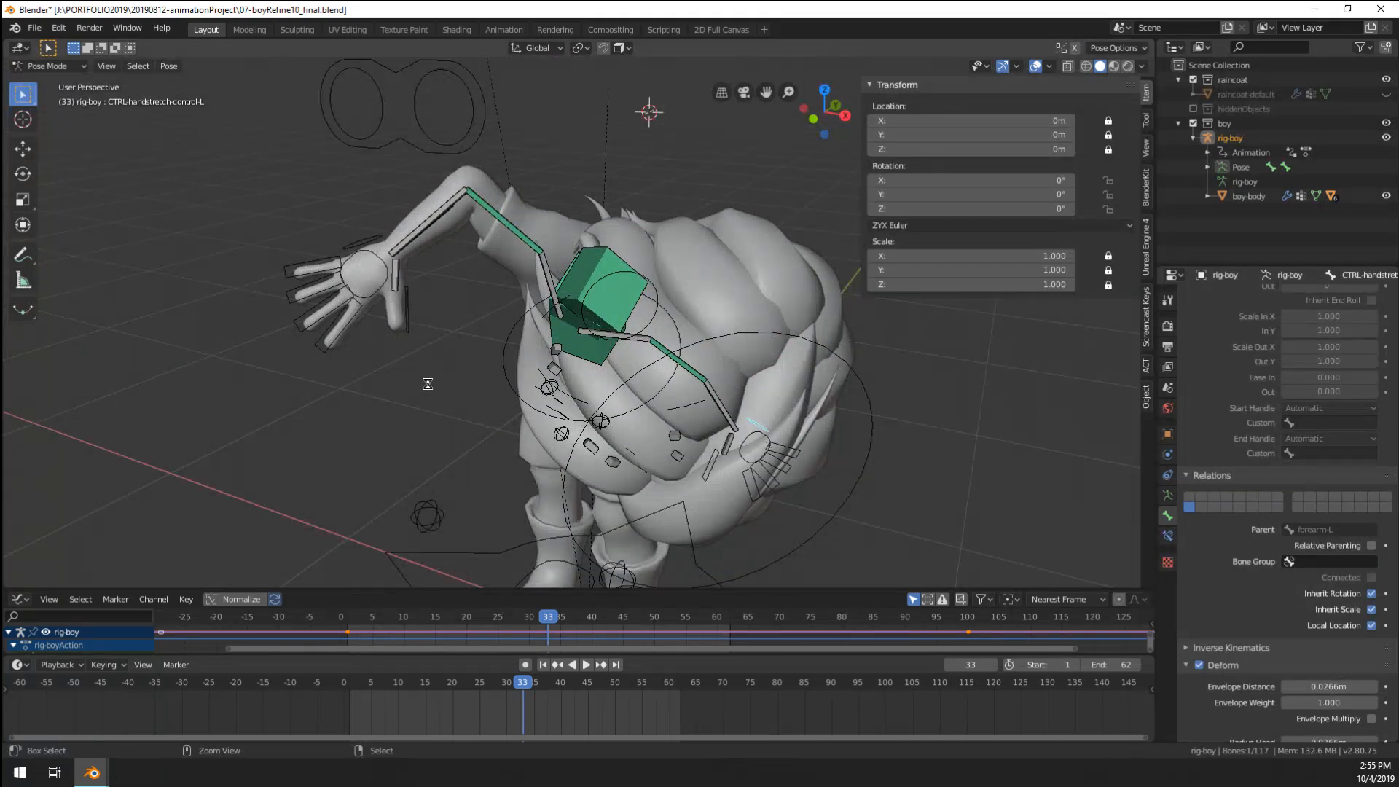
key("ctrl+s")
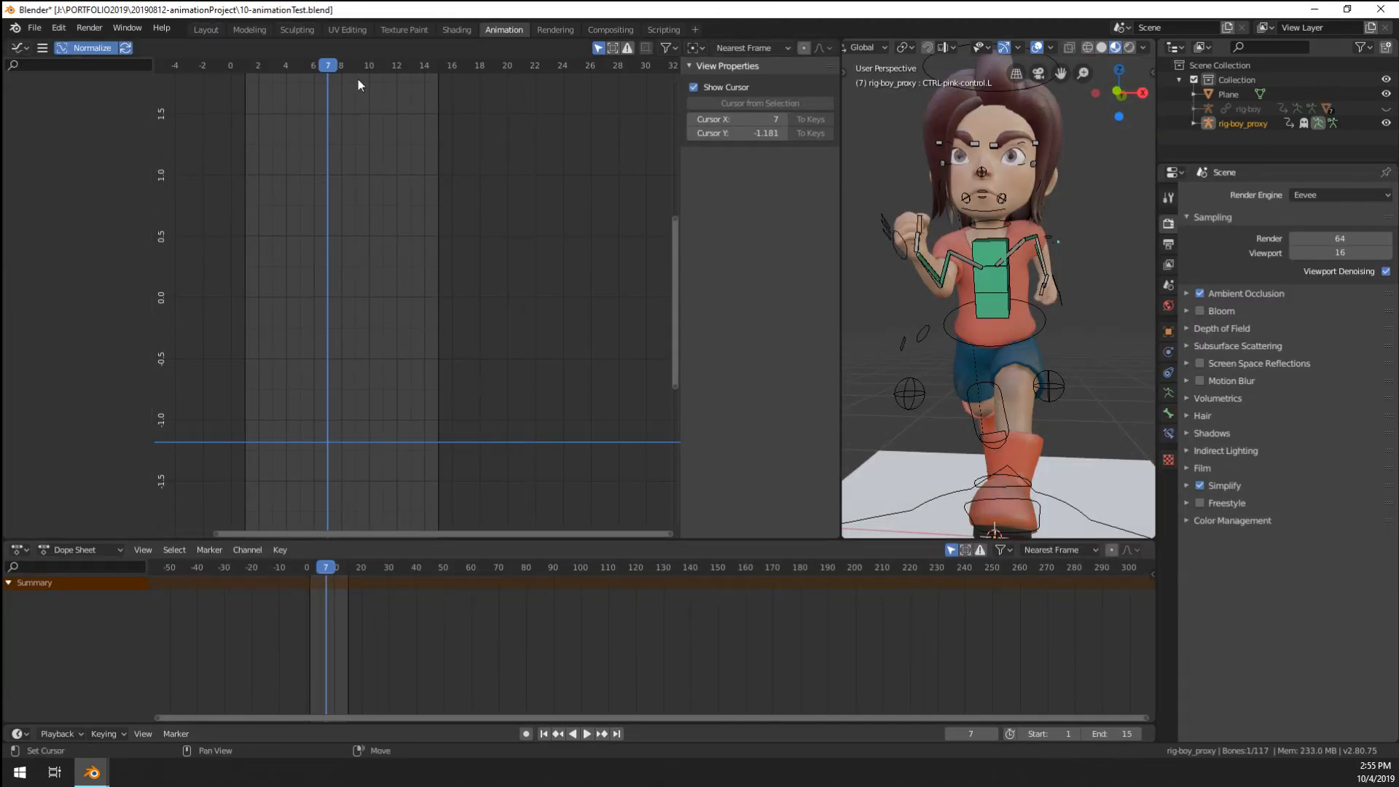
- Switch to the 10-animationTest.blend window, save the file, and reopen it from the recent files to reload the rig
key("ctrl+s")
left_click(34, 27)
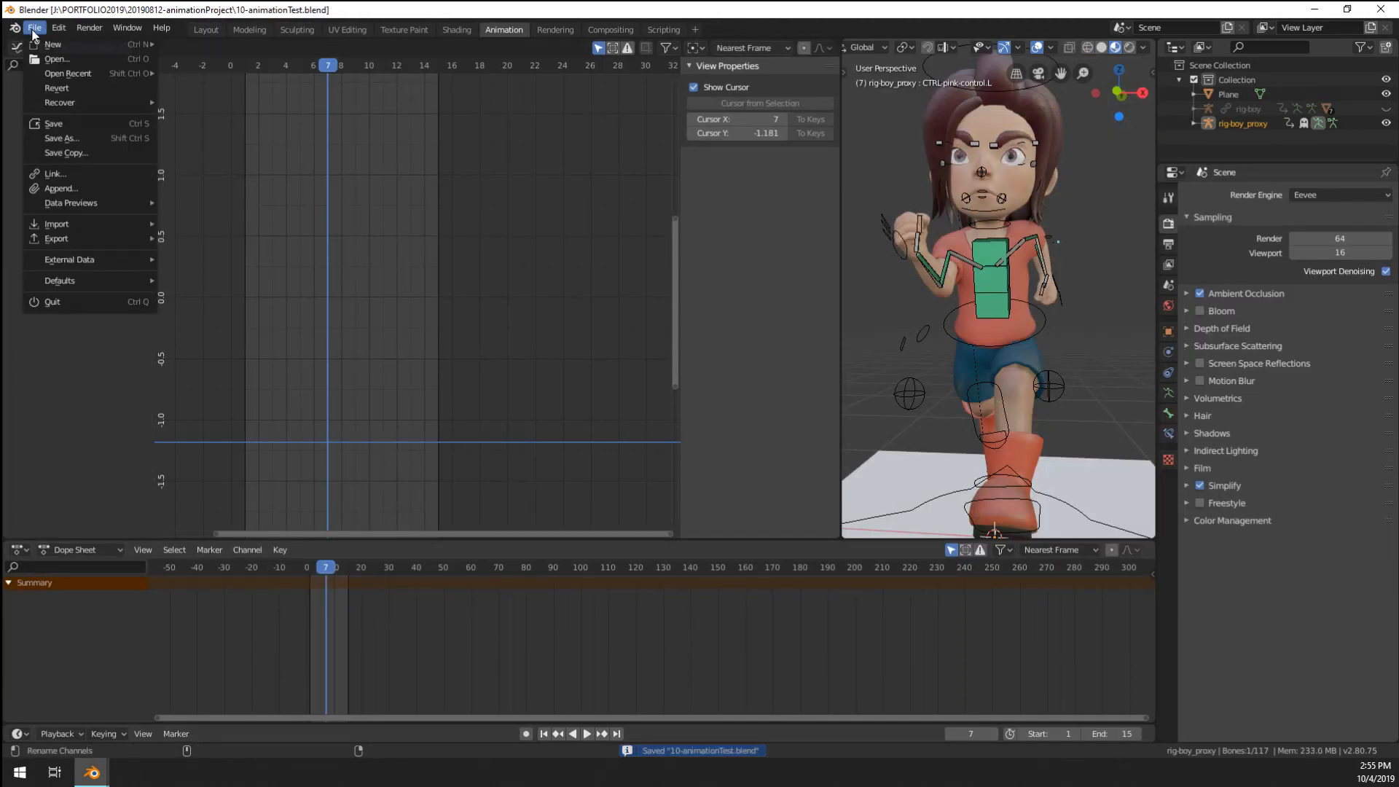
mouse_move(96, 72)
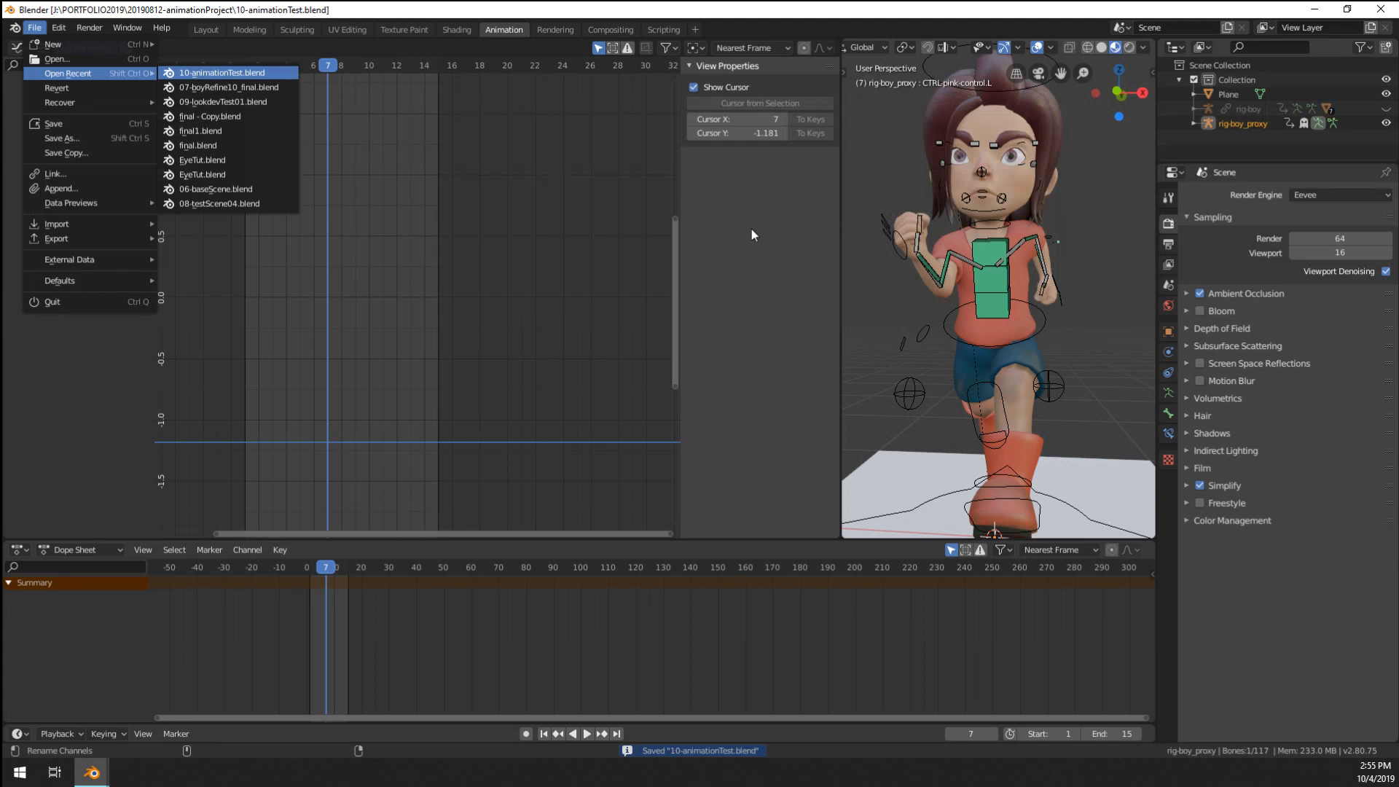
left_click(212, 85)
middle_click_drag(950, 339, 1015, 329)
- Switch to the 09-lookdevTest01.blend window and turn on the viewport overlays
mouse_move(91, 773)
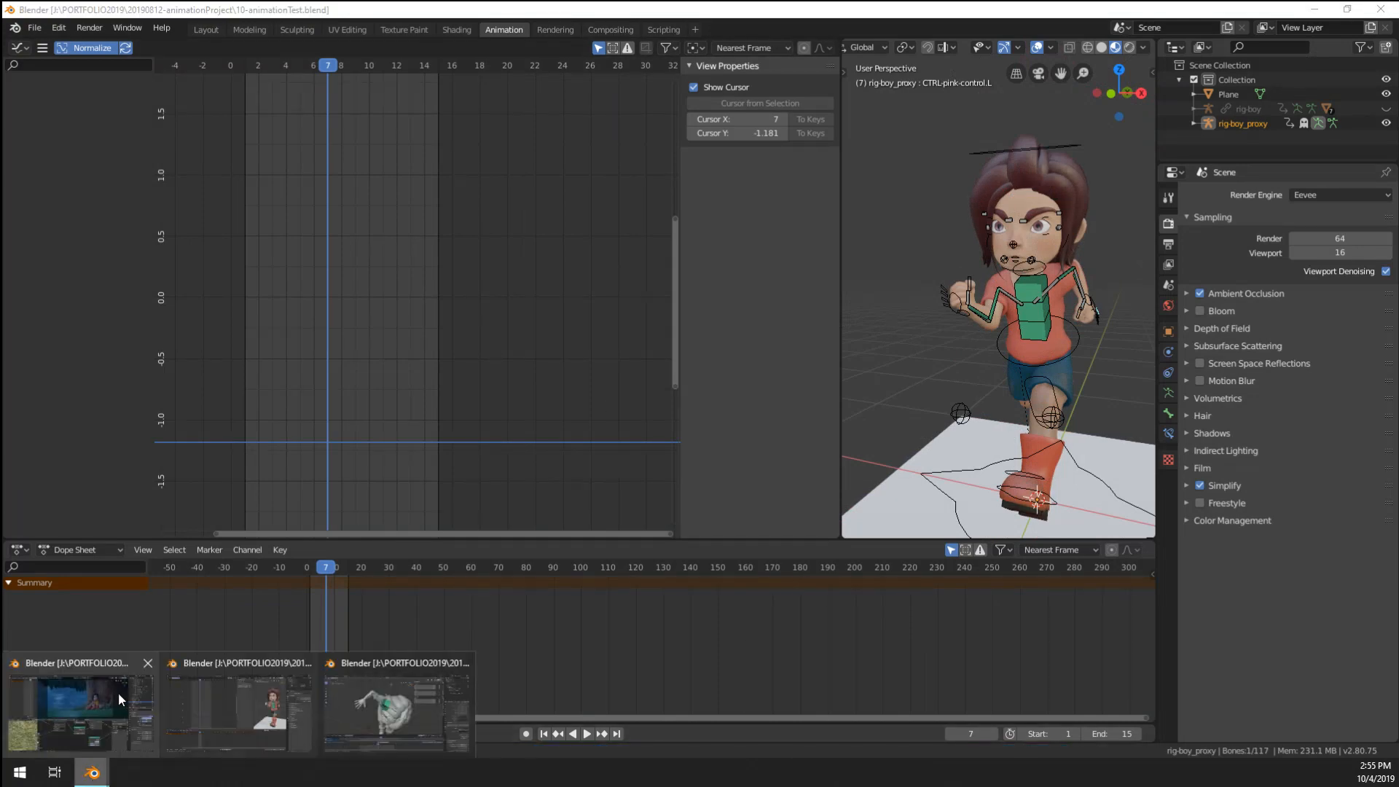
left_click(118, 693)
middle_click_drag(718, 288, 1055, 86)
left_click(1040, 47)
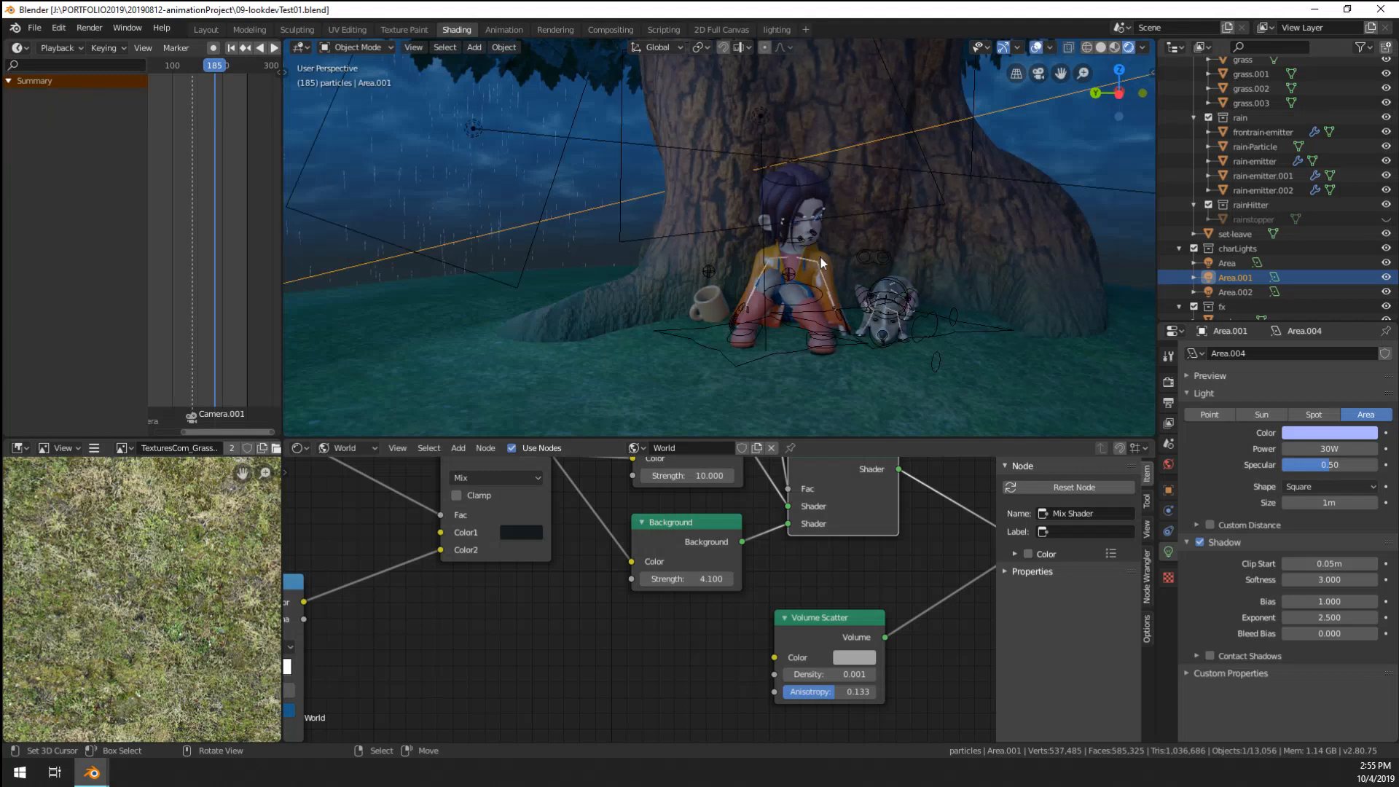
- Select the linked rig-boy object in the rainy tree scene and try to rotate it
scroll(768, 296, "up", 6)
middle_click_drag(743, 223, 736, 255)
left_click(750, 252)
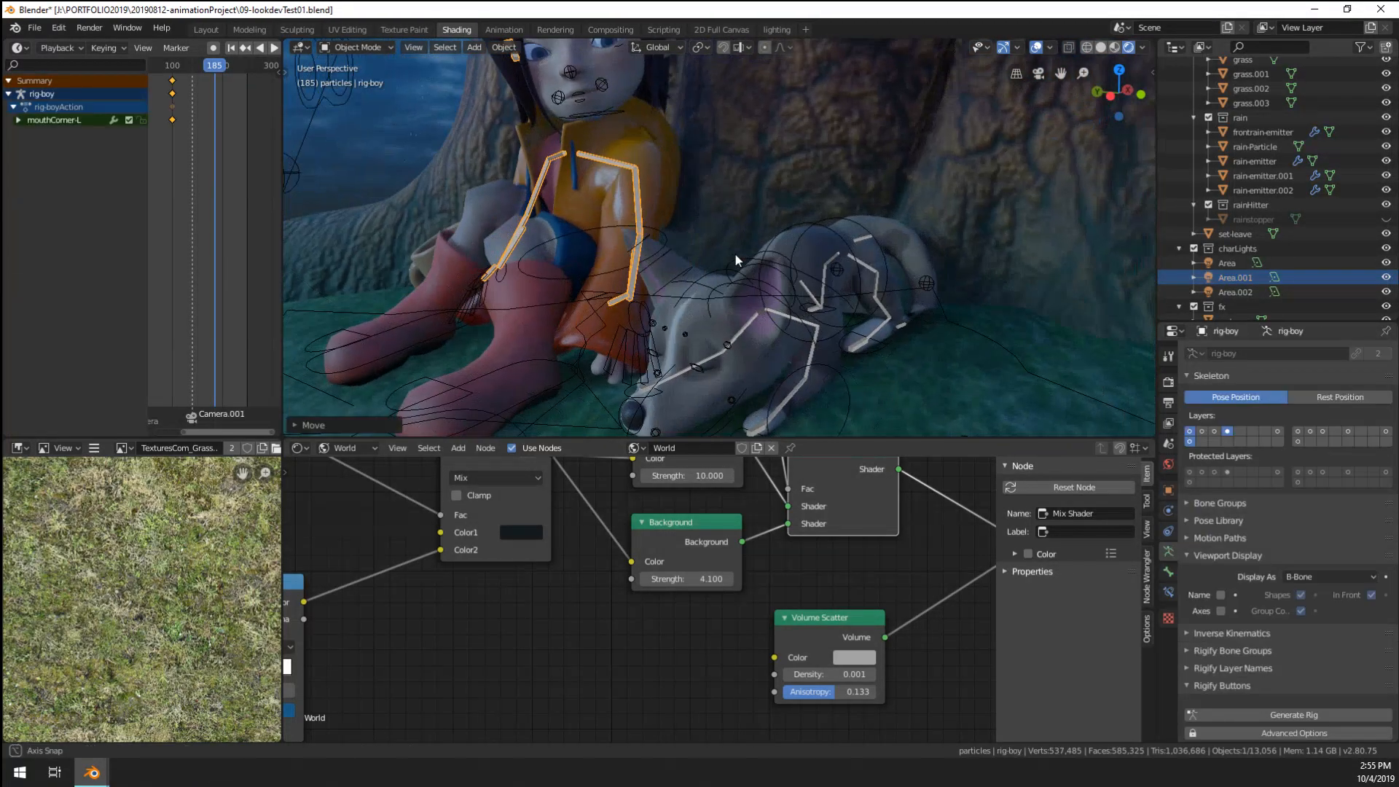
key("r")
left_click(702, 271)
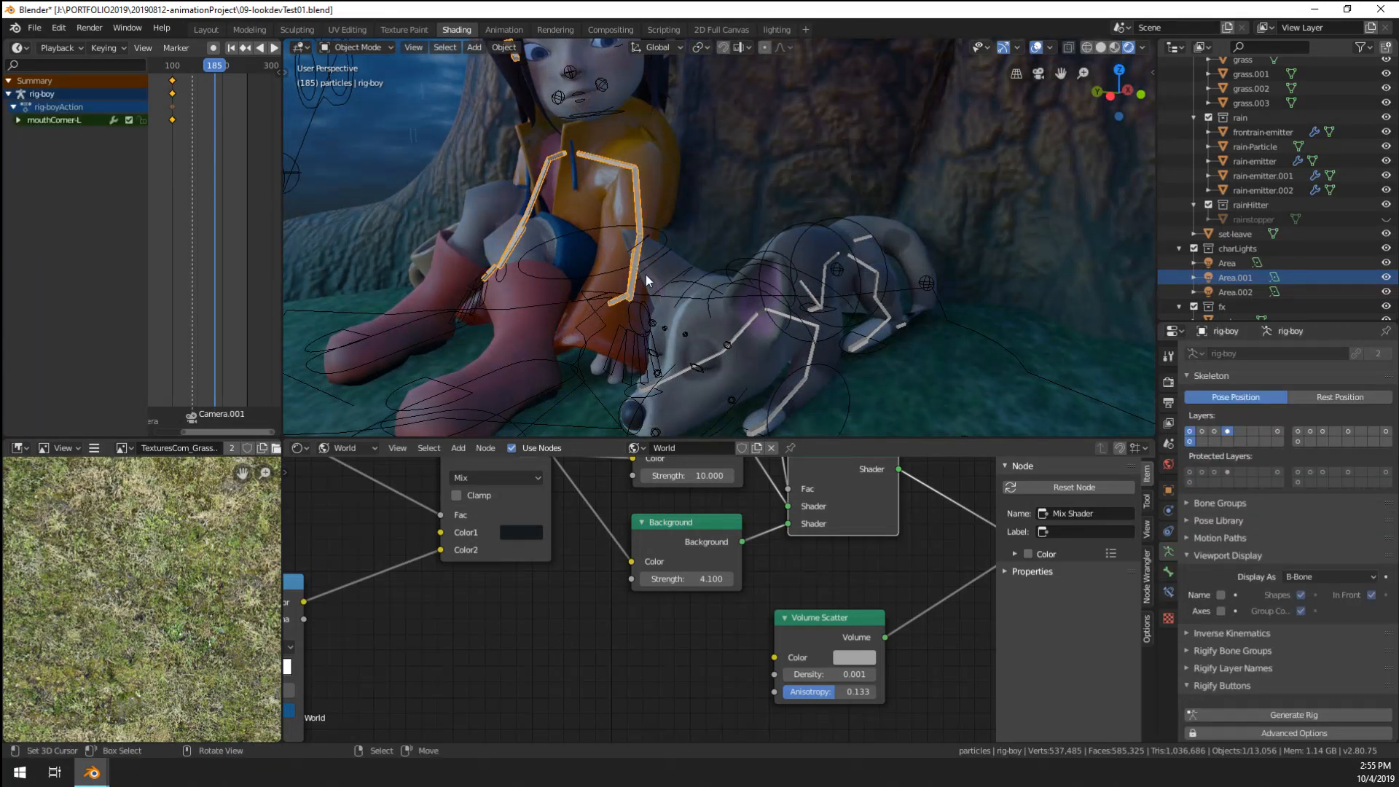
- Hide the linked rig-boy and waffle-rig objects in the characters collection
middle_click_drag(646, 274, 1206, 235)
scroll(1206, 236, "up", 8)
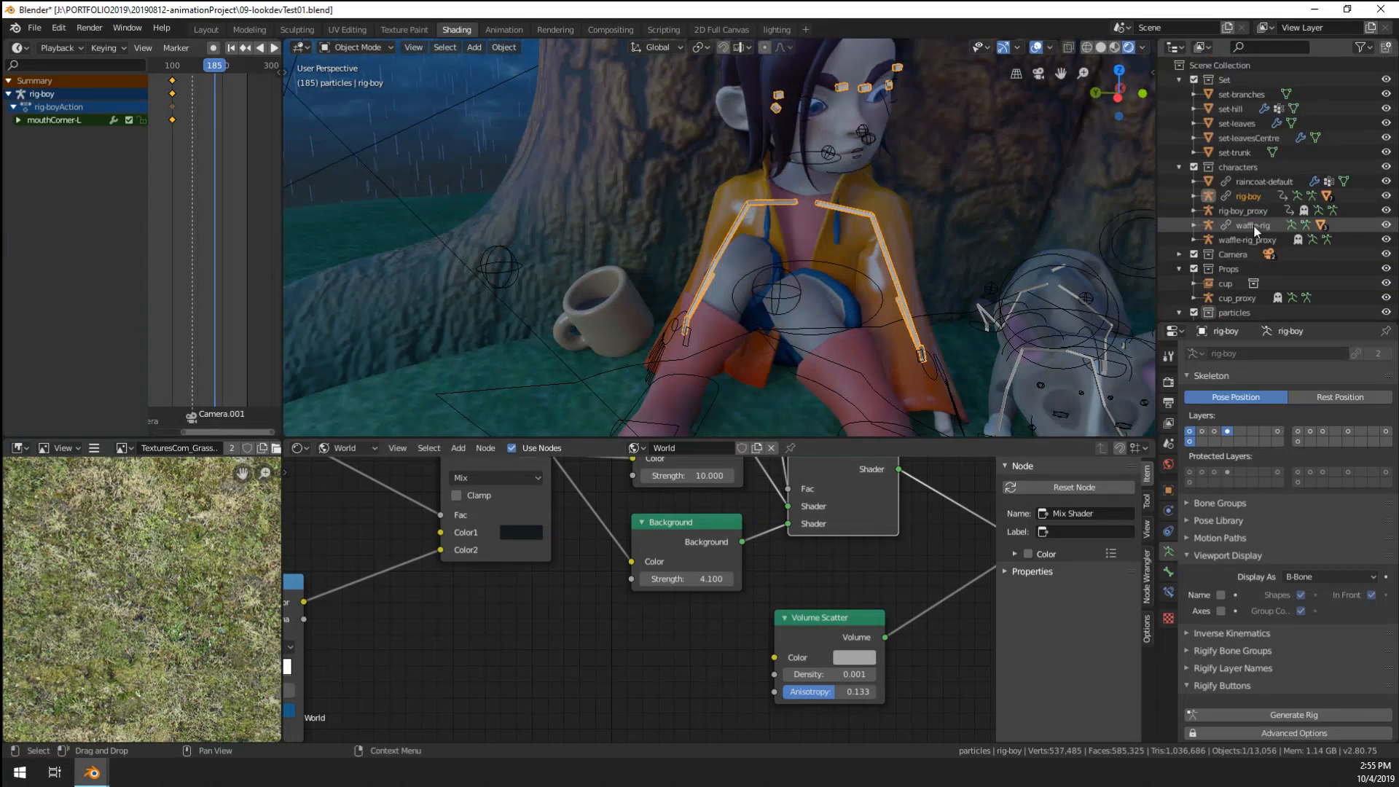
left_click(1386, 196)
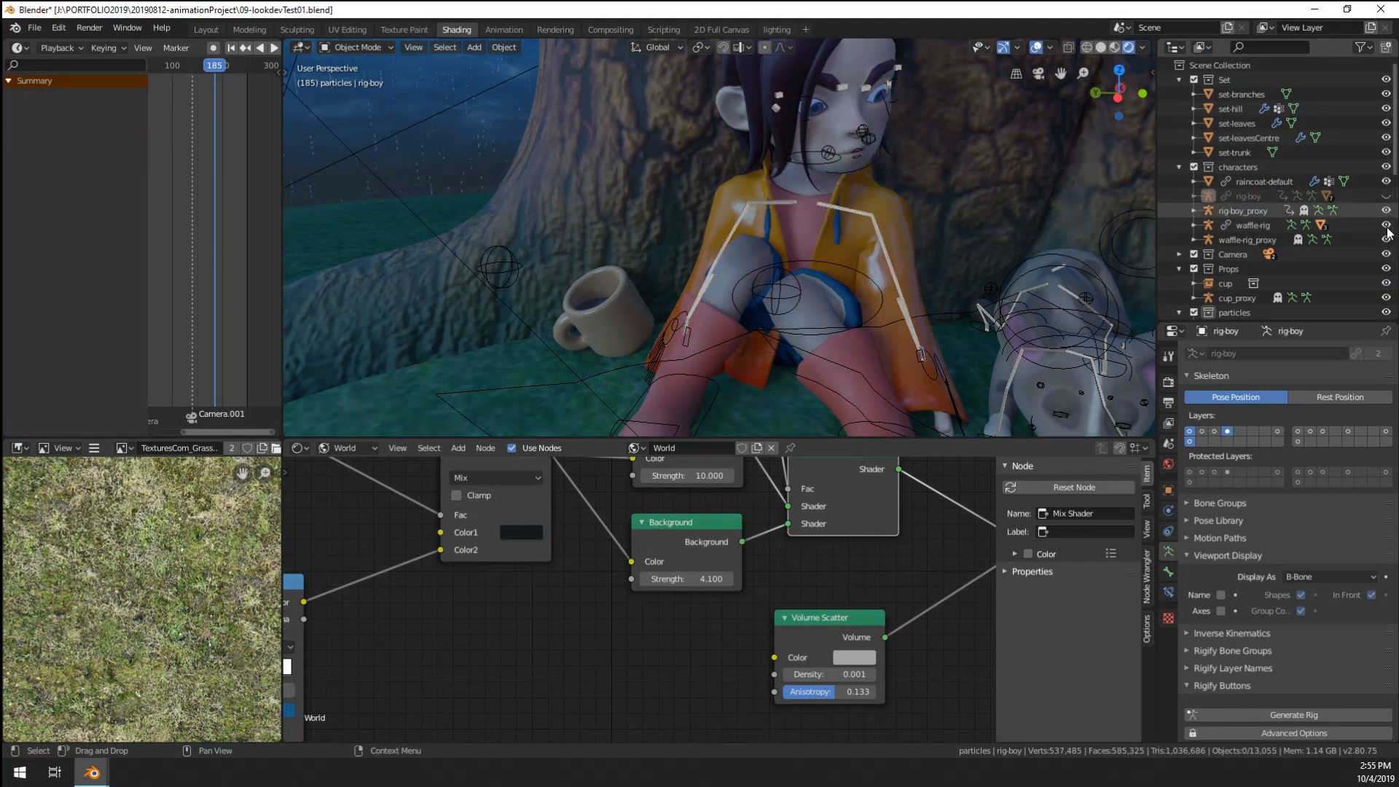
left_click(1386, 224)
- Select rig-boy_proxy in the viewport and put it into Pose Mode
middle_click_drag(789, 278, 518, 313)
left_click(838, 313)
key("ctrl+Tab")
- Try rotating the forearm-L bone of the seated boy, and undo the rotation
scroll(762, 302, "up", 3)
left_click(489, 357)
key("r")
left_click(465, 318)
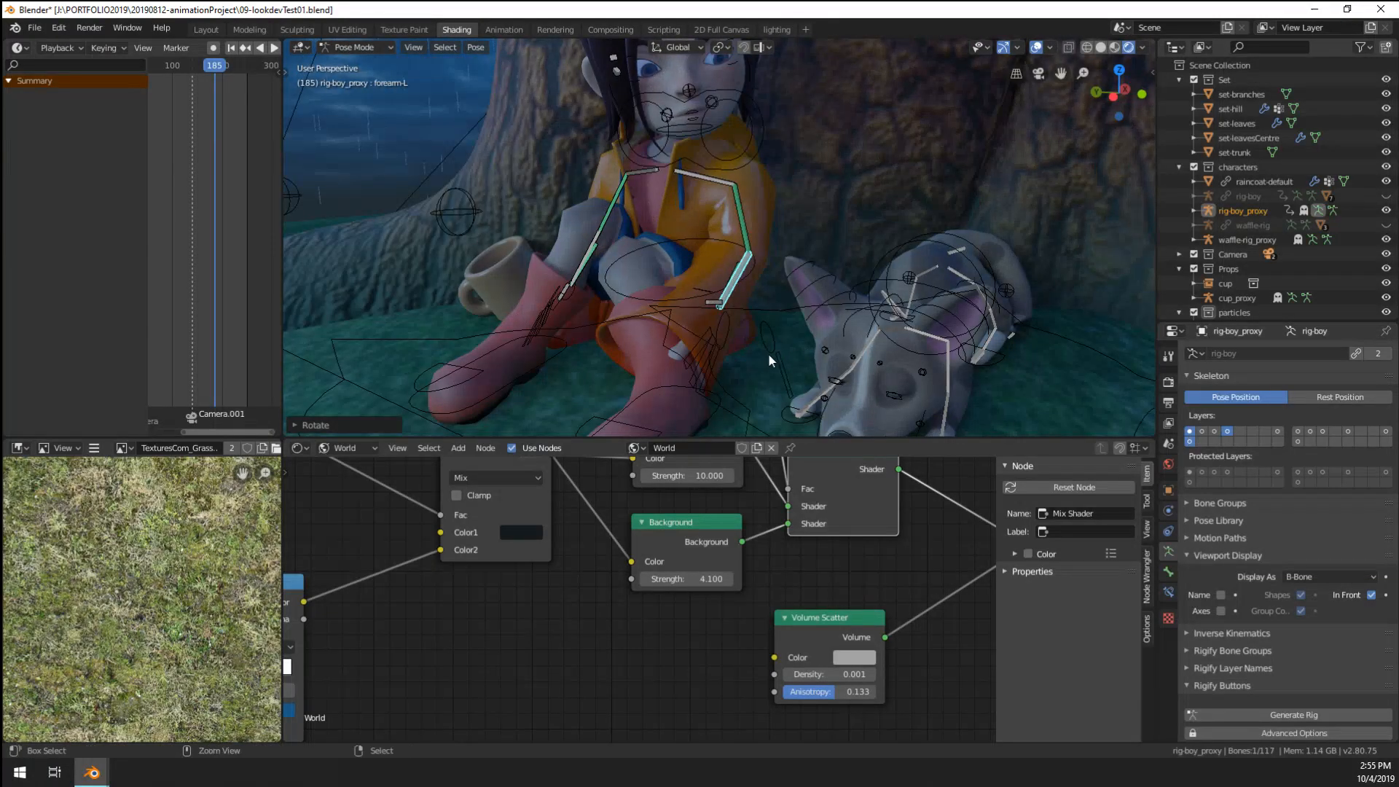
key("ctrl+z")
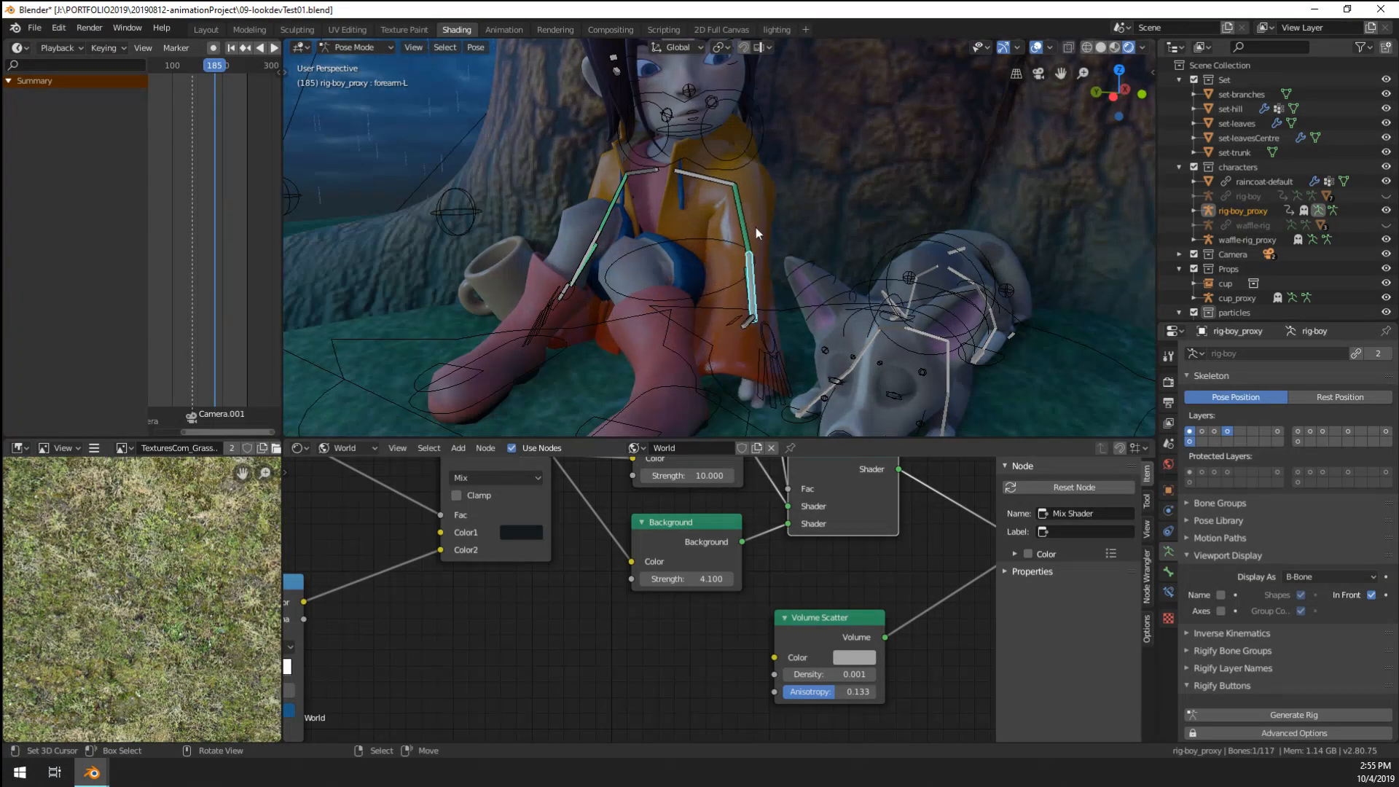
- Undo the last forearm change, switch to the 07-boyRefine10_final.blend window and inspect the boy rig's arms
key("ctrl+z")
mouse_move(91, 773)
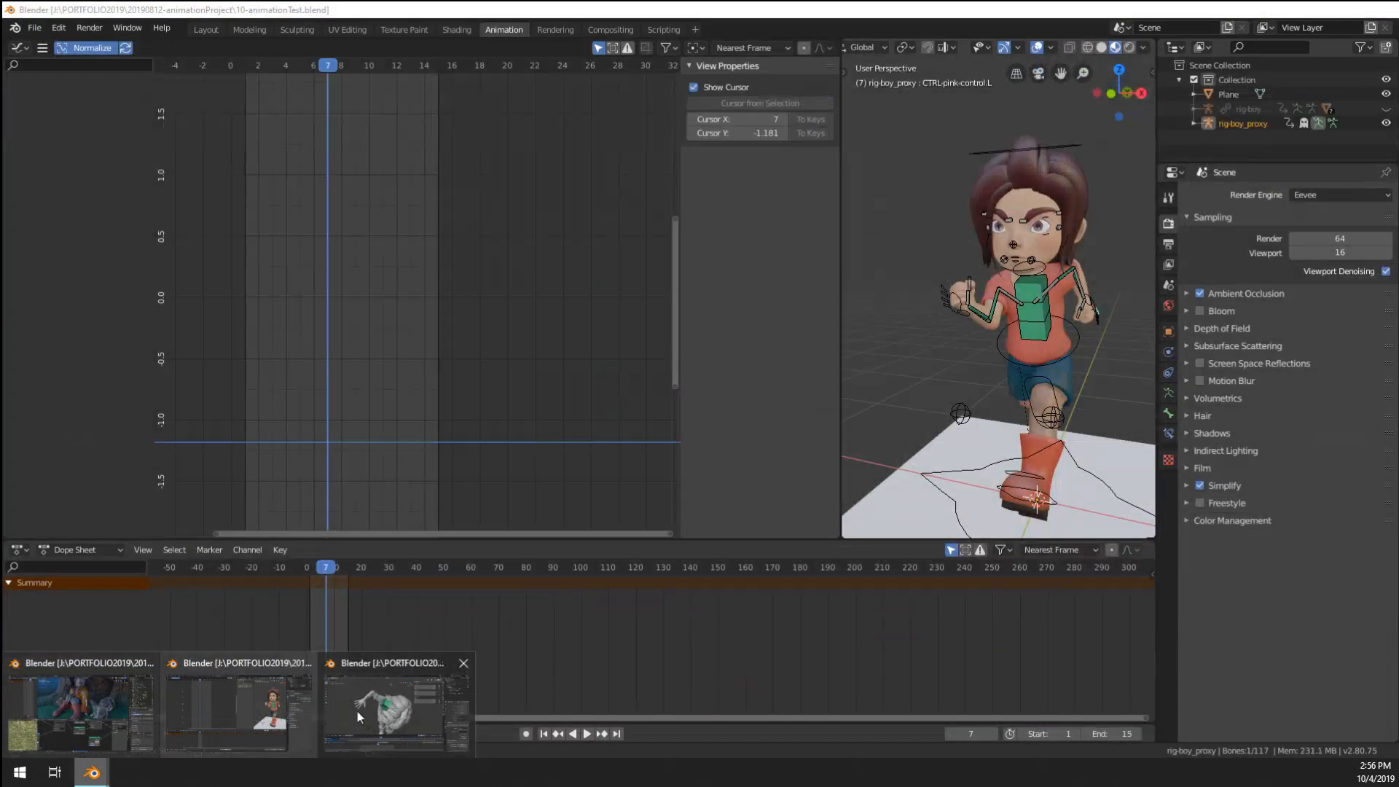
left_click(360, 715)
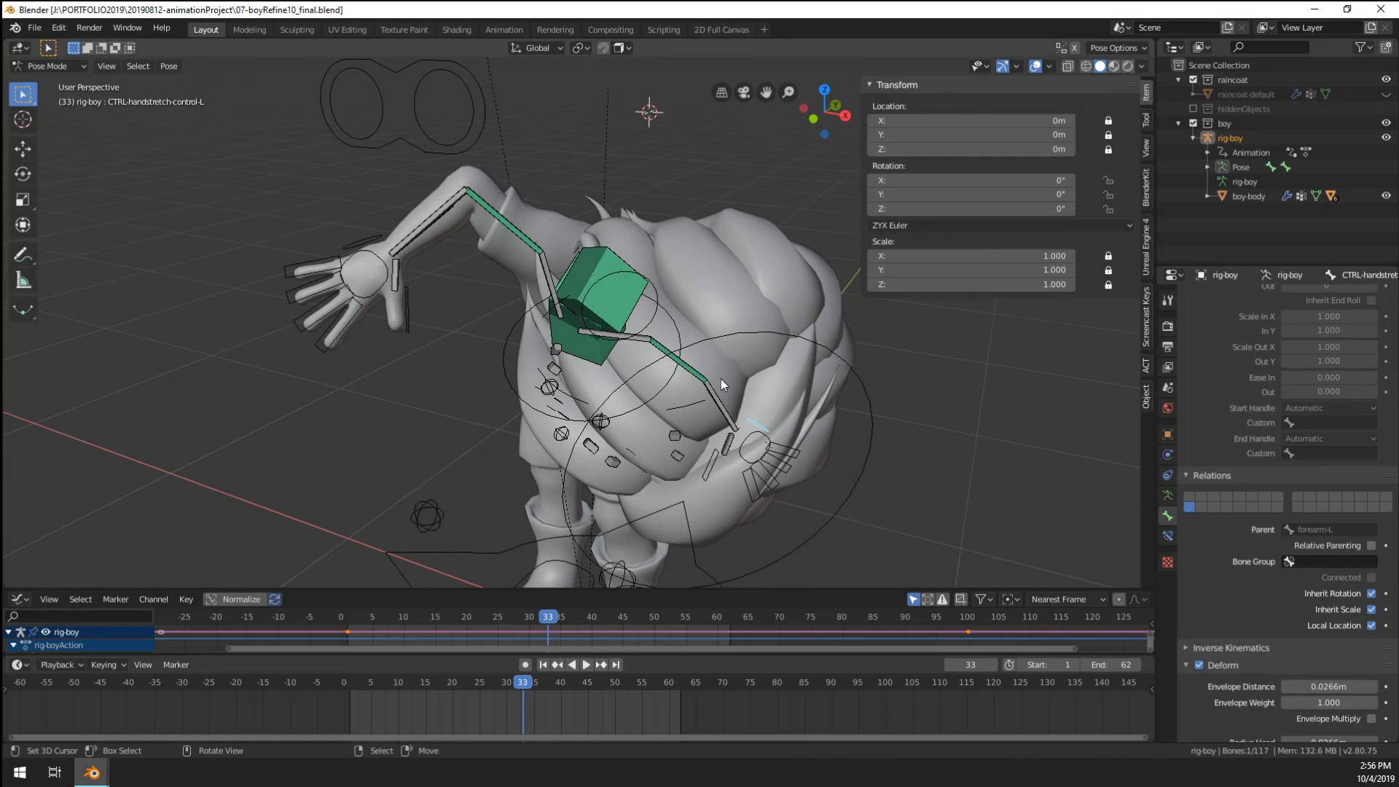
scroll(720, 379, "down", 5)
middle_click_drag(720, 379, 596, 388)
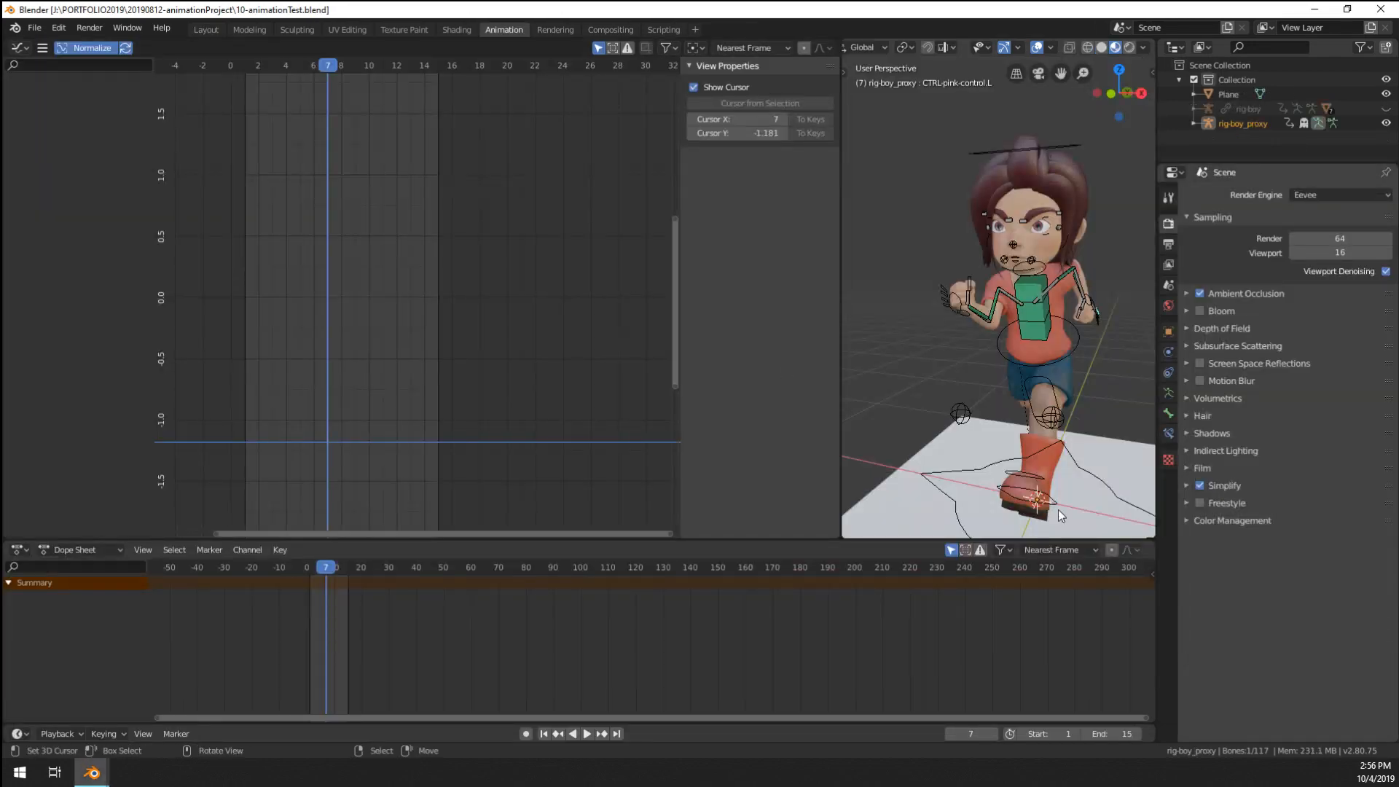
- Switch to the 10-animationTest.blend window and examine the boy's running pose at frame 7 from several angles
scroll(1112, 462, "down", 4)
scroll(1113, 462, "up", 4)
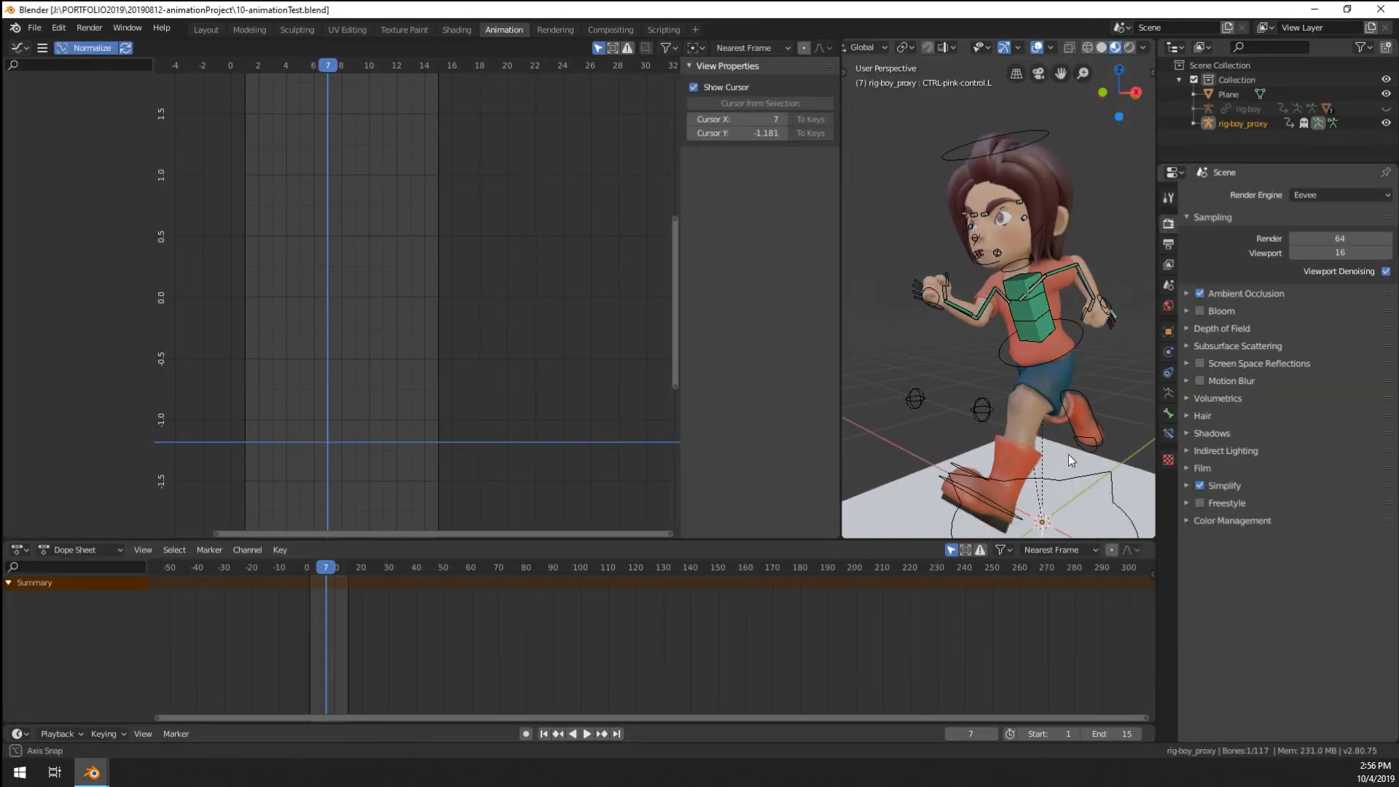
middle_click_drag(1068, 453, 1065, 453)
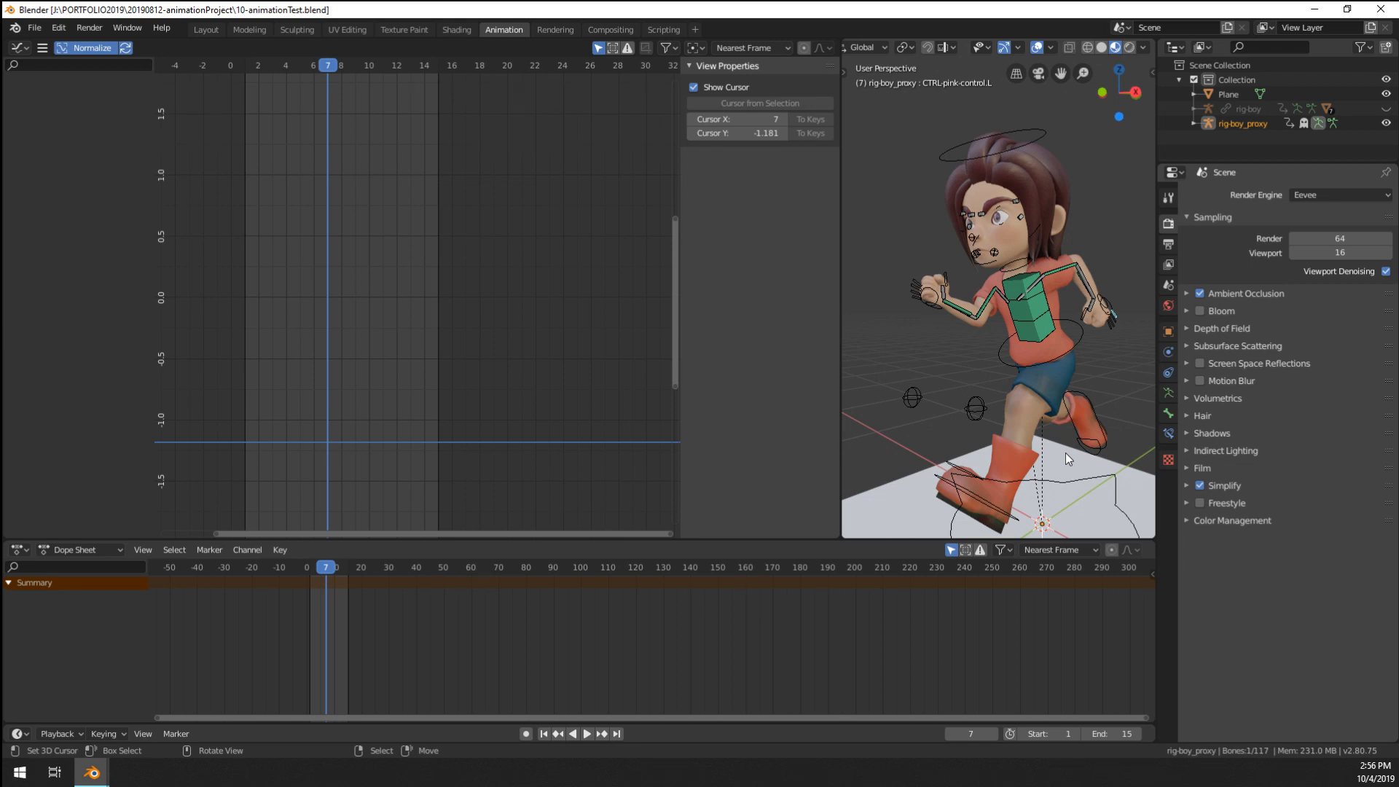
scroll(959, 285, "up", 3)
scroll(966, 299, "up", 2)
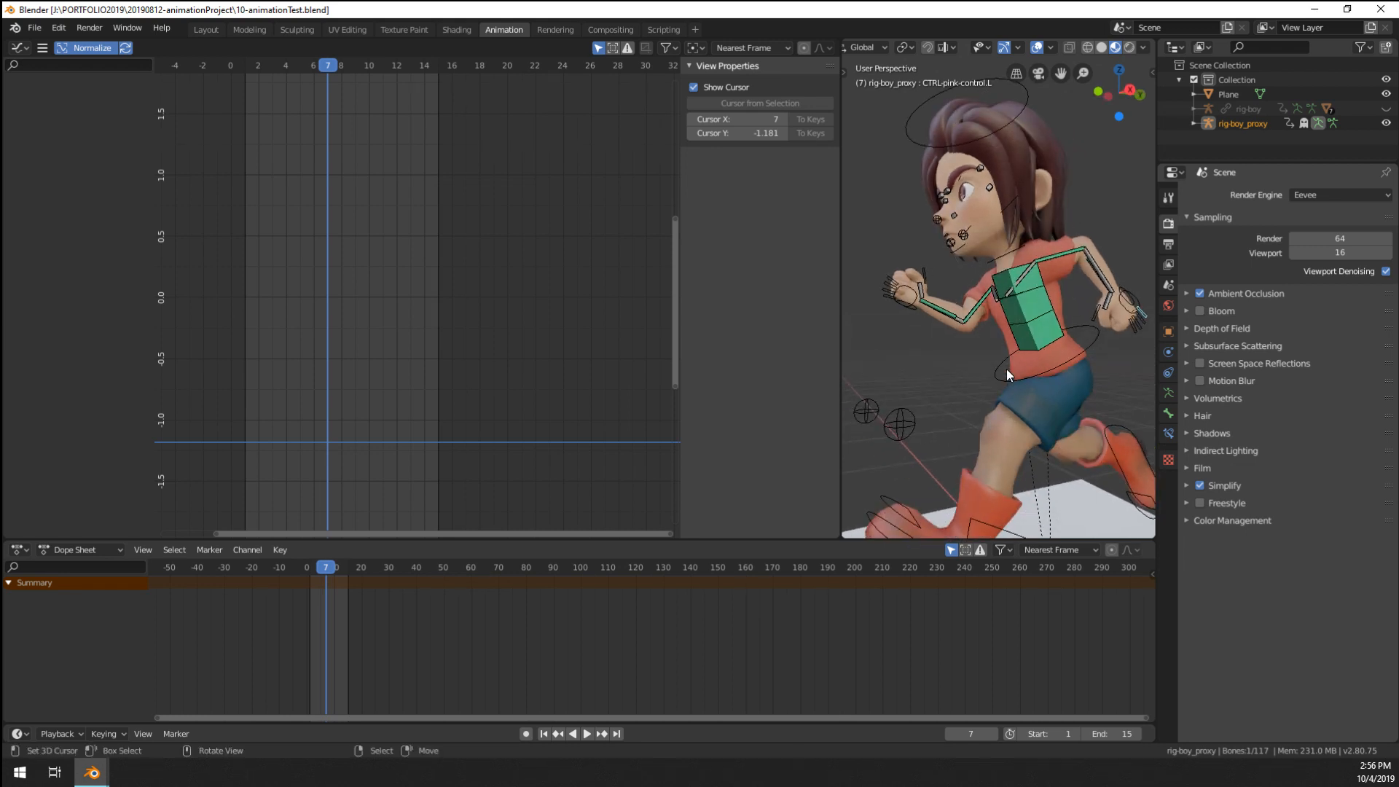
scroll(1007, 368, "down", 6)
middle_click_drag(1007, 368, 999, 331)
- Play the boy's run cycle while viewing it from the side and front, and enable Motion Blur in the render settings
key("space")
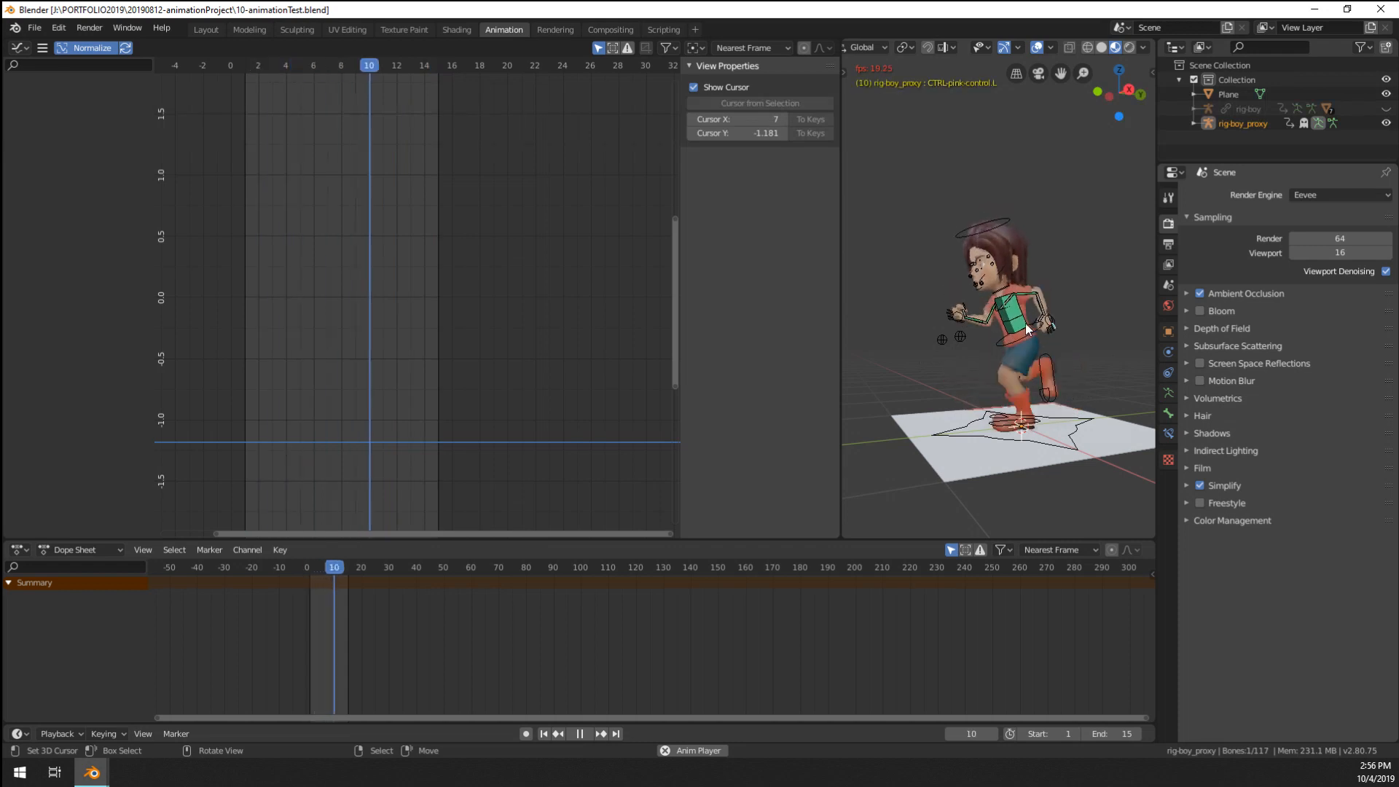
middle_click_drag(1026, 323, 1056, 325)
left_click(1200, 380)
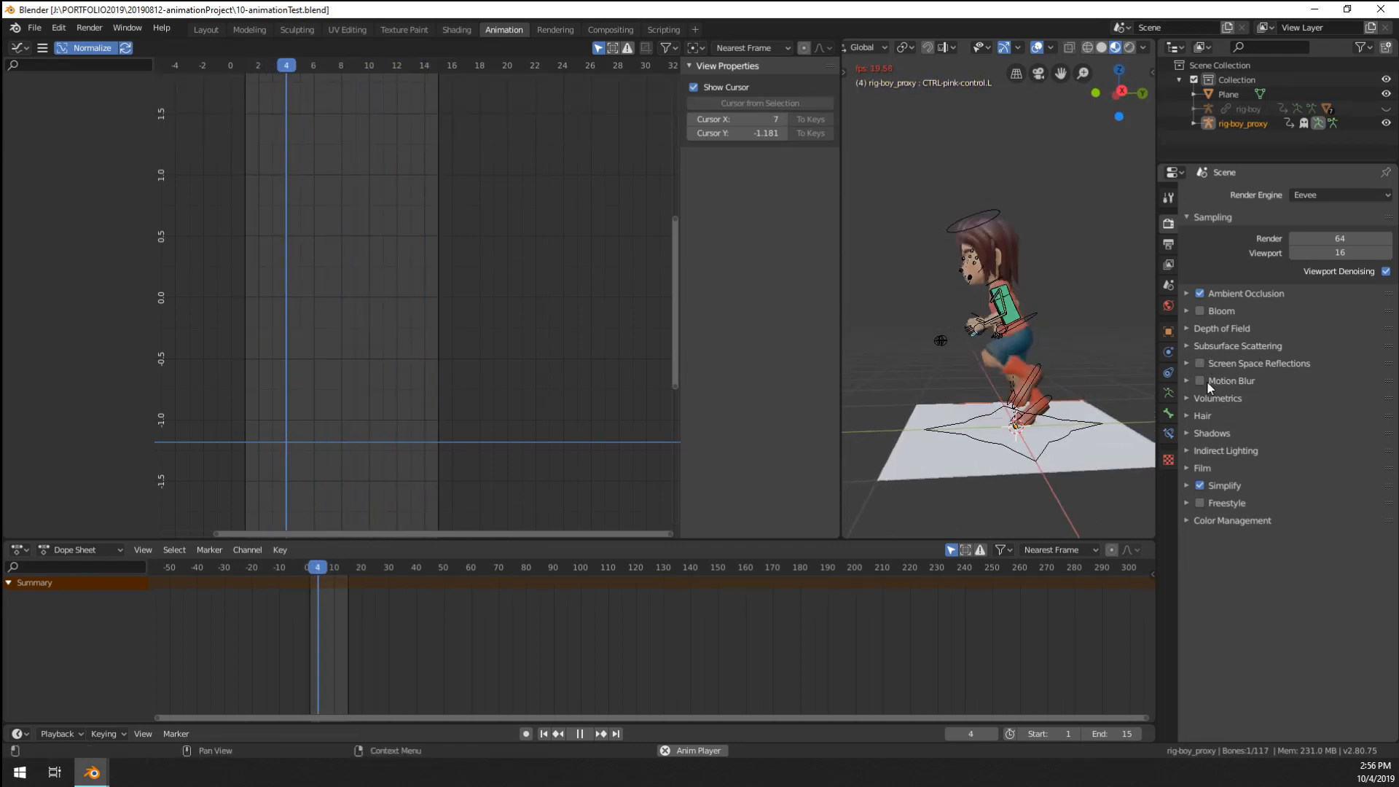
middle_click_drag(930, 370, 1079, 379)
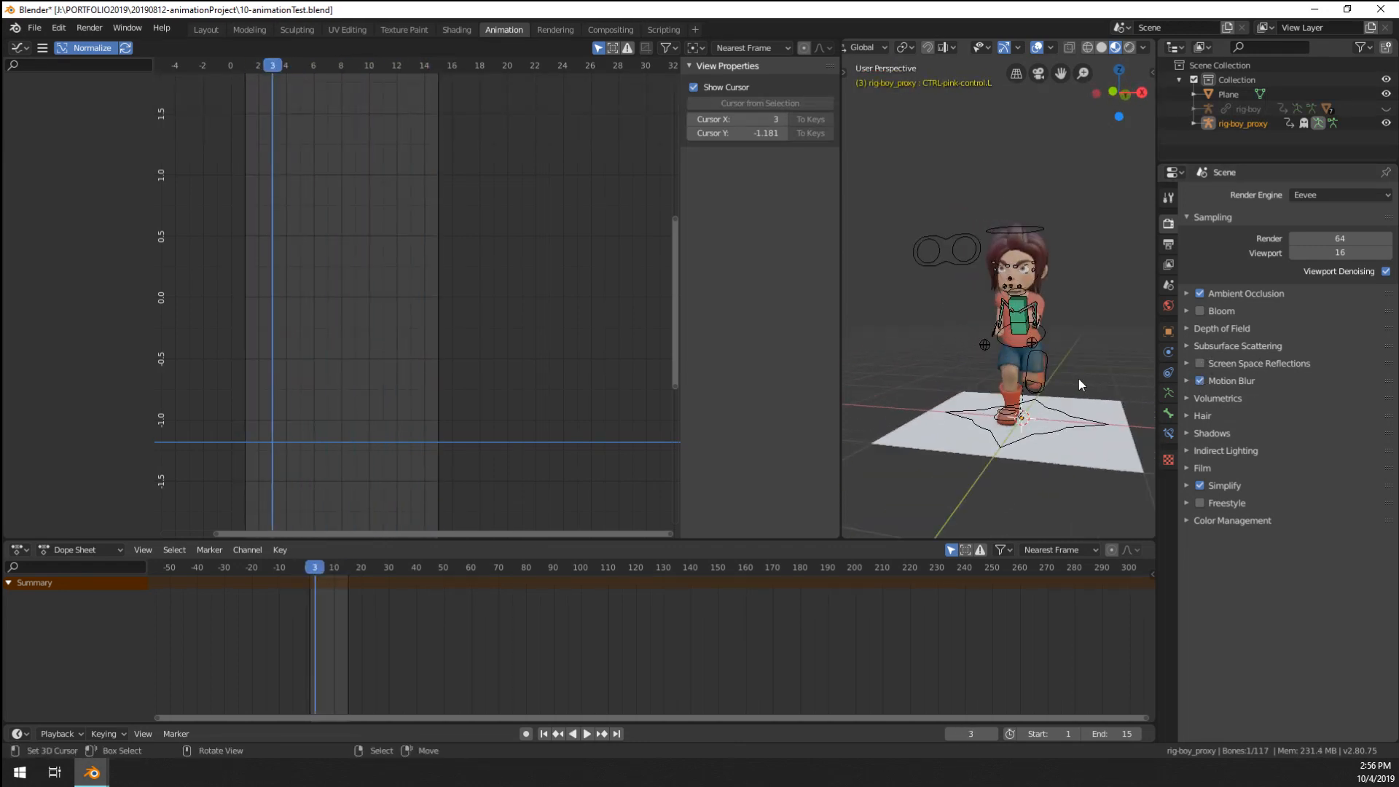
scroll(1079, 378, "up", 4)
key("space")
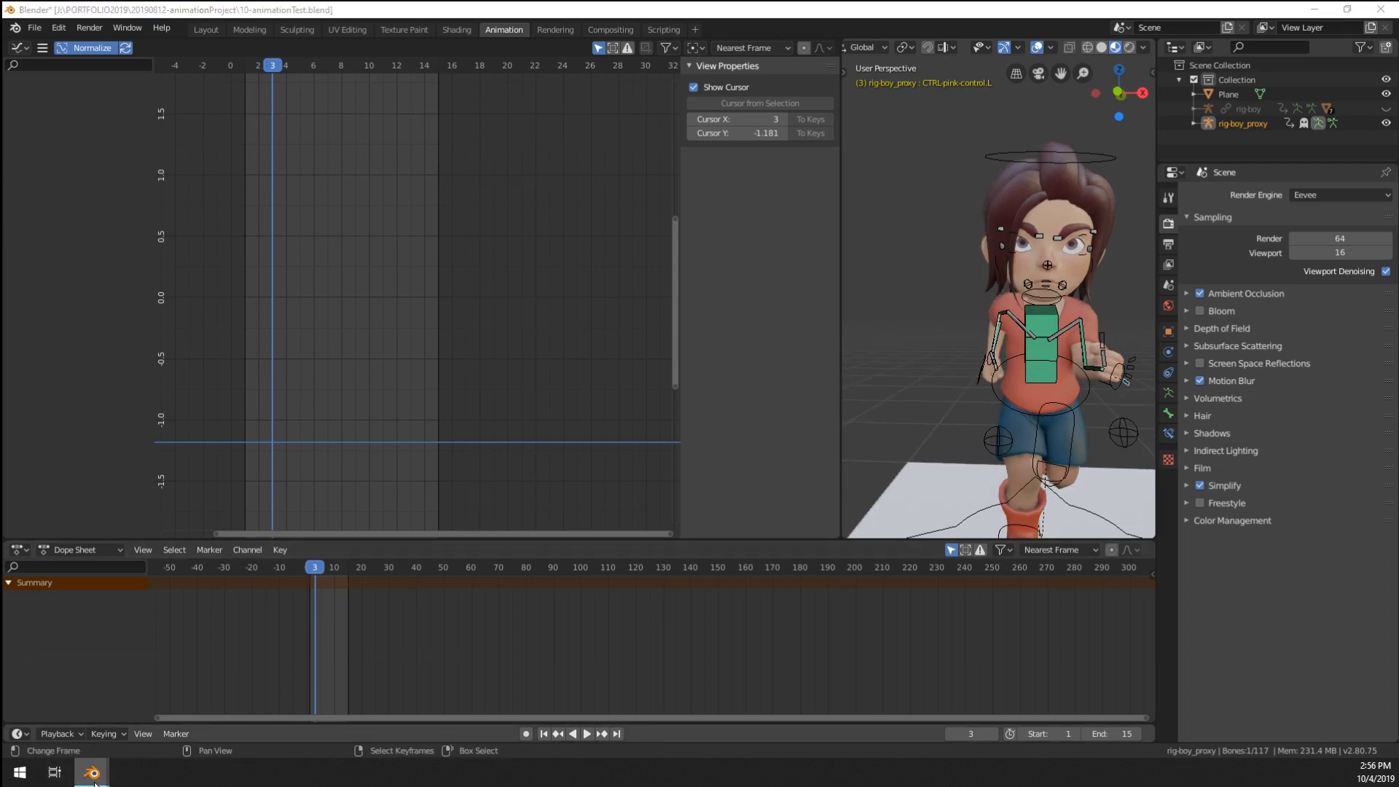
- Switch to the 09-lookdevTest01.blend window and play the rainy tree scene through the camera, stopping at frame 197
mouse_move(91, 773)
left_click(86, 712)
scroll(605, 366, "down", 6)
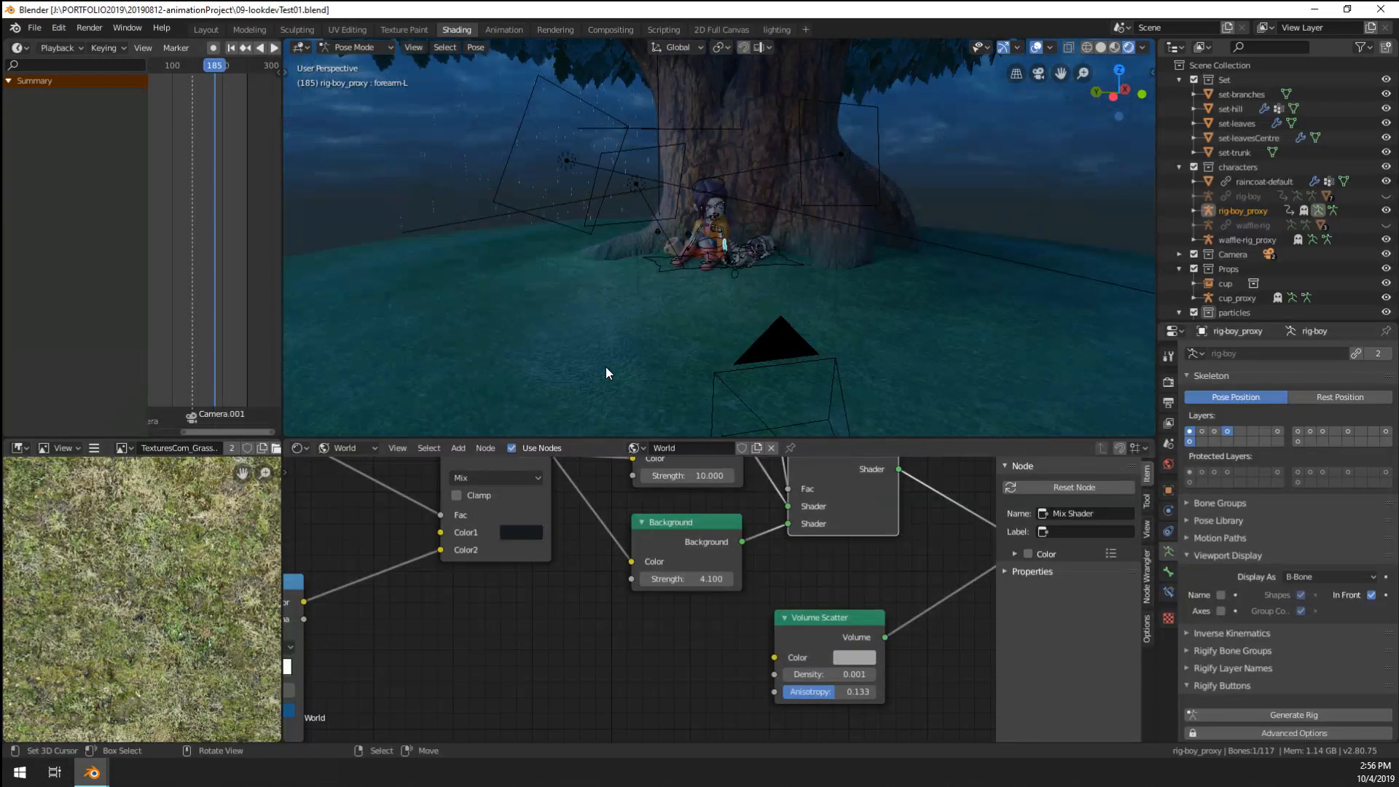
key("KP_0")
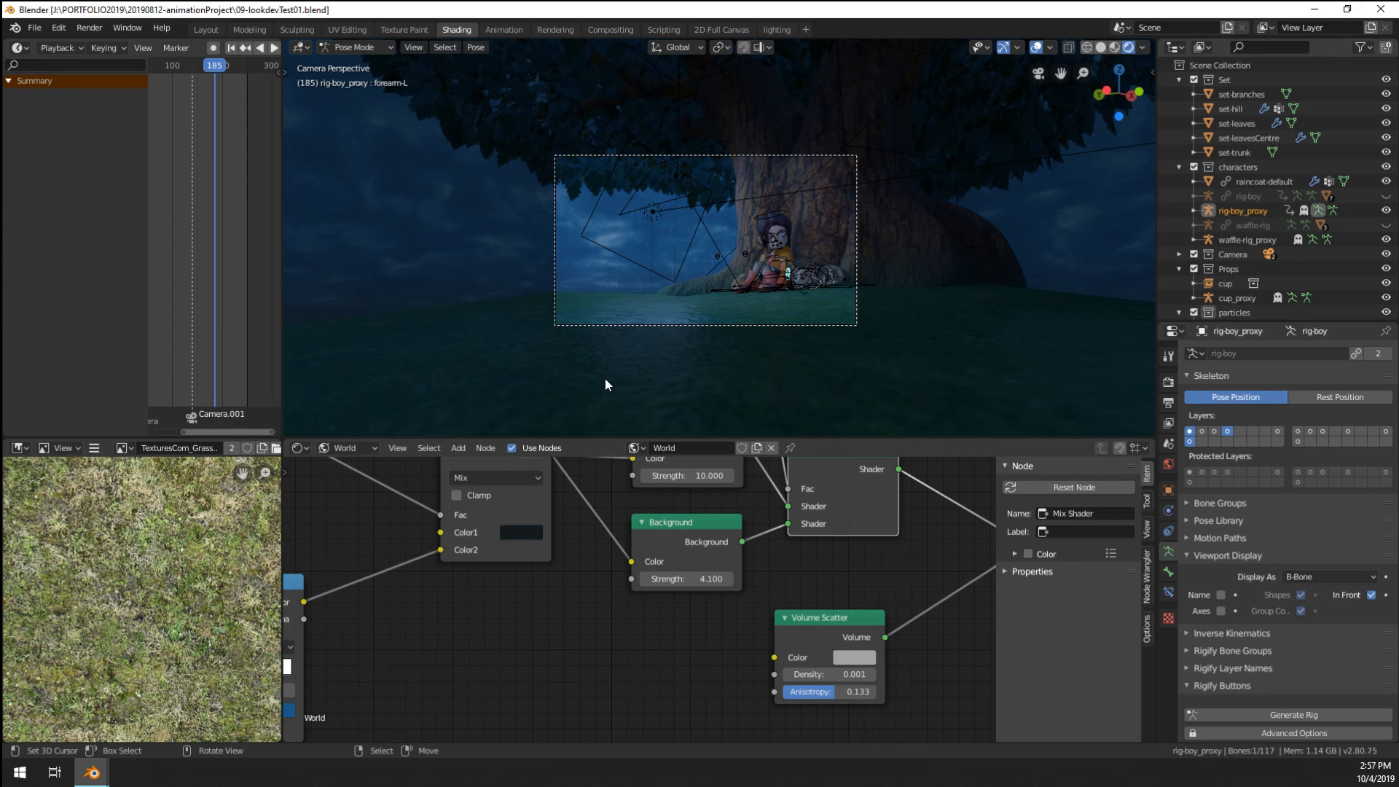
scroll(605, 378, "up", 5)
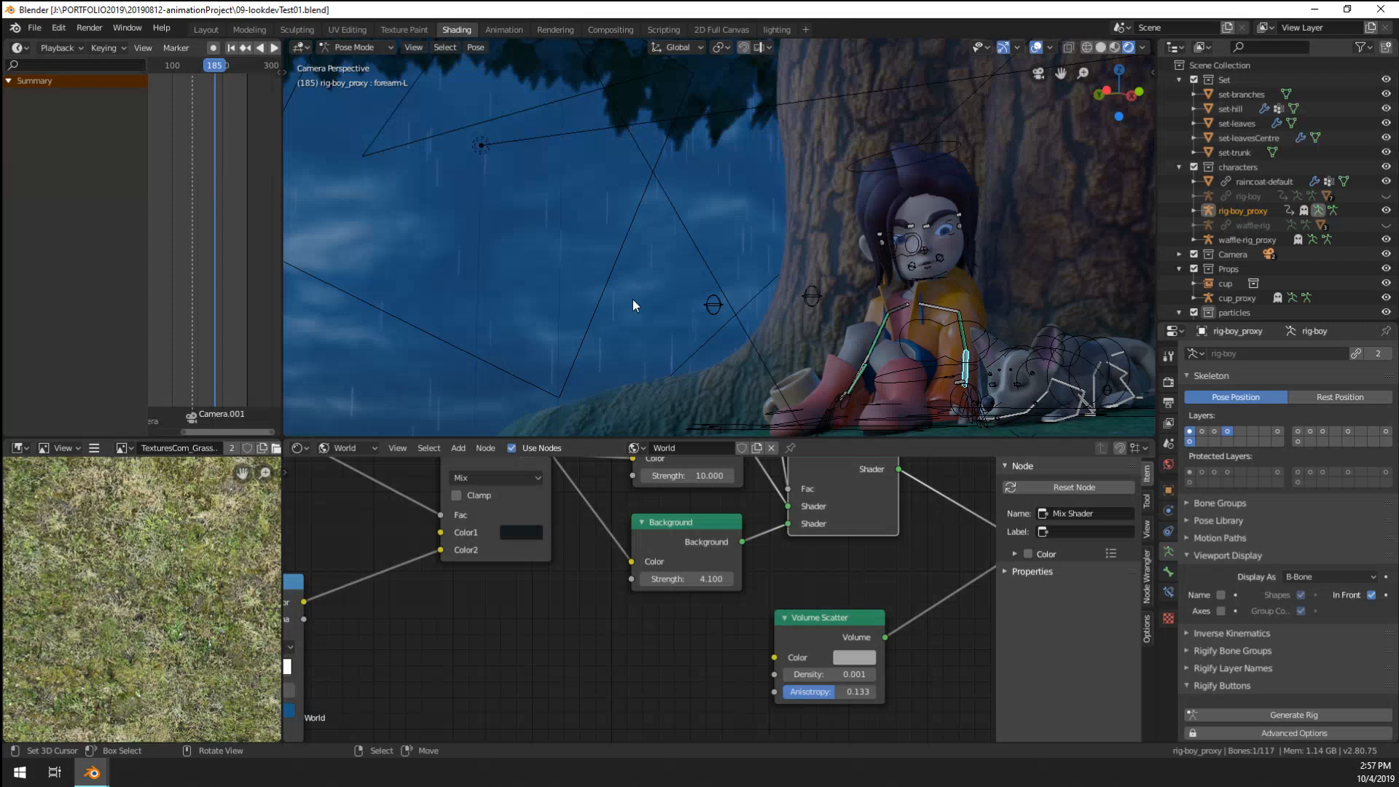
scroll(632, 305, "down", 5)
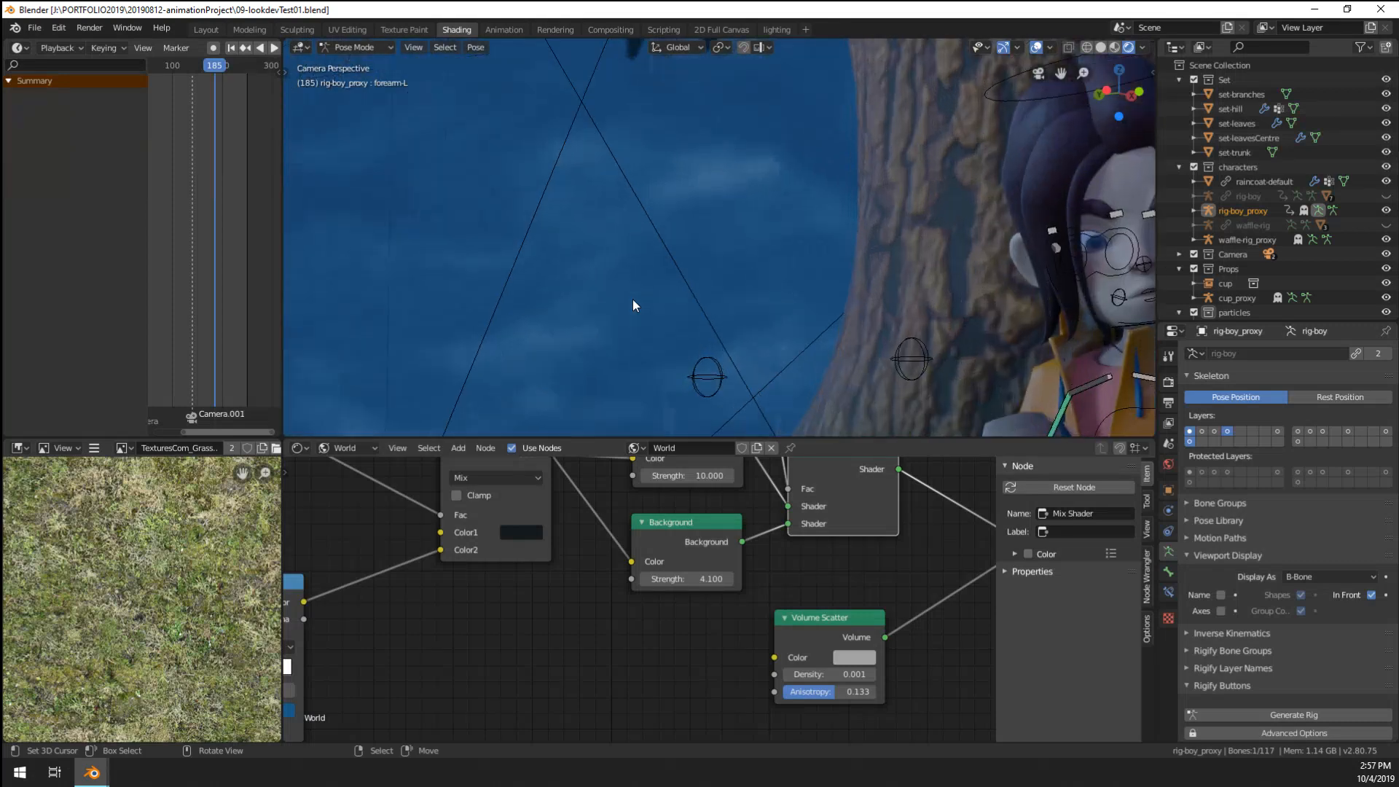
key("space")
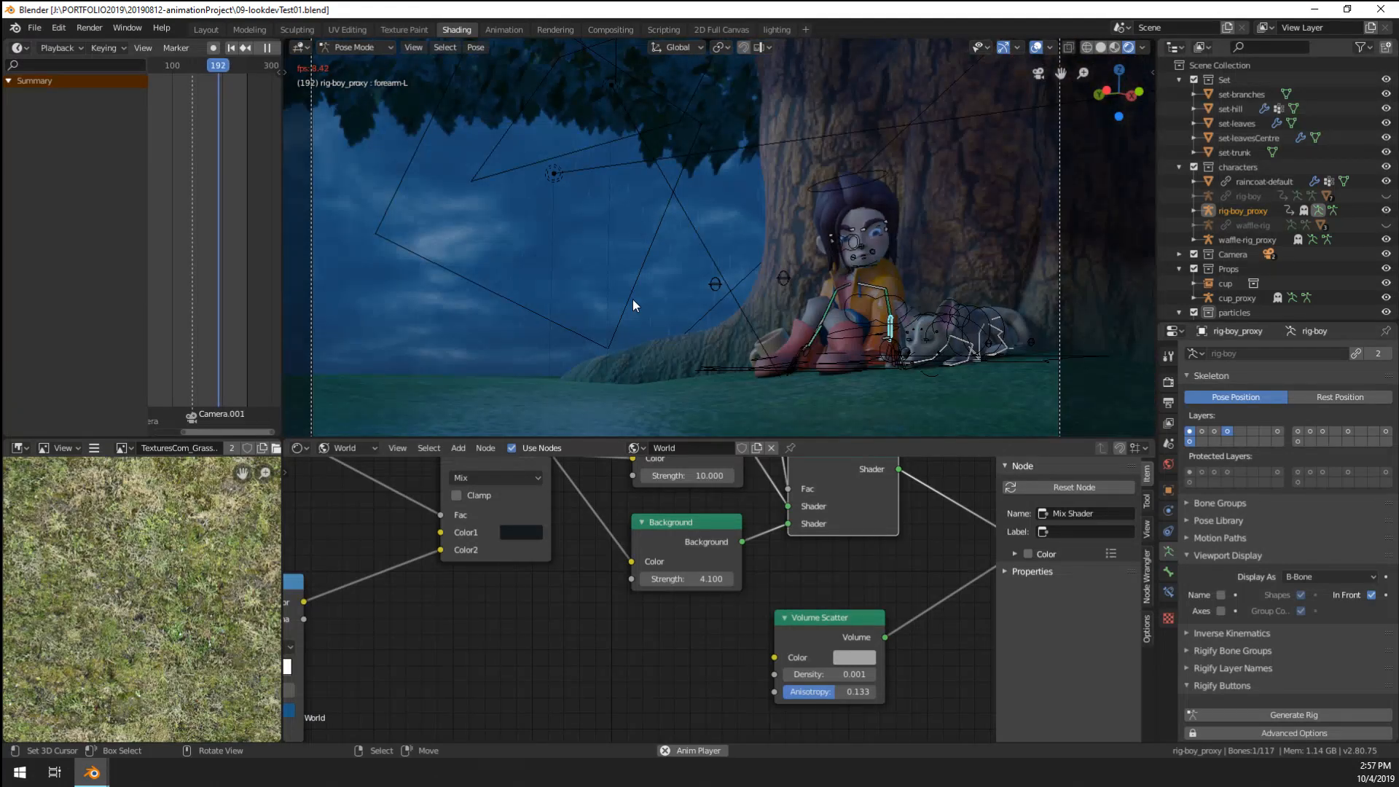
key("space")
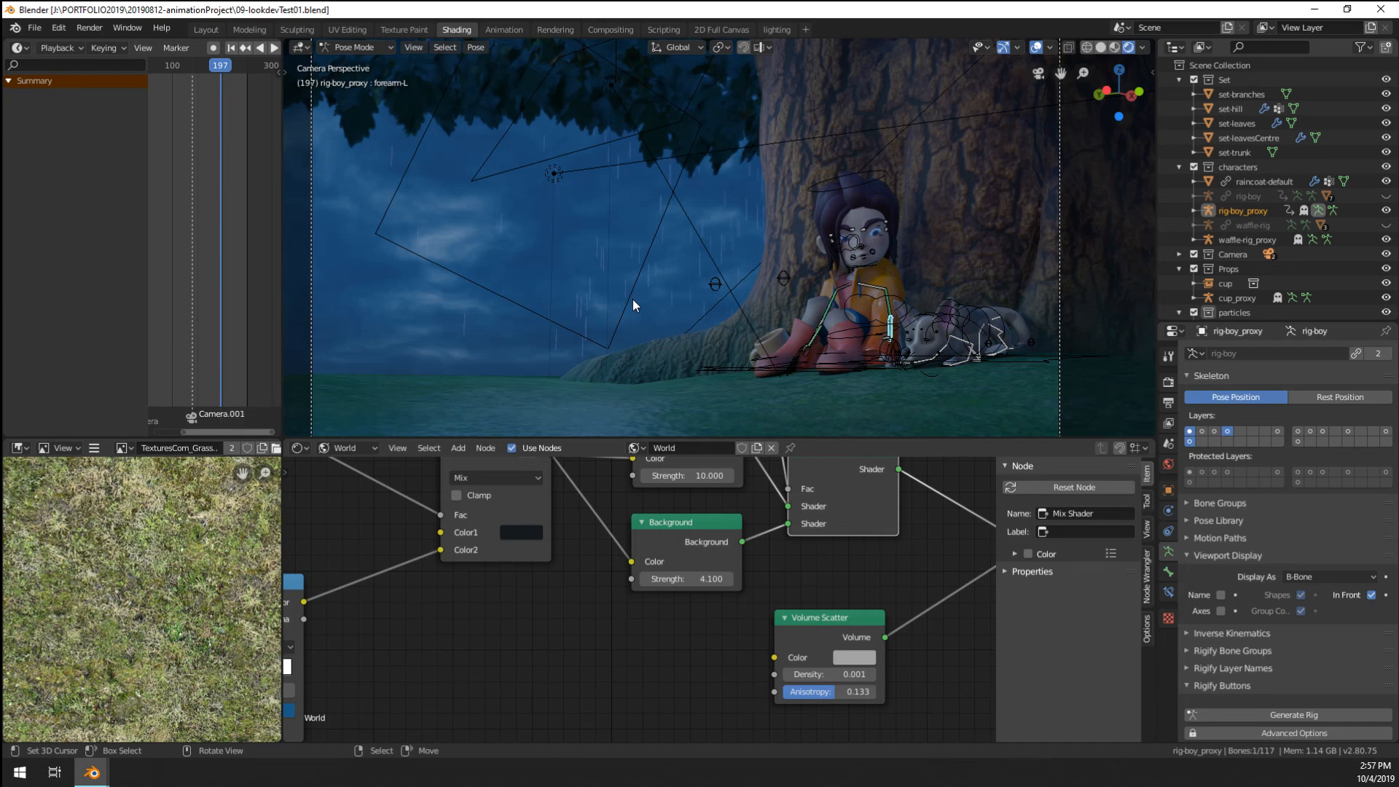
- Examine the seated boy's face and raincoat up close in the camera view, and return to the full frame
scroll(633, 303, "up", 2)
middle_click_drag(632, 303, 484, 265, "shift")
scroll(748, 240, "up", 5)
scroll(748, 239, "down", 3)
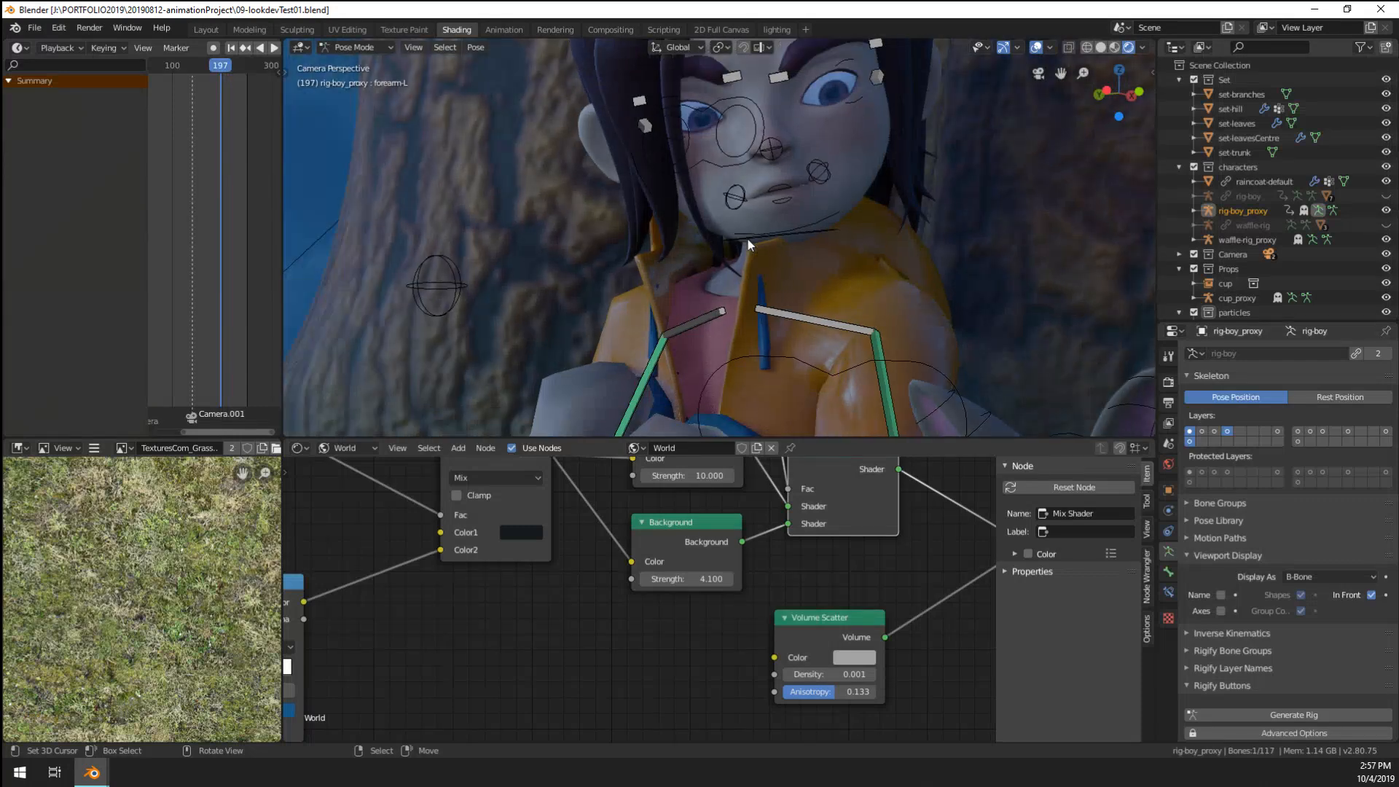
scroll(748, 239, "down", 4)
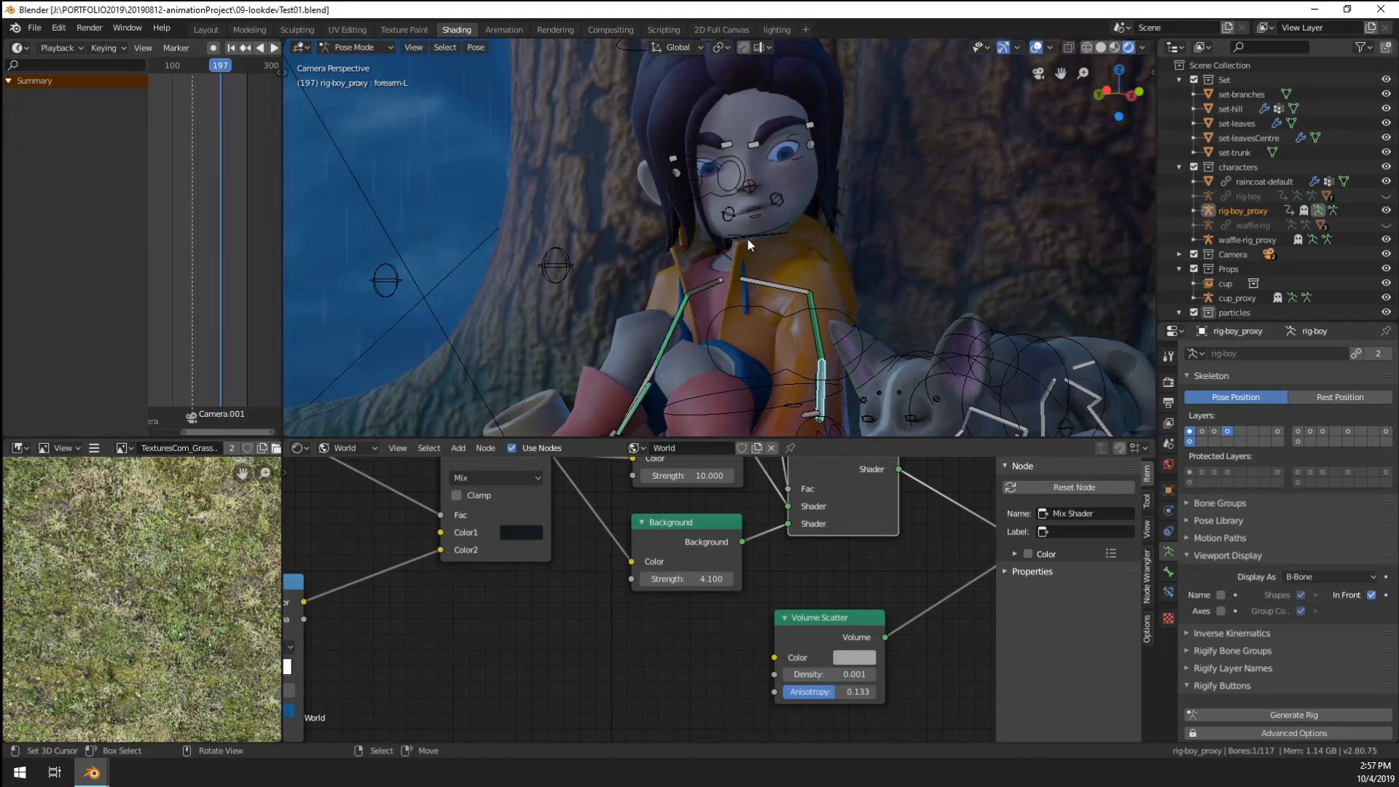
scroll(828, 365, "down", 2)
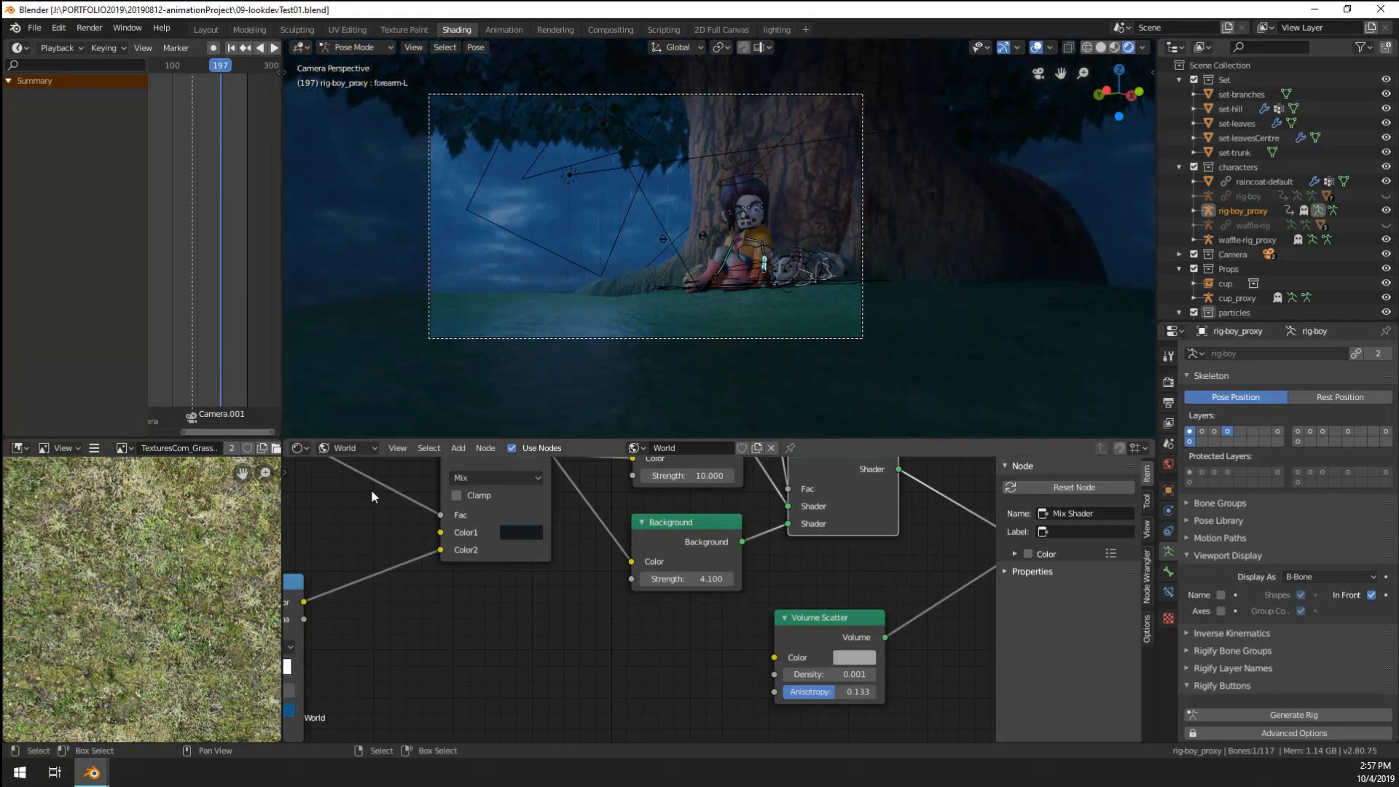
- Go to frame 127 and inspect the wide shot of the tree and the seated boy
left_click(185, 293)
scroll(500, 266, "up", 6)
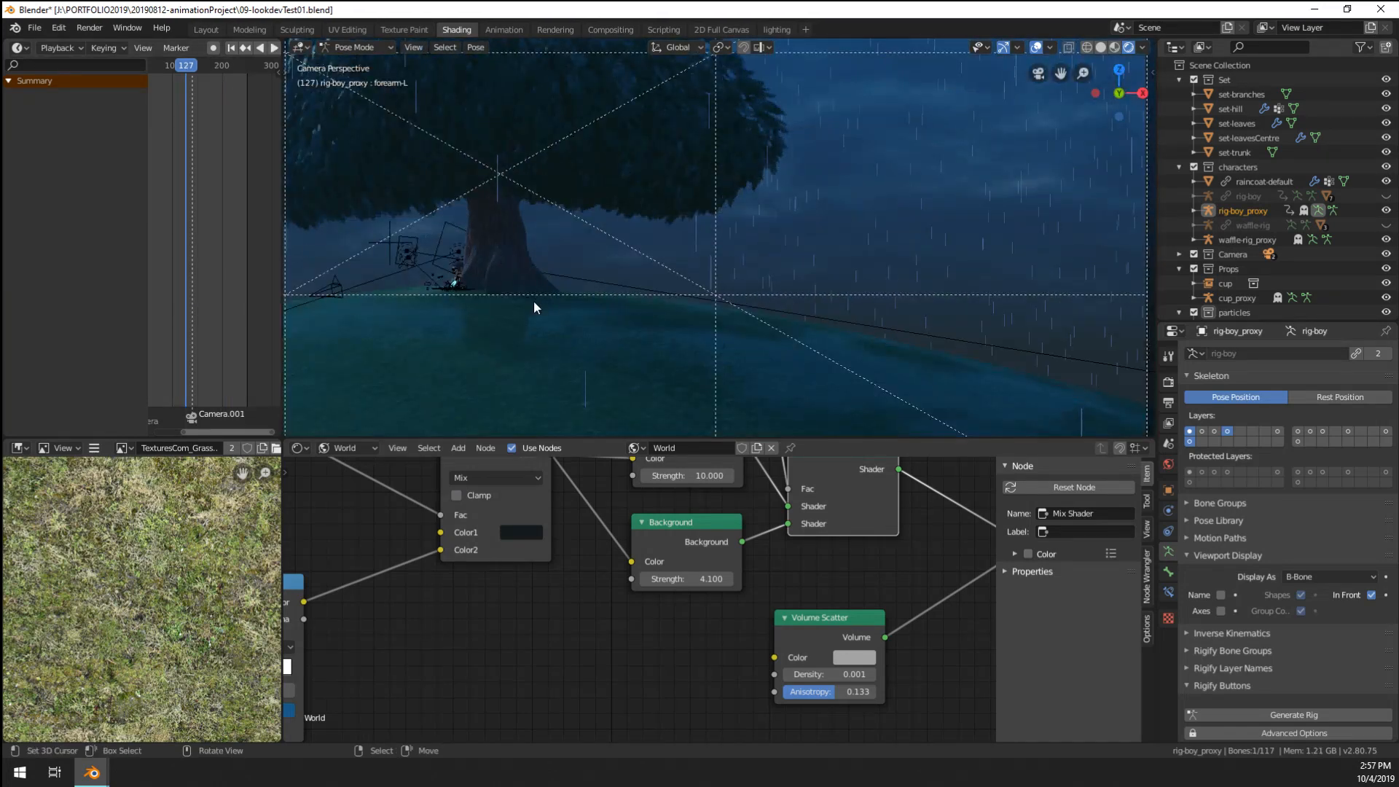
scroll(578, 326, "up", 4)
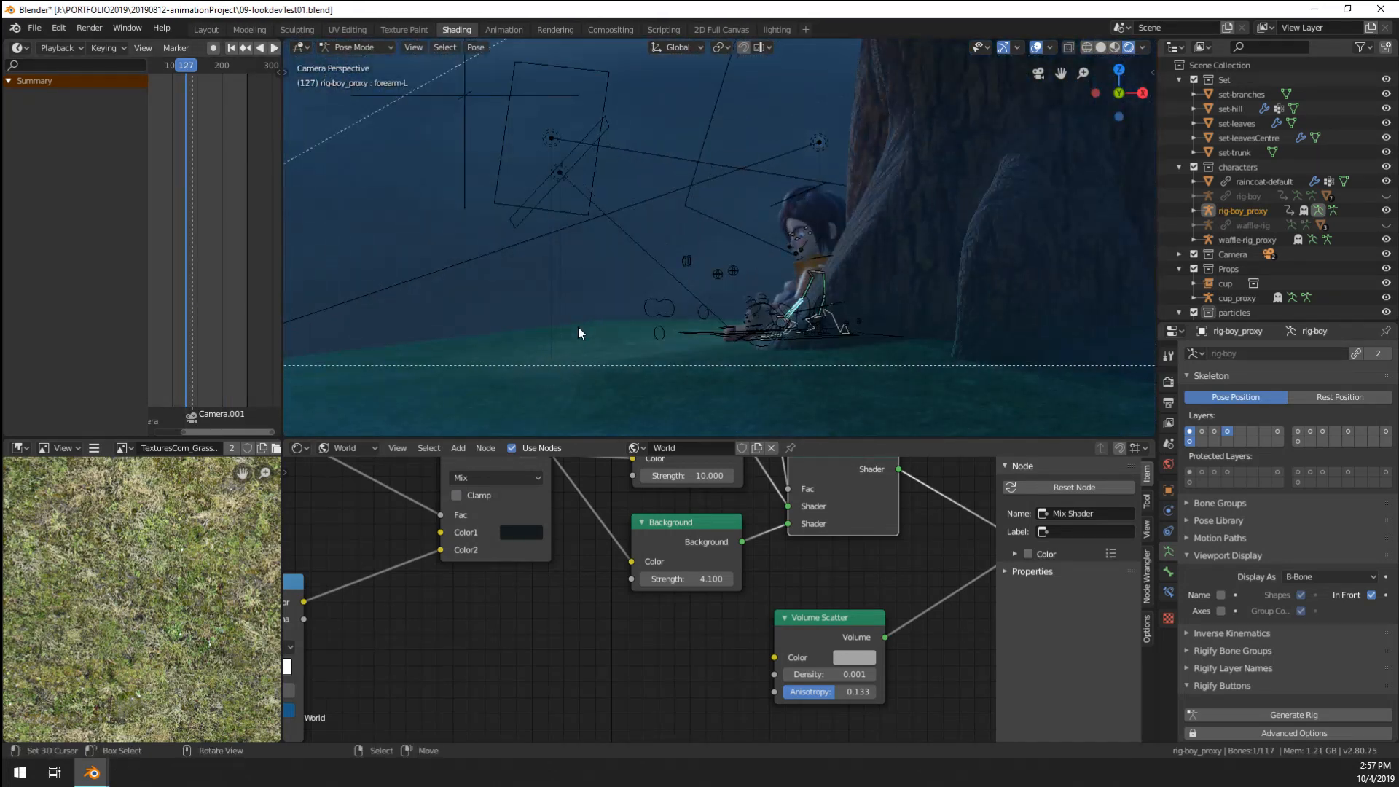
scroll(661, 307, "down", 10)
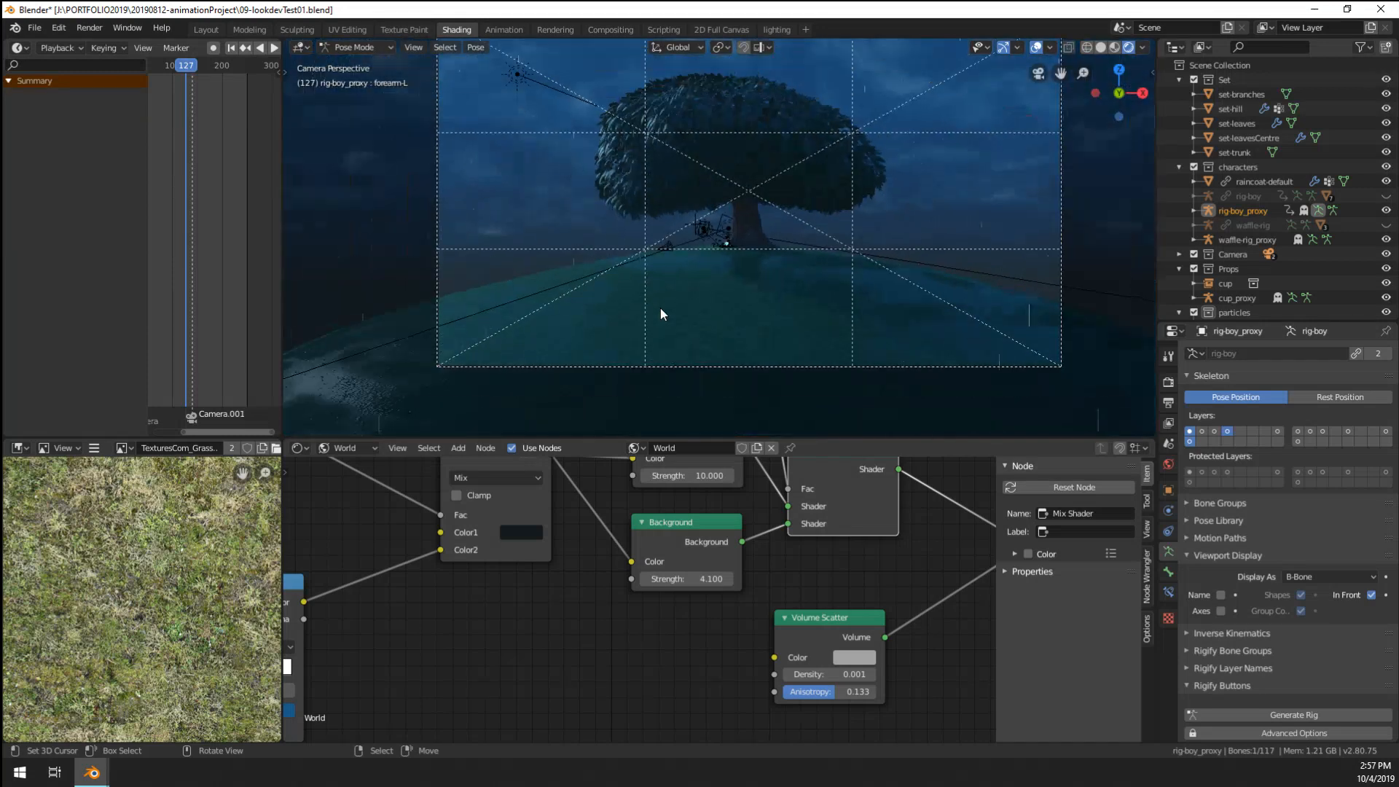
- Hide the viewport overlays, check the clean wide tree shot, and save the file
left_click(1034, 48)
scroll(722, 255, "up", 8)
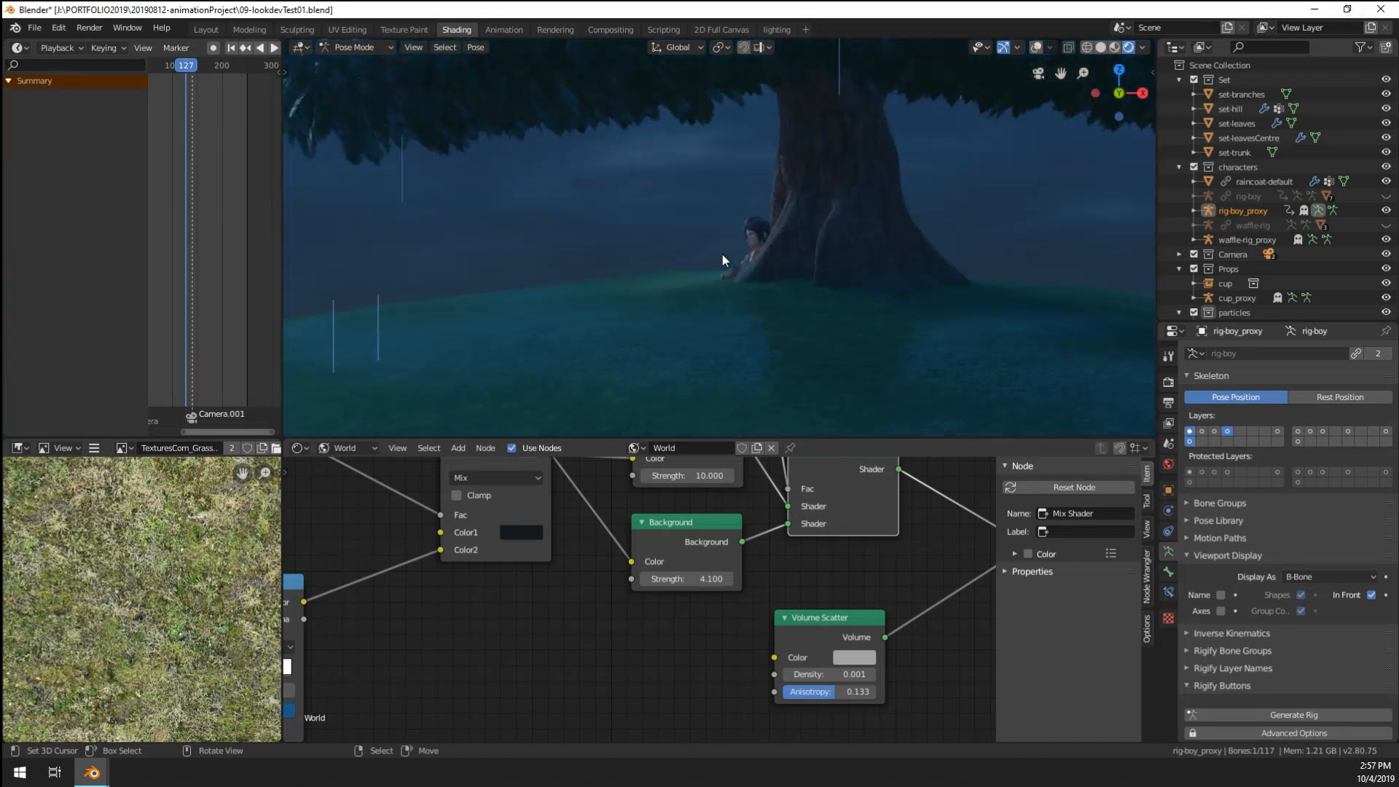
scroll(723, 255, "down", 6)
scroll(895, 217, "down", 4)
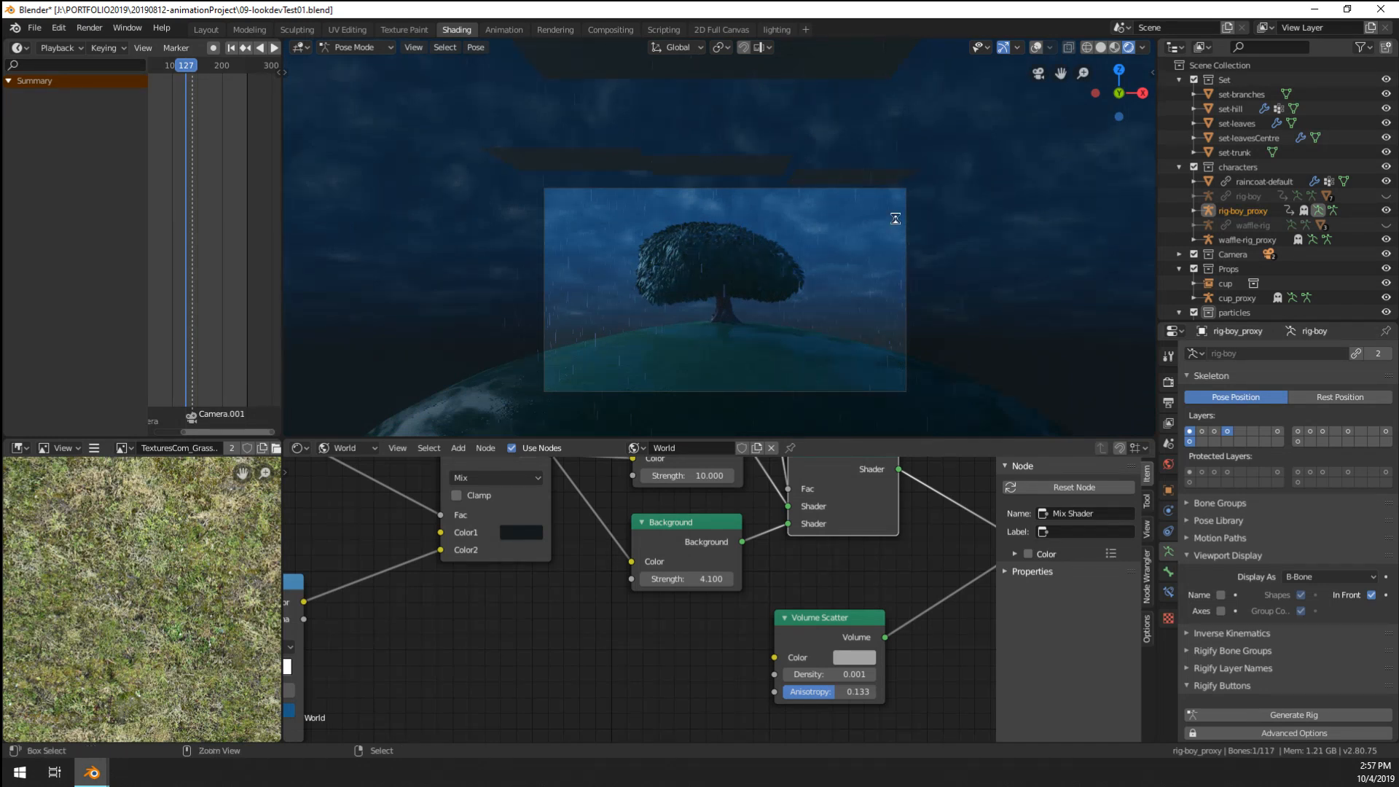
key("ctrl+s")
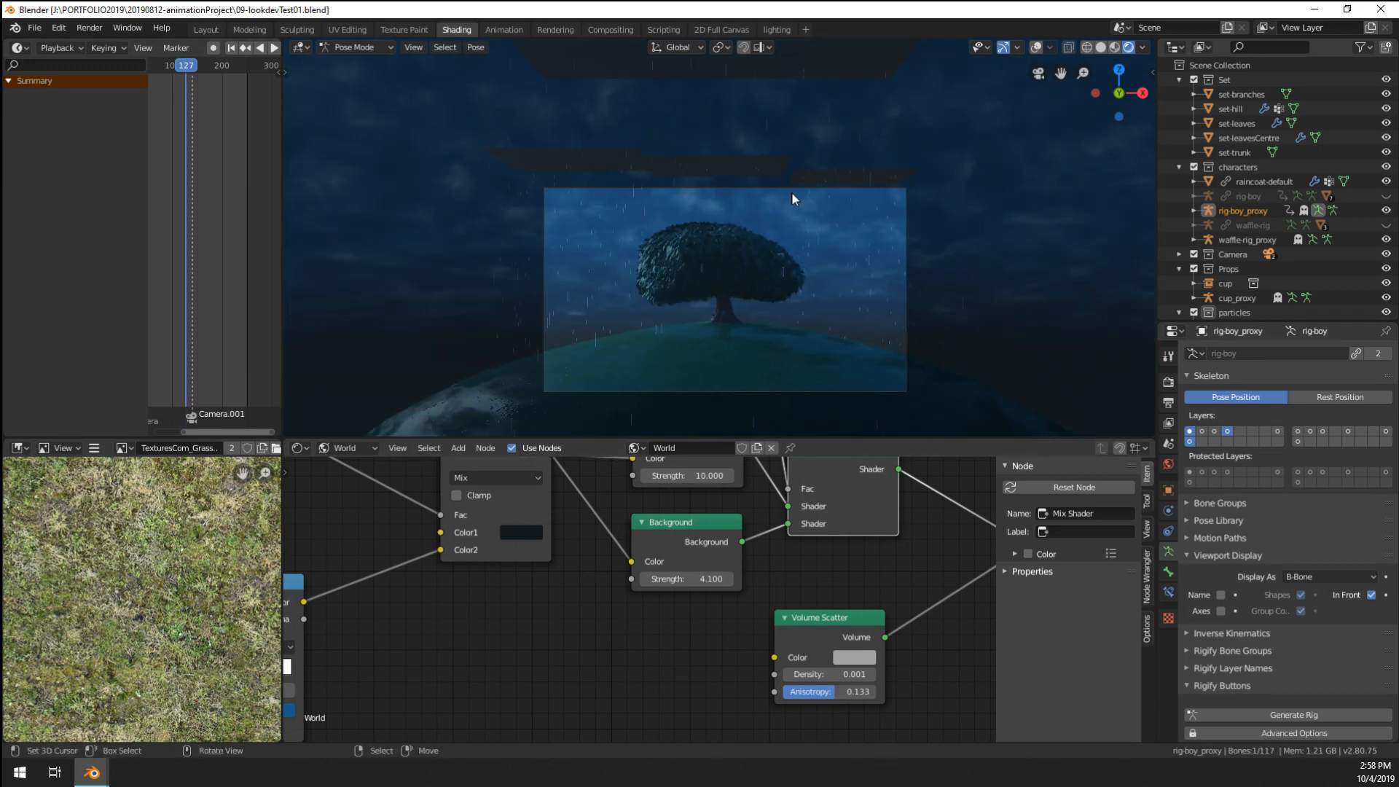
- Go to frame 234 and inspect the camera shot of the boy and dog under the tree
left_click(241, 348)
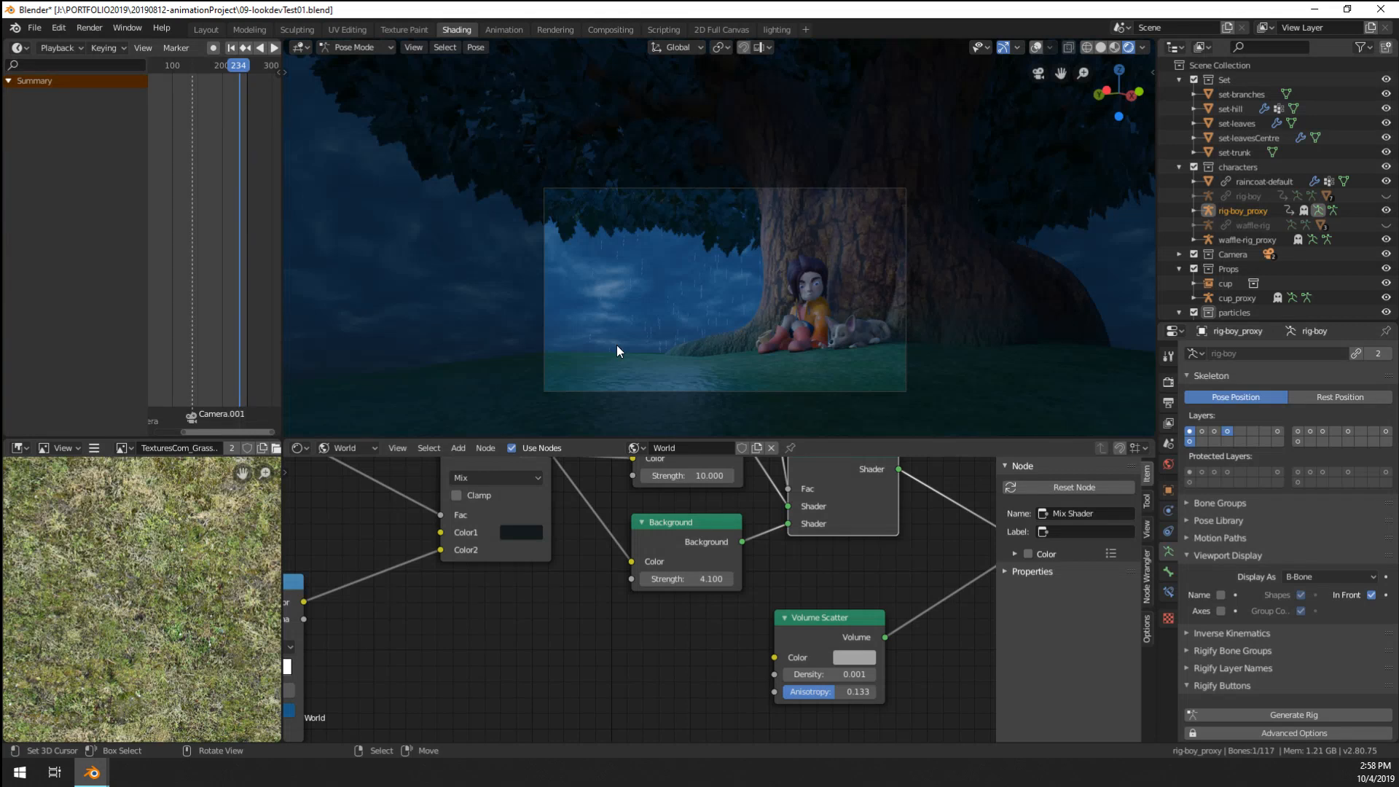
mouse_move(789, 312)
middle_mouse_down("shift")
mouse_move(797, 294)
mouse_move(786, 295)
middle_mouse_up("shift")
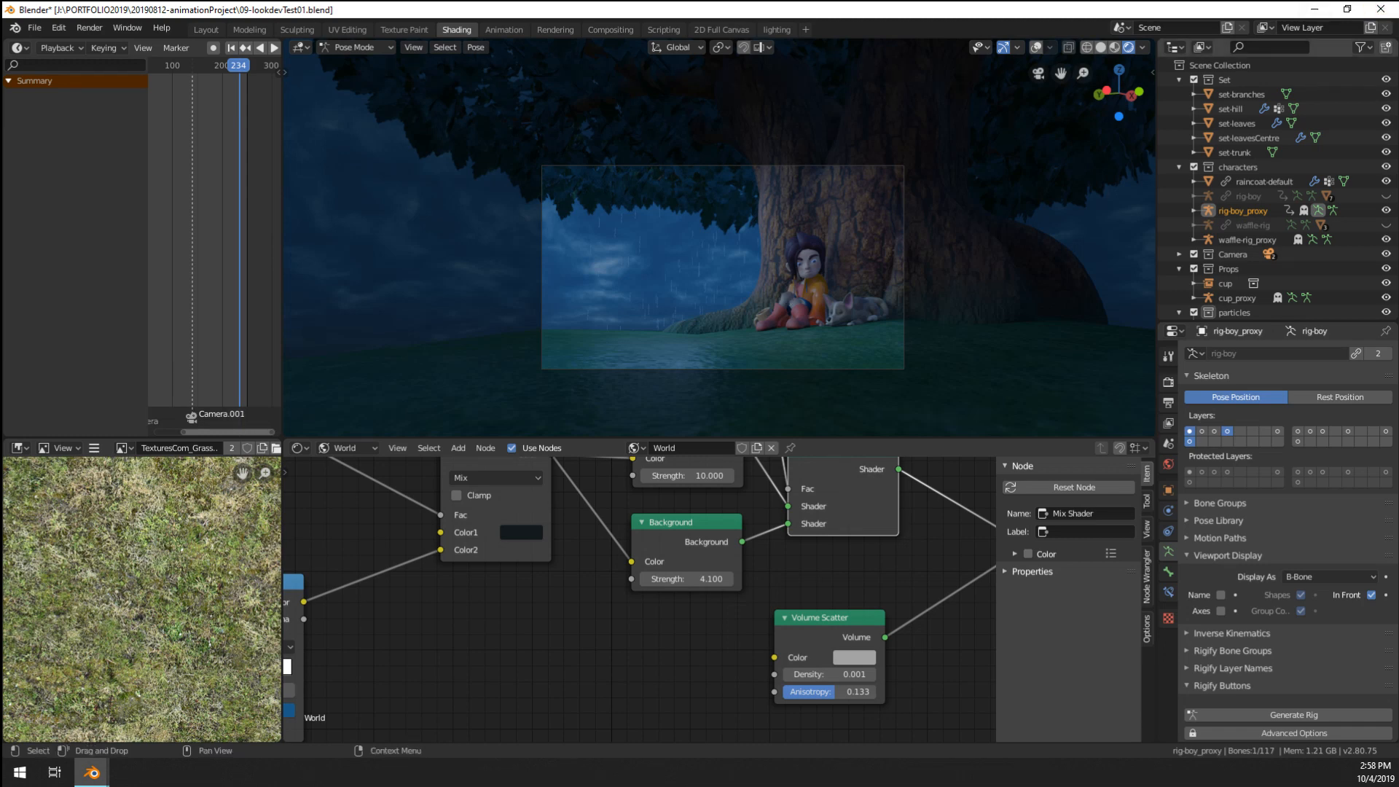
scroll(887, 352, "down", 1)
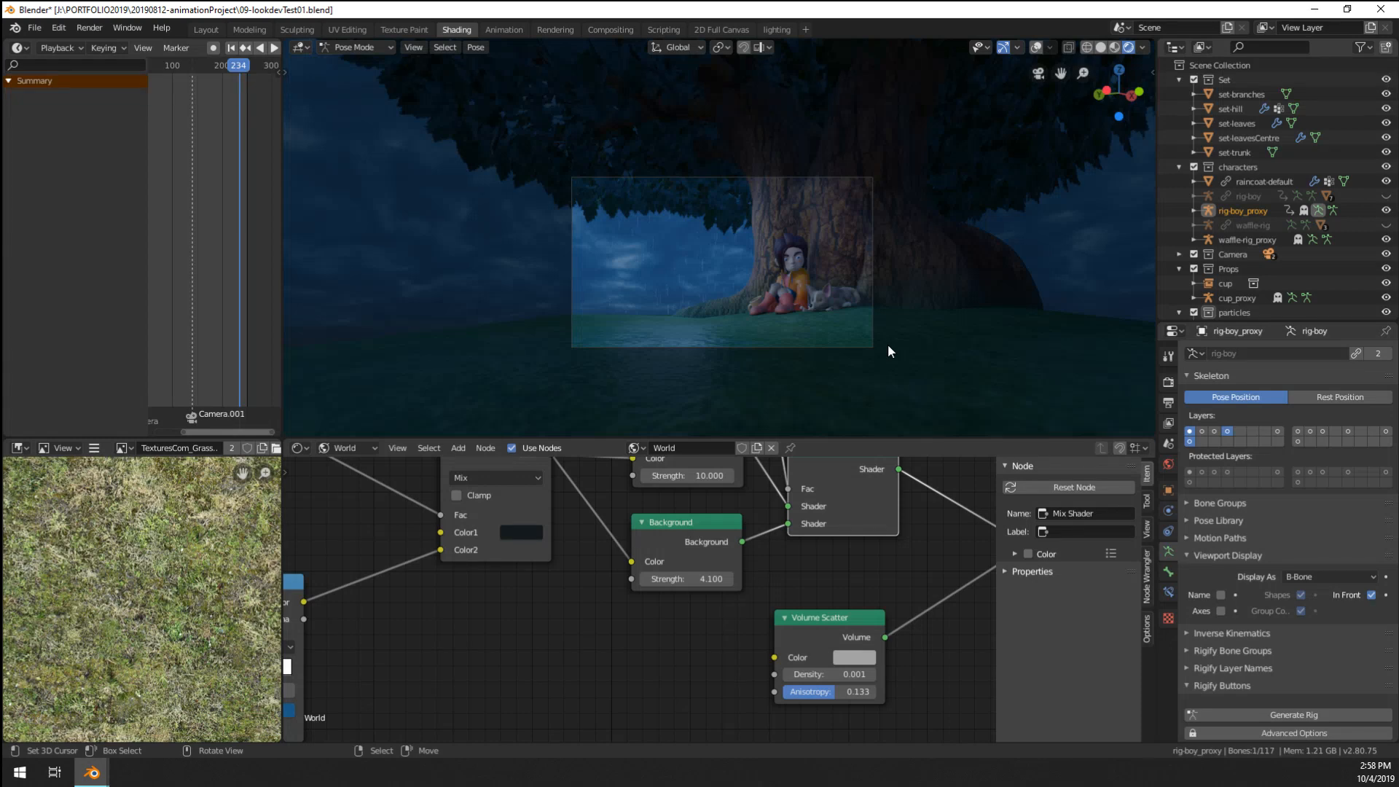
scroll(794, 285, "up", 3)
scroll(755, 281, "down", 1, "shift")
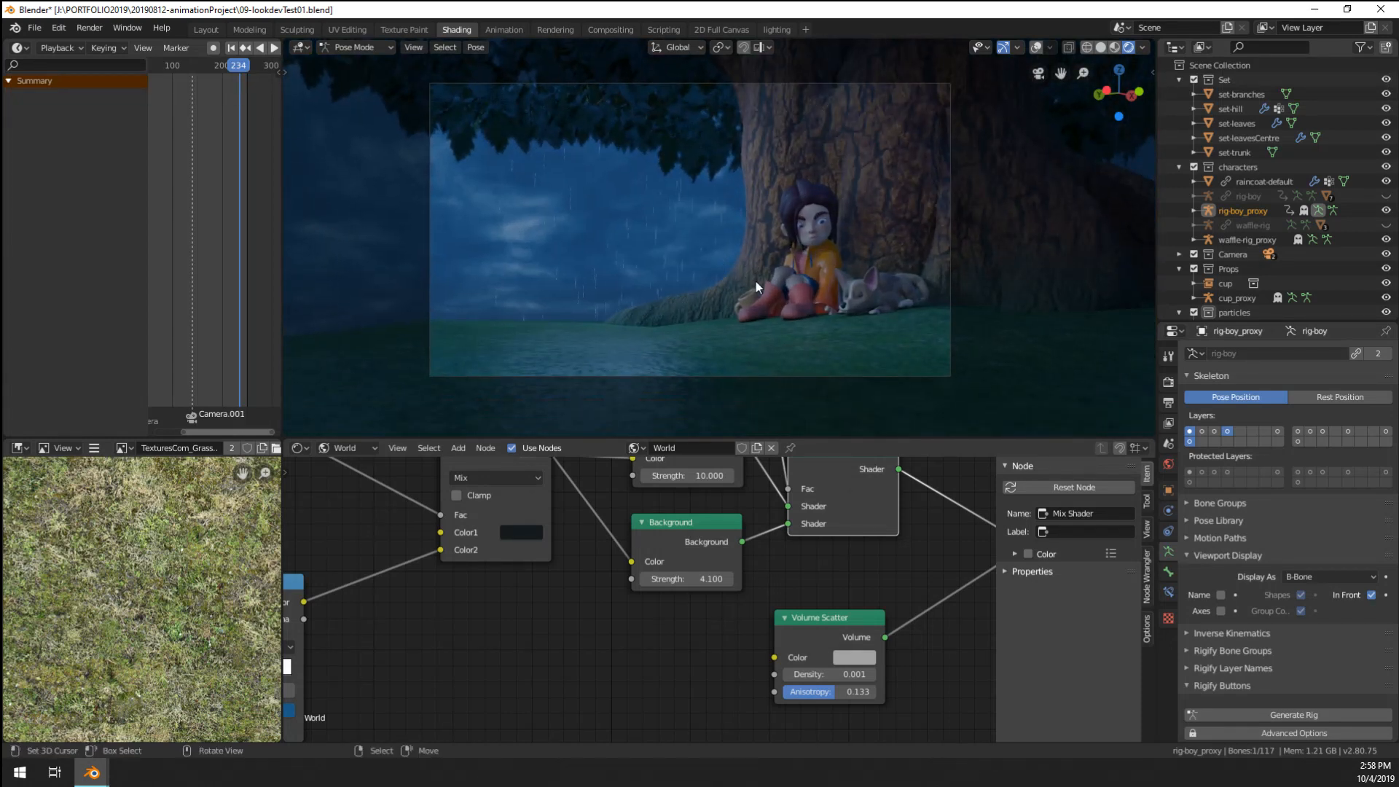